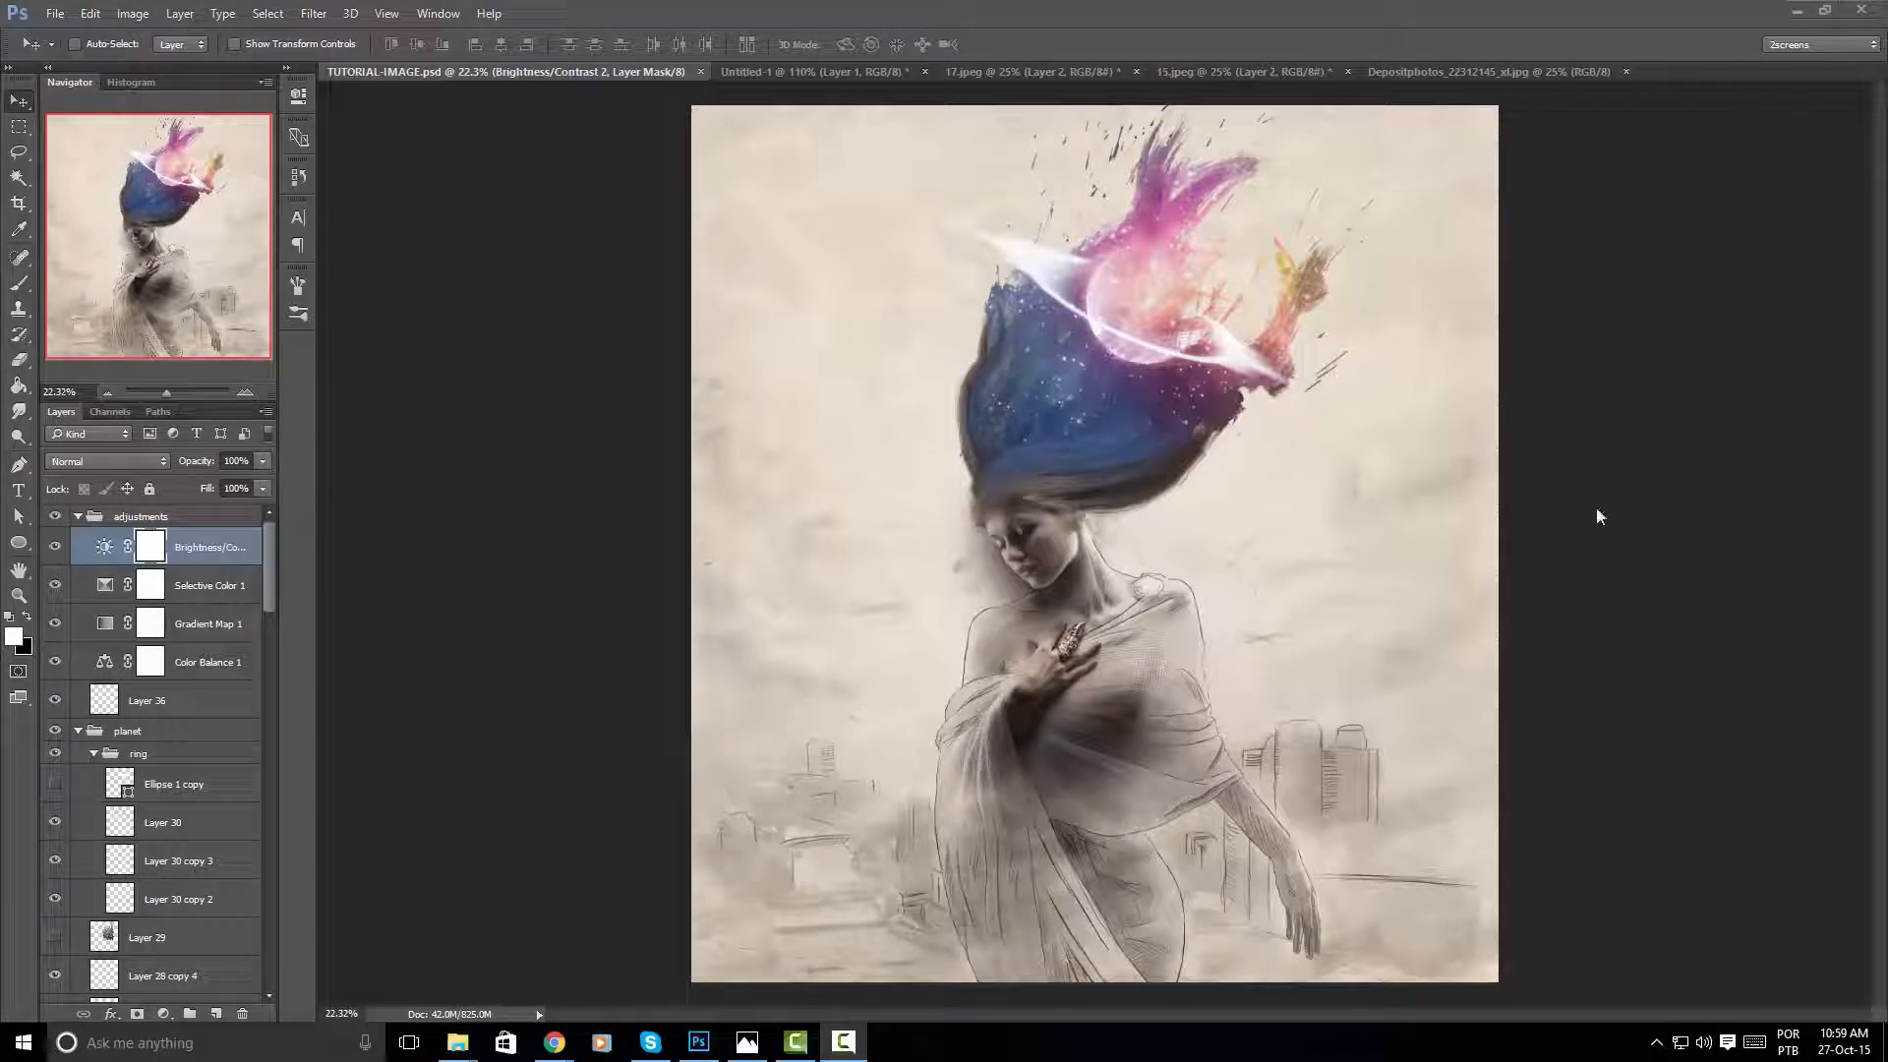
# Examine the hair, planet and figure details in the finished TUTORIAL-IMAGE.psd artwork
pyautogui.scroll(5, 1197, 273)
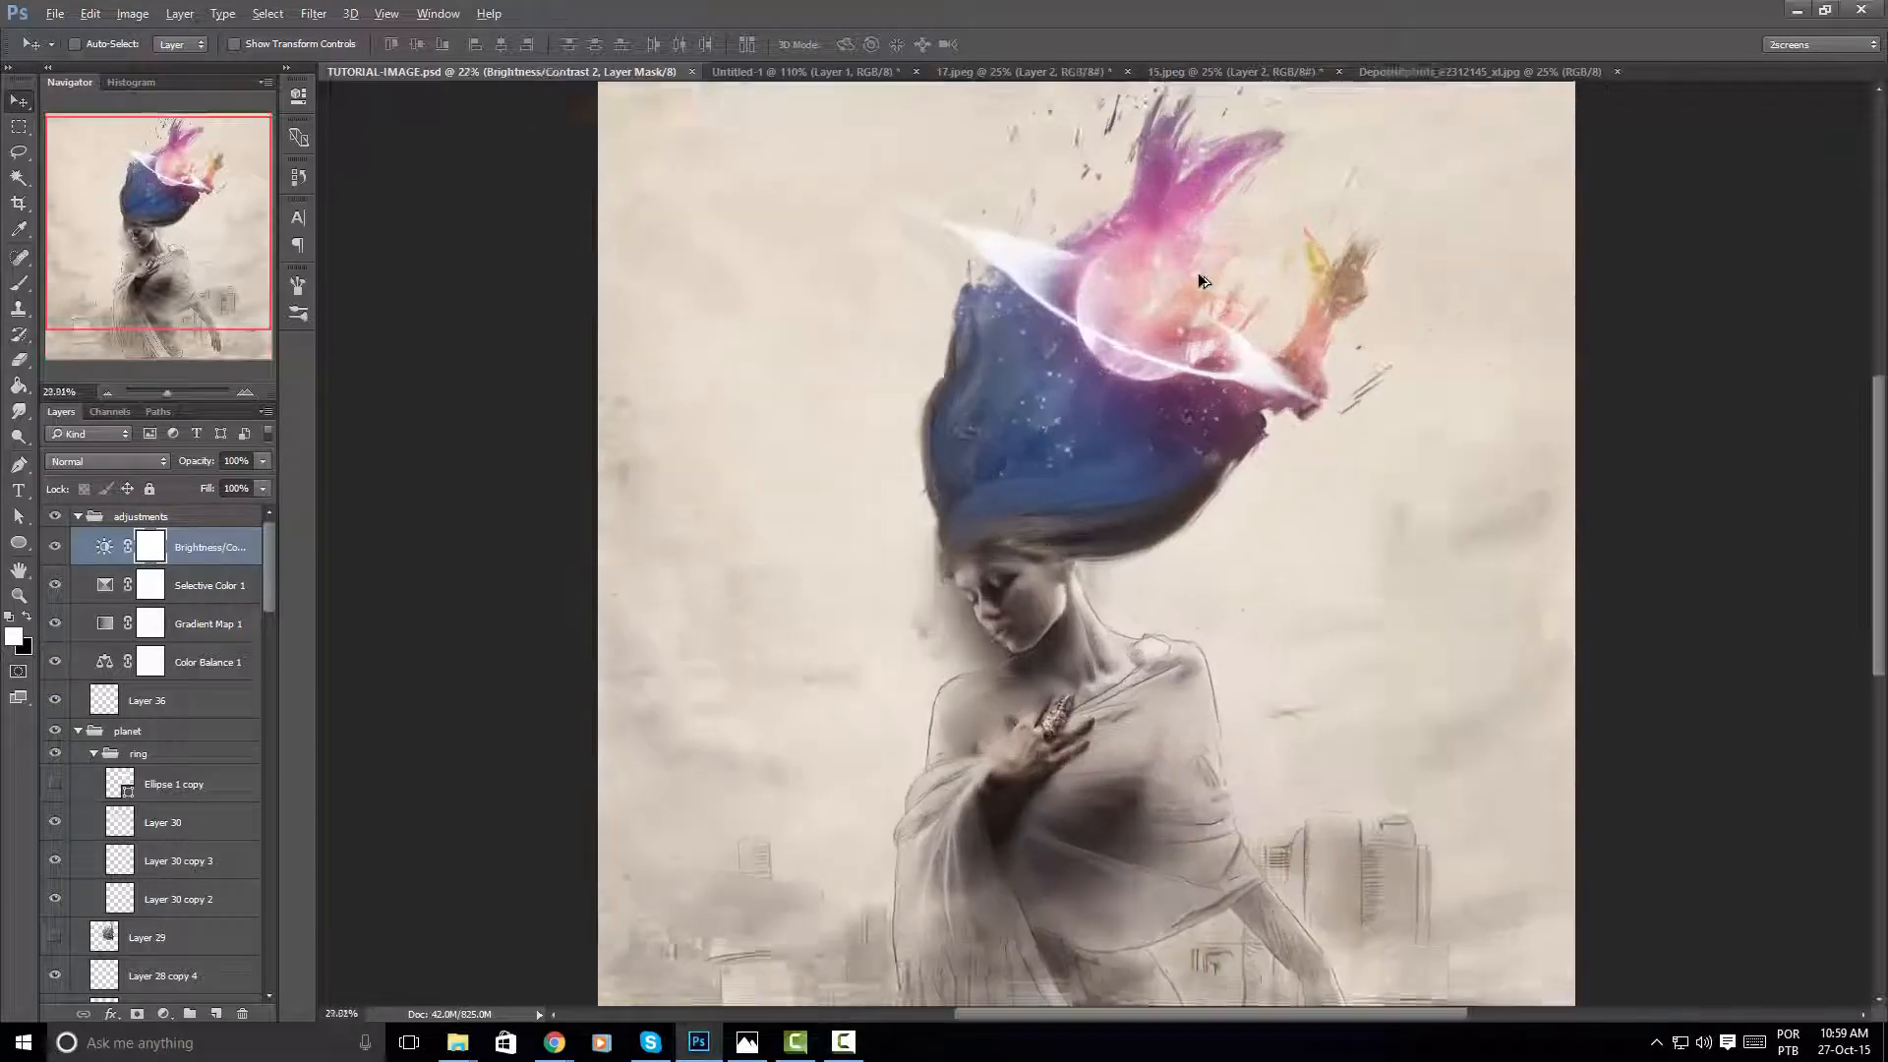
pyautogui.scroll(3, 1880, 417)
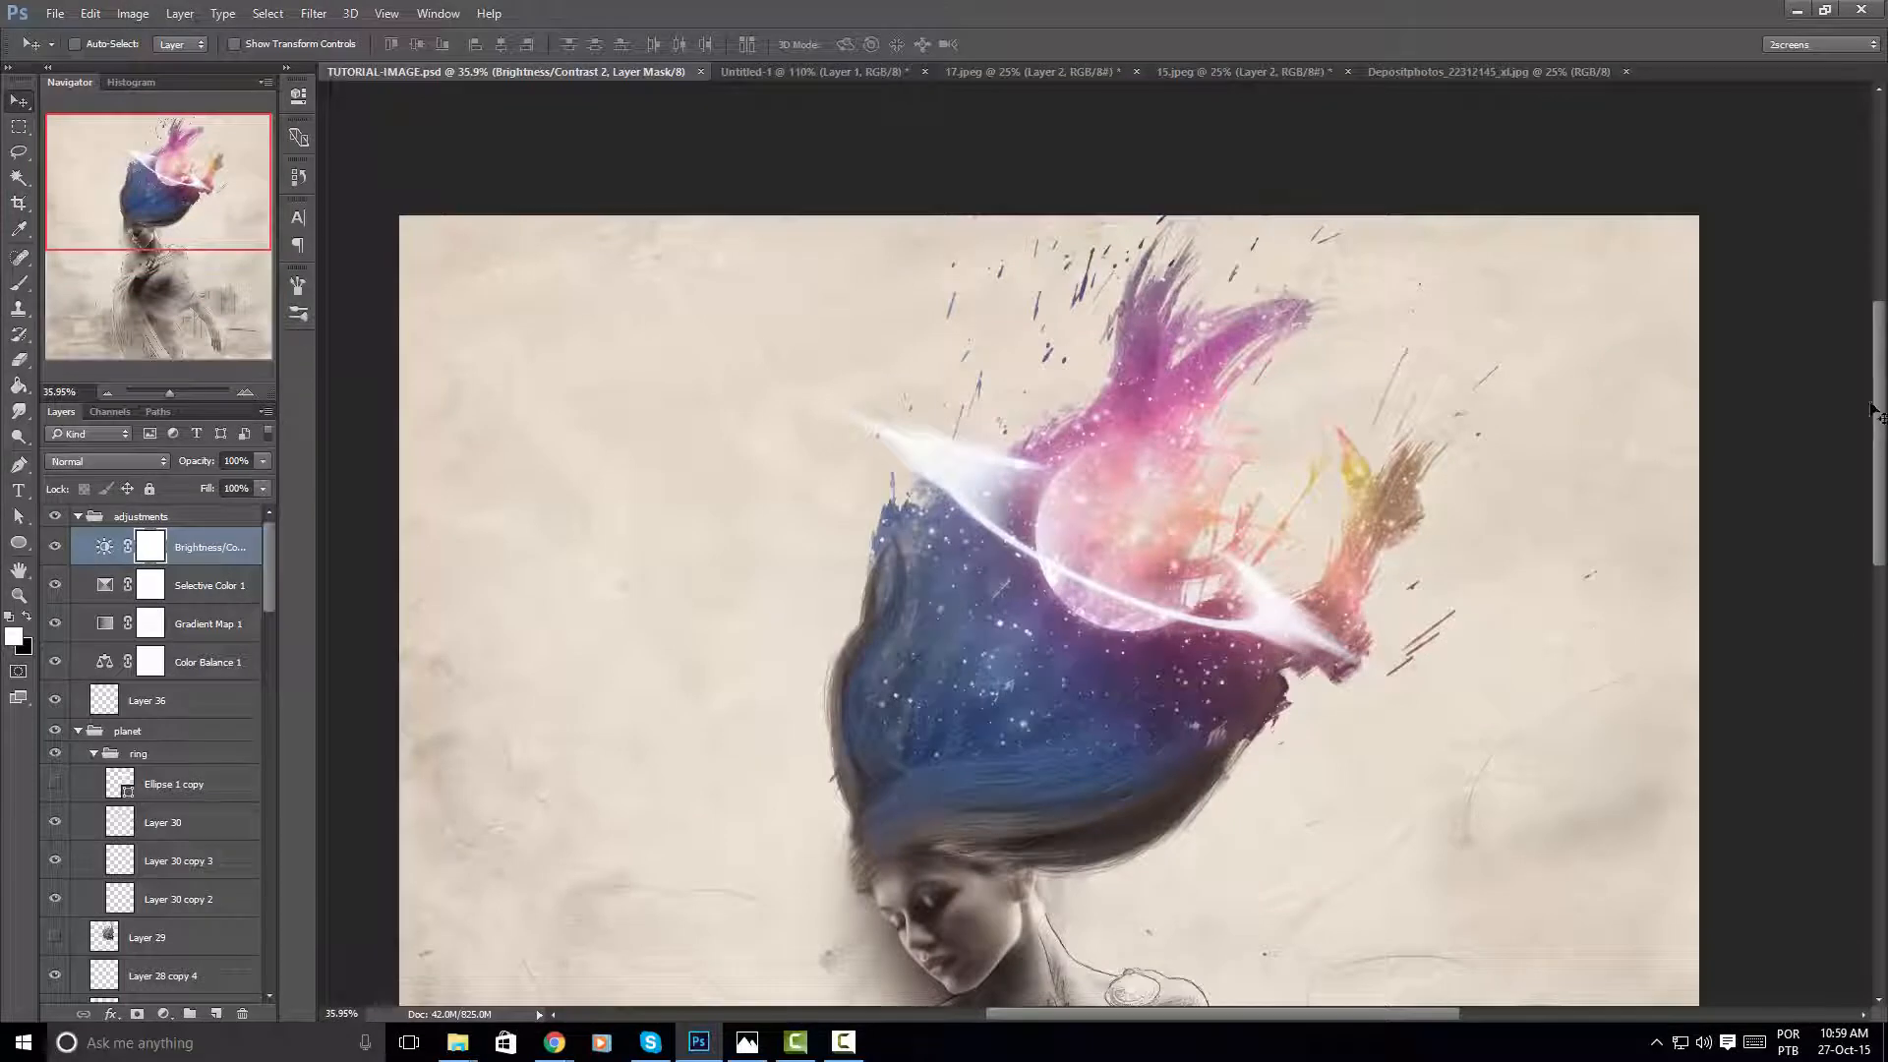
pyautogui.scroll(-2, 1879, 393)
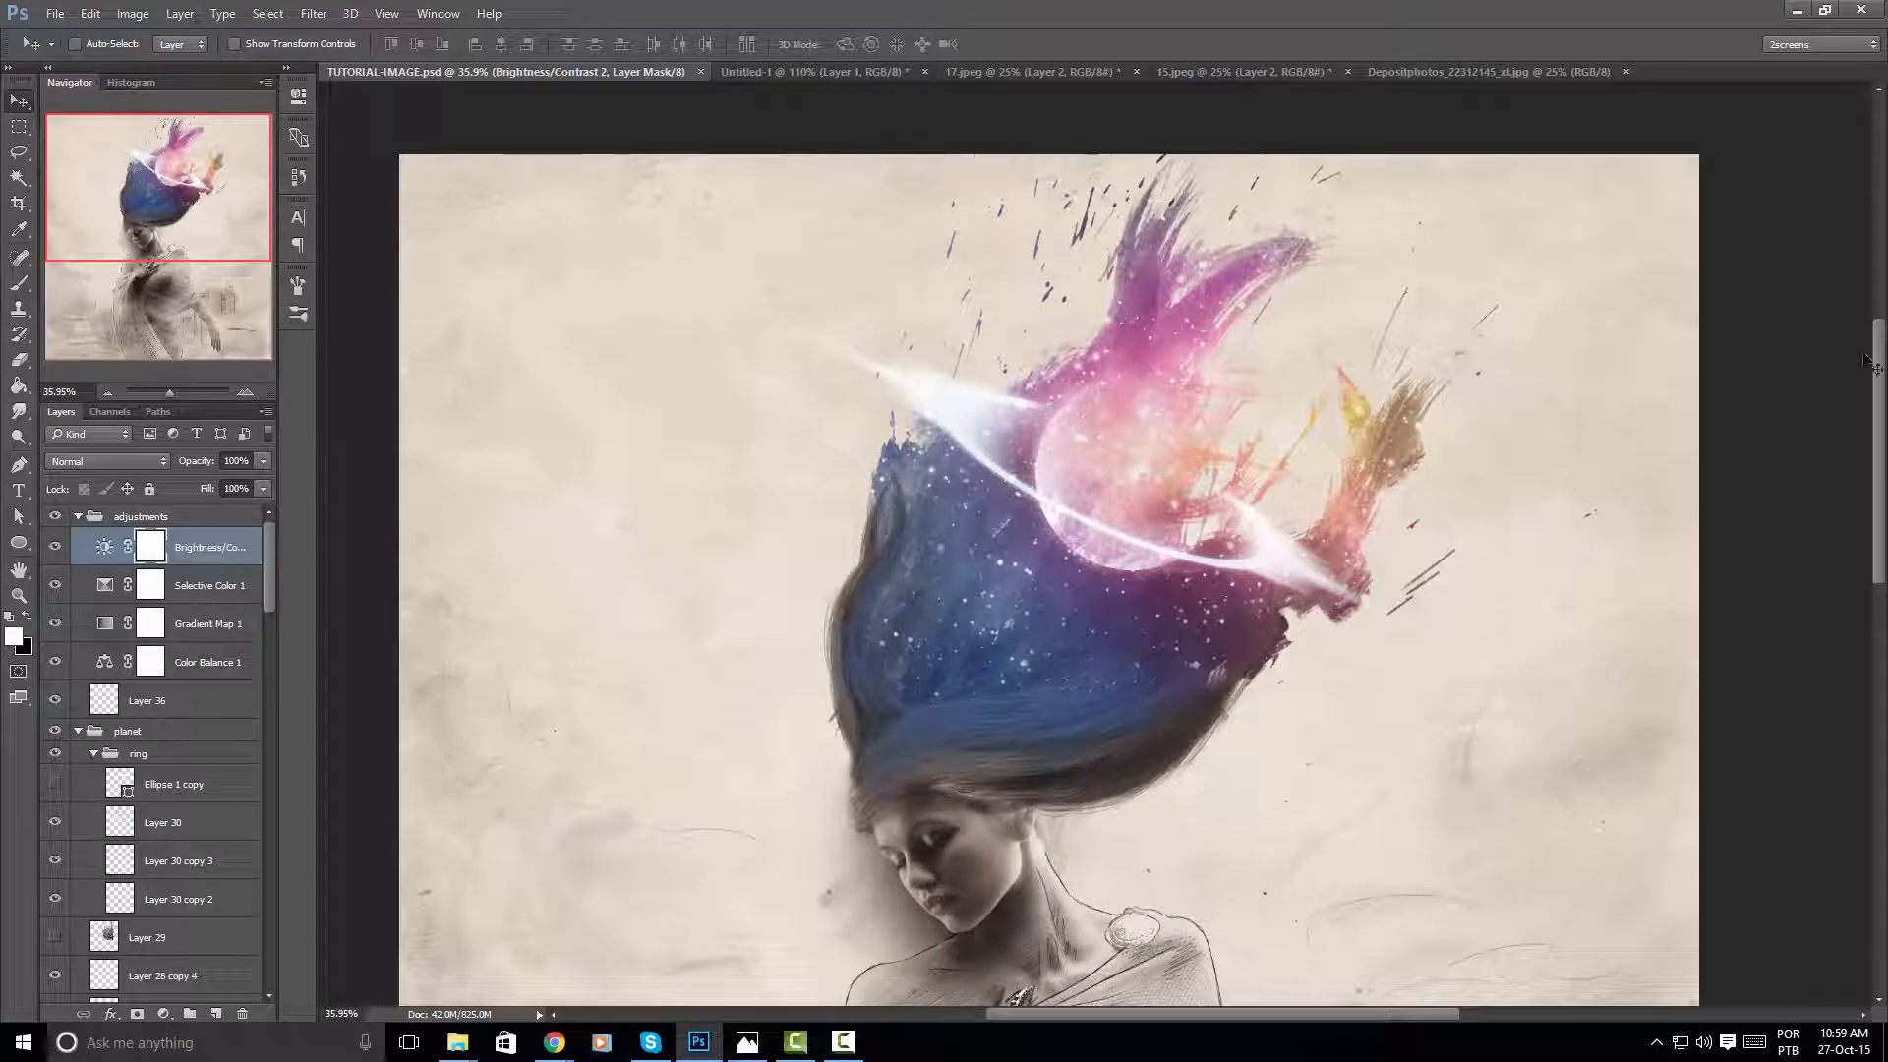
pyautogui.moveTo(1880, 352); pyautogui.dragTo(1881, 367)
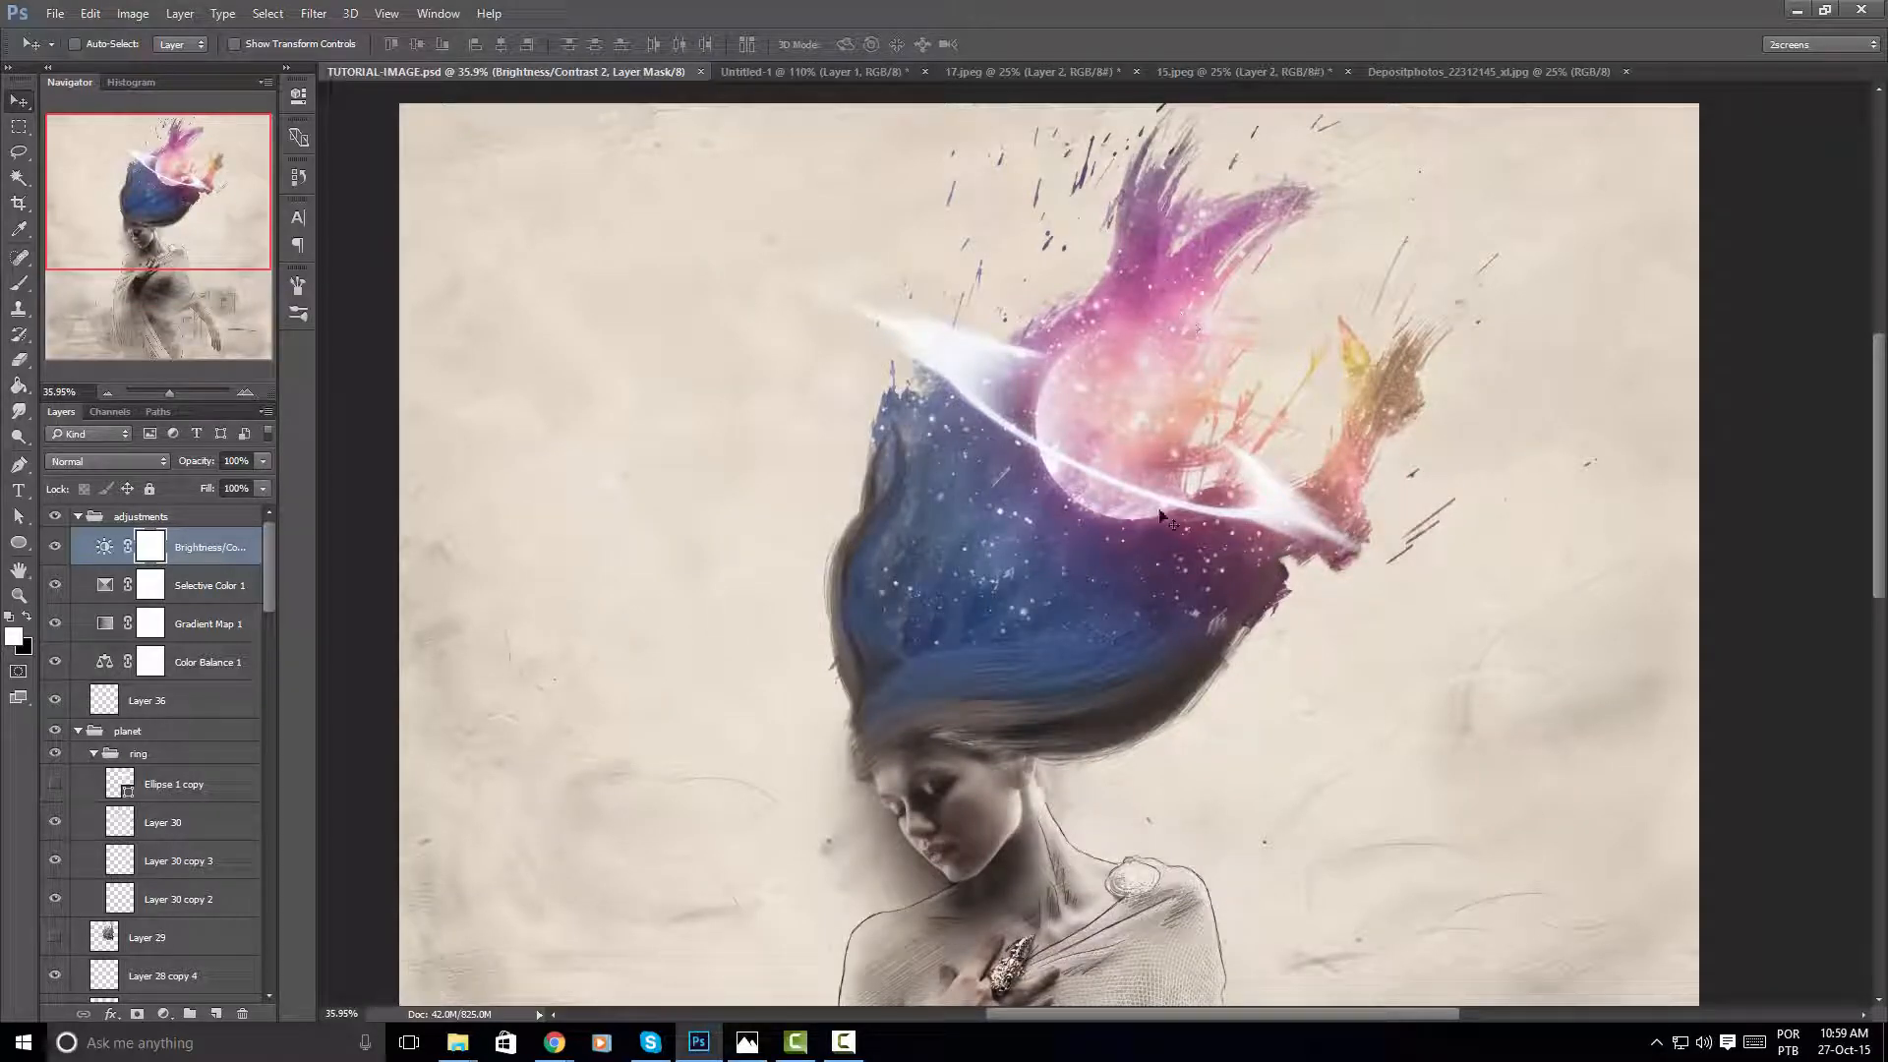
pyautogui.scroll(-3, 1308, 688)
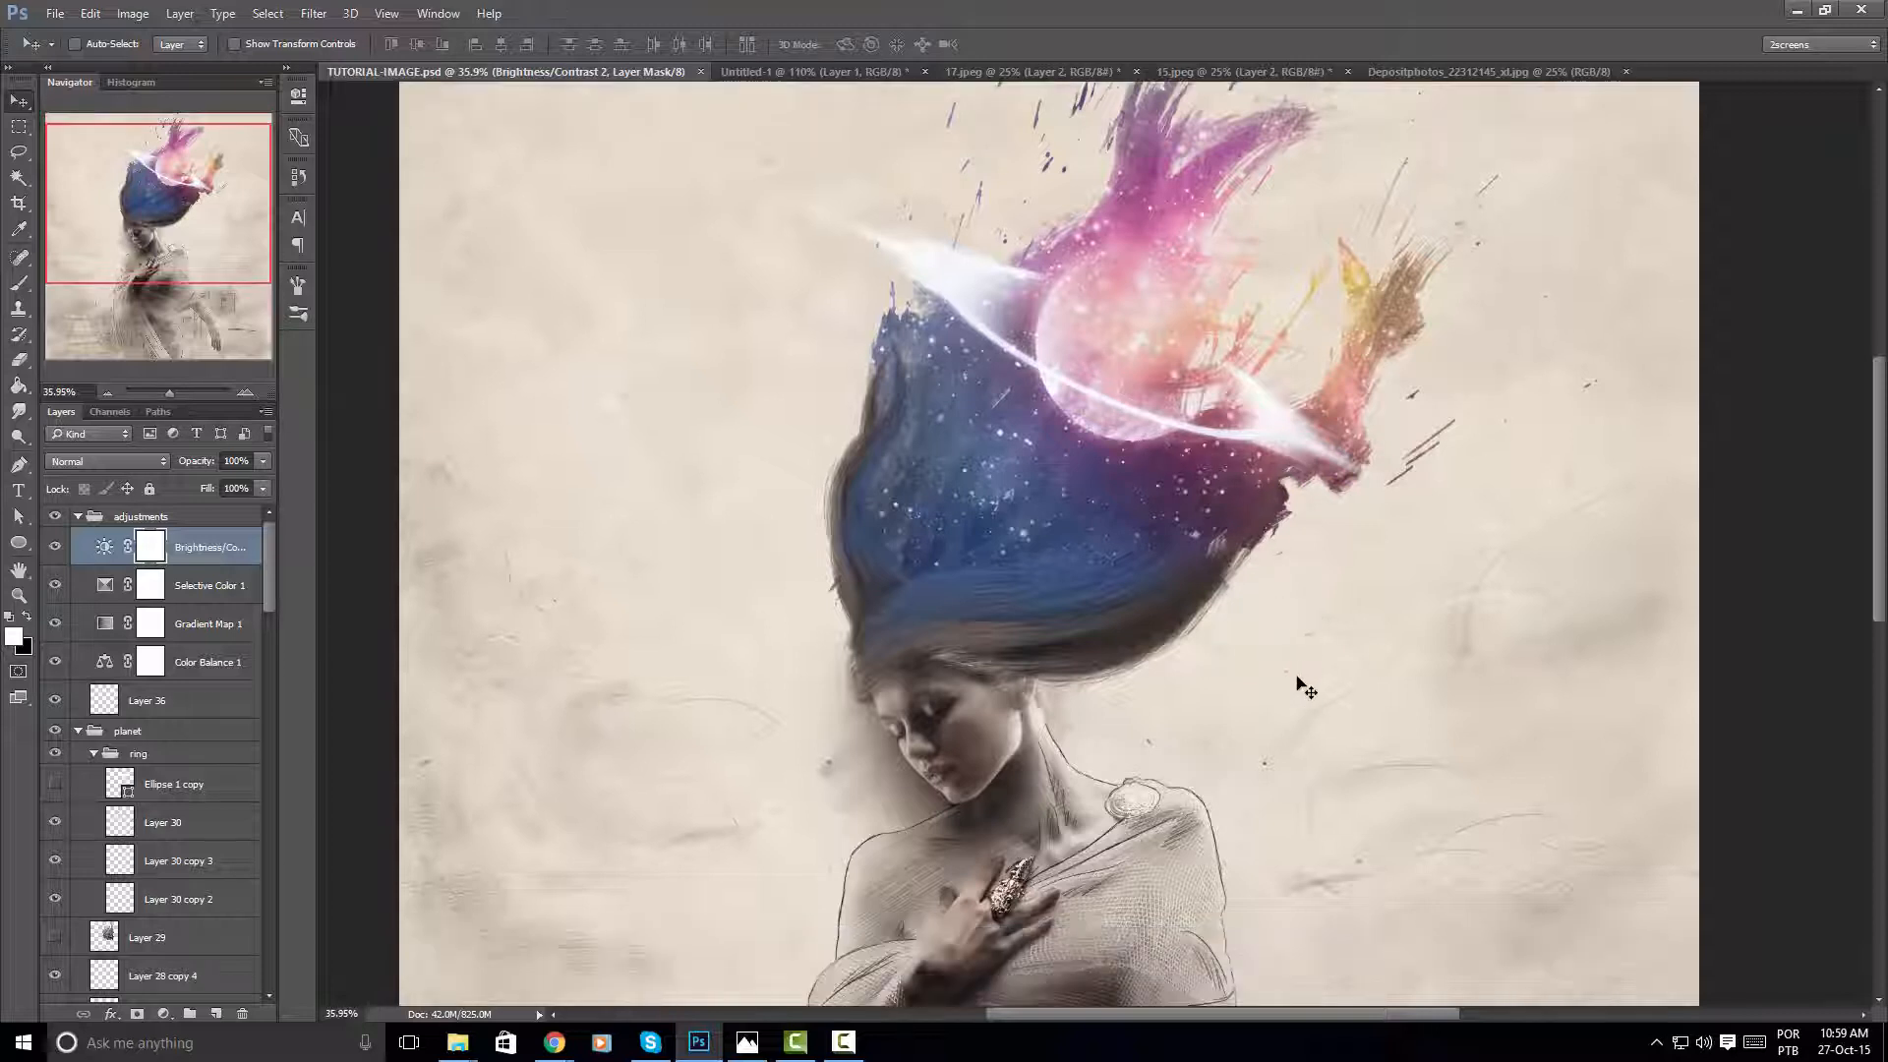
pyautogui.hotkey('ctrl', '0')
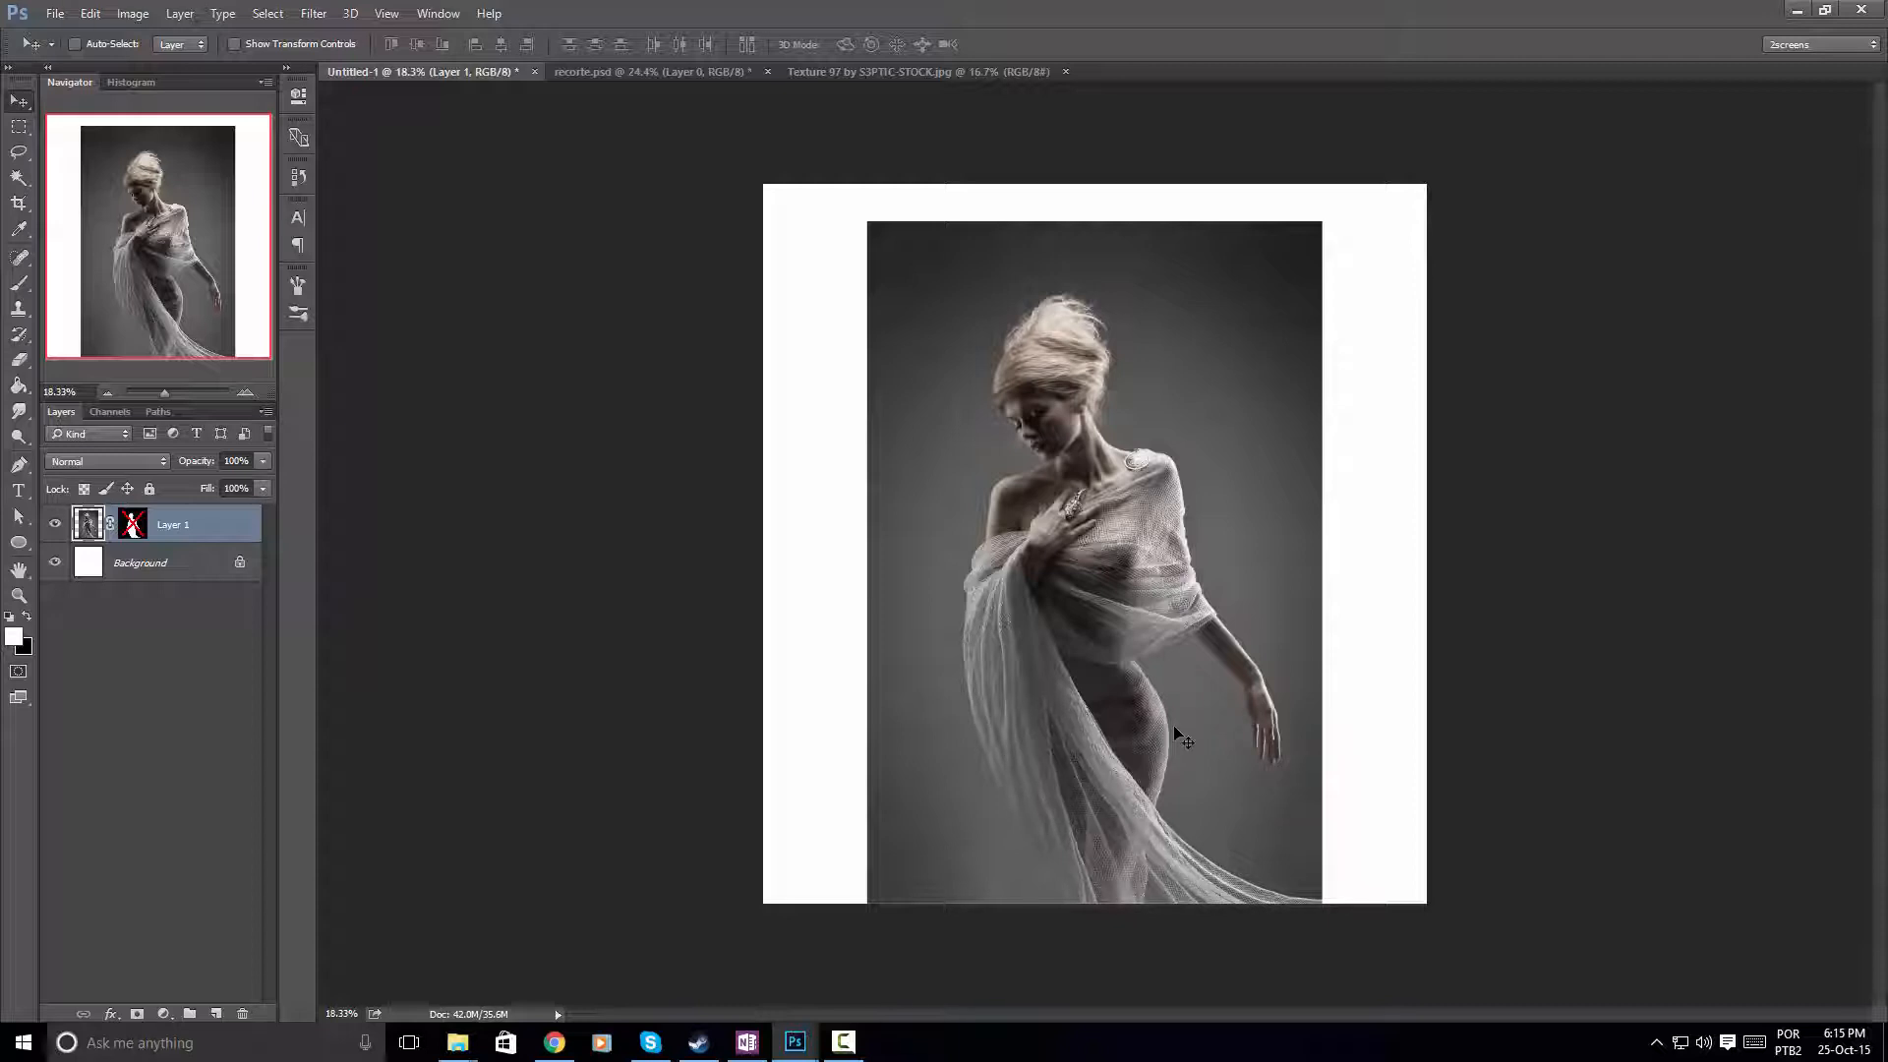
# Enable the layer mask on Layer 1 to isolate the model from the grey studio background
pyautogui.scroll(3, 1177, 724)
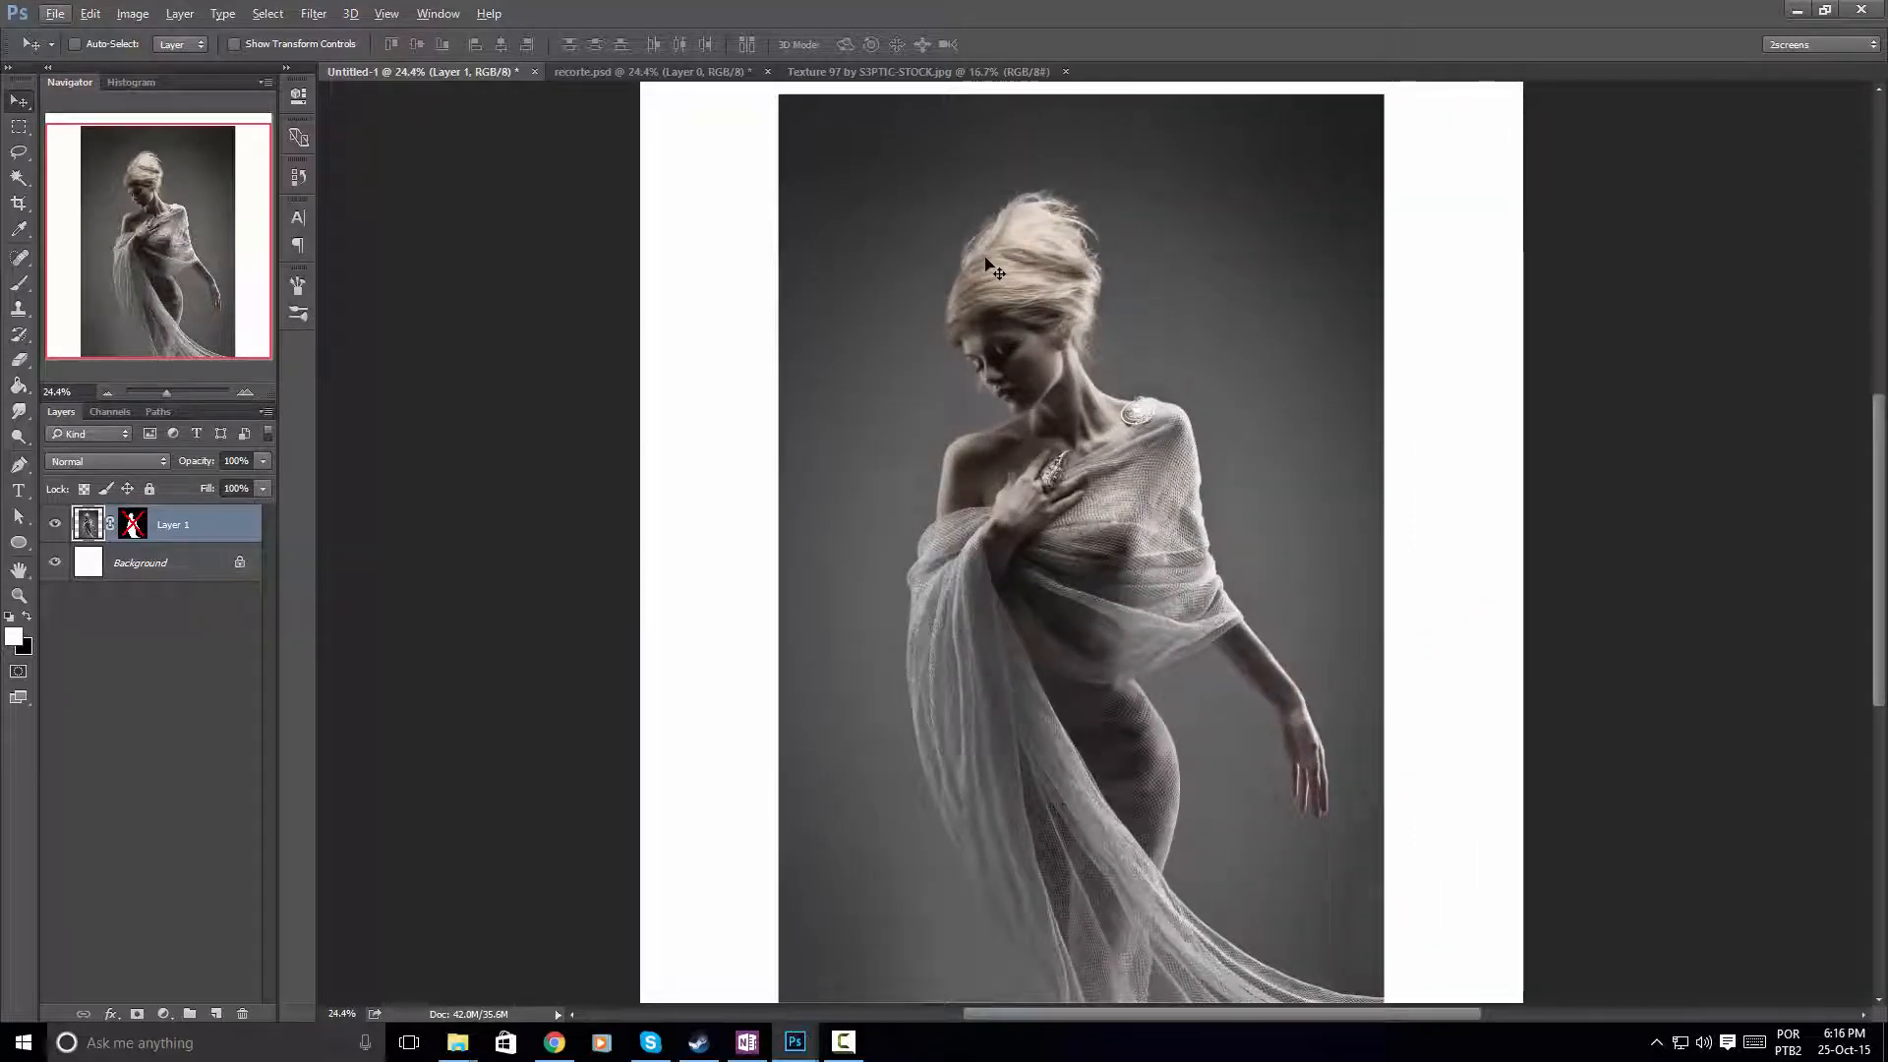
pyautogui.rightClick(127, 532)
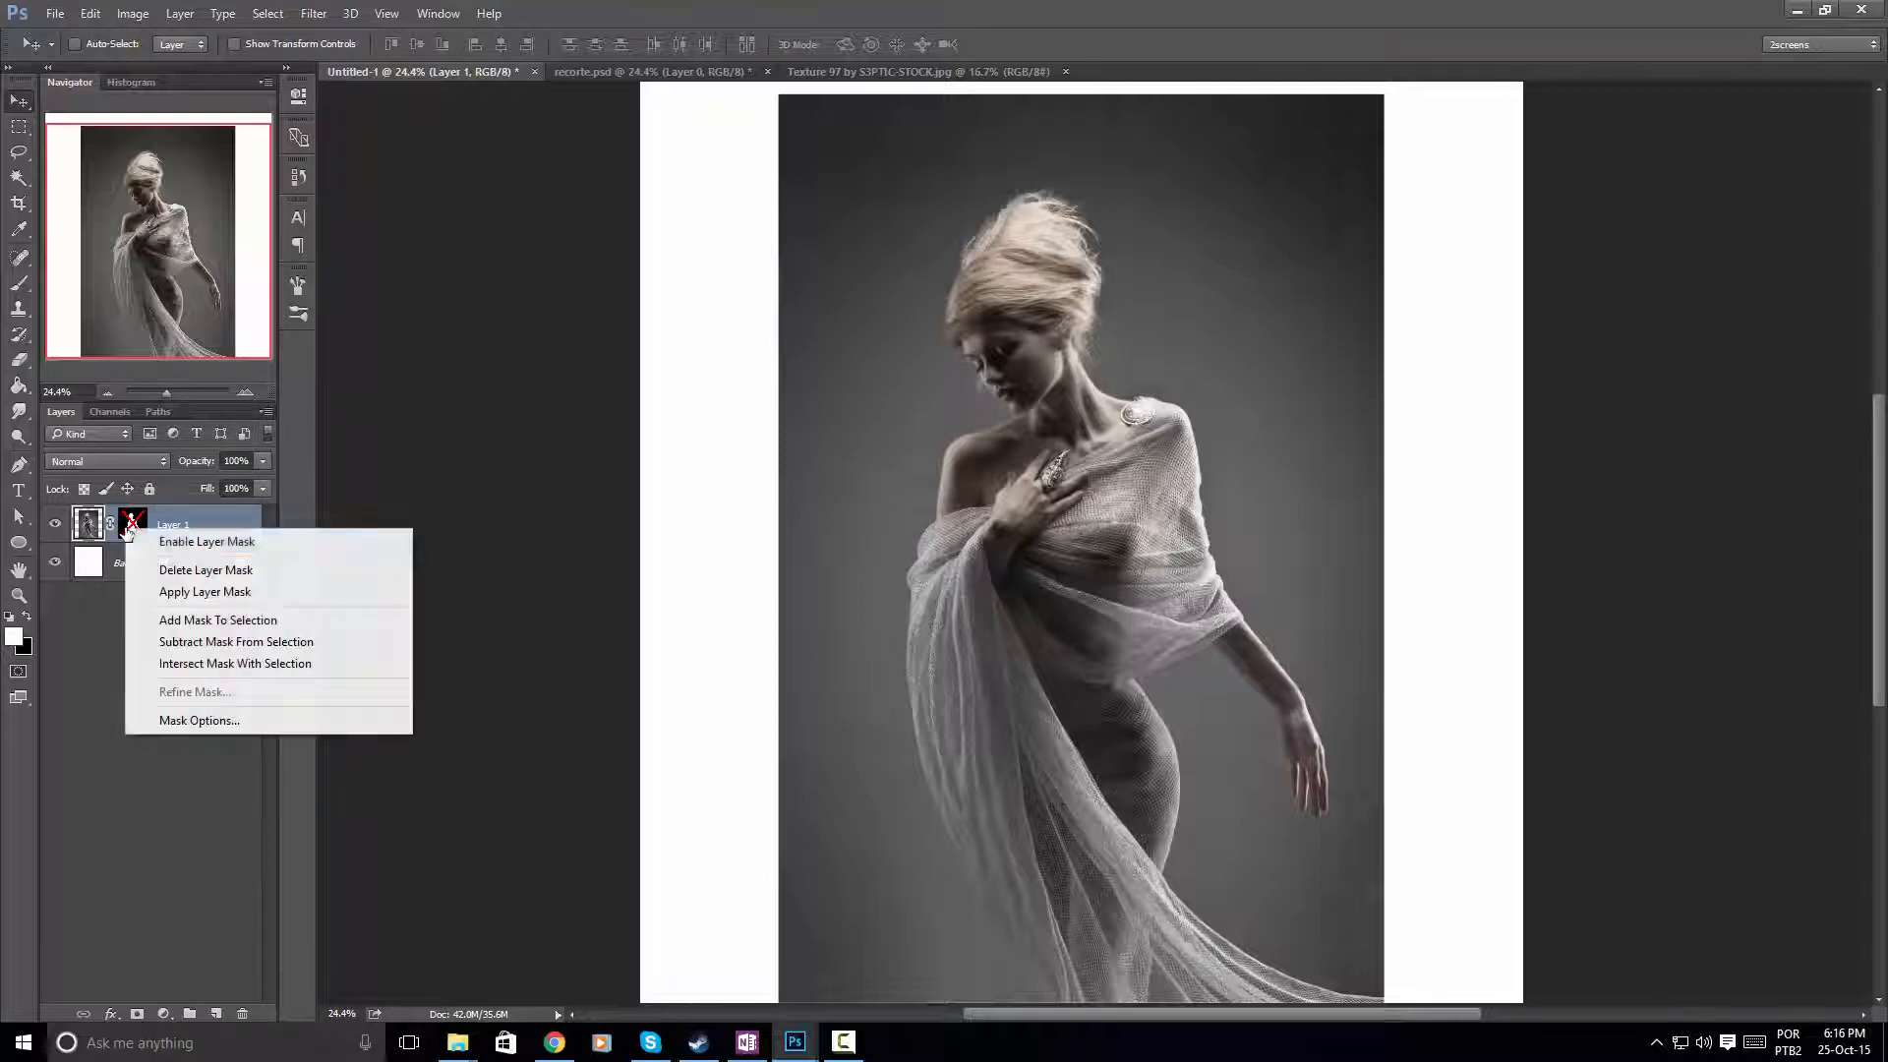
pyautogui.click(186, 545)
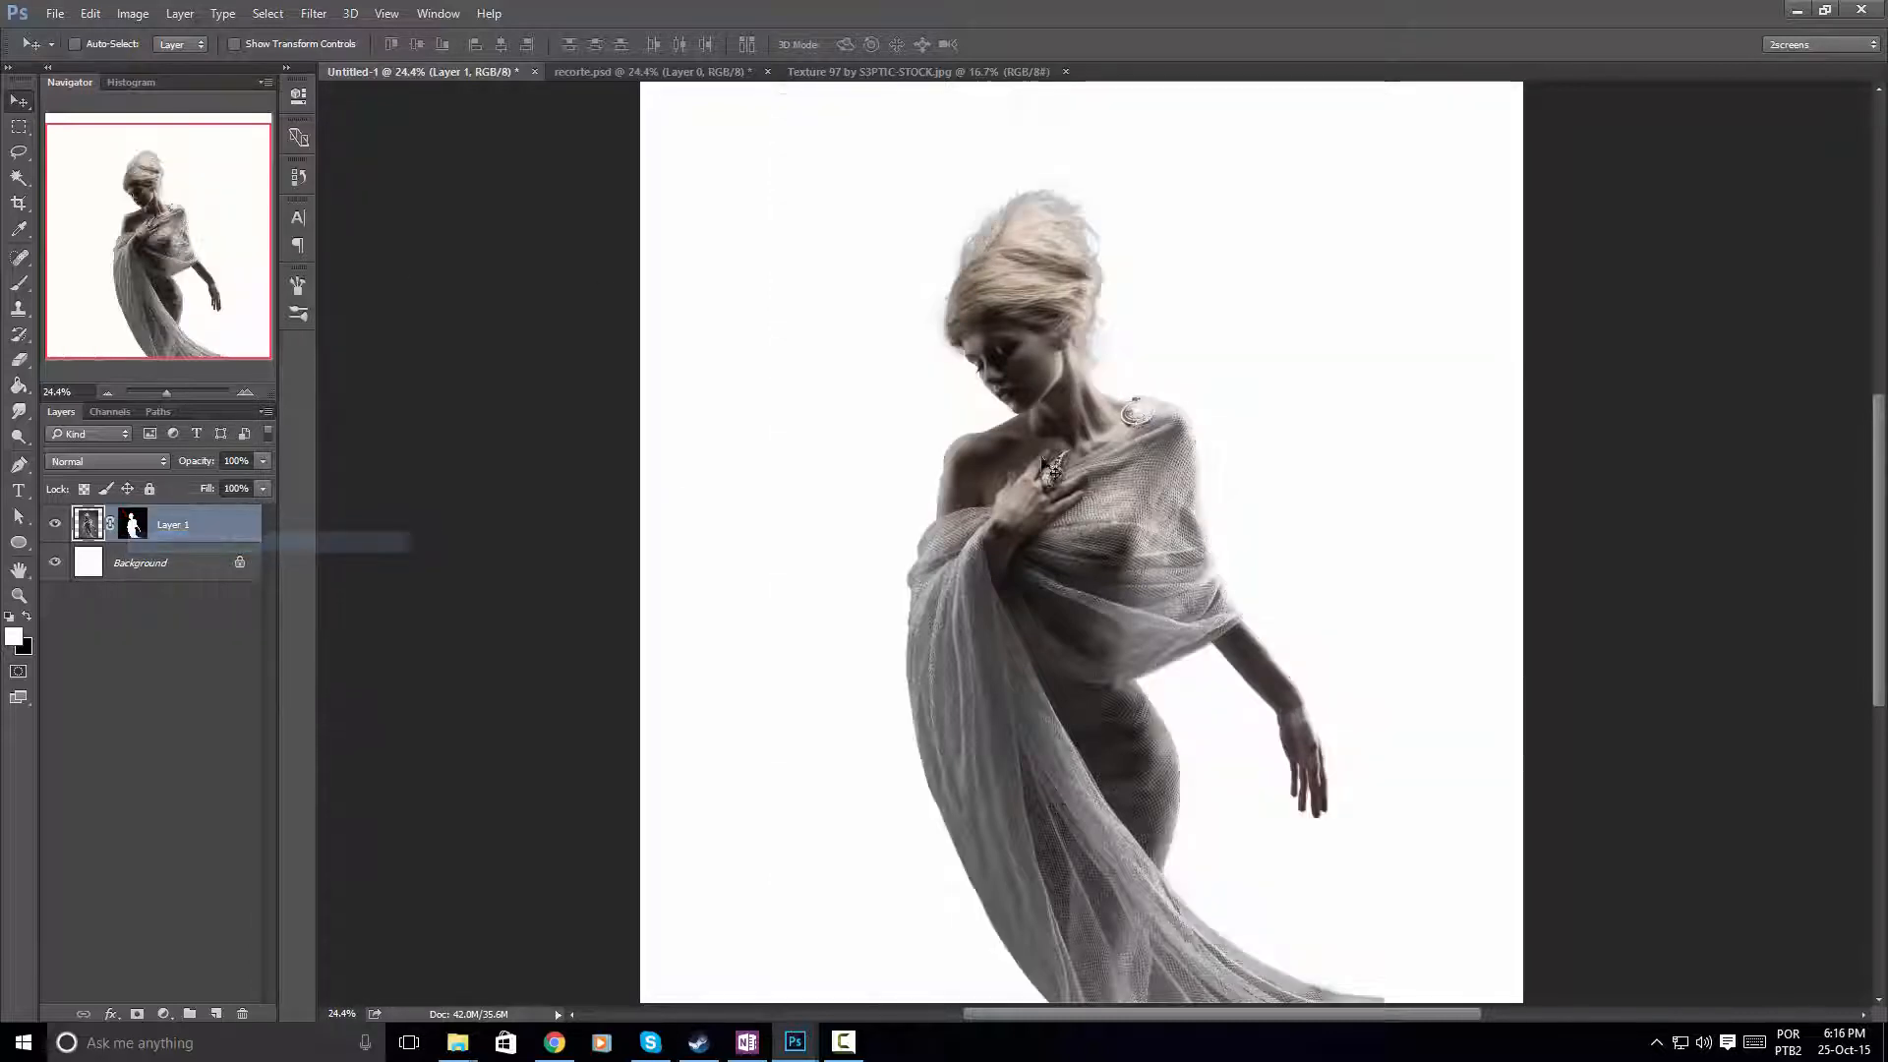
pyautogui.scroll(-2, 1231, 553)
pyautogui.press('alt')
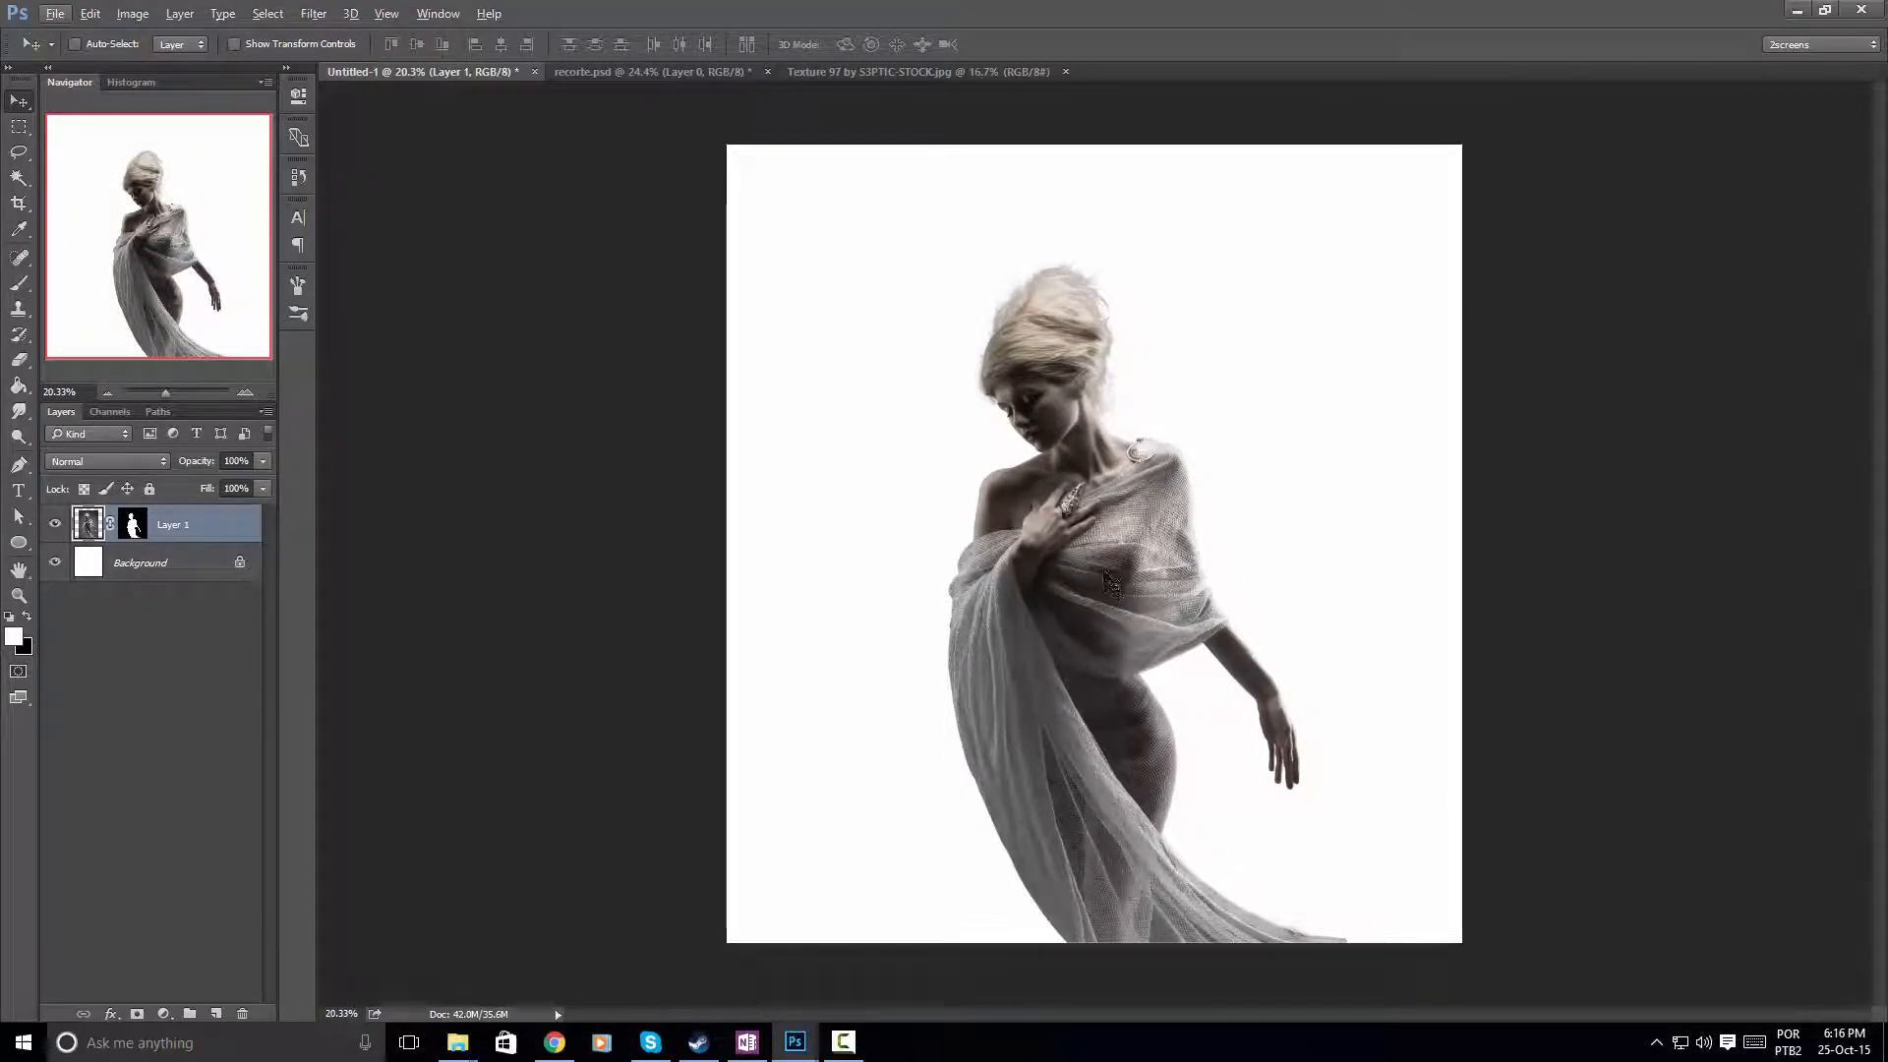
pyautogui.scroll(1, 1149, 641)
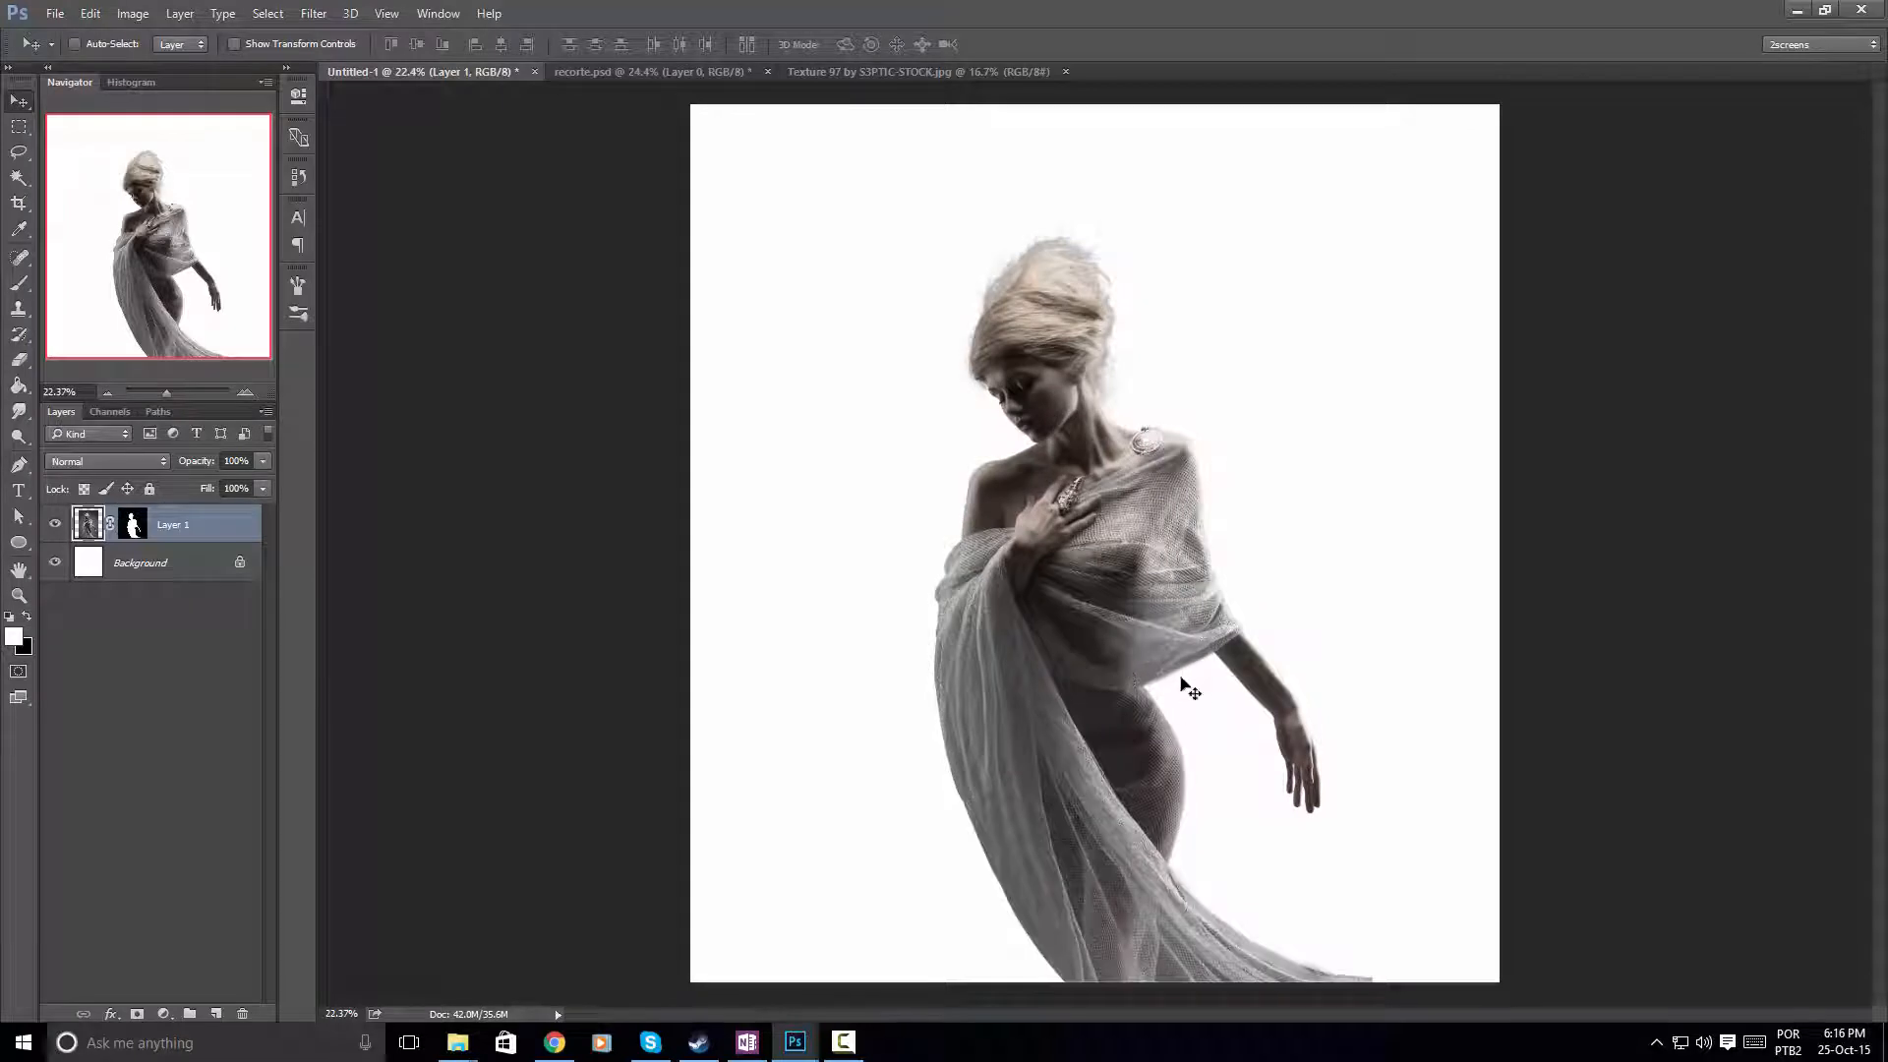
# Copy the Texture 97 paper image into the Untitled-1 document and place its layer beneath the model layer
pyautogui.click(870, 73)
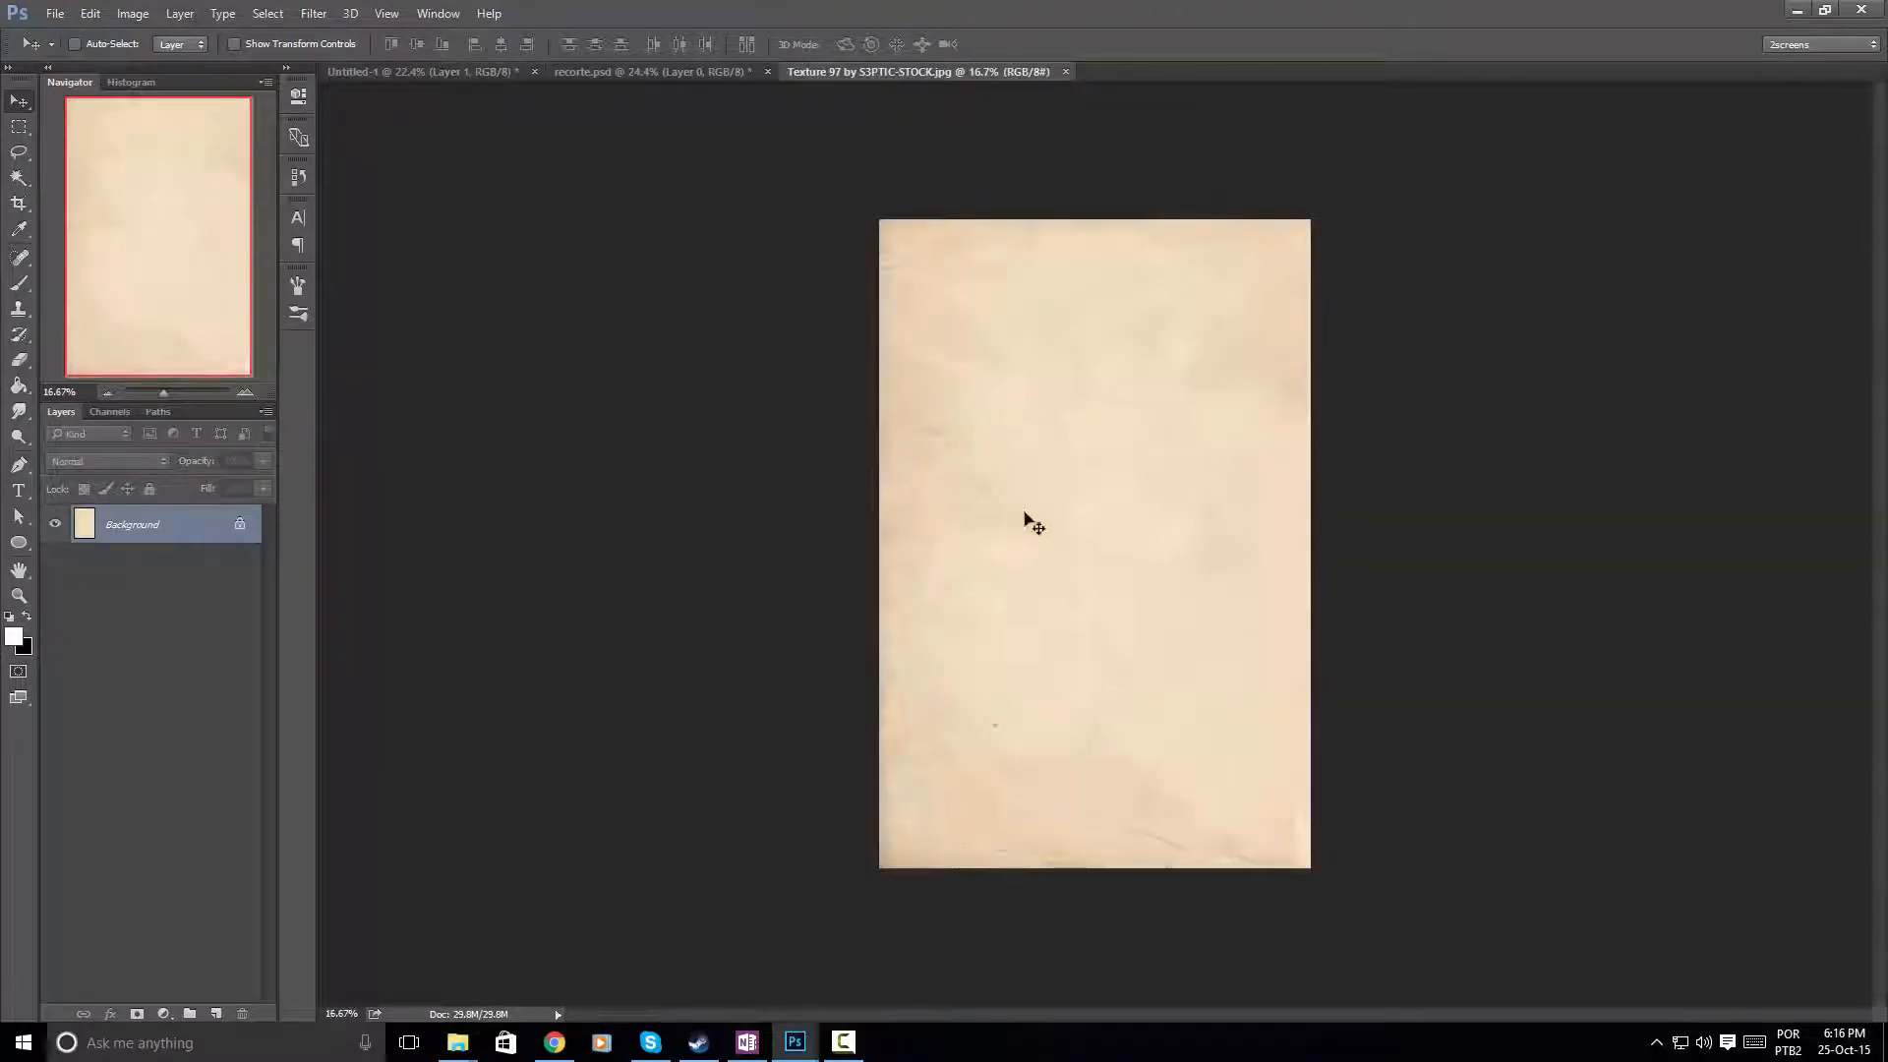
pyautogui.scroll(1, 1024, 512)
pyautogui.scroll(2, 1034, 519)
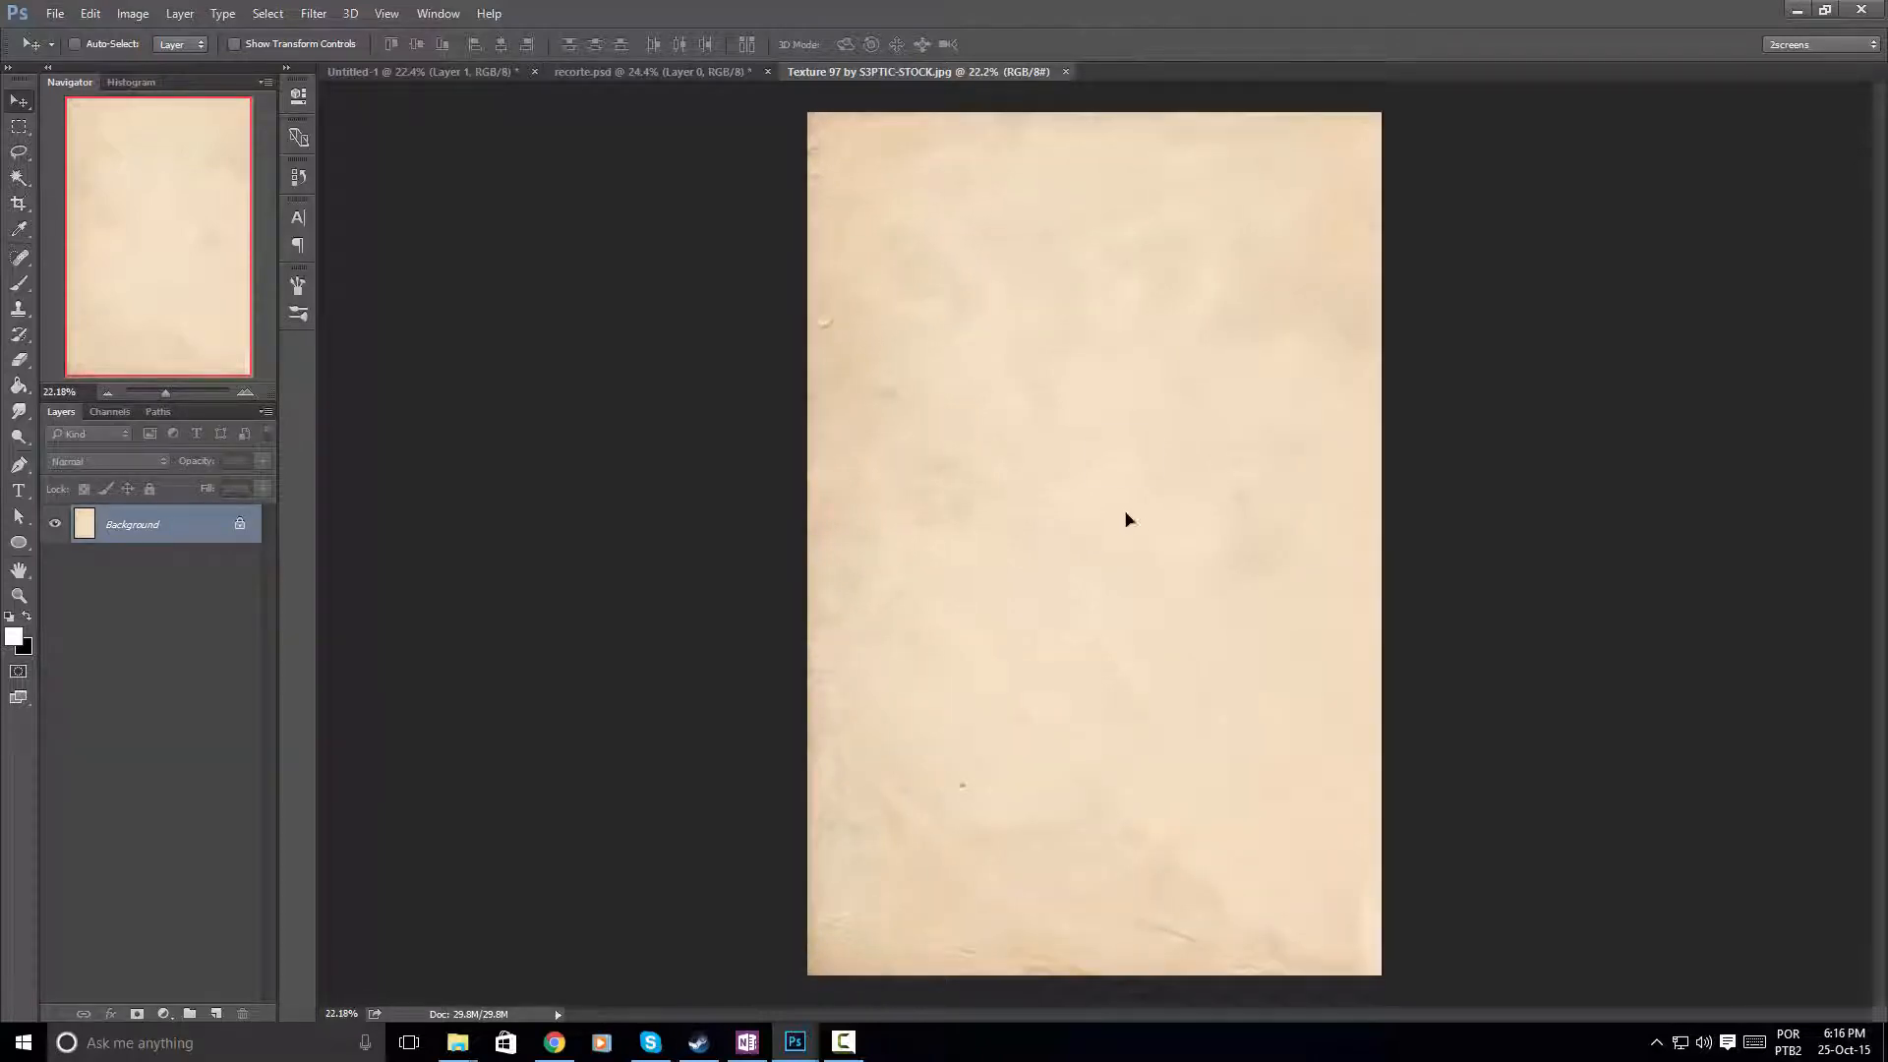
pyautogui.moveTo(433, 77); pyautogui.dragTo(993, 553)
pyautogui.scroll(-3, 1042, 482)
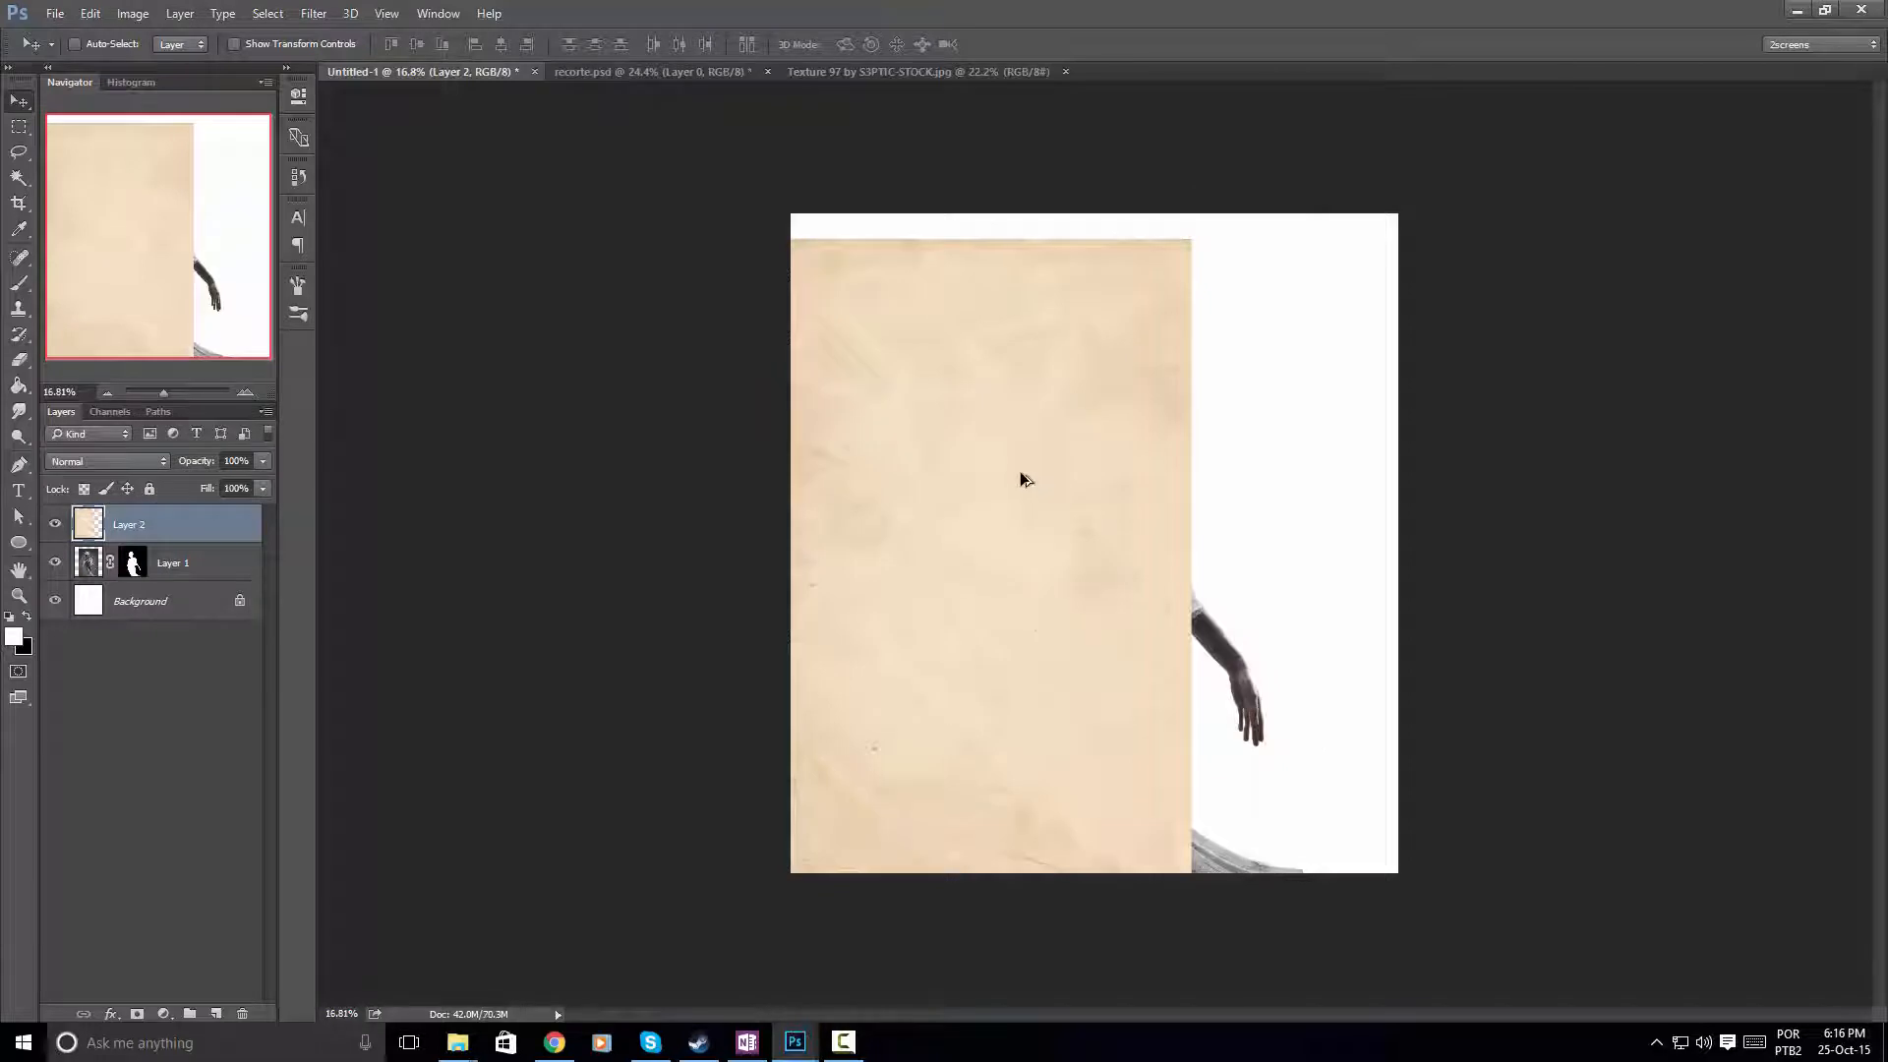
pyautogui.scroll(1, 1023, 479)
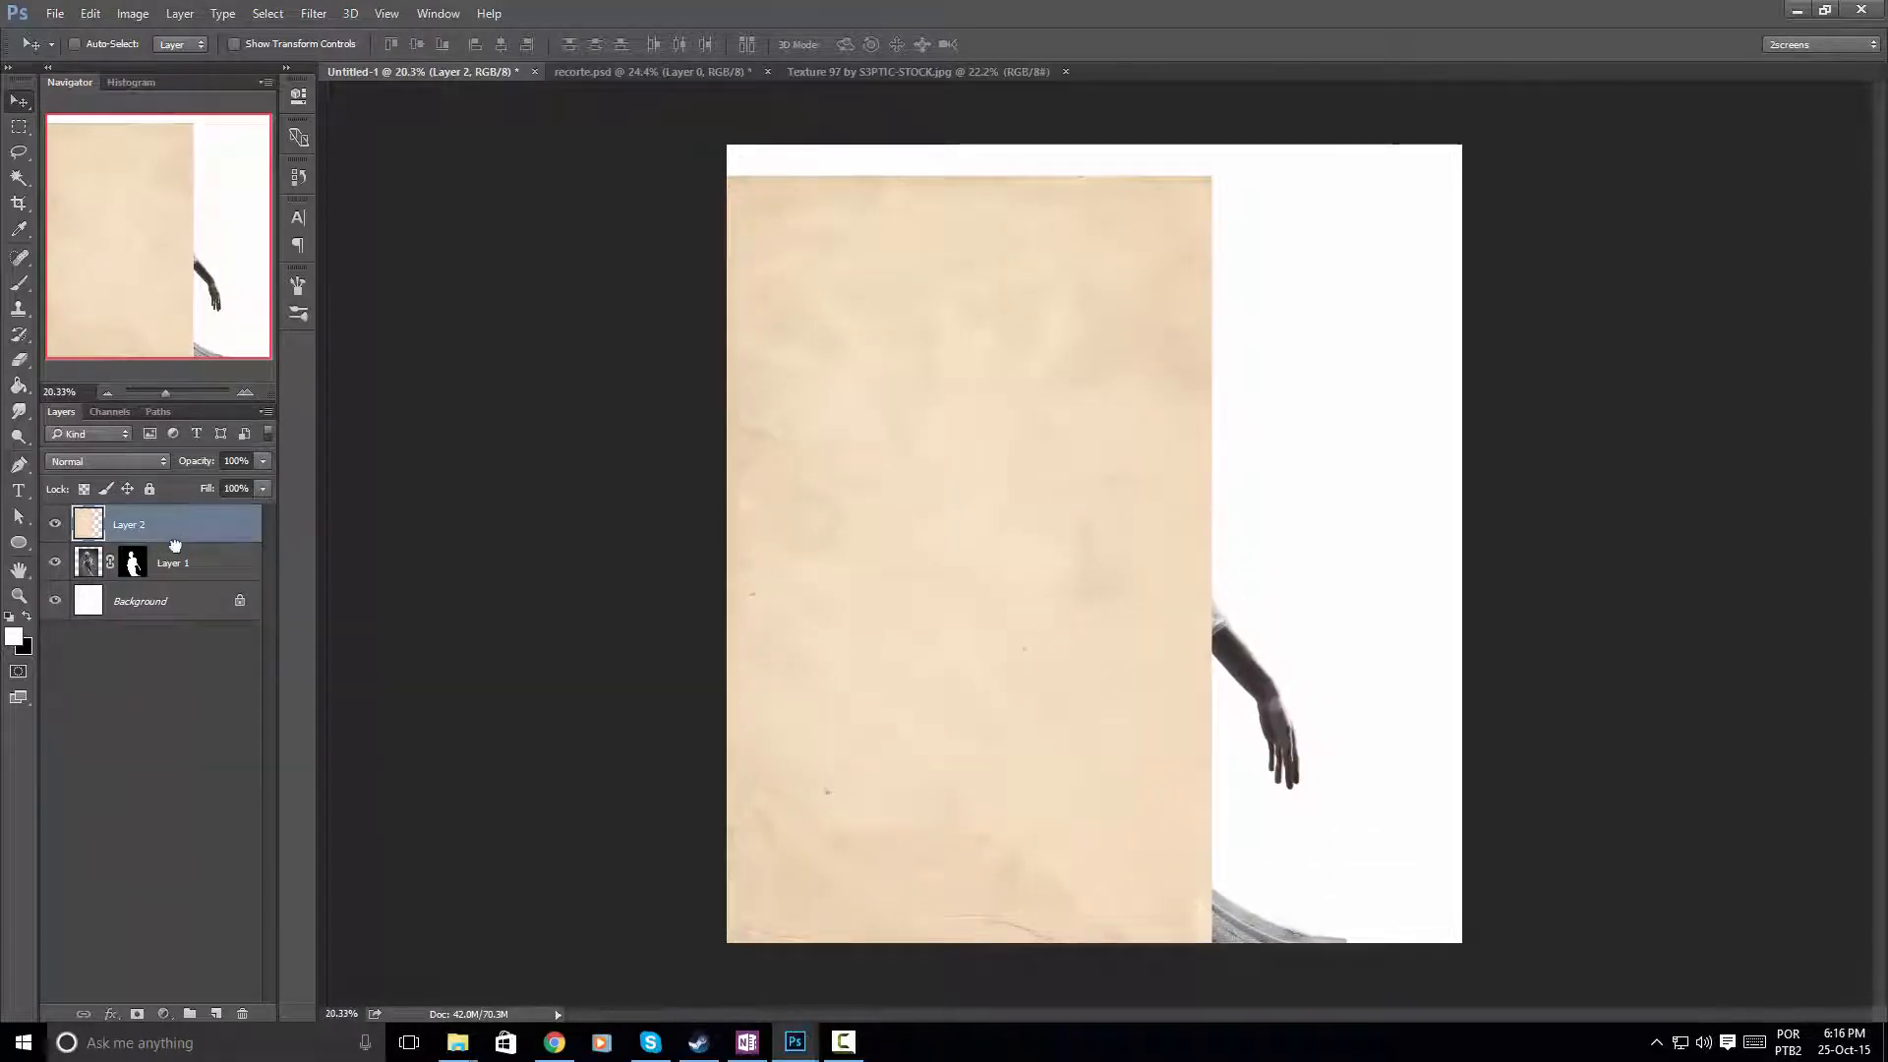
pyautogui.moveTo(175, 546); pyautogui.dragTo(168, 581)
# Scale the paper texture proportionally to about 102% and position it over the canvas's left part at full height
pyautogui.moveTo(843, 509); pyautogui.dragTo(836, 482)
pyautogui.hotkey('ctrl', 't')
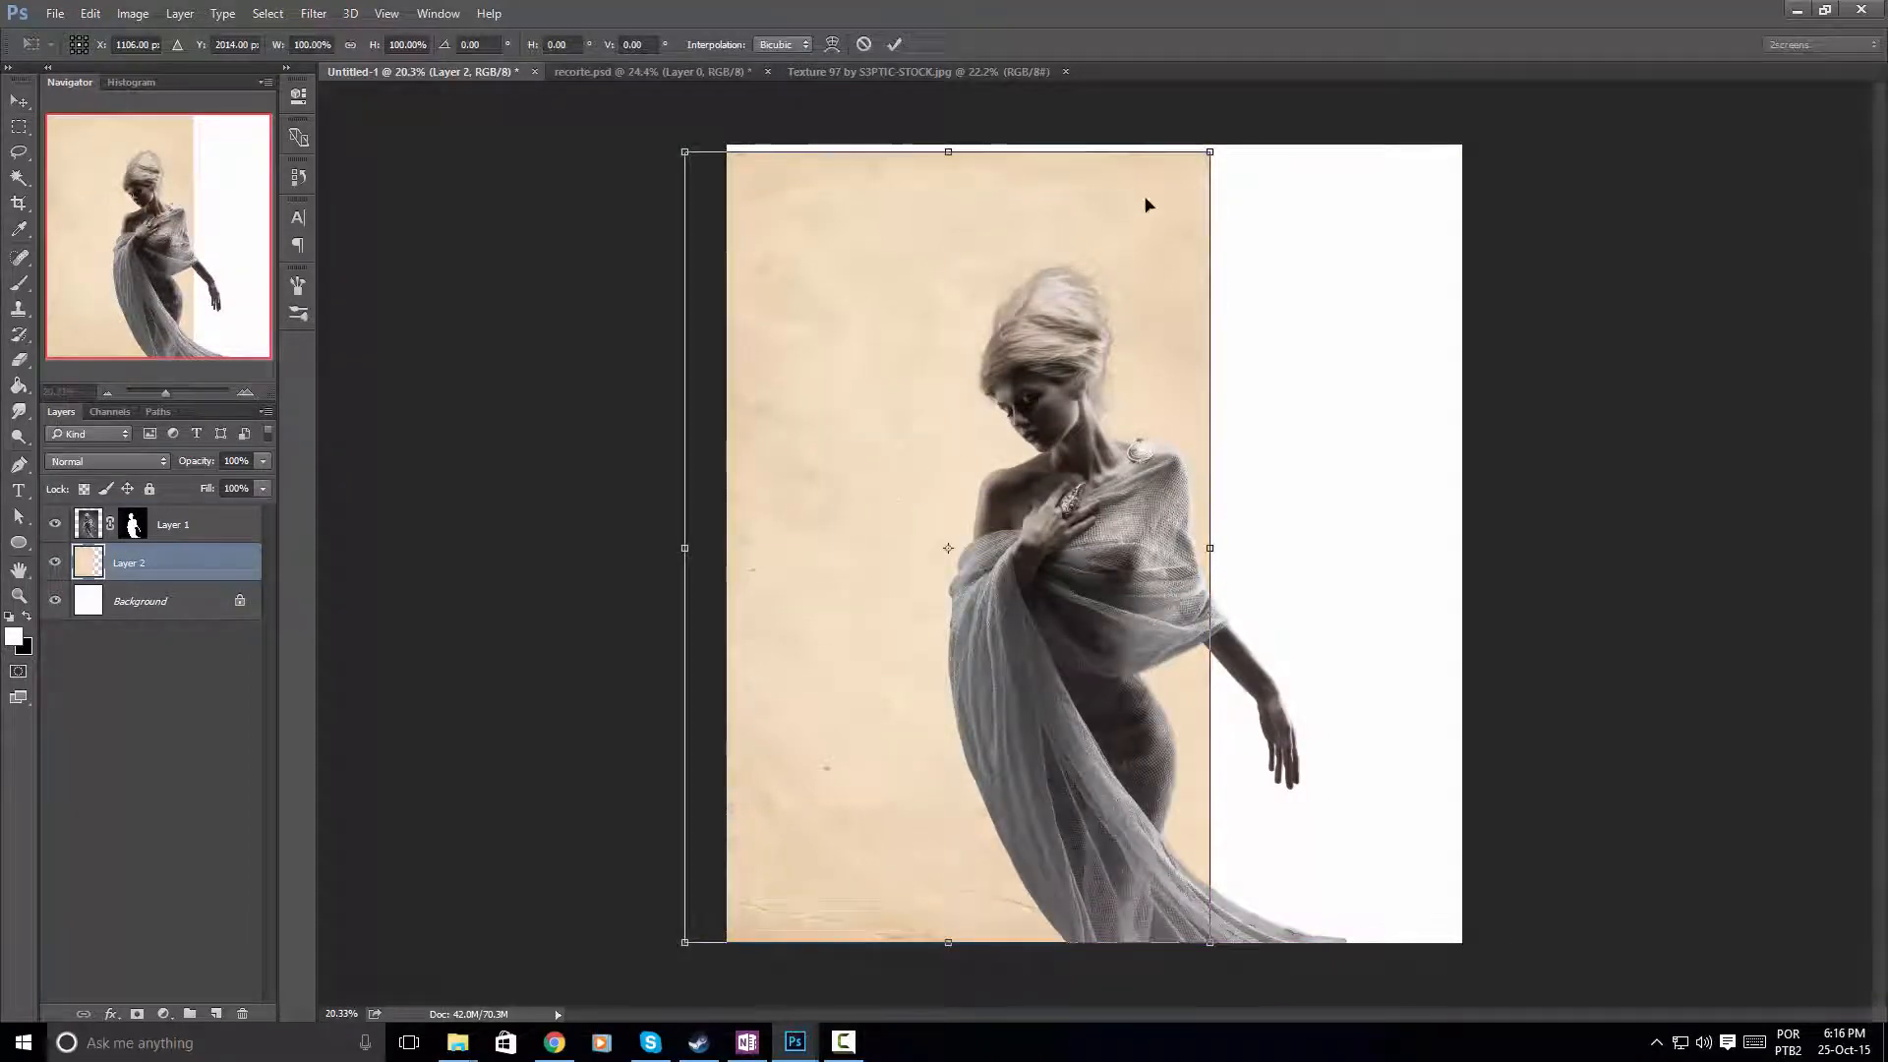
pyautogui.moveTo(1211, 153); pyautogui.dragTo(1221, 134)
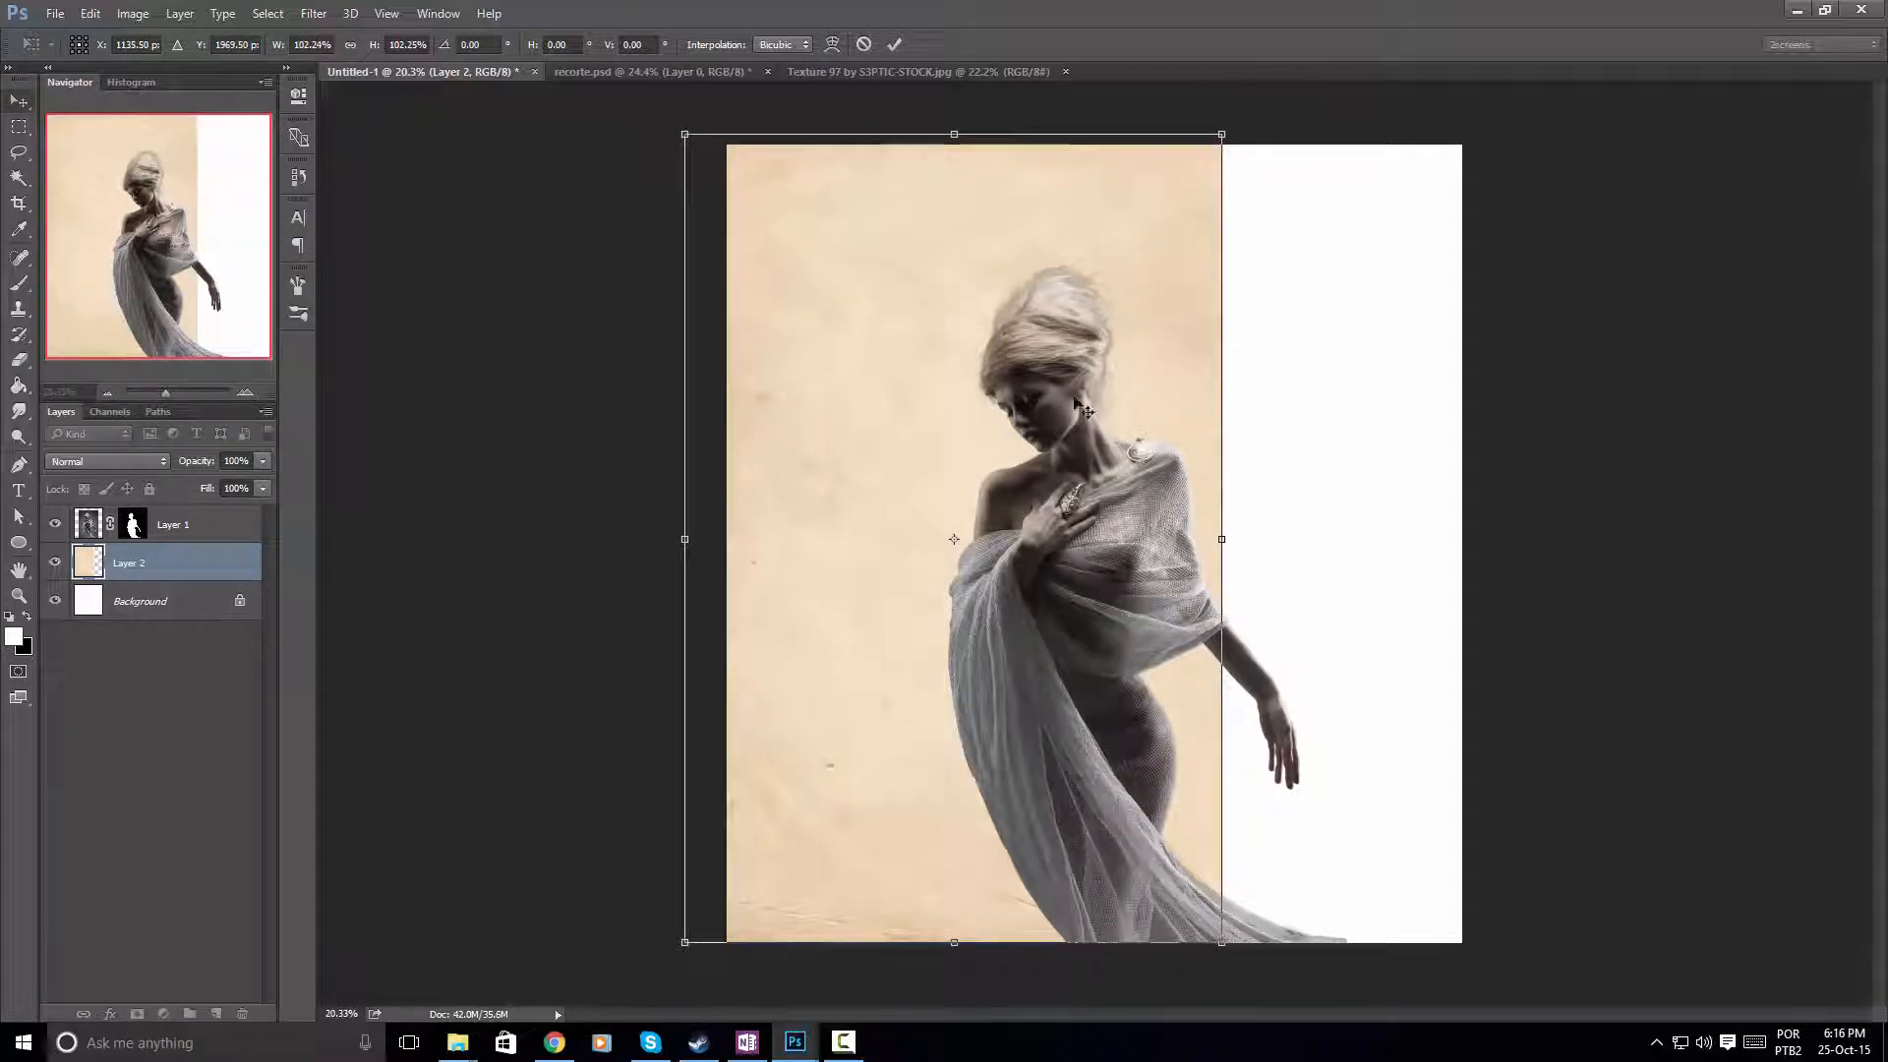
pyautogui.press('Return')
pyautogui.moveTo(864, 286); pyautogui.dragTo(833, 288)
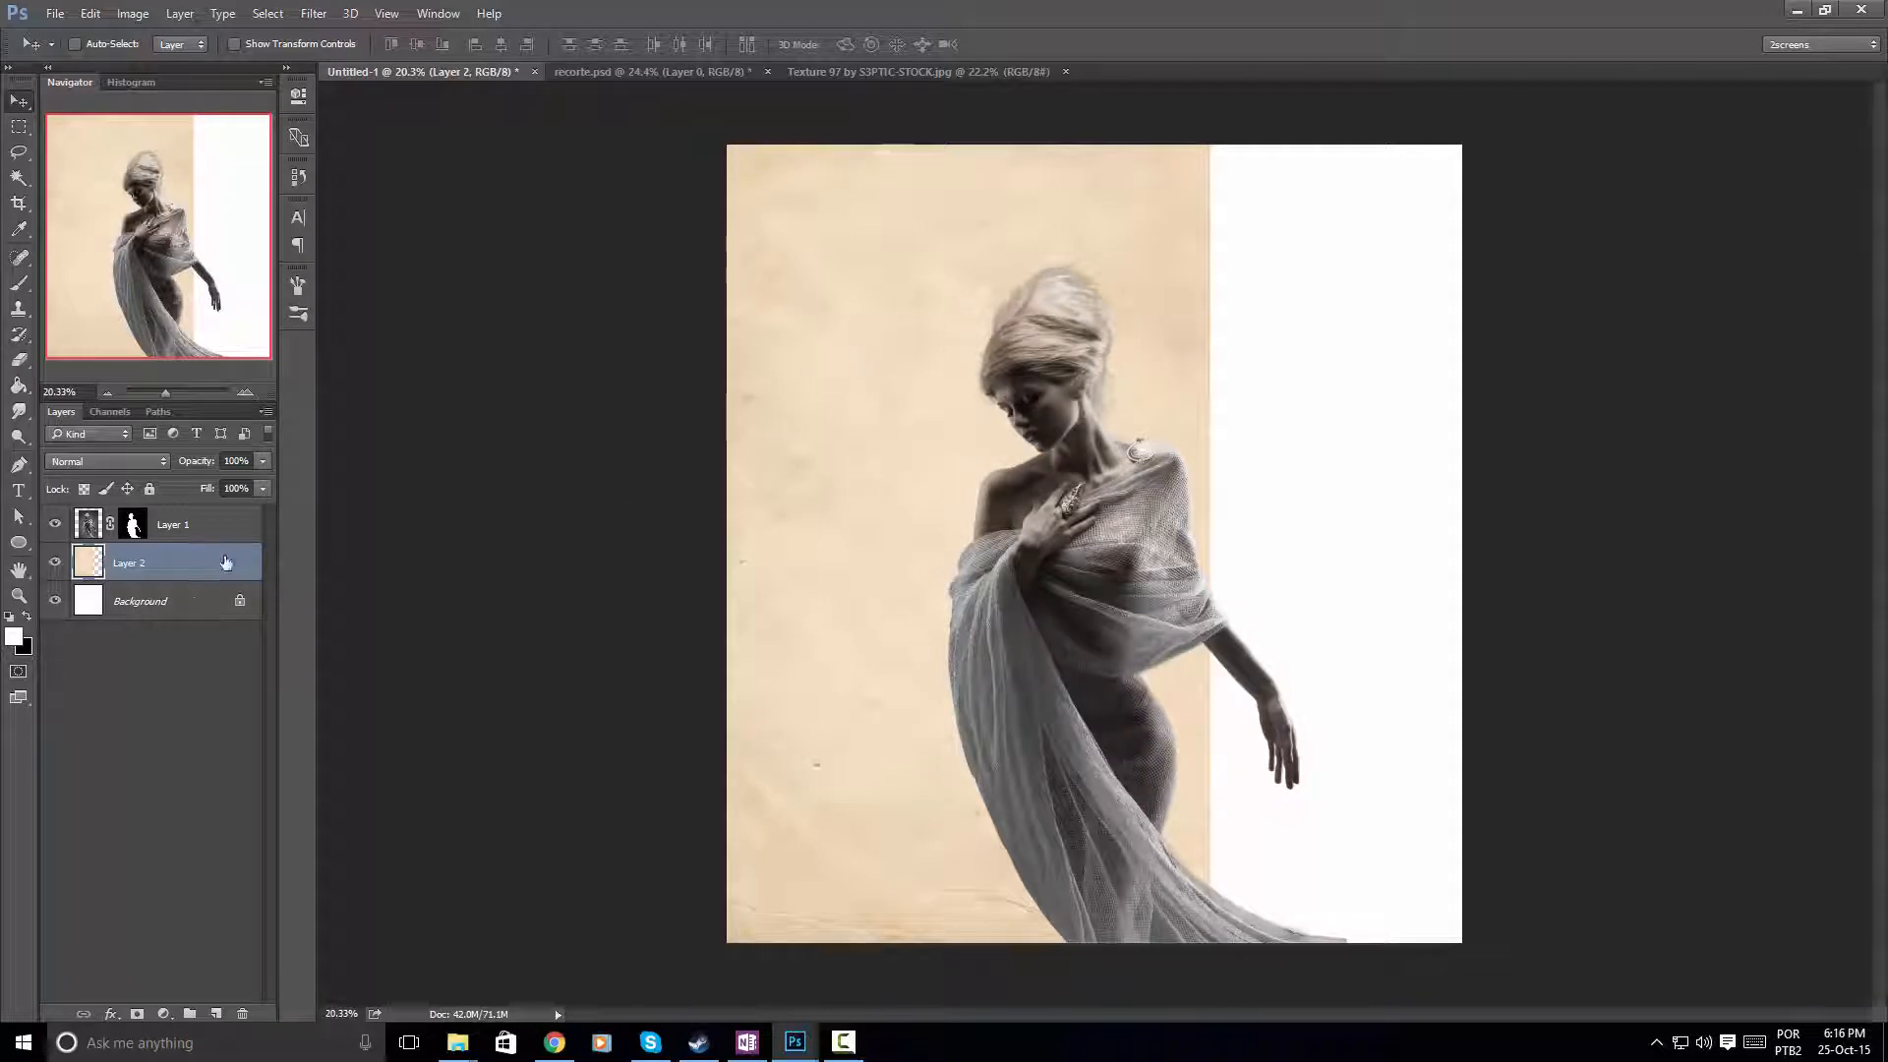
# Duplicate the paper texture layer and move the copy right to cover the remaining white area
pyautogui.rightClick(175, 572)
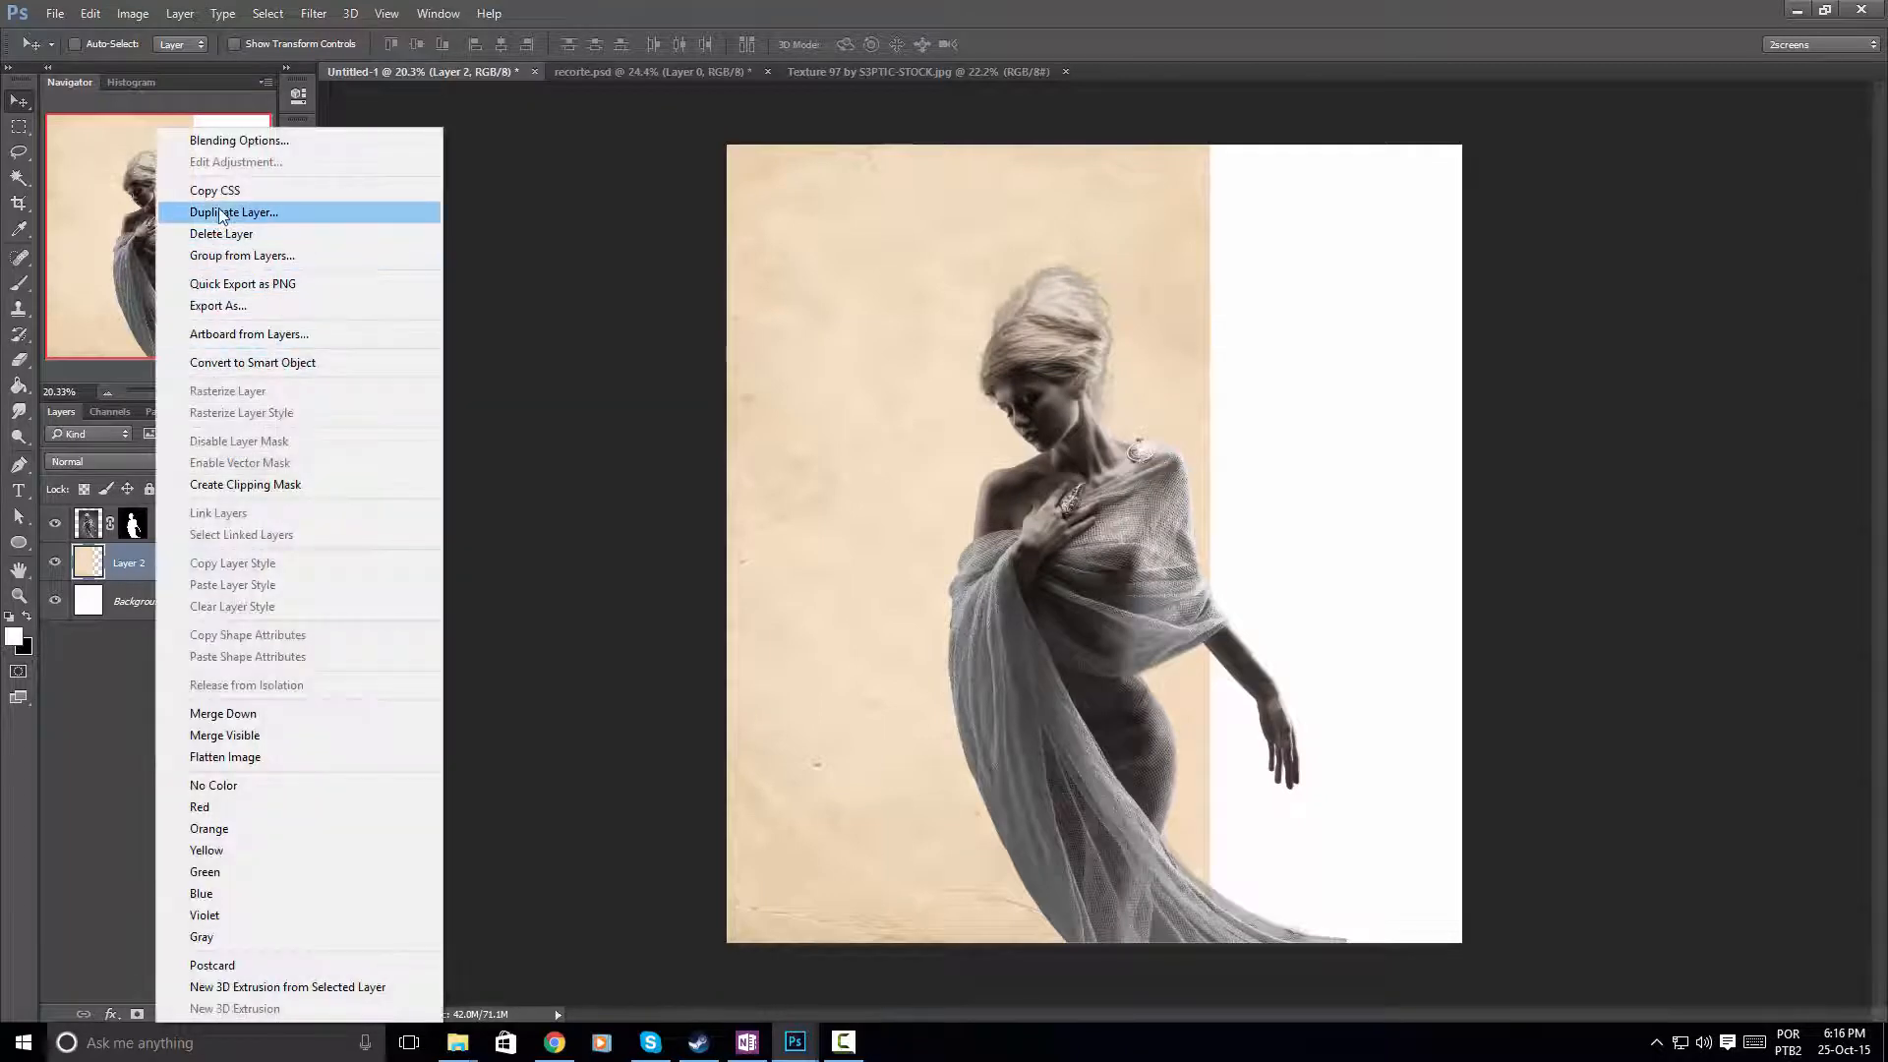
pyautogui.click(227, 214)
pyautogui.press('Return')
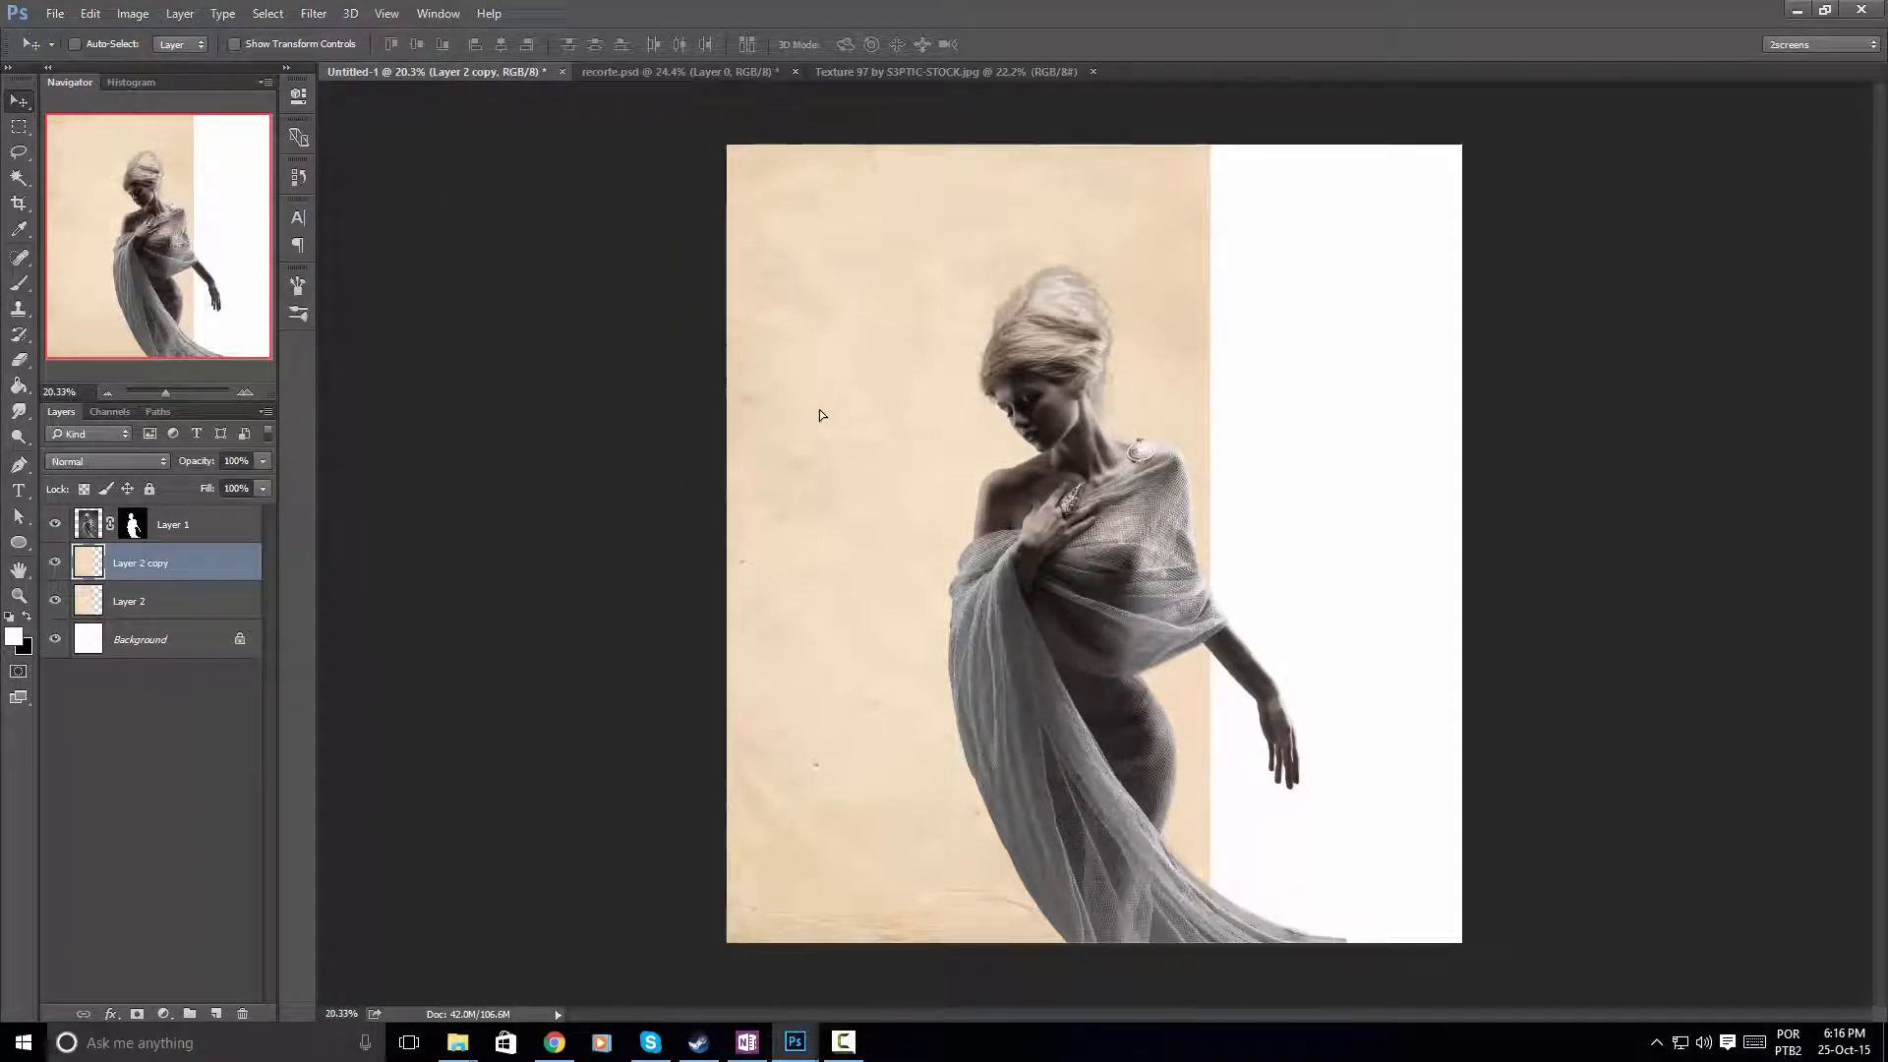
pyautogui.moveTo(822, 415); pyautogui.dragTo(1065, 416)
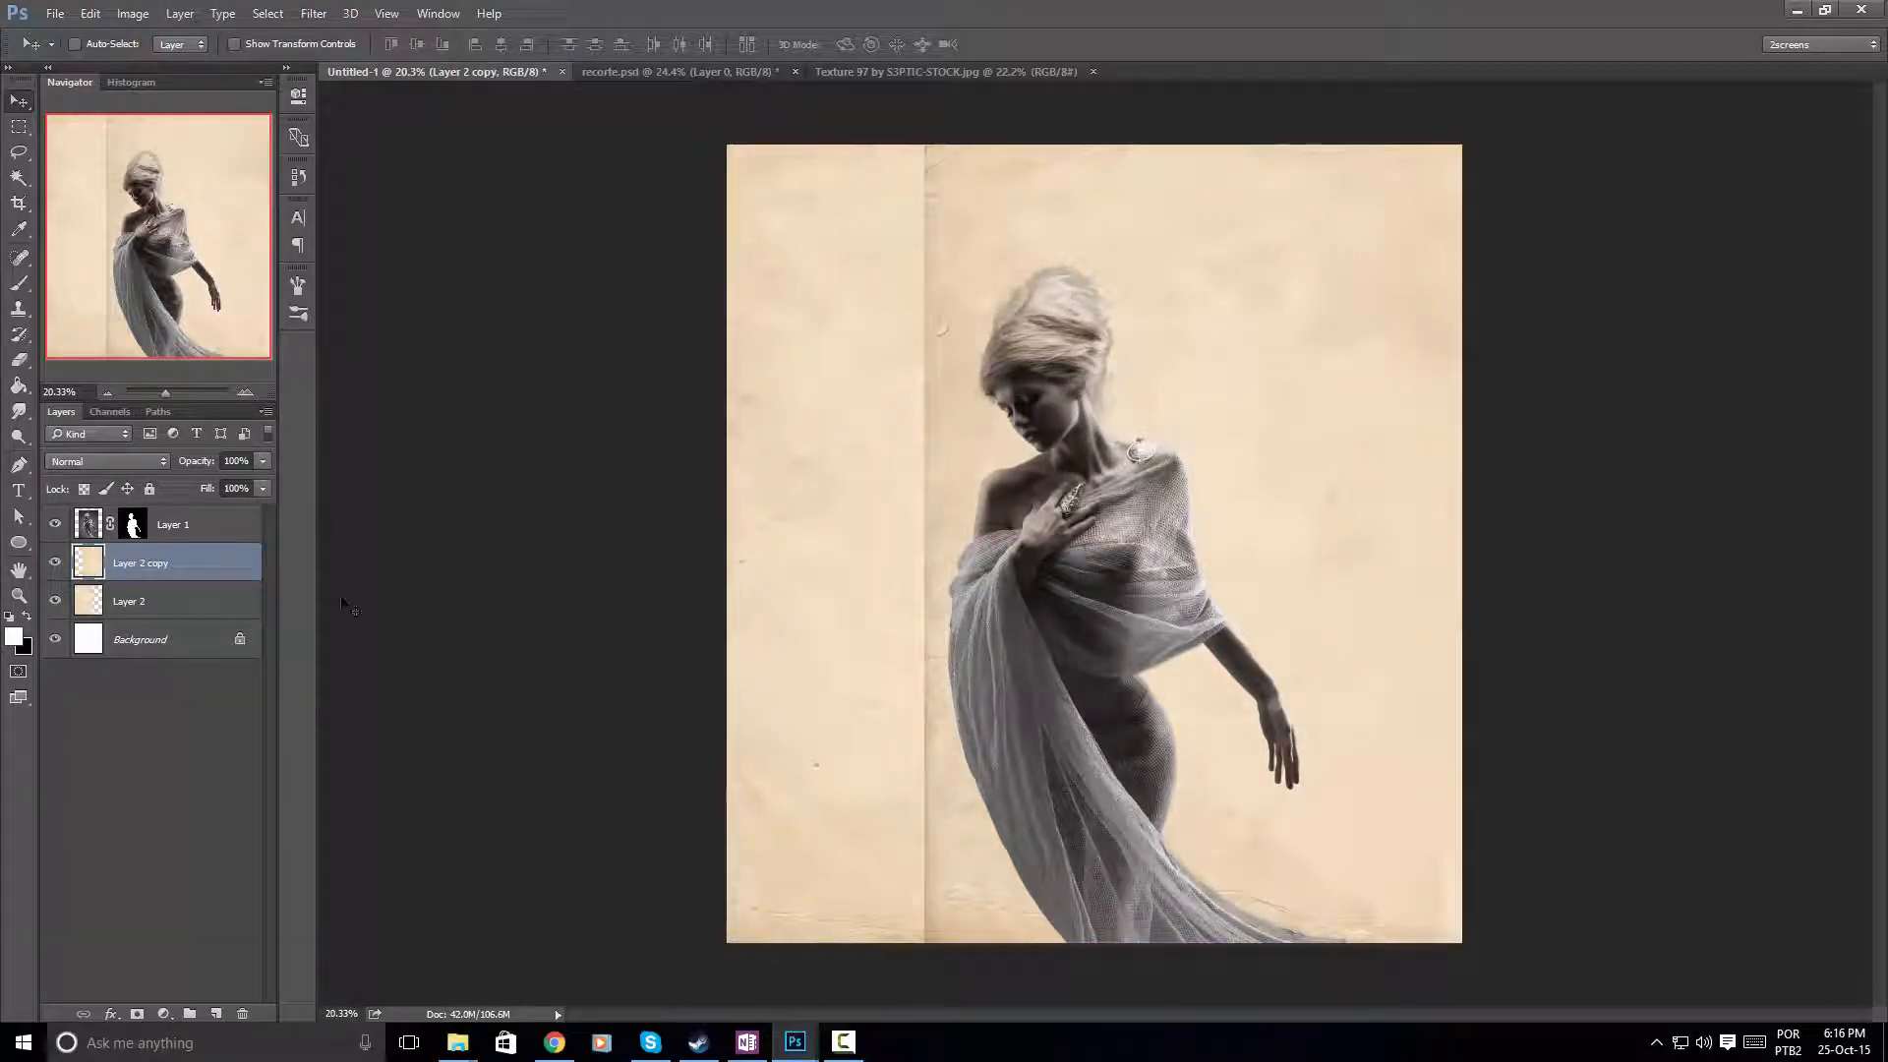
# Erase the left edge of the copied texture with a large soft eraser to blend the vertical seam
pyautogui.press('e')
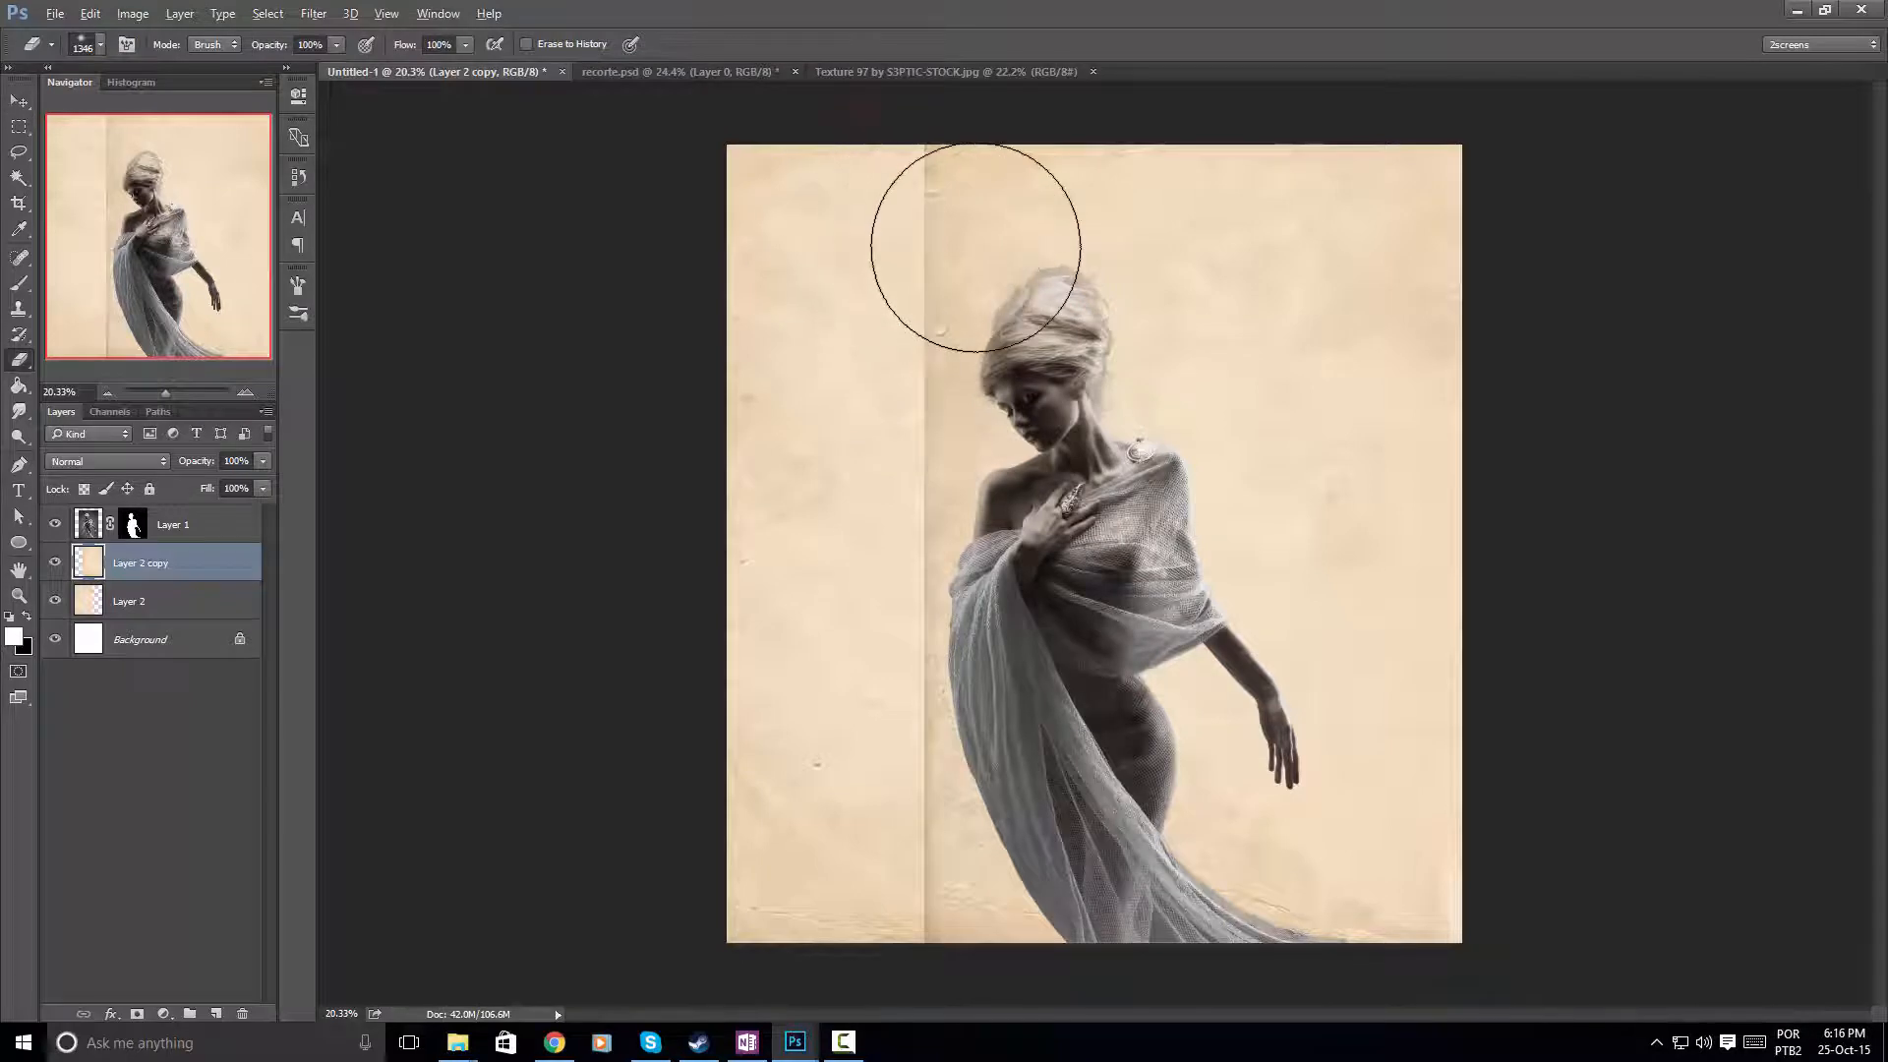
pyautogui.moveTo(975, 248)
pyautogui.mouseDown()
pyautogui.moveTo(863, 224)
pyautogui.moveTo(817, 270)
pyautogui.moveTo(816, 235)
pyautogui.moveTo(857, 226)
pyautogui.moveTo(916, 258)
pyautogui.moveTo(902, 160)
pyautogui.moveTo(934, 260)
pyautogui.moveTo(905, 352)
pyautogui.moveTo(876, 153)
pyautogui.moveTo(873, 495)
pyautogui.moveTo(862, 376)
pyautogui.moveTo(889, 360)
pyautogui.moveTo(925, 446)
pyautogui.moveTo(885, 659)
pyautogui.moveTo(910, 977)
pyautogui.mouseUp()
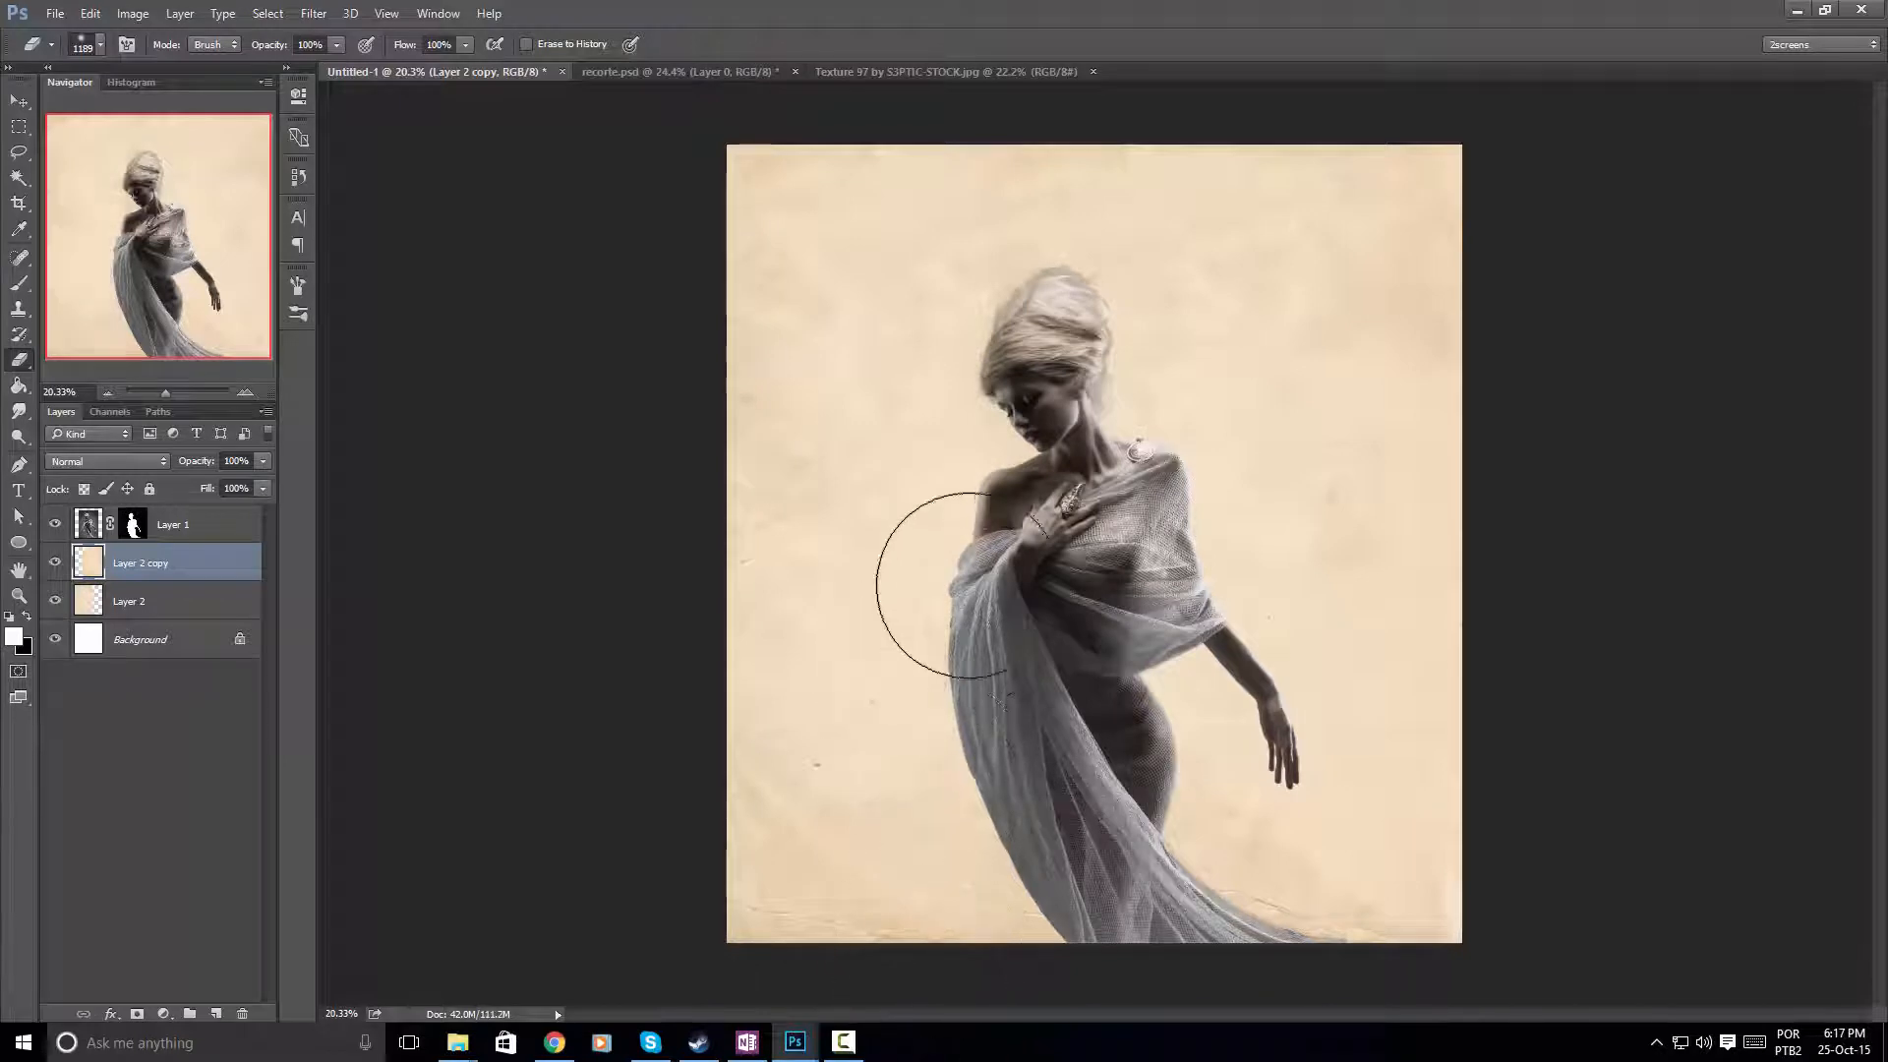
pyautogui.click(18, 99)
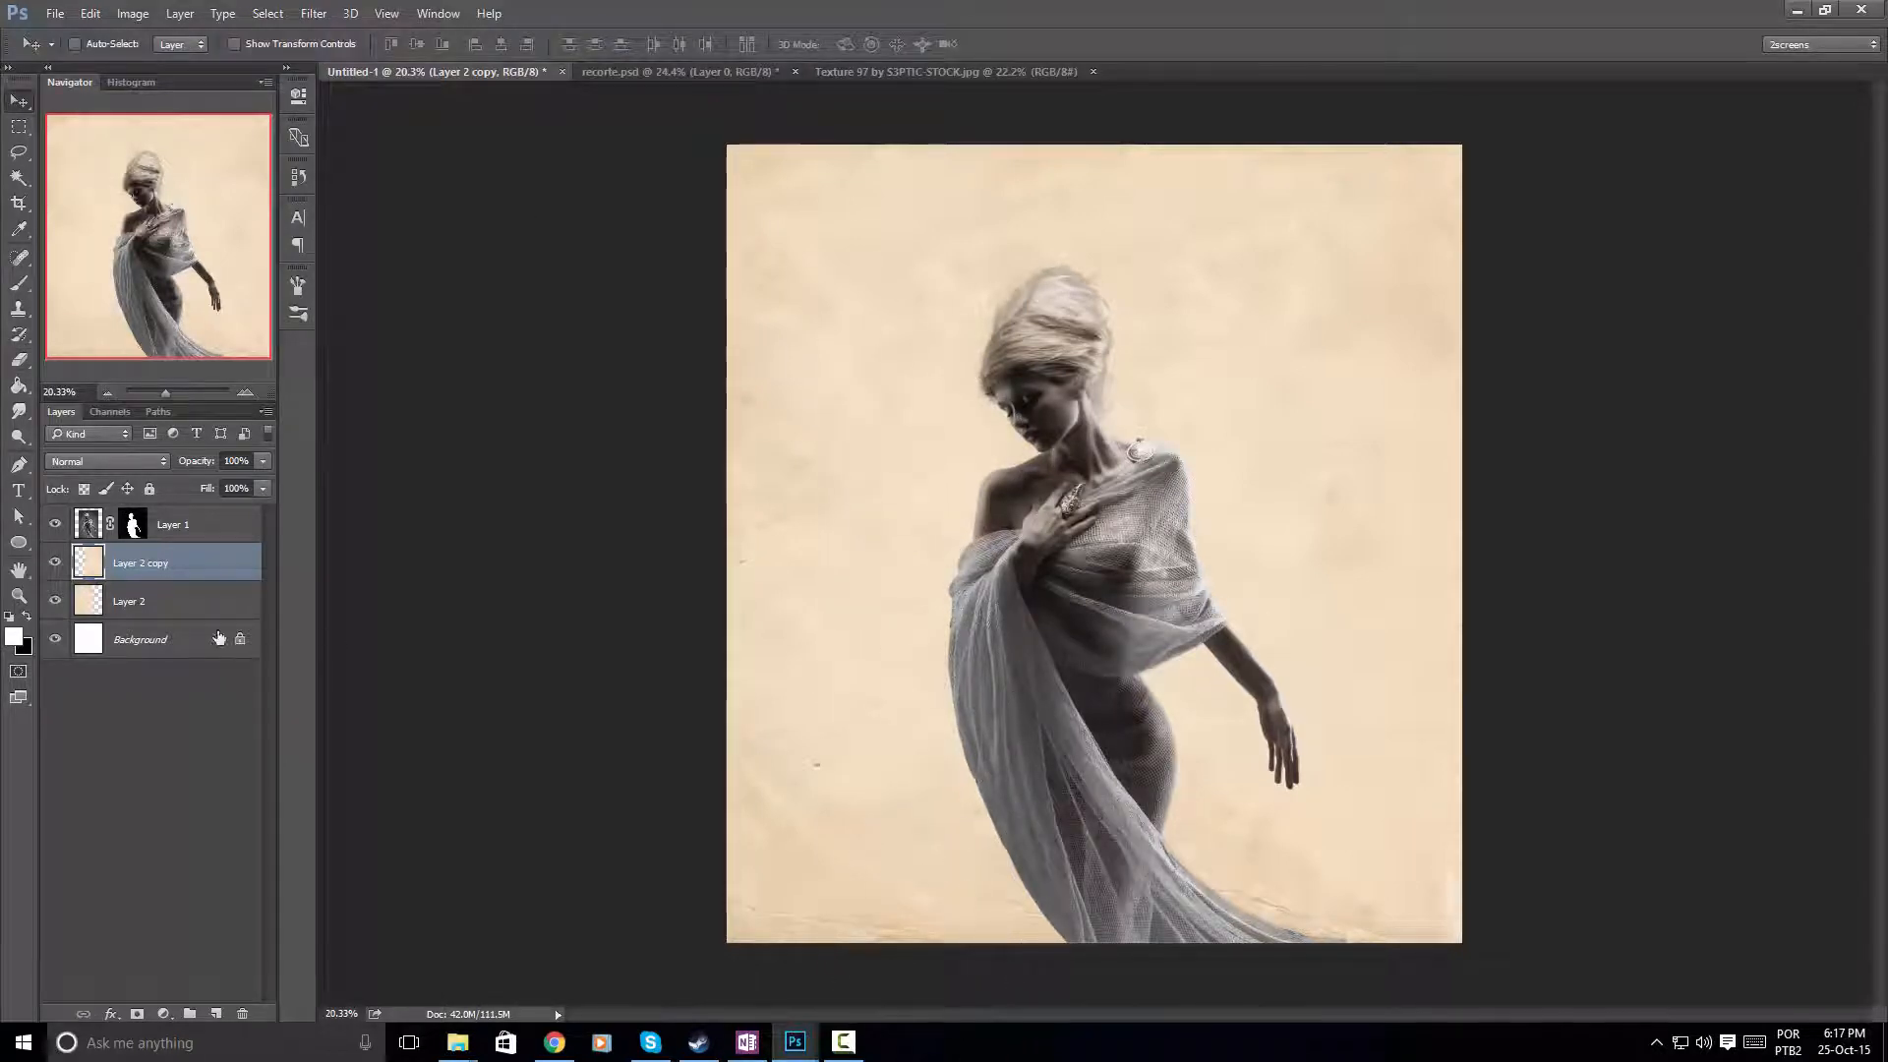
# Merge the two paper texture layers into a single background texture layer
pyautogui.keyDown('shift'); pyautogui.click(172, 601); pyautogui.keyUp('shift')
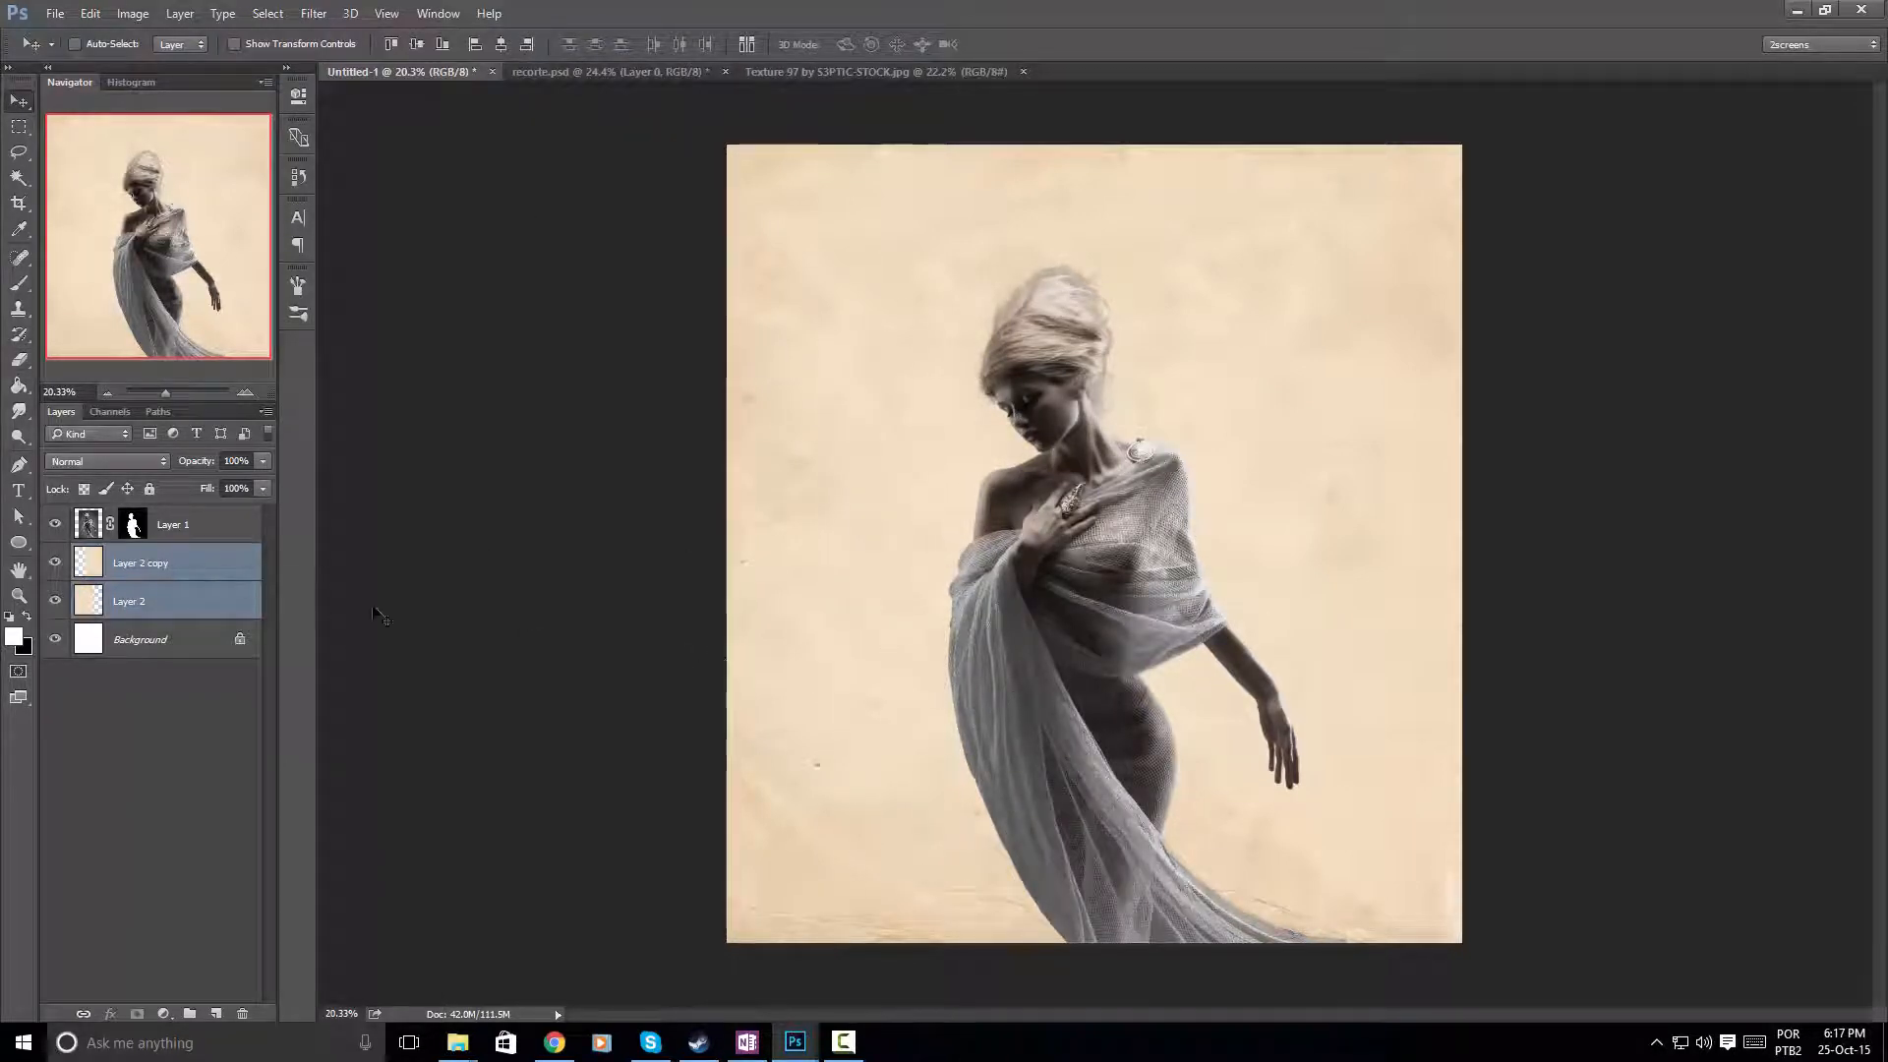
pyautogui.rightClick(204, 564)
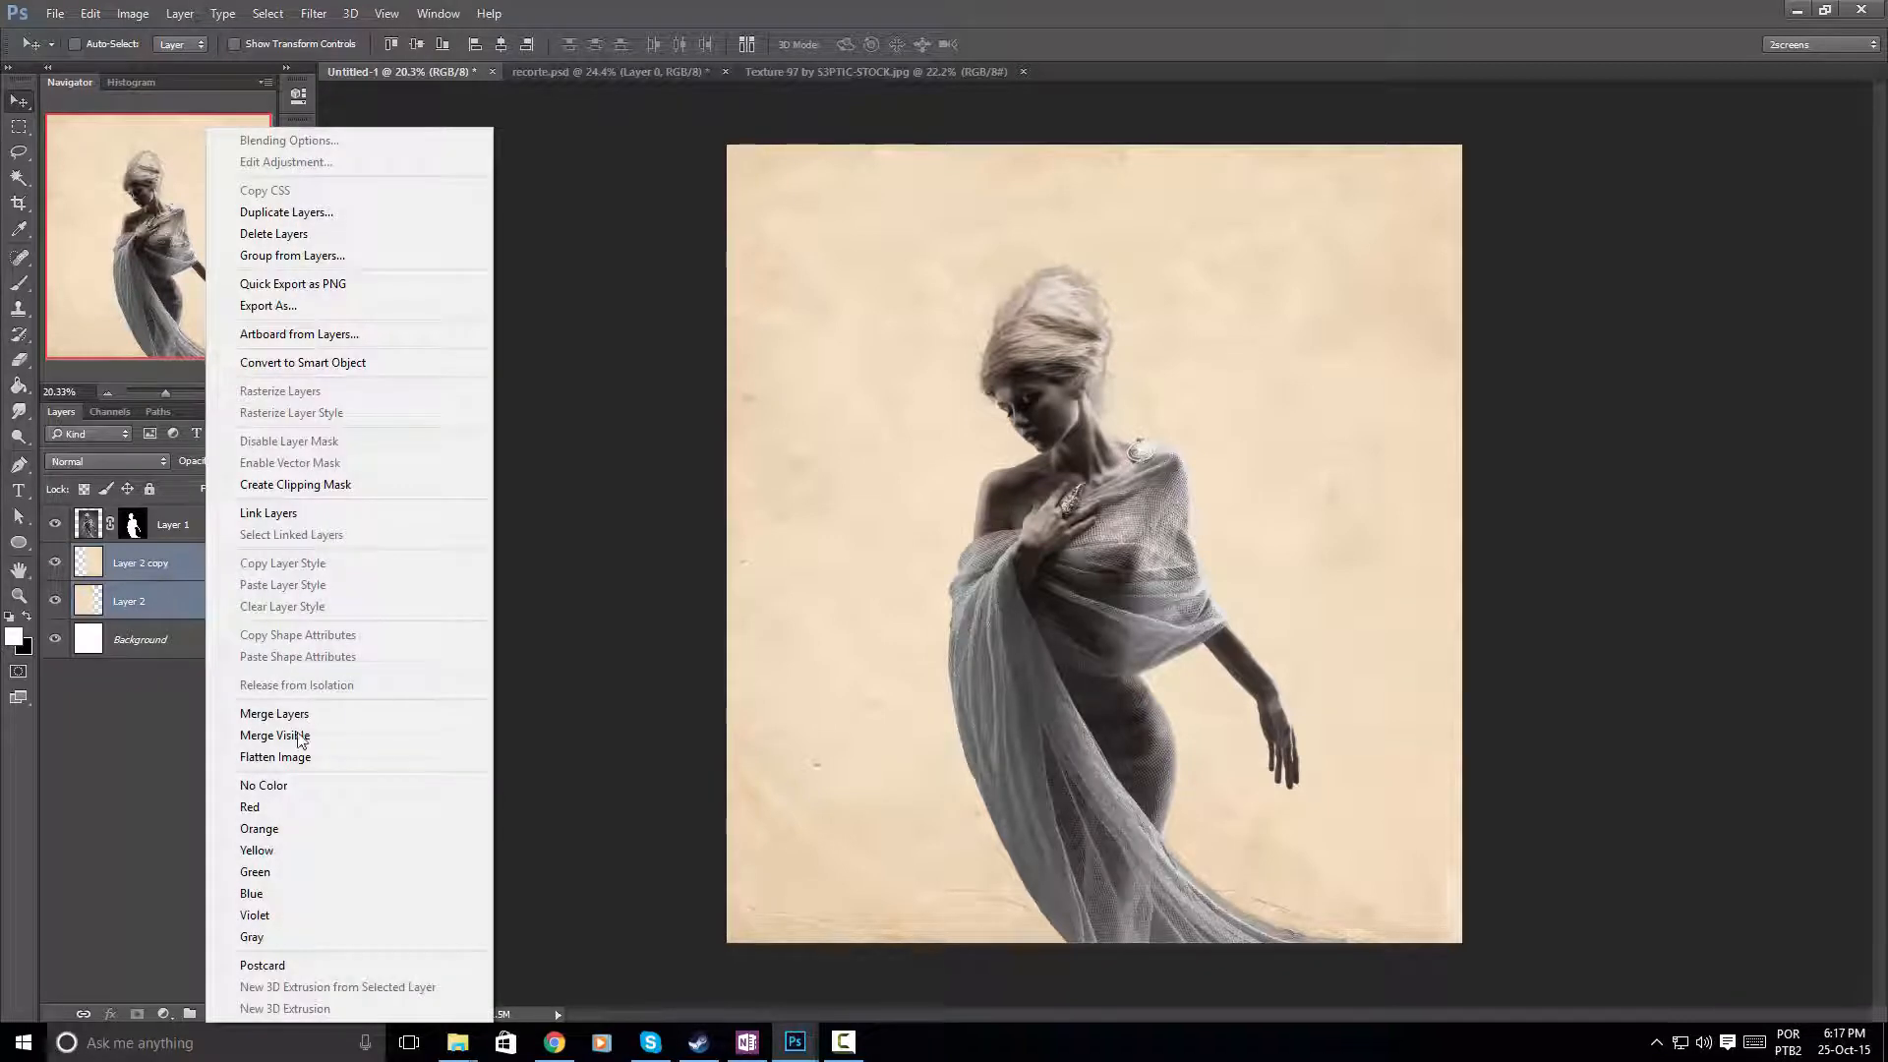
pyautogui.click(295, 715)
pyautogui.scroll(-1, 1163, 408)
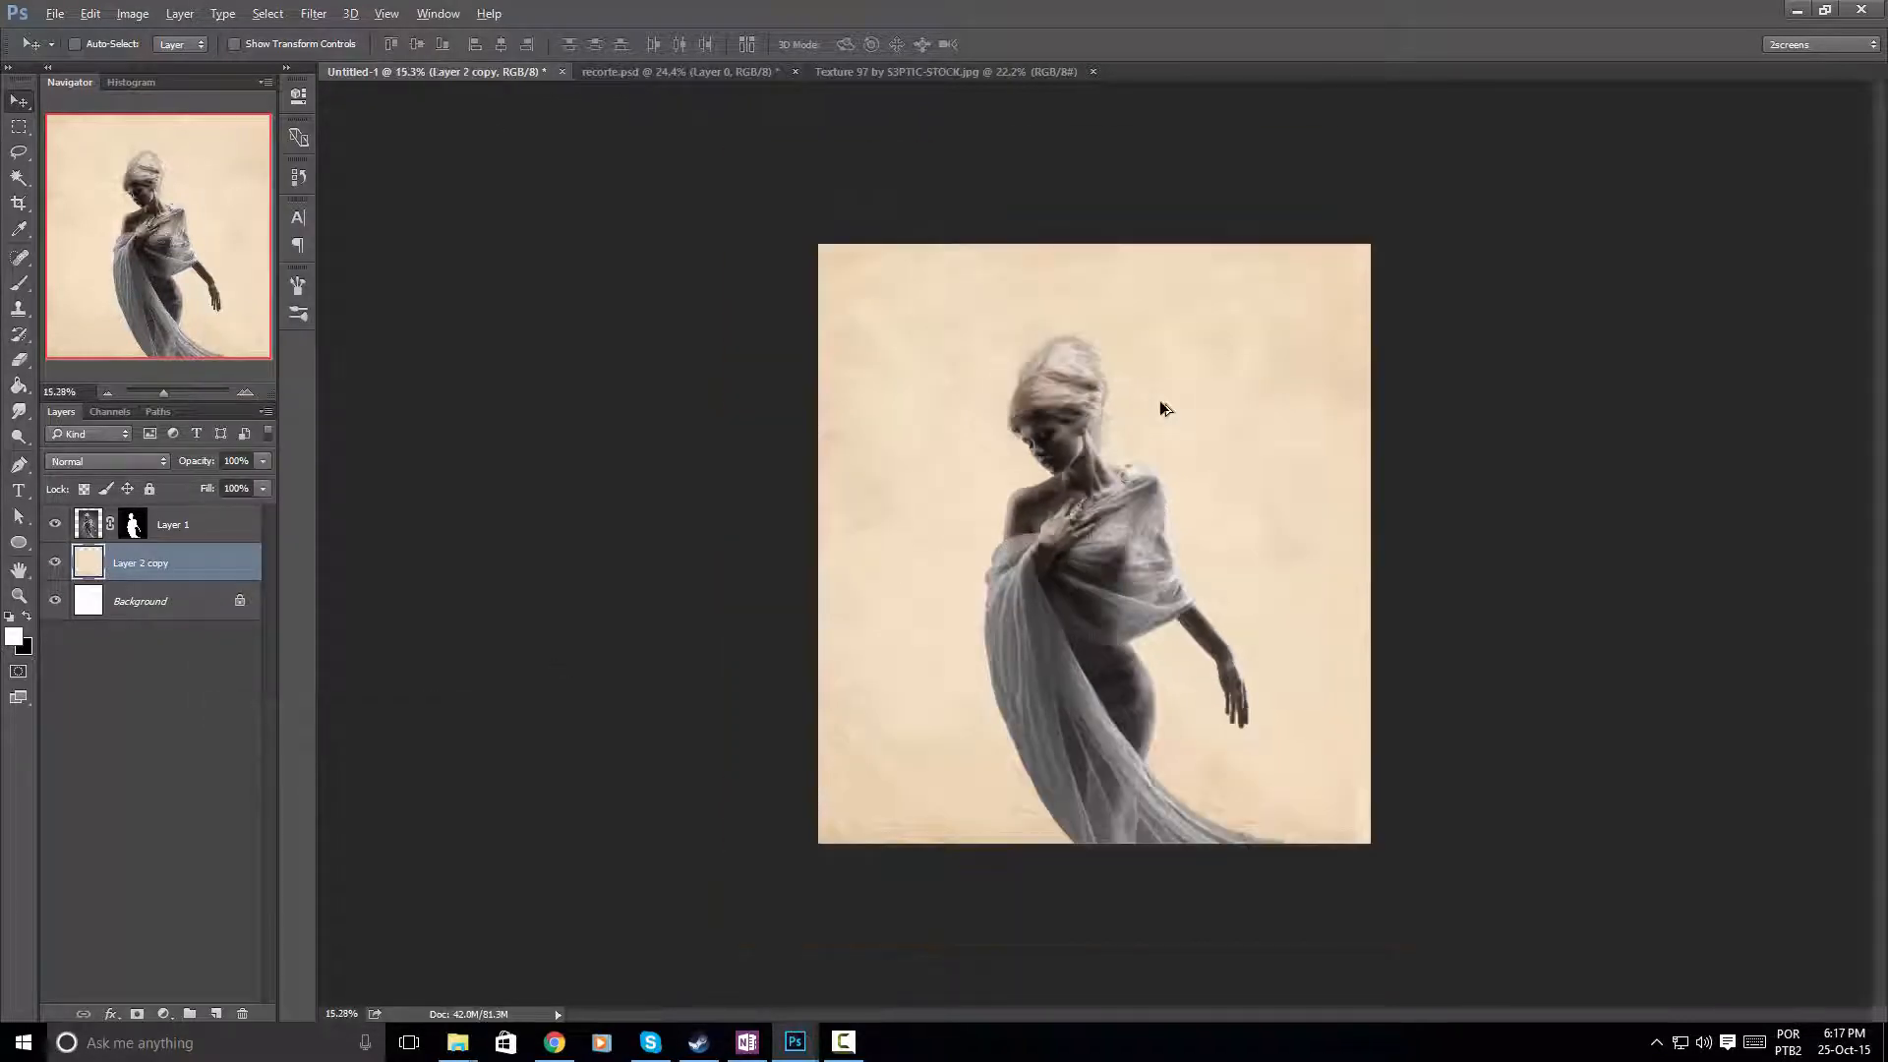
# Put Layer 1 into a new layer group named "model"
pyautogui.scroll(1, 1164, 408)
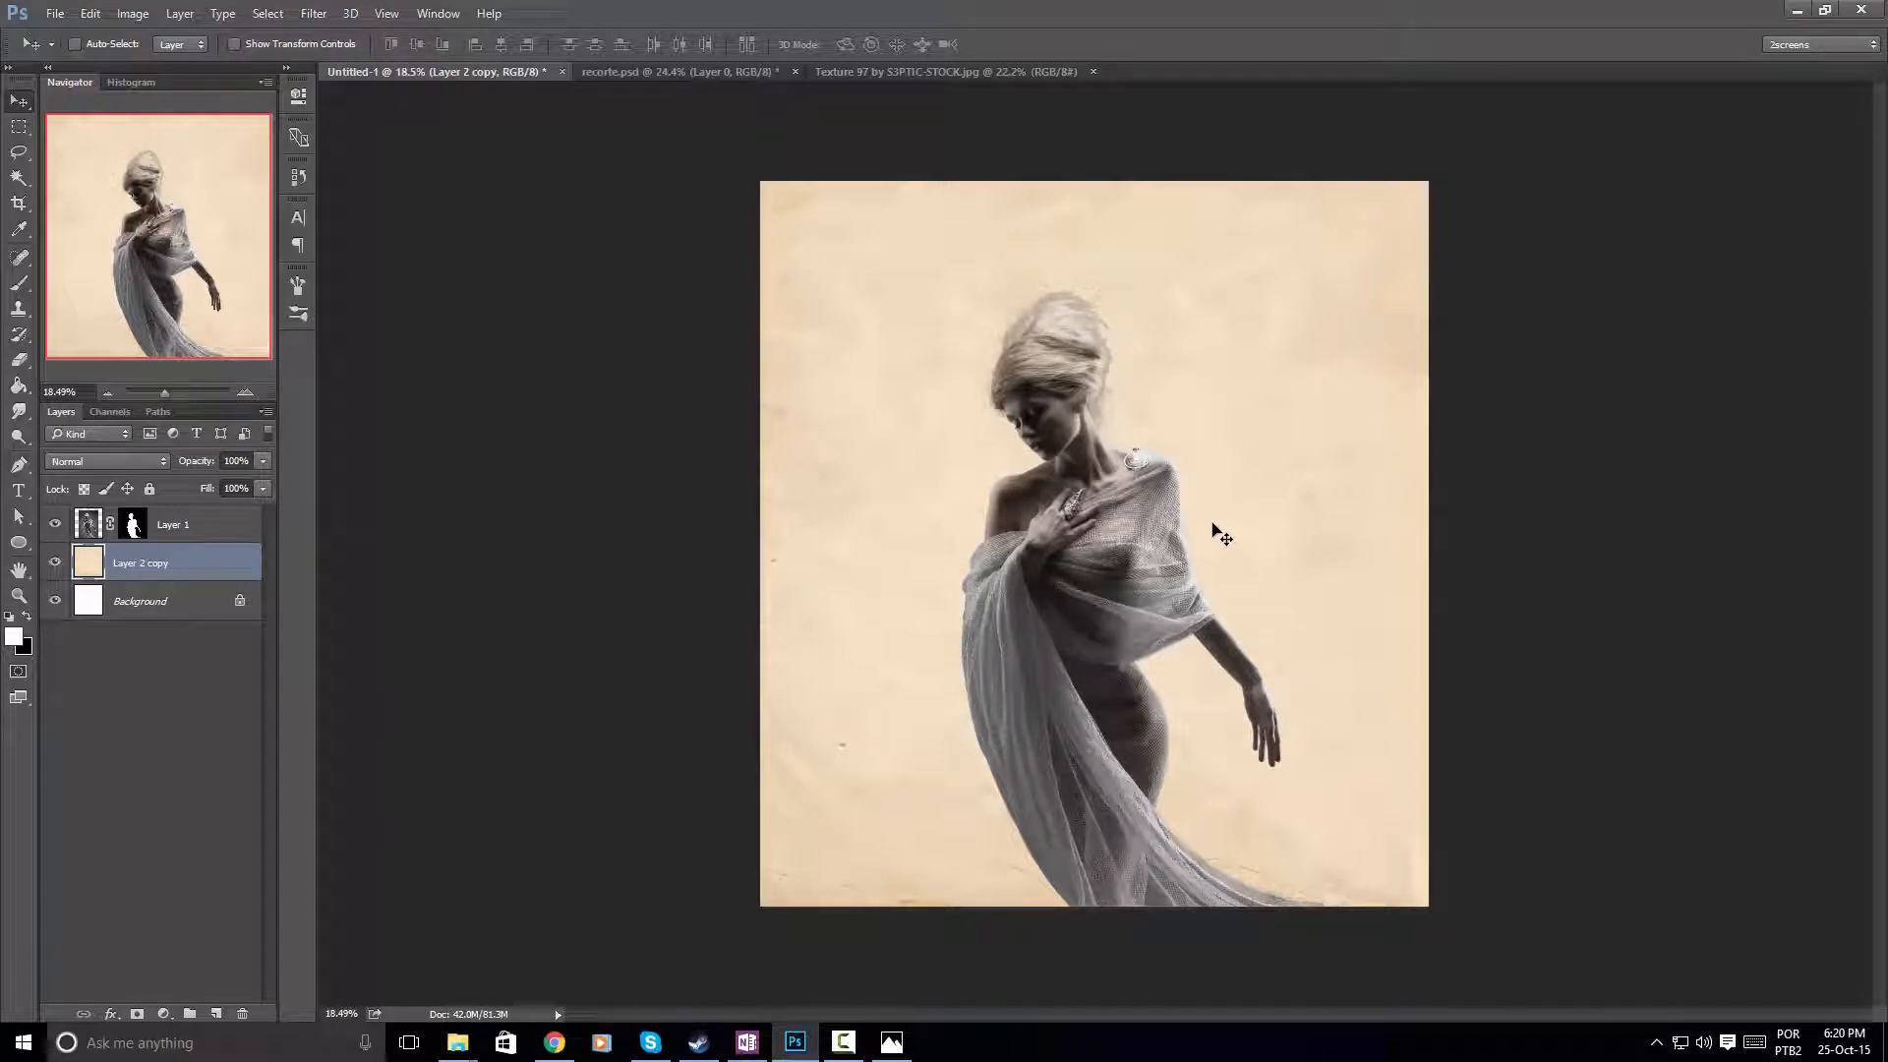
pyautogui.scroll(1, 1180, 479)
pyautogui.press('alt')
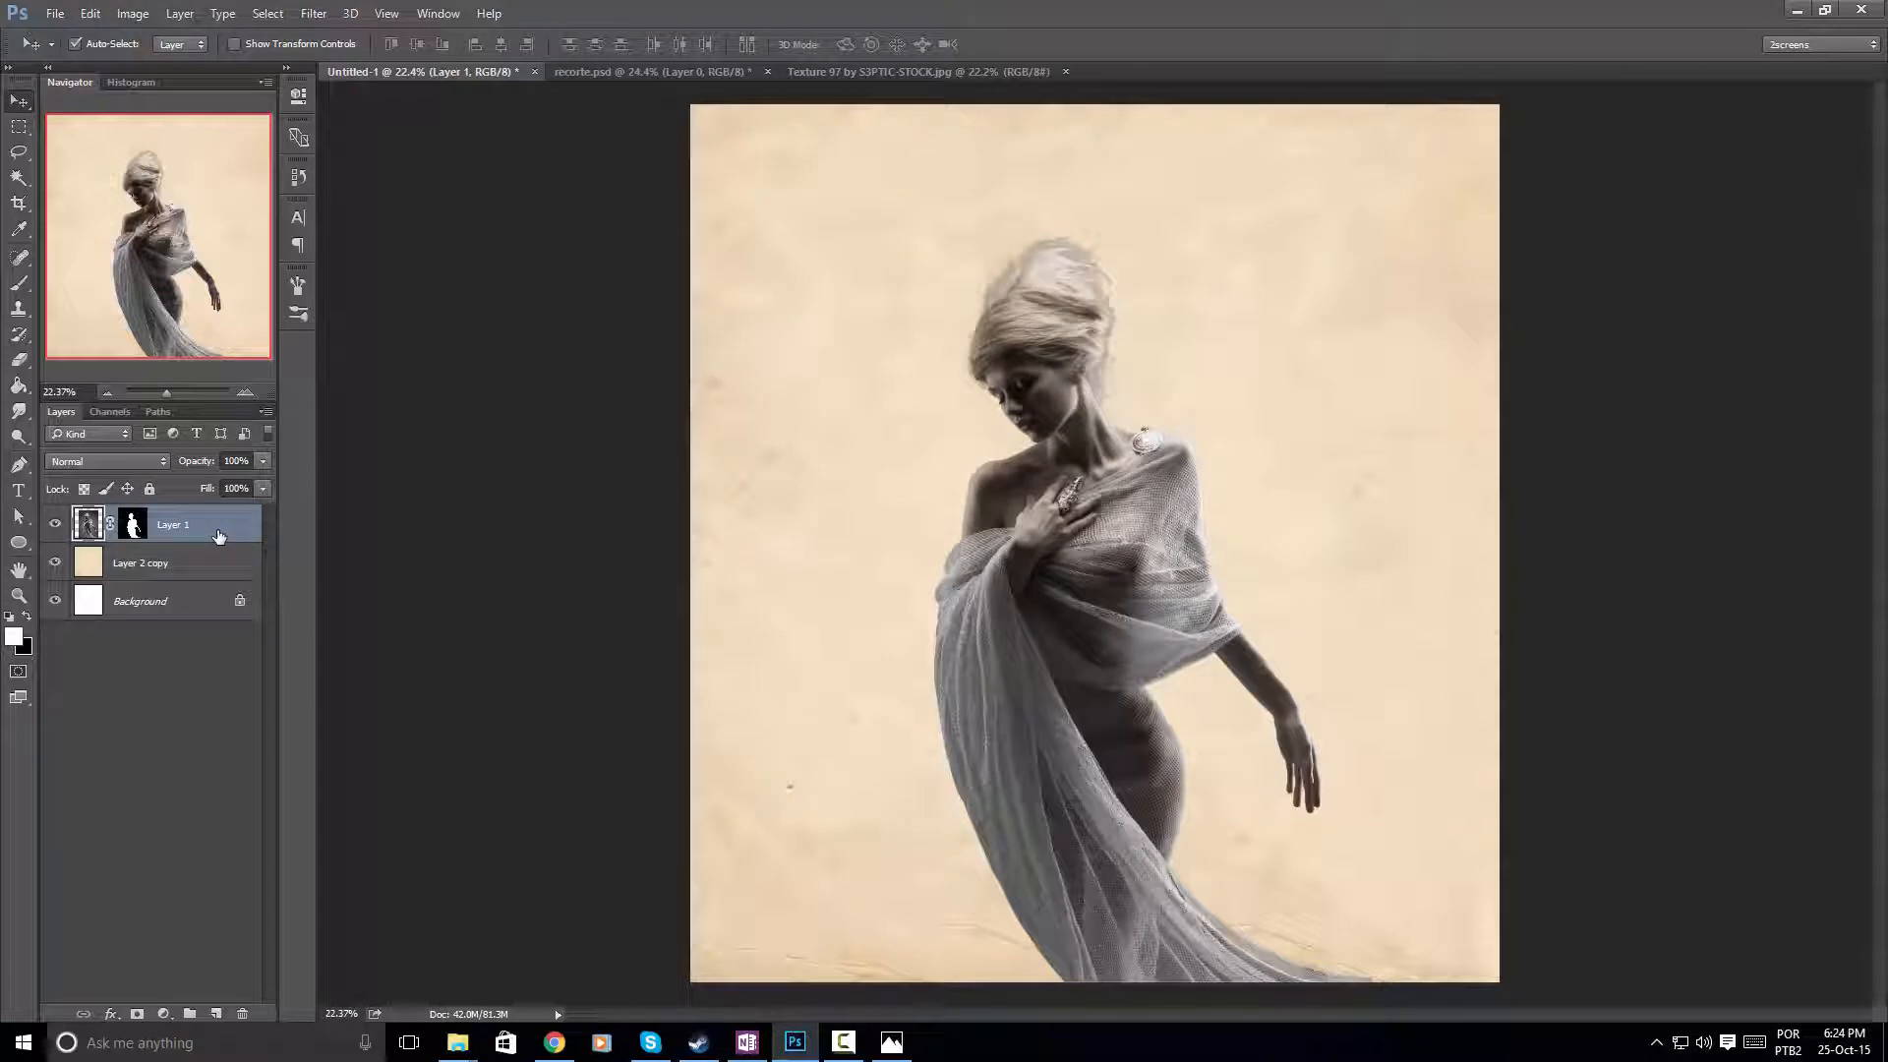
pyautogui.hotkey('ctrl', 'g')
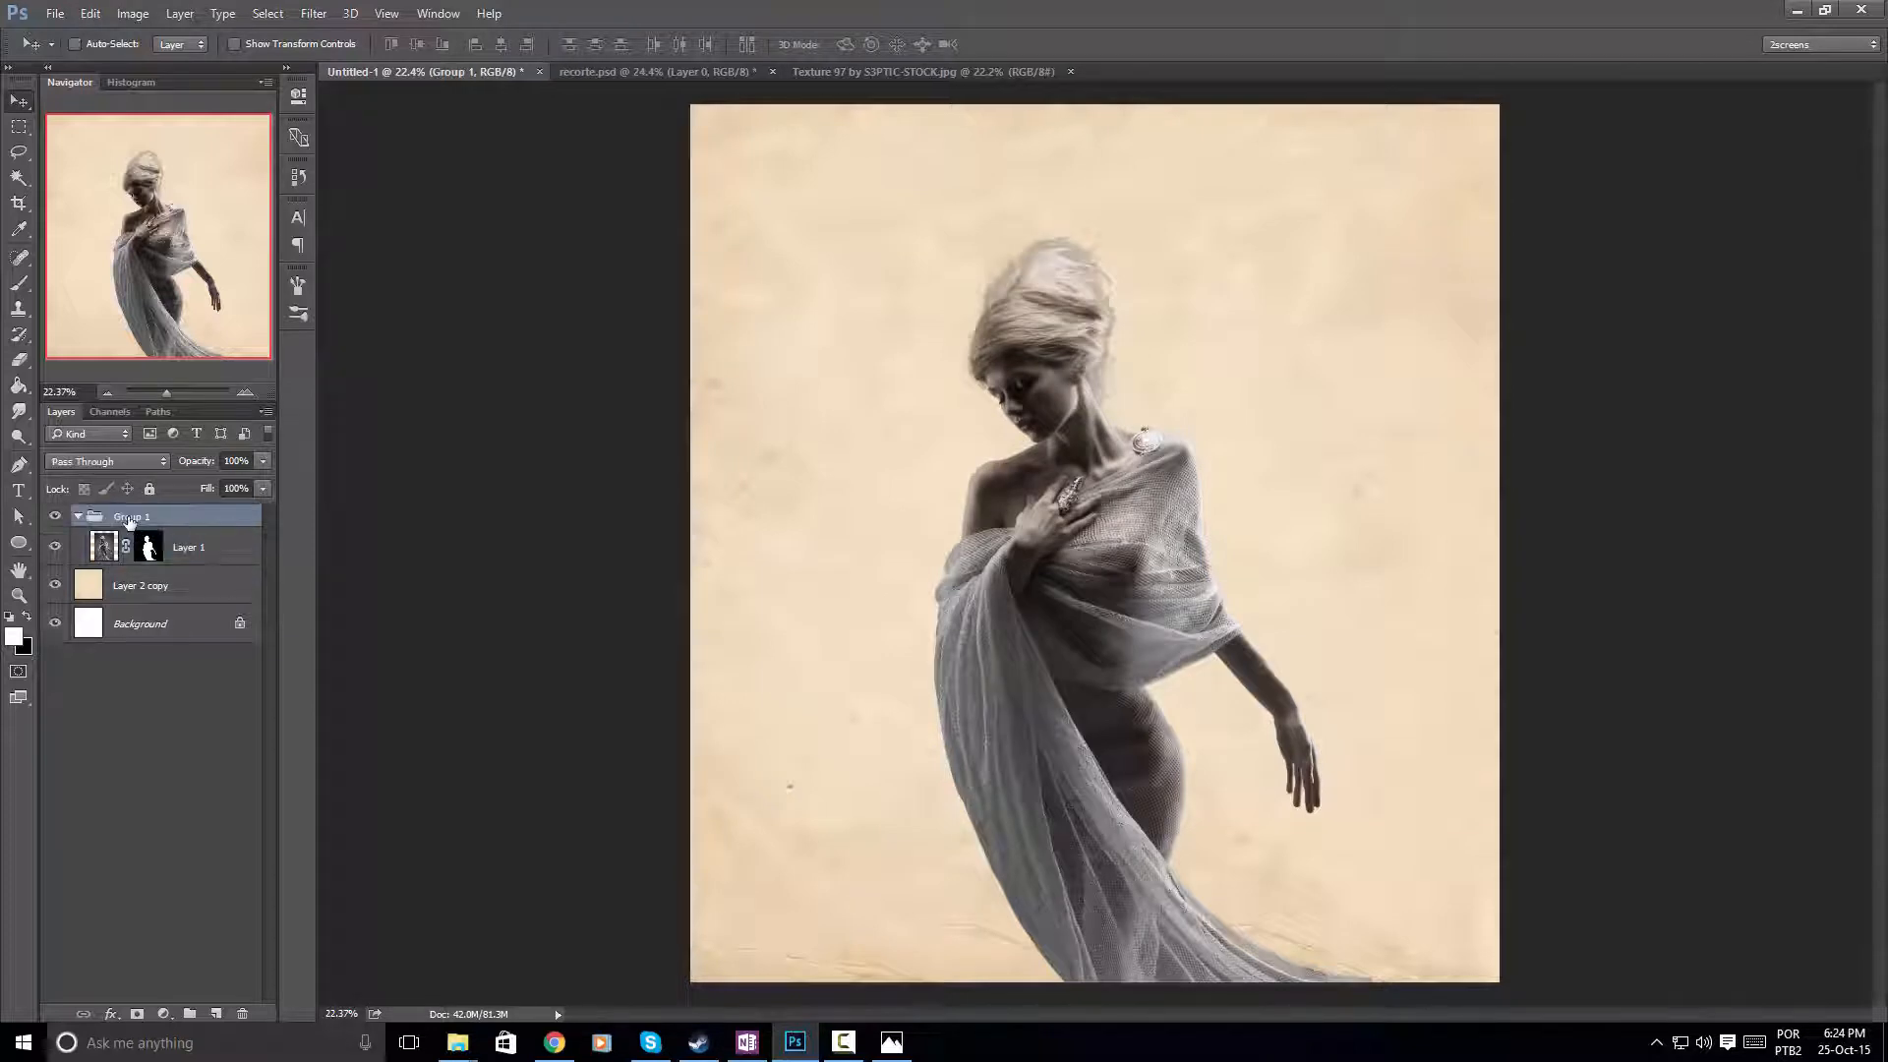
pyautogui.doubleClick(218, 522)
pyautogui.write('model')
pyautogui.press('Return')
# Duplicate Layer 1 inside the model group and hide the original layer
pyautogui.click(229, 542)
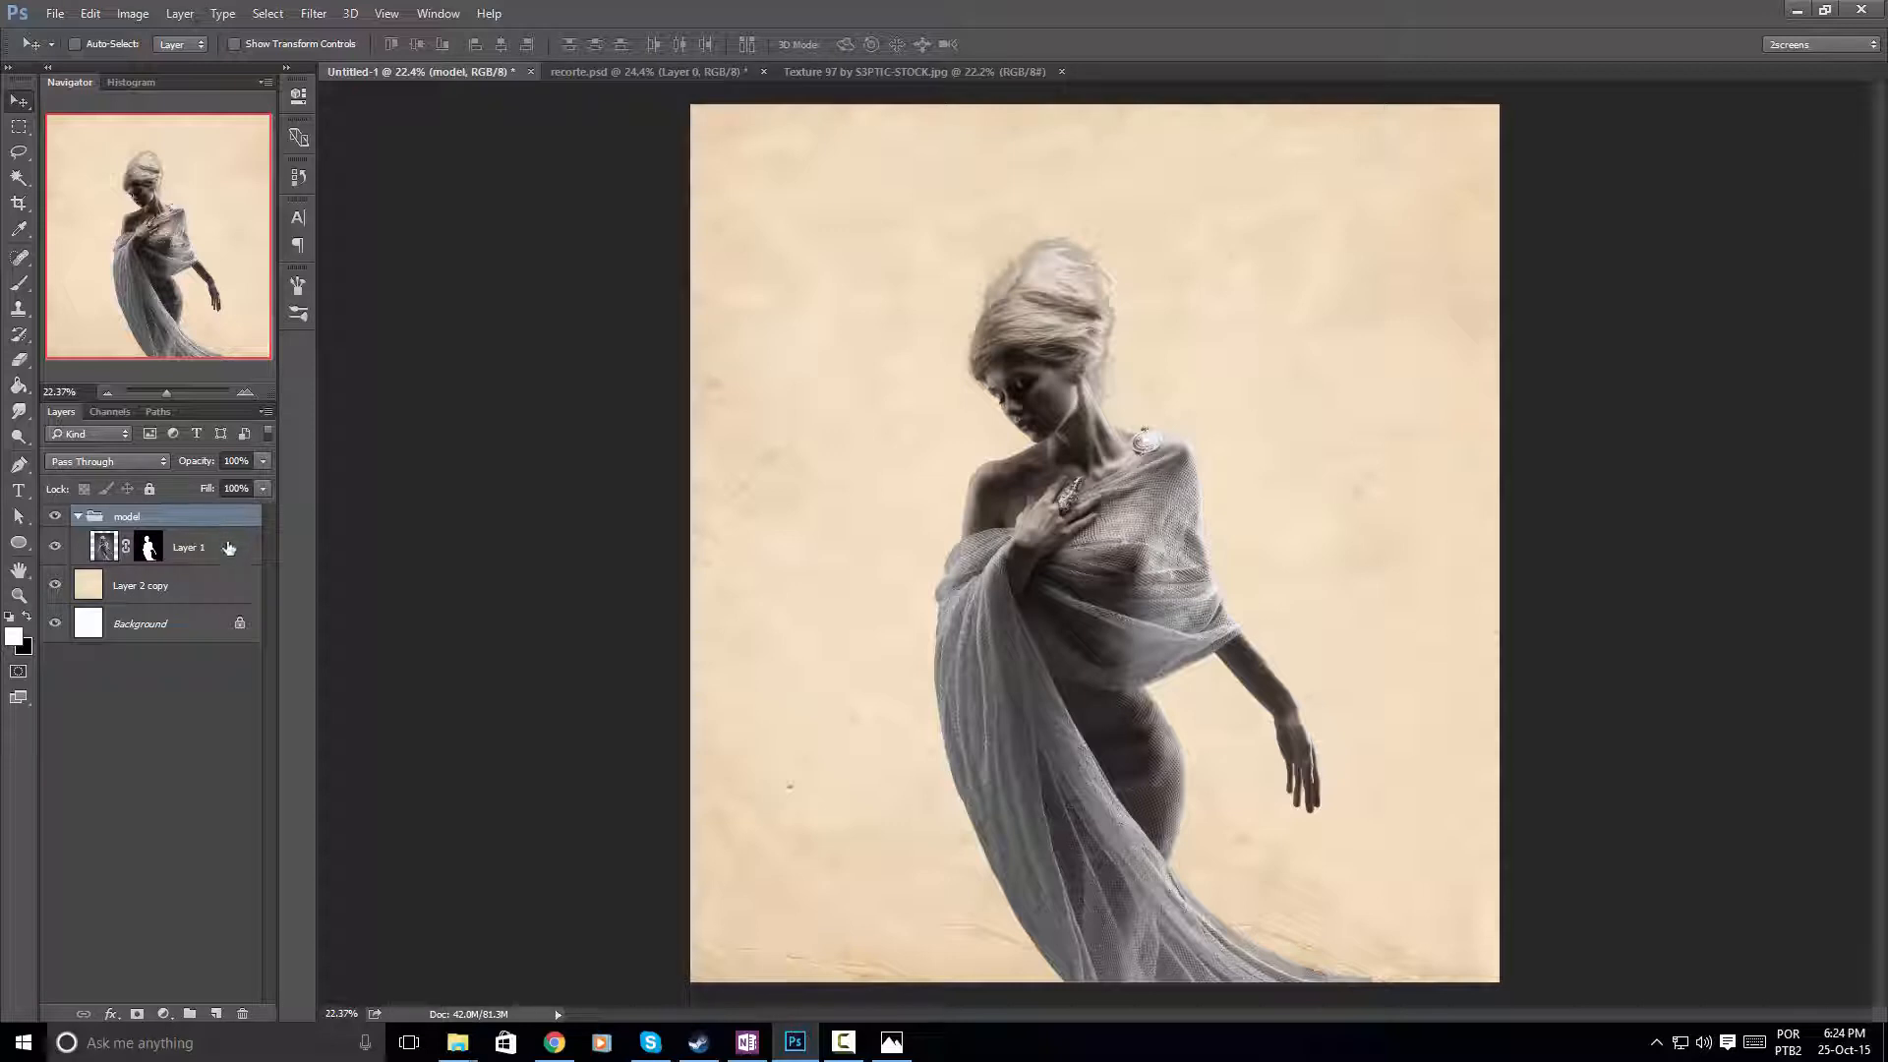
pyautogui.hotkey('ctrl', 'j')
pyautogui.click(55, 584)
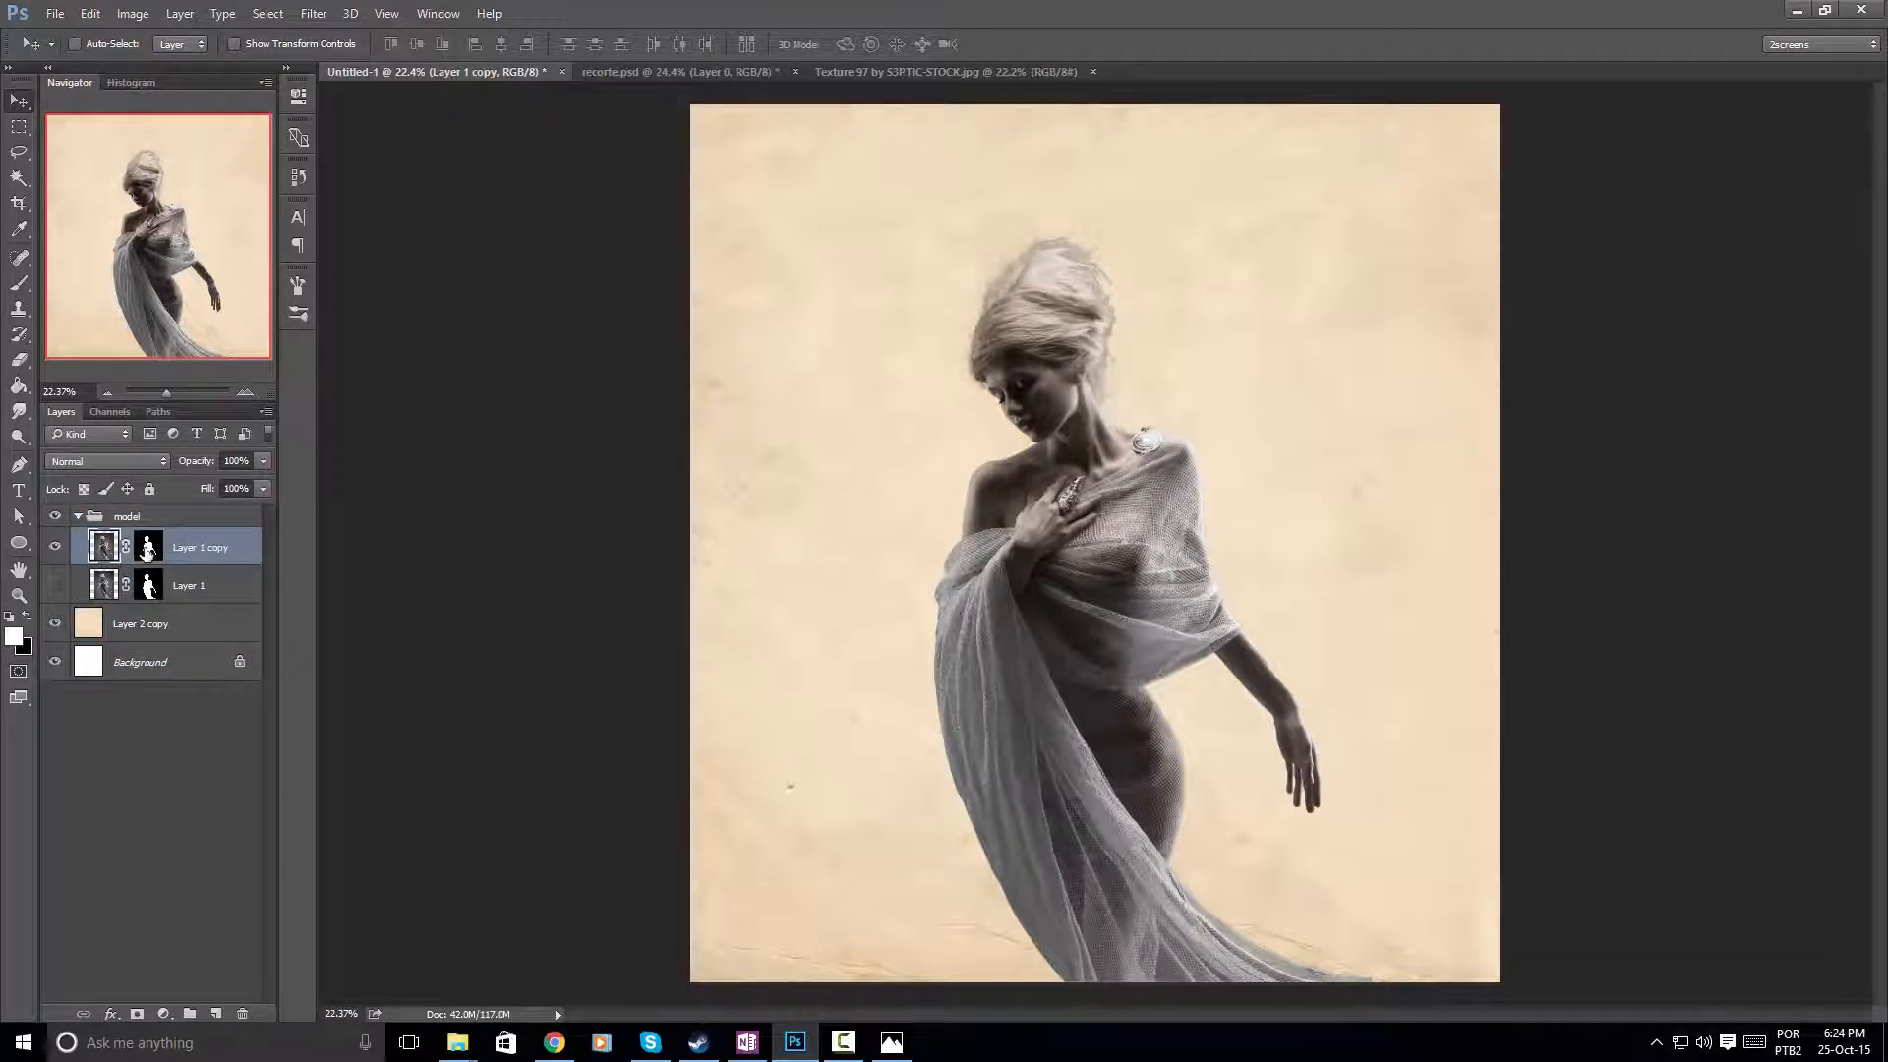
# Copy the masked model cutout from Layer 1 copy onto a new maskless layer and hide Layer 1 copy
pyautogui.keyDown('ctrl'); pyautogui.click(148, 548); pyautogui.keyUp('ctrl')
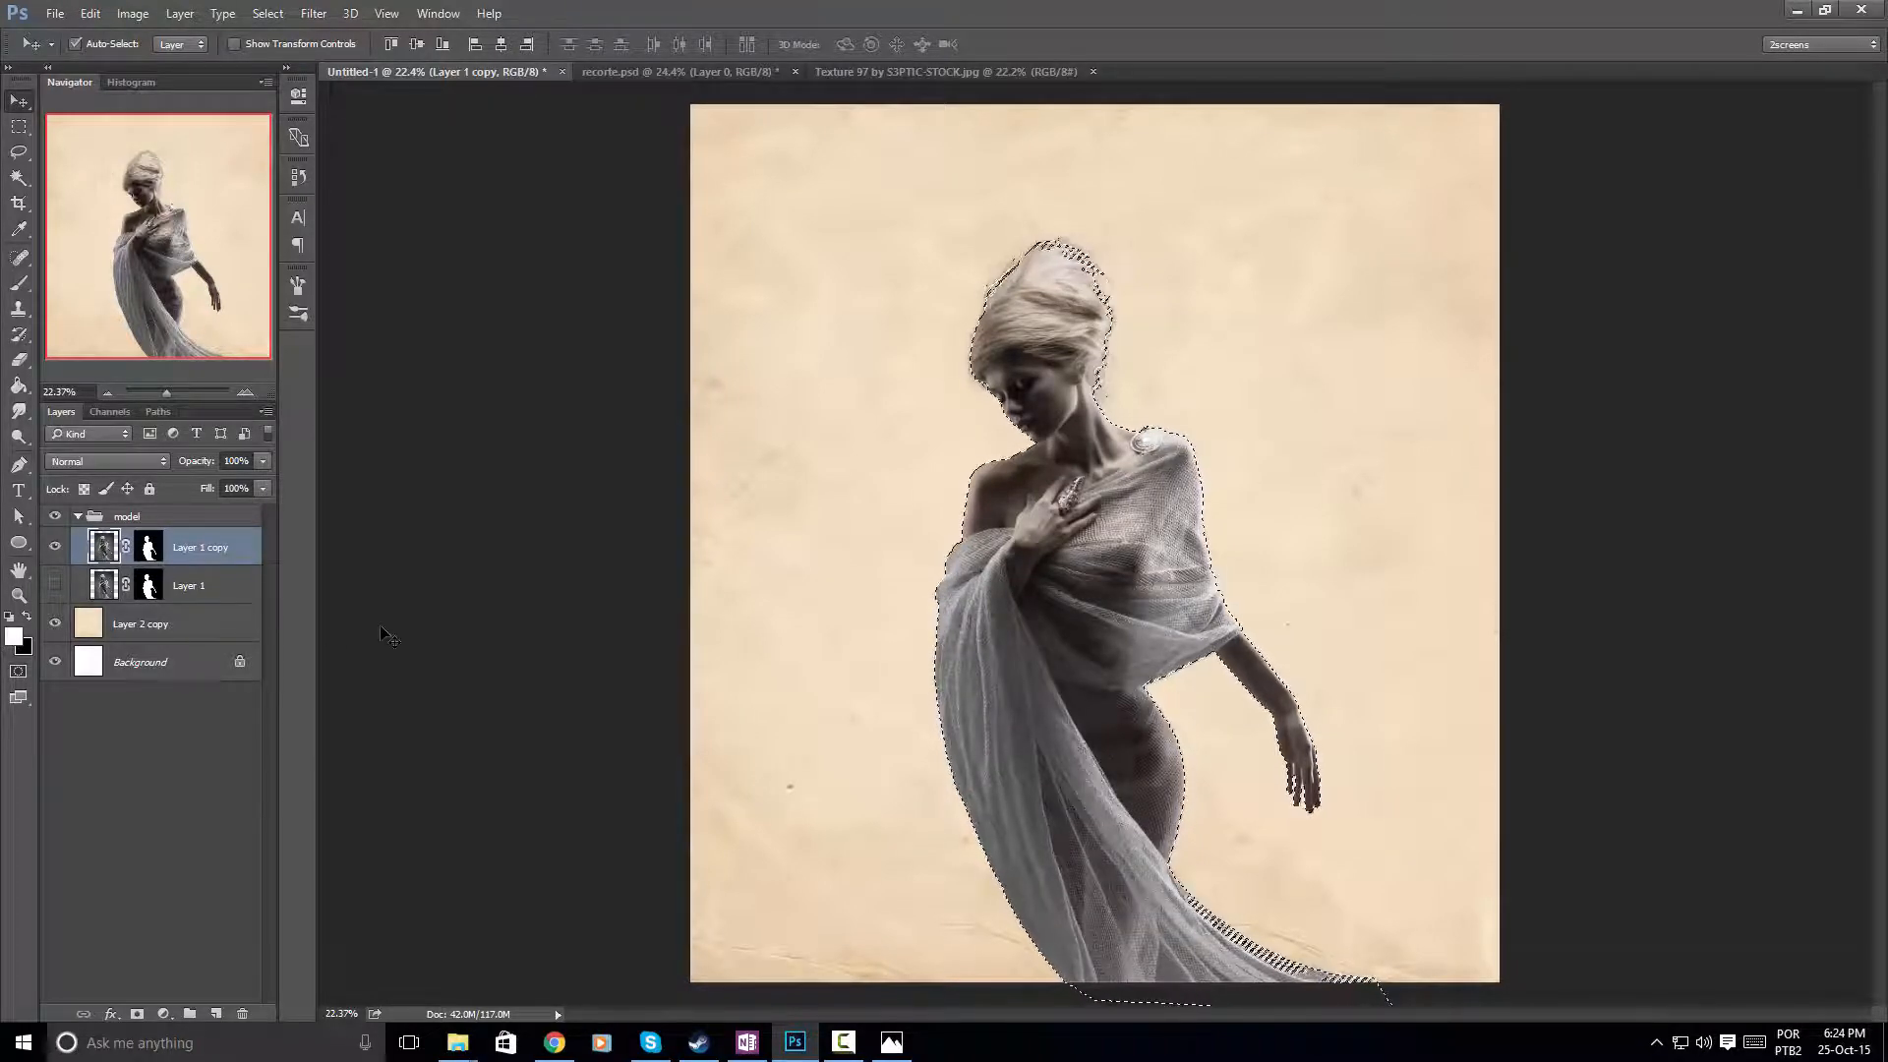
pyautogui.hotkey('ctrl', 'd')
pyautogui.hotkey('ctrl', 'shift', 'alt', 'n')
pyautogui.hotkey('ctrl', 'shift', 'alt', 'e')
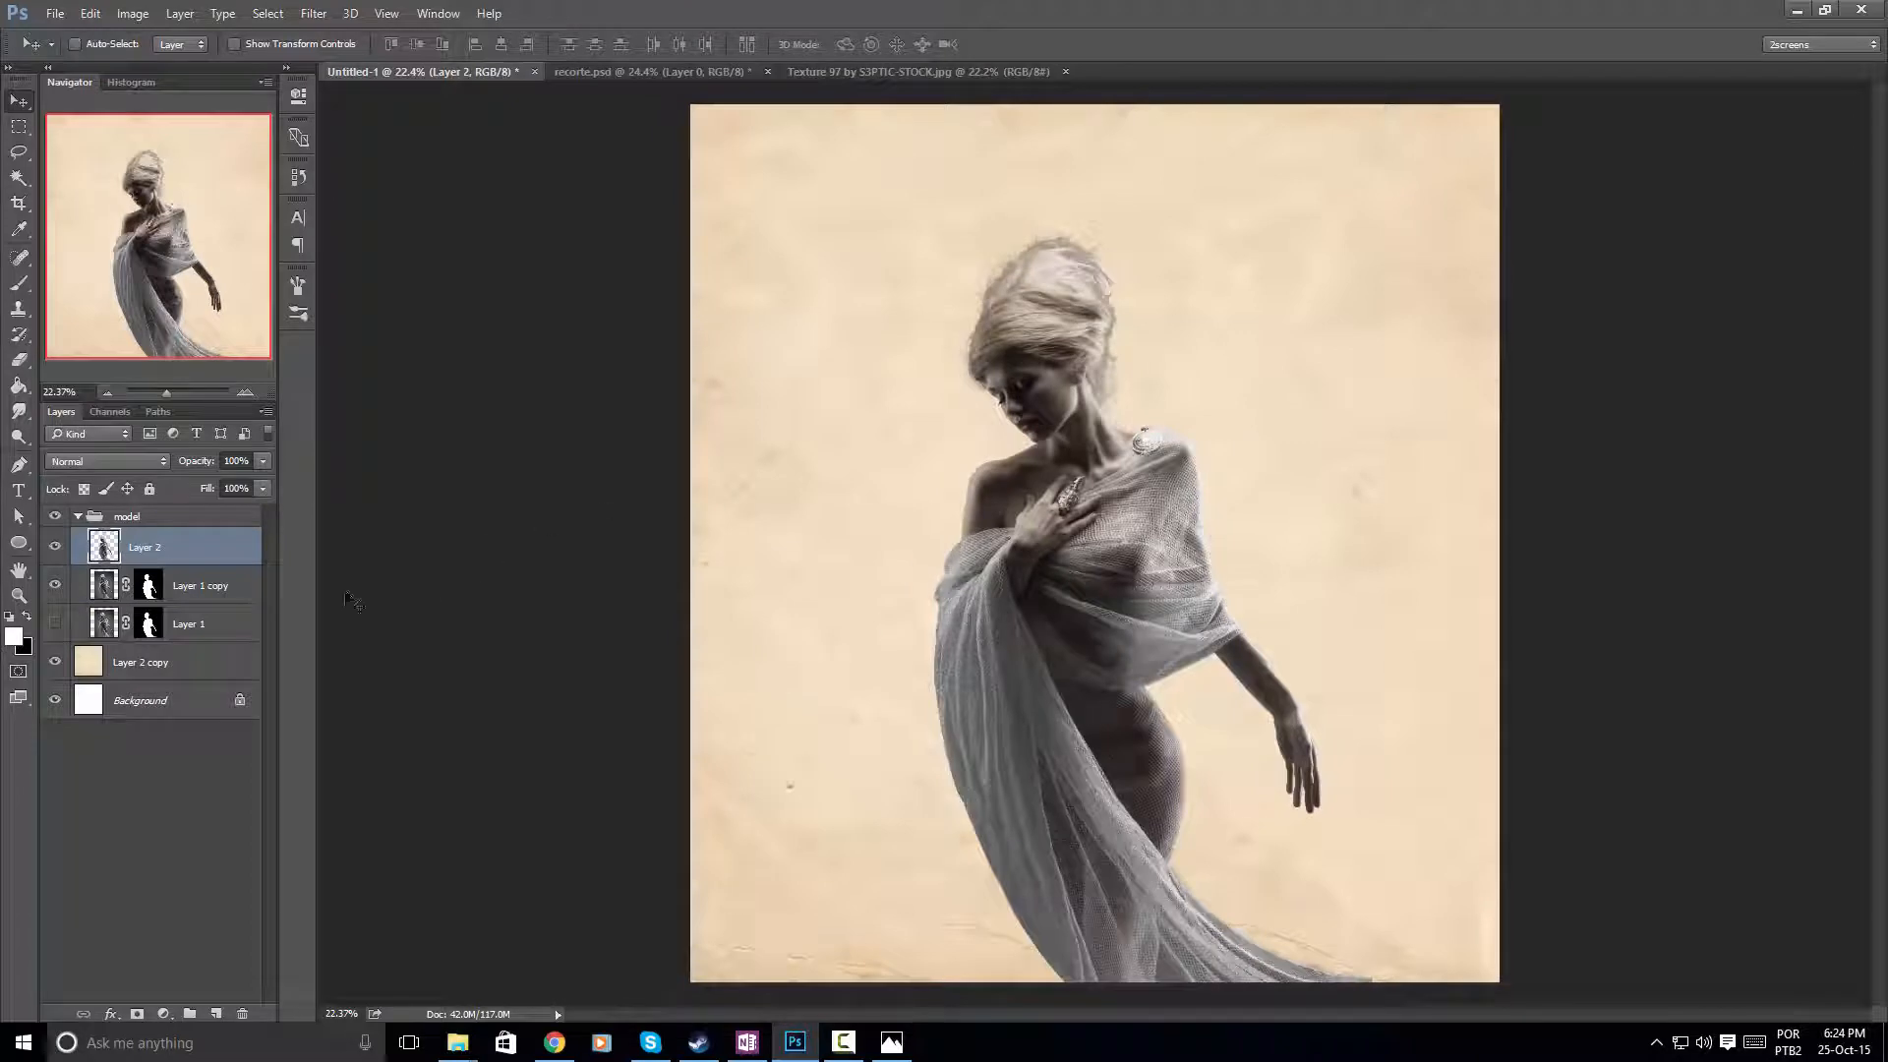
pyautogui.click(55, 585)
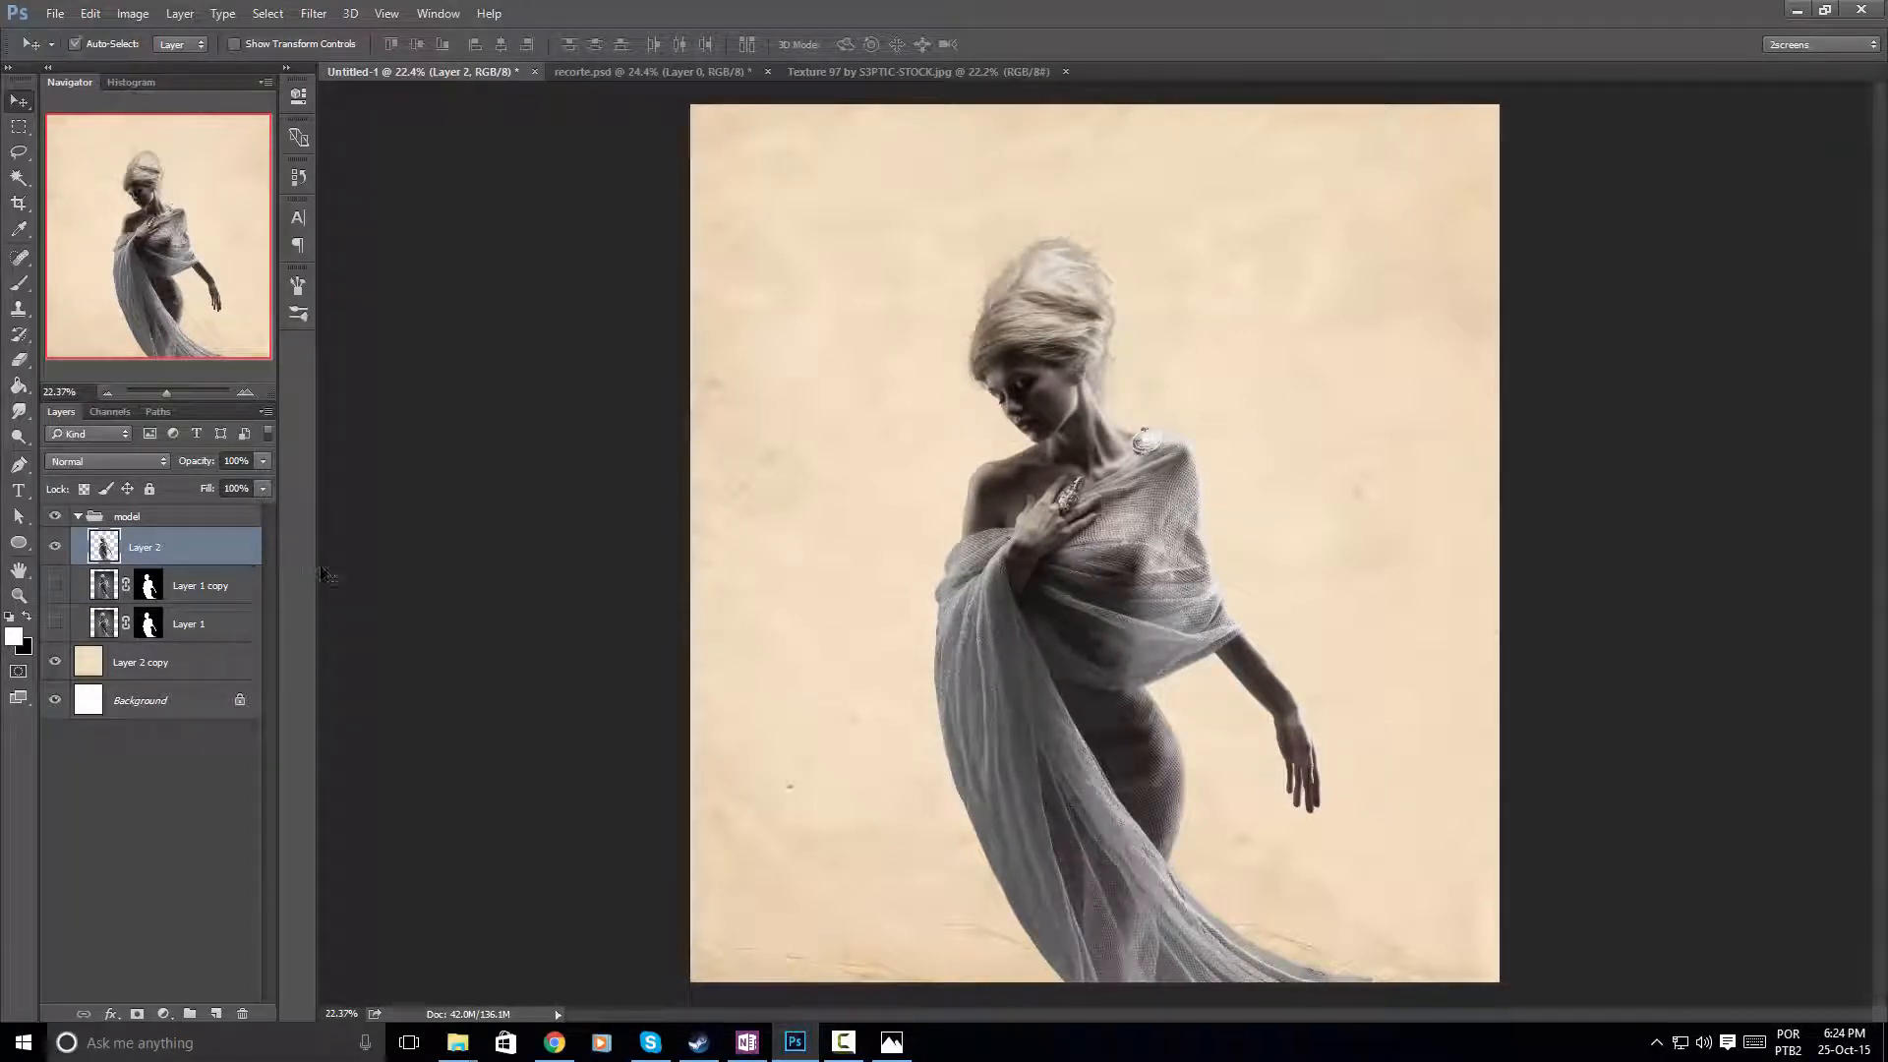
# Duplicate Layer 2 and desaturate the copy with Hue/Saturation at a saturation of -100
pyautogui.hotkey('ctrl', 'j')
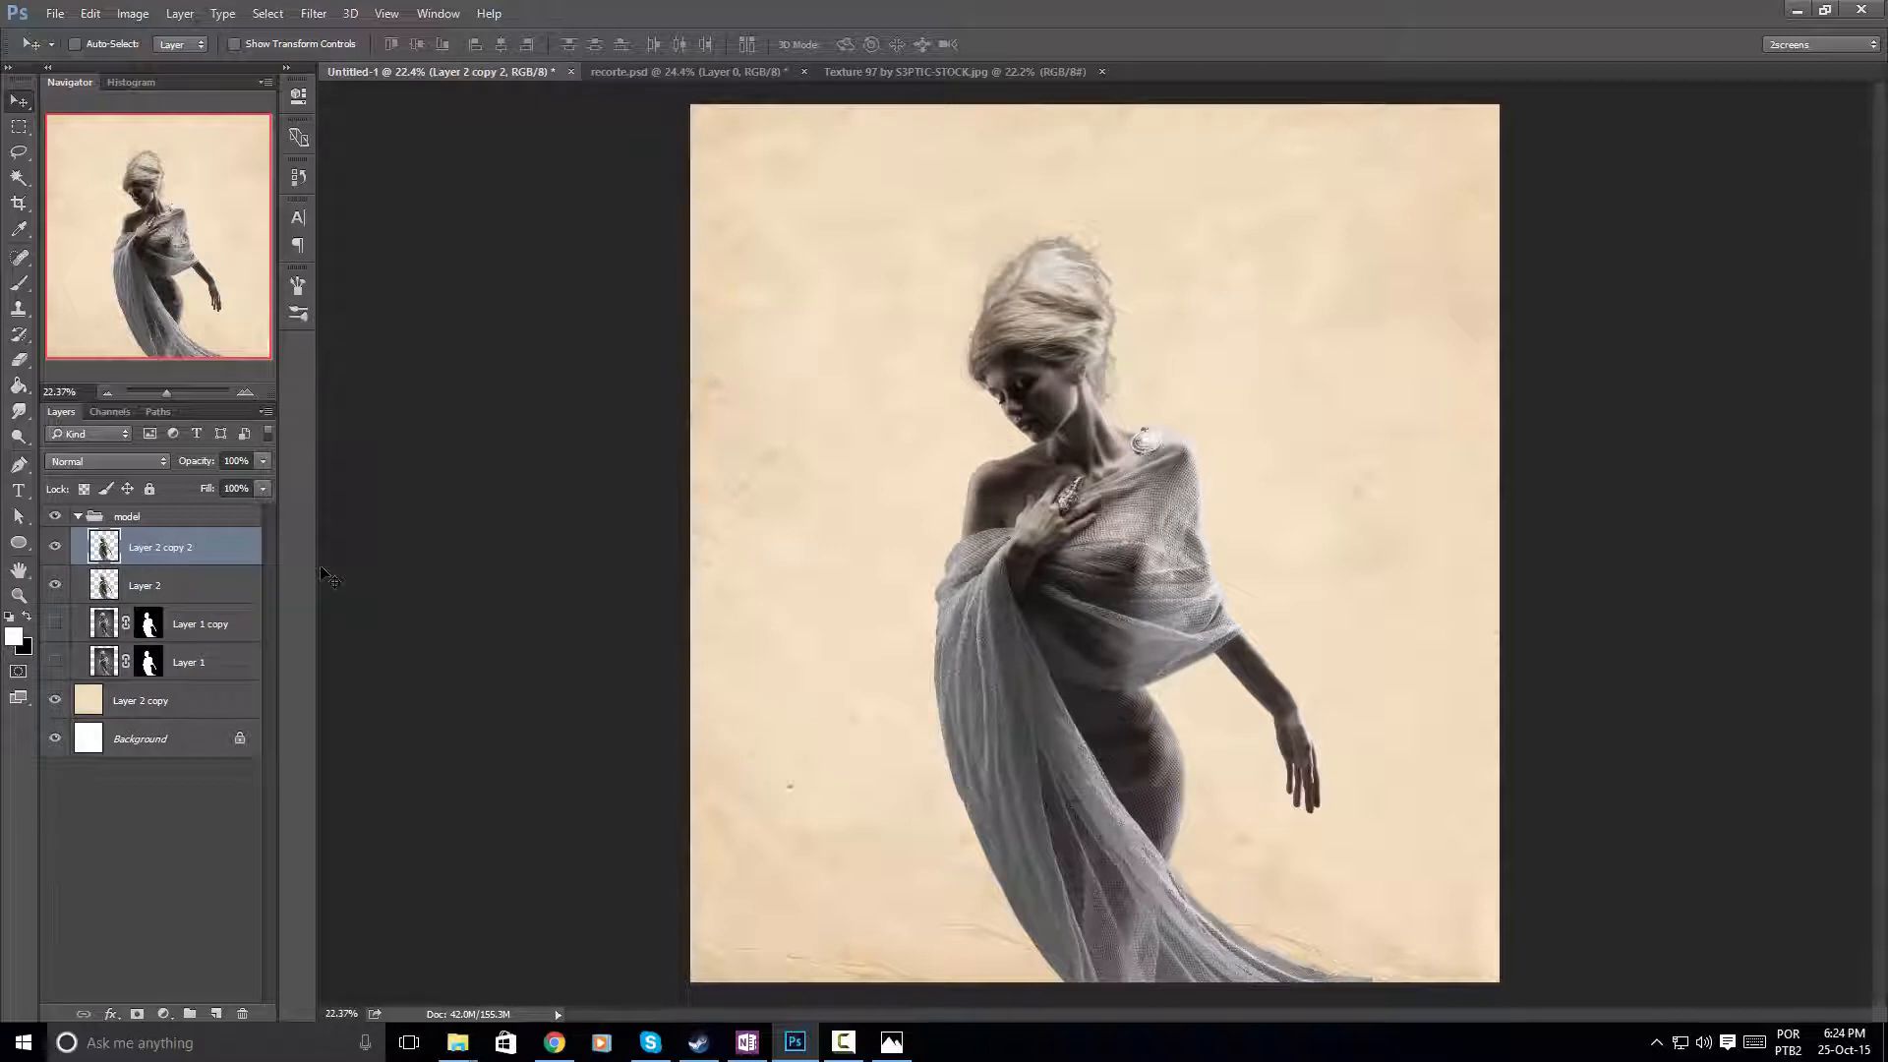
pyautogui.hotkey('ctrl', 'u')
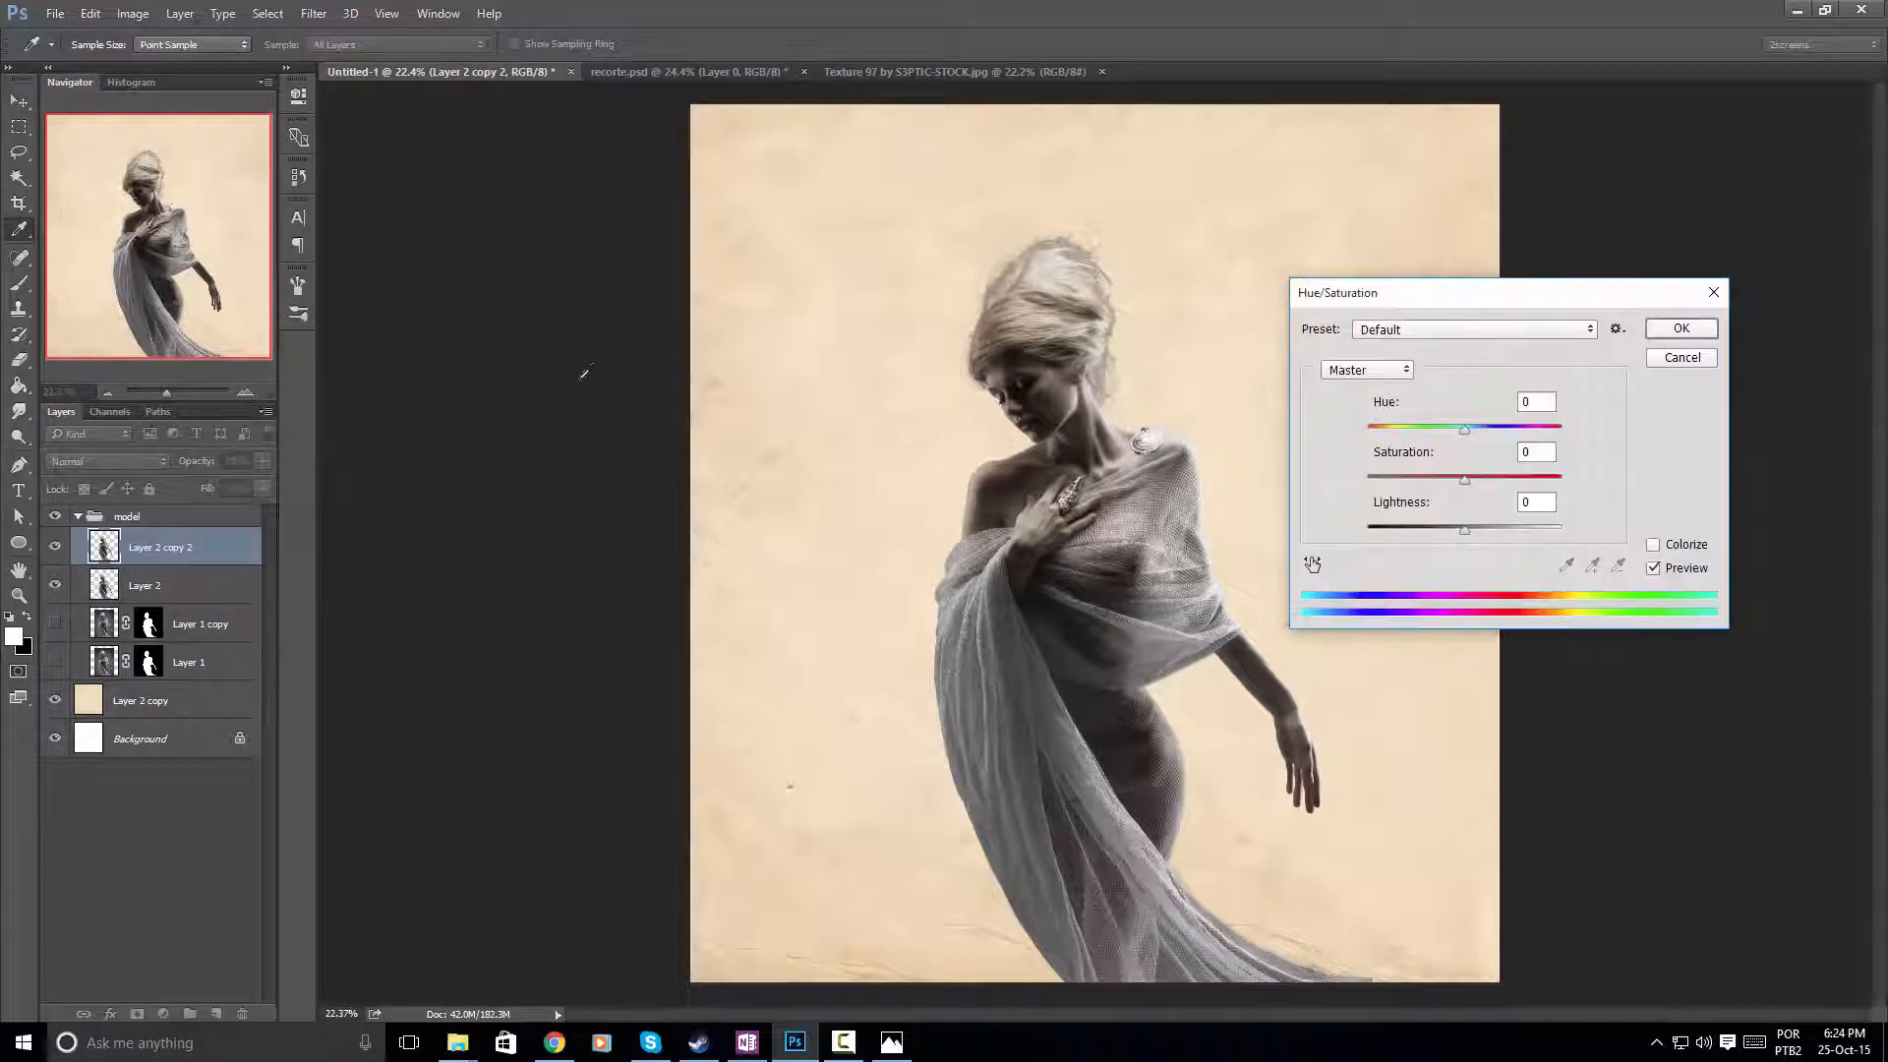
pyautogui.moveTo(1464, 480); pyautogui.dragTo(1336, 480)
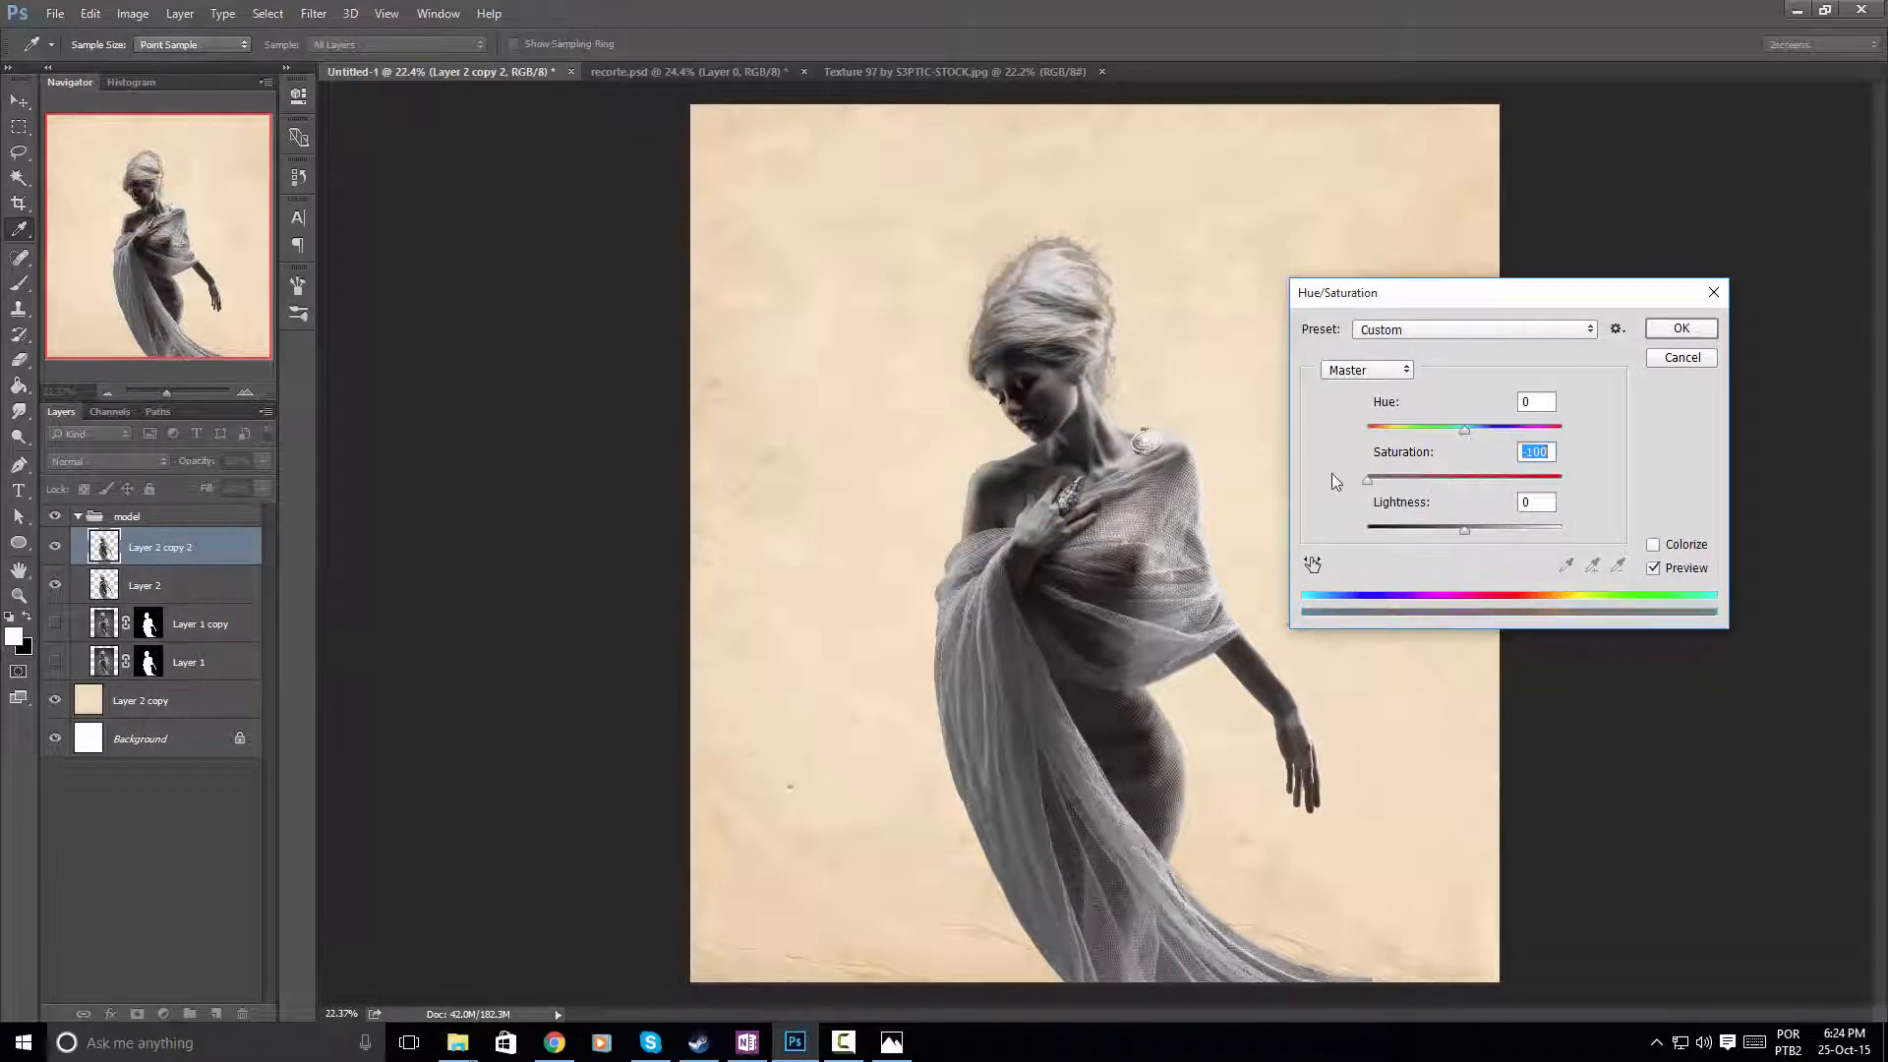
pyautogui.click(1684, 332)
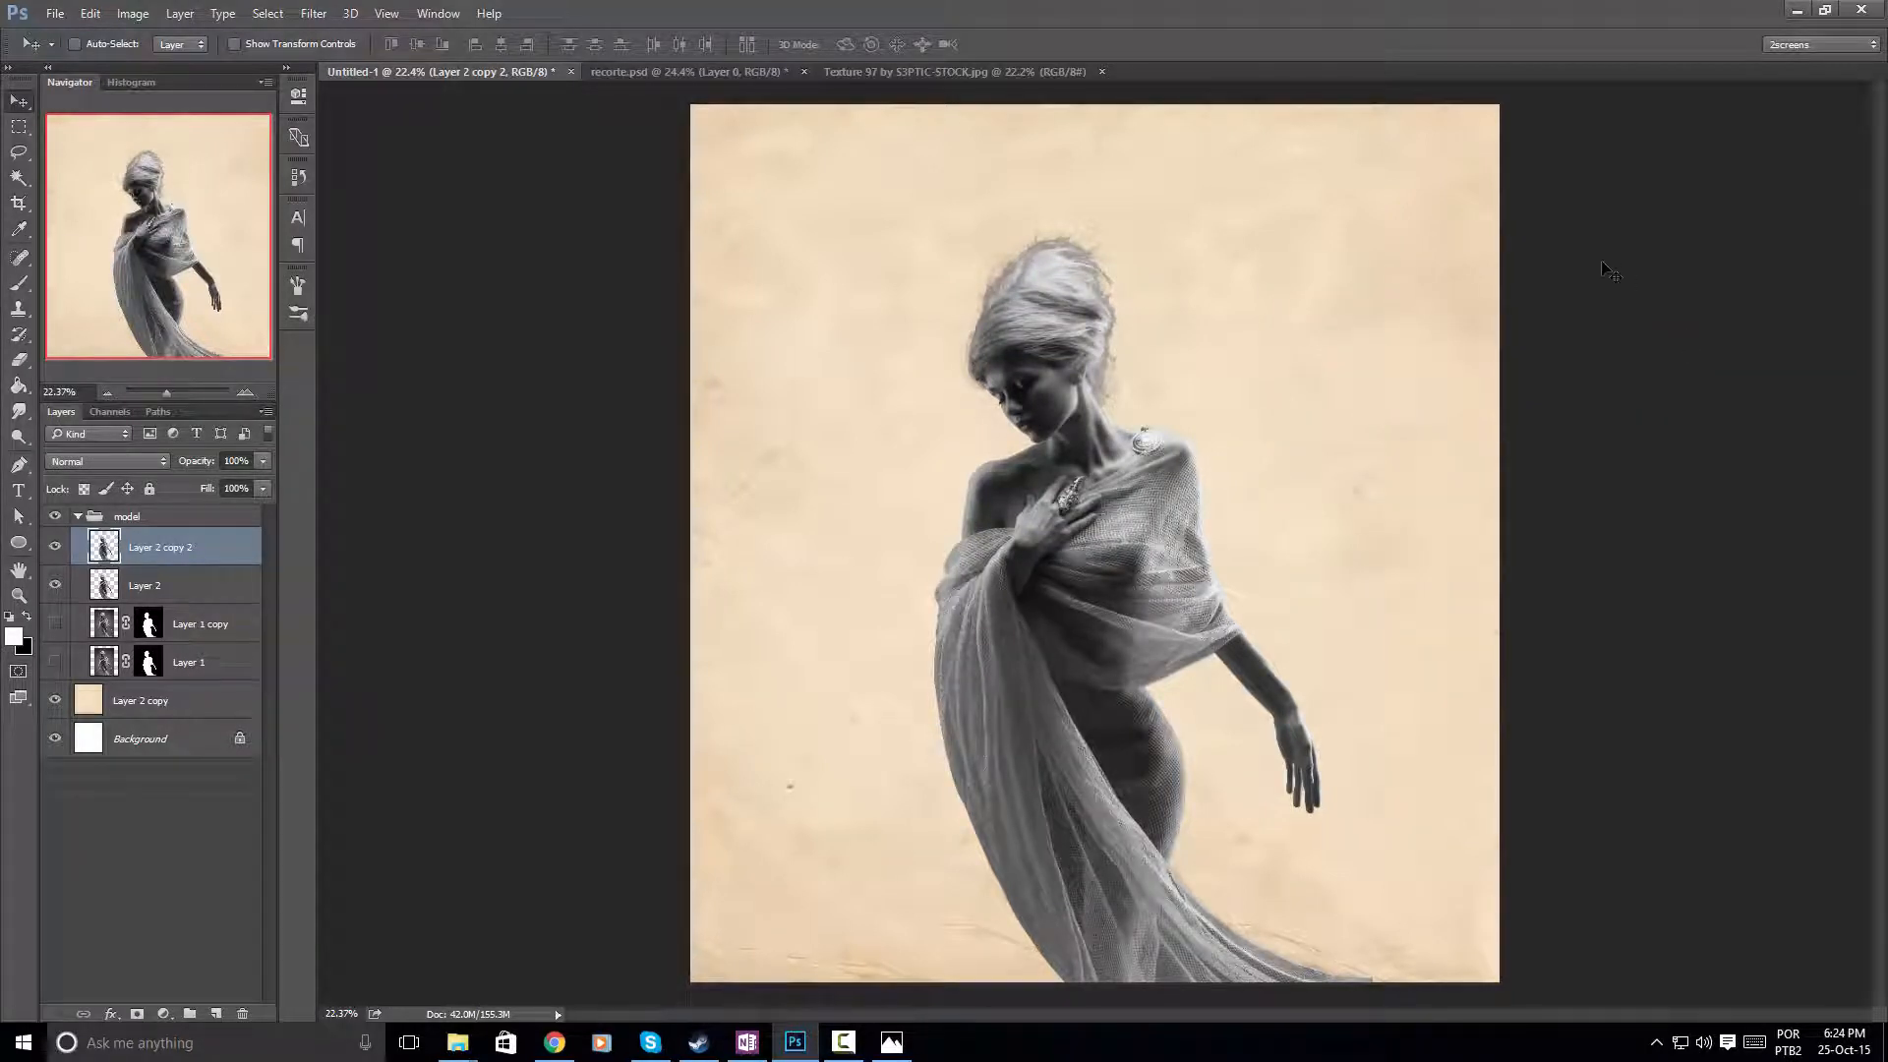
# Place the desaturated copy below Layer 2 and erase Layer 2 over the draped fabric and lower torso with a large soft eraser
pyautogui.moveTo(225, 542); pyautogui.dragTo(222, 587)
pyautogui.click(219, 552)
pyautogui.press('e')
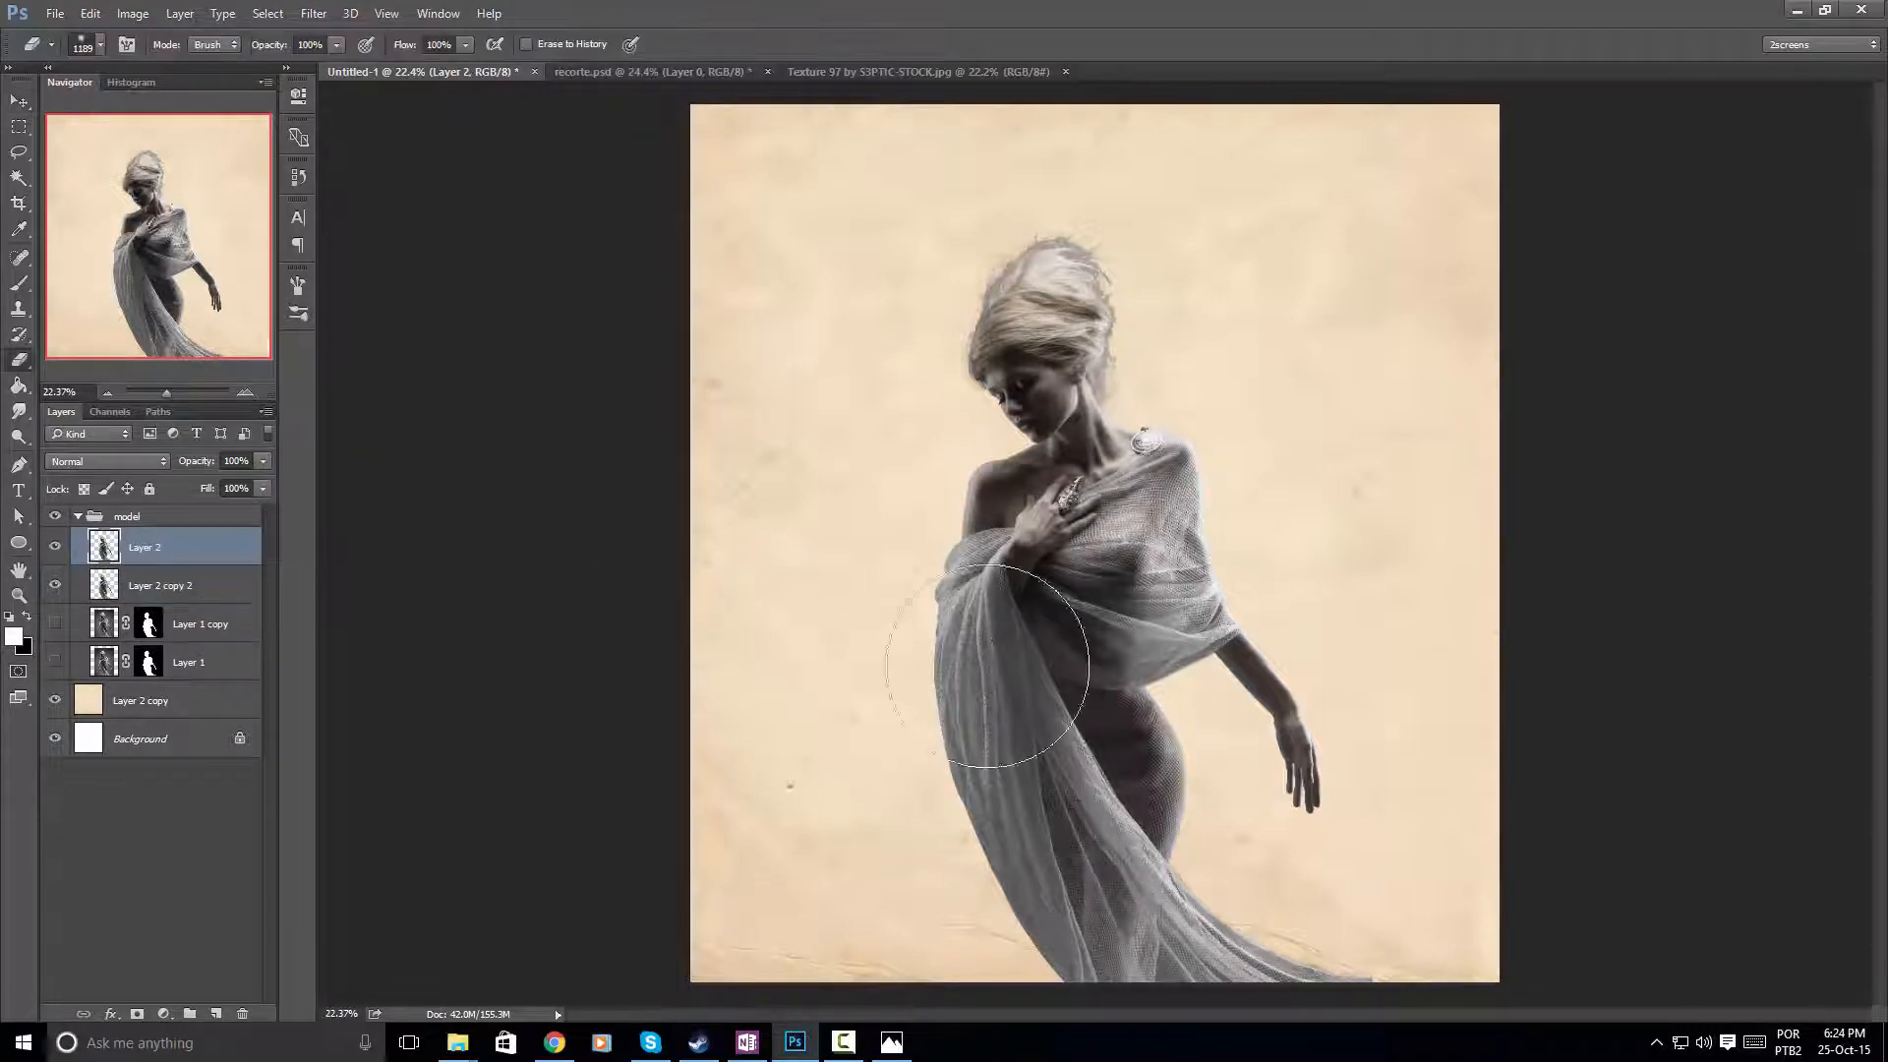
pyautogui.moveTo(1119, 693); pyautogui.dragTo(1078, 701)
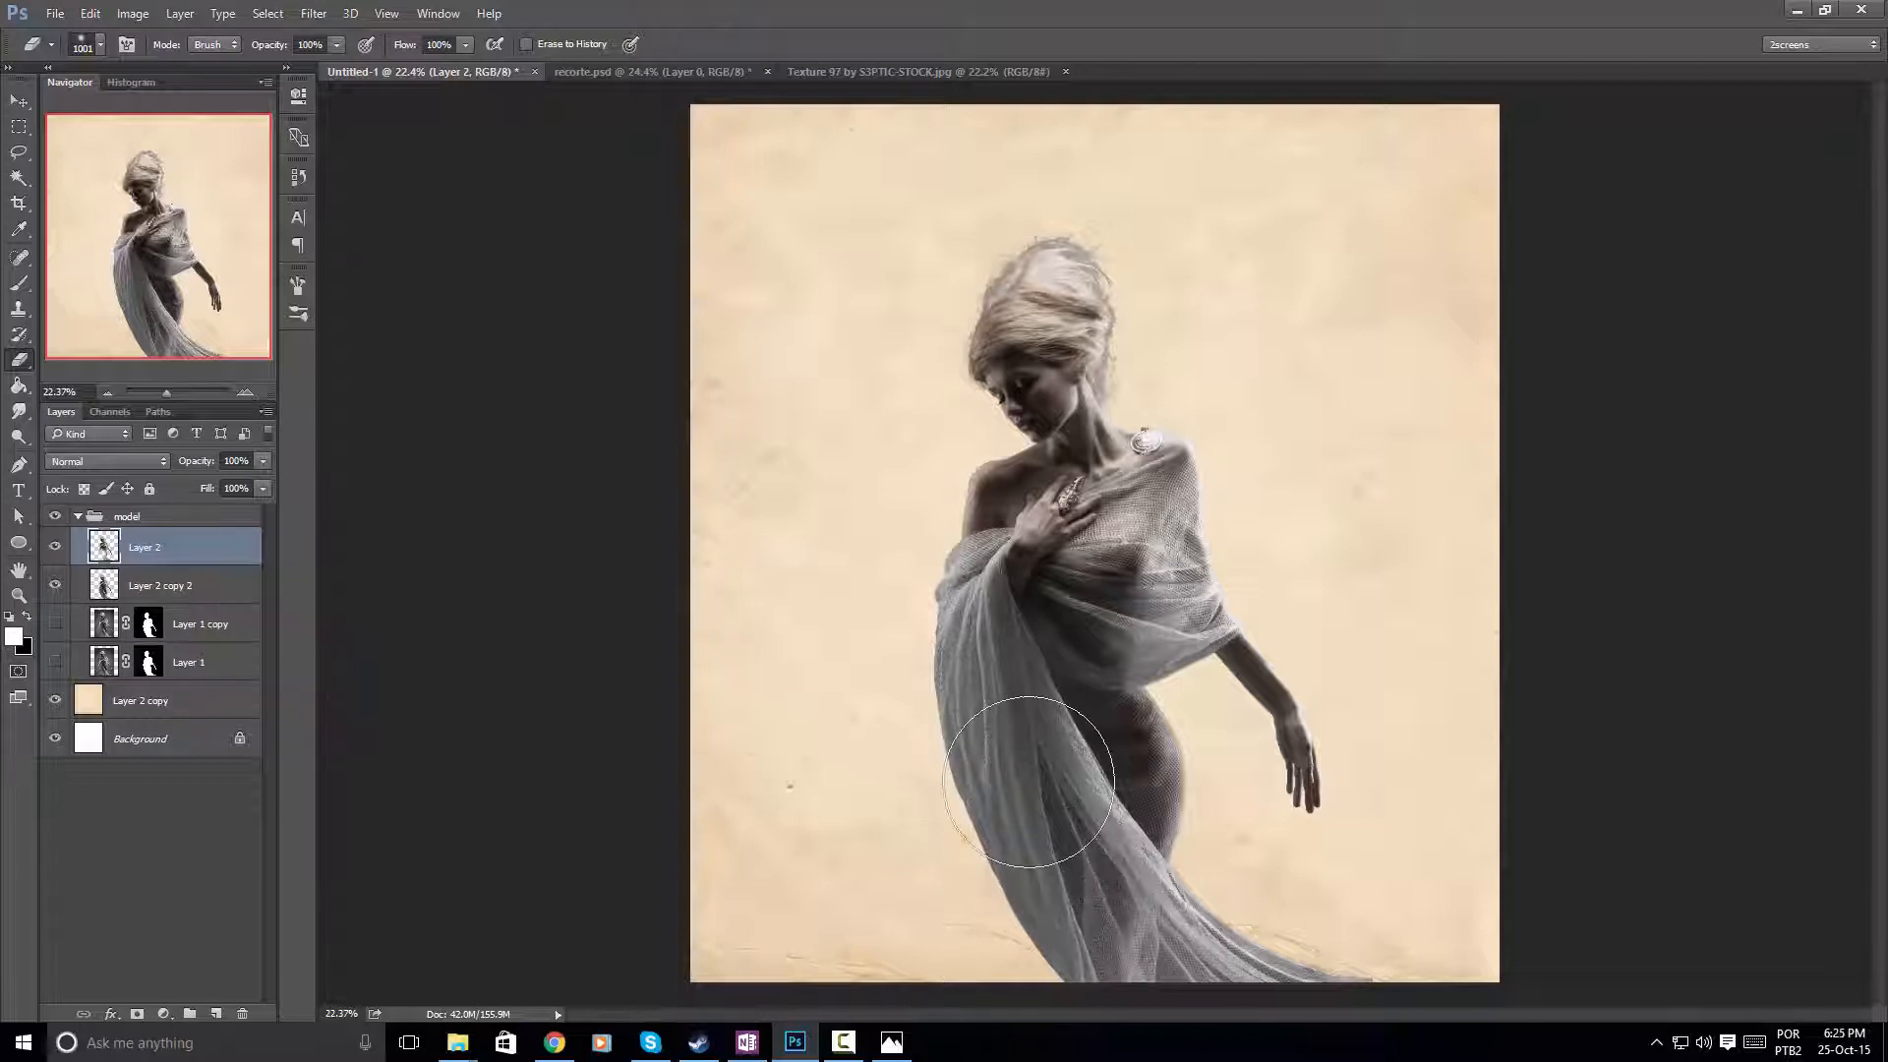
pyautogui.keyDown('alt'); pyautogui.rightClick(1022, 765); pyautogui.keyUp('alt')
pyautogui.moveTo(1020, 759); pyautogui.dragTo(1001, 759)
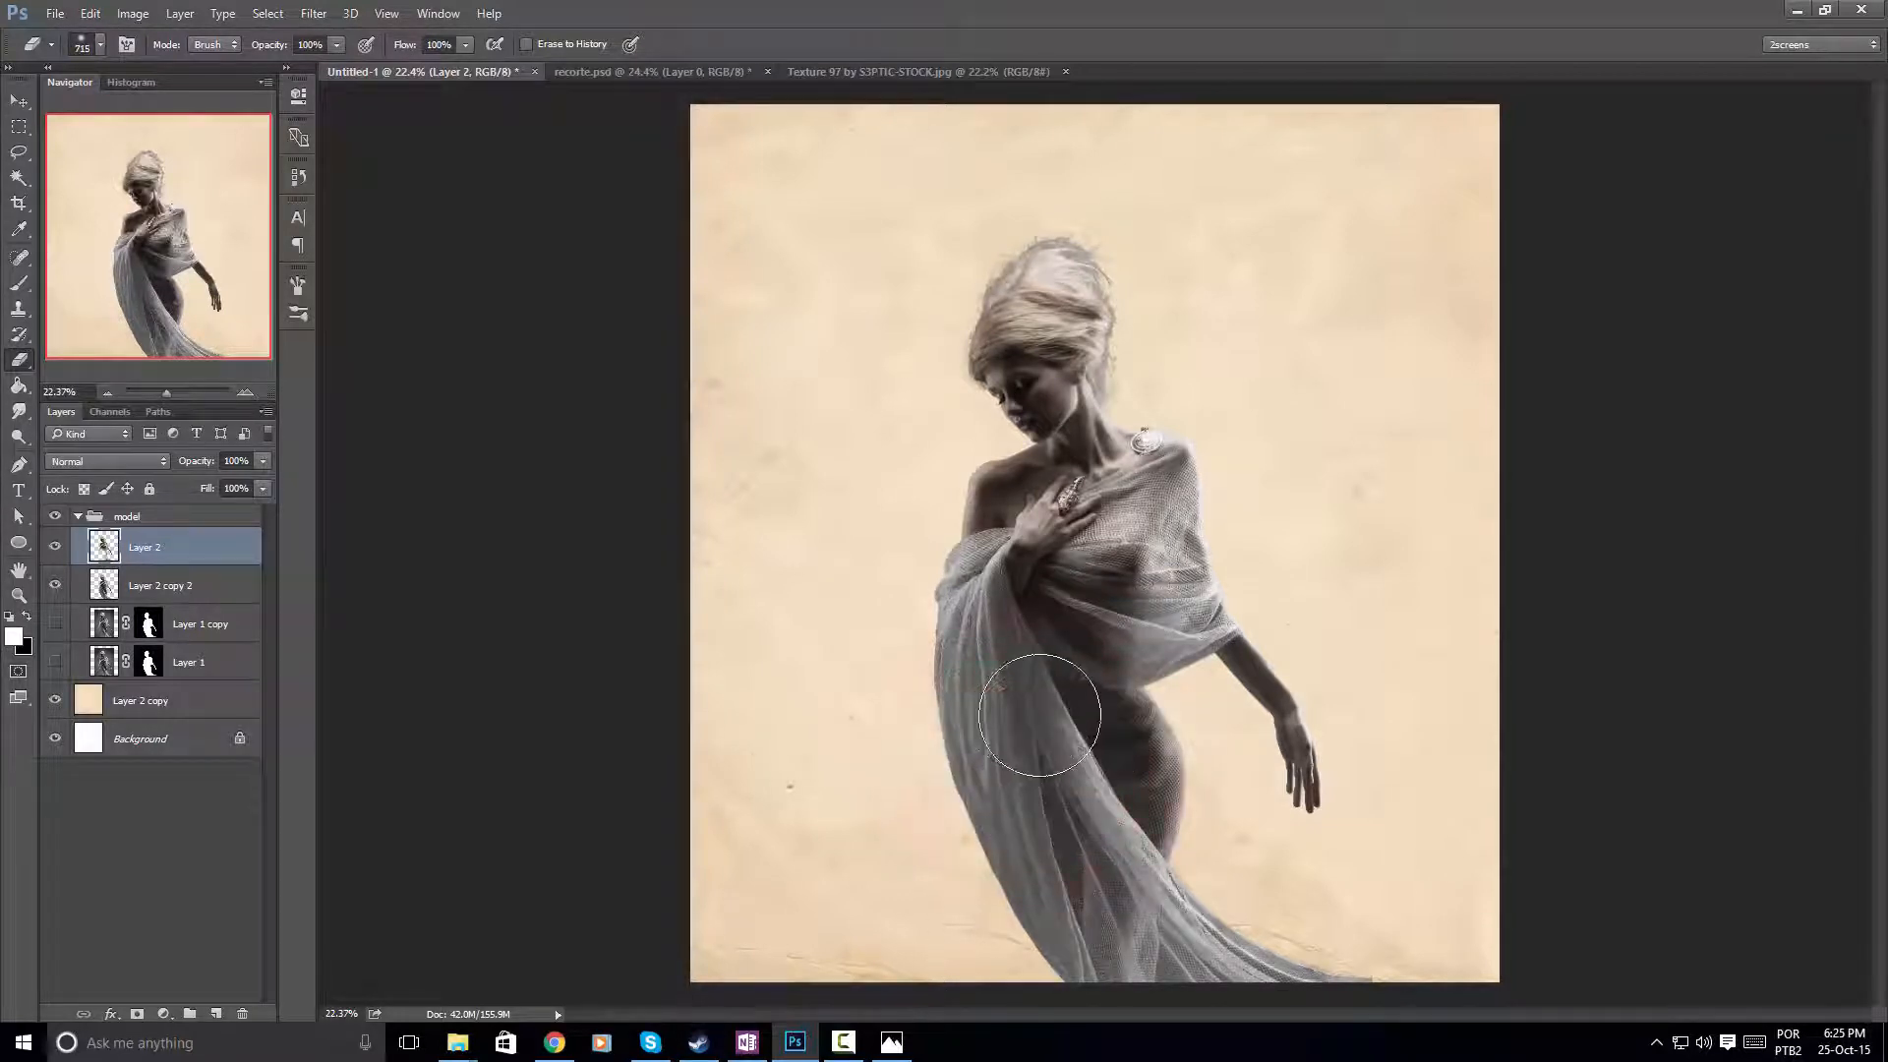
# Lower the opacity of Layer 2 copy 2 to 35%
pyautogui.click(199, 590)
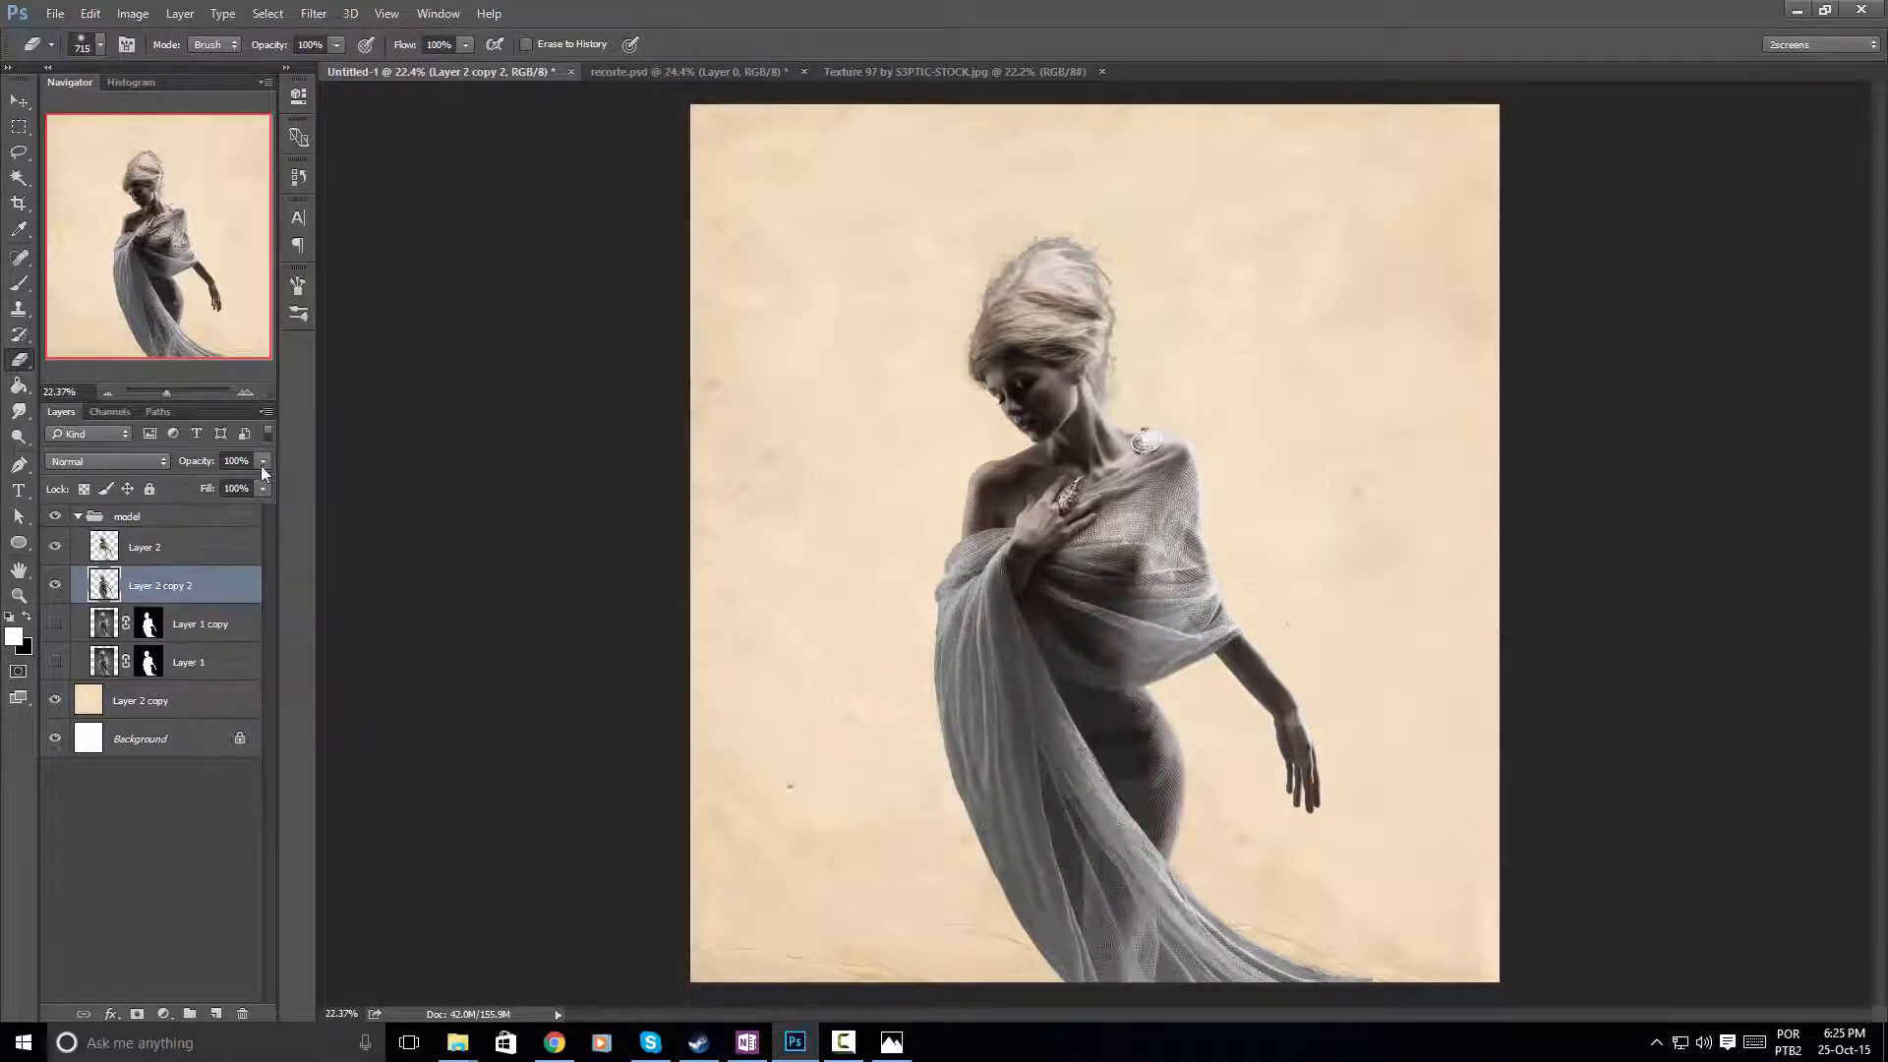
pyautogui.click(254, 484)
pyautogui.moveTo(242, 486); pyautogui.dragTo(200, 484)
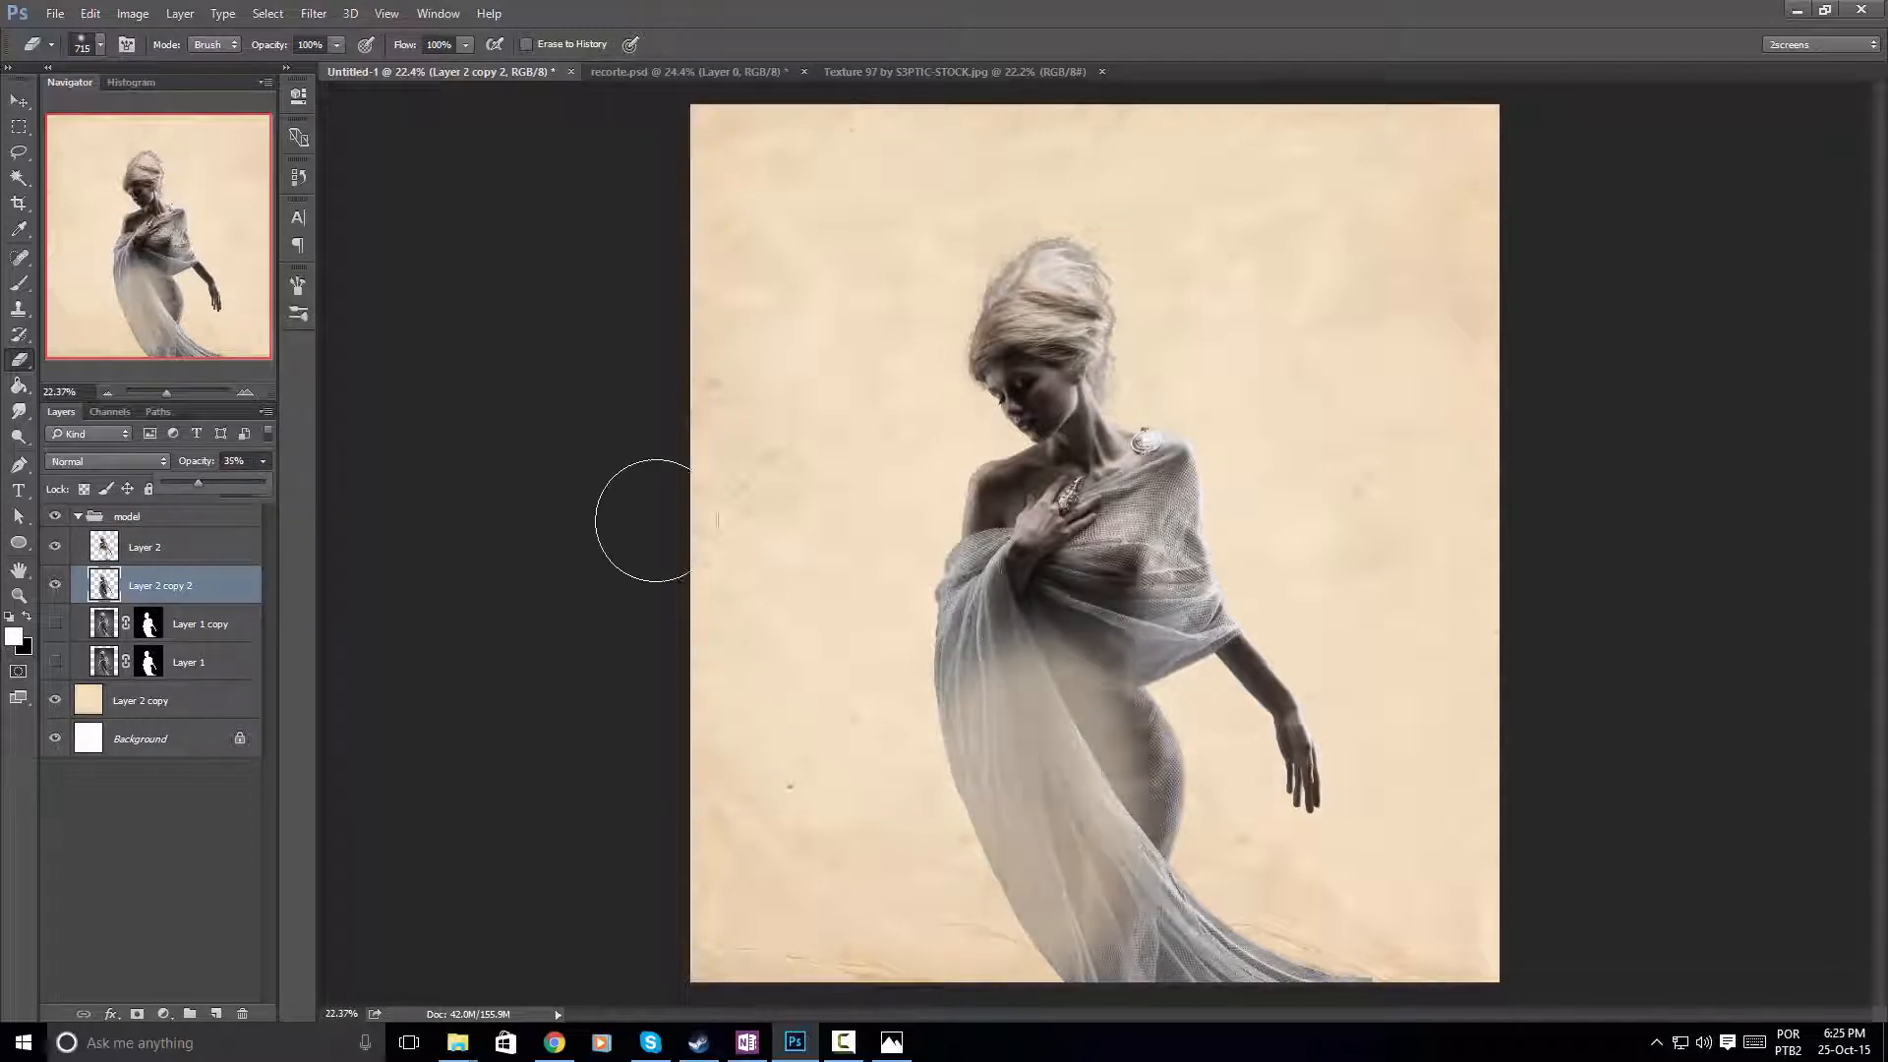
# Erase more of Layer 2 over the lower drape, hips, hanging arm and outer edge of the shawl
pyautogui.click(209, 550)
pyautogui.moveTo(1056, 802)
pyautogui.mouseDown()
pyautogui.moveTo(1058, 918)
pyautogui.moveTo(1138, 865)
pyautogui.moveTo(1103, 783)
pyautogui.mouseUp()
pyautogui.moveTo(995, 814)
pyautogui.mouseDown()
pyautogui.moveTo(1222, 894)
pyautogui.moveTo(1344, 767)
pyautogui.moveTo(1273, 717)
pyautogui.moveTo(1254, 630)
pyautogui.moveTo(1282, 612)
pyautogui.moveTo(1229, 644)
pyautogui.mouseUp()
pyautogui.moveTo(1258, 594); pyautogui.dragTo(1264, 480)
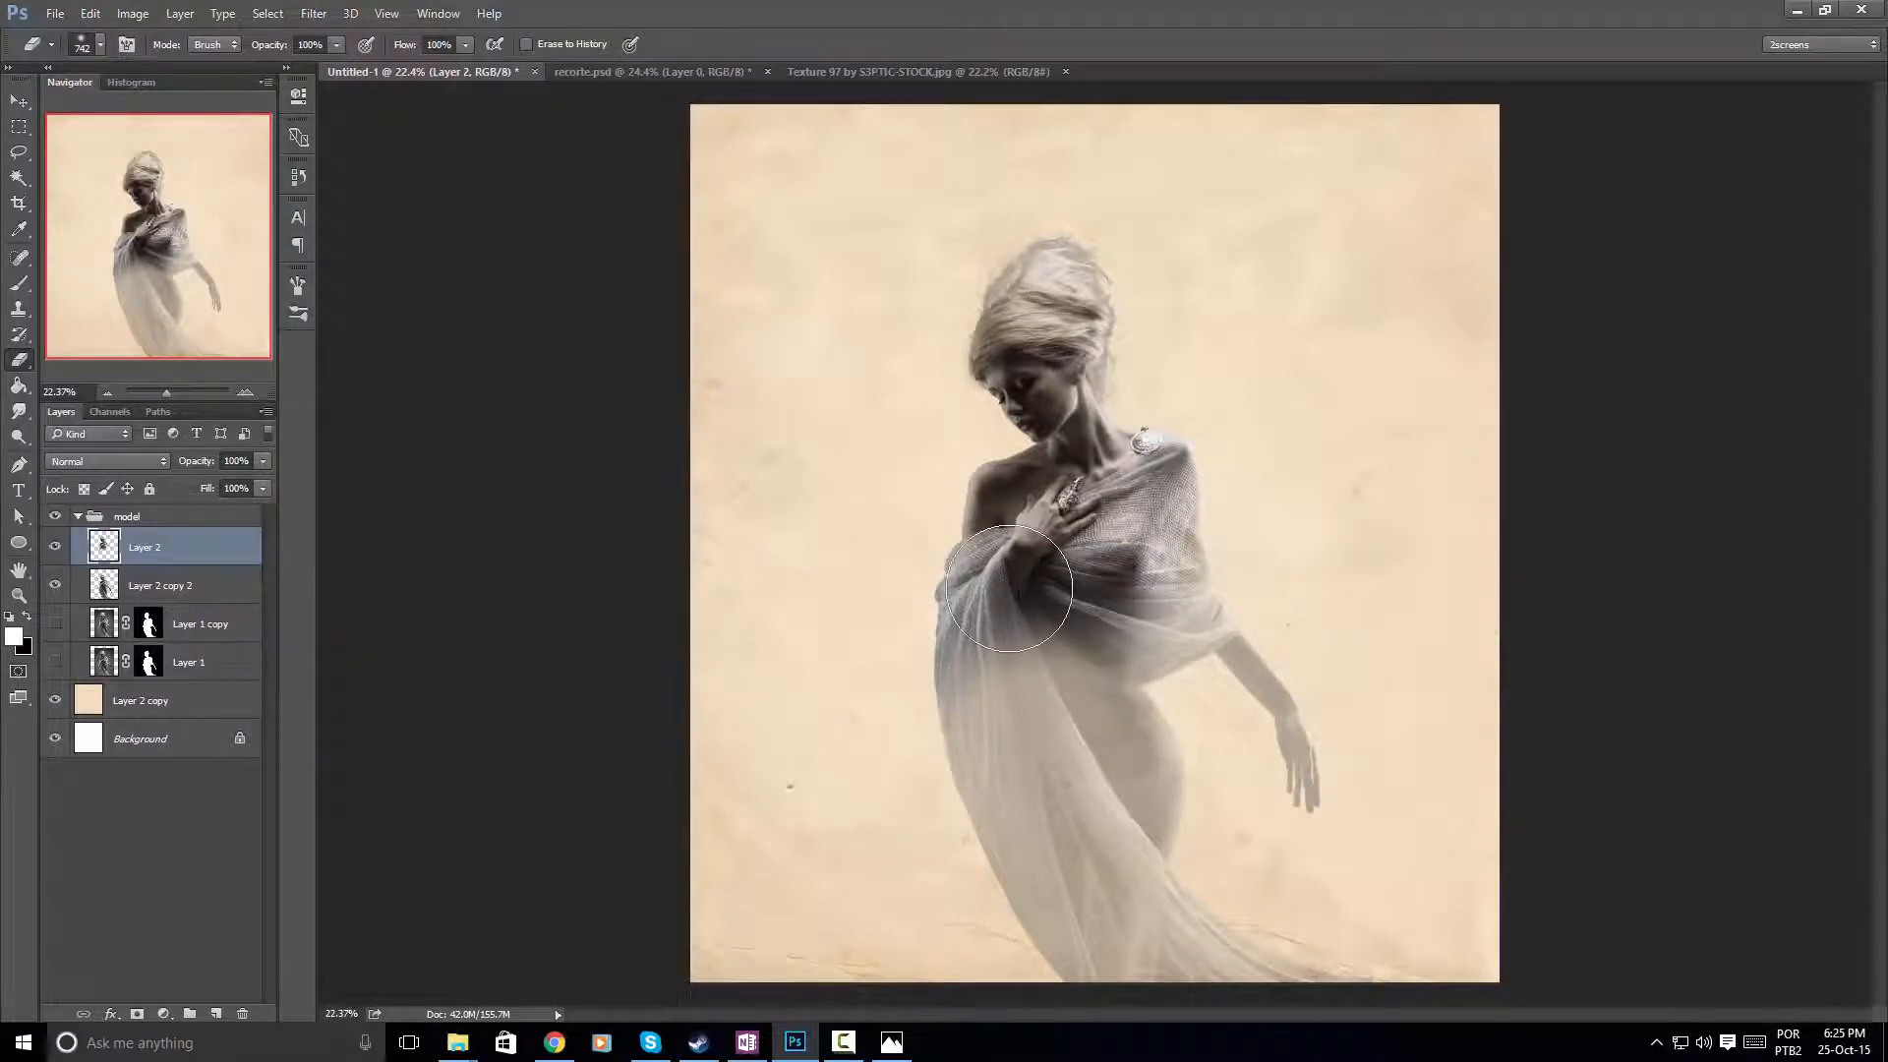
# Using smaller eraser sizes, erase Layer 2 over the upper drape, raised hand, chest, neck and both shoulders
pyautogui.scroll(2, 1003, 588)
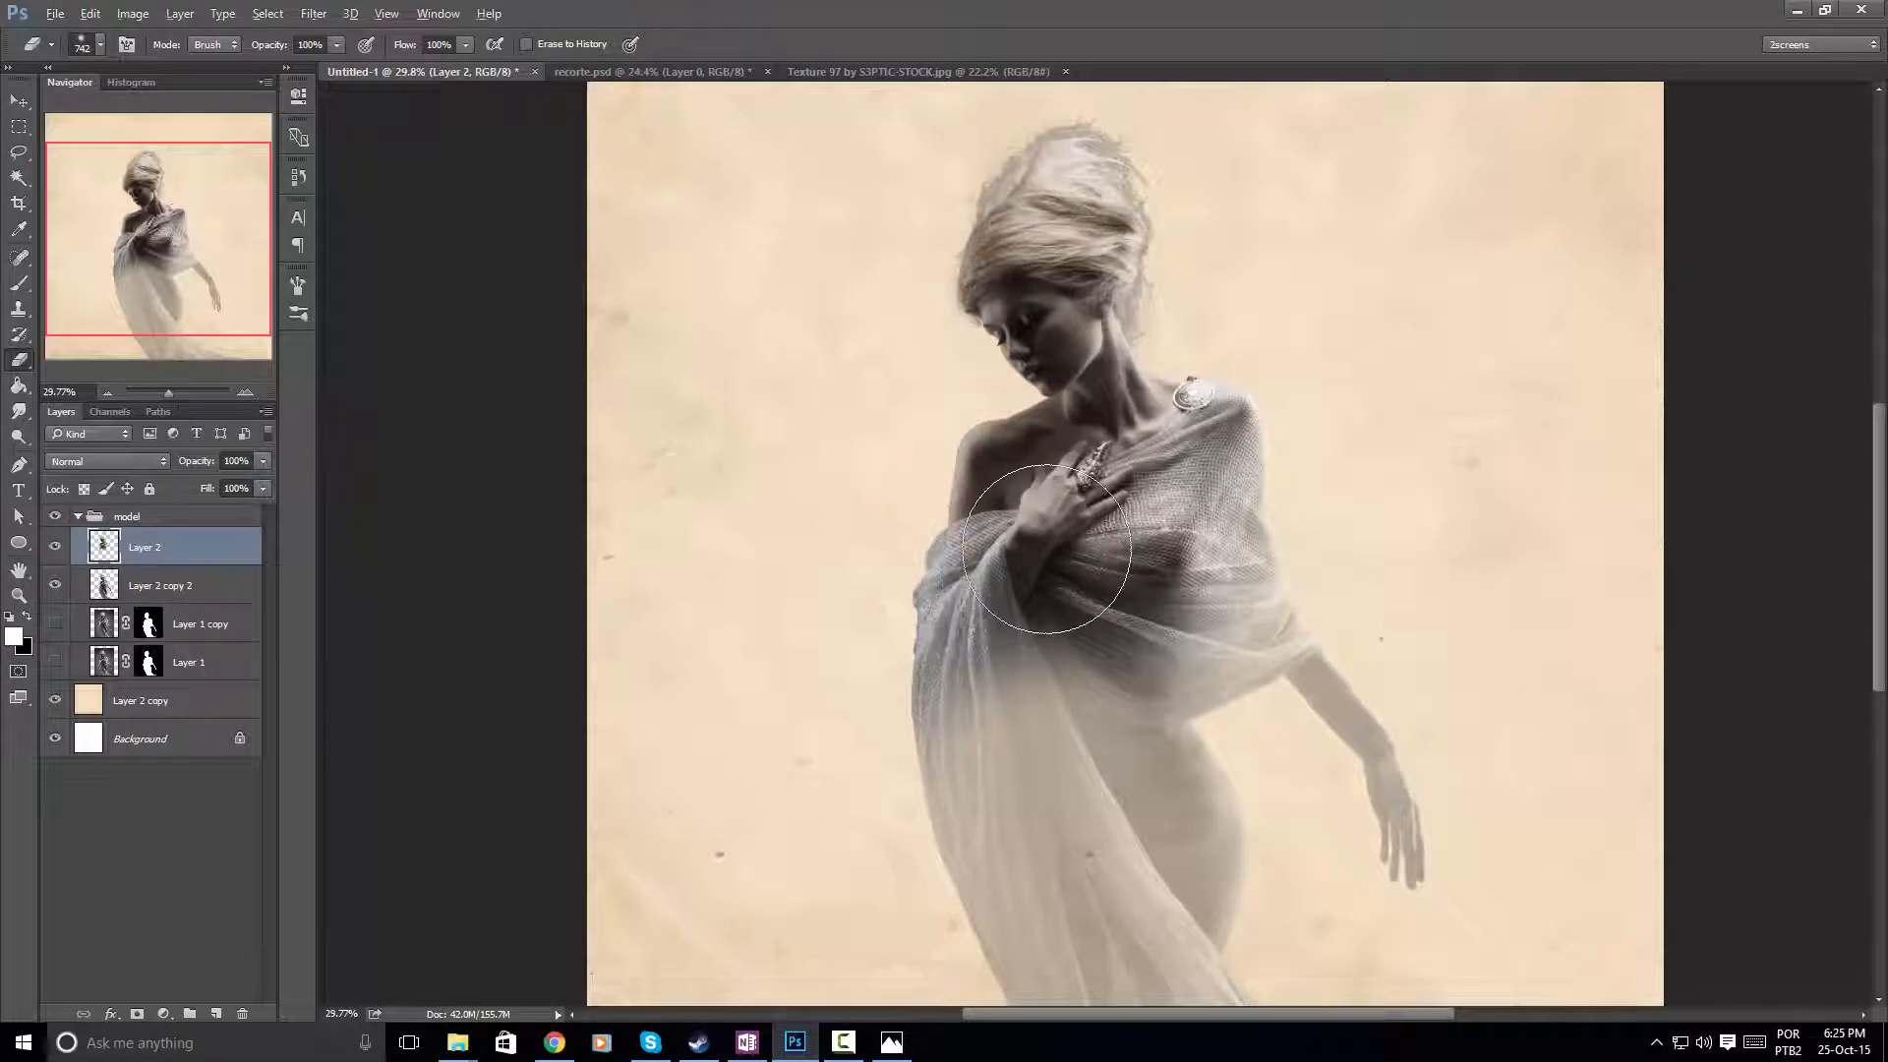
pyautogui.moveTo(1033, 546); pyautogui.dragTo(989, 546)
pyautogui.scroll(2, 1014, 536)
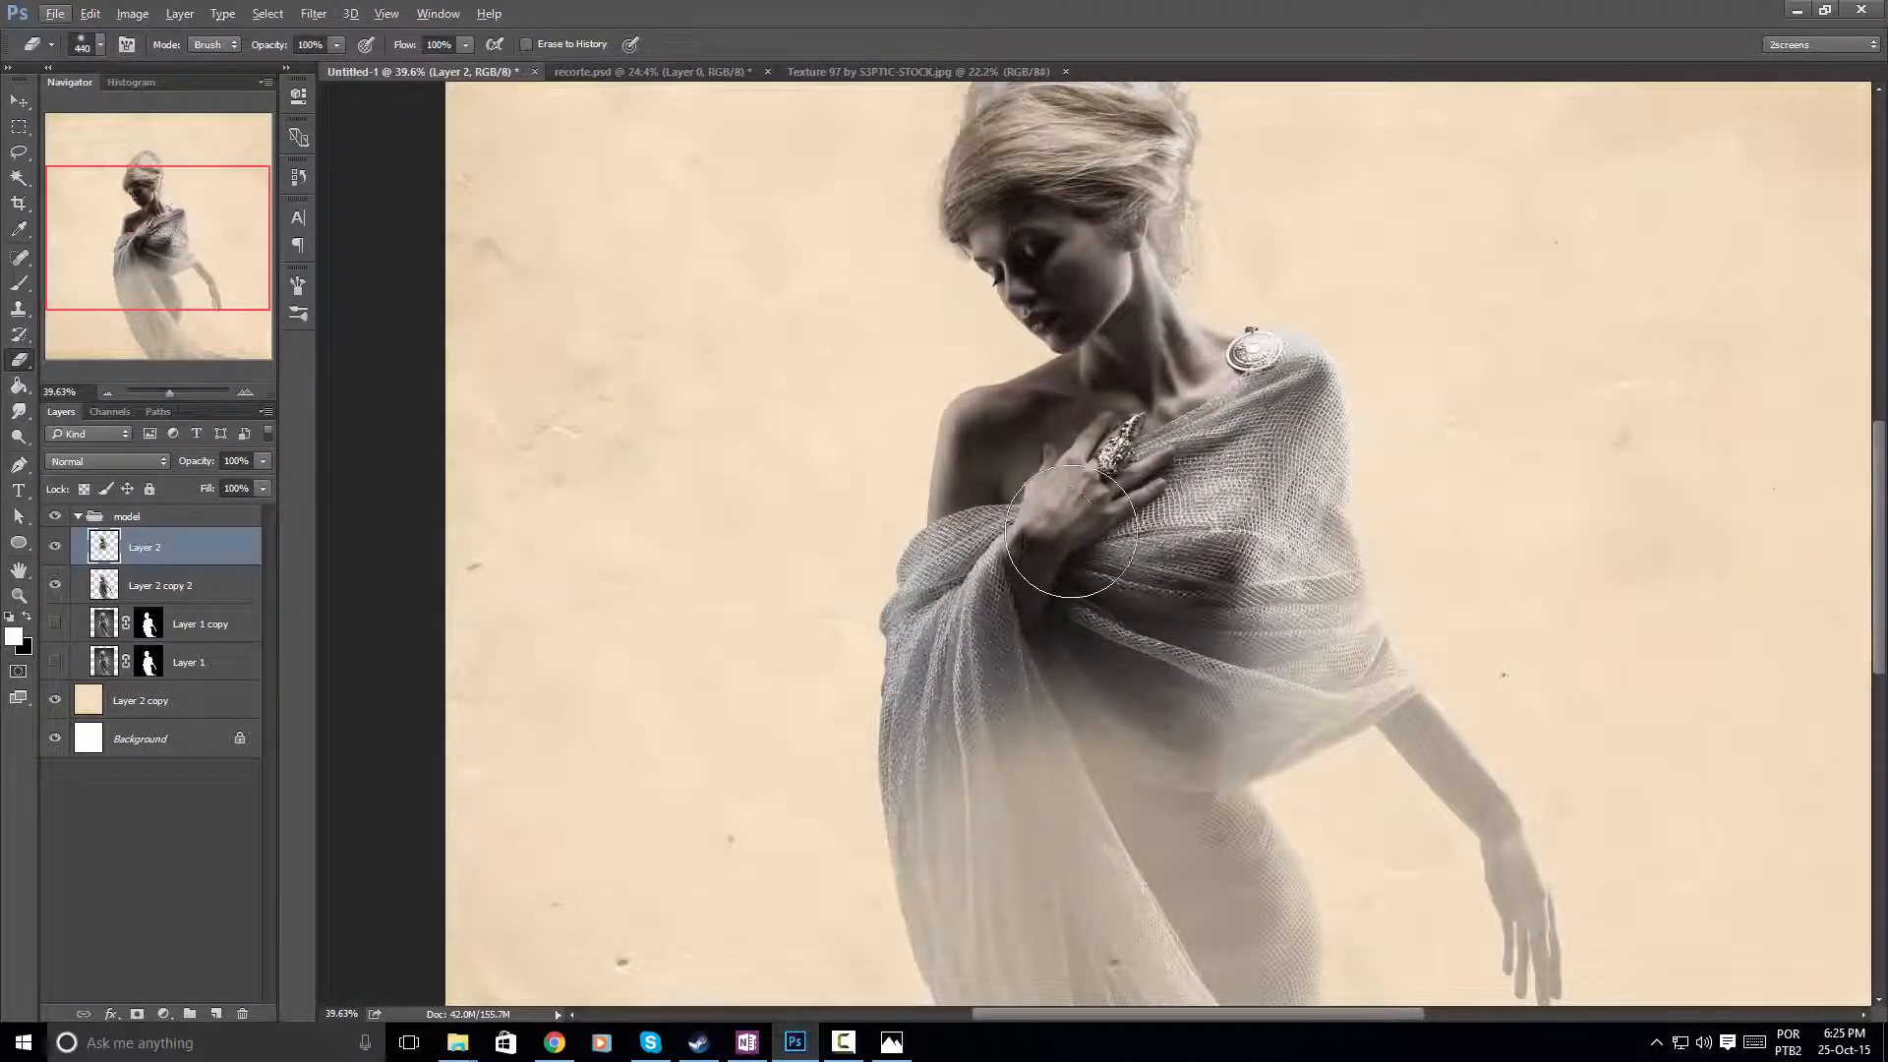
pyautogui.moveTo(1055, 540); pyautogui.dragTo(1083, 540)
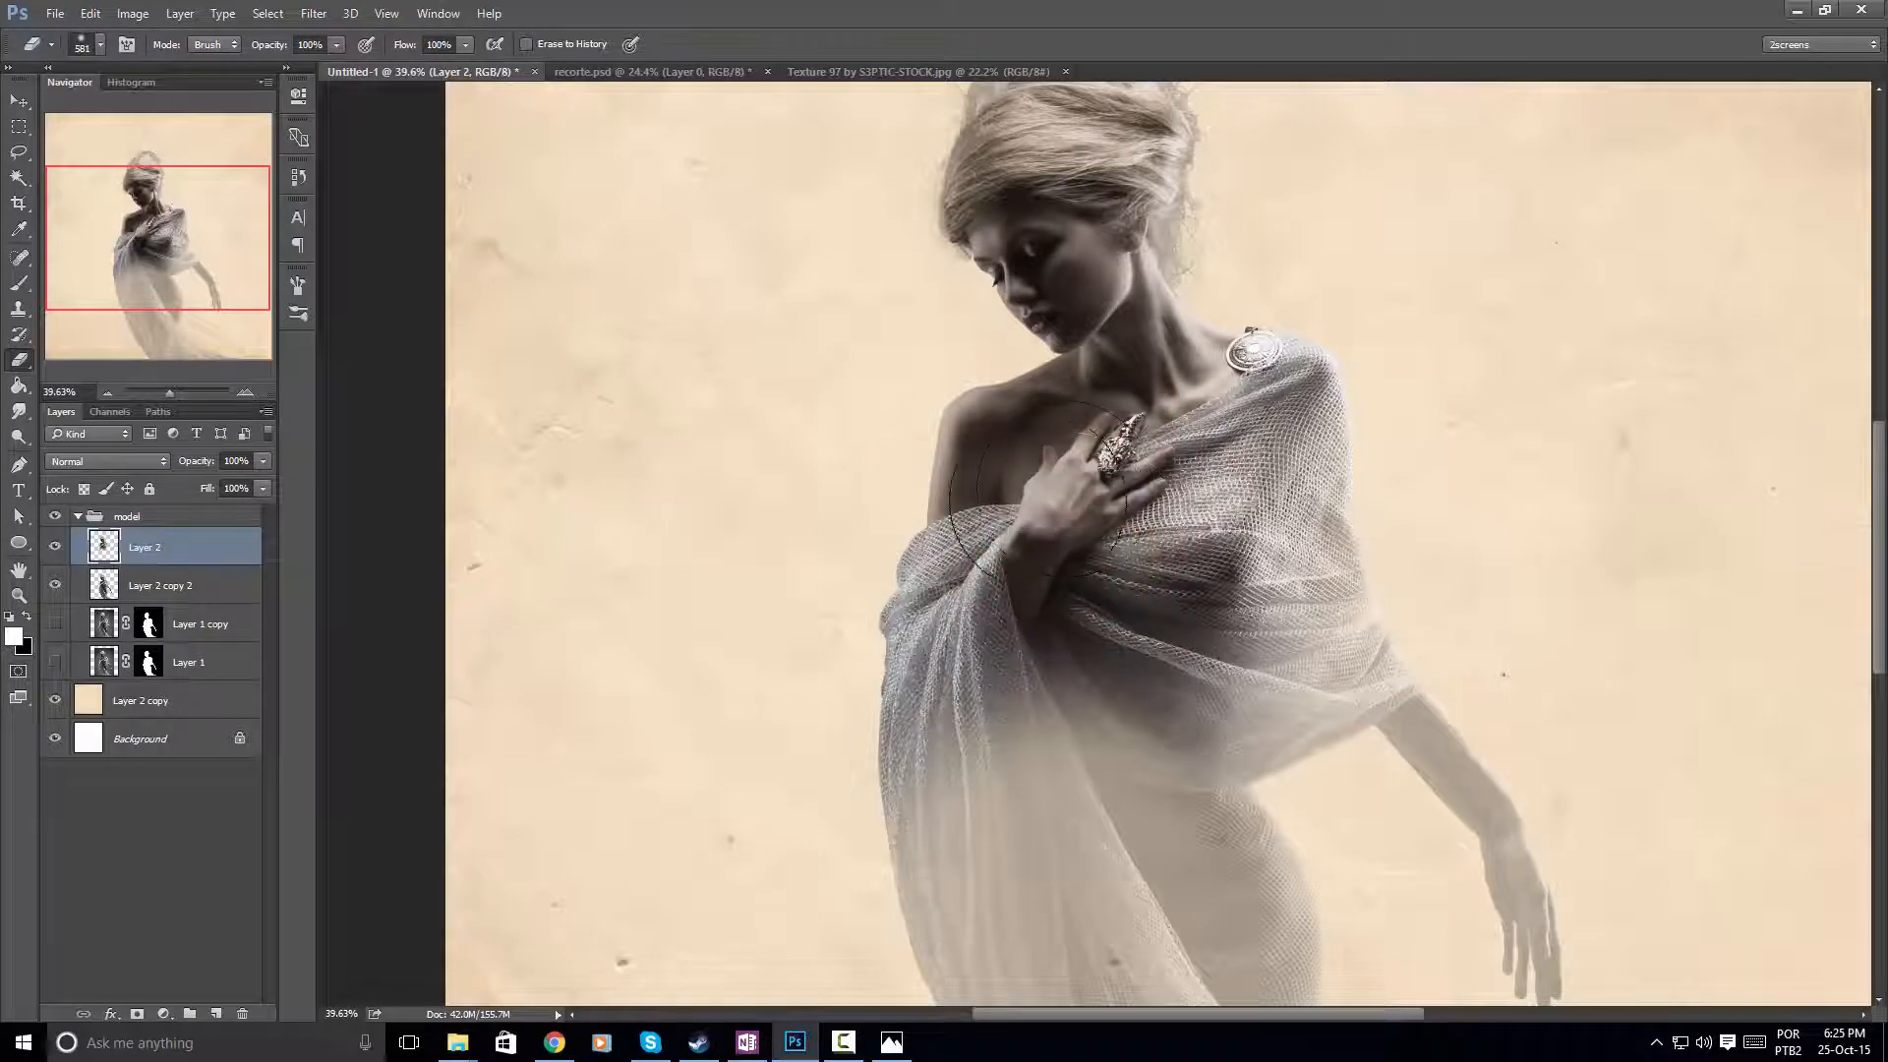
pyautogui.moveTo(1082, 472)
pyautogui.mouseDown()
pyautogui.moveTo(1029, 511)
pyautogui.moveTo(1059, 501)
pyautogui.moveTo(1006, 554)
pyautogui.moveTo(973, 647)
pyautogui.moveTo(942, 658)
pyautogui.moveTo(931, 753)
pyautogui.moveTo(956, 702)
pyautogui.moveTo(927, 787)
pyautogui.moveTo(971, 480)
pyautogui.moveTo(961, 494)
pyautogui.moveTo(960, 456)
pyautogui.mouseUp()
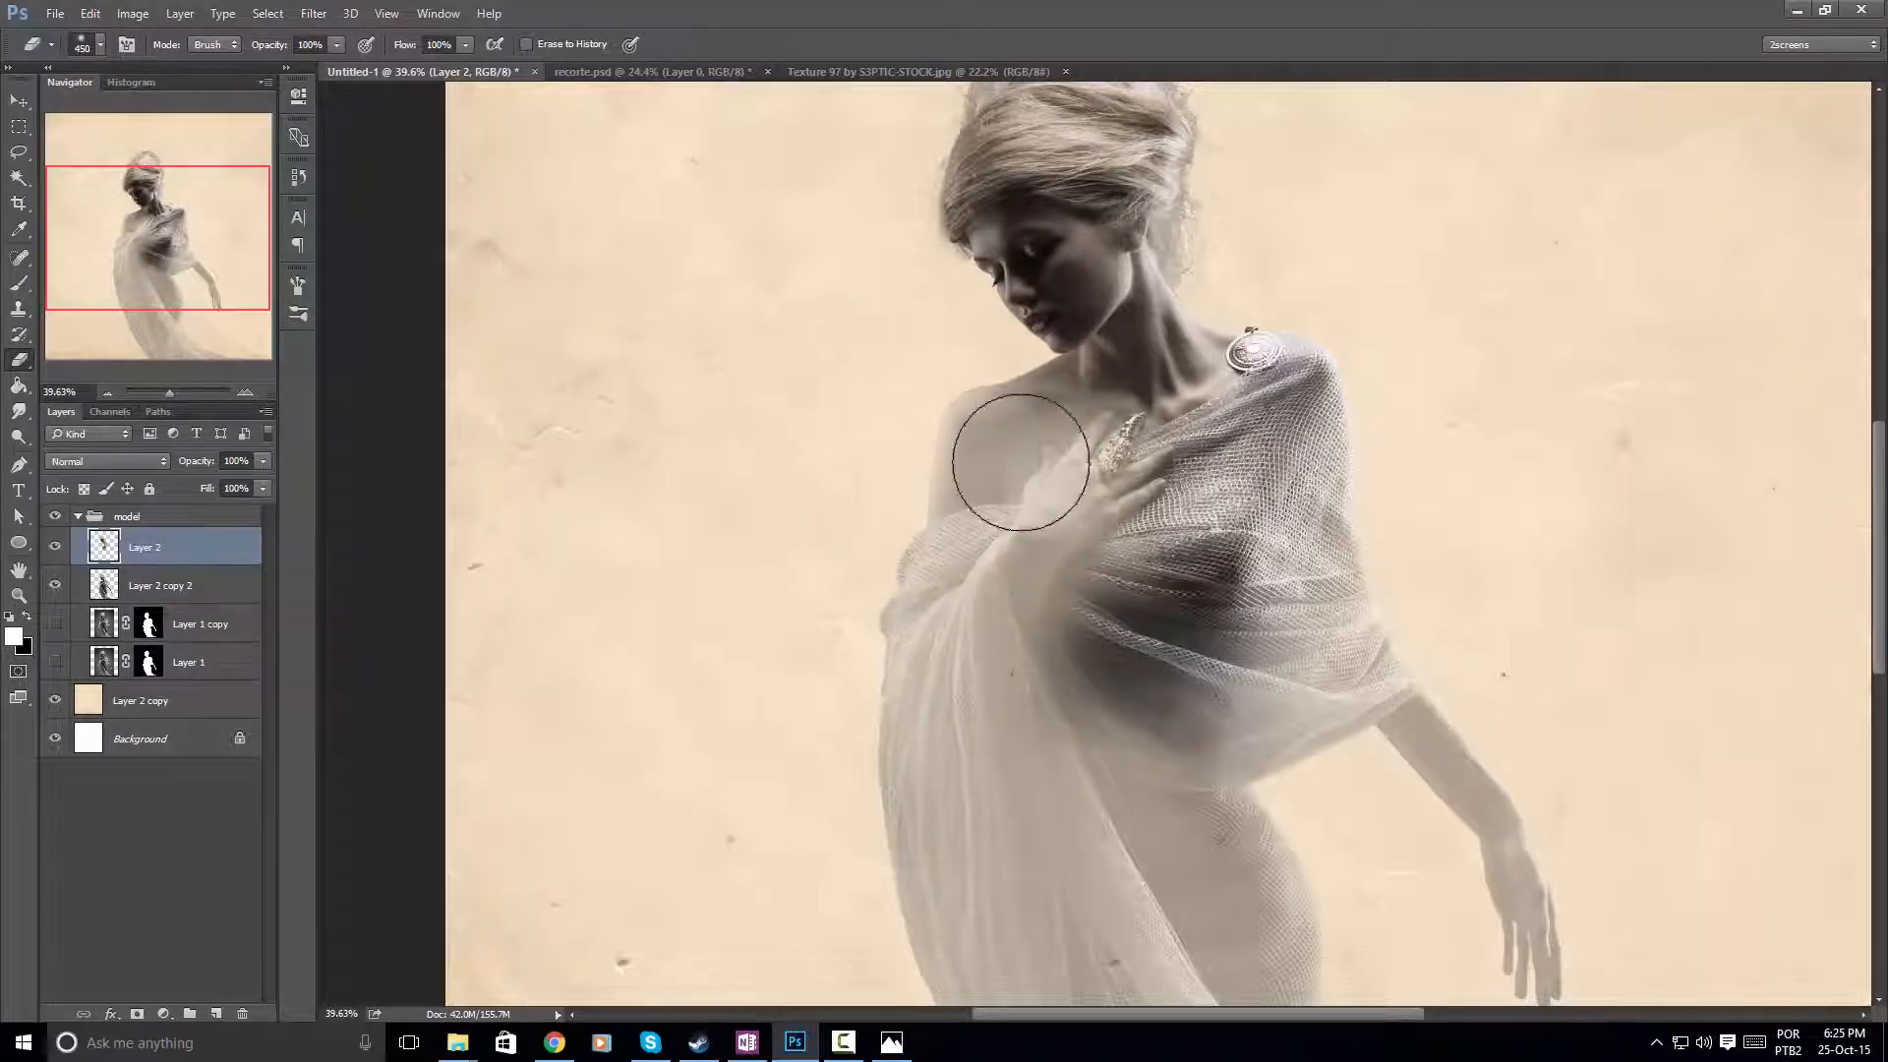
pyautogui.moveTo(1148, 398); pyautogui.dragTo(1130, 400)
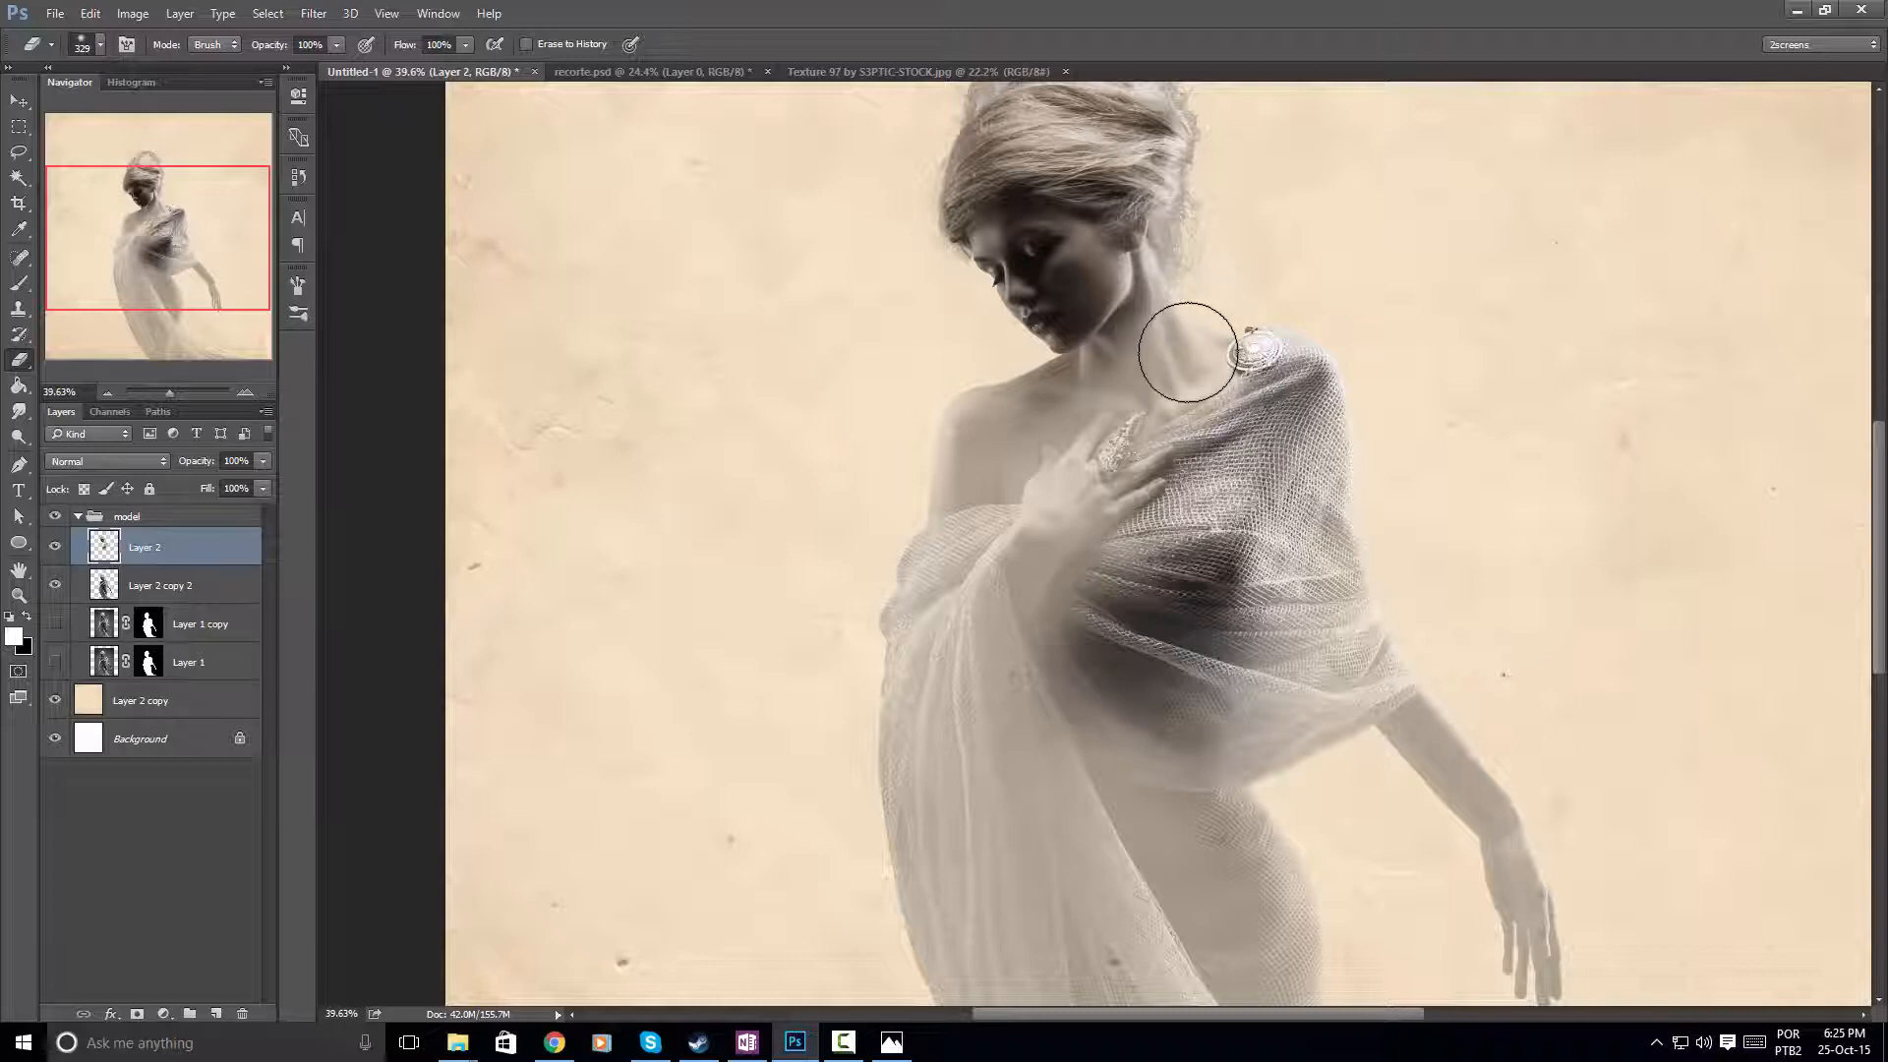
pyautogui.moveTo(1193, 339); pyautogui.dragTo(1210, 301)
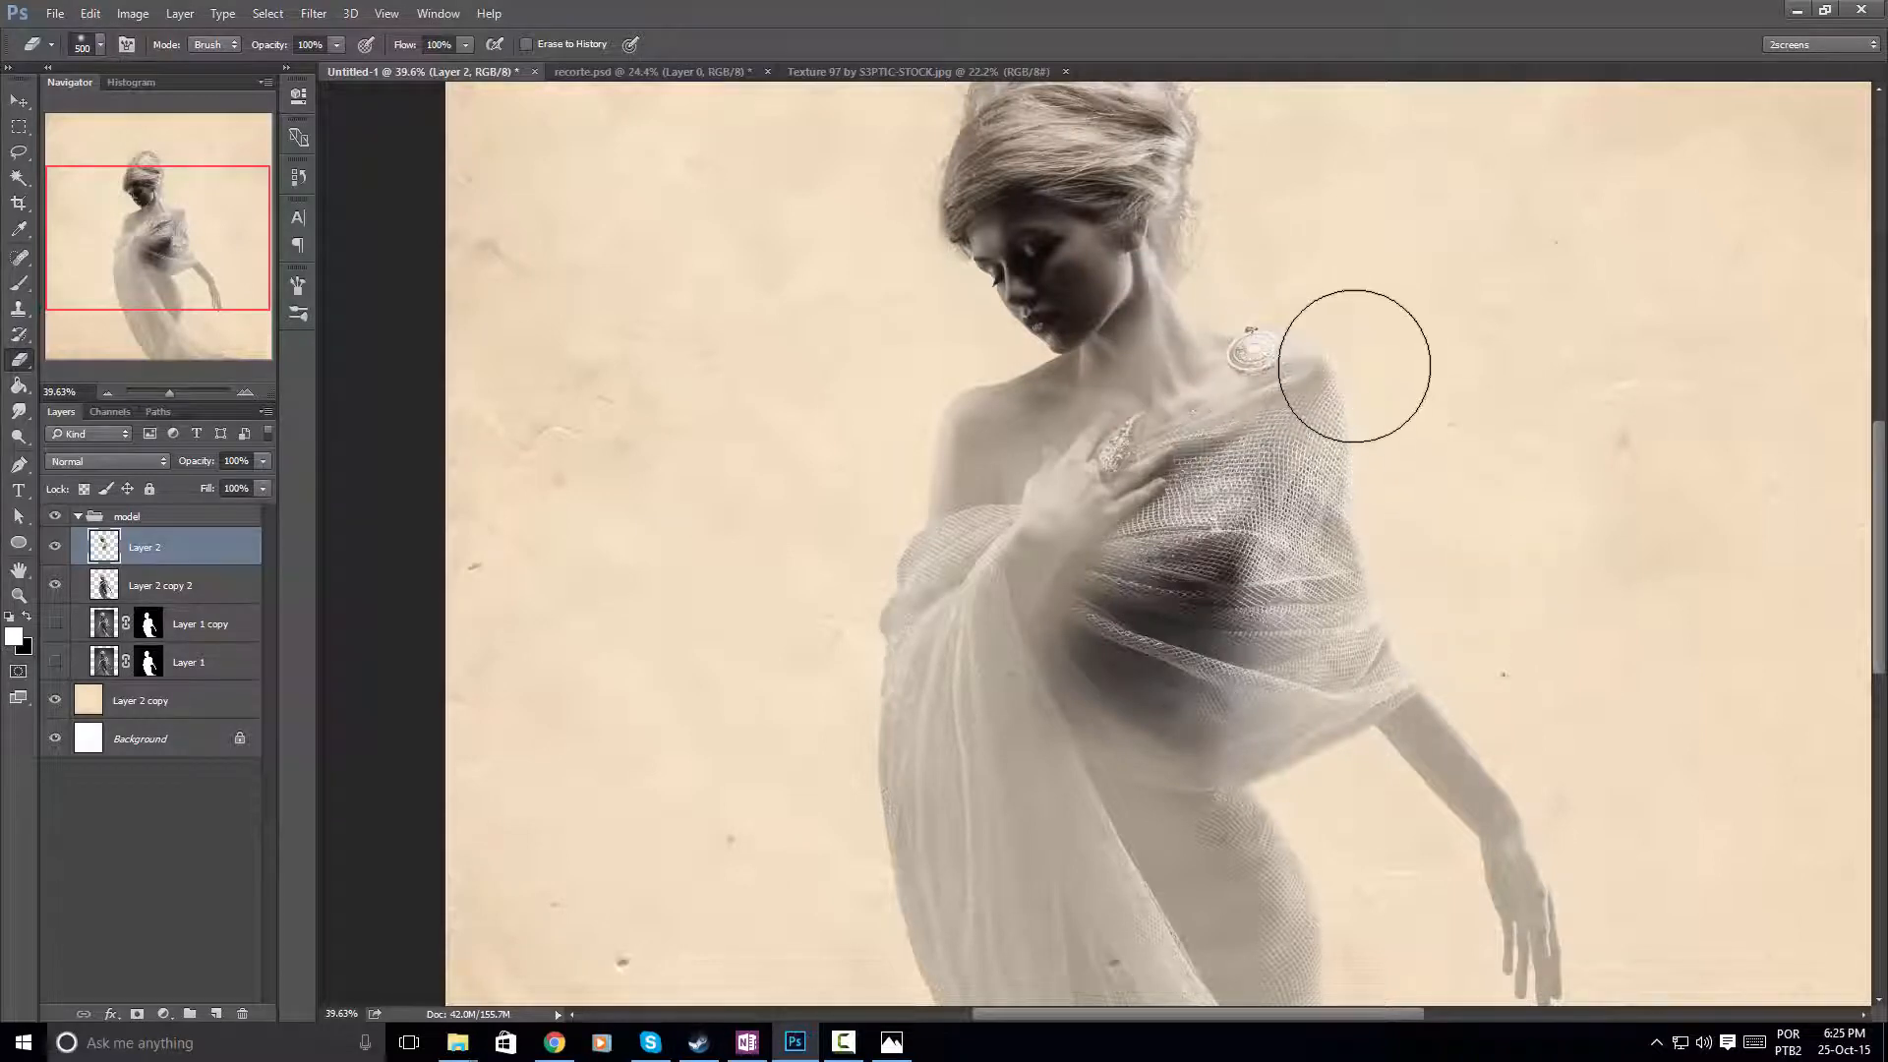
# Load the mask of Layer 1 copy as a selection and make that layer visible
pyautogui.scroll(-3, 1448, 566)
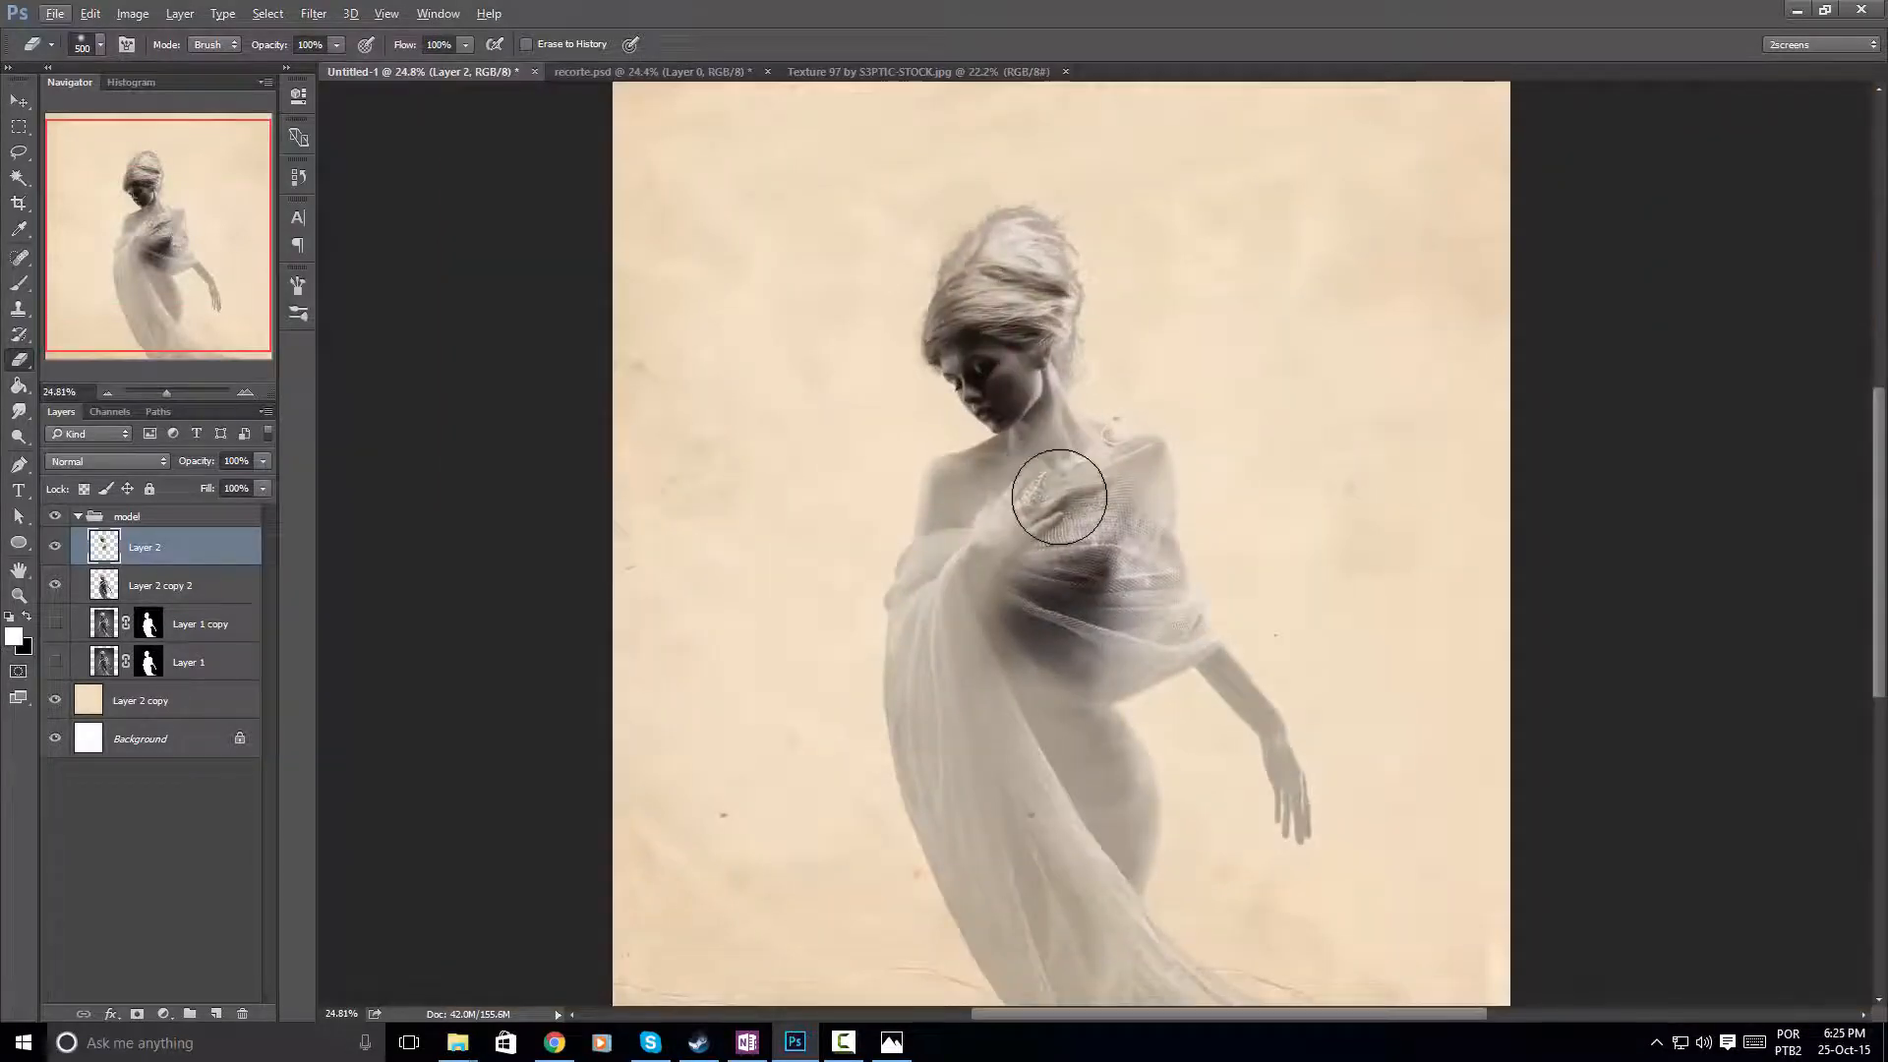
pyautogui.press('v')
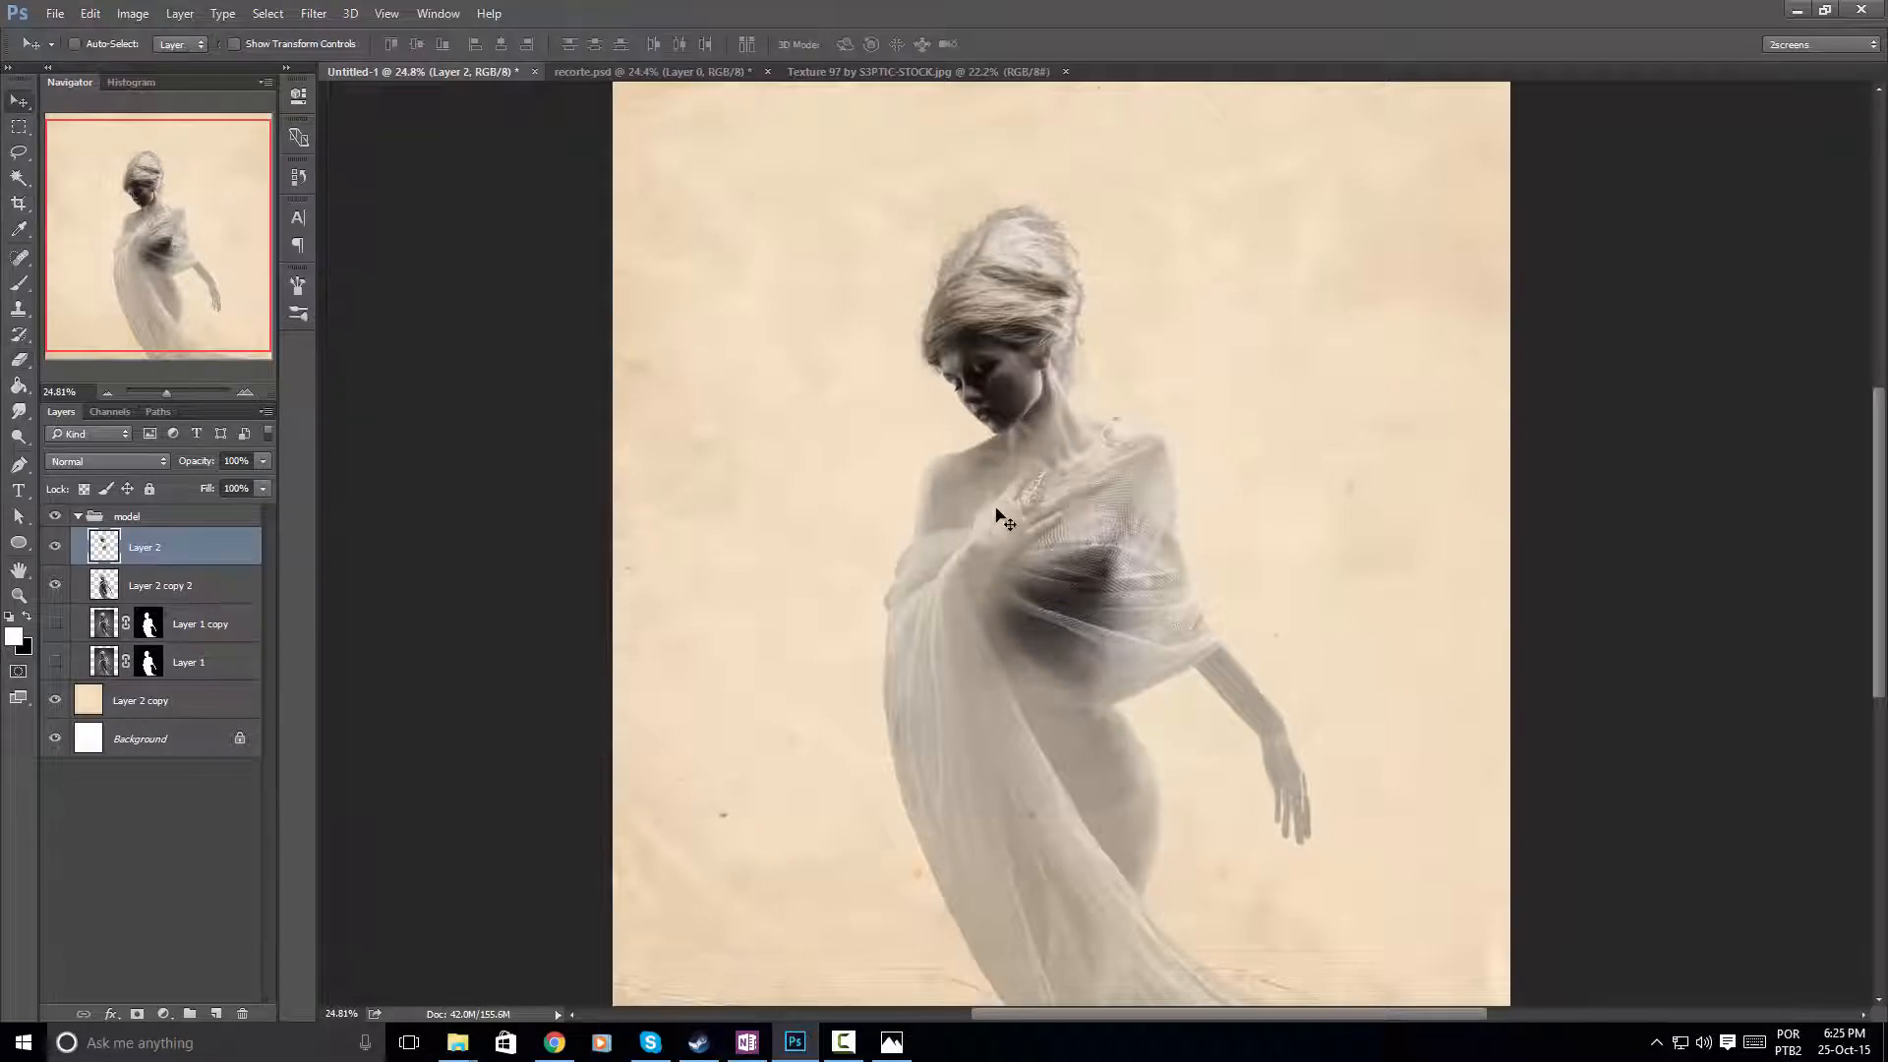
pyautogui.scroll(-1, 1129, 476)
pyautogui.scroll(3, 1037, 594)
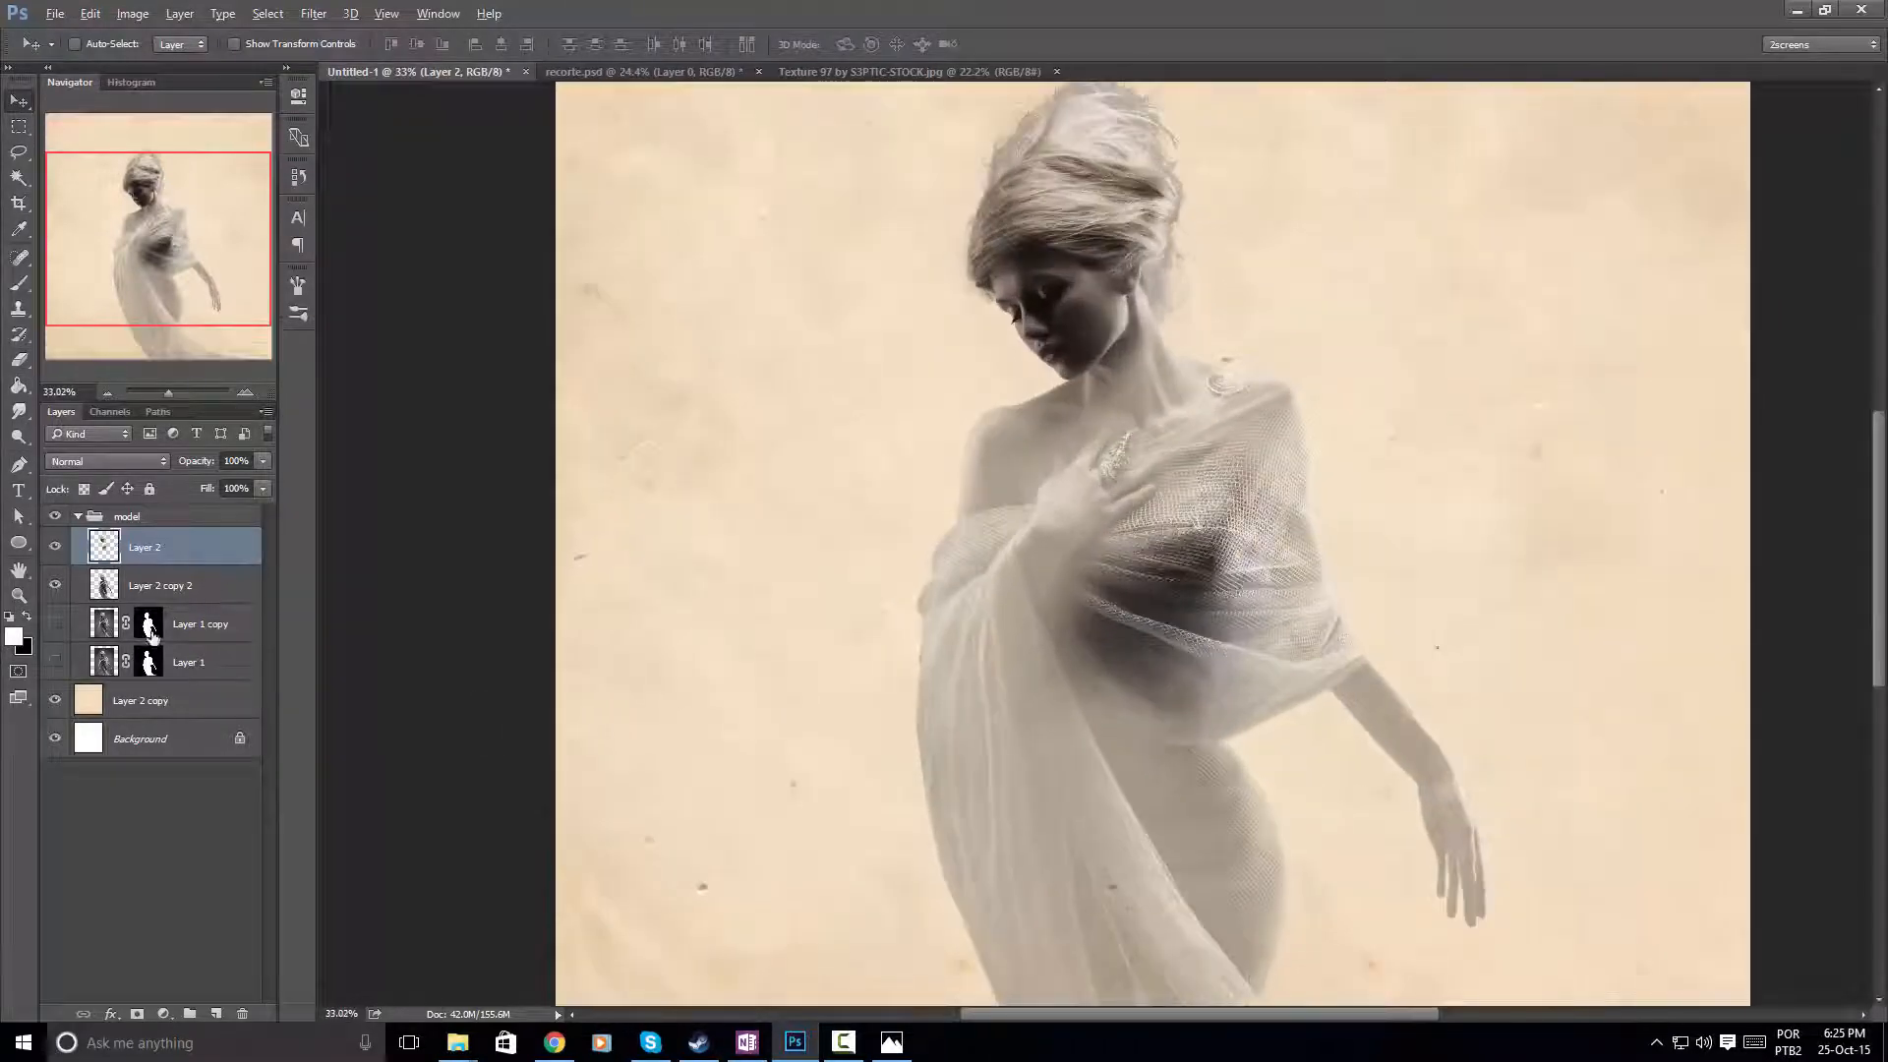
pyautogui.press('alt')
pyautogui.keyDown('ctrl'); pyautogui.click(147, 627); pyautogui.keyUp('ctrl')
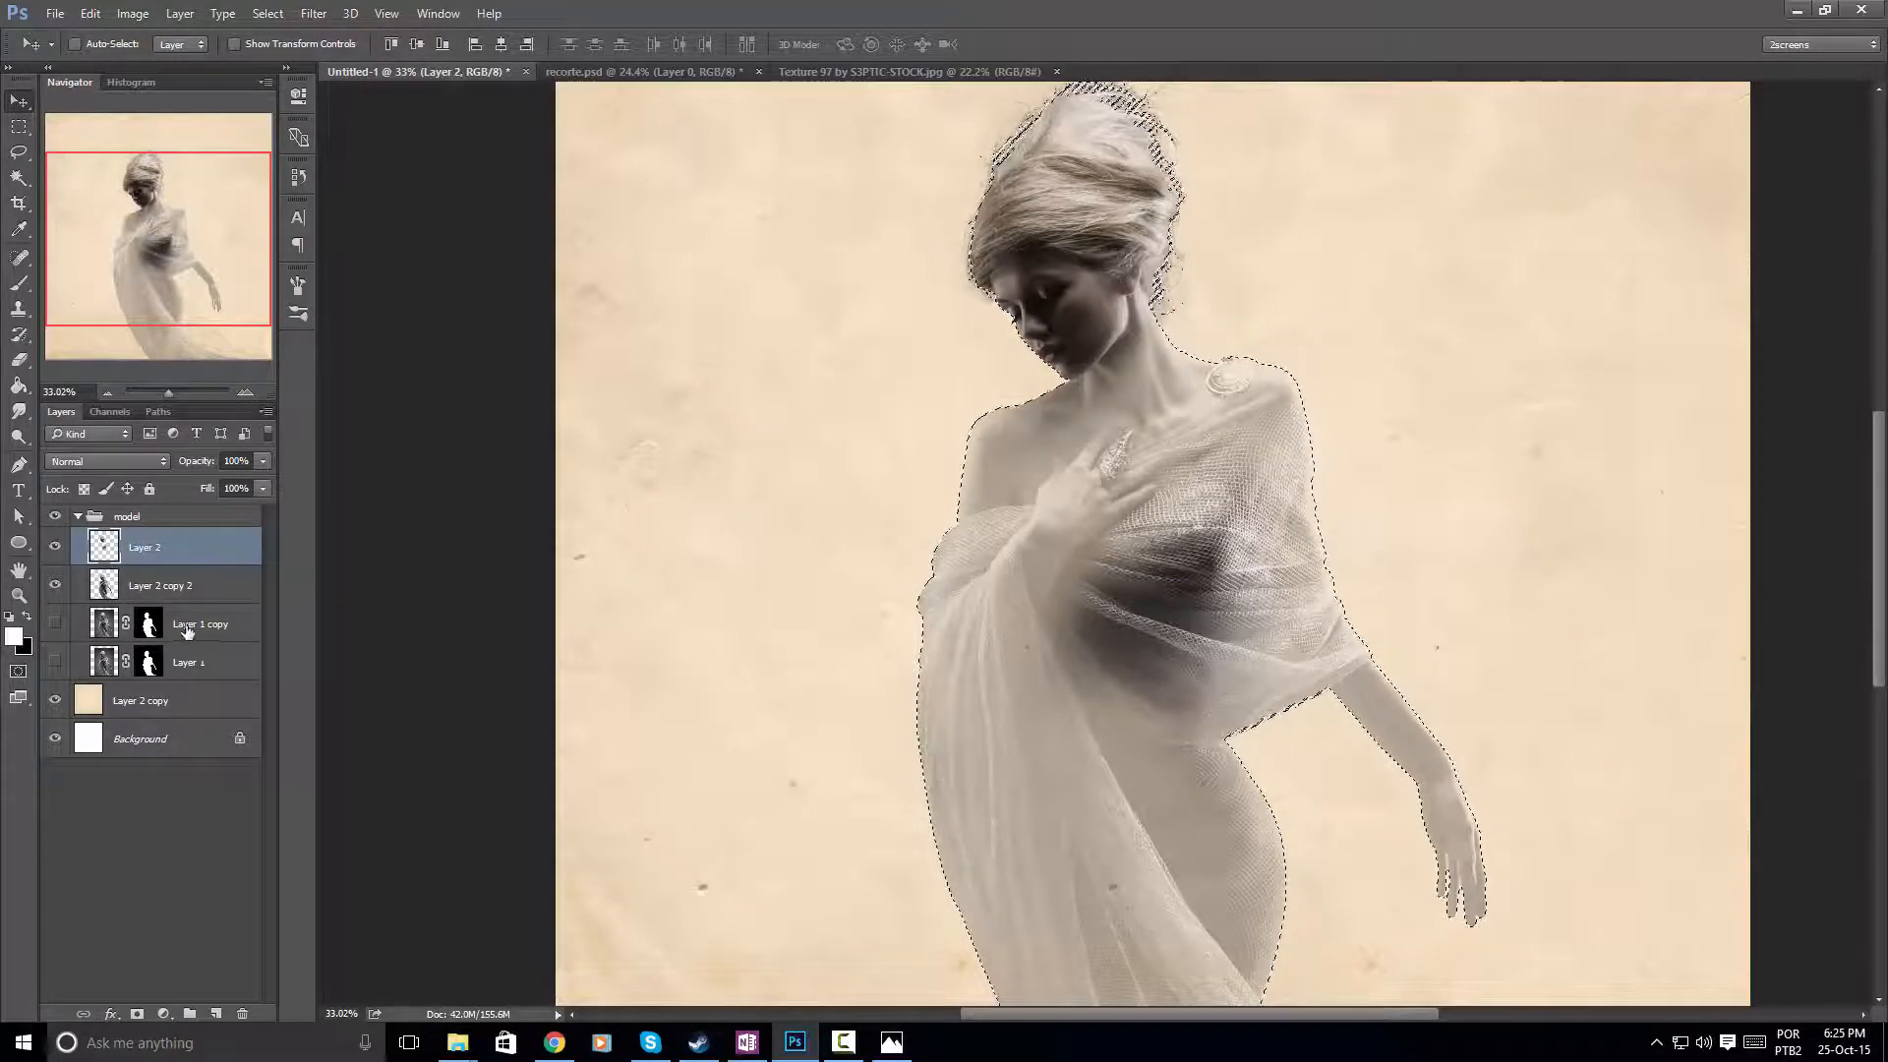
pyautogui.click(54, 623)
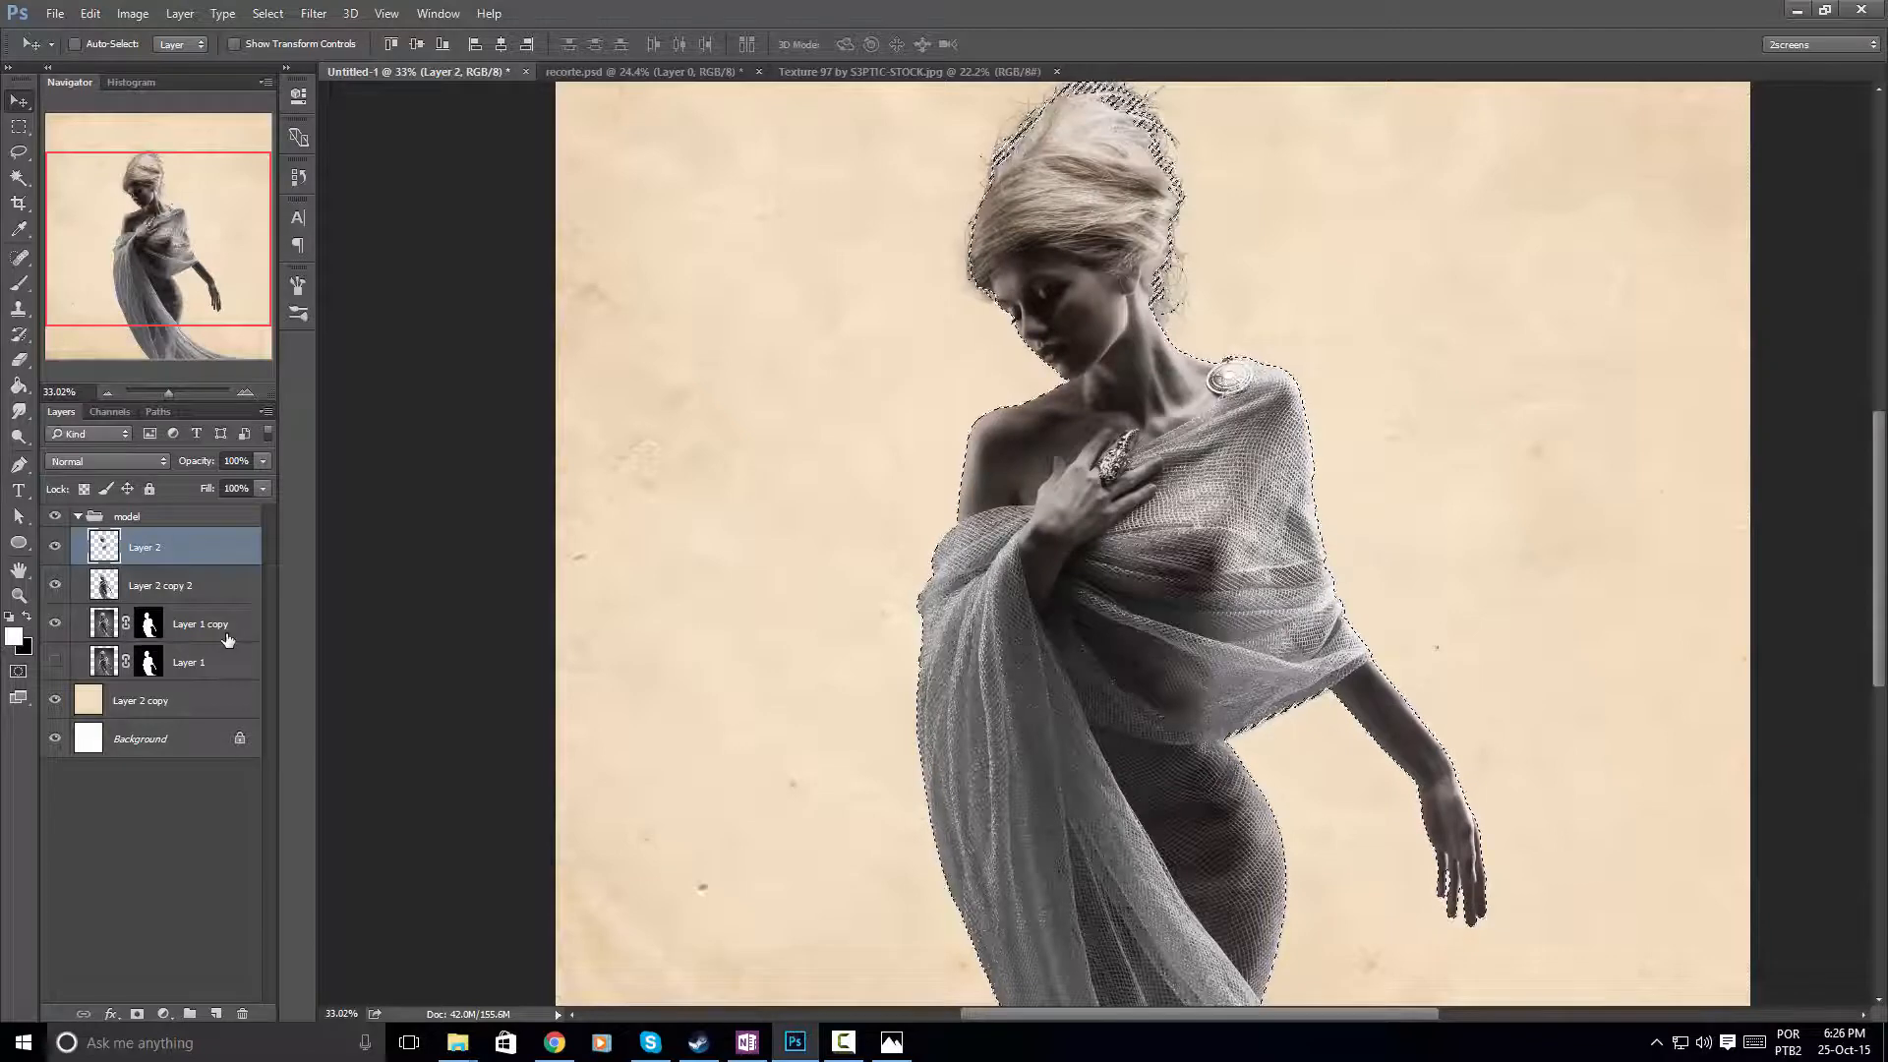
# Copy the selected model from Layer 1 copy onto a new maskless layer and place it topmost in the model group
pyautogui.click(149, 625)
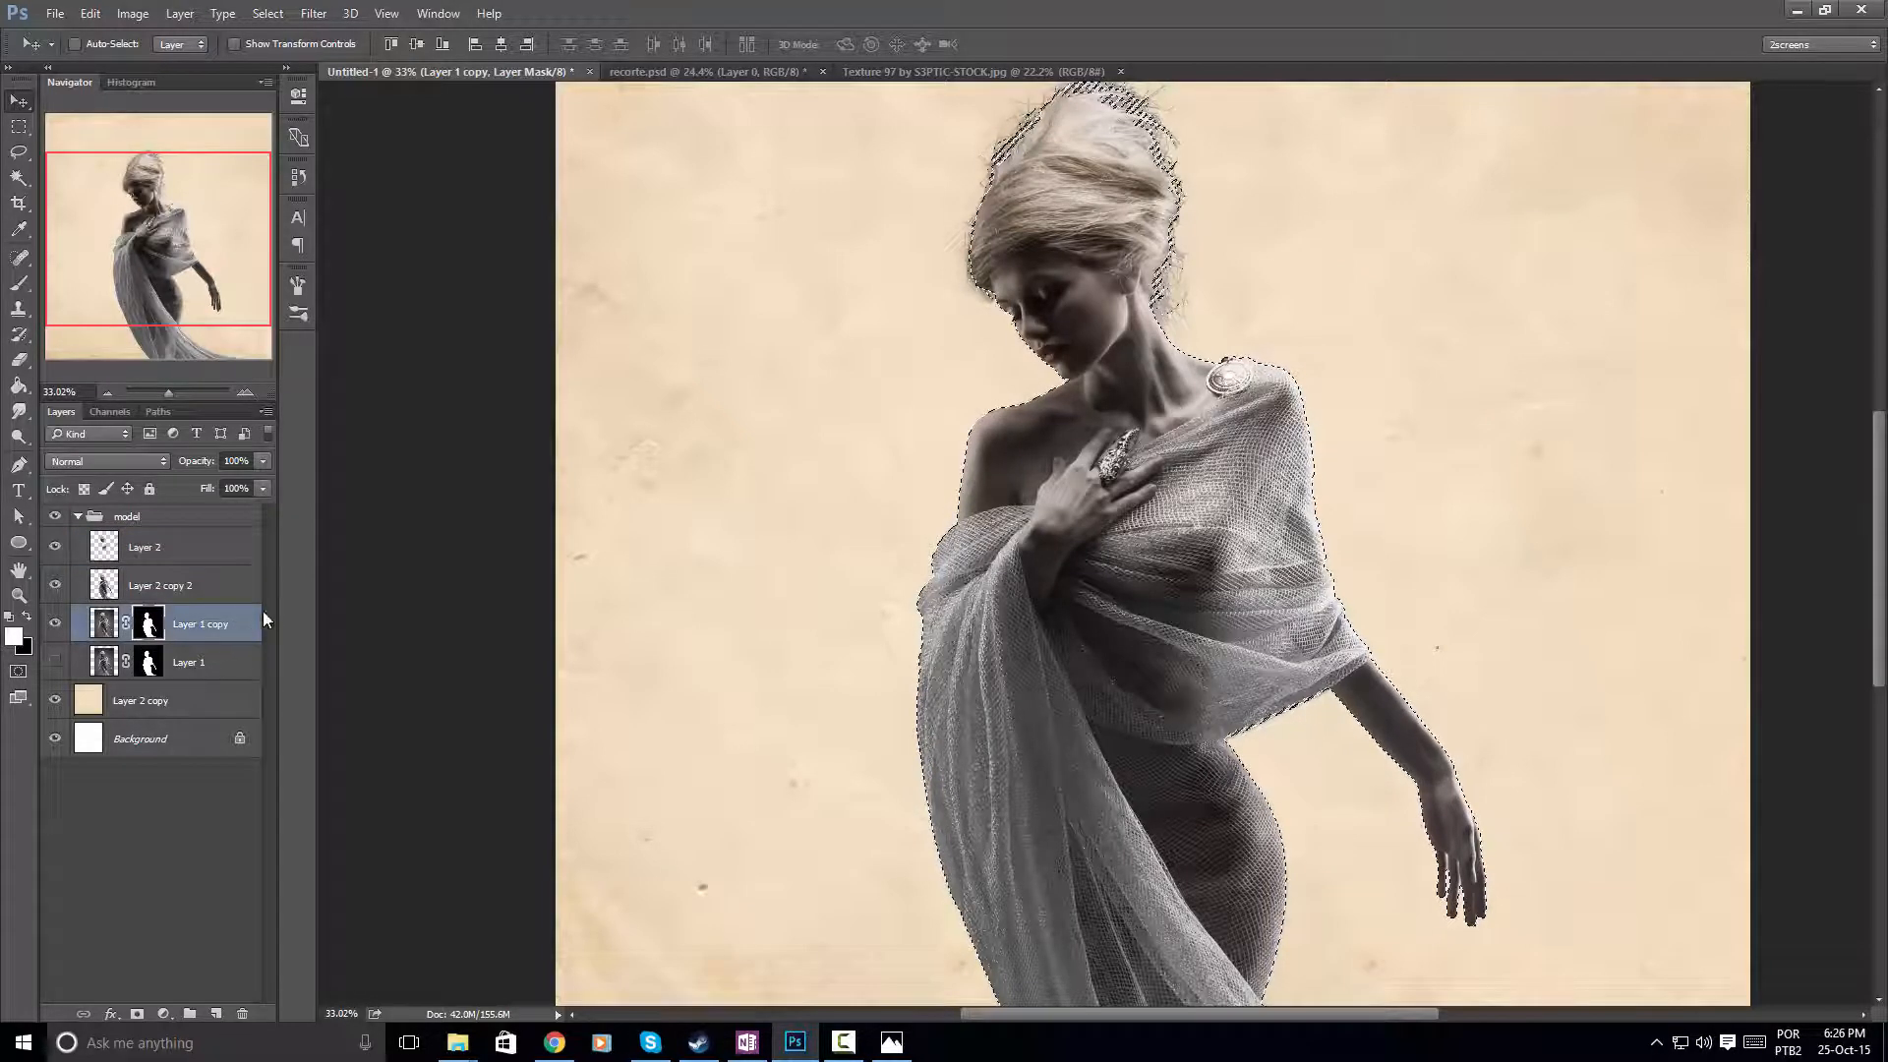
pyautogui.hotkey('ctrl', 'j')
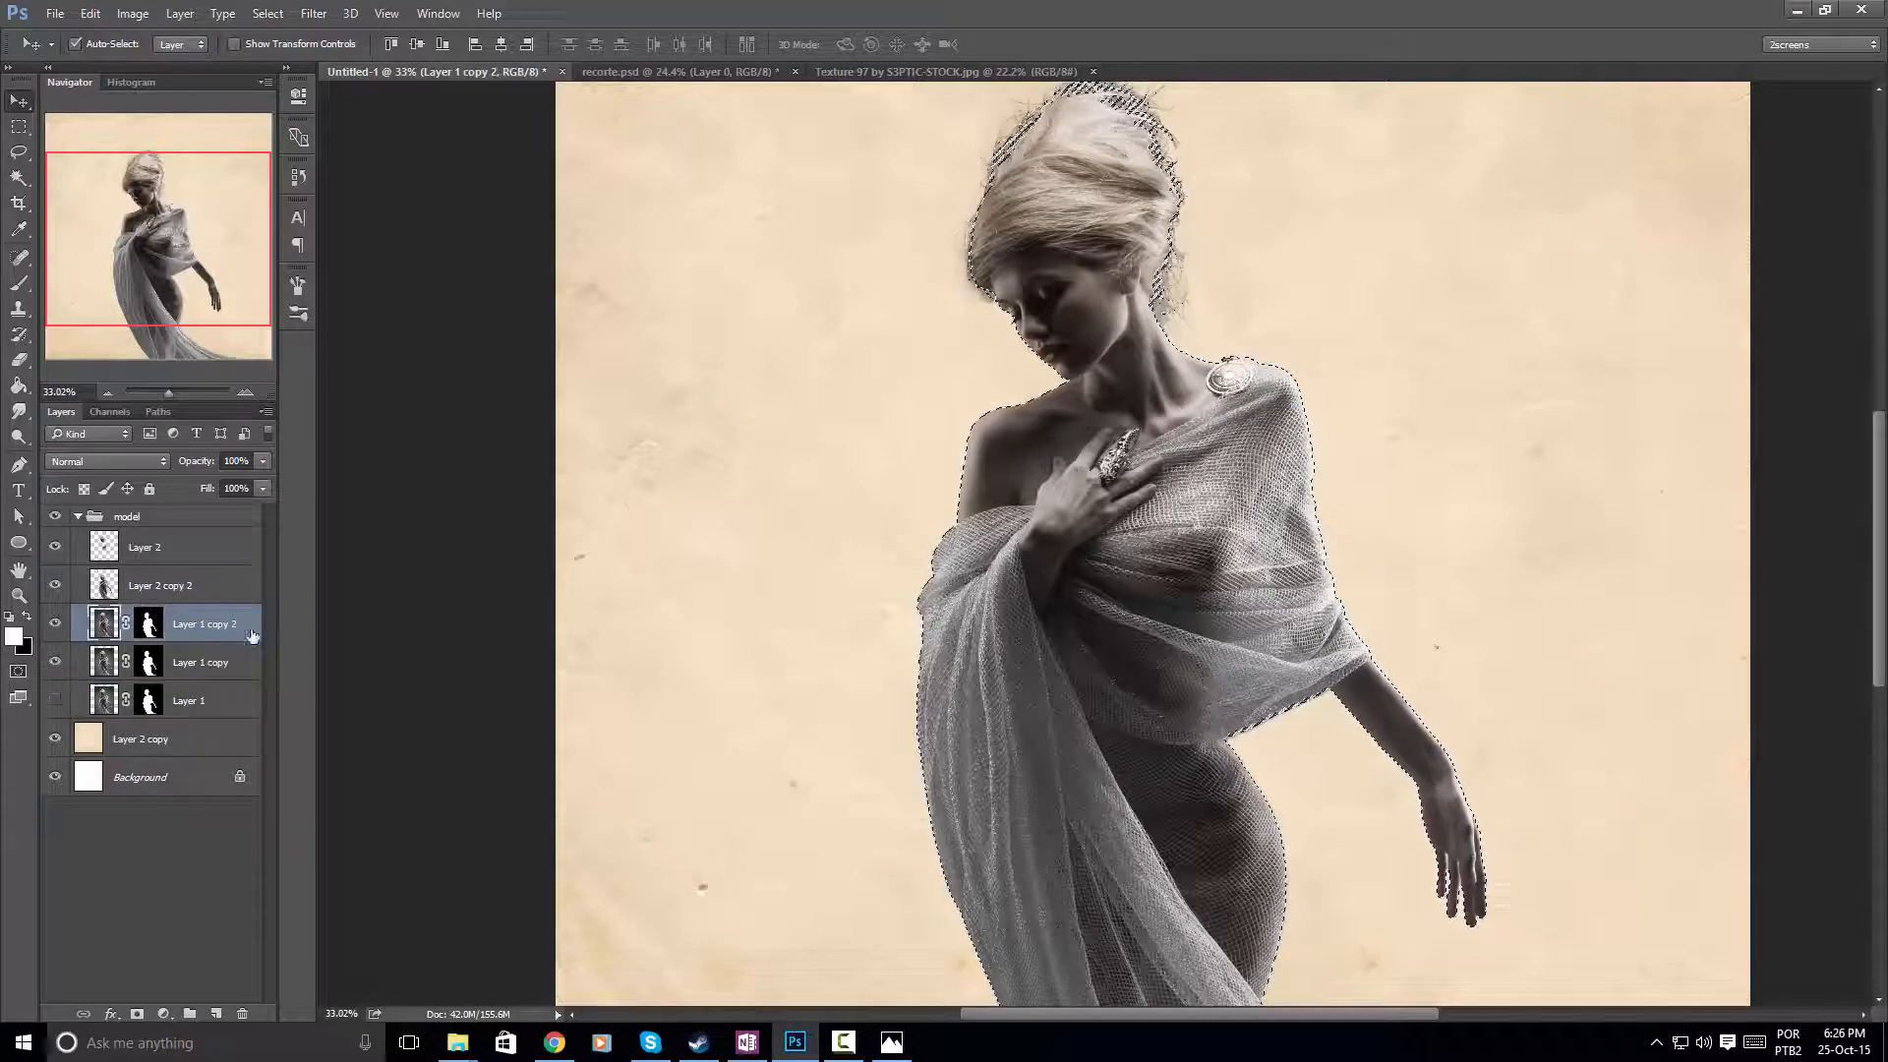
pyautogui.hotkey('ctrl', 'z')
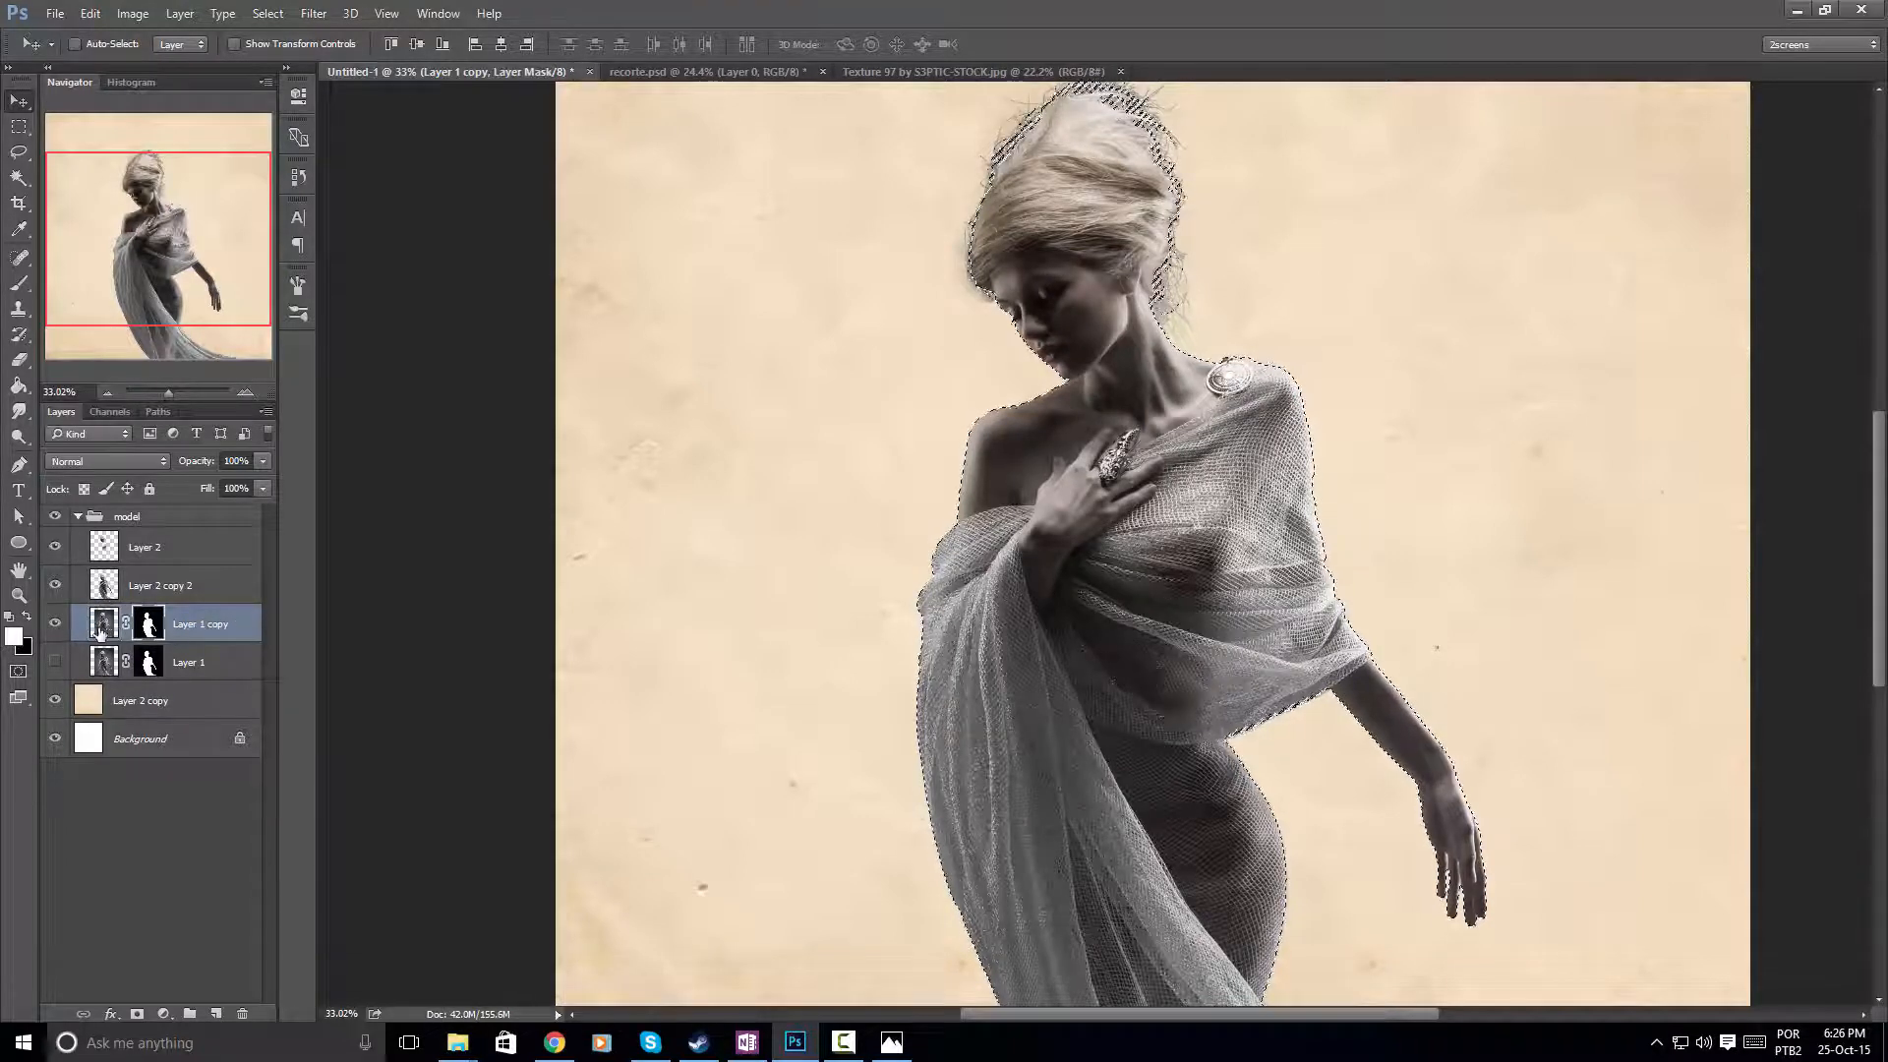
pyautogui.hotkey('ctrl', 'v')
pyautogui.moveTo(209, 626); pyautogui.dragTo(209, 536)
# Start a Pen tool path on Layer 3 along the edge of the hanging drape fold below the wrist
pyautogui.scroll(3, 1094, 499)
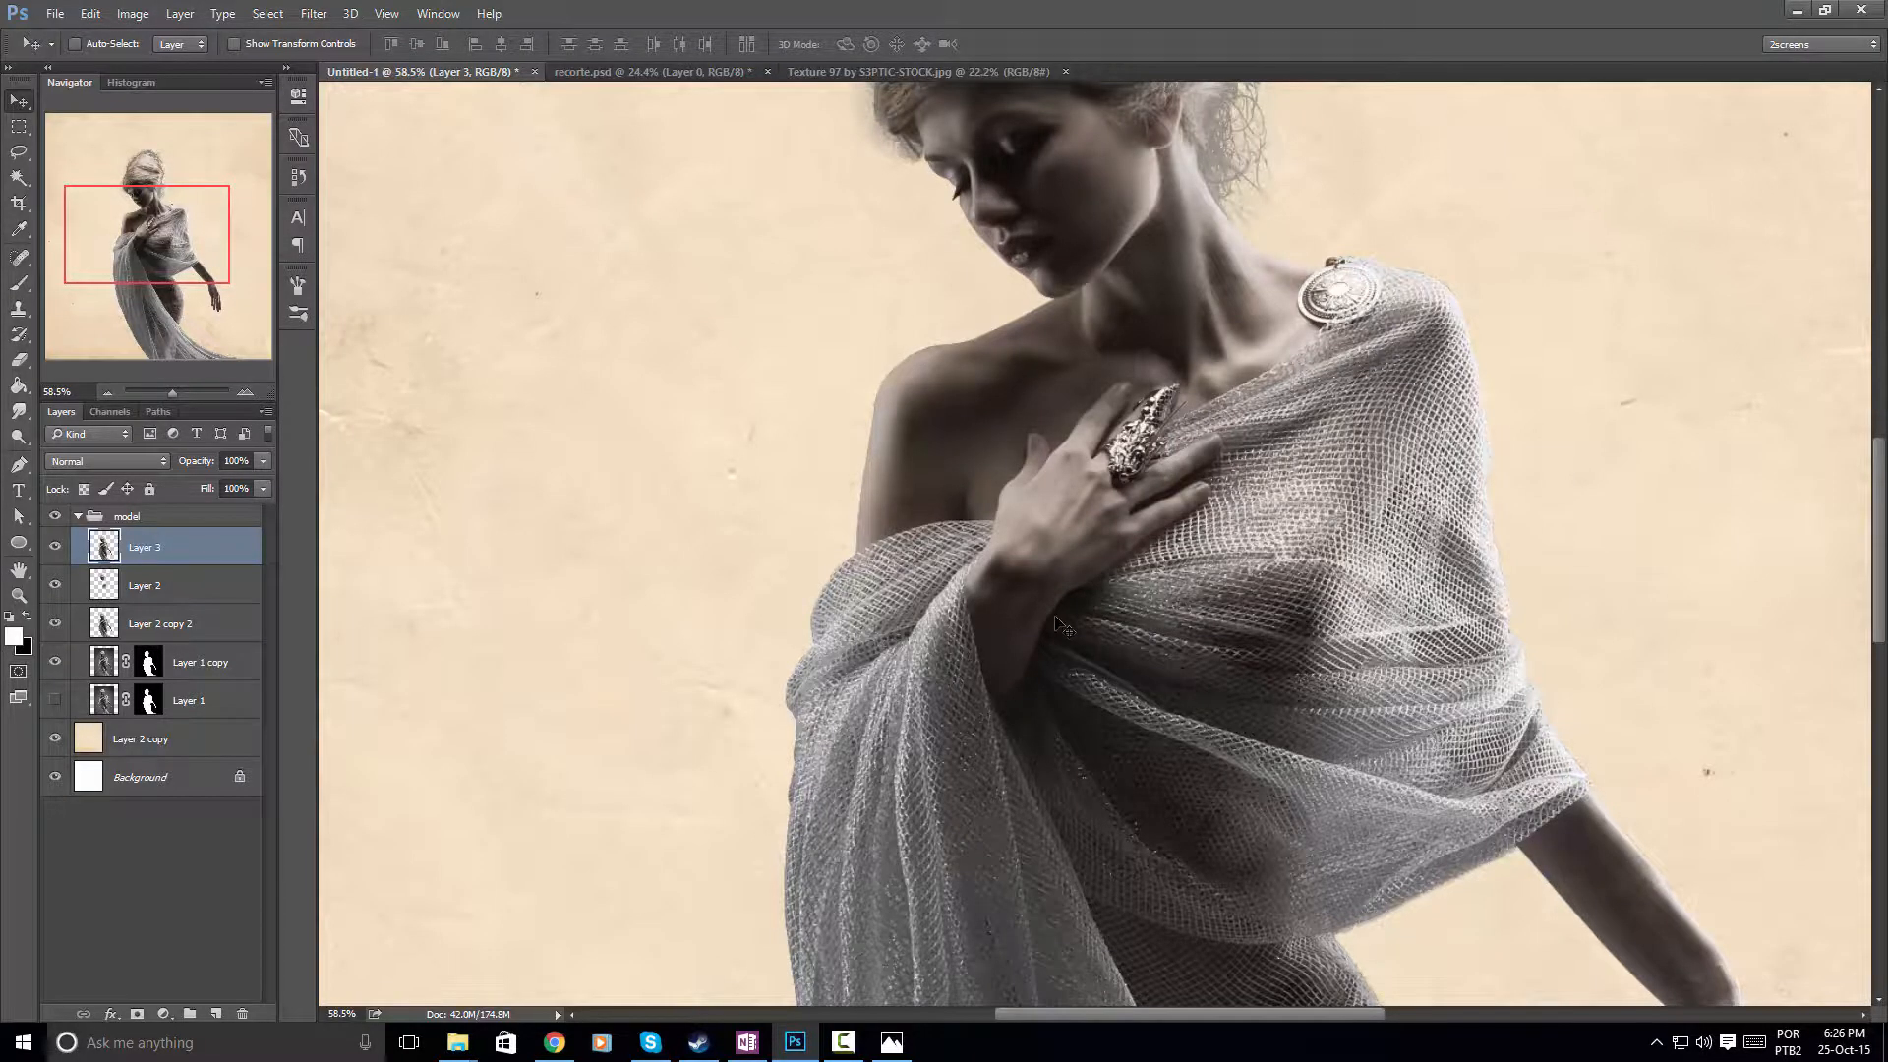
pyautogui.scroll(2, 1059, 627)
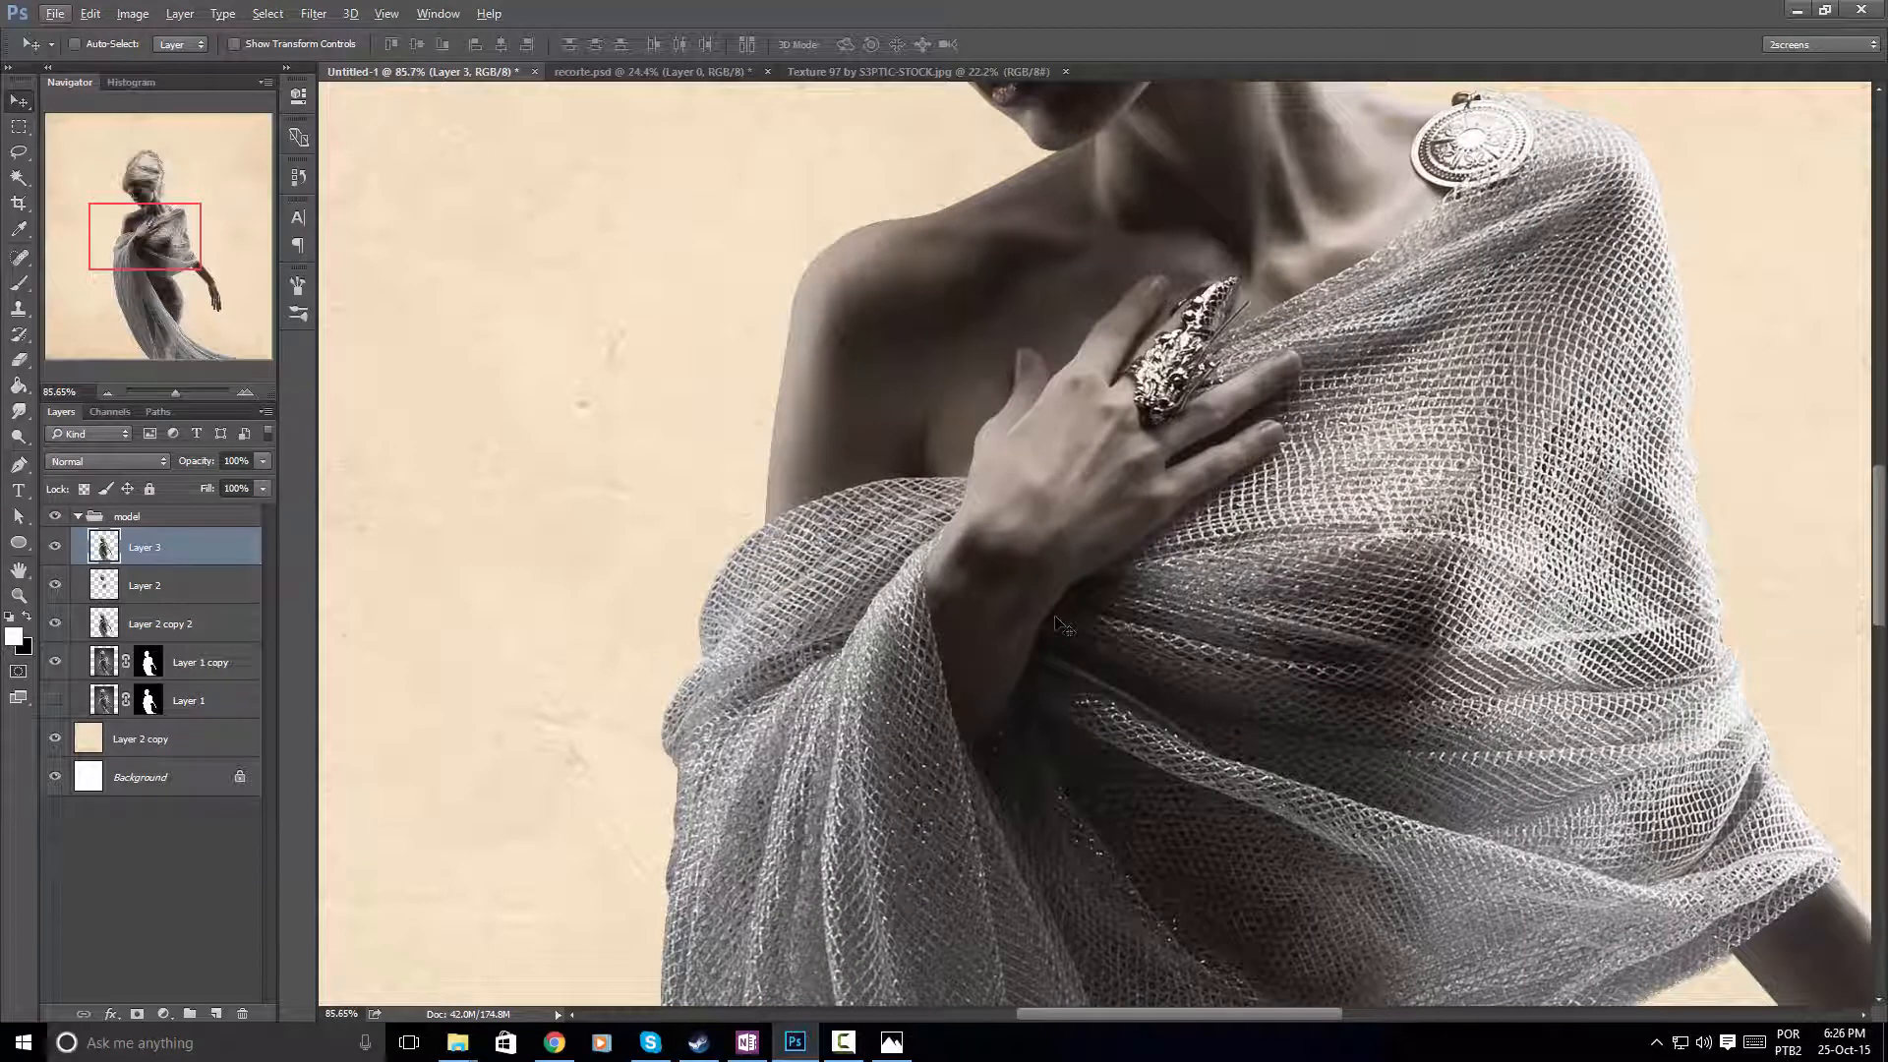
pyautogui.press('o')
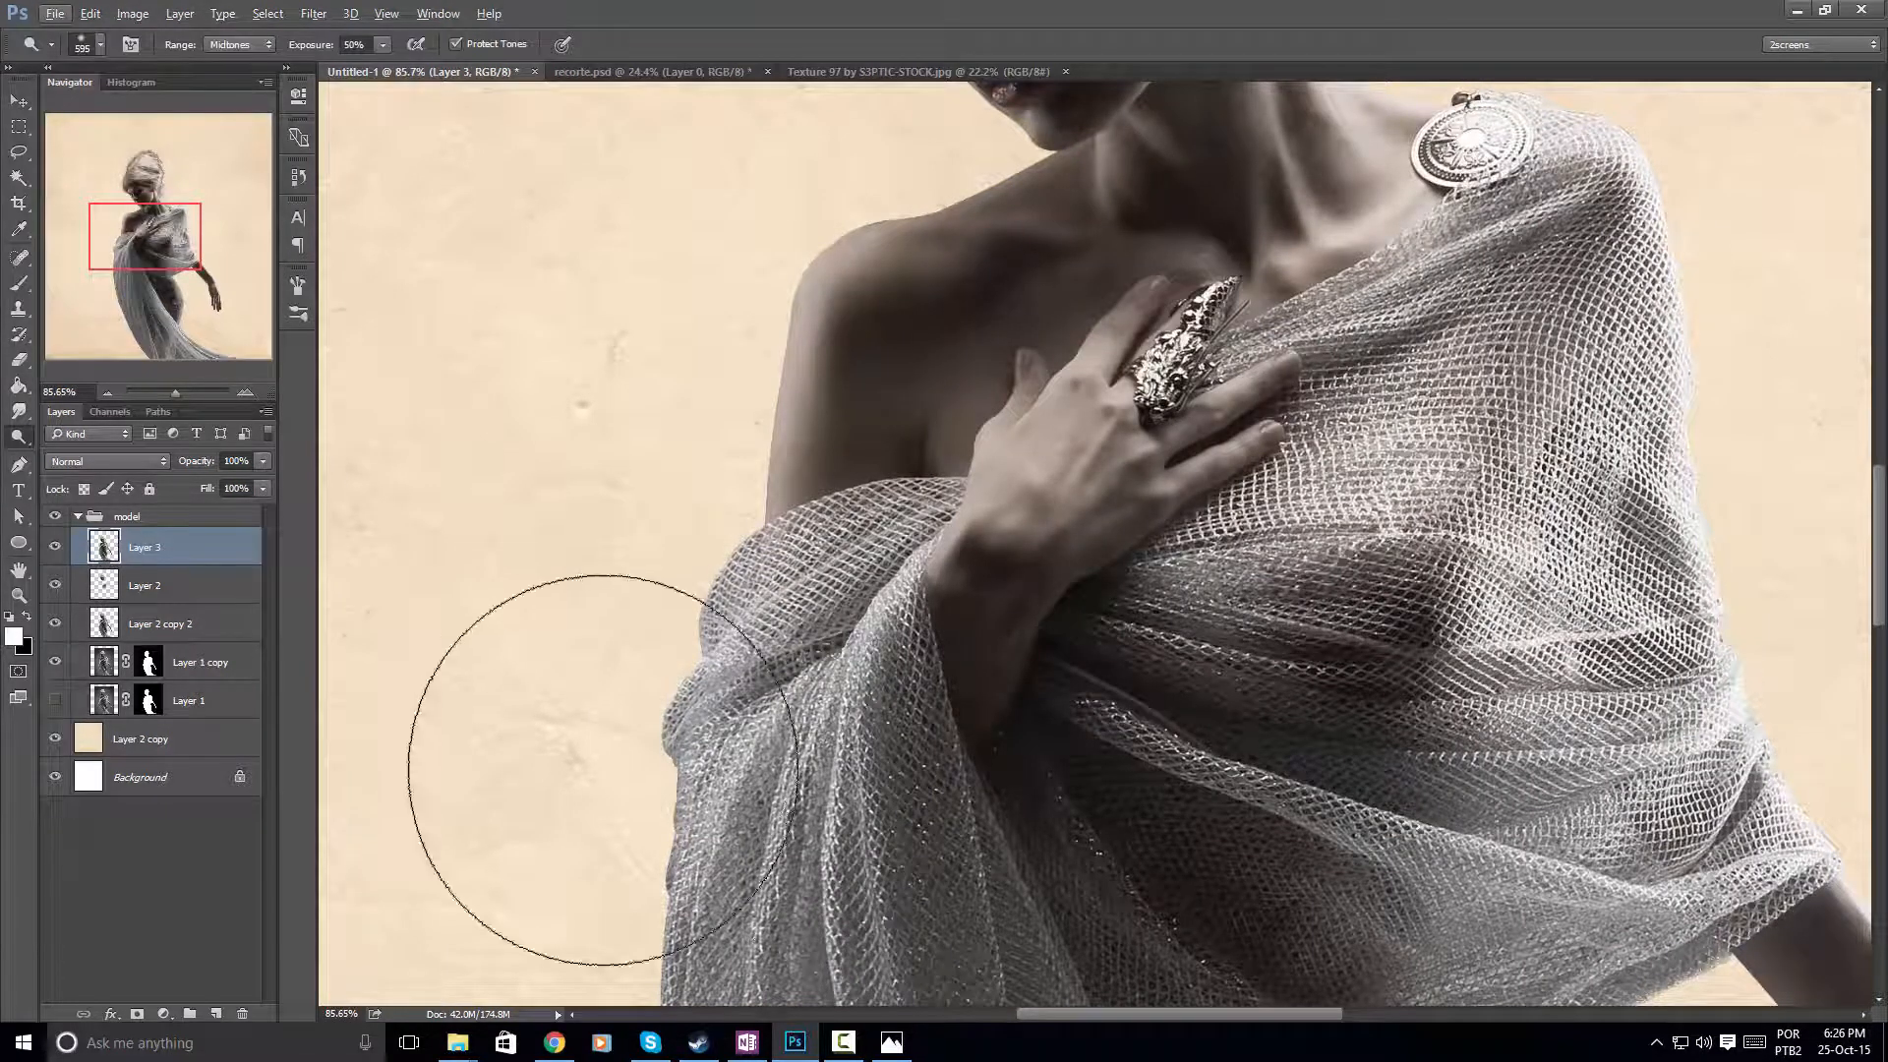
pyautogui.press('p')
pyautogui.moveTo(895, 790); pyautogui.dragTo(863, 636)
pyautogui.moveTo(674, 602); pyautogui.dragTo(788, 679)
pyautogui.keyDown('ctrl'); pyautogui.click(836, 579); pyautogui.keyUp('ctrl')
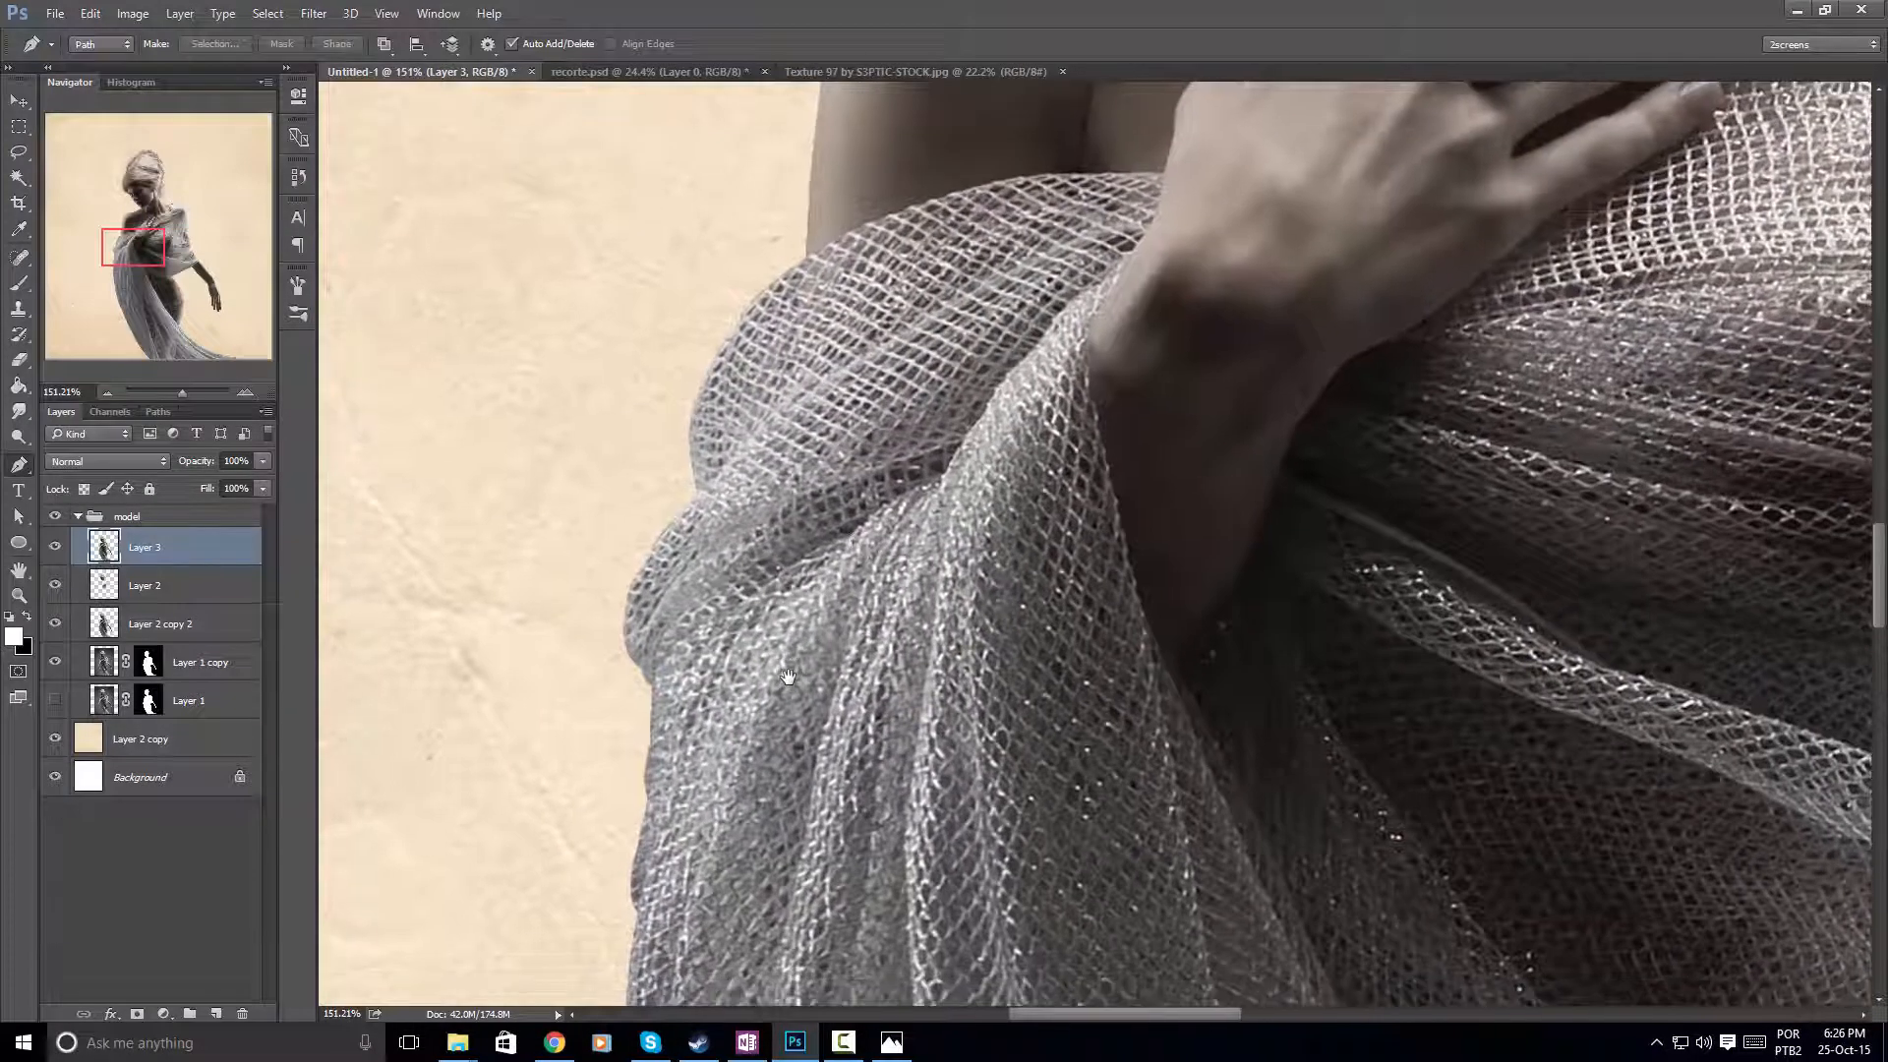
pyautogui.click(754, 704)
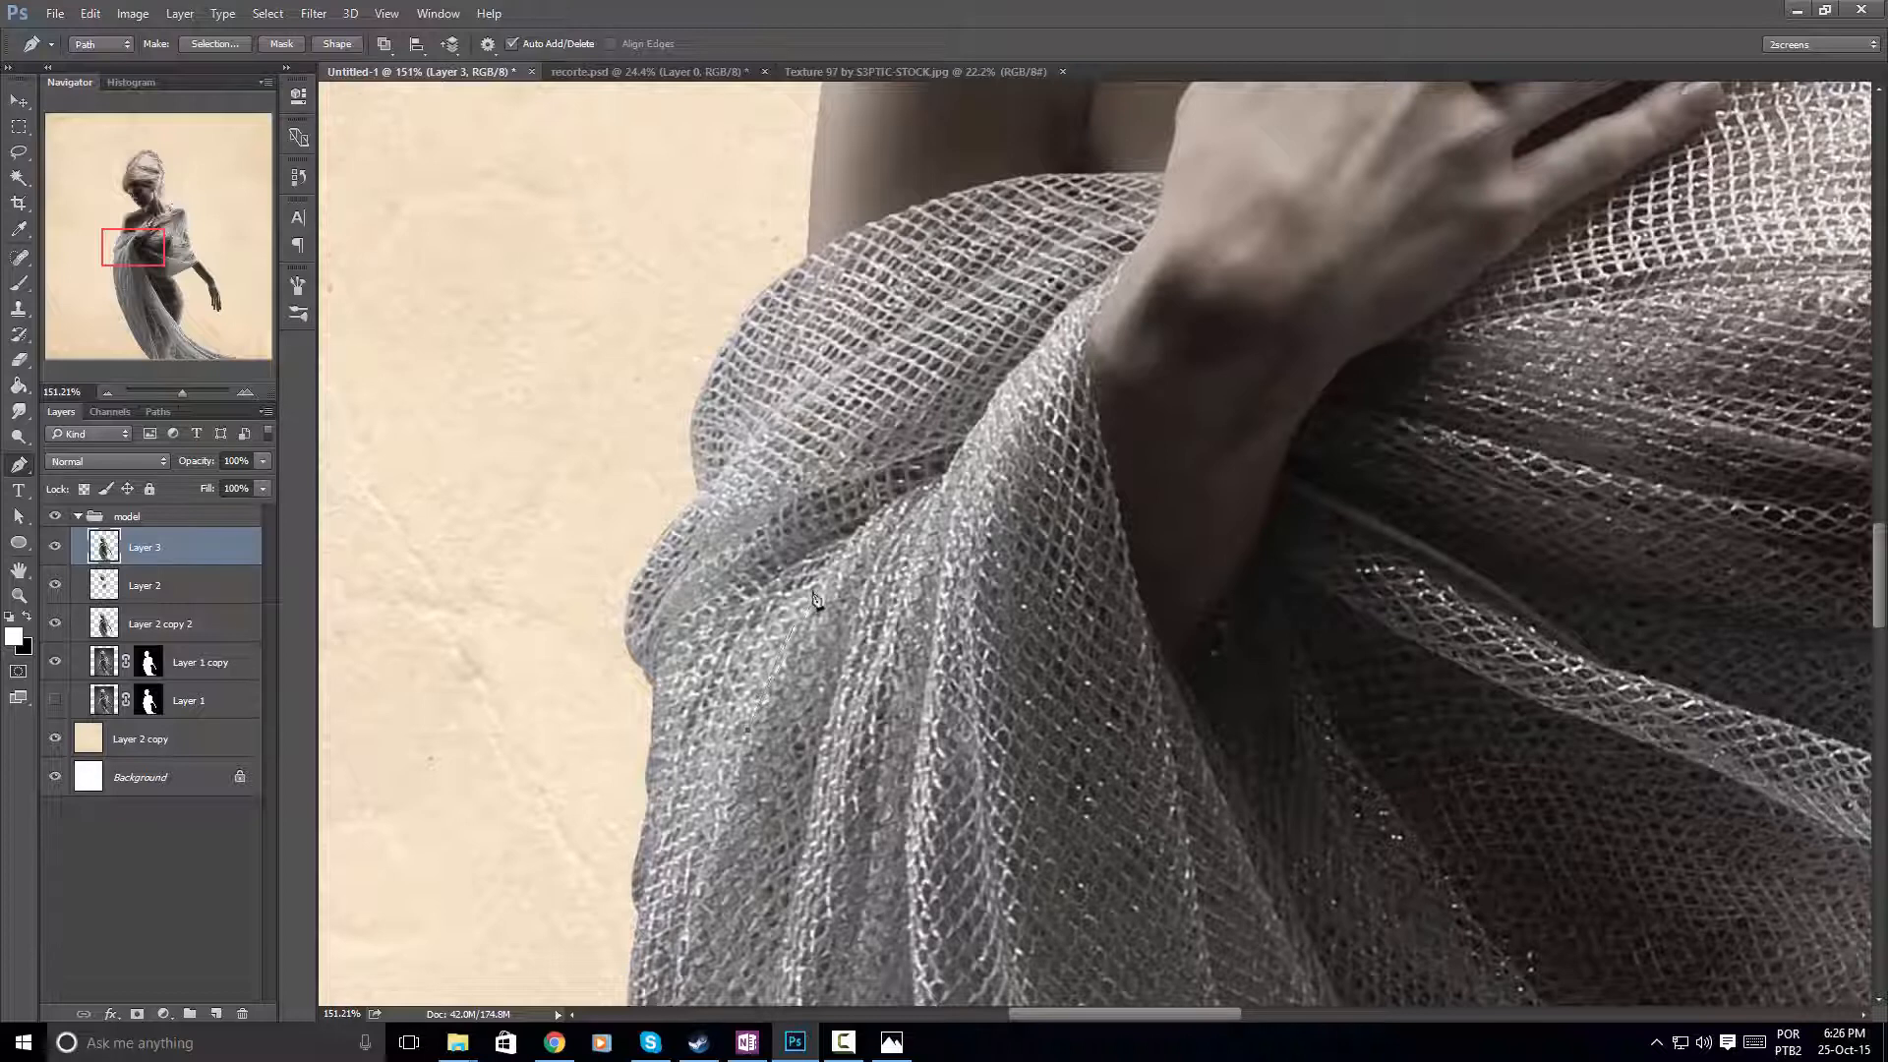
pyautogui.moveTo(842, 557); pyautogui.dragTo(1064, 415)
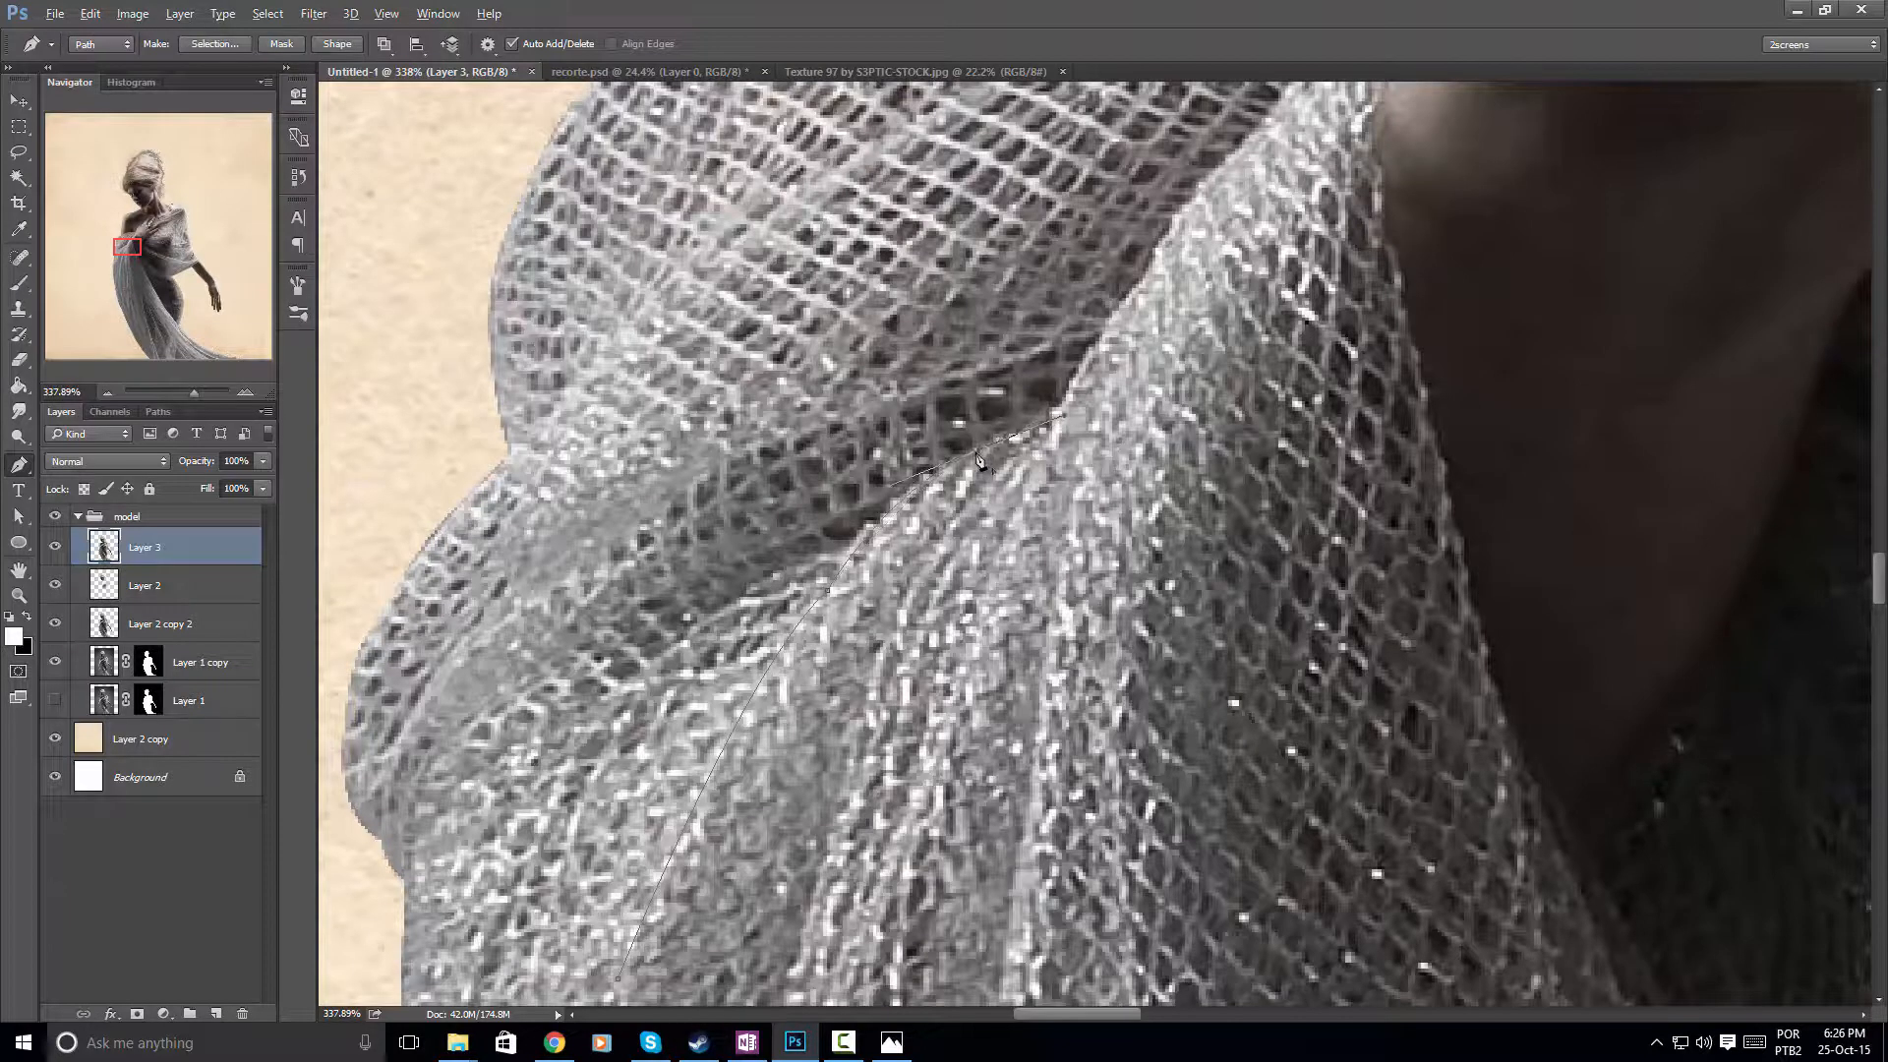
pyautogui.keyDown('alt'); pyautogui.click(976, 452); pyautogui.keyUp('alt')
pyautogui.keyDown('alt'); pyautogui.click(1052, 427); pyautogui.keyUp('alt')
# Continue the path up the fold's edge, following the boundary between the dense fabric and the open mesh behind it
pyautogui.moveTo(1089, 401); pyautogui.dragTo(896, 736)
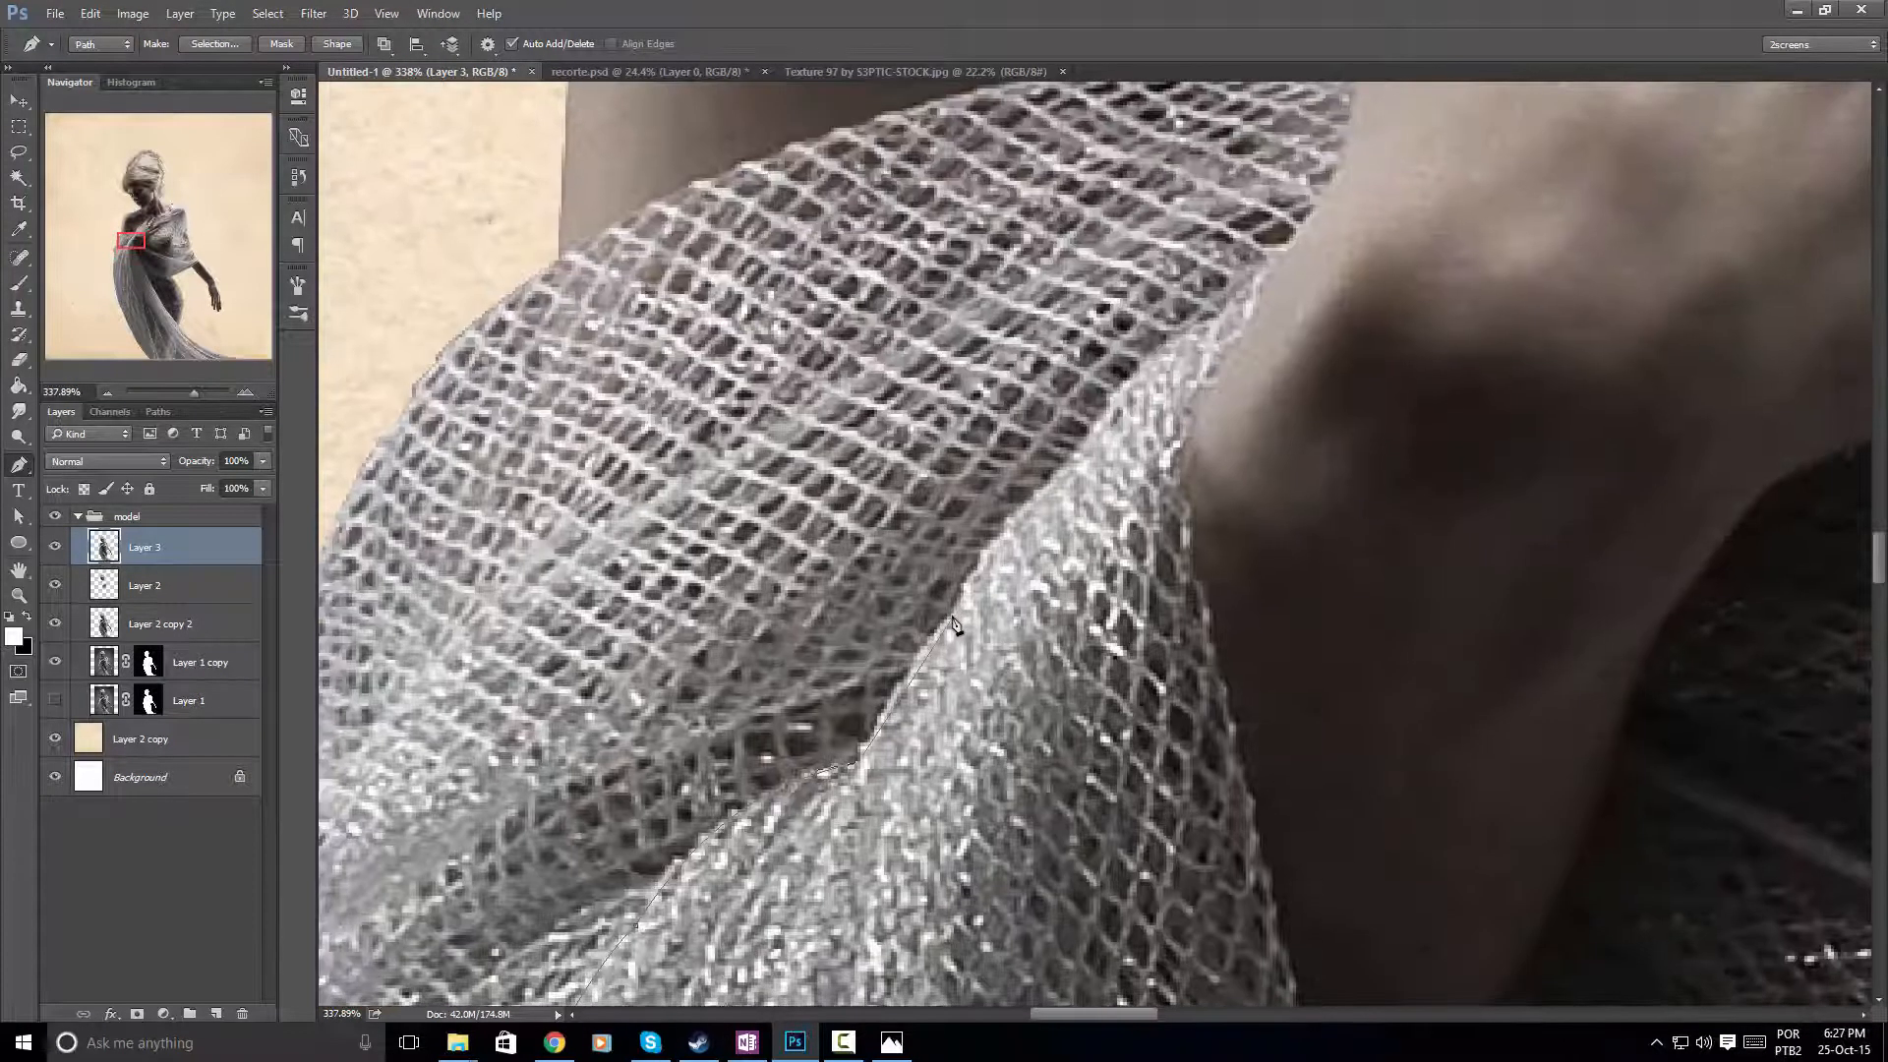
pyautogui.moveTo(953, 617); pyautogui.dragTo(994, 578)
pyautogui.keyDown('alt'); pyautogui.click(954, 618); pyautogui.keyUp('alt')
pyautogui.click(1021, 509)
pyautogui.click(1064, 474)
# Continue the path up the upper edge of the dense drape fold to where it meets the wrist
pyautogui.moveTo(1089, 440); pyautogui.dragTo(1026, 582)
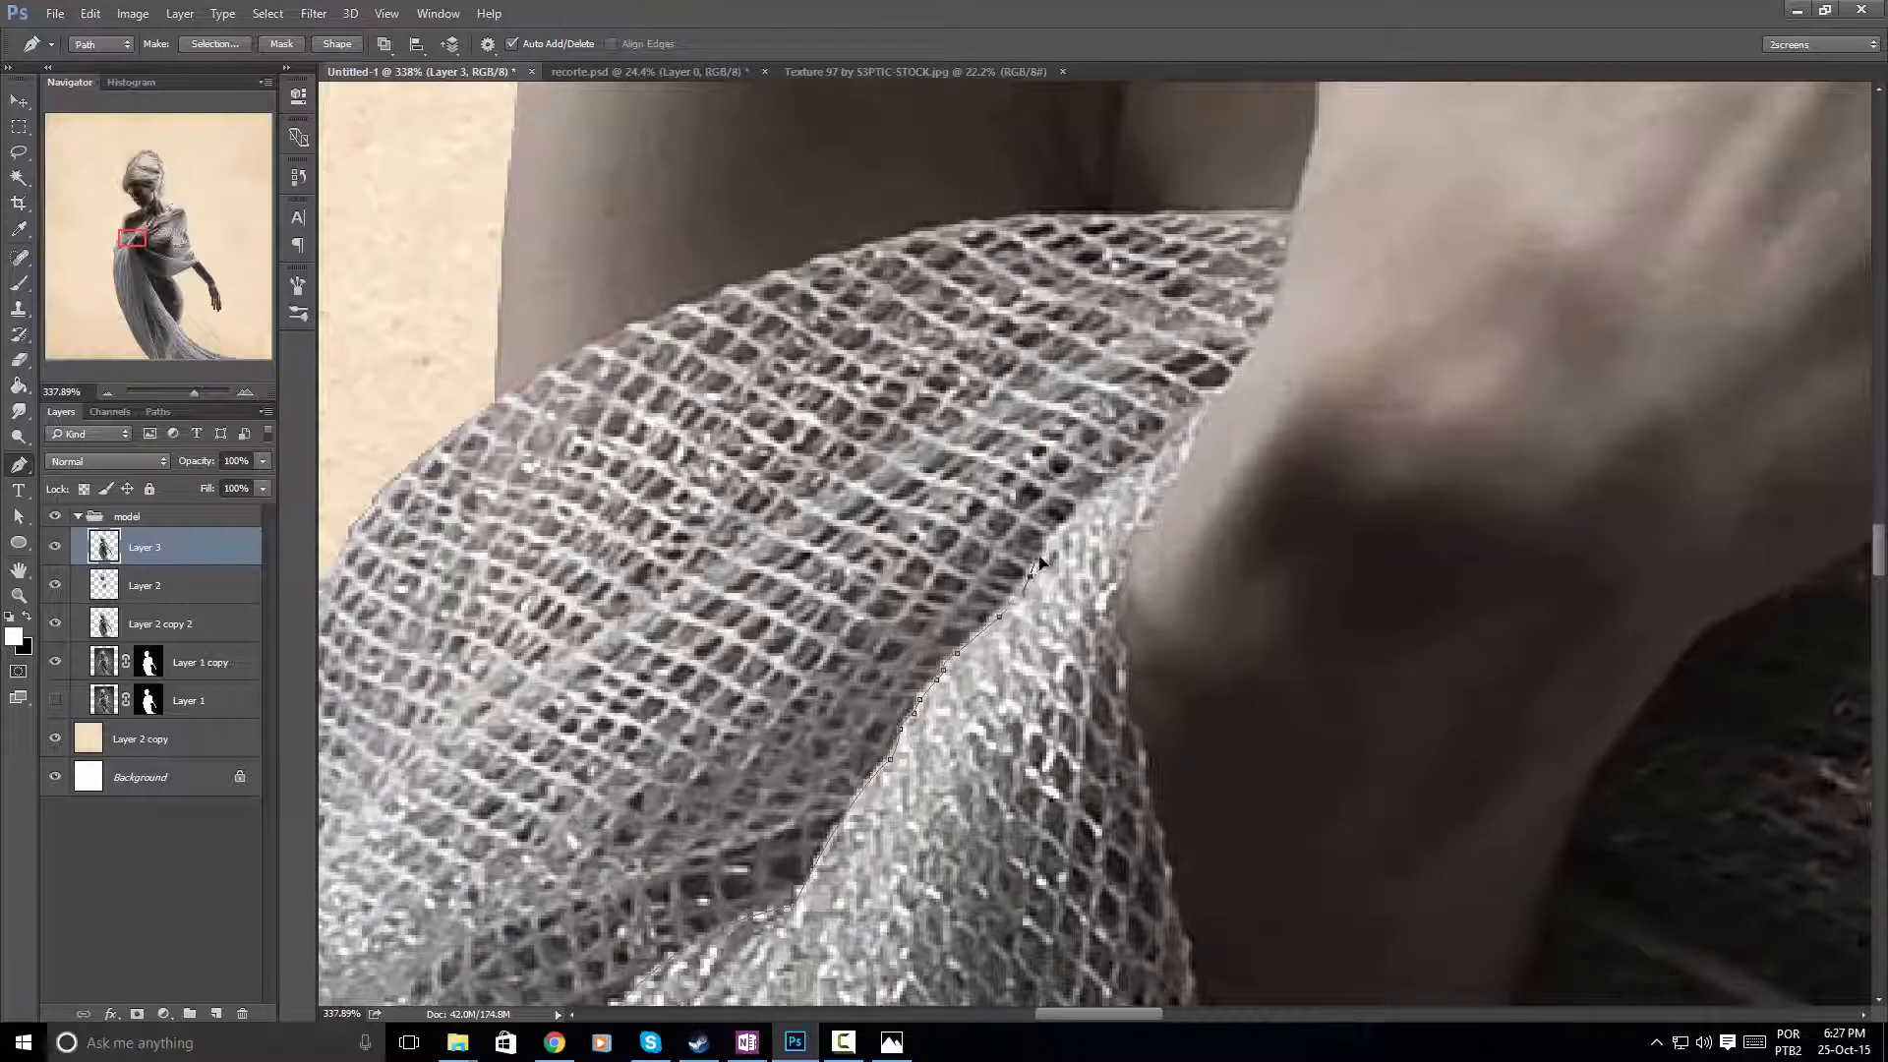
pyautogui.click(1047, 550)
pyautogui.click(1061, 528)
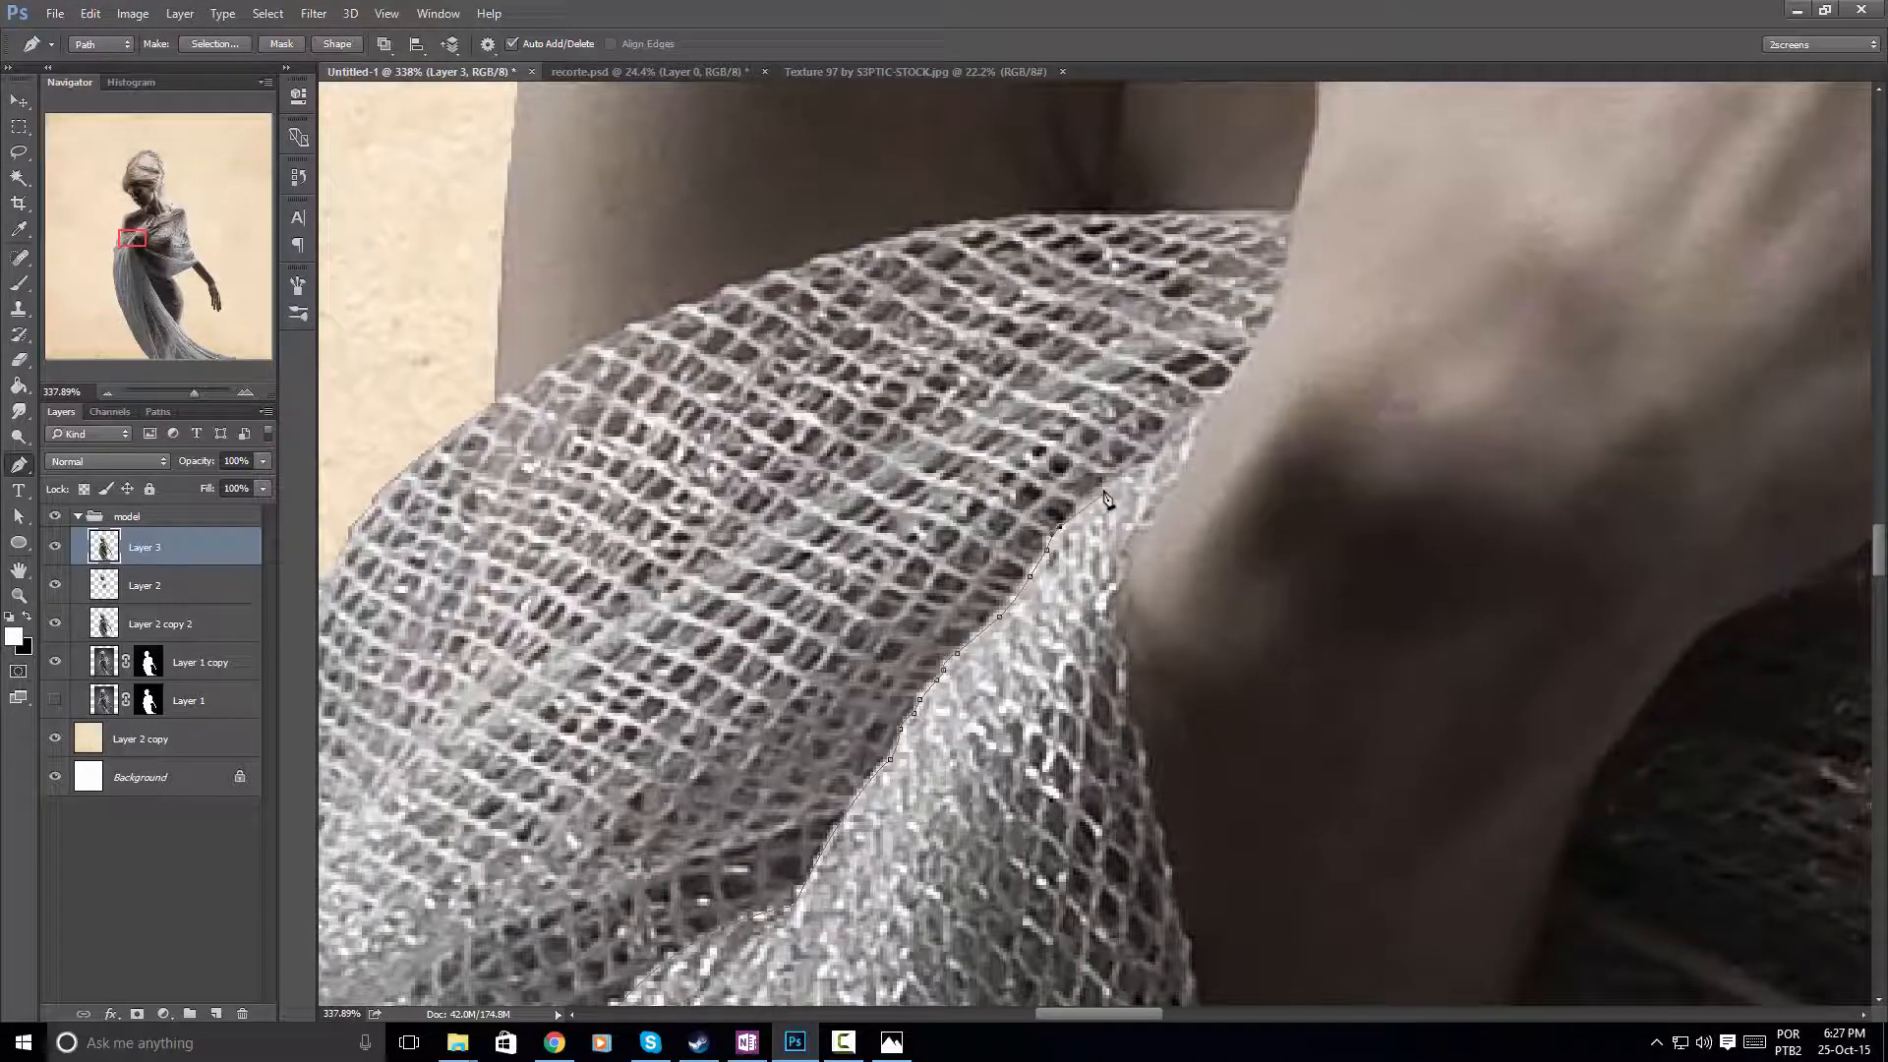
pyautogui.click(1170, 451)
pyautogui.moveTo(1174, 452); pyautogui.dragTo(1020, 562)
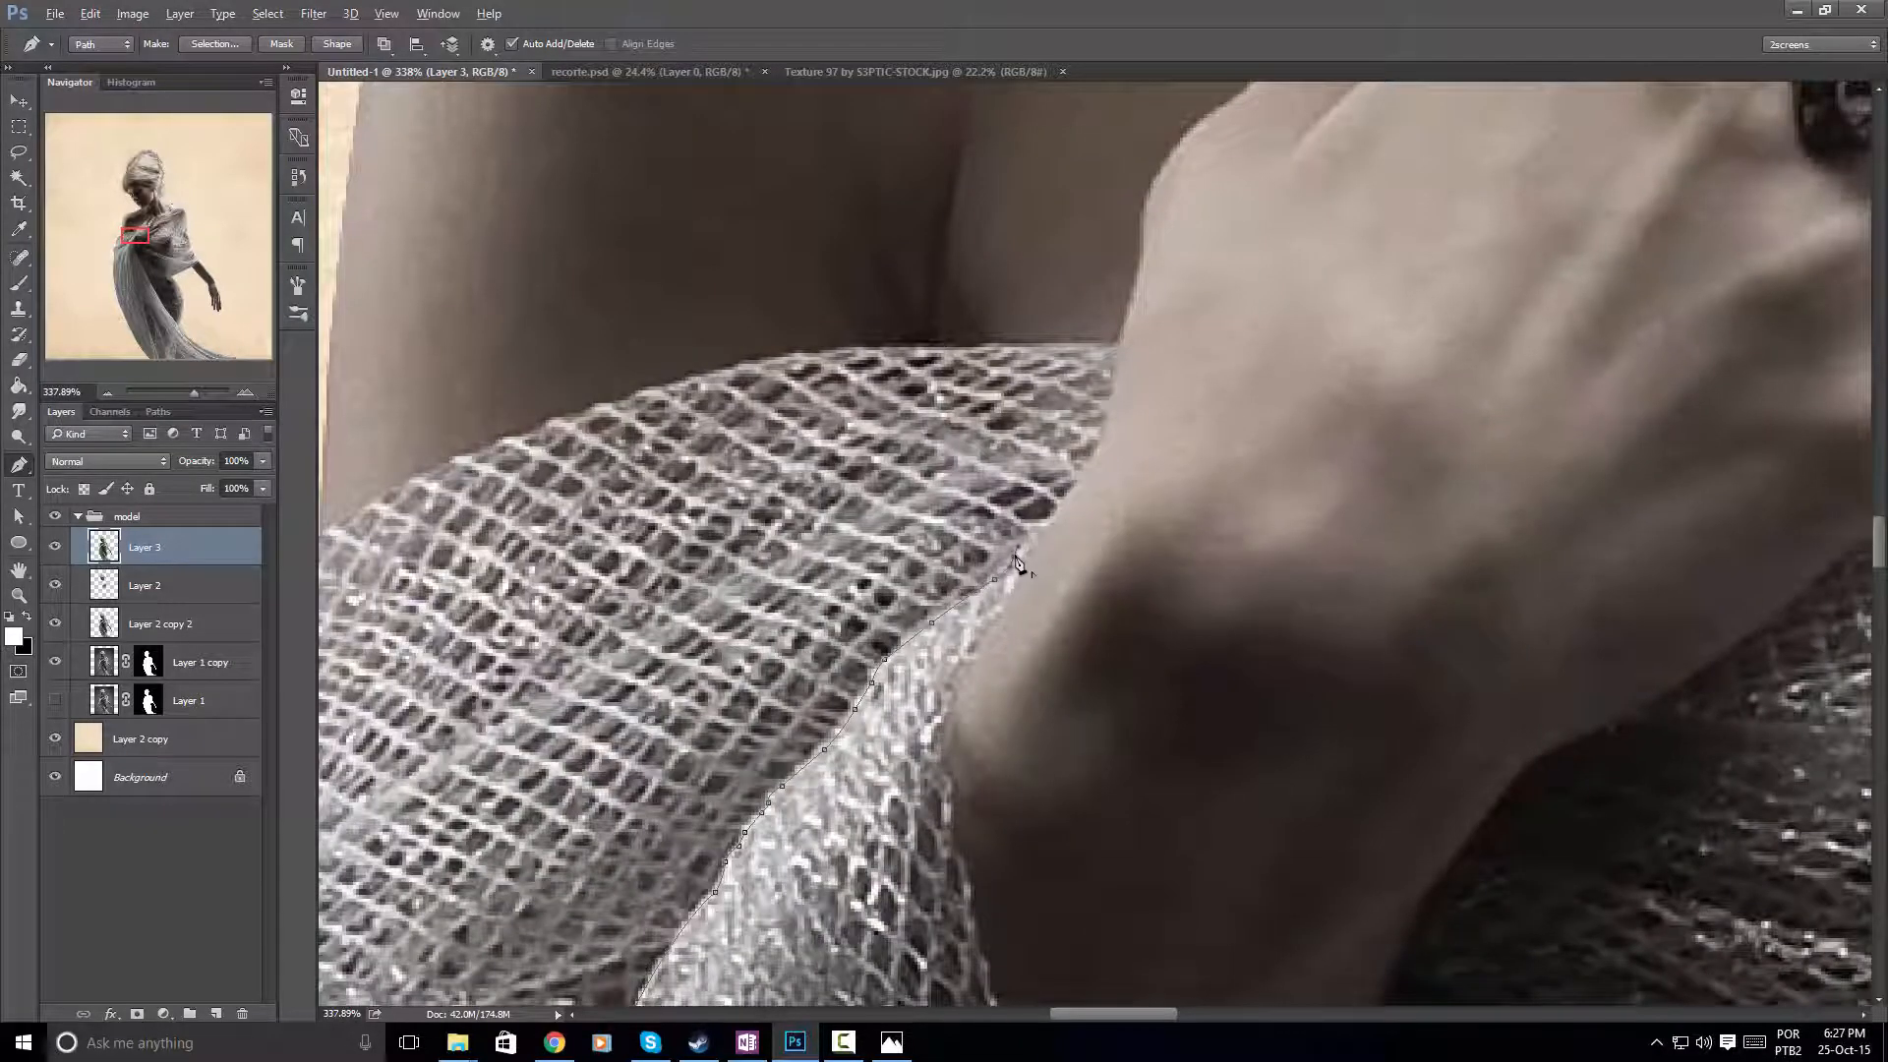
pyautogui.click(1015, 558)
pyautogui.click(1035, 539)
pyautogui.moveTo(1072, 508); pyautogui.dragTo(987, 645)
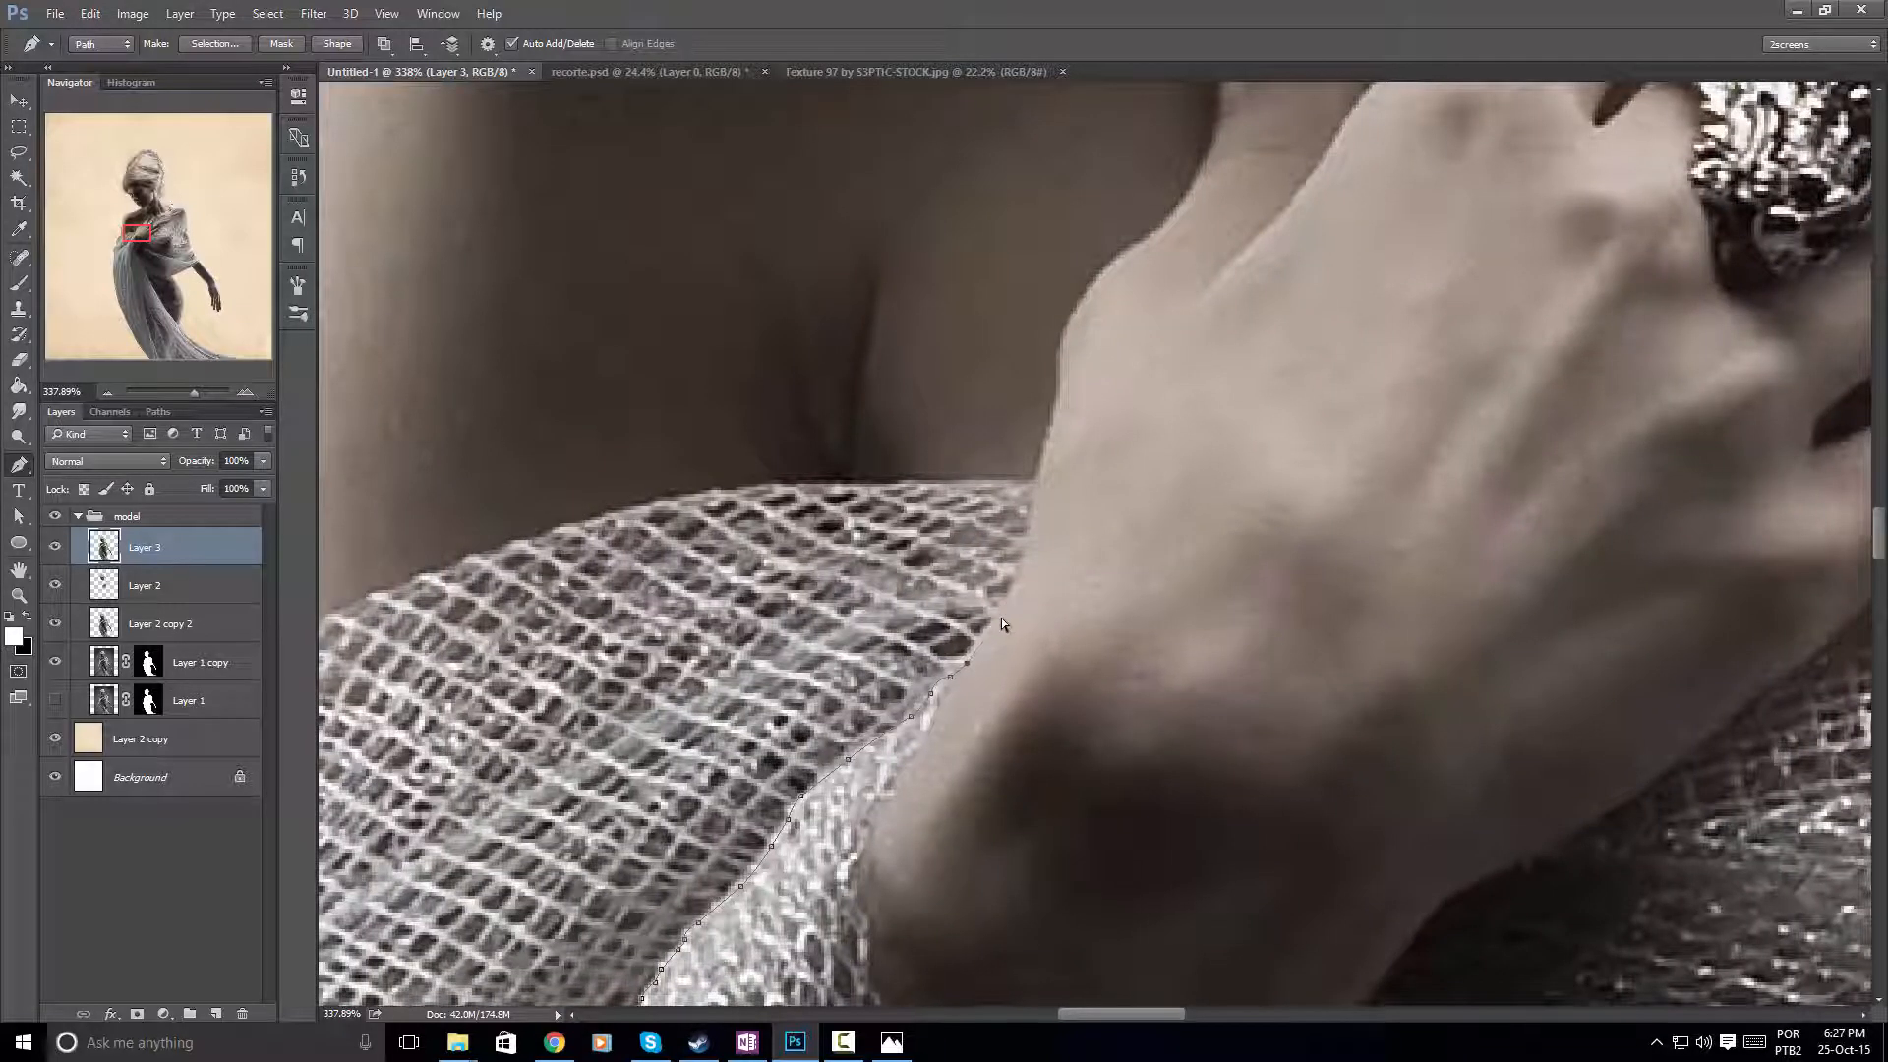
# Extend the path from the wrist past the open mesh and along the hand's outer edge to the thumb base
pyautogui.click(1002, 617)
pyautogui.moveTo(1030, 542); pyautogui.dragTo(1035, 503)
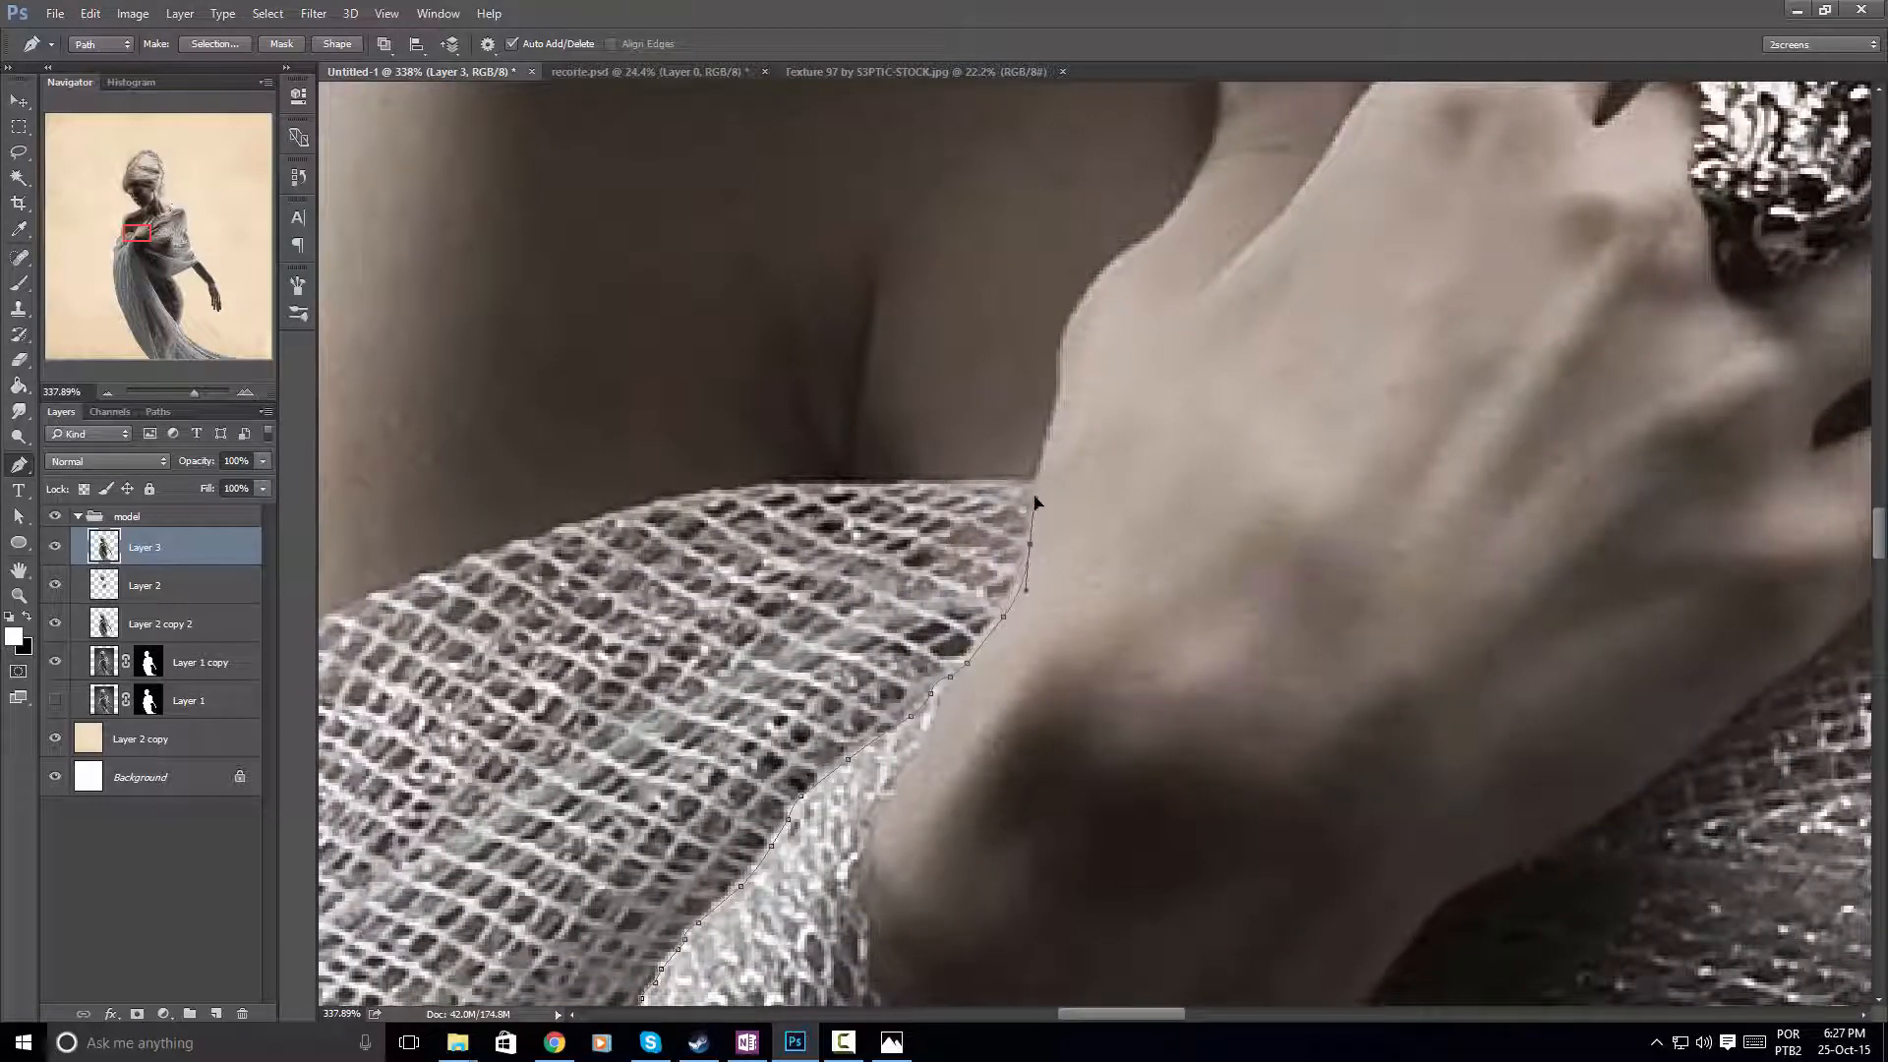
pyautogui.click(1054, 424)
pyautogui.keyDown('alt'); pyautogui.click(1055, 426); pyautogui.keyUp('alt')
pyautogui.moveTo(1052, 582); pyautogui.dragTo(1018, 839)
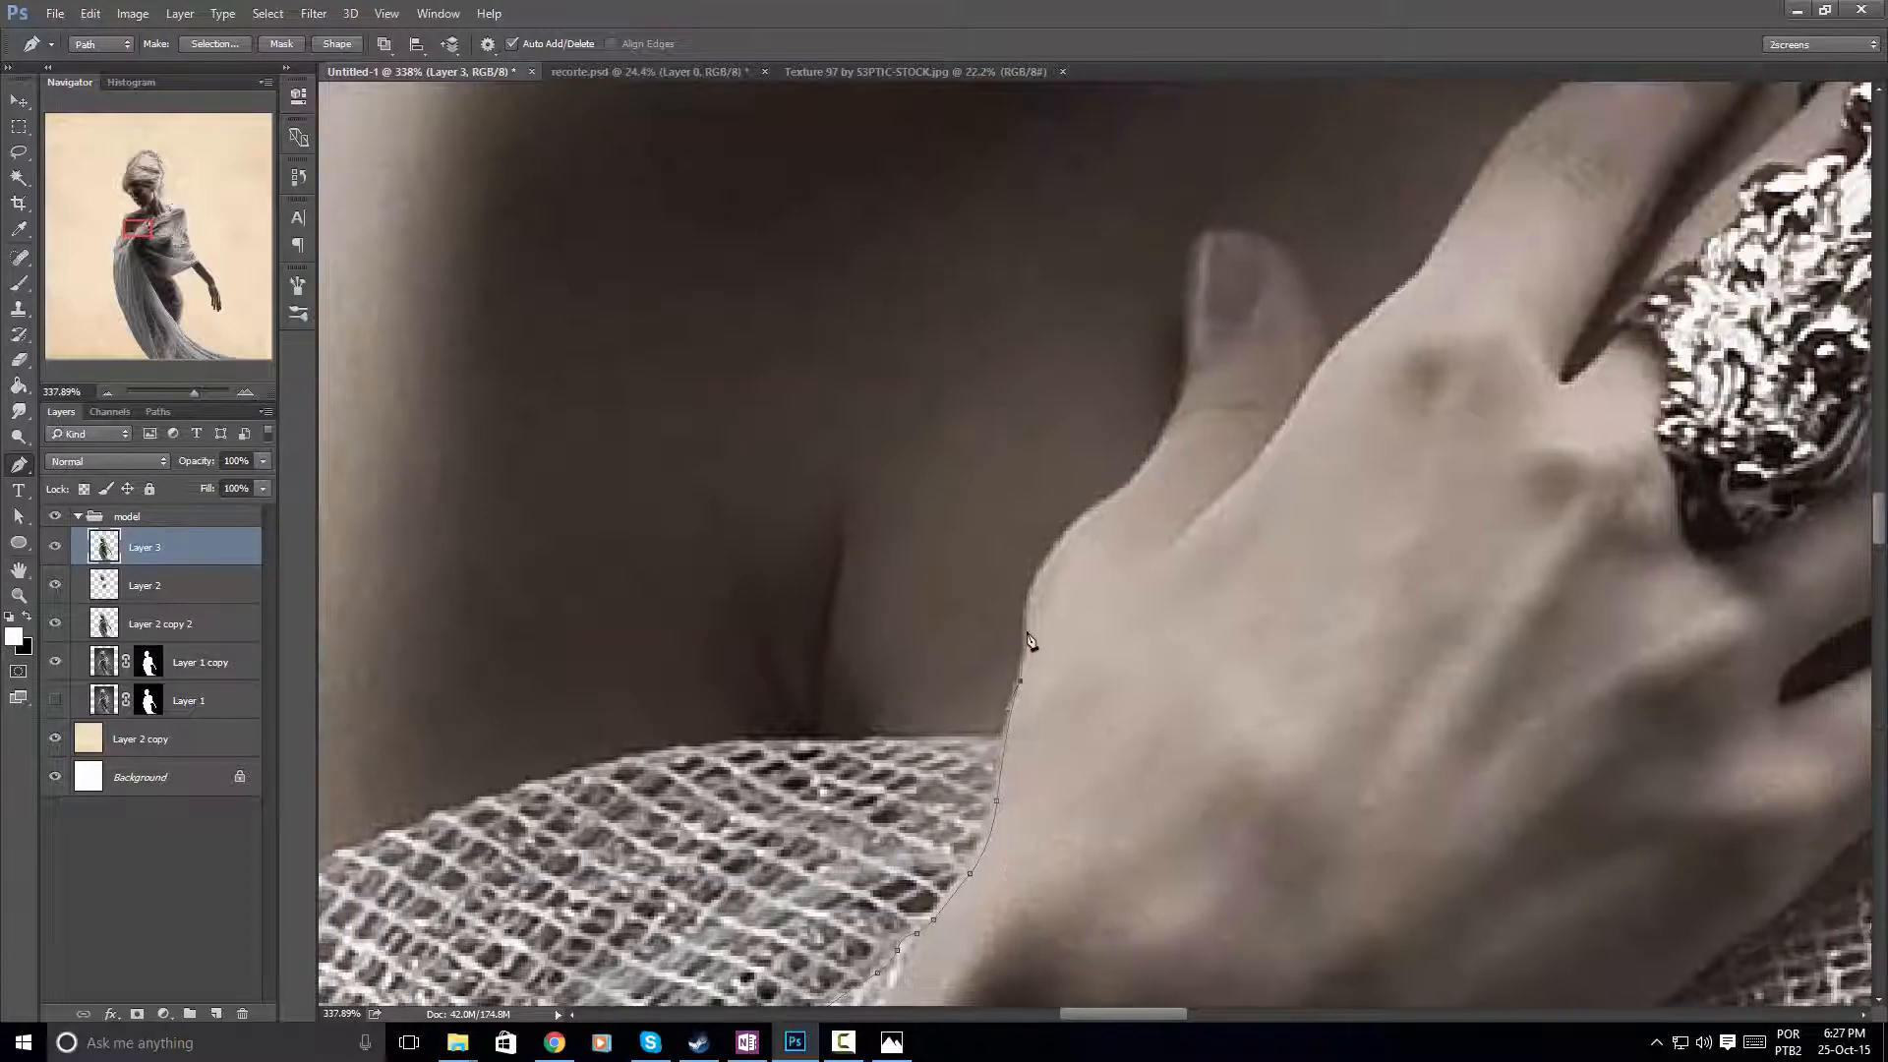
pyautogui.click(1029, 627)
pyautogui.moveTo(1157, 479); pyautogui.dragTo(960, 676)
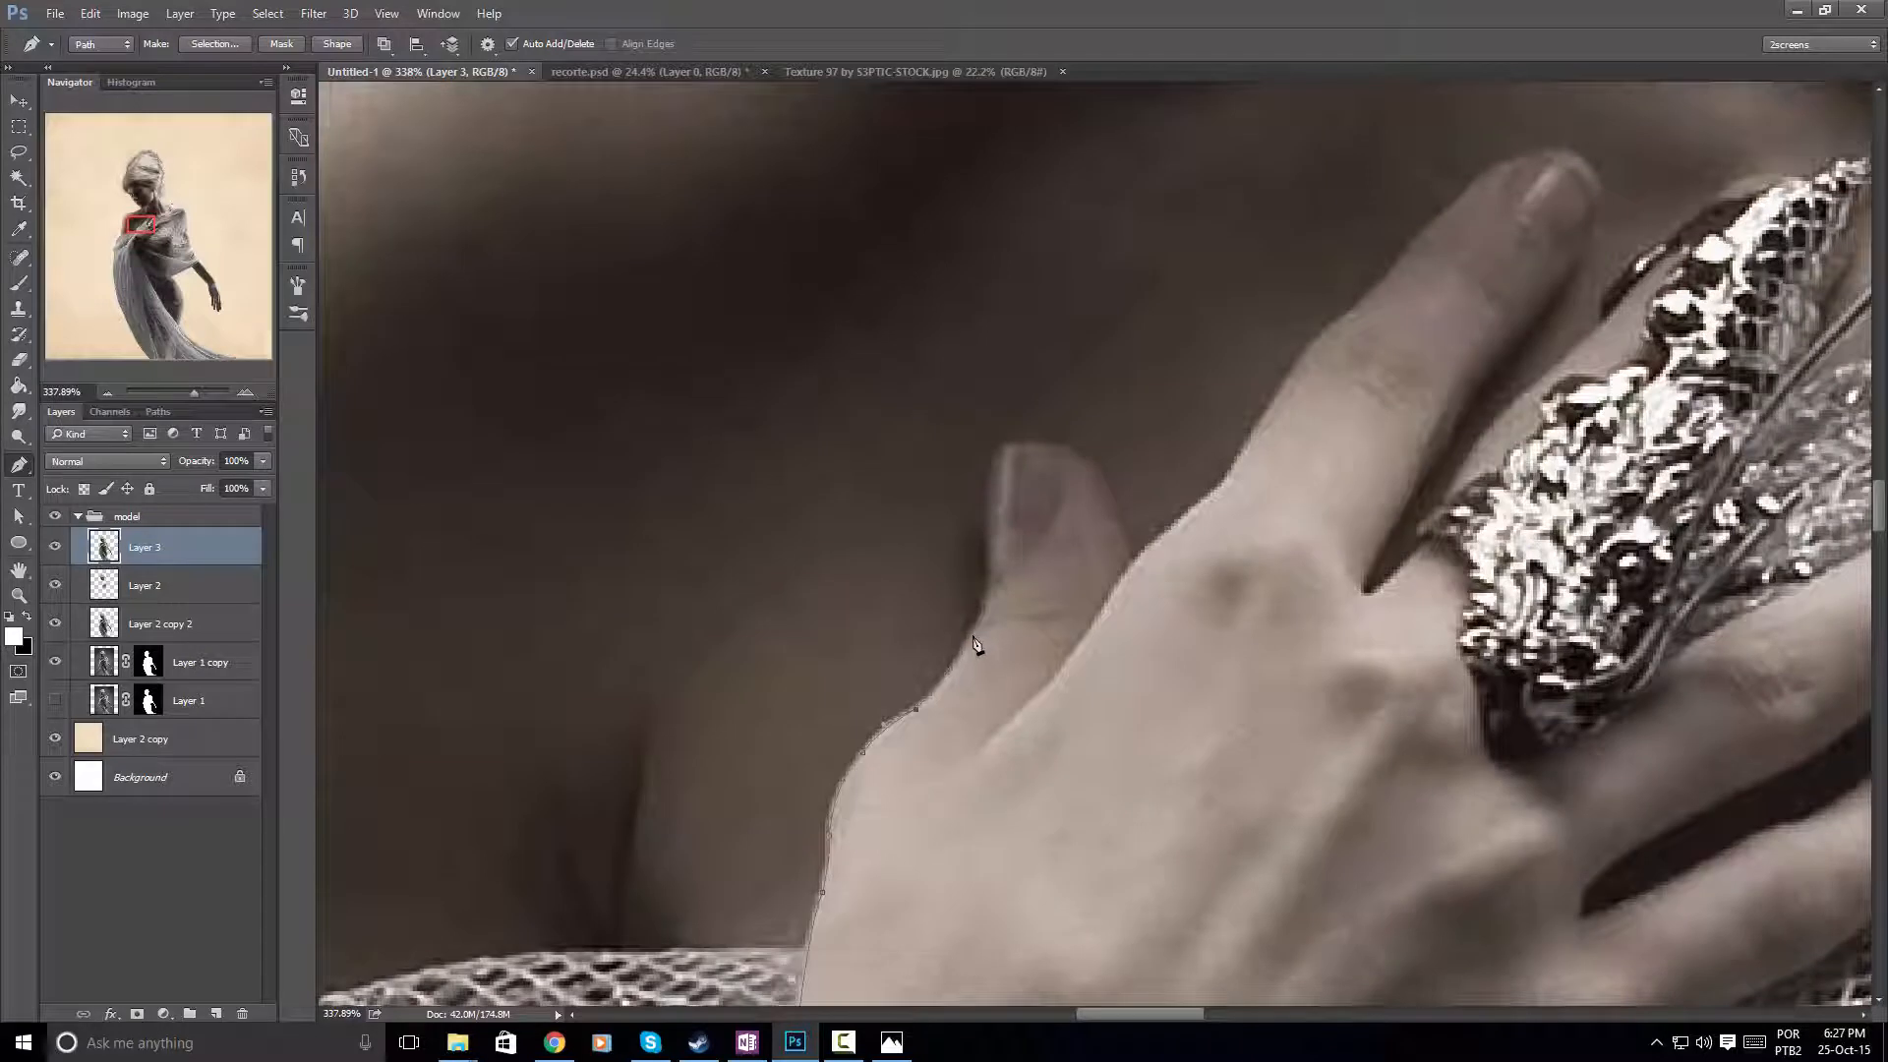
# Trace the path around the thumb, over its tip and down to the crease beside the index finger
pyautogui.click(958, 675)
pyautogui.click(970, 644)
pyautogui.moveTo(992, 460); pyautogui.dragTo(1078, 452)
pyautogui.click(991, 461)
pyautogui.moveTo(1129, 564); pyautogui.dragTo(1143, 626)
pyautogui.click(1129, 569)
# Follow the outer edge of the index finger with the path and curve it around the fingertip
pyautogui.click(1208, 503)
pyautogui.keyDown('alt'); pyautogui.click(1229, 478); pyautogui.keyUp('alt')
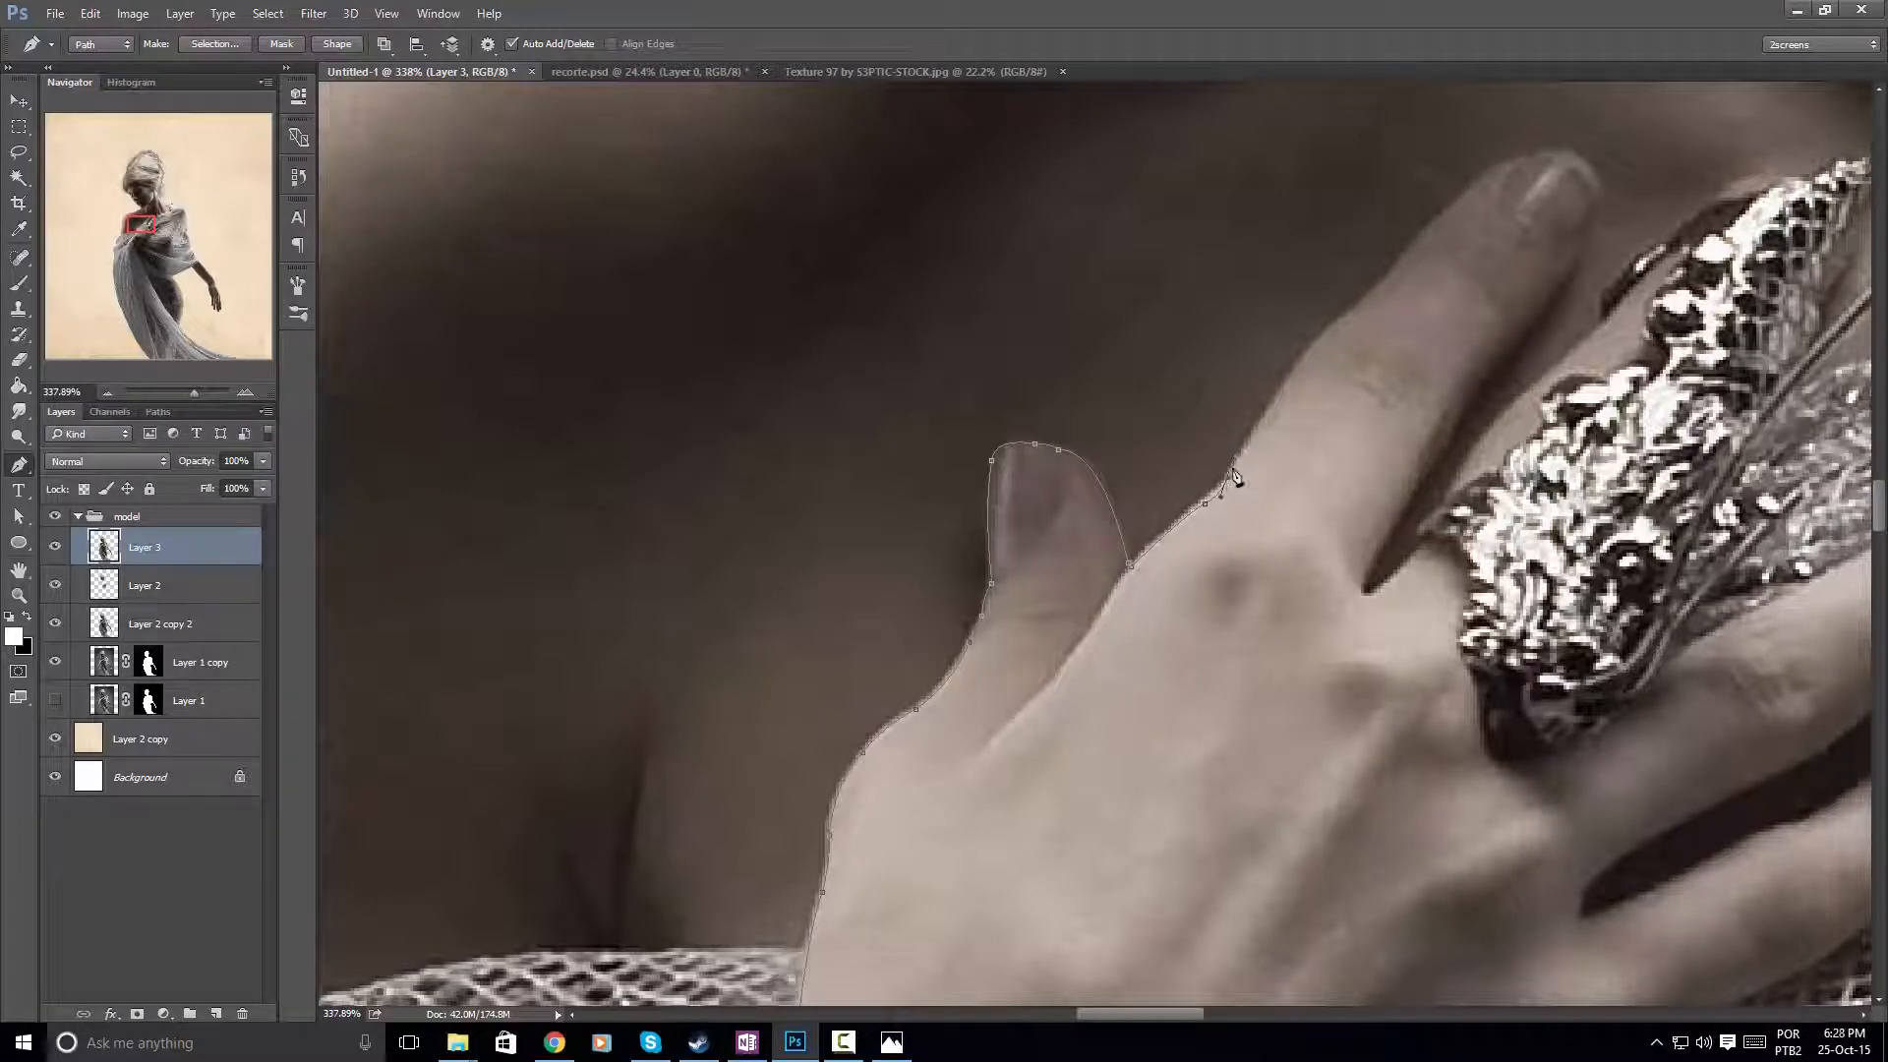
pyautogui.moveTo(1233, 448); pyautogui.dragTo(1056, 663)
pyautogui.moveTo(1108, 602); pyautogui.dragTo(1108, 599)
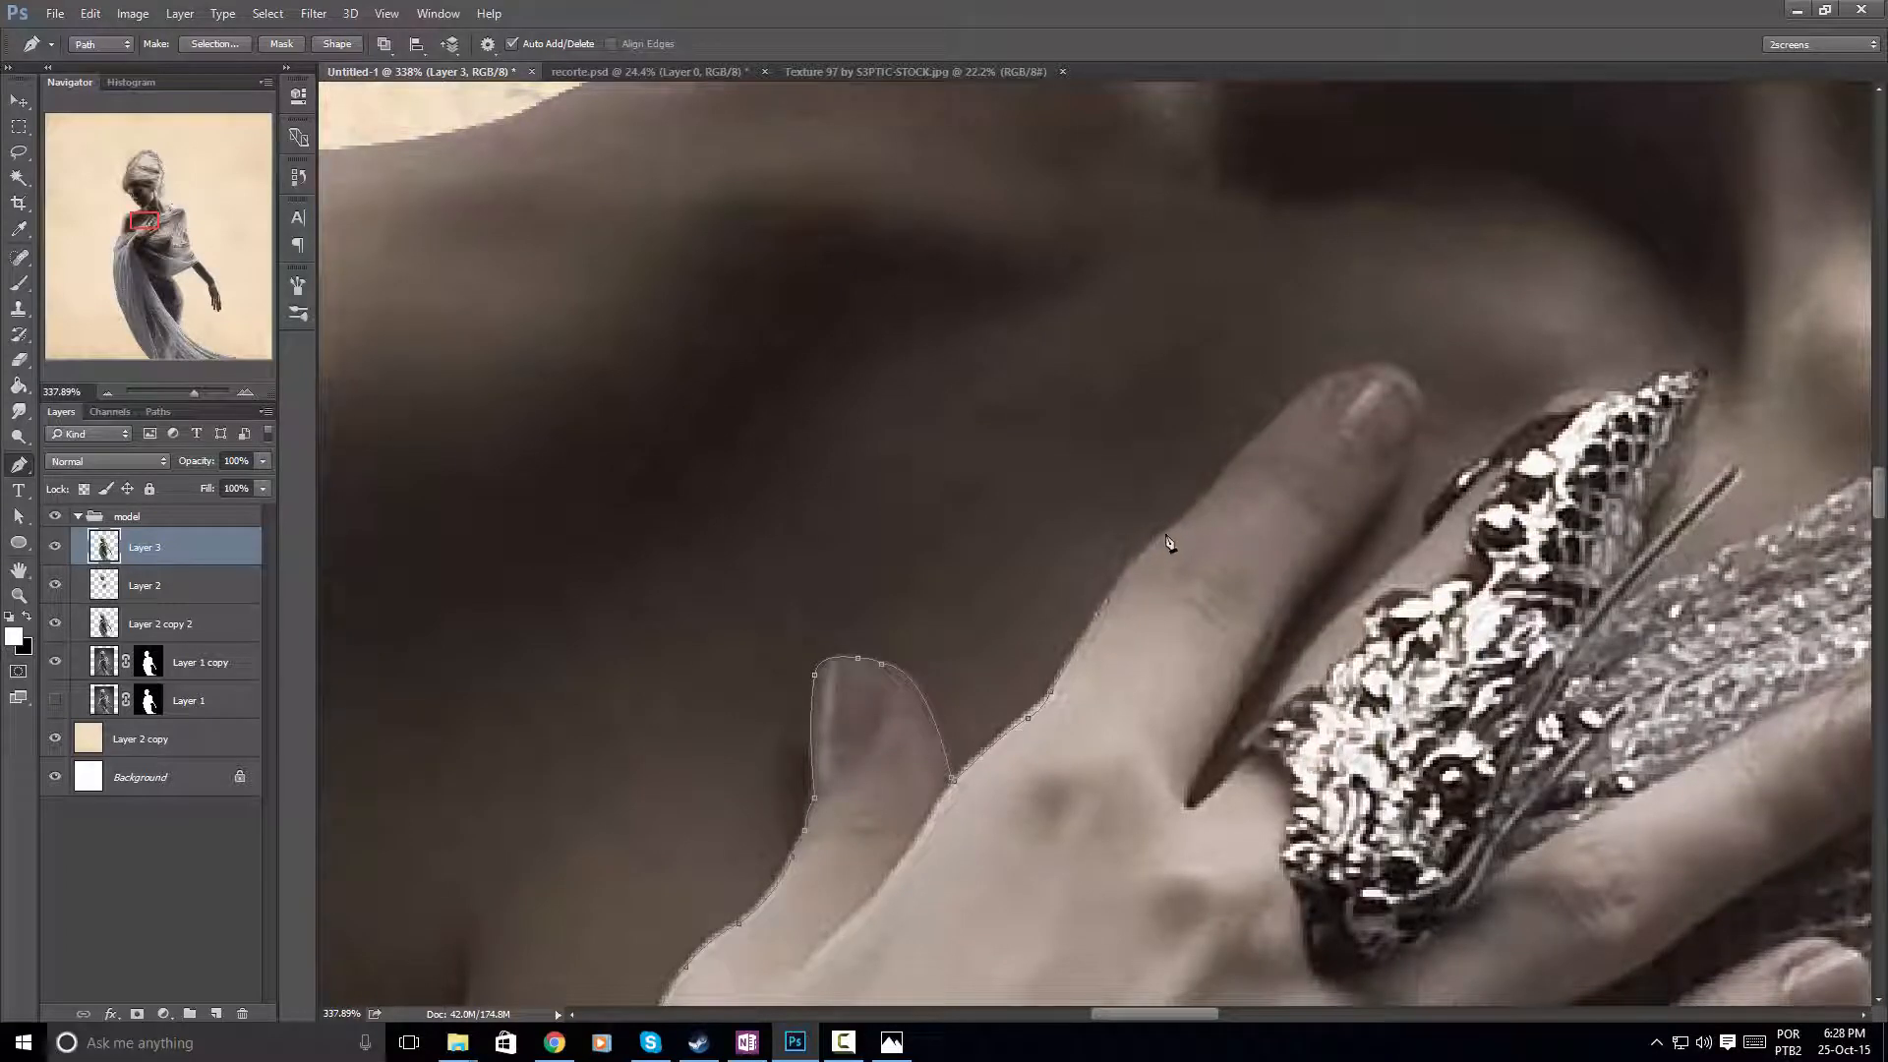
pyautogui.moveTo(1217, 503); pyautogui.dragTo(1101, 627)
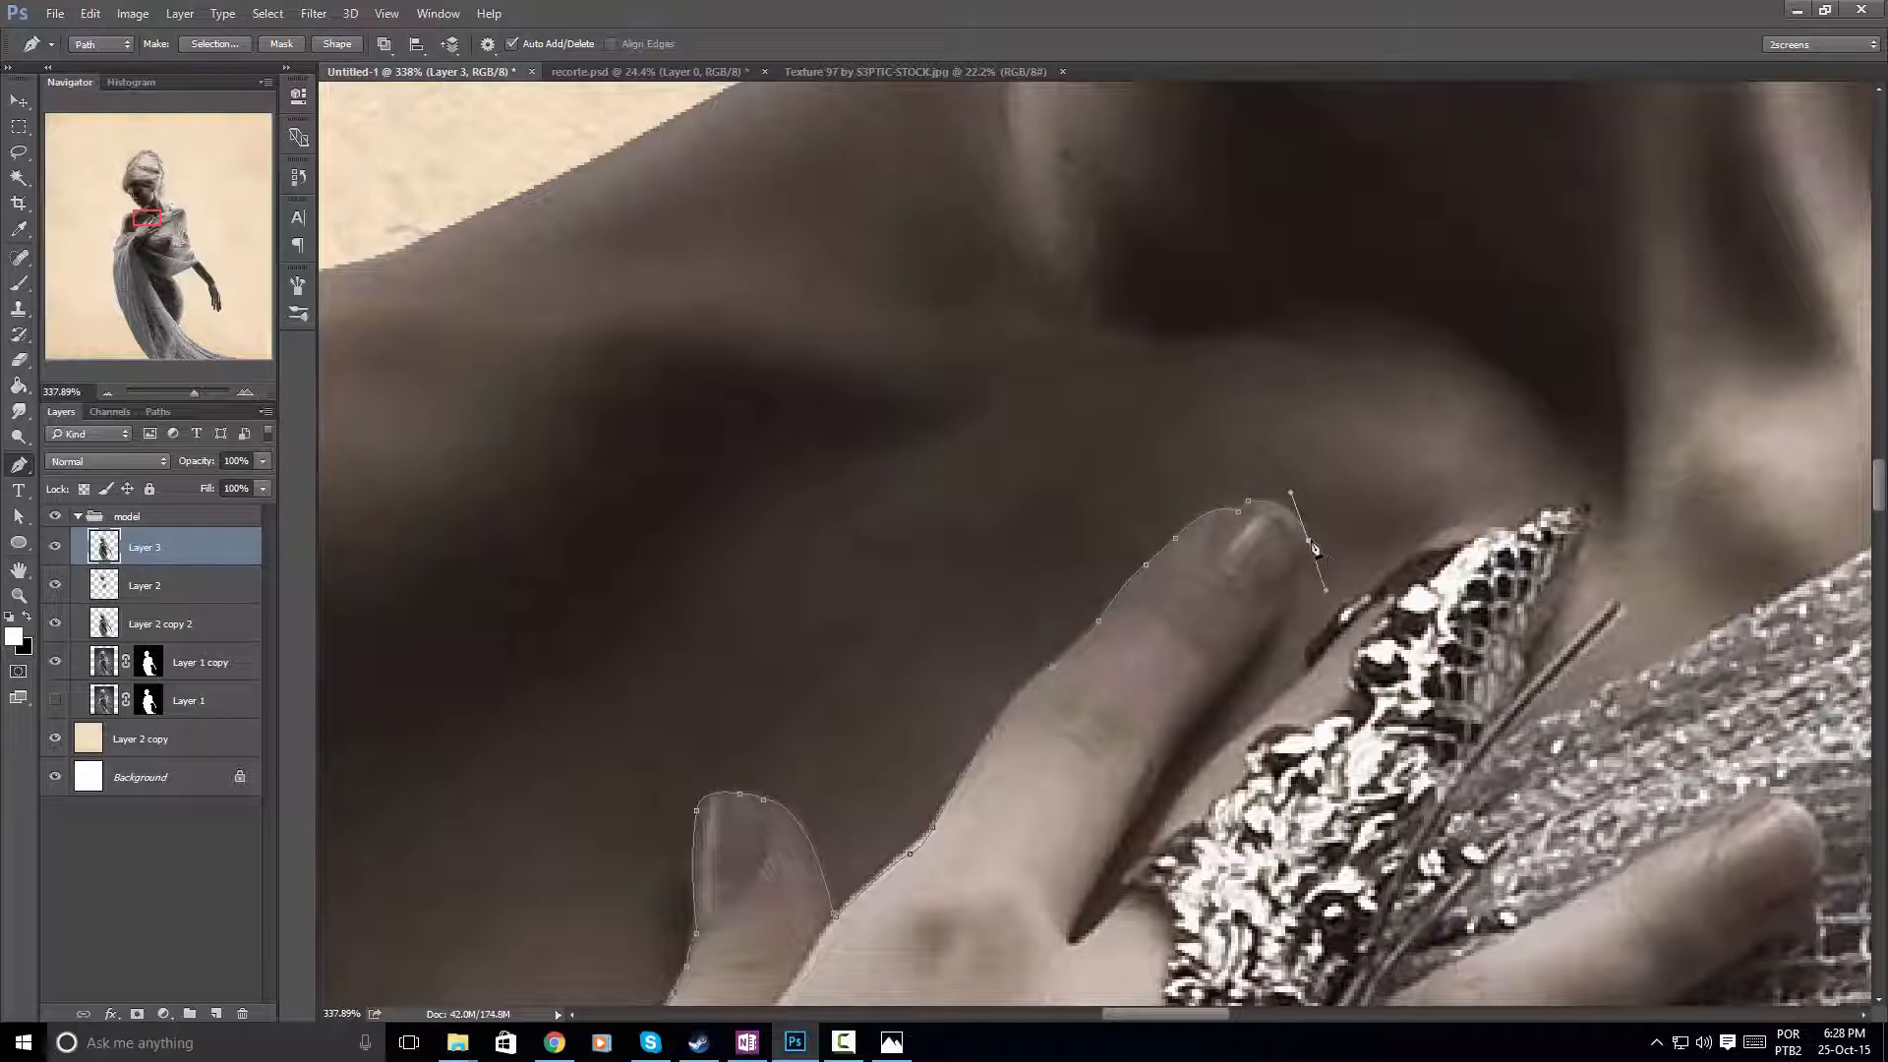
pyautogui.click(1296, 567)
# Bring the path back along the inner side of the index finger to the gap beside the jewelled finger
pyautogui.scroll(-3, 1288, 561)
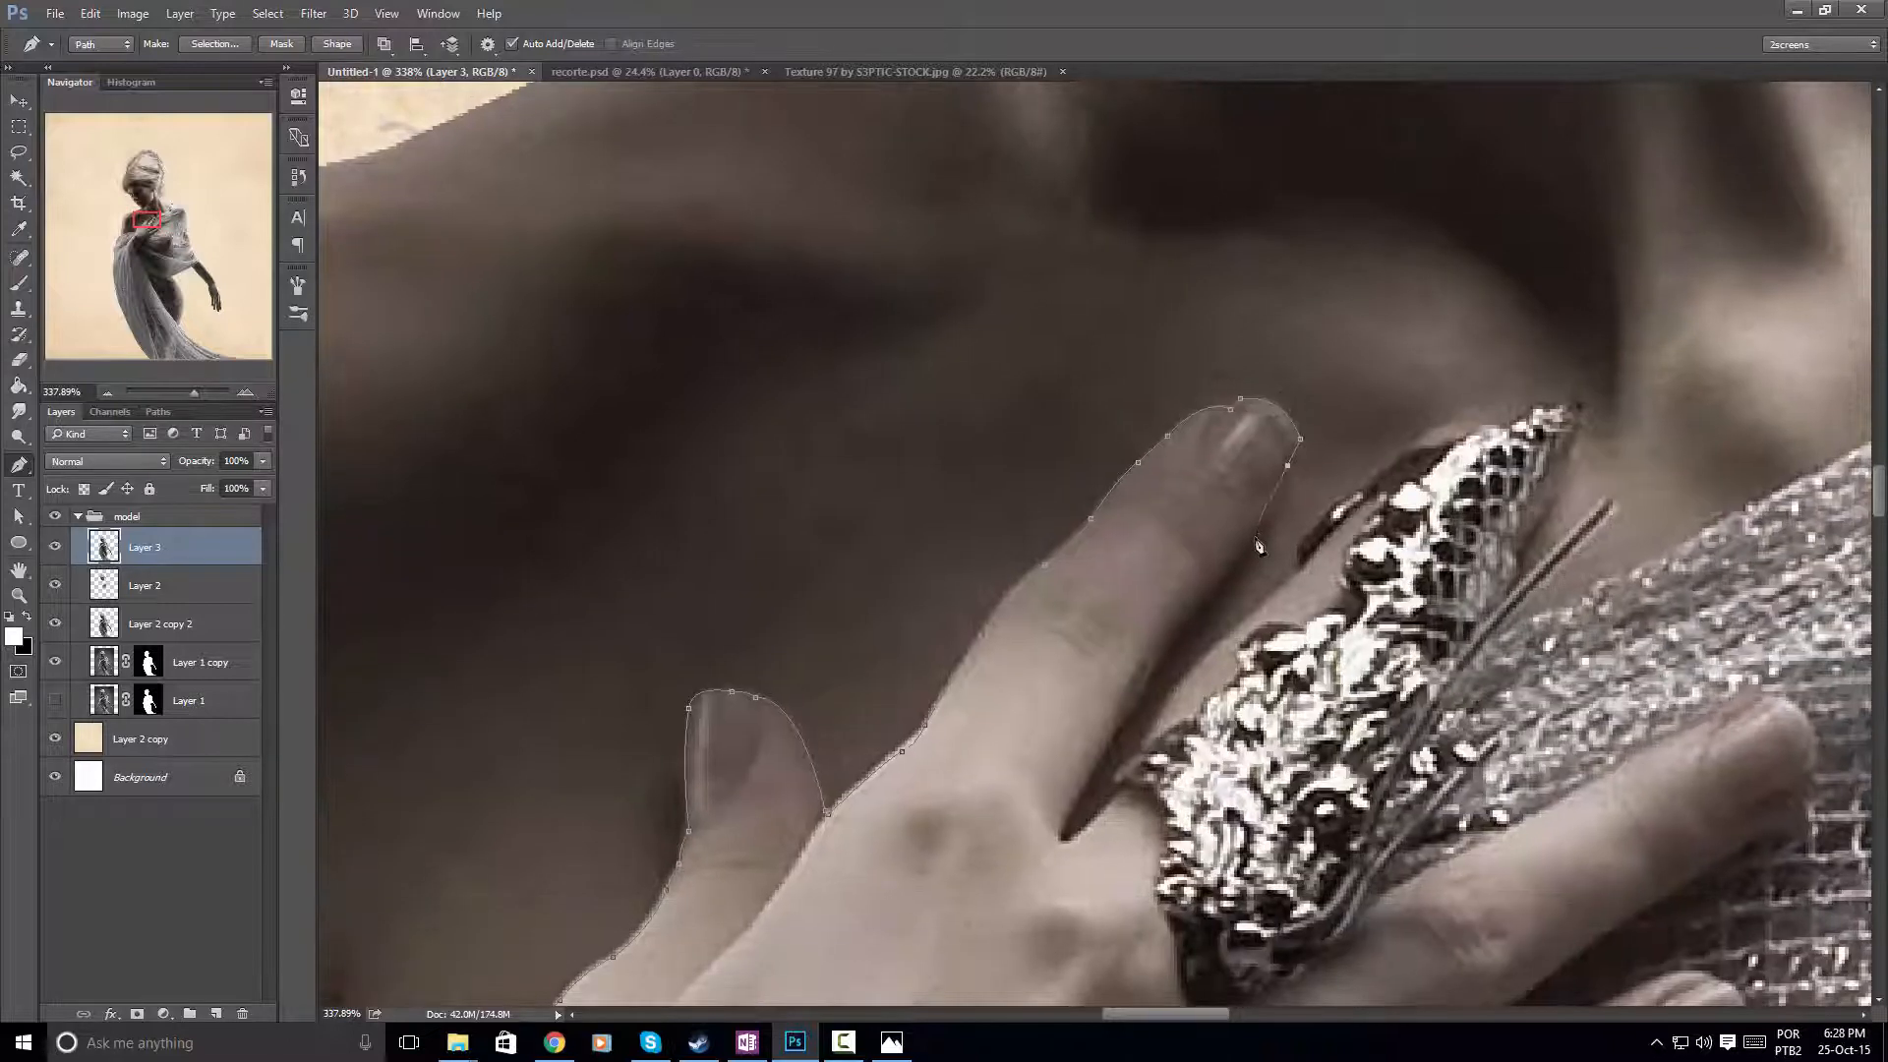
pyautogui.moveTo(1259, 548); pyautogui.dragTo(1115, 617)
pyautogui.keyDown('alt'); pyautogui.click(1181, 632); pyautogui.keyUp('alt')
pyautogui.moveTo(1122, 564); pyautogui.dragTo(1175, 427)
pyautogui.moveTo(1110, 589); pyautogui.dragTo(1107, 616)
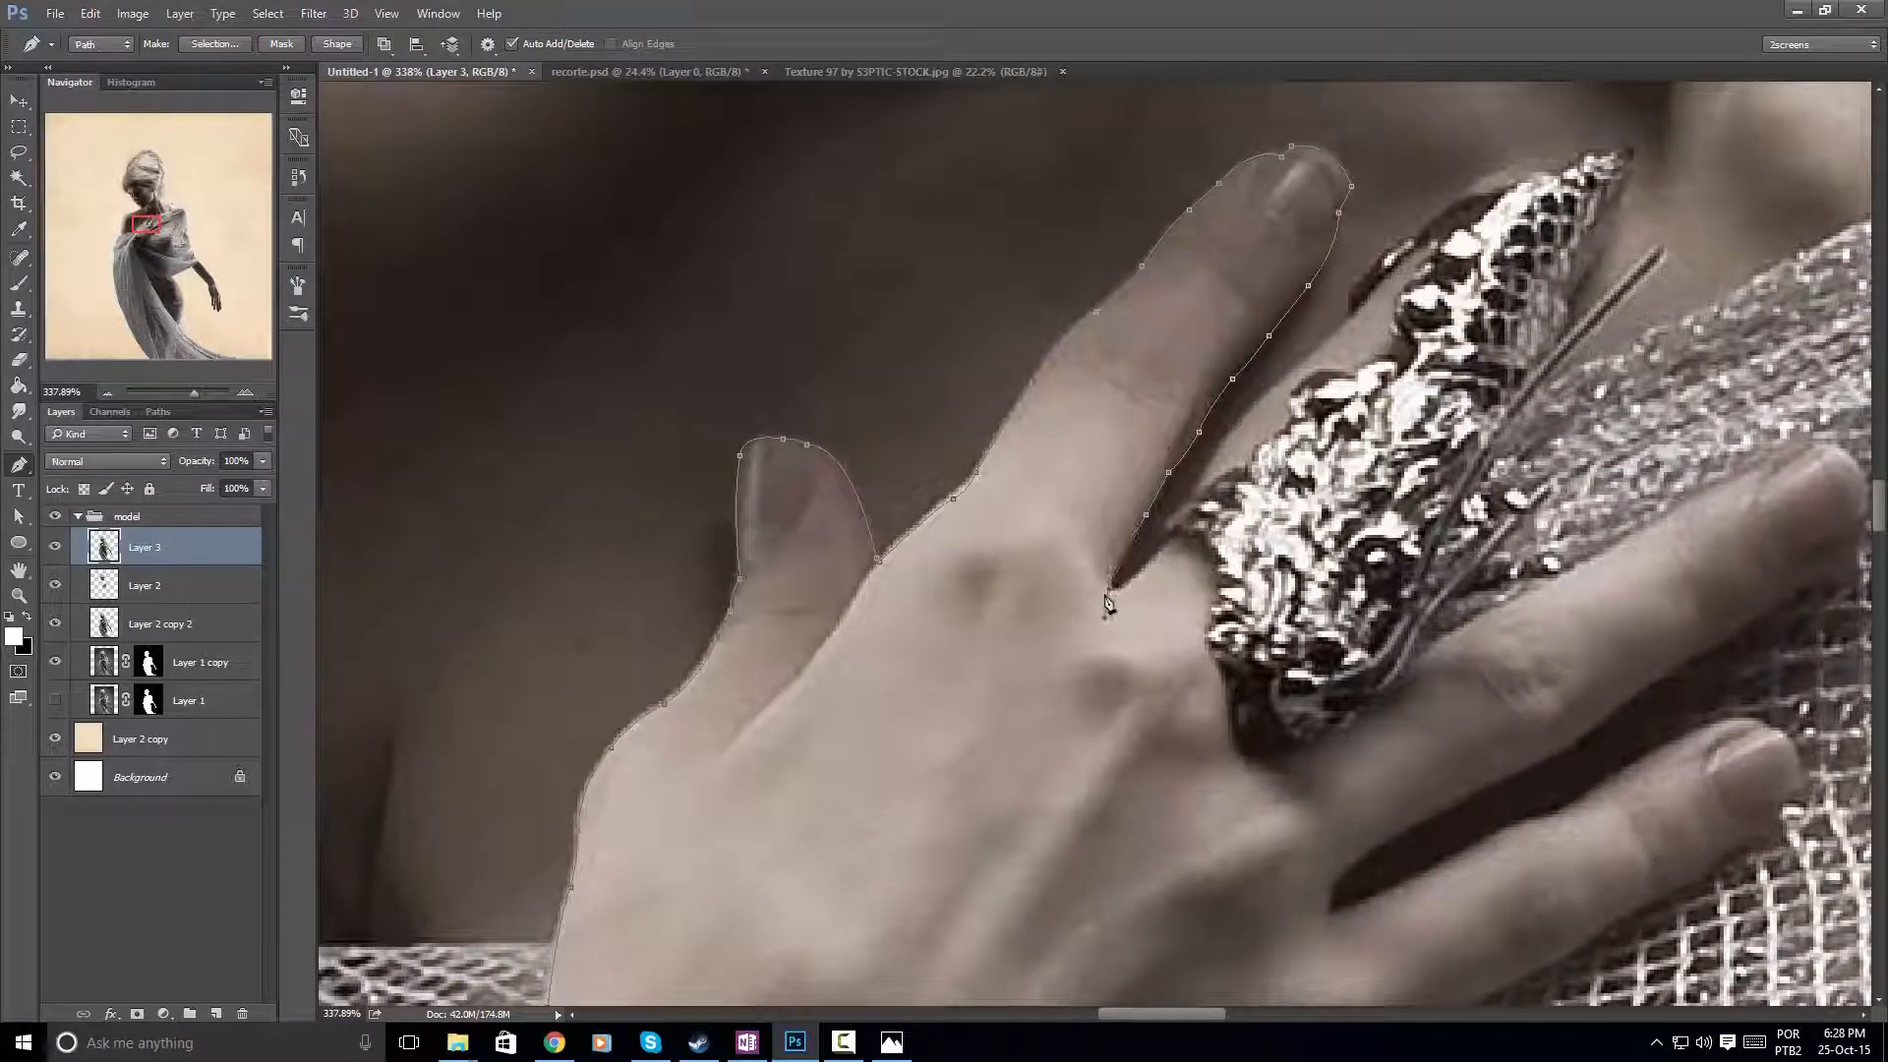
pyautogui.keyDown('alt'); pyautogui.click(1109, 589); pyautogui.keyUp('alt')
# Turn the path out of the gap and start following the upper edge of the jewelled finger
pyautogui.moveTo(1173, 536)
pyautogui.mouseDown()
pyautogui.moveTo(1221, 475)
pyautogui.moveTo(1190, 504)
pyautogui.mouseUp()
pyautogui.click(1199, 483)
pyautogui.moveTo(1293, 370); pyautogui.dragTo(1147, 568)
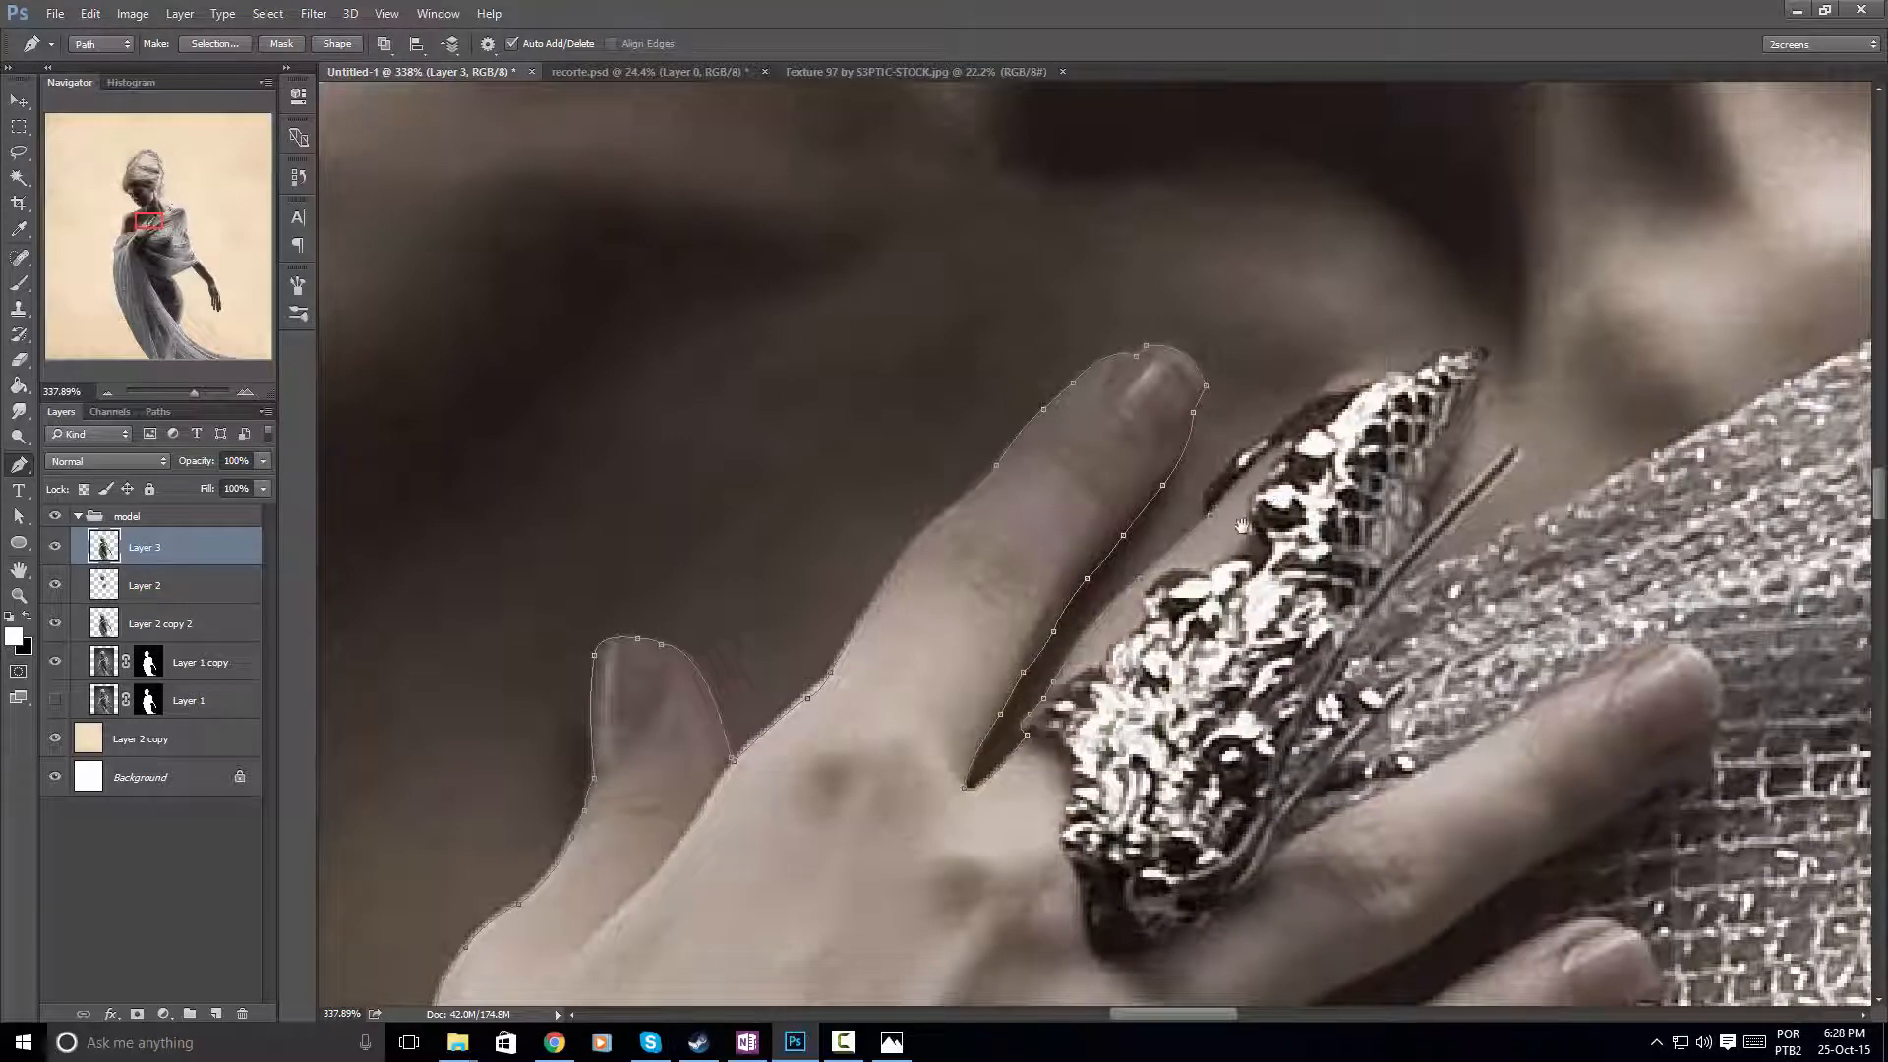
pyautogui.moveTo(1242, 526); pyautogui.dragTo(1164, 570)
pyautogui.hotkey('ctrl', 'z')
# Trace the dark upper rim of the finger jewellery with path points up to its pointed tip
pyautogui.click(1121, 606)
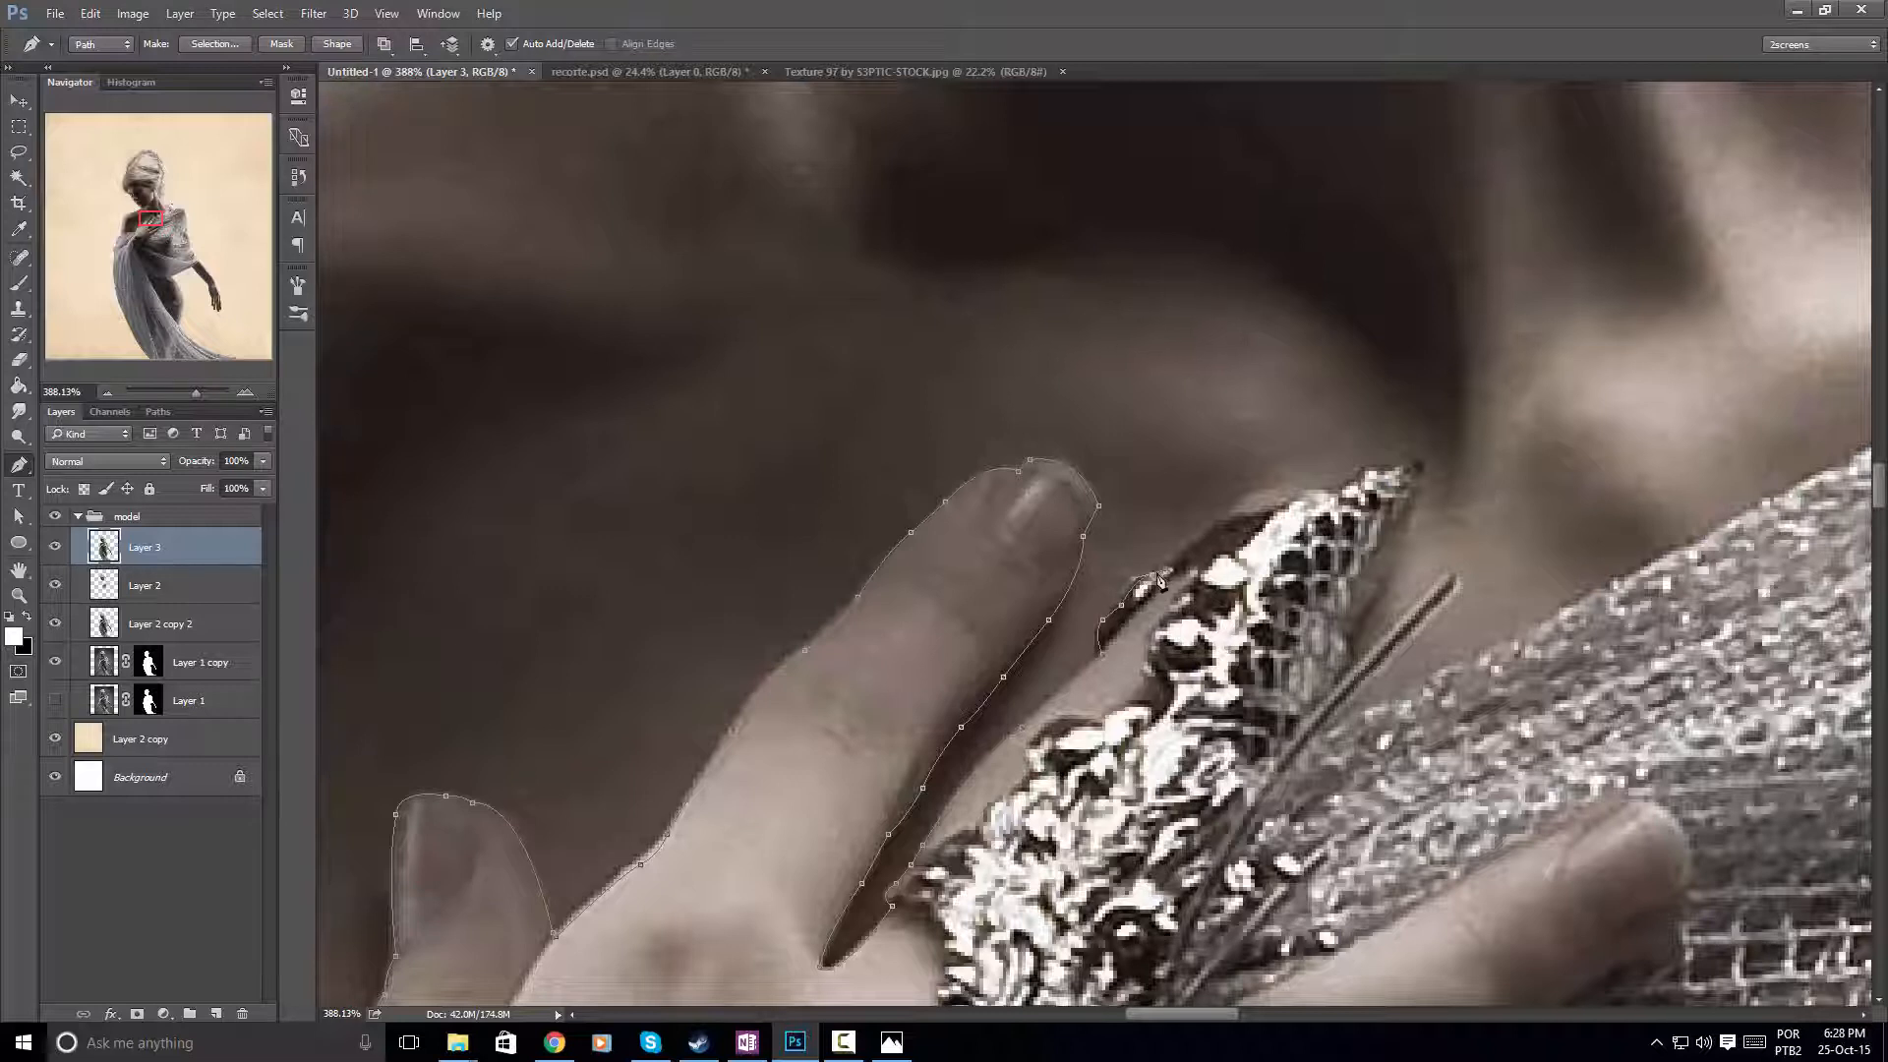
pyautogui.click(1174, 564)
pyautogui.click(1212, 532)
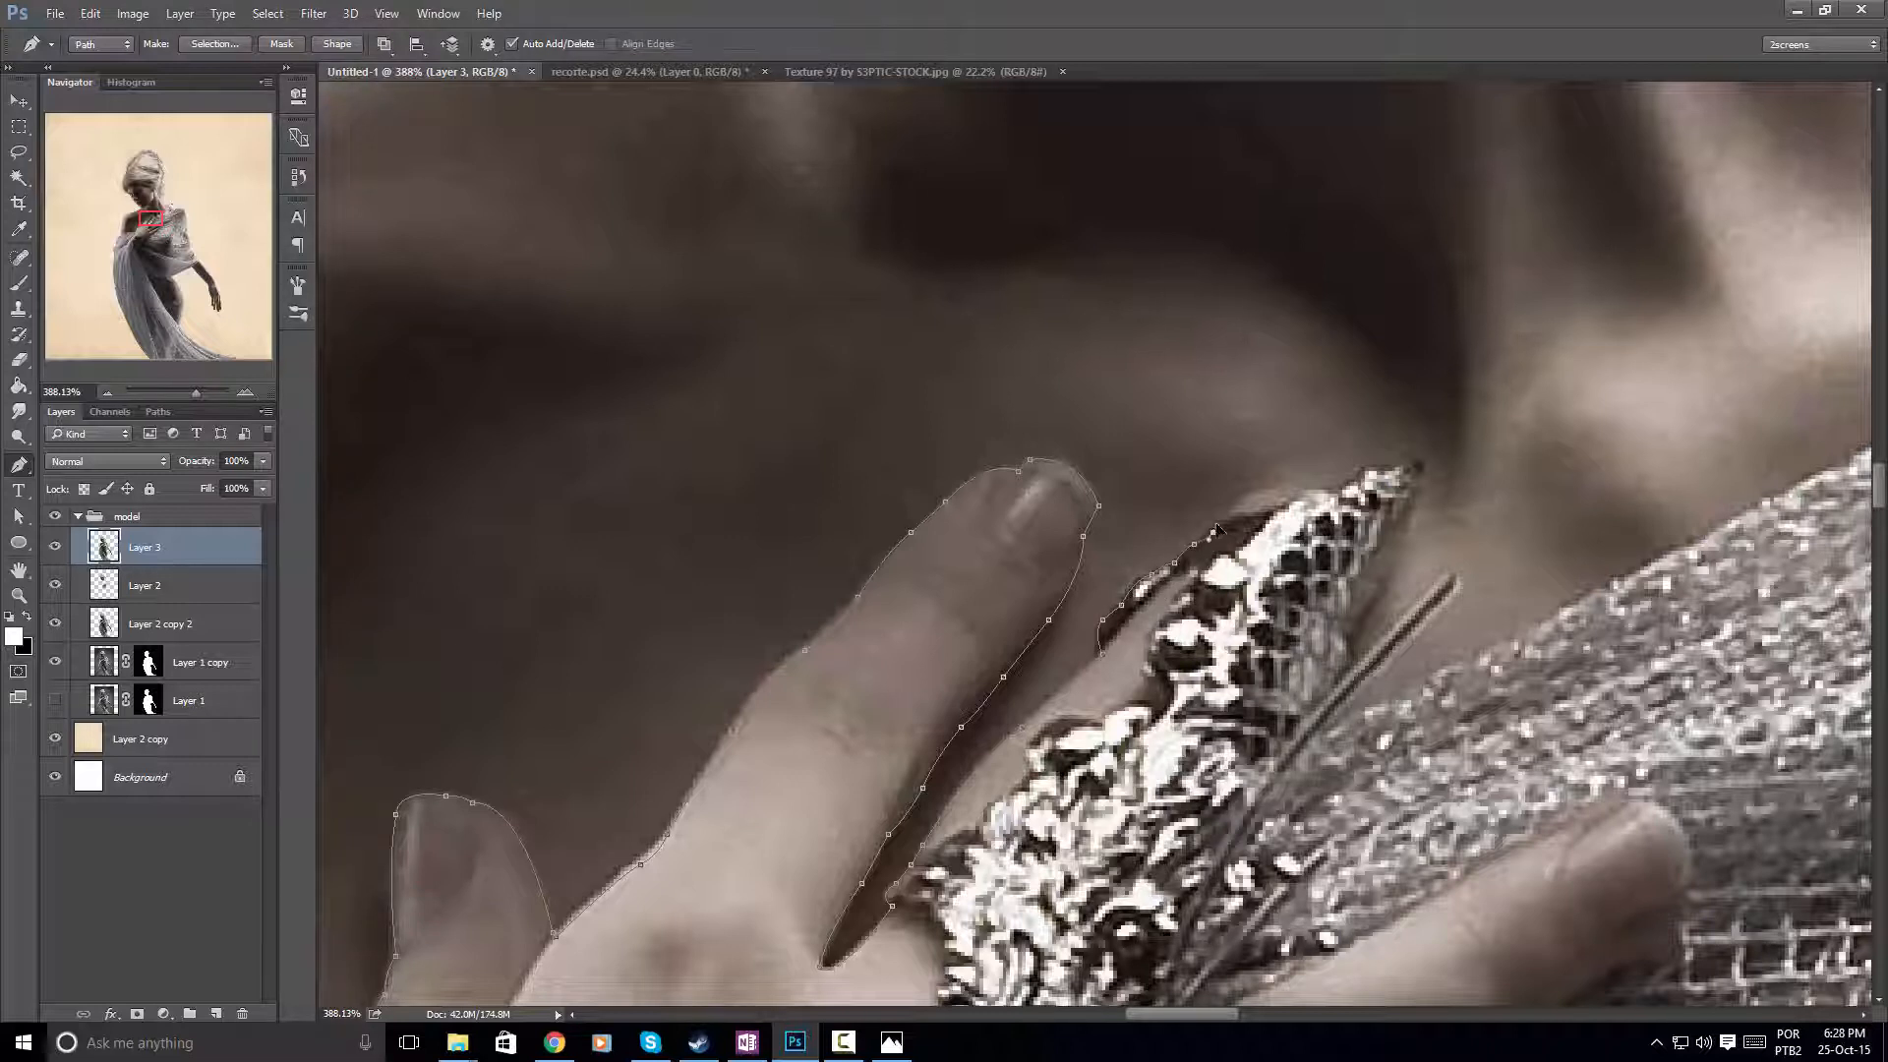
pyautogui.click(1265, 517)
pyautogui.hotkey('ctrl', 'z')
pyautogui.click(1423, 476)
pyautogui.moveTo(1258, 548); pyautogui.dragTo(1174, 517)
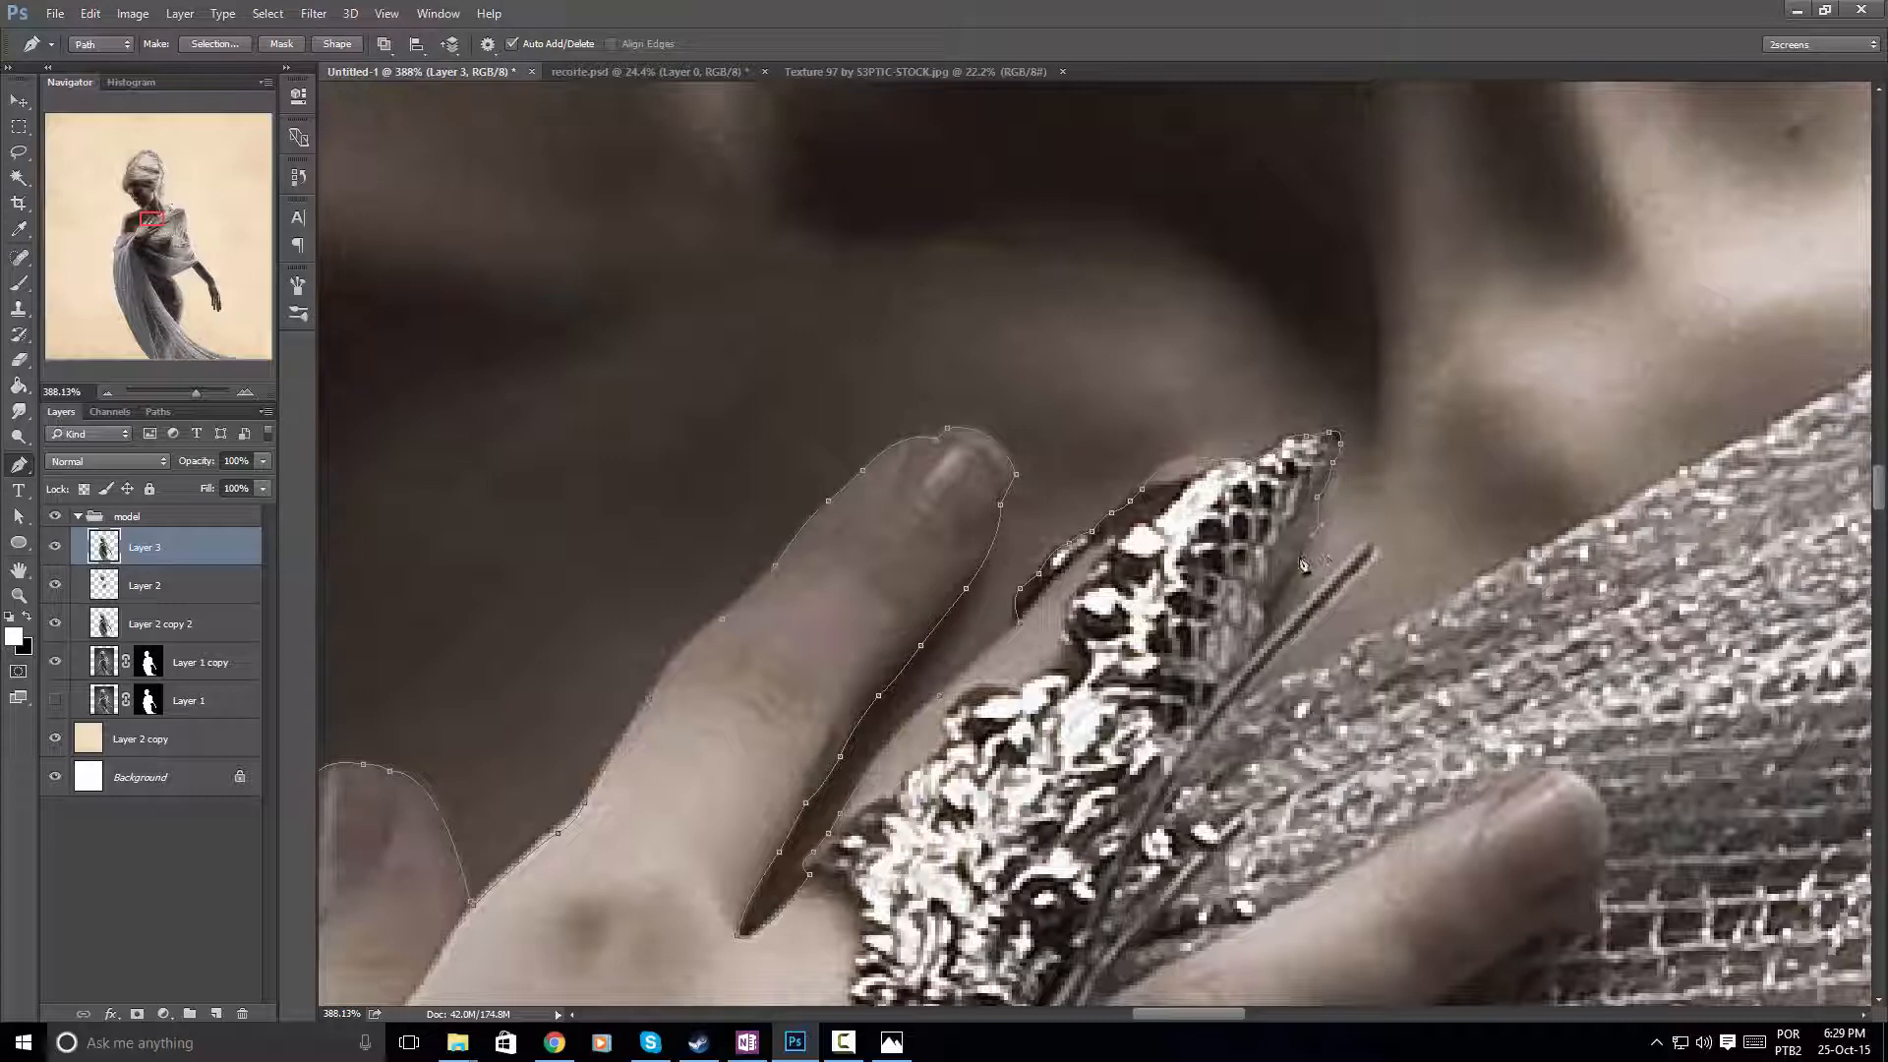
# Continue the path down the far side of the jewellery and its thin wires to the next finger's base
pyautogui.scroll(-3, 1267, 611)
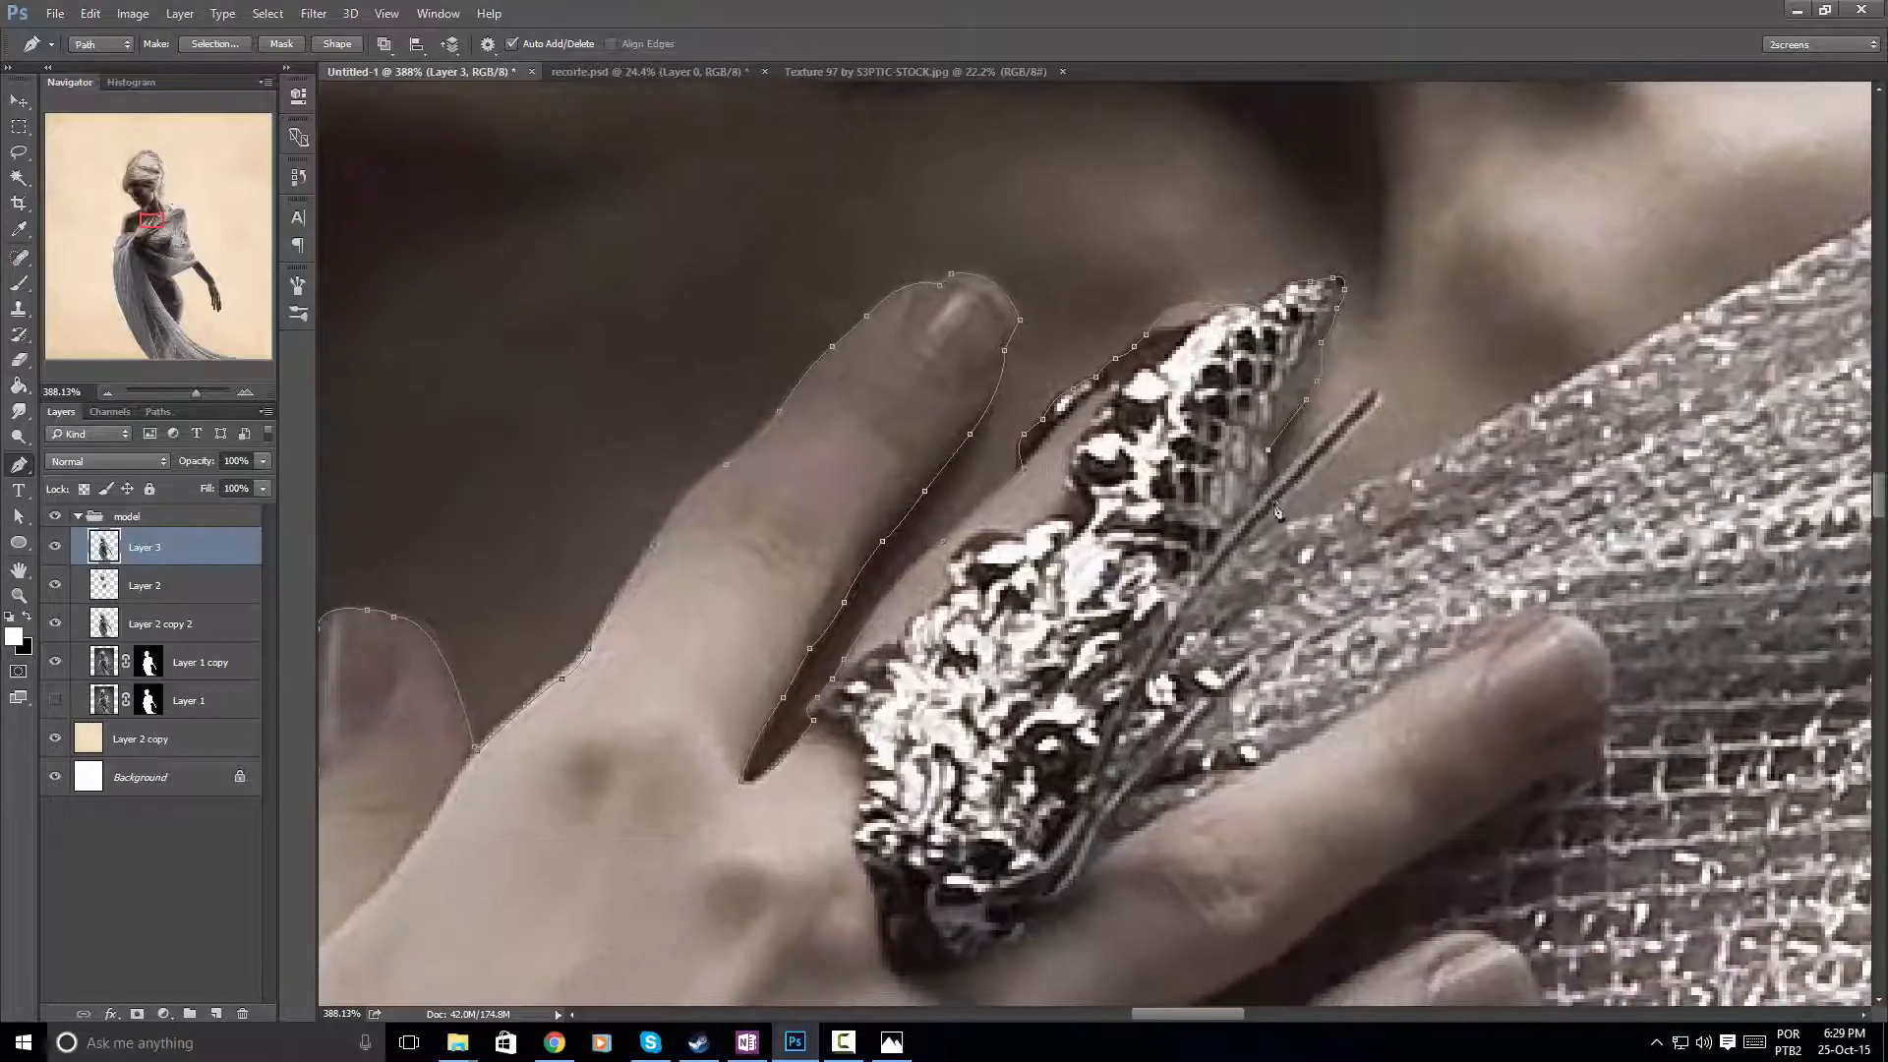
pyautogui.click(1254, 501)
pyautogui.moveTo(1280, 491); pyautogui.dragTo(1406, 277)
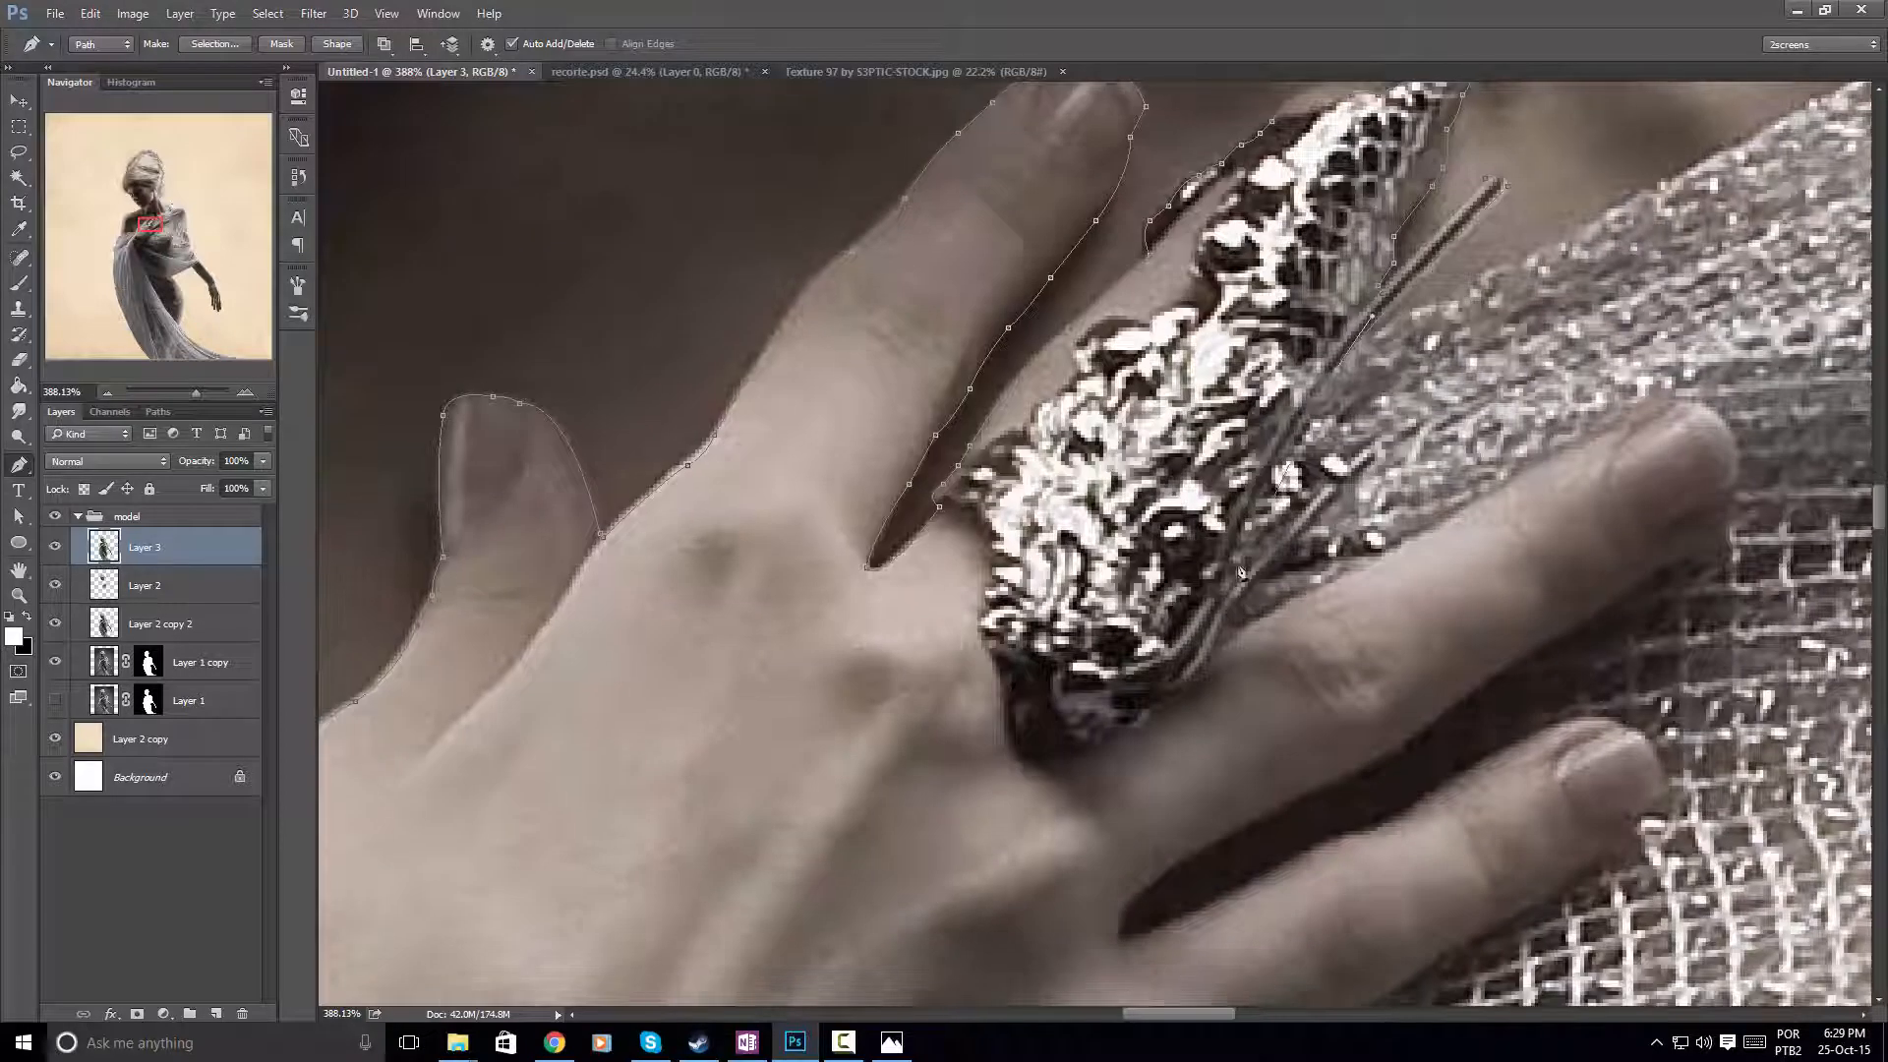
pyautogui.click(1306, 406)
pyautogui.click(1260, 576)
pyautogui.click(1225, 623)
pyautogui.click(1218, 648)
# Trace the upper edge of the finger below the jewellery and curve the path around its tip
pyautogui.keyDown('alt'); pyautogui.click(1321, 591); pyautogui.keyUp('alt')
pyautogui.moveTo(1459, 533); pyautogui.dragTo(1313, 597)
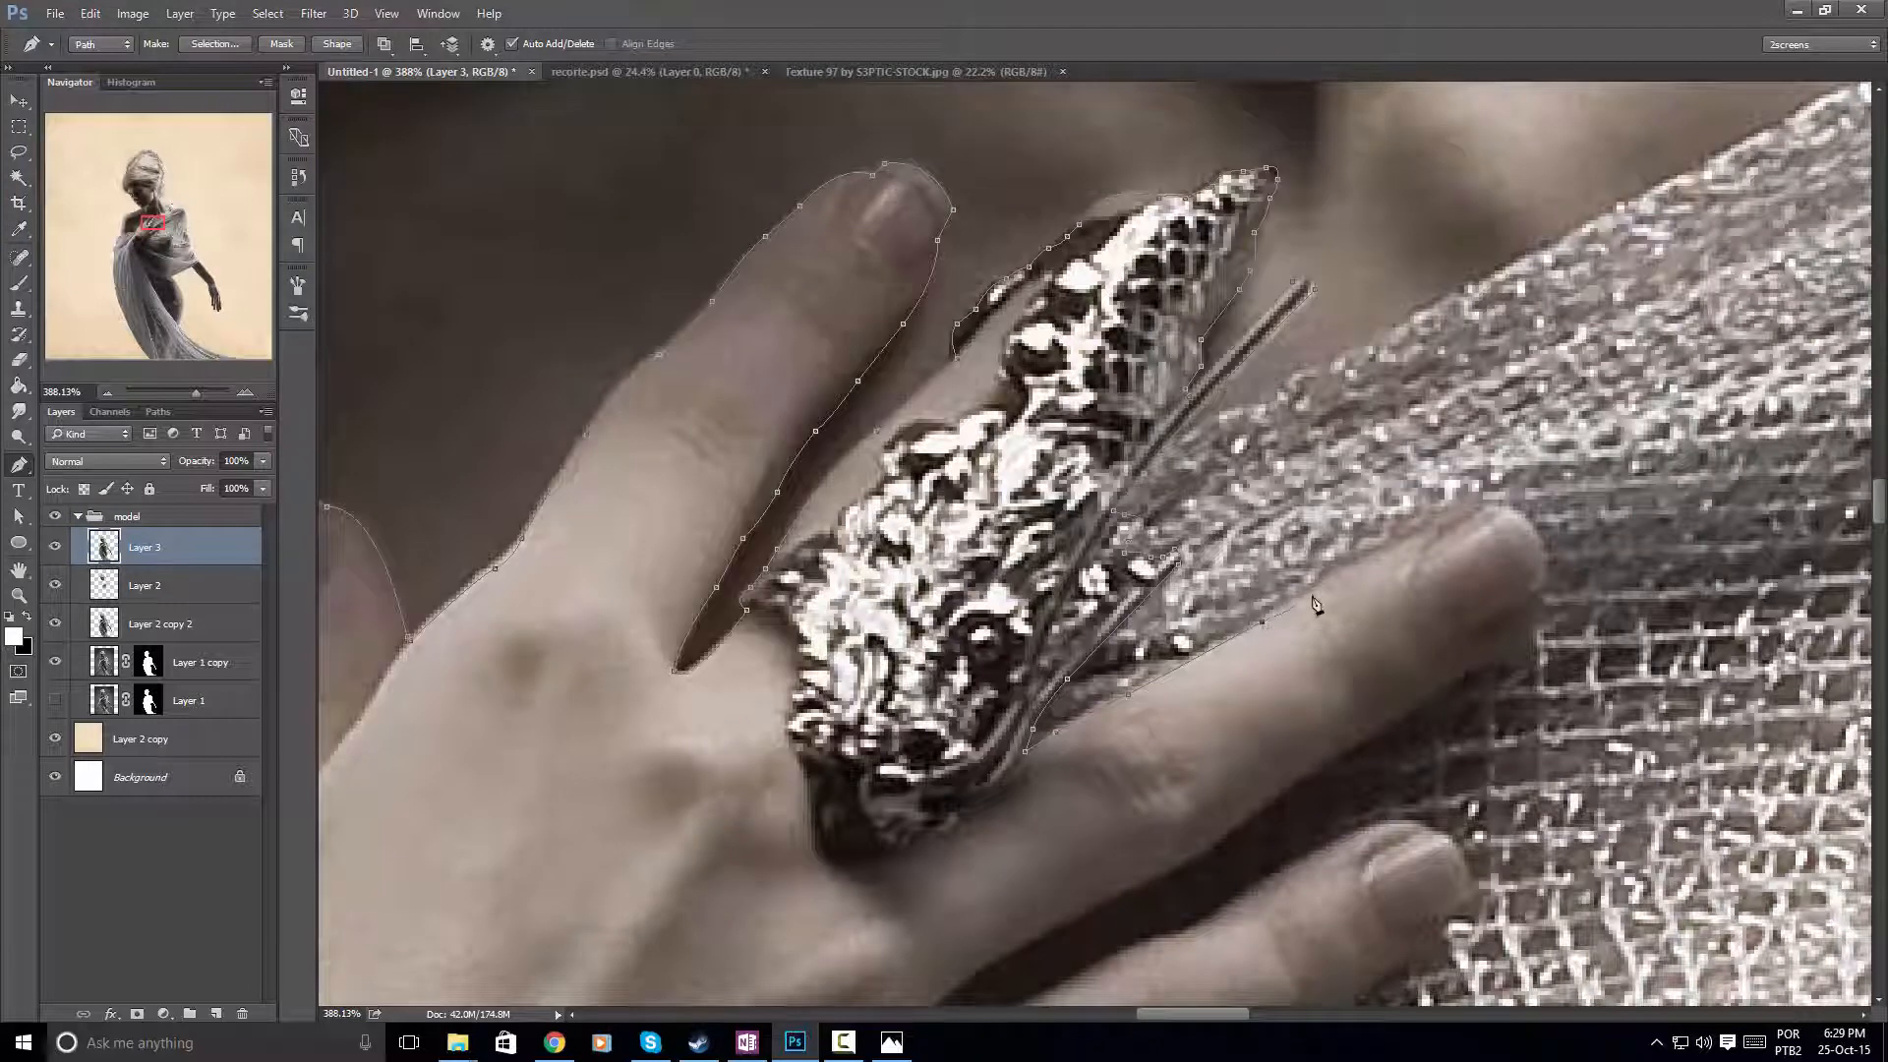
pyautogui.click(1316, 591)
pyautogui.moveTo(1498, 516); pyautogui.dragTo(1503, 525)
pyautogui.moveTo(1549, 592); pyautogui.dragTo(1376, 470)
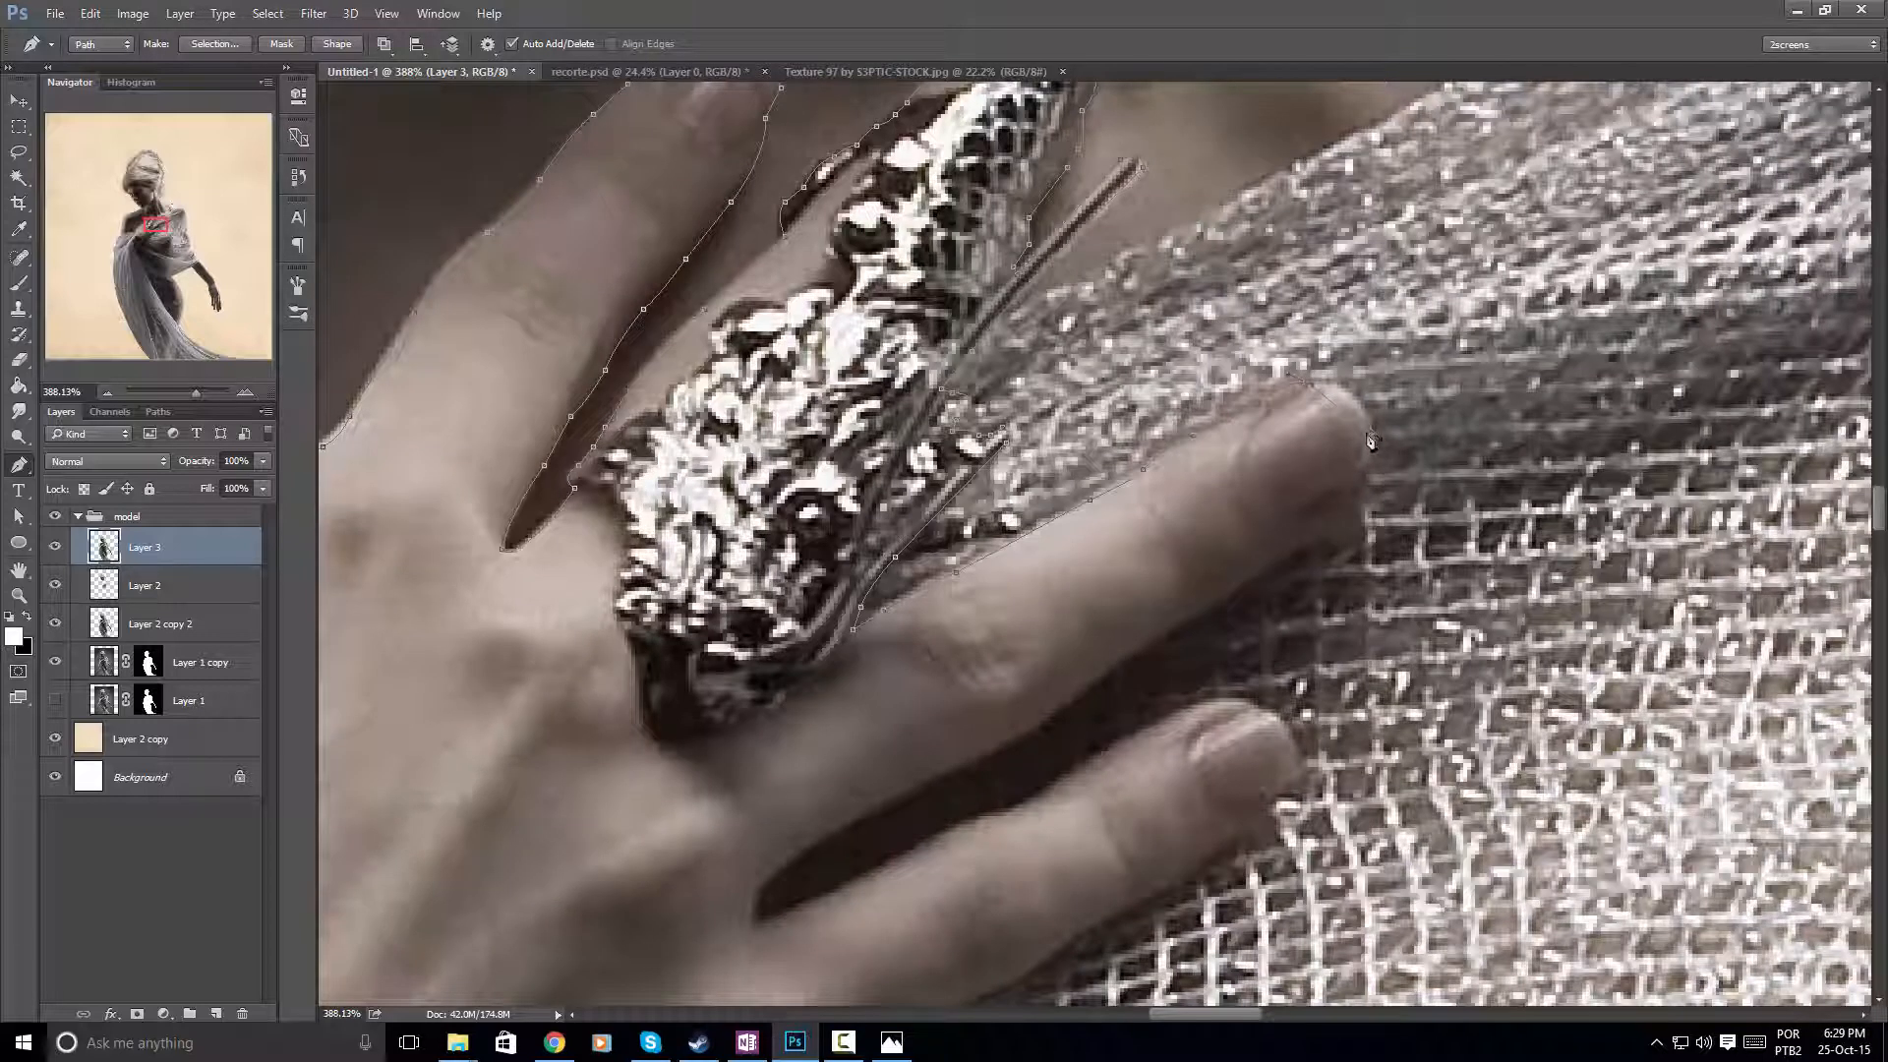
pyautogui.click(1378, 480)
pyautogui.moveTo(1375, 443); pyautogui.dragTo(1380, 479)
pyautogui.keyDown('alt'); pyautogui.click(1373, 436); pyautogui.keyUp('alt')
# Follow the underside of that finger with the path down to the dark gap above the little finger
pyautogui.click(1351, 510)
pyautogui.moveTo(1353, 502); pyautogui.dragTo(1226, 584)
pyautogui.keyDown('alt'); pyautogui.click(1276, 558); pyautogui.keyUp('alt')
pyautogui.moveTo(1349, 531); pyautogui.dragTo(1544, 391)
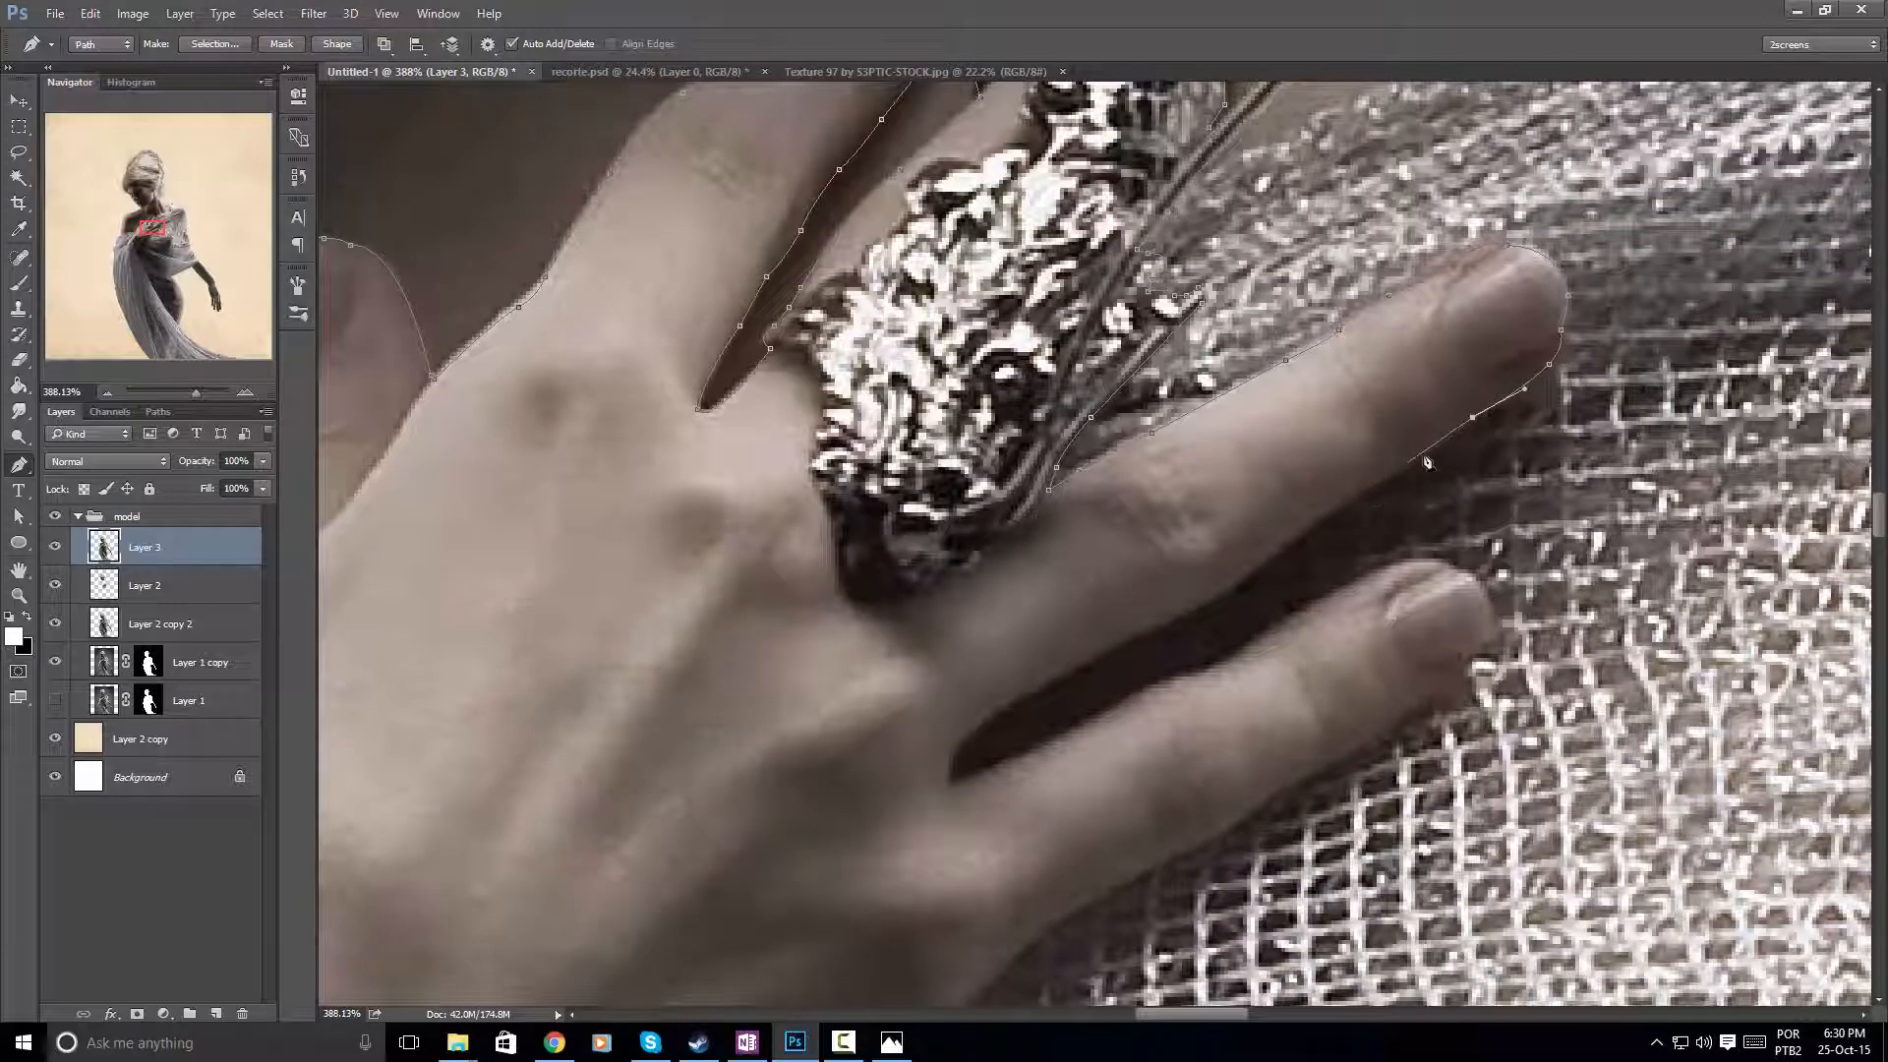
pyautogui.moveTo(1369, 485); pyautogui.dragTo(1339, 500)
pyautogui.moveTo(1247, 567); pyautogui.dragTo(1286, 523)
pyautogui.keyDown('alt'); pyautogui.click(1137, 631); pyautogui.keyUp('alt')
pyautogui.moveTo(1119, 601); pyautogui.dragTo(1087, 652)
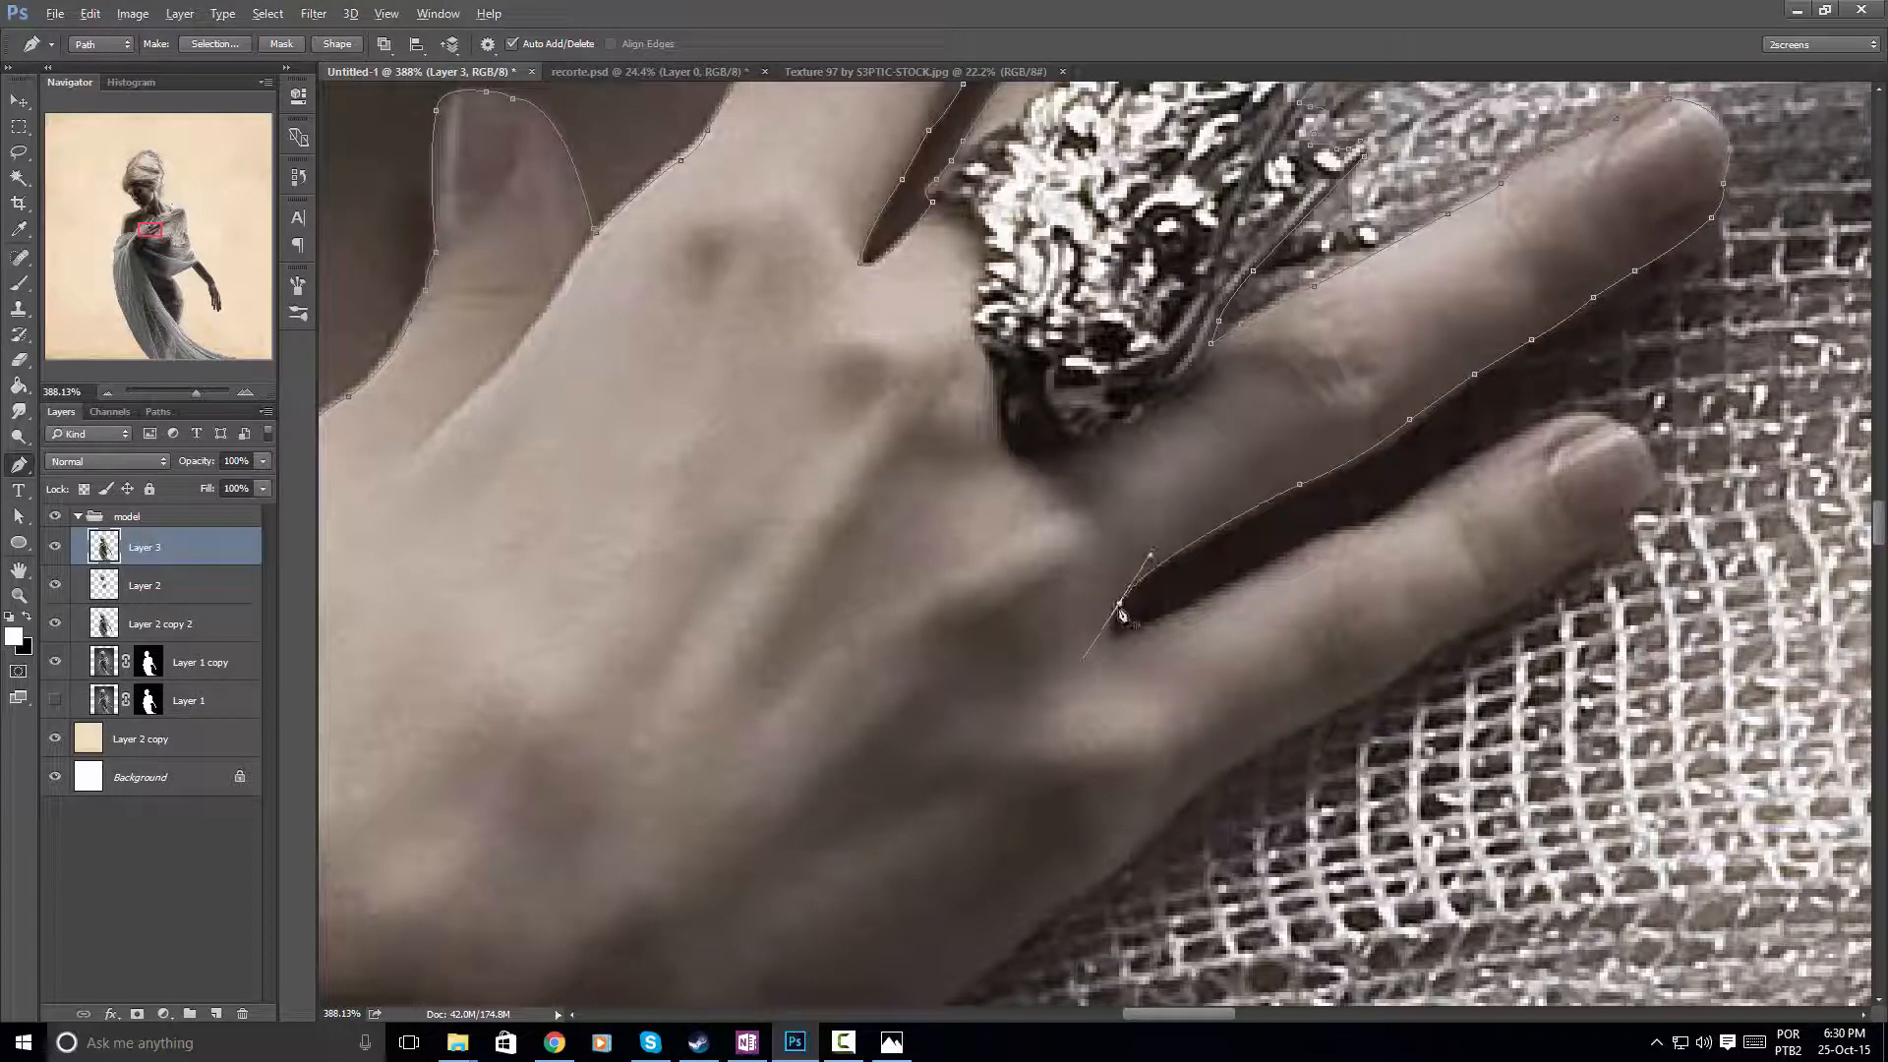
# Turn the path at the bottom of the gap and trace the upper edge of the little finger
pyautogui.keyDown('alt'); pyautogui.click(1119, 603); pyautogui.keyUp('alt')
pyautogui.click(1113, 637)
pyautogui.click(1138, 631)
pyautogui.moveTo(1295, 554); pyautogui.dragTo(1240, 616)
pyautogui.keyDown('alt'); pyautogui.click(1399, 517); pyautogui.keyUp('alt')
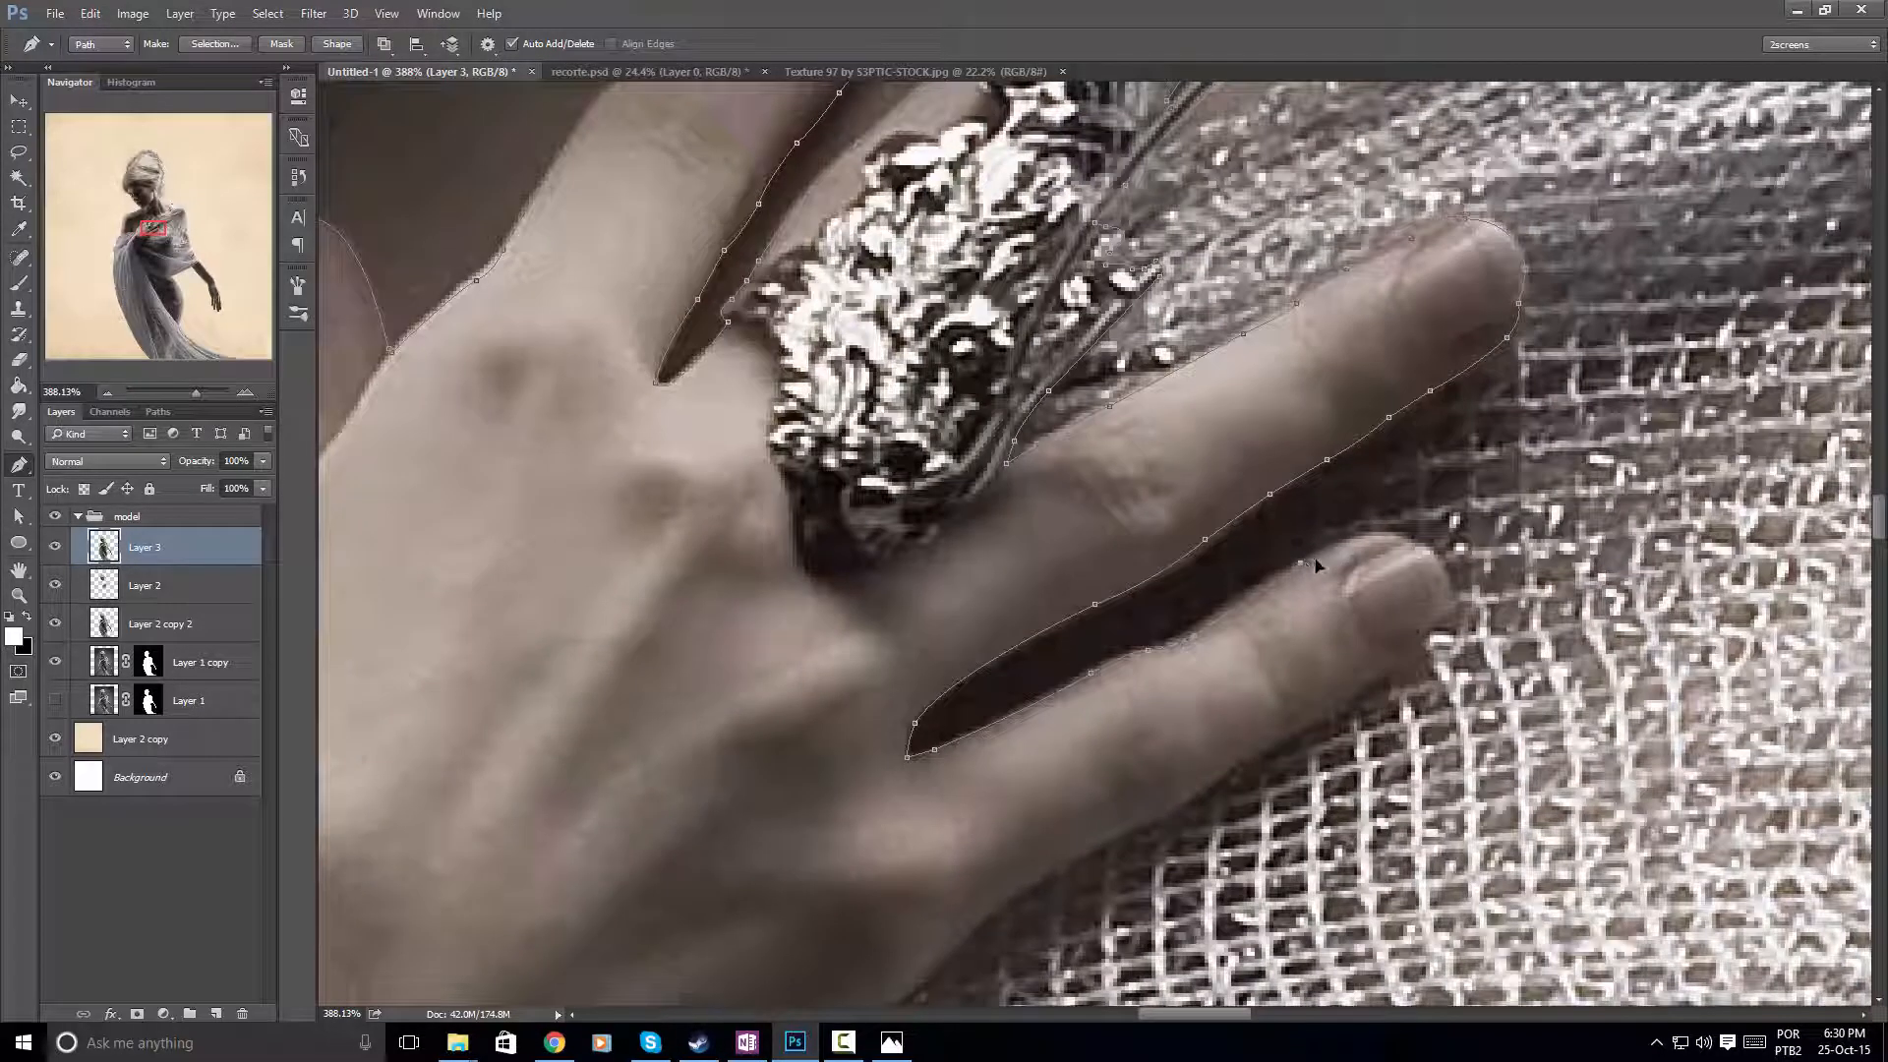
pyautogui.hotkey('ctrl', 'z')
# Curve the path over the little finger's nail and around its tip
pyautogui.moveTo(1315, 559); pyautogui.dragTo(1447, 563)
pyautogui.keyDown('alt'); pyautogui.click(1301, 566); pyautogui.keyUp('alt')
pyautogui.click(1337, 546)
pyautogui.keyDown('alt'); pyautogui.click(1417, 544); pyautogui.keyUp('alt')
pyautogui.moveTo(1455, 595); pyautogui.dragTo(1435, 494)
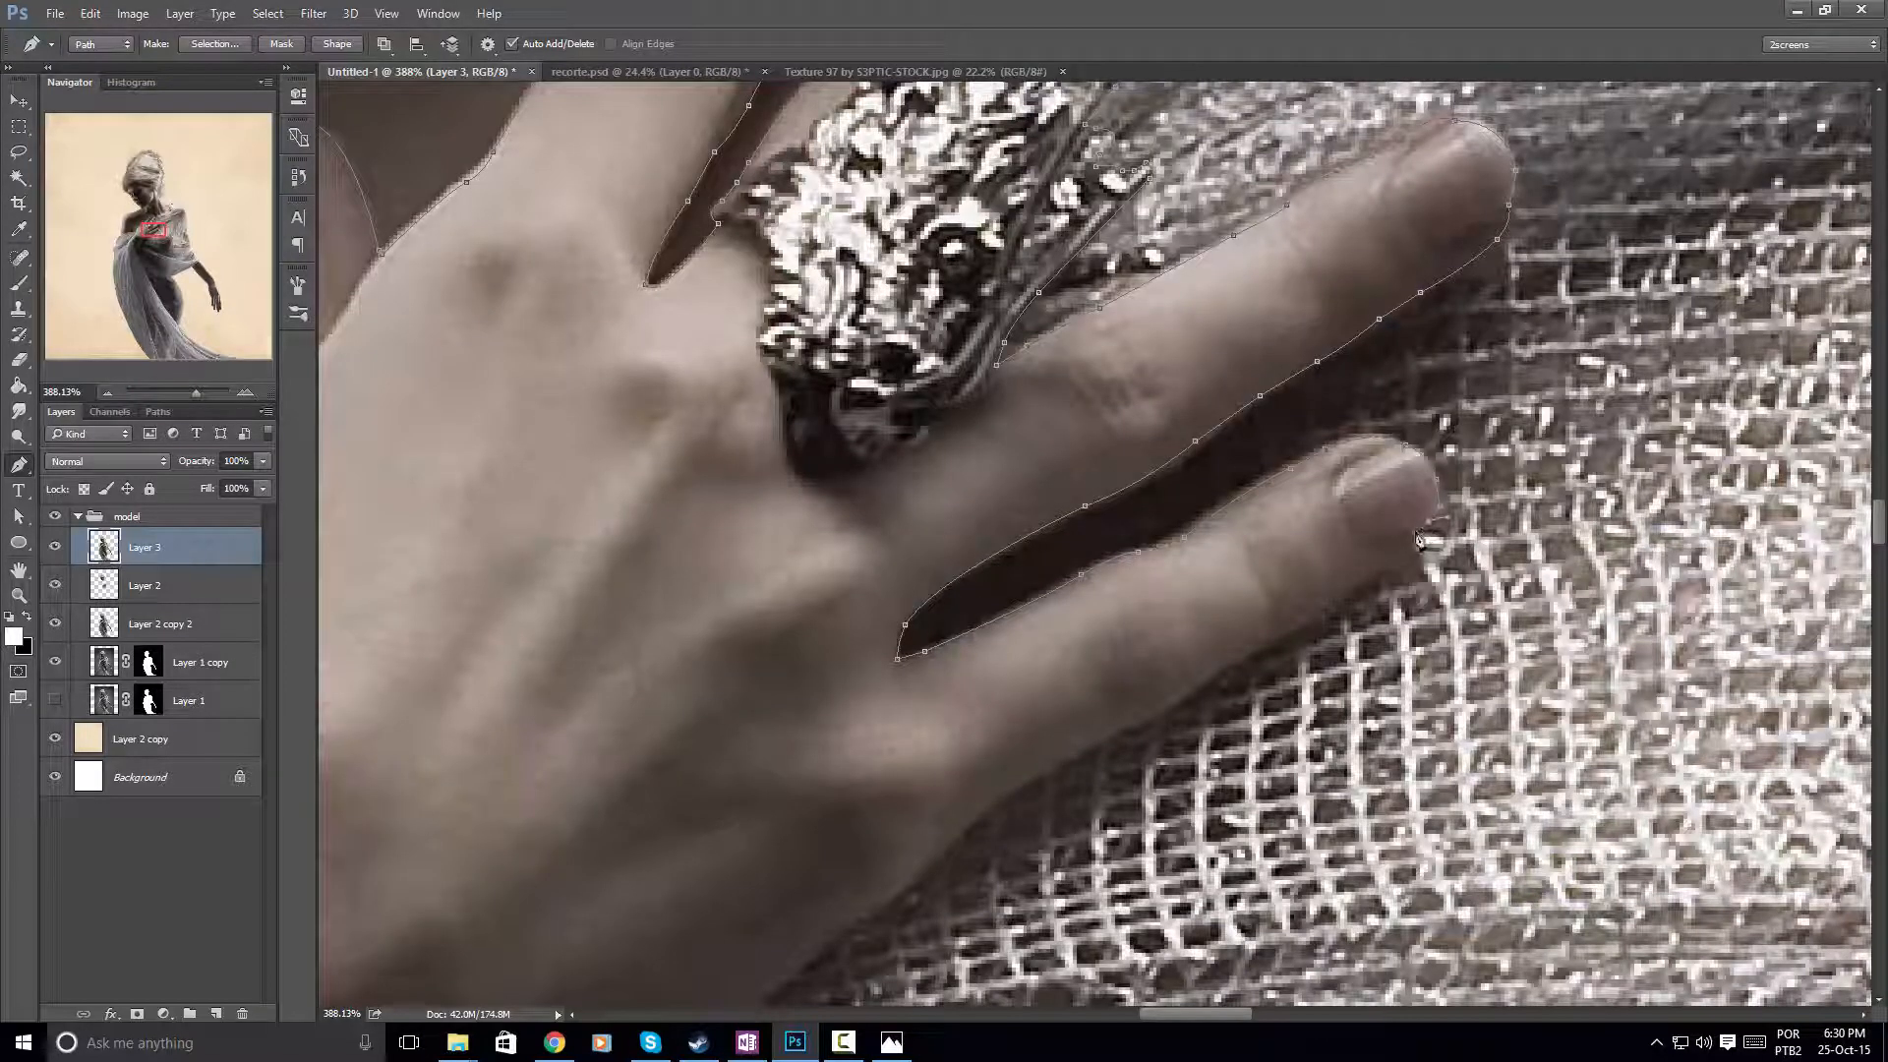
# Trace the underside of the little finger against the mesh back to the hand
pyautogui.moveTo(1407, 537); pyautogui.dragTo(1336, 599)
pyautogui.hotkey('ctrl', 'z')
pyautogui.click(1363, 581)
pyautogui.moveTo(1316, 625)
pyautogui.mouseDown()
pyautogui.moveTo(1431, 551)
pyautogui.moveTo(1316, 598)
pyautogui.mouseUp()
pyautogui.click(1419, 545)
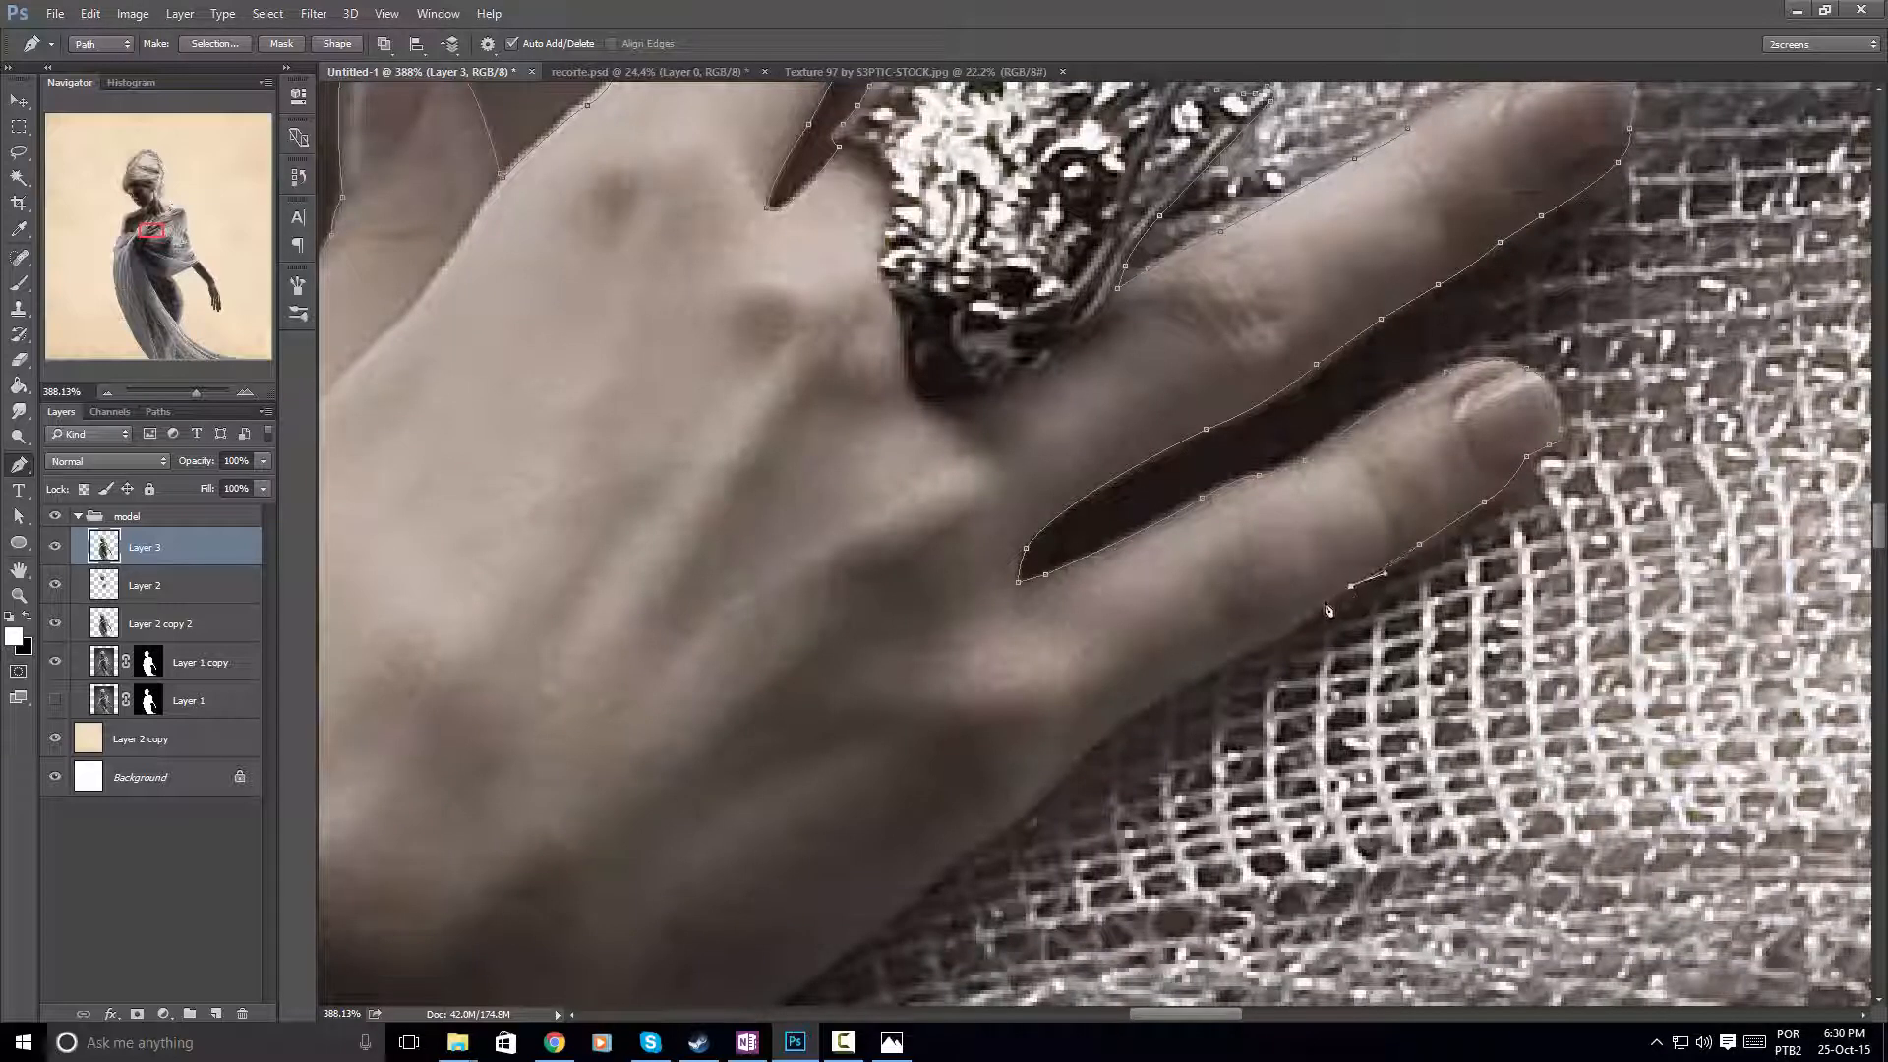
pyautogui.click(1328, 601)
pyautogui.moveTo(1190, 679); pyautogui.dragTo(1191, 678)
pyautogui.click(1117, 720)
# Extend the path along the lower edge of the hand to the bend at the wrist
pyautogui.moveTo(1109, 730); pyautogui.dragTo(1446, 486)
pyautogui.keyDown('alt'); pyautogui.click(1294, 619); pyautogui.keyUp('alt')
pyautogui.moveTo(1321, 584); pyautogui.dragTo(1296, 602)
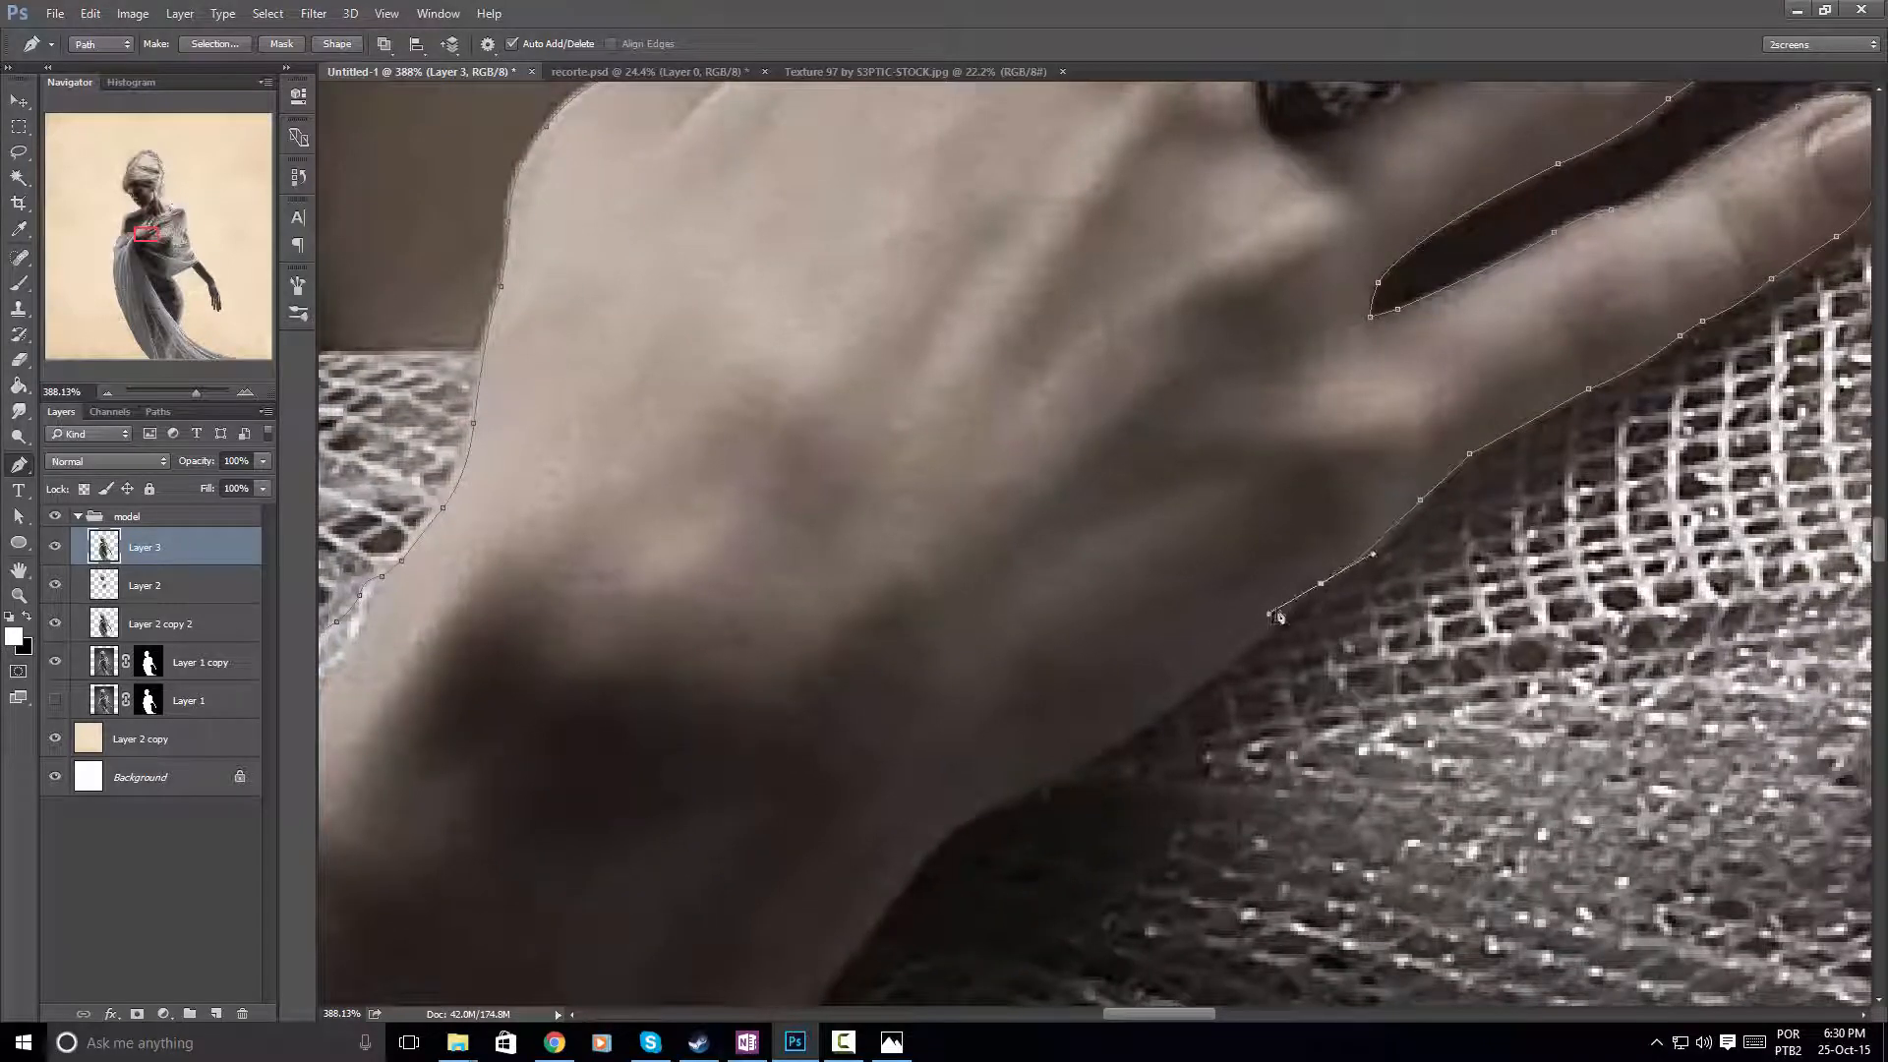
pyautogui.keyDown('alt'); pyautogui.click(1321, 584); pyautogui.keyUp('alt')
pyautogui.moveTo(1070, 772); pyautogui.dragTo(973, 825)
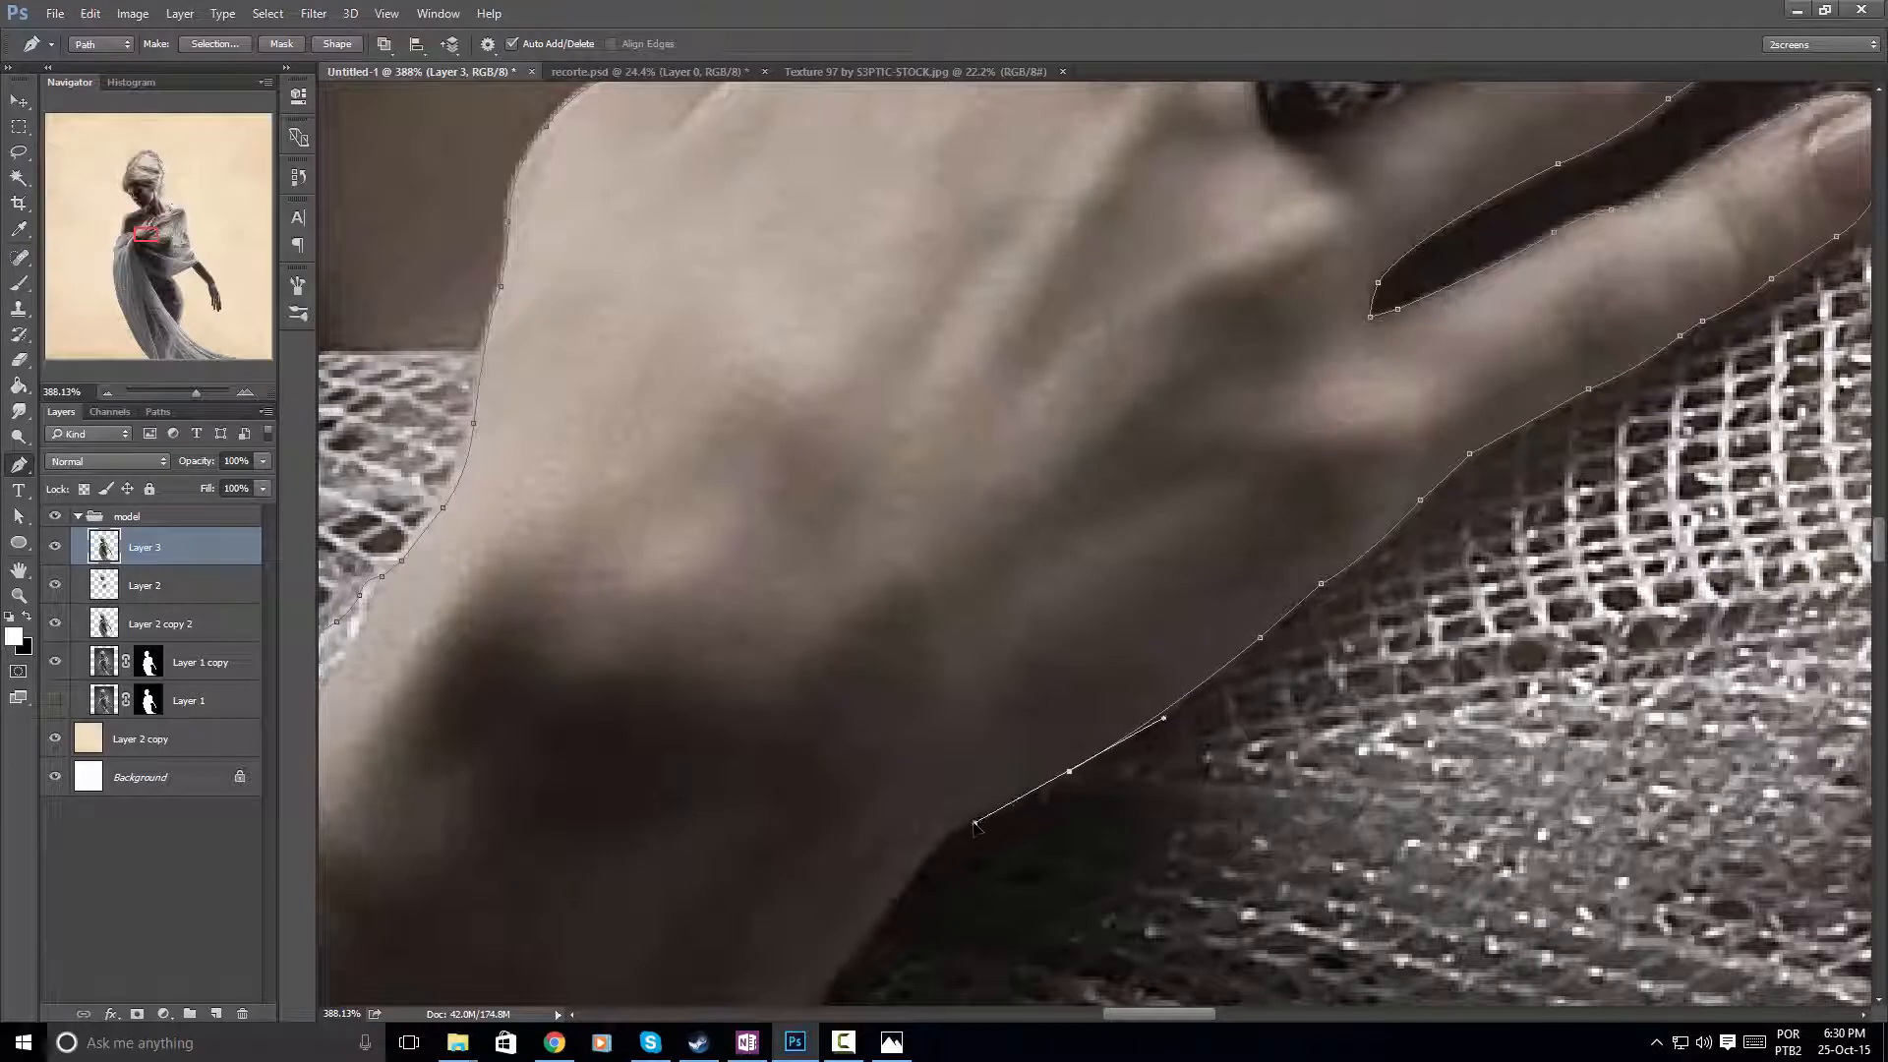
pyautogui.keyDown('alt'); pyautogui.click(1070, 771); pyautogui.keyUp('alt')
pyautogui.moveTo(1072, 769); pyautogui.dragTo(1337, 589)
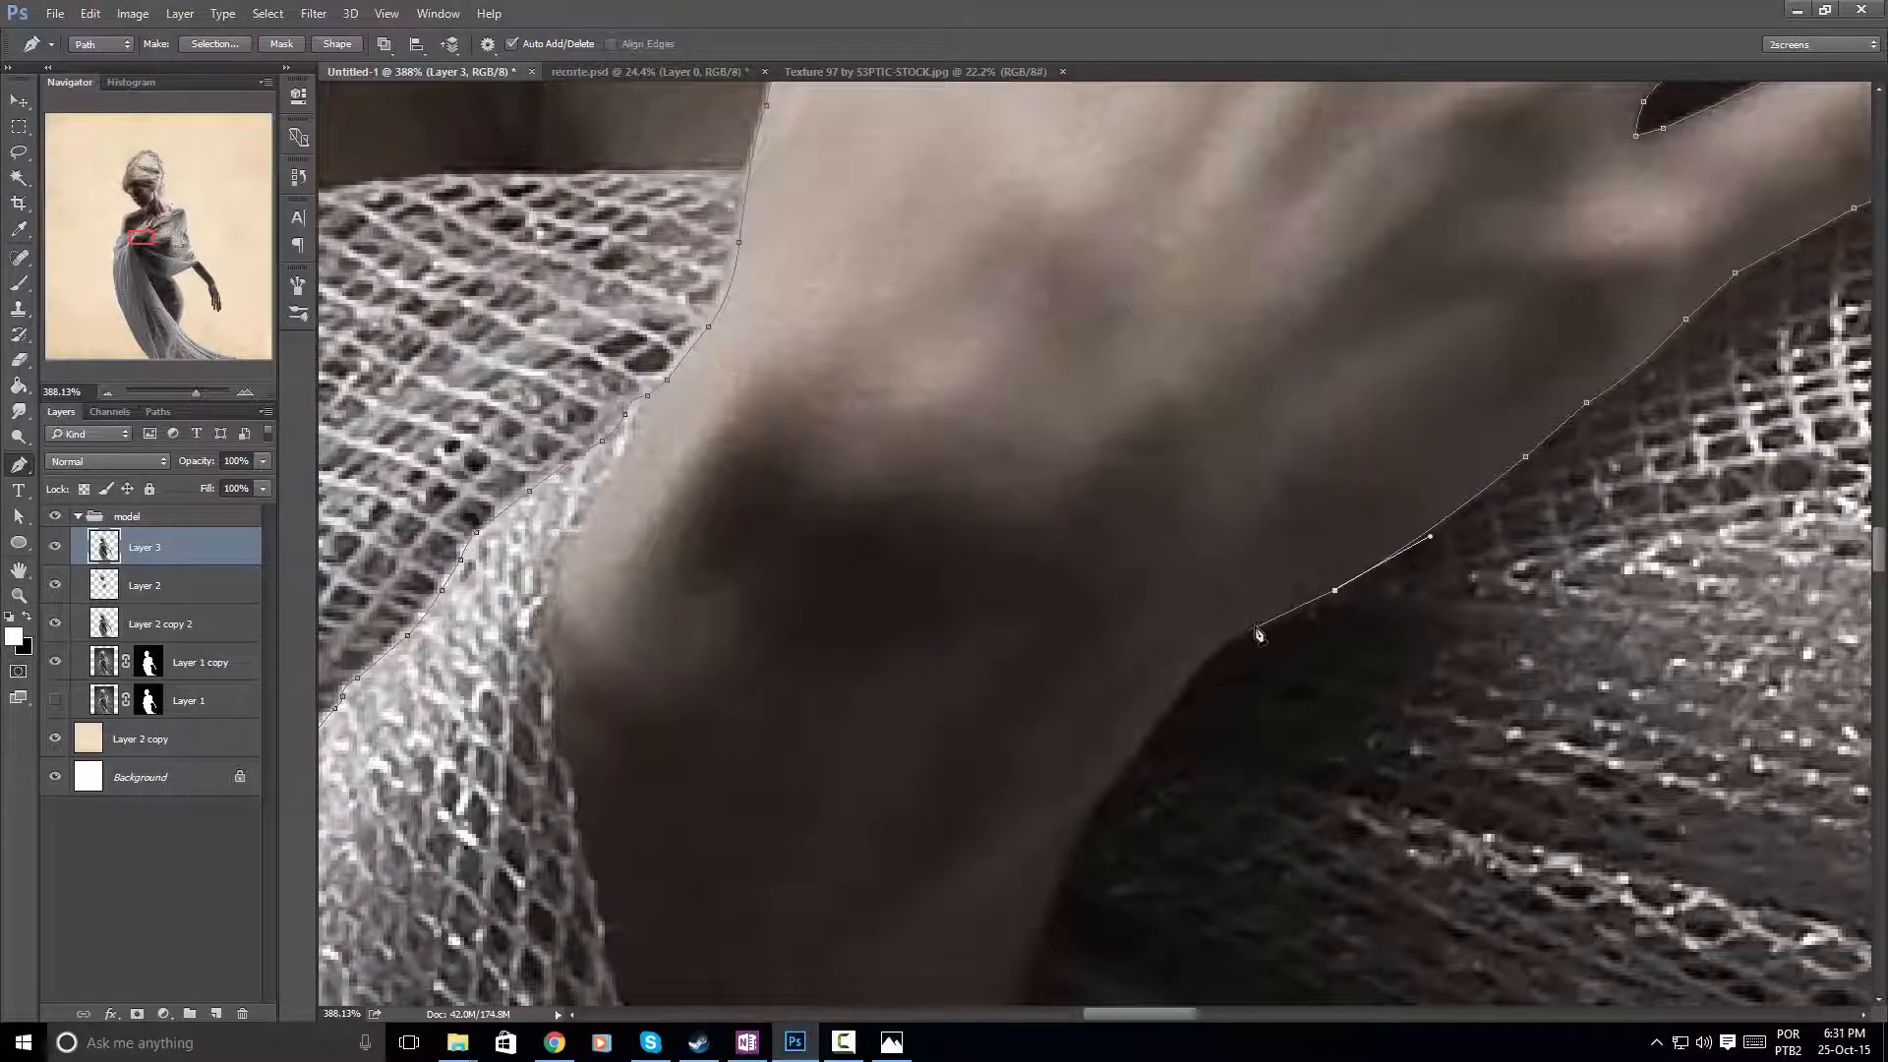
pyautogui.click(1256, 626)
# Trace the shadowed edge of the forearm down to the point where it disappears behind the drape fold
pyautogui.moveTo(1179, 689); pyautogui.dragTo(1196, 567)
pyautogui.keyDown('alt'); pyautogui.click(1179, 690); pyautogui.keyUp('alt')
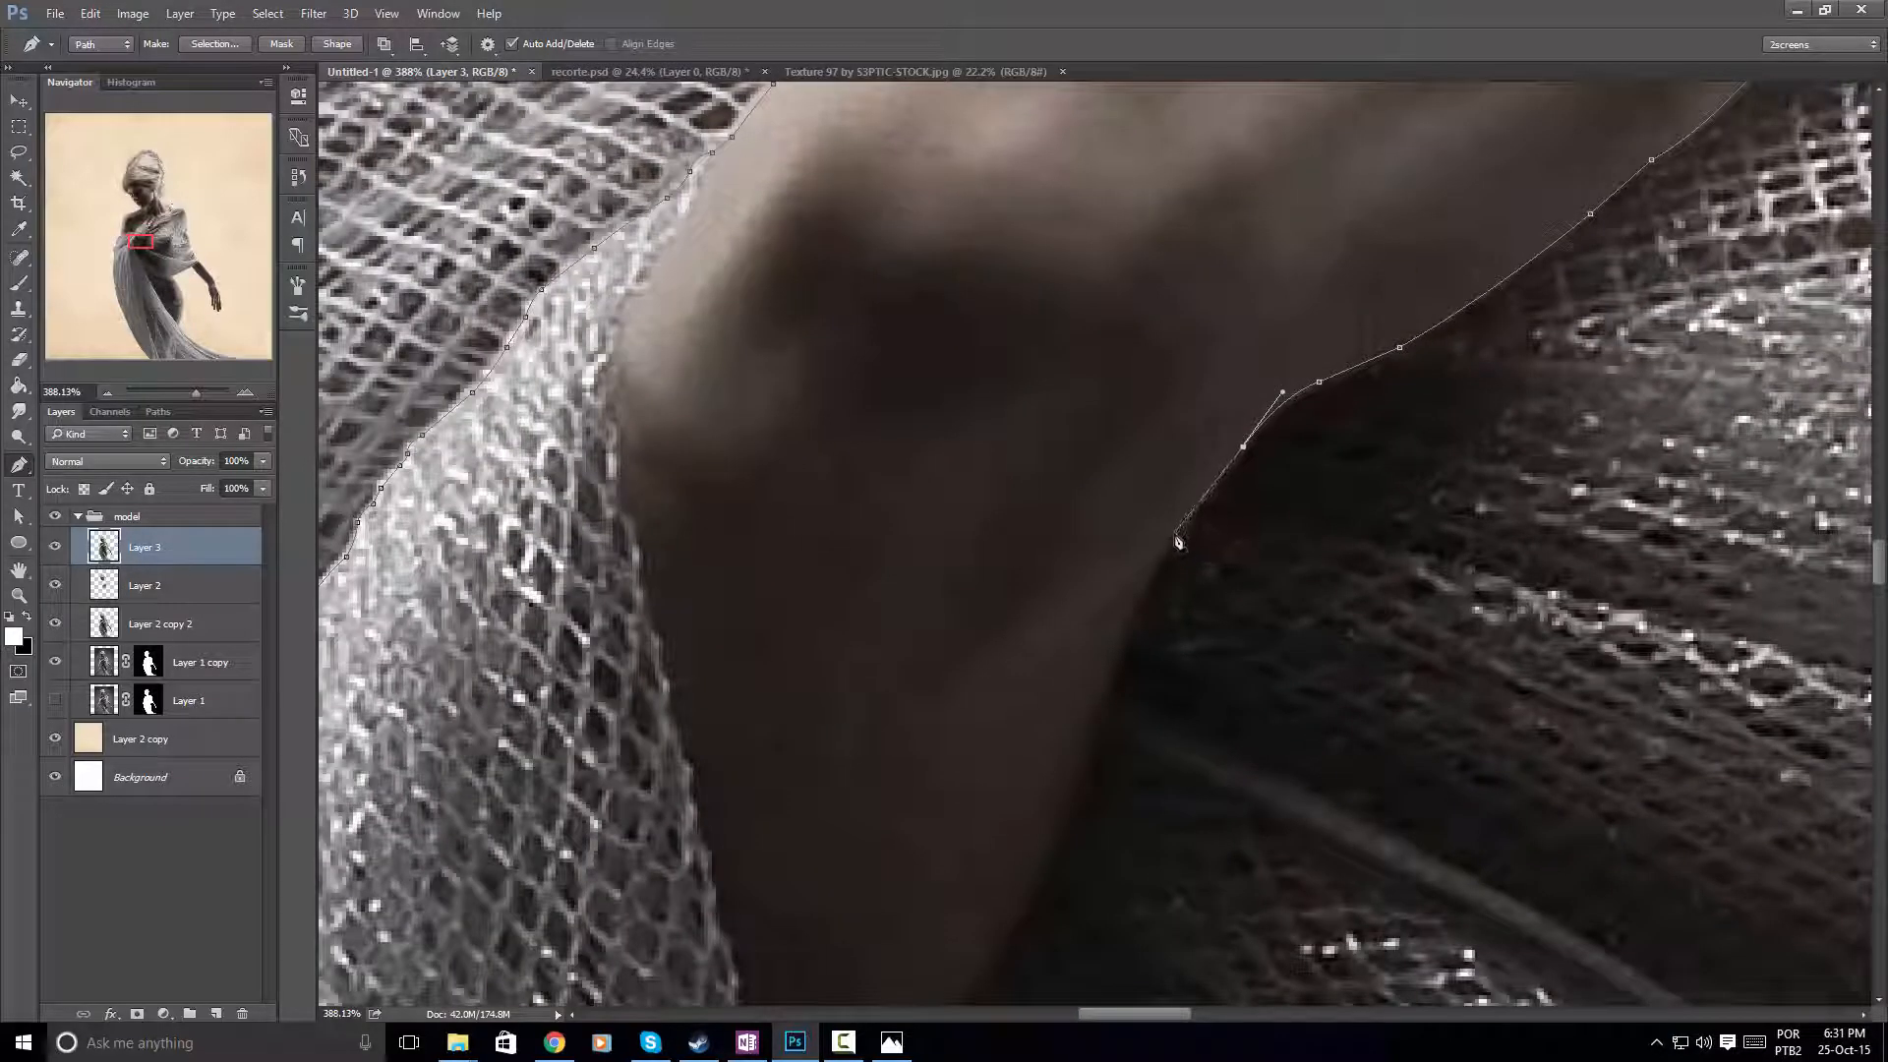
pyautogui.click(1176, 535)
pyautogui.moveTo(1136, 595); pyautogui.dragTo(1125, 625)
pyautogui.keyDown('alt'); pyautogui.click(1135, 596); pyautogui.keyUp('alt')
pyautogui.moveTo(1058, 823); pyautogui.dragTo(1186, 558)
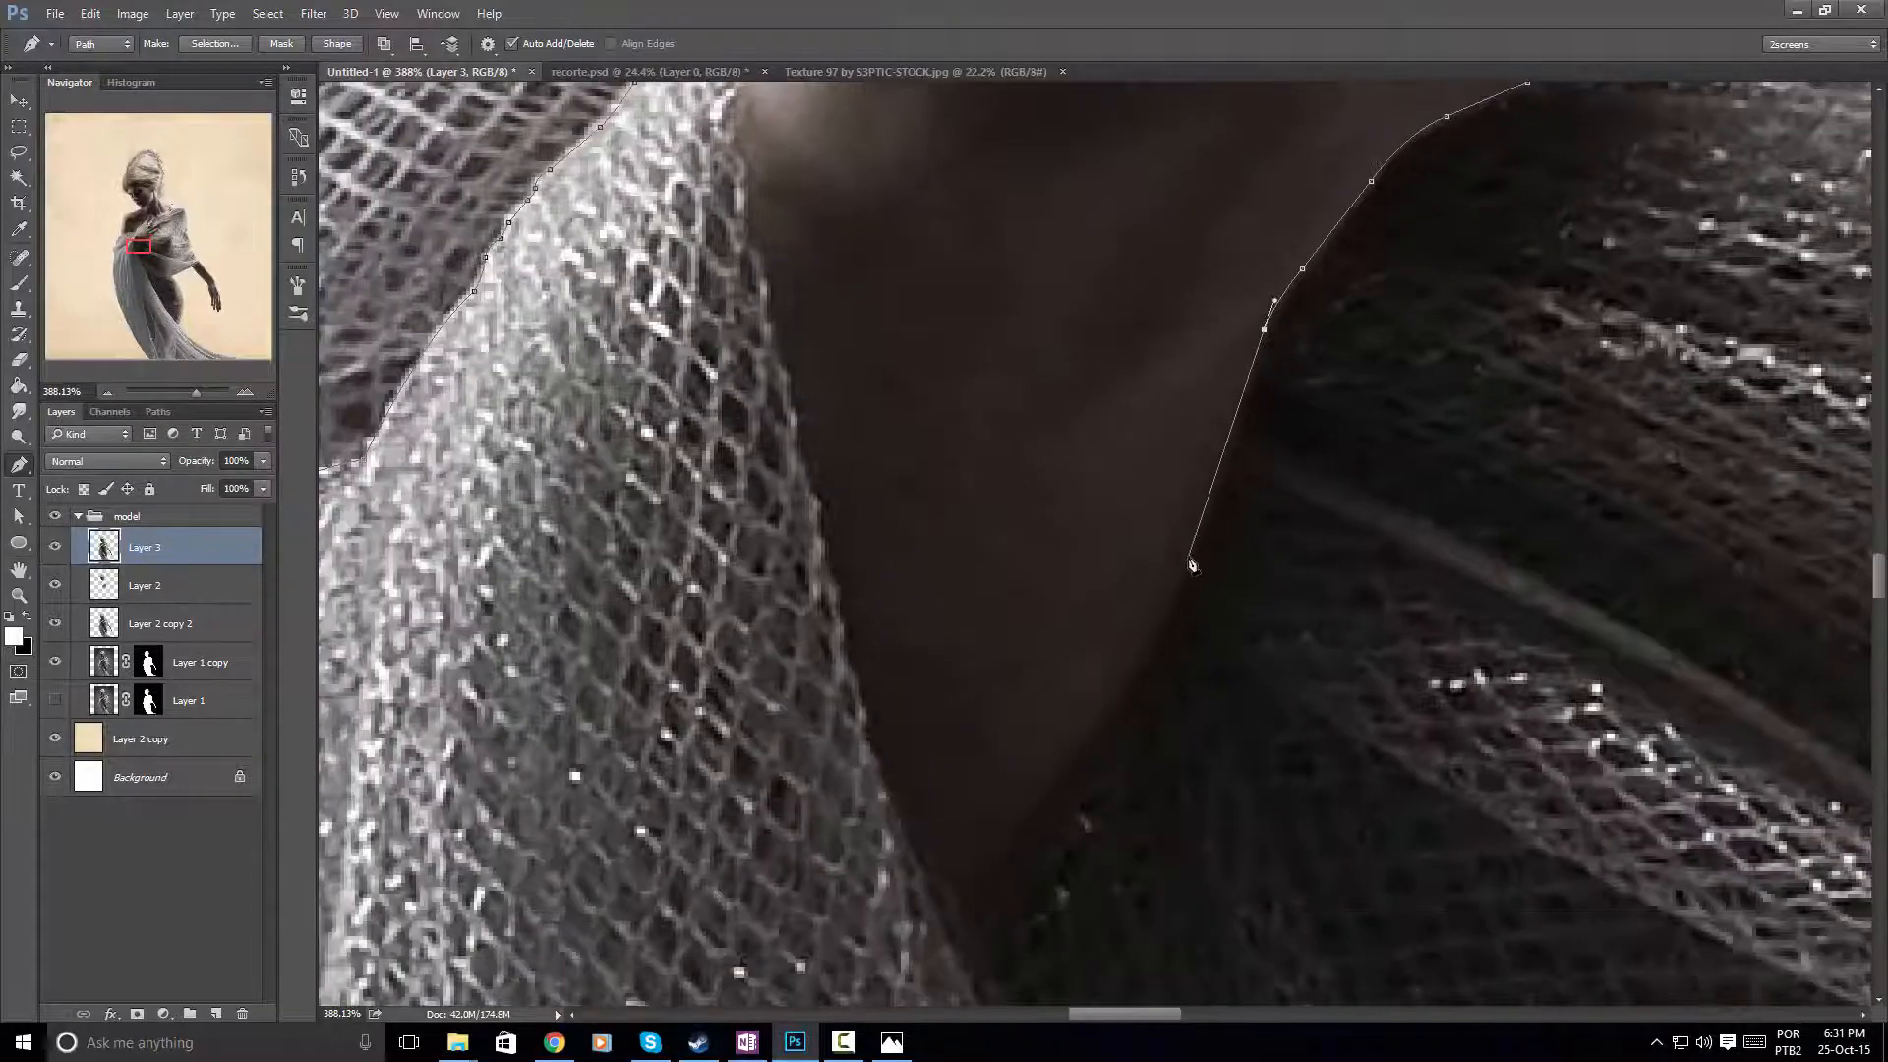
pyautogui.click(1188, 557)
pyautogui.moveTo(1105, 717); pyautogui.dragTo(1070, 679)
pyautogui.keyDown('alt'); pyautogui.click(1110, 635); pyautogui.keyUp('alt')
pyautogui.moveTo(1000, 837); pyautogui.dragTo(1171, 580)
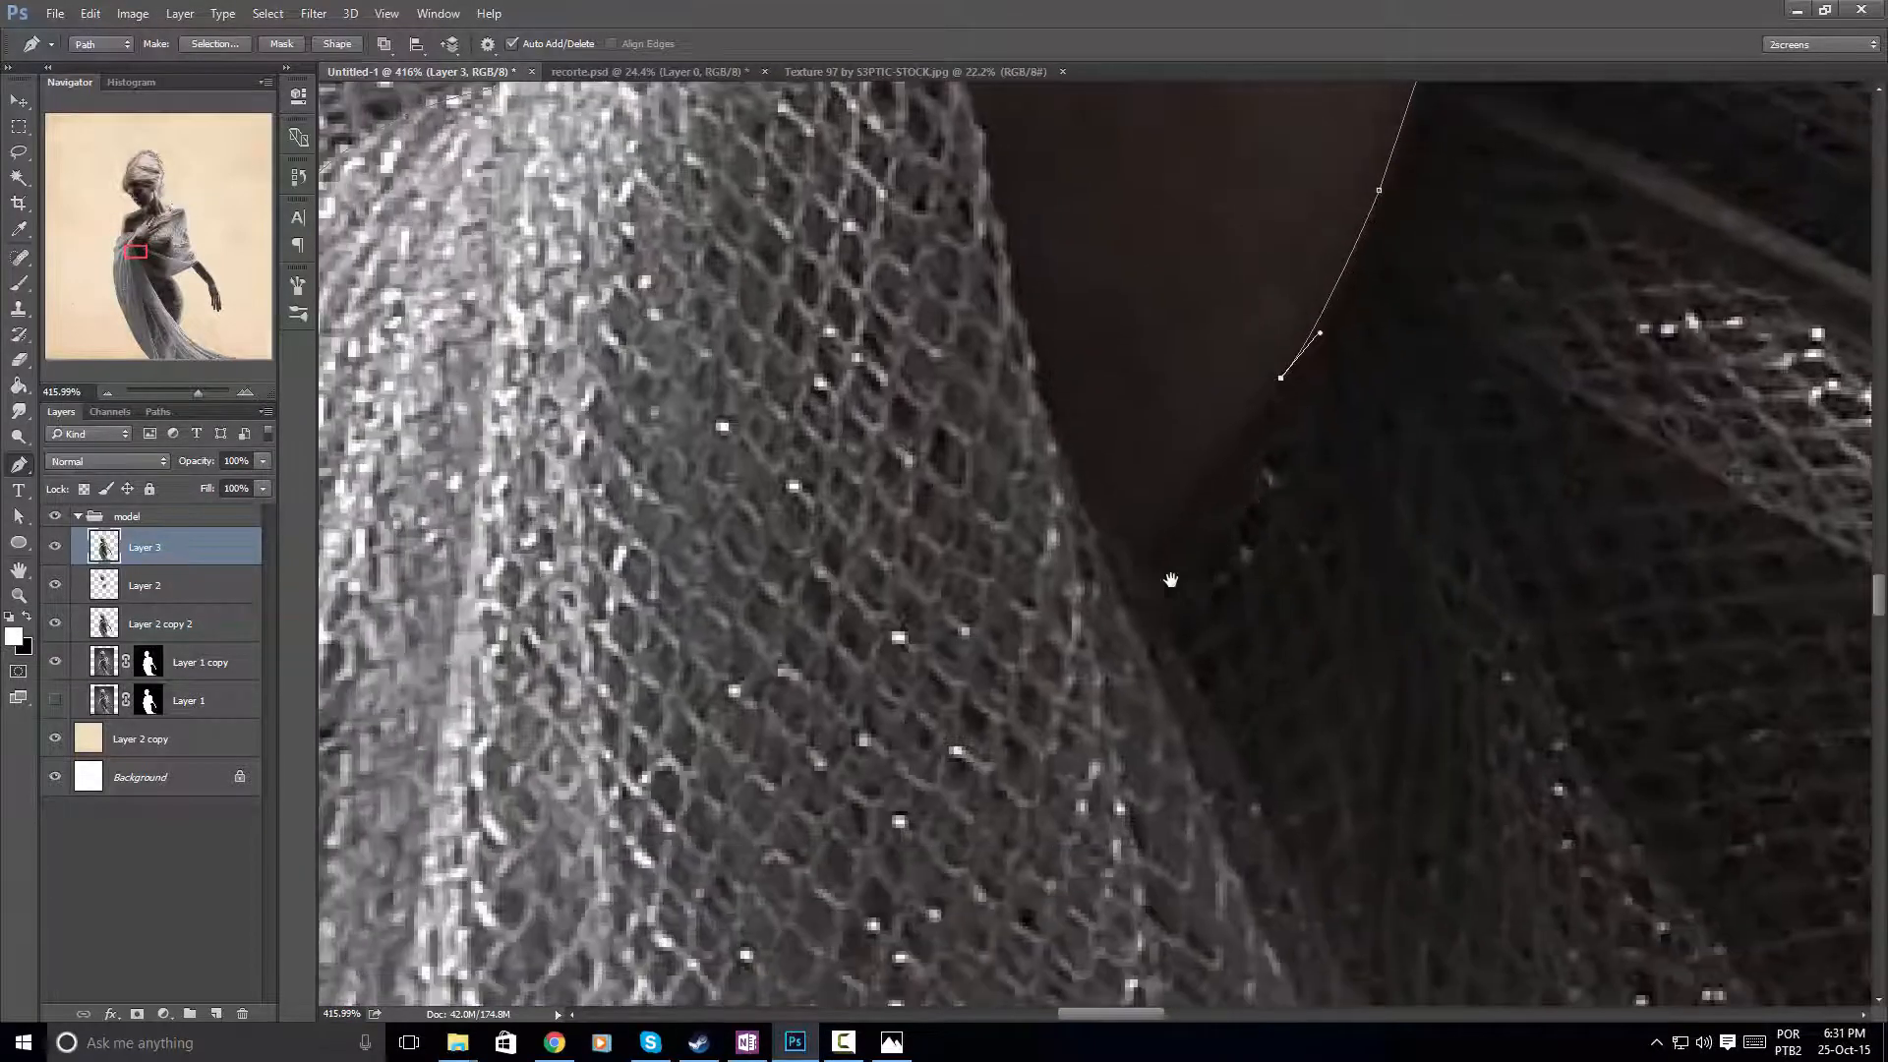
pyautogui.click(1150, 602)
# Run the path down the inner edge of the hanging drape below the forearm and turn it into the fabric
pyautogui.hotkey('ctrl', 'space')
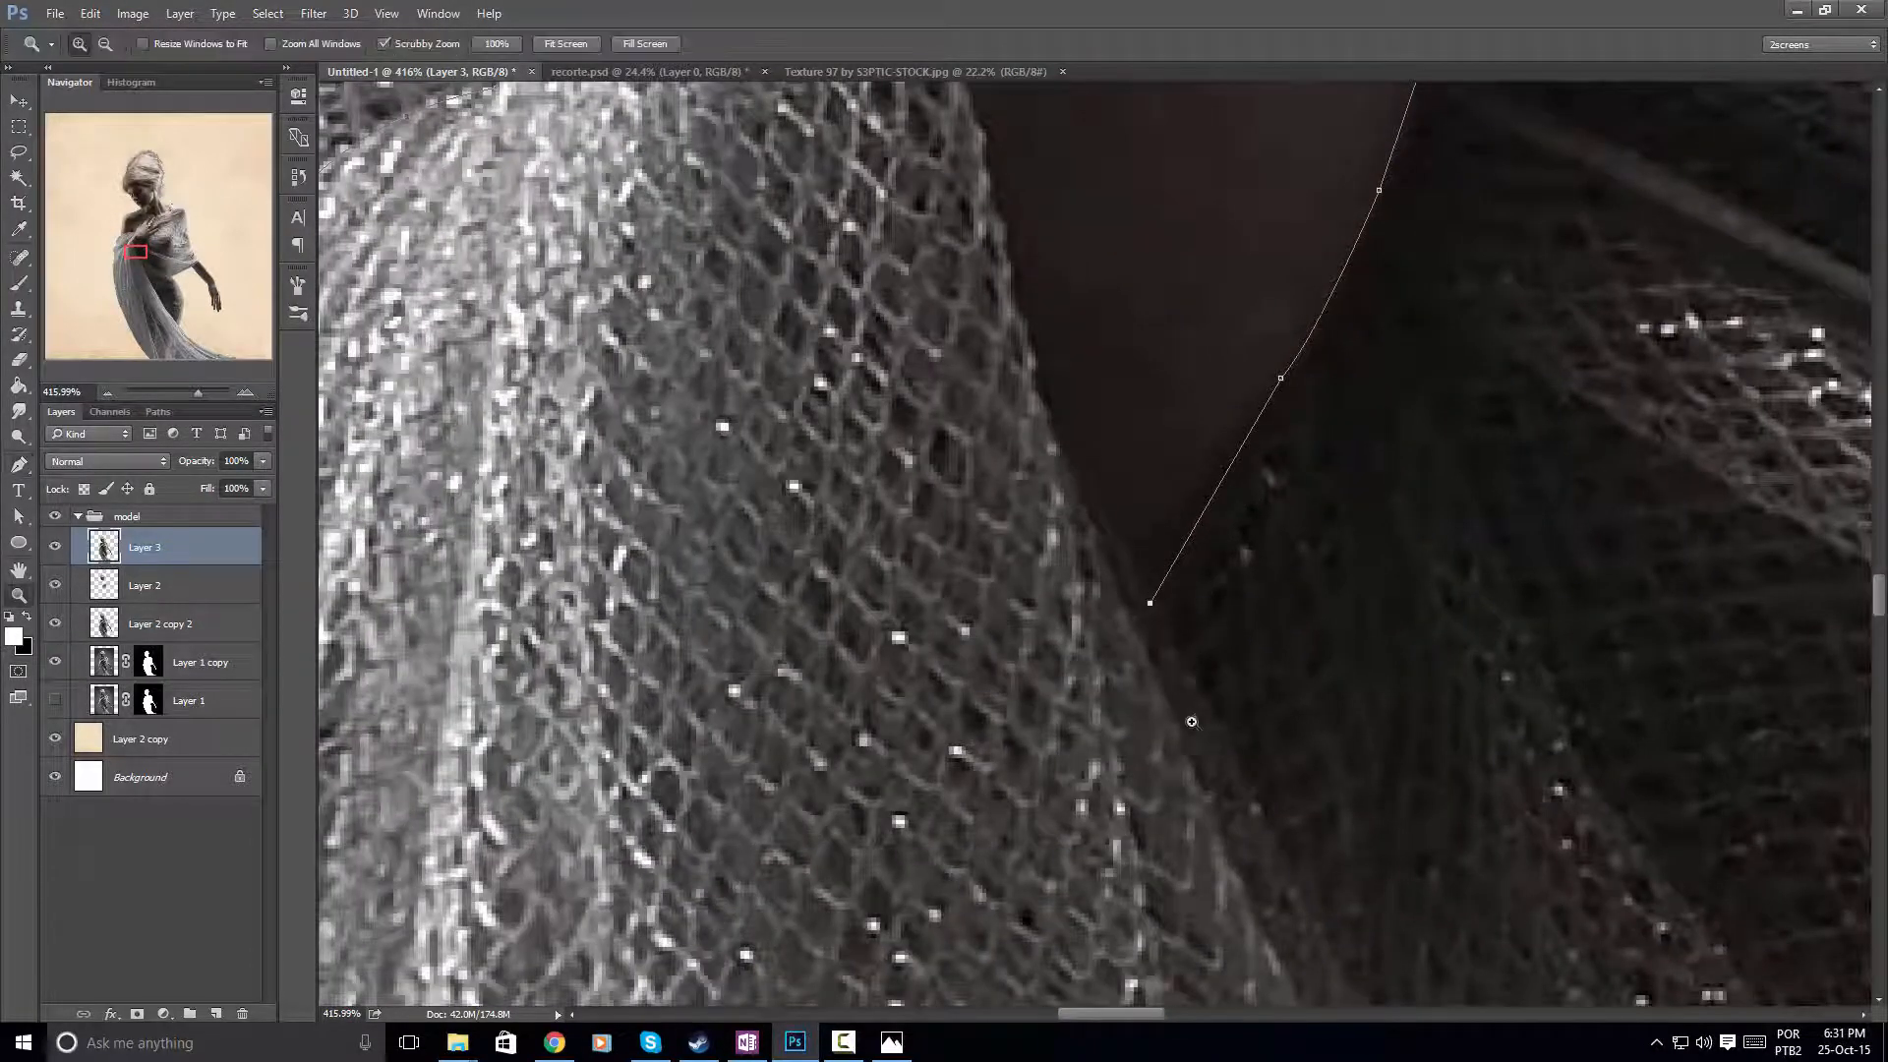
pyautogui.moveTo(1192, 722); pyautogui.dragTo(1131, 710)
pyautogui.moveTo(1136, 613); pyautogui.dragTo(1046, 349)
pyautogui.moveTo(1252, 623); pyautogui.dragTo(1170, 681)
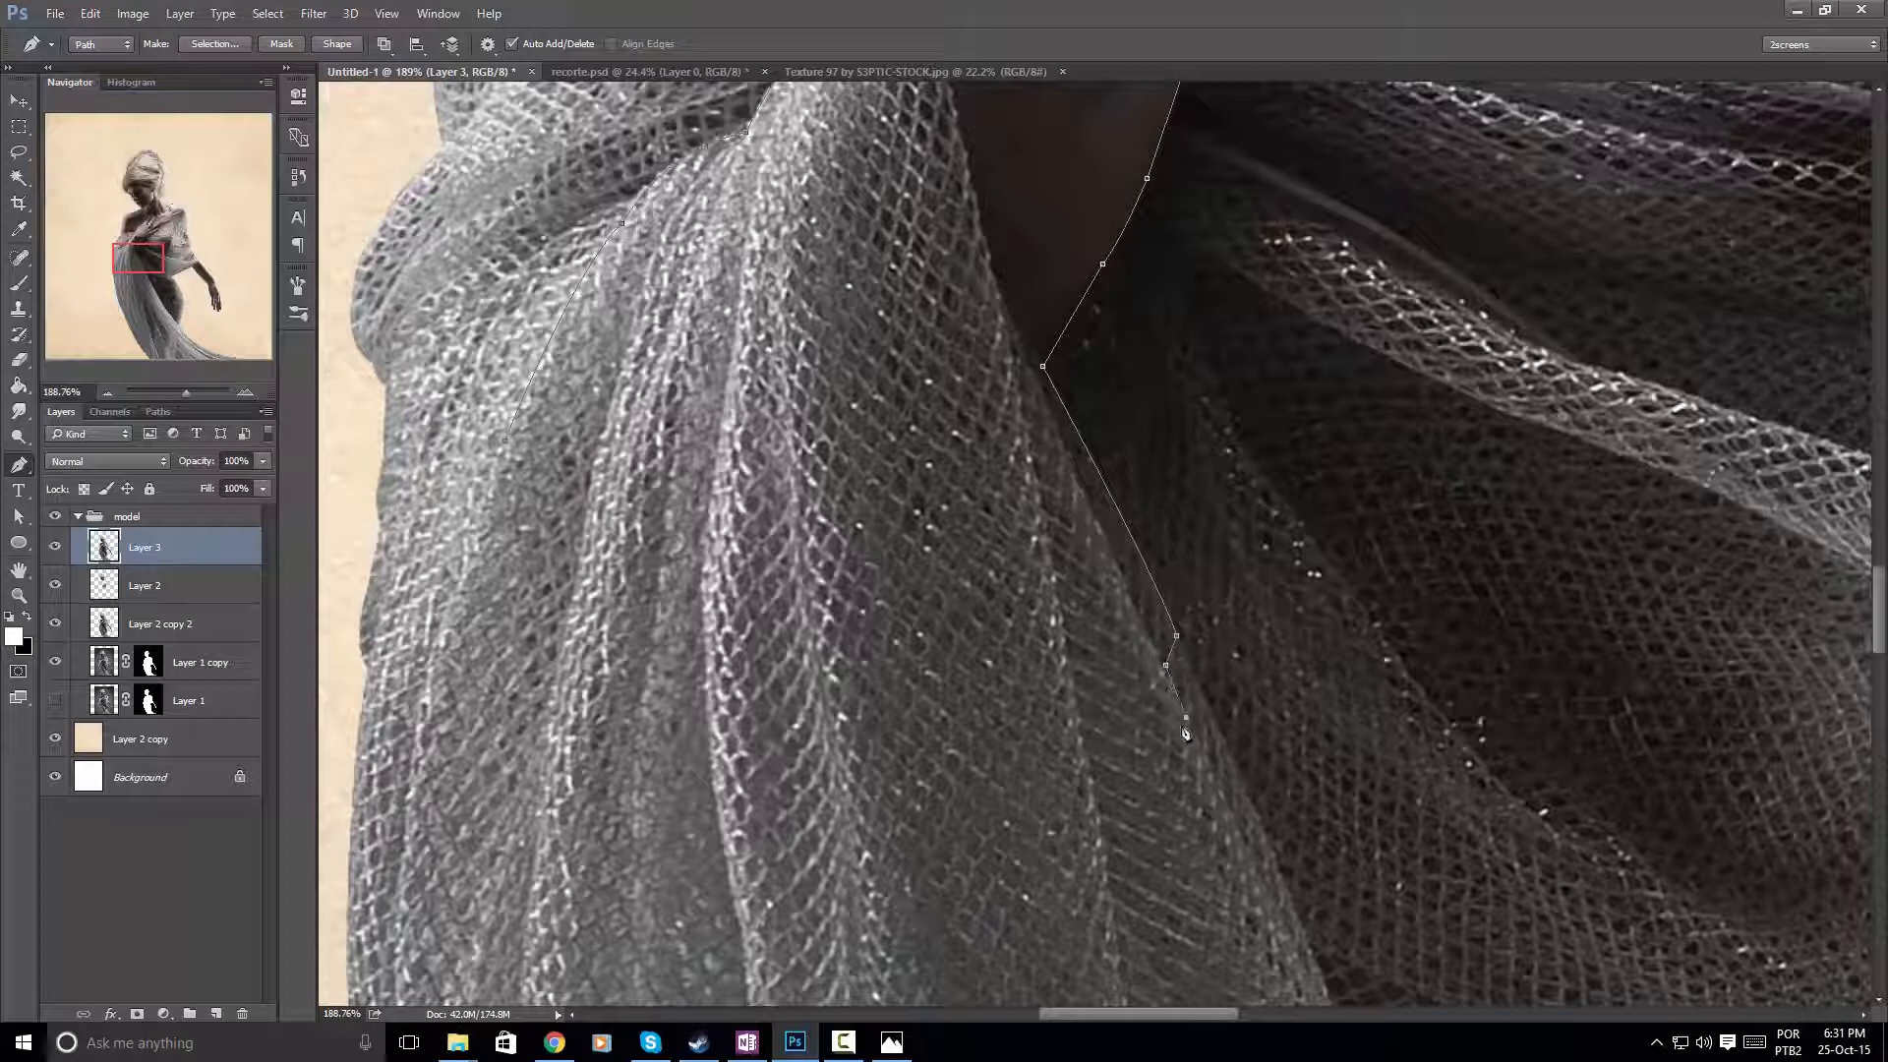
pyautogui.moveTo(1121, 752); pyautogui.dragTo(1087, 754)
pyautogui.click(1089, 747)
# Run the path in wavy curves across the hanging drape below the forearm toward the fabric's outer edge
pyautogui.moveTo(1156, 632); pyautogui.dragTo(1226, 461)
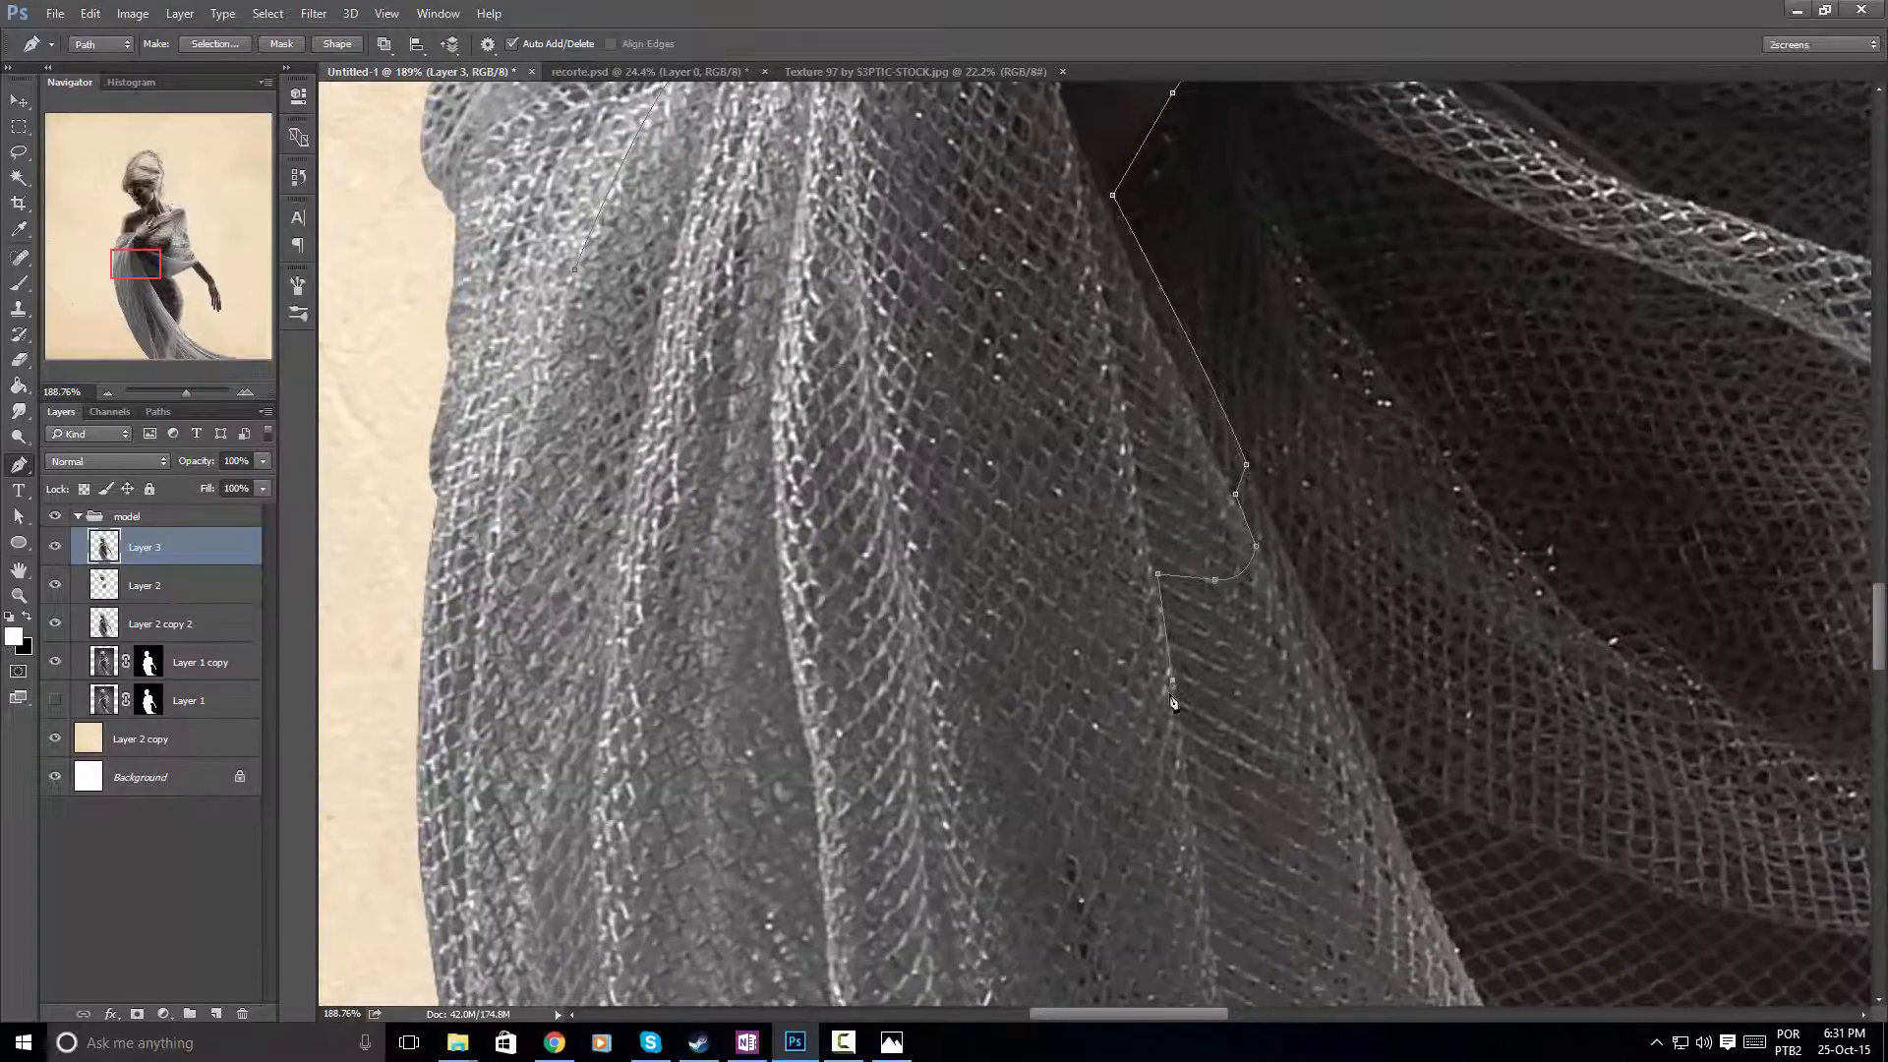
pyautogui.moveTo(1109, 719); pyautogui.dragTo(1050, 699)
pyautogui.keyDown('alt'); pyautogui.click(1109, 720); pyautogui.keyUp('alt')
pyautogui.keyDown('alt'); pyautogui.click(811, 752); pyautogui.keyUp('alt')
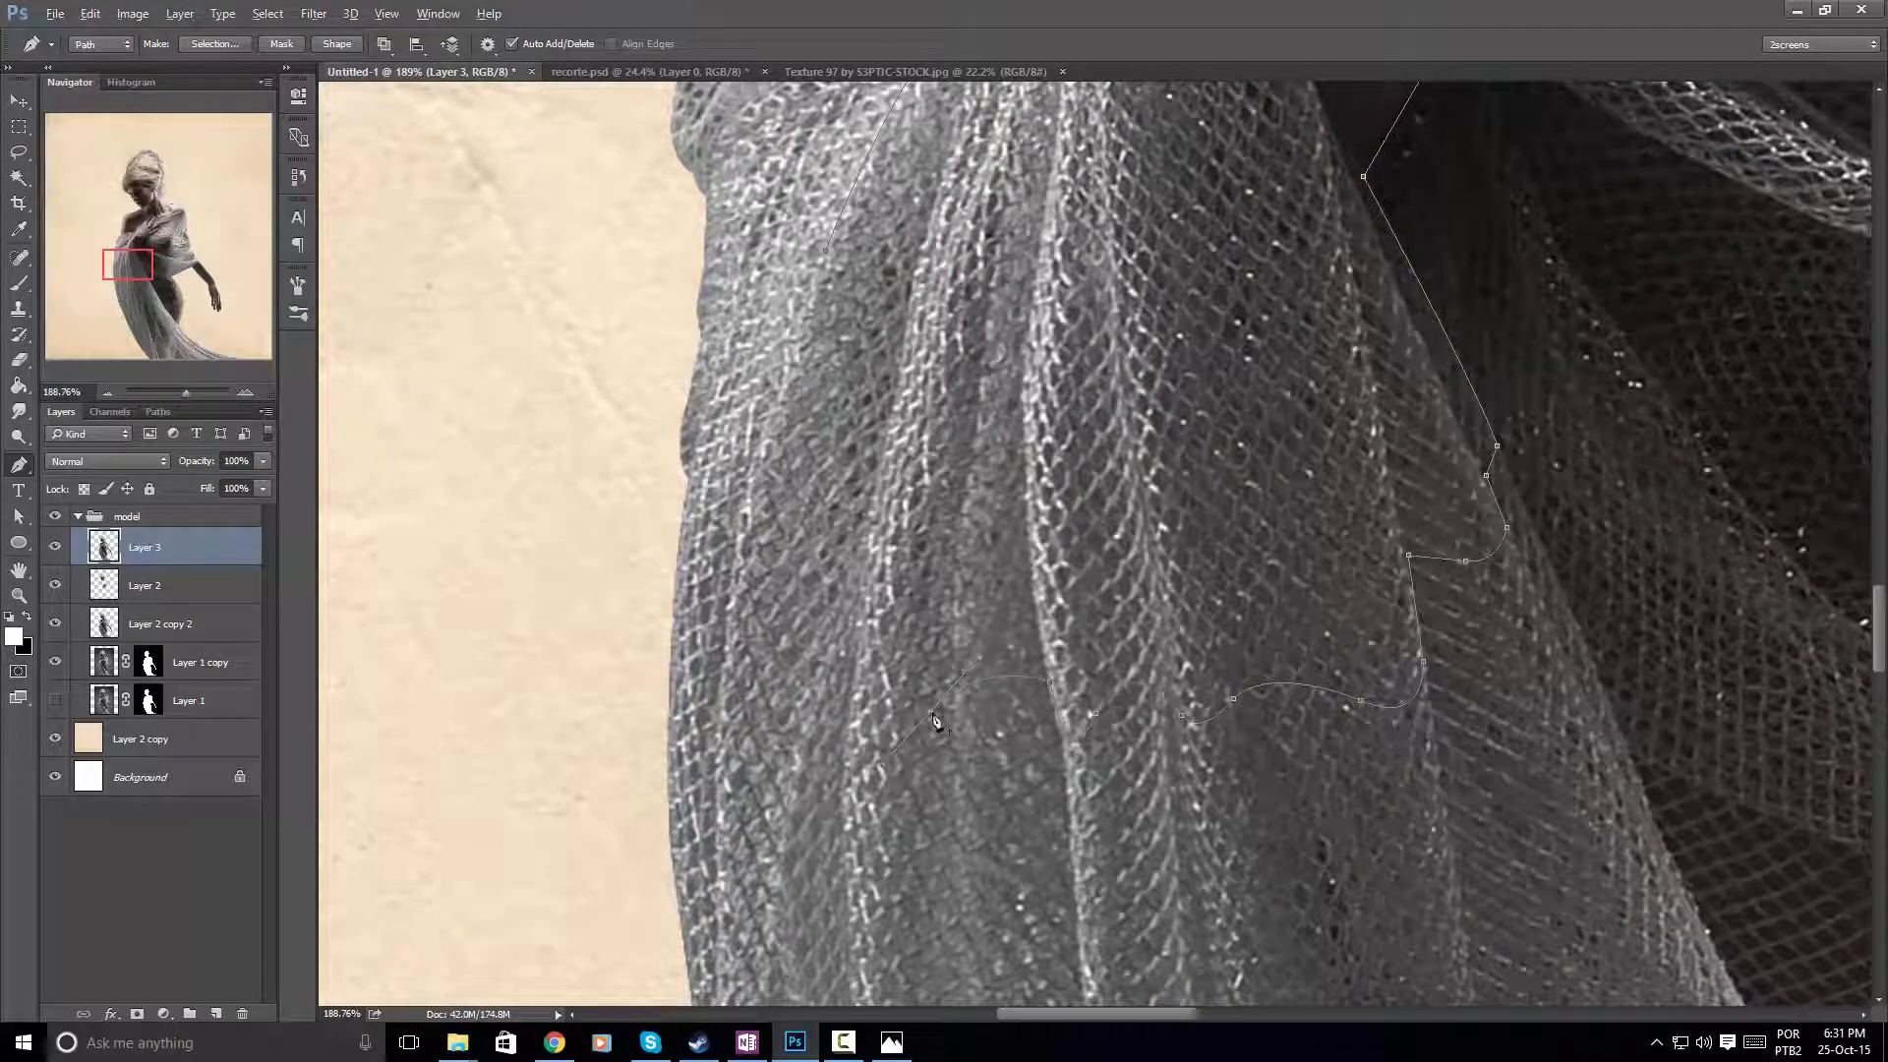
pyautogui.moveTo(857, 766); pyautogui.dragTo(814, 757)
pyautogui.keyDown('alt'); pyautogui.click(857, 766); pyautogui.keyUp('alt')
# Take the path up through the outer drape folds and complete the outline around the hand and fabric
pyautogui.moveTo(852, 708); pyautogui.dragTo(1064, 797)
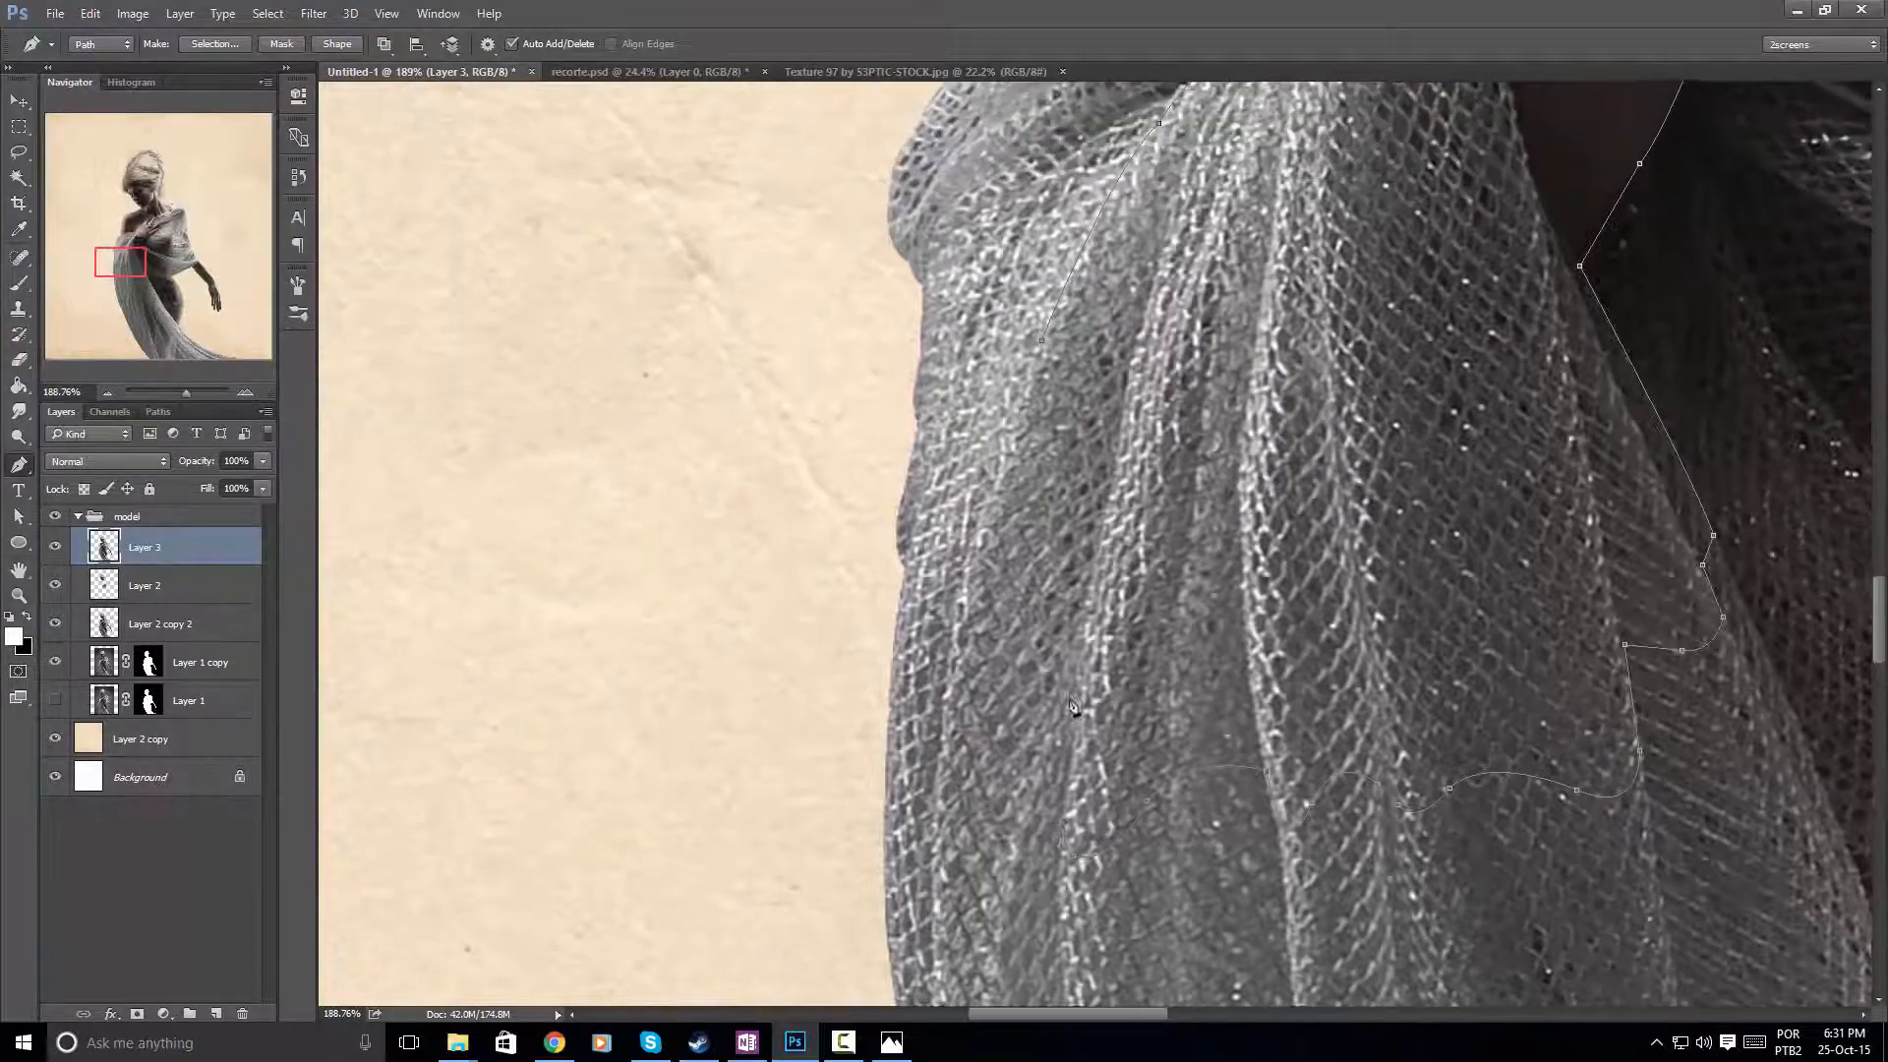
pyautogui.moveTo(1094, 516); pyautogui.dragTo(1077, 771)
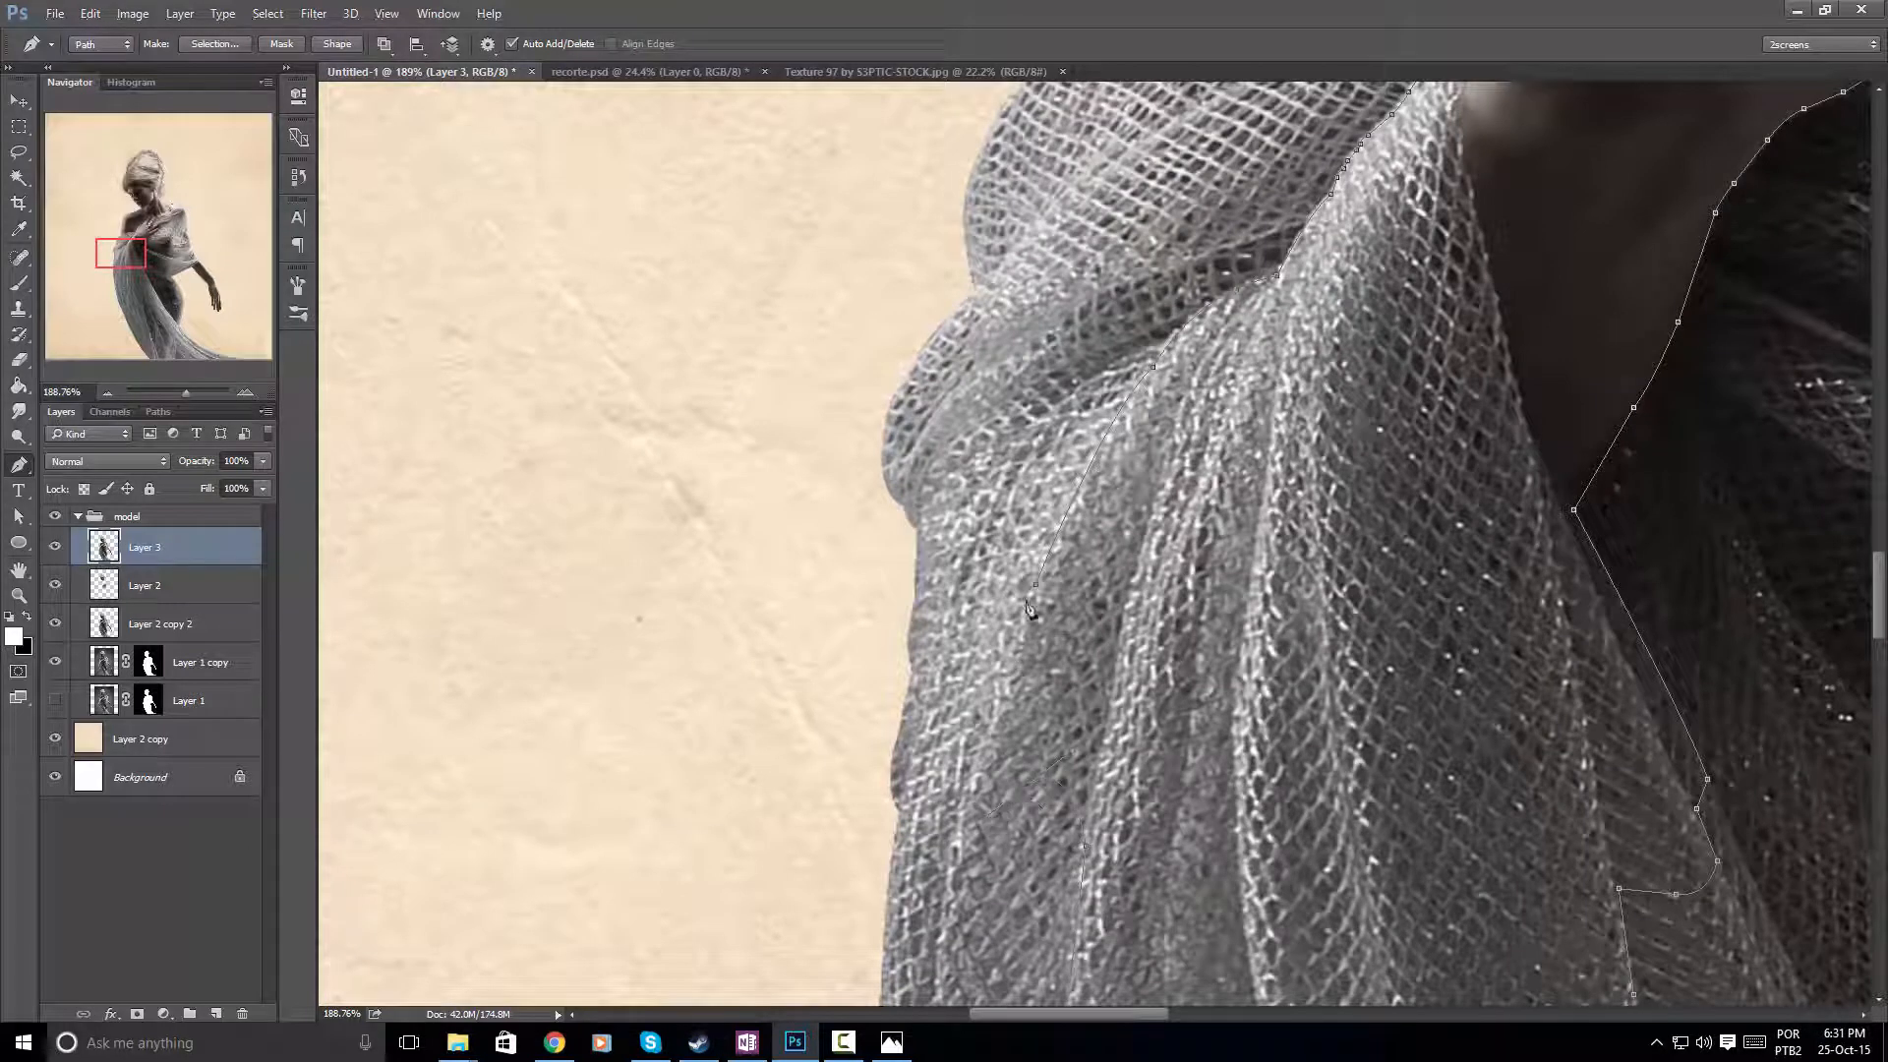
pyautogui.click(940, 786)
pyautogui.moveTo(1417, 438); pyautogui.dragTo(1373, 438)
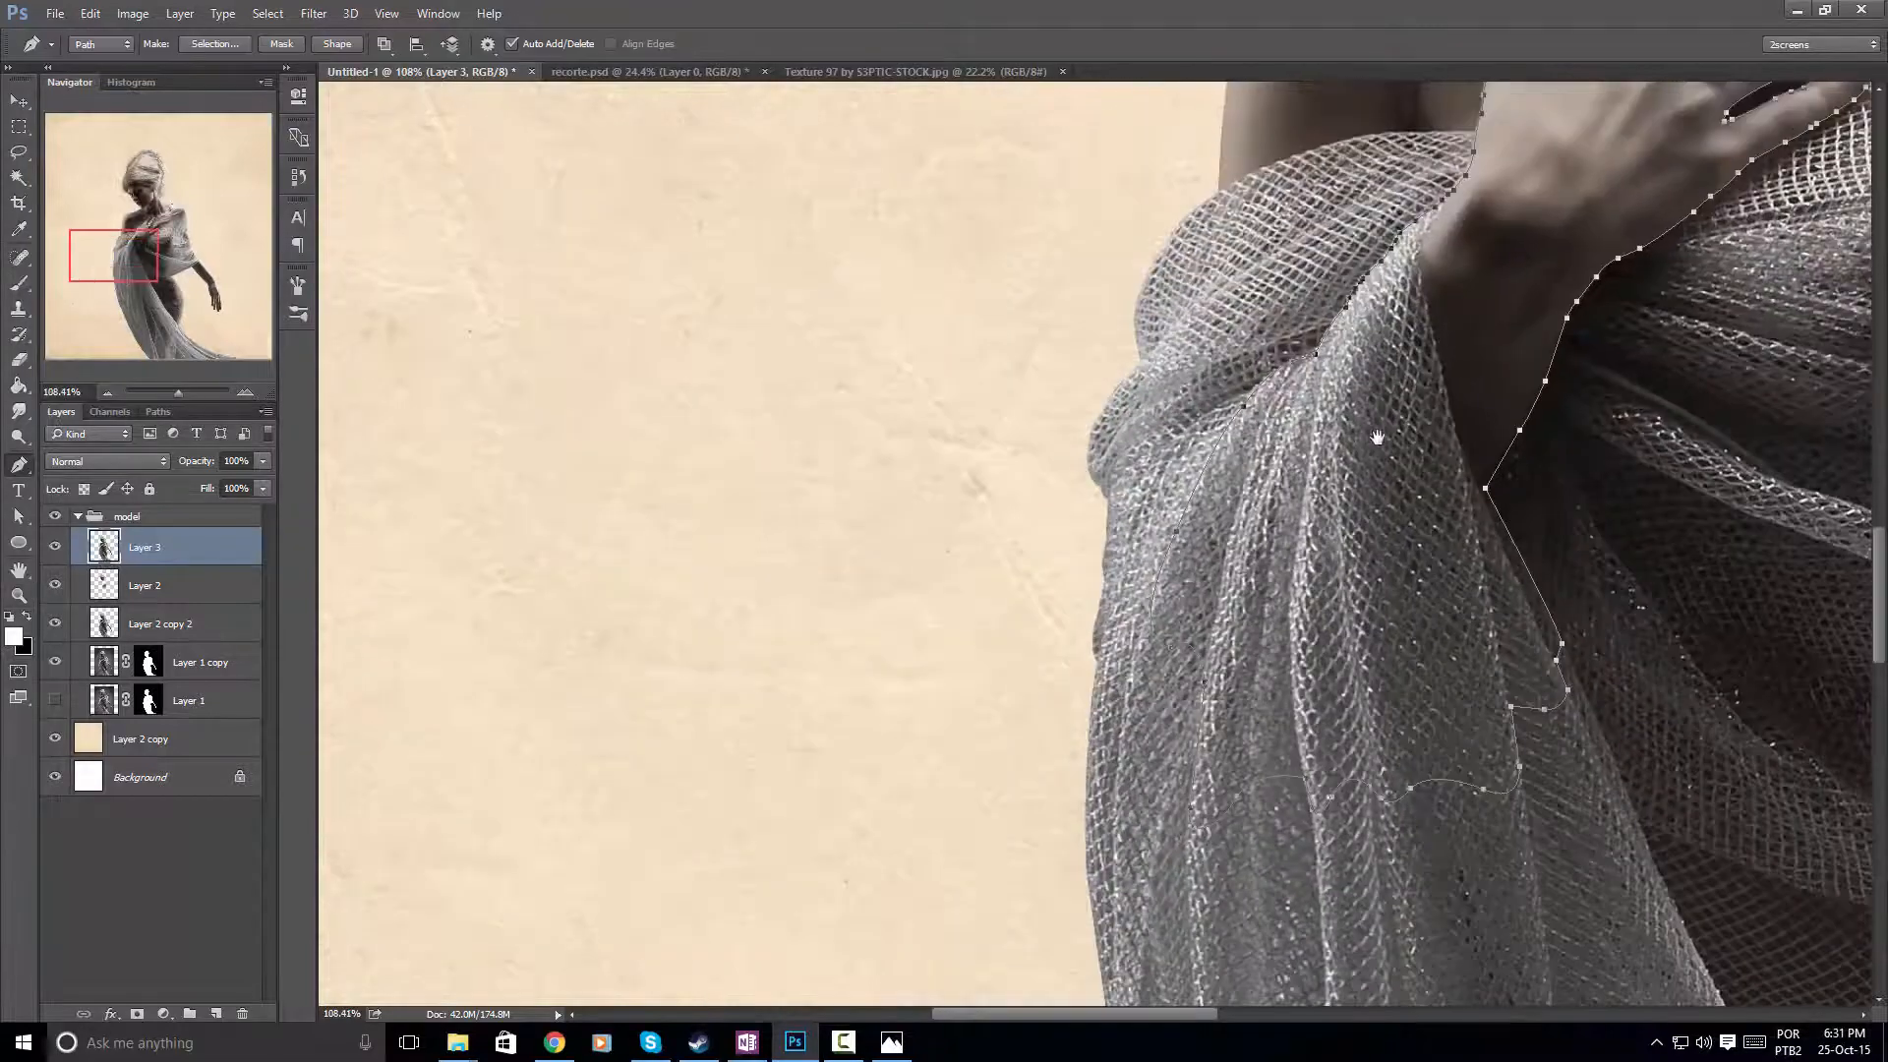
pyautogui.moveTo(1485, 398); pyautogui.dragTo(1196, 551)
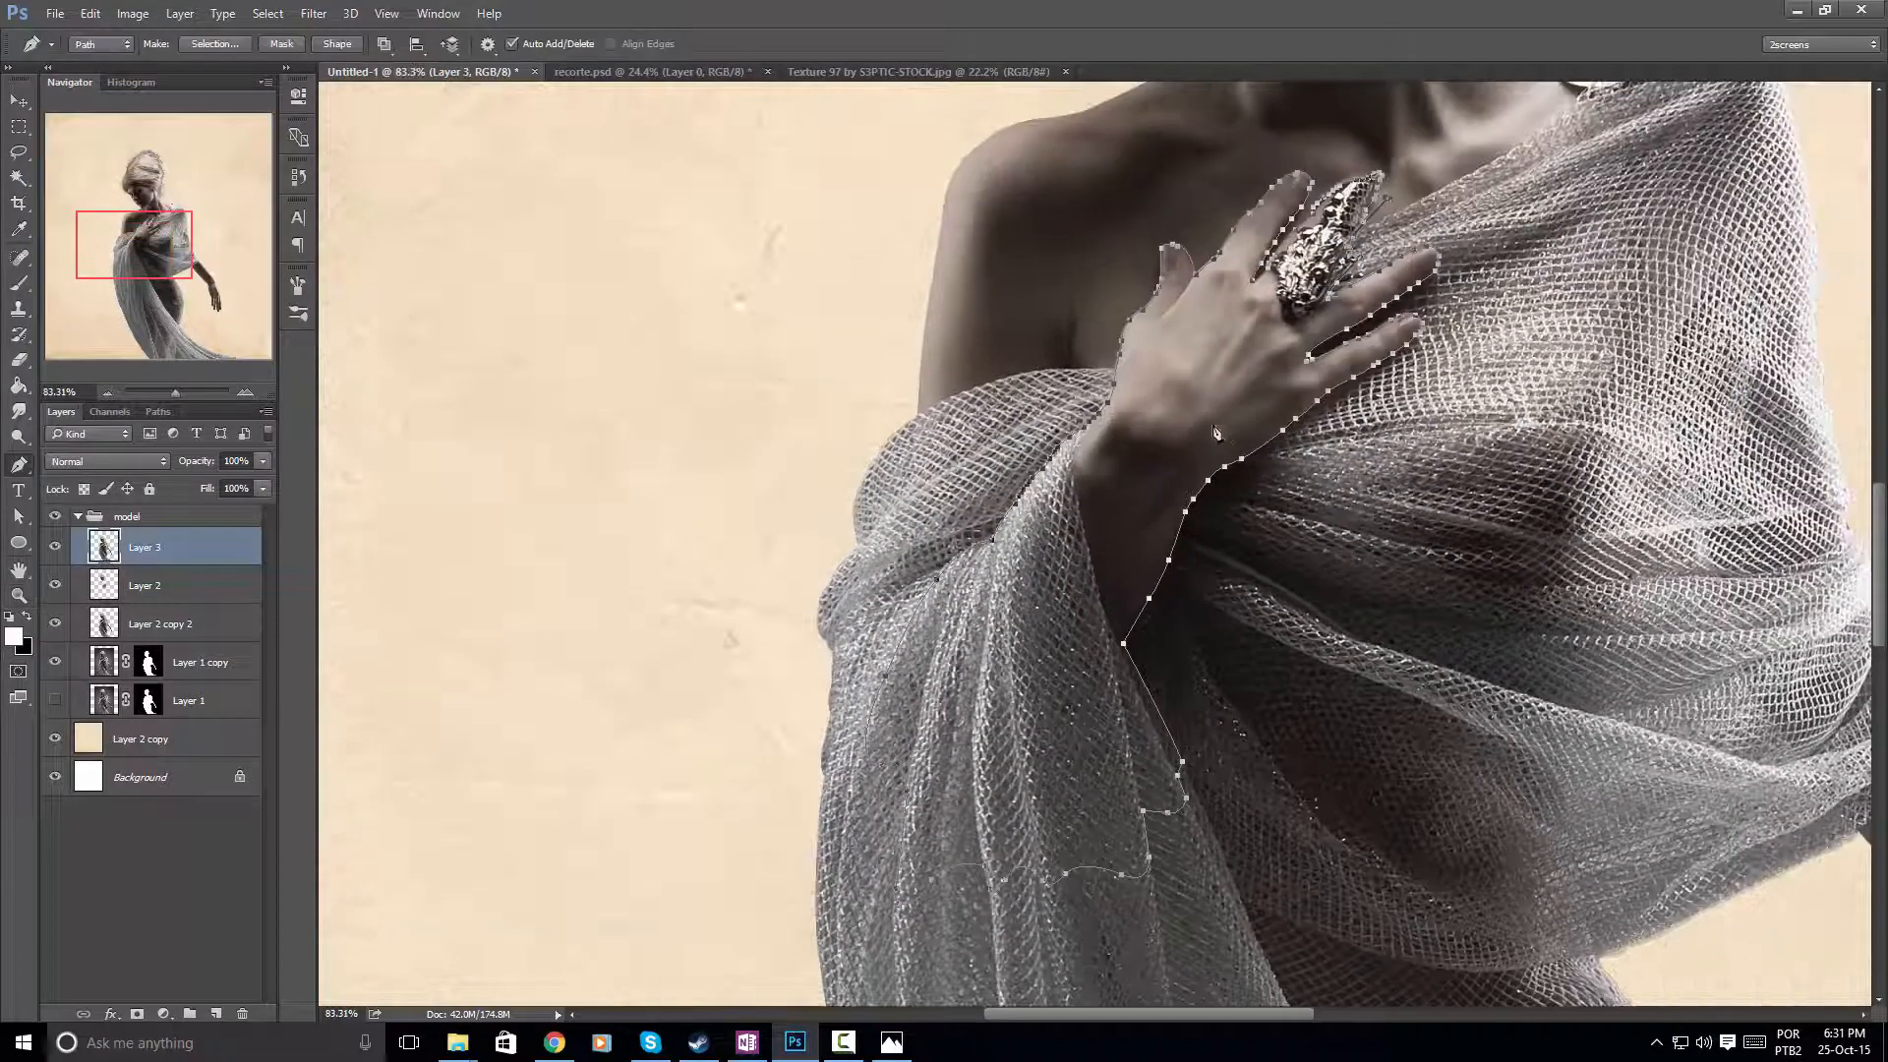
# Convert the outline of the hand and drape into a new anti-aliased selection
pyautogui.rightClick(1199, 528)
pyautogui.click(1306, 540)
pyautogui.moveTo(1311, 562); pyautogui.dragTo(1175, 569)
pyautogui.hotkey('ctrl', 'space')
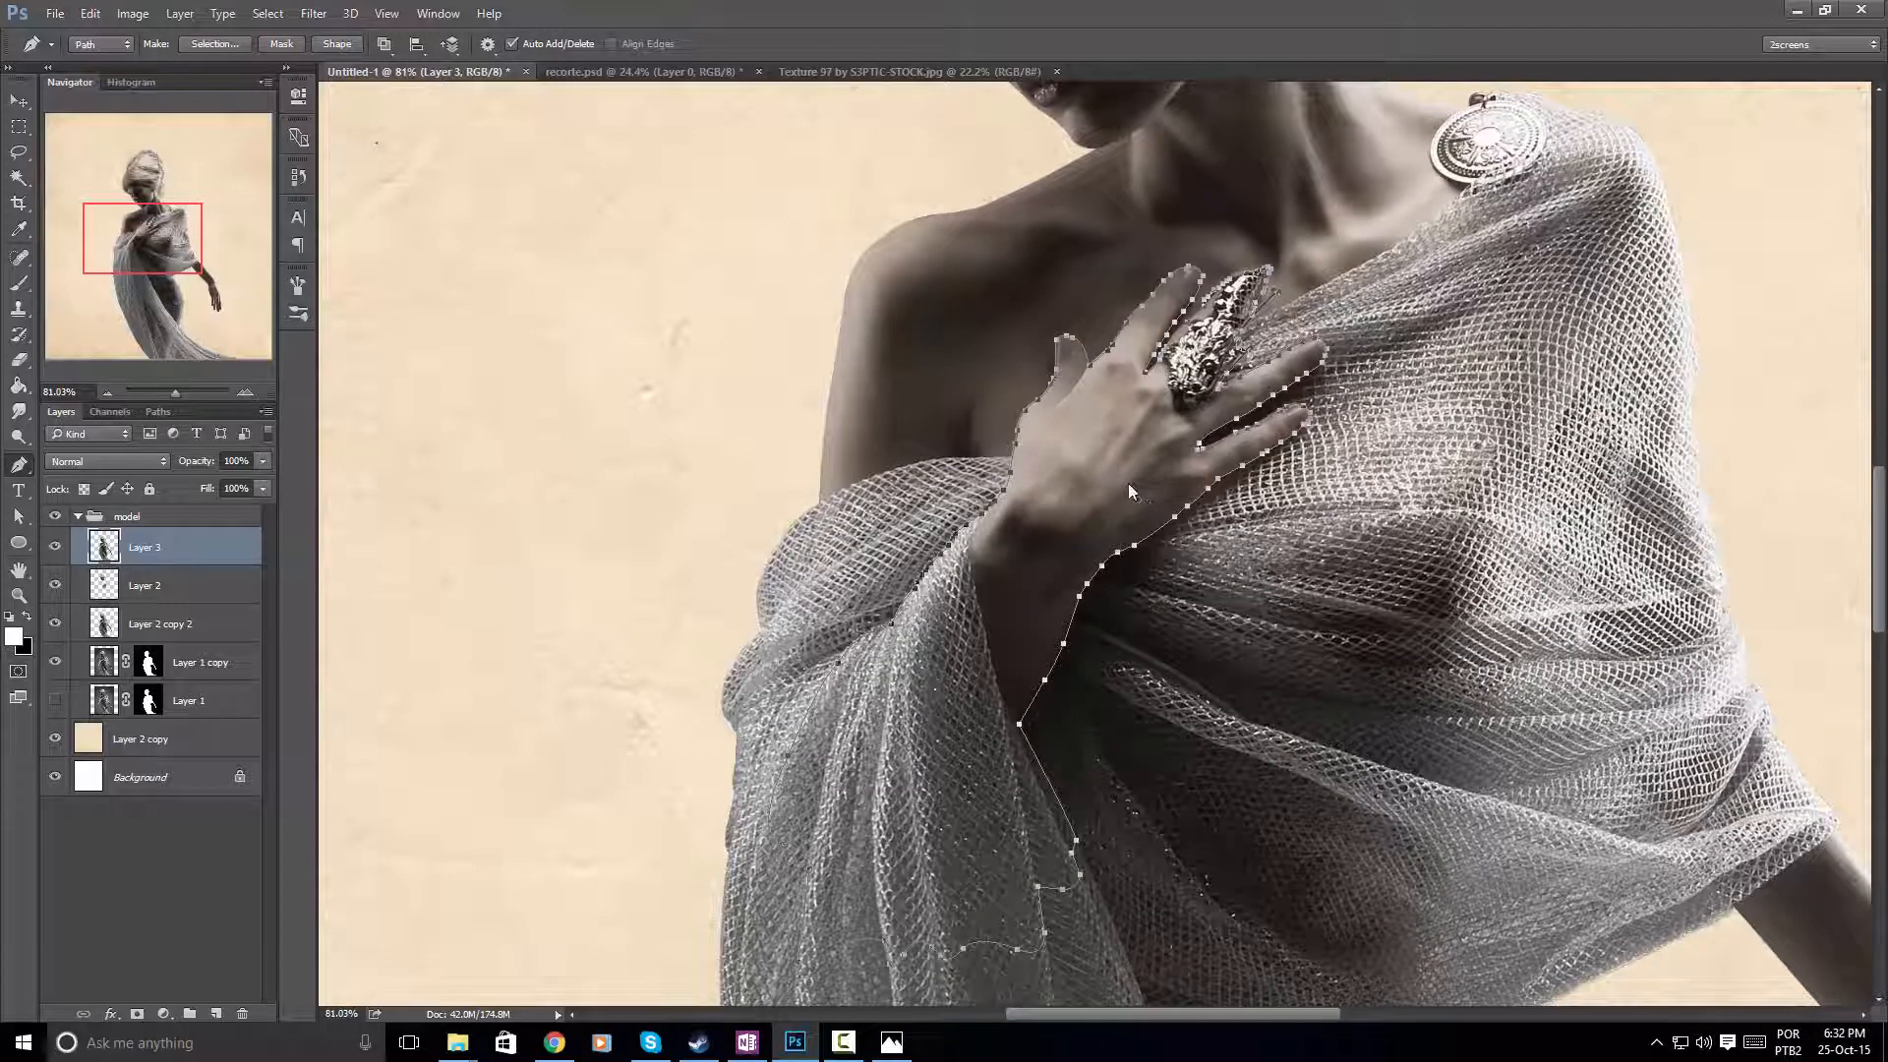
pyautogui.rightClick(1131, 481)
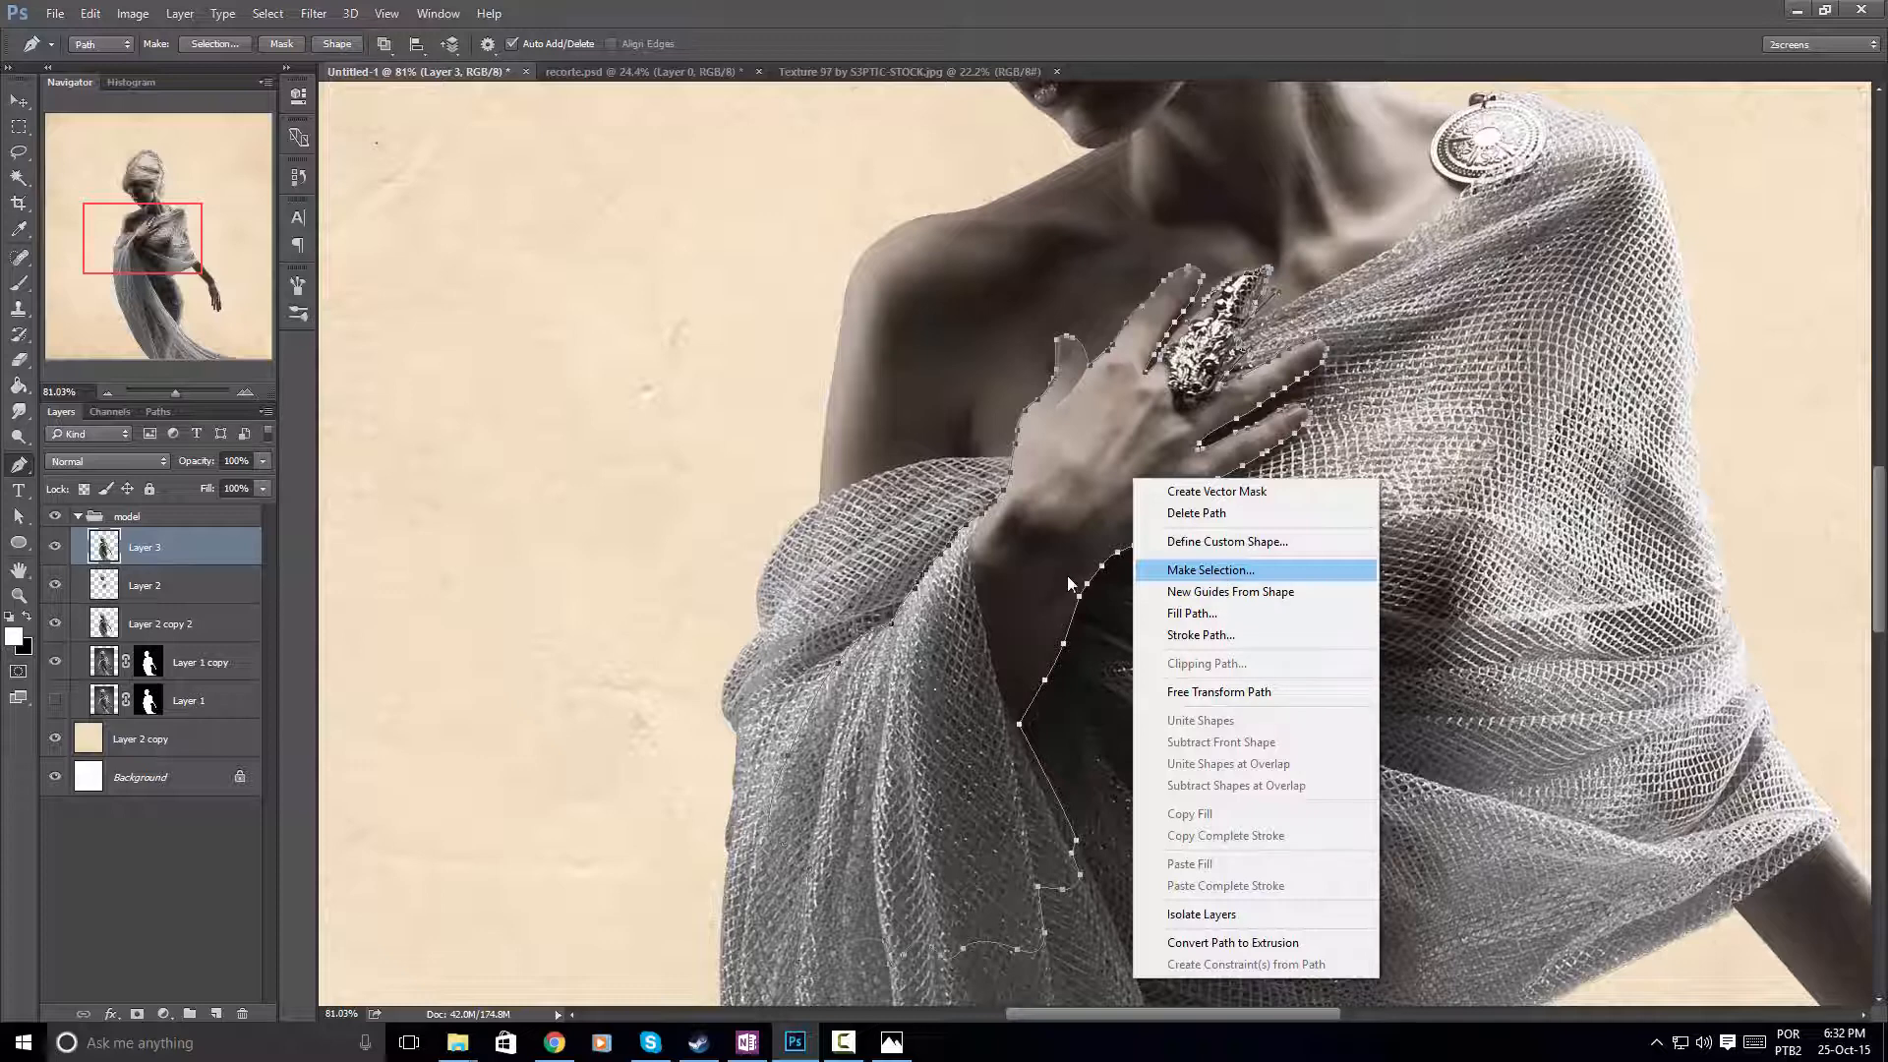
pyautogui.click(1095, 614)
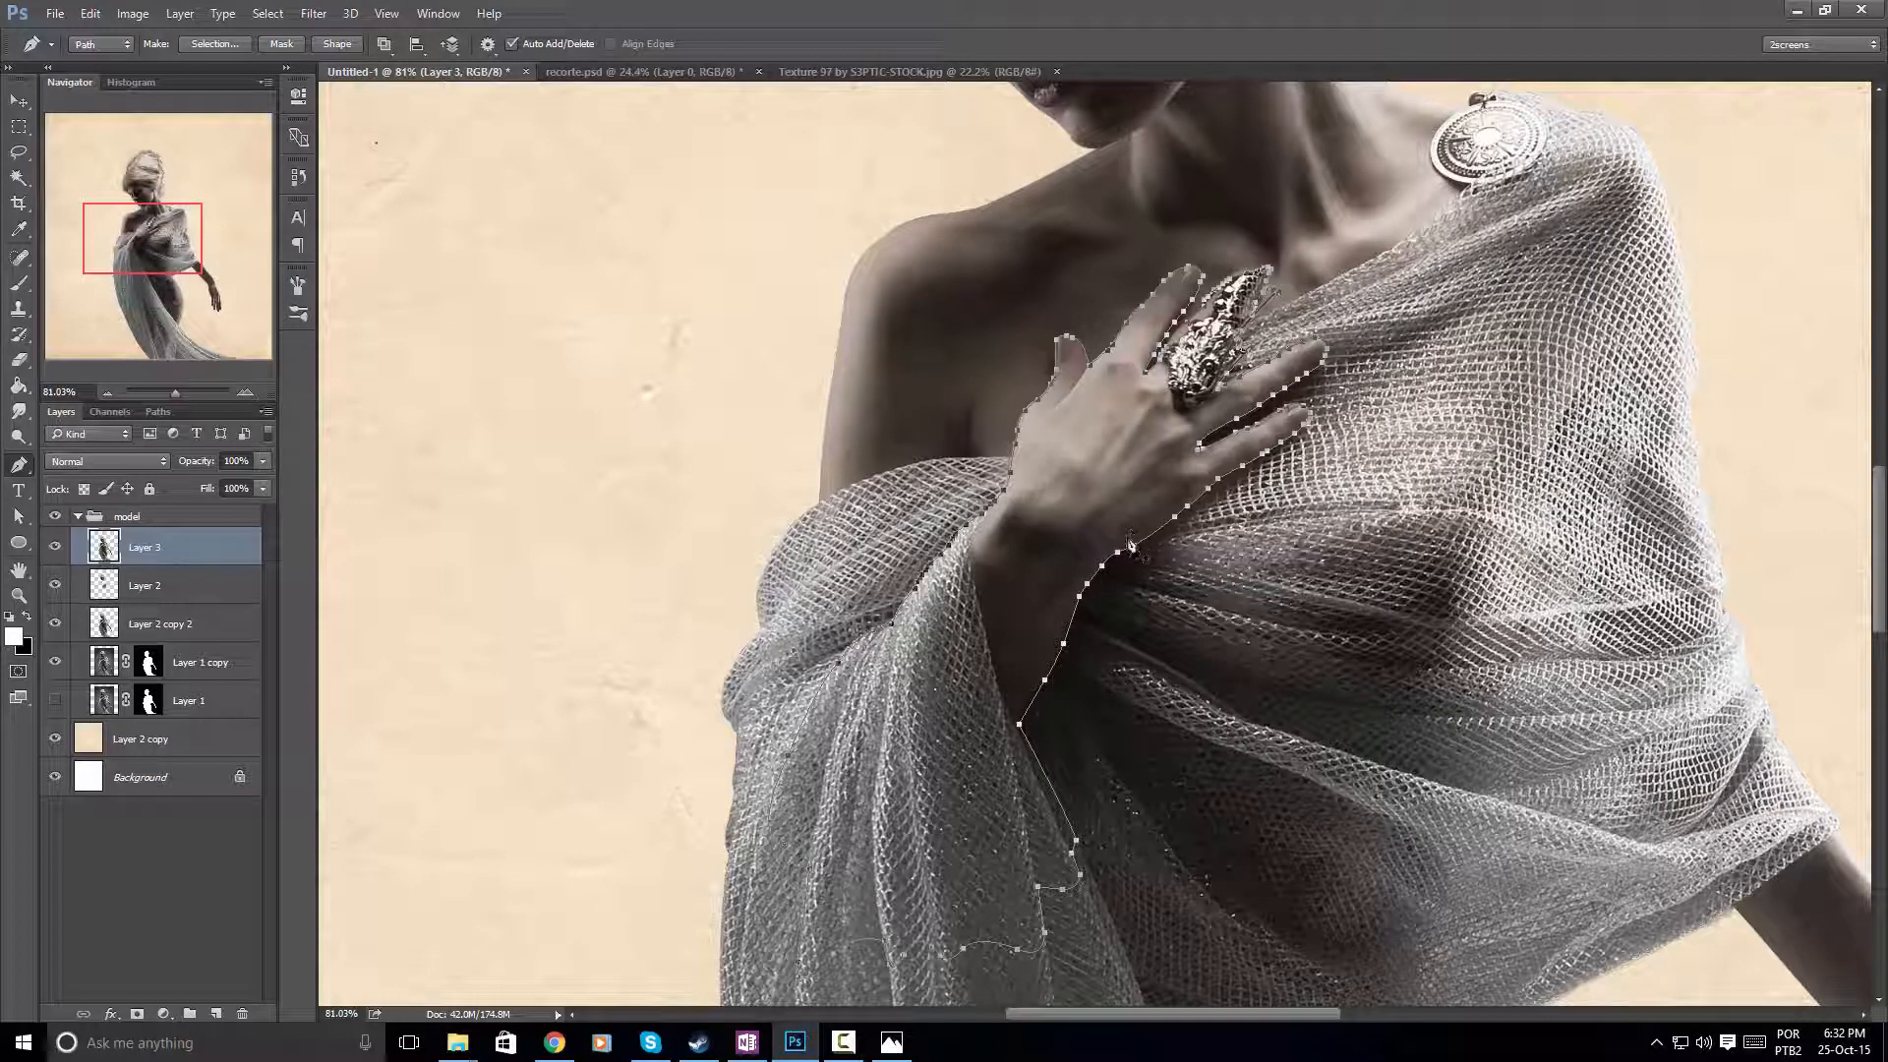
pyautogui.rightClick(1131, 539)
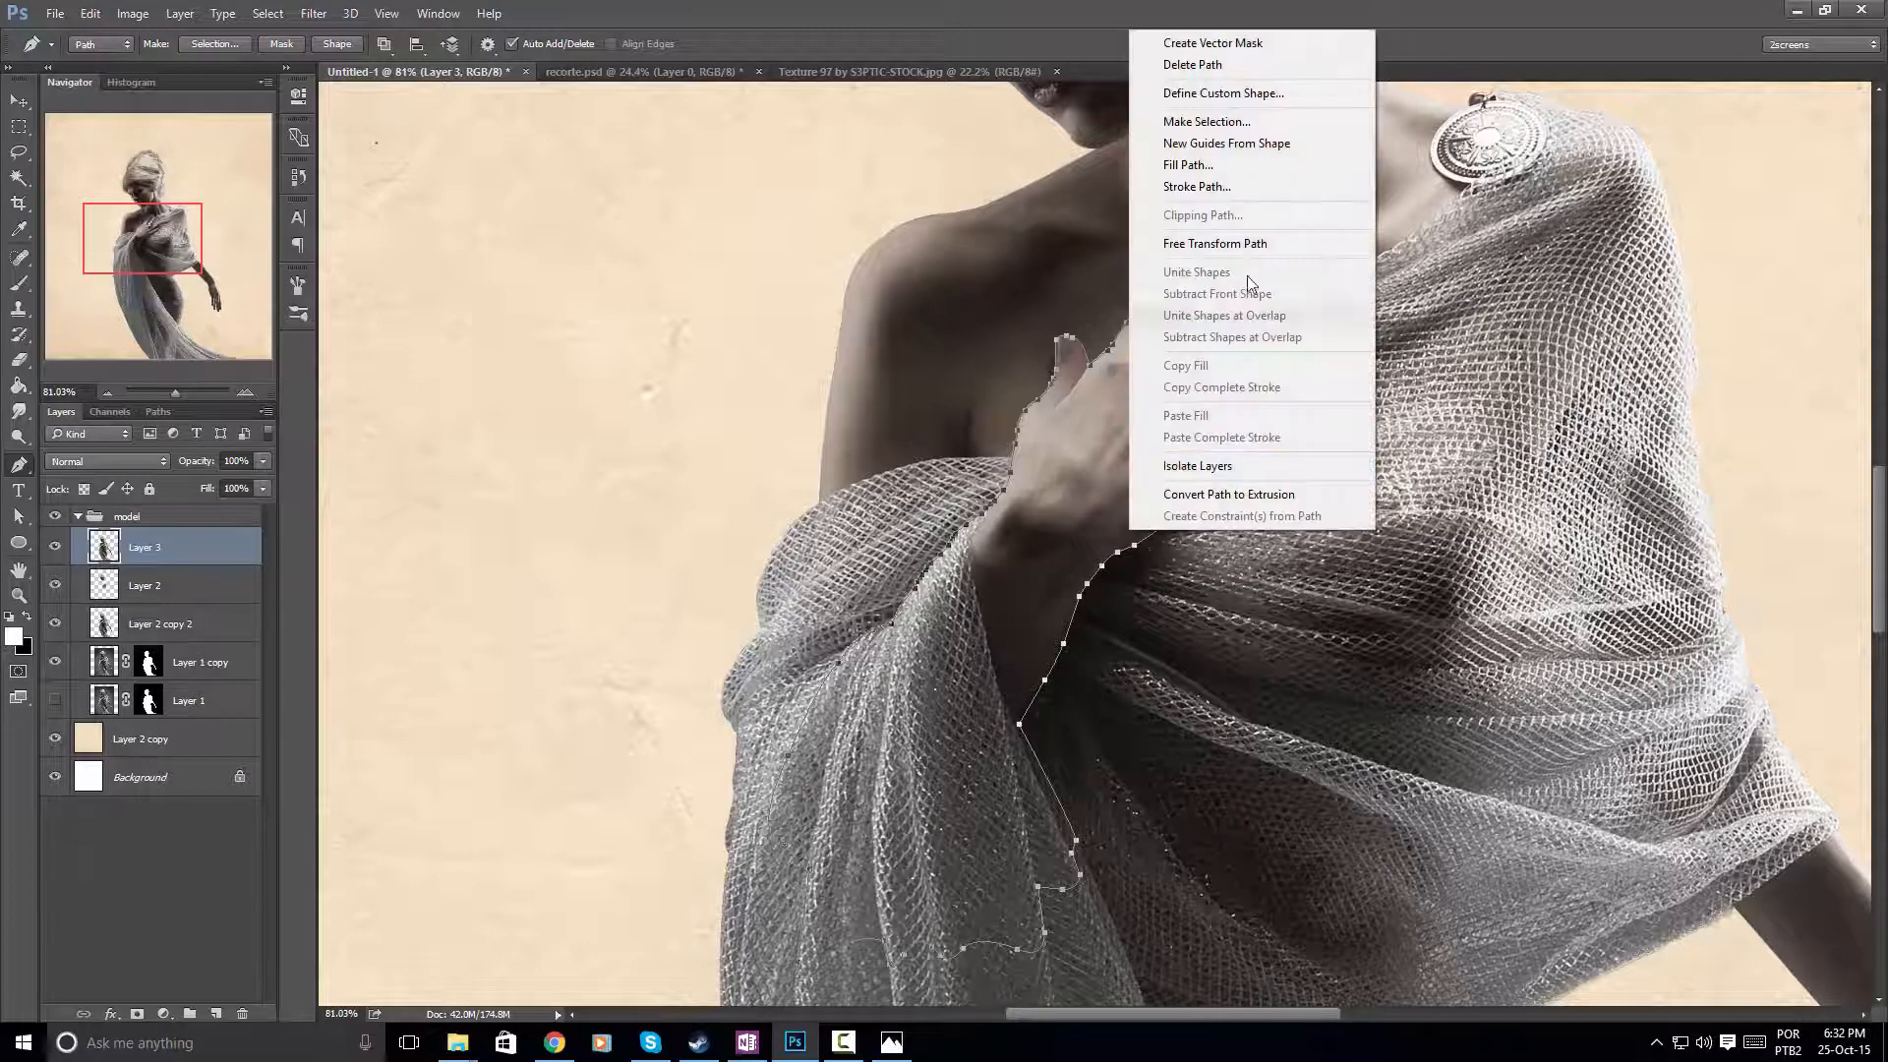
pyautogui.click(1259, 124)
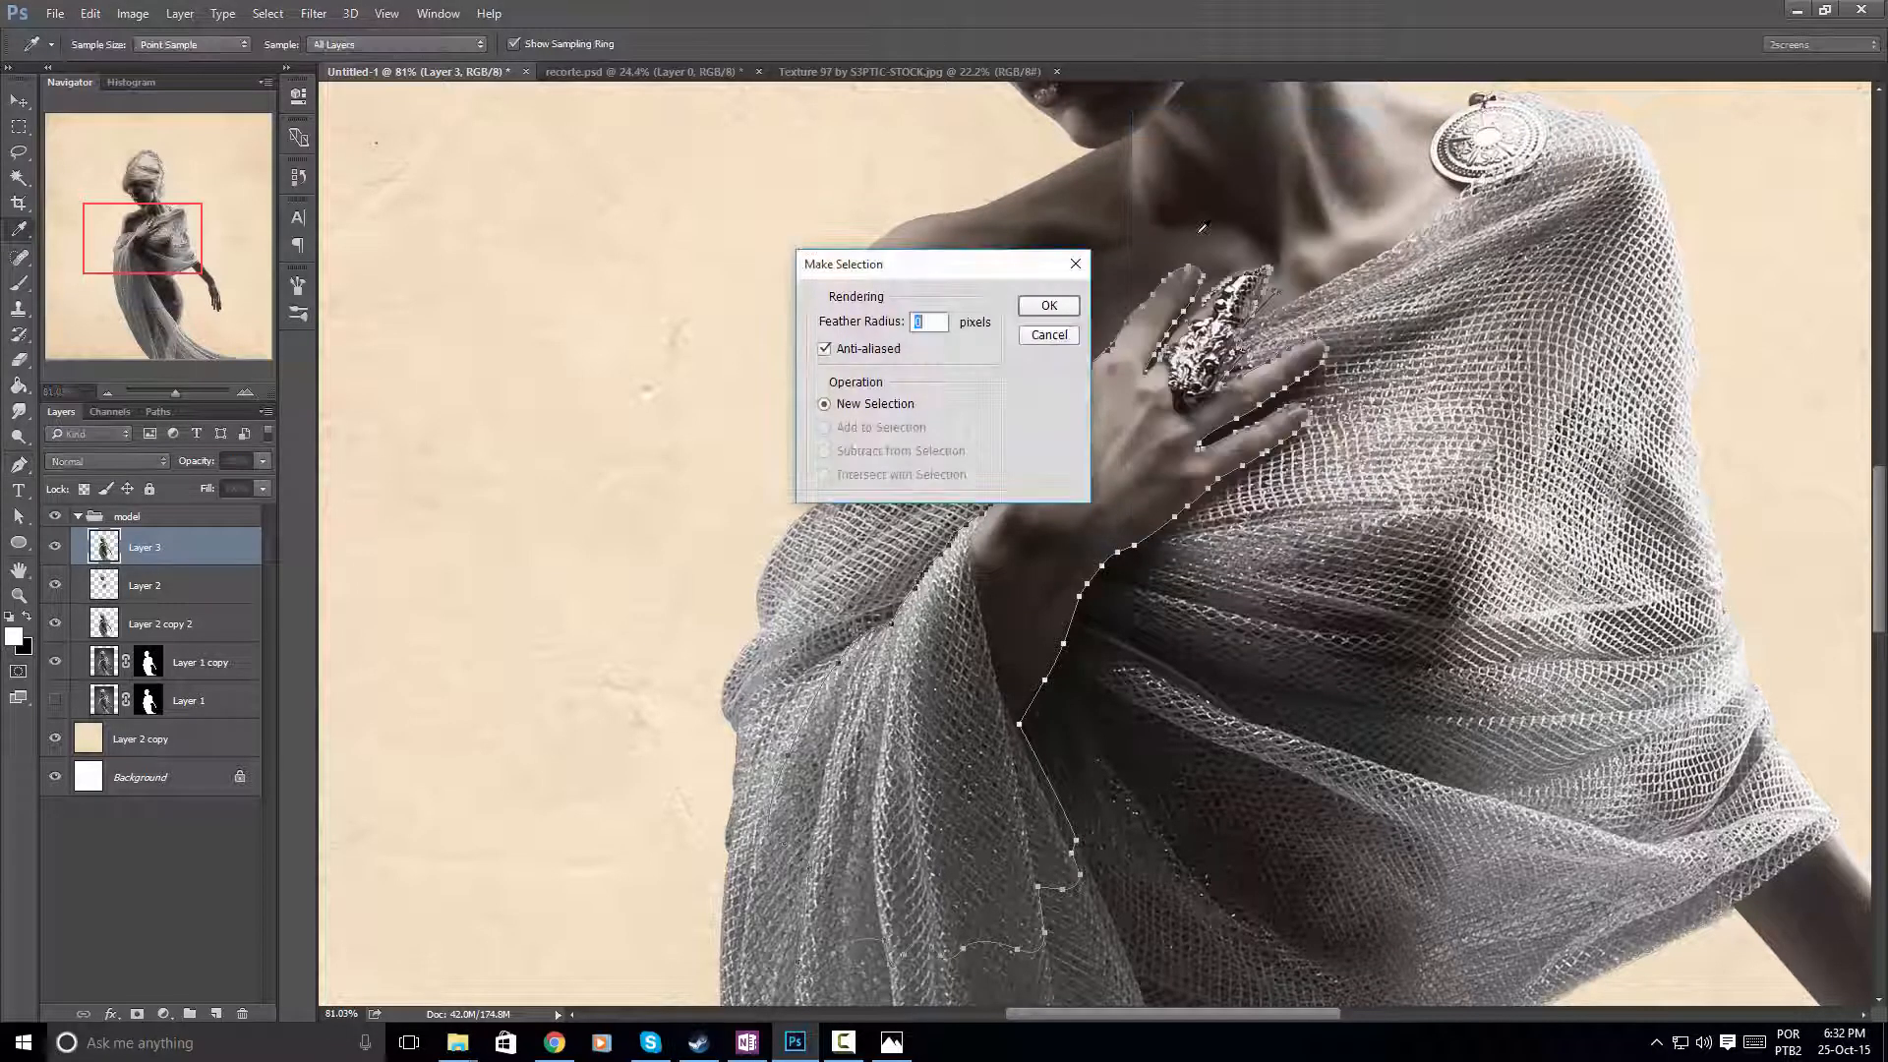
pyautogui.click(1050, 307)
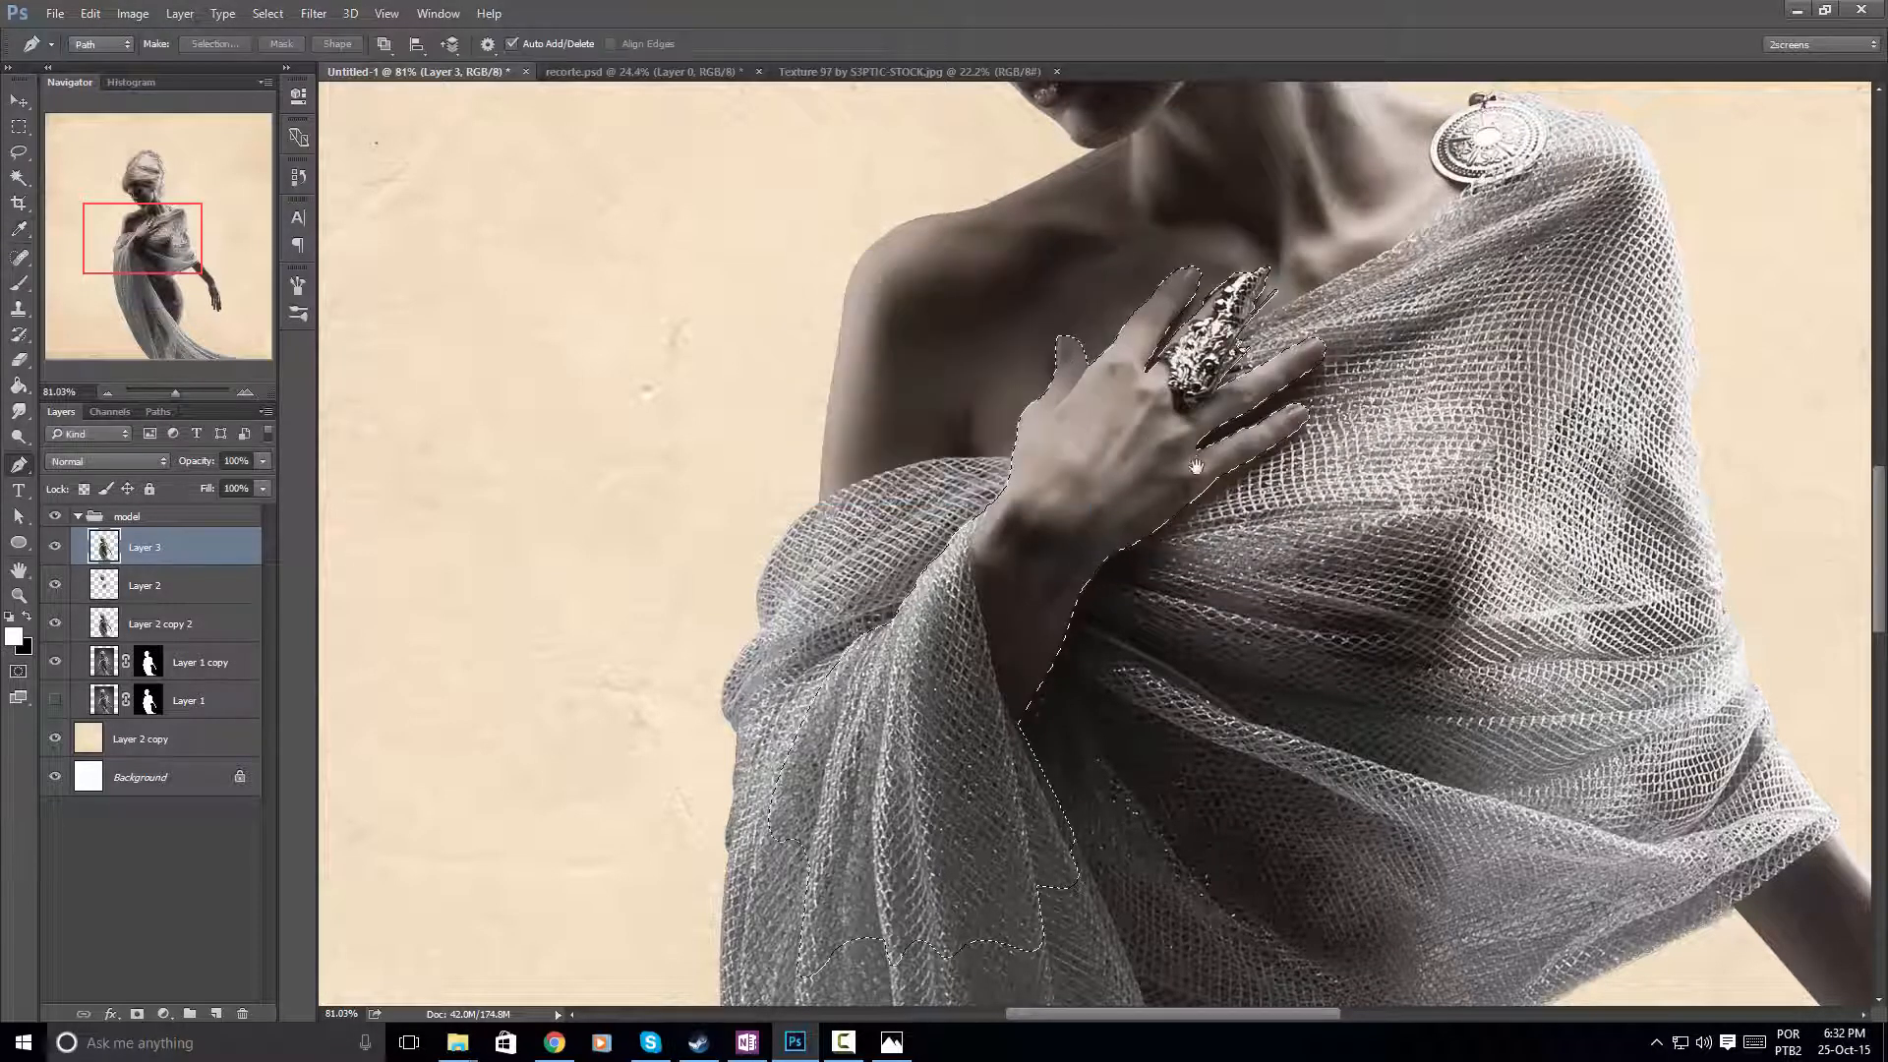
# Copy the selected hand and drape from Layer 3 onto a separate layer
pyautogui.moveTo(1267, 439); pyautogui.dragTo(1220, 453)
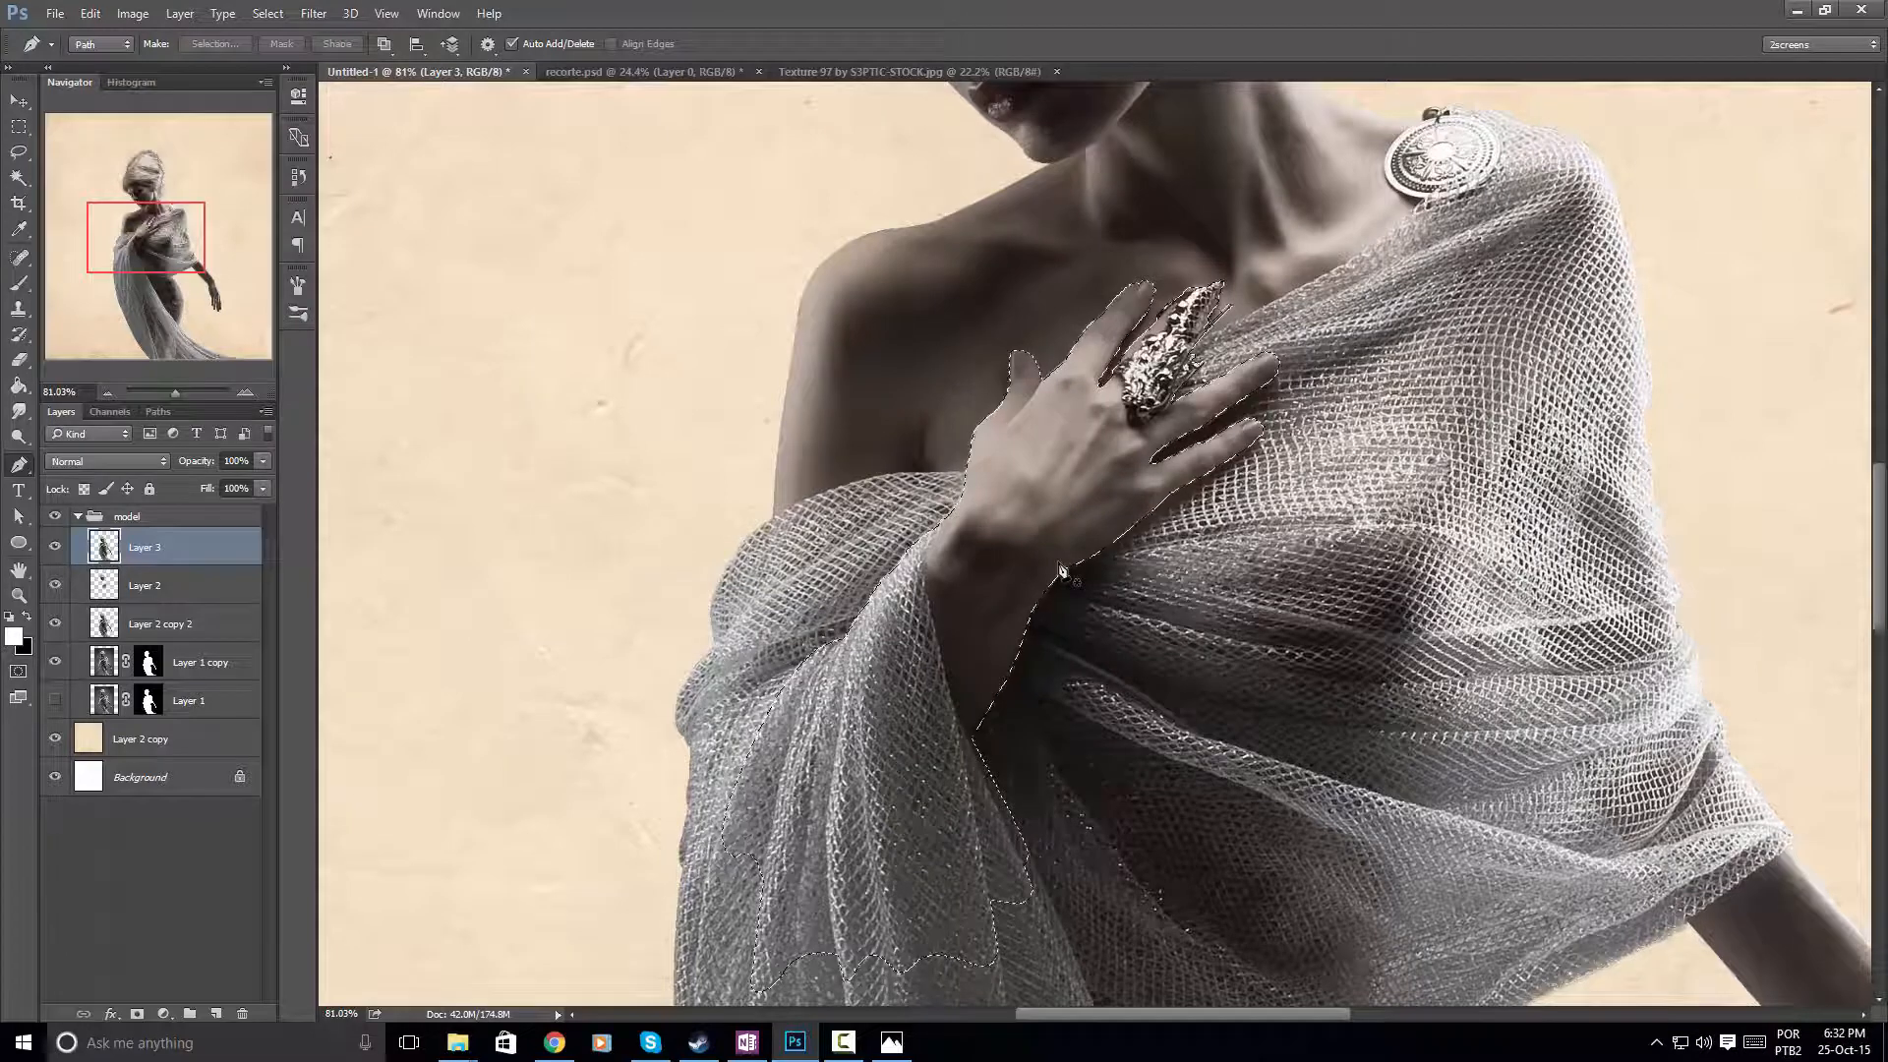
pyautogui.hotkey('ctrl', 'j')
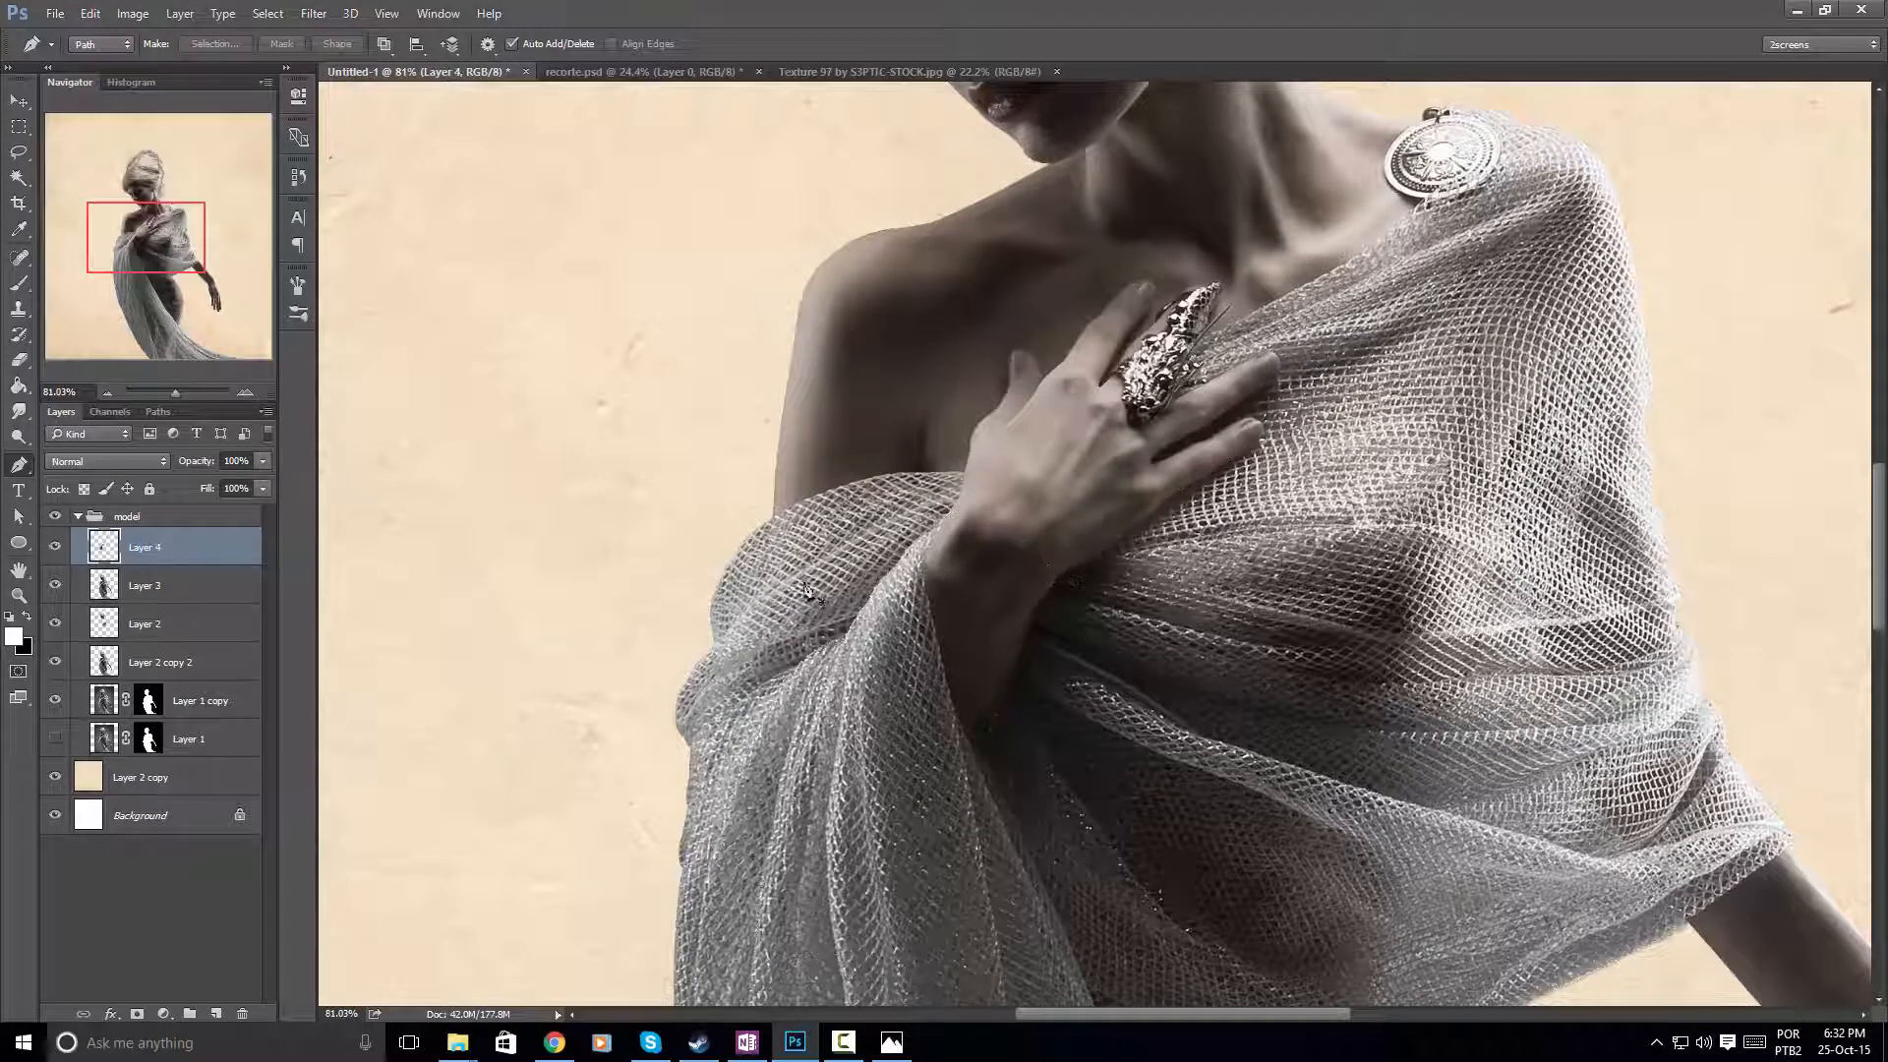
pyautogui.press('v')
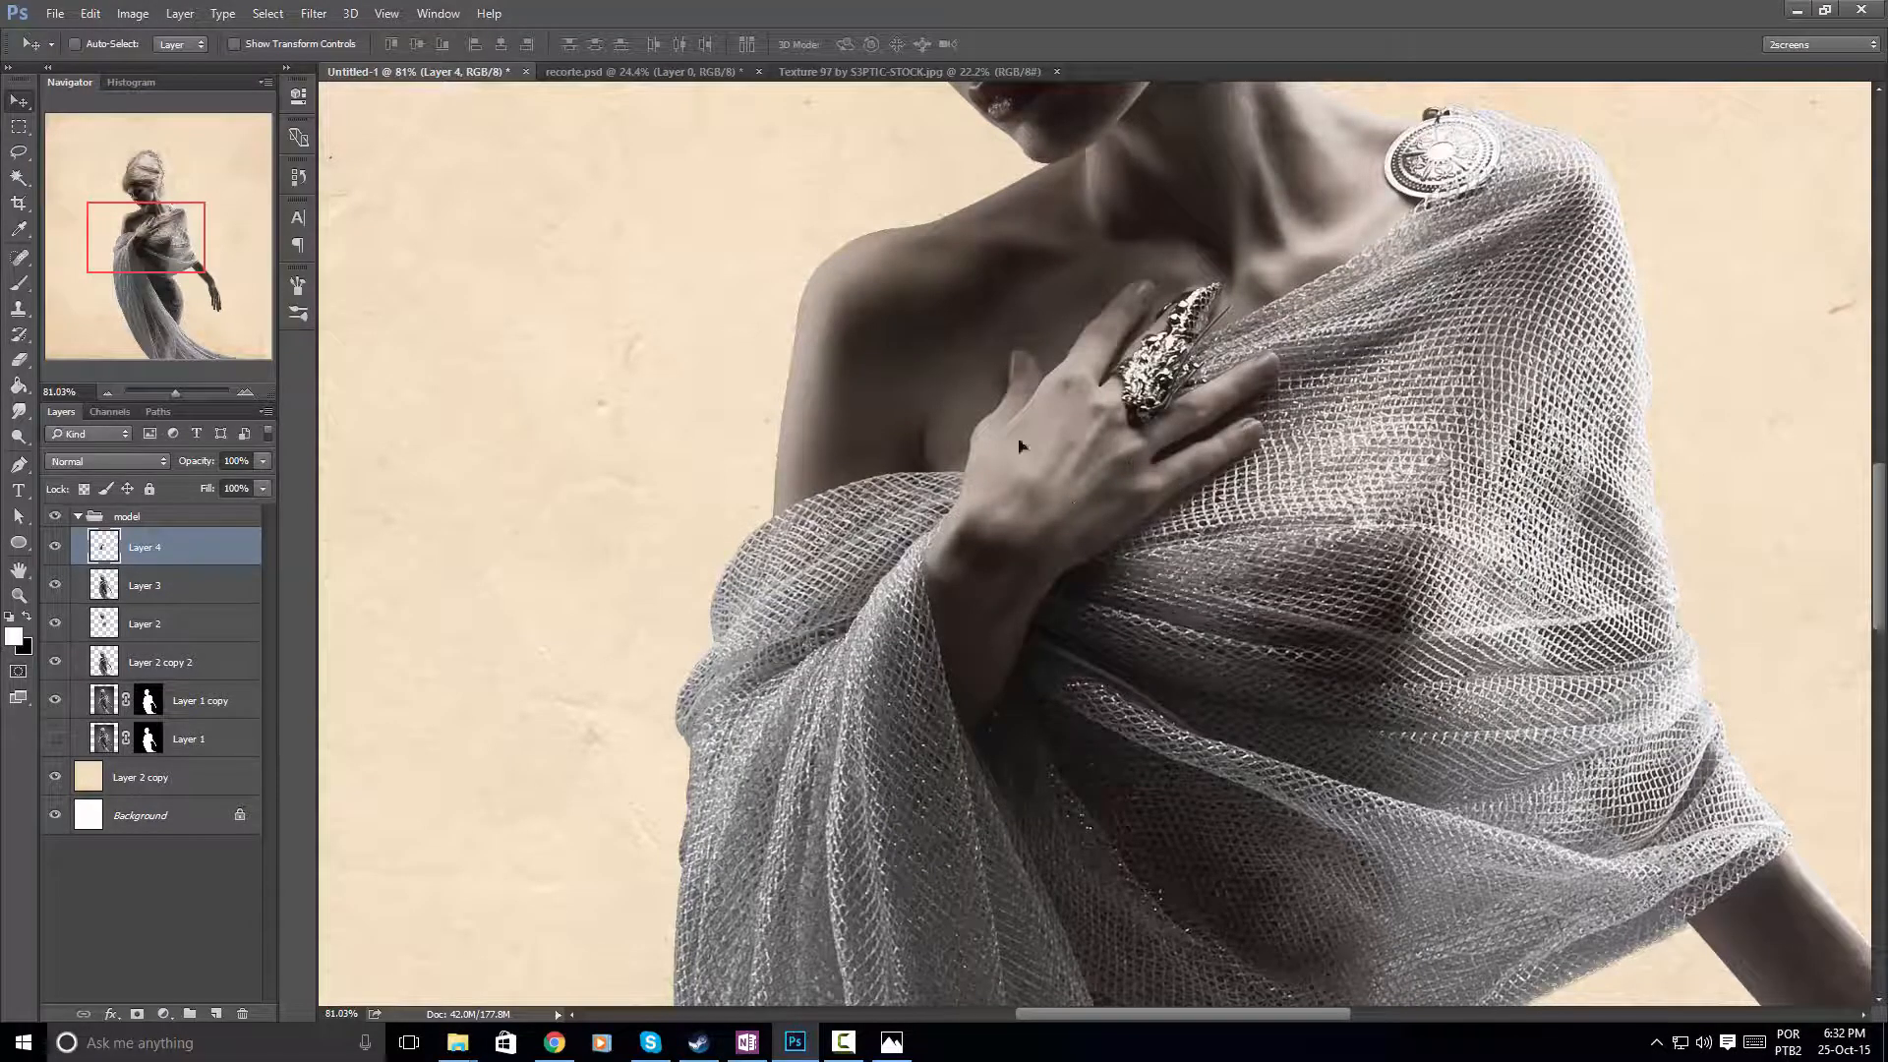
pyautogui.moveTo(916, 452); pyautogui.dragTo(1153, 527)
# Add an empty layer above the hand copy and set up a 232 px round brush
pyautogui.hotkey('ctrl', 'shift', 'alt', 'n')
pyautogui.press('b')
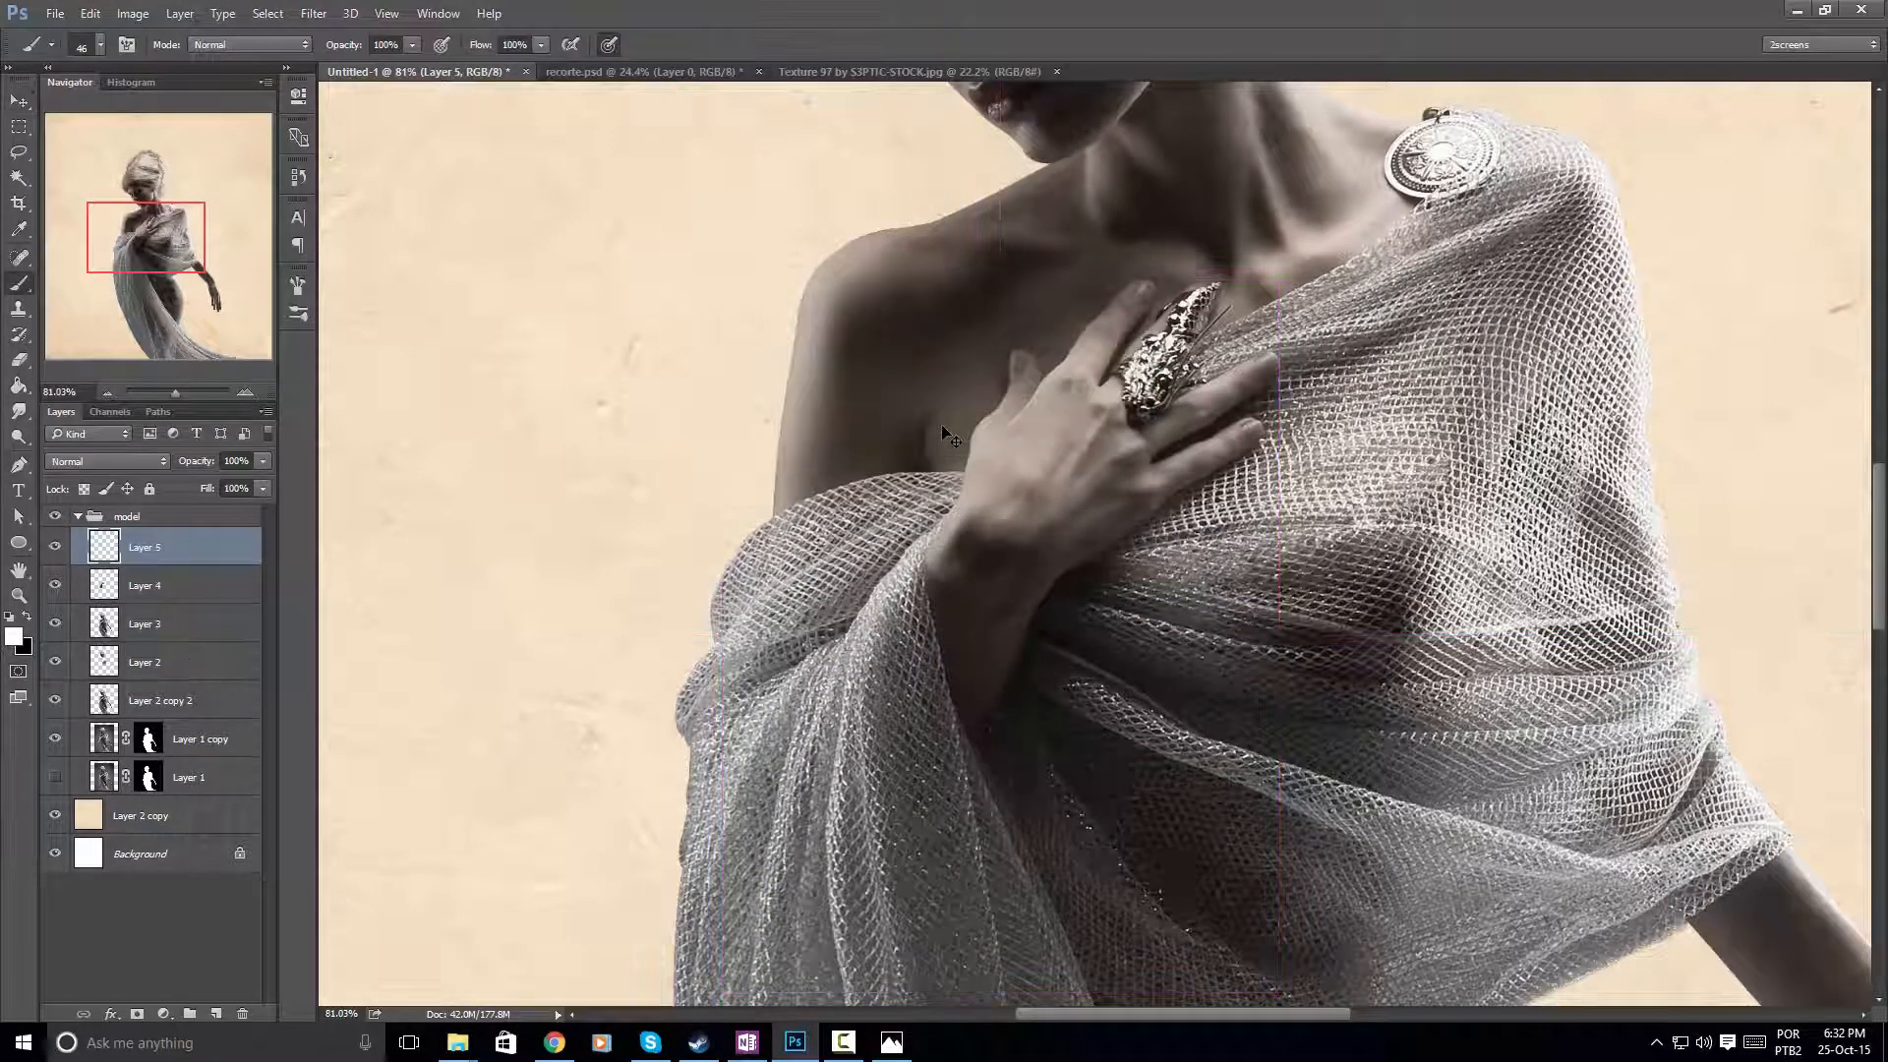
pyautogui.moveTo(1118, 581); pyautogui.dragTo(1155, 581)
pyautogui.rightClick(1121, 582)
pyautogui.click(1265, 760)
pyautogui.click(1046, 612)
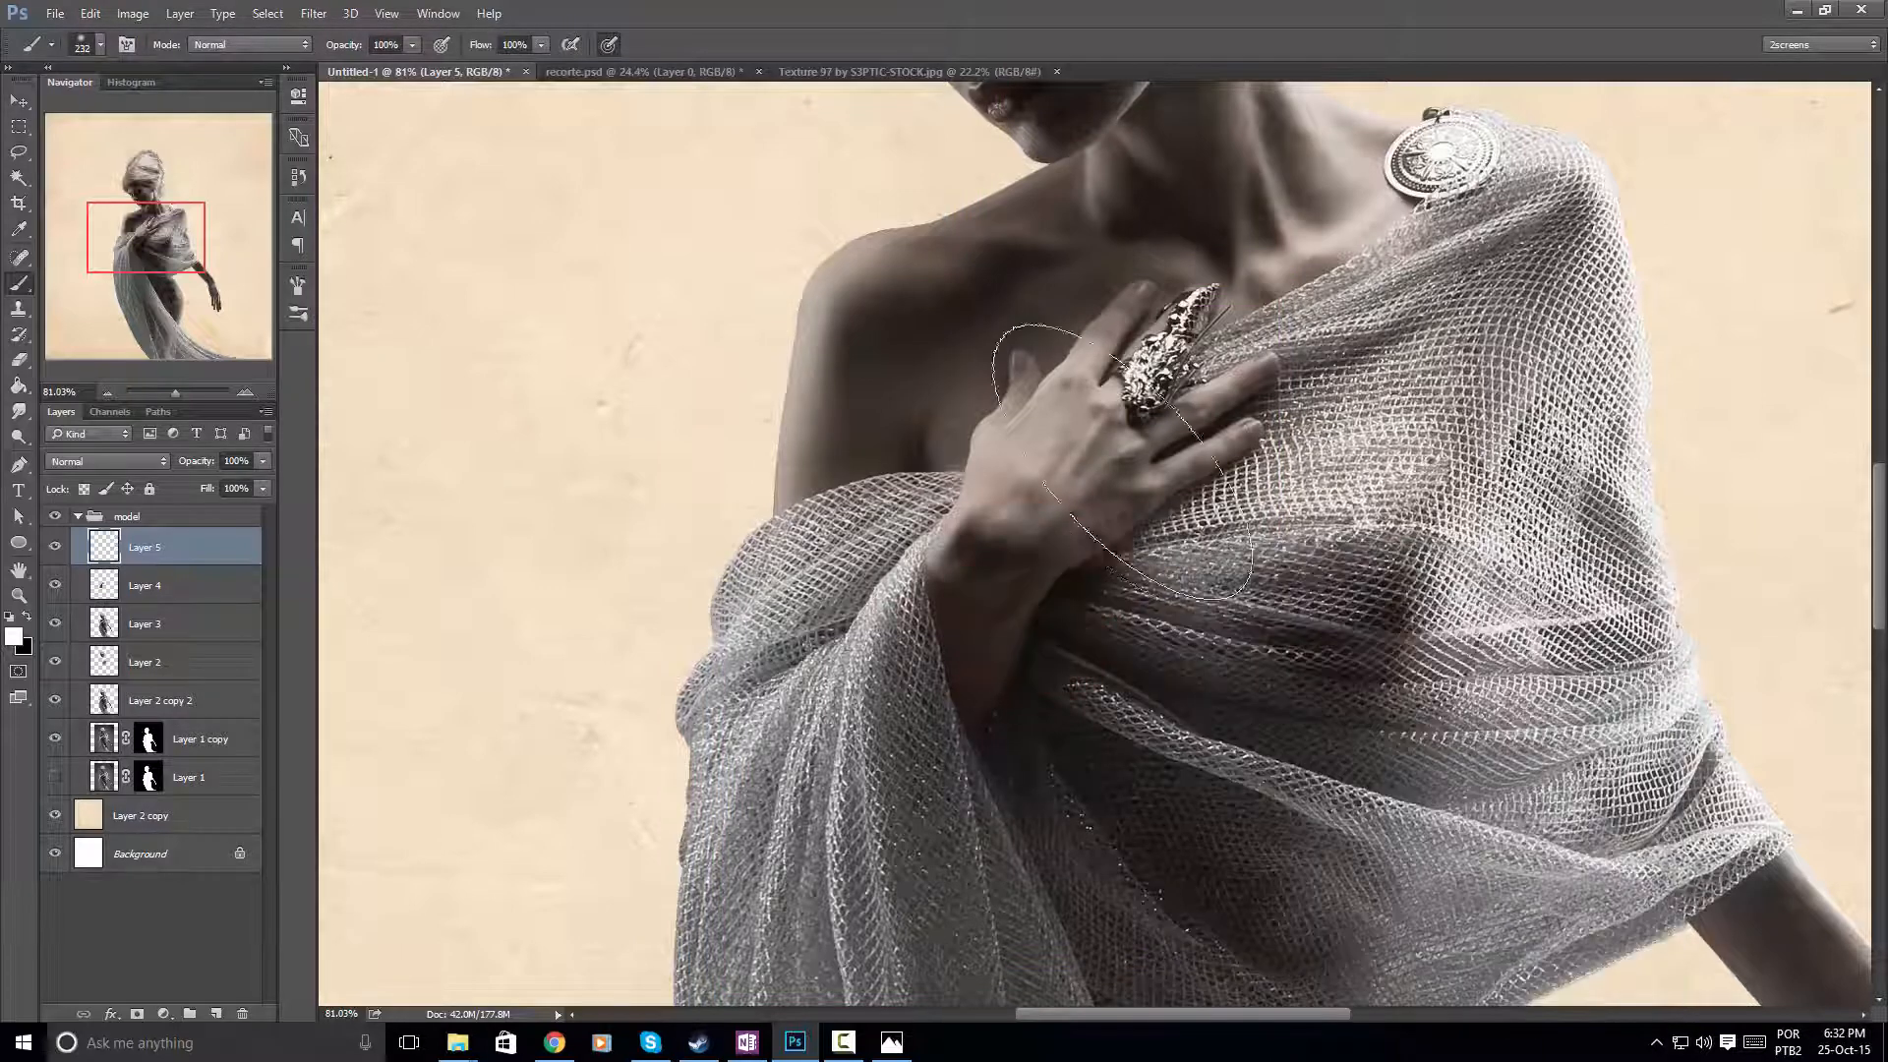
# Switch the paint colour to black and place the empty layer beneath the hand copy, undoing the test strokes beside the forearm
pyautogui.moveTo(1153, 458)
pyautogui.mouseDown()
pyautogui.moveTo(1131, 608)
pyautogui.moveTo(1062, 677)
pyautogui.mouseUp()
pyautogui.hotkey('ctrl', 'z')
pyautogui.press('x')
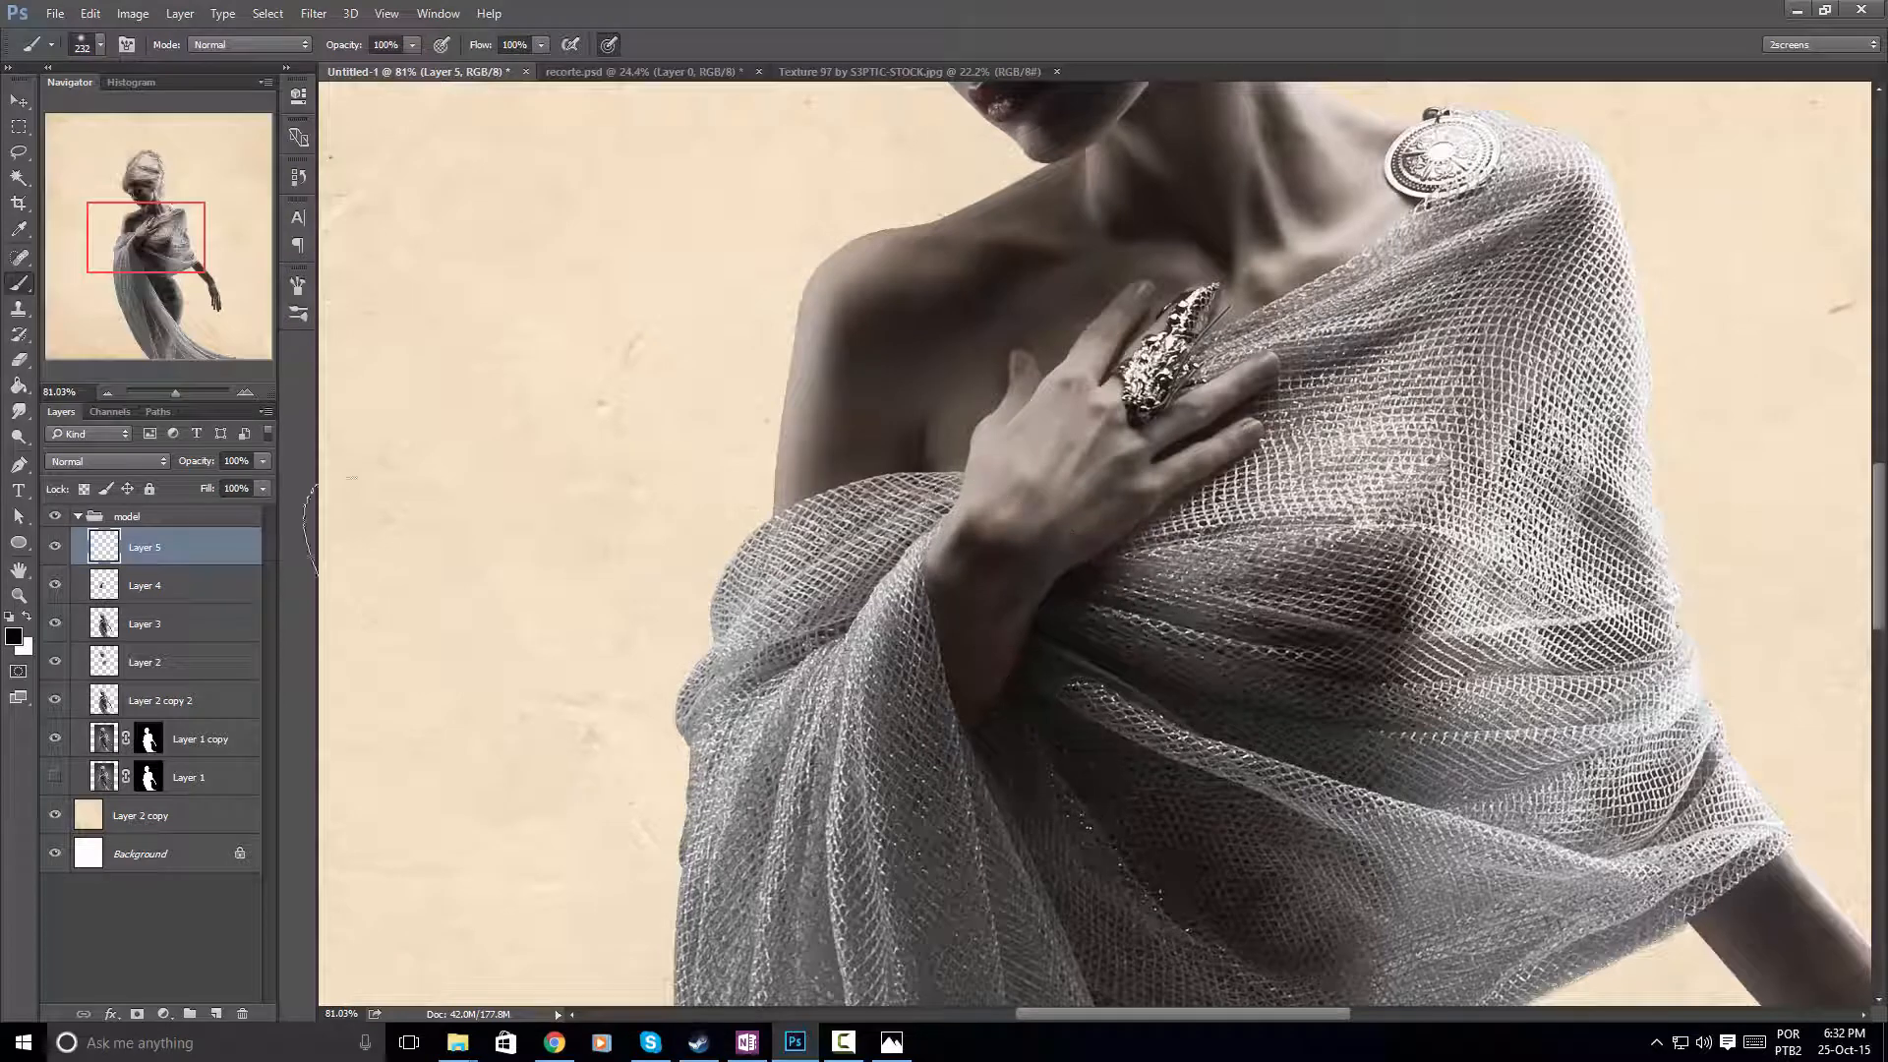
pyautogui.moveTo(200, 547); pyautogui.dragTo(197, 601)
pyautogui.moveTo(1092, 609)
pyautogui.mouseDown()
pyautogui.moveTo(1180, 531)
pyautogui.moveTo(1028, 758)
pyautogui.mouseUp()
pyautogui.hotkey('ctrl', 'z')
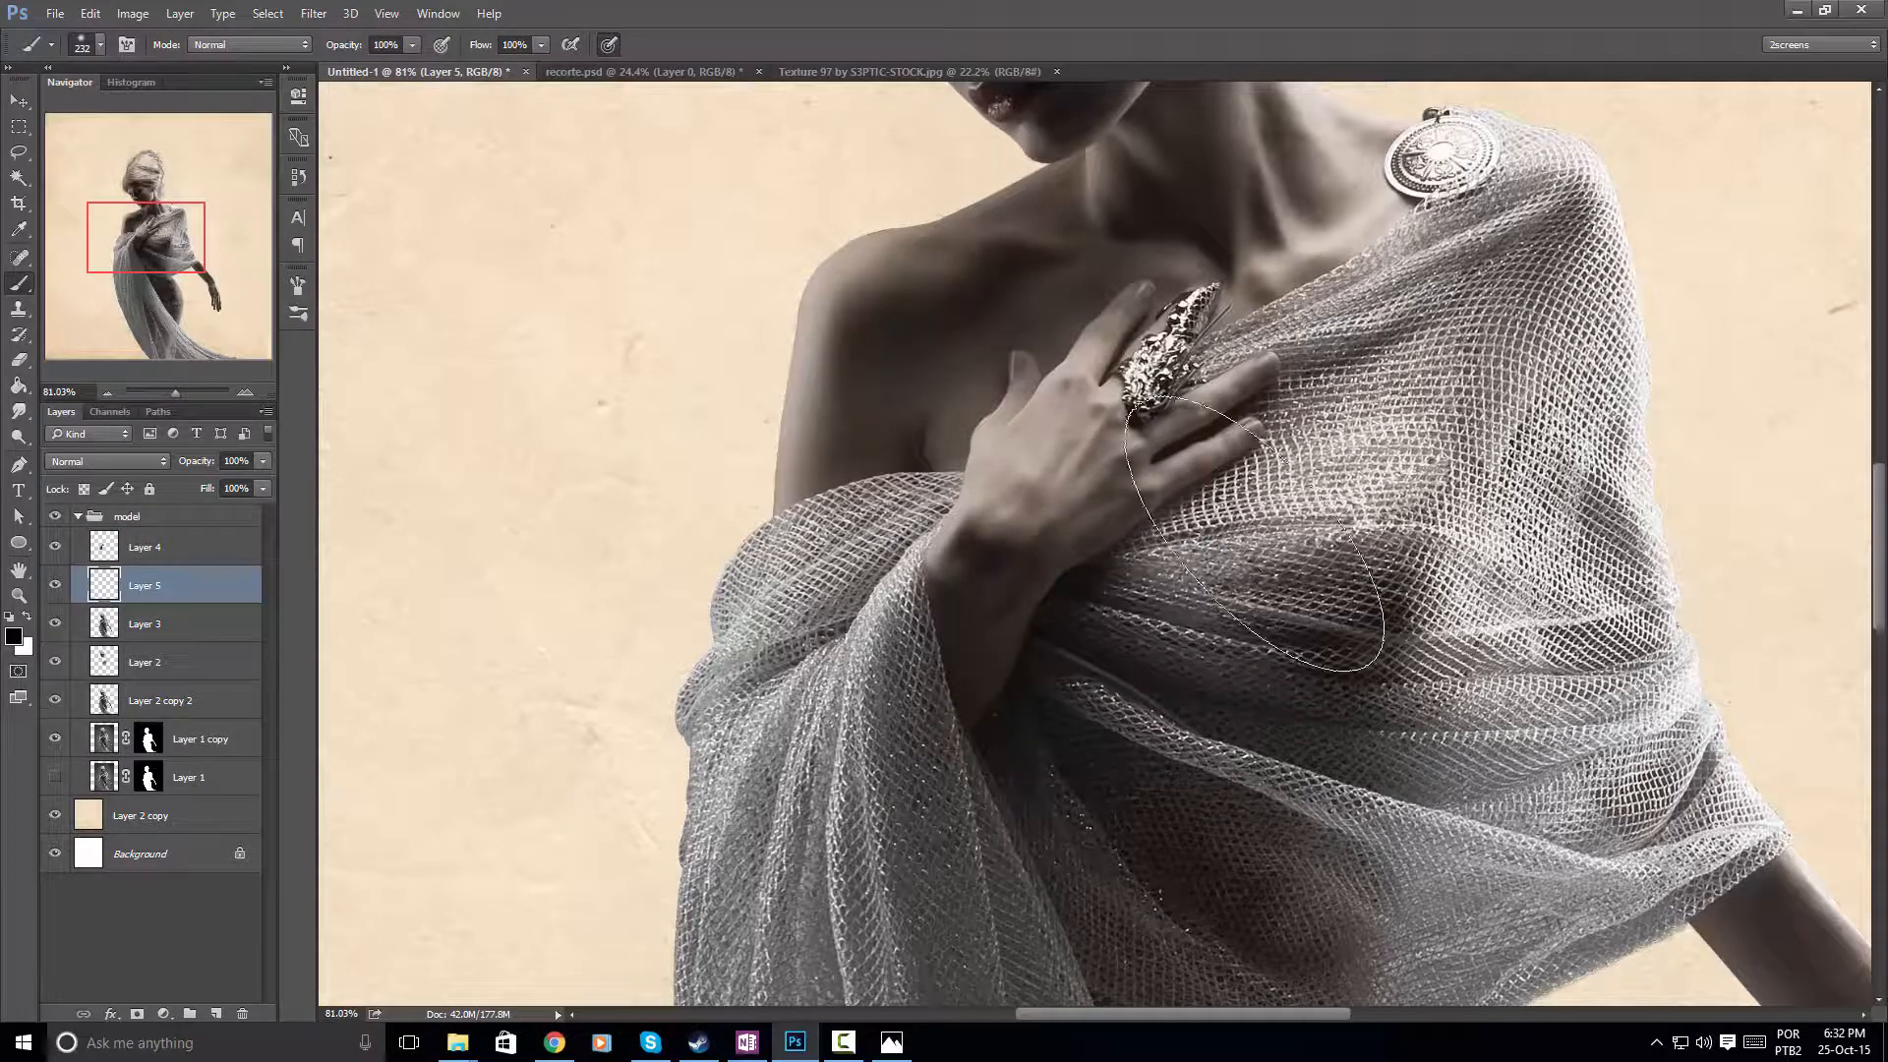
pyautogui.press('z')
pyautogui.moveTo(1264, 543); pyautogui.dragTo(1229, 566)
pyautogui.press('b')
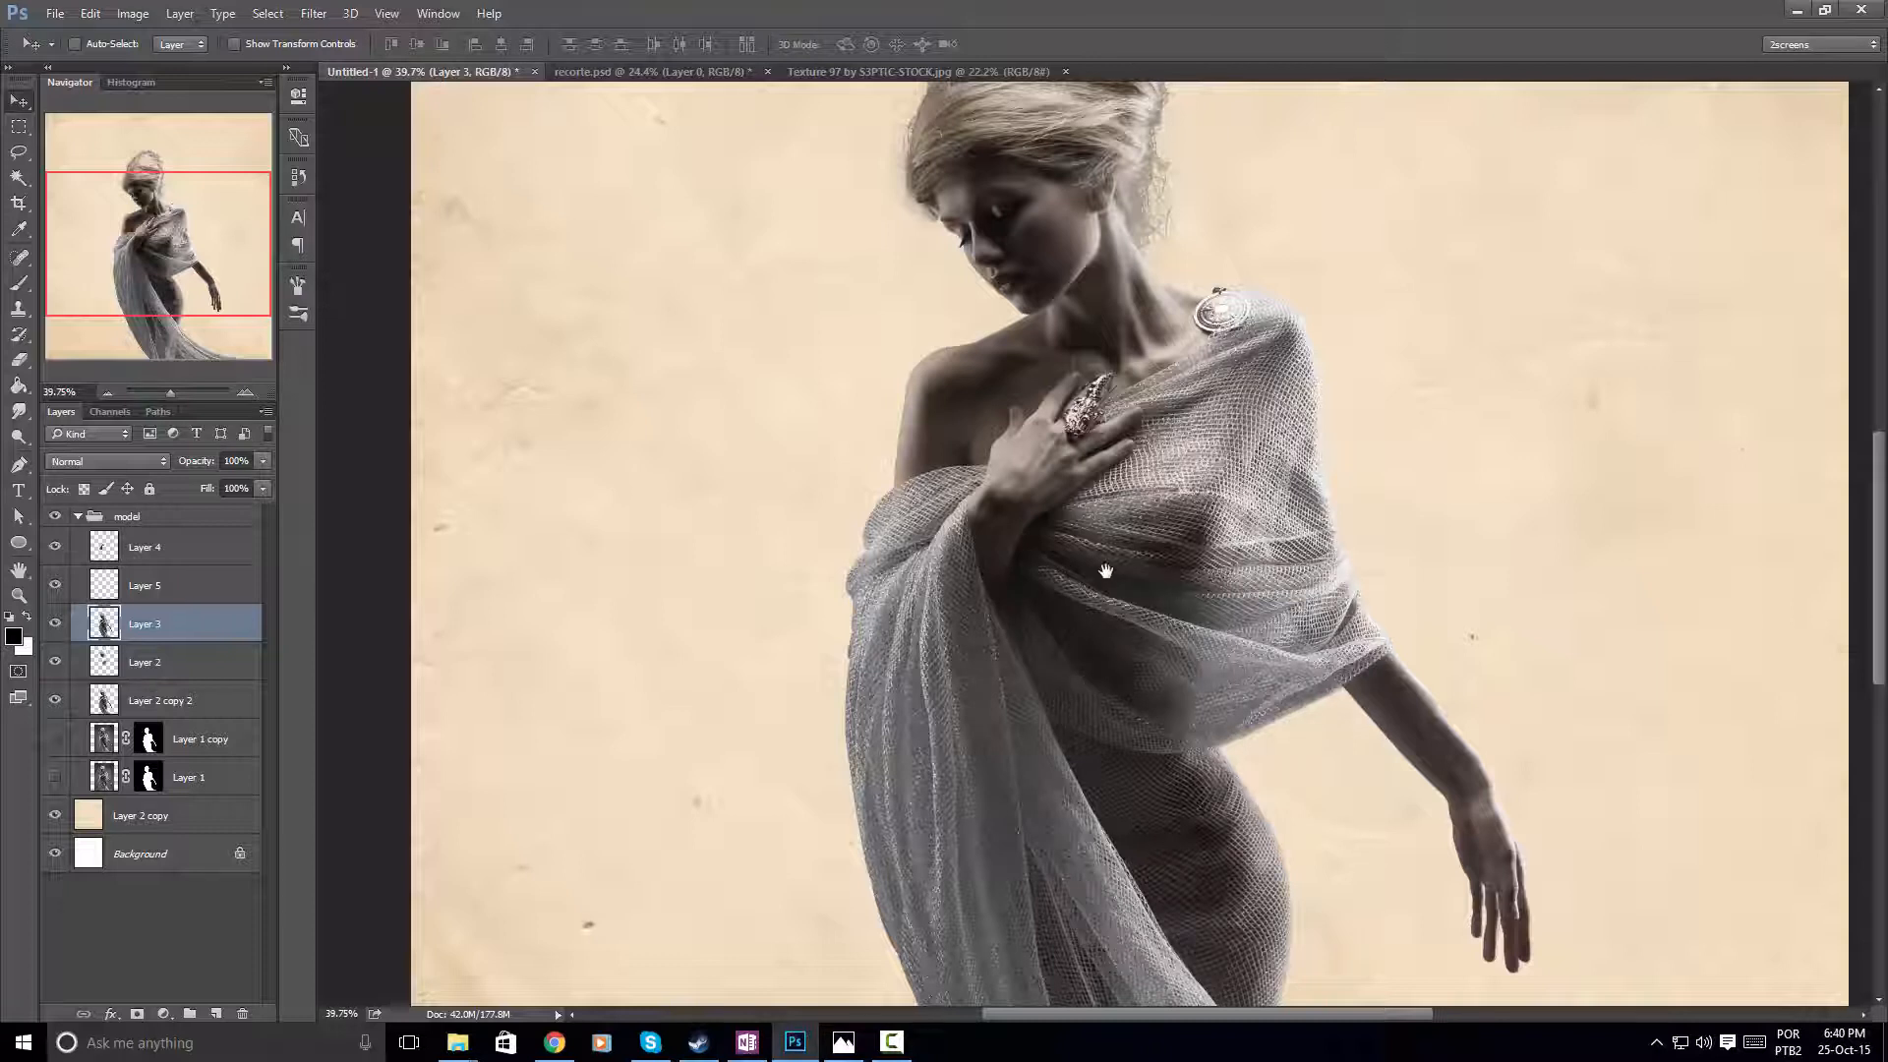
# Move Layer 3 beneath Layer 2 copy 2 in the model group and hide it
pyautogui.moveTo(1105, 571); pyautogui.dragTo(1046, 626)
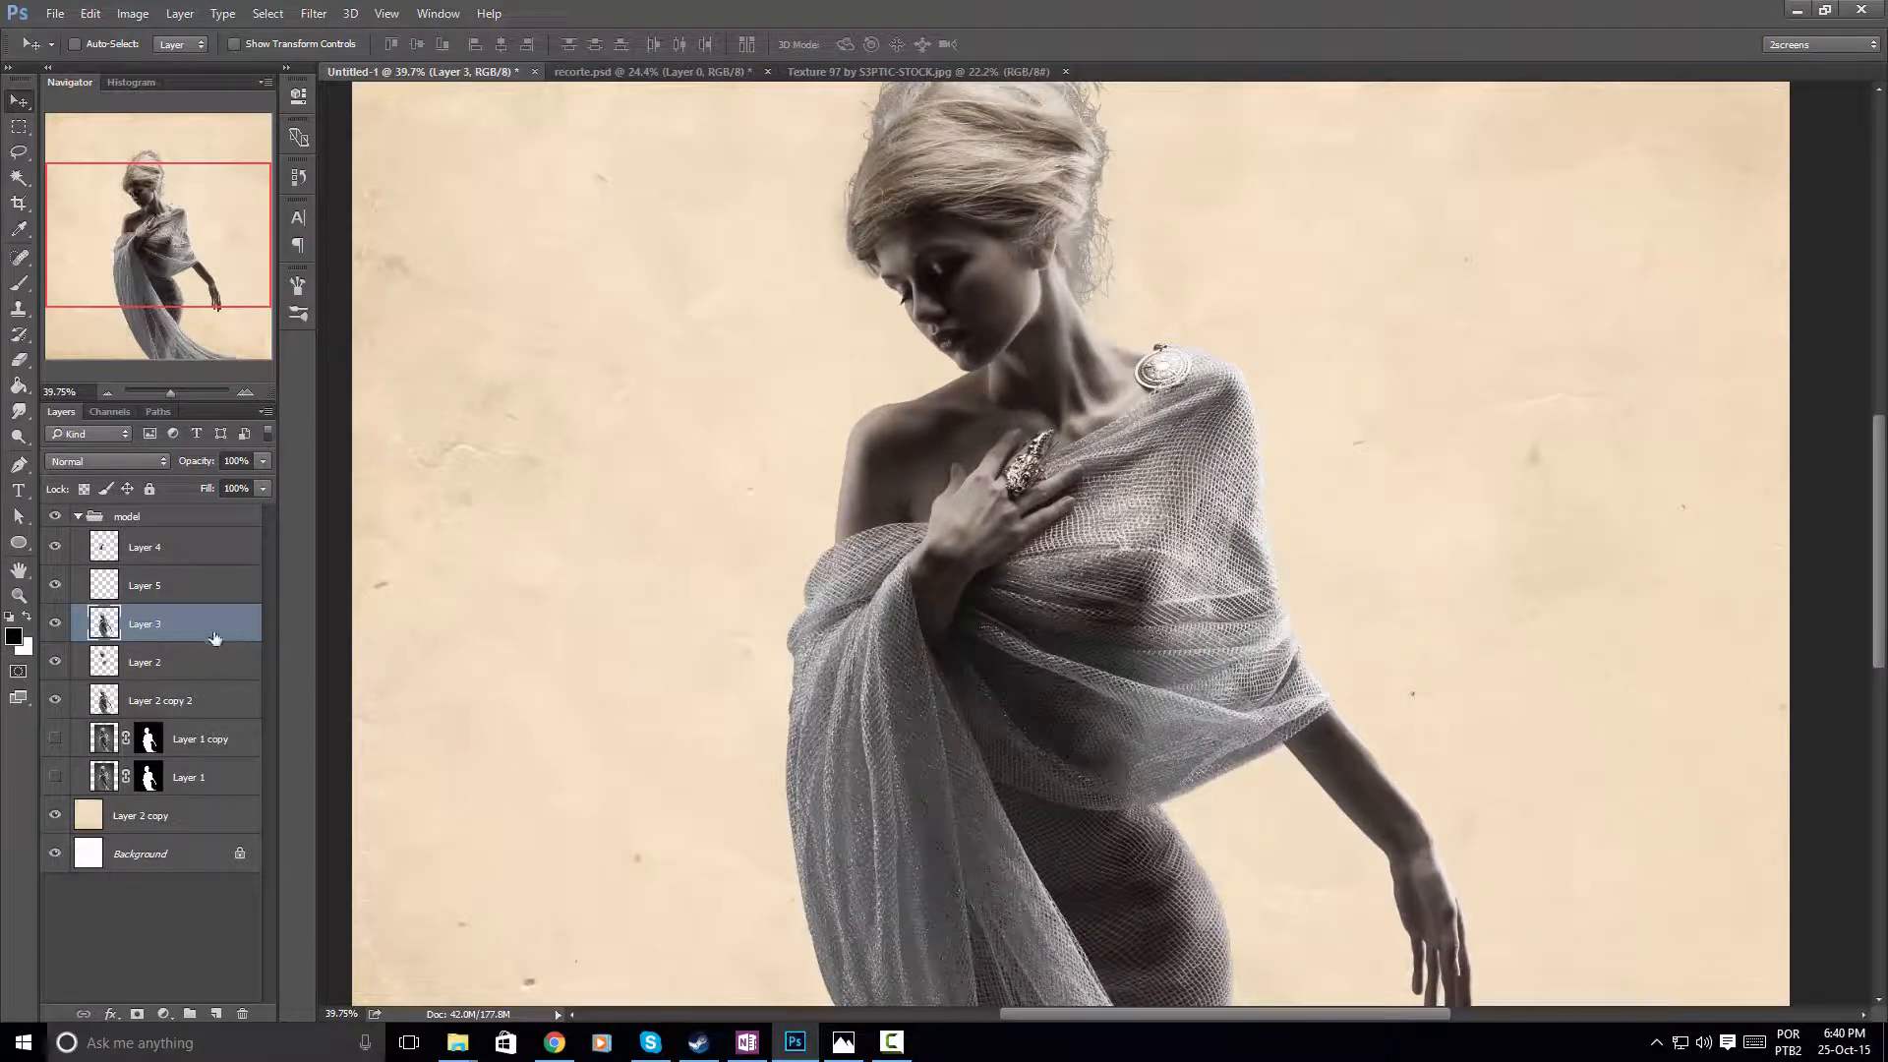
pyautogui.moveTo(210, 629); pyautogui.dragTo(218, 716)
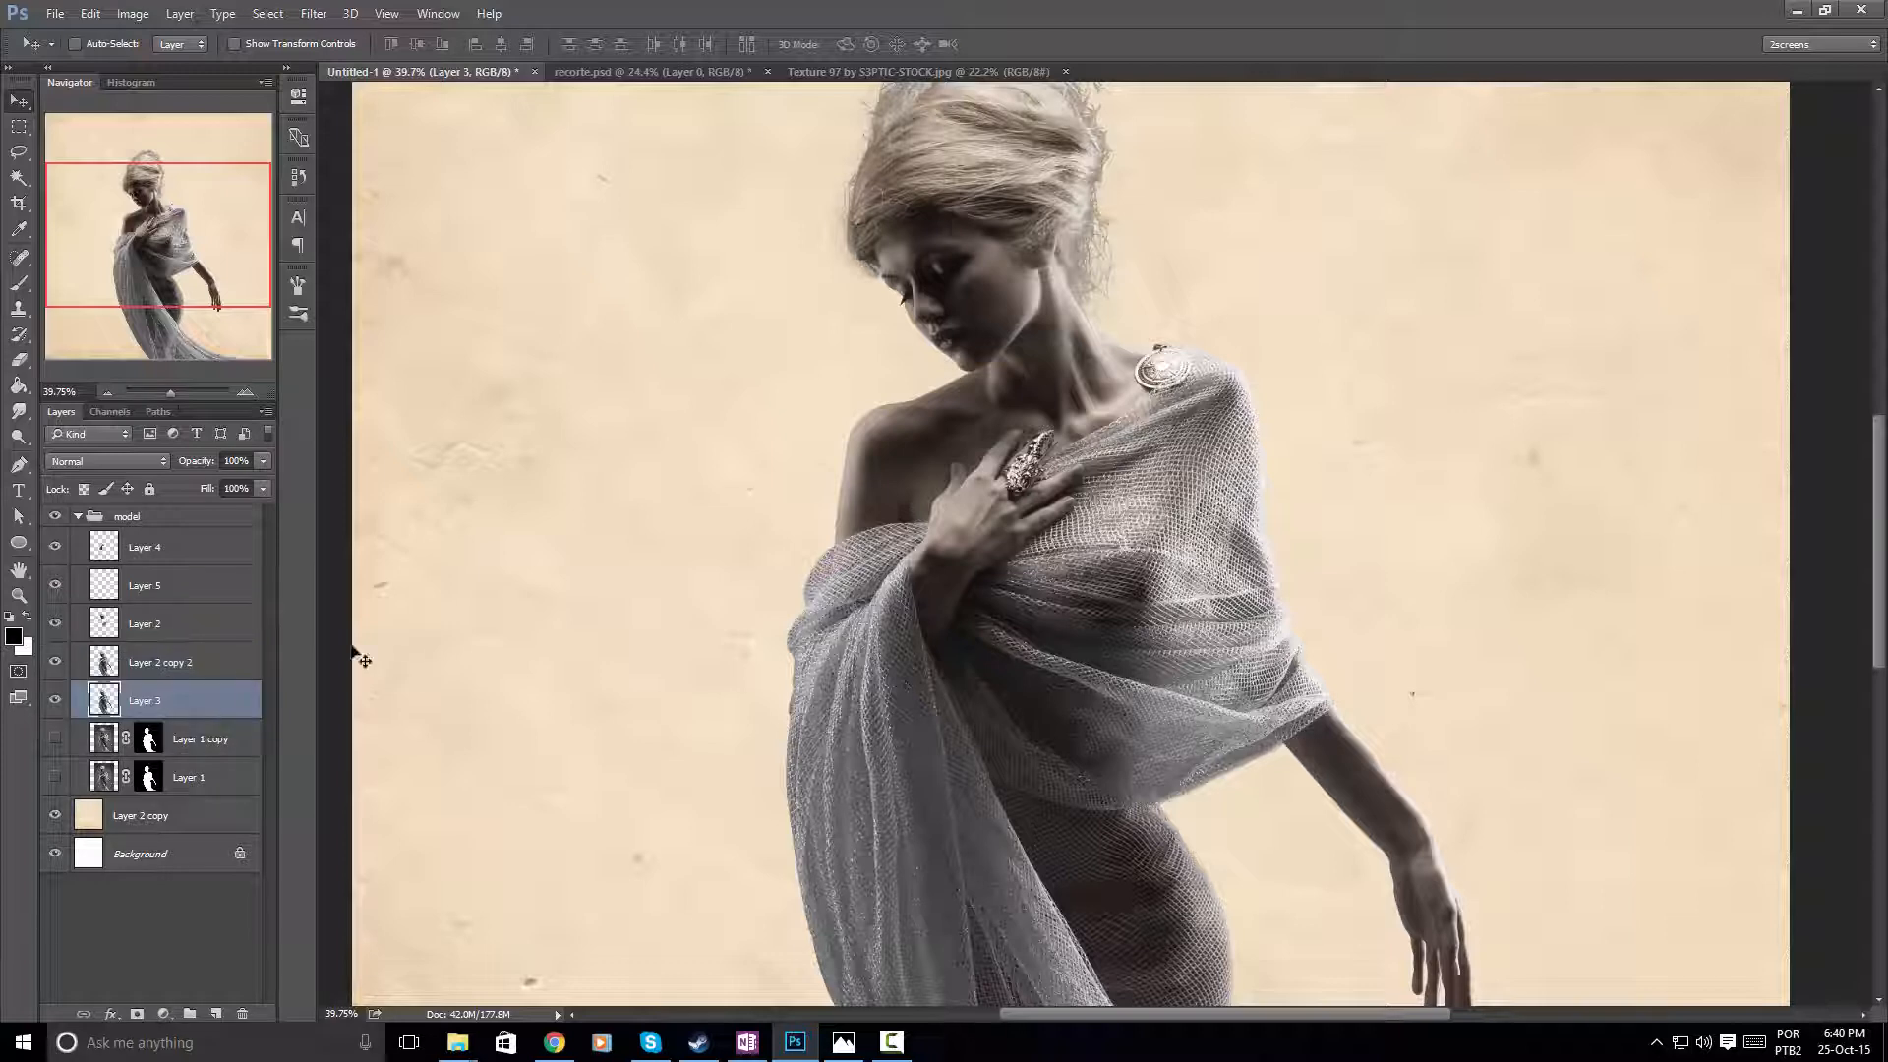
pyautogui.click(56, 701)
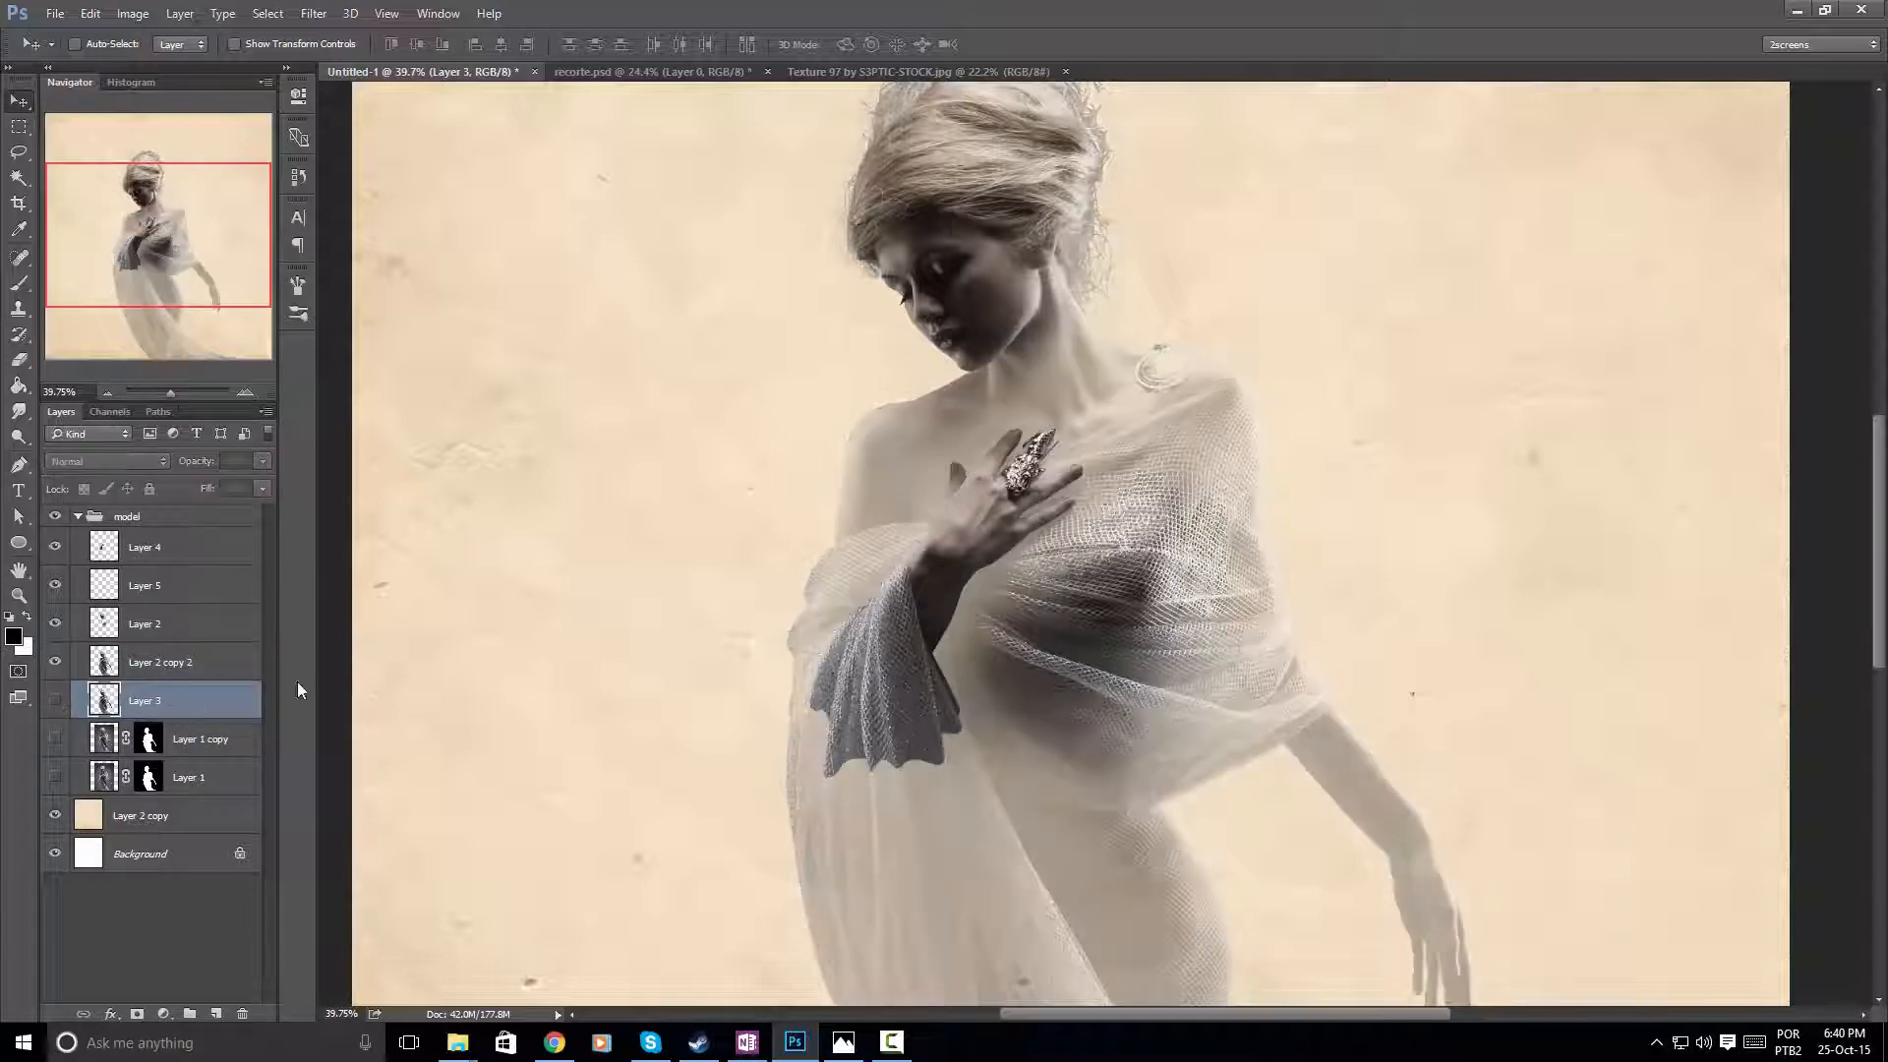
# Add an empty layer above Layer 4 at the top of the model group
pyautogui.moveTo(1013, 684); pyautogui.dragTo(1040, 624)
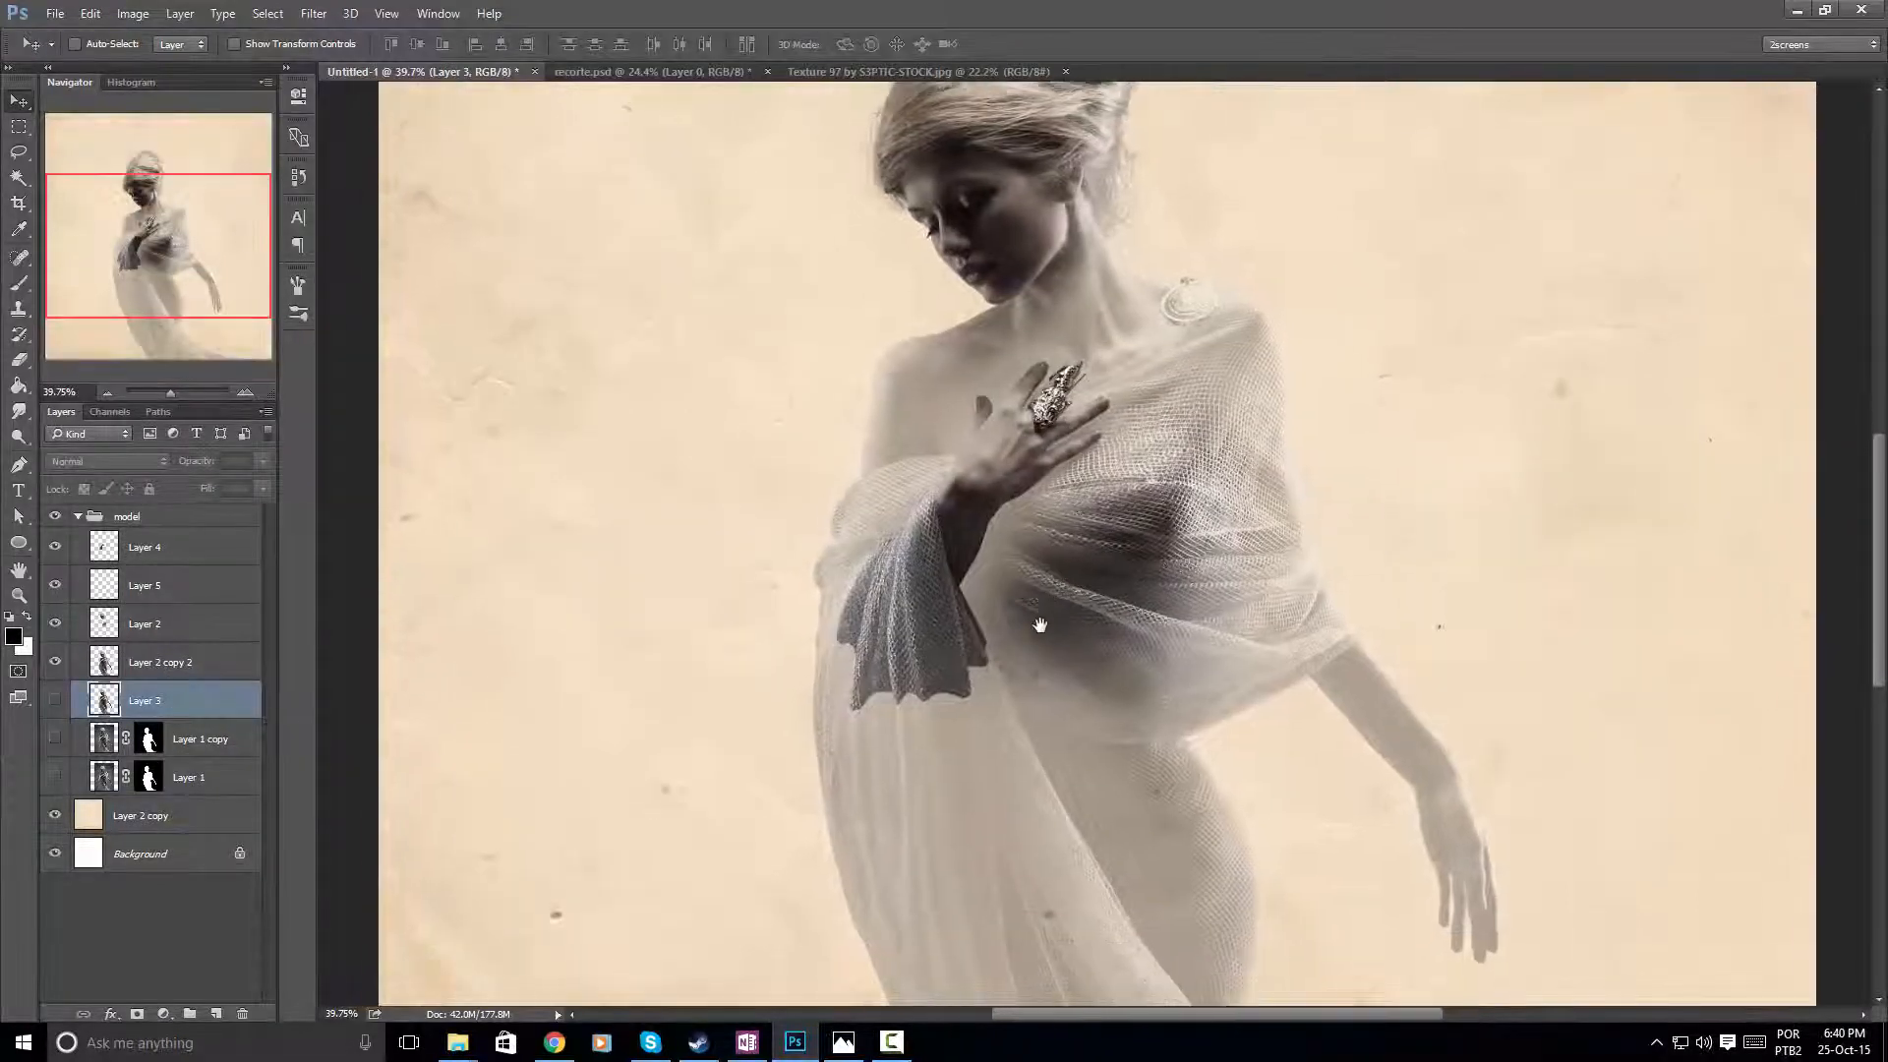
pyautogui.moveTo(1174, 623); pyautogui.dragTo(1103, 543)
pyautogui.moveTo(1094, 659); pyautogui.dragTo(1098, 675)
pyautogui.moveTo(1153, 571); pyautogui.dragTo(1118, 601)
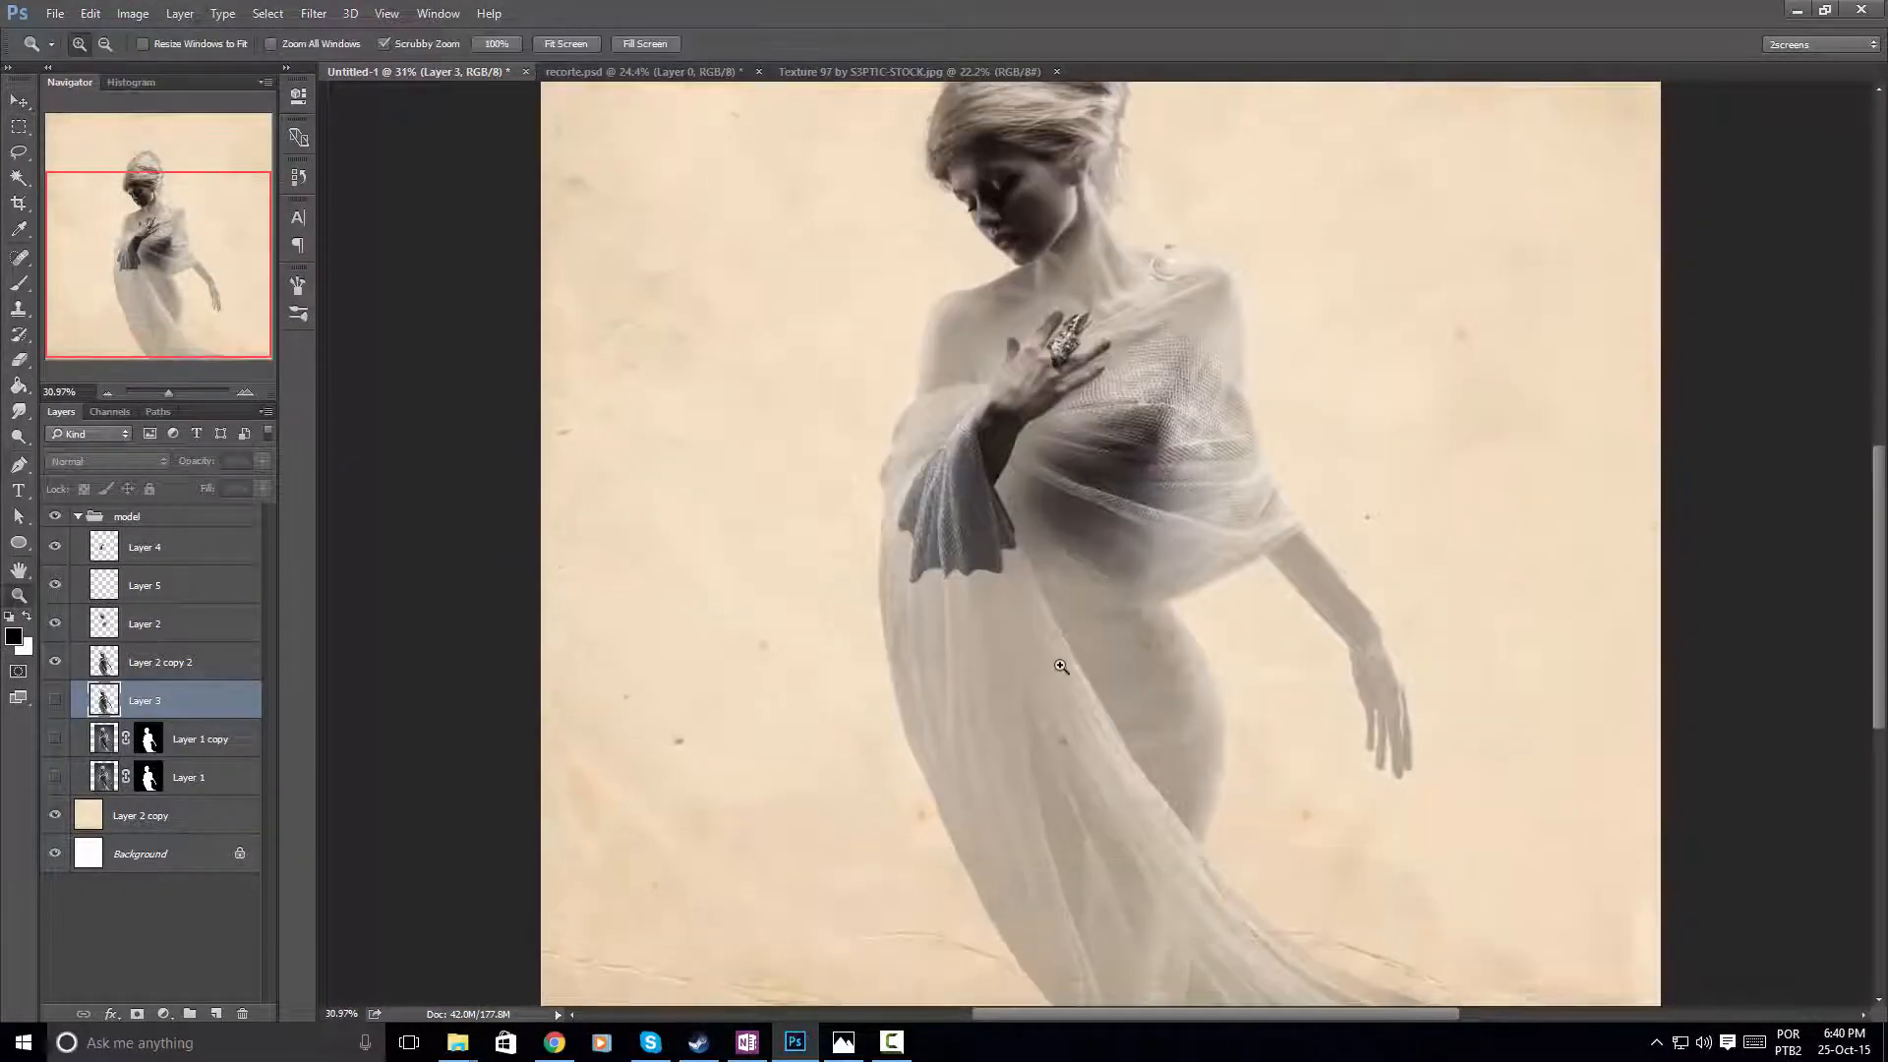
pyautogui.moveTo(1062, 662); pyautogui.dragTo(1102, 608)
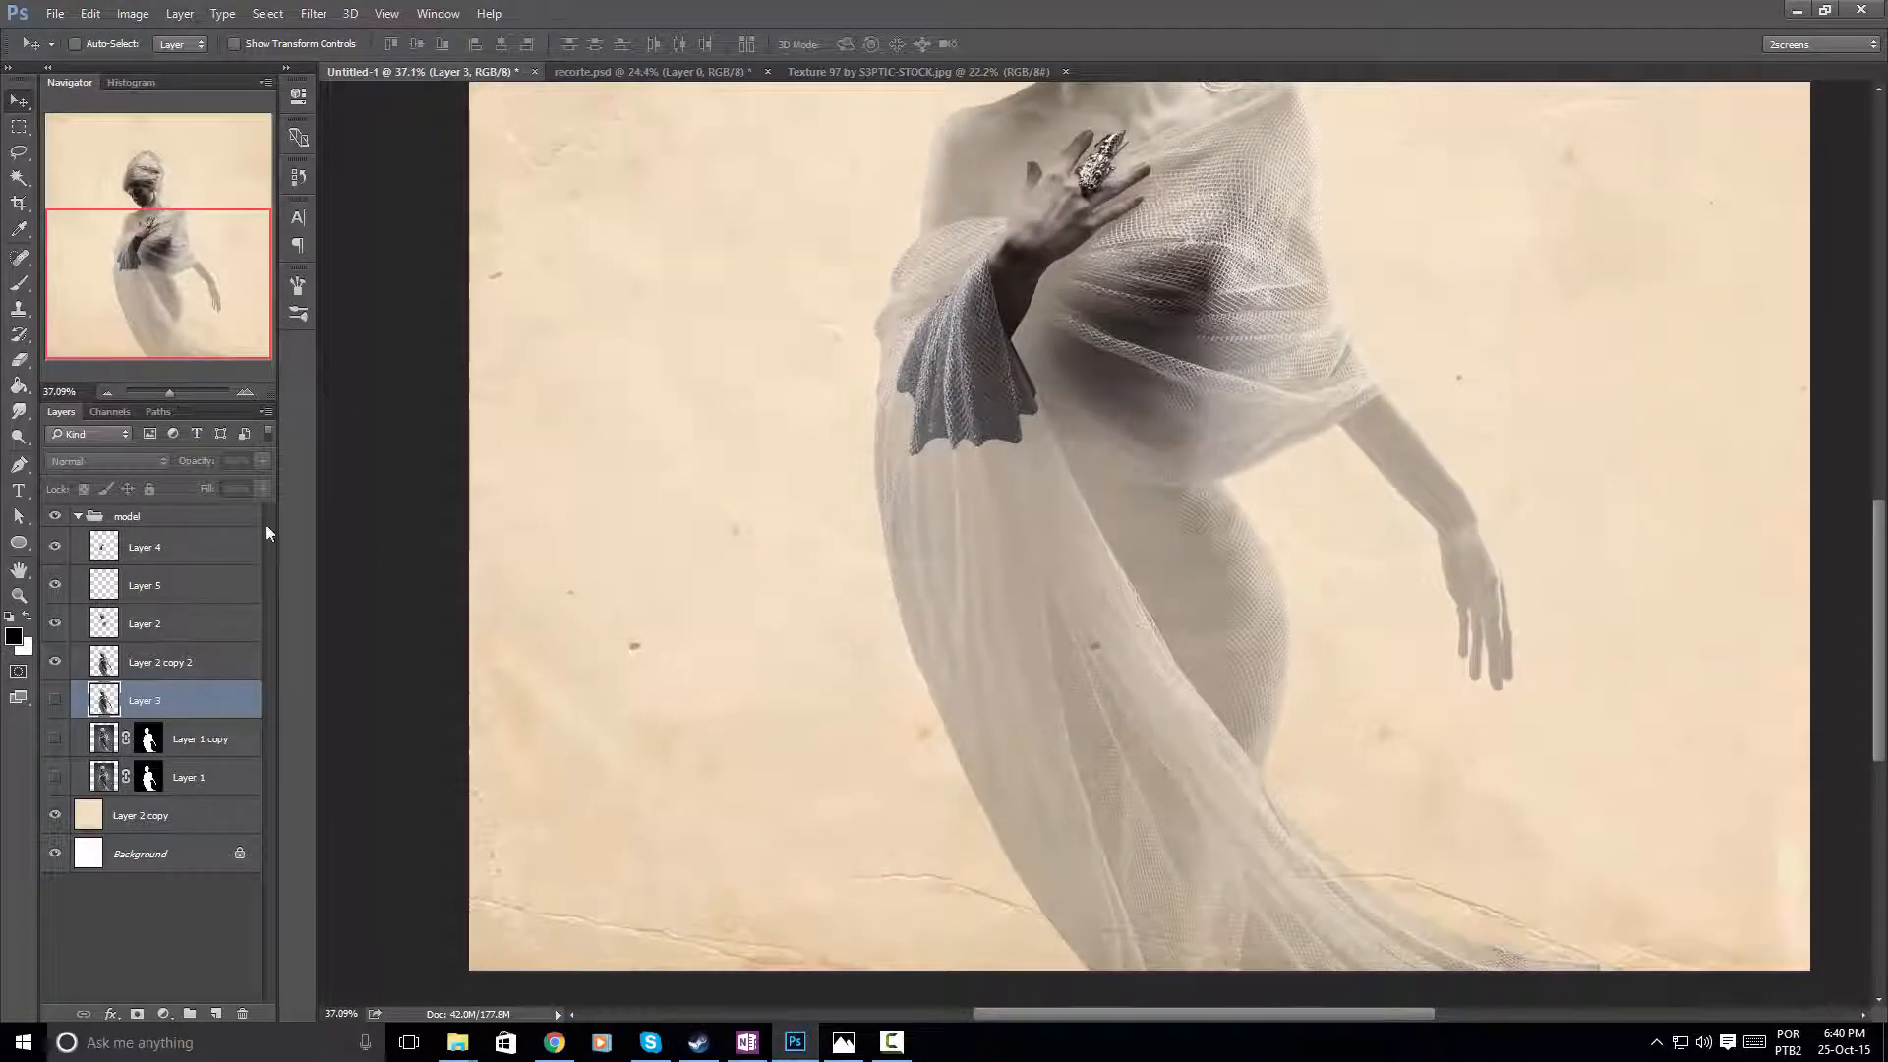
pyautogui.click(215, 561)
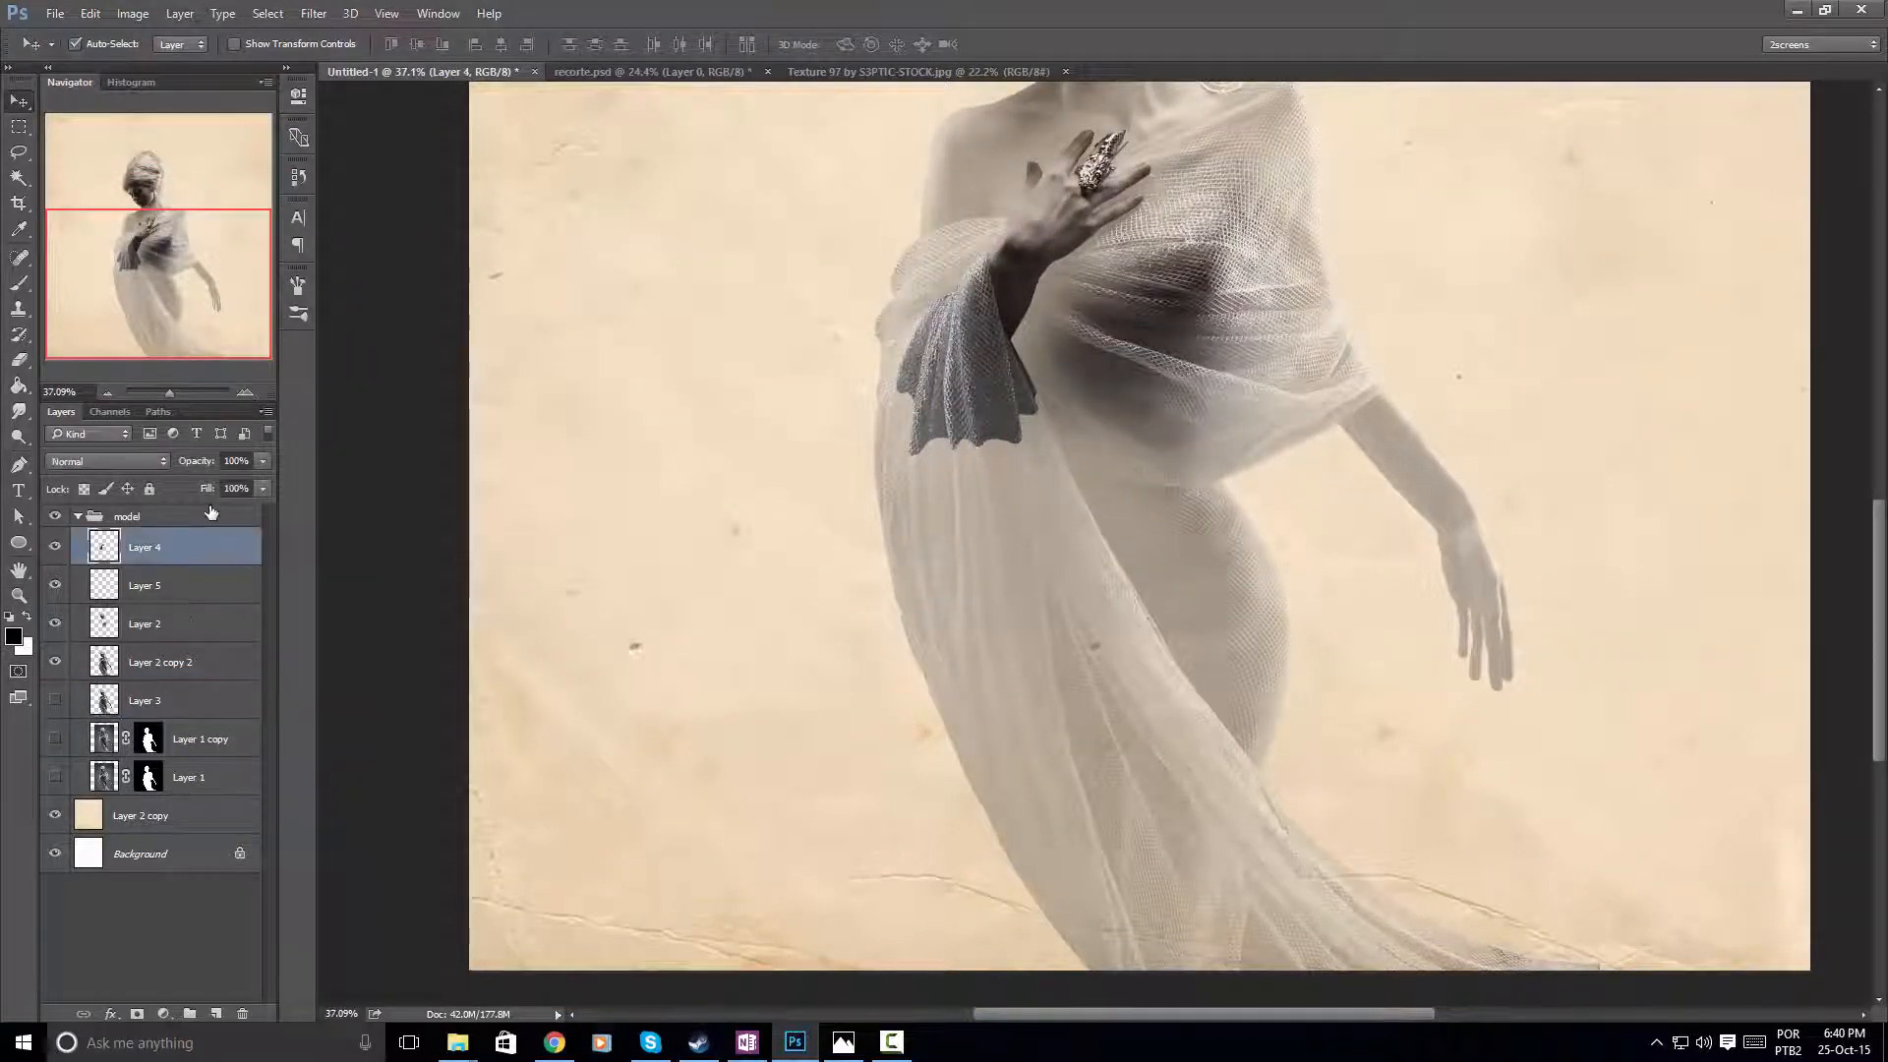
pyautogui.hotkey('ctrl', 'v')
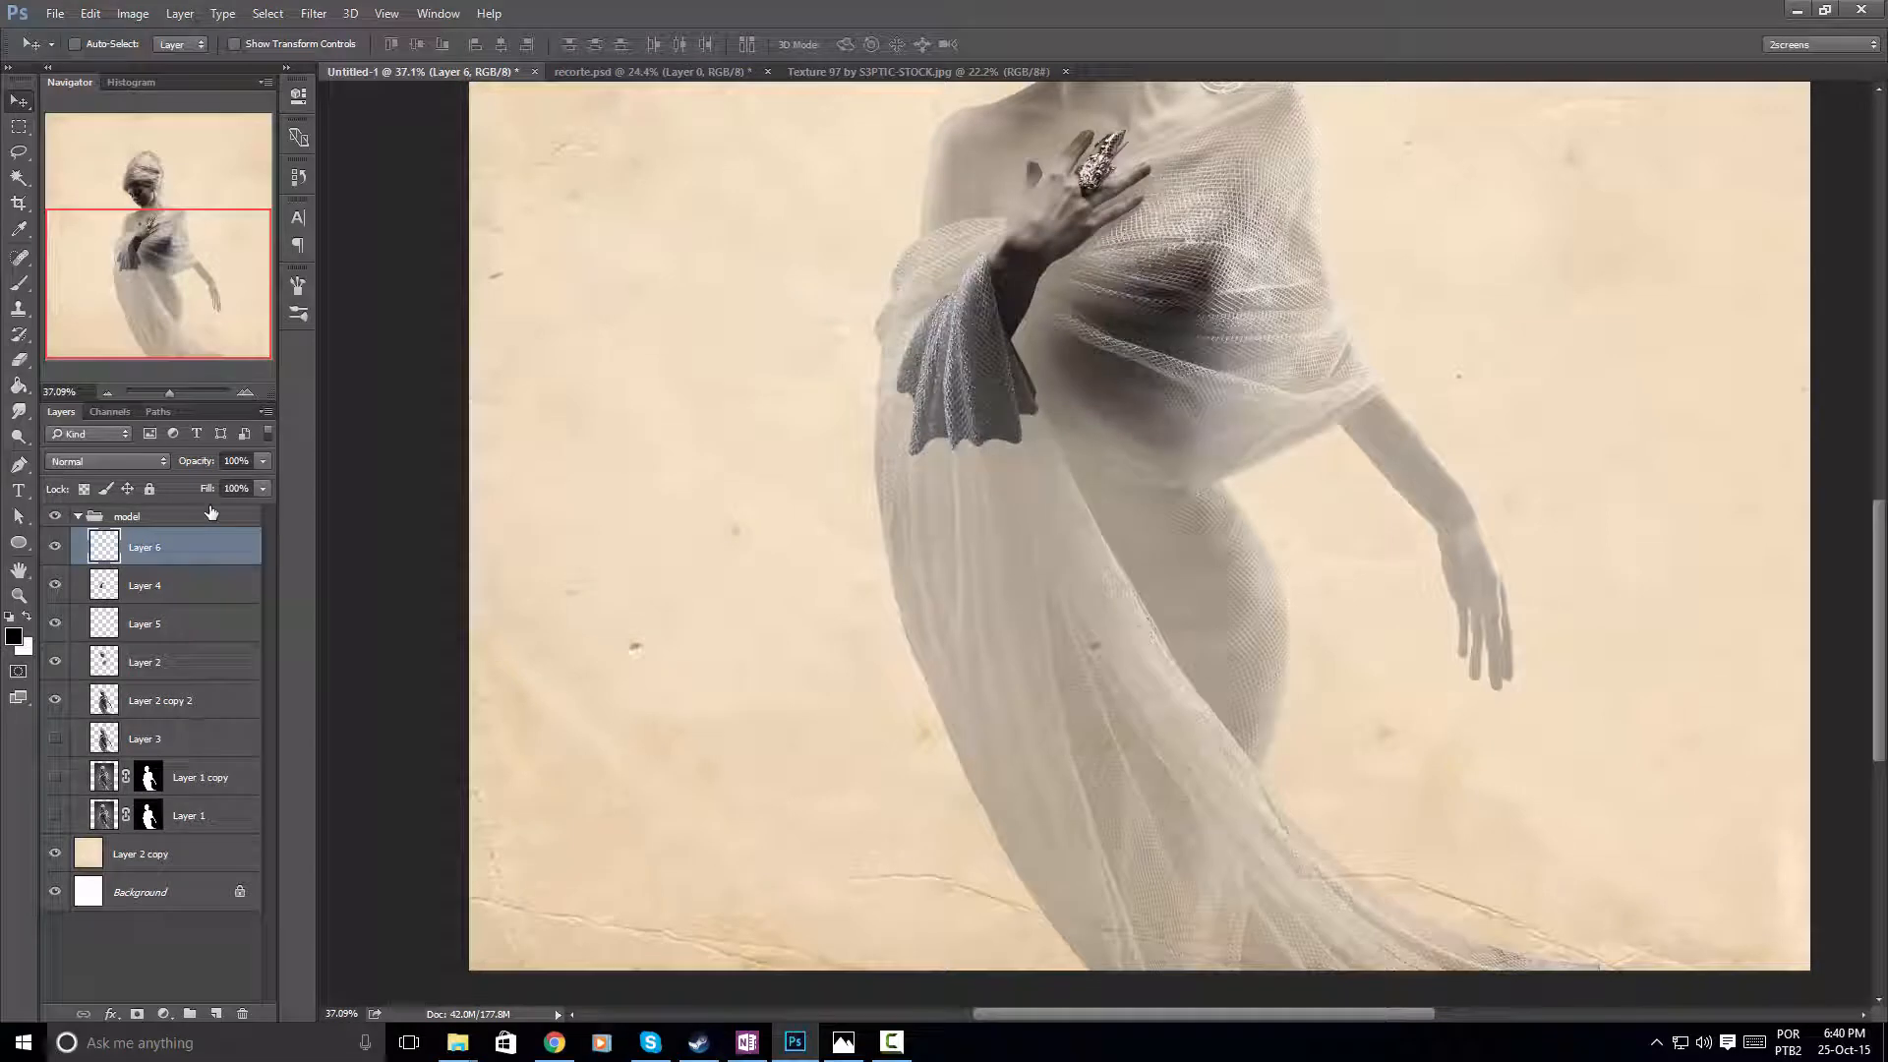
# Set the brush size to 4 px
pyautogui.press('b')
pyautogui.rightClick(1062, 547)
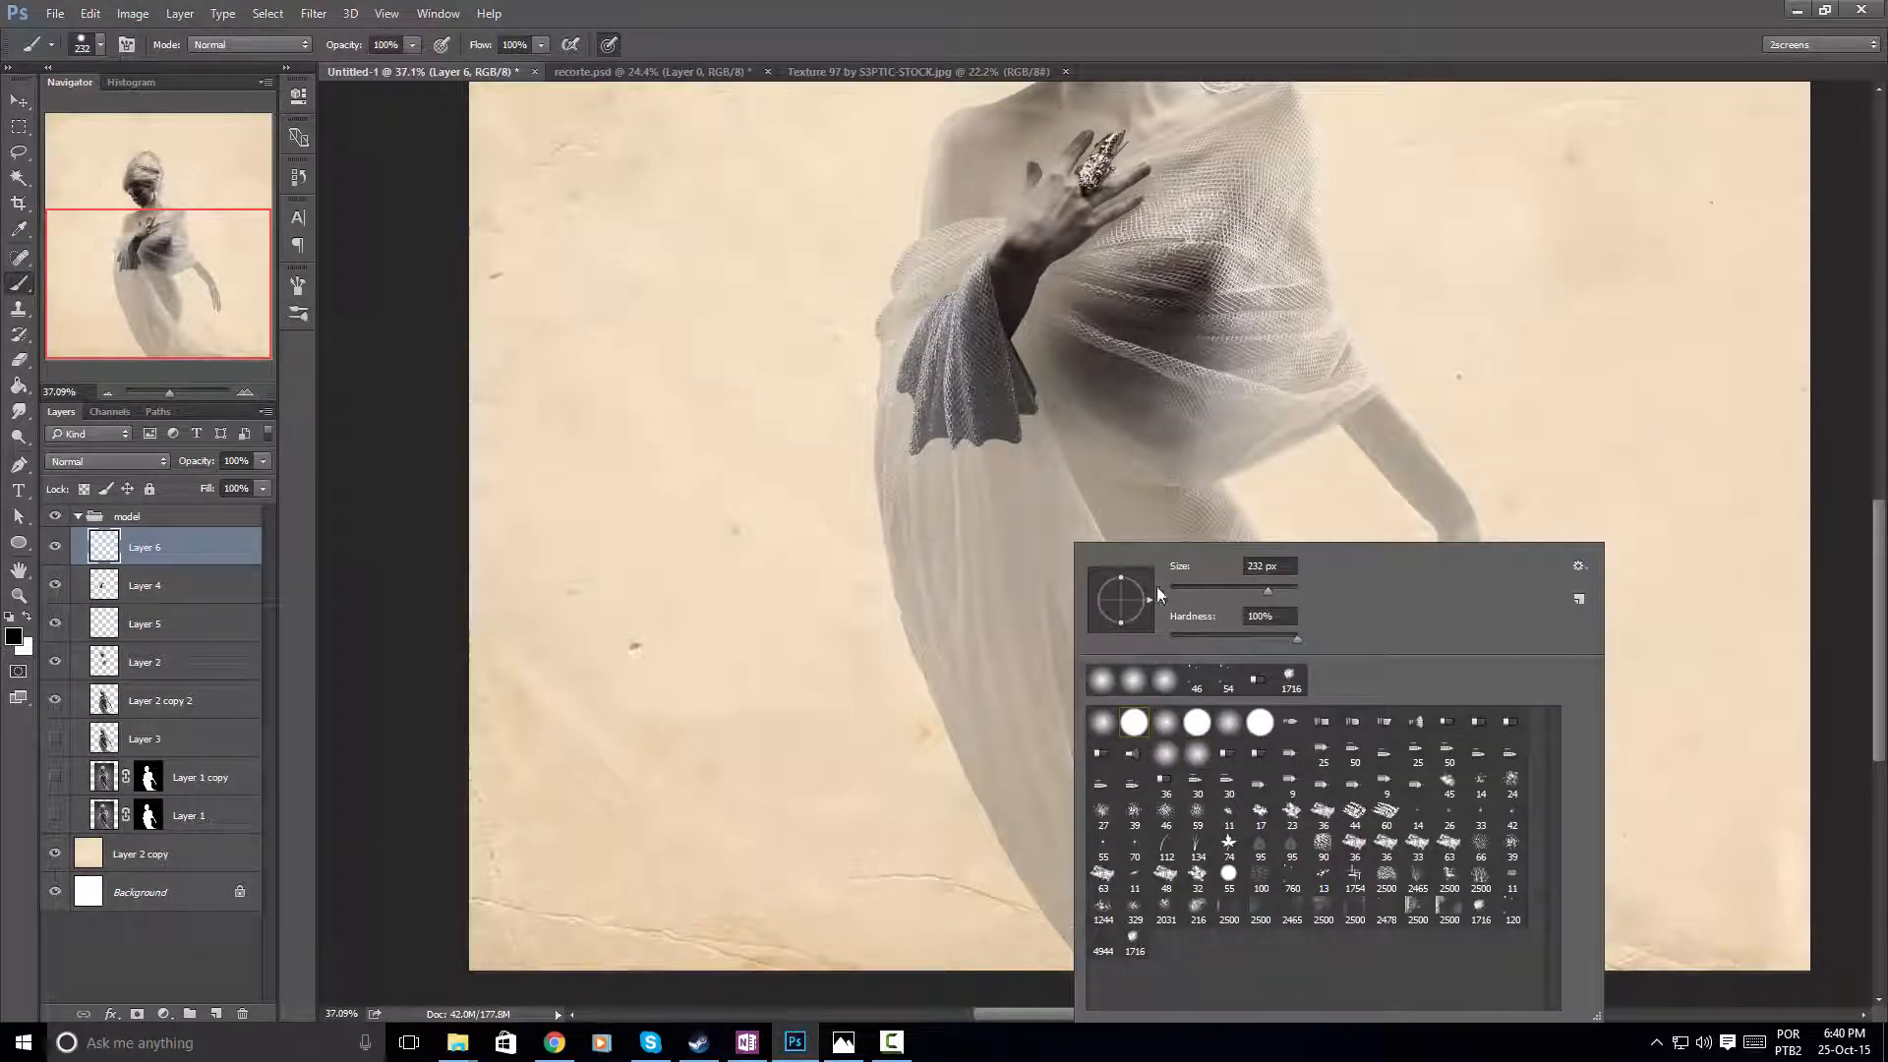
pyautogui.click(1268, 566)
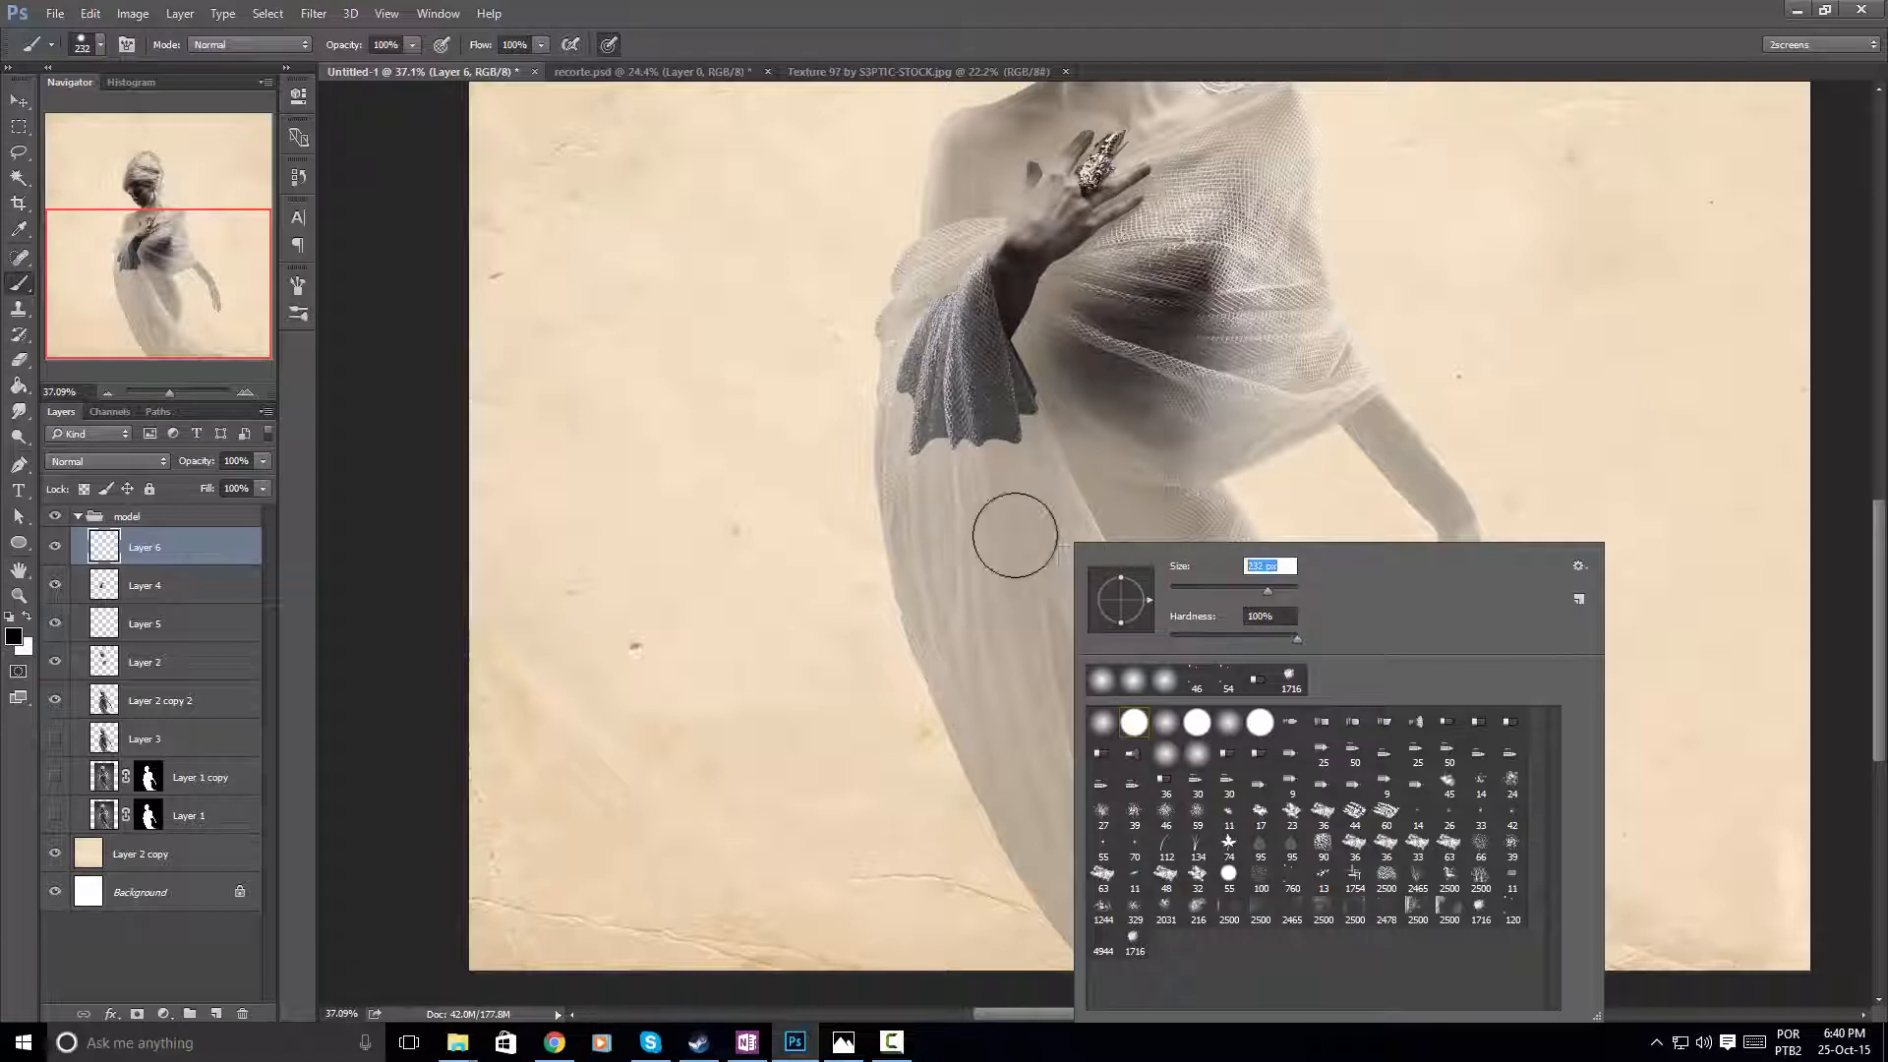
pyautogui.write('4')
pyautogui.press('Return')
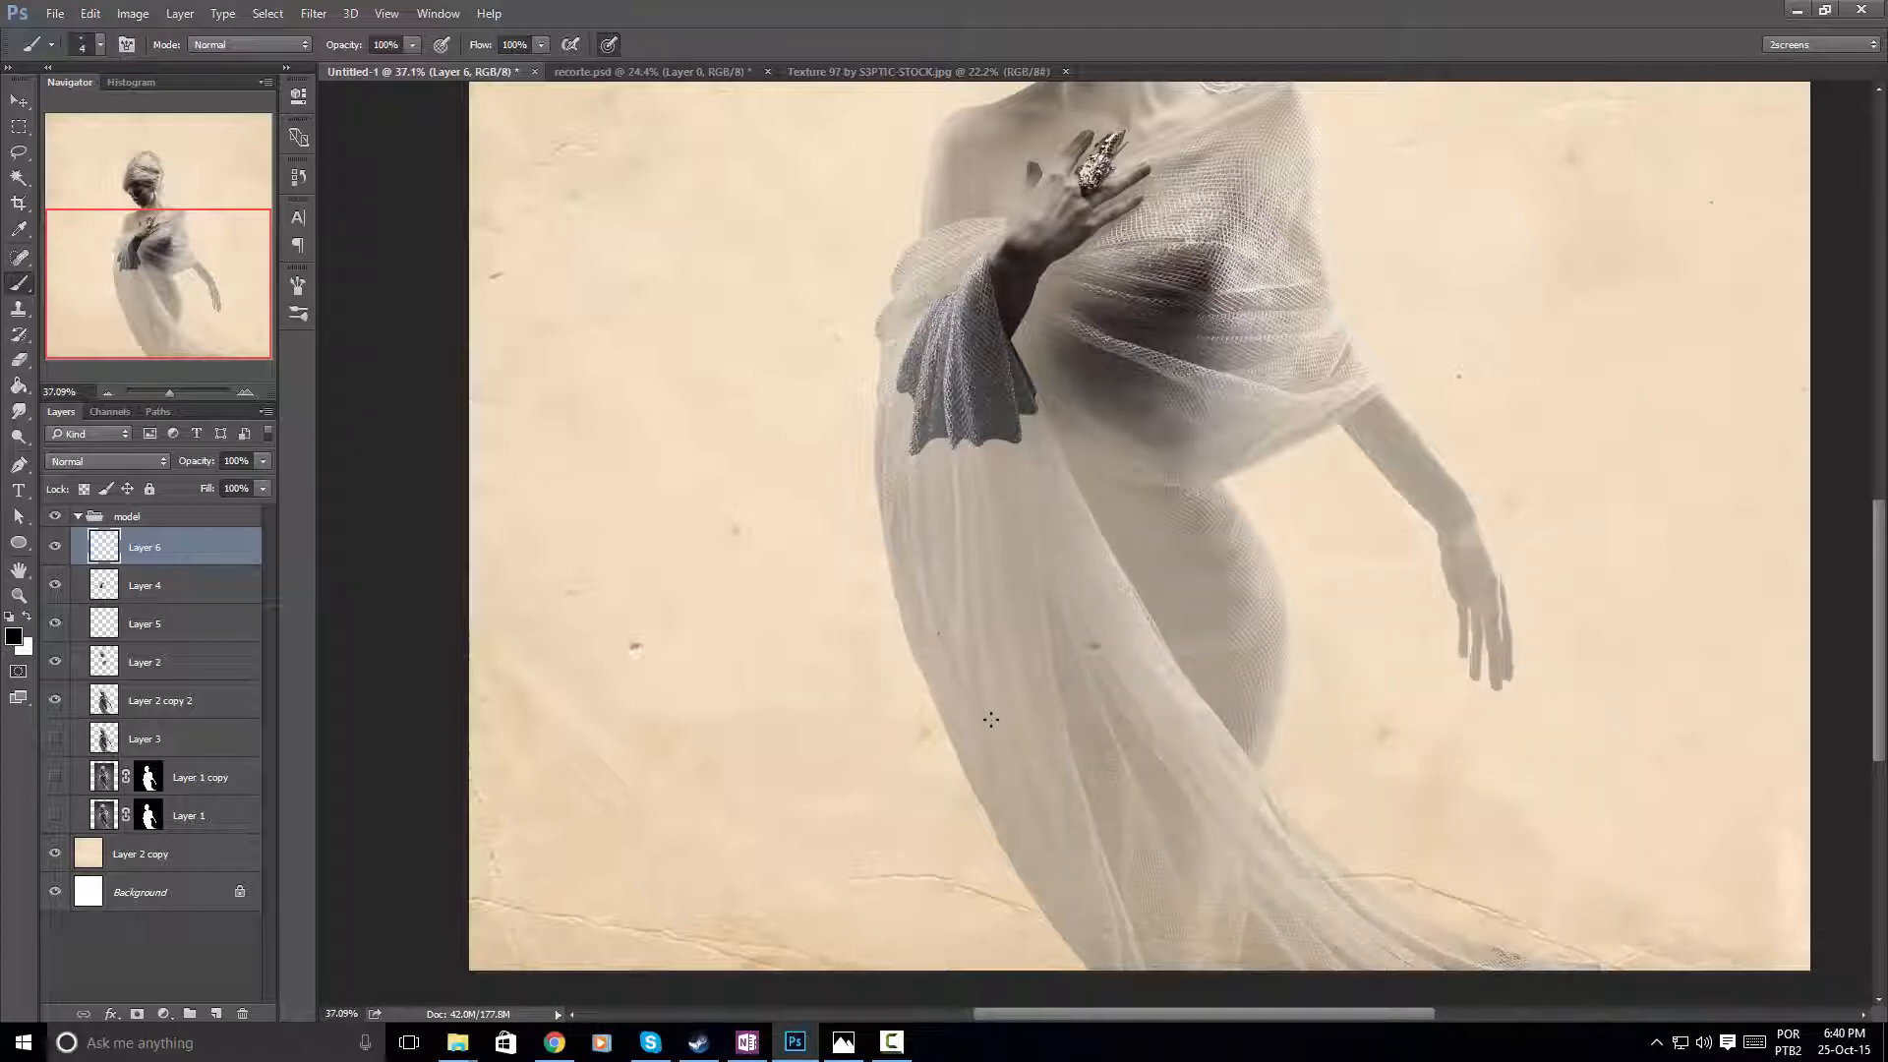
# Trace the lowest stretch of the veil's outer edge in black on Layer 6, starting at the canvas's bottom border
pyautogui.hotkey('ctrl', 'space')
pyautogui.moveTo(957, 725)
pyautogui.mouseDown()
pyautogui.moveTo(1007, 763)
pyautogui.moveTo(952, 615)
pyautogui.moveTo(1062, 641)
pyautogui.moveTo(1088, 669)
pyautogui.moveTo(1062, 607)
pyautogui.mouseUp()
pyautogui.hotkey('ctrl', 'space')
pyautogui.hotkey('ctrl', 'space')
pyautogui.press('space')
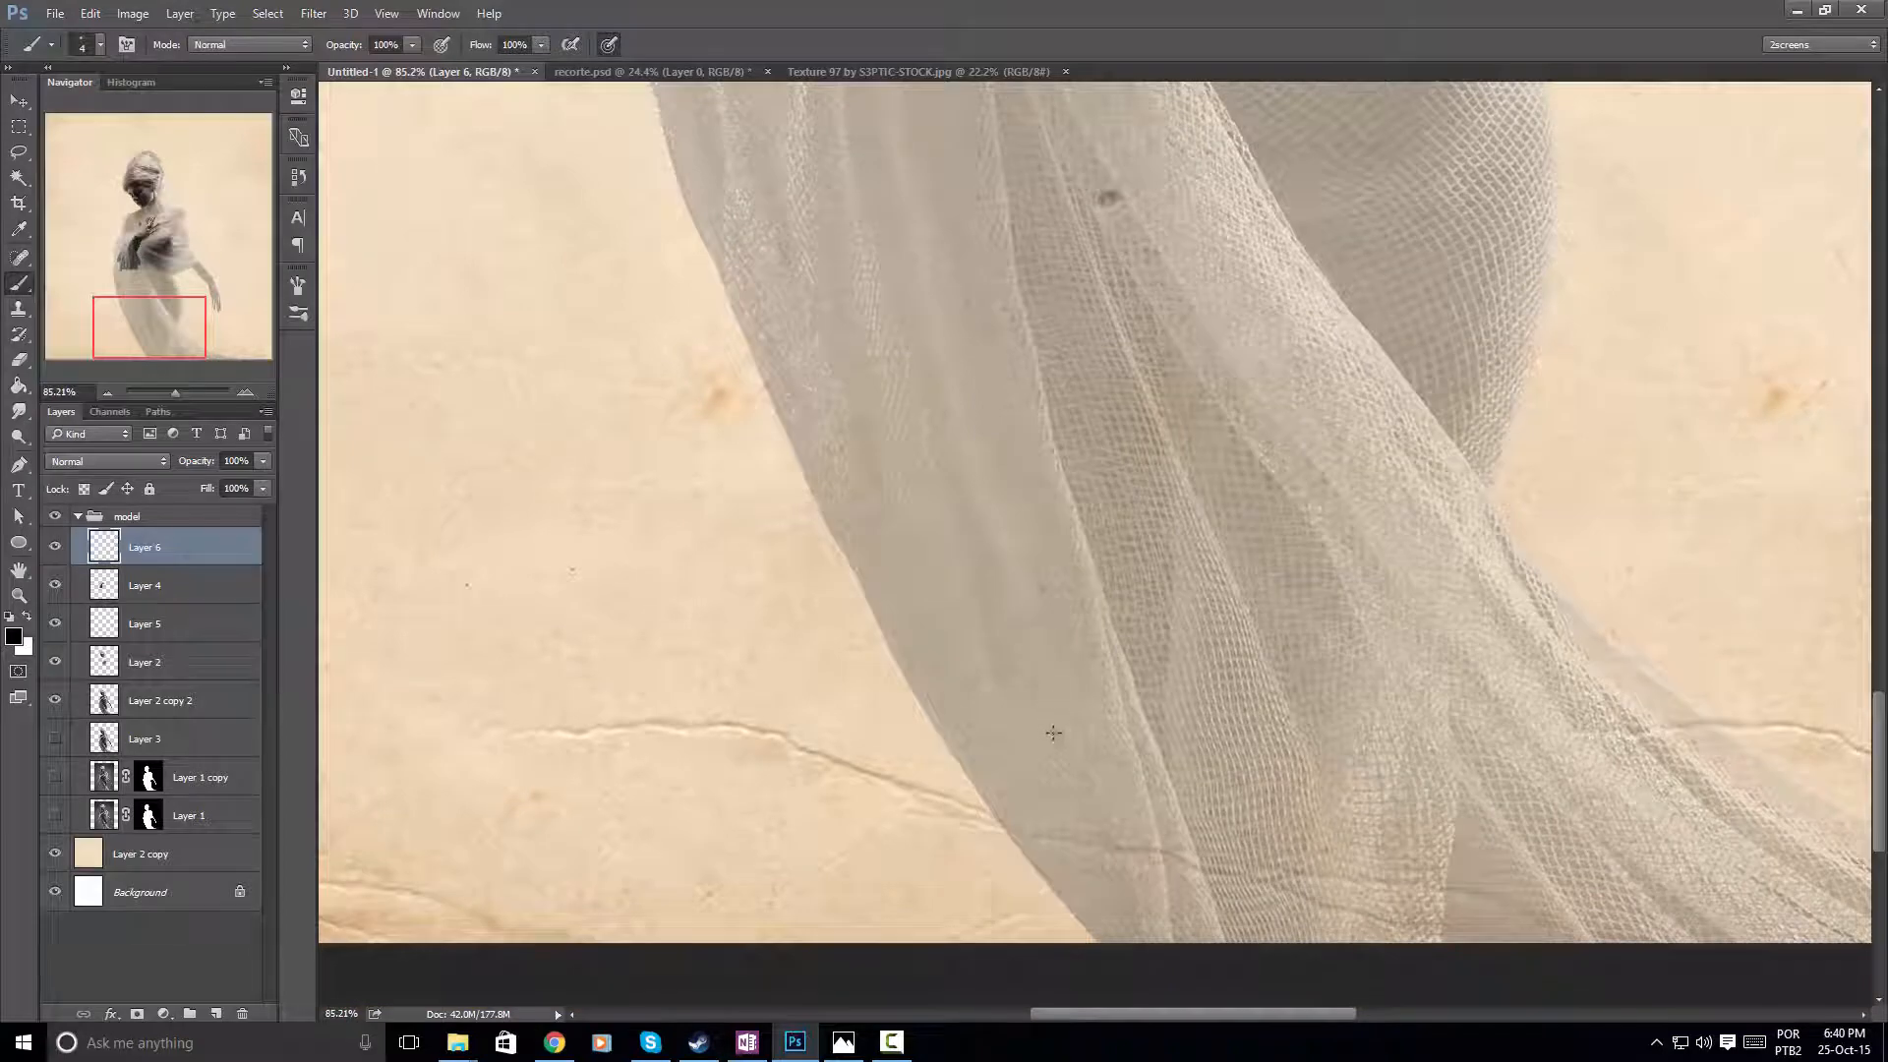
pyautogui.moveTo(971, 562)
pyautogui.mouseDown()
pyautogui.moveTo(1033, 666)
pyautogui.moveTo(1033, 446)
pyautogui.moveTo(1120, 469)
pyautogui.moveTo(1158, 409)
pyautogui.mouseUp()
pyautogui.moveTo(904, 881)
pyautogui.mouseDown()
pyautogui.moveTo(1074, 537)
pyautogui.moveTo(1066, 569)
pyautogui.mouseUp()
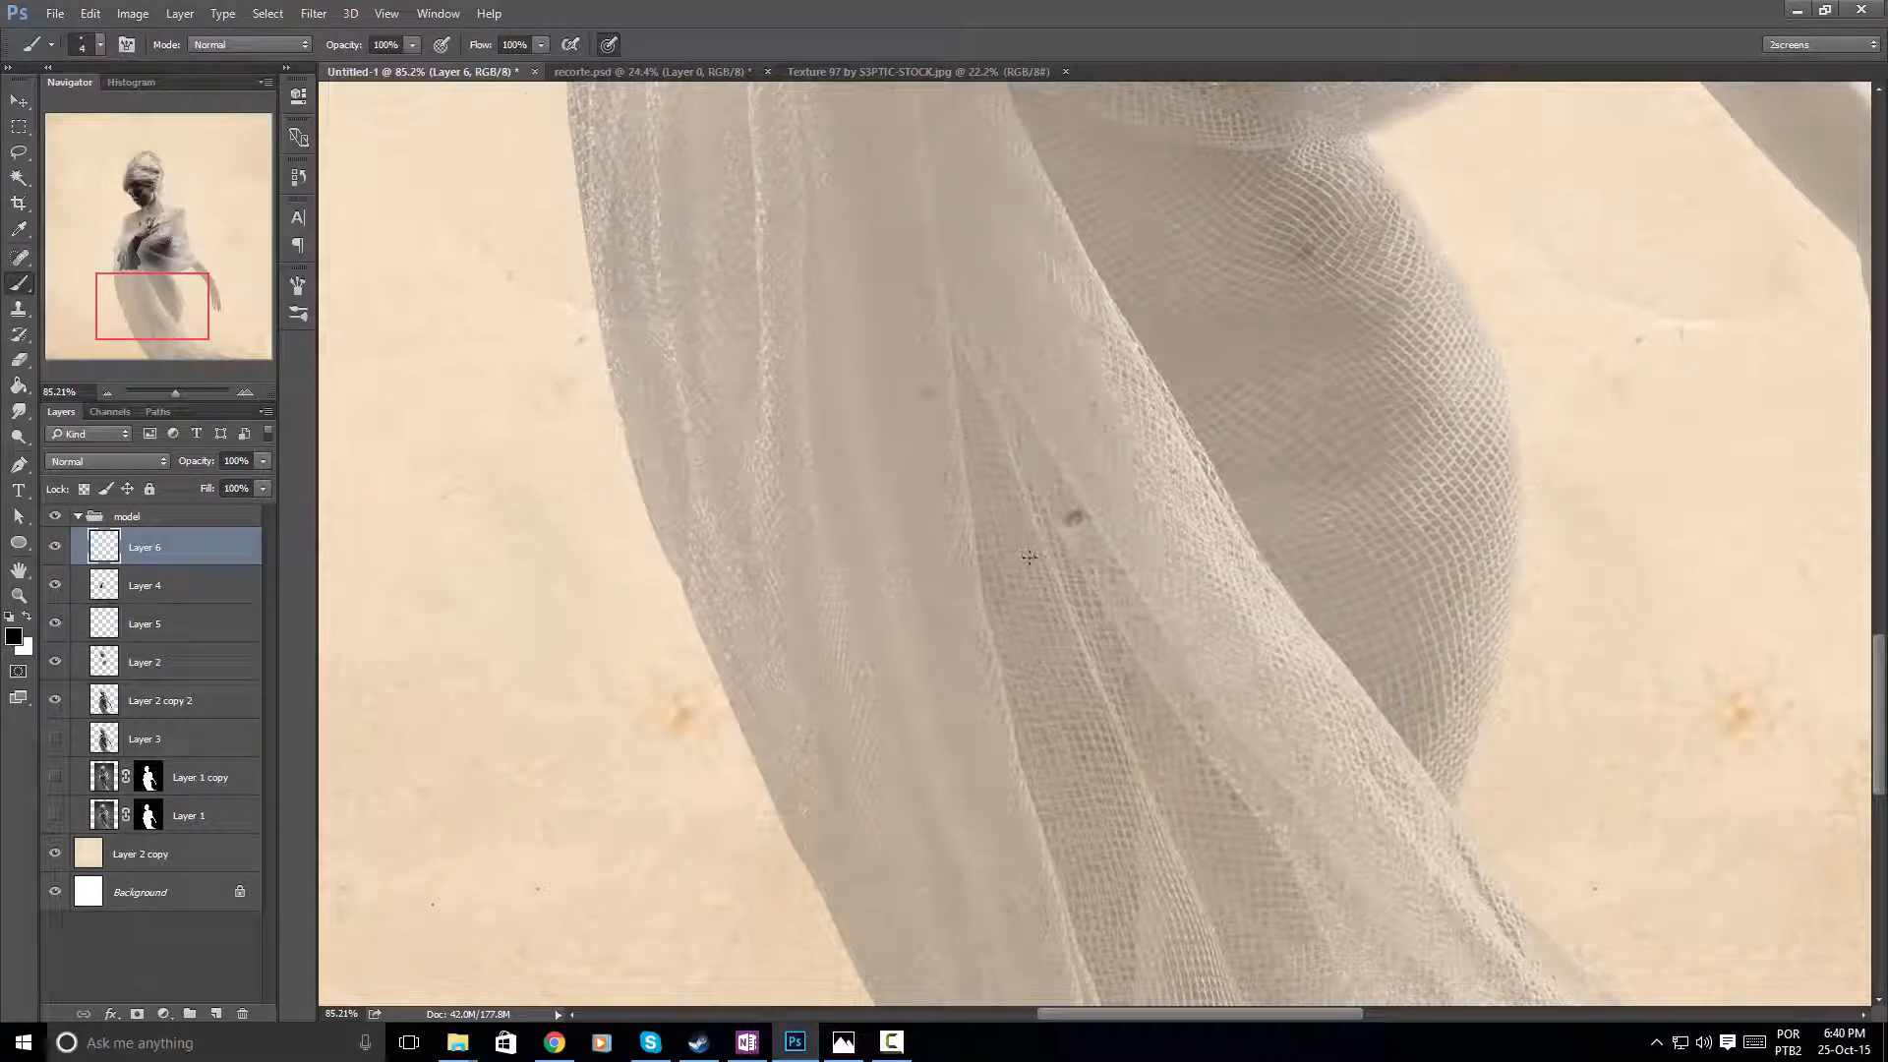
pyautogui.press('r')
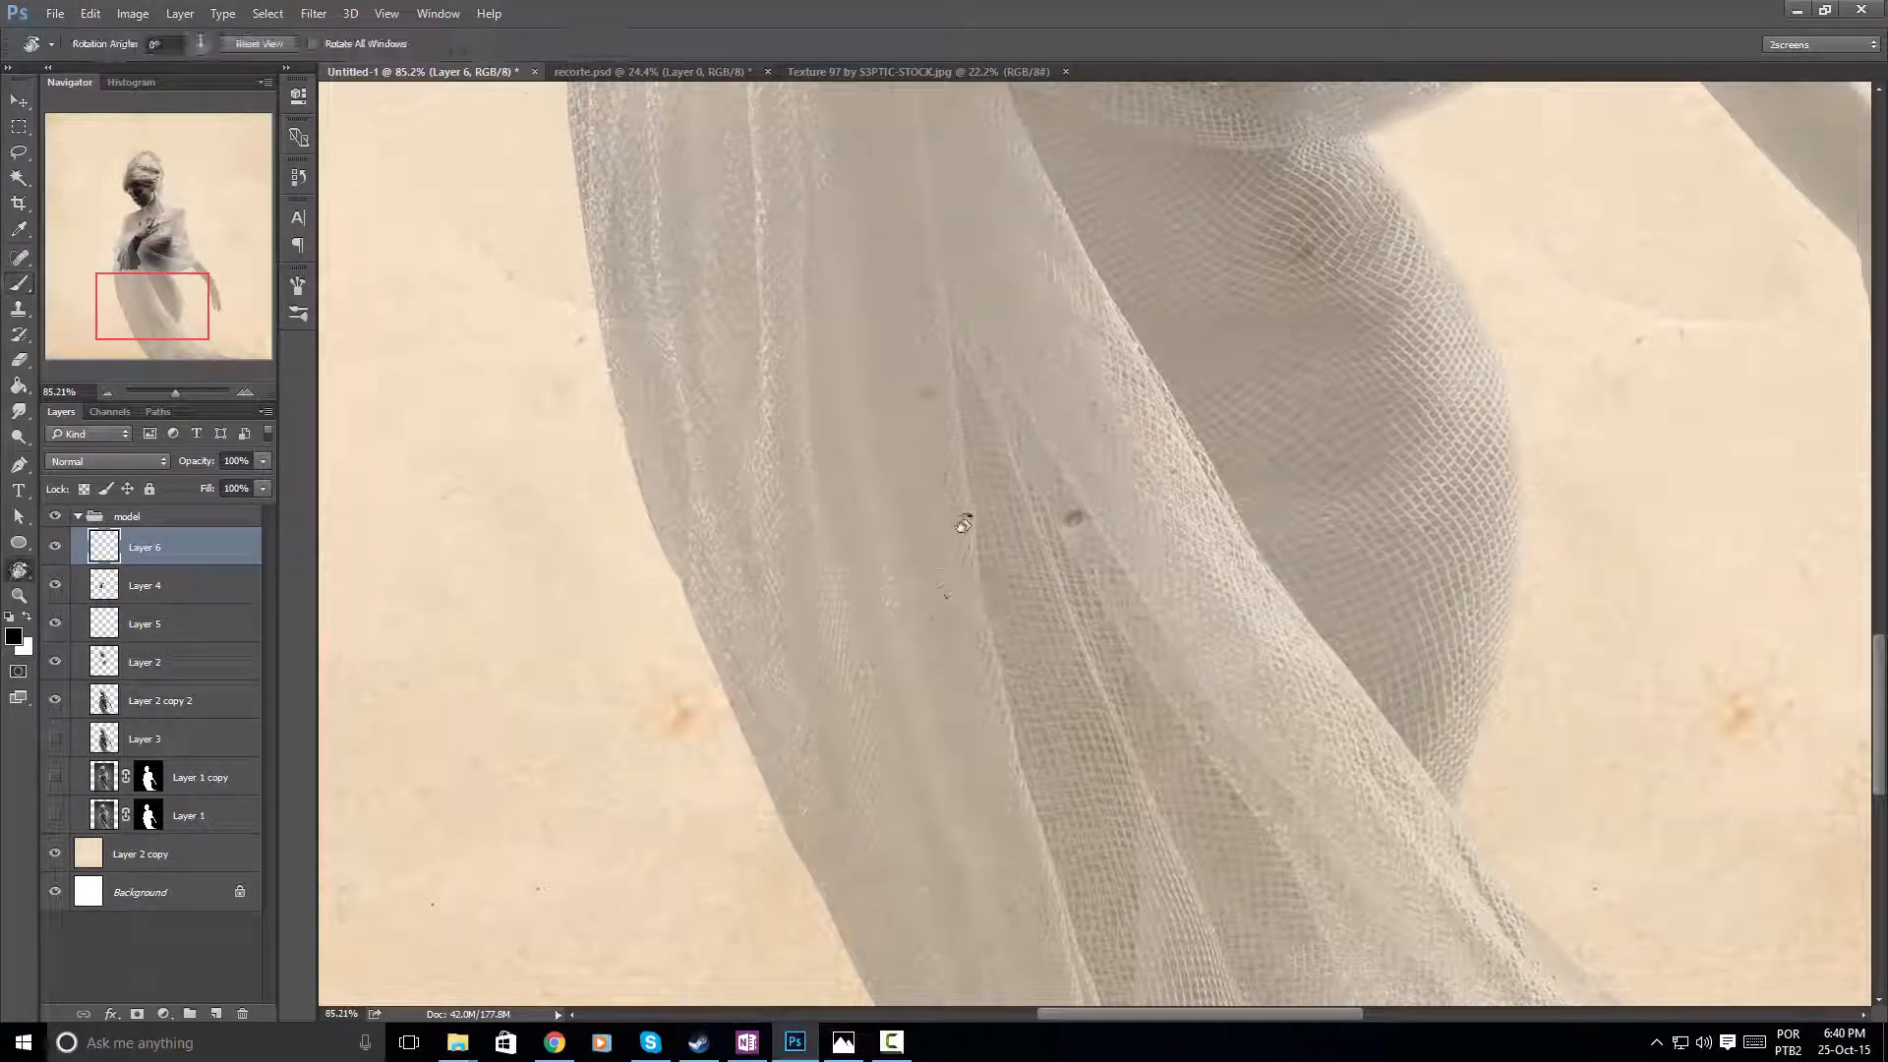
pyautogui.moveTo(961, 510)
pyautogui.mouseDown()
pyautogui.moveTo(1058, 498)
pyautogui.moveTo(1042, 484)
pyautogui.moveTo(974, 506)
pyautogui.moveTo(999, 455)
pyautogui.moveTo(947, 496)
pyautogui.mouseUp()
pyautogui.press('b')
pyautogui.moveTo(1007, 607); pyautogui.dragTo(1104, 647)
pyautogui.press('r')
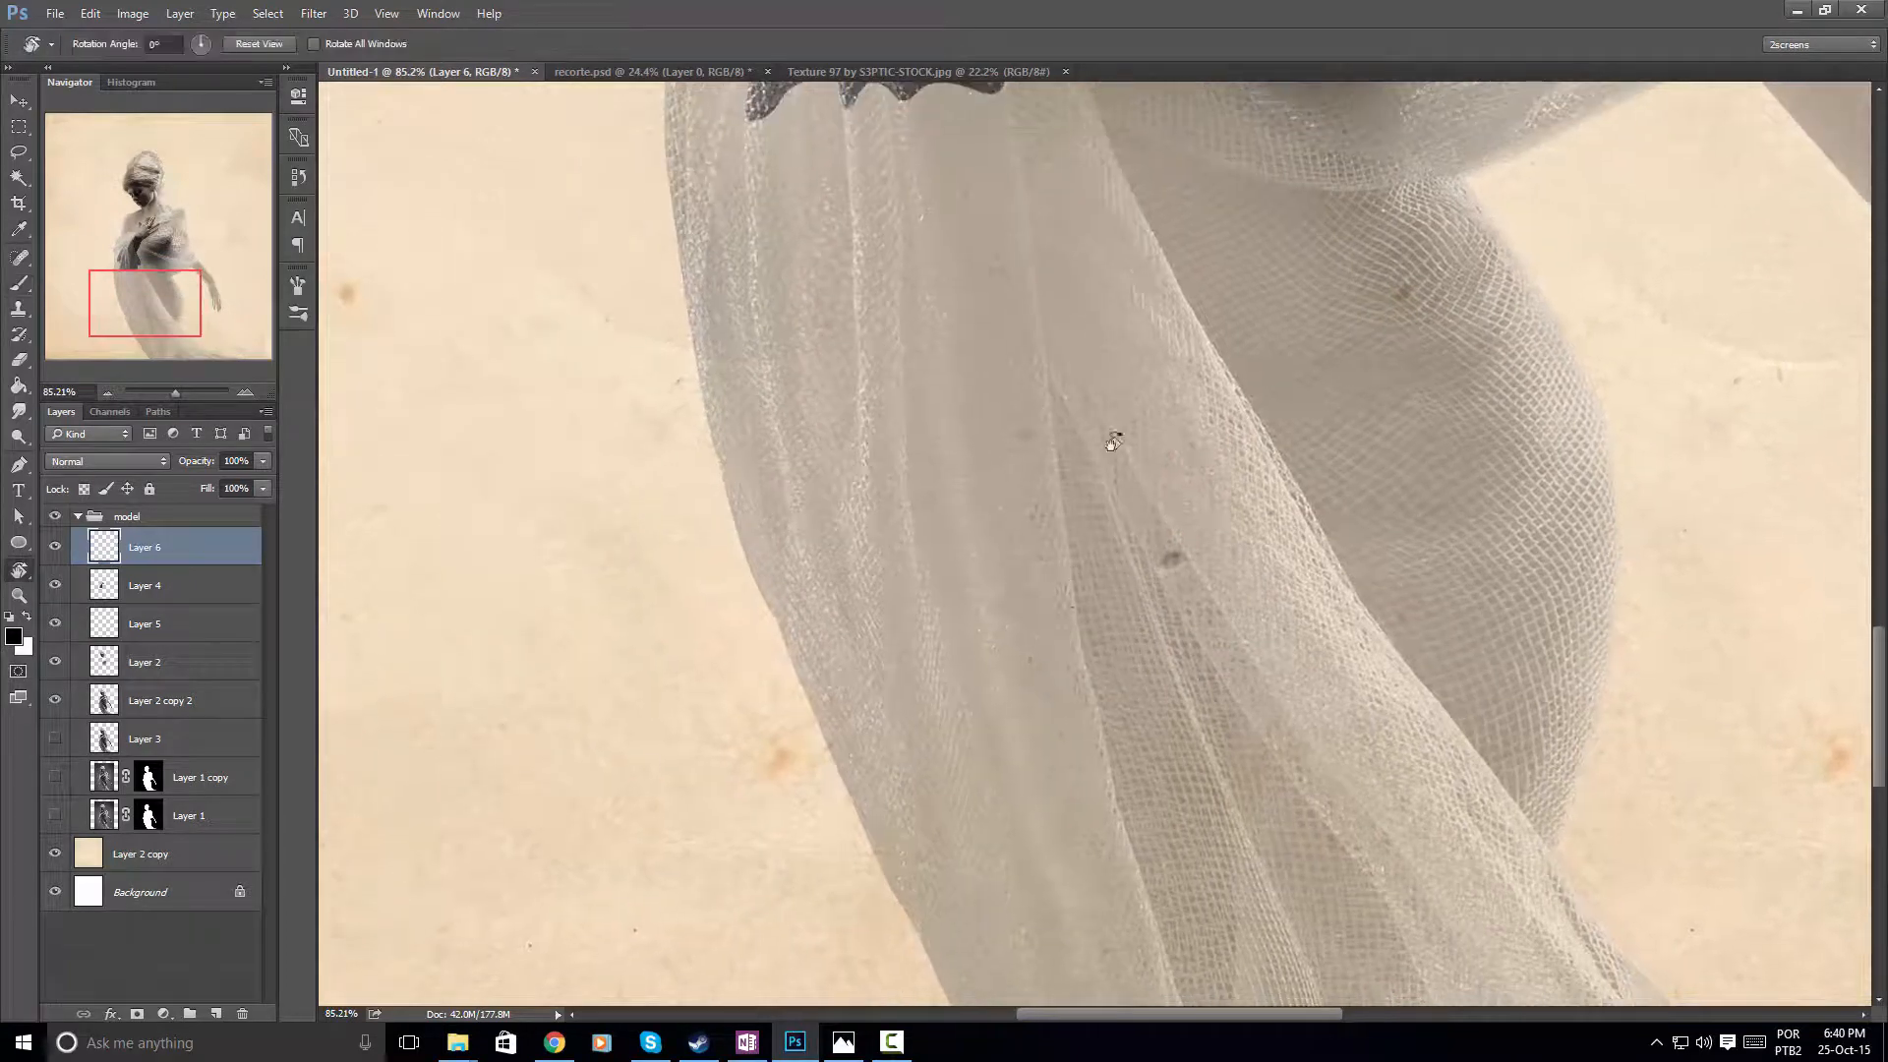
pyautogui.moveTo(1113, 442)
pyautogui.mouseDown()
pyautogui.moveTo(1252, 472)
pyautogui.moveTo(1264, 506)
pyautogui.mouseUp()
pyautogui.press('b')
pyautogui.moveTo(994, 536); pyautogui.dragTo(1160, 645)
pyautogui.press('r')
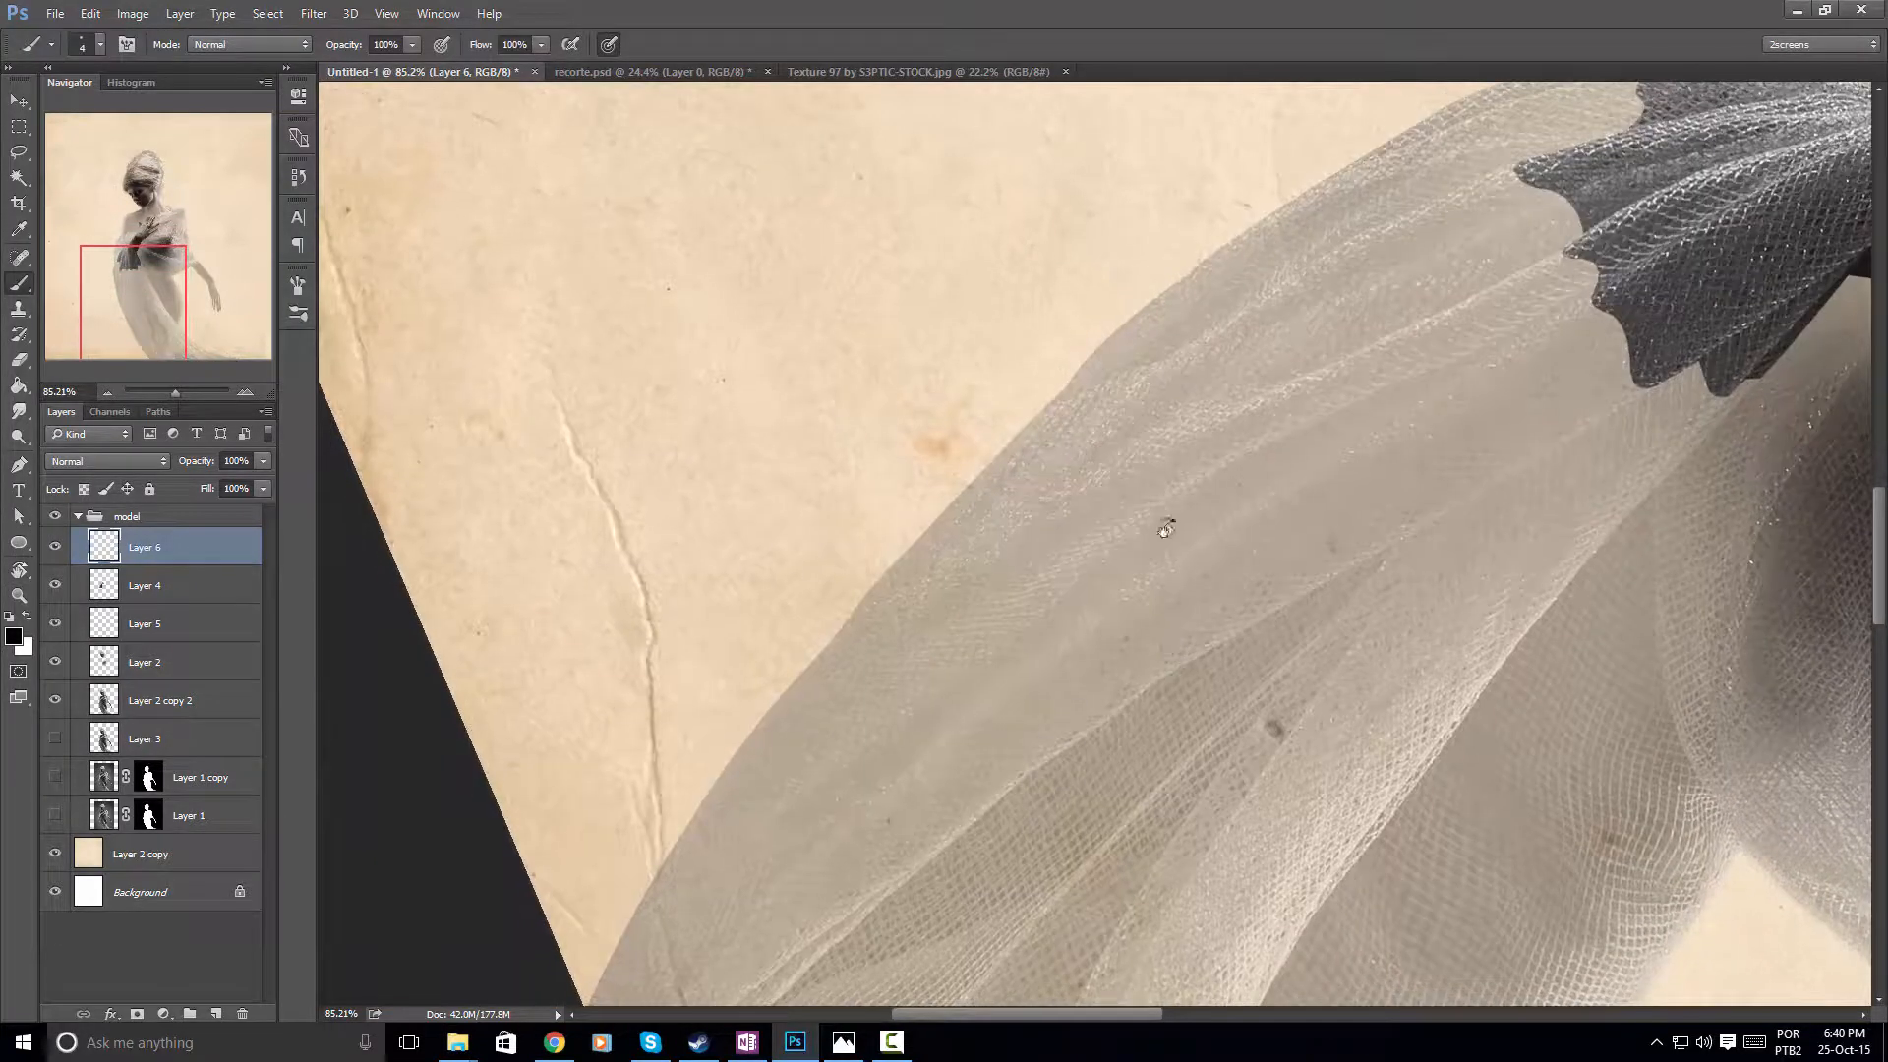
pyautogui.moveTo(1205, 498); pyautogui.dragTo(1277, 540)
pyautogui.press('b')
pyautogui.moveTo(963, 610); pyautogui.dragTo(1081, 550)
pyautogui.press('z')
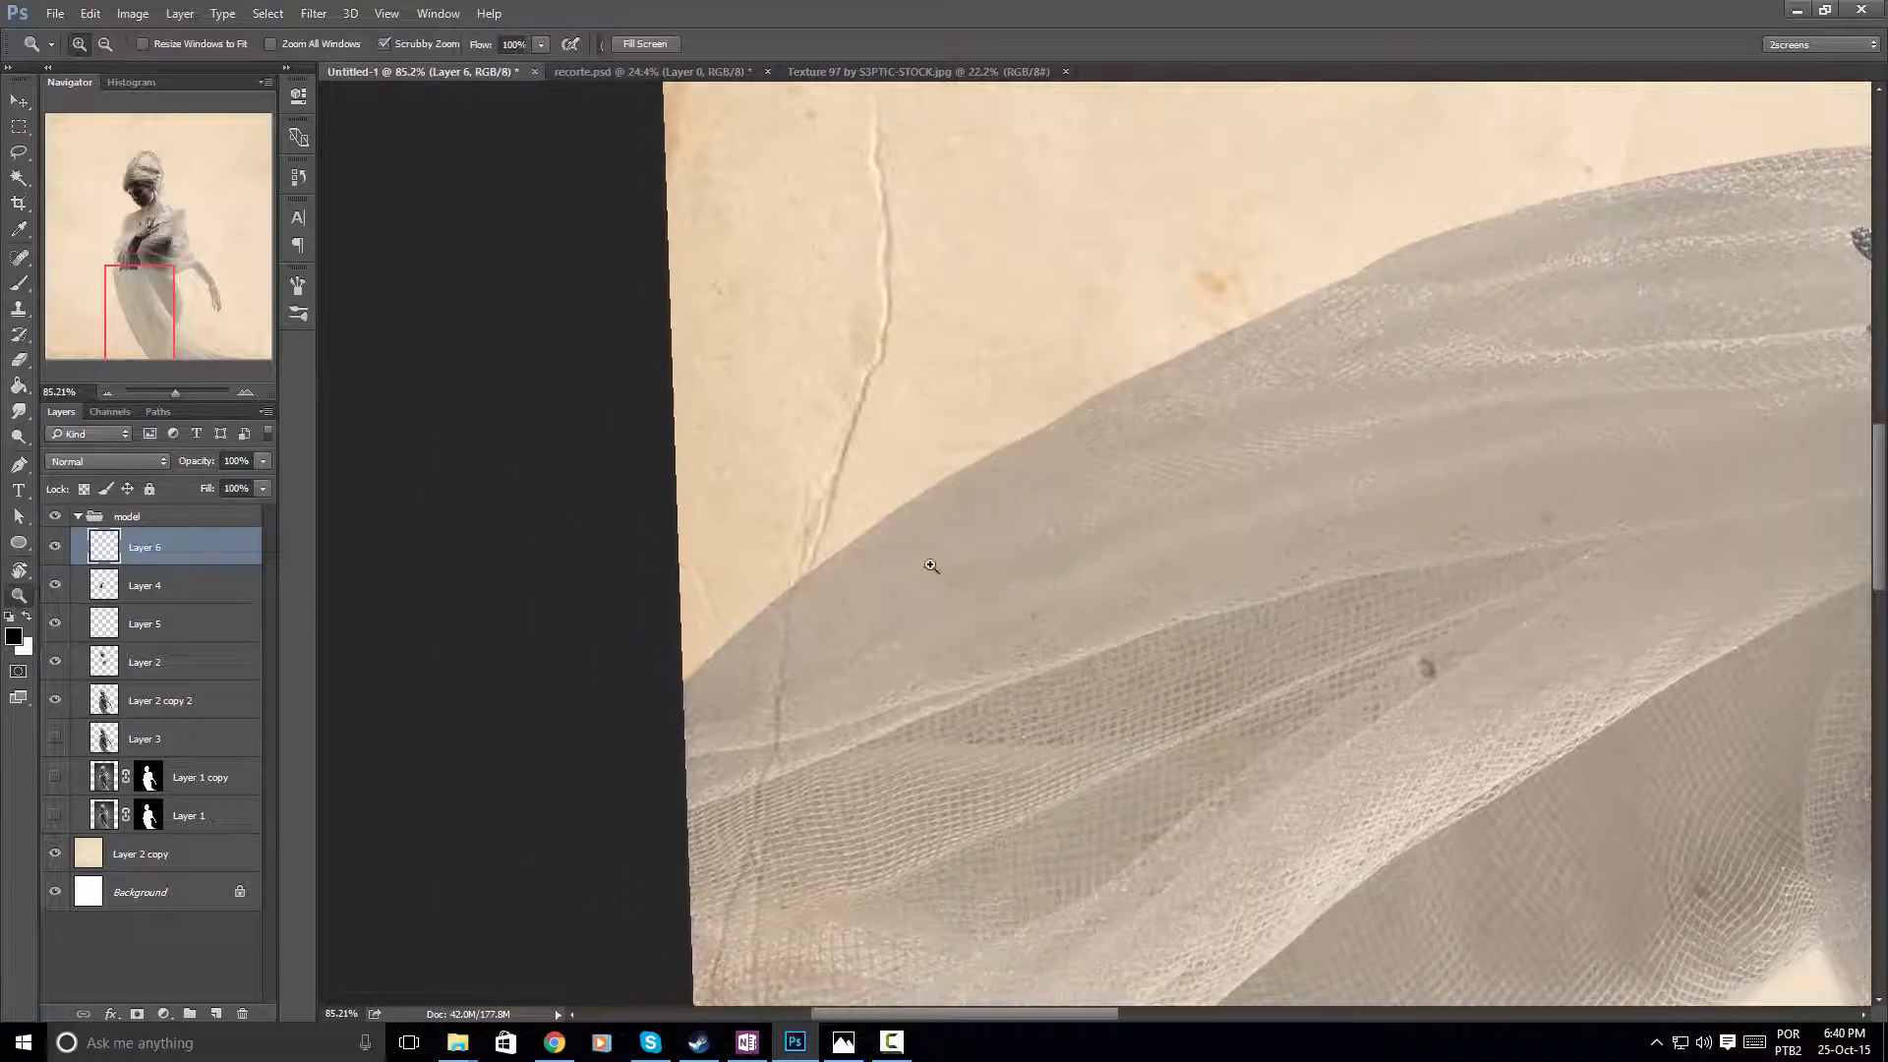
pyautogui.moveTo(932, 566); pyautogui.dragTo(997, 553)
pyautogui.press('b')
pyautogui.press('r')
pyautogui.moveTo(1122, 493); pyautogui.dragTo(1145, 513)
pyautogui.press('b')
pyautogui.moveTo(968, 545); pyautogui.dragTo(1049, 601)
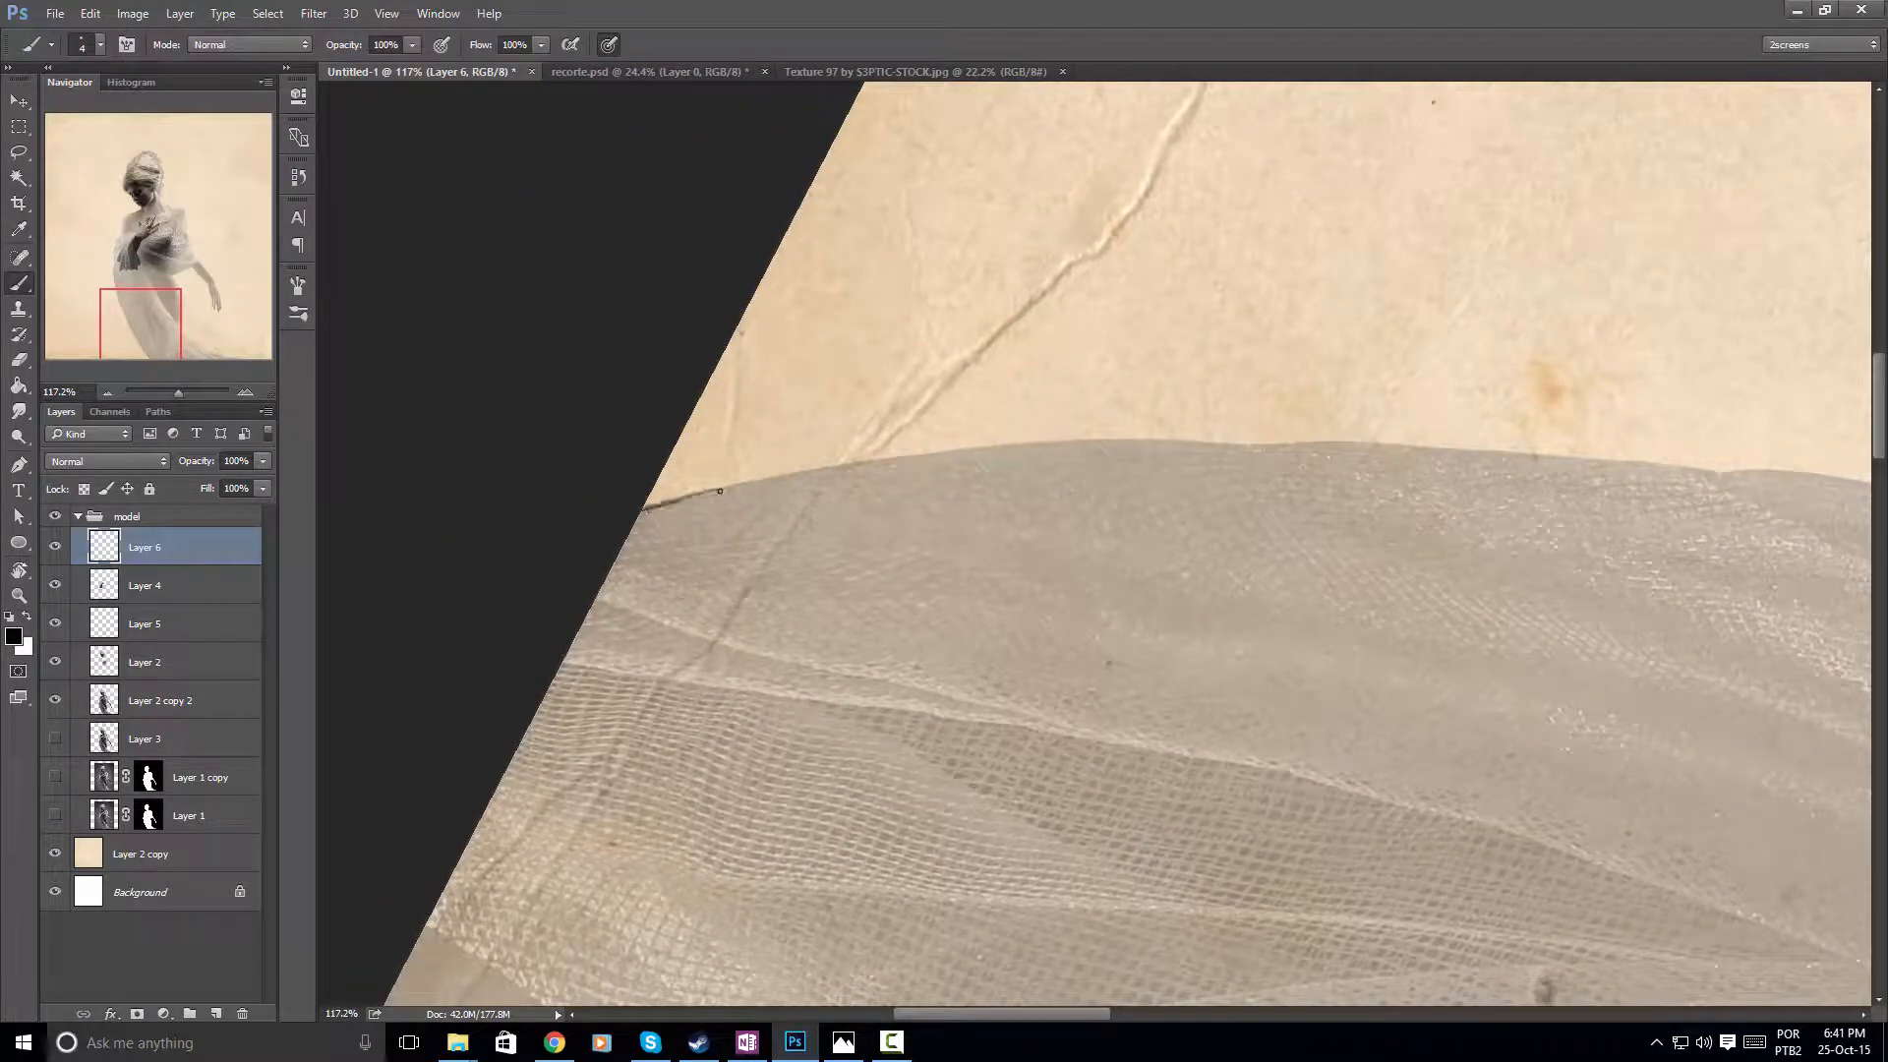
pyautogui.moveTo(649, 509); pyautogui.dragTo(871, 459)
pyautogui.moveTo(730, 482); pyautogui.dragTo(983, 447)
pyautogui.moveTo(817, 472); pyautogui.dragTo(1003, 448)
# Continue the thin black outline upward along the veil's outer edge, overlapping the strokes already drawn
pyautogui.press('r')
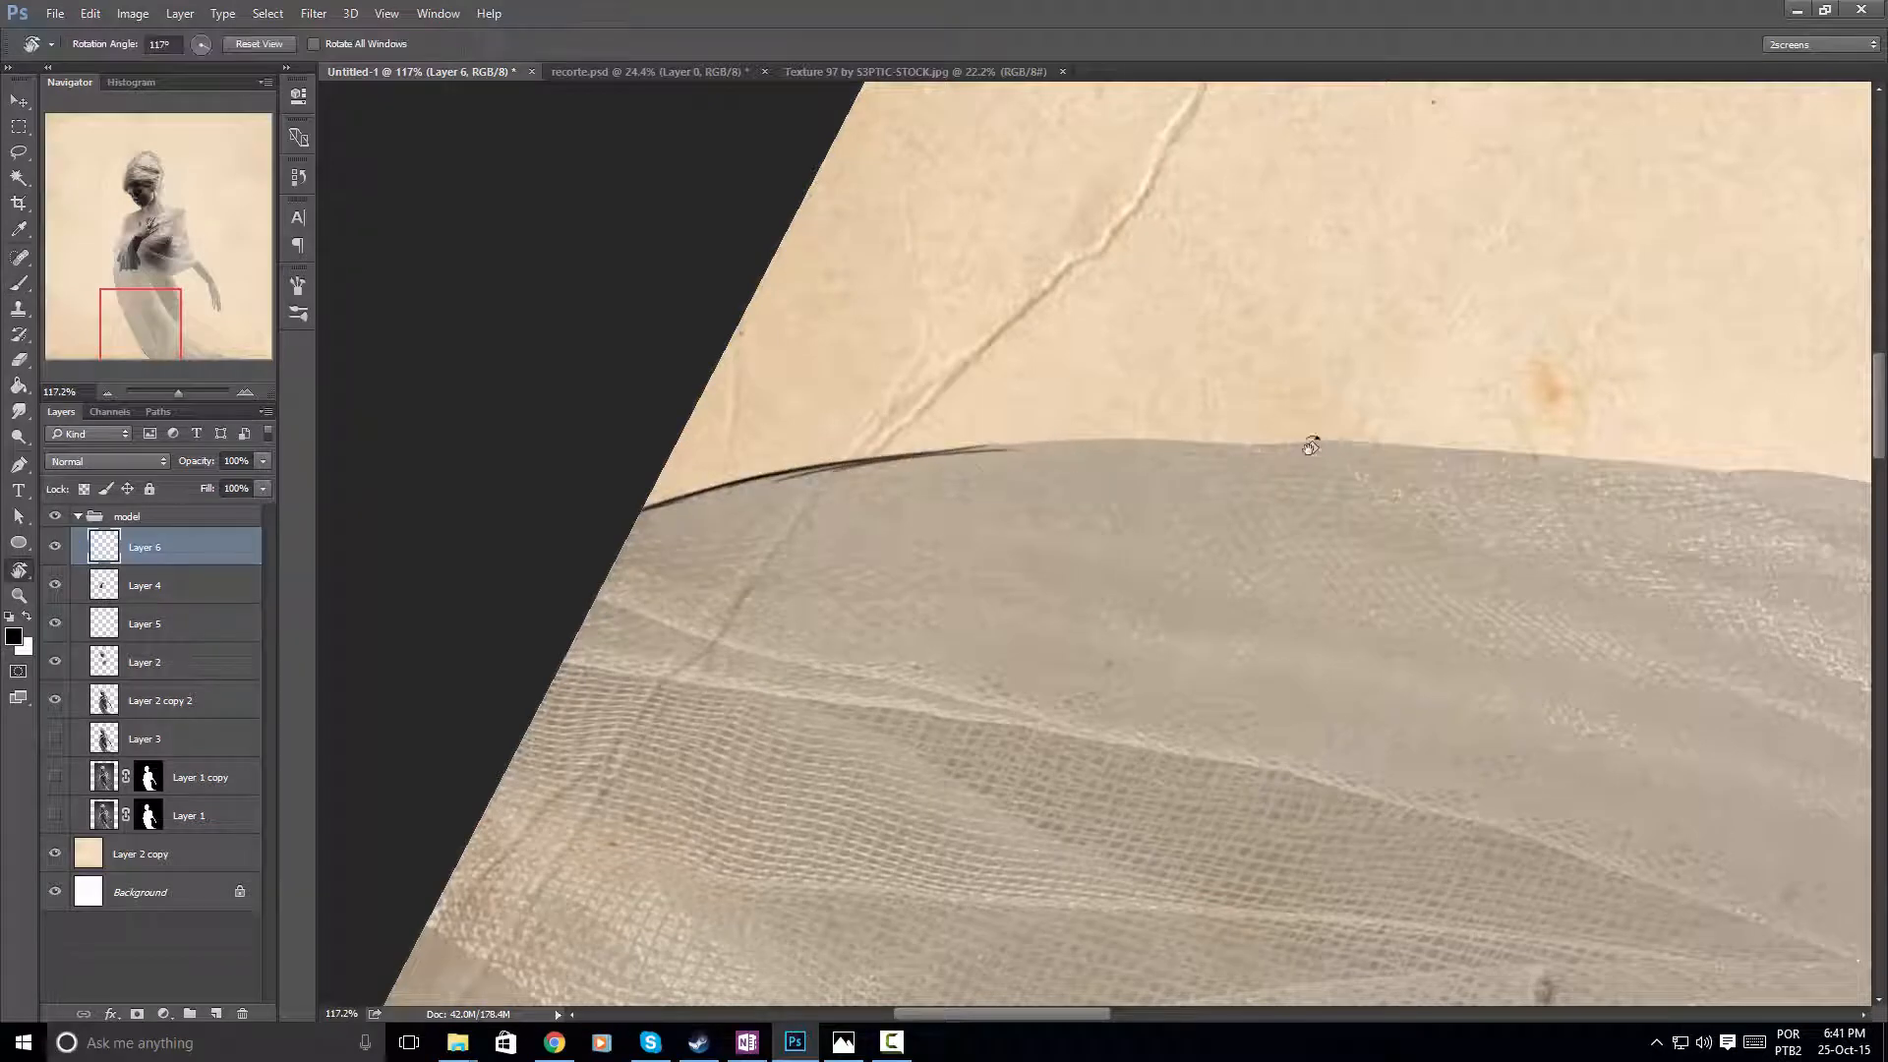
pyautogui.moveTo(1315, 439)
pyautogui.mouseDown()
pyautogui.moveTo(1210, 438)
pyautogui.moveTo(1078, 494)
pyautogui.mouseUp()
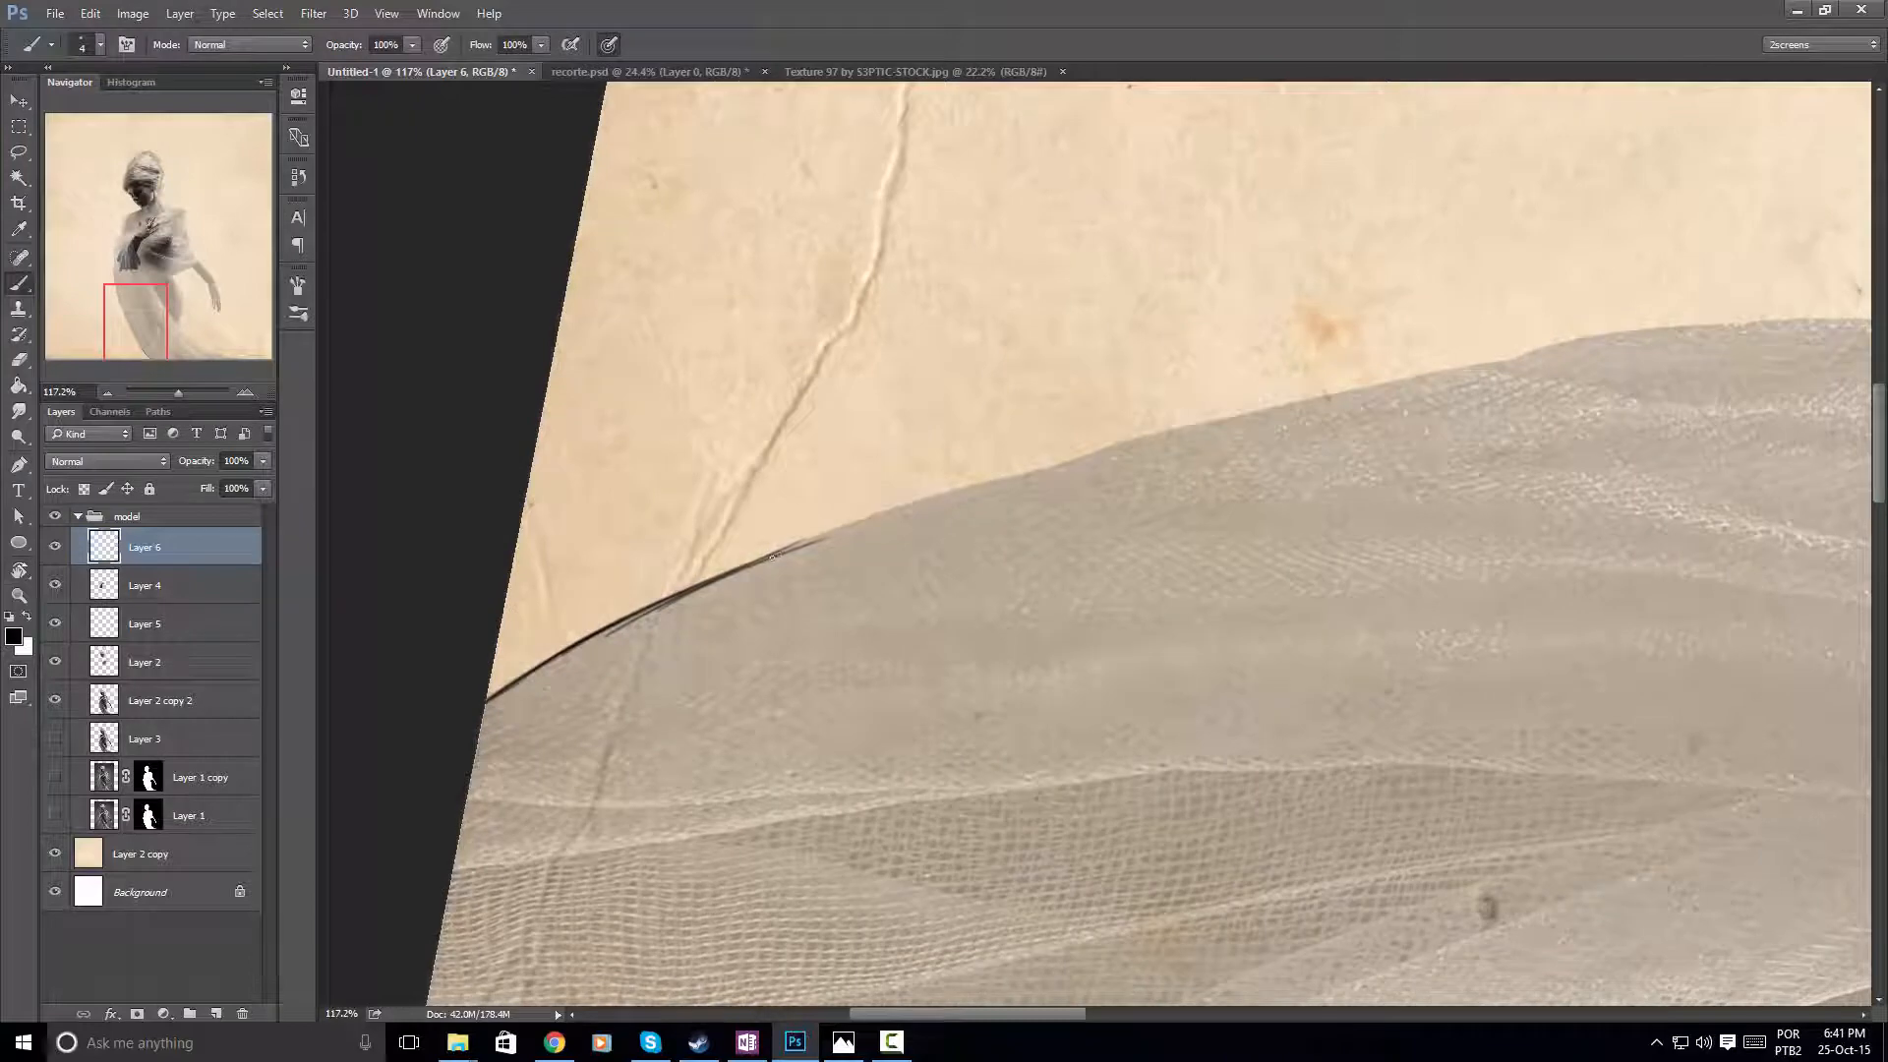
pyautogui.moveTo(765, 558); pyautogui.dragTo(966, 487)
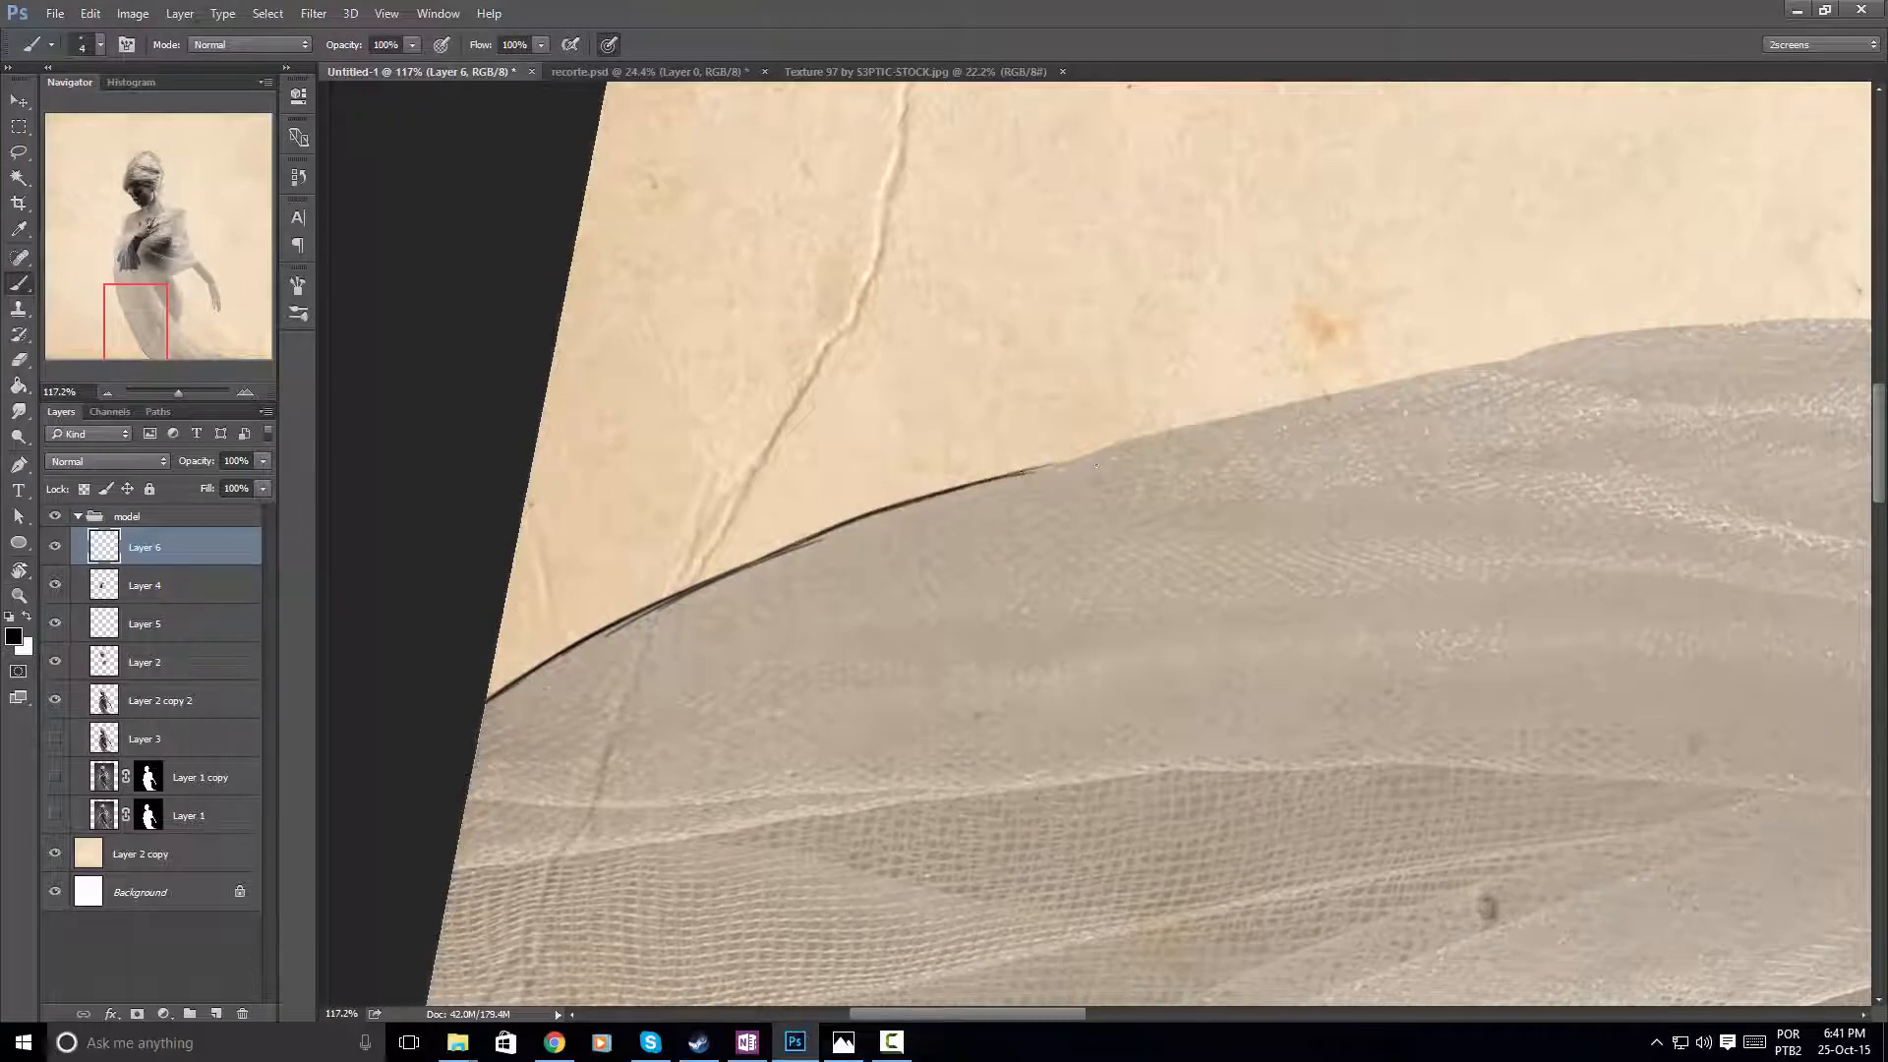
pyautogui.moveTo(1100, 465)
pyautogui.mouseDown()
pyautogui.moveTo(817, 549)
pyautogui.moveTo(1253, 434)
pyautogui.mouseUp()
pyautogui.moveTo(1373, 424)
pyautogui.mouseDown()
pyautogui.moveTo(1062, 504)
pyautogui.moveTo(1294, 455)
pyautogui.moveTo(1252, 393)
pyautogui.mouseUp()
# Extend the veil outline toward the dark sleeve and sketch long fold lines with short hatching just inside the edge
pyautogui.press('r')
pyautogui.moveTo(1237, 423)
pyautogui.mouseDown()
pyautogui.moveTo(831, 631)
pyautogui.moveTo(934, 547)
pyautogui.mouseUp()
pyautogui.moveTo(852, 570)
pyautogui.mouseDown()
pyautogui.moveTo(1033, 524)
pyautogui.moveTo(908, 561)
pyautogui.mouseUp()
pyautogui.moveTo(837, 645); pyautogui.dragTo(1109, 512)
pyautogui.moveTo(958, 588); pyautogui.dragTo(1226, 489)
pyautogui.moveTo(1101, 520); pyautogui.dragTo(1329, 478)
pyautogui.moveTo(719, 602); pyautogui.dragTo(985, 474)
pyautogui.moveTo(935, 494)
pyautogui.mouseDown()
pyautogui.moveTo(1227, 392)
pyautogui.moveTo(1073, 345)
pyautogui.moveTo(1031, 452)
pyautogui.mouseUp()
pyautogui.press('r')
pyautogui.moveTo(1072, 385); pyautogui.dragTo(1001, 525)
pyautogui.moveTo(1053, 469); pyautogui.dragTo(1001, 557)
pyautogui.moveTo(1051, 494)
pyautogui.mouseDown()
pyautogui.moveTo(1000, 610)
pyautogui.moveTo(998, 678)
pyautogui.mouseUp()
pyautogui.moveTo(1111, 433)
pyautogui.mouseDown()
pyautogui.moveTo(951, 656)
pyautogui.moveTo(1021, 740)
pyautogui.mouseUp()
pyautogui.press('r')
pyautogui.moveTo(1022, 739); pyautogui.dragTo(897, 612)
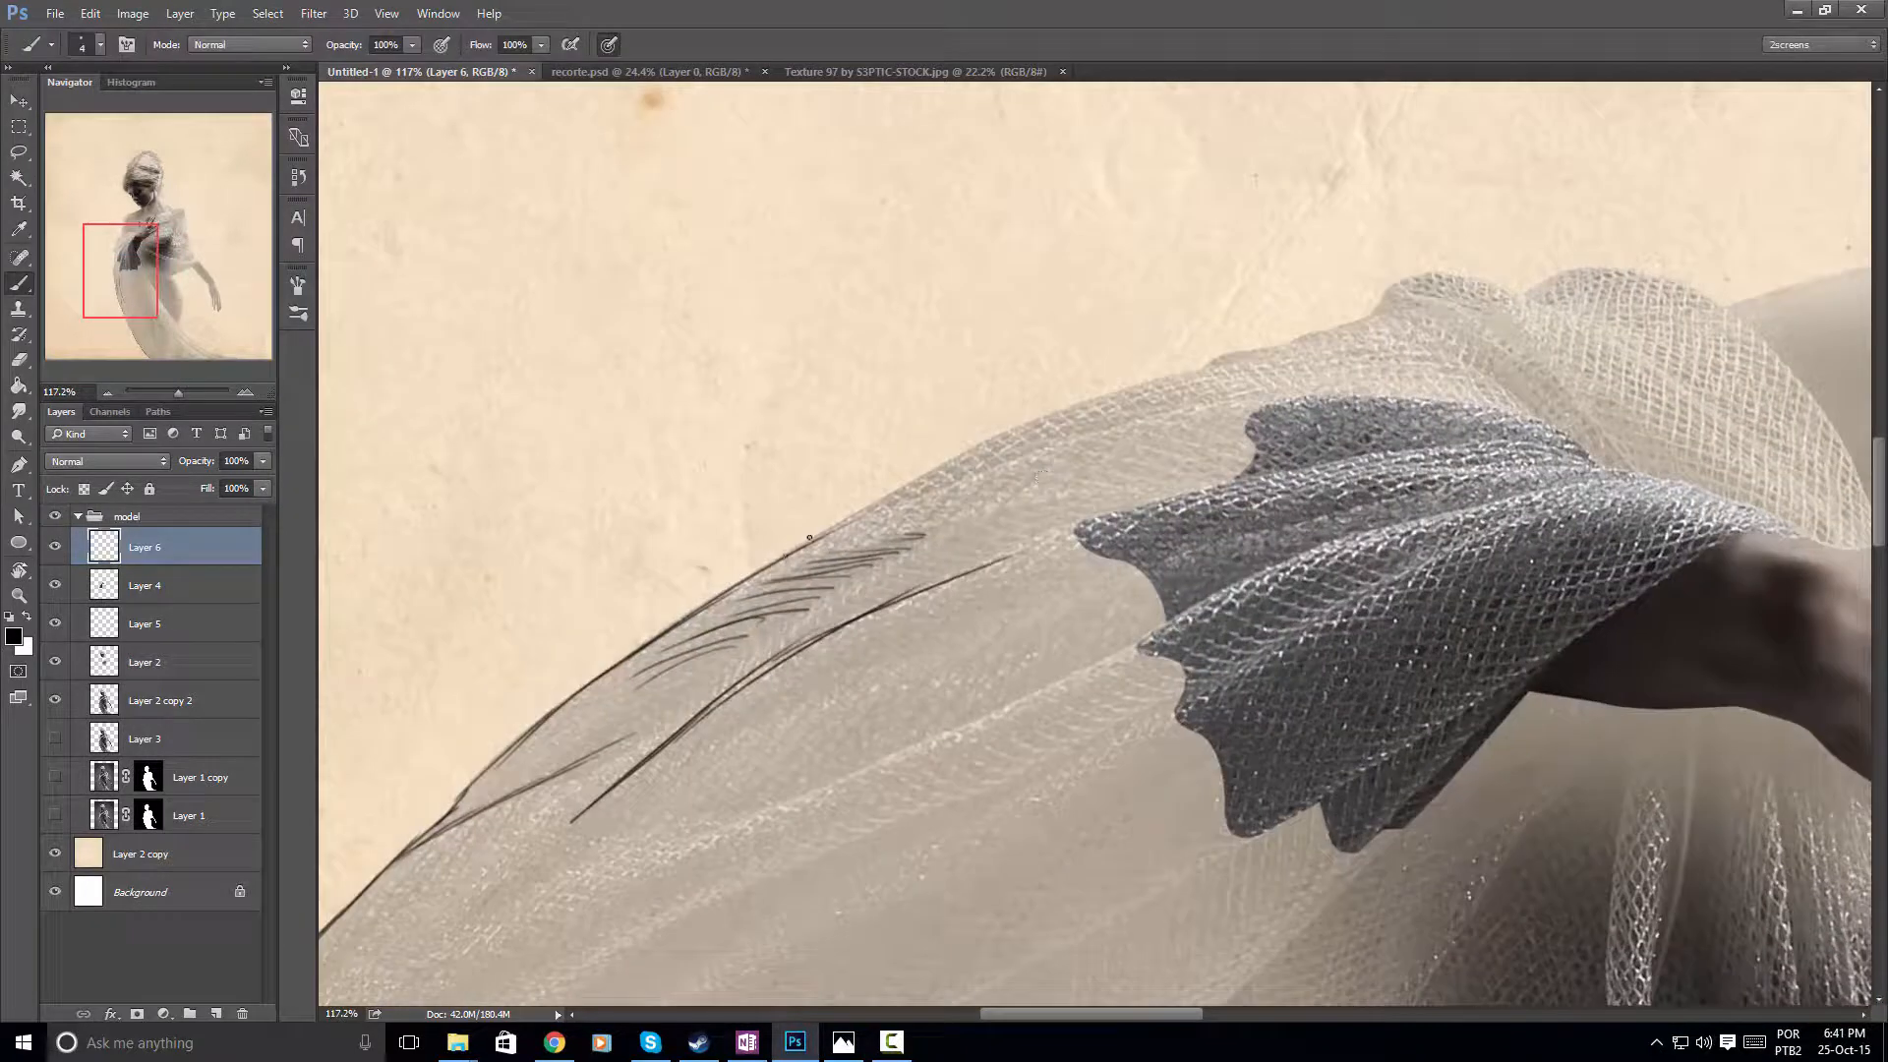
# Outline the veil's outer edge past the dark sleeve and around the gathered fabric on the upper arm to the ringed hand
pyautogui.moveTo(809, 537); pyautogui.dragTo(1146, 386)
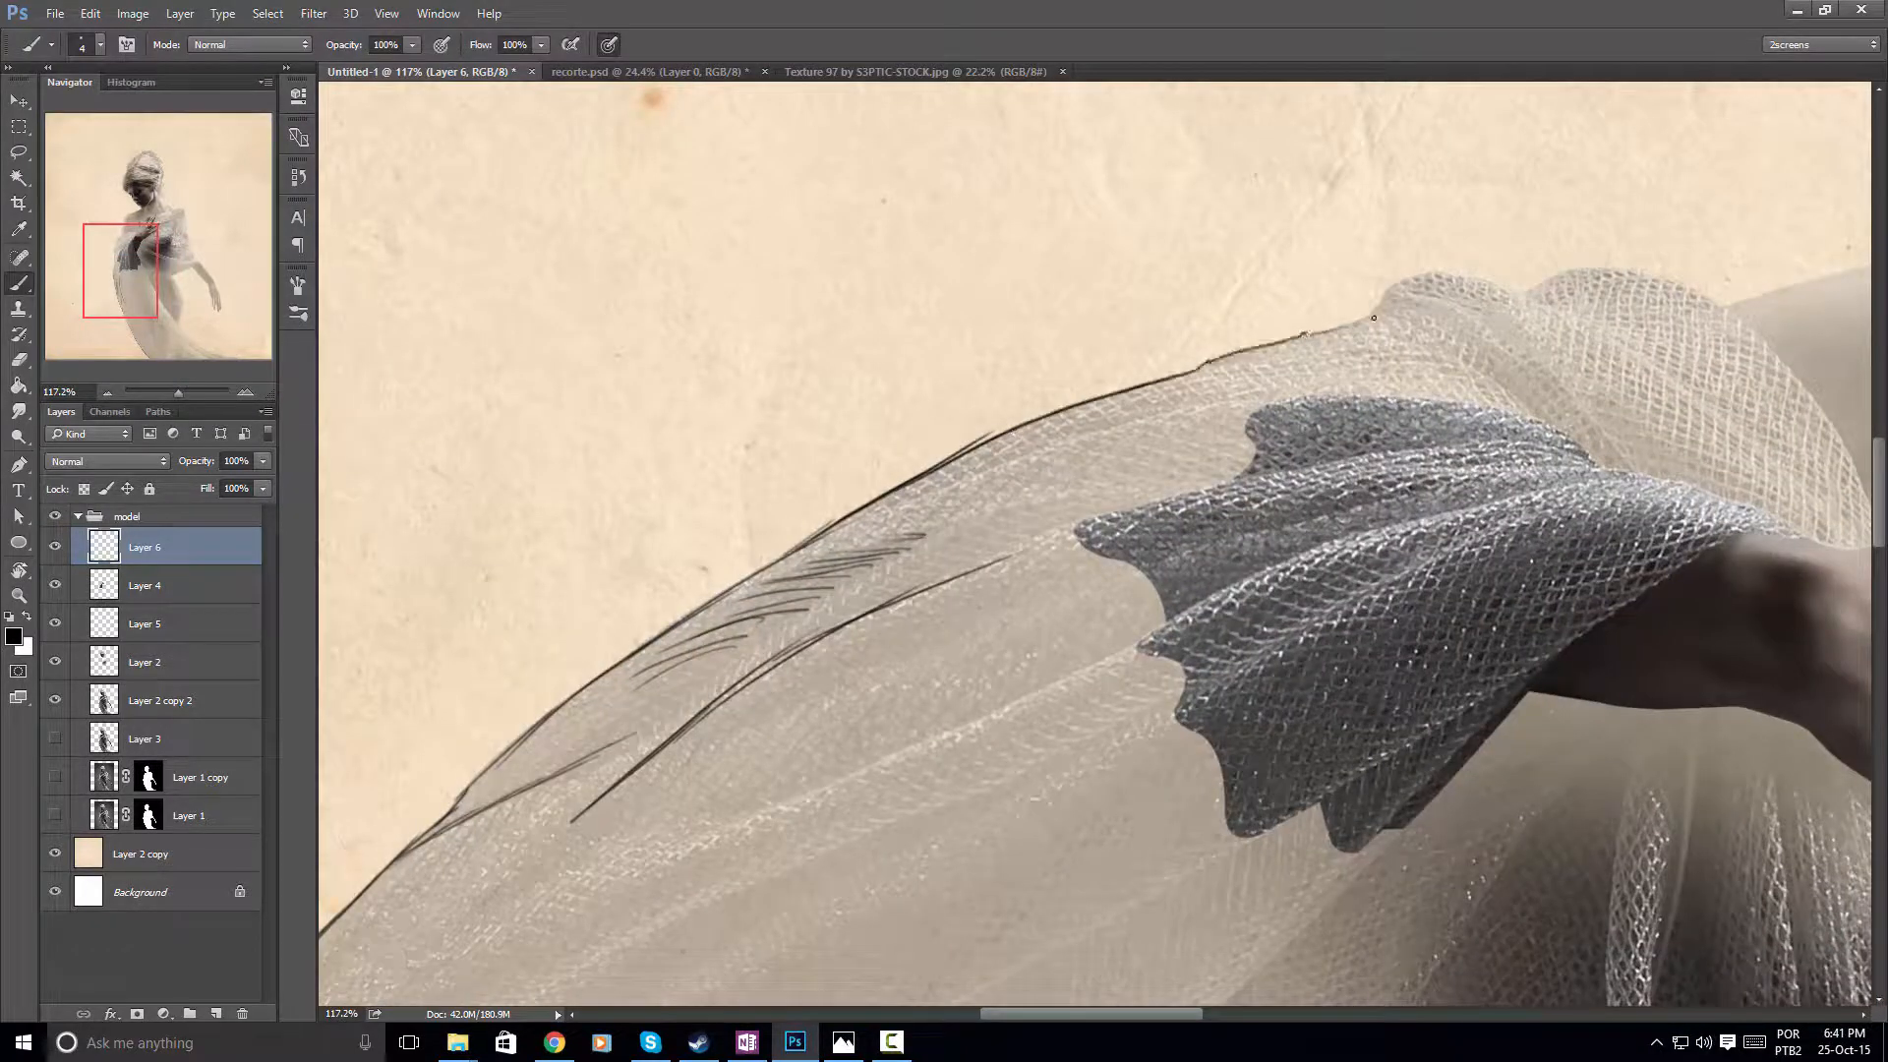
pyautogui.moveTo(1374, 317); pyautogui.dragTo(1035, 510)
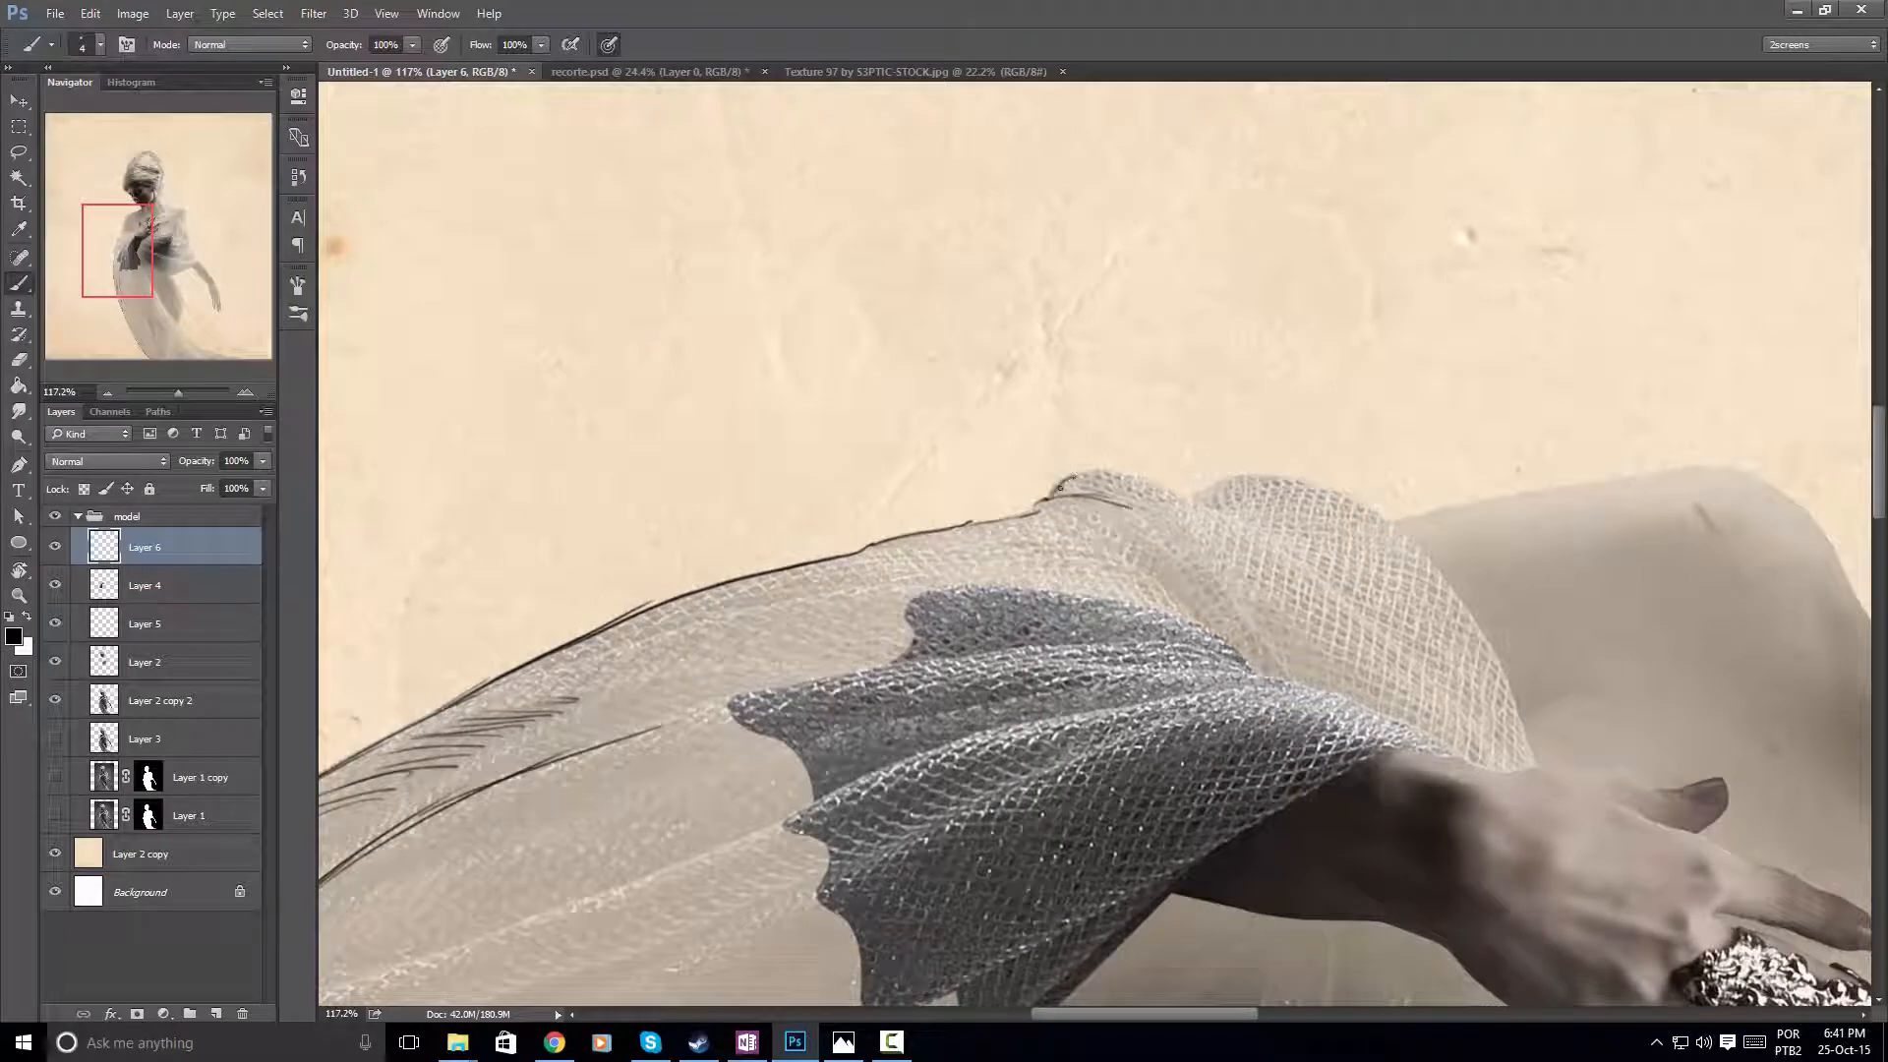
pyautogui.press('r')
pyautogui.moveTo(1334, 471); pyautogui.dragTo(1215, 327)
pyautogui.moveTo(1226, 350); pyautogui.dragTo(885, 531)
pyautogui.moveTo(820, 568); pyautogui.dragTo(932, 508)
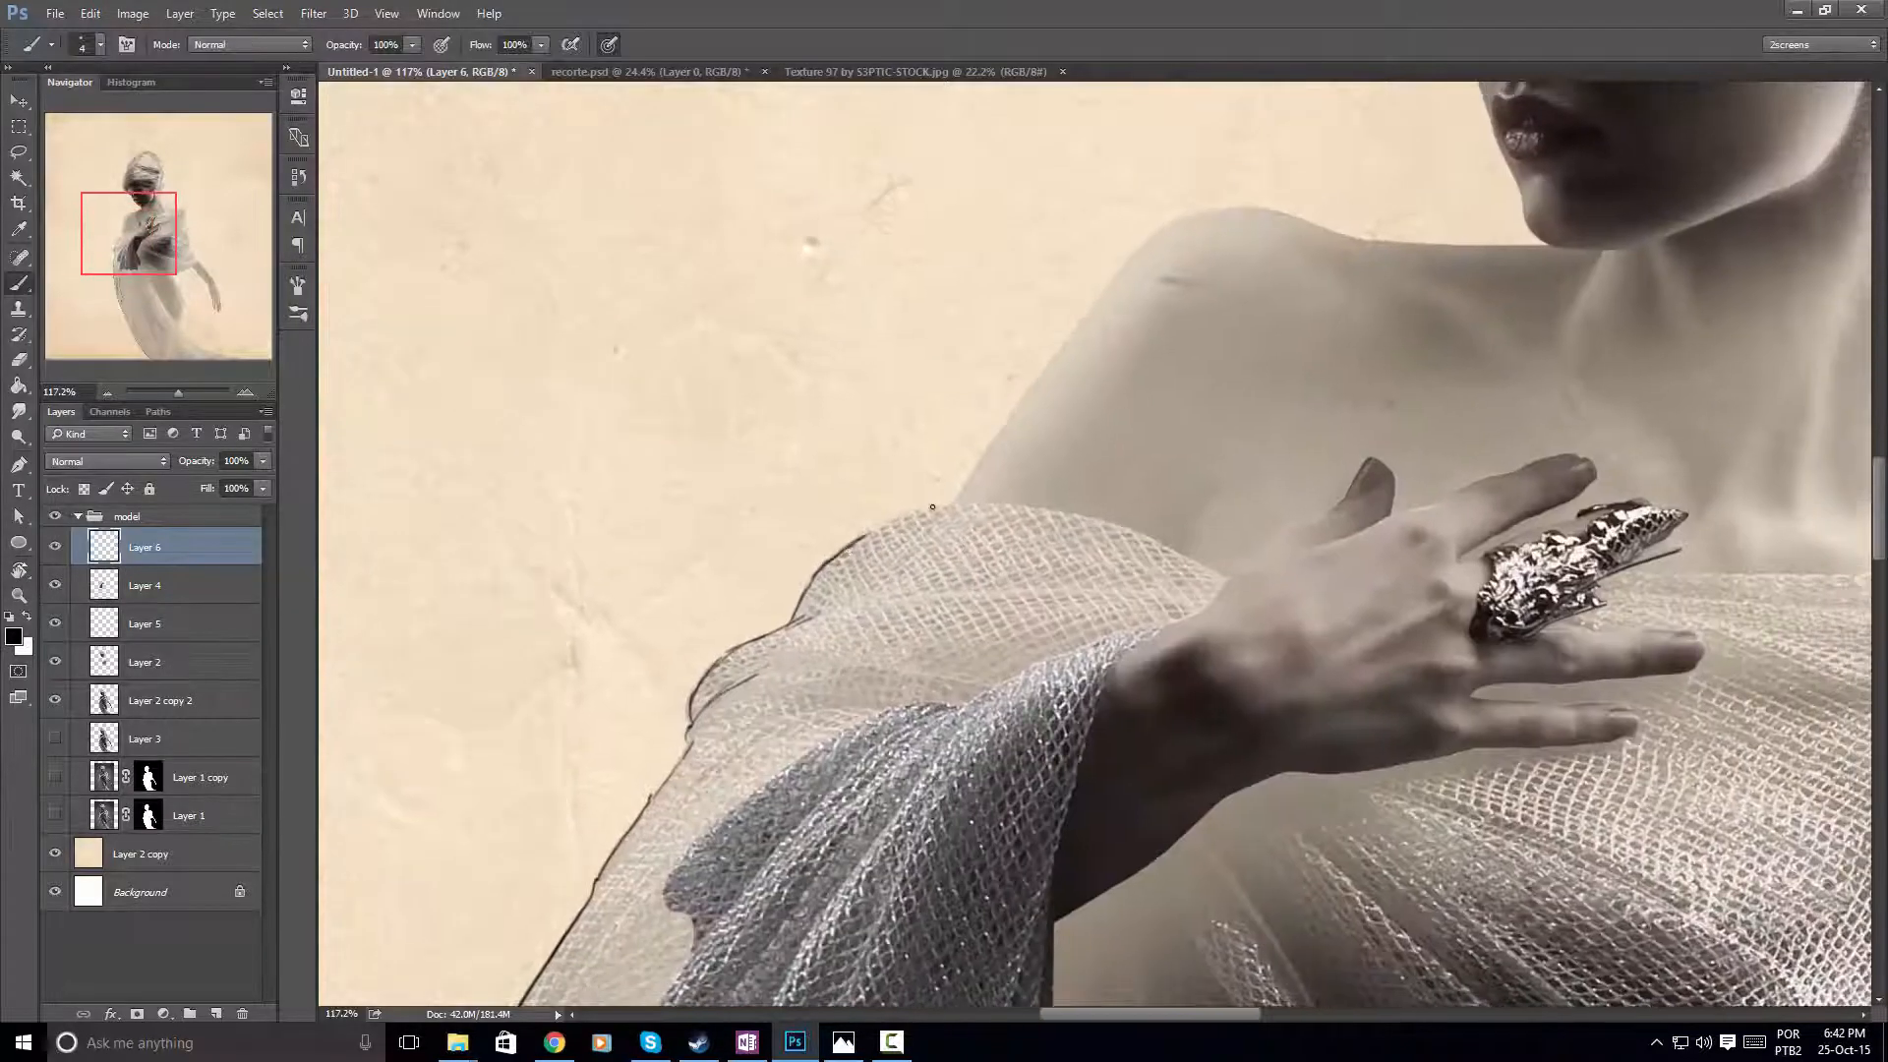
pyautogui.press('r')
pyautogui.moveTo(1326, 481); pyautogui.dragTo(1257, 368)
pyautogui.moveTo(966, 585); pyautogui.dragTo(1189, 499)
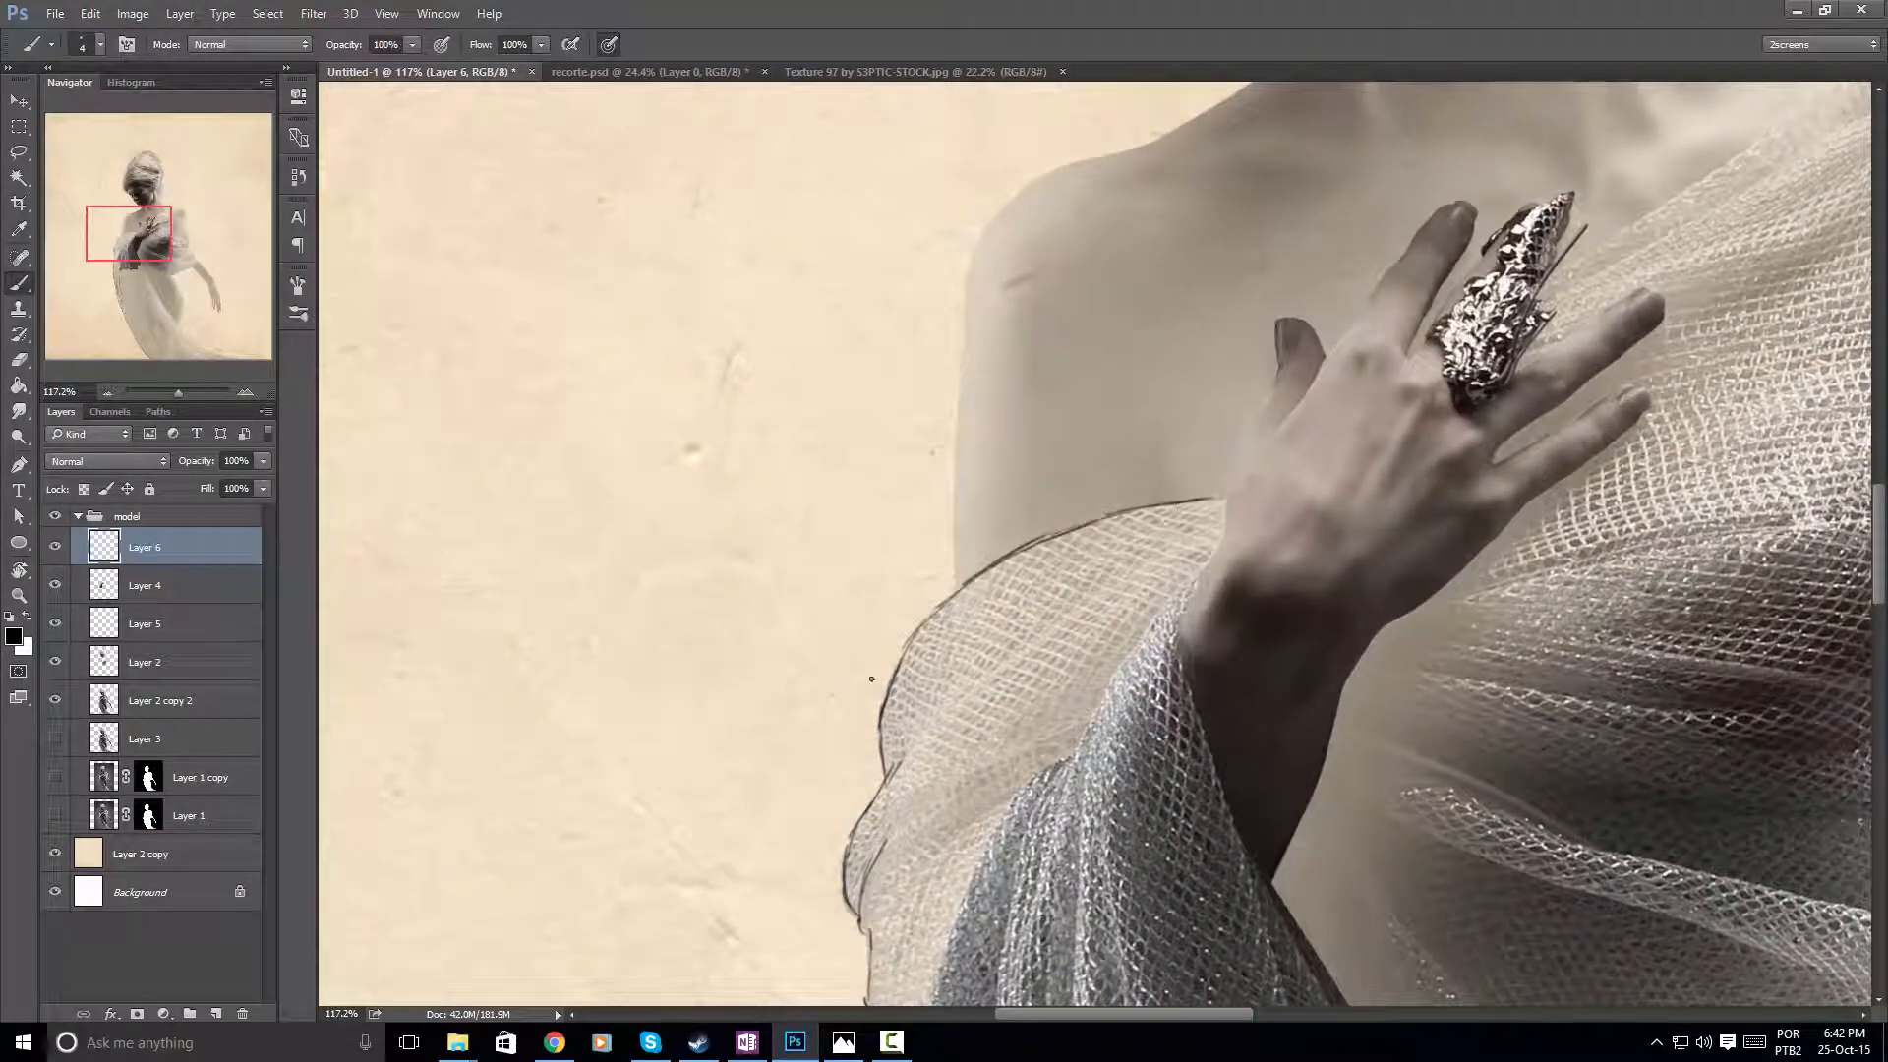
# Sketch crease lines on the gathered veil beside the wrist and a small hatched mark on the skin above it
pyautogui.moveTo(888, 772); pyautogui.dragTo(1140, 578)
pyautogui.moveTo(959, 691); pyautogui.dragTo(1092, 580)
pyautogui.moveTo(1020, 644)
pyautogui.mouseDown()
pyautogui.moveTo(1177, 536)
pyautogui.moveTo(1086, 466)
pyautogui.mouseUp()
pyautogui.moveTo(1107, 536); pyautogui.dragTo(1216, 427)
pyautogui.moveTo(1152, 541); pyautogui.dragTo(1127, 546)
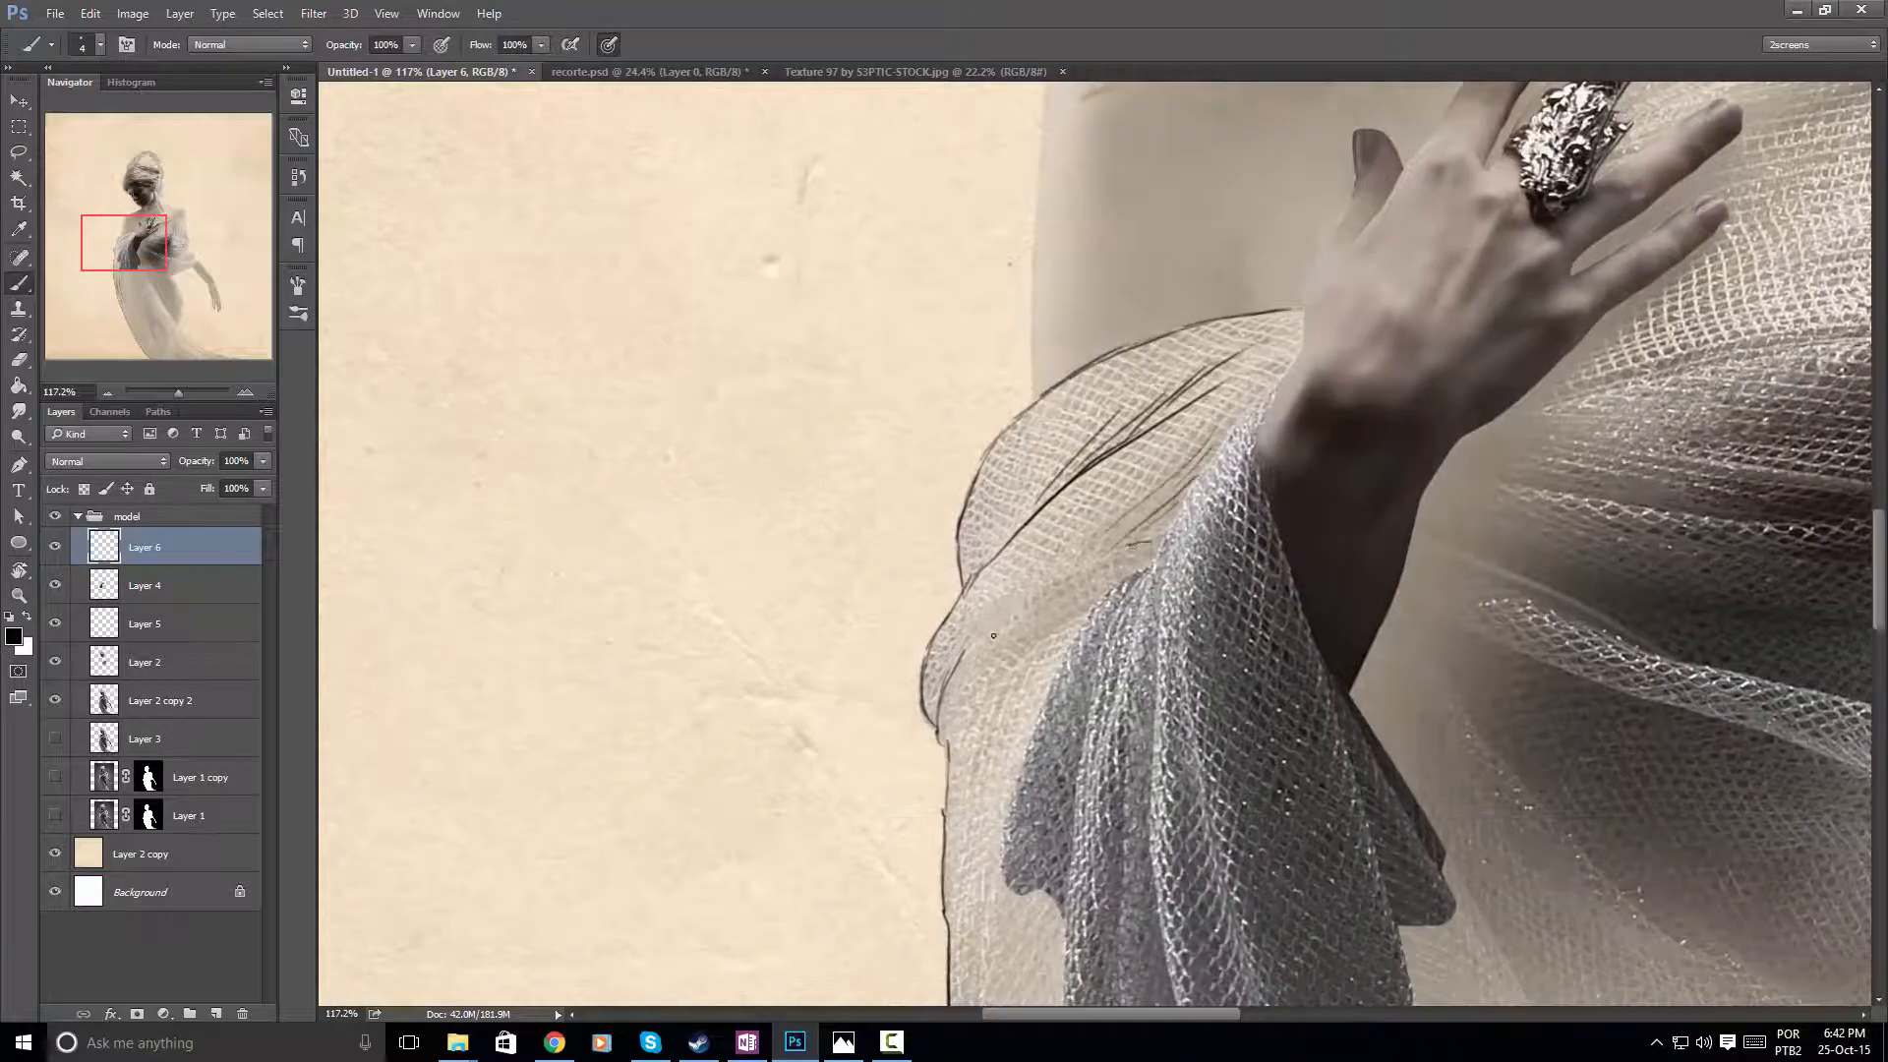
pyautogui.moveTo(993, 637); pyautogui.dragTo(1129, 547)
pyautogui.moveTo(955, 707)
pyautogui.mouseDown()
pyautogui.moveTo(1077, 628)
pyautogui.moveTo(1095, 306)
pyautogui.moveTo(1033, 506)
pyautogui.mouseUp()
pyautogui.moveTo(939, 611); pyautogui.dragTo(1025, 464)
pyautogui.moveTo(1070, 464)
pyautogui.mouseDown()
pyautogui.moveTo(1106, 417)
pyautogui.moveTo(1013, 624)
pyautogui.mouseUp()
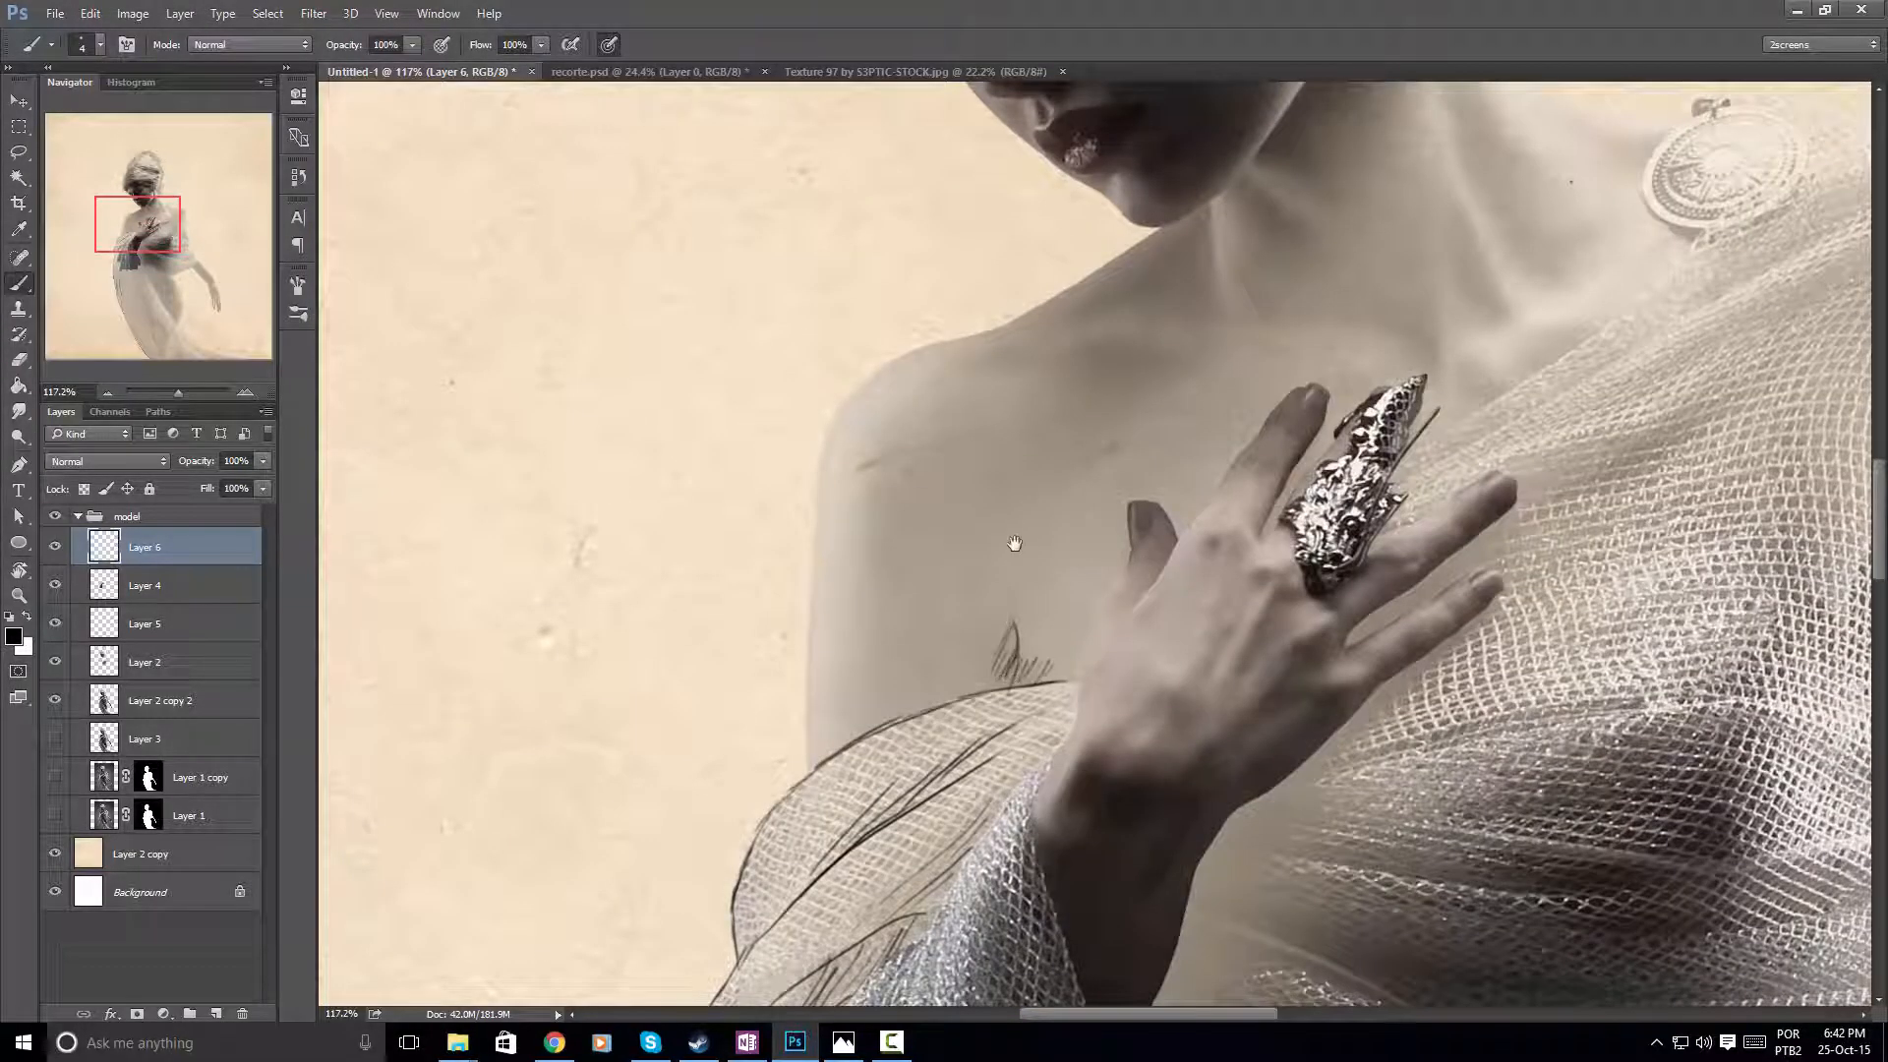
# Outline the bare upper arm and shoulder from the gathered veil up to the chin
pyautogui.moveTo(1015, 544); pyautogui.dragTo(1162, 780)
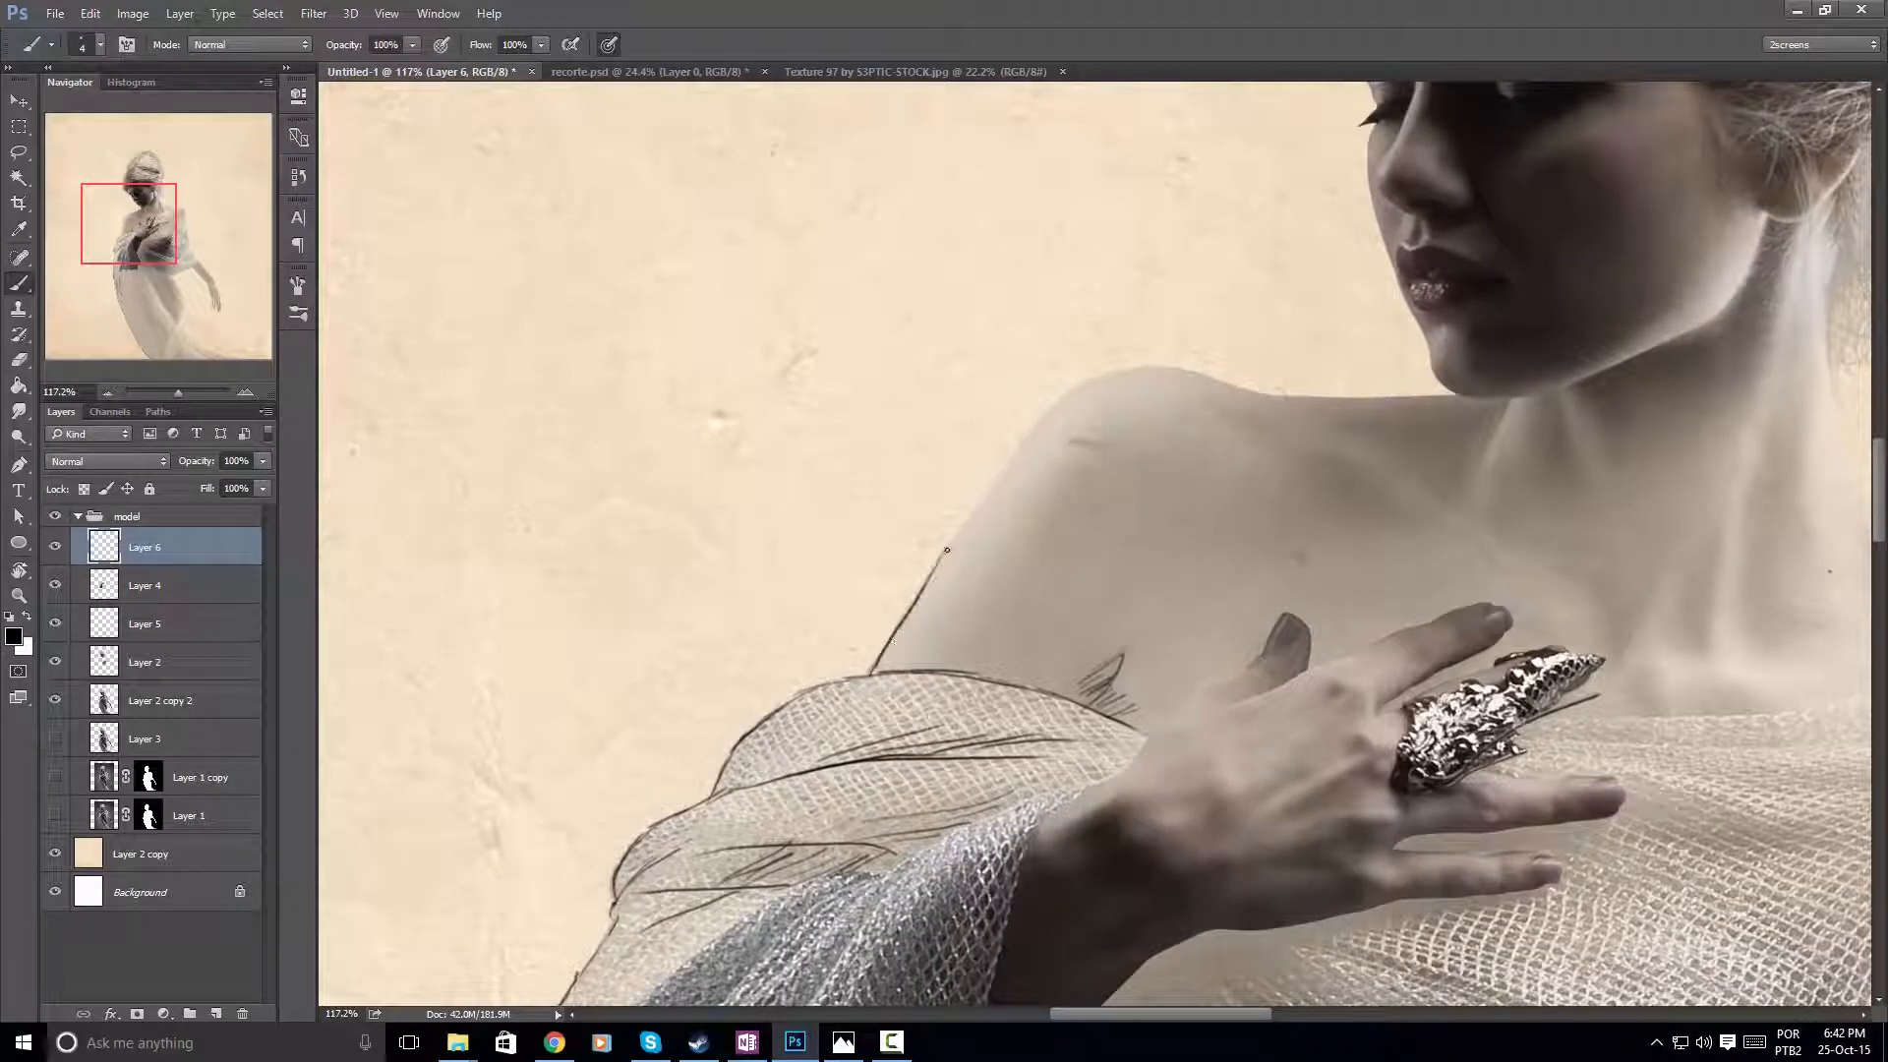
pyautogui.moveTo(1049, 412); pyautogui.dragTo(917, 597)
pyautogui.moveTo(1084, 379); pyautogui.dragTo(1022, 443)
pyautogui.press('r')
pyautogui.moveTo(1214, 381)
pyautogui.mouseDown()
pyautogui.moveTo(1119, 339)
pyautogui.moveTo(987, 556)
pyautogui.mouseUp()
pyautogui.hotkey('ctrl', 'z')
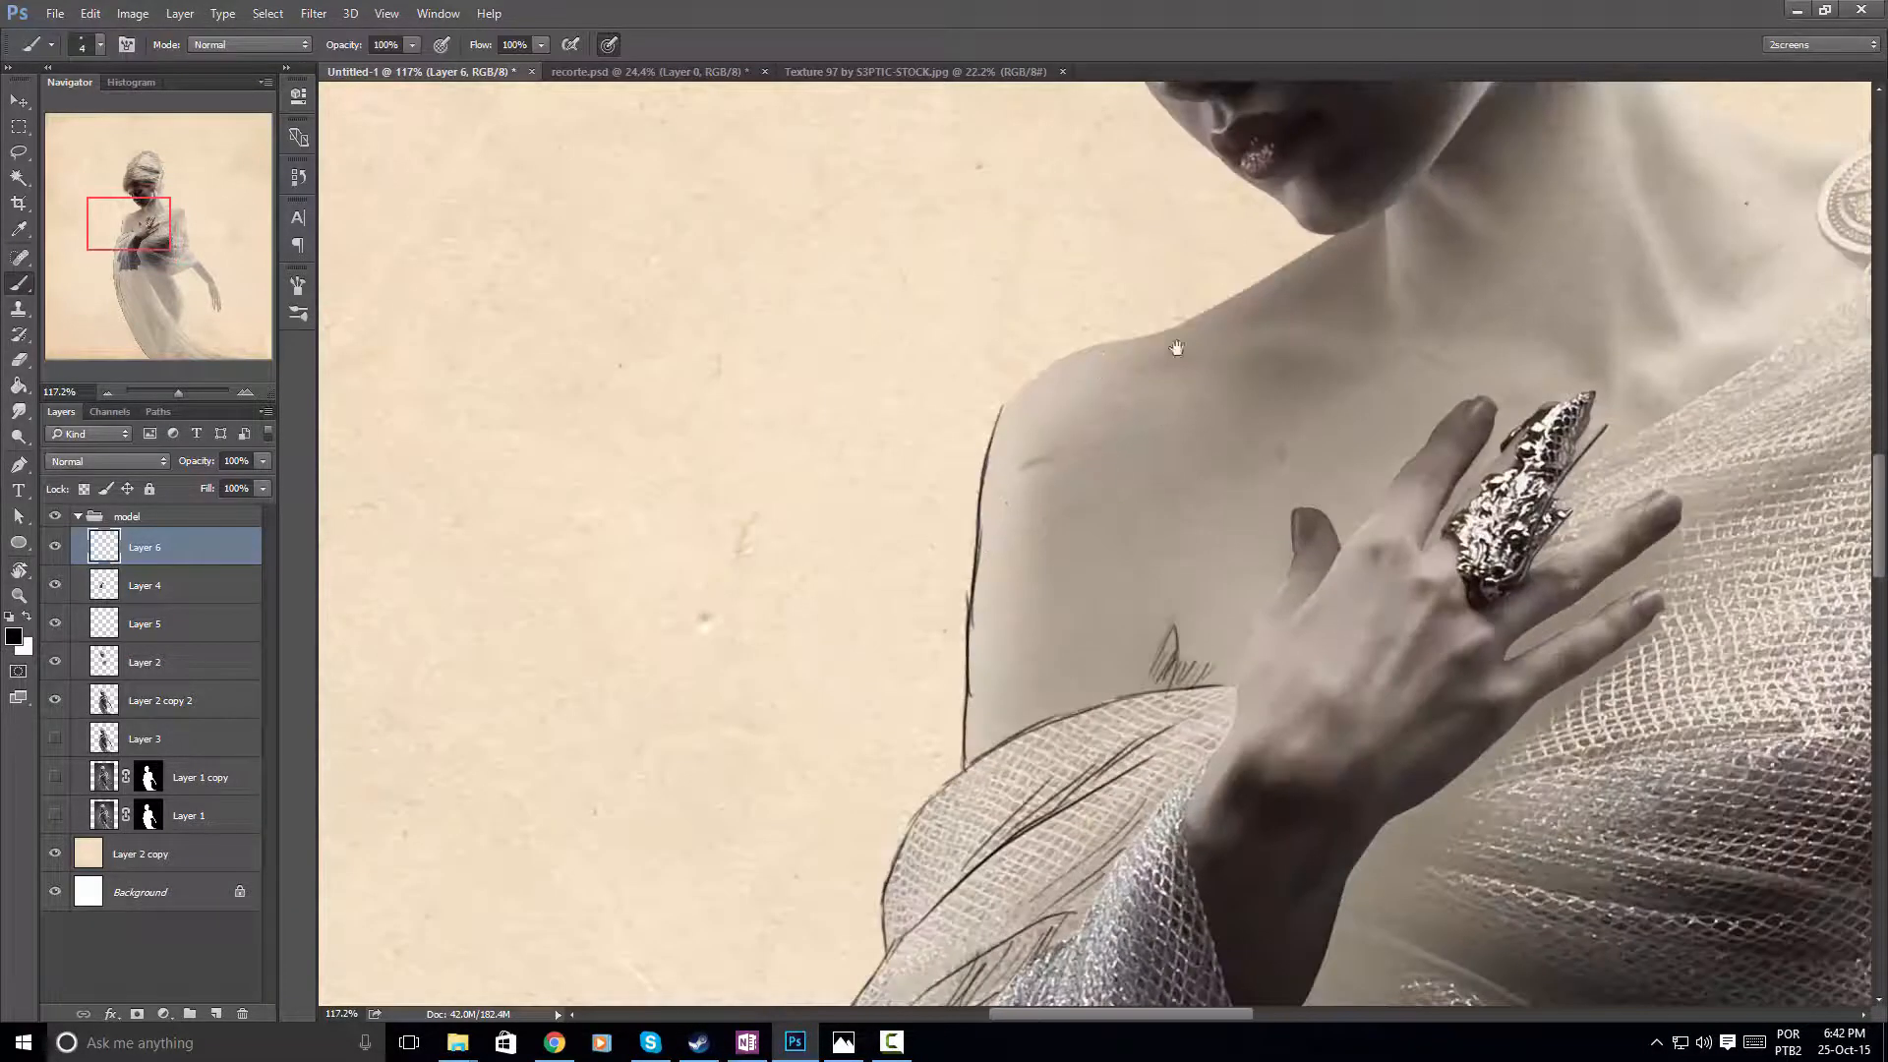
pyautogui.moveTo(1176, 349); pyautogui.dragTo(1071, 548)
pyautogui.moveTo(912, 592)
pyautogui.mouseDown()
pyautogui.moveTo(882, 618)
pyautogui.moveTo(1216, 439)
pyautogui.mouseUp()
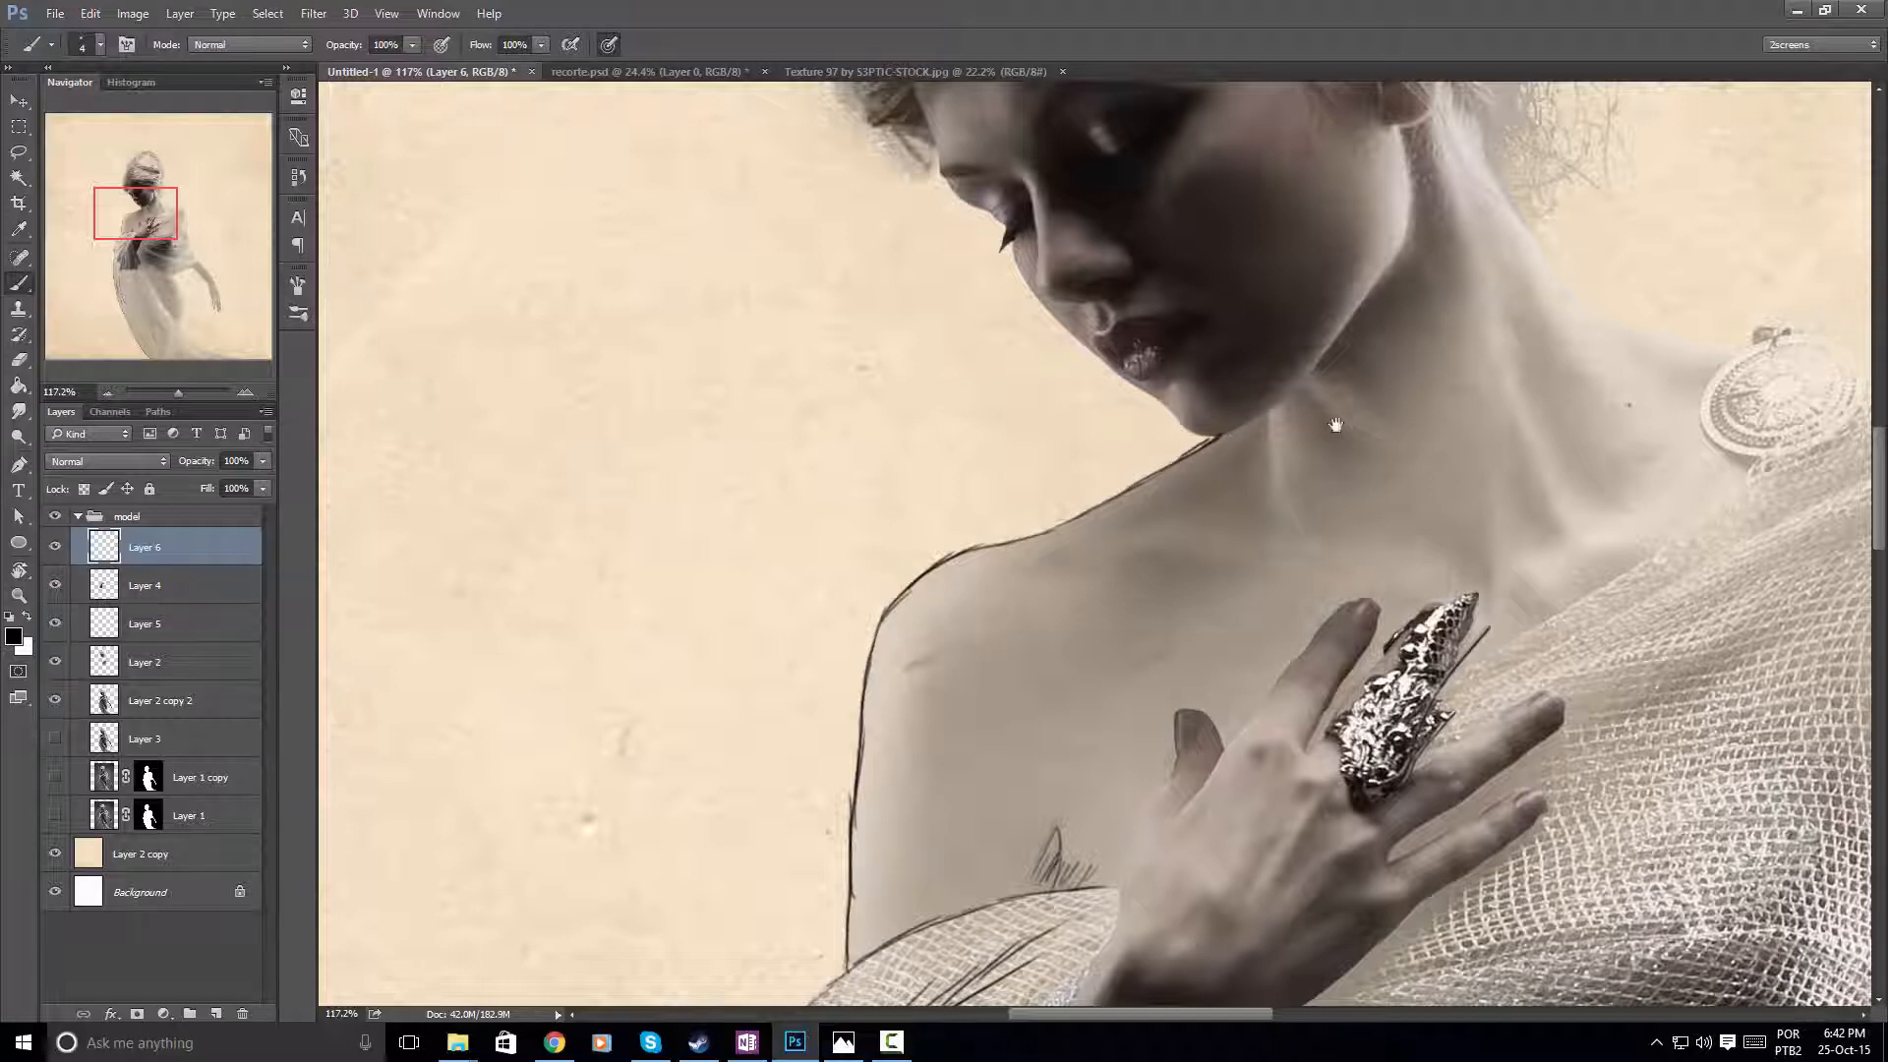
# Hatch the shadow under the chin and add short shading strokes along the collarbone
pyautogui.moveTo(1331, 422); pyautogui.dragTo(1225, 485)
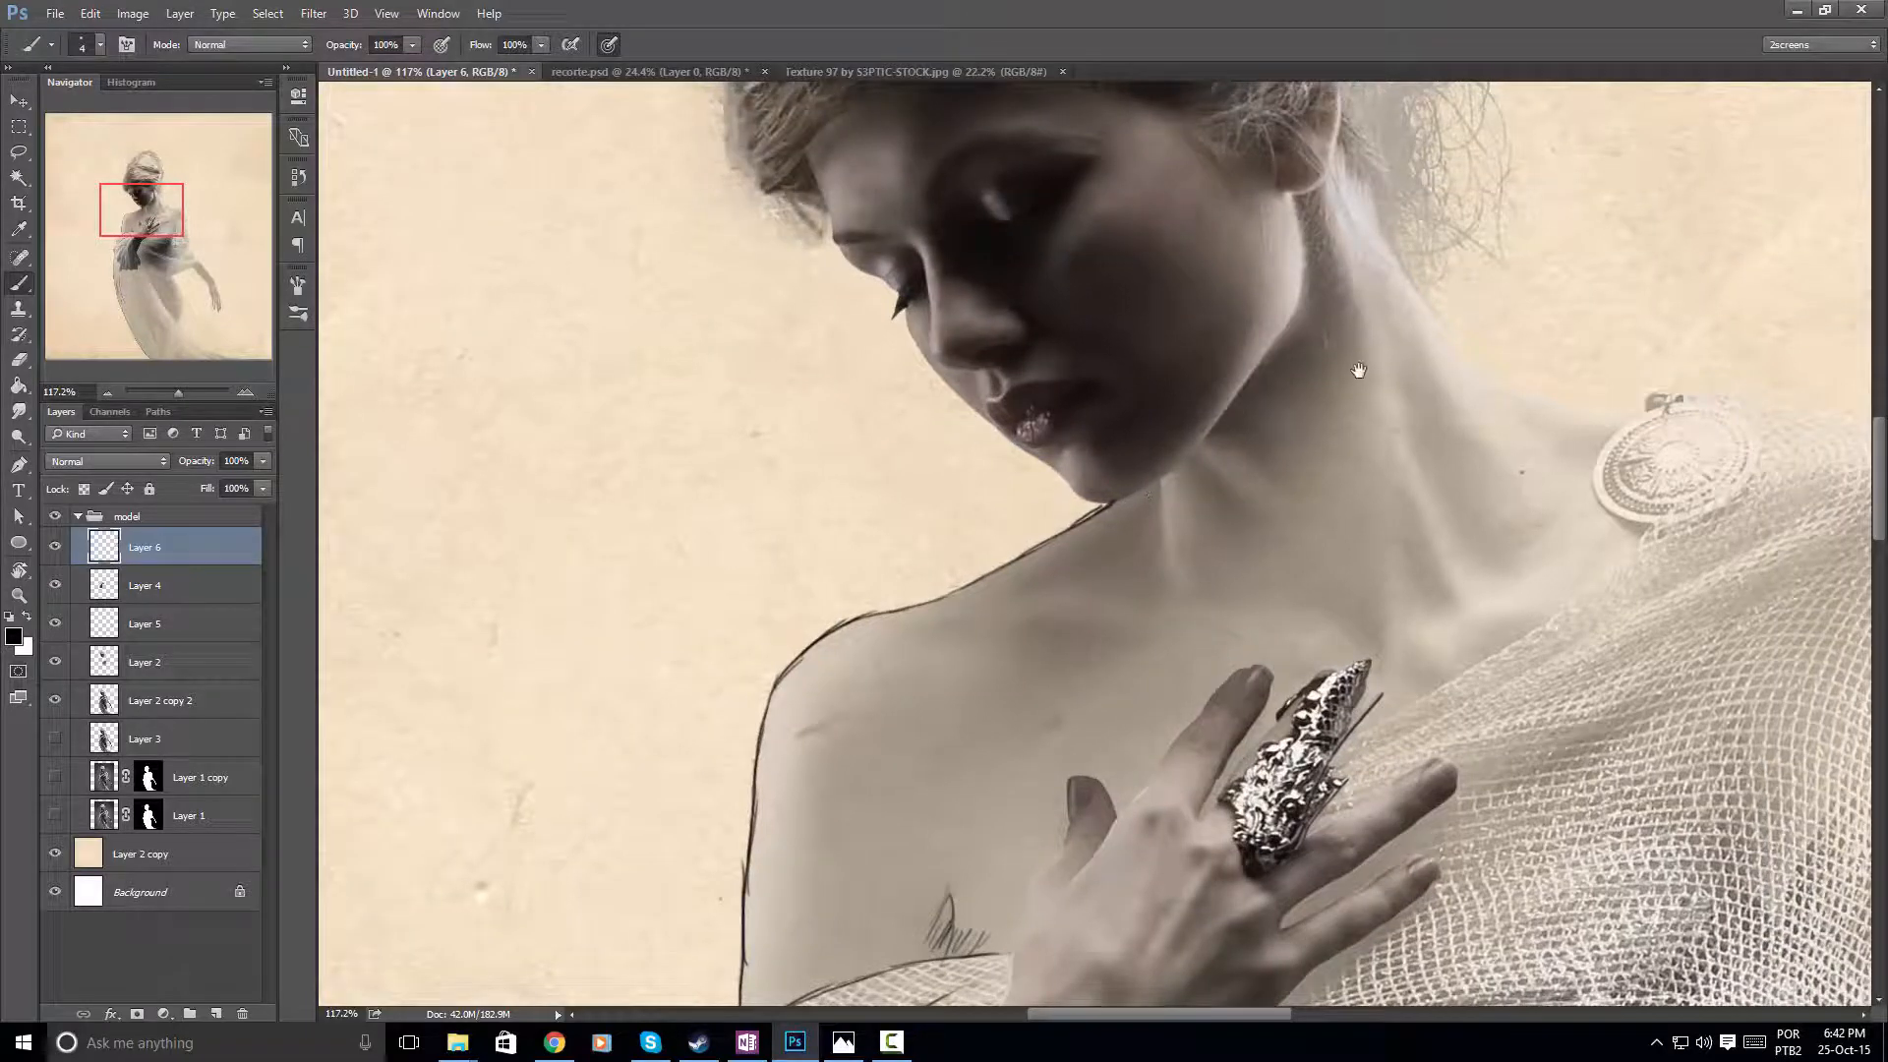
pyautogui.moveTo(1358, 370)
pyautogui.mouseDown()
pyautogui.moveTo(1281, 388)
pyautogui.moveTo(1333, 344)
pyautogui.mouseUp()
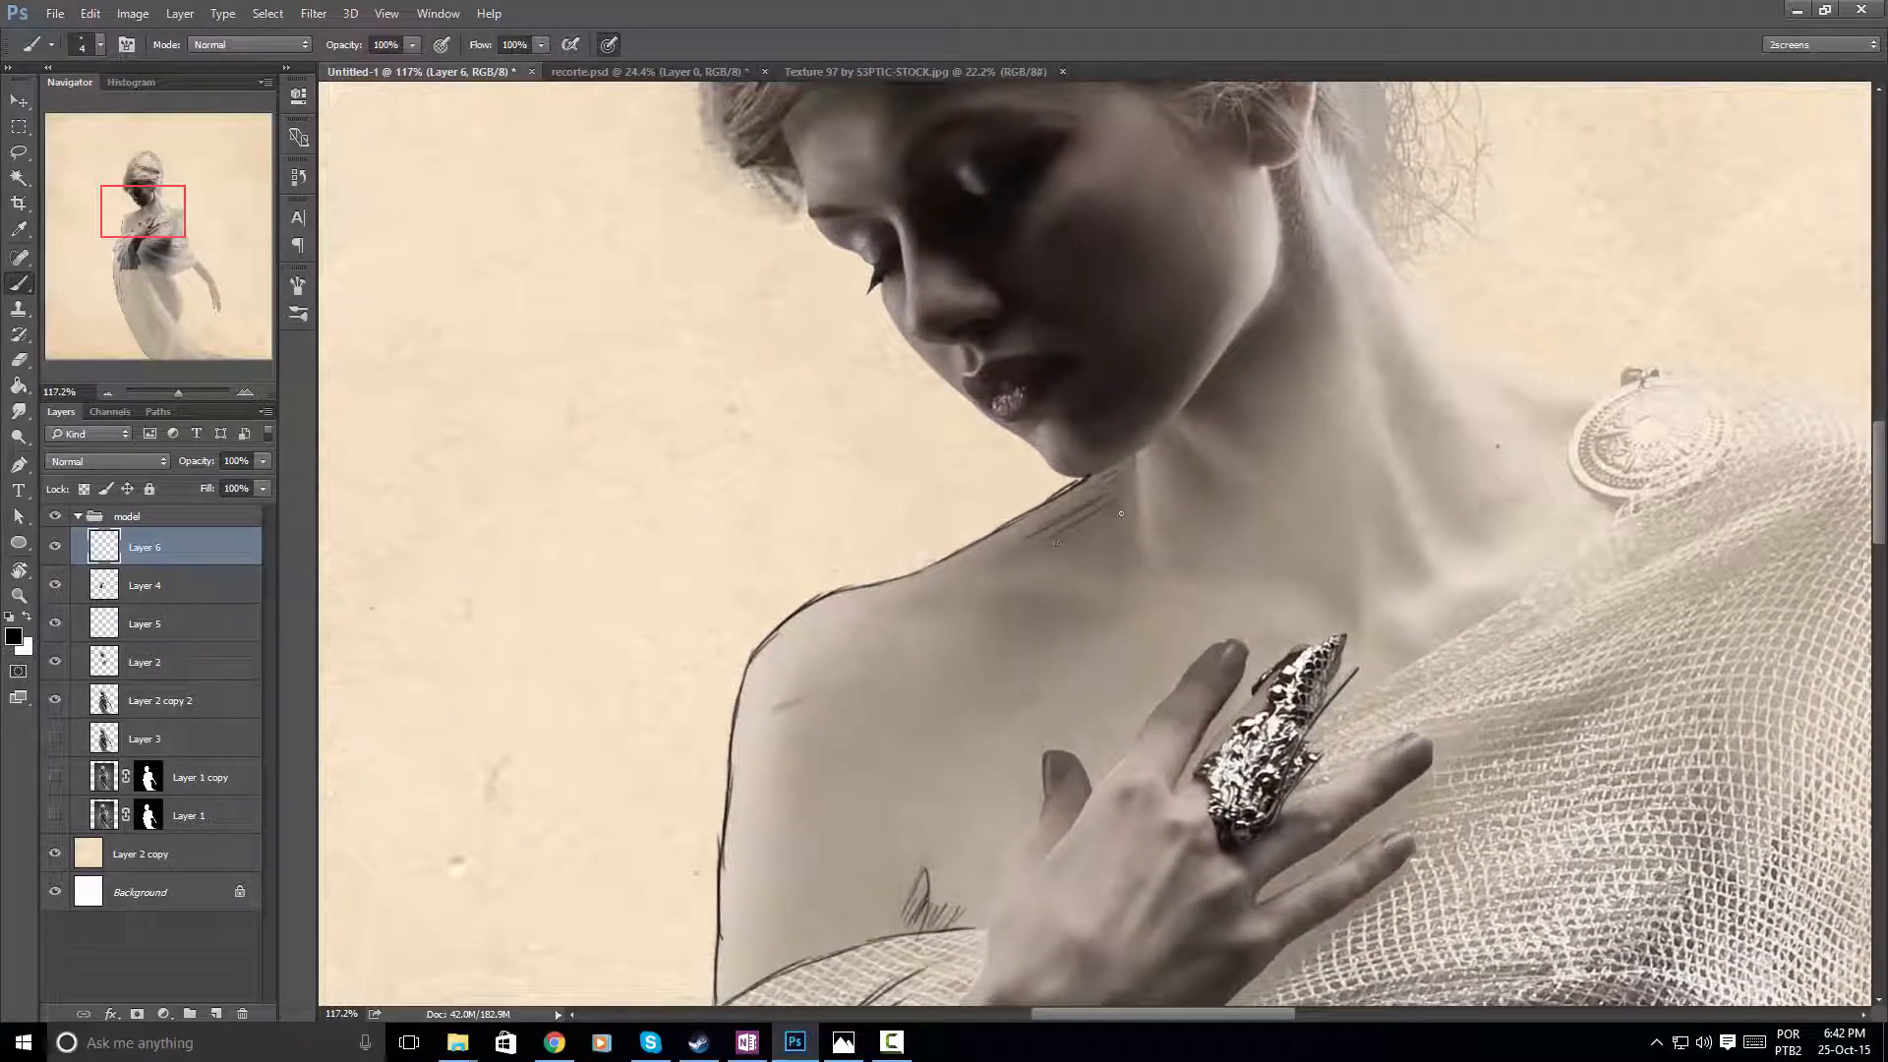
pyautogui.moveTo(1061, 594); pyautogui.dragTo(978, 604)
# Draw contour lines and hatching on the lower neck and the hollow above the chest
pyautogui.moveTo(1387, 514); pyautogui.dragTo(1166, 564)
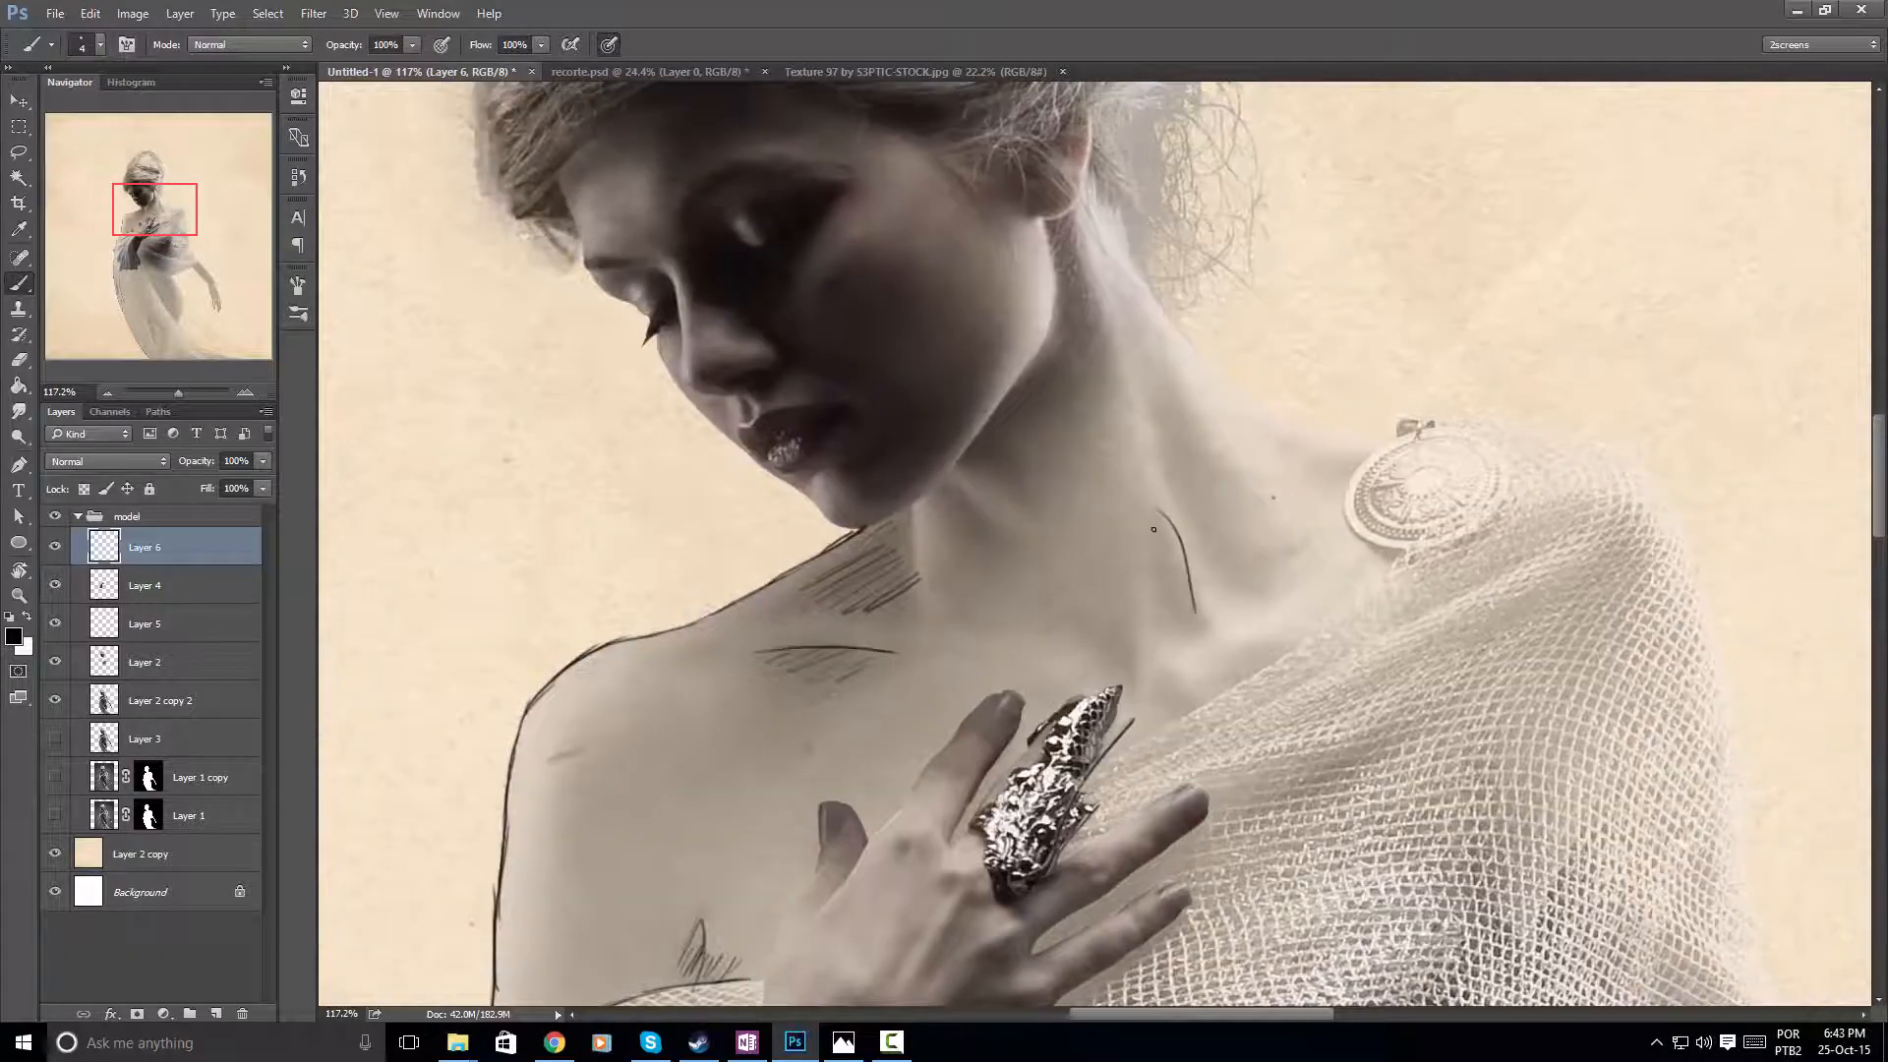
pyautogui.moveTo(1169, 404); pyautogui.dragTo(1166, 463)
pyautogui.moveTo(1184, 424)
pyautogui.mouseDown()
pyautogui.moveTo(1179, 513)
pyautogui.moveTo(1196, 525)
pyautogui.mouseUp()
pyautogui.moveTo(1202, 464); pyautogui.dragTo(1209, 547)
pyautogui.moveTo(1216, 536)
pyautogui.mouseDown()
pyautogui.moveTo(1220, 579)
pyautogui.moveTo(1240, 582)
pyautogui.mouseUp()
pyautogui.moveTo(1248, 555); pyautogui.dragTo(1250, 597)
pyautogui.moveTo(1077, 639)
pyautogui.mouseDown()
pyautogui.moveTo(1189, 517)
pyautogui.moveTo(1259, 638)
pyautogui.mouseUp()
pyautogui.moveTo(1083, 443); pyautogui.dragTo(1106, 477)
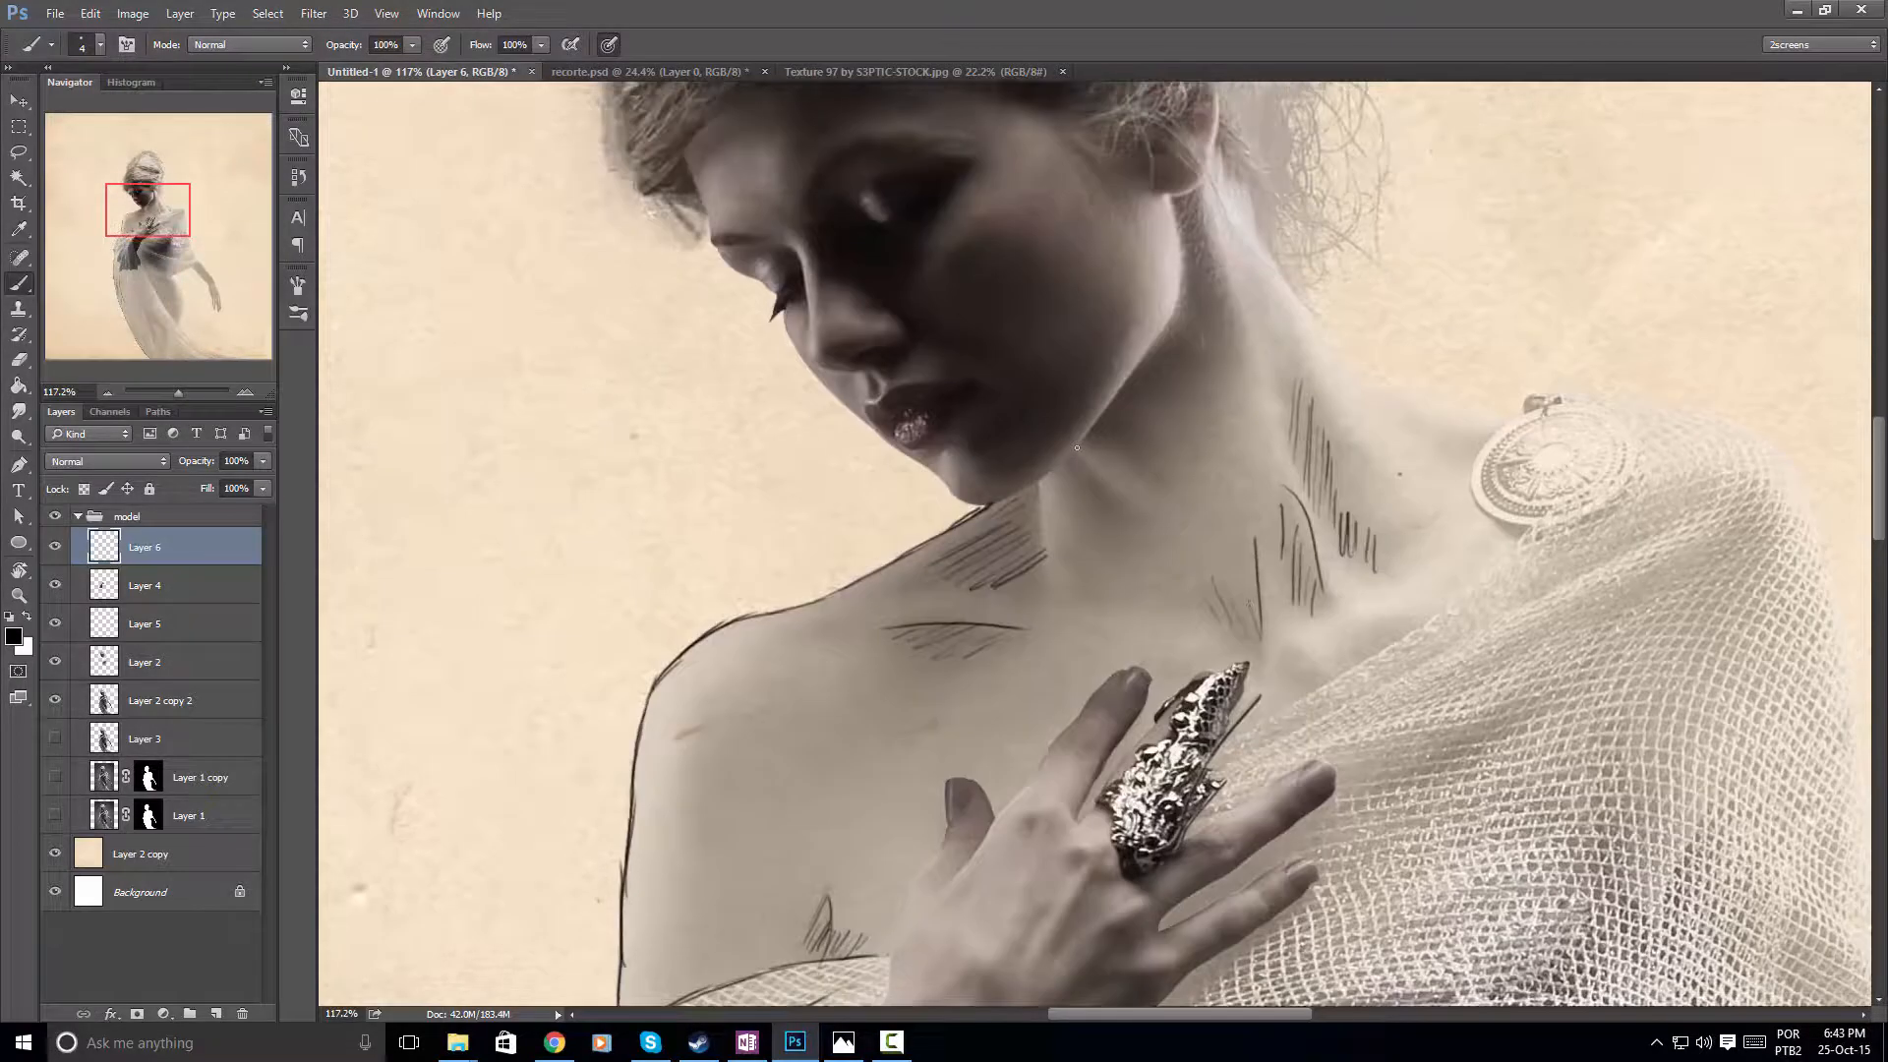
# Outline the side of the neck down to the veiled shoulder, trace the neck tendon, and outline the round brooch
pyautogui.moveTo(1209, 334); pyautogui.dragTo(863, 479)
pyautogui.moveTo(883, 399); pyautogui.dragTo(960, 608)
pyautogui.hotkey('ctrl', 'z')
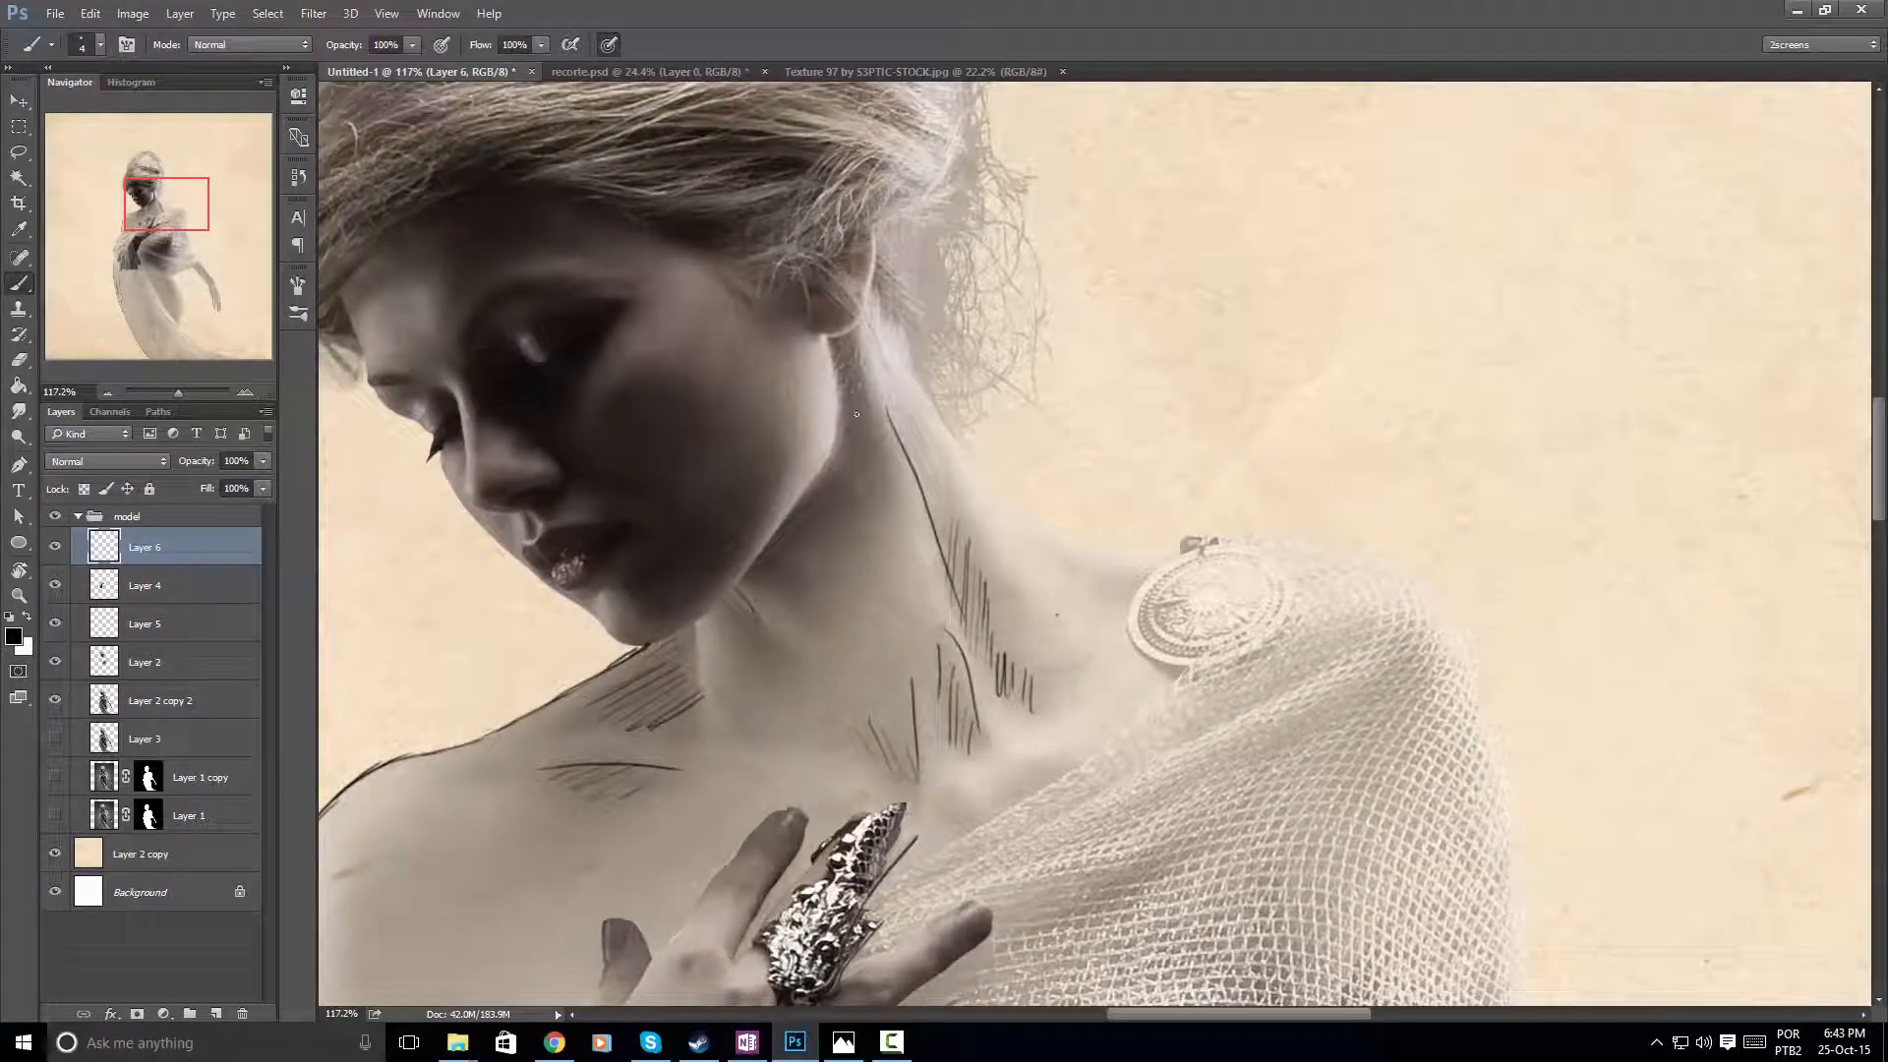
pyautogui.moveTo(1069, 515); pyautogui.dragTo(859, 624)
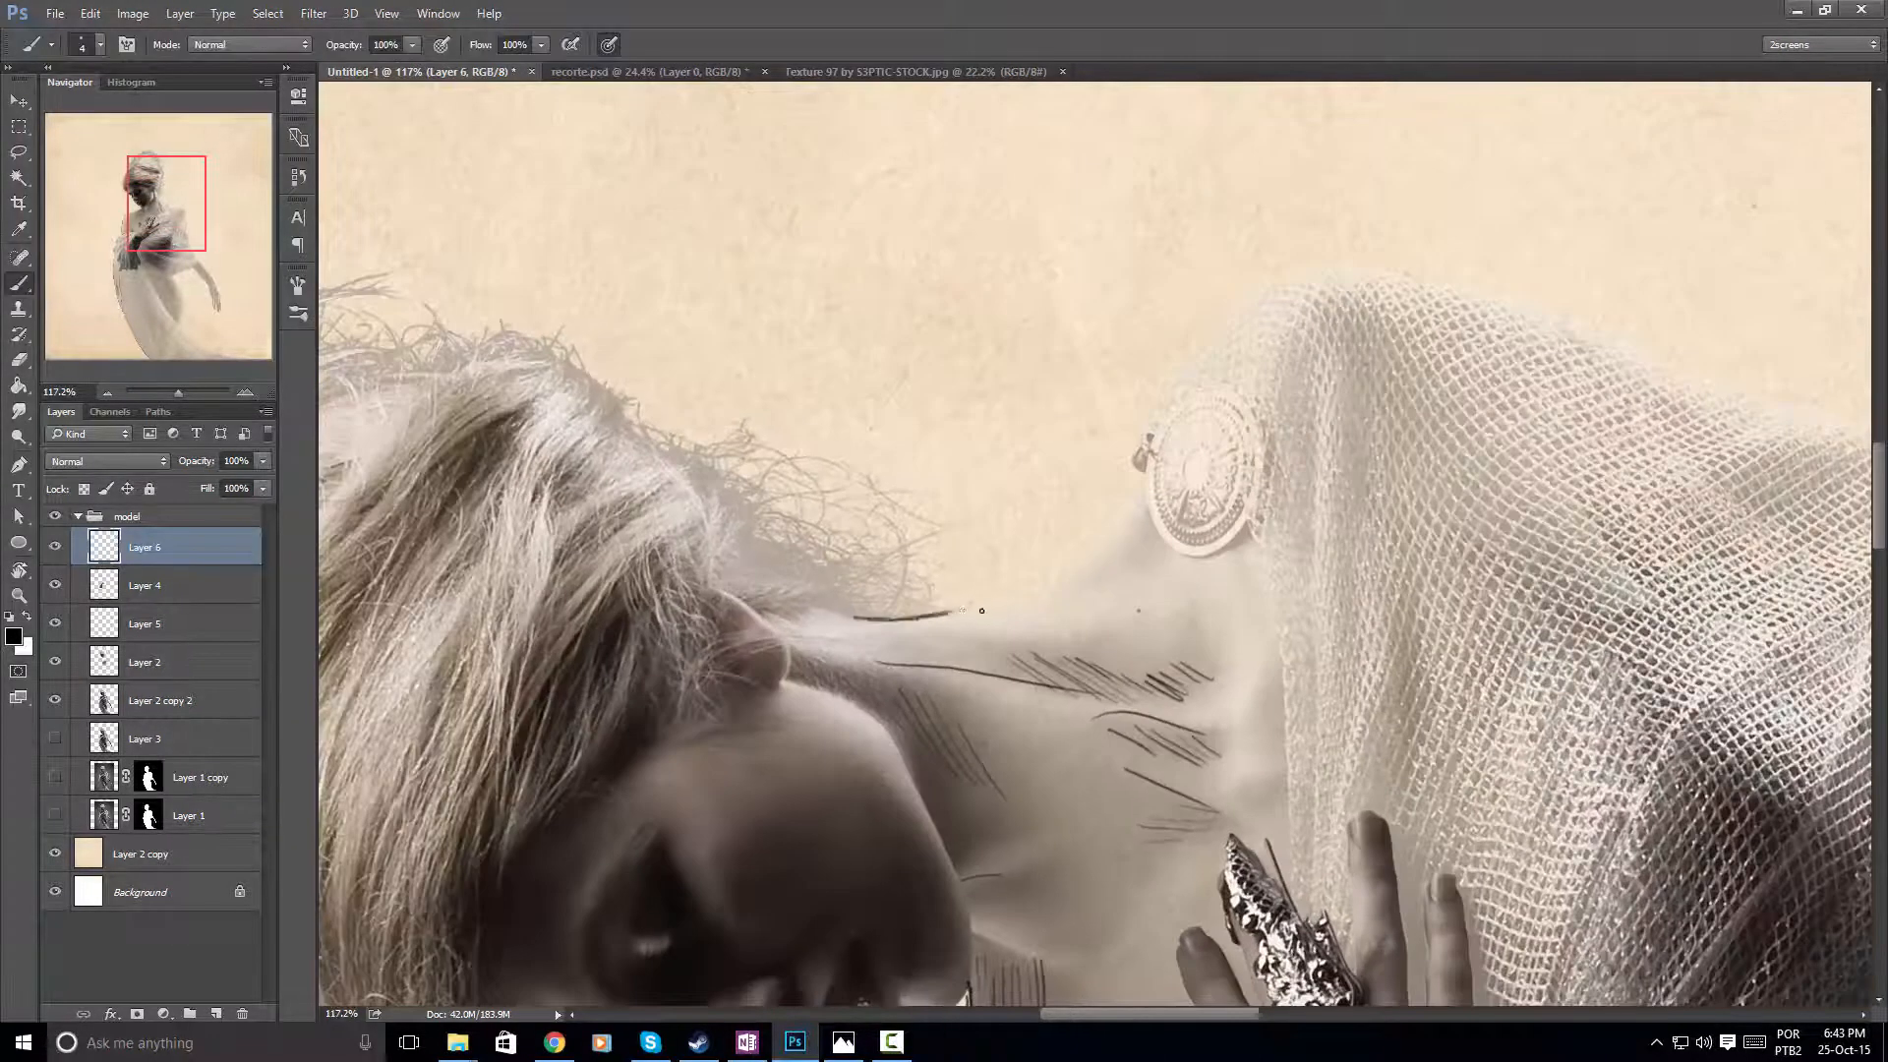
pyautogui.moveTo(1271, 264); pyautogui.dragTo(1183, 532)
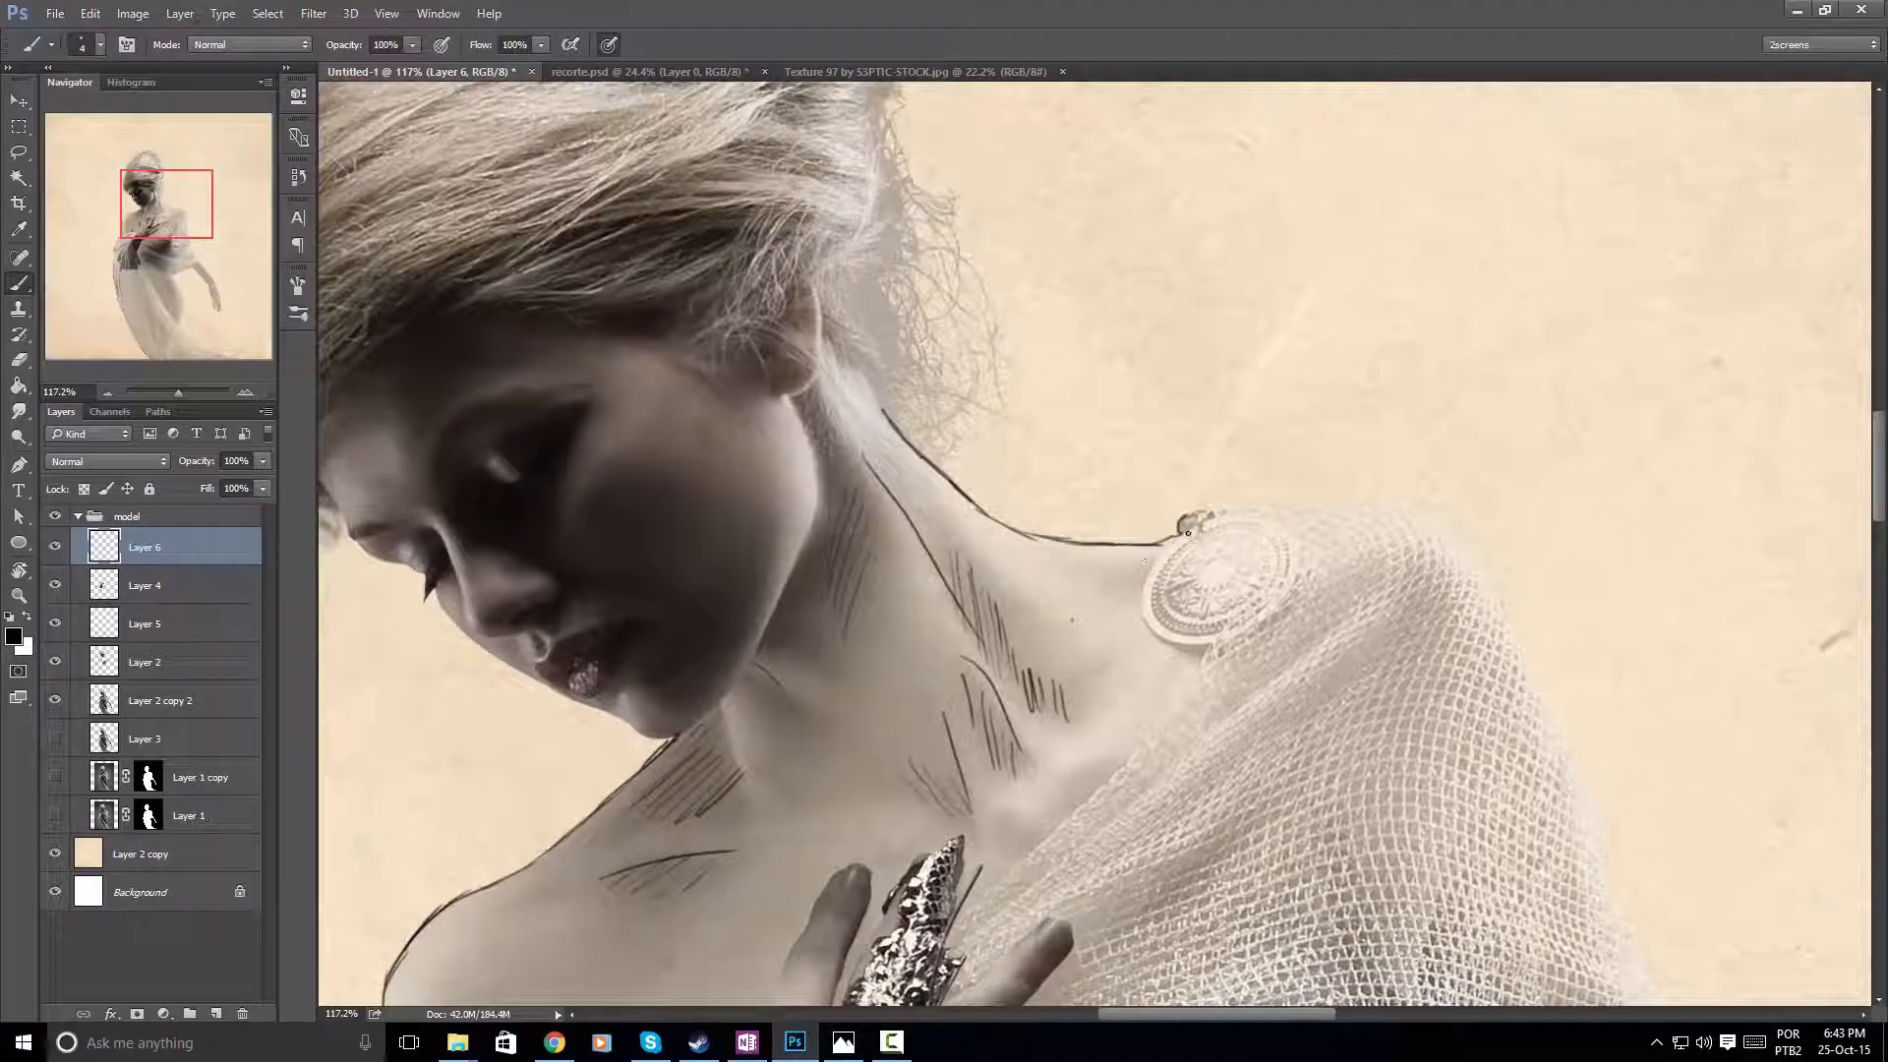
pyautogui.moveTo(1159, 638); pyautogui.dragTo(1229, 641)
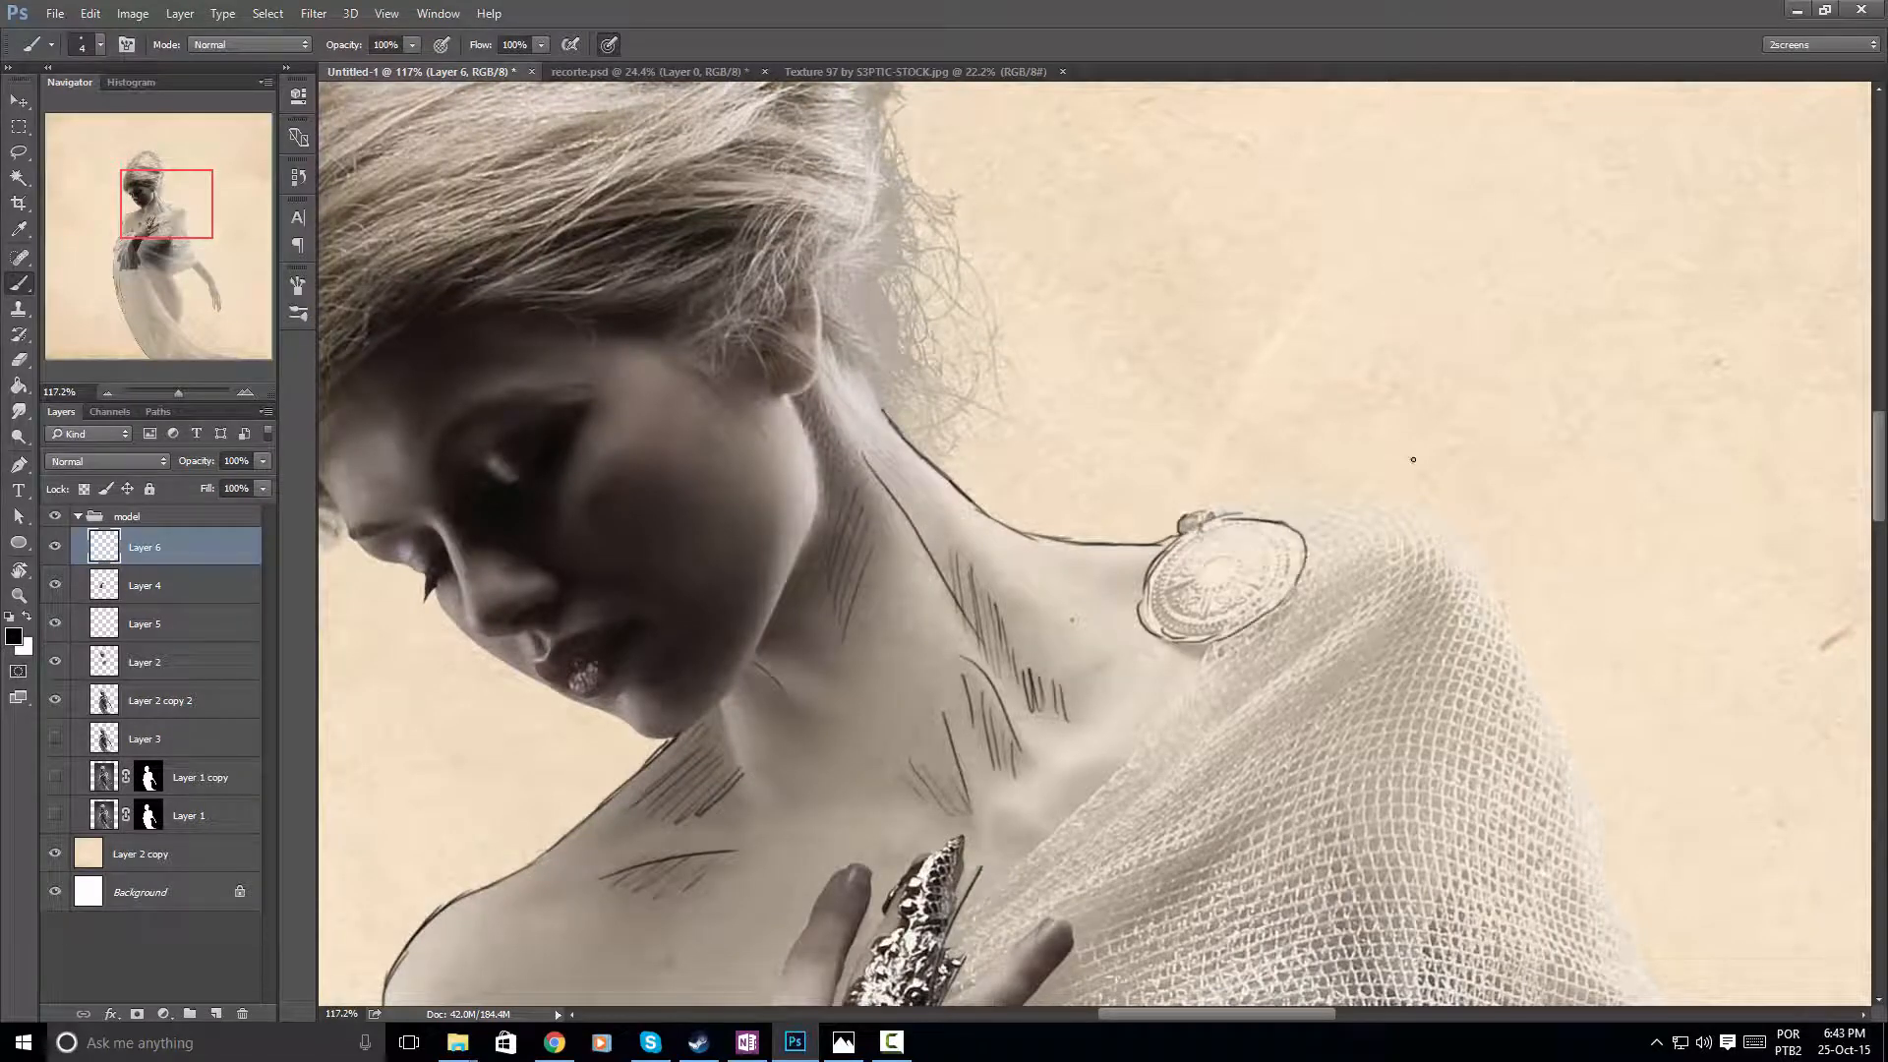
# Outline the veil over the far shoulder beyond the brooch and down the side of the torso with loose black strokes
pyautogui.moveTo(1413, 459); pyautogui.dragTo(1183, 475)
pyautogui.moveTo(1497, 381); pyautogui.dragTo(1467, 319)
pyautogui.moveTo(1467, 320); pyautogui.dragTo(1149, 528)
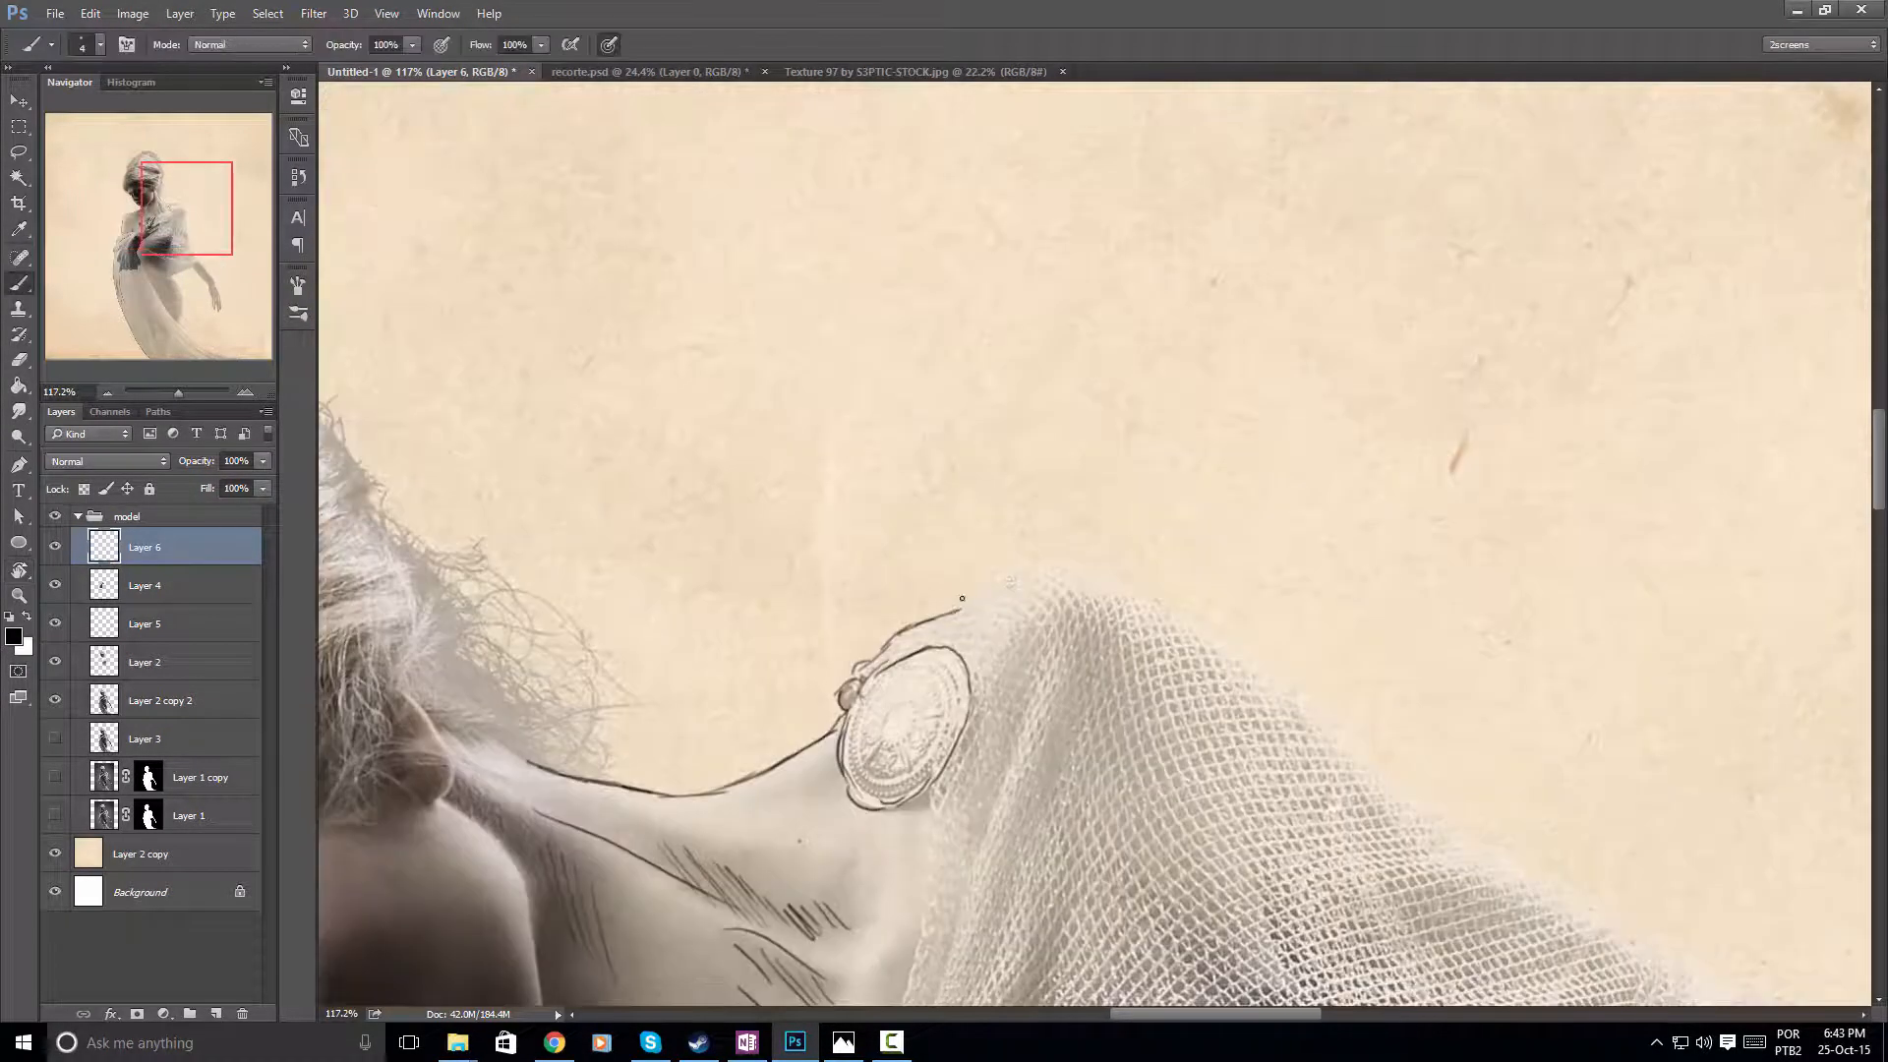
pyautogui.moveTo(957, 606)
pyautogui.mouseDown()
pyautogui.moveTo(1057, 557)
pyautogui.moveTo(1108, 577)
pyautogui.mouseUp()
pyautogui.moveTo(1413, 590); pyautogui.dragTo(1311, 306)
pyautogui.moveTo(1161, 531)
pyautogui.mouseDown()
pyautogui.moveTo(787, 651)
pyautogui.moveTo(1065, 556)
pyautogui.mouseUp()
pyautogui.moveTo(1237, 482)
pyautogui.mouseDown()
pyautogui.moveTo(1353, 430)
pyautogui.moveTo(1169, 493)
pyautogui.mouseUp()
pyautogui.moveTo(916, 749); pyautogui.dragTo(1057, 571)
pyautogui.moveTo(950, 722); pyautogui.dragTo(1091, 569)
pyautogui.moveTo(983, 657); pyautogui.dragTo(1072, 607)
pyautogui.moveTo(1138, 499); pyautogui.dragTo(1225, 450)
pyautogui.moveTo(1328, 361); pyautogui.dragTo(1397, 301)
pyautogui.moveTo(1454, 280)
pyautogui.mouseDown()
pyautogui.moveTo(1011, 695)
pyautogui.moveTo(873, 694)
pyautogui.moveTo(876, 642)
pyautogui.mouseUp()
# Trace the veil's lower hem from the lowered forearm across to the hip and hatch along its inside
pyautogui.press('r')
pyautogui.moveTo(1220, 541)
pyautogui.mouseDown()
pyautogui.moveTo(982, 493)
pyautogui.moveTo(1121, 418)
pyautogui.mouseUp()
pyautogui.moveTo(1020, 666)
pyautogui.mouseDown()
pyautogui.moveTo(1416, 413)
pyautogui.moveTo(1212, 536)
pyautogui.mouseUp()
pyautogui.moveTo(1121, 582); pyautogui.dragTo(1393, 425)
pyautogui.moveTo(984, 657); pyautogui.dragTo(1495, 348)
pyautogui.moveTo(1583, 328)
pyautogui.mouseDown()
pyautogui.moveTo(1379, 498)
pyautogui.moveTo(1447, 489)
pyautogui.mouseUp()
# Outline the underside of the lowered forearm and hand out to the little finger
pyautogui.press('r')
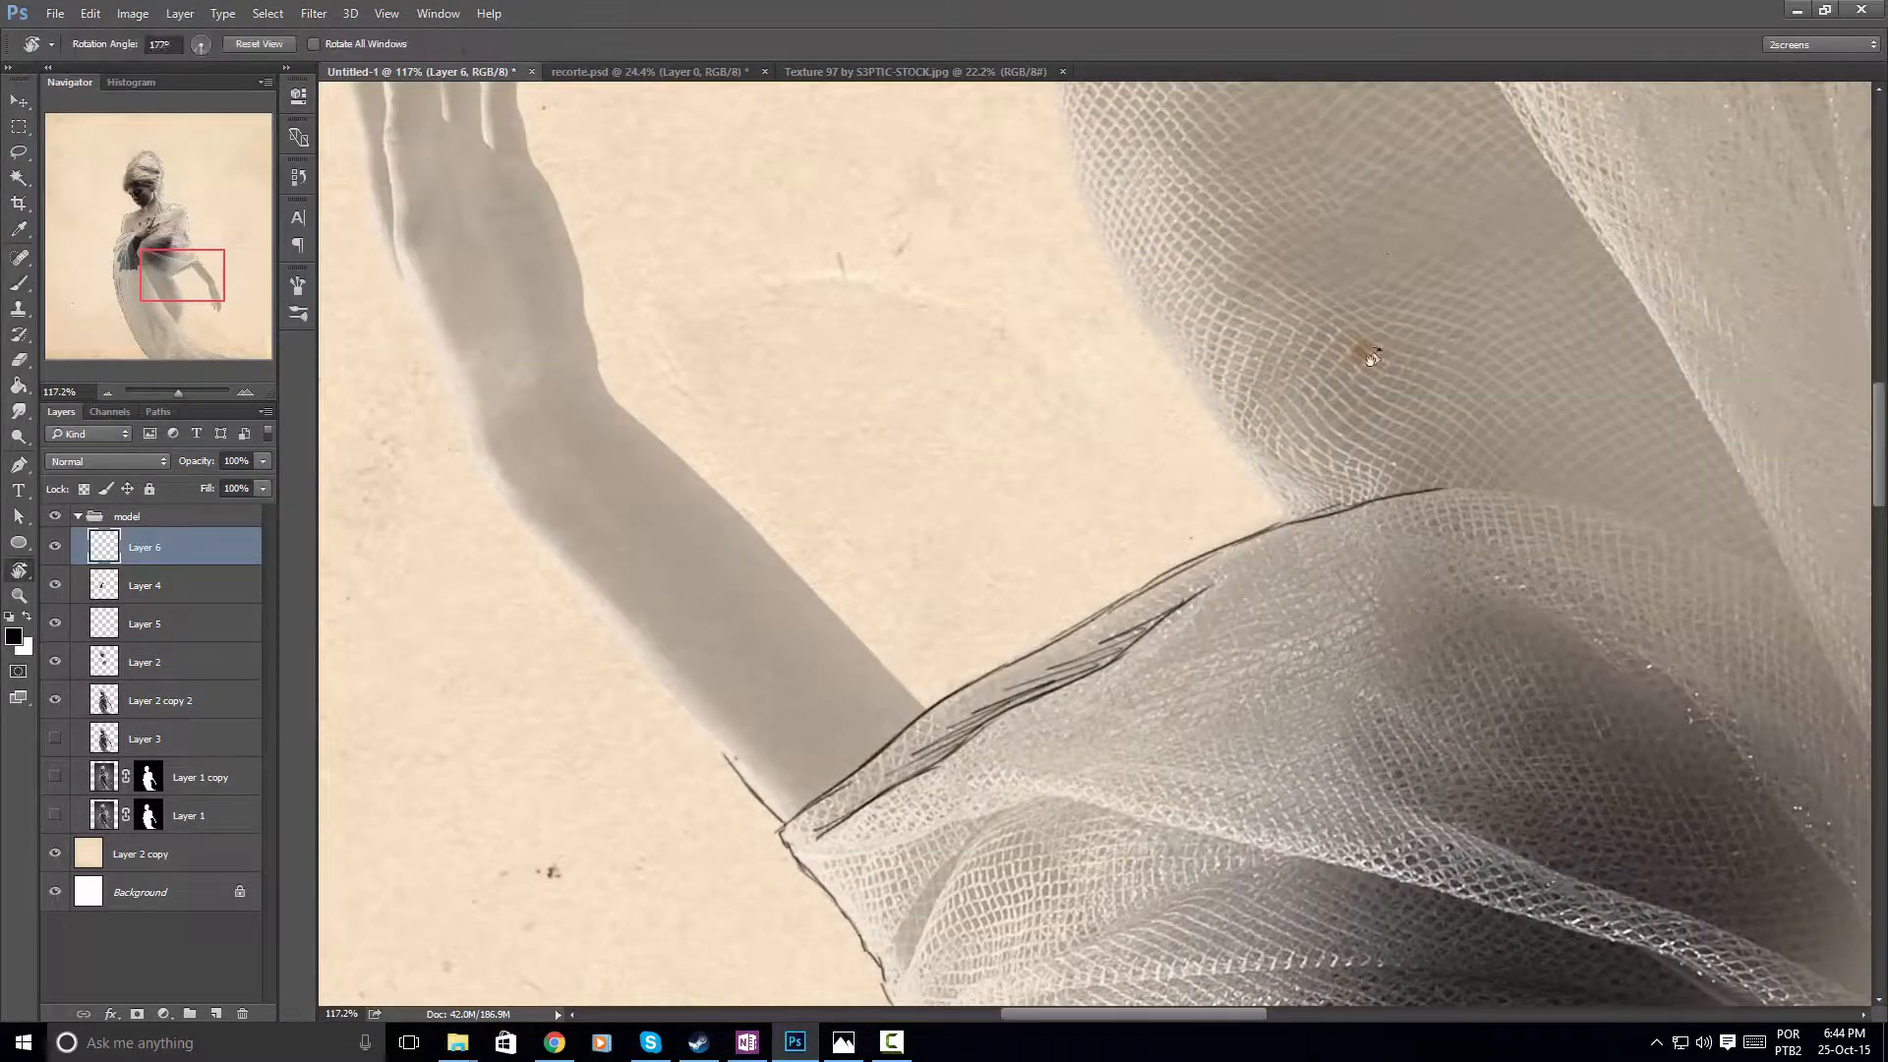
pyautogui.moveTo(846, 550); pyautogui.dragTo(1210, 393)
pyautogui.moveTo(1175, 430); pyautogui.dragTo(1089, 603)
pyautogui.moveTo(994, 487); pyautogui.dragTo(1043, 478)
pyautogui.moveTo(1219, 445); pyautogui.dragTo(1475, 407)
pyautogui.moveTo(1613, 418); pyautogui.dragTo(1090, 511)
pyautogui.press('r')
pyautogui.moveTo(1249, 506); pyautogui.dragTo(1199, 426)
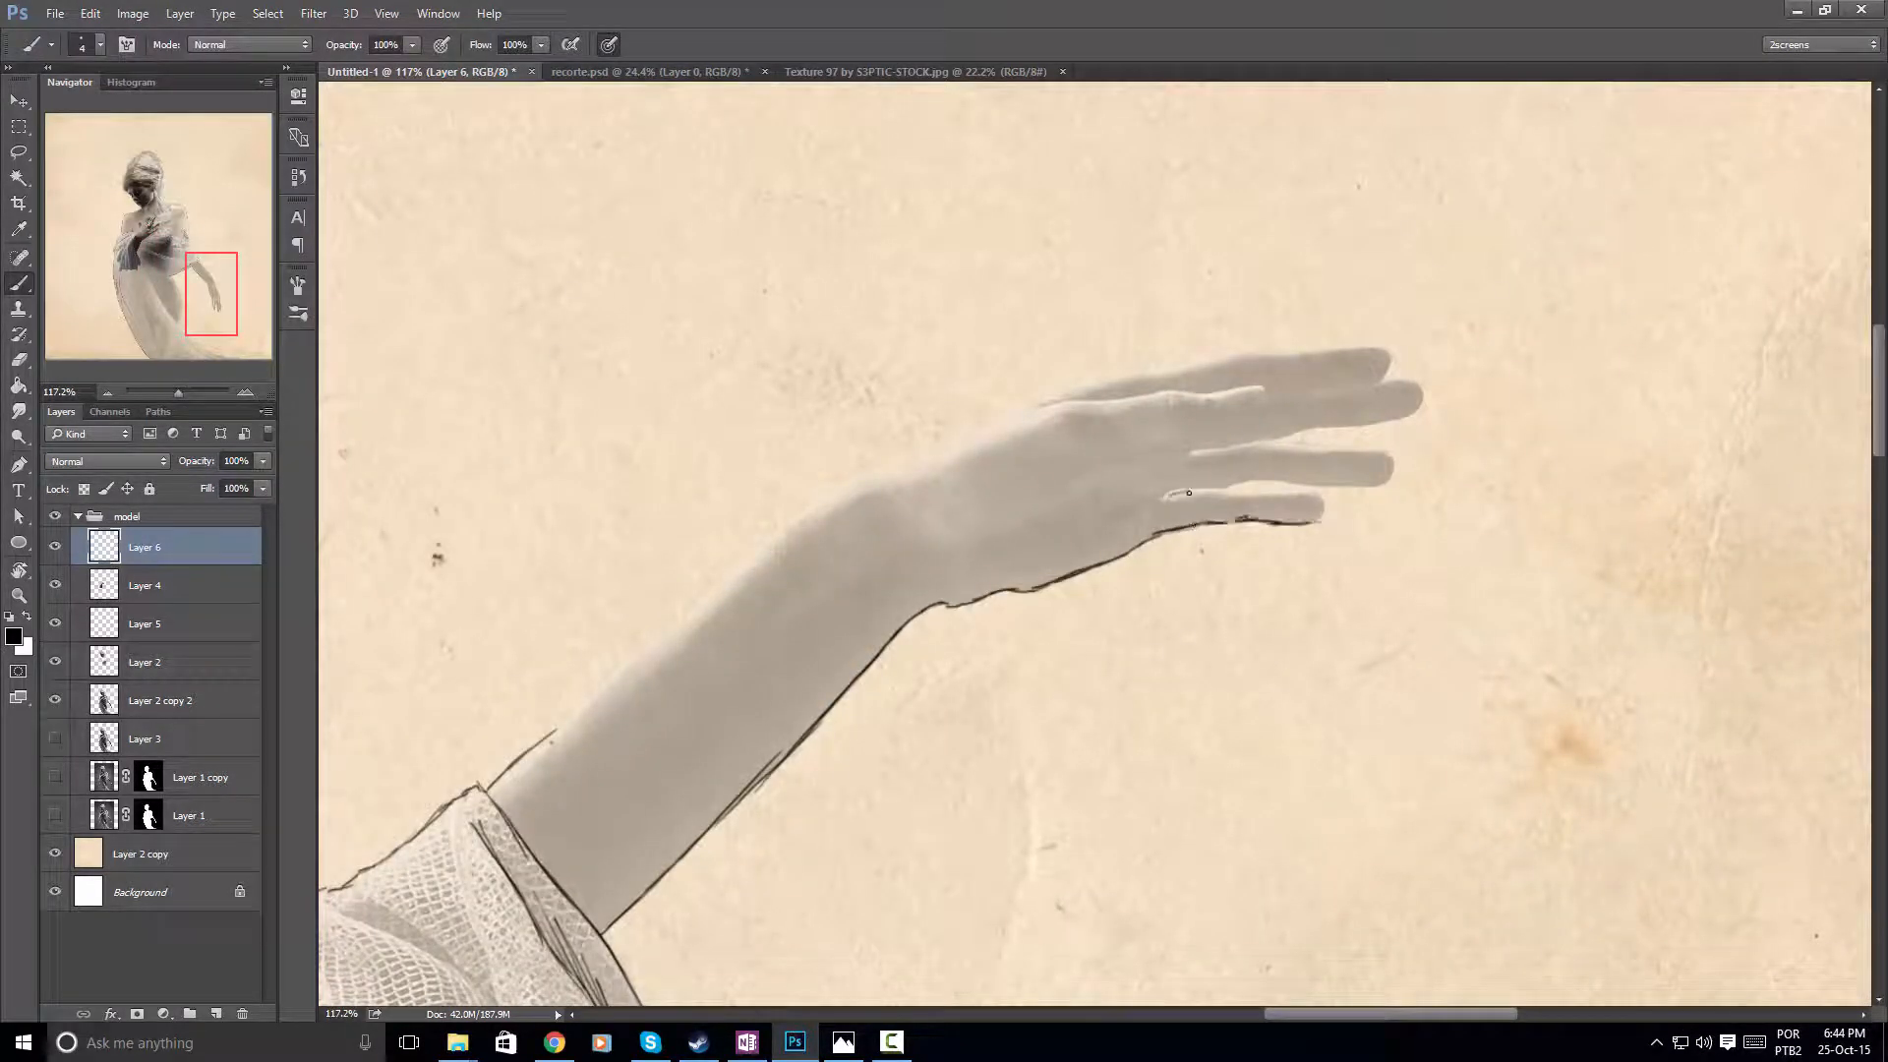
# Trace the opposite edge of the lowered forearm from the veil's hem along the back of the hand to the fingers
pyautogui.moveTo(545, 740)
pyautogui.mouseDown()
pyautogui.moveTo(833, 494)
pyautogui.moveTo(988, 426)
pyautogui.mouseUp()
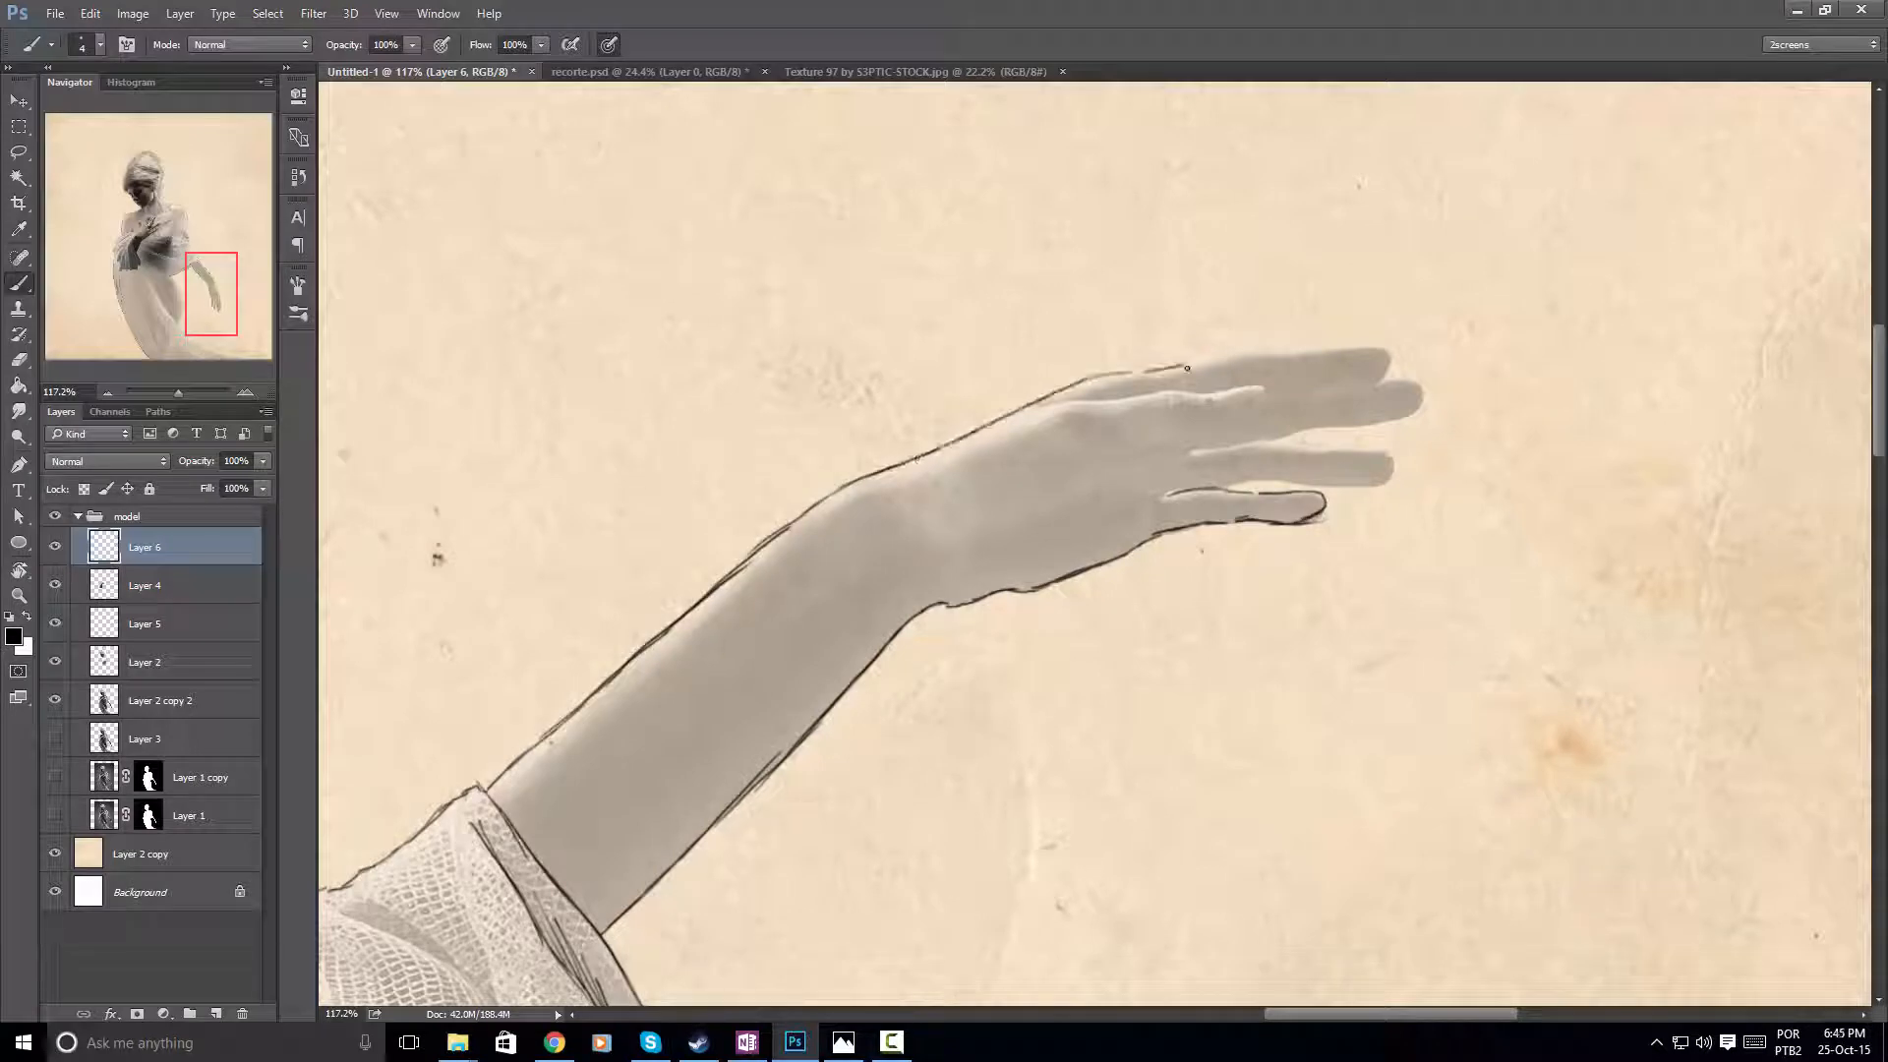
pyautogui.press('r')
pyautogui.moveTo(1187, 367); pyautogui.dragTo(1308, 374)
# Outline the thumb and the adjacent uppermost finger of the lowered hand with thin black strokes
pyautogui.press('z')
pyautogui.moveTo(1160, 422)
pyautogui.mouseDown()
pyautogui.moveTo(1252, 414)
pyautogui.moveTo(1185, 364)
pyautogui.mouseUp()
pyautogui.press('r')
pyautogui.press('b')
pyautogui.moveTo(857, 604)
pyautogui.mouseDown()
pyautogui.moveTo(937, 540)
pyautogui.moveTo(1100, 467)
pyautogui.moveTo(1148, 461)
pyautogui.moveTo(1143, 507)
pyautogui.mouseUp()
pyautogui.moveTo(1023, 580); pyautogui.dragTo(995, 598)
pyautogui.press('space')
pyautogui.moveTo(742, 723)
pyautogui.mouseDown()
pyautogui.moveTo(956, 545)
pyautogui.moveTo(1172, 449)
pyautogui.mouseUp()
pyautogui.moveTo(1153, 511); pyautogui.dragTo(977, 626)
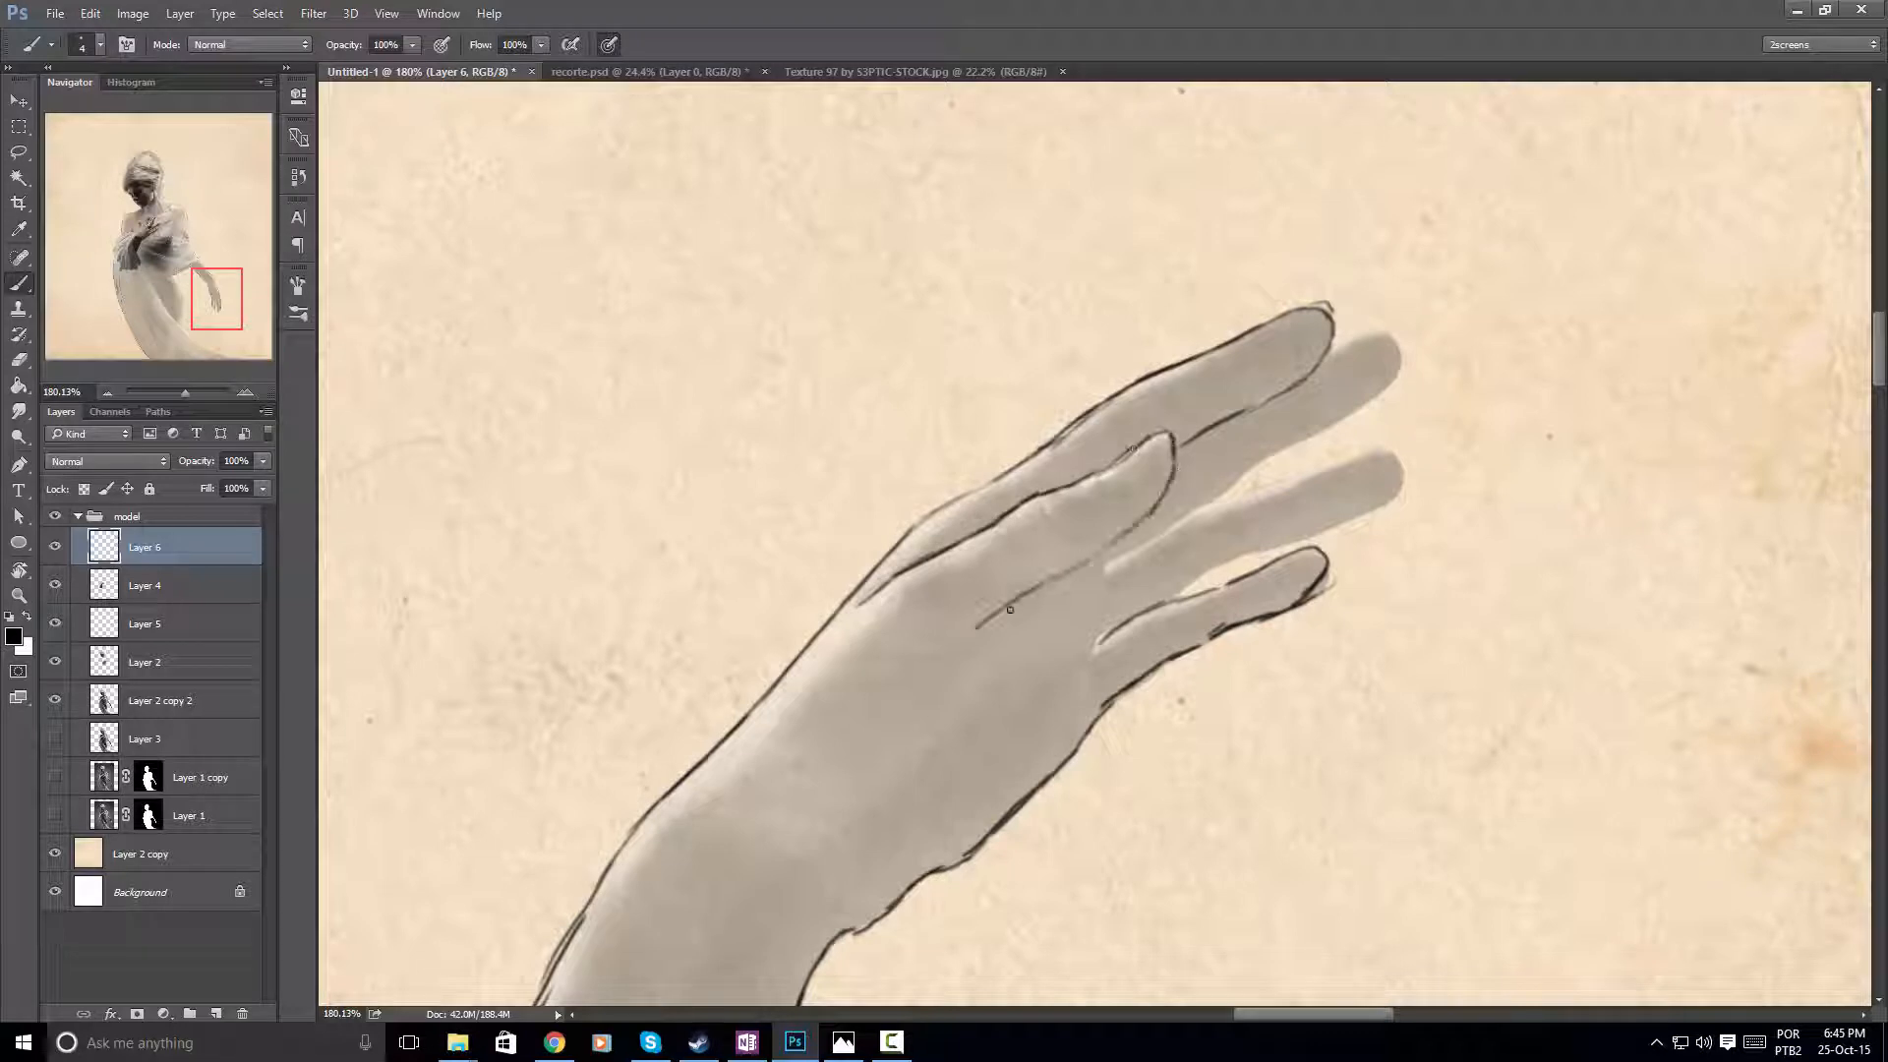
# Hatch the middle of the lowered hand and outline its two middle fingers
pyautogui.moveTo(914, 779)
pyautogui.mouseDown()
pyautogui.moveTo(994, 658)
pyautogui.moveTo(988, 578)
pyautogui.mouseUp()
pyautogui.press('space')
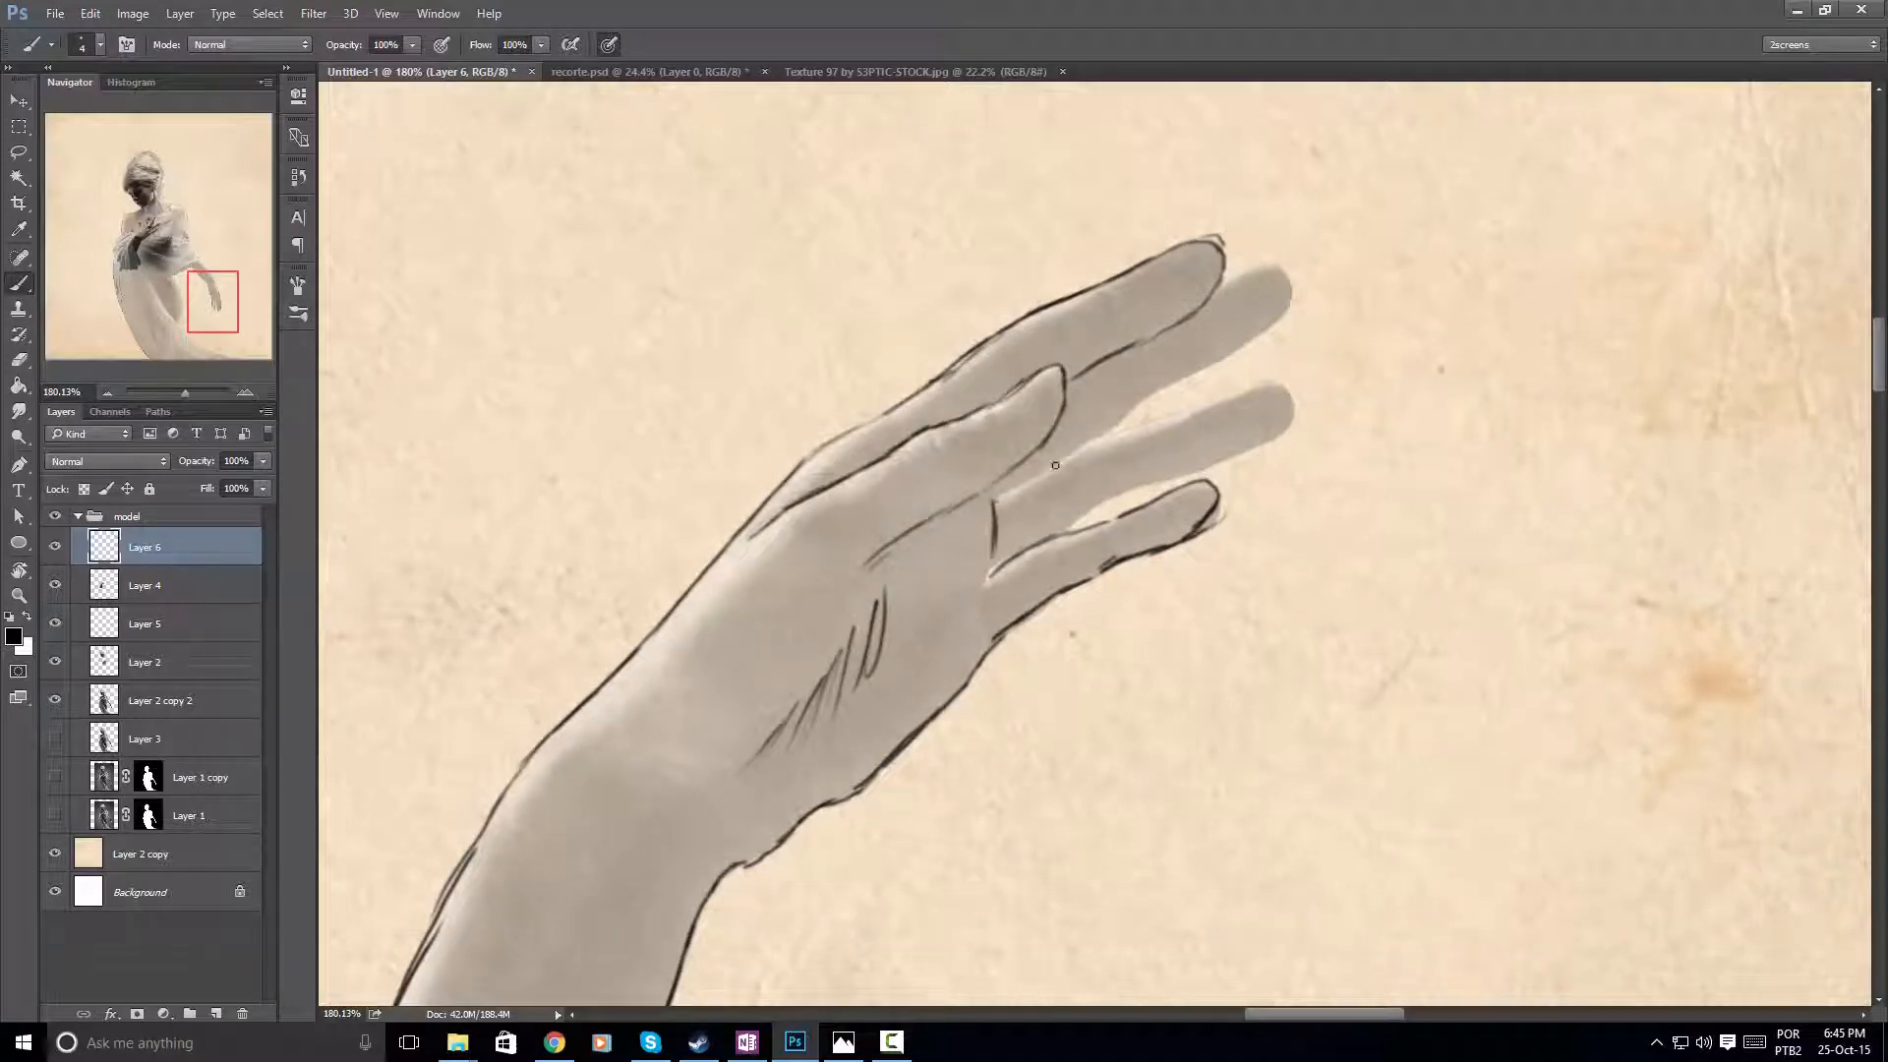
pyautogui.moveTo(993, 502); pyautogui.dragTo(1283, 277)
pyautogui.moveTo(1257, 339)
pyautogui.mouseDown()
pyautogui.moveTo(1101, 433)
pyautogui.moveTo(1289, 385)
pyautogui.mouseUp()
pyautogui.moveTo(1097, 509); pyautogui.dragTo(1166, 478)
pyautogui.moveTo(1172, 479); pyautogui.dragTo(1294, 426)
# Add hatching along the three upper fingers of the lowered hand
pyautogui.moveTo(1030, 514); pyautogui.dragTo(1107, 480)
pyautogui.moveTo(1067, 484); pyautogui.dragTo(1290, 402)
pyautogui.moveTo(1023, 471); pyautogui.dragTo(1209, 355)
pyautogui.moveTo(1131, 360); pyautogui.dragTo(1280, 284)
pyautogui.moveTo(819, 471); pyautogui.dragTo(932, 415)
pyautogui.moveTo(954, 409); pyautogui.dragTo(1123, 311)
pyautogui.moveTo(1019, 347); pyautogui.dragTo(1220, 263)
pyautogui.moveTo(1163, 267); pyautogui.dragTo(1197, 255)
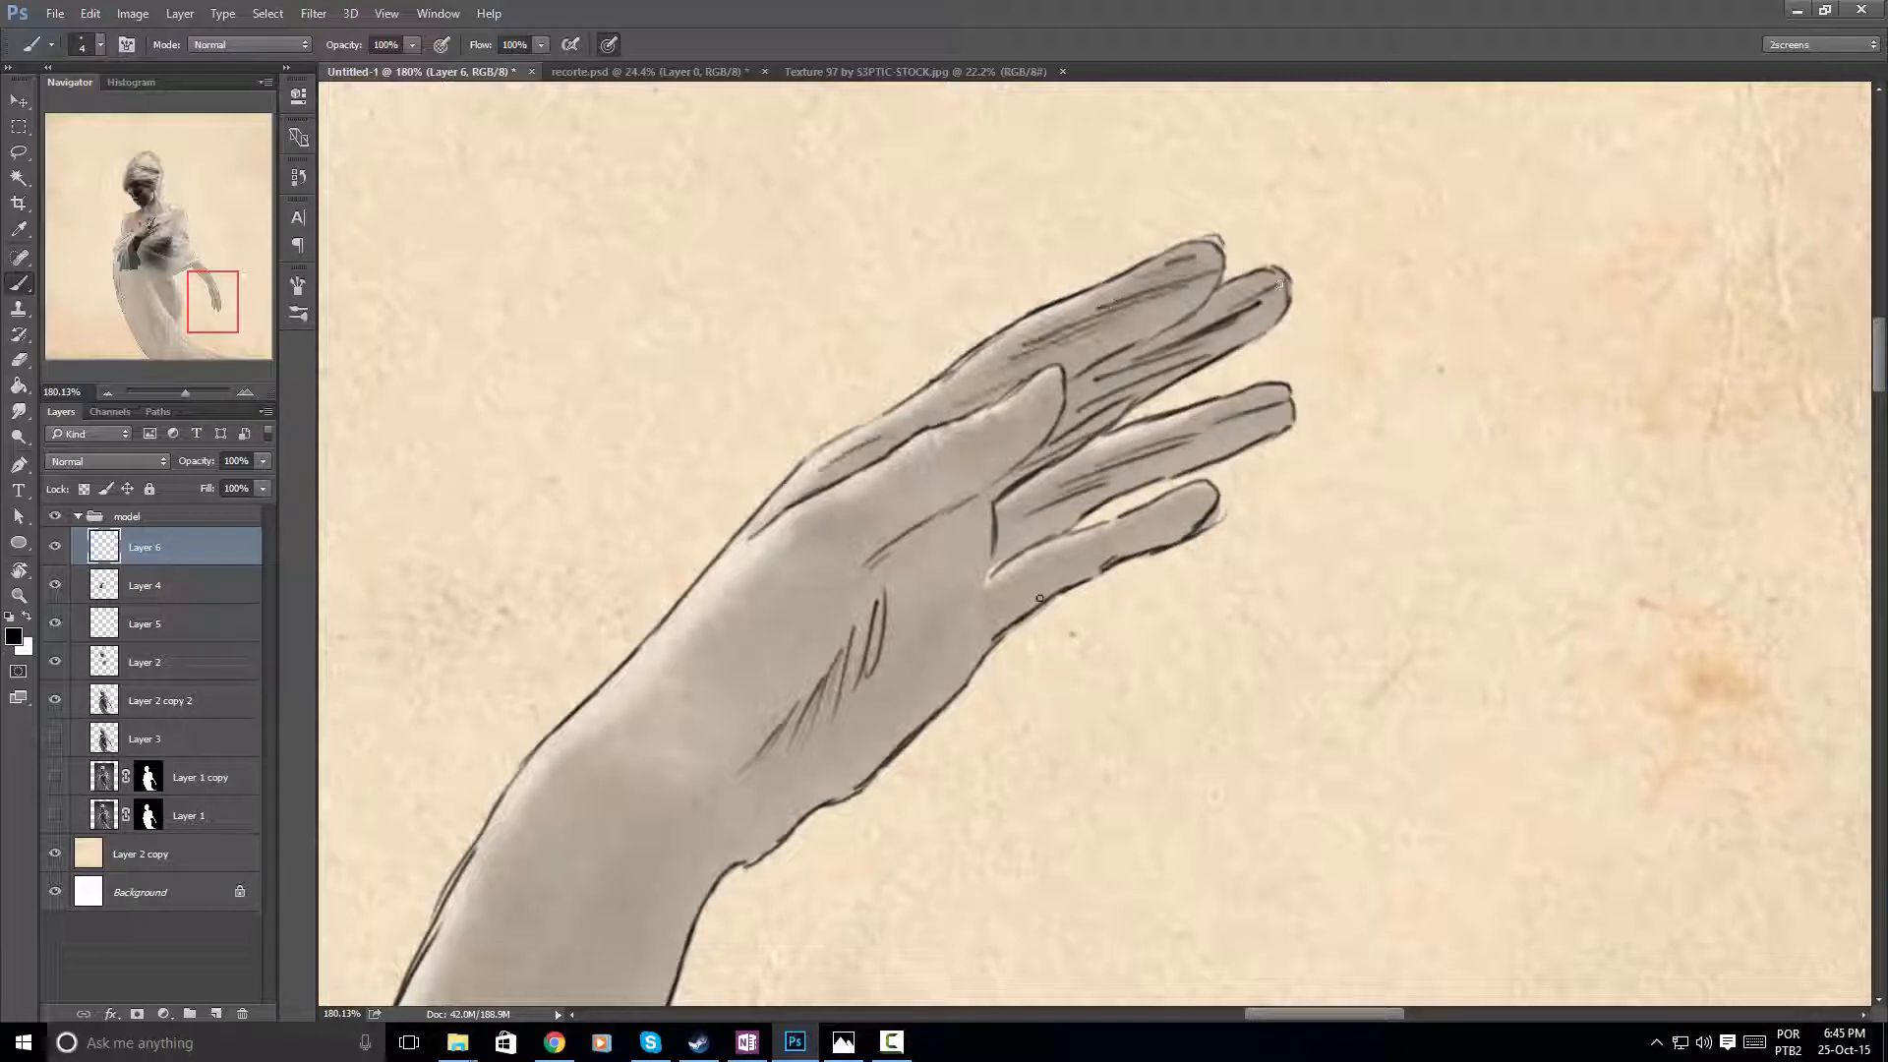
# Outline the underside of the lowered hand's lowest finger with thin black strokes
pyautogui.moveTo(1001, 616); pyautogui.dragTo(1118, 541)
pyautogui.moveTo(1093, 548); pyautogui.dragTo(1208, 496)
pyautogui.moveTo(1358, 431)
pyautogui.mouseDown()
pyautogui.moveTo(1228, 543)
pyautogui.moveTo(1001, 206)
pyautogui.mouseUp()
# Trace the first part of the hip's curved outline below the veil's hem with thin black strokes
pyautogui.moveTo(1001, 413)
pyautogui.mouseDown()
pyautogui.moveTo(1092, 403)
pyautogui.moveTo(1042, 430)
pyautogui.mouseUp()
pyautogui.moveTo(1042, 384)
pyautogui.mouseDown()
pyautogui.moveTo(1043, 580)
pyautogui.moveTo(1019, 673)
pyautogui.mouseUp()
pyautogui.moveTo(1036, 579)
pyautogui.mouseDown()
pyautogui.moveTo(1056, 374)
pyautogui.moveTo(998, 701)
pyautogui.mouseUp()
pyautogui.moveTo(1047, 681); pyautogui.dragTo(1028, 724)
pyautogui.moveTo(1043, 197); pyautogui.dragTo(836, 787)
pyautogui.moveTo(799, 647); pyautogui.dragTo(882, 568)
pyautogui.moveTo(861, 583); pyautogui.dragTo(998, 468)
pyautogui.moveTo(925, 535); pyautogui.dragTo(1082, 391)
pyautogui.moveTo(1128, 379)
pyautogui.mouseDown()
pyautogui.moveTo(742, 618)
pyautogui.moveTo(805, 560)
pyautogui.moveTo(1065, 487)
pyautogui.mouseUp()
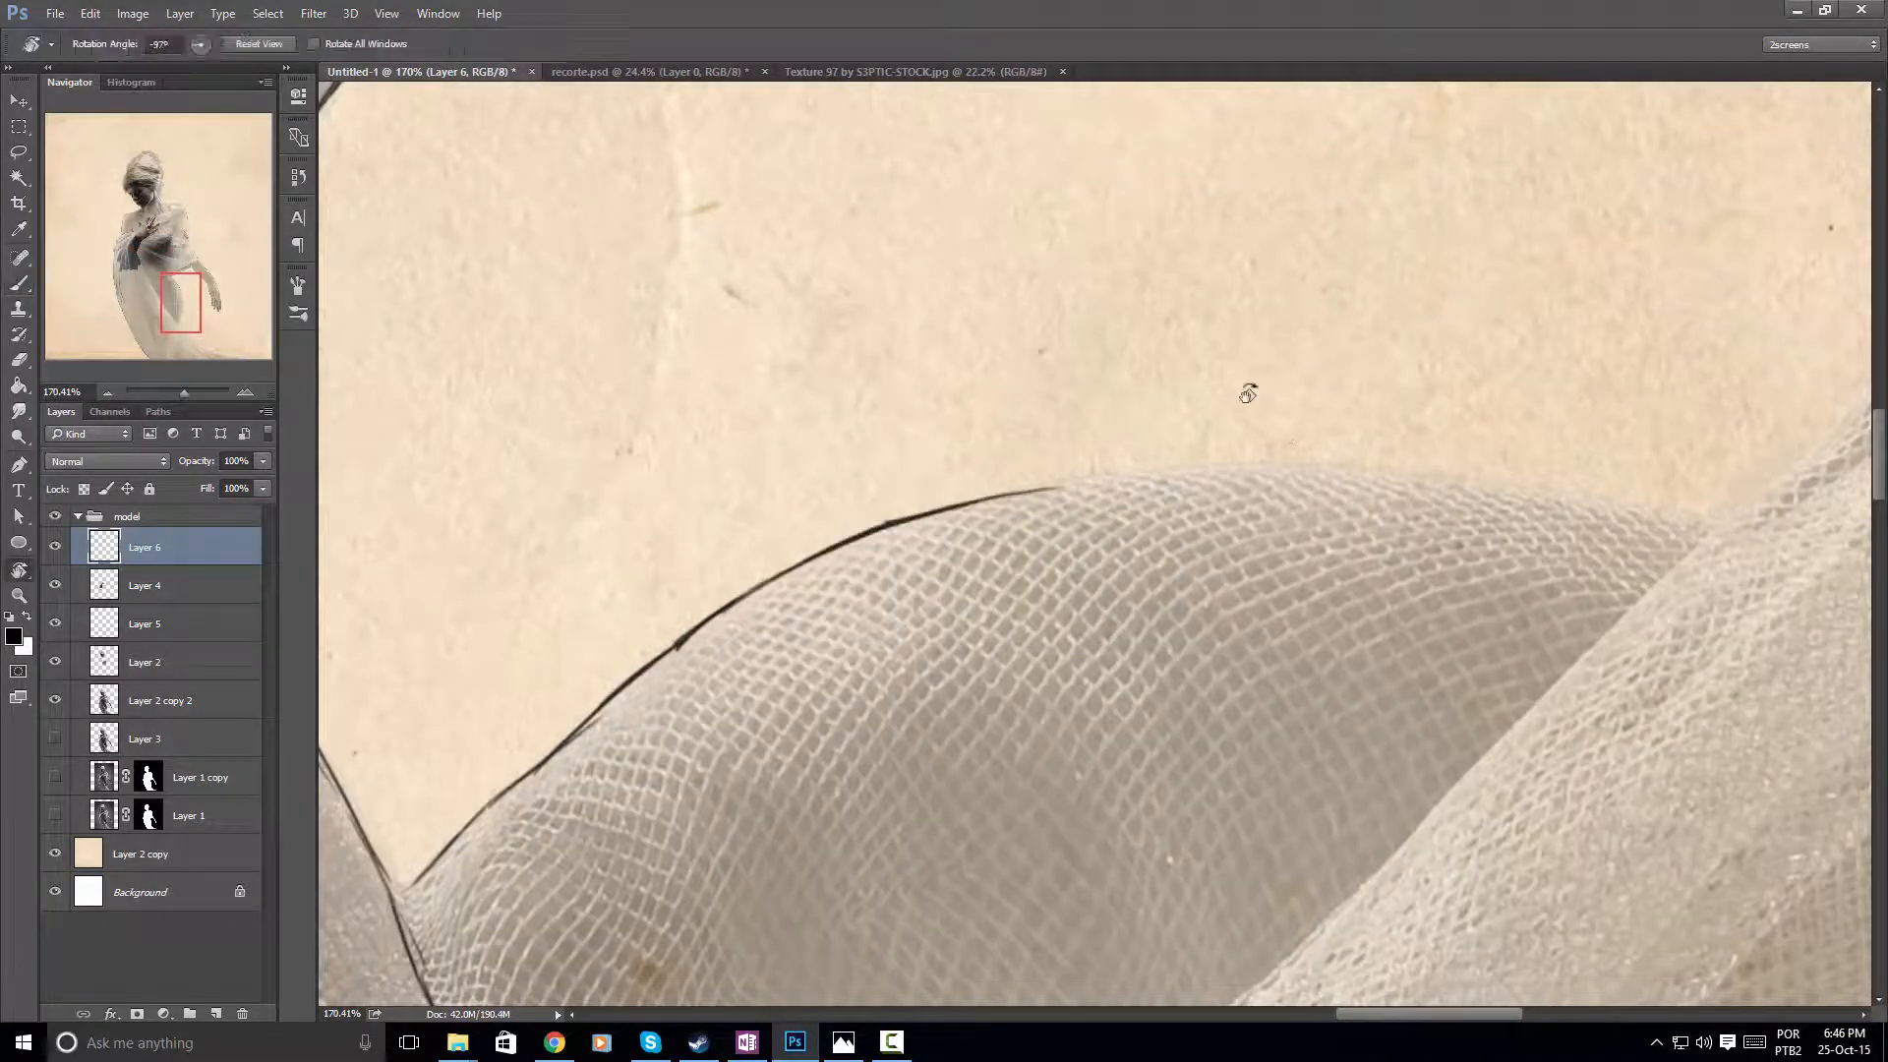
# Complete the hip's black outline down to the point where it meets the hanging veil
pyautogui.moveTo(1248, 393); pyautogui.dragTo(785, 646)
pyautogui.moveTo(602, 741)
pyautogui.mouseDown()
pyautogui.moveTo(902, 500)
pyautogui.moveTo(1148, 386)
pyautogui.mouseUp()
pyautogui.moveTo(977, 472)
pyautogui.mouseDown()
pyautogui.moveTo(1180, 366)
pyautogui.moveTo(864, 451)
pyautogui.moveTo(852, 506)
pyautogui.mouseUp()
pyautogui.press('r')
pyautogui.moveTo(399, 865); pyautogui.dragTo(1011, 392)
pyautogui.moveTo(899, 766); pyautogui.dragTo(780, 347)
pyautogui.moveTo(780, 347); pyautogui.dragTo(658, 586)
# Outline the outer edge of the trailing veil from its lower part up to the hip
pyautogui.moveTo(502, 797); pyautogui.dragTo(645, 649)
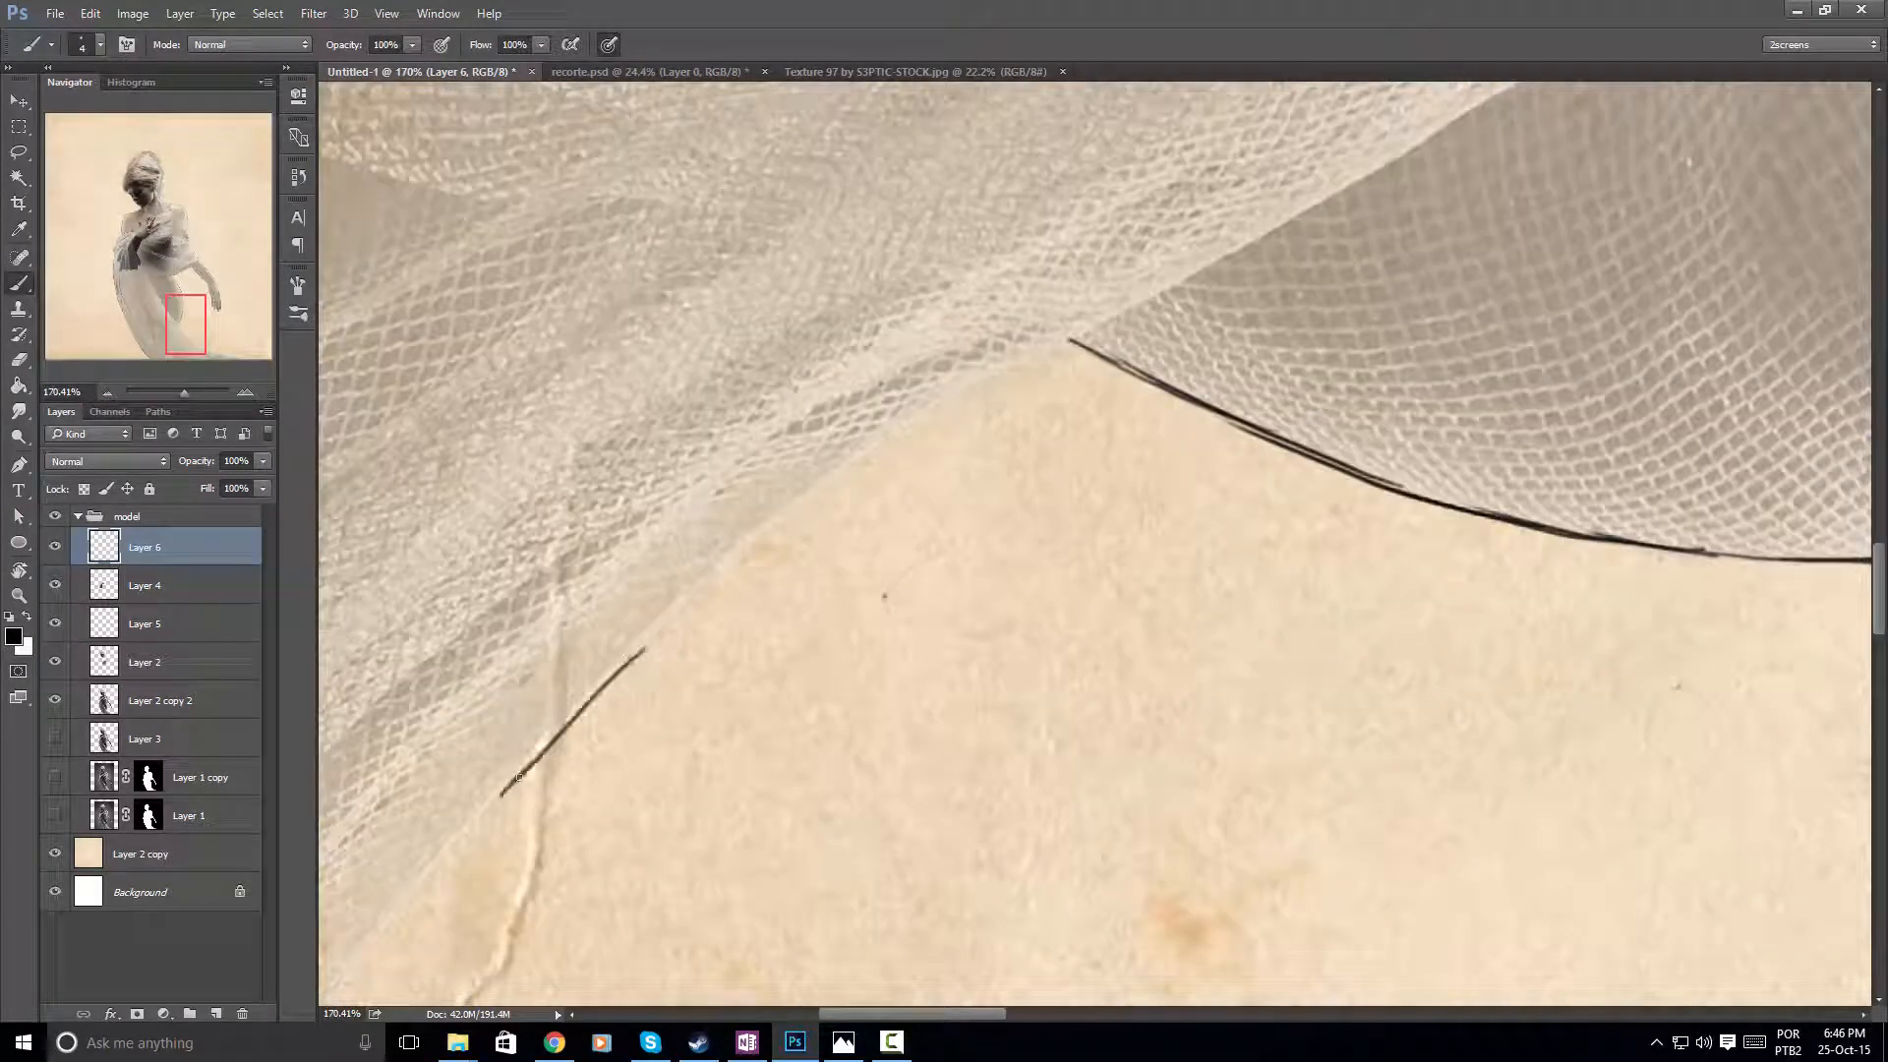
pyautogui.moveTo(546, 757); pyautogui.dragTo(816, 492)
pyautogui.moveTo(679, 611); pyautogui.dragTo(966, 388)
pyautogui.moveTo(858, 458); pyautogui.dragTo(1083, 331)
# Trace the edge of the draped veil where it crosses the hip up towards the waist
pyautogui.moveTo(1166, 287); pyautogui.dragTo(749, 554)
pyautogui.moveTo(646, 611); pyautogui.dragTo(973, 430)
pyautogui.moveTo(821, 522); pyautogui.dragTo(1158, 319)
pyautogui.moveTo(1150, 409); pyautogui.dragTo(1008, 575)
pyautogui.moveTo(1010, 485)
pyautogui.mouseDown()
pyautogui.moveTo(1274, 384)
pyautogui.moveTo(1229, 366)
pyautogui.mouseUp()
pyautogui.moveTo(1278, 369)
pyautogui.mouseDown()
pyautogui.moveTo(829, 544)
pyautogui.moveTo(1044, 455)
pyautogui.mouseUp()
pyautogui.moveTo(987, 483); pyautogui.dragTo(1320, 376)
pyautogui.moveTo(757, 575); pyautogui.dragTo(1013, 467)
pyautogui.moveTo(1029, 453); pyautogui.dragTo(1285, 341)
# Draw long black fold lines through the hanging veil and hatch the narrow area between them
pyautogui.moveTo(590, 528); pyautogui.dragTo(1071, 292)
pyautogui.moveTo(544, 417); pyautogui.dragTo(1074, 284)
pyautogui.moveTo(909, 322); pyautogui.dragTo(1025, 300)
pyautogui.moveTo(759, 386); pyautogui.dragTo(951, 338)
pyautogui.moveTo(694, 432); pyautogui.dragTo(854, 388)
pyautogui.moveTo(715, 323)
pyautogui.mouseDown()
pyautogui.moveTo(568, 435)
pyautogui.moveTo(966, 429)
pyautogui.mouseUp()
pyautogui.moveTo(710, 386); pyautogui.dragTo(1402, 334)
pyautogui.moveTo(1363, 329); pyautogui.dragTo(1702, 335)
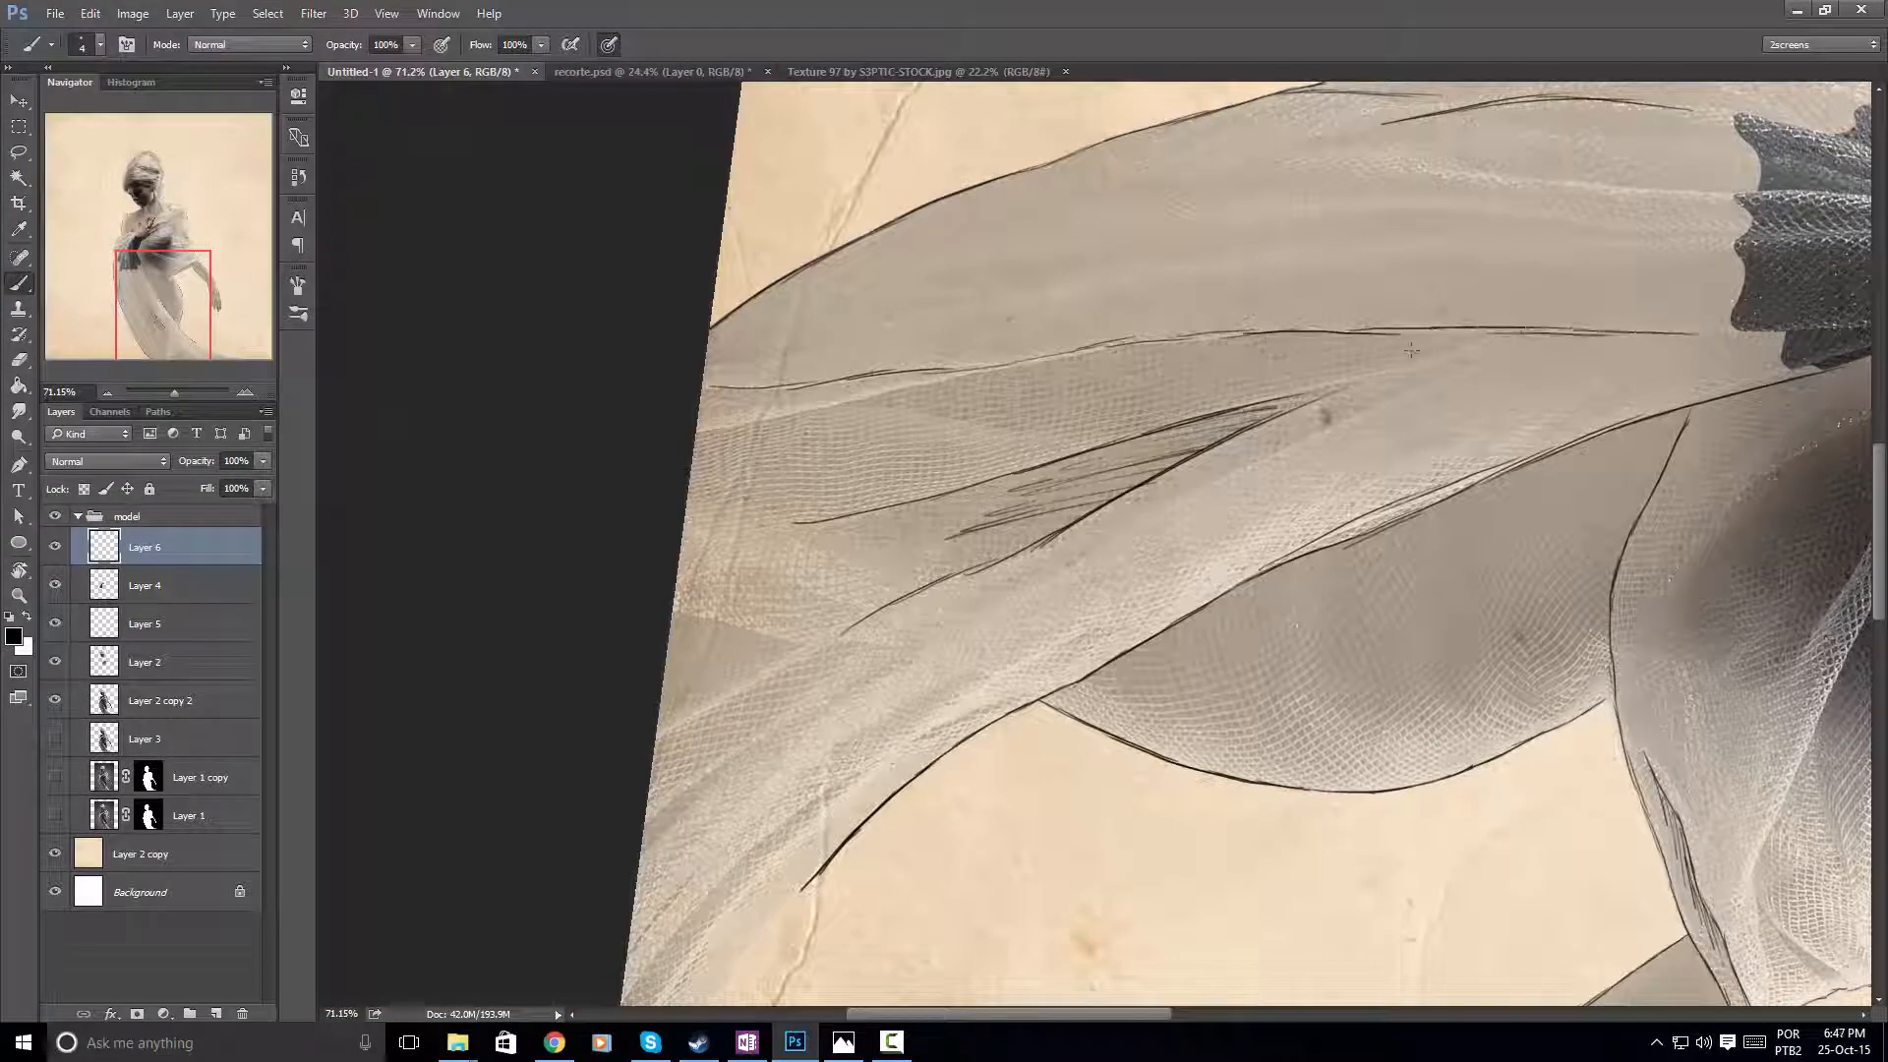
# Hatch beneath the long central fold line of the hanging veil with thin parallel strokes
pyautogui.moveTo(1437, 346); pyautogui.dragTo(1298, 343)
pyautogui.moveTo(1081, 370)
pyautogui.mouseDown()
pyautogui.moveTo(1289, 371)
pyautogui.moveTo(1013, 380)
pyautogui.mouseUp()
pyautogui.moveTo(999, 406); pyautogui.dragTo(1229, 401)
pyautogui.moveTo(1212, 397); pyautogui.dragTo(917, 395)
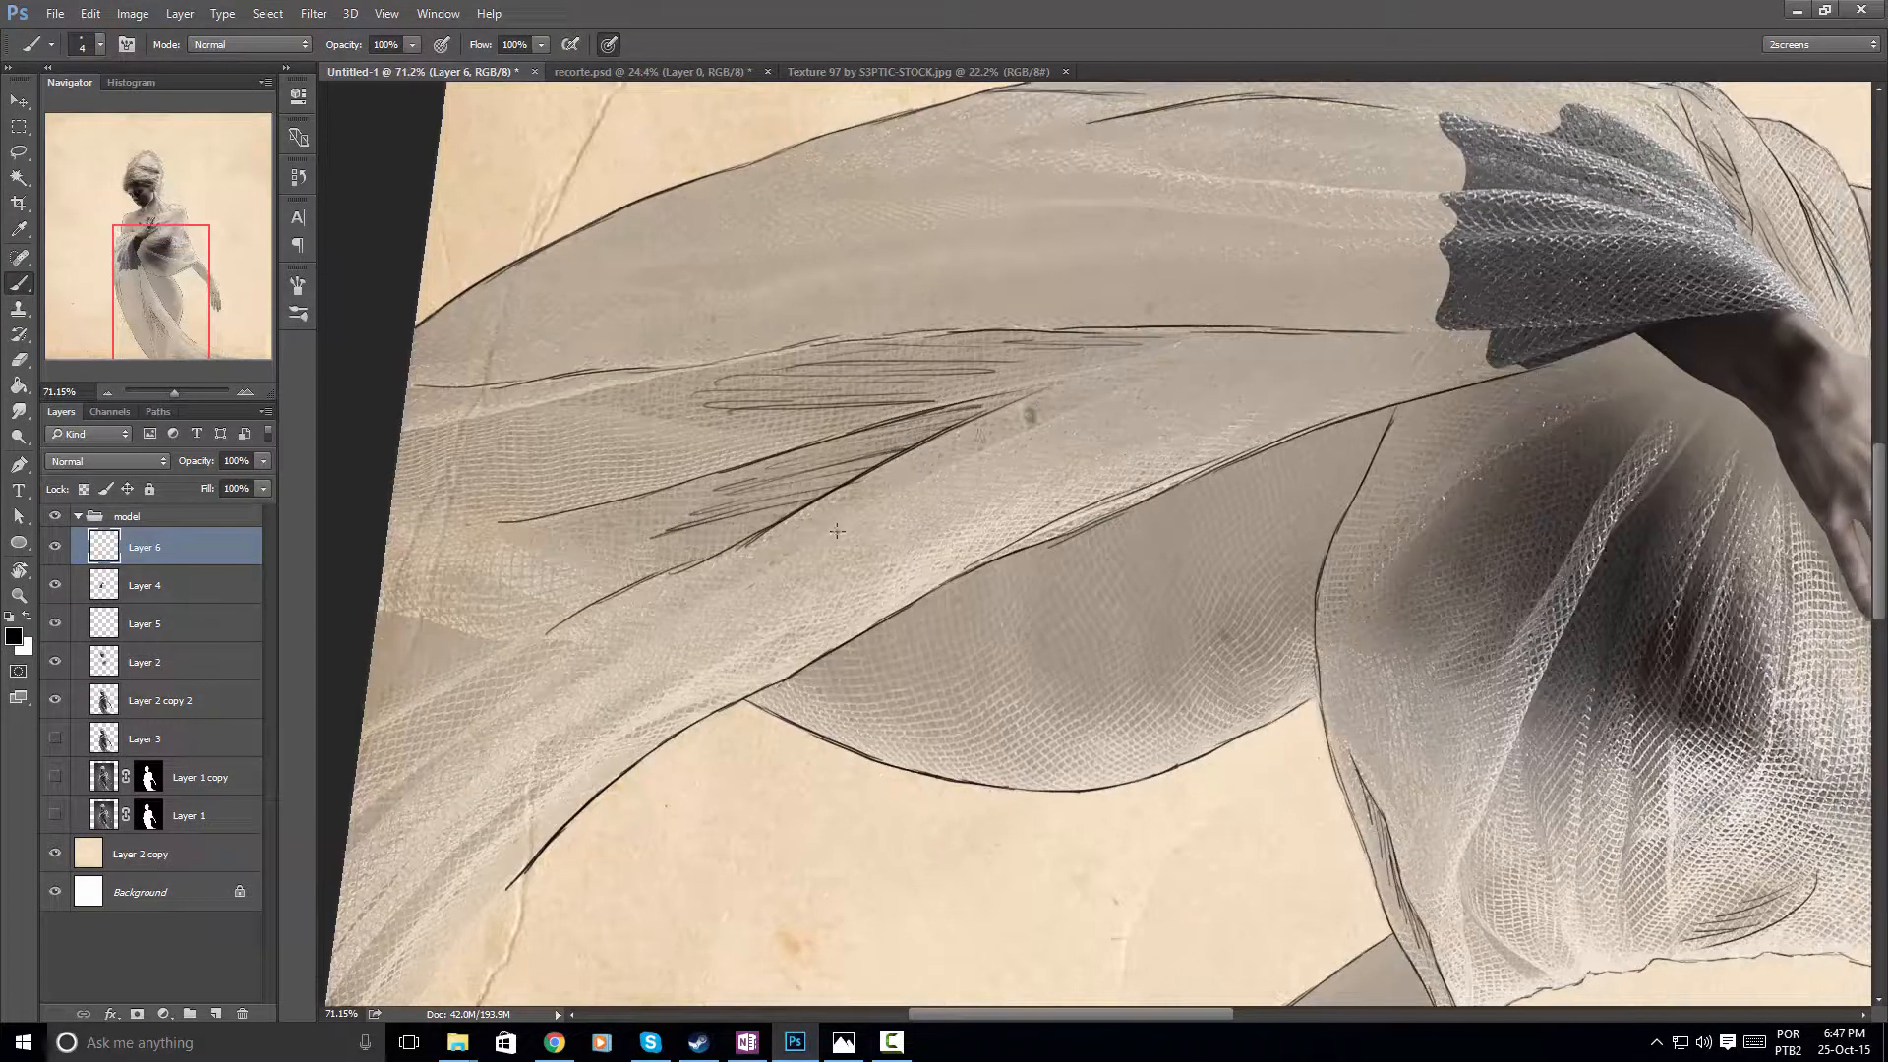
# Add long fold strokes along the strip of veil that runs beside the hip
pyautogui.moveTo(745, 589); pyautogui.dragTo(930, 478)
pyautogui.moveTo(828, 532); pyautogui.dragTo(1123, 386)
pyautogui.moveTo(992, 439); pyautogui.dragTo(1220, 351)
pyautogui.moveTo(959, 538); pyautogui.dragTo(1270, 403)
pyautogui.moveTo(1141, 449)
pyautogui.mouseDown()
pyautogui.moveTo(1406, 353)
pyautogui.moveTo(1176, 278)
pyautogui.moveTo(927, 547)
pyautogui.moveTo(999, 263)
pyautogui.moveTo(947, 376)
pyautogui.mouseUp()
# Hatch the upper hip next to the veil's edge with slanted black strokes
pyautogui.press('r')
pyautogui.moveTo(1011, 302)
pyautogui.mouseDown()
pyautogui.moveTo(899, 471)
pyautogui.moveTo(946, 431)
pyautogui.mouseUp()
pyautogui.moveTo(1019, 370); pyautogui.dragTo(946, 485)
pyautogui.moveTo(1024, 401)
pyautogui.mouseDown()
pyautogui.moveTo(854, 639)
pyautogui.moveTo(923, 656)
pyautogui.mouseUp()
pyautogui.moveTo(863, 537)
pyautogui.mouseDown()
pyautogui.moveTo(1016, 640)
pyautogui.moveTo(932, 852)
pyautogui.mouseUp()
# Draw long and short fold strokes on the upper hanging veil below the dark sleeve patch
pyautogui.moveTo(654, 679); pyautogui.dragTo(921, 459)
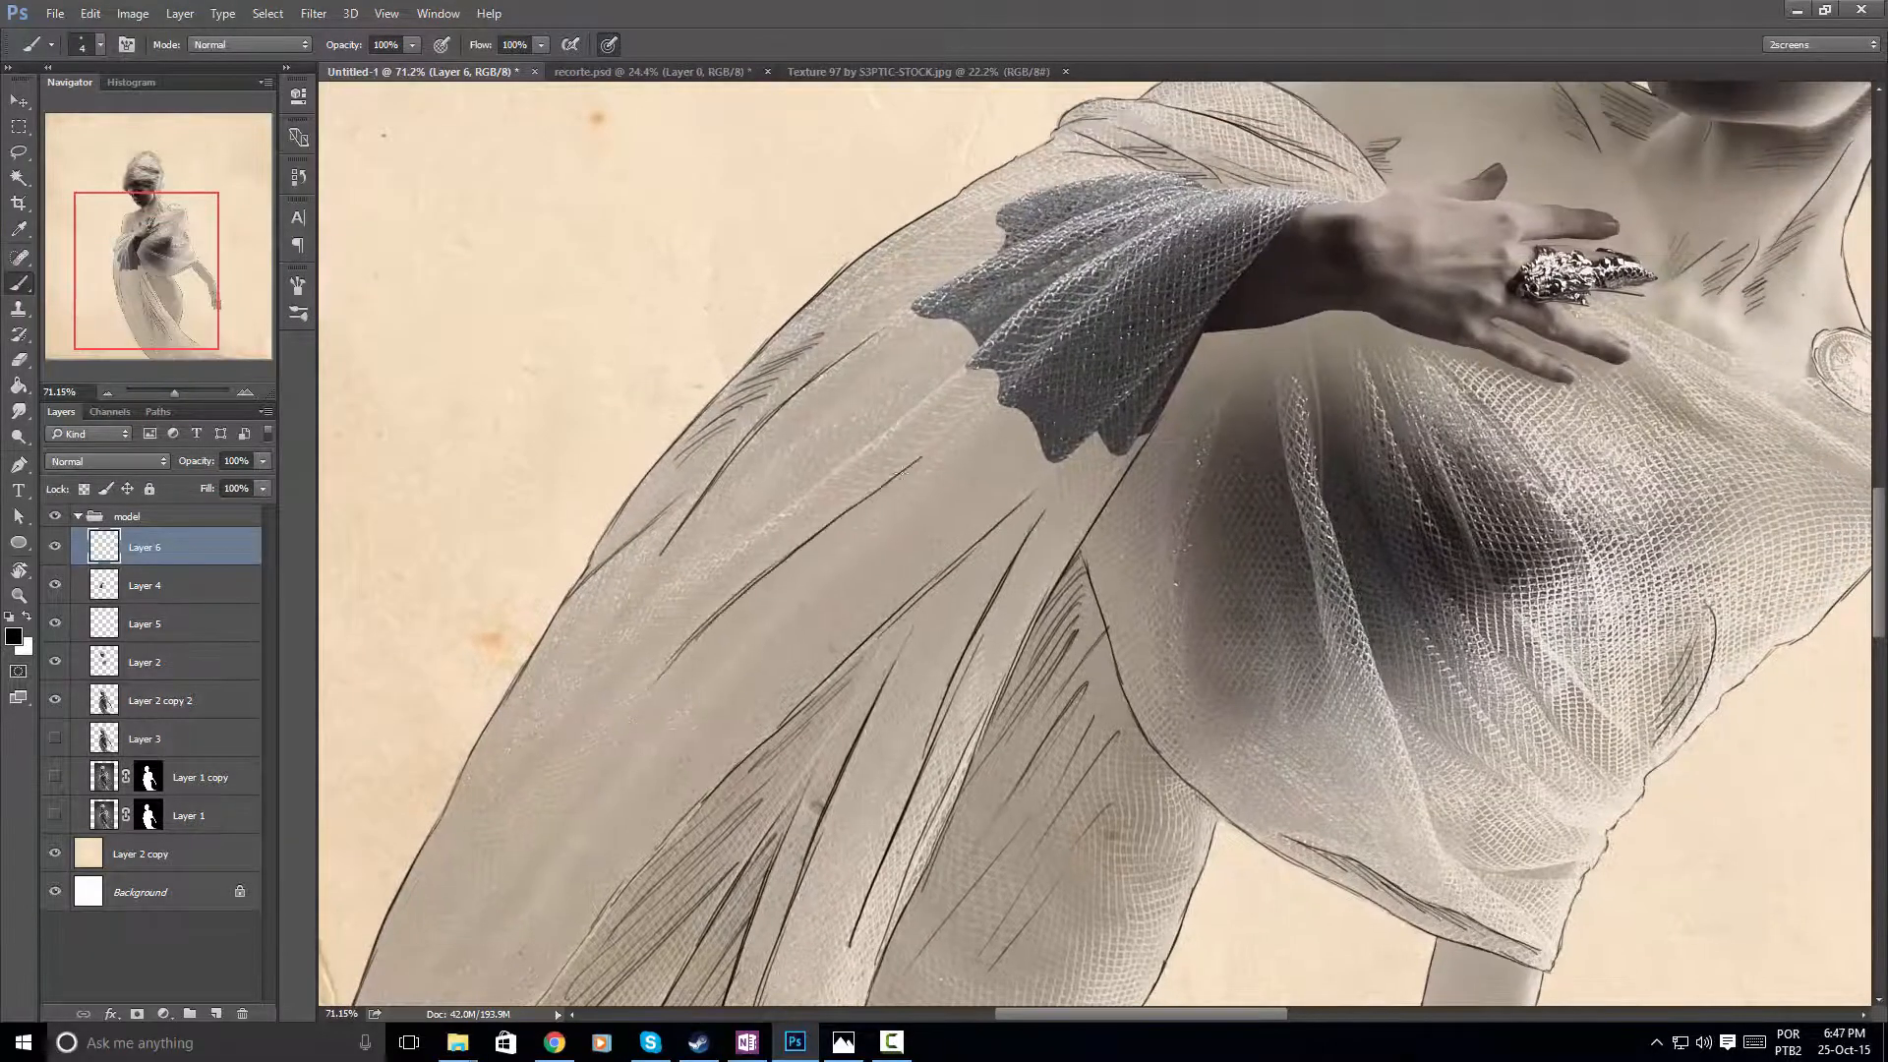
pyautogui.moveTo(665, 597); pyautogui.dragTo(974, 351)
pyautogui.moveTo(824, 430)
pyautogui.mouseDown()
pyautogui.moveTo(819, 459)
pyautogui.moveTo(877, 418)
pyautogui.mouseUp()
pyautogui.moveTo(934, 494); pyautogui.dragTo(1013, 451)
pyautogui.moveTo(878, 541); pyautogui.dragTo(1013, 481)
pyautogui.moveTo(834, 596); pyautogui.dragTo(951, 528)
pyautogui.moveTo(812, 632); pyautogui.dragTo(877, 595)
# Add contour strokes across the mesh-covered hip with the Brush
pyautogui.moveTo(1081, 590)
pyautogui.mouseDown()
pyautogui.moveTo(885, 590)
pyautogui.moveTo(1003, 585)
pyautogui.mouseUp()
pyautogui.moveTo(1024, 556); pyautogui.dragTo(934, 353)
pyautogui.press('b')
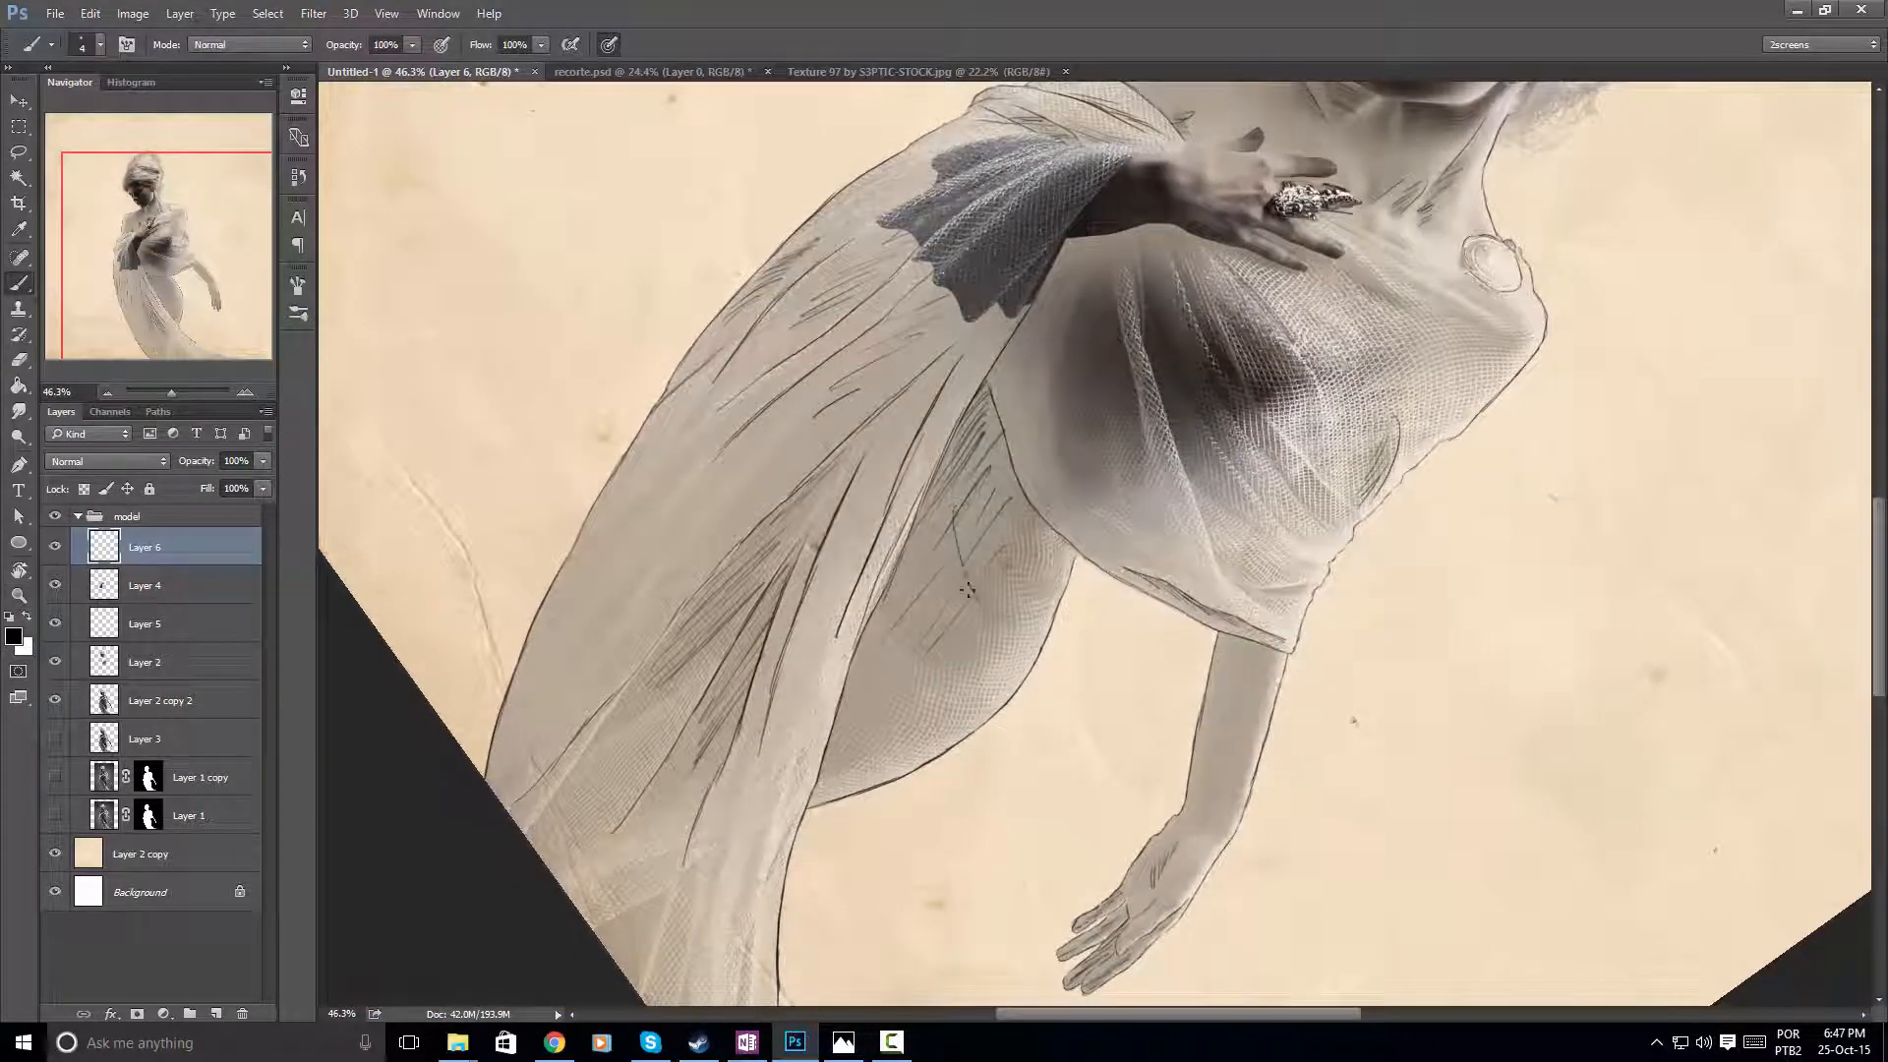
pyautogui.moveTo(952, 519)
pyautogui.mouseDown()
pyautogui.moveTo(967, 606)
pyautogui.moveTo(912, 621)
pyautogui.mouseUp()
pyautogui.scroll(-3, 932, 611)
pyautogui.moveTo(1050, 472)
pyautogui.mouseDown()
pyautogui.moveTo(944, 442)
pyautogui.moveTo(1023, 413)
pyautogui.mouseUp()
pyautogui.moveTo(1137, 317); pyautogui.dragTo(1062, 487)
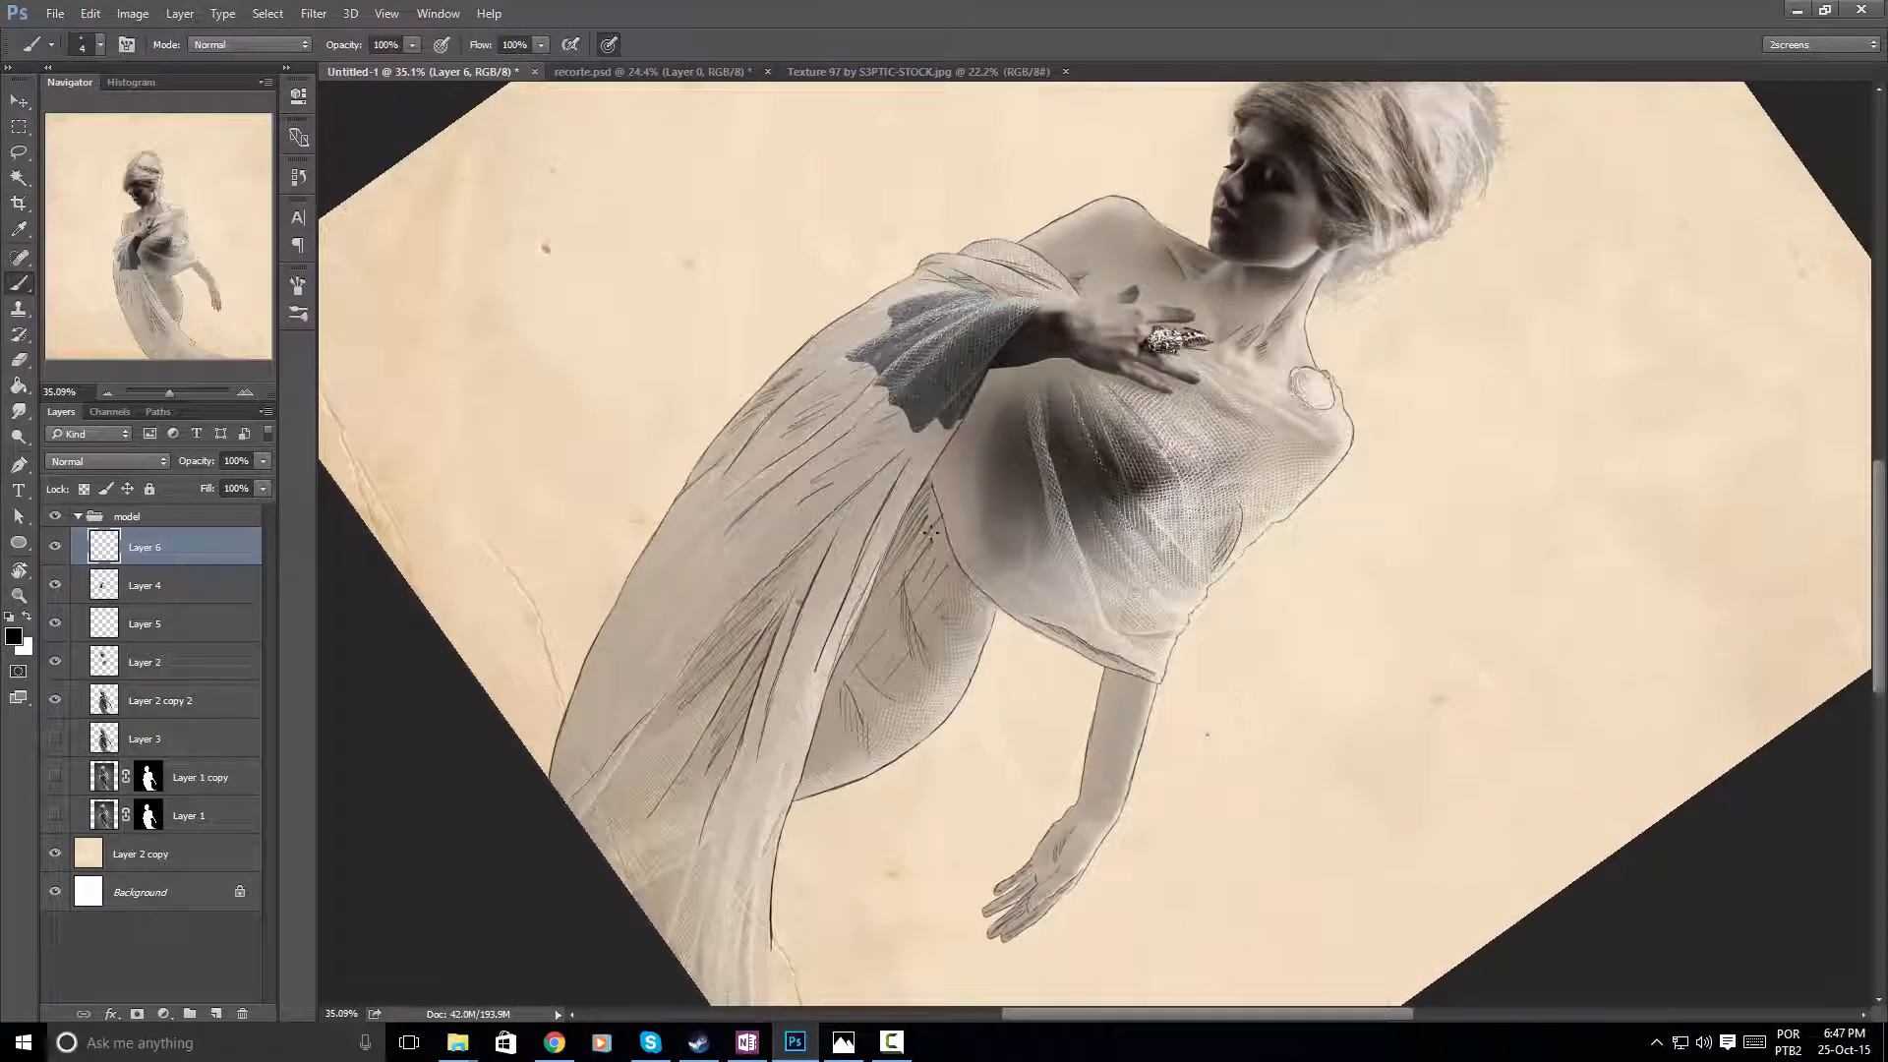
# Draw fold lines on the veil between the raised hand and the shoulder brooch
pyautogui.press('z')
pyautogui.moveTo(890, 717); pyautogui.dragTo(801, 688)
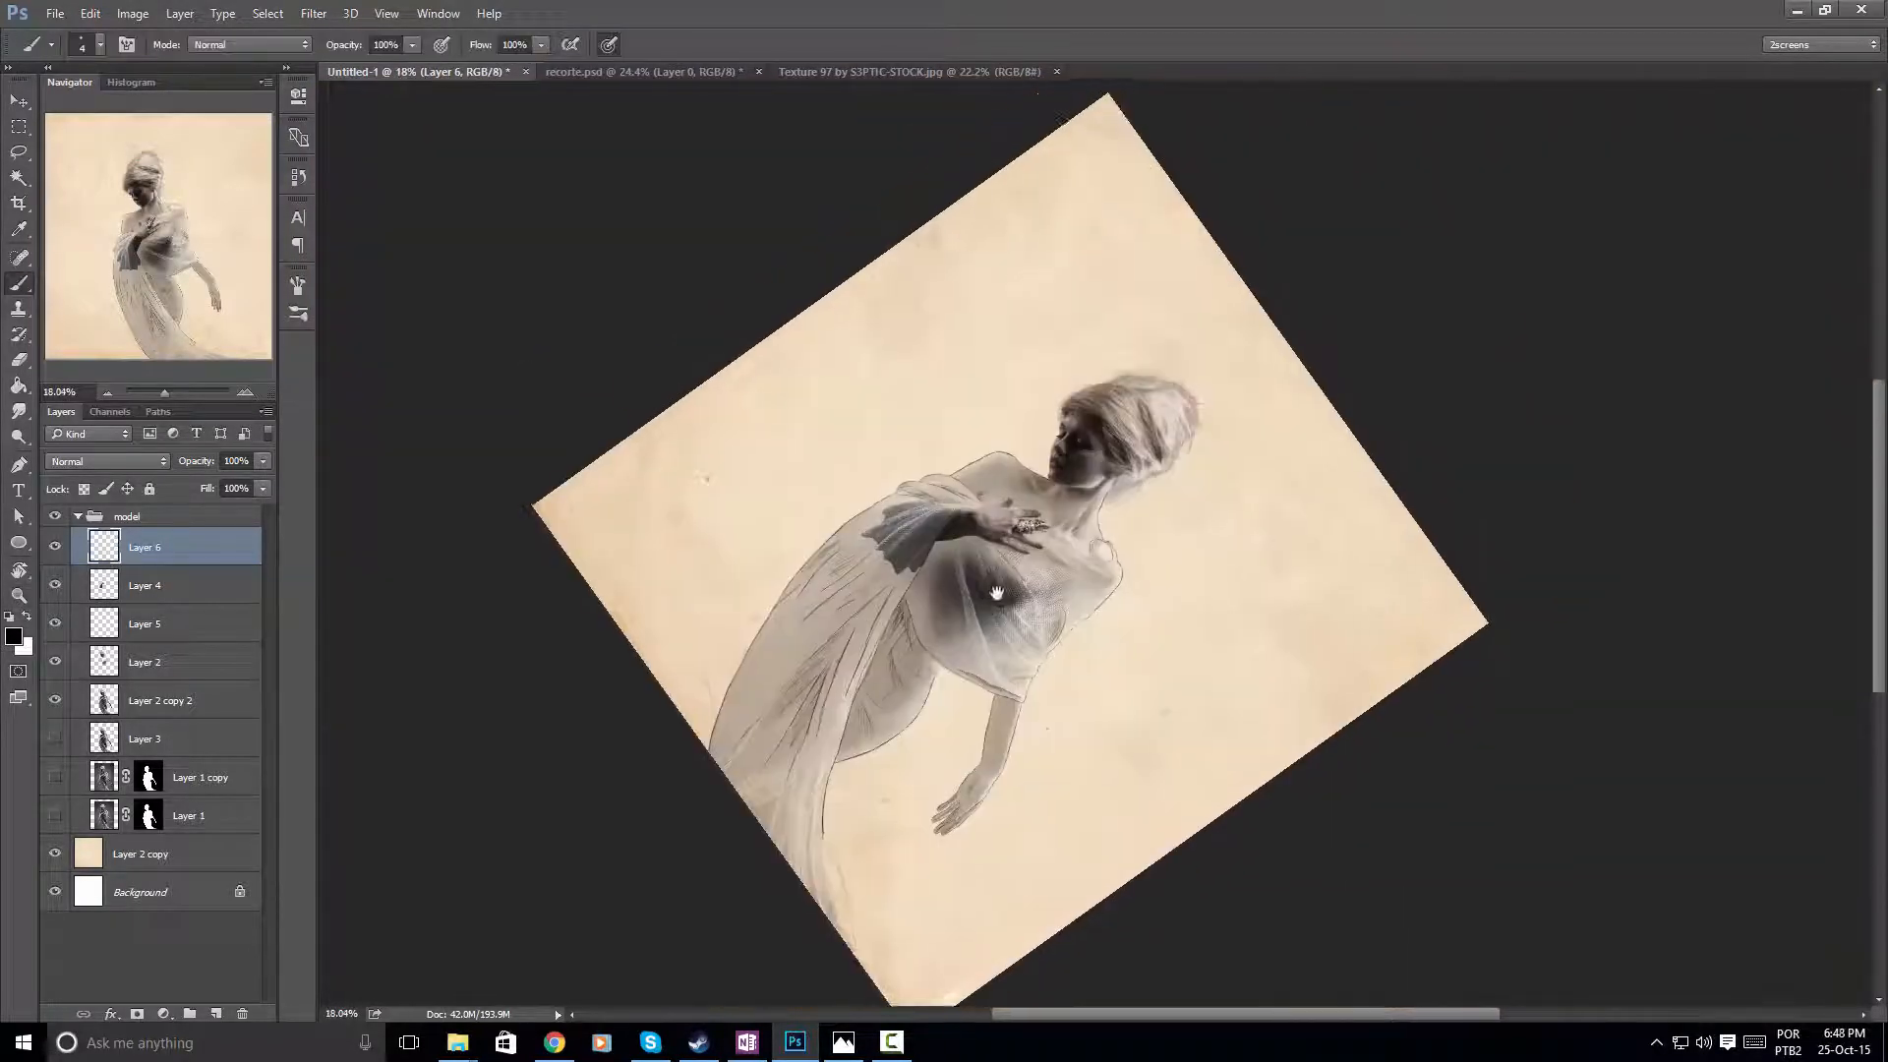
pyautogui.moveTo(1013, 598)
pyautogui.mouseDown()
pyautogui.moveTo(1104, 455)
pyautogui.moveTo(1253, 393)
pyautogui.mouseUp()
pyautogui.press('r')
pyautogui.press('Escape')
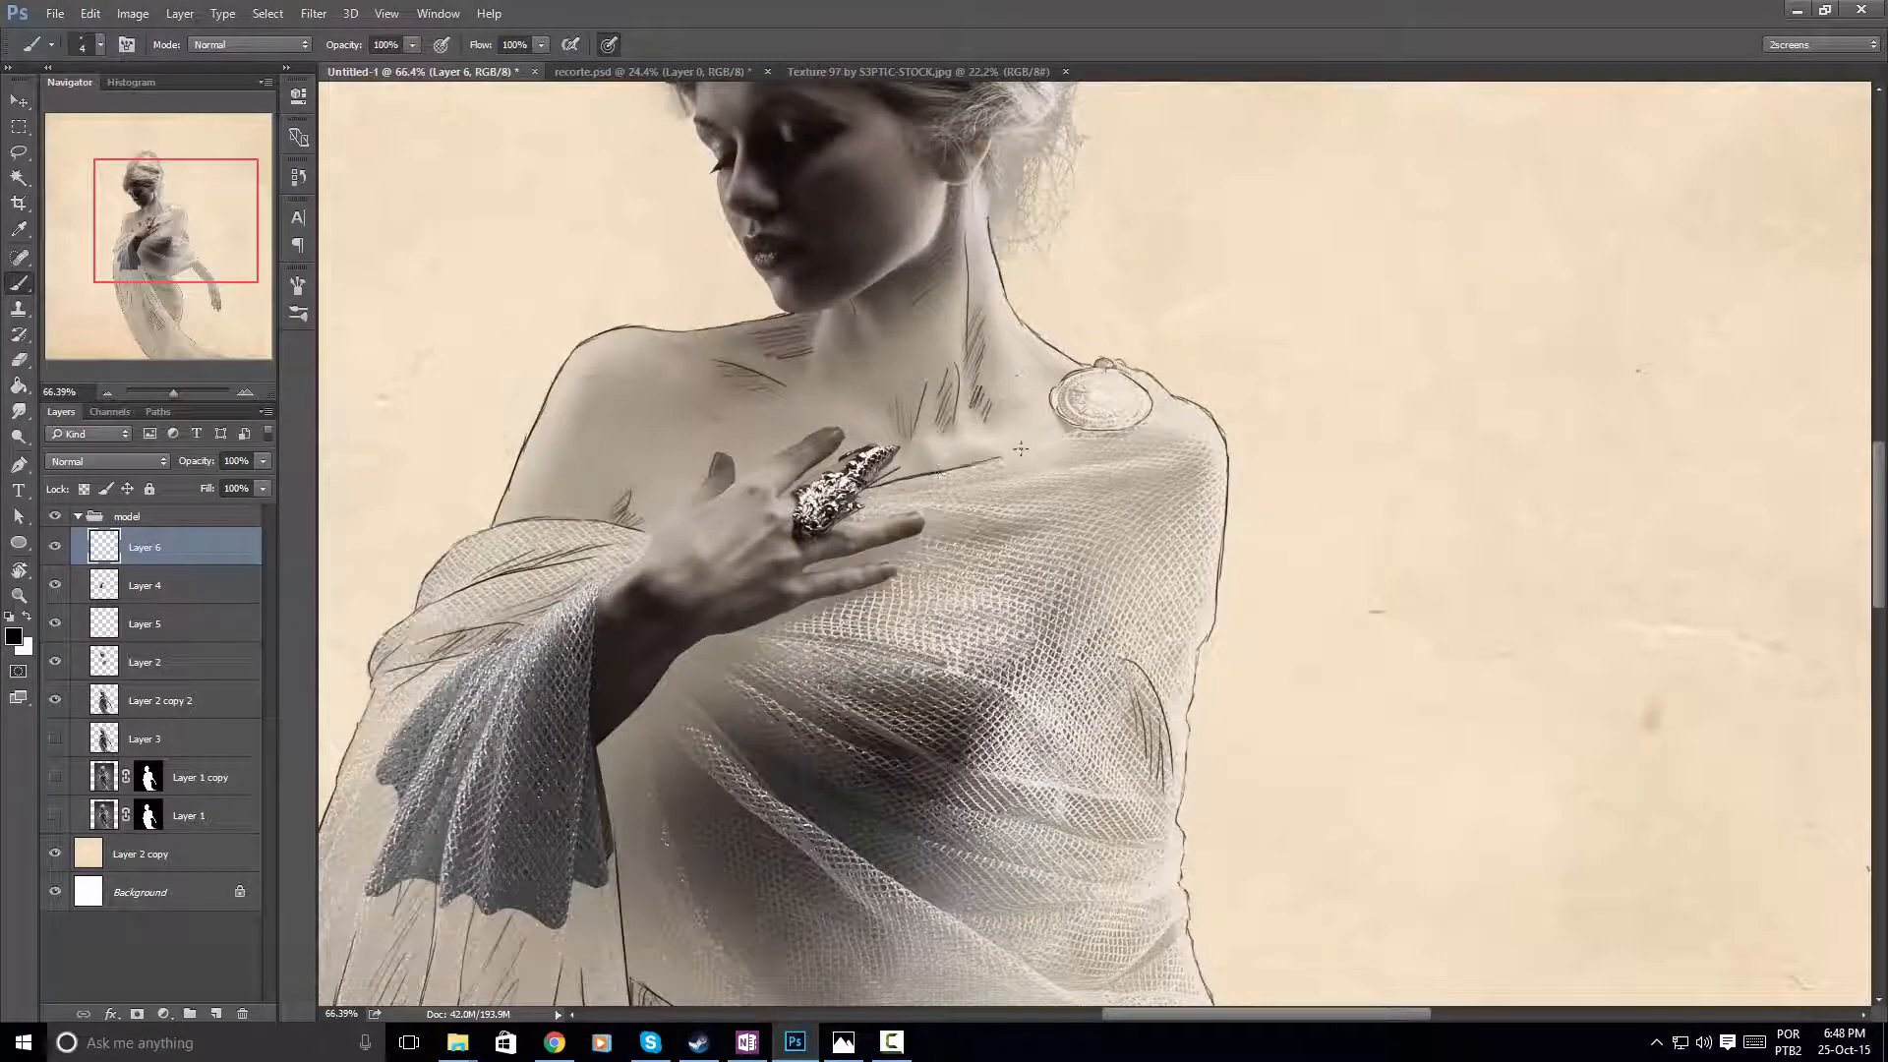
pyautogui.moveTo(882, 498)
pyautogui.mouseDown()
pyautogui.moveTo(1168, 451)
pyautogui.moveTo(1082, 446)
pyautogui.moveTo(1144, 470)
pyautogui.mouseUp()
pyautogui.moveTo(1201, 472)
pyautogui.mouseDown()
pyautogui.moveTo(1136, 491)
pyautogui.moveTo(1096, 448)
pyautogui.mouseUp()
pyautogui.moveTo(889, 504)
pyautogui.mouseDown()
pyautogui.moveTo(1048, 506)
pyautogui.moveTo(1205, 305)
pyautogui.mouseUp()
pyautogui.moveTo(1129, 425); pyautogui.dragTo(1032, 443)
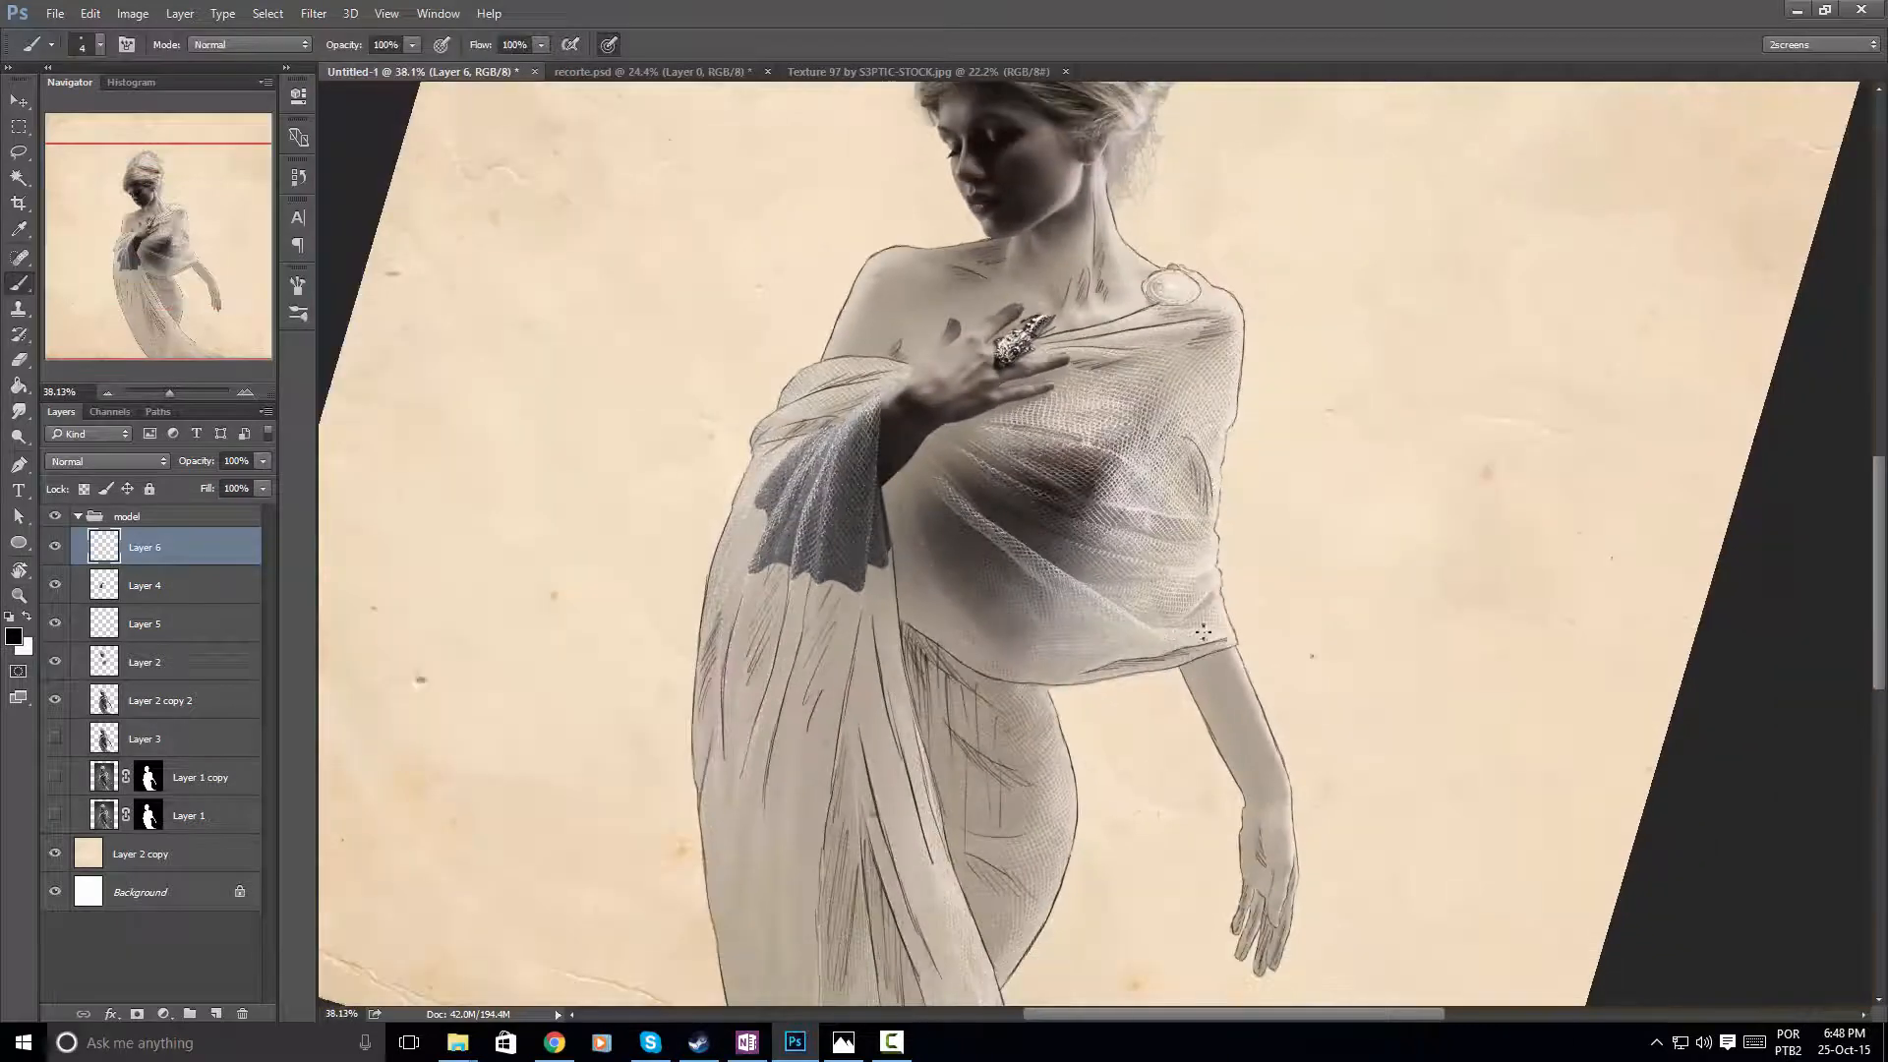
# Hatch the lowered forearm below the veil's hem with strokes running along the arm
pyautogui.moveTo(1177, 679)
pyautogui.mouseDown()
pyautogui.moveTo(1023, 477)
pyautogui.moveTo(1056, 544)
pyautogui.mouseUp()
pyautogui.moveTo(1062, 499); pyautogui.dragTo(1068, 559)
pyautogui.moveTo(1072, 518); pyautogui.dragTo(1087, 599)
pyautogui.moveTo(1234, 482); pyautogui.dragTo(1217, 455)
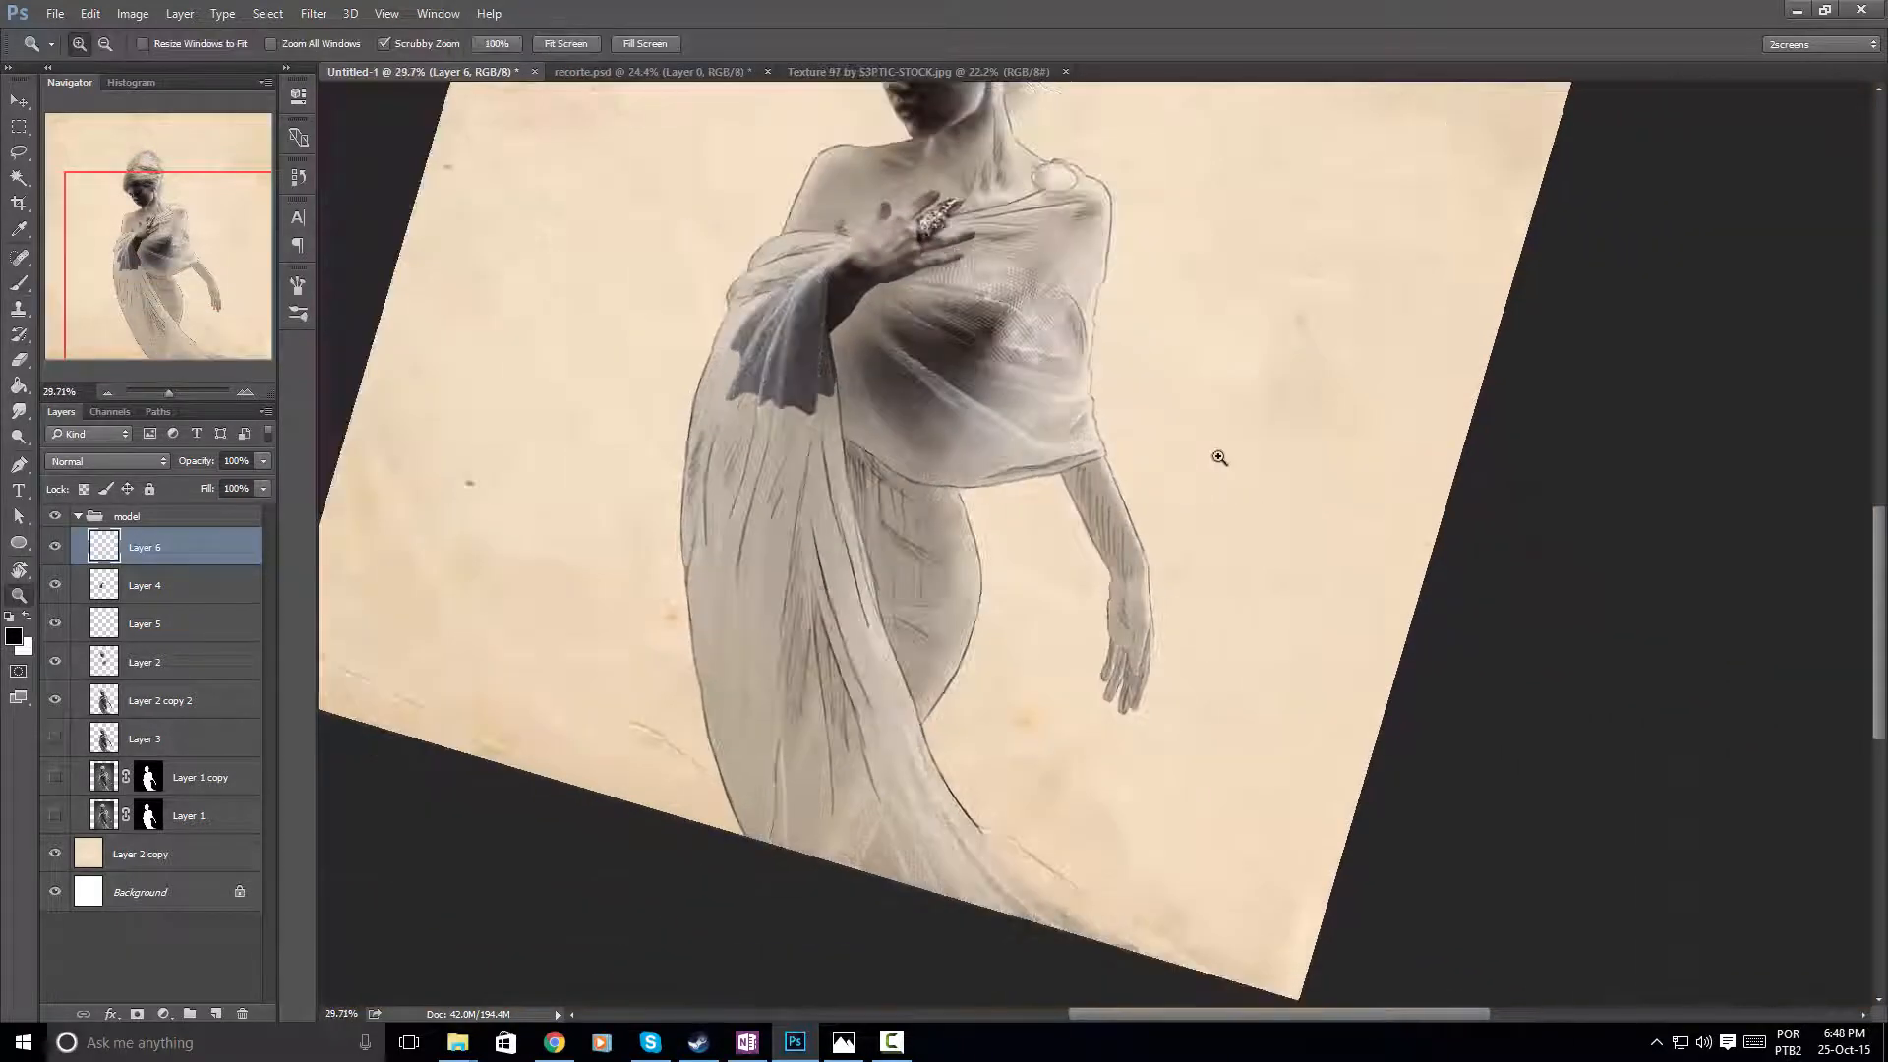
# Turn the view upright and look over the sketched outlines and hatching on the whole figure
pyautogui.press('r')
pyautogui.moveTo(1296, 324); pyautogui.dragTo(1241, 221)
pyautogui.moveTo(1239, 221); pyautogui.dragTo(1230, 465)
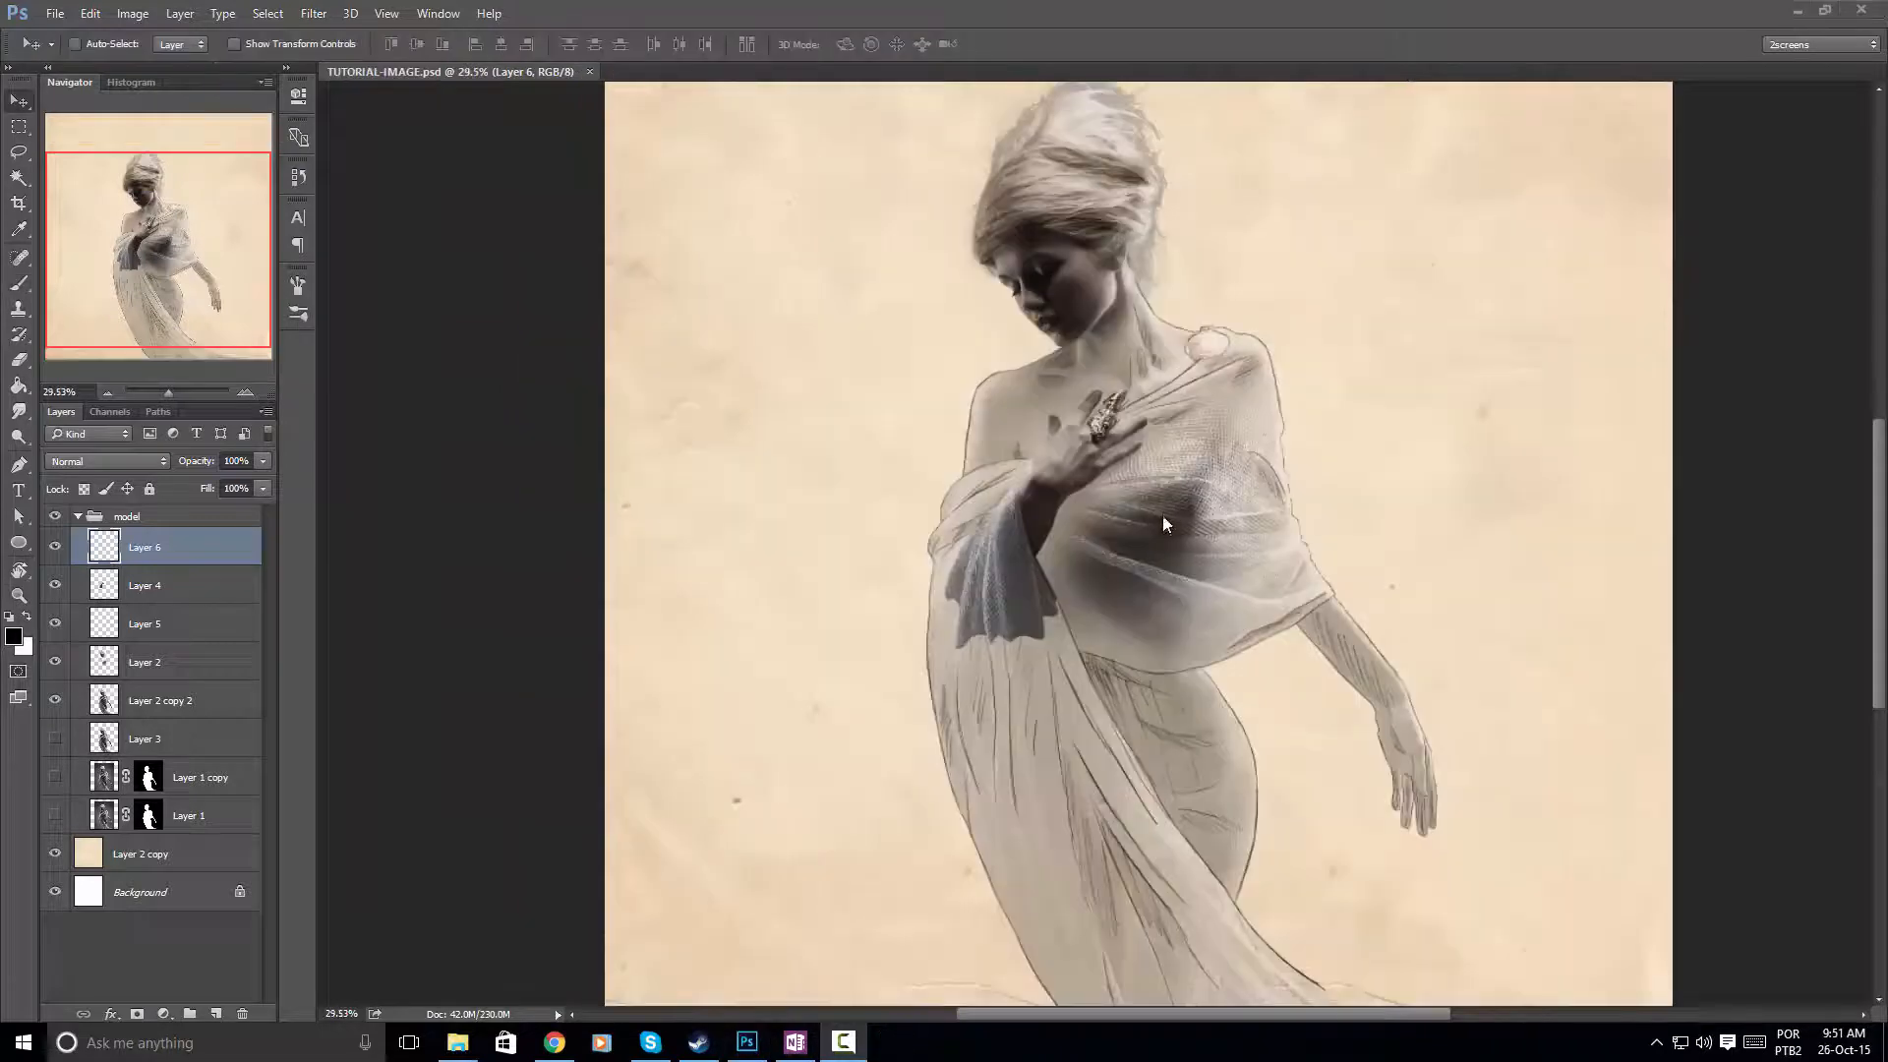
pyautogui.click(1176, 517)
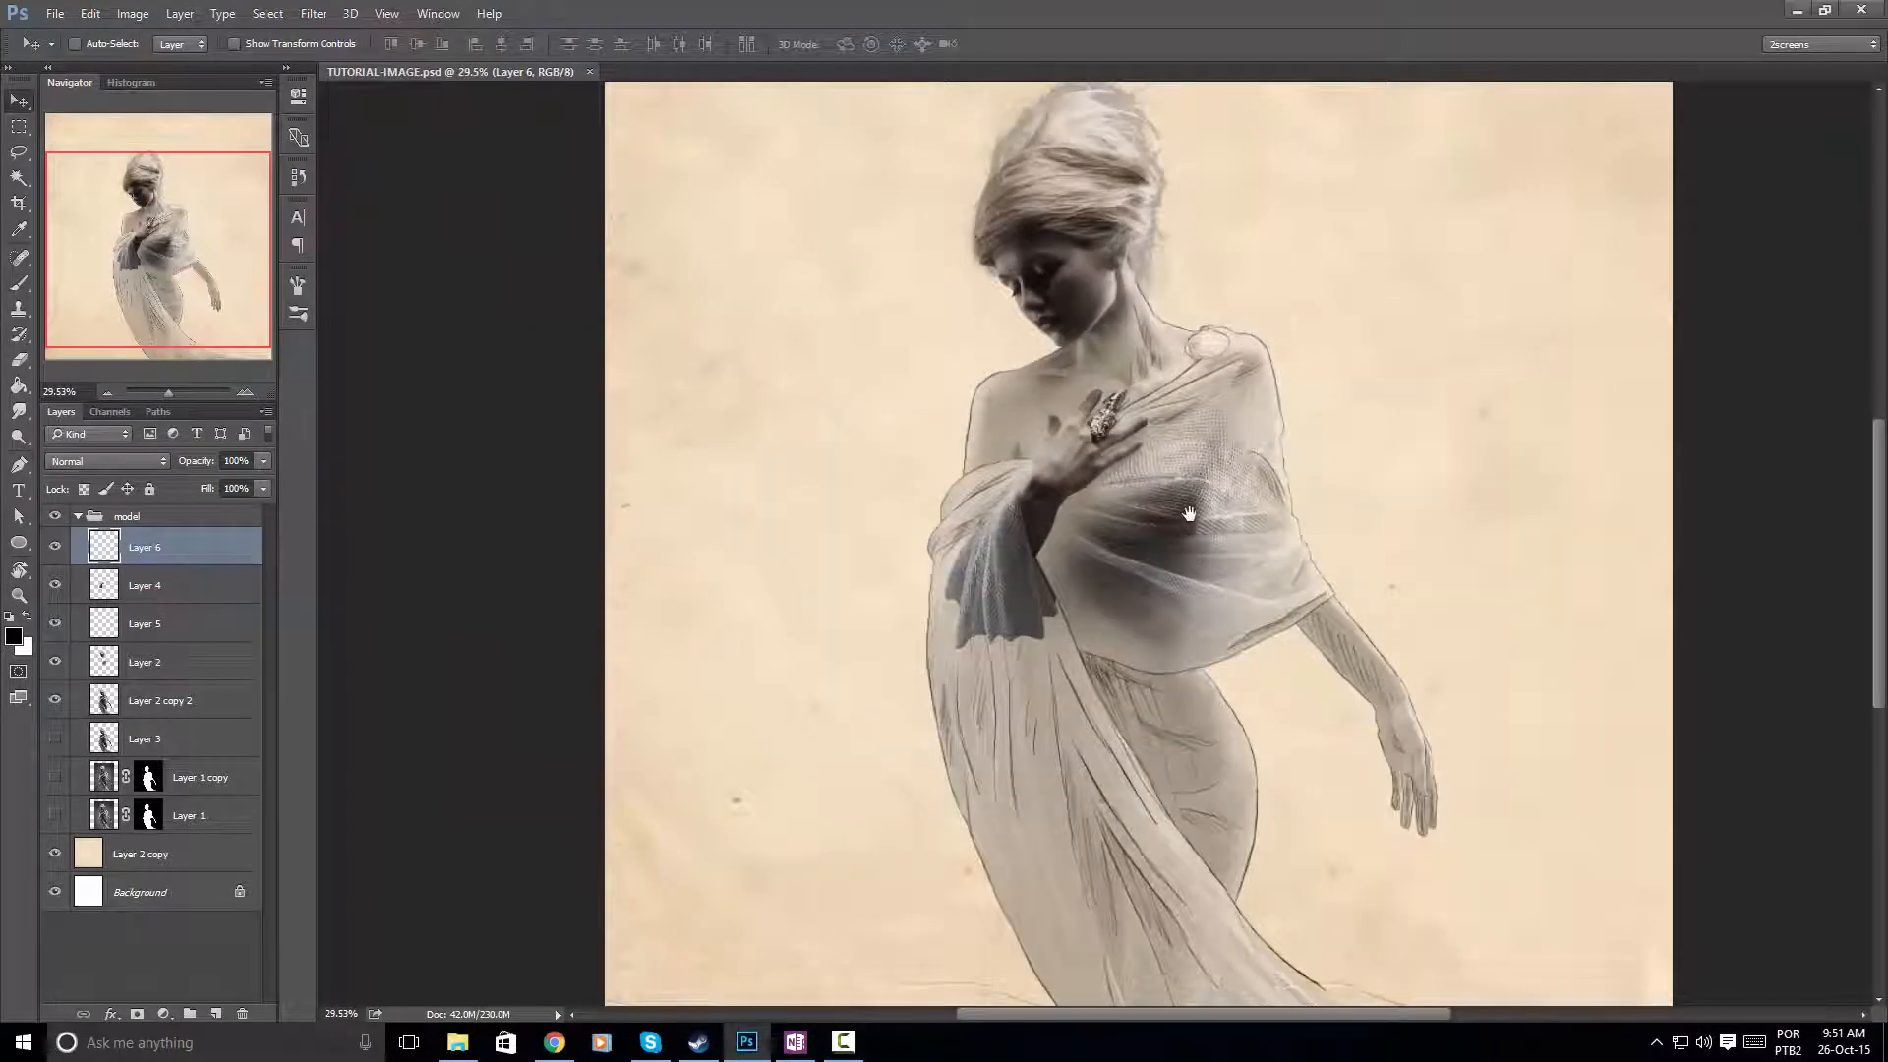
pyautogui.moveTo(1187, 513); pyautogui.dragTo(1135, 482)
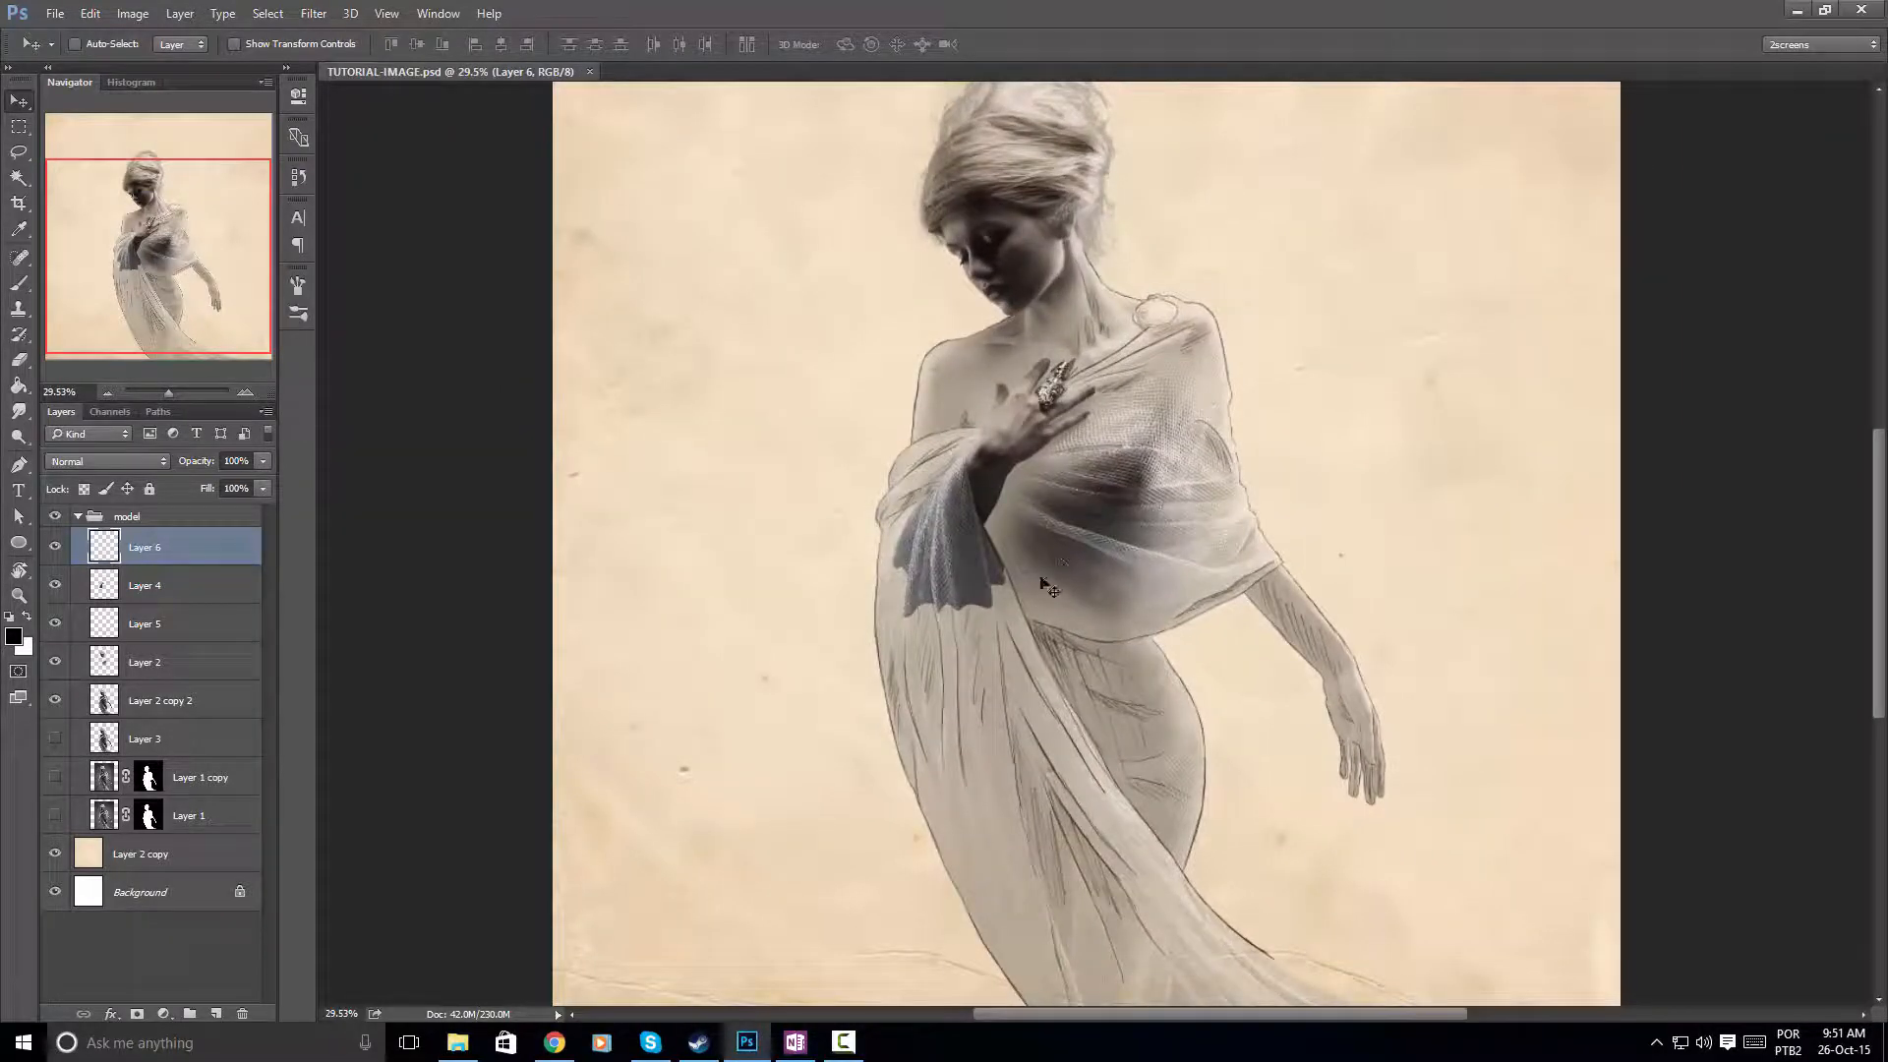
pyautogui.moveTo(1032, 580); pyautogui.dragTo(1024, 535)
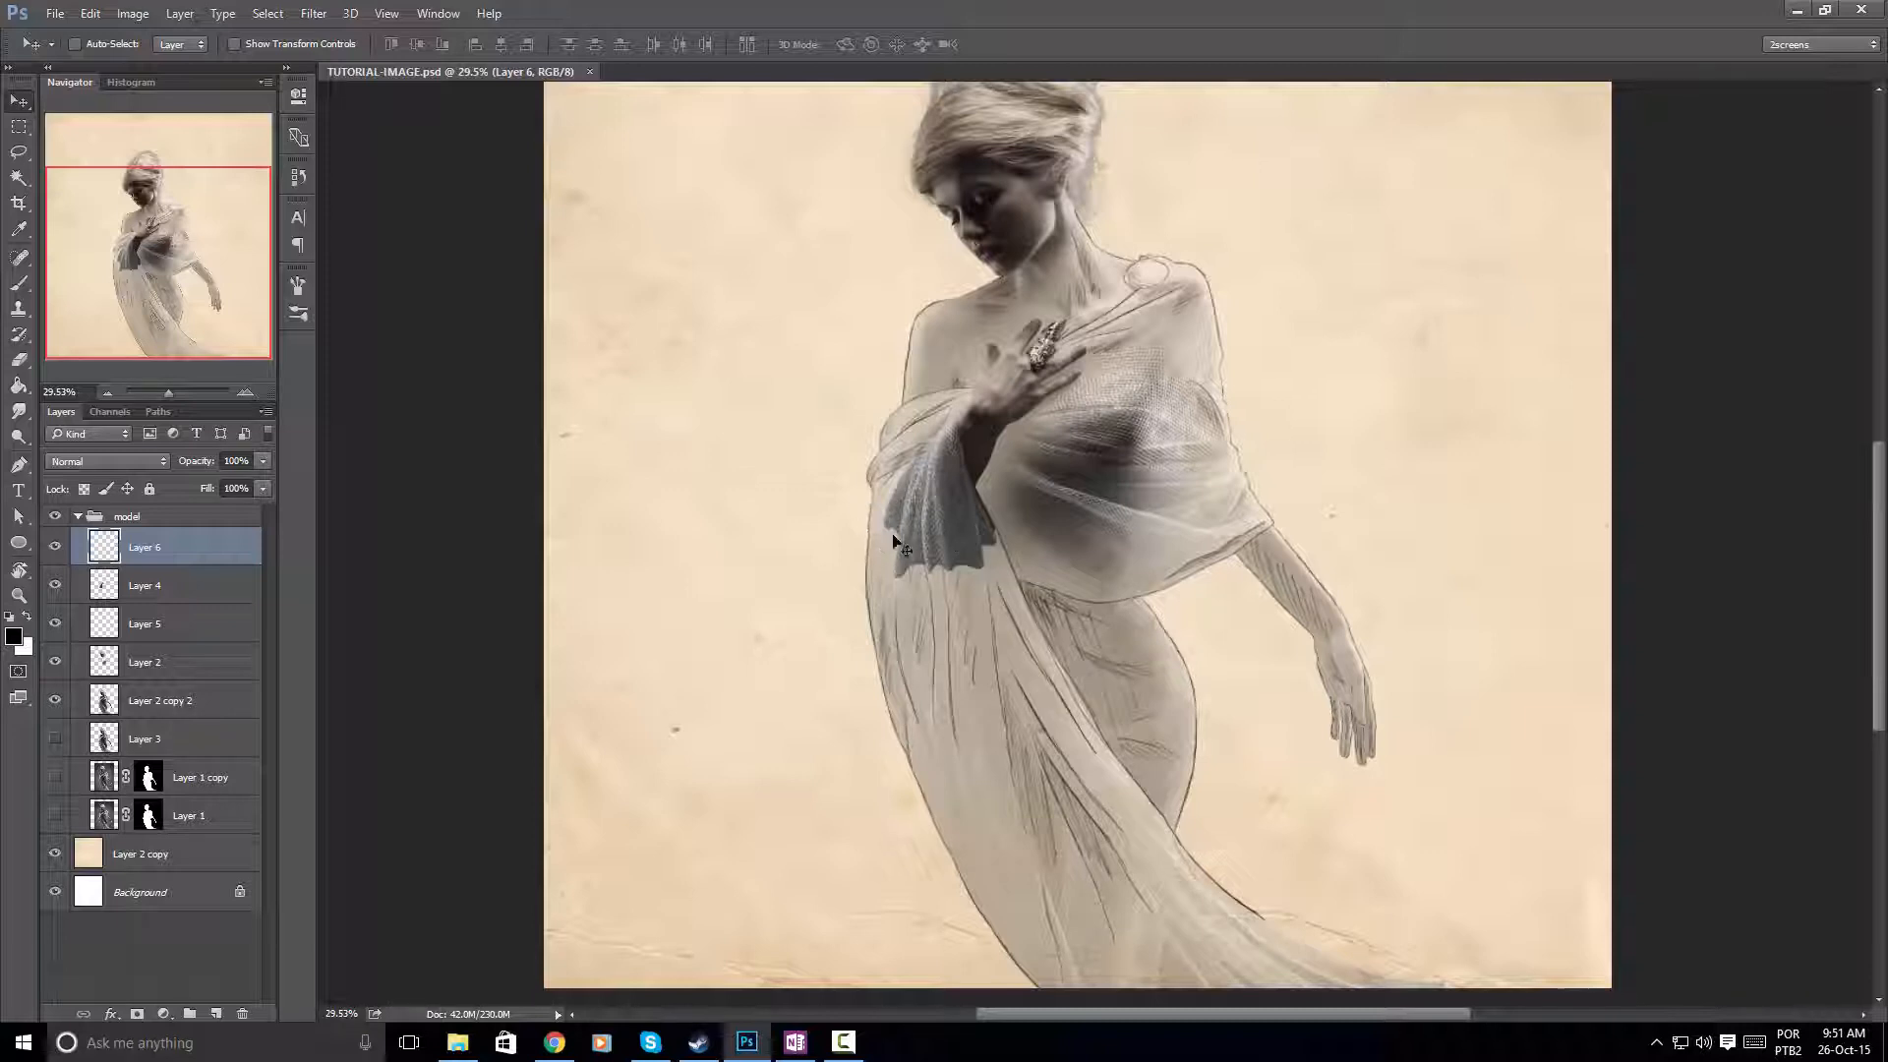
pyautogui.moveTo(996, 574); pyautogui.dragTo(942, 587)
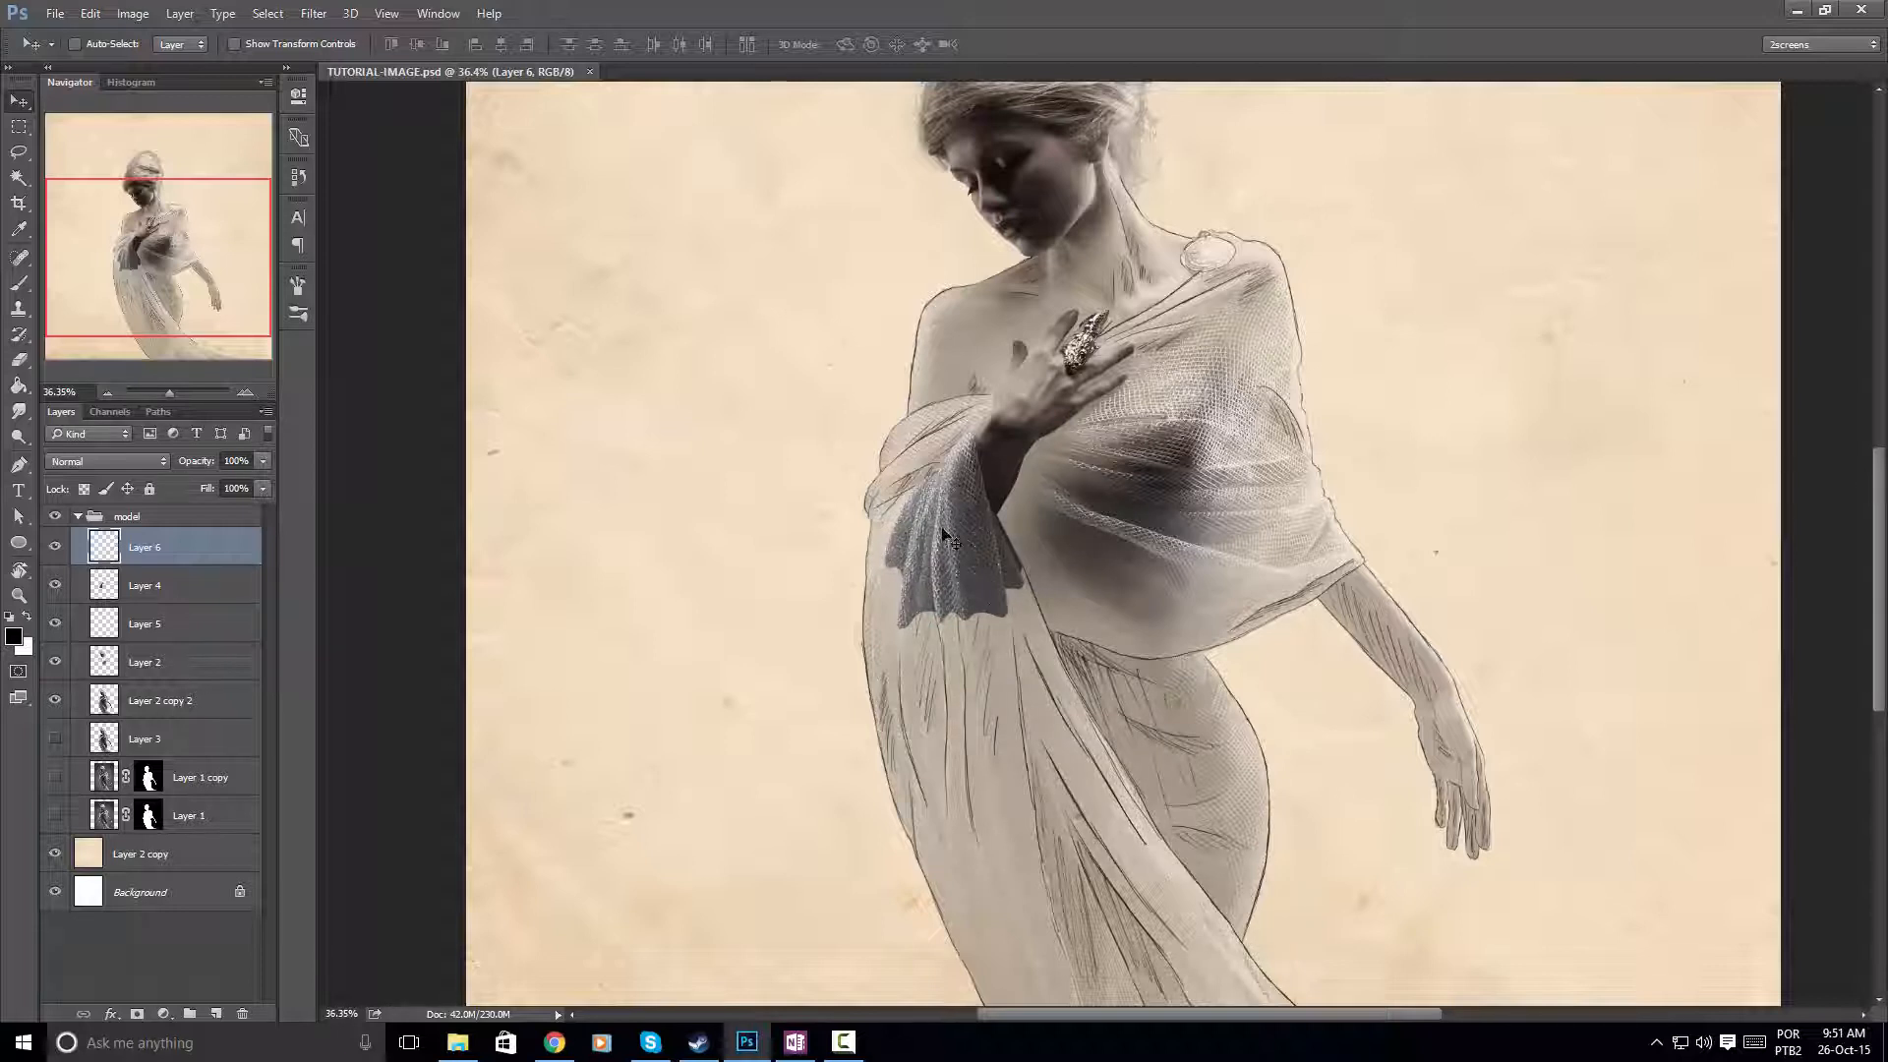
pyautogui.press('e')
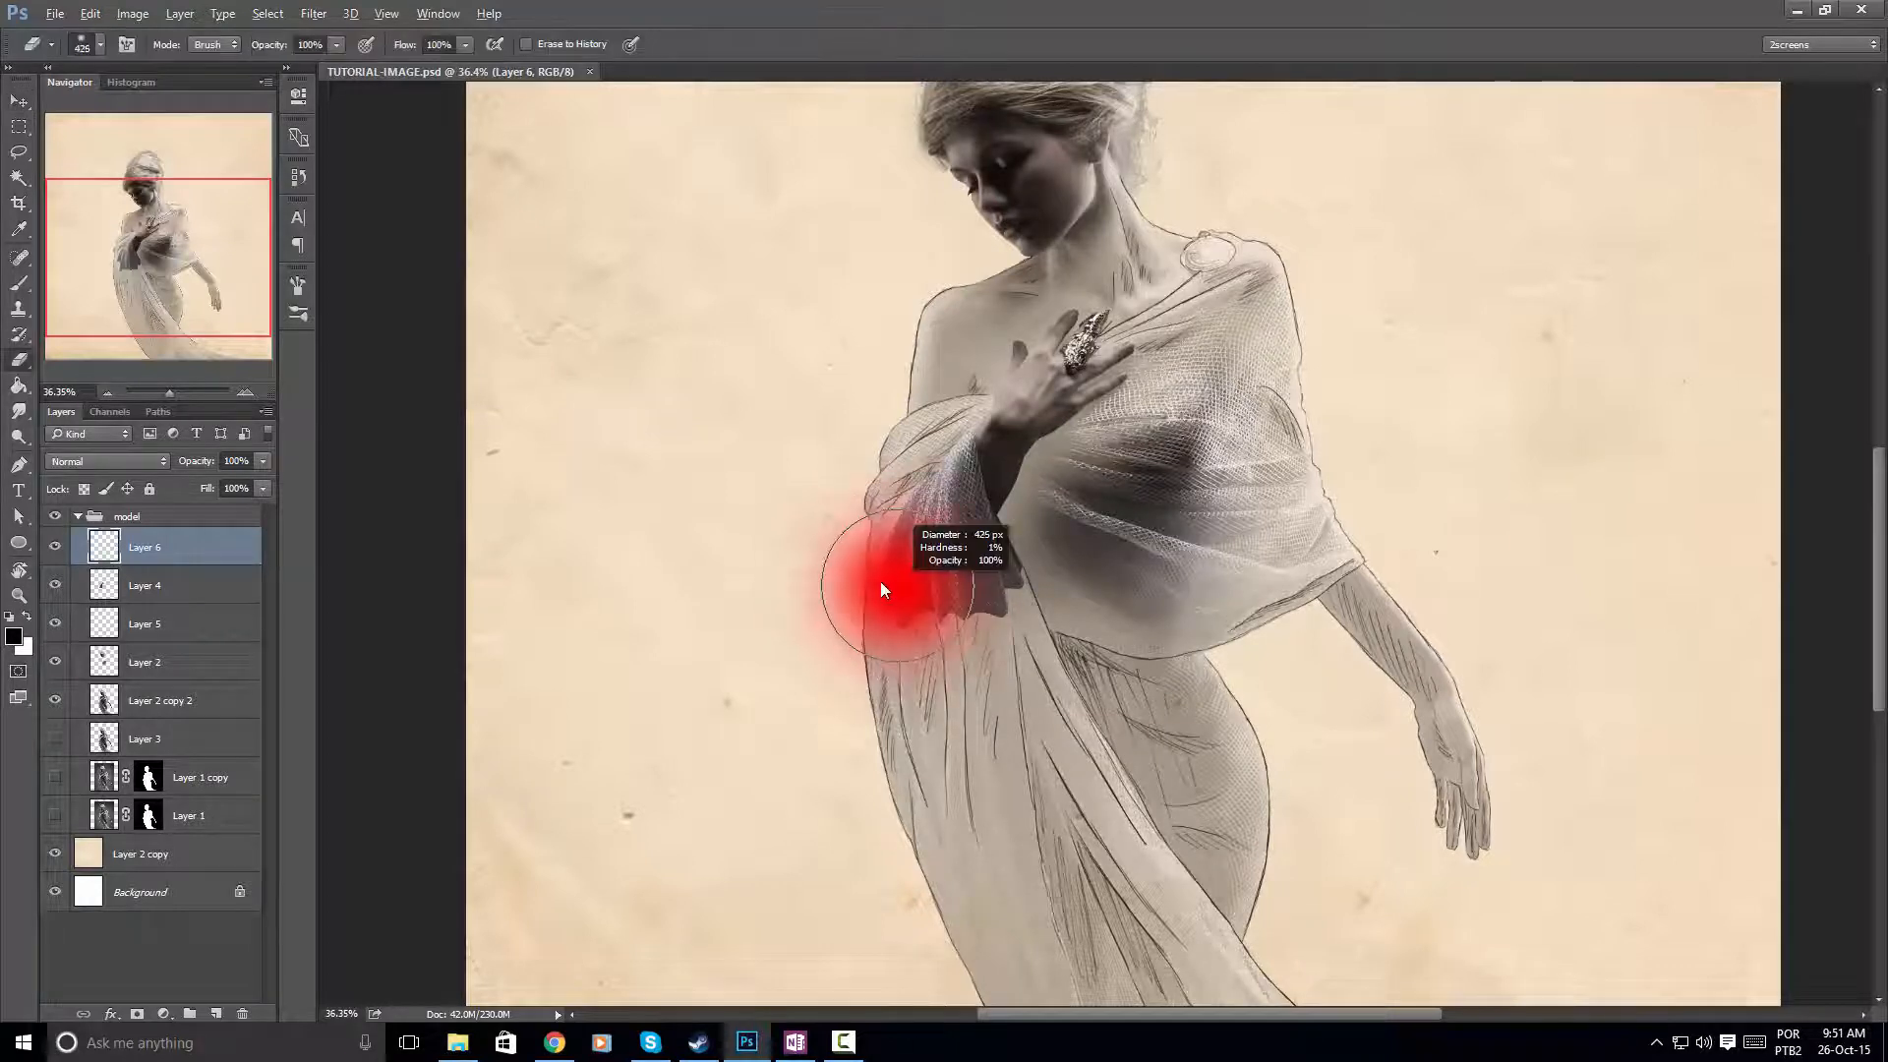
pyautogui.hotkey('ctrl', 'j')
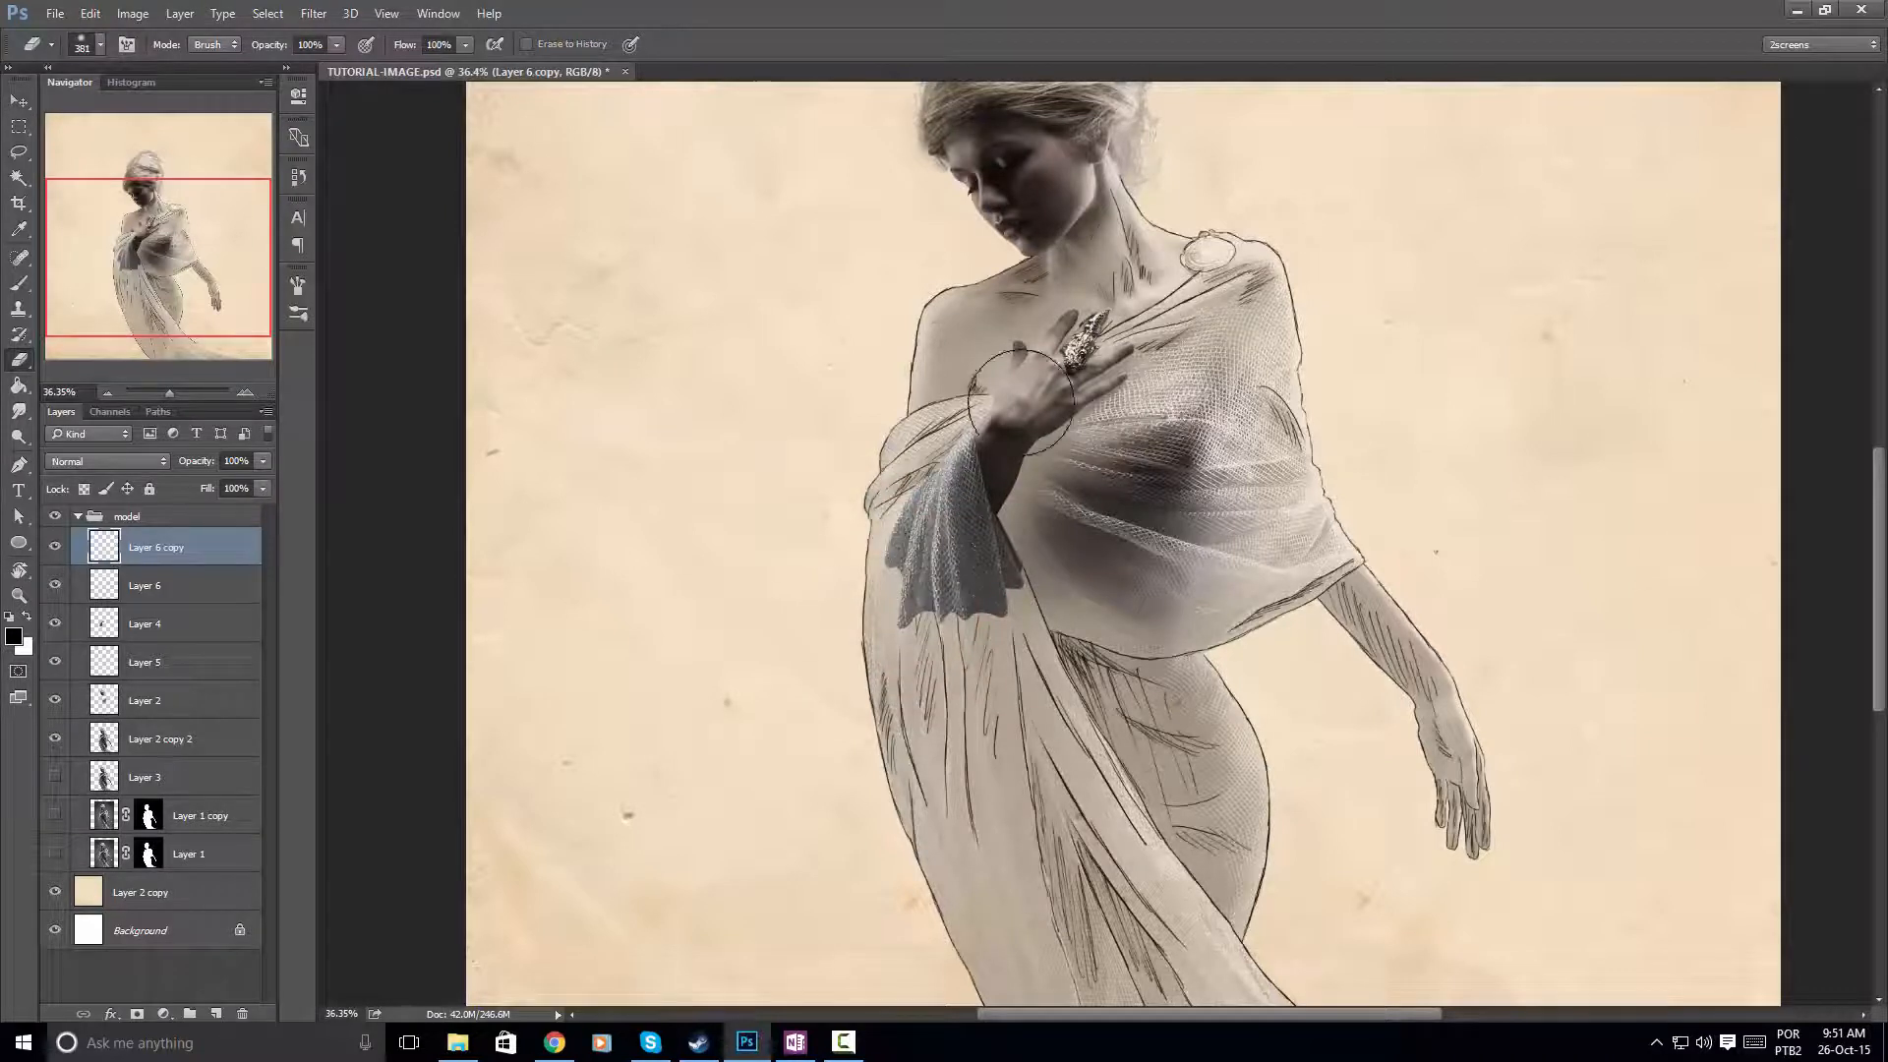
pyautogui.click(53, 588)
pyautogui.hotkey('ctrl', 'z')
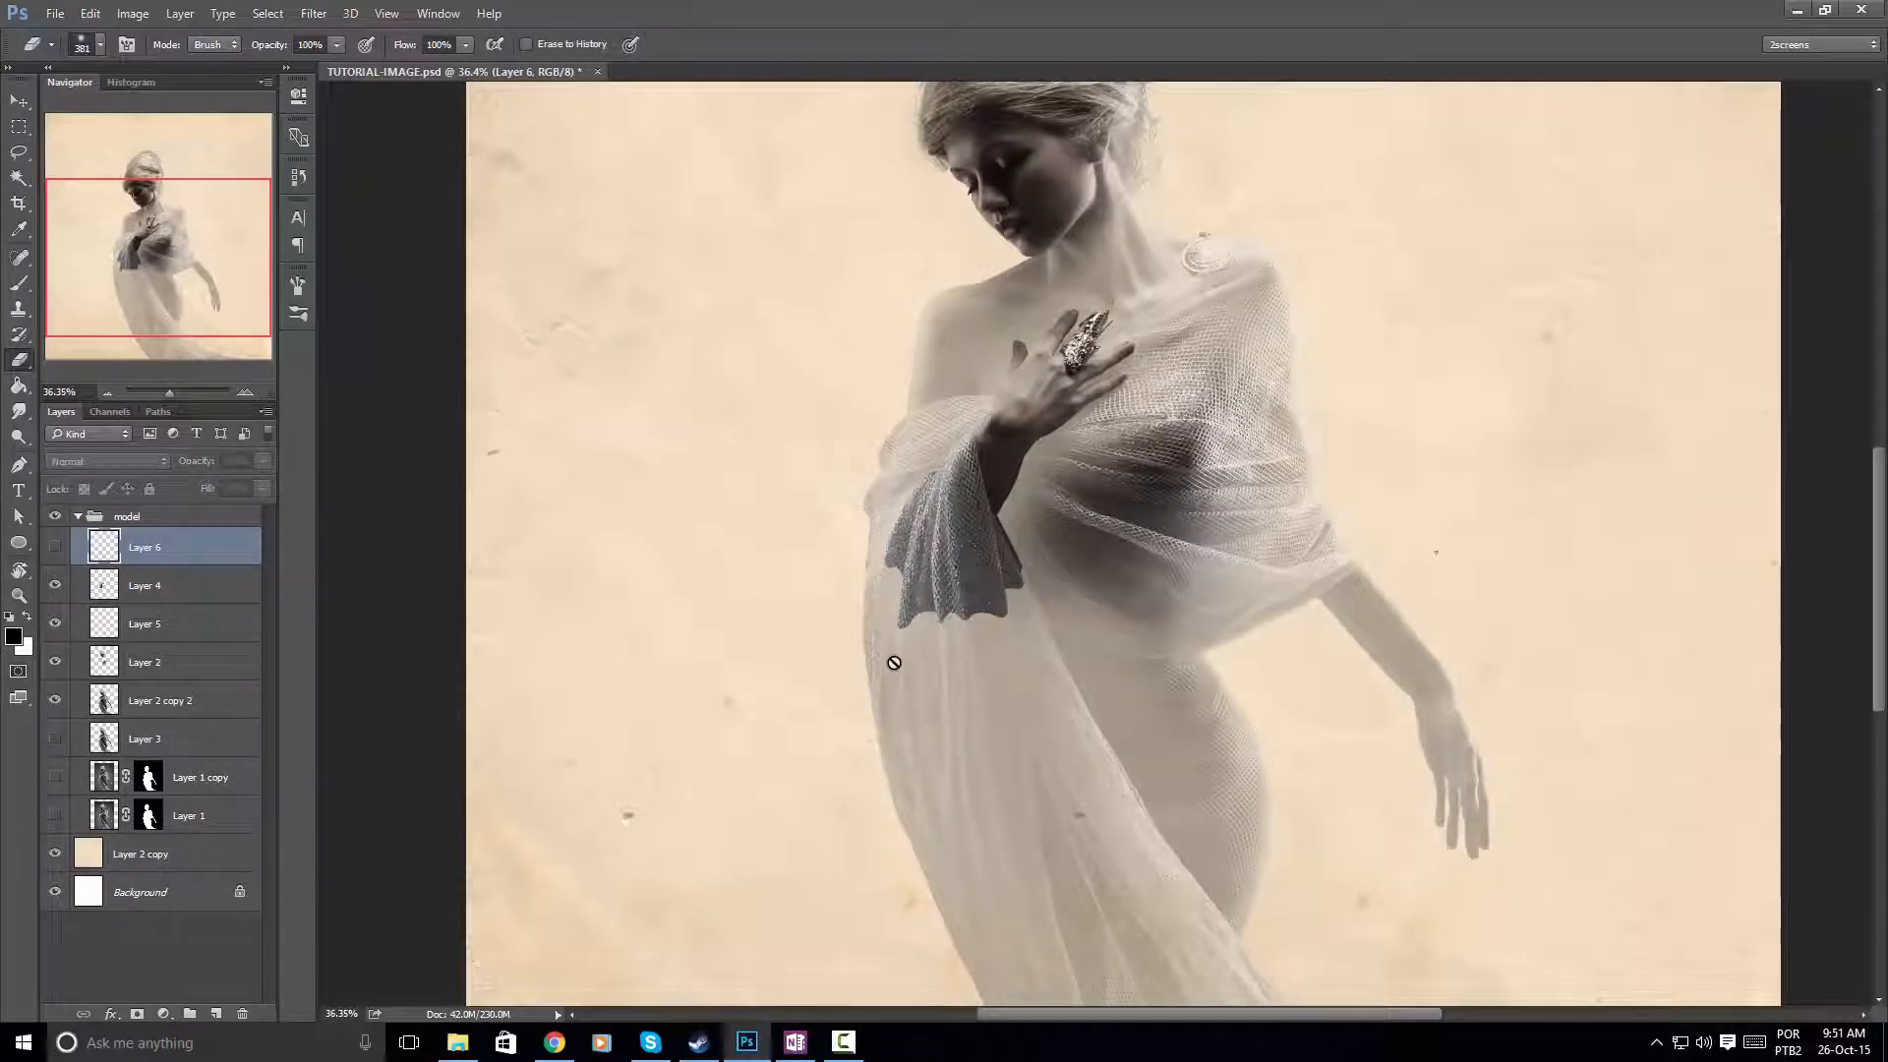
# Duplicate Layer 4, which holds the dark sleeve patch, and hide the original
pyautogui.press('v')
pyautogui.click(973, 491)
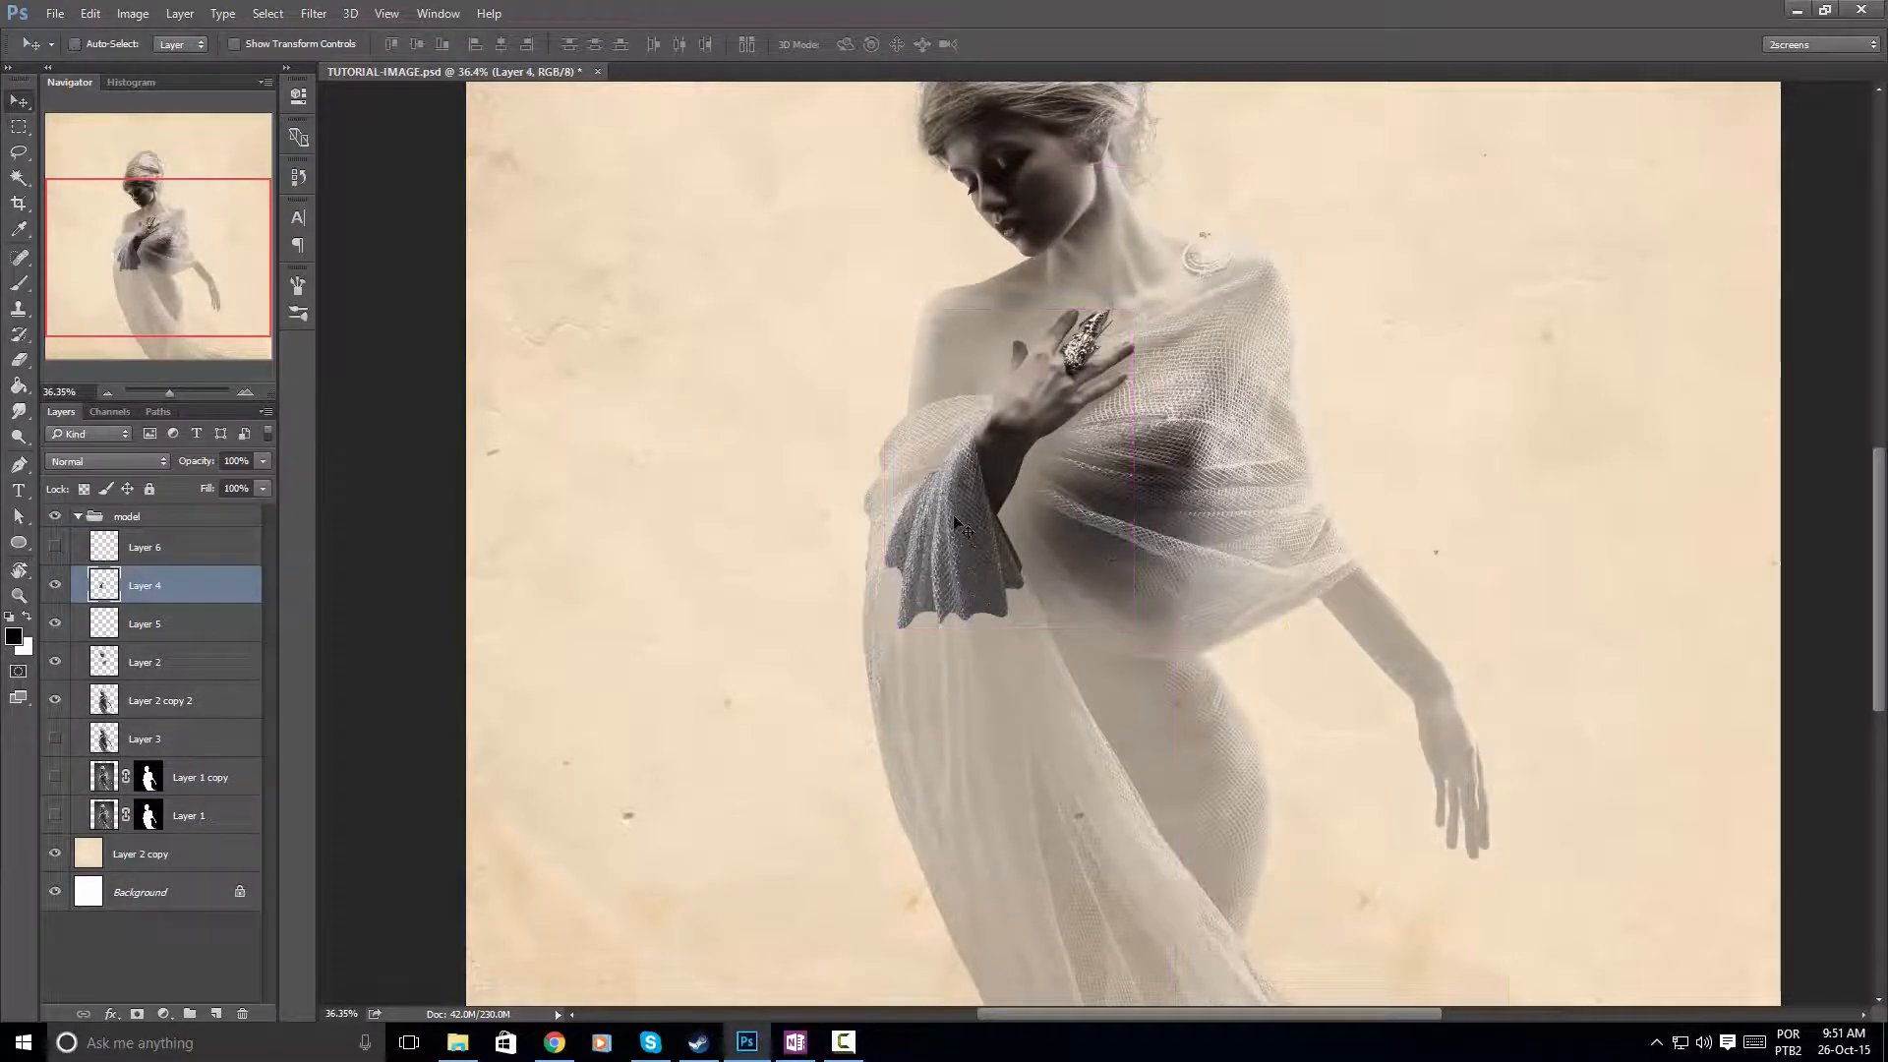
pyautogui.hotkey('ctrl', 'j')
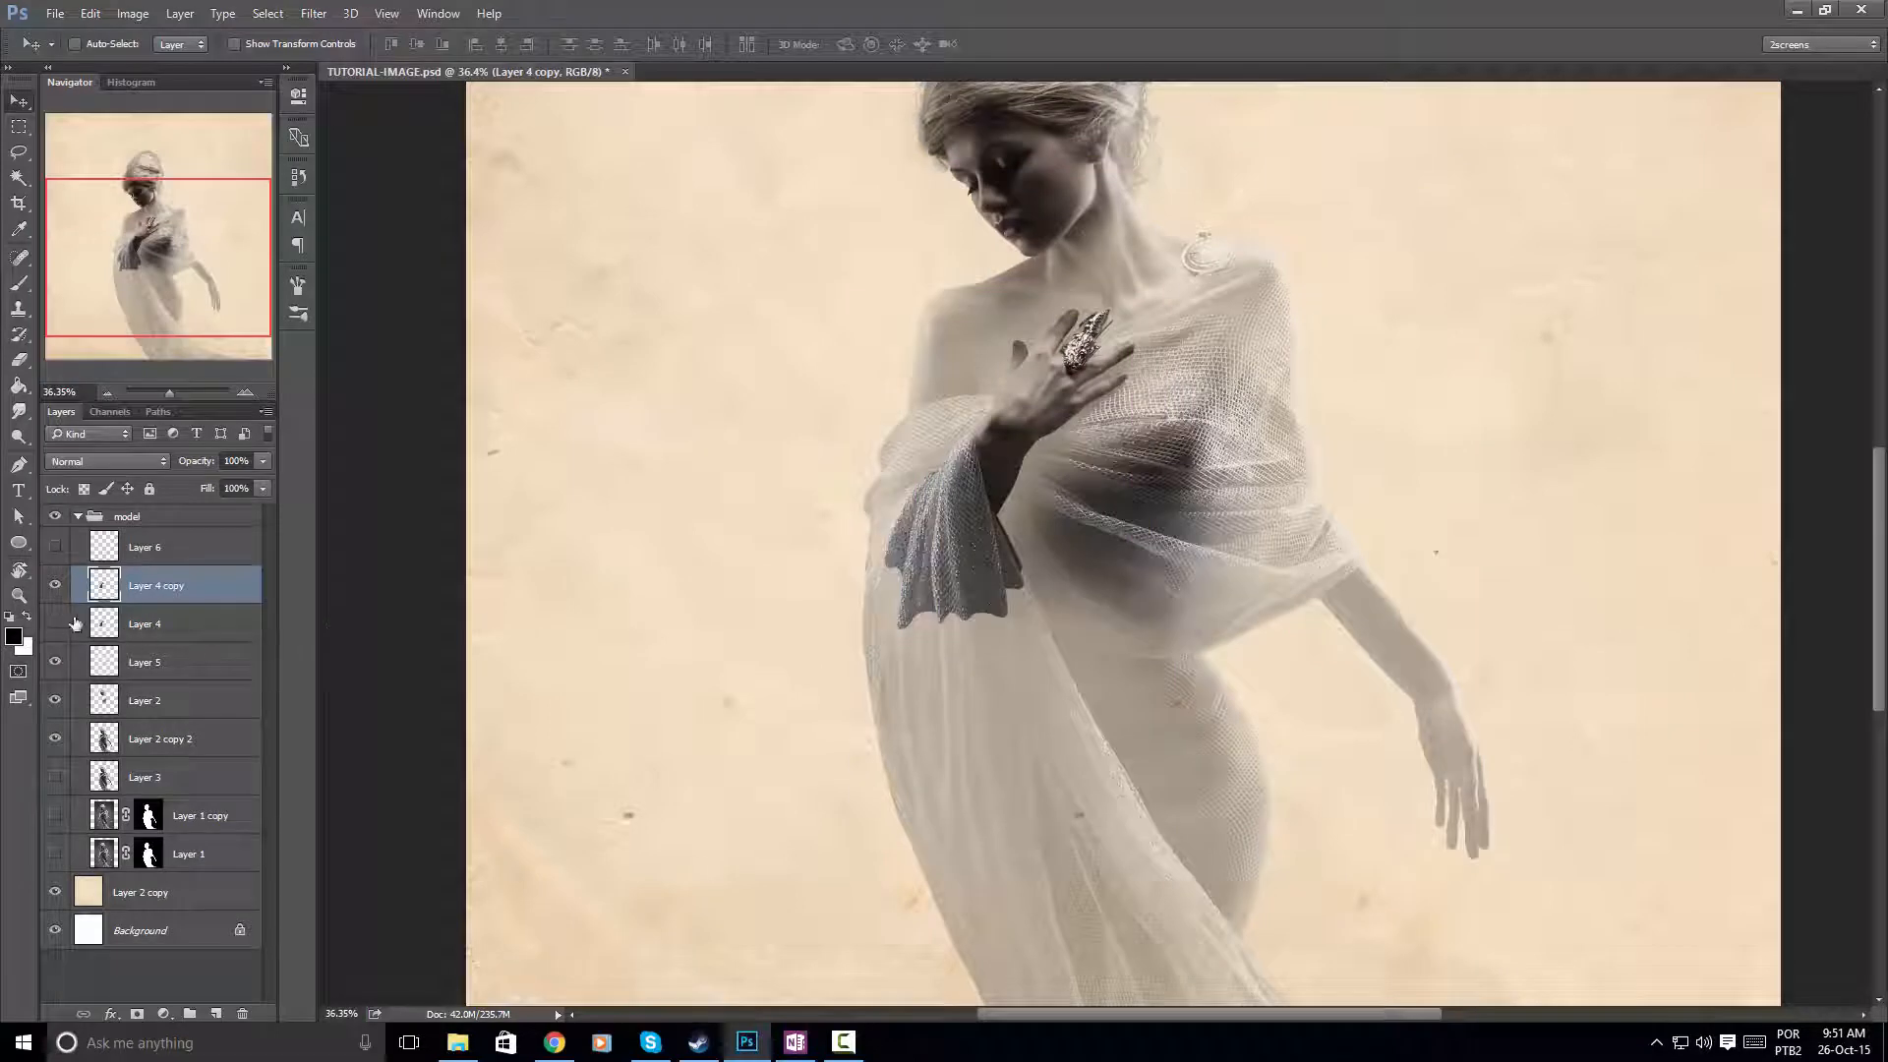
# Erase the hard lower edges of the dark sleeve patch on Layer 4 copy with a large soft Eraser
pyautogui.press('e')
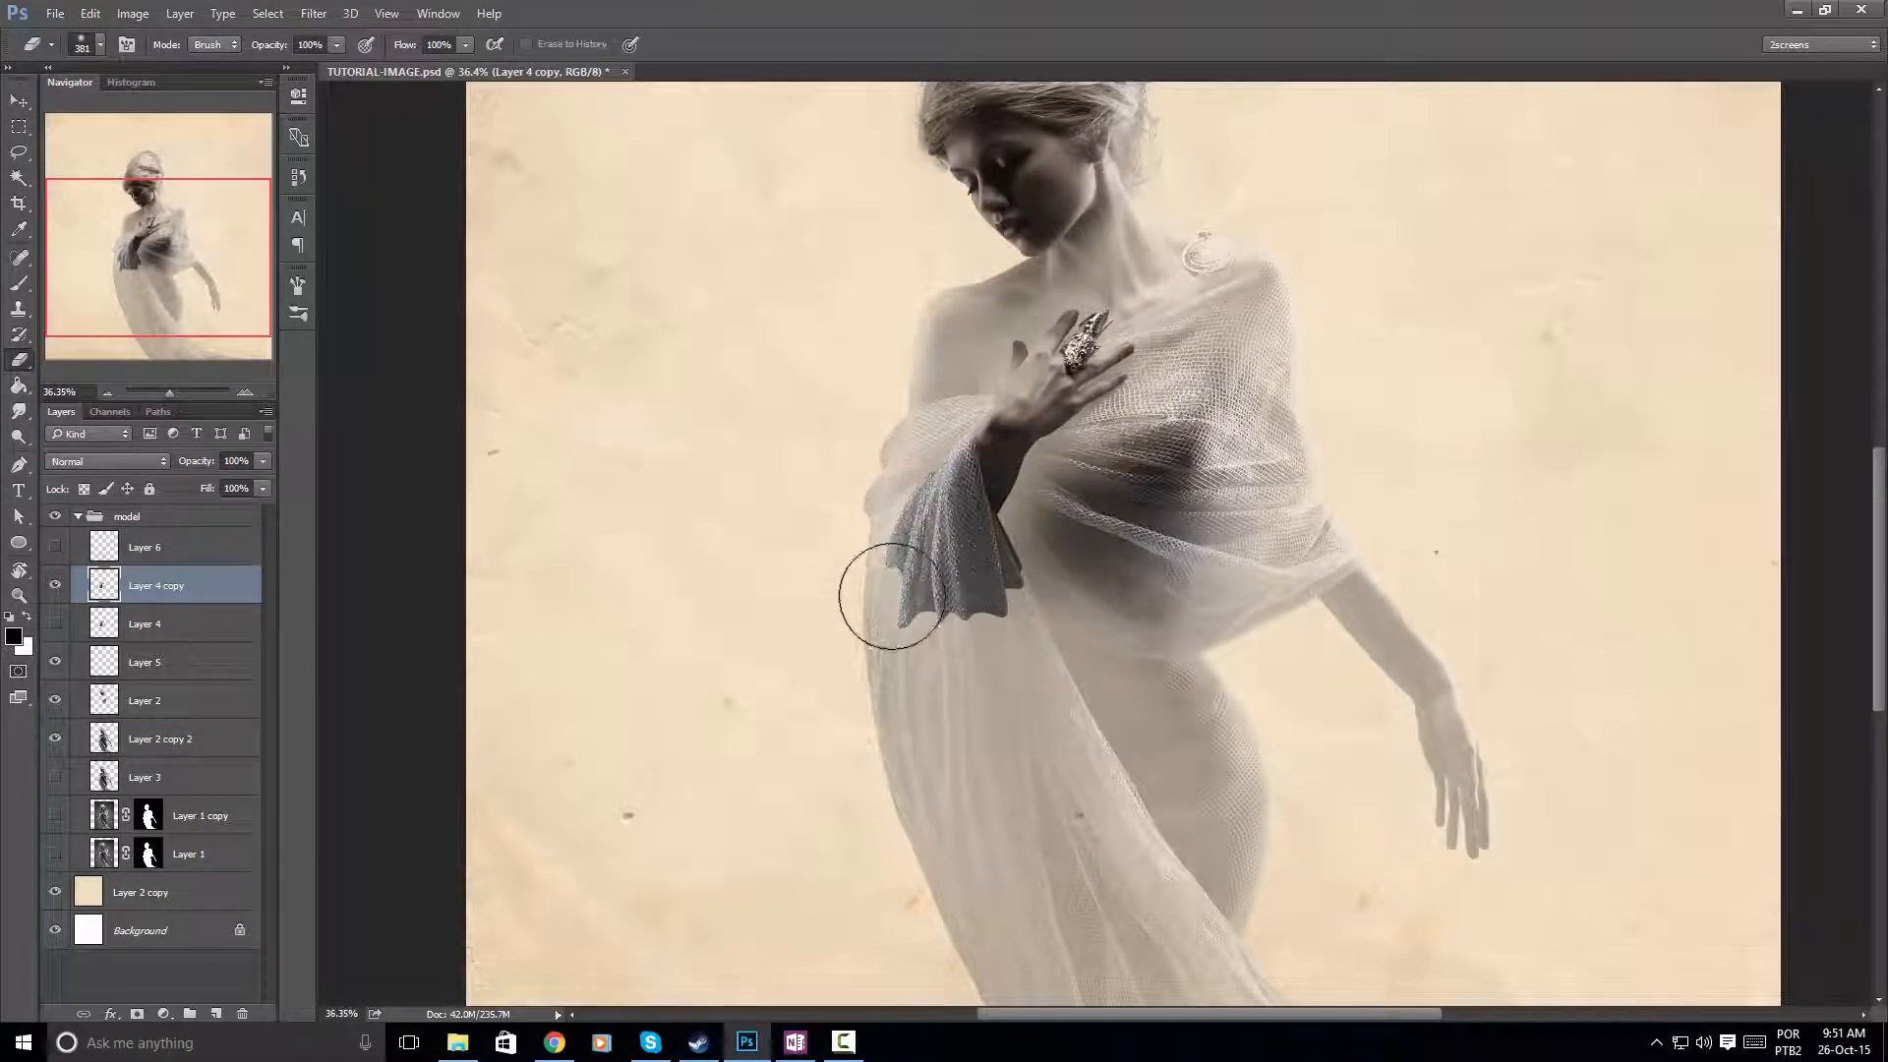
pyautogui.moveTo(866, 520)
pyautogui.mouseDown()
pyautogui.moveTo(865, 628)
pyautogui.moveTo(935, 602)
pyautogui.moveTo(957, 662)
pyautogui.moveTo(1030, 679)
pyautogui.moveTo(987, 681)
pyautogui.moveTo(1062, 640)
pyautogui.moveTo(1074, 608)
pyautogui.mouseUp()
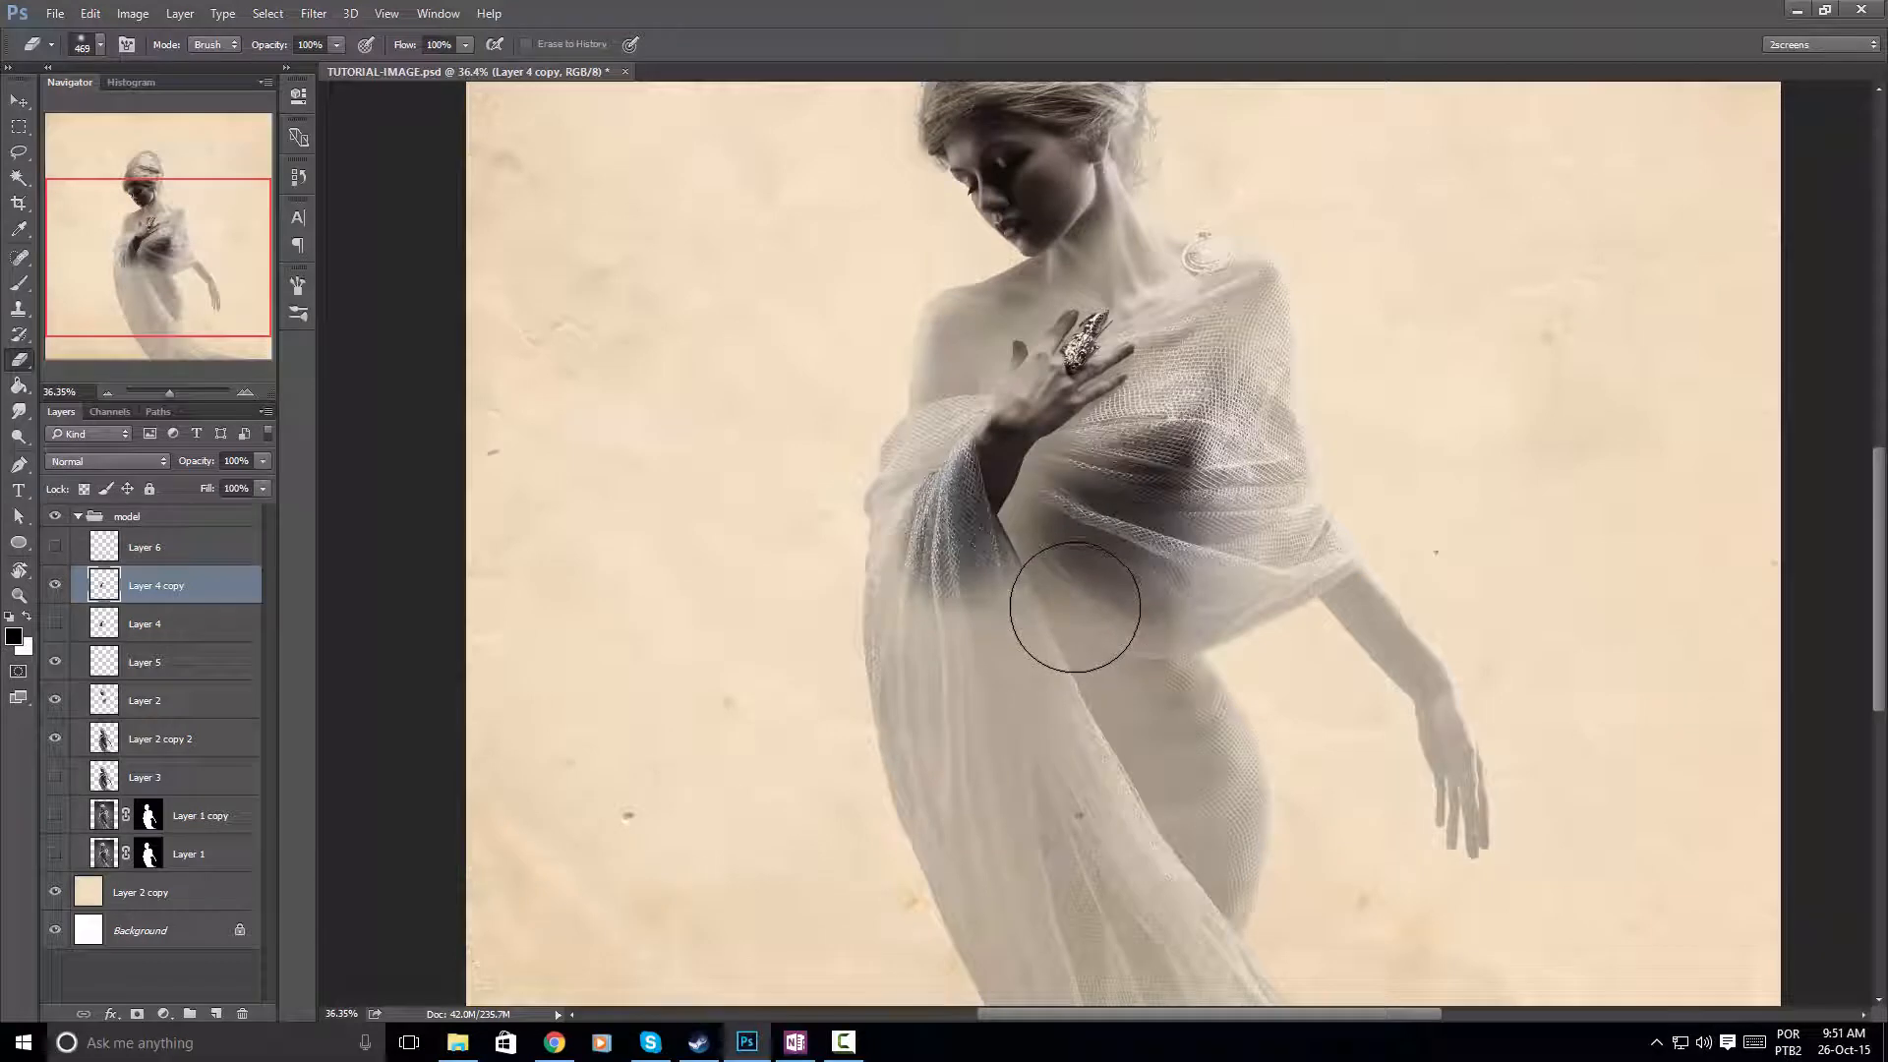
pyautogui.keyDown('alt'); pyautogui.moveTo(897, 653); pyautogui.dragTo(957, 665); pyautogui.keyUp('alt')
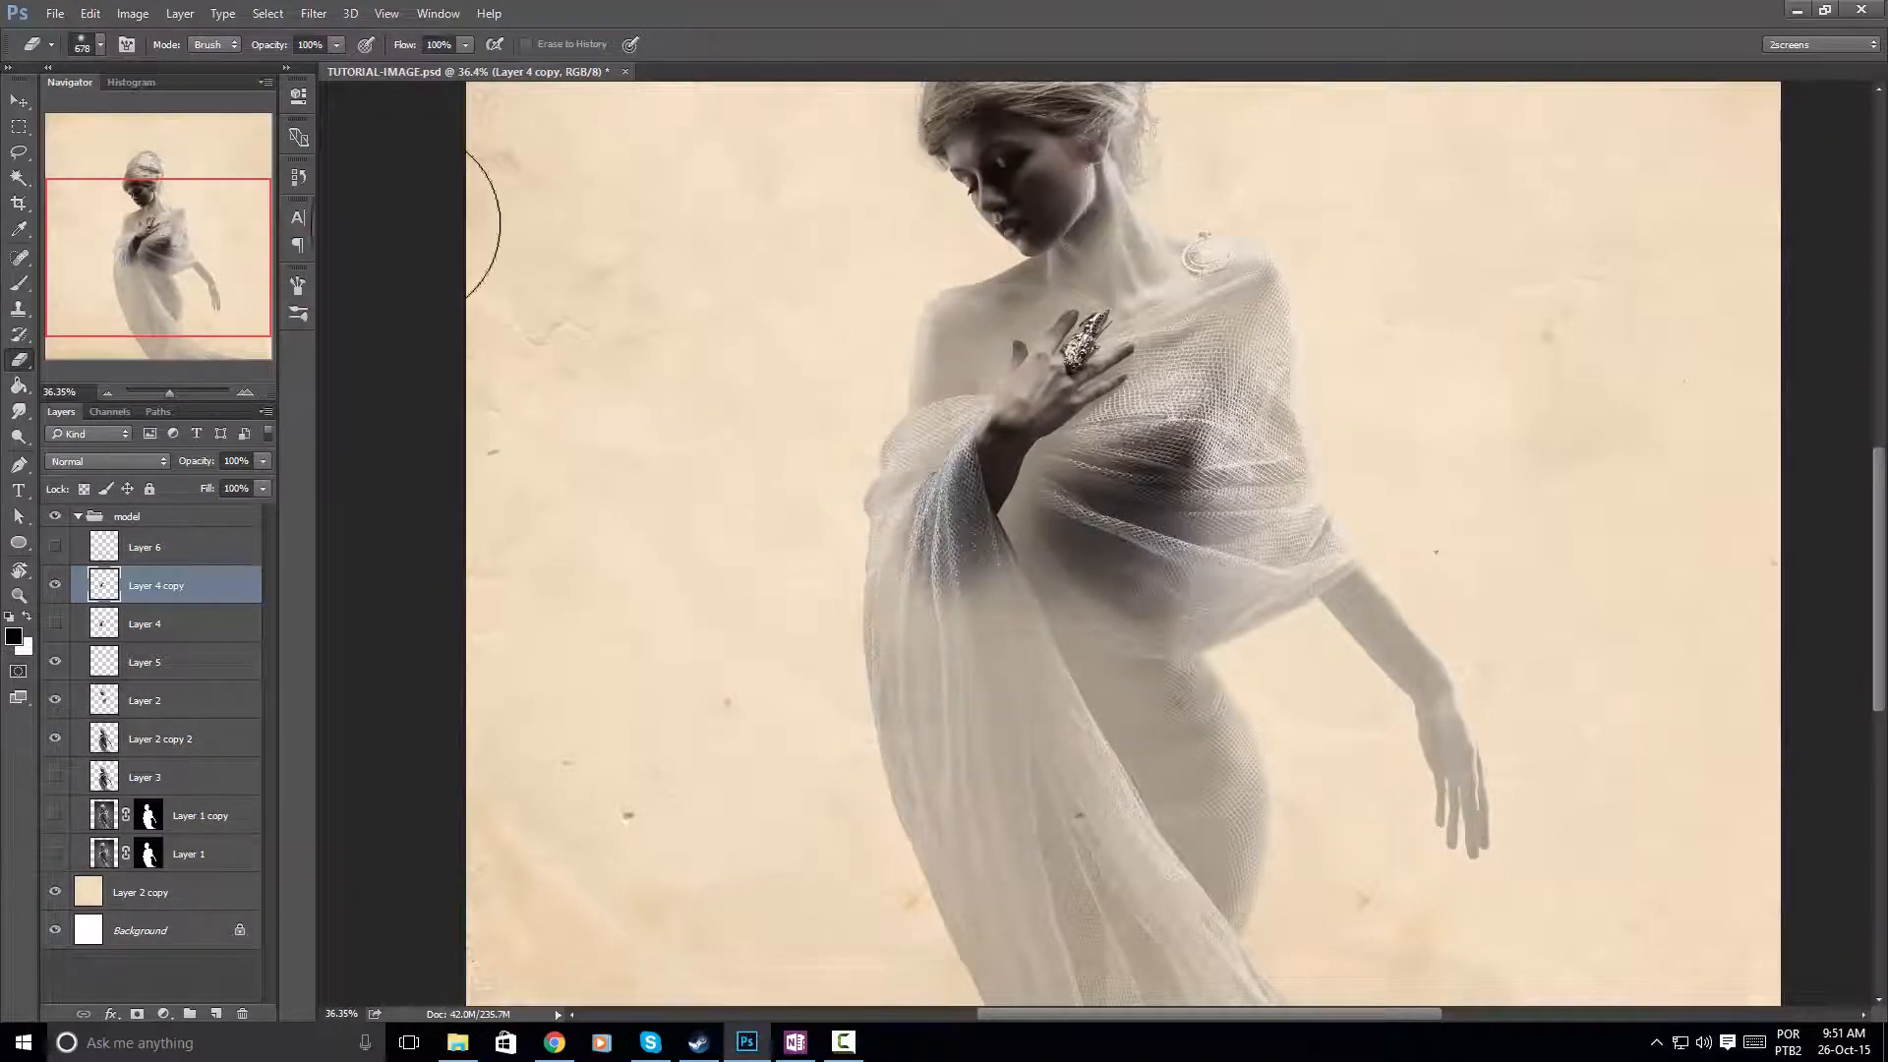
pyautogui.click(18, 100)
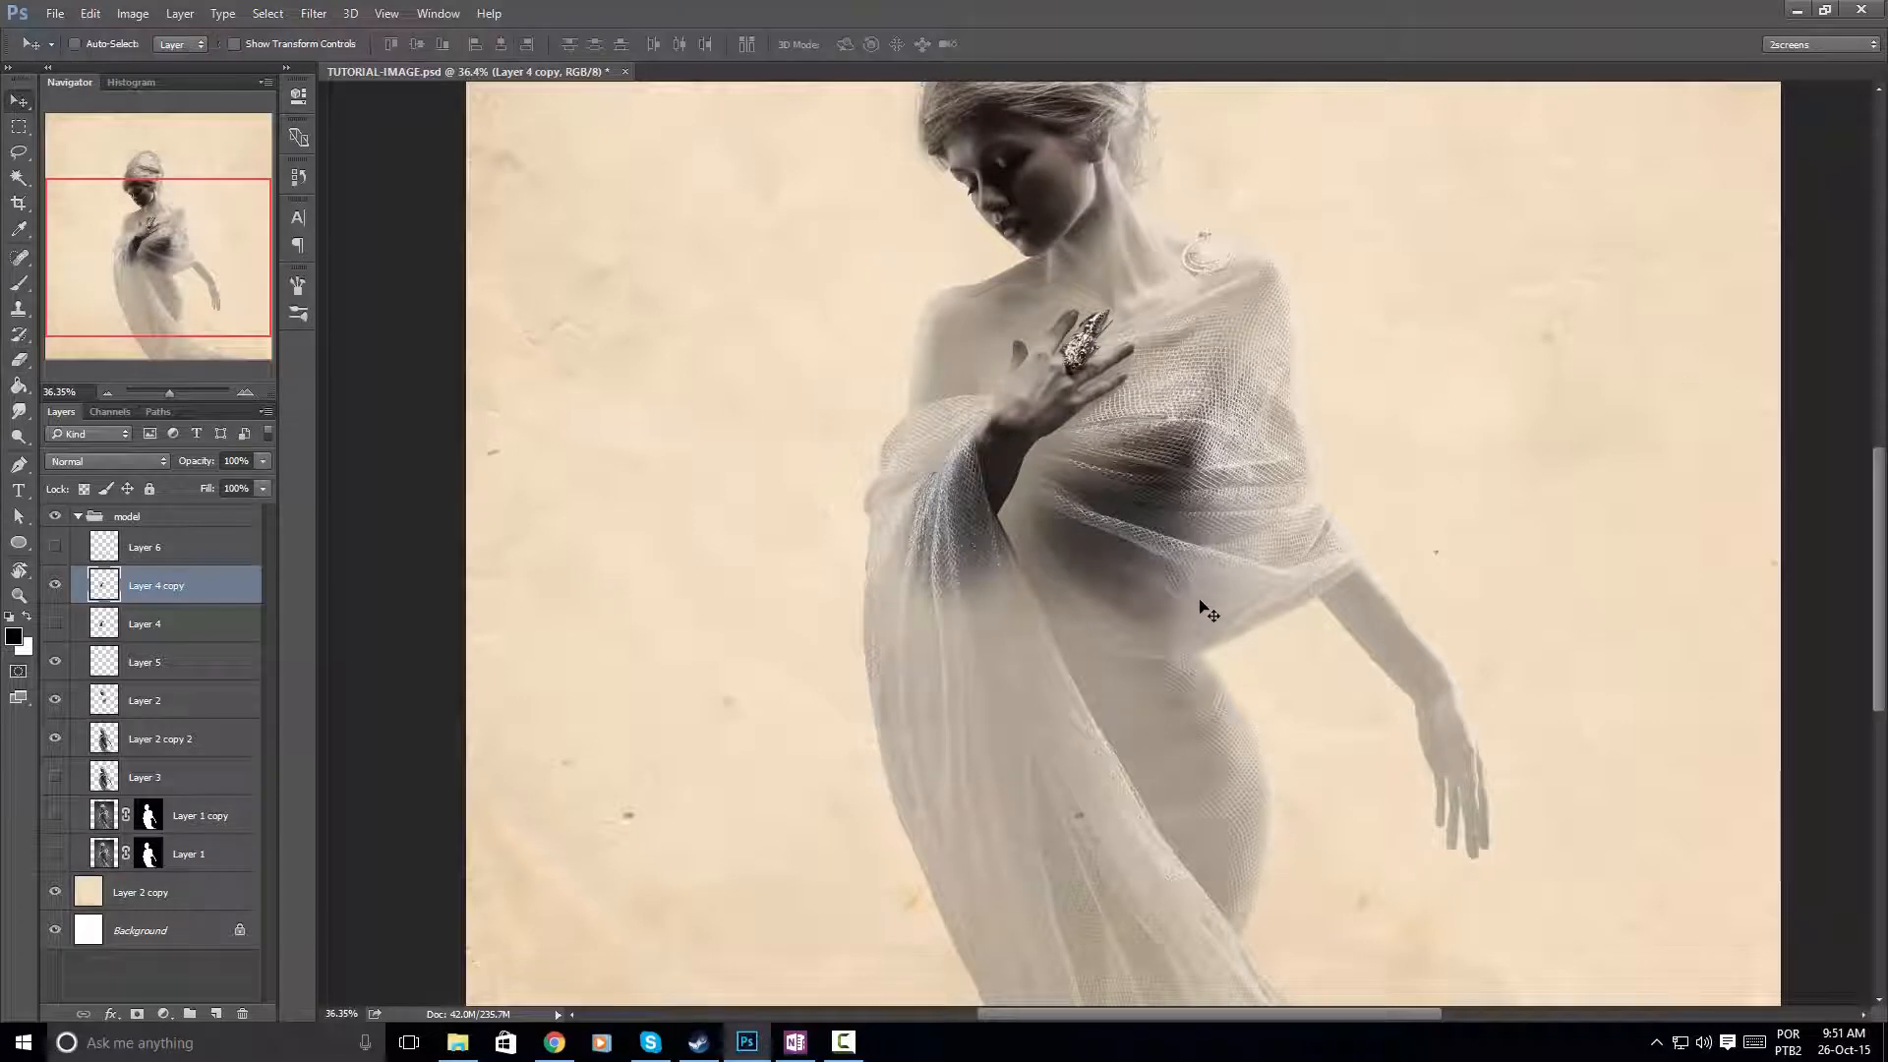
# Show the line drawing on Layer 6 again and check it against the softened sleeve
pyautogui.click(55, 544)
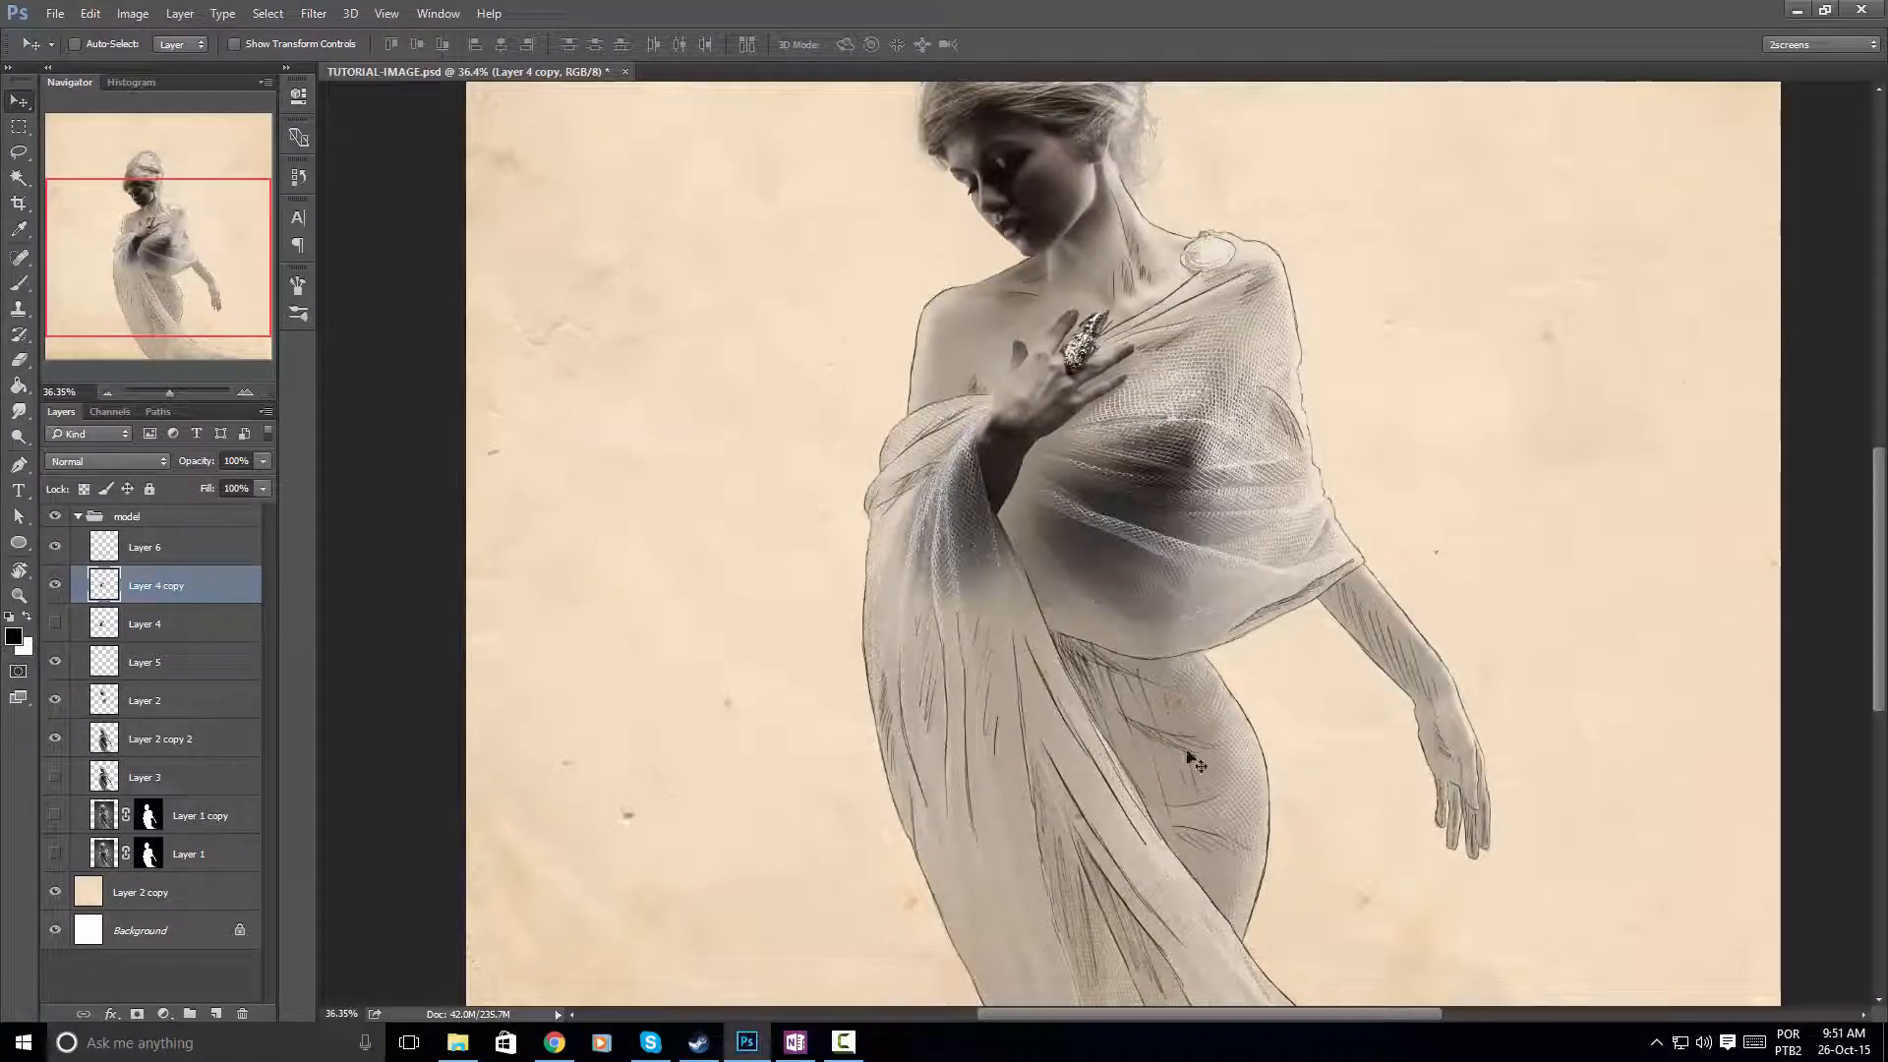
pyautogui.moveTo(1201, 831); pyautogui.dragTo(1126, 766)
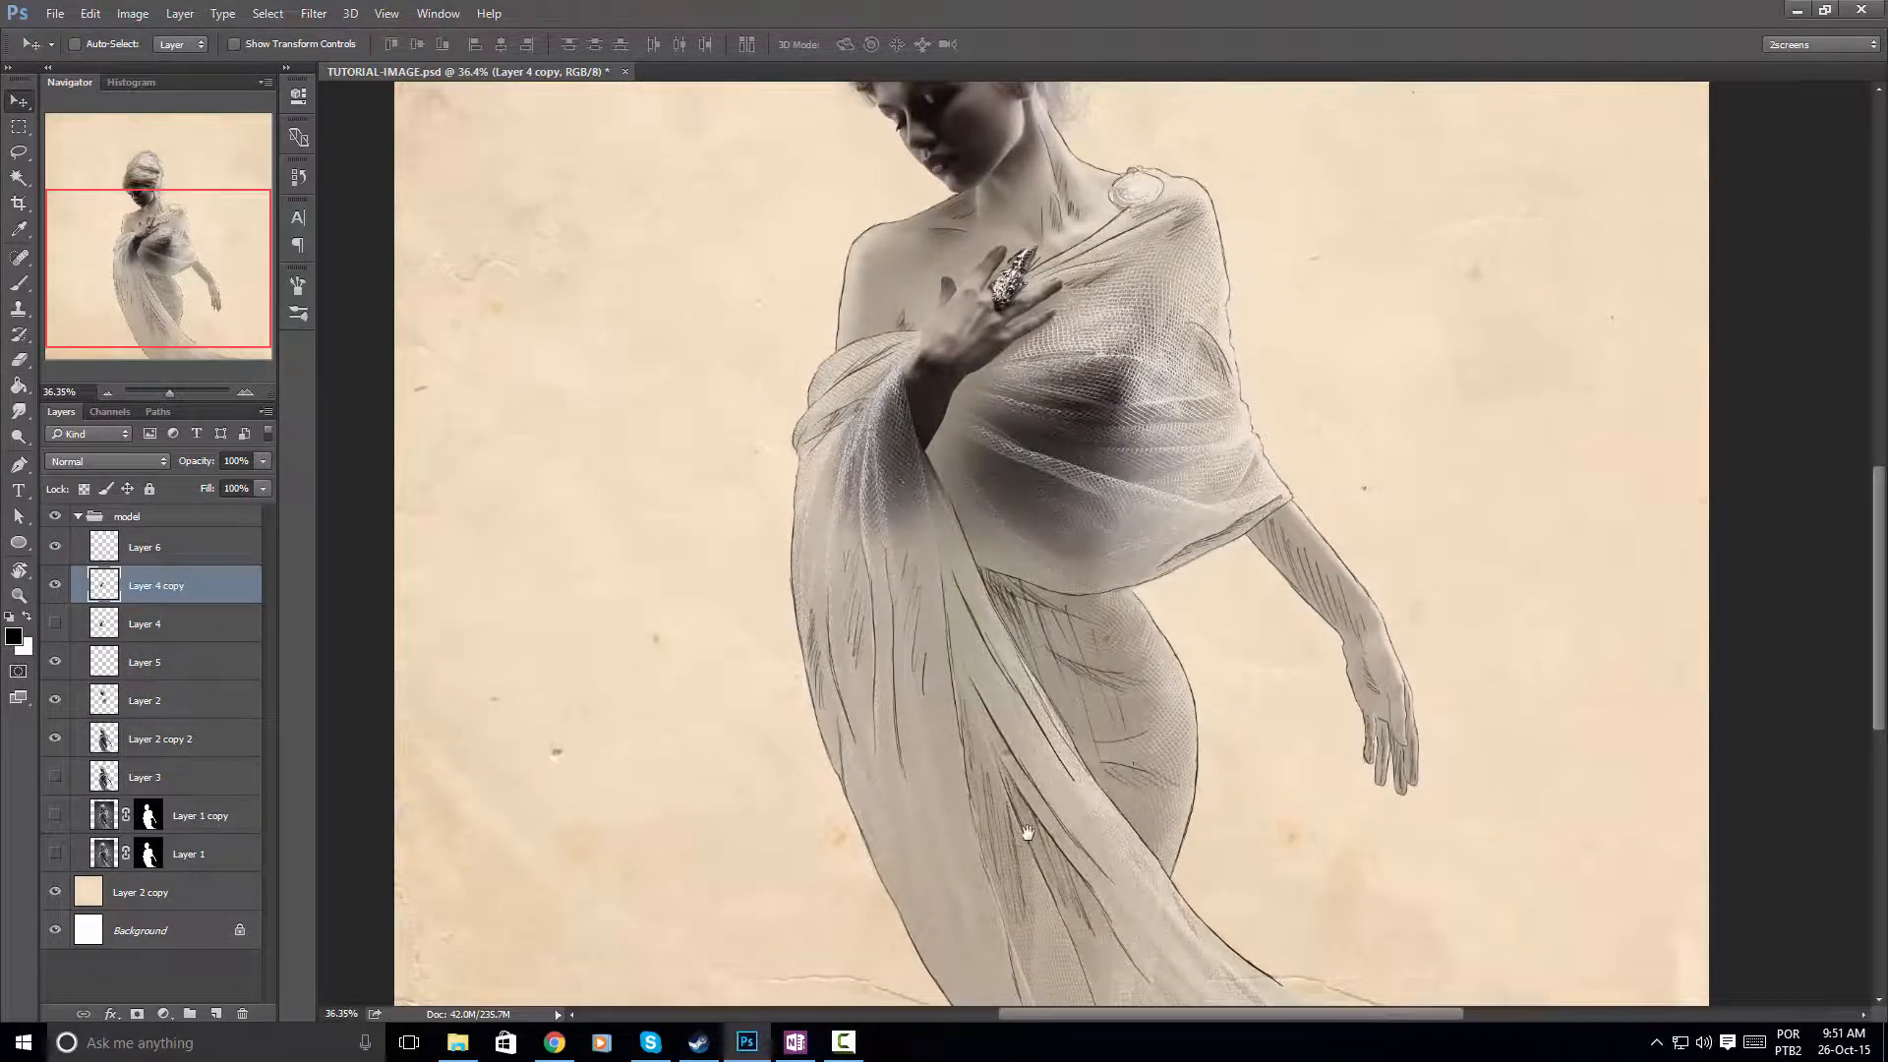
pyautogui.moveTo(1027, 833); pyautogui.dragTo(1034, 754)
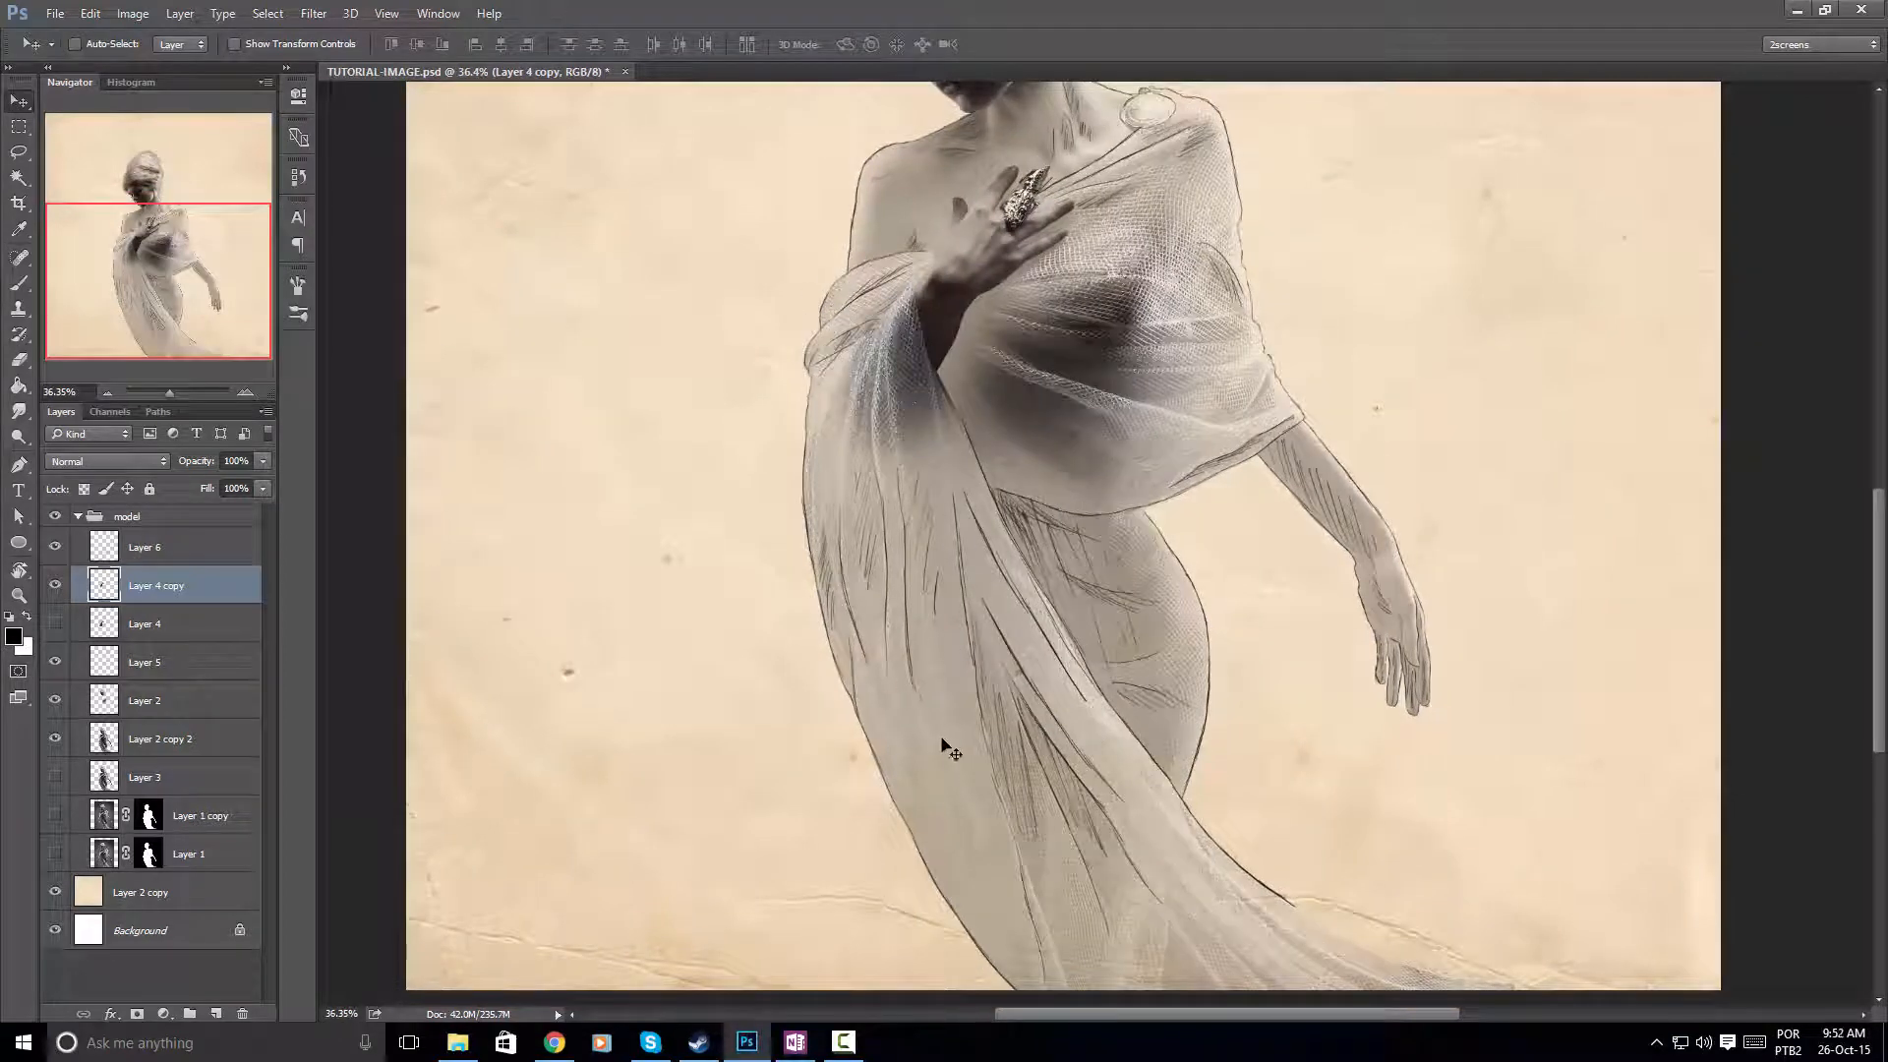
pyautogui.moveTo(1171, 658); pyautogui.dragTo(1185, 731)
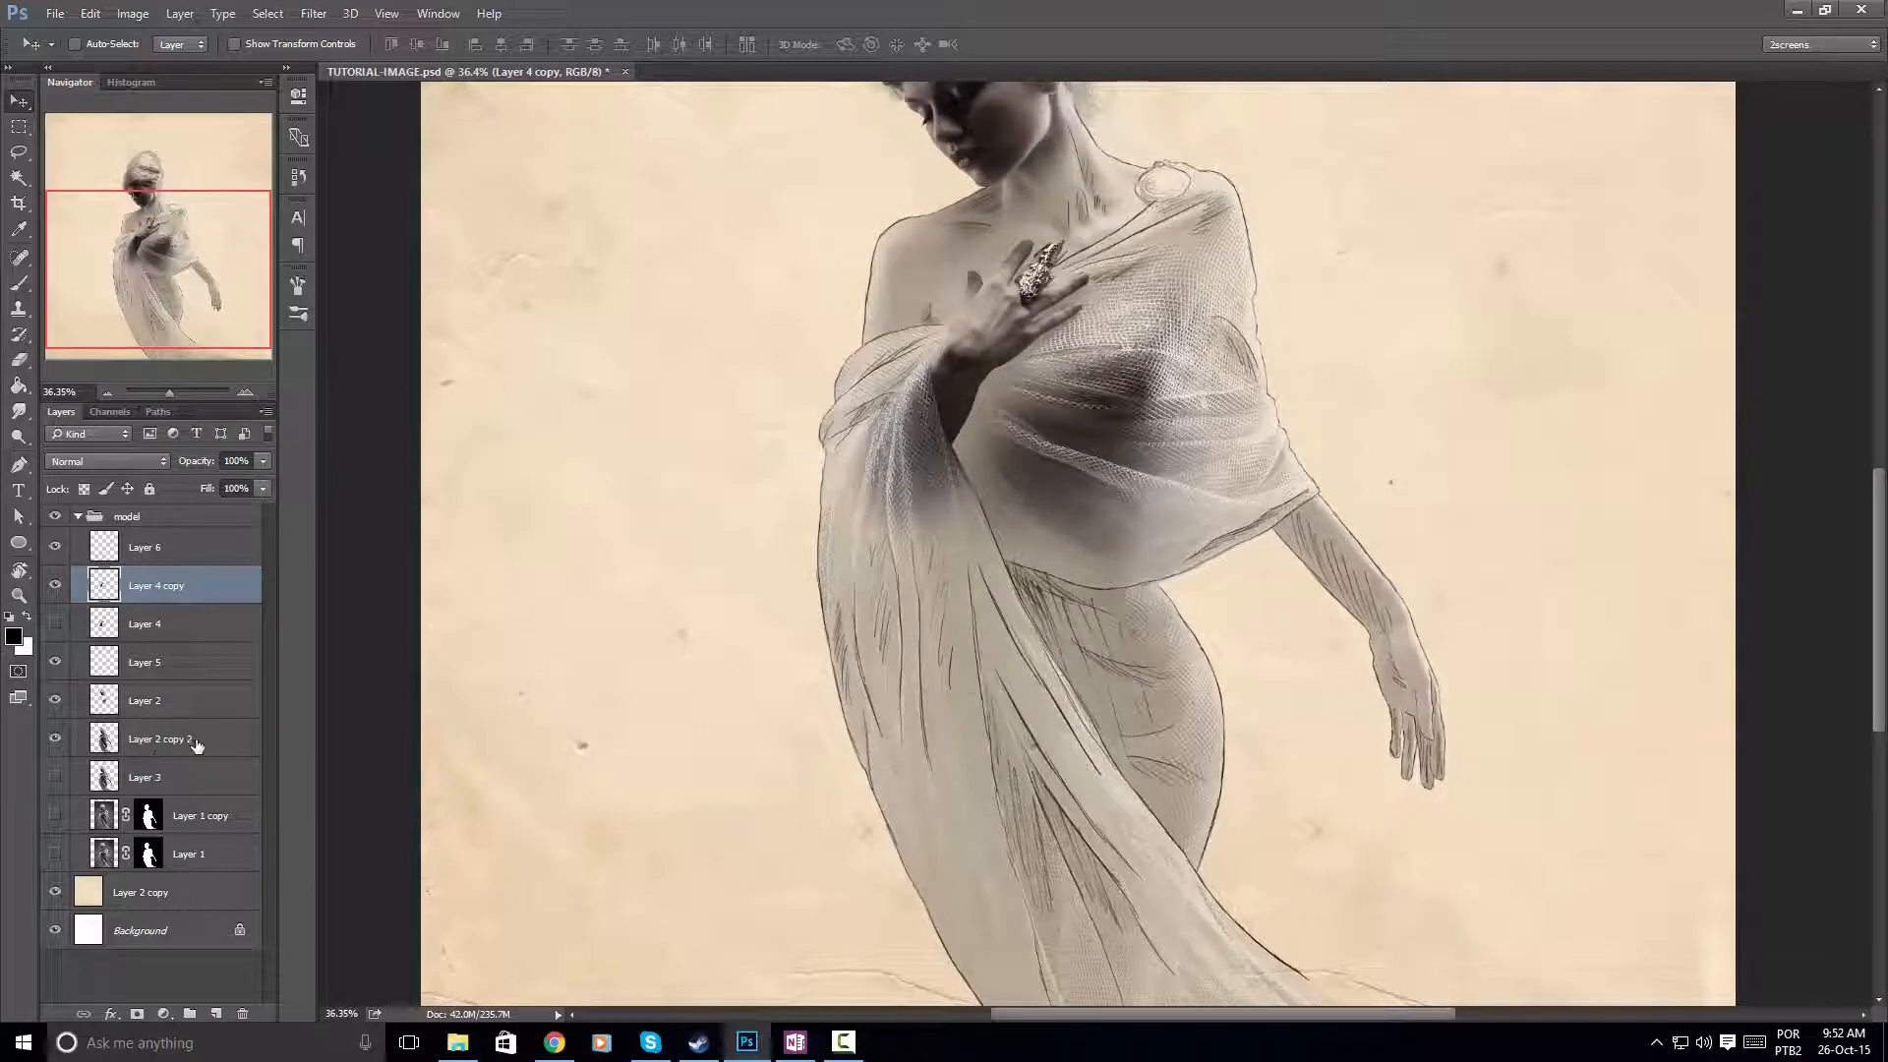
# Duplicate Layer 2 copy 2 and hide the original layer
pyautogui.click(56, 739)
pyautogui.click(56, 739)
pyautogui.click(237, 735)
pyautogui.hotkey('ctrl', 'j')
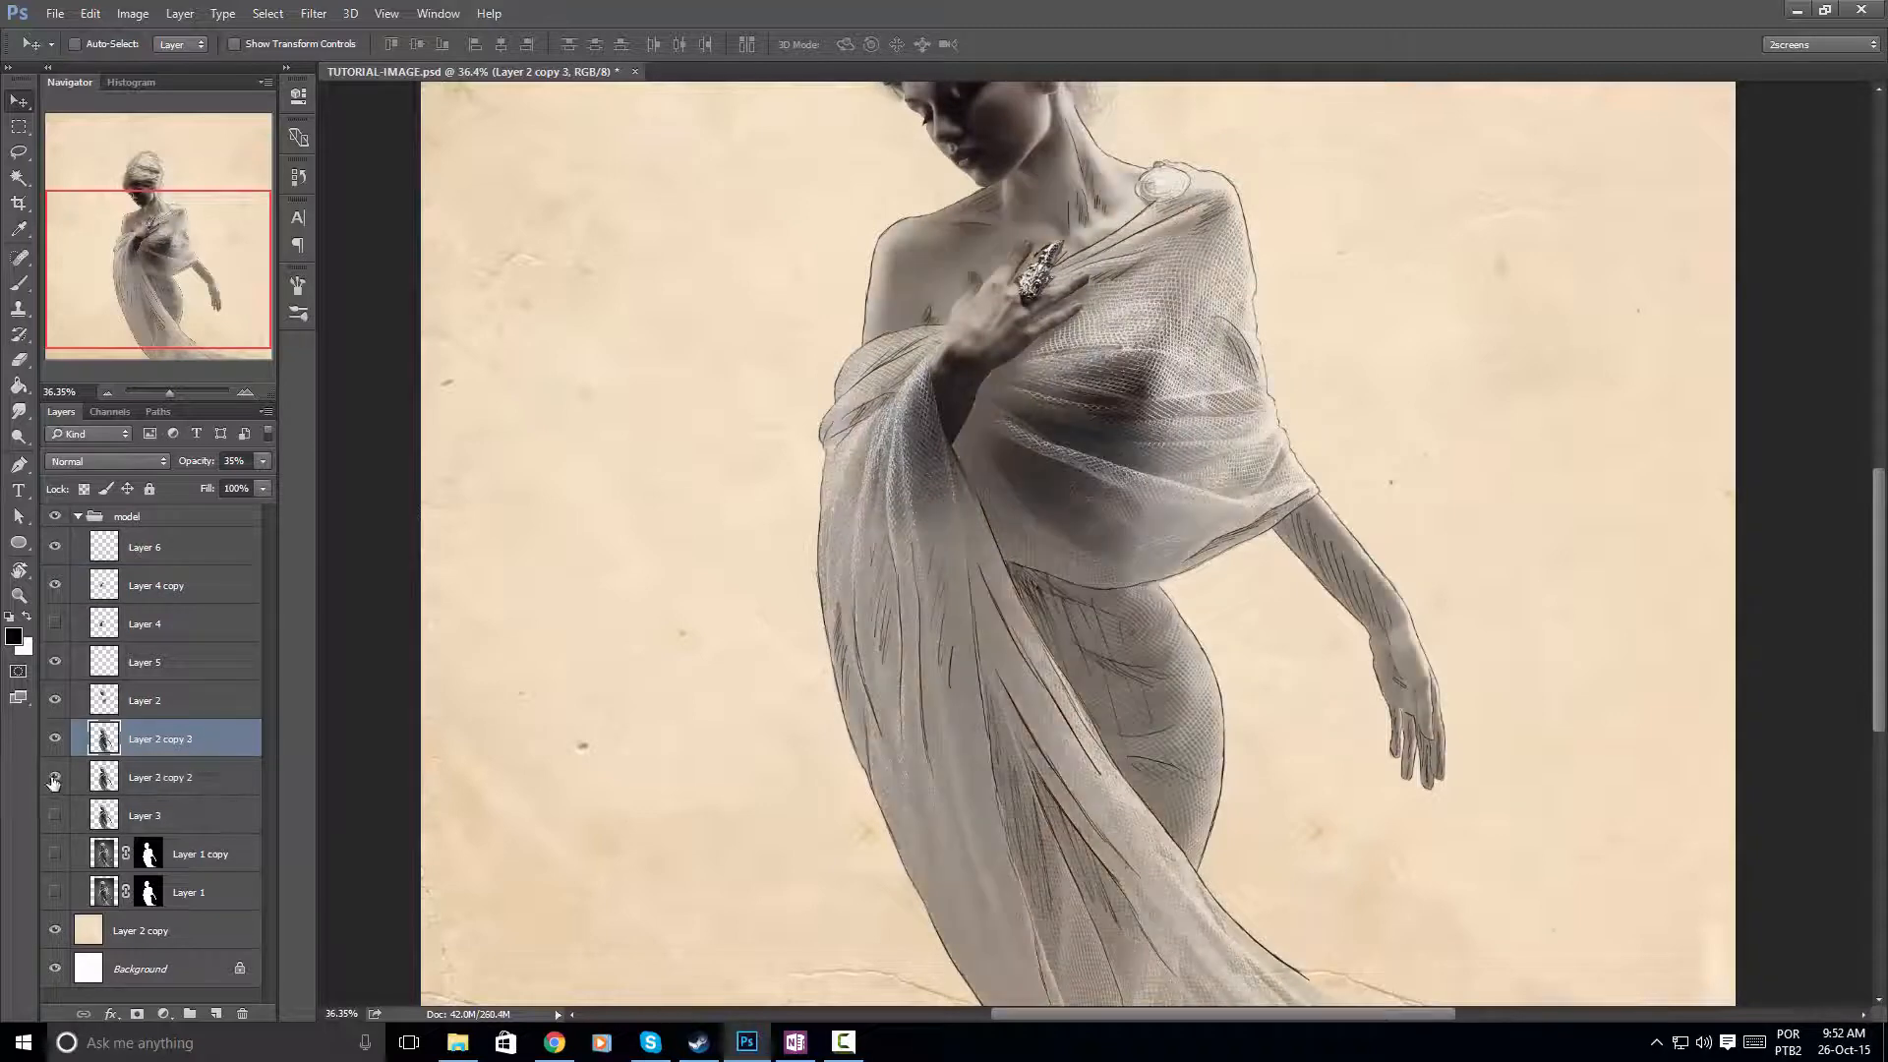
pyautogui.click(54, 778)
# Raise the opacity of Layer 2 copy 3 to 100% and add a layer mask to it
pyautogui.click(263, 460)
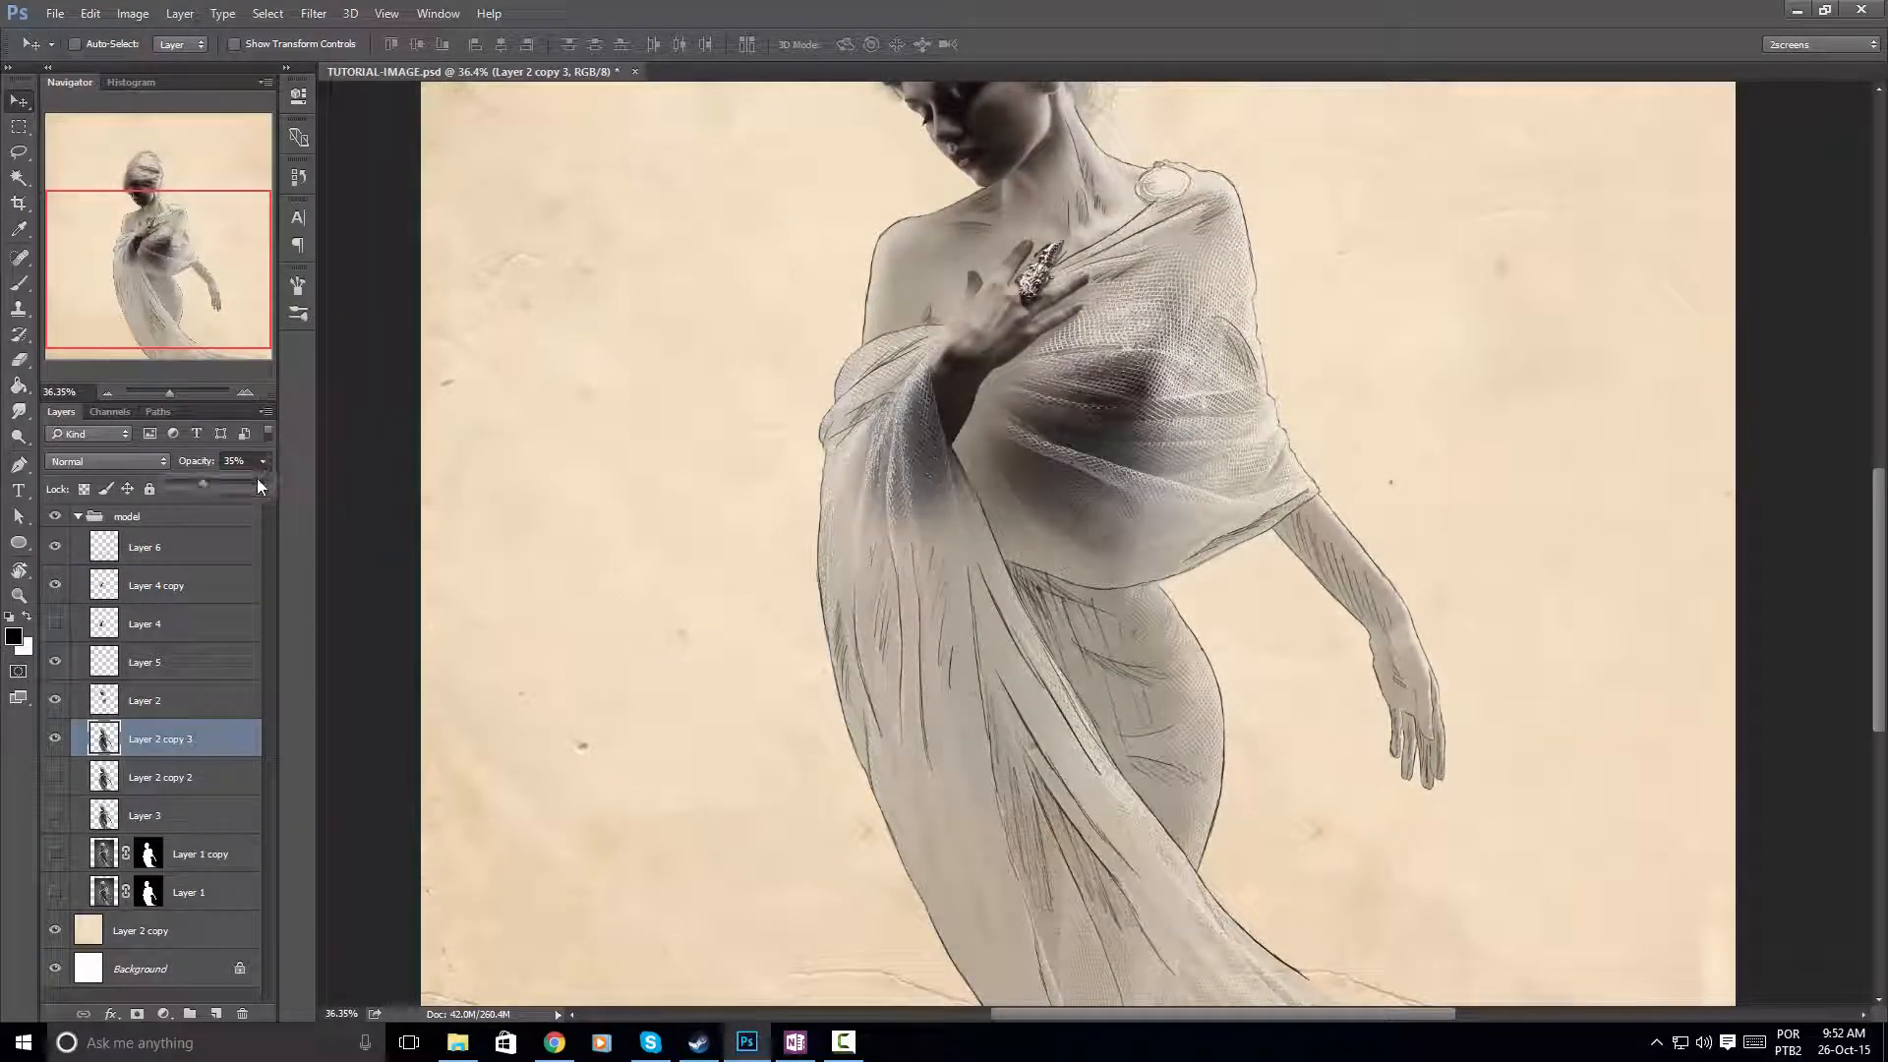
pyautogui.moveTo(209, 482); pyautogui.dragTo(384, 478)
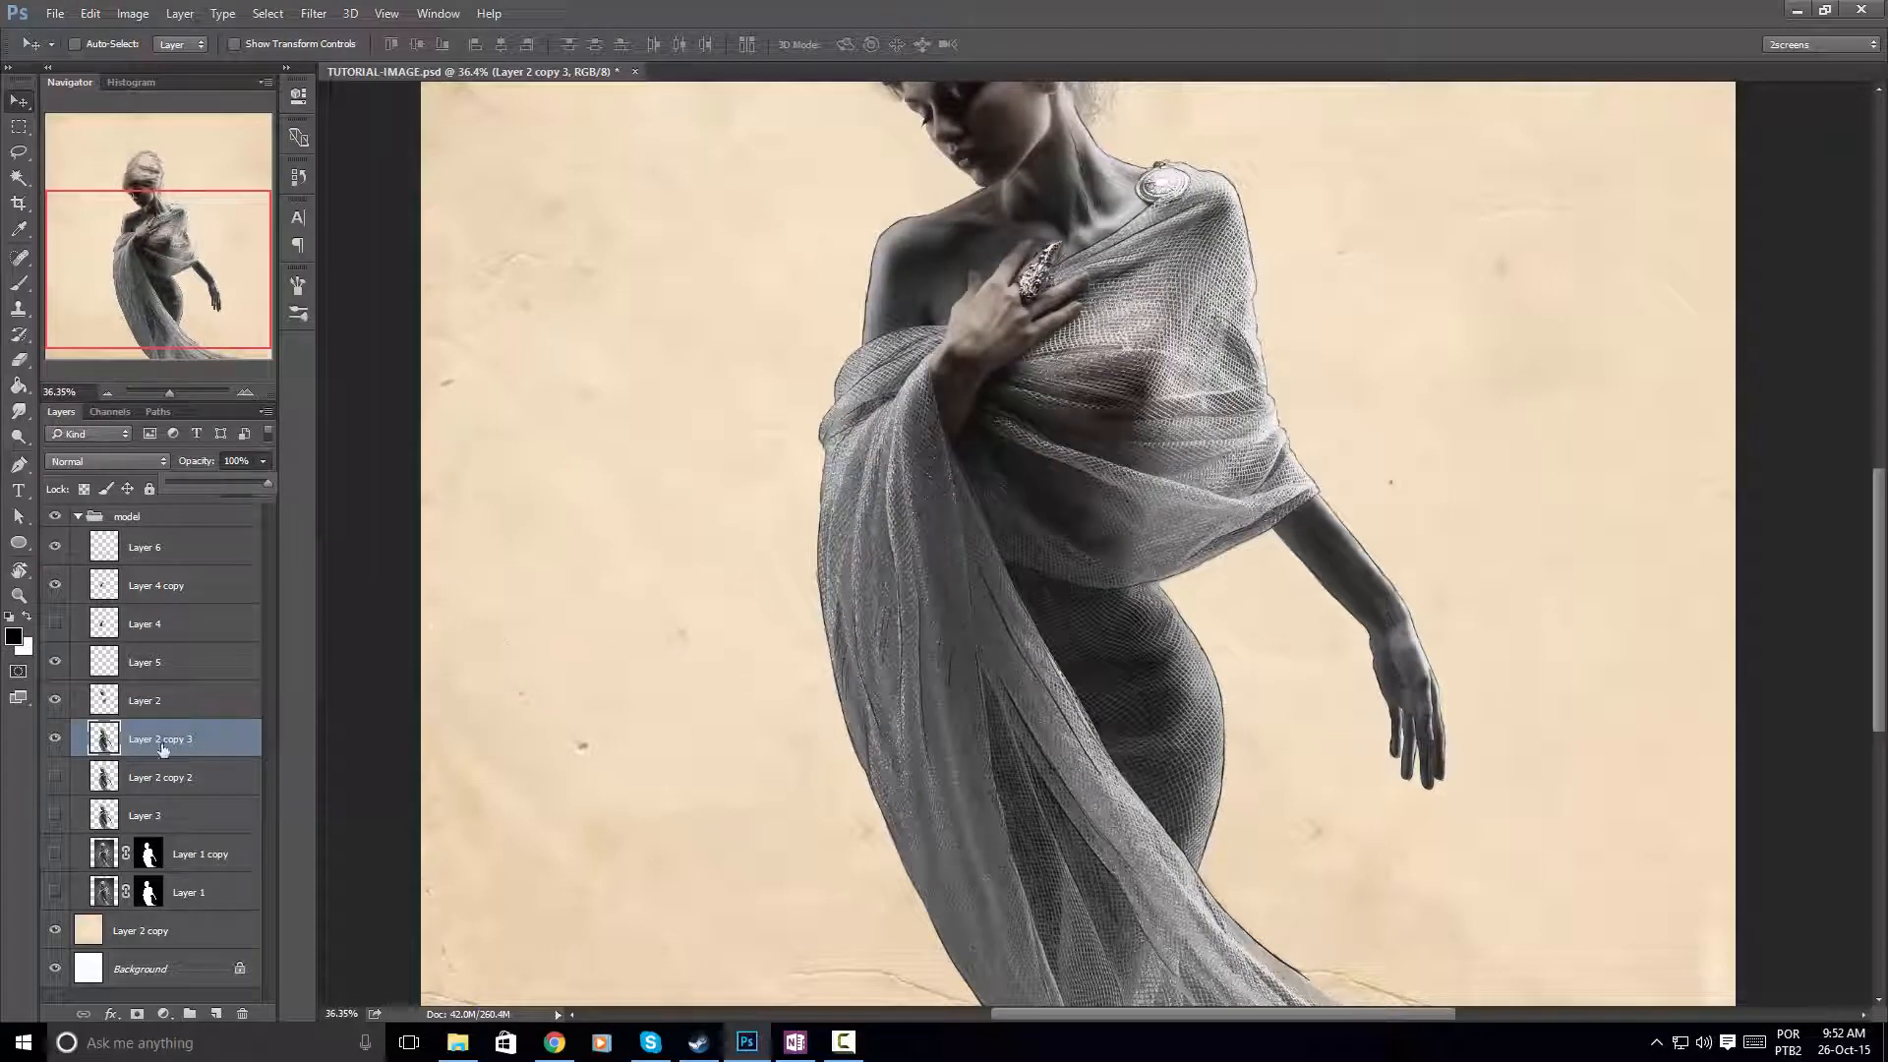
pyautogui.click(137, 1014)
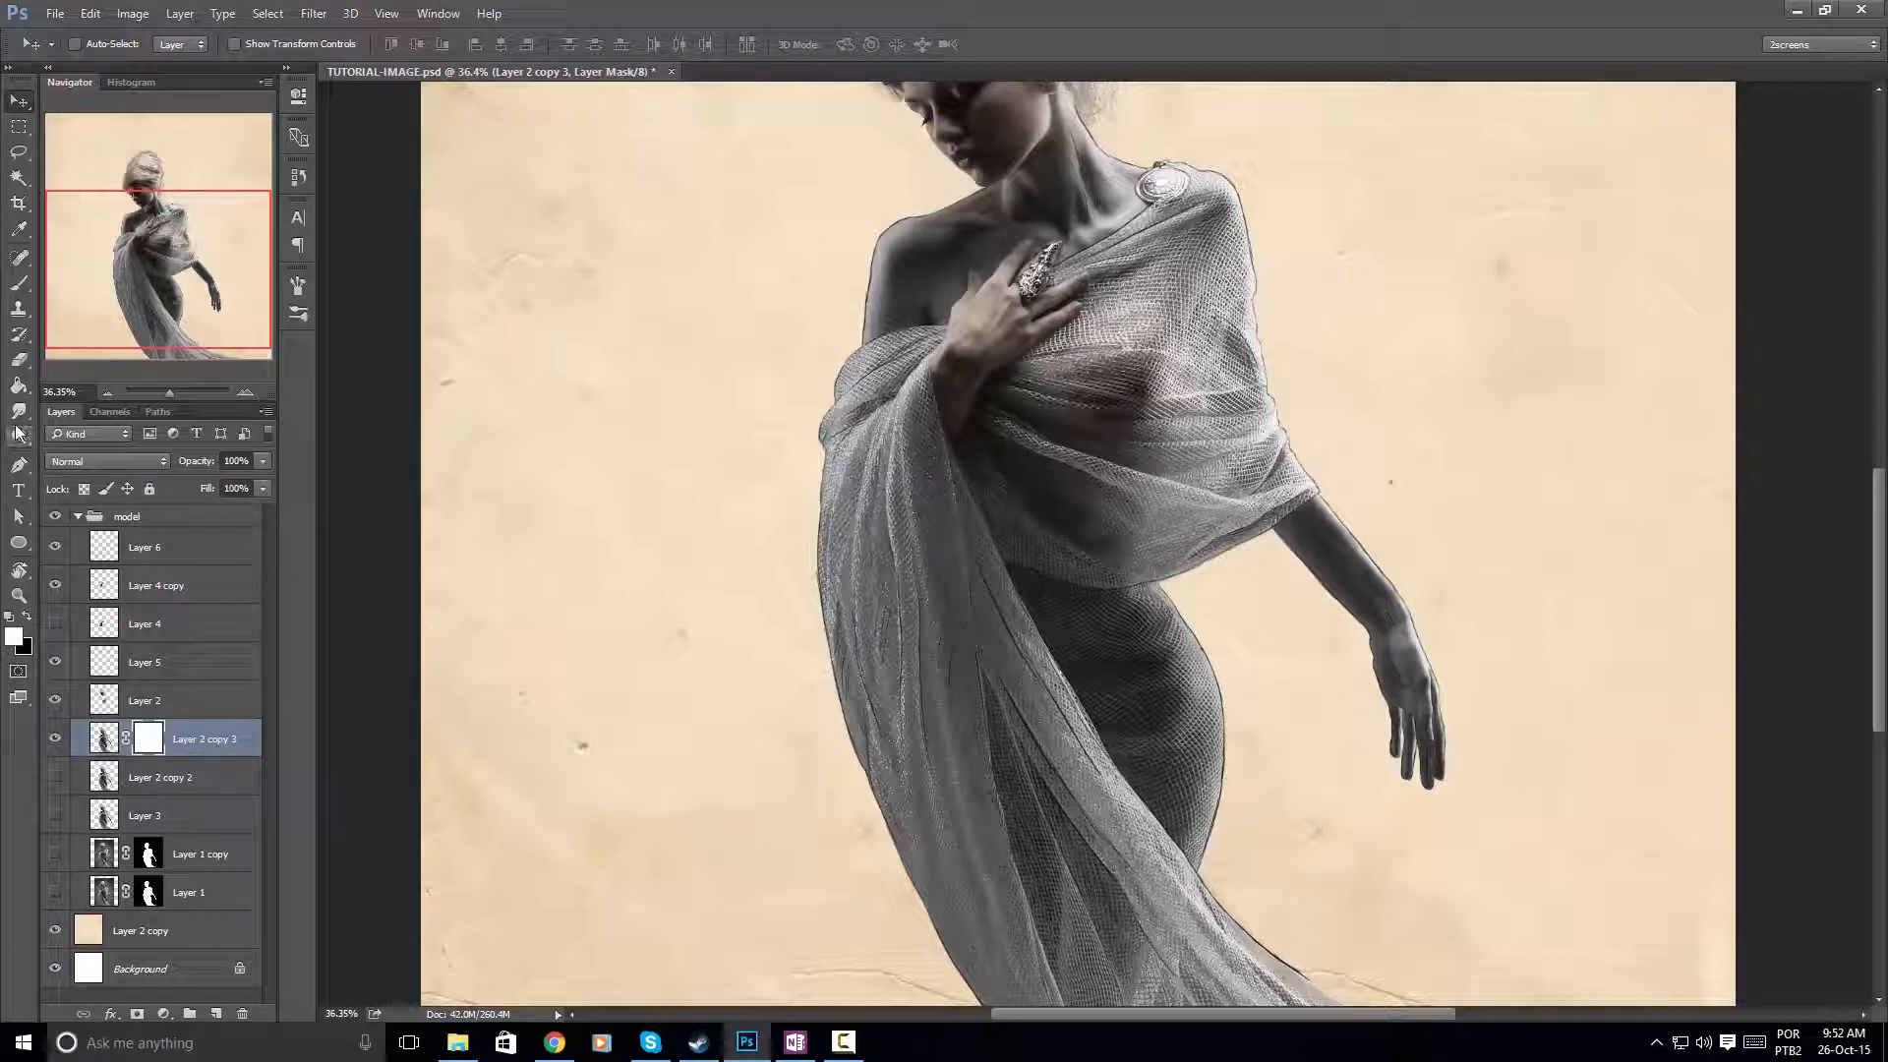
# Fill the layer mask of Layer 2 copy 3 with black using the Paint Bucket
pyautogui.click(22, 286)
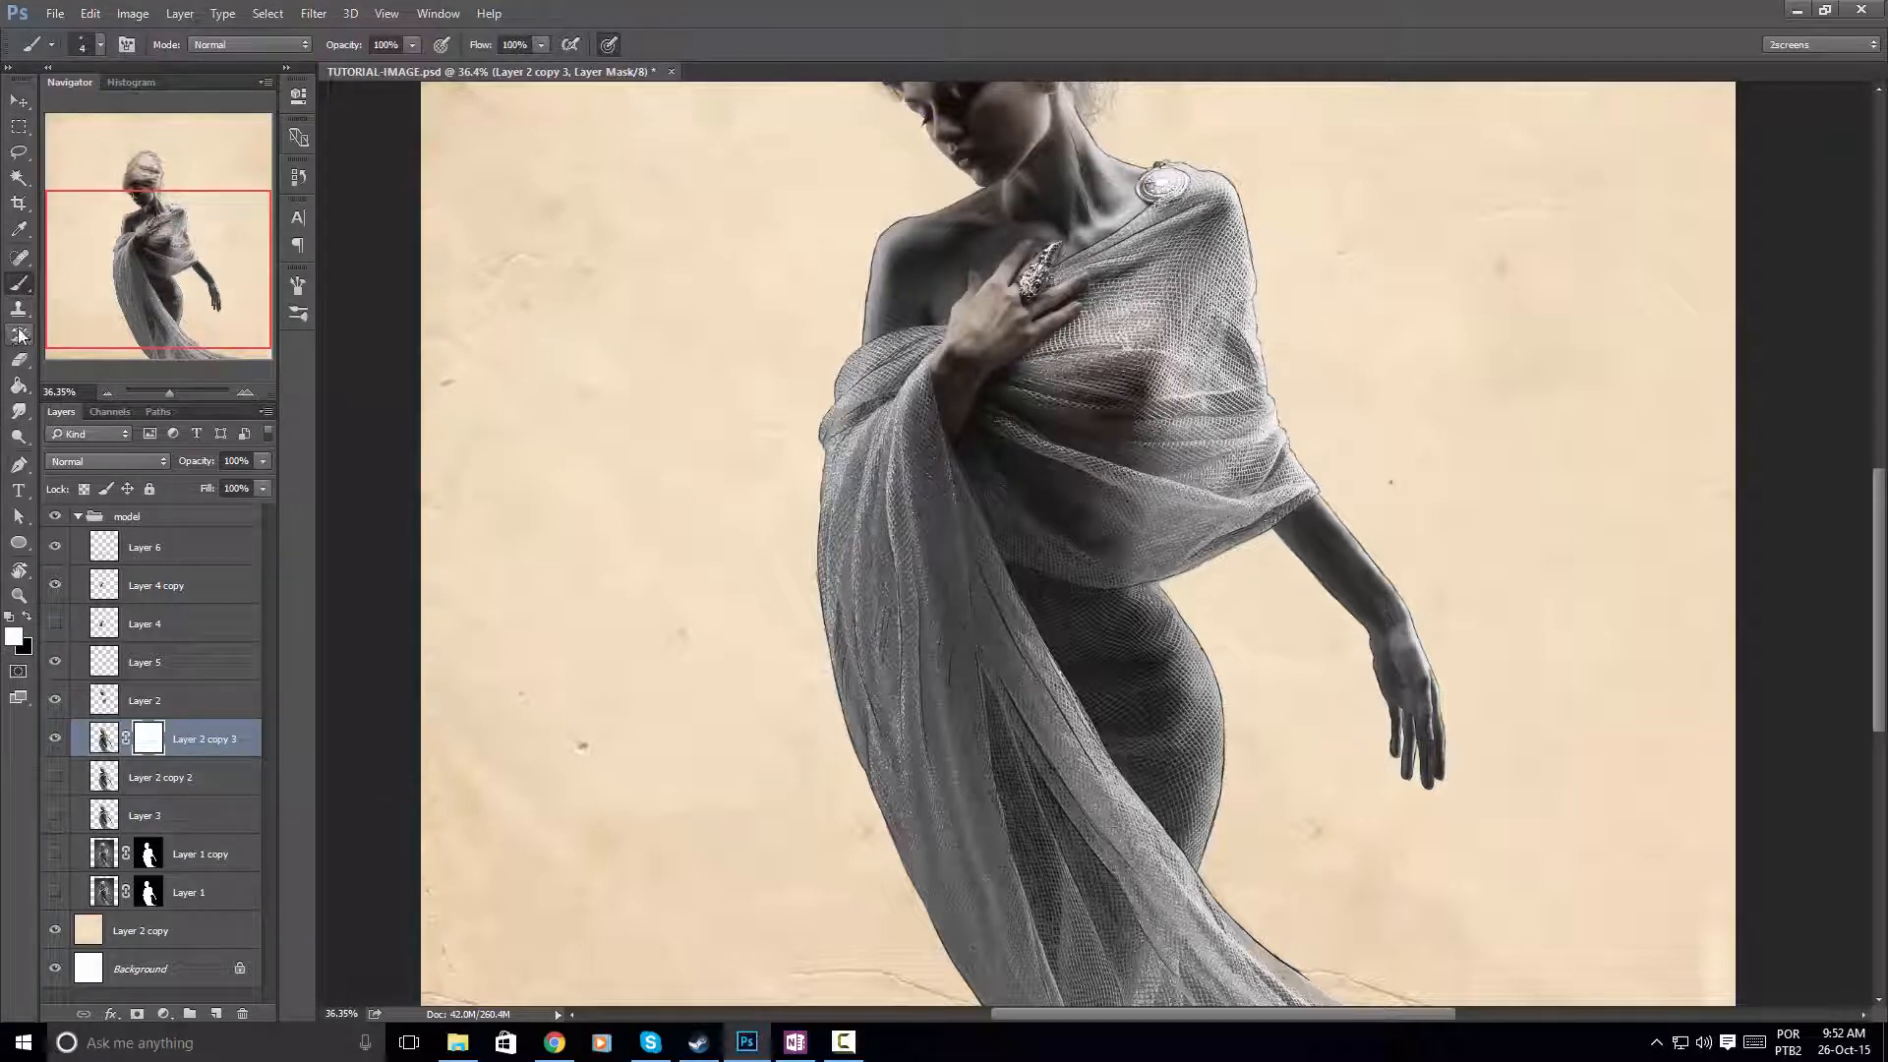
pyautogui.click(18, 386)
pyautogui.press('x')
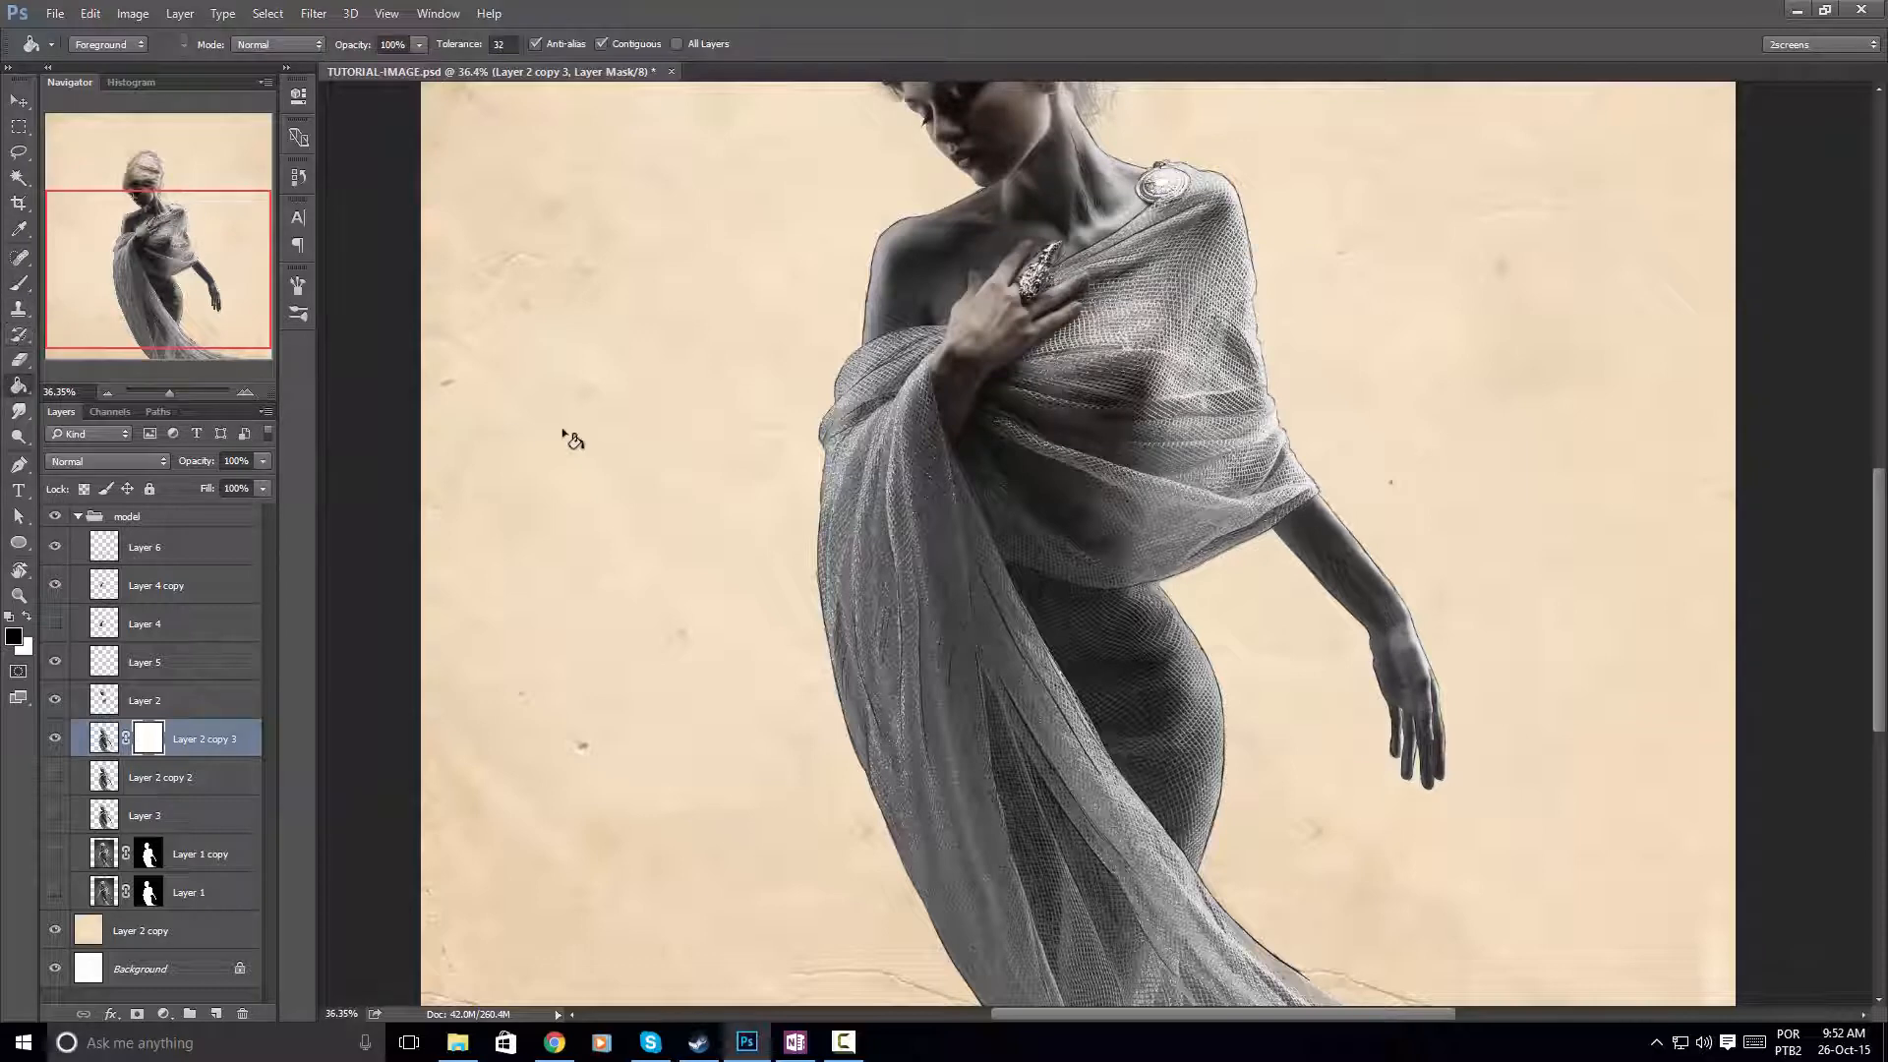
pyautogui.click(1046, 546)
pyautogui.click(35, 98)
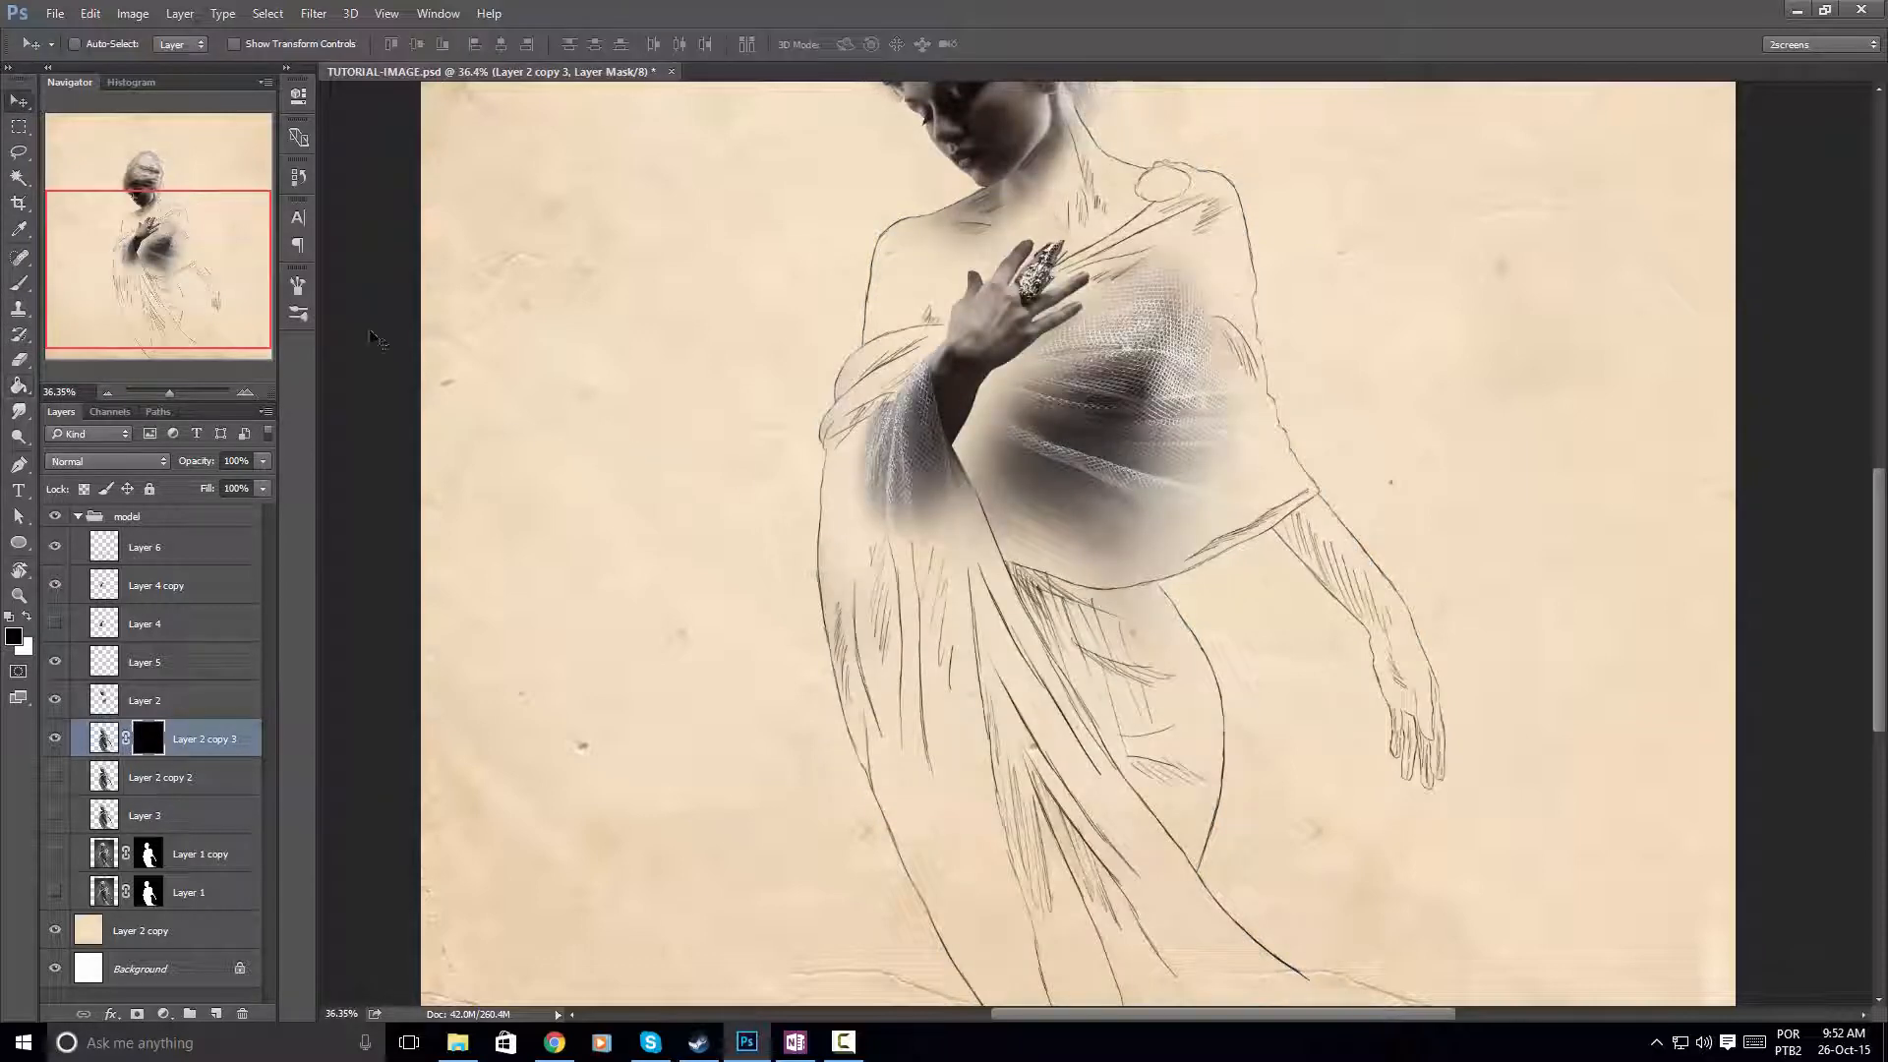
# Choose a flat bristle brush tip for the Brush tool and set its size to 230 px
pyautogui.click(18, 284)
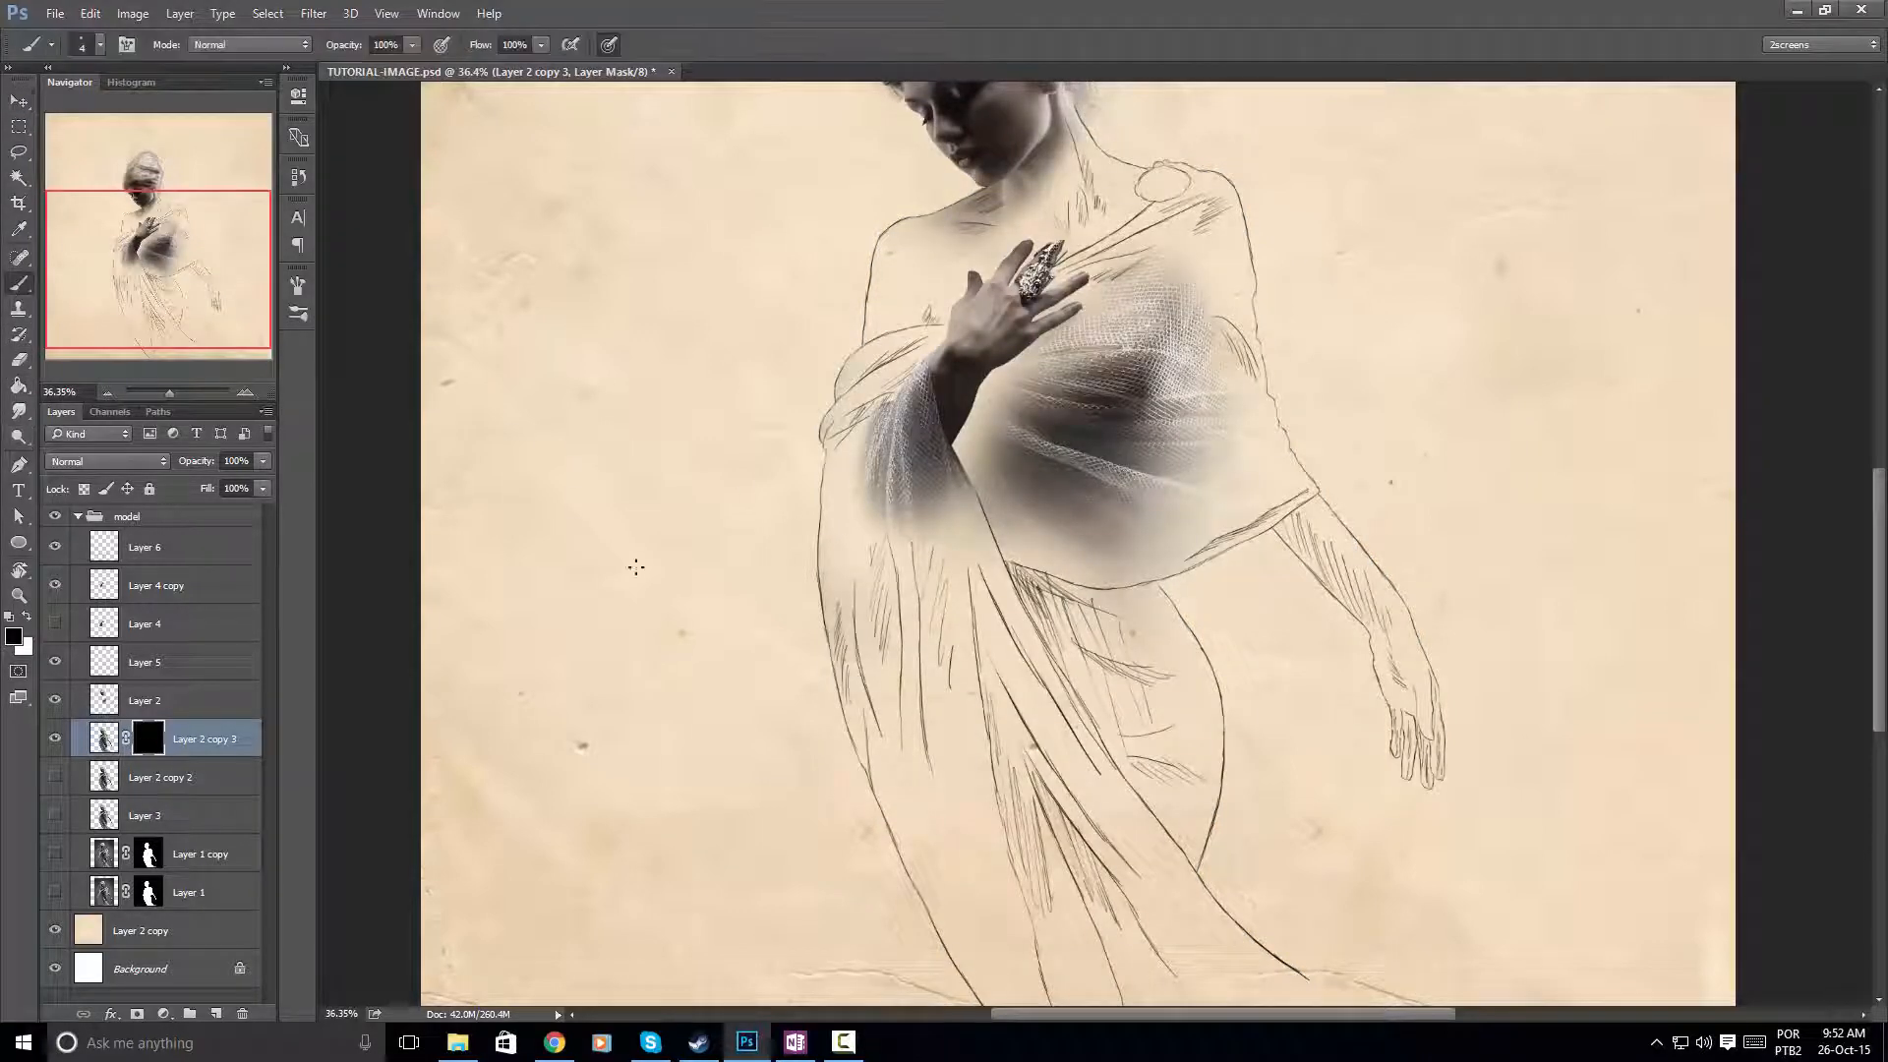
pyautogui.rightClick(664, 480)
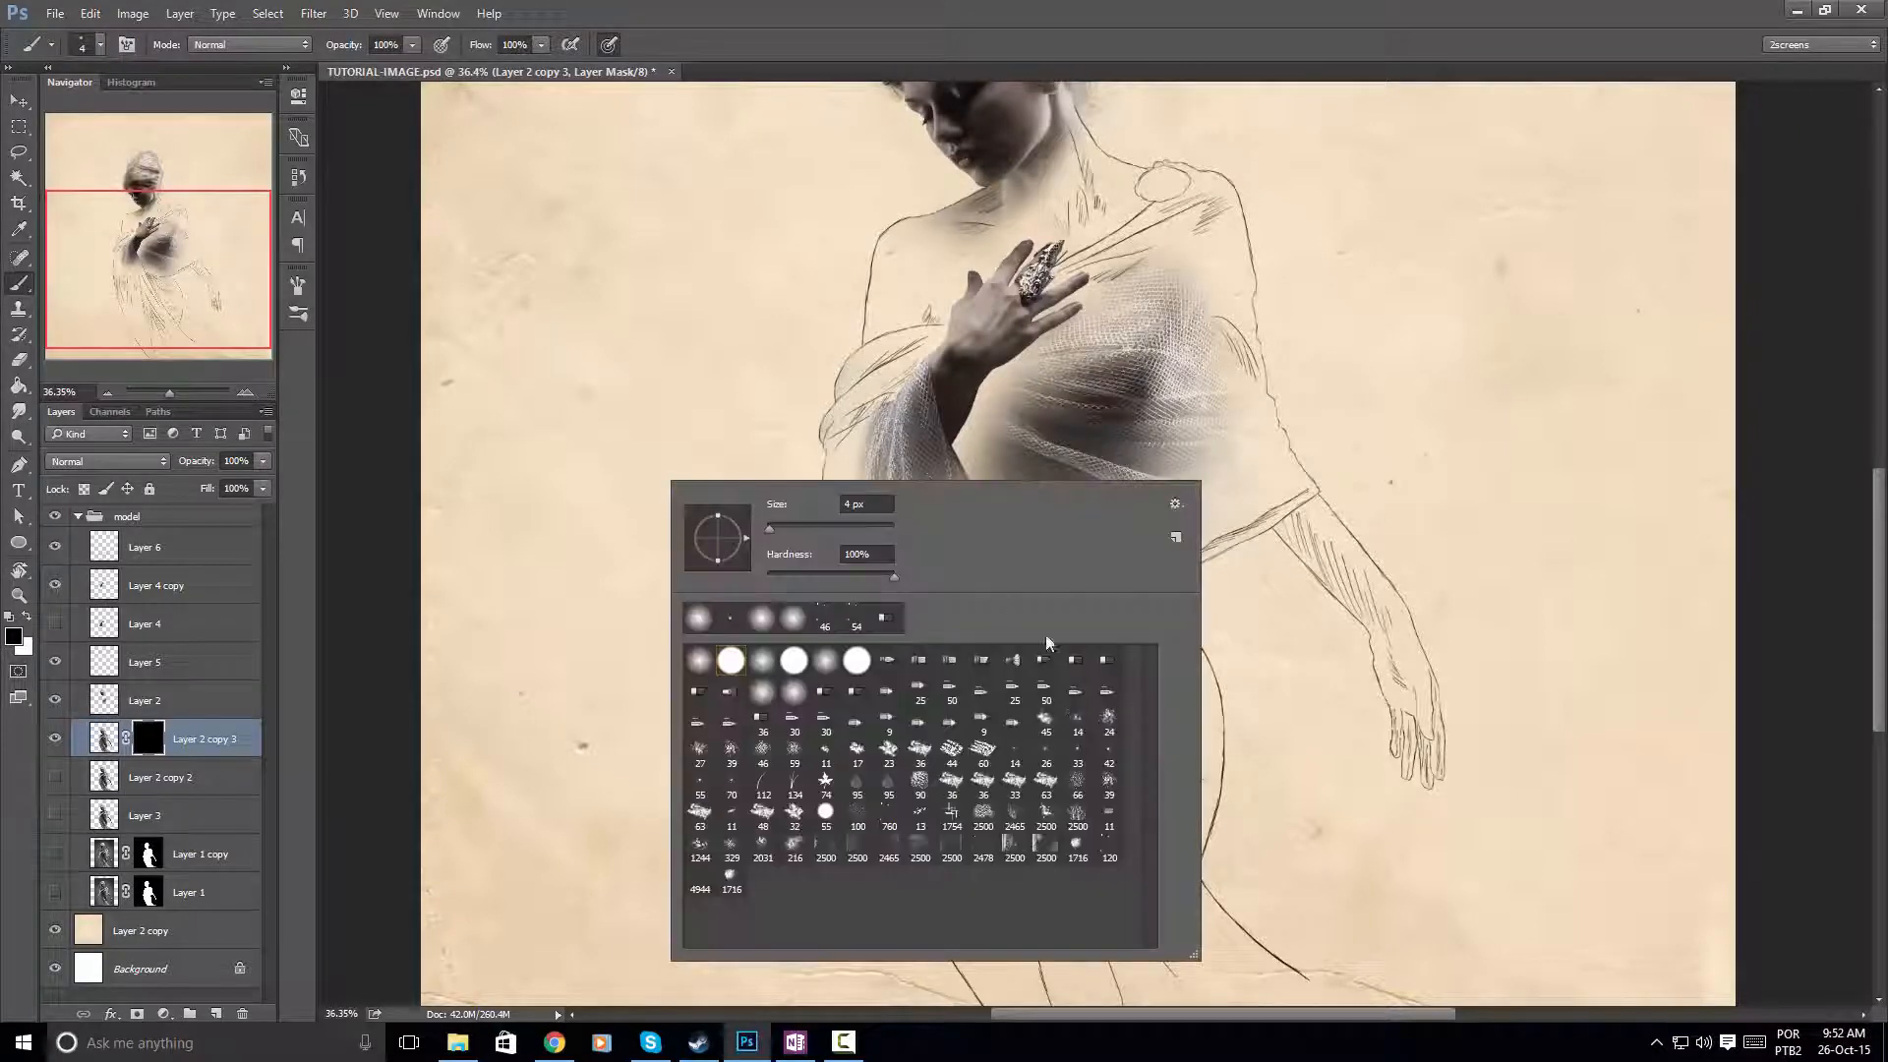
pyautogui.click(1077, 661)
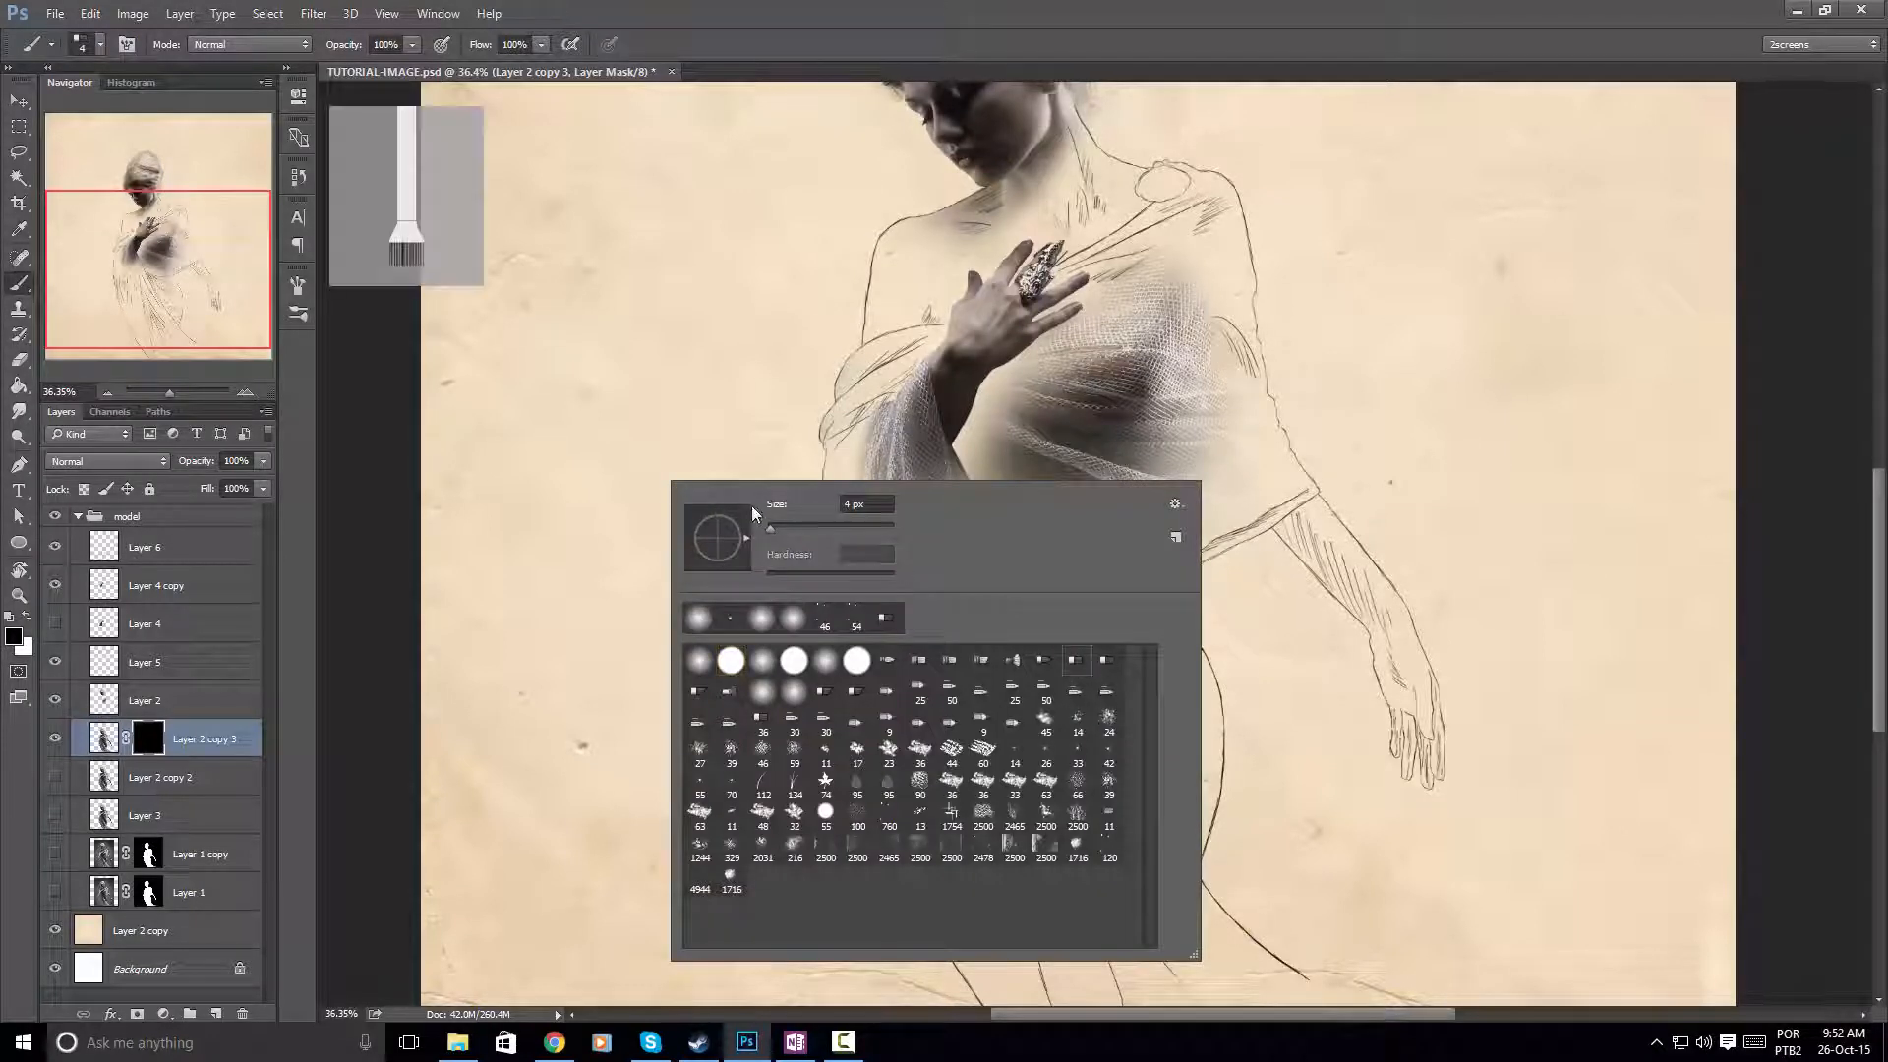
pyautogui.press('Return')
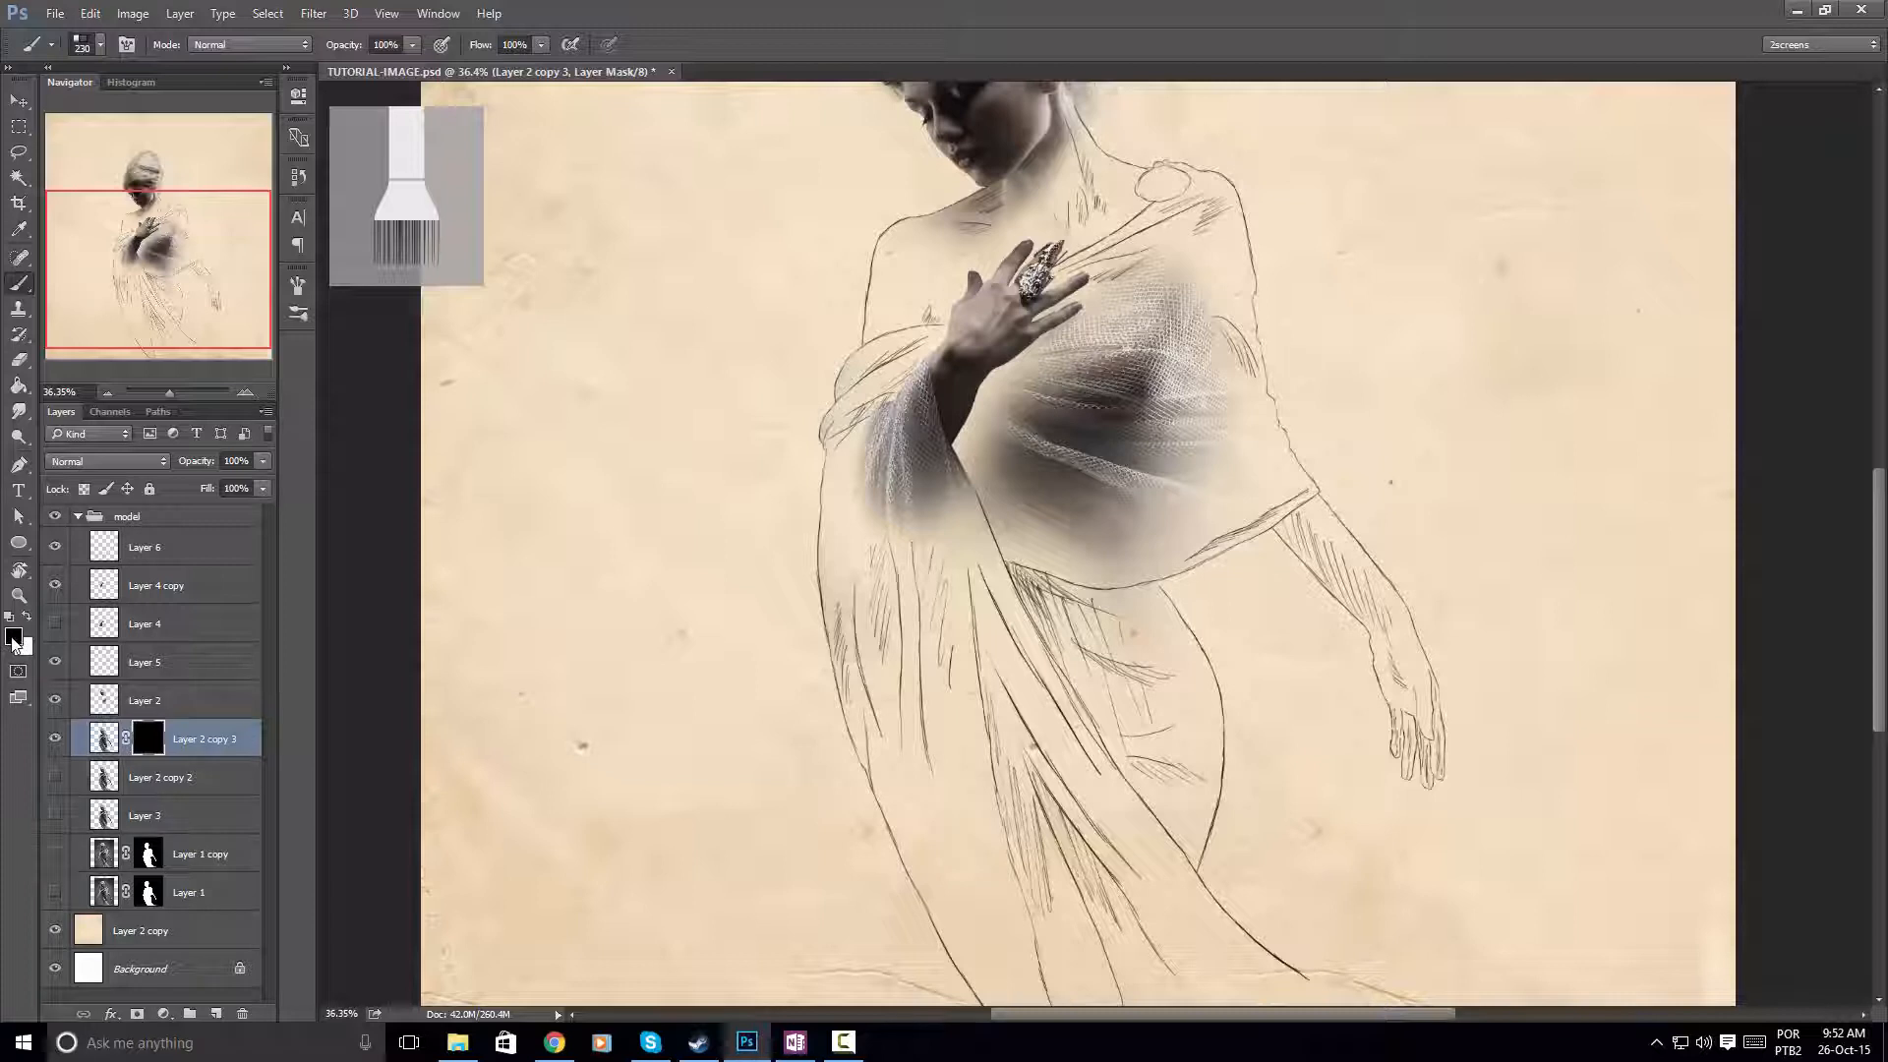
# Set the foreground colour to white (ffffff) and enlarge the bristle brush to 263 px
pyautogui.click(14, 638)
pyautogui.write('ffffff')
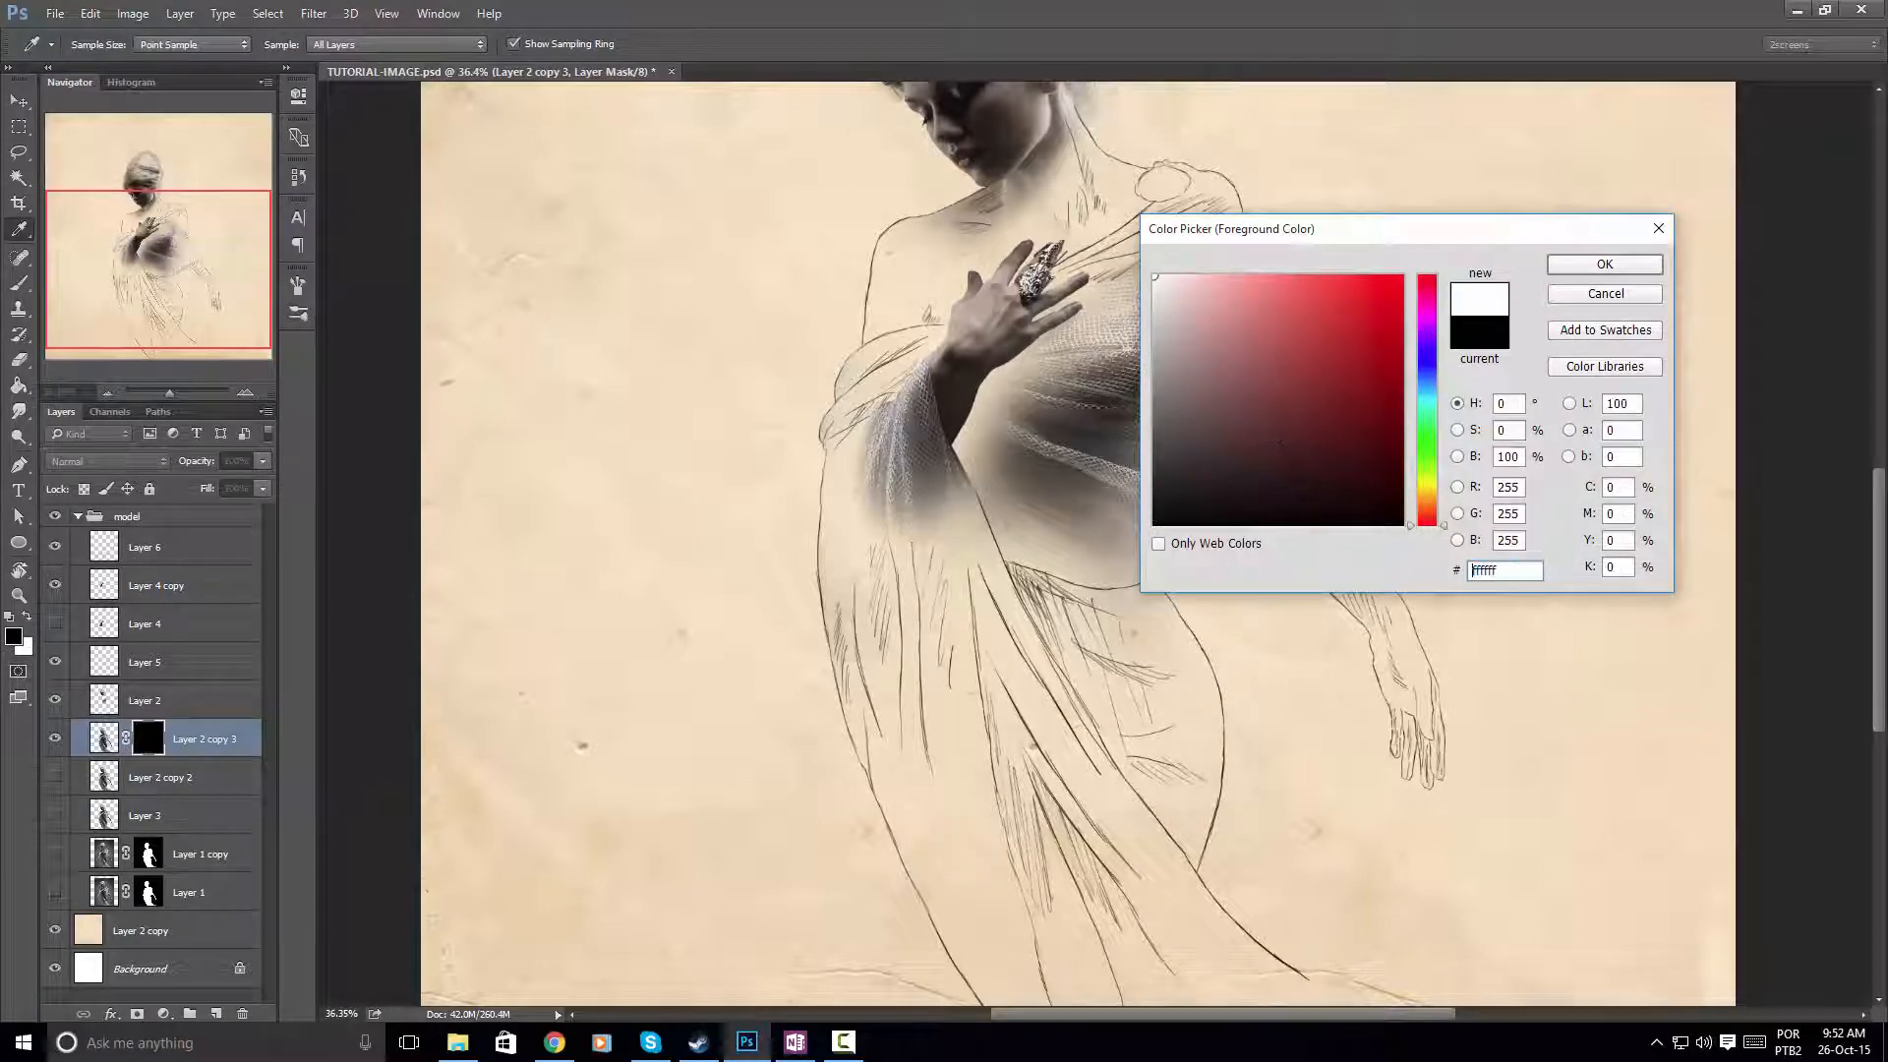
pyautogui.click(1603, 266)
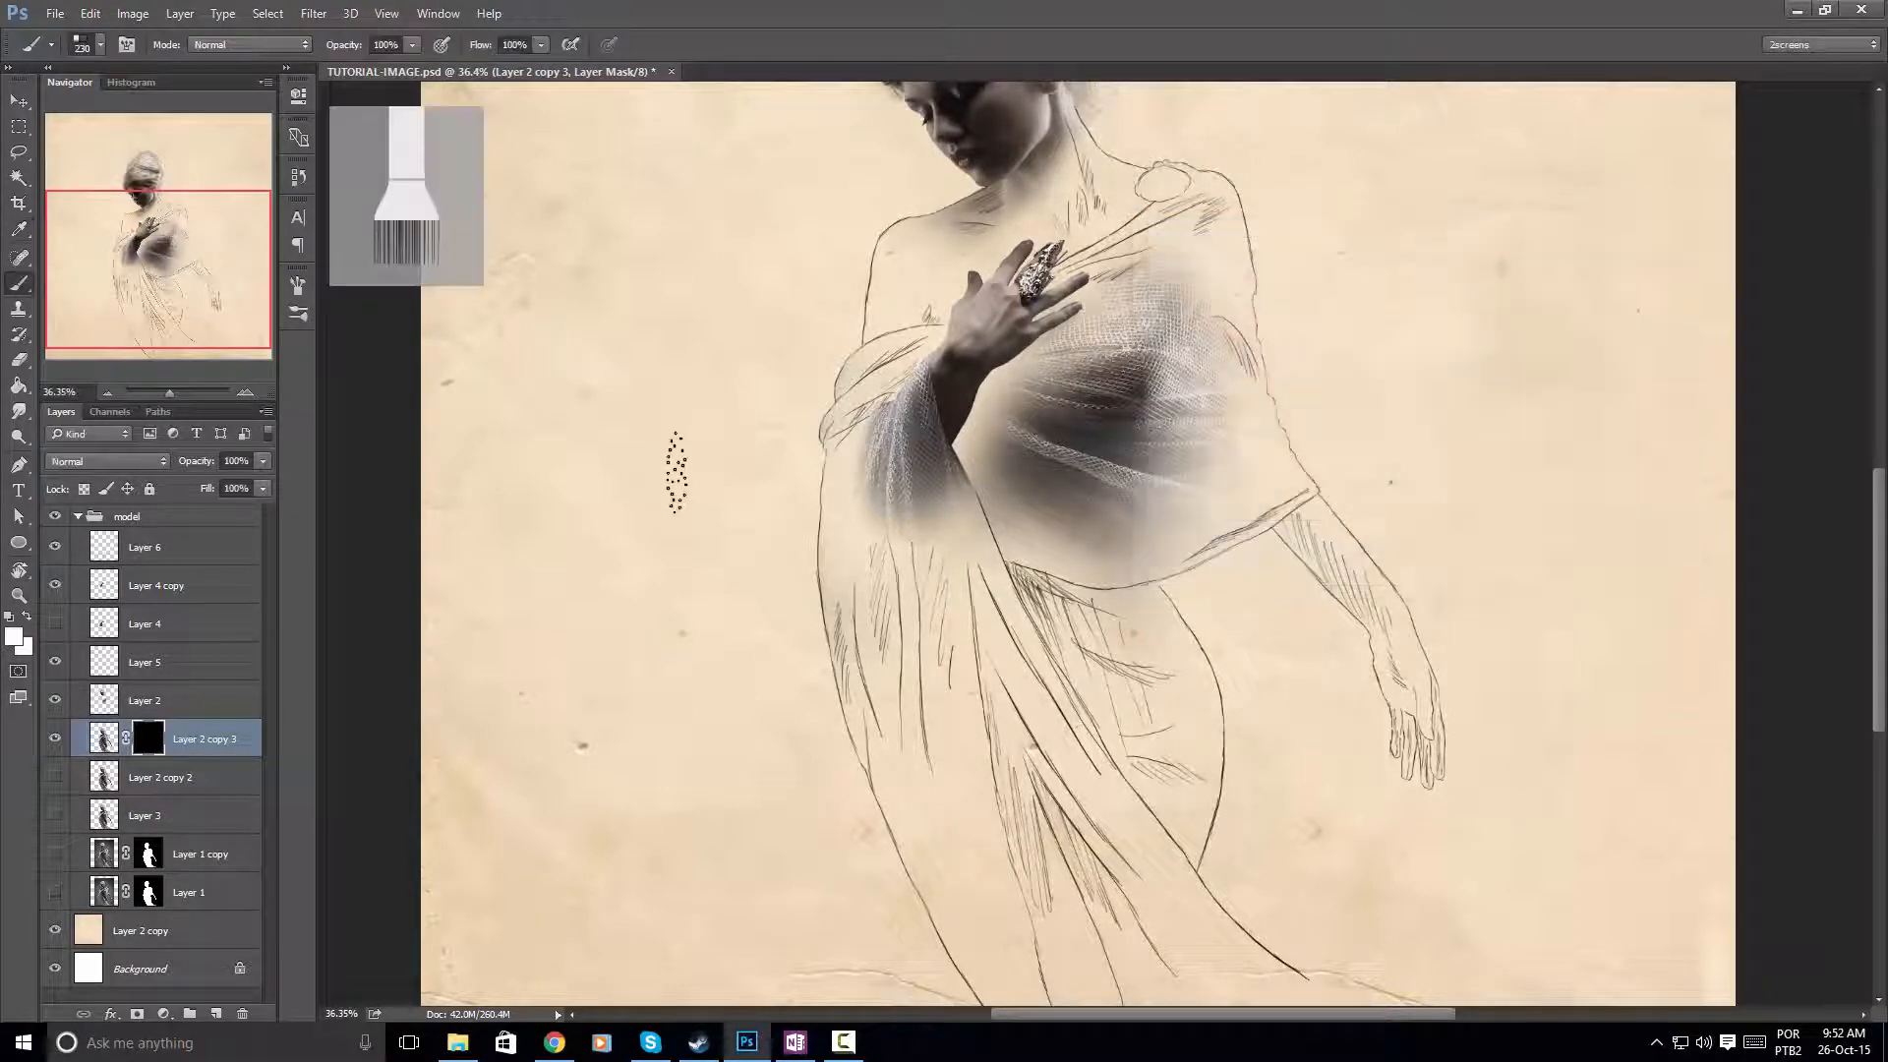
pyautogui.rightClick(664, 540)
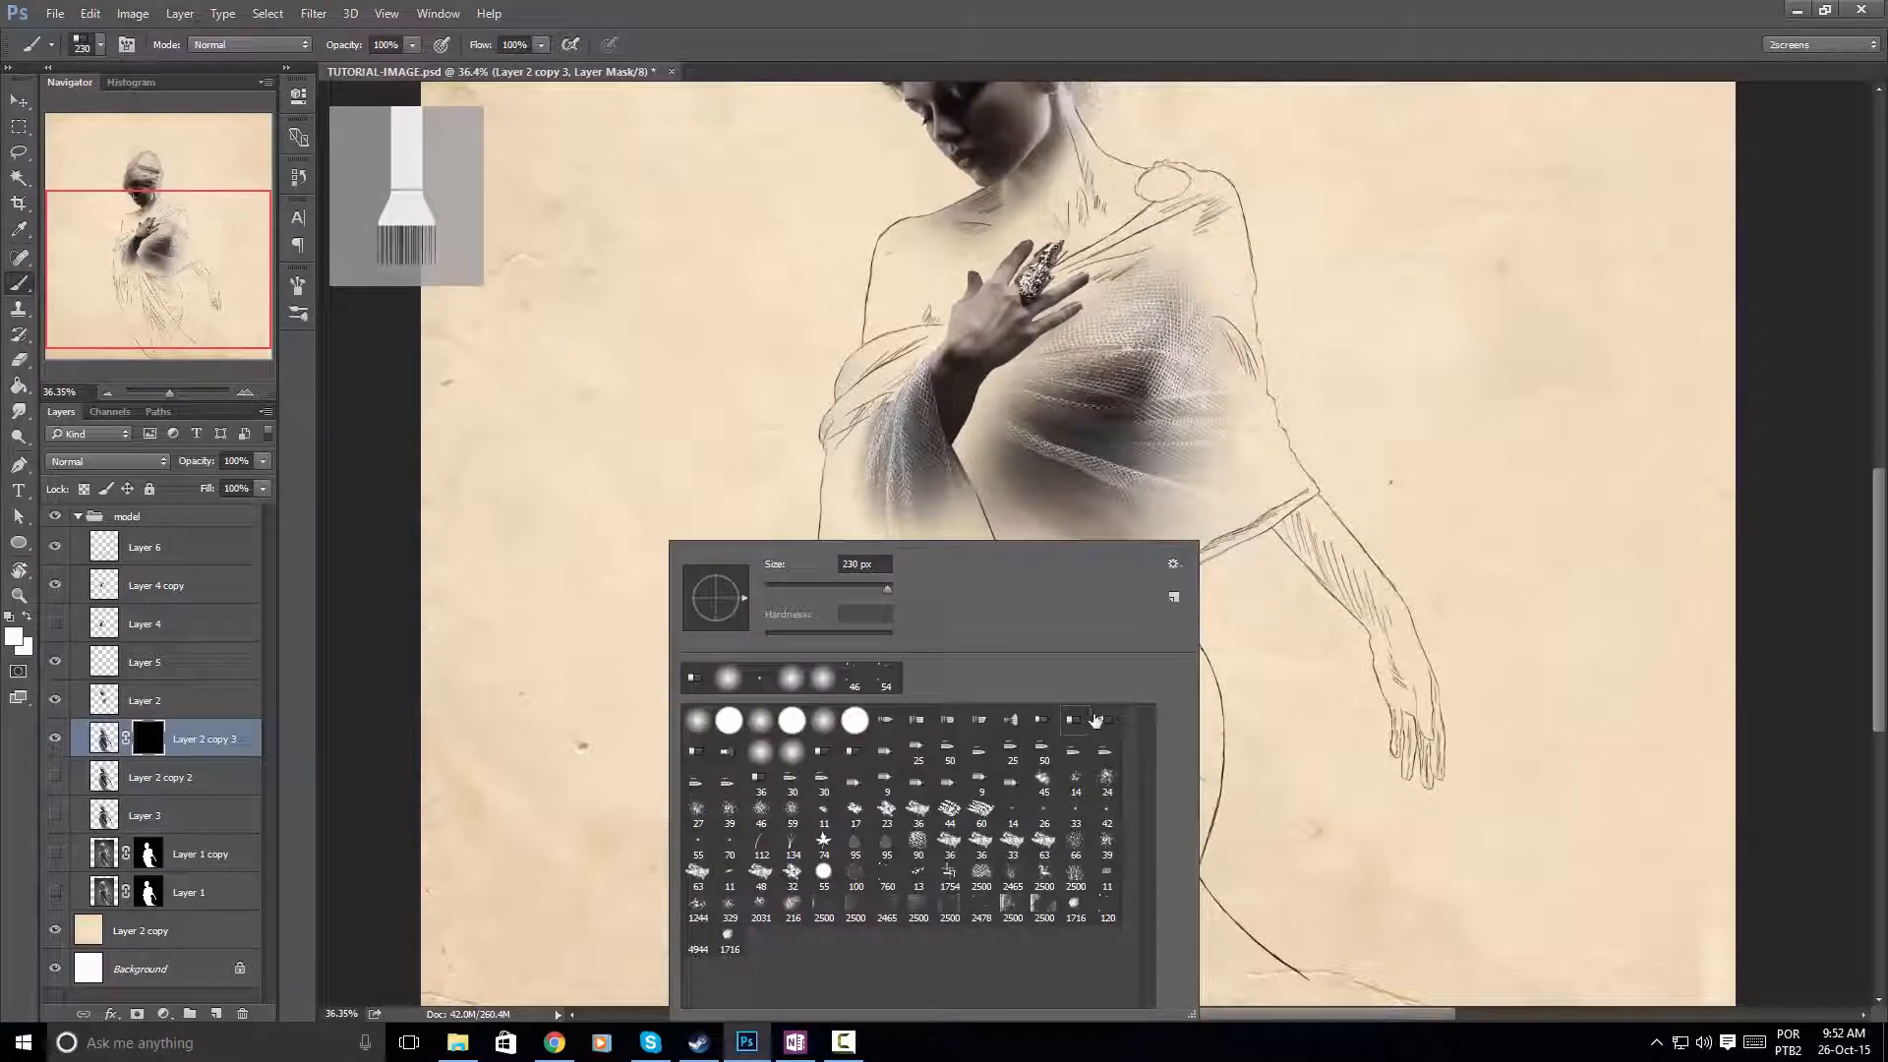
pyautogui.click(569, 480)
pyautogui.moveTo(570, 480); pyautogui.dragTo(581, 480)
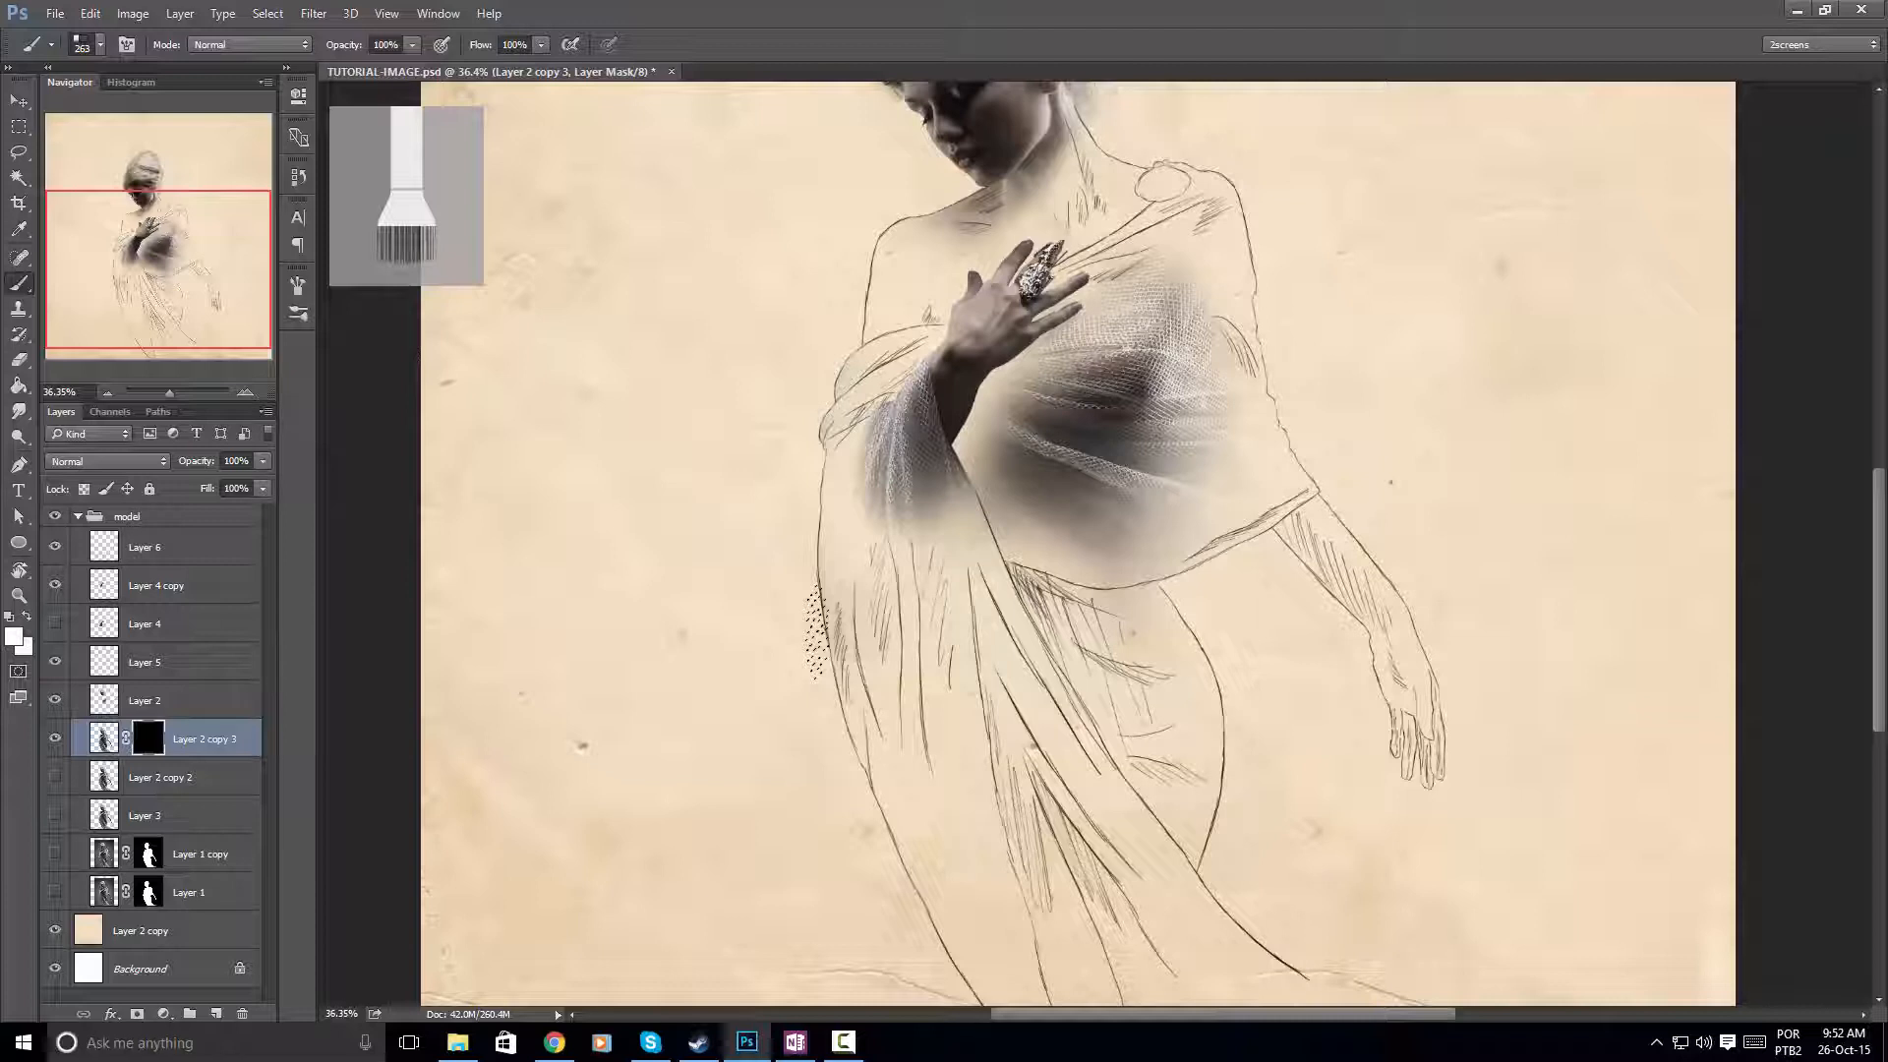
# Paint white on the mask over the long hanging drape with a 131 px bristle brush at 99% opacity
pyautogui.moveTo(973, 697); pyautogui.dragTo(927, 572)
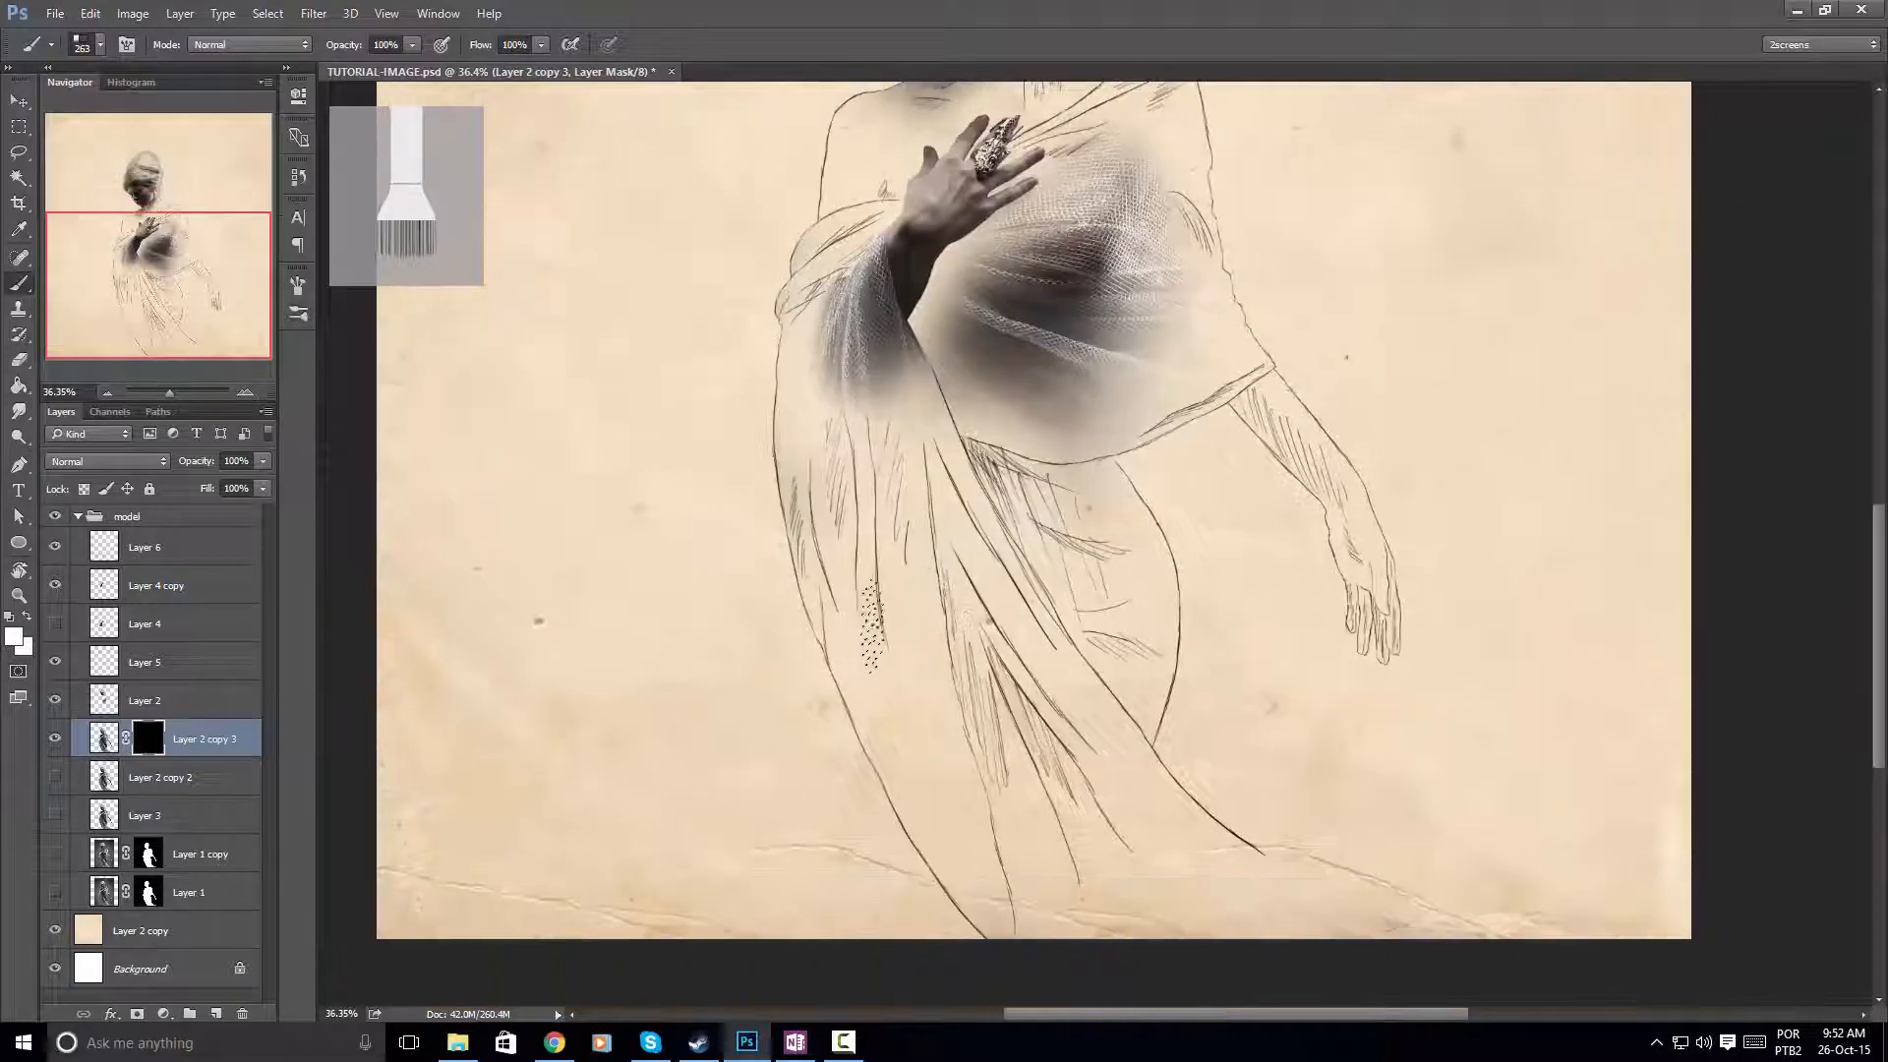
pyautogui.moveTo(865, 627); pyautogui.dragTo(802, 629)
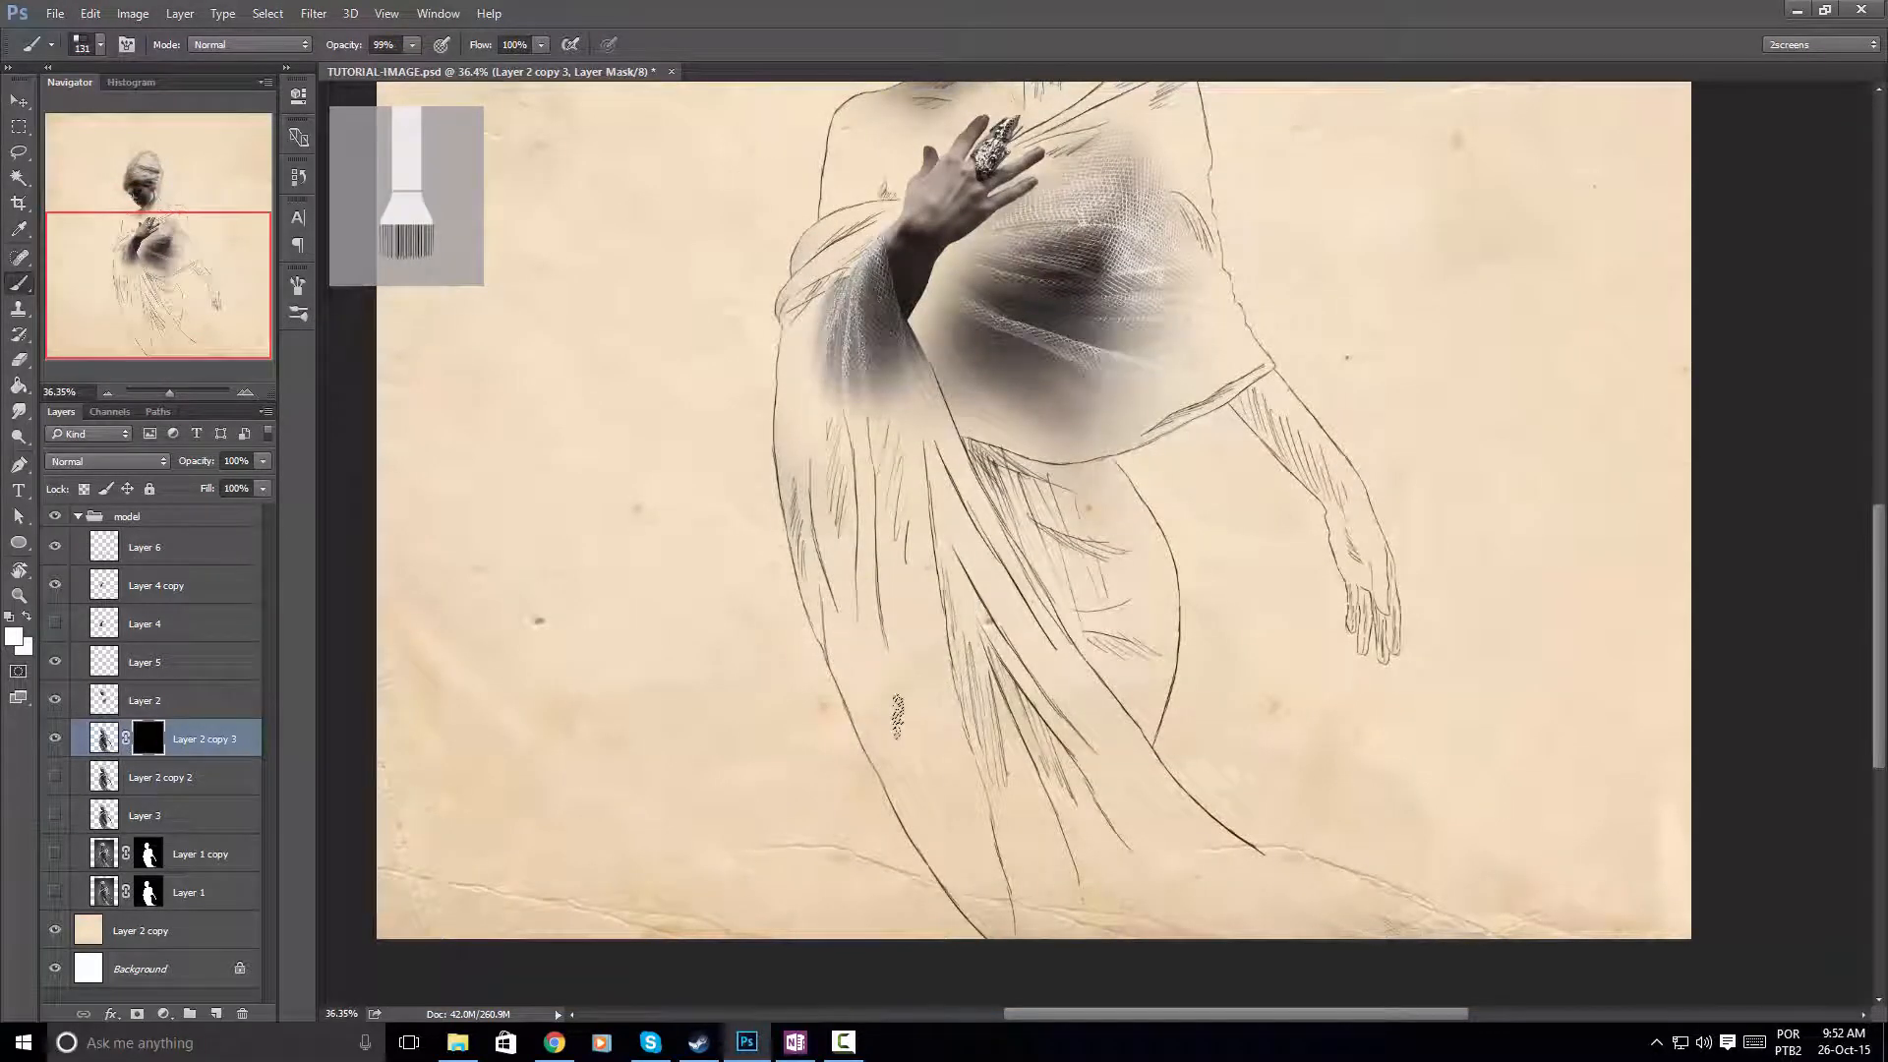
pyautogui.moveTo(929, 676)
pyautogui.mouseDown()
pyautogui.moveTo(910, 718)
pyautogui.moveTo(979, 689)
pyautogui.moveTo(894, 851)
pyautogui.moveTo(897, 739)
pyautogui.mouseUp()
# Paint white on the mask over the chest fabric, waist and hip to partly reveal the photo under the line drawing
pyautogui.moveTo(944, 621)
pyautogui.mouseDown()
pyautogui.moveTo(898, 744)
pyautogui.moveTo(771, 749)
pyautogui.moveTo(801, 788)
pyautogui.moveTo(838, 760)
pyautogui.moveTo(766, 808)
pyautogui.moveTo(858, 701)
pyautogui.moveTo(847, 668)
pyautogui.moveTo(787, 718)
pyautogui.moveTo(793, 683)
pyautogui.moveTo(730, 699)
pyautogui.moveTo(763, 663)
pyautogui.moveTo(764, 615)
pyautogui.moveTo(752, 679)
pyautogui.moveTo(758, 643)
pyautogui.moveTo(720, 648)
pyautogui.moveTo(787, 584)
pyautogui.moveTo(810, 466)
pyautogui.moveTo(772, 563)
pyautogui.moveTo(824, 466)
pyautogui.moveTo(787, 487)
pyautogui.moveTo(852, 410)
pyautogui.moveTo(778, 423)
pyautogui.moveTo(928, 323)
pyautogui.moveTo(767, 349)
pyautogui.moveTo(840, 348)
pyautogui.moveTo(891, 379)
pyautogui.moveTo(843, 411)
pyautogui.moveTo(1047, 214)
pyautogui.moveTo(967, 238)
pyautogui.moveTo(1015, 235)
pyautogui.moveTo(963, 290)
pyautogui.moveTo(1026, 288)
pyautogui.moveTo(1145, 227)
pyautogui.moveTo(1102, 282)
pyautogui.moveTo(1145, 269)
pyautogui.moveTo(1008, 342)
pyautogui.moveTo(1077, 303)
pyautogui.moveTo(1096, 404)
pyautogui.mouseUp()
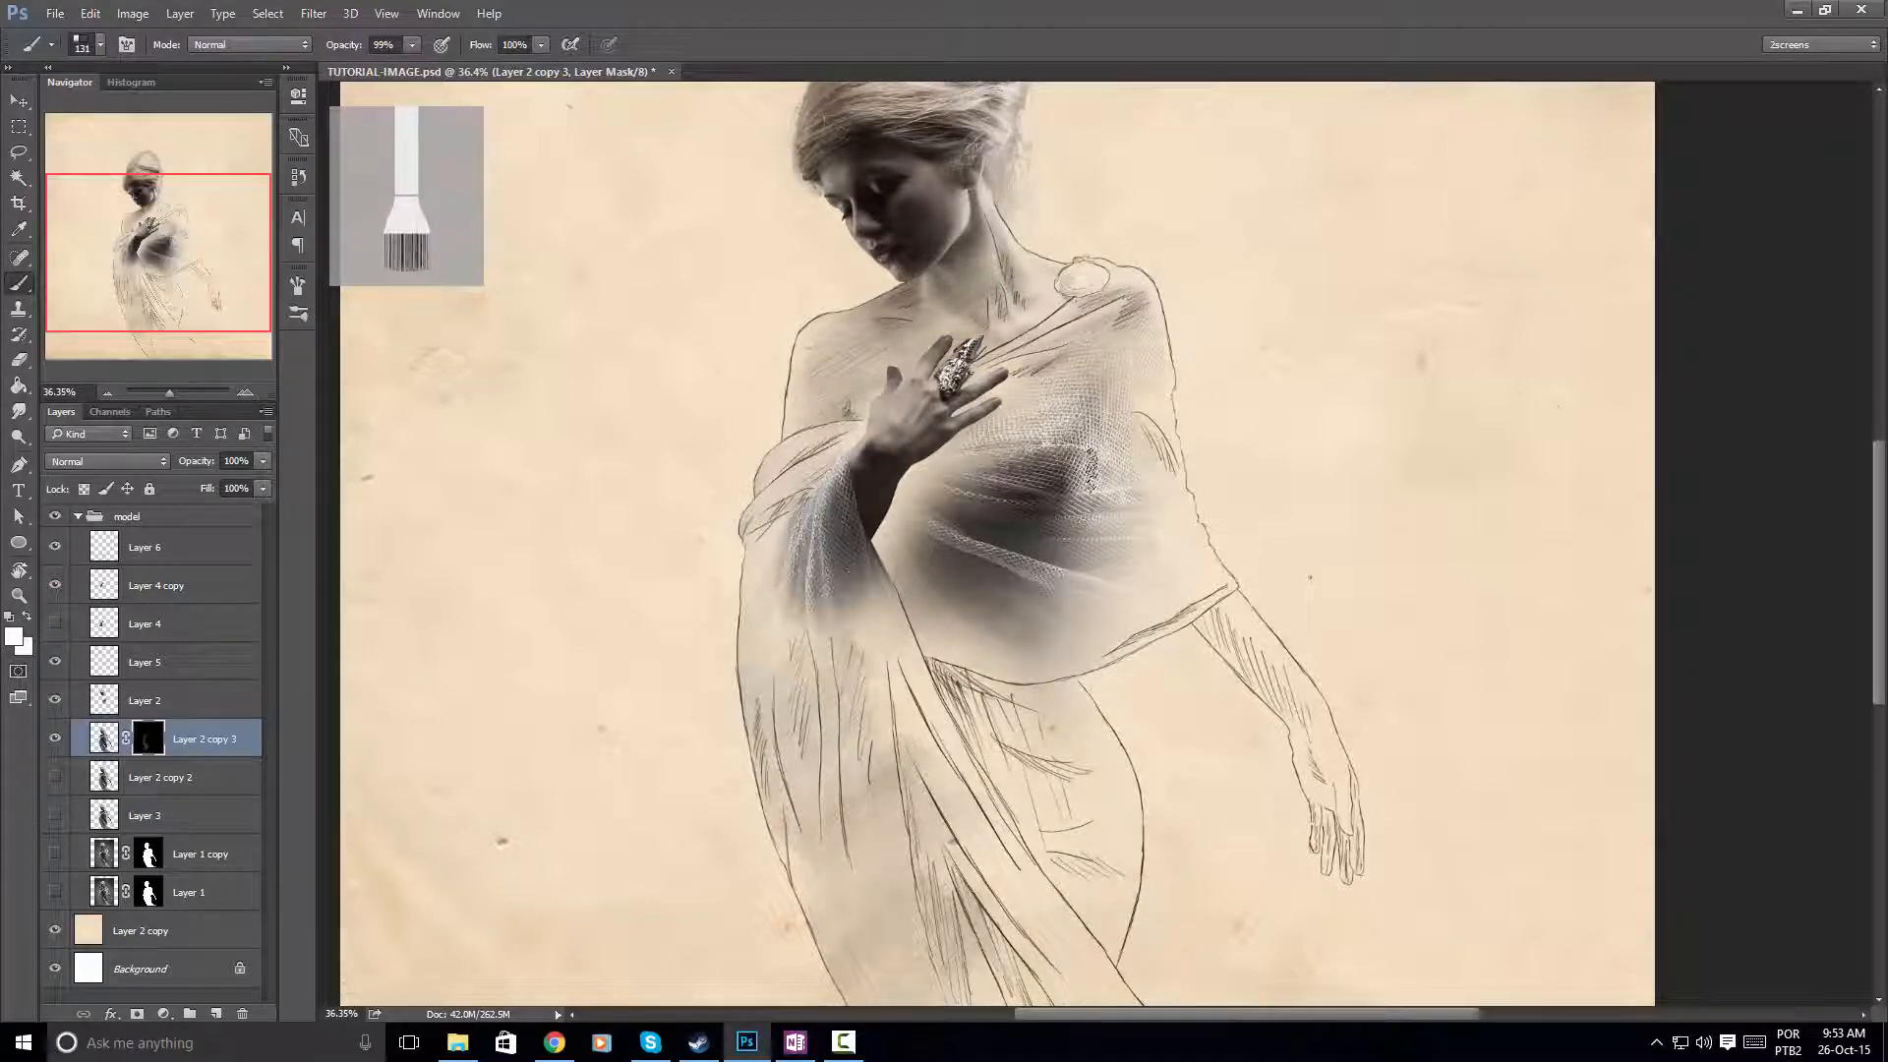
pyautogui.moveTo(1226, 467)
pyautogui.mouseDown()
pyautogui.moveTo(1106, 630)
pyautogui.moveTo(1180, 570)
pyautogui.moveTo(1252, 597)
pyautogui.mouseUp()
pyautogui.moveTo(962, 750)
pyautogui.mouseDown()
pyautogui.moveTo(1005, 726)
pyautogui.moveTo(795, 655)
pyautogui.moveTo(870, 601)
pyautogui.moveTo(844, 646)
pyautogui.moveTo(890, 705)
pyautogui.moveTo(847, 651)
pyautogui.mouseUp()
pyautogui.moveTo(949, 738)
pyautogui.mouseDown()
pyautogui.moveTo(1095, 720)
pyautogui.moveTo(1034, 761)
pyautogui.moveTo(1147, 700)
pyautogui.moveTo(1010, 715)
pyautogui.moveTo(1013, 688)
pyautogui.moveTo(938, 712)
pyautogui.moveTo(973, 659)
pyautogui.moveTo(1010, 738)
pyautogui.moveTo(1003, 831)
pyautogui.moveTo(1127, 753)
pyautogui.moveTo(1141, 792)
pyautogui.moveTo(1099, 837)
pyautogui.moveTo(1118, 854)
pyautogui.moveTo(1212, 834)
pyautogui.moveTo(1050, 929)
pyautogui.moveTo(1029, 983)
pyautogui.moveTo(1213, 913)
pyautogui.mouseUp()
pyautogui.moveTo(1070, 903); pyautogui.dragTo(1054, 667)
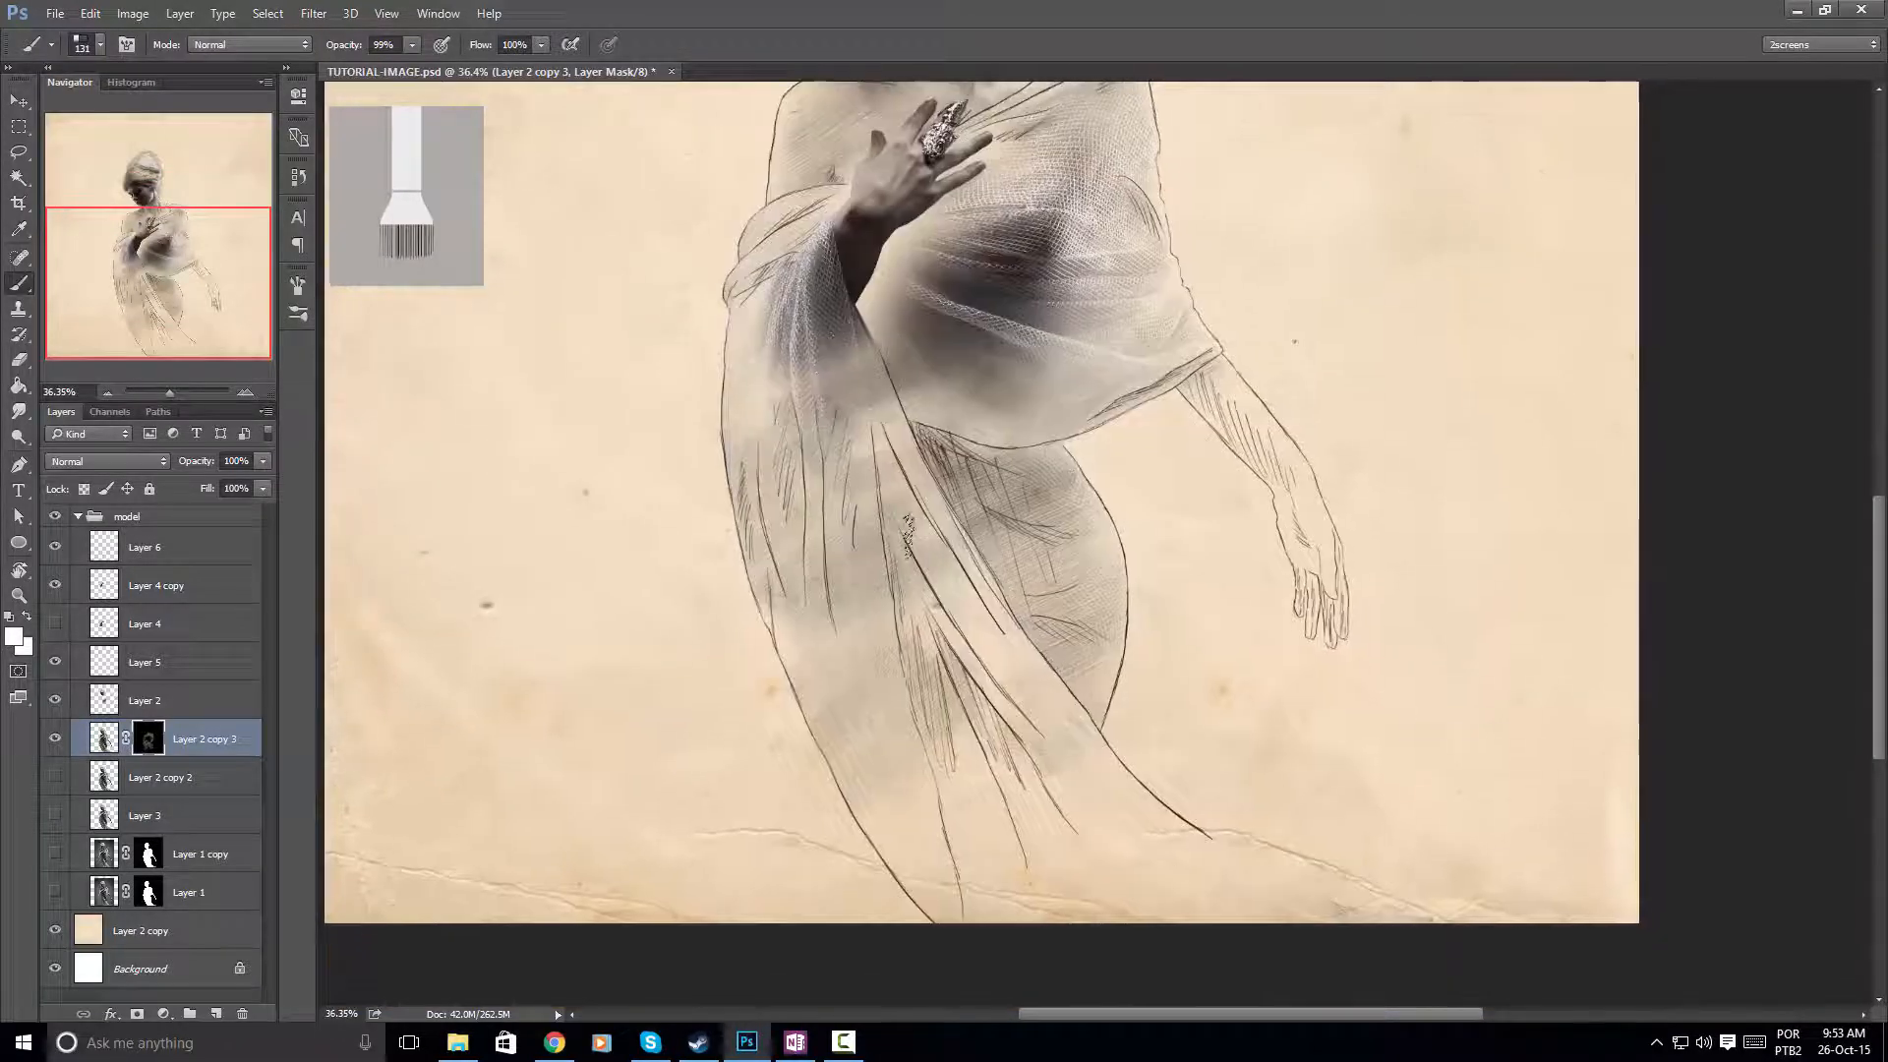
# Enlarge the bristle brush to 154 px and reveal more of the drape folds from the sleeve down to the hem
pyautogui.keyDown('alt'); pyautogui.rightClick(911, 533); pyautogui.keyUp('alt')
pyautogui.moveTo(845, 442)
pyautogui.mouseDown()
pyautogui.moveTo(811, 508)
pyautogui.moveTo(1014, 493)
pyautogui.moveTo(1070, 548)
pyautogui.moveTo(1074, 618)
pyautogui.moveTo(1035, 713)
pyautogui.mouseUp()
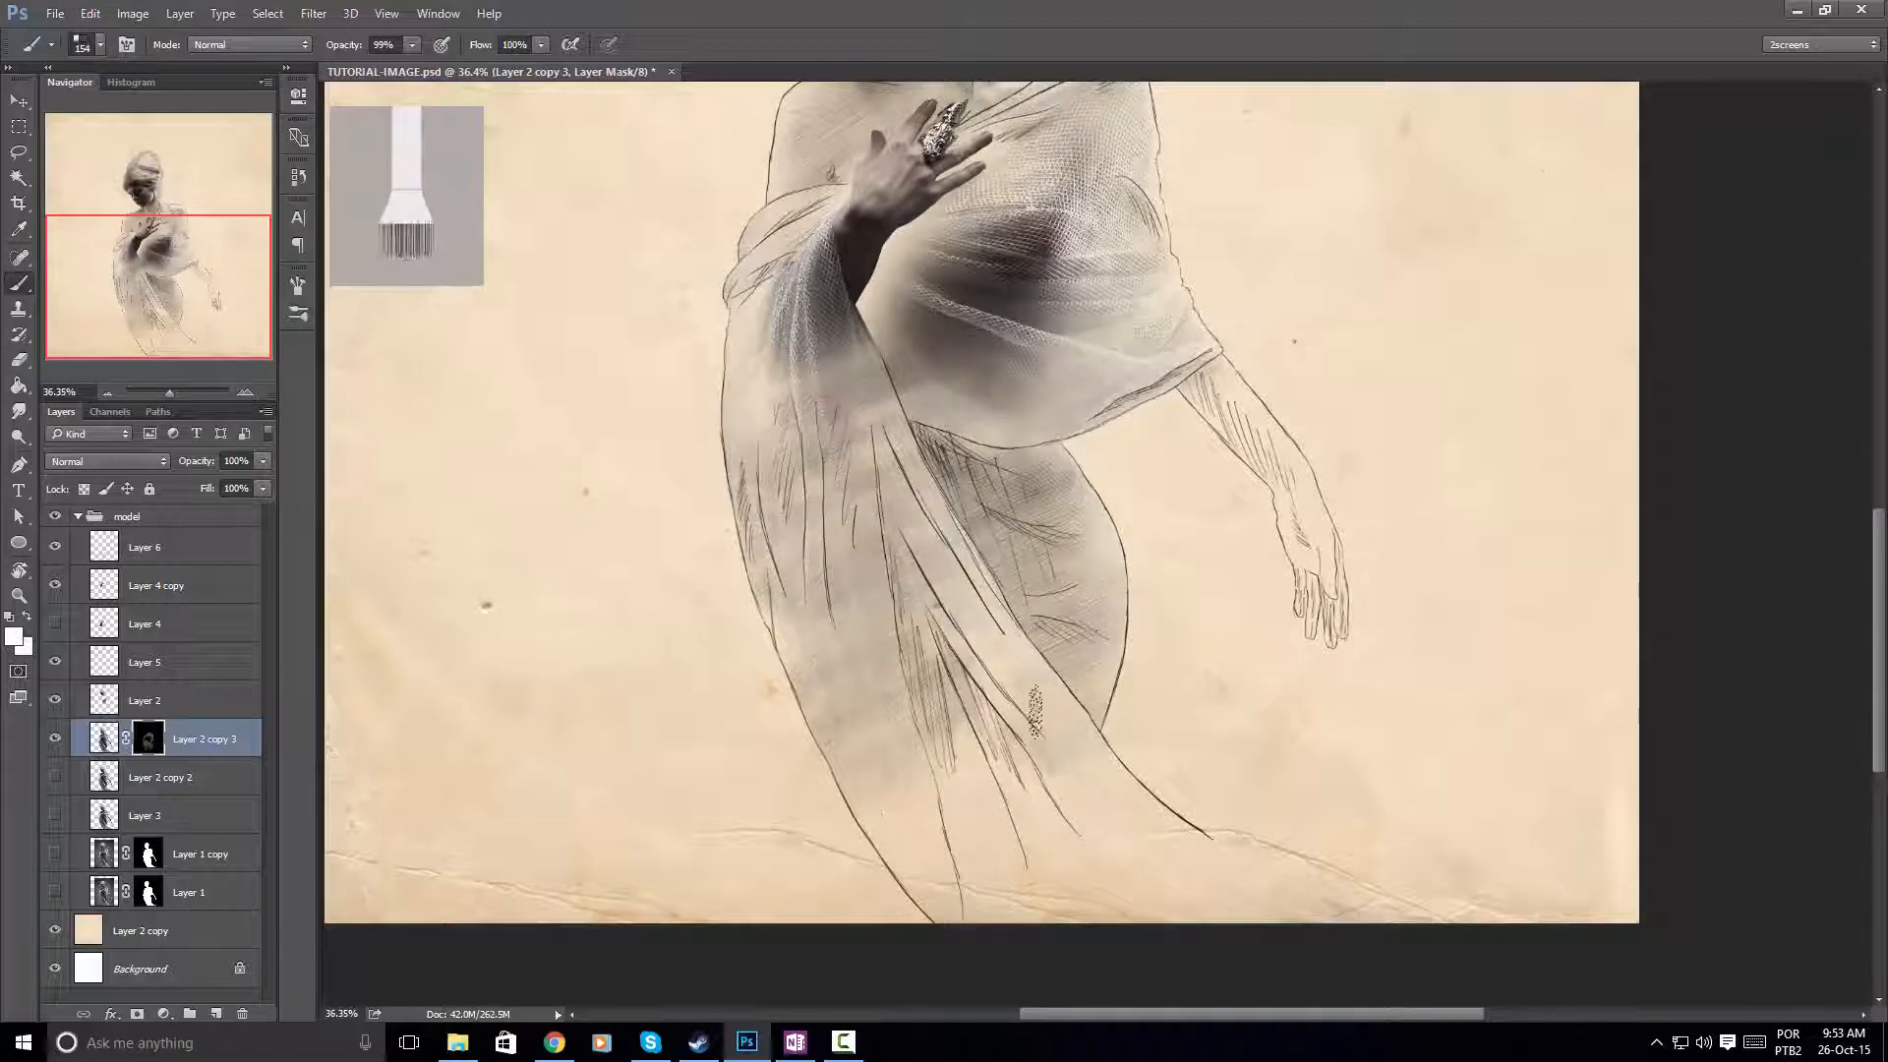
pyautogui.moveTo(840, 865)
pyautogui.mouseDown()
pyautogui.moveTo(923, 789)
pyautogui.moveTo(939, 713)
pyautogui.mouseUp()
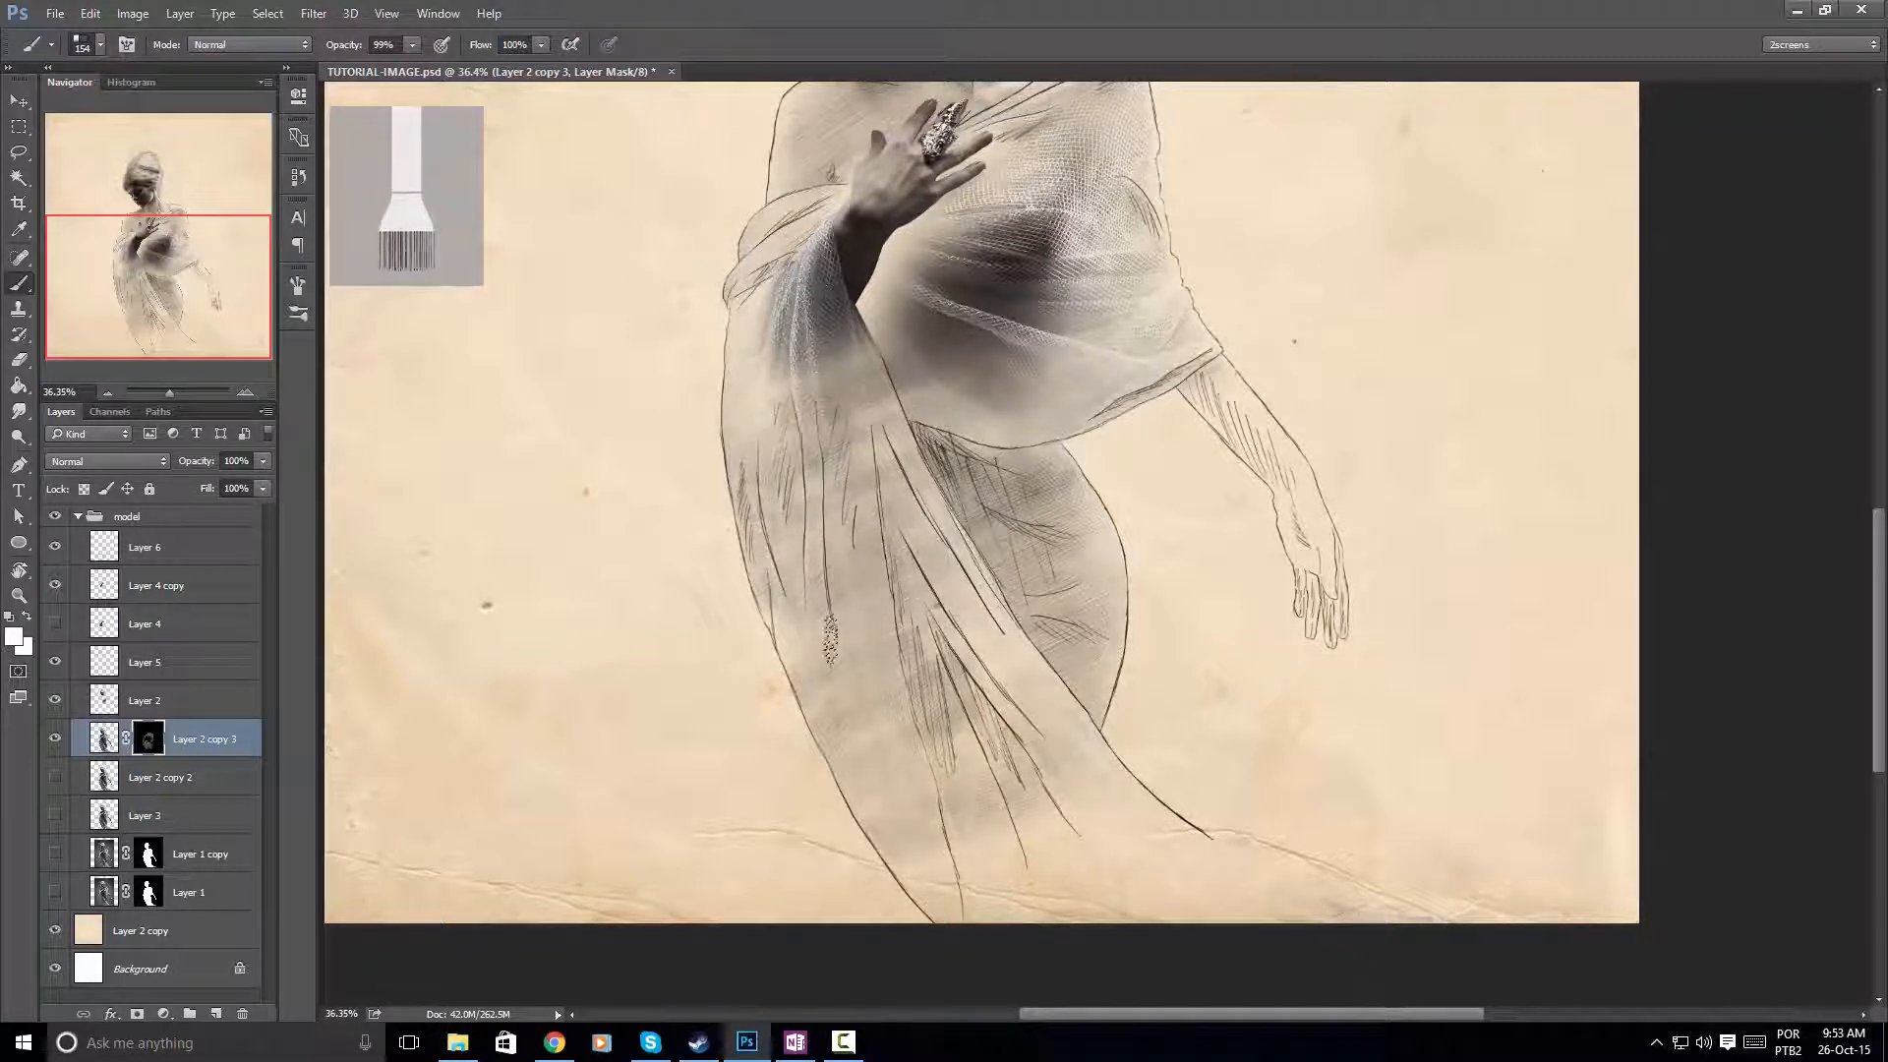
pyautogui.moveTo(831, 639)
pyautogui.mouseDown()
pyautogui.moveTo(913, 614)
pyautogui.moveTo(999, 536)
pyautogui.mouseUp()
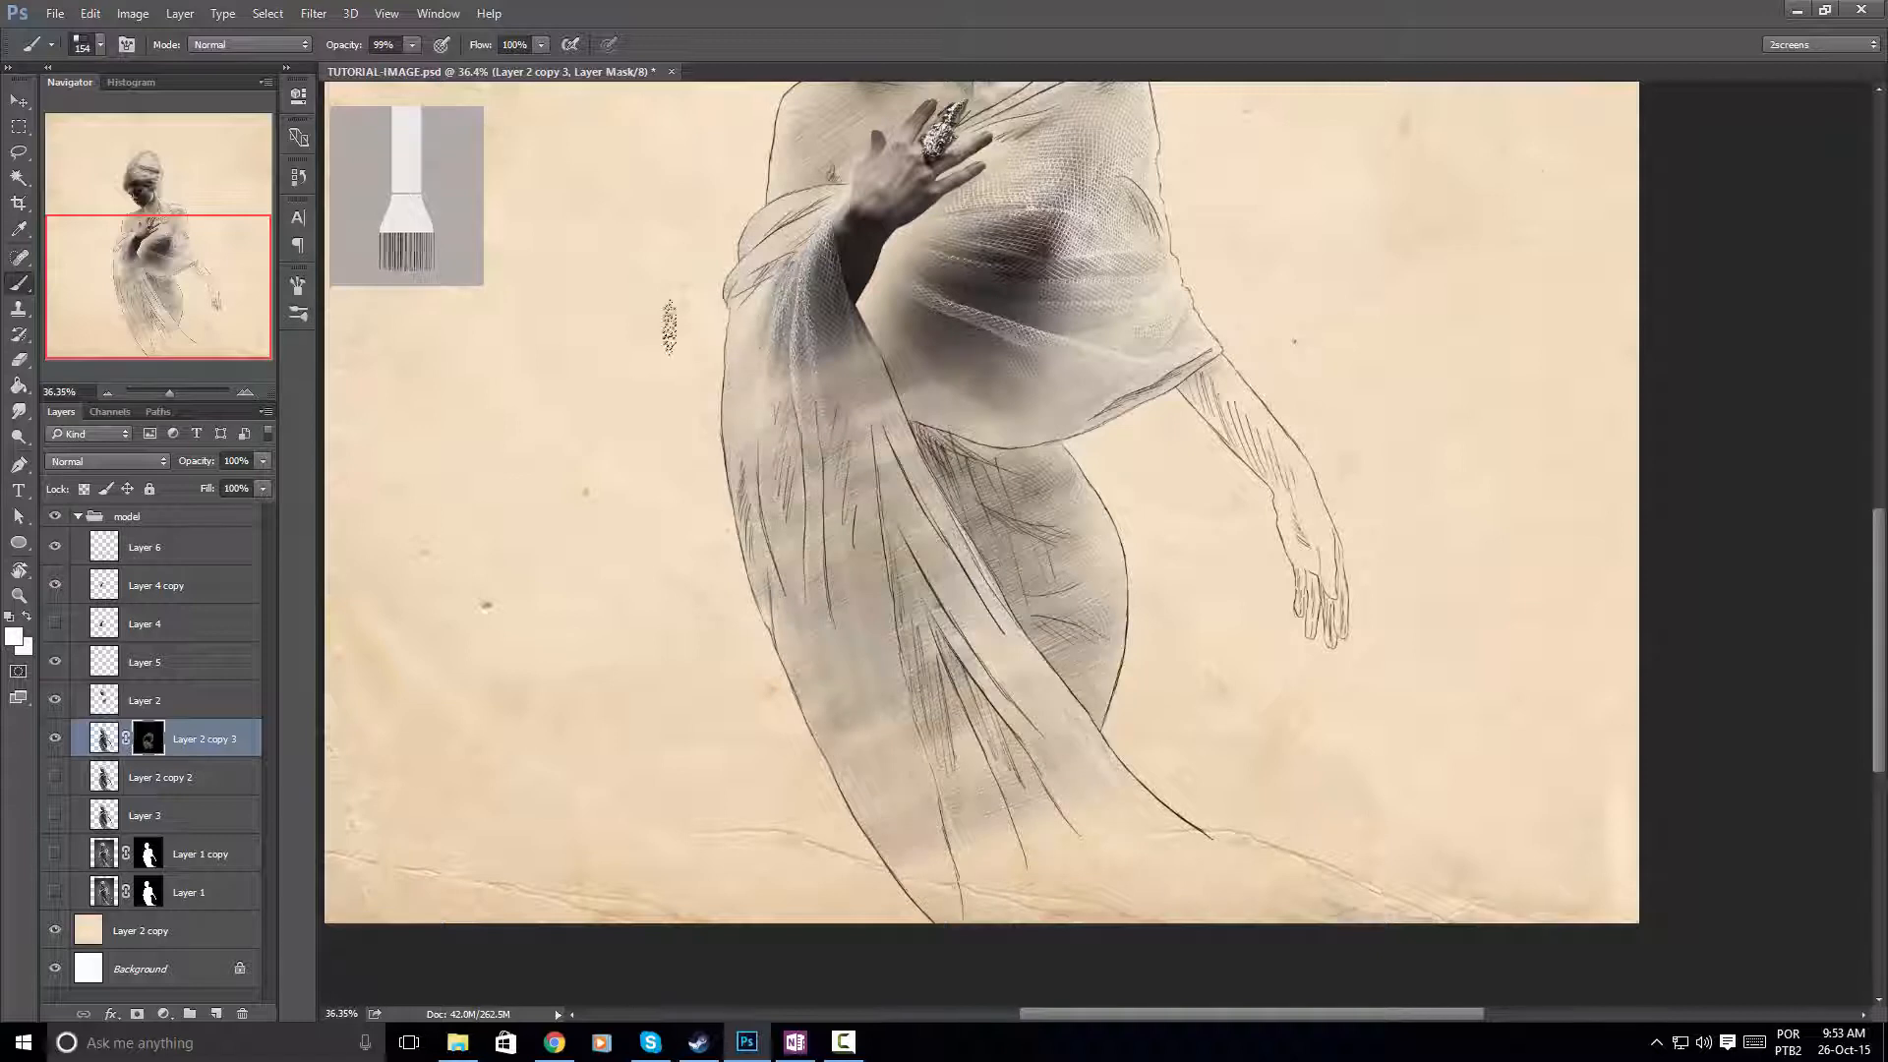
pyautogui.moveTo(699, 295); pyautogui.dragTo(835, 214)
pyautogui.moveTo(717, 247); pyautogui.dragTo(813, 216)
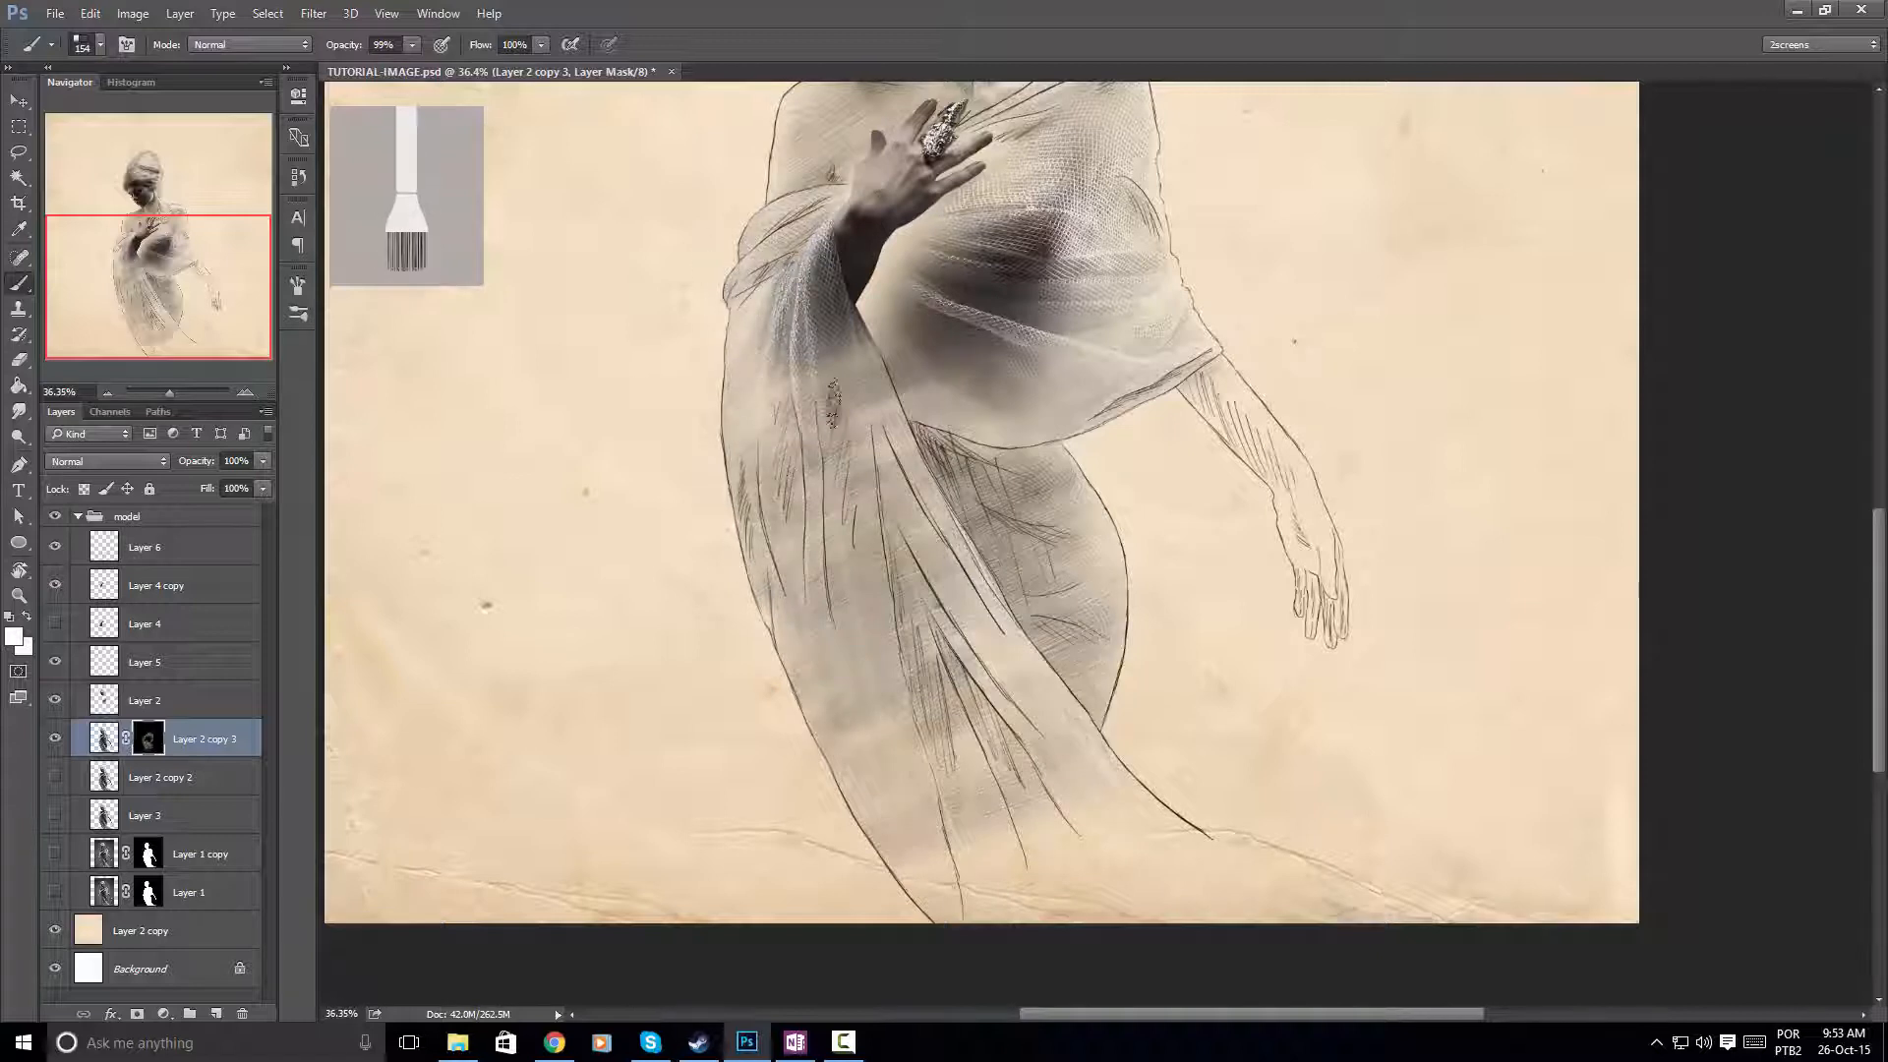
pyautogui.moveTo(714, 537)
pyautogui.mouseDown()
pyautogui.moveTo(906, 478)
pyautogui.moveTo(986, 508)
pyautogui.mouseUp()
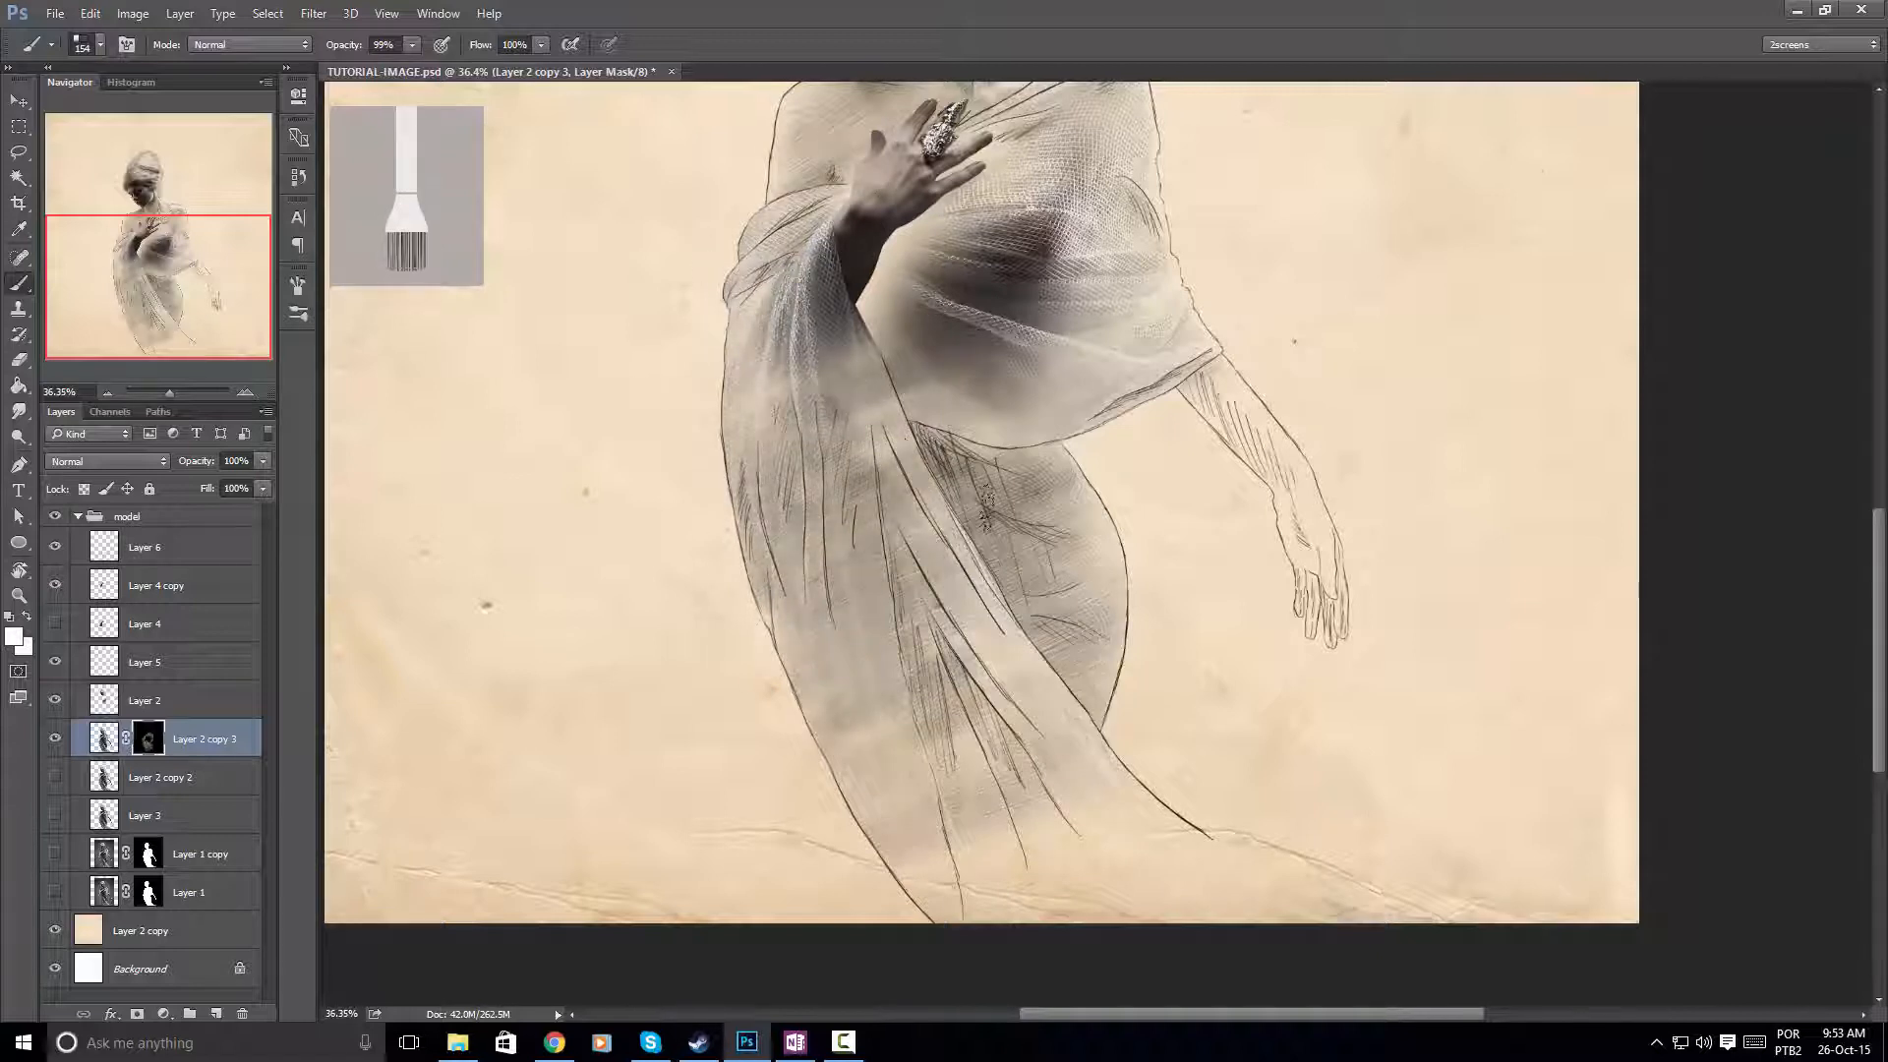
# Paint white on the mask to reveal the shoulders, brooch and the hanging arm and hand
pyautogui.moveTo(925, 659)
pyautogui.mouseDown()
pyautogui.moveTo(805, 838)
pyautogui.moveTo(891, 858)
pyautogui.moveTo(1121, 596)
pyautogui.moveTo(1093, 527)
pyautogui.moveTo(991, 529)
pyautogui.moveTo(1076, 456)
pyautogui.moveTo(909, 491)
pyautogui.moveTo(955, 439)
pyautogui.moveTo(848, 439)
pyautogui.moveTo(891, 378)
pyautogui.moveTo(880, 272)
pyautogui.moveTo(791, 278)
pyautogui.moveTo(984, 176)
pyautogui.moveTo(820, 379)
pyautogui.moveTo(899, 244)
pyautogui.moveTo(1100, 128)
pyautogui.mouseUp()
pyautogui.moveTo(965, 400); pyautogui.dragTo(851, 725)
pyautogui.moveTo(888, 395); pyautogui.dragTo(696, 397)
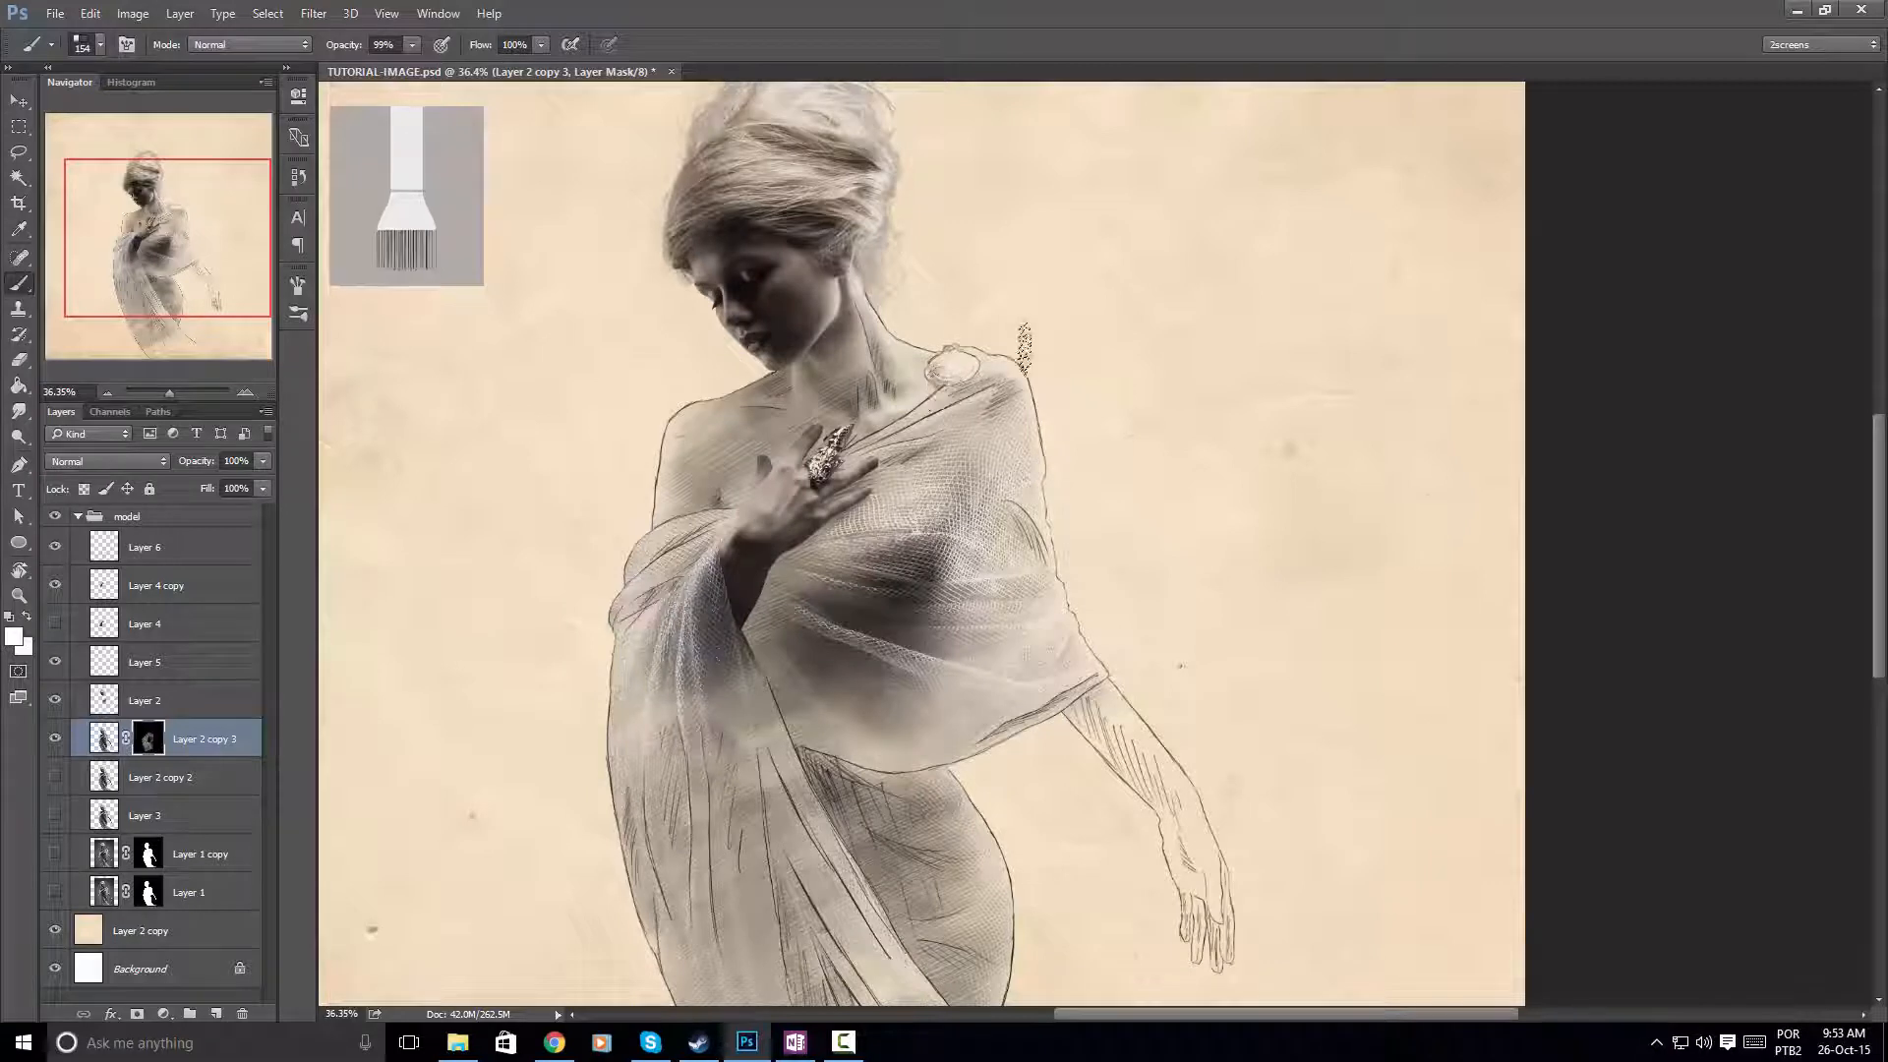
pyautogui.moveTo(1043, 624); pyautogui.dragTo(1015, 497)
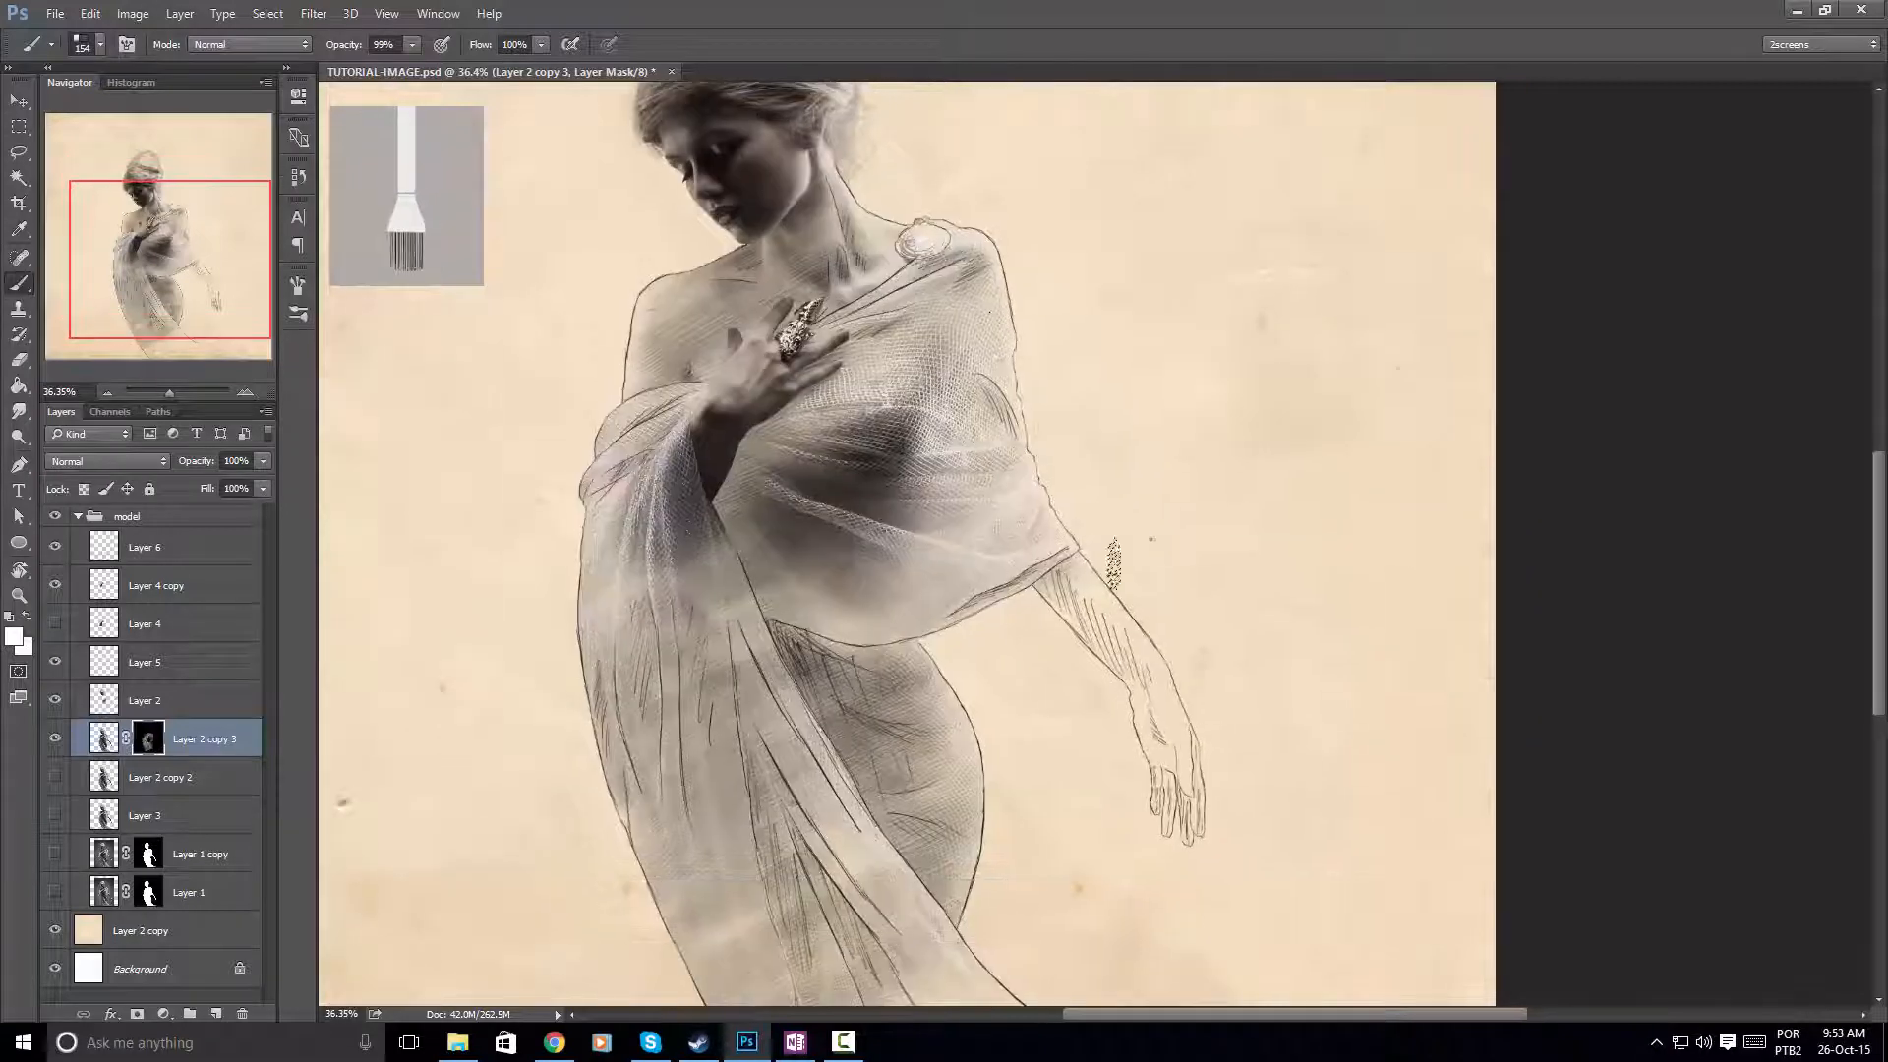
pyautogui.moveTo(1113, 564)
pyautogui.mouseDown()
pyautogui.moveTo(1066, 602)
pyautogui.moveTo(1054, 644)
pyautogui.moveTo(1184, 632)
pyautogui.moveTo(1097, 676)
pyautogui.moveTo(1237, 673)
pyautogui.moveTo(1150, 791)
pyautogui.moveTo(941, 597)
pyautogui.moveTo(736, 659)
pyautogui.moveTo(818, 629)
pyautogui.moveTo(894, 632)
pyautogui.moveTo(778, 658)
pyautogui.moveTo(841, 600)
pyautogui.moveTo(764, 590)
pyautogui.mouseUp()
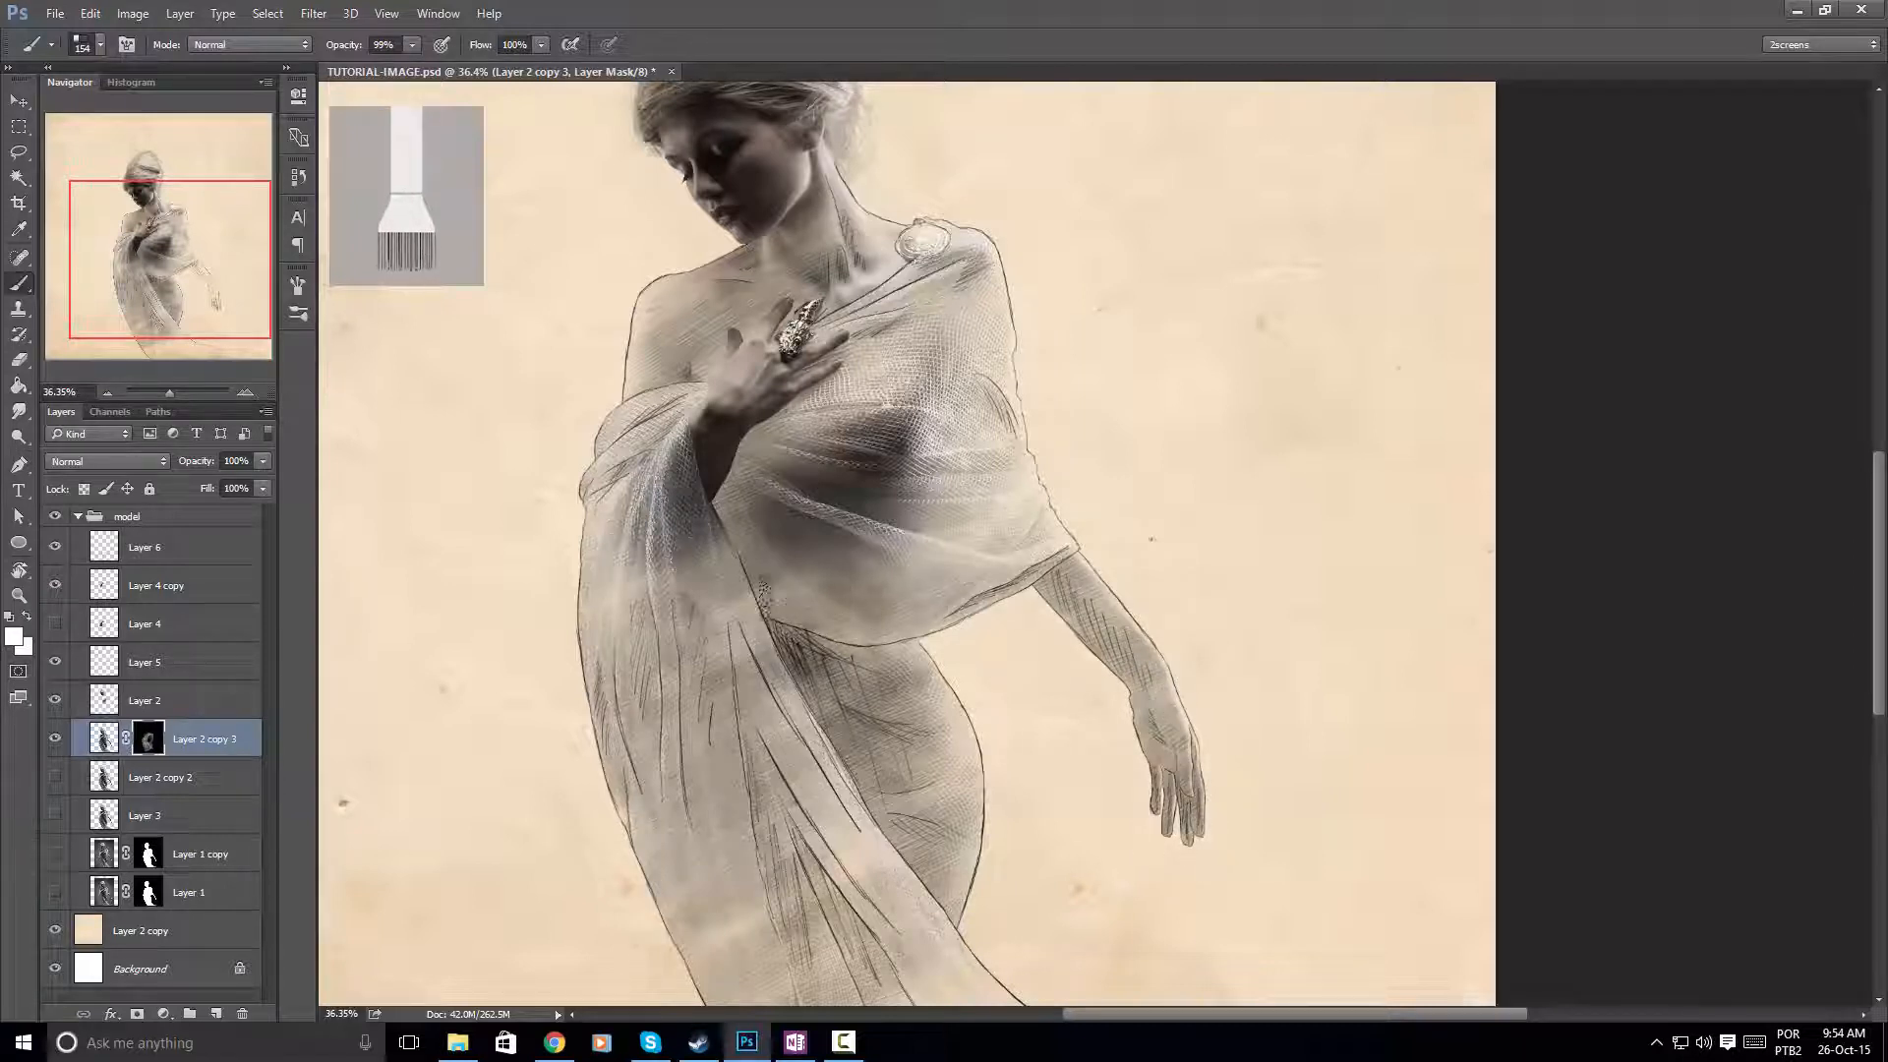
# Build up the shading of the drape folds below the sleeve and beside the waist with more white mask strokes
pyautogui.hotkey('ctrl', 'space')
pyautogui.moveTo(989, 465); pyautogui.dragTo(755, 651)
pyautogui.moveTo(755, 651); pyautogui.dragTo(810, 614)
pyautogui.hotkey('ctrl', 'space')
pyautogui.moveTo(812, 545)
pyautogui.mouseDown()
pyautogui.moveTo(958, 531)
pyautogui.moveTo(895, 641)
pyautogui.moveTo(1029, 632)
pyautogui.mouseUp()
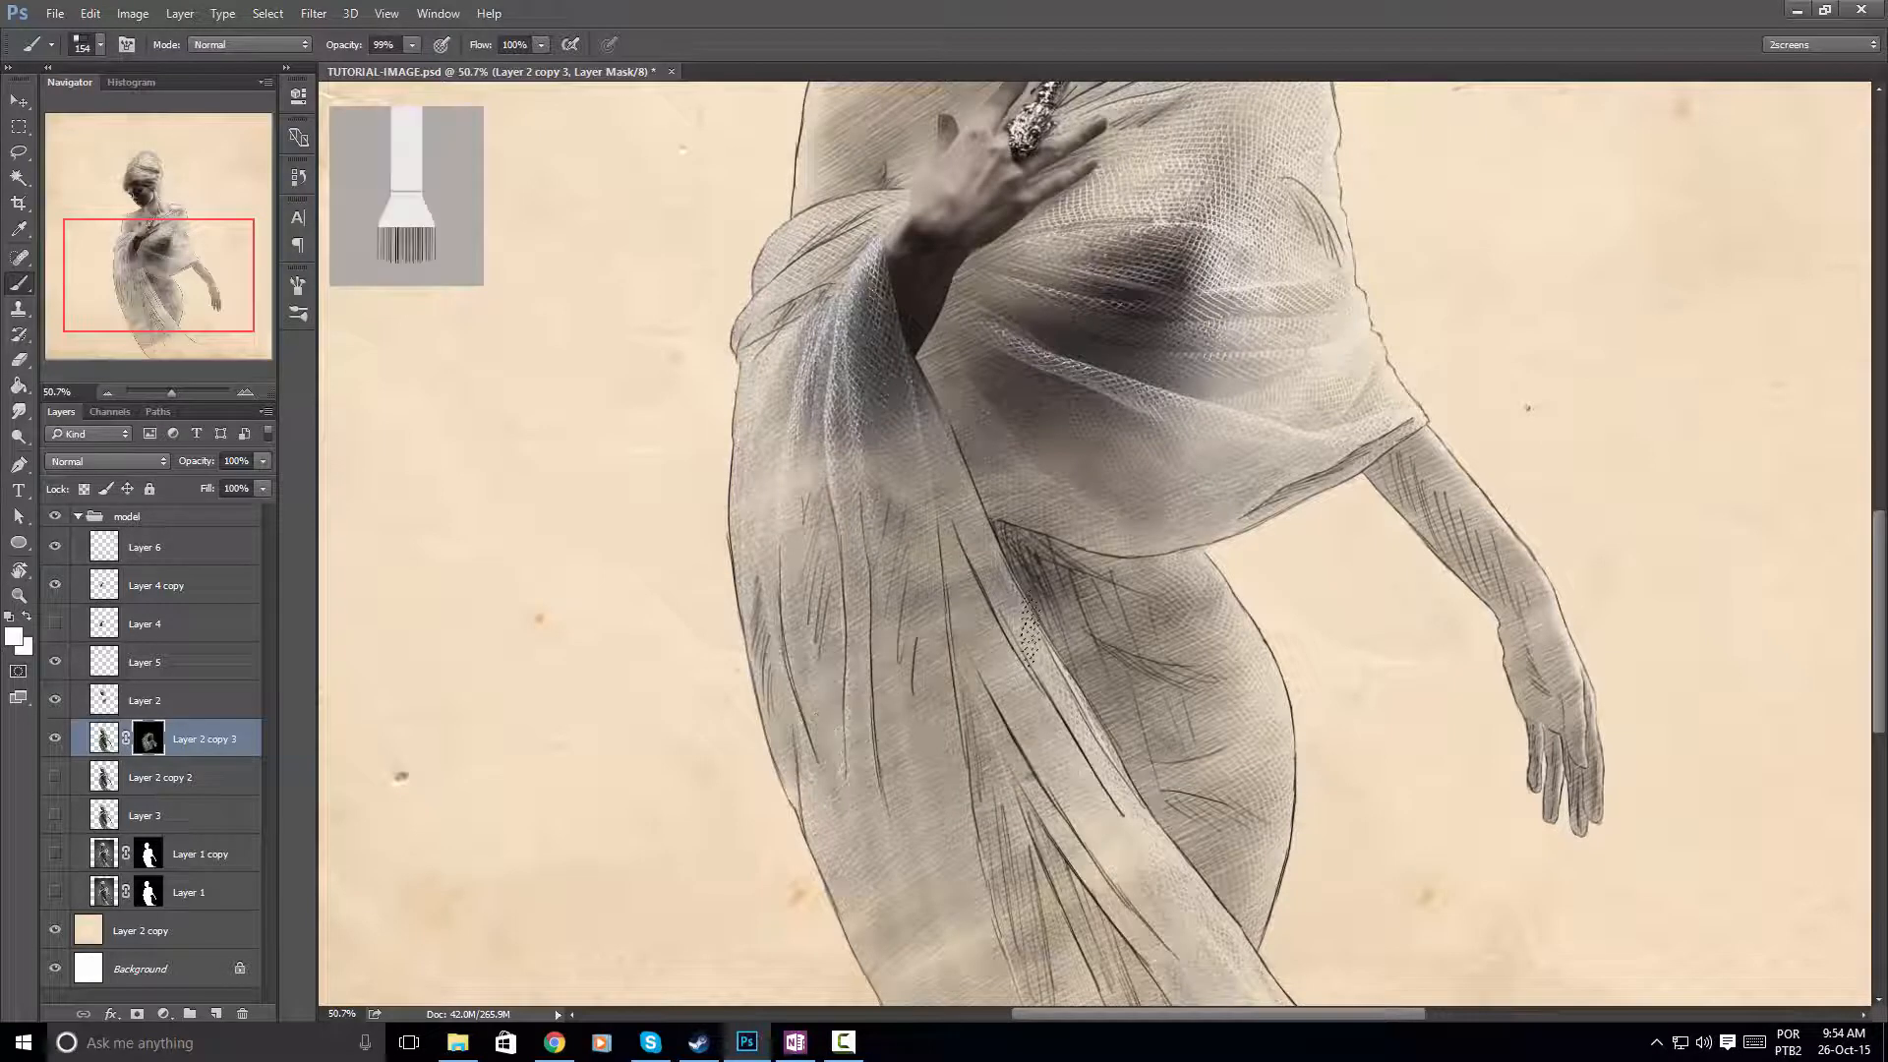
# Add a new layer above Layer 2 copy 2 and put it in a group named shadows
pyautogui.press('v')
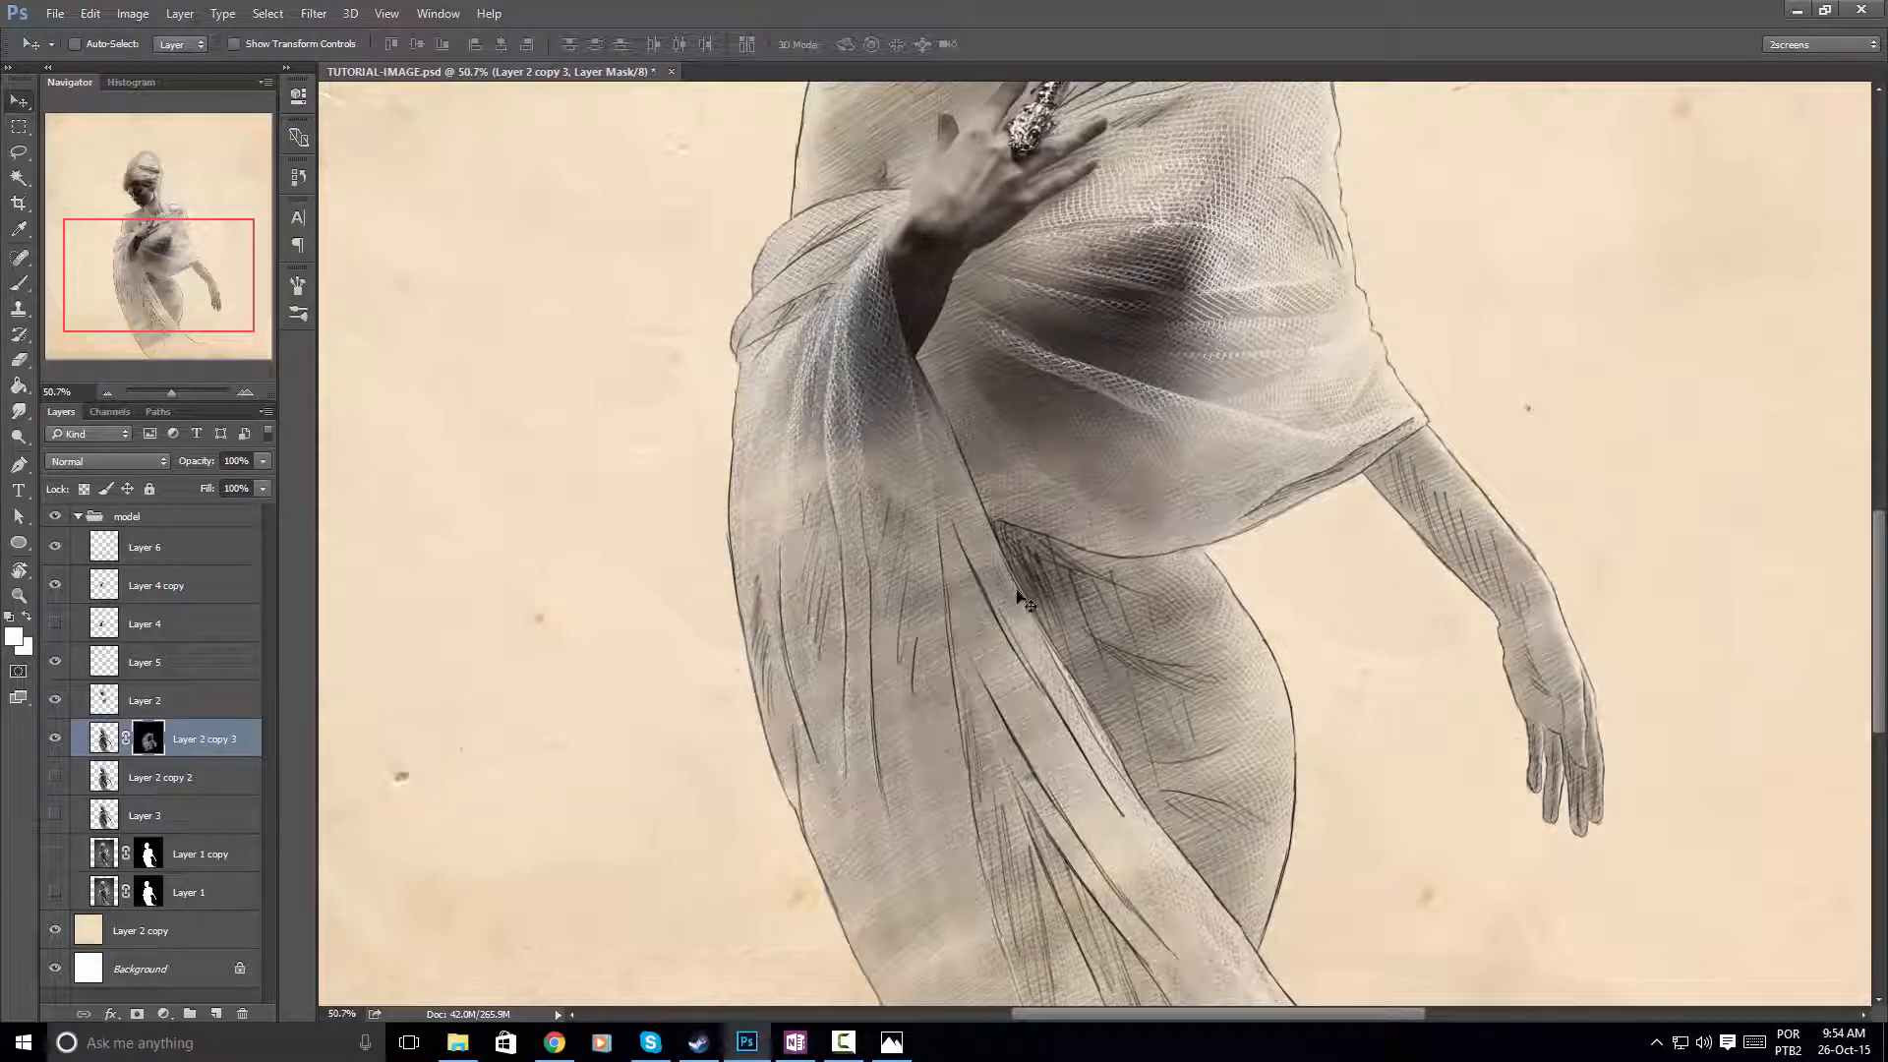
pyautogui.hotkey('ctrl', 'space')
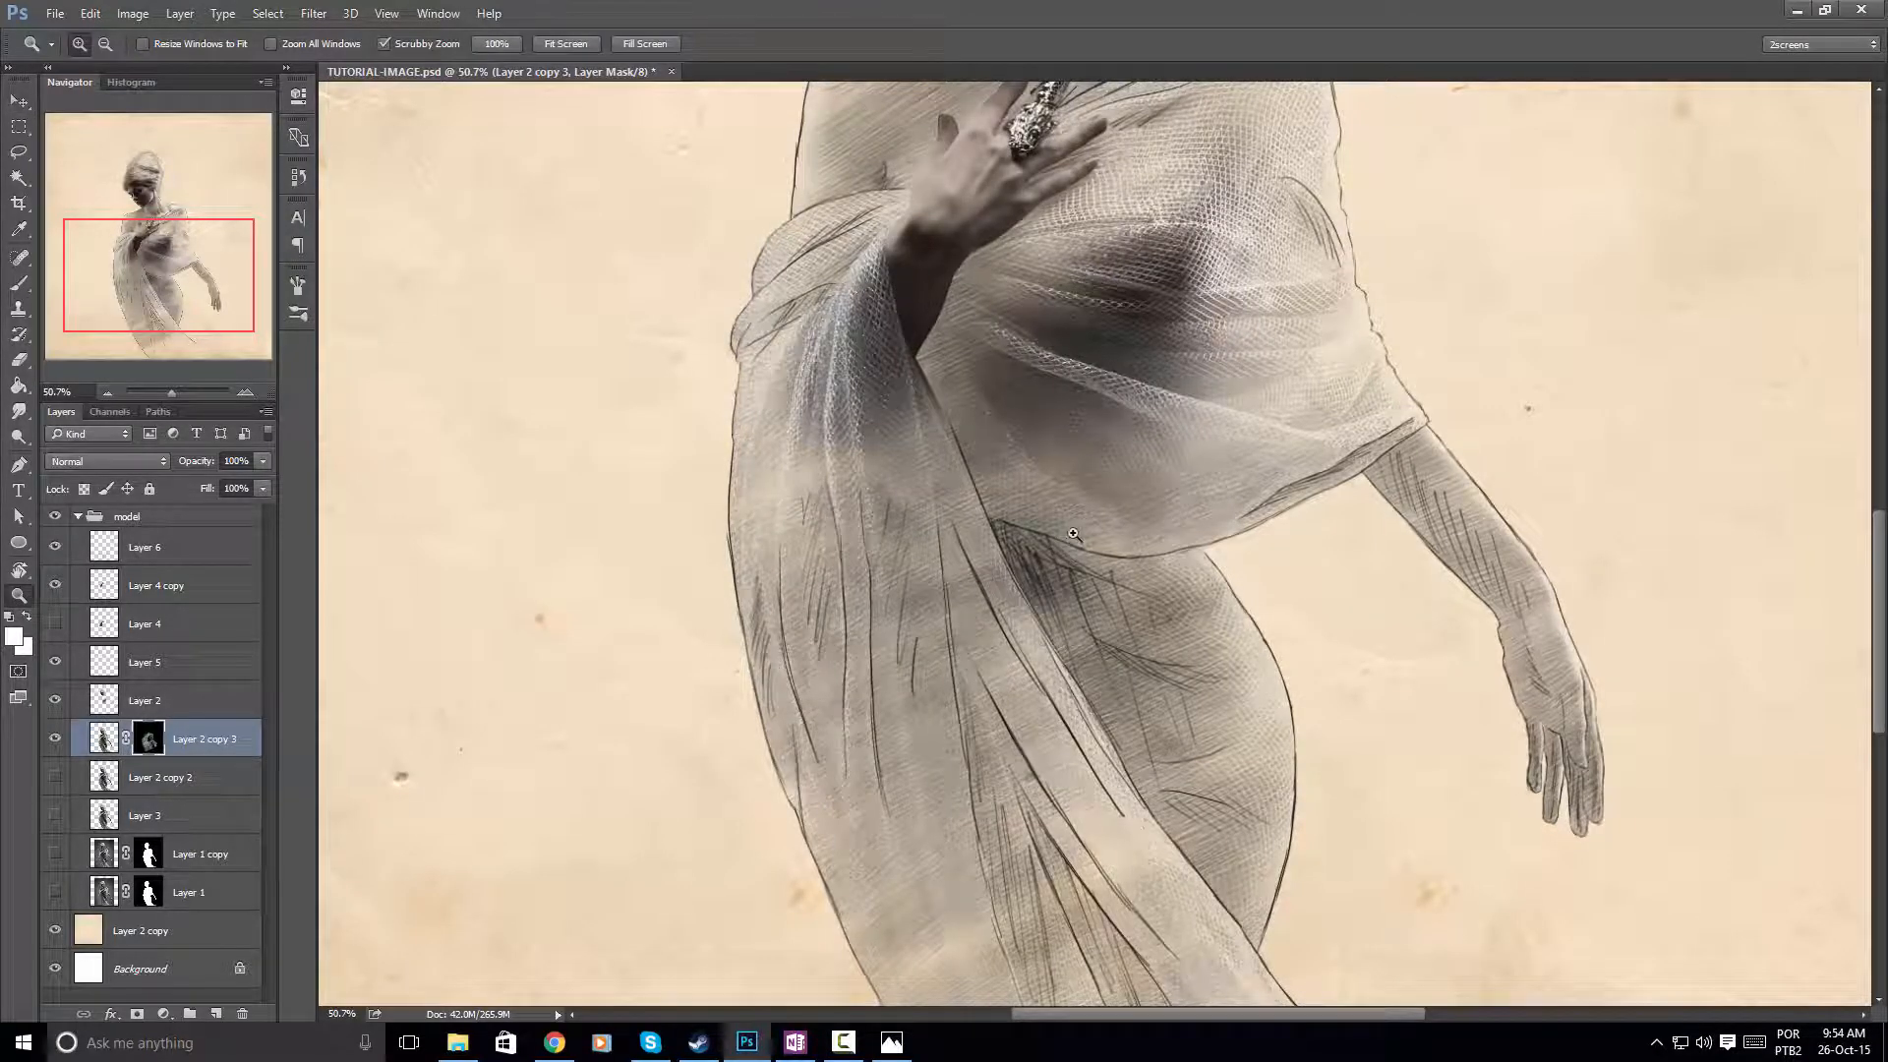
pyautogui.moveTo(1072, 521); pyautogui.dragTo(885, 531)
pyautogui.moveTo(1131, 473); pyautogui.dragTo(990, 606)
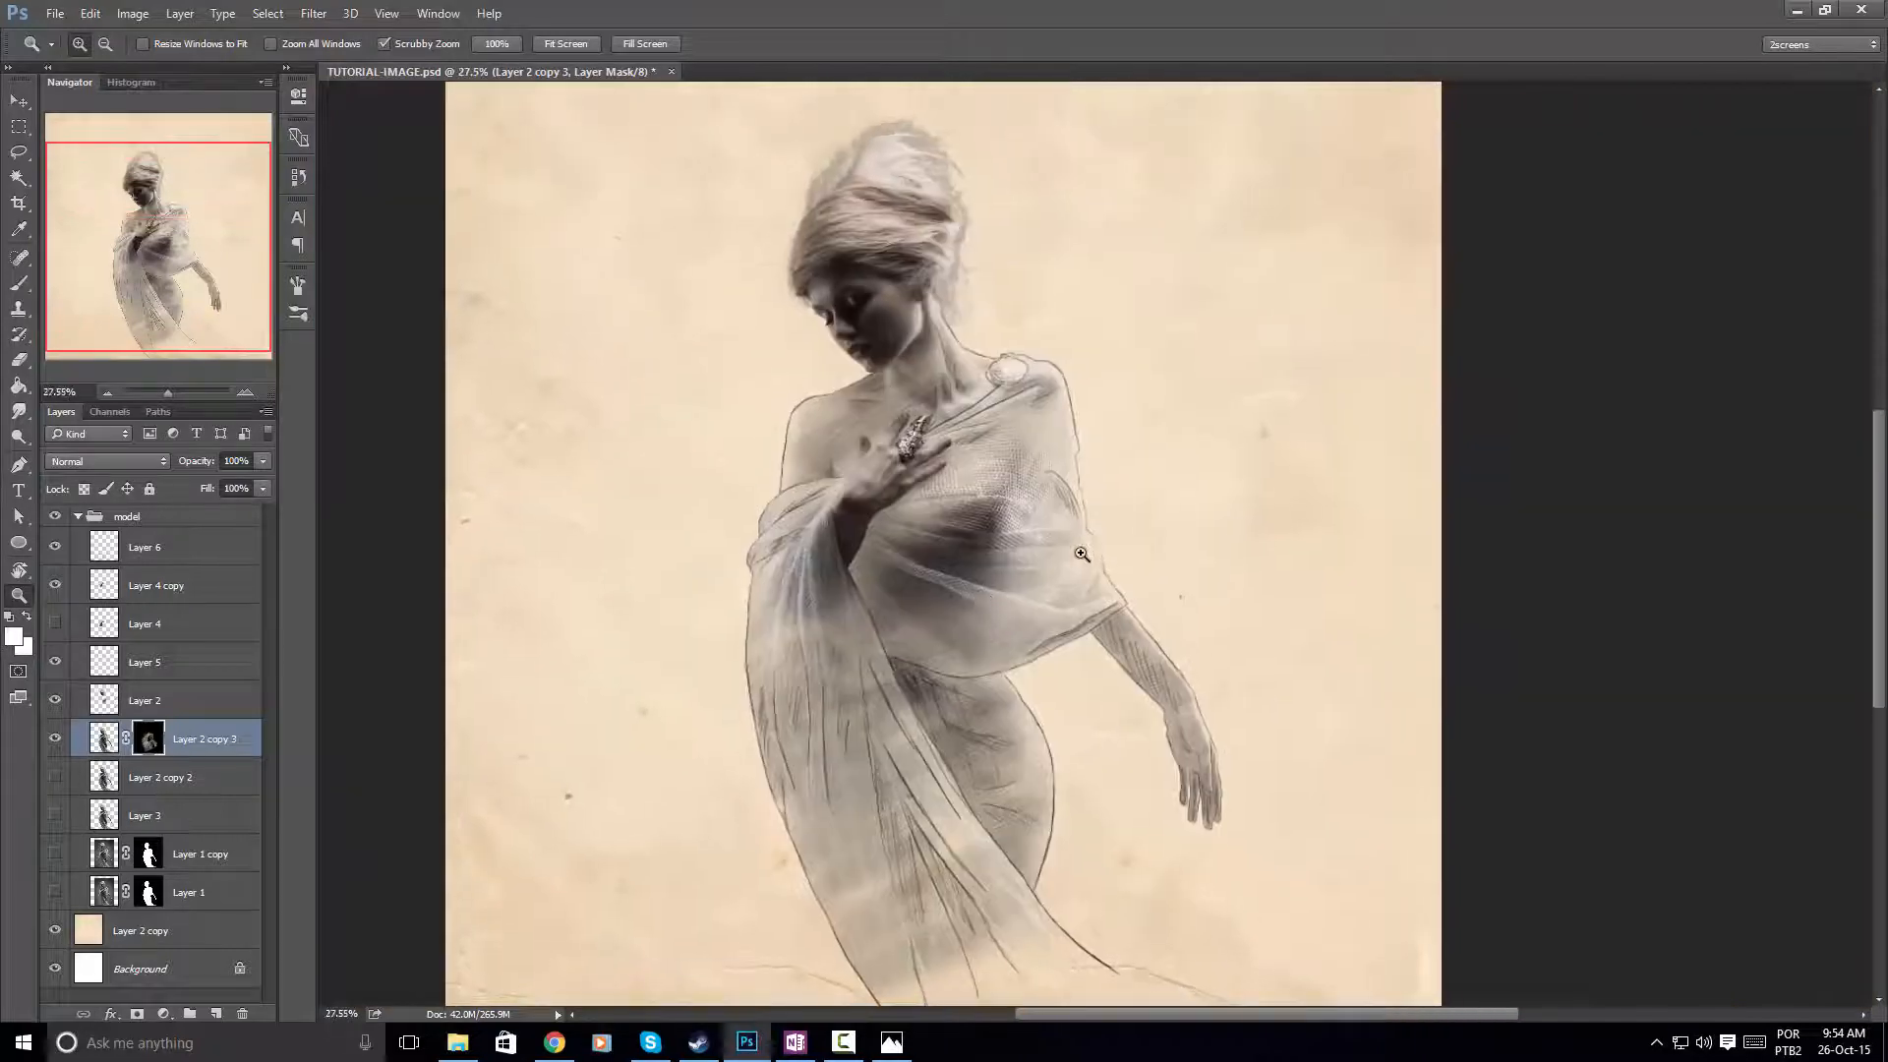
pyautogui.moveTo(1080, 554); pyautogui.dragTo(948, 565)
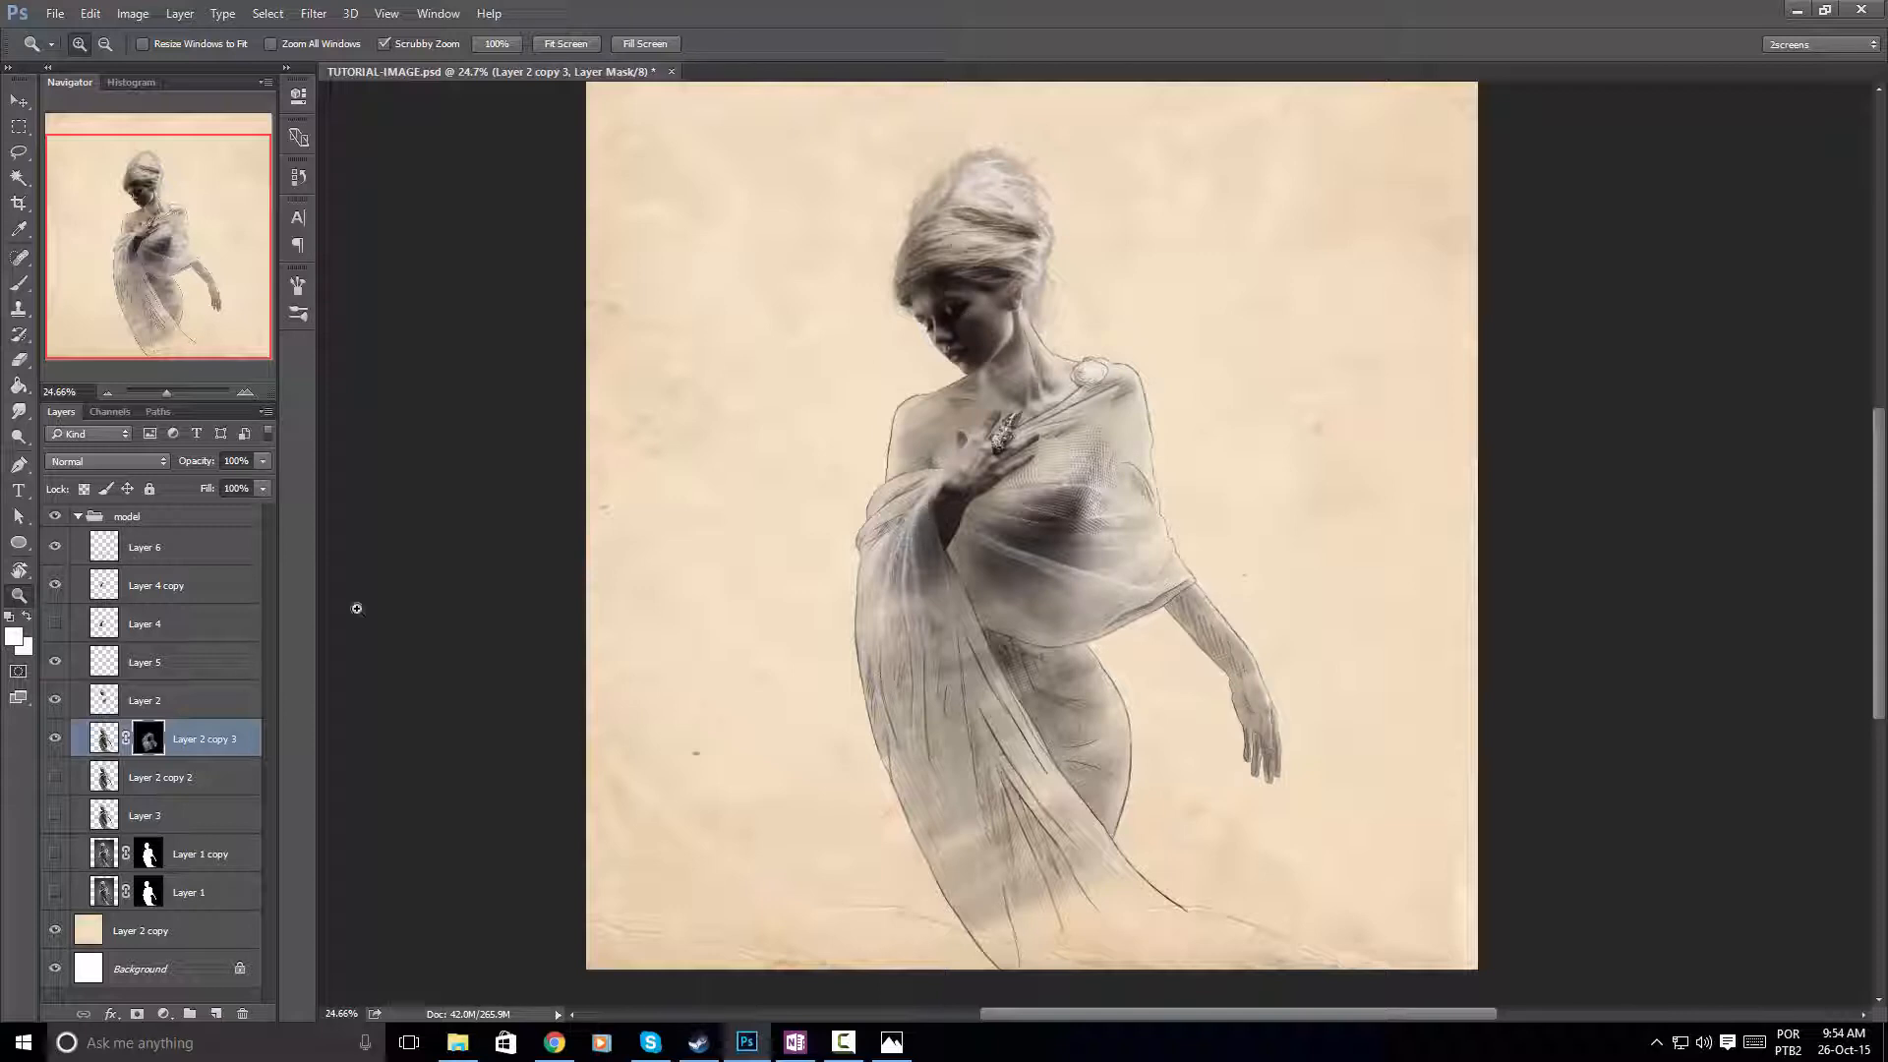
pyautogui.click(206, 779)
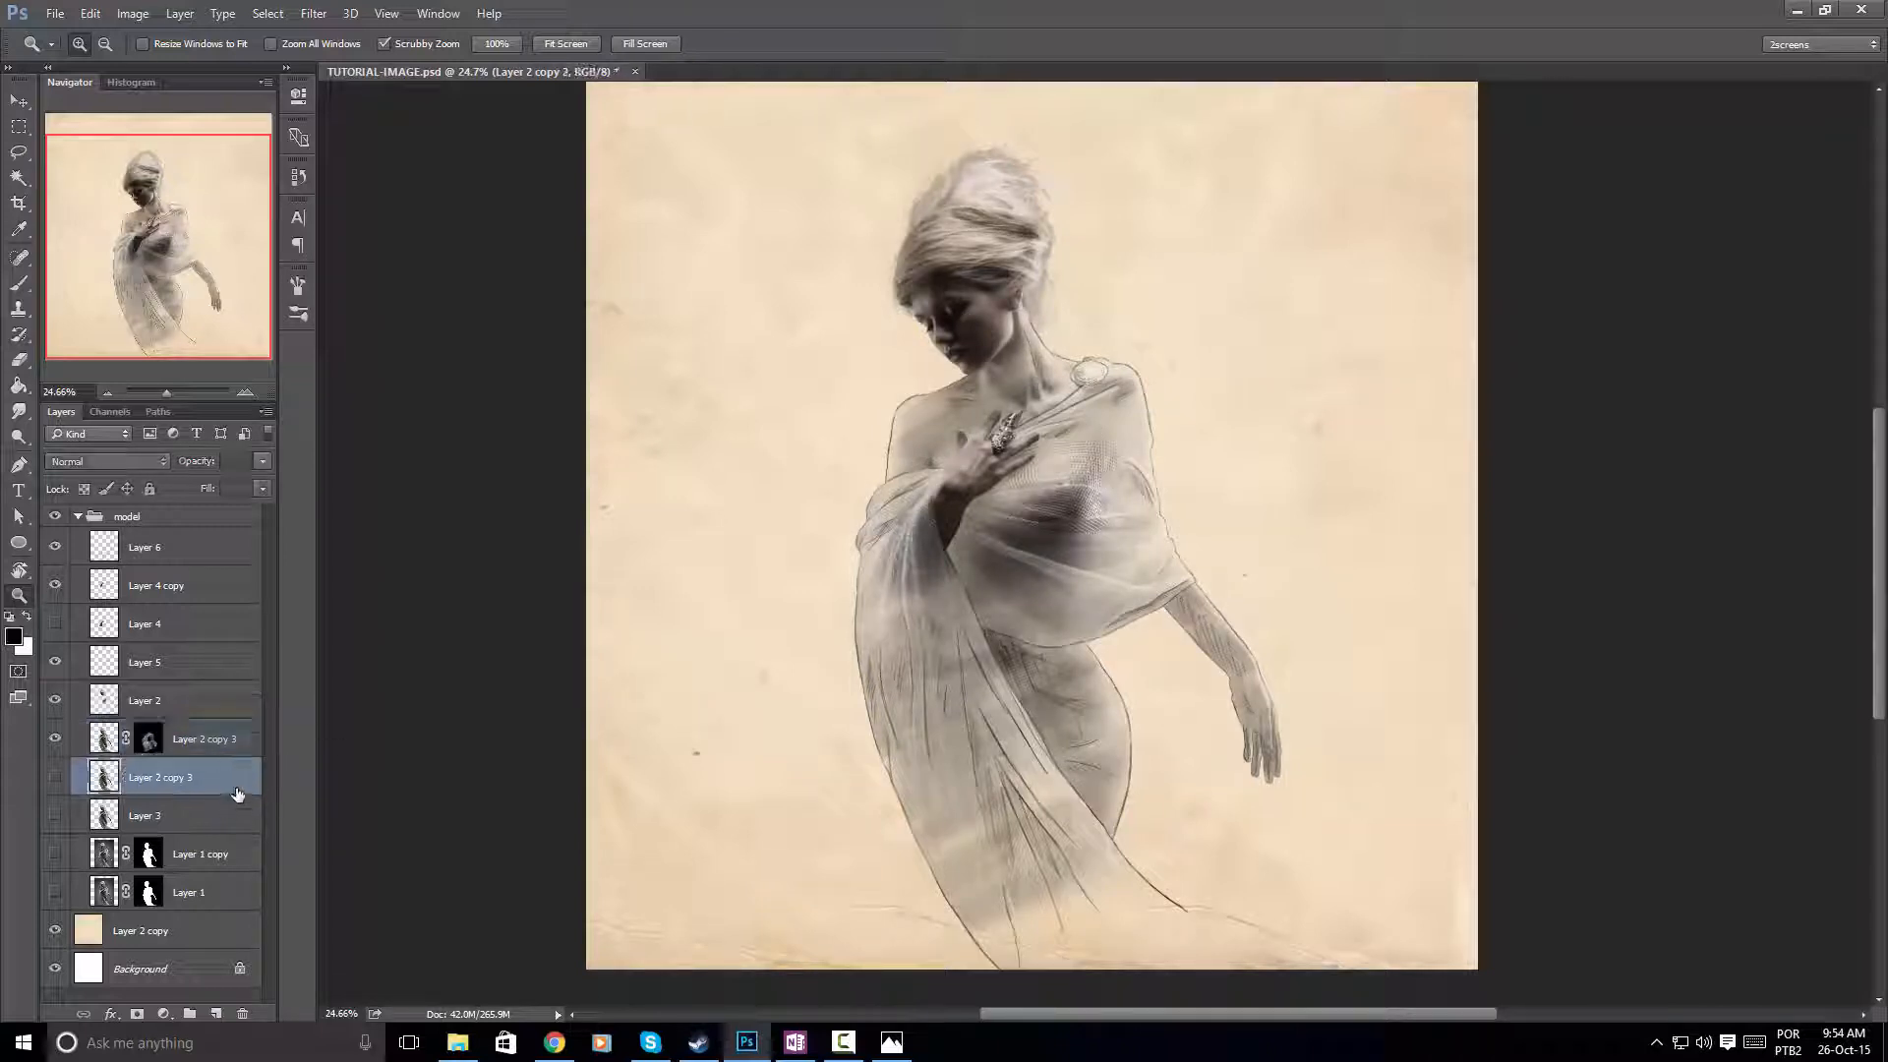
pyautogui.hotkey('ctrl', 'shift', 'alt', 'n')
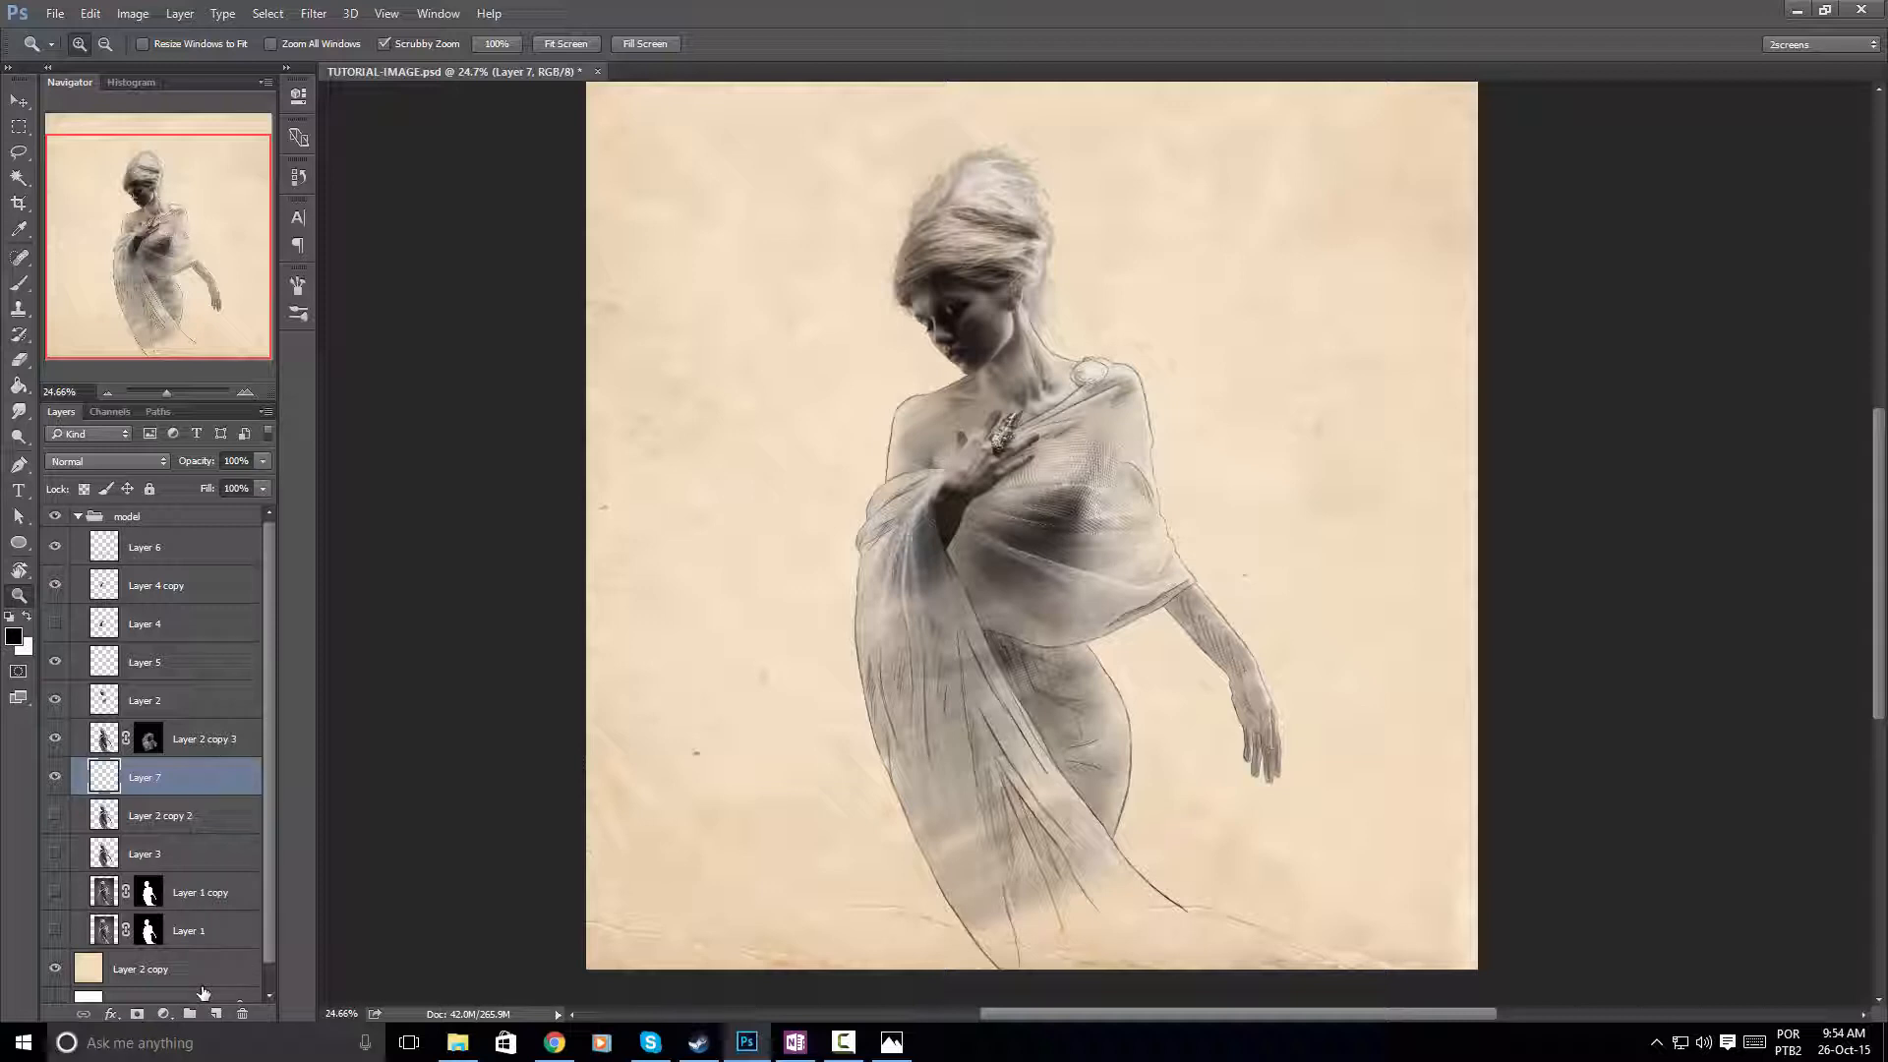
pyautogui.hotkey('ctrl', 'g')
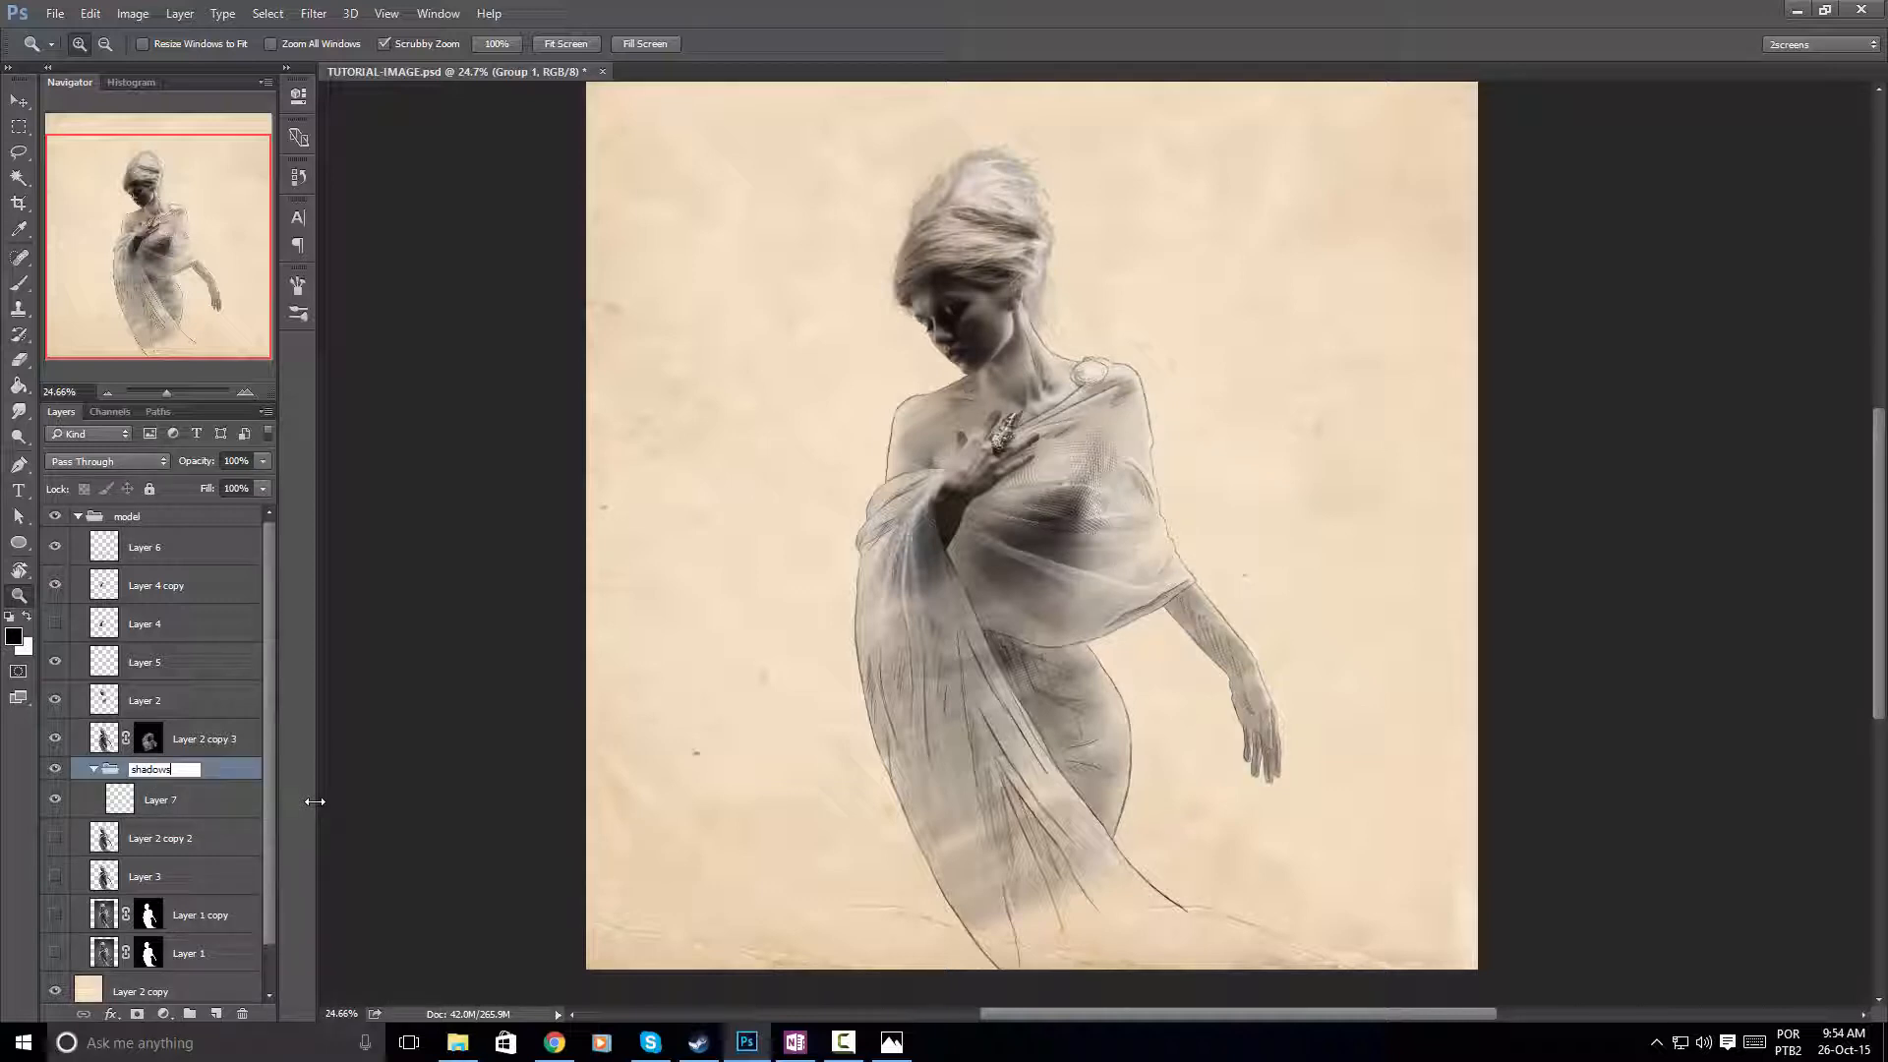
pyautogui.click(21, 97)
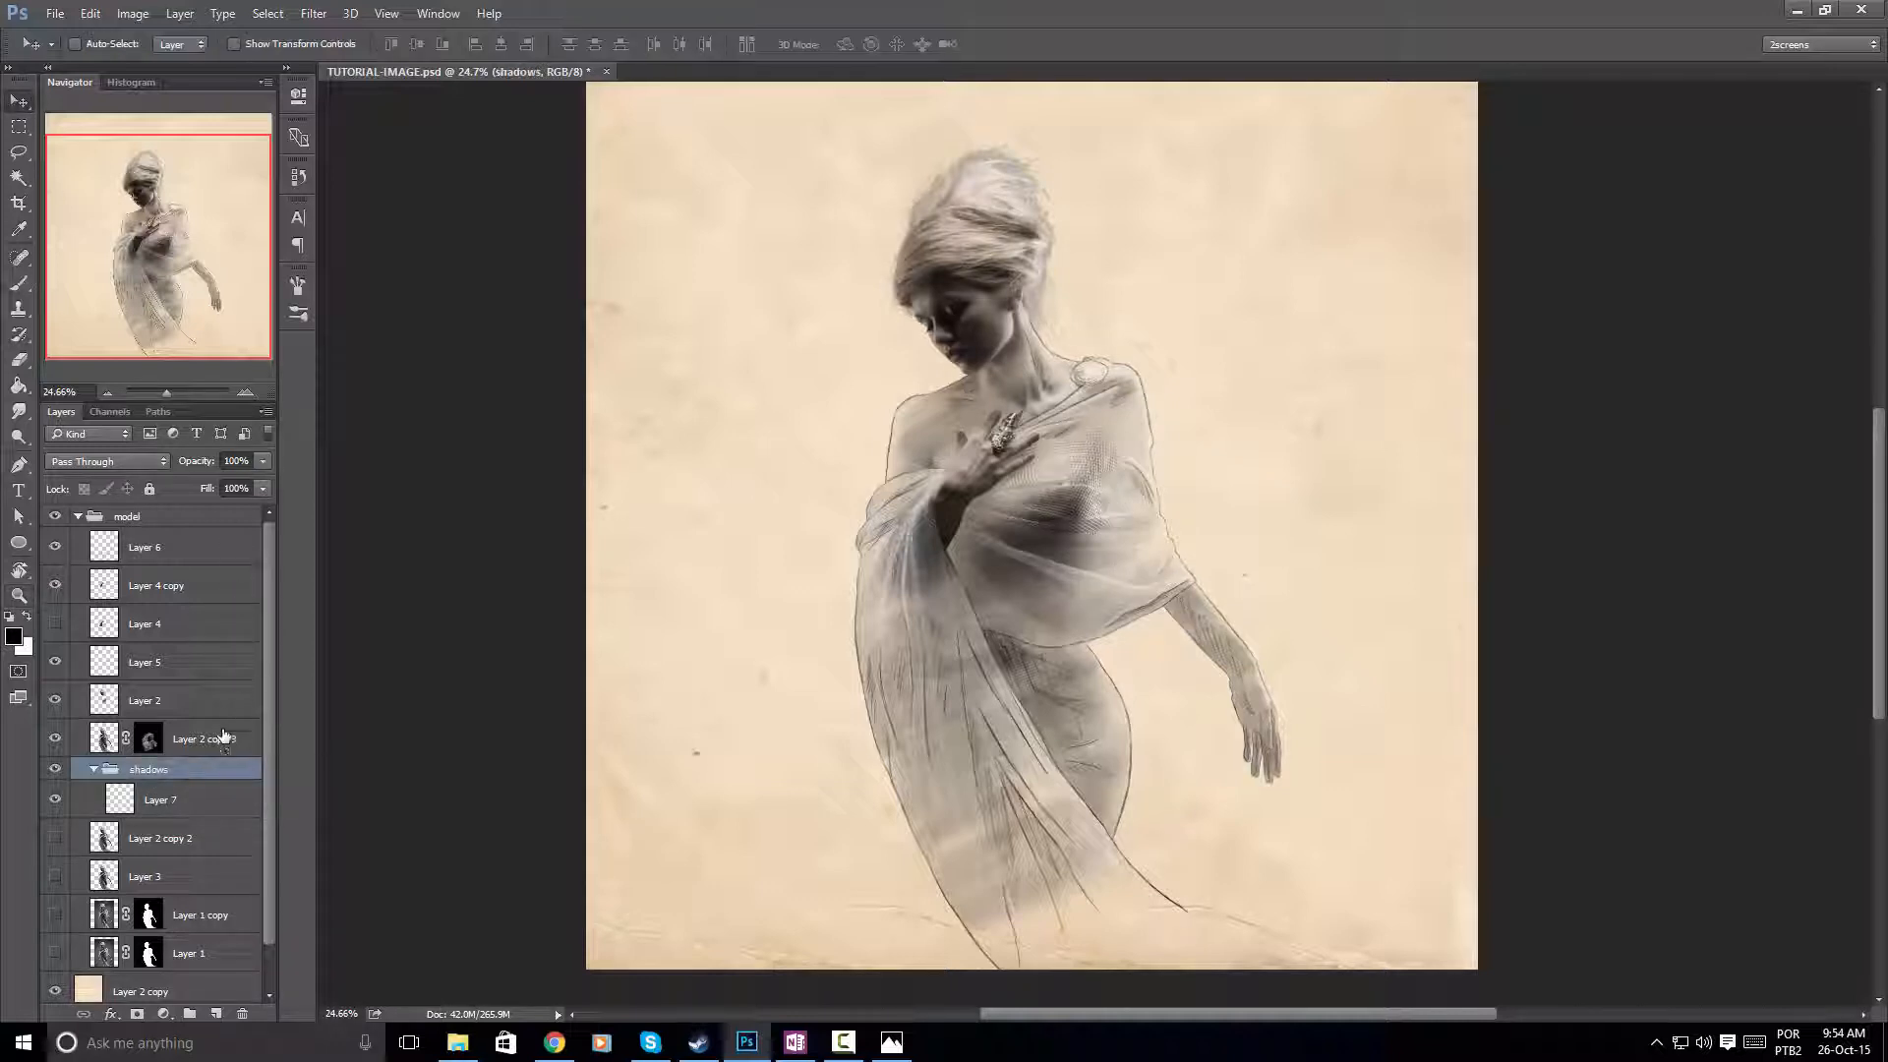
# Move the shadows group above Layer 6, at the top of the model group
pyautogui.click(185, 553)
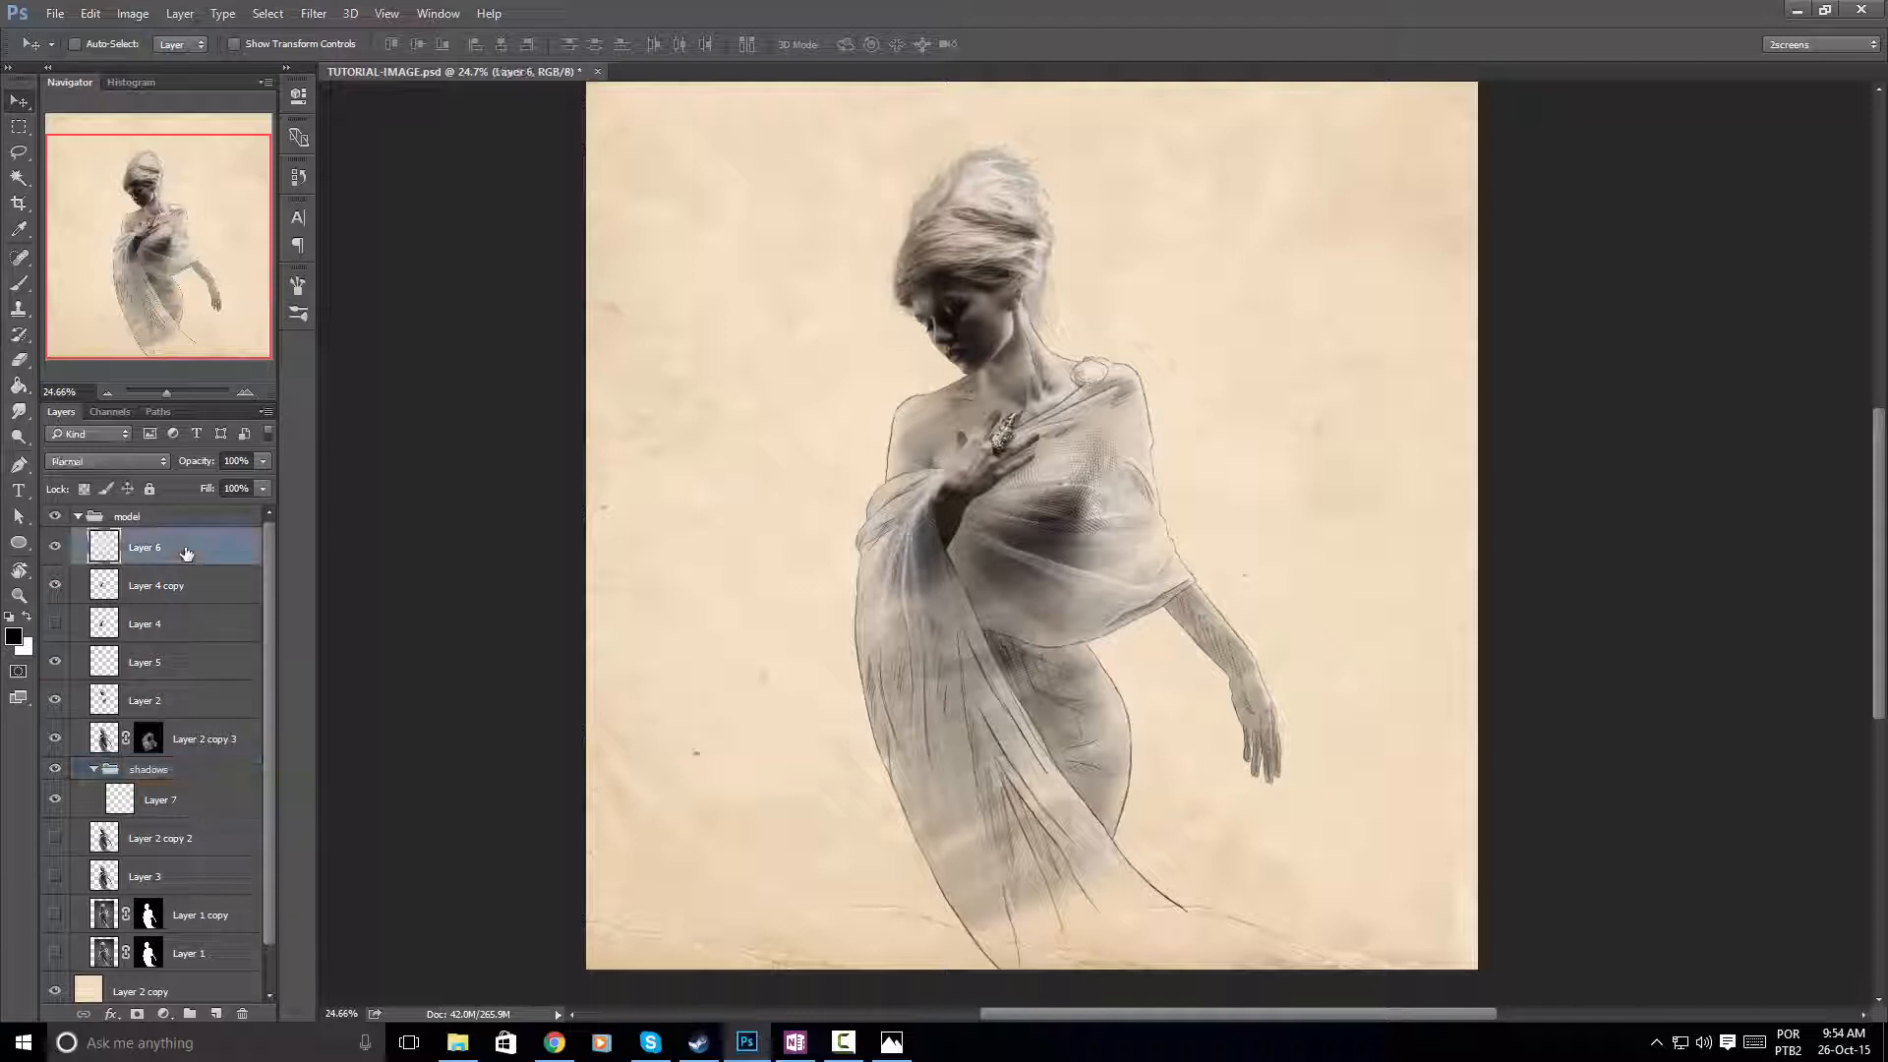
pyautogui.click(188, 775)
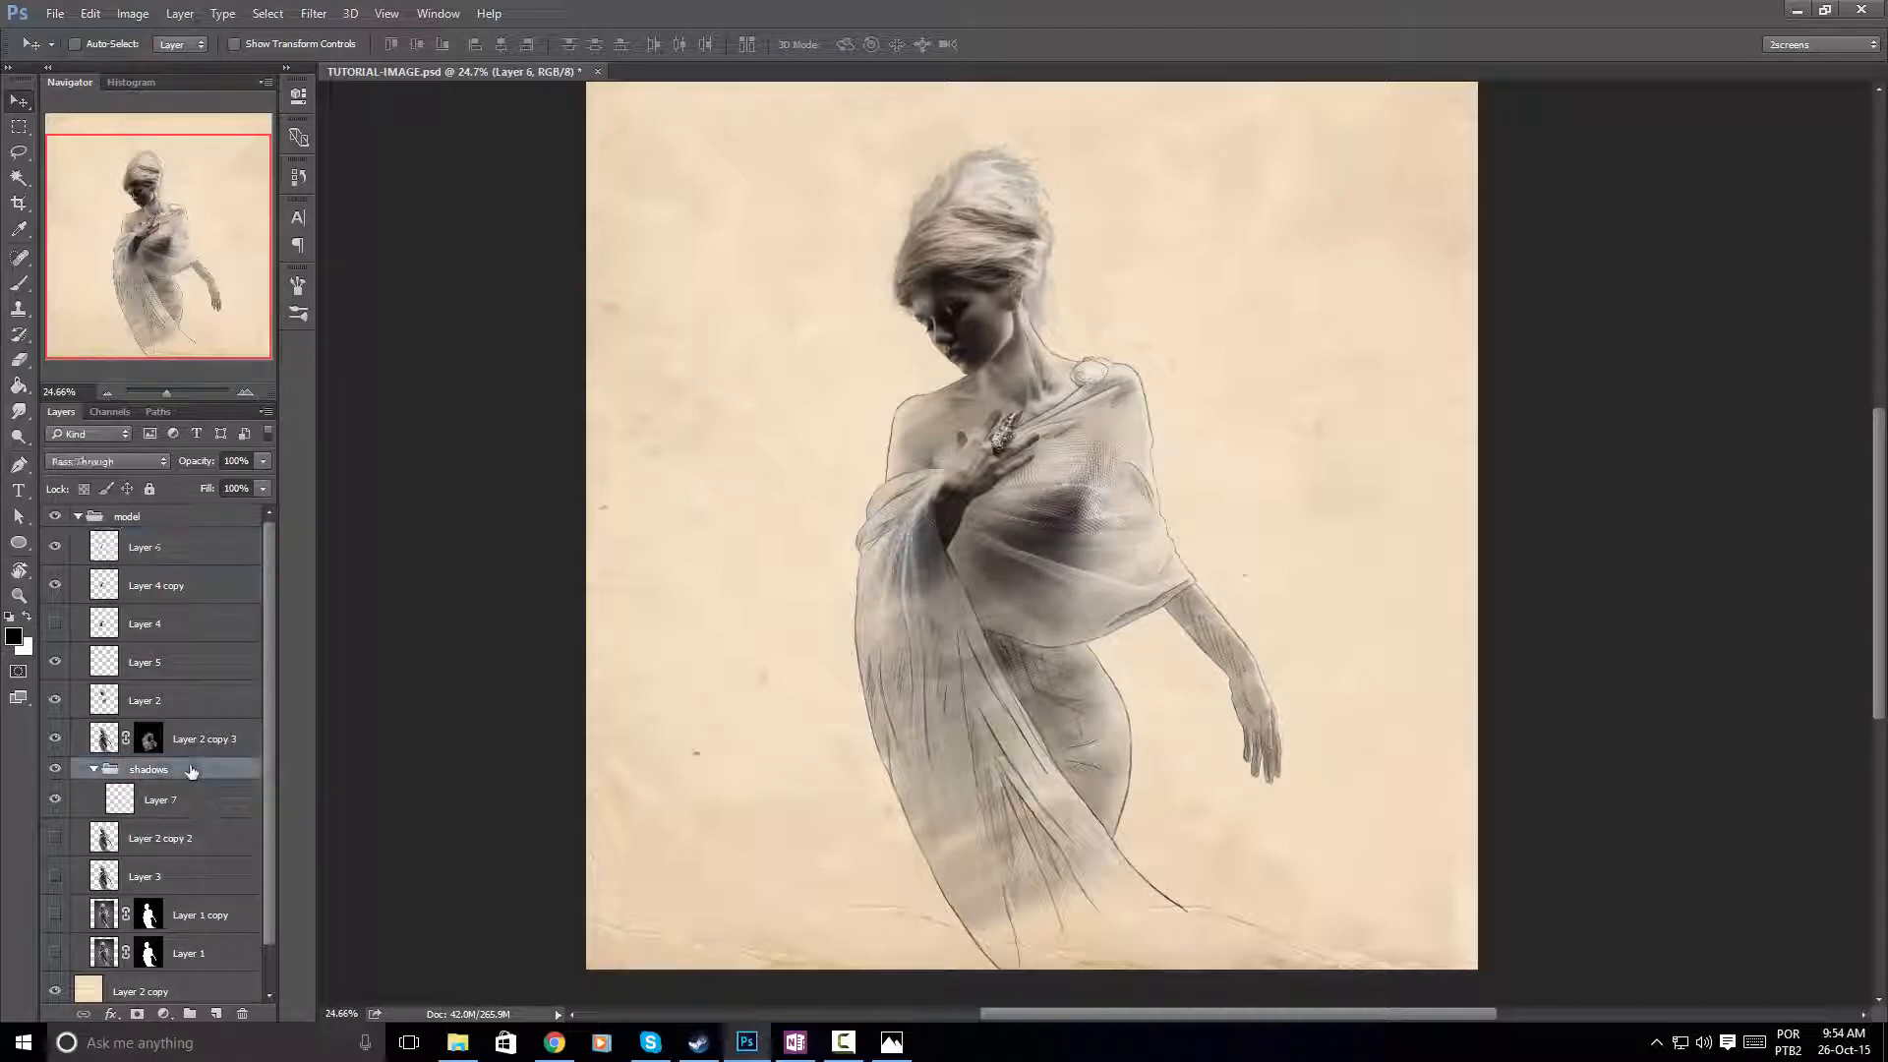
pyautogui.moveTo(197, 755); pyautogui.dragTo(194, 531)
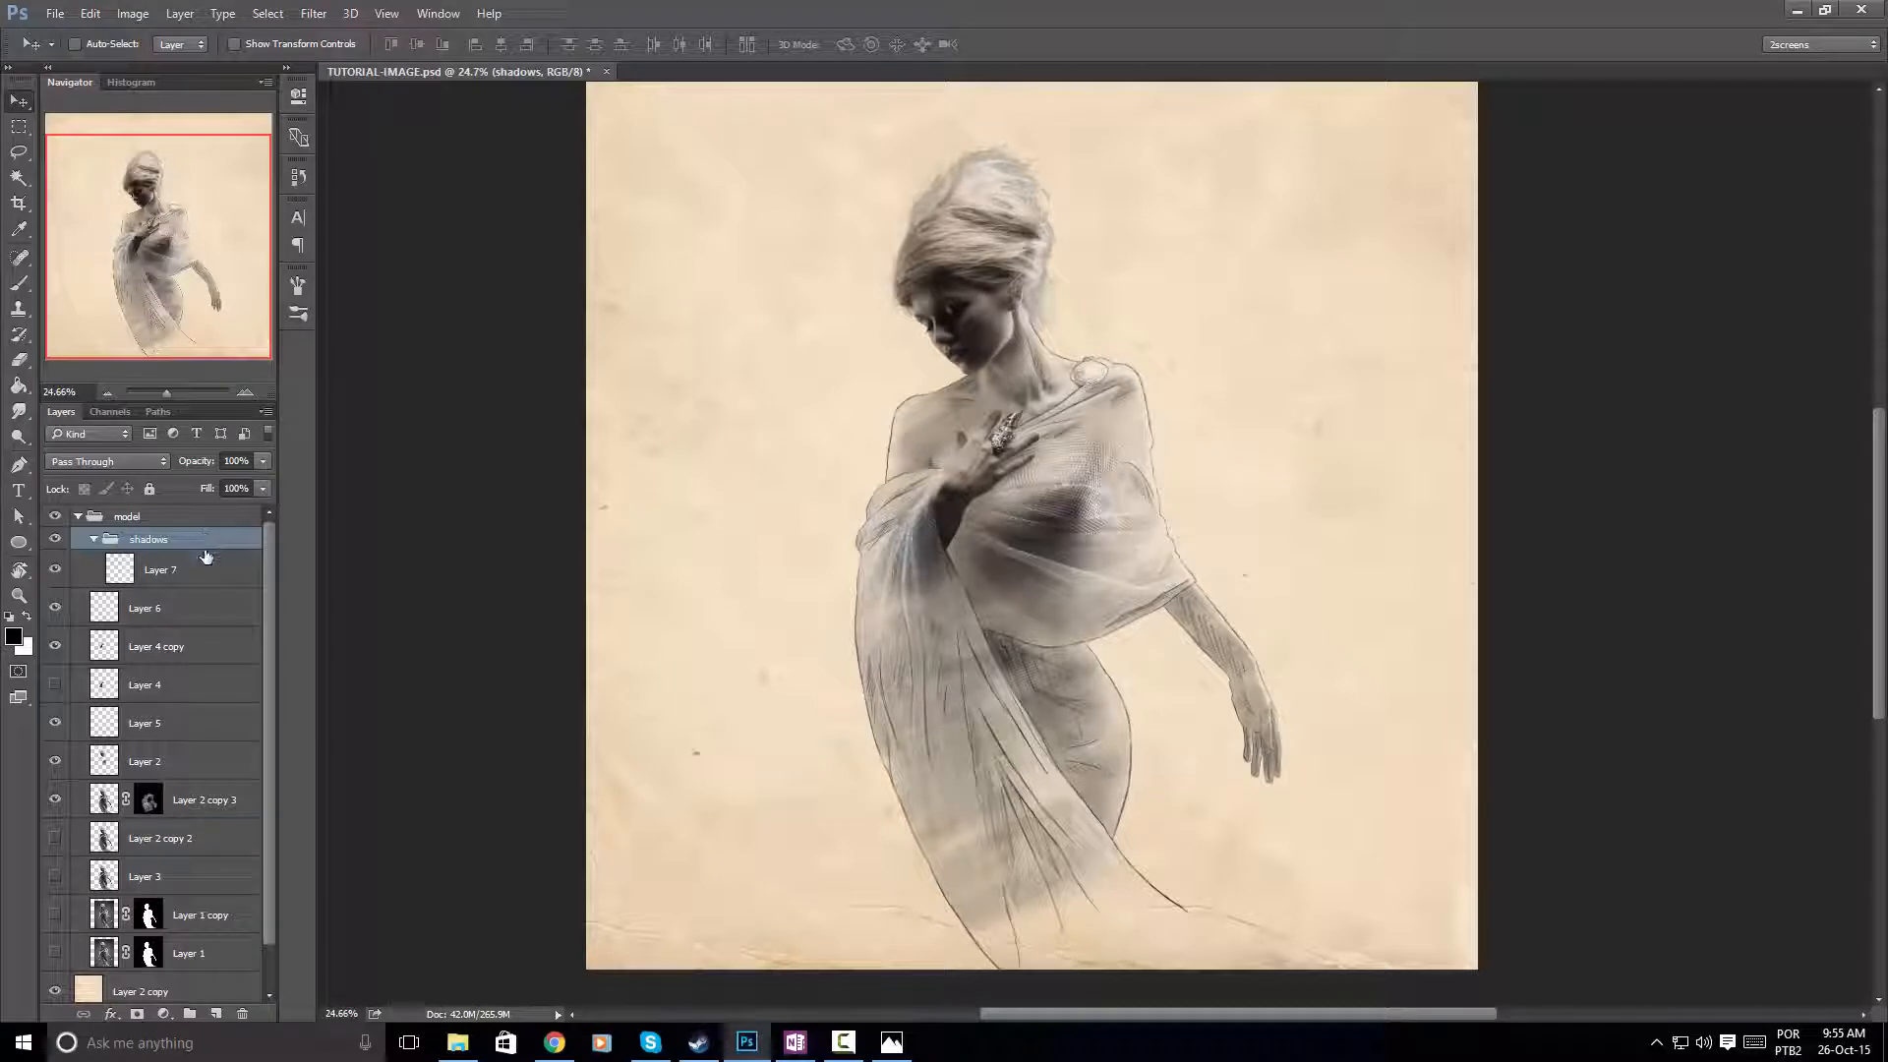
# Paint a large soft black shadow over the torso on Layer 7 with a soft round brush about 1241 px wide
pyautogui.press('b')
pyautogui.click(154, 566)
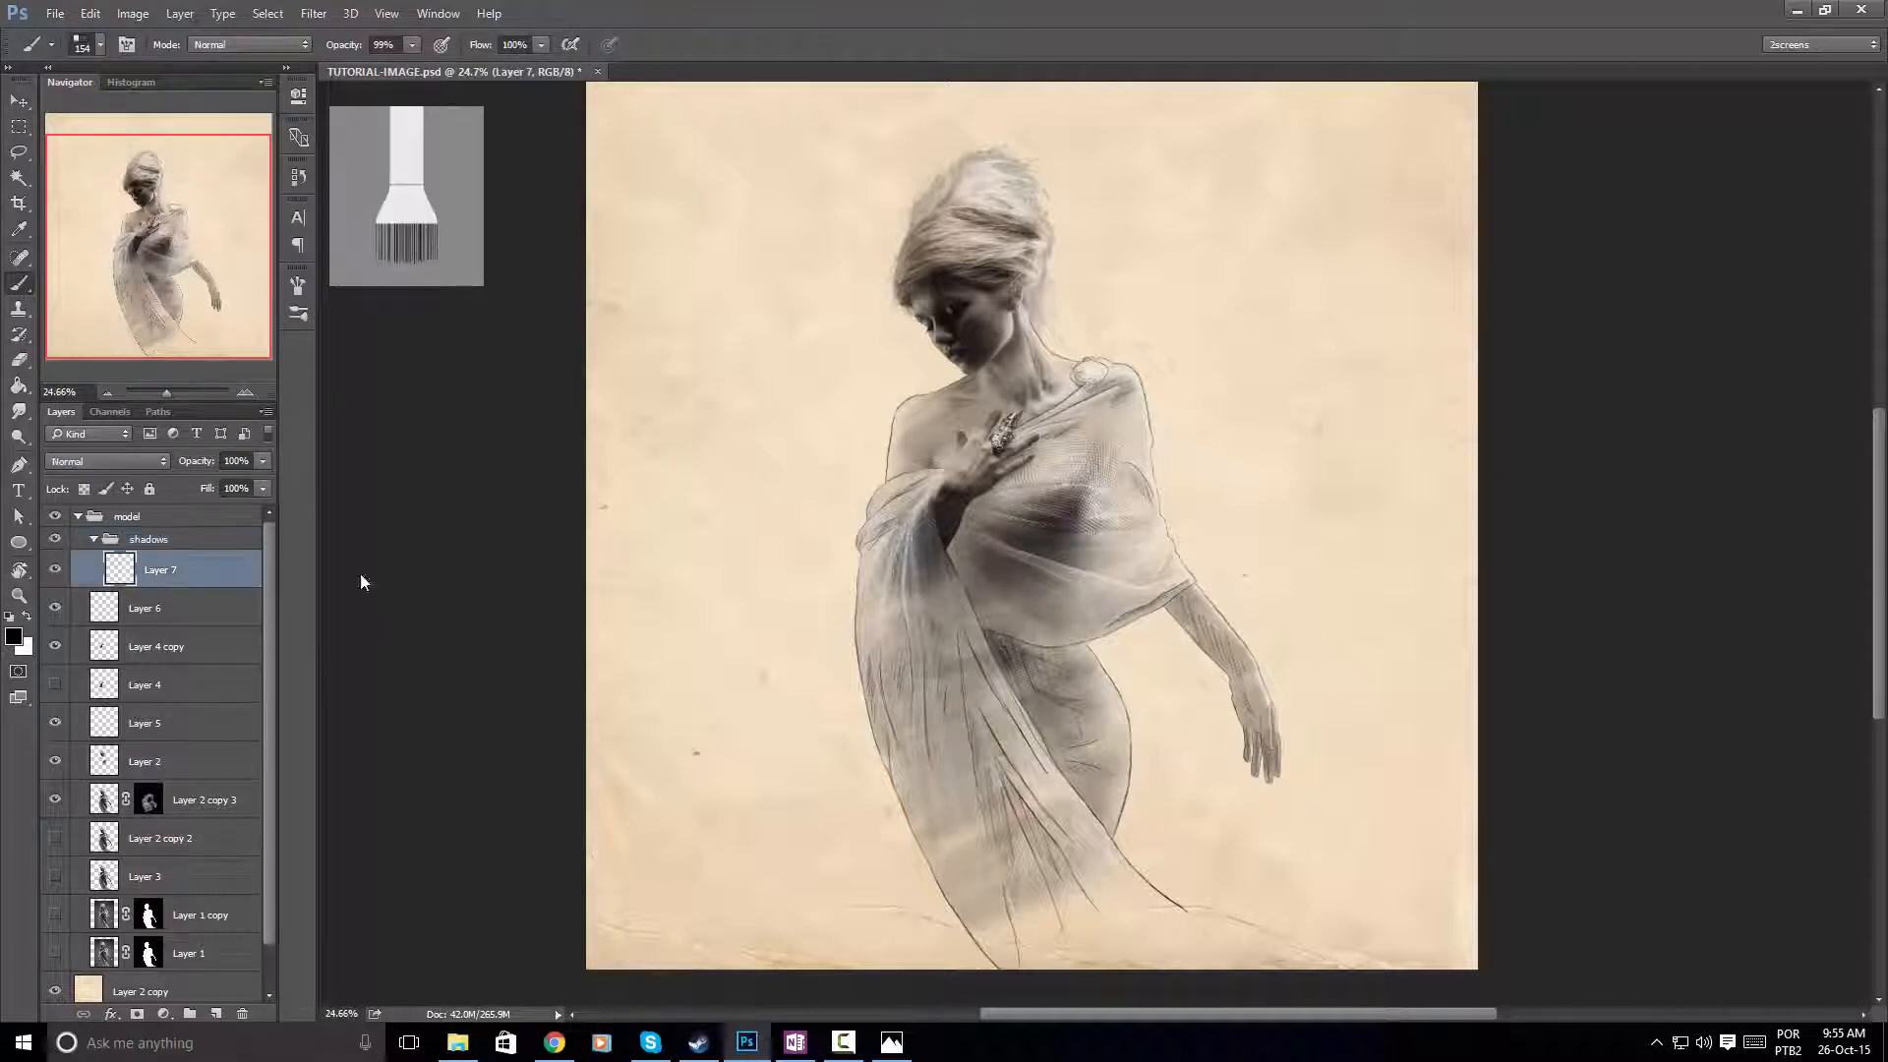
pyautogui.rightClick(1037, 546)
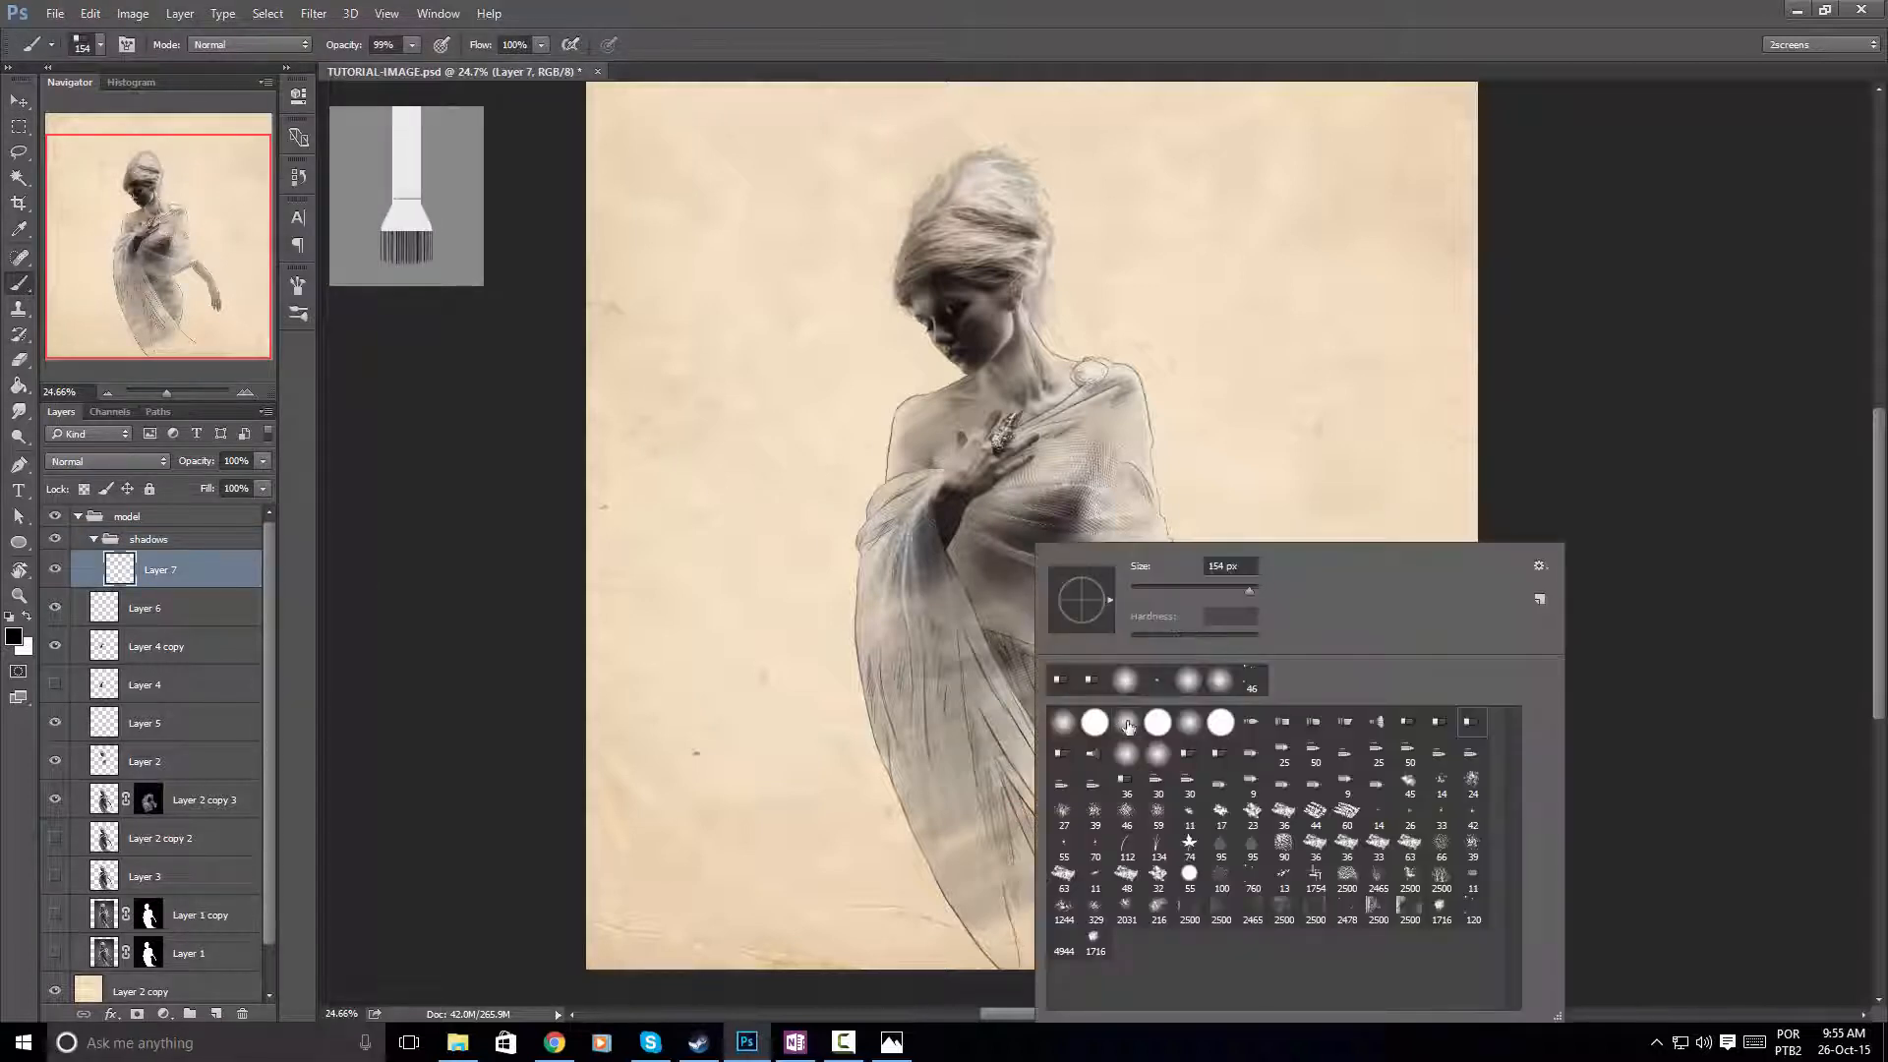
pyautogui.click(1128, 725)
pyautogui.moveTo(861, 612); pyautogui.dragTo(1059, 616)
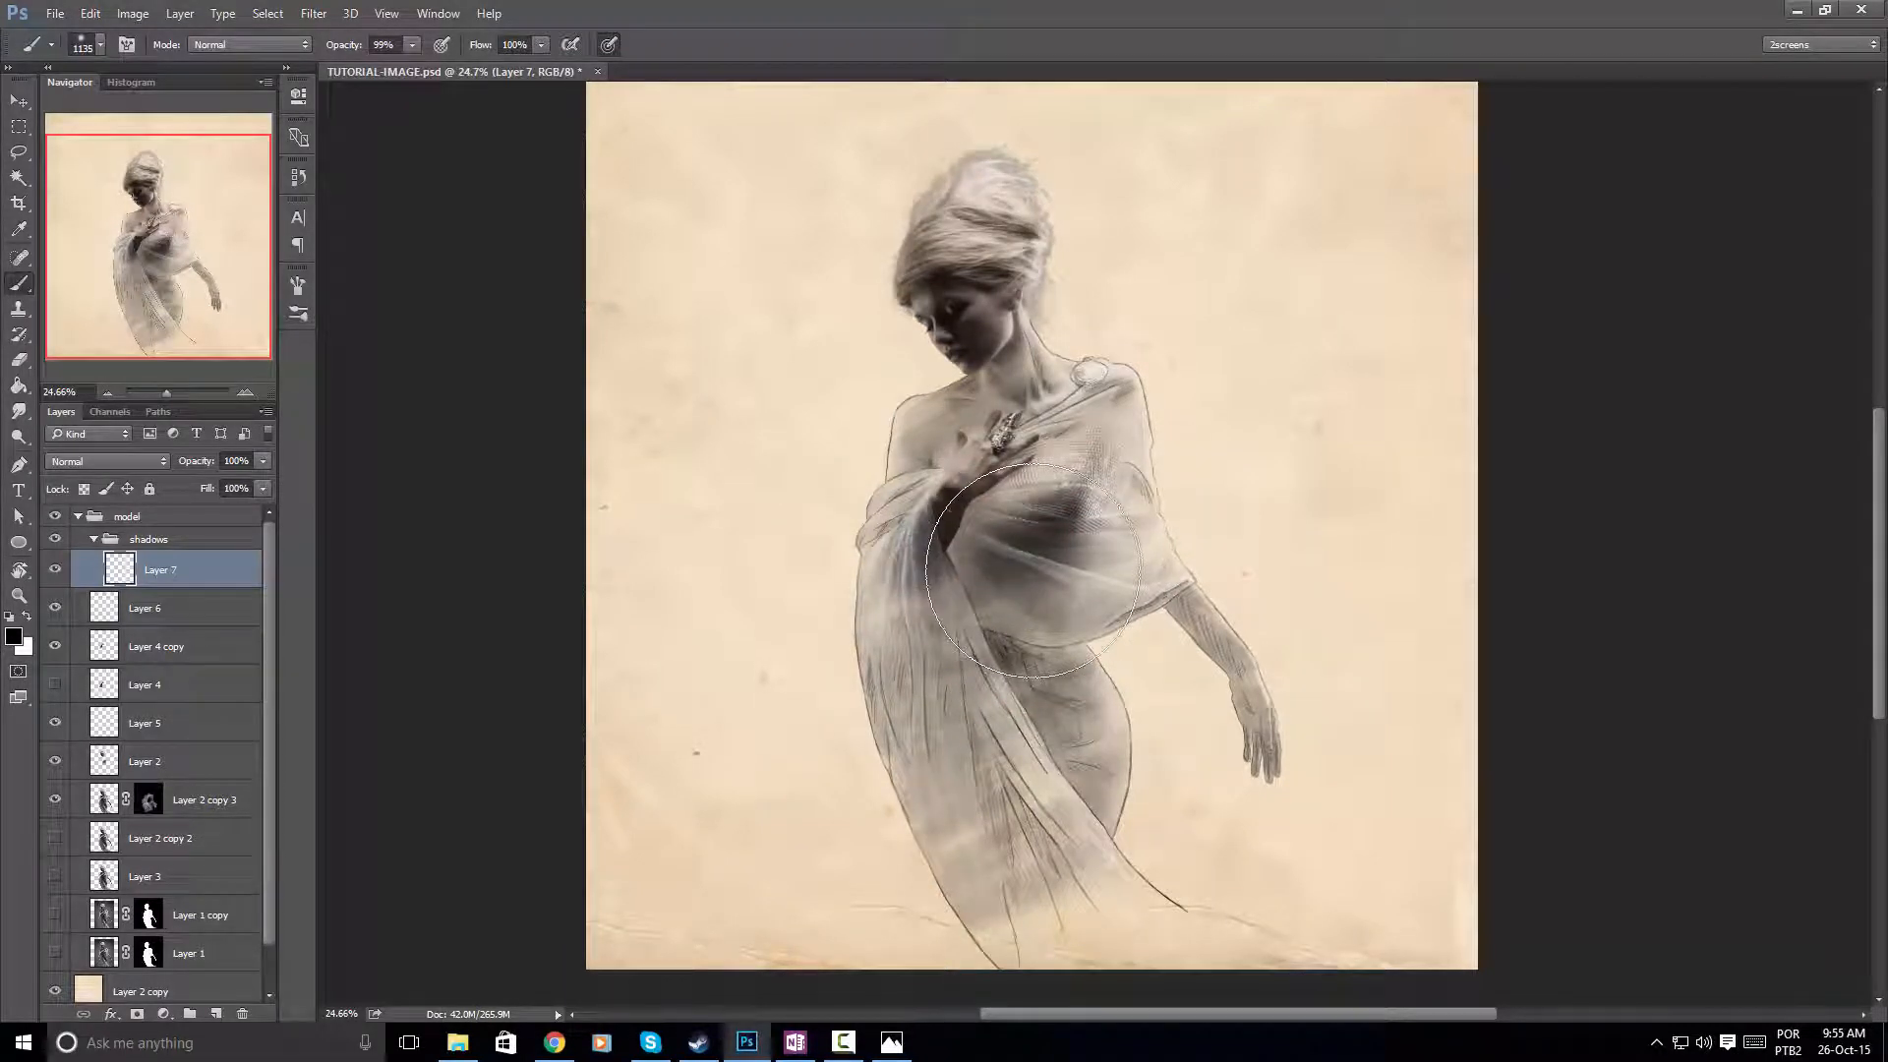
pyautogui.moveTo(1047, 576); pyautogui.dragTo(1059, 576)
pyautogui.click(1043, 577)
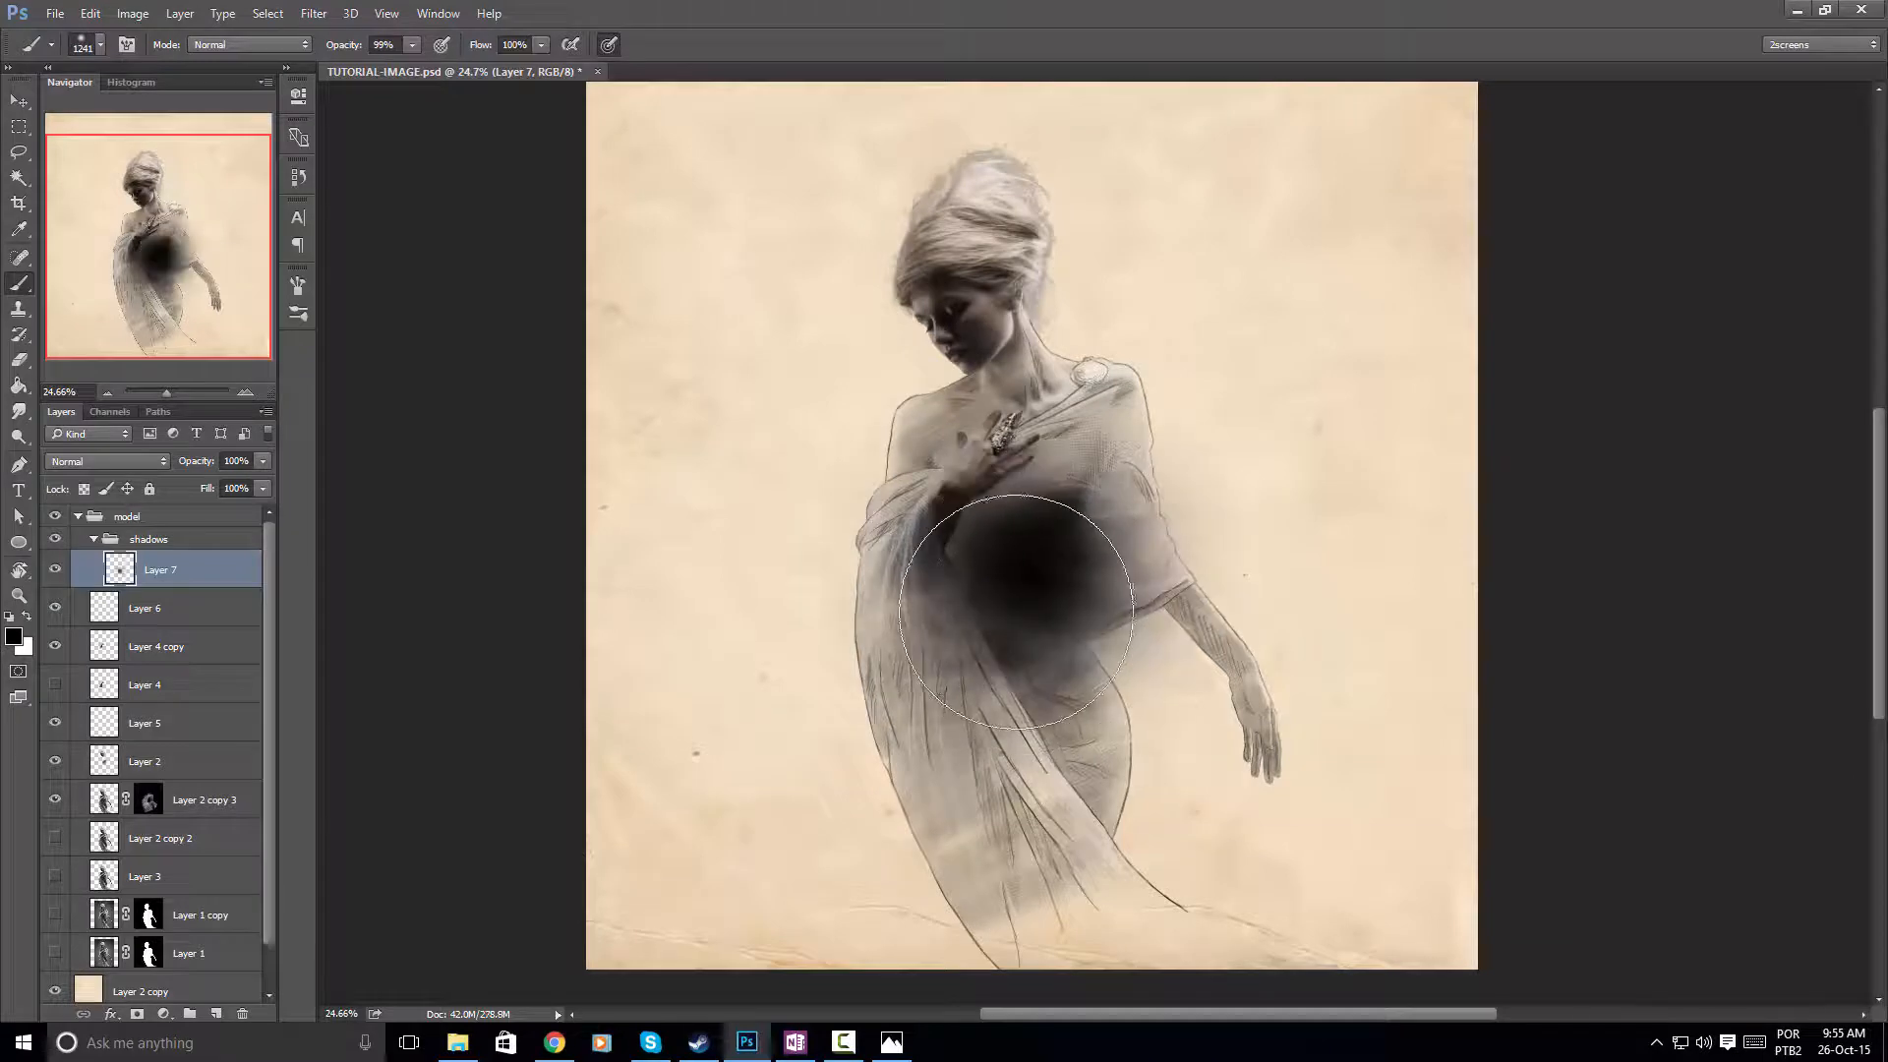
pyautogui.click(1005, 565)
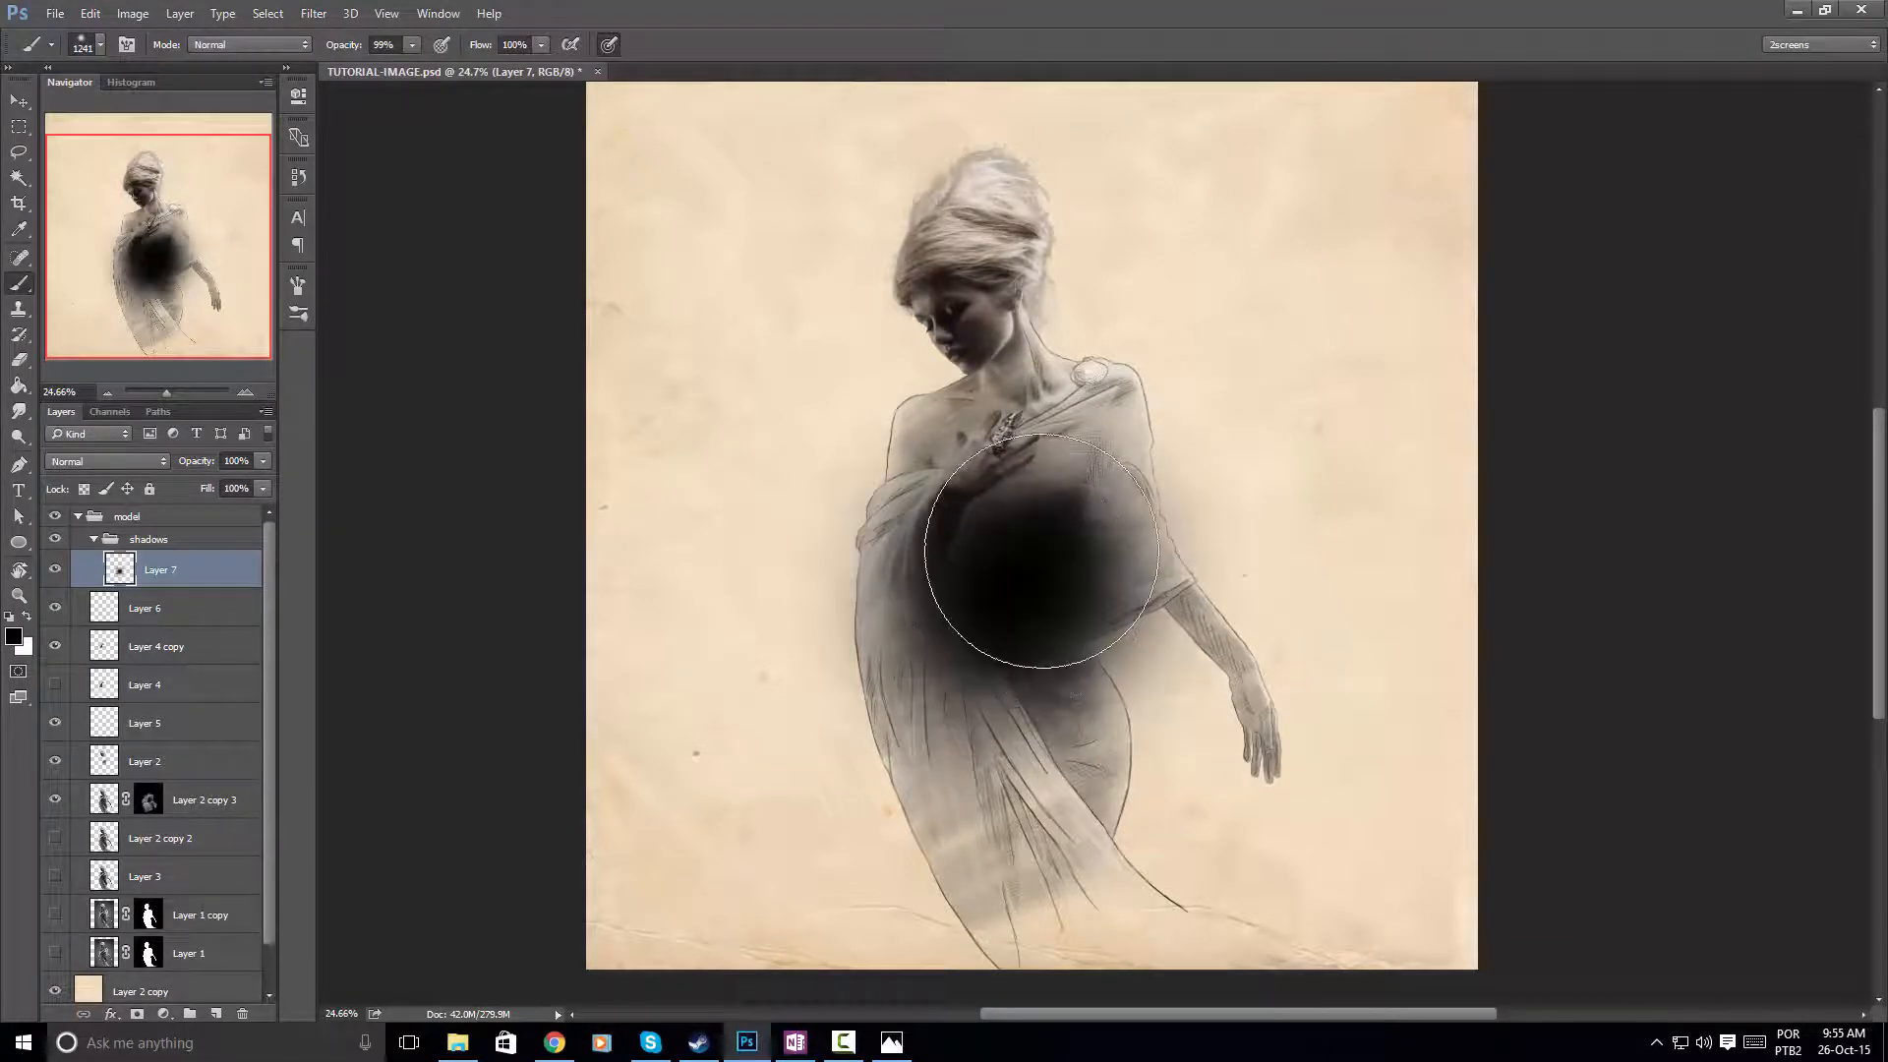
pyautogui.click(1055, 539)
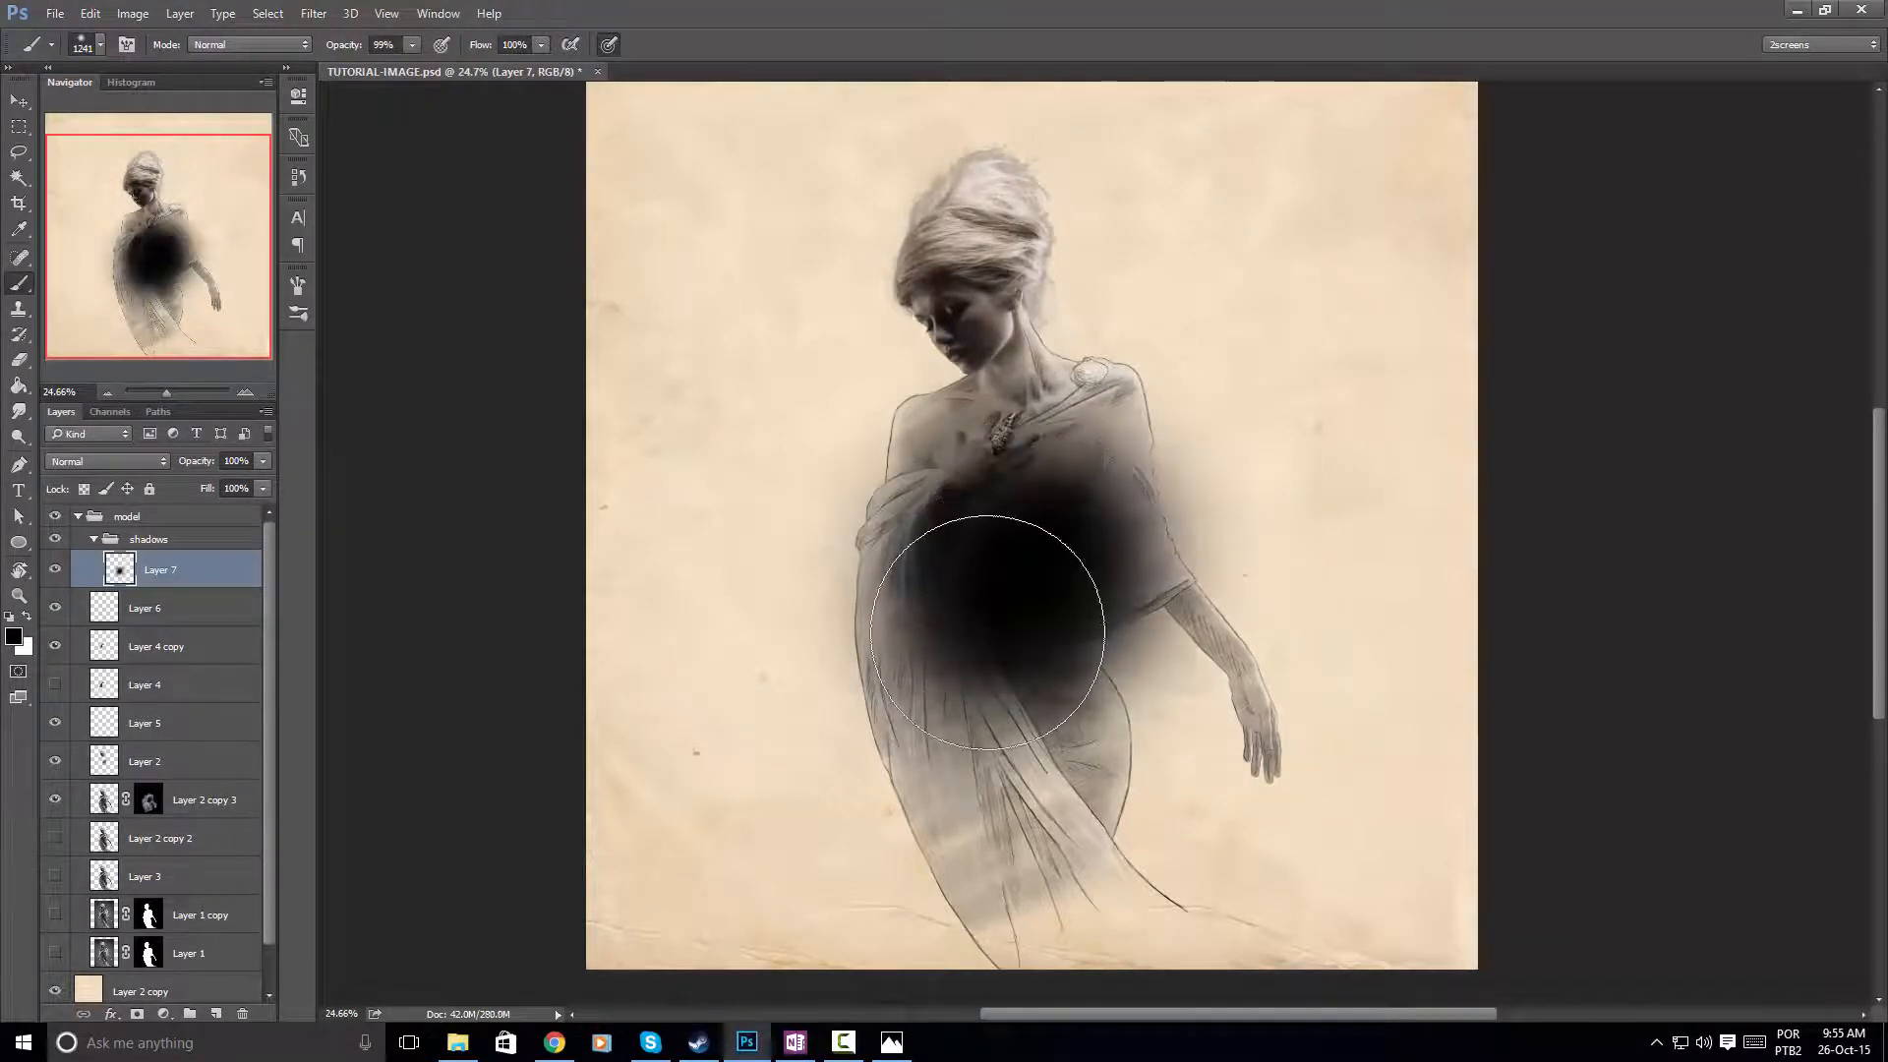
pyautogui.click(987, 641)
# Erase the black spill on Layer 7 around the hips, the outer sleeve and the hand with a soft eraser
pyautogui.press('e')
pyautogui.moveTo(1027, 646); pyautogui.dragTo(1167, 641)
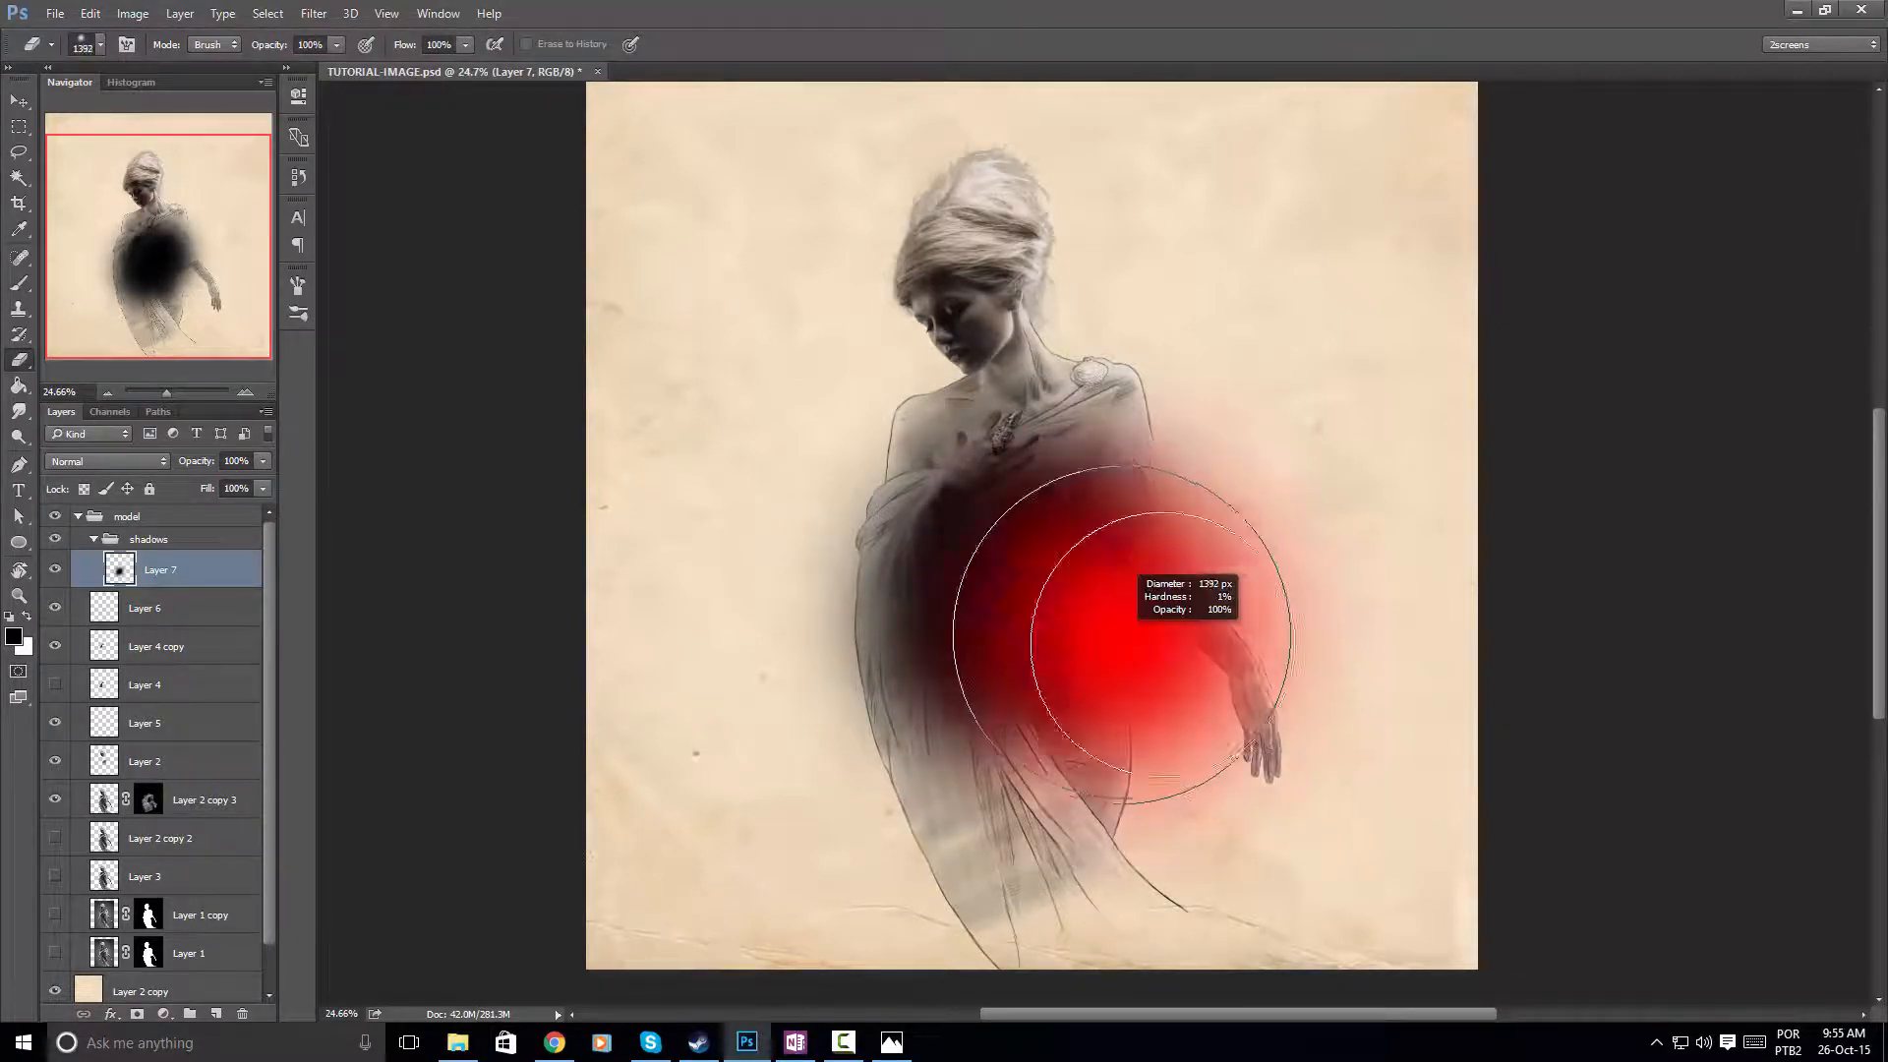
pyautogui.click(1128, 726)
pyautogui.click(745, 587)
pyautogui.click(805, 506)
pyautogui.moveTo(1039, 576); pyautogui.dragTo(957, 576)
pyautogui.moveTo(843, 553); pyautogui.dragTo(900, 398)
pyautogui.moveTo(838, 485); pyautogui.dragTo(964, 405)
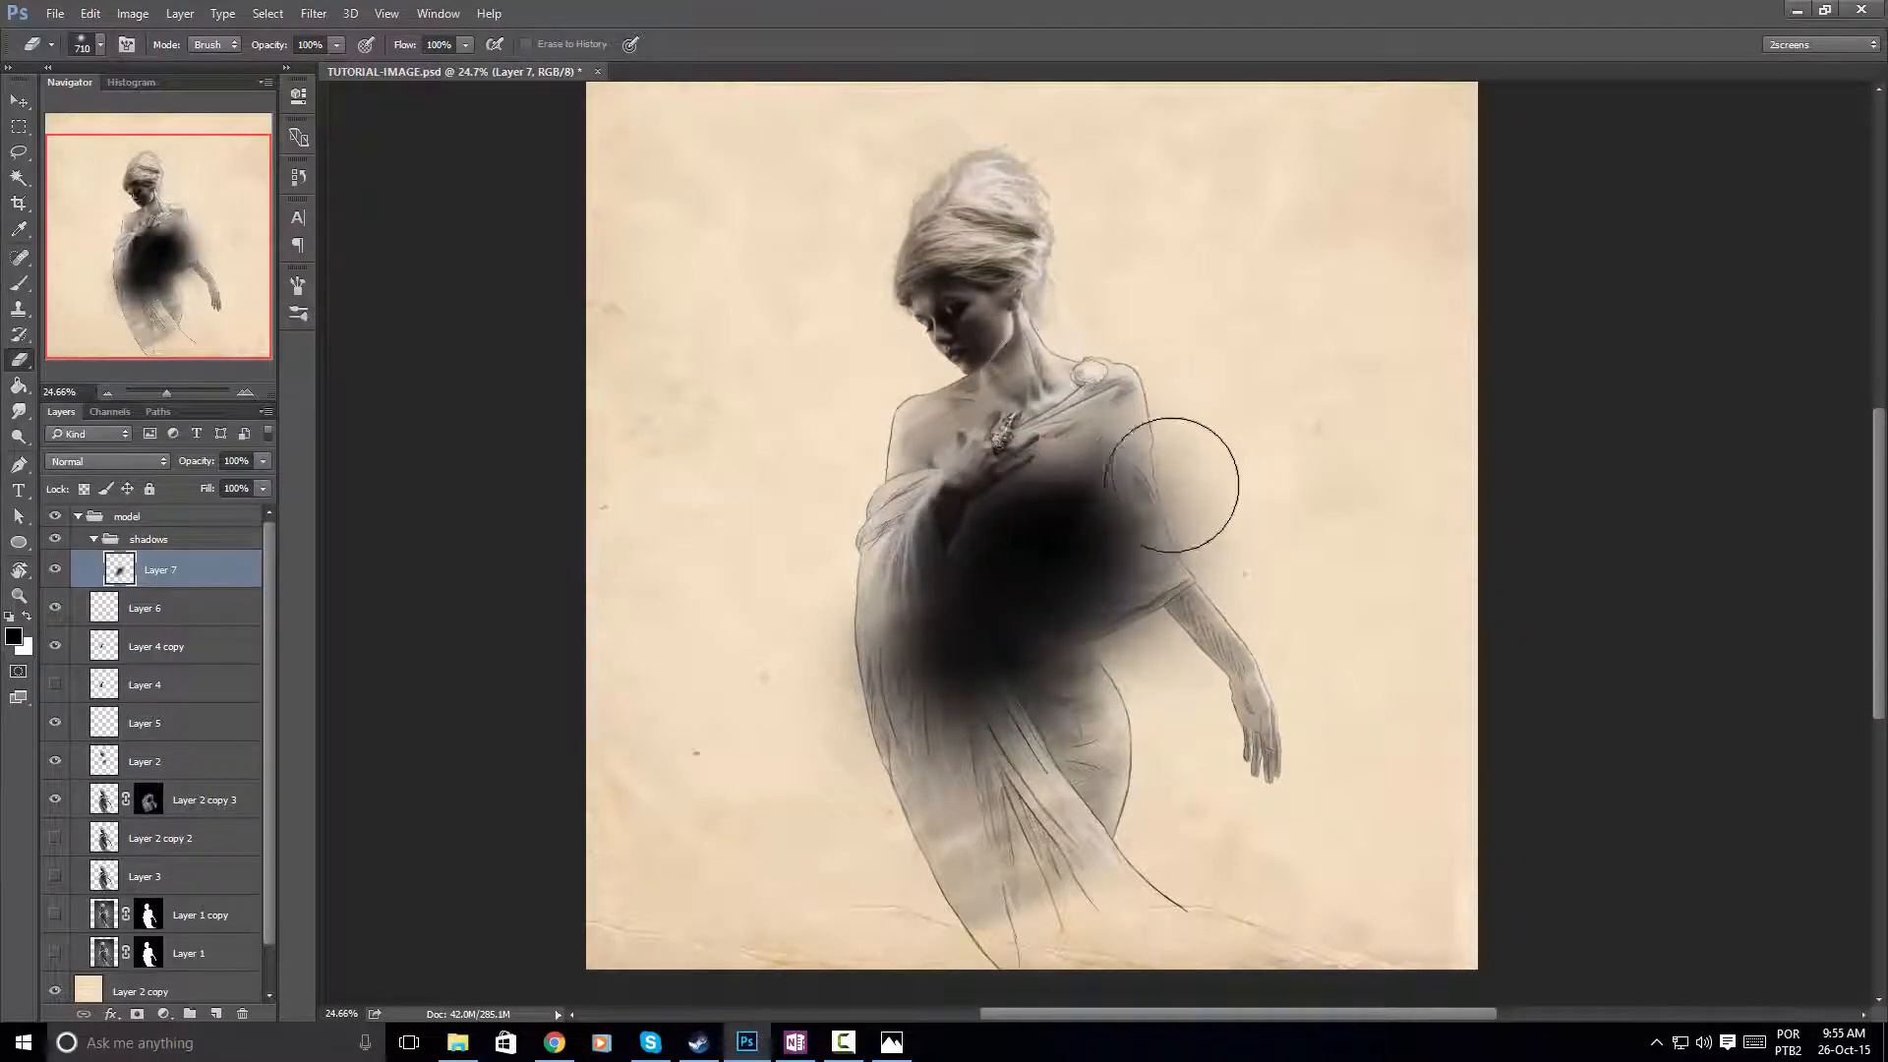
# Erase the Layer 7 shadow beside the hanging arm, below the shawl's hem and over the long drape
pyautogui.moveTo(1197, 710); pyautogui.dragTo(1238, 710)
pyautogui.moveTo(1180, 503); pyautogui.dragTo(1161, 500)
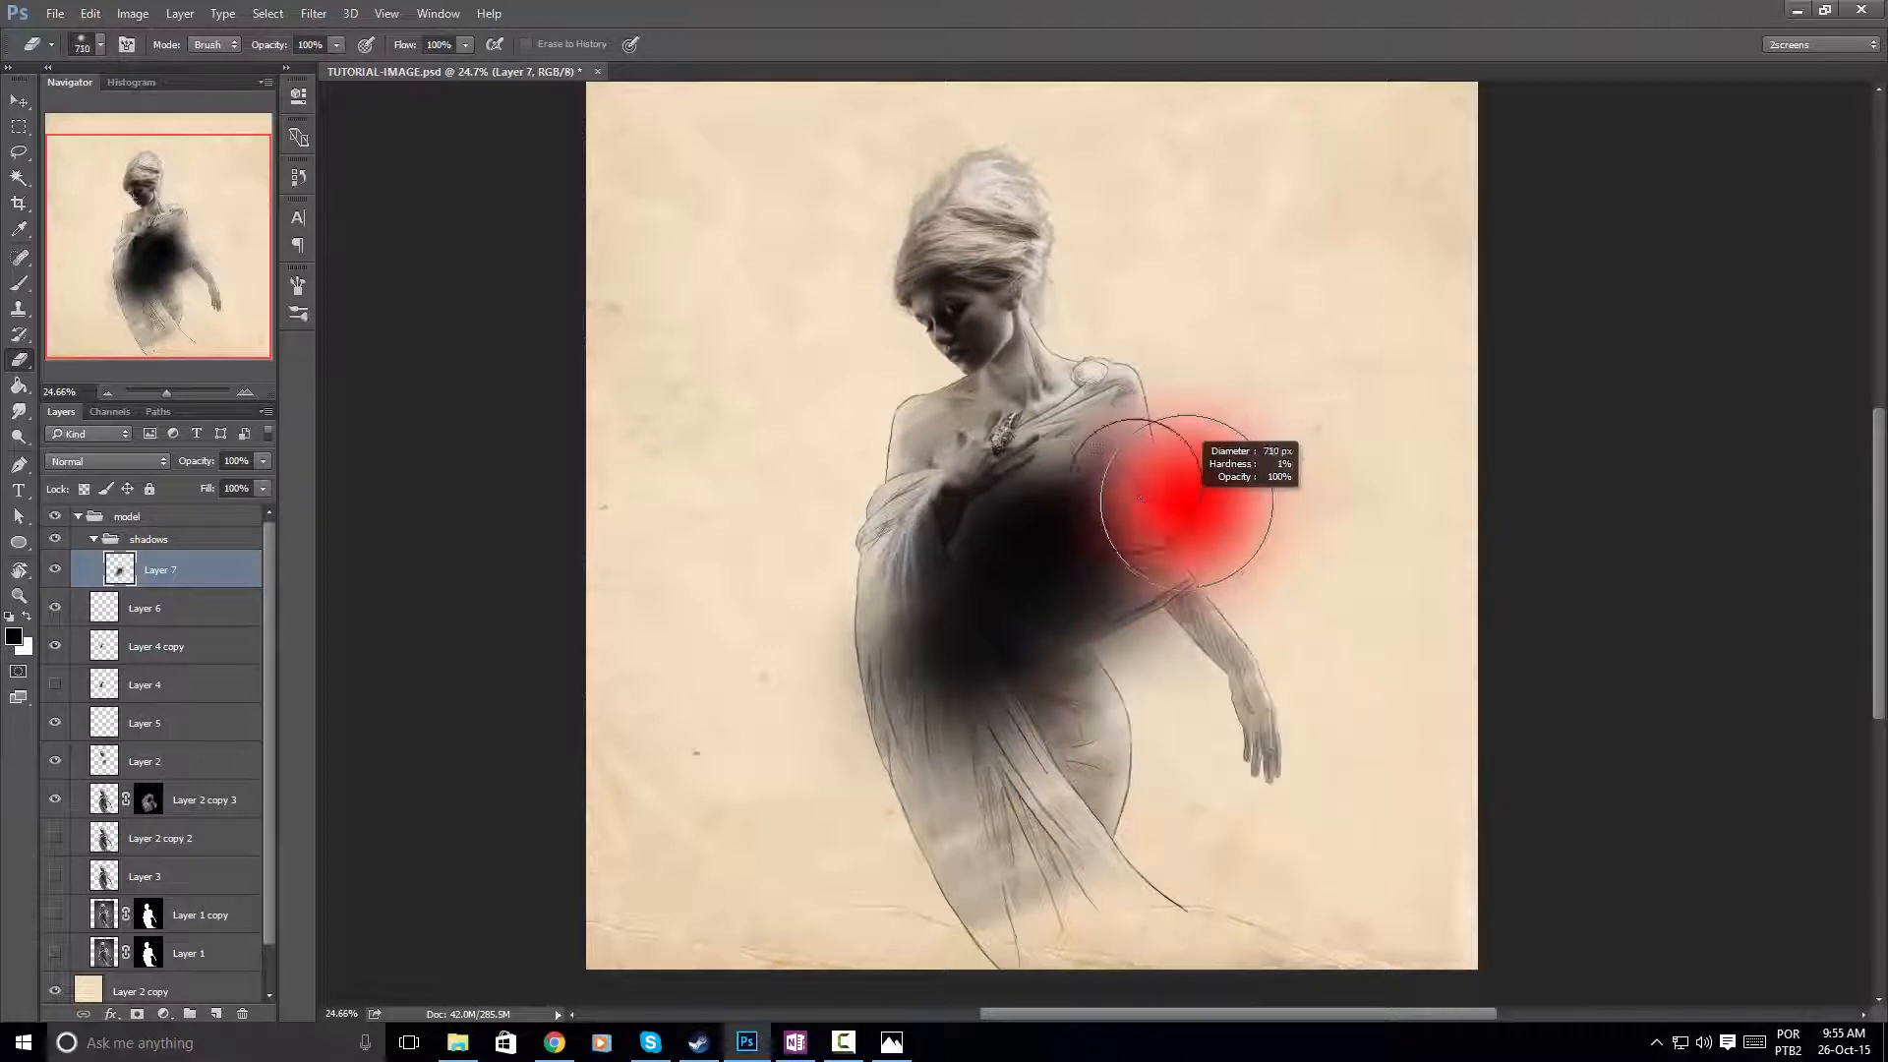
pyautogui.scroll(3, 1141, 433)
pyautogui.moveTo(1128, 411); pyautogui.dragTo(1088, 415)
pyautogui.click(1092, 438)
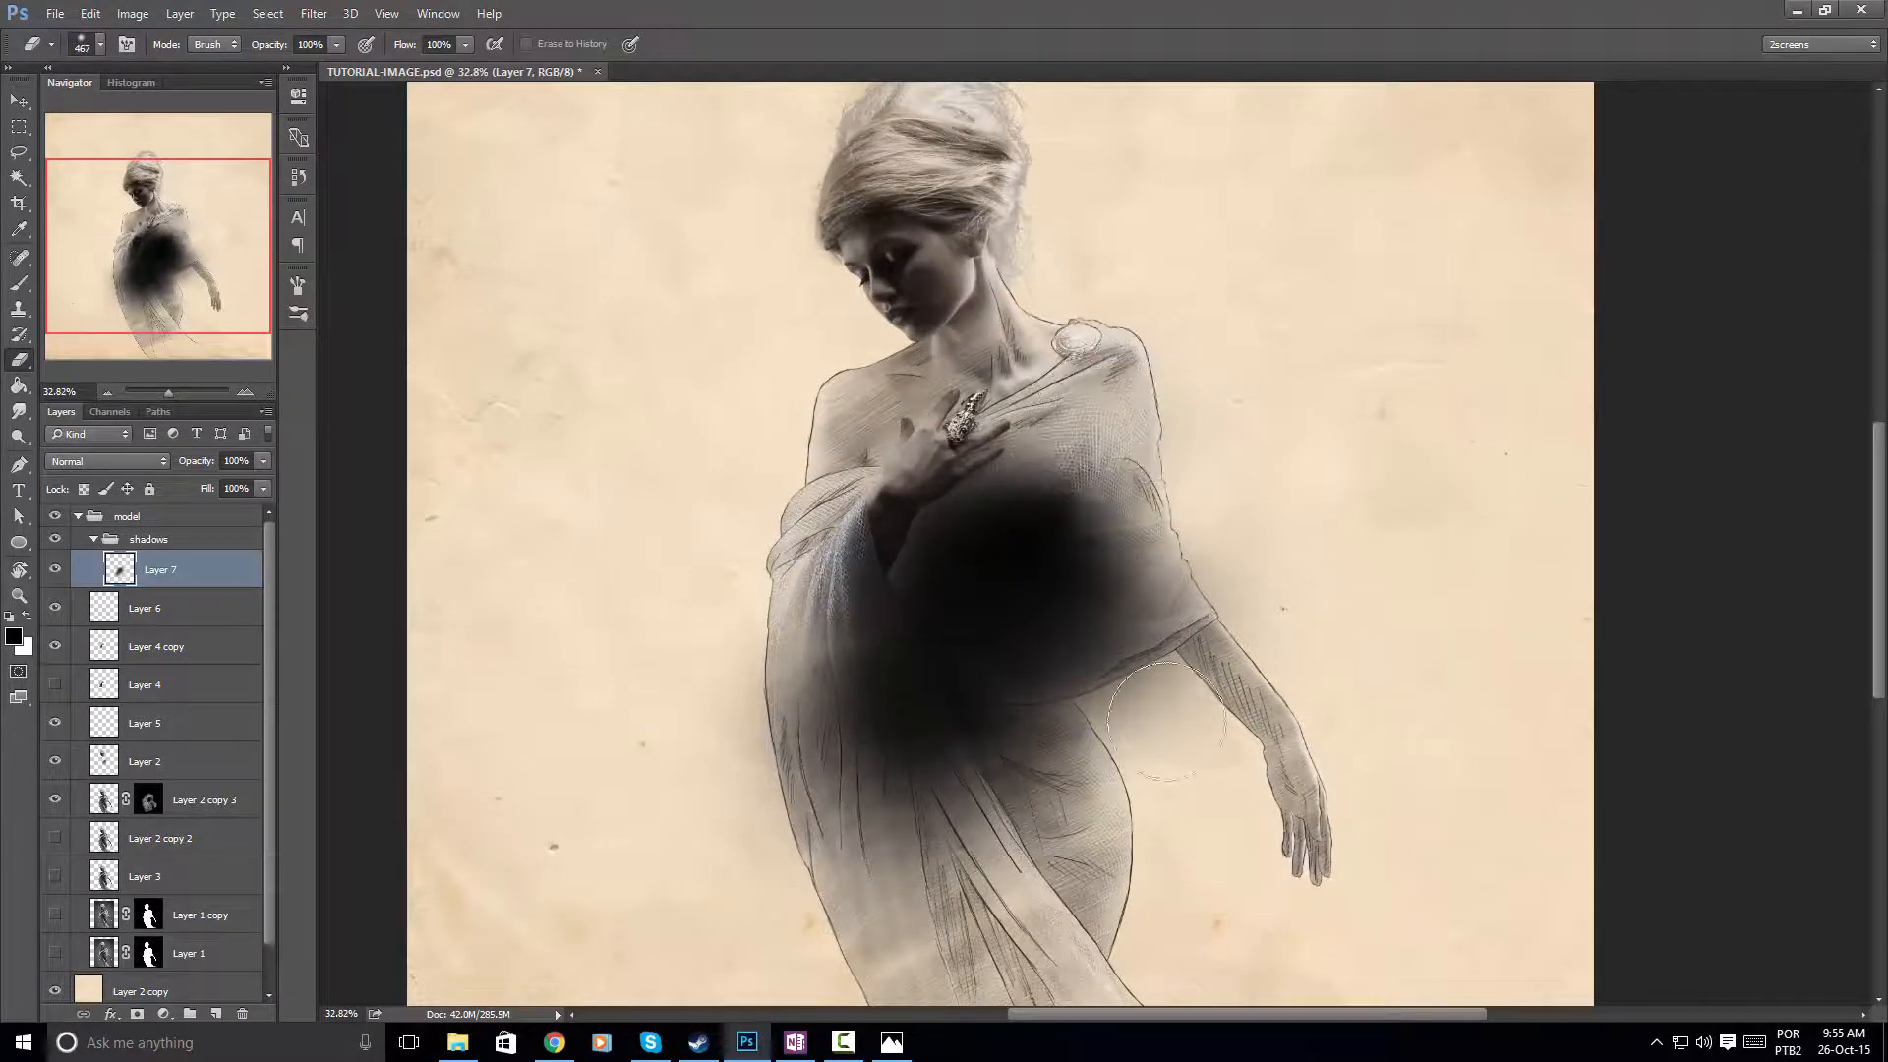
pyautogui.moveTo(1117, 737); pyautogui.dragTo(1178, 751)
pyautogui.click(1007, 805)
pyautogui.moveTo(1030, 776); pyautogui.dragTo(1084, 775)
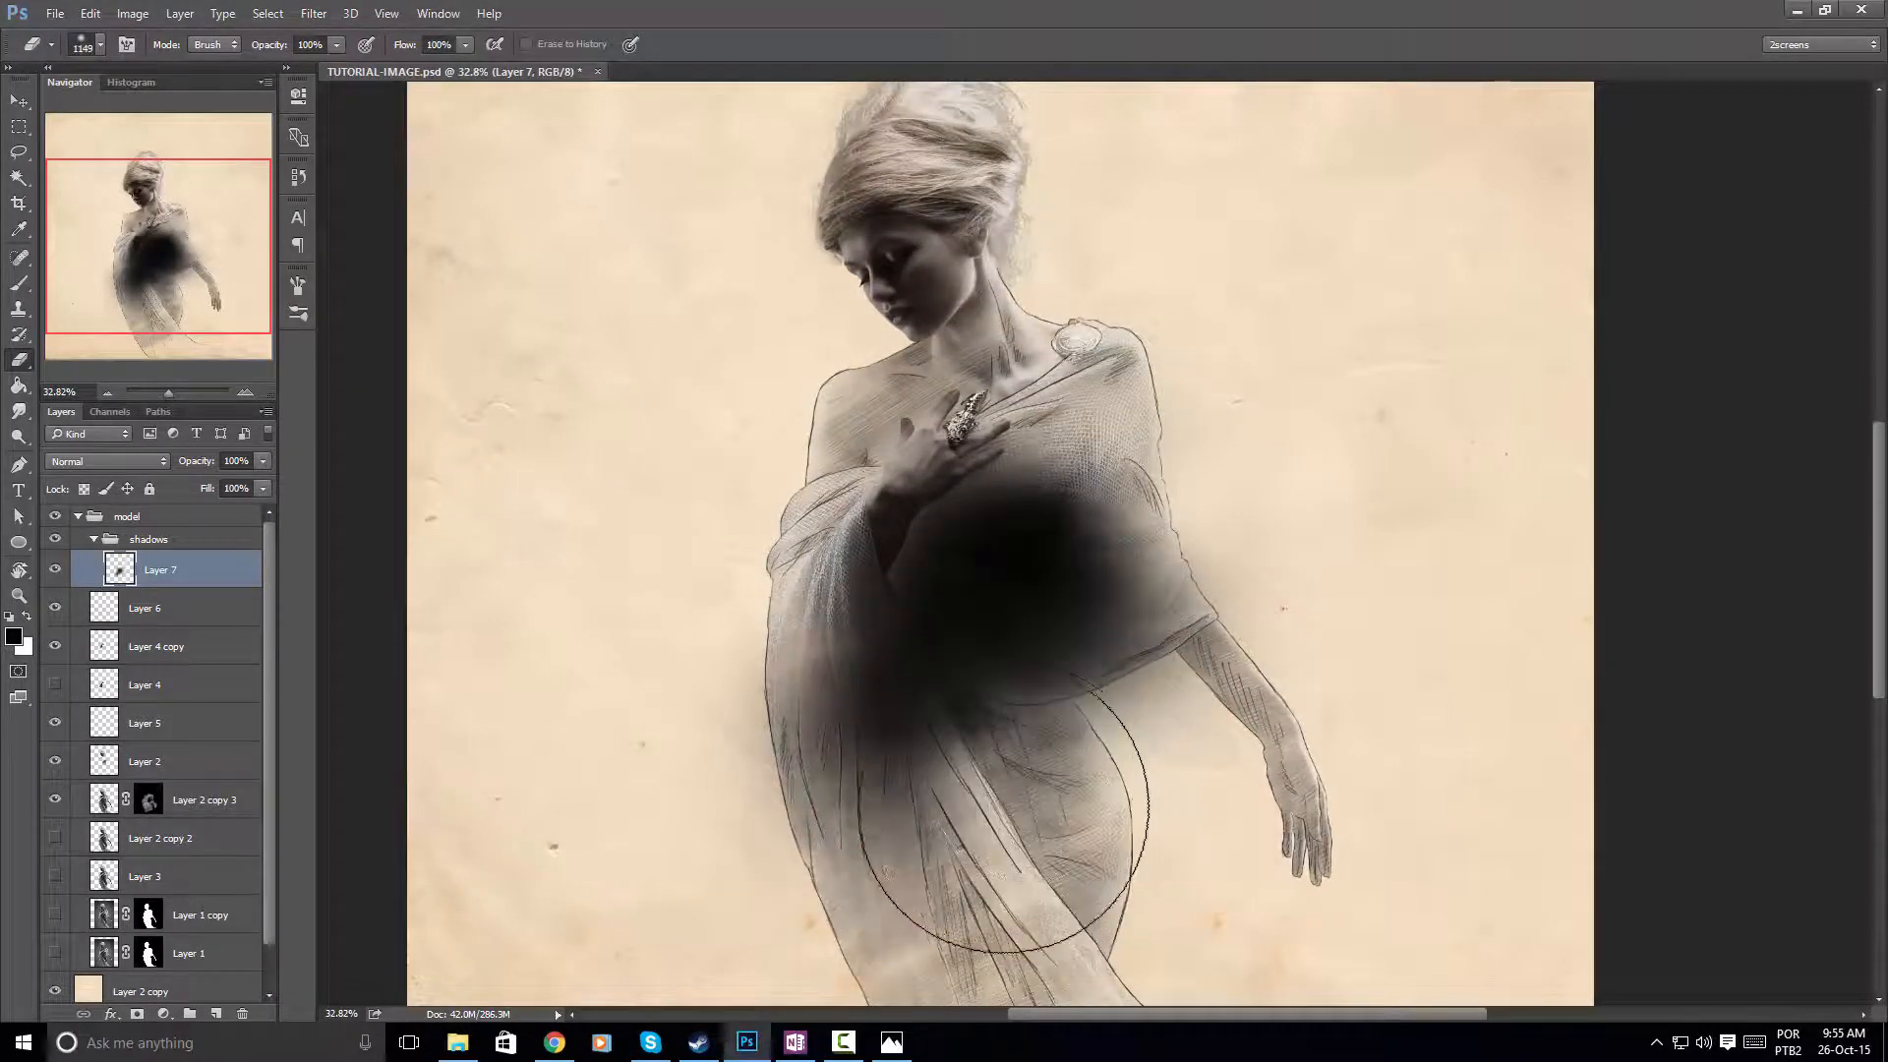
pyautogui.click(992, 777)
pyautogui.click(767, 634)
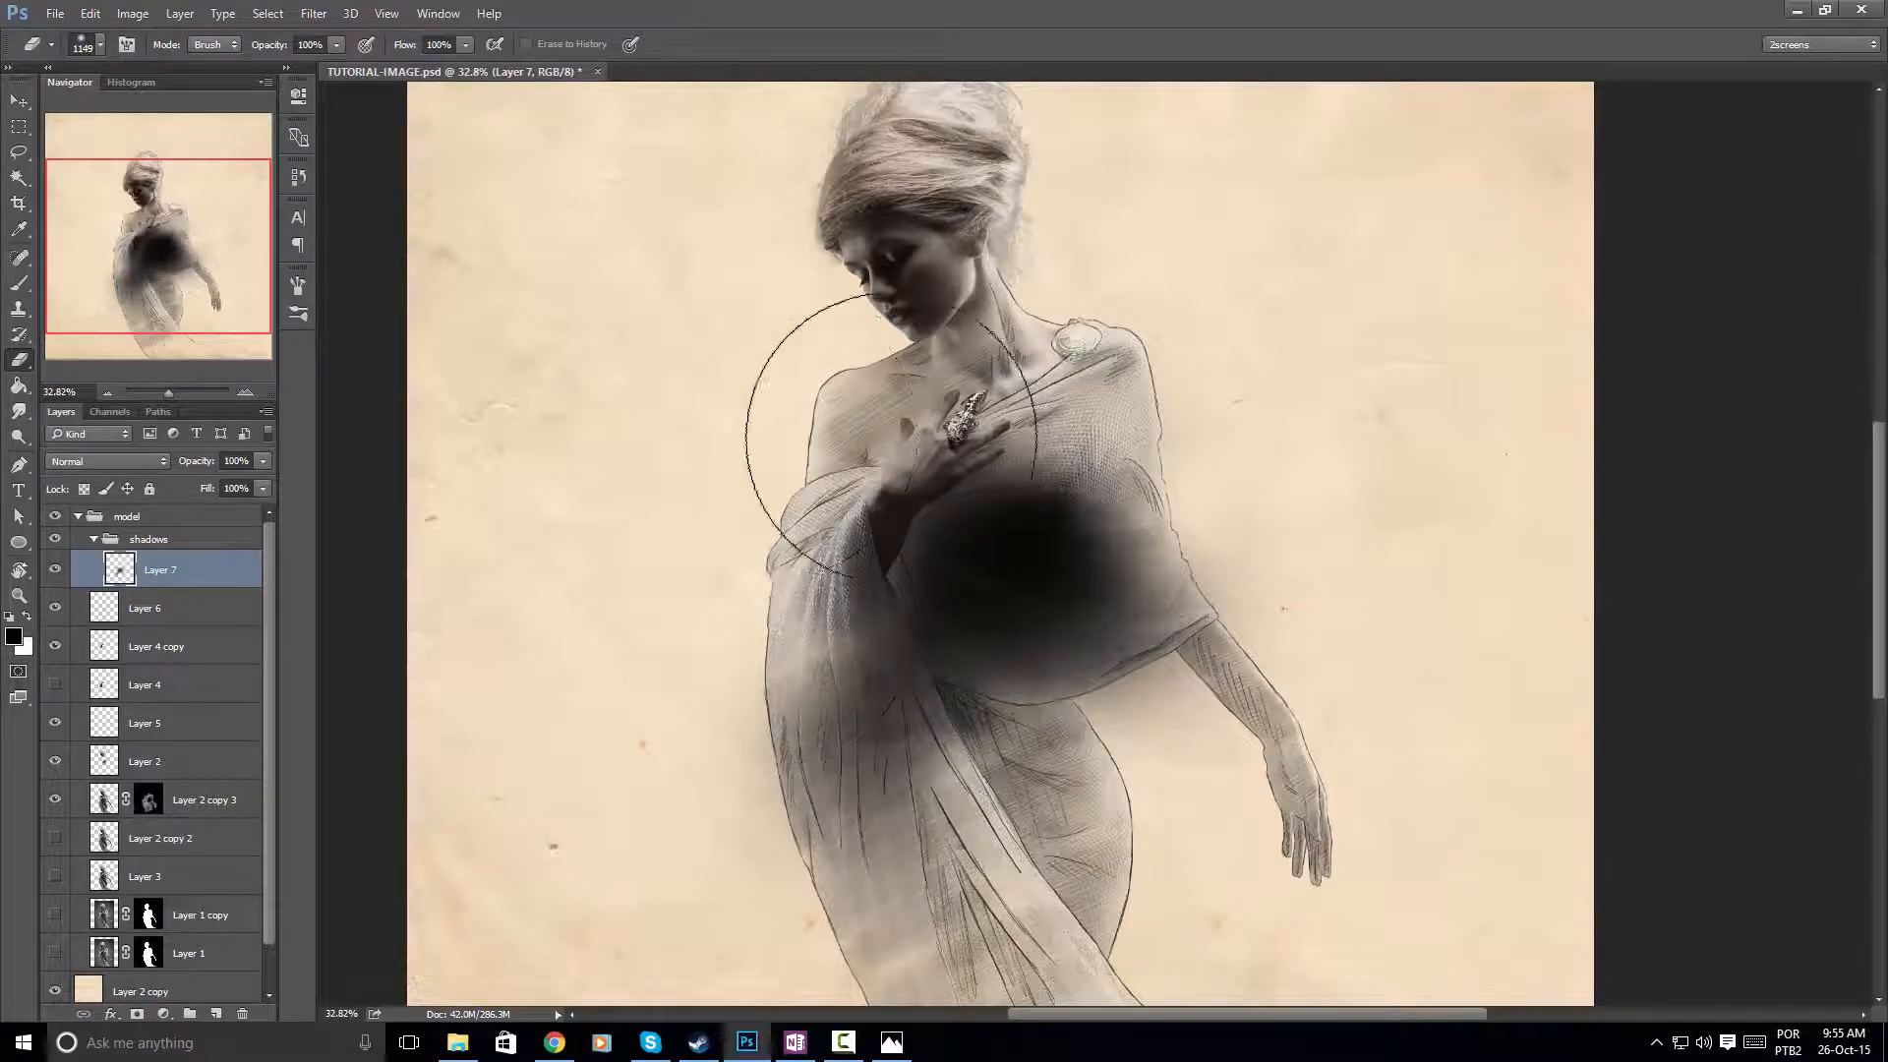
# Refine the Layer 7 shadow by erasing it around the raised hand, upper chest, sleeve folds and waist
pyautogui.moveTo(935, 443); pyautogui.dragTo(786, 454)
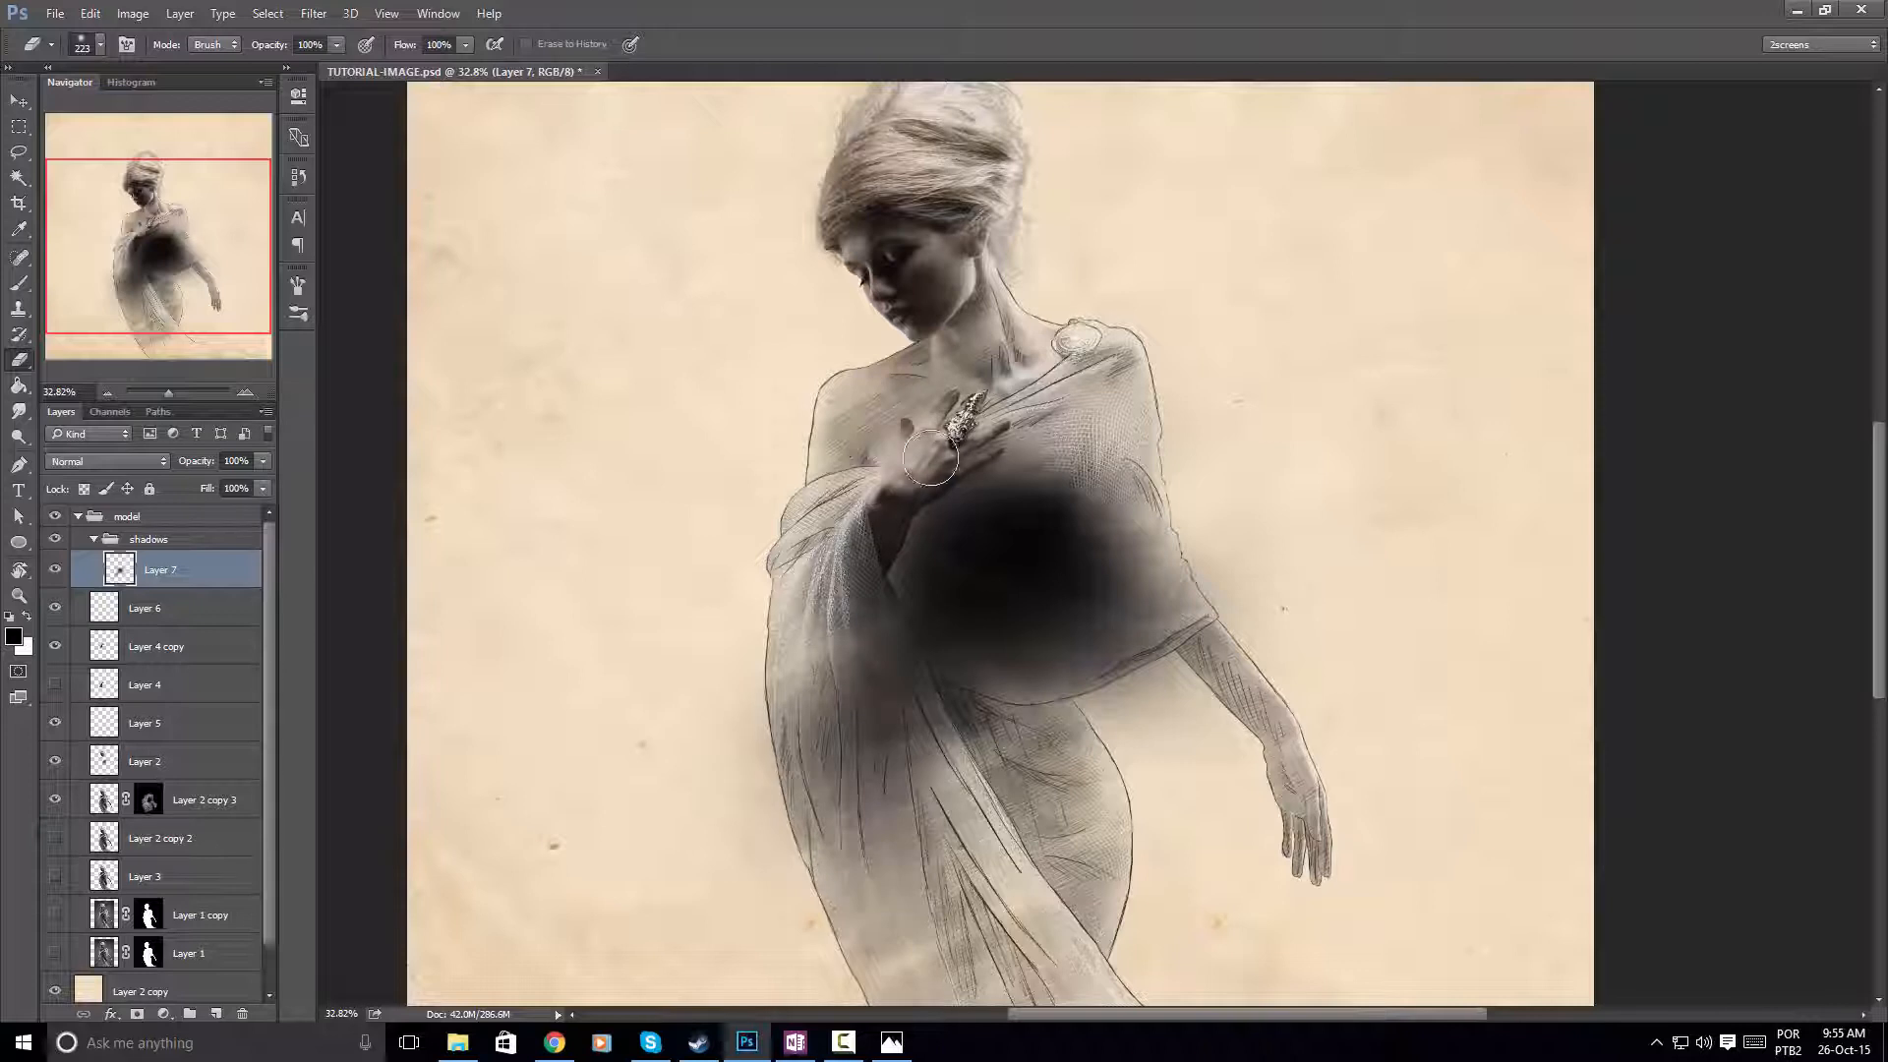
pyautogui.moveTo(868, 391); pyautogui.dragTo(892, 391)
pyautogui.moveTo(892, 392)
pyautogui.mouseDown()
pyautogui.moveTo(944, 342)
pyautogui.moveTo(1075, 328)
pyautogui.moveTo(1066, 344)
pyautogui.mouseUp()
pyautogui.moveTo(970, 465)
pyautogui.mouseDown()
pyautogui.moveTo(999, 465)
pyautogui.moveTo(834, 632)
pyautogui.moveTo(851, 713)
pyautogui.mouseUp()
pyautogui.moveTo(881, 721); pyautogui.dragTo(916, 717)
pyautogui.click(1084, 719)
pyautogui.click(960, 804)
pyautogui.moveTo(854, 828)
pyautogui.mouseDown()
pyautogui.moveTo(913, 842)
pyautogui.moveTo(1033, 738)
pyautogui.mouseUp()
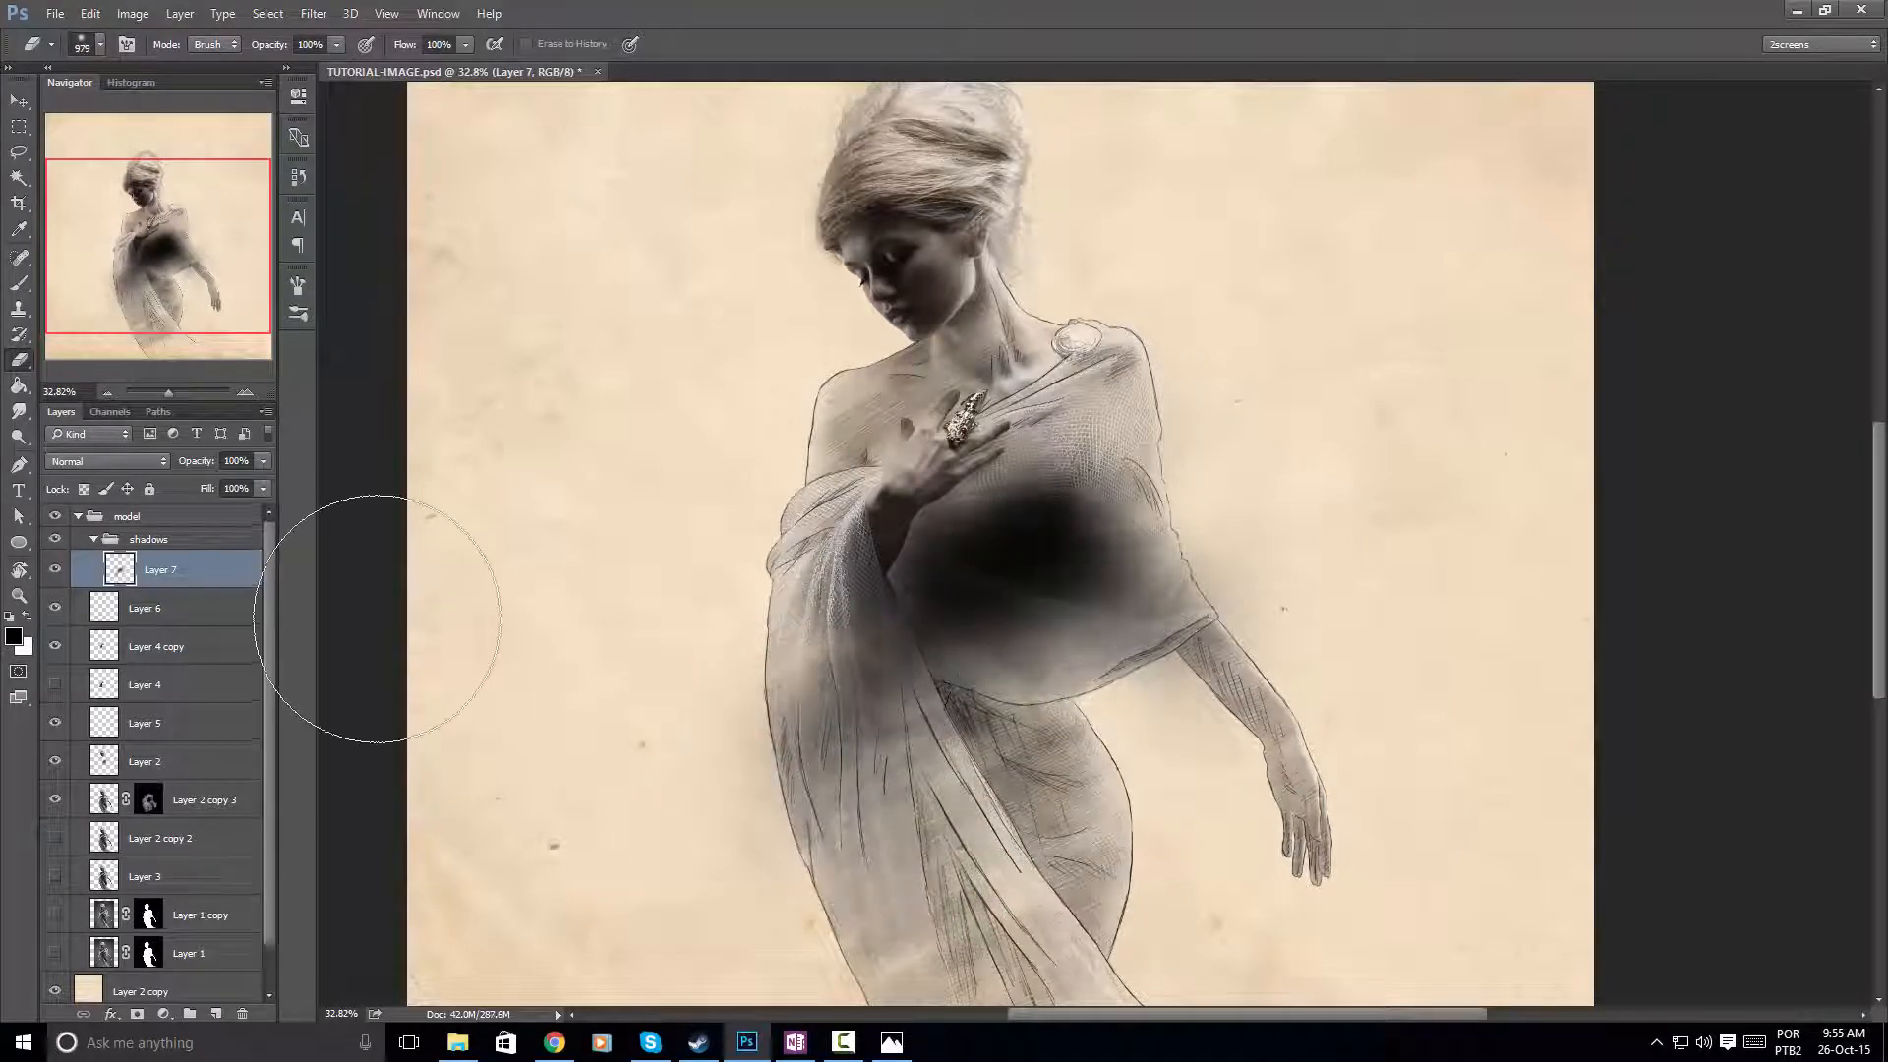
# Lower Layer 7's opacity to 47% and erase the leftover shading outside the drape's outer edge
pyautogui.click(263, 462)
pyautogui.moveTo(258, 483); pyautogui.dragTo(205, 483)
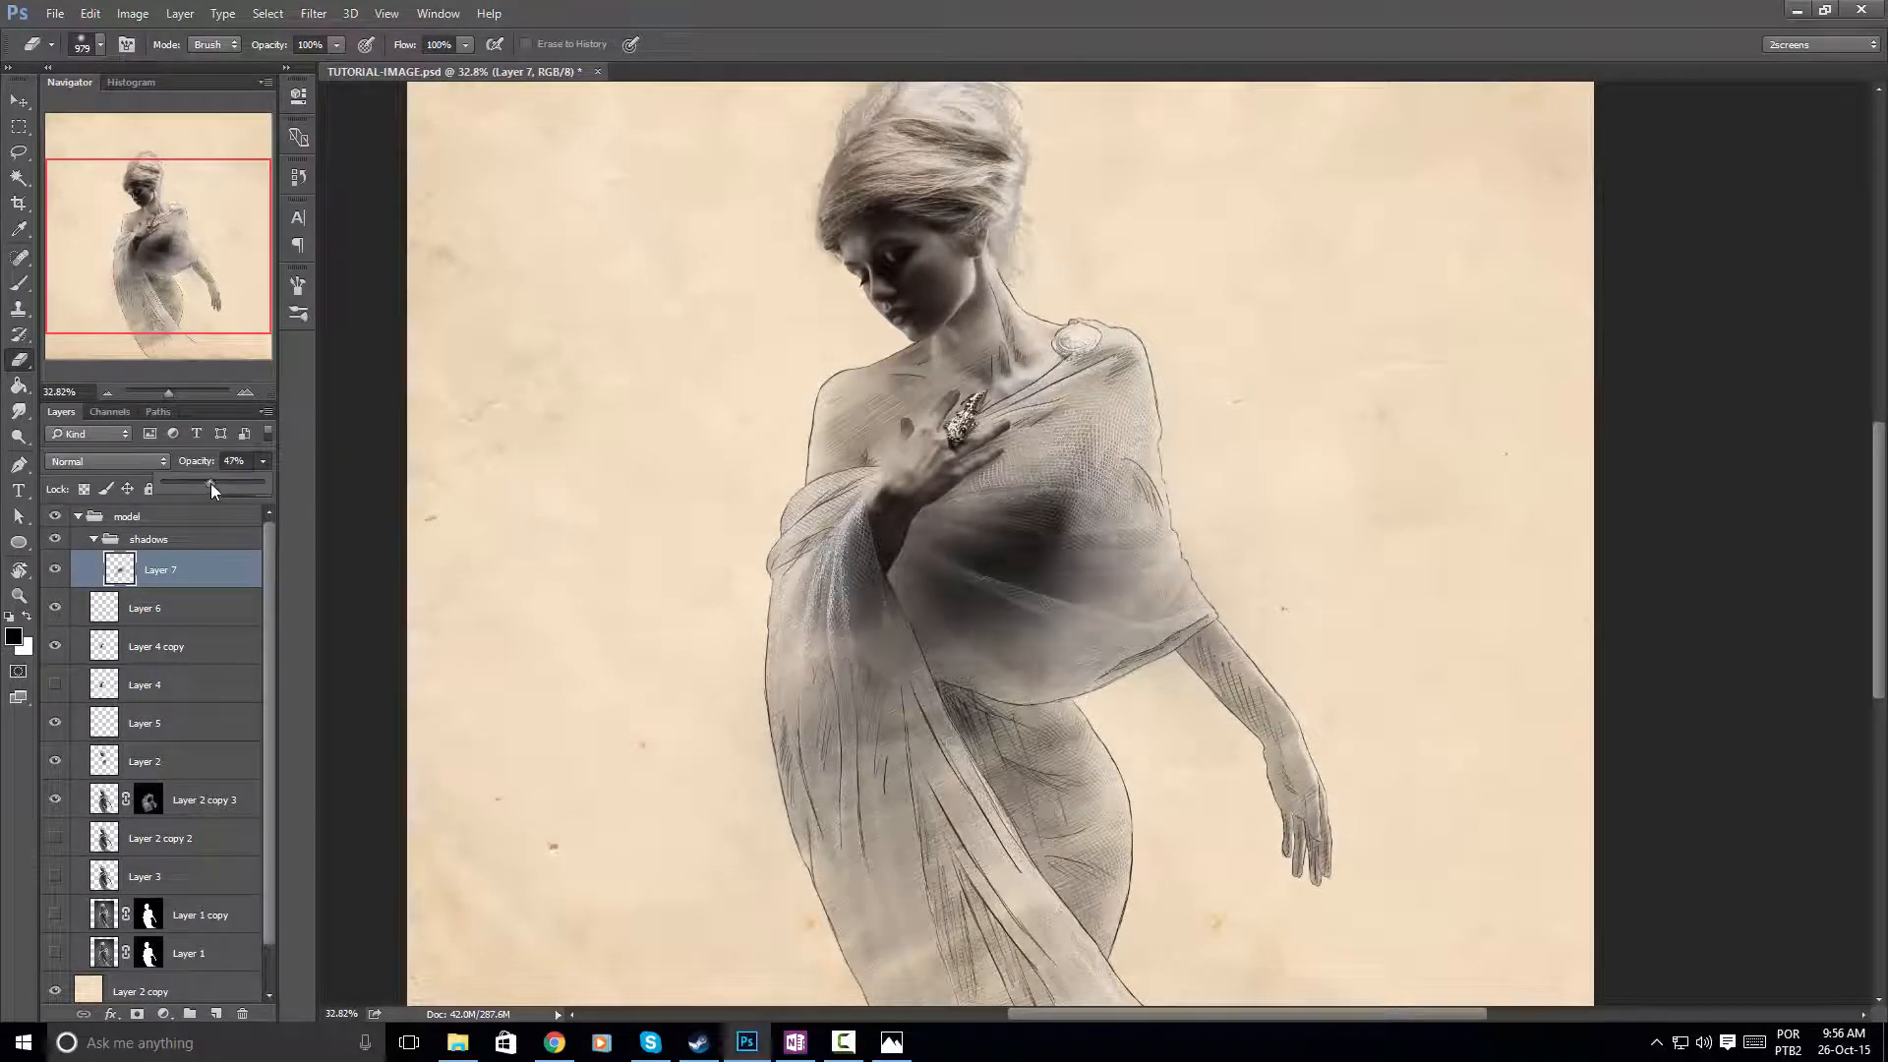
pyautogui.click(834, 483)
pyautogui.moveTo(836, 484); pyautogui.dragTo(811, 482)
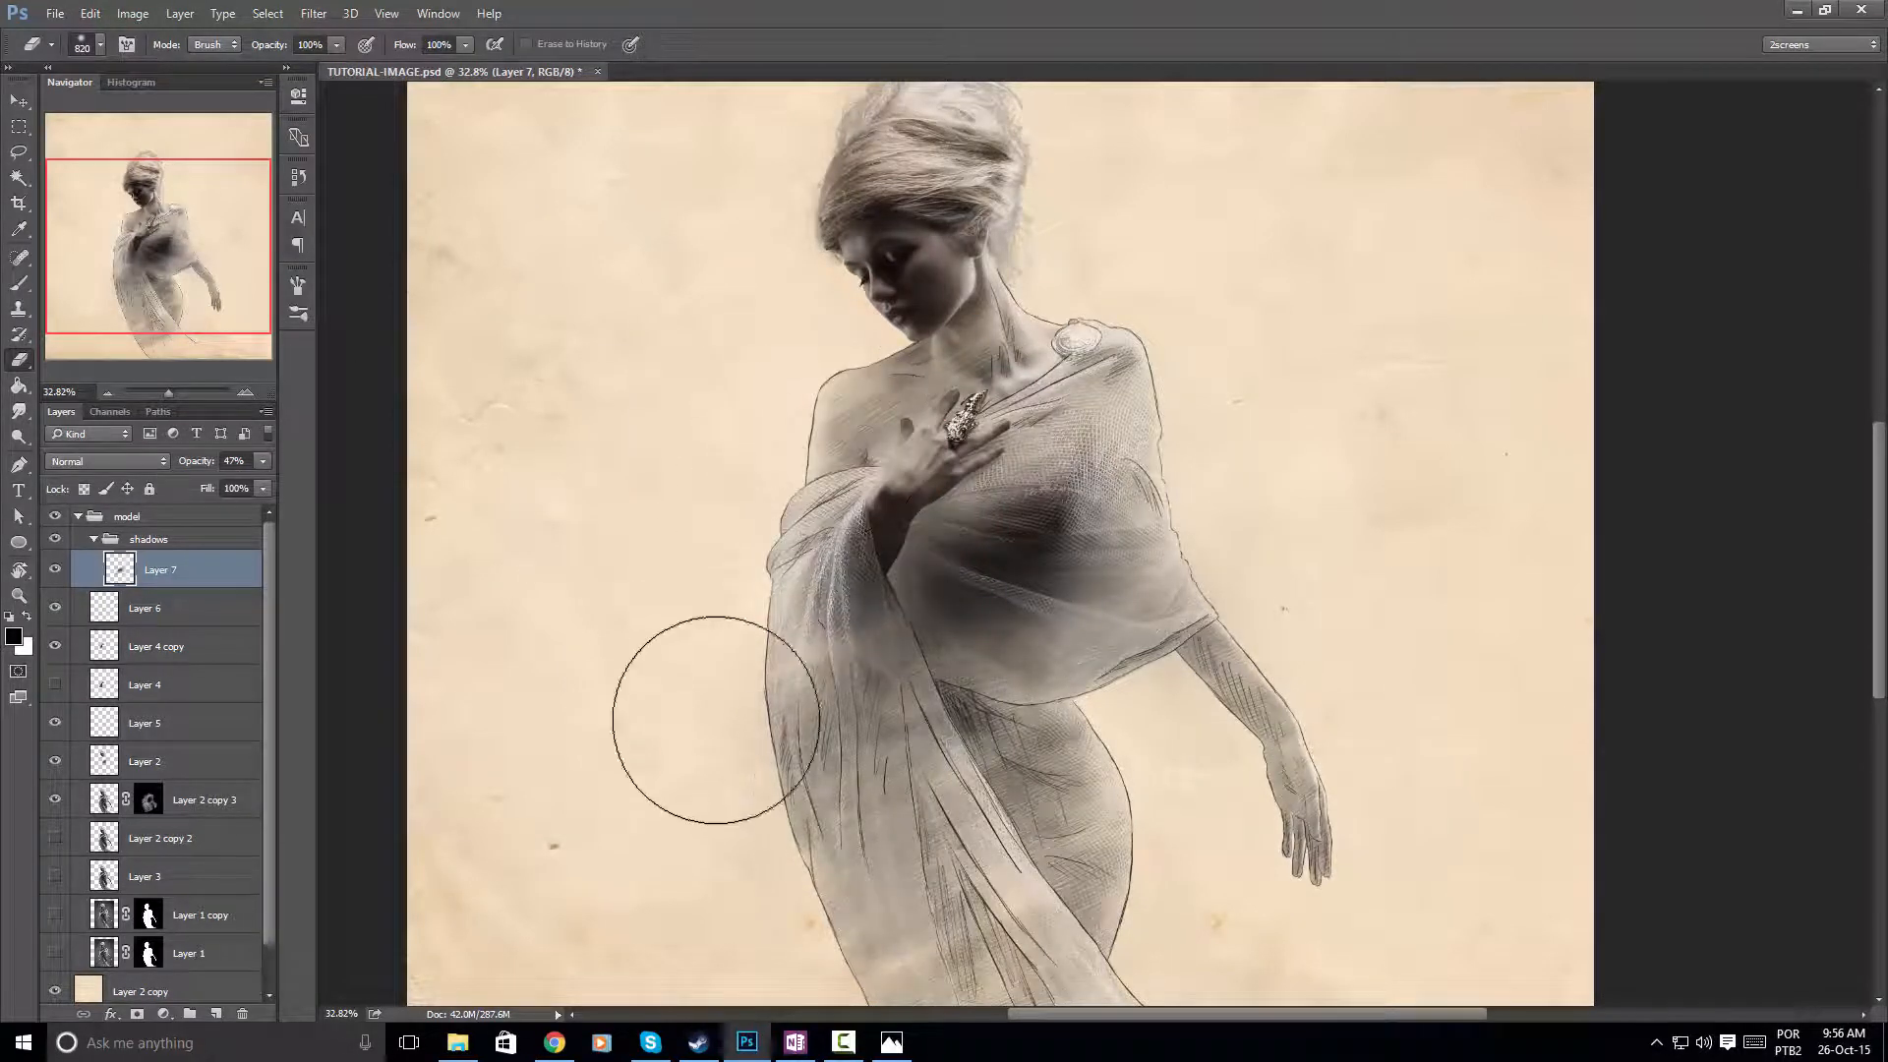
pyautogui.moveTo(736, 690); pyautogui.dragTo(782, 641)
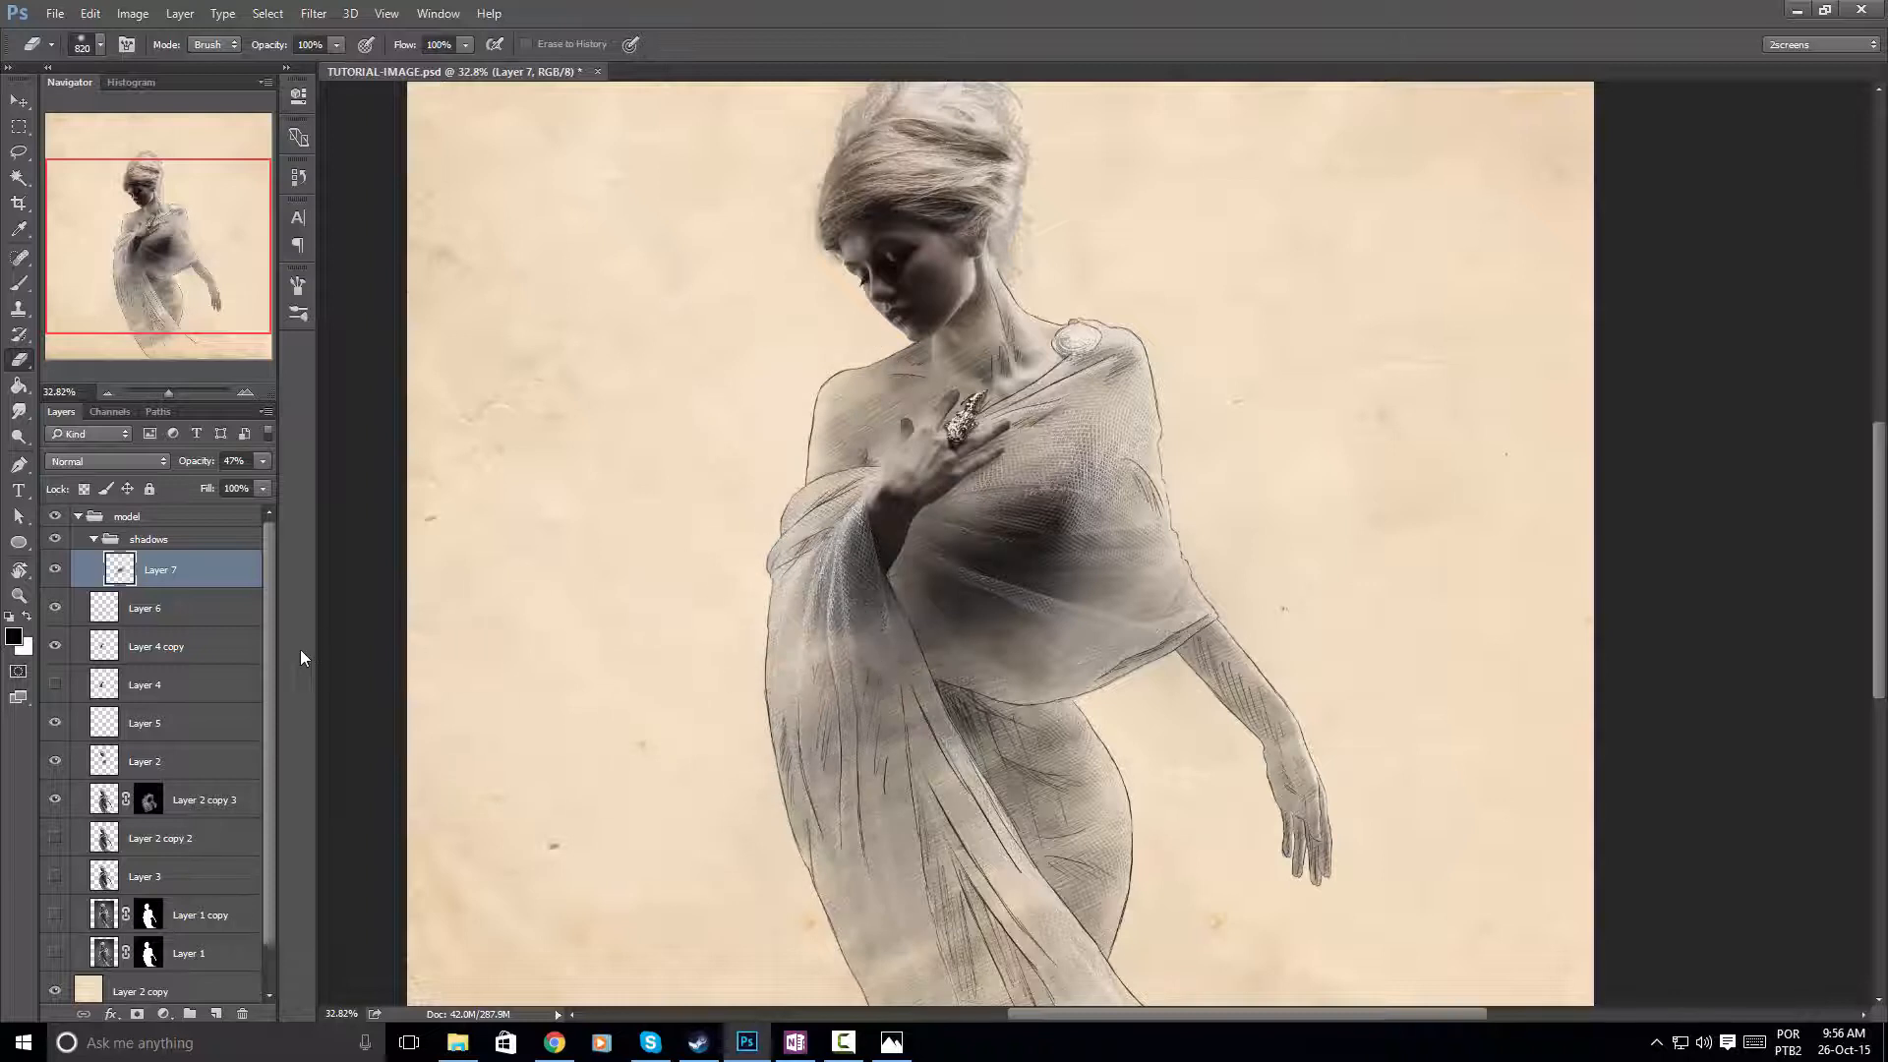
# Add a new layer above Layer 2 copy 2, put it in its own group and make that layer active
pyautogui.click(197, 839)
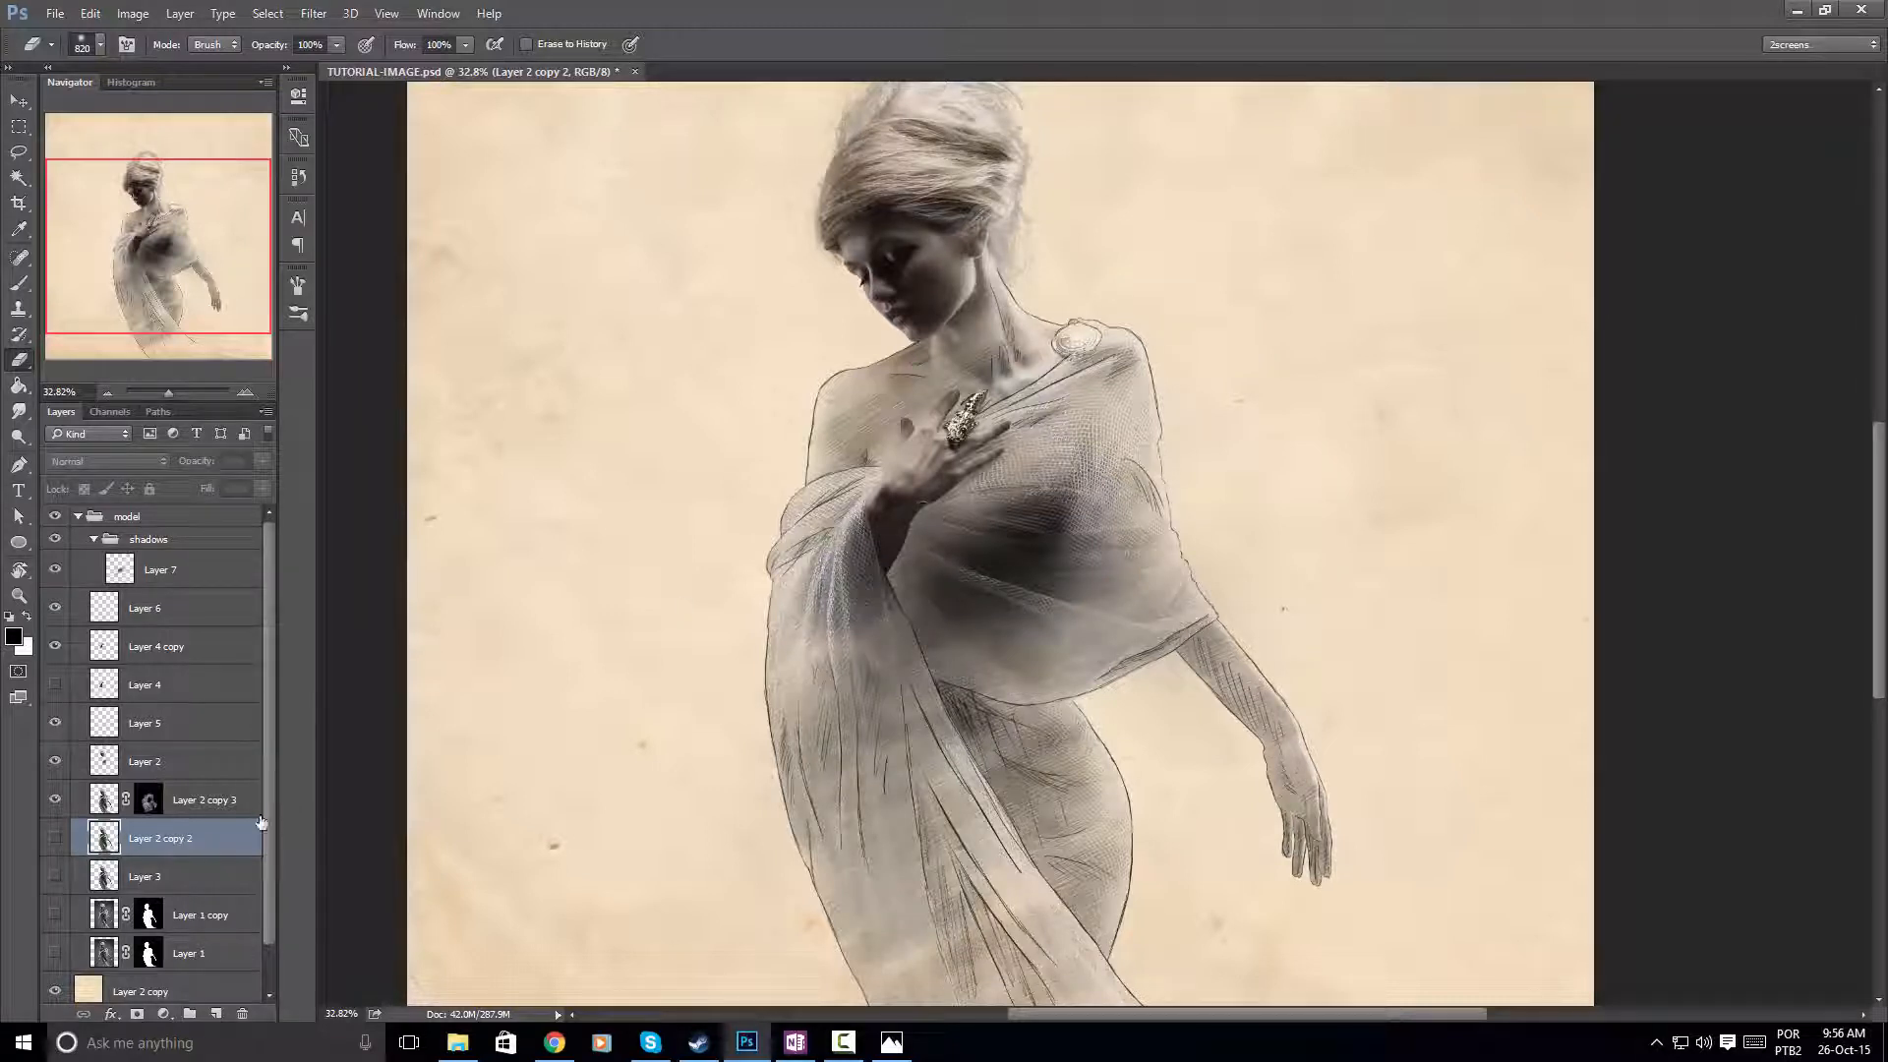
pyautogui.hotkey('ctrl', 'shift', 'n')
pyautogui.press('Return')
pyautogui.hotkey('ctrl', 'g')
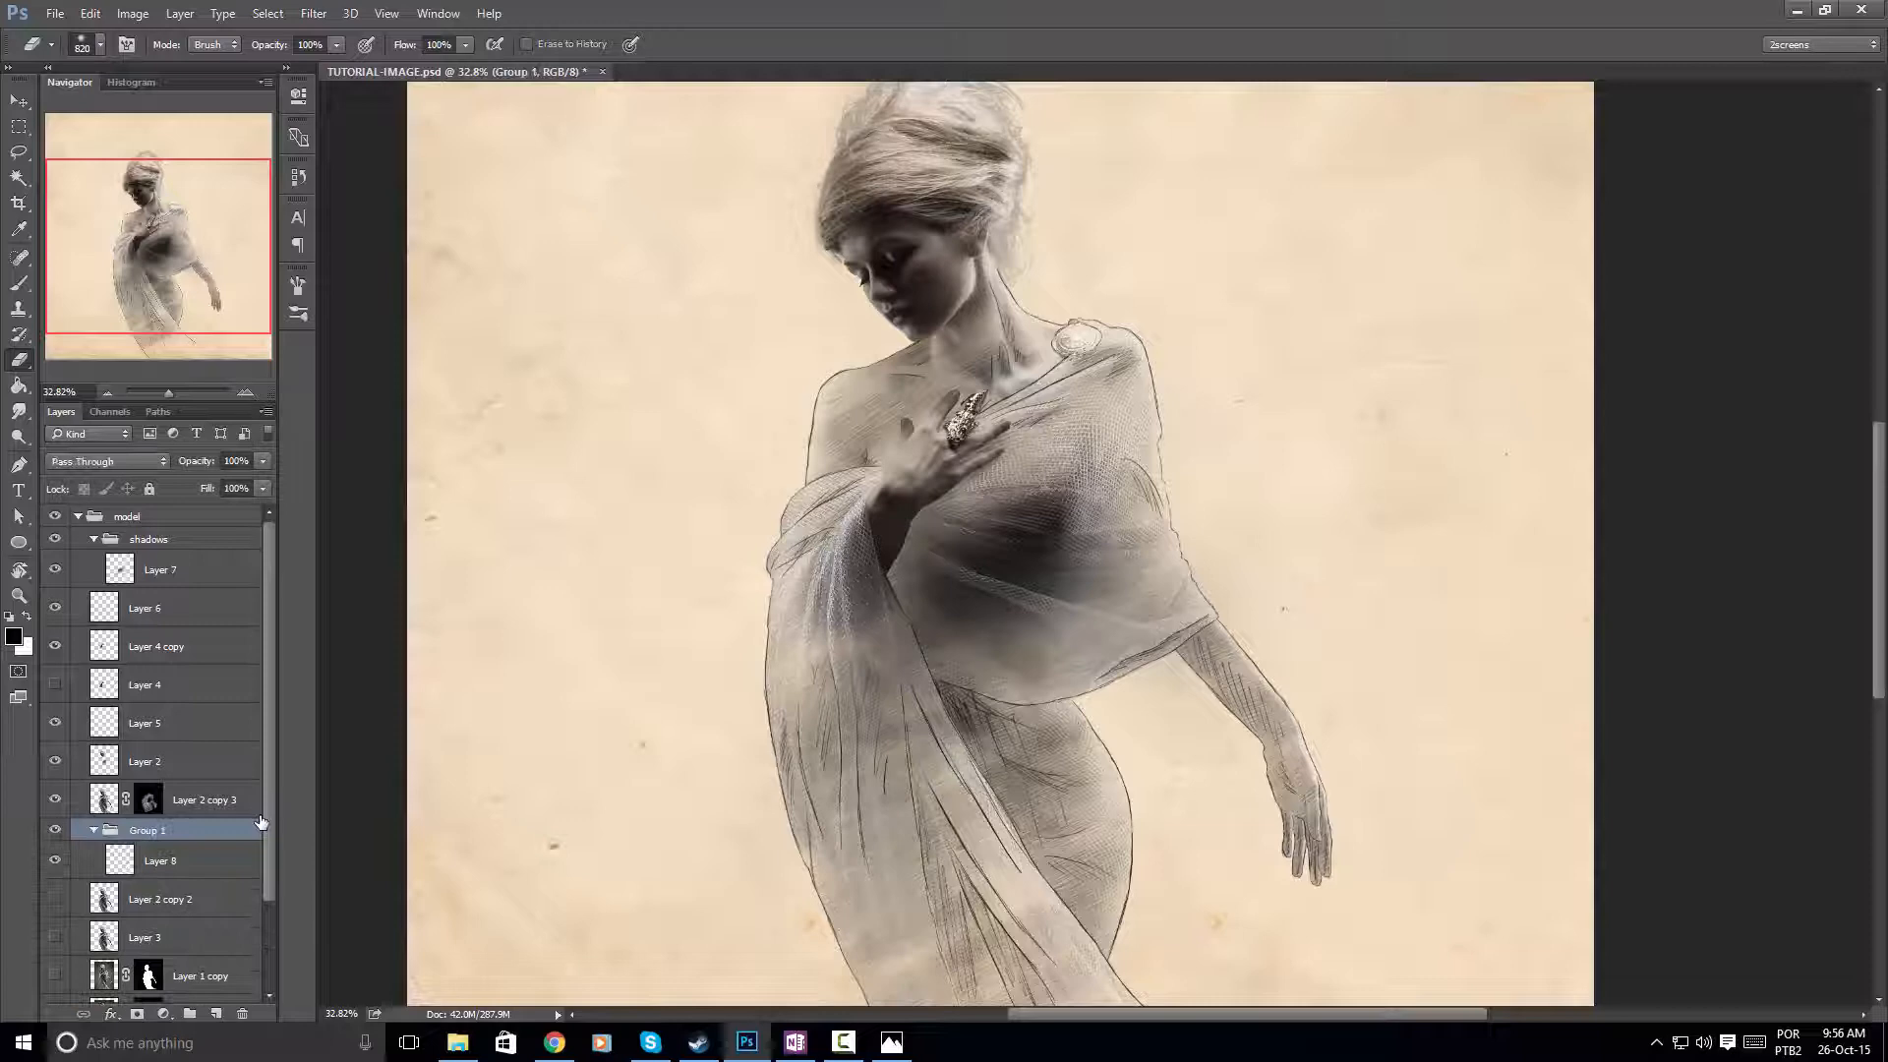
pyautogui.click(210, 856)
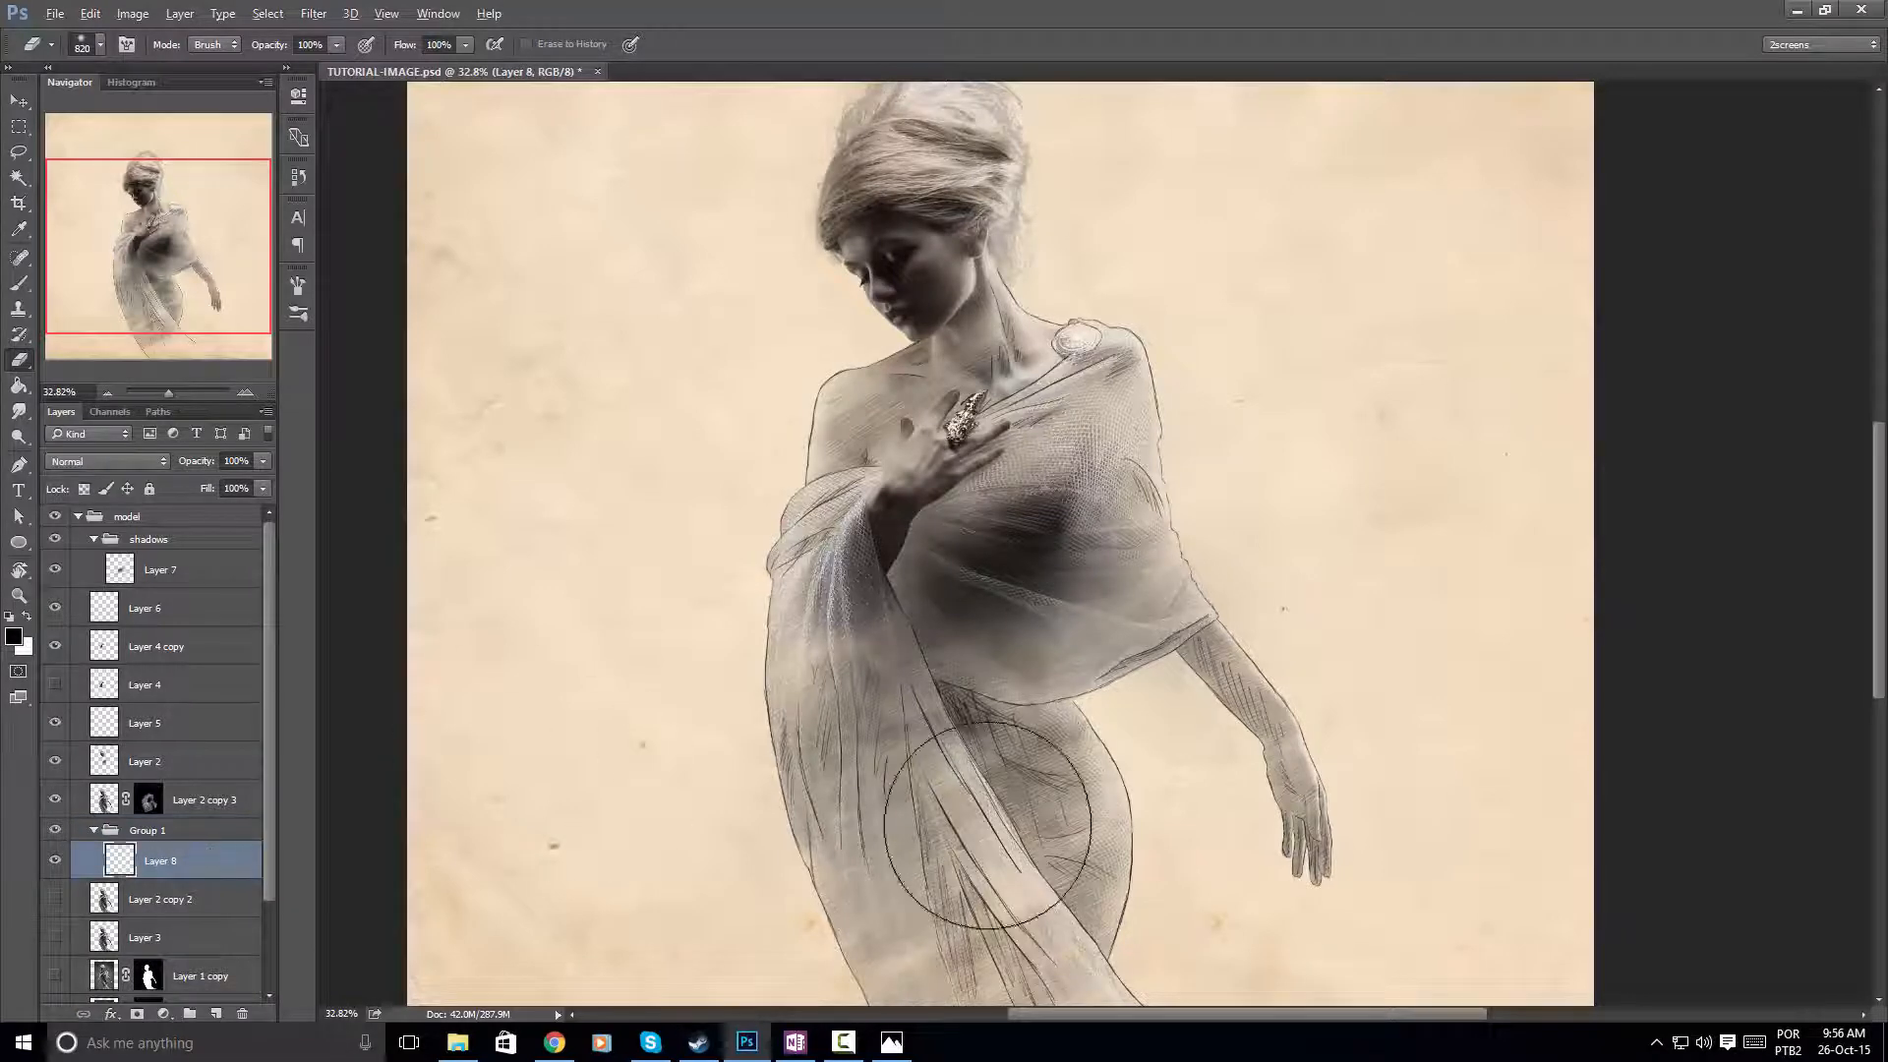
# Move Group 1 above Layer 2 copy 3, directly below Layer 2
pyautogui.scroll(5, 1032, 570)
pyautogui.rightClick(1028, 434)
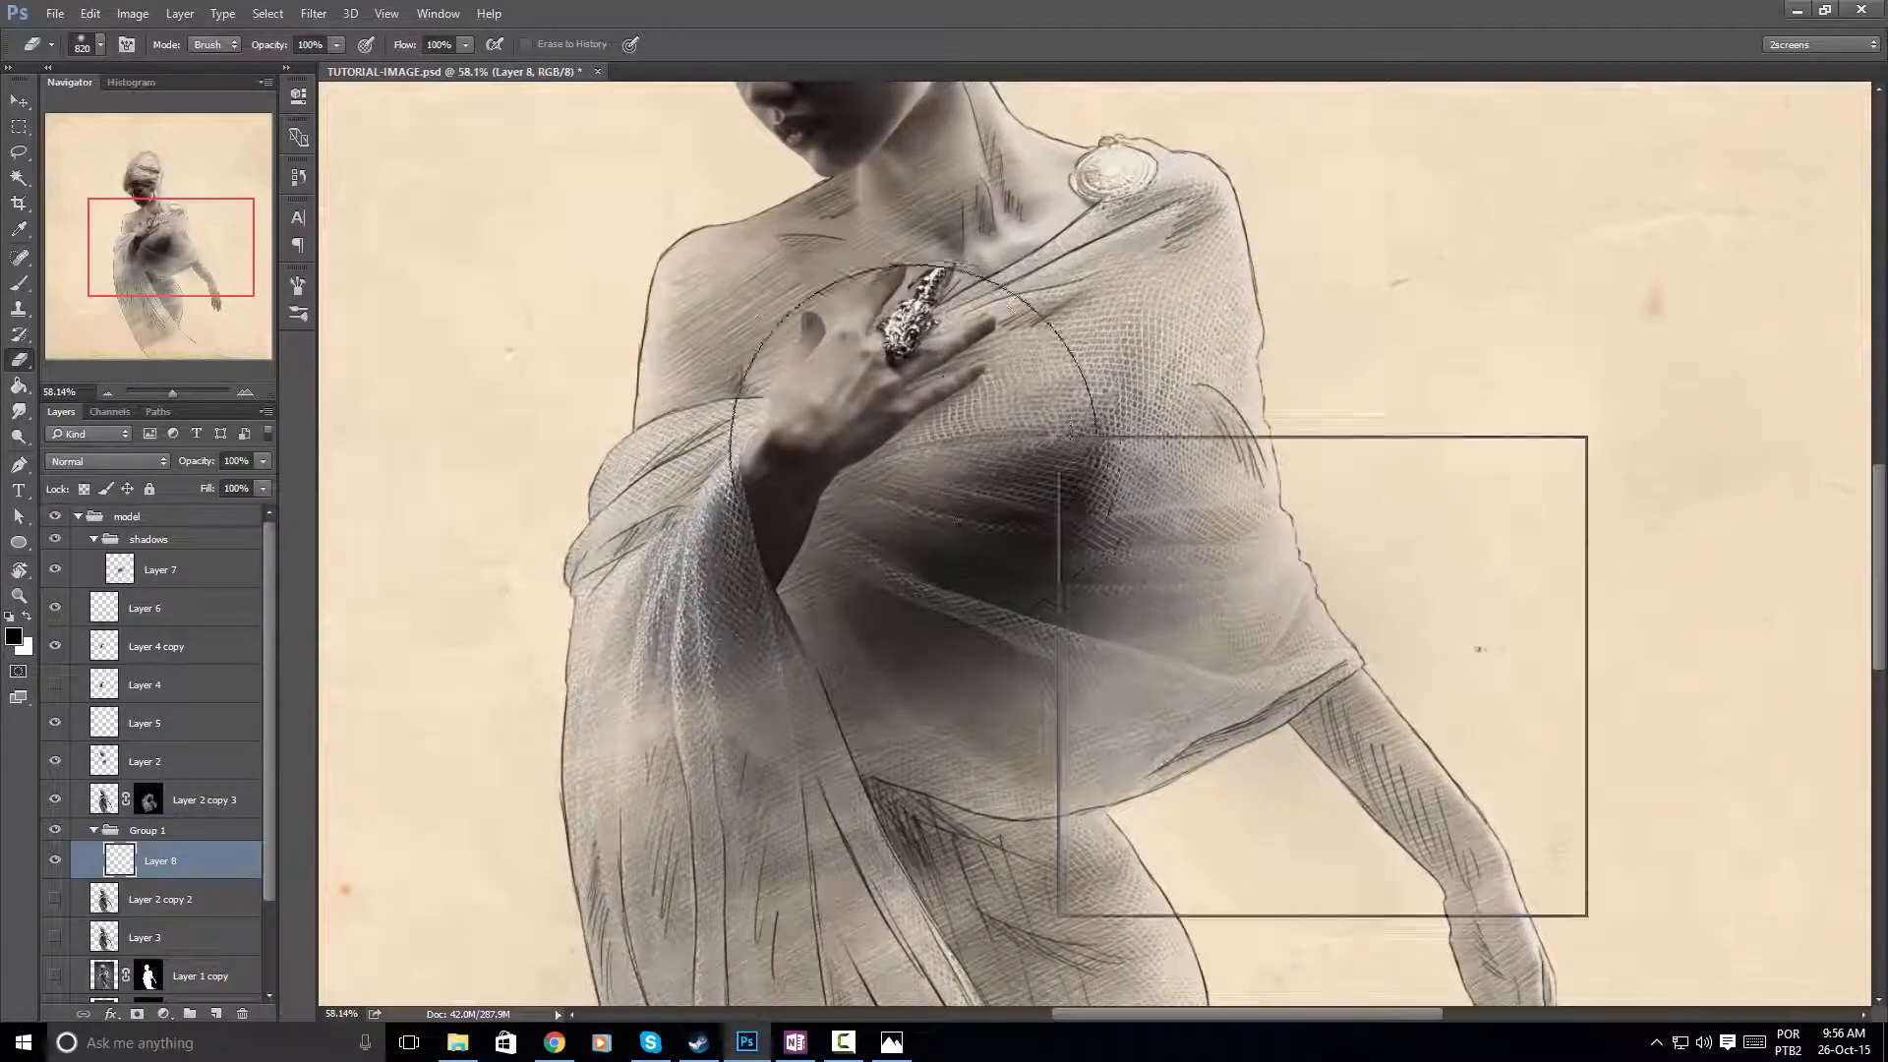
pyautogui.moveTo(889, 448); pyautogui.dragTo(700, 452)
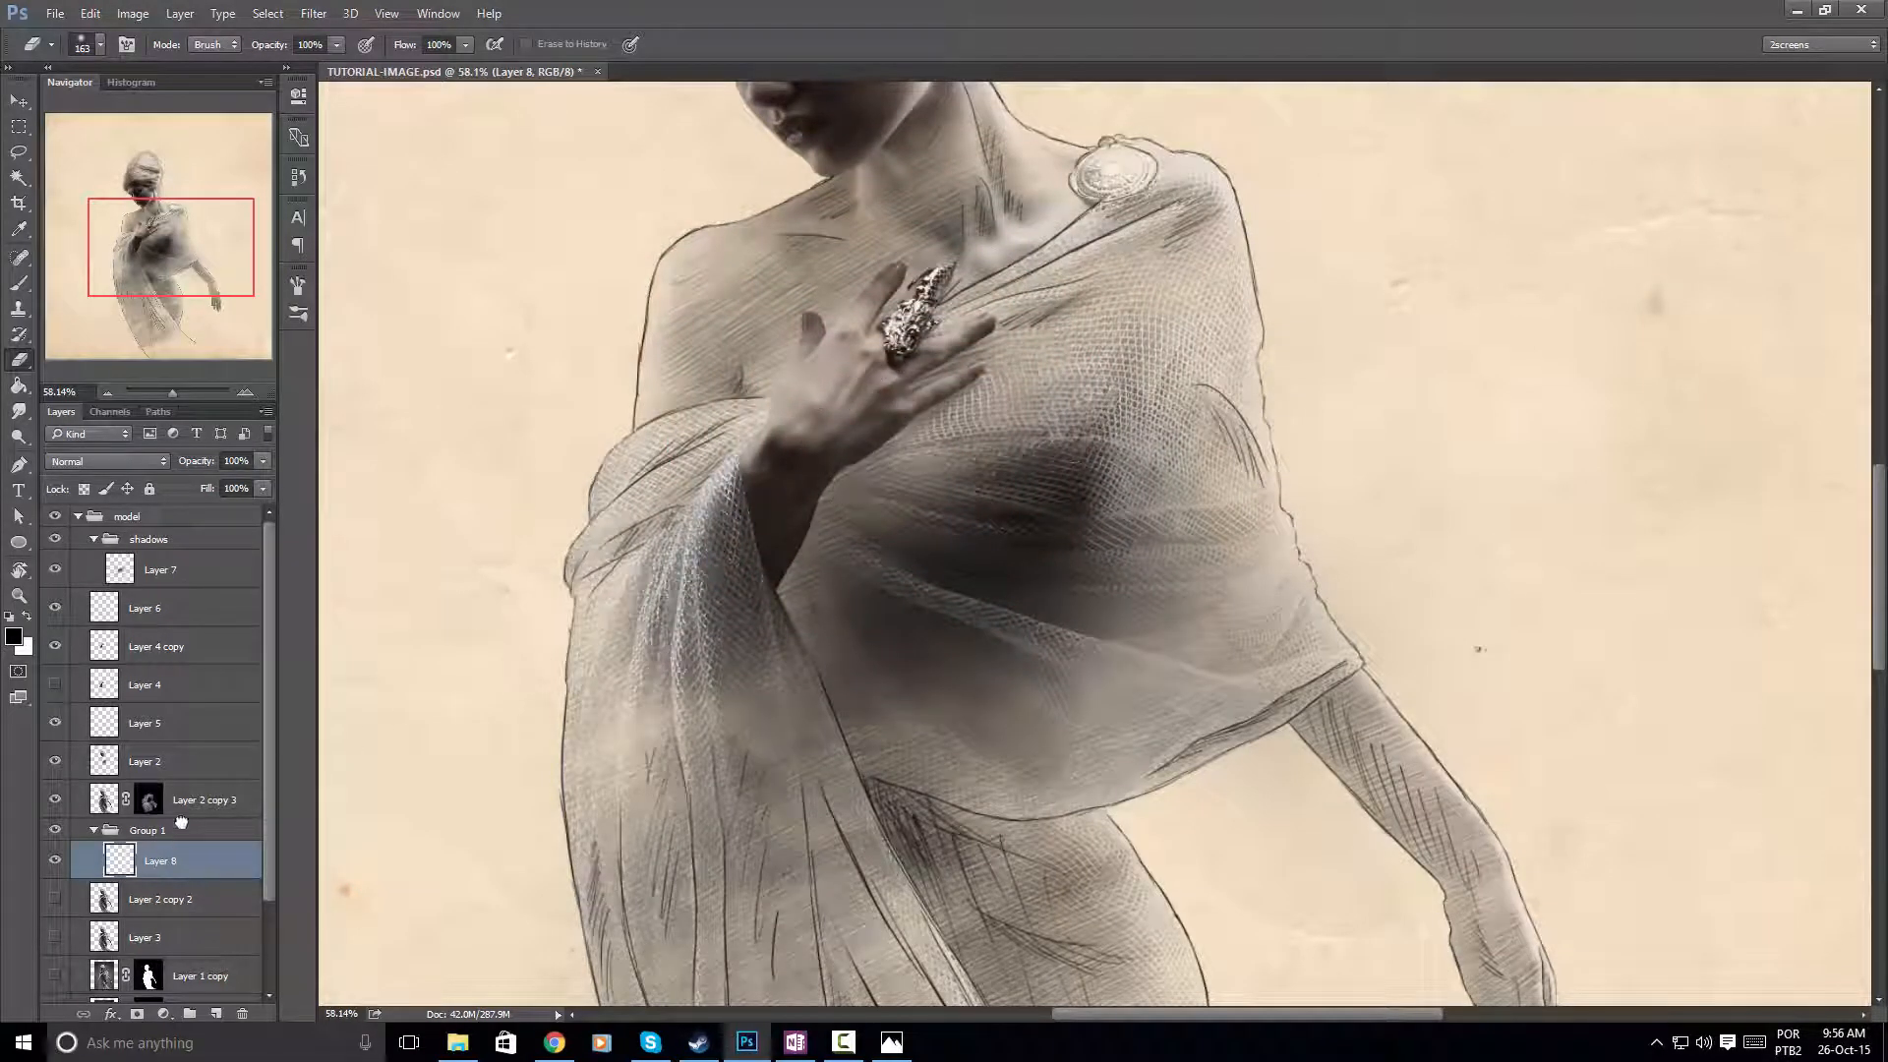
pyautogui.moveTo(181, 822); pyautogui.dragTo(177, 784)
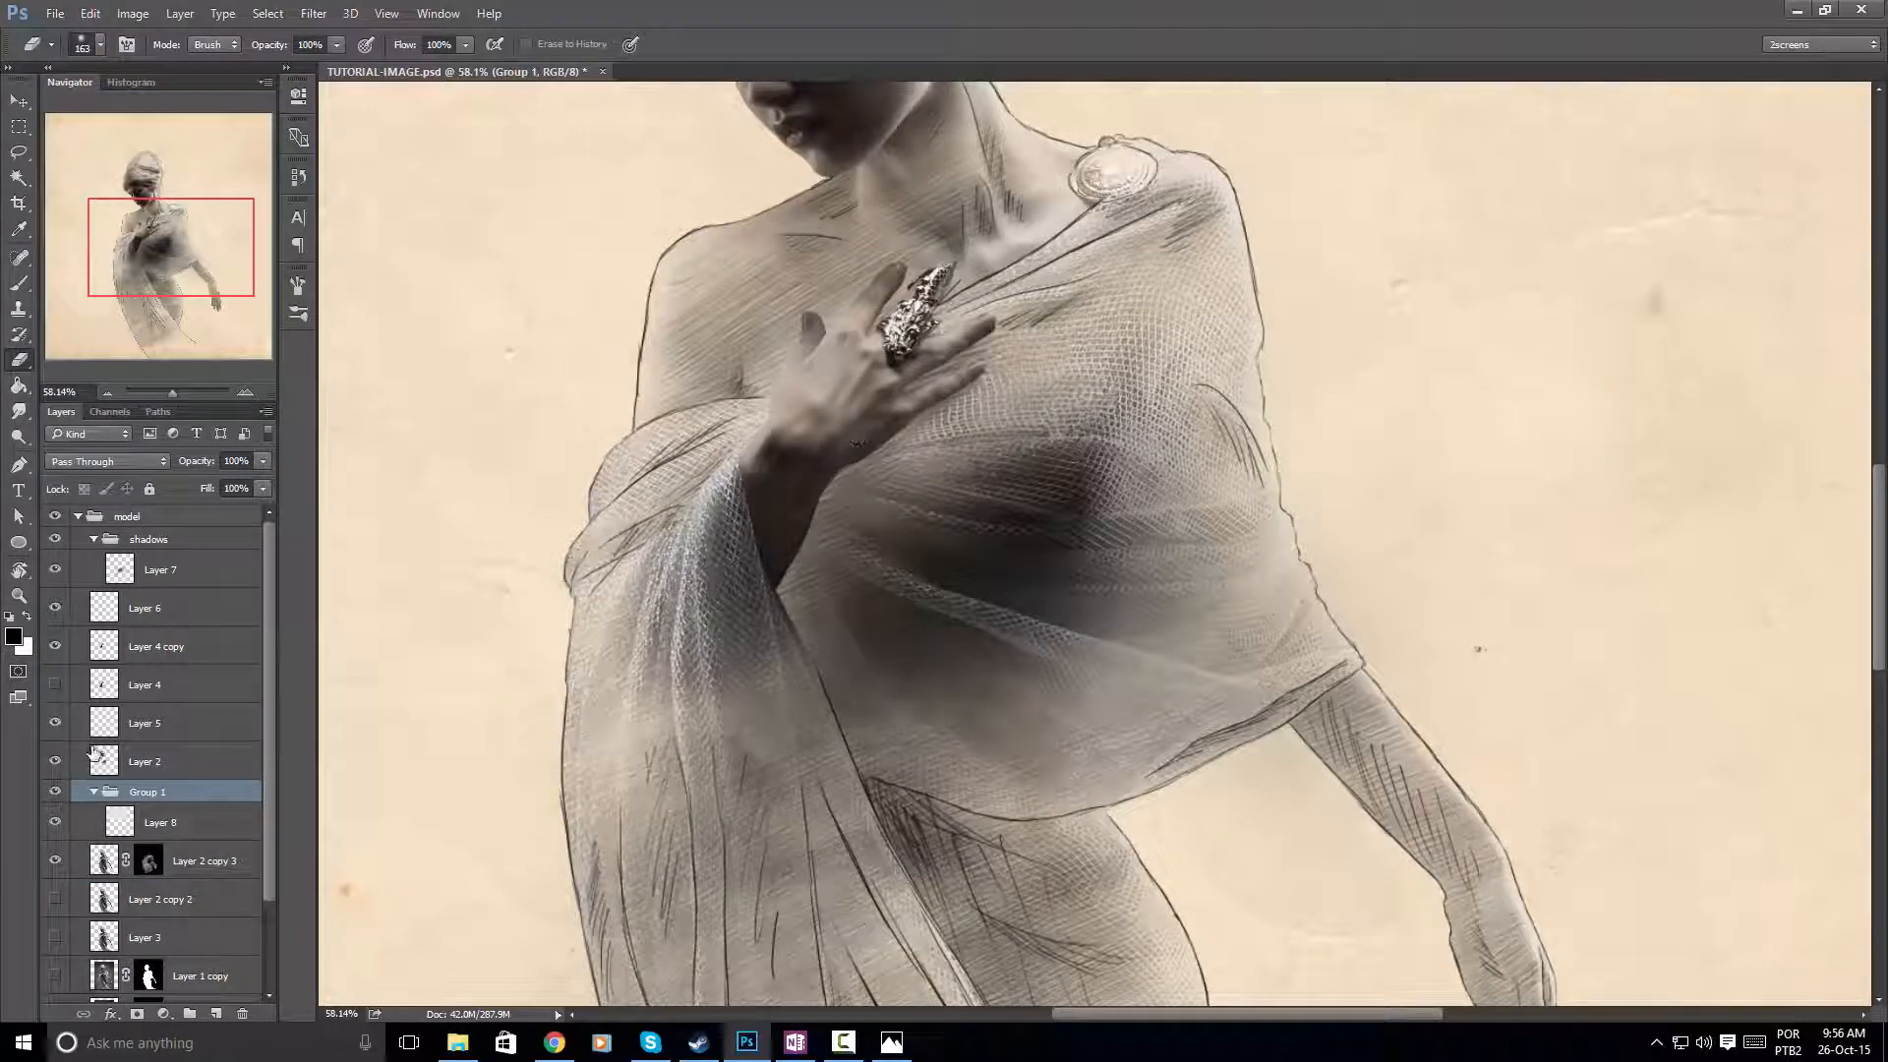
# Try Layer 8 outside Group 1, first above Layer 2 and then between Layer 4 copy and Layer 4
pyautogui.click(196, 826)
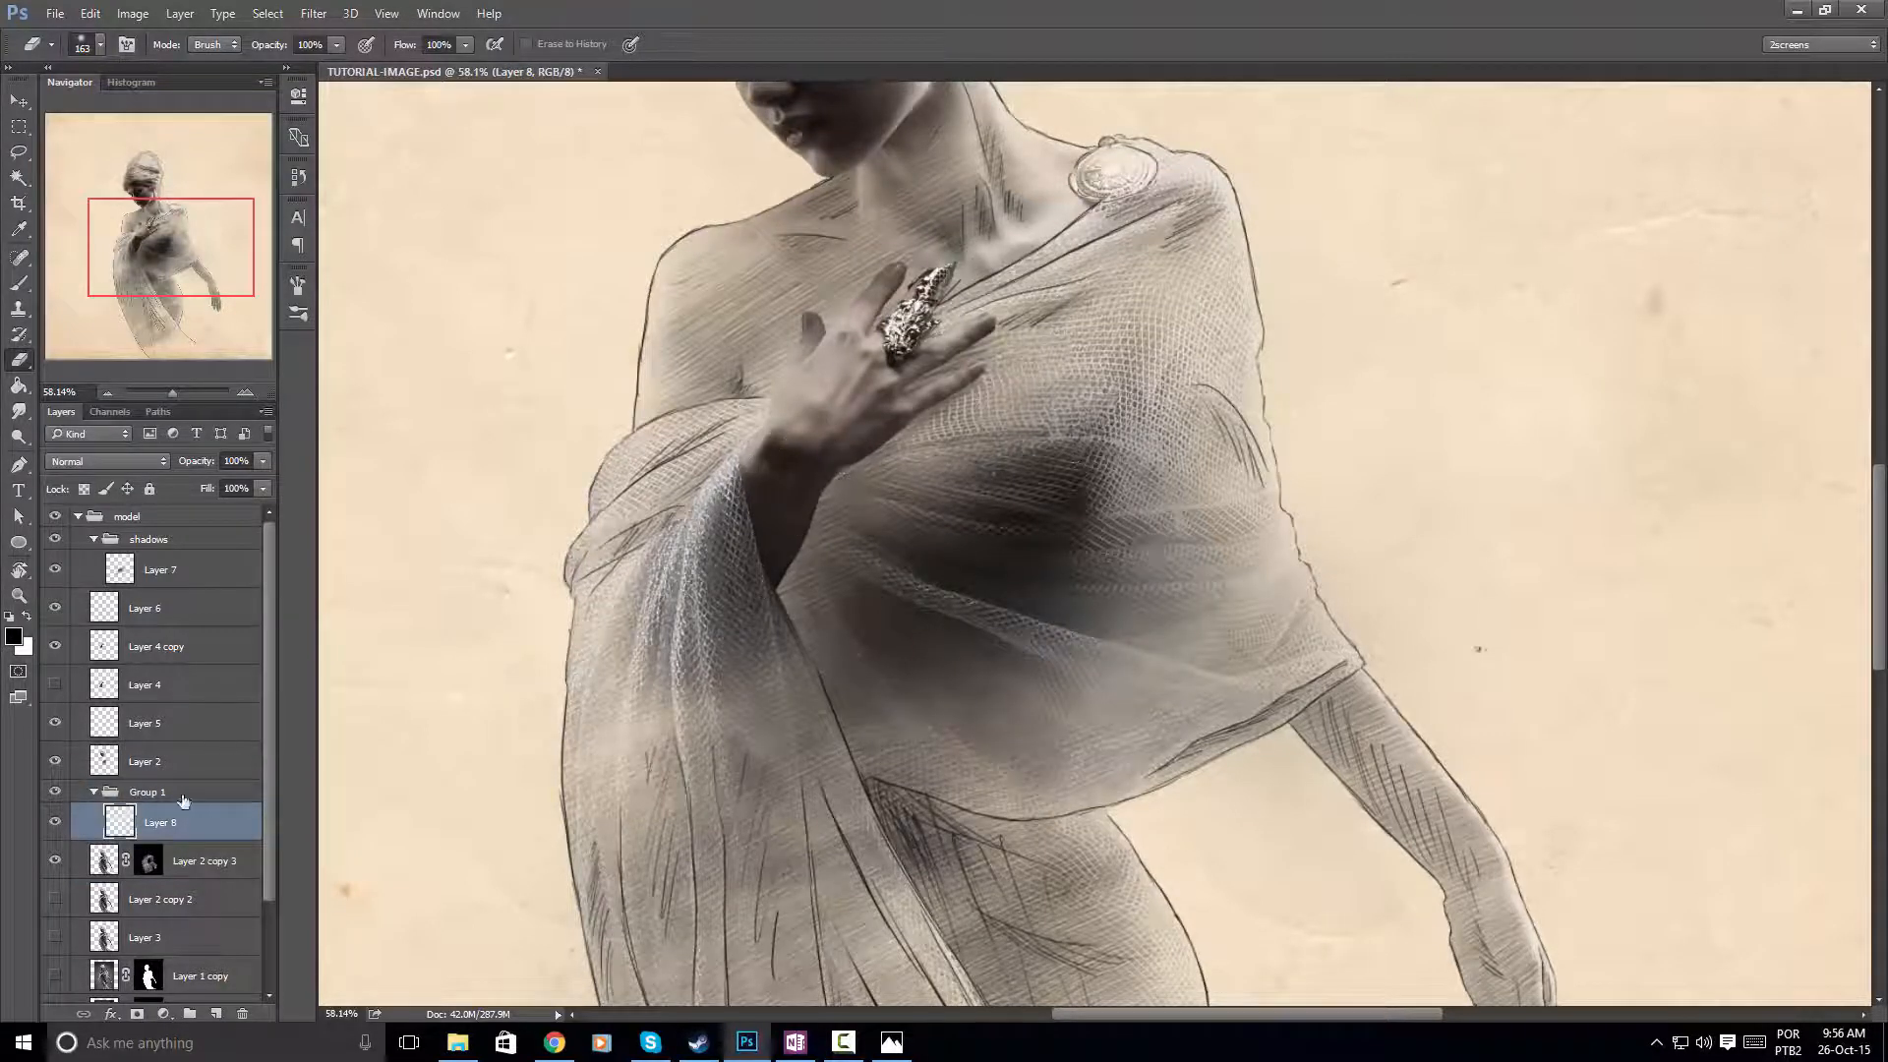
pyautogui.moveTo(197, 826); pyautogui.dragTo(194, 768)
pyautogui.moveTo(191, 749); pyautogui.dragTo(192, 751)
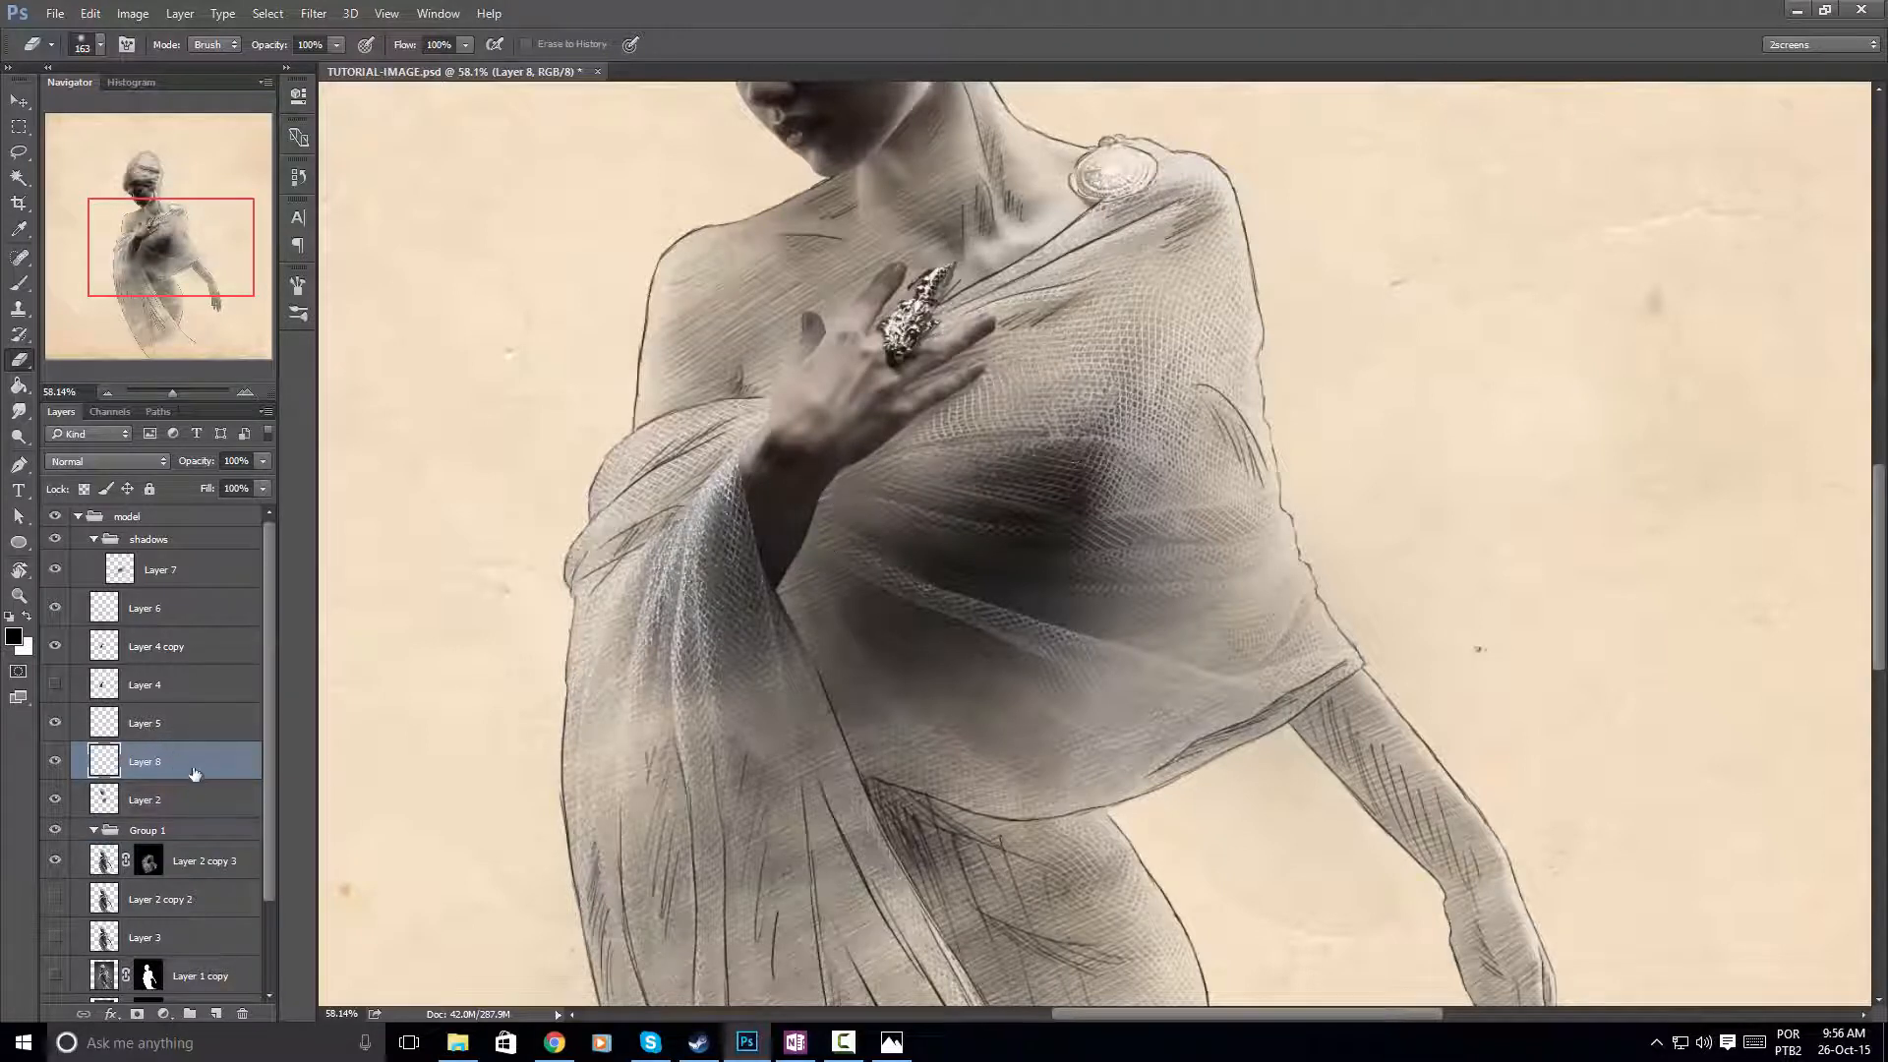
pyautogui.moveTo(196, 743); pyautogui.dragTo(181, 678)
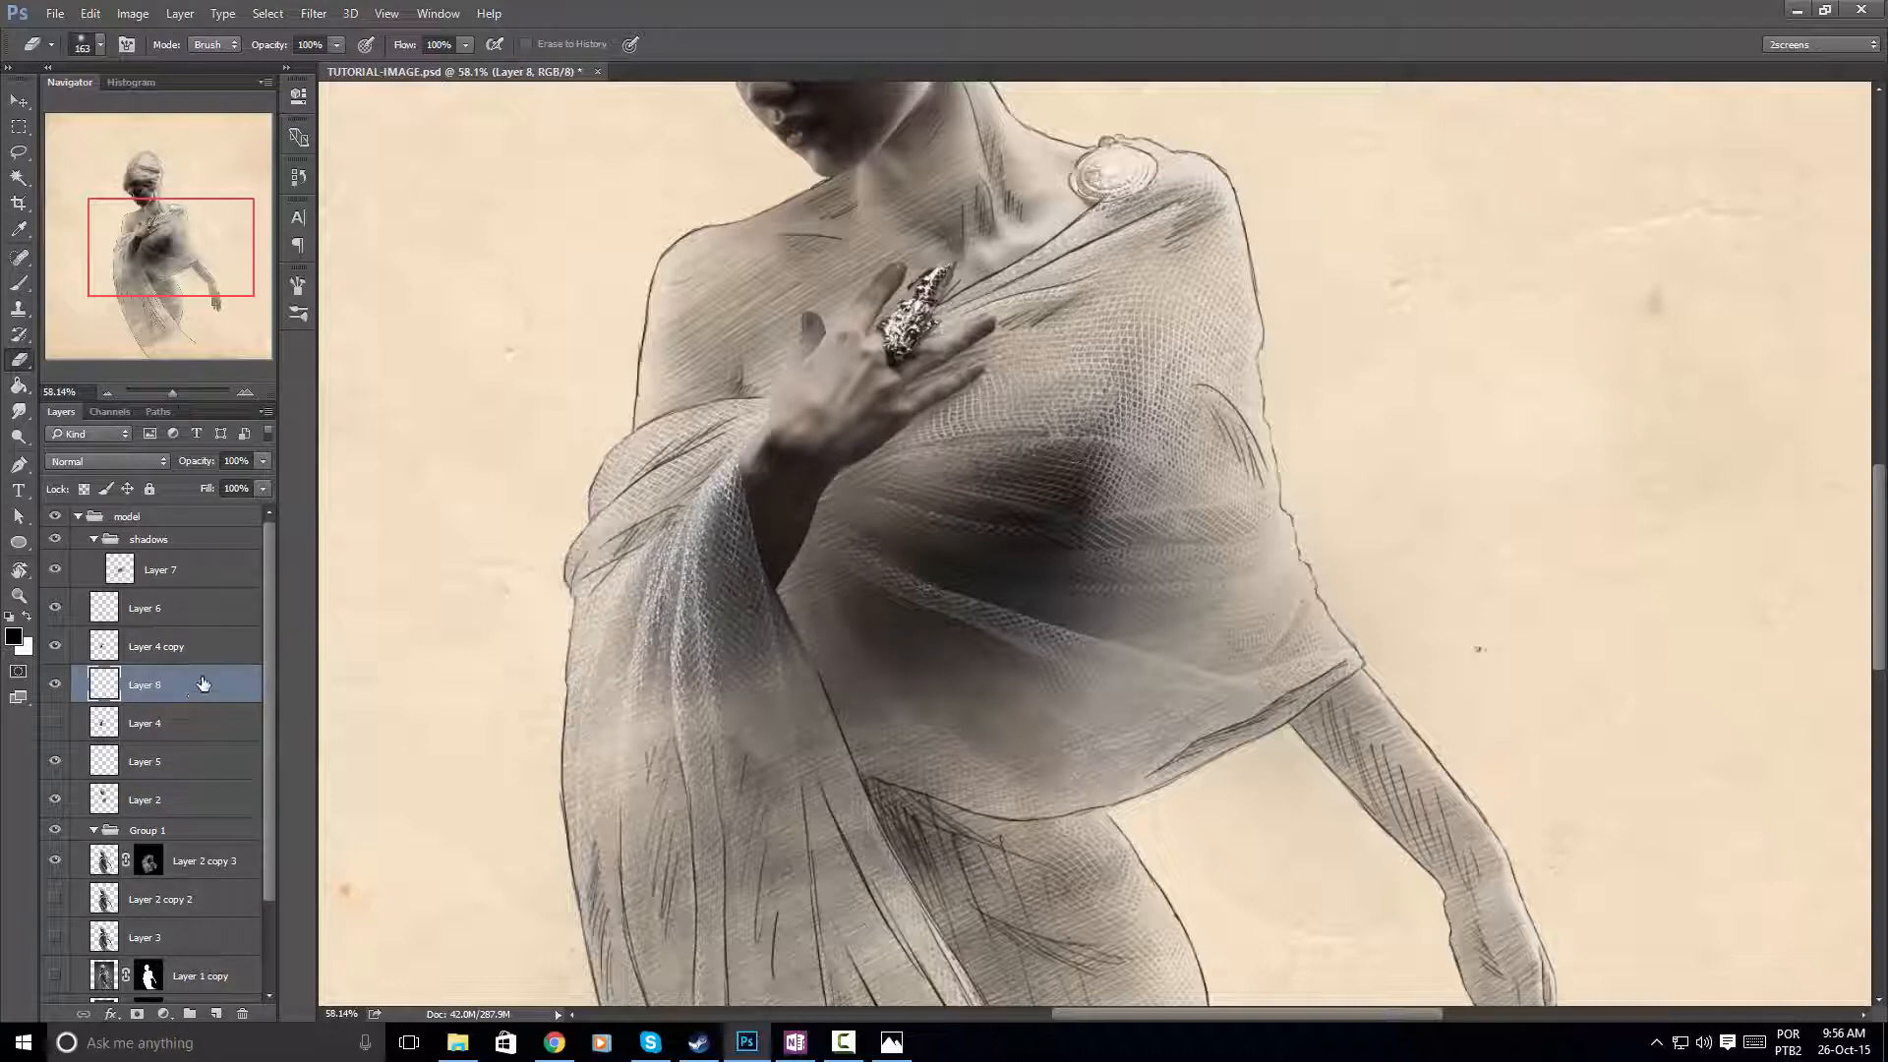
# Return Layer 8 to Group 1 and paint a soft black shadow beneath the raised hand and forearm
pyautogui.click(19, 284)
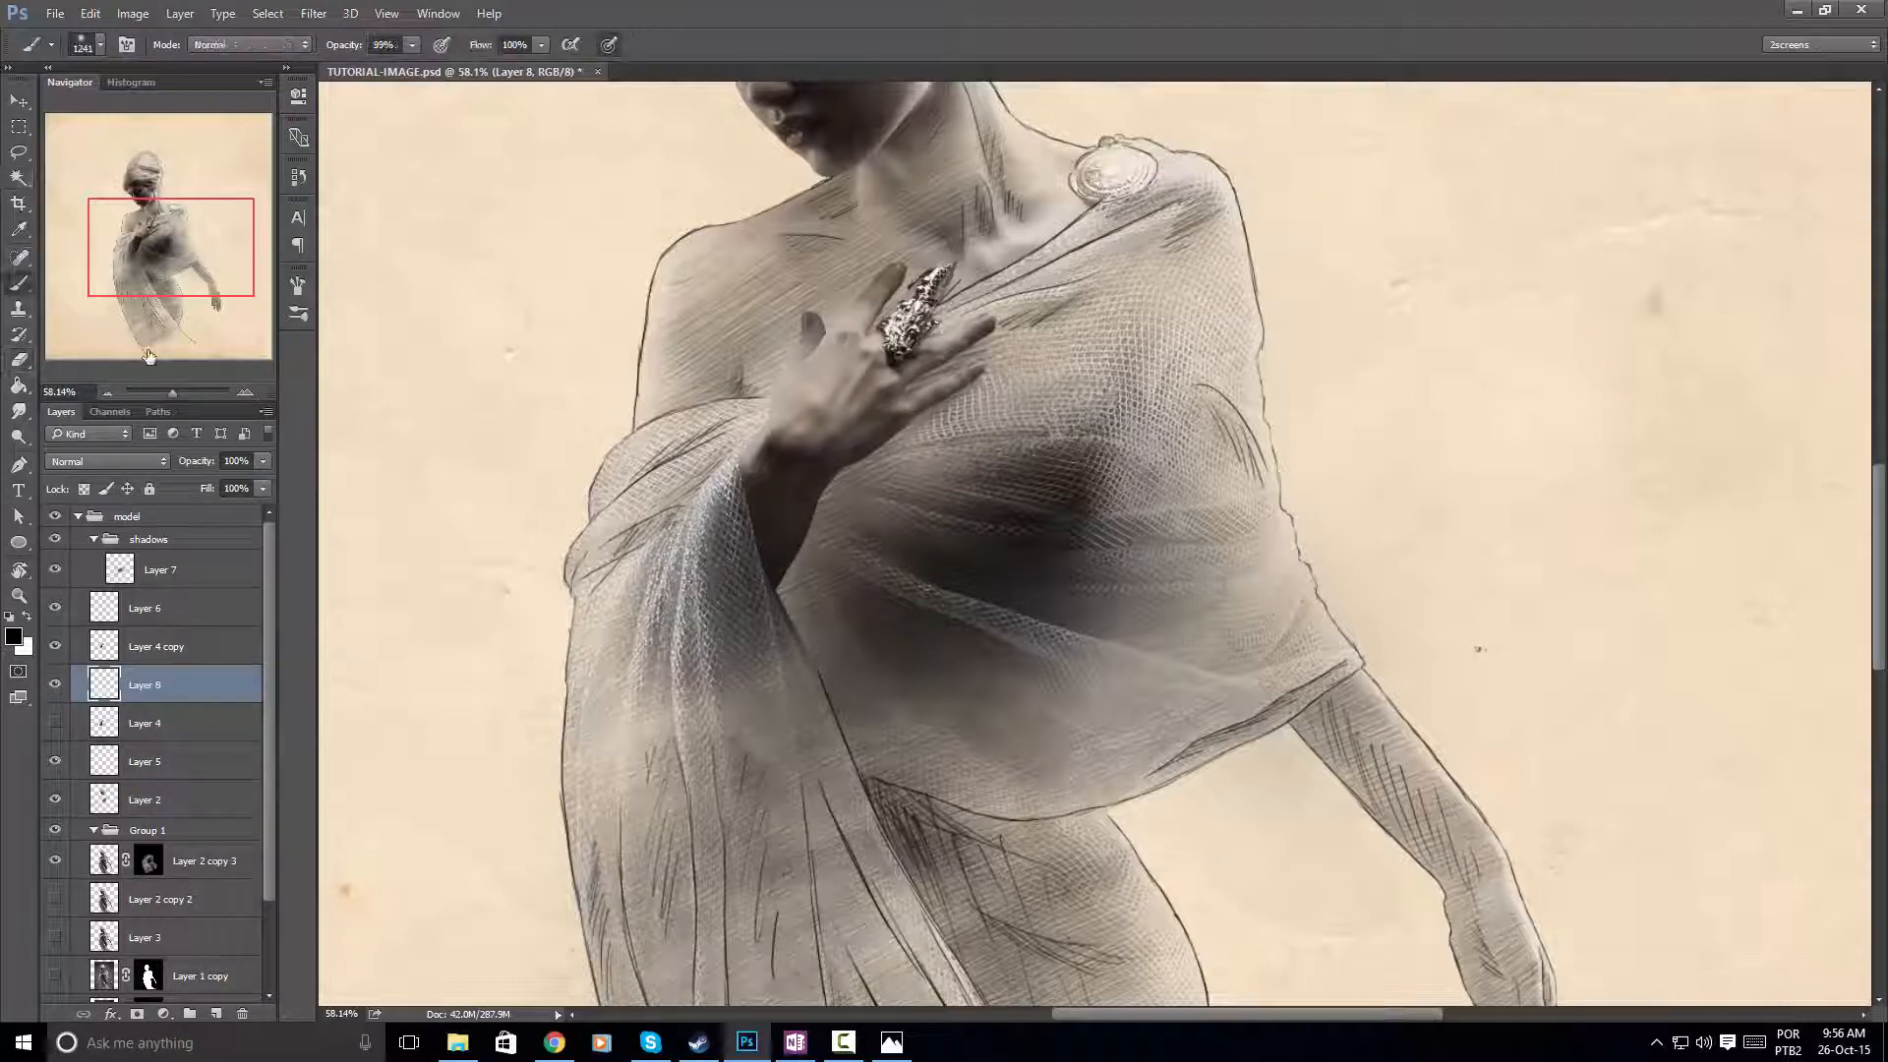
pyautogui.moveTo(972, 649); pyautogui.dragTo(590, 661)
pyautogui.moveTo(197, 688); pyautogui.dragTo(162, 842)
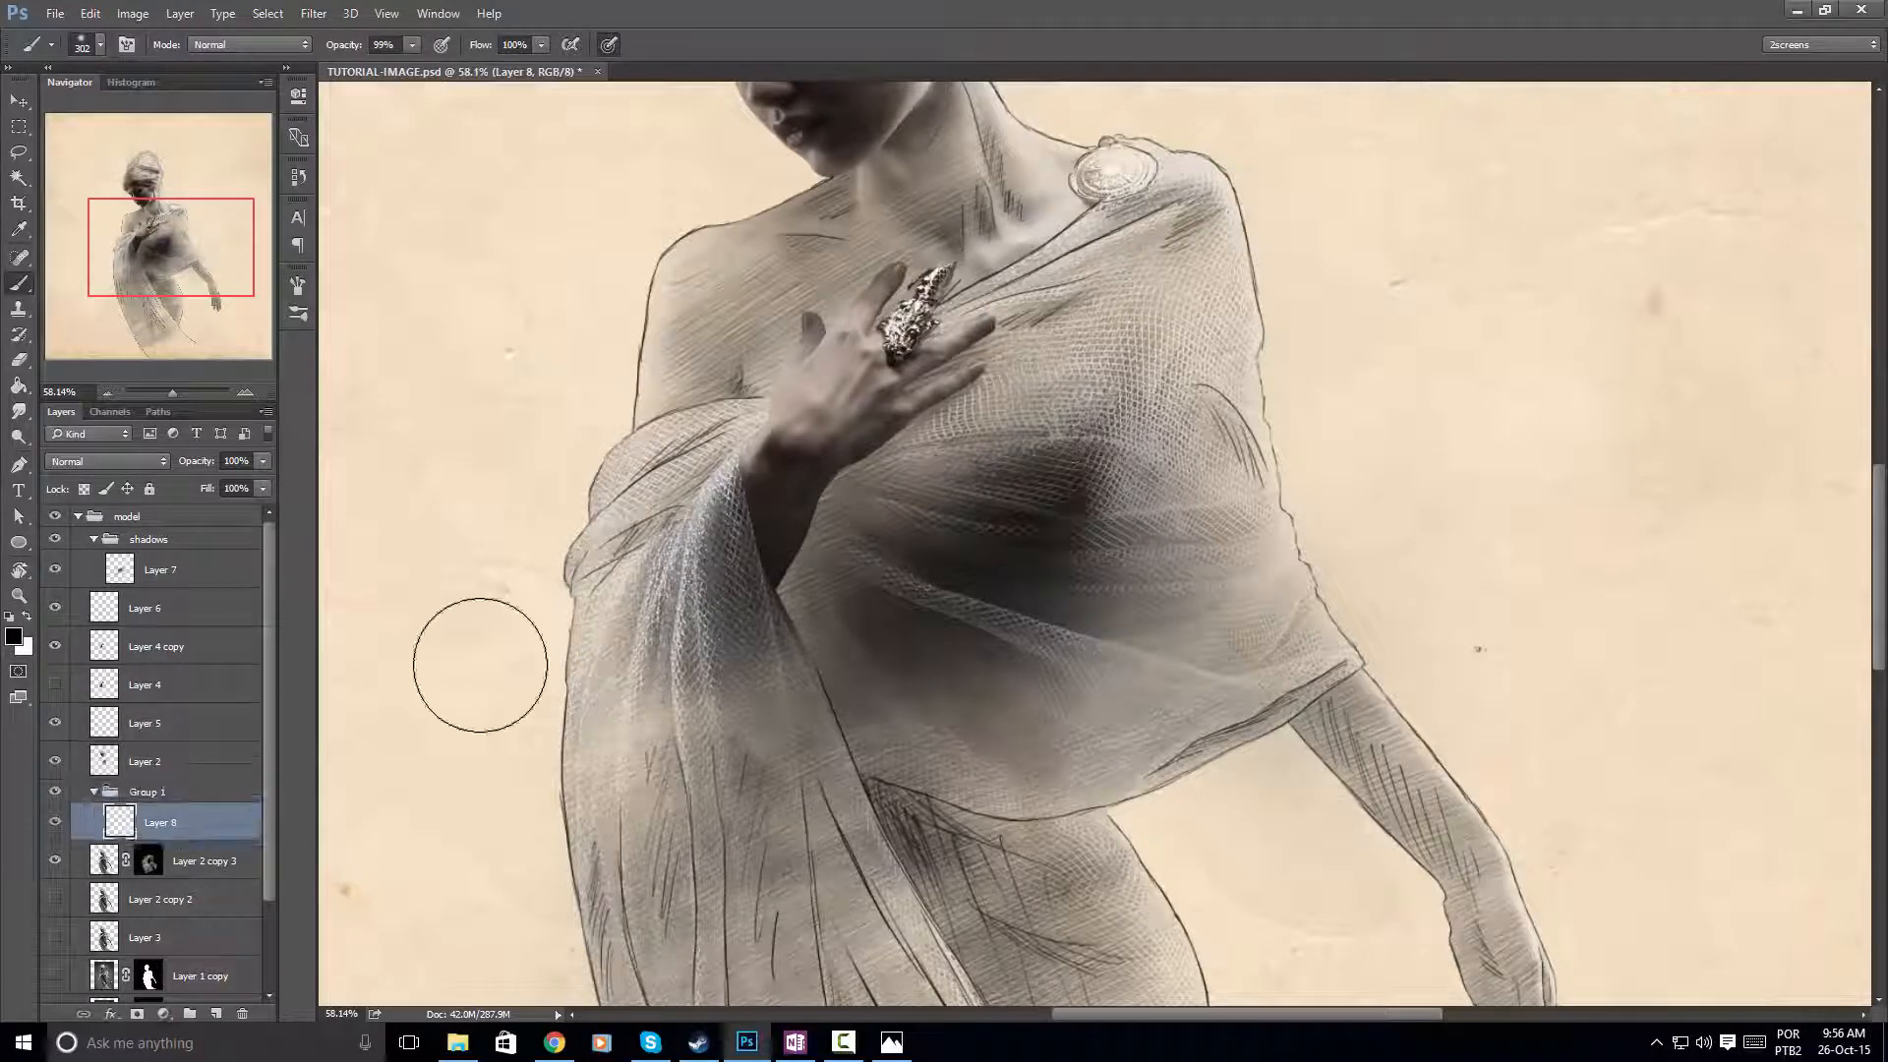
pyautogui.moveTo(885, 476)
pyautogui.mouseDown()
pyautogui.moveTo(744, 680)
pyautogui.moveTo(786, 534)
pyautogui.moveTo(739, 684)
pyautogui.moveTo(742, 627)
pyautogui.moveTo(776, 613)
pyautogui.moveTo(759, 581)
pyautogui.moveTo(738, 626)
pyautogui.moveTo(751, 593)
pyautogui.moveTo(763, 643)
pyautogui.moveTo(762, 558)
pyautogui.moveTo(824, 517)
pyautogui.moveTo(762, 516)
pyautogui.mouseUp()
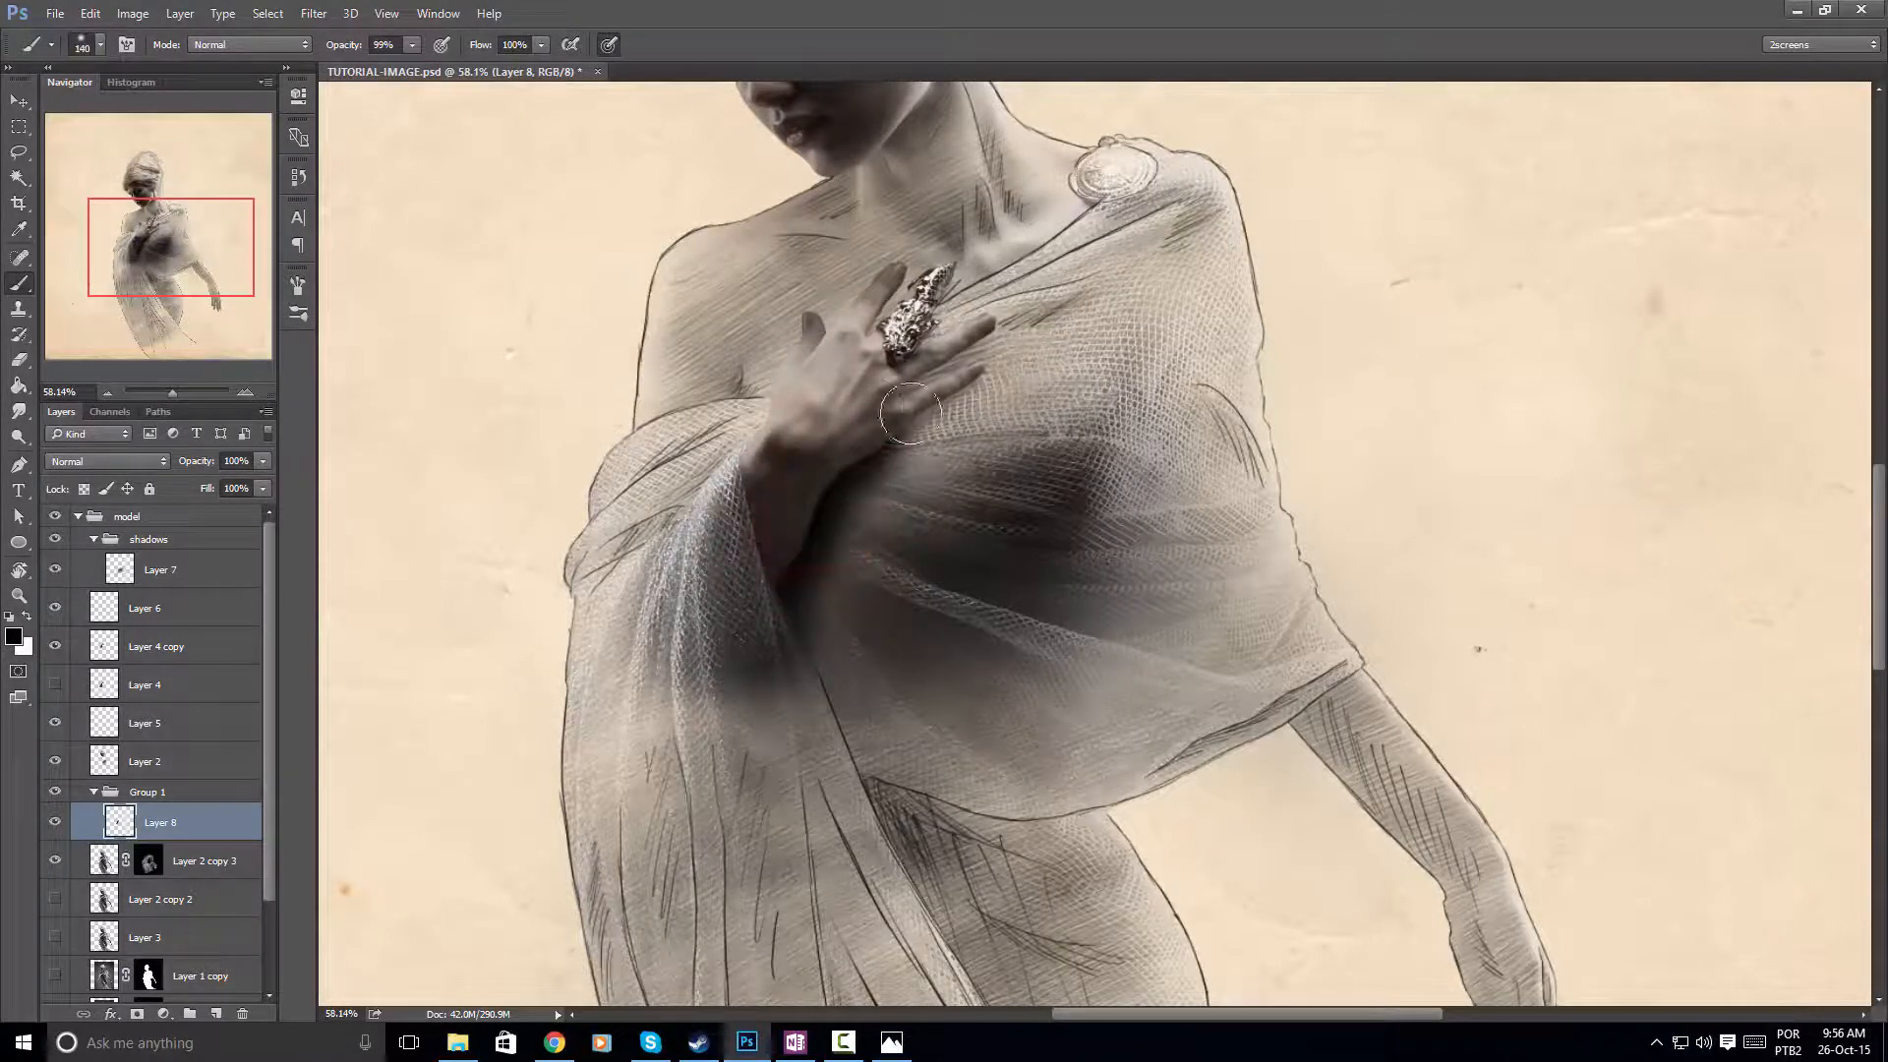
# Paint fine black shadows between the fingers, around the ring and beside the thumb with a 50 px soft brush
pyautogui.scroll(4, 897, 382)
pyautogui.moveTo(895, 465); pyautogui.dragTo(859, 461)
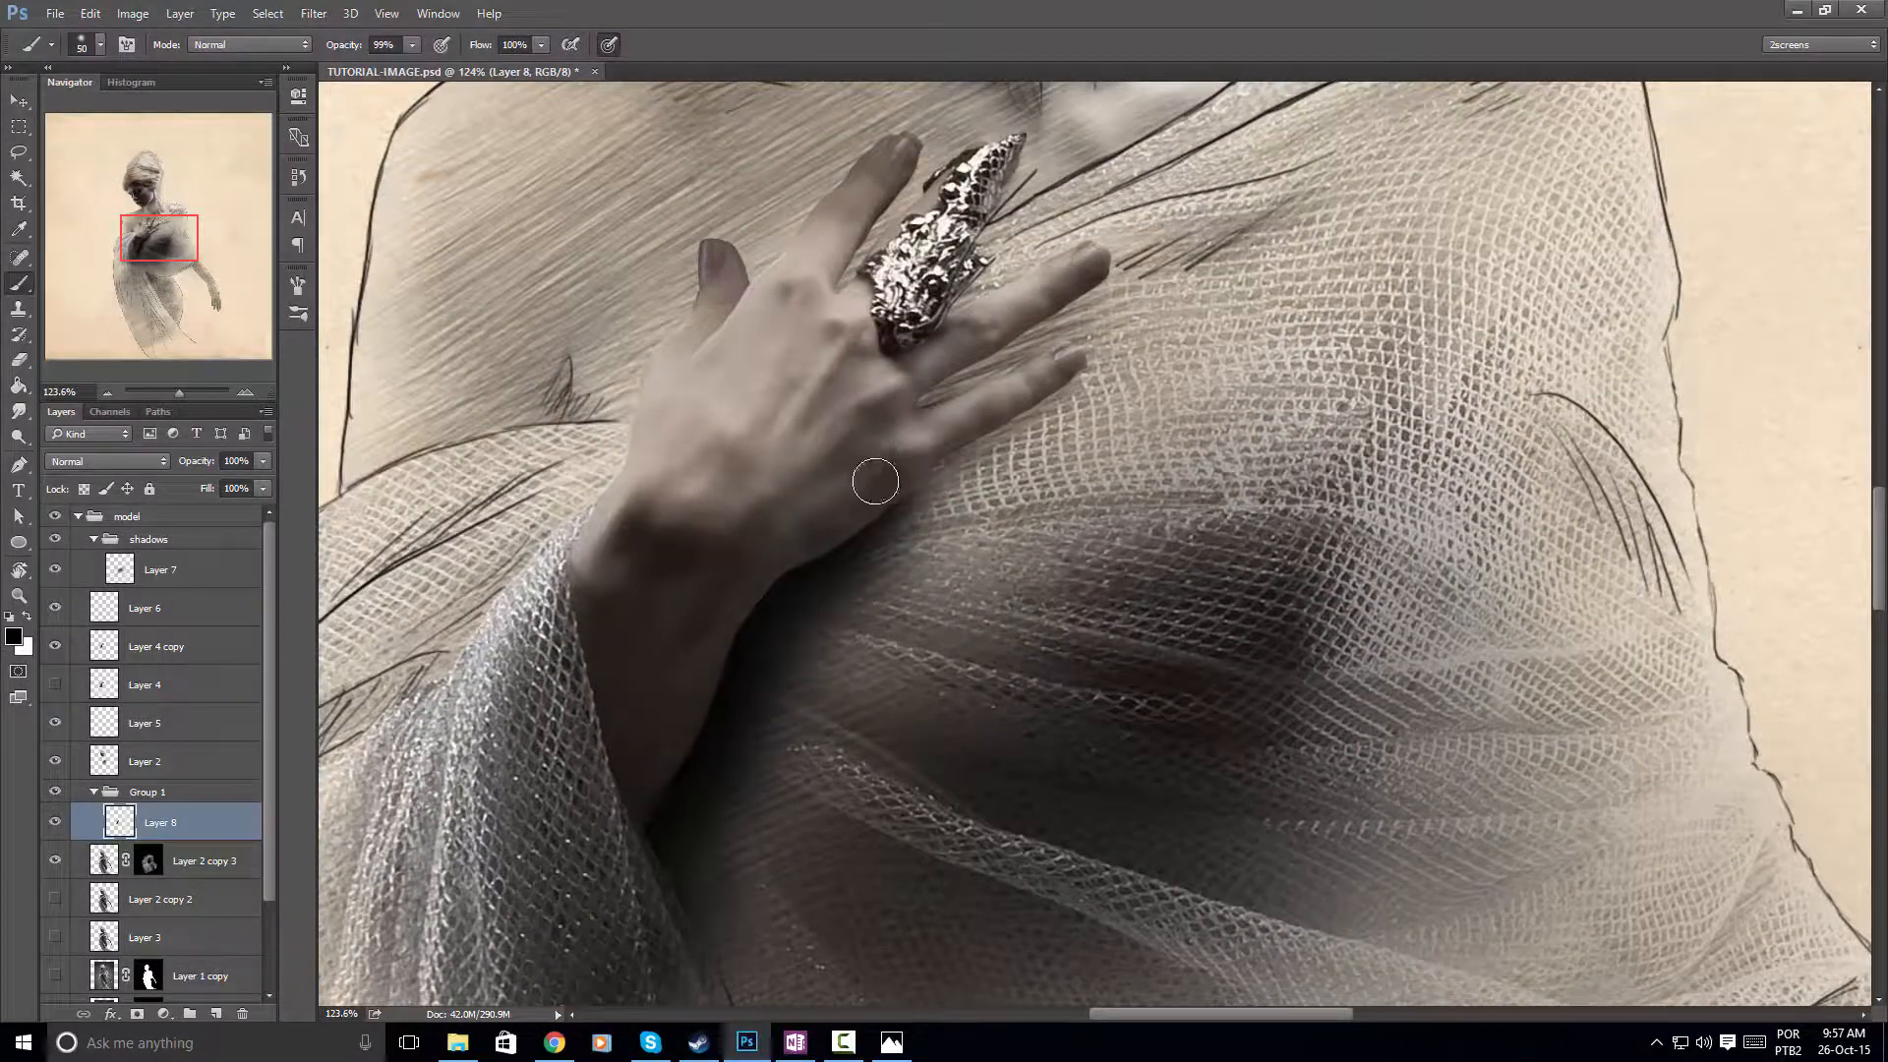
pyautogui.moveTo(914, 406)
pyautogui.mouseDown()
pyautogui.moveTo(1004, 386)
pyautogui.moveTo(1042, 307)
pyautogui.moveTo(1099, 263)
pyautogui.mouseUp()
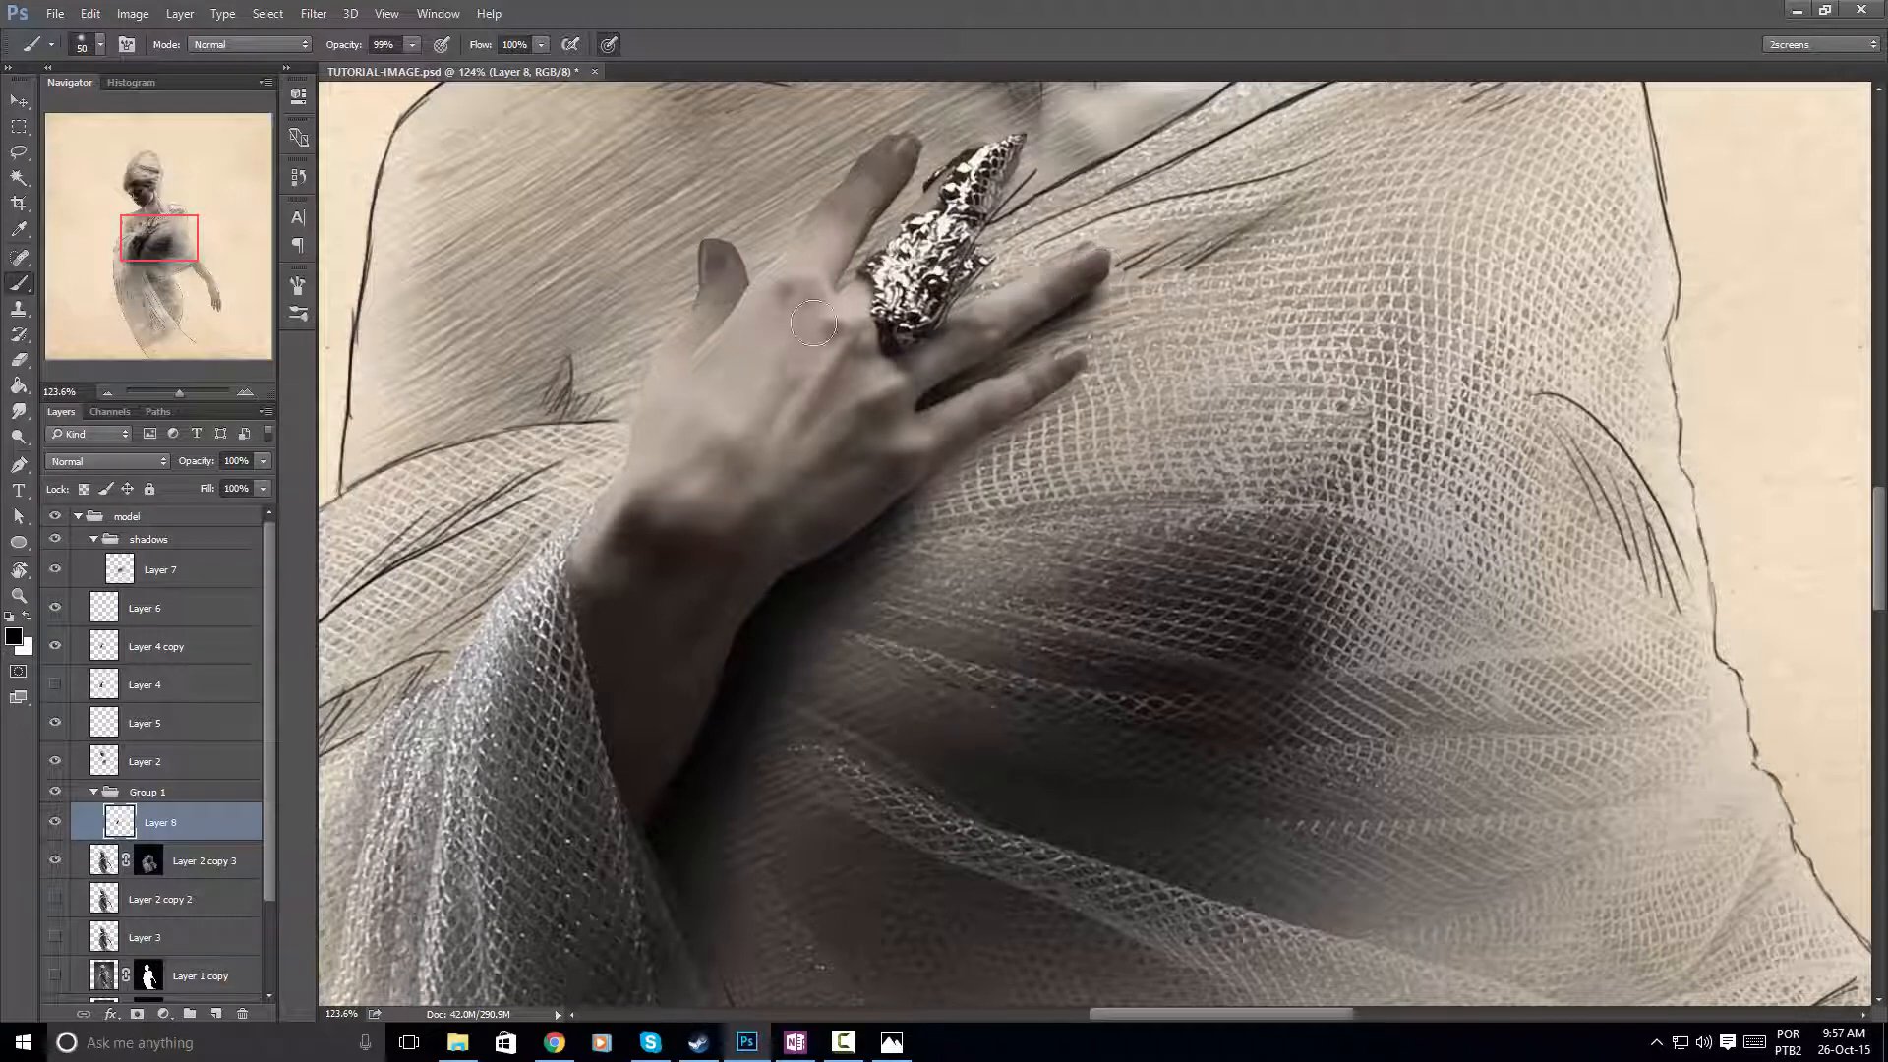
pyautogui.moveTo(971, 223)
pyautogui.mouseDown()
pyautogui.moveTo(991, 182)
pyautogui.moveTo(947, 285)
pyautogui.mouseUp()
pyautogui.moveTo(895, 178); pyautogui.dragTo(837, 290)
pyautogui.moveTo(730, 269); pyautogui.dragTo(721, 285)
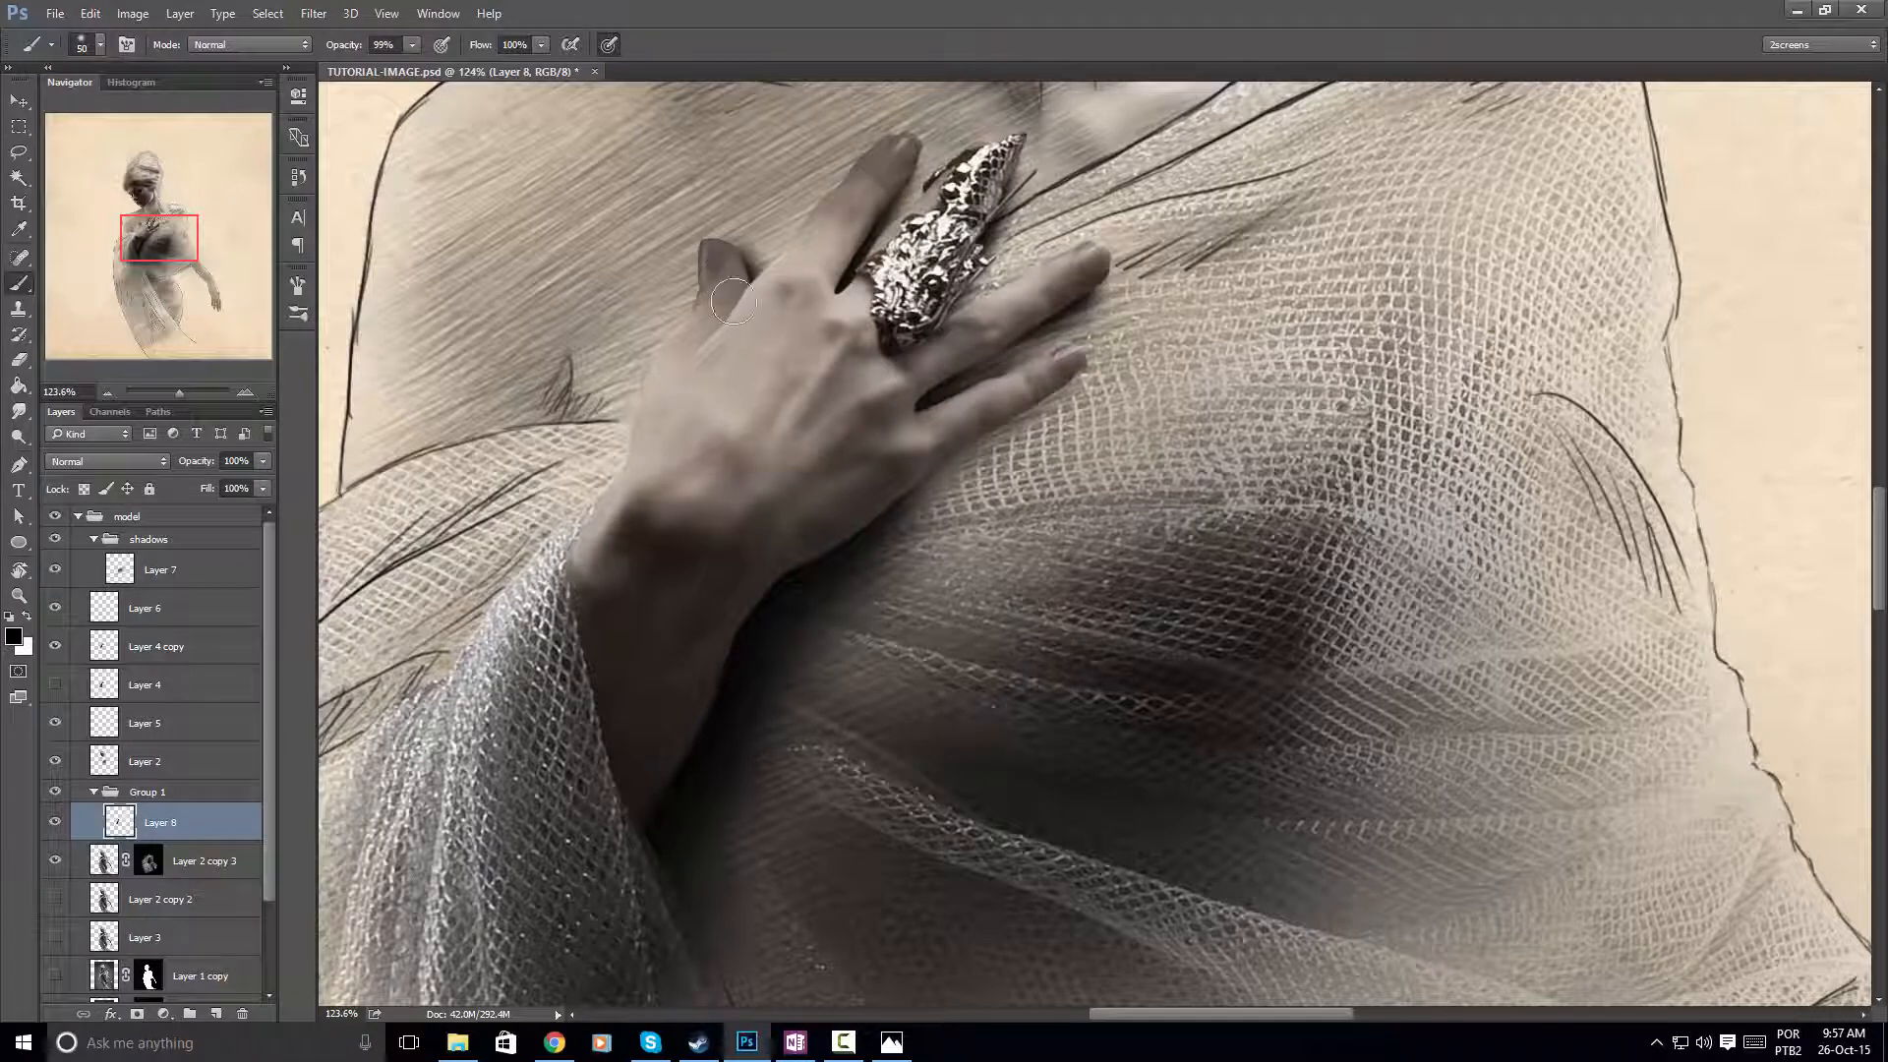
# Deepen the shadow along the little finger and the hand's lower edge, and enlarge the brush to 219 px
pyautogui.scroll(-5, 828, 433)
pyautogui.scroll(5, 863, 413)
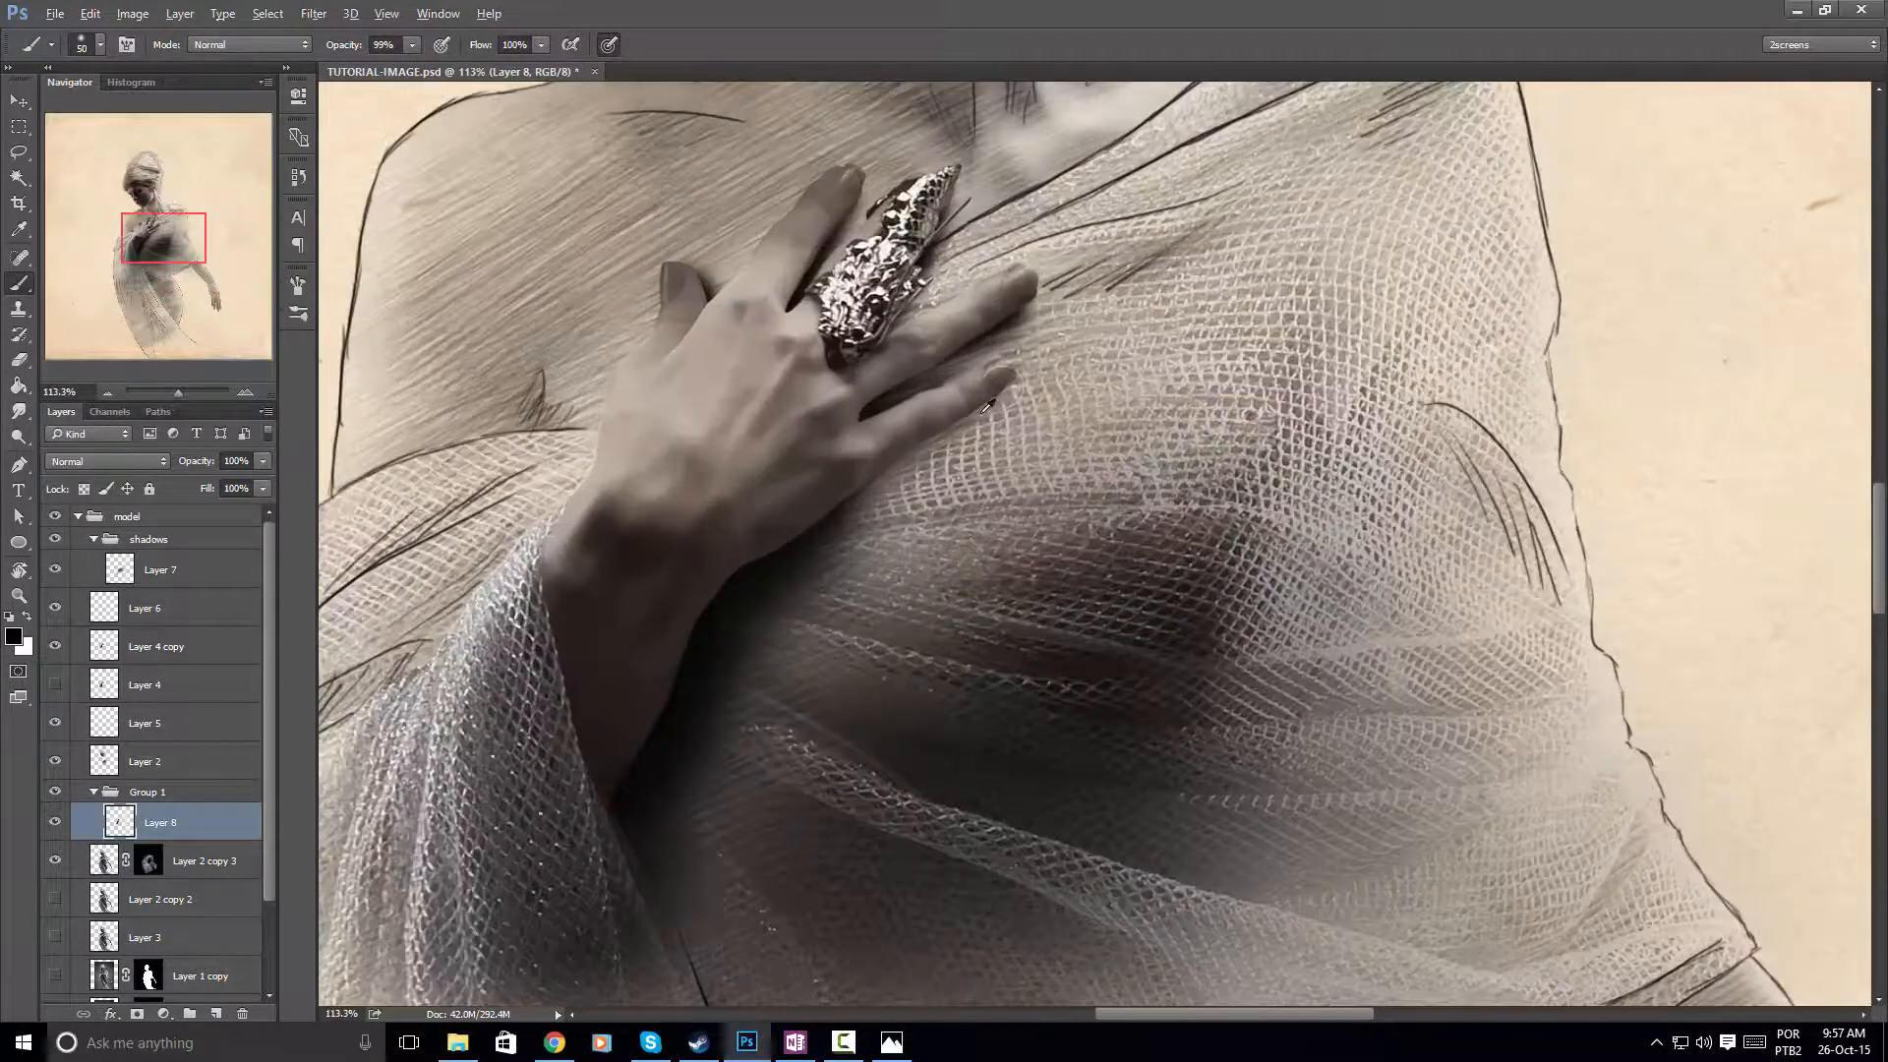
pyautogui.moveTo(991, 384); pyautogui.dragTo(822, 523)
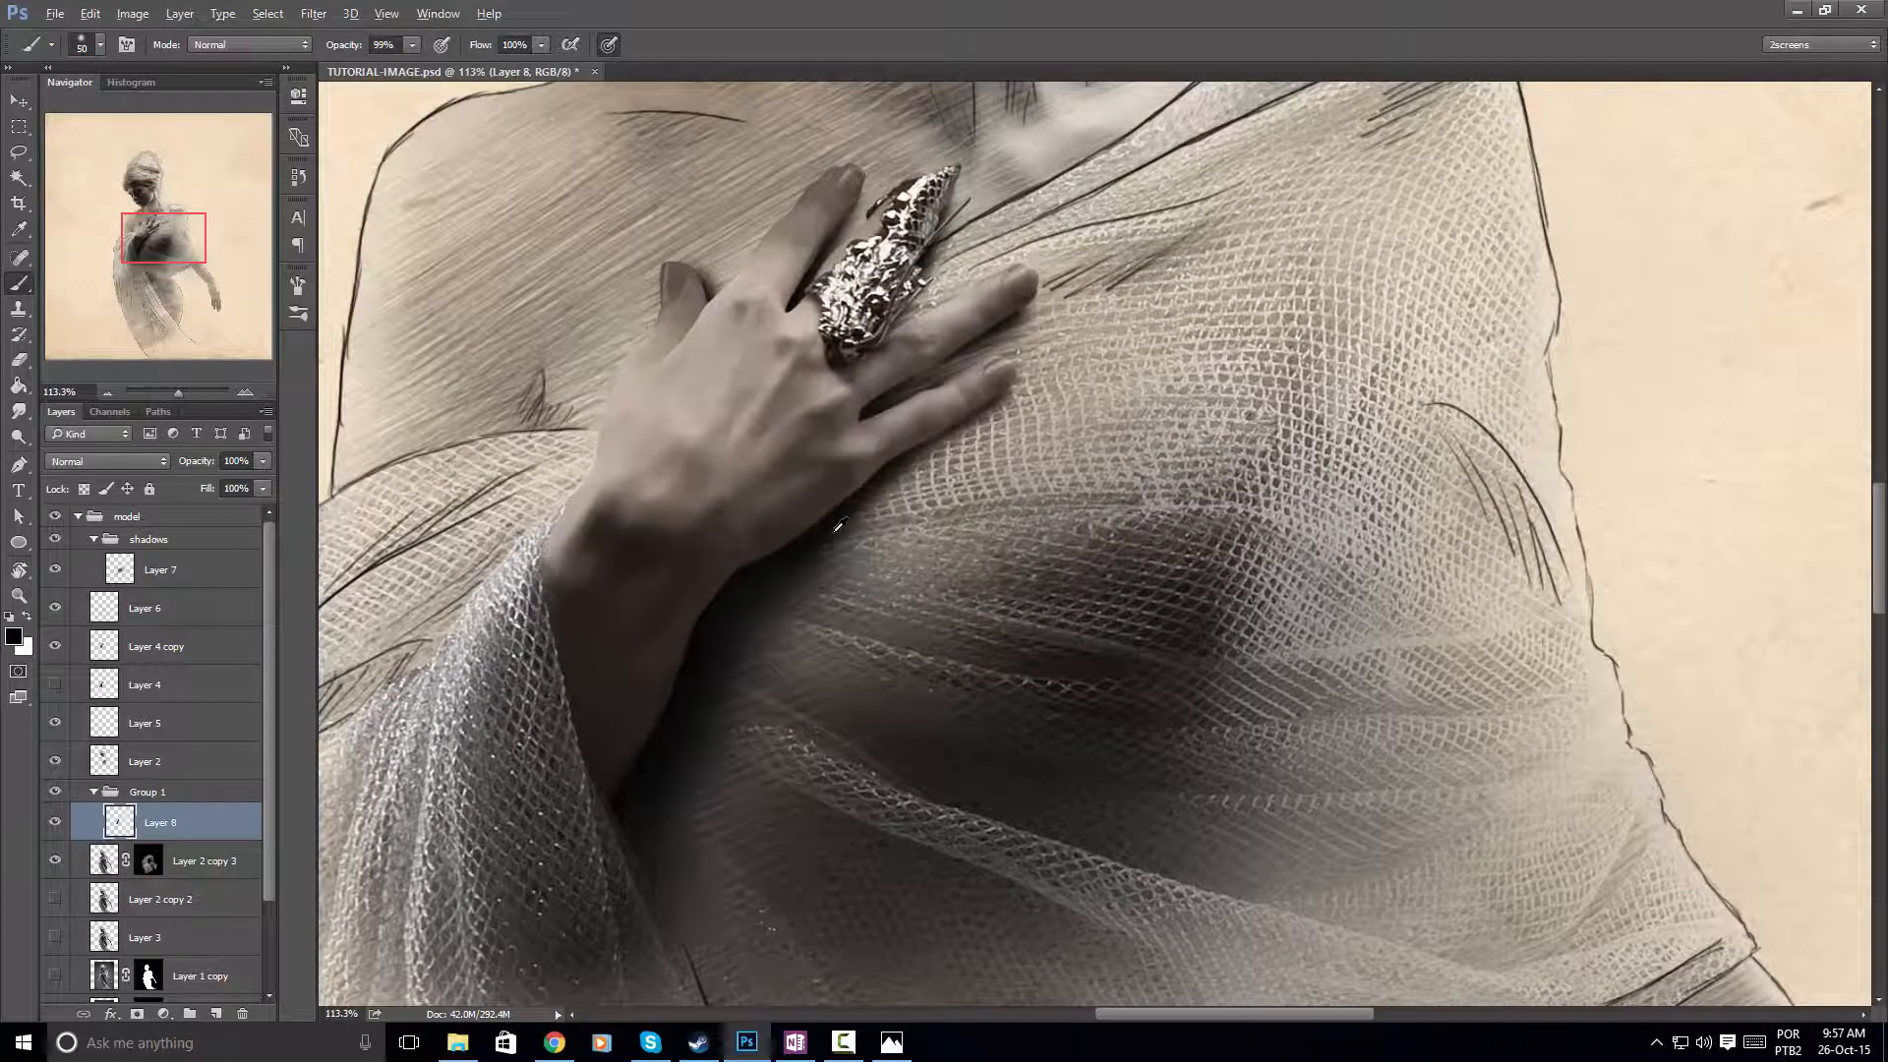
pyautogui.scroll(-3, 840, 526)
pyautogui.moveTo(770, 641); pyautogui.dragTo(831, 653)
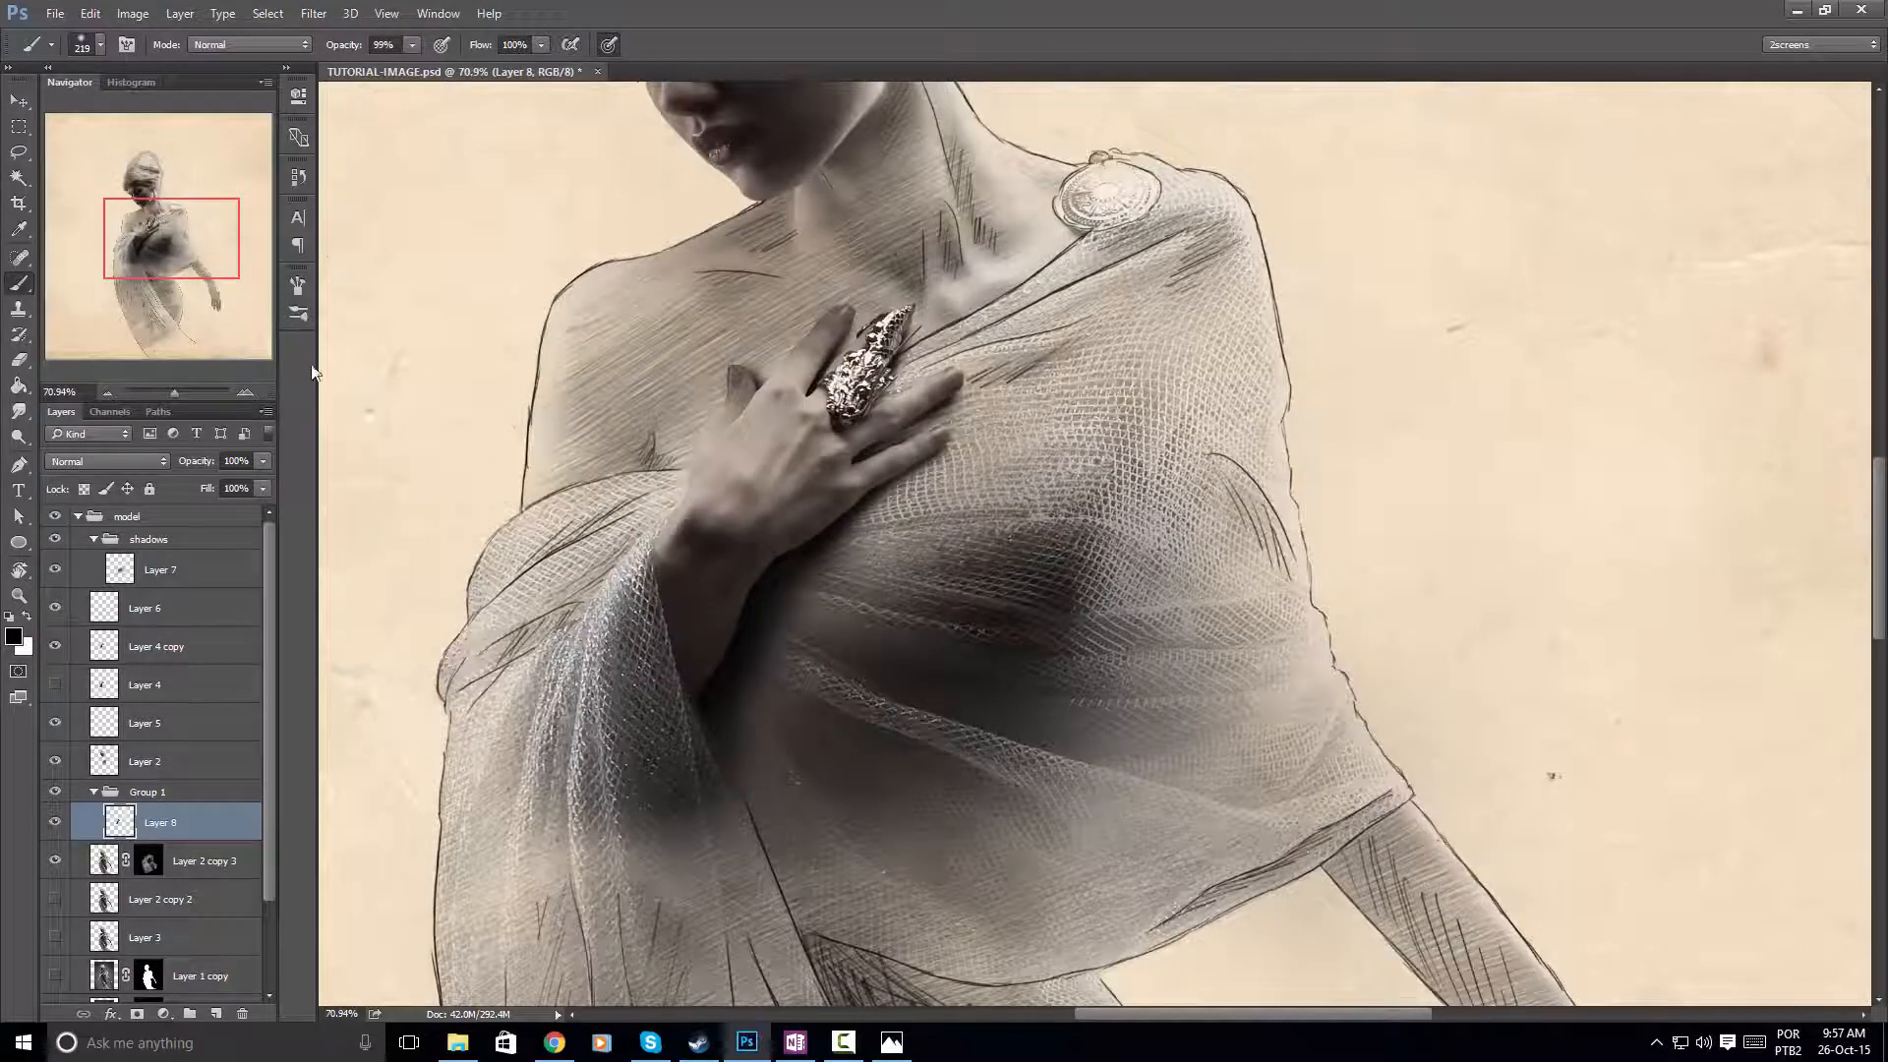
# Lower Layer 8's opacity to 79% and erase the shadow spilling onto the draped cloth beside the forearm
pyautogui.click(255, 466)
pyautogui.moveTo(256, 488)
pyautogui.mouseDown()
pyautogui.moveTo(220, 486)
pyautogui.moveTo(238, 484)
pyautogui.mouseUp()
pyautogui.press('e')
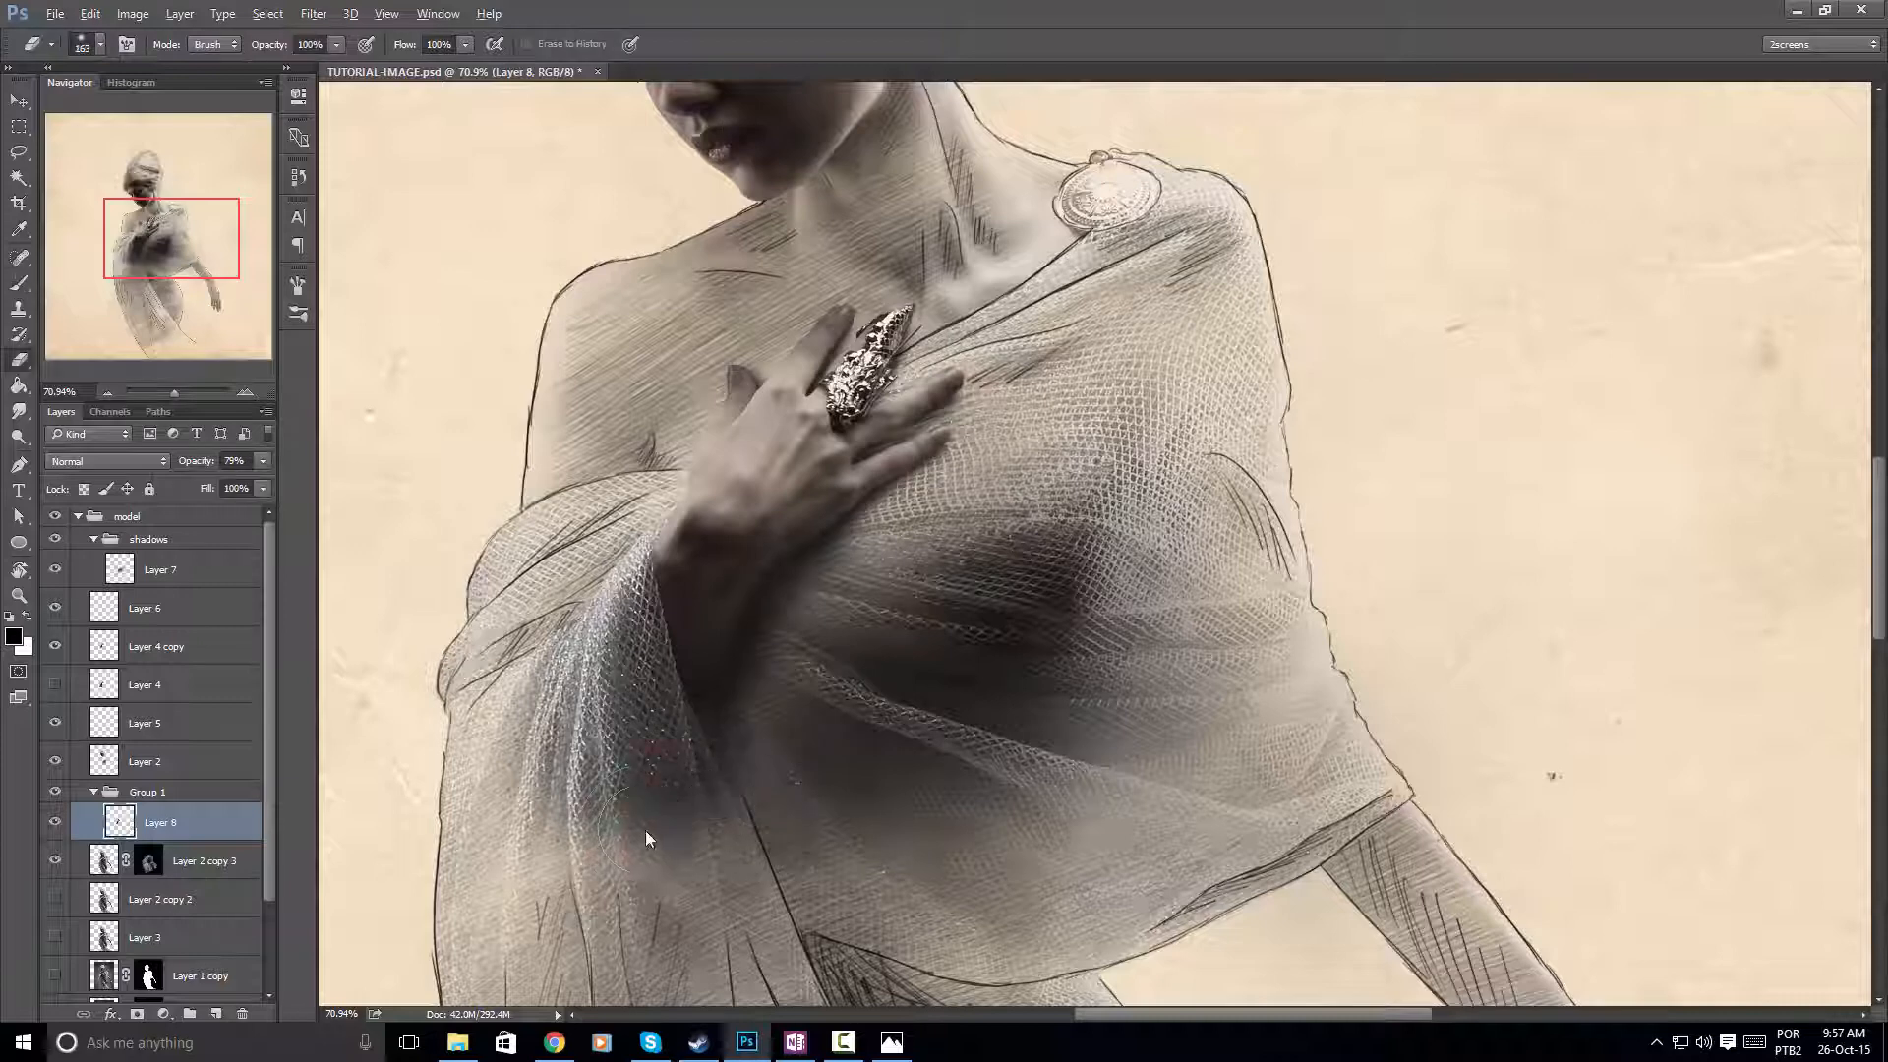
pyautogui.moveTo(645, 830); pyautogui.dragTo(688, 836)
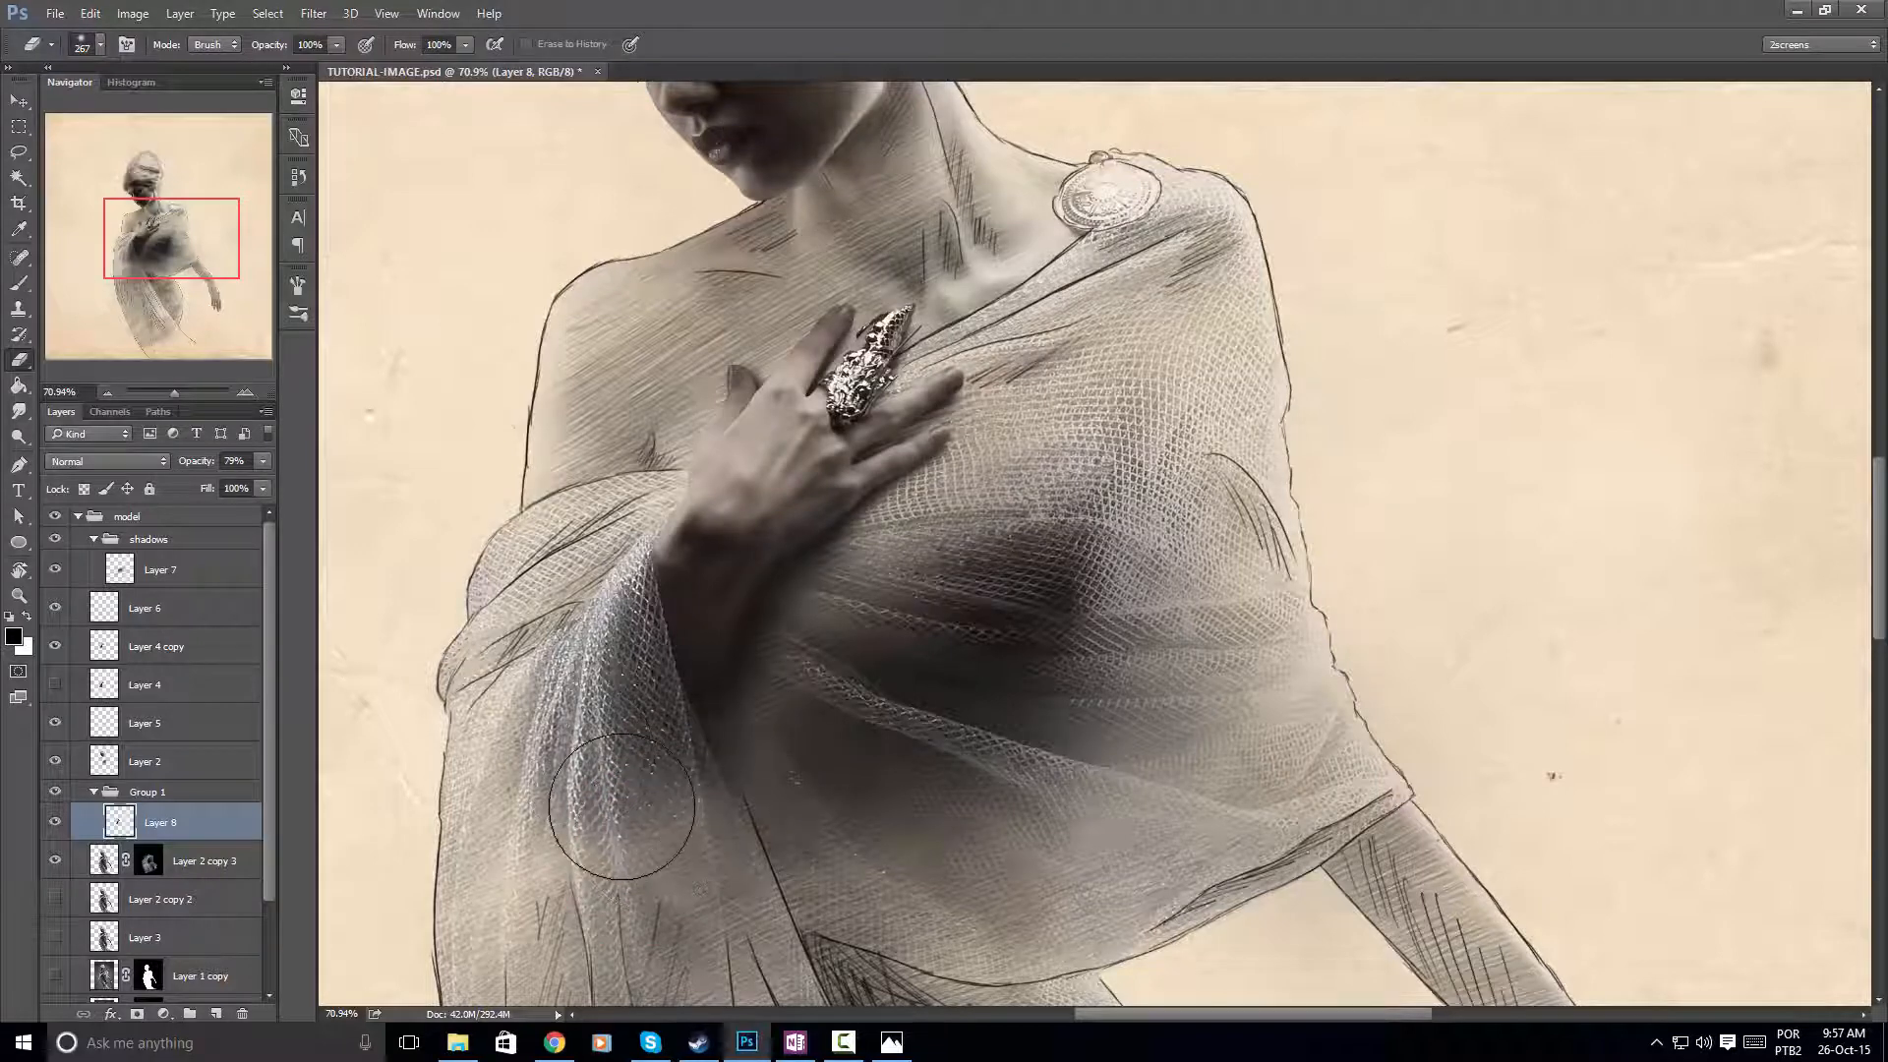
pyautogui.moveTo(717, 624); pyautogui.dragTo(656, 627)
# Create a new layer above Layer 8 in Group 1 and paint a soft black shadow along the face's profile and chin
pyautogui.scroll(-10, 954, 598)
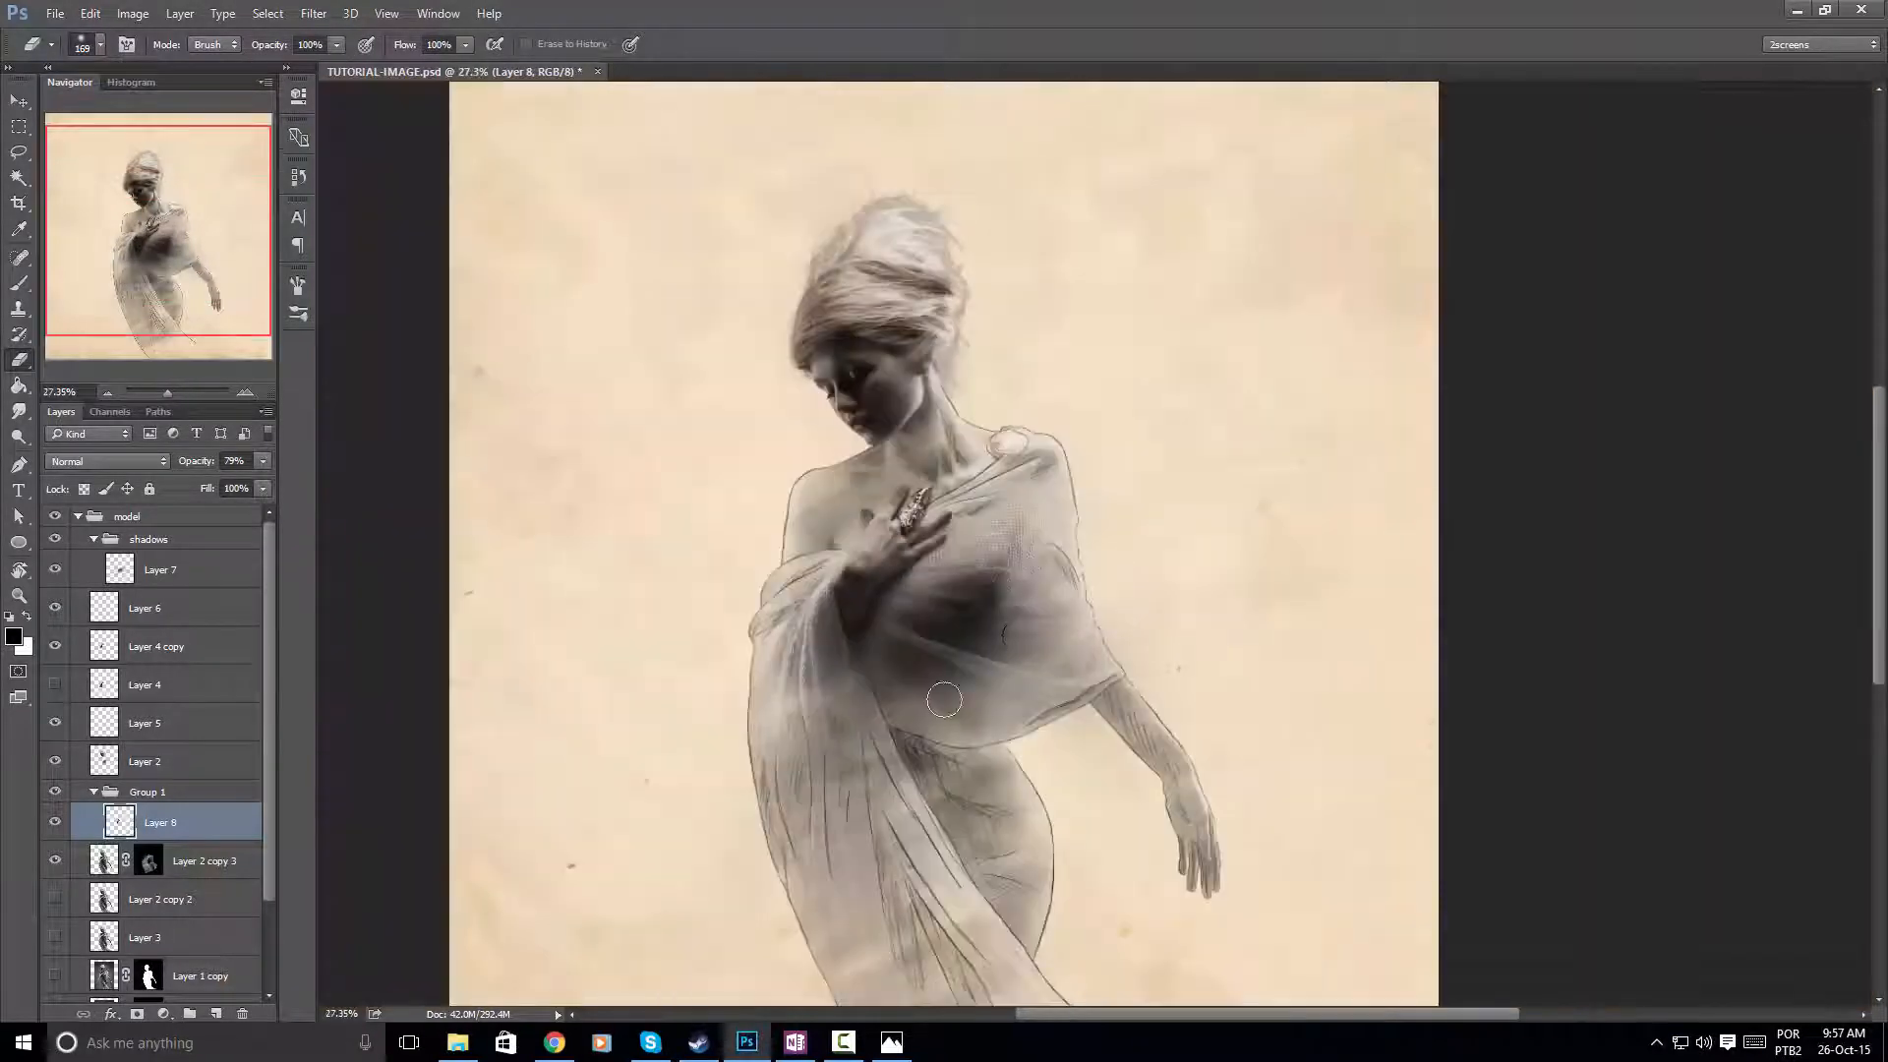
pyautogui.scroll(5, 954, 696)
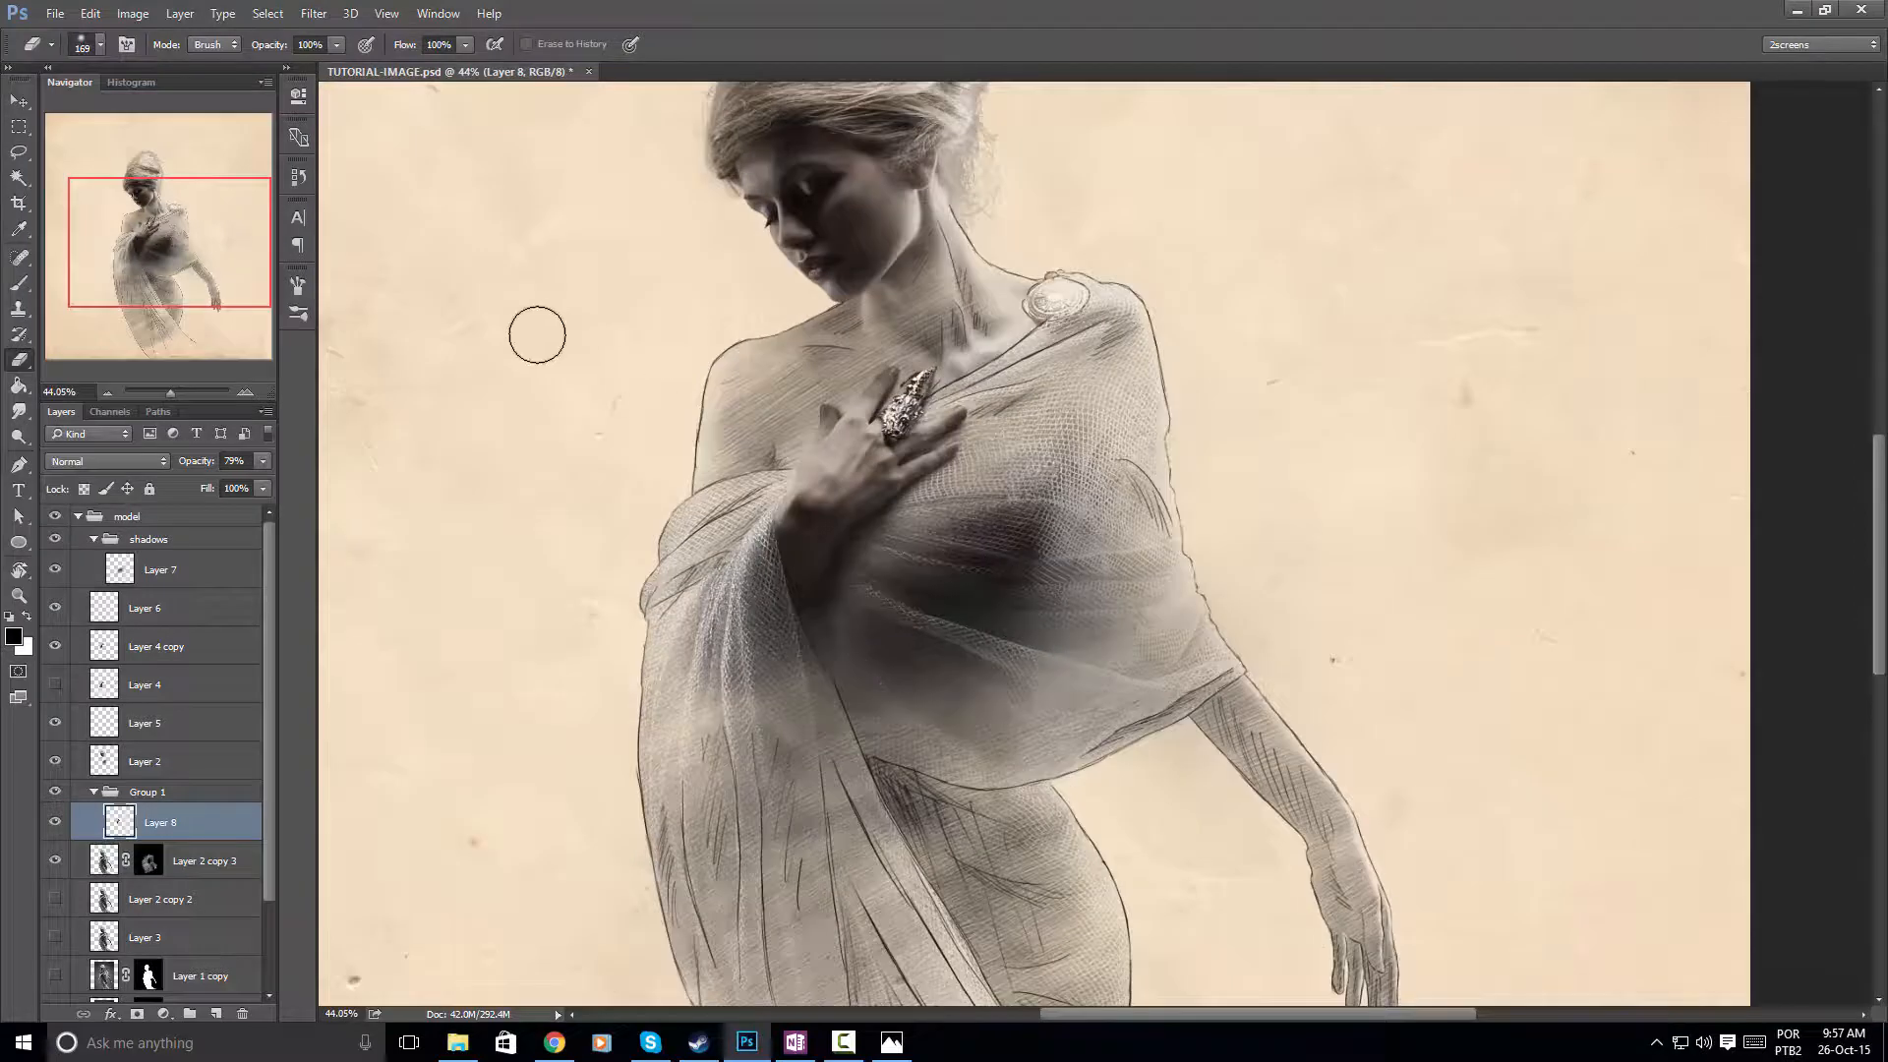
pyautogui.moveTo(939, 312); pyautogui.dragTo(979, 382)
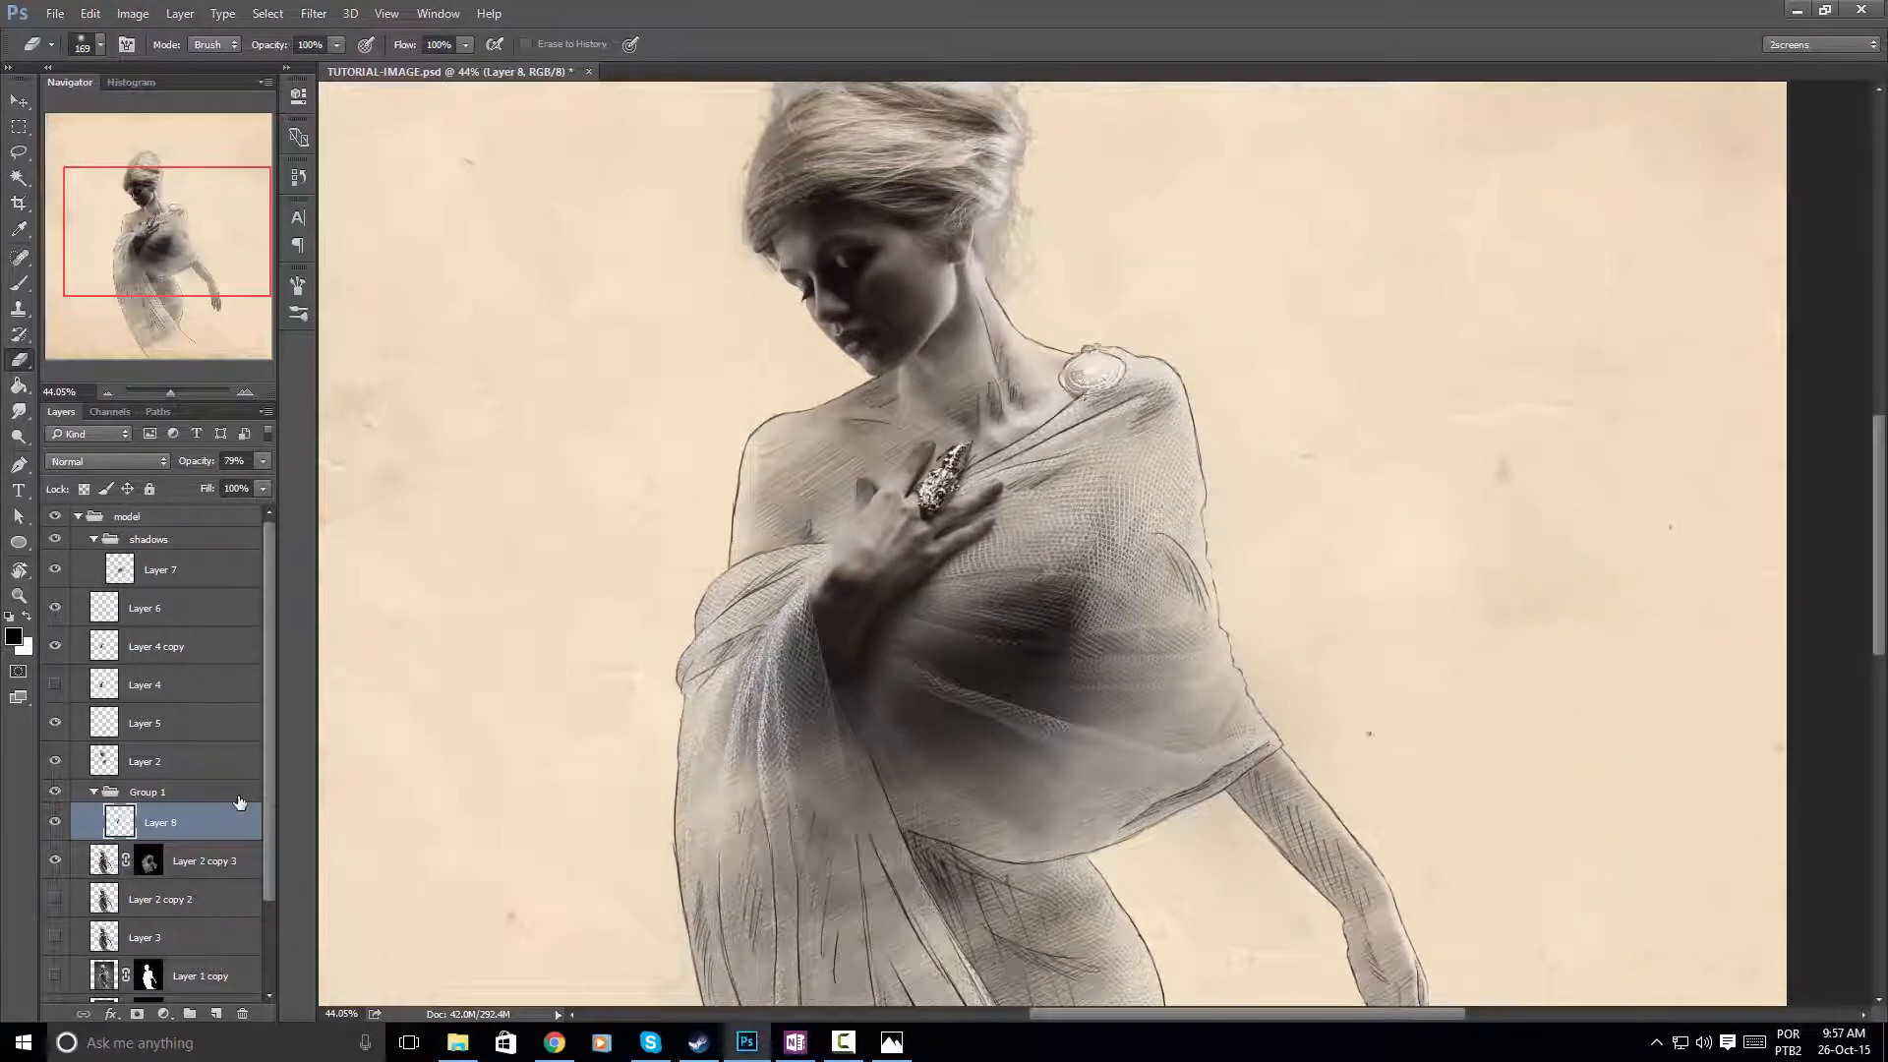
pyautogui.moveTo(931, 346); pyautogui.dragTo(949, 419)
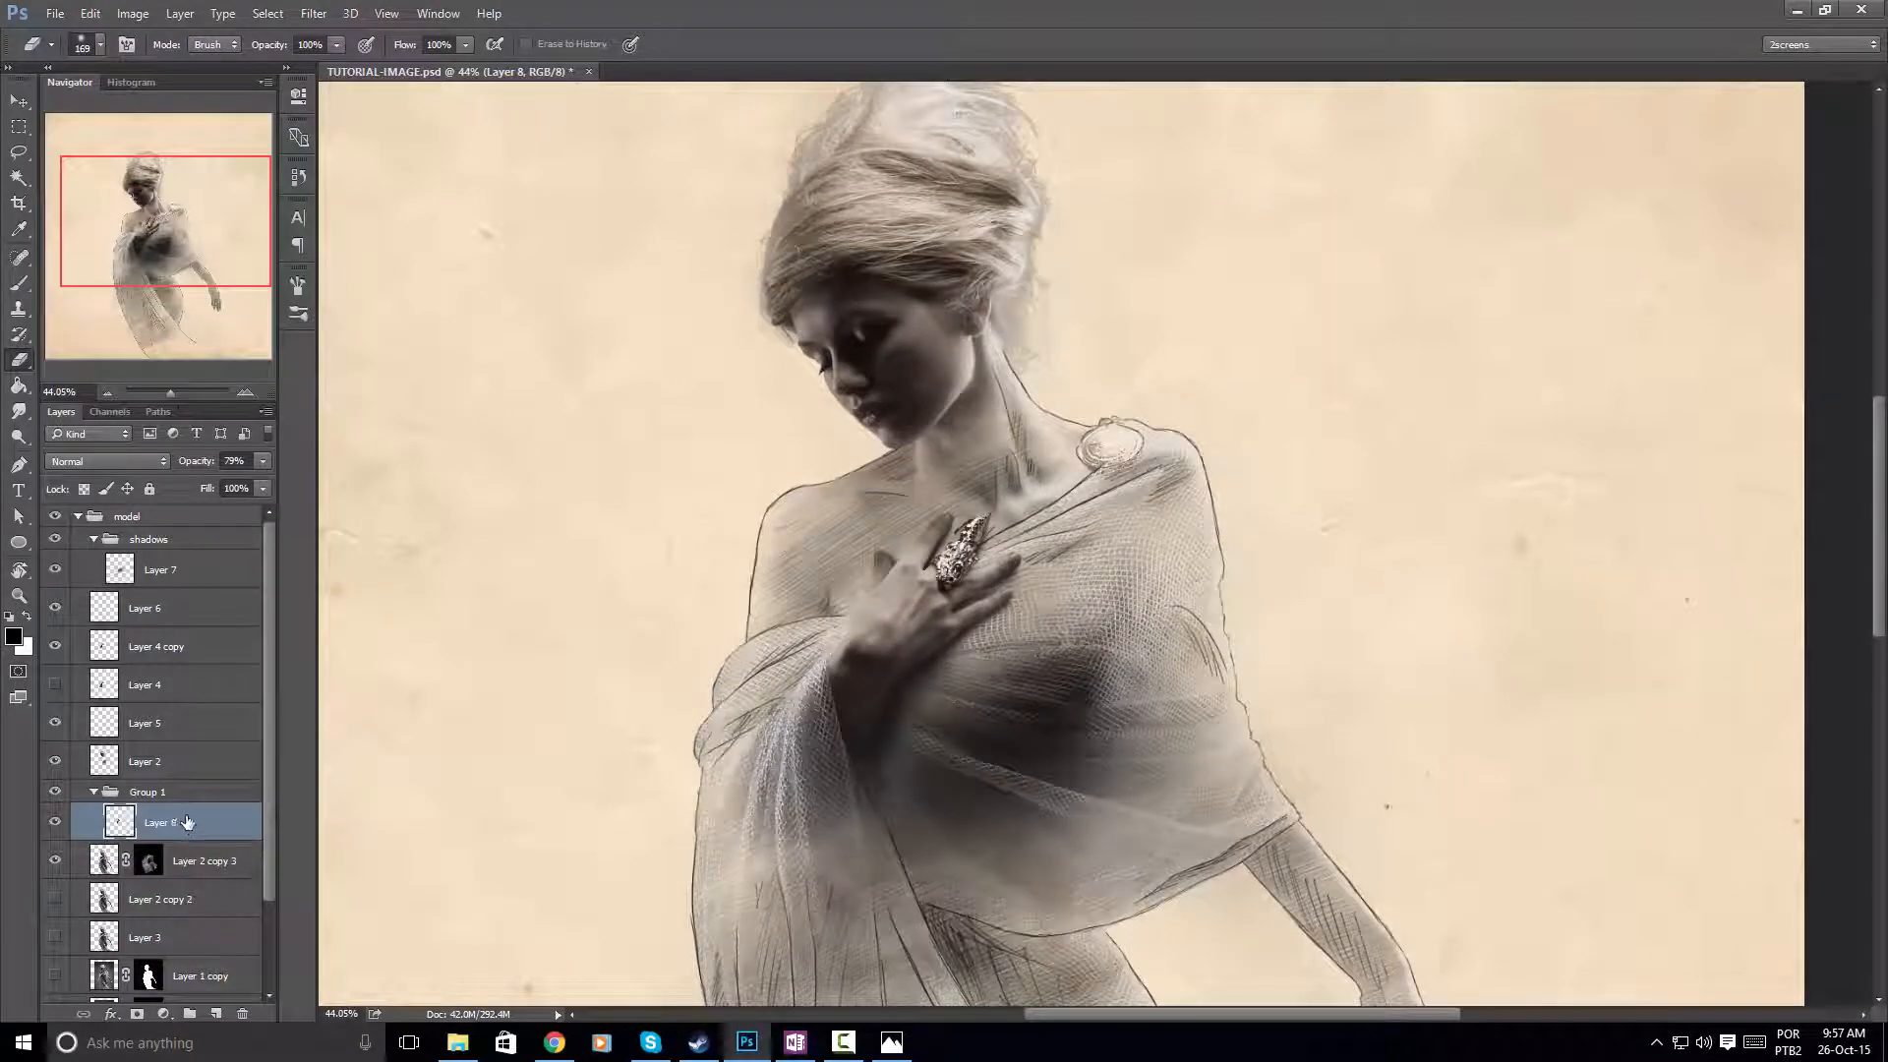
pyautogui.hotkey('ctrl', 'shift', 'alt', 'n')
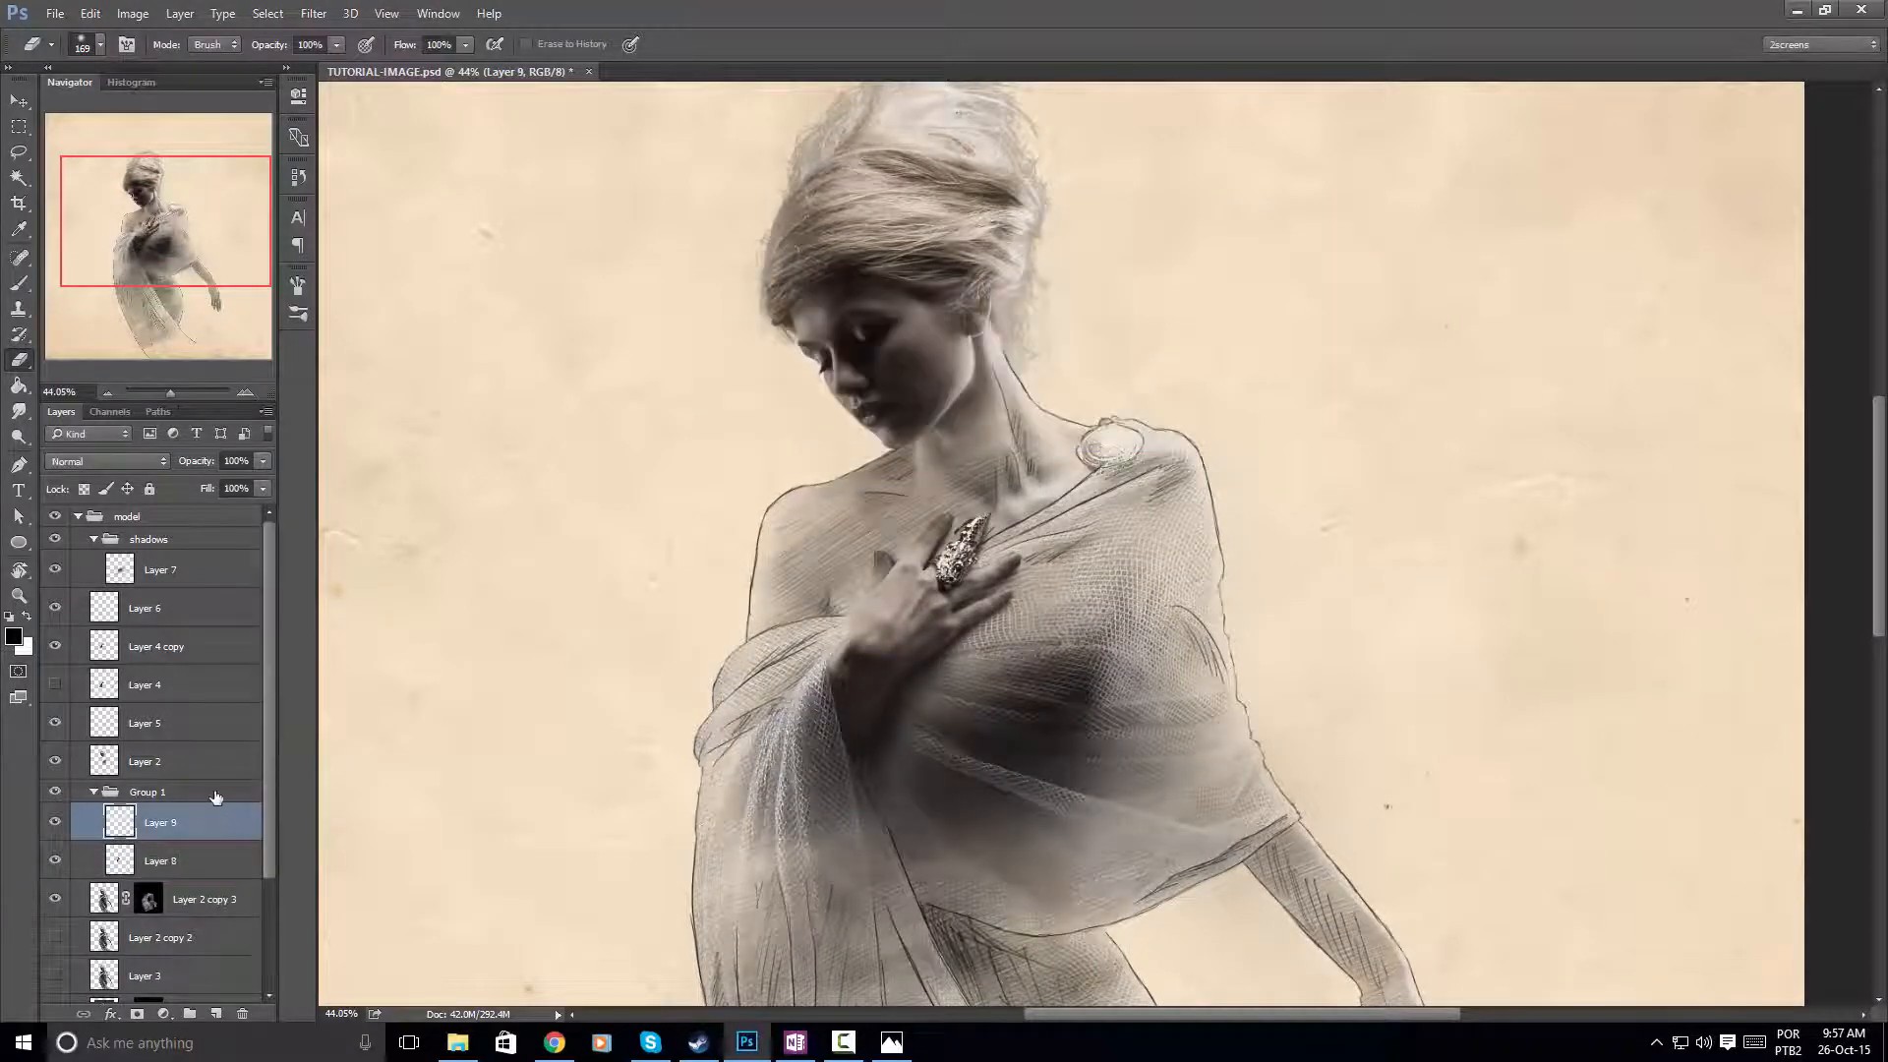
pyautogui.scroll(3, 869, 382)
pyautogui.moveTo(868, 476); pyautogui.dragTo(922, 474)
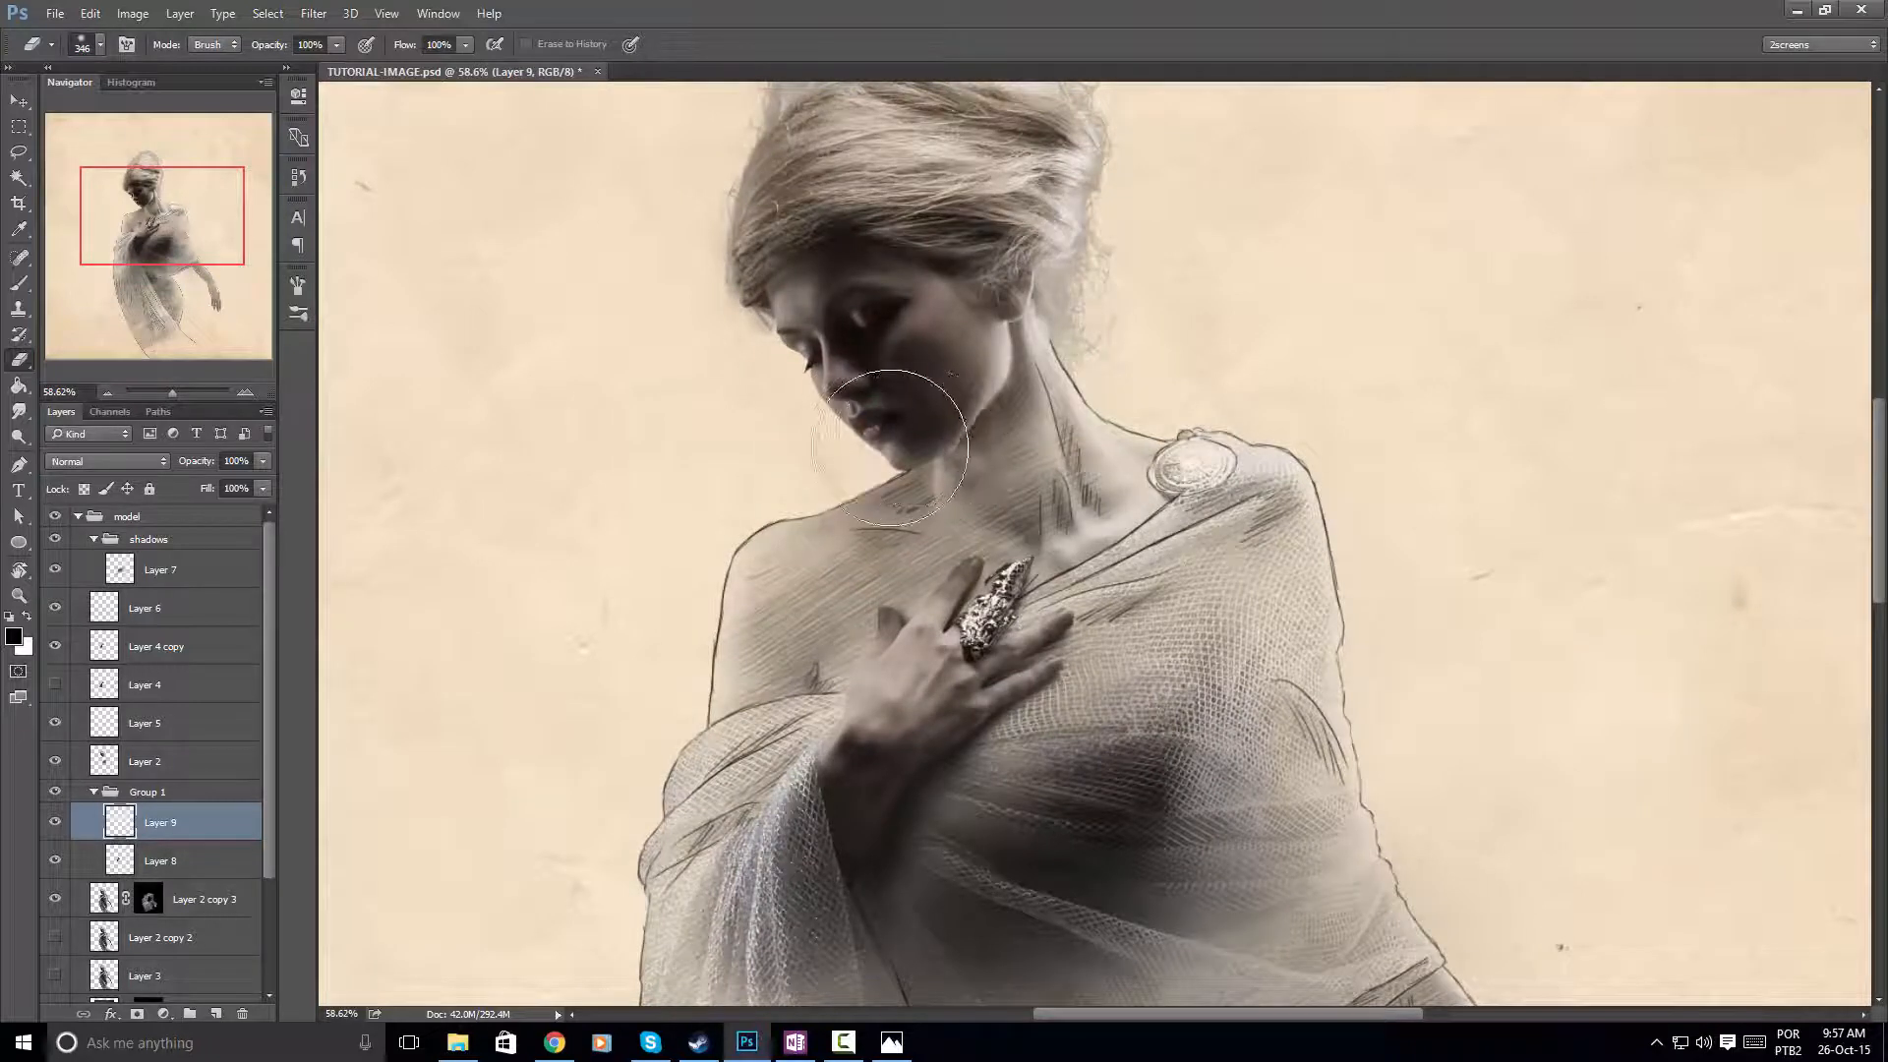
pyautogui.click(12, 288)
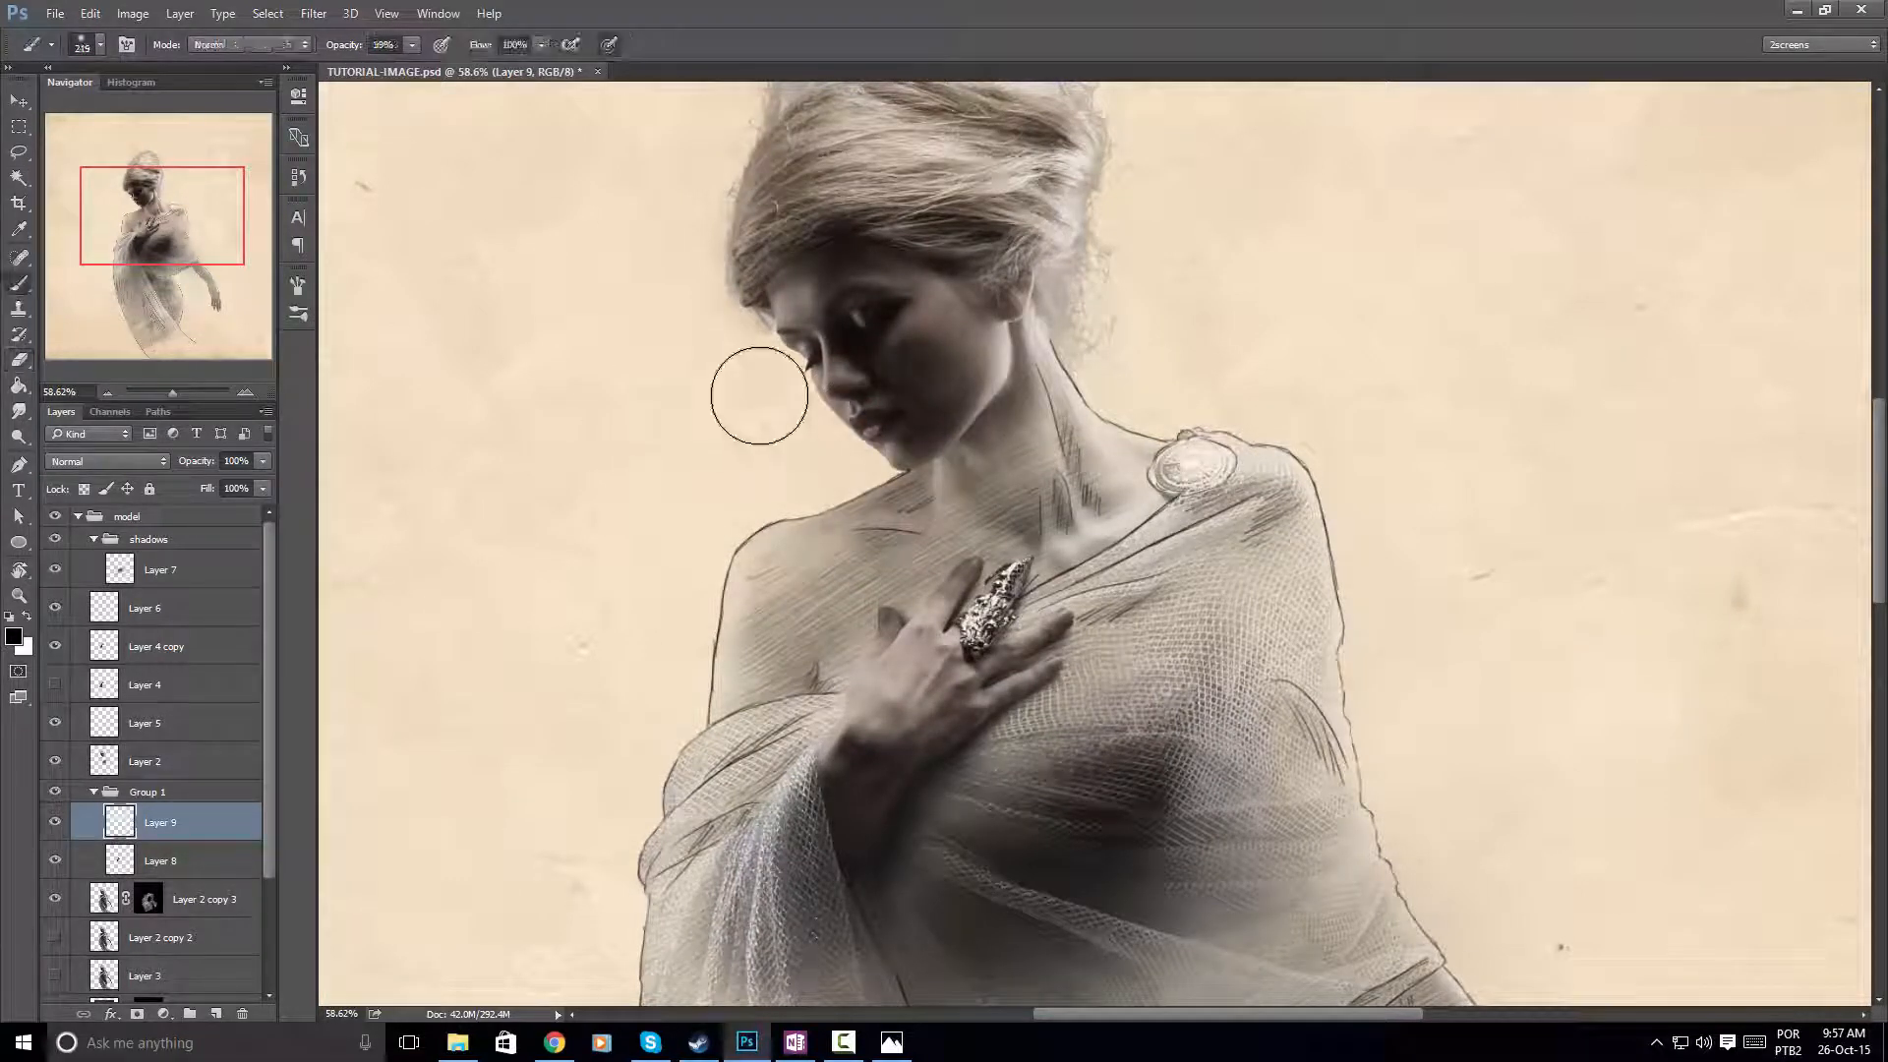
pyautogui.moveTo(841, 408)
pyautogui.mouseDown()
pyautogui.moveTo(923, 426)
pyautogui.moveTo(900, 446)
pyautogui.moveTo(873, 355)
pyautogui.moveTo(916, 421)
pyautogui.moveTo(884, 410)
pyautogui.moveTo(863, 332)
pyautogui.moveTo(944, 415)
pyautogui.moveTo(899, 431)
pyautogui.moveTo(857, 319)
pyautogui.moveTo(909, 382)
pyautogui.moveTo(916, 450)
pyautogui.moveTo(919, 379)
pyautogui.moveTo(947, 405)
pyautogui.moveTo(851, 447)
pyautogui.mouseUp()
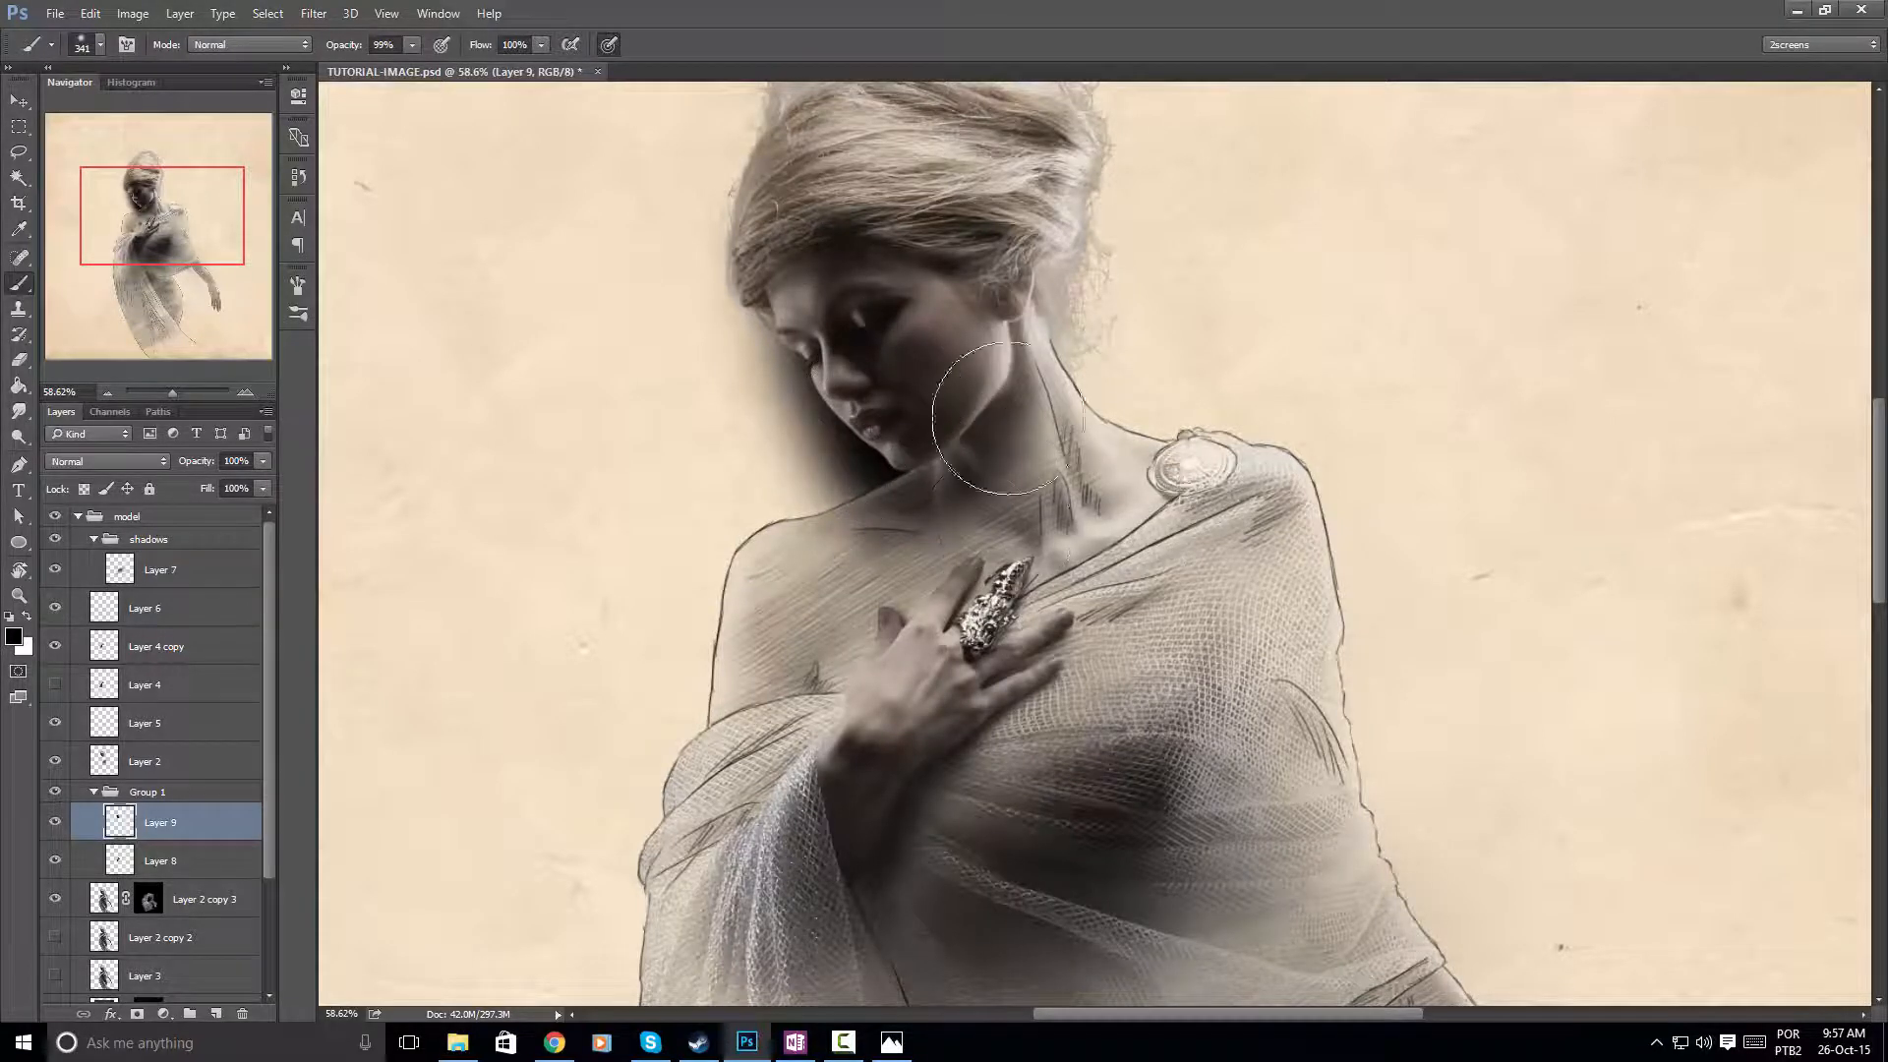
# Broaden the shadow beside the face and chin with a 509 px soft brush, and lower Layer 9's opacity to 63%
pyautogui.moveTo(984, 488); pyautogui.dragTo(910, 490)
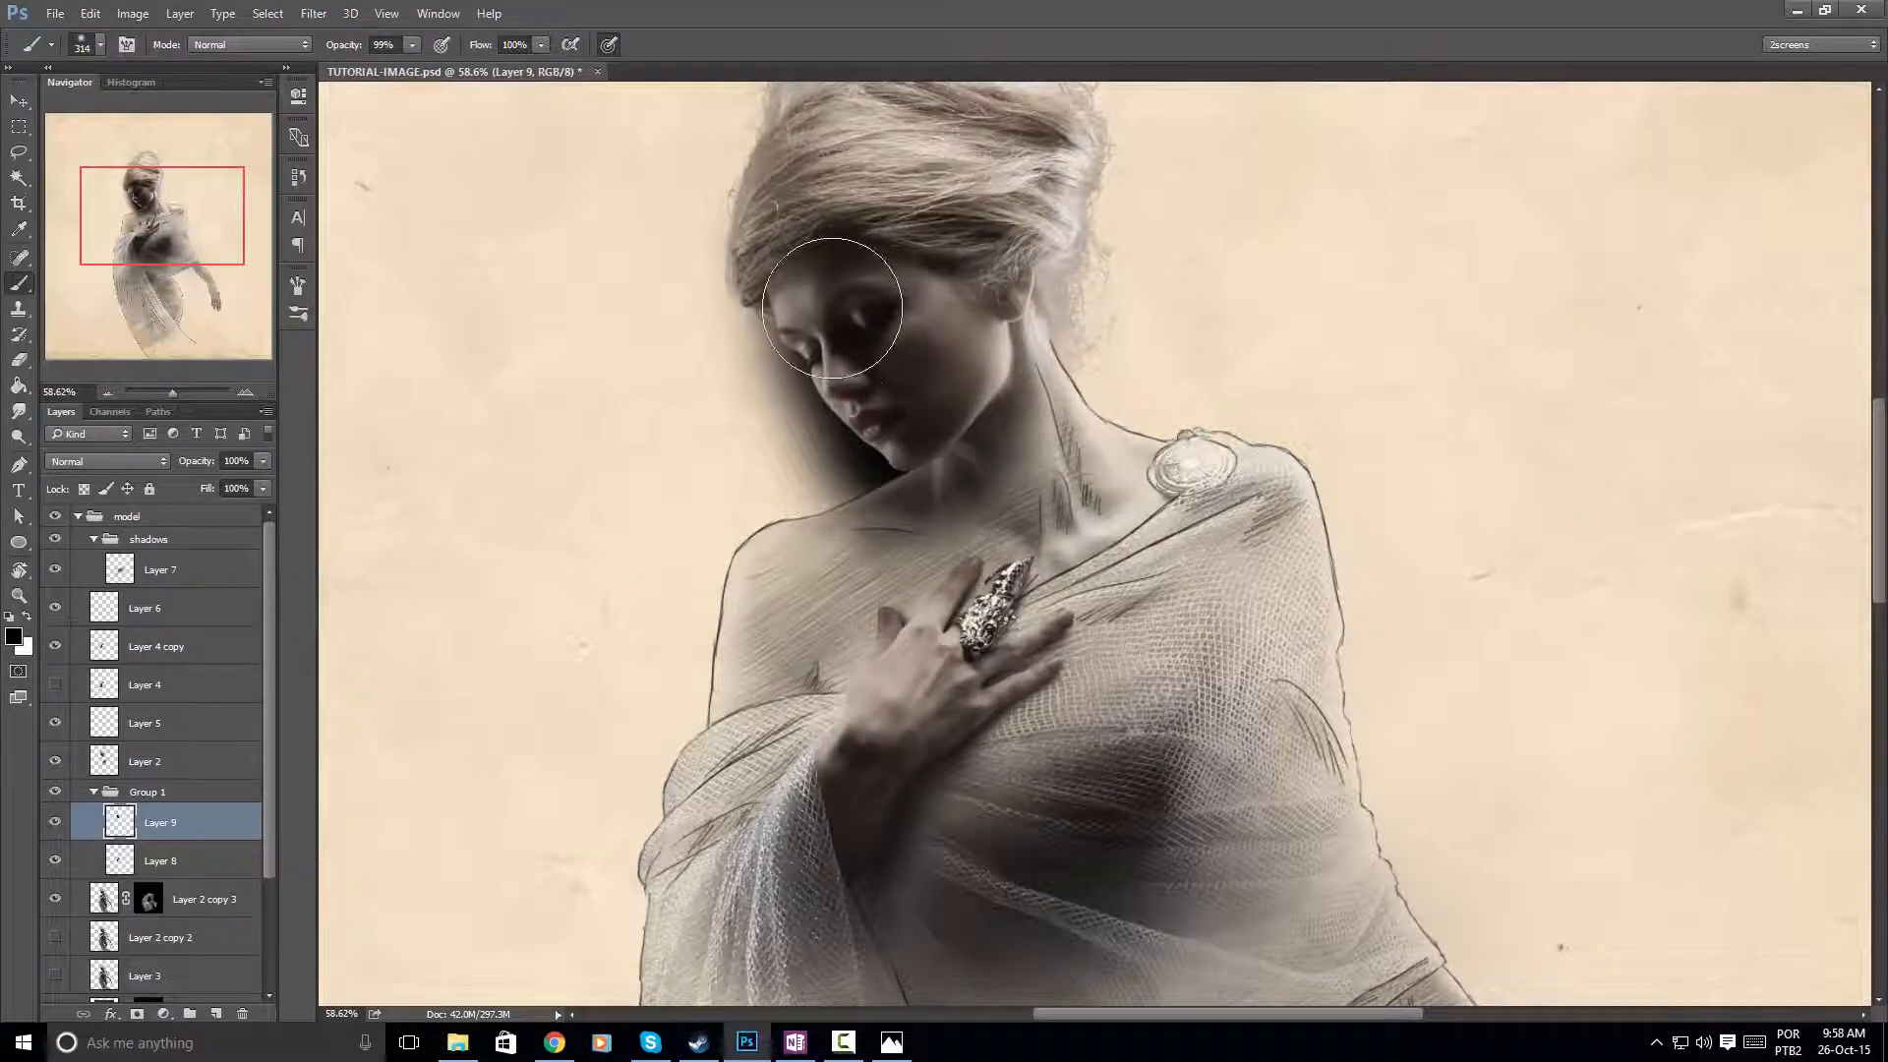
pyautogui.moveTo(860, 374)
pyautogui.mouseDown()
pyautogui.moveTo(919, 376)
pyautogui.moveTo(890, 379)
pyautogui.mouseUp()
pyautogui.click(850, 425)
pyautogui.click(824, 339)
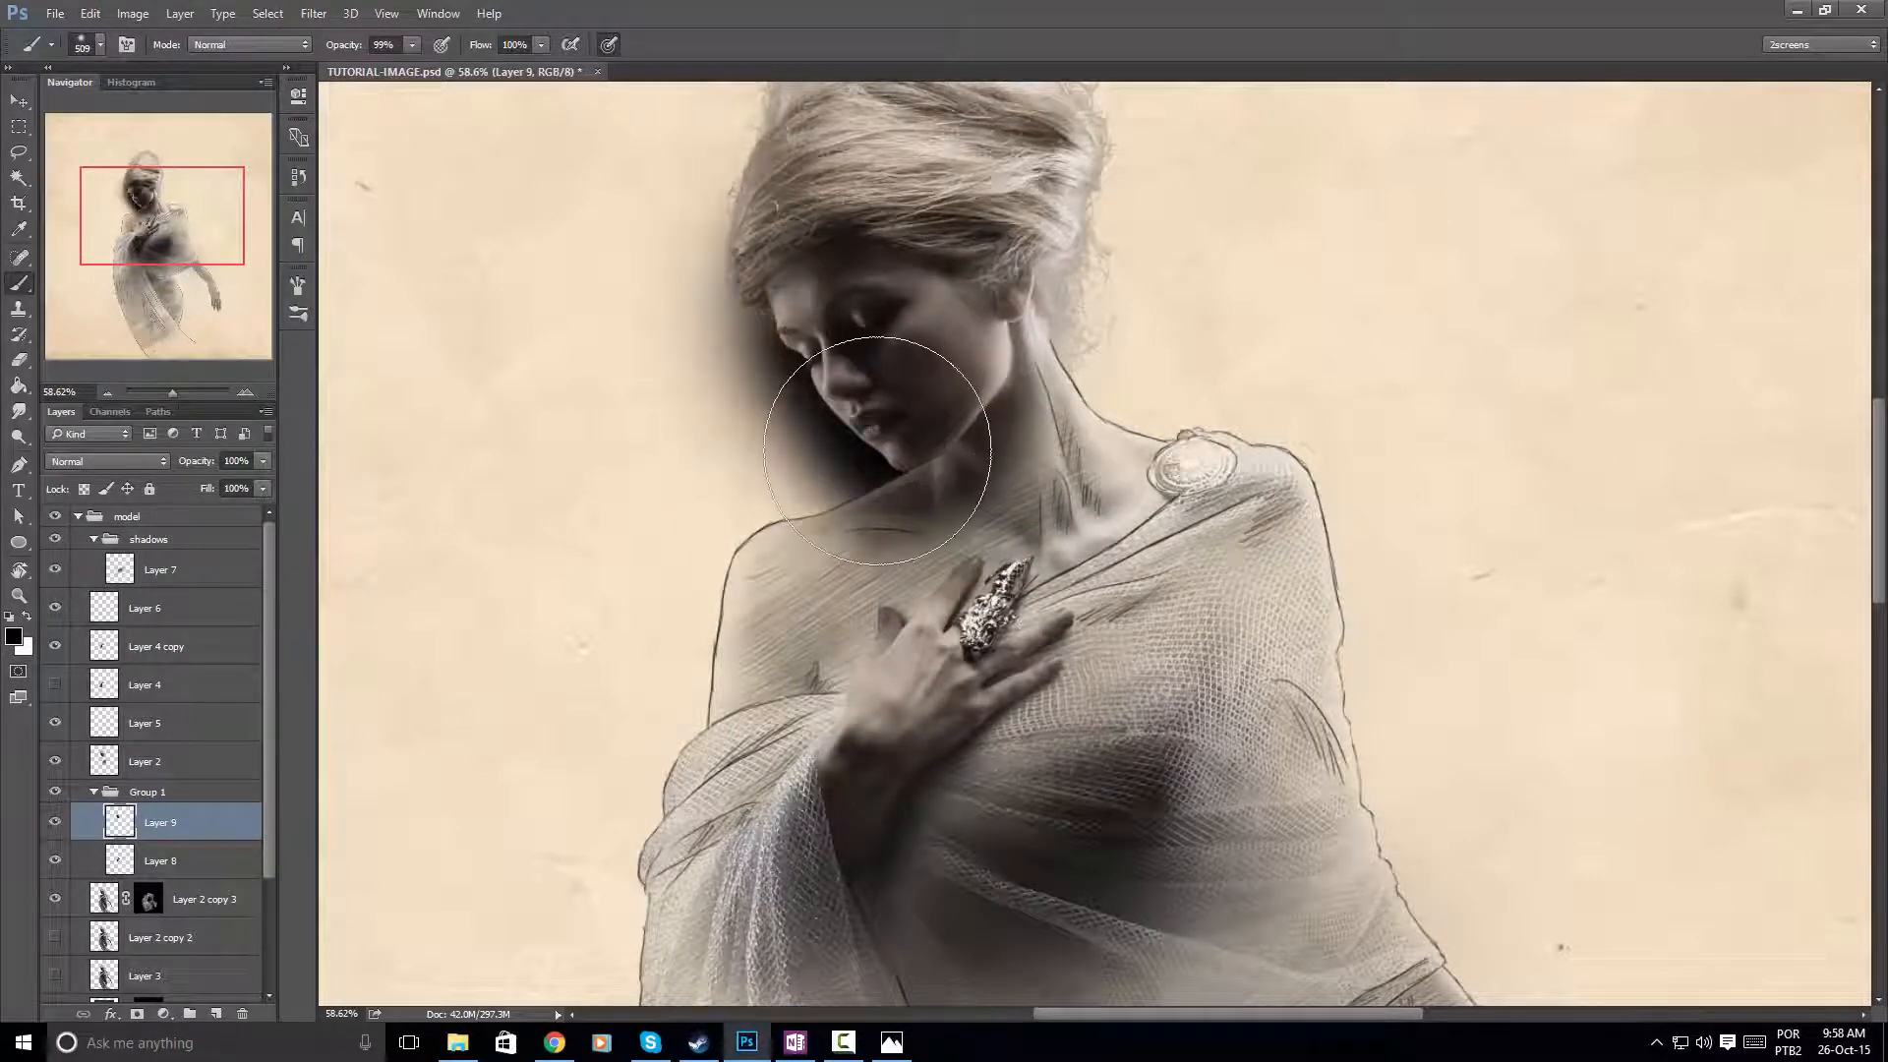
pyautogui.click(873, 442)
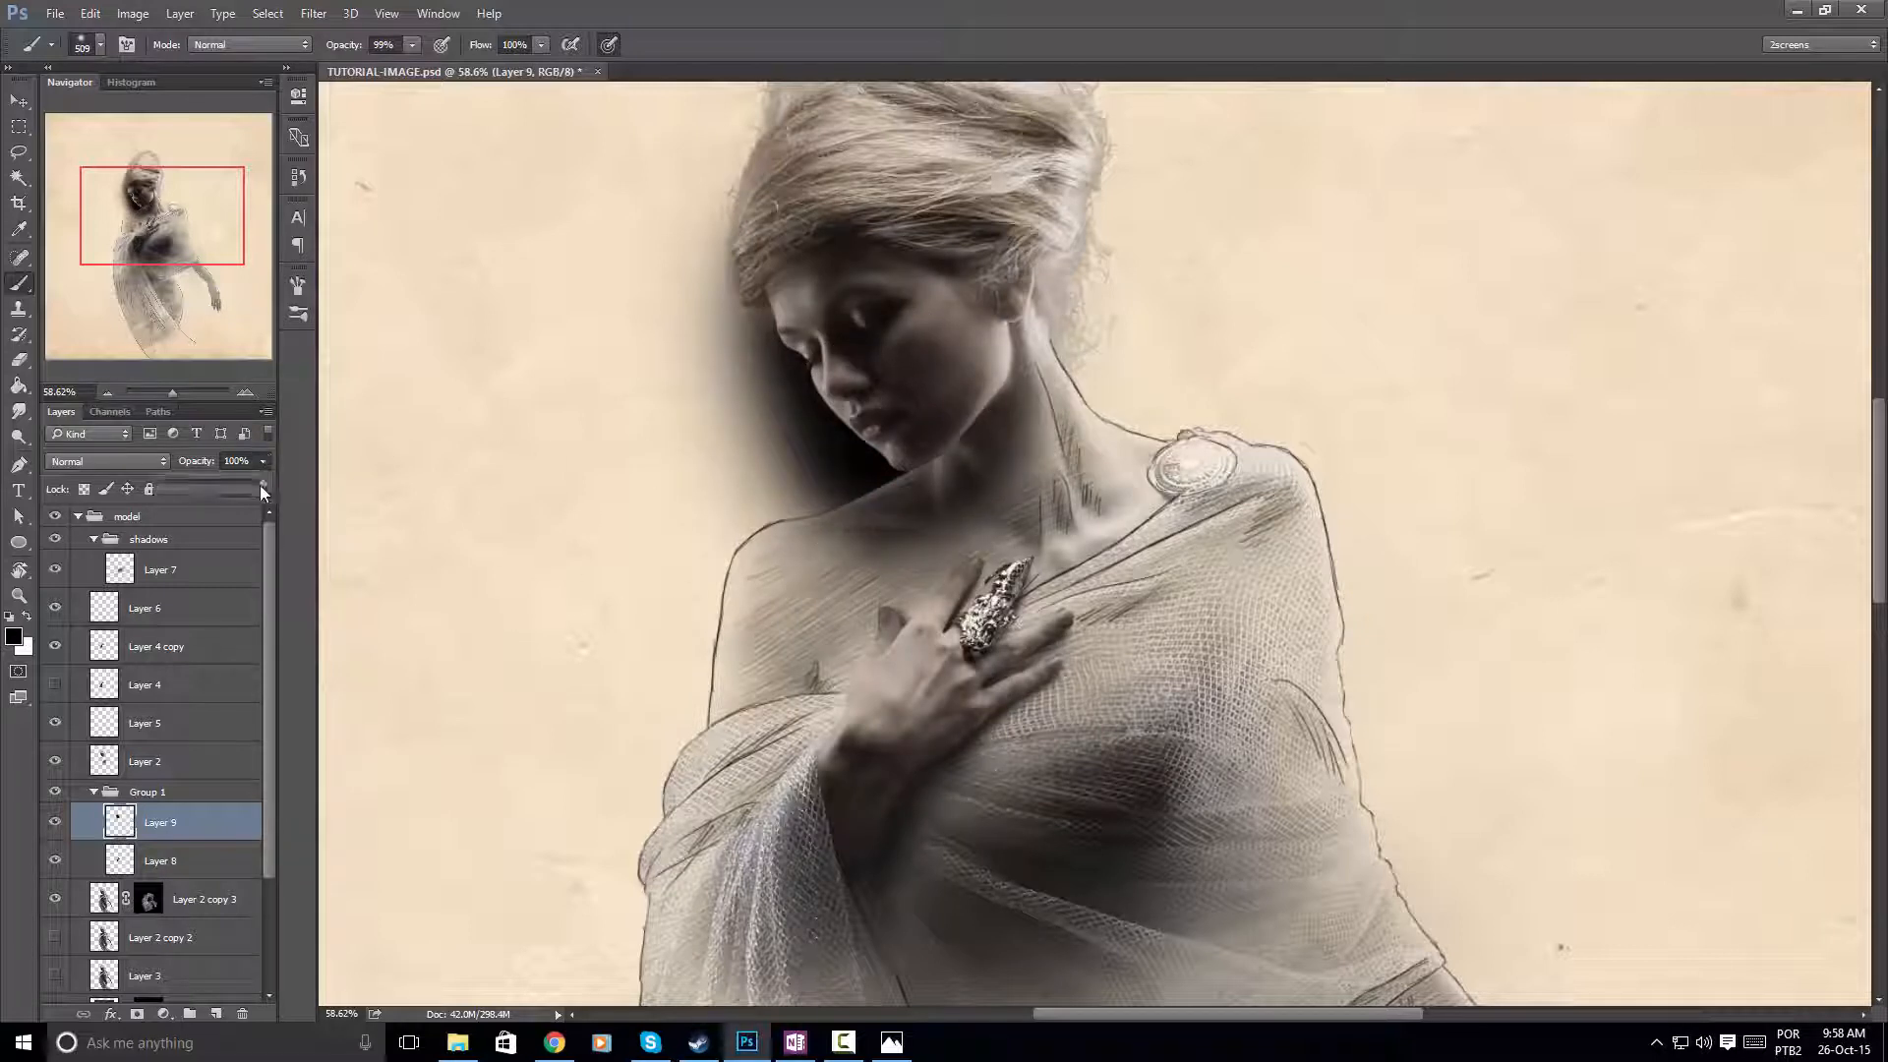
pyautogui.moveTo(260, 486)
pyautogui.mouseDown()
pyautogui.moveTo(204, 483)
pyautogui.moveTo(227, 481)
pyautogui.mouseUp()
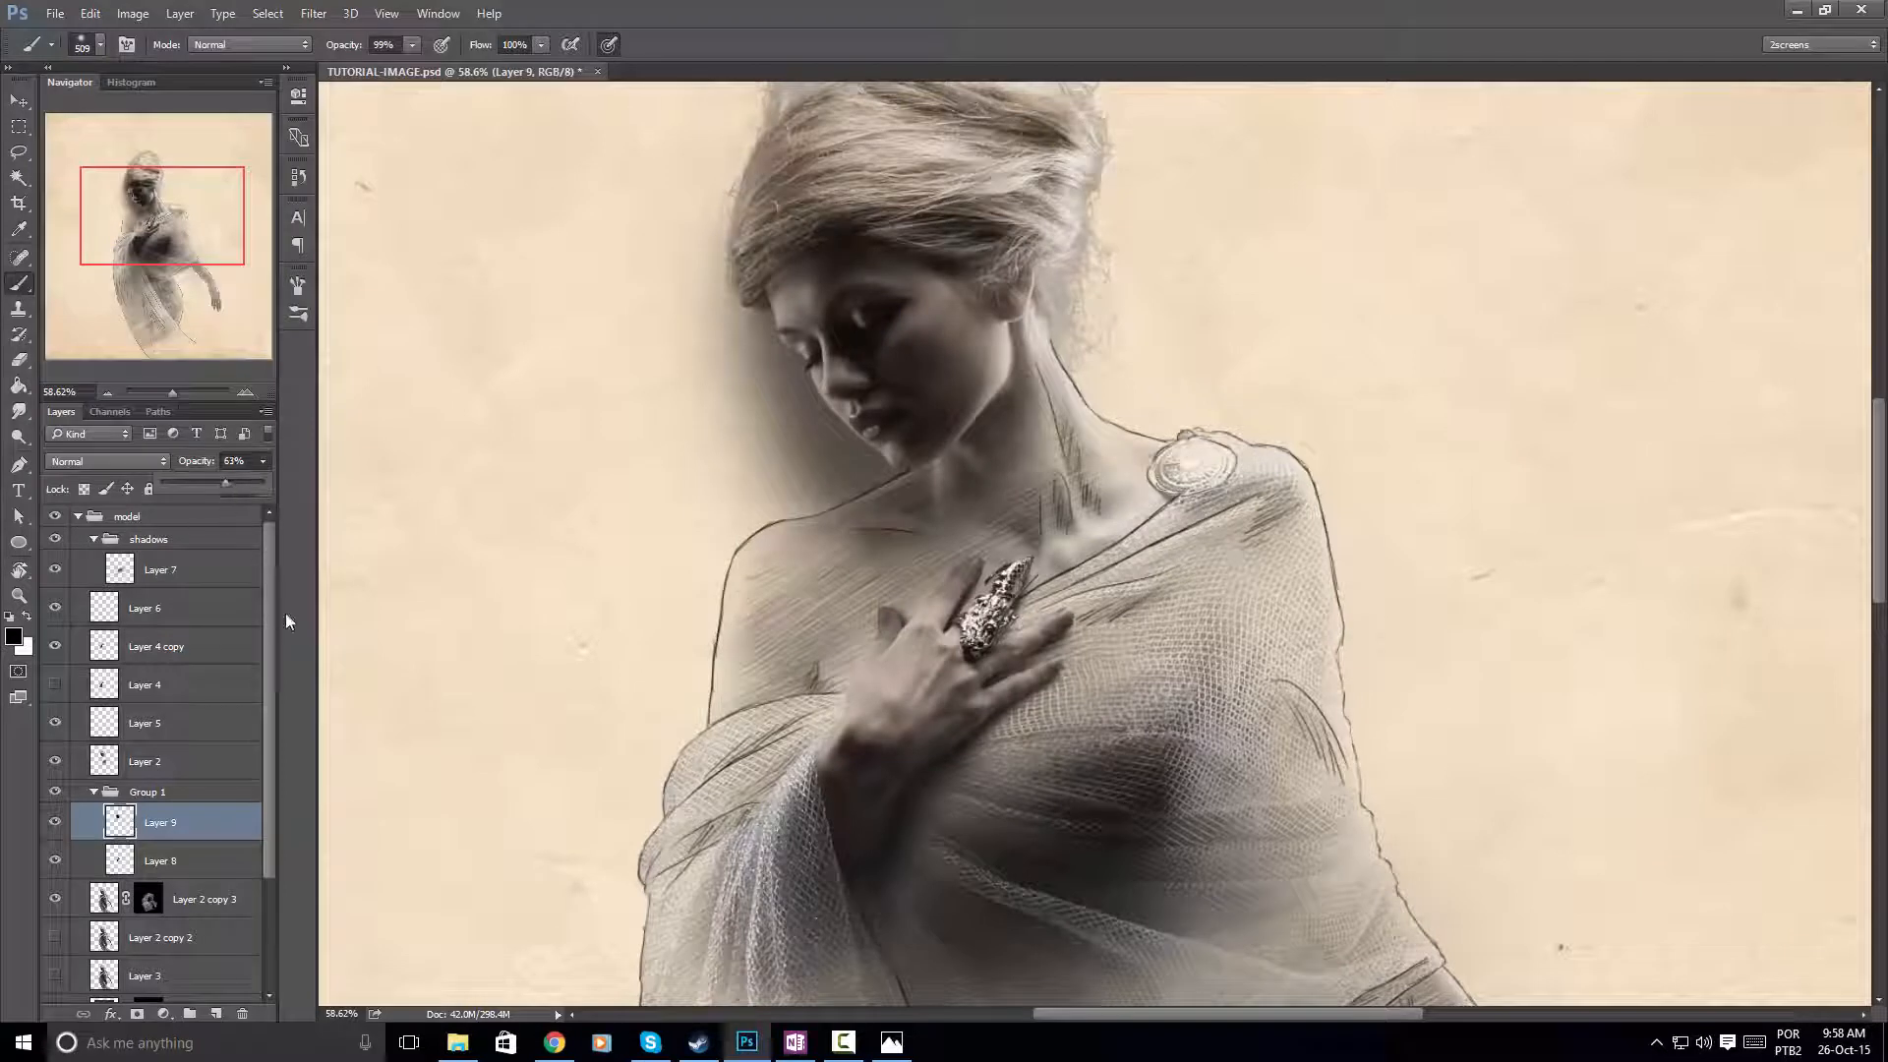
# Create a new layer above Layer 9 and paint a darker, tighter black shadow behind the face's profile and chin
pyautogui.hotkey('ctrl', 'shift', 'alt', 'n')
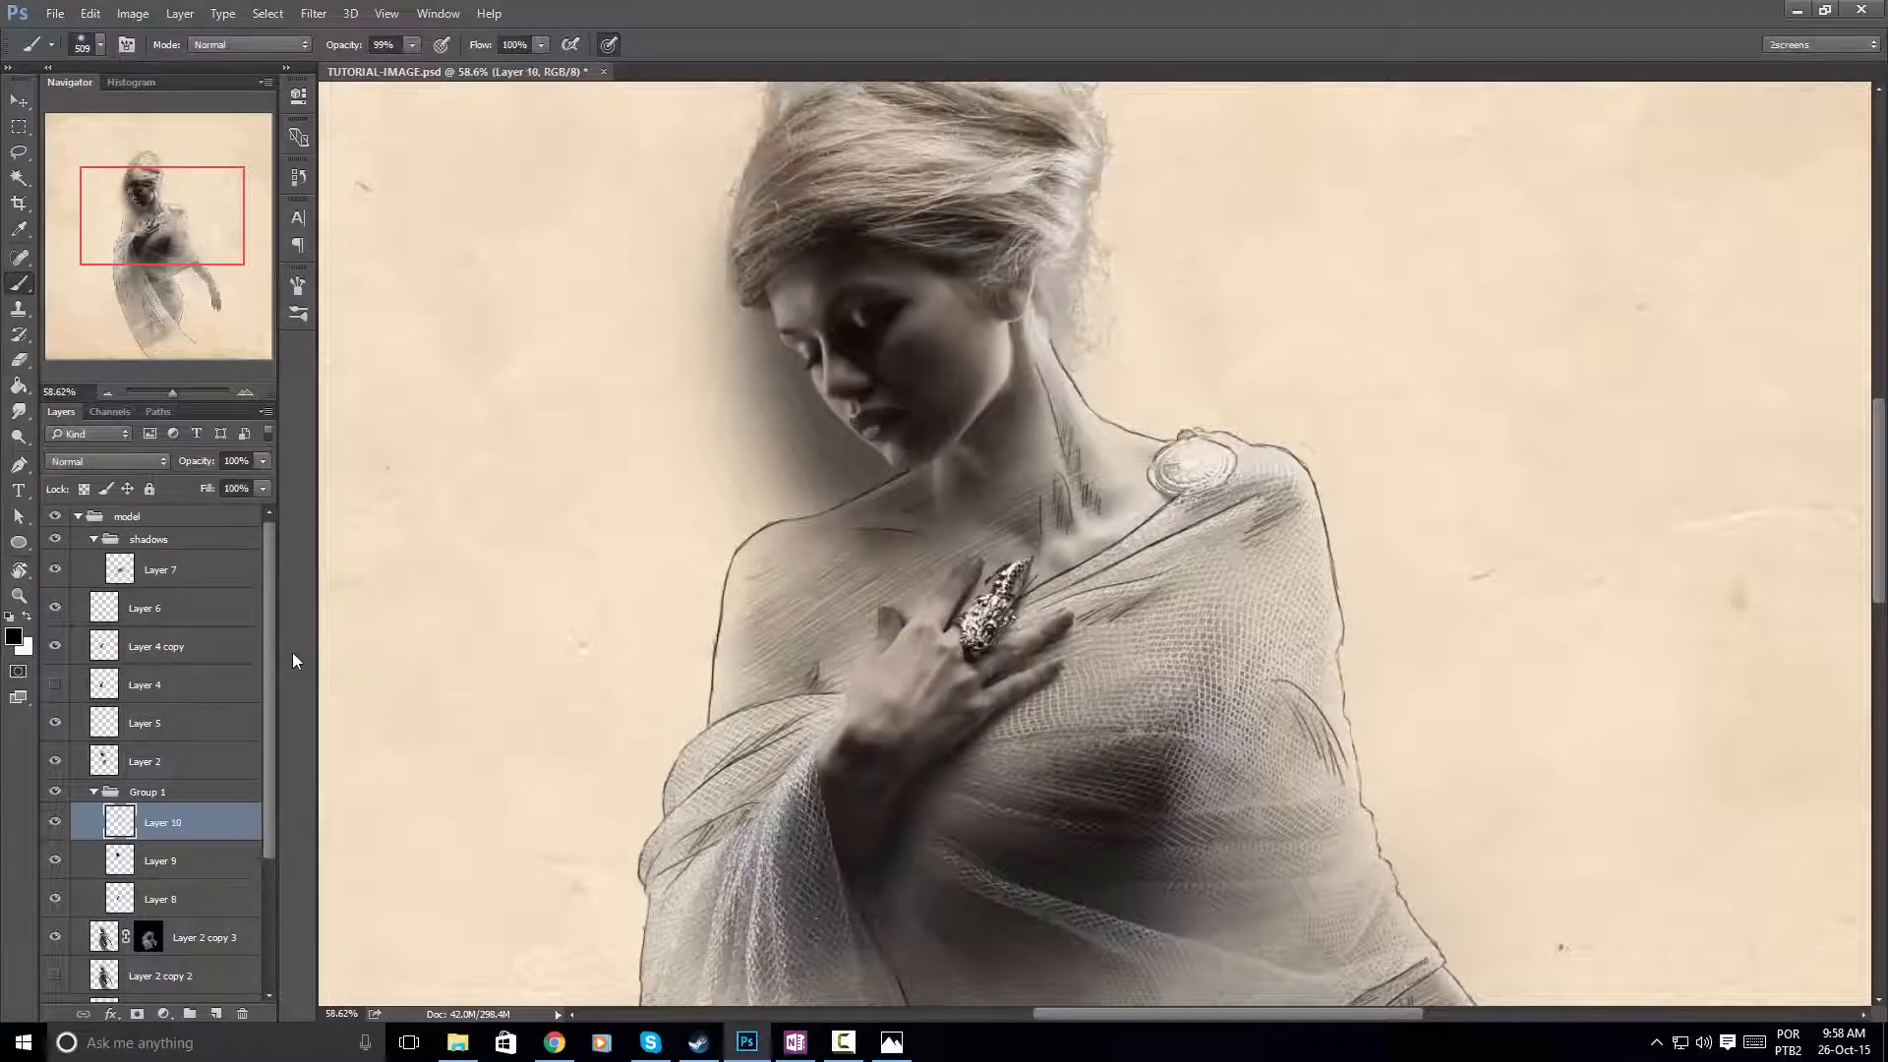
pyautogui.moveTo(899, 435)
pyautogui.mouseDown()
pyautogui.moveTo(802, 438)
pyautogui.moveTo(920, 445)
pyautogui.mouseUp()
pyautogui.moveTo(922, 452)
pyautogui.mouseDown()
pyautogui.moveTo(950, 433)
pyautogui.moveTo(868, 367)
pyautogui.moveTo(867, 384)
pyautogui.moveTo(842, 324)
pyautogui.mouseUp()
pyautogui.moveTo(889, 446)
pyautogui.mouseDown()
pyautogui.moveTo(906, 423)
pyautogui.moveTo(909, 449)
pyautogui.moveTo(918, 410)
pyautogui.moveTo(949, 478)
pyautogui.moveTo(954, 448)
pyautogui.mouseUp()
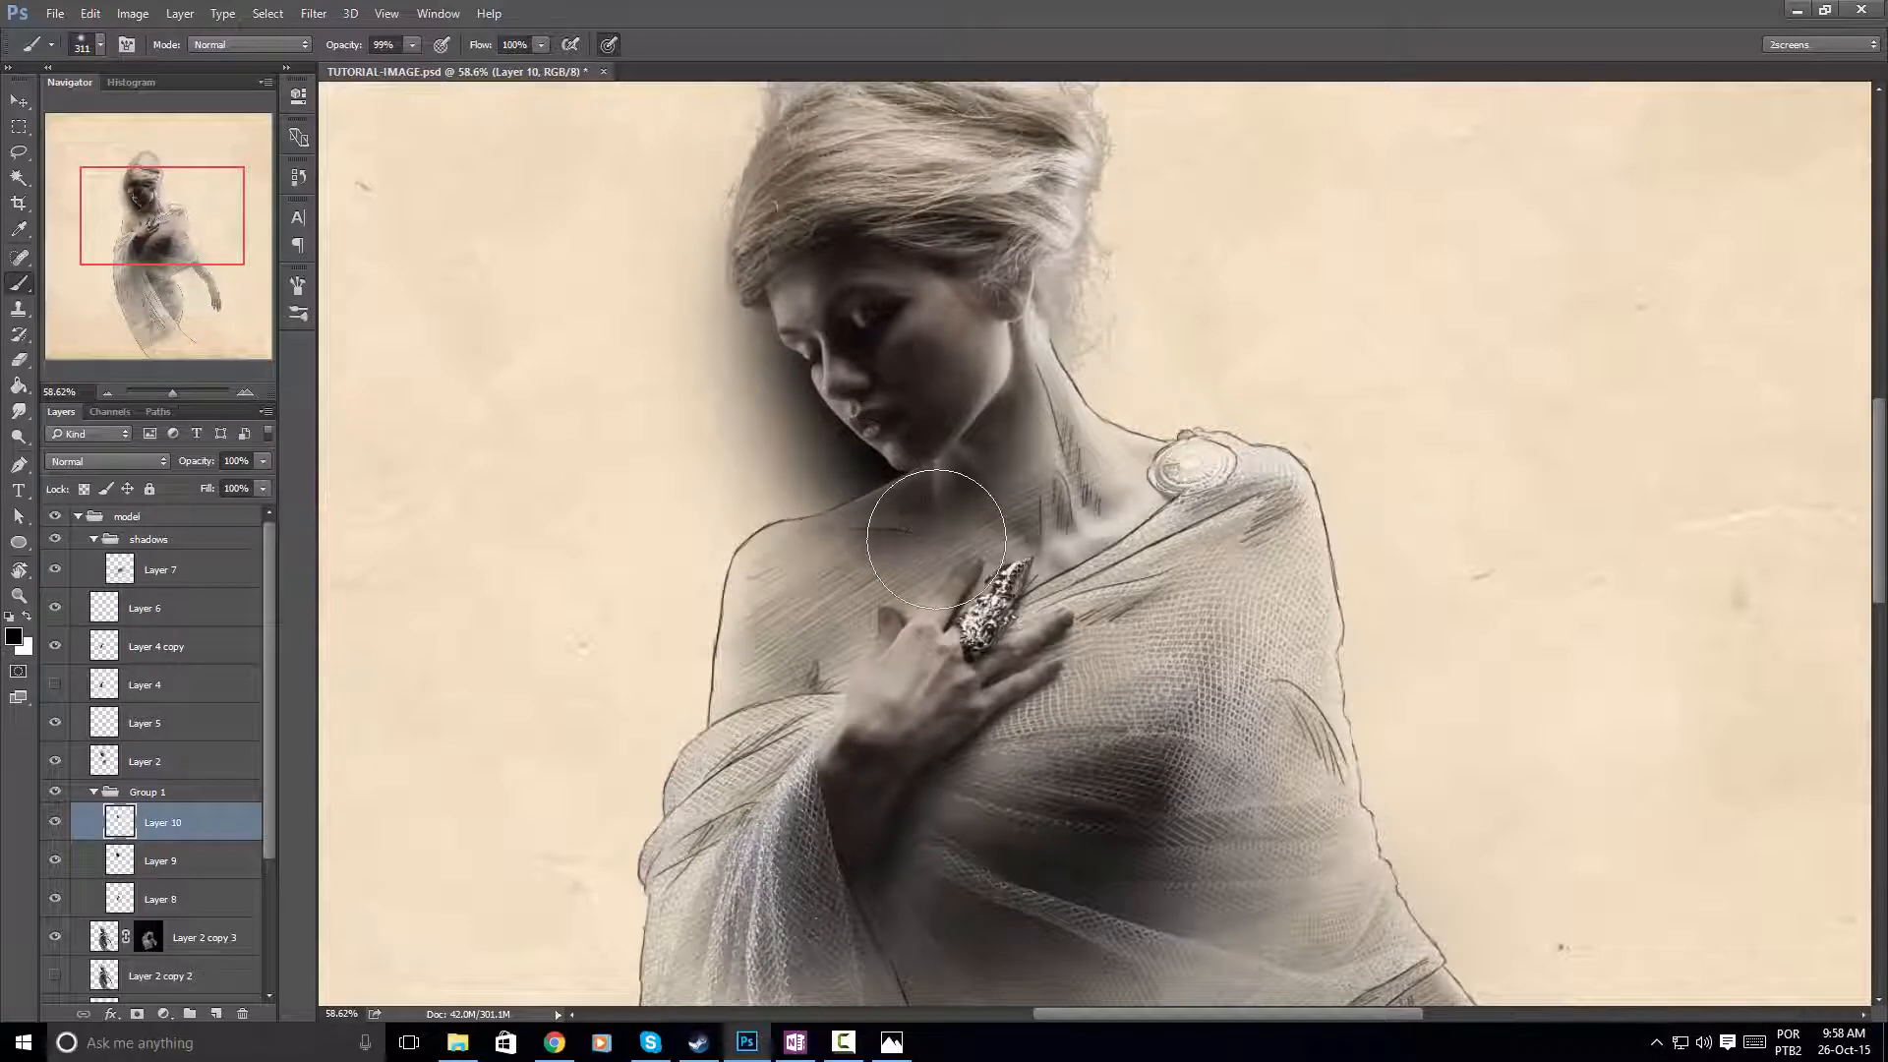
# Erase excess shadow around the chin and neck with a small eraser, and lower Layers 9 and 10's opacity together
pyautogui.press('e')
pyautogui.moveTo(952, 510)
pyautogui.mouseDown()
pyautogui.moveTo(881, 512)
pyautogui.moveTo(907, 527)
pyautogui.mouseUp()
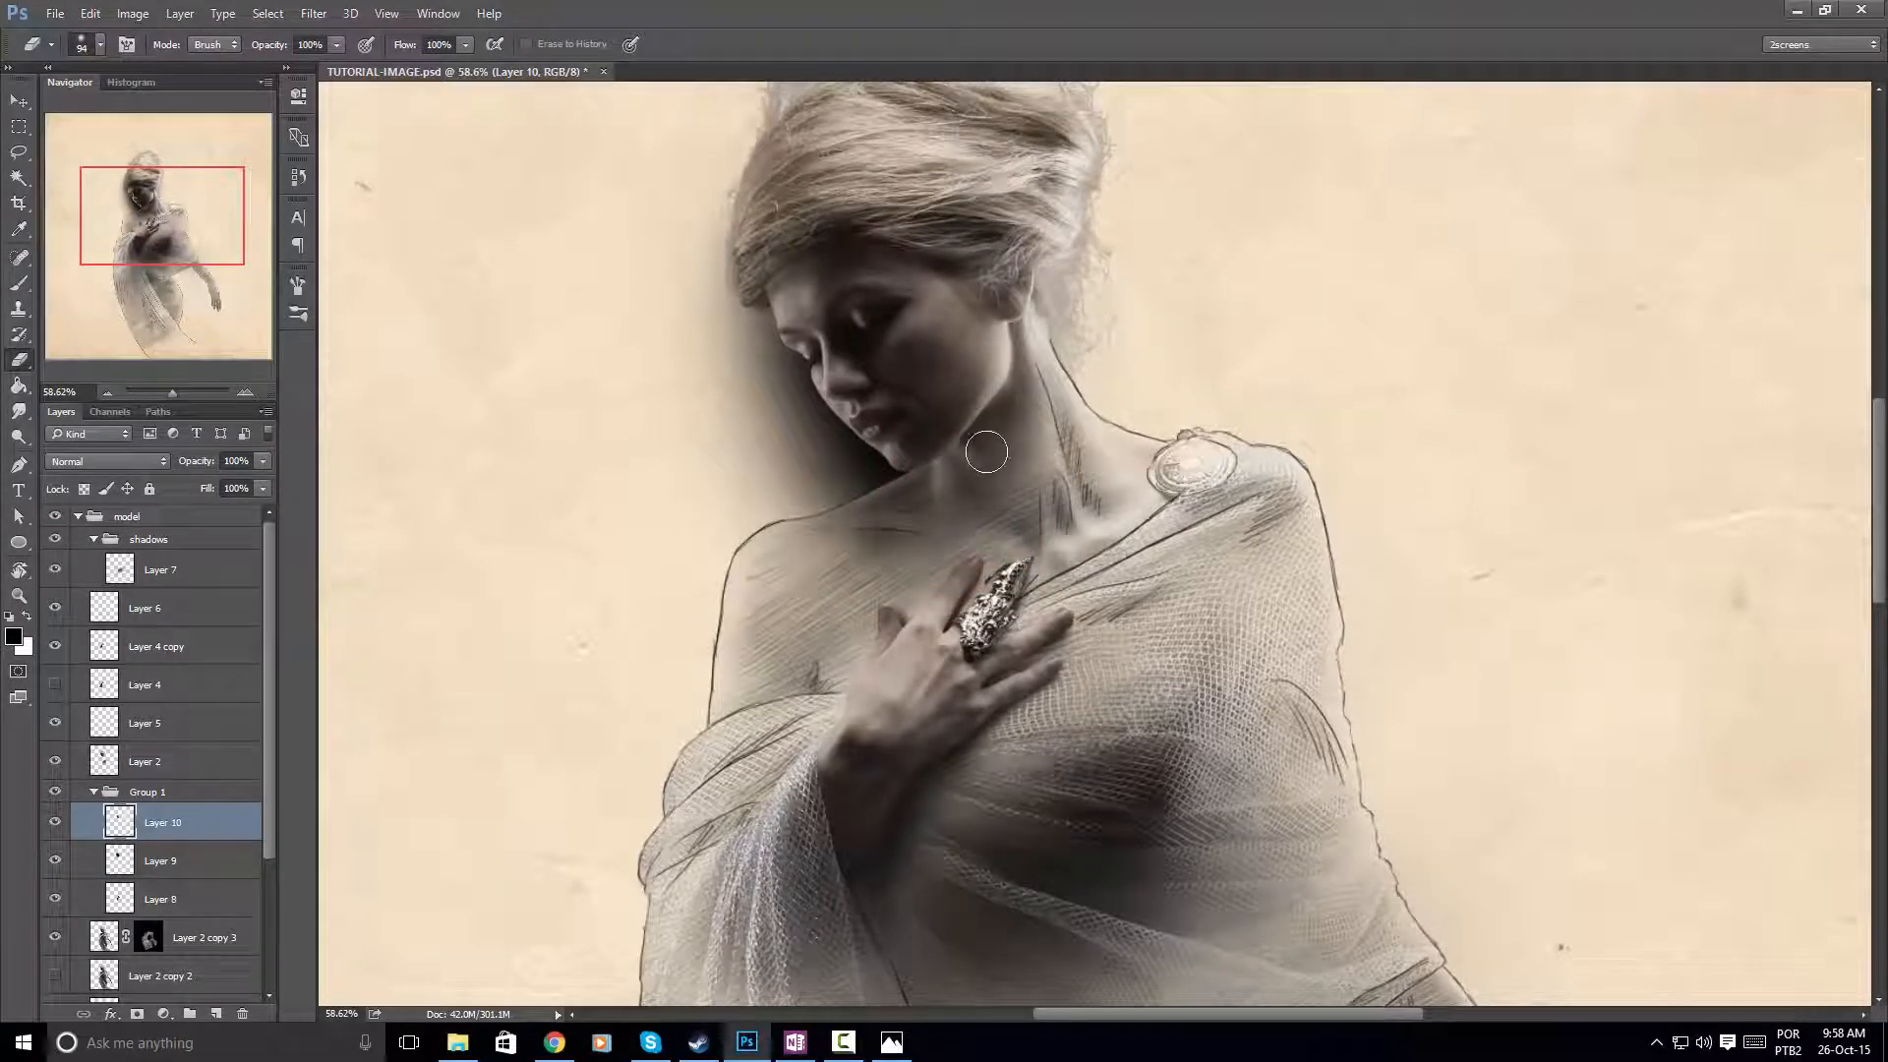
pyautogui.moveTo(986, 451); pyautogui.dragTo(963, 454)
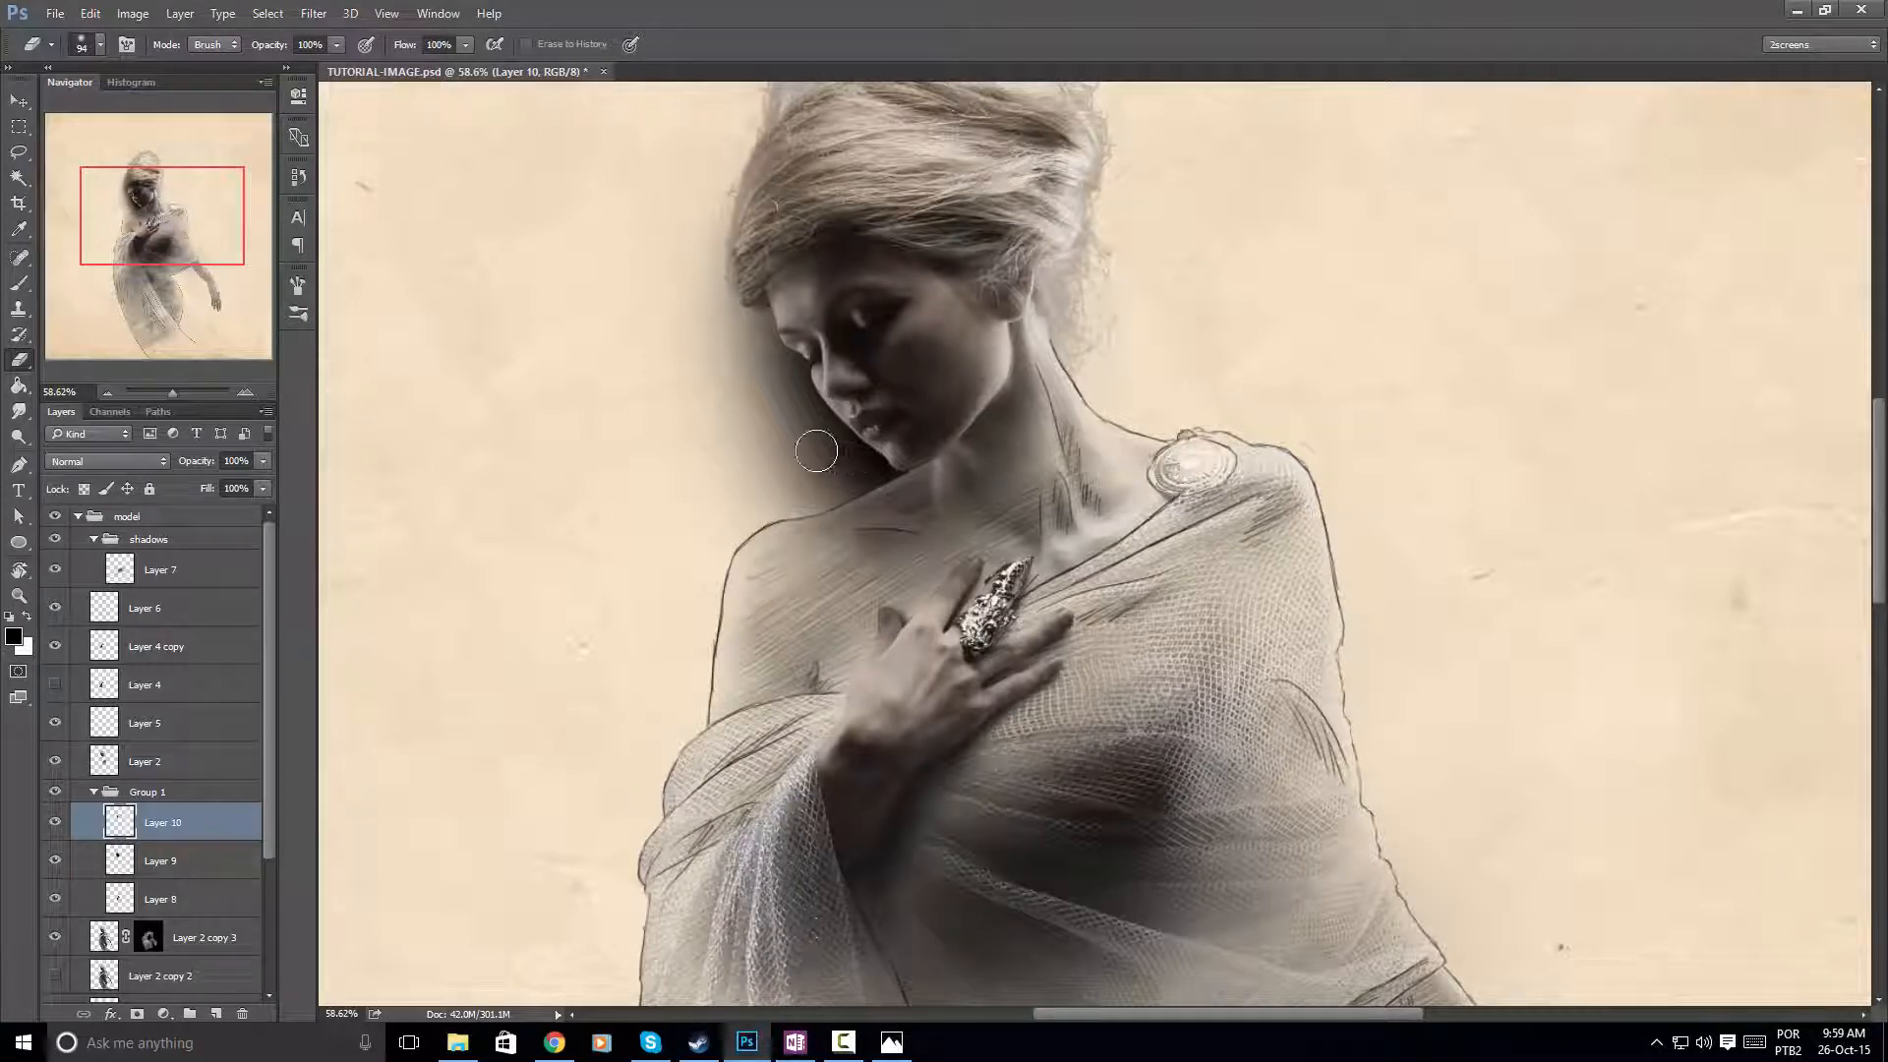
pyautogui.keyDown('ctrl'); pyautogui.click(177, 862); pyautogui.keyUp('ctrl')
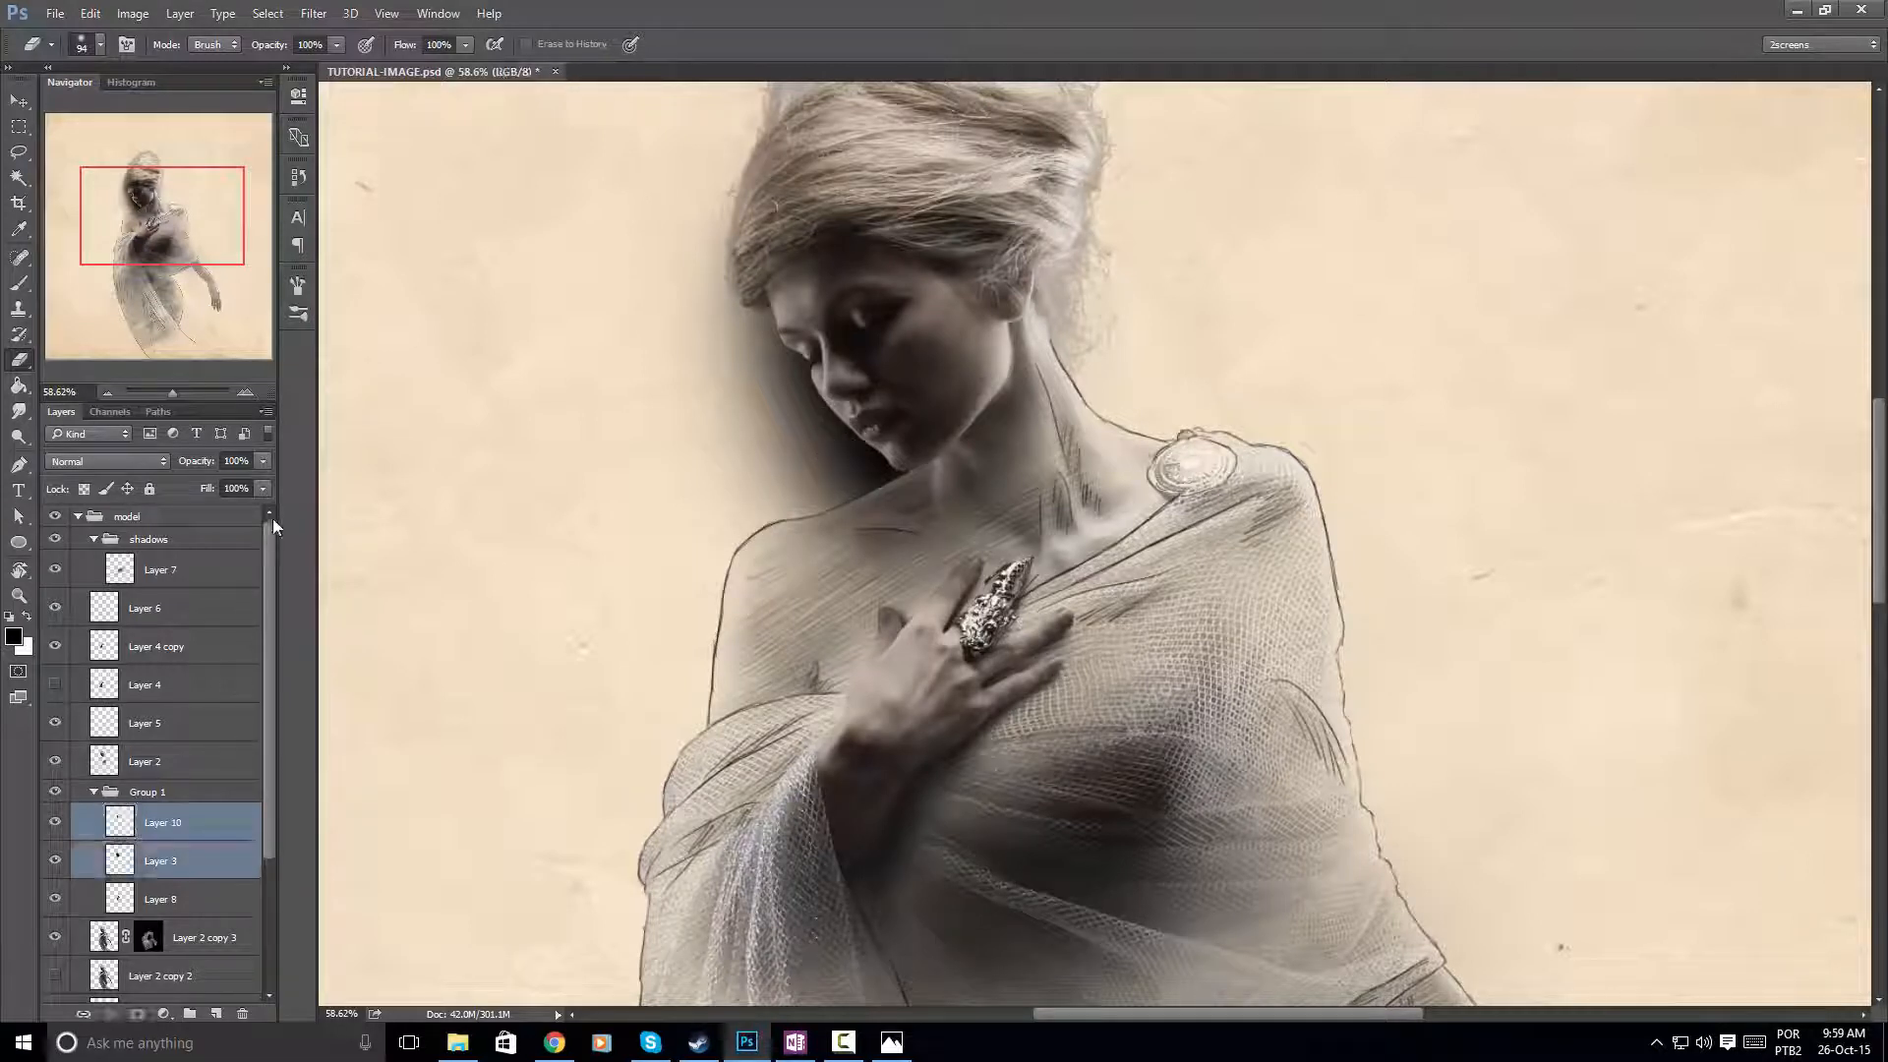
pyautogui.click(264, 462)
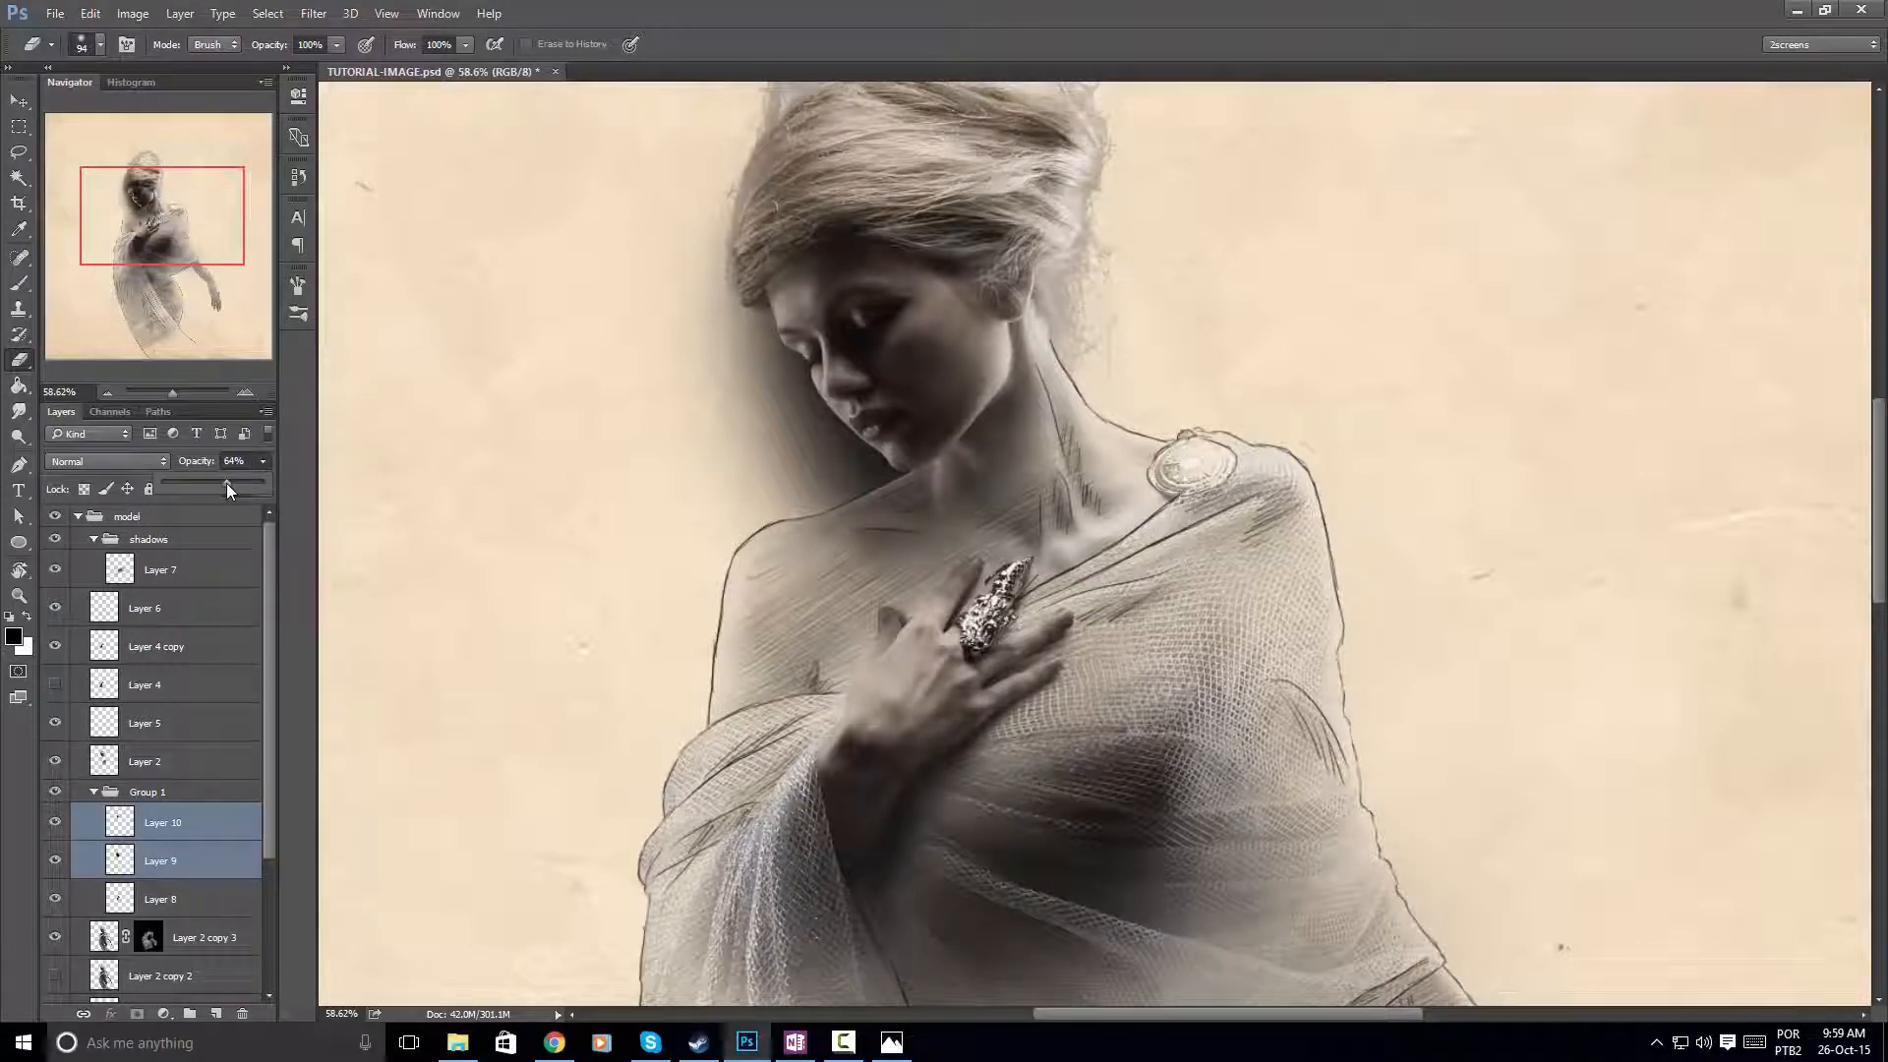
pyautogui.moveTo(220, 484); pyautogui.dragTo(199, 484)
# Create a new layer above Layer 7 in the shadows group and ready the soft black brush
pyautogui.click(162, 569)
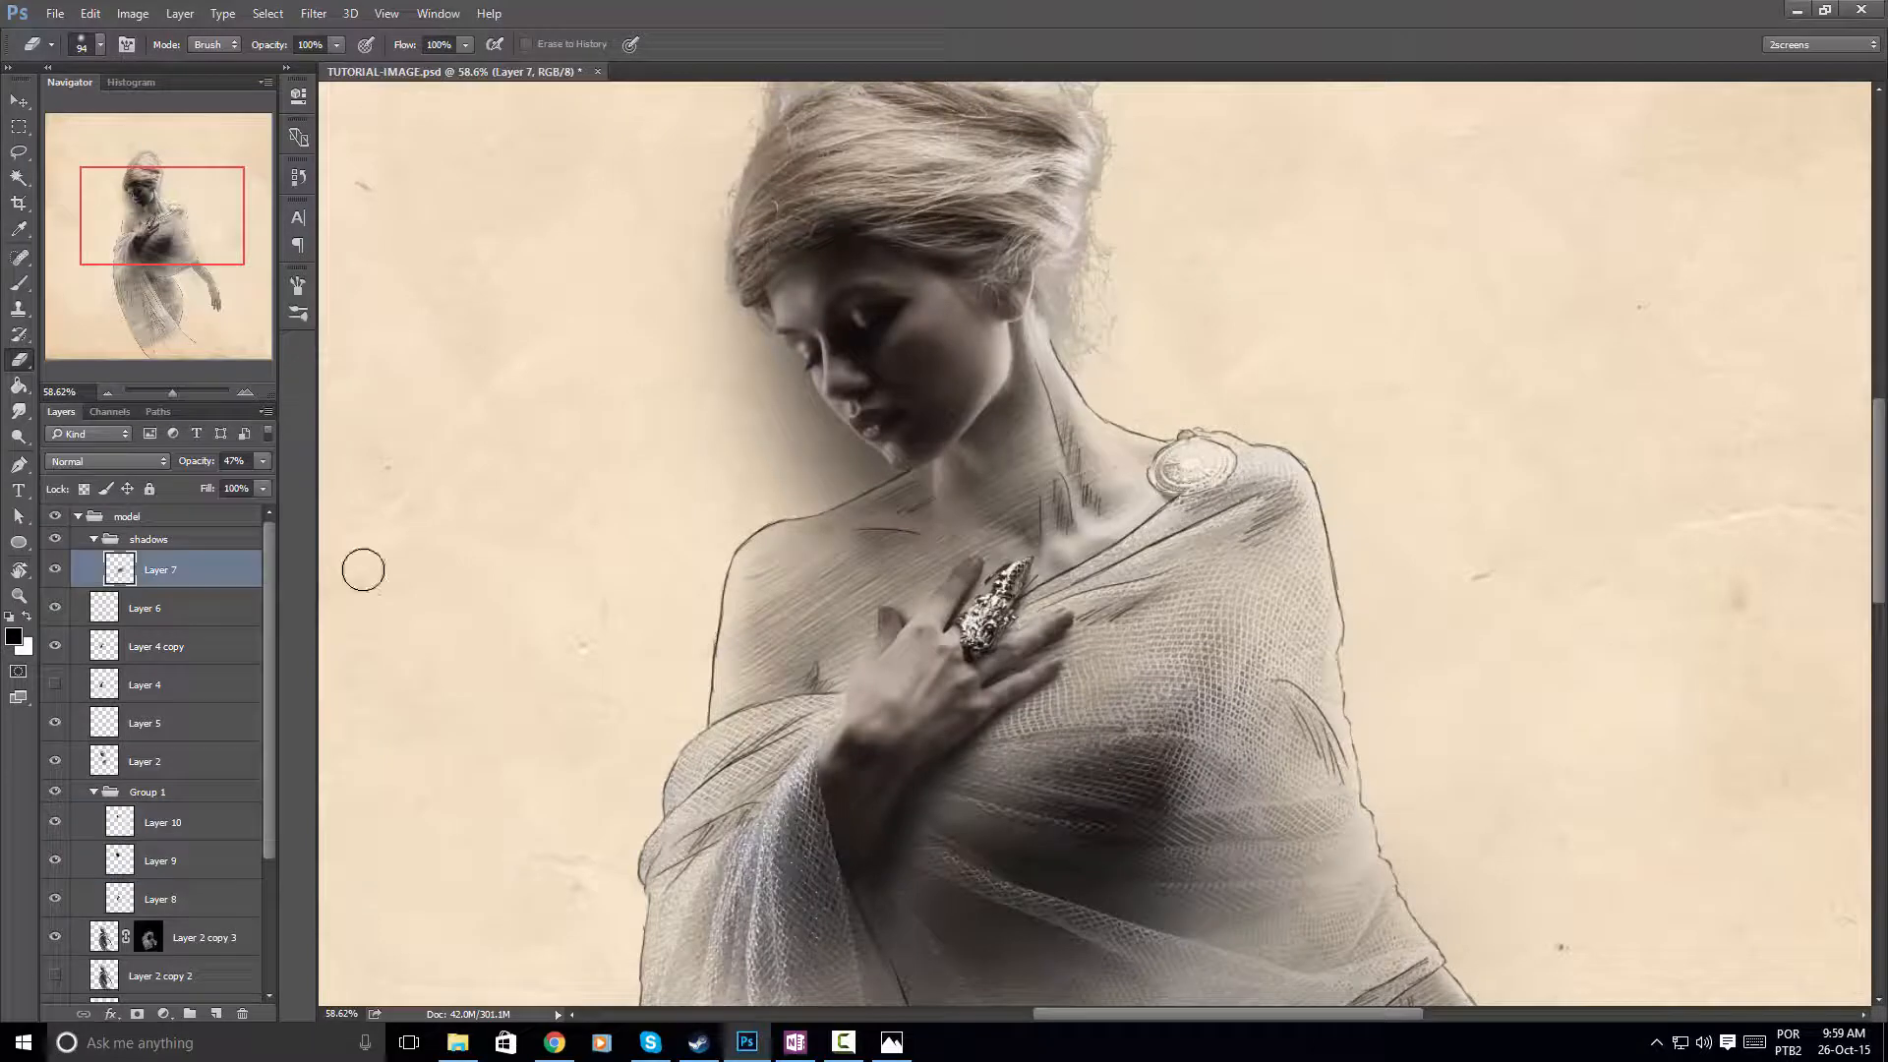
pyautogui.hotkey('ctrl', 'shift', 'n')
pyautogui.press('Return')
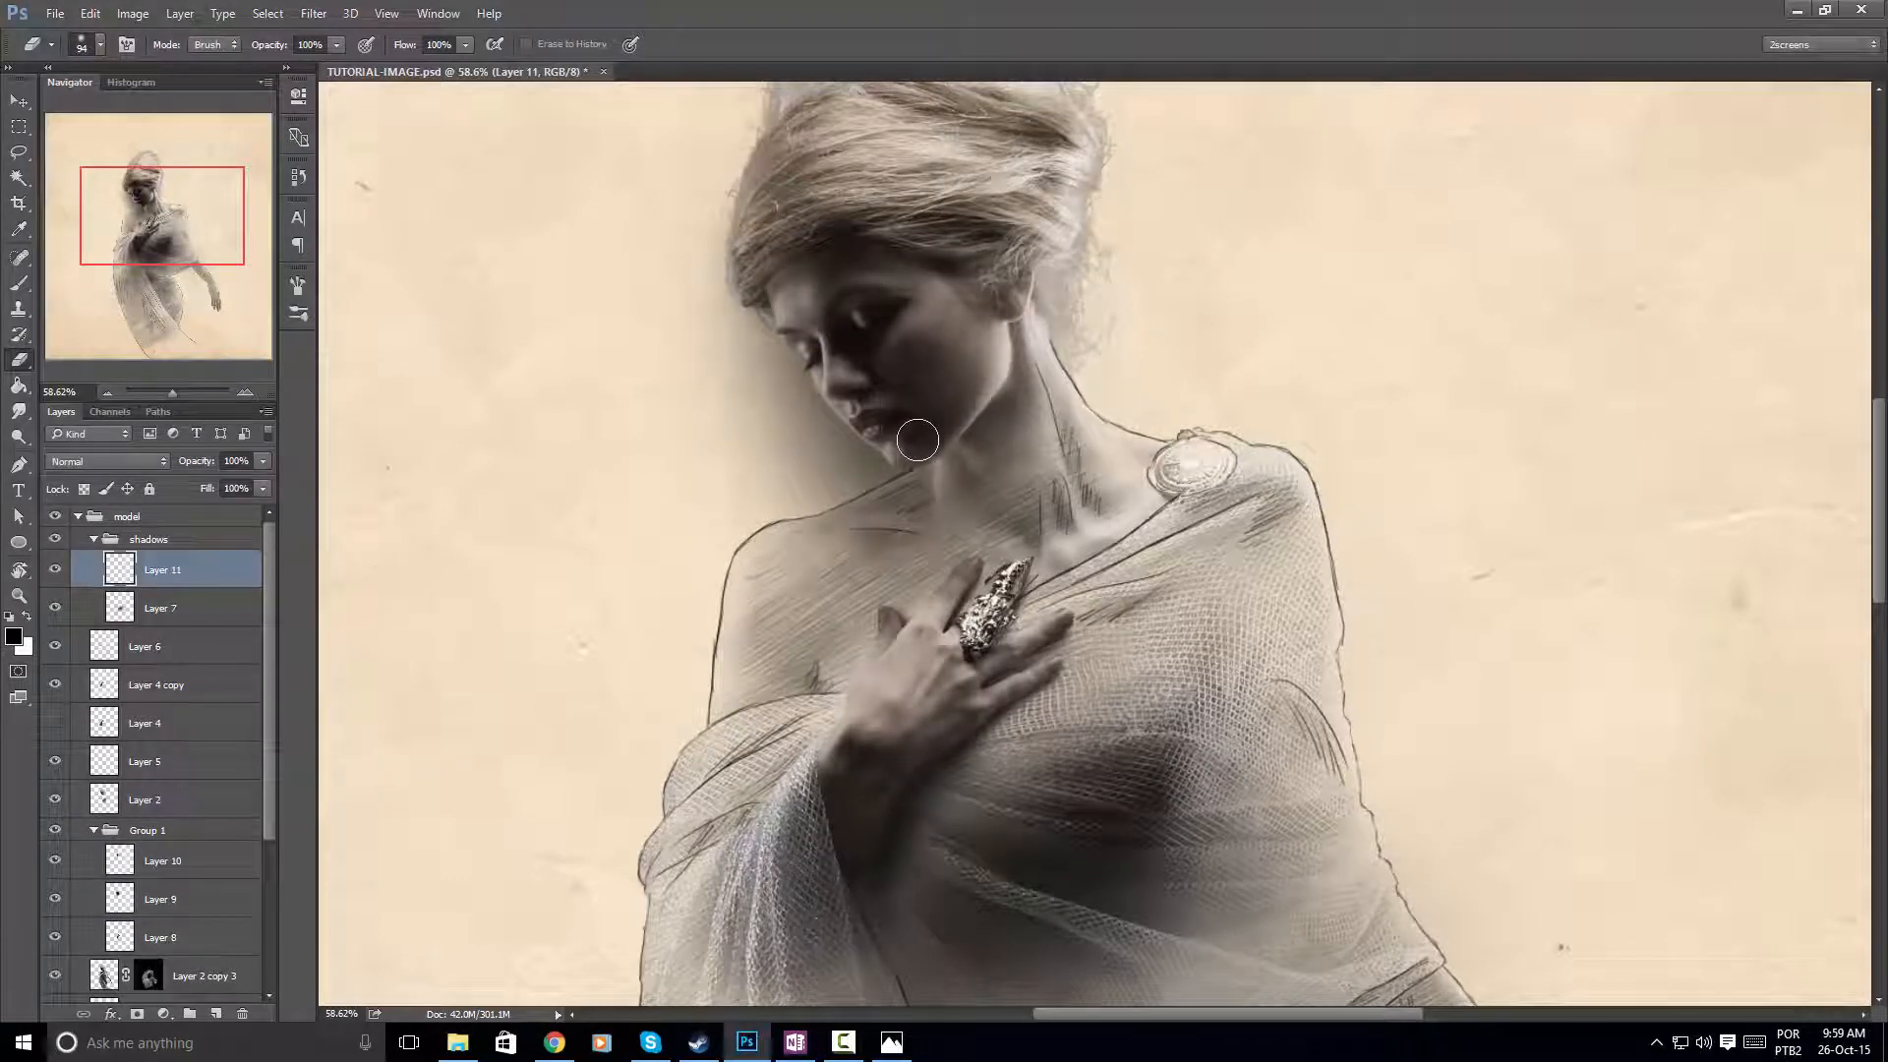
pyautogui.moveTo(918, 439); pyautogui.dragTo(950, 442)
pyautogui.scroll(1, 932, 439)
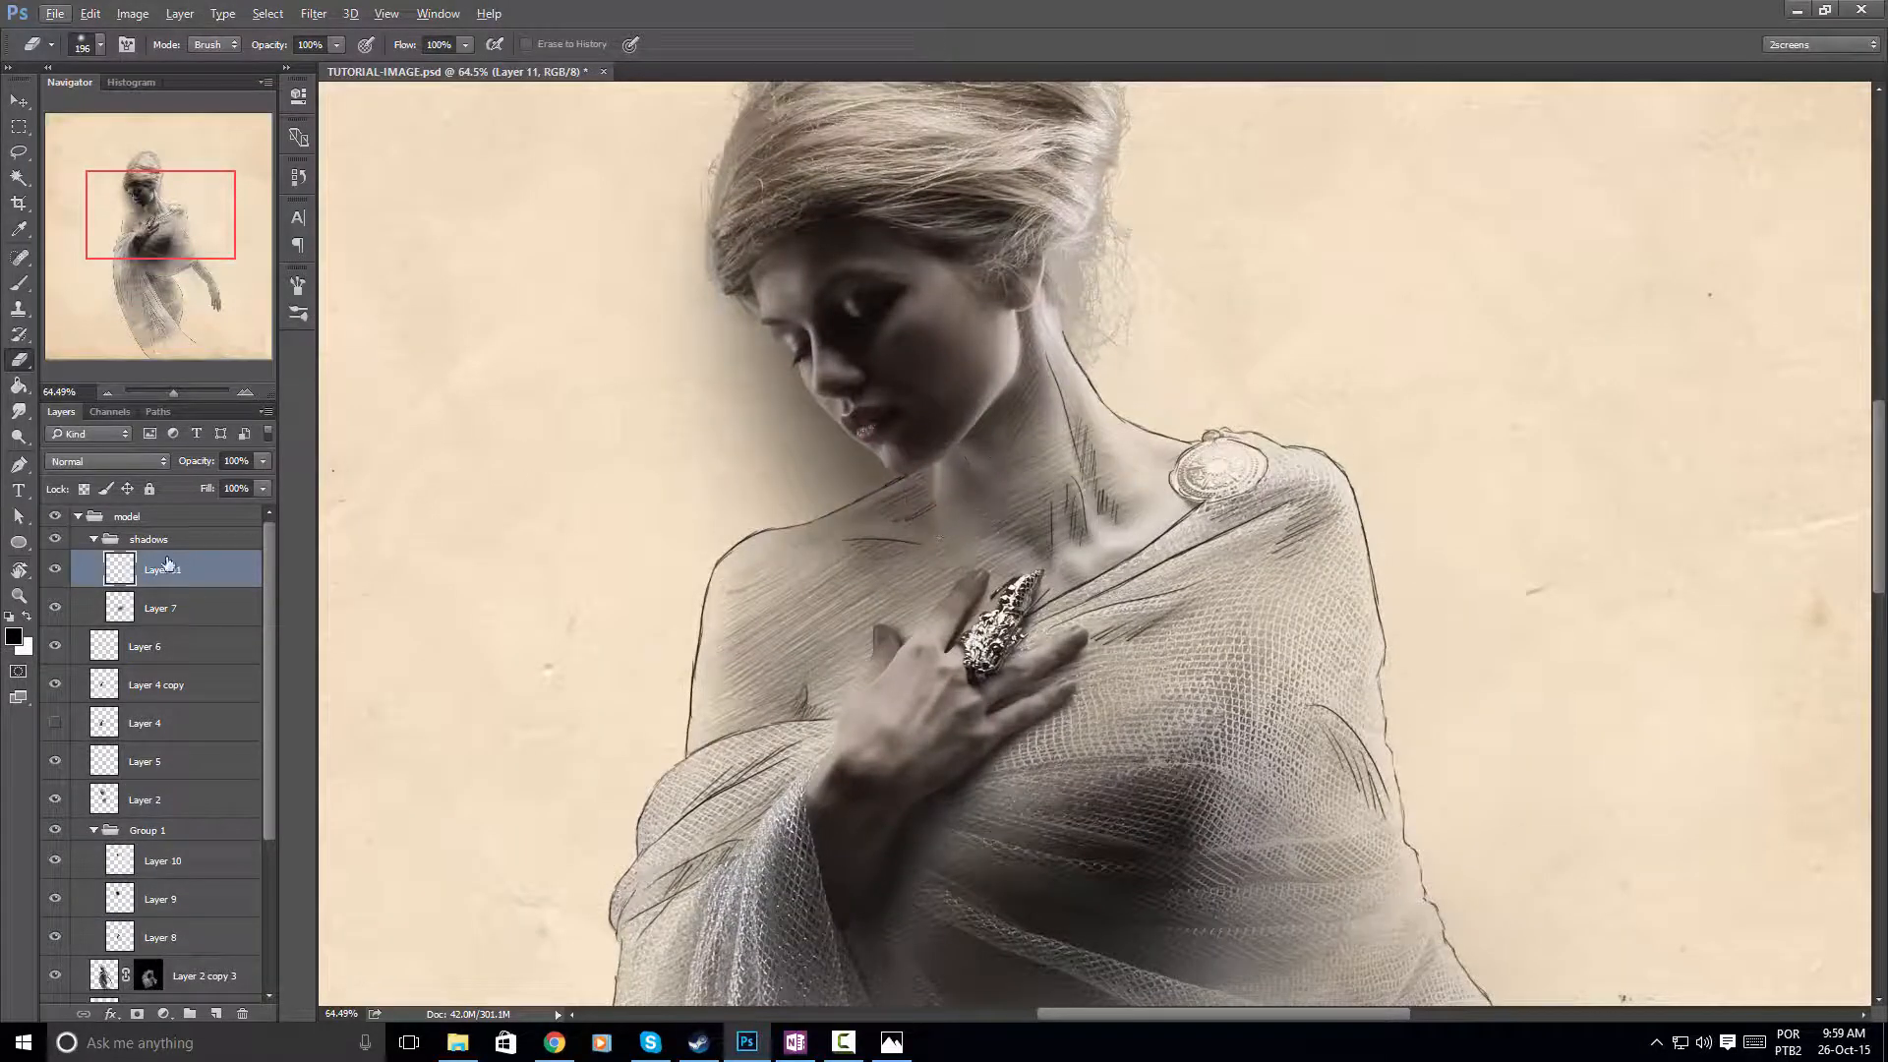
pyautogui.moveTo(929, 445); pyautogui.dragTo(946, 447)
pyautogui.click(18, 284)
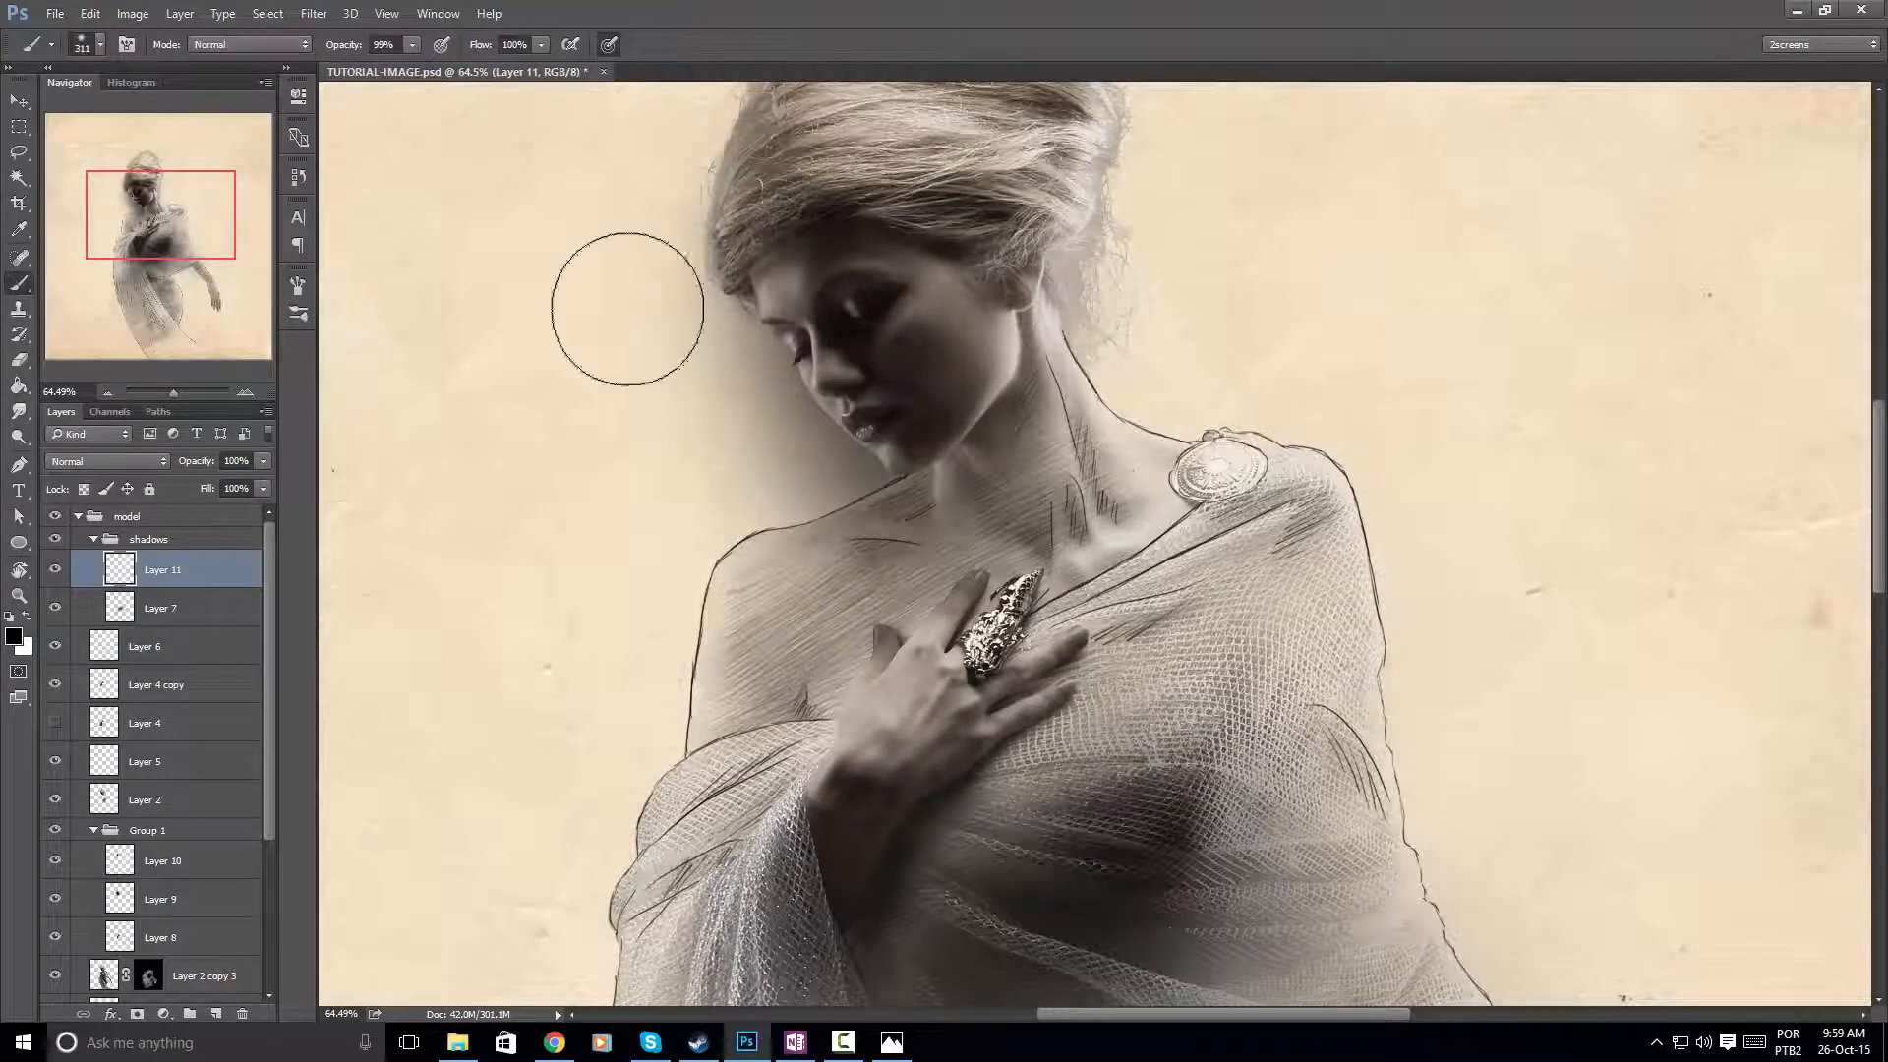
# Paint a soft black shadow over the jaw and throat beneath the chin, and lower Layer 11's opacity to 30%
pyautogui.moveTo(922, 452)
pyautogui.mouseDown()
pyautogui.moveTo(978, 380)
pyautogui.moveTo(983, 413)
pyautogui.moveTo(942, 480)
pyautogui.mouseUp()
pyautogui.keyDown('alt'); pyautogui.rightClick(933, 460); pyautogui.keyUp('alt')
pyautogui.keyDown('alt'); pyautogui.rightClick(942, 481); pyautogui.keyUp('alt')
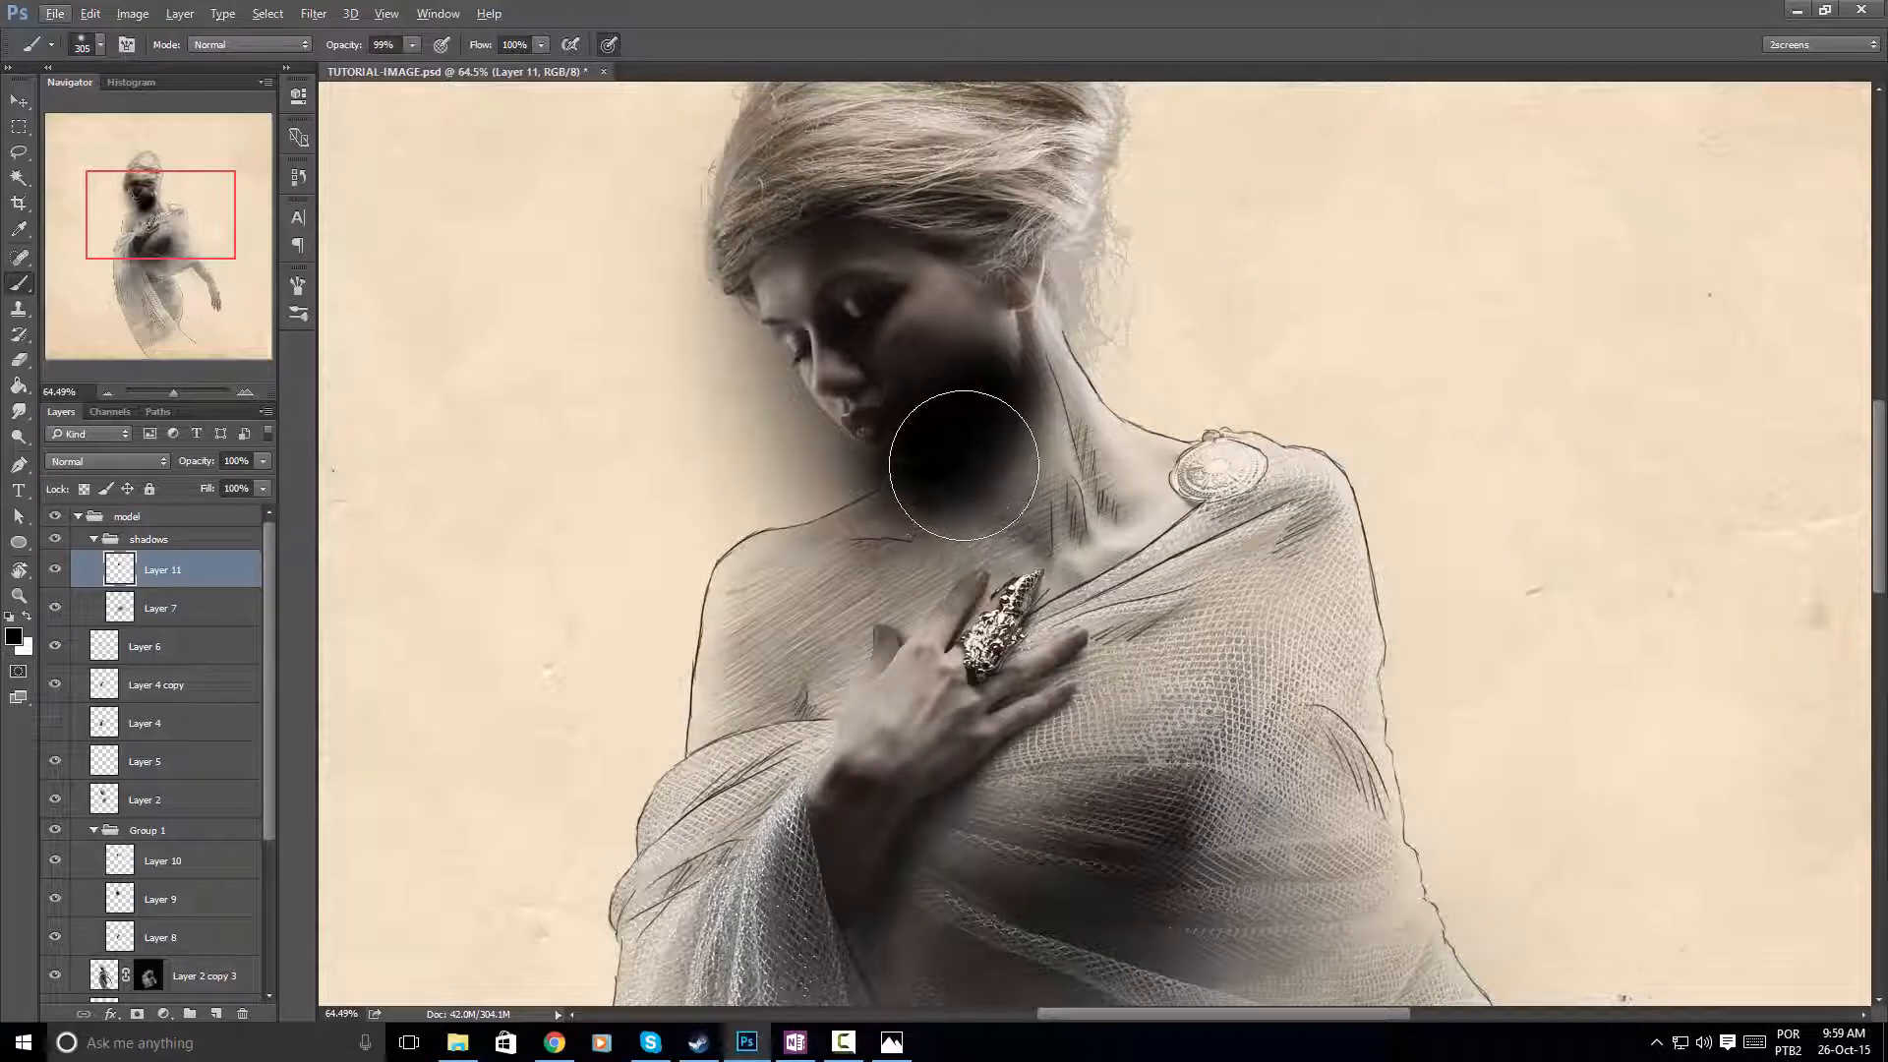
pyautogui.keyDown('alt'); pyautogui.rightClick(944, 477); pyautogui.keyUp('alt')
pyautogui.moveTo(931, 476)
pyautogui.mouseDown()
pyautogui.moveTo(980, 431)
pyautogui.moveTo(981, 364)
pyautogui.moveTo(988, 482)
pyautogui.mouseUp()
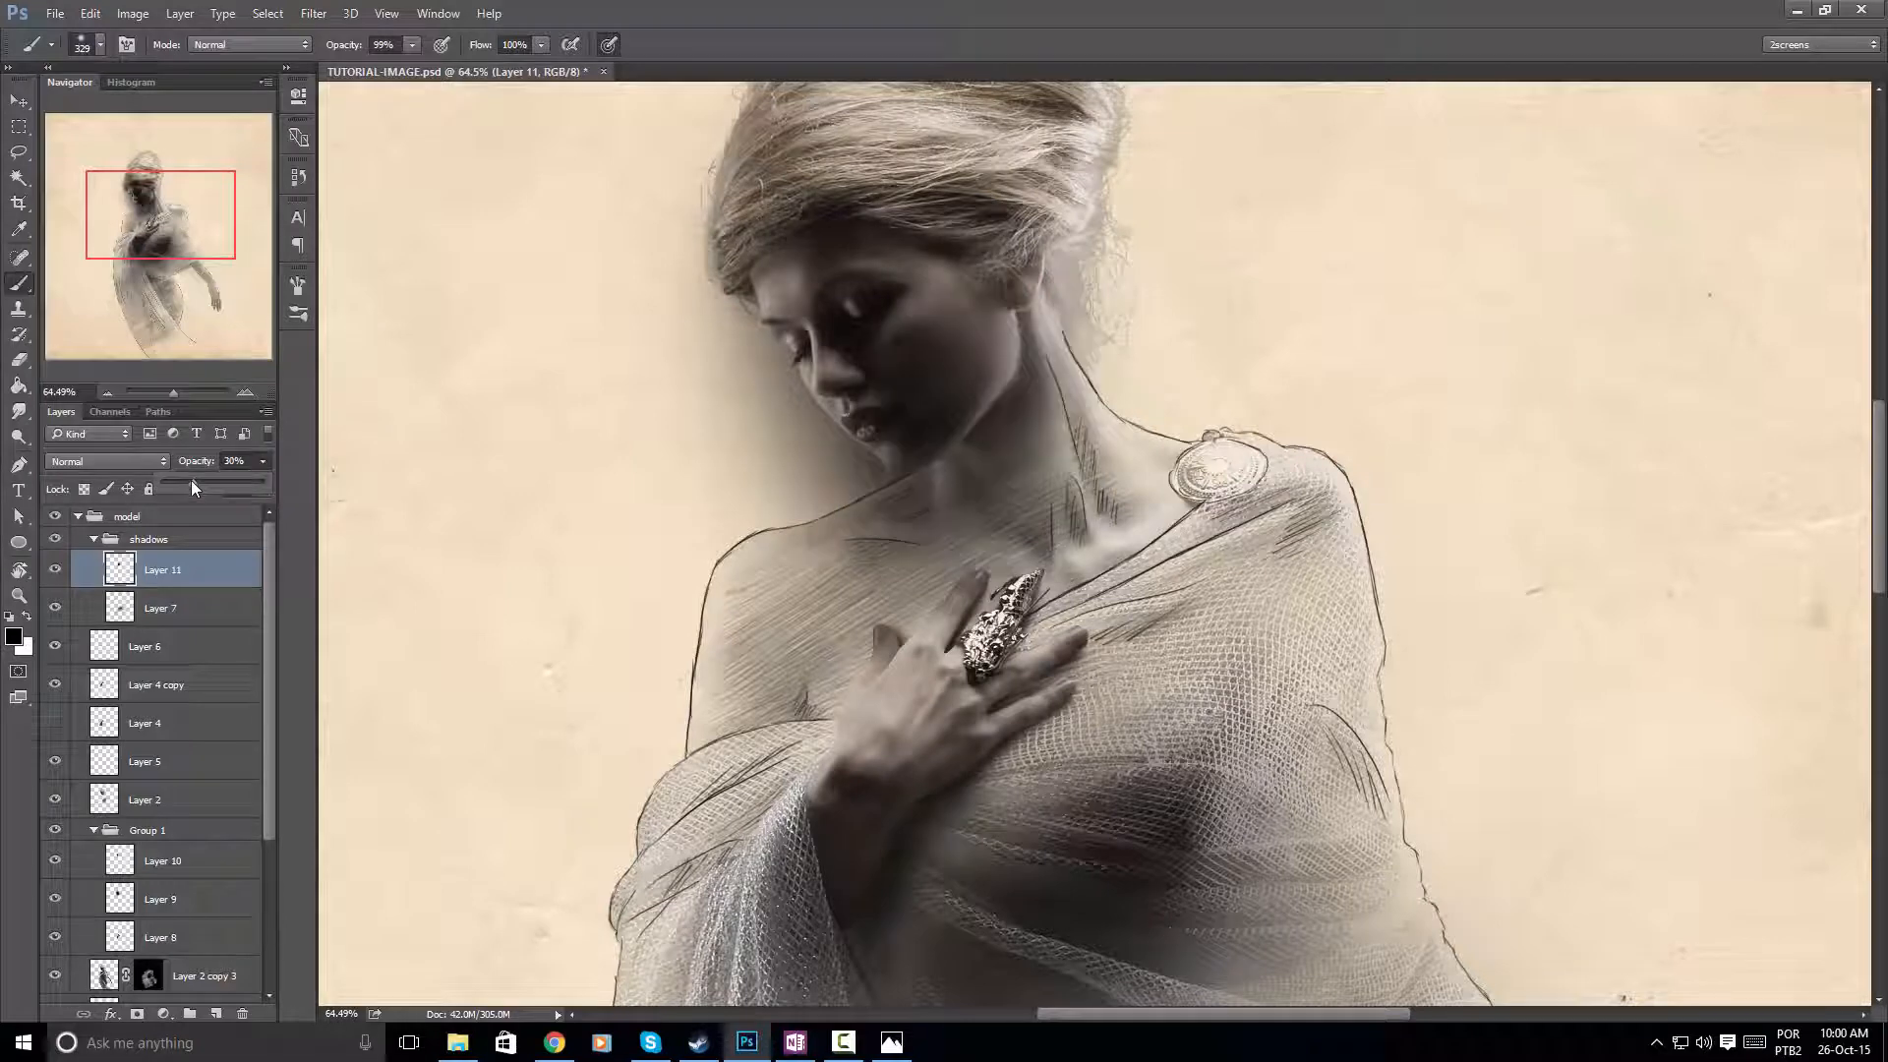
# Start a Pen path where the chin meets the shoulder outline and curve it along the lower jaw
pyautogui.press('p')
pyautogui.hotkey('ctrl', 'space')
pyautogui.moveTo(923, 451); pyautogui.dragTo(1023, 446)
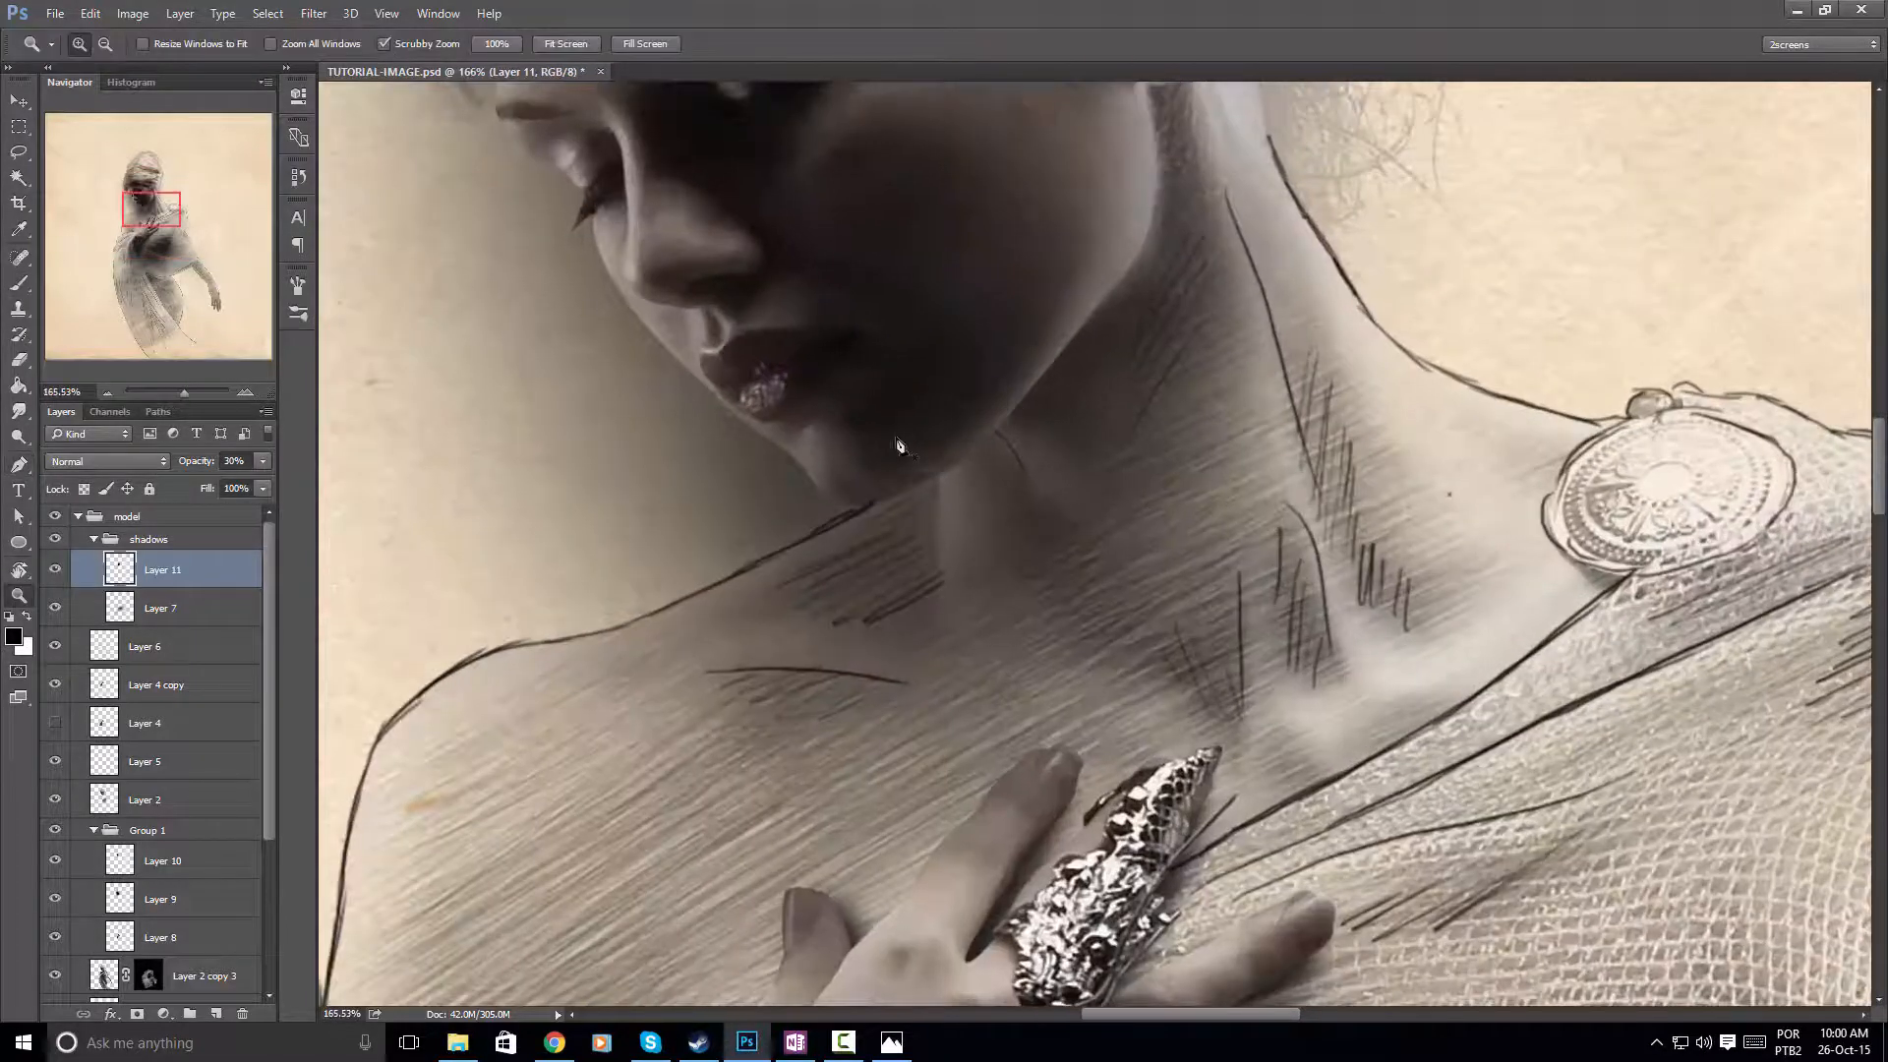
pyautogui.moveTo(846, 437); pyautogui.dragTo(882, 466)
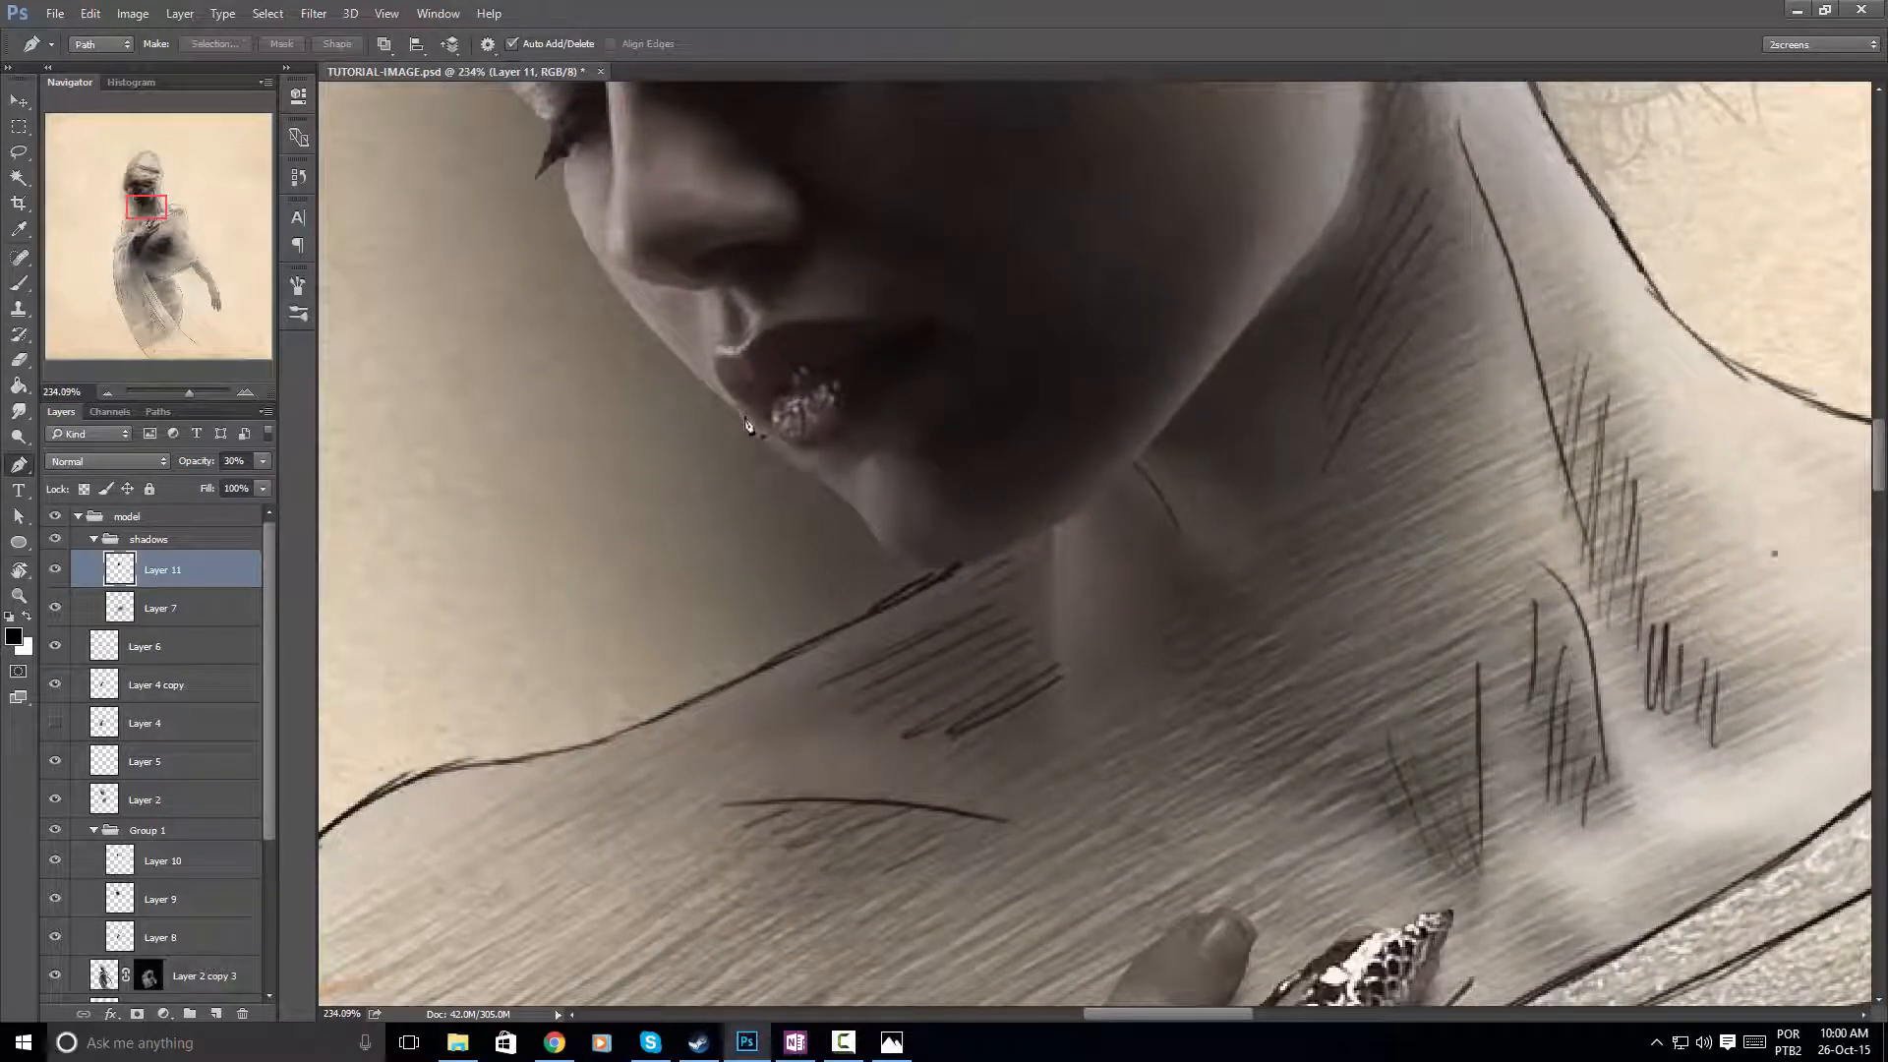
pyautogui.click(946, 570)
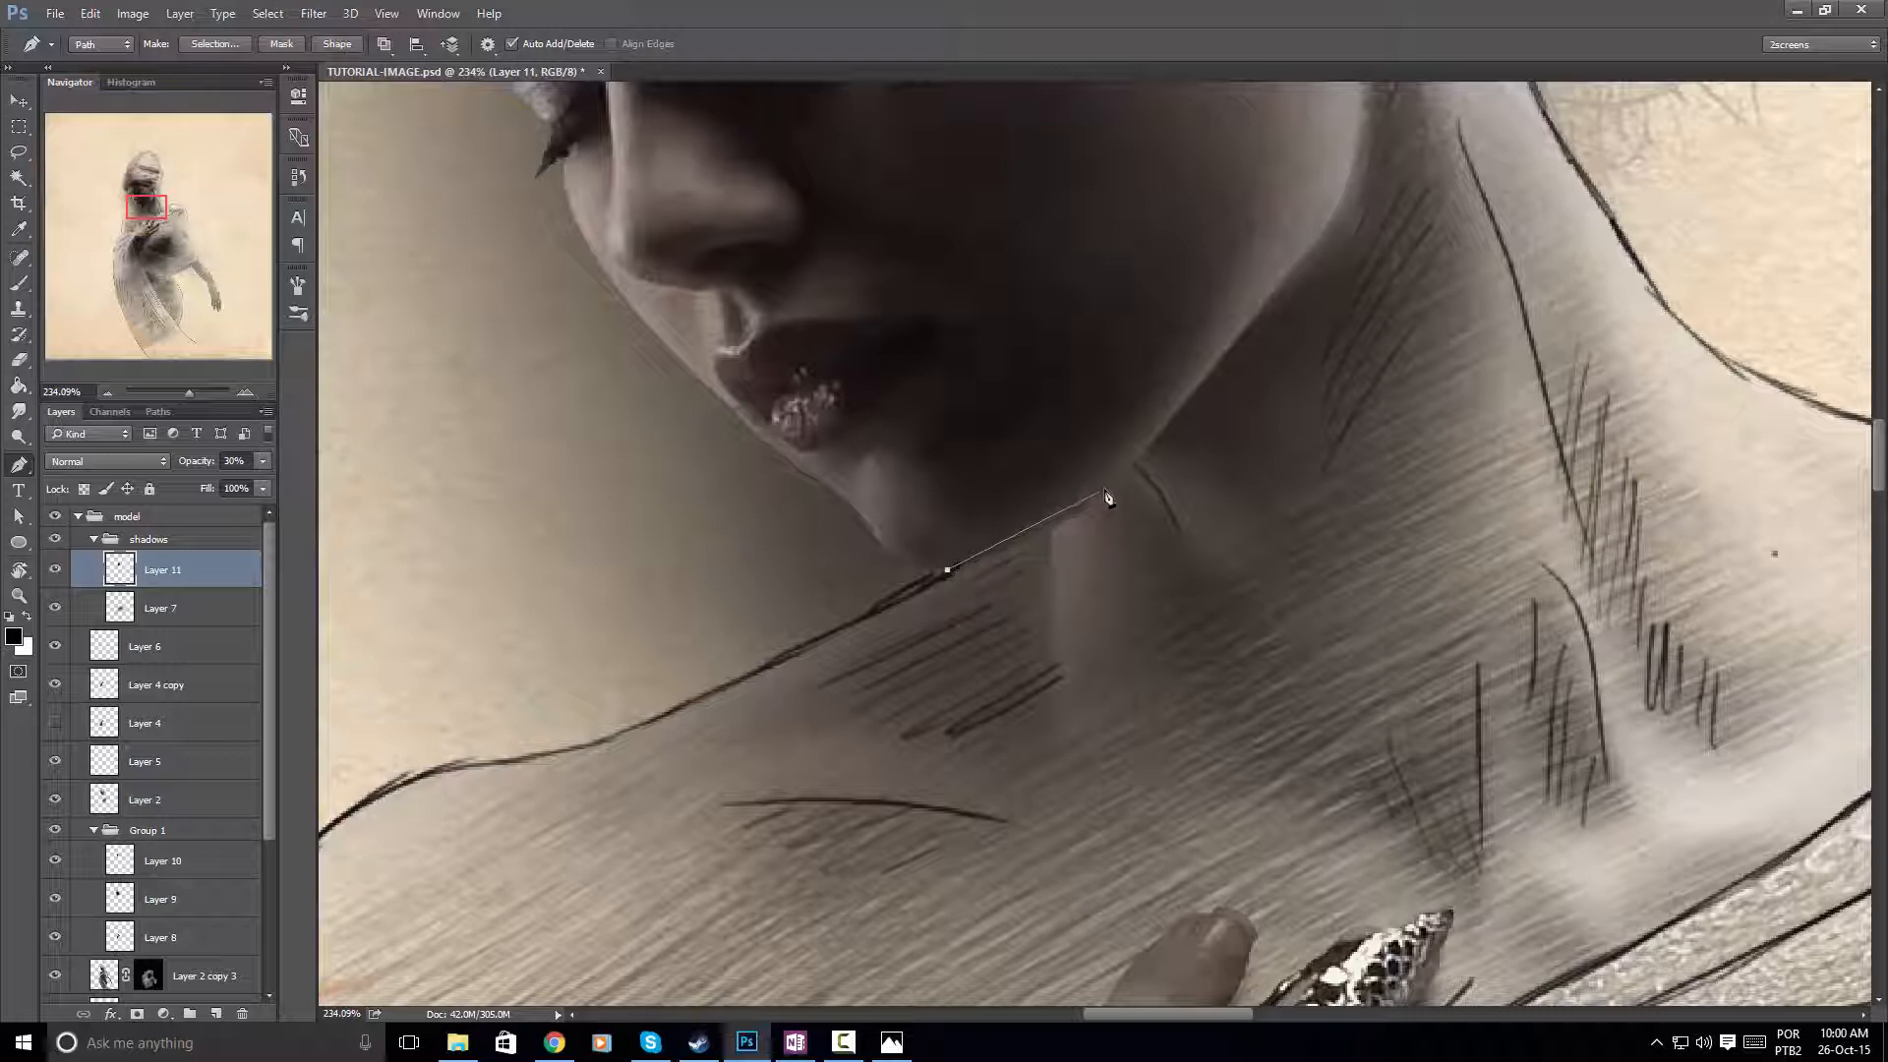
pyautogui.moveTo(1104, 490); pyautogui.dragTo(899, 669)
pyautogui.keyDown('alt'); pyautogui.click(1105, 489); pyautogui.keyUp('alt')
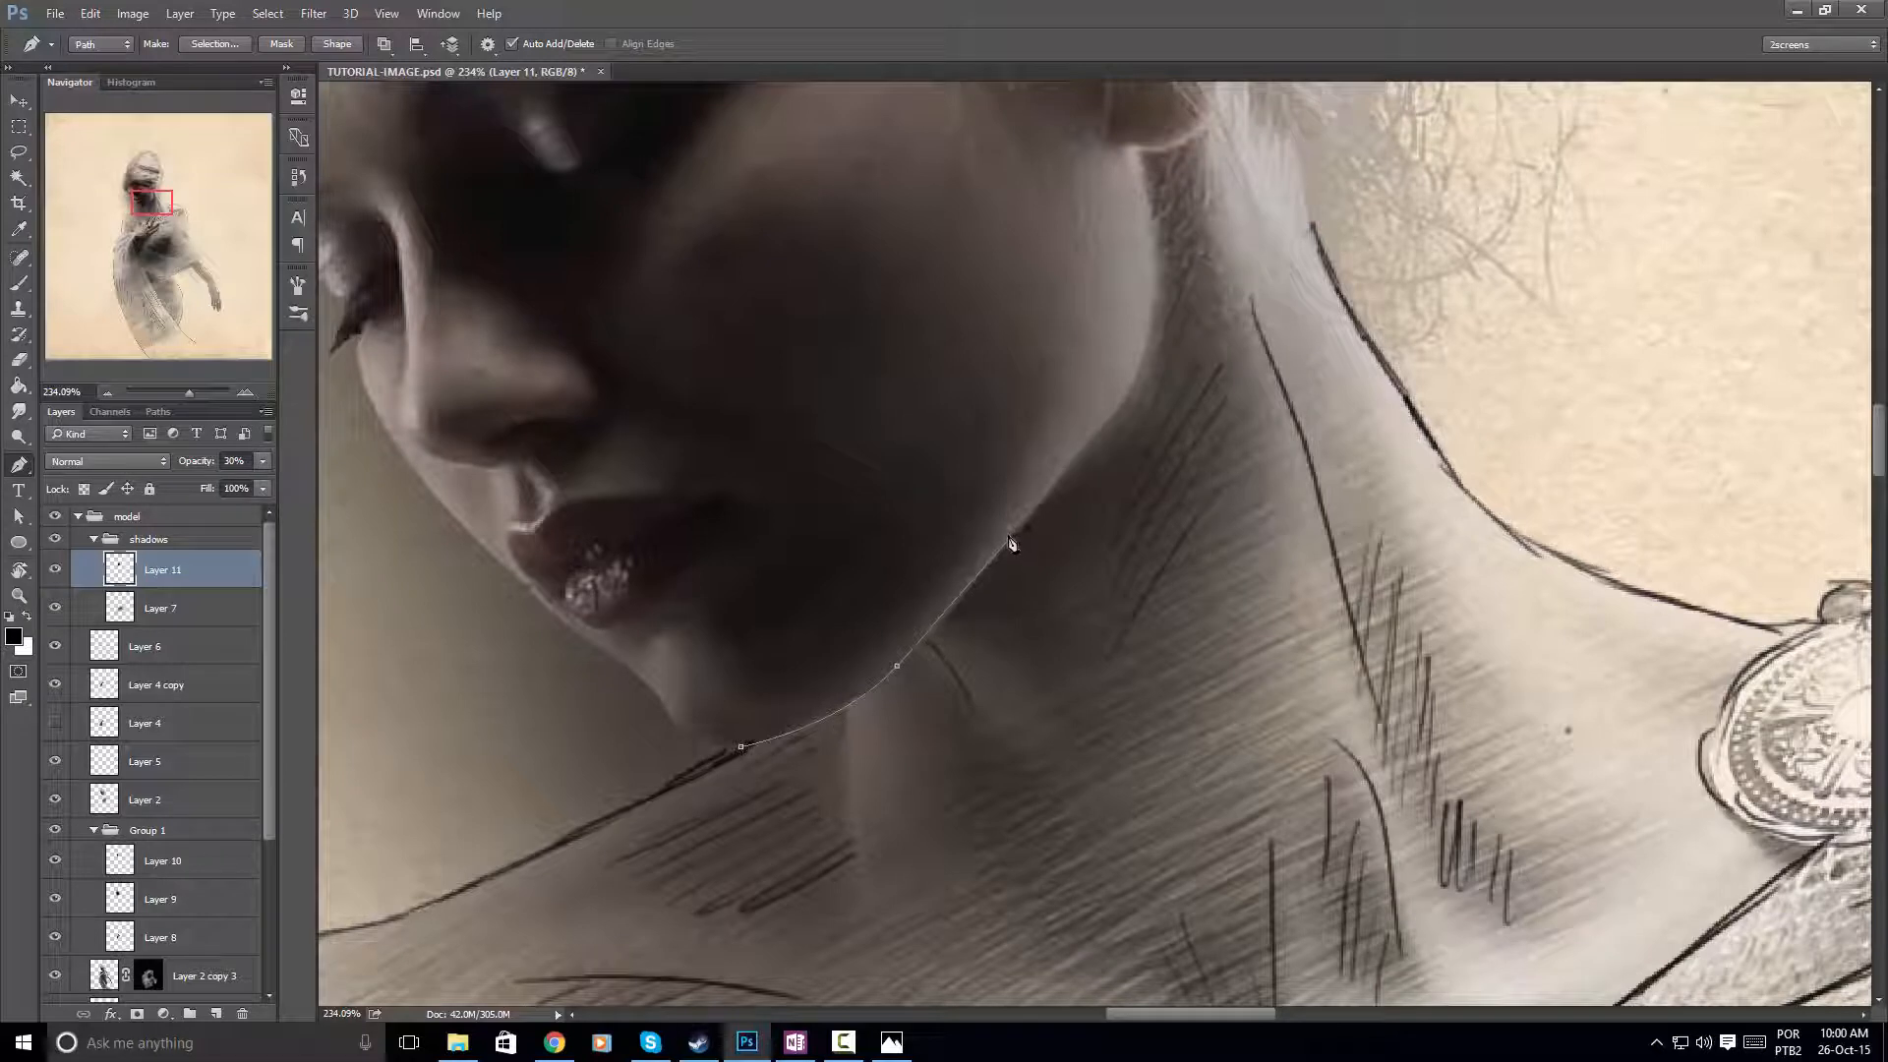
# Extend the path up along the jaw's edge to the earlobe and into the hair above the ear
pyautogui.moveTo(1051, 473); pyautogui.dragTo(1053, 472)
pyautogui.click(1103, 426)
pyautogui.scroll(3, 1099, 77)
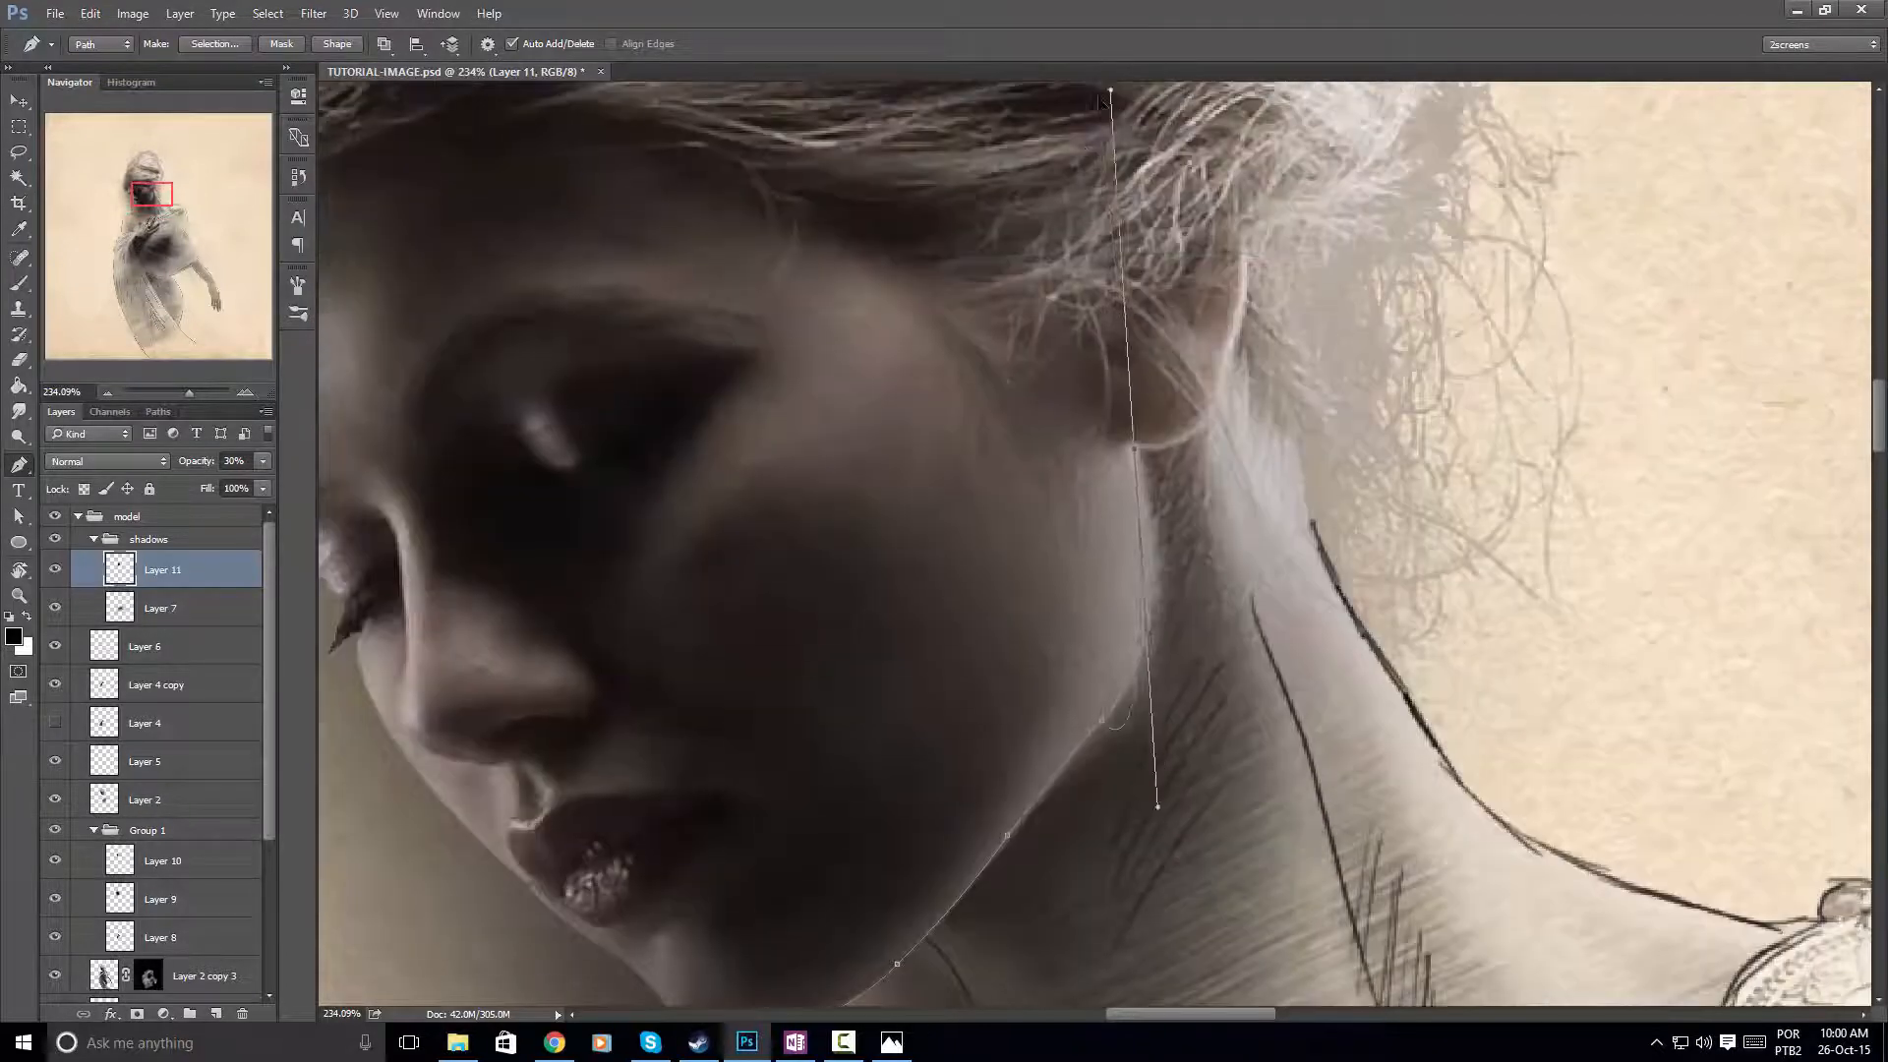
pyautogui.click(1076, 250)
pyautogui.scroll(-3, 1141, 462)
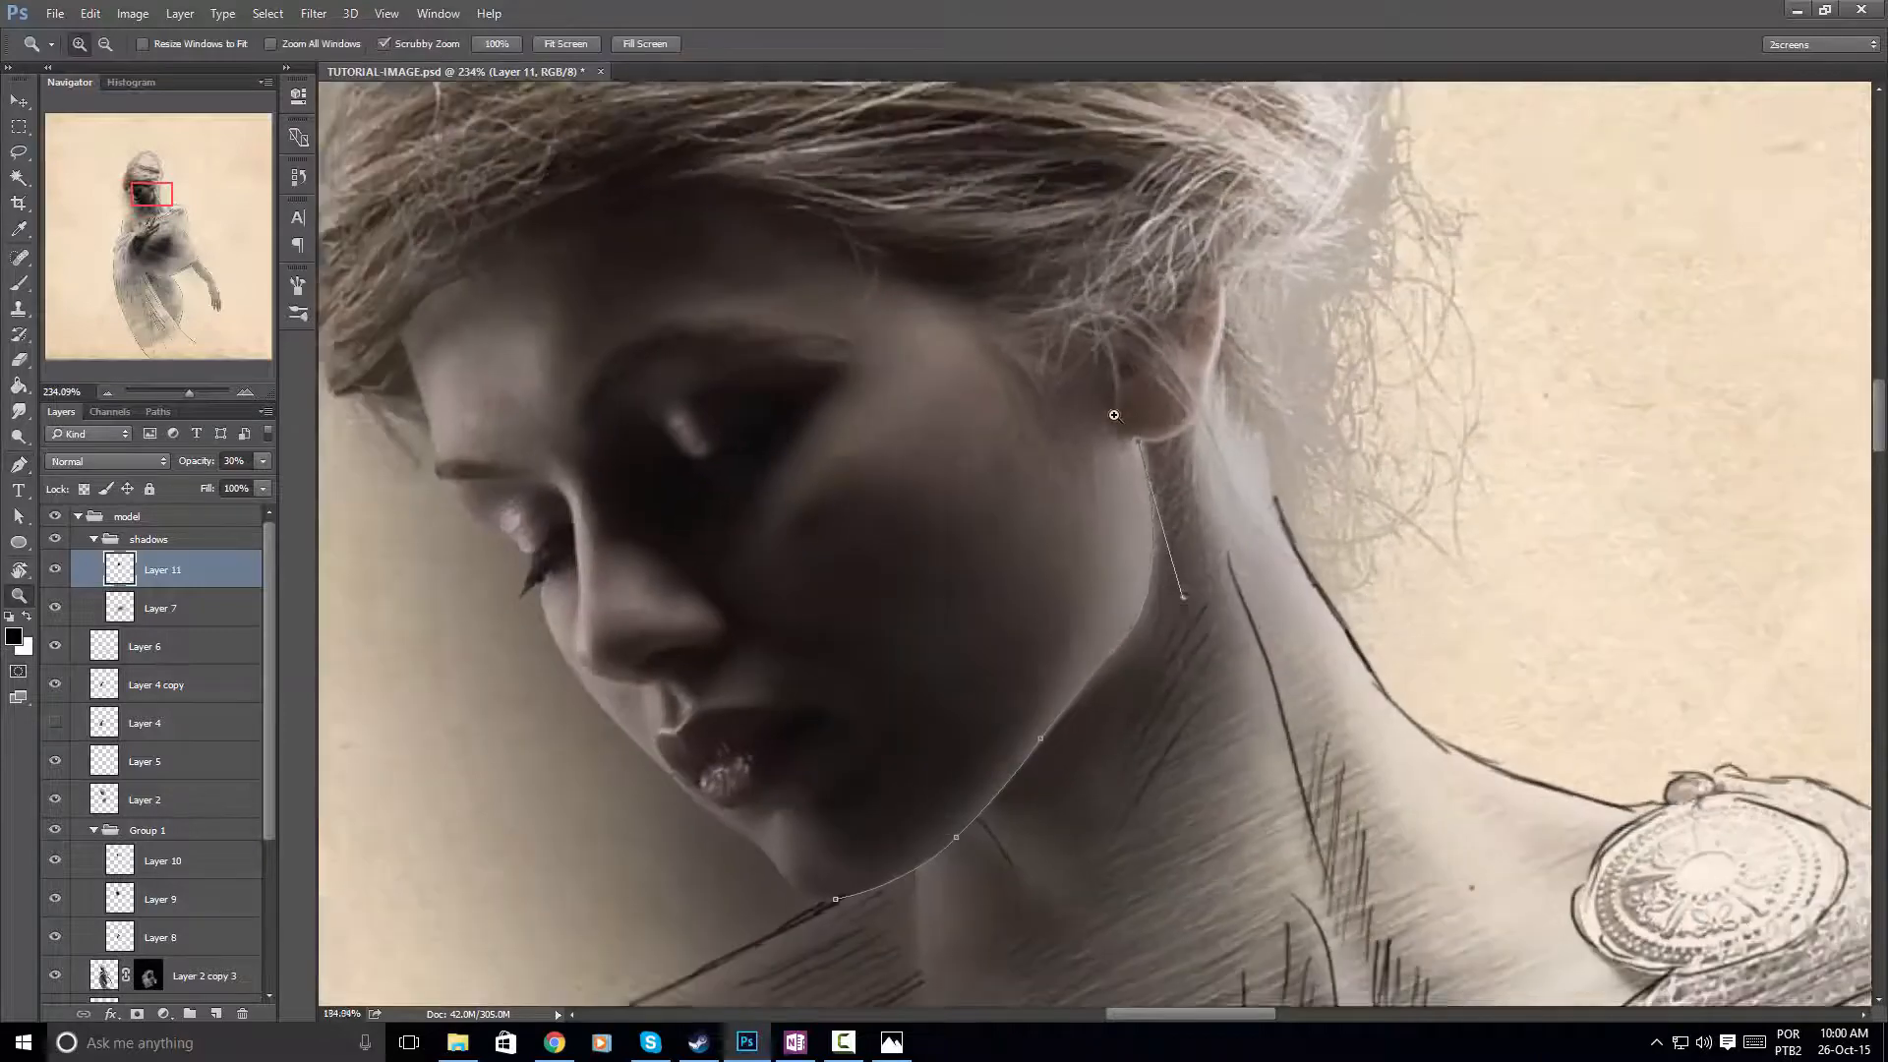
pyautogui.moveTo(1118, 253); pyautogui.dragTo(1119, 246)
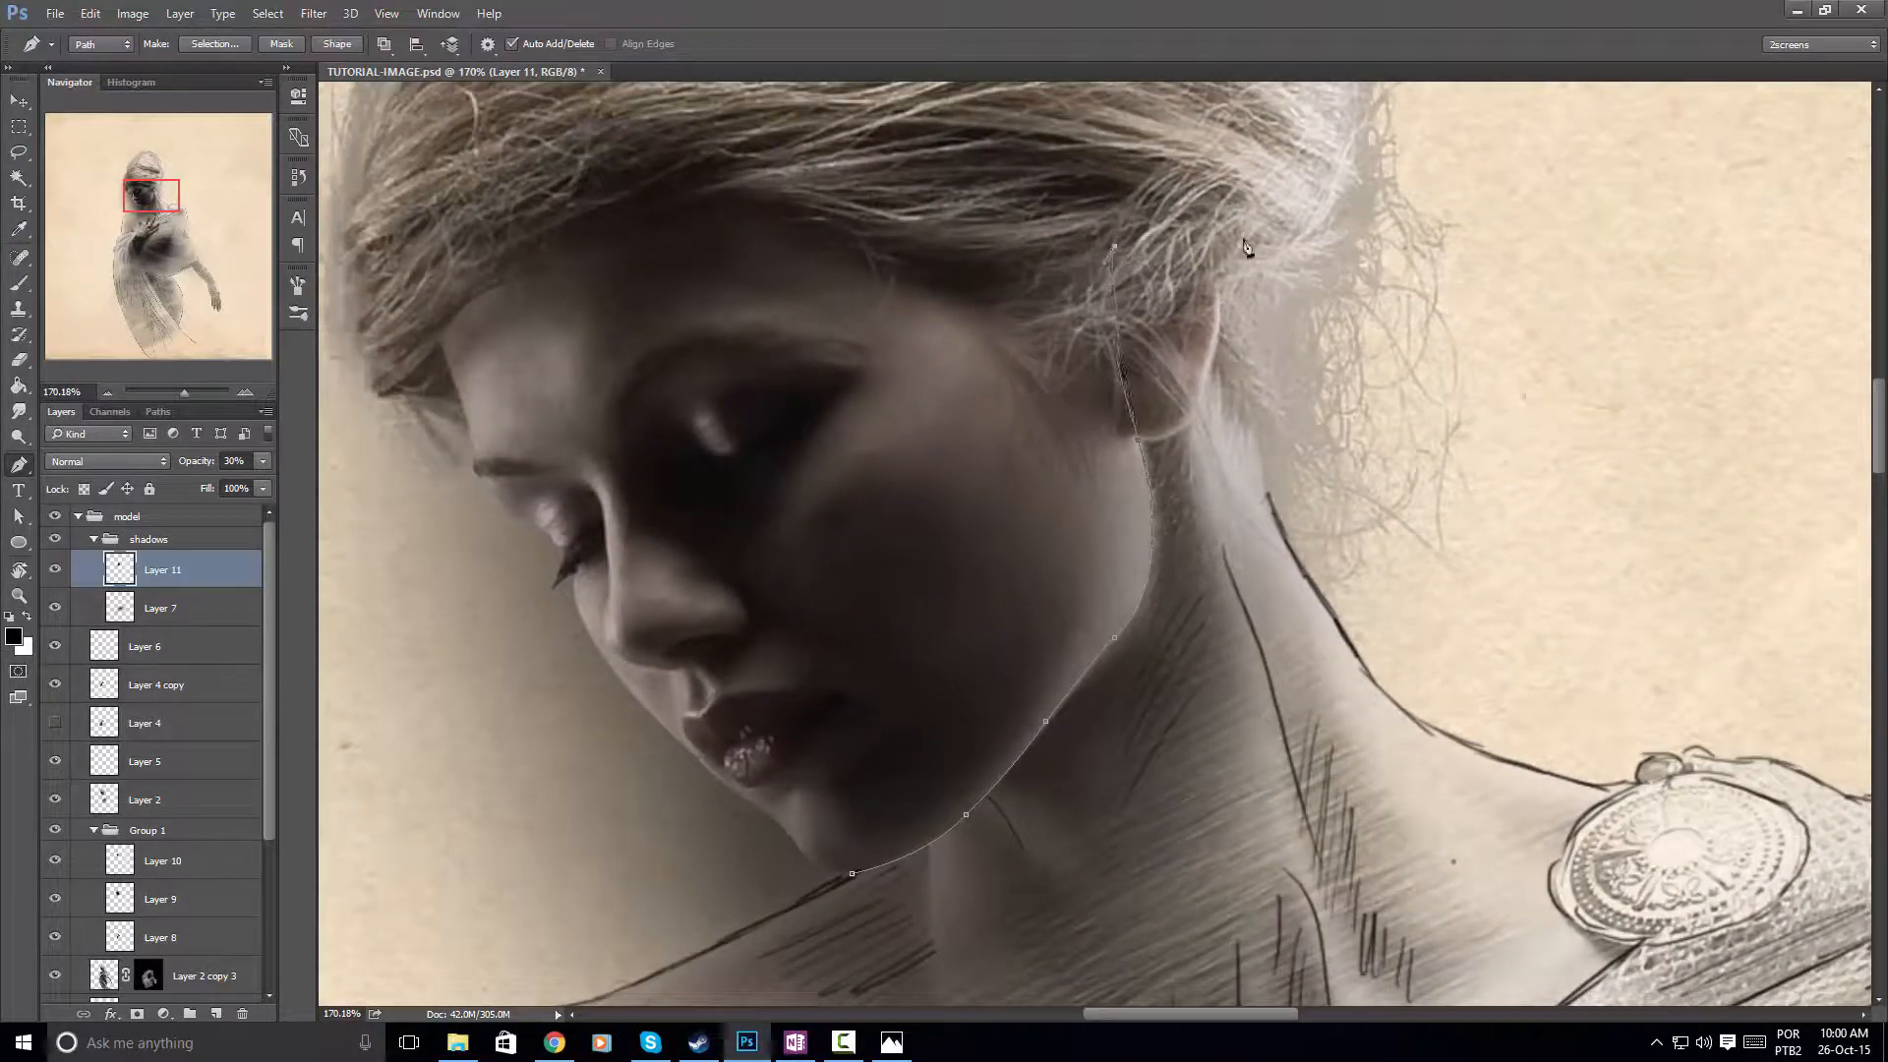
pyautogui.click(1397, 252)
pyautogui.moveTo(1558, 508); pyautogui.dragTo(1555, 515)
pyautogui.click(1498, 709)
pyautogui.moveTo(1461, 779); pyautogui.dragTo(1561, 443)
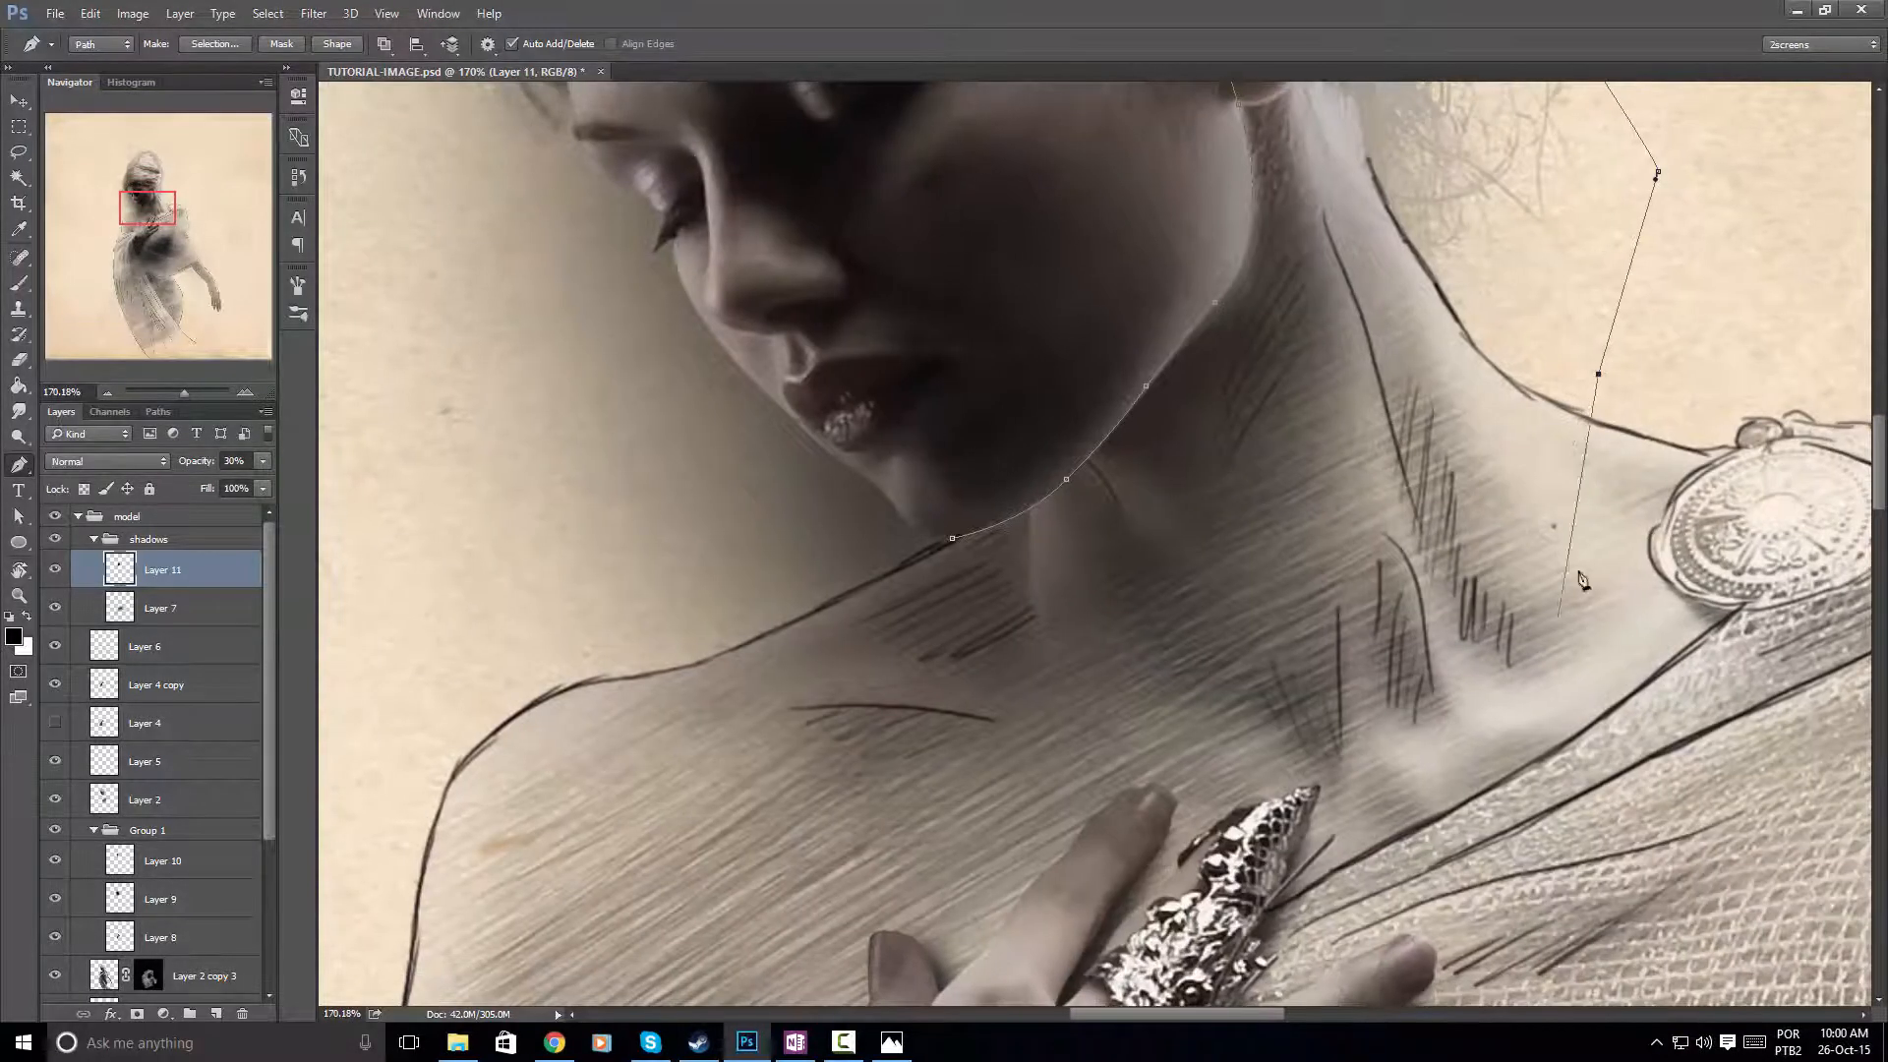
pyautogui.moveTo(1514, 522); pyautogui.dragTo(1417, 922)
pyautogui.hotkey('ctrl', 'alt', 'z')
pyautogui.moveTo(1464, 318); pyautogui.dragTo(1454, 511)
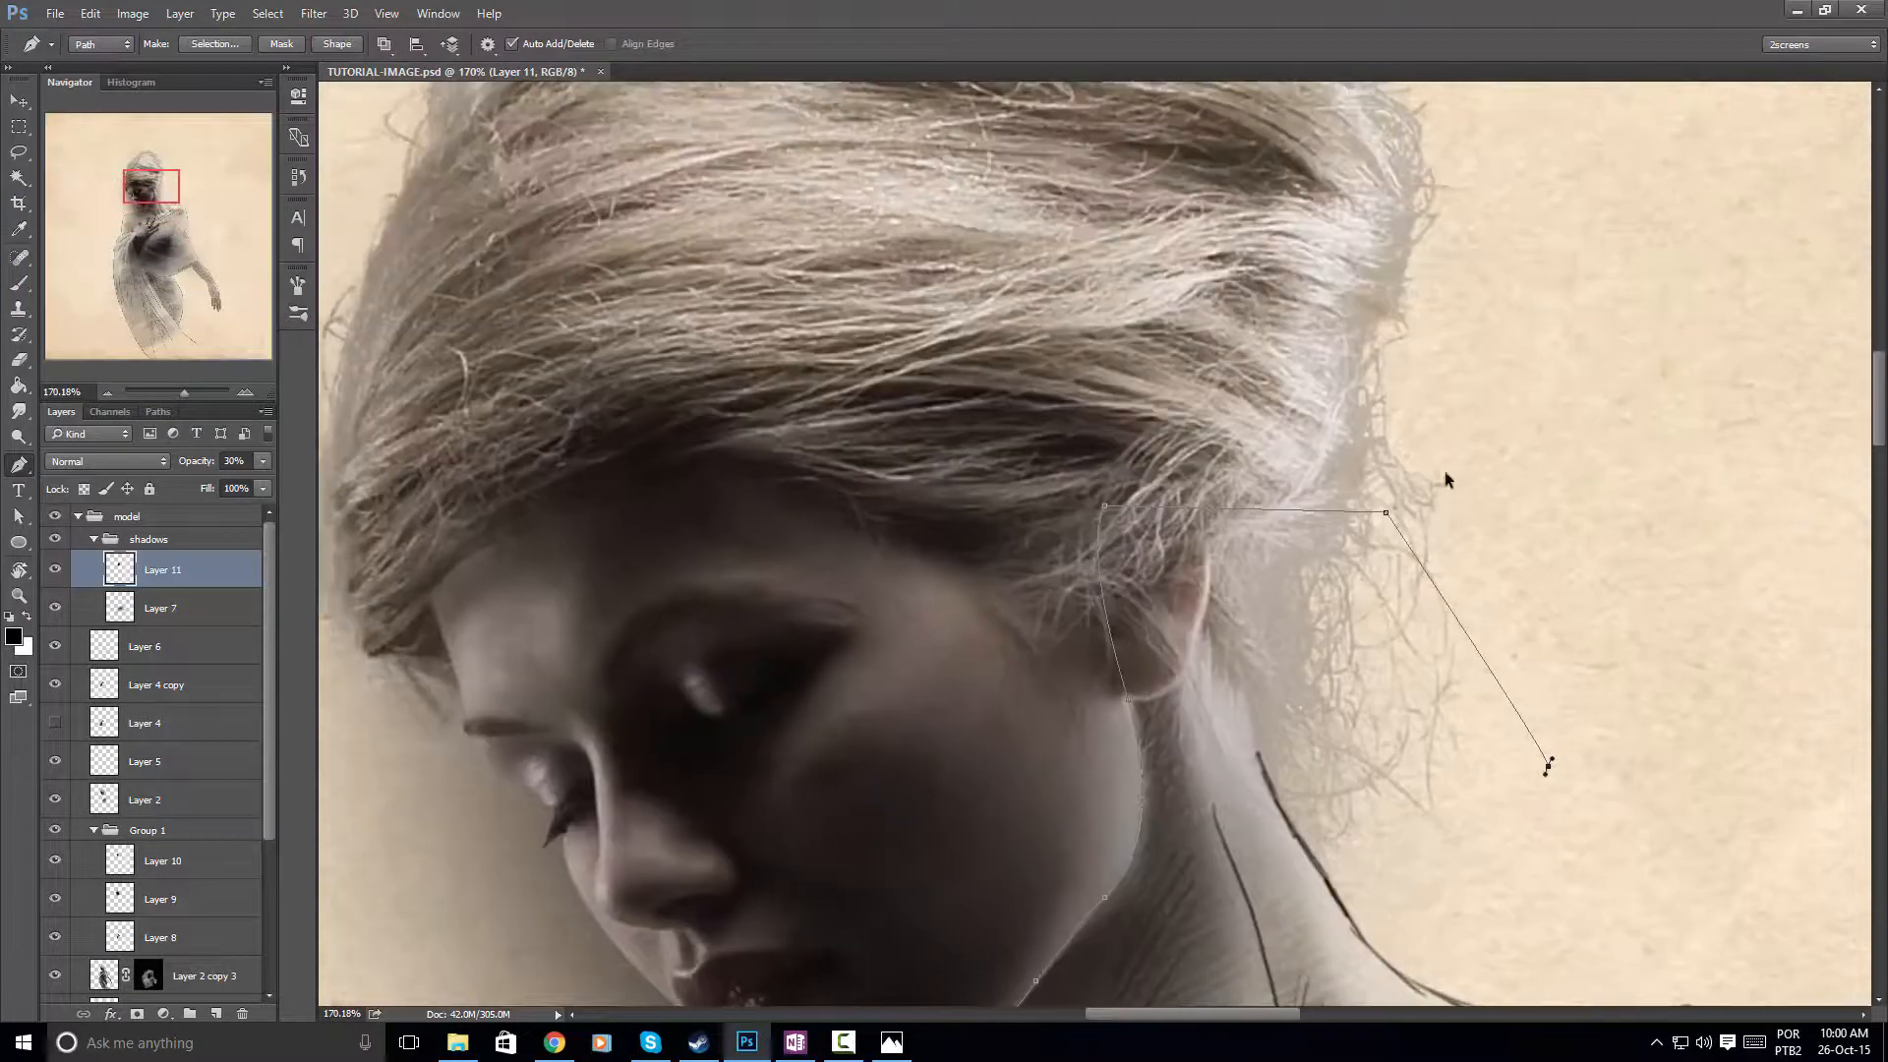
pyautogui.hotkey('ctrl', 'alt', 'z')
pyautogui.hotkey('ctrl', 'alt', 'z')
# Continue the Pen path from above the ear across the hair and down outside the hair on the forehead side
pyautogui.moveTo(1241, 392); pyautogui.dragTo(1422, 361)
pyautogui.moveTo(1445, 183); pyautogui.dragTo(1425, 167)
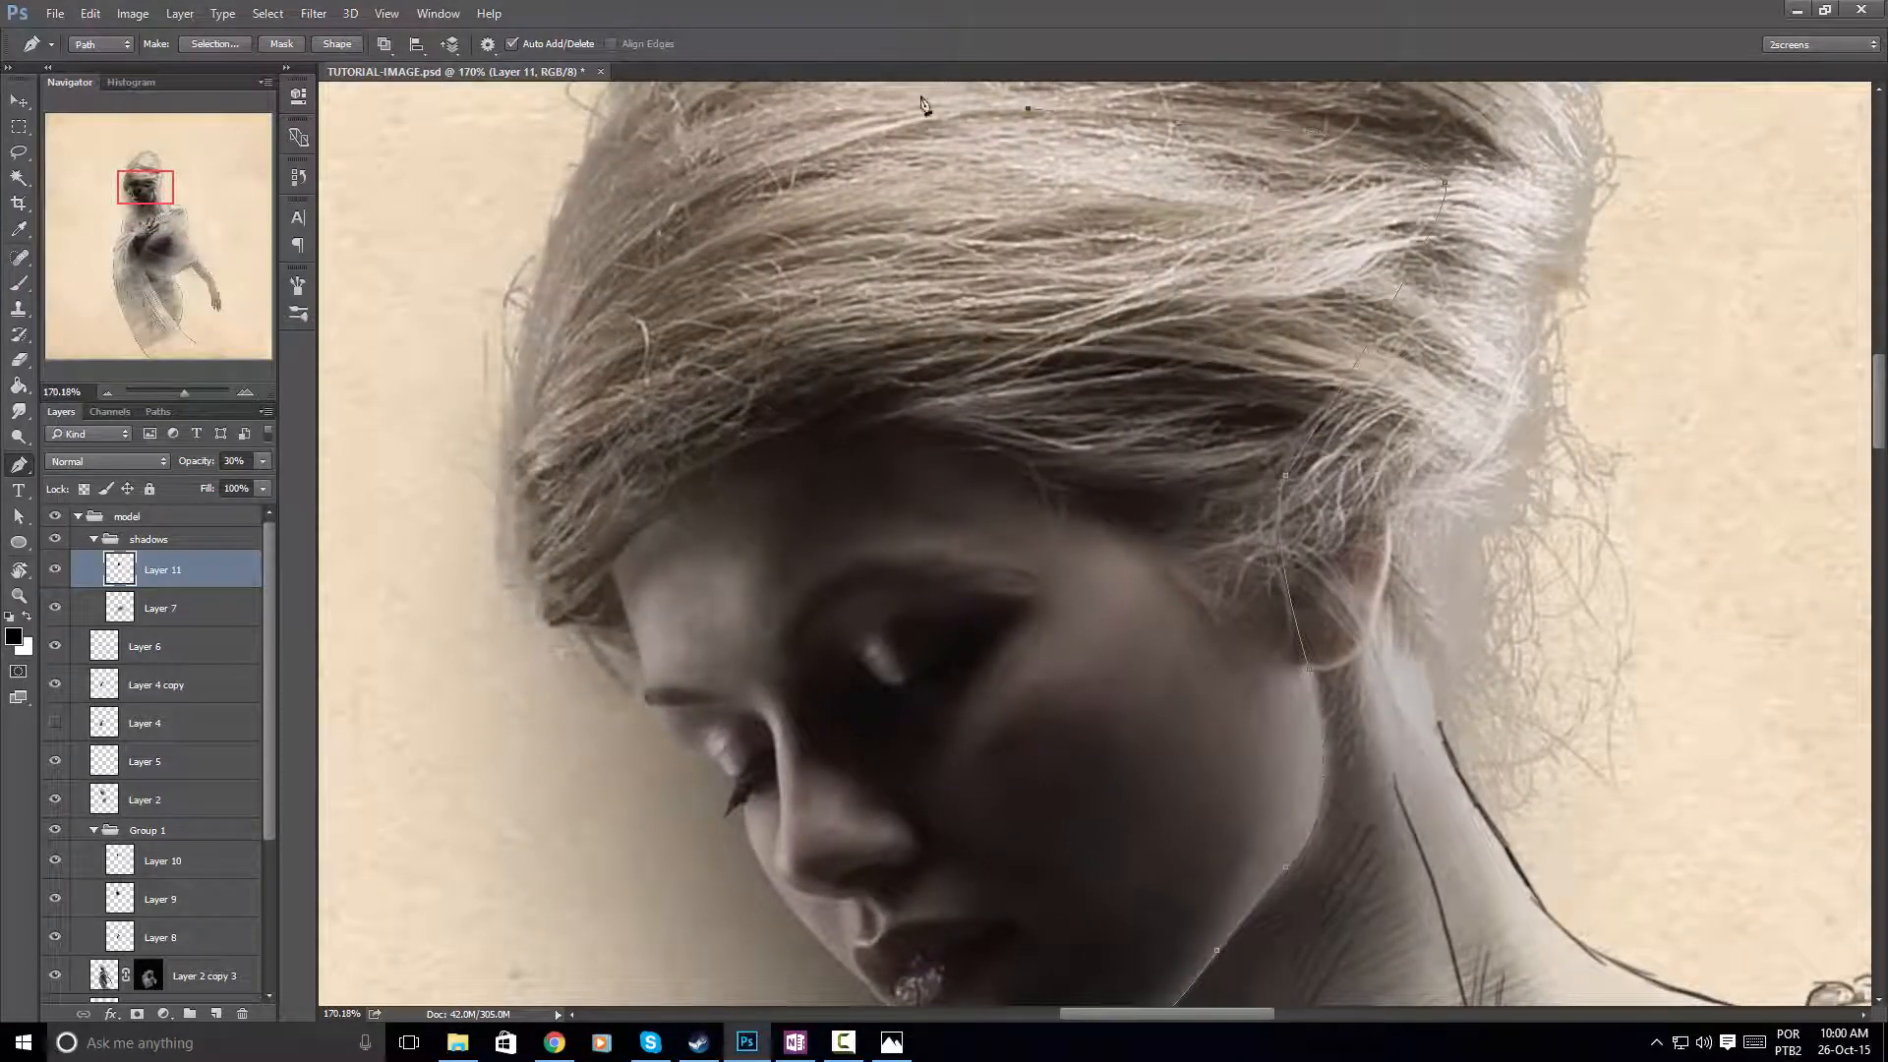
pyautogui.click(866, 93)
pyautogui.click(708, 117)
pyautogui.click(551, 268)
pyautogui.moveTo(527, 481); pyautogui.dragTo(663, 261)
pyautogui.click(563, 296)
pyautogui.moveTo(539, 391); pyautogui.dragTo(550, 447)
pyautogui.moveTo(597, 518); pyautogui.dragTo(613, 532)
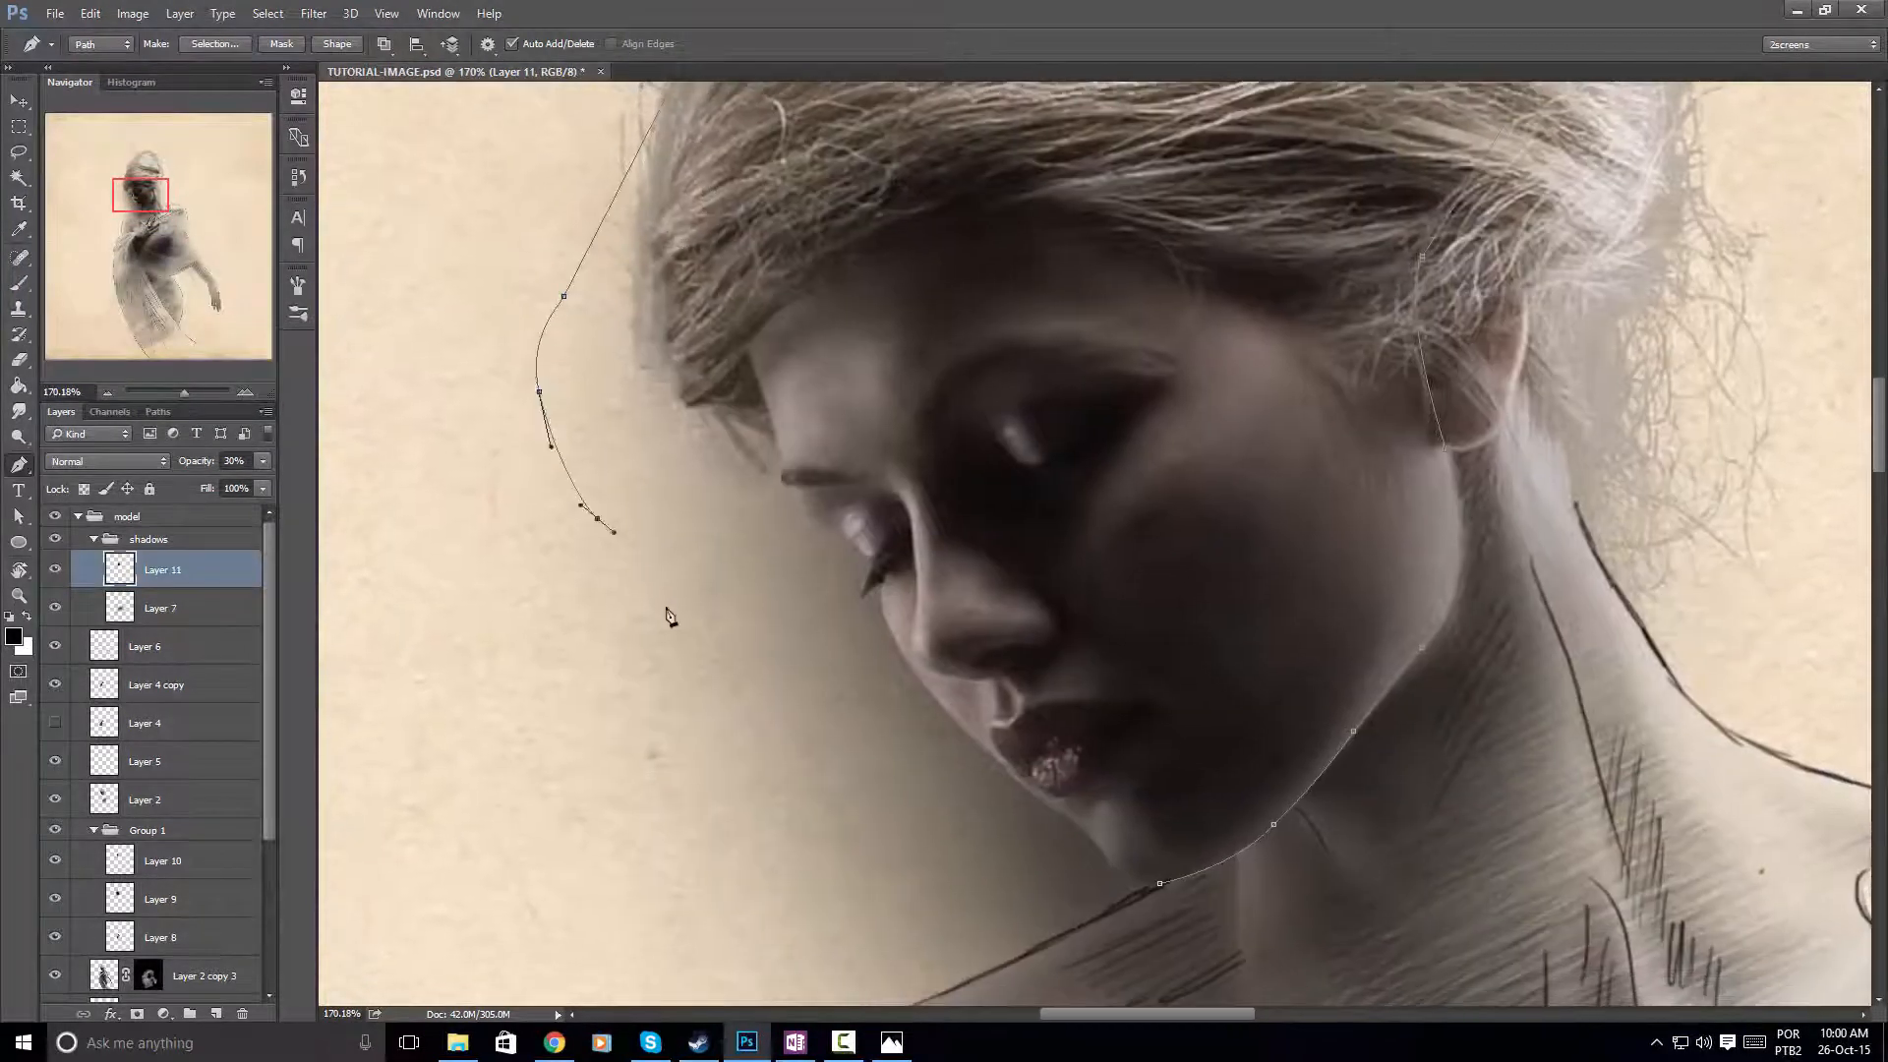
# Run the path down through the background in front of the face and close it at its starting point beneath the chin
pyautogui.moveTo(661, 600); pyautogui.dragTo(672, 613)
pyautogui.moveTo(730, 677); pyautogui.dragTo(739, 691)
pyautogui.moveTo(801, 747); pyautogui.dragTo(818, 762)
pyautogui.moveTo(914, 683); pyautogui.dragTo(894, 529)
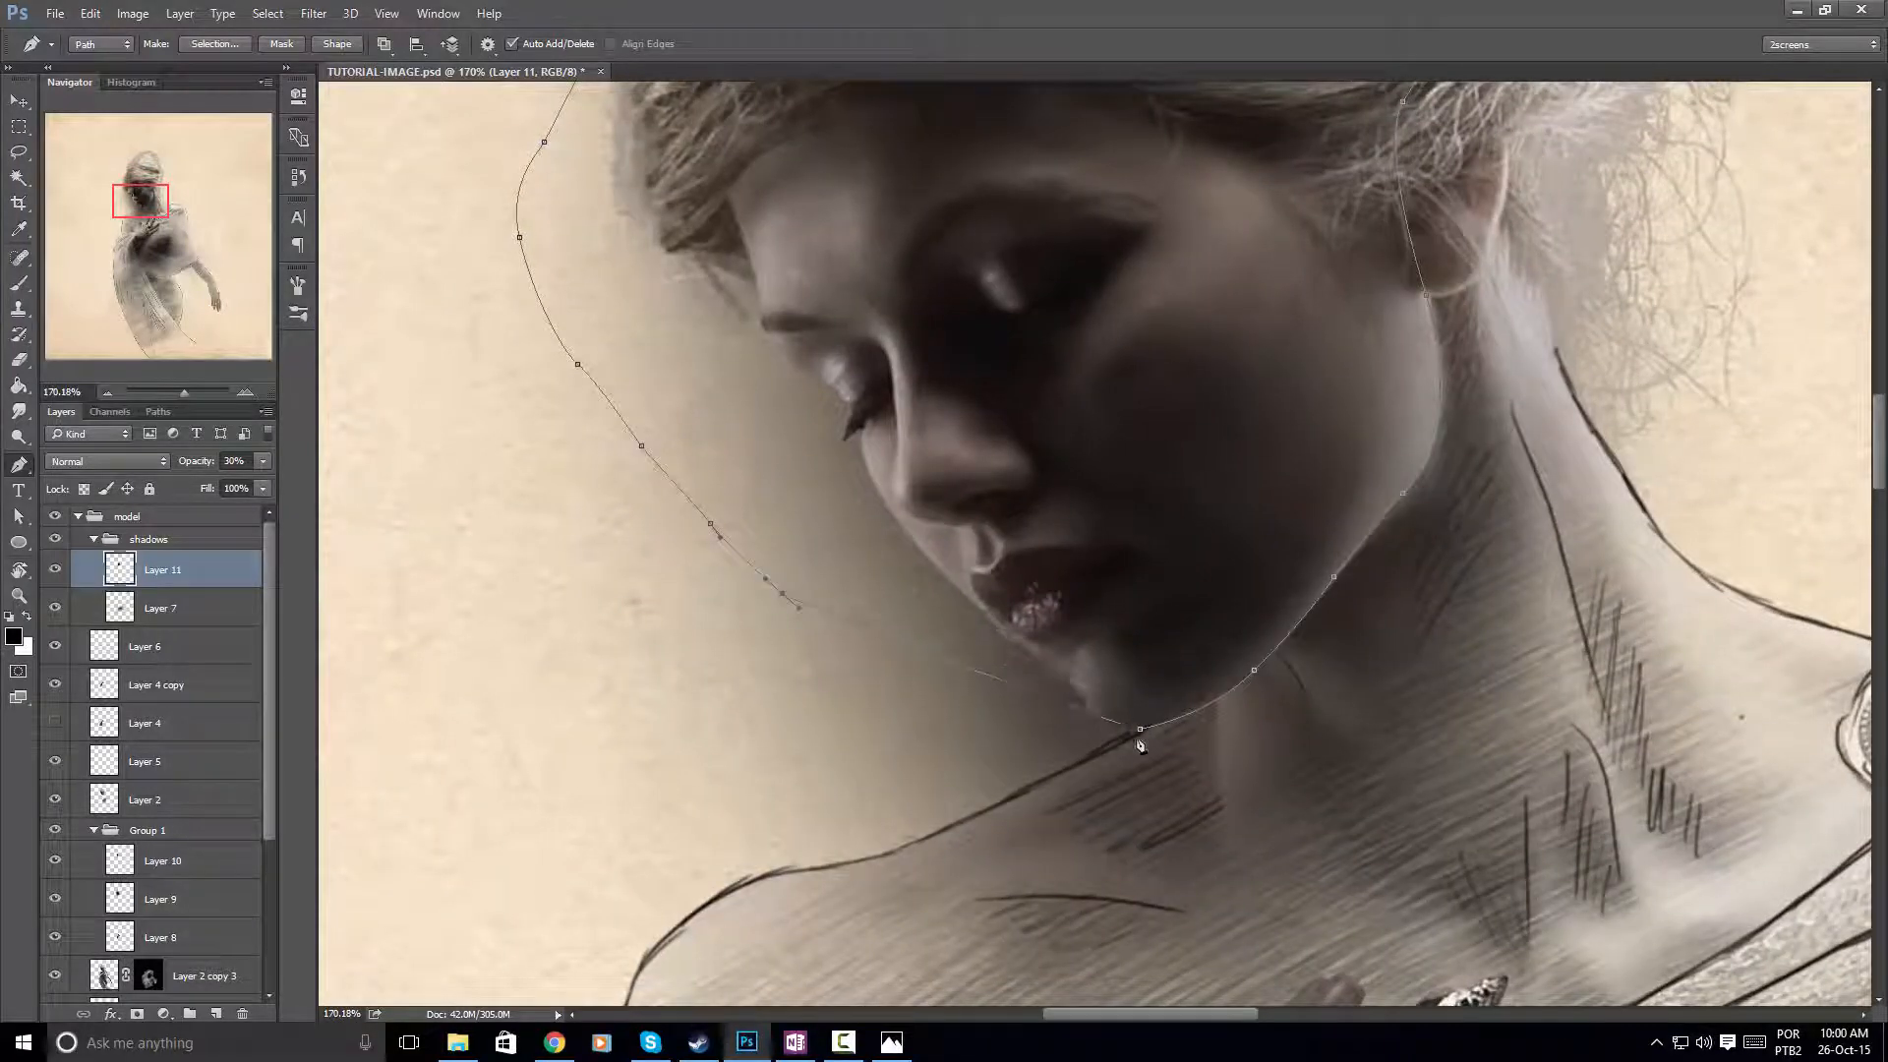
pyautogui.moveTo(1177, 729); pyautogui.dragTo(1211, 720)
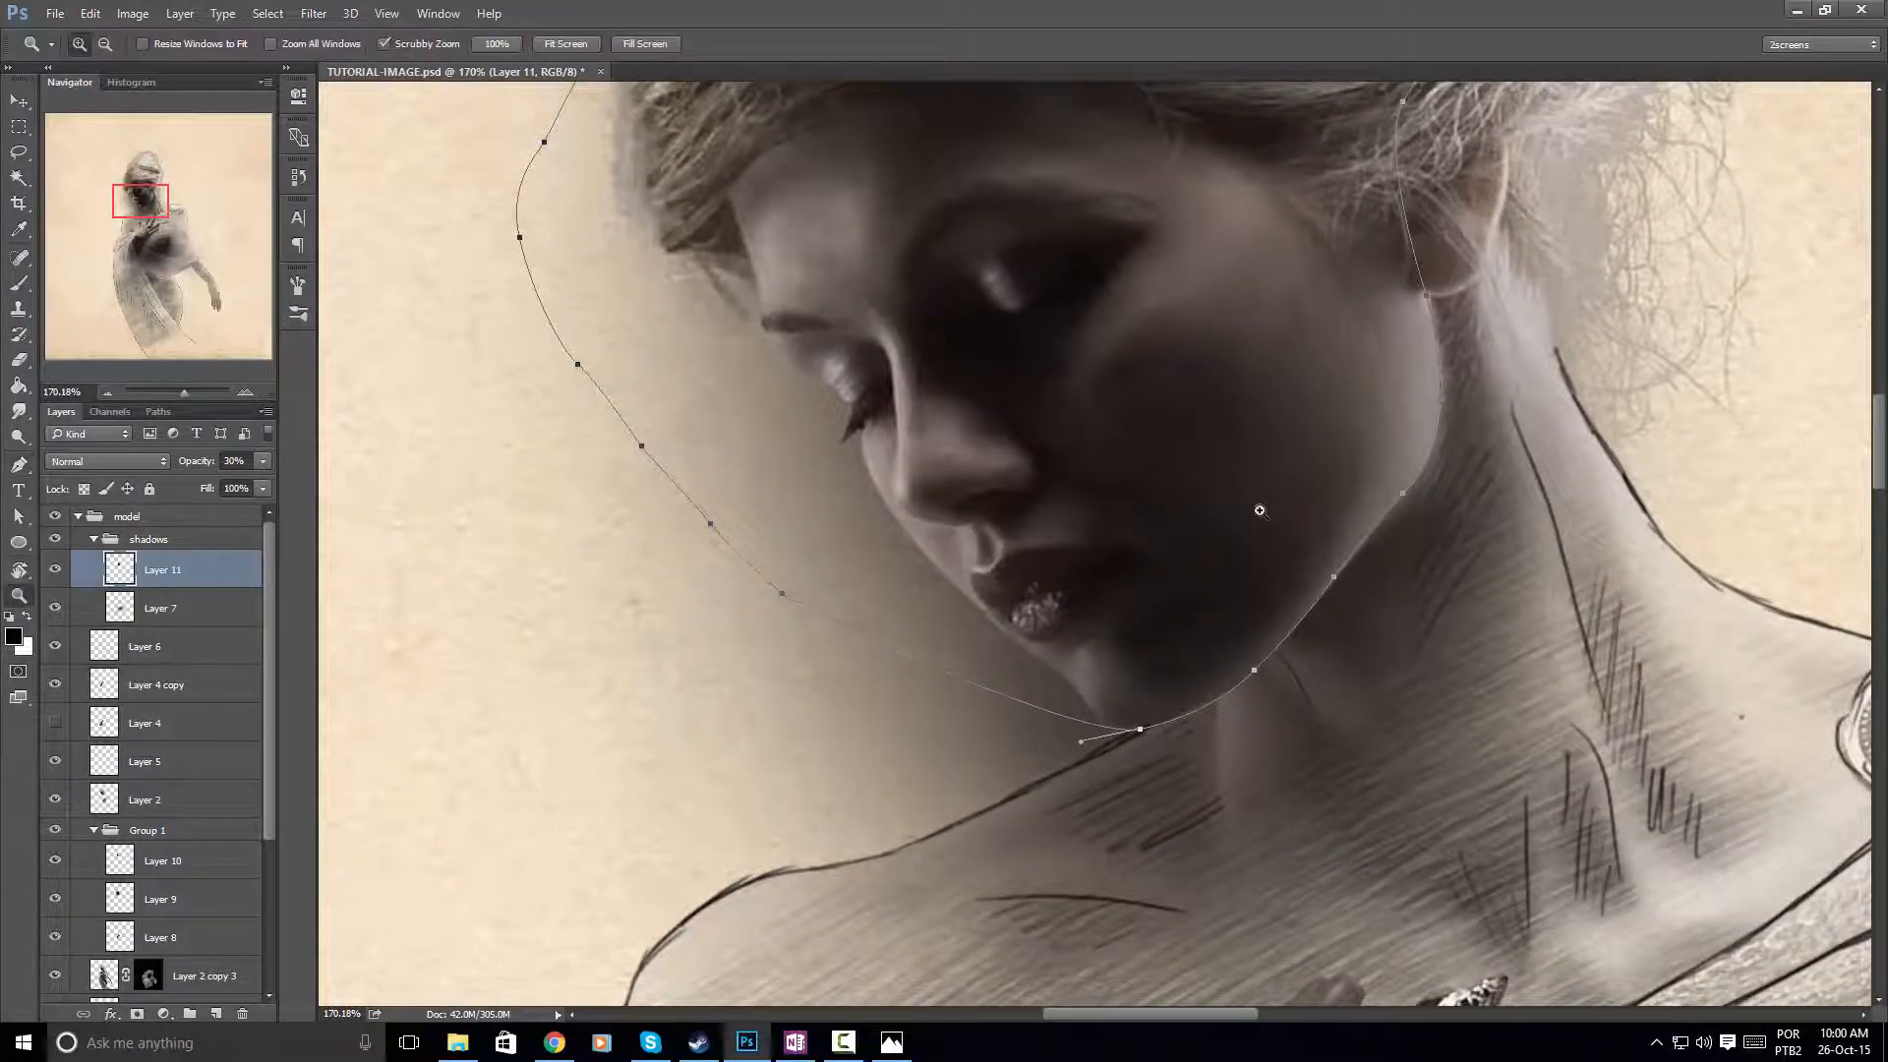
# Convert the closed path to a selection and intersect it with the figure's pixels on Layer 2 copy 3
pyautogui.moveTo(1256, 510); pyautogui.dragTo(1223, 498)
pyautogui.moveTo(1223, 499); pyautogui.dragTo(1105, 615)
pyautogui.rightClick(1195, 457)
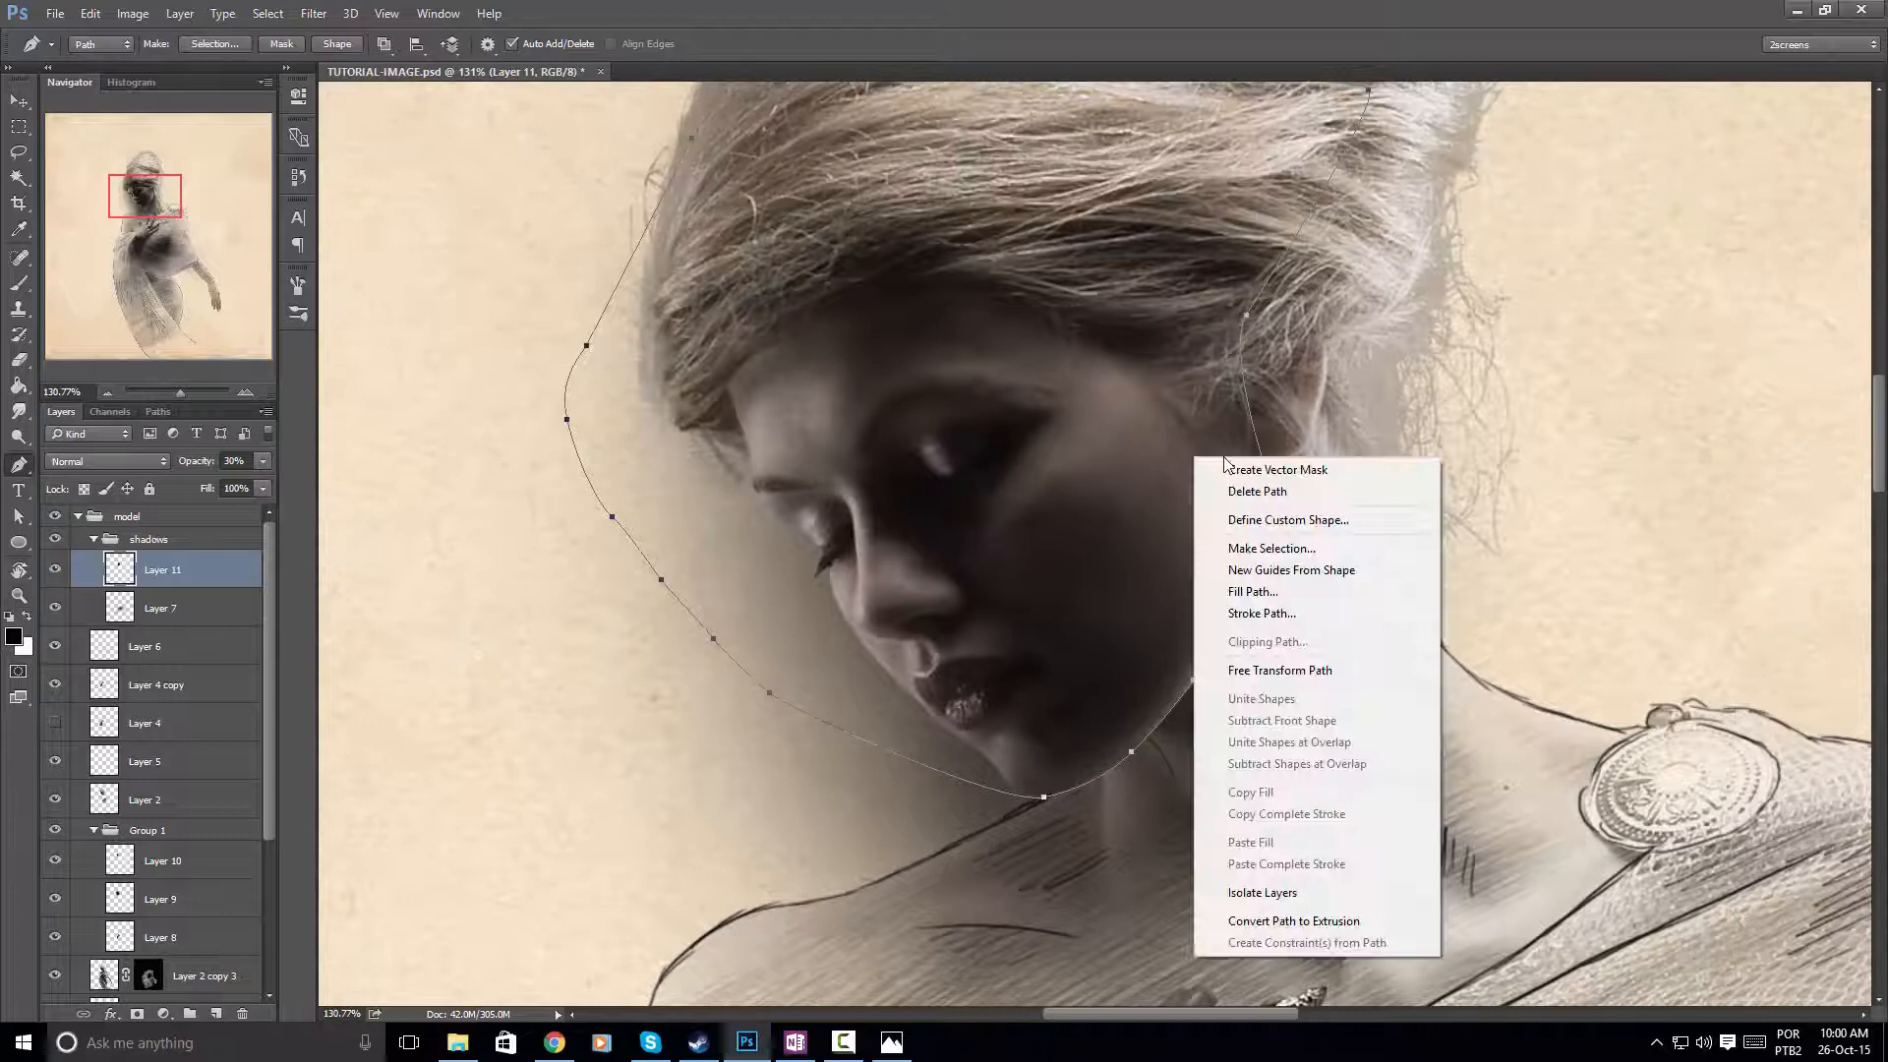
pyautogui.click(1269, 540)
pyautogui.click(1044, 309)
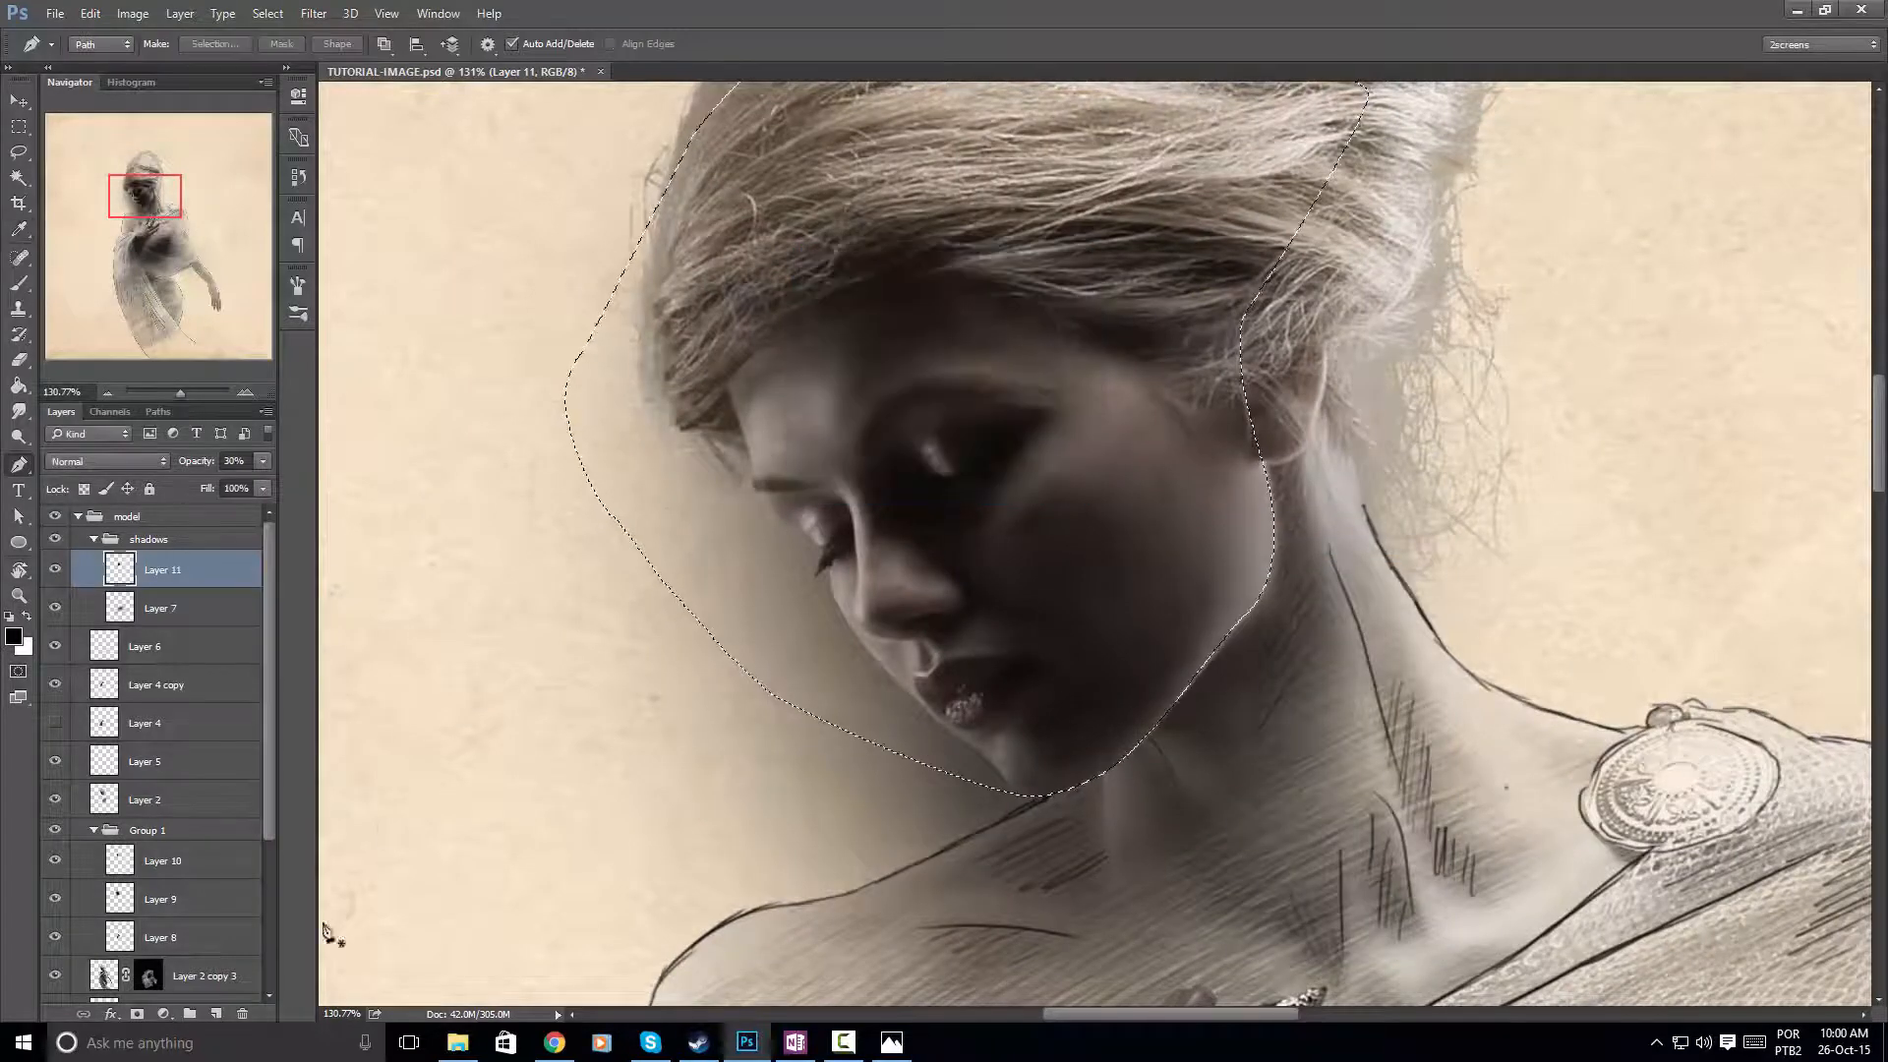
pyautogui.scroll(-2, 84, 929)
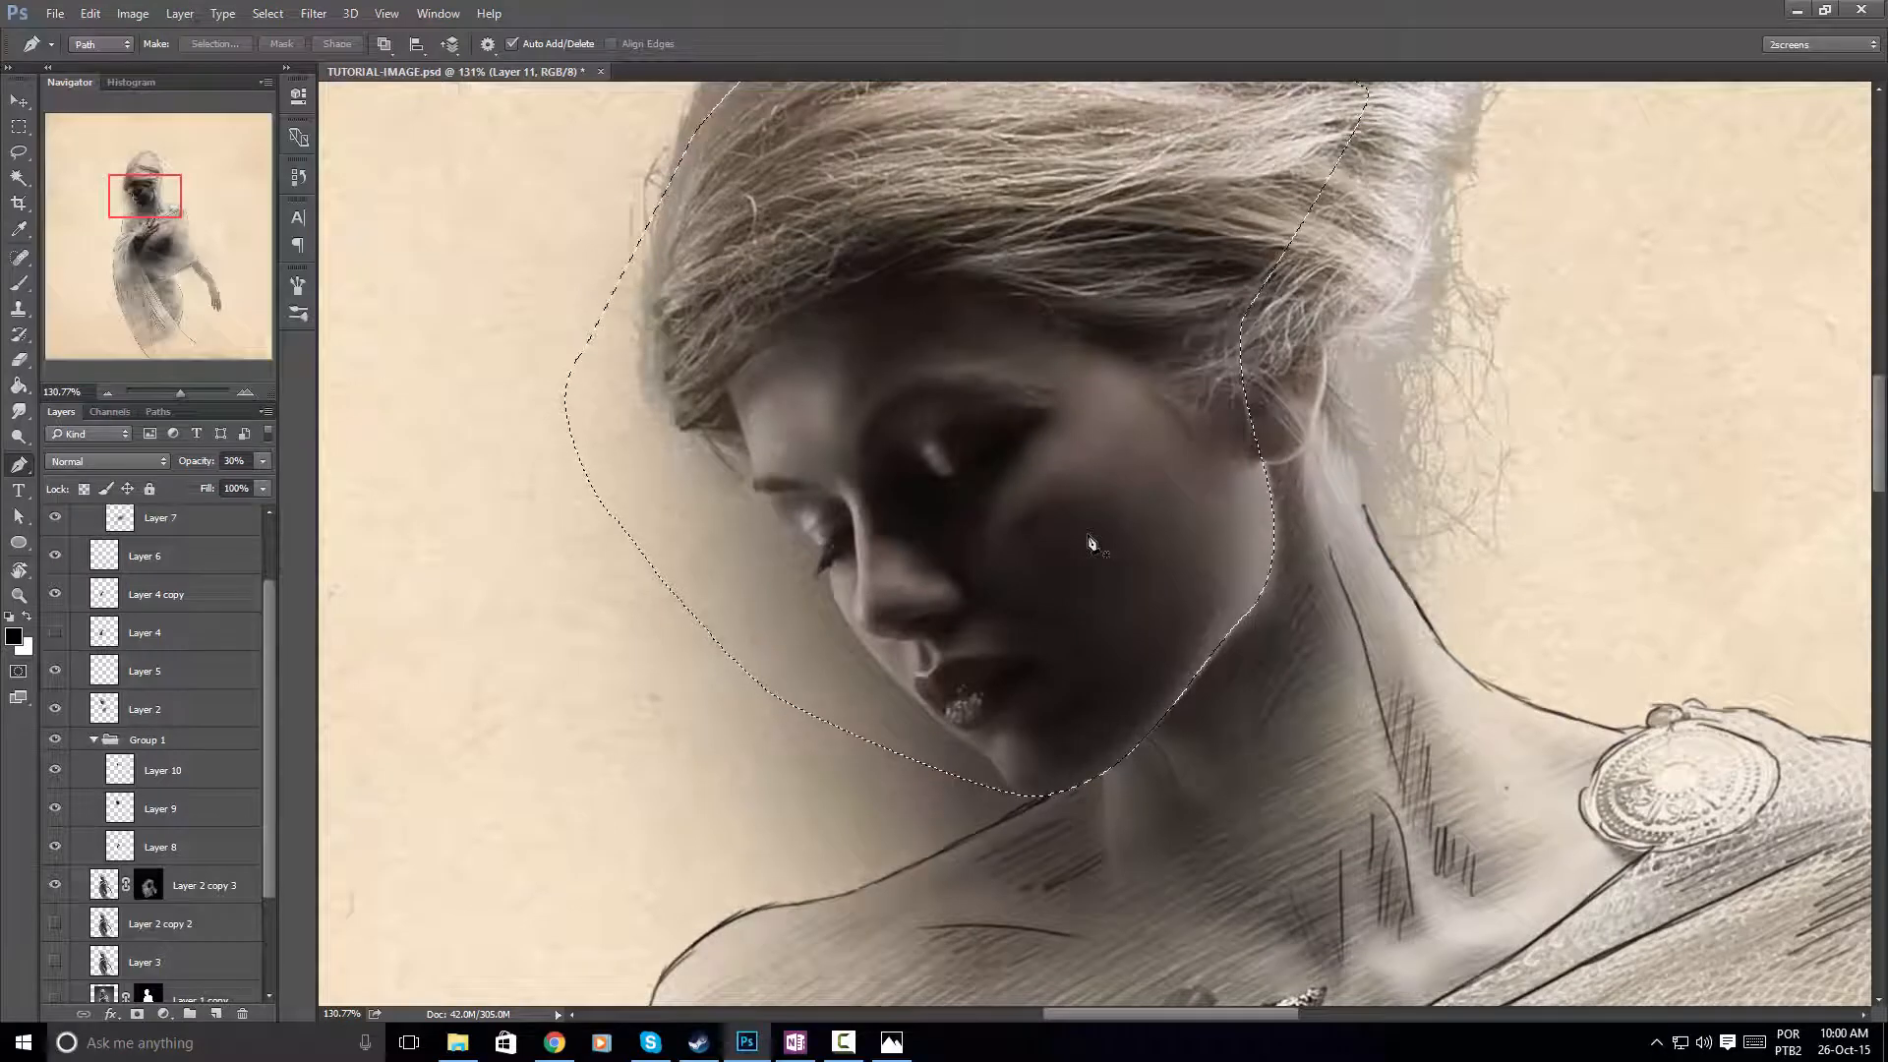
pyautogui.keyDown('ctrl'); pyautogui.keyDown('alt'); pyautogui.keyDown('shift'); pyautogui.click(106, 889); pyautogui.keyUp('shift'); pyautogui.keyUp('alt'); pyautogui.keyUp('ctrl')
# Delete Layer 11's shadow inside the face selection so it stays off the jaw, and remove the selection
pyautogui.scroll(-3, 1252, 704)
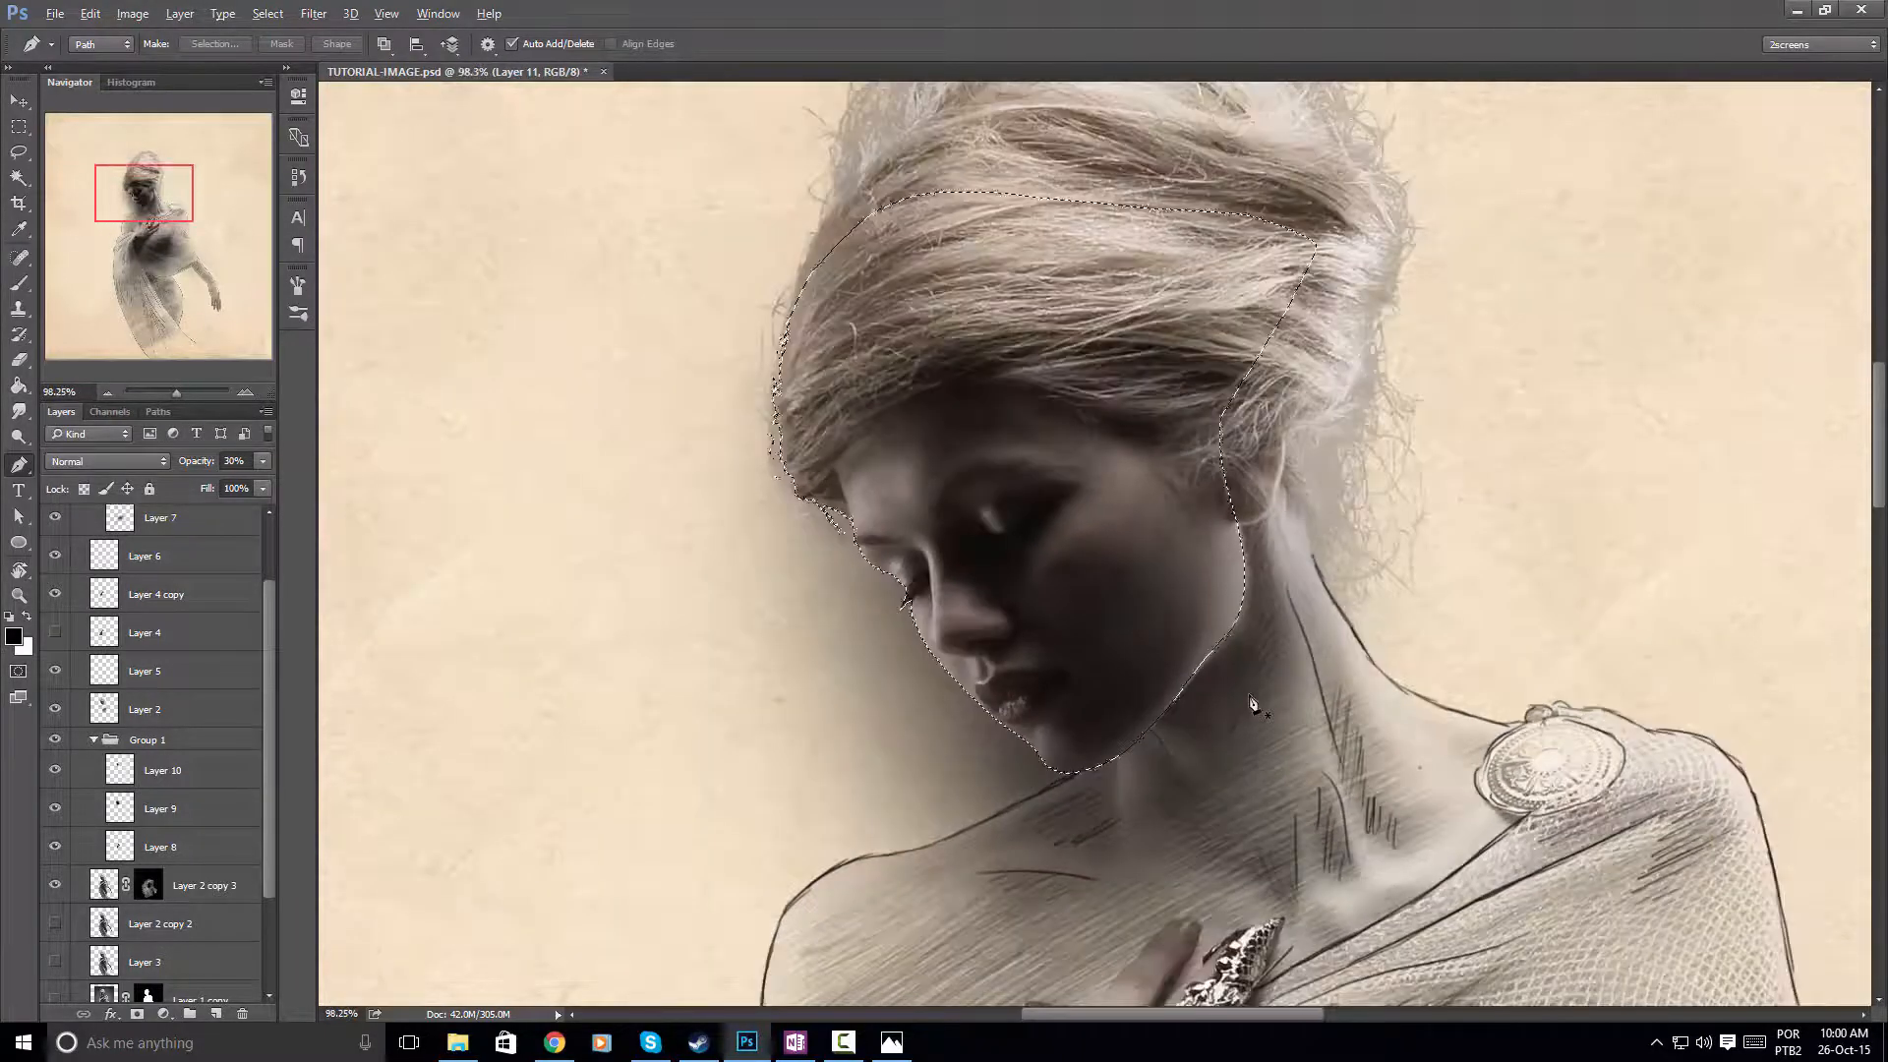
pyautogui.scroll(3, 1318, 704)
pyautogui.moveTo(1334, 708); pyautogui.dragTo(1265, 650)
pyautogui.scroll(-3, 1131, 646)
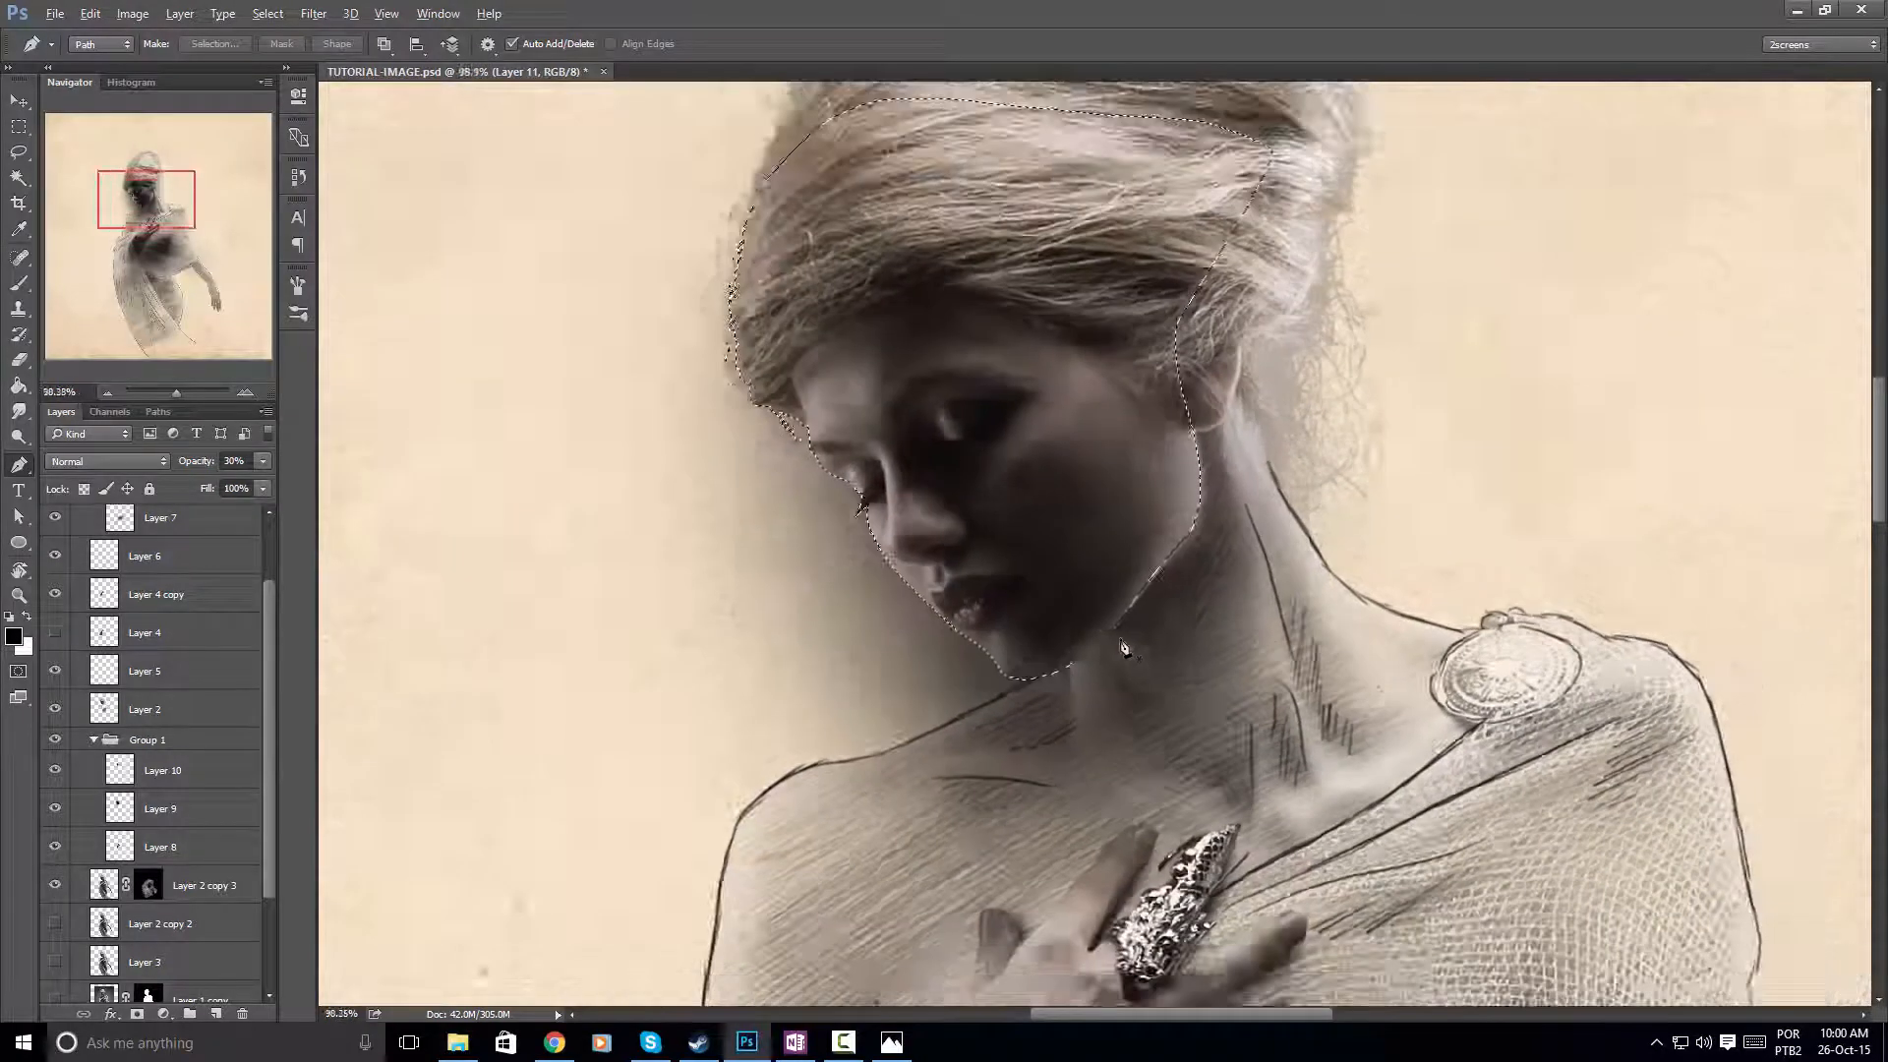
pyautogui.scroll(2, 1106, 645)
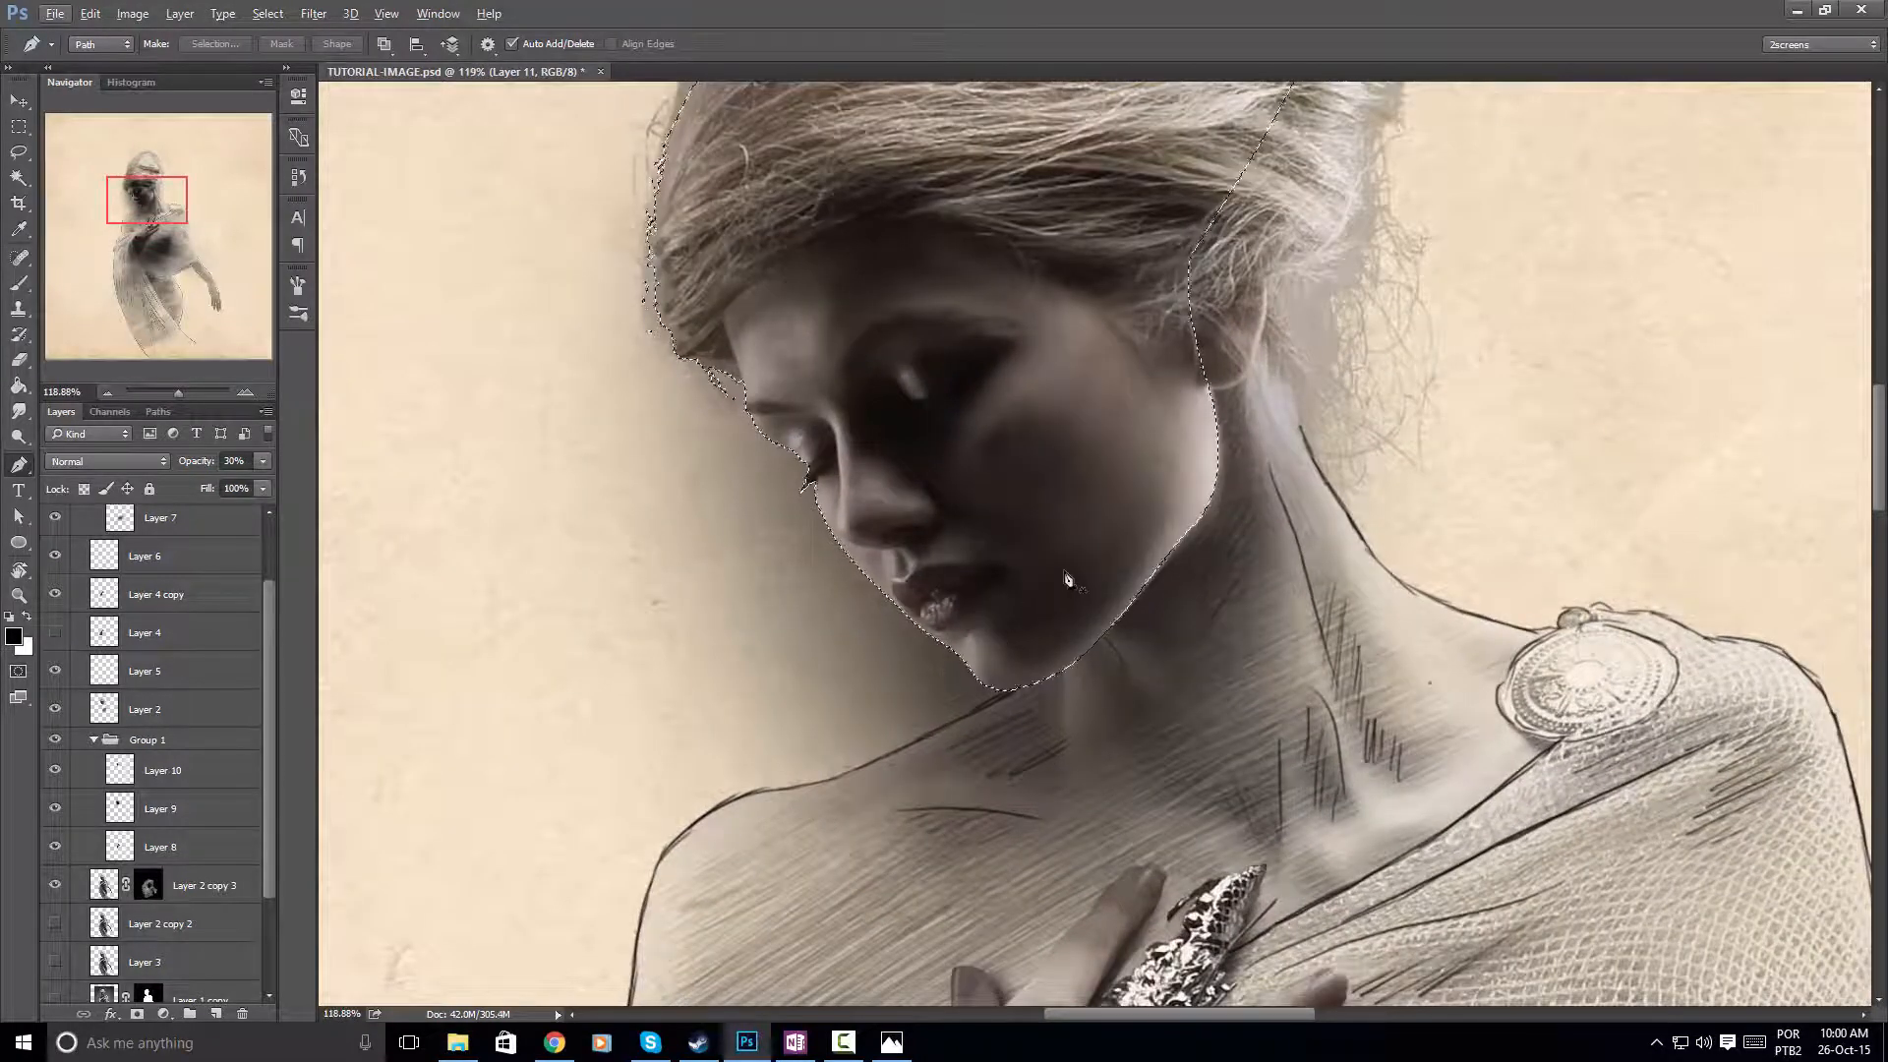
pyautogui.scroll(-2, 1141, 610)
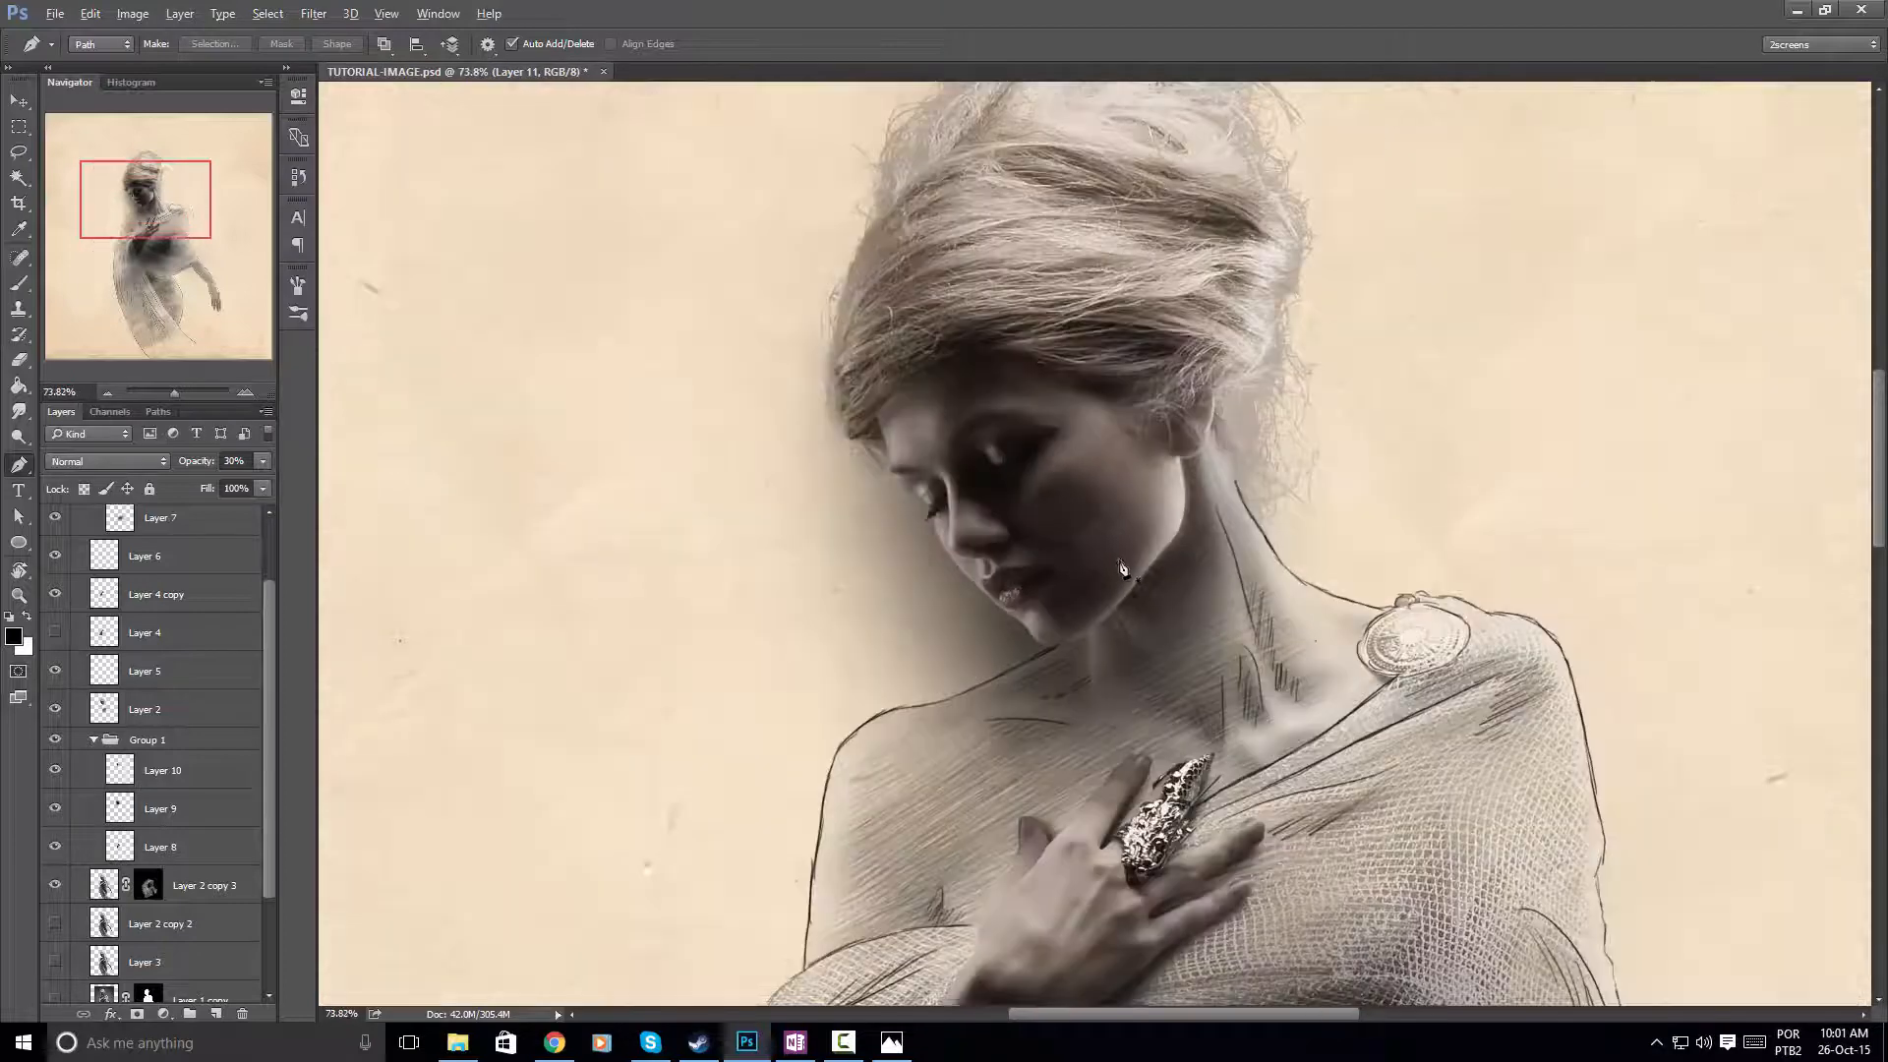
pyautogui.scroll(2, 202, 573)
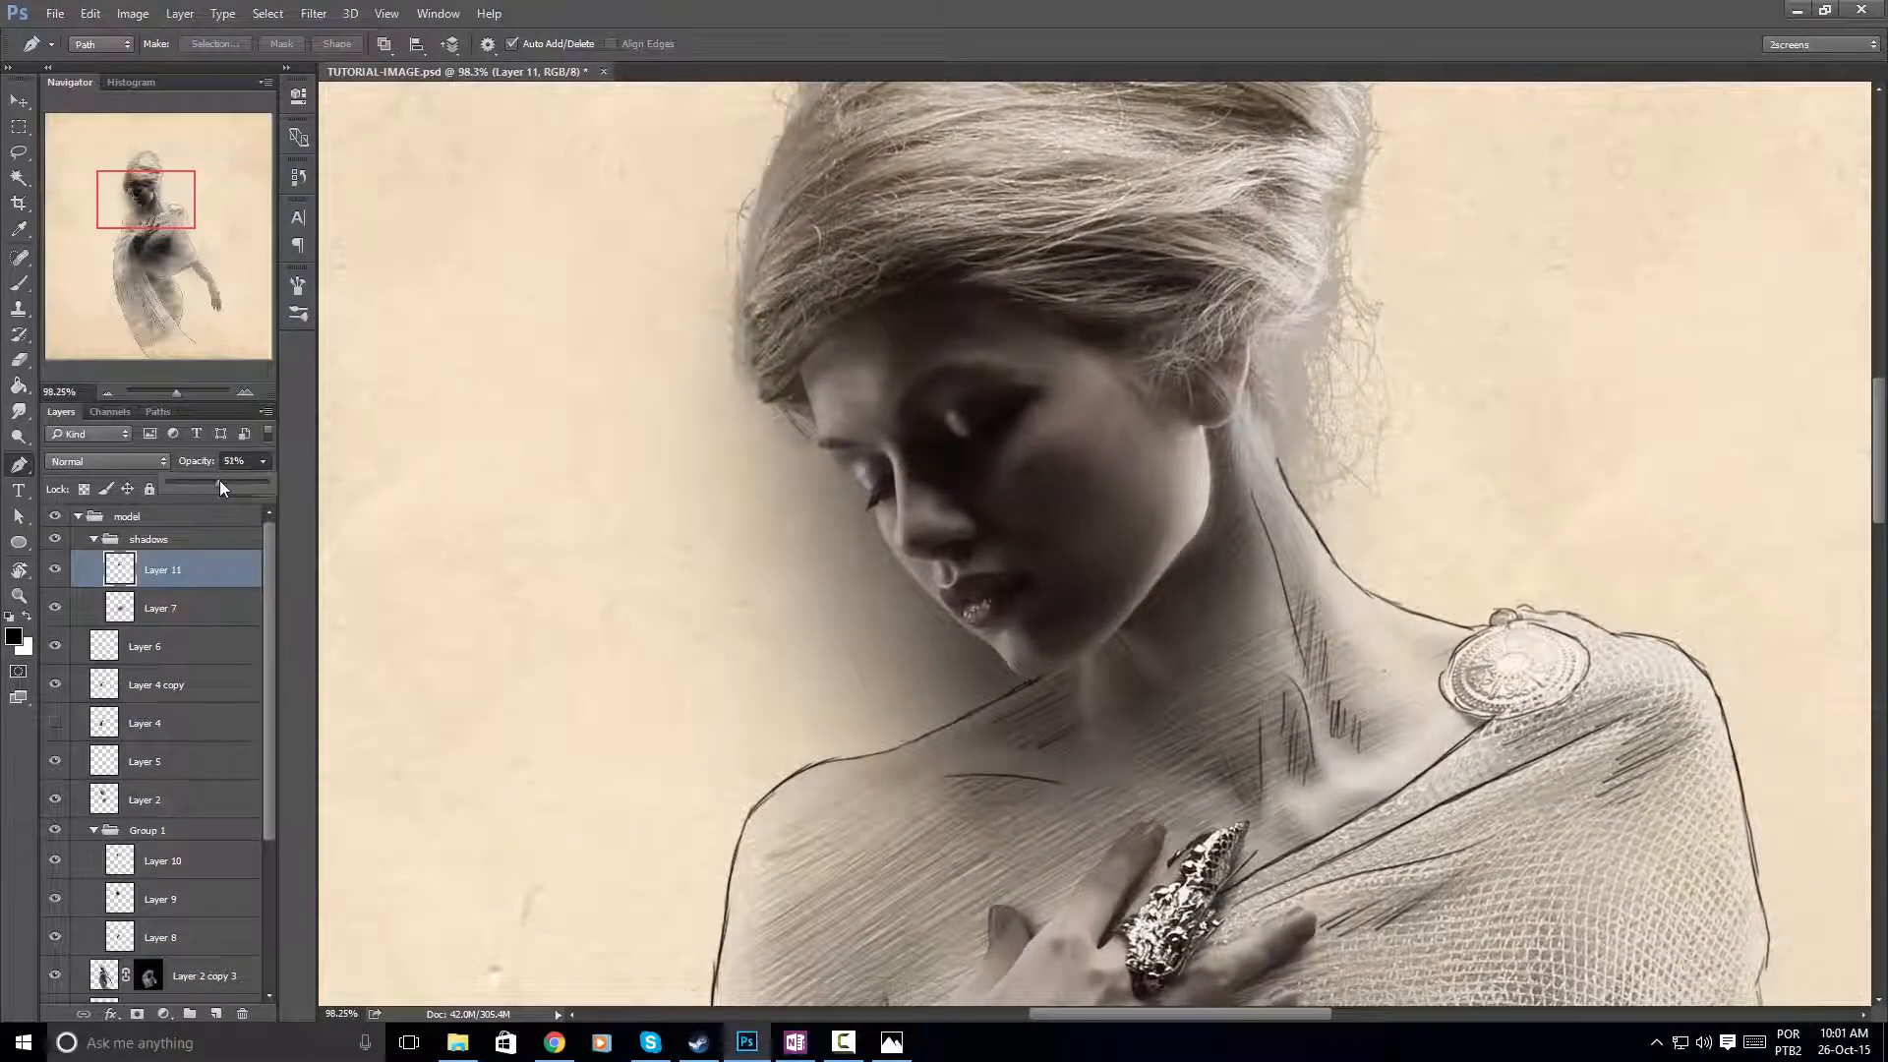
# Raise Layer 11's opacity to 59% and erase excess shadow near the chin-side shoulder line and the back of the neck
pyautogui.moveTo(221, 481); pyautogui.dragTo(221, 480)
pyautogui.press('e')
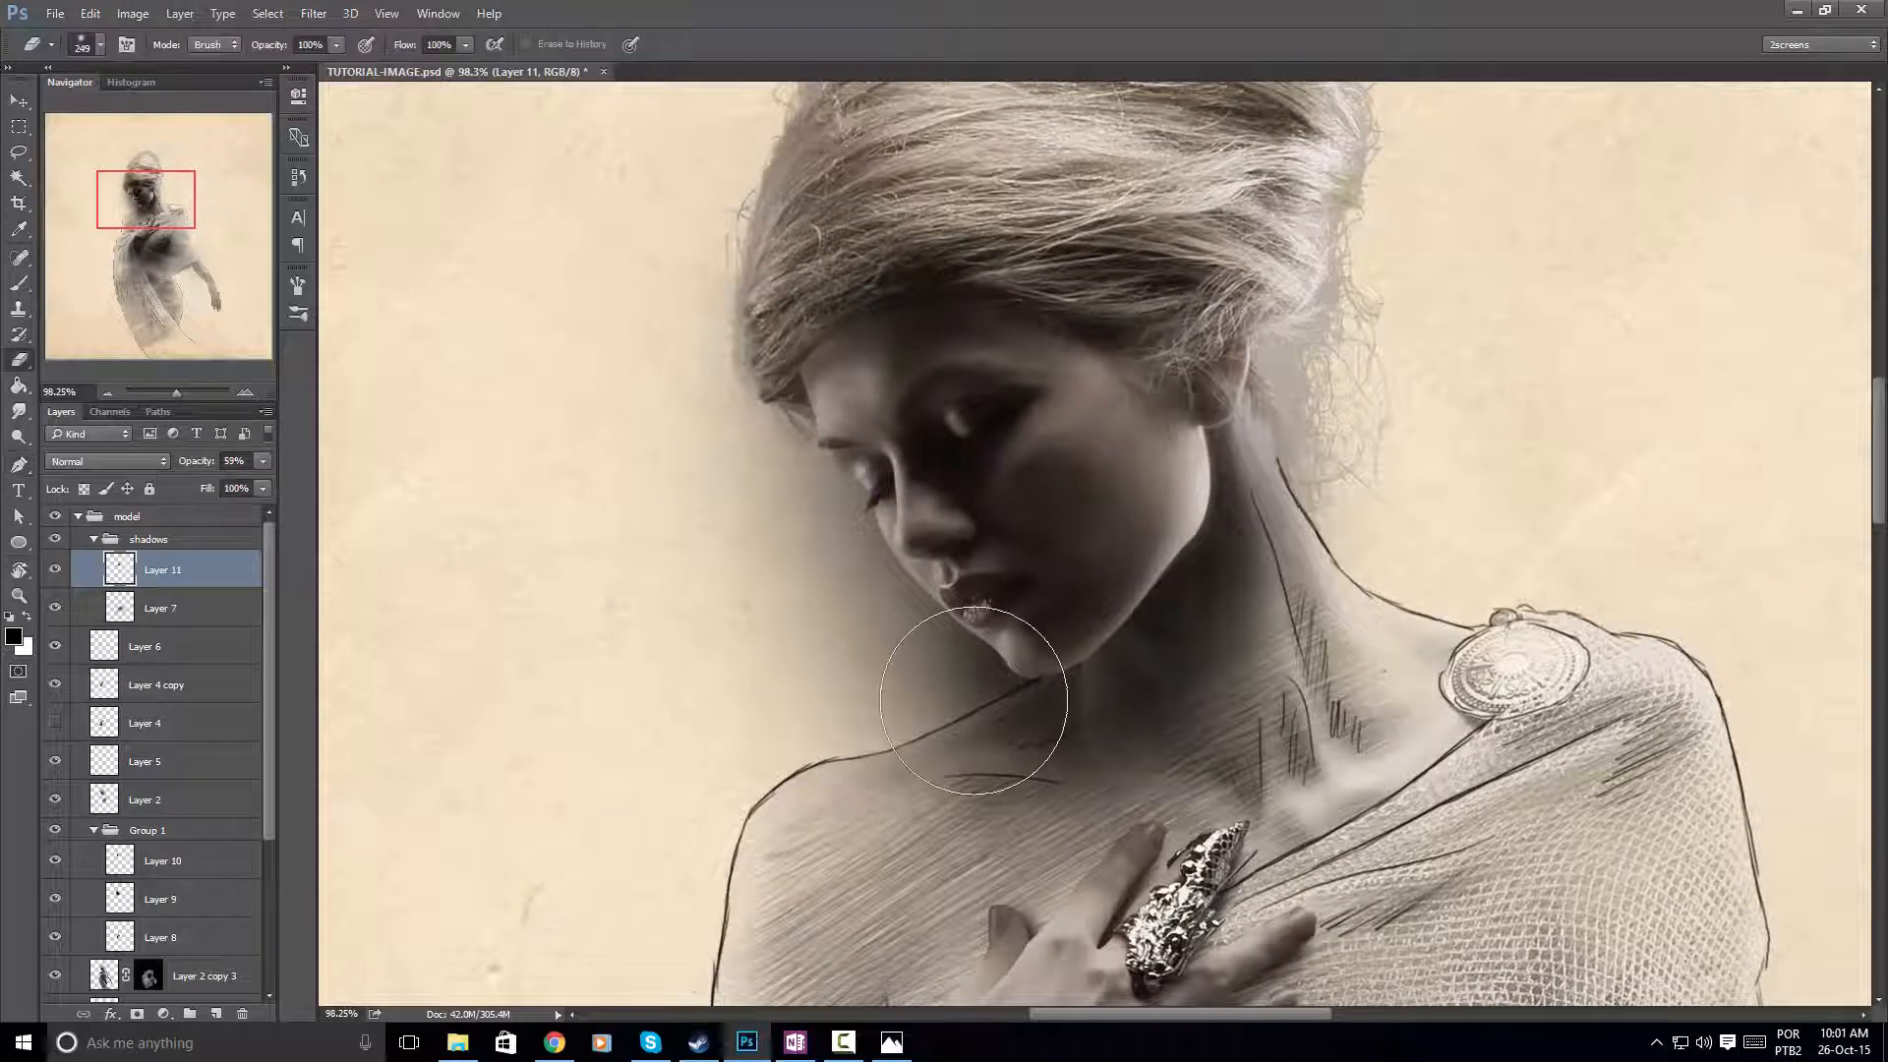
pyautogui.moveTo(975, 705)
pyautogui.mouseDown()
pyautogui.moveTo(931, 696)
pyautogui.moveTo(958, 695)
pyautogui.moveTo(953, 771)
pyautogui.mouseUp()
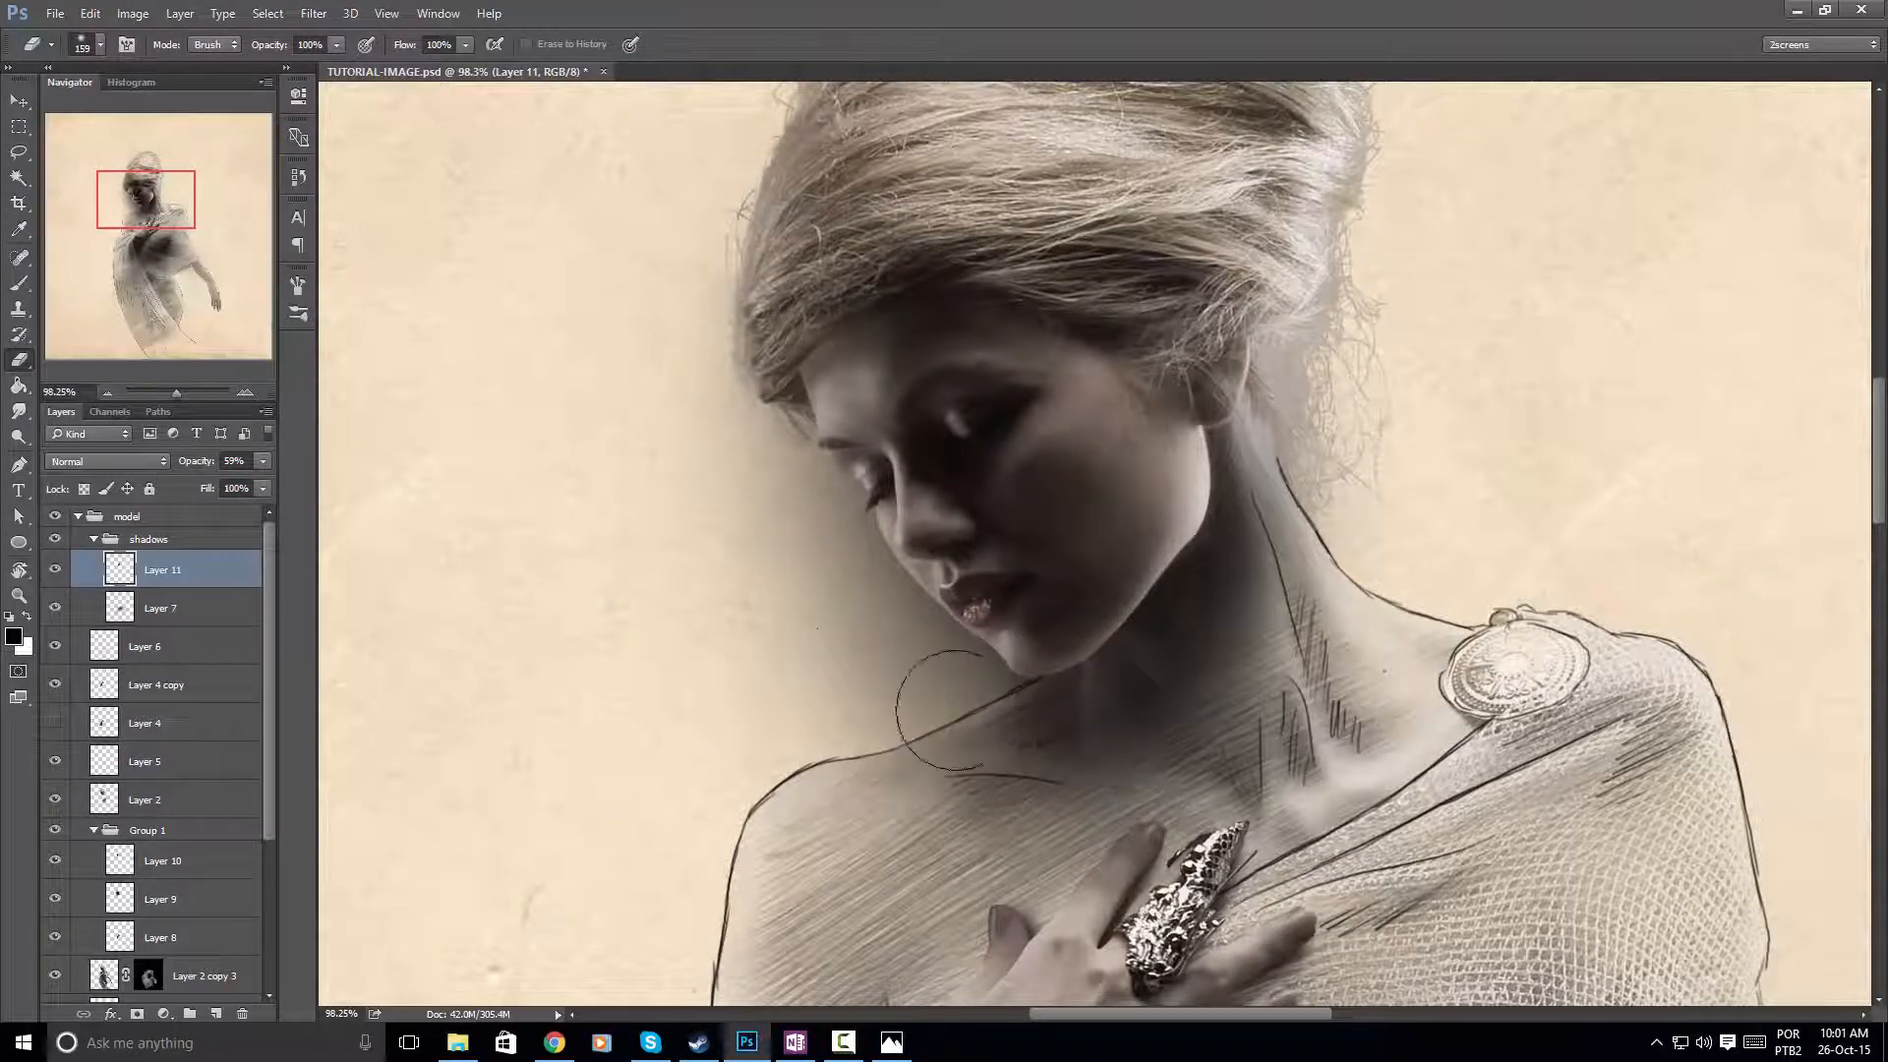
pyautogui.moveTo(1251, 601); pyautogui.dragTo(1329, 602)
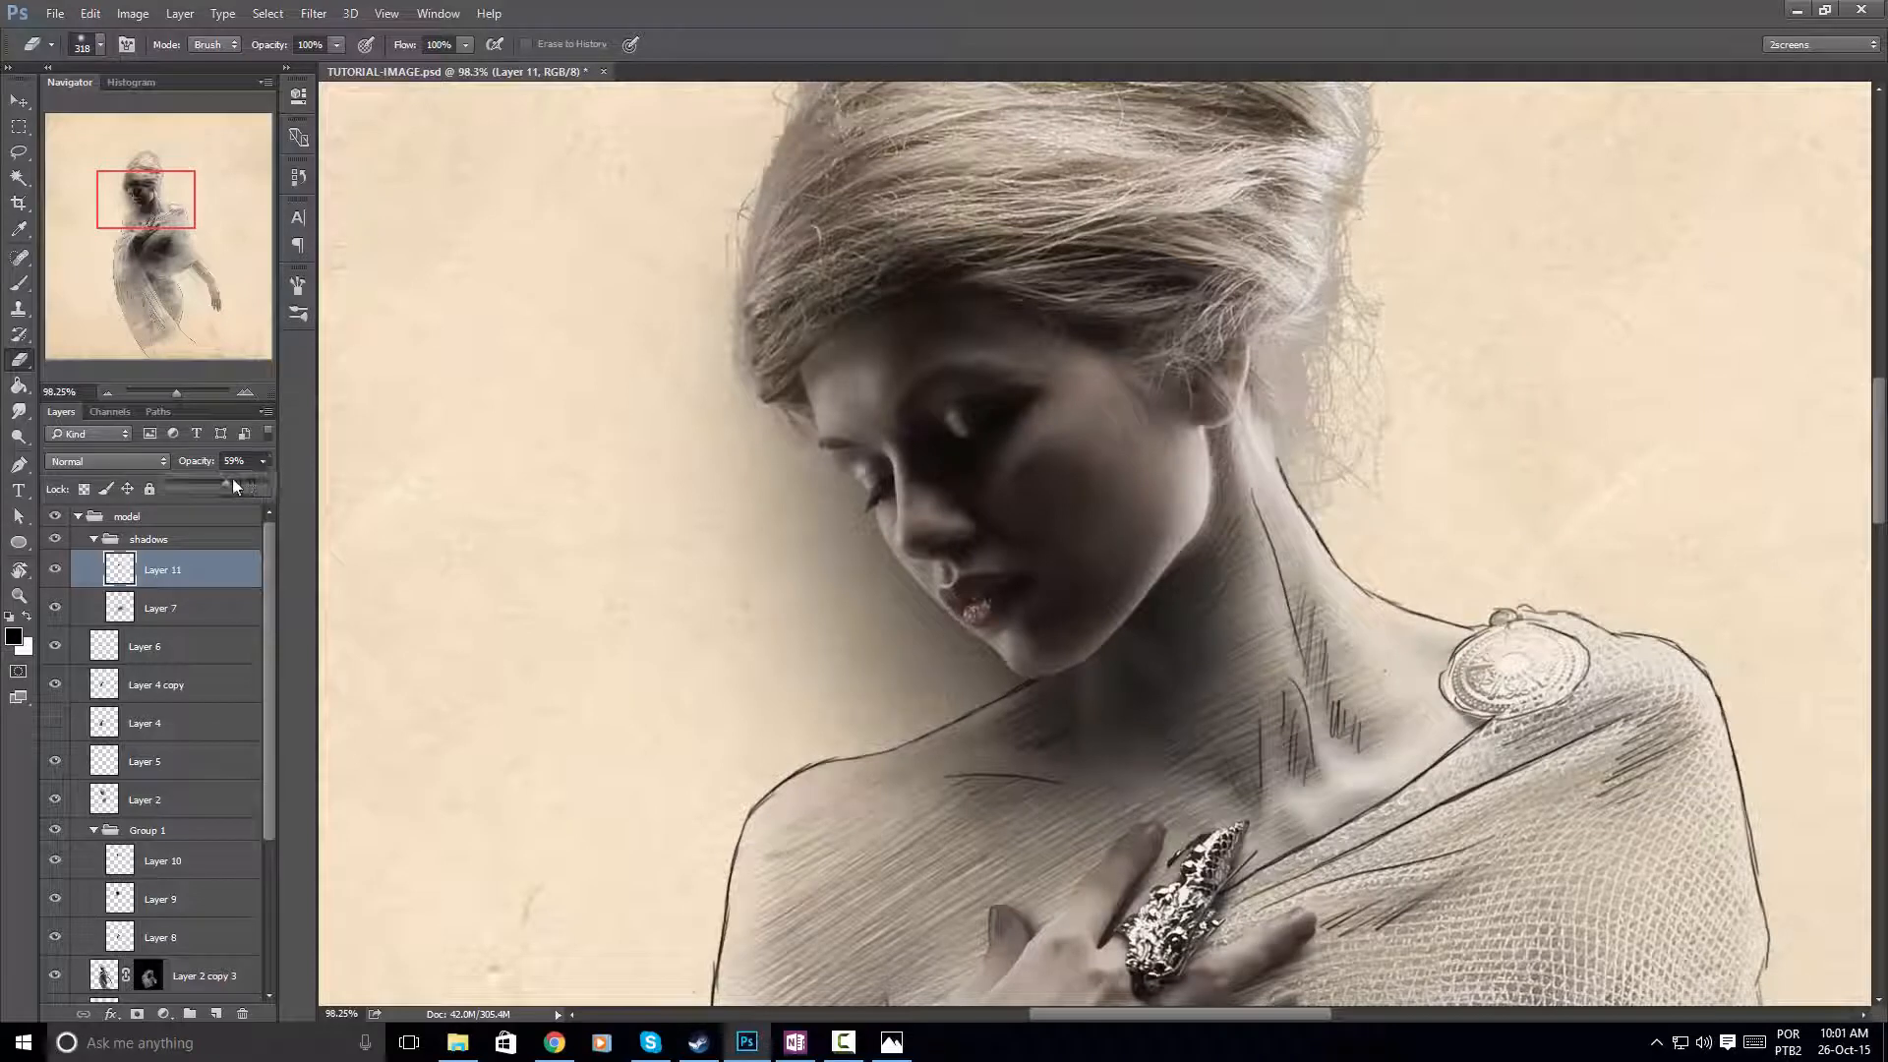
# Raise Layer 11's opacity to 70% and softly erase the shadow's lower edge across the upper chest and collarbone
pyautogui.moveTo(233, 485); pyautogui.dragTo(238, 485)
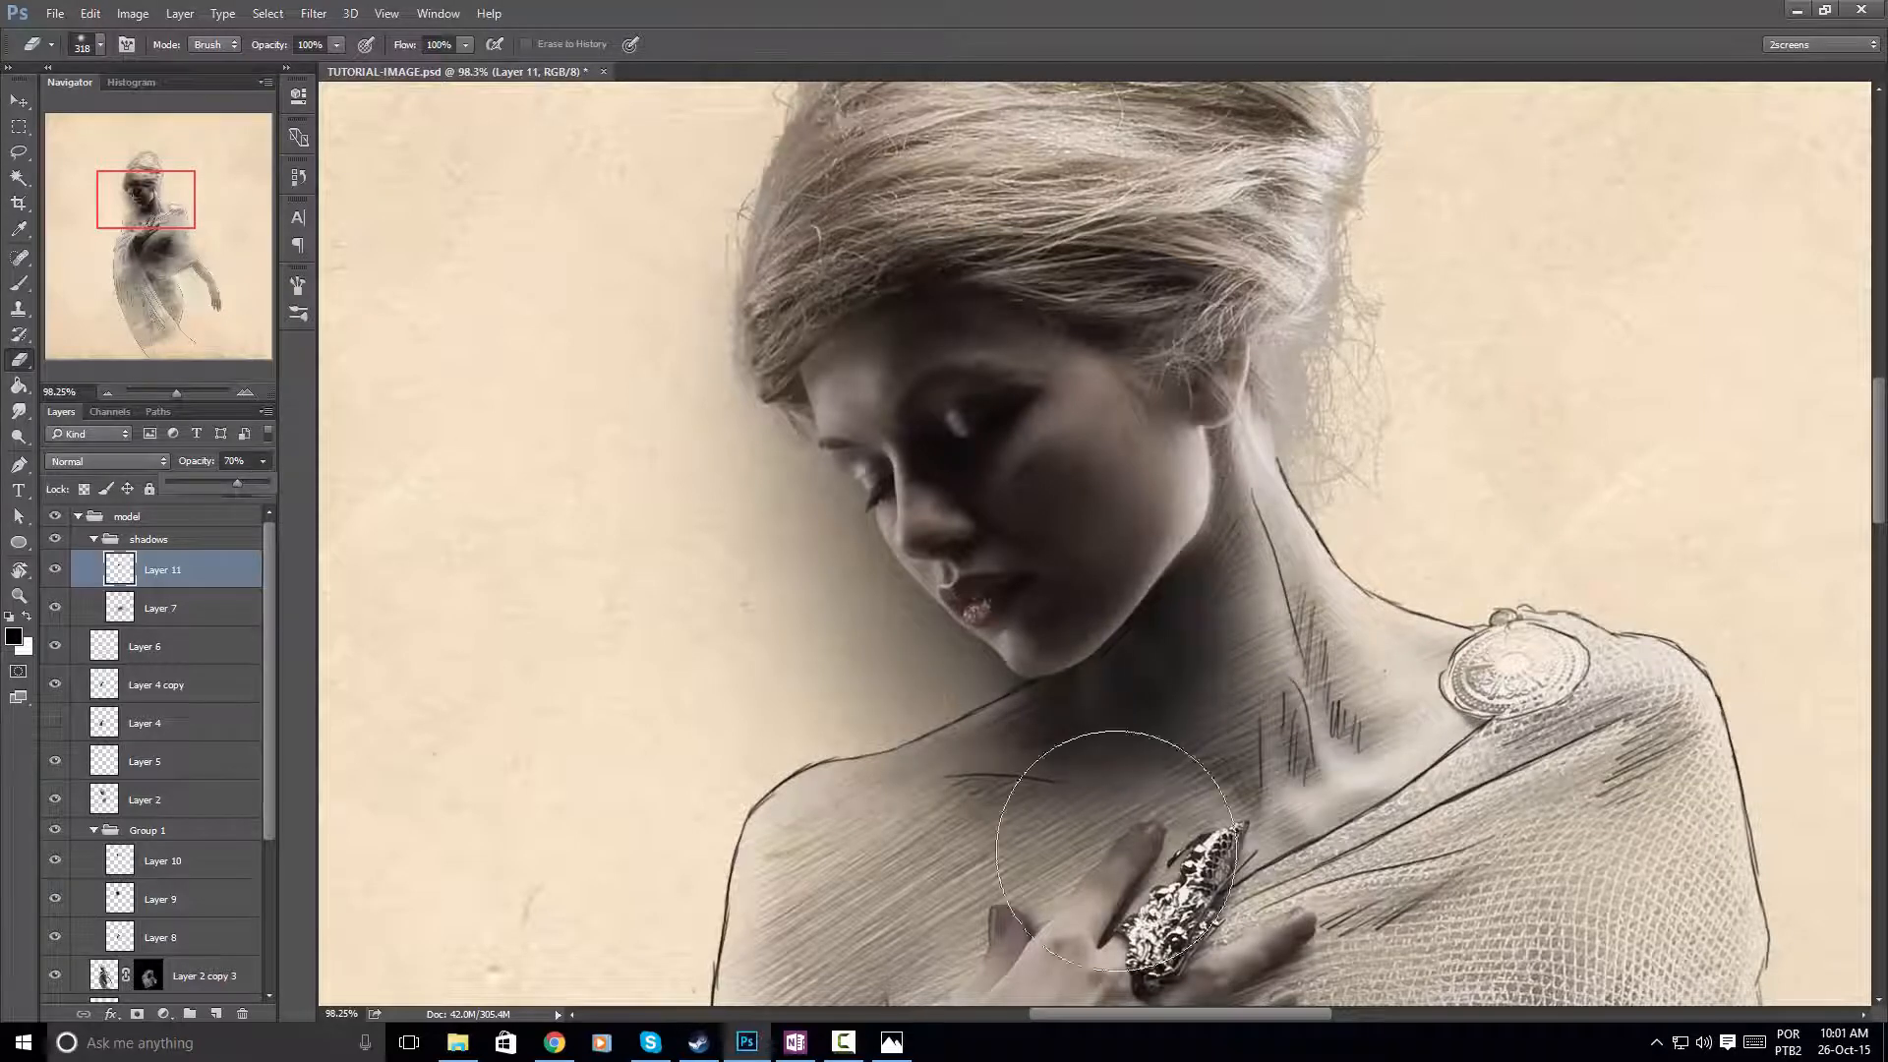
pyautogui.moveTo(1114, 850); pyautogui.dragTo(1080, 847)
pyautogui.moveTo(1052, 808); pyautogui.dragTo(1082, 846)
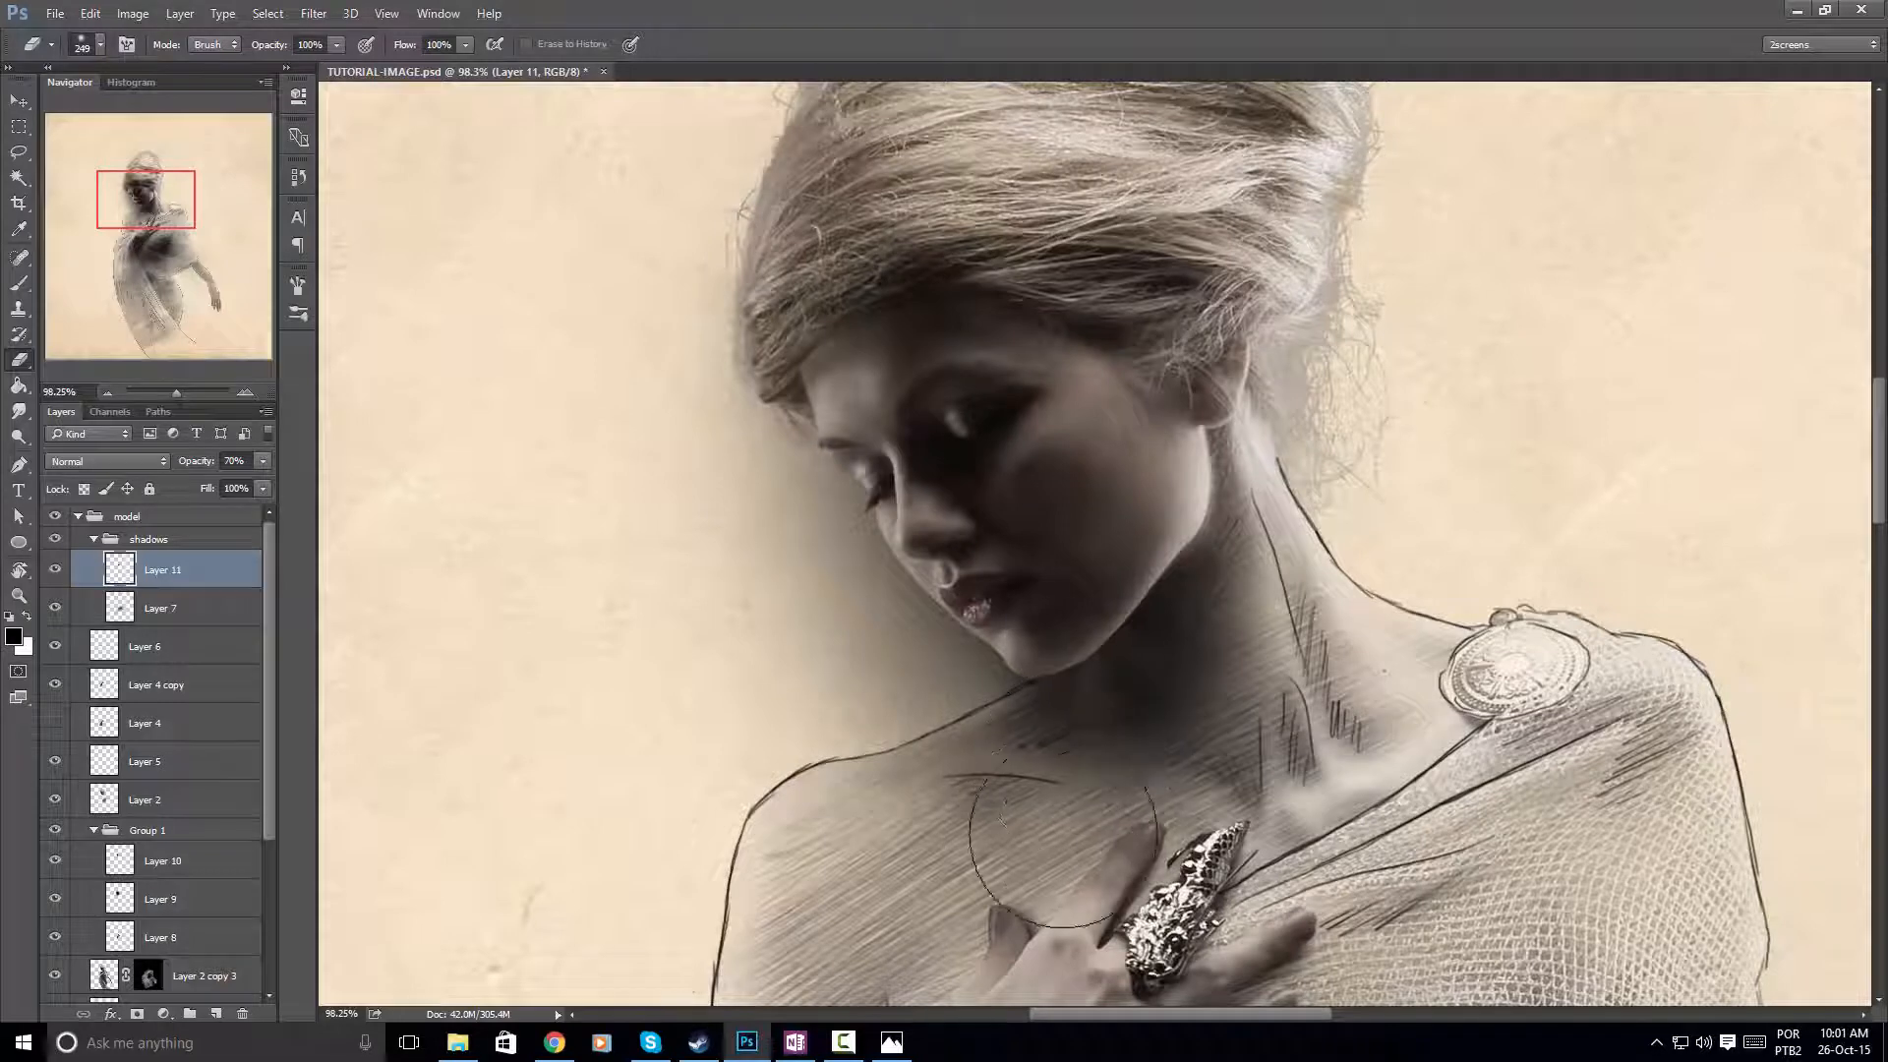
pyautogui.moveTo(1089, 831); pyautogui.dragTo(1120, 836)
pyautogui.moveTo(1219, 780); pyautogui.dragTo(1210, 766)
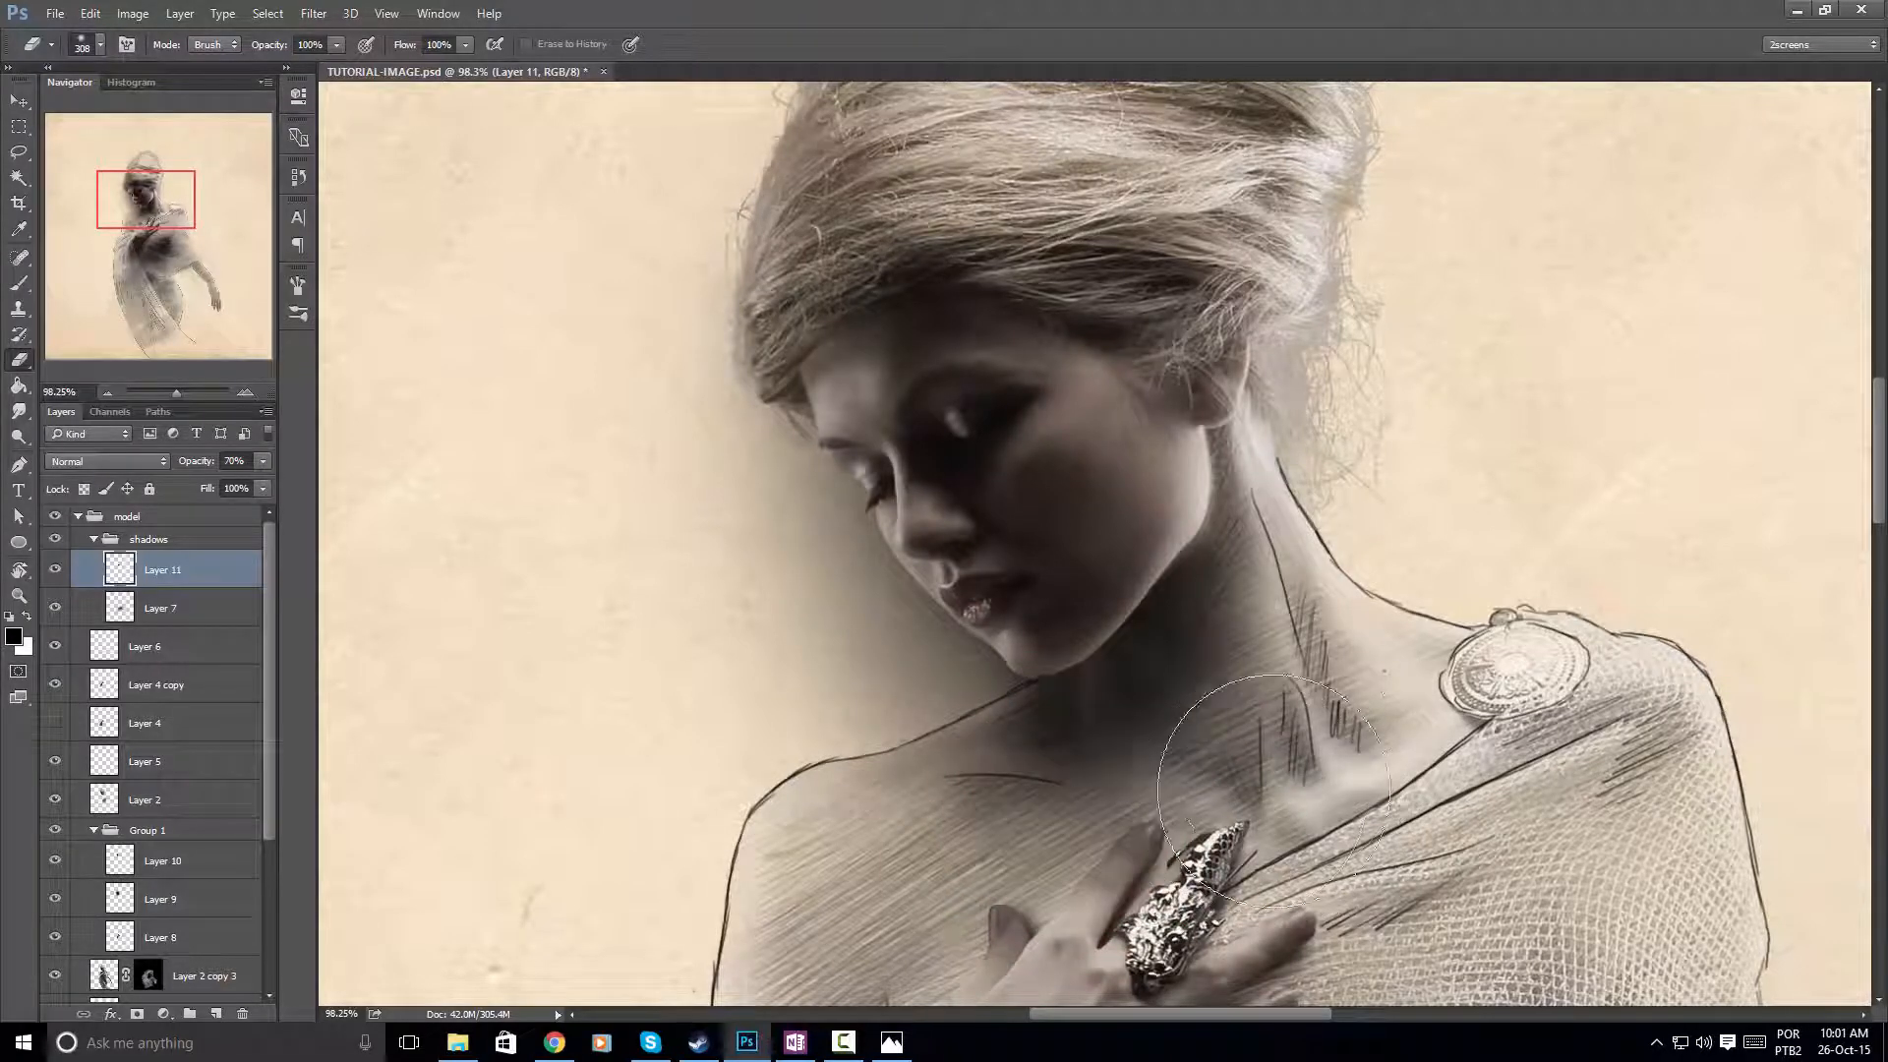
# Lower Layer 11's opacity to 61% to balance the neck shadow with the whole figure, and switch to the Move tool
pyautogui.scroll(-7, 1369, 612)
pyautogui.scroll(-6, 1372, 608)
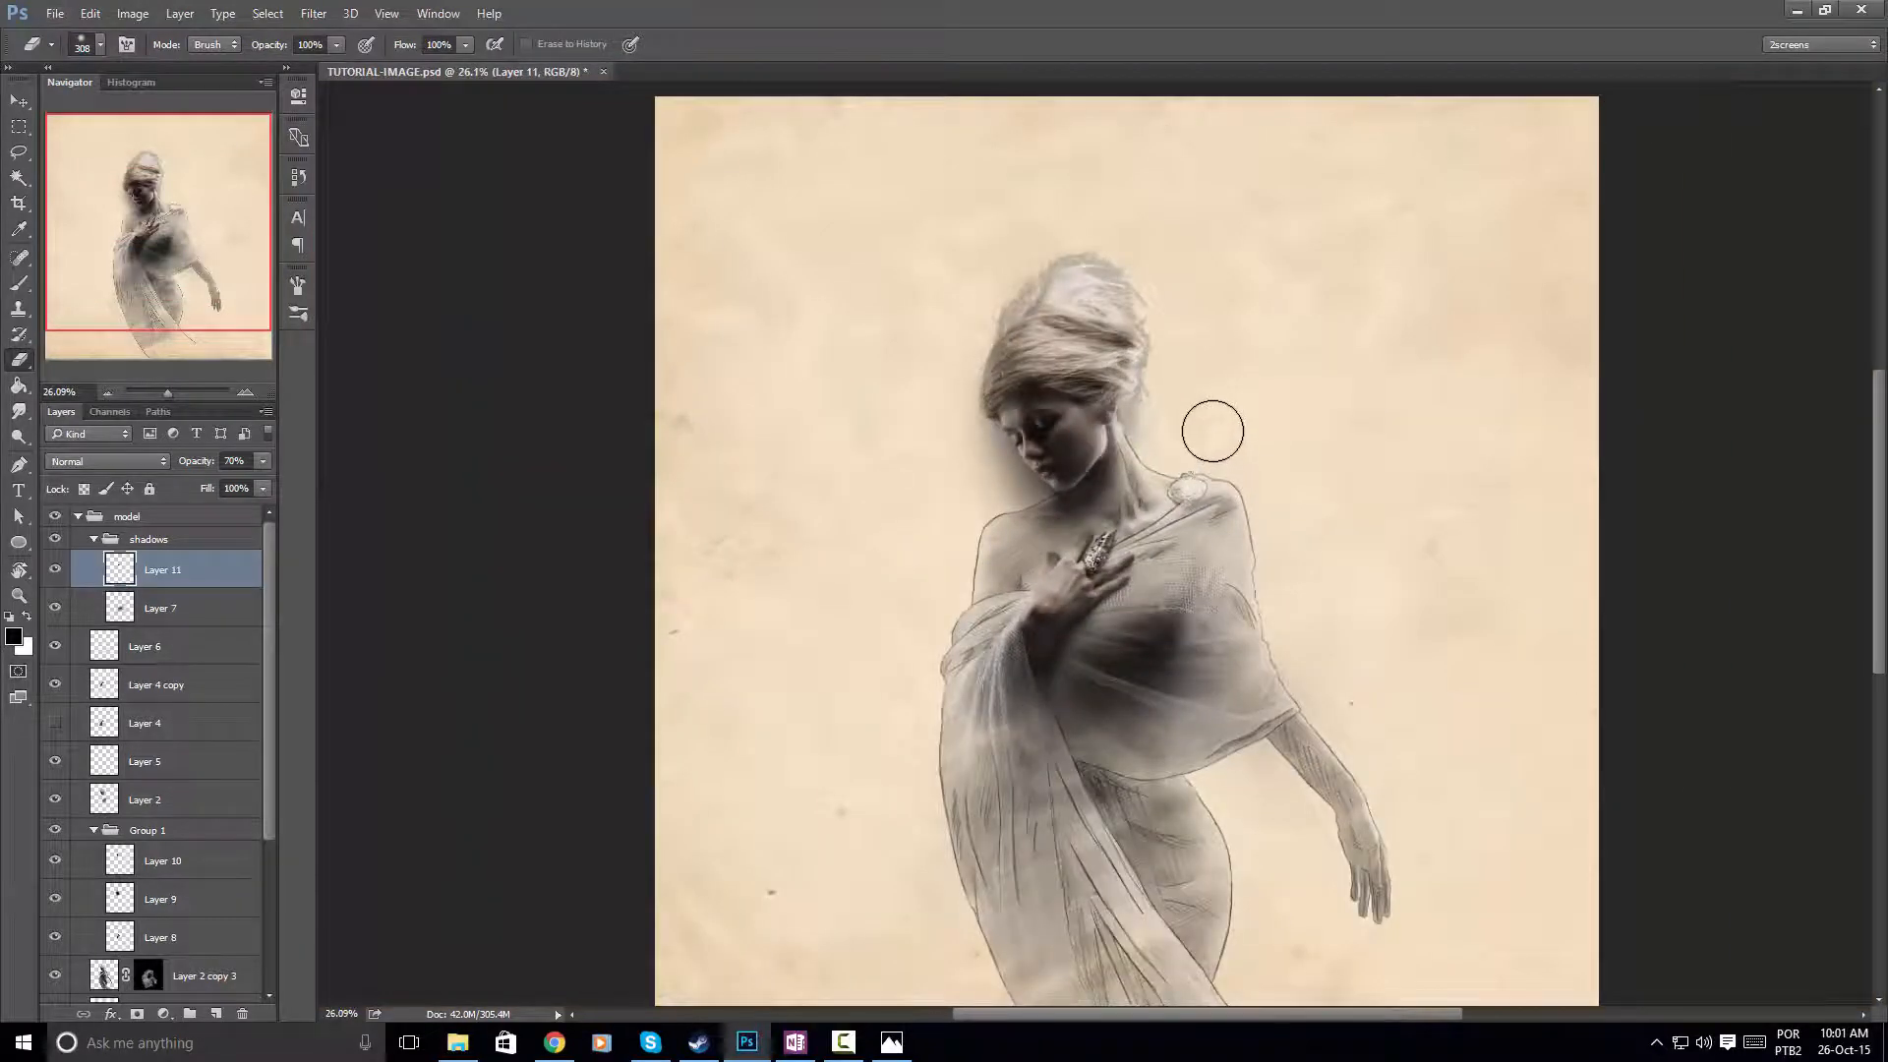
pyautogui.scroll(4, 1212, 418)
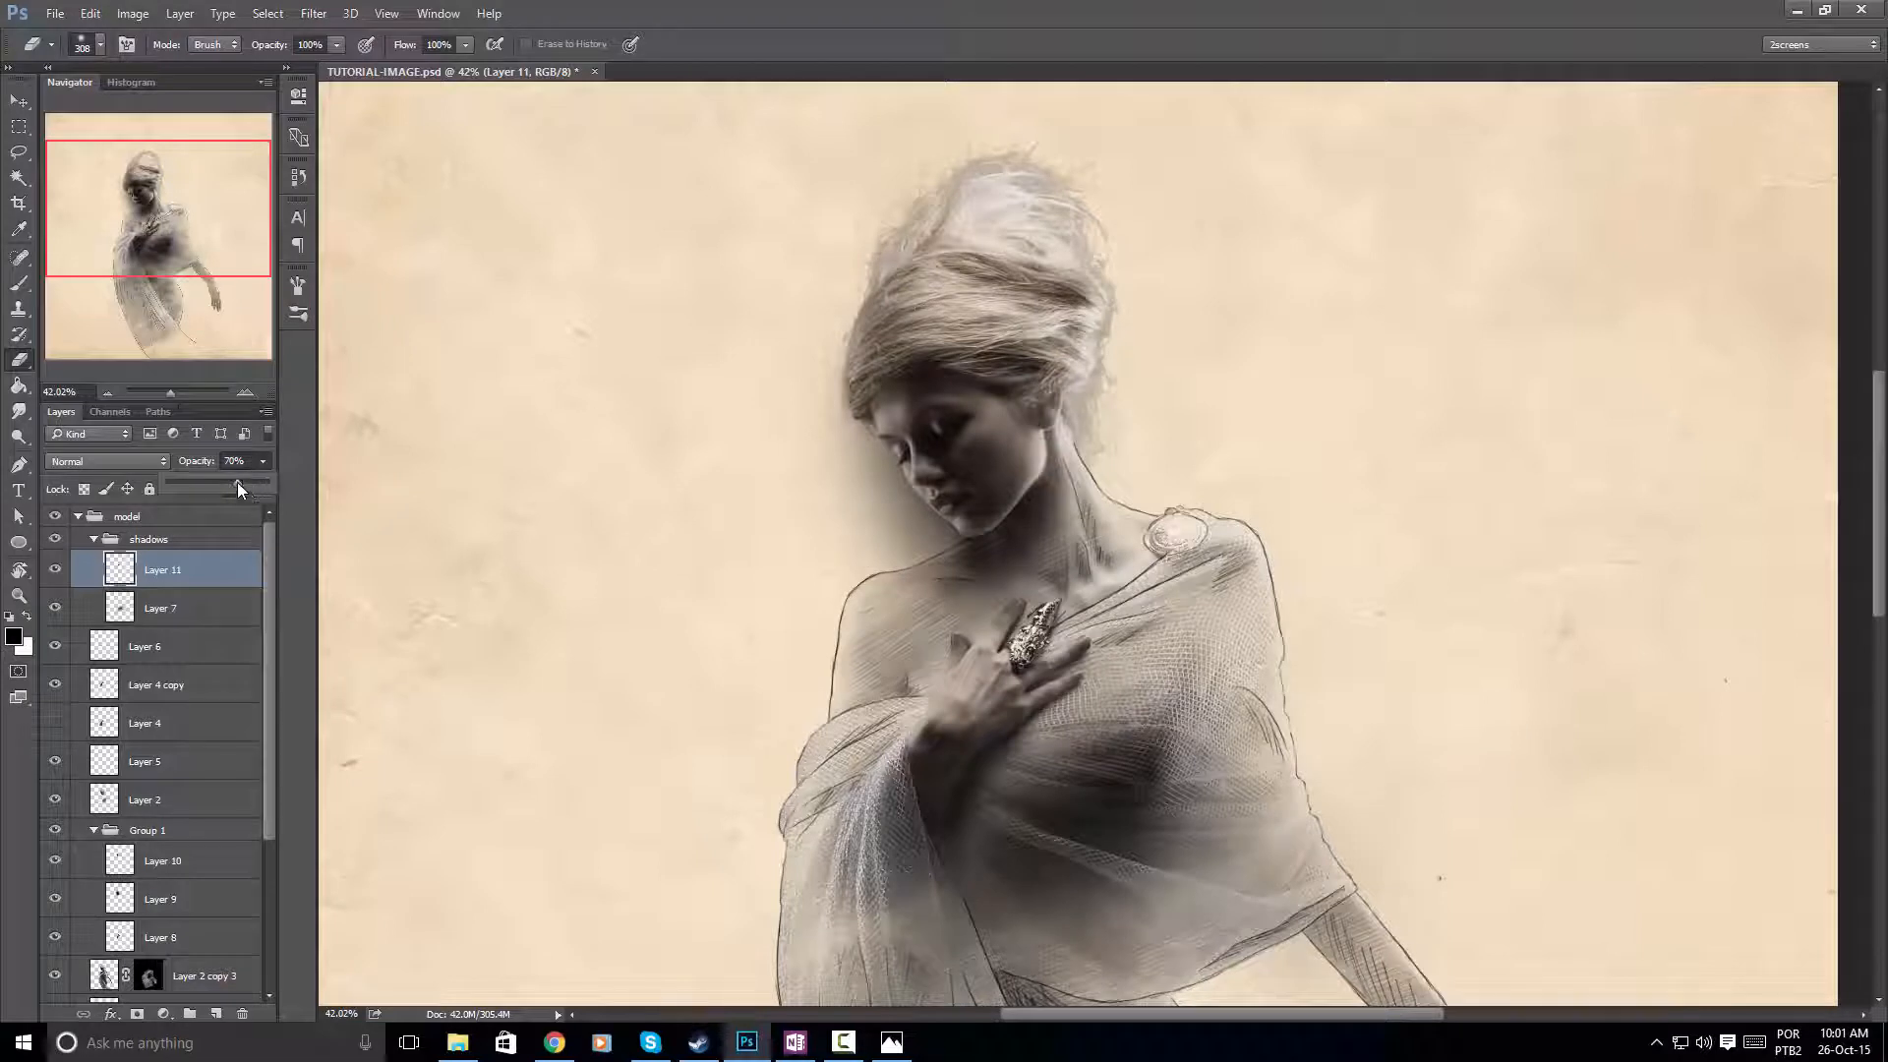
pyautogui.moveTo(232, 484); pyautogui.dragTo(230, 486)
pyautogui.click(18, 100)
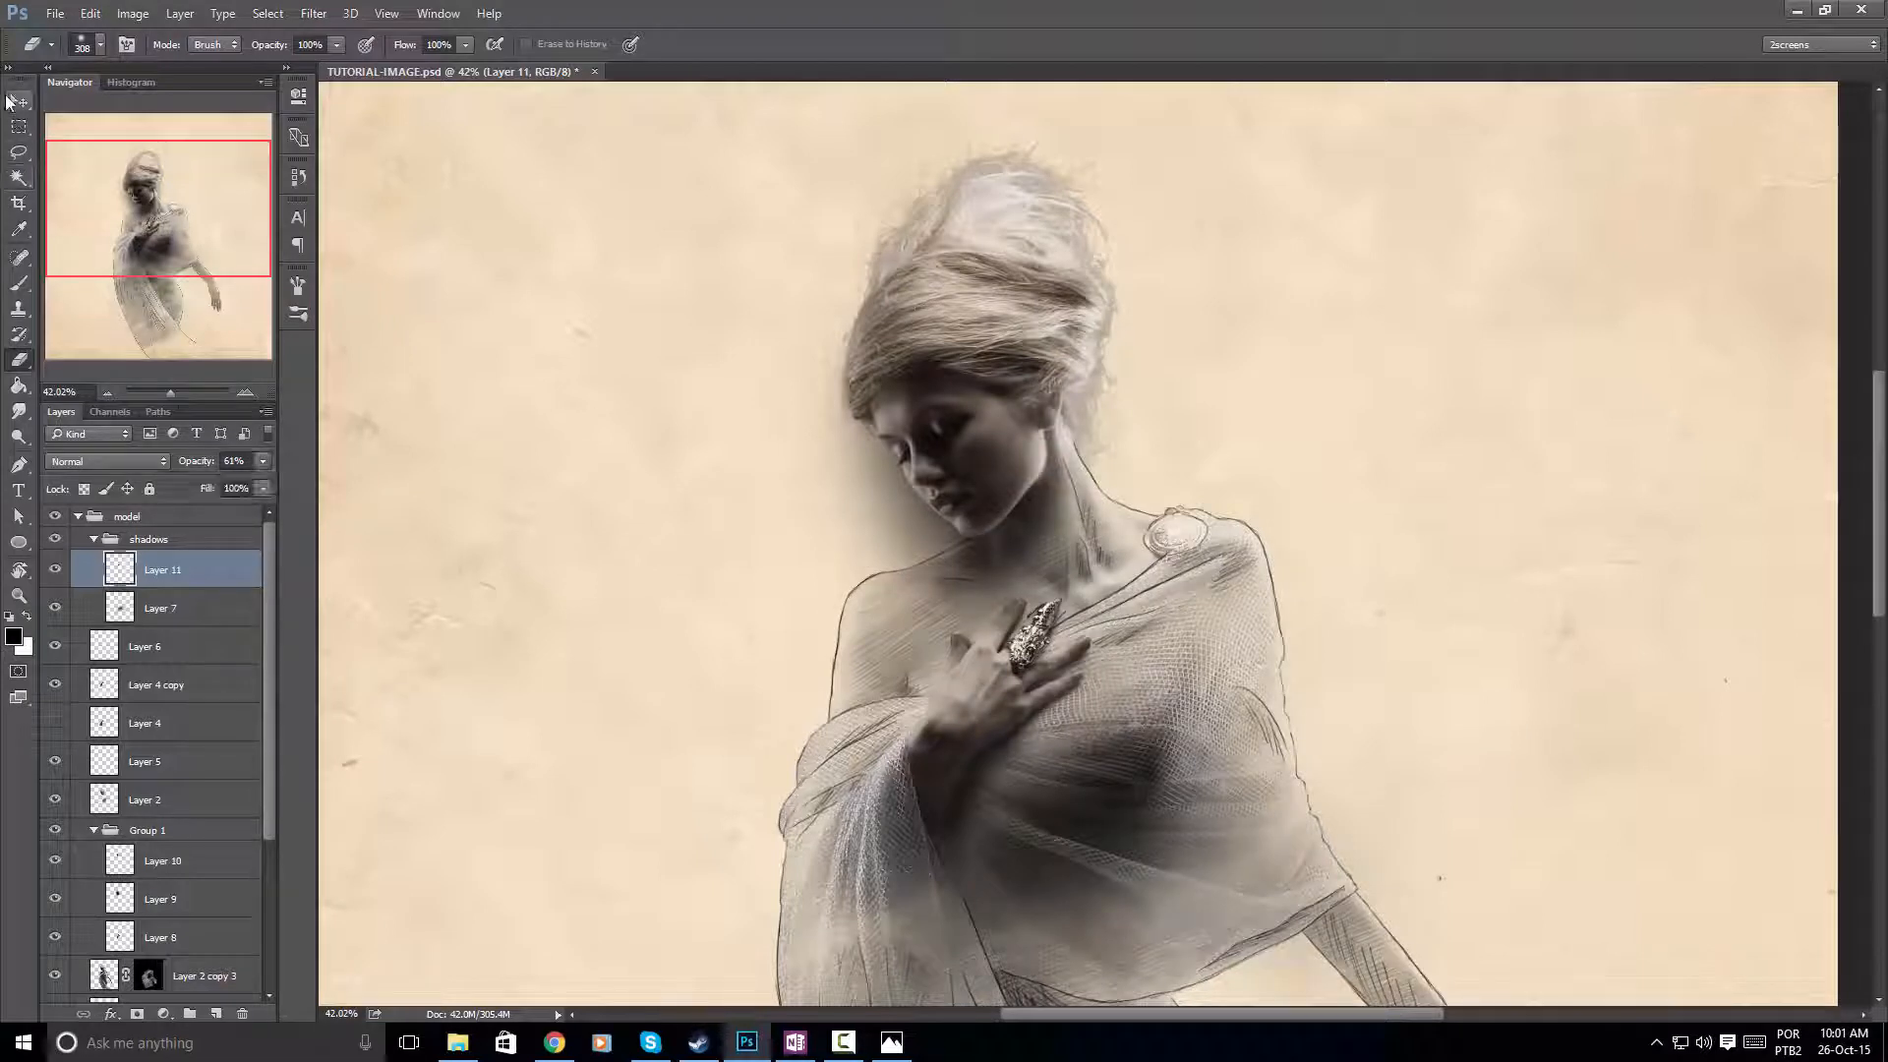
# Examine the shading across the whole figure, from the head and neck to the shawl and arm
pyautogui.scroll(-5, 1160, 617)
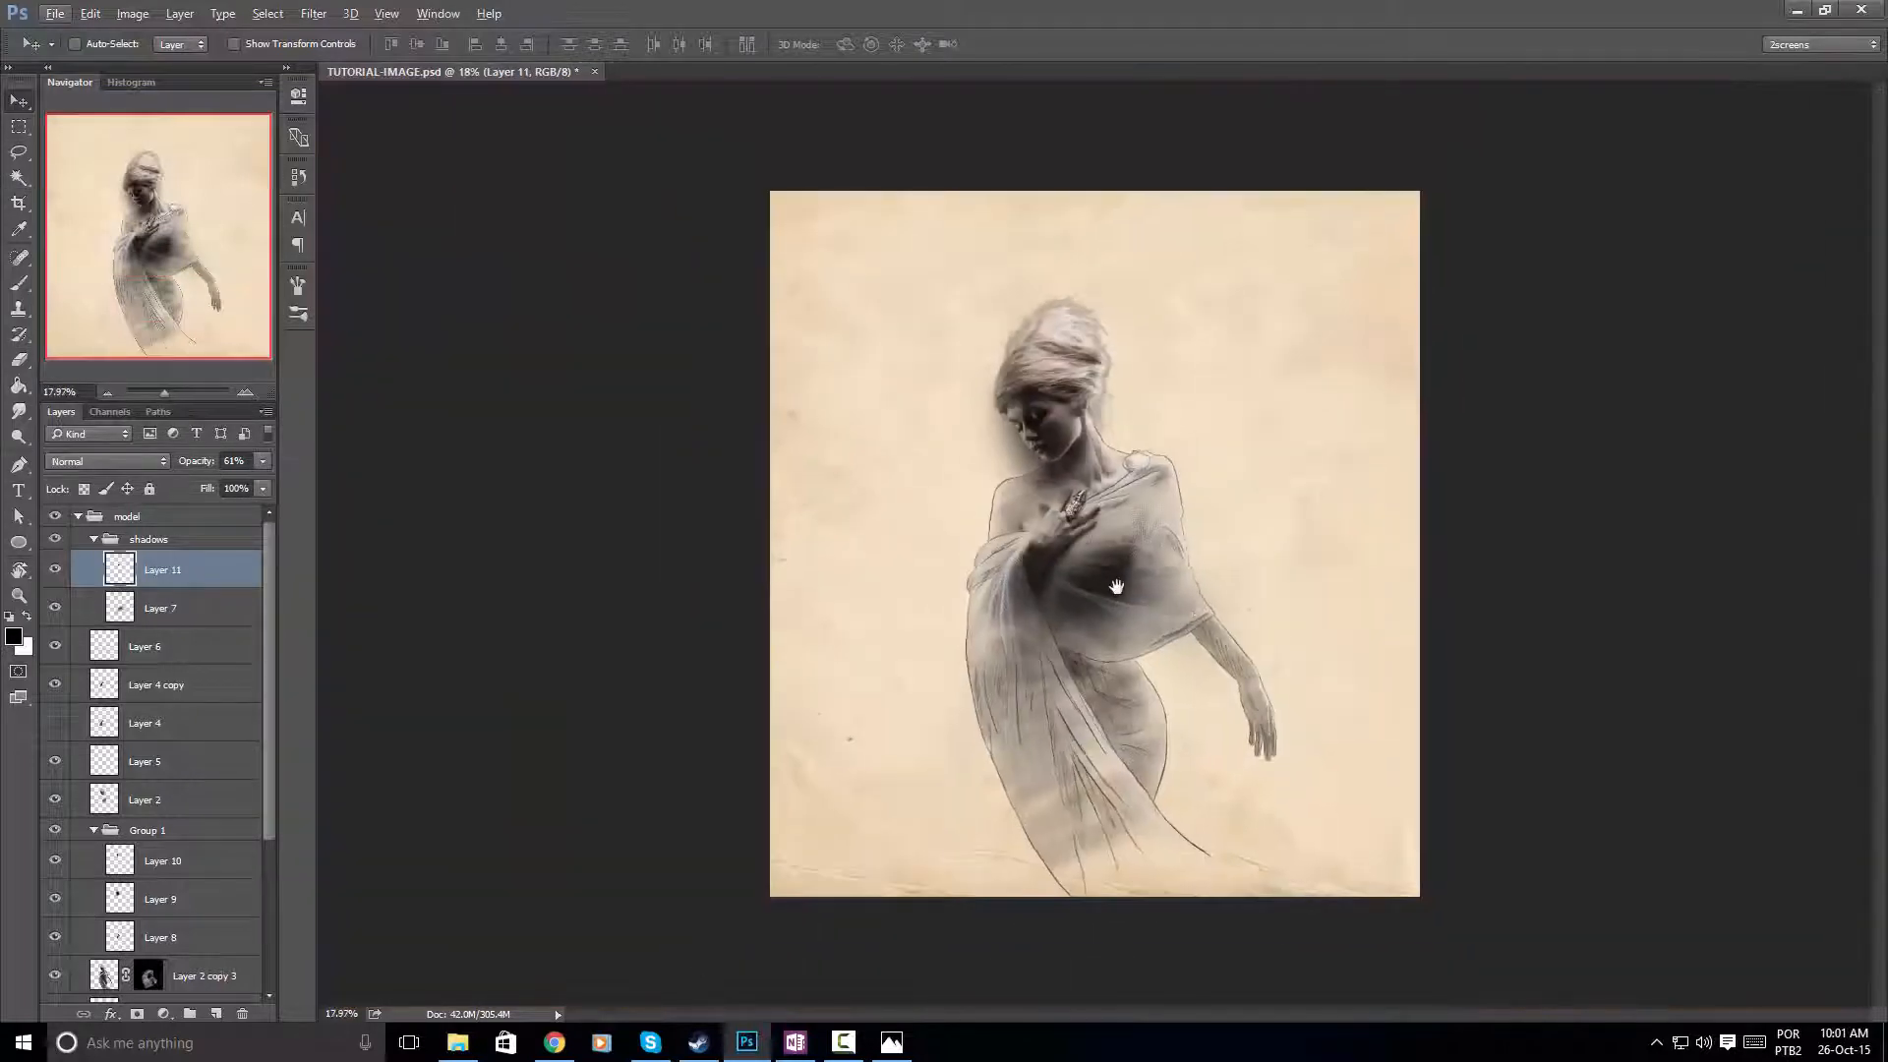
pyautogui.scroll(1, 1171, 488)
pyautogui.moveTo(1265, 651); pyautogui.dragTo(1199, 630)
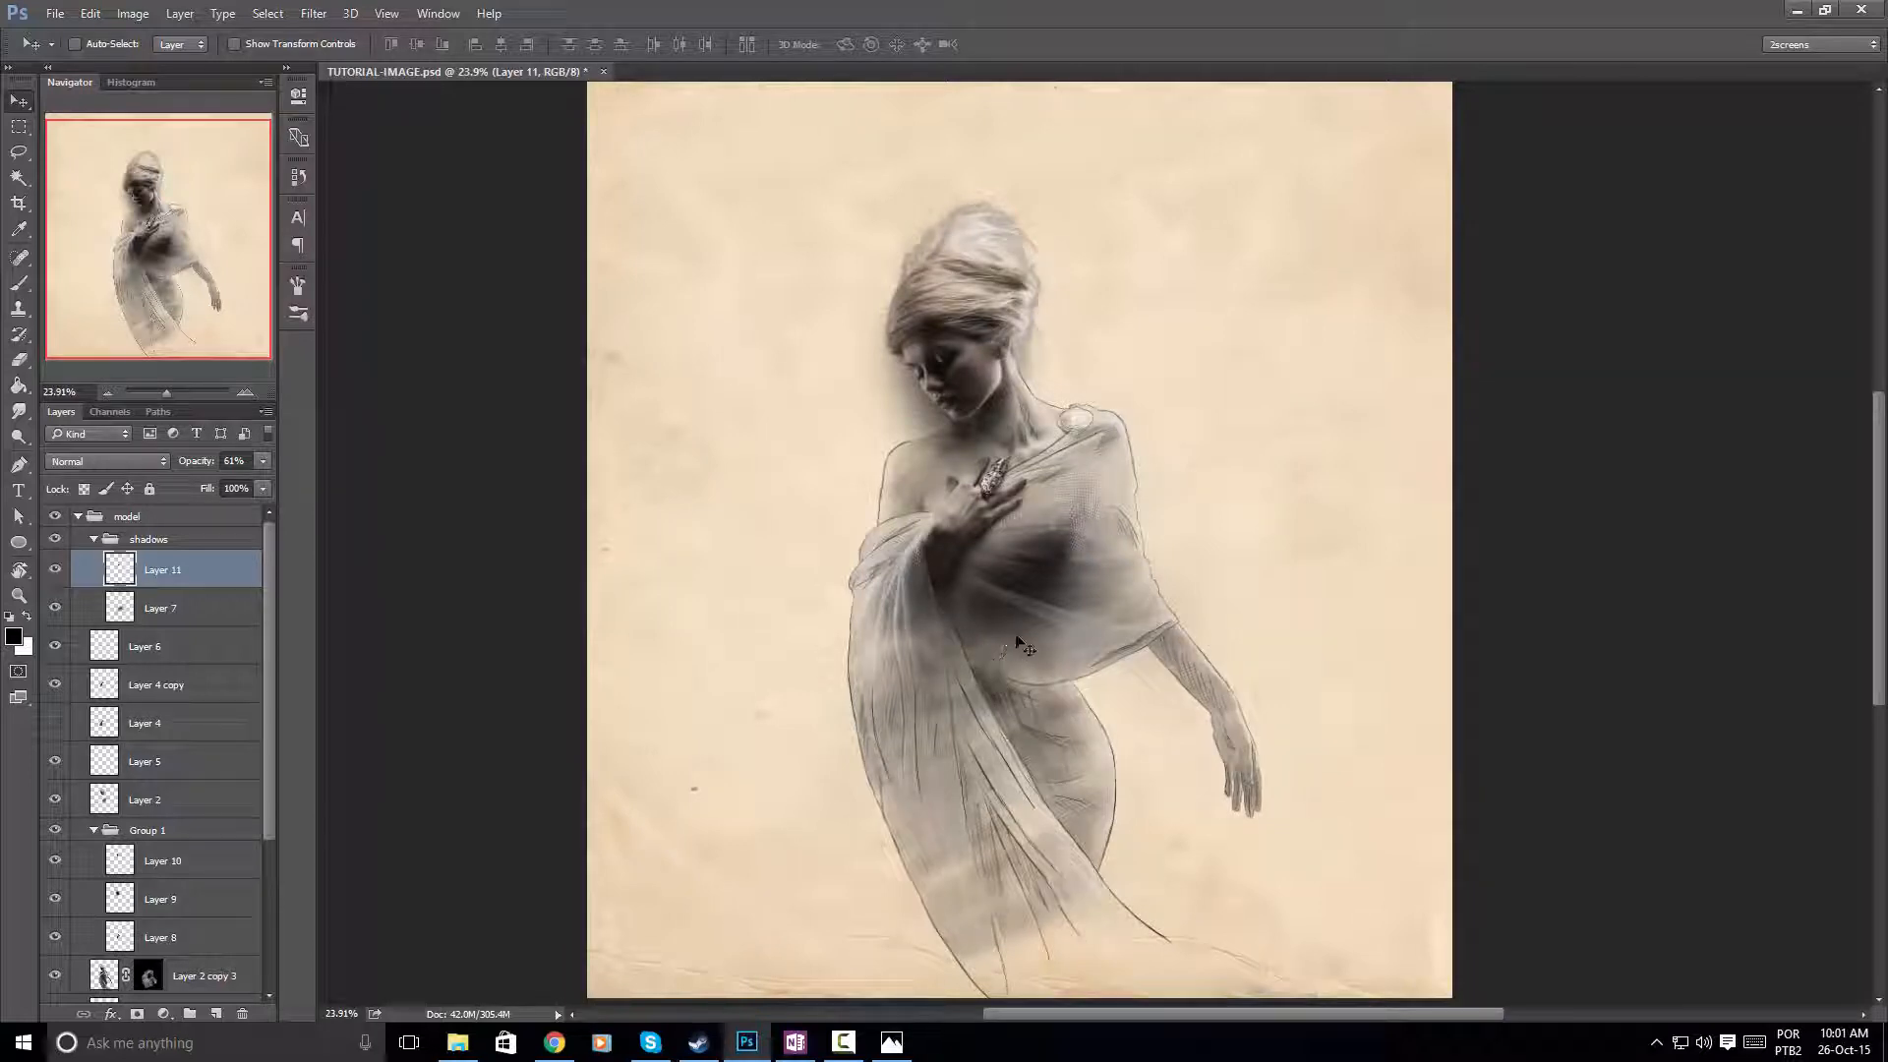
pyautogui.scroll(-1, 1089, 543)
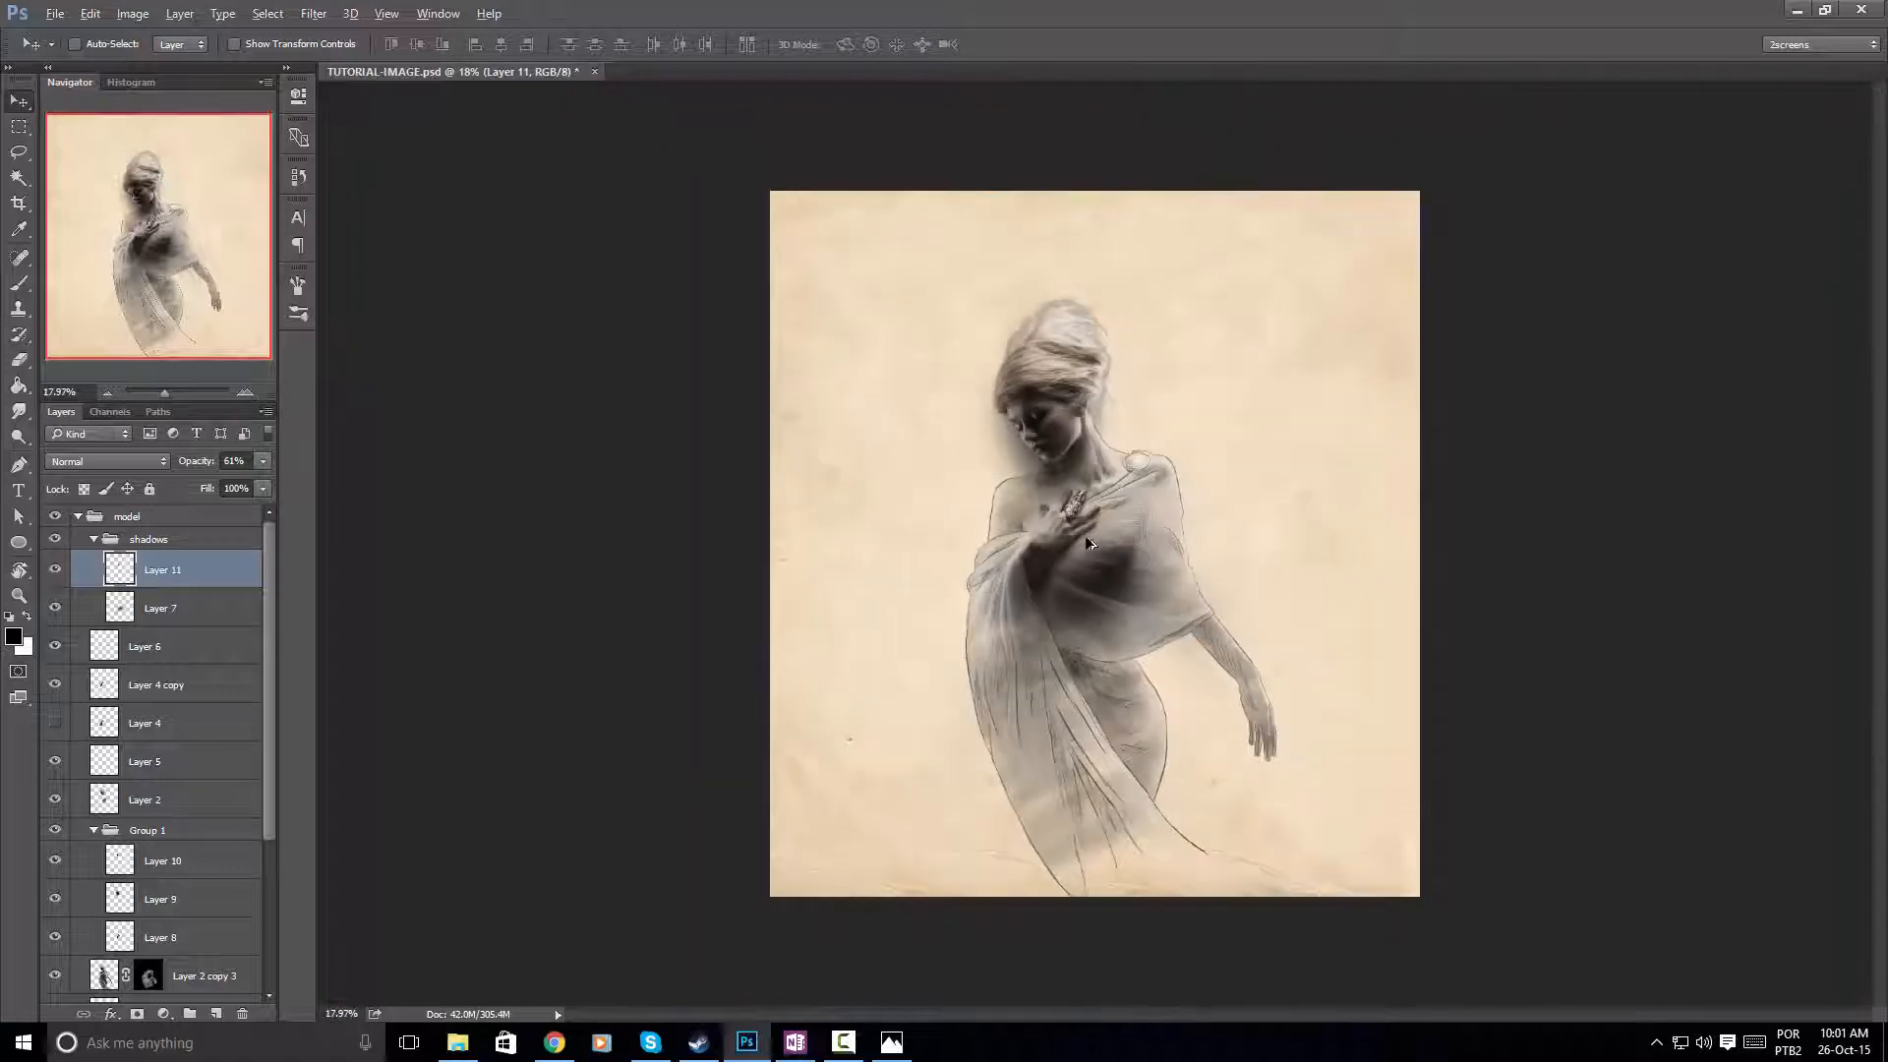
pyautogui.scroll(1, 1164, 489)
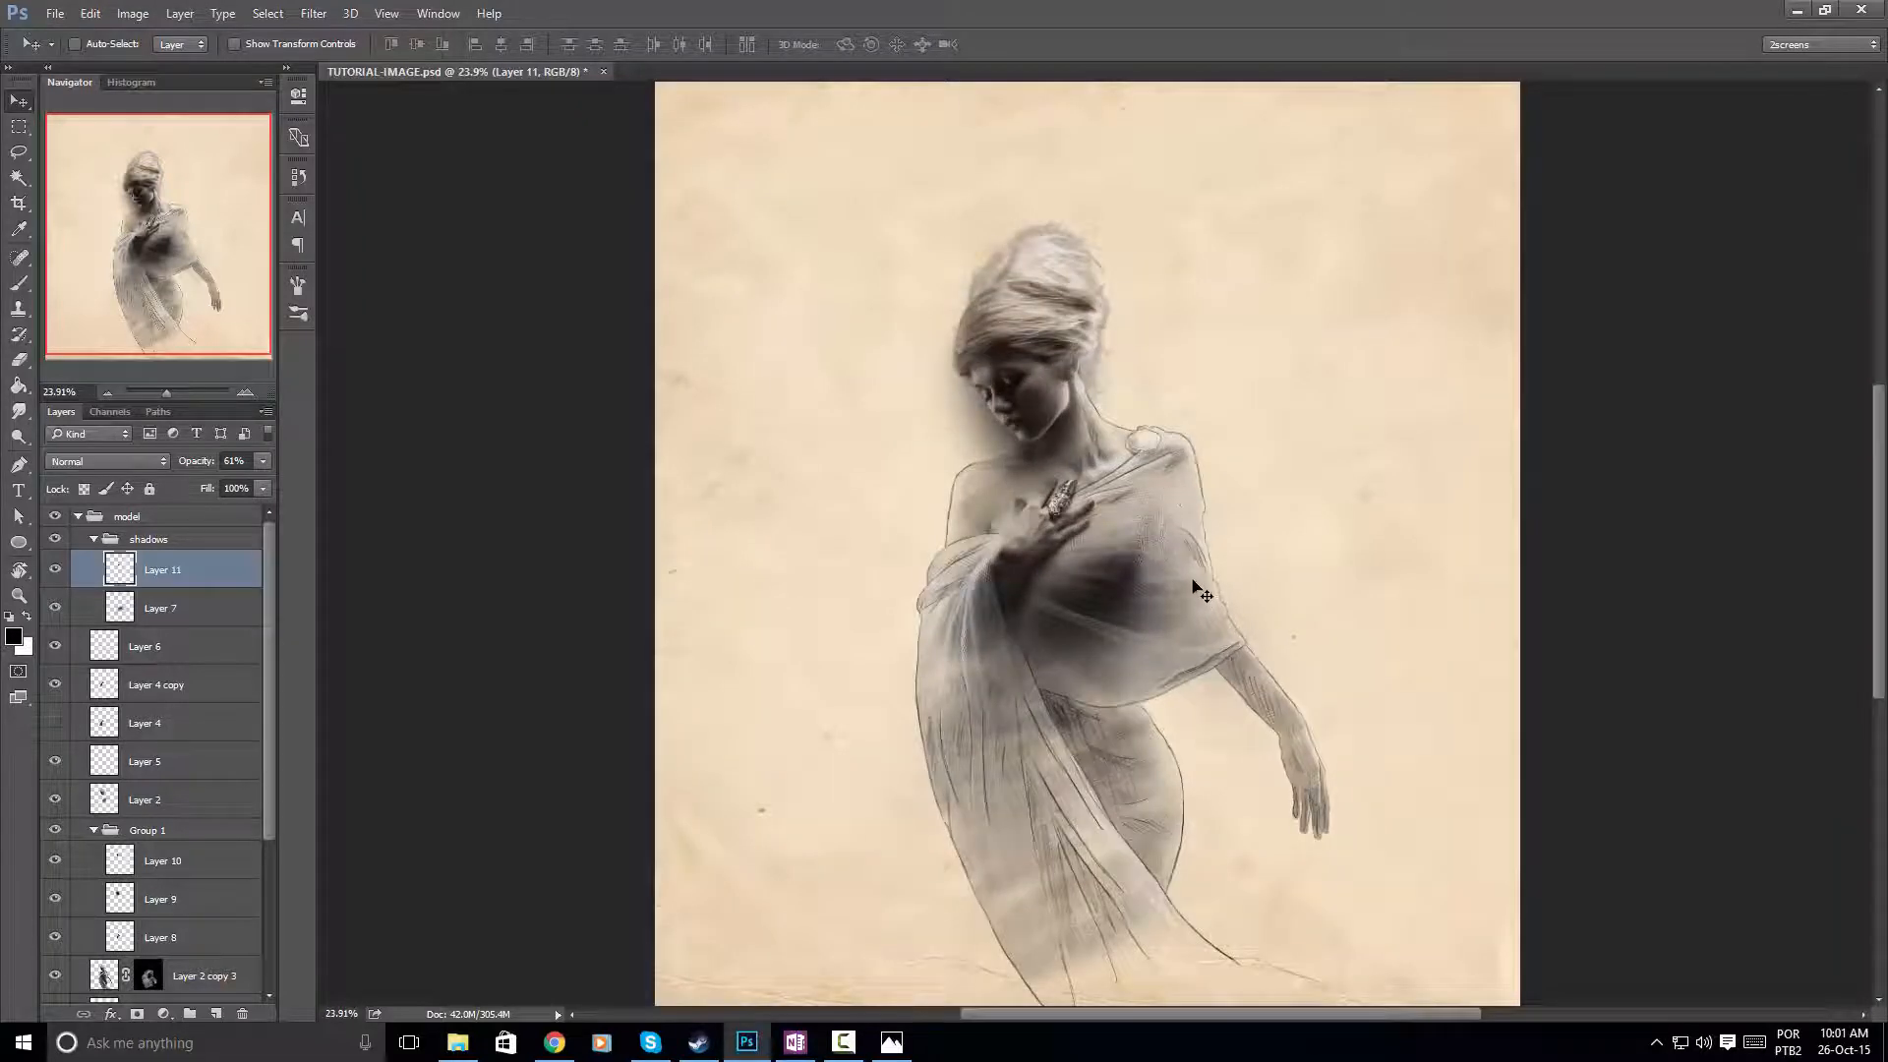
pyautogui.scroll(1, 1201, 593)
pyautogui.scroll(1, 1198, 627)
pyautogui.moveTo(1188, 647); pyautogui.dragTo(1171, 694)
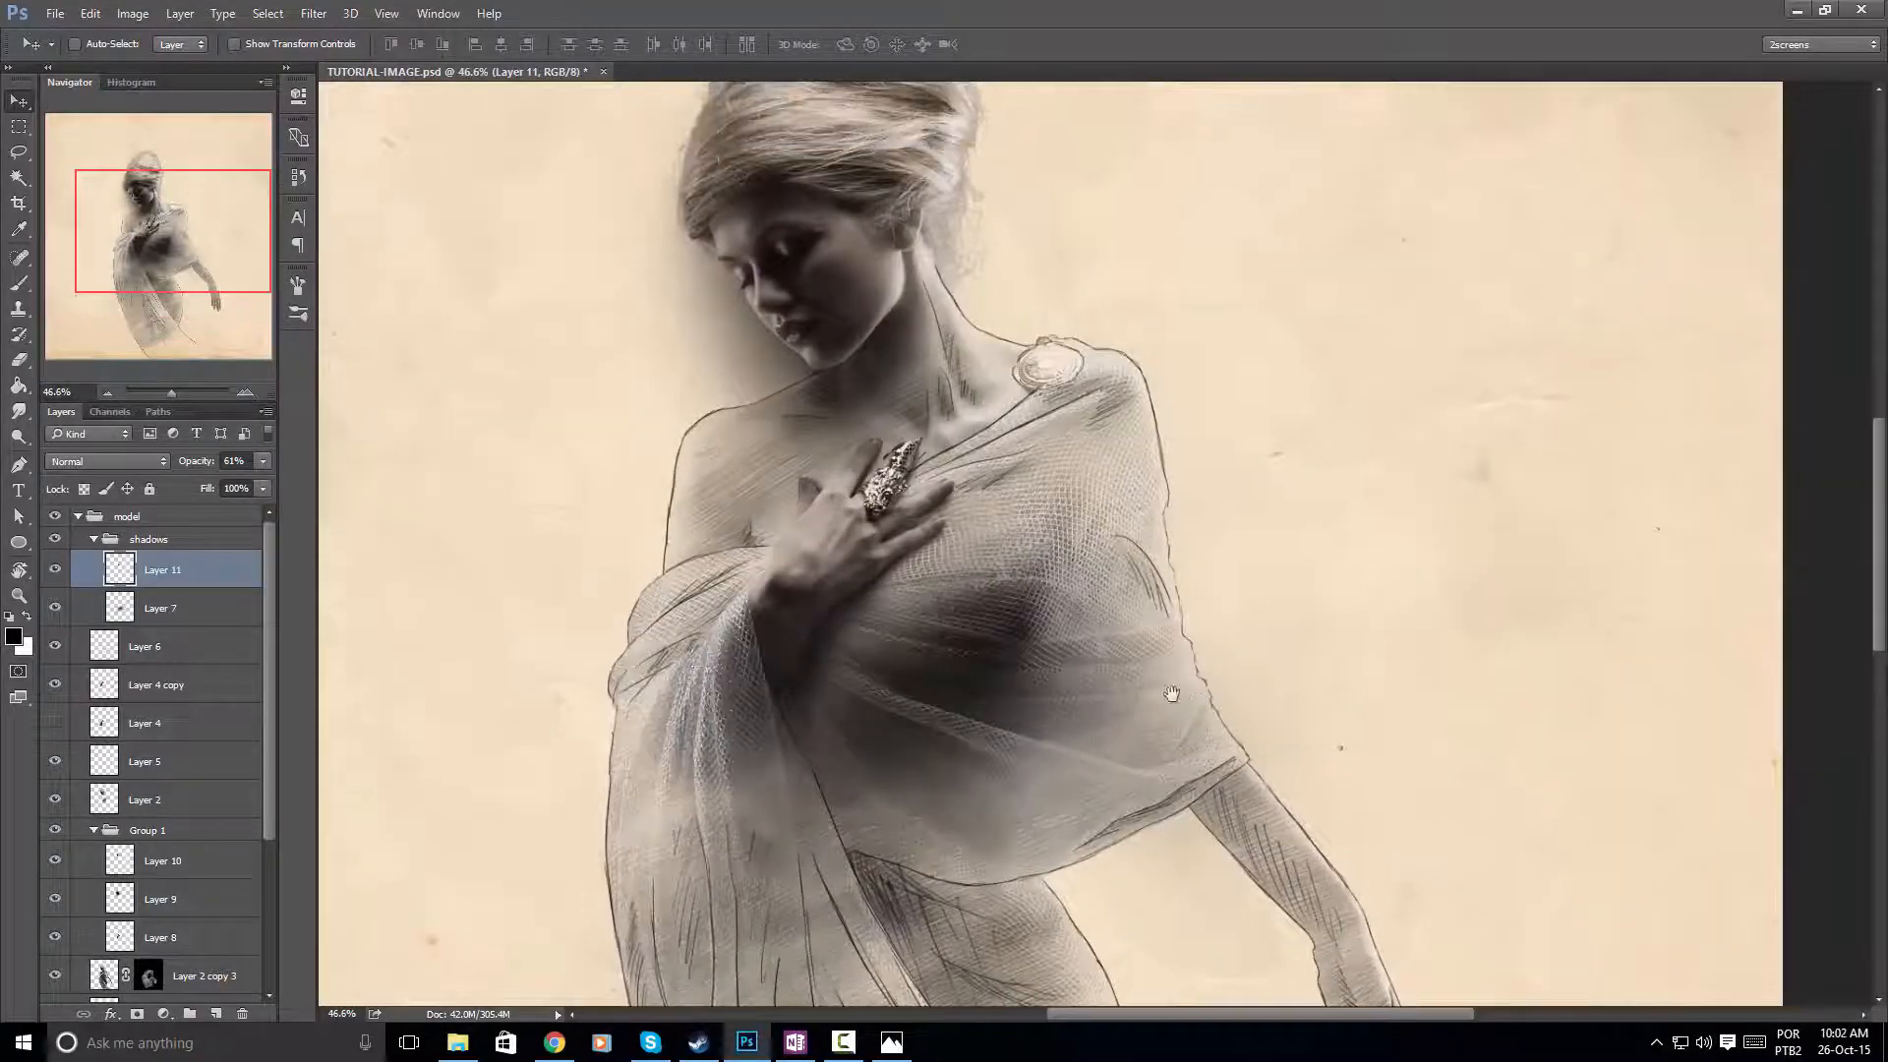
# Check Layer 6 by hiding and showing it, and select it with the Brush tool for work on the shawl's outer edge
pyautogui.click(55, 646)
pyautogui.click(55, 646)
pyautogui.click(194, 657)
pyautogui.press('b')
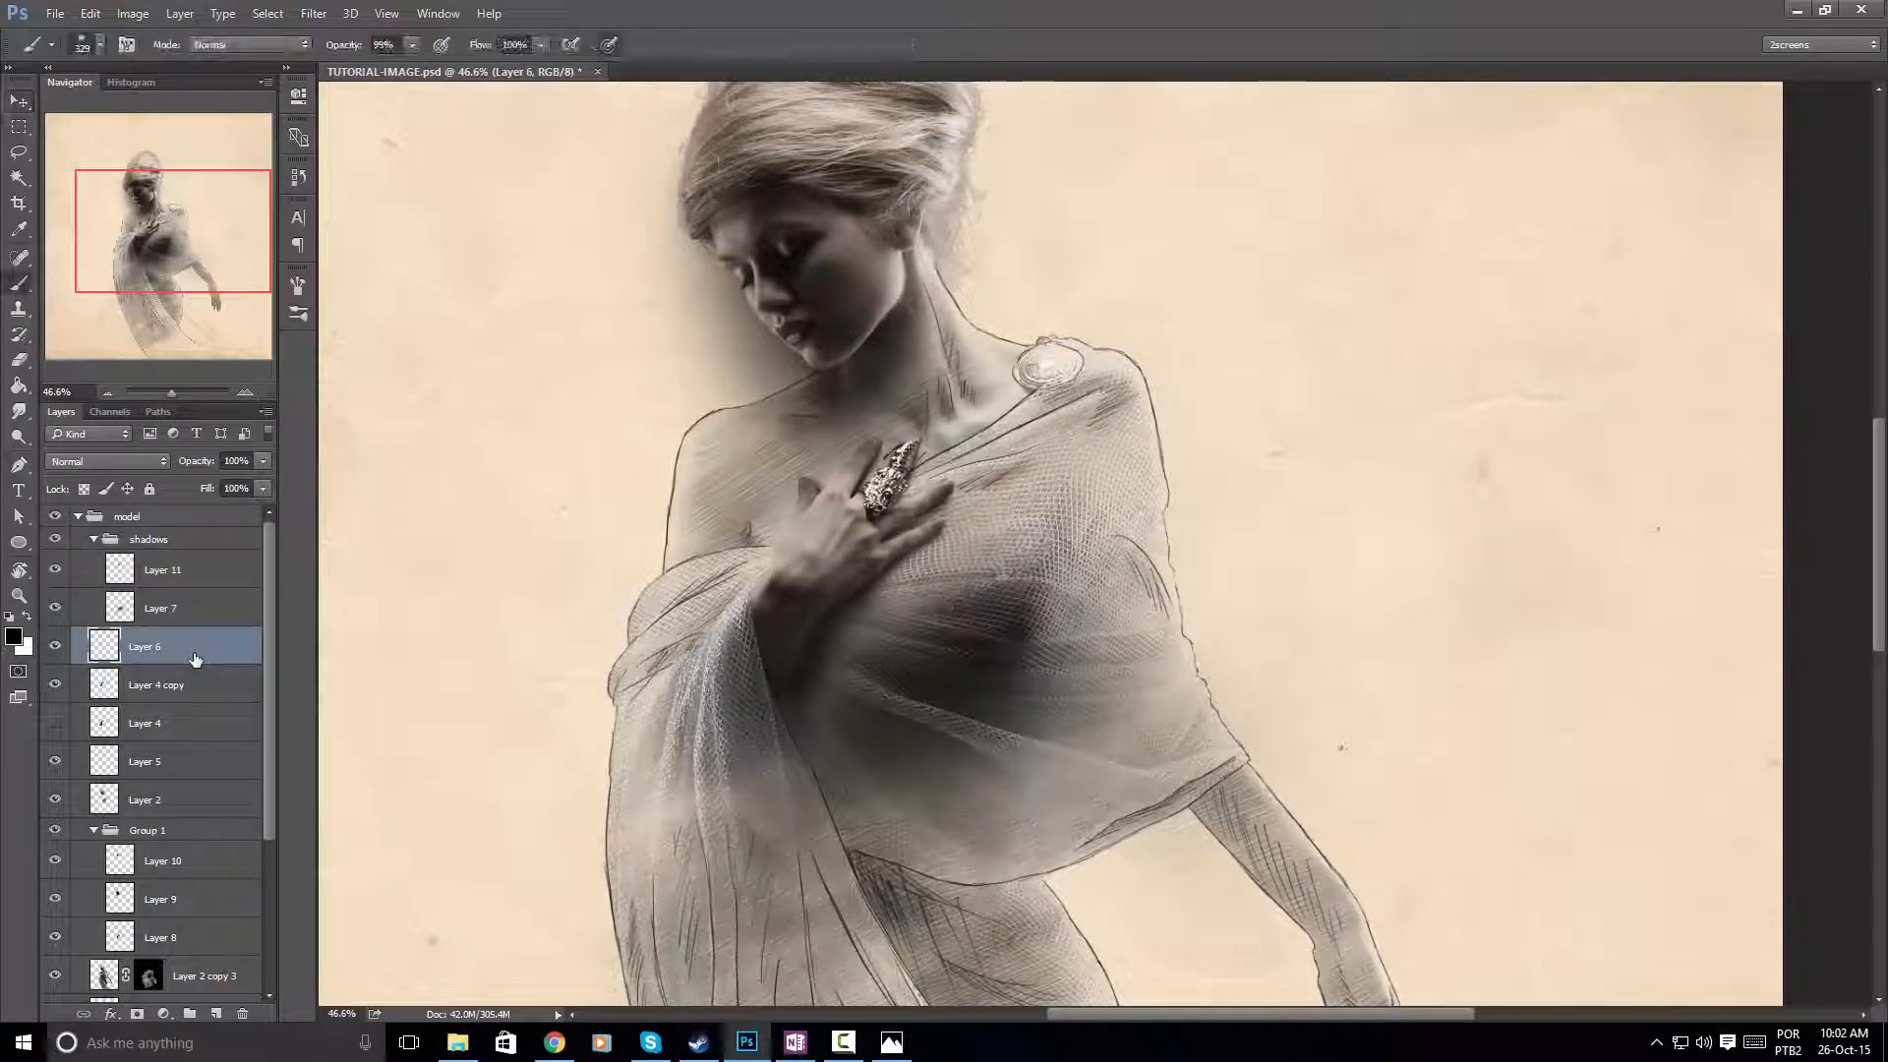
pyautogui.hotkey('ctrl', 'space')
pyautogui.moveTo(1172, 648)
pyautogui.mouseDown()
pyautogui.moveTo(1221, 649)
pyautogui.moveTo(1306, 569)
pyautogui.mouseUp()
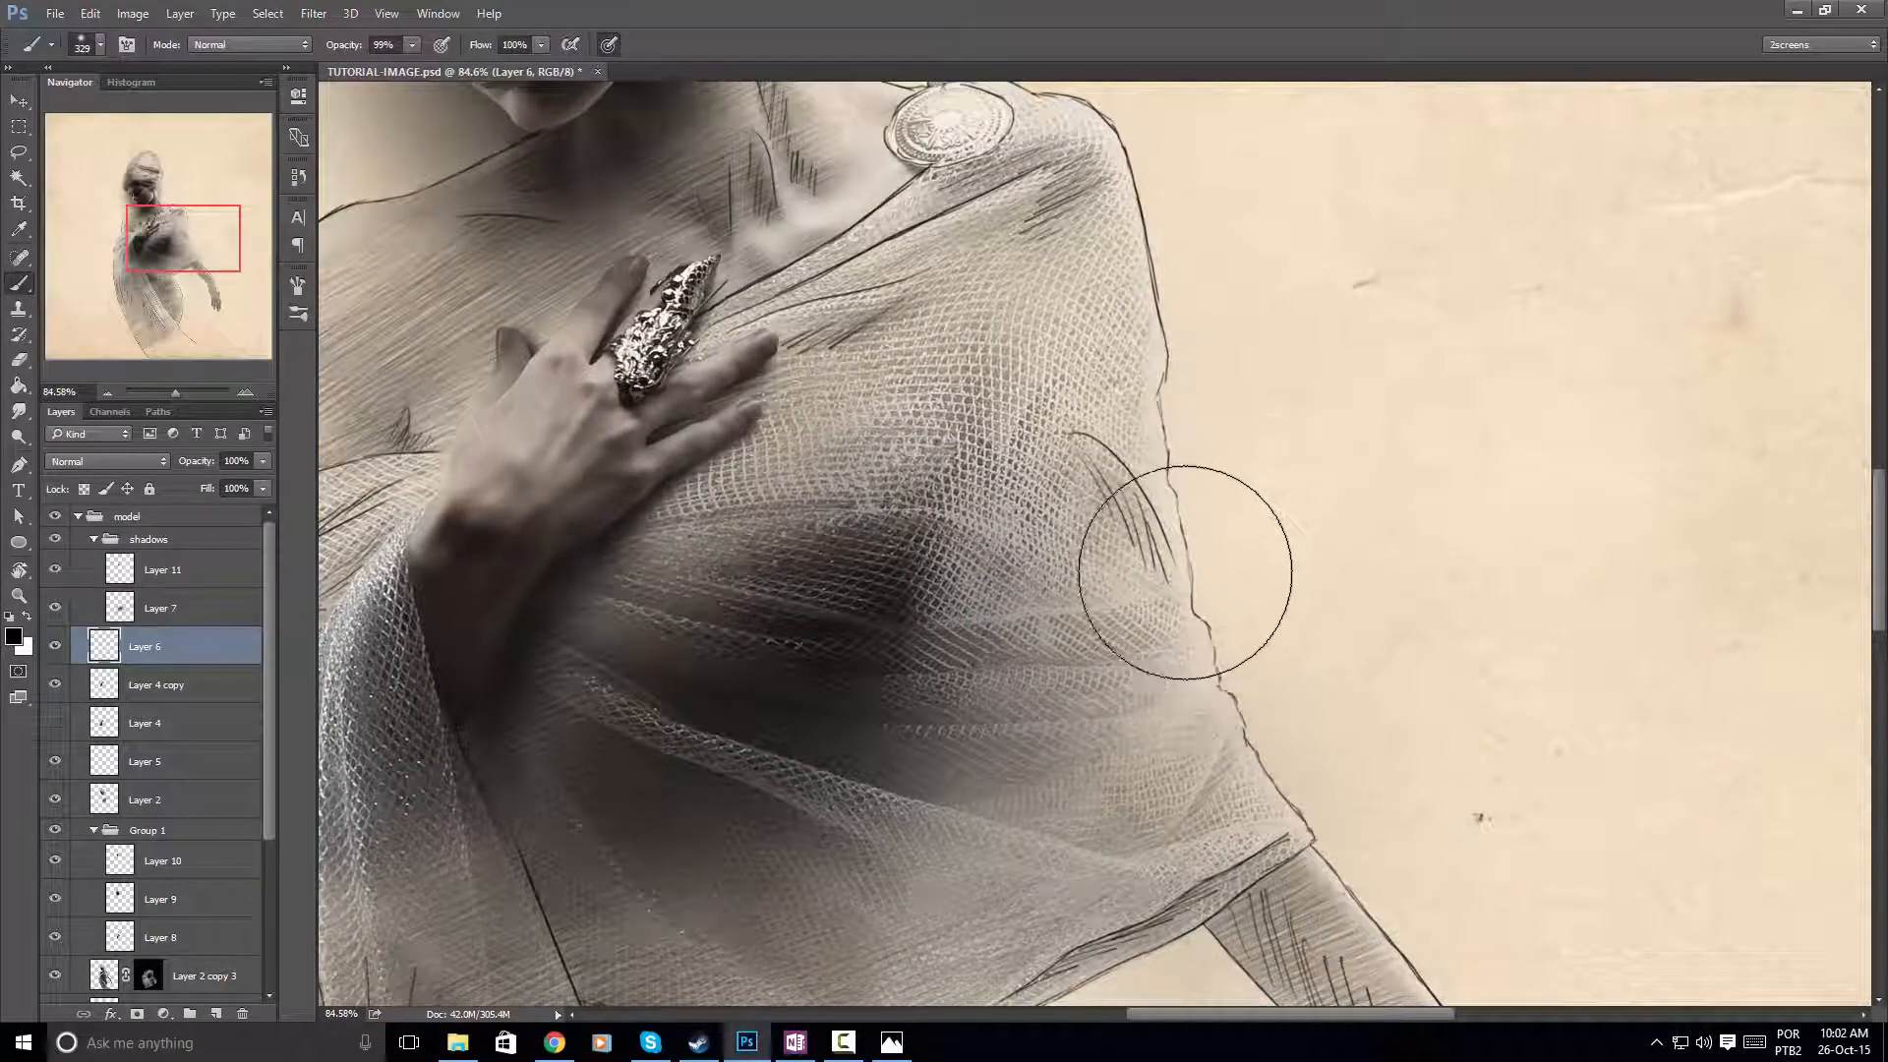
pyautogui.press('space')
pyautogui.moveTo(1122, 619); pyautogui.dragTo(1062, 600)
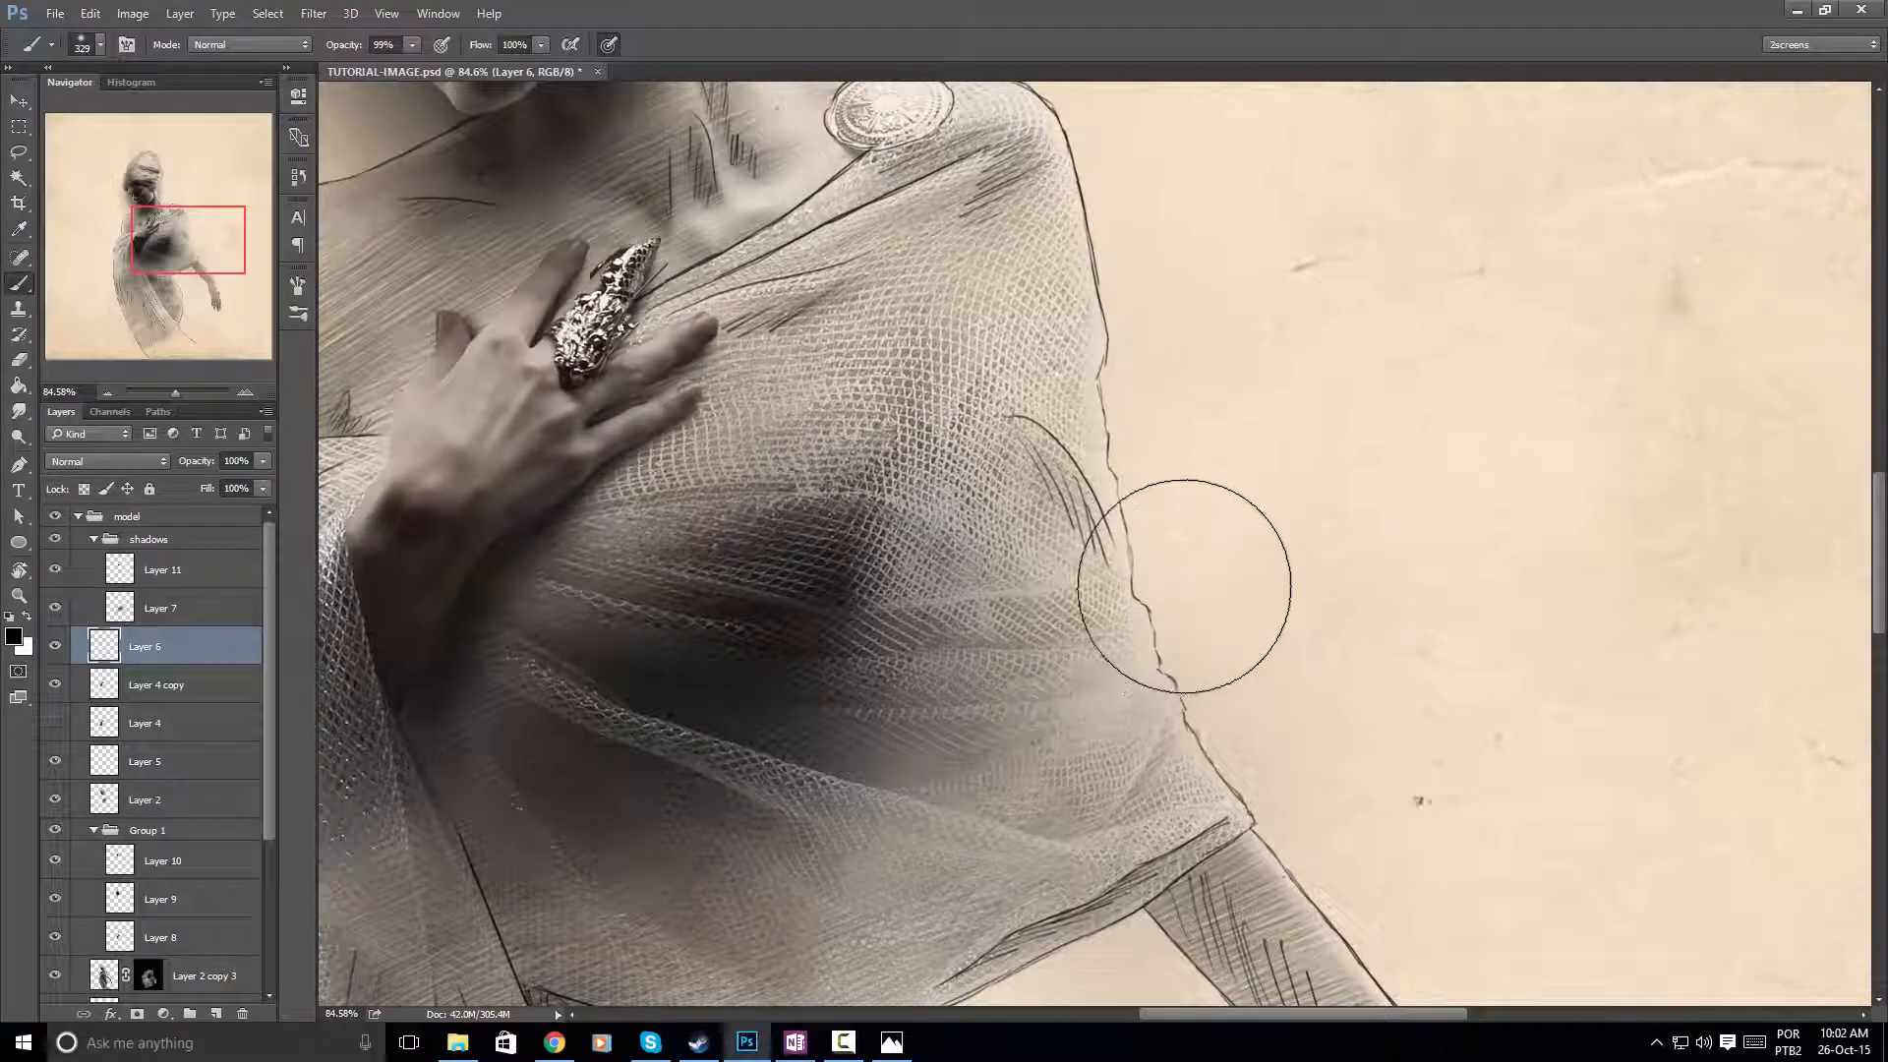
# Set the brush size to 4 px for drawing thin sketch lines
pyautogui.rightClick(1195, 549)
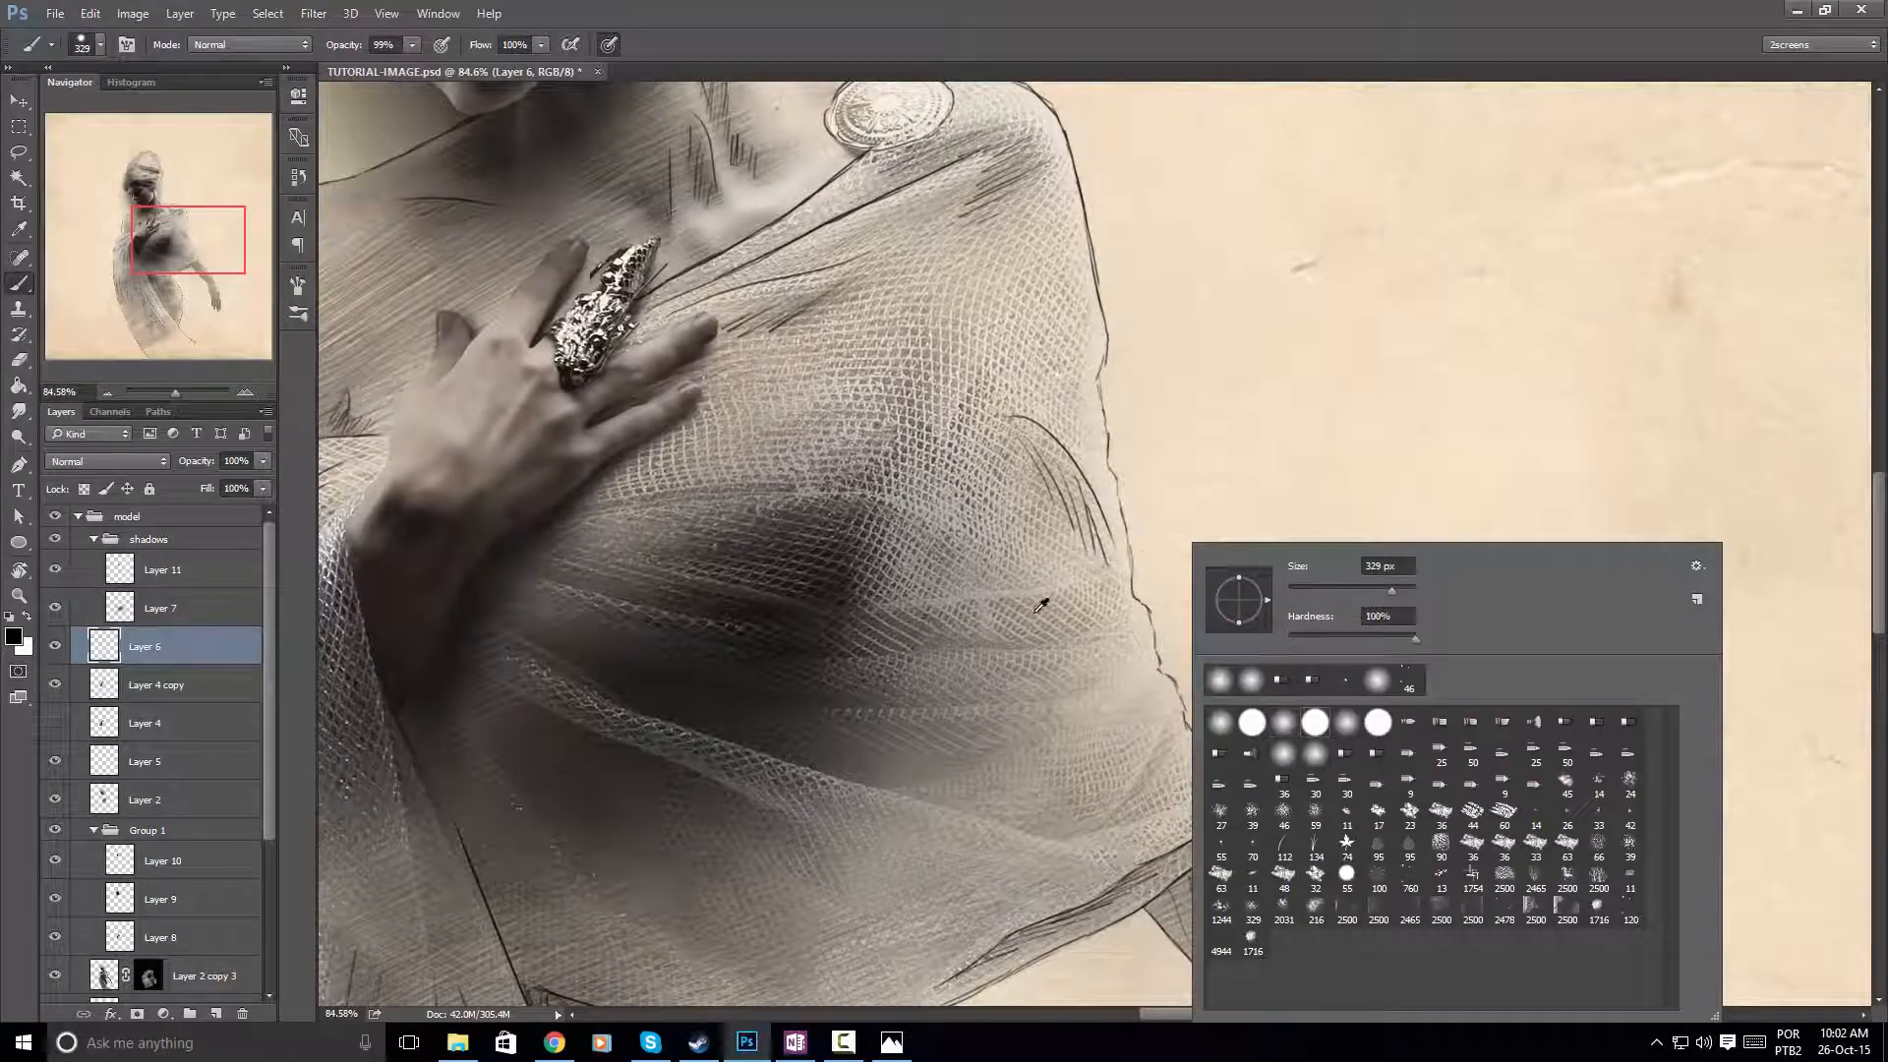
pyautogui.moveTo(1033, 603)
pyautogui.mouseDown()
pyautogui.moveTo(972, 568)
pyautogui.moveTo(1037, 517)
pyautogui.mouseUp()
pyautogui.rightClick(1070, 553)
pyautogui.write('9')
pyautogui.rightClick(1065, 498)
pyautogui.write('4')
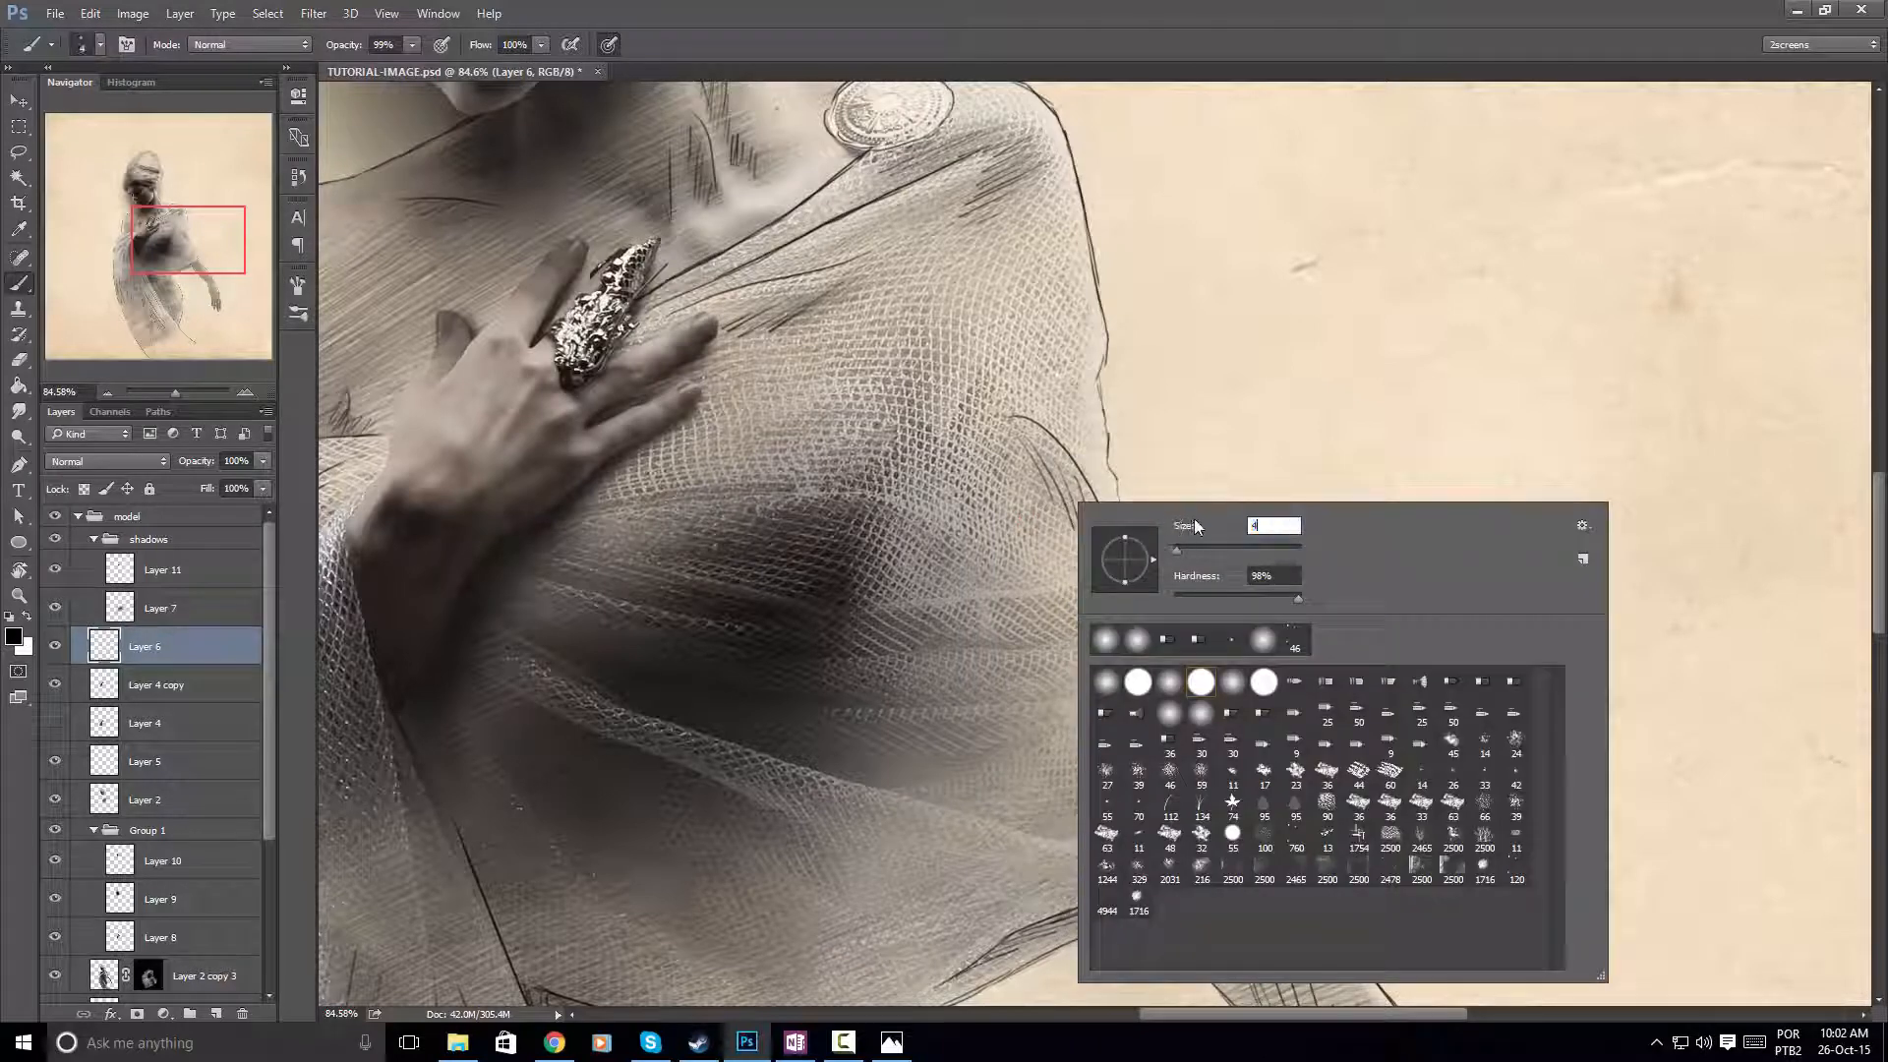
pyautogui.press('Return')
# Rotate the canvas and draw two curved fold lines on Layer 6, running inward from the shawl's outer edge near the elbow
pyautogui.press('r')
pyautogui.moveTo(1349, 453)
pyautogui.mouseDown()
pyautogui.moveTo(1228, 313)
pyautogui.moveTo(968, 603)
pyautogui.mouseUp()
pyautogui.press('z')
pyautogui.moveTo(1077, 483); pyautogui.dragTo(1115, 478)
pyautogui.moveTo(1101, 429)
pyautogui.mouseDown()
pyautogui.moveTo(1076, 547)
pyautogui.moveTo(1170, 522)
pyautogui.moveTo(1284, 529)
pyautogui.mouseUp()
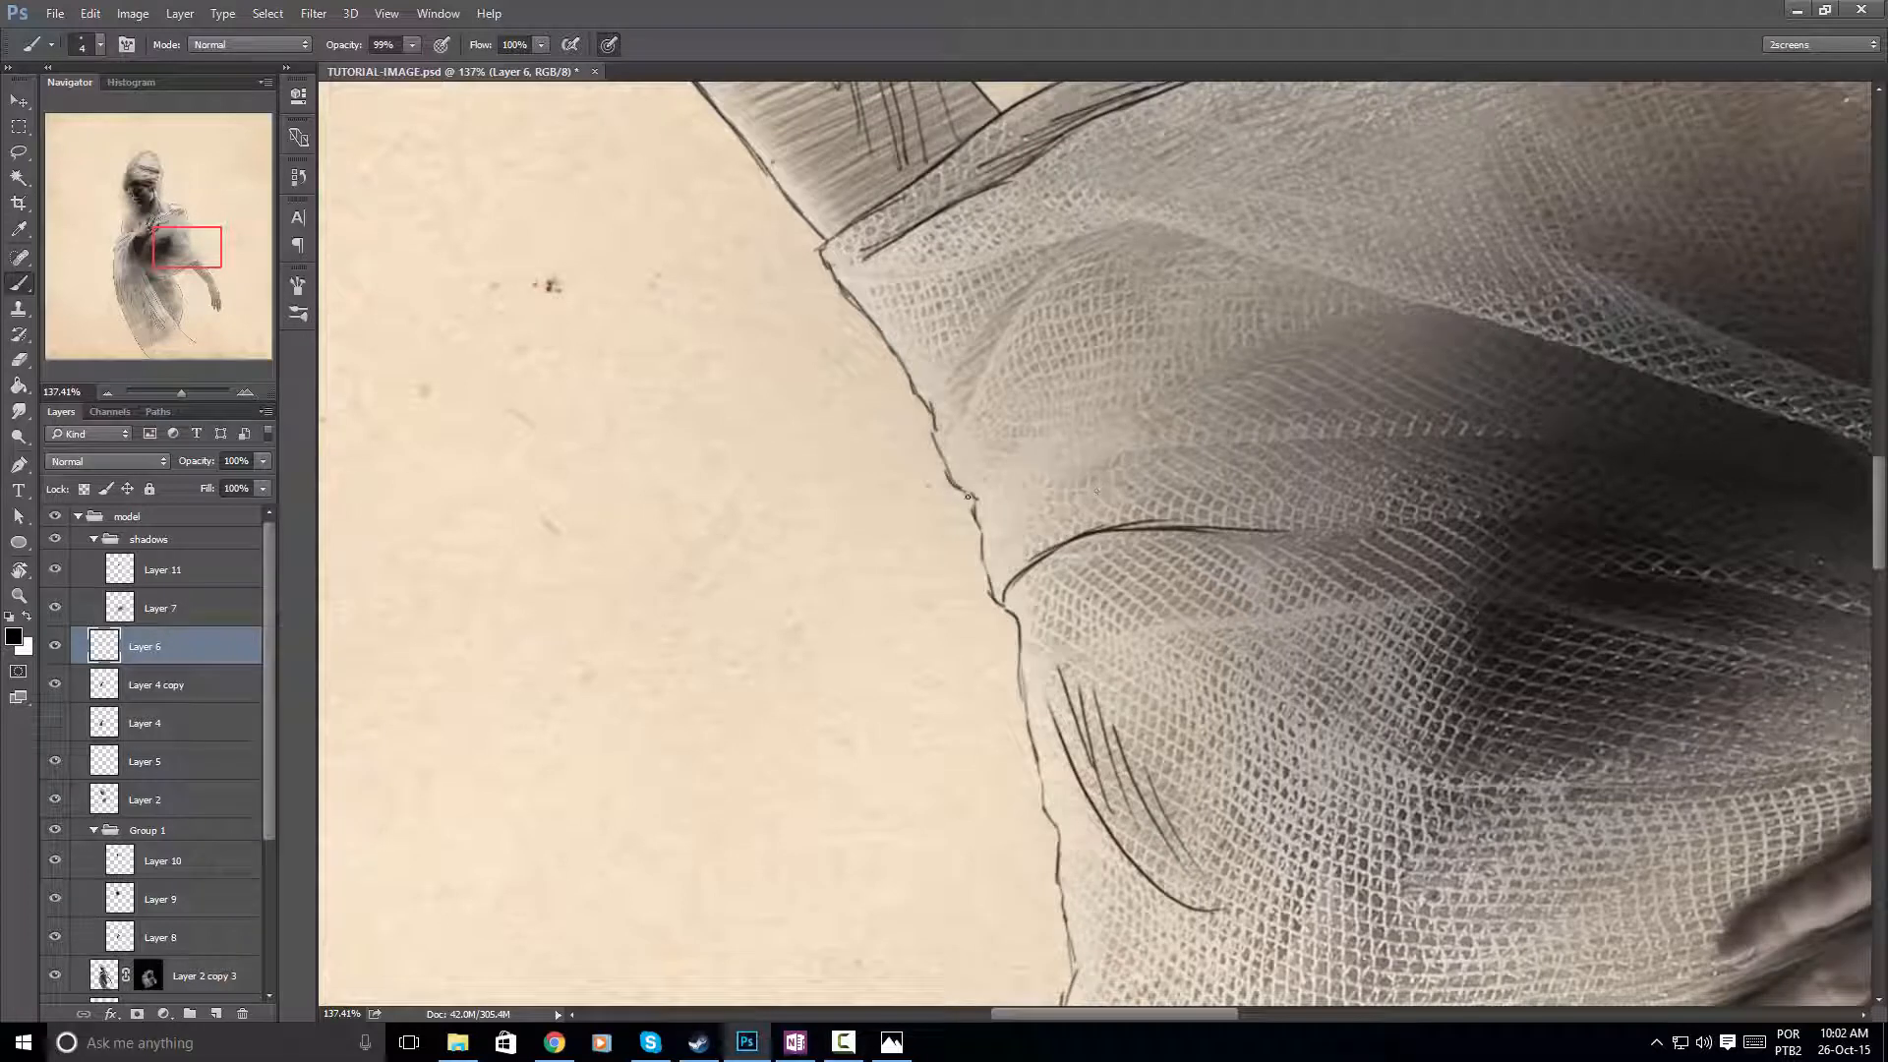
pyautogui.moveTo(1011, 481); pyautogui.dragTo(1145, 446)
pyautogui.moveTo(1304, 437); pyautogui.dragTo(1478, 425)
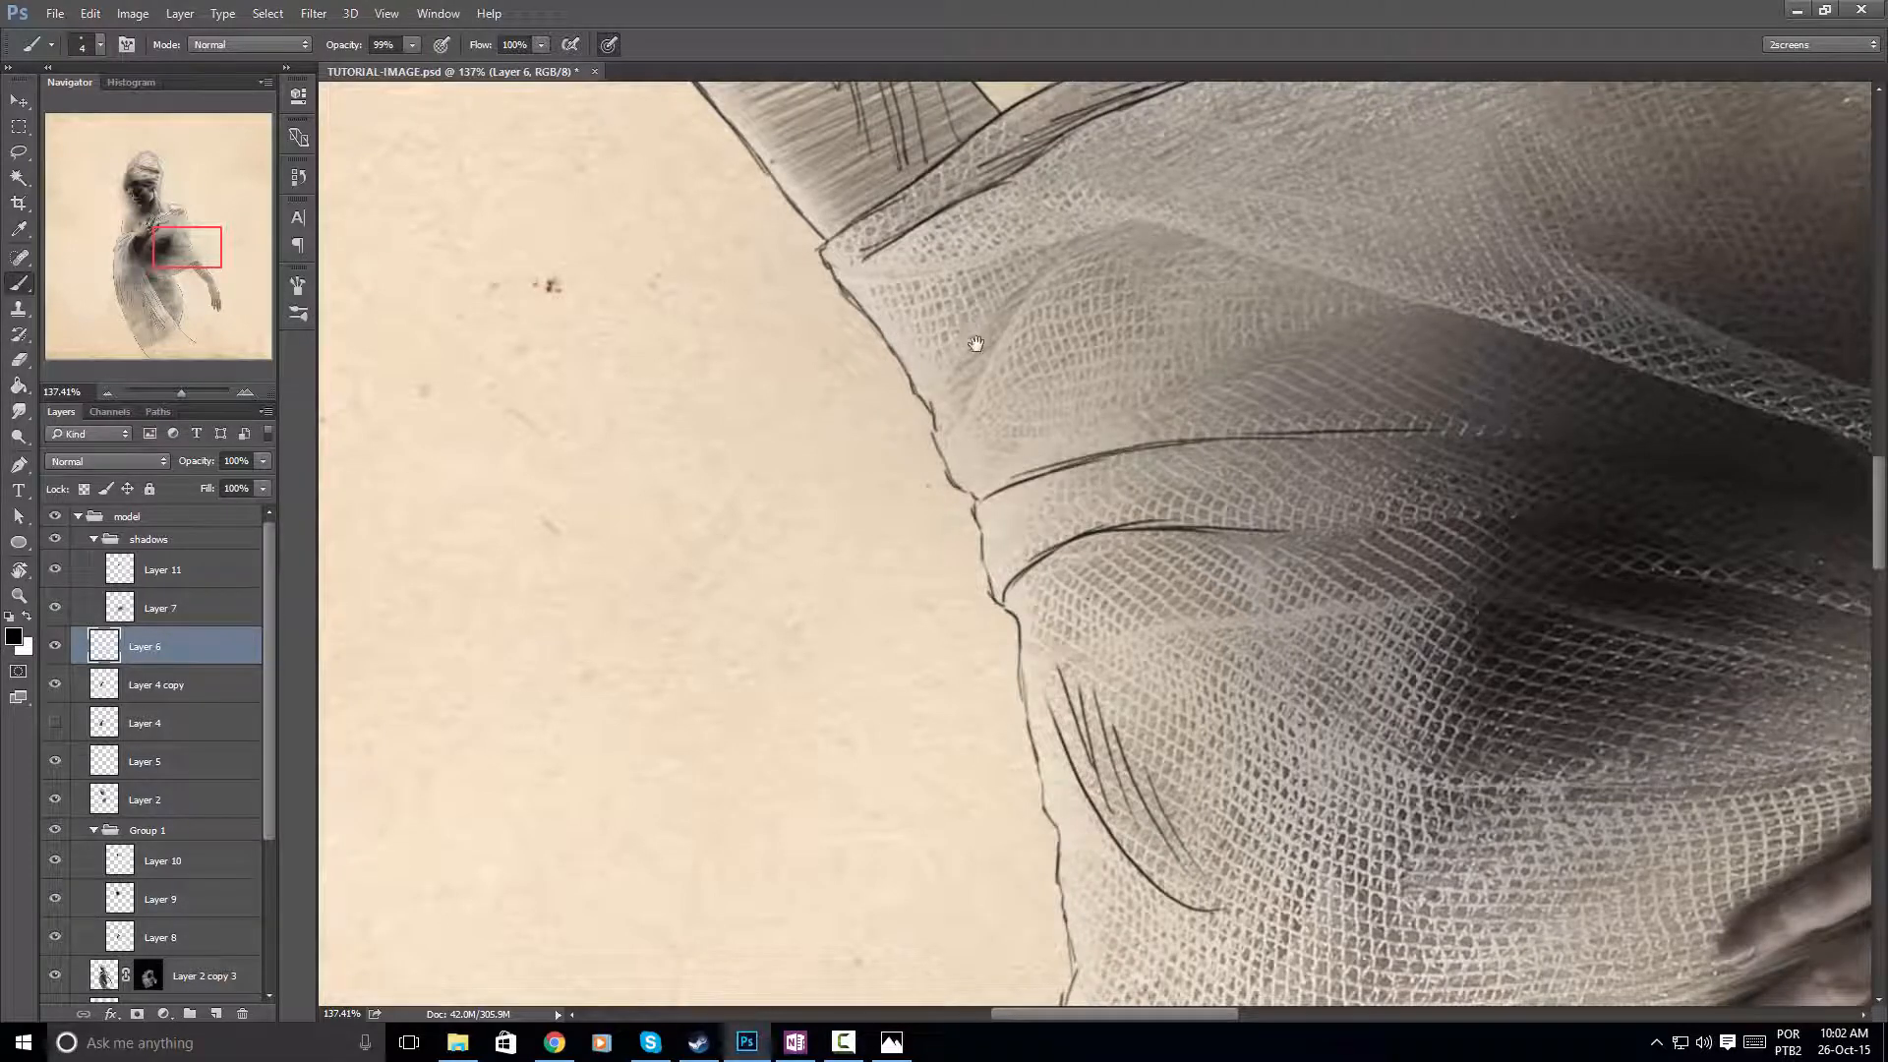
# Hatch short shading strokes into the fold beside the shawl's outer edge and draw a curved fold line above them
pyautogui.moveTo(976, 344); pyautogui.dragTo(1005, 544)
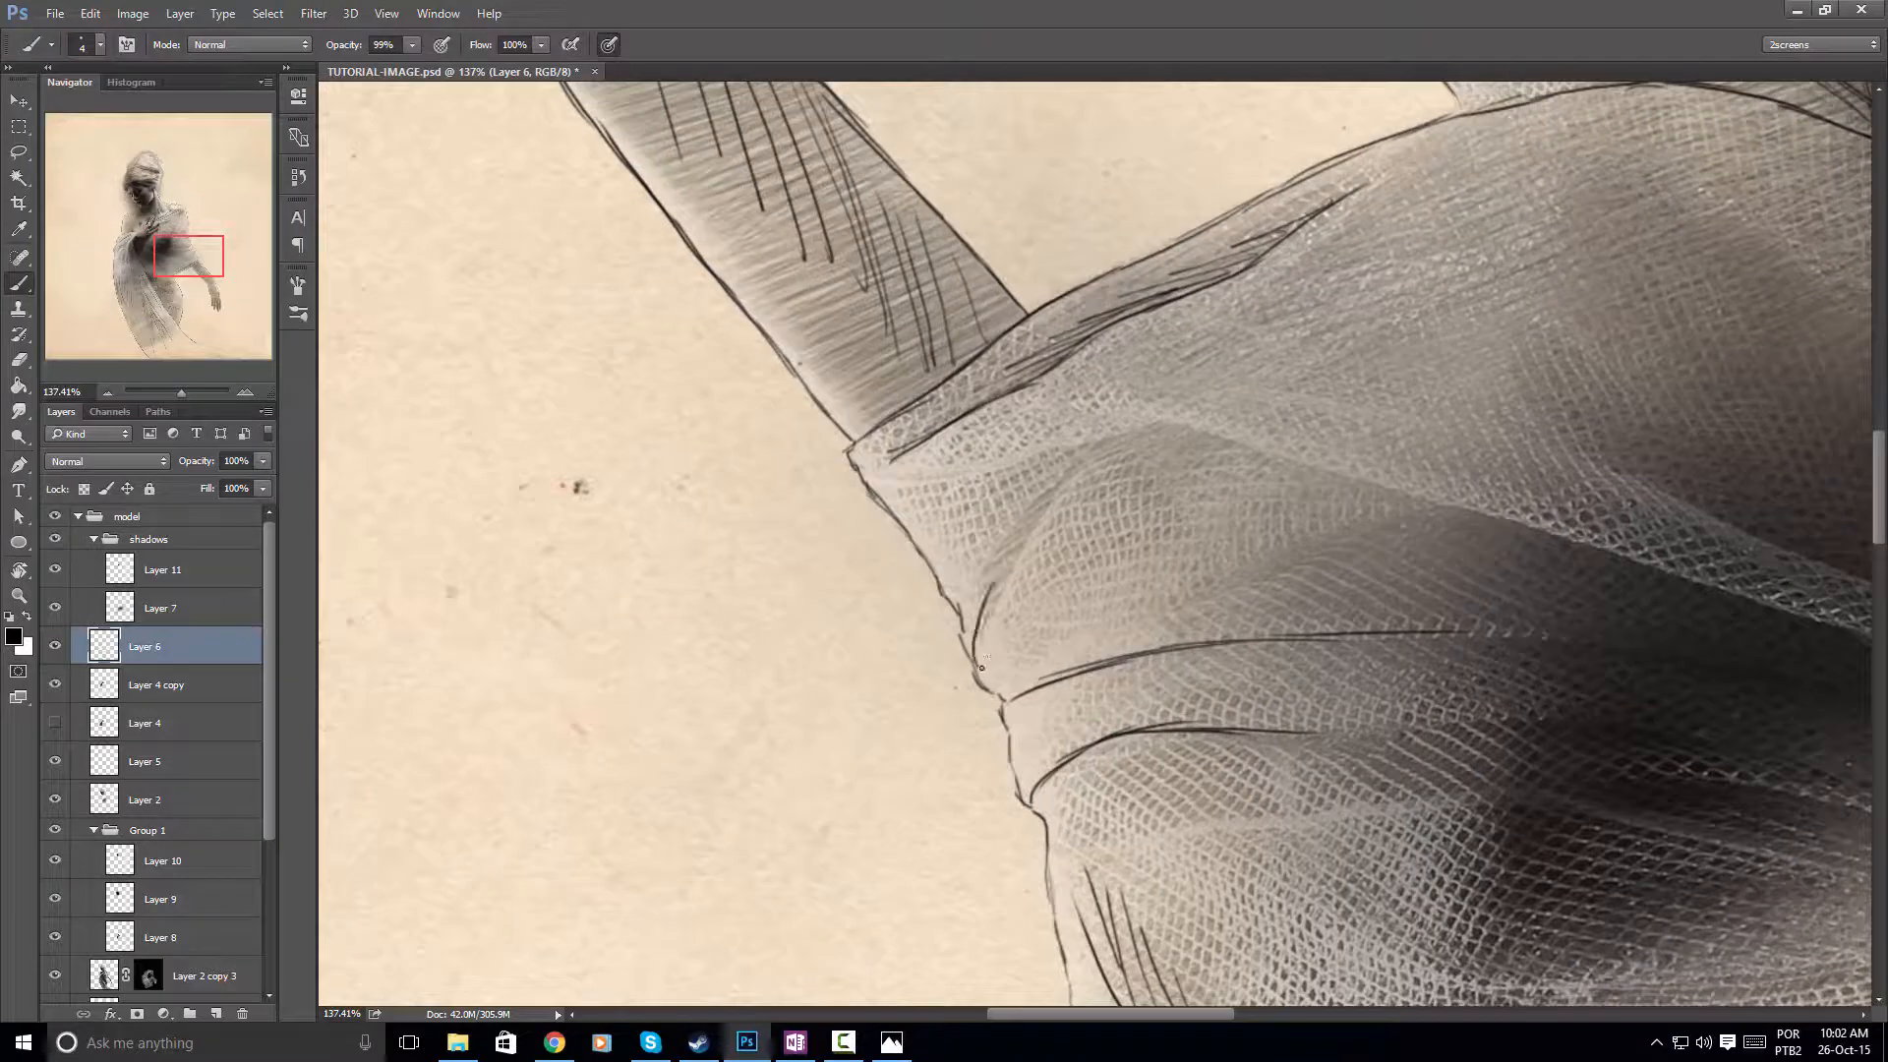
pyautogui.moveTo(981, 667); pyautogui.dragTo(1033, 529)
pyautogui.moveTo(1007, 593); pyautogui.dragTo(1080, 466)
pyautogui.moveTo(976, 659); pyautogui.dragTo(1002, 558)
pyautogui.moveTo(993, 611); pyautogui.dragTo(1011, 528)
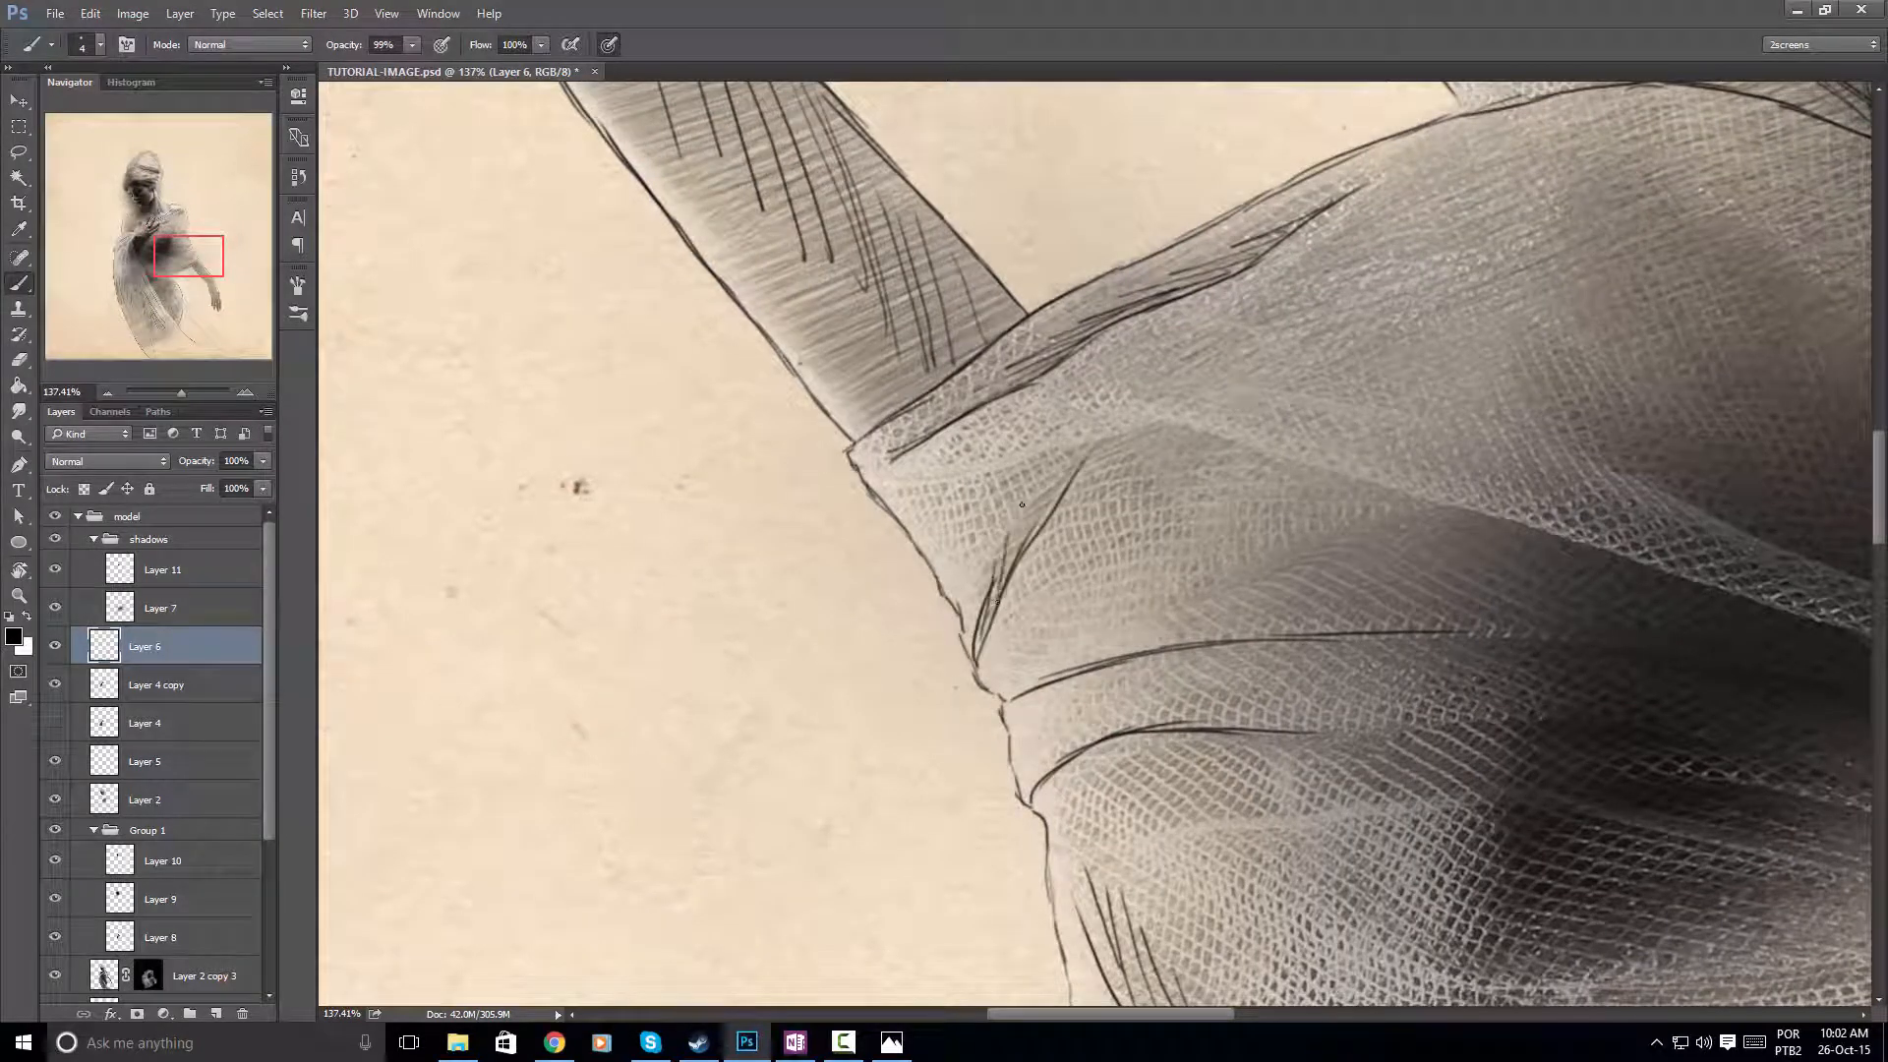
pyautogui.moveTo(1003, 600); pyautogui.dragTo(1048, 482)
pyautogui.moveTo(915, 480); pyautogui.dragTo(1142, 432)
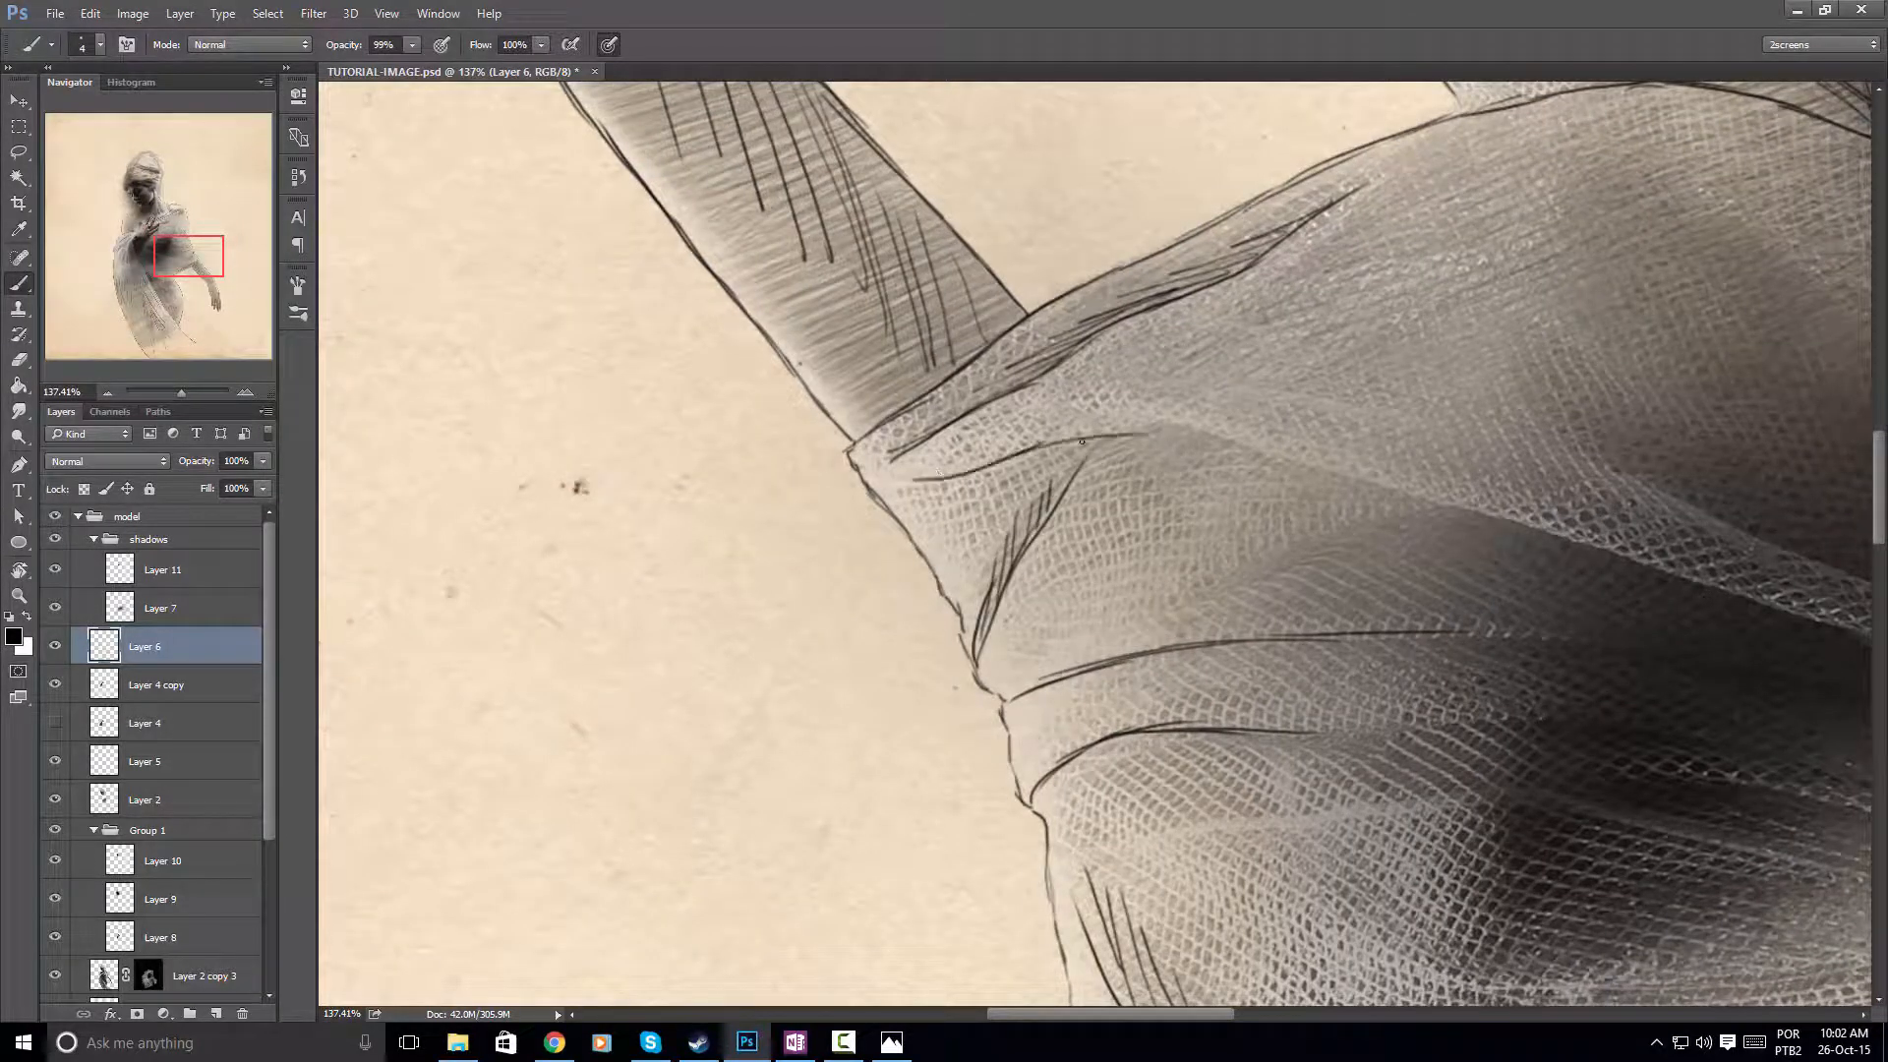
# Rotate the canvas and draw a long curved line on Layer 6, extending the upper shawl fold toward the chest
pyautogui.press('z')
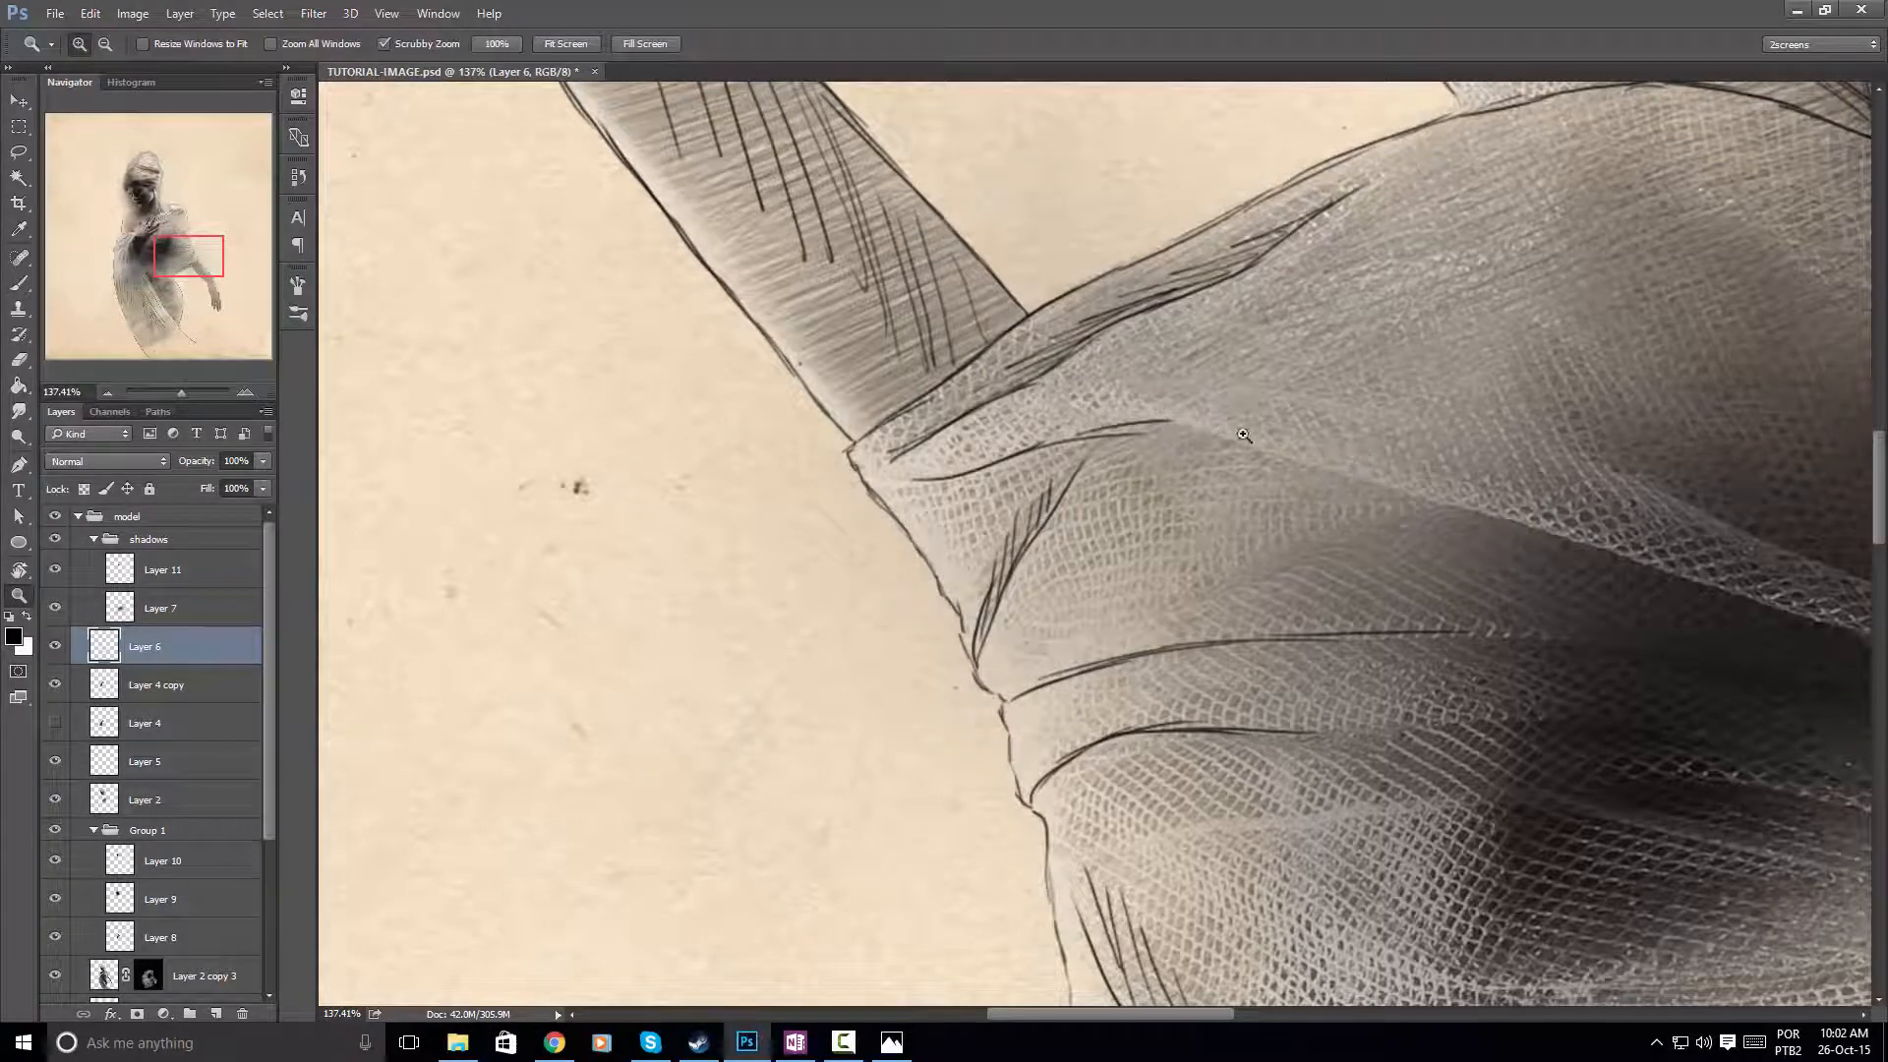
pyautogui.moveTo(1463, 448); pyautogui.dragTo(1275, 320)
pyautogui.press('r')
pyautogui.moveTo(1420, 262); pyautogui.dragTo(1164, 220)
pyautogui.press('b')
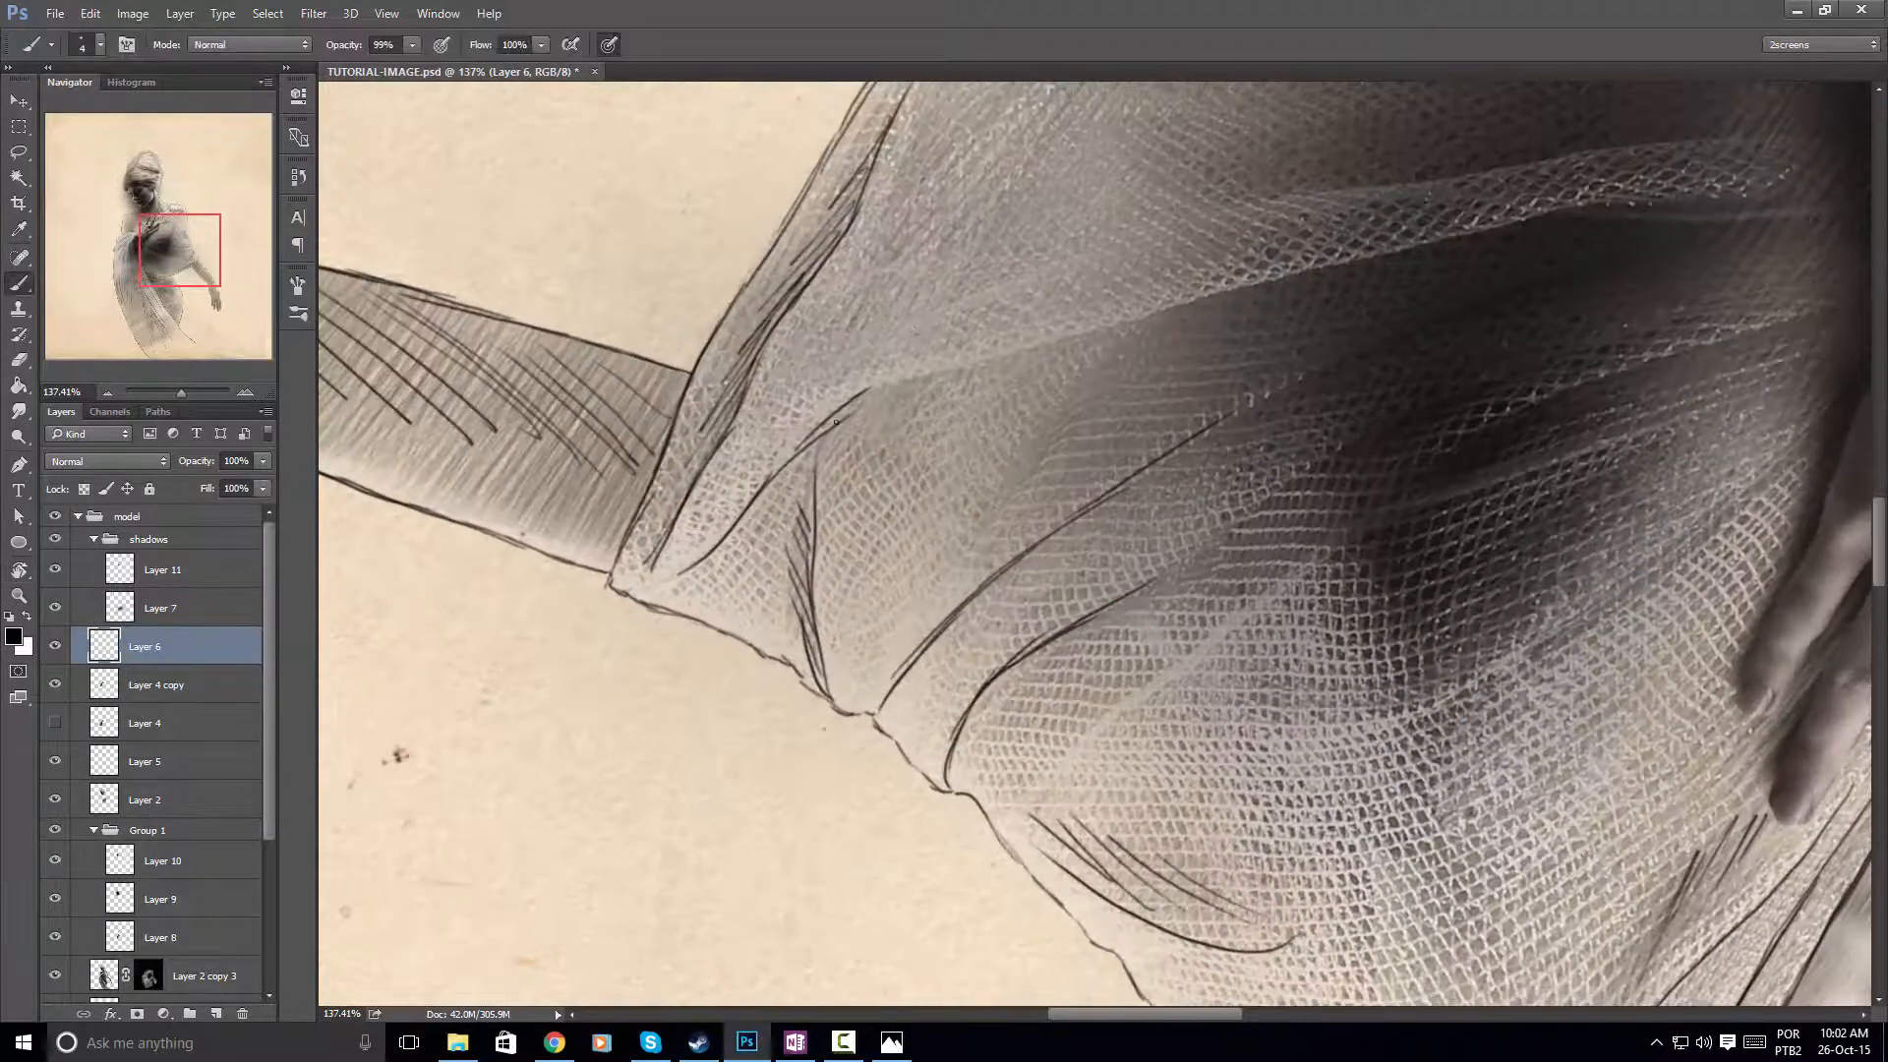
pyautogui.moveTo(776, 423); pyautogui.dragTo(1216, 292)
pyautogui.moveTo(1405, 375); pyautogui.dragTo(1128, 164)
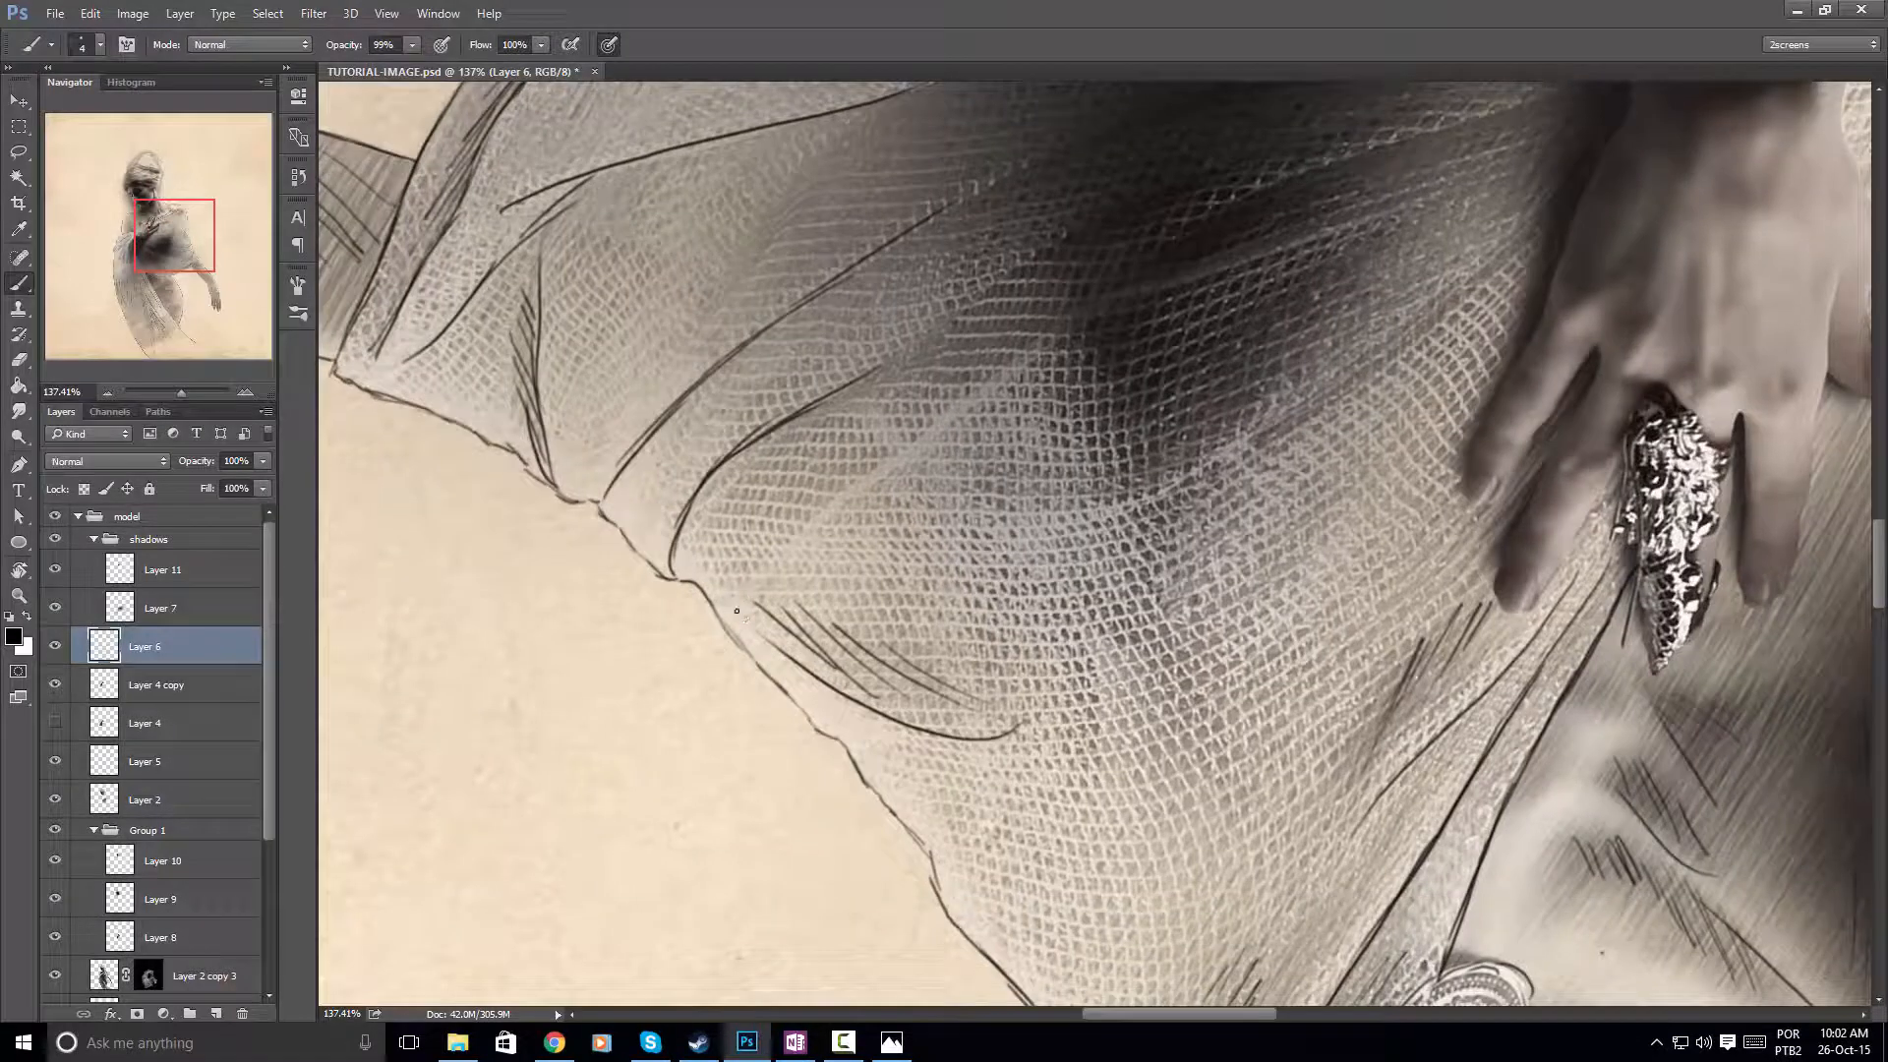
pyautogui.moveTo(740, 601)
pyautogui.mouseDown()
pyautogui.moveTo(933, 429)
pyautogui.moveTo(1030, 379)
pyautogui.mouseUp()
# Reset the canvas rotation and examine the whole figure with the new fold lines, from the head to the shawl's lower end
pyautogui.press('z')
pyautogui.keyDown('alt'); pyautogui.click(1072, 396); pyautogui.keyUp('alt')
pyautogui.press('b')
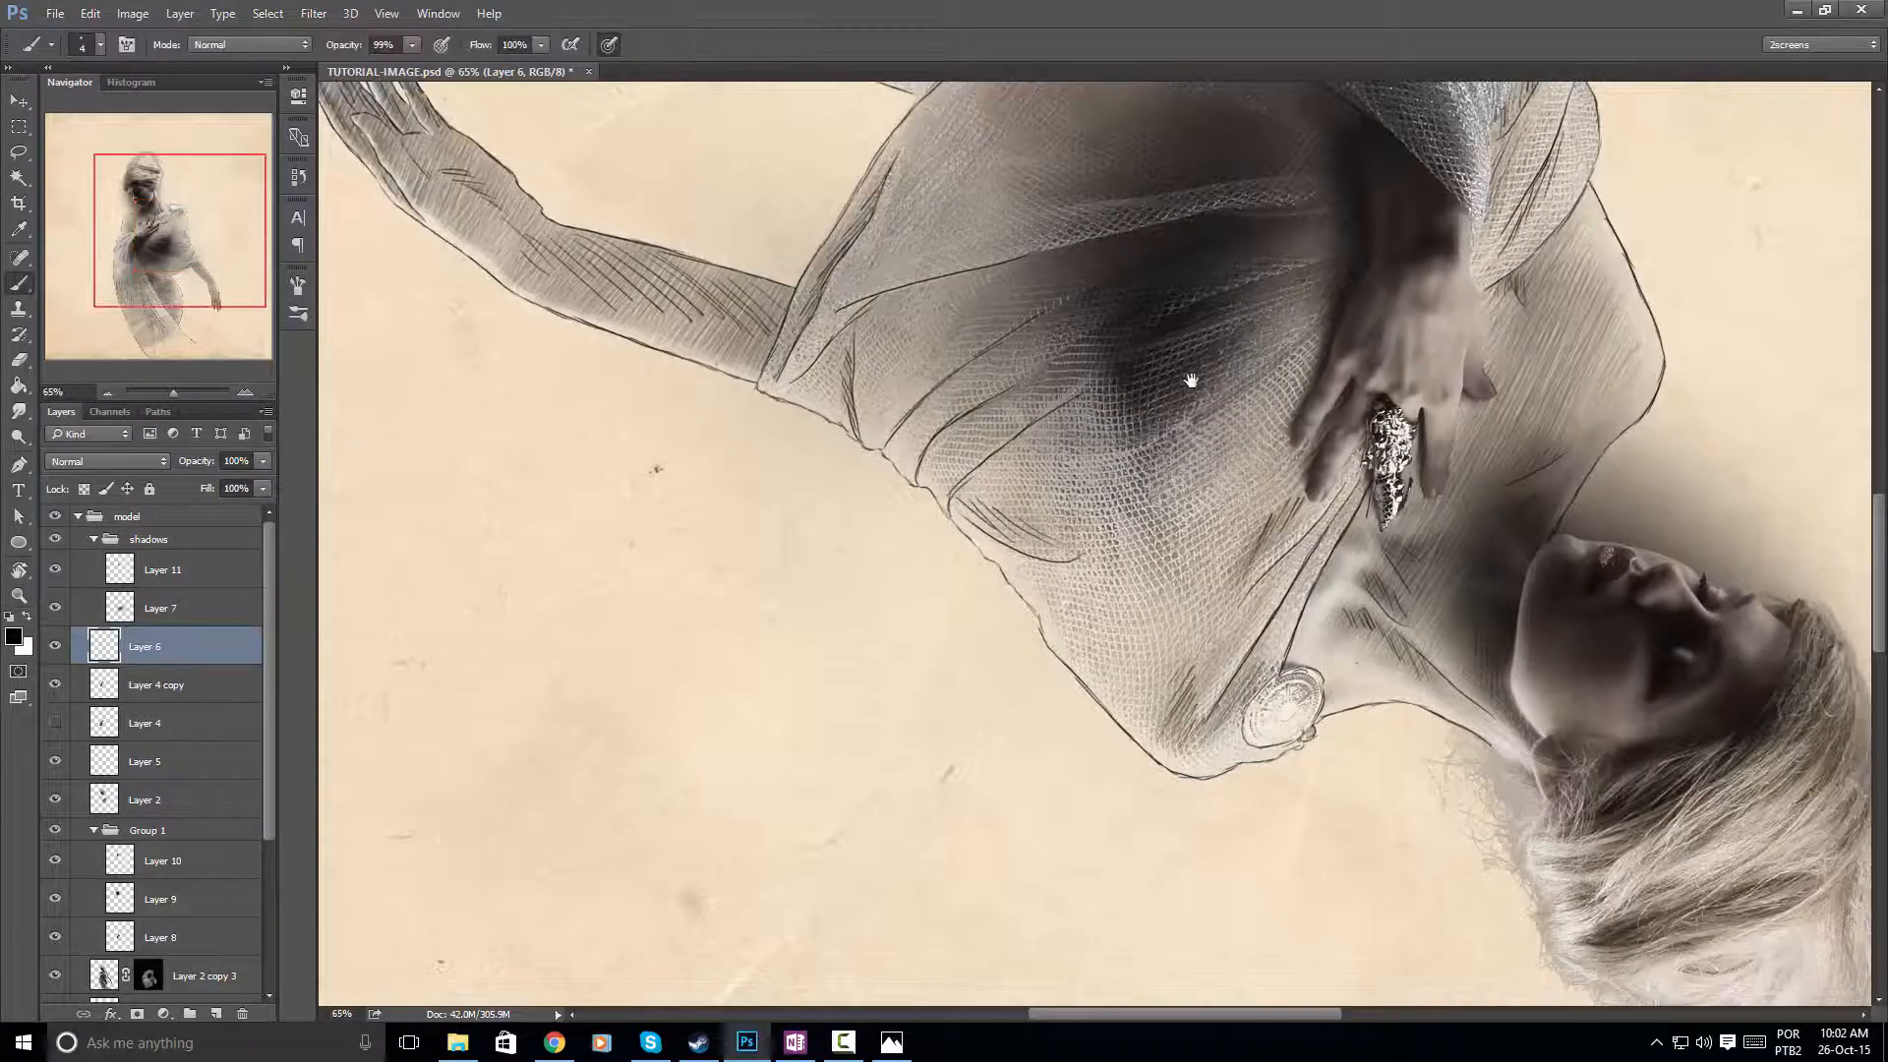
pyautogui.moveTo(1193, 379)
pyautogui.mouseDown()
pyautogui.moveTo(978, 535)
pyautogui.moveTo(914, 1015)
pyautogui.moveTo(1001, 1057)
pyautogui.mouseUp()
pyautogui.press('r')
pyautogui.press('b')
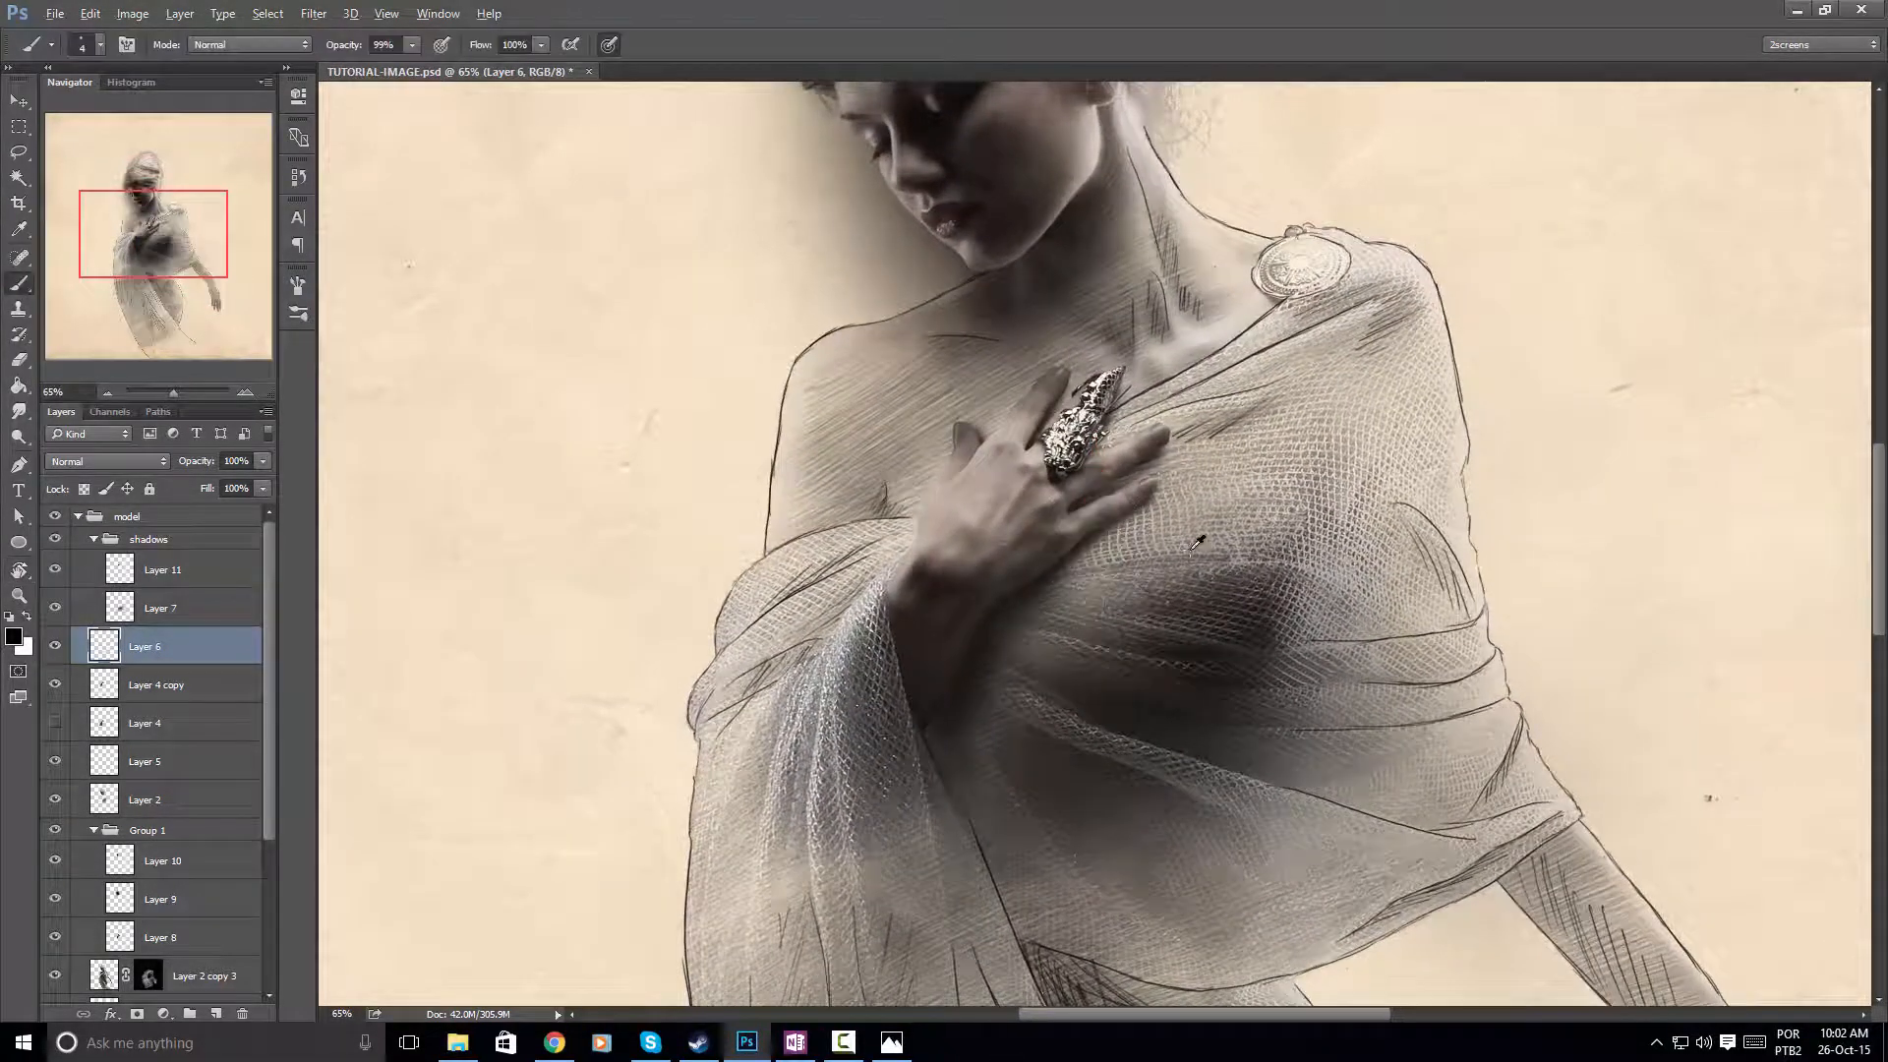
pyautogui.scroll(-4, 1192, 551)
pyautogui.moveTo(1341, 310); pyautogui.dragTo(1099, 786)
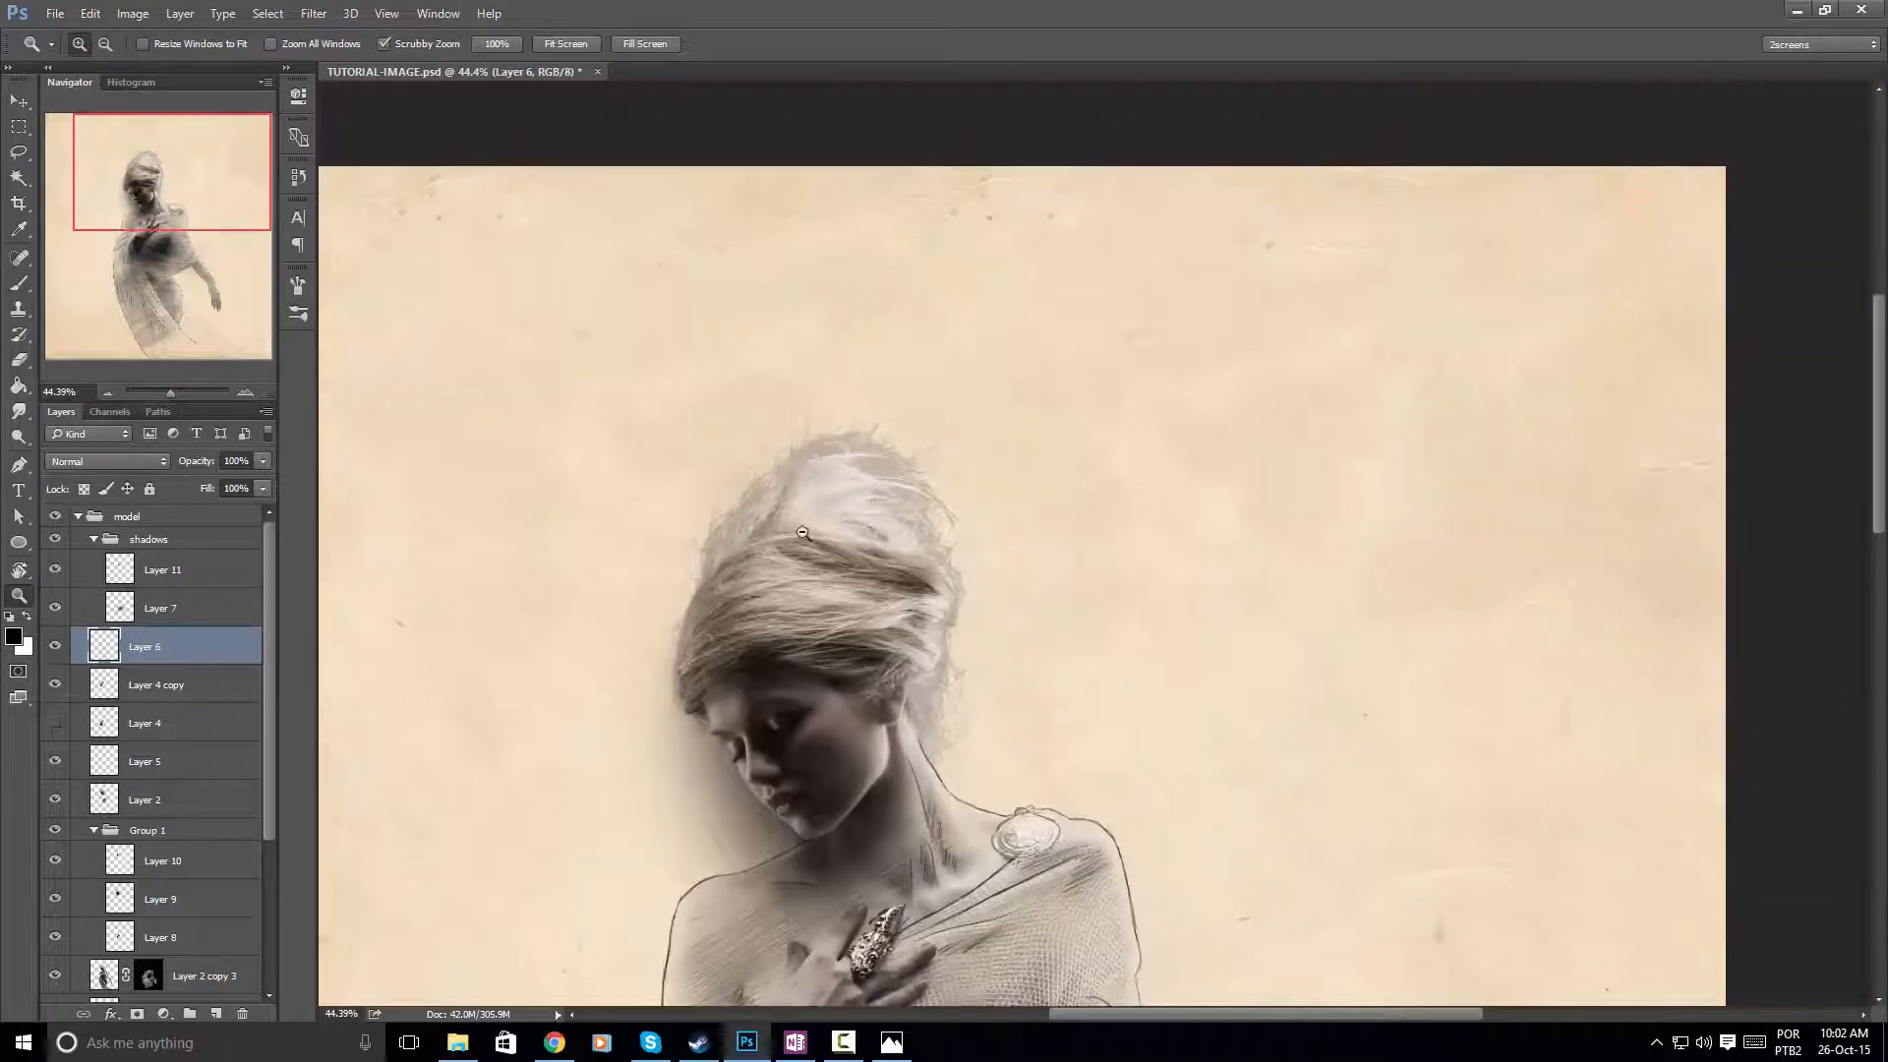
pyautogui.keyDown('alt'); pyautogui.click(803, 532); pyautogui.keyUp('alt')
pyautogui.moveTo(860, 721); pyautogui.dragTo(905, 544)
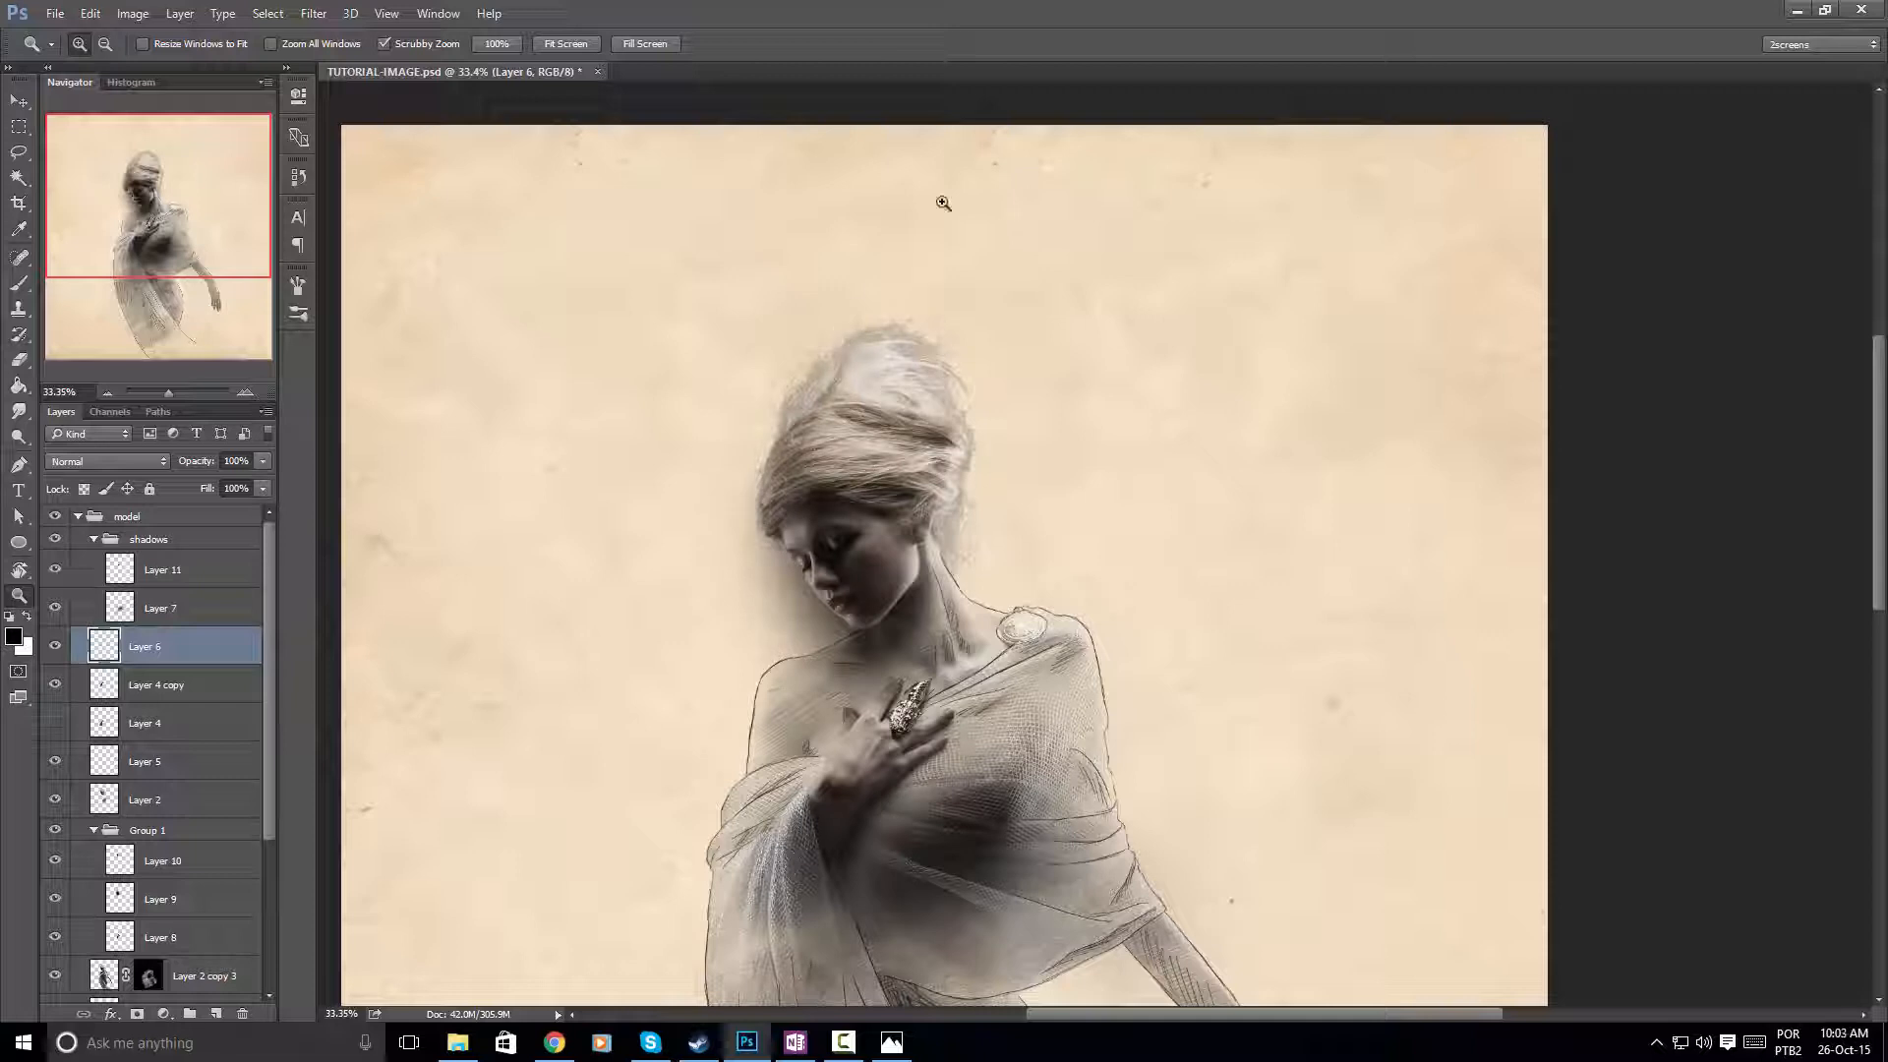
pyautogui.moveTo(1044, 594); pyautogui.dragTo(1048, 199)
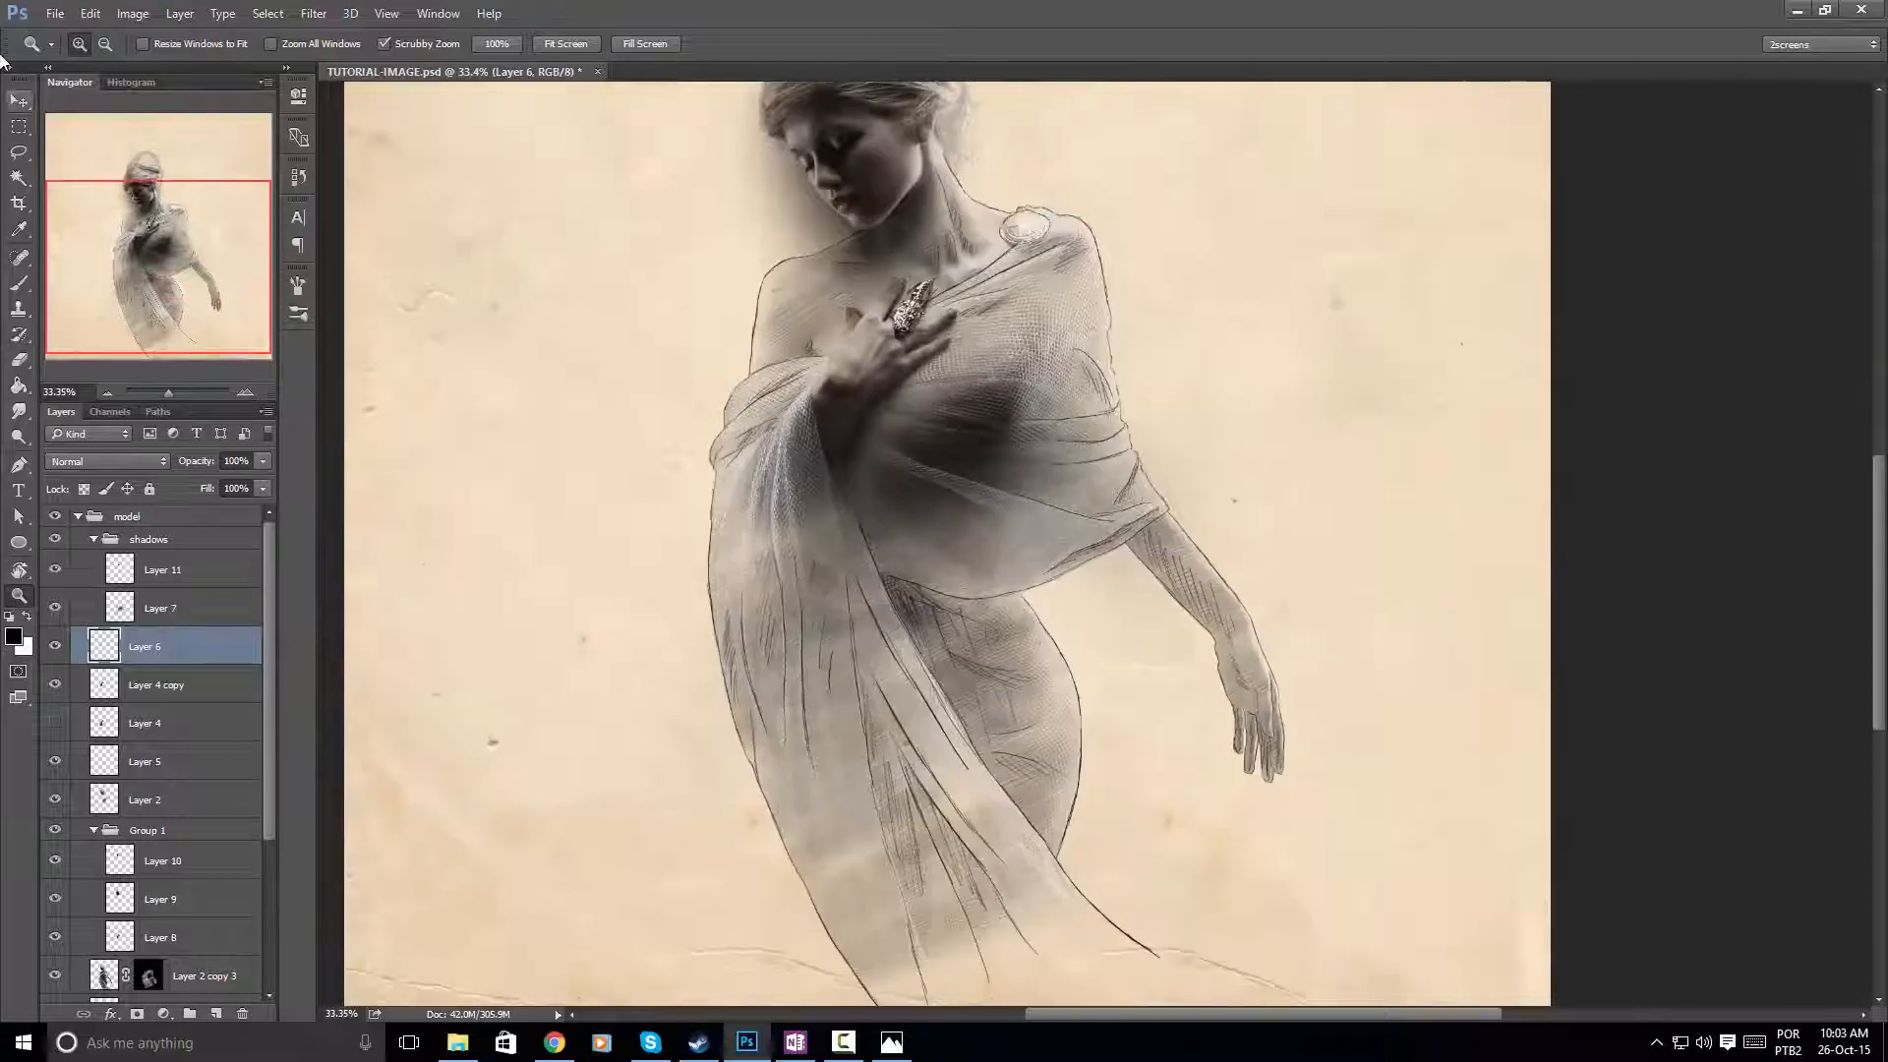
# Select the model group and move the whole figure straight down until the shawl's lower end runs off the canvas
pyautogui.click(19, 99)
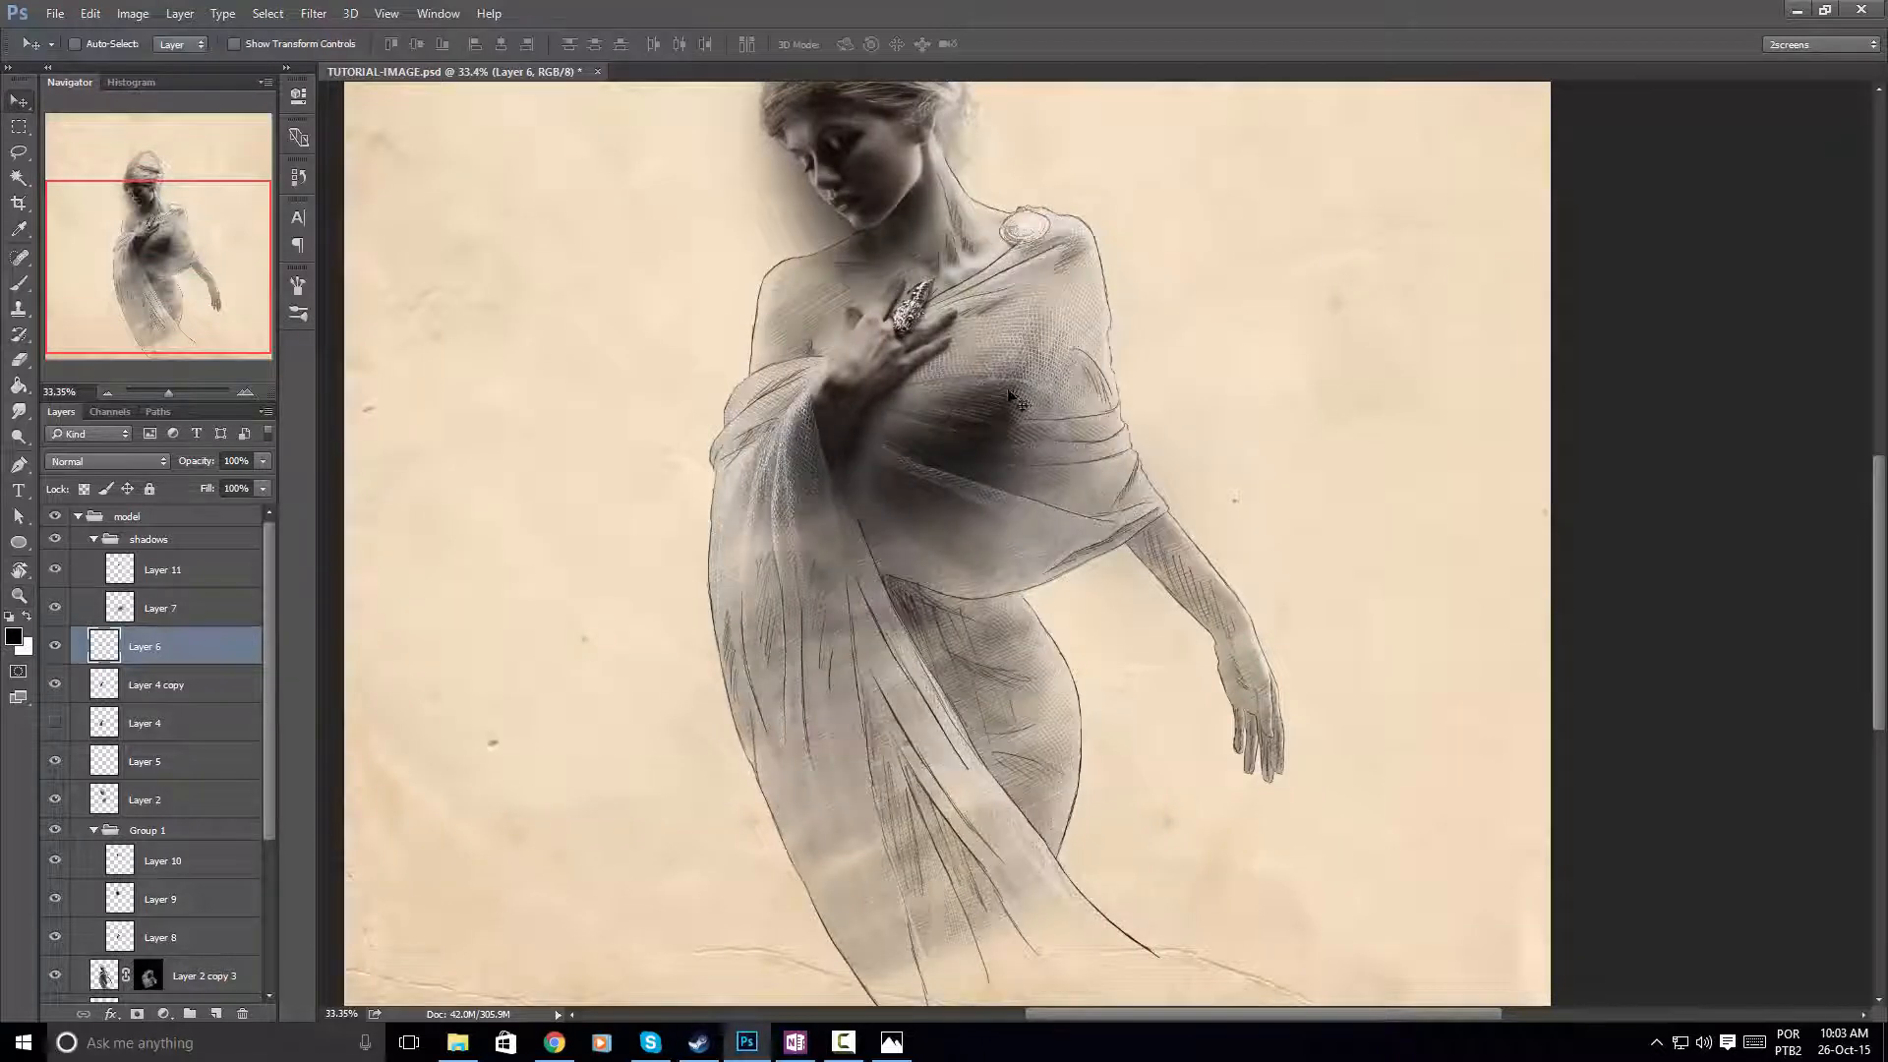
pyautogui.click(147, 518)
pyautogui.scroll(1, 854, 555)
pyautogui.scroll(-6, 870, 536)
pyautogui.scroll(2, 1023, 513)
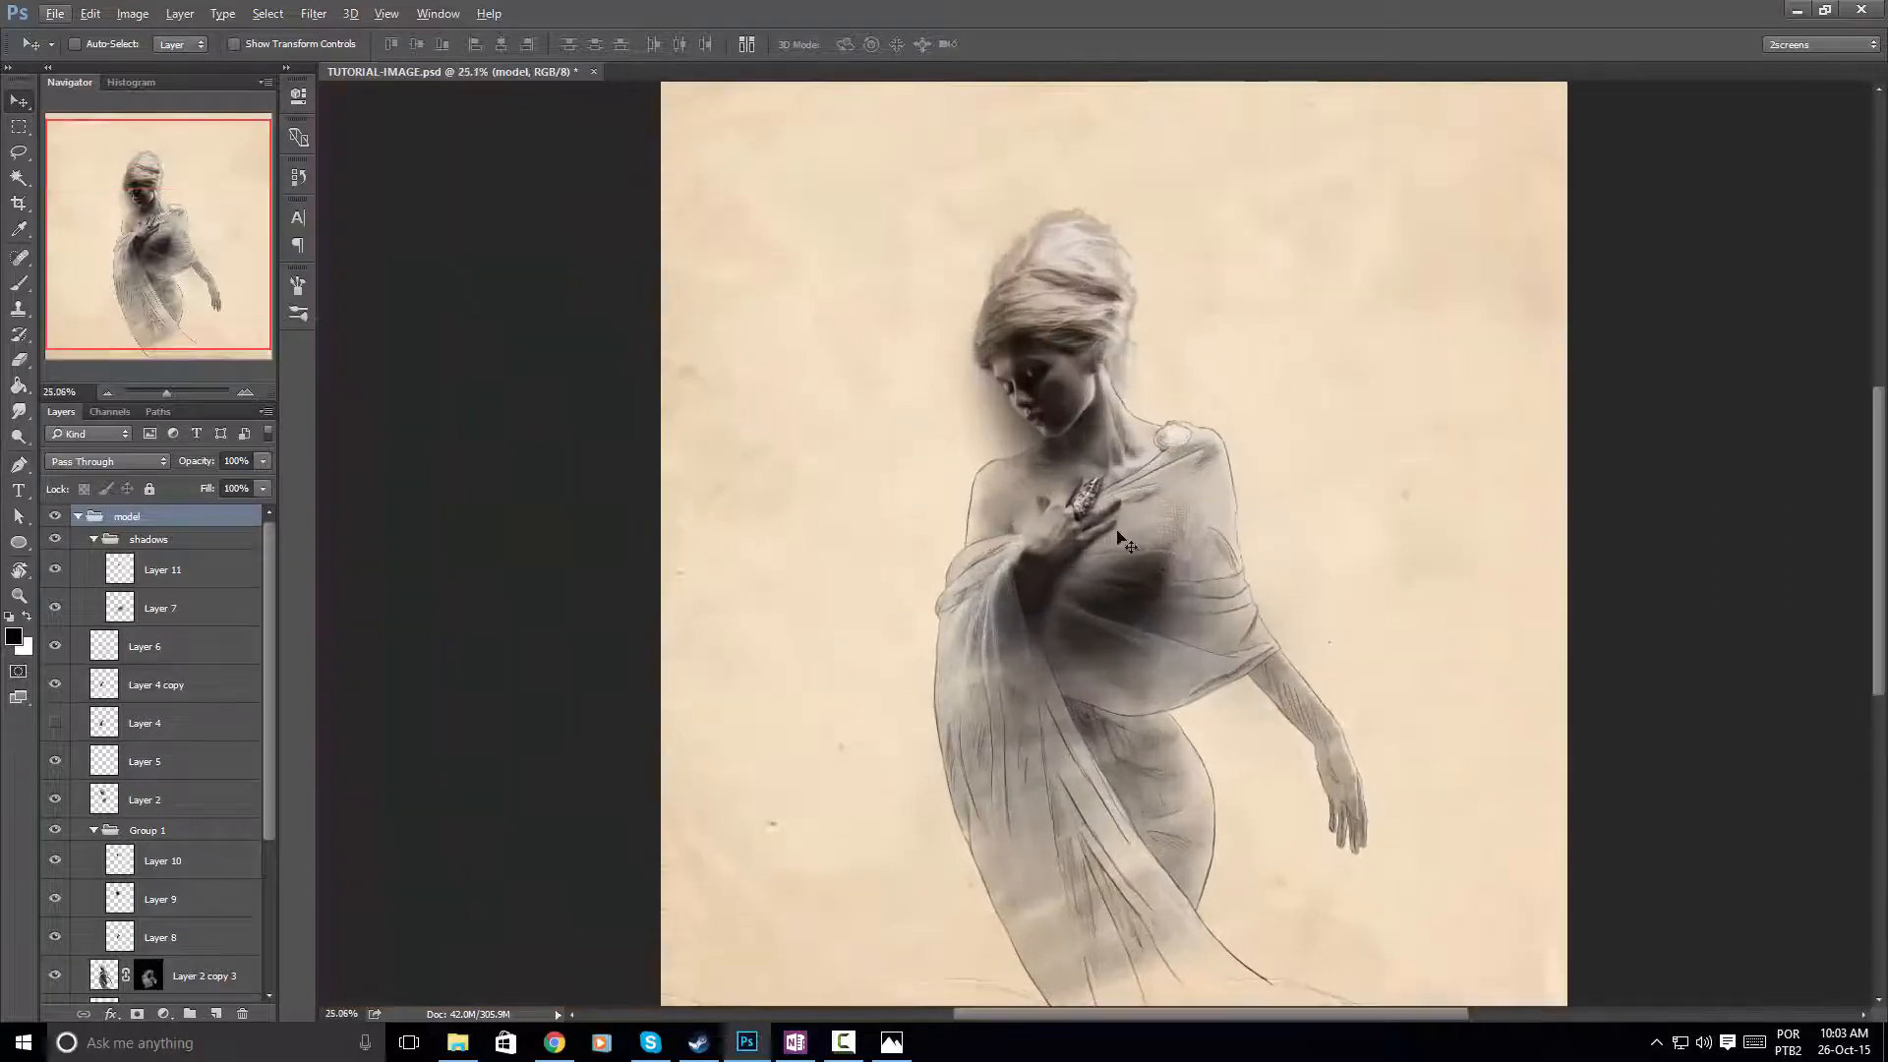
pyautogui.moveTo(1394, 665); pyautogui.dragTo(1217, 604)
pyautogui.moveTo(911, 384); pyautogui.dragTo(907, 487)
pyautogui.moveTo(990, 404); pyautogui.dragTo(962, 660)
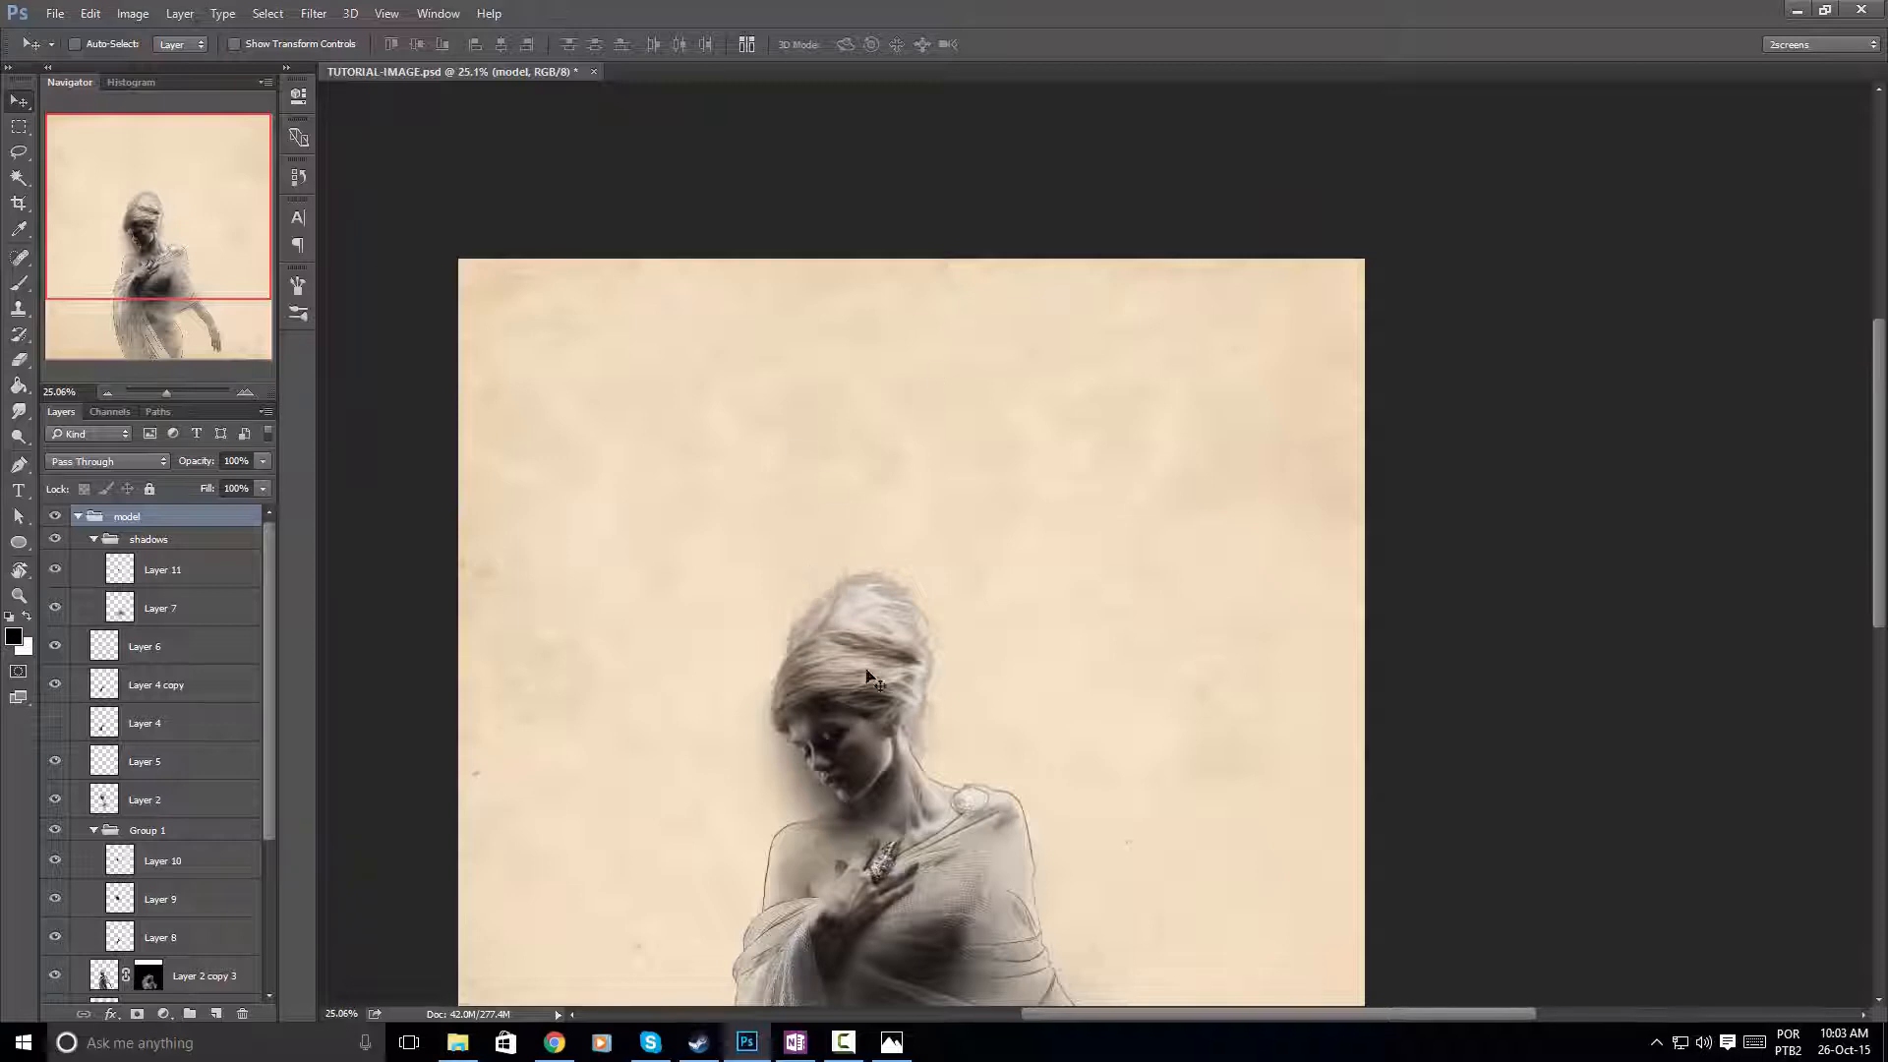
pyautogui.moveTo(858, 557); pyautogui.dragTo(843, 190)
pyautogui.scroll(-3, 1247, 481)
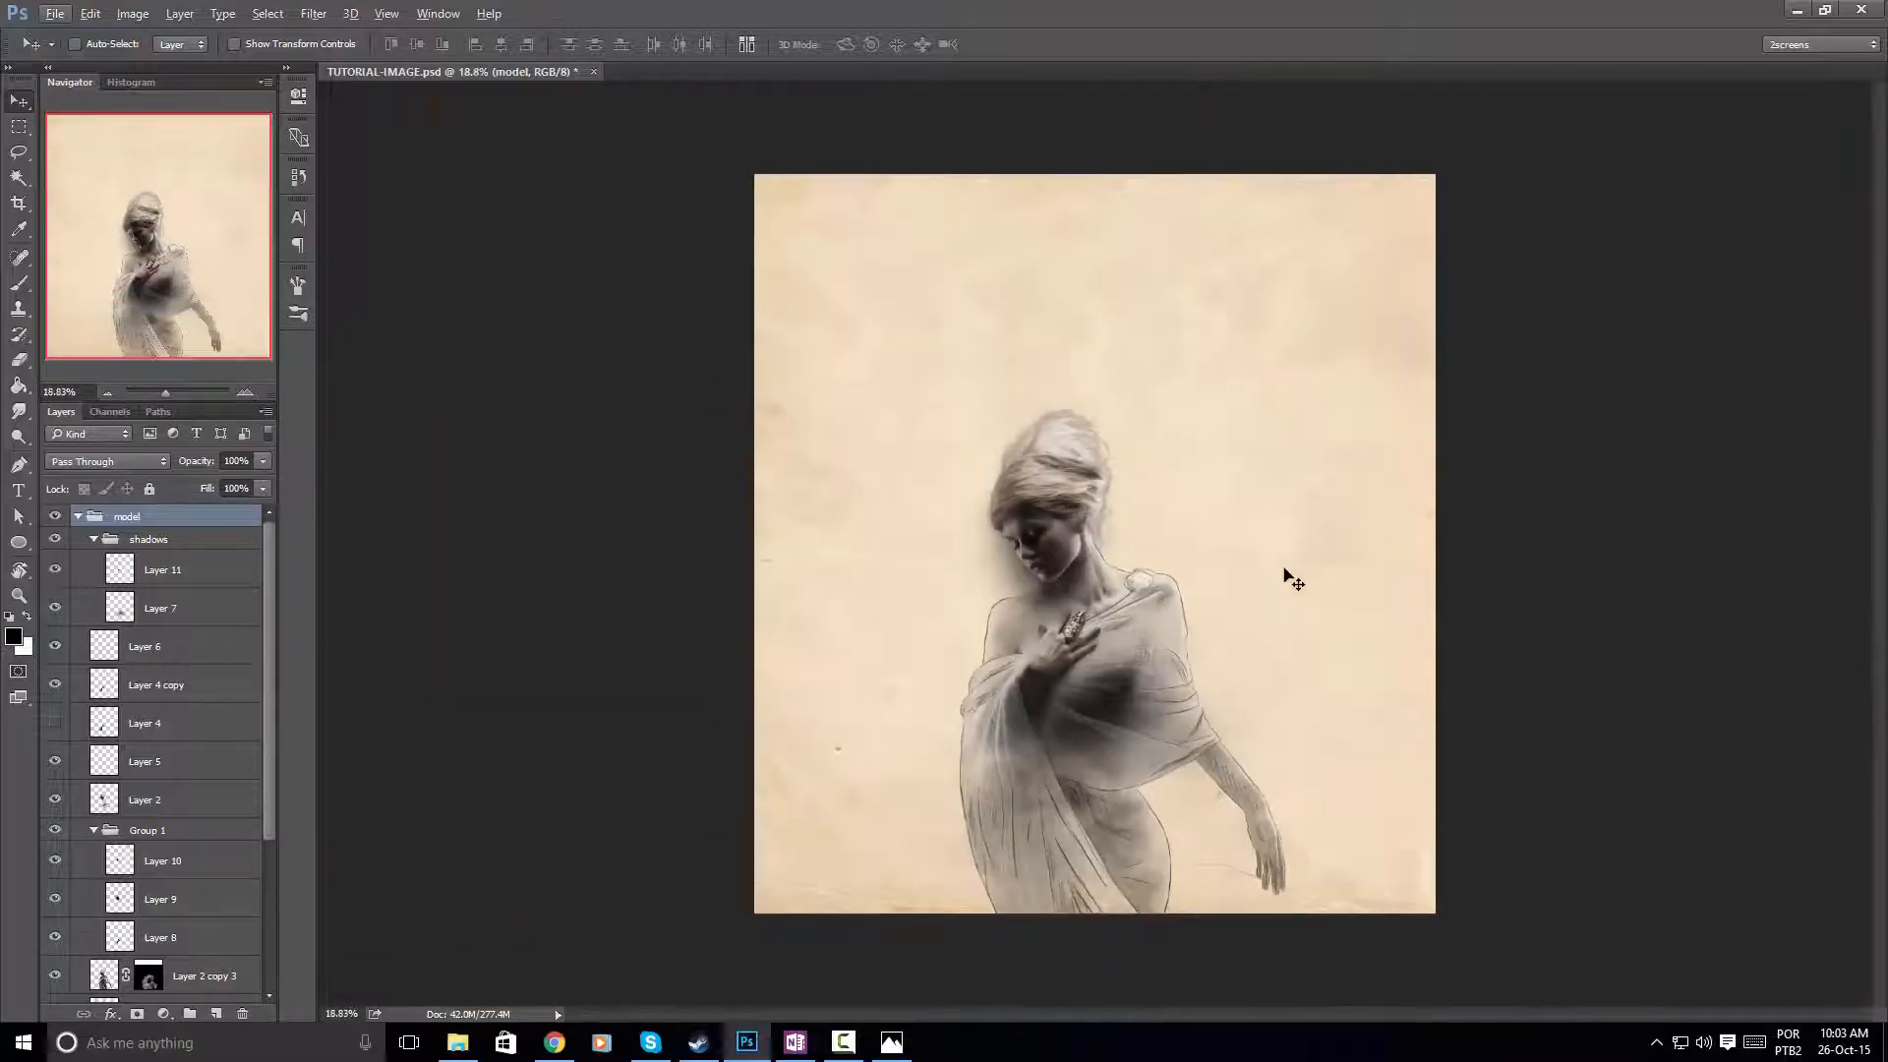
pyautogui.scroll(3, 1281, 615)
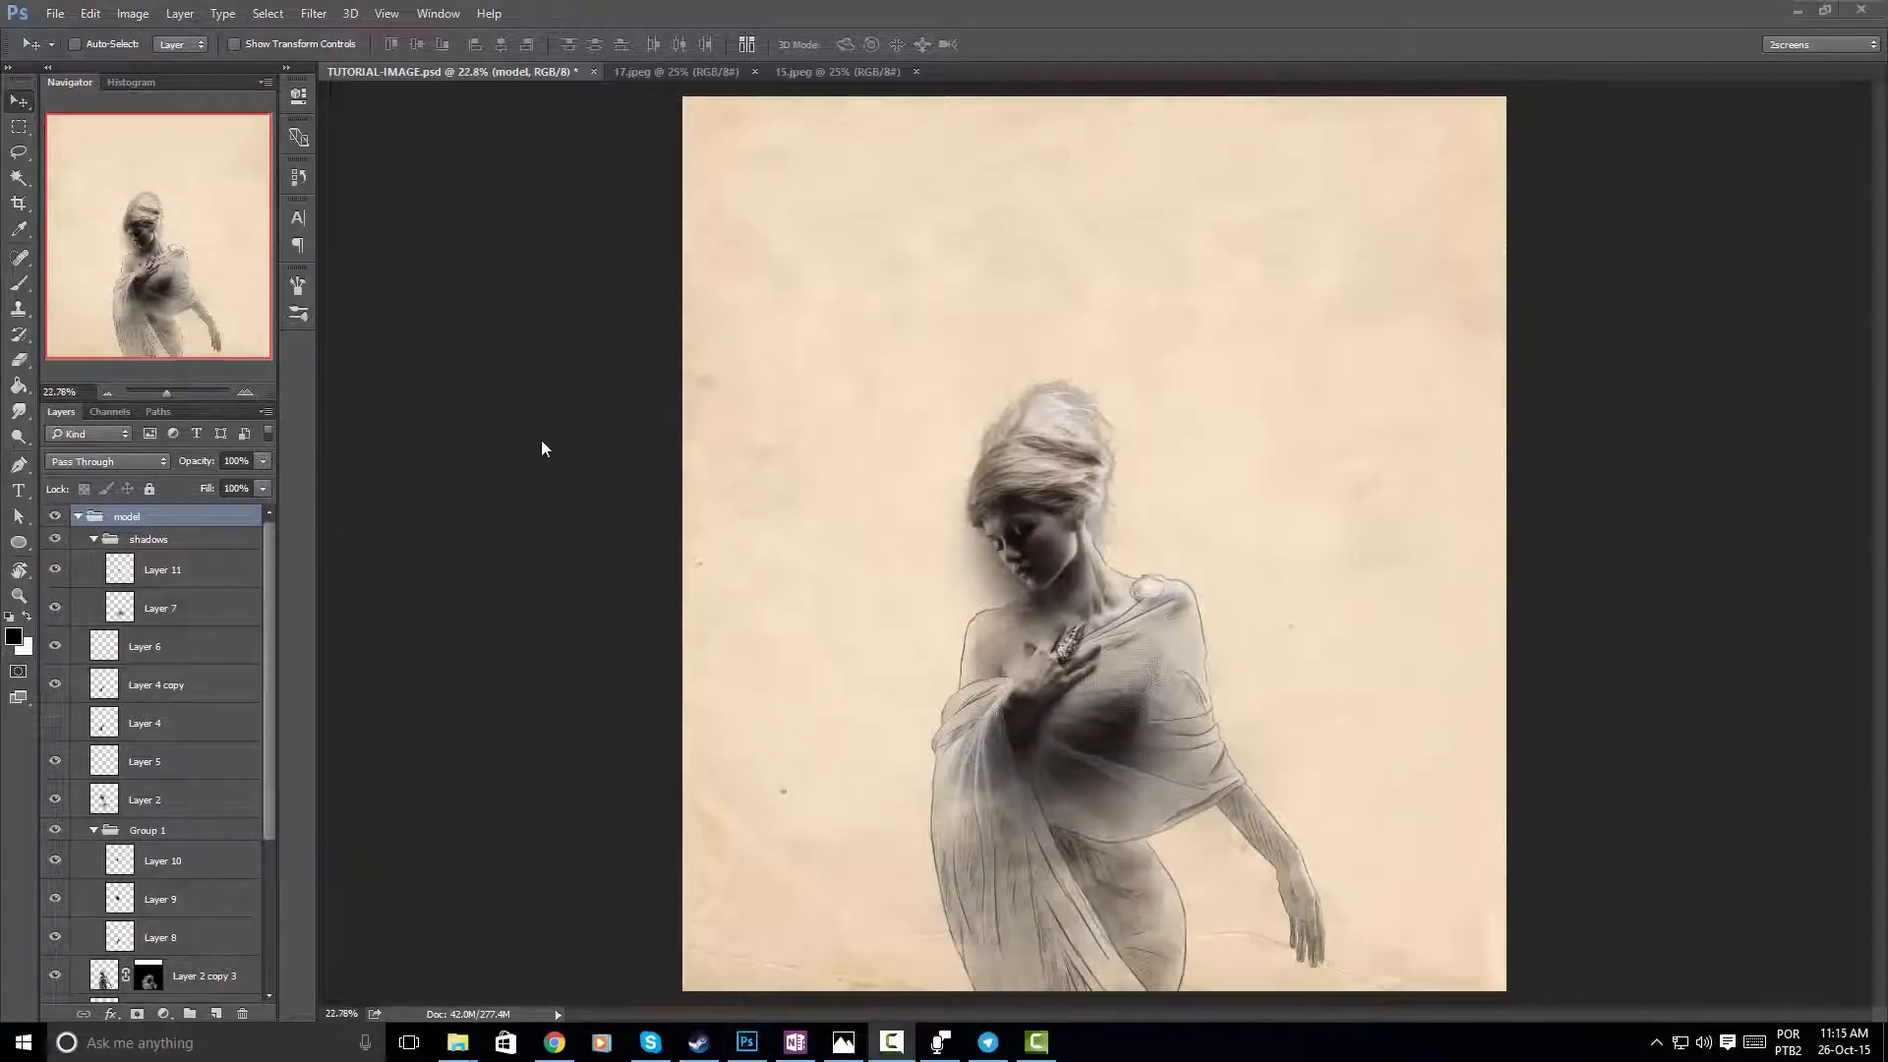
# Collapse the model group, create a new layer above it inside a new group, and select that layer
pyautogui.click(76, 516)
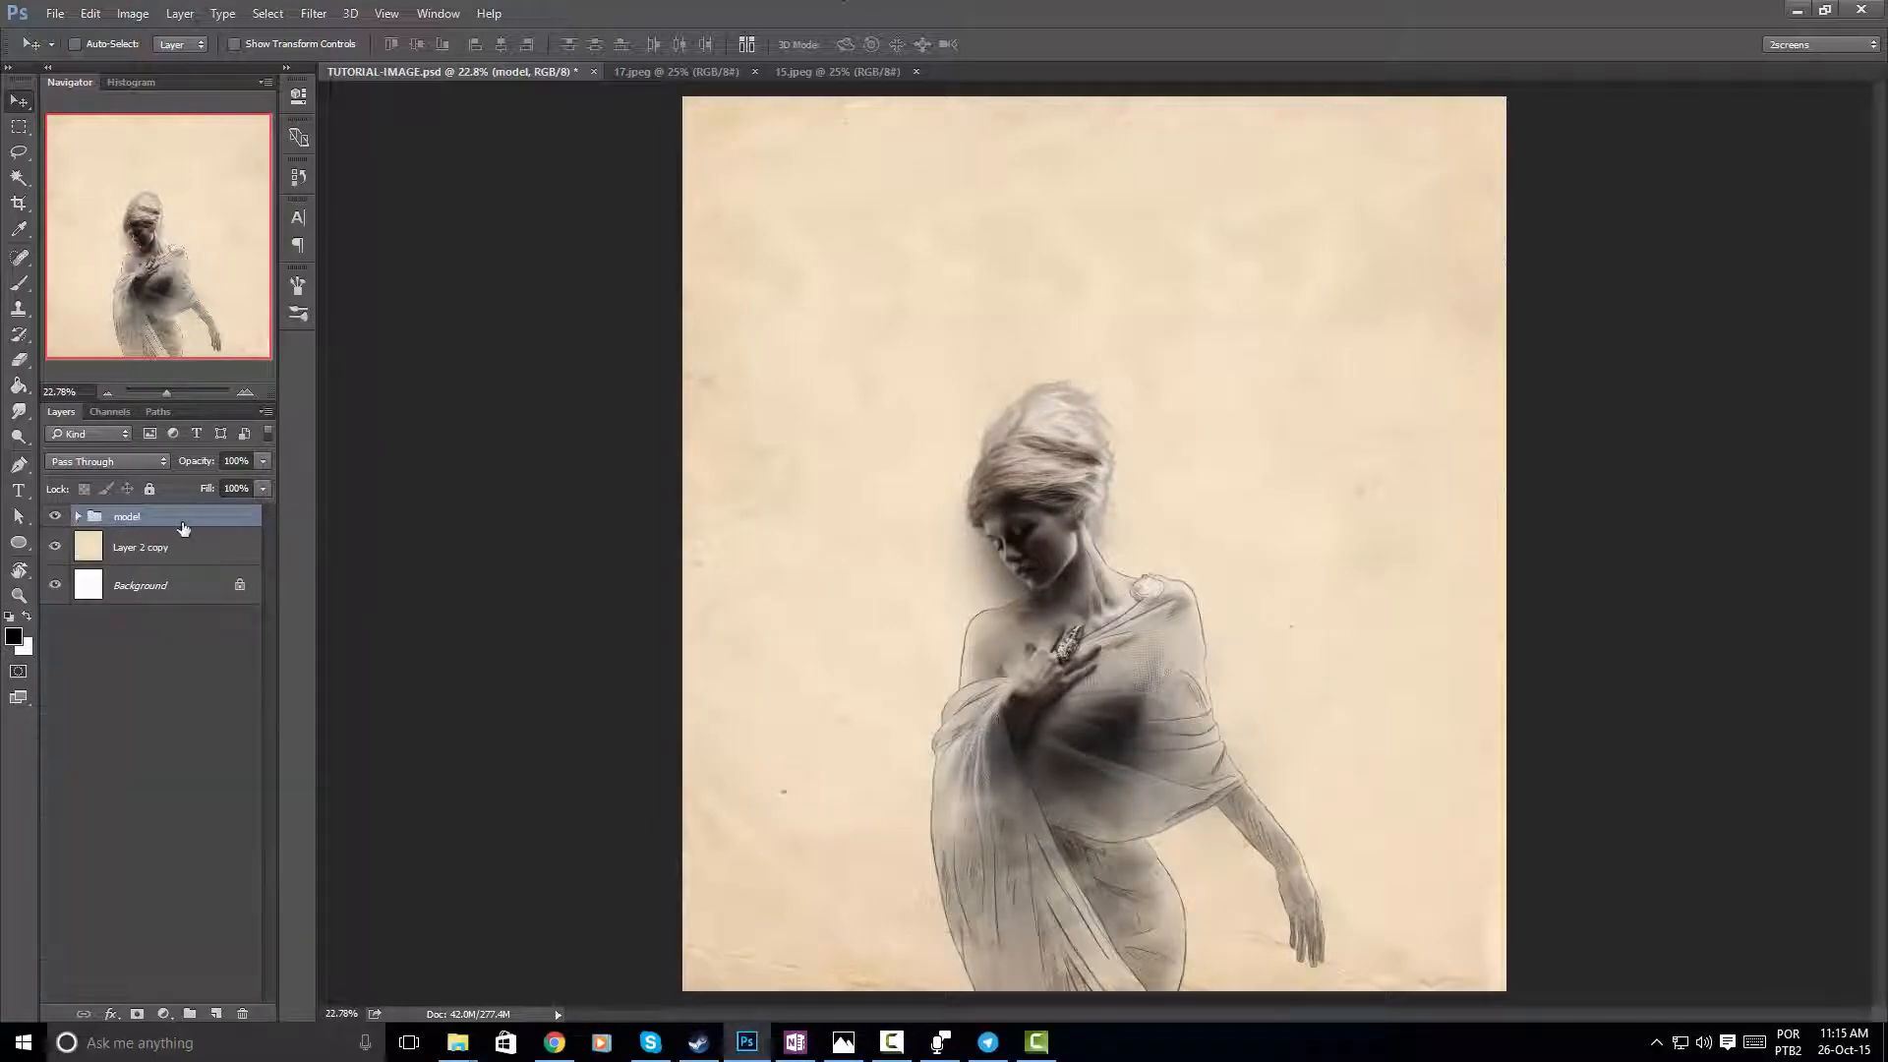
pyautogui.hotkey('ctrl', 'shift', 'n')
pyautogui.press('Return')
pyautogui.hotkey('ctrl', 'g')
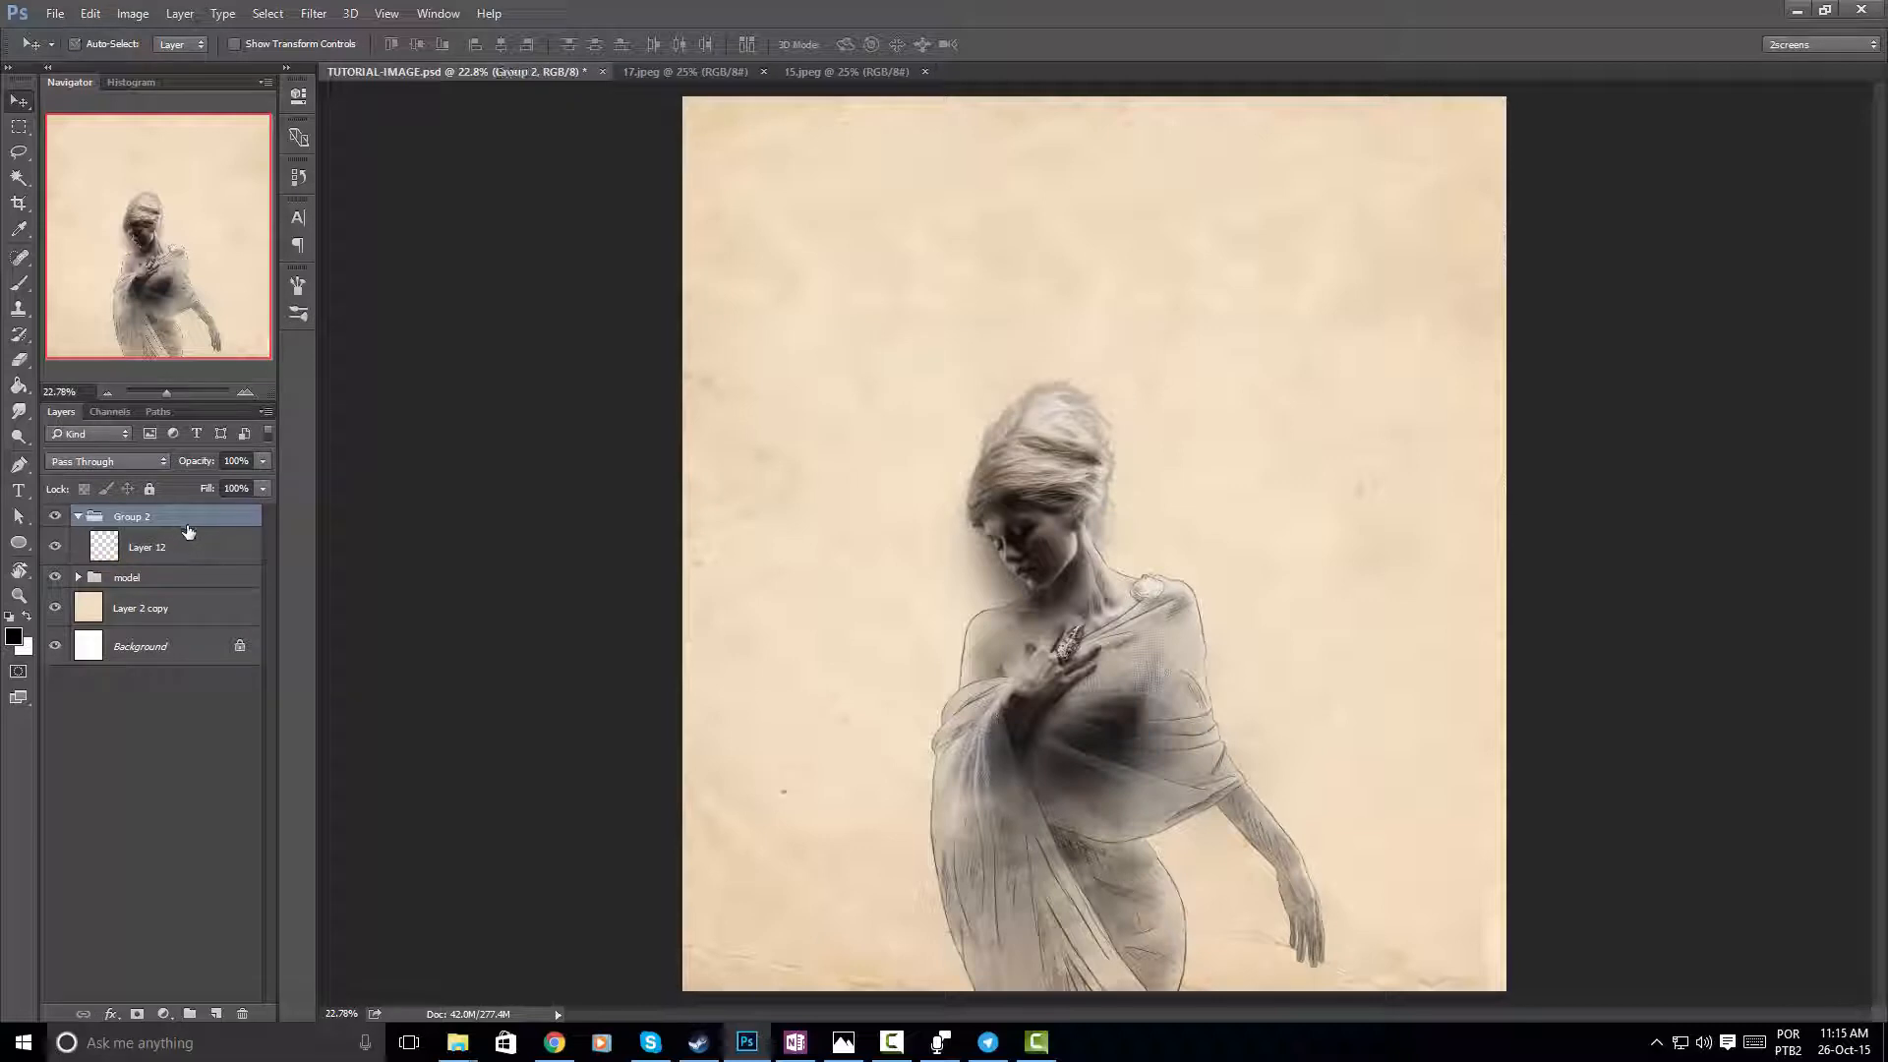
pyautogui.click(204, 548)
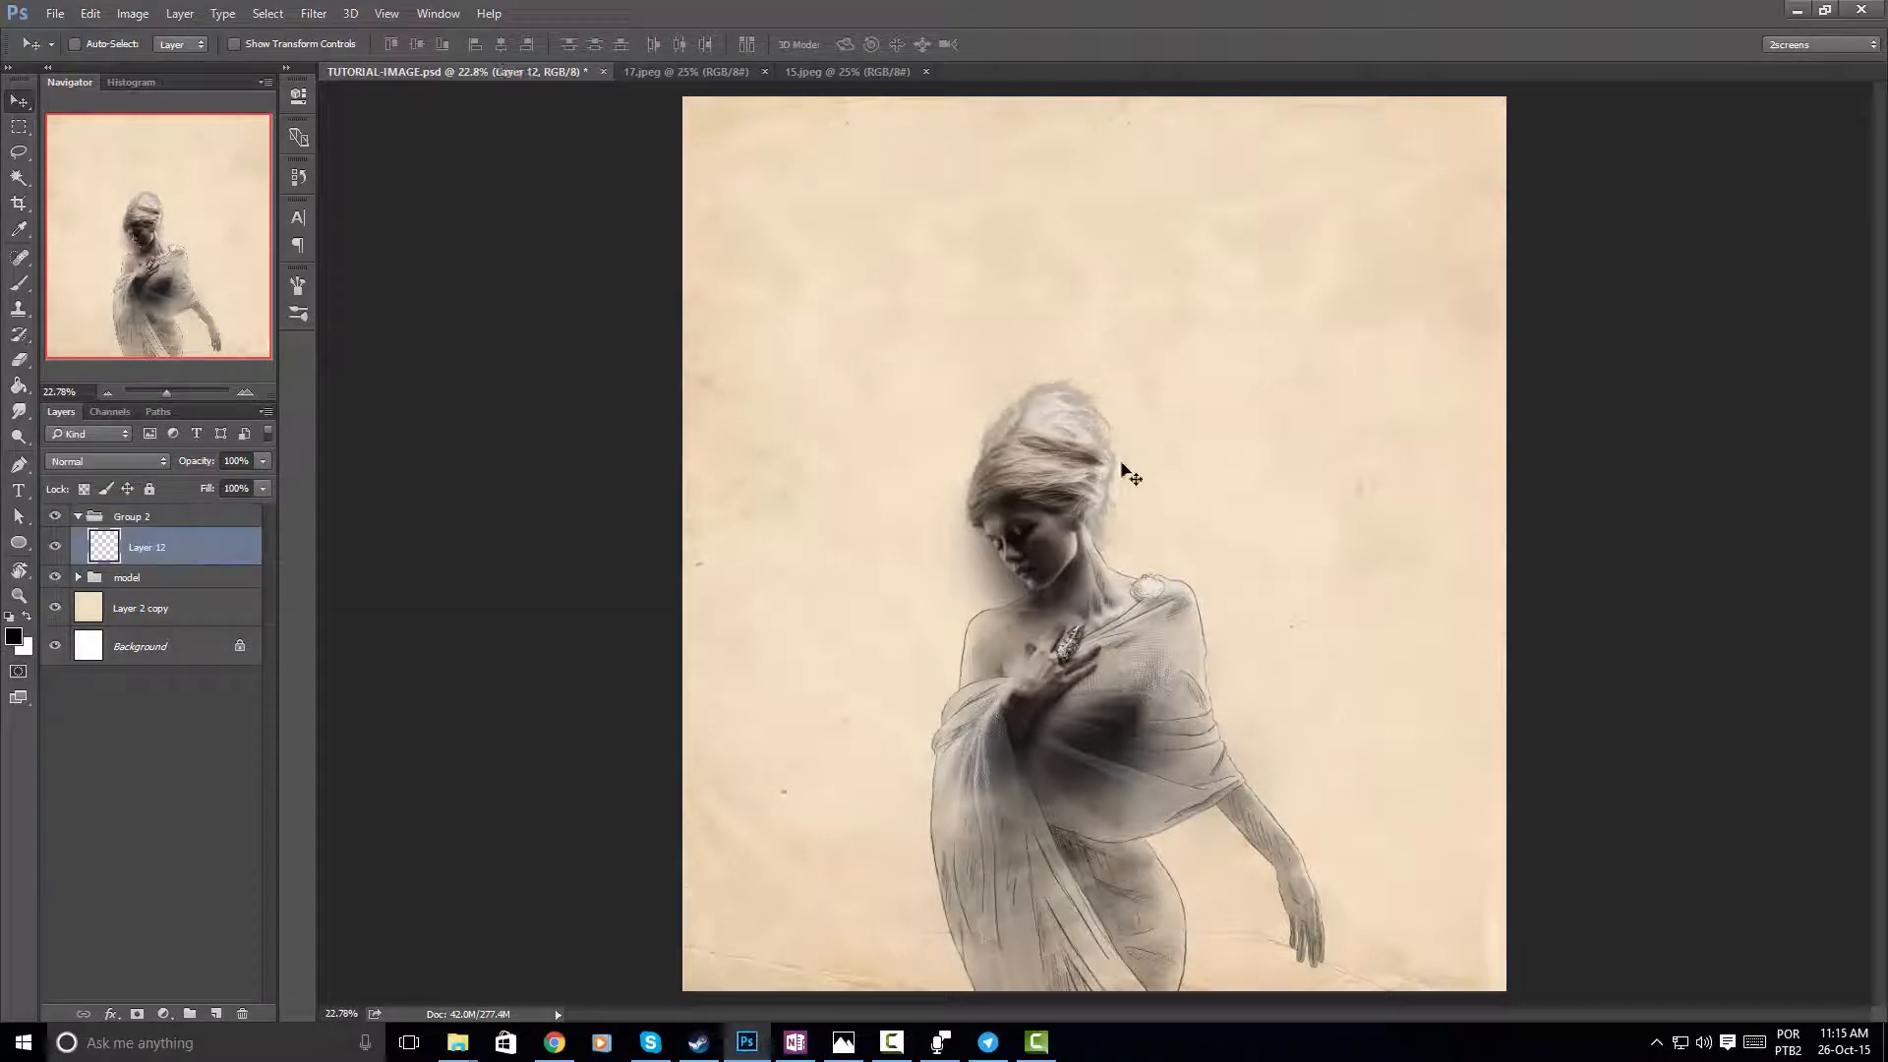
# Look over the paint-stain images 17.jpeg and 15.jpeg, and open 5.jpeg from File Explorer as another stain
pyautogui.scroll(2, 1104, 448)
pyautogui.click(688, 73)
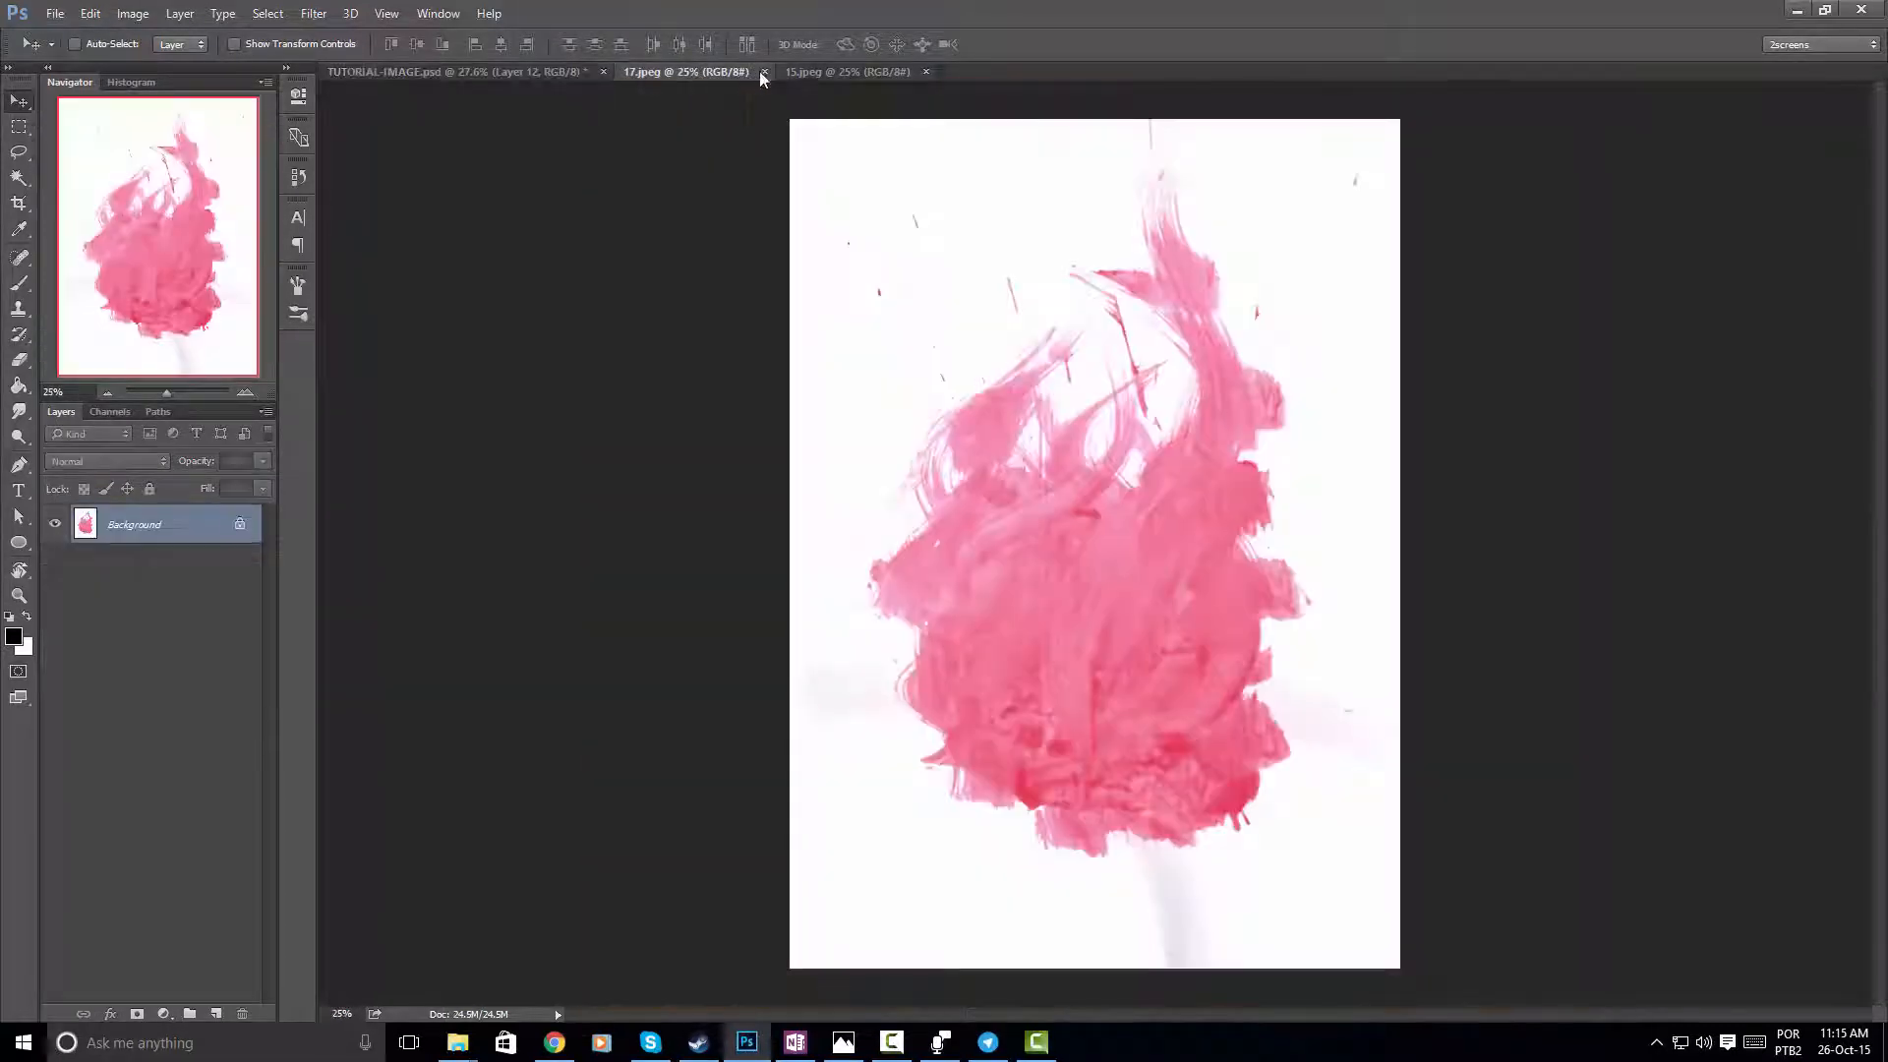
pyautogui.click(815, 73)
pyautogui.click(696, 72)
pyautogui.hotkey('alt', 'Tab')
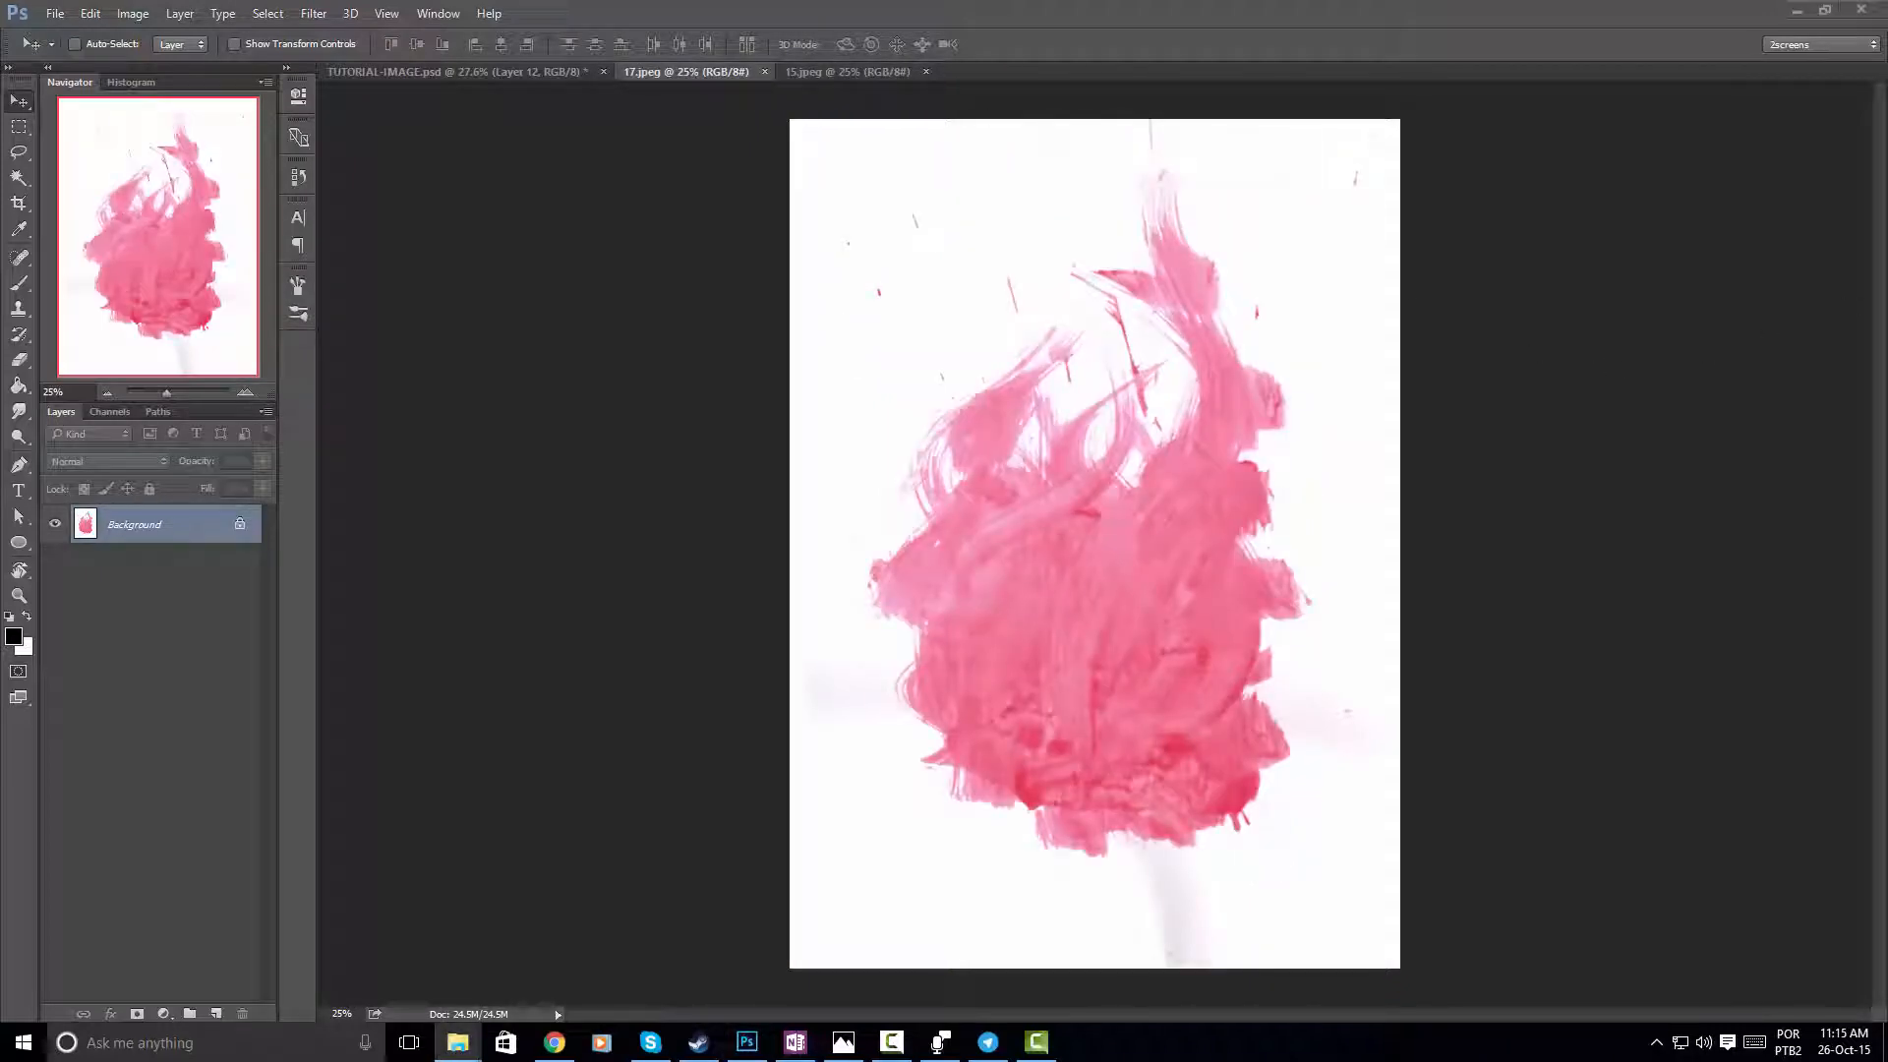
pyautogui.scroll(1, 929, 135)
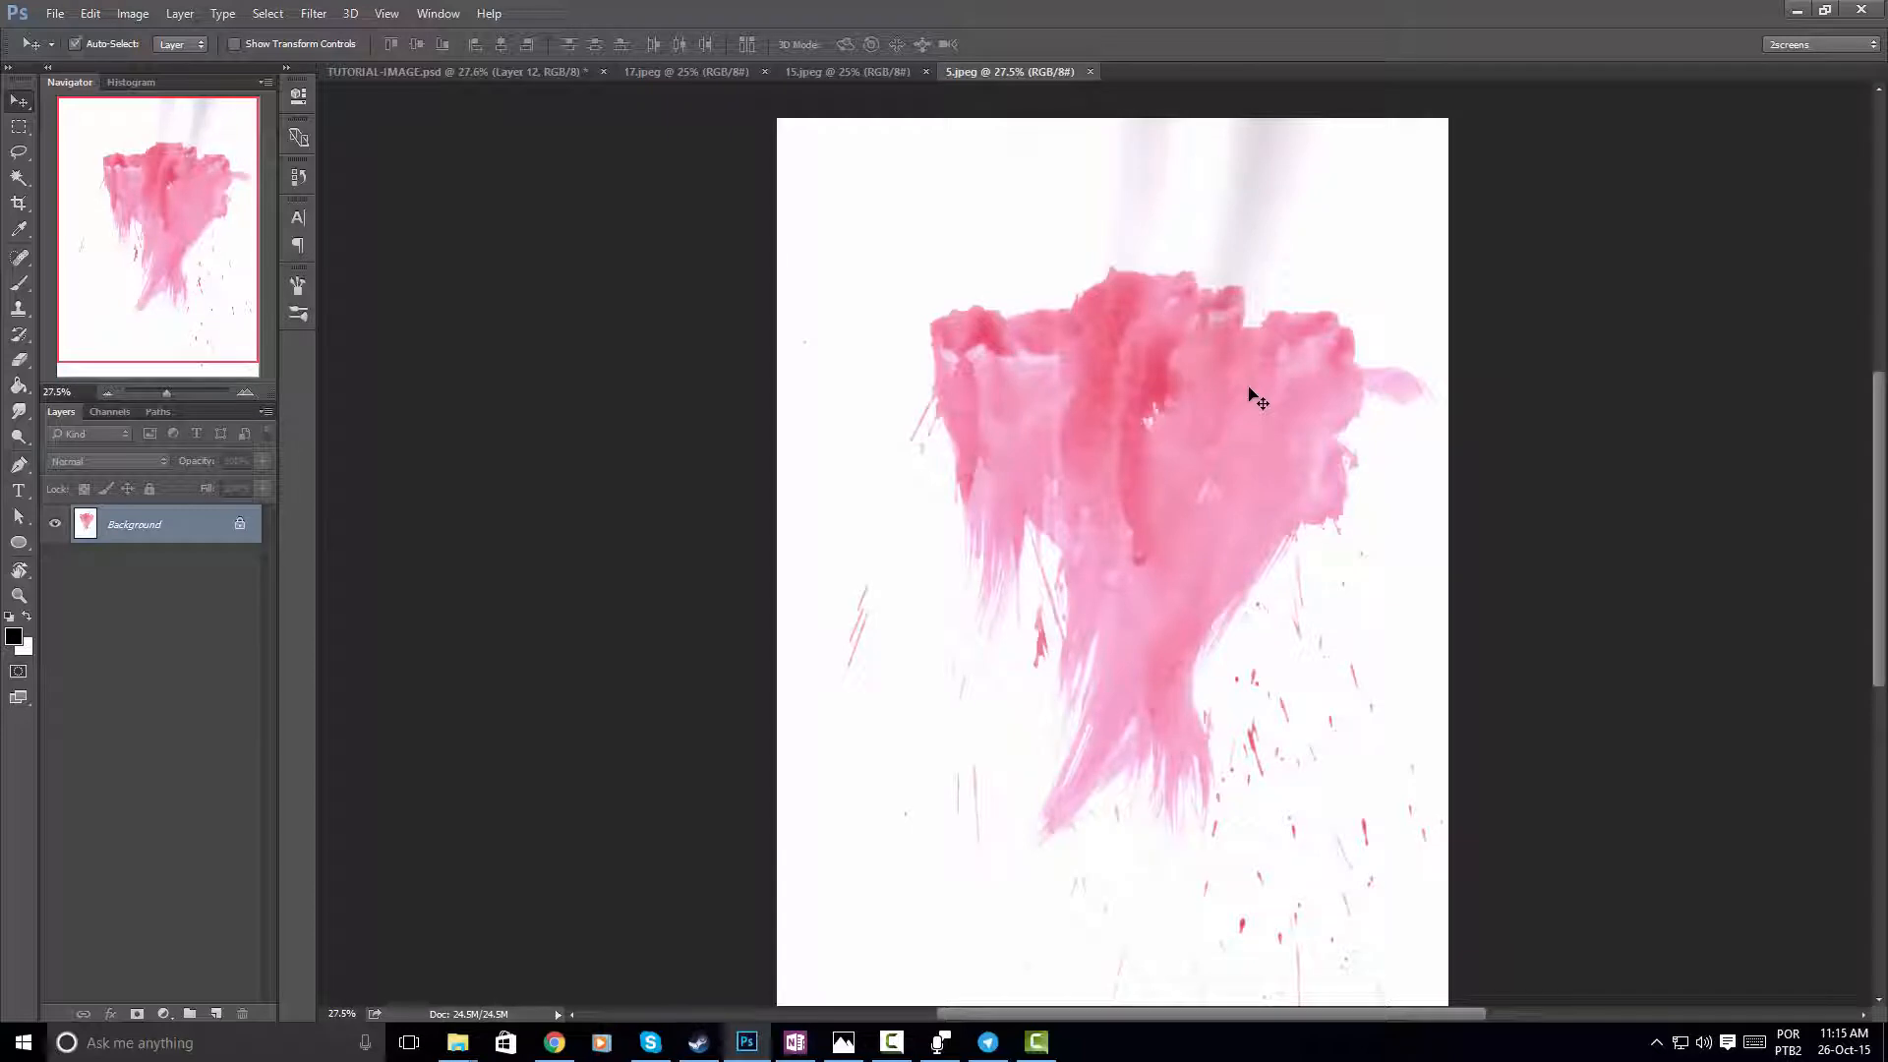
# Duplicate the background of 5.jpeg and desaturate the copy with Hue/Saturation, setting Saturation to -100
pyautogui.hotkey('ctrl', 'j')
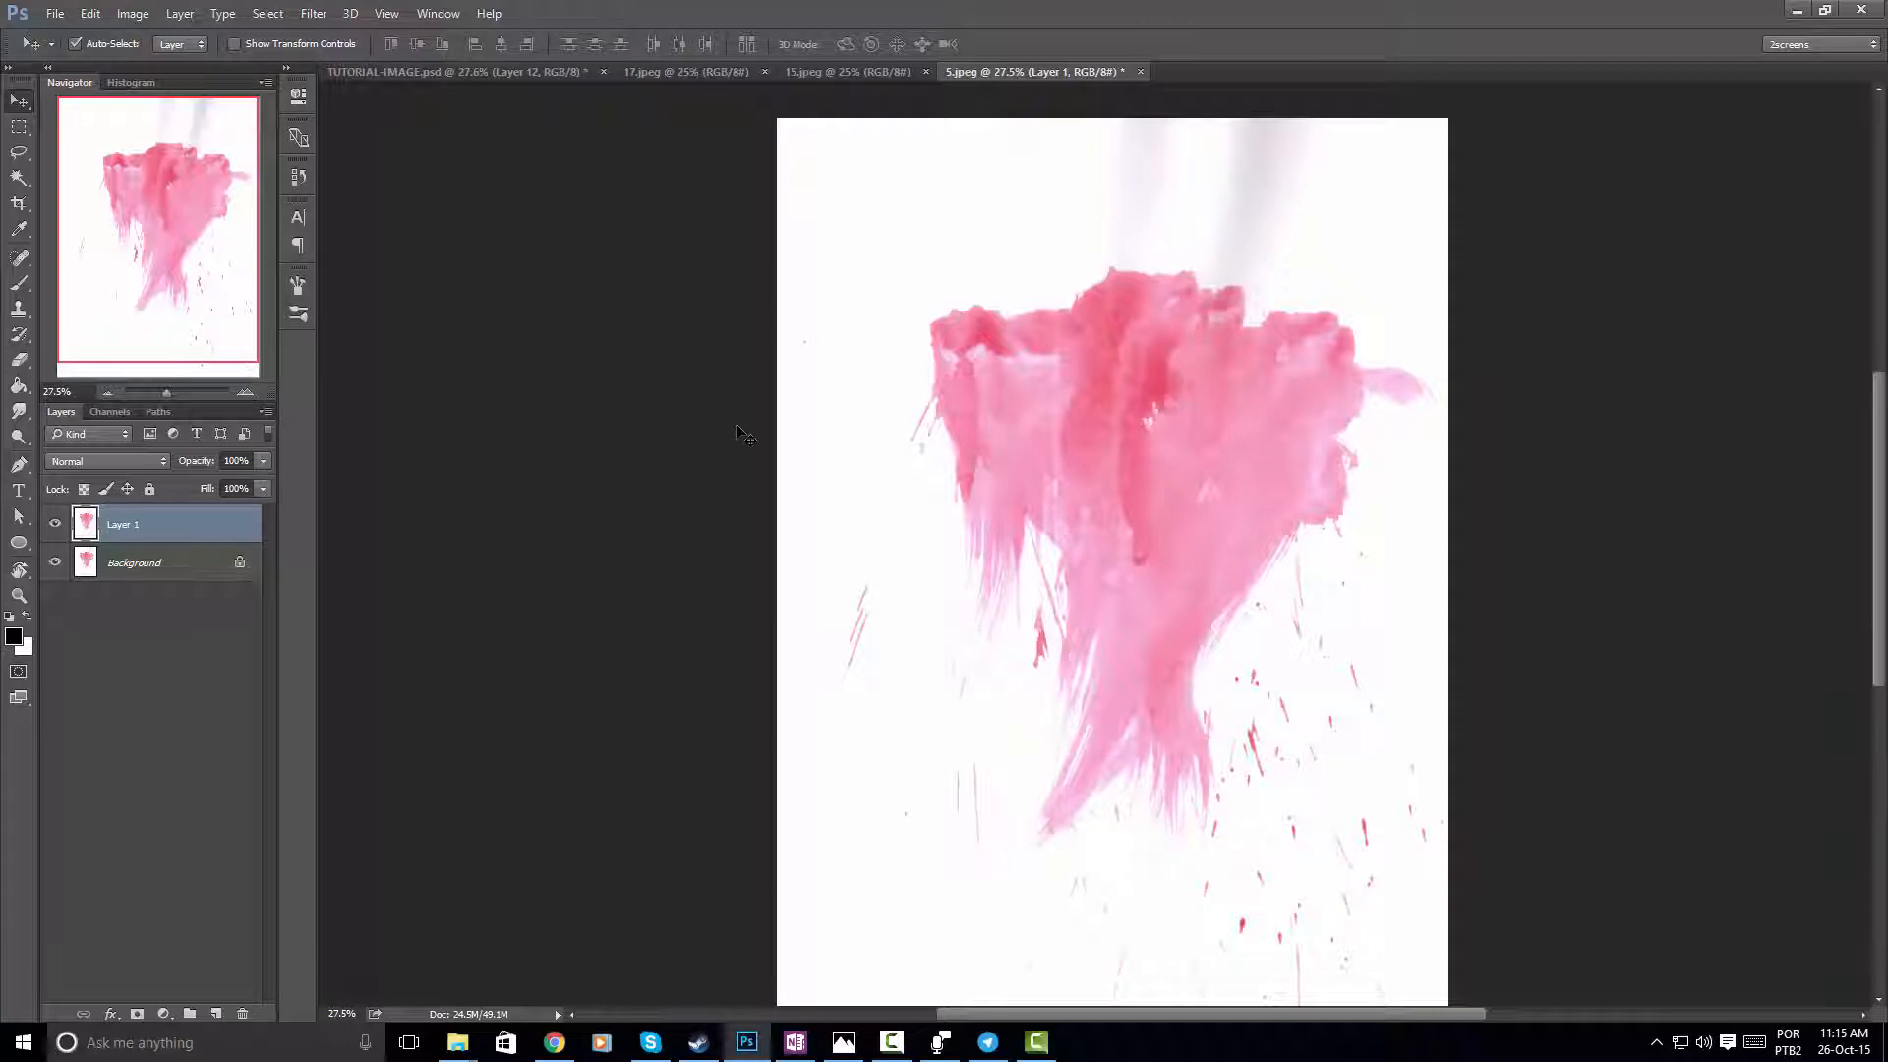
pyautogui.hotkey('ctrl', 'u')
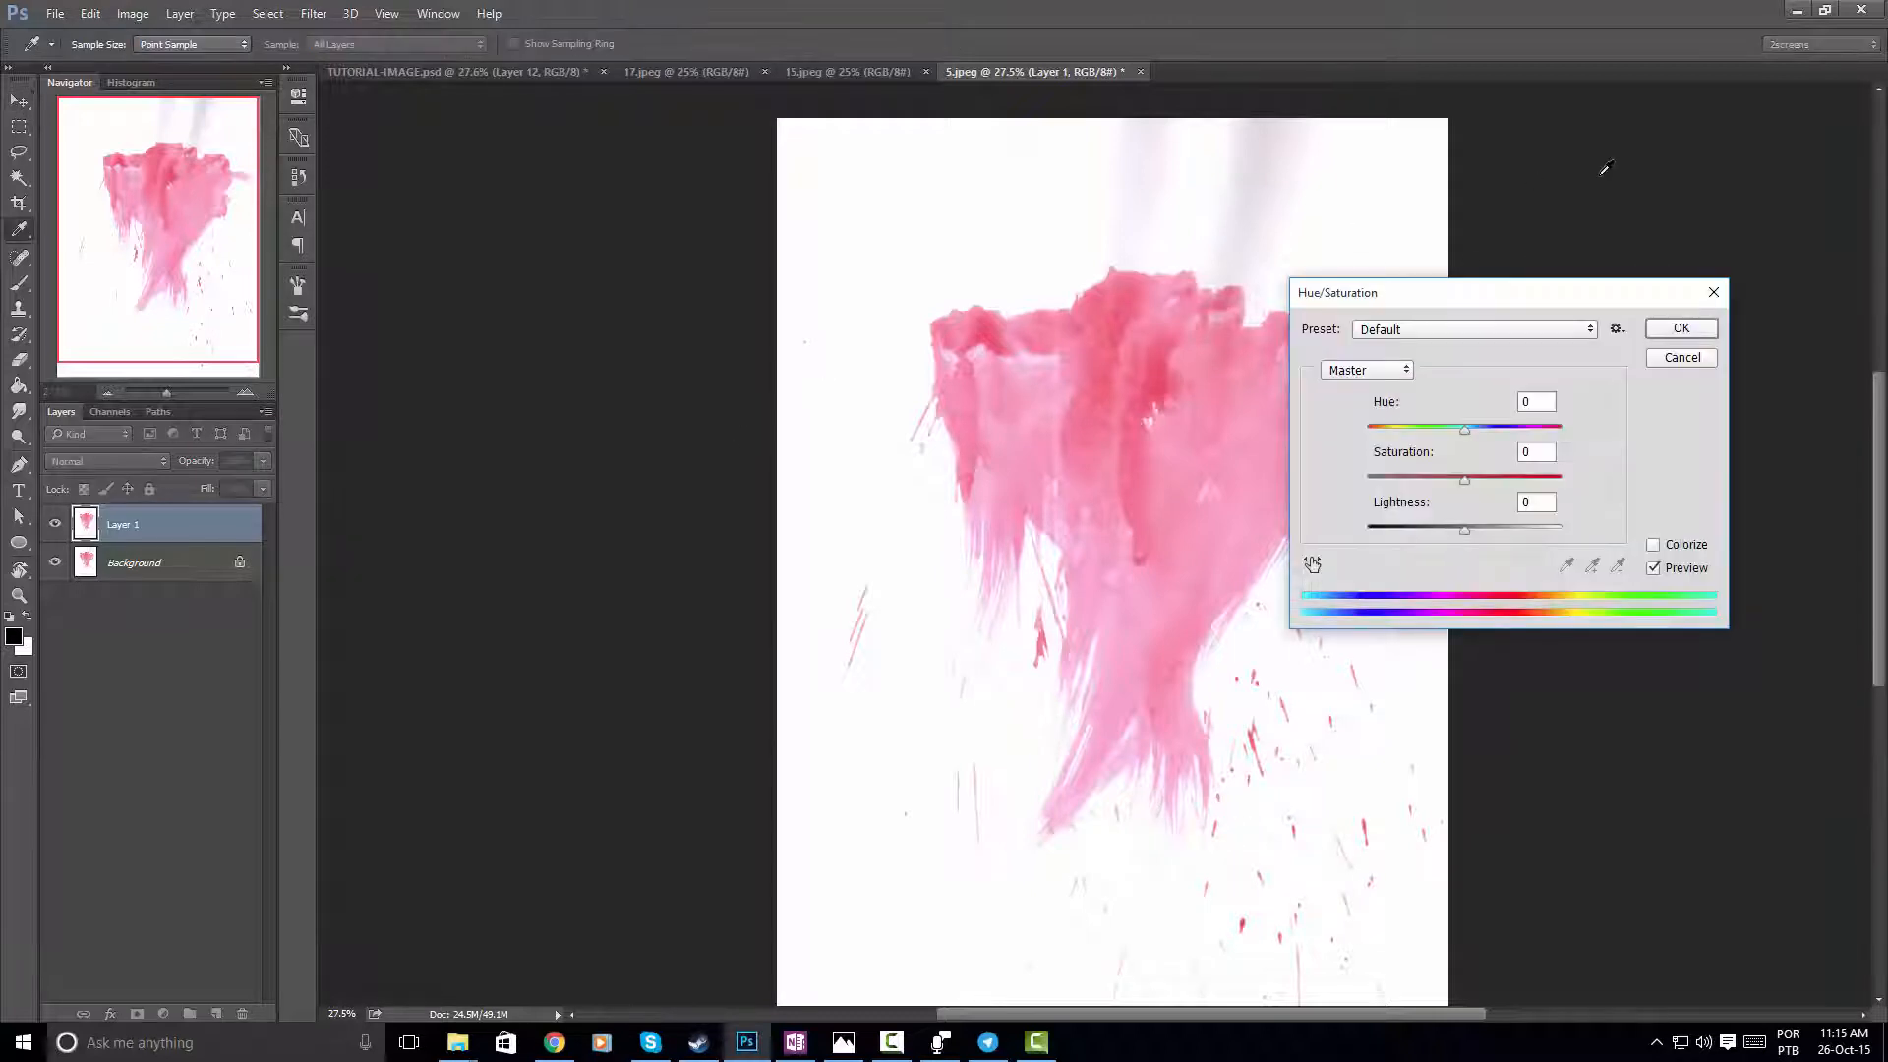
pyautogui.moveTo(1459, 531); pyautogui.dragTo(1362, 479)
pyautogui.write('00')
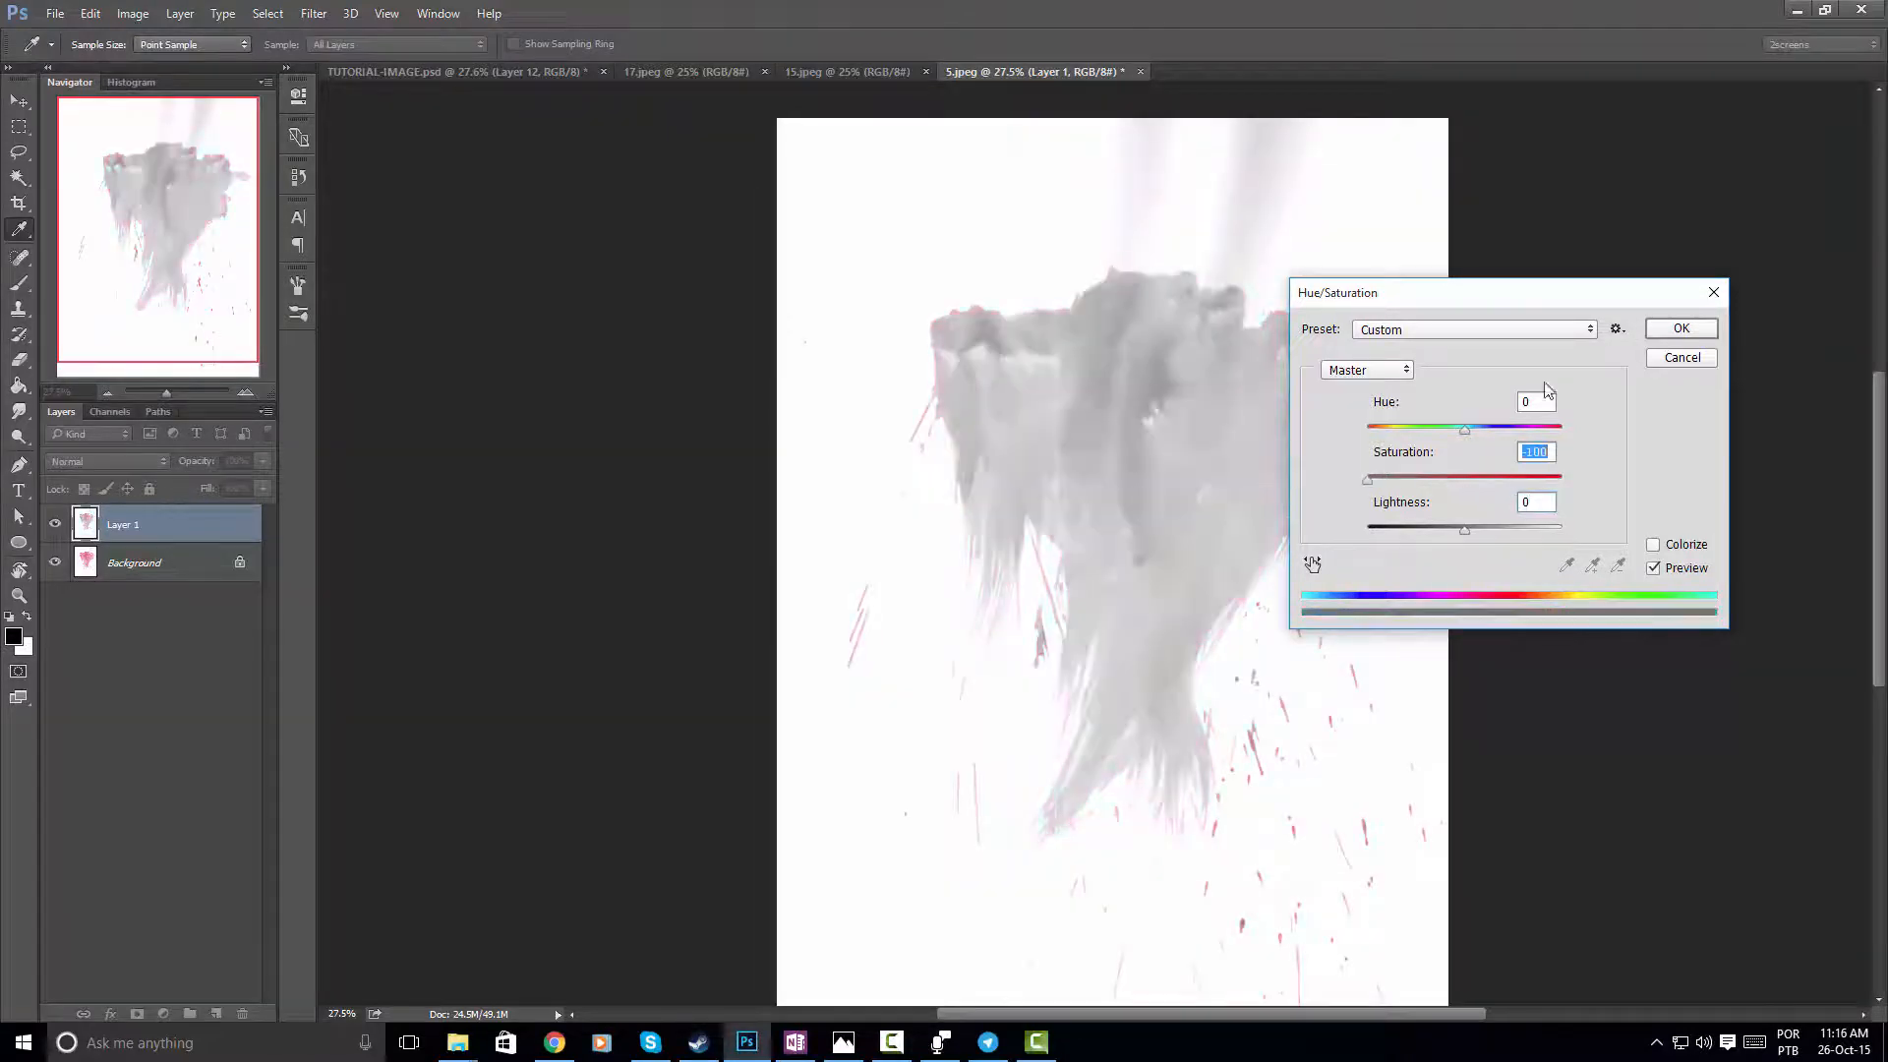
pyautogui.click(1678, 329)
pyautogui.press('v')
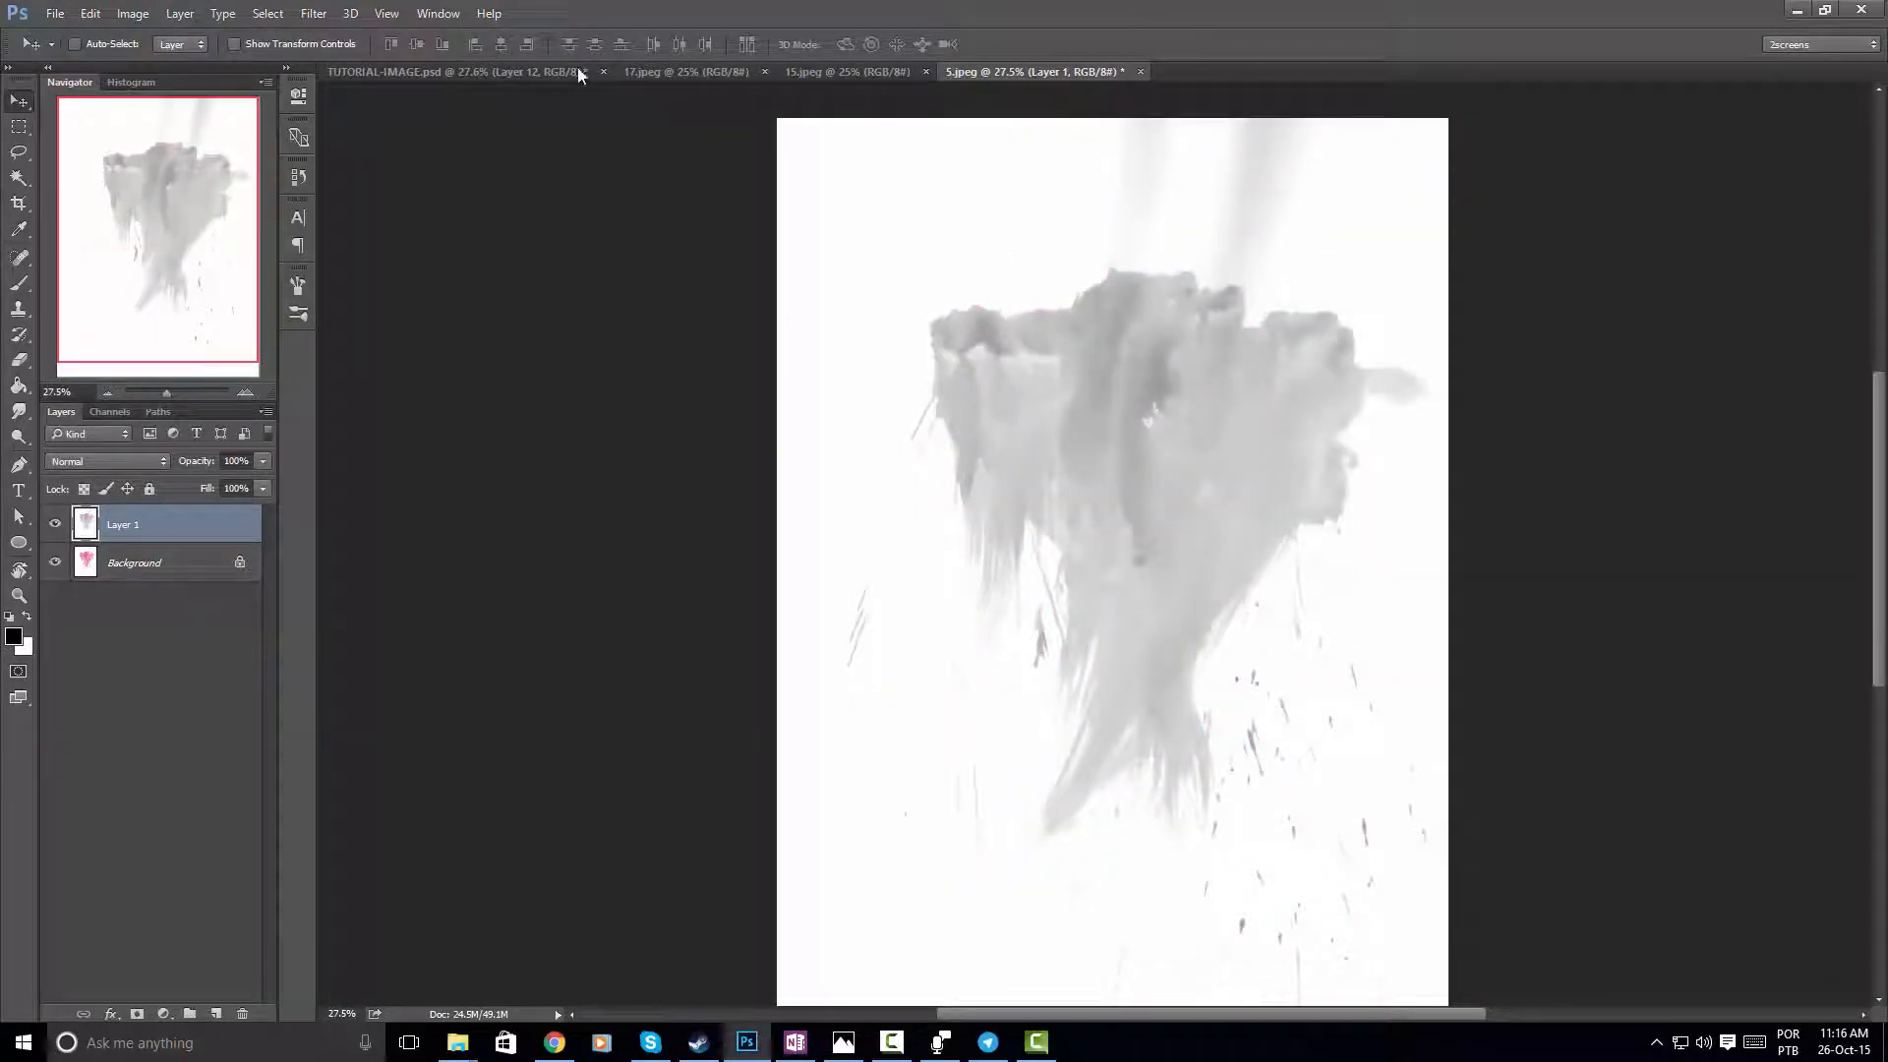
# Darken the gray stain on Layer 1 with Levels, setting the black input to 115 and the midtones to 0.54
pyautogui.hotkey('ctrl', 'l')
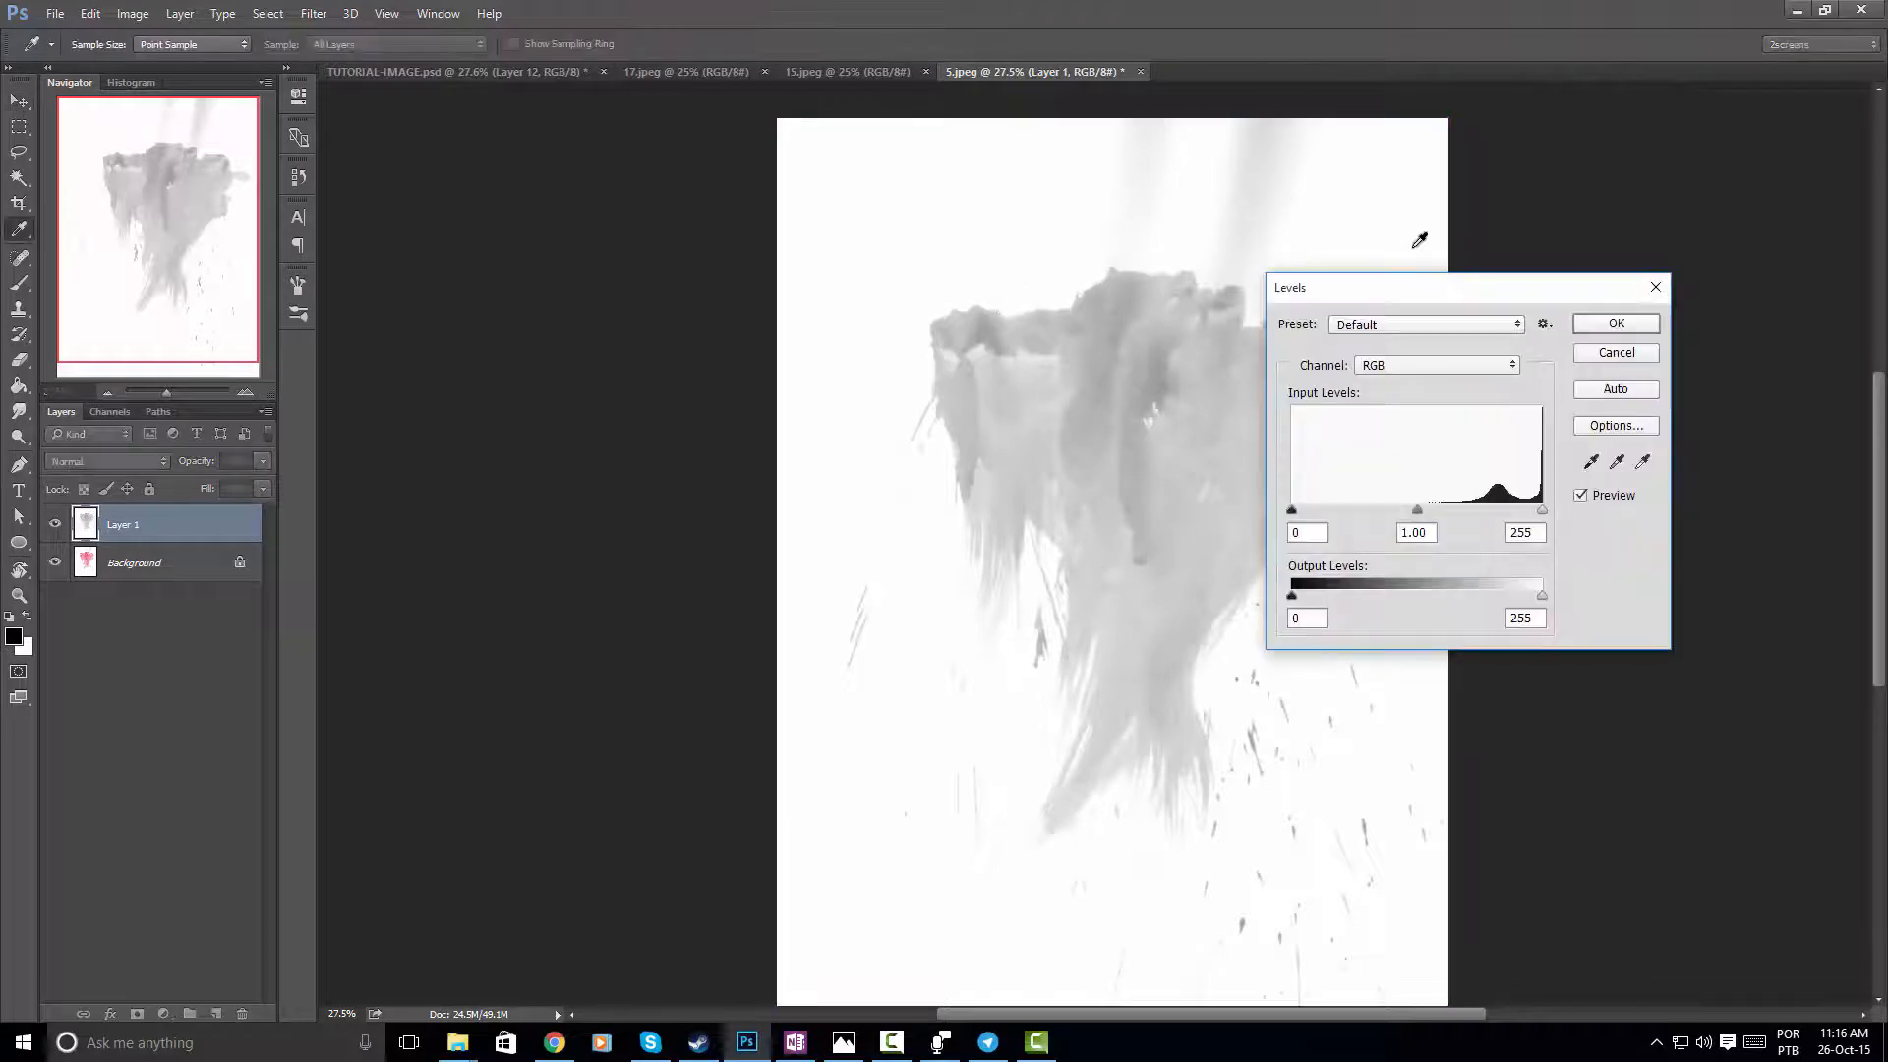
pyautogui.moveTo(1417, 294); pyautogui.dragTo(1531, 277)
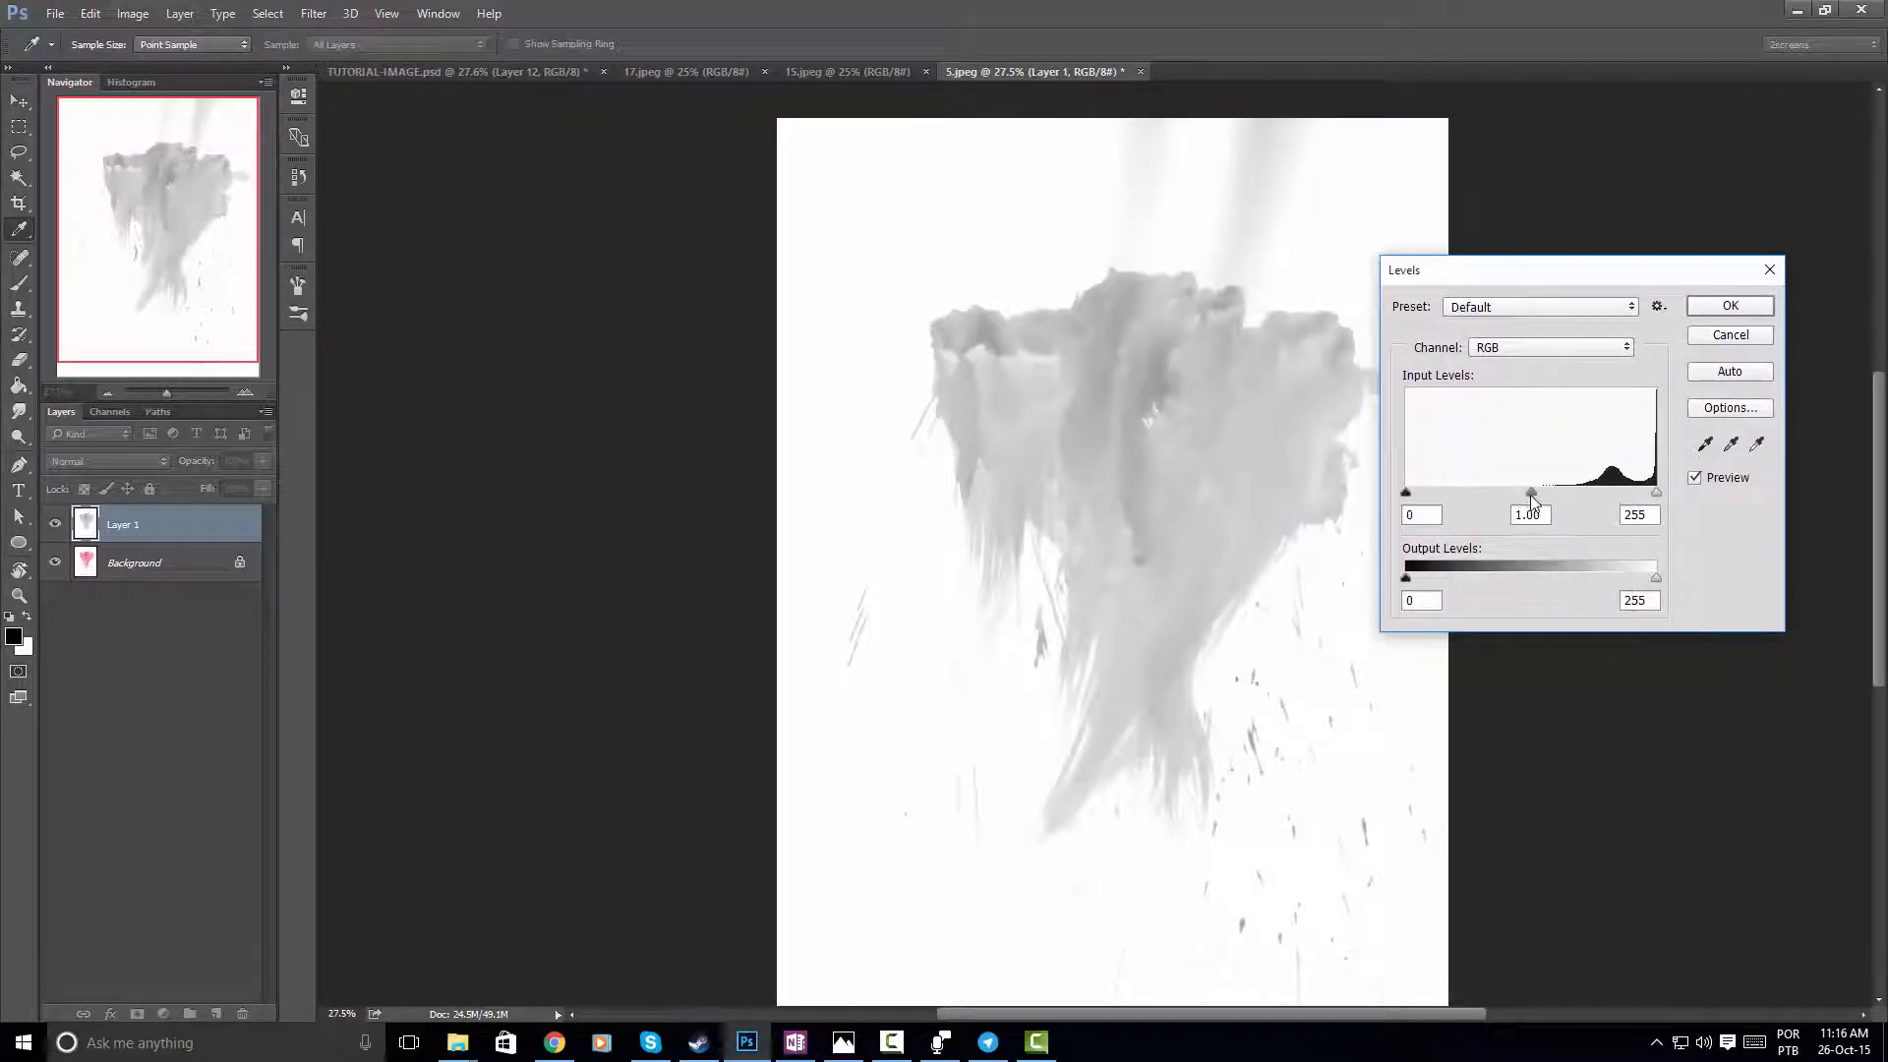
pyautogui.moveTo(1531, 493); pyautogui.dragTo(1634, 493)
pyautogui.moveTo(1410, 497); pyautogui.dragTo(1672, 461)
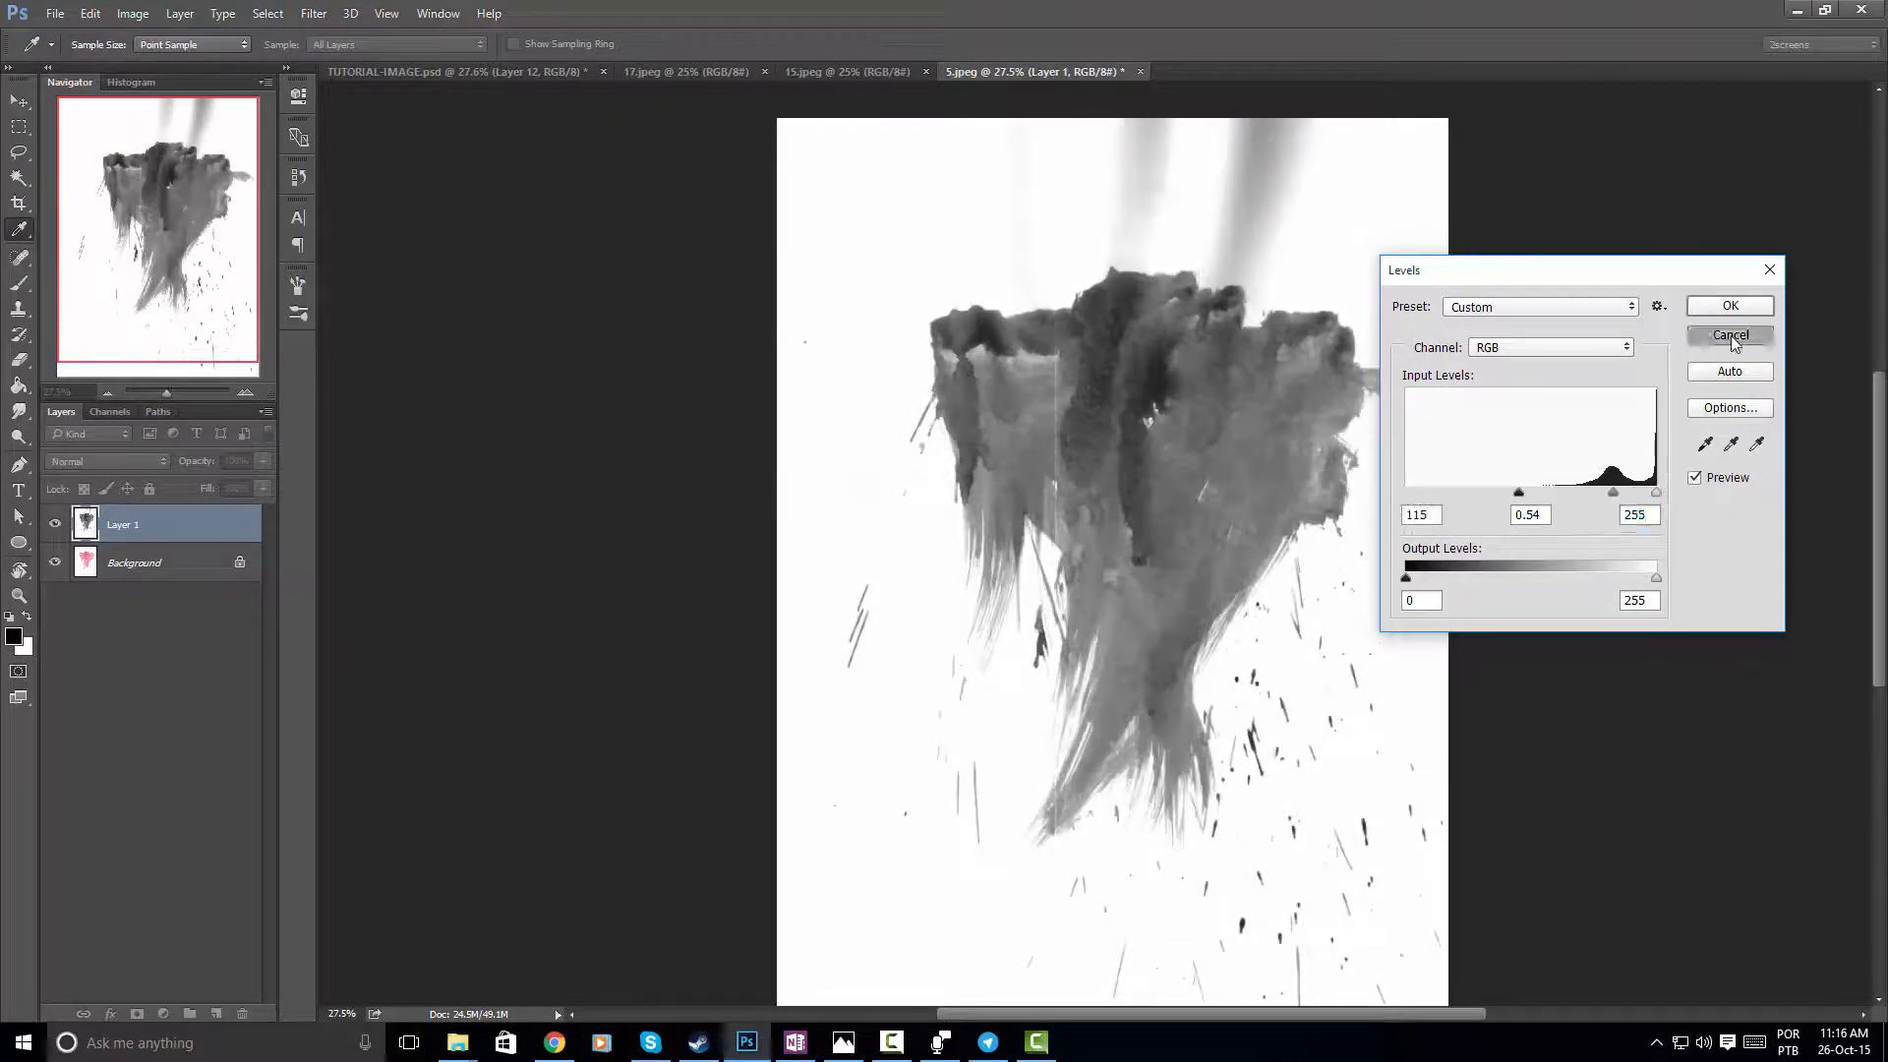
pyautogui.click(1731, 335)
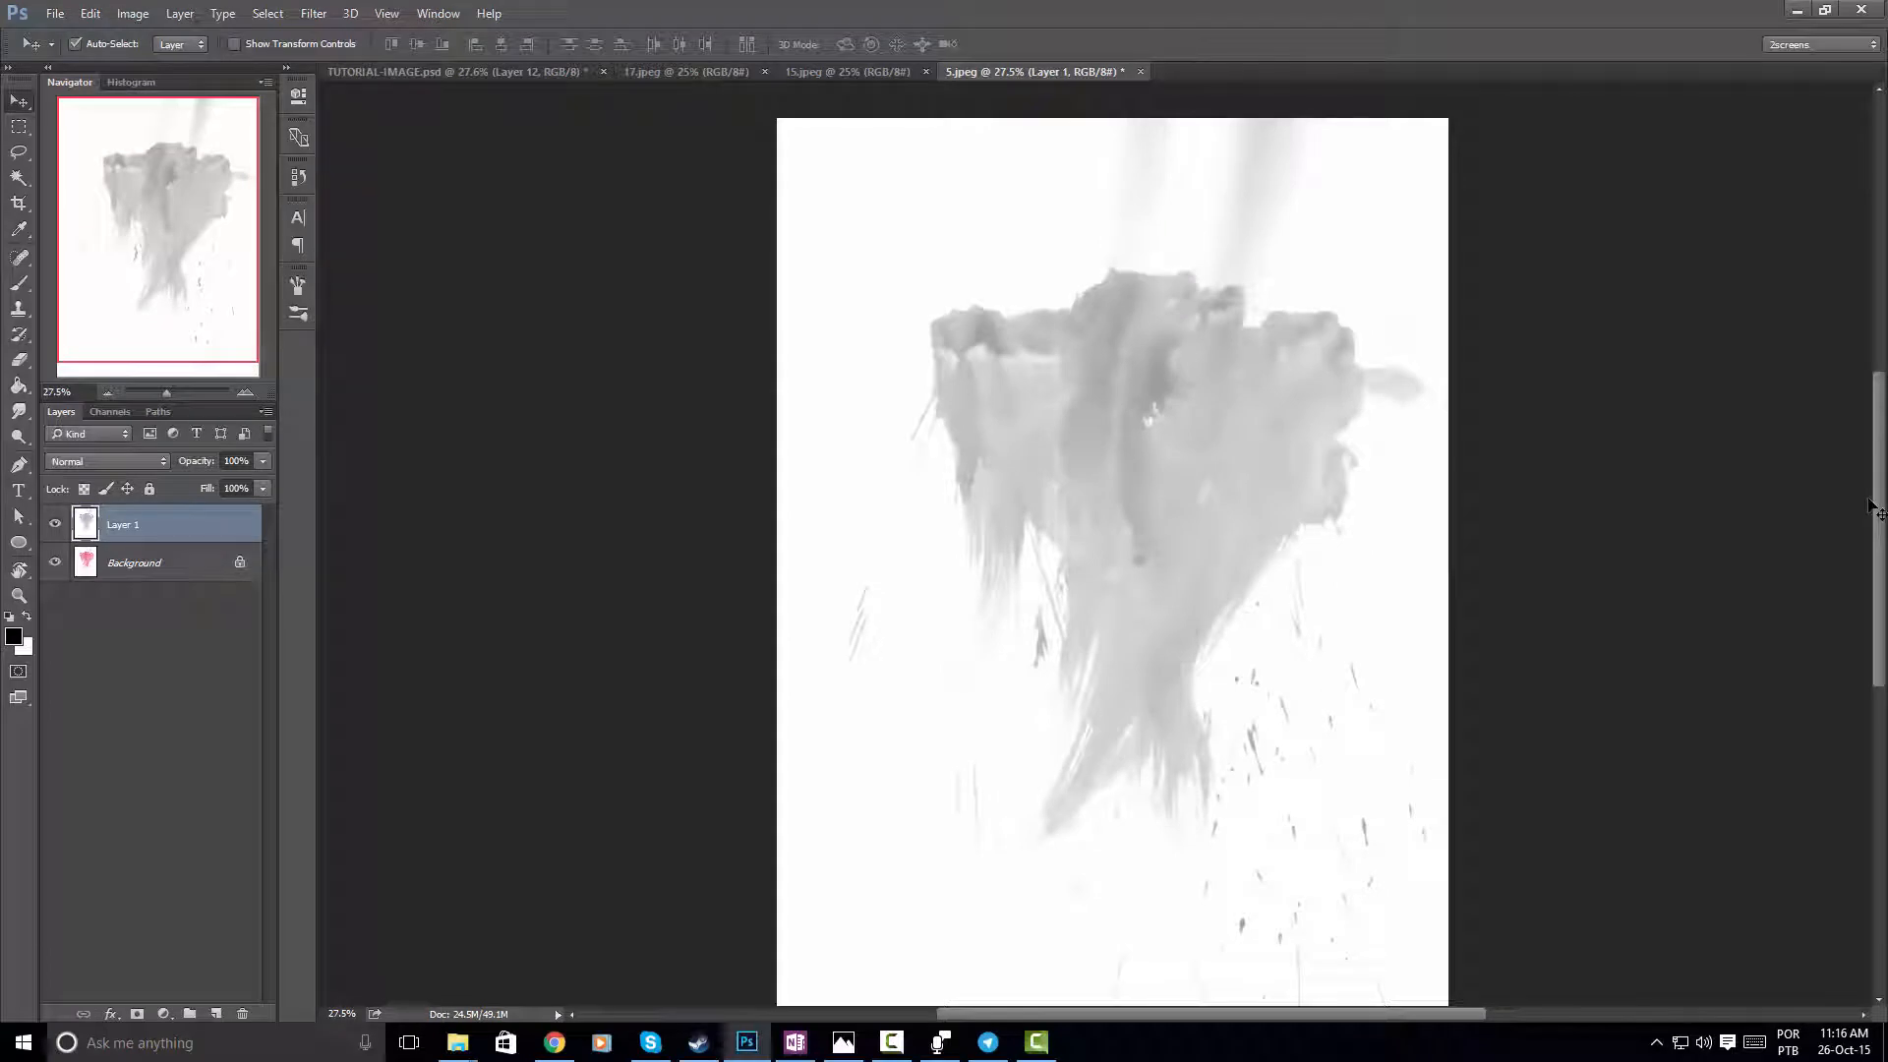
pyautogui.hotkey('ctrl', 'z')
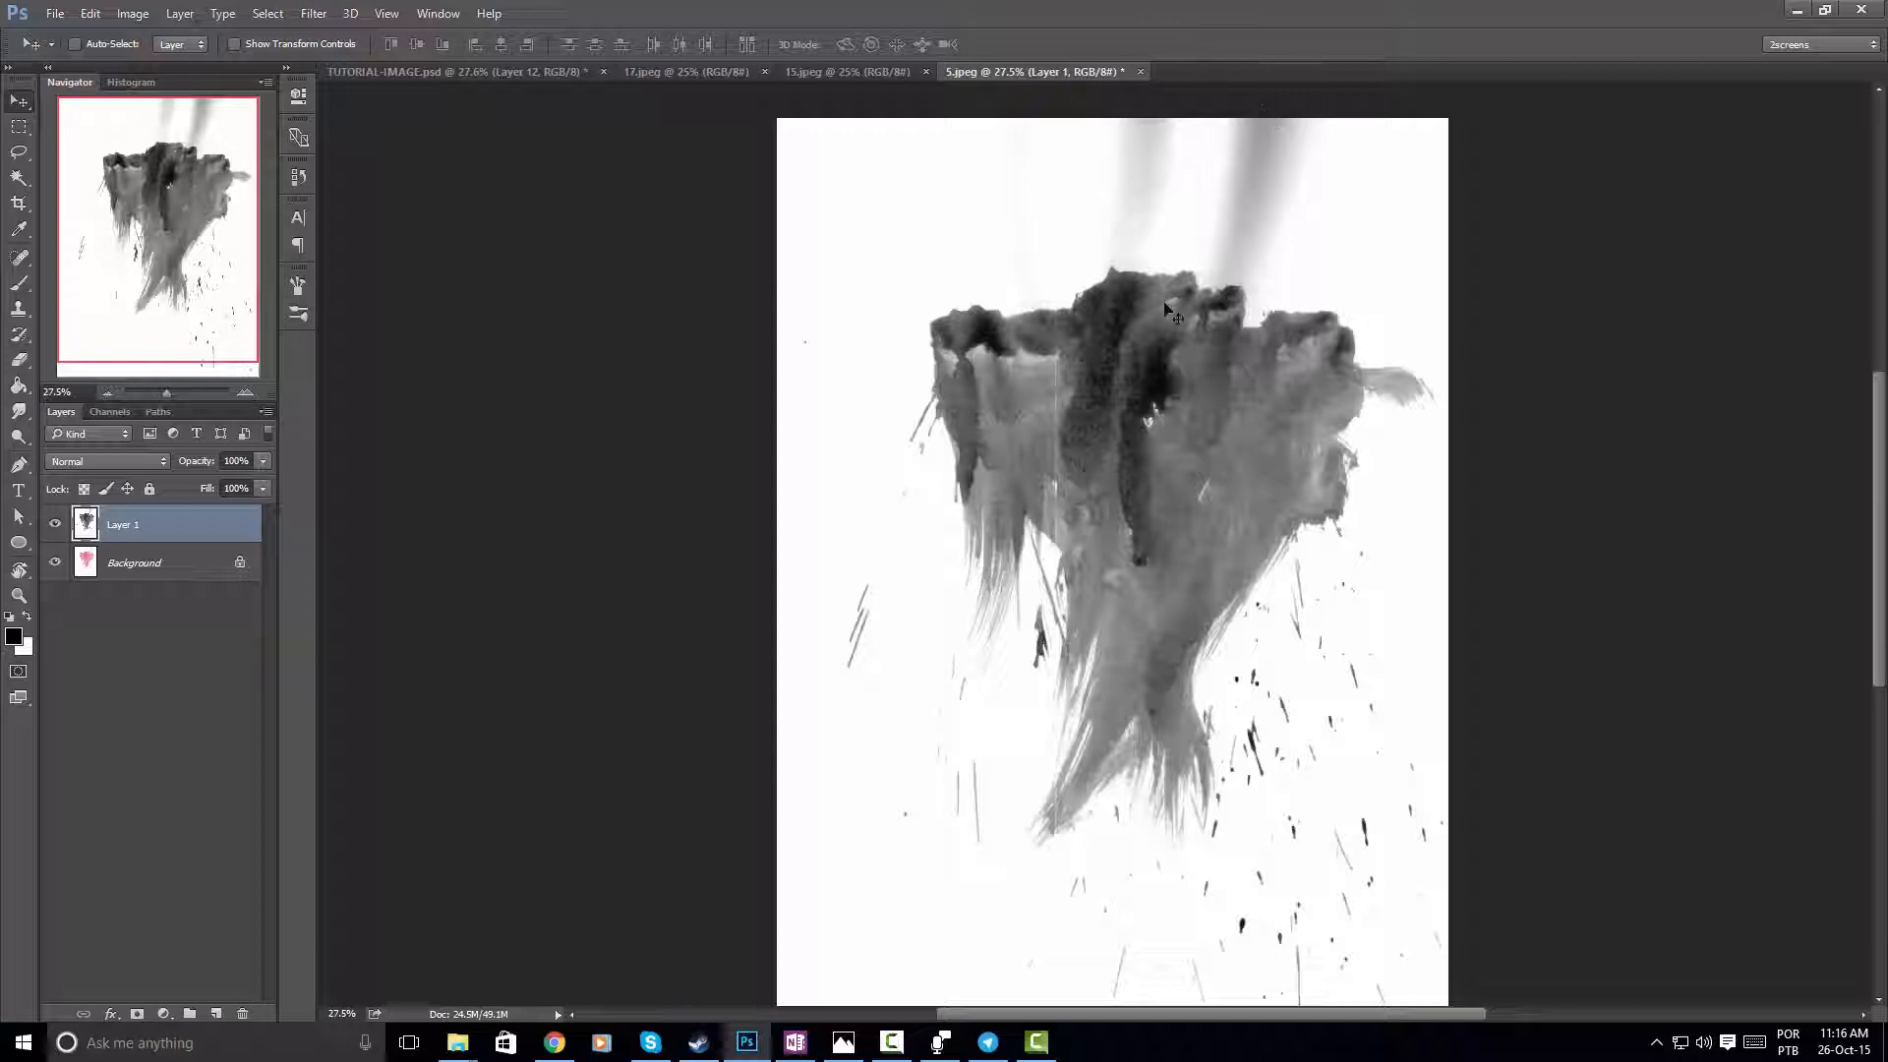
# Select the white areas around the stain with Color Range, using Sampled Colors and a fuzziness of 200
pyautogui.click(268, 16)
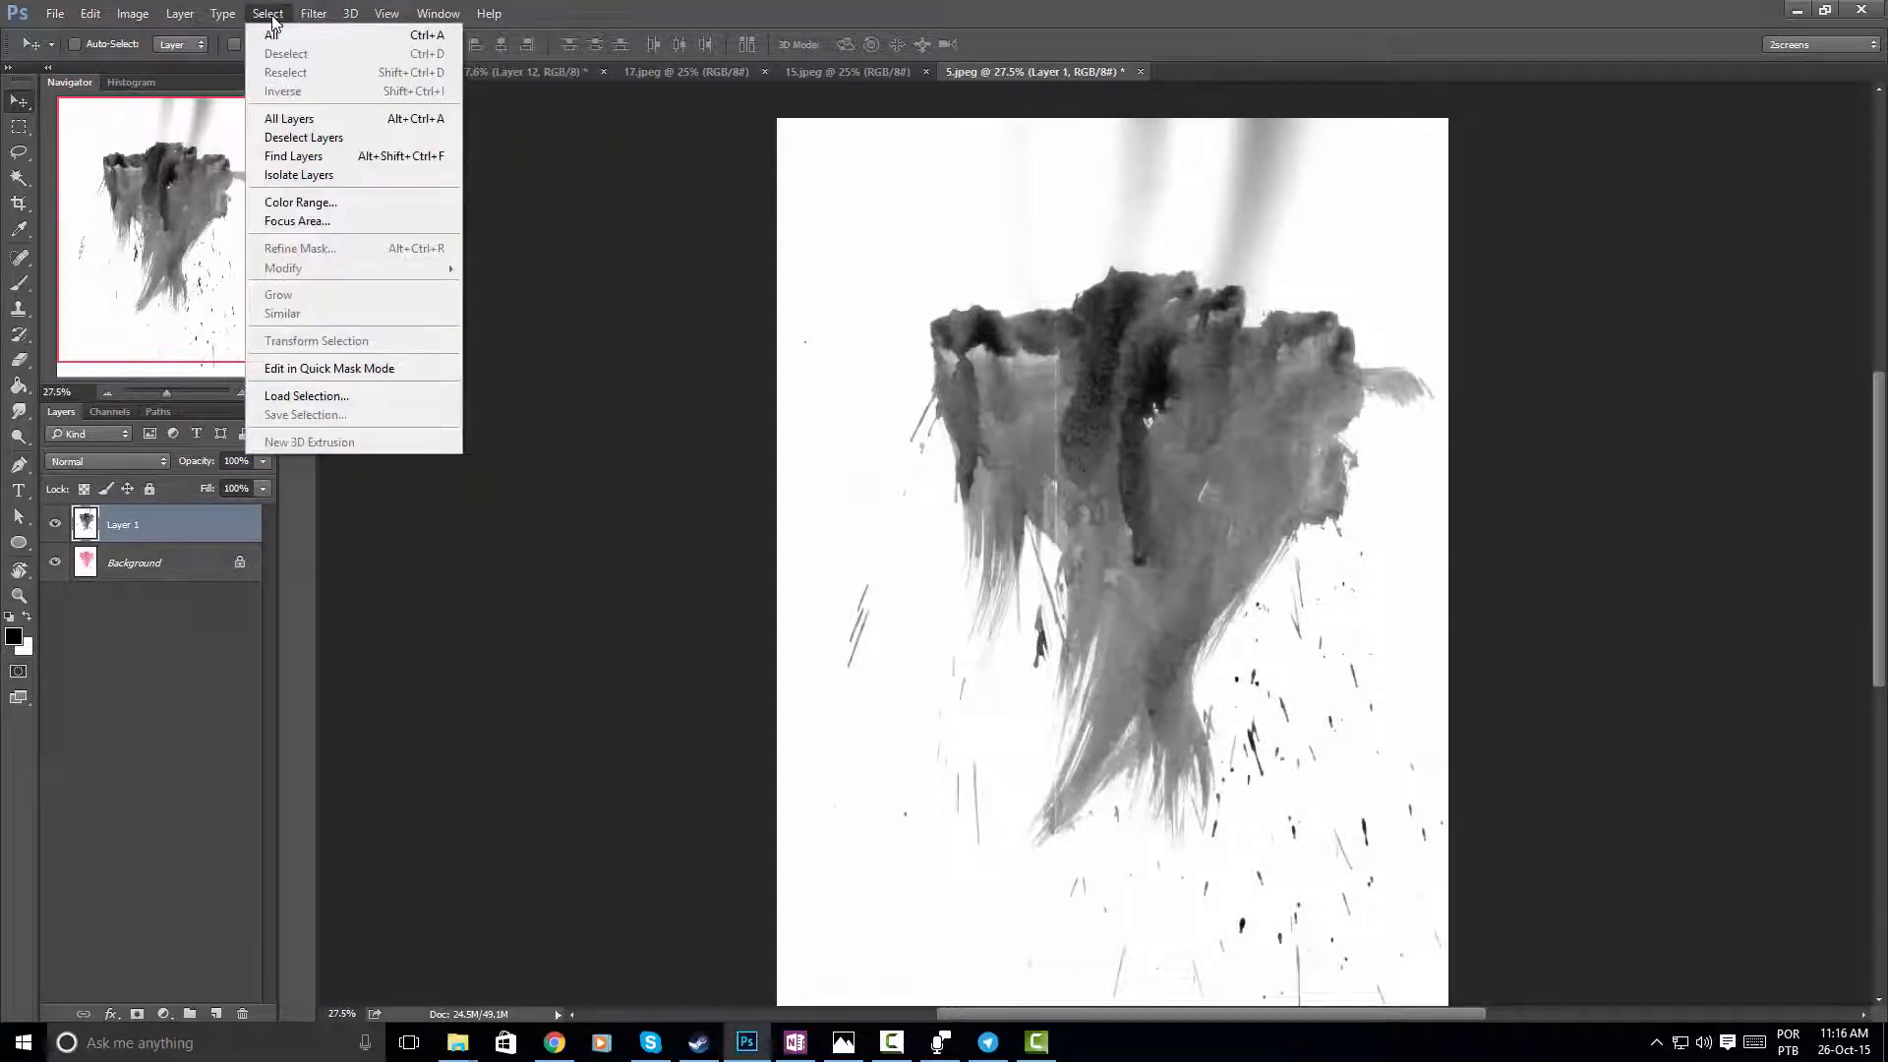
pyautogui.click(298, 203)
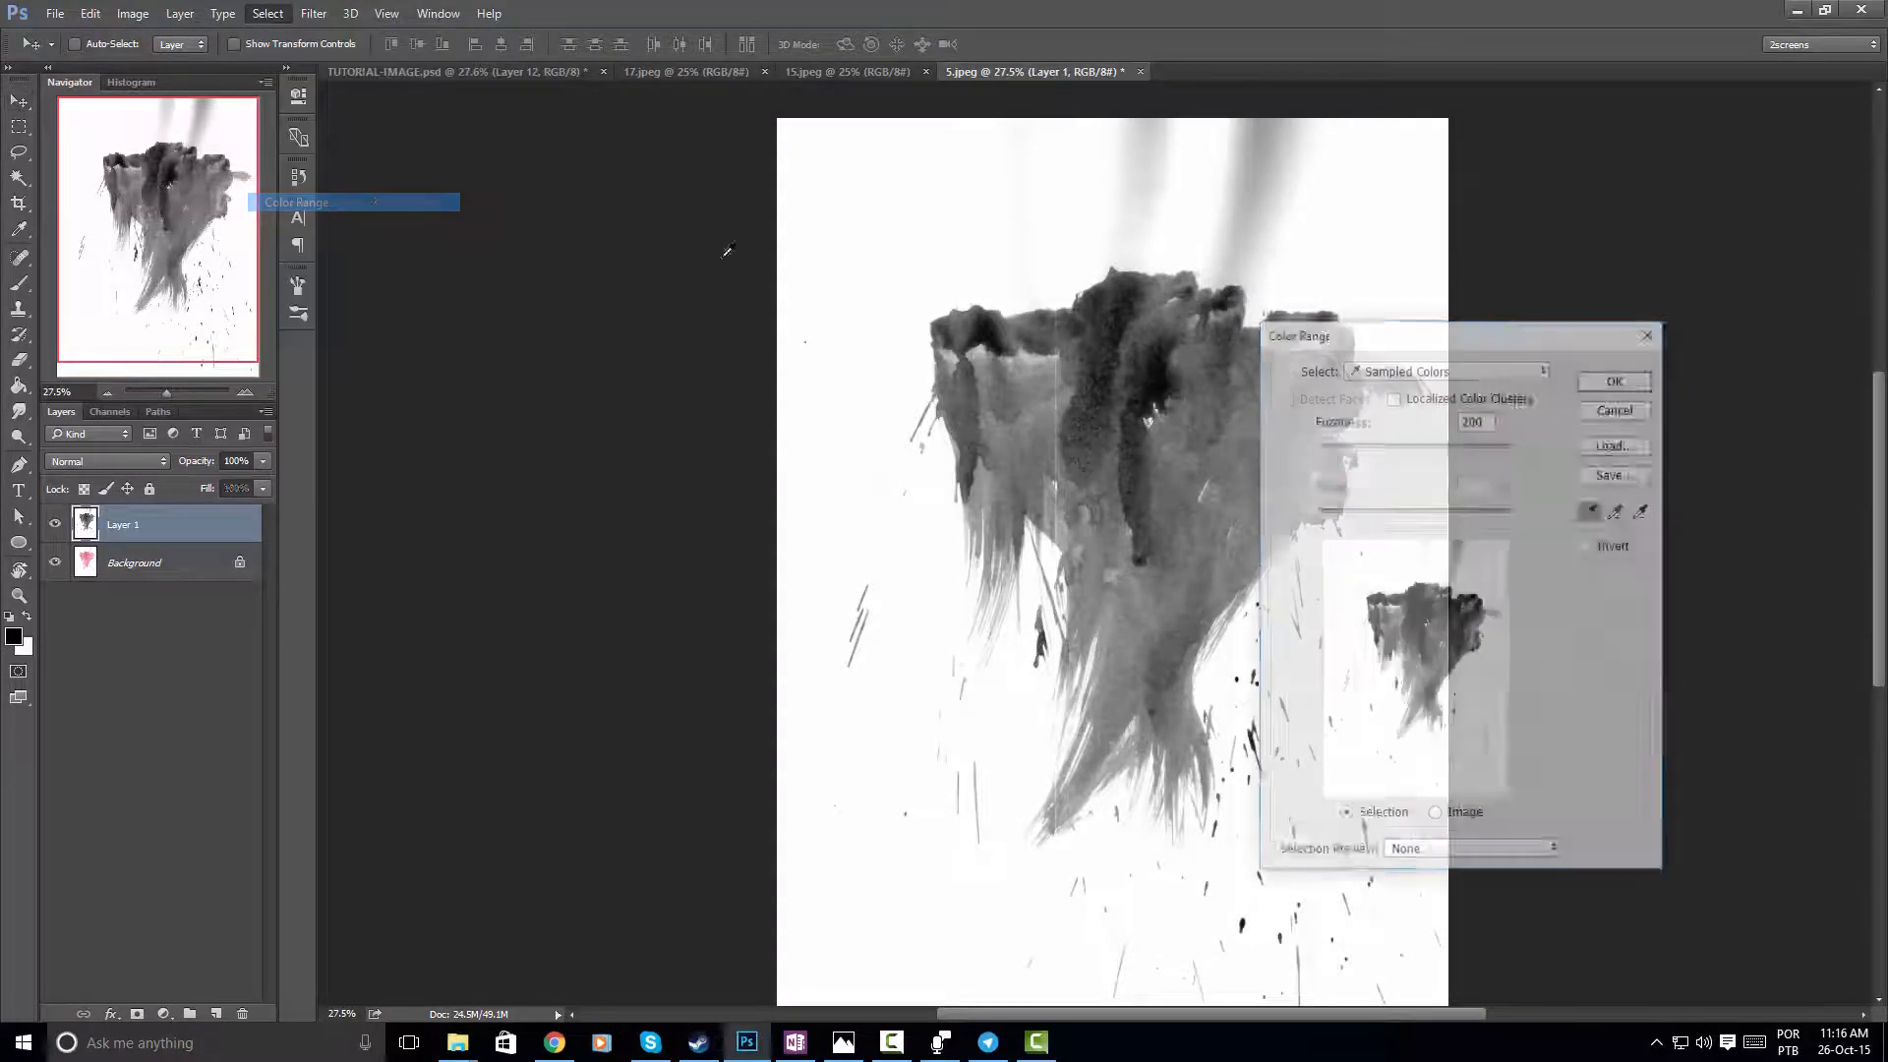
pyautogui.moveTo(1374, 344); pyautogui.dragTo(1508, 255)
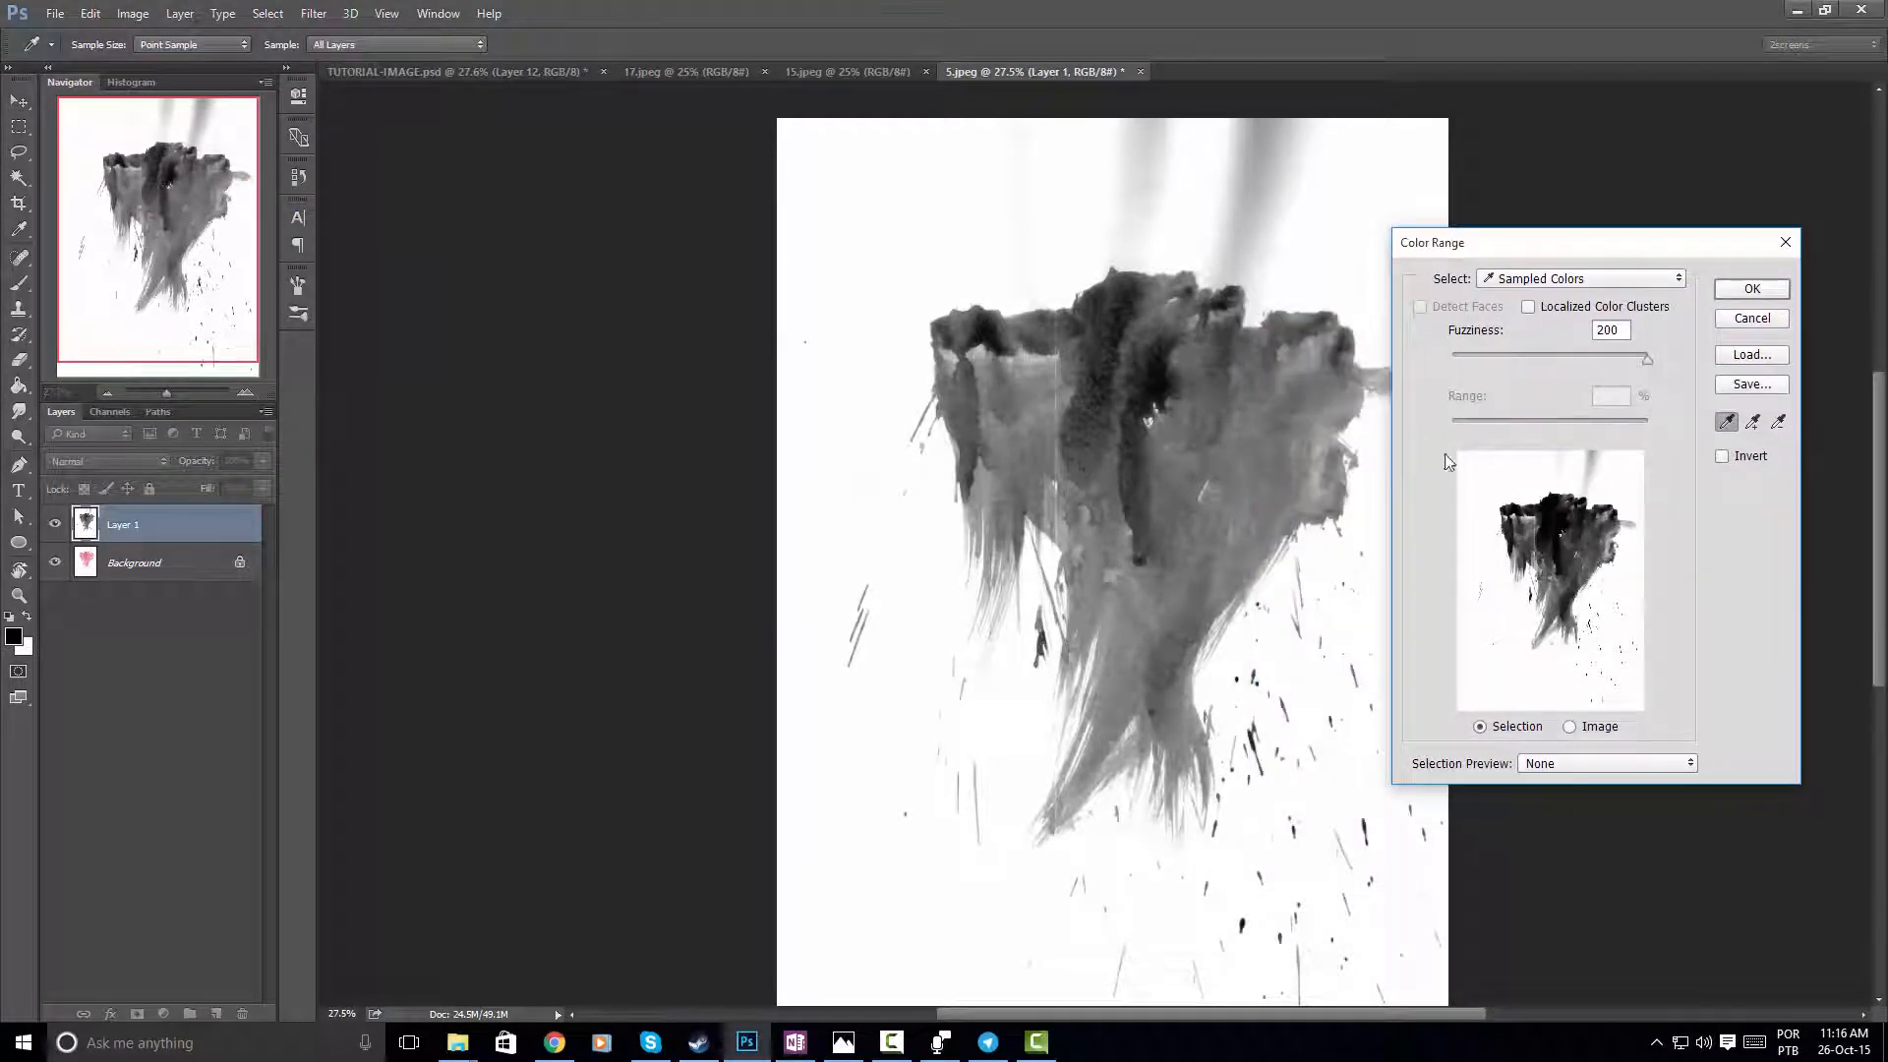
pyautogui.click(1757, 290)
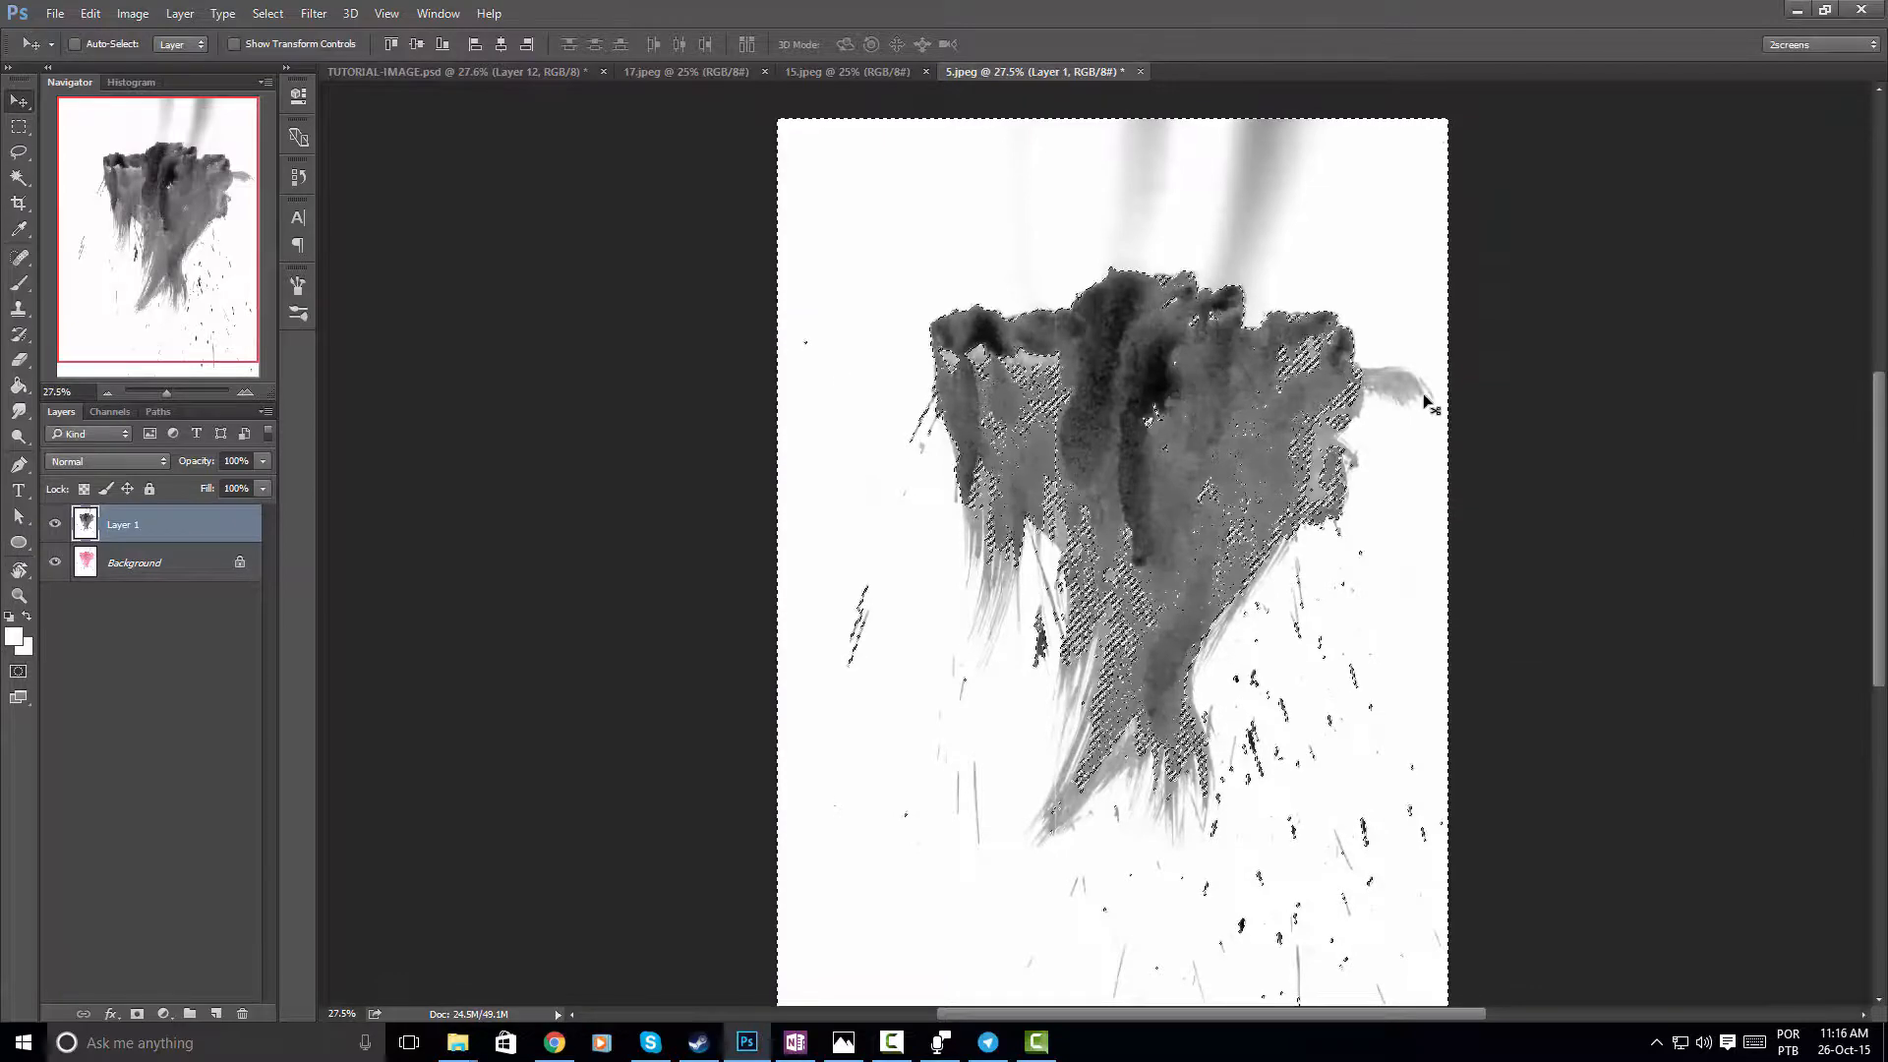
# Invert the selection to isolate the gray stain and copy it to a new layer
pyautogui.click(268, 14)
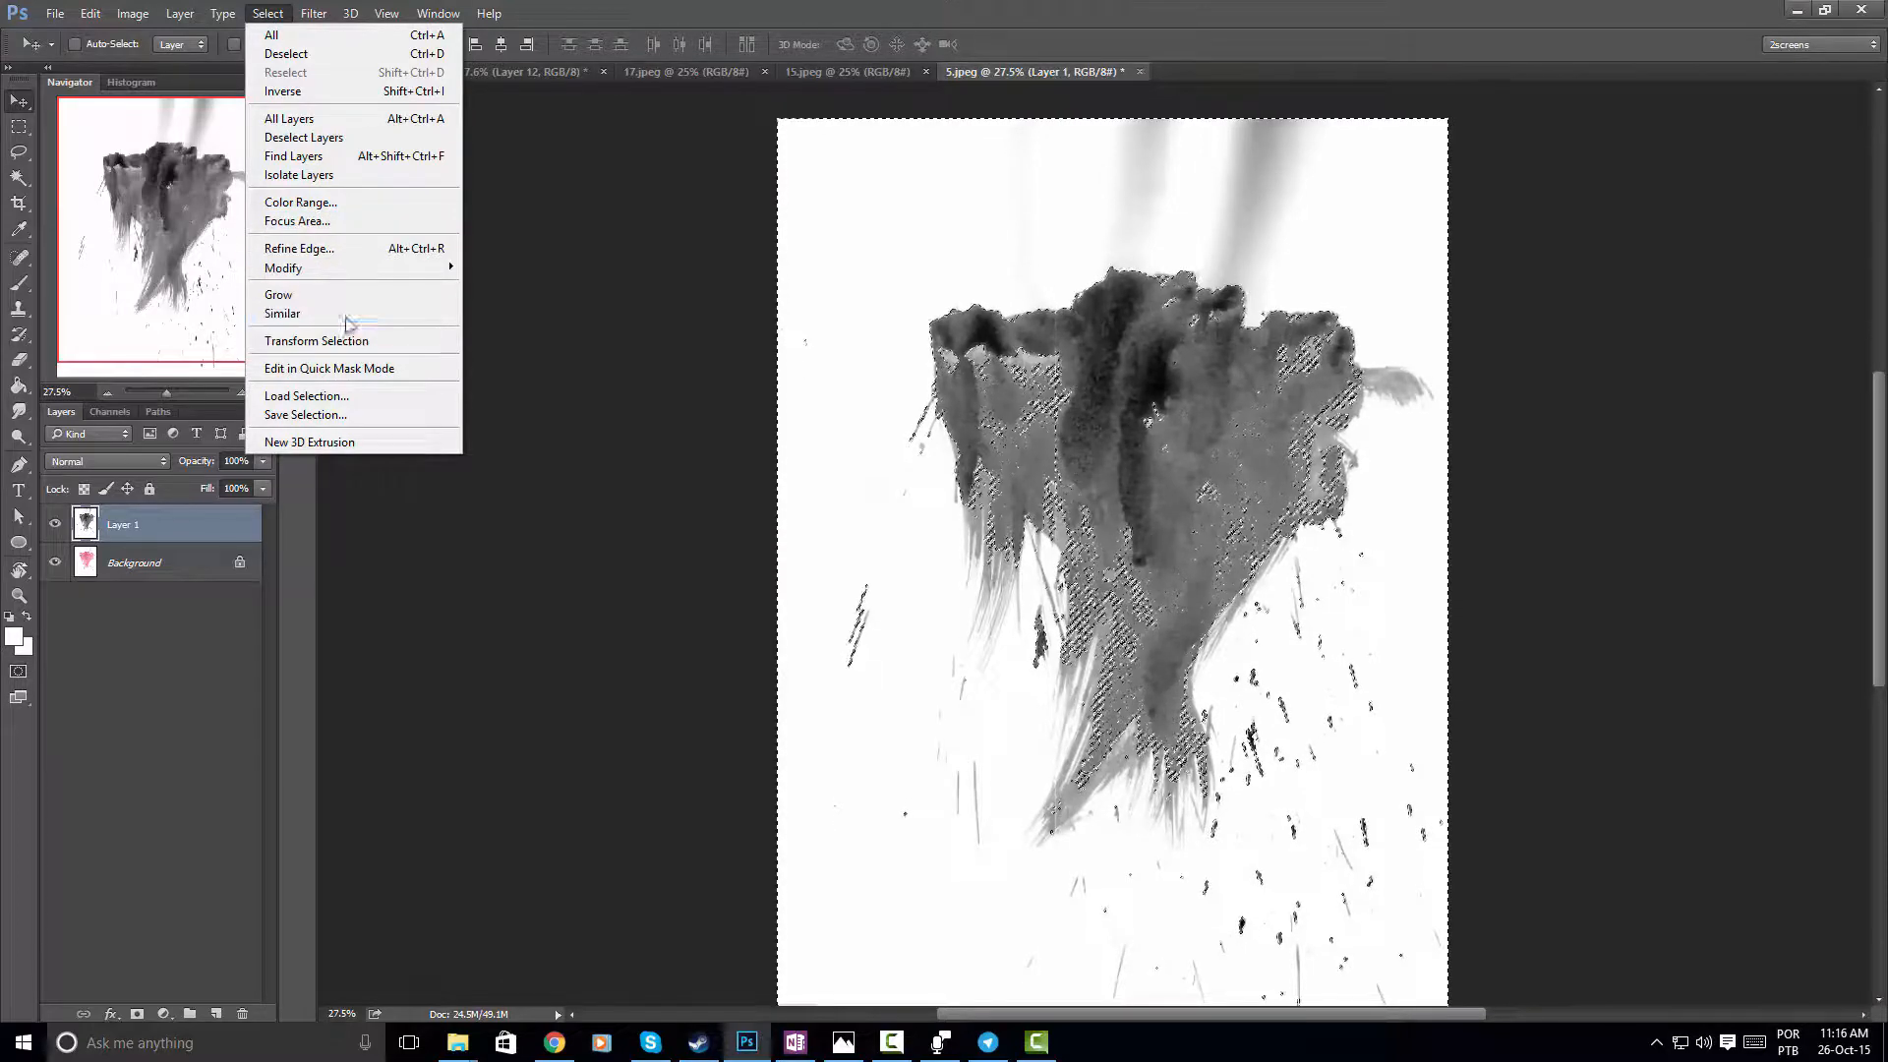
pyautogui.click(347, 92)
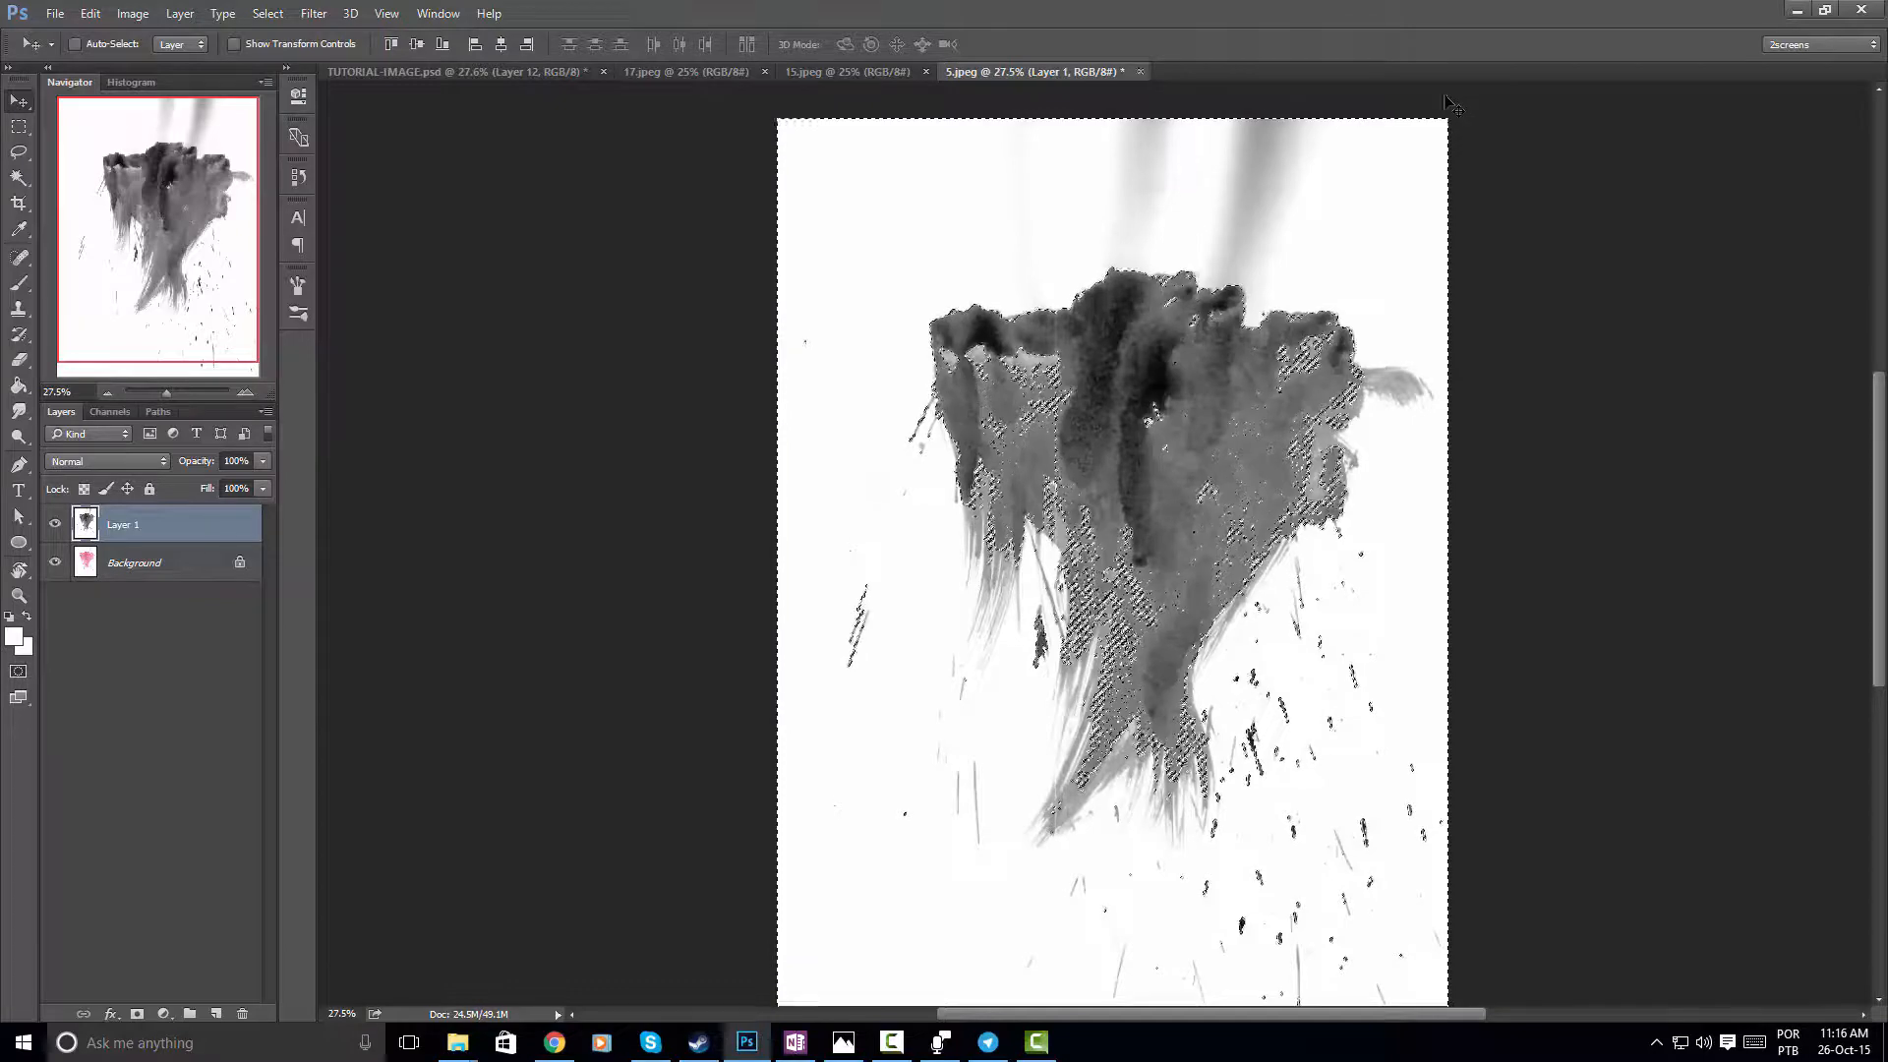
pyautogui.press('ctrl')
pyautogui.hotkey('ctrl', 'shift', 'i')
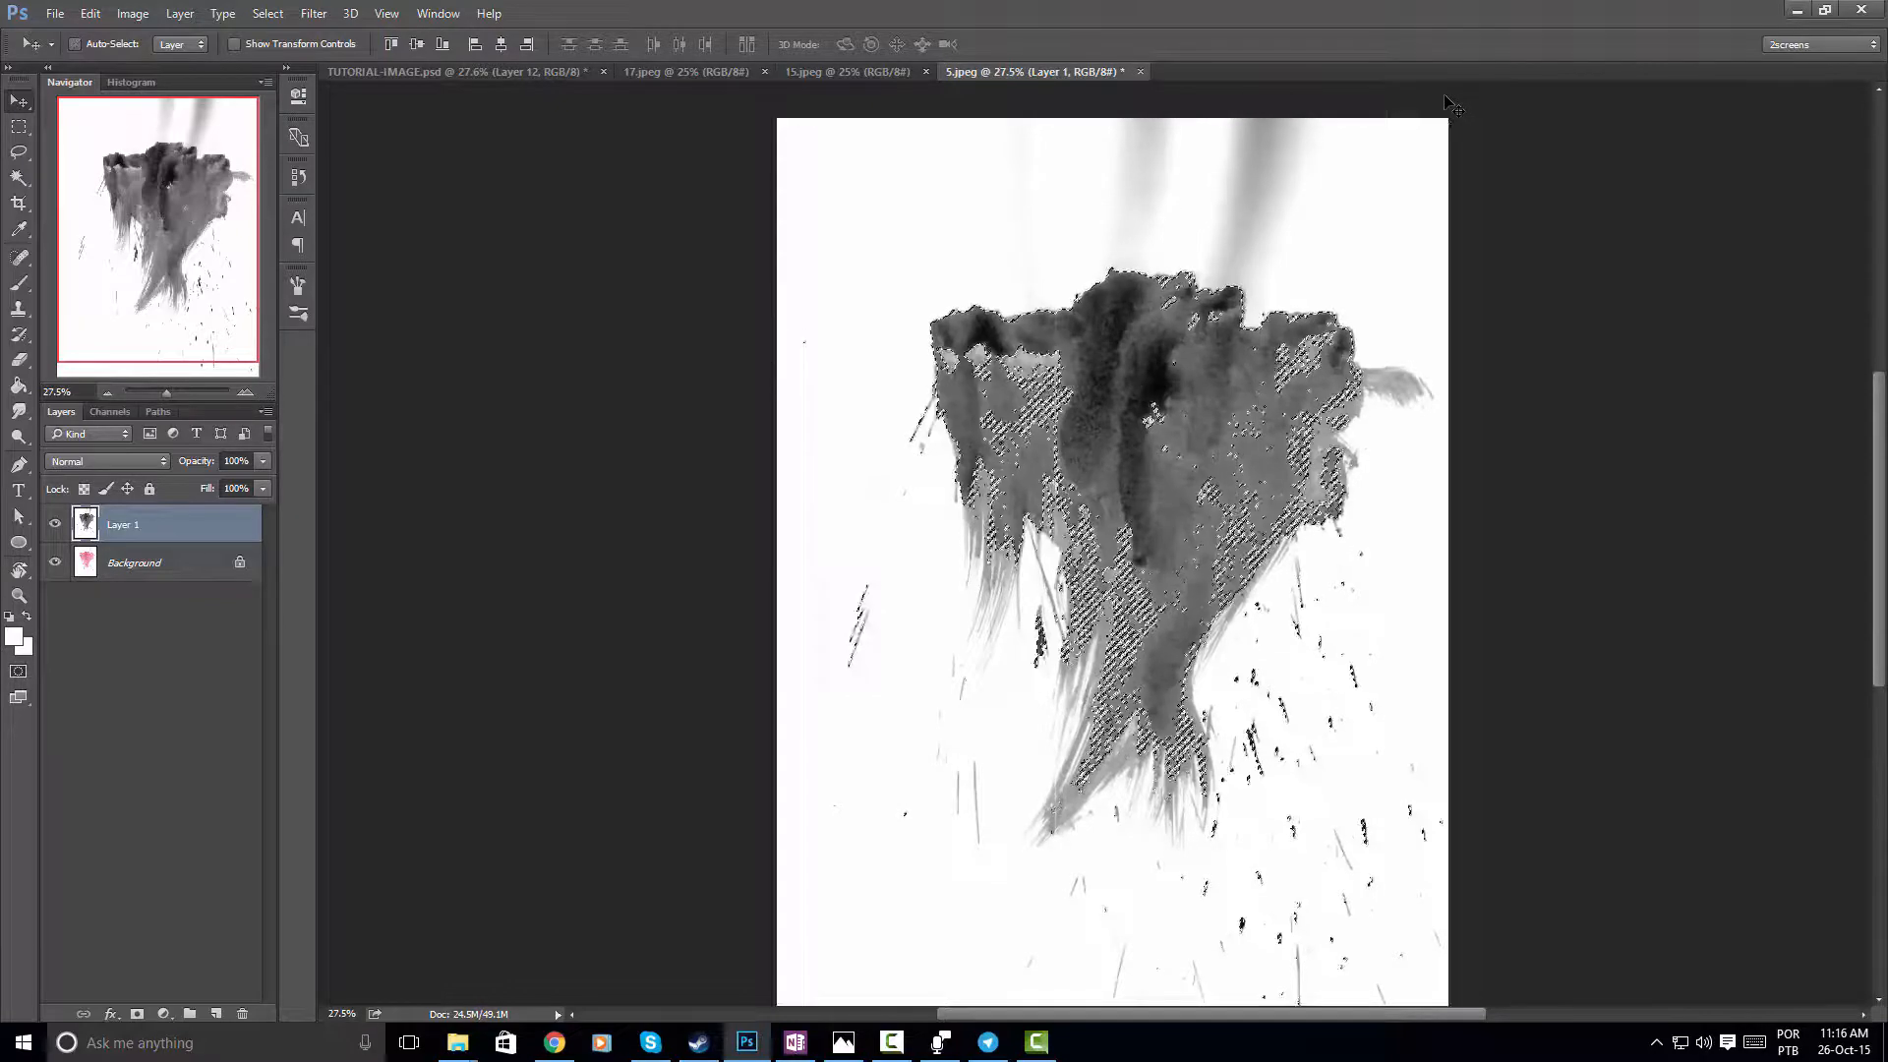
pyautogui.hotkey('ctrl', 'j')
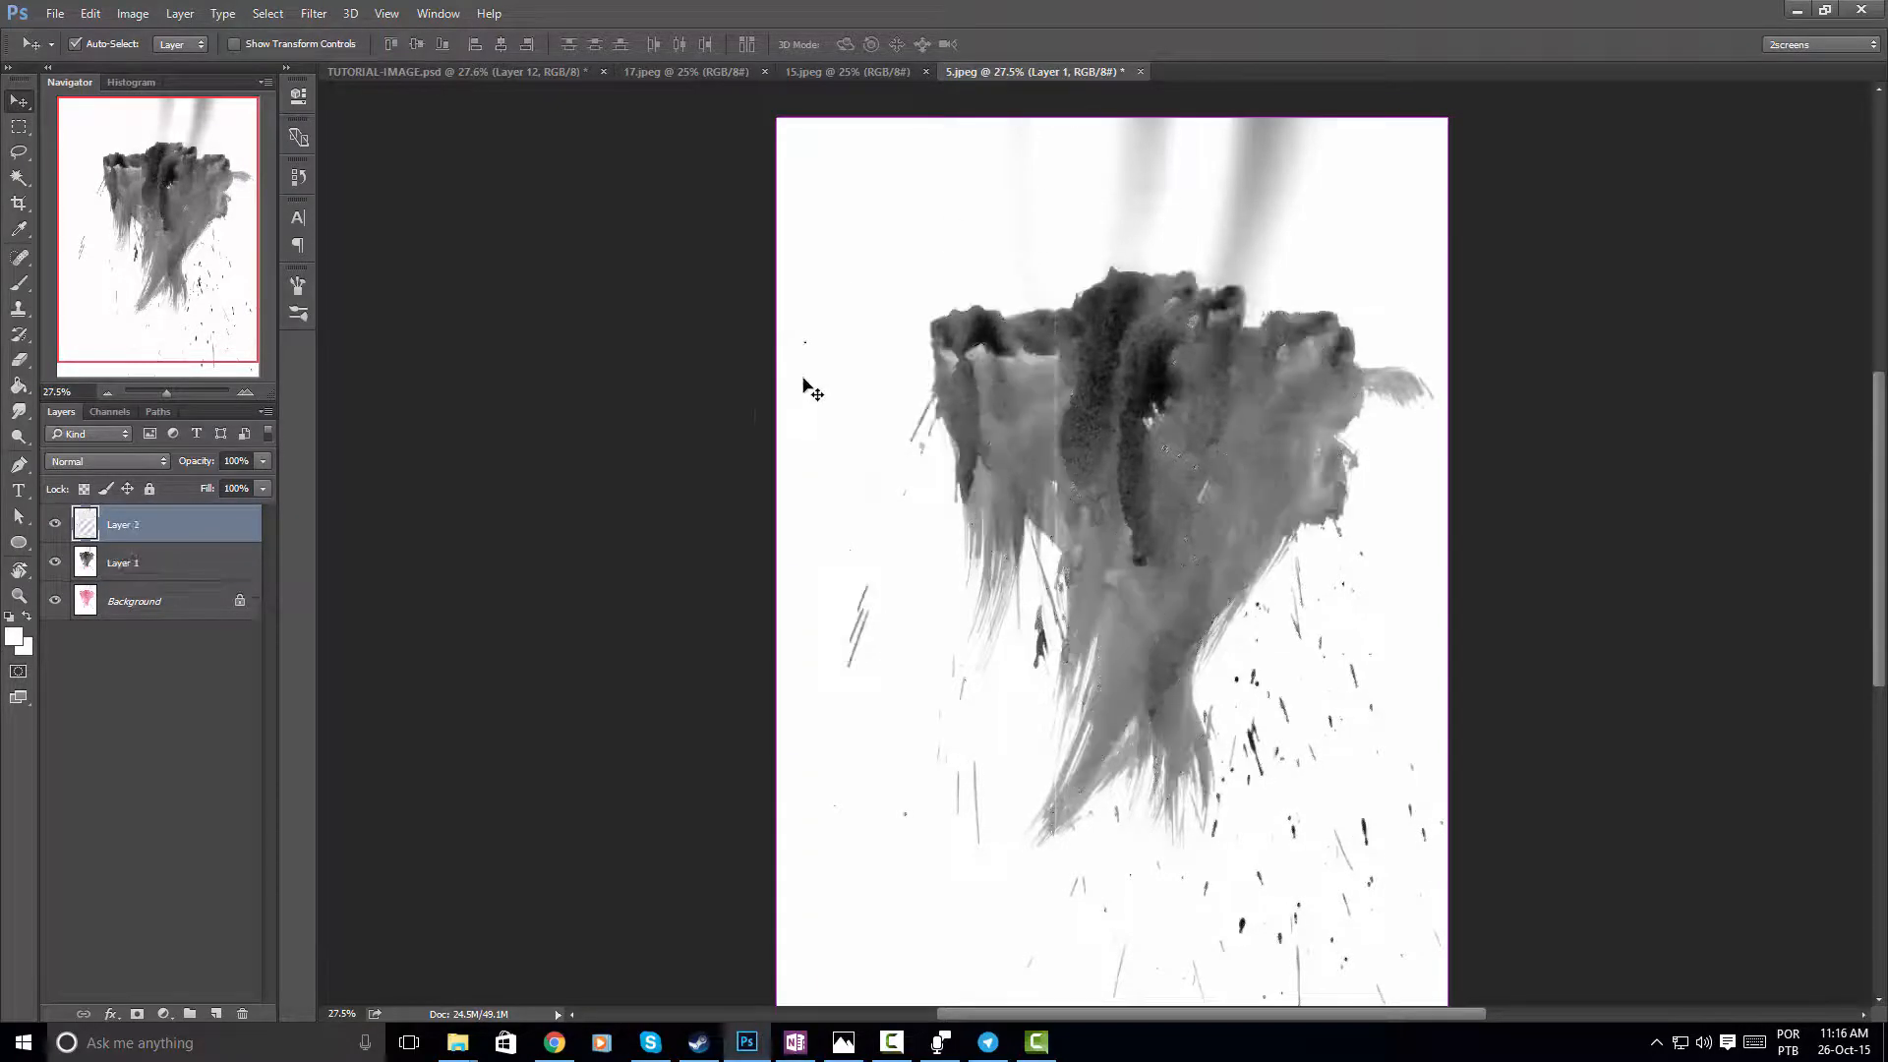
# Bring the stain into TUTORIAL-IMAGE.psd, rotate it to -135°, scale it to about 81% and place it above the model's head
pyautogui.moveTo(1162, 485)
pyautogui.mouseDown()
pyautogui.moveTo(1018, 522)
pyautogui.moveTo(1200, 443)
pyautogui.moveTo(1259, 519)
pyautogui.moveTo(1081, 295)
pyautogui.moveTo(885, 246)
pyautogui.moveTo(1082, 315)
pyautogui.moveTo(590, 208)
pyautogui.moveTo(463, 76)
pyautogui.moveTo(396, 71)
pyautogui.moveTo(1091, 452)
pyautogui.moveTo(1160, 564)
pyautogui.mouseUp()
pyautogui.hotkey('ctrl', 't')
pyautogui.moveTo(1426, 203); pyautogui.dragTo(787, 639)
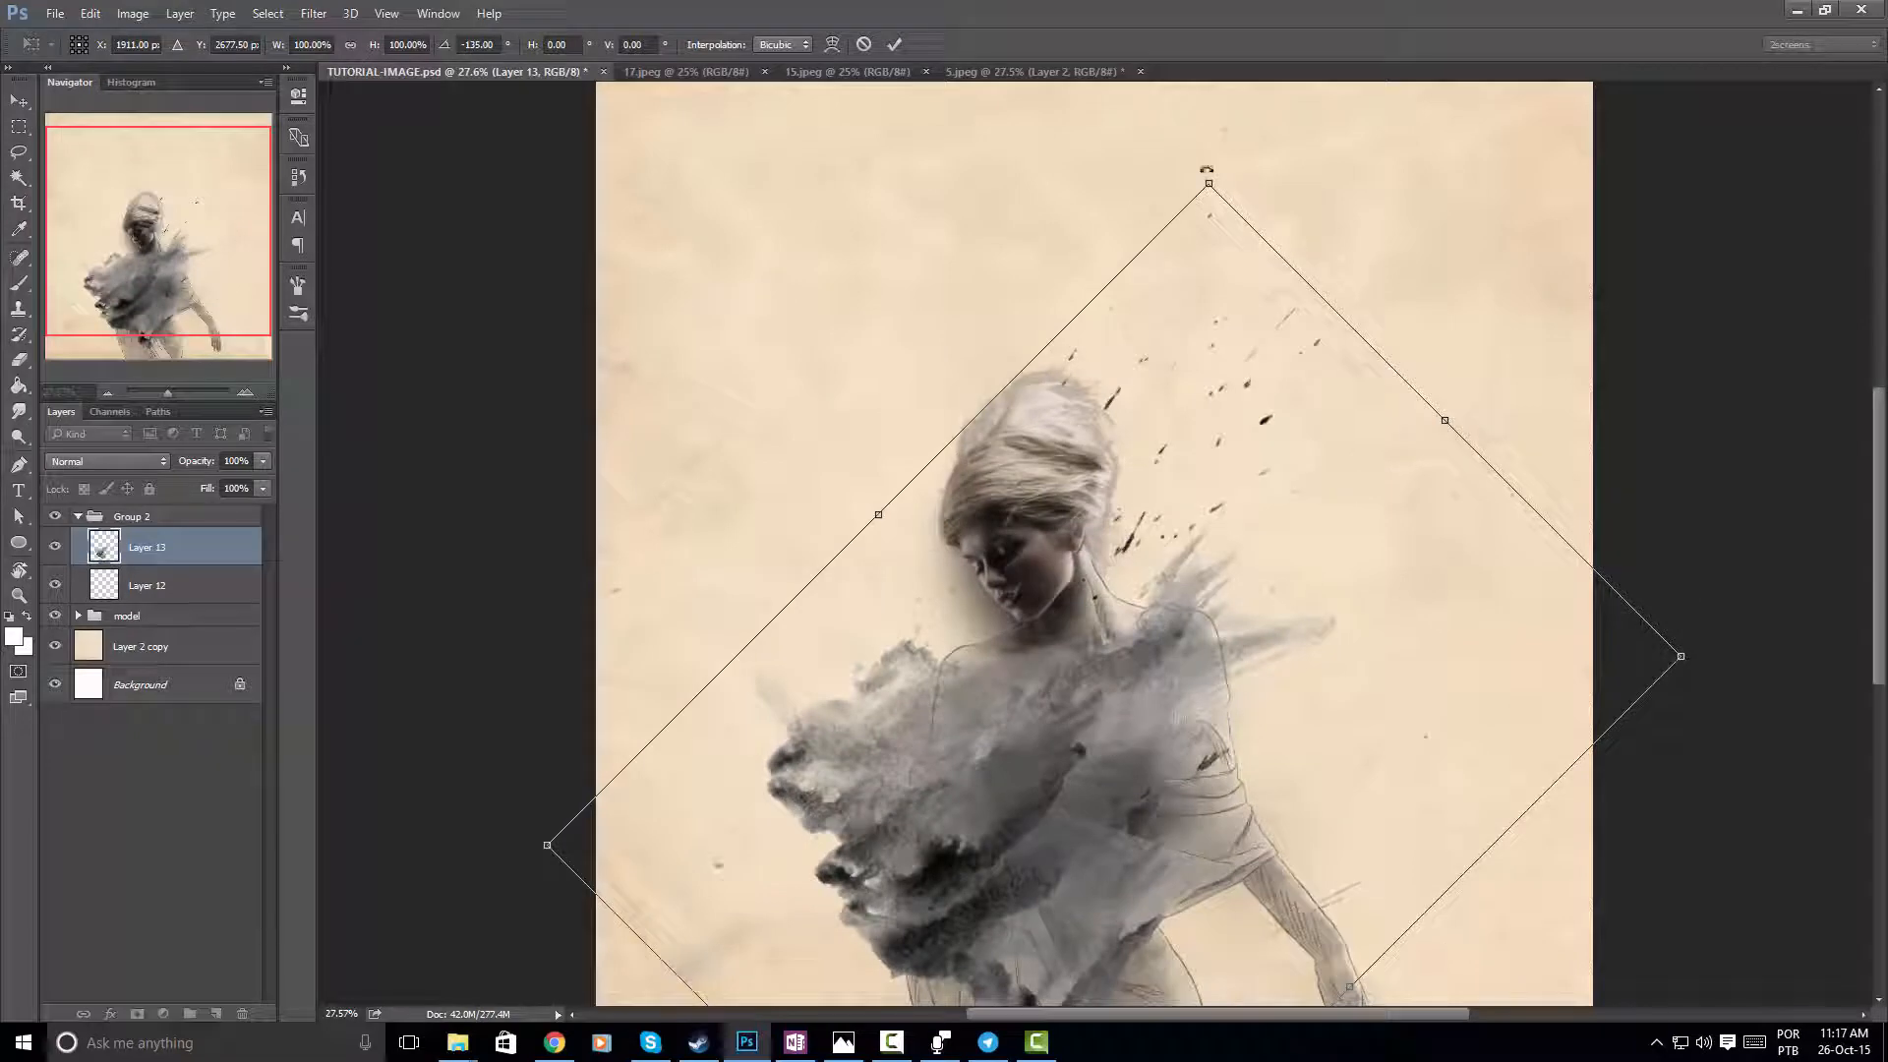
pyautogui.moveTo(1211, 185); pyautogui.dragTo(1149, 506)
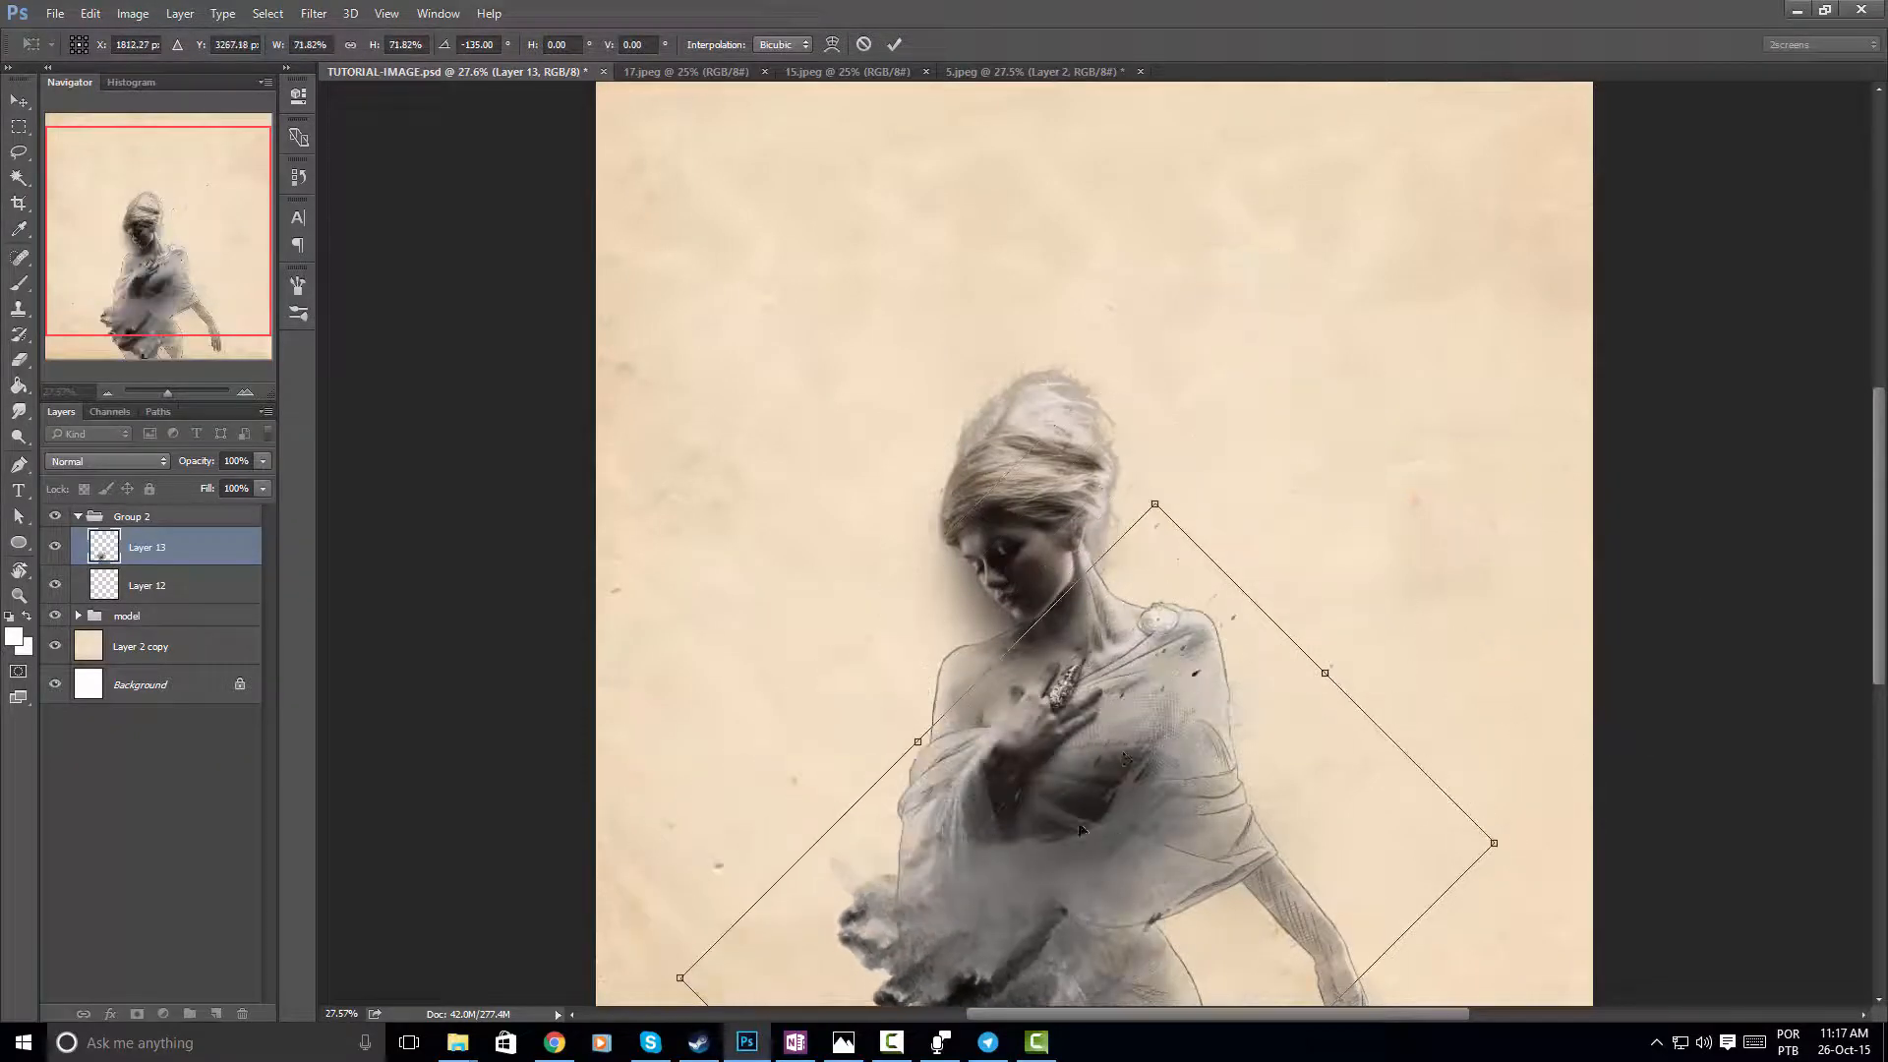
pyautogui.moveTo(1064, 884)
pyautogui.mouseDown()
pyautogui.moveTo(1194, 311)
pyautogui.moveTo(1167, 354)
pyautogui.moveTo(1152, 314)
pyautogui.mouseUp()
pyautogui.moveTo(1588, 246); pyautogui.dragTo(1579, 387)
pyautogui.moveTo(1180, 445); pyautogui.dragTo(1189, 436)
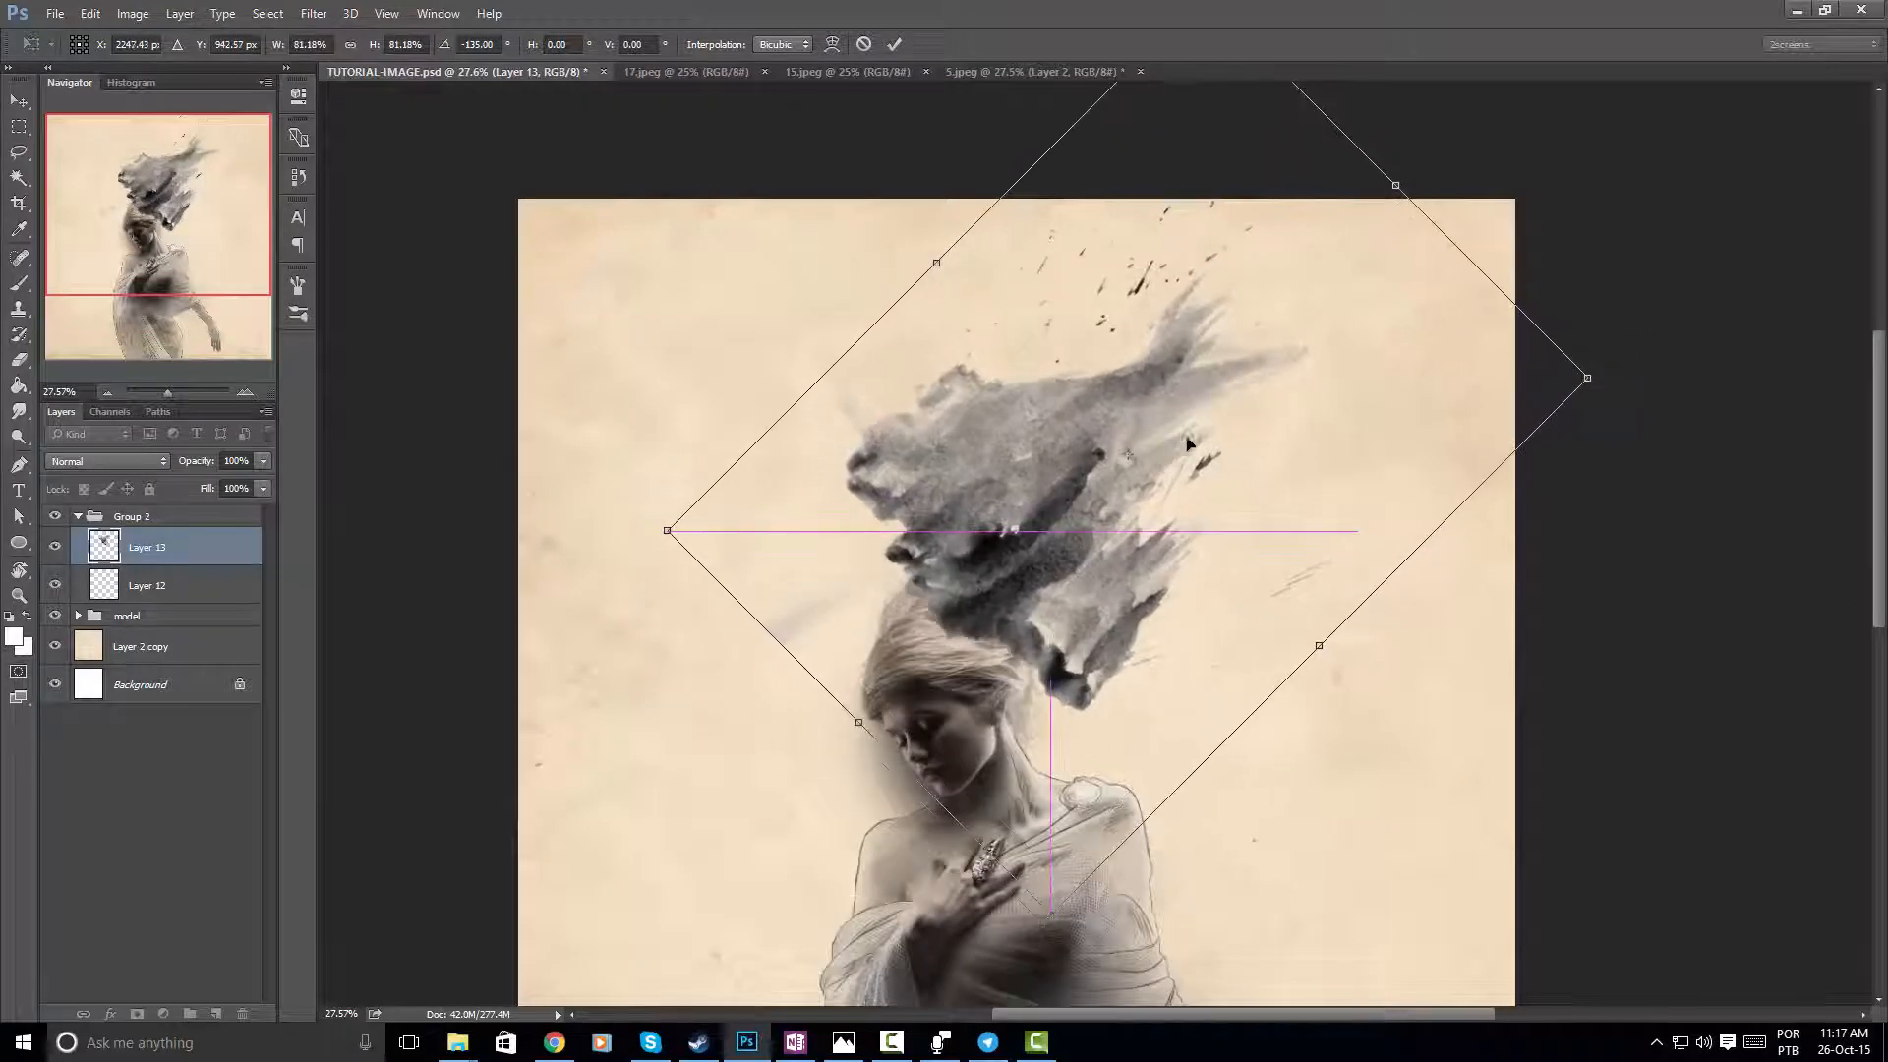
# Rotate the stain further to about -145°, enlarge it to about 88% and position it over the model's hair
pyautogui.moveTo(1633, 285); pyautogui.dragTo(1553, 162)
pyautogui.moveTo(1156, 340); pyautogui.dragTo(1118, 344)
pyautogui.moveTo(1720, 246); pyautogui.dragTo(1713, 231)
pyautogui.moveTo(1562, 289); pyautogui.dragTo(1634, 238)
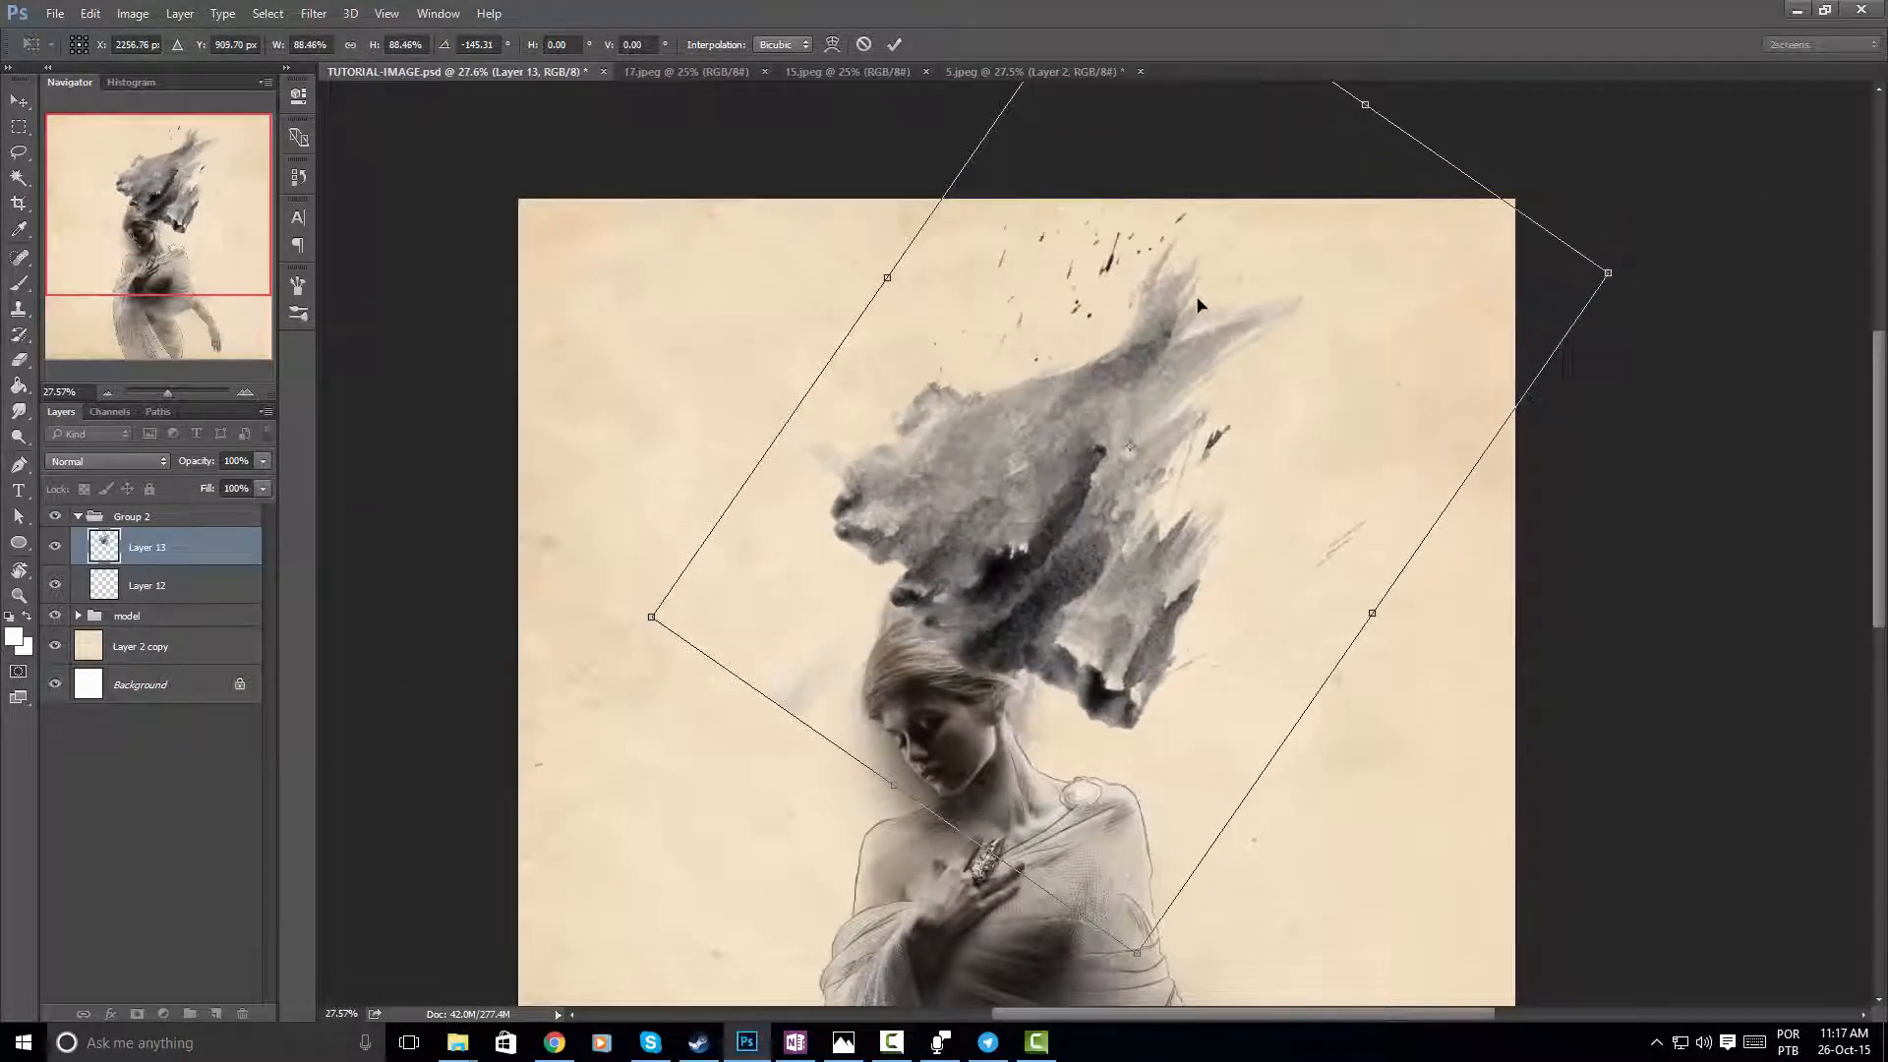
pyautogui.moveTo(1269, 241); pyautogui.dragTo(1140, 253)
pyautogui.moveTo(1587, 270); pyautogui.dragTo(1589, 269)
pyautogui.press('Return')
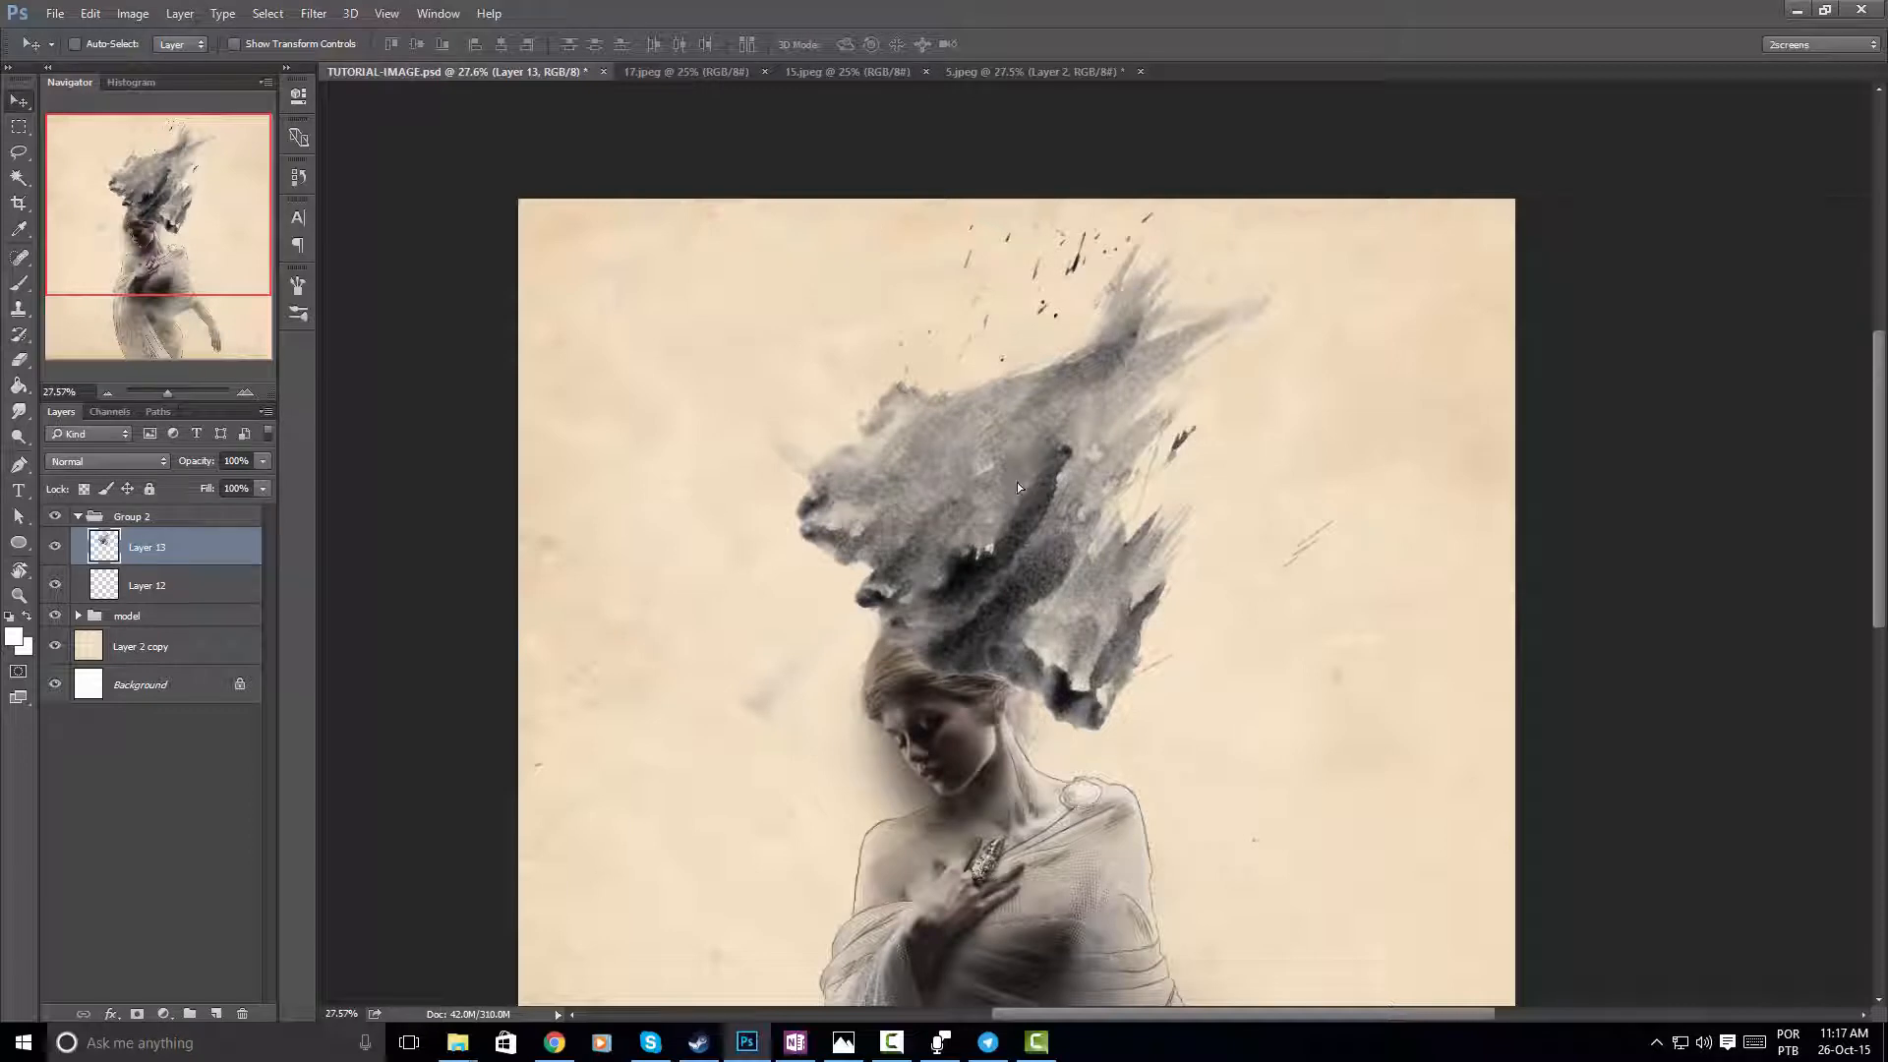
pyautogui.moveTo(1017, 481); pyautogui.dragTo(1013, 481)
# Erase the faint smudge beside the model's face with an enlarged soft Eraser brush at 1% hardness
pyautogui.press('e')
pyautogui.keyDown('alt'); pyautogui.rightClick(746, 739); pyautogui.keyUp('alt')
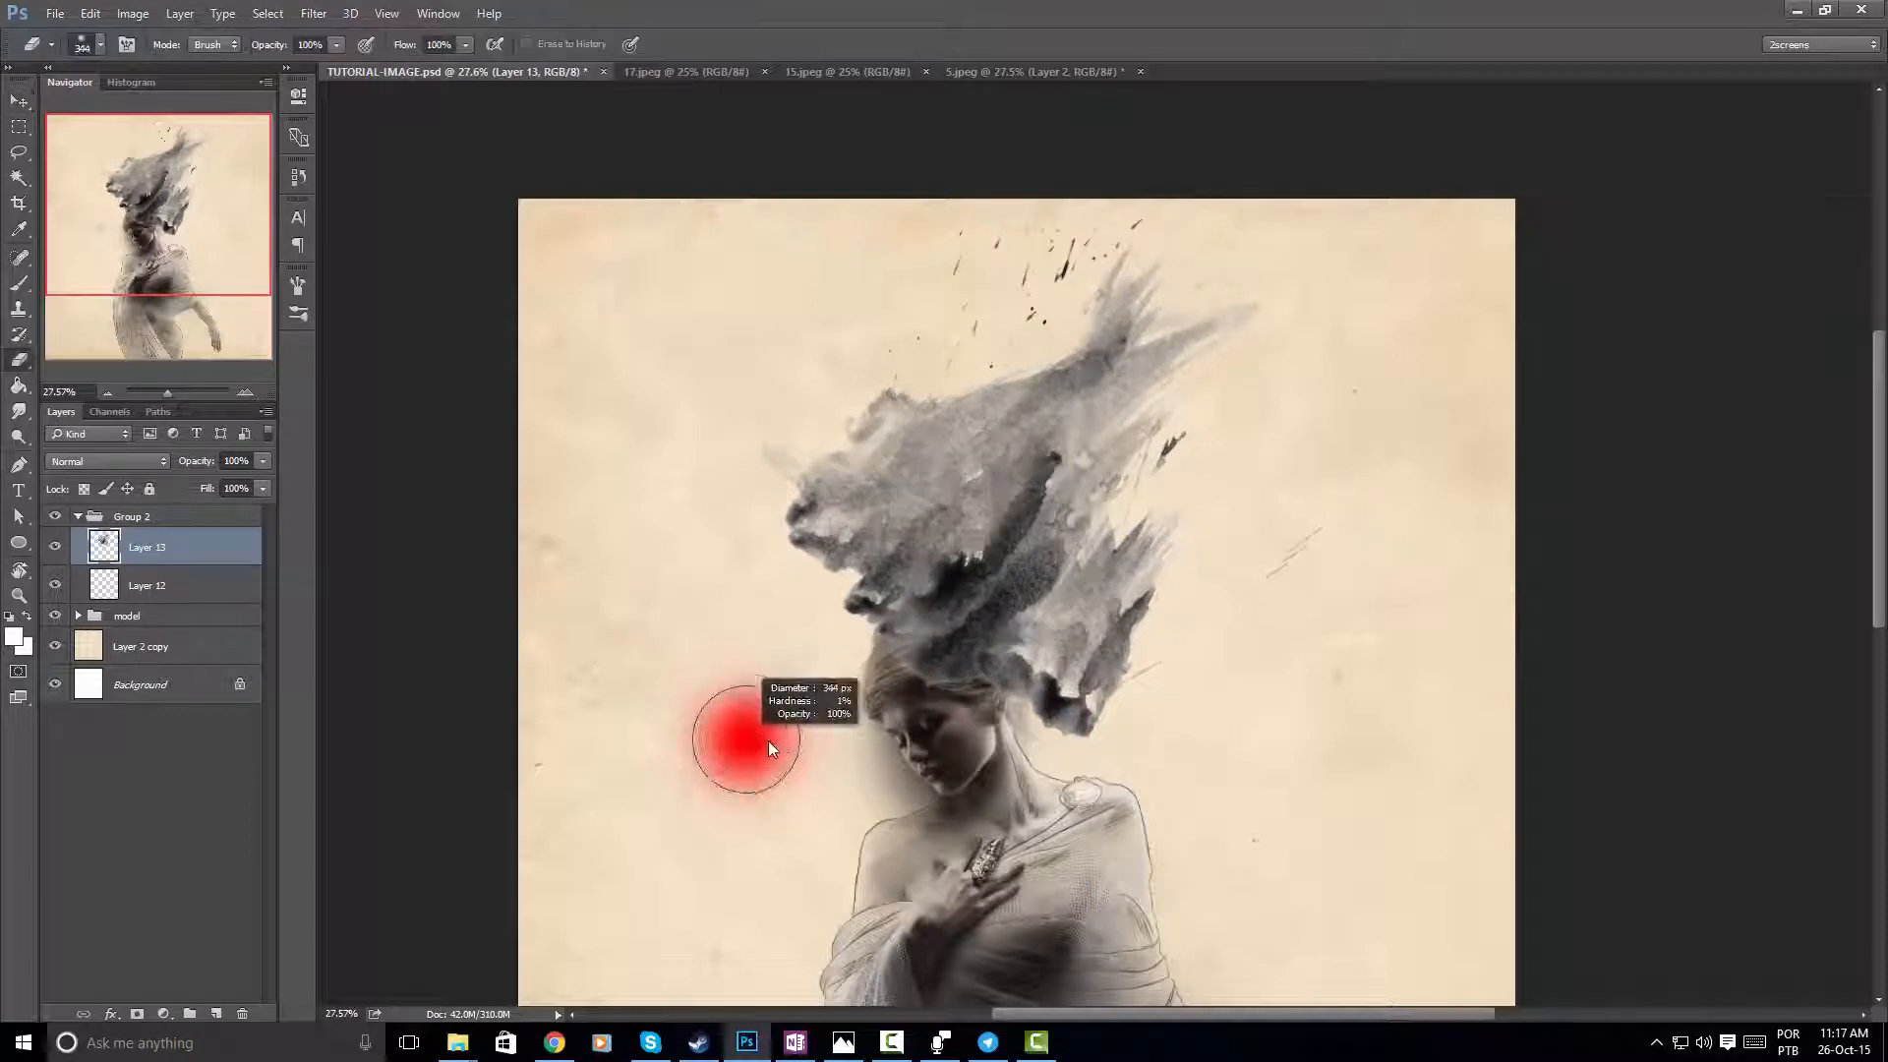
pyautogui.moveTo(769, 741); pyautogui.dragTo(802, 741)
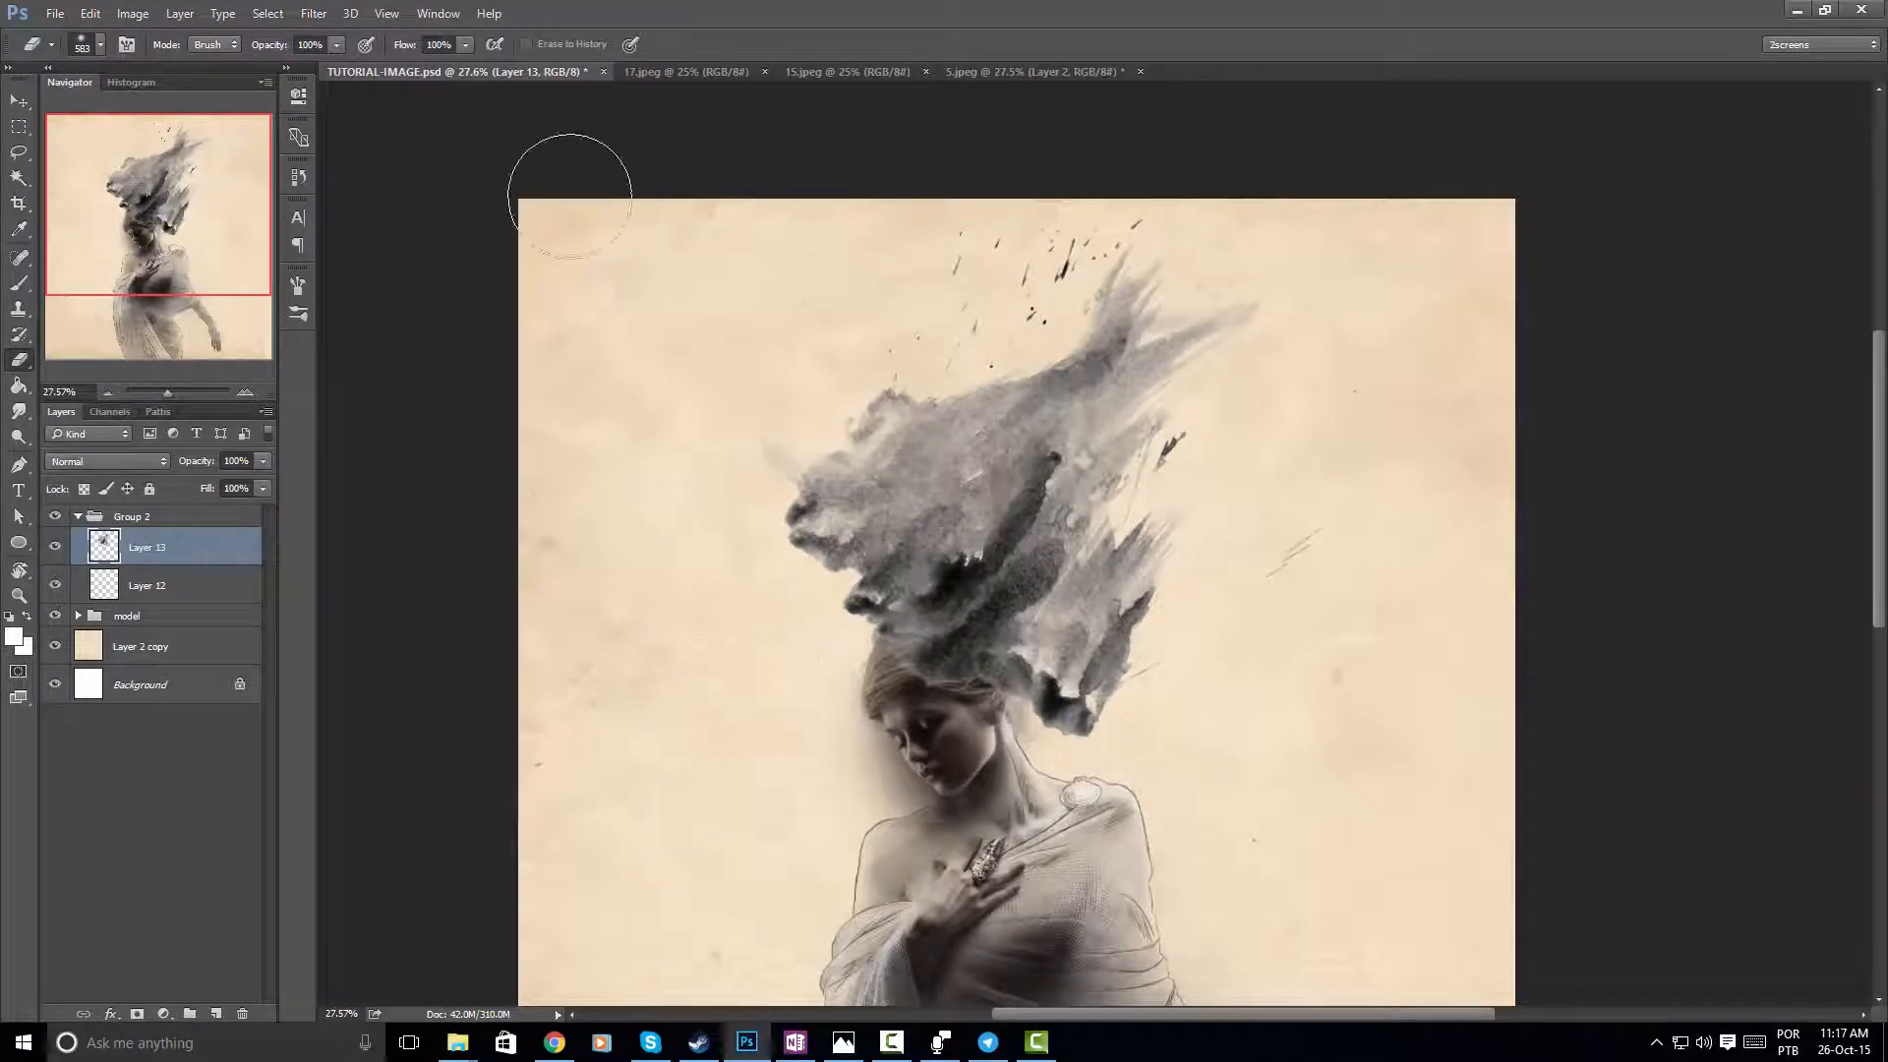
# Open the Liquify filter on the stain layer over the model's head
pyautogui.click(314, 14)
pyautogui.click(367, 172)
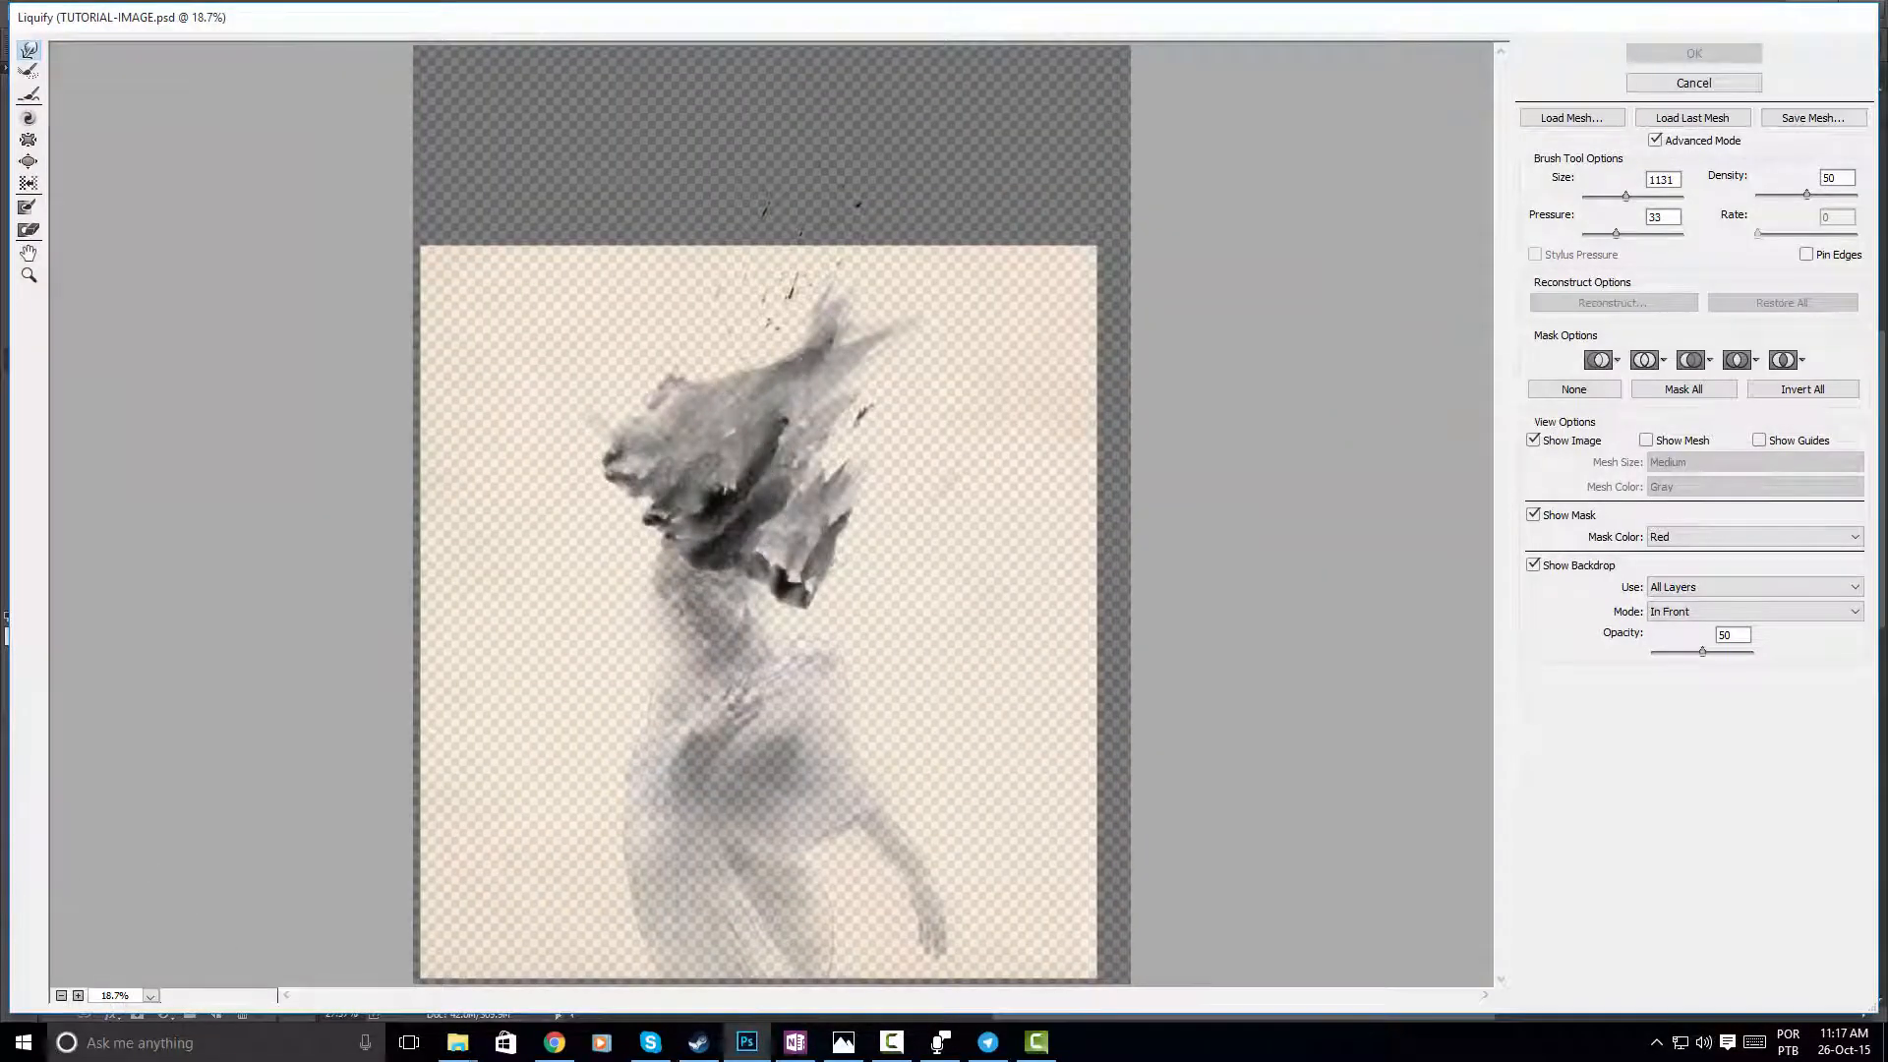
pyautogui.click(77, 996)
pyautogui.click(78, 995)
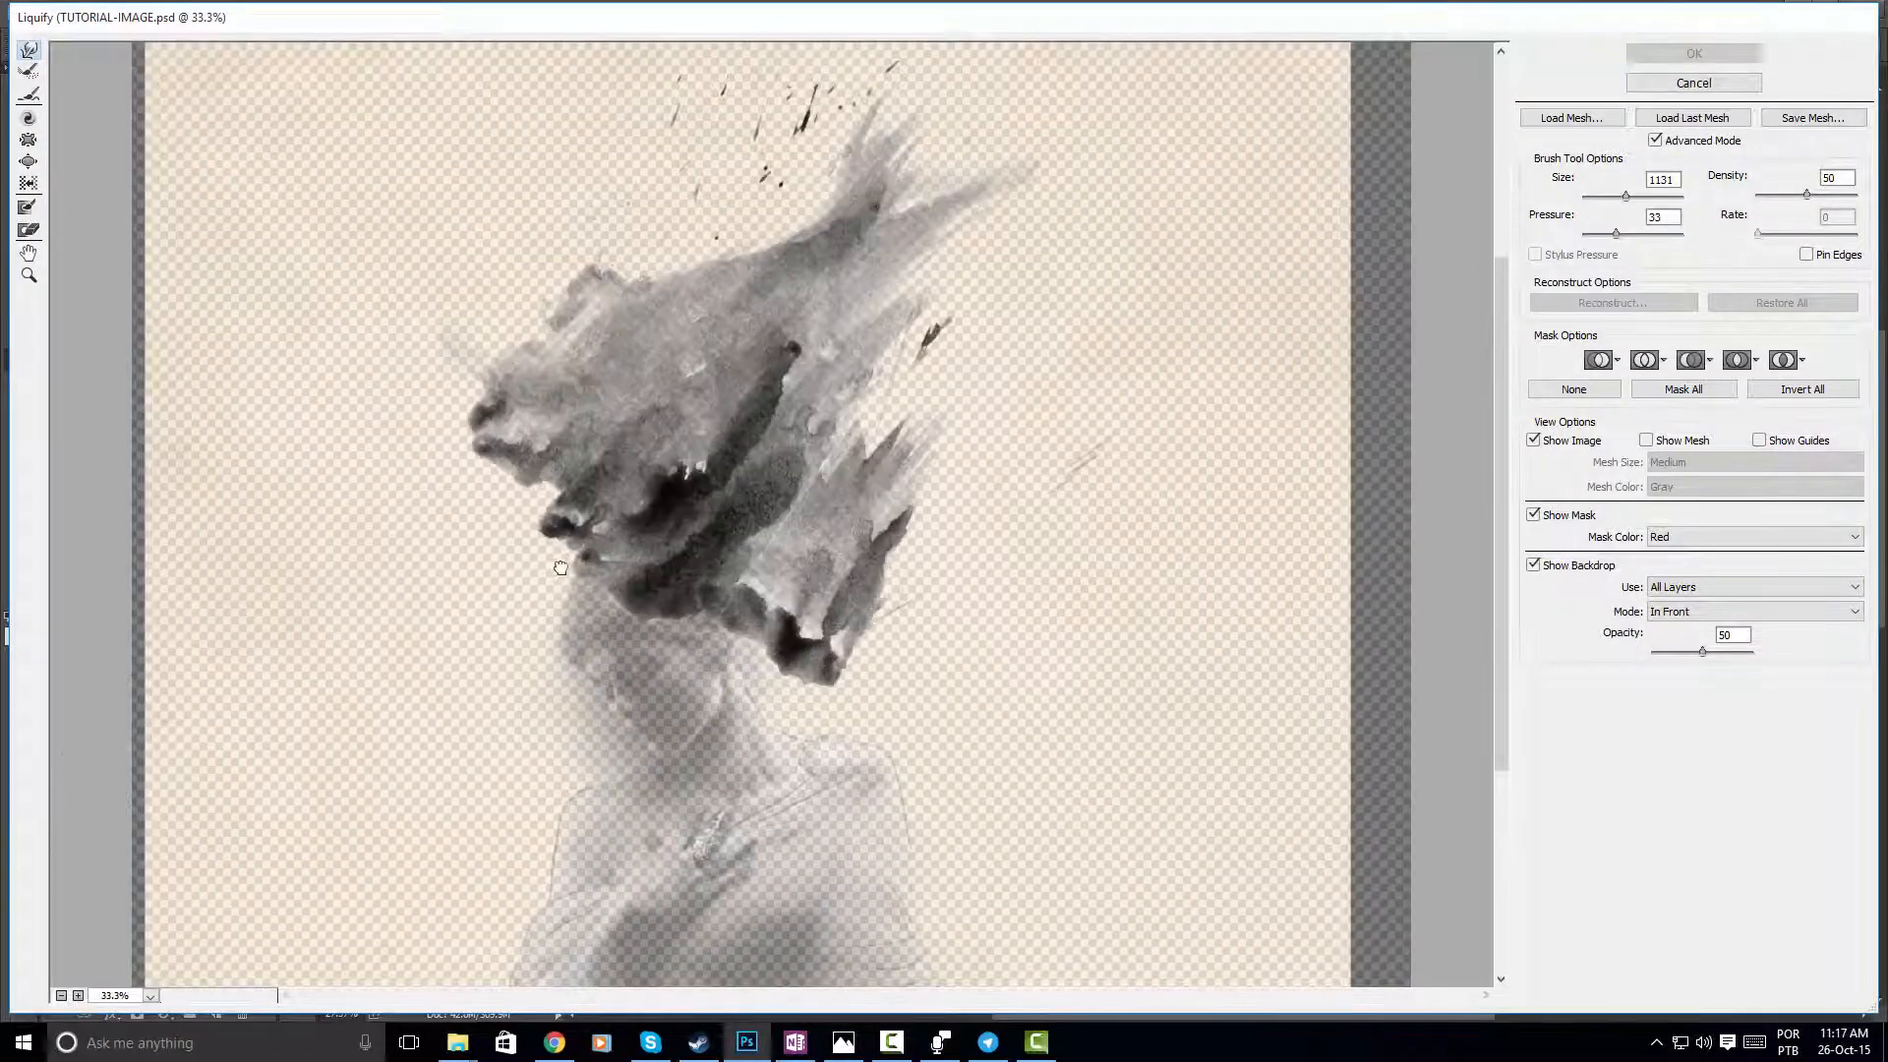
# Warp the grey paint-stroke hair upward into a taller, flowing shape with Liquify, and nudge it into place above the head
pyautogui.moveTo(451, 446); pyautogui.dragTo(521, 444)
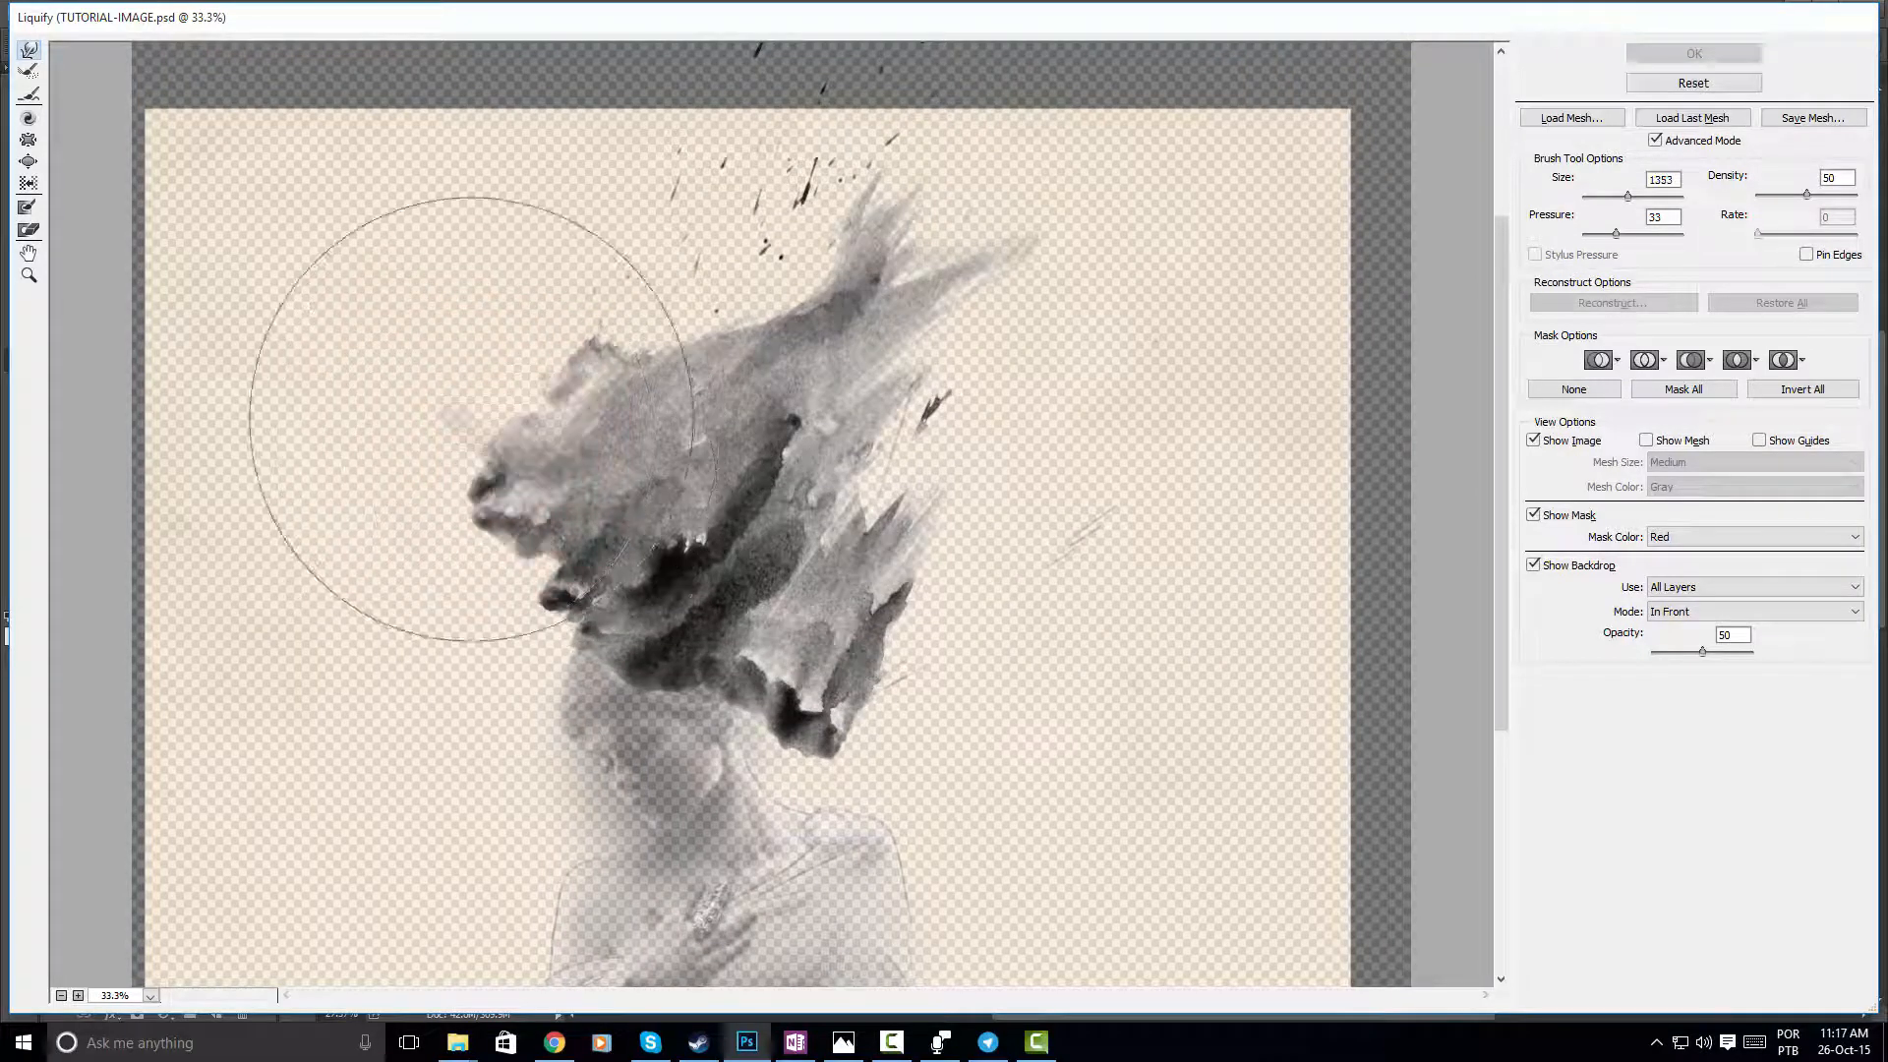
pyautogui.moveTo(374, 575)
pyautogui.mouseDown()
pyautogui.moveTo(463, 590)
pyautogui.moveTo(505, 484)
pyautogui.moveTo(477, 550)
pyautogui.moveTo(506, 384)
pyautogui.moveTo(527, 388)
pyautogui.moveTo(487, 590)
pyautogui.moveTo(450, 653)
pyautogui.moveTo(527, 338)
pyautogui.moveTo(960, 801)
pyautogui.moveTo(935, 695)
pyautogui.moveTo(810, 772)
pyautogui.moveTo(836, 786)
pyautogui.moveTo(767, 807)
pyautogui.moveTo(476, 767)
pyautogui.moveTo(632, 127)
pyautogui.moveTo(864, 127)
pyautogui.moveTo(1053, 190)
pyautogui.moveTo(1030, 212)
pyautogui.moveTo(1054, 463)
pyautogui.moveTo(999, 696)
pyautogui.moveTo(866, 914)
pyautogui.moveTo(527, 431)
pyautogui.moveTo(481, 581)
pyautogui.moveTo(489, 758)
pyautogui.moveTo(619, 472)
pyautogui.moveTo(837, 231)
pyautogui.moveTo(944, 39)
pyautogui.moveTo(1013, 40)
pyautogui.mouseUp()
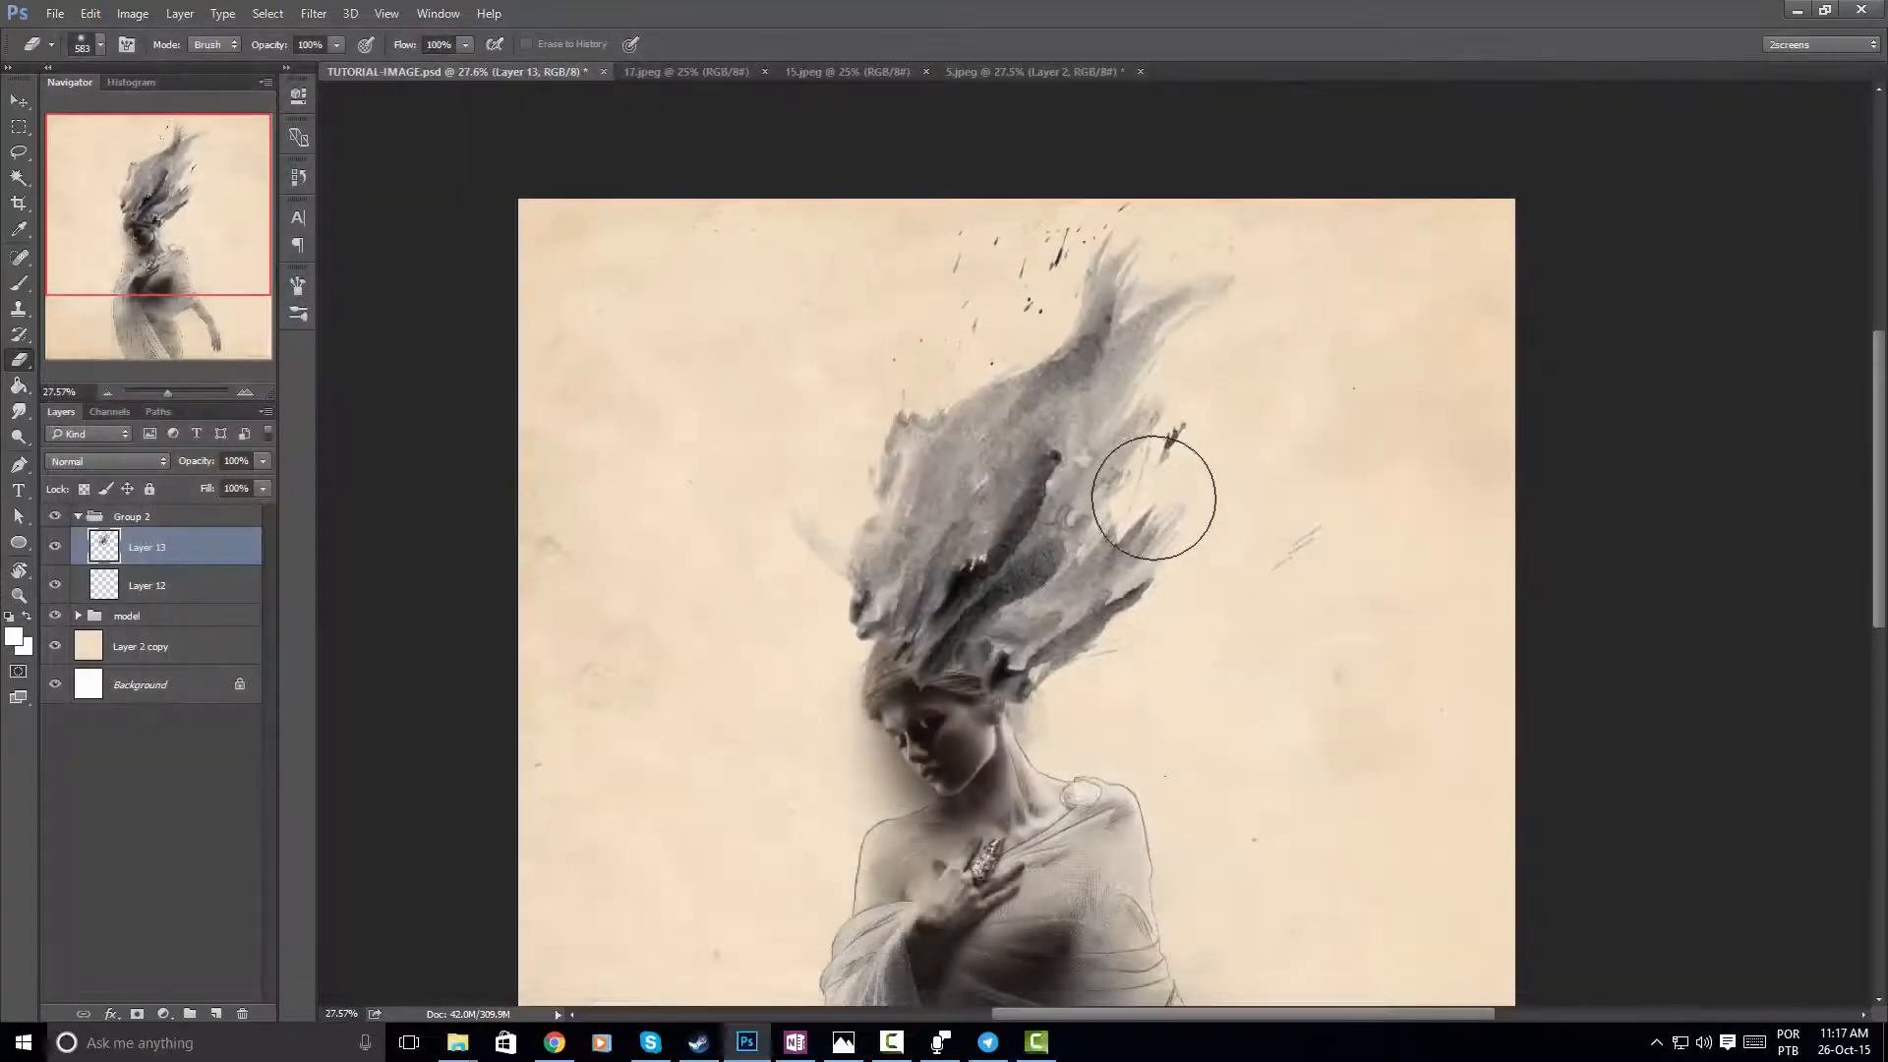
pyautogui.scroll(-5, 1211, 456)
pyautogui.scroll(4, 1251, 443)
pyautogui.click(21, 102)
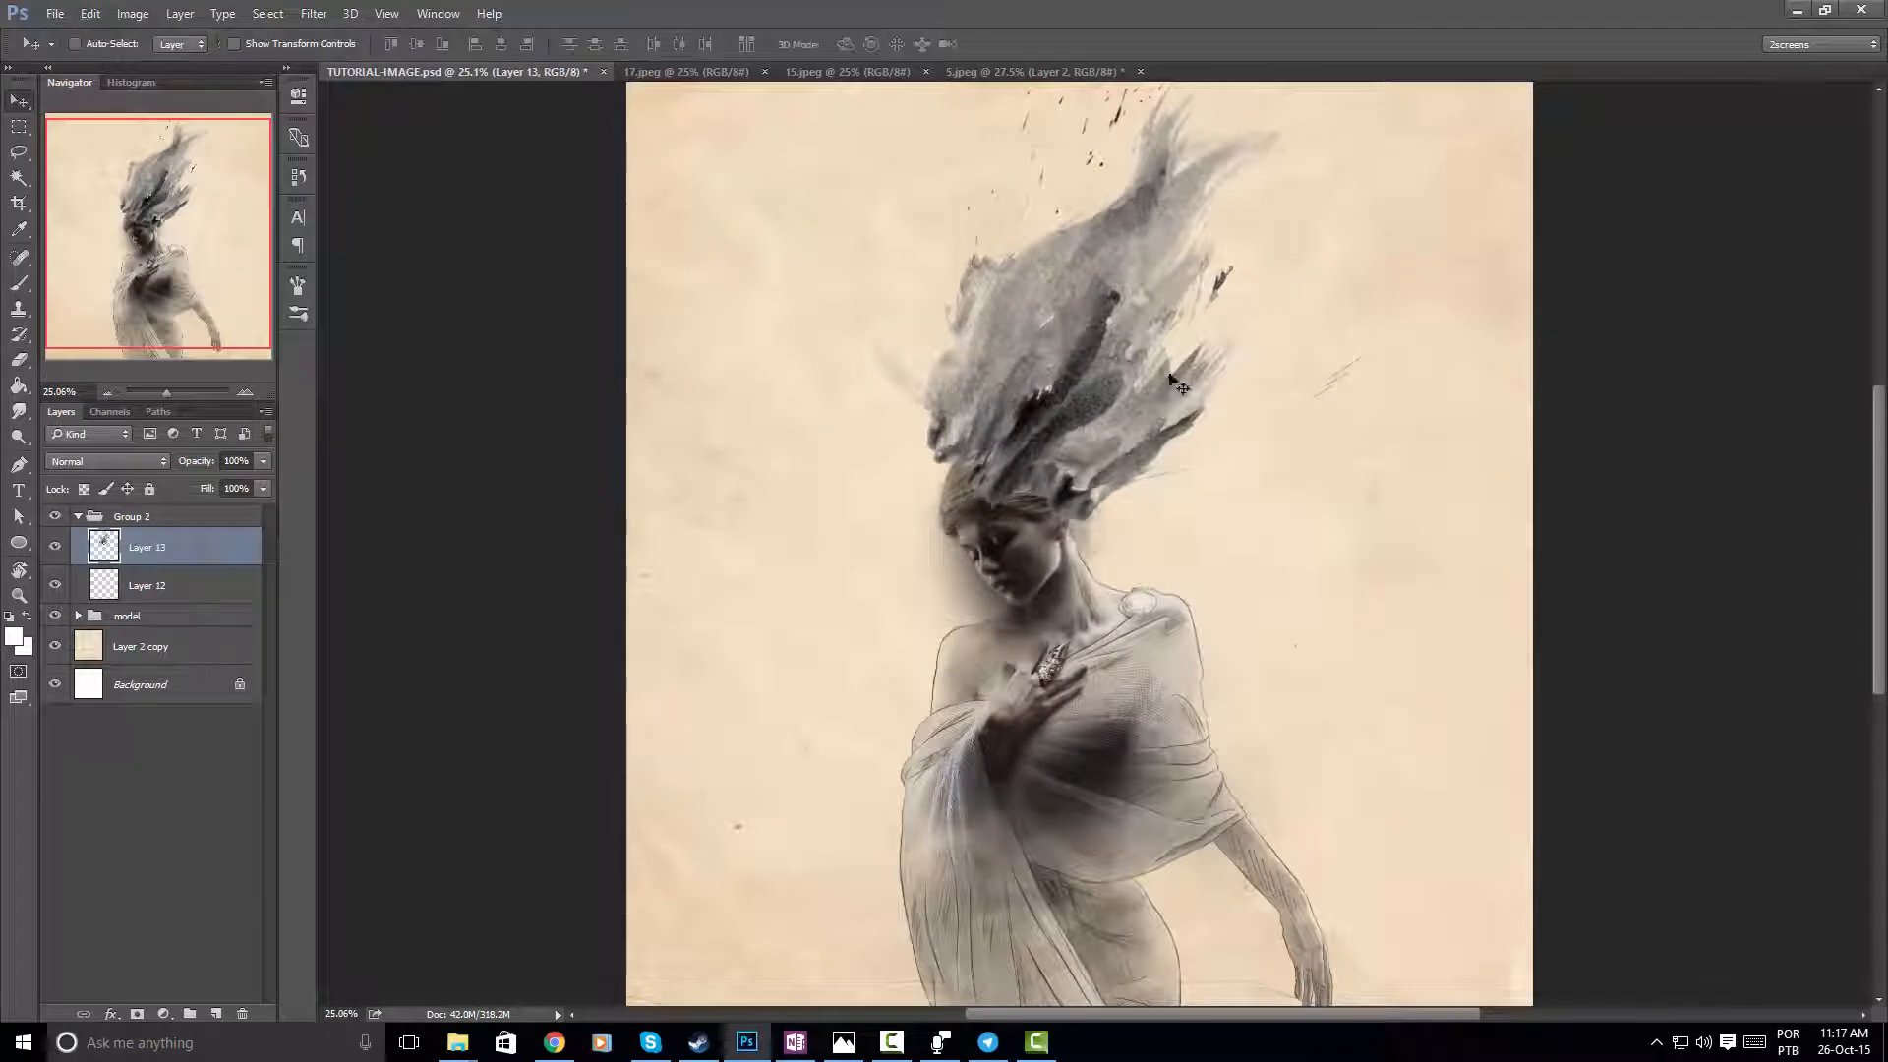
pyautogui.moveTo(1112, 359); pyautogui.dragTo(1124, 364)
pyautogui.moveTo(1137, 260); pyautogui.dragTo(1122, 288)
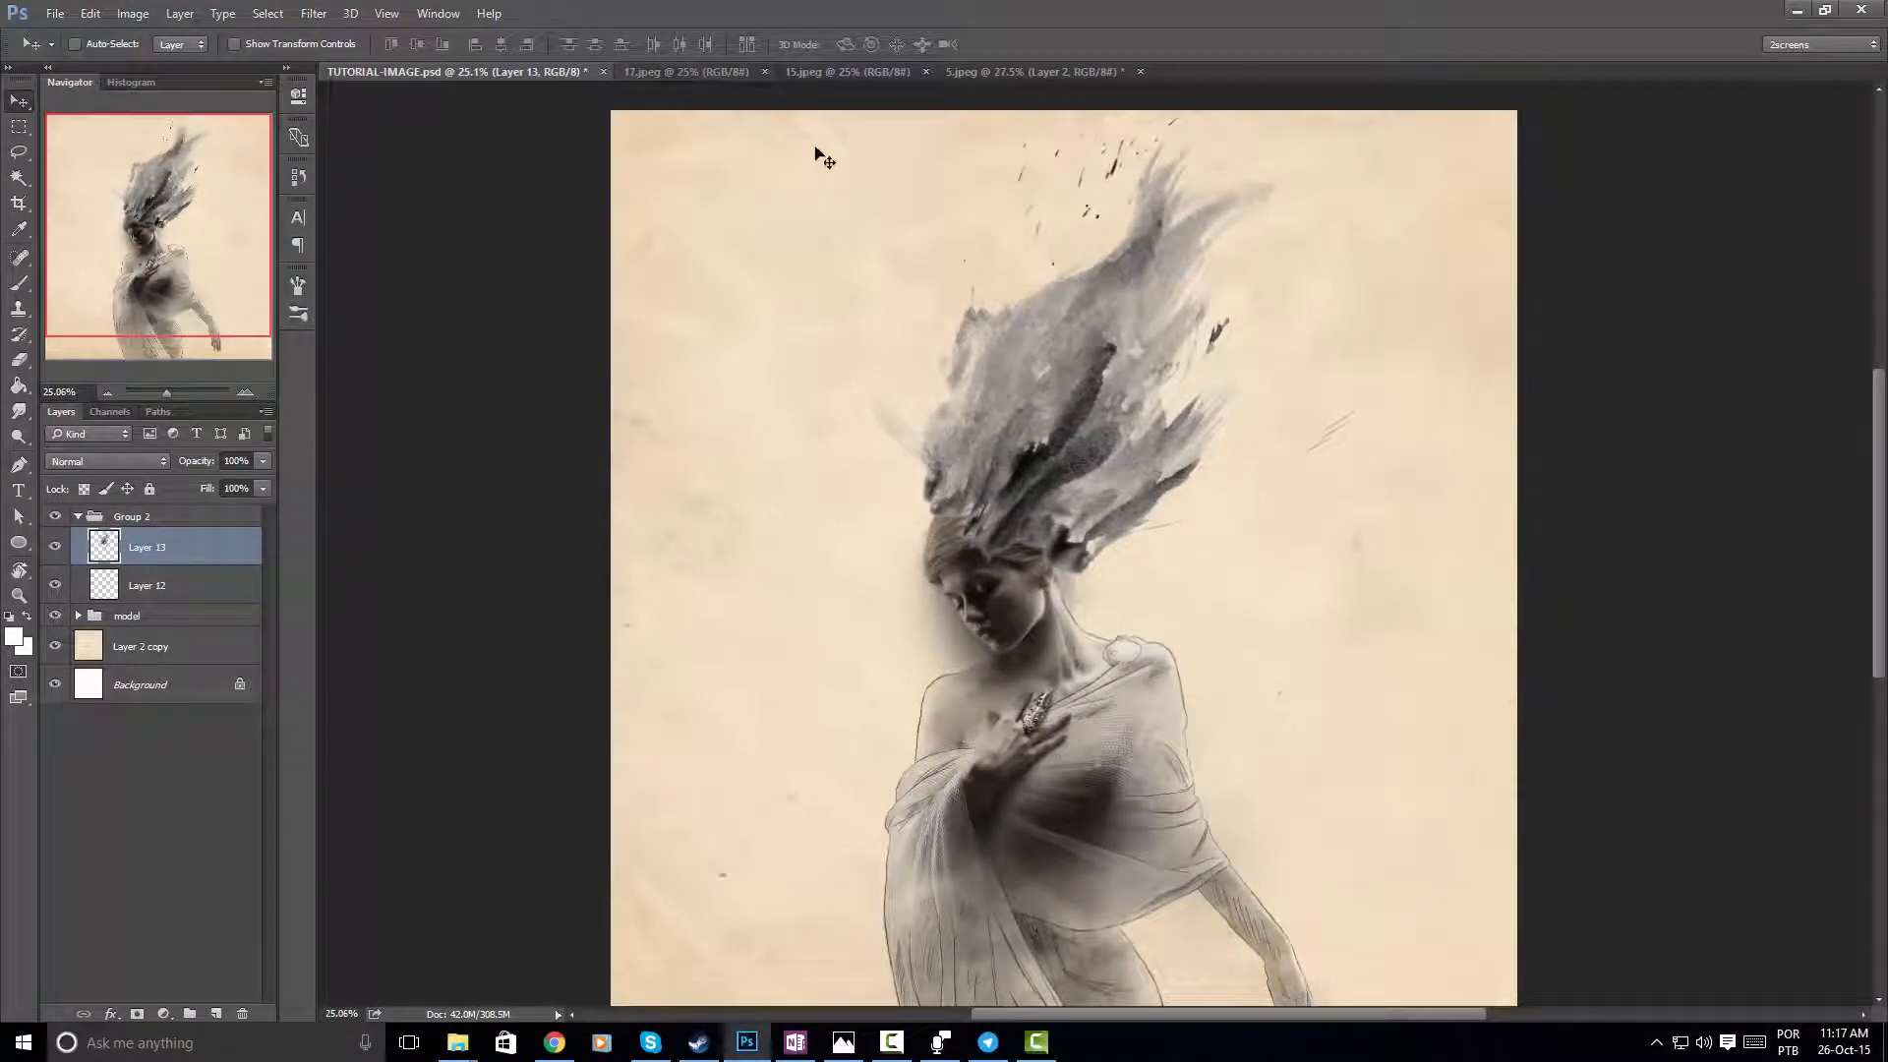
# Duplicate the background of 17.jpeg to a new layer and desaturate the duplicate
pyautogui.click(663, 74)
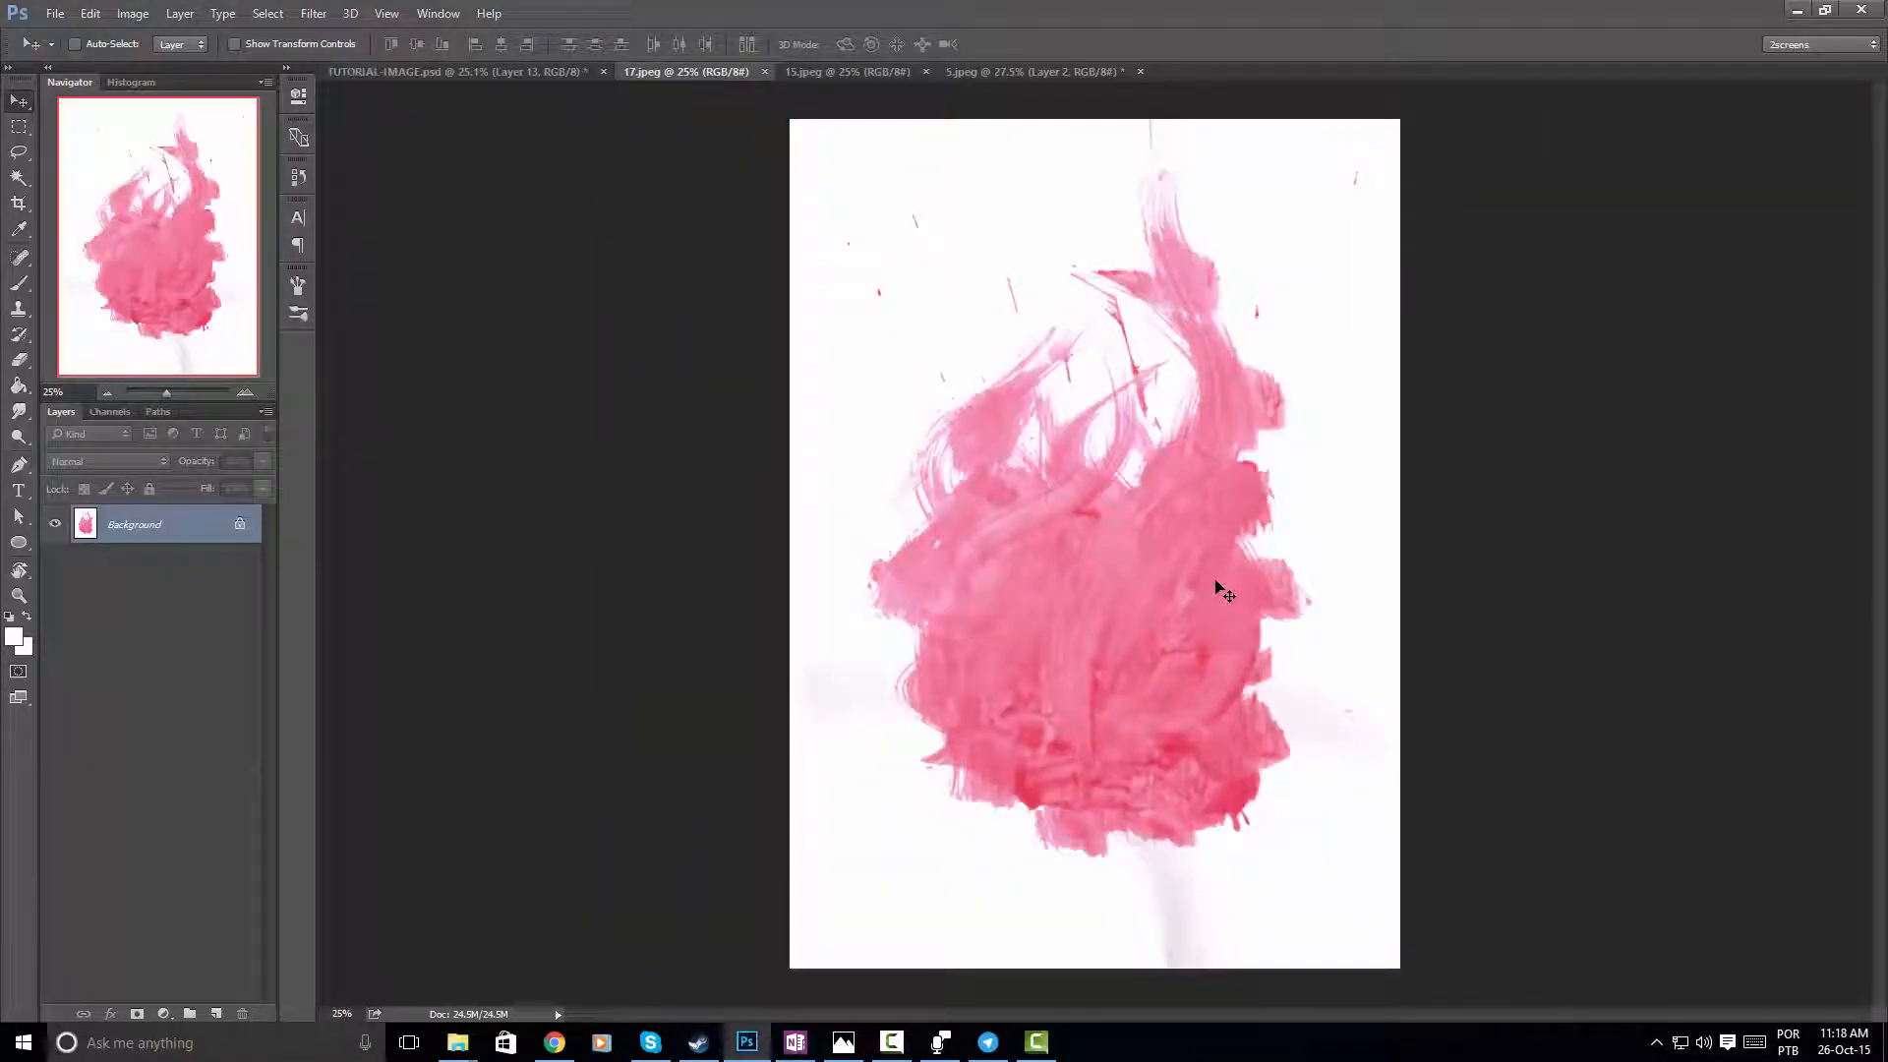
pyautogui.hotkey('ctrl', 'j')
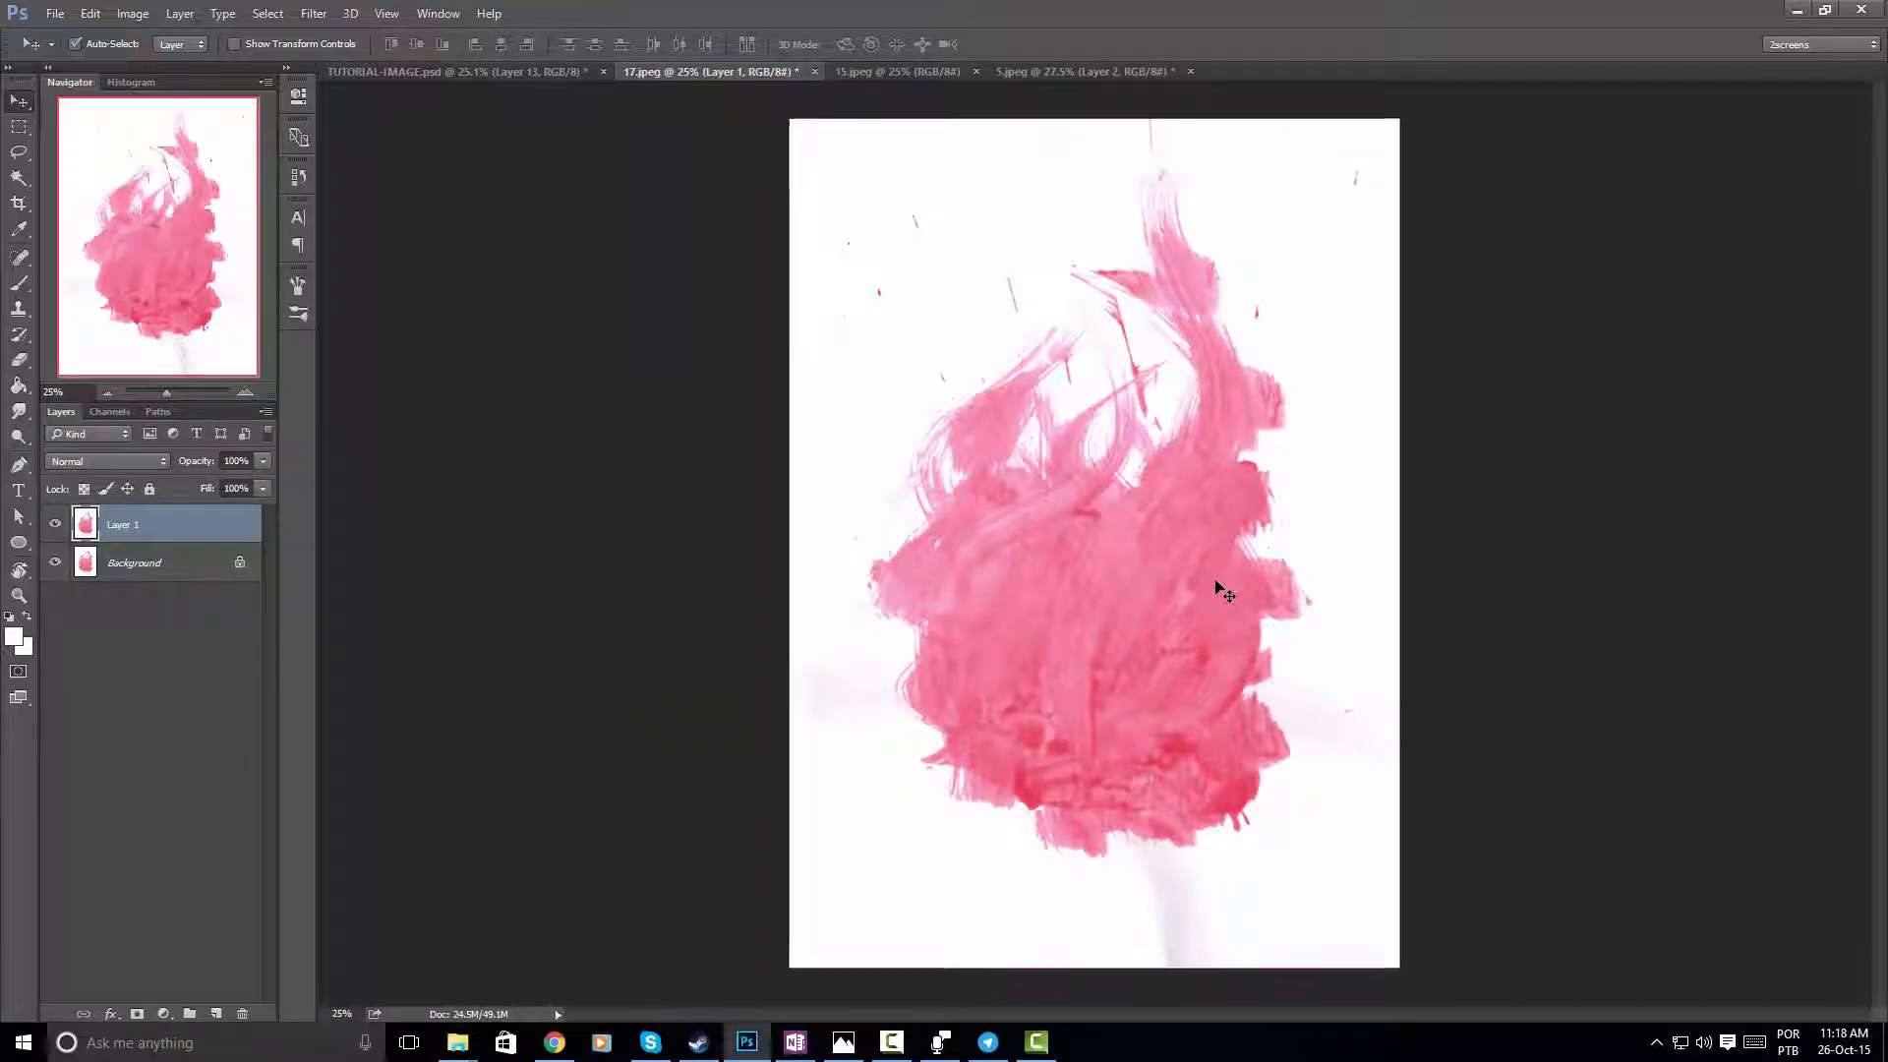
pyautogui.hotkey('shift', 'ctrl', 'u')
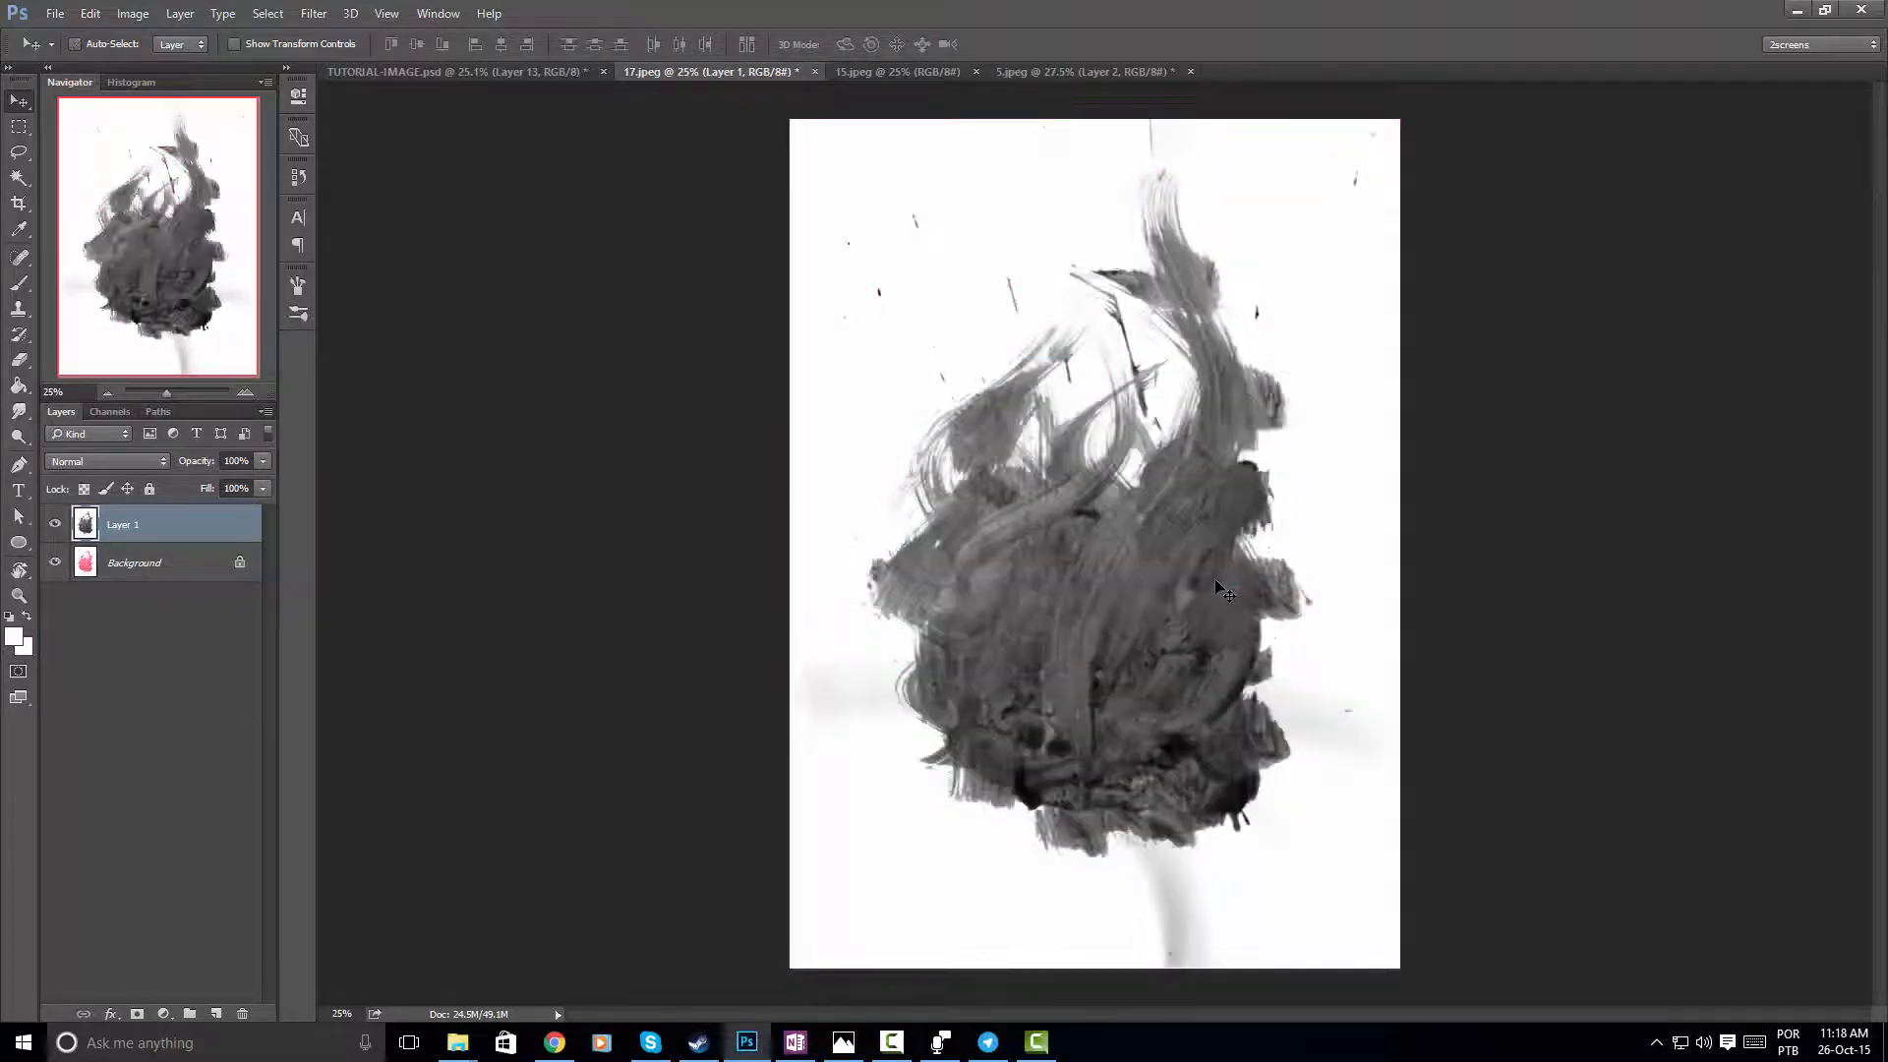
# Isolate the grey brush strokes with Color Range at fuzziness 200 and an inverted selection, copying them to a new layer
pyautogui.click(267, 14)
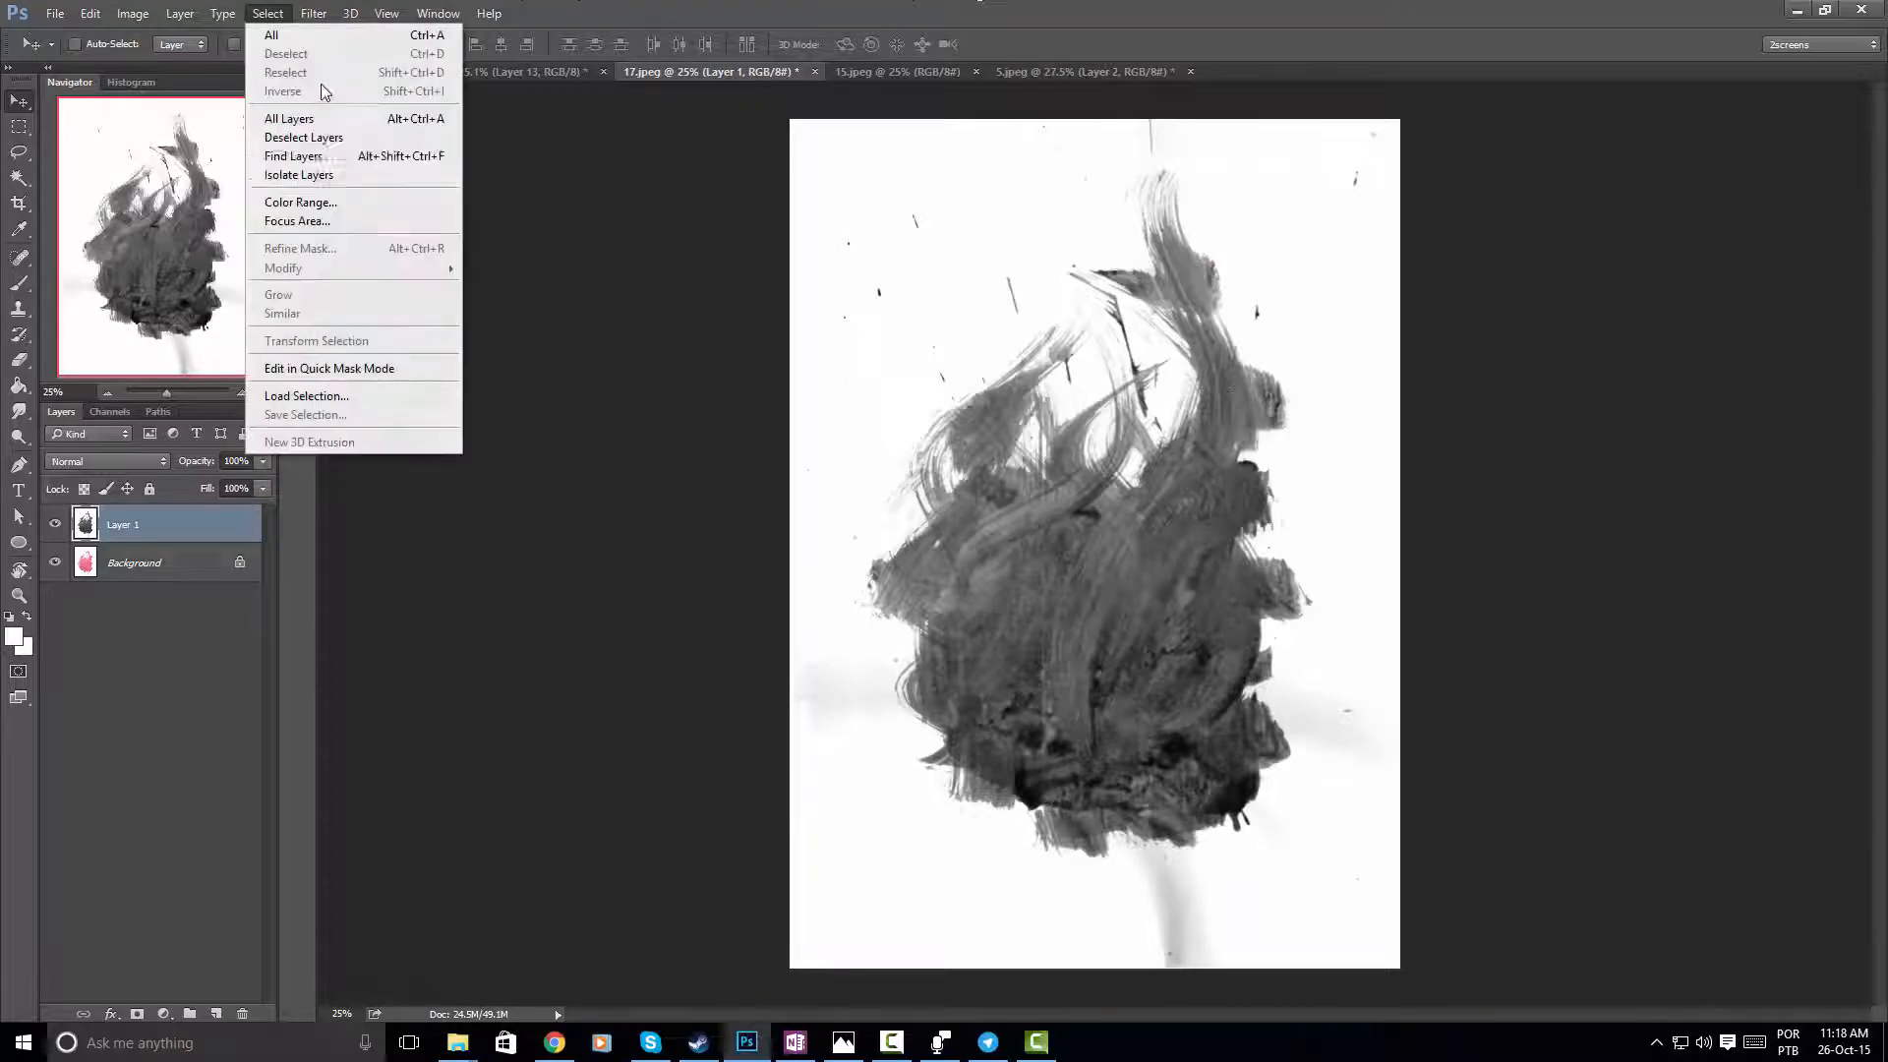
pyautogui.click(300, 202)
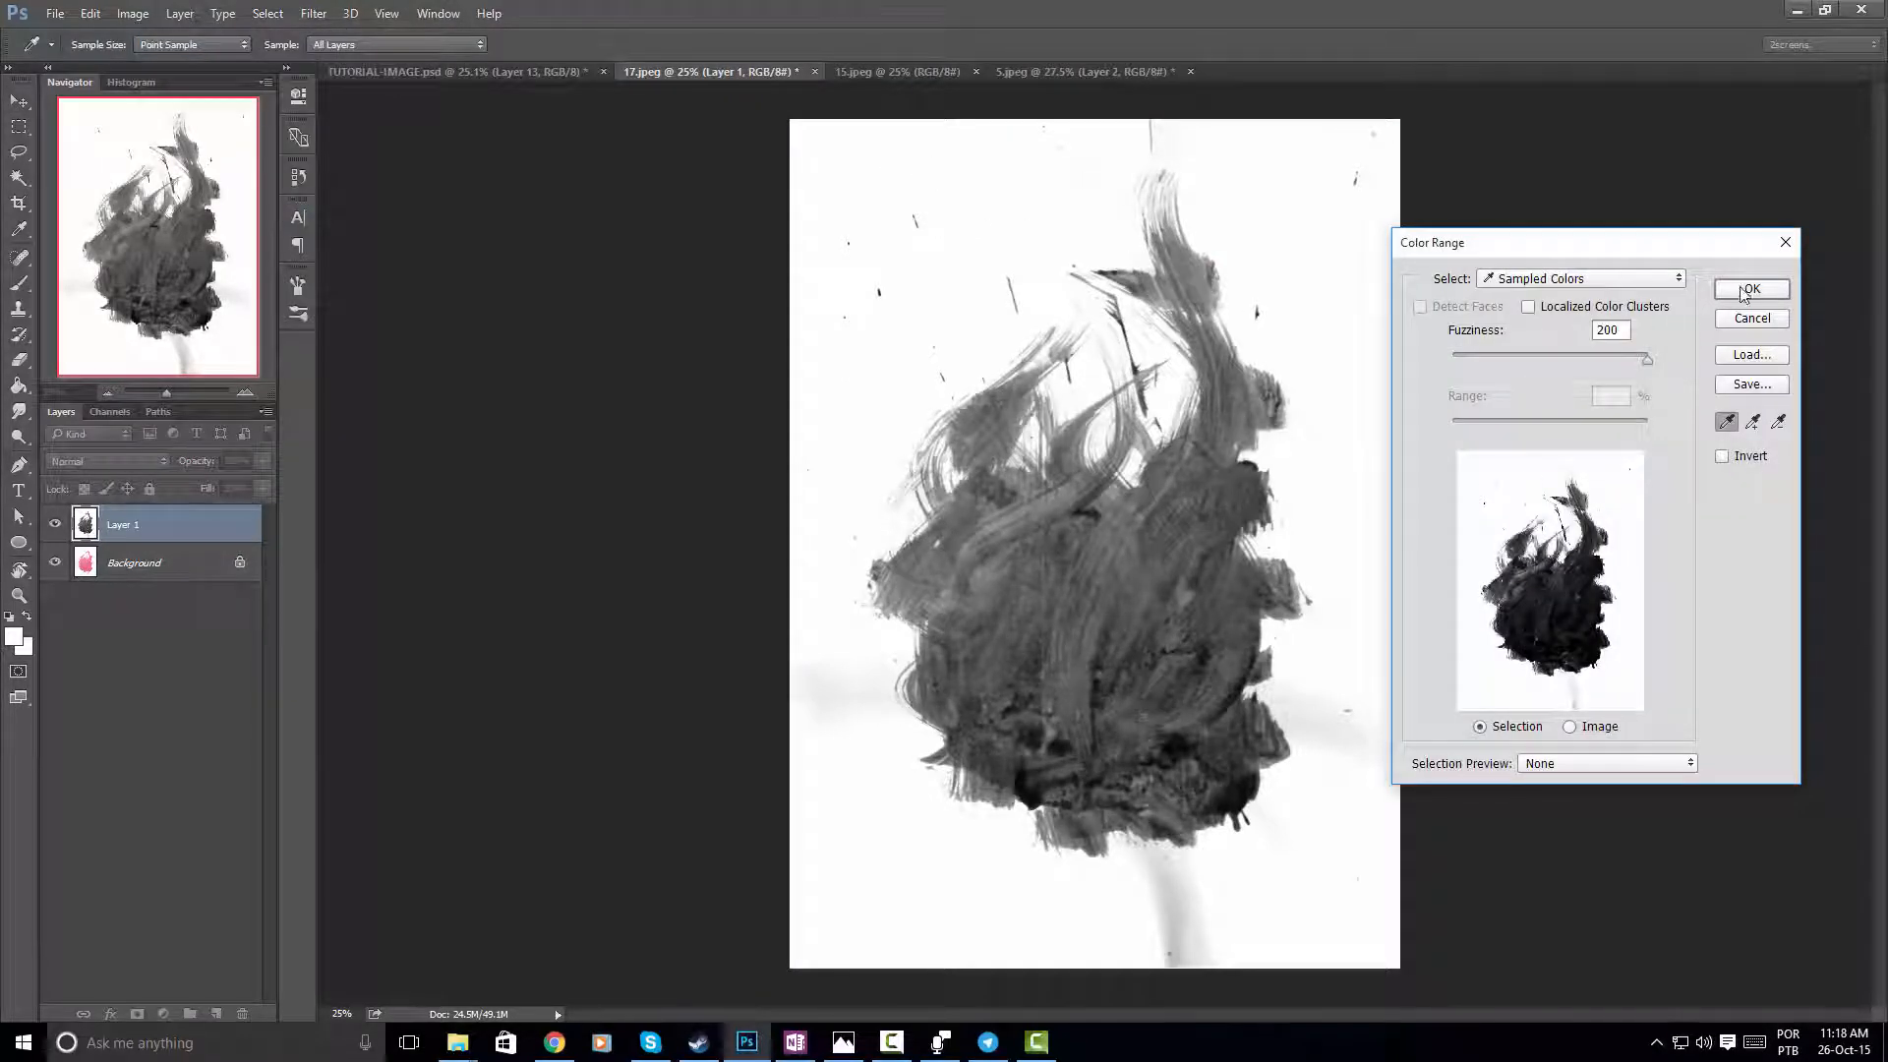
pyautogui.click(1740, 290)
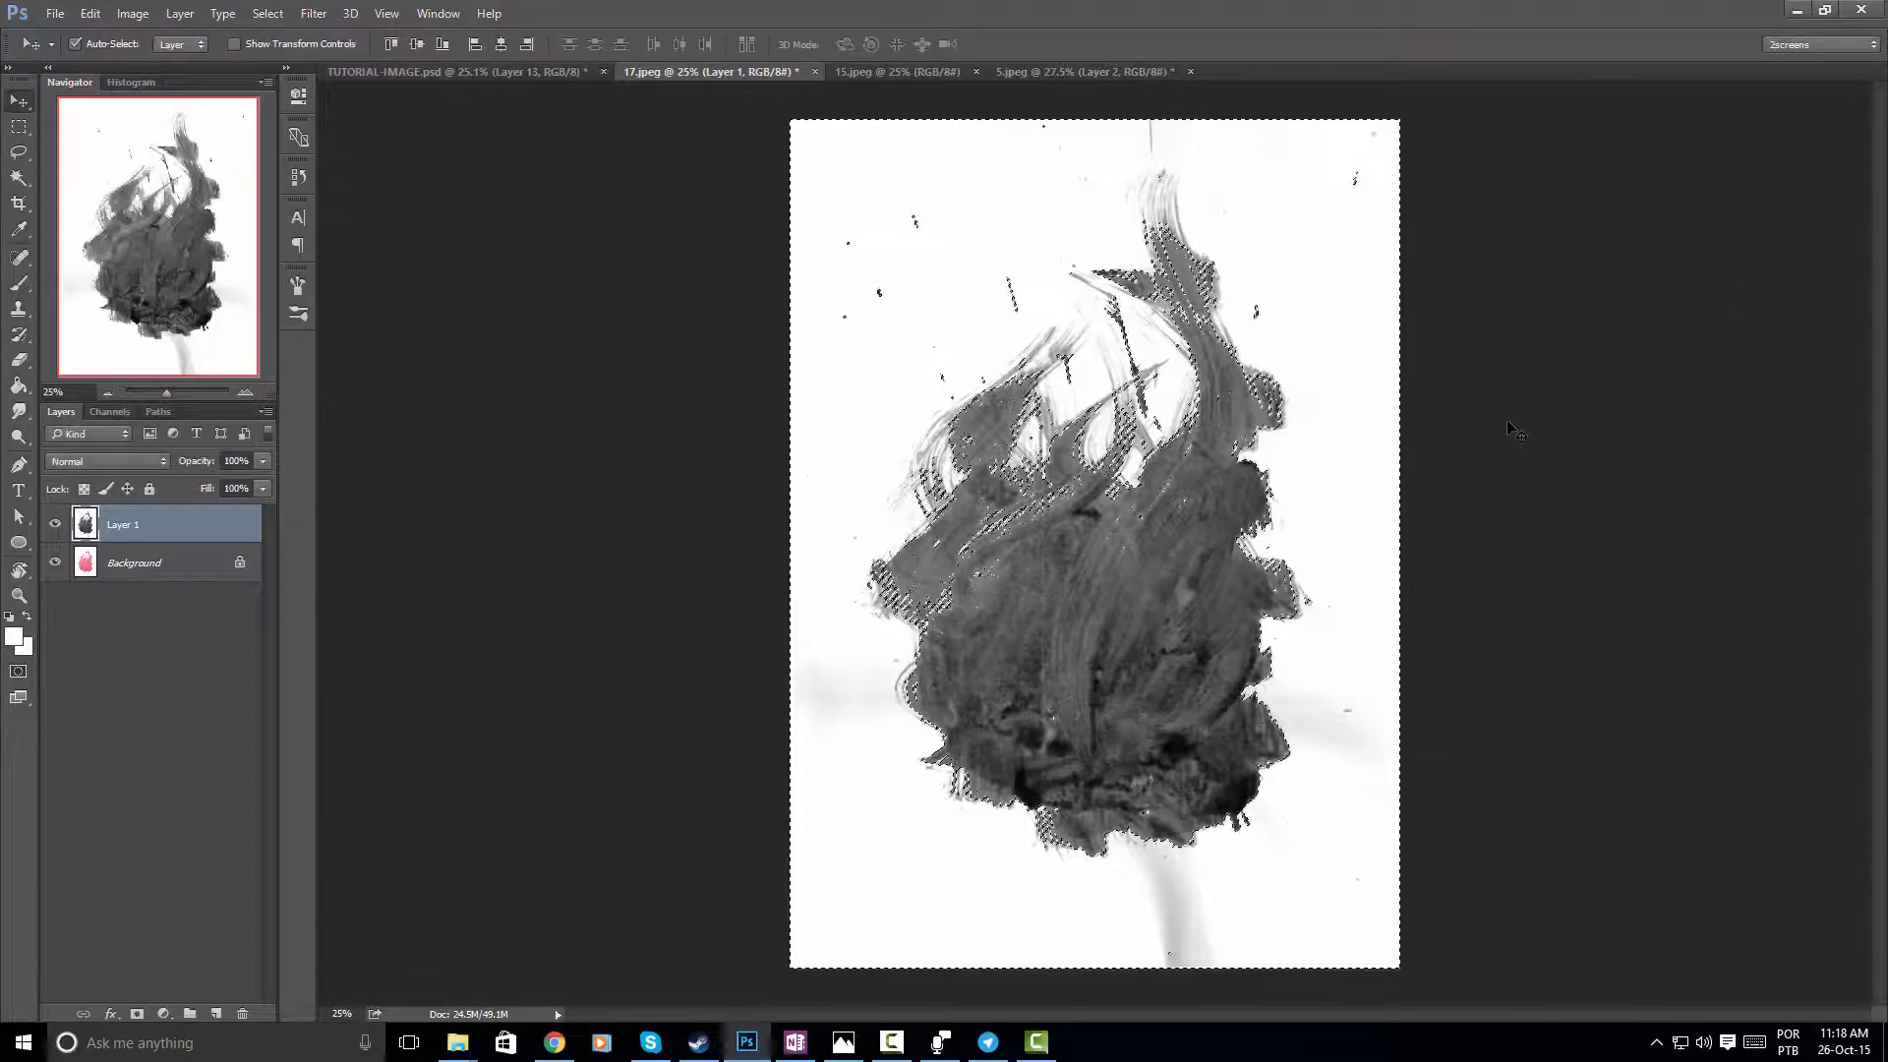
pyautogui.hotkey('ctrl', 'j')
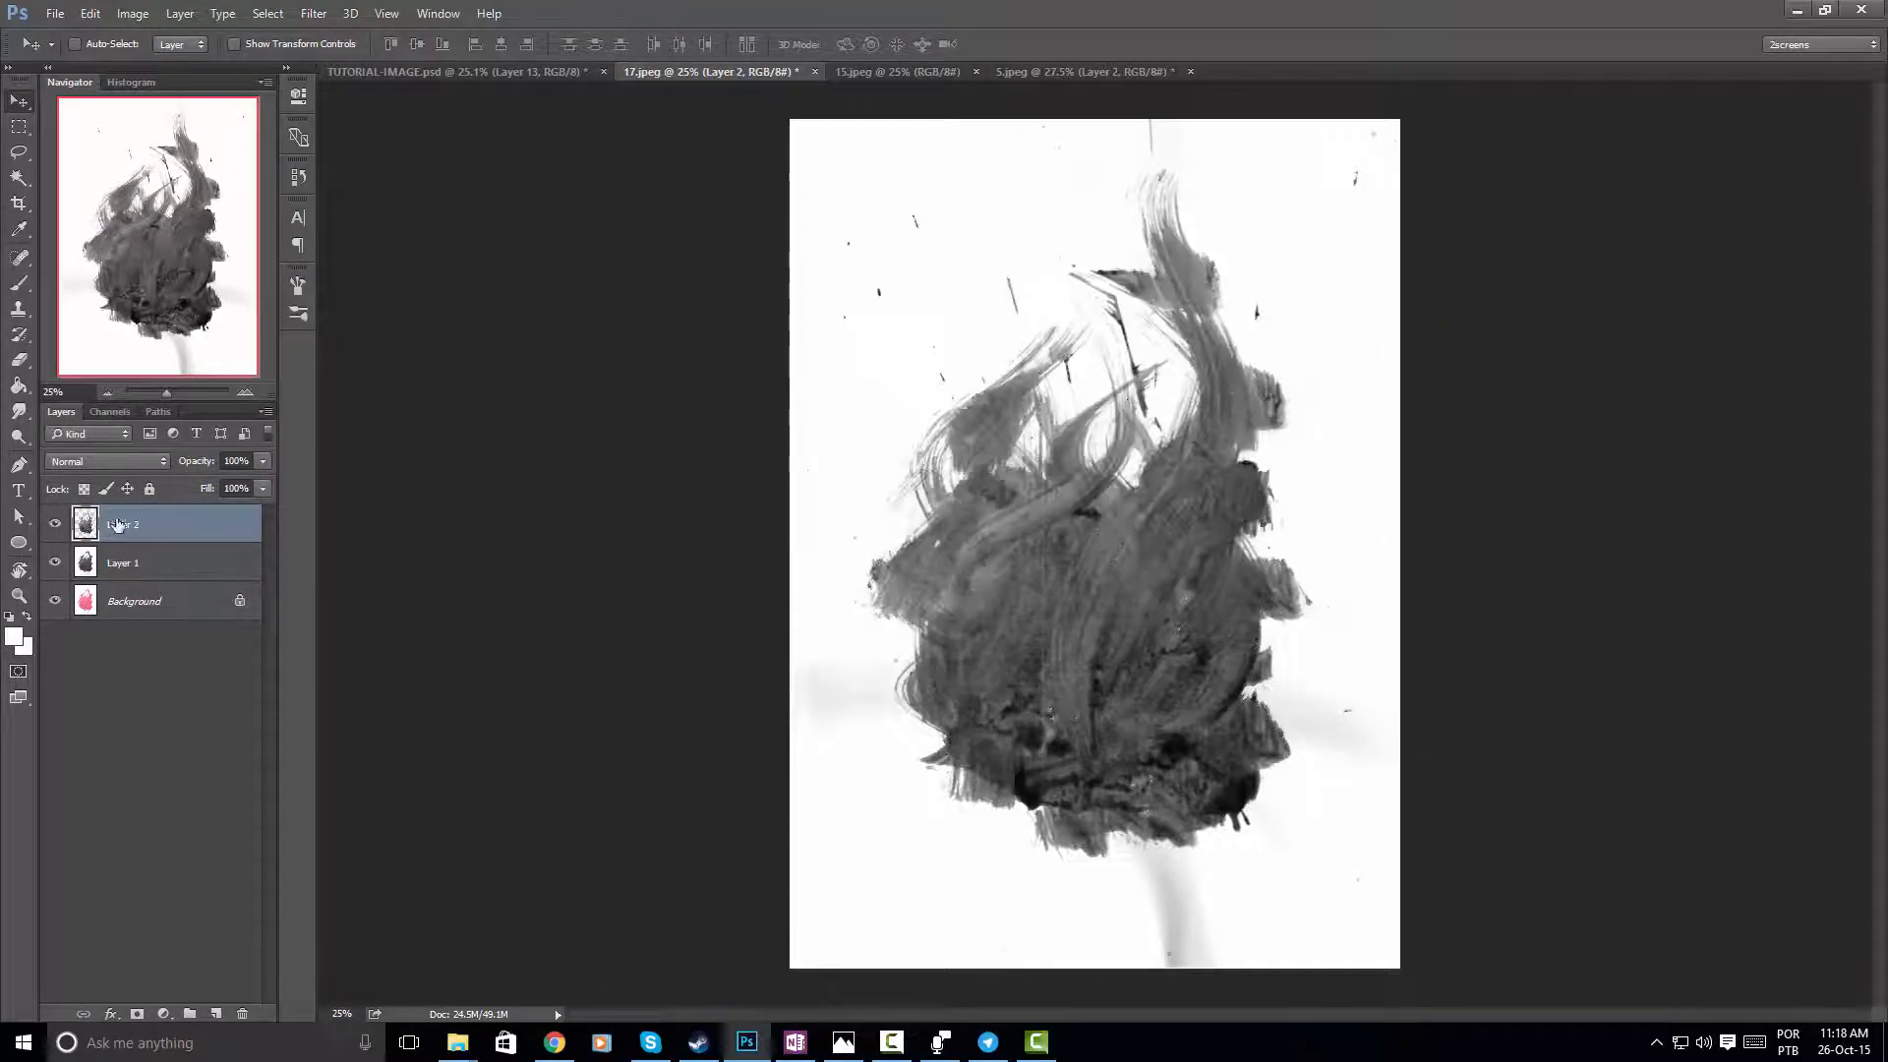
# Place the isolated strokes in TUTORIAL-IMAGE.psd, rotating them clockwise and scaling them to about 74% to fit over the hair
pyautogui.moveTo(1098, 586); pyautogui.dragTo(1088, 432)
pyautogui.moveTo(1108, 529); pyautogui.dragTo(1194, 681)
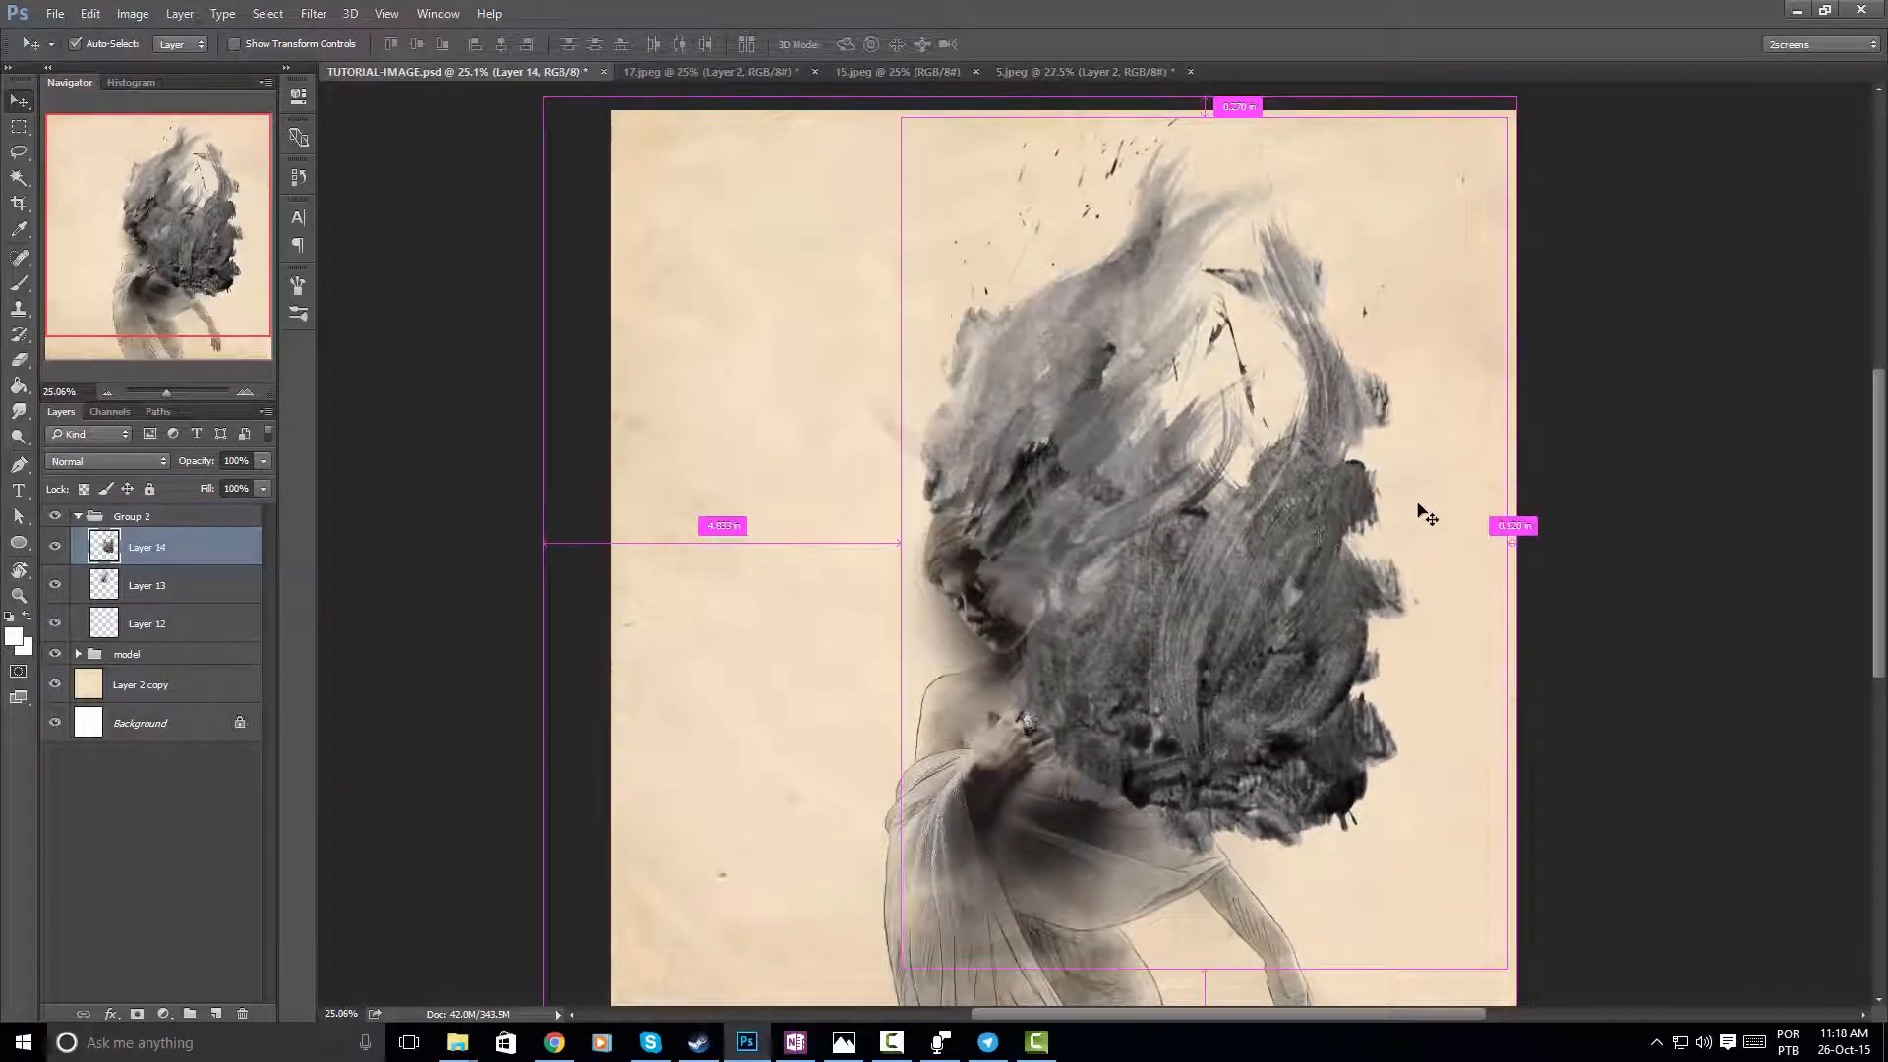
pyautogui.hotkey('ctrl', 't')
pyautogui.moveTo(1630, 190); pyautogui.dragTo(1623, 551)
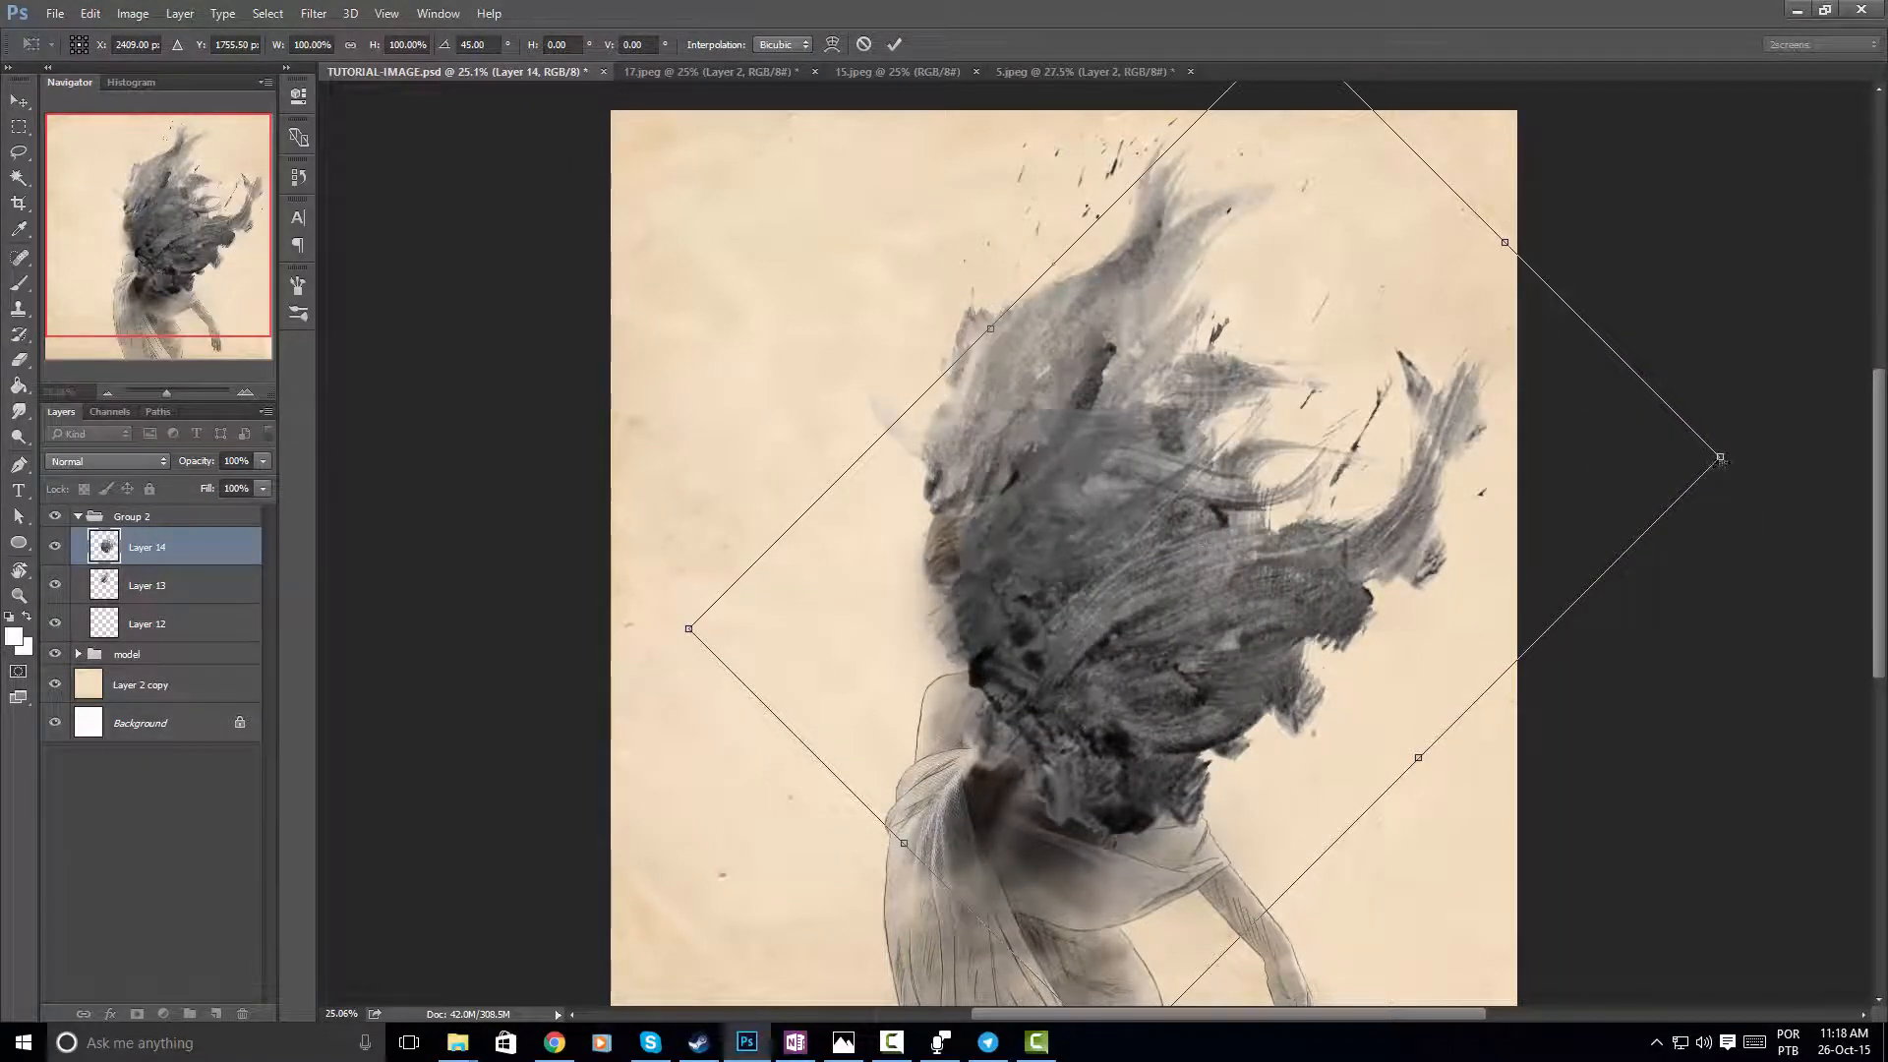
pyautogui.moveTo(1721, 459); pyautogui.dragTo(1454, 497)
pyautogui.moveTo(985, 563); pyautogui.dragTo(1055, 382)
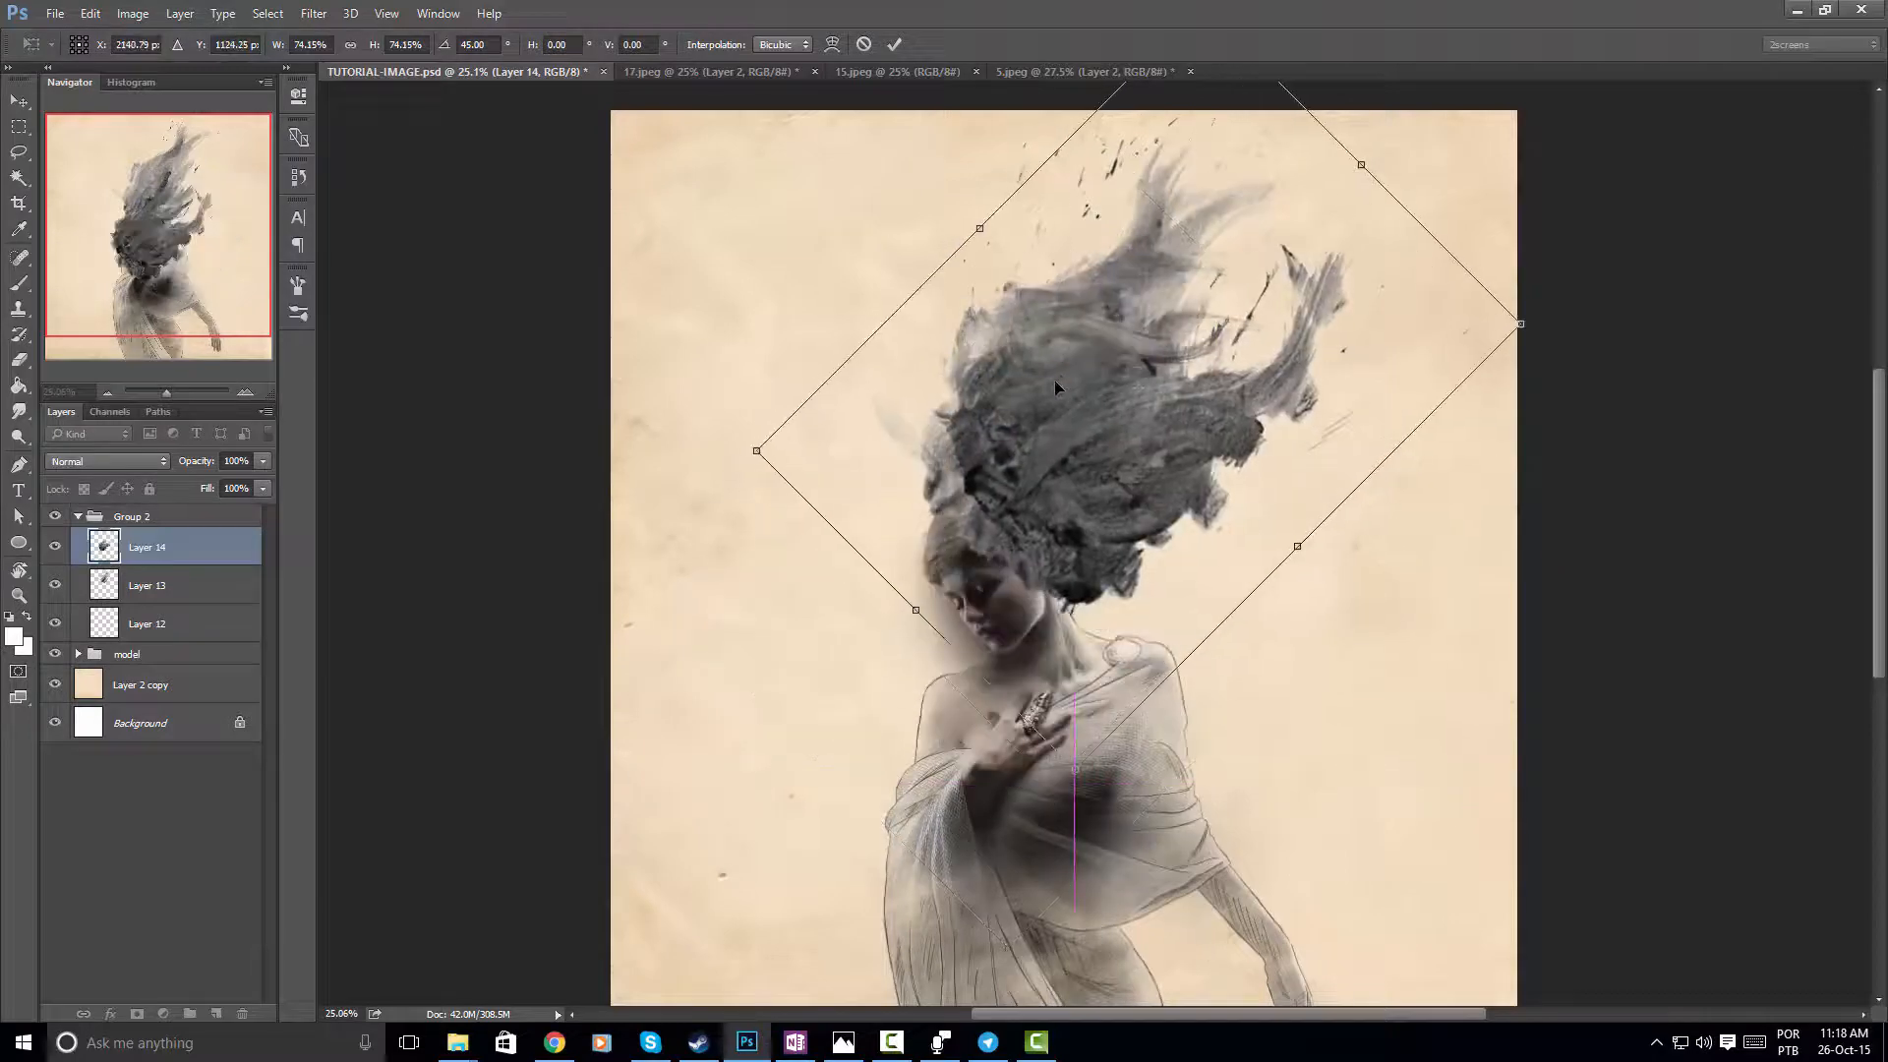
pyautogui.moveTo(1678, 280); pyautogui.dragTo(1666, 325)
pyautogui.moveTo(1254, 378); pyautogui.dragTo(1226, 394)
pyautogui.press('Return')
# Erase the new strokes where they cover the woman's face and the outer hair on the side she faces
pyautogui.press('e')
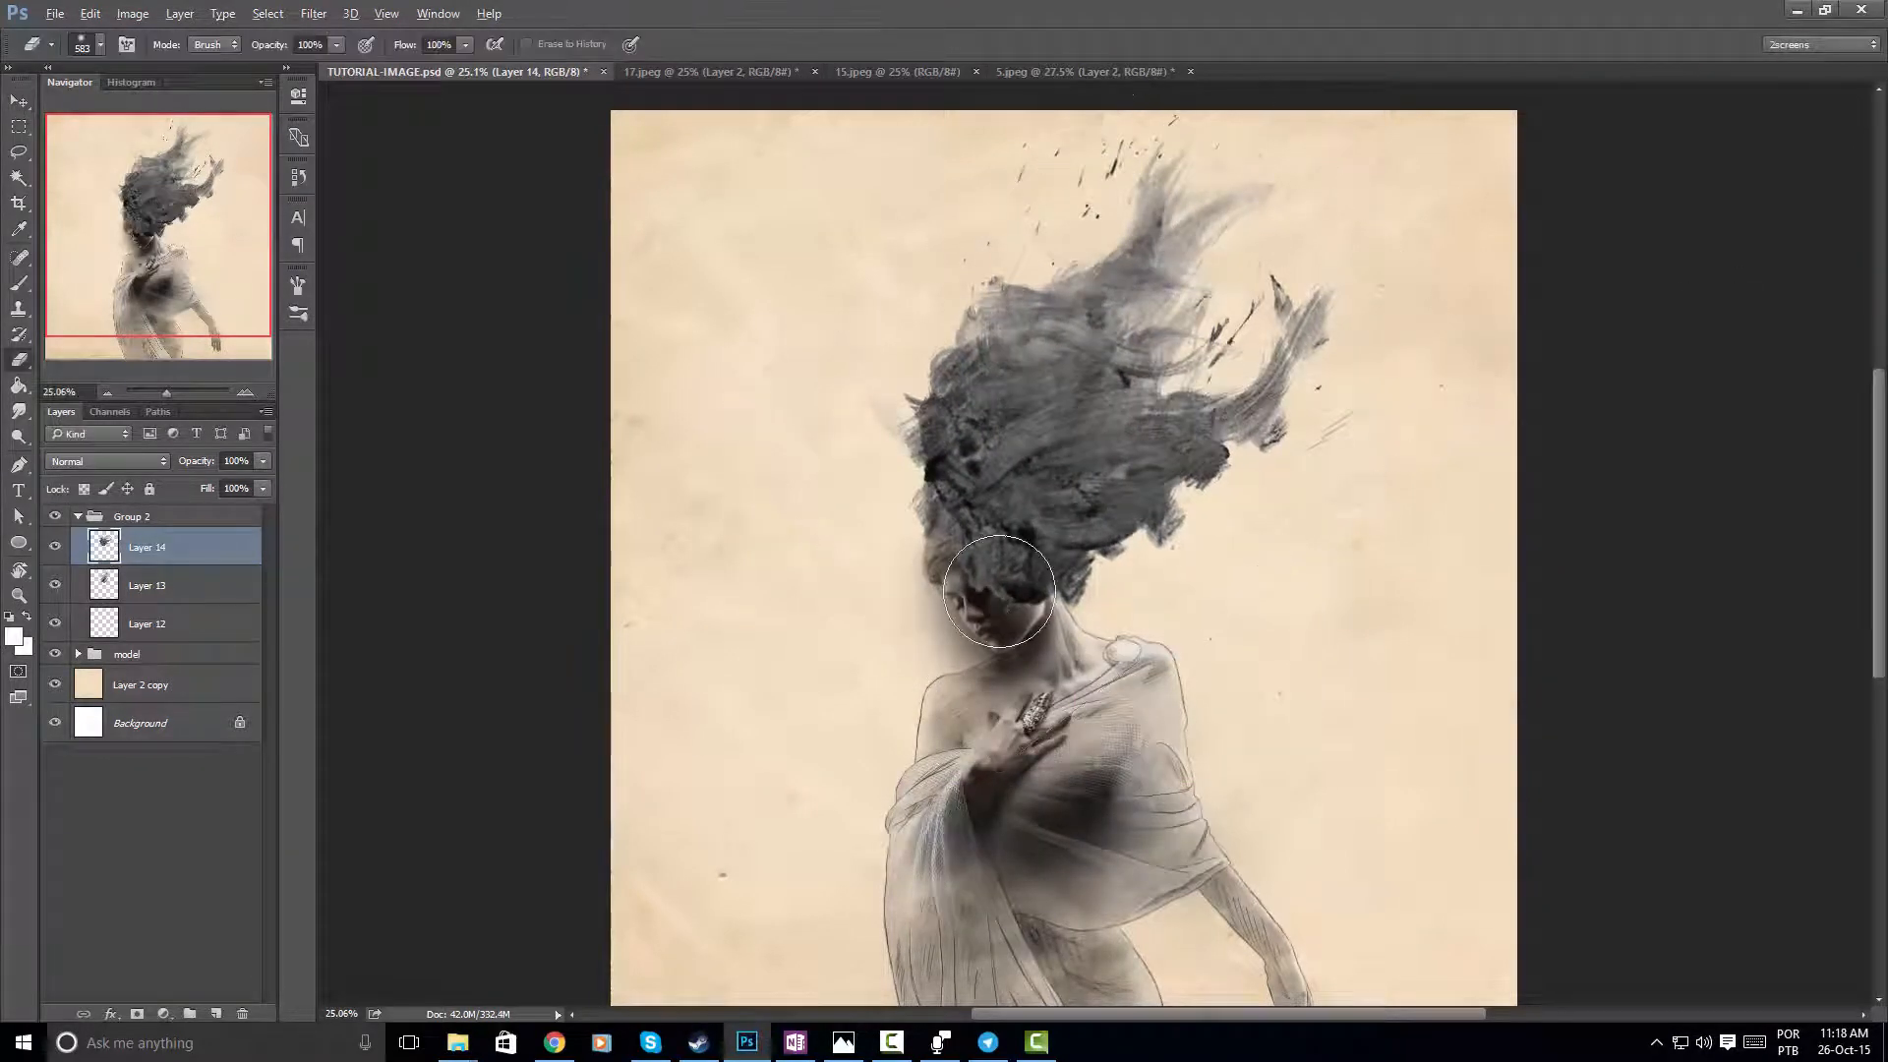
pyautogui.click(991, 590)
pyautogui.moveTo(1001, 592)
pyautogui.mouseDown()
pyautogui.moveTo(971, 534)
pyautogui.moveTo(1011, 504)
pyautogui.mouseUp()
pyautogui.keyDown('alt'); pyautogui.rightClick(1009, 498); pyautogui.keyUp('alt')
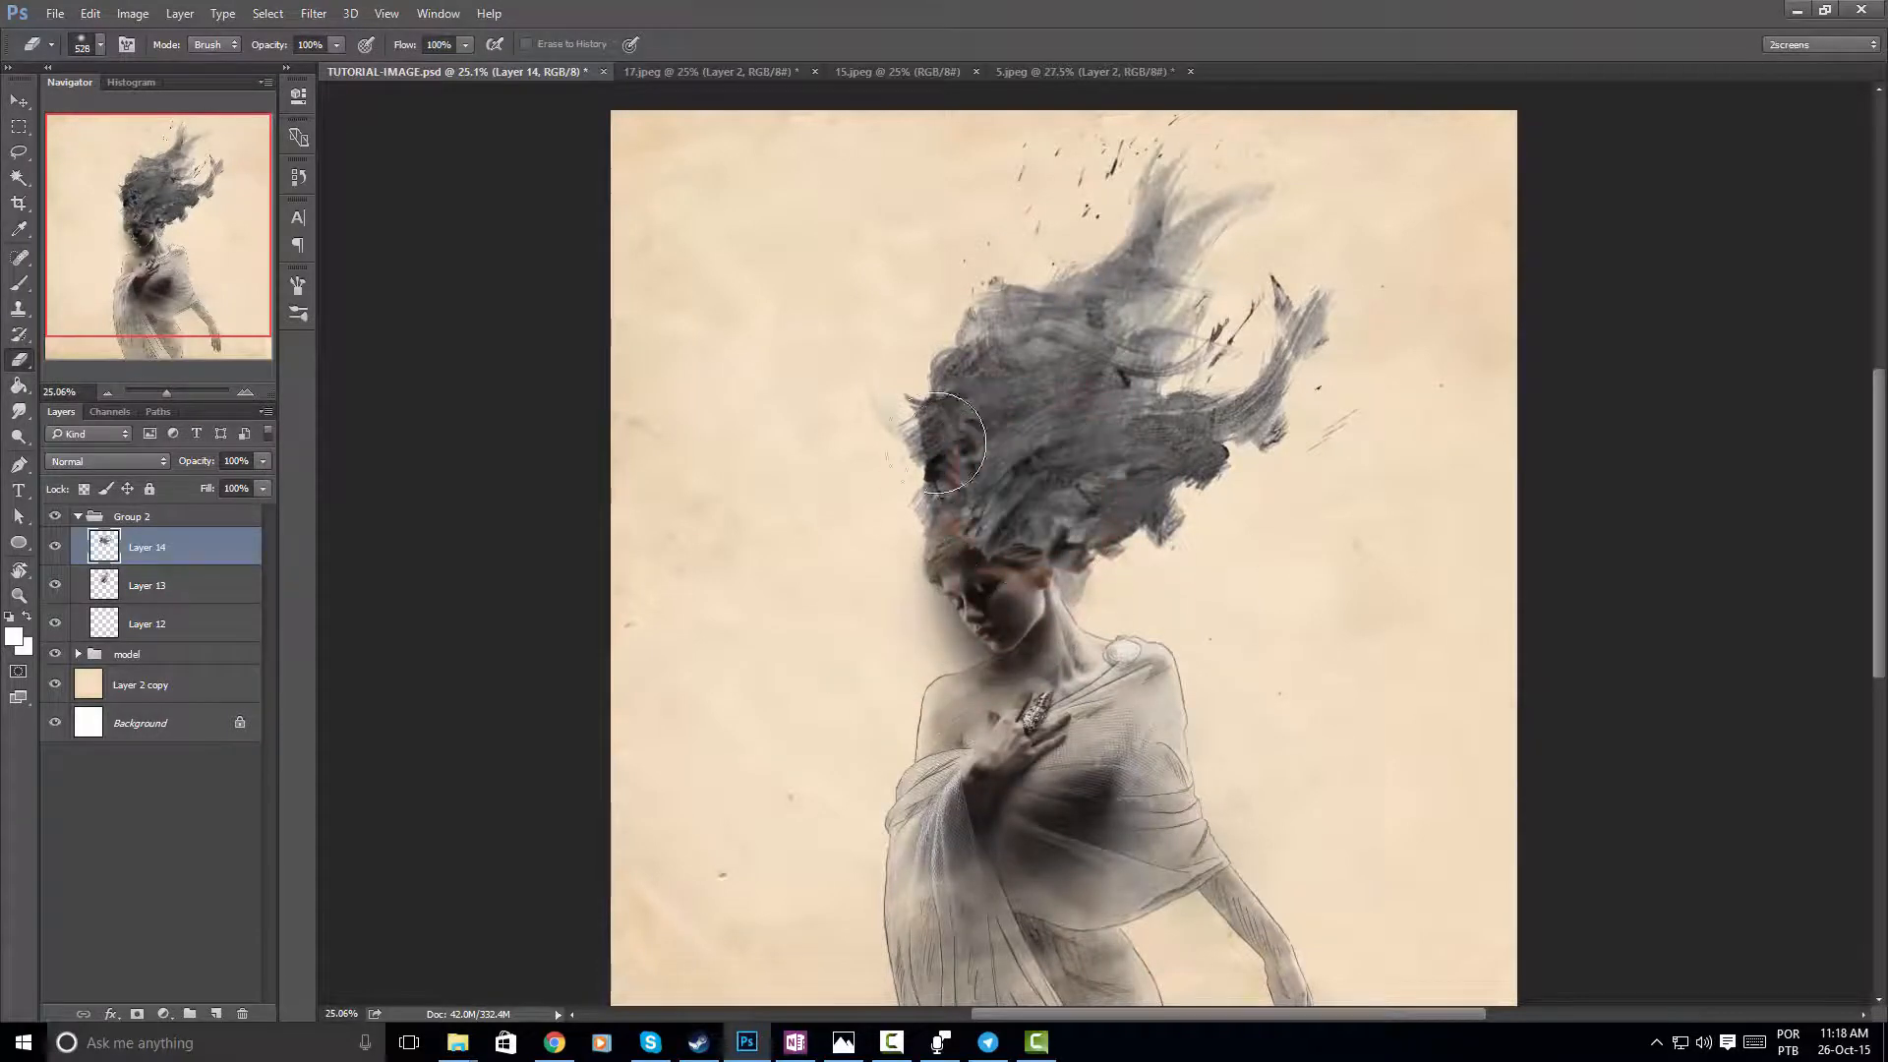
pyautogui.moveTo(948, 450)
pyautogui.mouseDown()
pyautogui.moveTo(956, 353)
pyautogui.moveTo(980, 457)
pyautogui.moveTo(1014, 406)
pyautogui.moveTo(978, 478)
pyautogui.moveTo(1002, 485)
pyautogui.moveTo(1074, 398)
pyautogui.mouseUp()
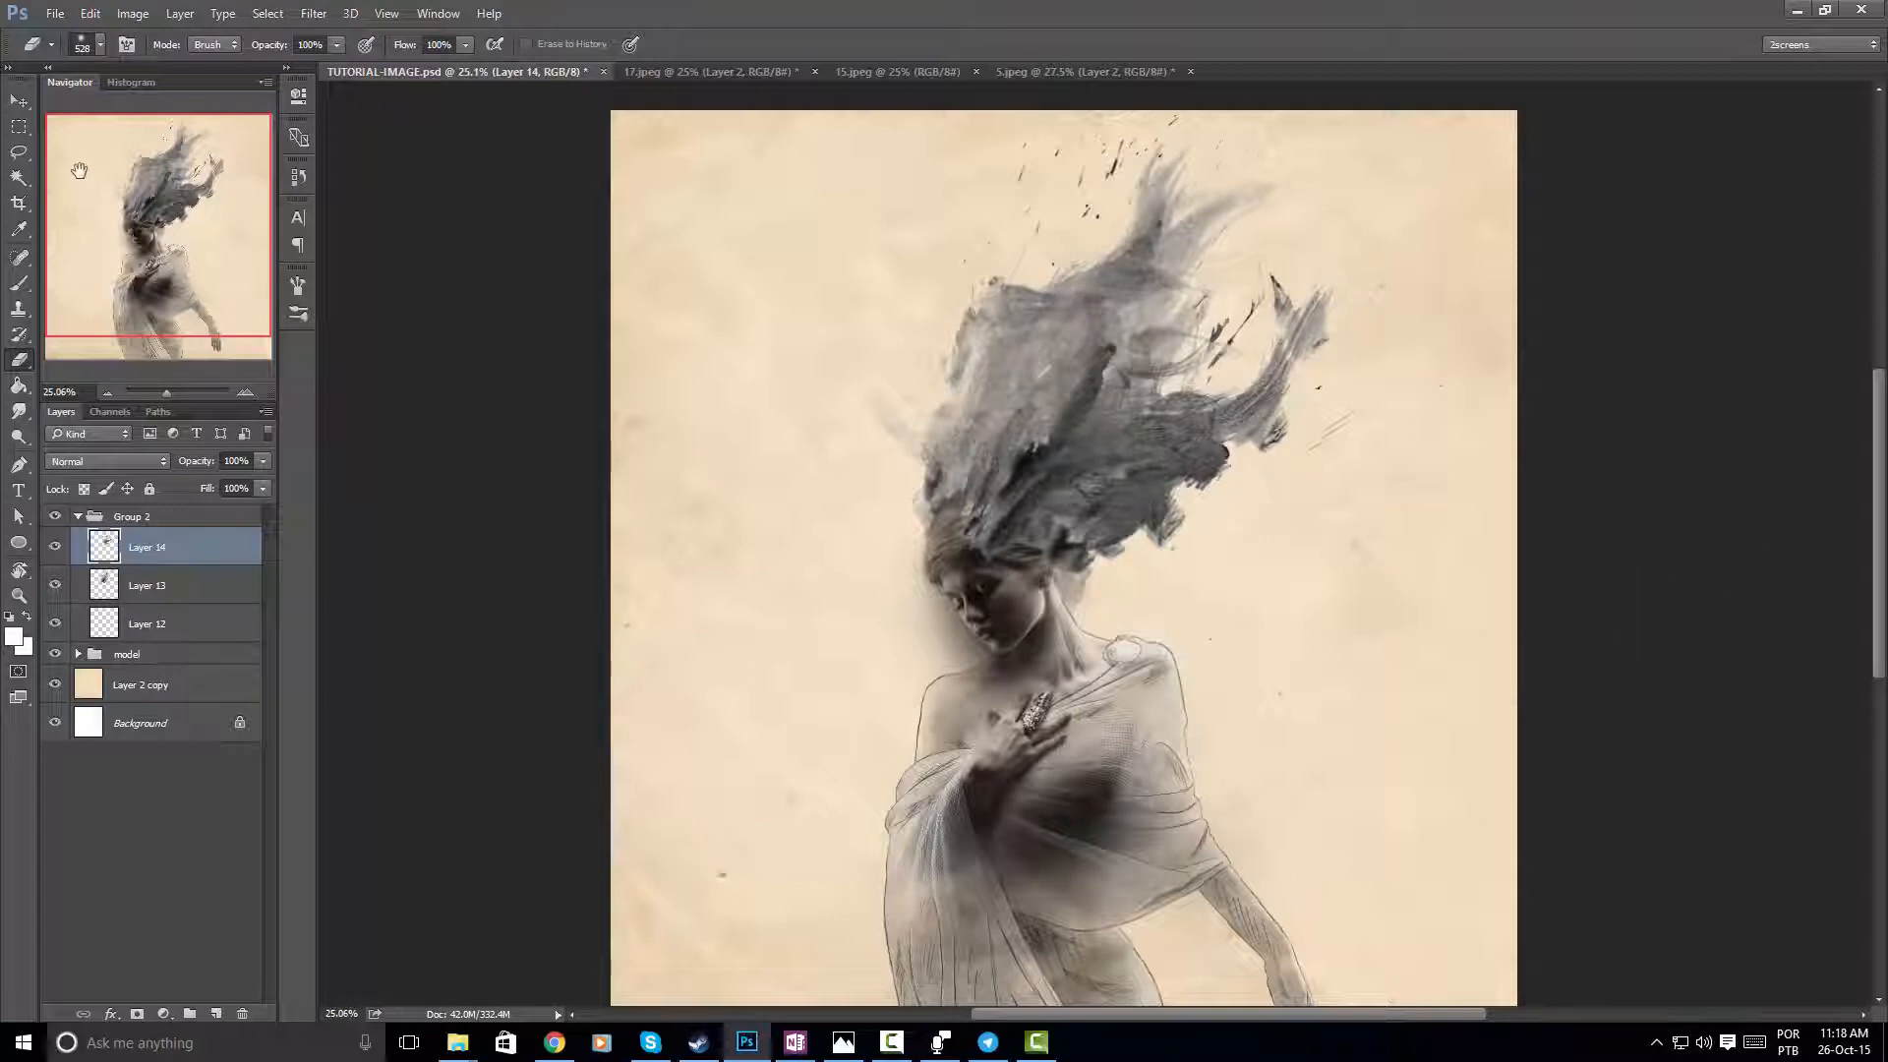
# Rotate the Layer 13 hair strokes by about -3.7° and shift them slightly toward the side the woman faces
pyautogui.click(20, 101)
pyautogui.moveTo(1044, 297); pyautogui.dragTo(1092, 298)
pyautogui.keyDown('ctrl'); pyautogui.click(1022, 330); pyautogui.keyUp('ctrl')
pyautogui.hotkey('ctrl', 't')
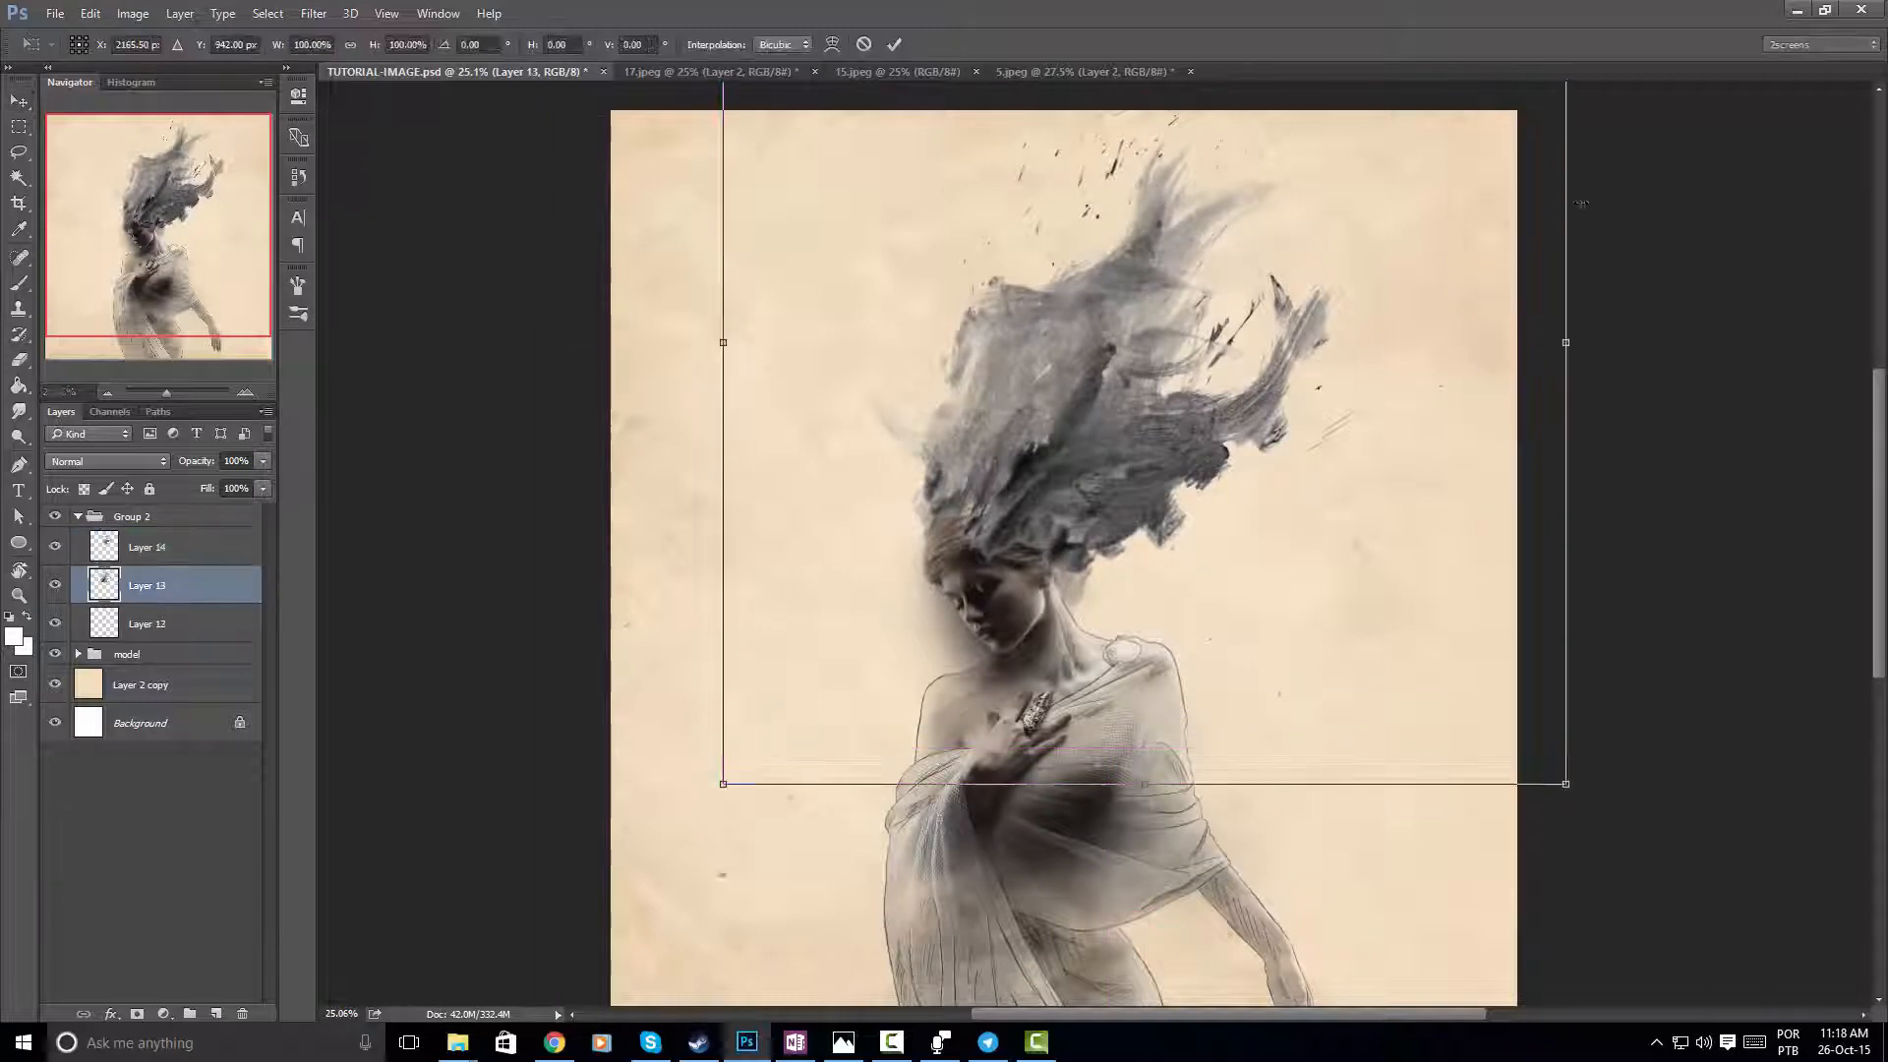
pyautogui.moveTo(1737, 209); pyautogui.dragTo(1736, 171)
pyautogui.moveTo(1241, 295); pyautogui.dragTo(1206, 288)
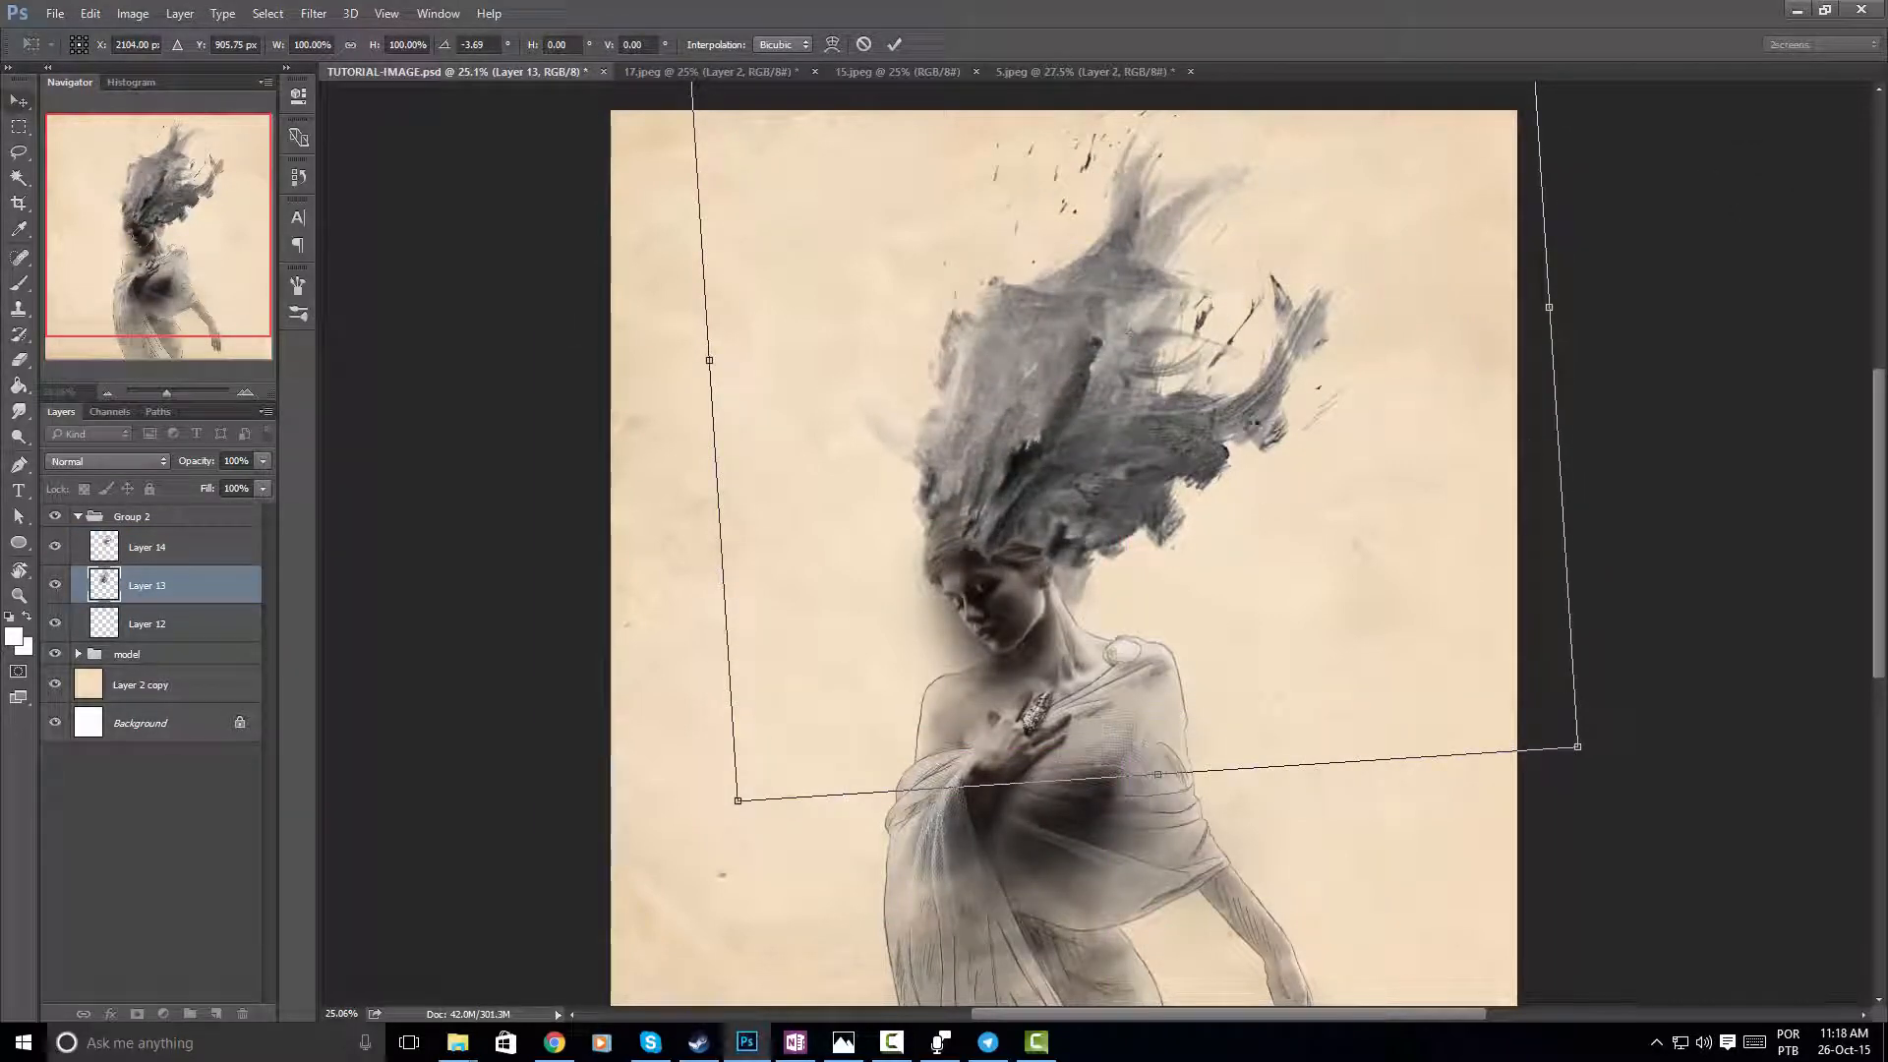
pyautogui.press('Return')
# Rotate the Layer 14 hair strokes by about -2.3° and nudge them slightly upward to match the hair beneath
pyautogui.keyDown('ctrl'); pyautogui.click(1357, 421); pyautogui.keyUp('ctrl')
pyautogui.hotkey('ctrl', 't')
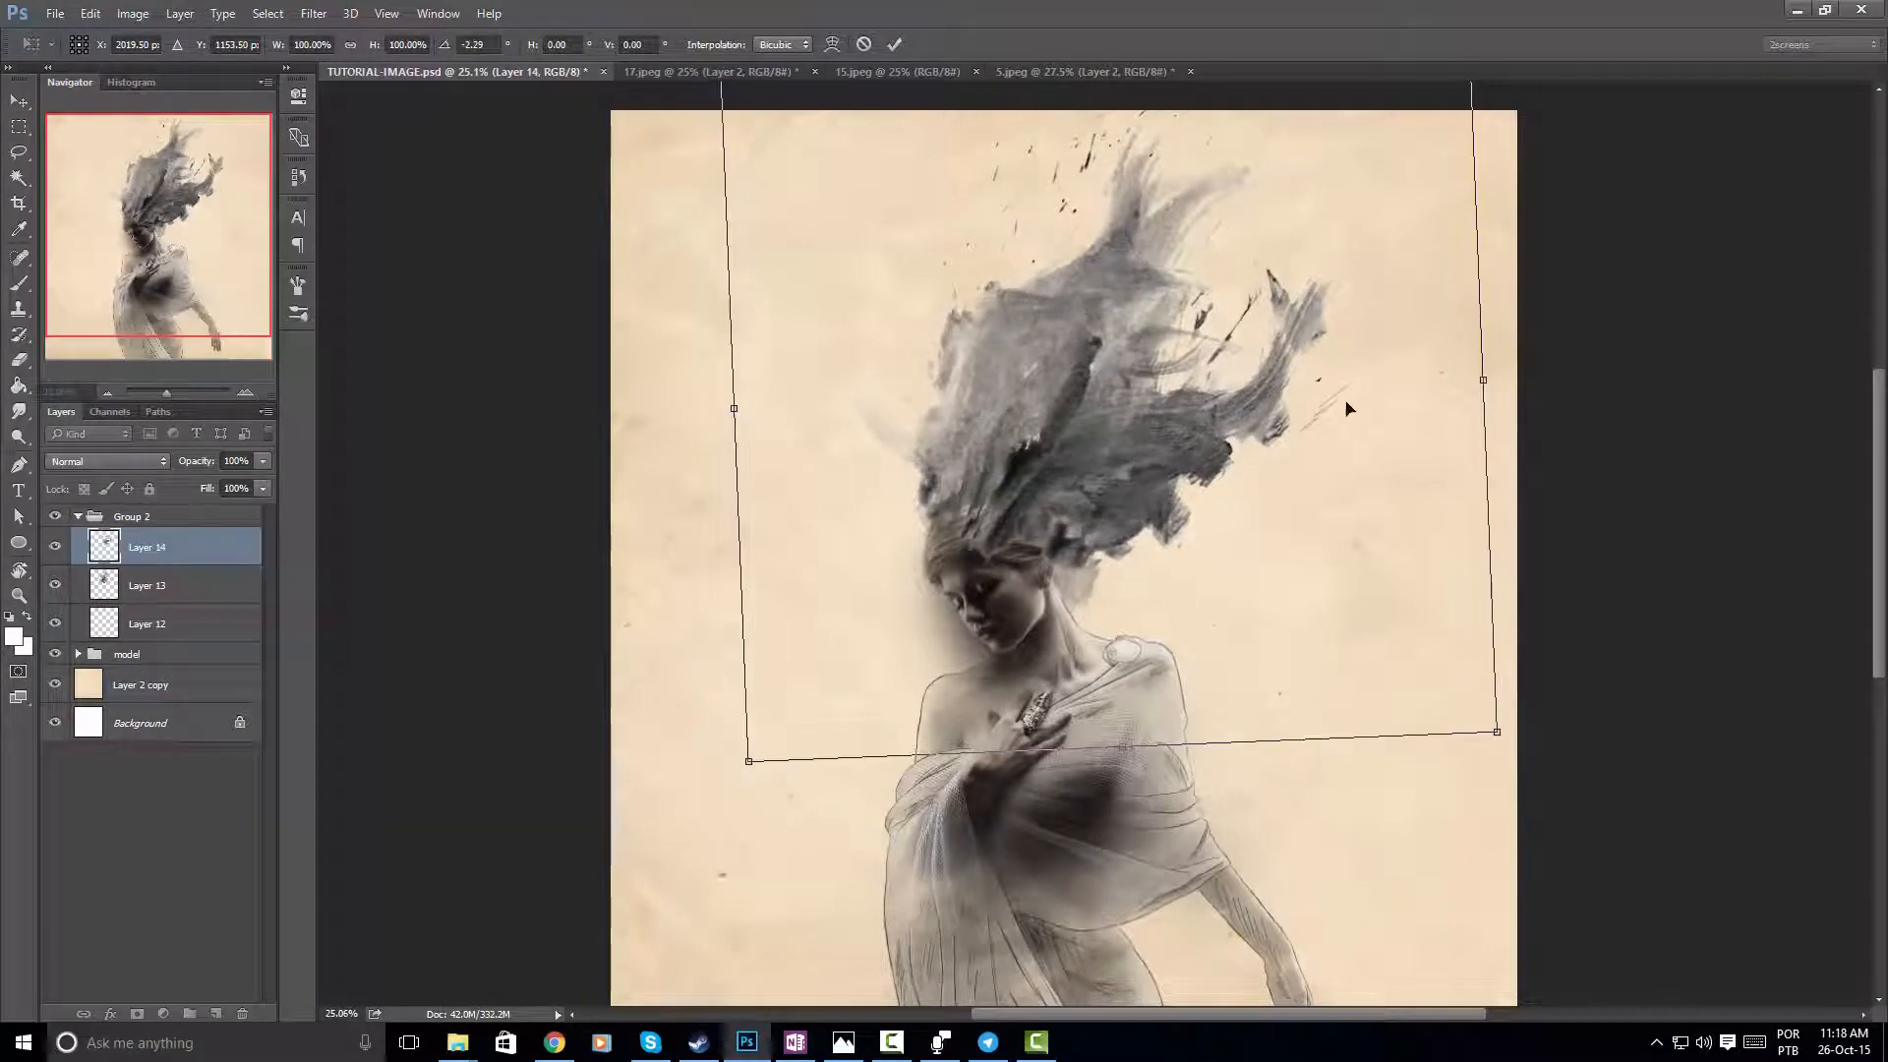
pyautogui.moveTo(1241, 420); pyautogui.dragTo(1239, 409)
pyautogui.press('Return')
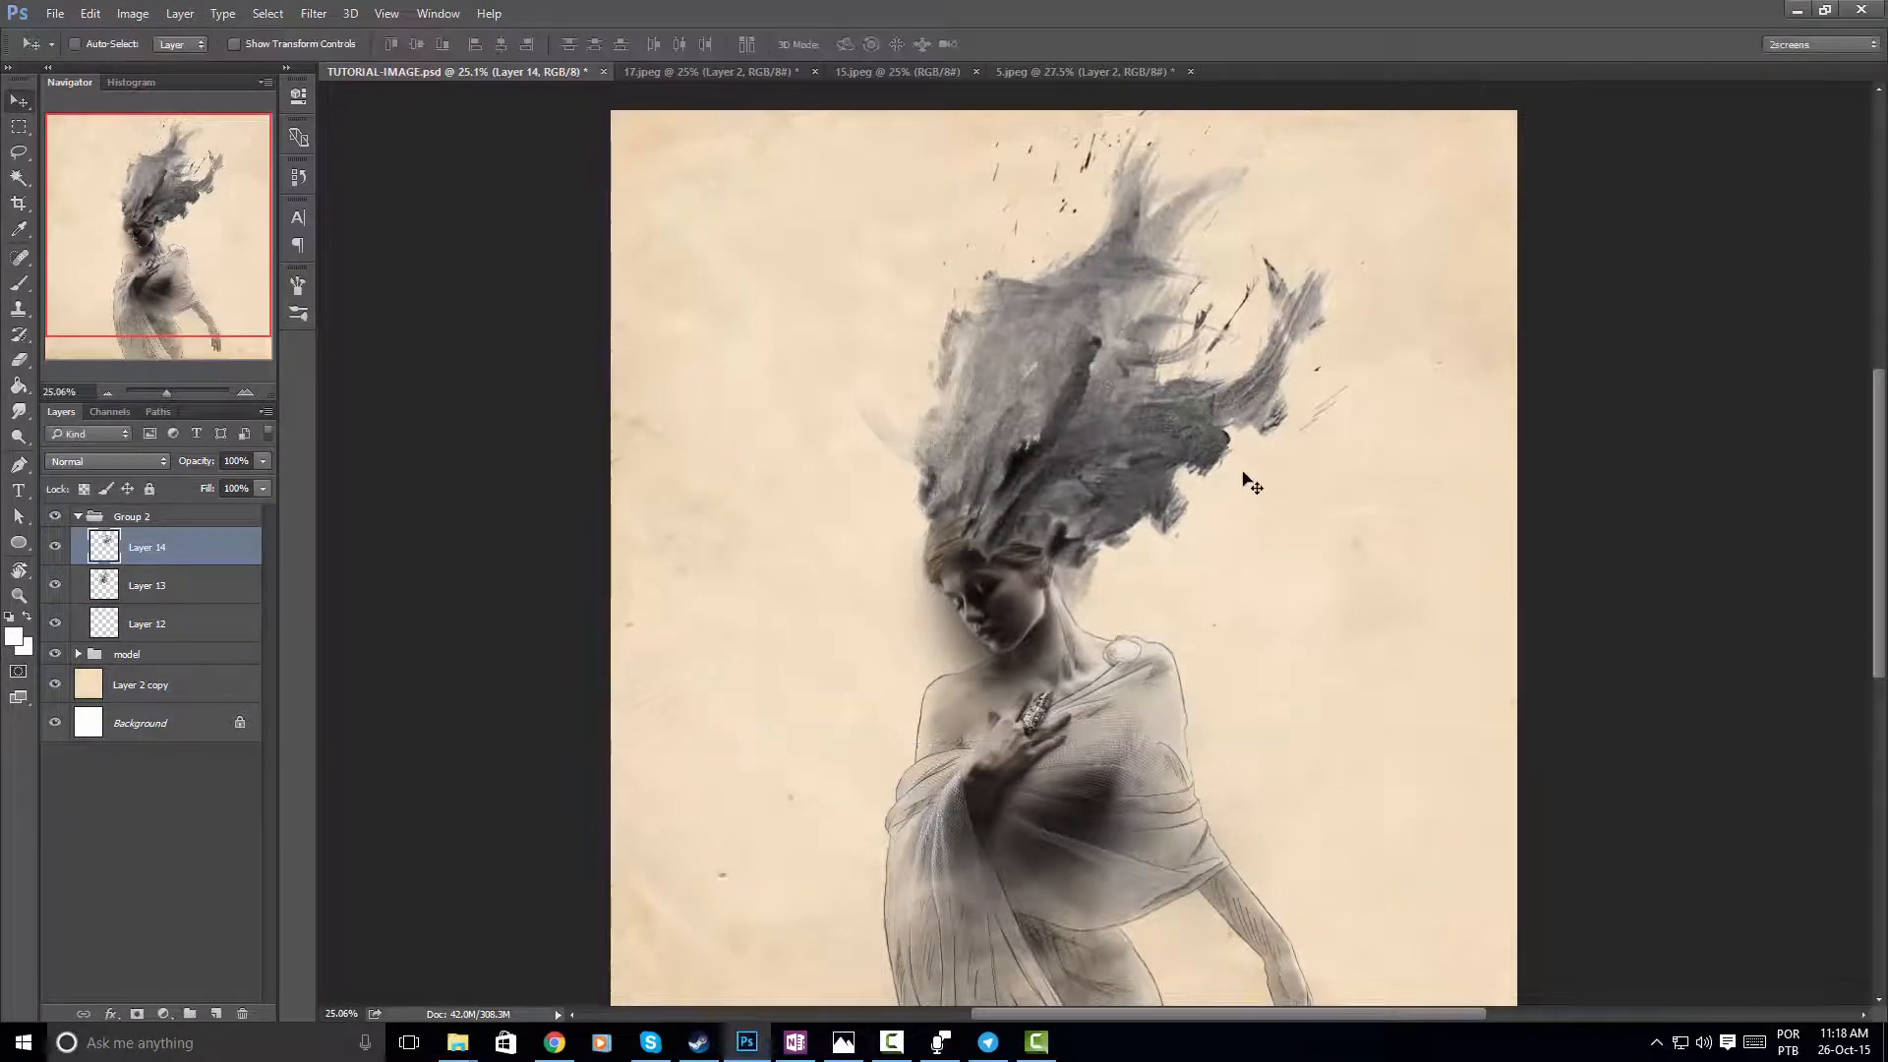
# Merge Layer 13 and Layer 14 into one hair layer, and duplicate it with the original hidden underneath
pyautogui.scroll(-5, 1252, 482)
pyautogui.scroll(6, 1167, 452)
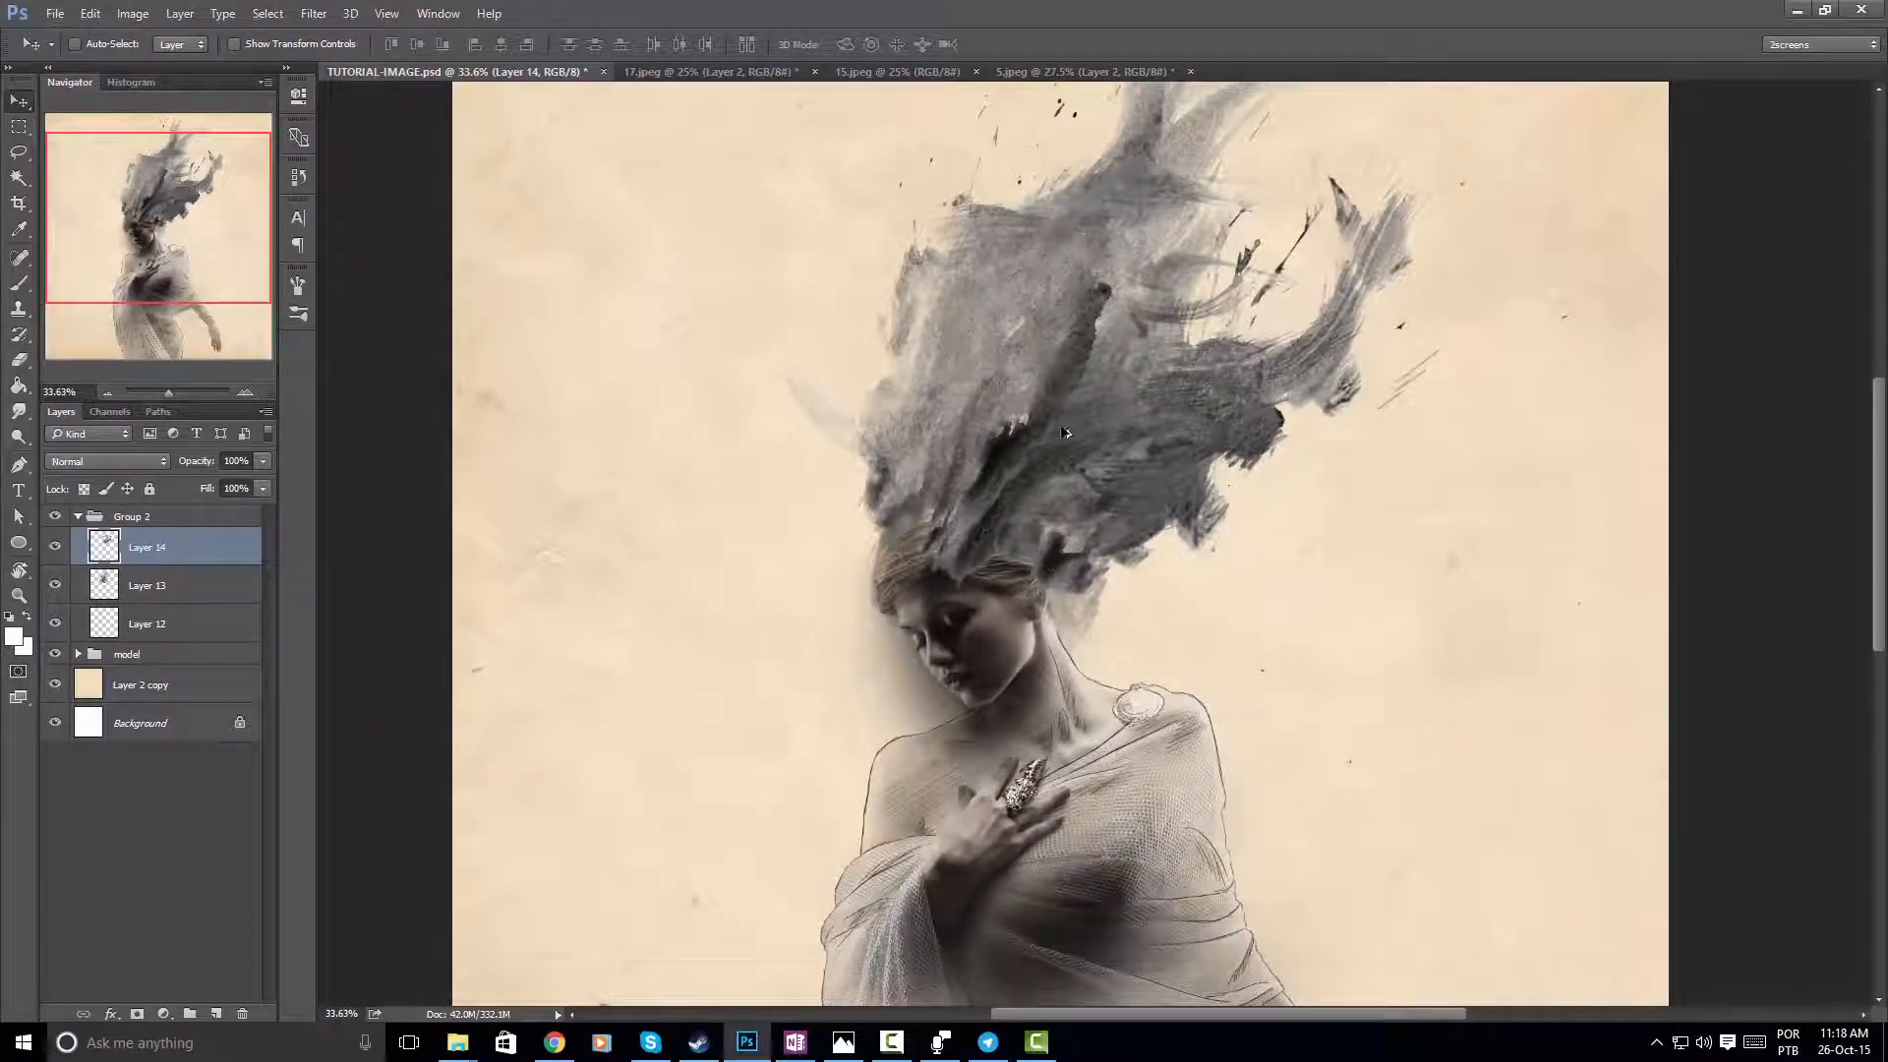
pyautogui.scroll(1, 1066, 432)
pyautogui.moveTo(1096, 468); pyautogui.dragTo(1099, 544)
pyautogui.moveTo(1144, 445); pyautogui.dragTo(1083, 653)
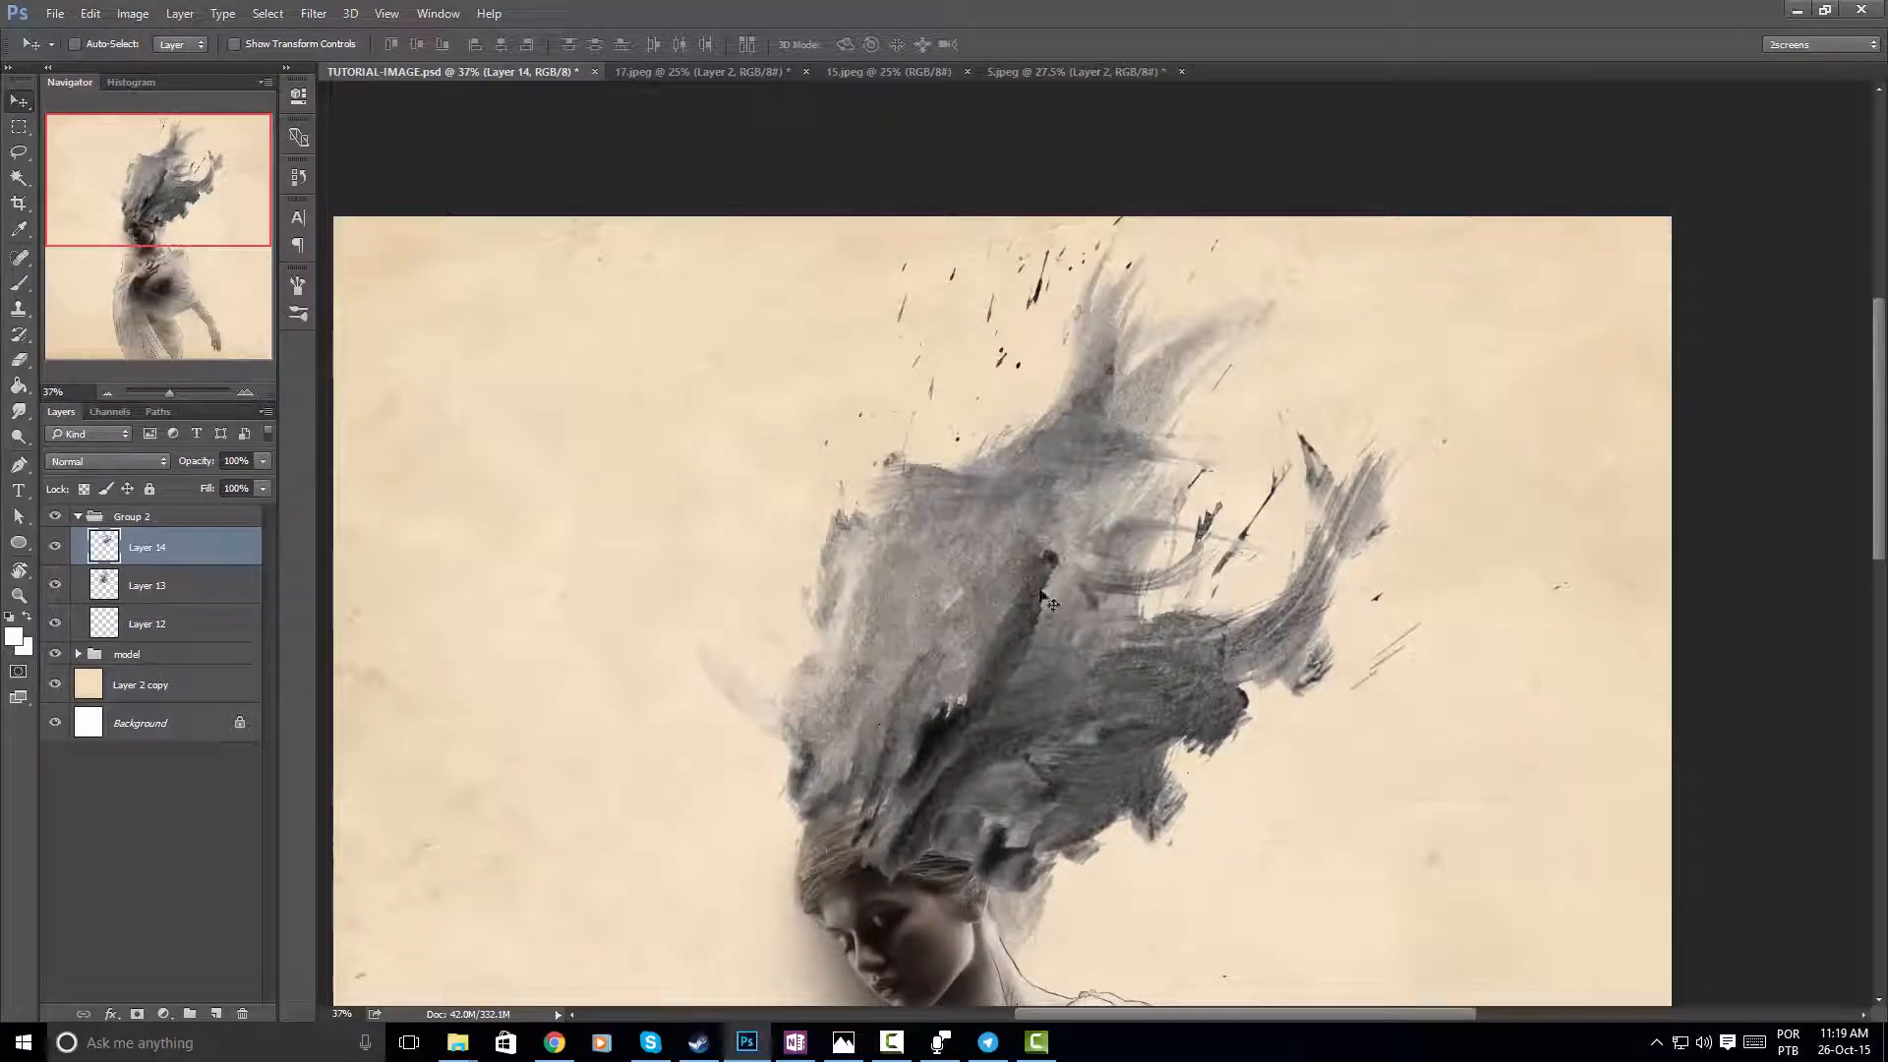
pyautogui.moveTo(1031, 865); pyautogui.dragTo(1033, 786)
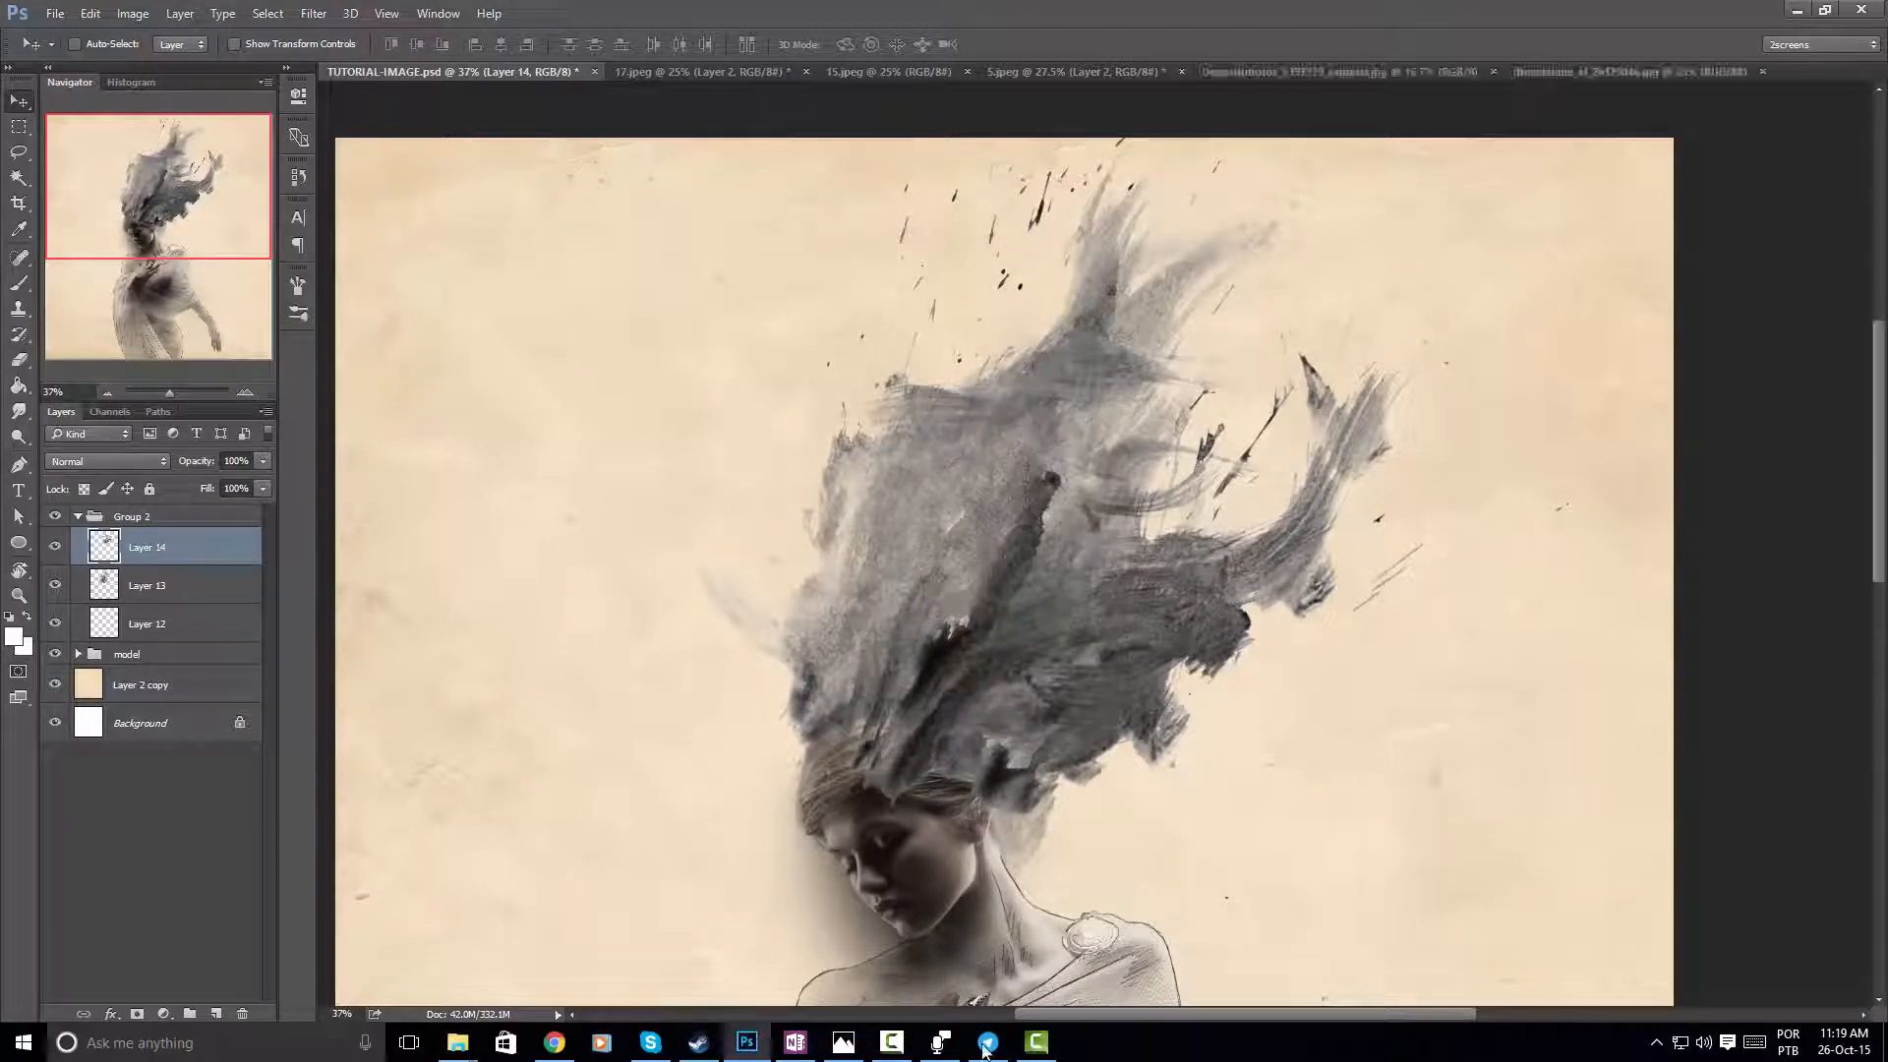
pyautogui.keyDown('shift'); pyautogui.click(258, 590); pyautogui.keyUp('shift')
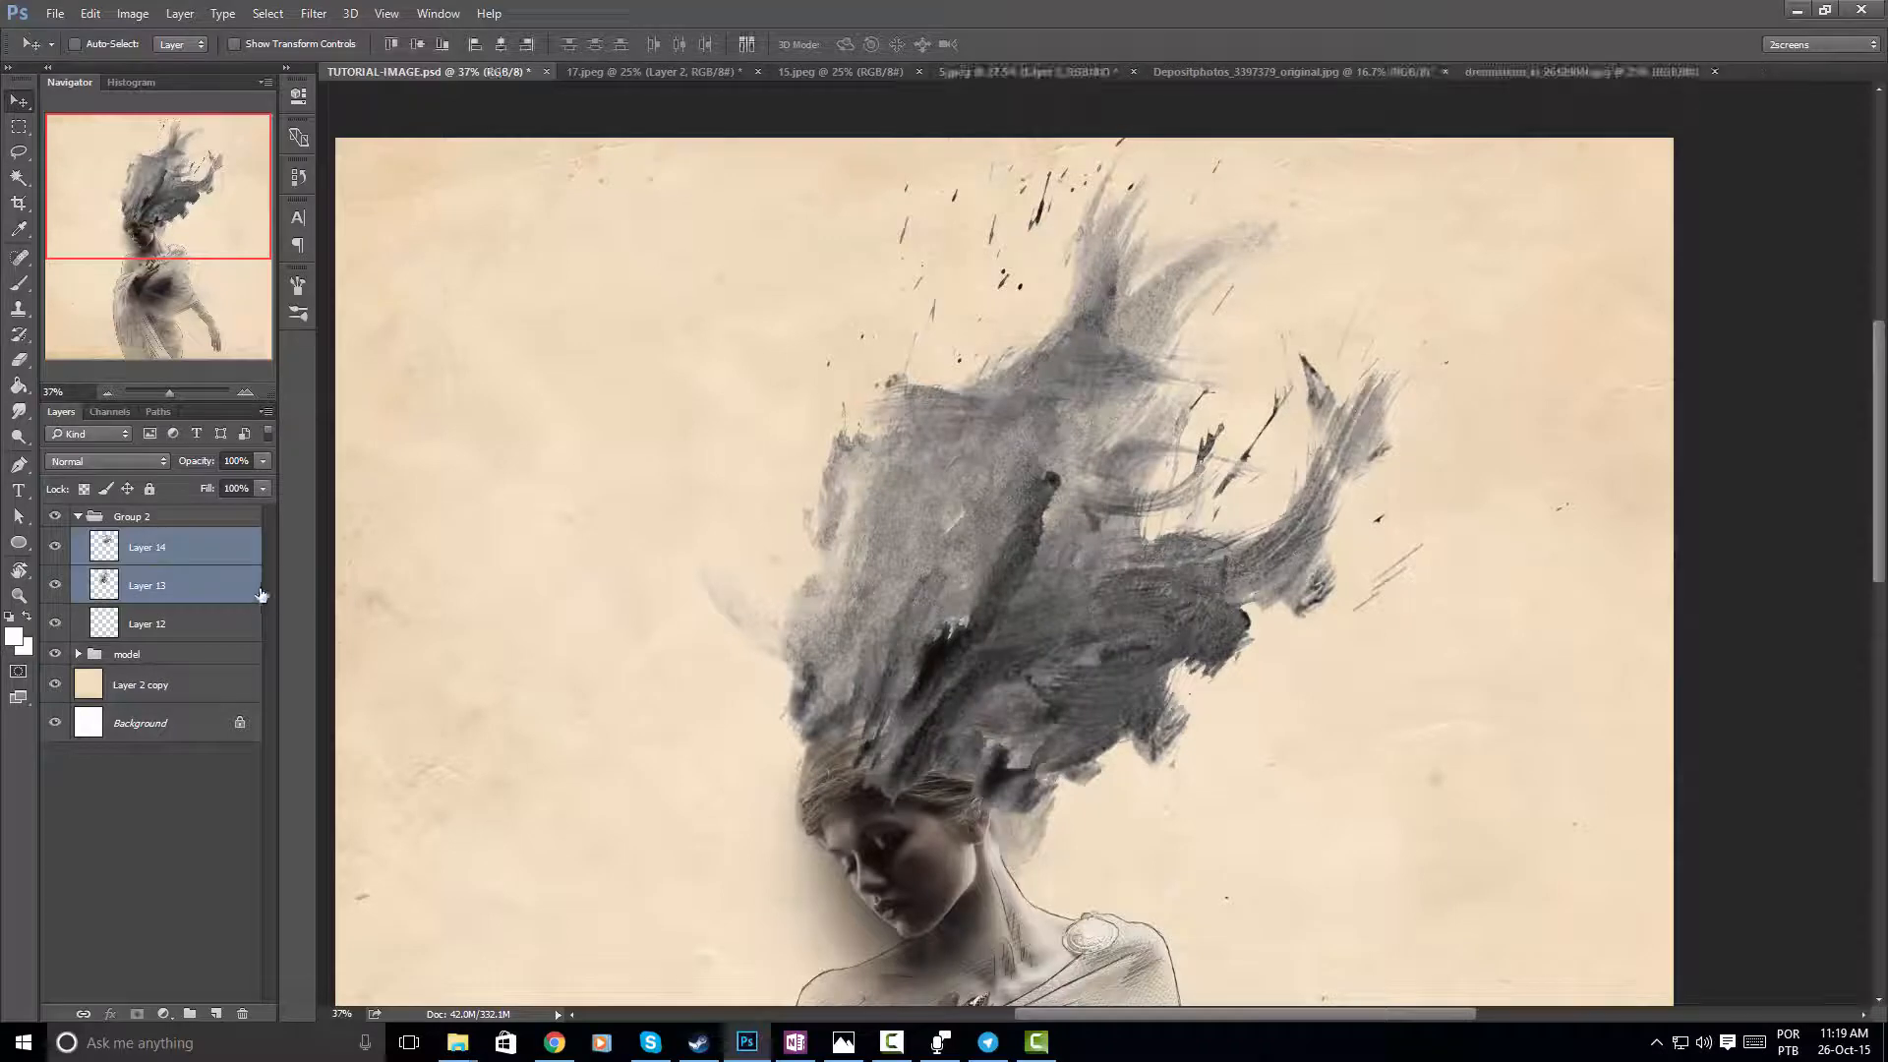
pyautogui.moveTo(1081, 534); pyautogui.dragTo(1092, 528)
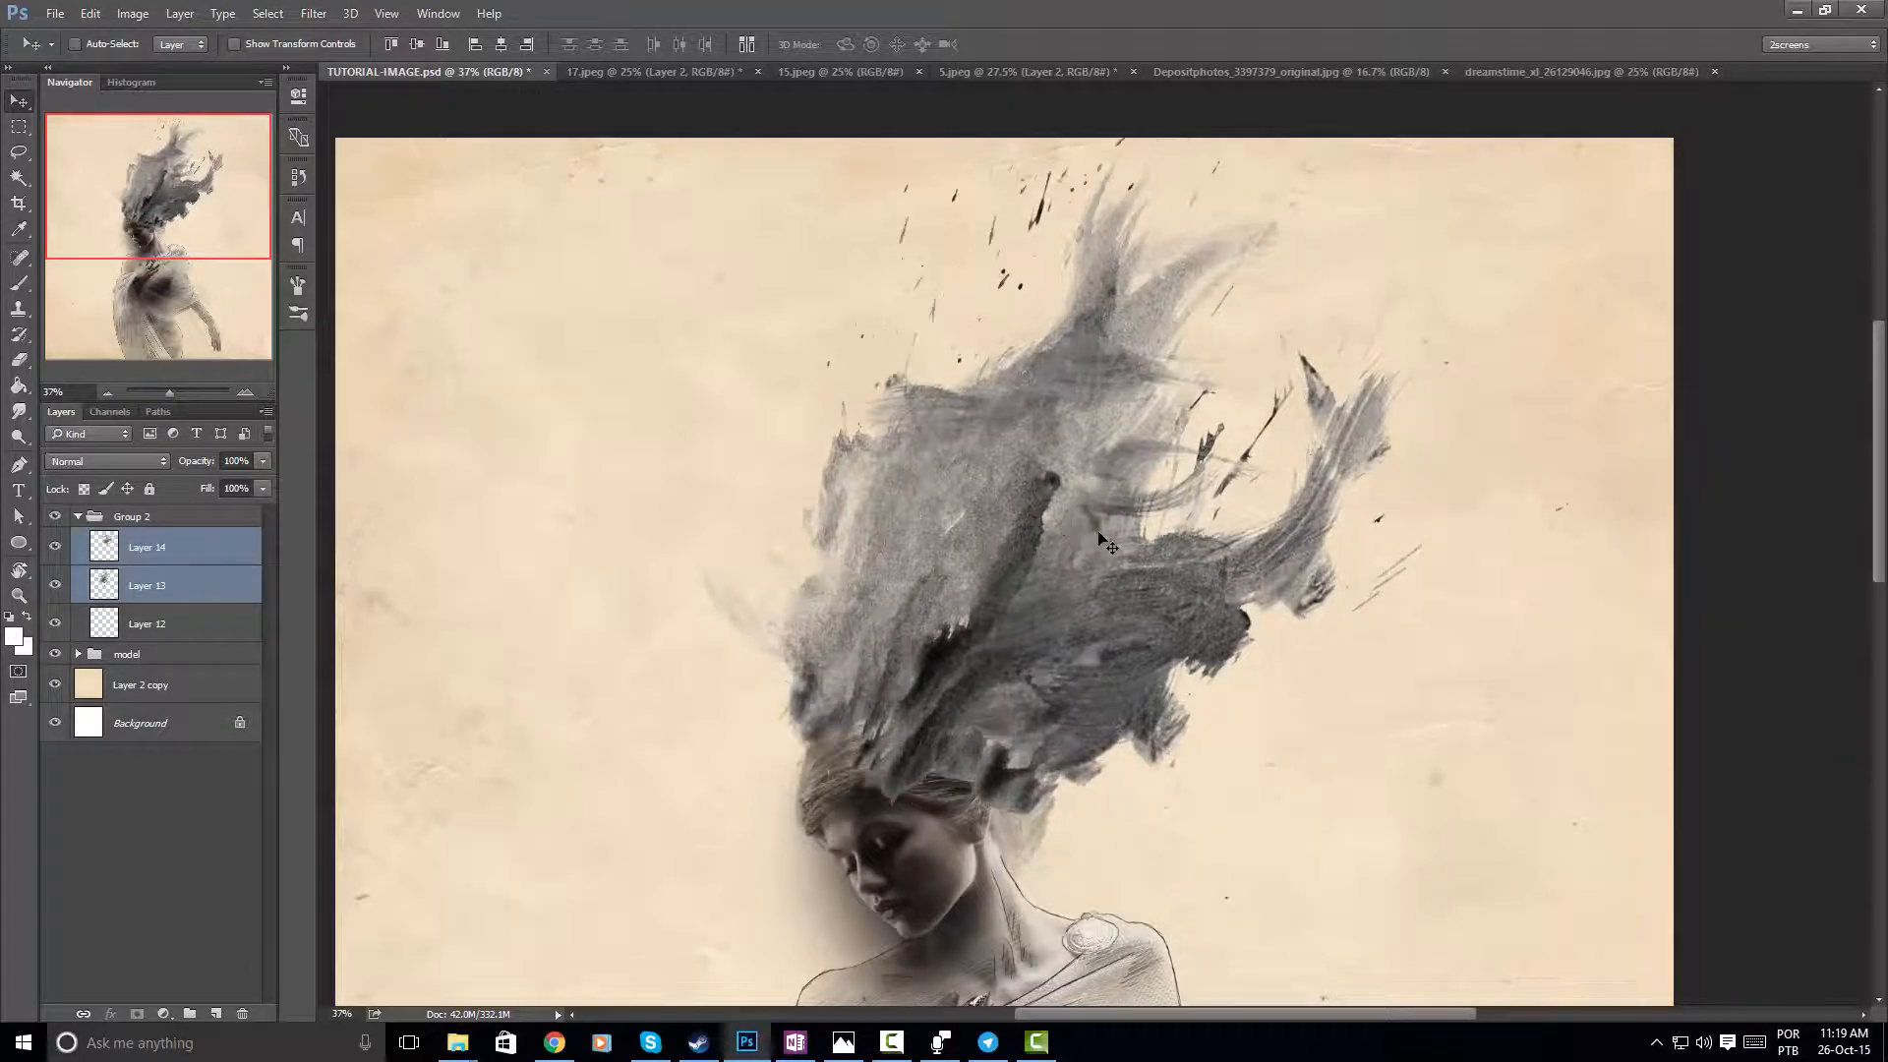
pyautogui.moveTo(1098, 532); pyautogui.dragTo(1099, 534)
pyautogui.hotkey('ctrl', 'e')
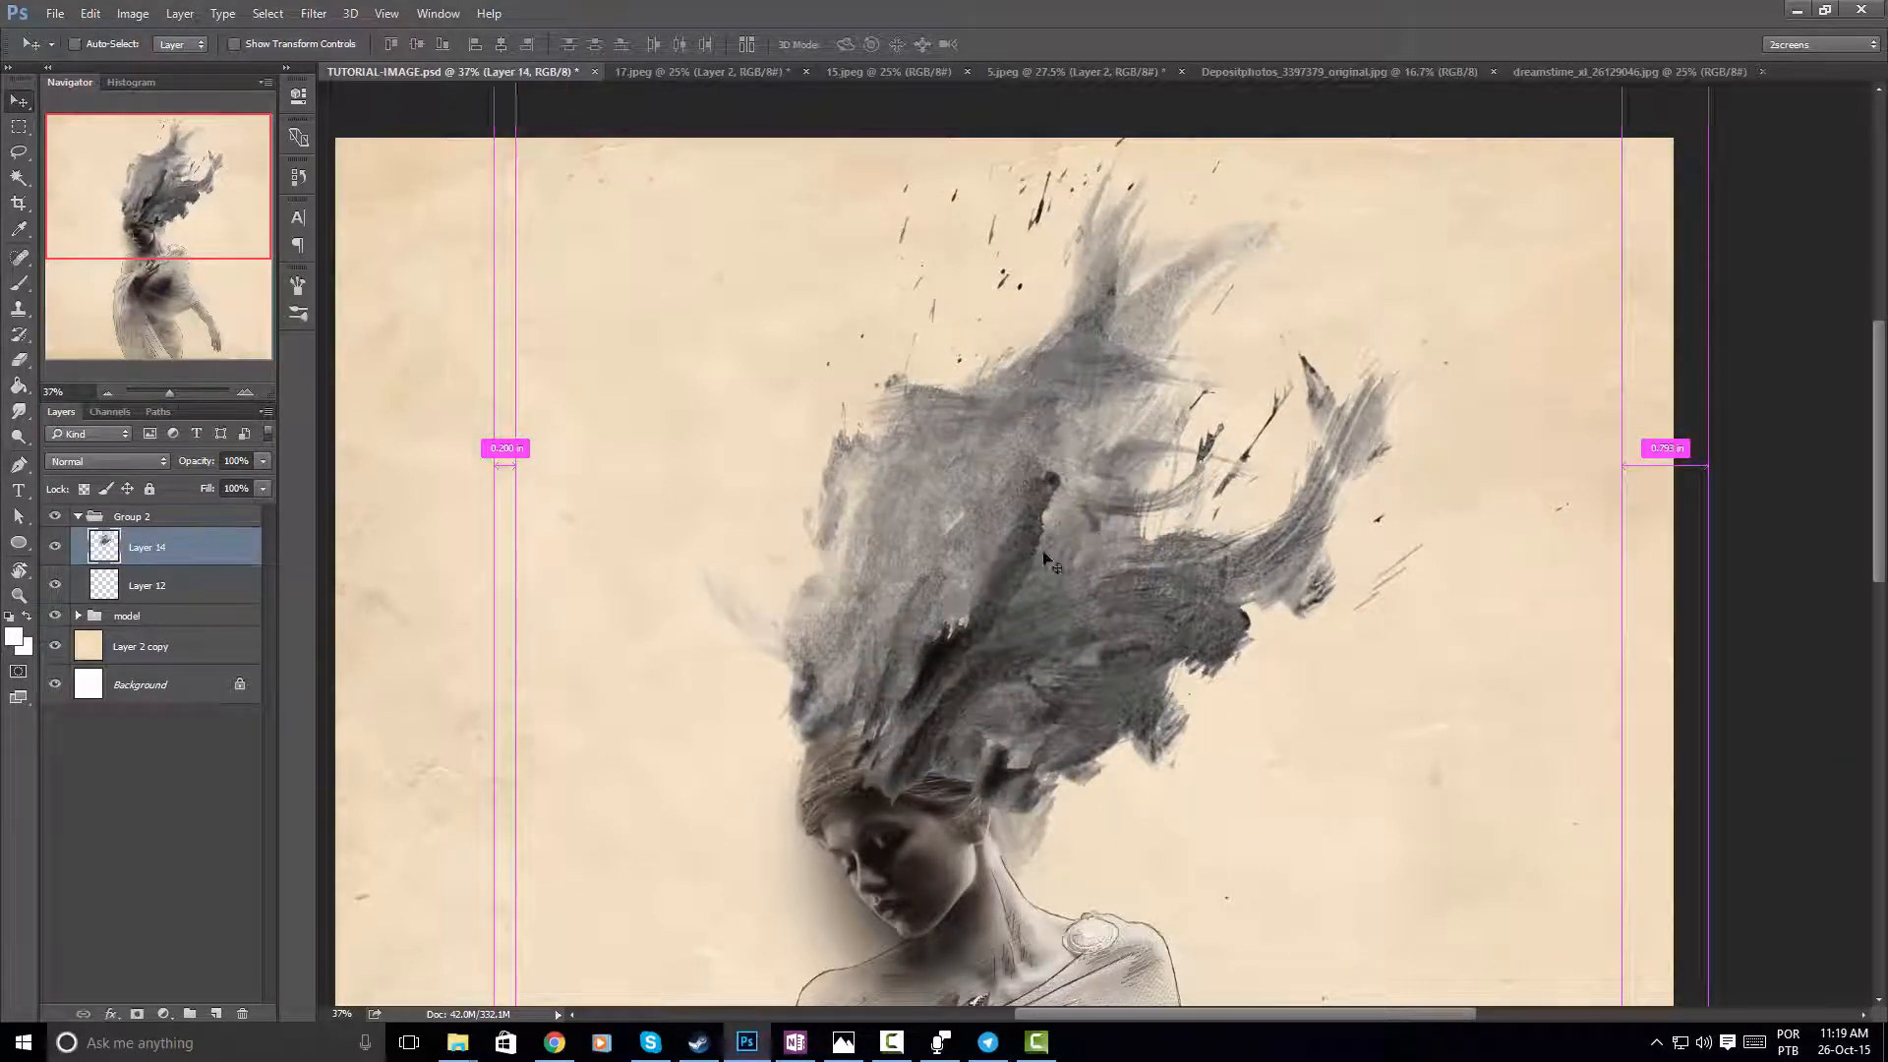
pyautogui.hotkey('ctrl', 'j')
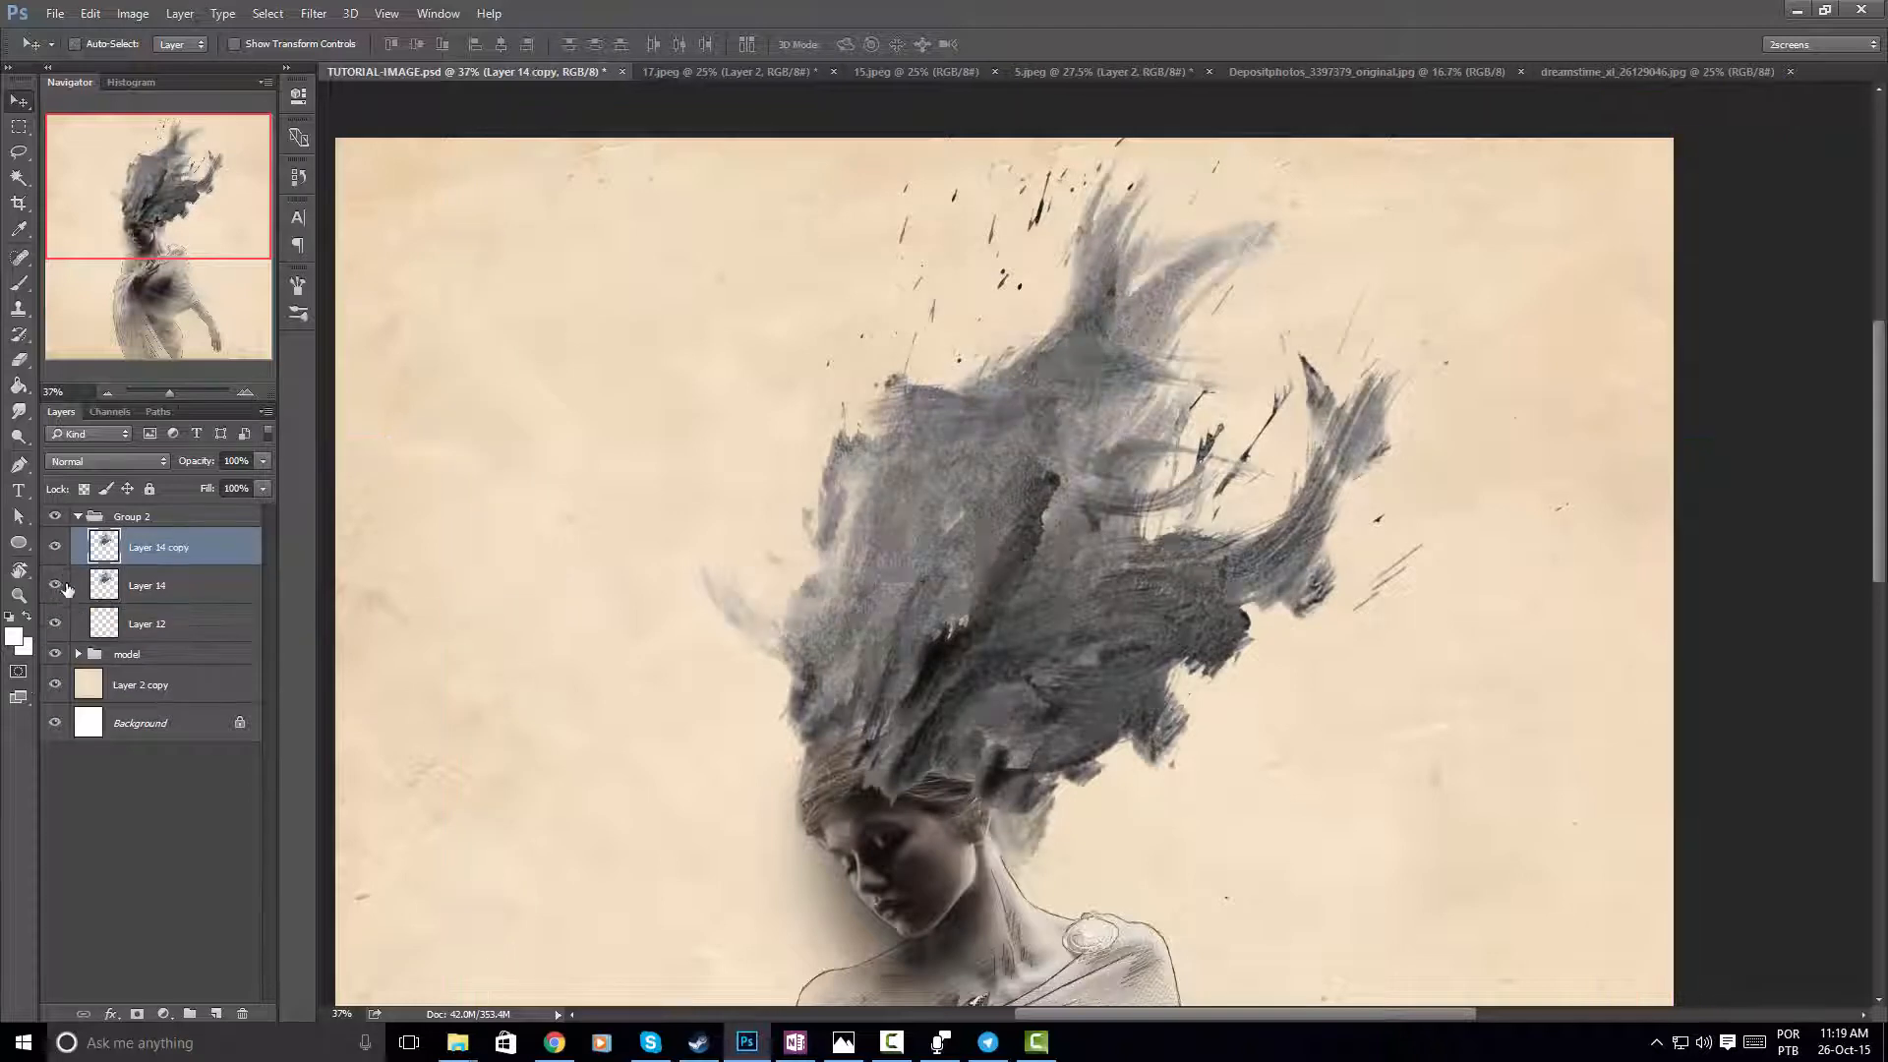
pyautogui.click(55, 585)
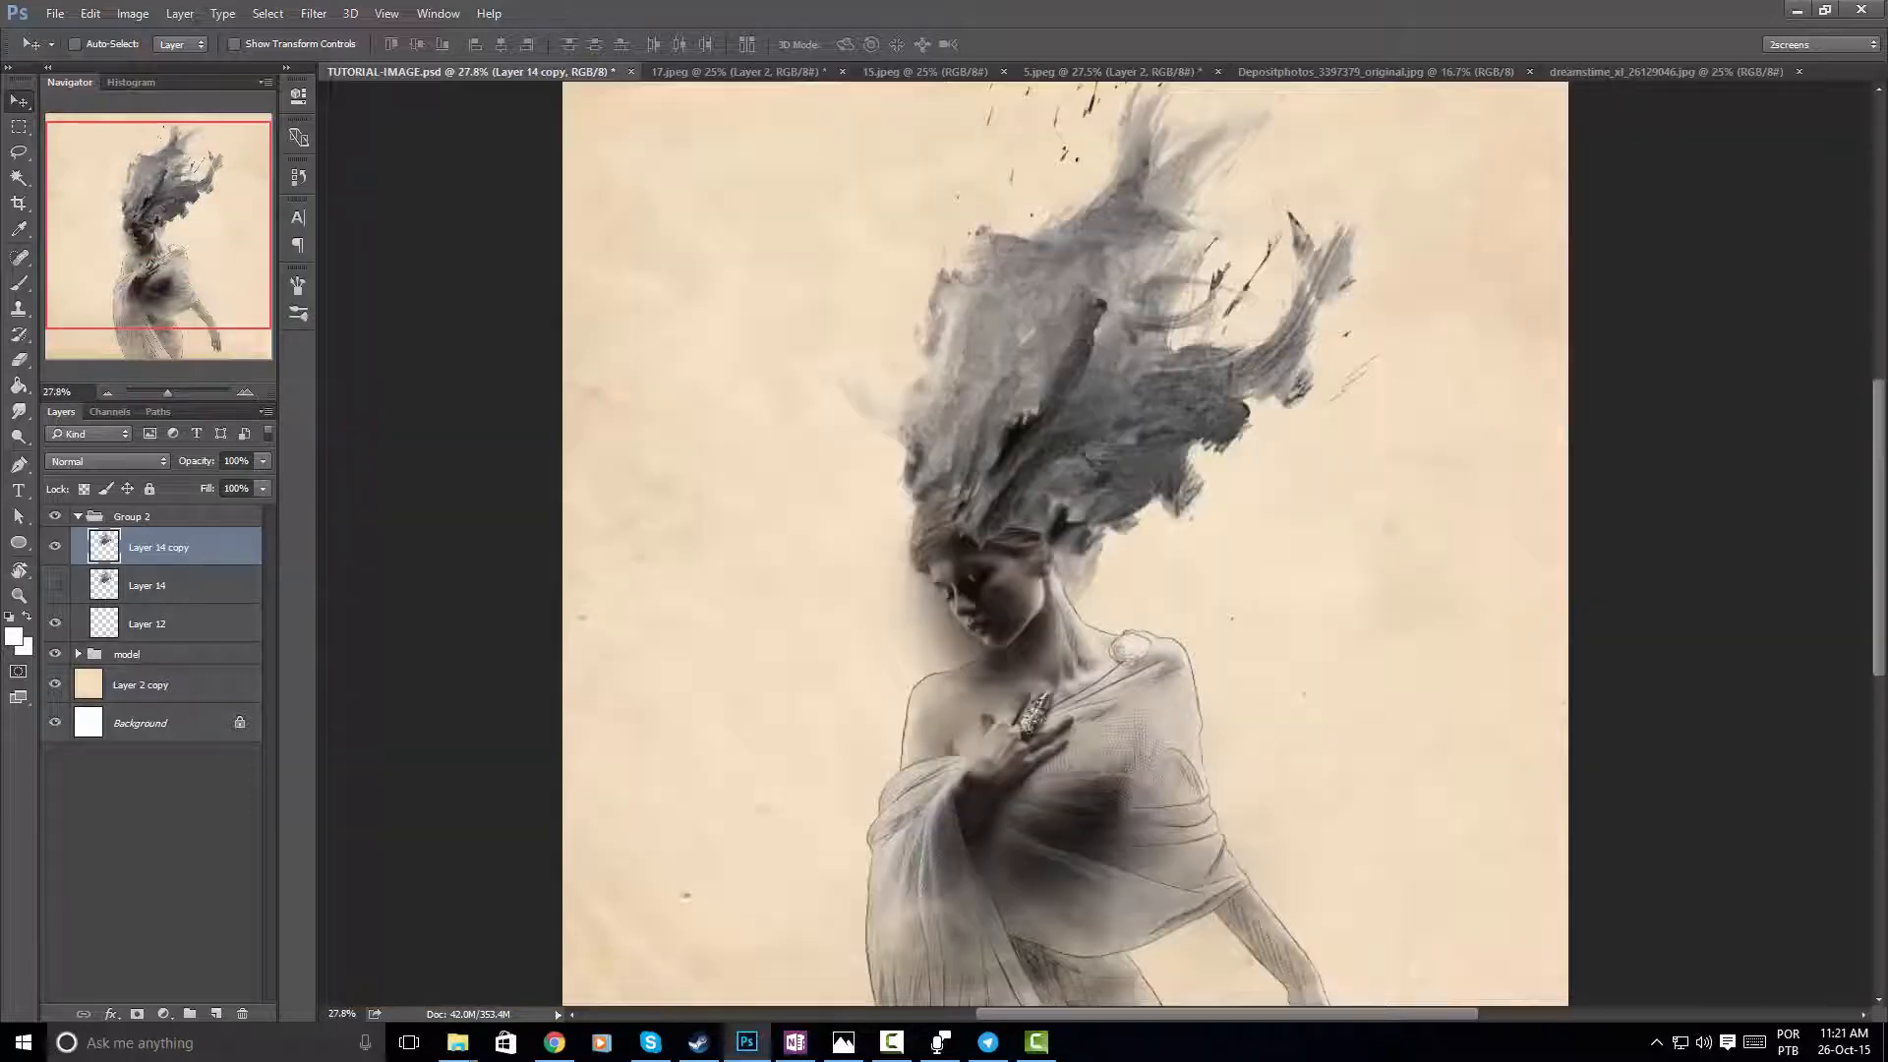
# Place the pink nebula image Depositphotos_3397379_original.jpg in TUTORIAL-IMAGE.psd above the hair and clip it to the Layer 14 copy
pyautogui.hotkey('ctrl', 'shift', 'Tab')
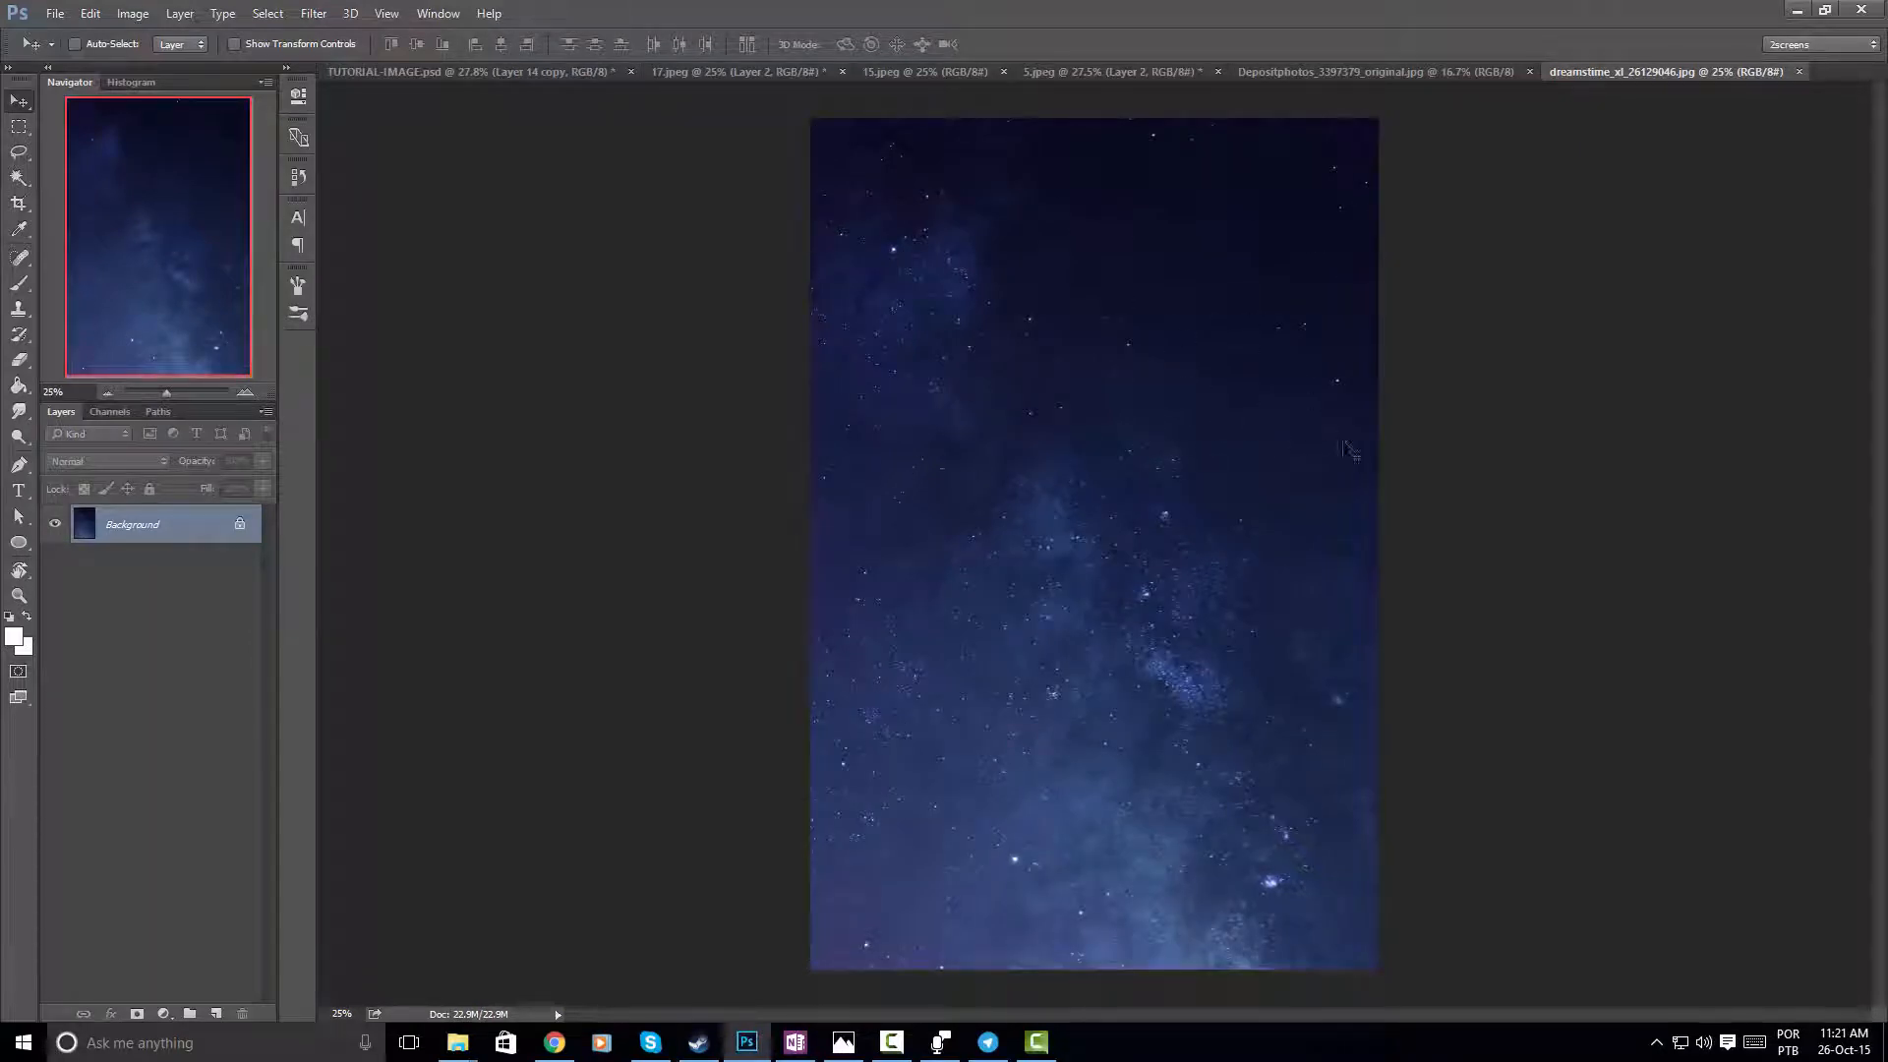
pyautogui.click(1385, 71)
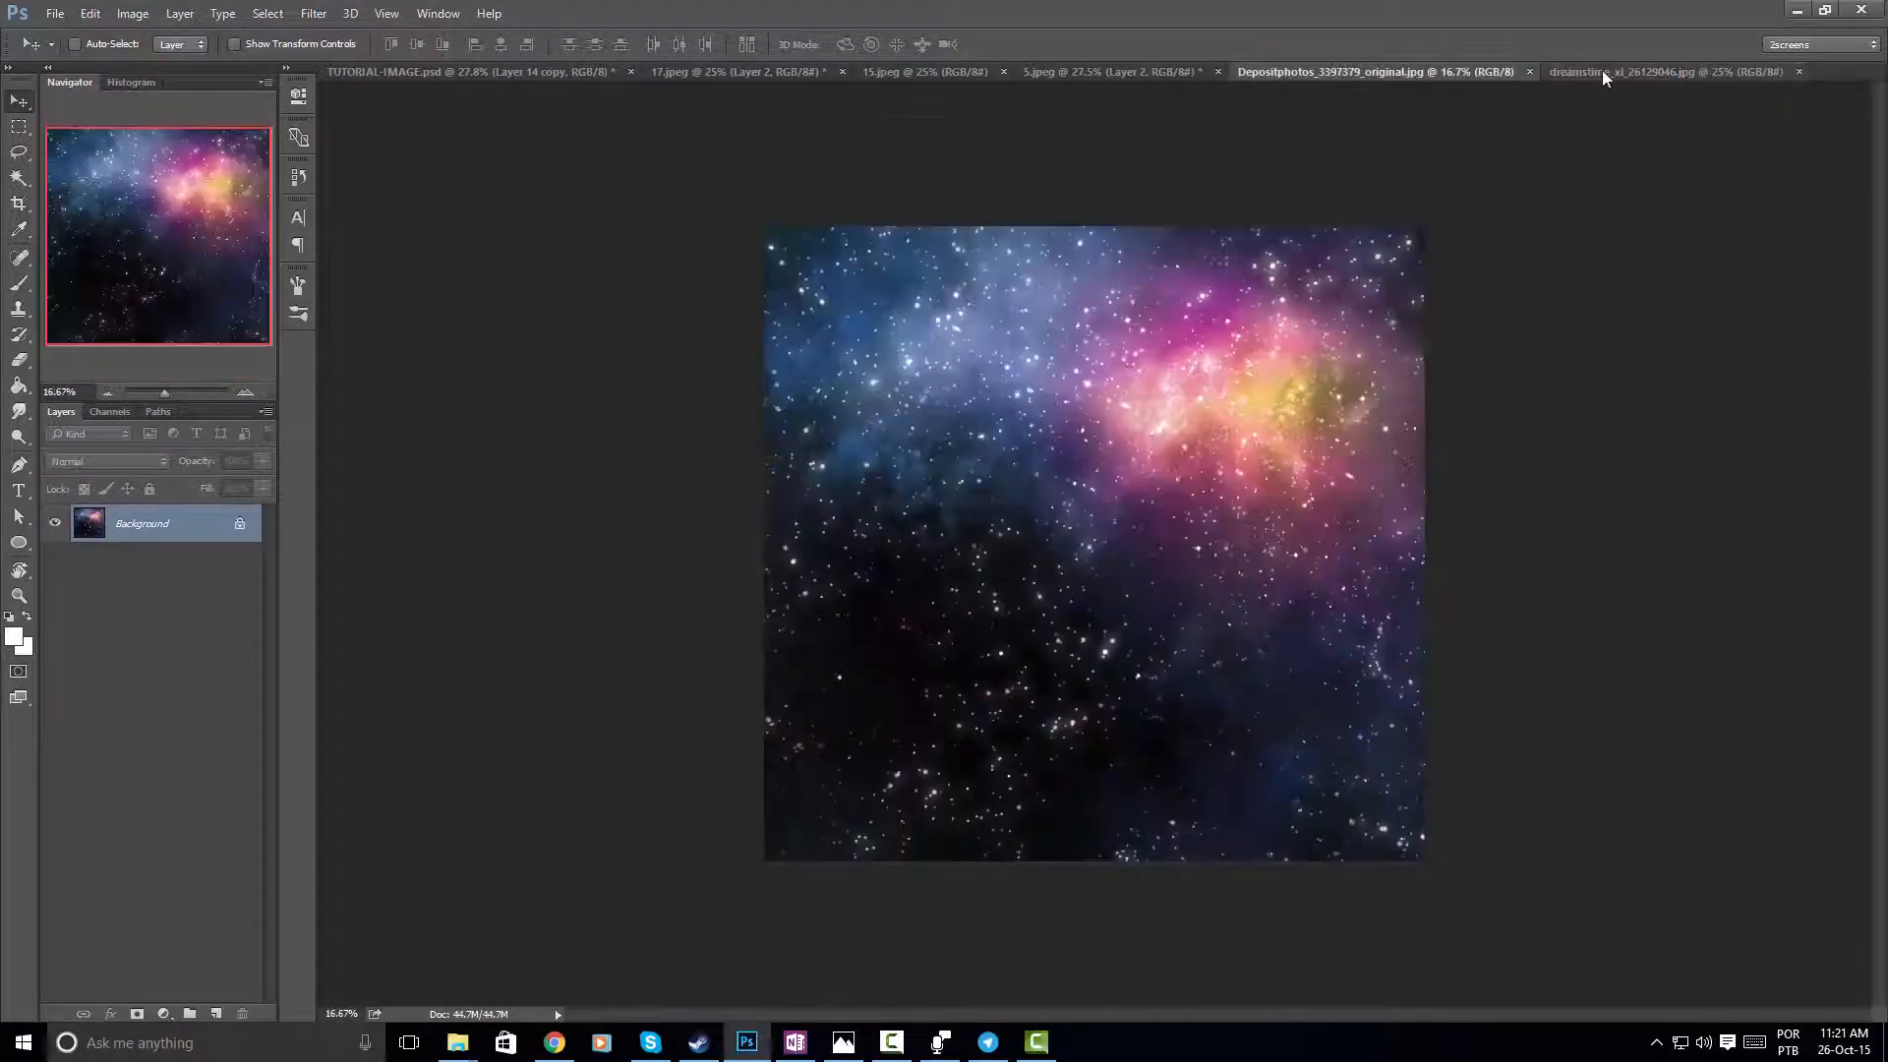
pyautogui.click(1660, 73)
pyautogui.click(1435, 63)
pyautogui.click(1654, 74)
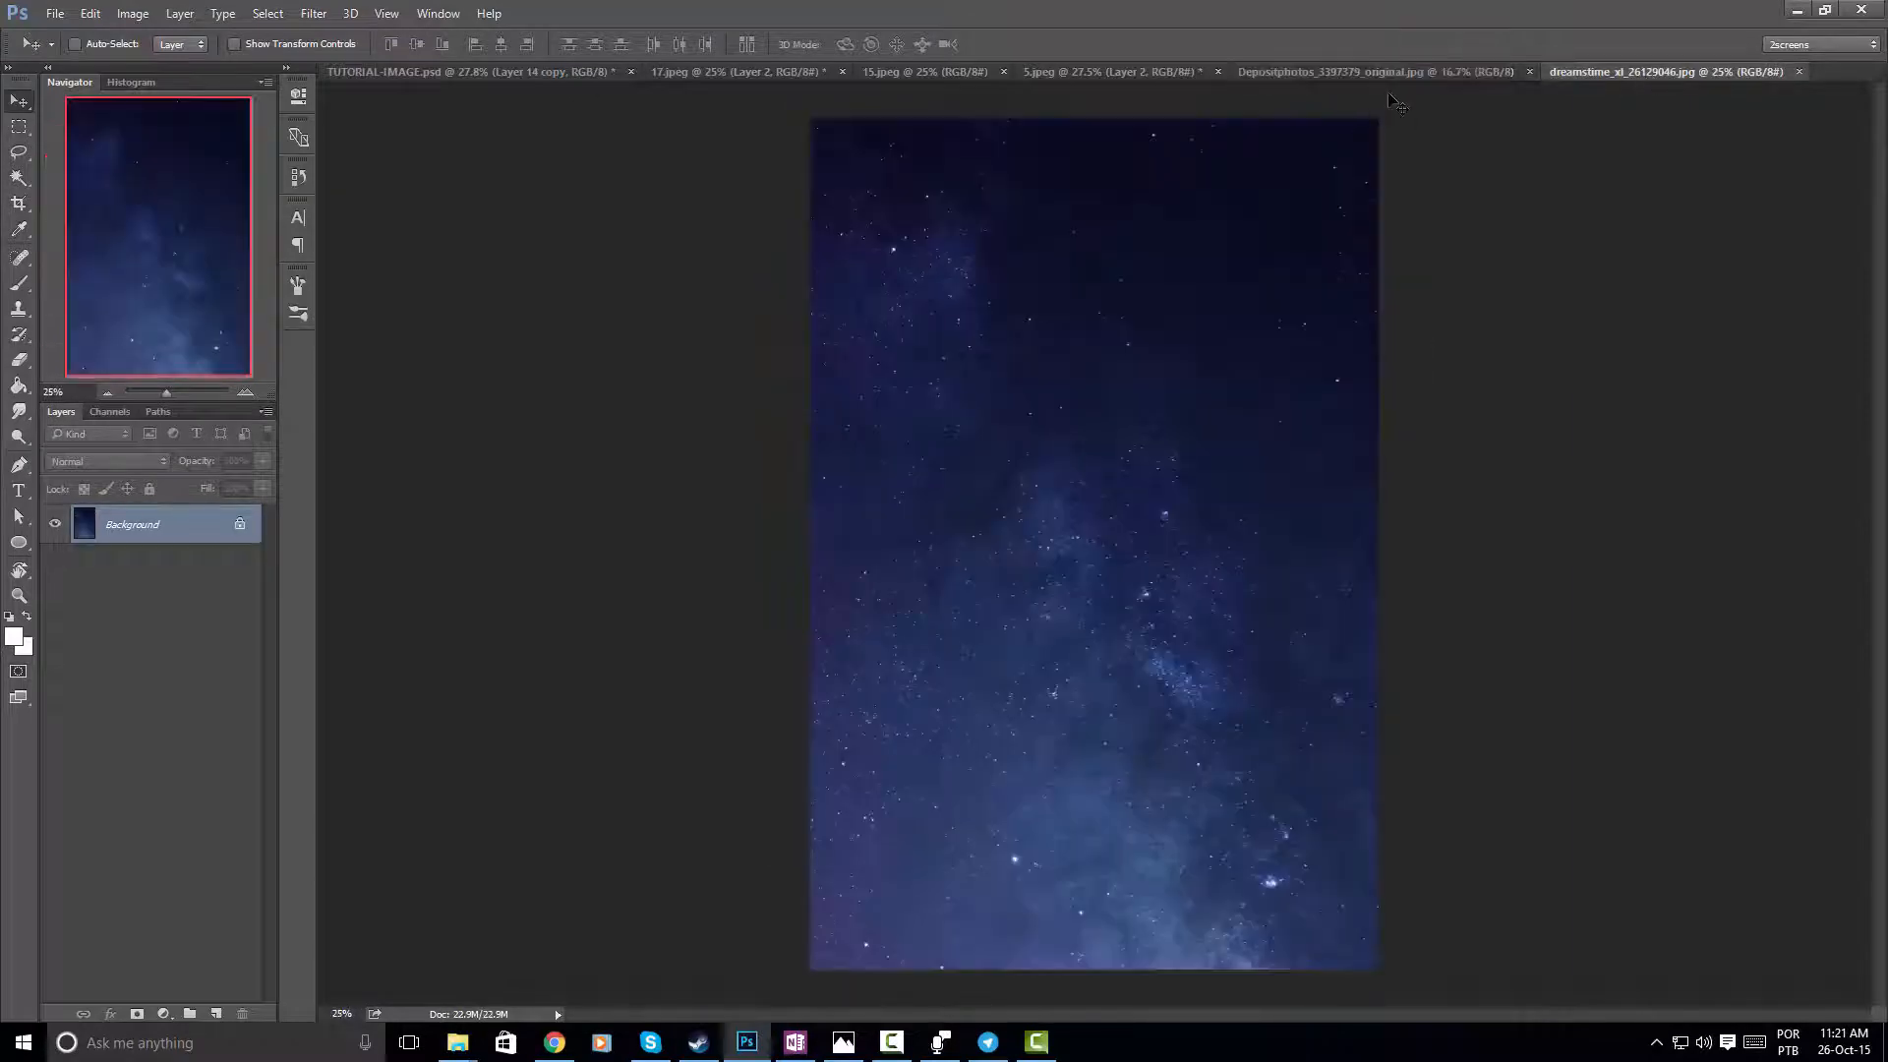
pyautogui.click(1396, 72)
pyautogui.moveTo(1314, 403); pyautogui.dragTo(1156, 398)
pyautogui.scroll(-5, 1143, 428)
pyautogui.scroll(2, 1143, 430)
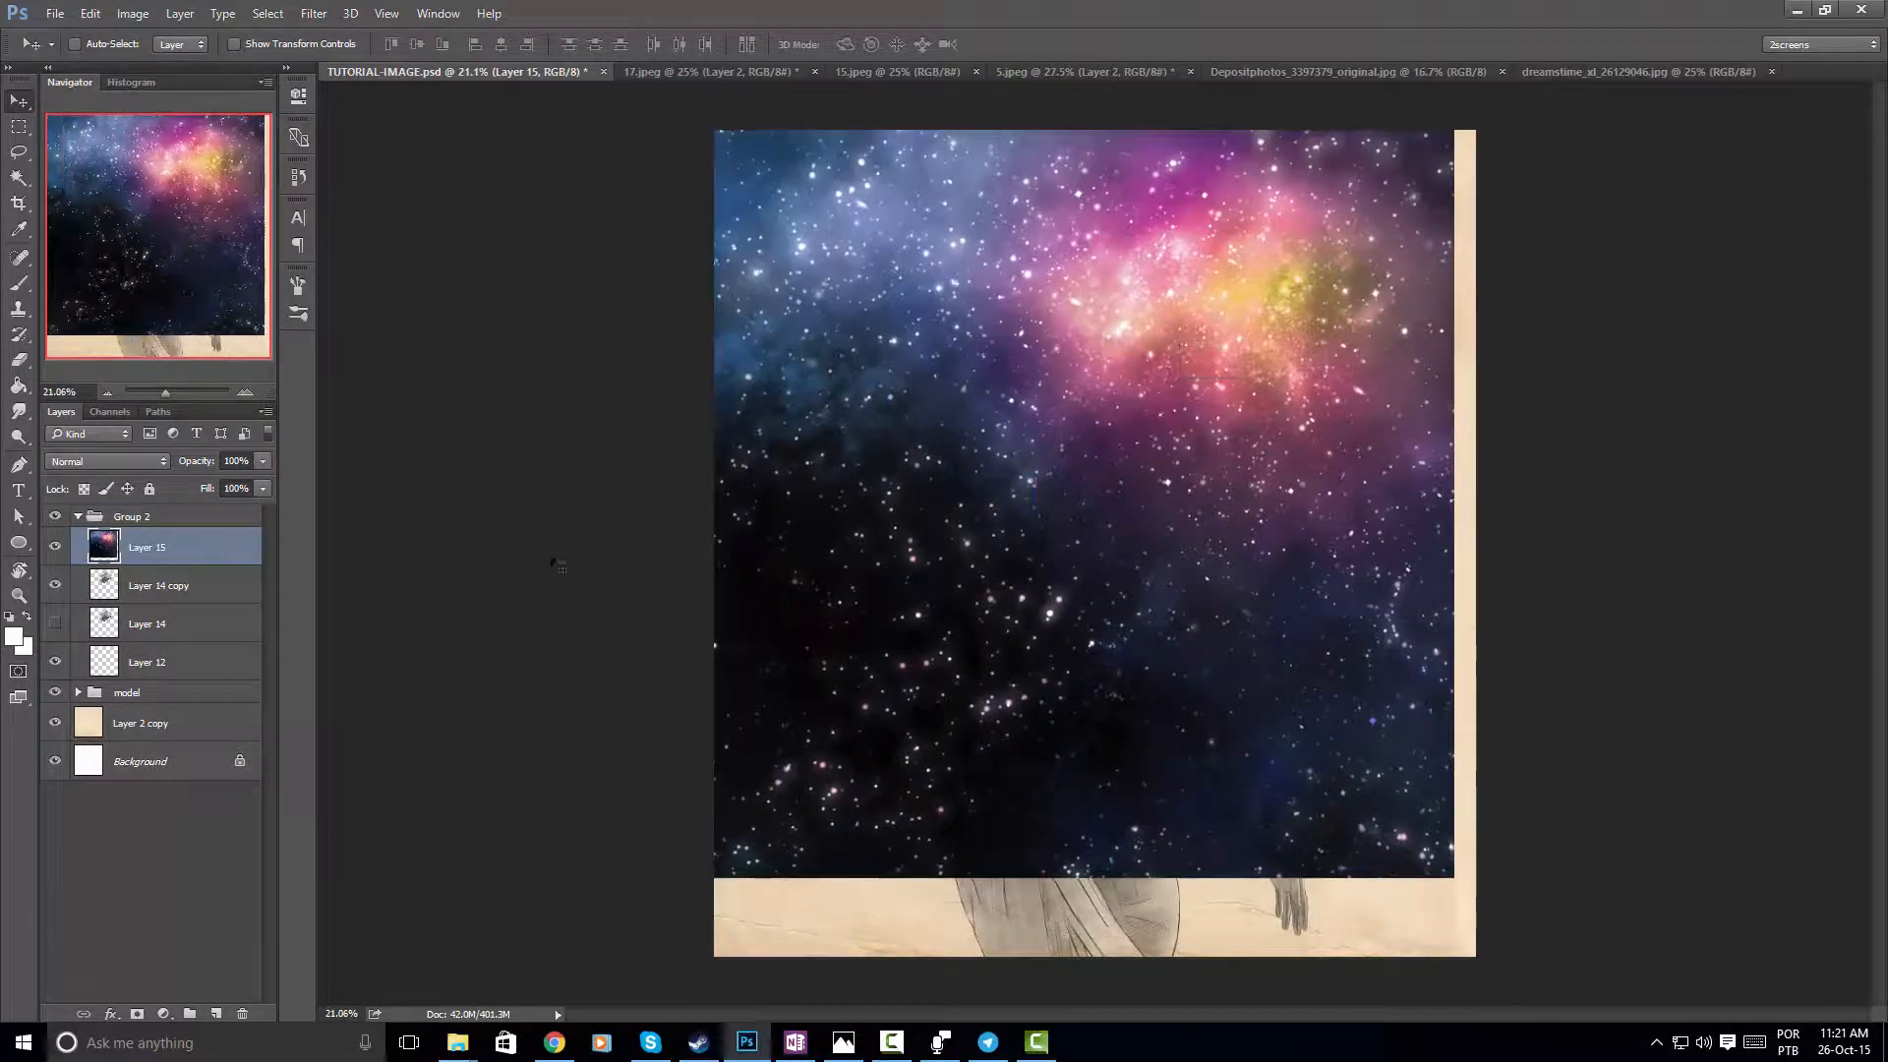
pyautogui.rightClick(215, 557)
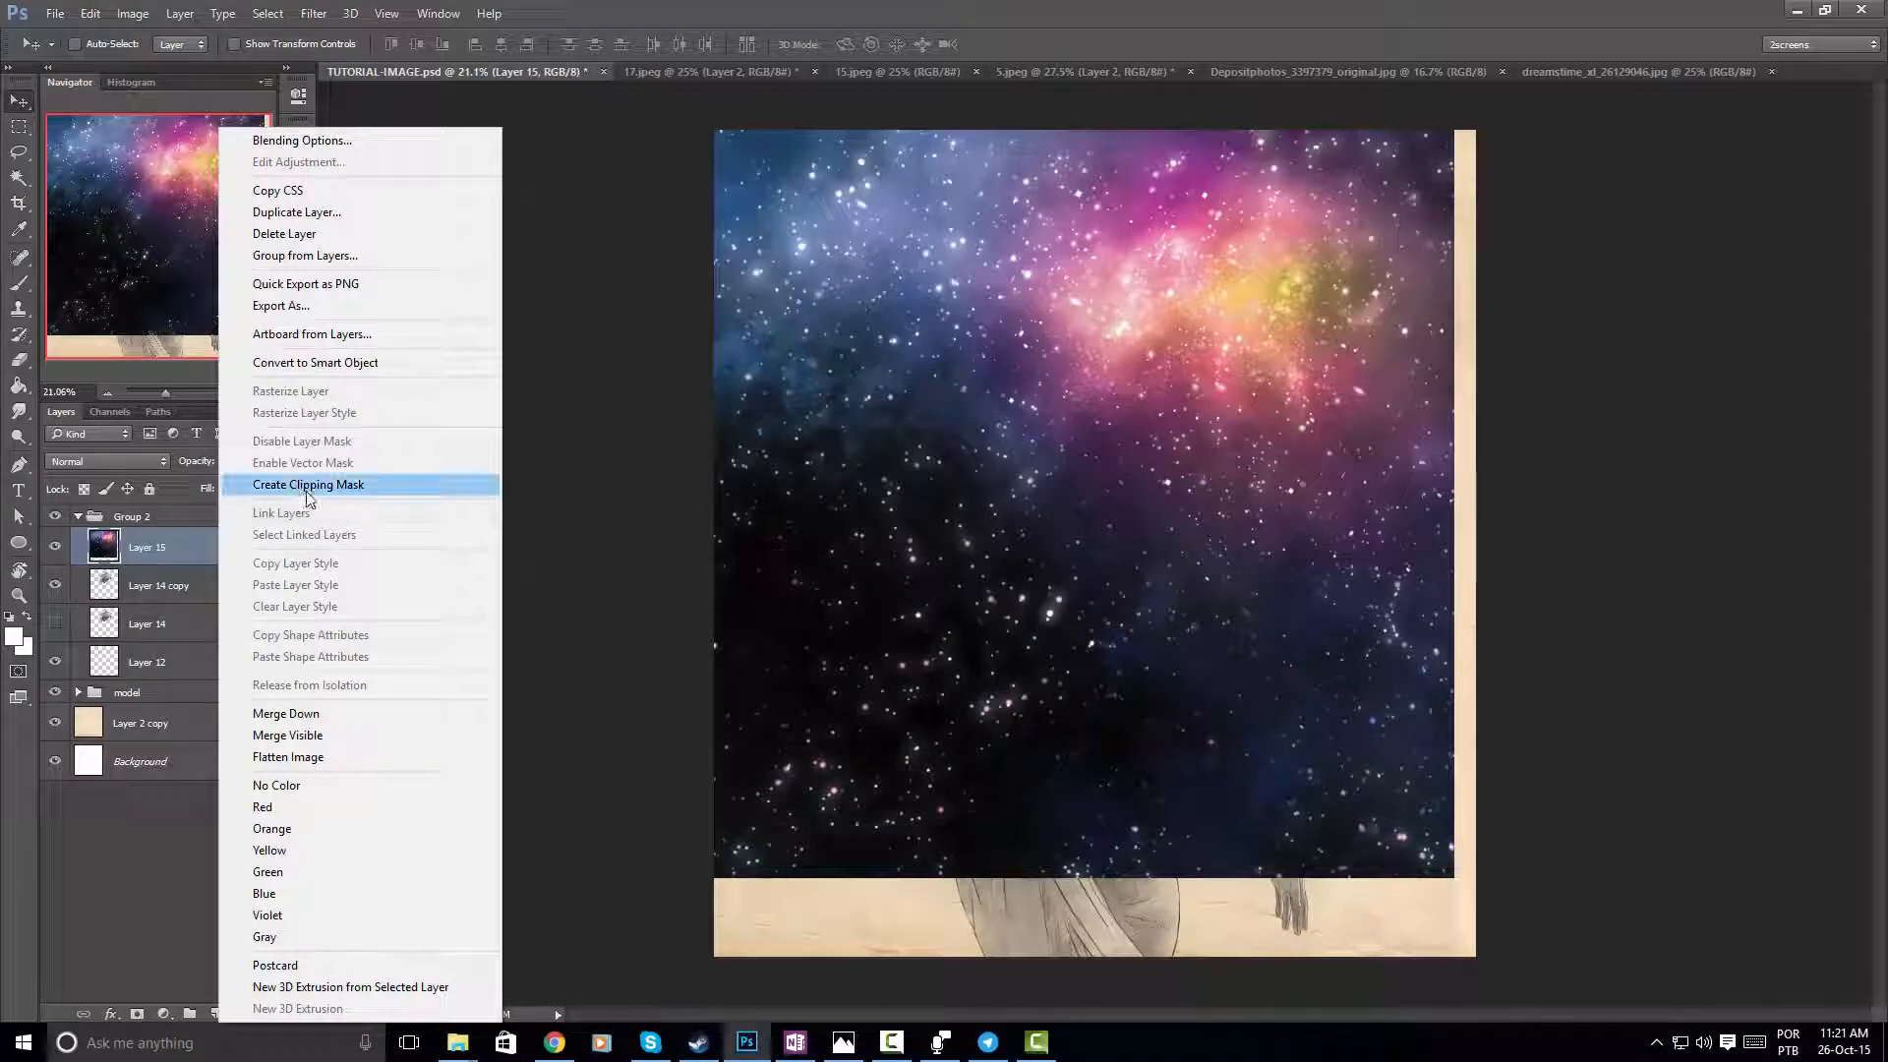
pyautogui.click(310, 485)
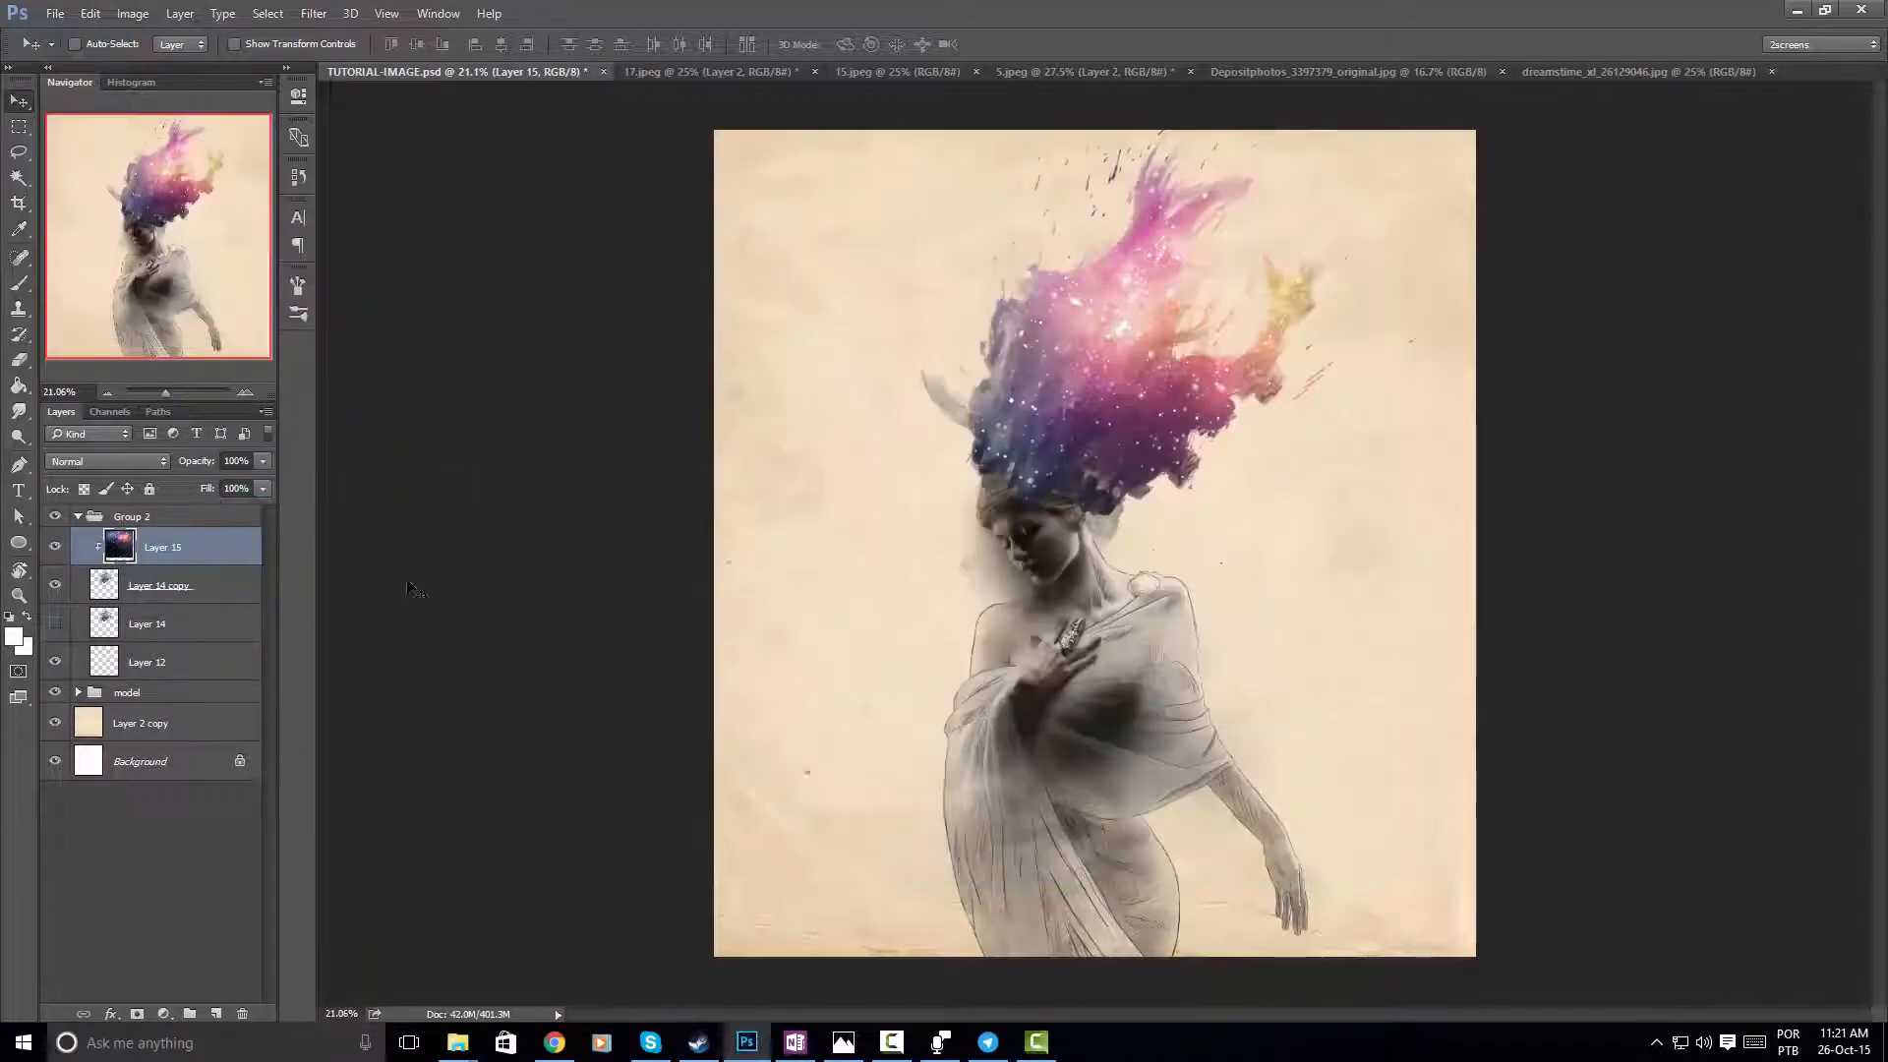
# Scale down the clipped pink nebula on Layer 15 and reposition it so its bright glow sits in the upper hair strokes
pyautogui.moveTo(1112, 421); pyautogui.dragTo(1130, 379)
pyautogui.click(228, 593)
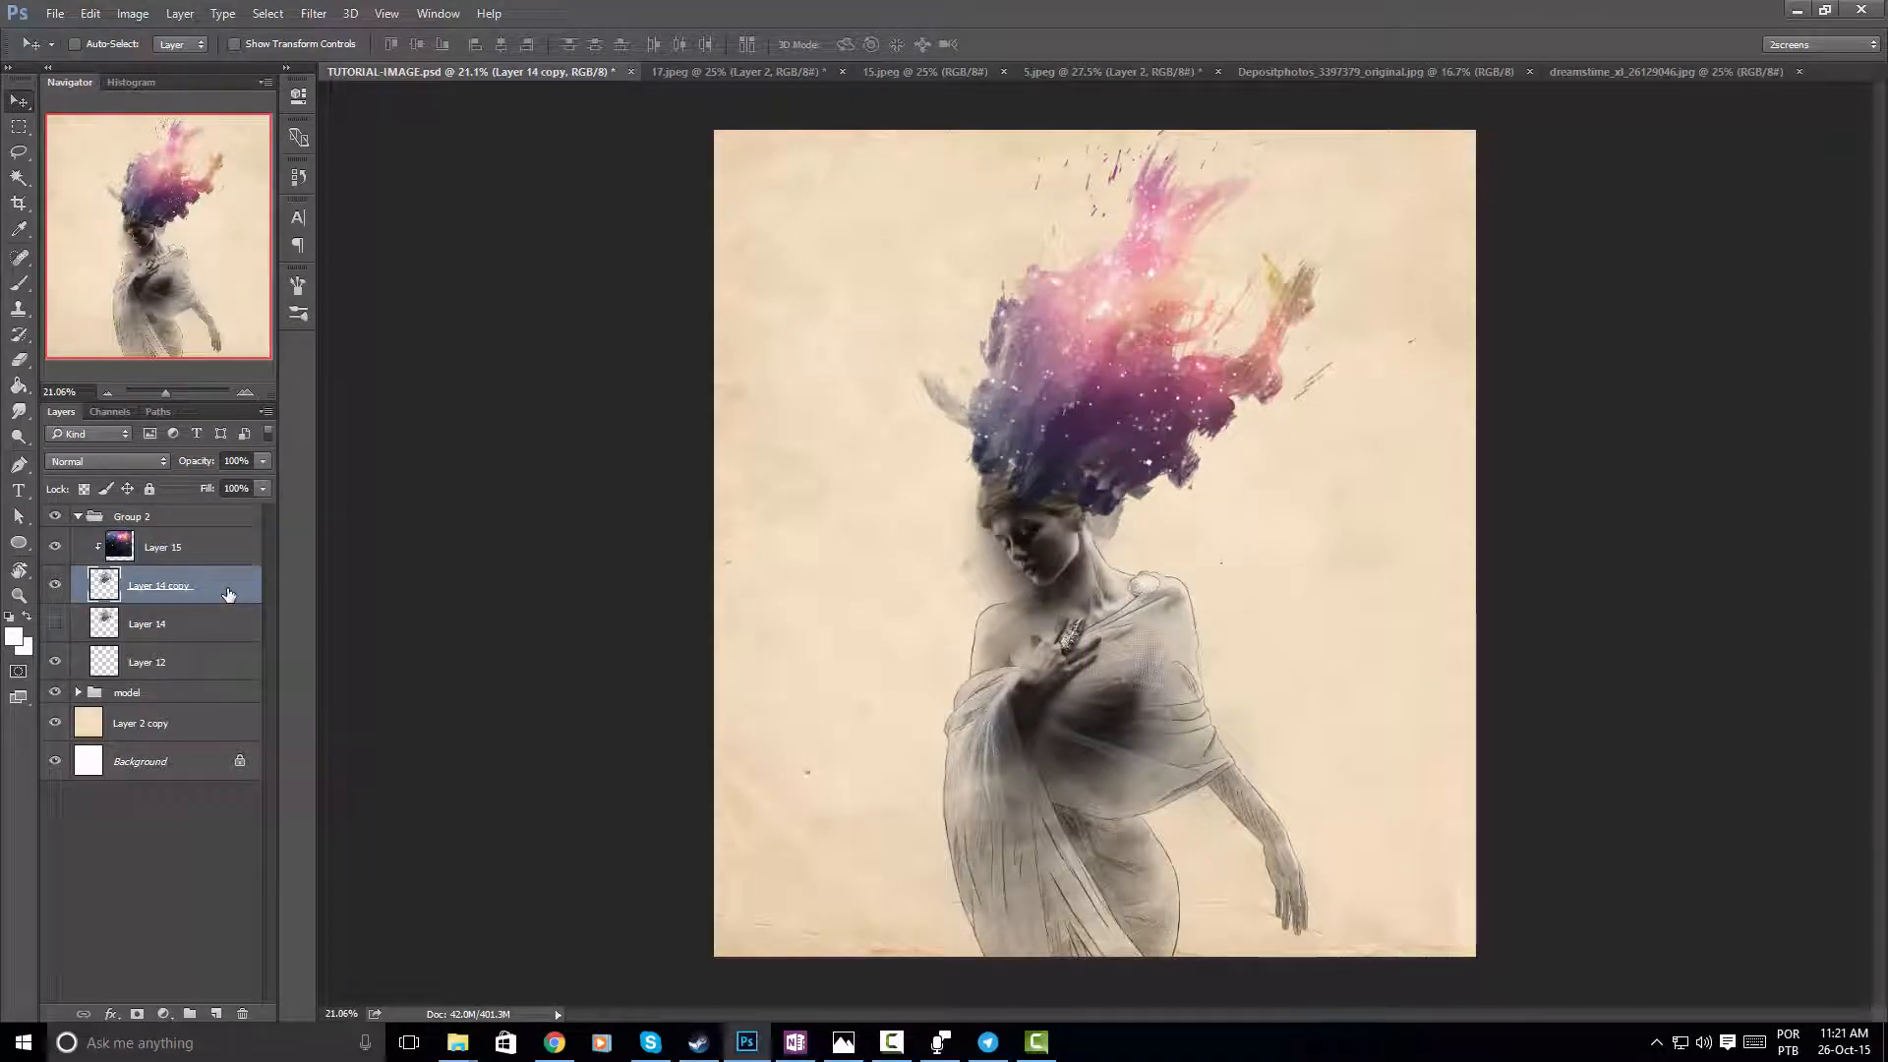
pyautogui.hotkey('ctrl', 't')
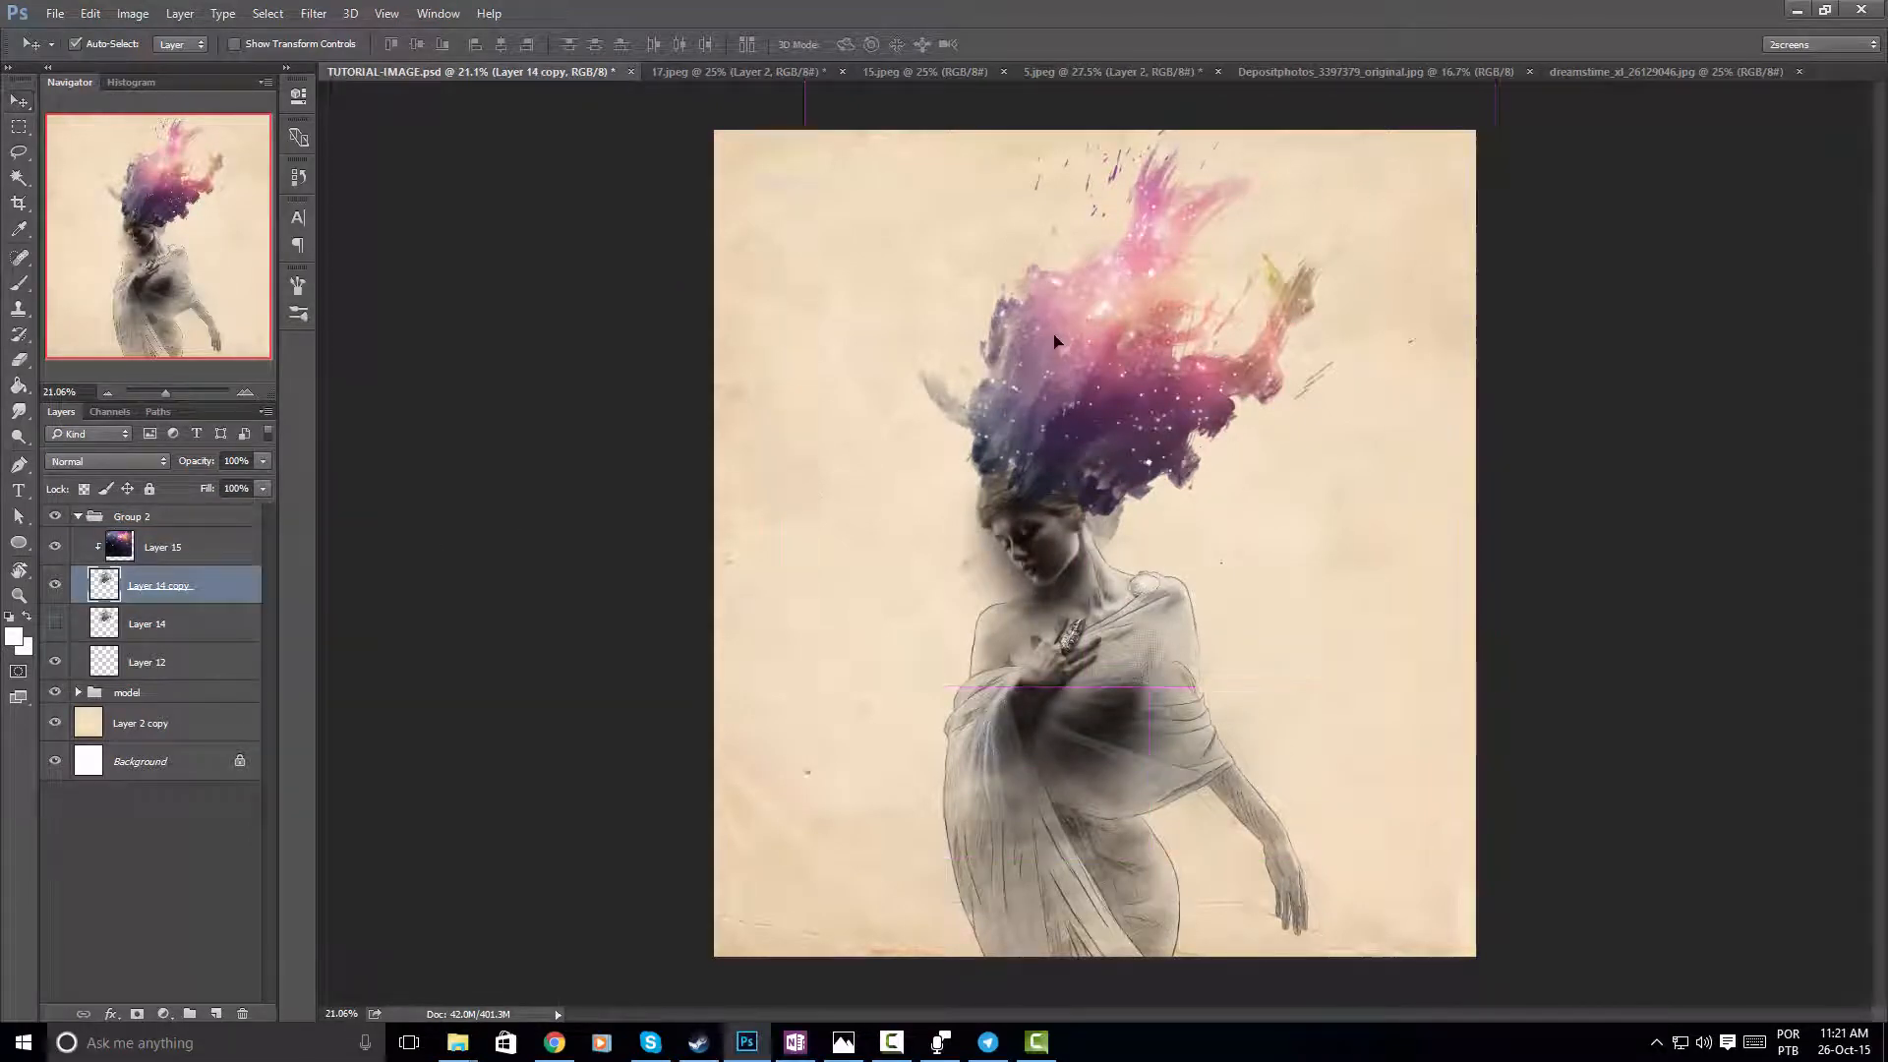
pyautogui.moveTo(805, 687)
pyautogui.mouseDown()
pyautogui.moveTo(855, 628)
pyautogui.moveTo(801, 683)
pyautogui.mouseUp()
pyautogui.press('Return')
pyautogui.click(223, 550)
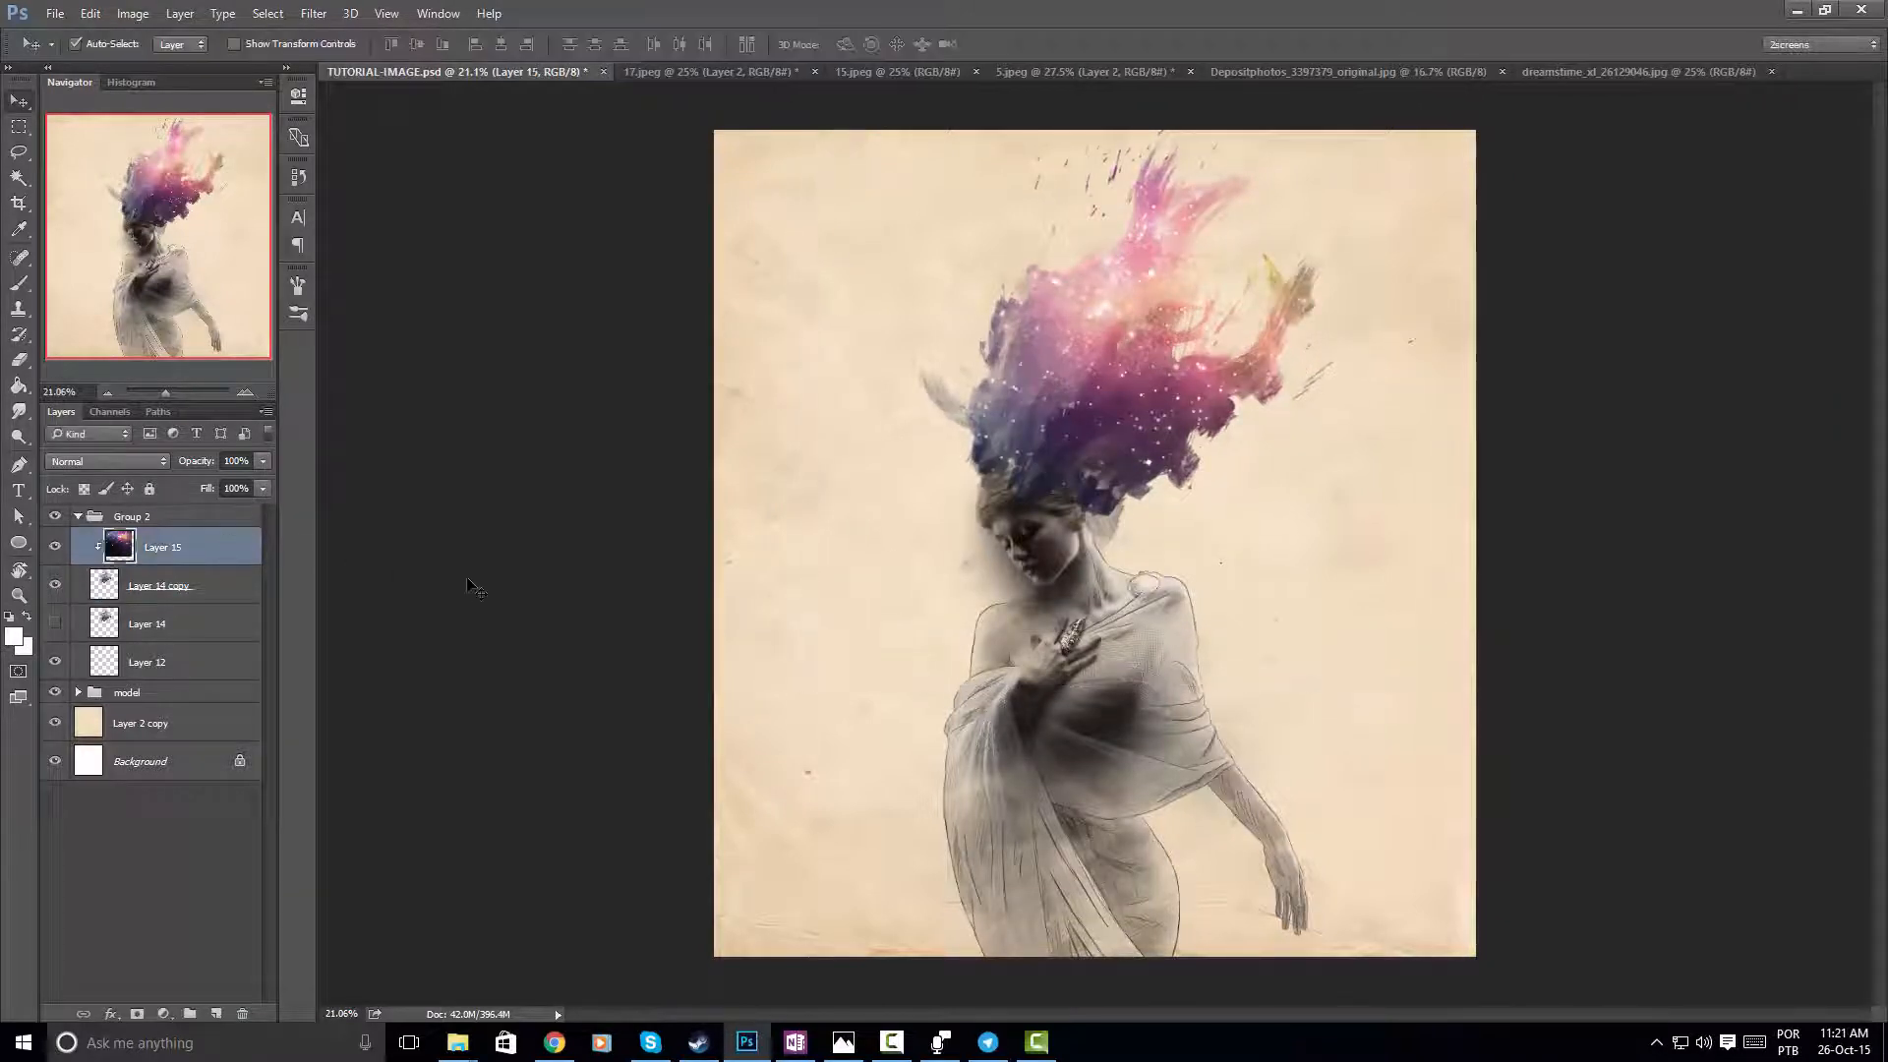
pyautogui.hotkey('ctrl', 't')
pyautogui.moveTo(600, 858); pyautogui.dragTo(712, 752)
pyautogui.moveTo(1075, 570); pyautogui.dragTo(1162, 476)
pyautogui.press('Return')
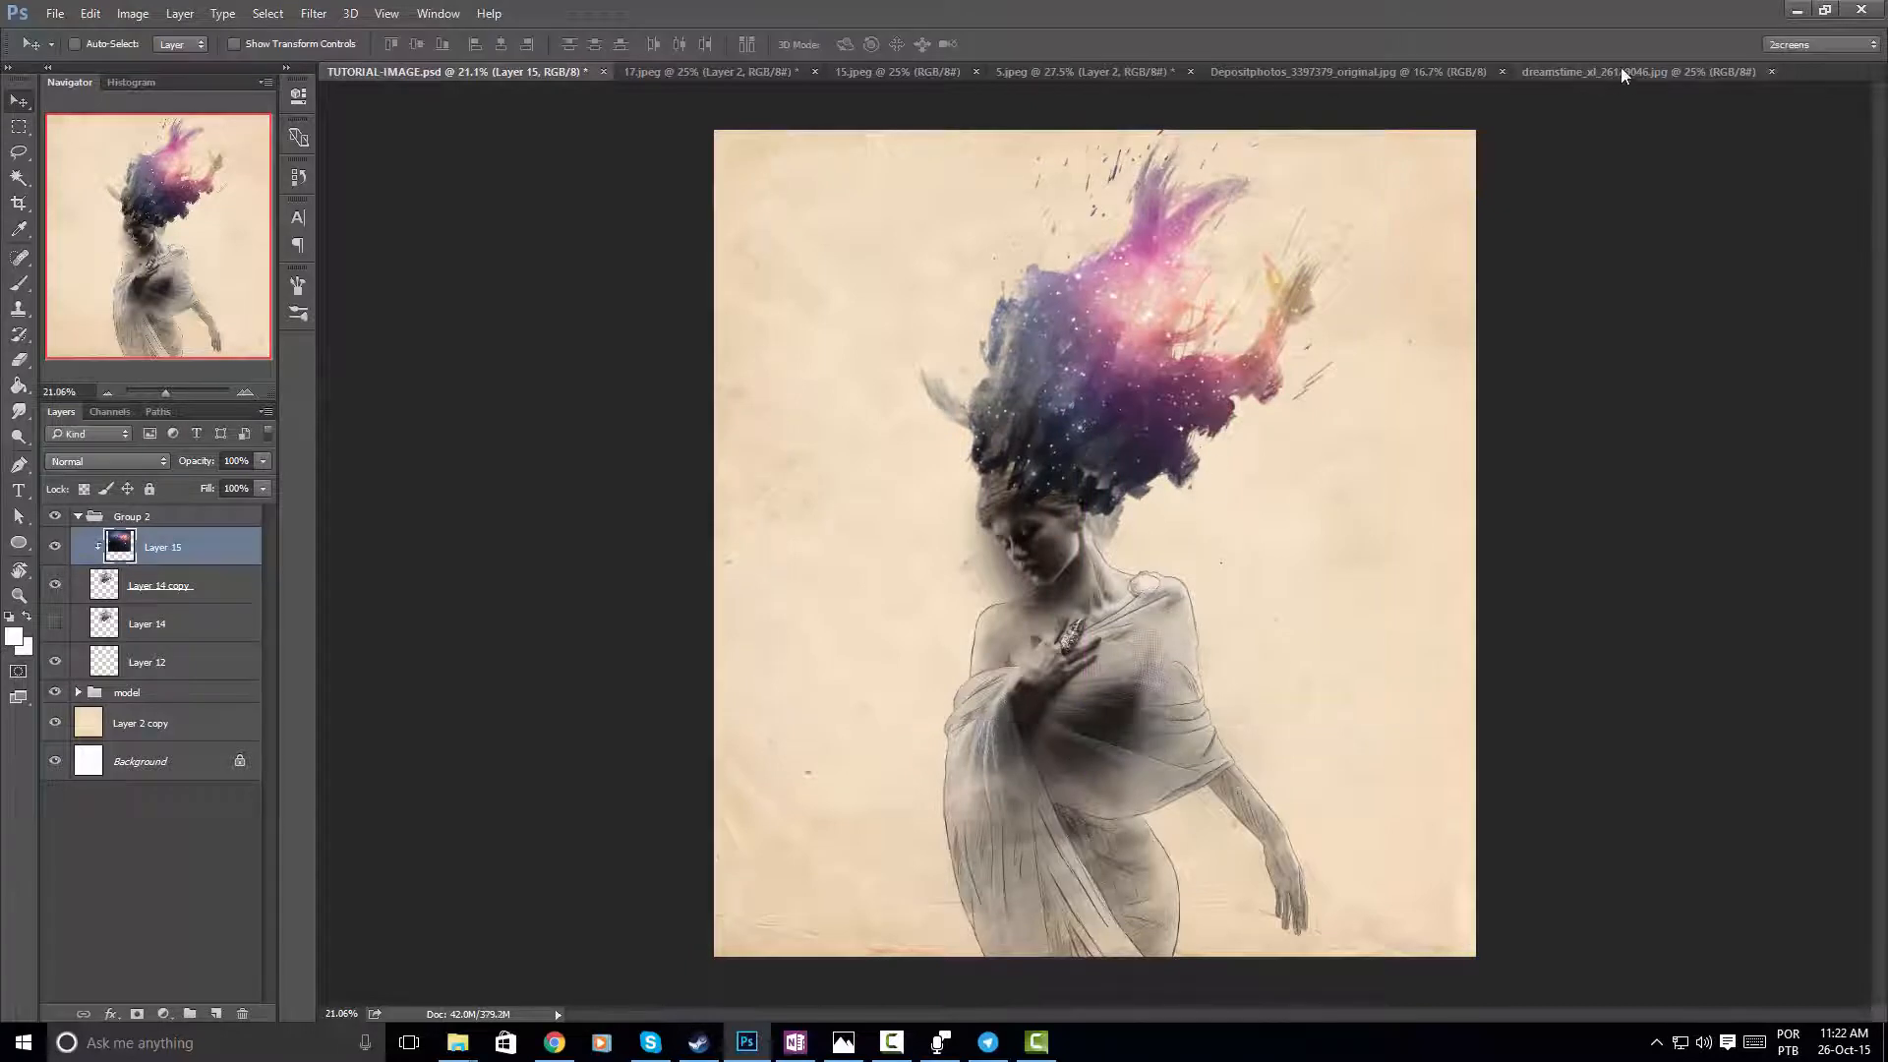
# Place the blue starry sky image dreamstime_xl_26129046.jpg in TUTORIAL-IMAGE.psd above the pink nebula layer
pyautogui.click(1621, 72)
pyautogui.moveTo(1245, 440); pyautogui.dragTo(1100, 409)
pyautogui.moveTo(885, 478); pyautogui.dragTo(1037, 459)
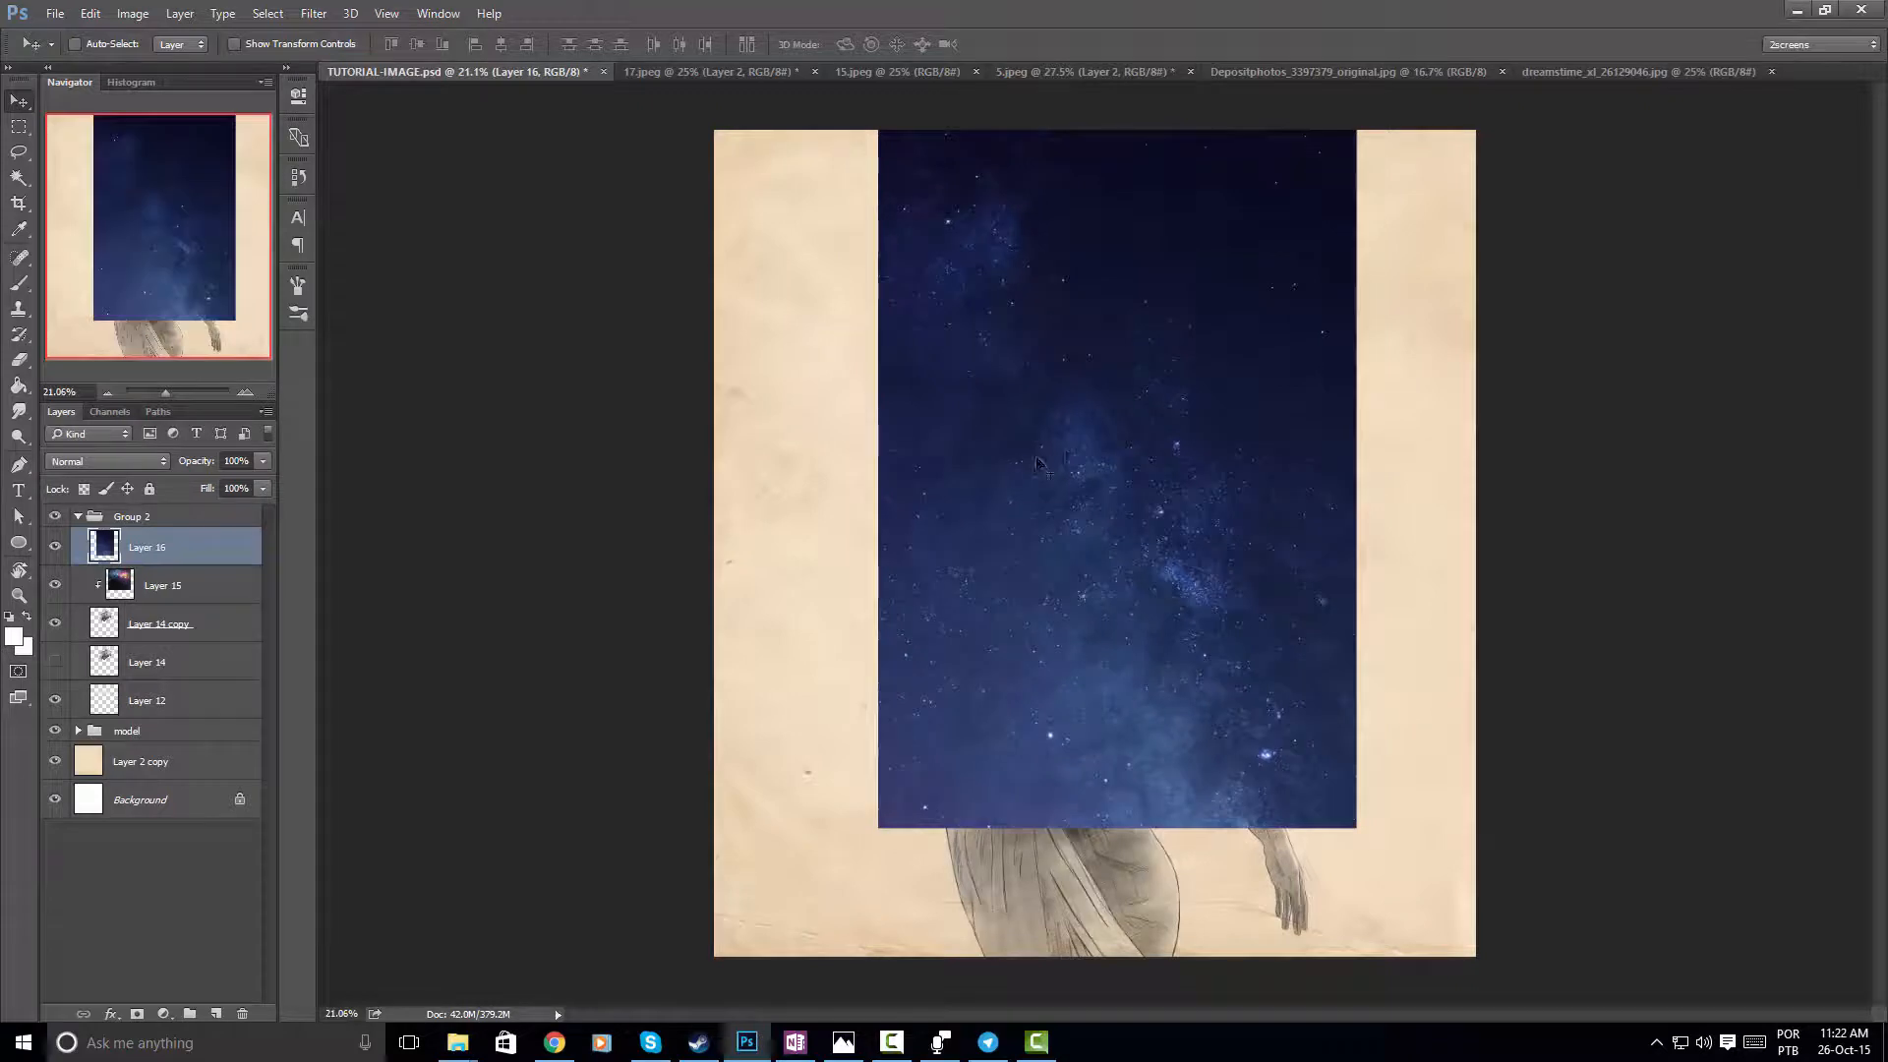
# Flip the blue starry sky layer horizontally and shift it slightly down and to the left over the hair
pyautogui.click(132, 14)
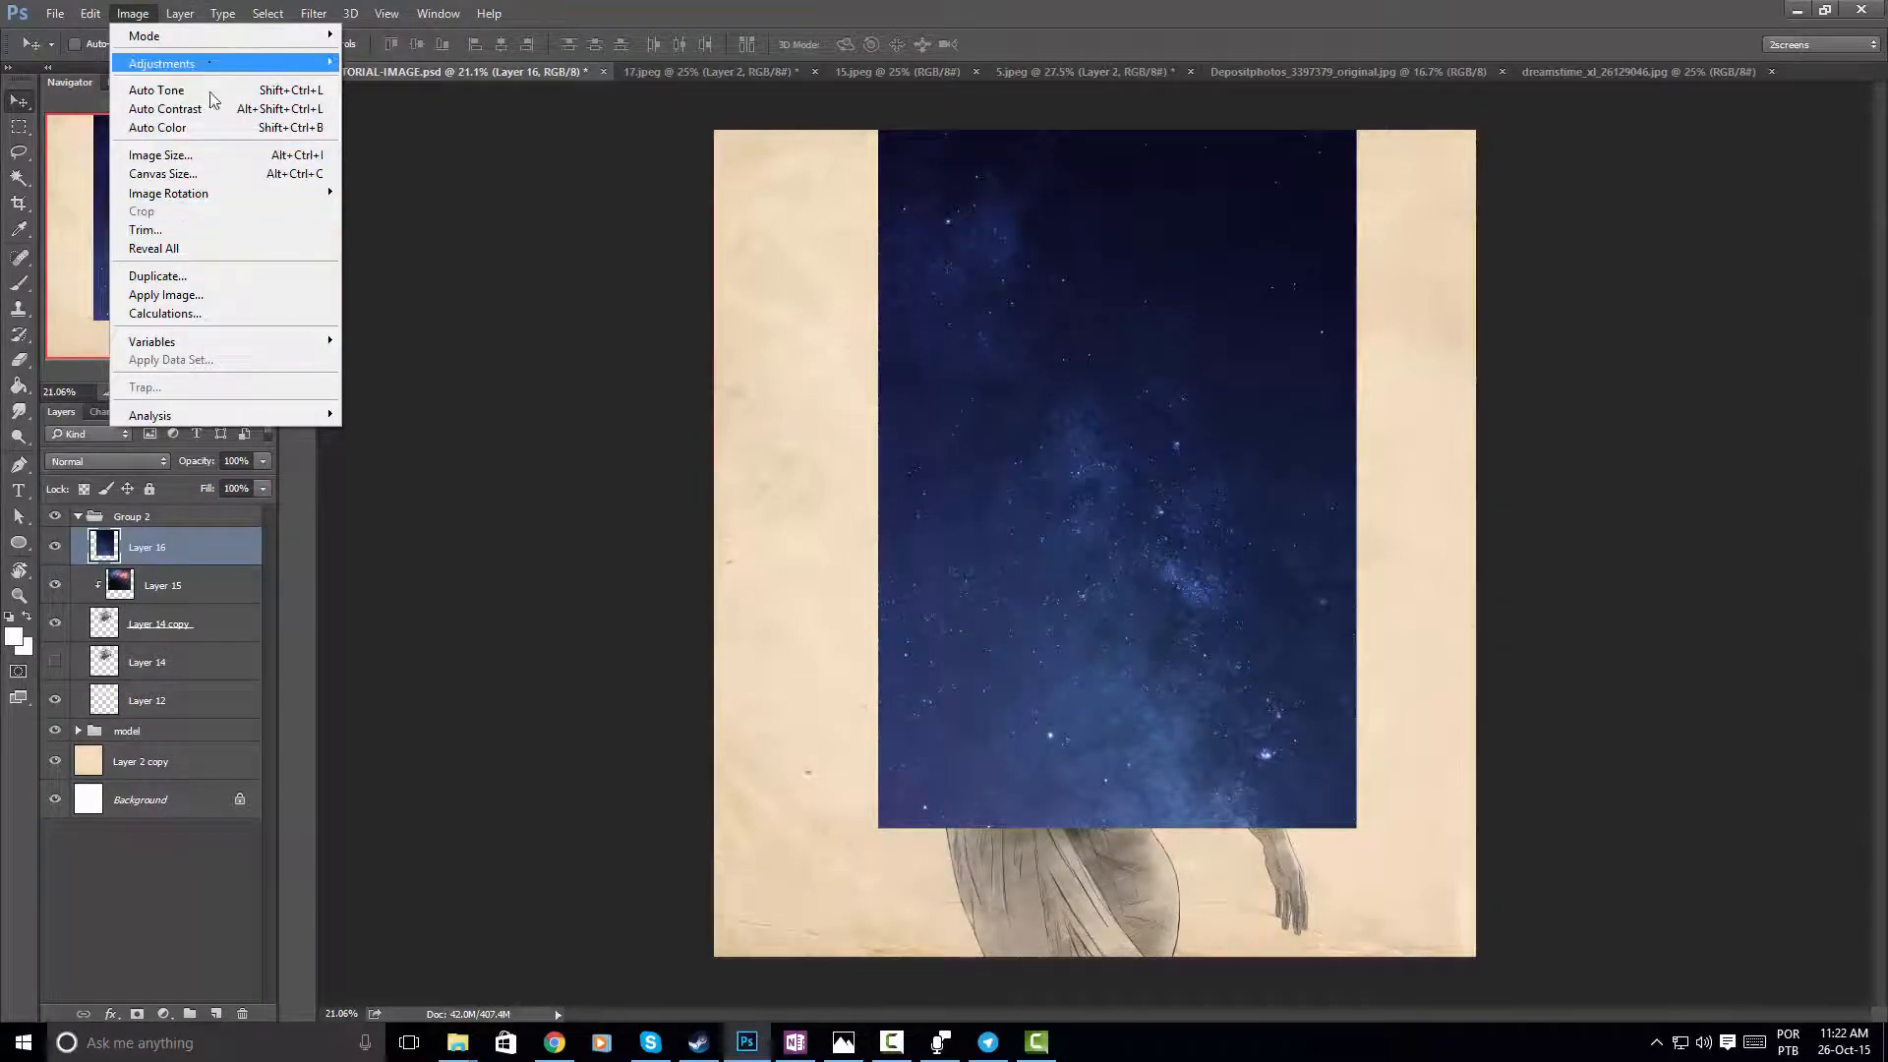
pyautogui.moveTo(90, 13)
pyautogui.moveTo(202, 417)
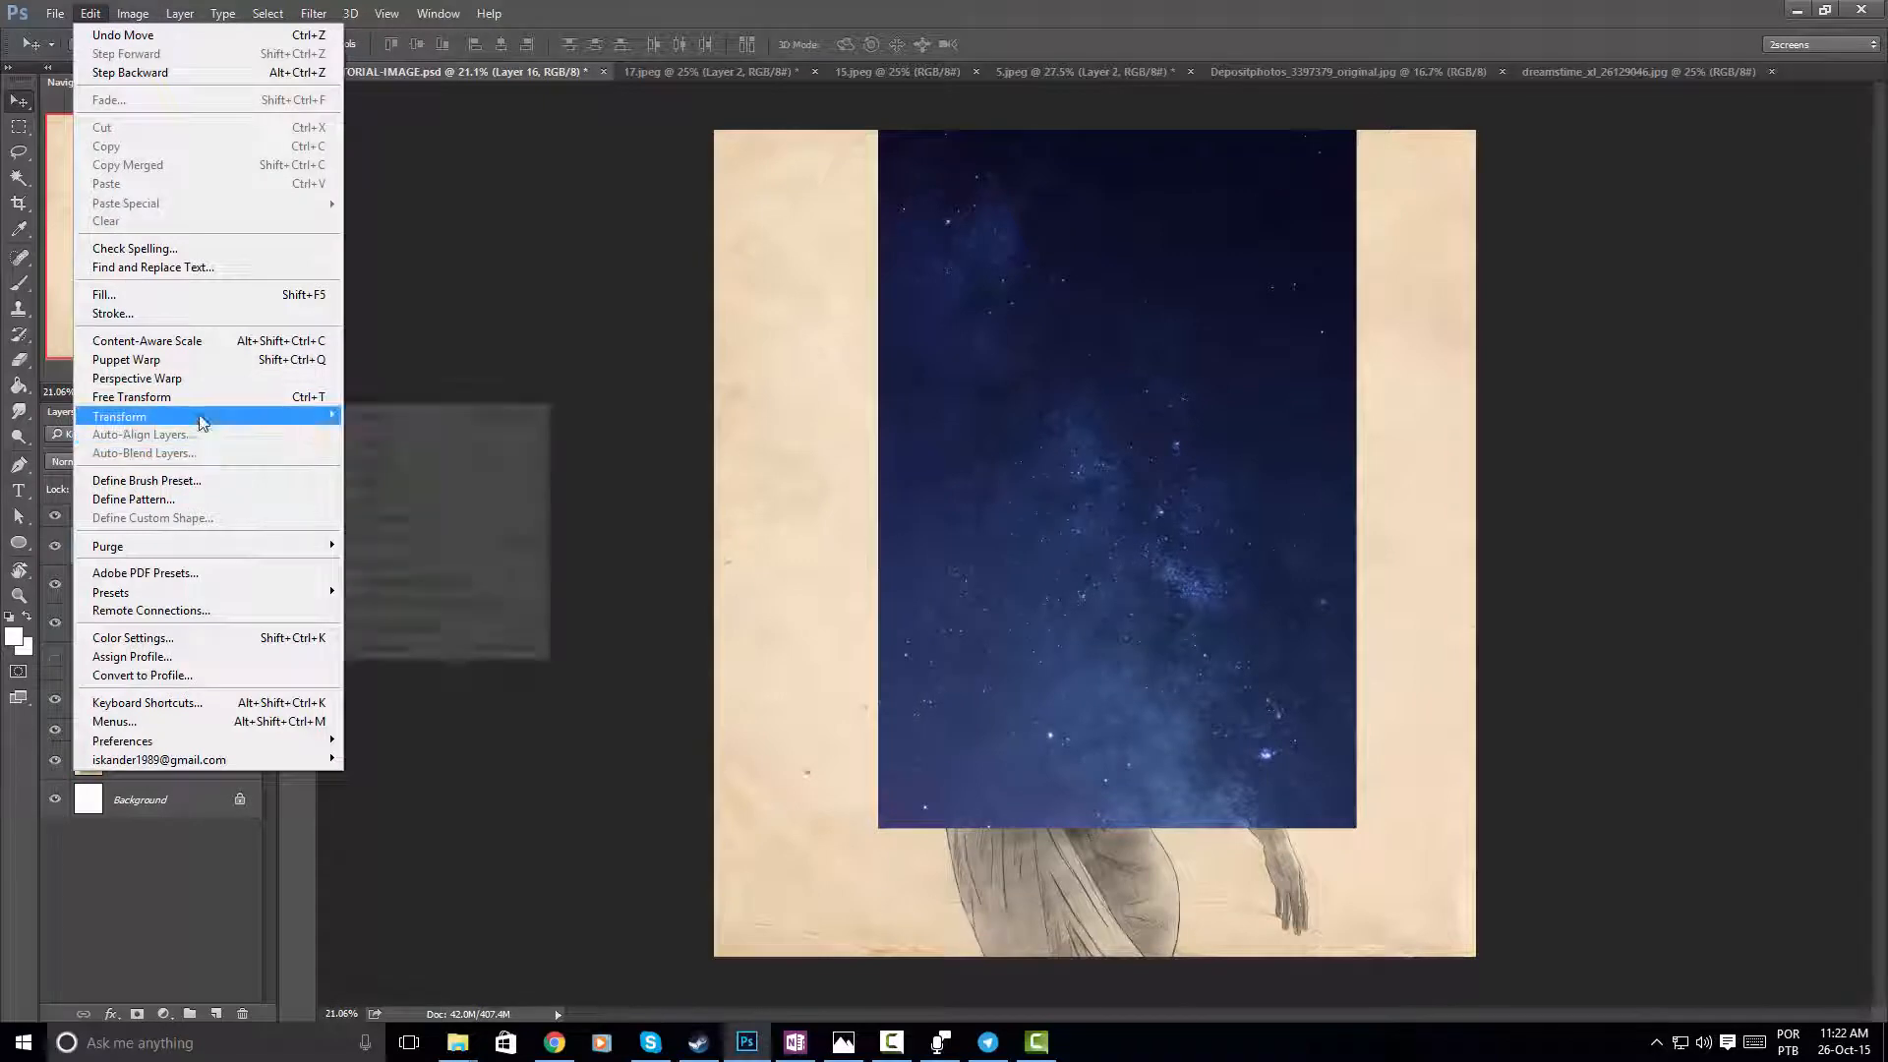
pyautogui.click(450, 632)
pyautogui.moveTo(1083, 571); pyautogui.dragTo(1048, 590)
# Clip the blue starry sky on Layer 16 to the Layer 14 copy hair strokes
pyautogui.rightClick(209, 558)
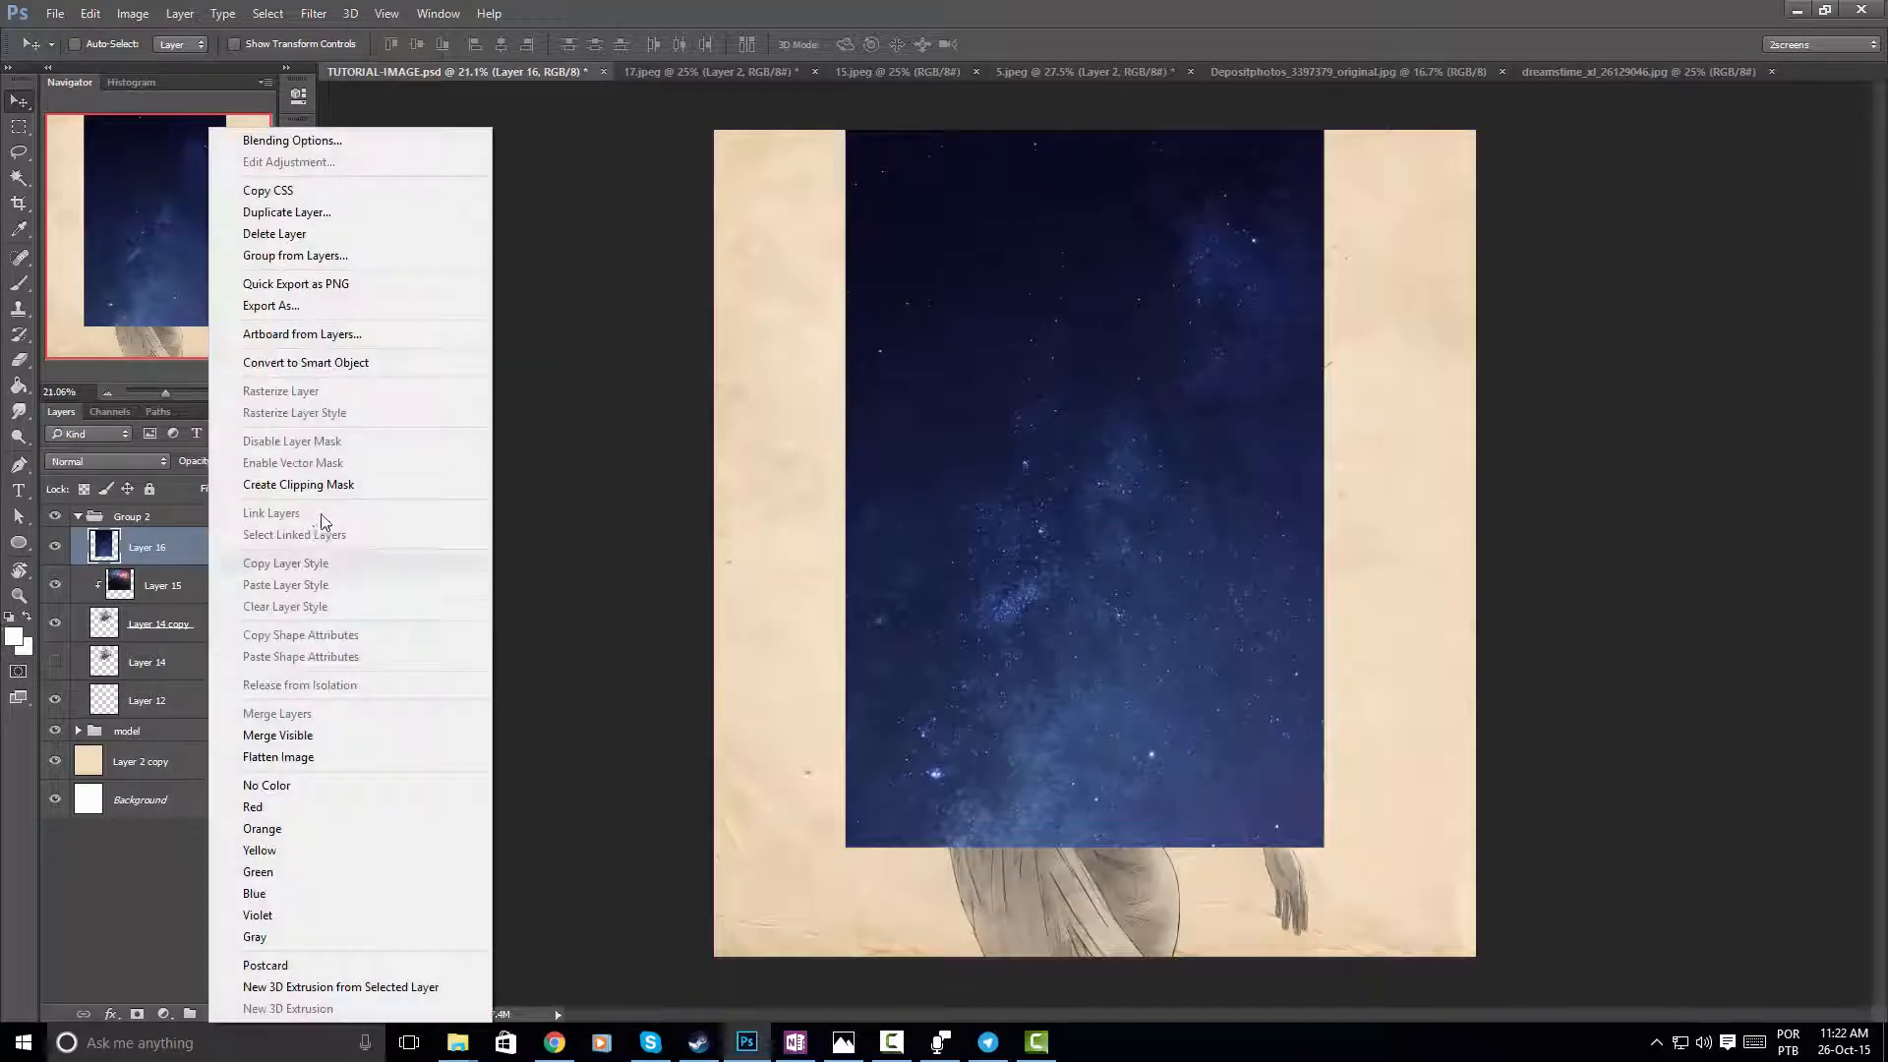
pyautogui.click(295, 486)
pyautogui.scroll(3, 1121, 424)
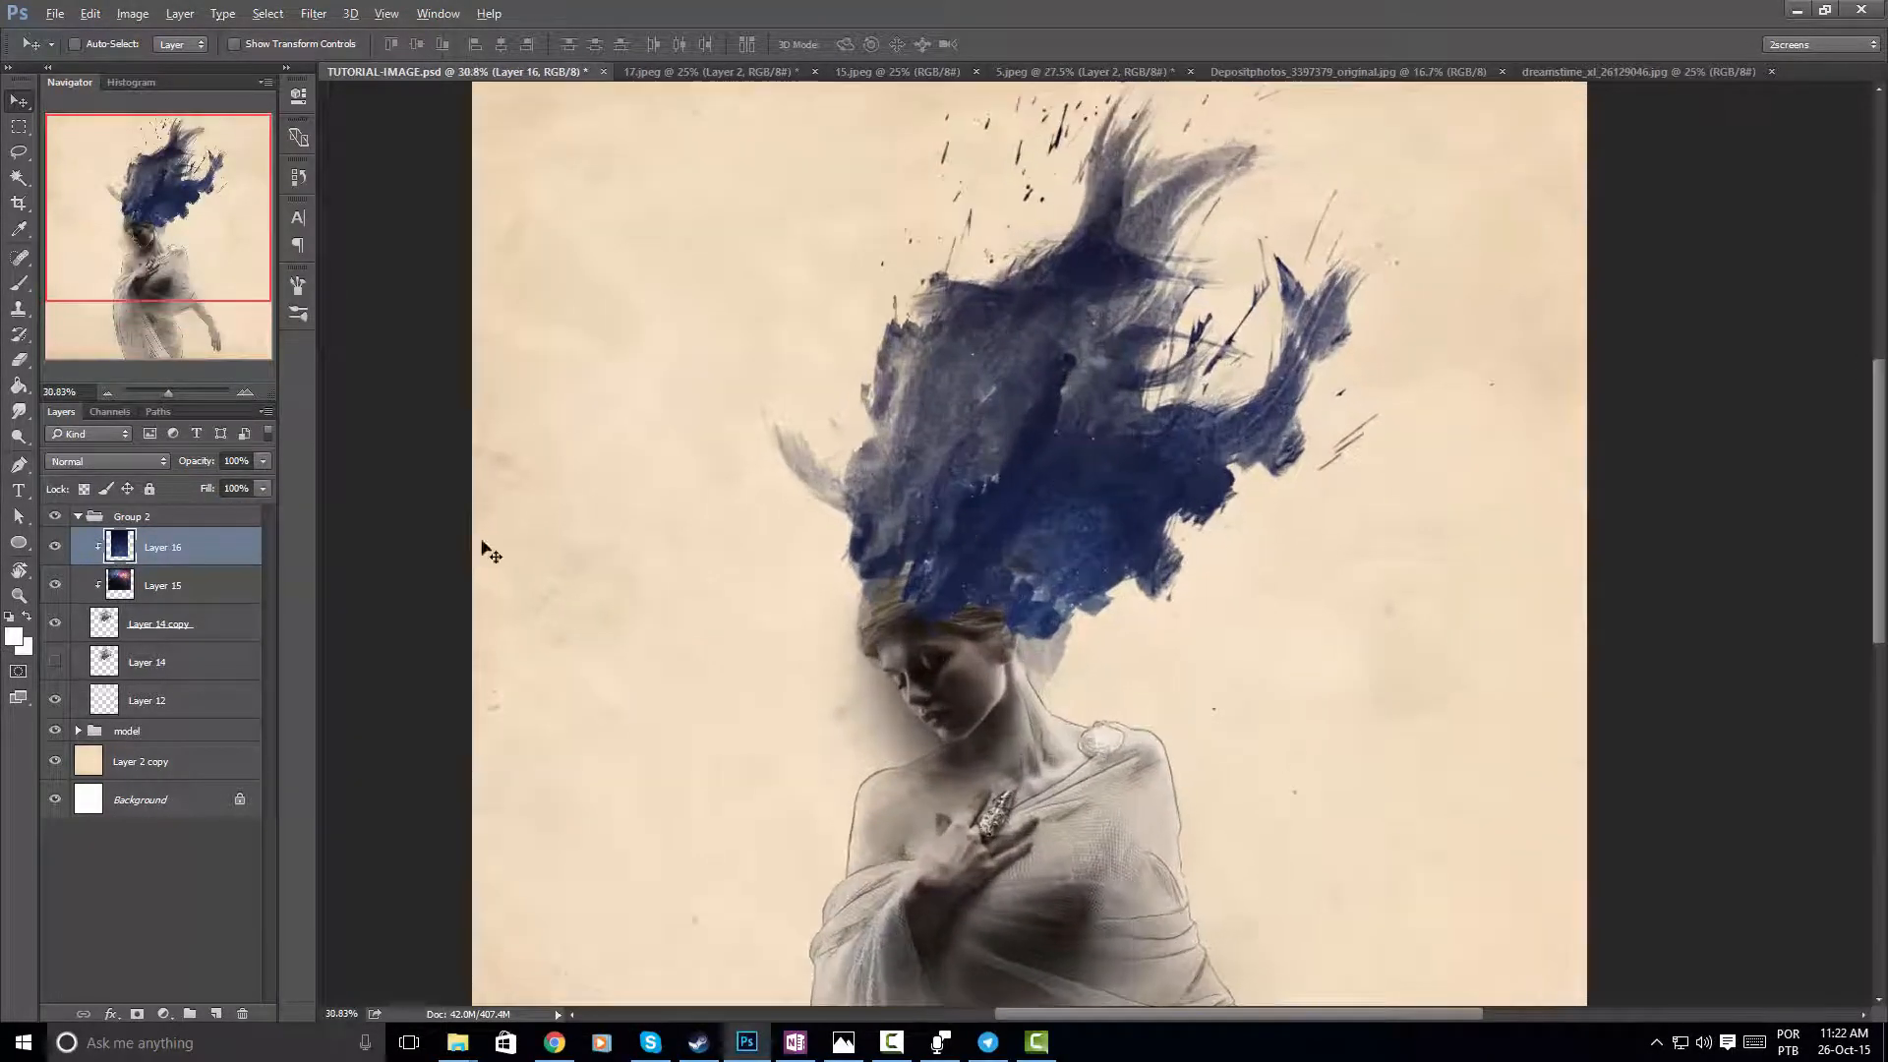
# Compare blend modes for the clipped starry sky on Layer 16 and set it to Screen
pyautogui.click(137, 461)
pyautogui.click(143, 475)
pyautogui.hotkey('shift', '+')
pyautogui.hotkey('shift', '+')
pyautogui.hotkey('shift', '+')
pyautogui.hotkey('shift', '+')
pyautogui.hotkey('shift', '+')
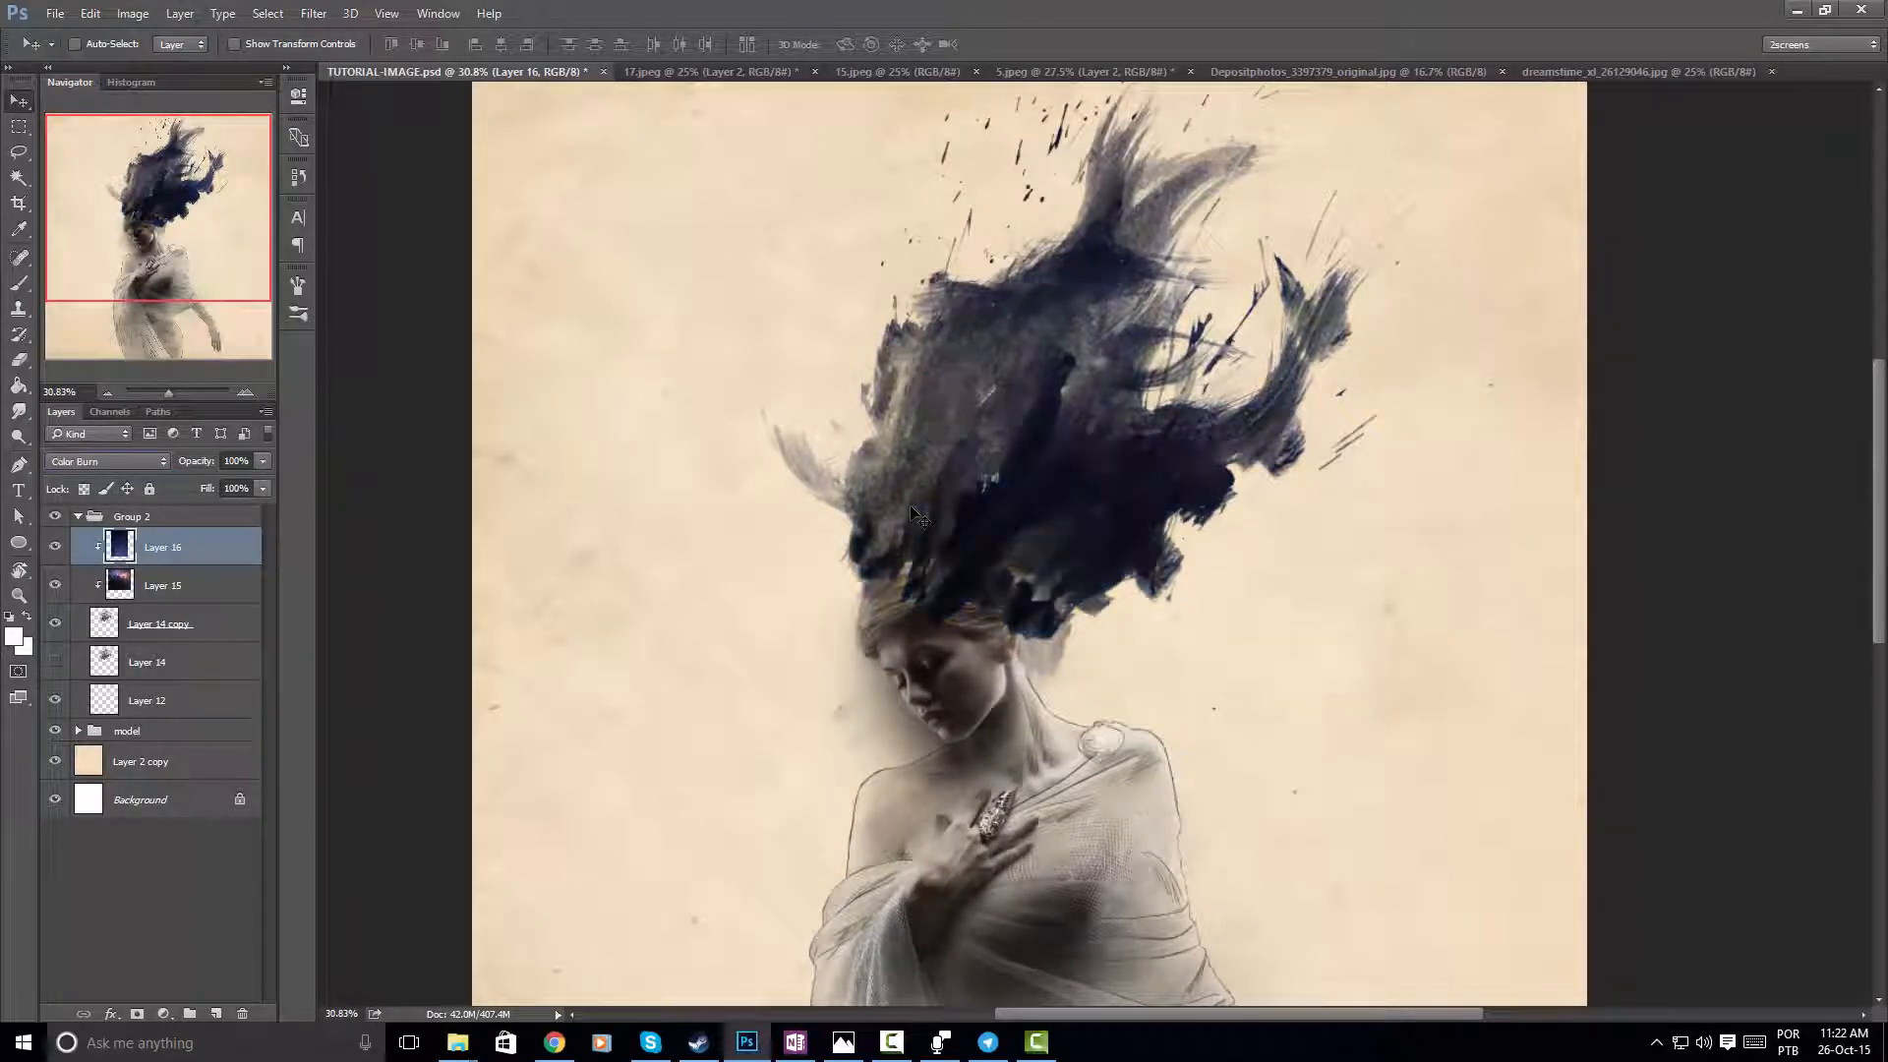
pyautogui.hotkey('shift', '+')
pyautogui.hotkey('shift', '+')
pyautogui.hotkey('shift', '+')
pyautogui.hotkey('shift', '+')
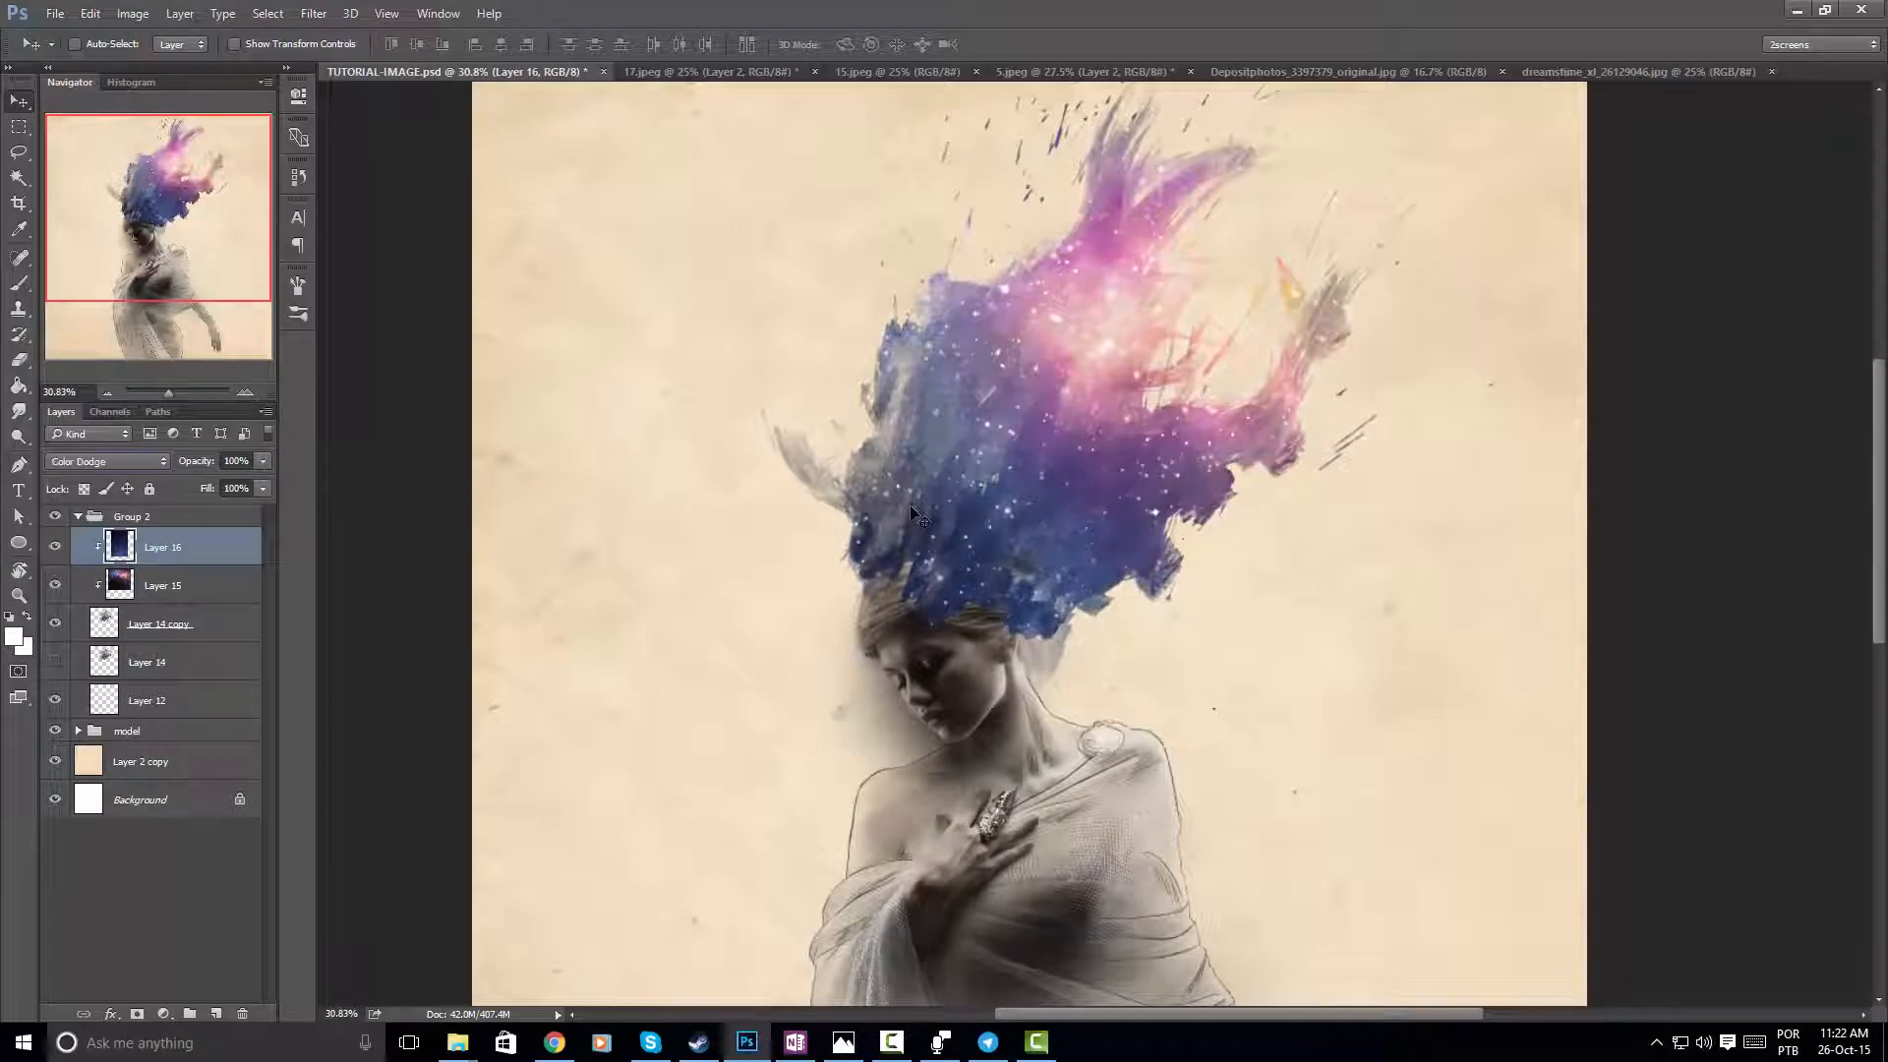
pyautogui.hotkey('shift', '+')
pyautogui.hotkey('shift', '+')
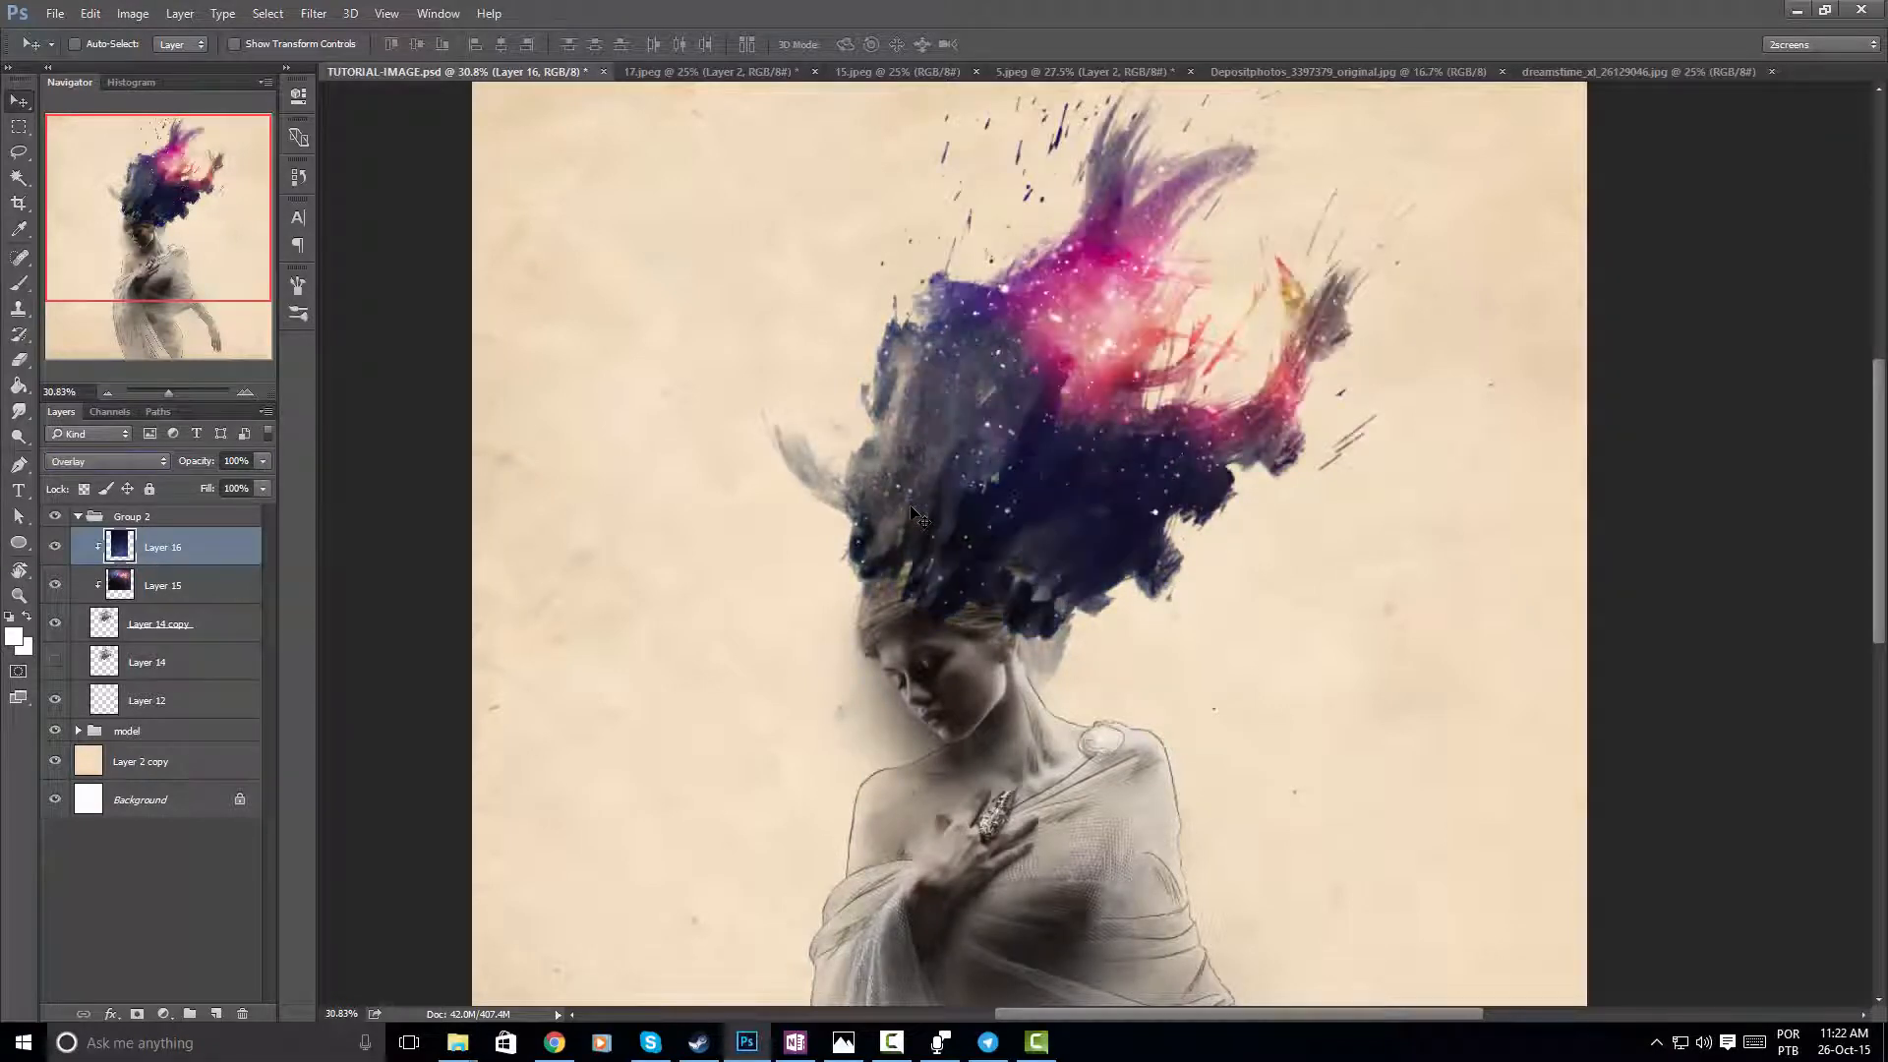
pyautogui.hotkey('shift', '+')
pyautogui.hotkey('shift', '+')
pyautogui.hotkey('shift', '-')
pyautogui.hotkey('shift', '-')
pyautogui.hotkey('shift', '-')
pyautogui.hotkey('shift', '-')
pyautogui.hotkey('shift', '-')
pyautogui.hotkey('shift', '-')
pyautogui.hotkey('shift', '-')
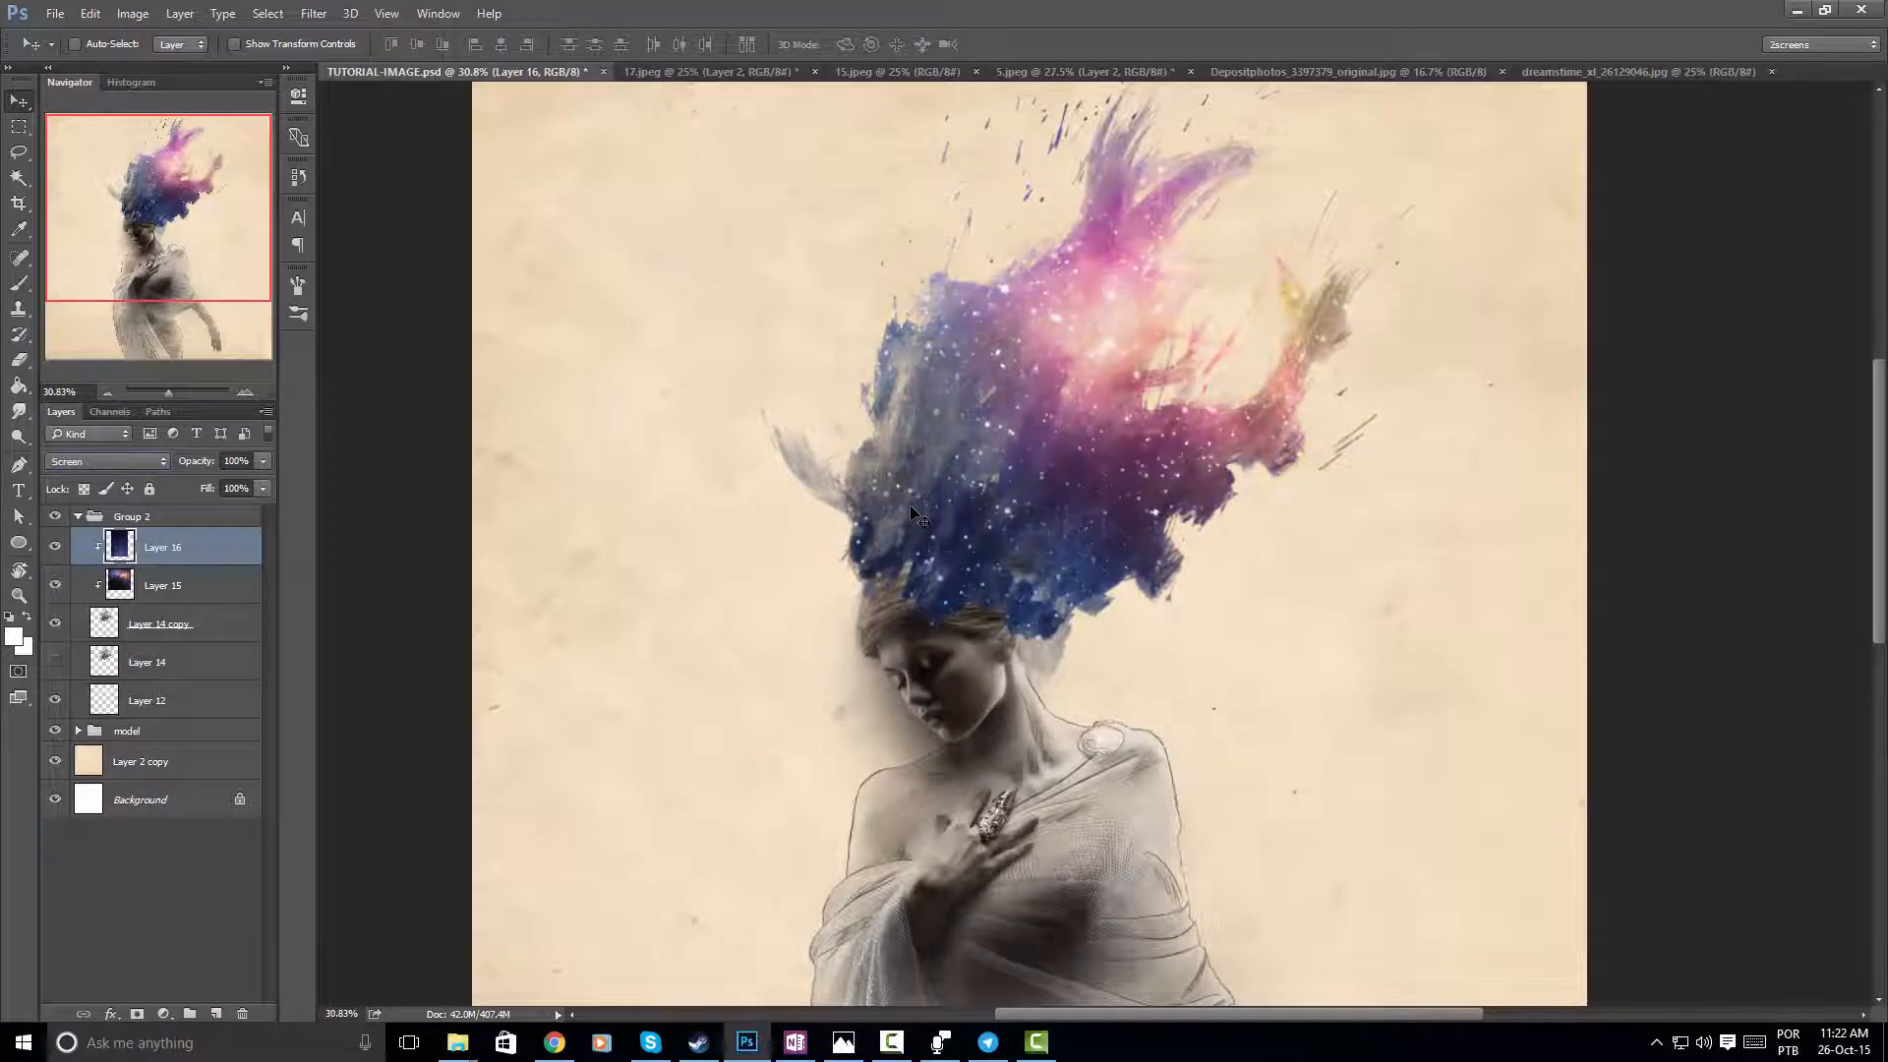
pyautogui.hotkey('shift', '+')
pyautogui.hotkey('shift', '-')
# Apply Levels to the Layer 15 nebula with a midtone input of 0.88 and a white input of 236
pyautogui.click(196, 588)
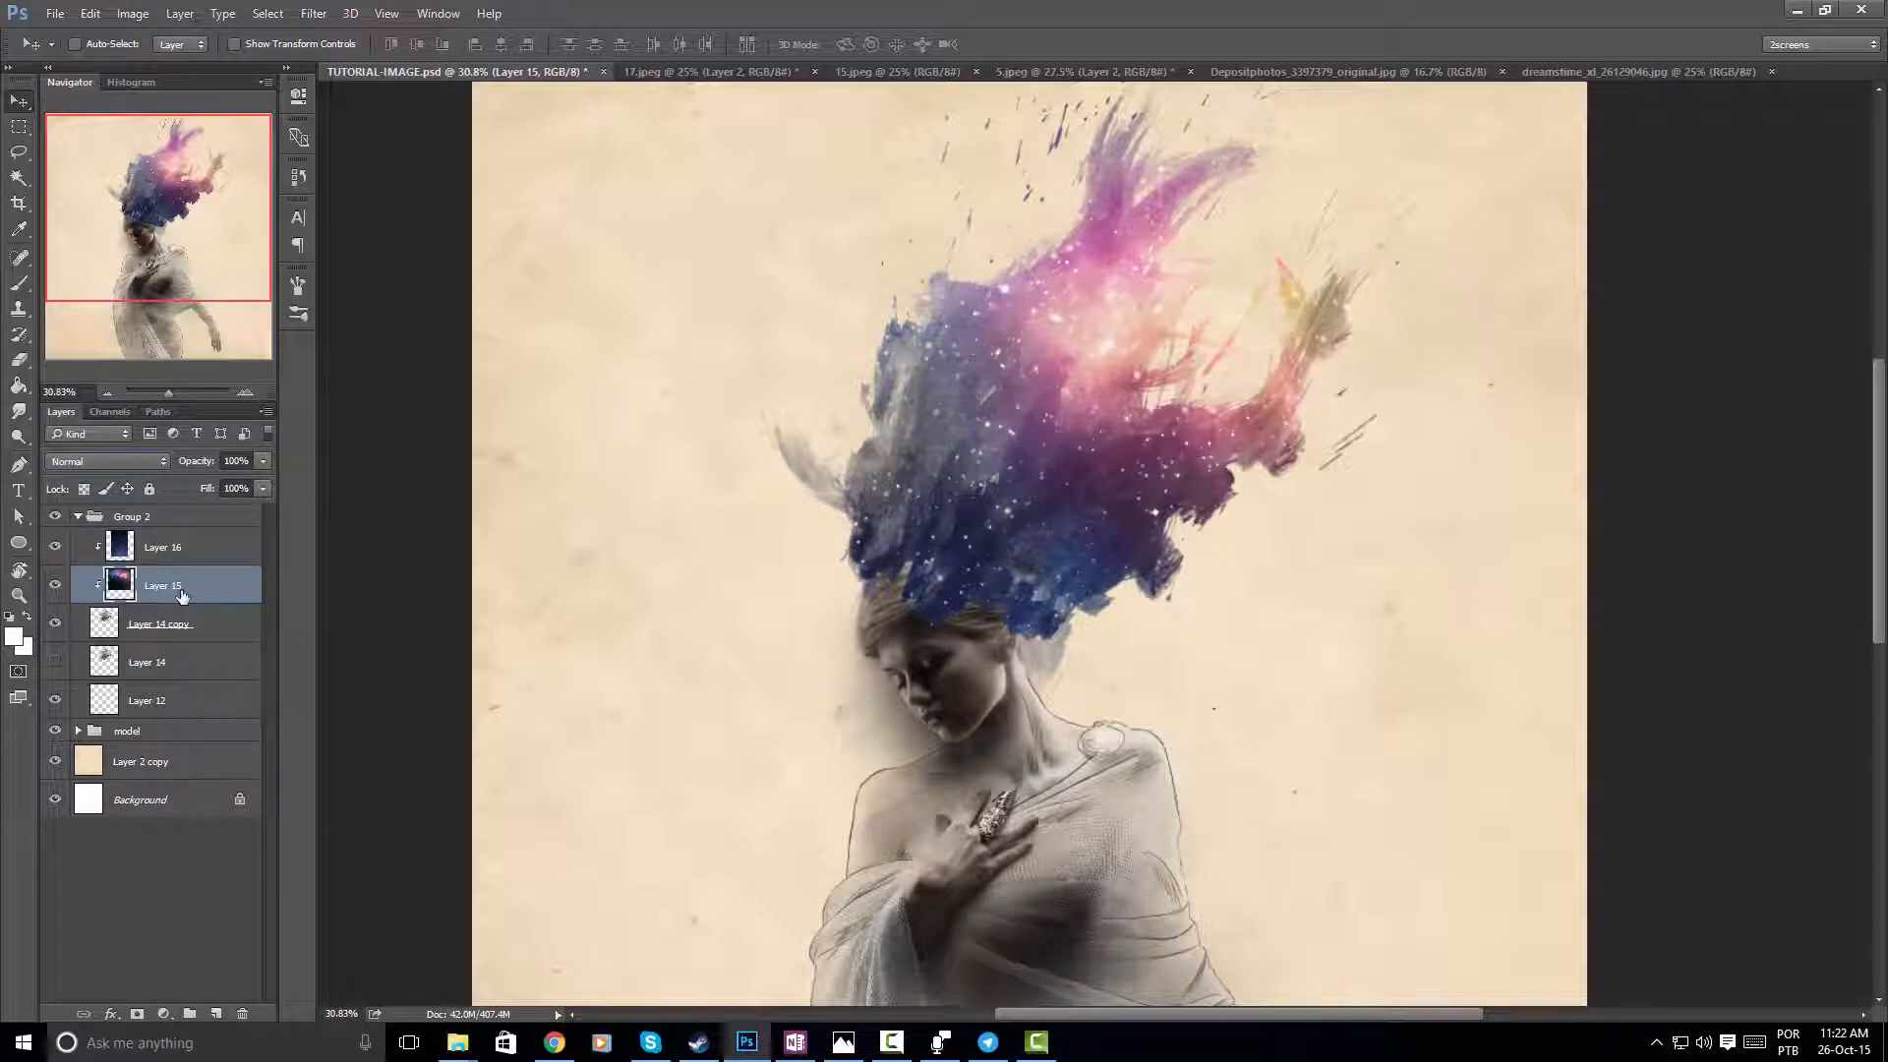
pyautogui.hotkey('ctrl', 'l')
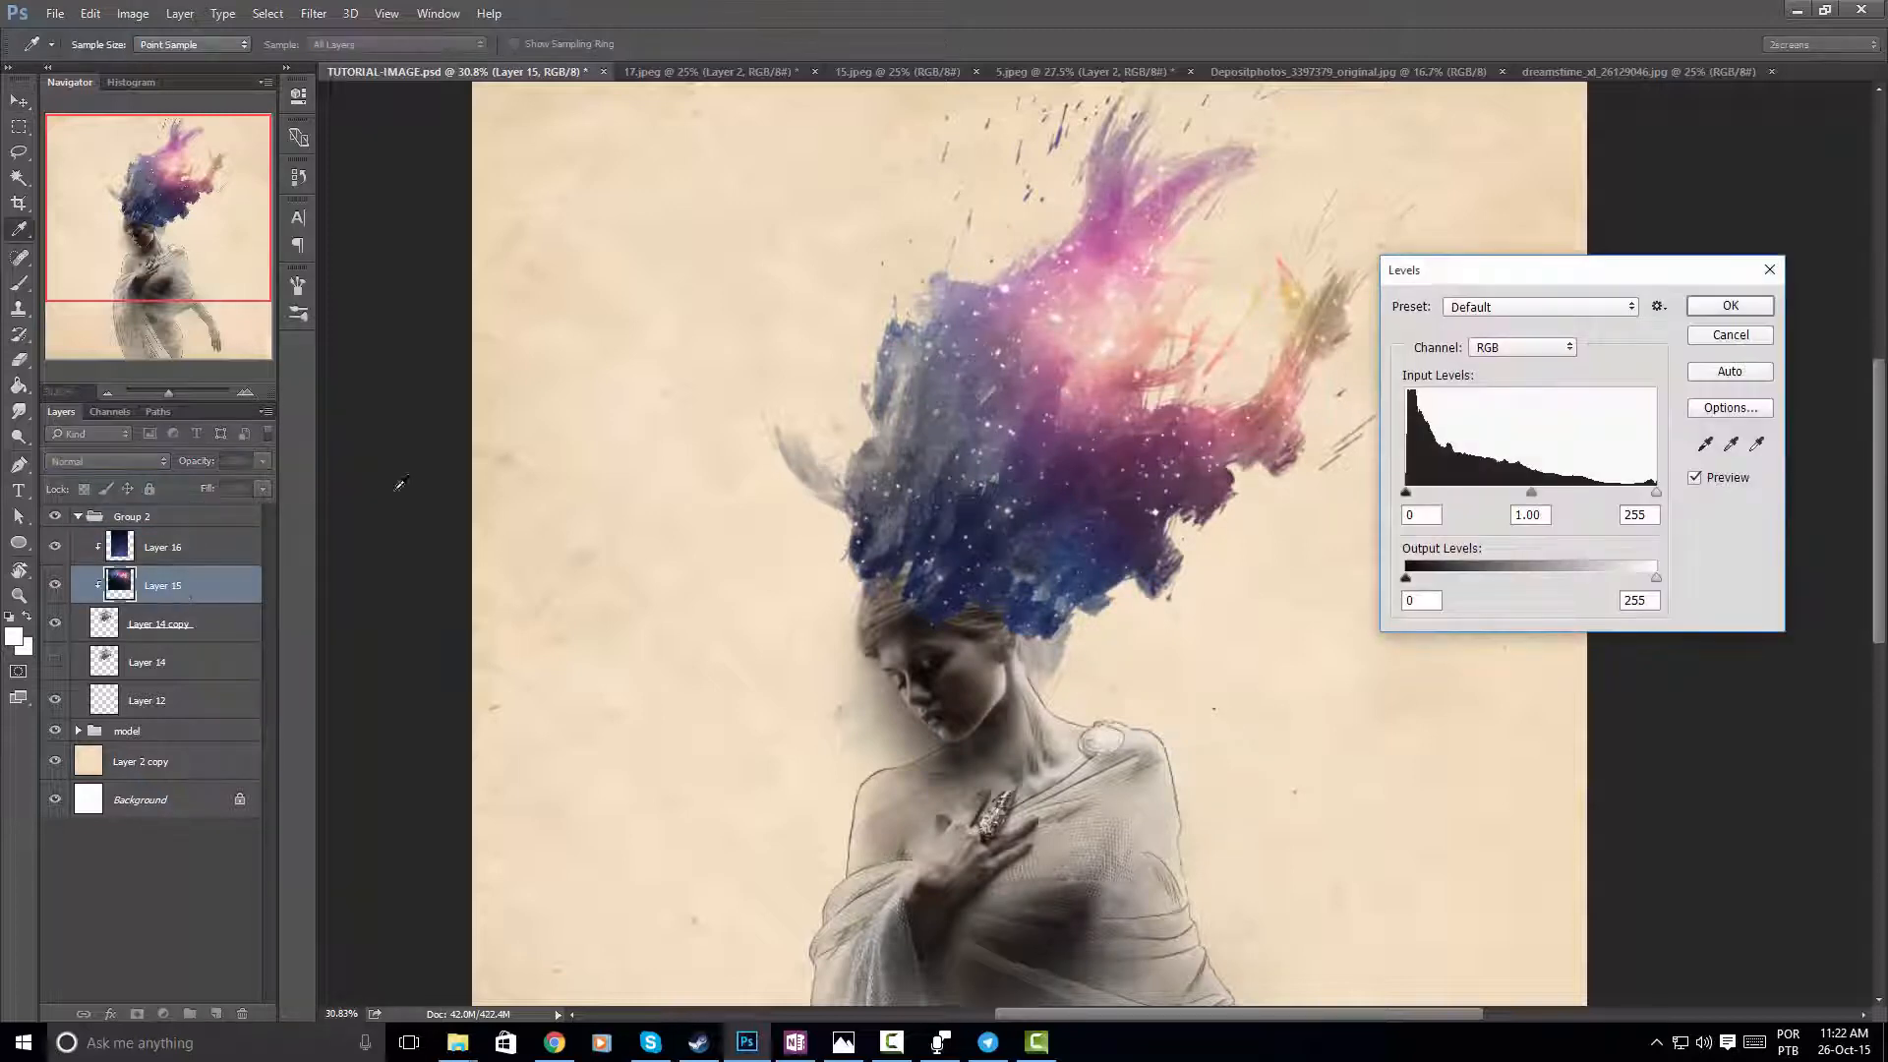
pyautogui.moveTo(1670, 269); pyautogui.dragTo(1590, 259)
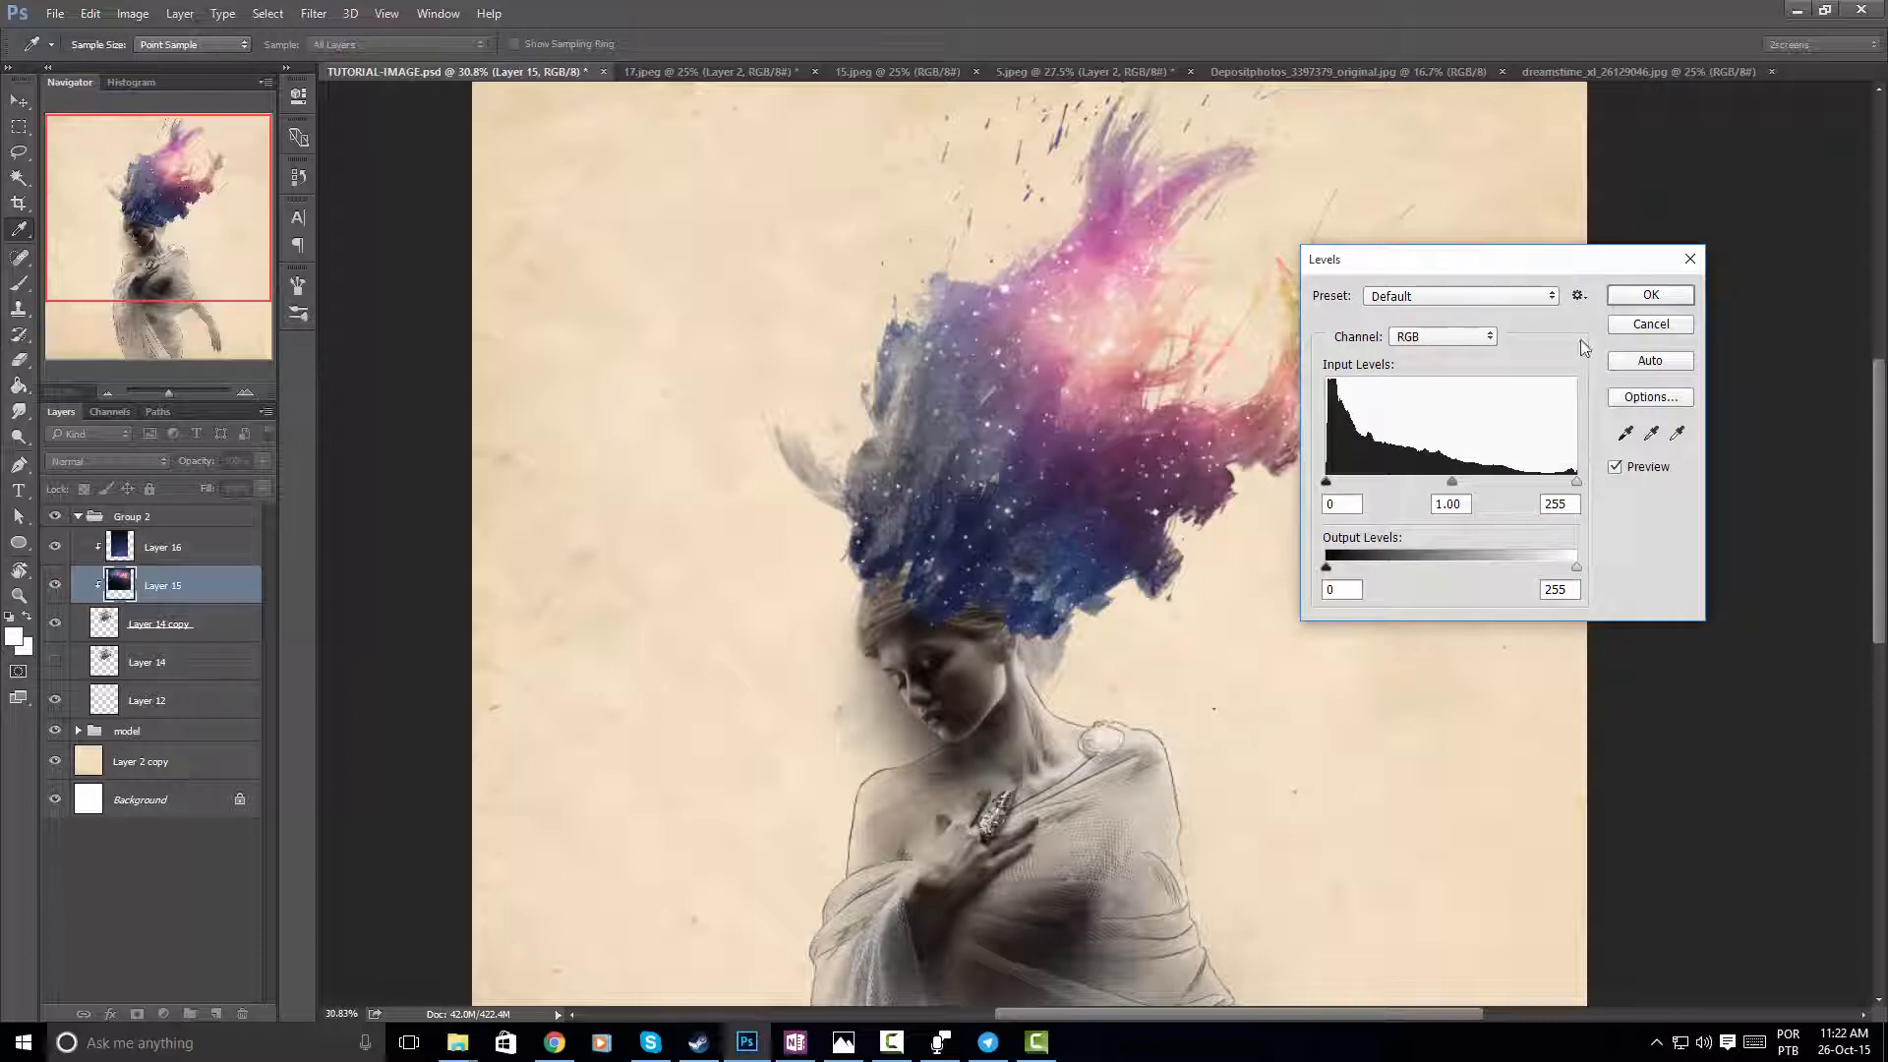
pyautogui.moveTo(1453, 482); pyautogui.dragTo(1461, 483)
pyautogui.moveTo(1575, 481); pyautogui.dragTo(1563, 487)
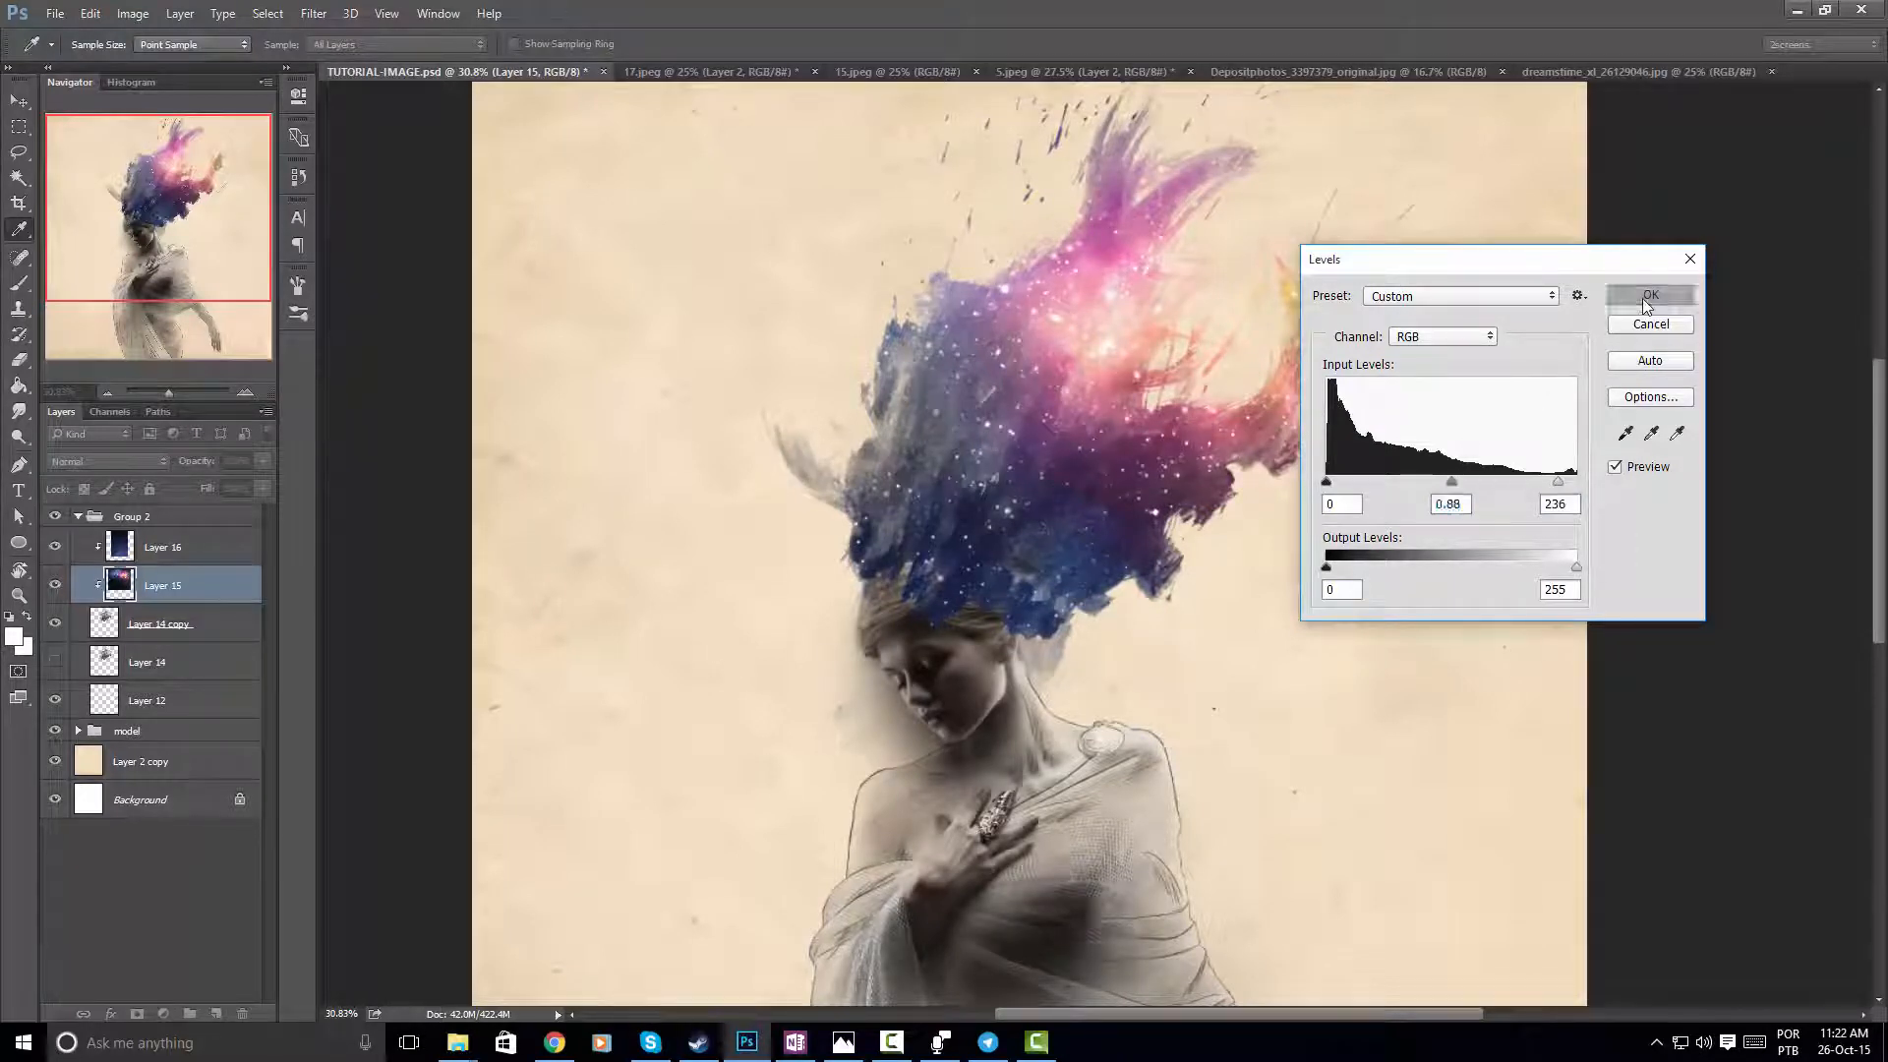
pyautogui.click(1651, 295)
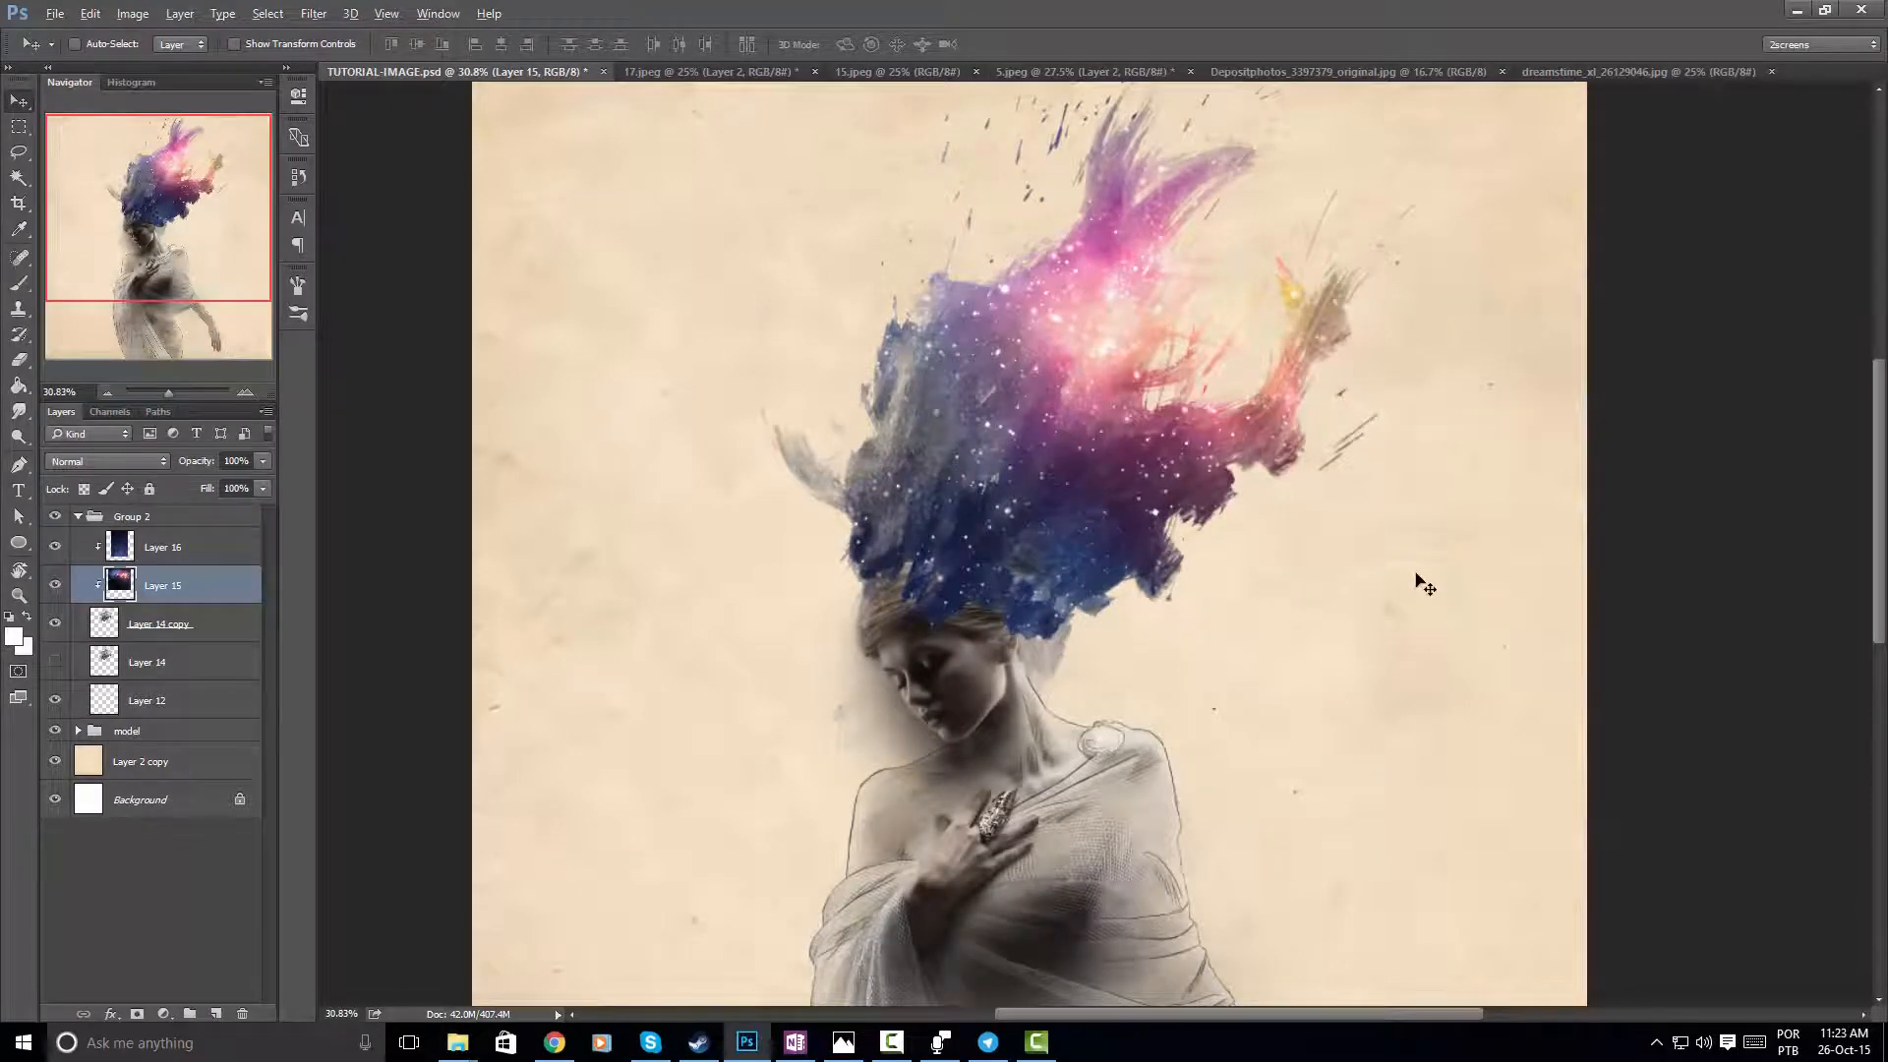
# Erase the lower edge of the Layer 14 copy paint strokes over the forehead to blend them into the woman's real hair
pyautogui.scroll(-3, 1396, 472)
pyautogui.scroll(1, 1391, 471)
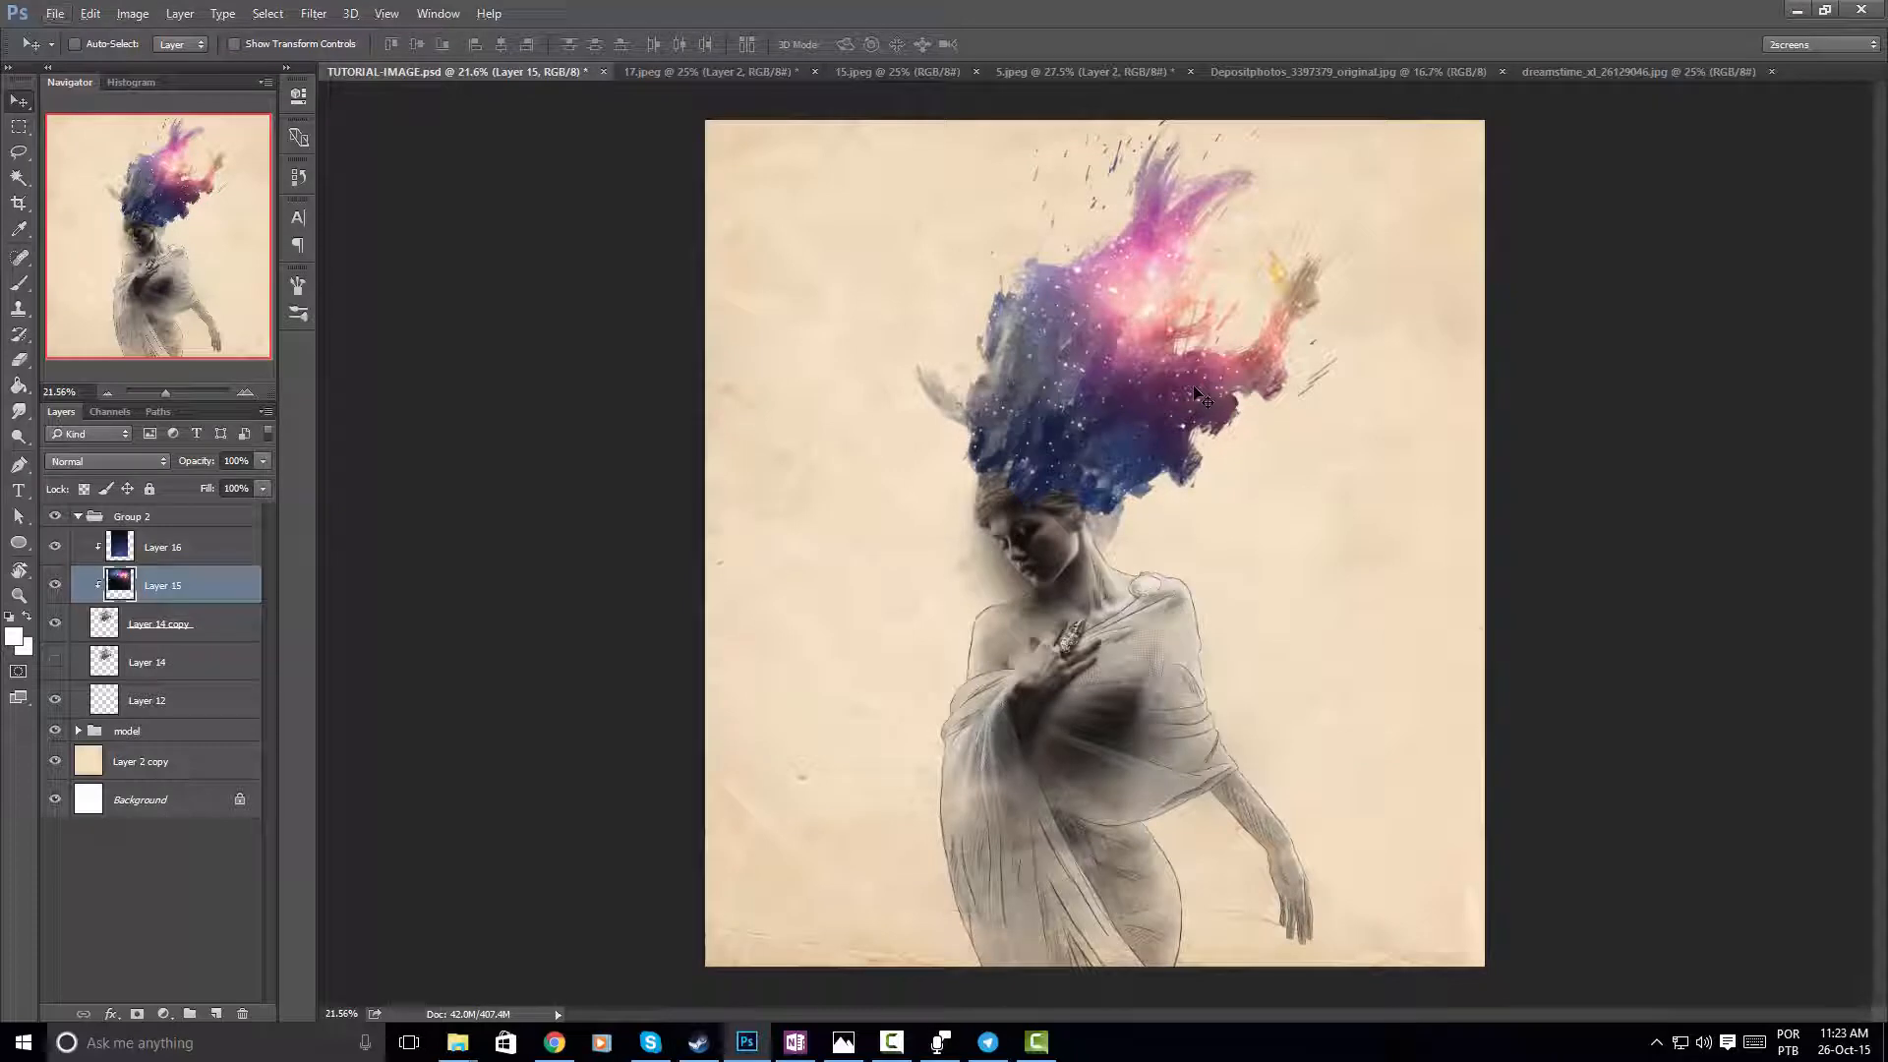
pyautogui.scroll(3, 1178, 342)
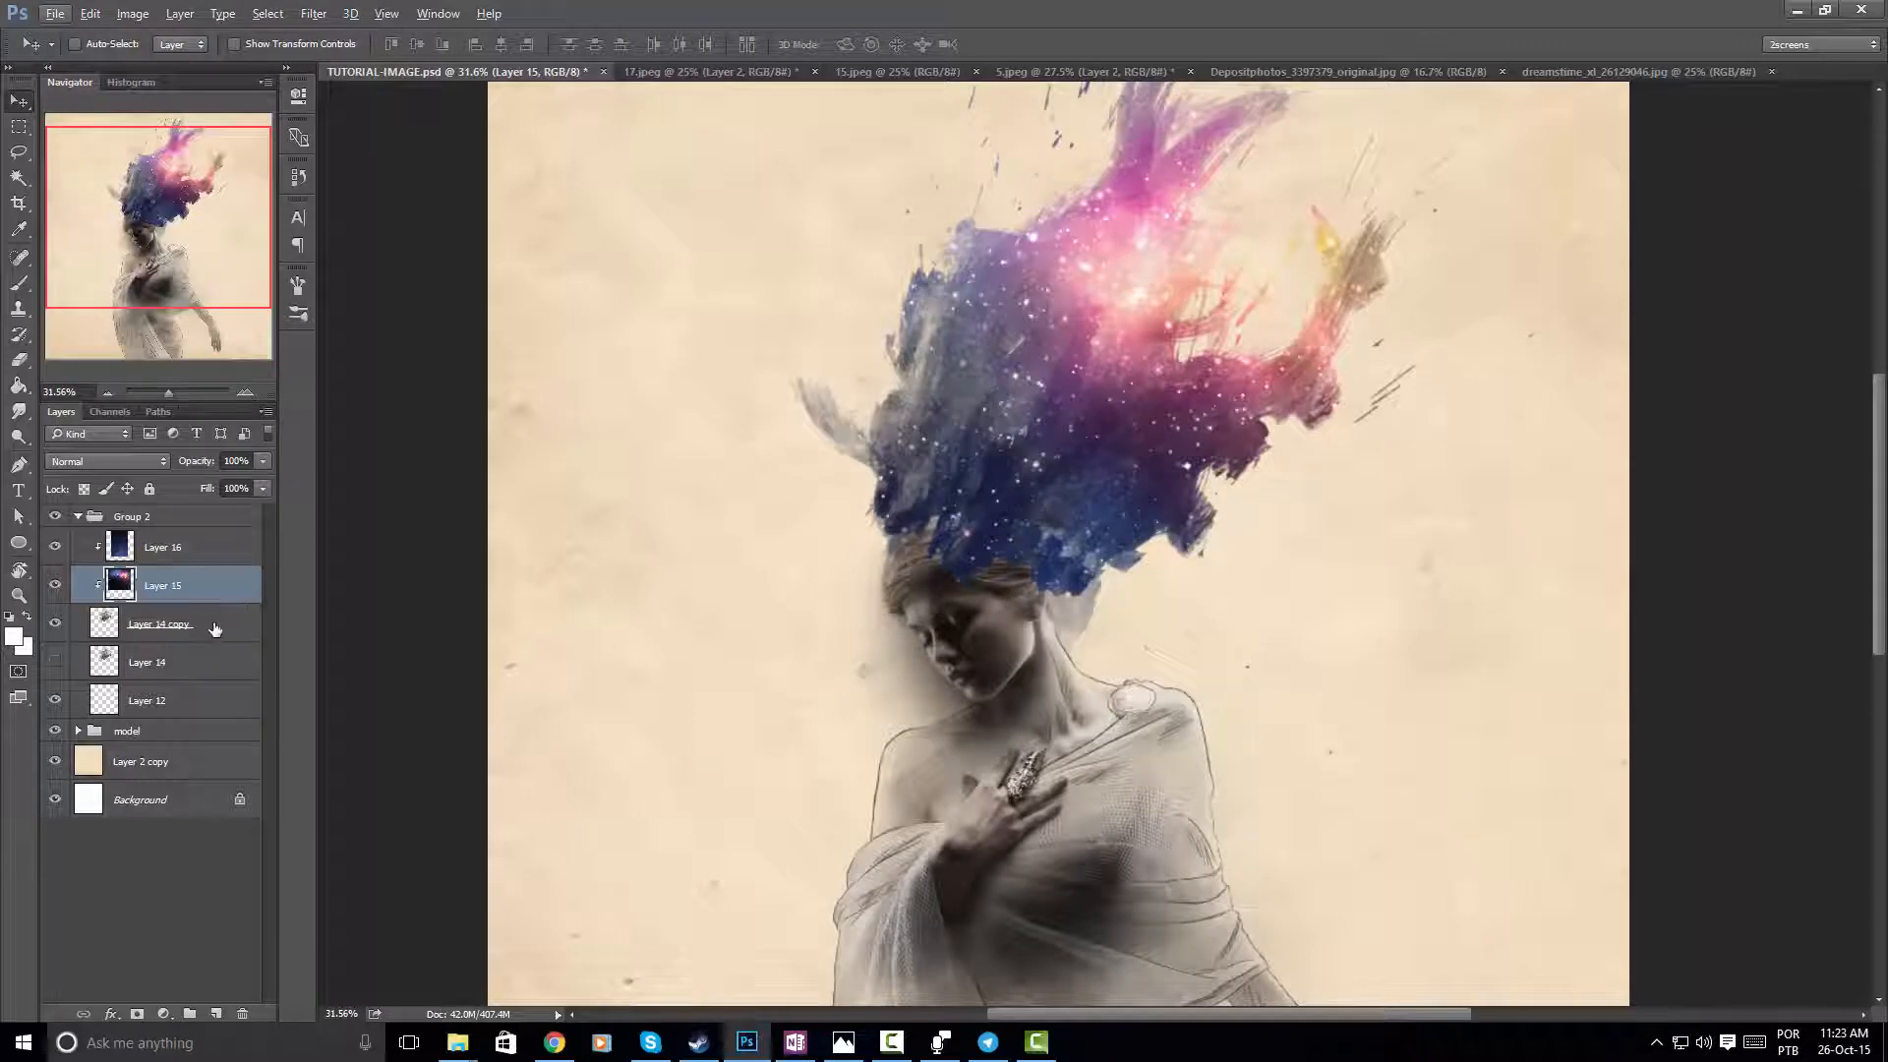
pyautogui.scroll(1, 1013, 578)
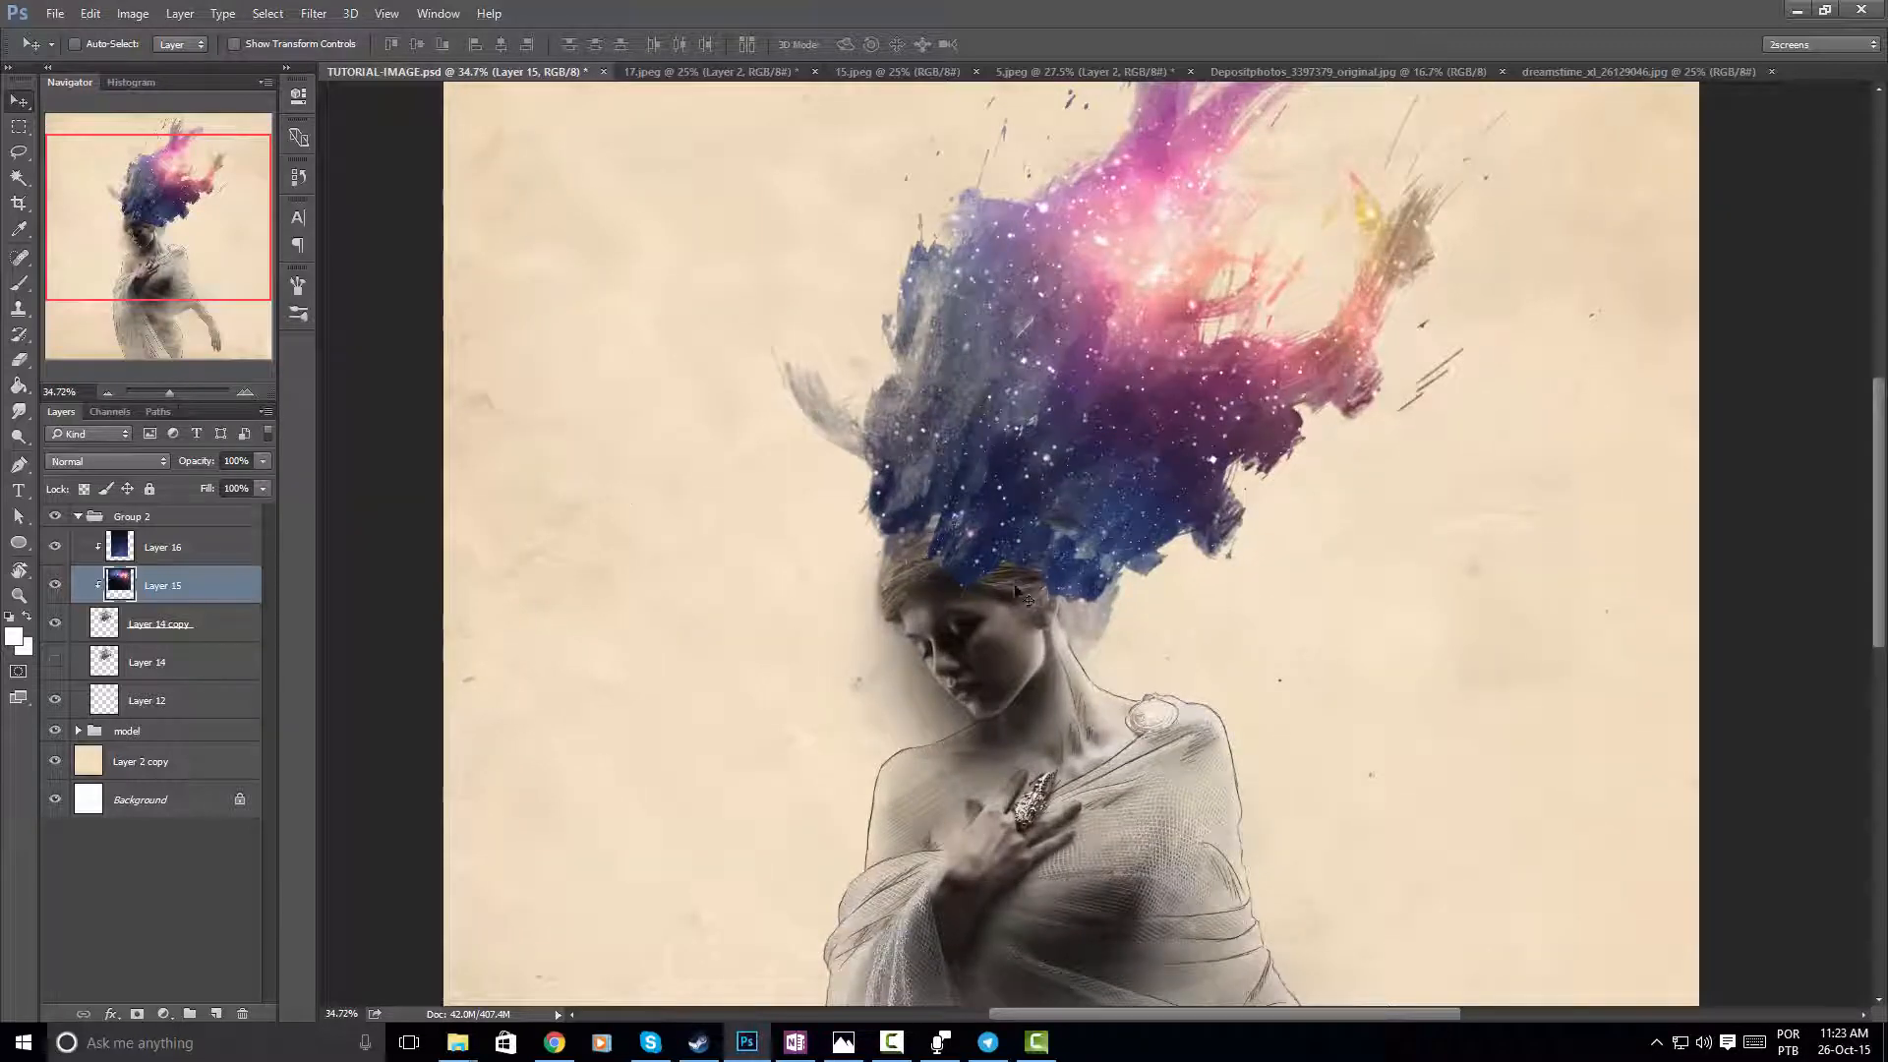
pyautogui.press('e')
pyautogui.moveTo(958, 626)
pyautogui.mouseDown()
pyautogui.moveTo(920, 627)
pyautogui.moveTo(958, 594)
pyautogui.mouseUp()
pyautogui.click(225, 624)
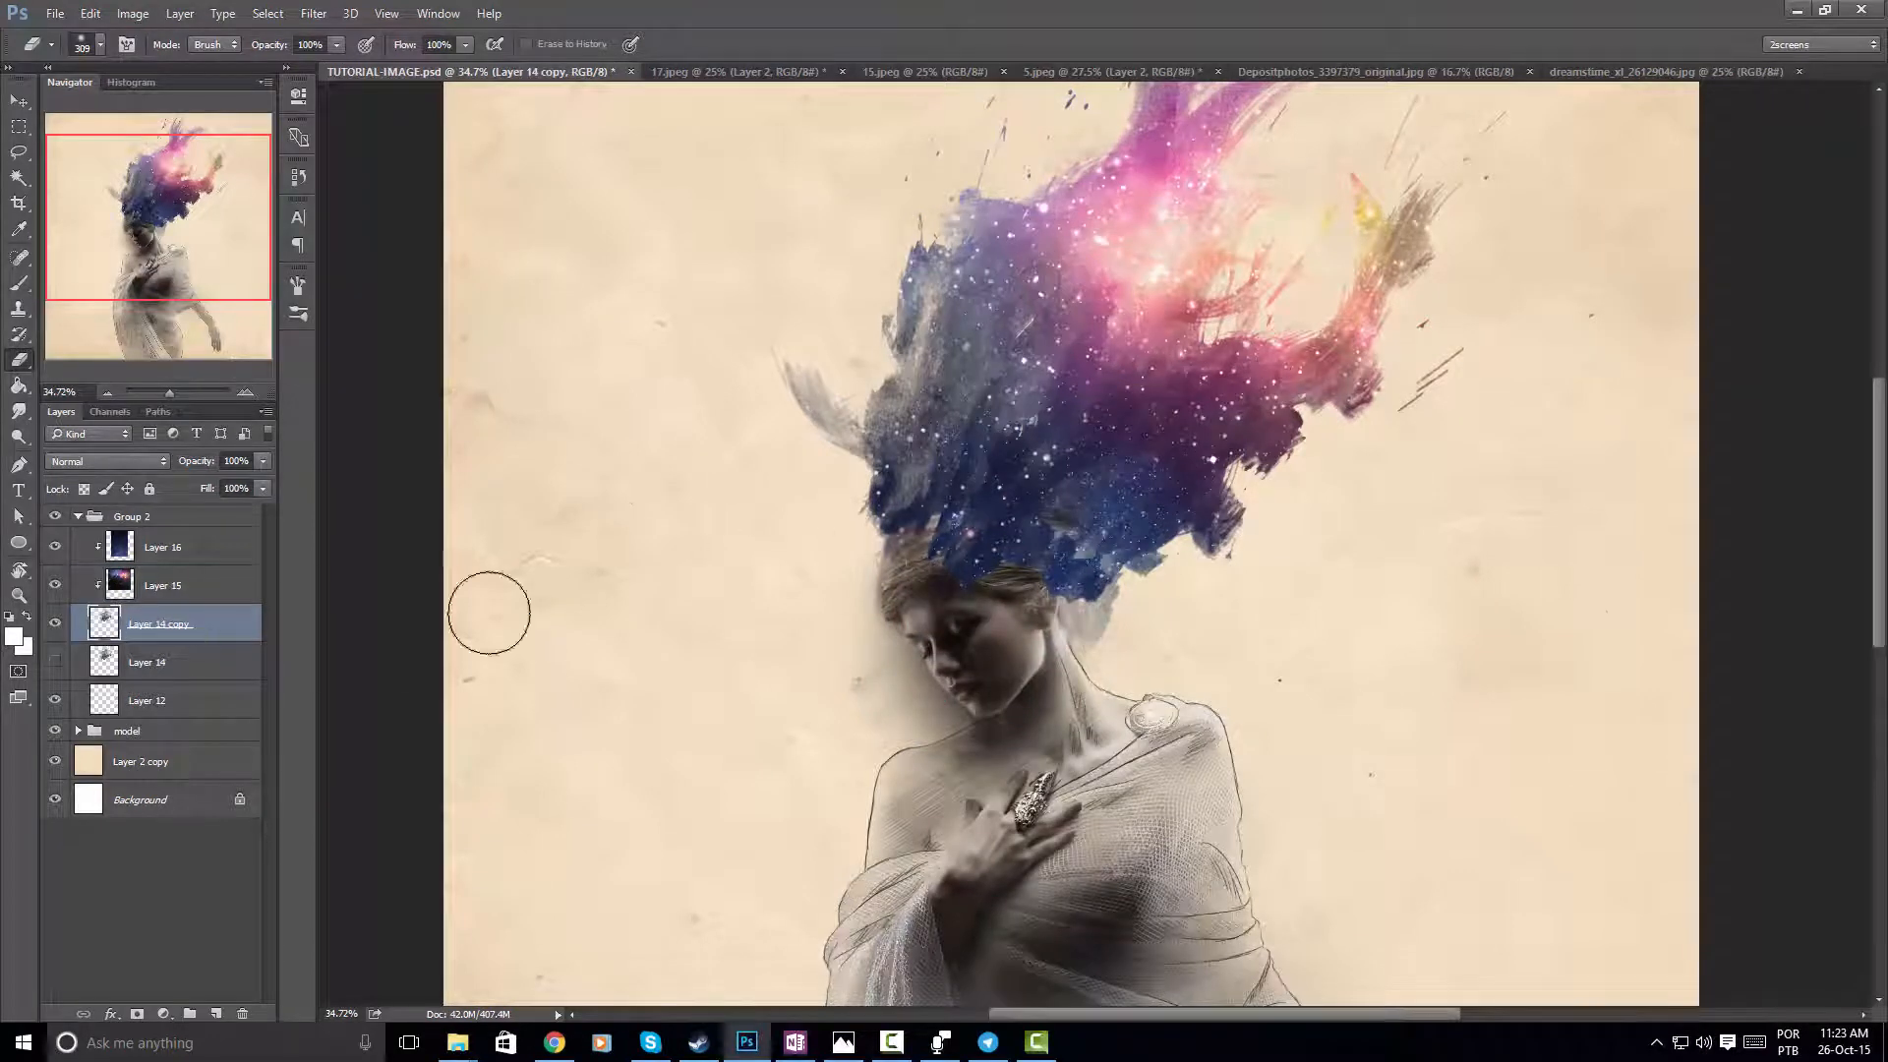
pyautogui.moveTo(961, 610)
pyautogui.mouseDown()
pyautogui.moveTo(944, 610)
pyautogui.moveTo(944, 559)
pyautogui.moveTo(914, 566)
pyautogui.moveTo(991, 590)
pyautogui.moveTo(952, 546)
pyautogui.moveTo(1003, 578)
pyautogui.moveTo(950, 546)
pyautogui.moveTo(1021, 546)
pyautogui.mouseUp()
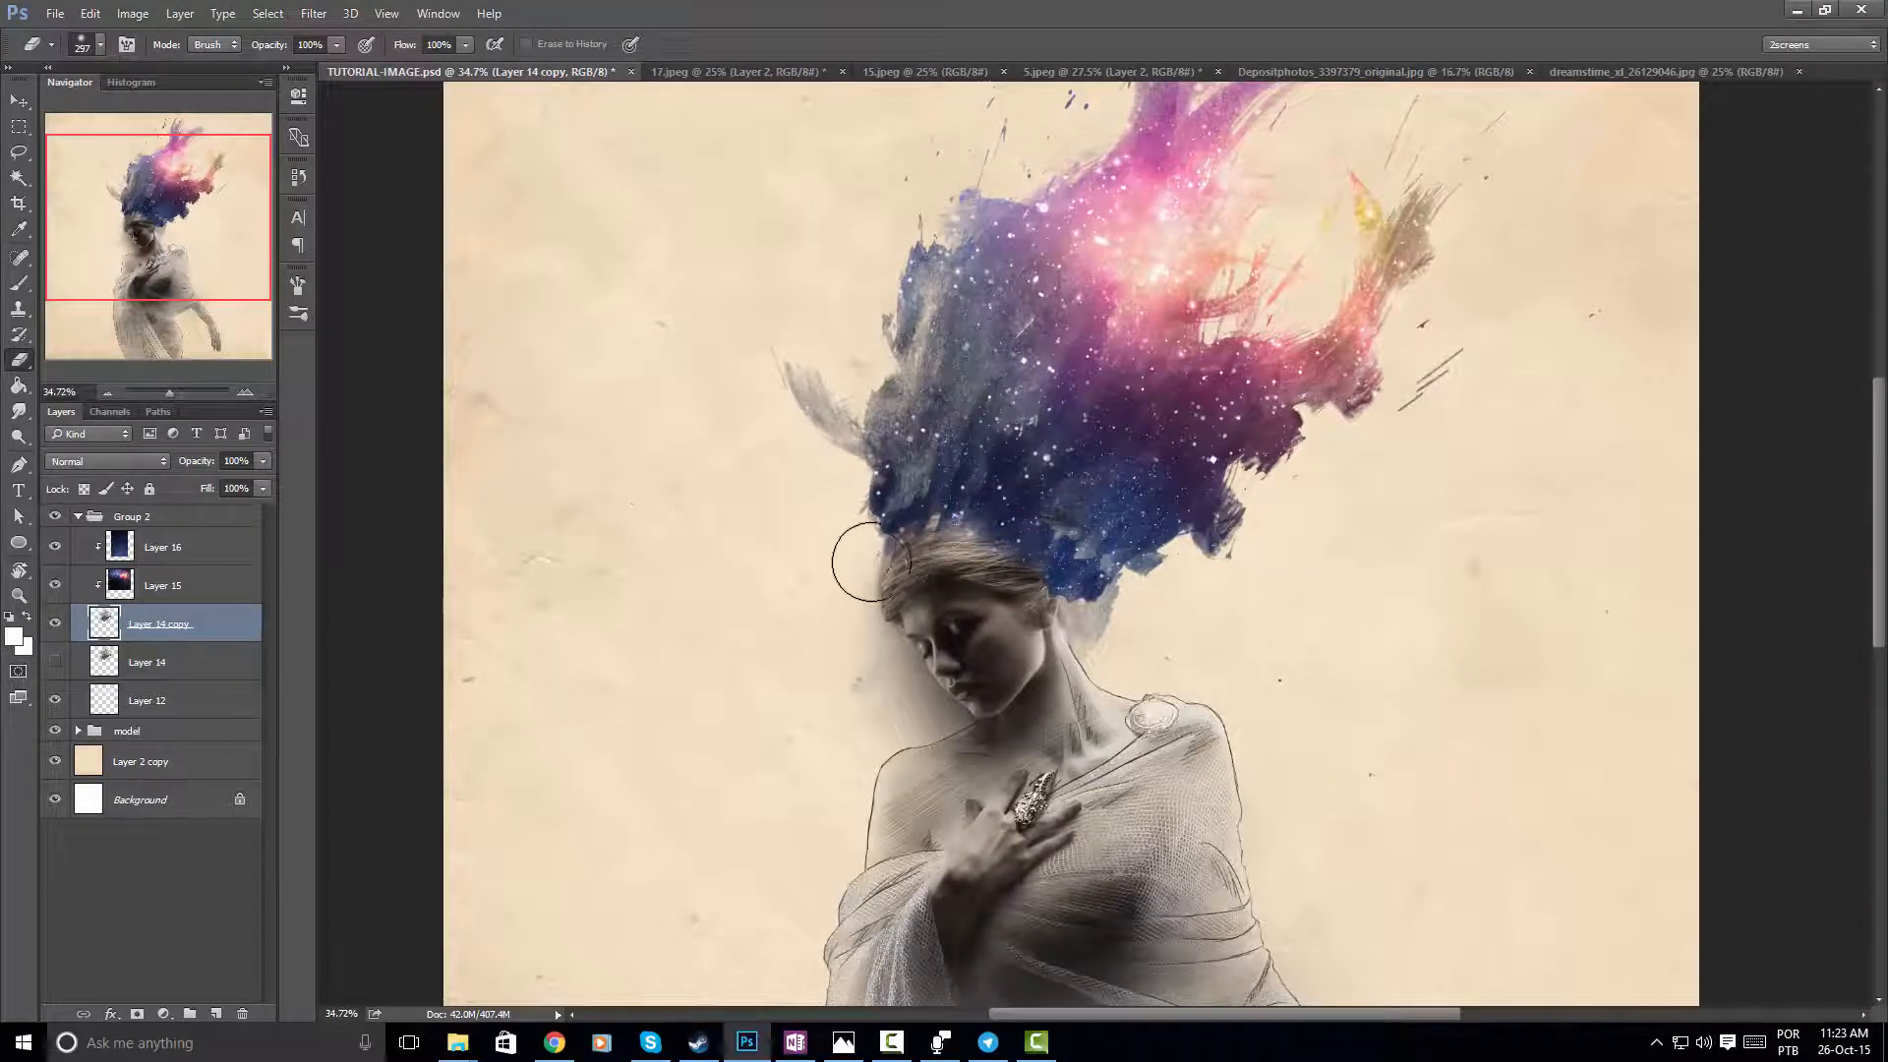
pyautogui.moveTo(869, 568)
pyautogui.mouseDown()
pyautogui.moveTo(1005, 550)
pyautogui.moveTo(920, 521)
pyautogui.moveTo(952, 556)
pyautogui.moveTo(1096, 568)
pyautogui.moveTo(870, 587)
pyautogui.moveTo(968, 563)
pyautogui.moveTo(885, 576)
pyautogui.moveTo(931, 557)
pyautogui.moveTo(990, 566)
pyautogui.moveTo(1060, 474)
pyautogui.moveTo(1068, 545)
pyautogui.moveTo(934, 542)
pyautogui.moveTo(1011, 561)
pyautogui.mouseUp()
pyautogui.scroll(7, 959, 512)
pyautogui.moveTo(1133, 632); pyautogui.dragTo(1082, 673)
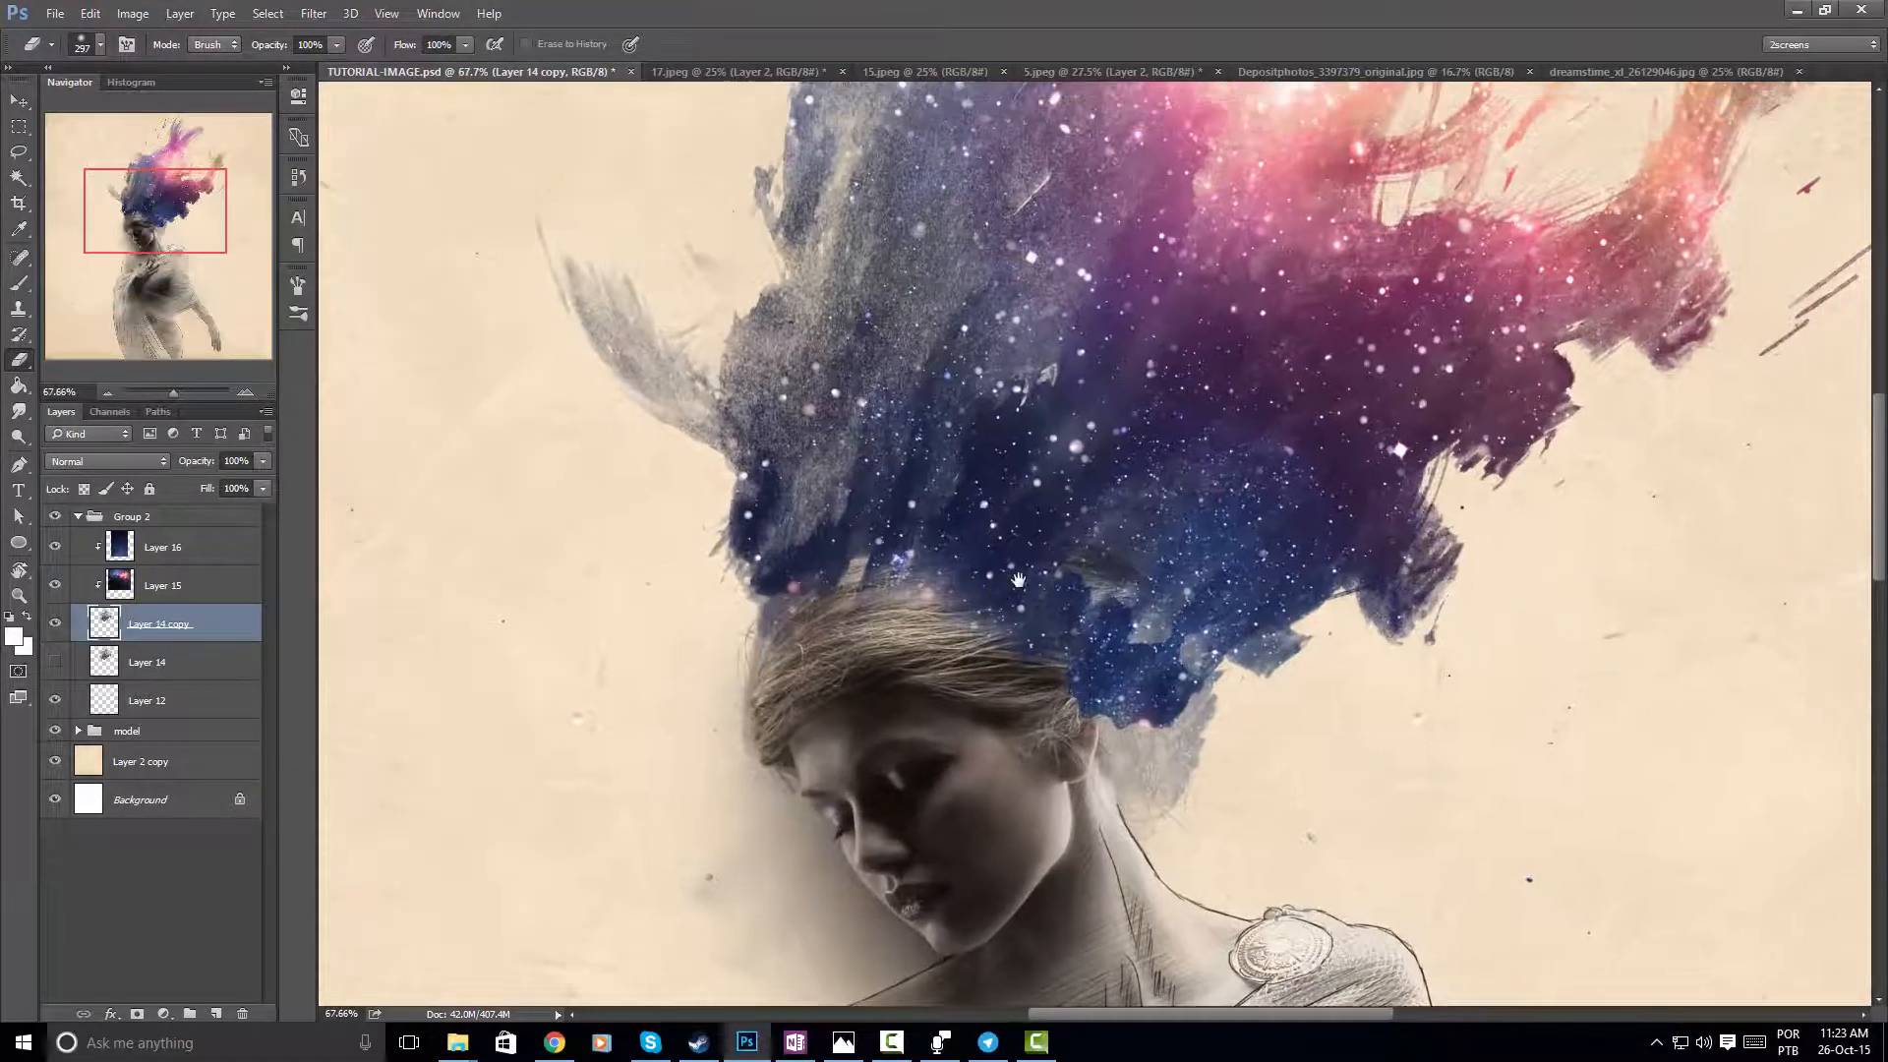
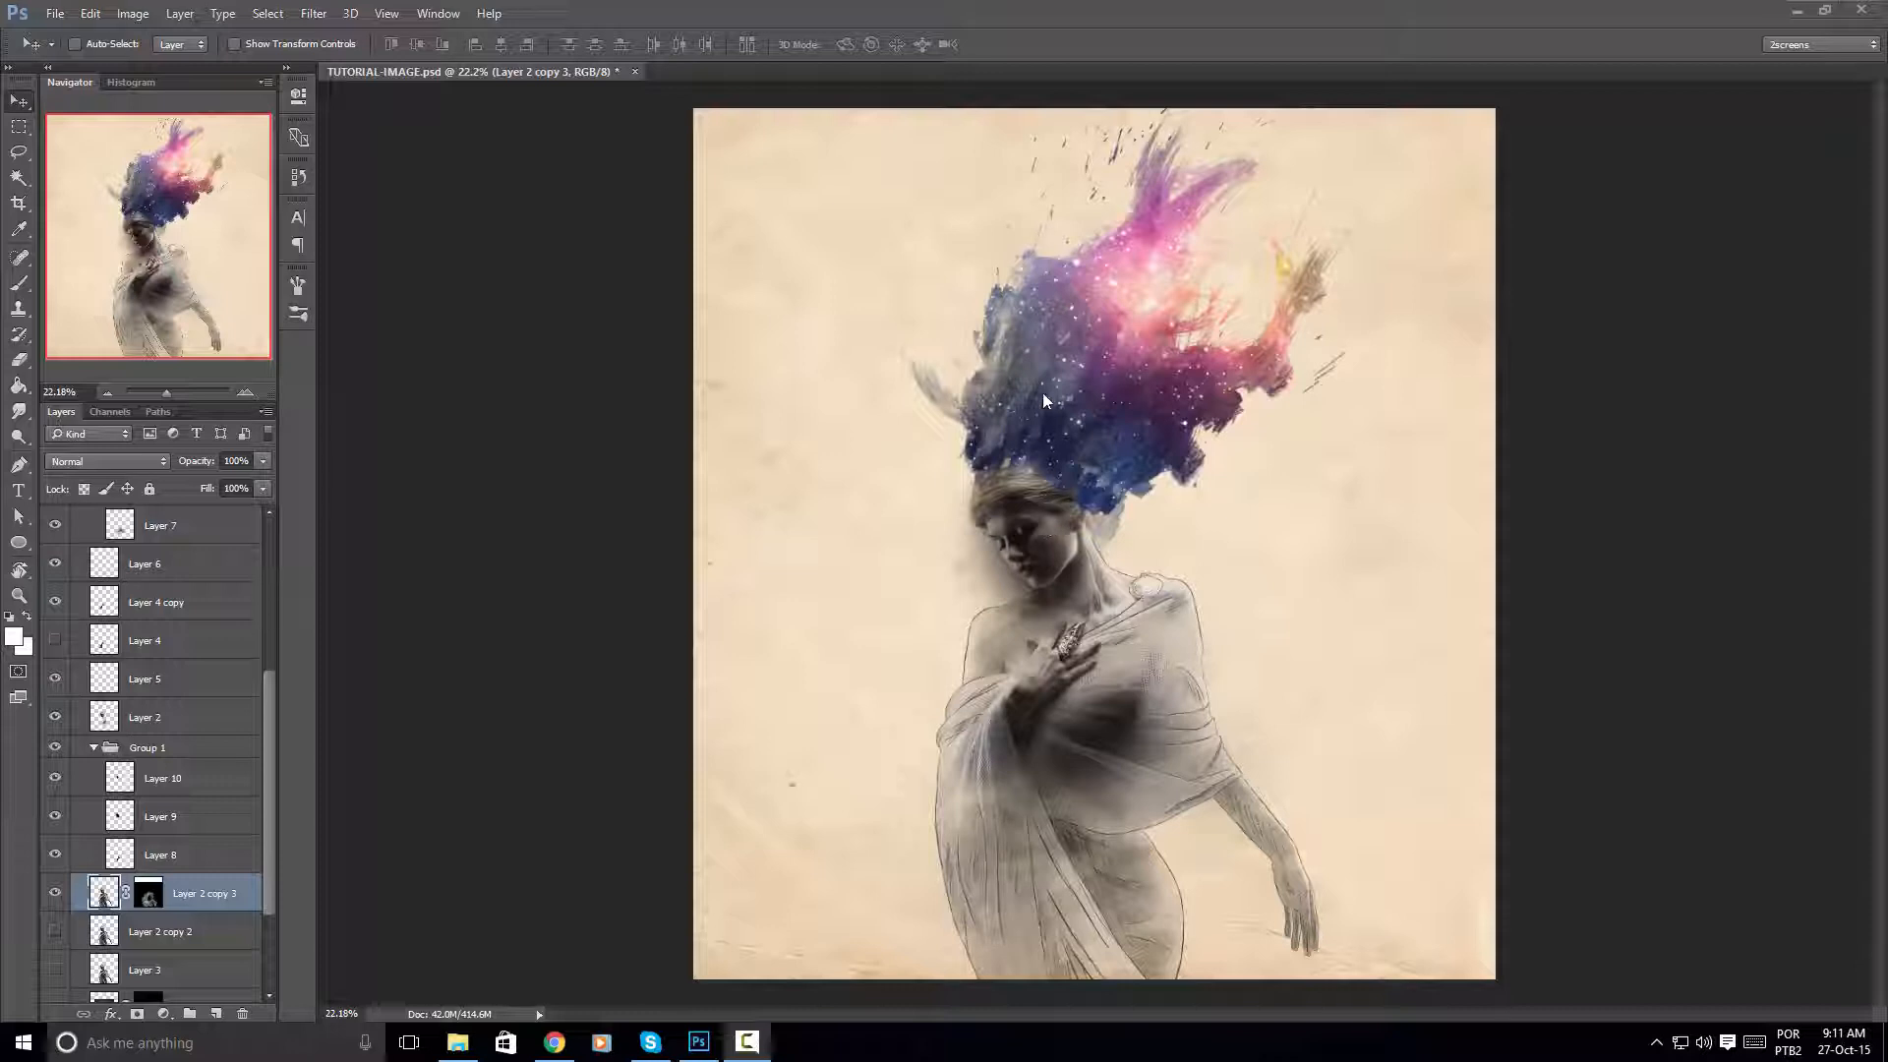
# Create a new white document 500 pixels wide and 500 pixels high at 300 pixels per inch
pyautogui.keyDown('alt'); pyautogui.scroll(3, 1044, 374); pyautogui.keyUp('alt')
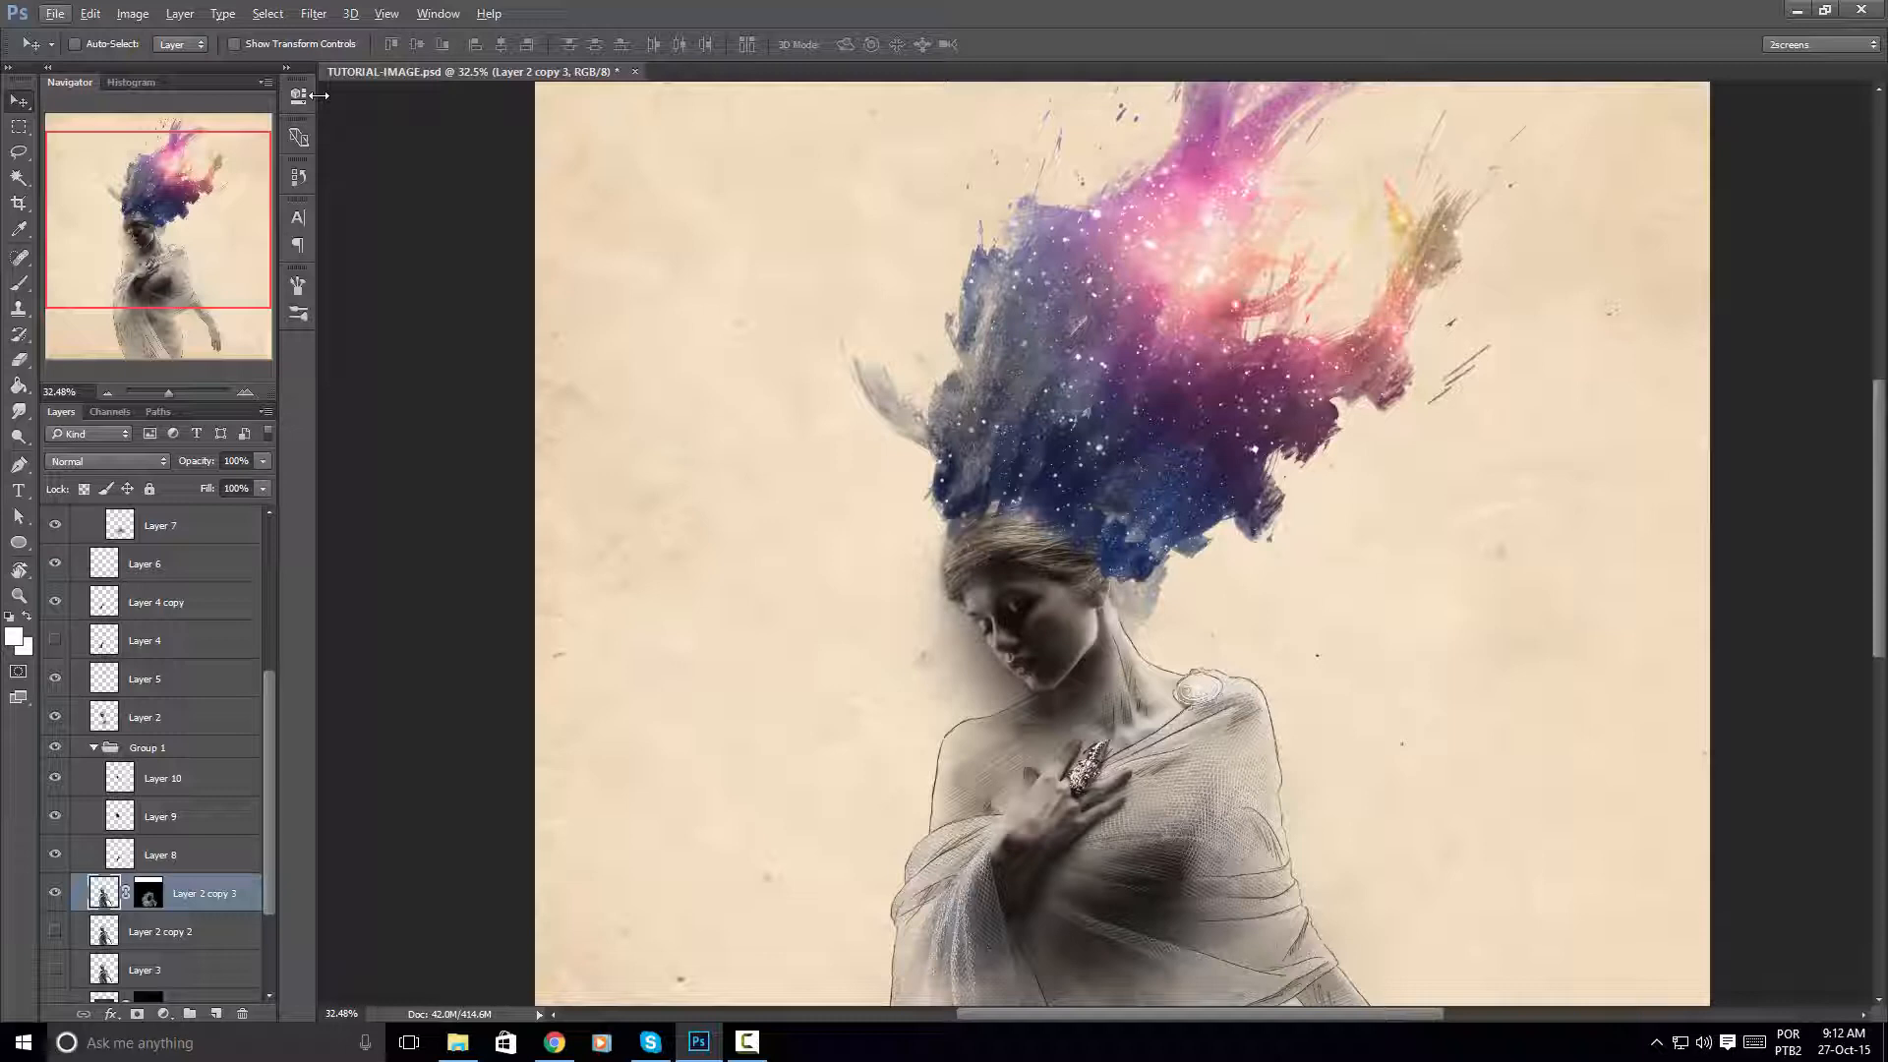
pyautogui.hotkey('ctrl', 'n')
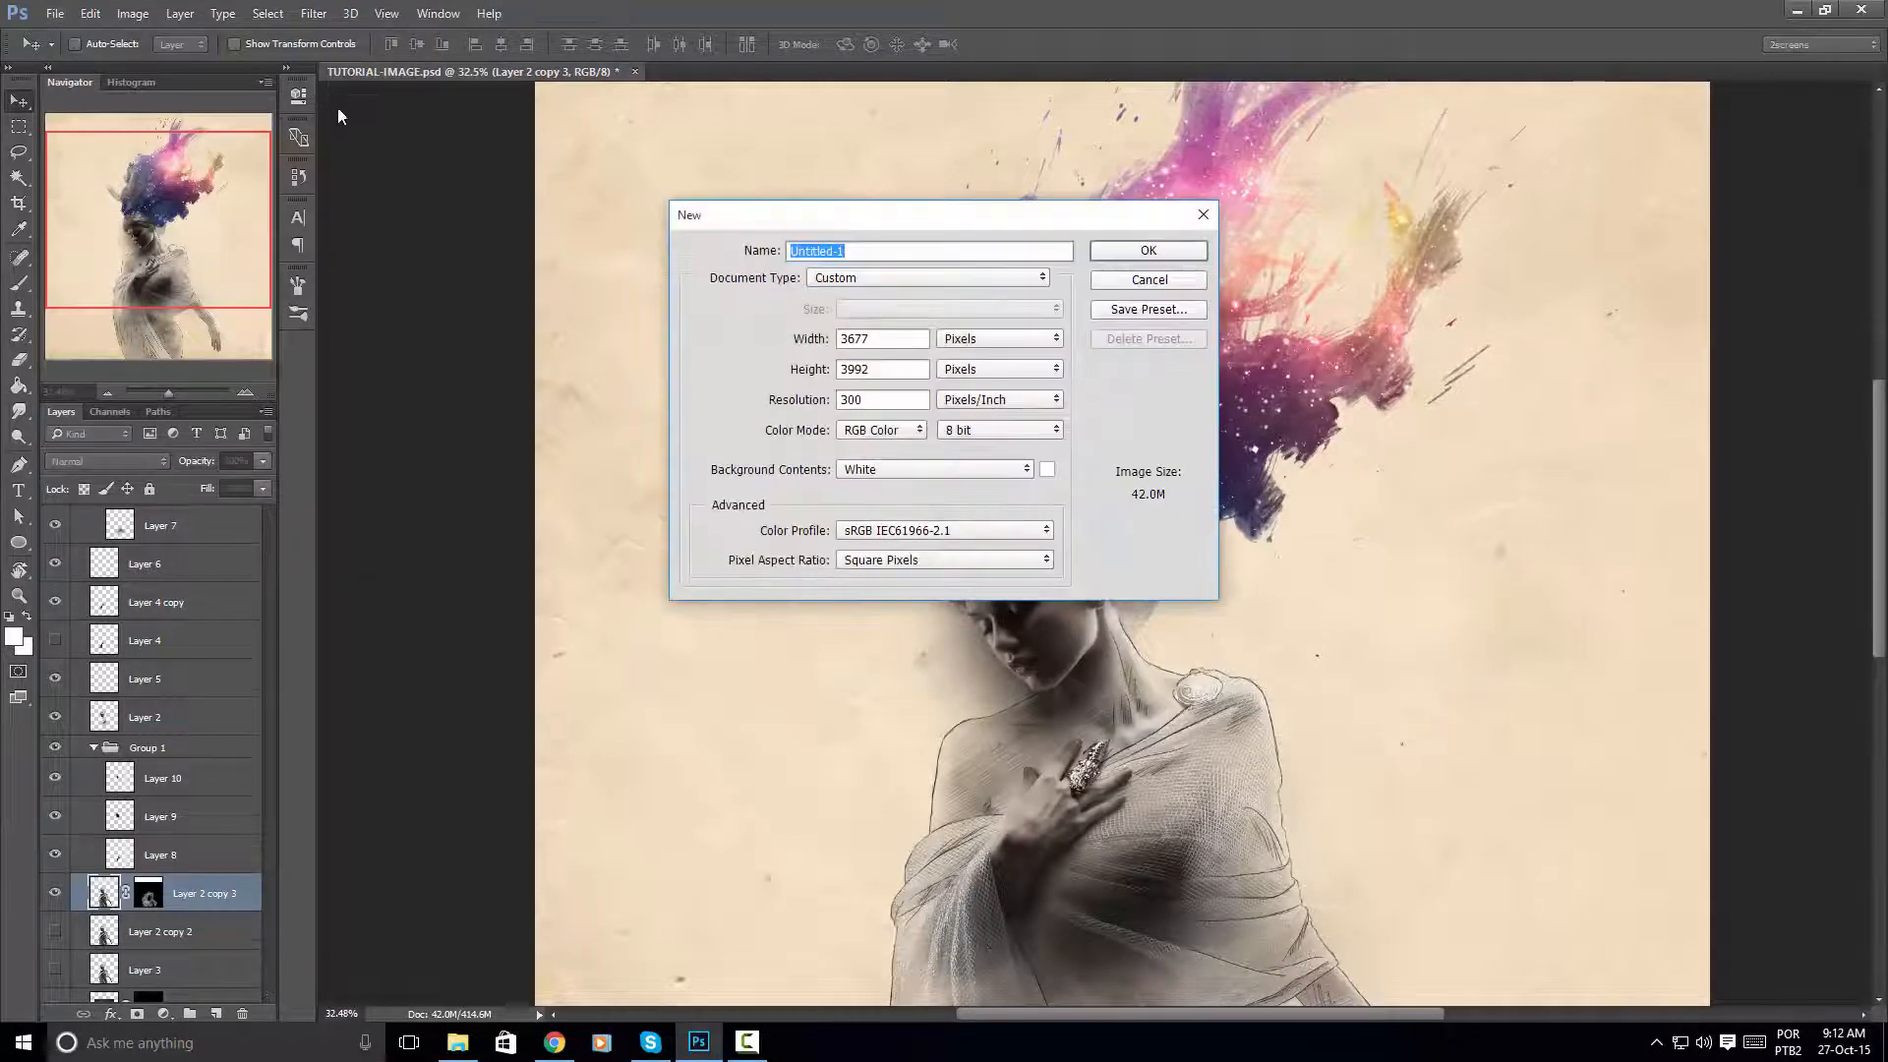
pyautogui.doubleClick(890, 338)
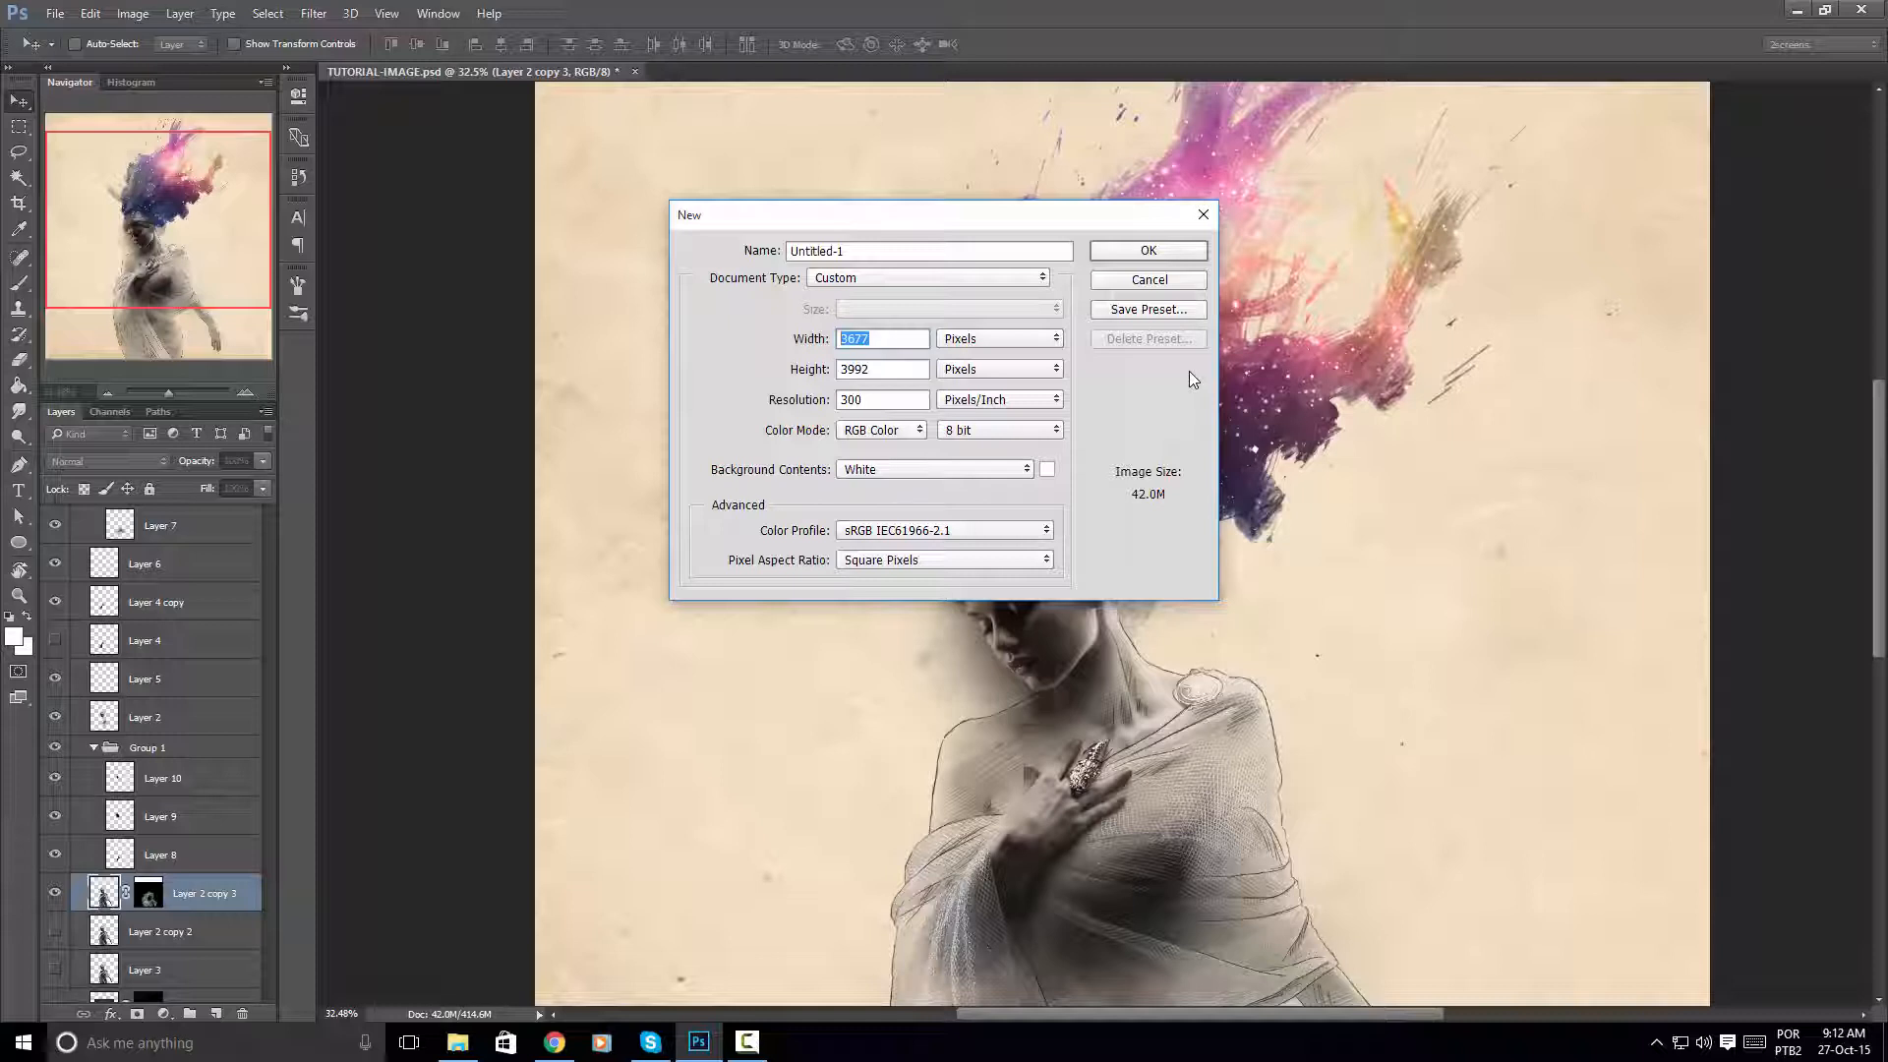
pyautogui.write('500')
pyautogui.press('Tab')
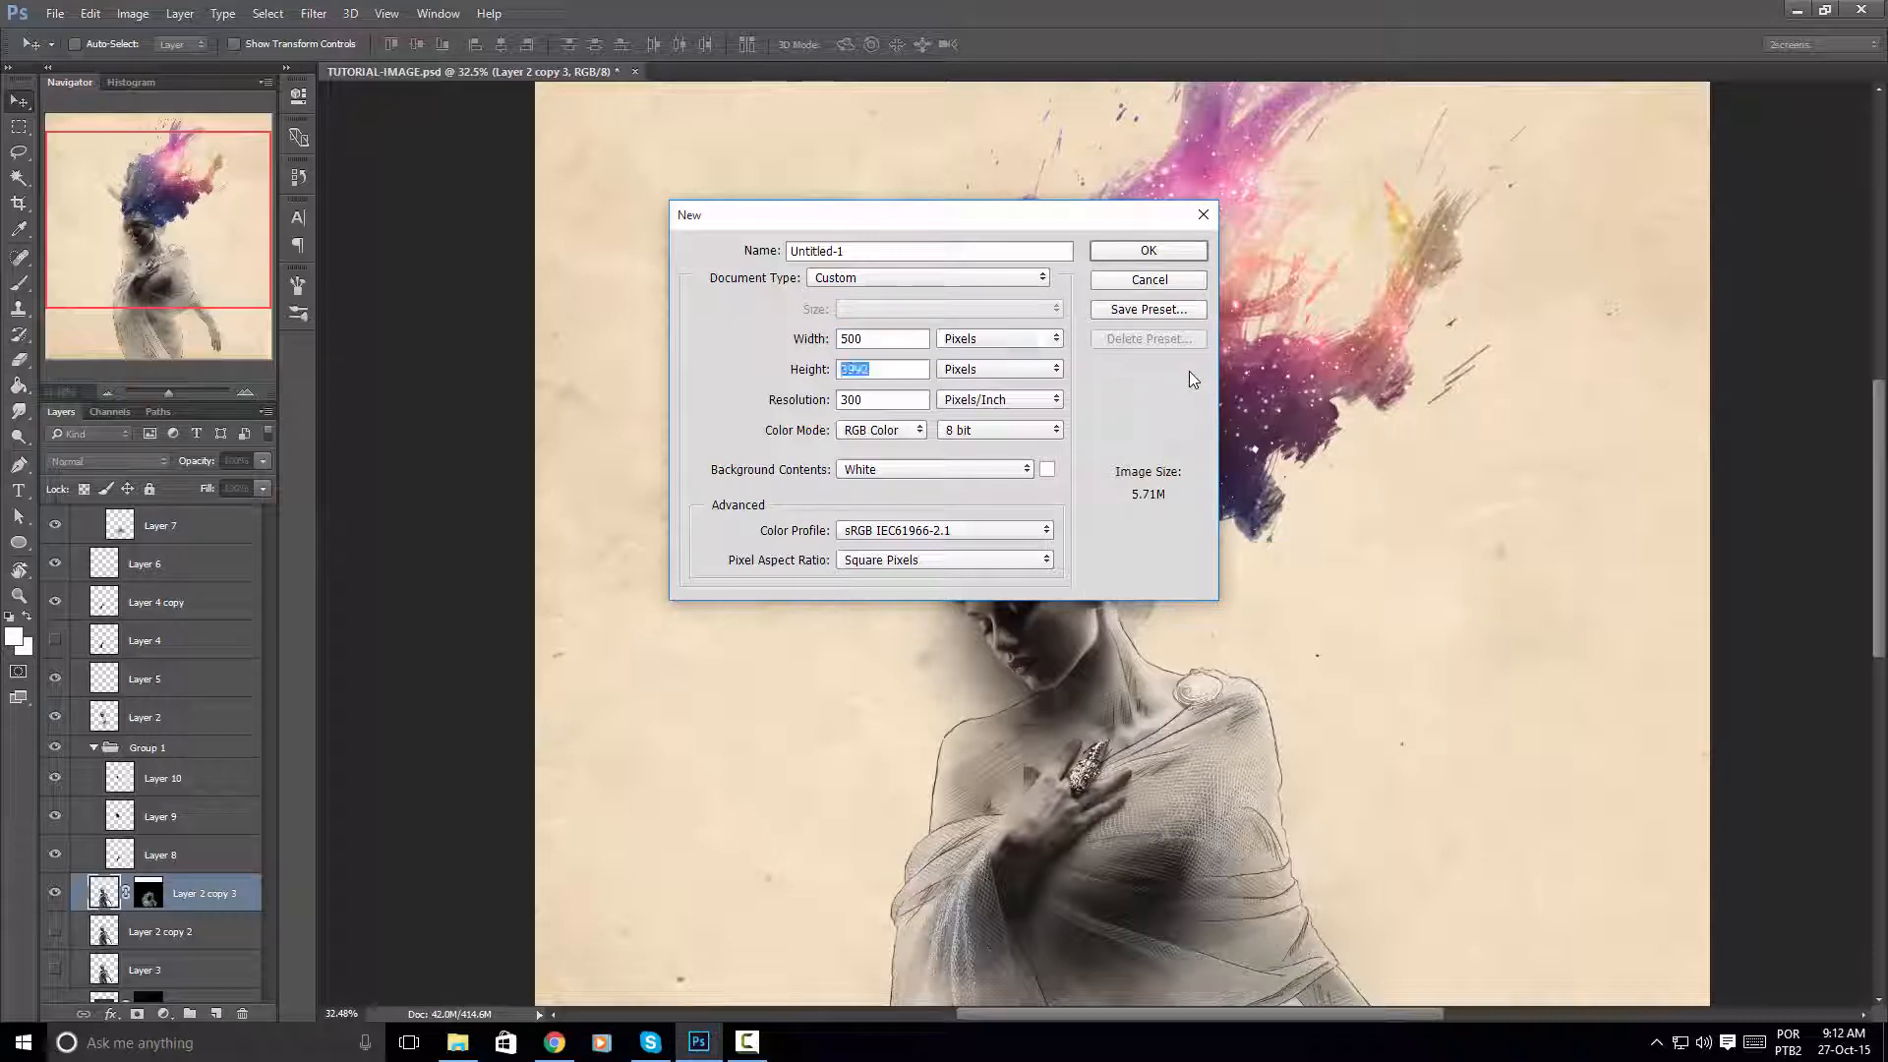
pyautogui.write('500')
pyautogui.click(1146, 252)
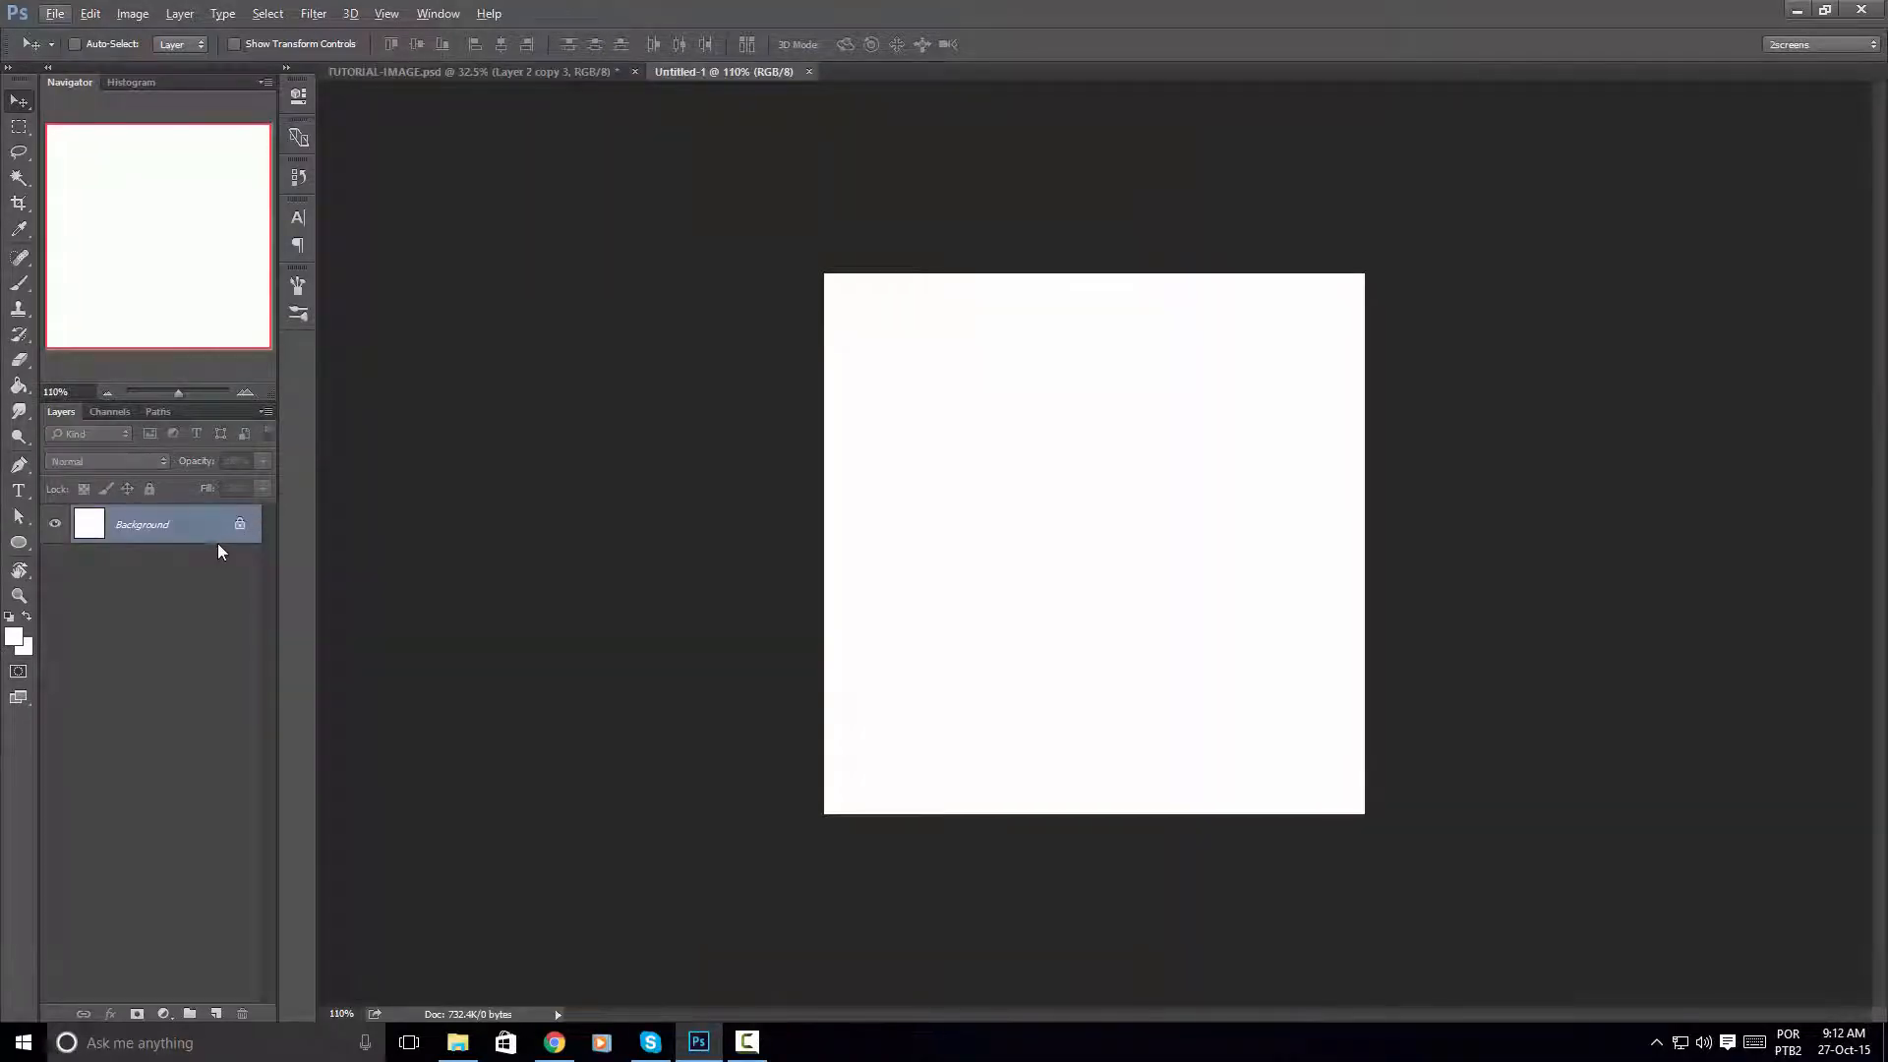
# Unlock the background layer, add a new empty layer, and delete the white layer to leave a transparent canvas
pyautogui.doubleClick(197, 531)
pyautogui.click(1110, 331)
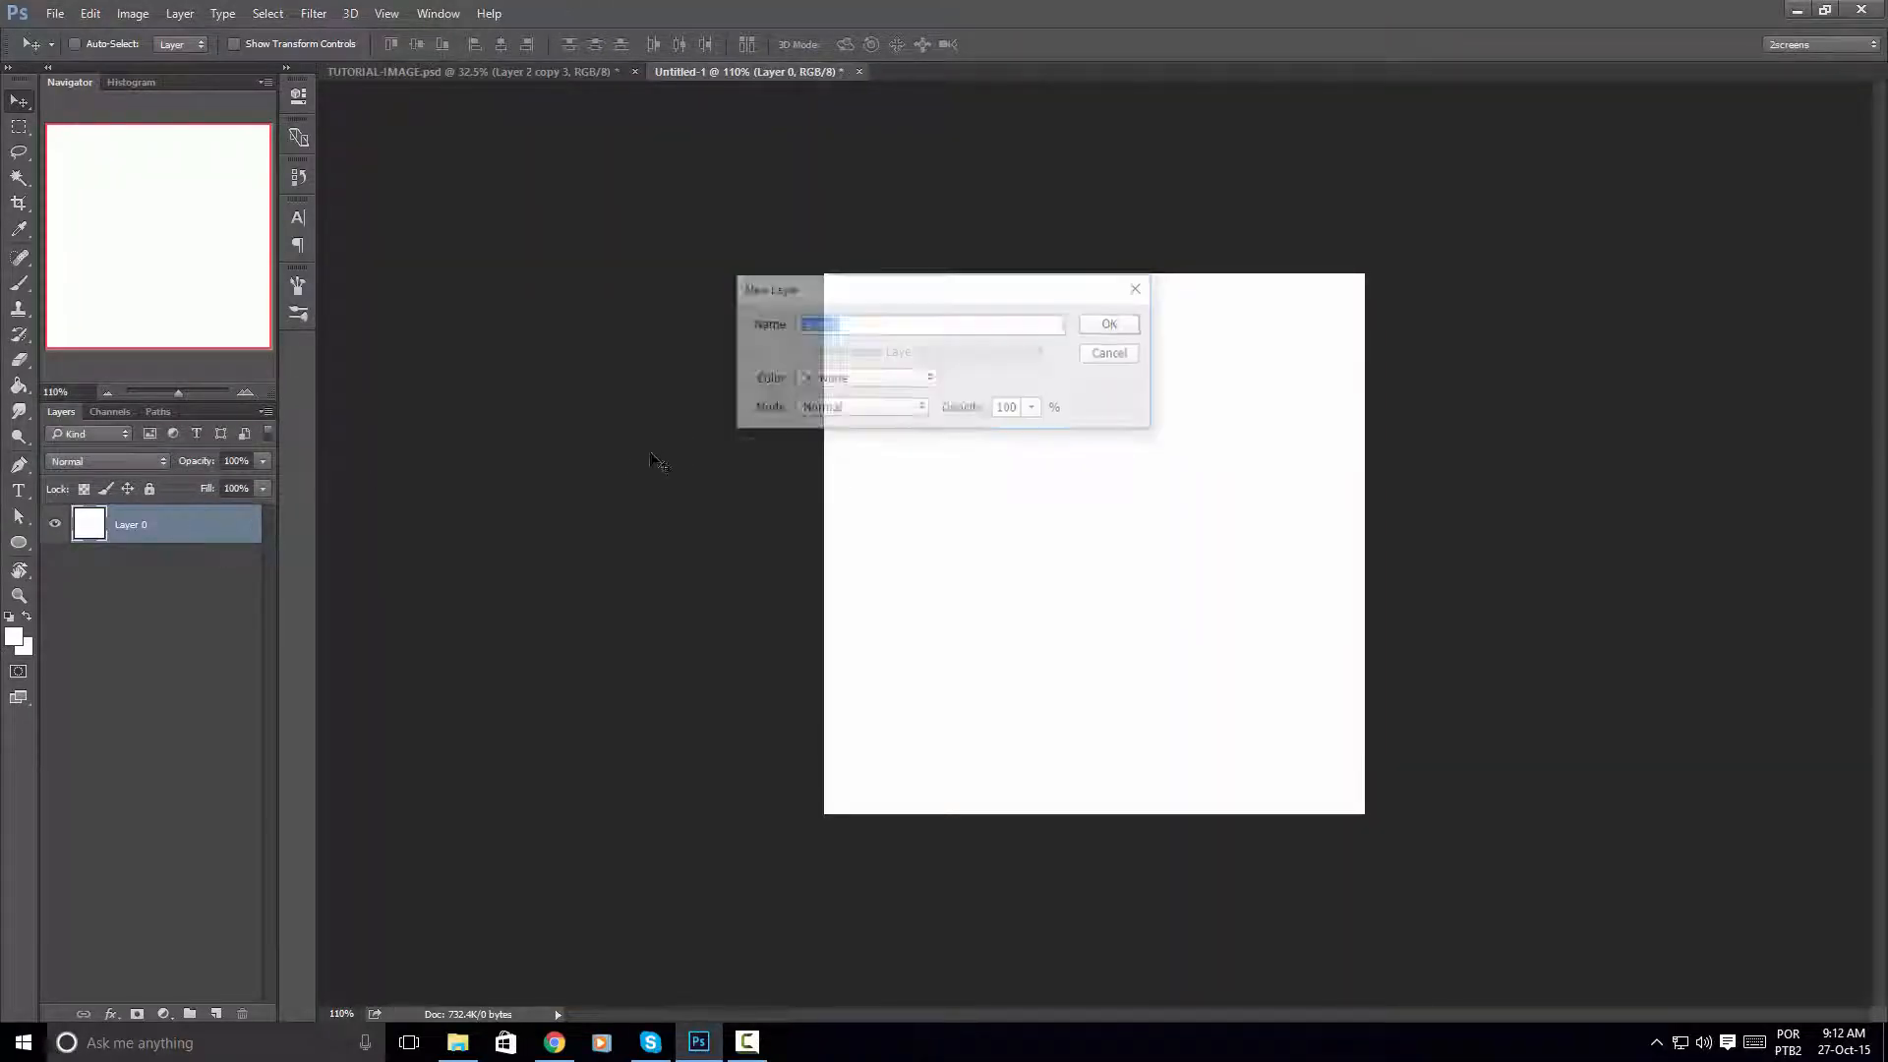
pyautogui.hotkey('ctrl', 'shift', 'n')
pyautogui.press('Return')
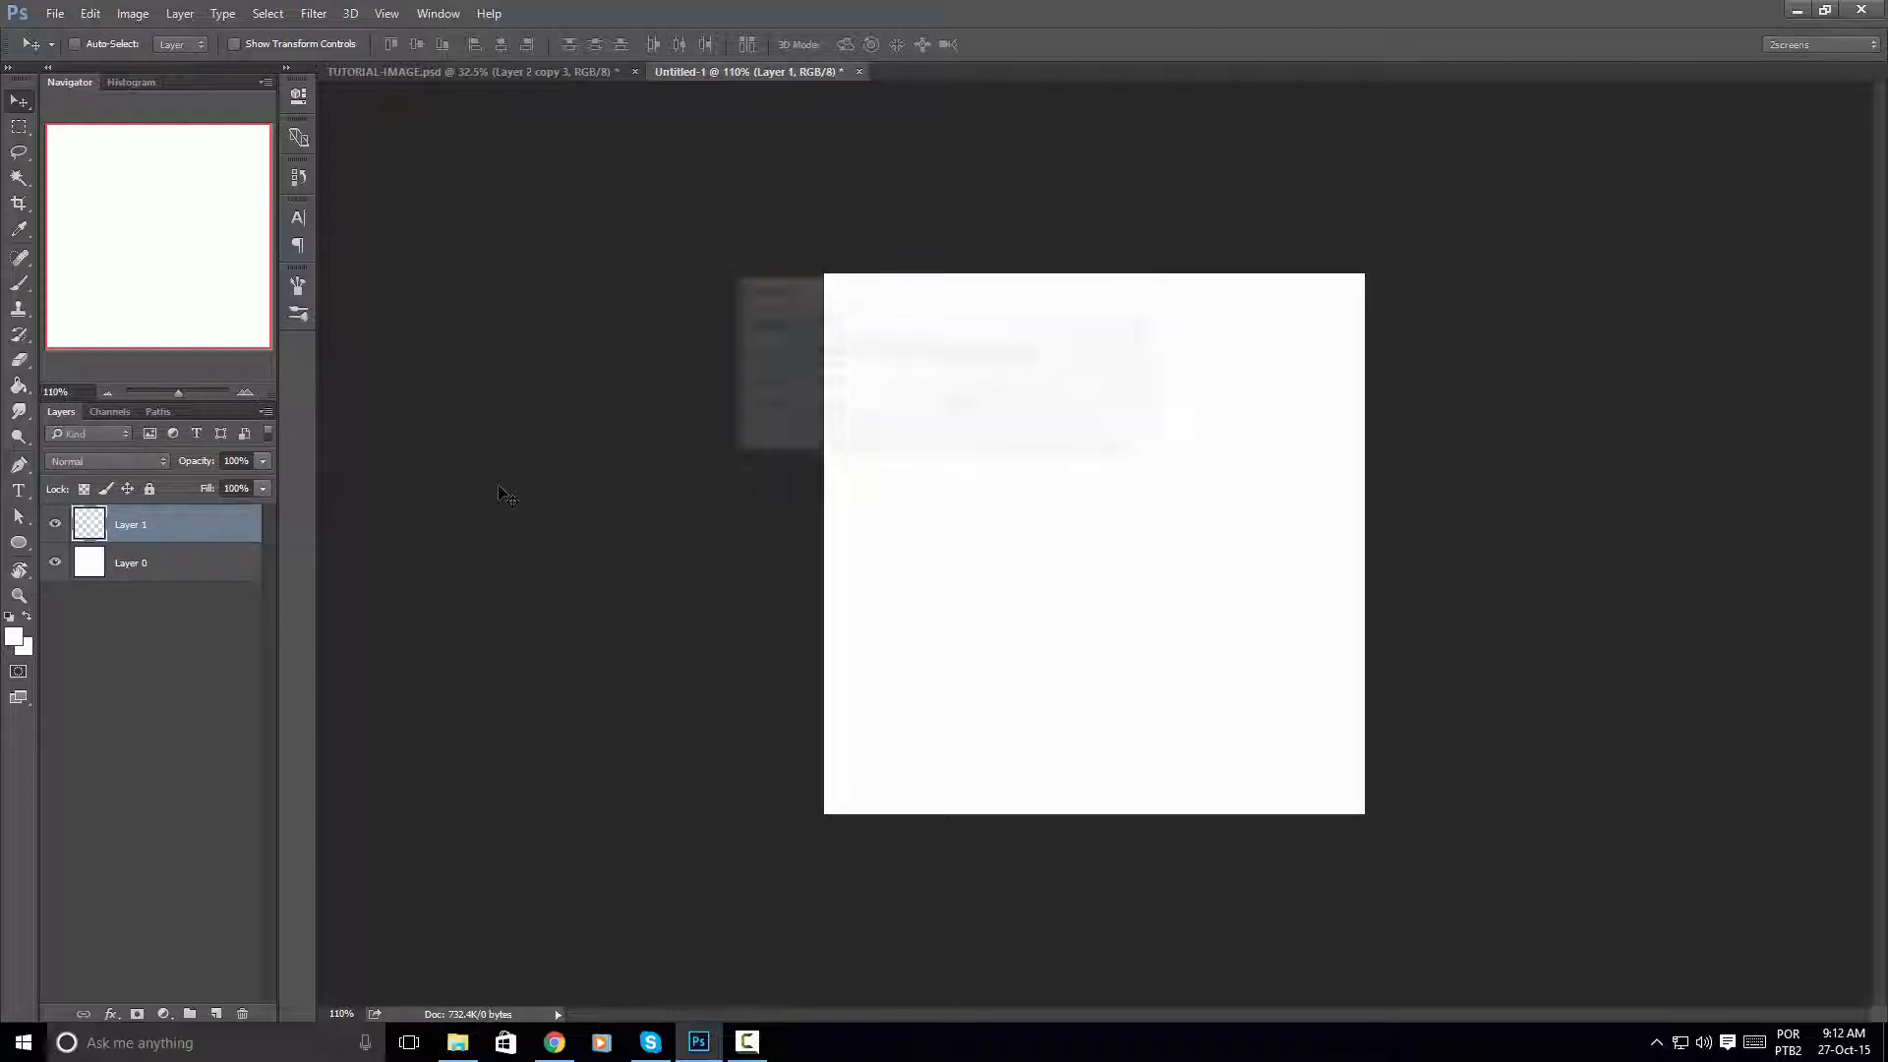
pyautogui.click(182, 566)
pyautogui.press('Delete')
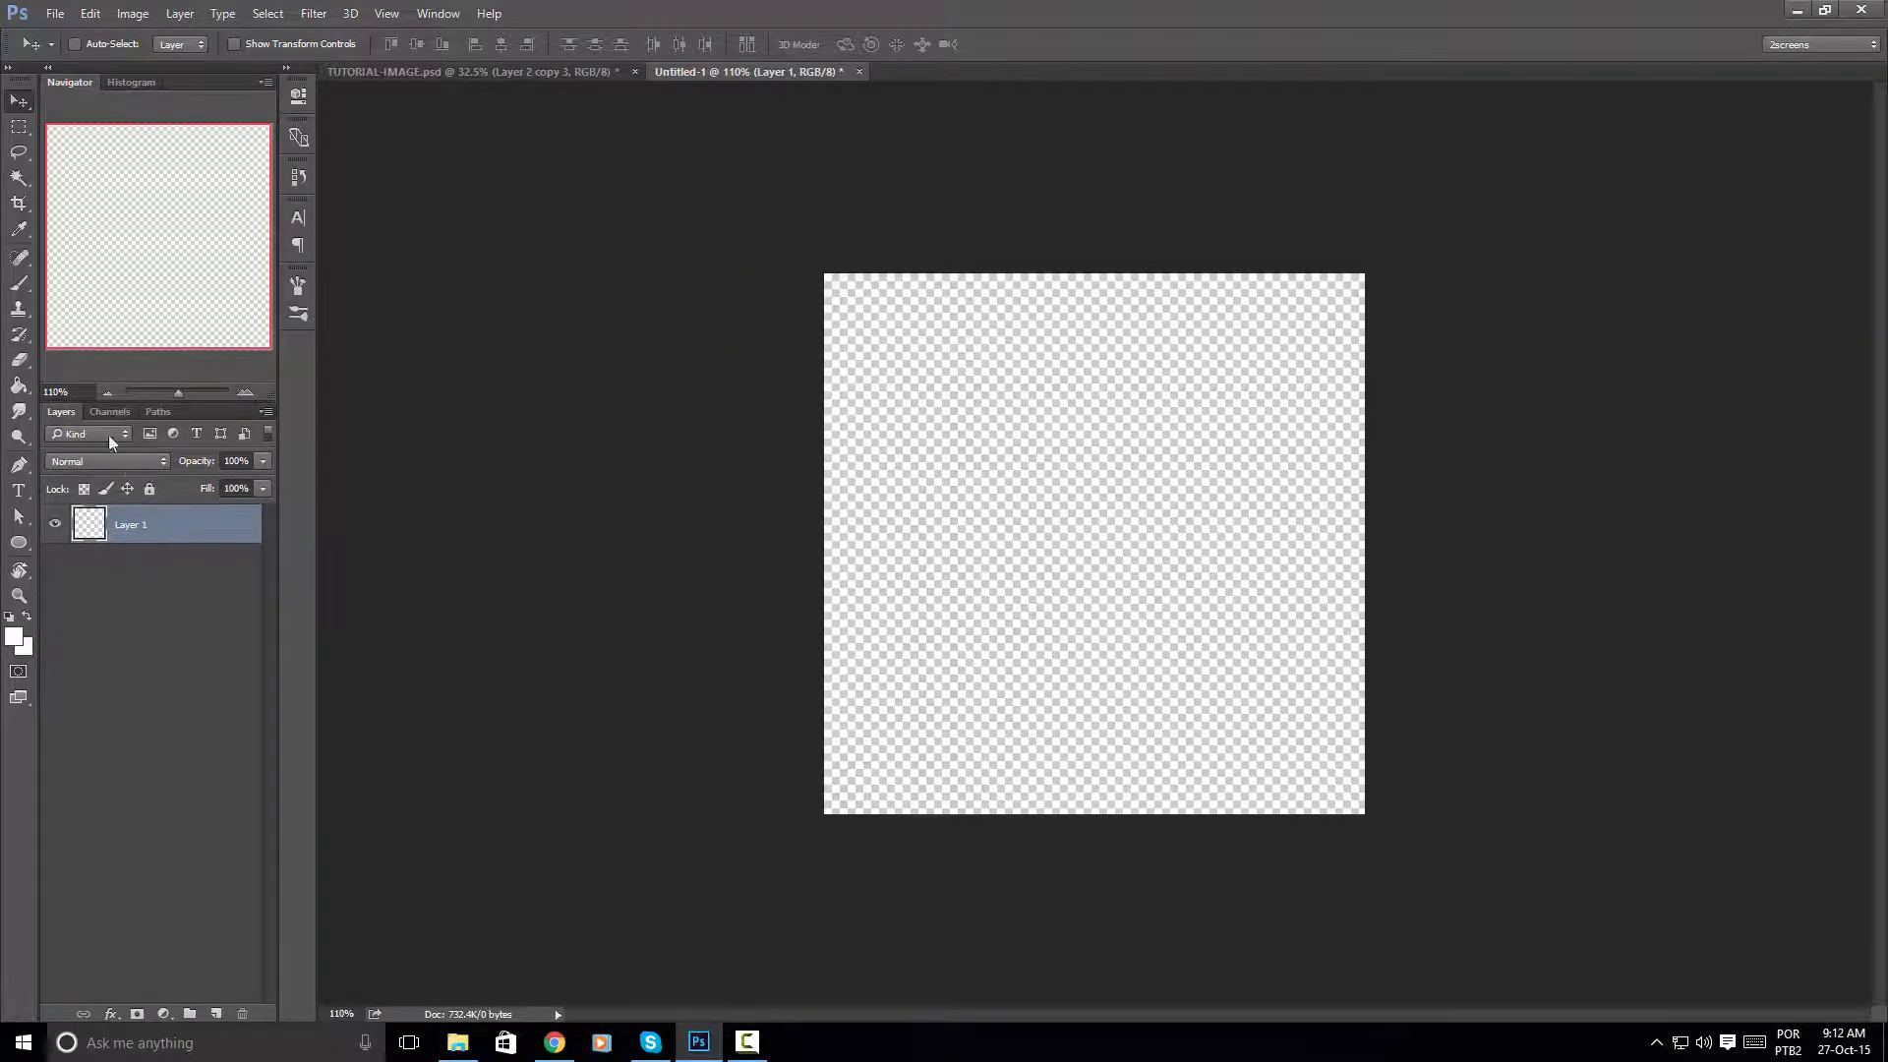
# Set the Brush colour to black and paint two round dots about 20 px wide near the canvas's left edge, one high and one low
pyautogui.click(19, 283)
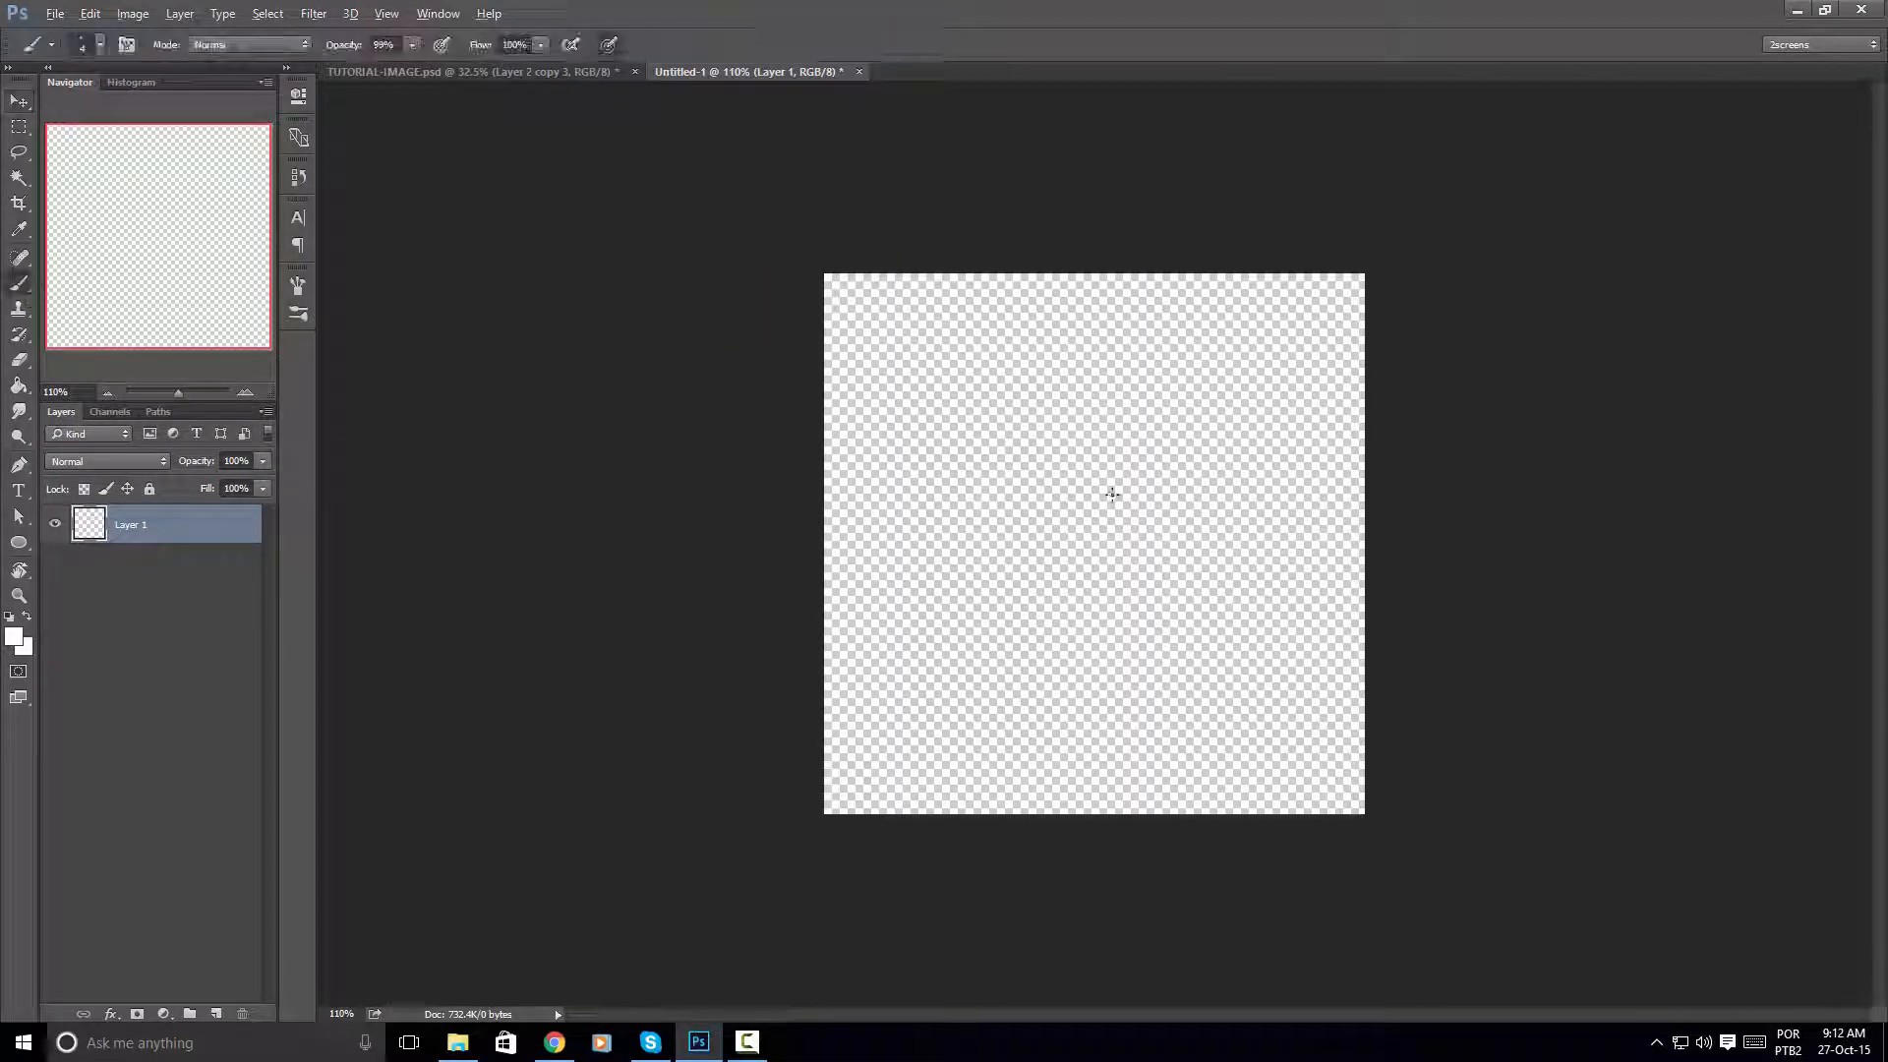
pyautogui.moveTo(1112, 495); pyautogui.dragTo(951, 498)
pyautogui.press('d')
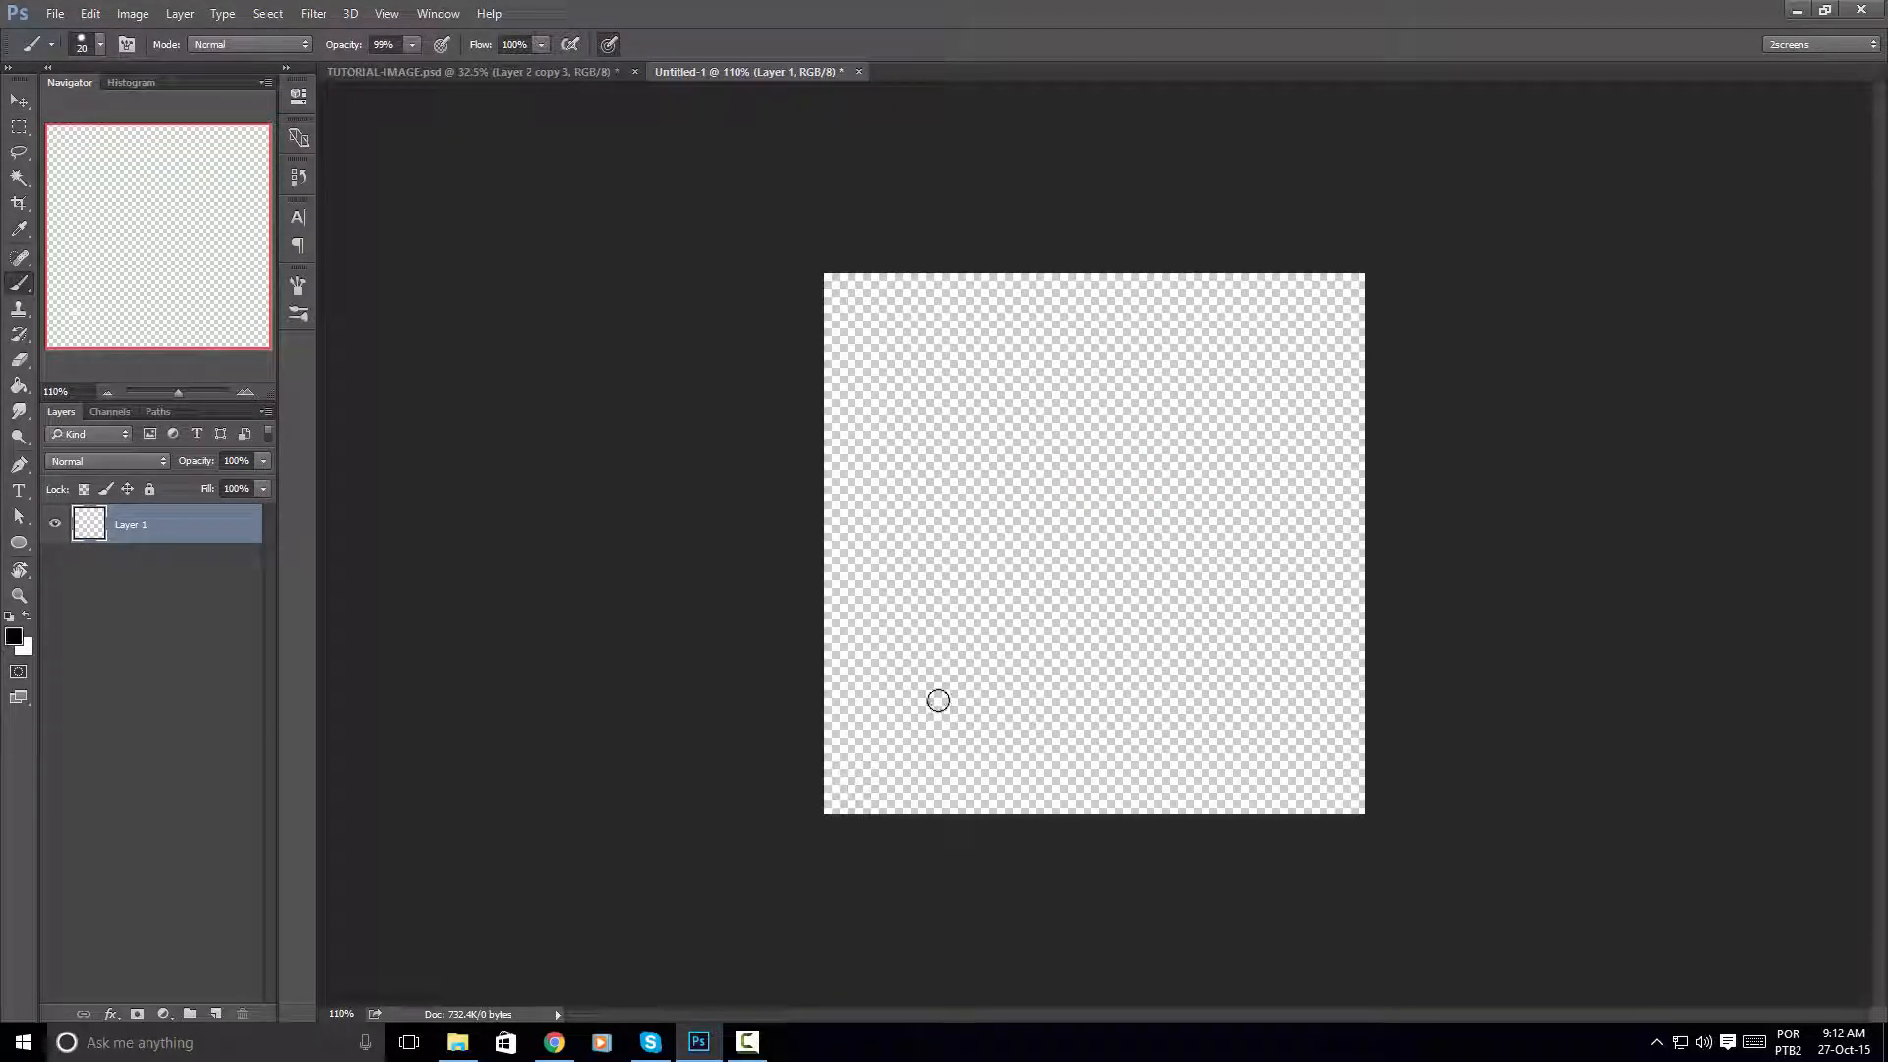
pyautogui.click(897, 727)
pyautogui.moveTo(975, 521); pyautogui.dragTo(989, 526)
pyautogui.rightClick(910, 381)
pyautogui.moveTo(911, 381); pyautogui.dragTo(906, 375)
pyautogui.click(911, 367)
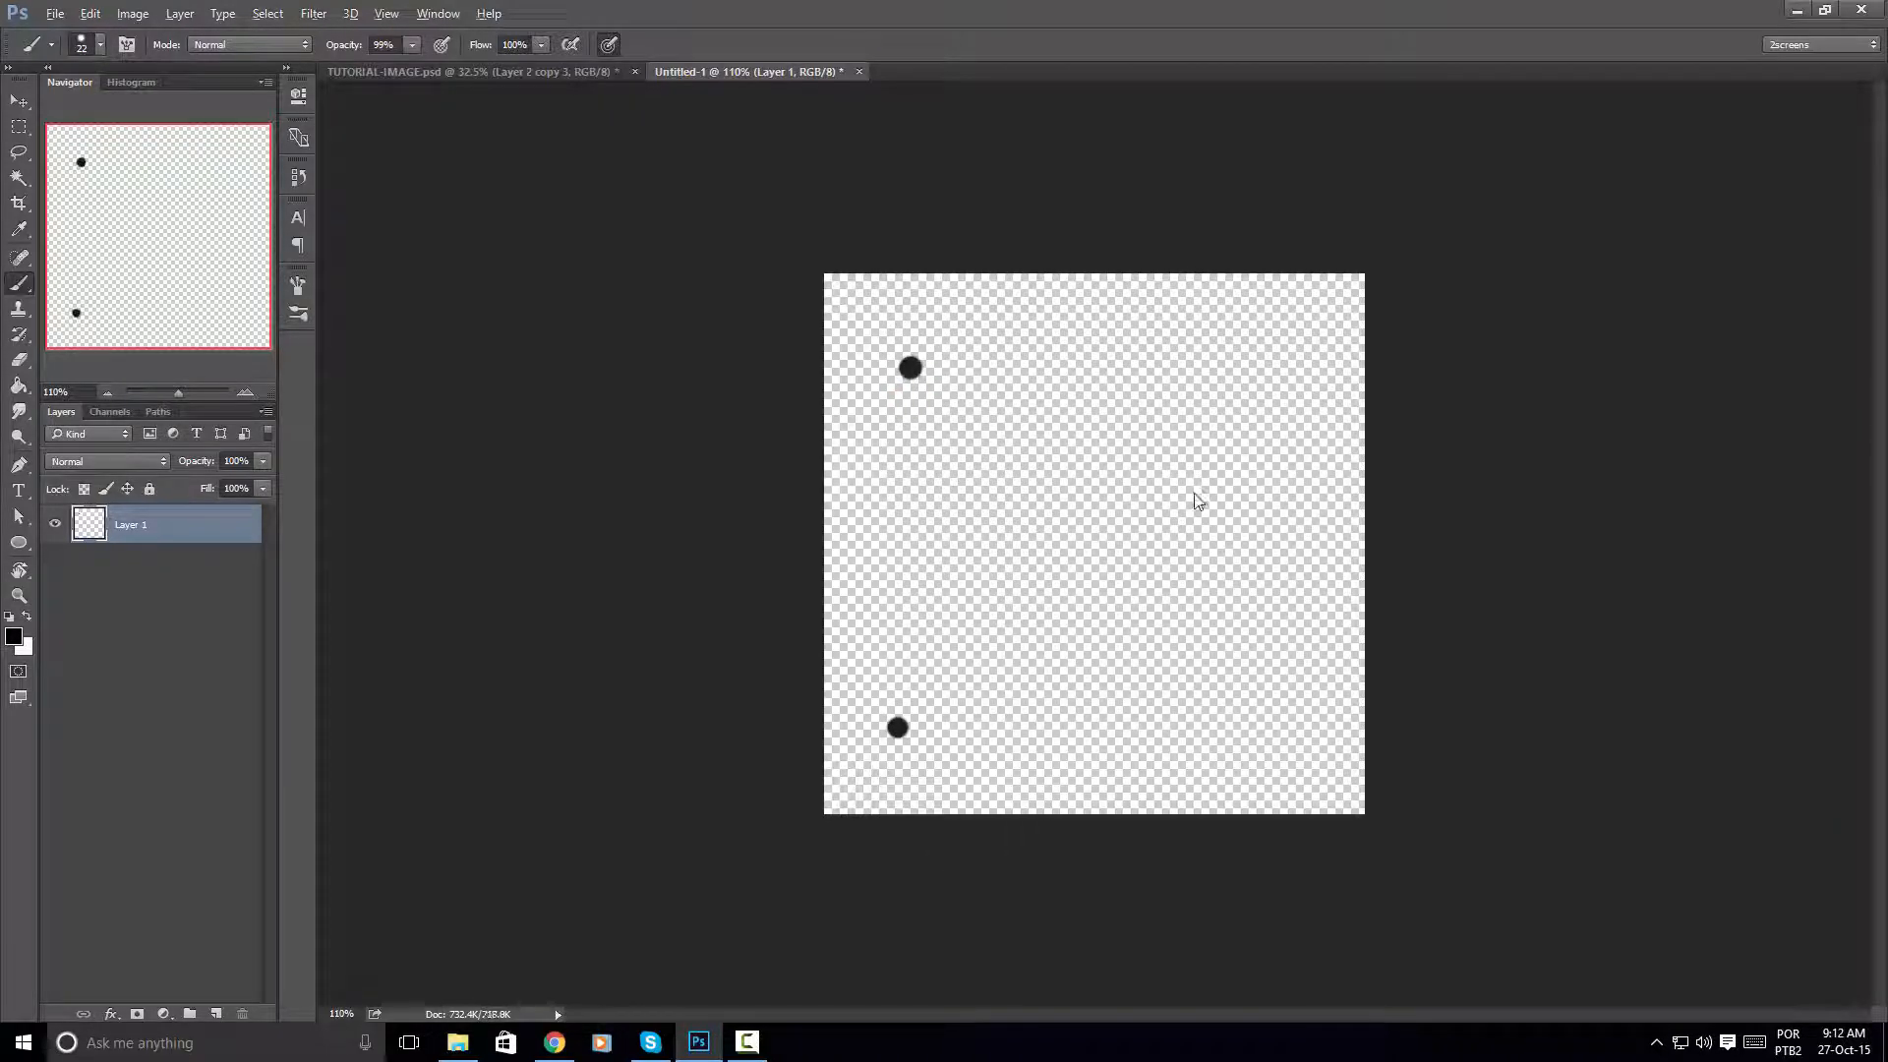
# Scatter several smaller black dots of varying sizes across the middle and right half of the transparent canvas
pyautogui.moveTo(1198, 502); pyautogui.dragTo(1136, 536)
pyautogui.moveTo(1185, 695); pyautogui.dragTo(1192, 700)
pyautogui.moveTo(1224, 488); pyautogui.dragTo(1231, 495)
pyautogui.click(1292, 594)
pyautogui.hotkey('ctrl', 'z')
pyautogui.click(1170, 486)
pyautogui.moveTo(1257, 686); pyautogui.dragTo(1254, 702)
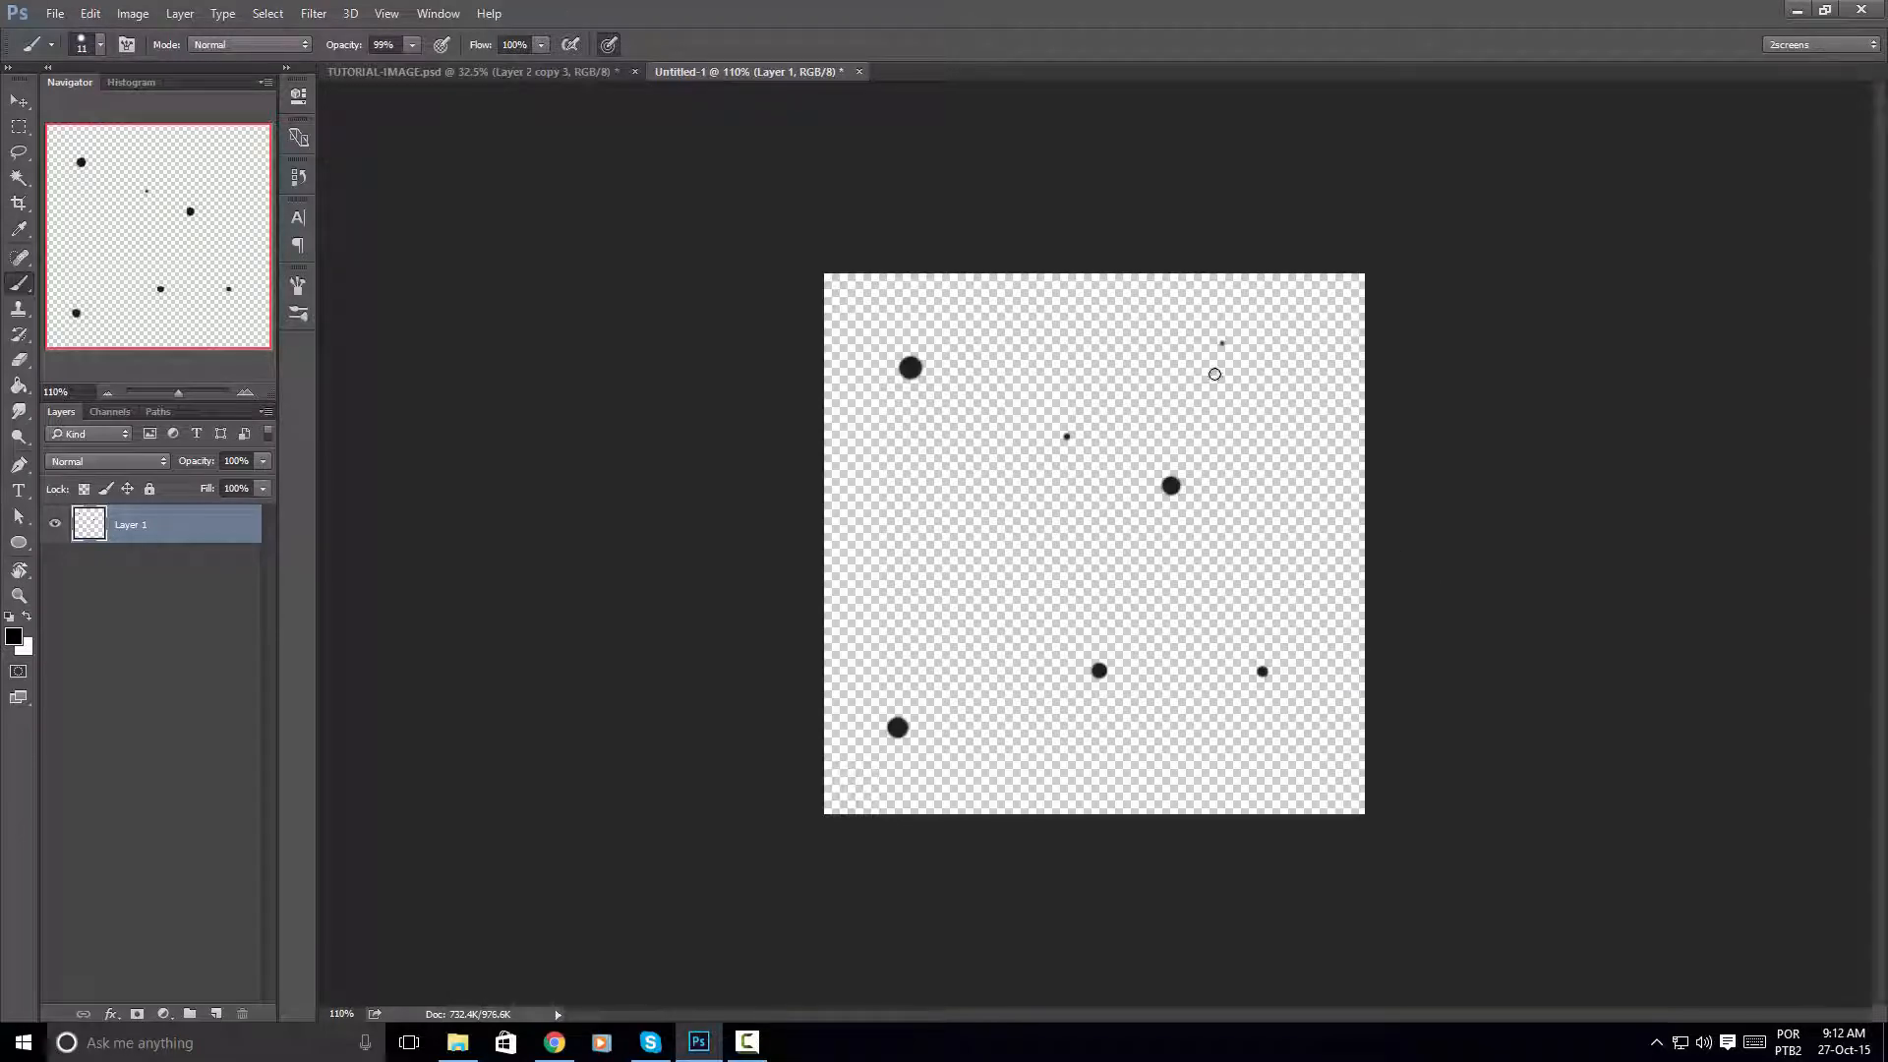
# Define the painted dots as a brush preset named "hair 2"
pyautogui.click(87, 18)
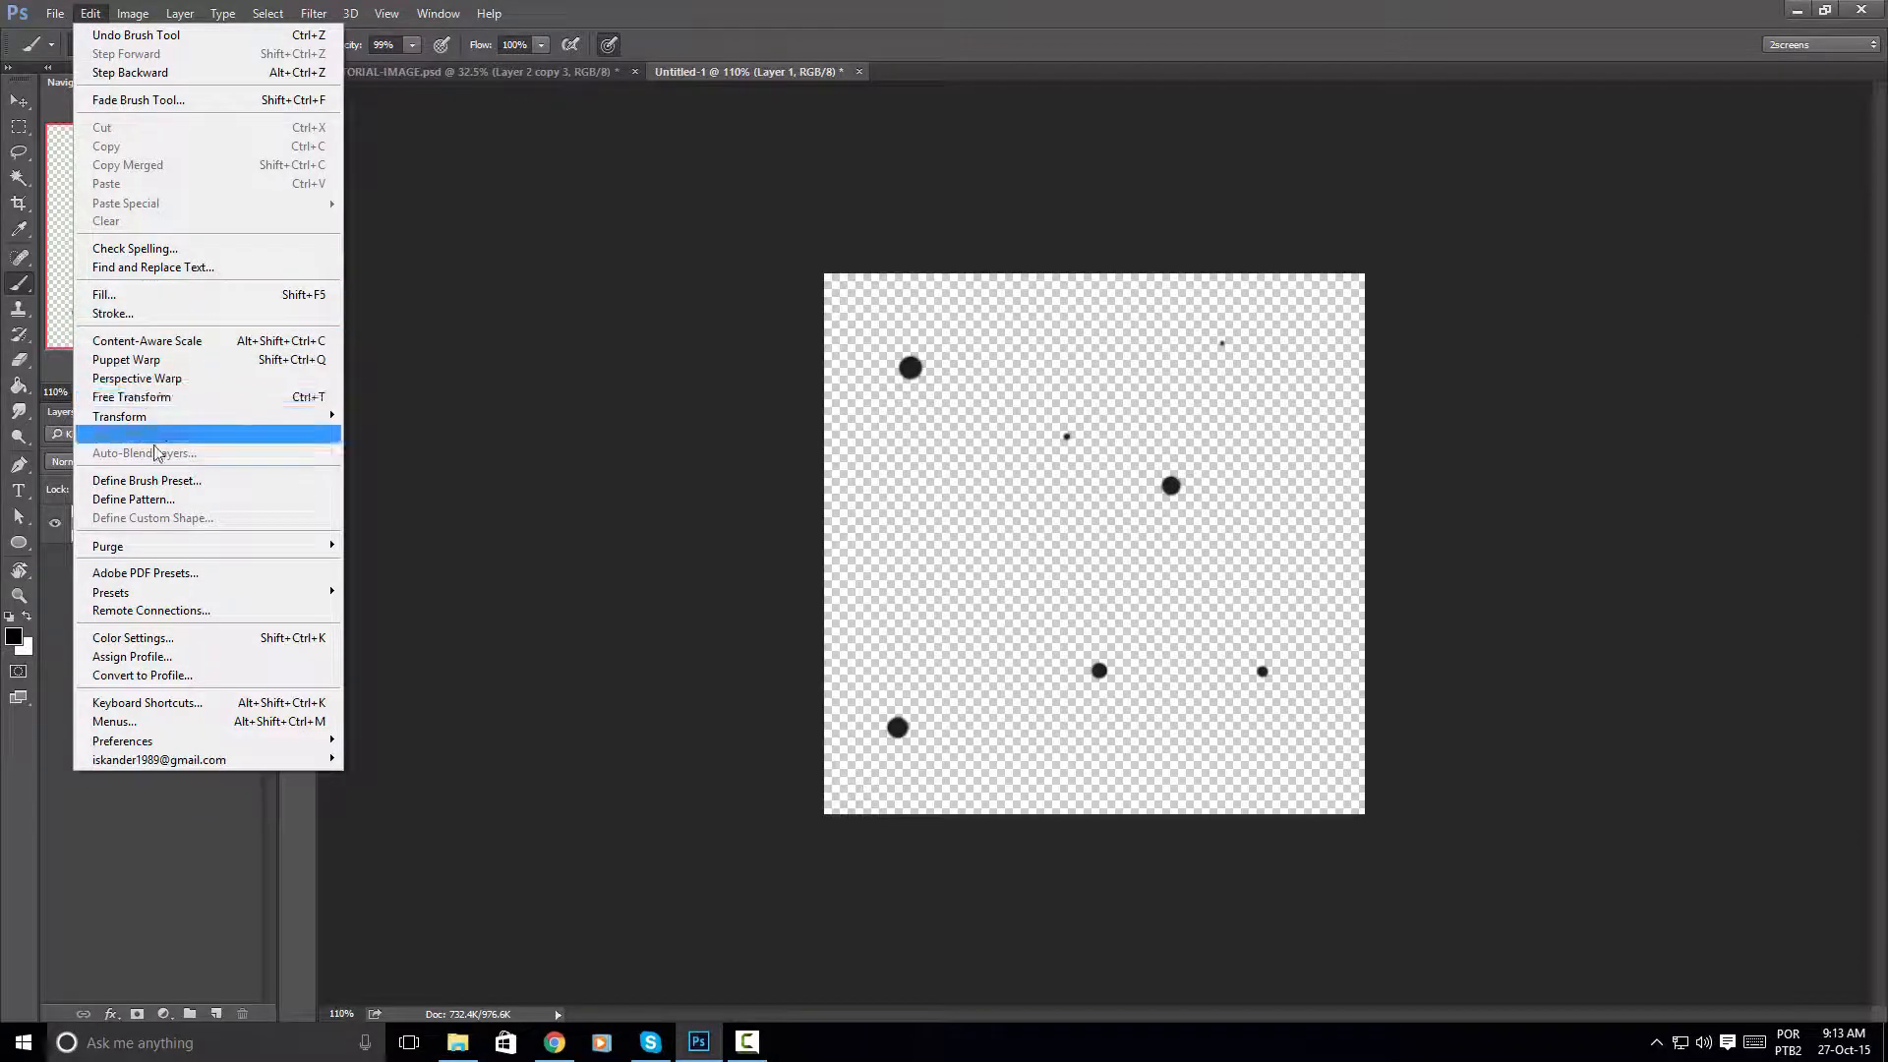
pyautogui.click(190, 482)
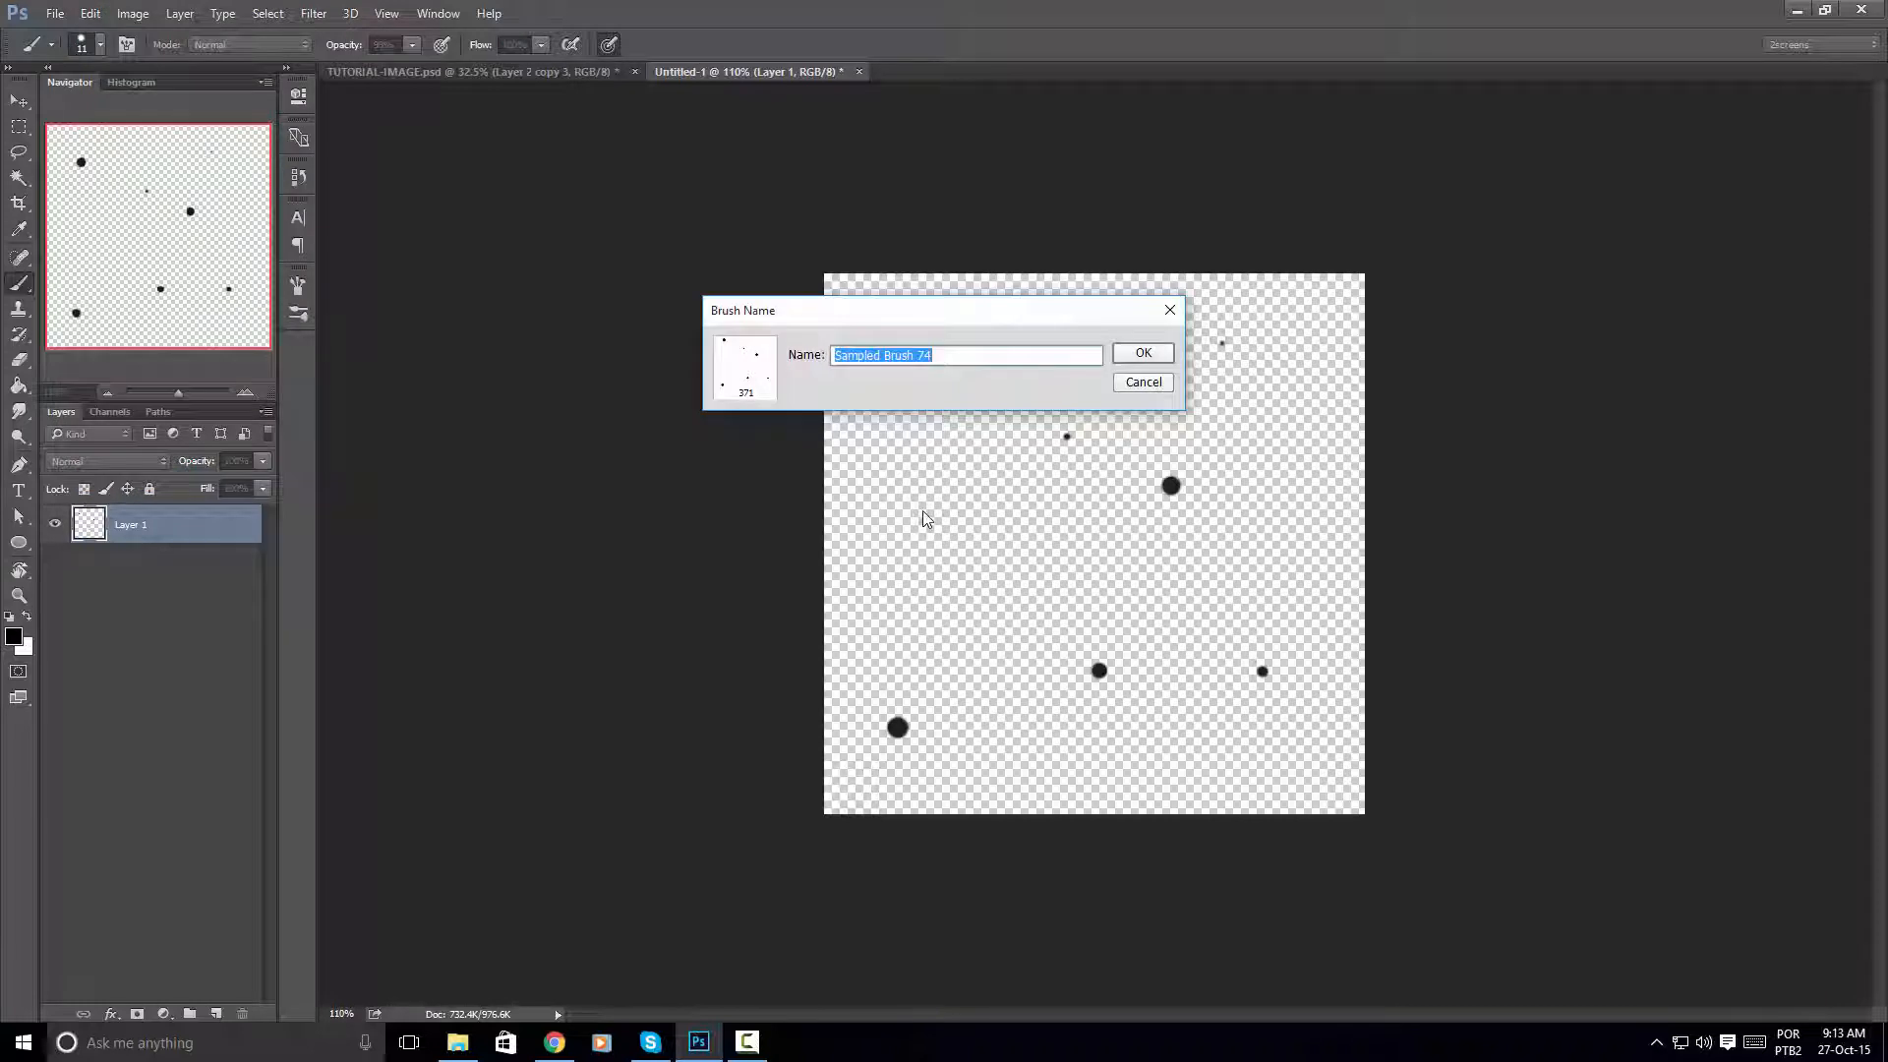
pyautogui.write('hair 2')
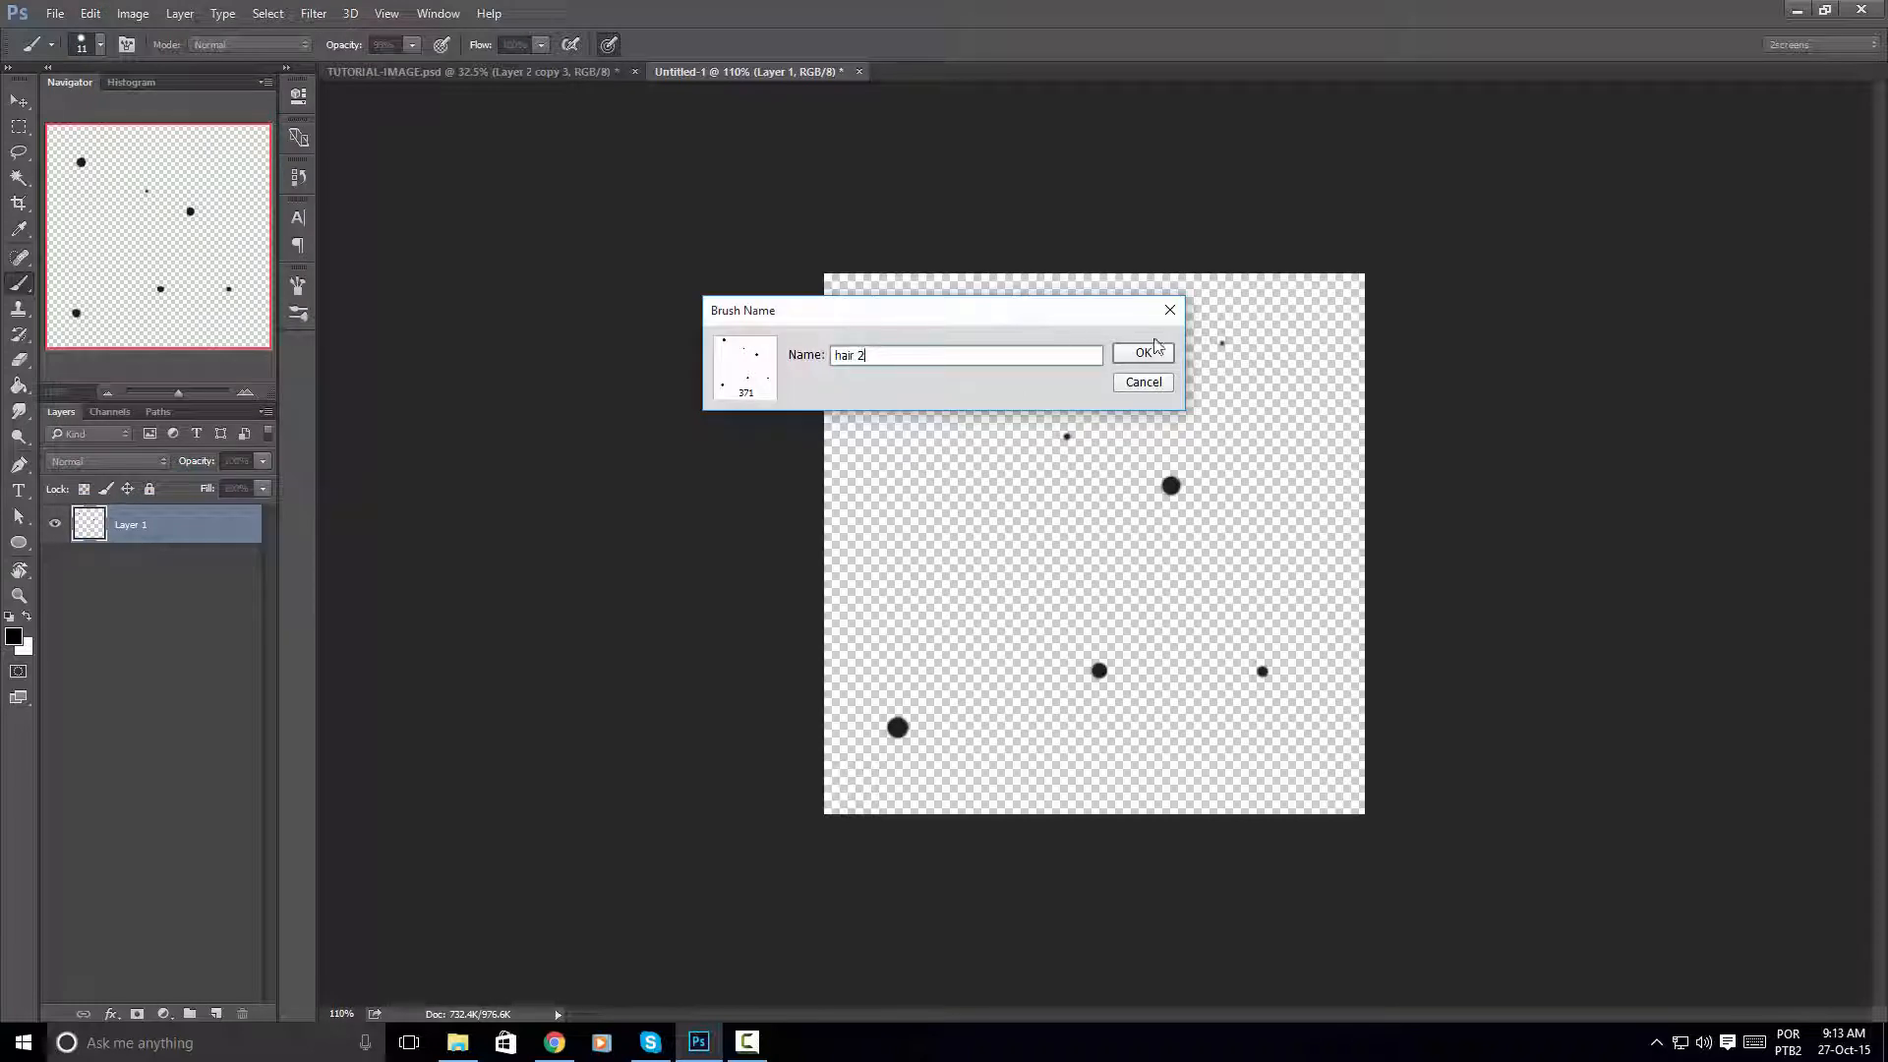
pyautogui.click(1142, 353)
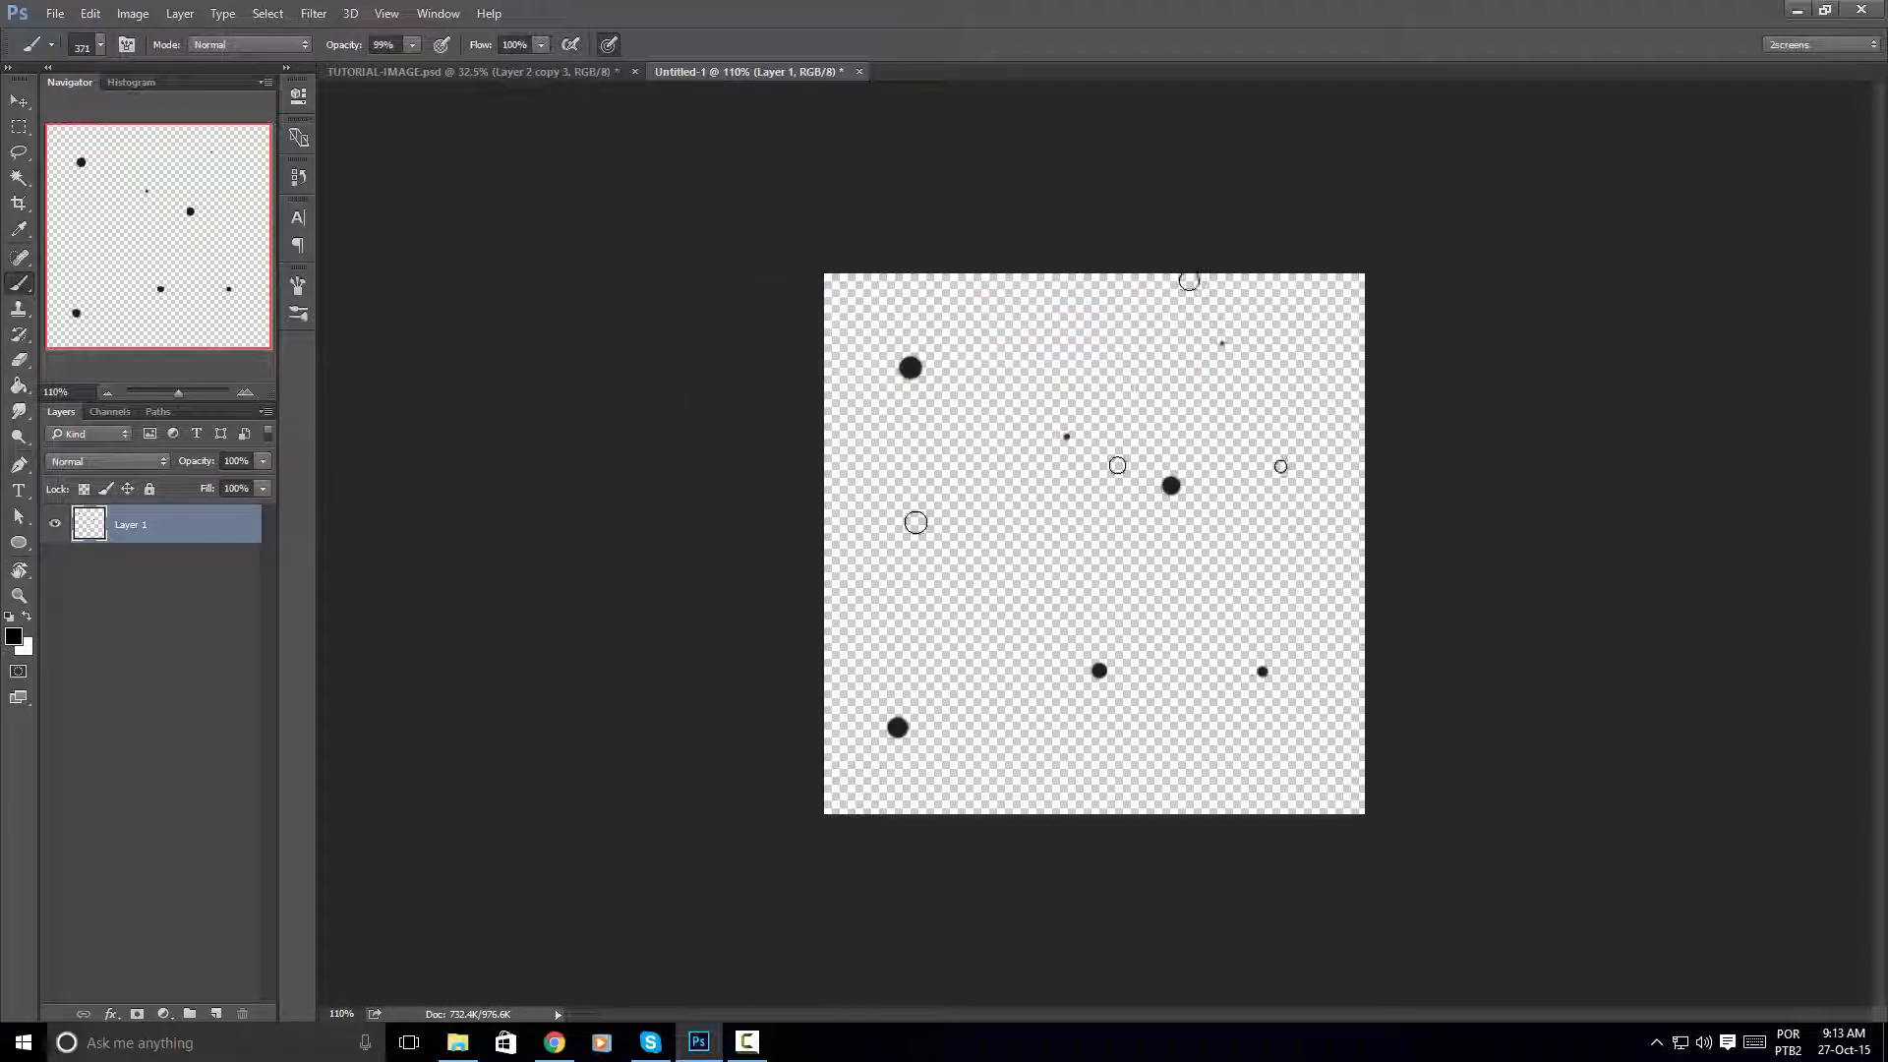
# Return to TUTORIAL-IMAGE.psd and set the dotted hair brush to 1% spacing and a size of about 252 px
pyautogui.click(511, 71)
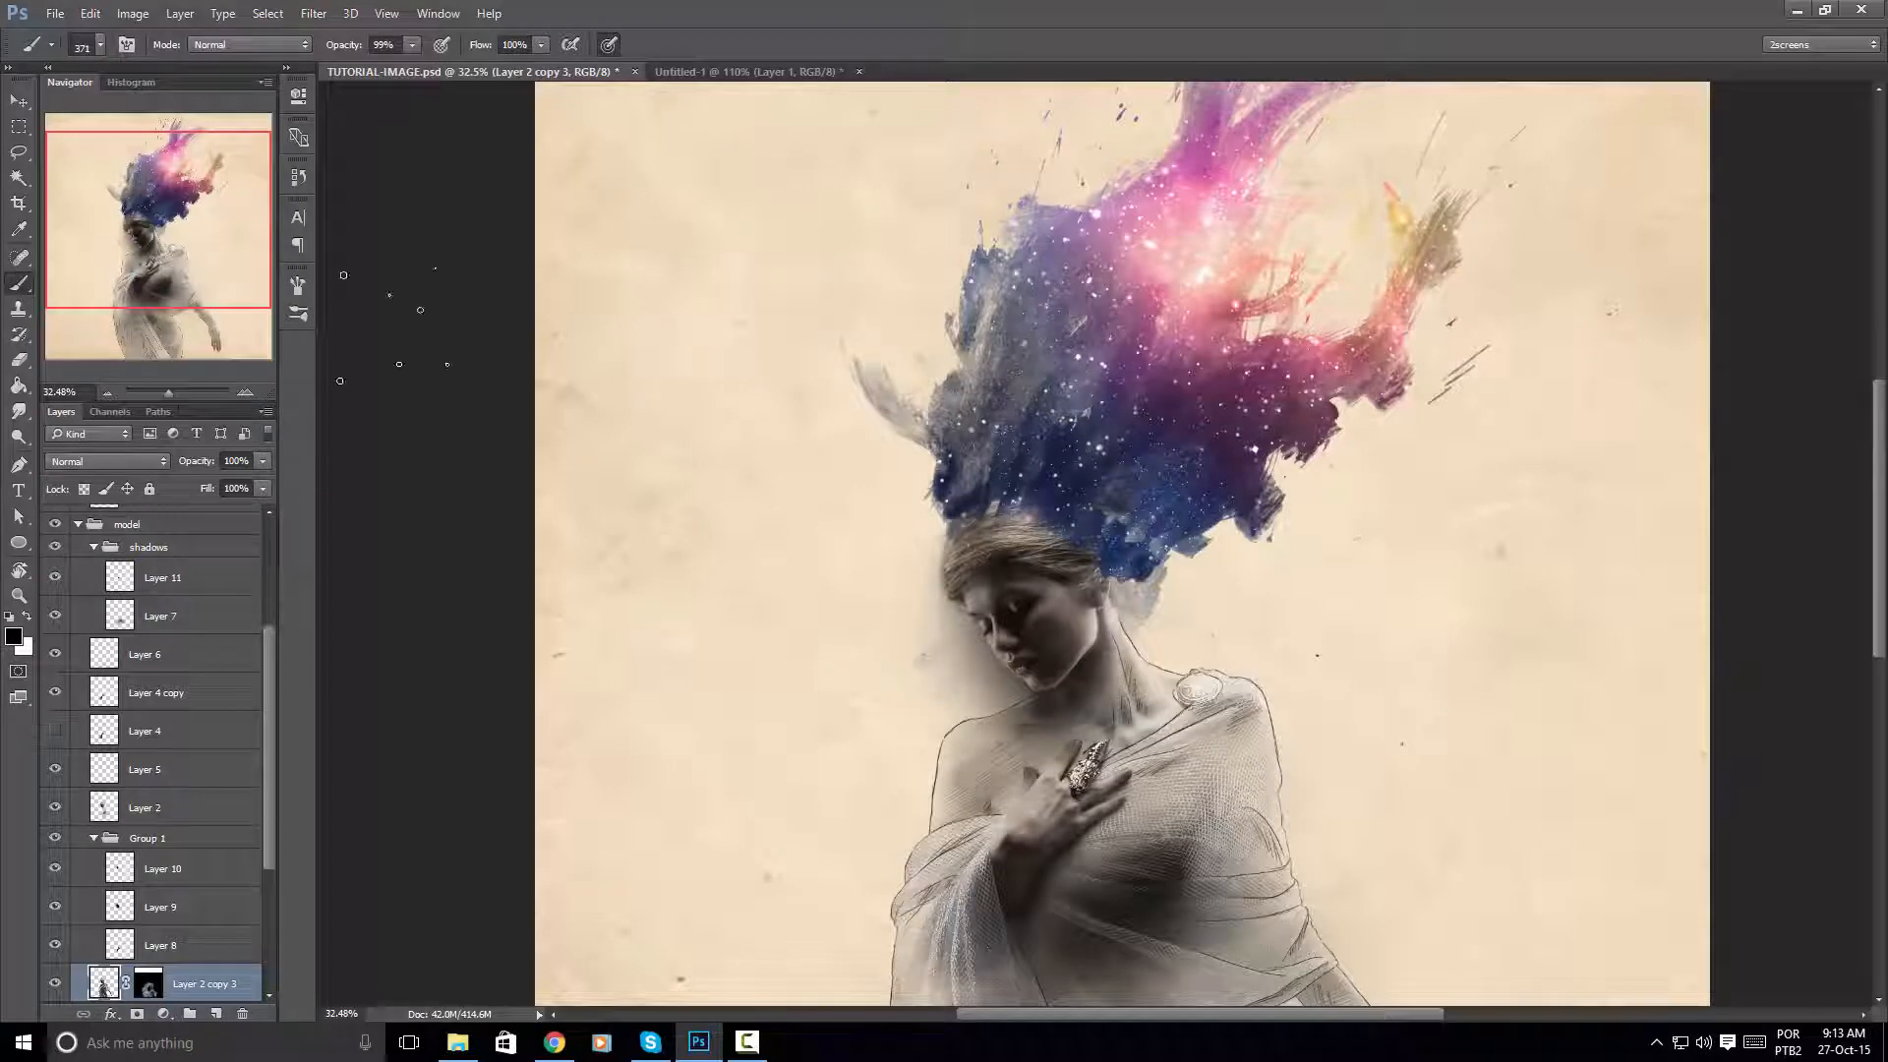
pyautogui.rightClick(679, 324)
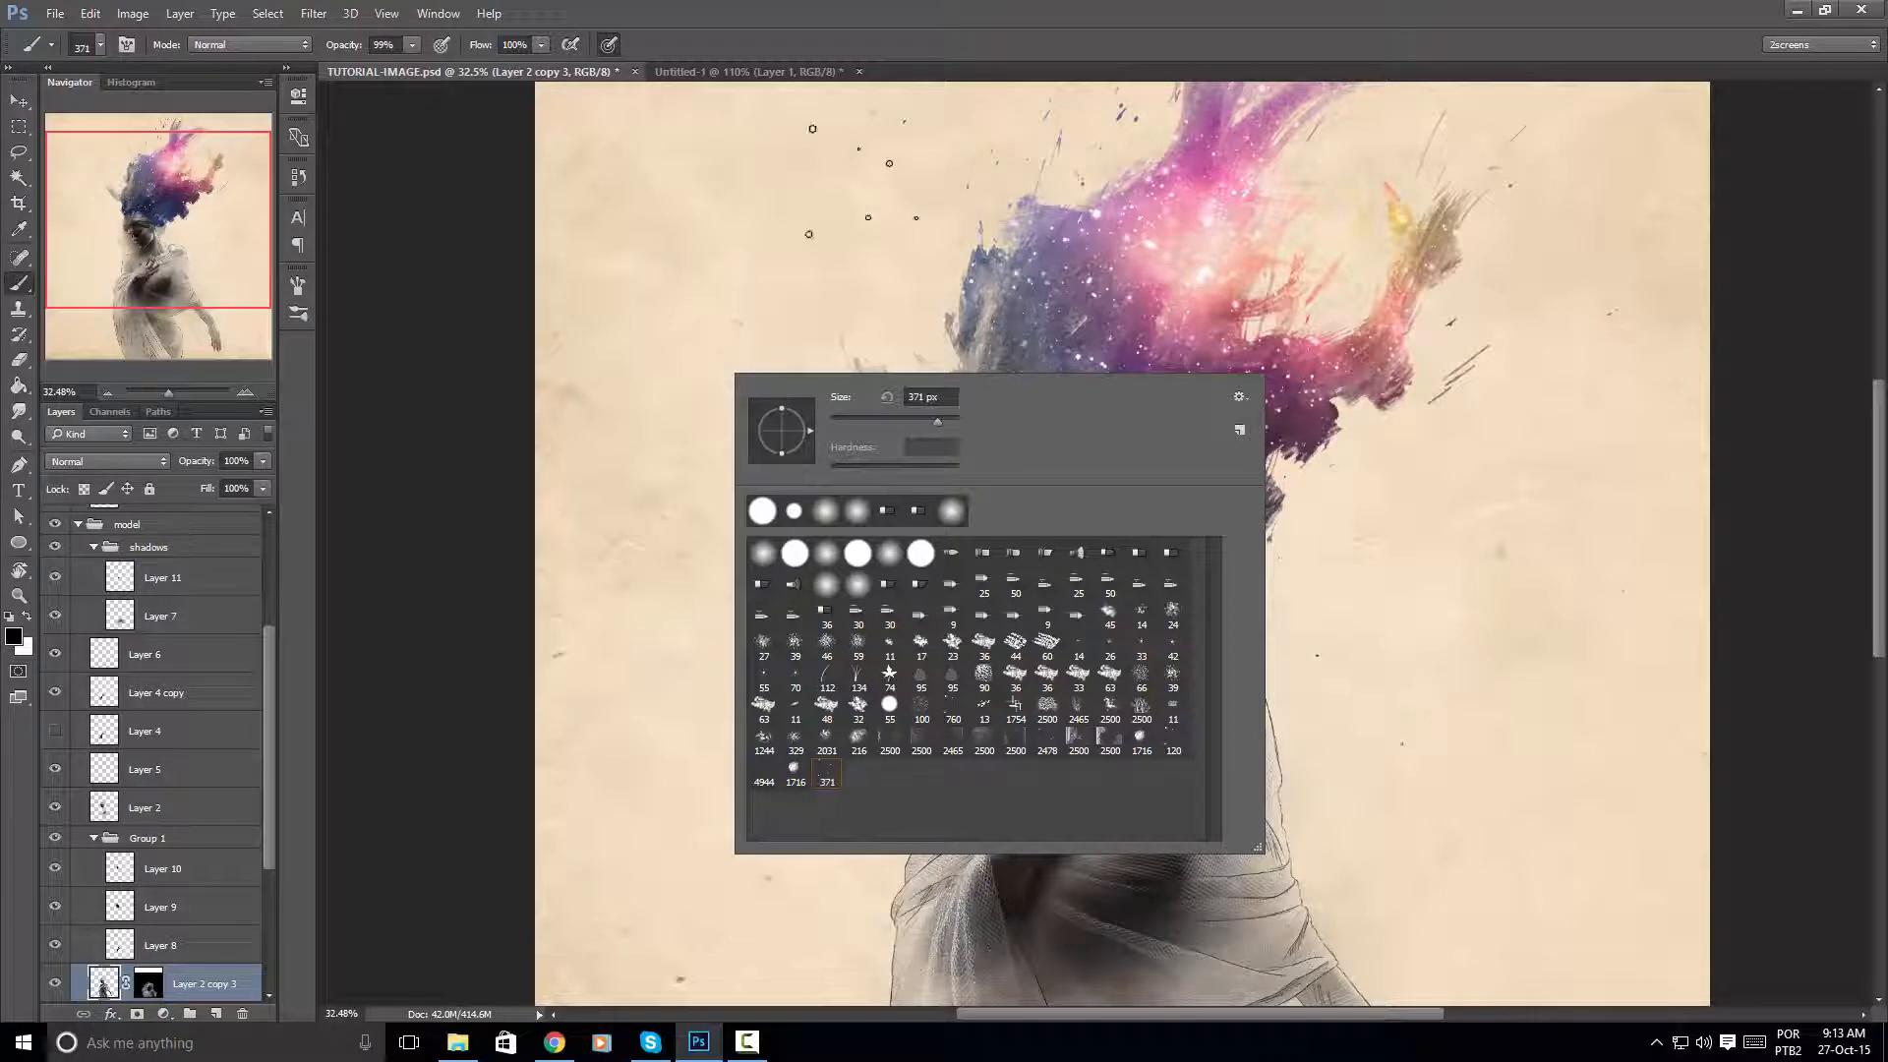
pyautogui.click(915, 10)
pyautogui.moveTo(784, 329); pyautogui.dragTo(771, 329)
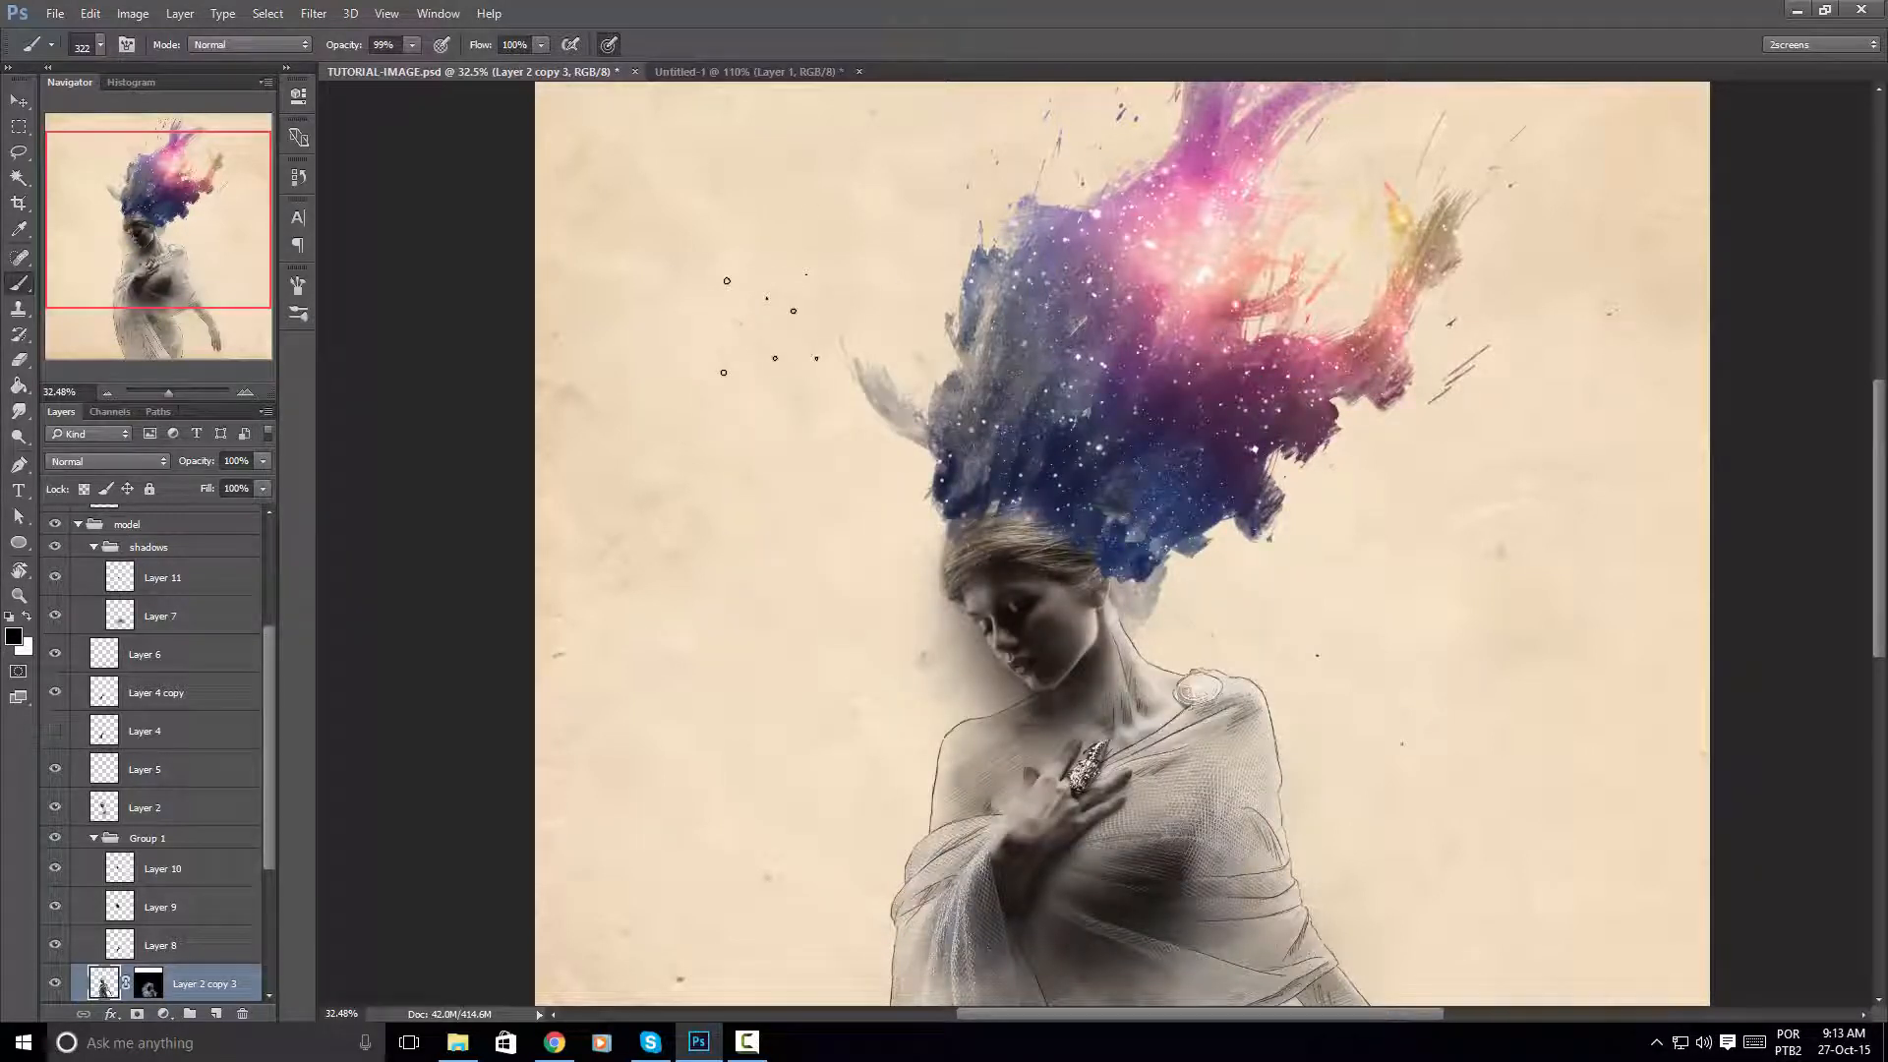
pyautogui.click(299, 287)
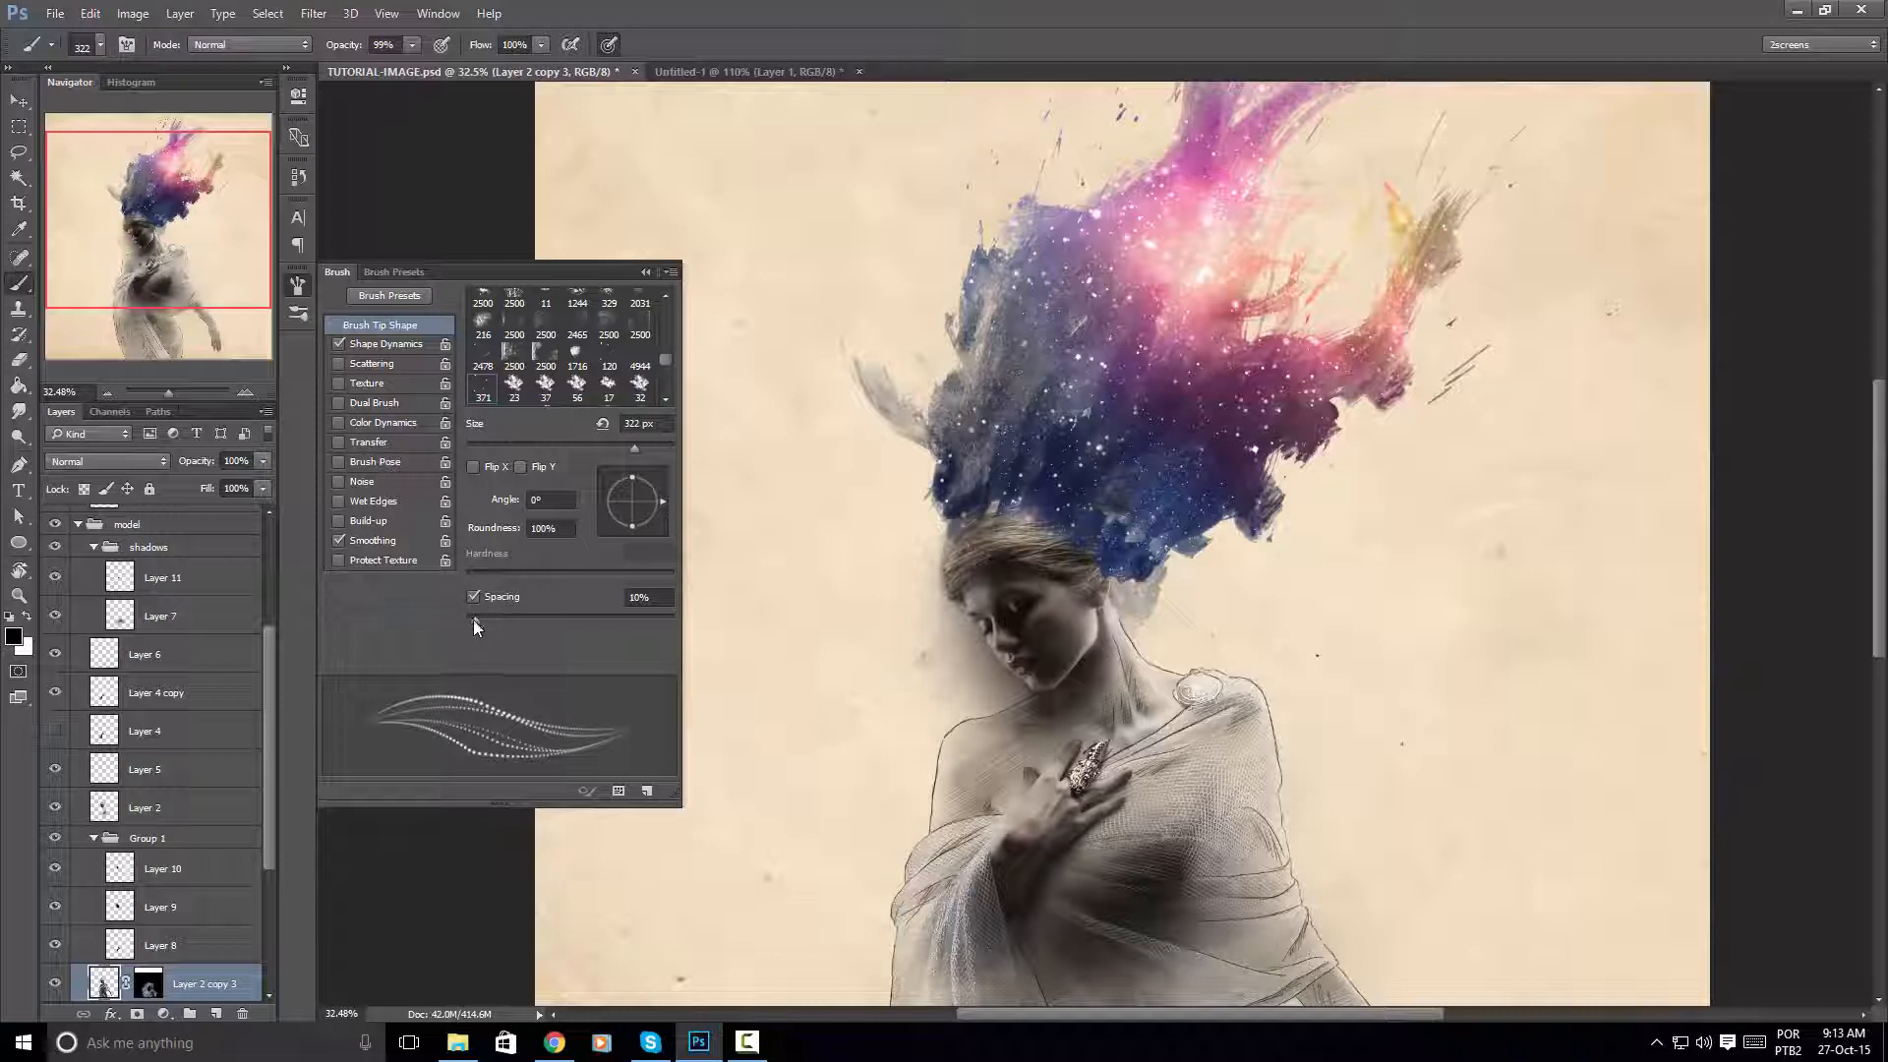
pyautogui.moveTo(474, 620); pyautogui.dragTo(464, 622)
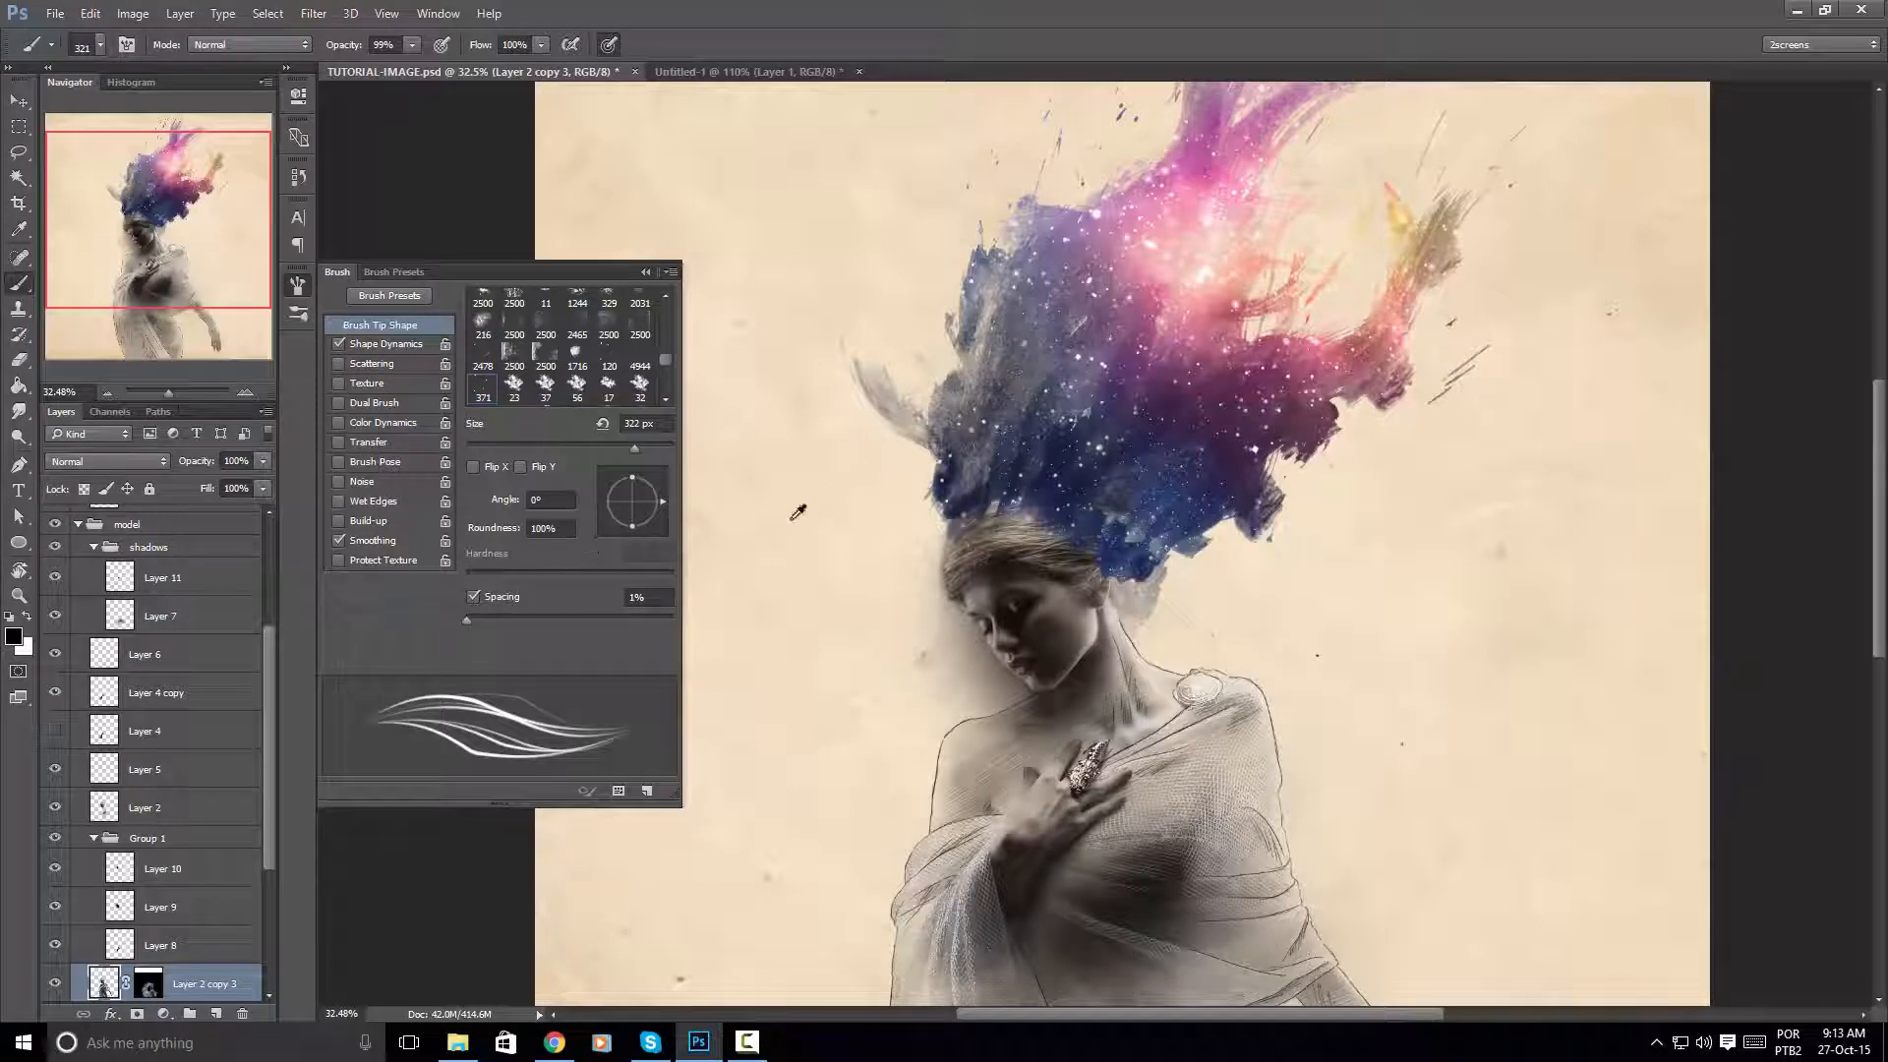
pyautogui.moveTo(797, 512); pyautogui.dragTo(778, 502)
# Add a new empty layer above Layer 16 in Group 2
pyautogui.scroll(5, 177, 684)
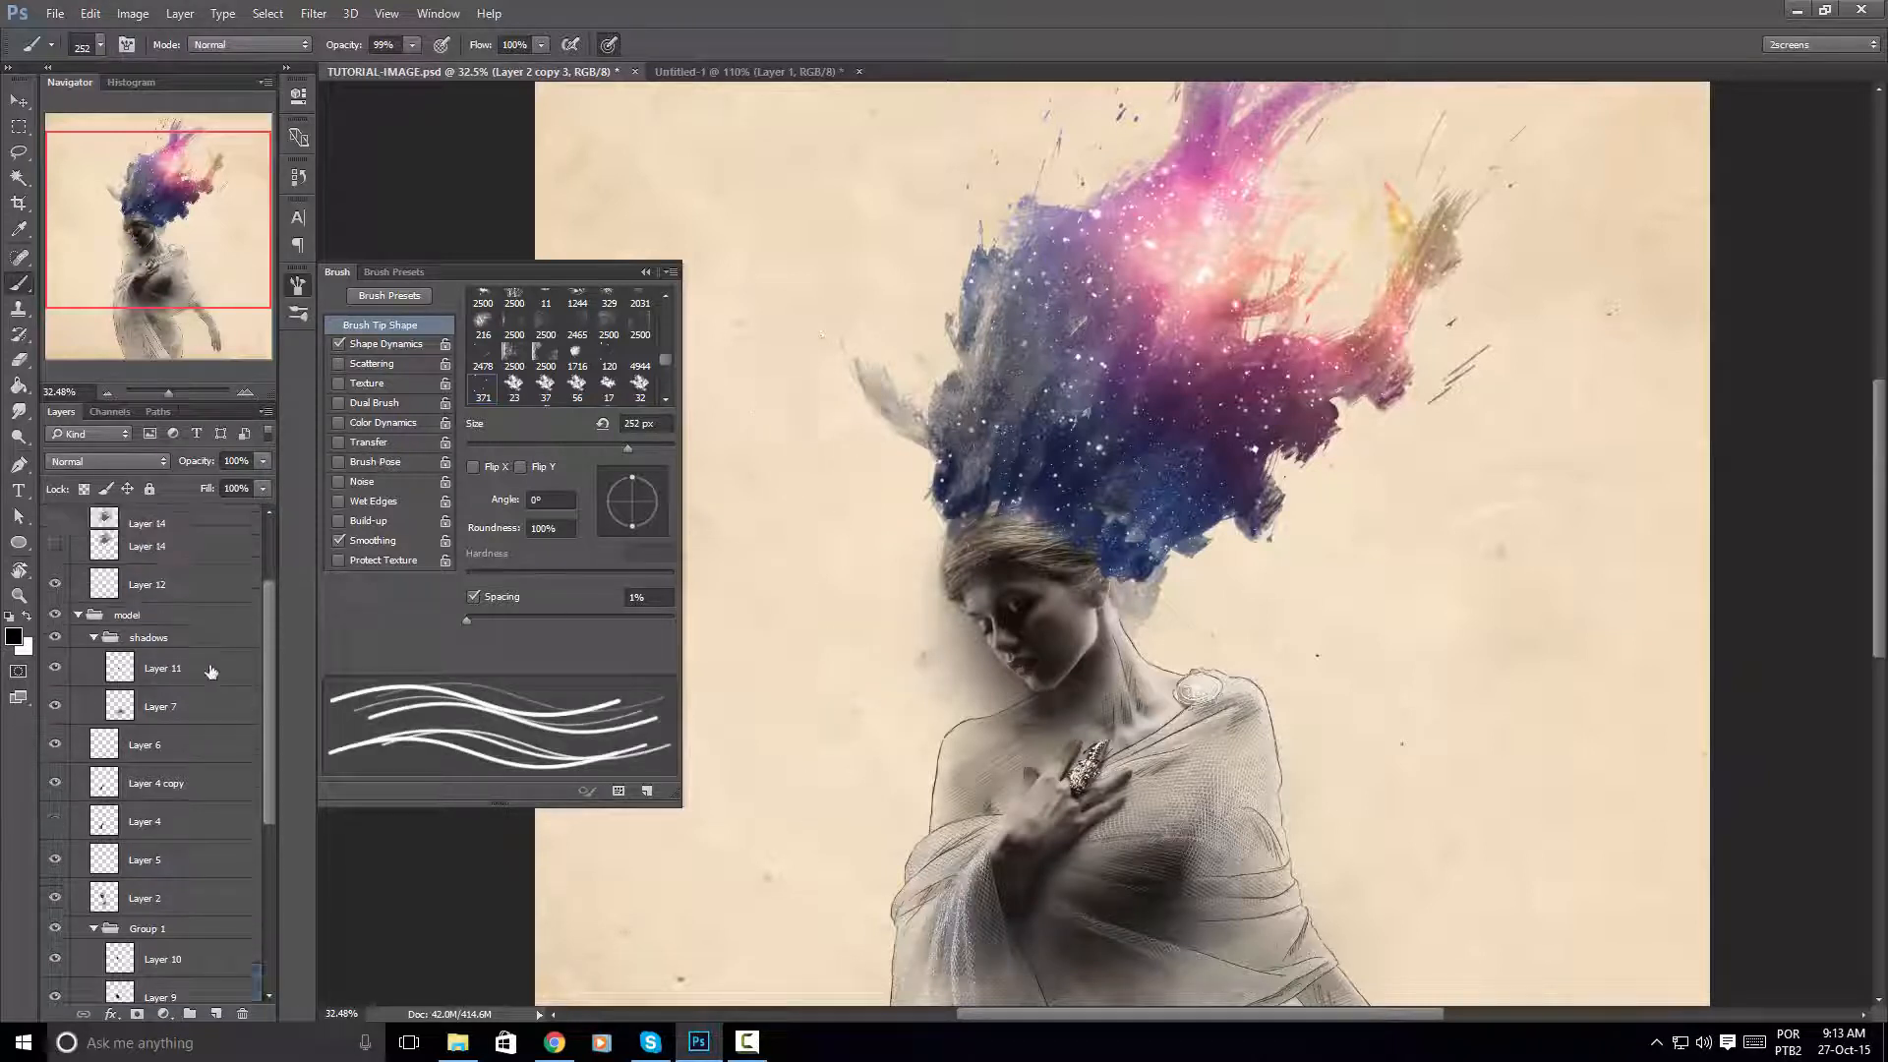
pyautogui.click(196, 553)
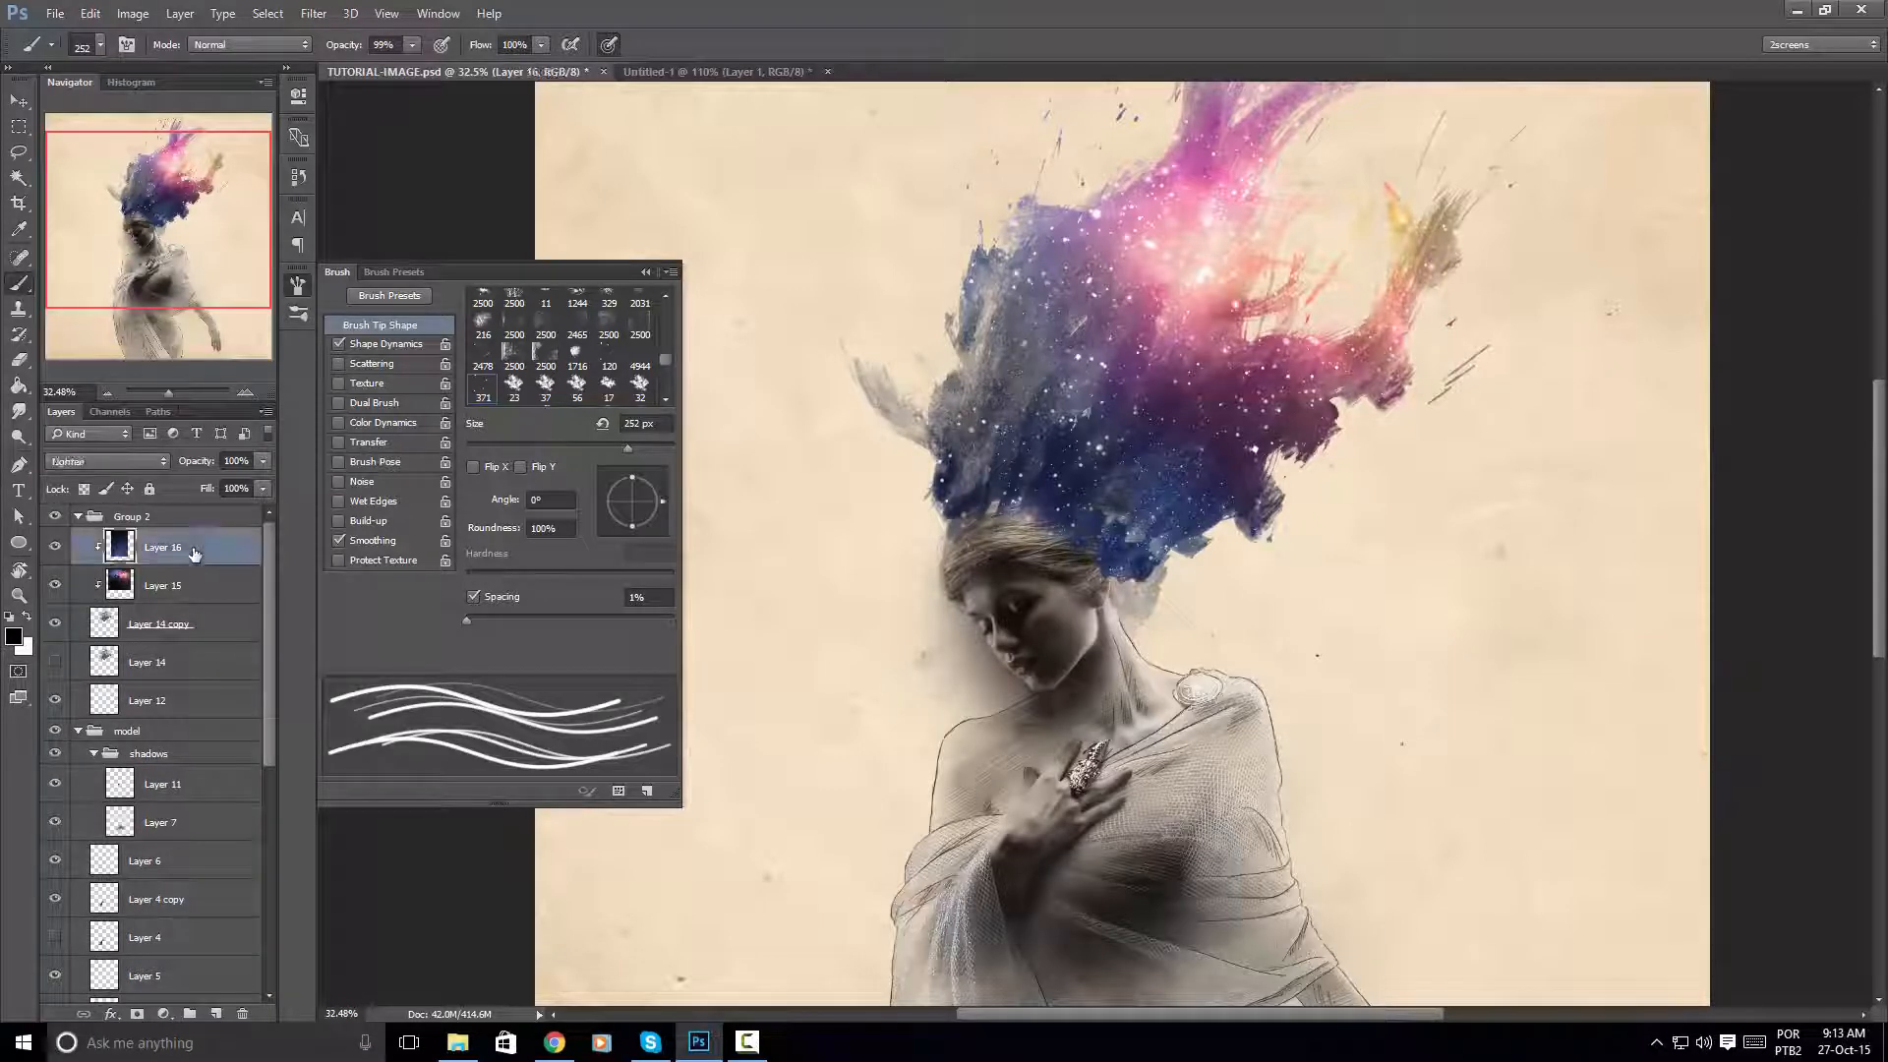
pyautogui.hotkey('ctrl', 'shift', 'n')
pyautogui.press('Return')
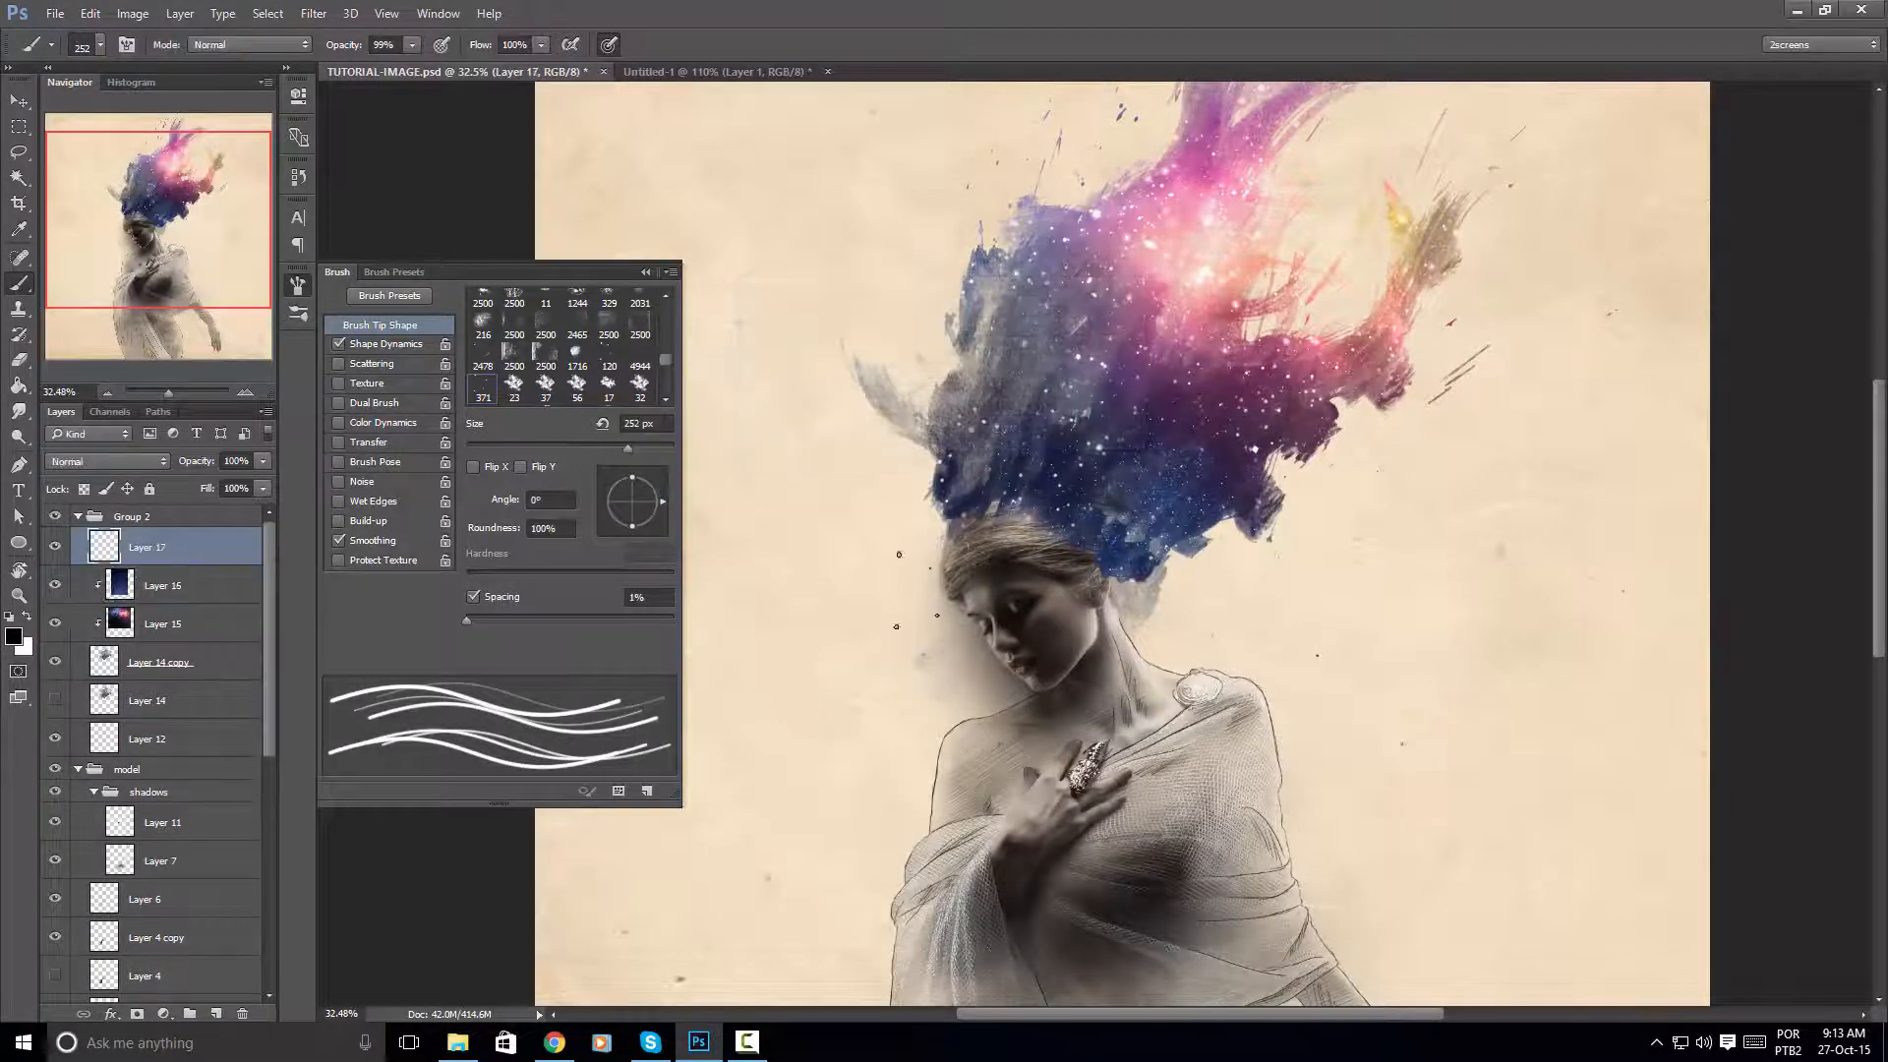
# Try out the hair brush with several curved strokes on the paper background beside the woman, undoing each one
pyautogui.moveTo(822, 759); pyautogui.dragTo(851, 425)
pyautogui.hotkey('ctrl', 'z')
pyautogui.moveTo(772, 785); pyautogui.dragTo(799, 356)
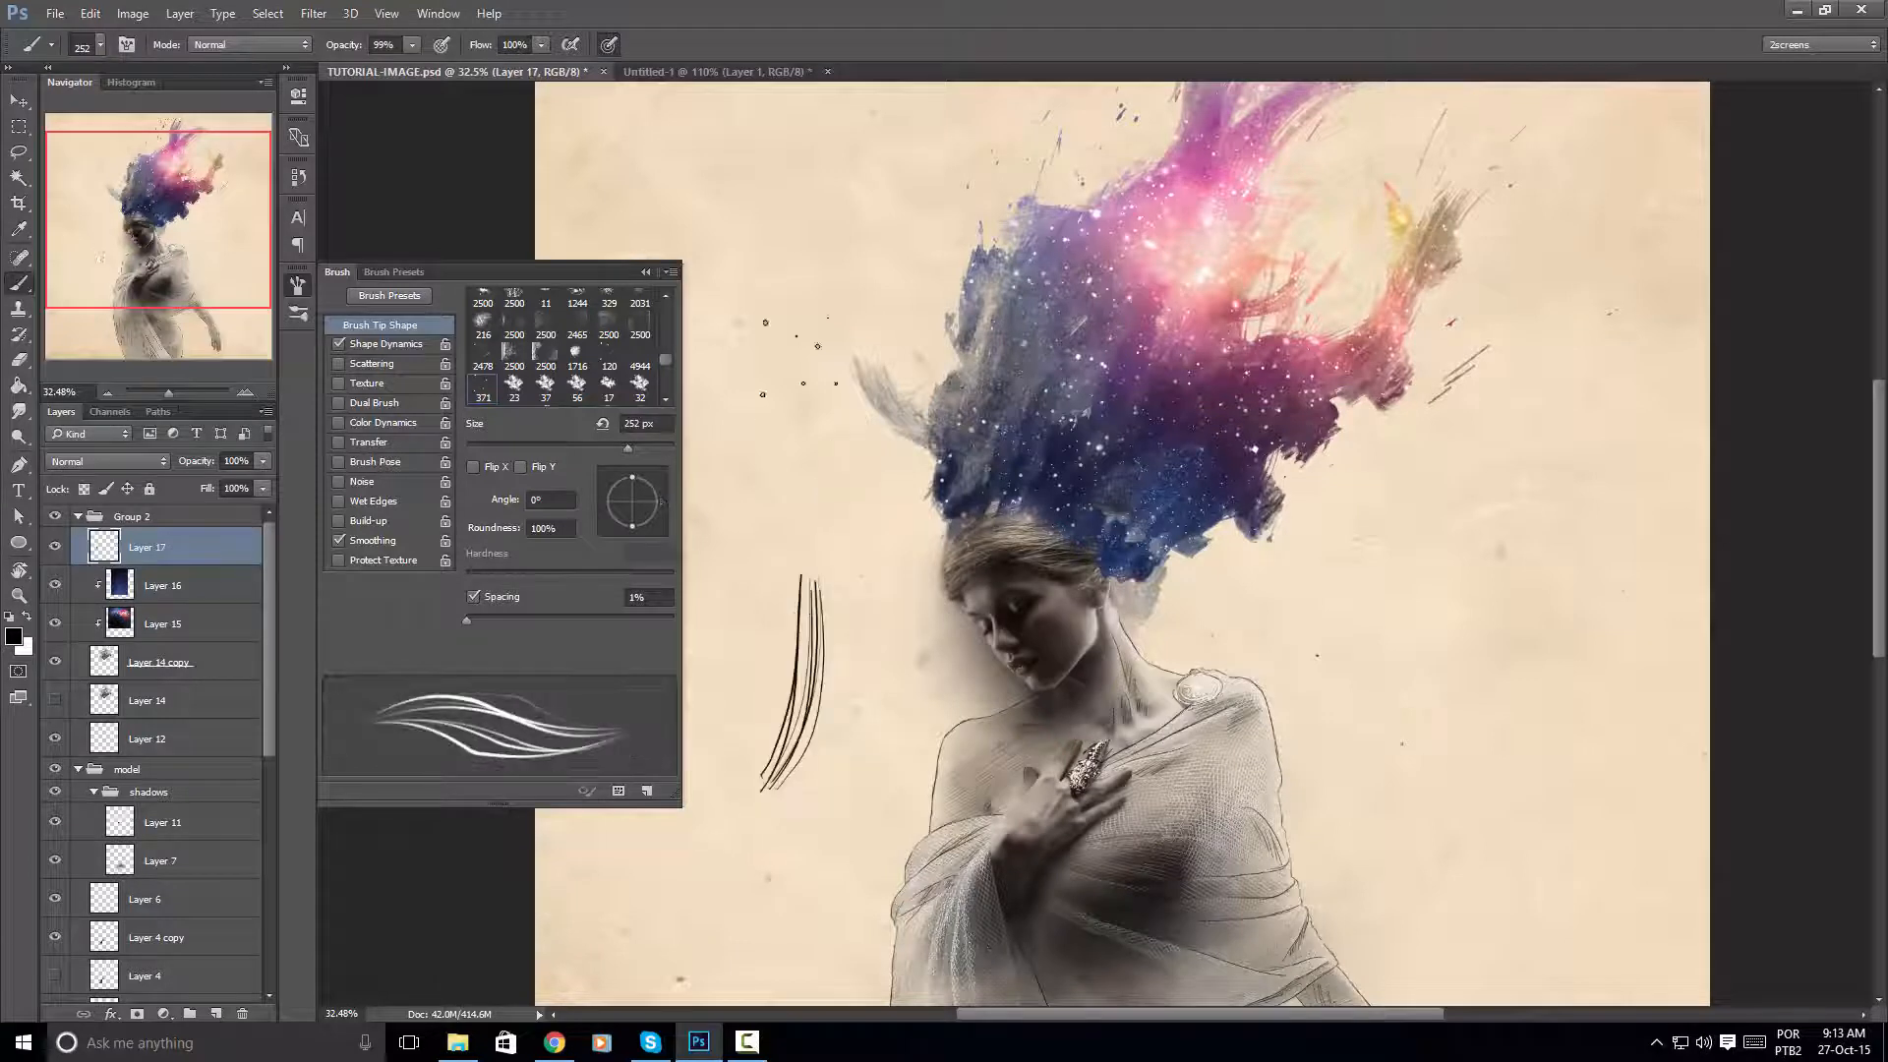
pyautogui.hotkey('ctrl', 'z')
pyautogui.moveTo(798, 823); pyautogui.dragTo(858, 486)
pyautogui.hotkey('ctrl', 'z')
pyautogui.moveTo(831, 828); pyautogui.dragTo(900, 575)
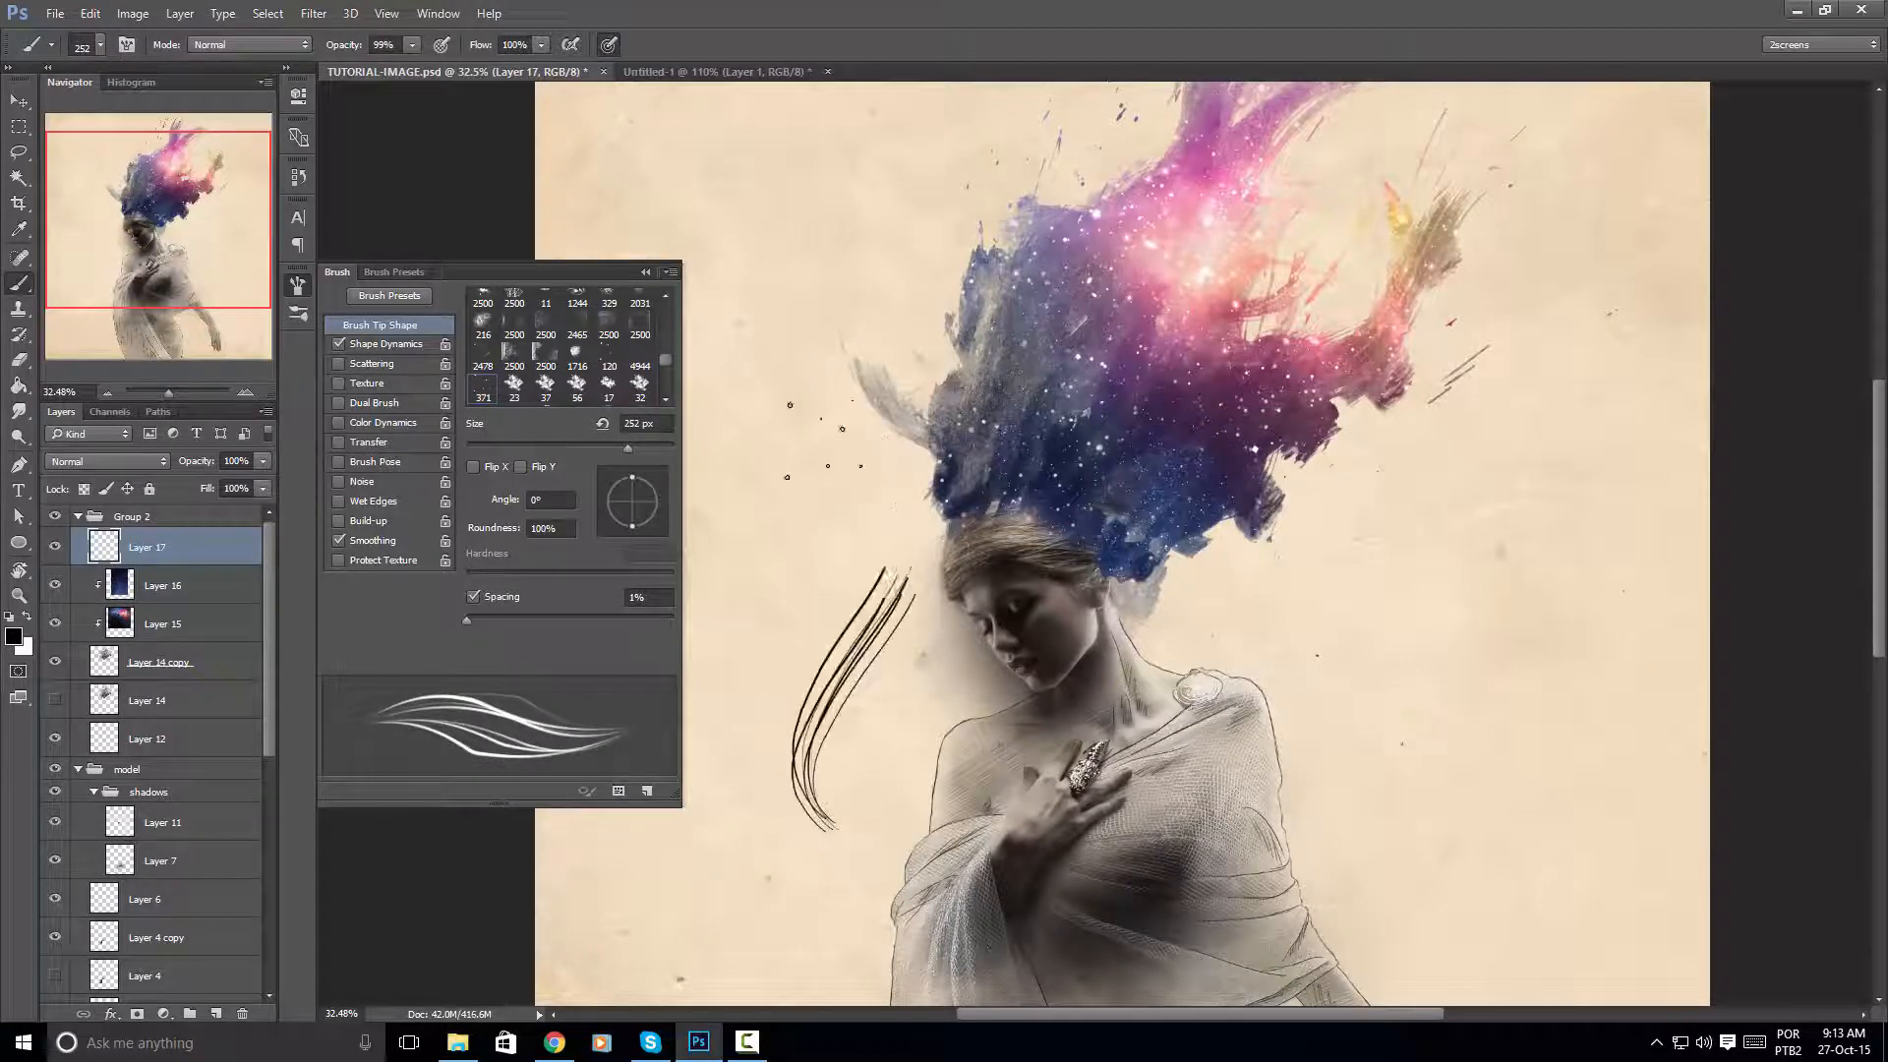
pyautogui.hotkey('ctrl', 'z')
pyautogui.moveTo(814, 822); pyautogui.dragTo(878, 480)
pyautogui.hotkey('ctrl', 'z')
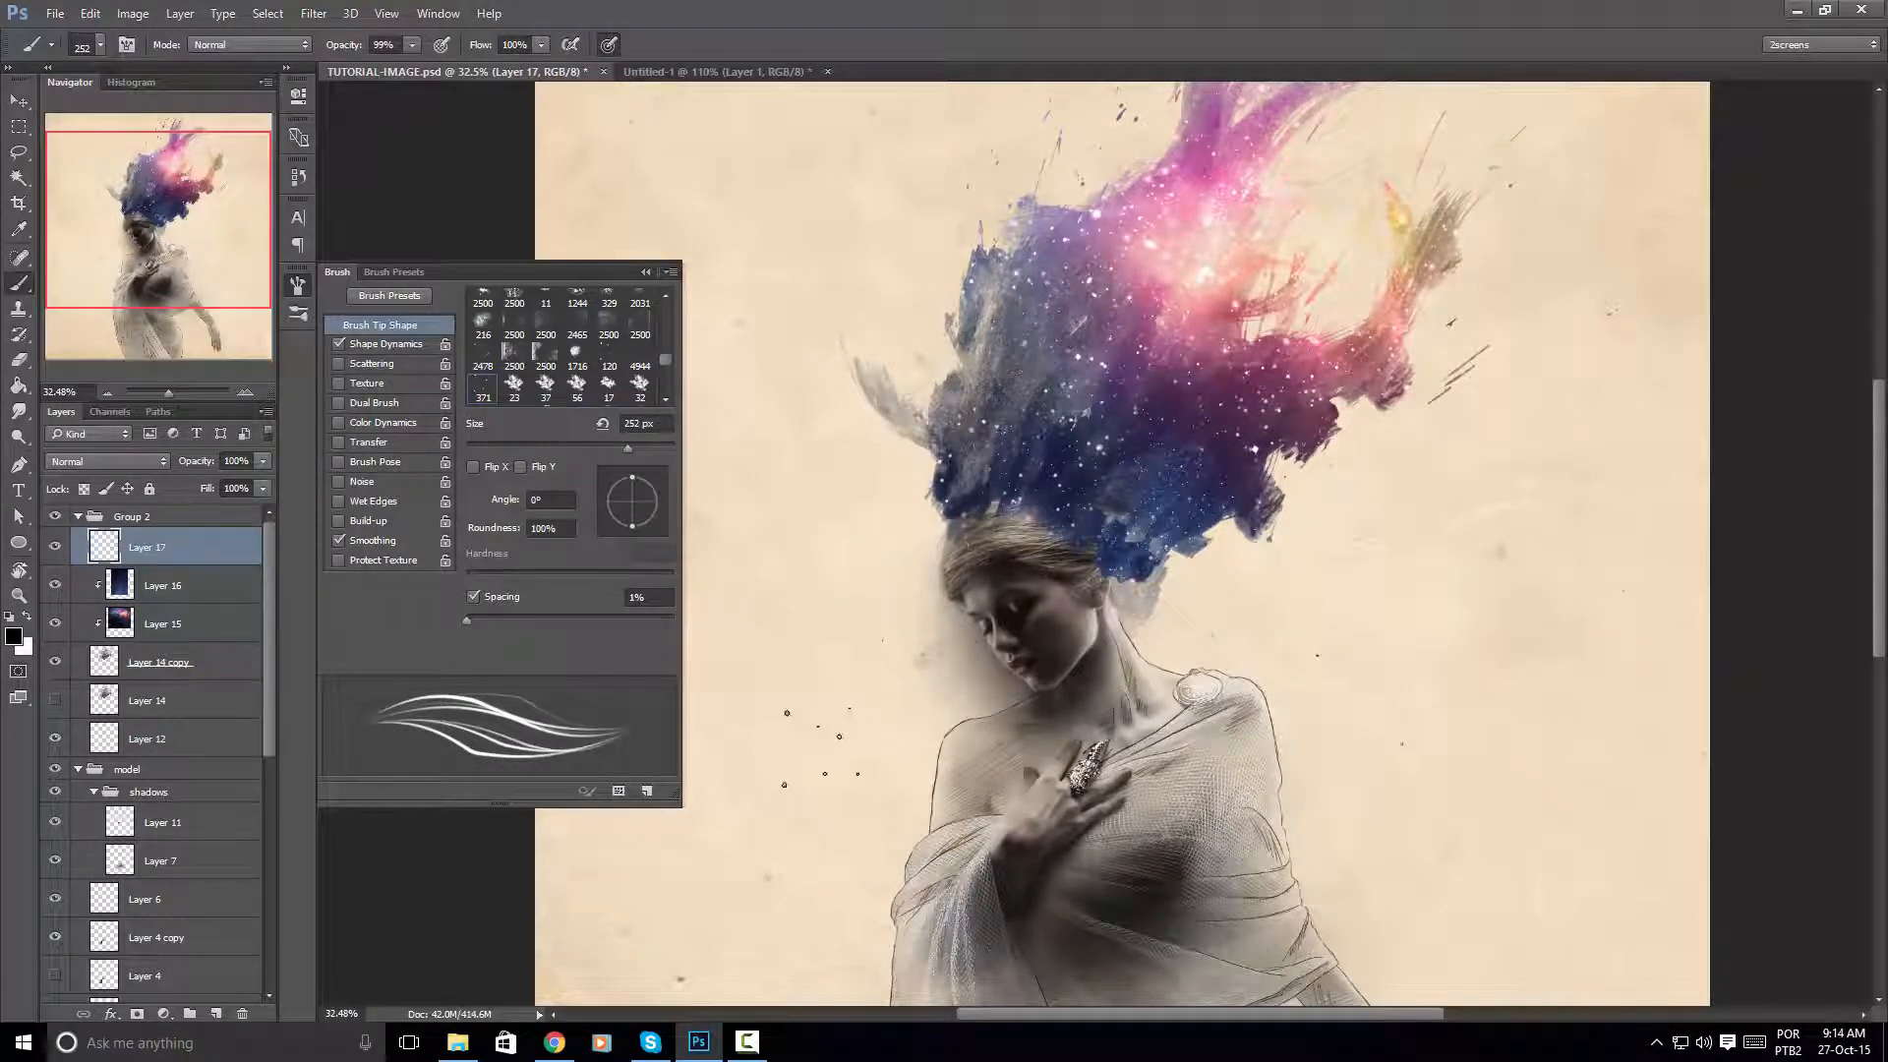
pyautogui.moveTo(821, 747); pyautogui.dragTo(866, 432)
pyautogui.hotkey('ctrl', 'z')
# Sample a dark tone from the woman's hair and switch to a soft round brush with 0% hardness, about 114 px
pyautogui.moveTo(1101, 523); pyautogui.dragTo(1036, 472)
pyautogui.moveTo(896, 534)
pyautogui.mouseDown()
pyautogui.moveTo(952, 465)
pyautogui.moveTo(1001, 524)
pyautogui.moveTo(996, 469)
pyautogui.mouseUp()
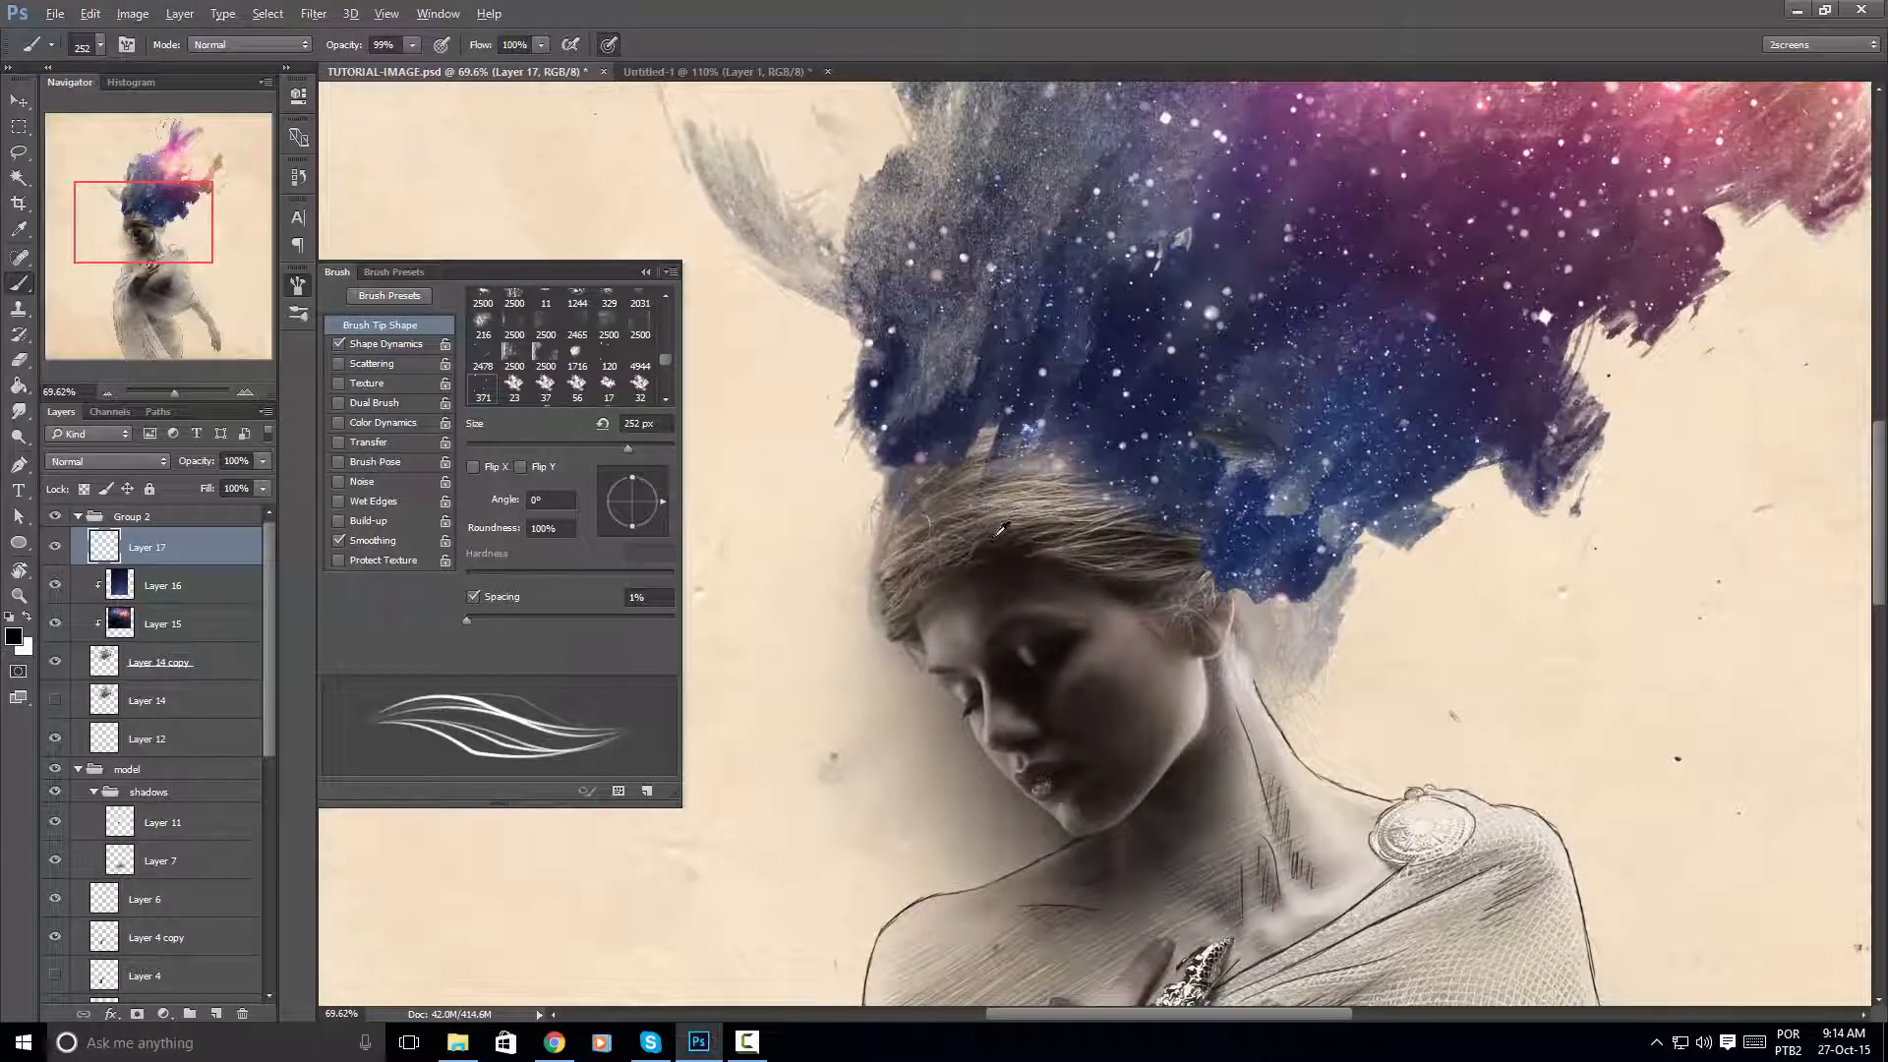
pyautogui.keyDown('alt'); pyautogui.click(1001, 530); pyautogui.keyUp('alt')
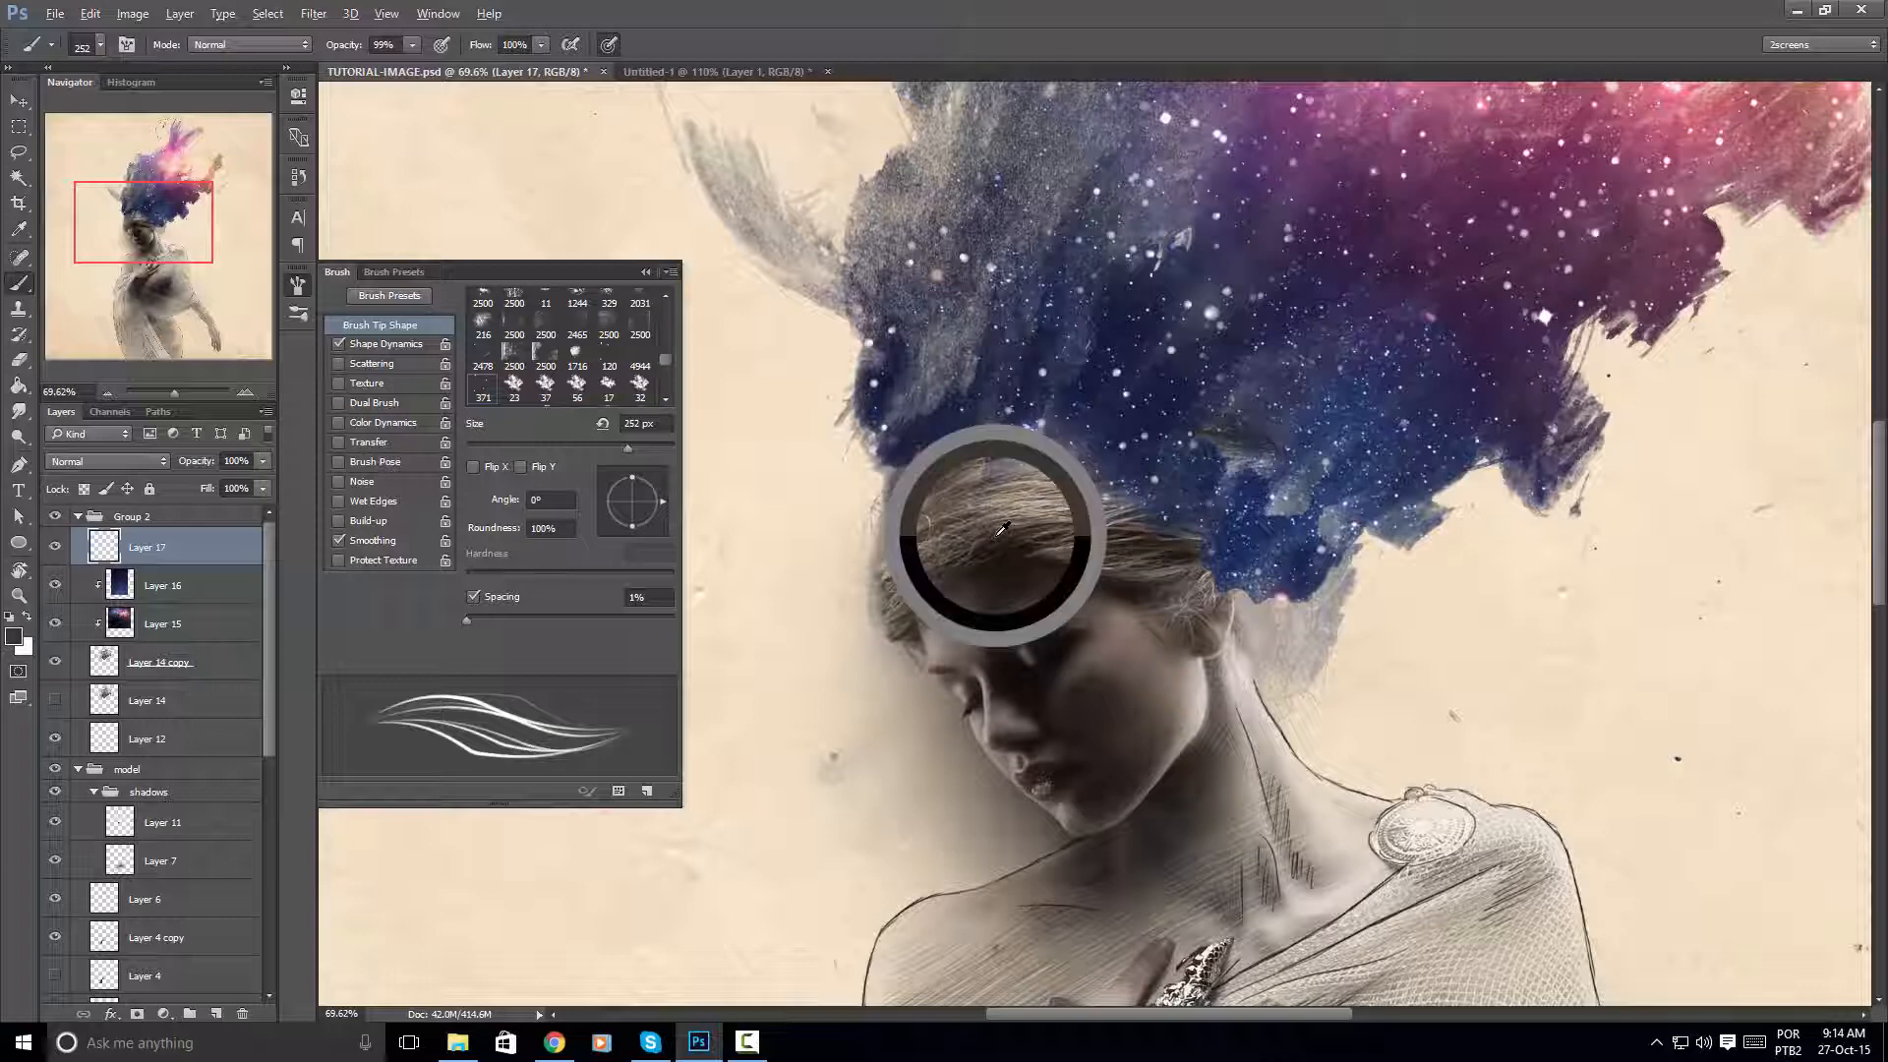
pyautogui.moveTo(995, 537); pyautogui.dragTo(1010, 538)
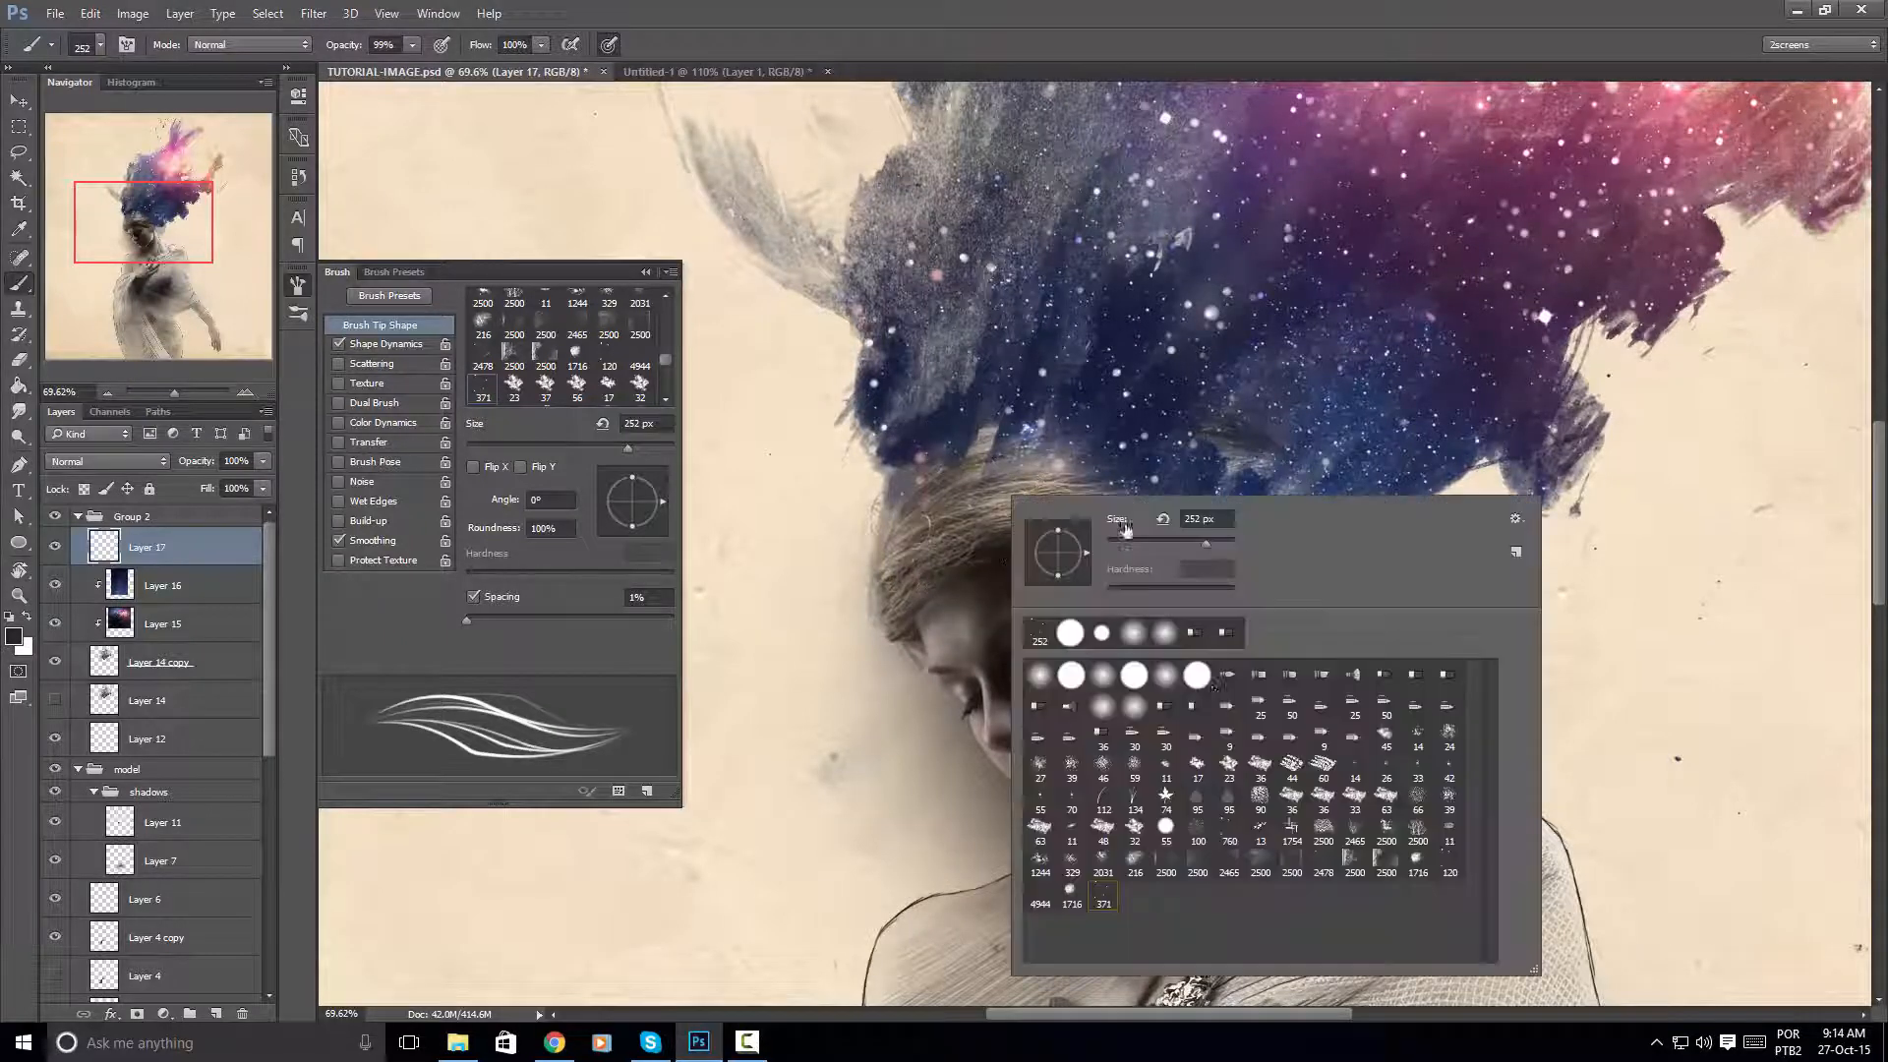
pyautogui.rightClick(1012, 551)
pyautogui.click(1165, 675)
pyautogui.click(889, 502)
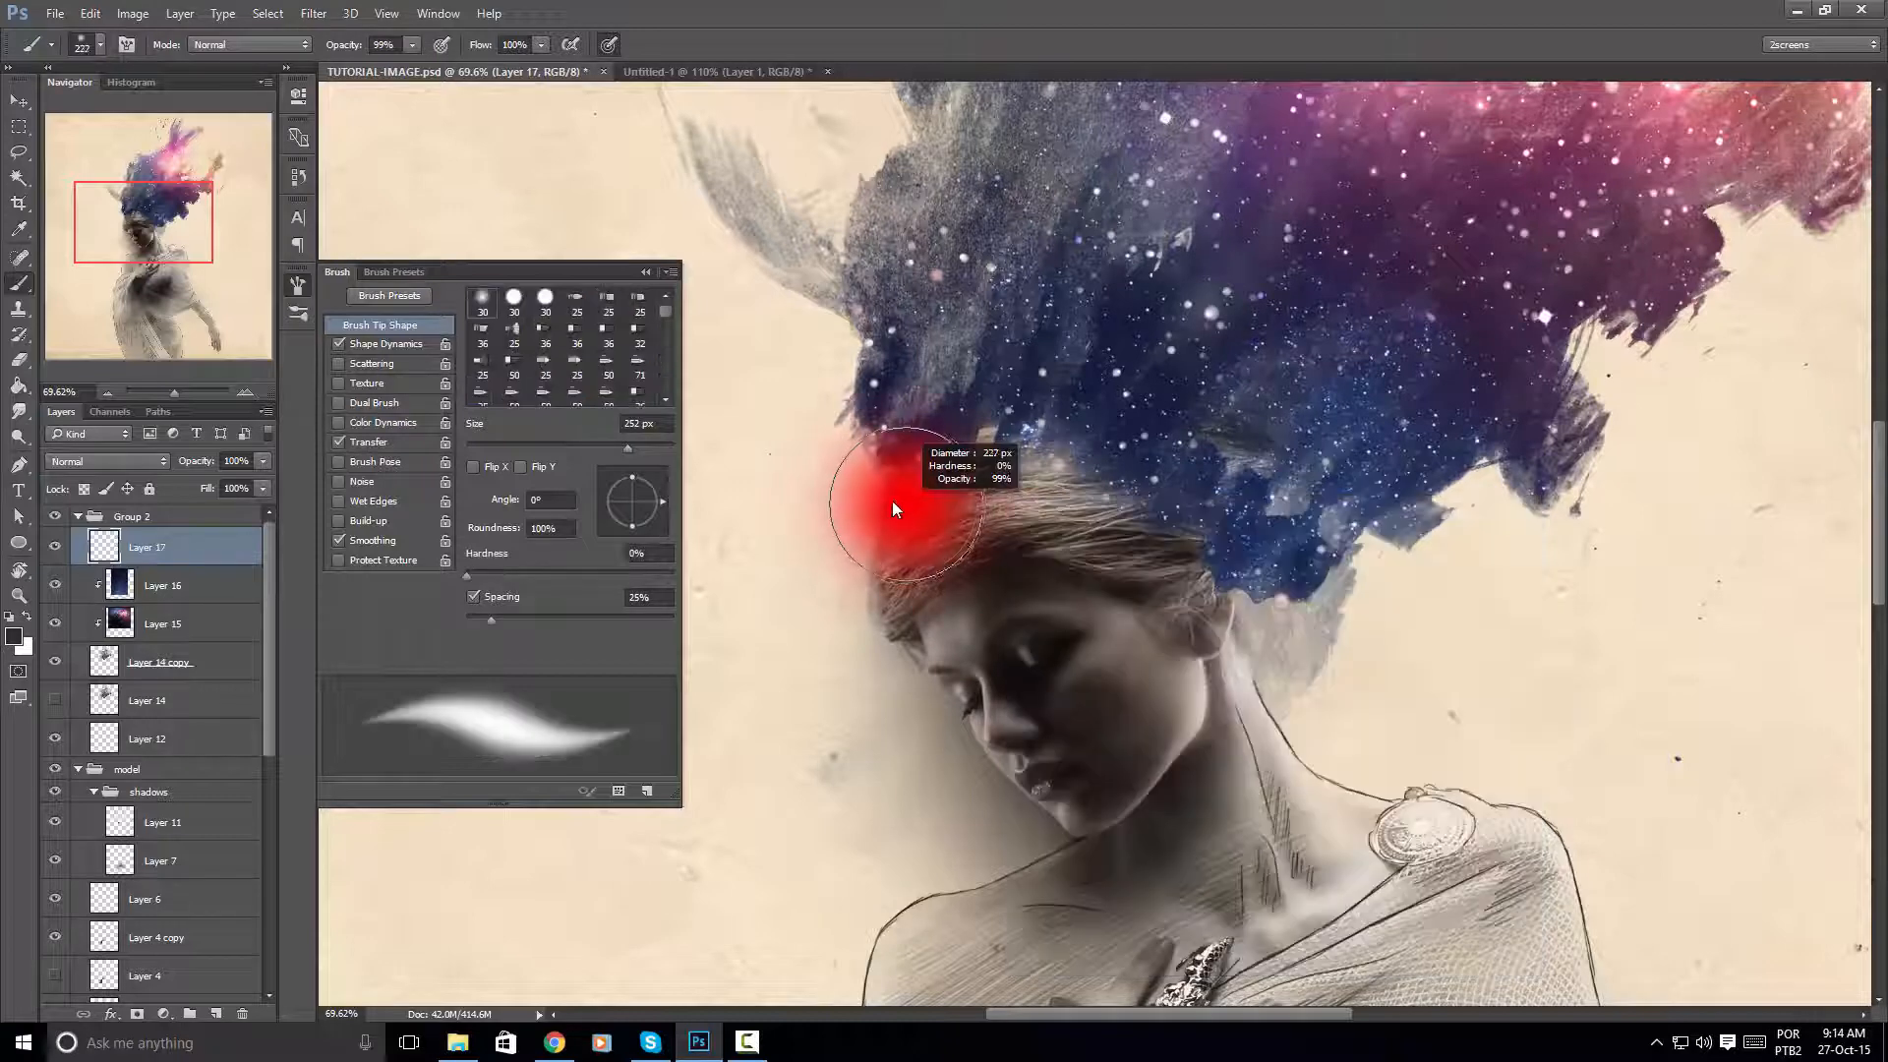
pyautogui.moveTo(902, 458)
pyautogui.mouseDown()
pyautogui.moveTo(915, 670)
pyautogui.moveTo(961, 737)
pyautogui.moveTo(992, 670)
pyautogui.moveTo(947, 630)
pyautogui.mouseUp()
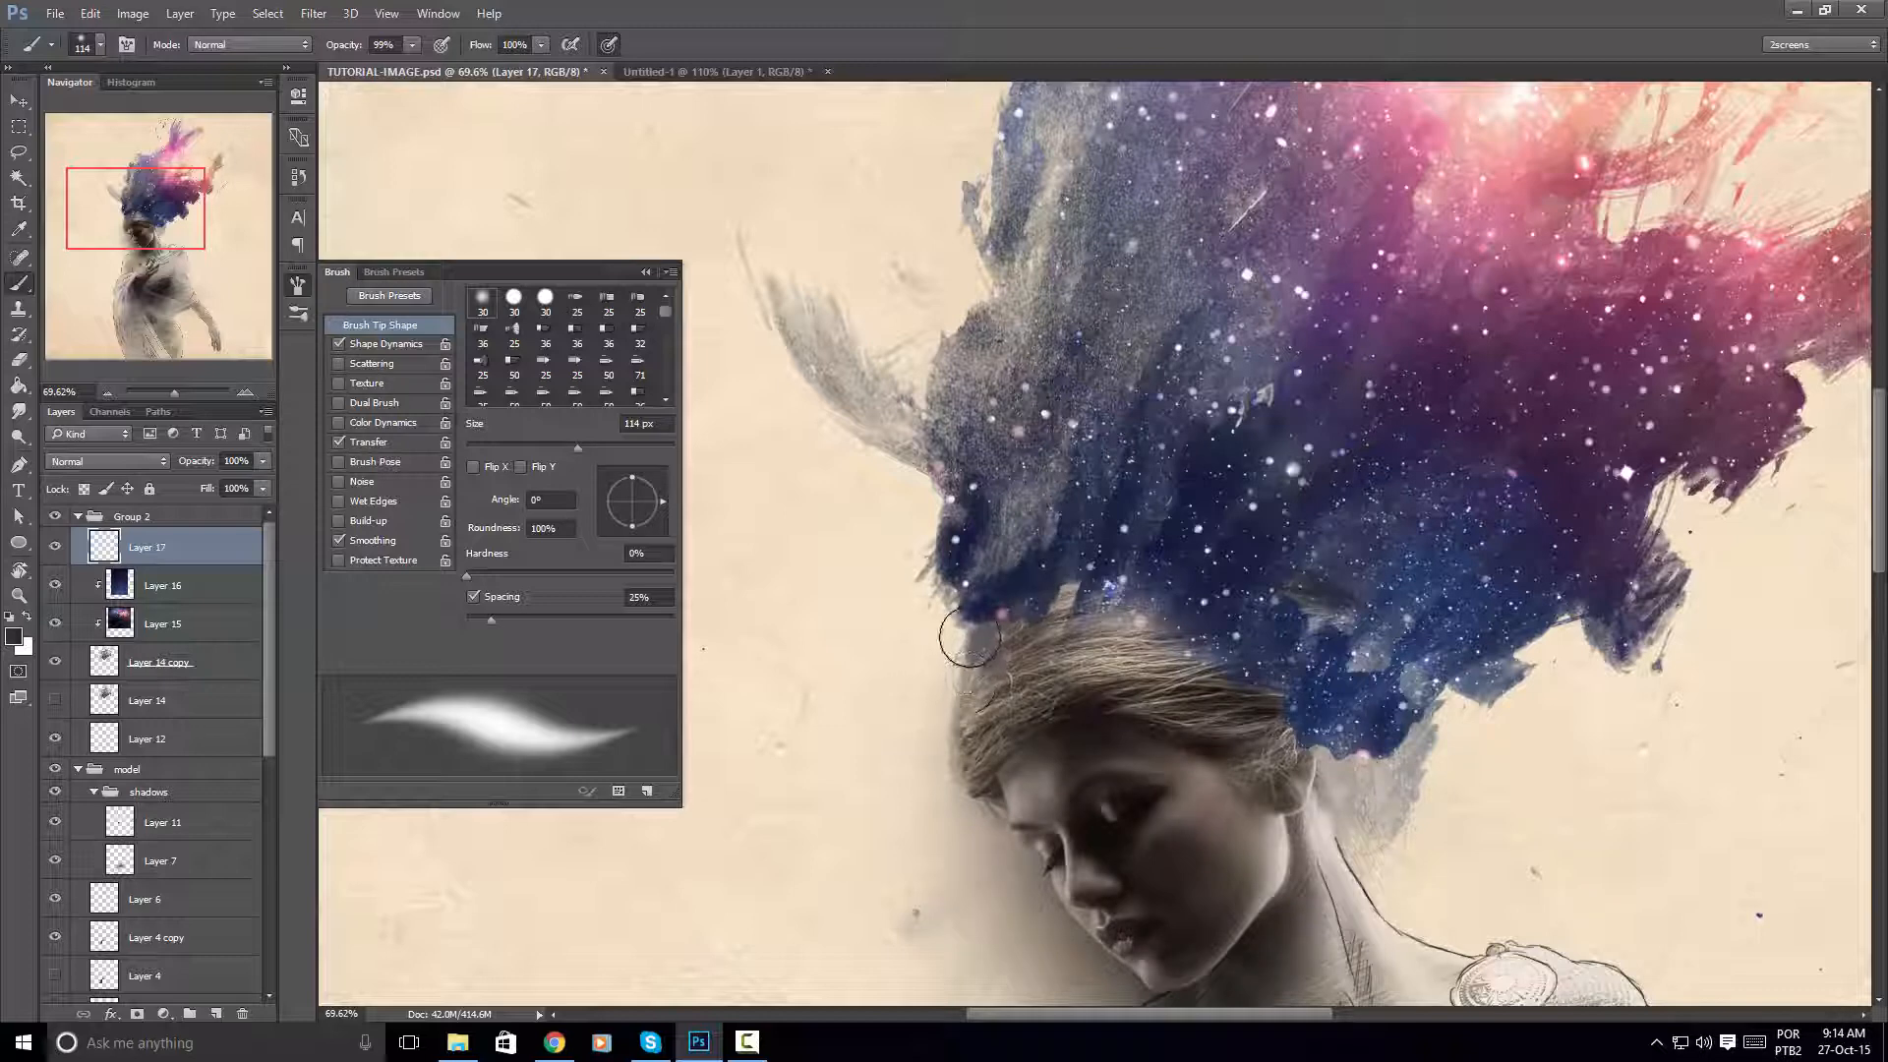
# Paint soft dark strokes on Layer 17 rising from the left side of the woman's hairline into the nebula, using a brush of about 97 px
pyautogui.moveTo(974, 642)
pyautogui.mouseDown()
pyautogui.moveTo(970, 694)
pyautogui.moveTo(948, 508)
pyautogui.moveTo(973, 599)
pyautogui.moveTo(964, 688)
pyautogui.moveTo(977, 614)
pyautogui.moveTo(940, 460)
pyautogui.moveTo(979, 673)
pyautogui.moveTo(983, 438)
pyautogui.mouseUp()
pyautogui.moveTo(995, 680); pyautogui.dragTo(970, 408)
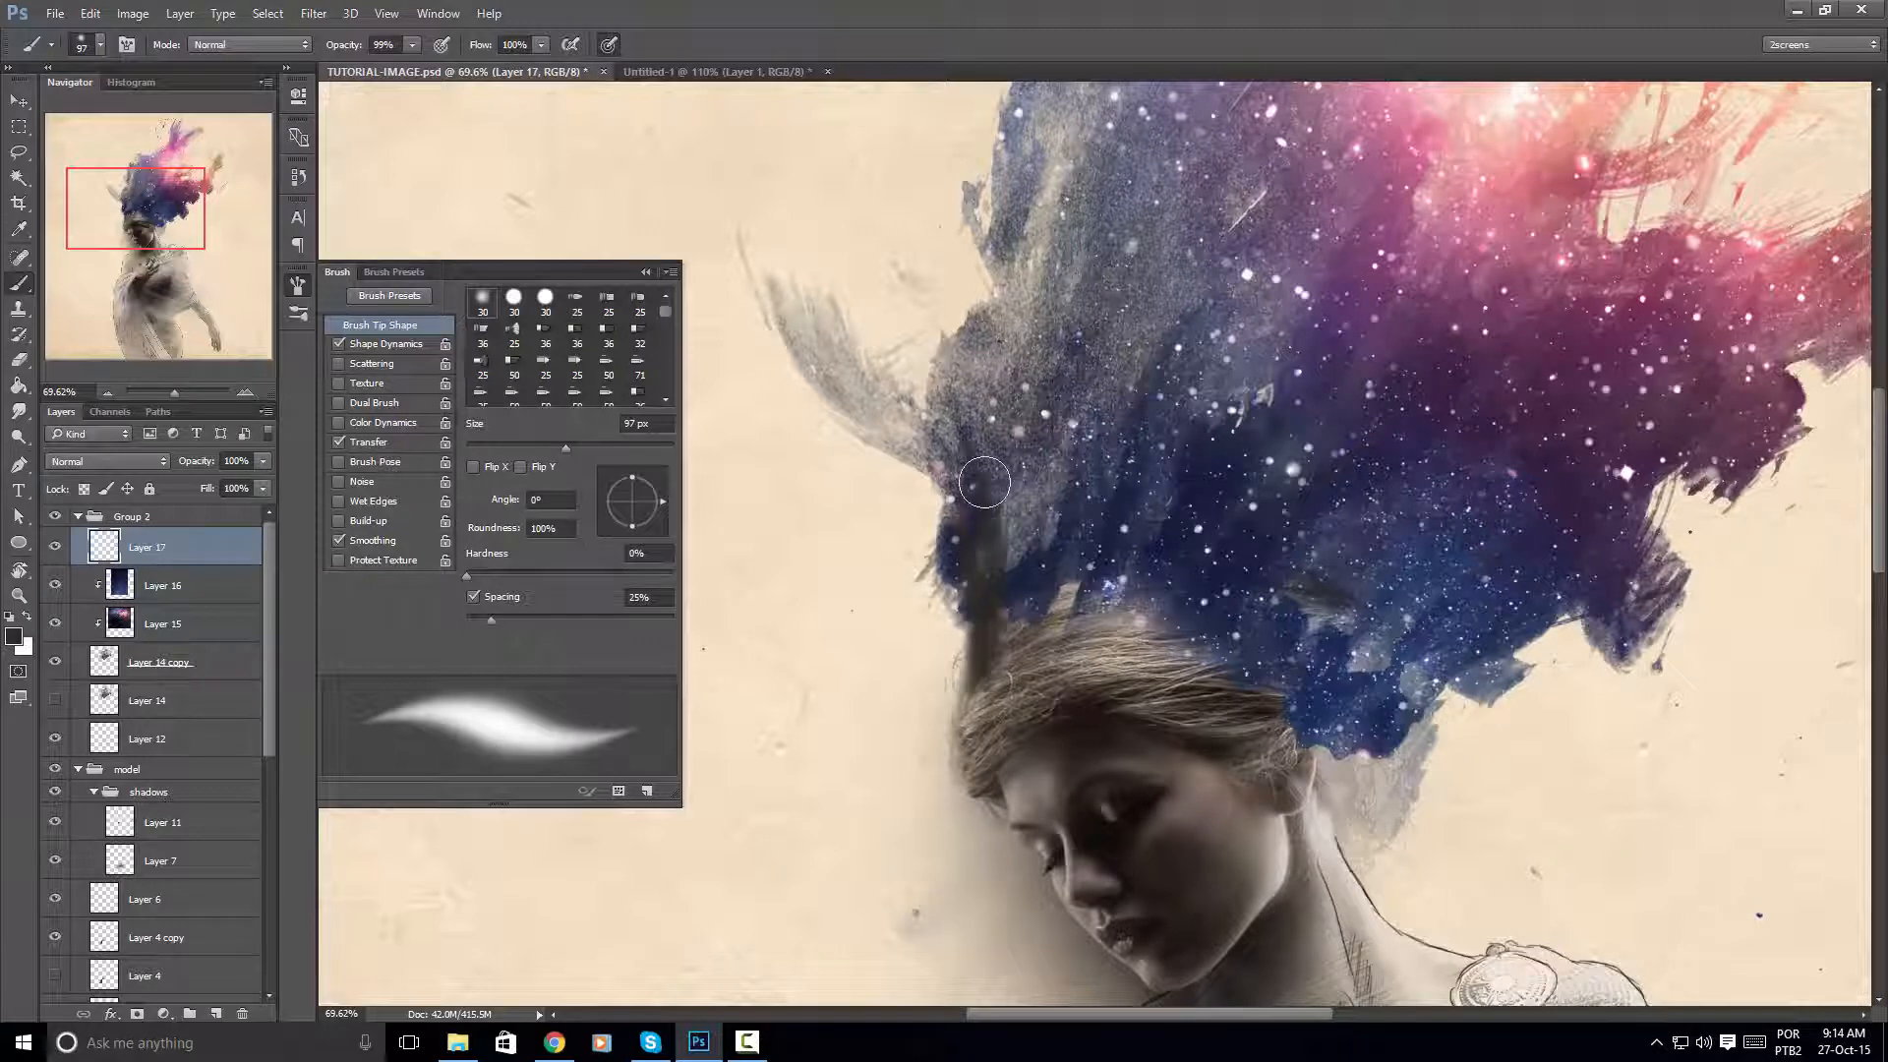
pyautogui.moveTo(966, 687)
pyautogui.mouseDown()
pyautogui.moveTo(894, 342)
pyautogui.moveTo(913, 428)
pyautogui.mouseUp()
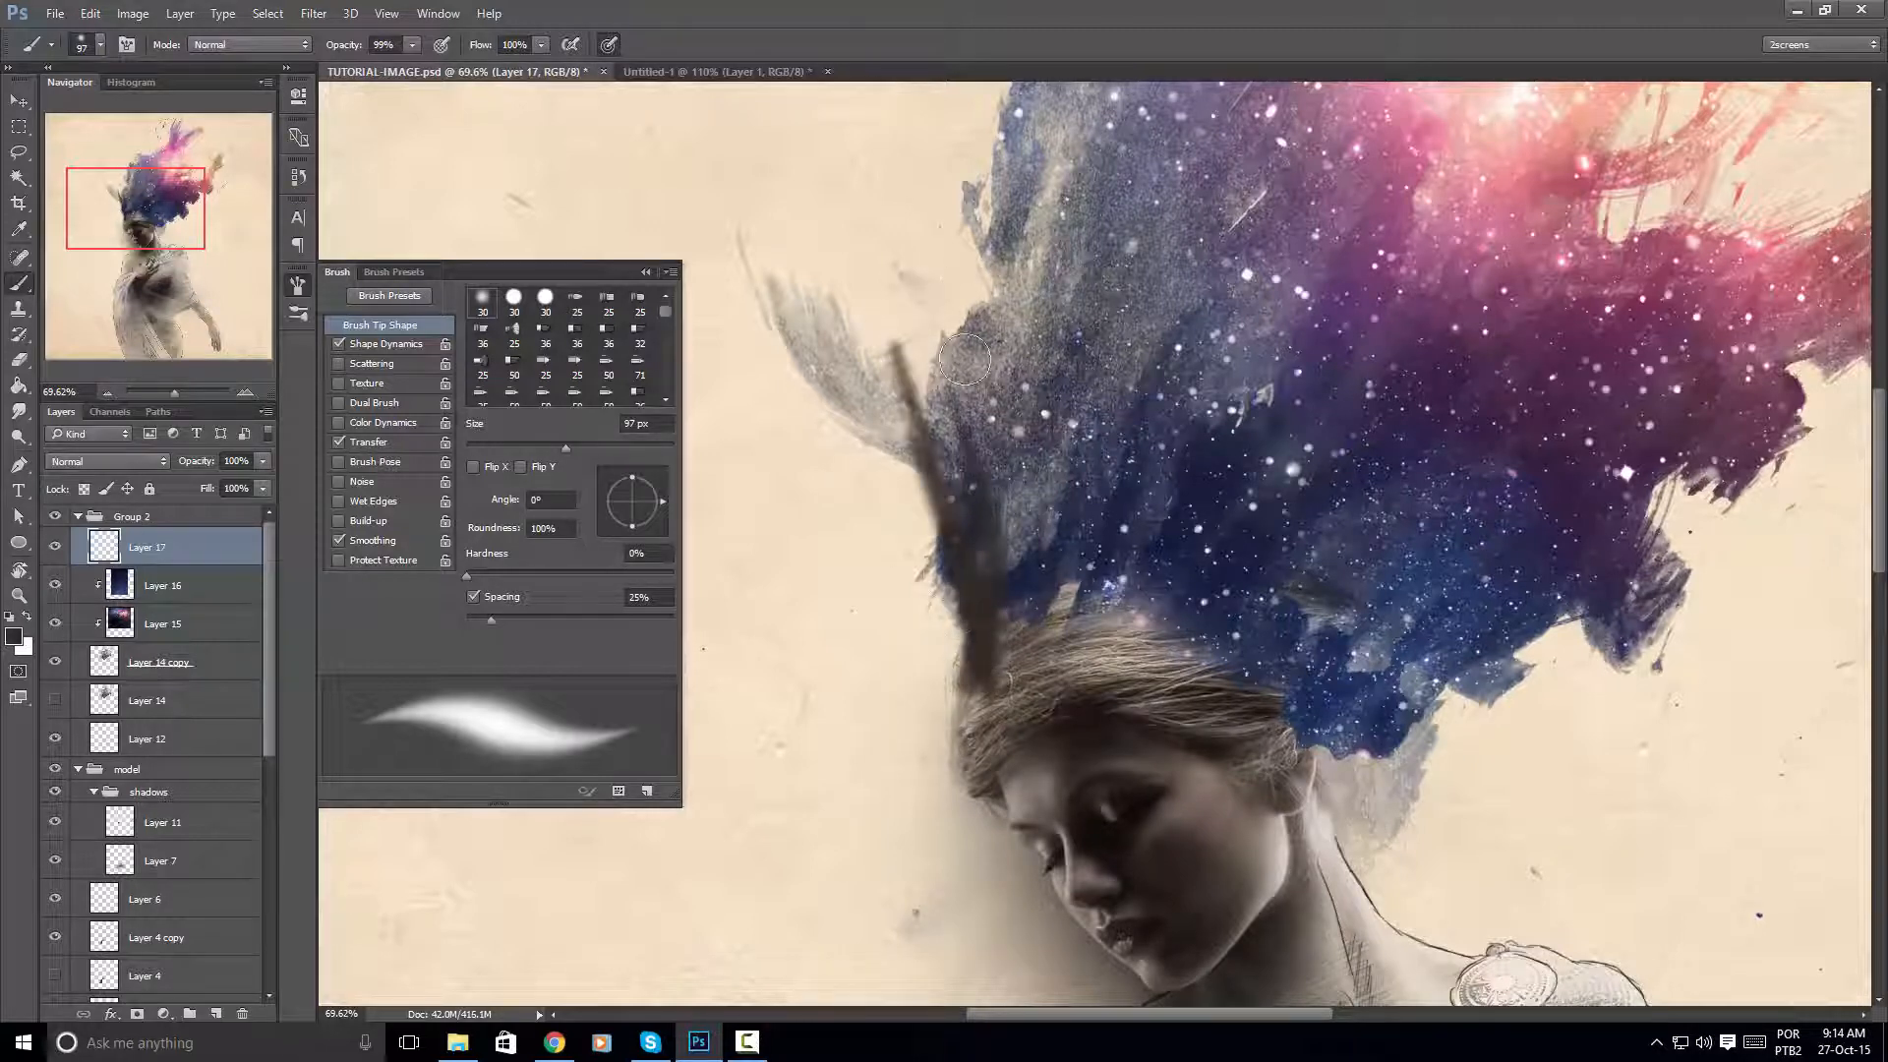
pyautogui.moveTo(993, 671); pyautogui.dragTo(942, 460)
# Paint broad dark hair strokes on Layer 17 across the top of the head, sweeping over the nebula's lower right edge
pyautogui.moveTo(984, 679); pyautogui.dragTo(1165, 595)
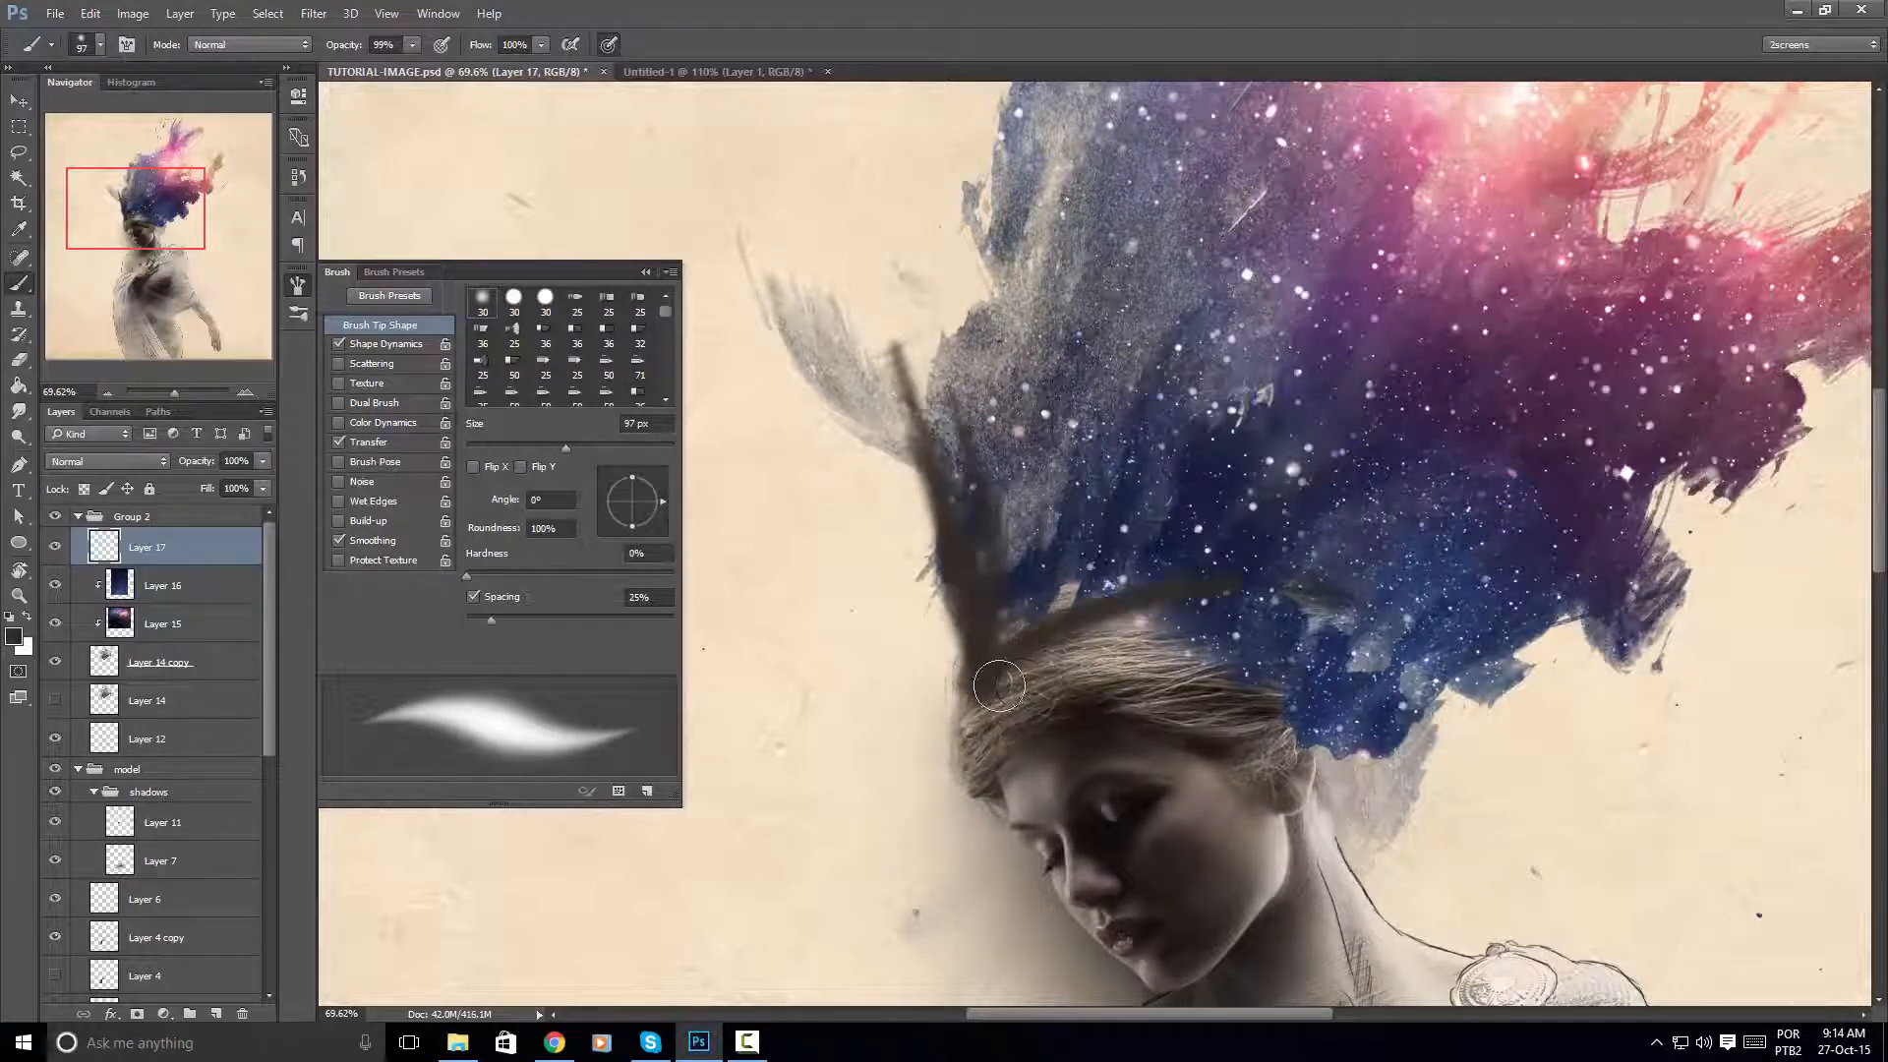
pyautogui.moveTo(981, 688); pyautogui.dragTo(1210, 630)
pyautogui.moveTo(1061, 630); pyautogui.dragTo(1571, 611)
pyautogui.moveTo(1028, 679); pyautogui.dragTo(1214, 634)
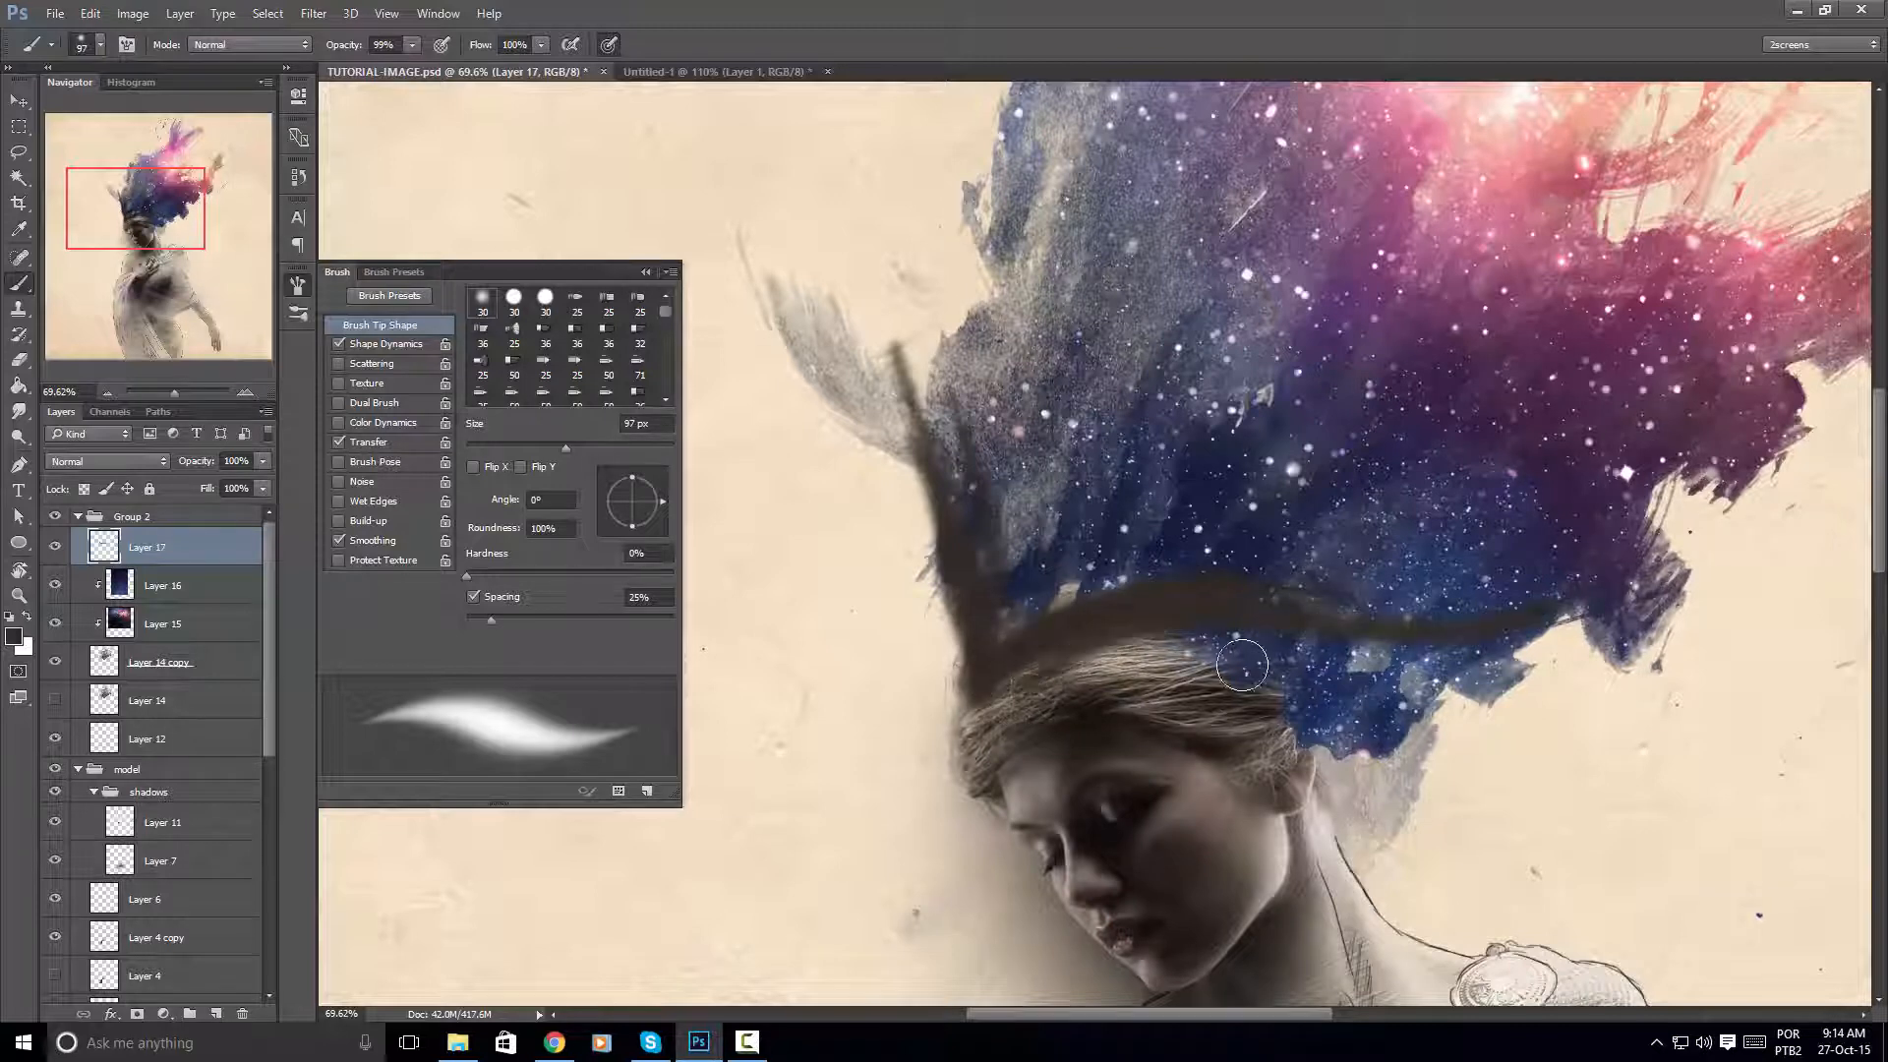
pyautogui.moveTo(1055, 626)
pyautogui.mouseDown()
pyautogui.moveTo(1261, 645)
pyautogui.moveTo(1534, 564)
pyautogui.mouseUp()
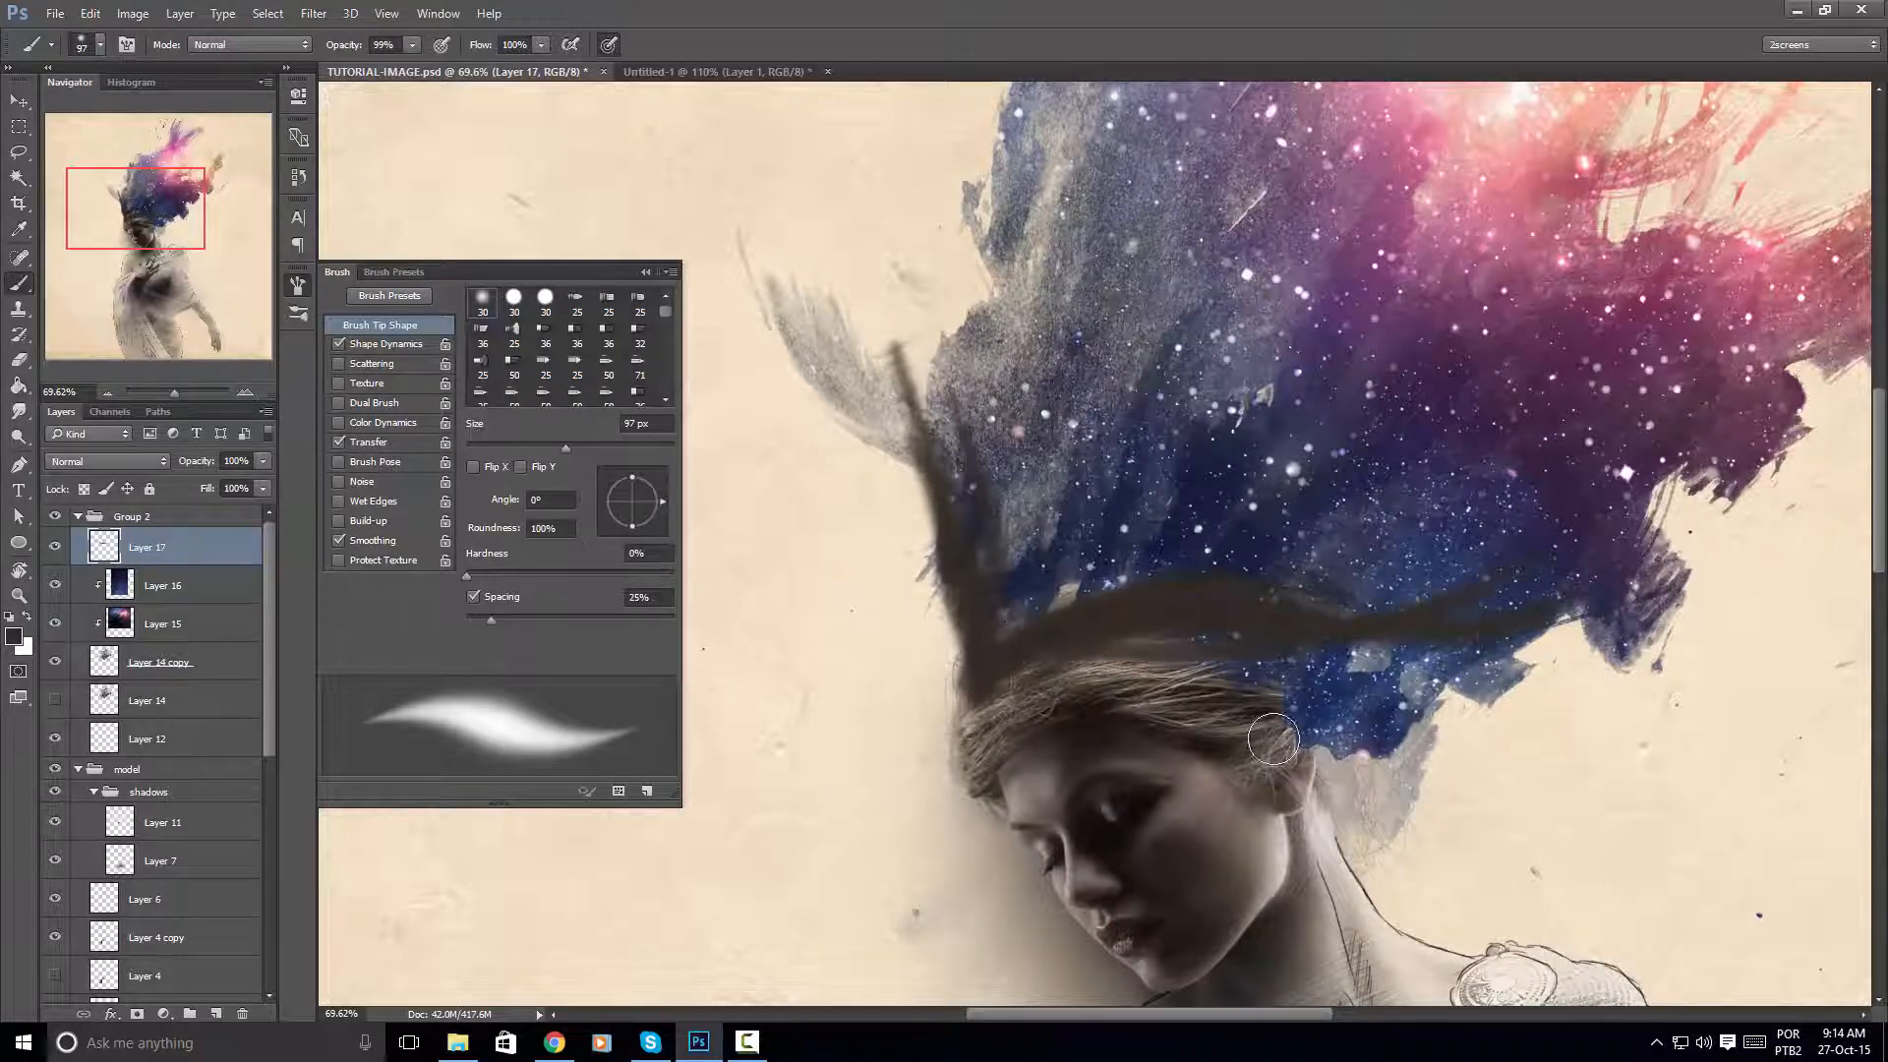
pyautogui.moveTo(1278, 738)
pyautogui.mouseDown()
pyautogui.moveTo(1526, 537)
pyautogui.moveTo(1189, 658)
pyautogui.moveTo(1256, 657)
pyautogui.moveTo(1475, 581)
pyautogui.moveTo(1443, 640)
pyautogui.moveTo(1373, 597)
pyautogui.moveTo(1107, 574)
pyautogui.moveTo(1045, 661)
pyautogui.moveTo(990, 662)
pyautogui.moveTo(1198, 705)
pyautogui.moveTo(1421, 496)
pyautogui.mouseUp()
pyautogui.moveTo(1275, 641); pyautogui.dragTo(1461, 421)
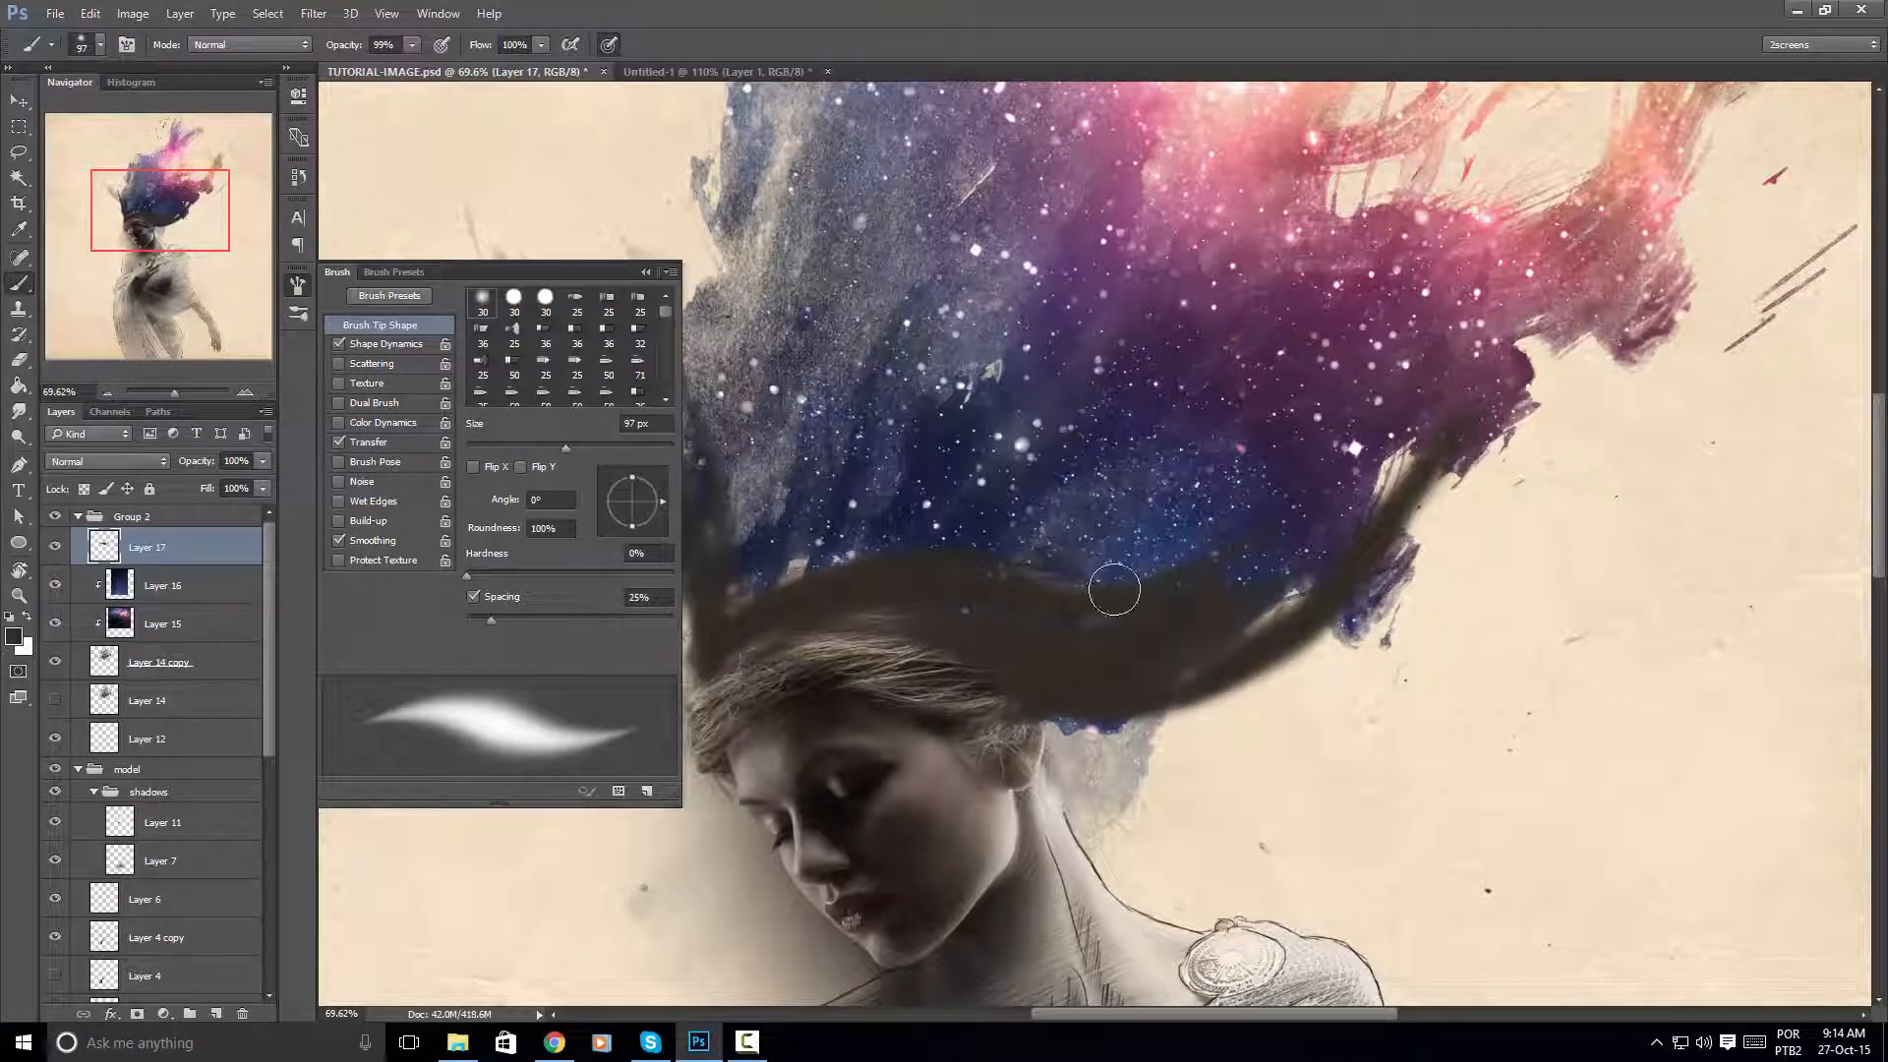
# Paint a forked dark hair strand on Layer 17 up the nebula's left edge with the 97 px soft brush
pyautogui.moveTo(683, 644)
pyautogui.mouseDown()
pyautogui.moveTo(873, 629)
pyautogui.moveTo(968, 519)
pyautogui.moveTo(741, 512)
pyautogui.mouseUp()
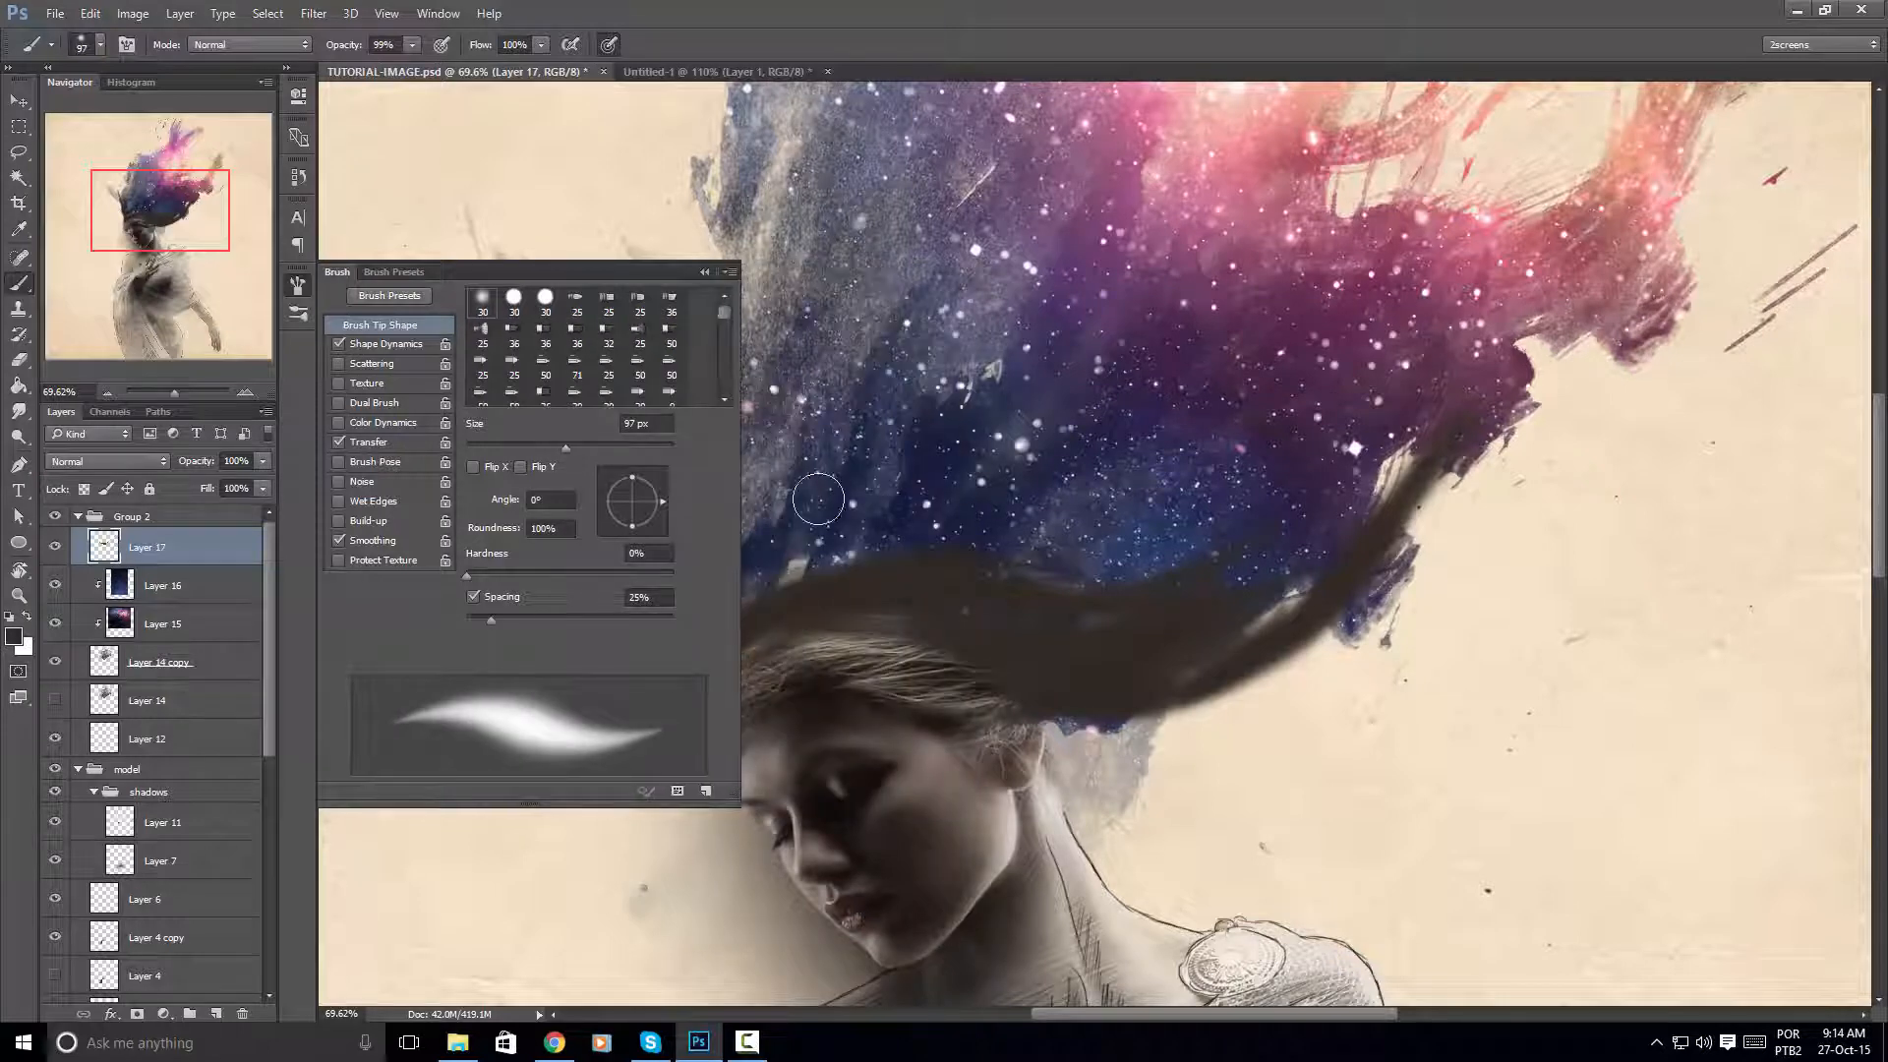
pyautogui.moveTo(939, 497); pyautogui.dragTo(1241, 468)
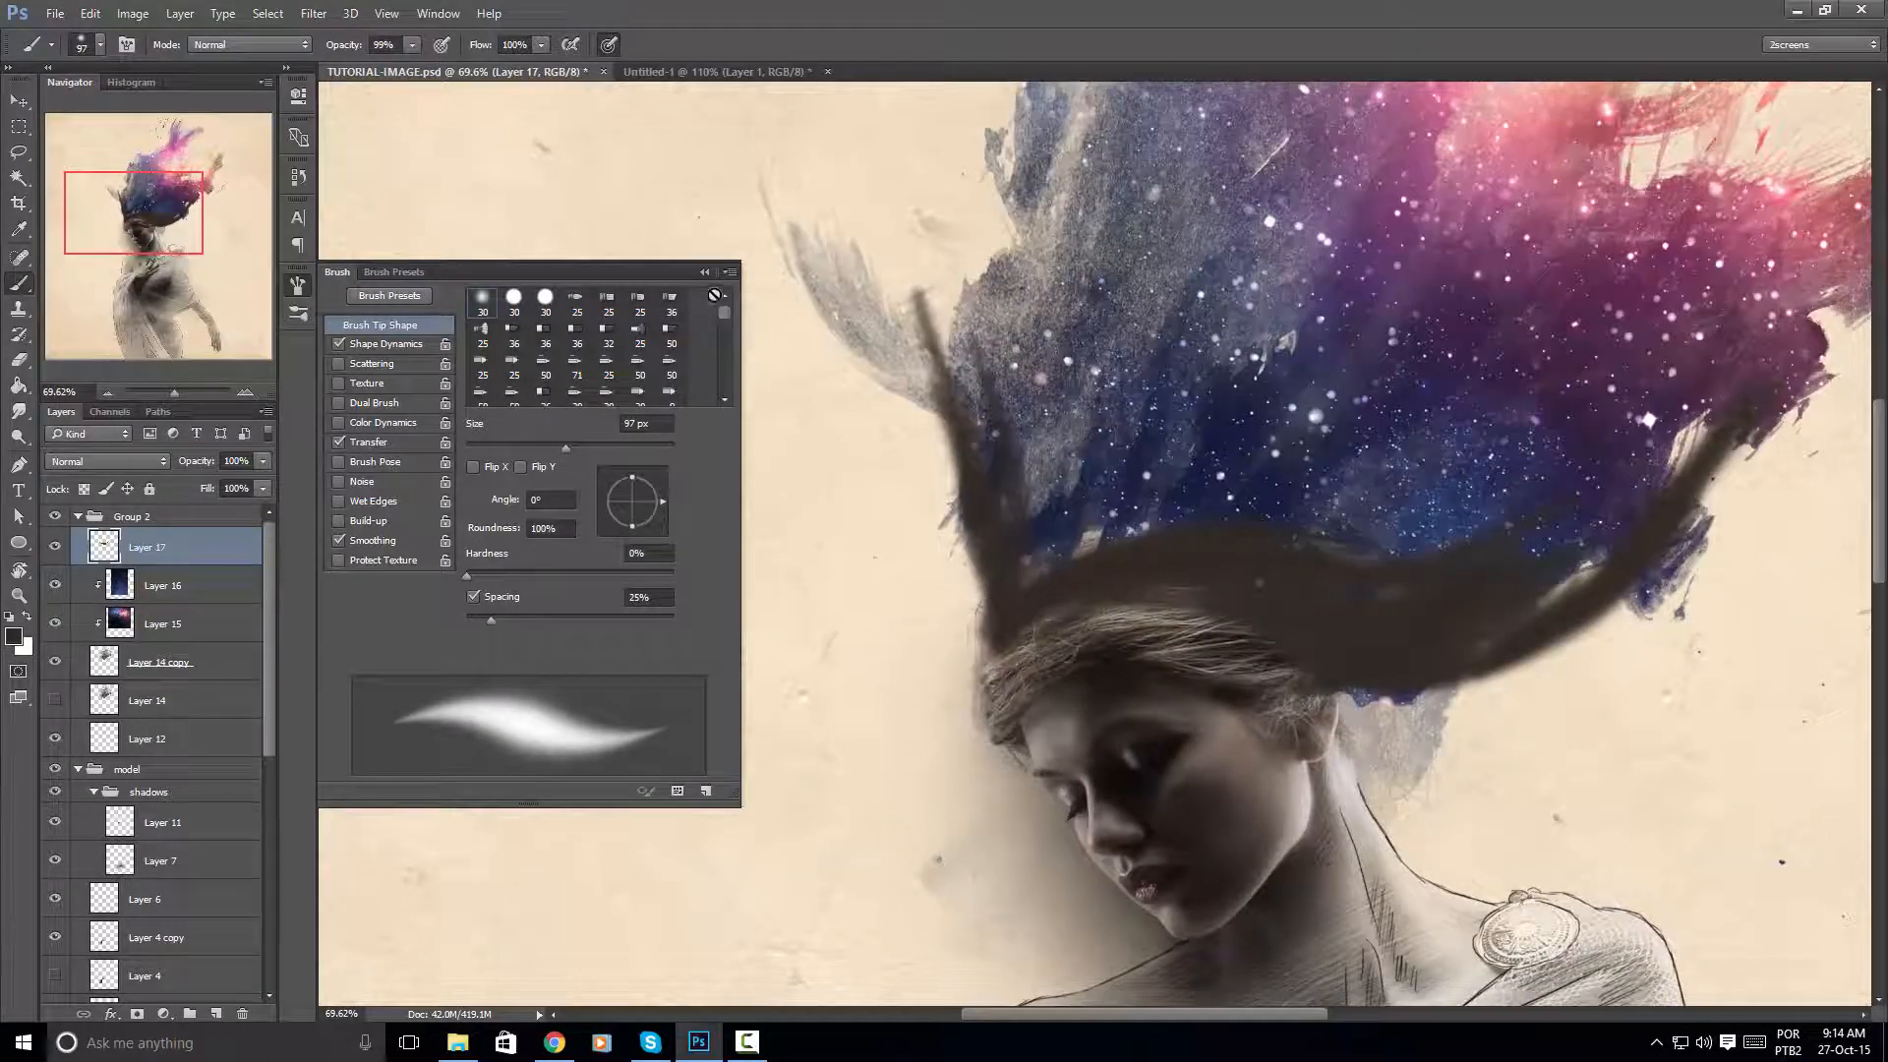
pyautogui.click(704, 274)
pyautogui.moveTo(1033, 580)
pyautogui.mouseDown()
pyautogui.moveTo(636, 687)
pyautogui.moveTo(739, 720)
pyautogui.moveTo(699, 715)
pyautogui.moveTo(777, 655)
pyautogui.moveTo(935, 614)
pyautogui.moveTo(1288, 580)
pyautogui.mouseUp()
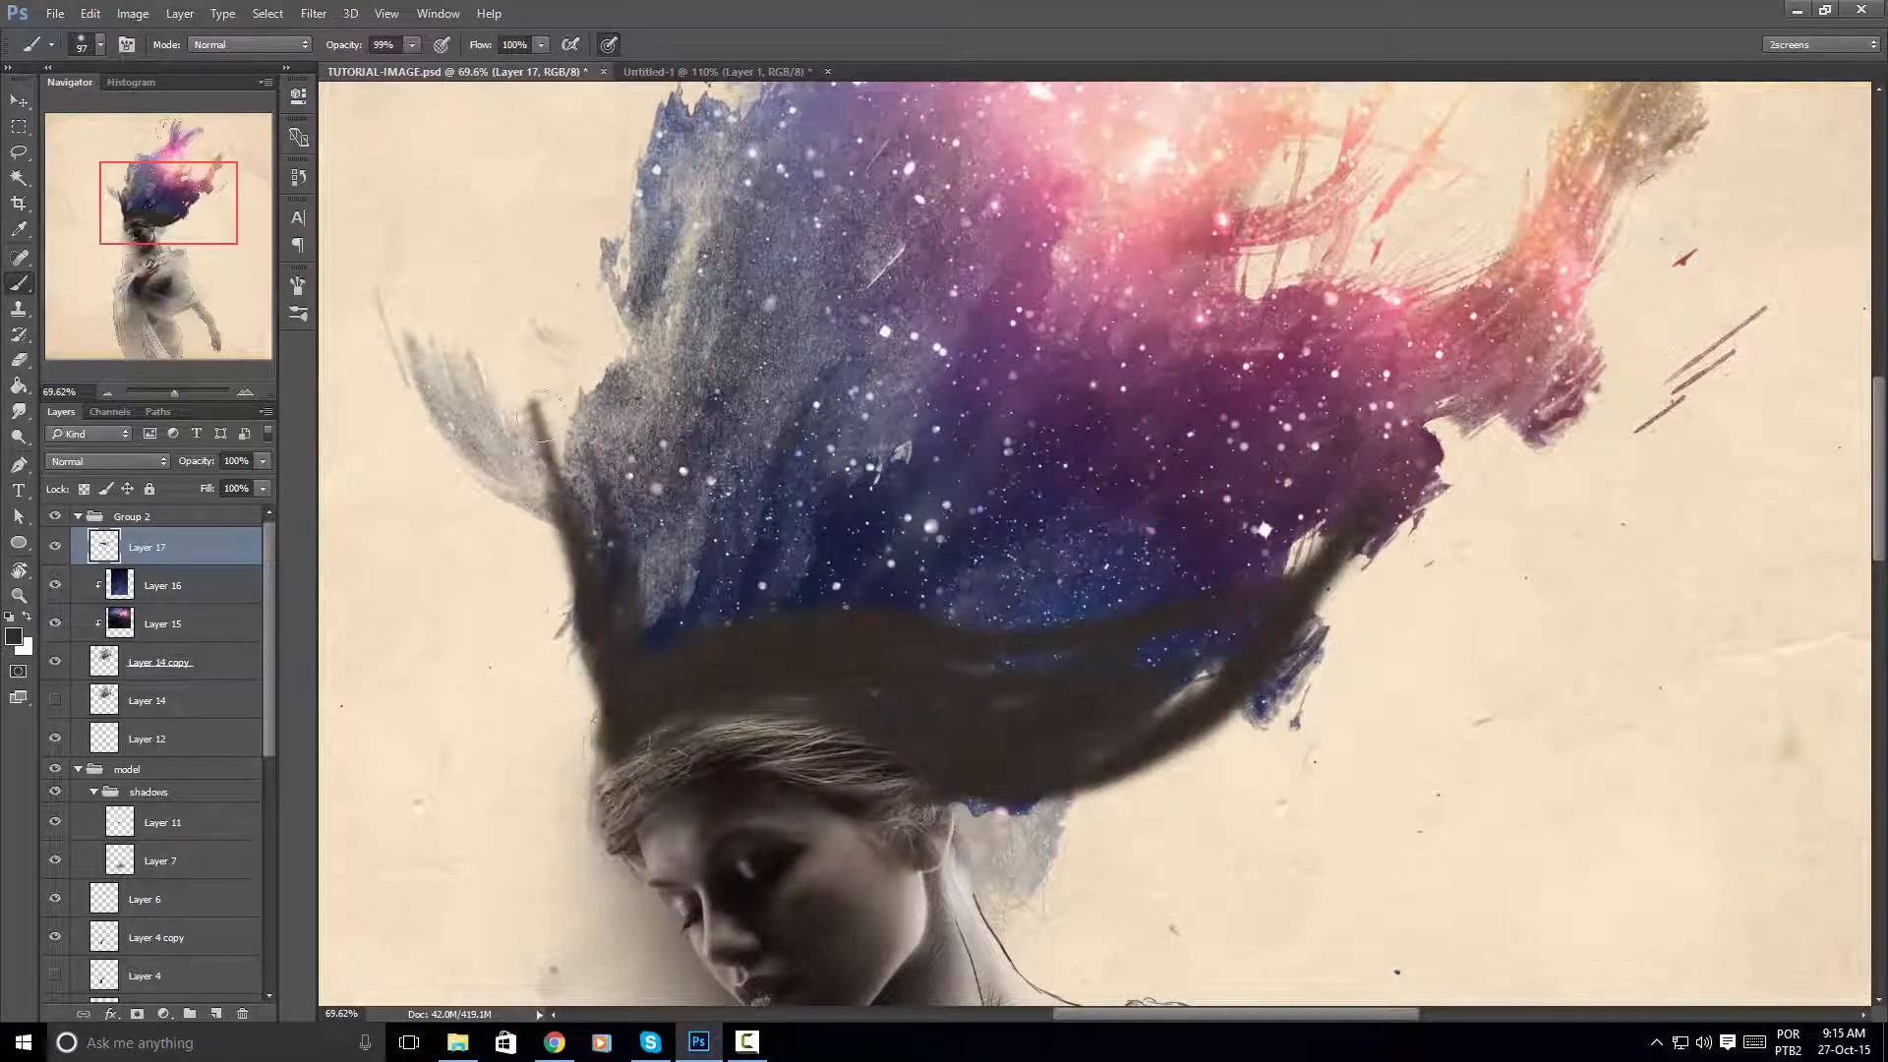
pyautogui.moveTo(582, 536)
pyautogui.mouseDown()
pyautogui.moveTo(580, 413)
pyautogui.moveTo(688, 208)
pyautogui.mouseUp()
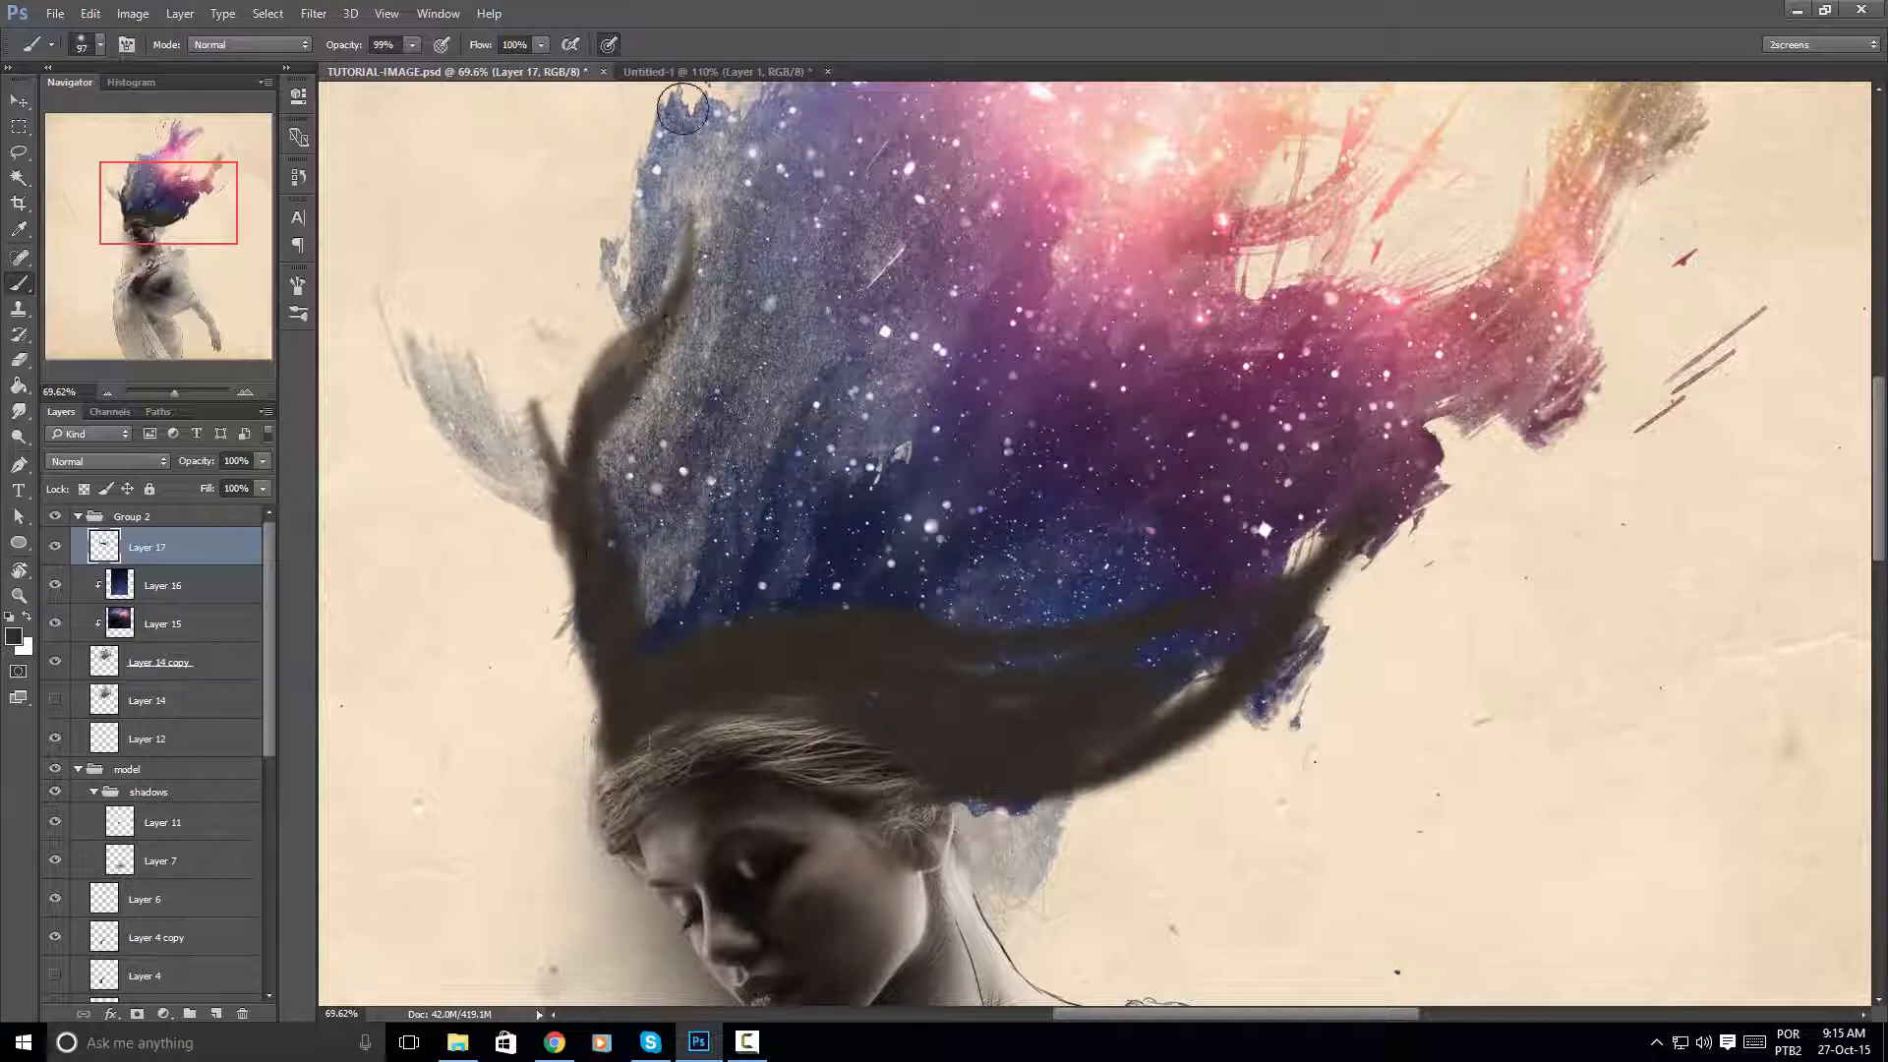
pyautogui.moveTo(602, 378); pyautogui.dragTo(689, 201)
pyautogui.moveTo(684, 185); pyautogui.dragTo(637, 335)
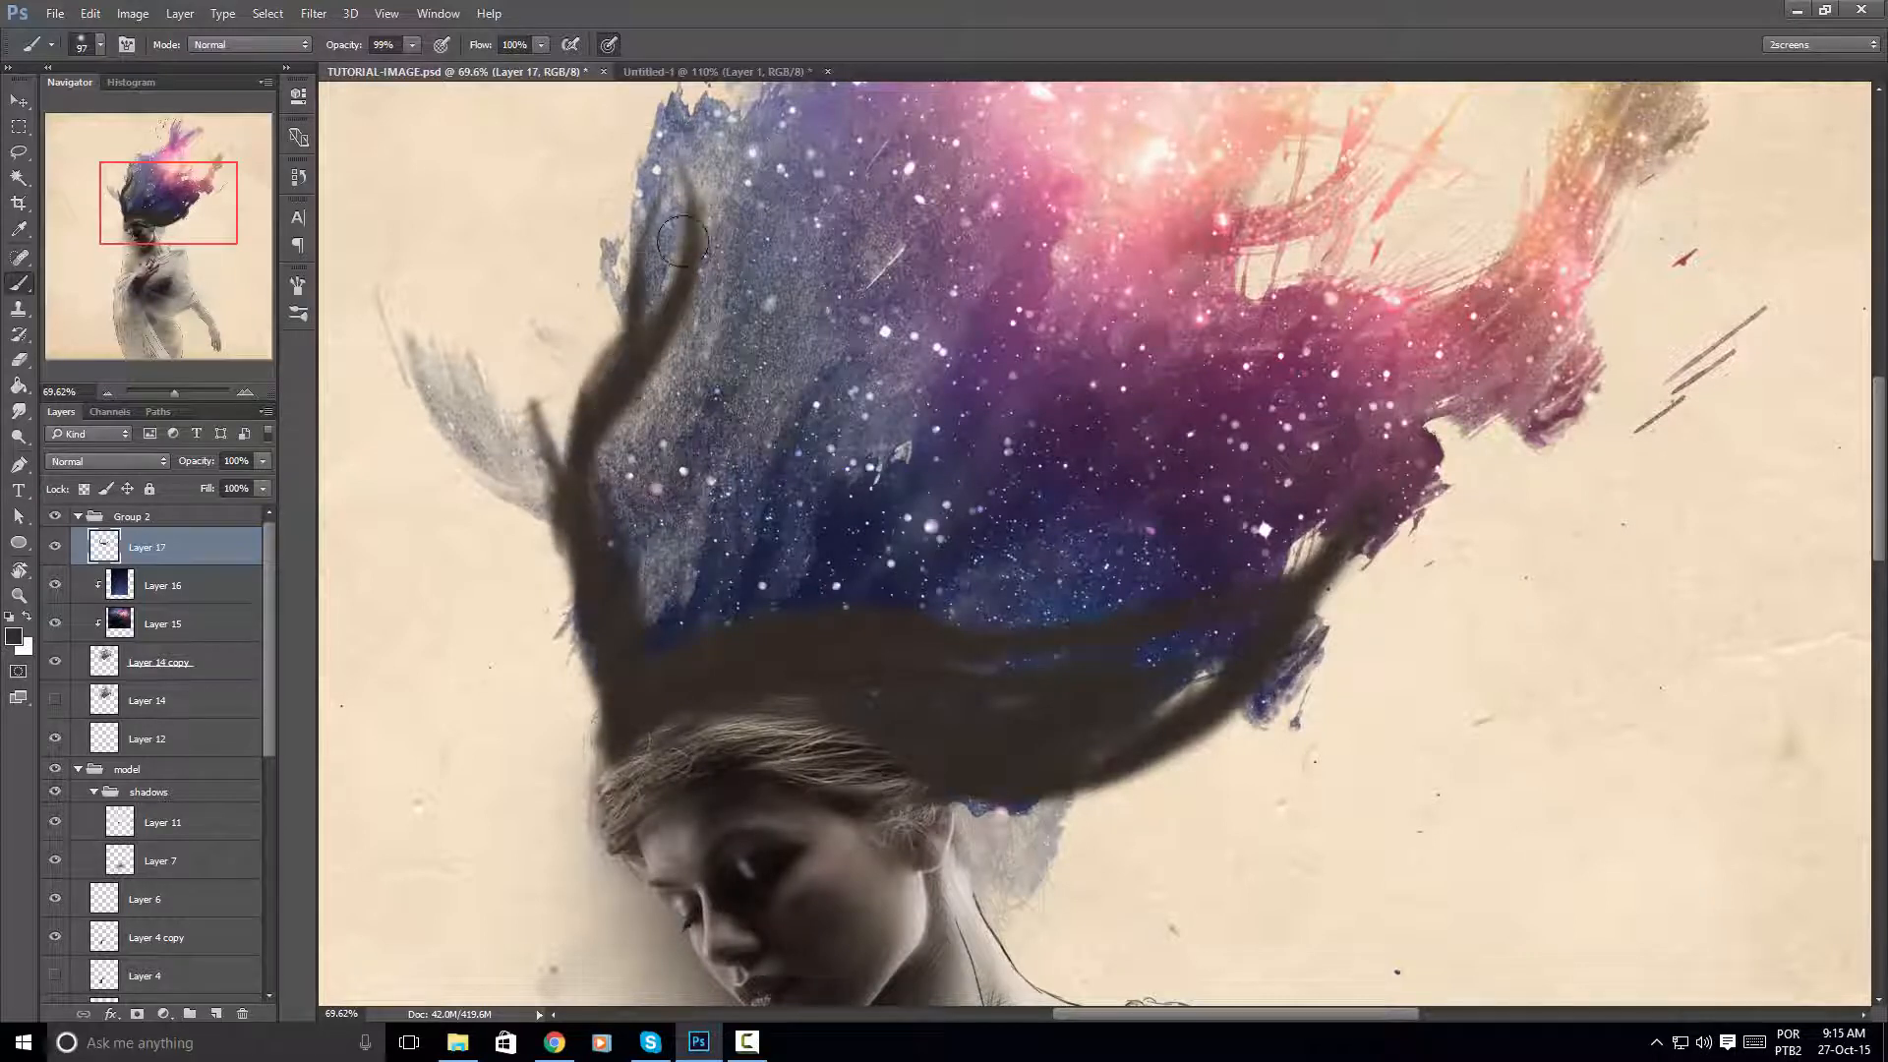
# Thicken the left hair lock on Layer 17, filling the gap where it meets the hair over the head
pyautogui.moveTo(693, 626)
pyautogui.mouseDown()
pyautogui.moveTo(590, 452)
pyautogui.moveTo(706, 599)
pyautogui.moveTo(644, 393)
pyautogui.moveTo(677, 324)
pyautogui.mouseUp()
pyautogui.moveTo(622, 413)
pyautogui.mouseDown()
pyautogui.moveTo(616, 486)
pyautogui.moveTo(692, 280)
pyautogui.mouseUp()
pyautogui.moveTo(842, 244)
pyautogui.mouseDown()
pyautogui.moveTo(746, 219)
pyautogui.moveTo(828, 246)
pyautogui.mouseUp()
pyautogui.moveTo(787, 348); pyautogui.dragTo(840, 426)
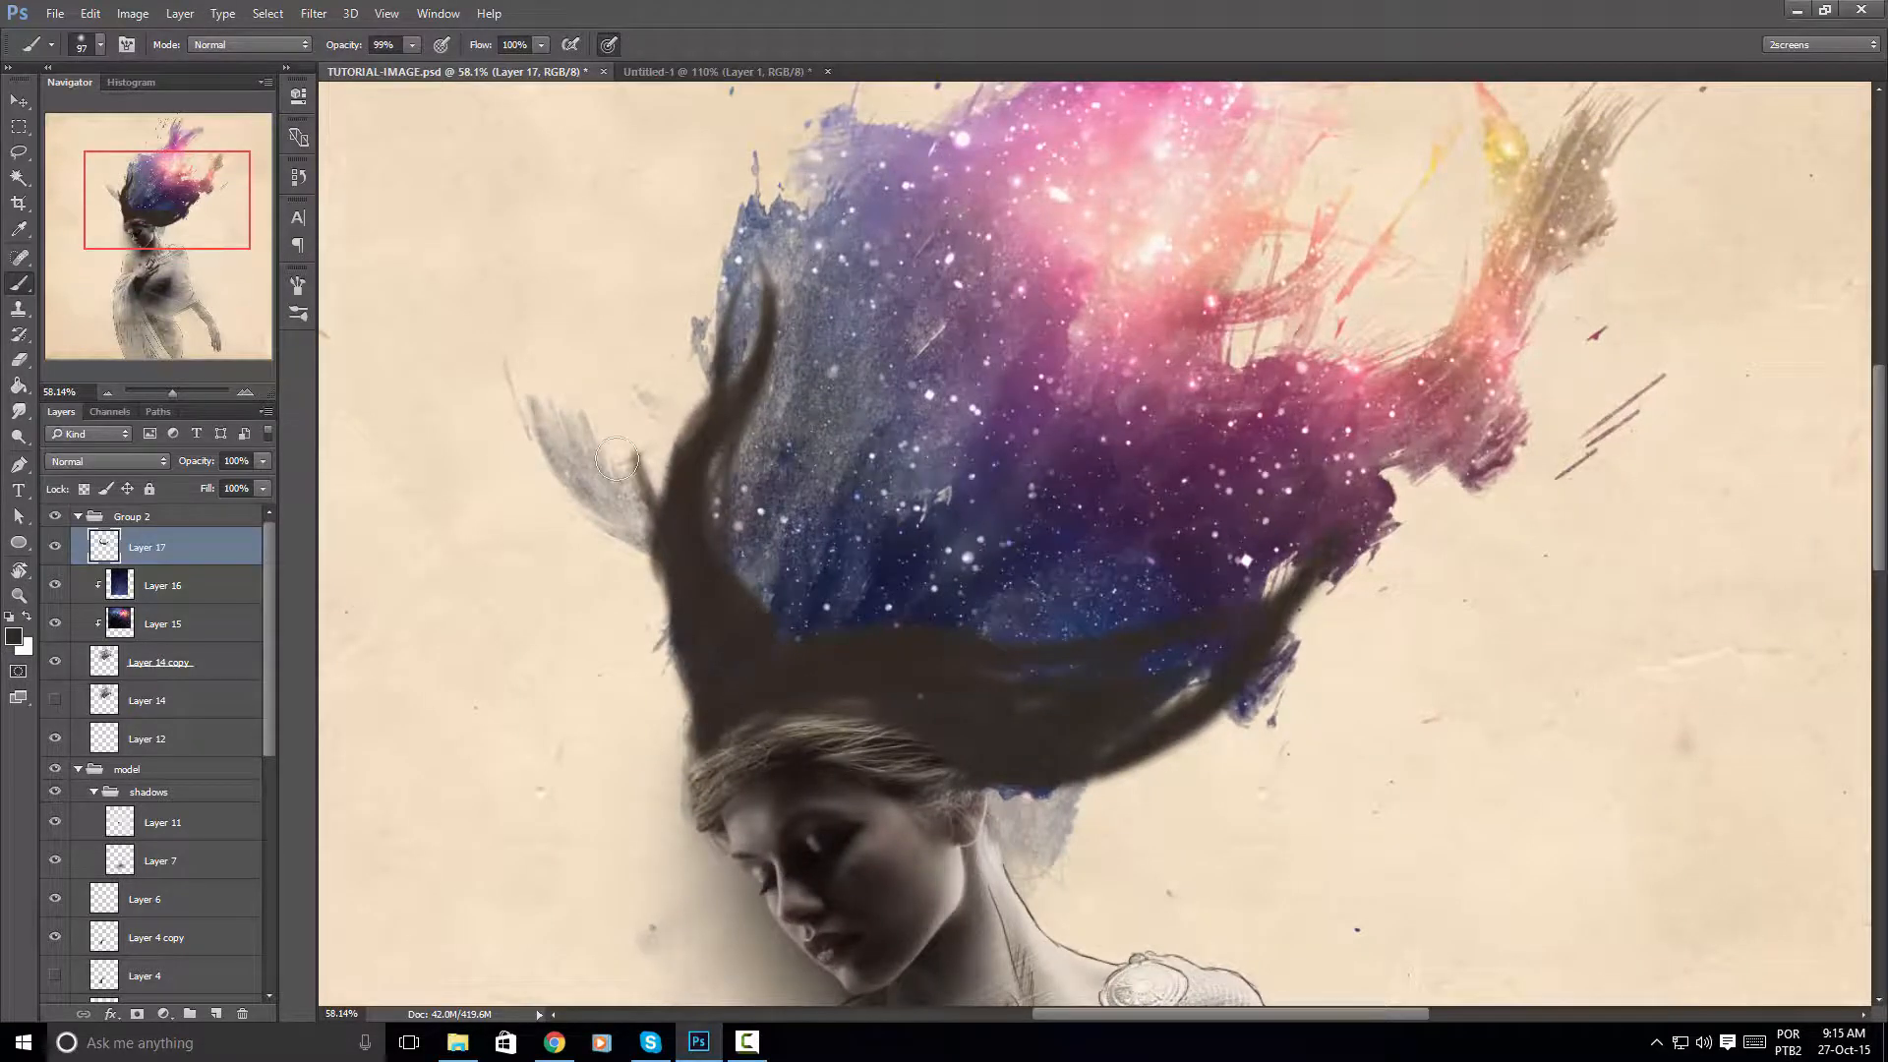
# Move Layer 17 out of Group 2 into its own new group named hair
pyautogui.moveTo(224, 549); pyautogui.dragTo(199, 511)
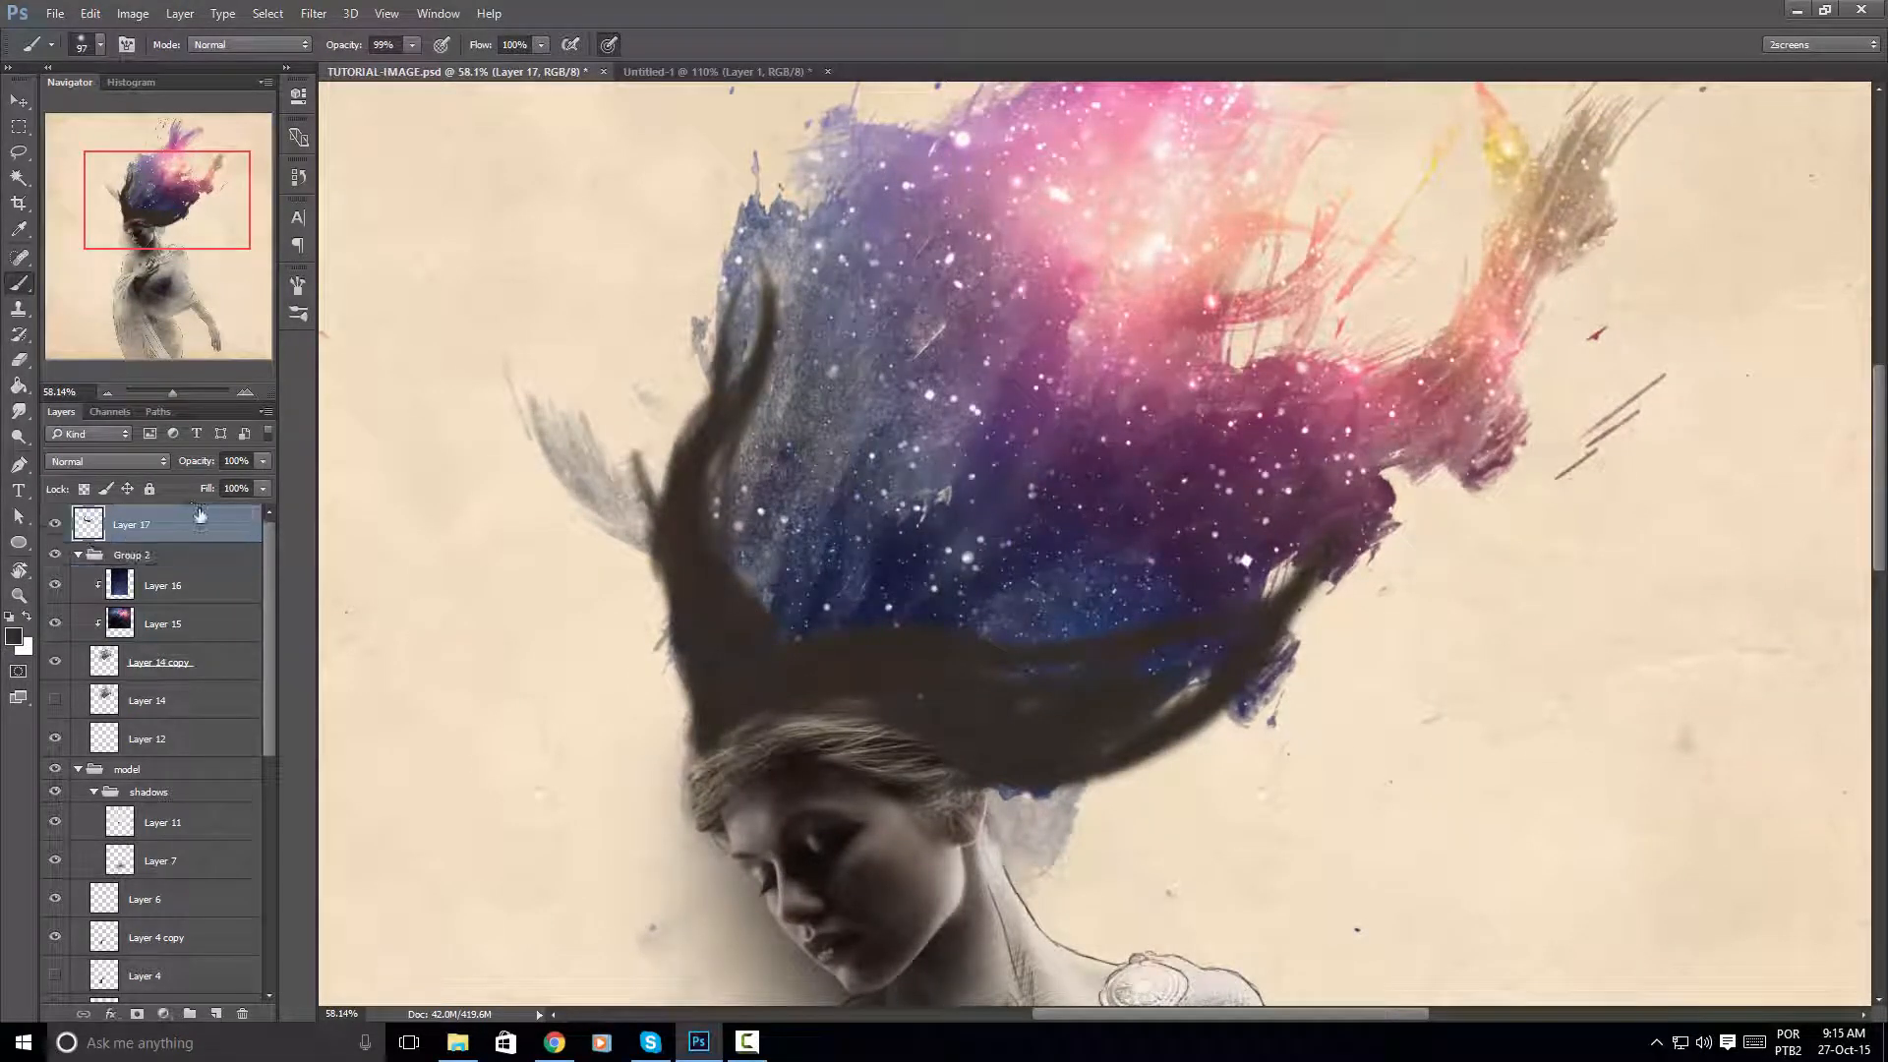
pyautogui.hotkey('ctrl', 'g')
pyautogui.doubleClick(133, 517)
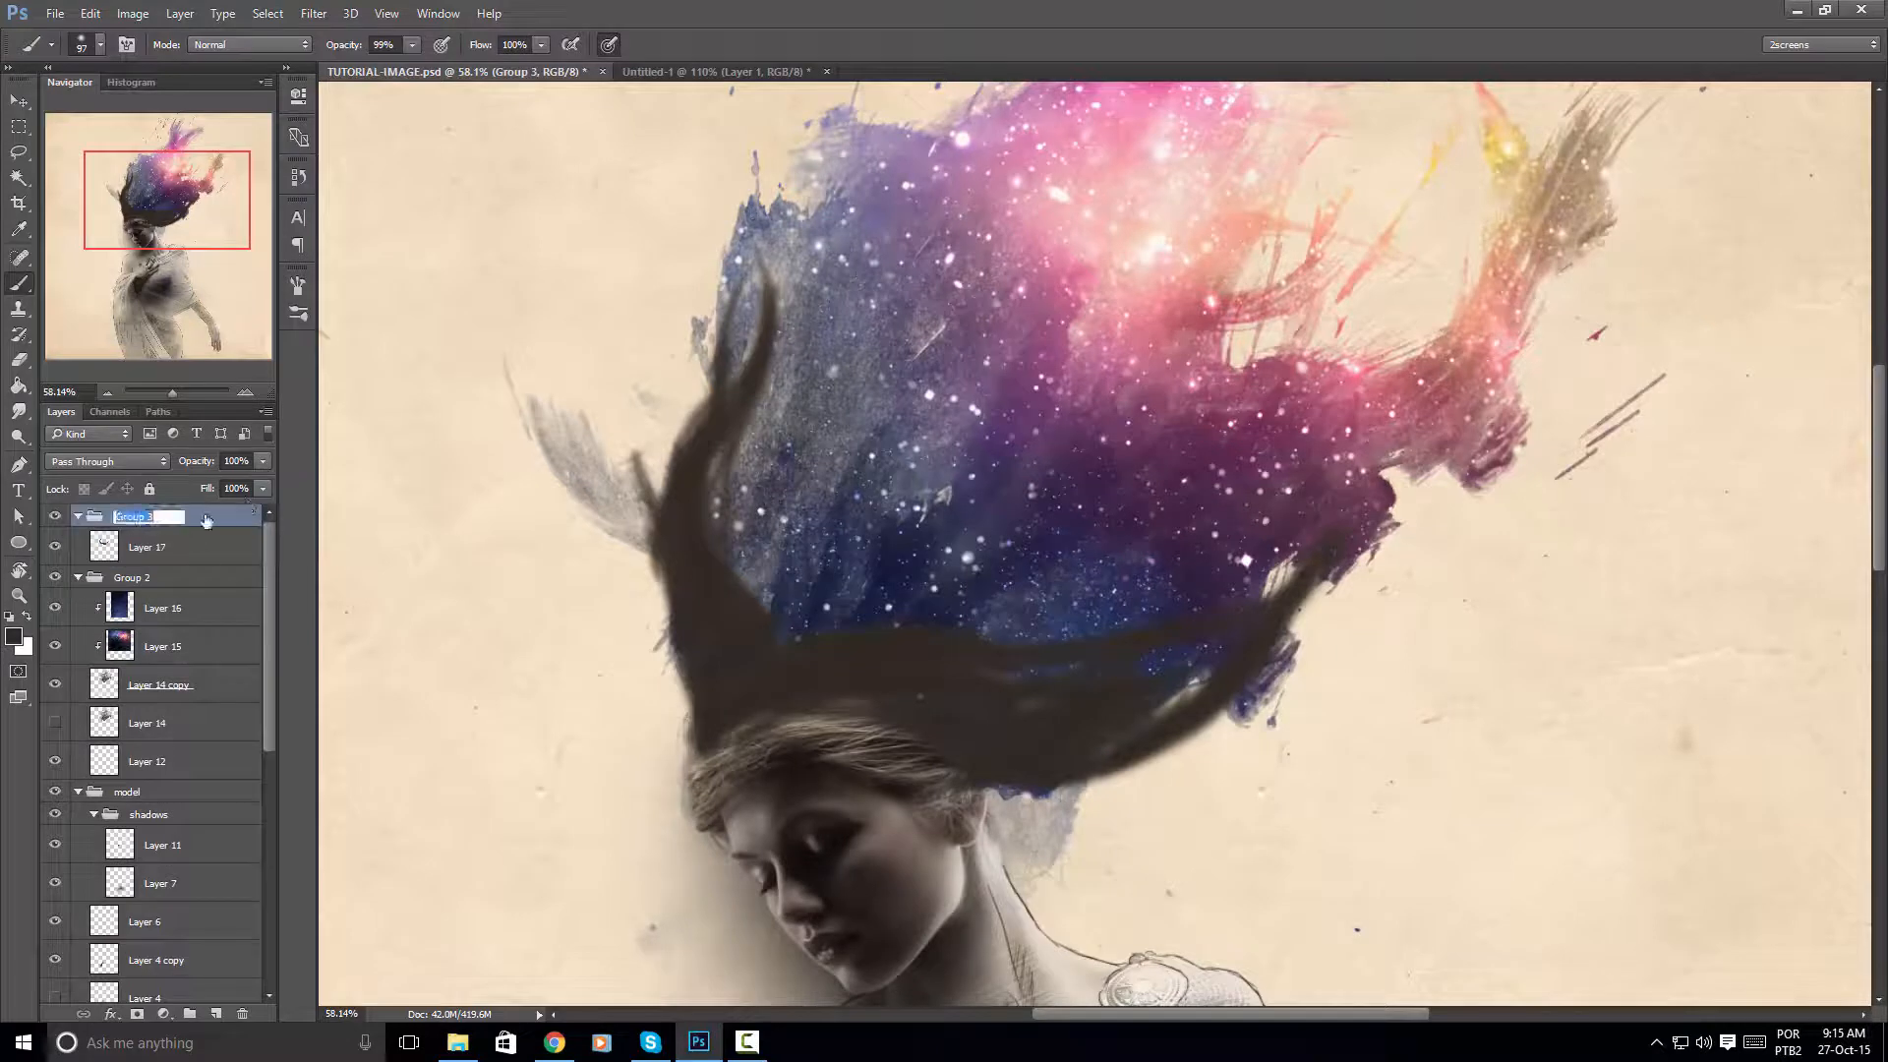
pyautogui.write('hair')
pyautogui.press('Return')
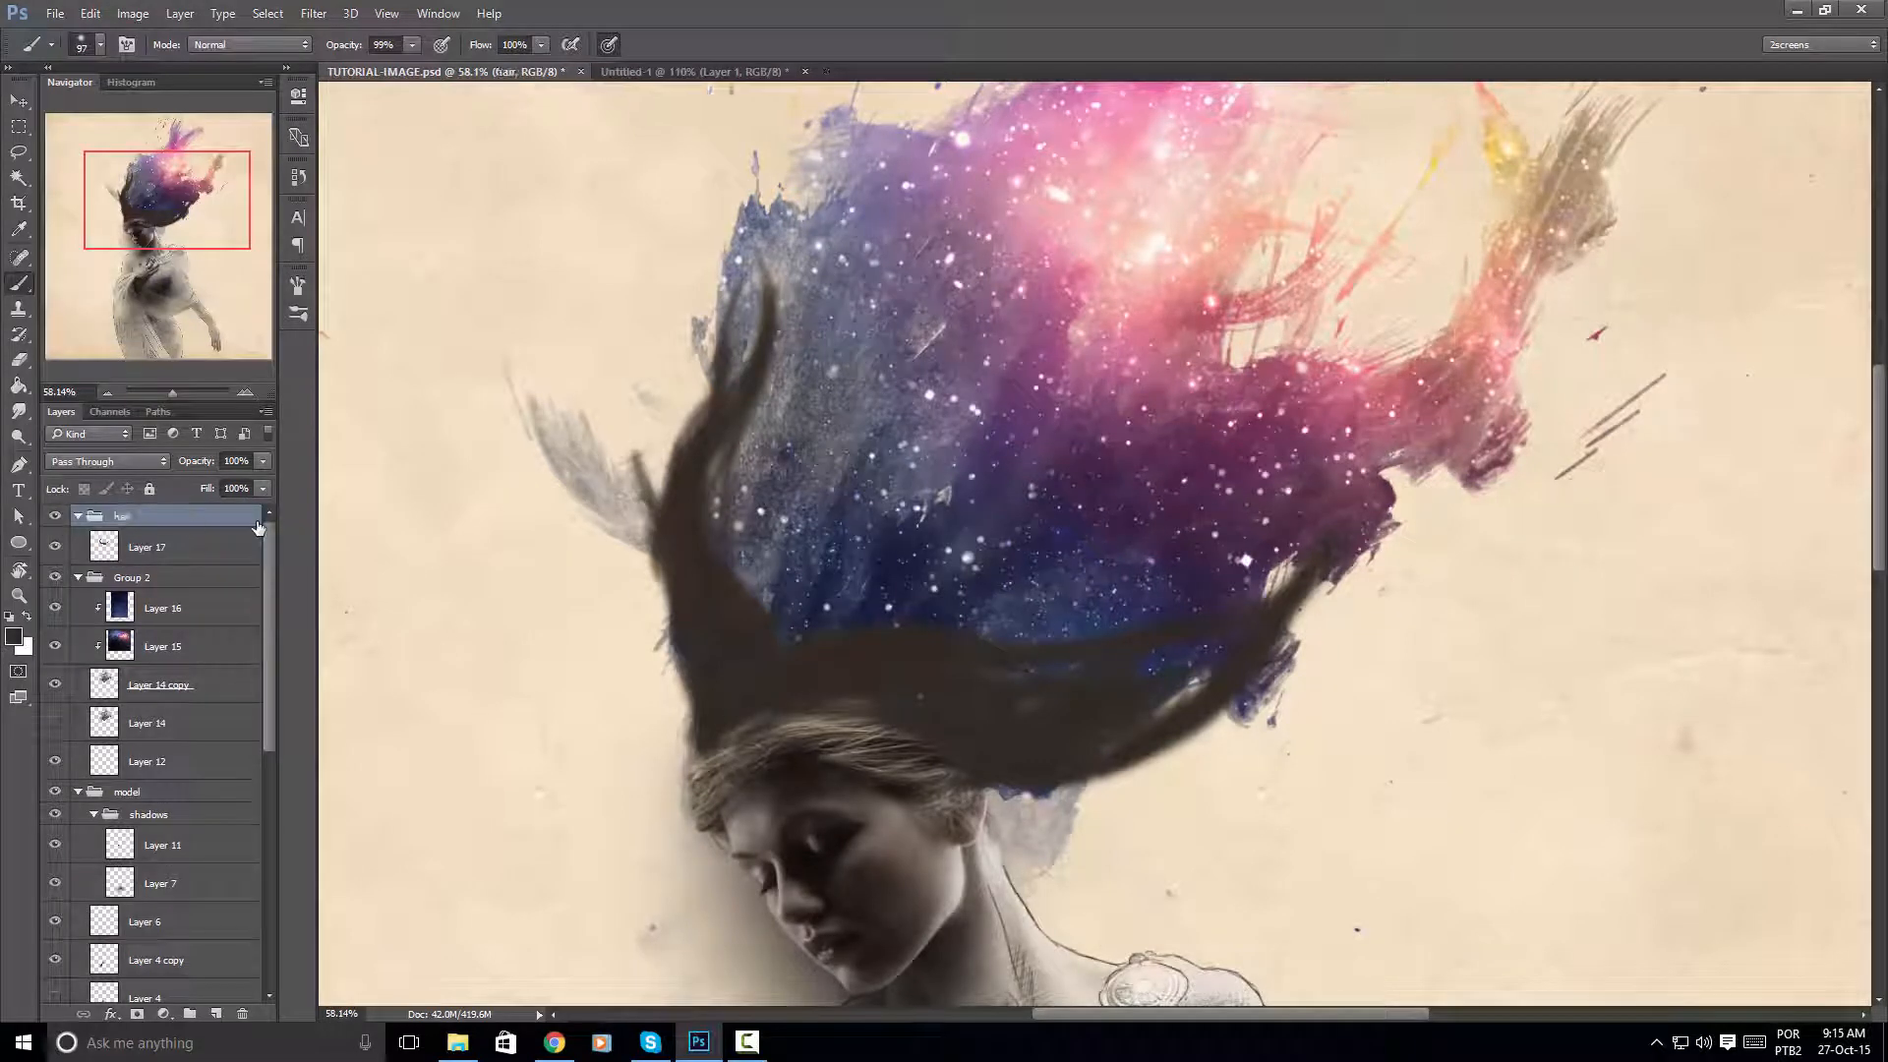
# Add a new empty layer above Layer 17 inside the hair group
pyautogui.click(223, 542)
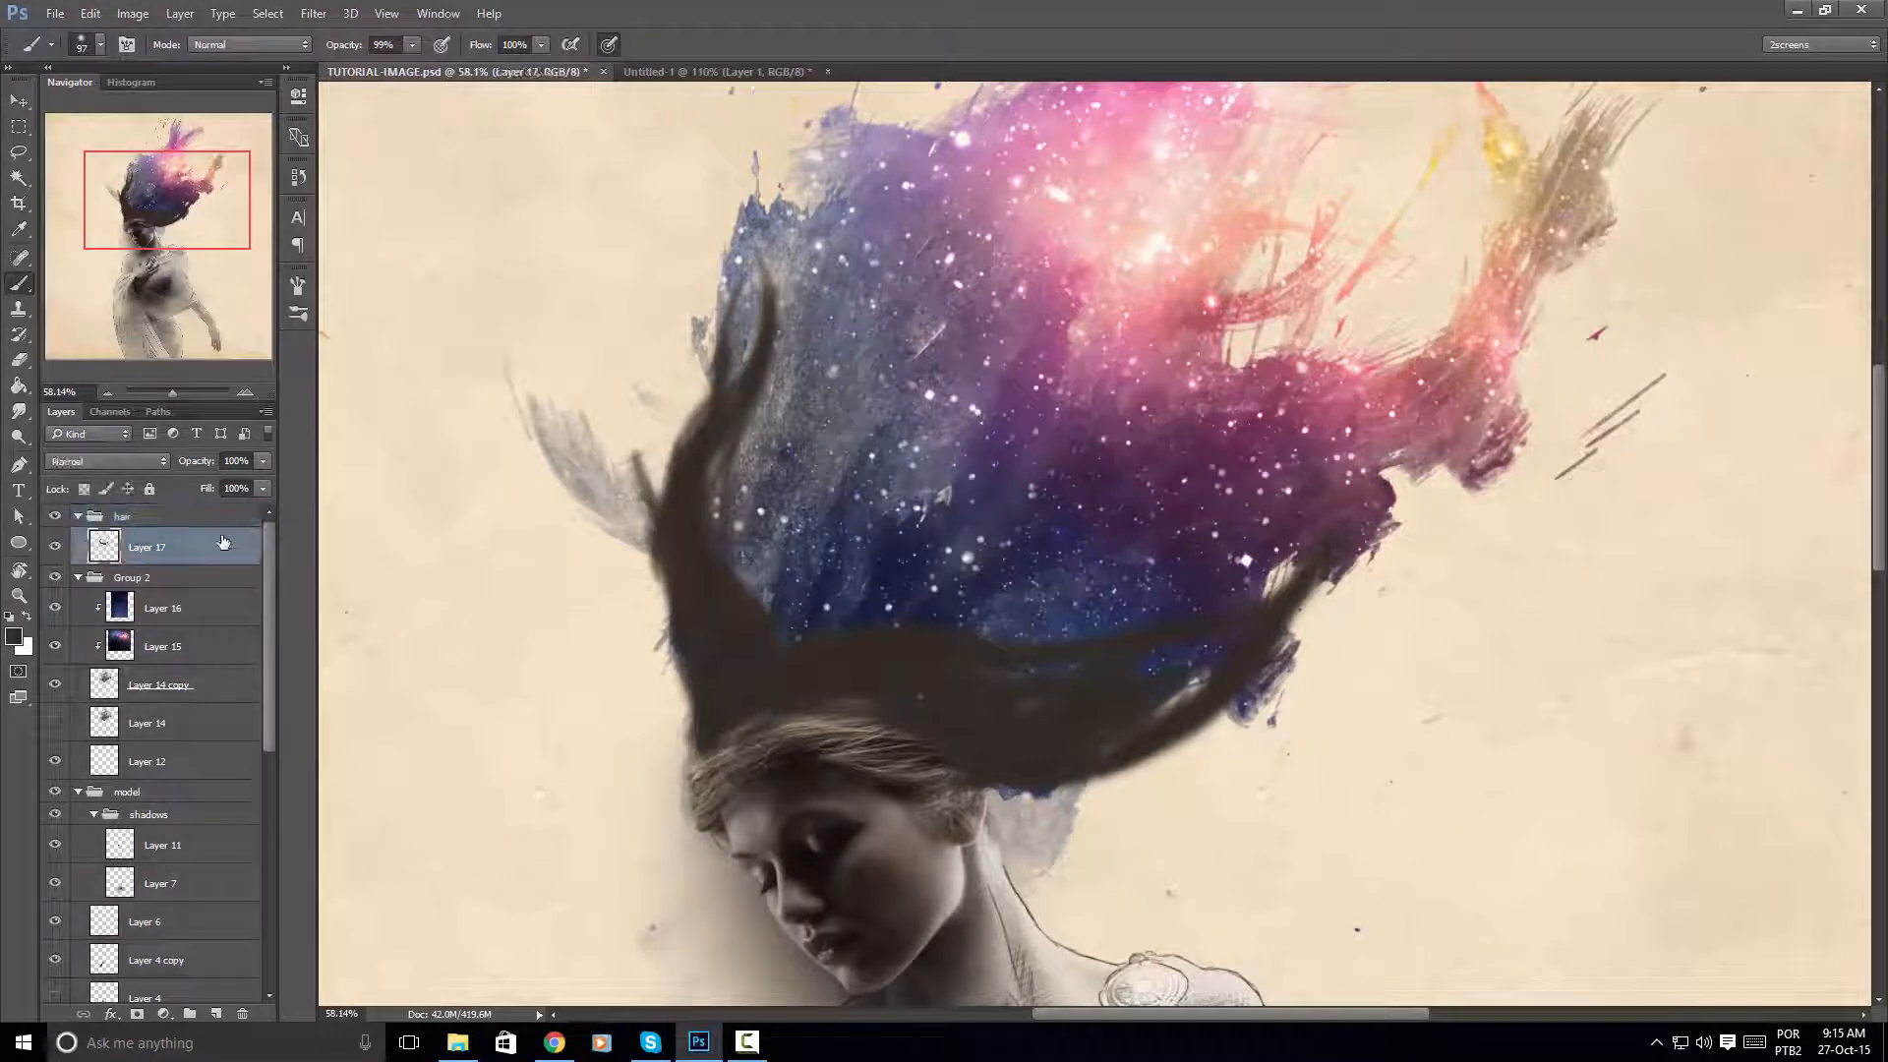
pyautogui.hotkey('ctrl', 'shift', 'n')
pyautogui.press('Return')
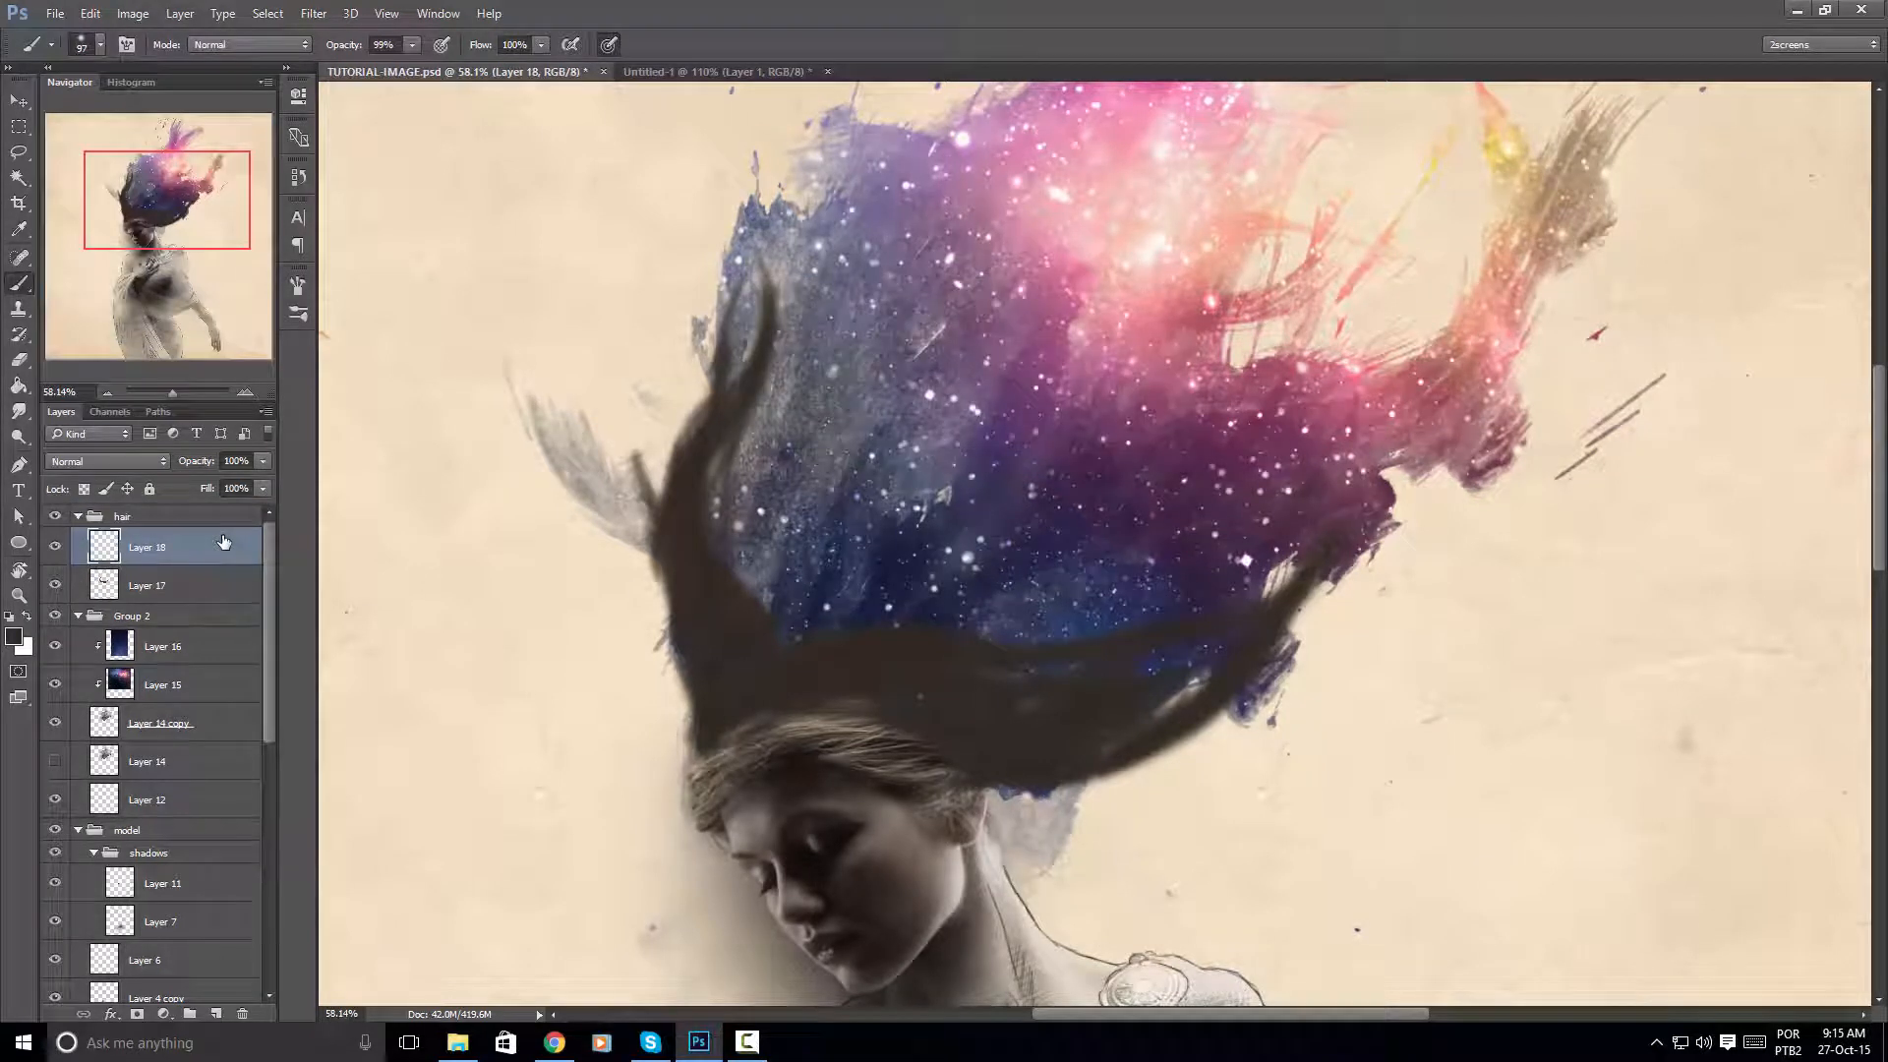
# Switch to the 120 px custom hair brush, resize it to about 107 px and sample a tone from the woman's hair
pyautogui.rightClick(1048, 447)
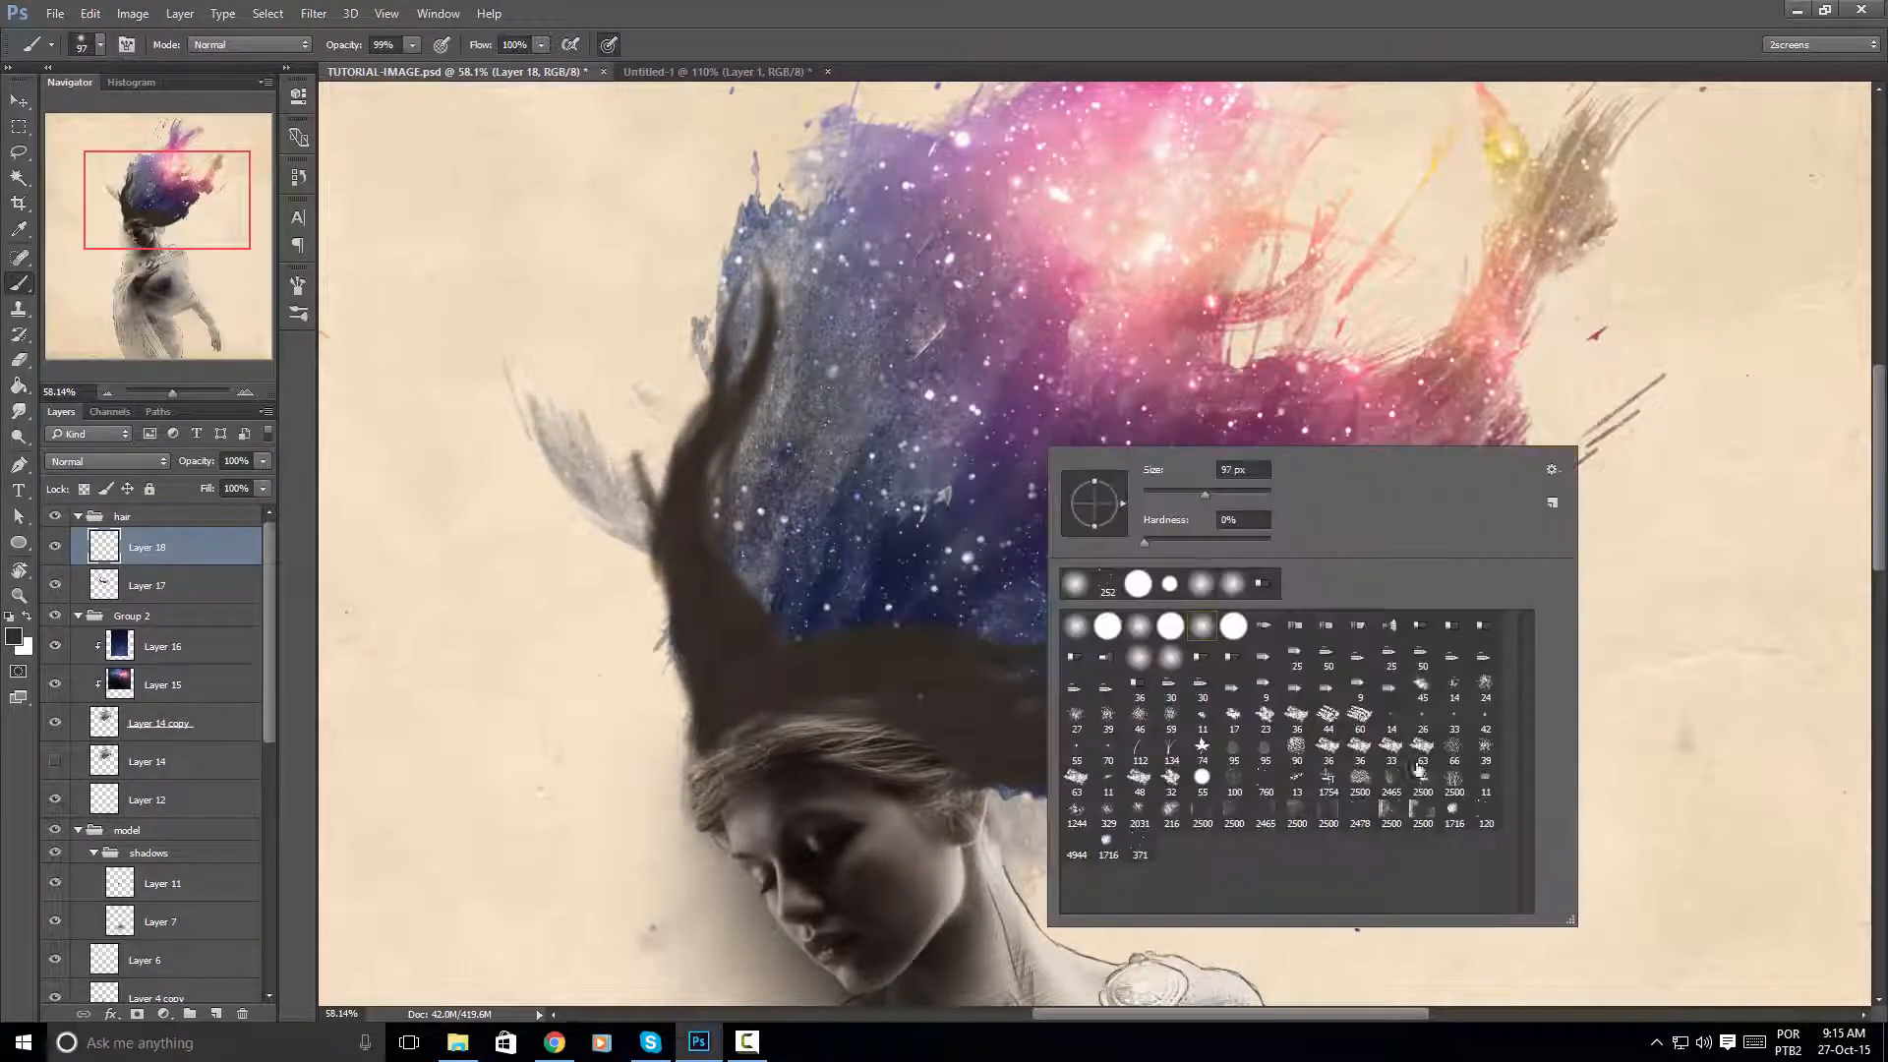
pyautogui.click(1486, 808)
pyautogui.keyDown('alt'); pyautogui.rightClick(800, 616); pyautogui.keyUp('alt')
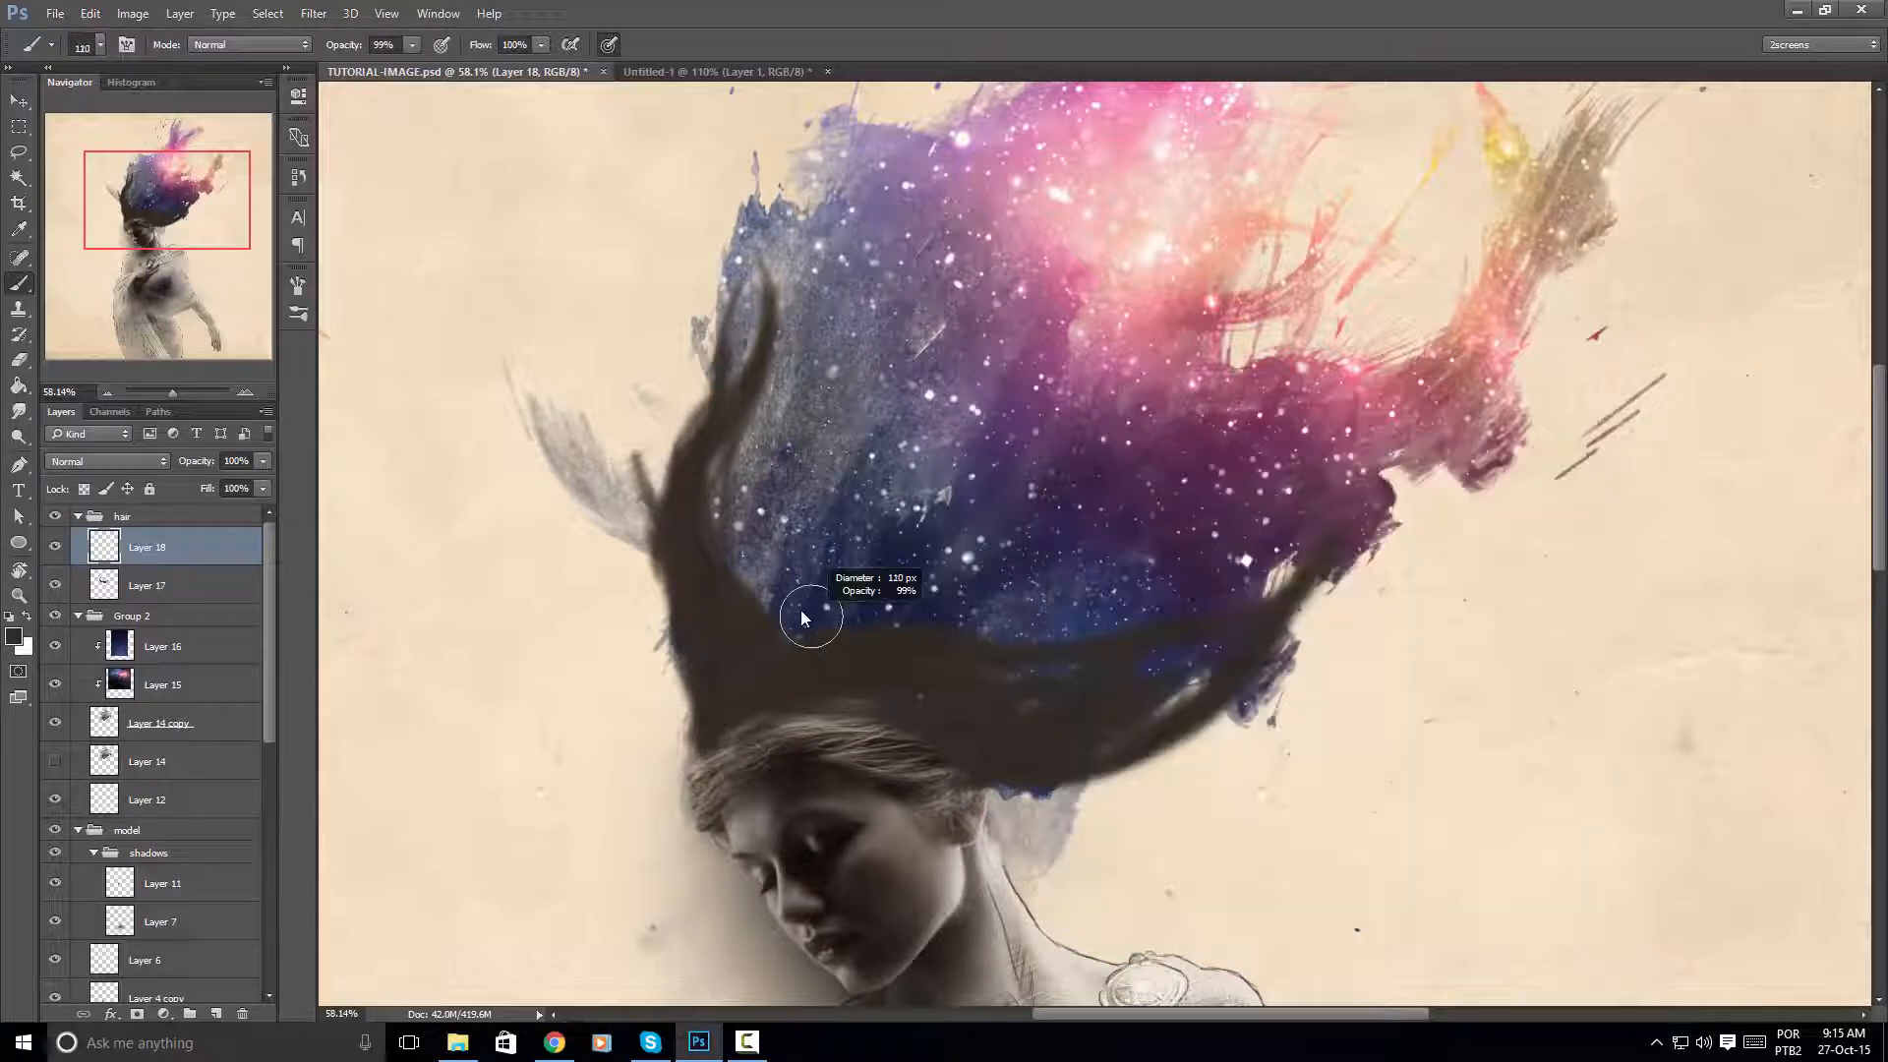
pyautogui.moveTo(794, 699)
pyautogui.mouseDown()
pyautogui.moveTo(860, 579)
pyautogui.moveTo(875, 596)
pyautogui.mouseUp()
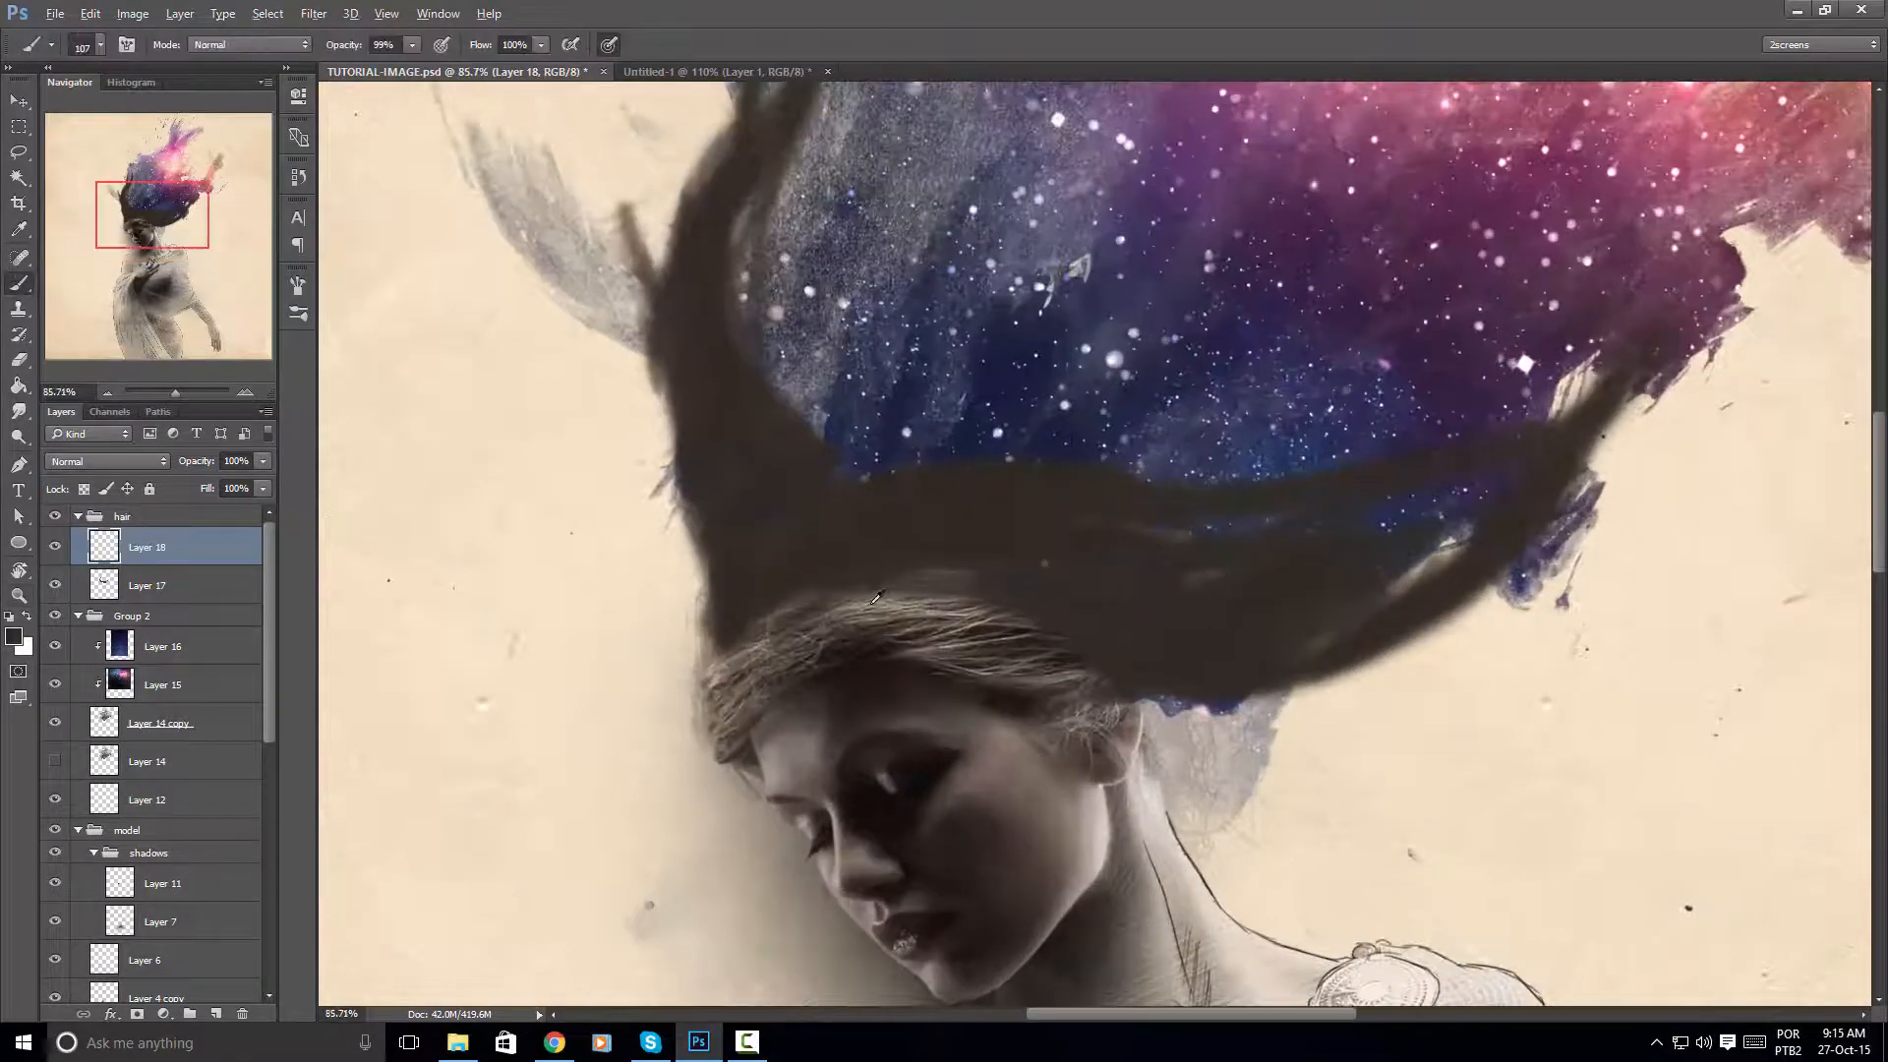
pyautogui.keyDown('alt'); pyautogui.click(853, 621); pyautogui.keyUp('alt')
# Paint hair strands on Layer 18 along the left dark lock, using the hair brush at about 67 px
pyautogui.moveTo(704, 550); pyautogui.dragTo(748, 696)
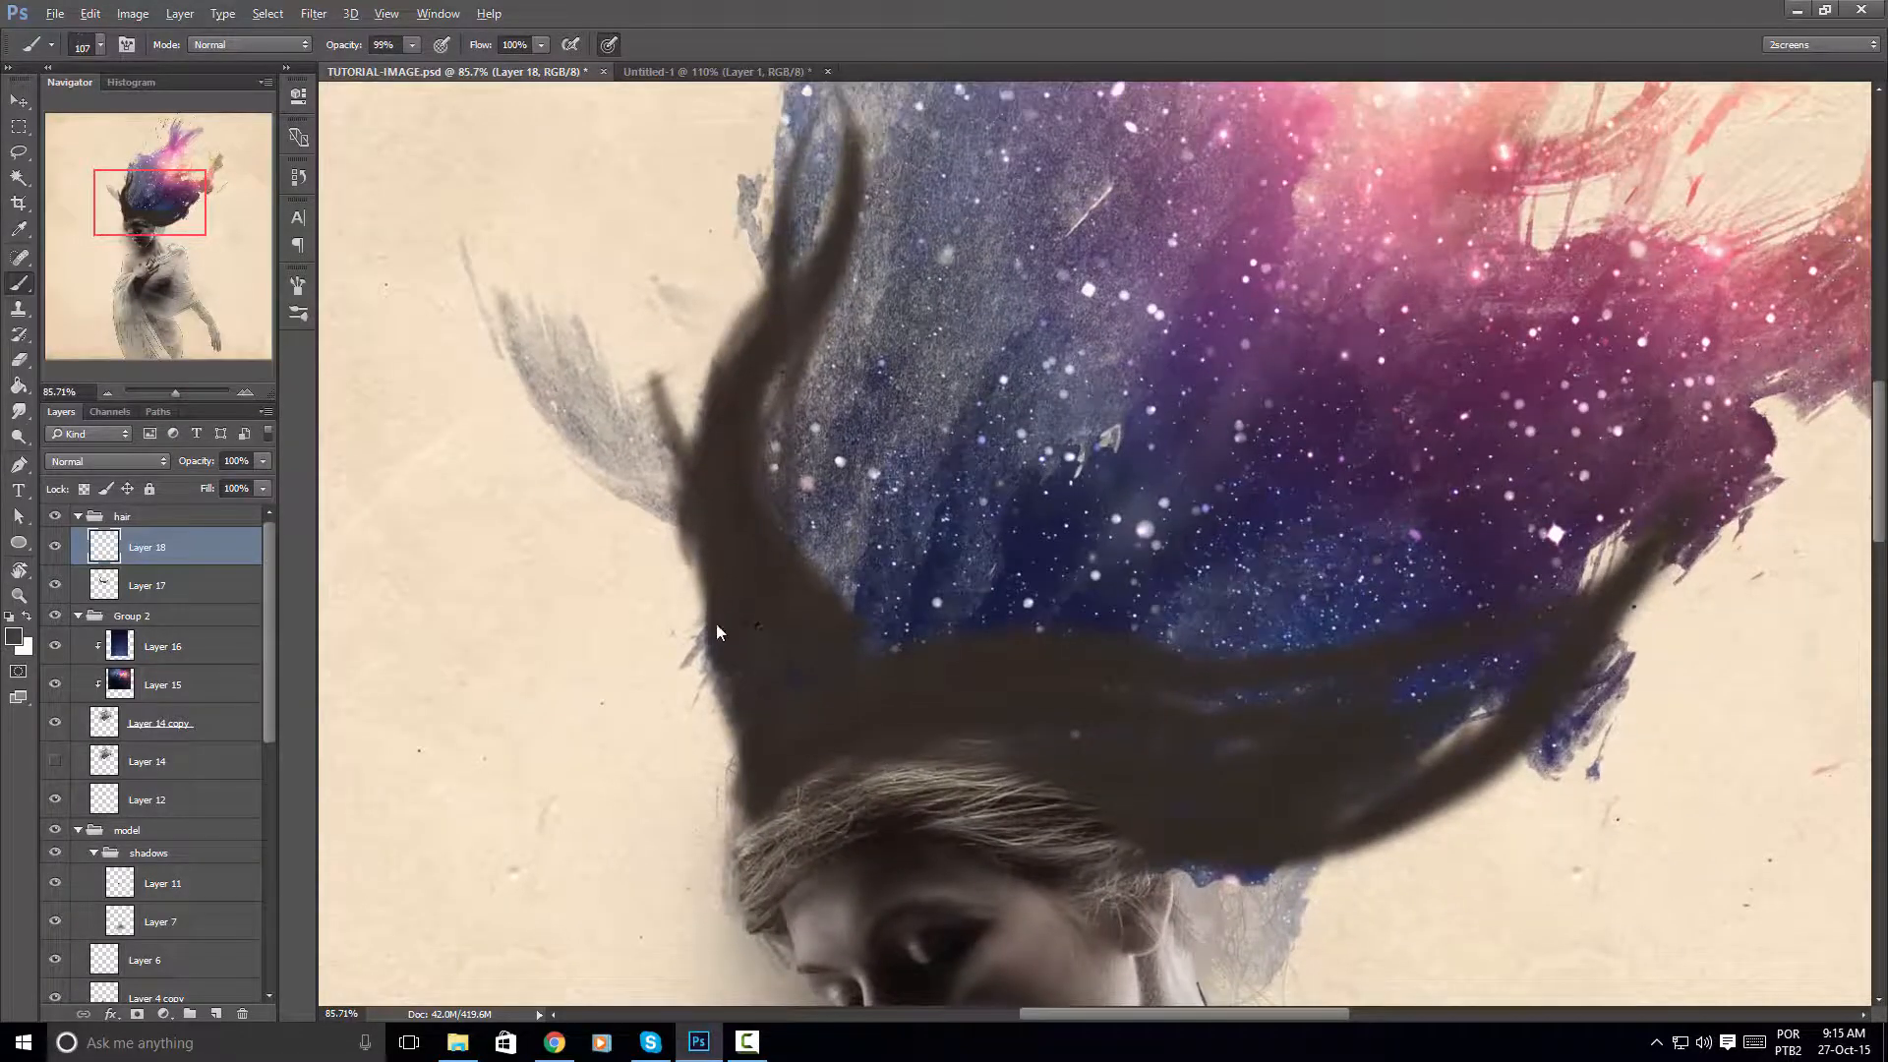
pyautogui.press('r')
pyautogui.moveTo(1095, 399); pyautogui.dragTo(1219, 474)
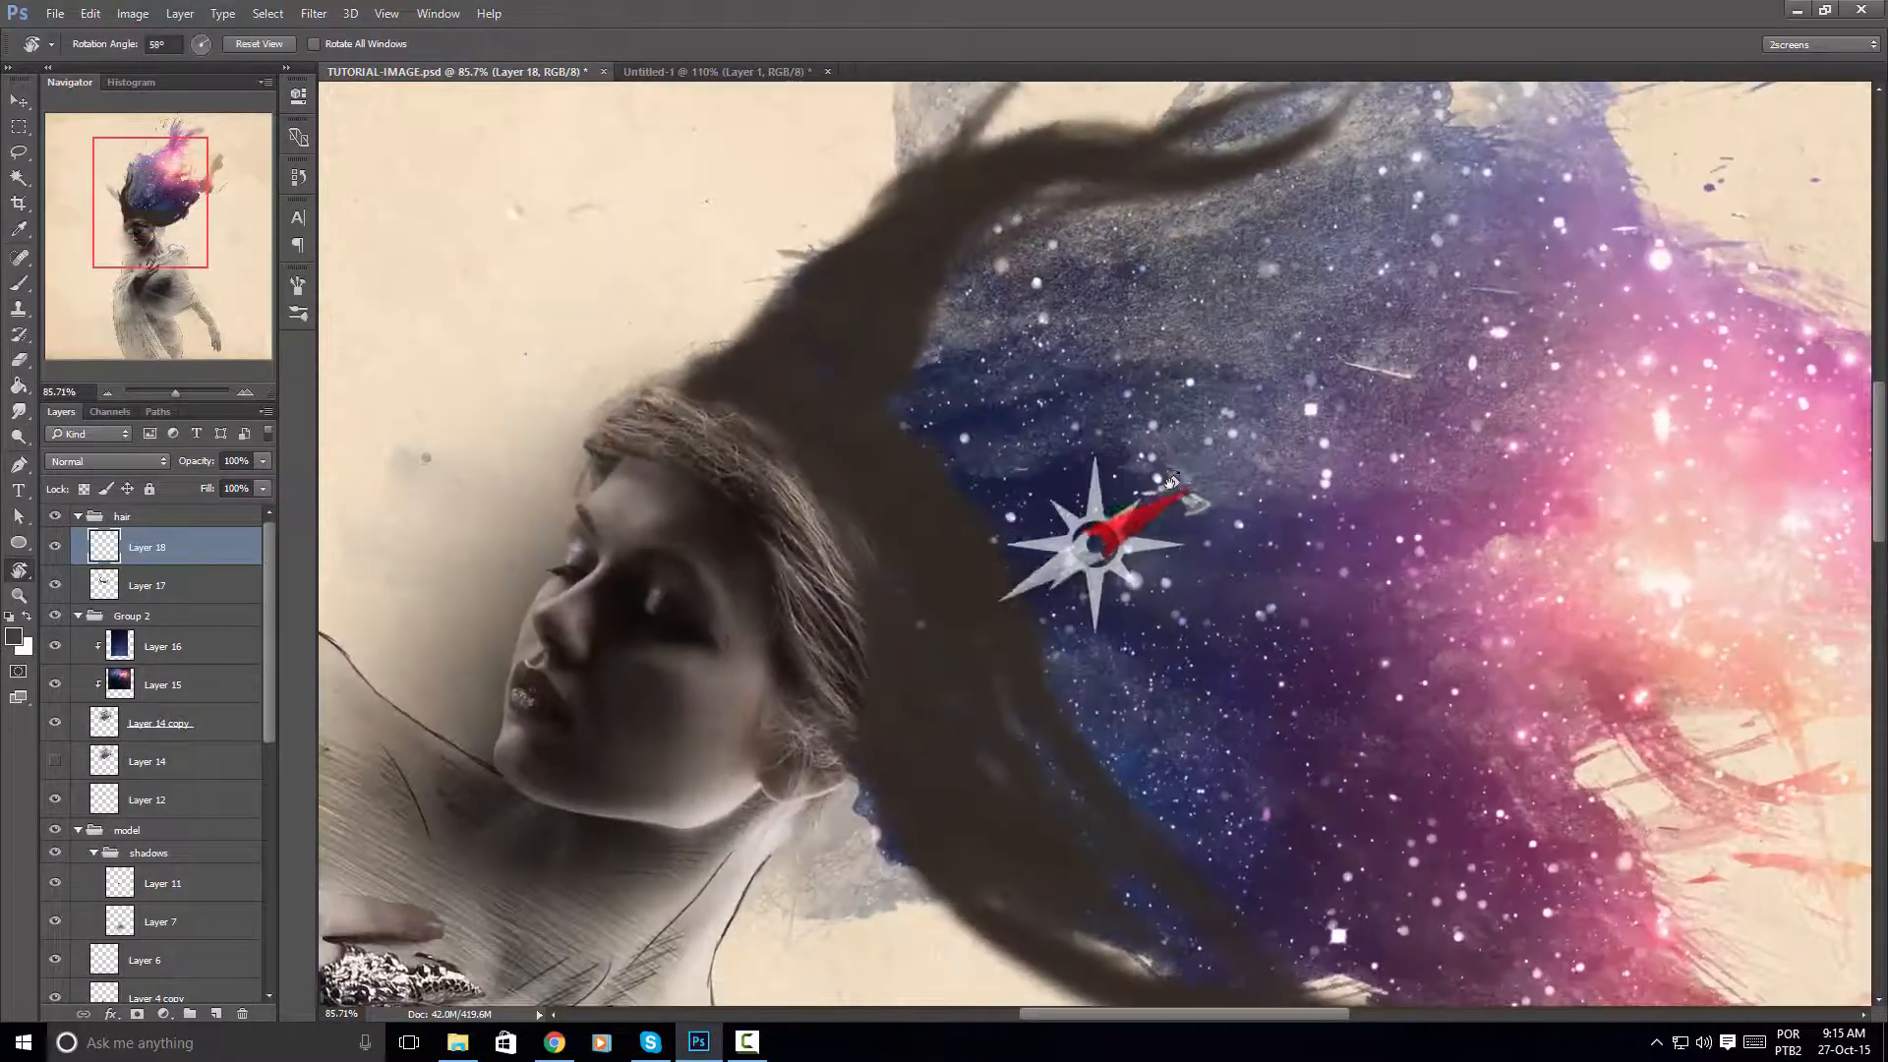
pyautogui.press('b')
pyautogui.moveTo(964, 343)
pyautogui.mouseDown()
pyautogui.moveTo(914, 560)
pyautogui.moveTo(873, 643)
pyautogui.mouseUp()
pyautogui.moveTo(729, 598); pyautogui.dragTo(734, 546)
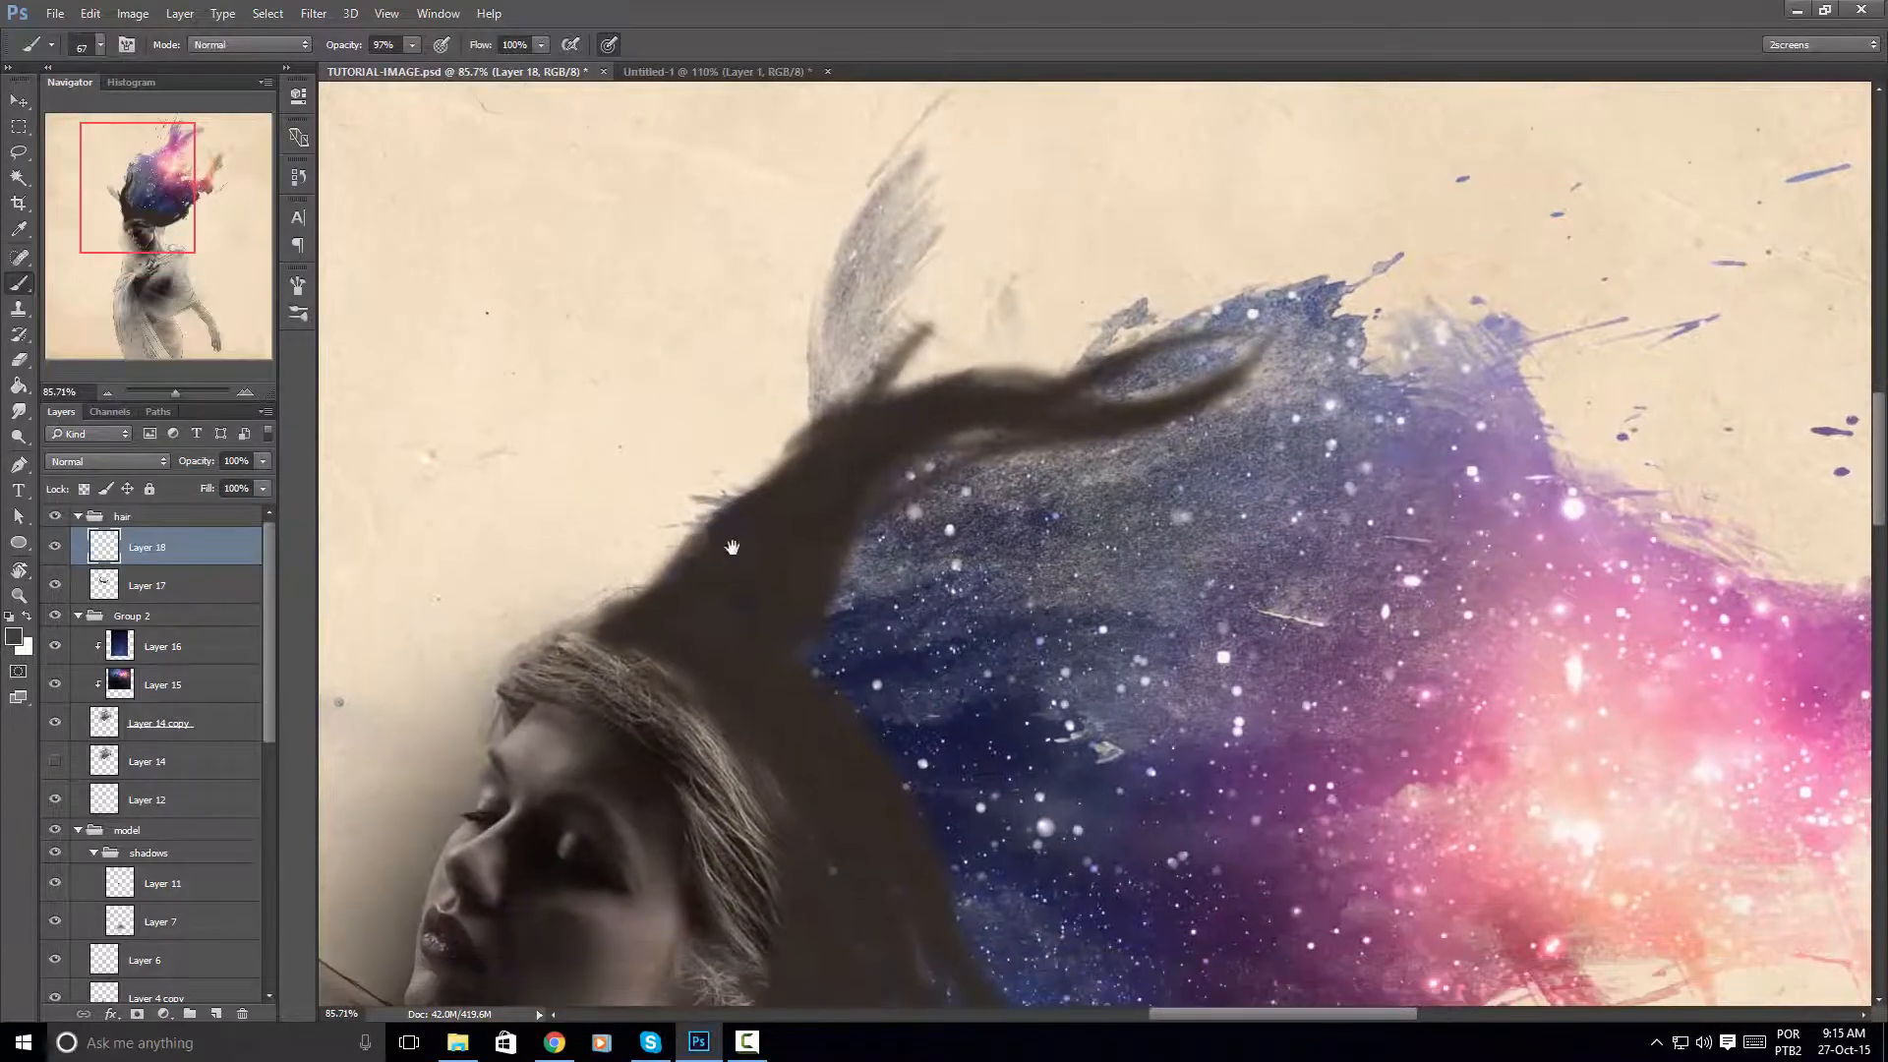
pyautogui.press('r')
pyautogui.moveTo(1195, 486); pyautogui.dragTo(1055, 437)
pyautogui.press('b')
pyautogui.moveTo(878, 383); pyautogui.dragTo(599, 126)
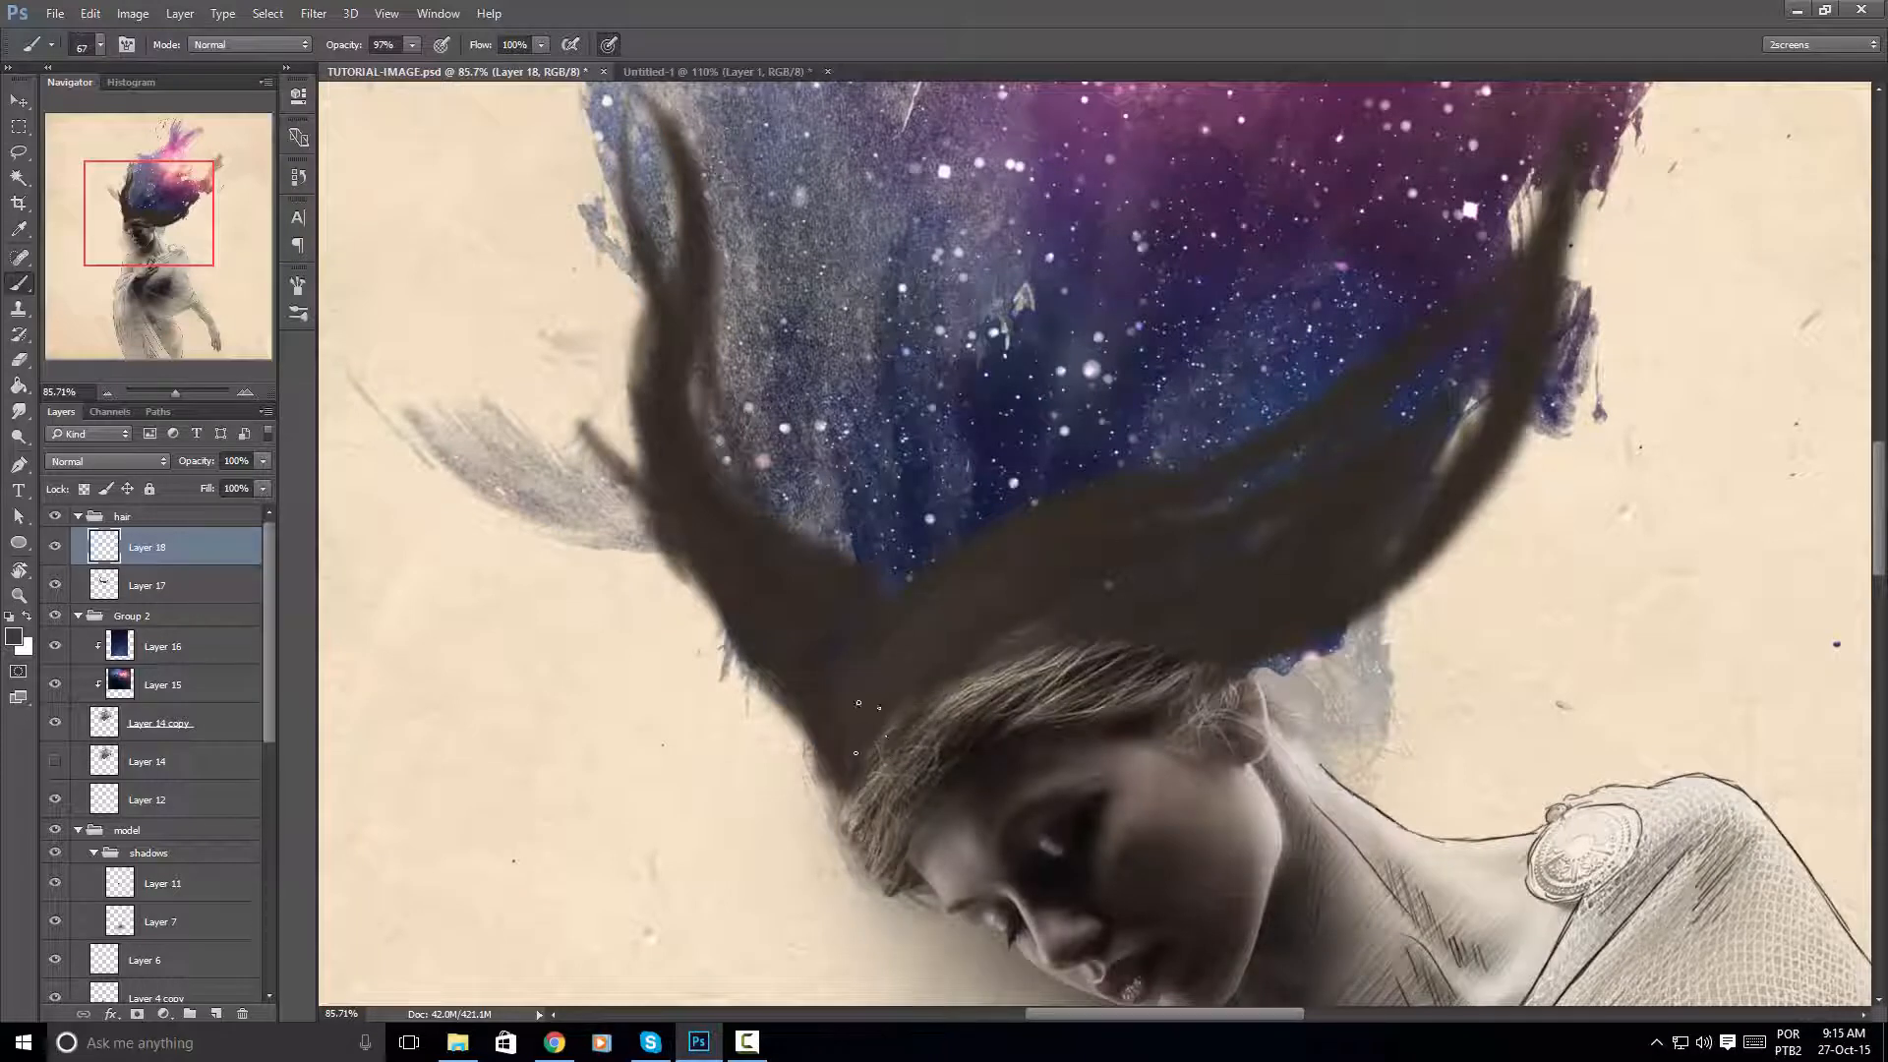
# Paint finer strands on Layer 18 where the locks meet the woman's hairline, using the hair brush at 51 px
pyautogui.moveTo(977, 579)
pyautogui.mouseDown()
pyautogui.moveTo(890, 586)
pyautogui.moveTo(951, 554)
pyautogui.mouseUp()
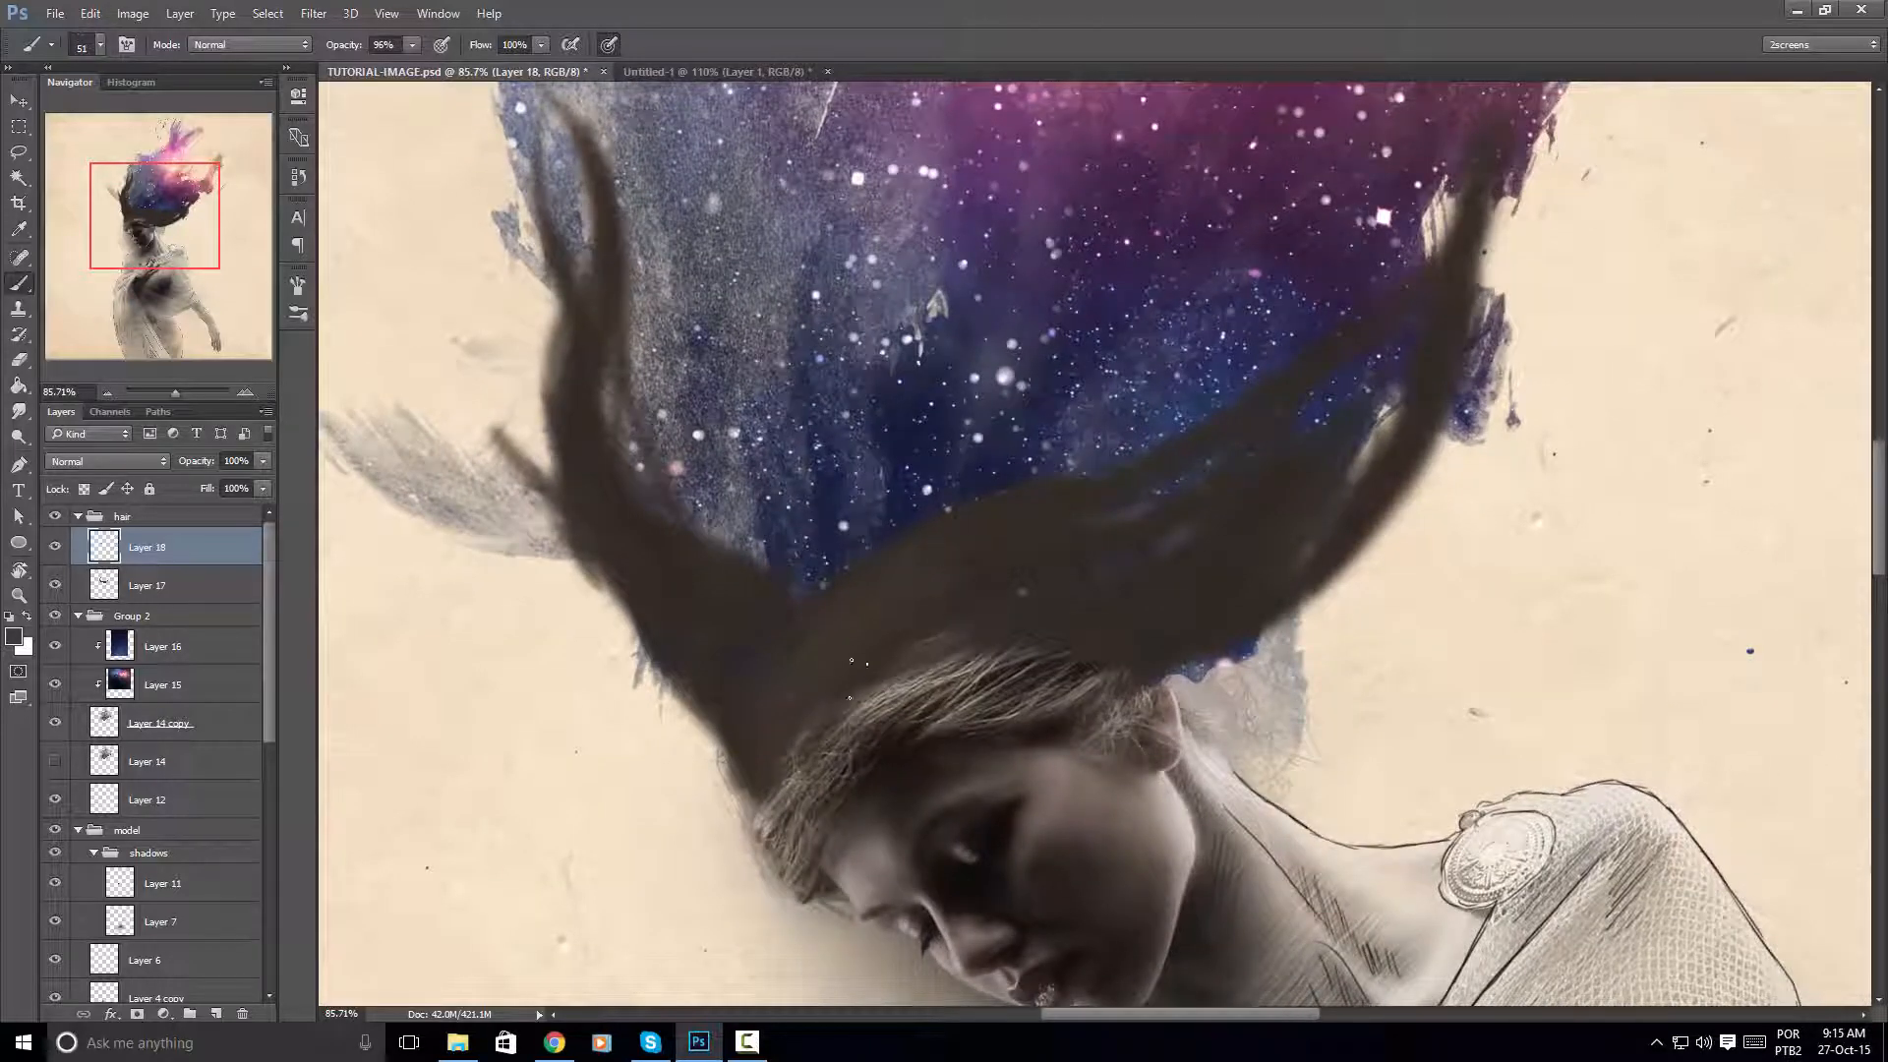
pyautogui.moveTo(782, 719); pyautogui.dragTo(735, 712)
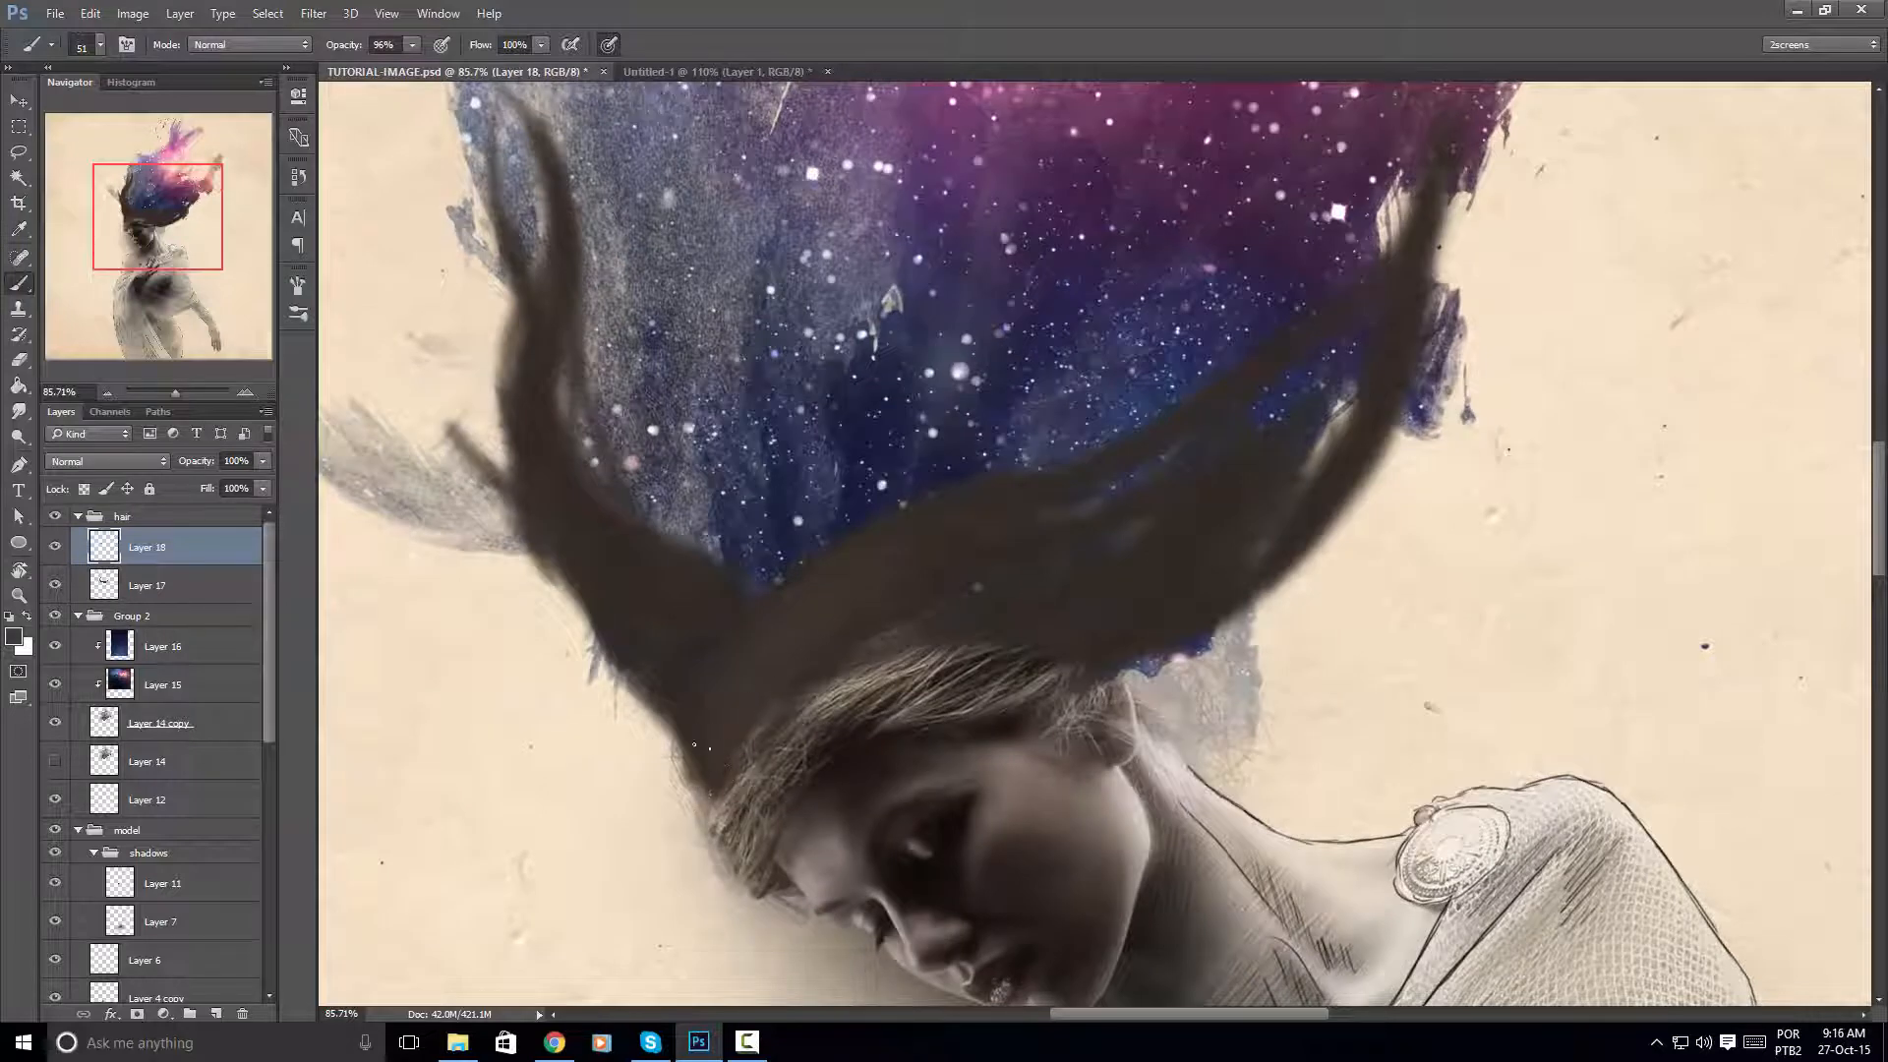
pyautogui.moveTo(1072, 538); pyautogui.dragTo(822, 644)
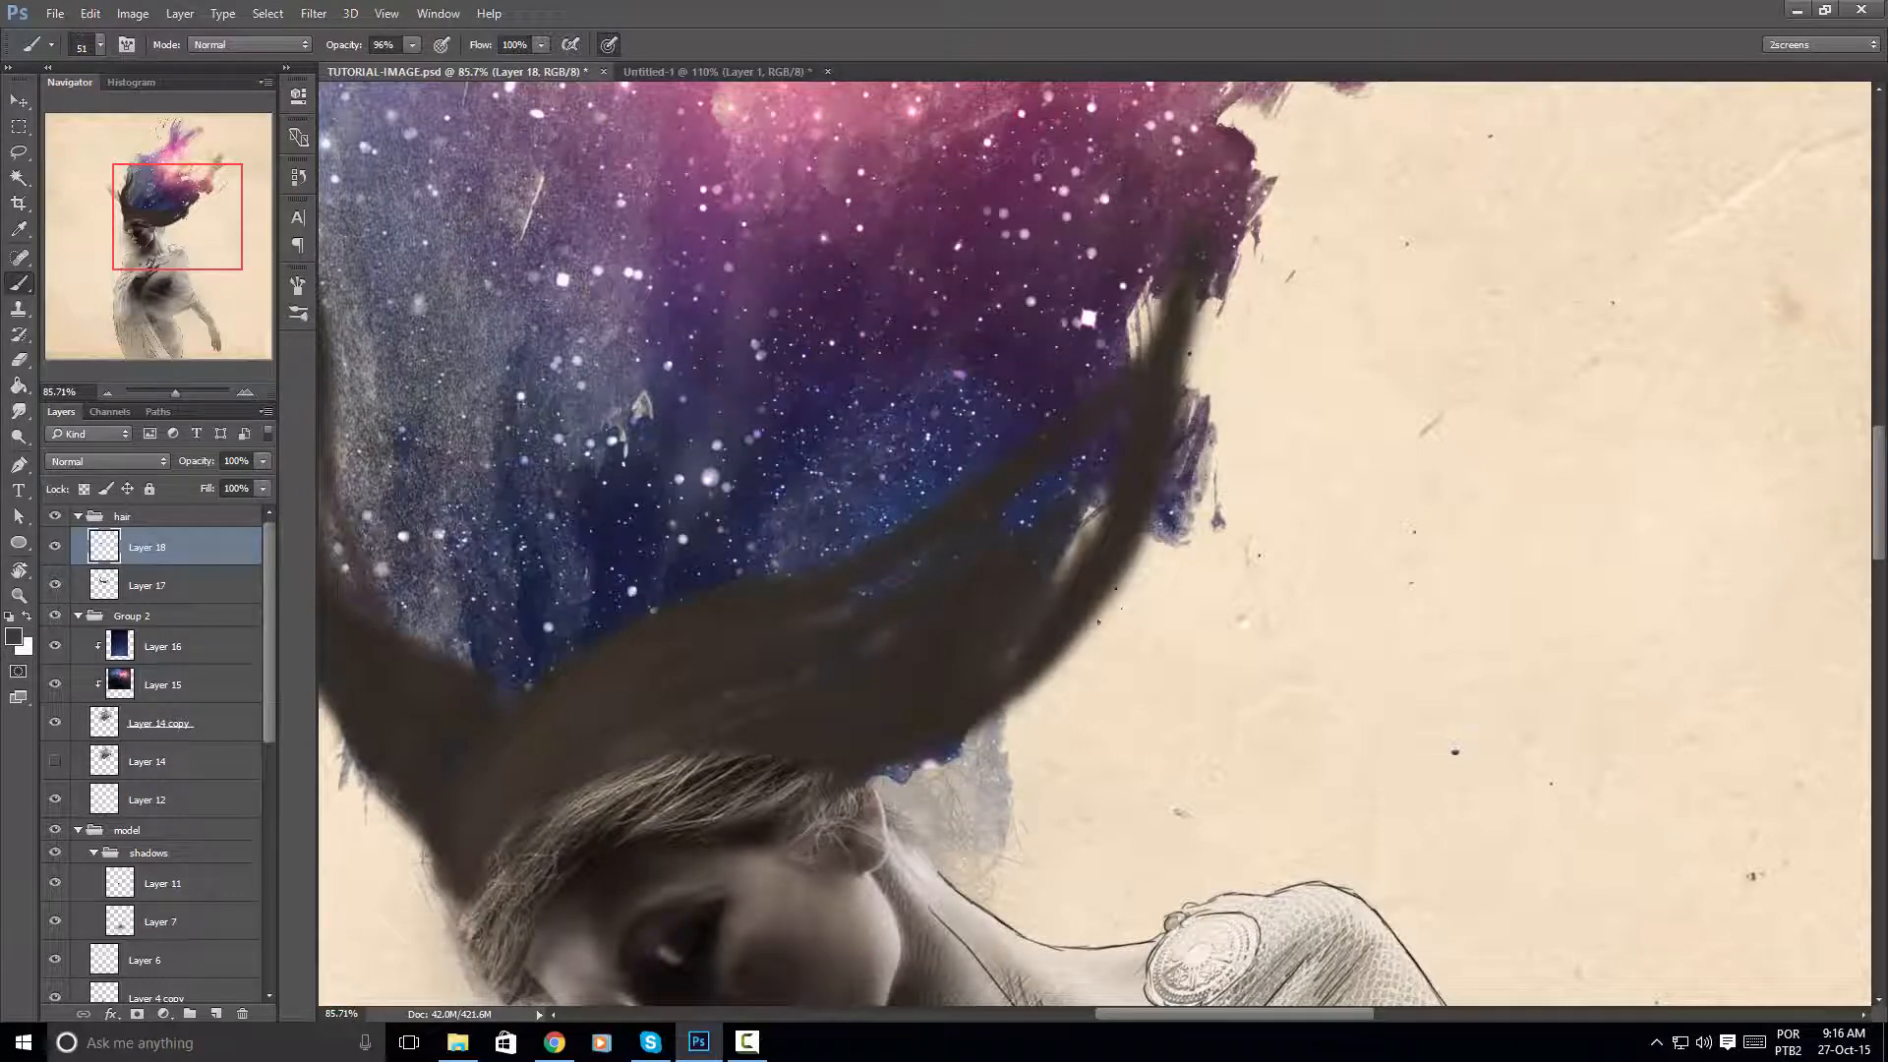
# Rotate the canvas upside down and paint 51 px hair strands on Layer 18 along the lock sweeping over the nebula's lower right edge
pyautogui.press('r')
pyautogui.moveTo(1219, 464)
pyautogui.mouseDown()
pyautogui.moveTo(1045, 405)
pyautogui.moveTo(950, 572)
pyautogui.mouseUp()
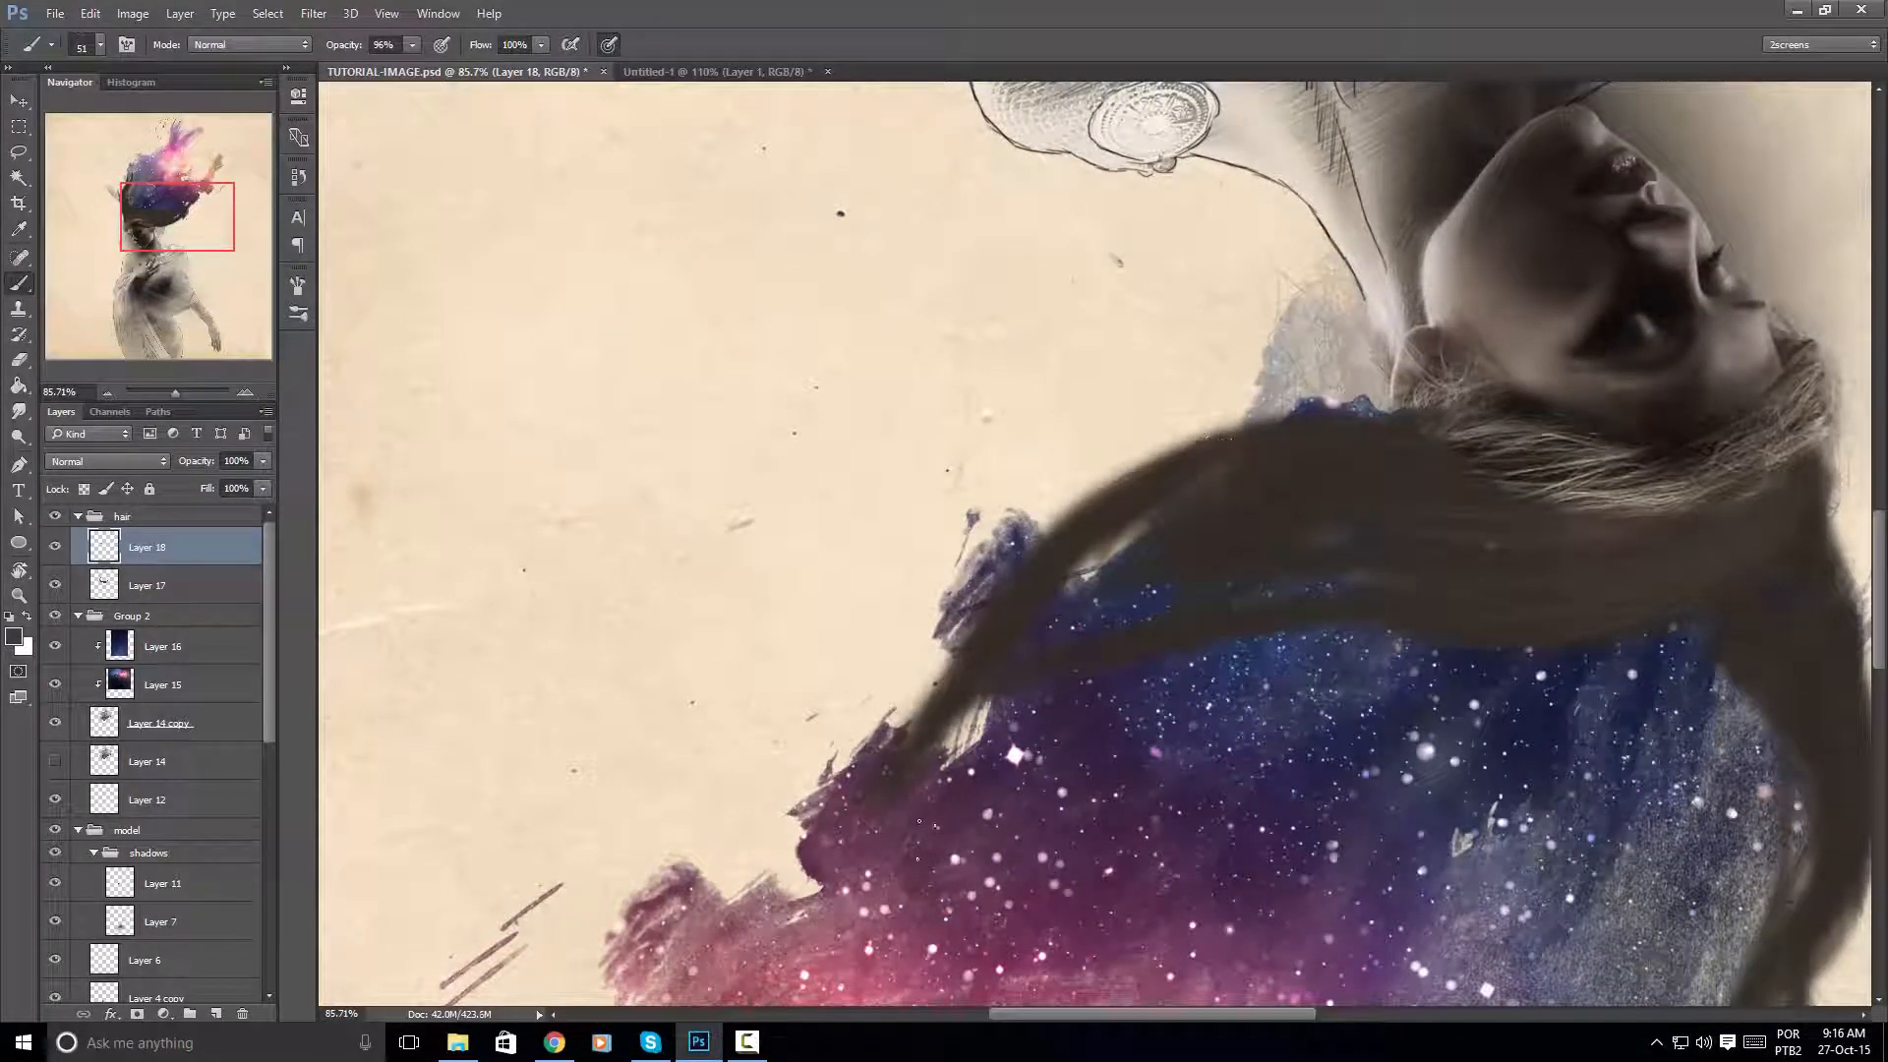
pyautogui.press('space')
pyautogui.moveTo(1287, 493); pyautogui.dragTo(1047, 441)
pyautogui.press('r')
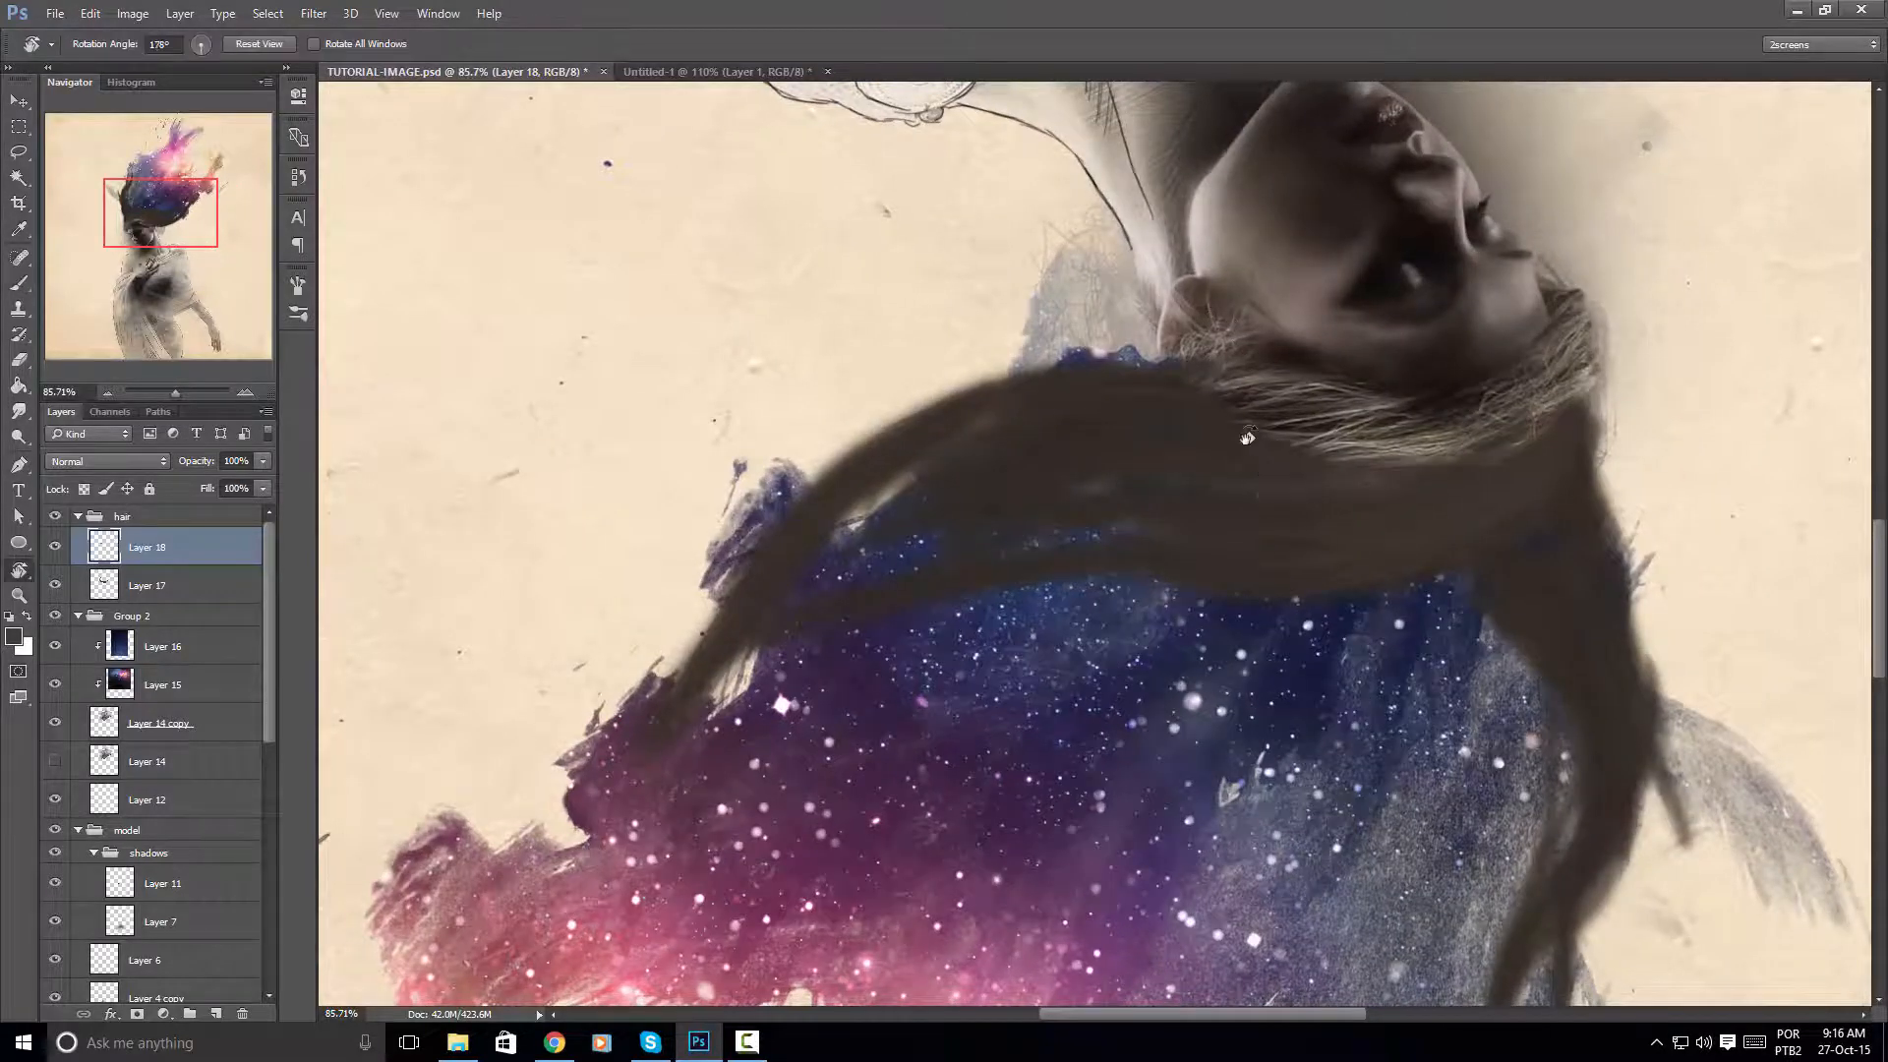
pyautogui.moveTo(1248, 439); pyautogui.dragTo(1188, 386)
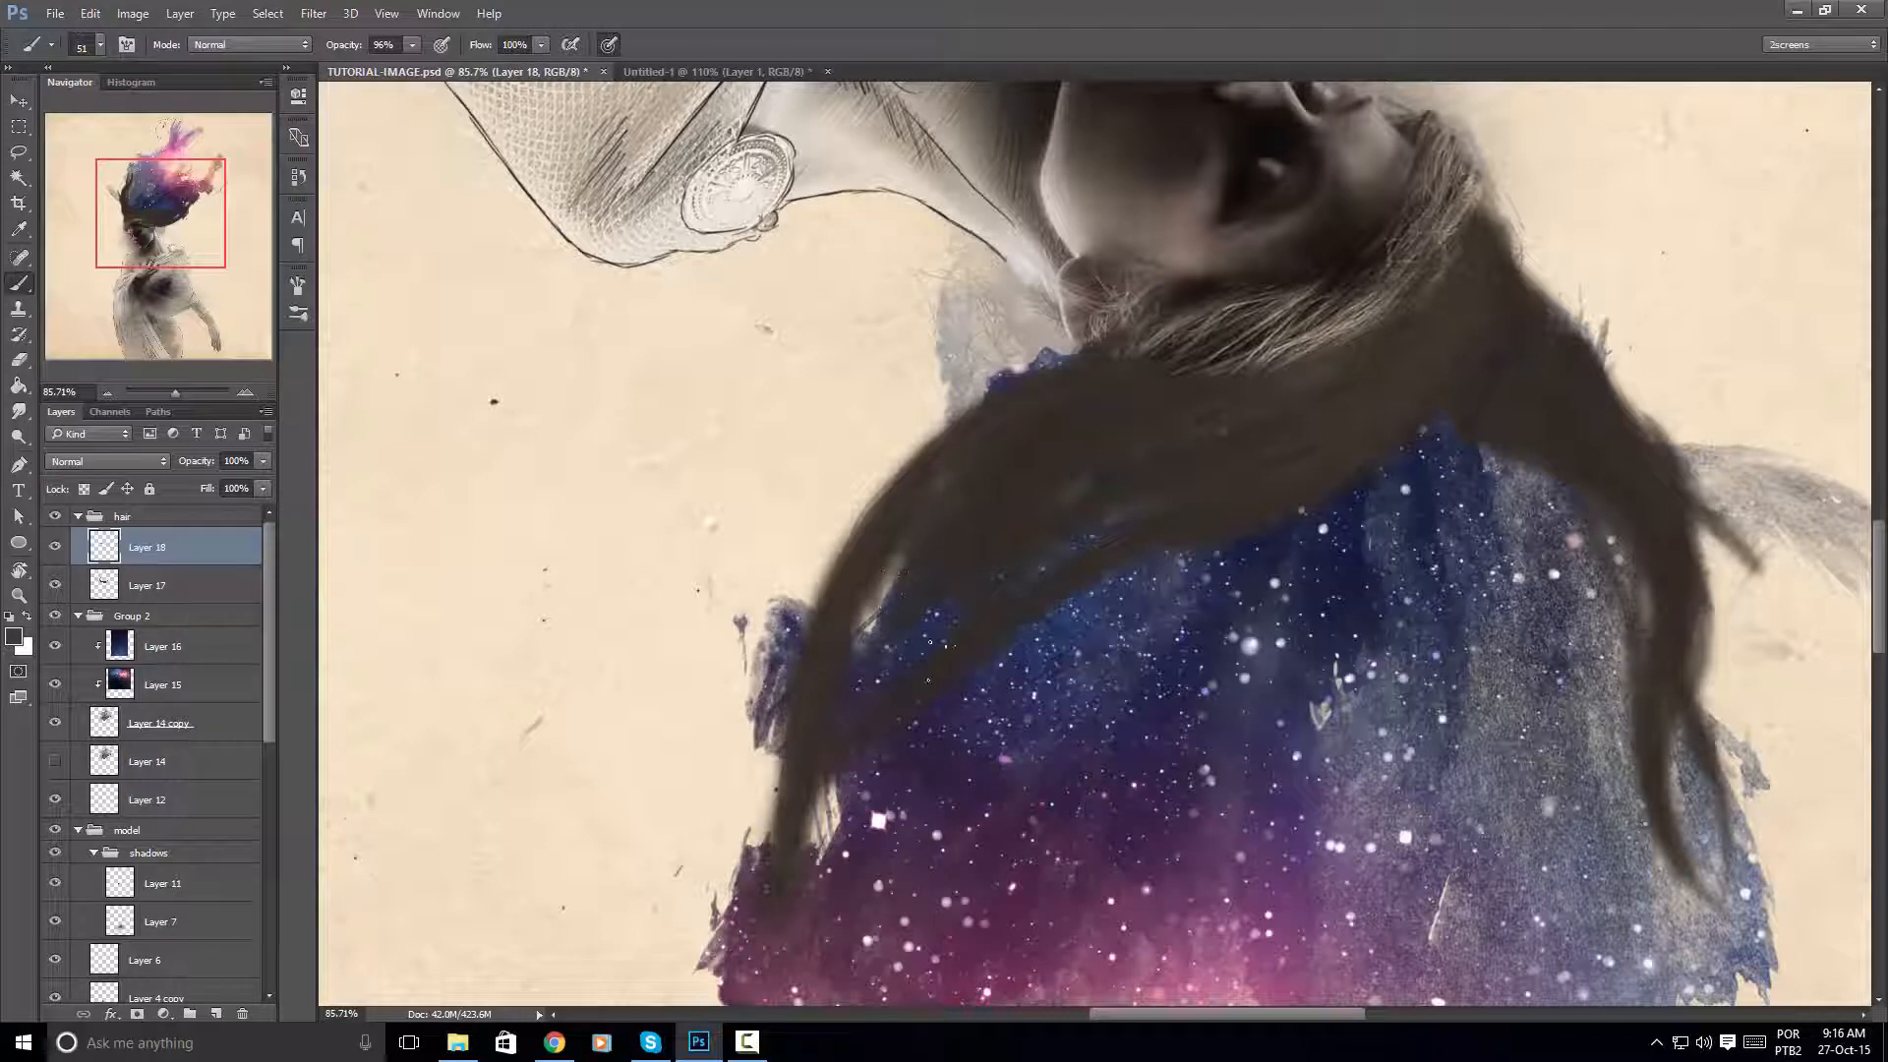
pyautogui.moveTo(863, 633); pyautogui.dragTo(854, 759)
pyautogui.moveTo(1161, 617); pyautogui.dragTo(1132, 525)
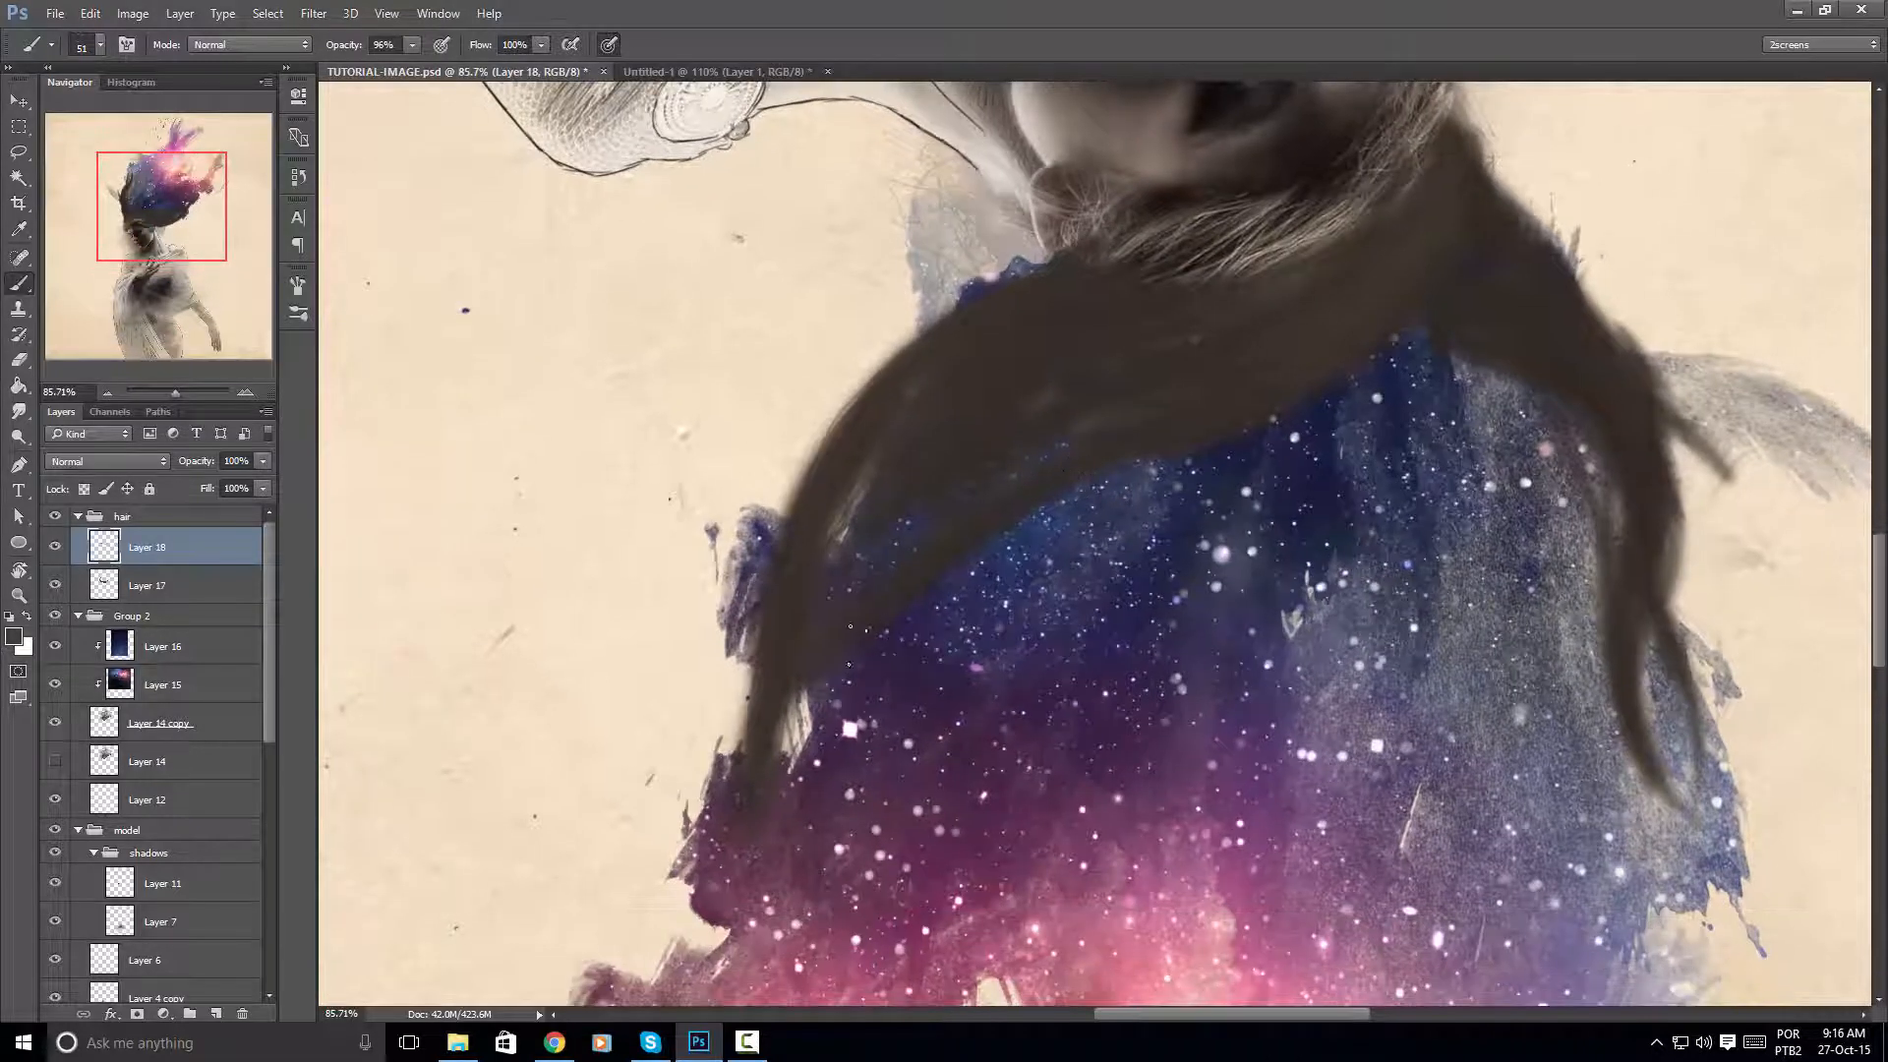
# Fill the gaps in the lock beyond the woman's ear on Layer 17 with a 60 px soft round brush
pyautogui.click(187, 586)
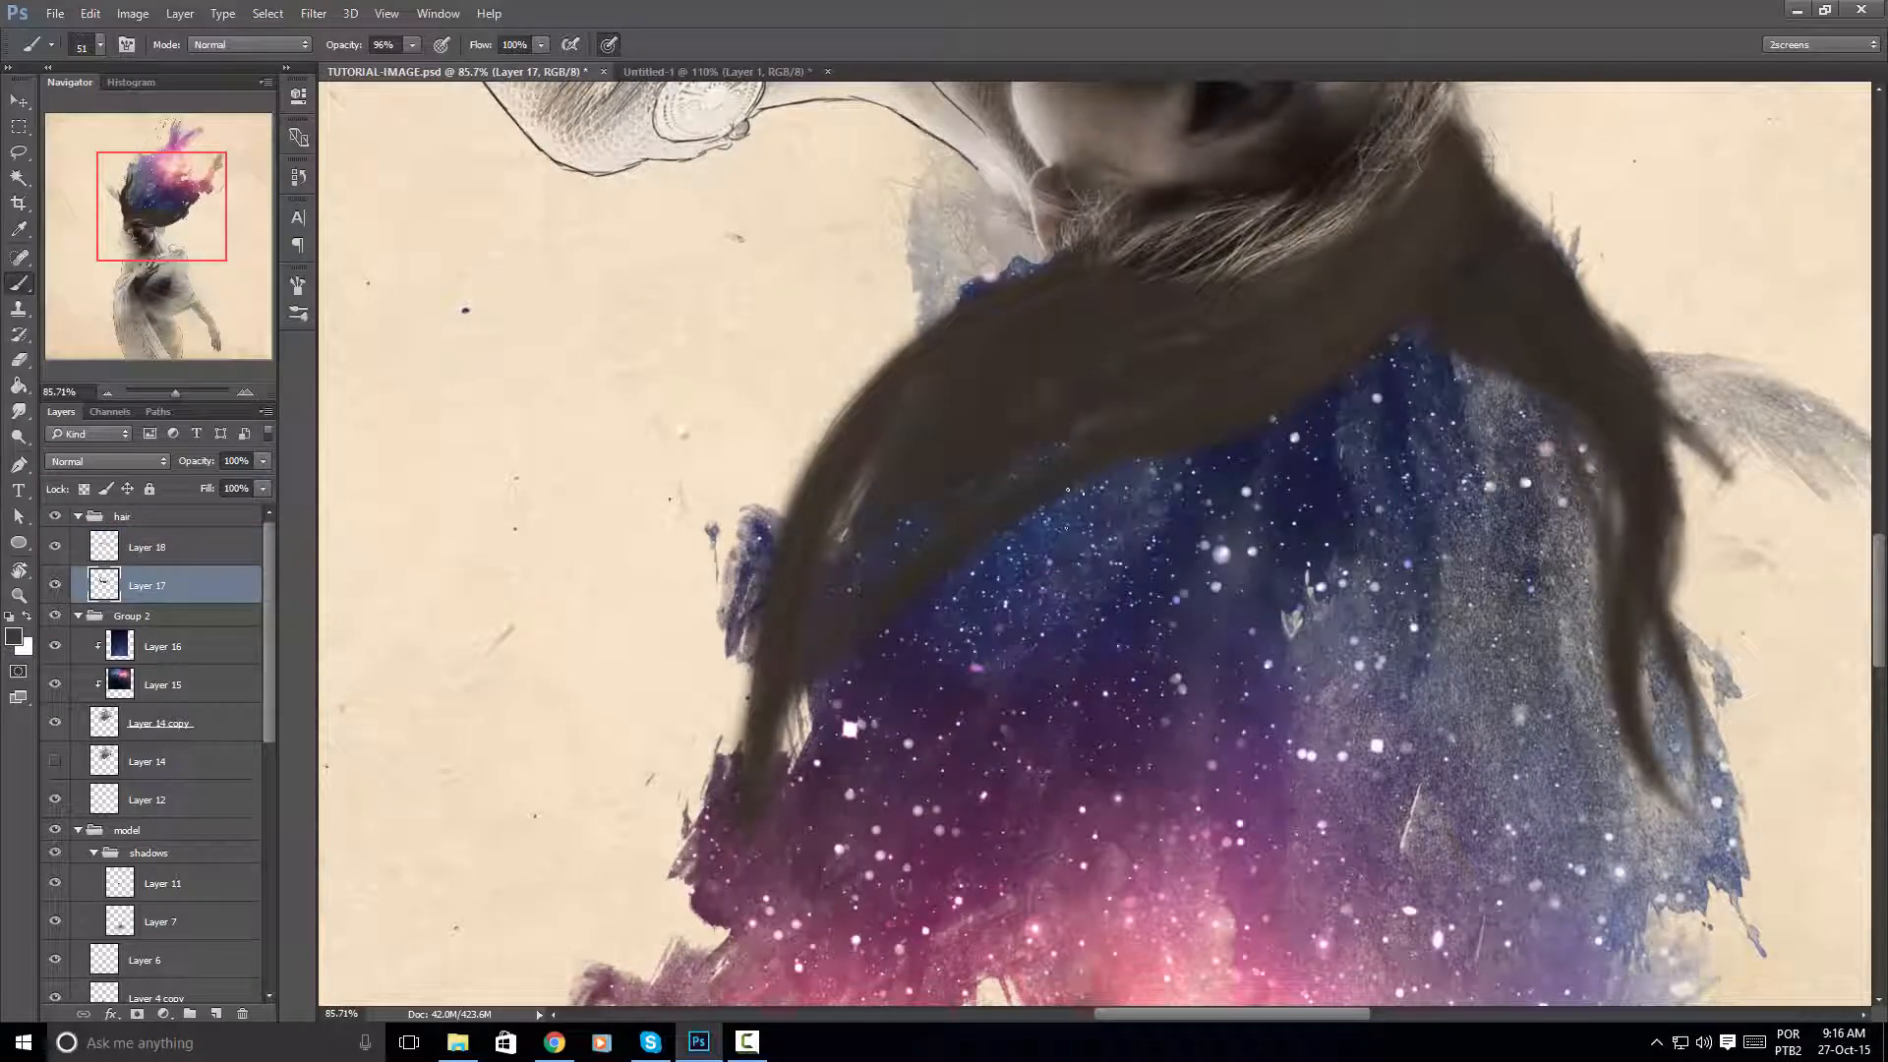
pyautogui.rightClick(1072, 507)
pyautogui.click(1185, 685)
pyautogui.moveTo(1008, 439)
pyautogui.mouseDown()
pyautogui.moveTo(903, 533)
pyautogui.moveTo(856, 527)
pyautogui.mouseUp()
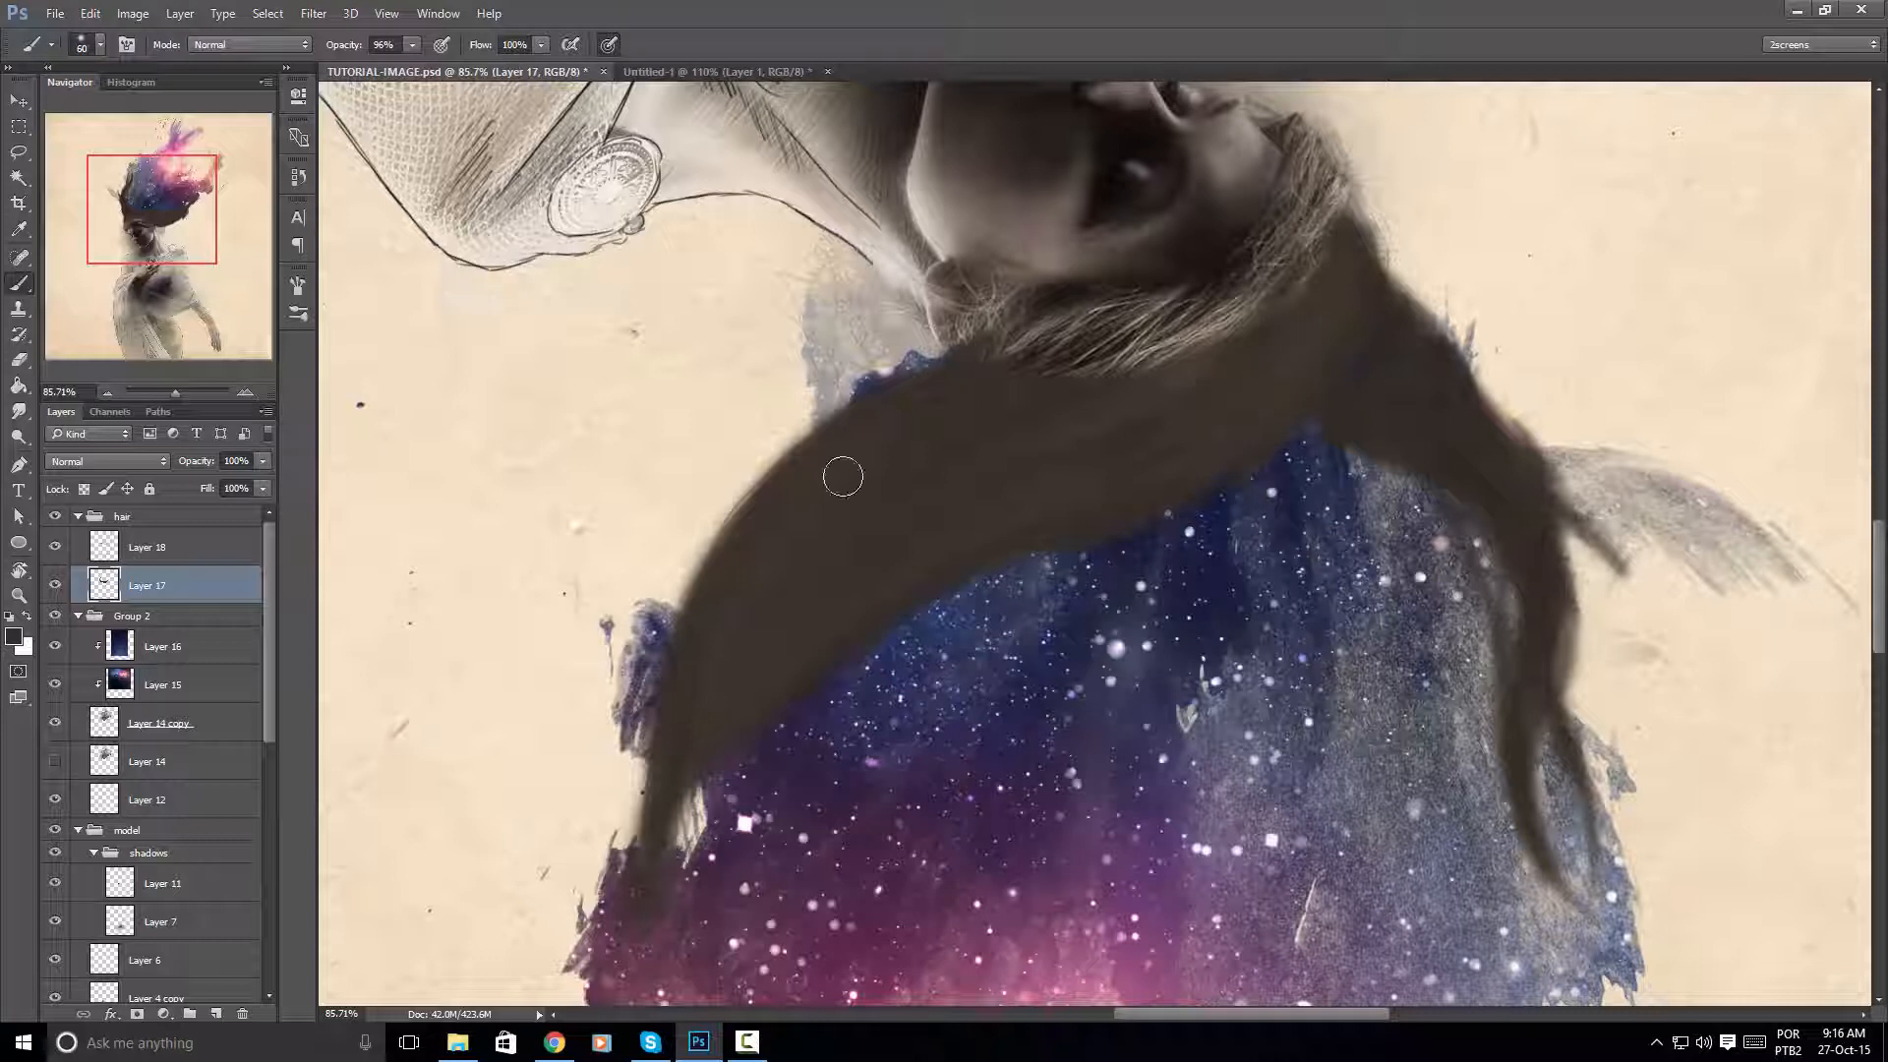
# Return to Layer 18 and the 120 px custom hair brush to work strands into the filled lock
pyautogui.click(201, 544)
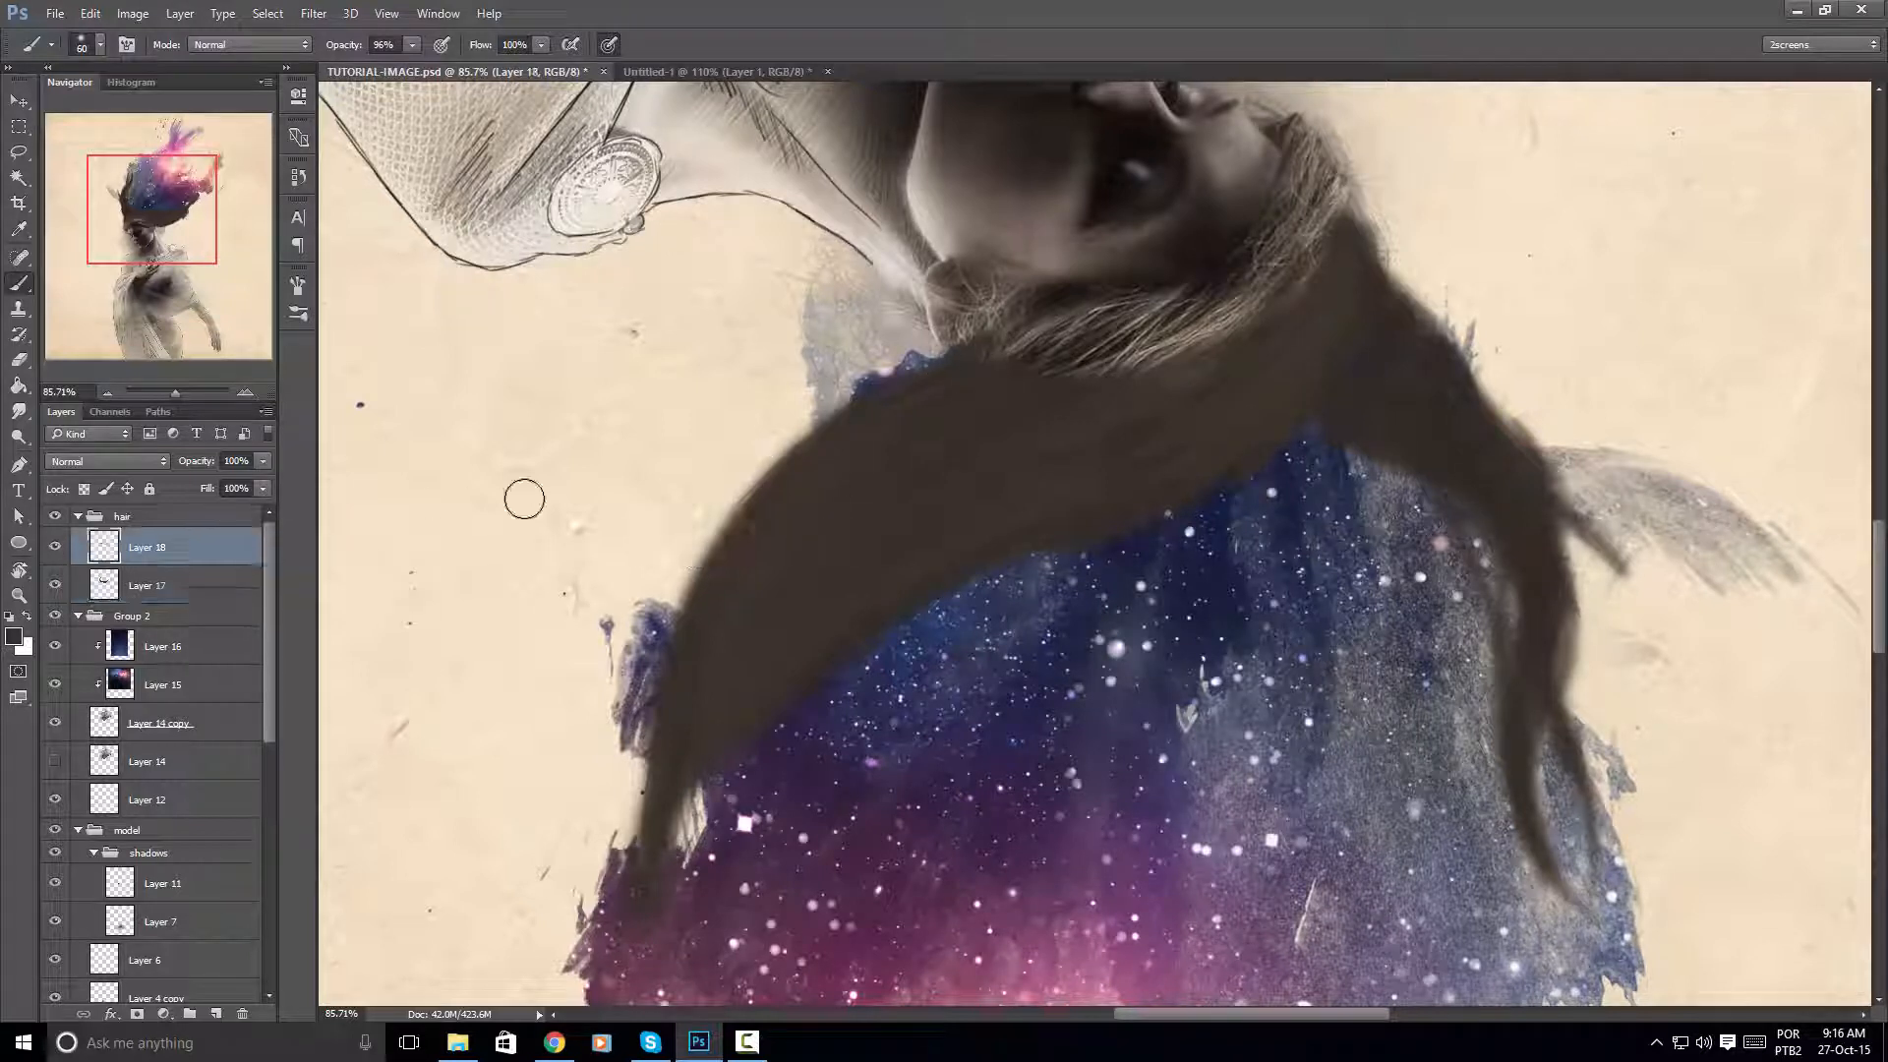
pyautogui.moveTo(1045, 423); pyautogui.dragTo(974, 428)
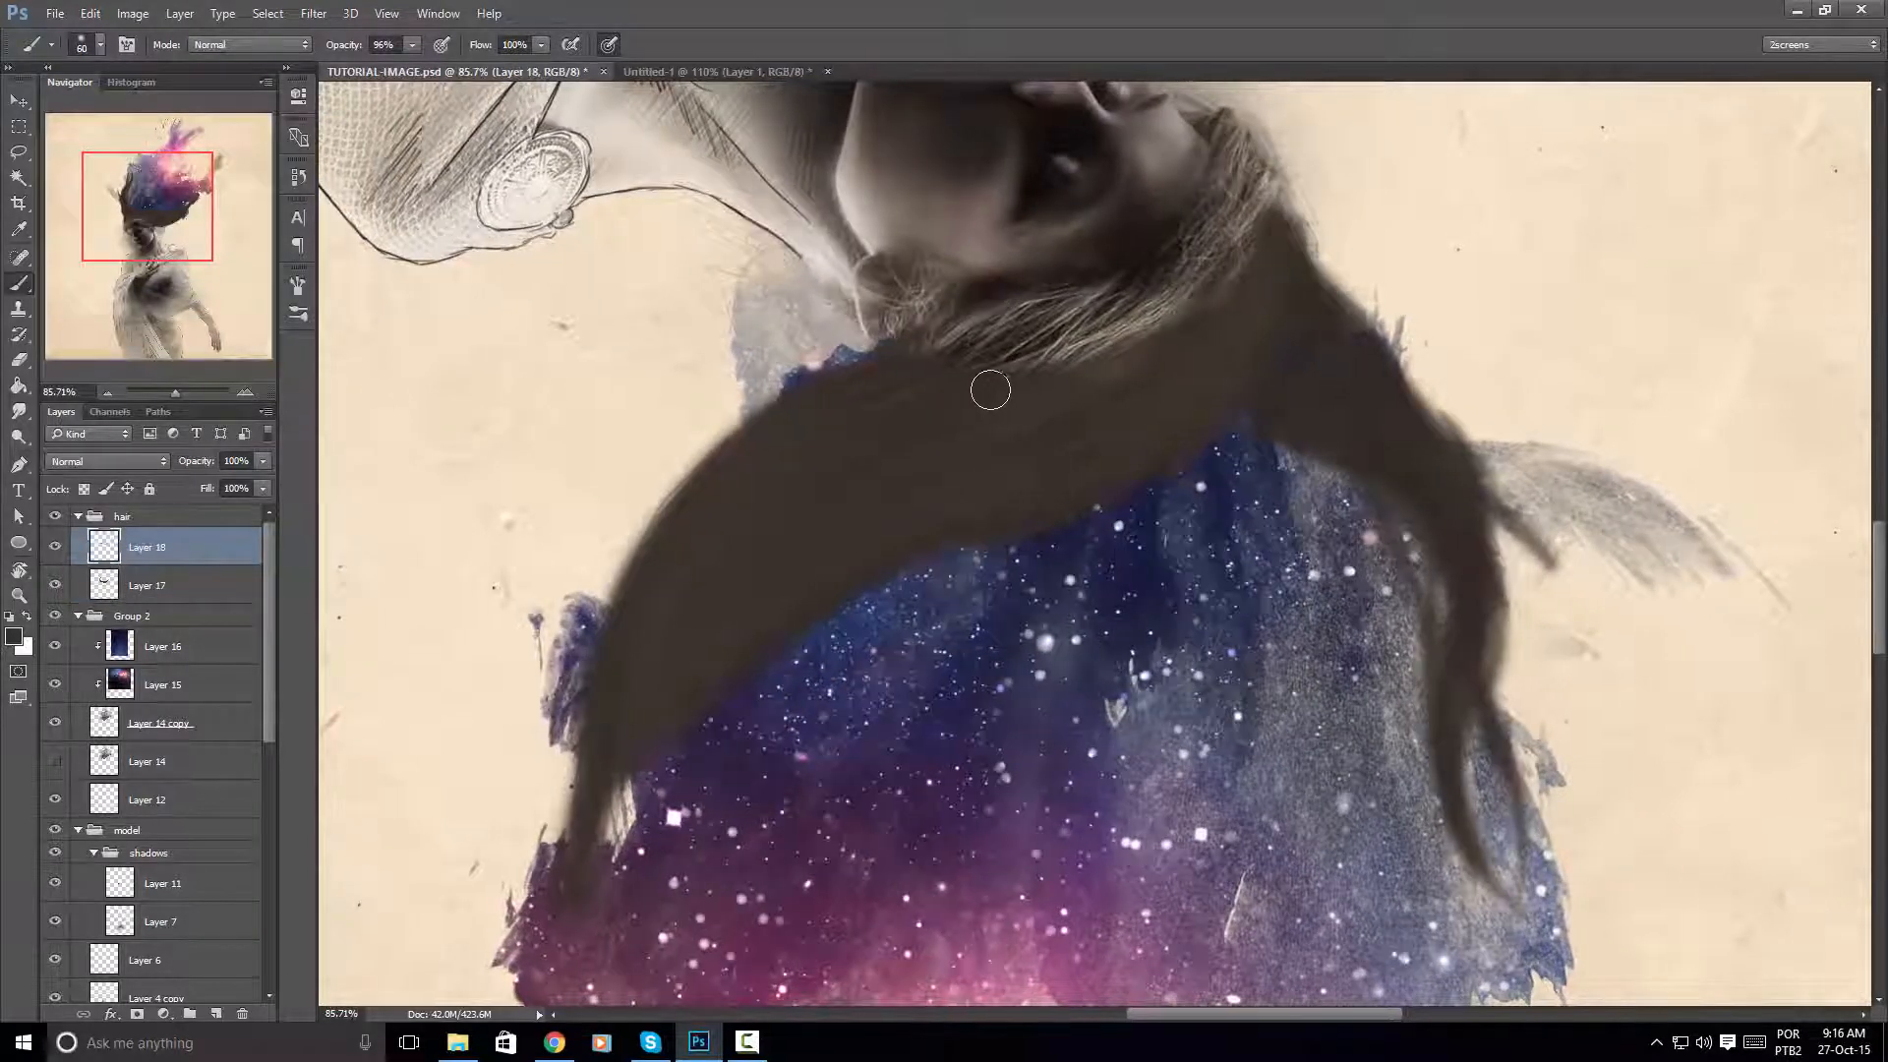
pyautogui.rightClick(991, 411)
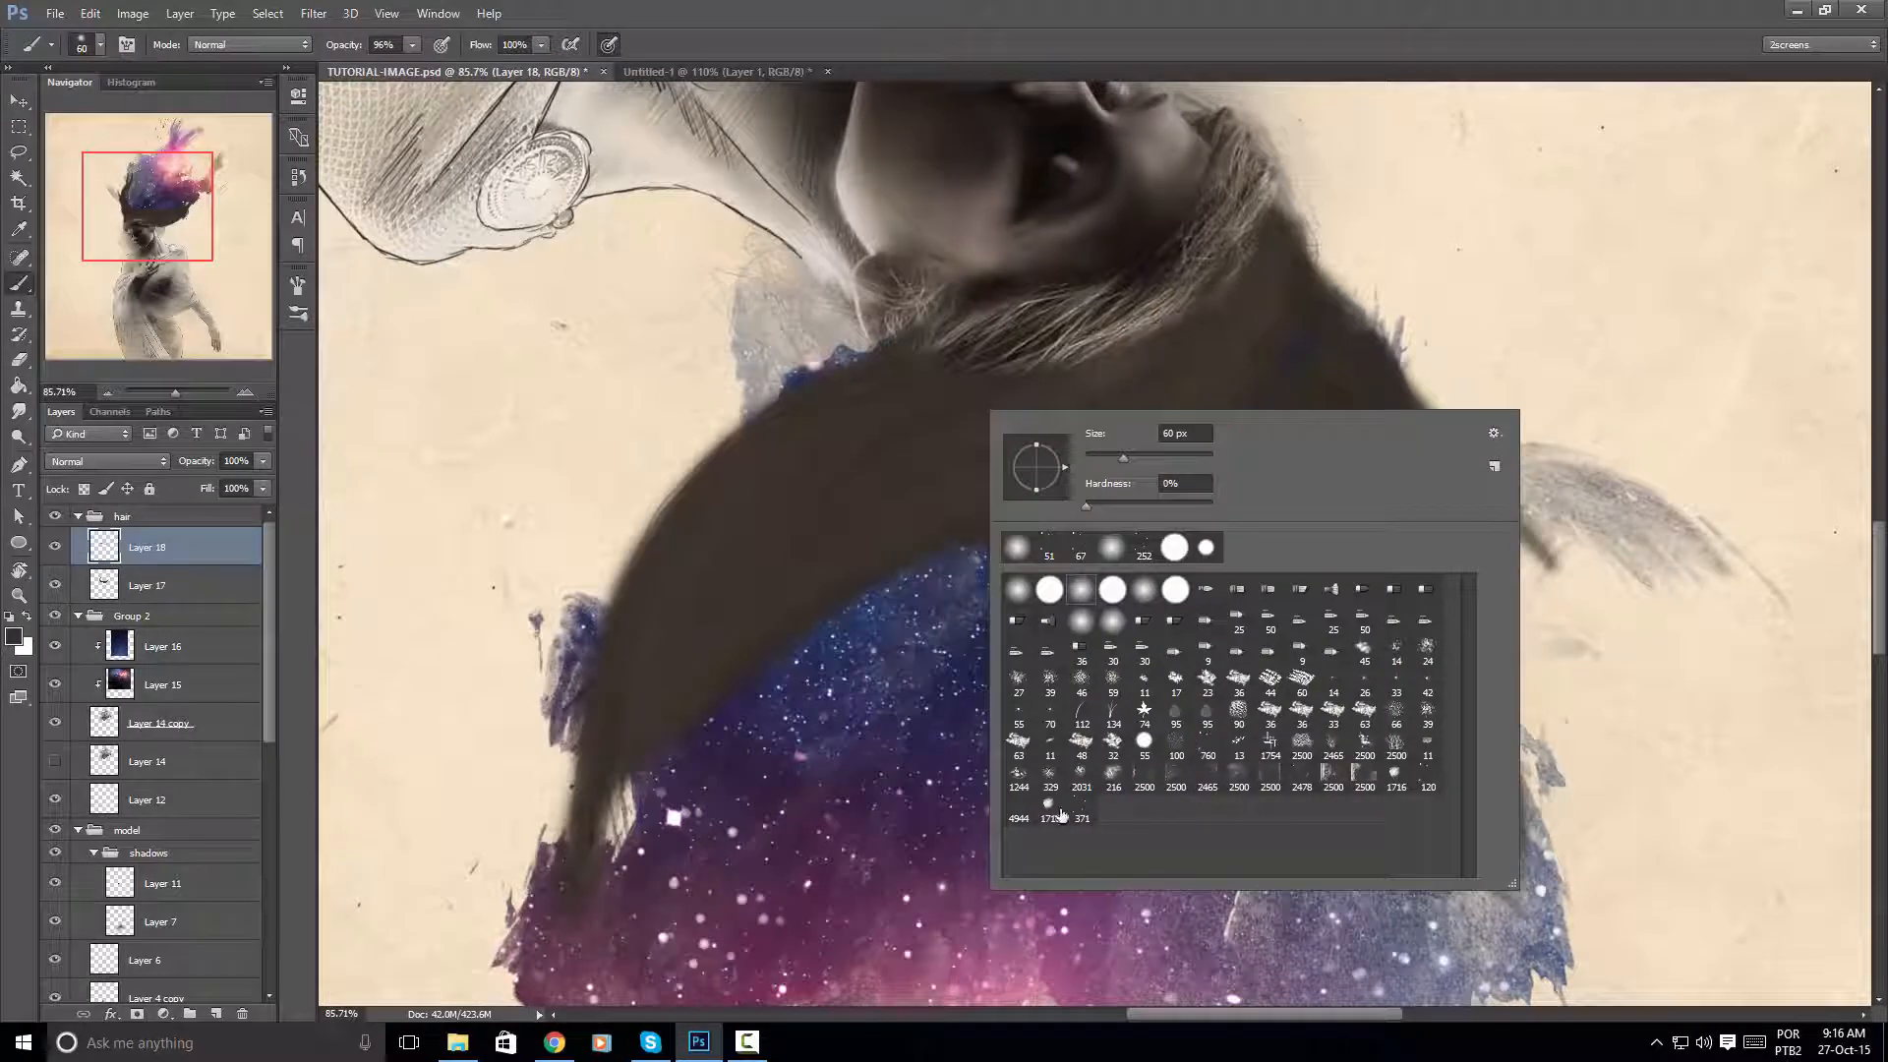
pyautogui.click(1434, 777)
pyautogui.moveTo(796, 518)
pyautogui.mouseDown()
pyautogui.moveTo(807, 415)
pyautogui.moveTo(885, 379)
pyautogui.moveTo(1043, 364)
pyautogui.moveTo(1156, 411)
pyautogui.moveTo(611, 569)
pyautogui.moveTo(630, 669)
pyautogui.mouseUp()
# Turn the canvas back toward upright and paint fine strands on Layer 18 above the hairline with the hair brush at 32 px
pyautogui.press('r')
pyautogui.moveTo(881, 345); pyautogui.dragTo(668, 138)
pyautogui.press('r')
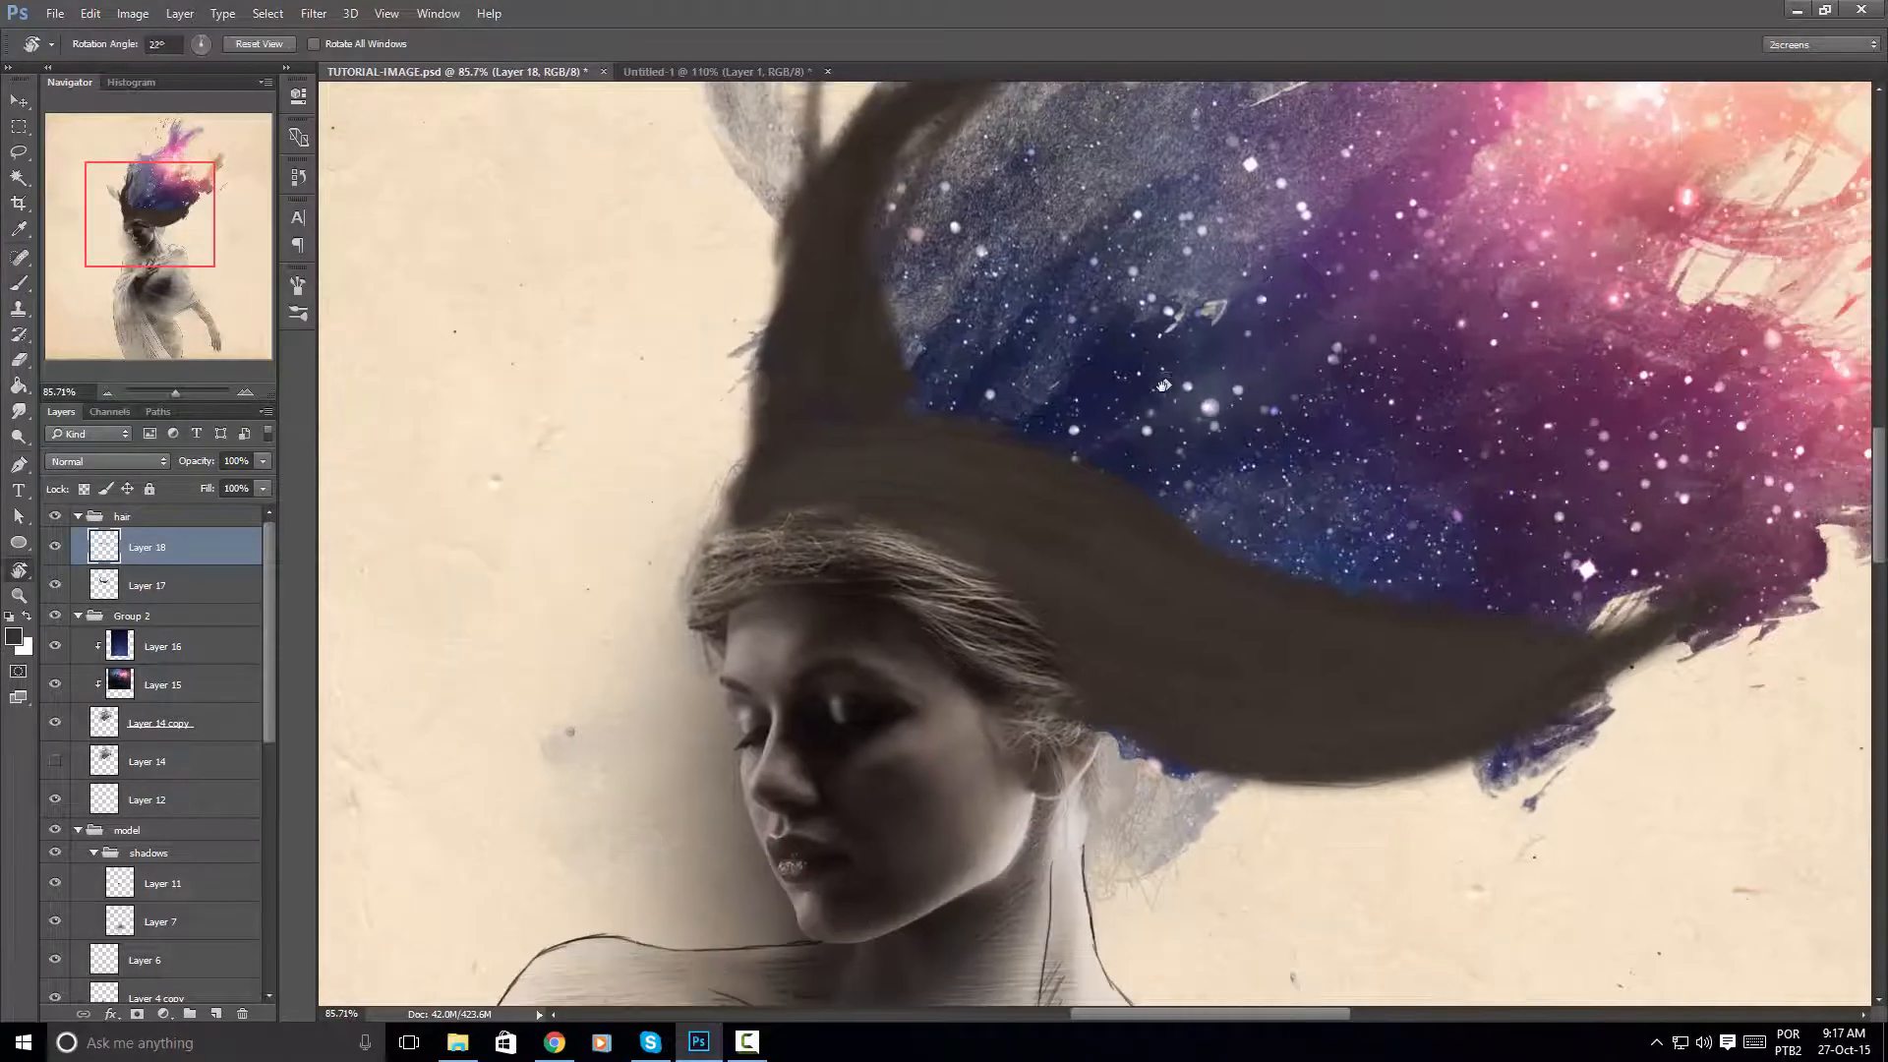
pyautogui.moveTo(1159, 447); pyautogui.dragTo(906, 272)
pyautogui.moveTo(761, 457); pyautogui.dragTo(809, 437)
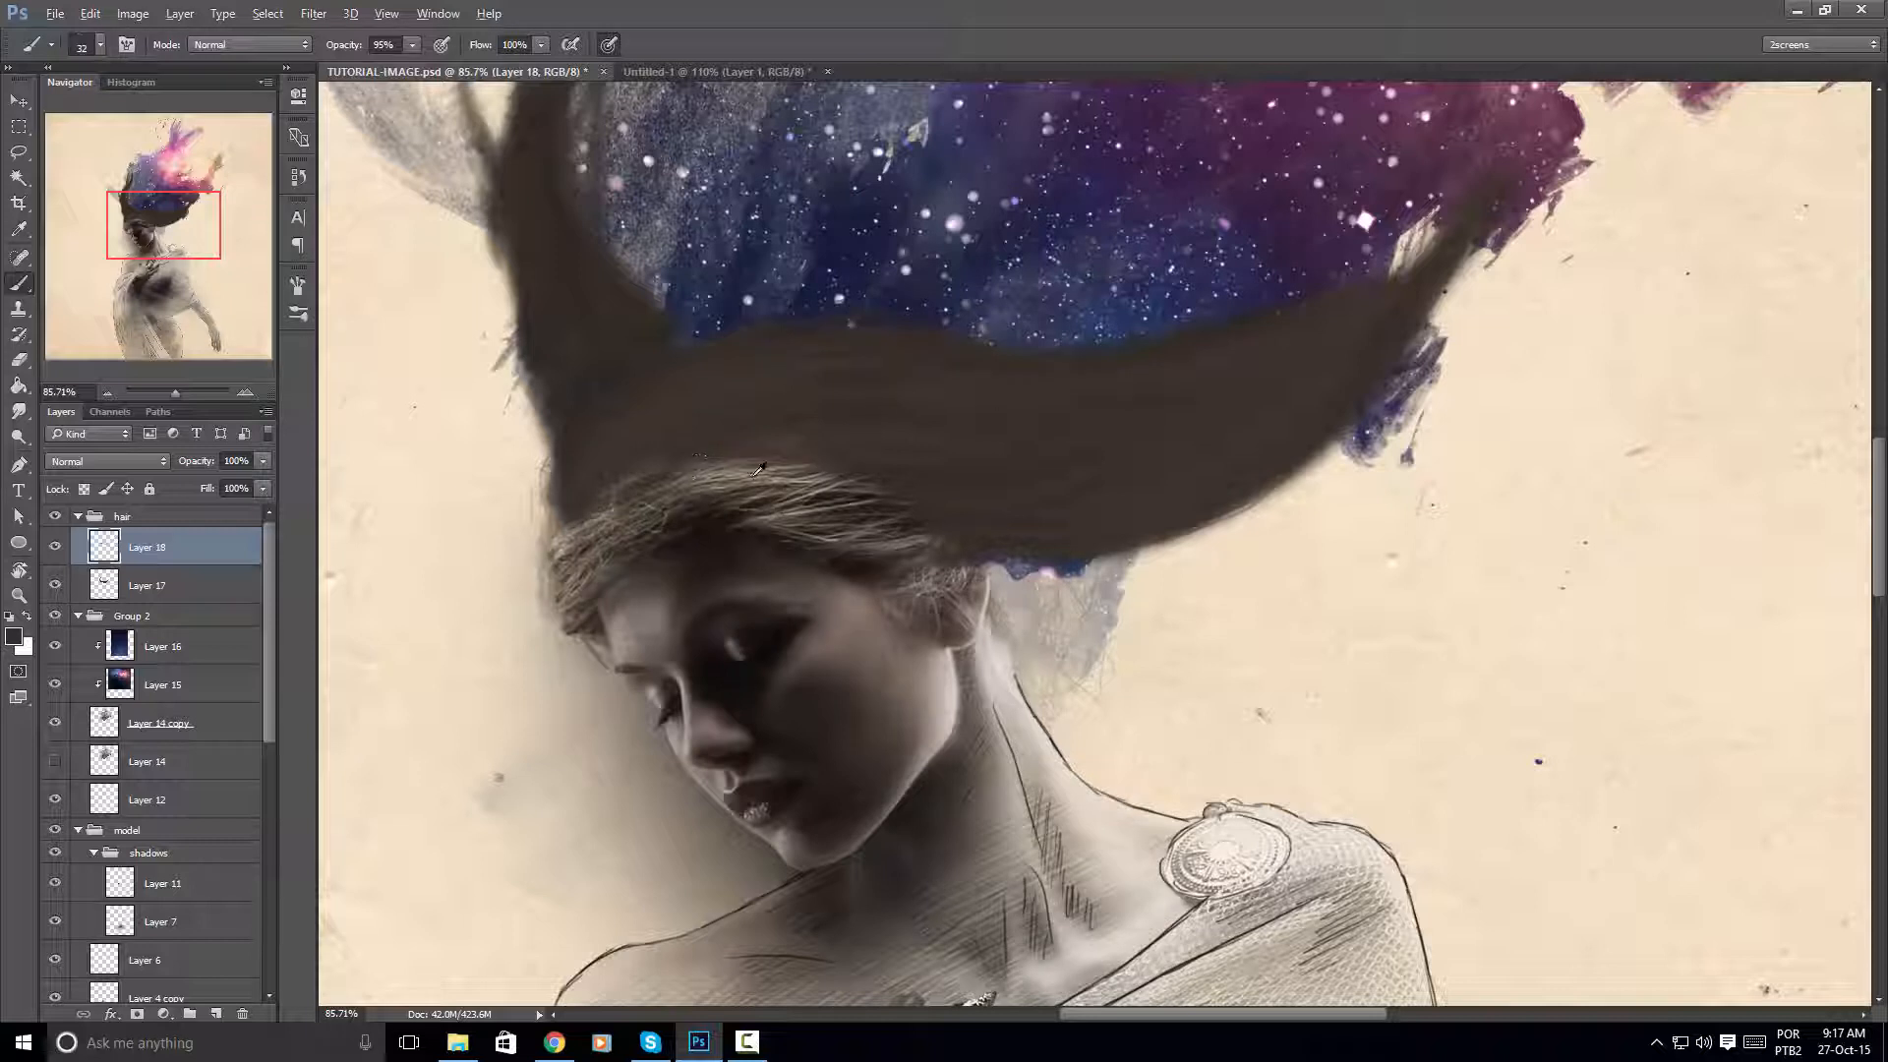
# Turn the canvas upside down and paint fine dark strands on Layer 18 along the large lock's outer edge near the ear, using the 32 px hair brush
pyautogui.keyDown('alt'); pyautogui.click(716, 493); pyautogui.keyUp('alt')
pyautogui.moveTo(1378, 195); pyautogui.dragTo(1121, 146)
pyautogui.press('r')
pyautogui.moveTo(1089, 674)
pyautogui.mouseDown()
pyautogui.moveTo(1205, 609)
pyautogui.moveTo(1139, 433)
pyautogui.moveTo(986, 436)
pyautogui.mouseUp()
pyautogui.moveTo(981, 434)
pyautogui.mouseDown()
pyautogui.moveTo(745, 392)
pyautogui.moveTo(535, 382)
pyautogui.mouseUp()
pyautogui.press('r')
pyautogui.moveTo(961, 350); pyautogui.dragTo(1001, 328)
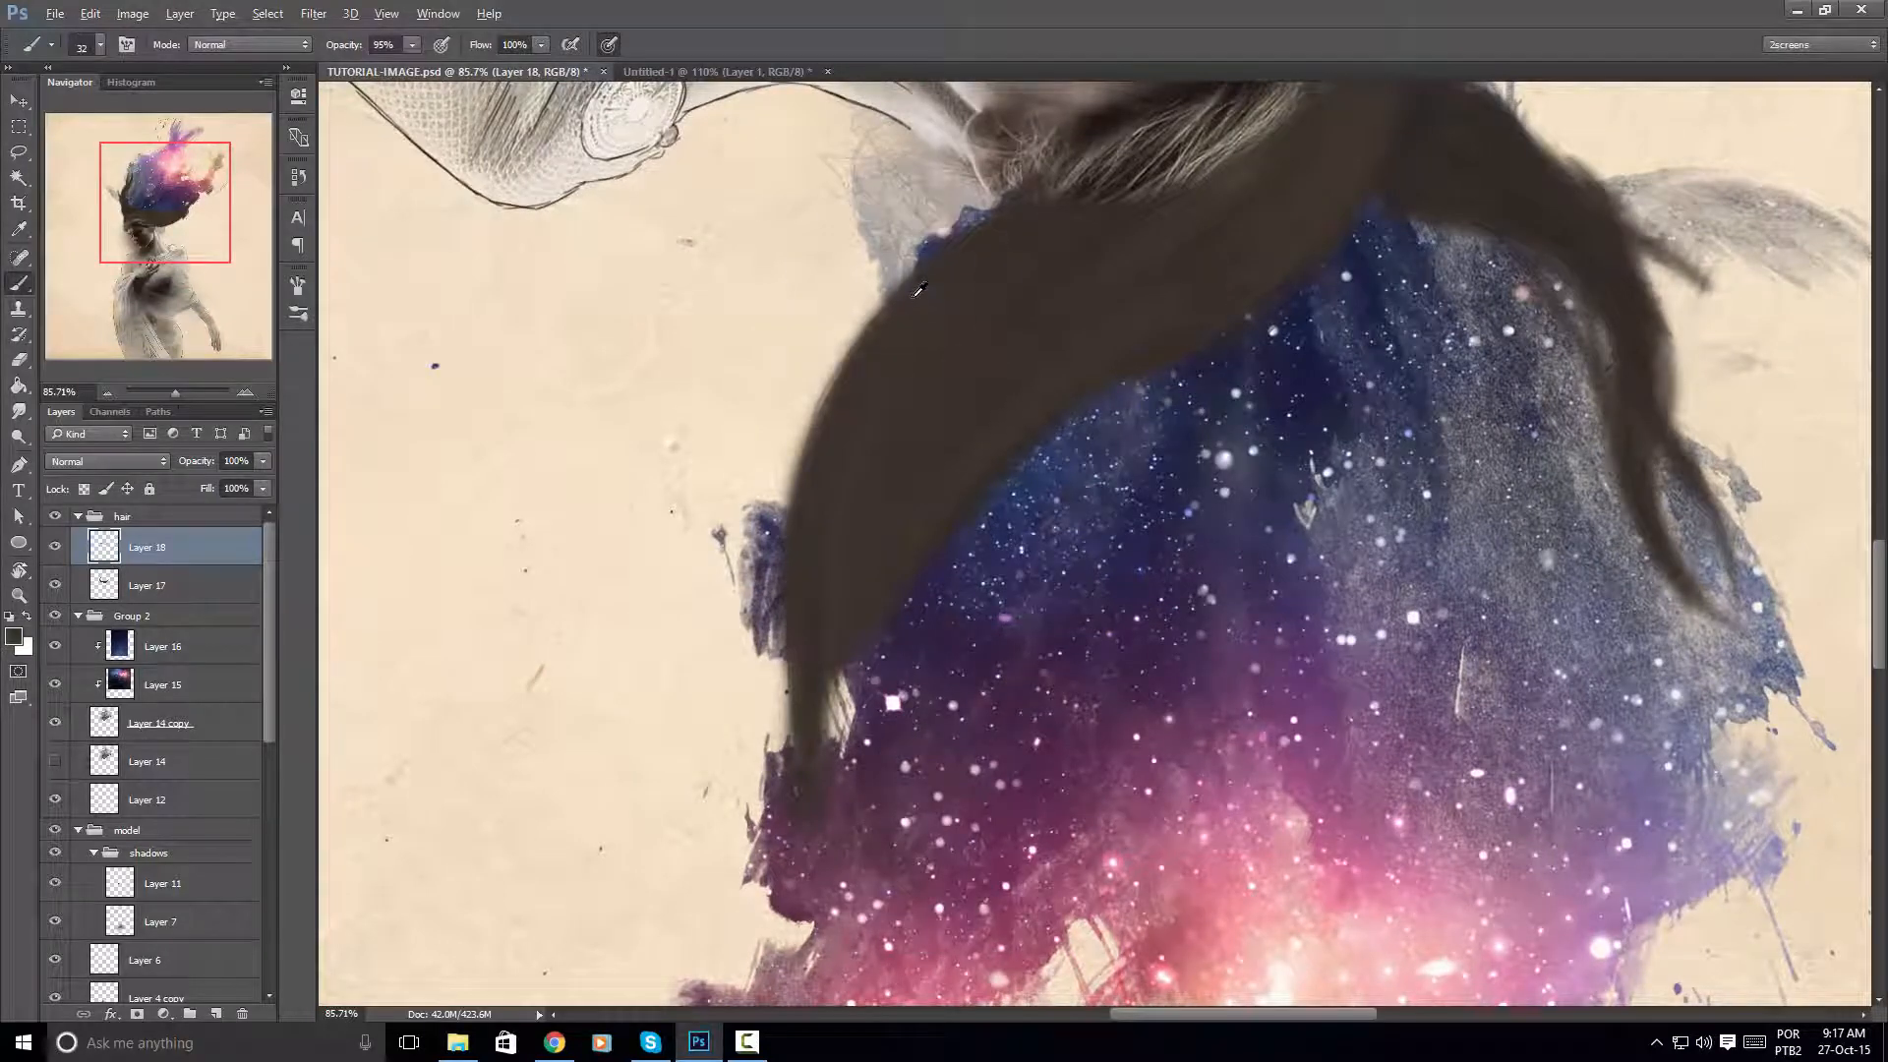
pyautogui.moveTo(920, 291)
pyautogui.mouseDown()
pyautogui.moveTo(916, 404)
pyautogui.moveTo(969, 383)
pyautogui.mouseUp()
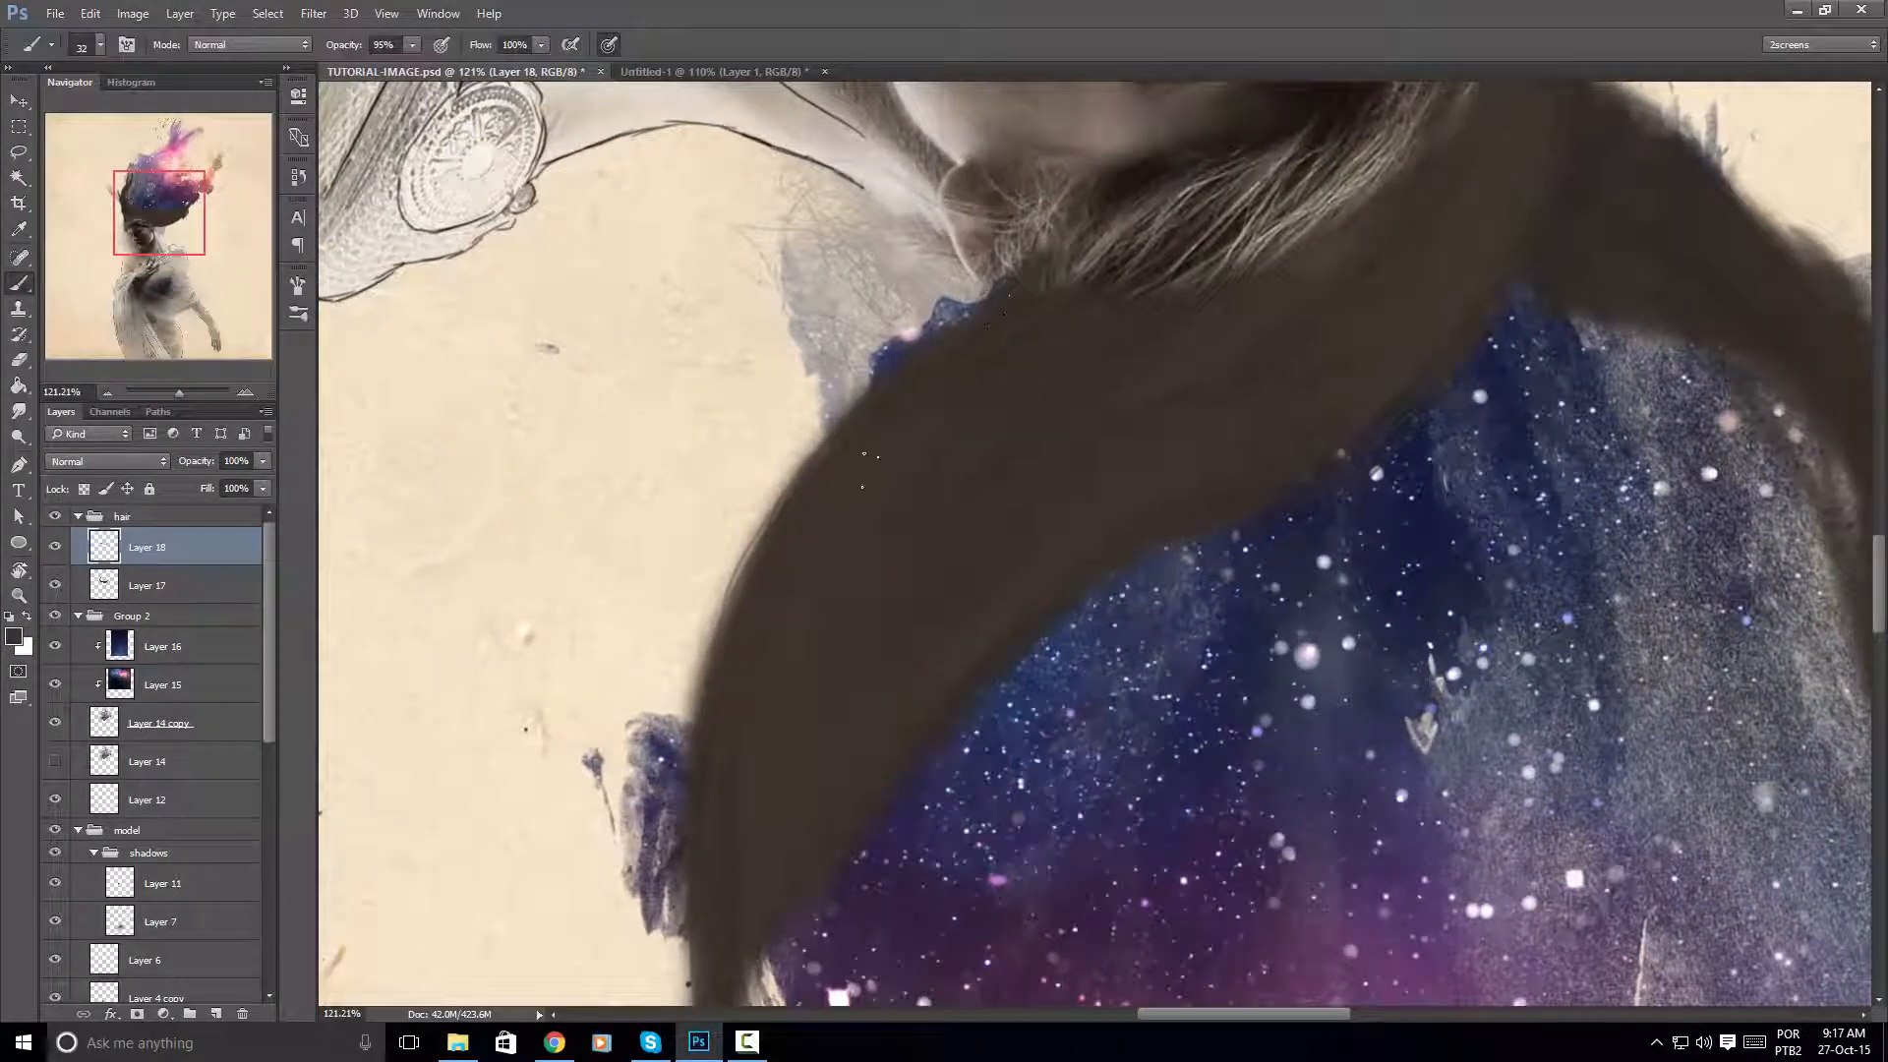
pyautogui.moveTo(864, 471); pyautogui.dragTo(972, 298)
pyautogui.moveTo(836, 423); pyautogui.dragTo(946, 320)
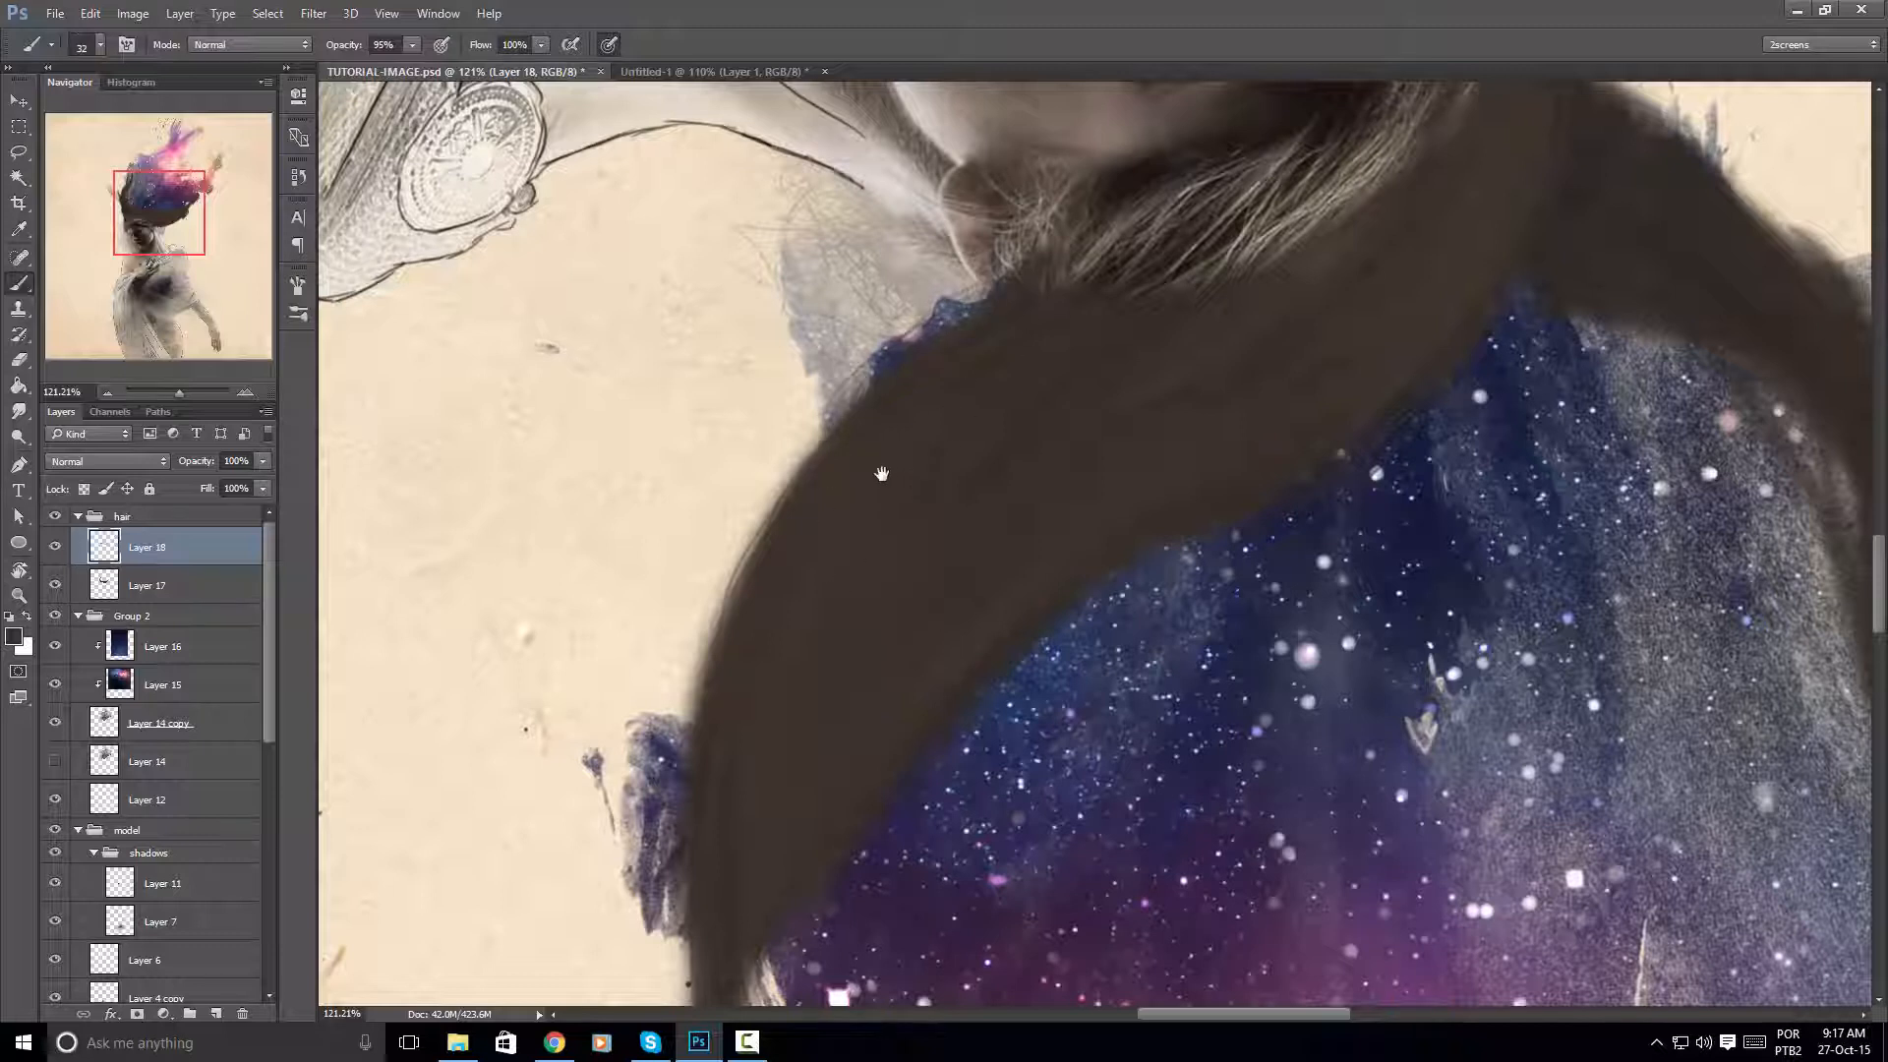
# Extend the loose dark strands on Layer 18 along the lock's outer curve, past the purple paint splatter toward its tip
pyautogui.moveTo(881, 474); pyautogui.dragTo(975, 358)
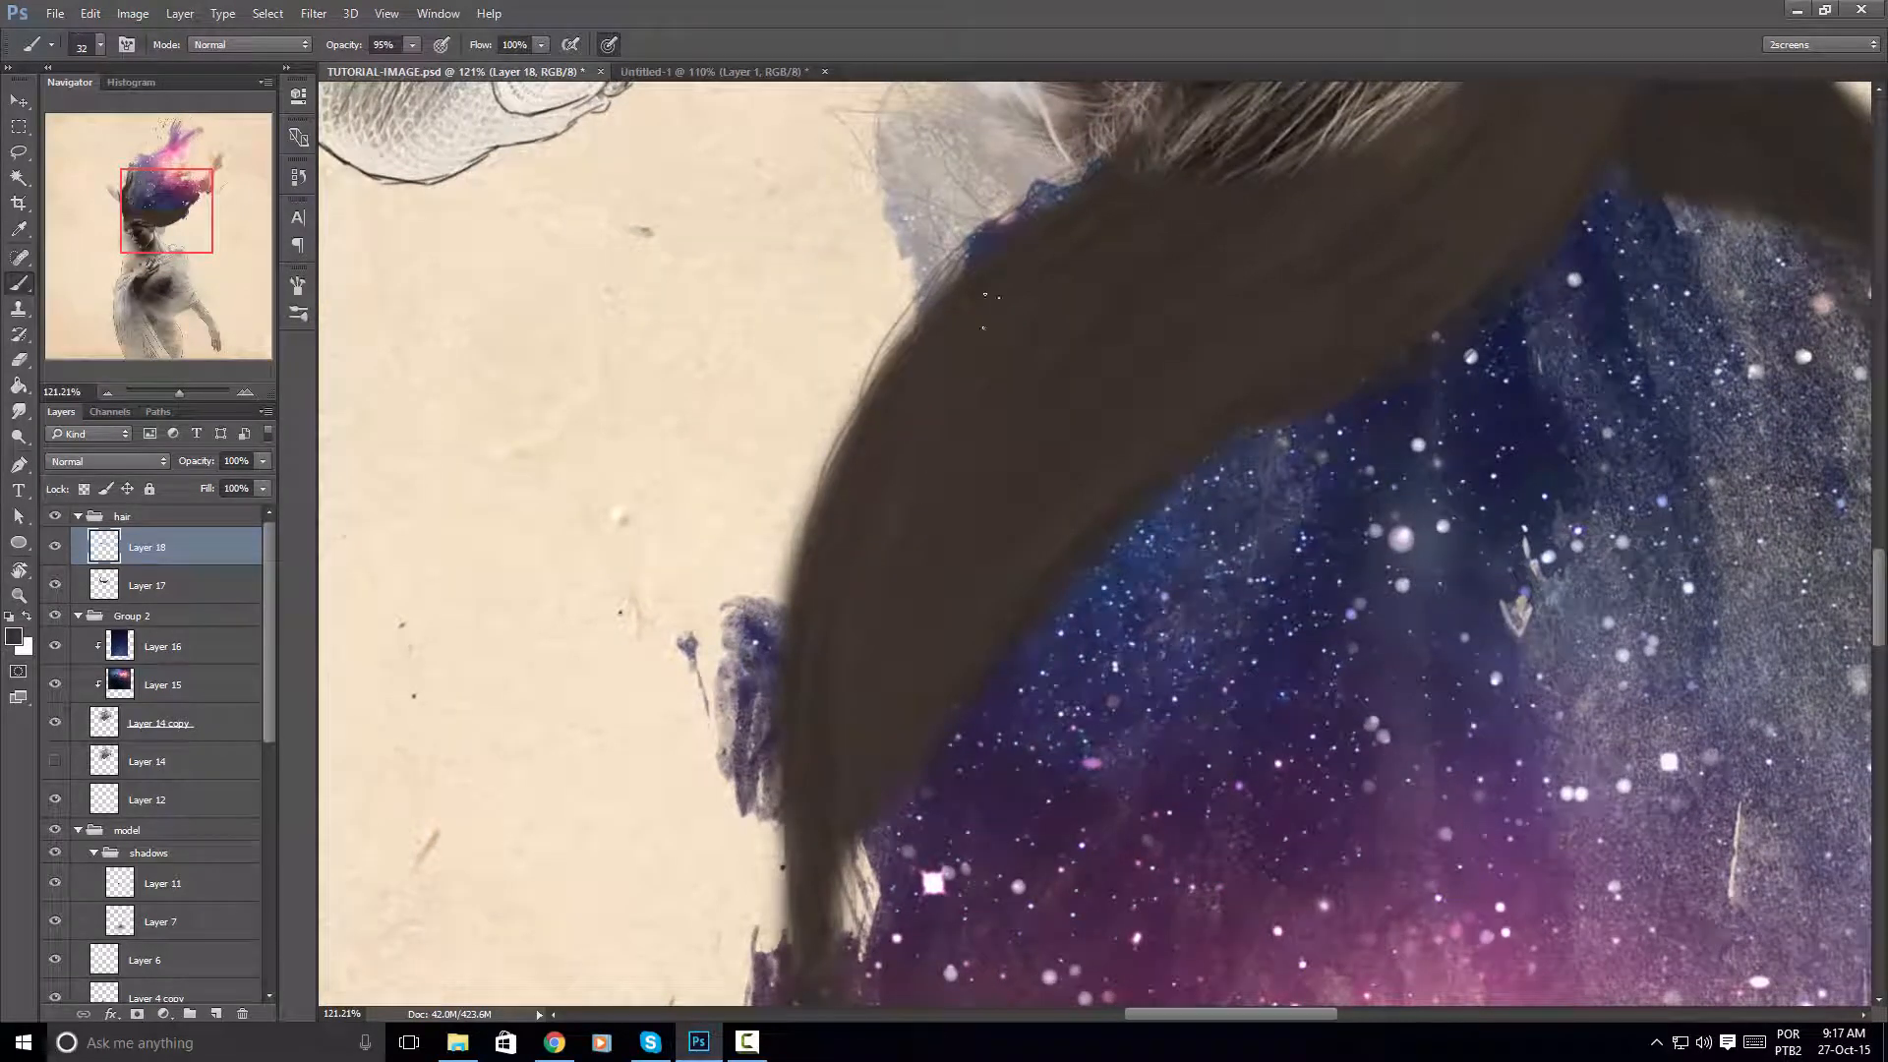
pyautogui.moveTo(851, 407)
pyautogui.mouseDown()
pyautogui.moveTo(958, 265)
pyautogui.moveTo(879, 346)
pyautogui.mouseUp()
pyautogui.moveTo(806, 534); pyautogui.dragTo(847, 381)
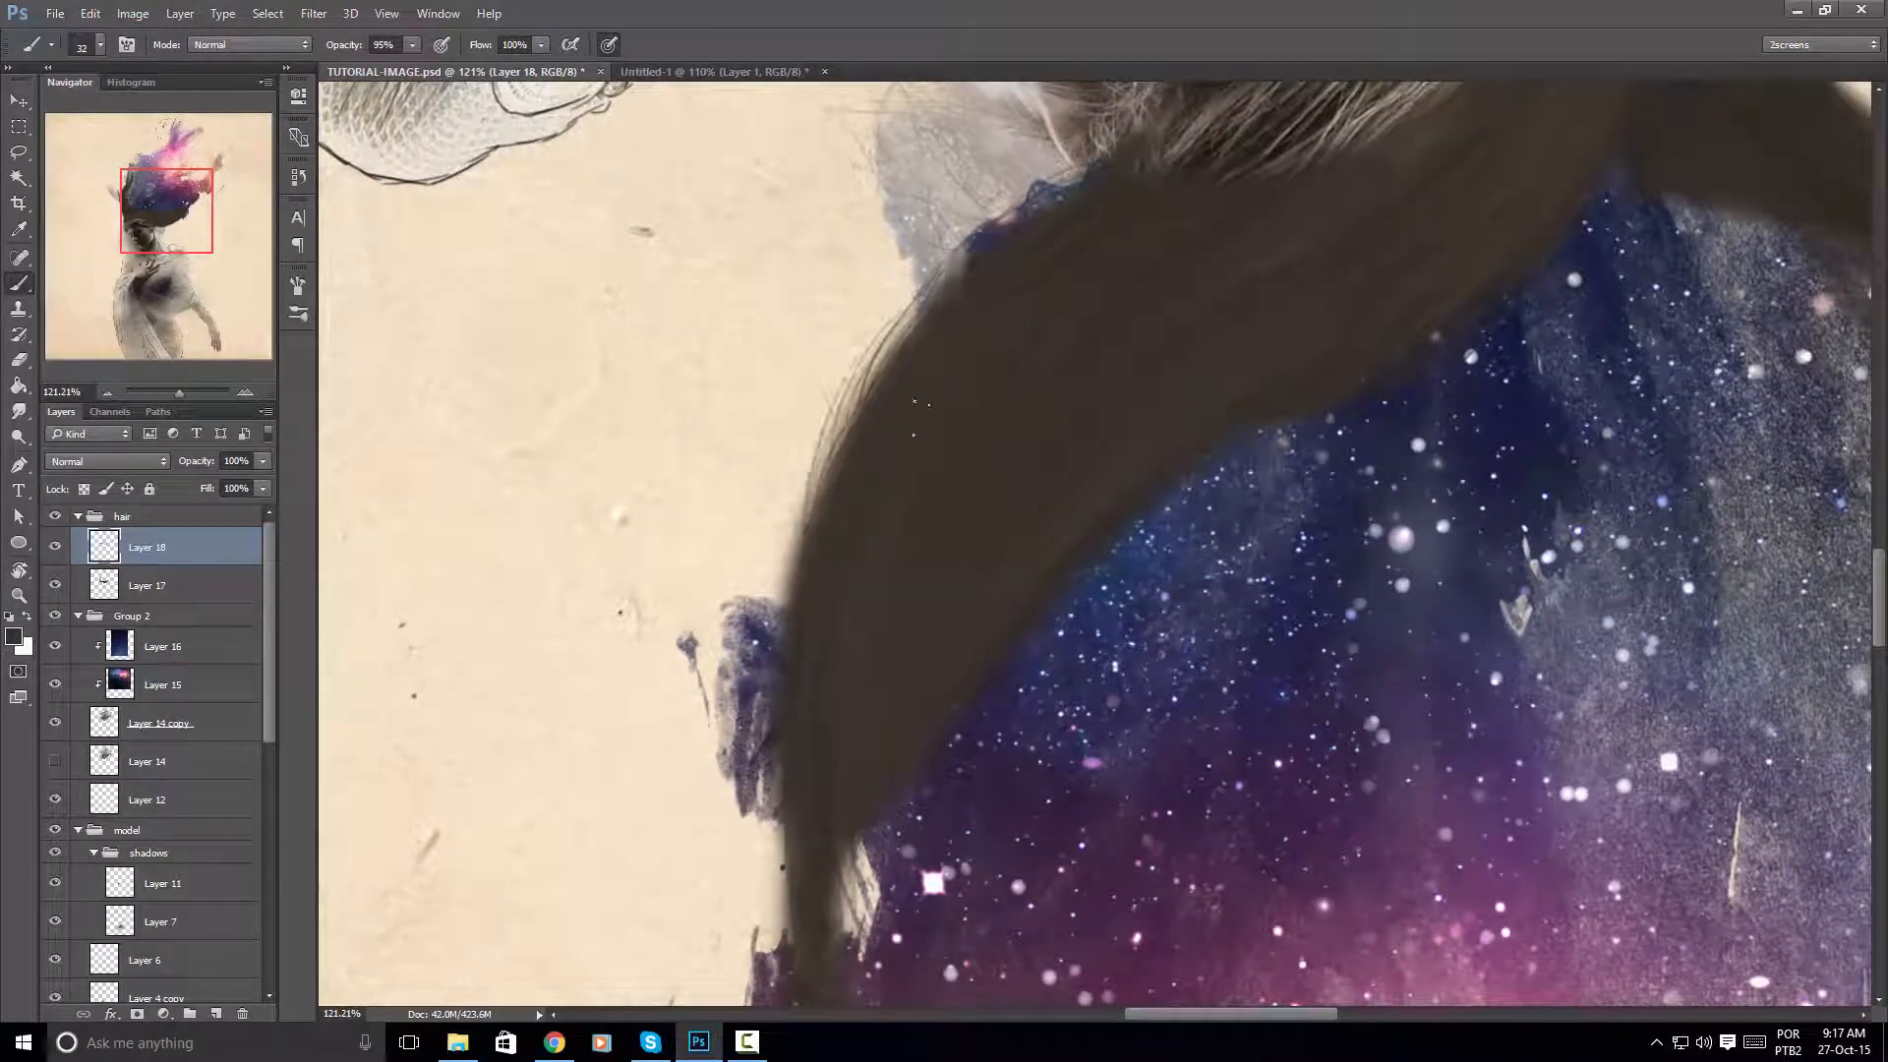
pyautogui.moveTo(907, 540); pyautogui.dragTo(966, 245)
pyautogui.moveTo(857, 300); pyautogui.dragTo(864, 207)
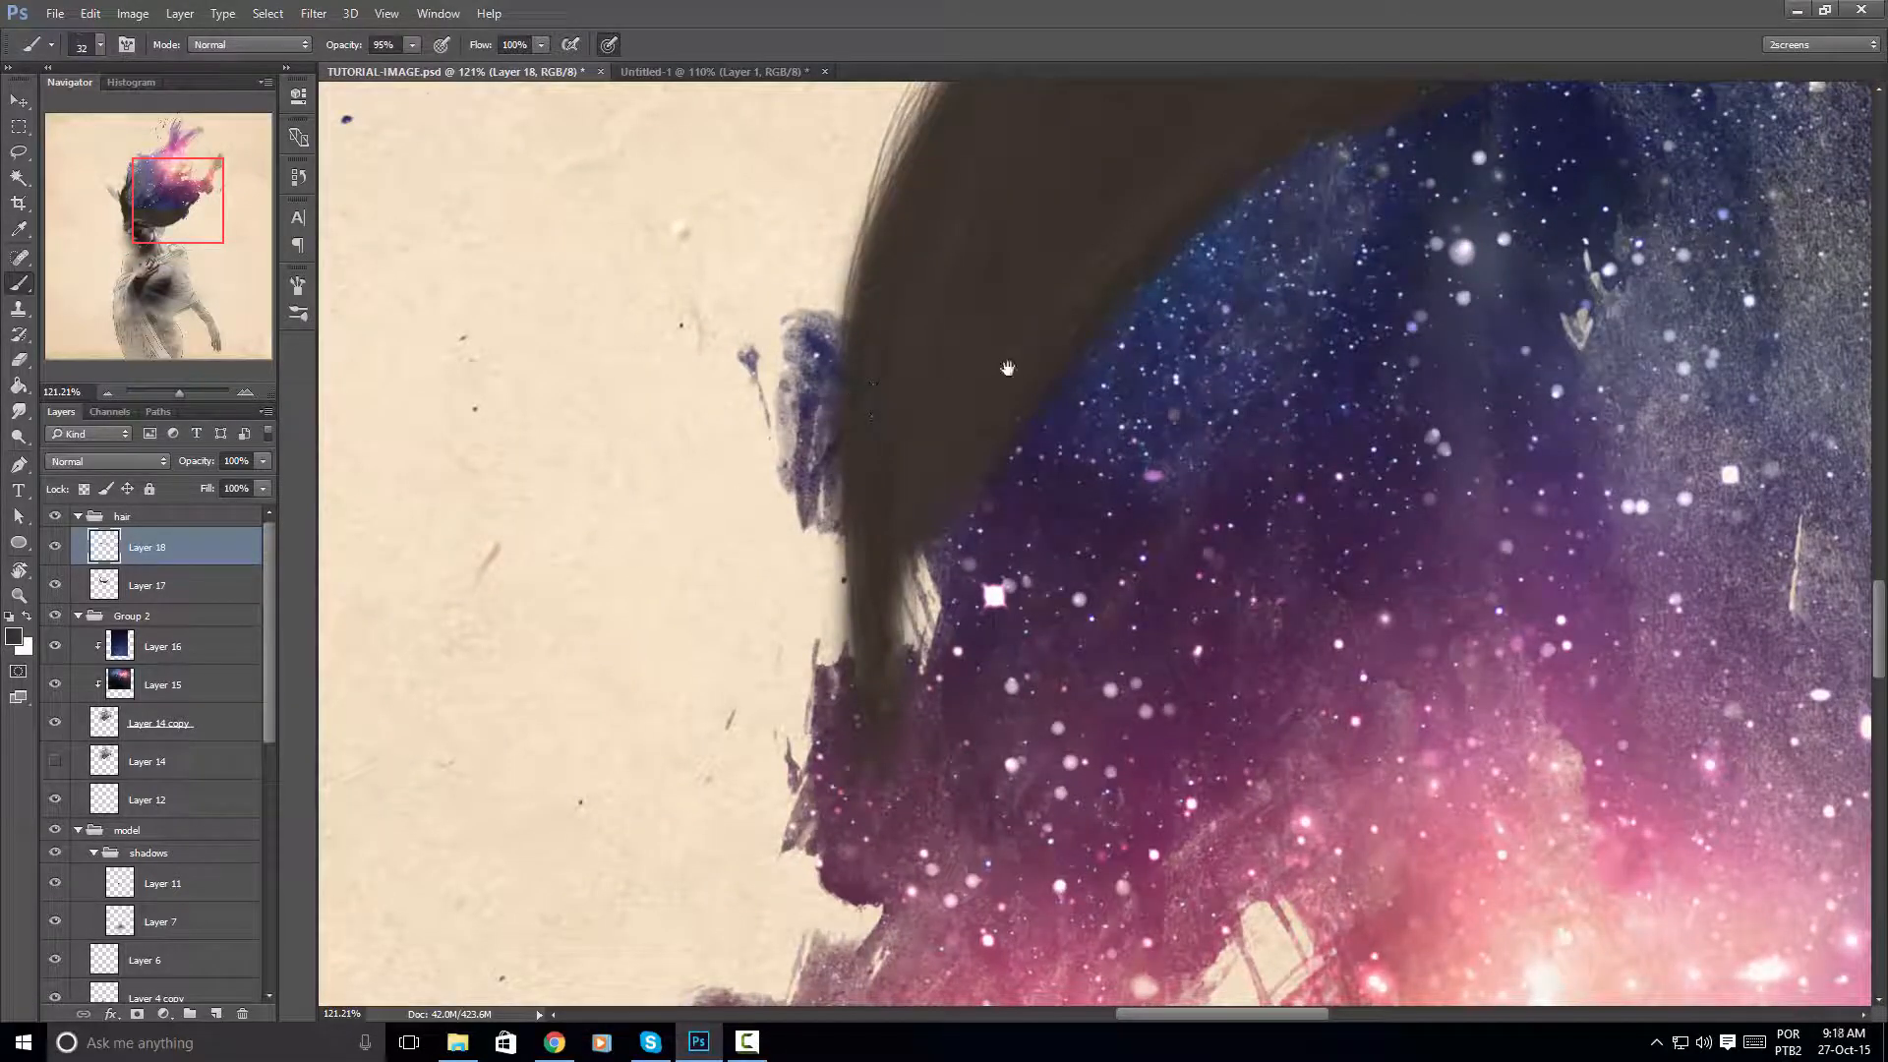
pyautogui.moveTo(1009, 340); pyautogui.dragTo(1002, 633)
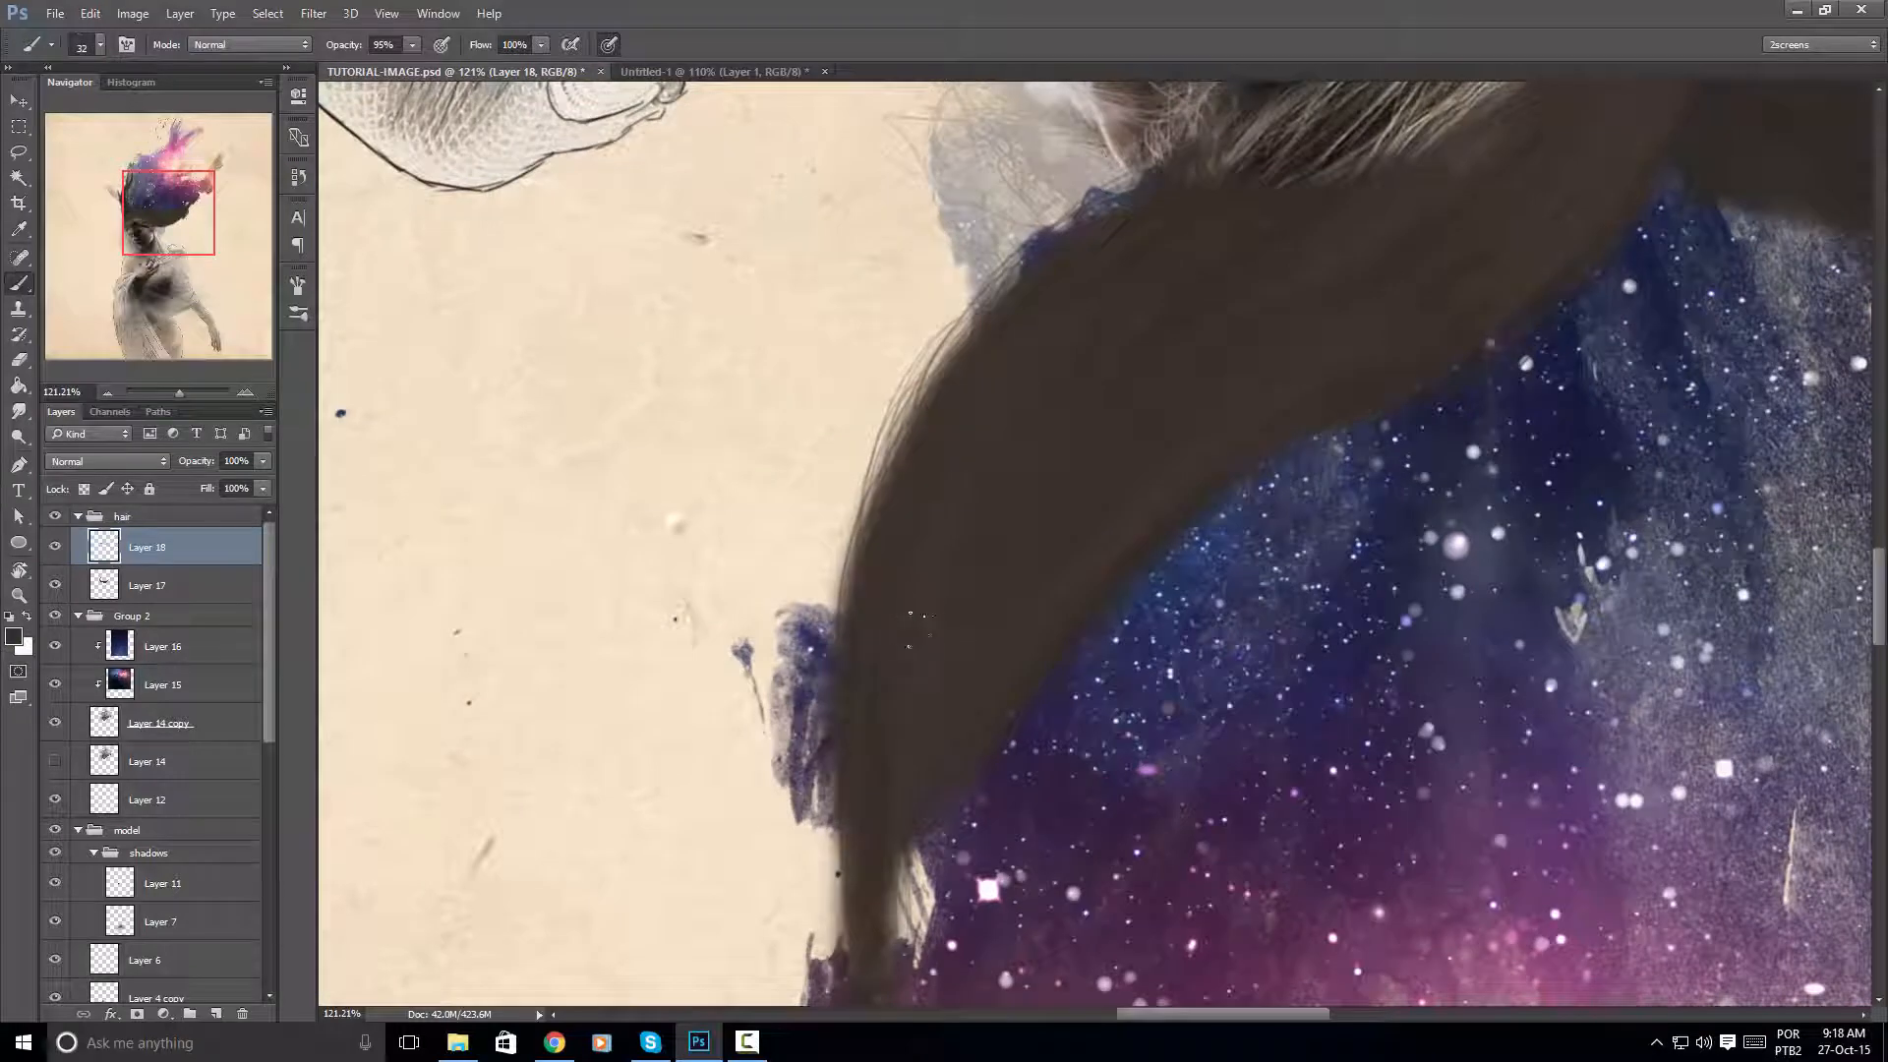
pyautogui.moveTo(902, 456); pyautogui.dragTo(927, 378)
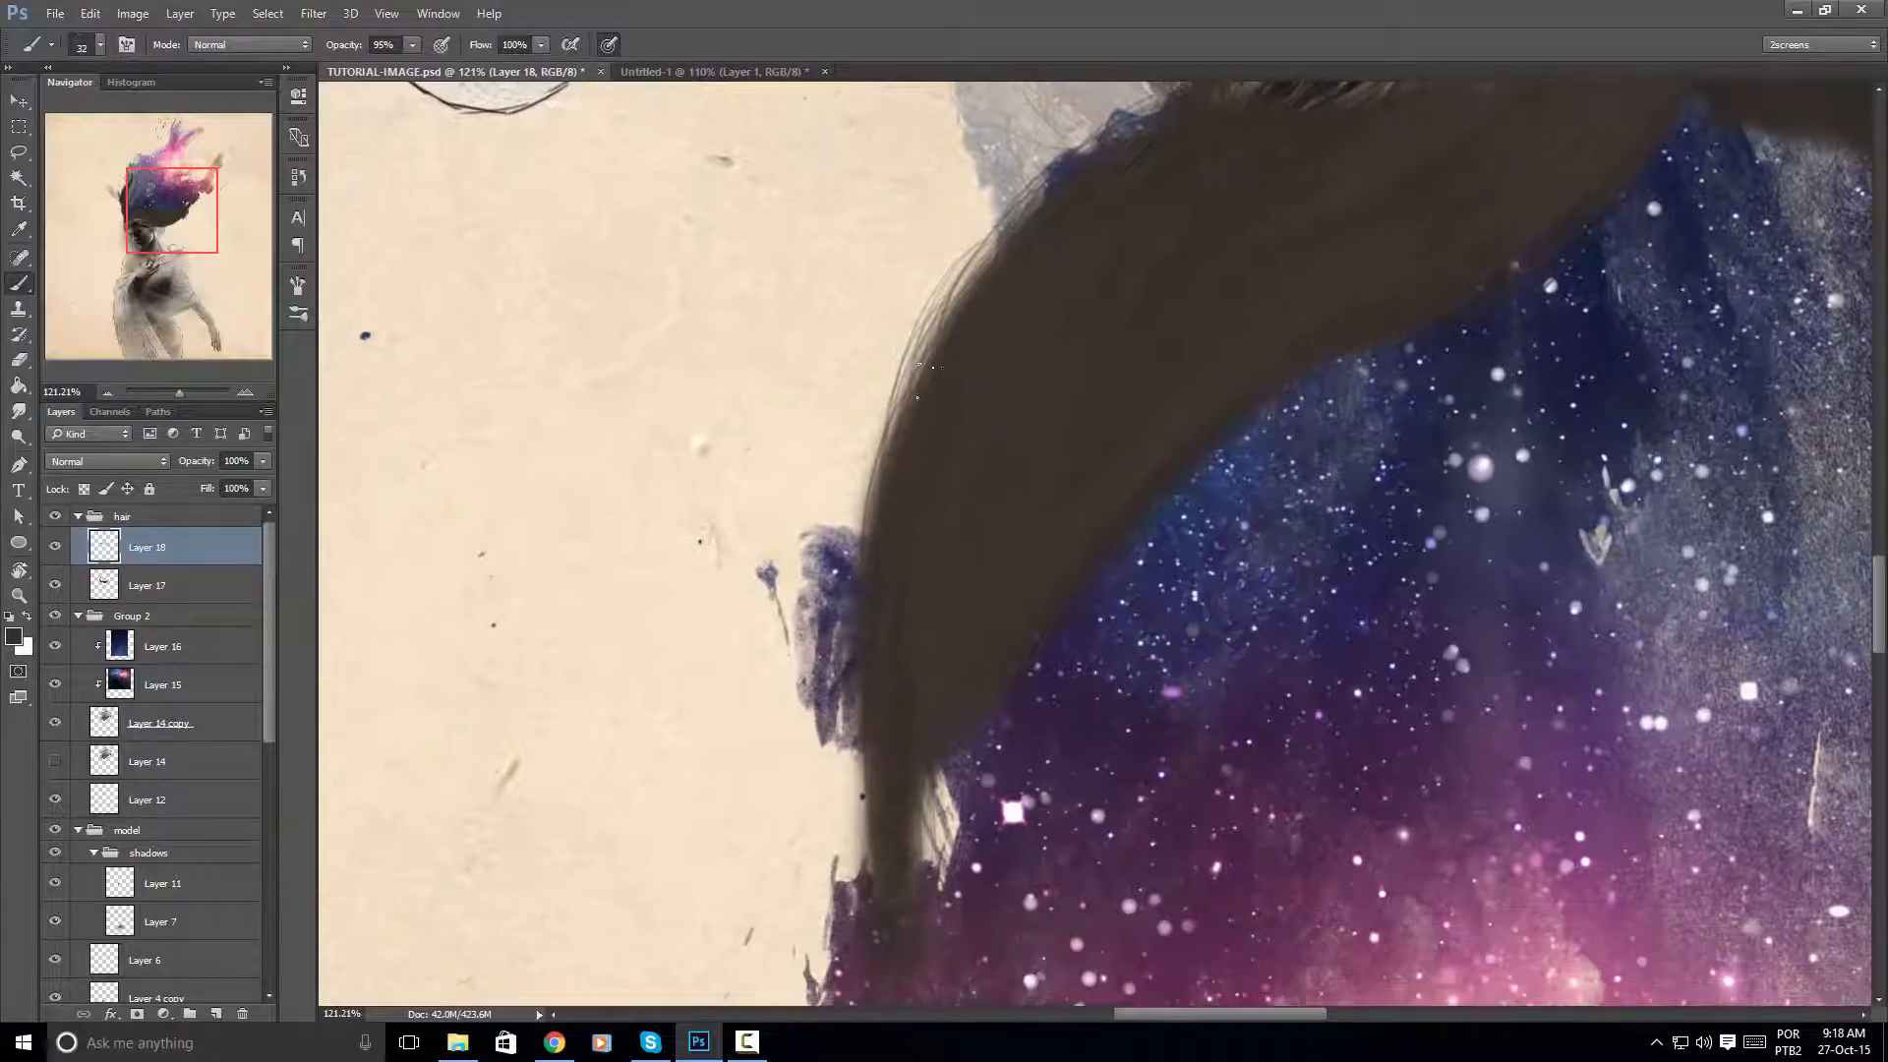
pyautogui.moveTo(866, 537); pyautogui.dragTo(914, 364)
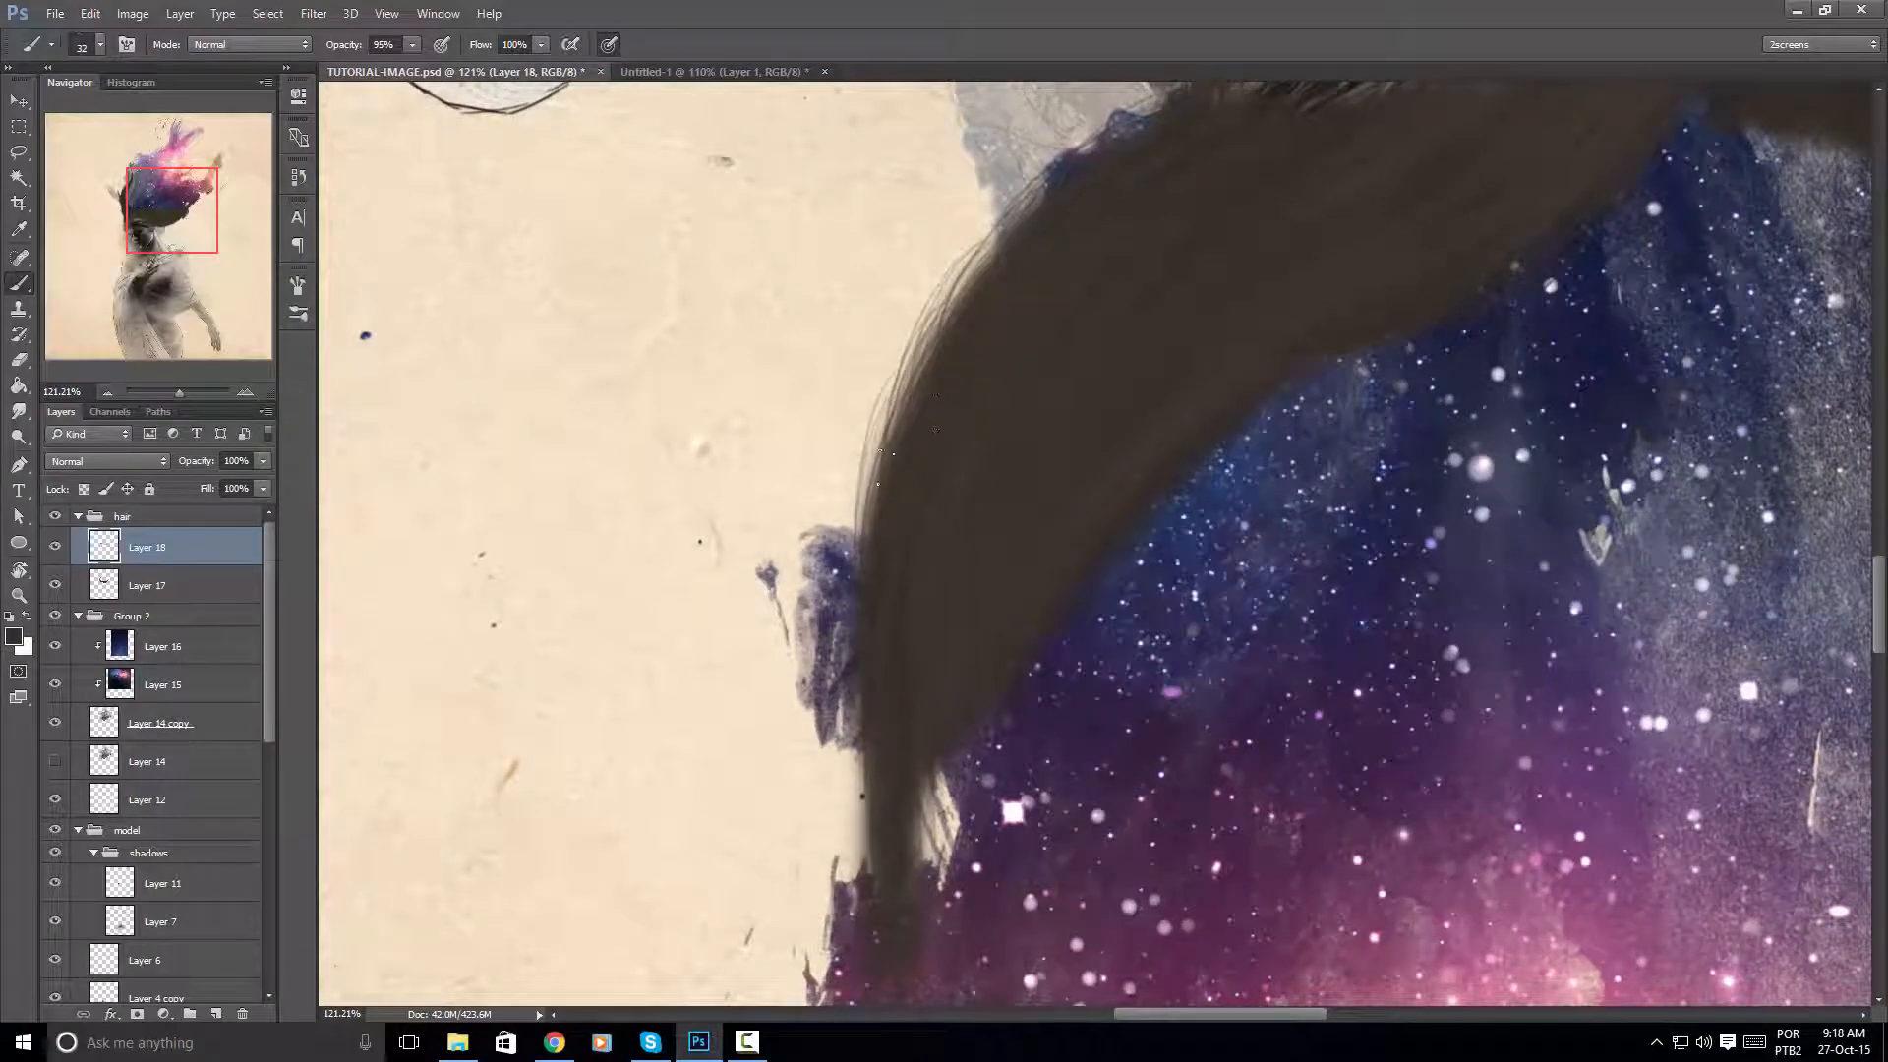
pyautogui.moveTo(854, 570); pyautogui.dragTo(876, 466)
pyautogui.moveTo(838, 536); pyautogui.dragTo(857, 496)
pyautogui.moveTo(838, 699)
pyautogui.mouseDown()
pyautogui.moveTo(864, 816)
pyautogui.moveTo(851, 725)
pyautogui.mouseUp()
pyautogui.moveTo(863, 848); pyautogui.dragTo(851, 757)
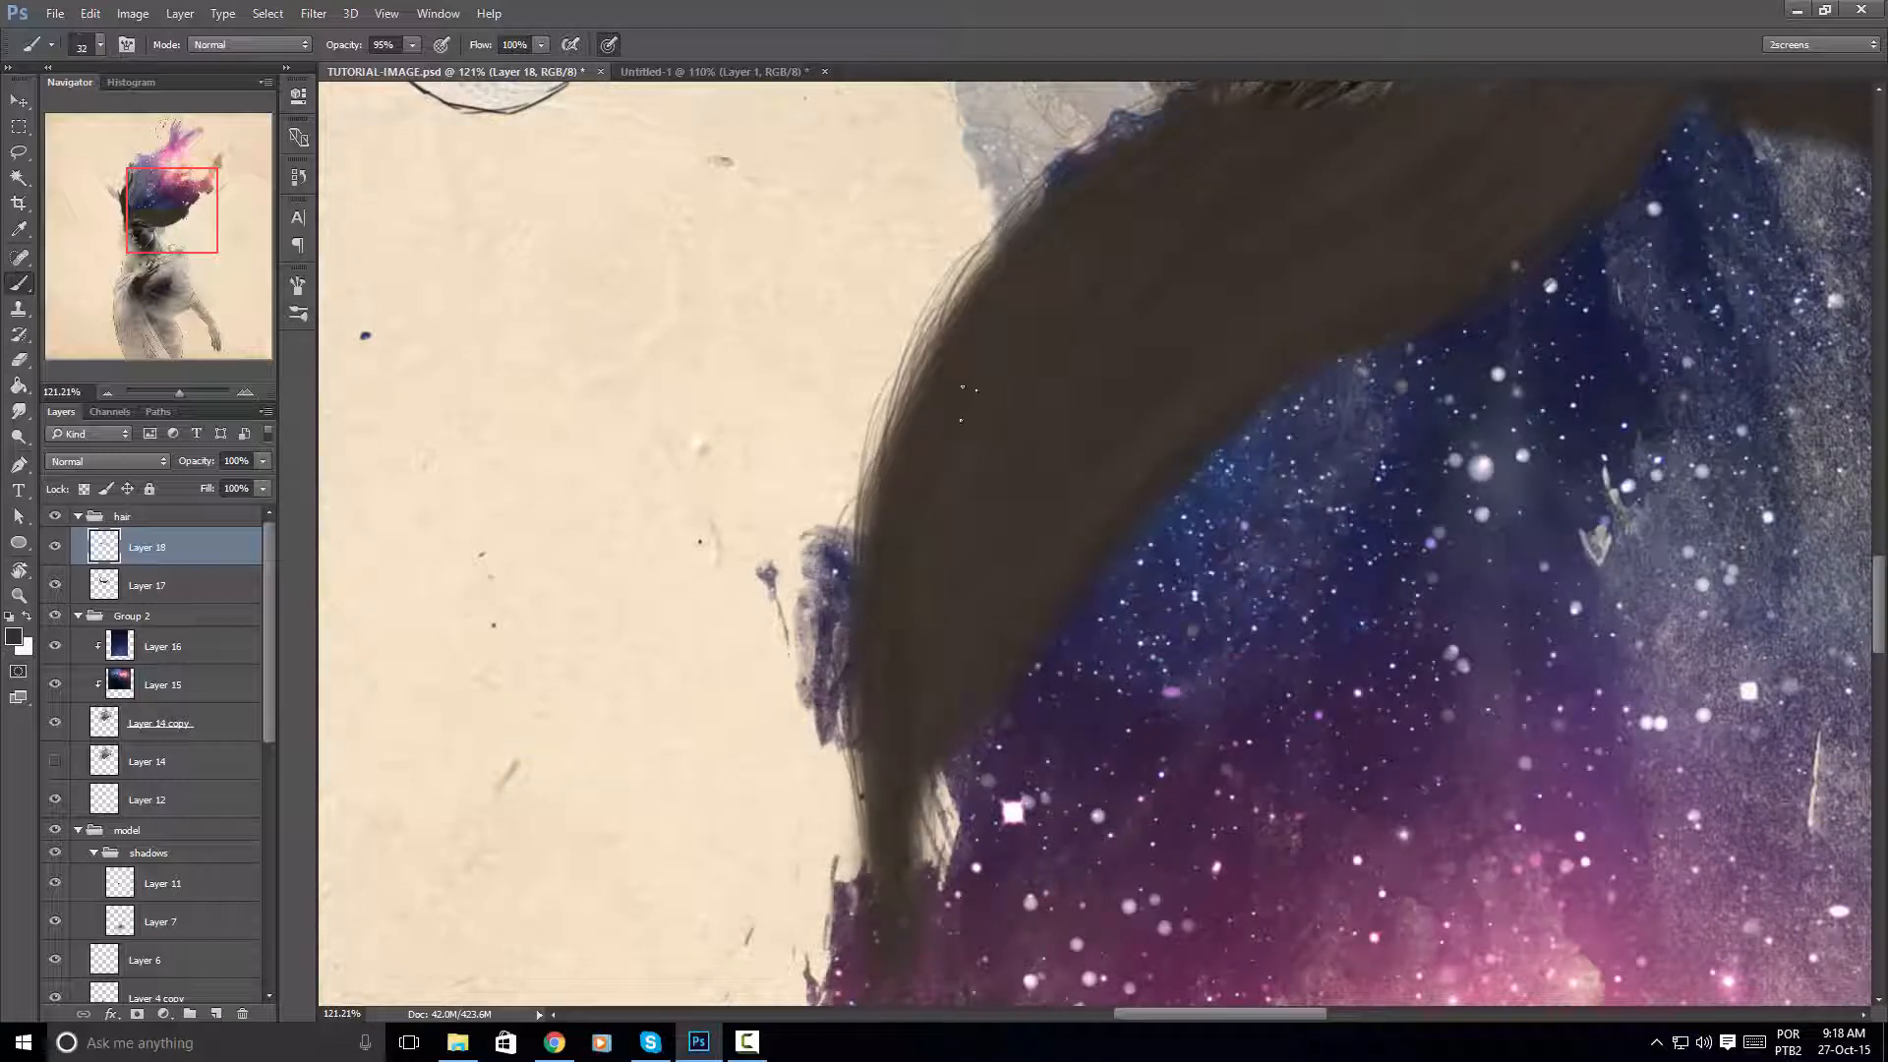
# Create Layer 19 above Layer 18 and paint strands in a tone sampled from the woman's hair, rising from her hairline into the lock
pyautogui.hotkey('ctrl', 'shift', 'n')
pyautogui.press('Return')
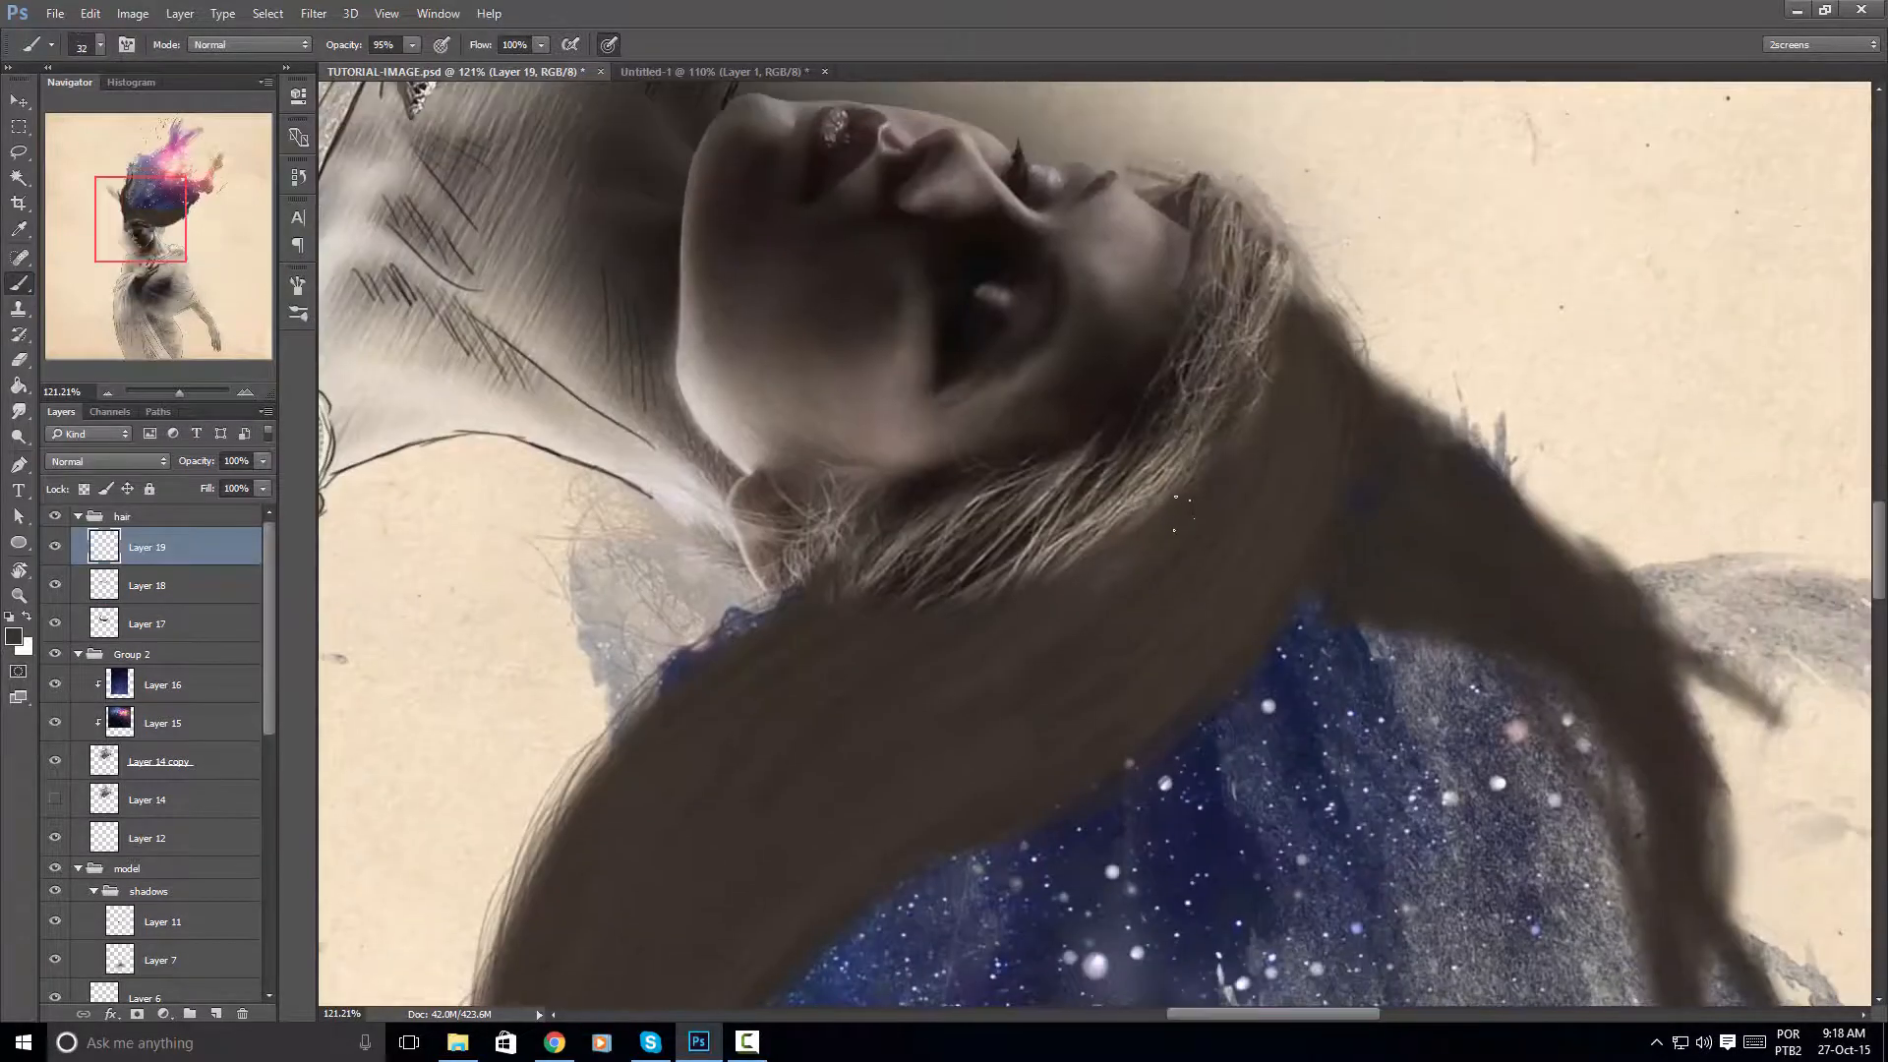
pyautogui.press('r')
pyautogui.moveTo(1164, 481); pyautogui.dragTo(897, 497)
pyautogui.press('b')
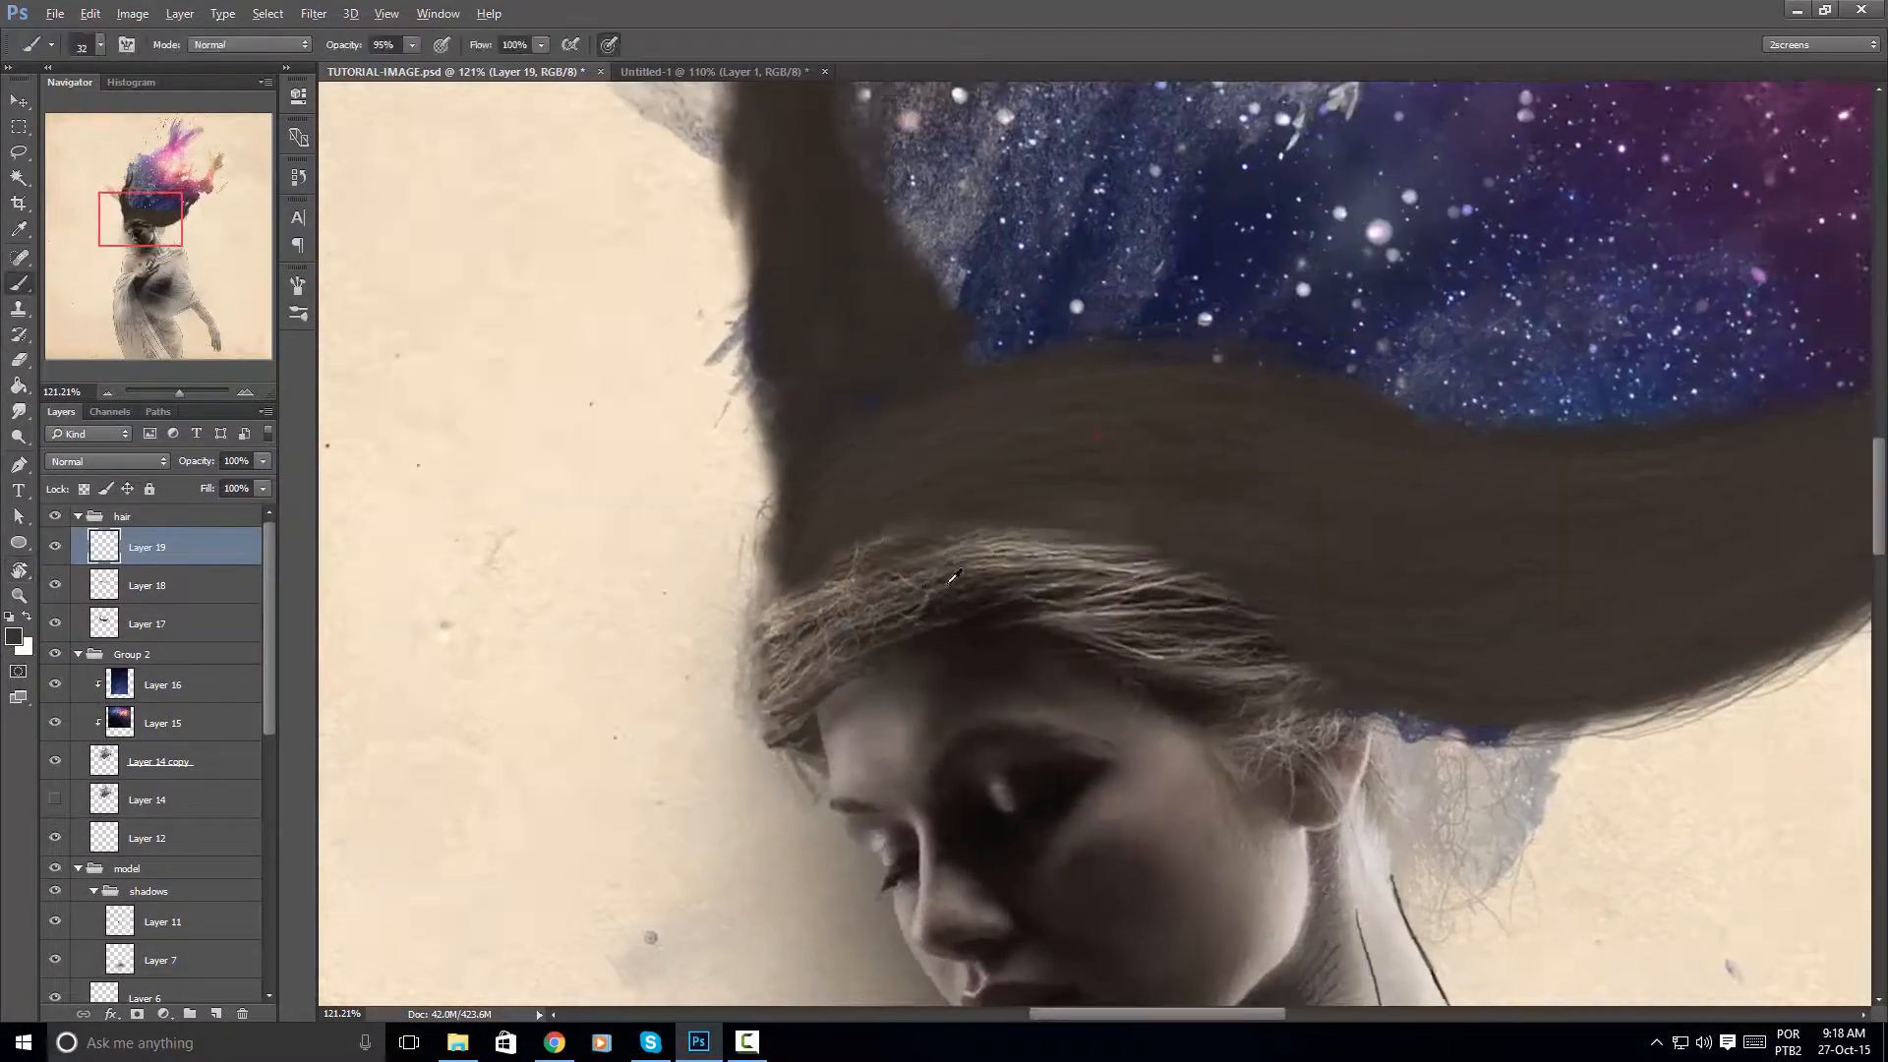
pyautogui.keyDown('alt'); pyautogui.click(952, 579); pyautogui.keyUp('alt')
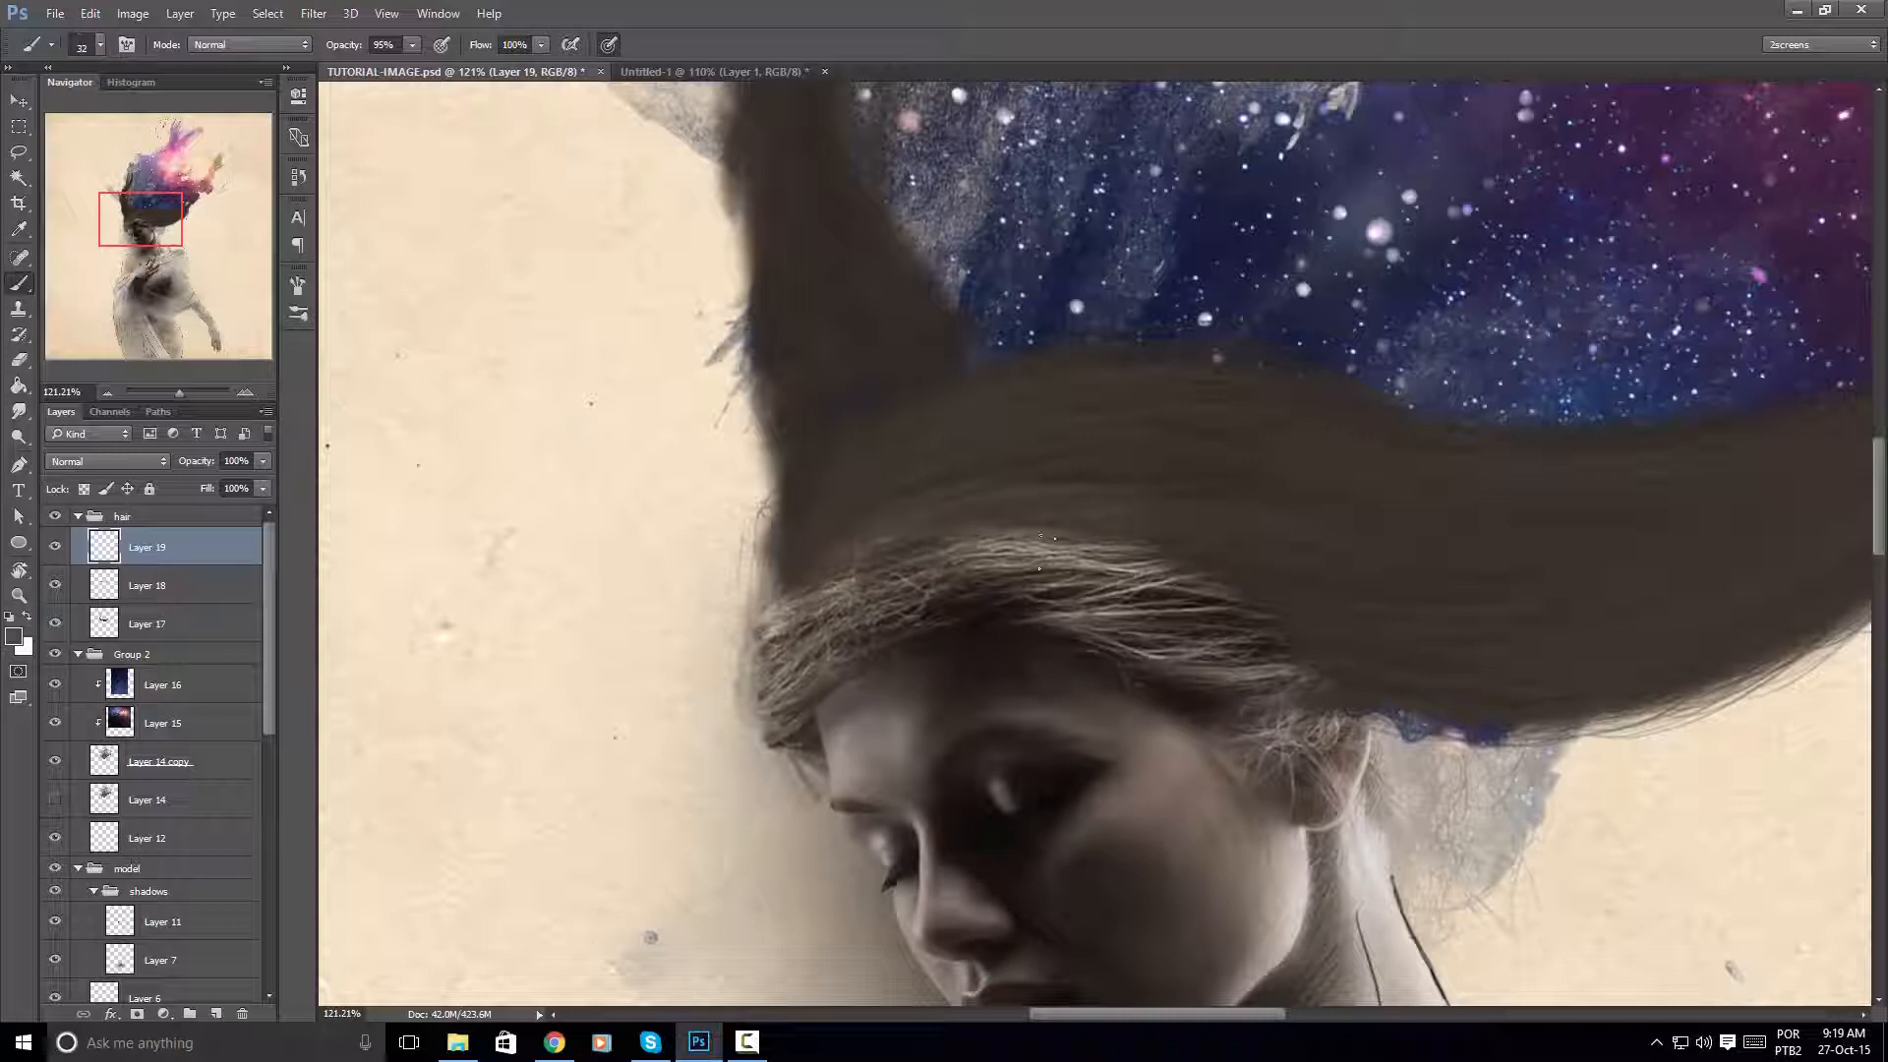
pyautogui.moveTo(1111, 526); pyautogui.dragTo(999, 426)
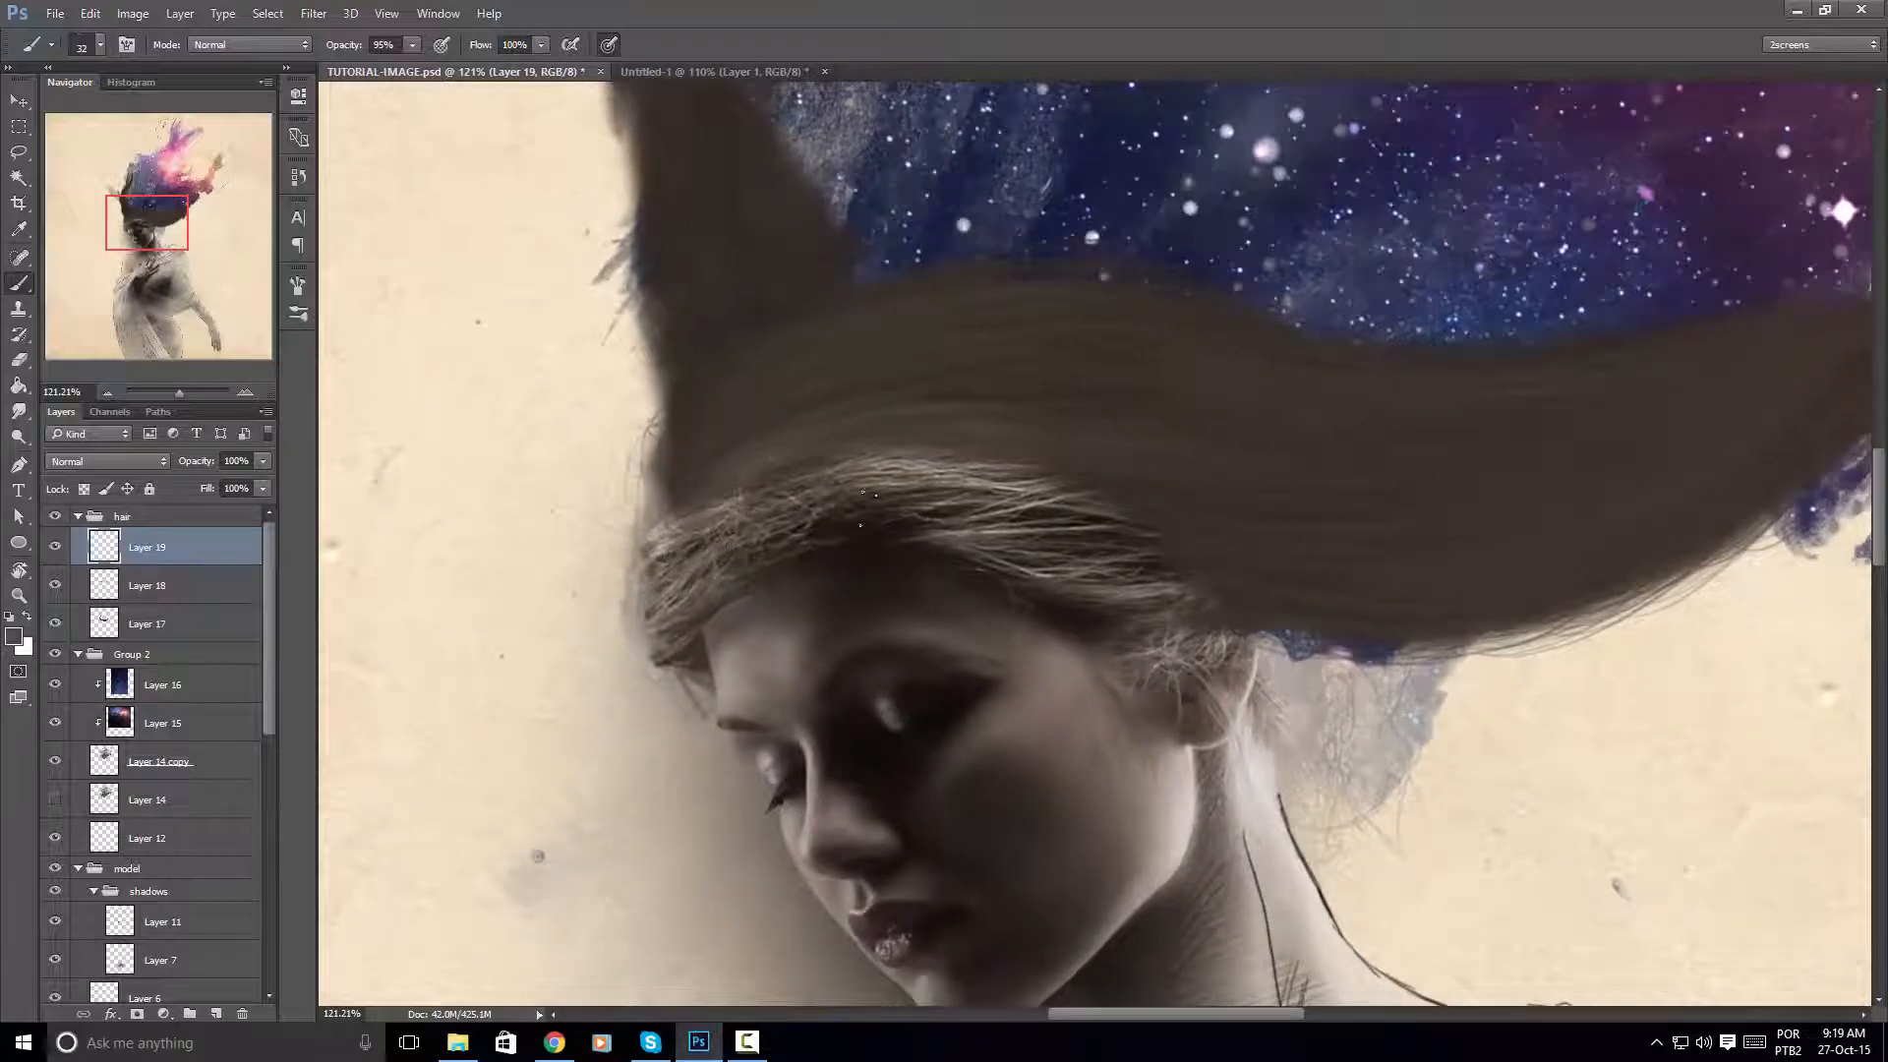
pyautogui.moveTo(1139, 448); pyautogui.dragTo(737, 482)
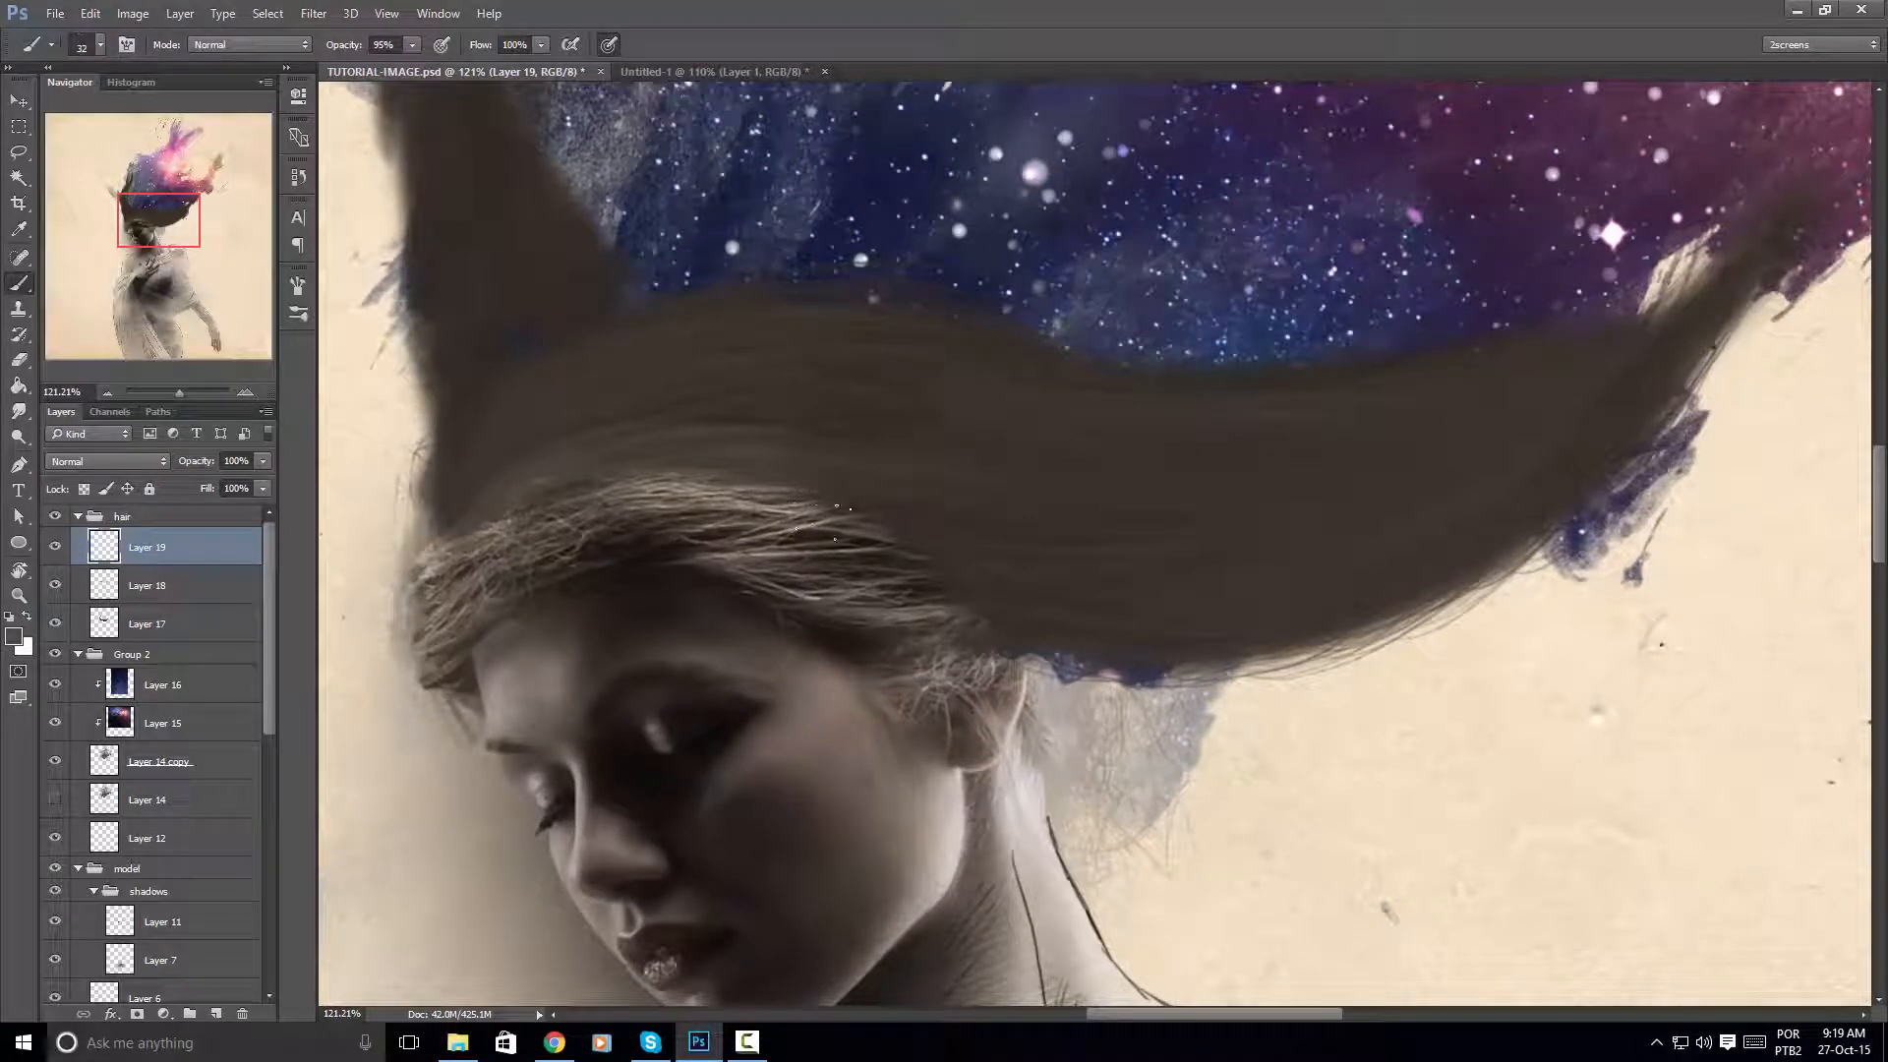
# Turn the canvas upside down and paint strands from the hairline above the ear into the lock, sampling a lighter hair tone
pyautogui.press('r')
pyautogui.moveTo(1198, 455)
pyautogui.mouseDown()
pyautogui.moveTo(984, 590)
pyautogui.moveTo(1082, 669)
pyautogui.moveTo(1138, 538)
pyautogui.moveTo(1055, 621)
pyautogui.moveTo(1011, 594)
pyautogui.moveTo(988, 381)
pyautogui.mouseUp()
pyautogui.press('r')
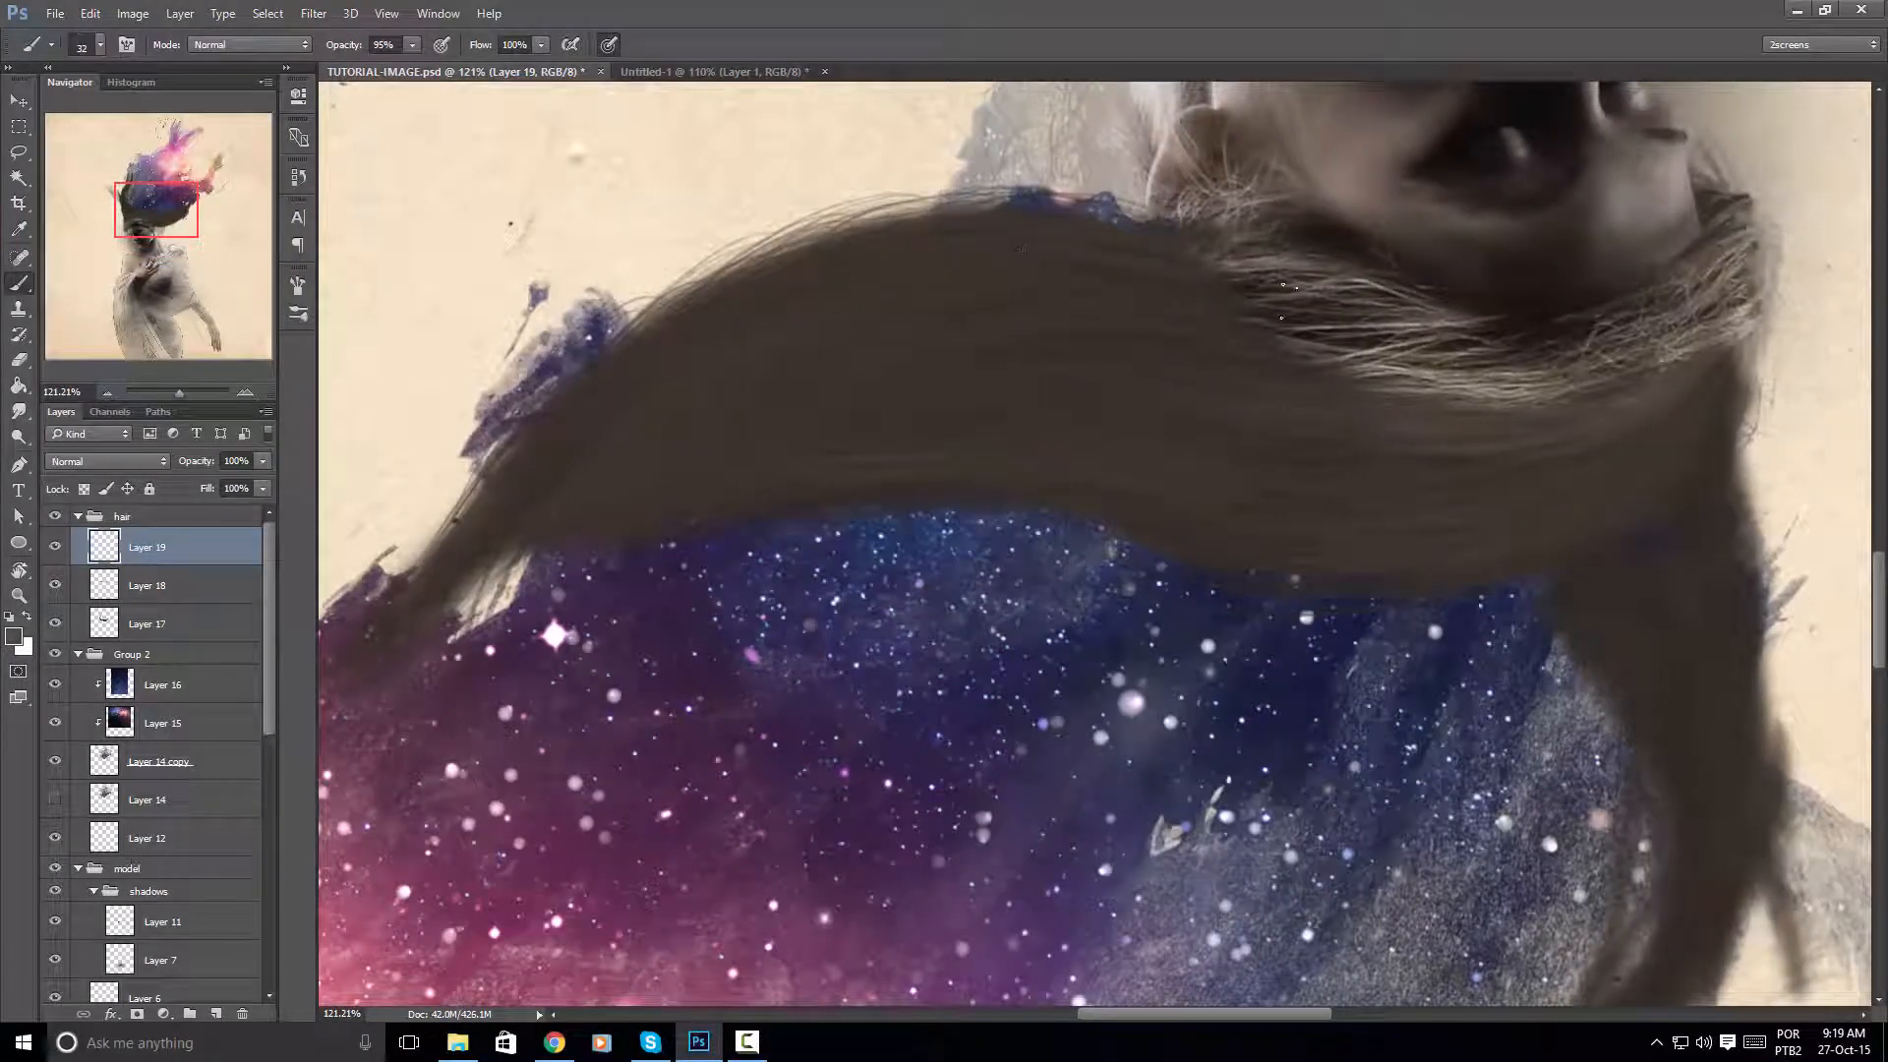
pyautogui.moveTo(753, 361); pyautogui.dragTo(689, 415)
pyautogui.moveTo(1193, 286); pyautogui.dragTo(774, 433)
pyautogui.keyDown('alt'); pyautogui.click(1007, 506); pyautogui.keyUp('alt')
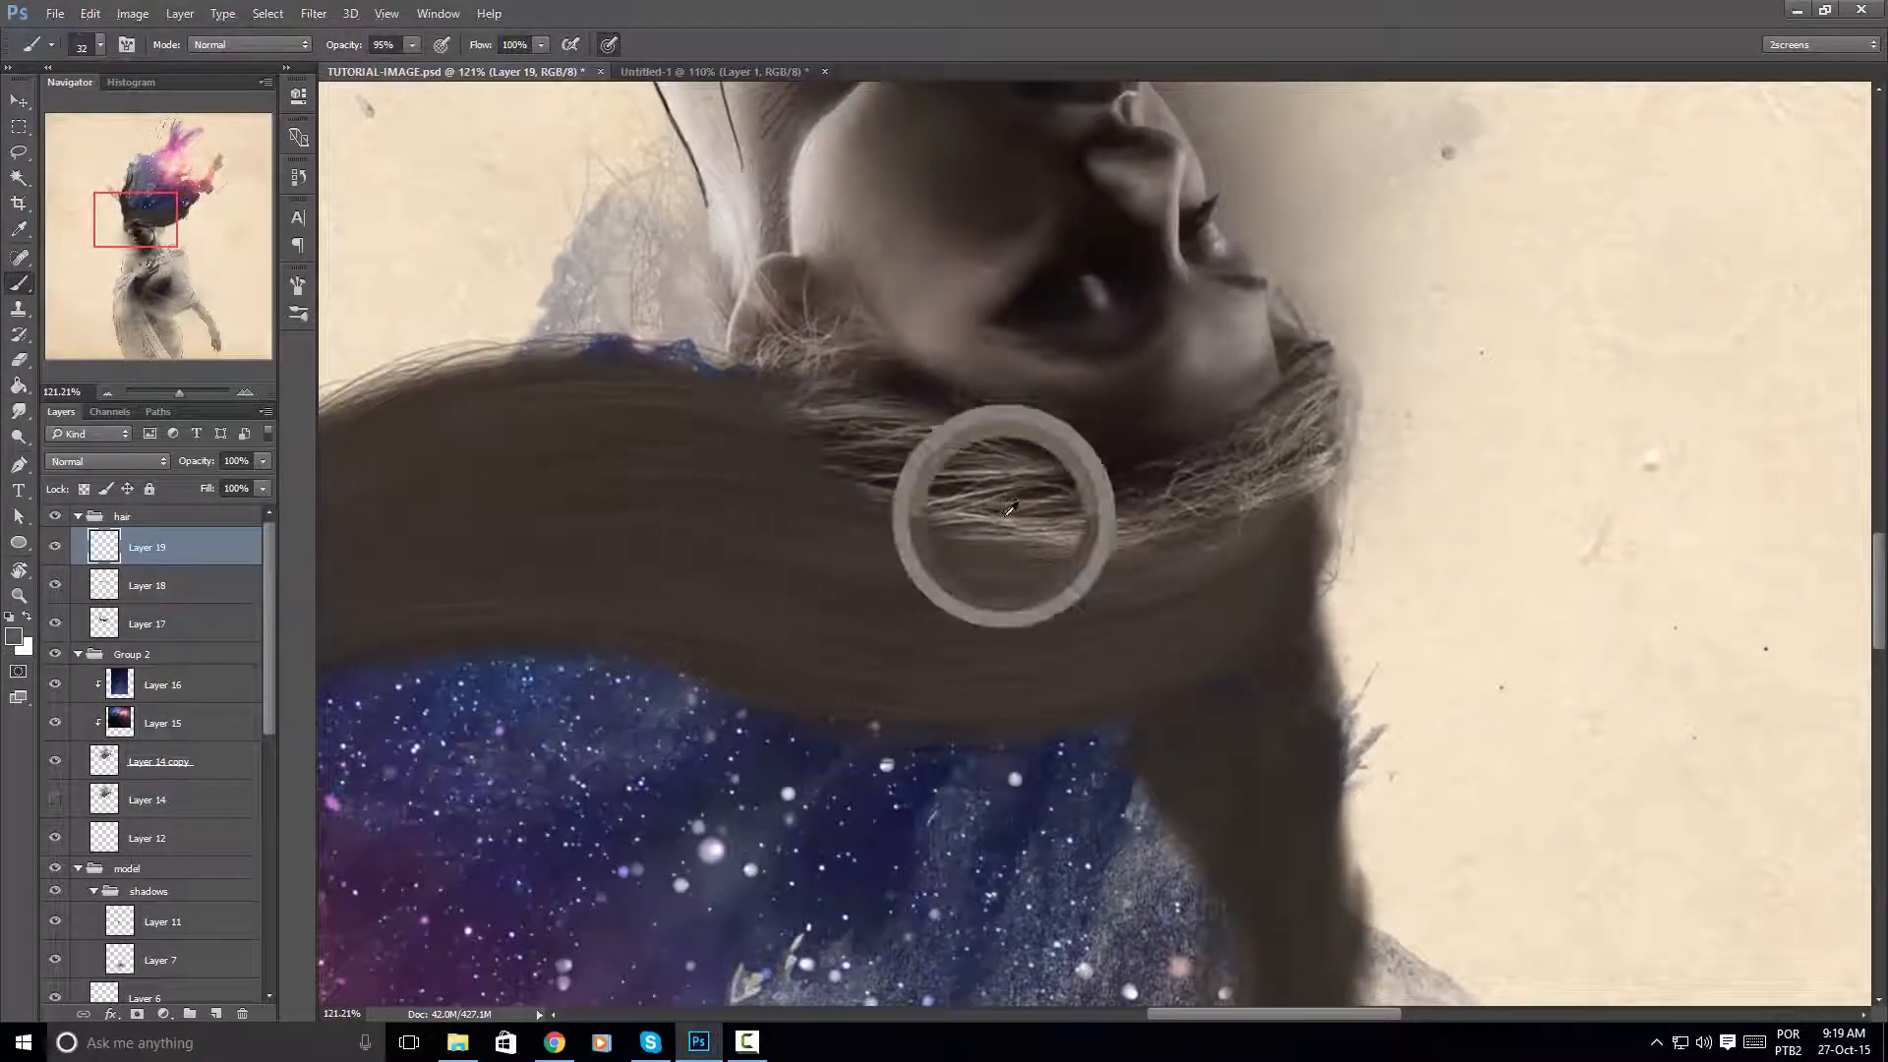
pyautogui.moveTo(1010, 509); pyautogui.dragTo(1413, 430)
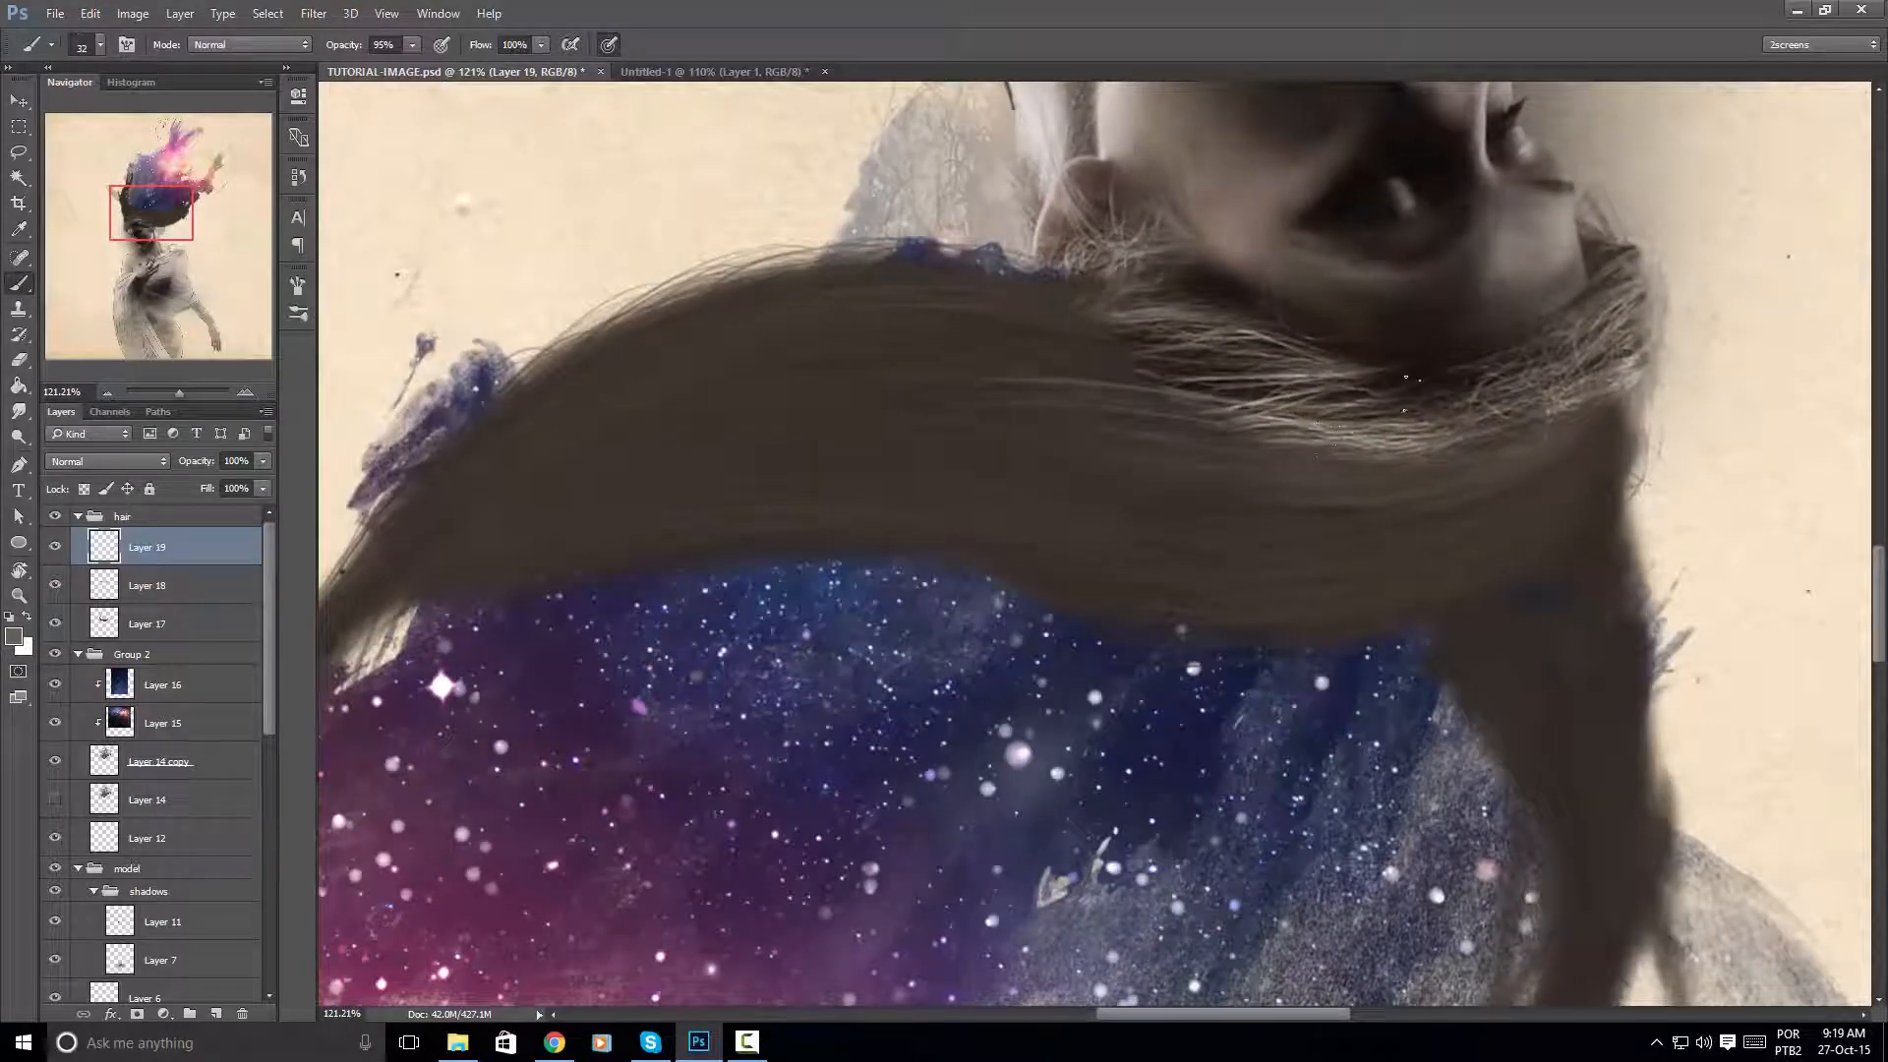
# Turn the canvas back toward upright and paint lighter strands on Layer 19 from the forehead hairline up to the lock's nebula-side edge
pyautogui.press('r')
pyautogui.moveTo(1406, 376); pyautogui.dragTo(903, 741)
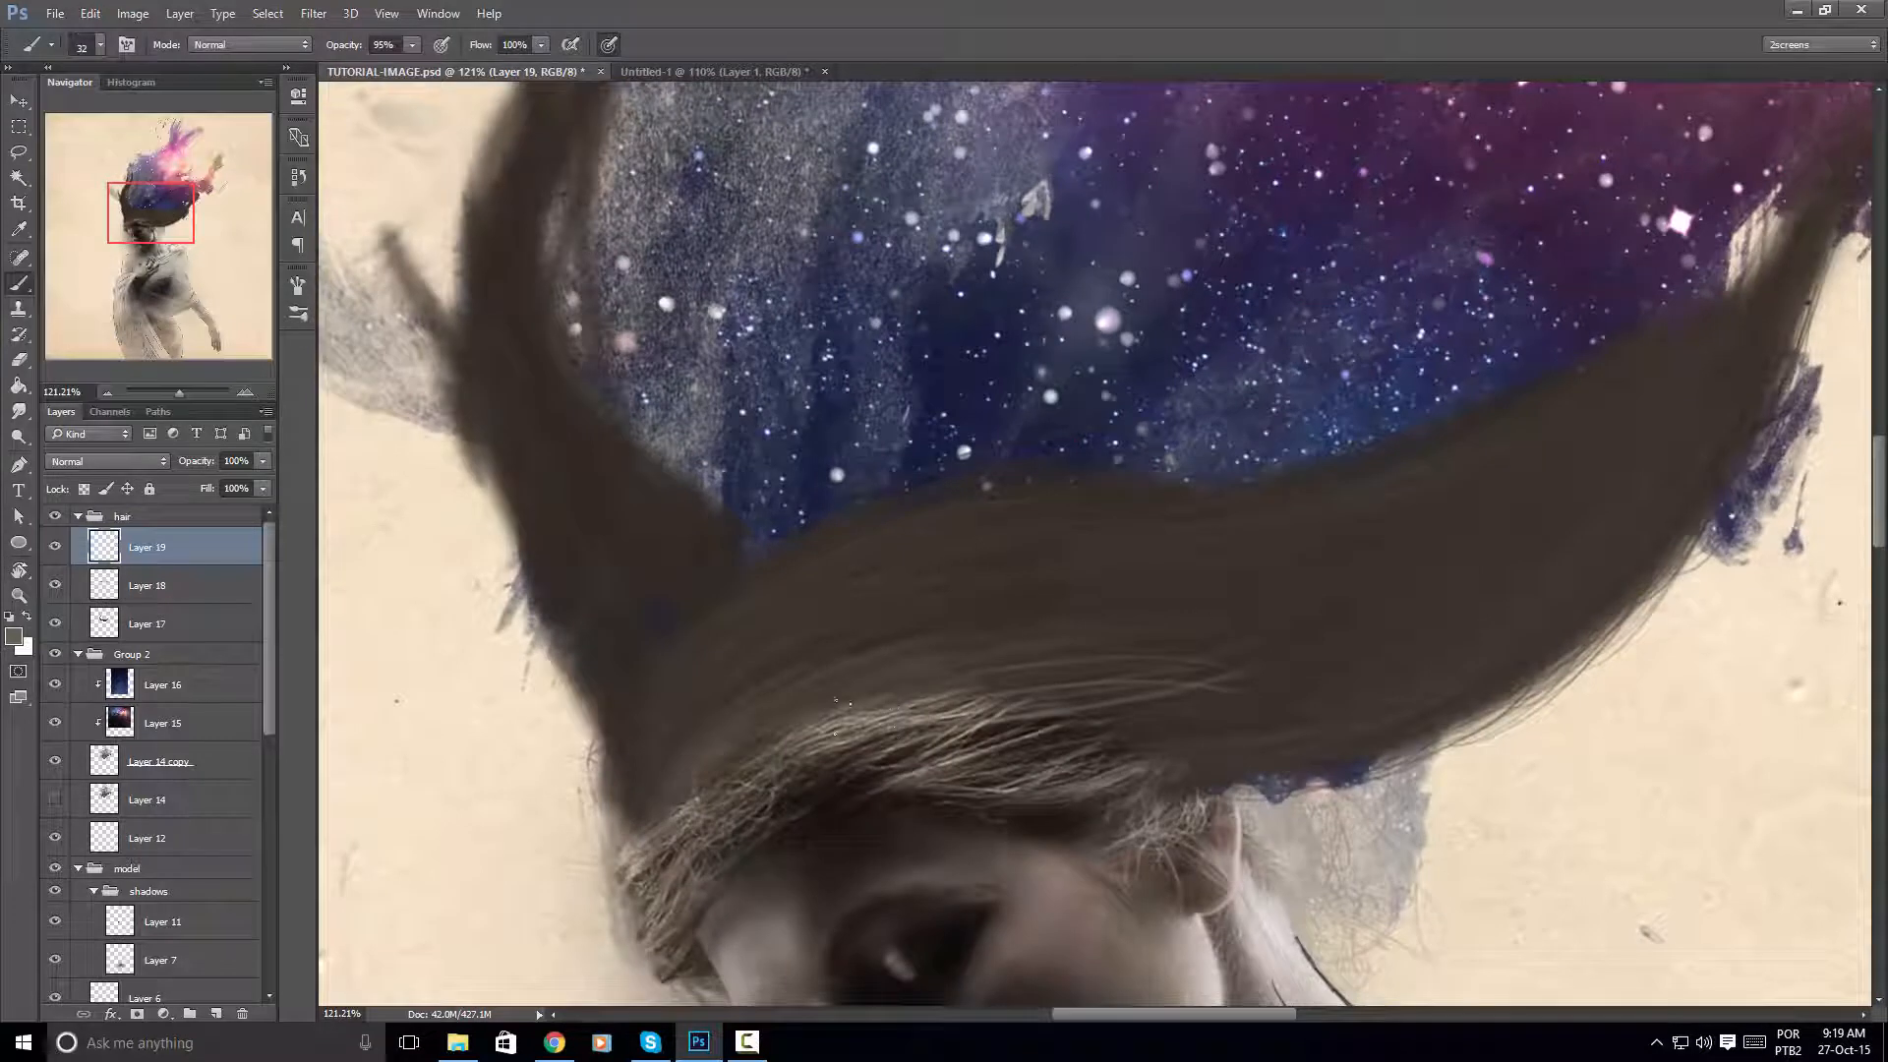
pyautogui.moveTo(1141, 645); pyautogui.dragTo(1165, 646)
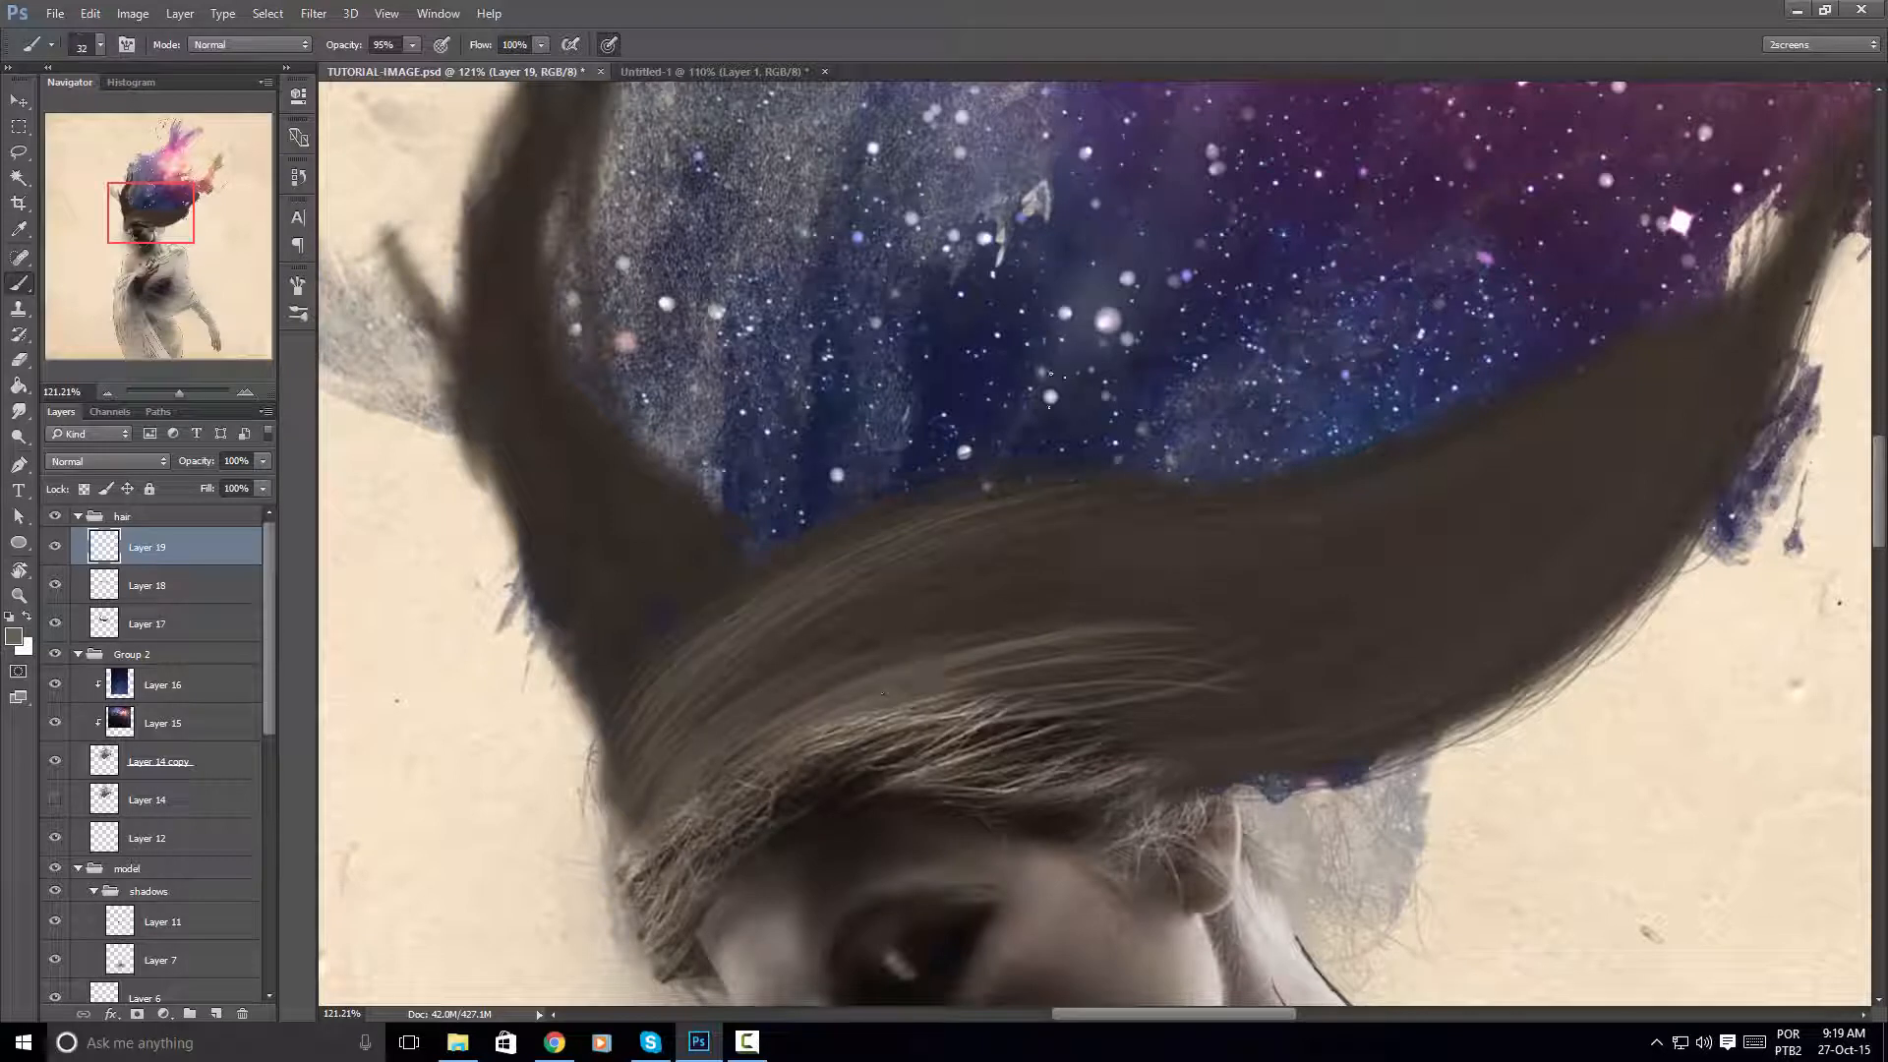
# Rotate the canvas to follow the lock and paint lighter strands on Layer 19 along its nebula-side edge toward the tip
pyautogui.press('r')
pyautogui.moveTo(1158, 363)
pyautogui.mouseDown()
pyautogui.moveTo(911, 491)
pyautogui.moveTo(1190, 685)
pyautogui.mouseUp()
pyautogui.press('b')
pyautogui.moveTo(1090, 575); pyautogui.dragTo(1122, 284)
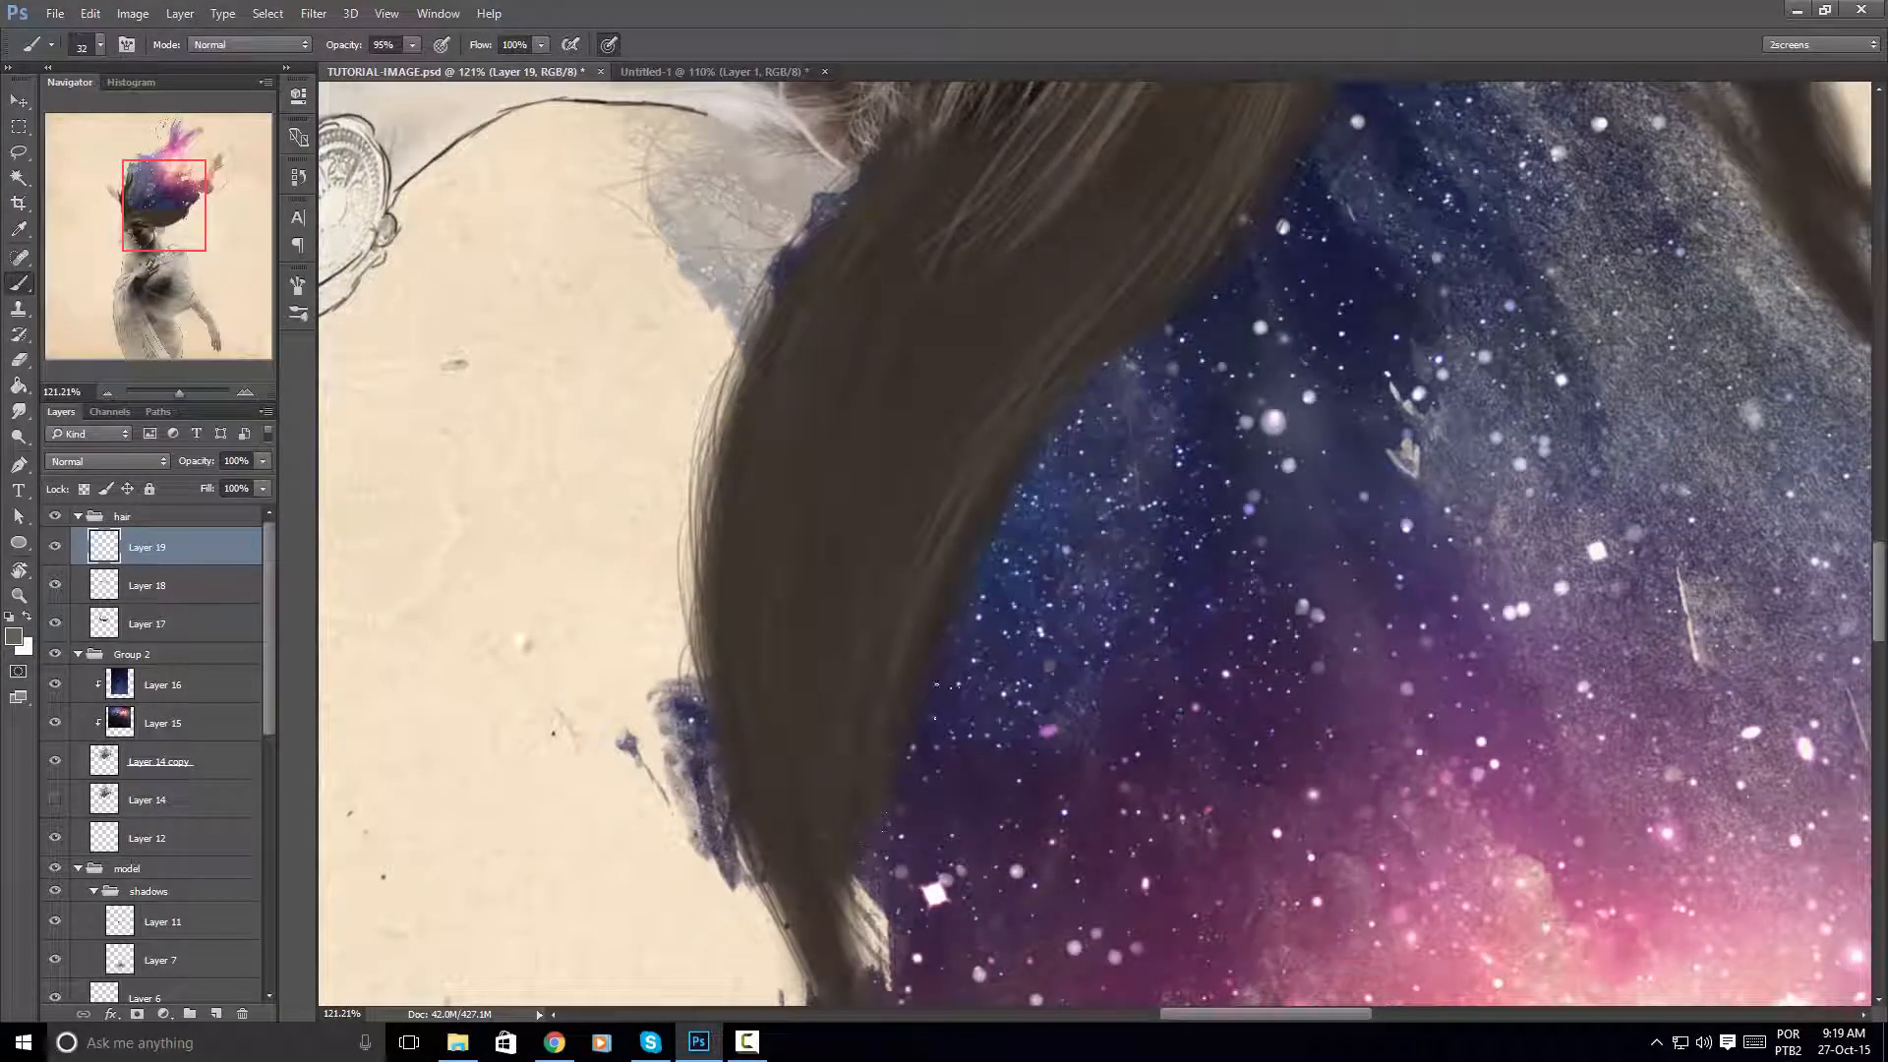
pyautogui.moveTo(893, 649); pyautogui.dragTo(853, 821)
pyautogui.moveTo(941, 506); pyautogui.dragTo(885, 623)
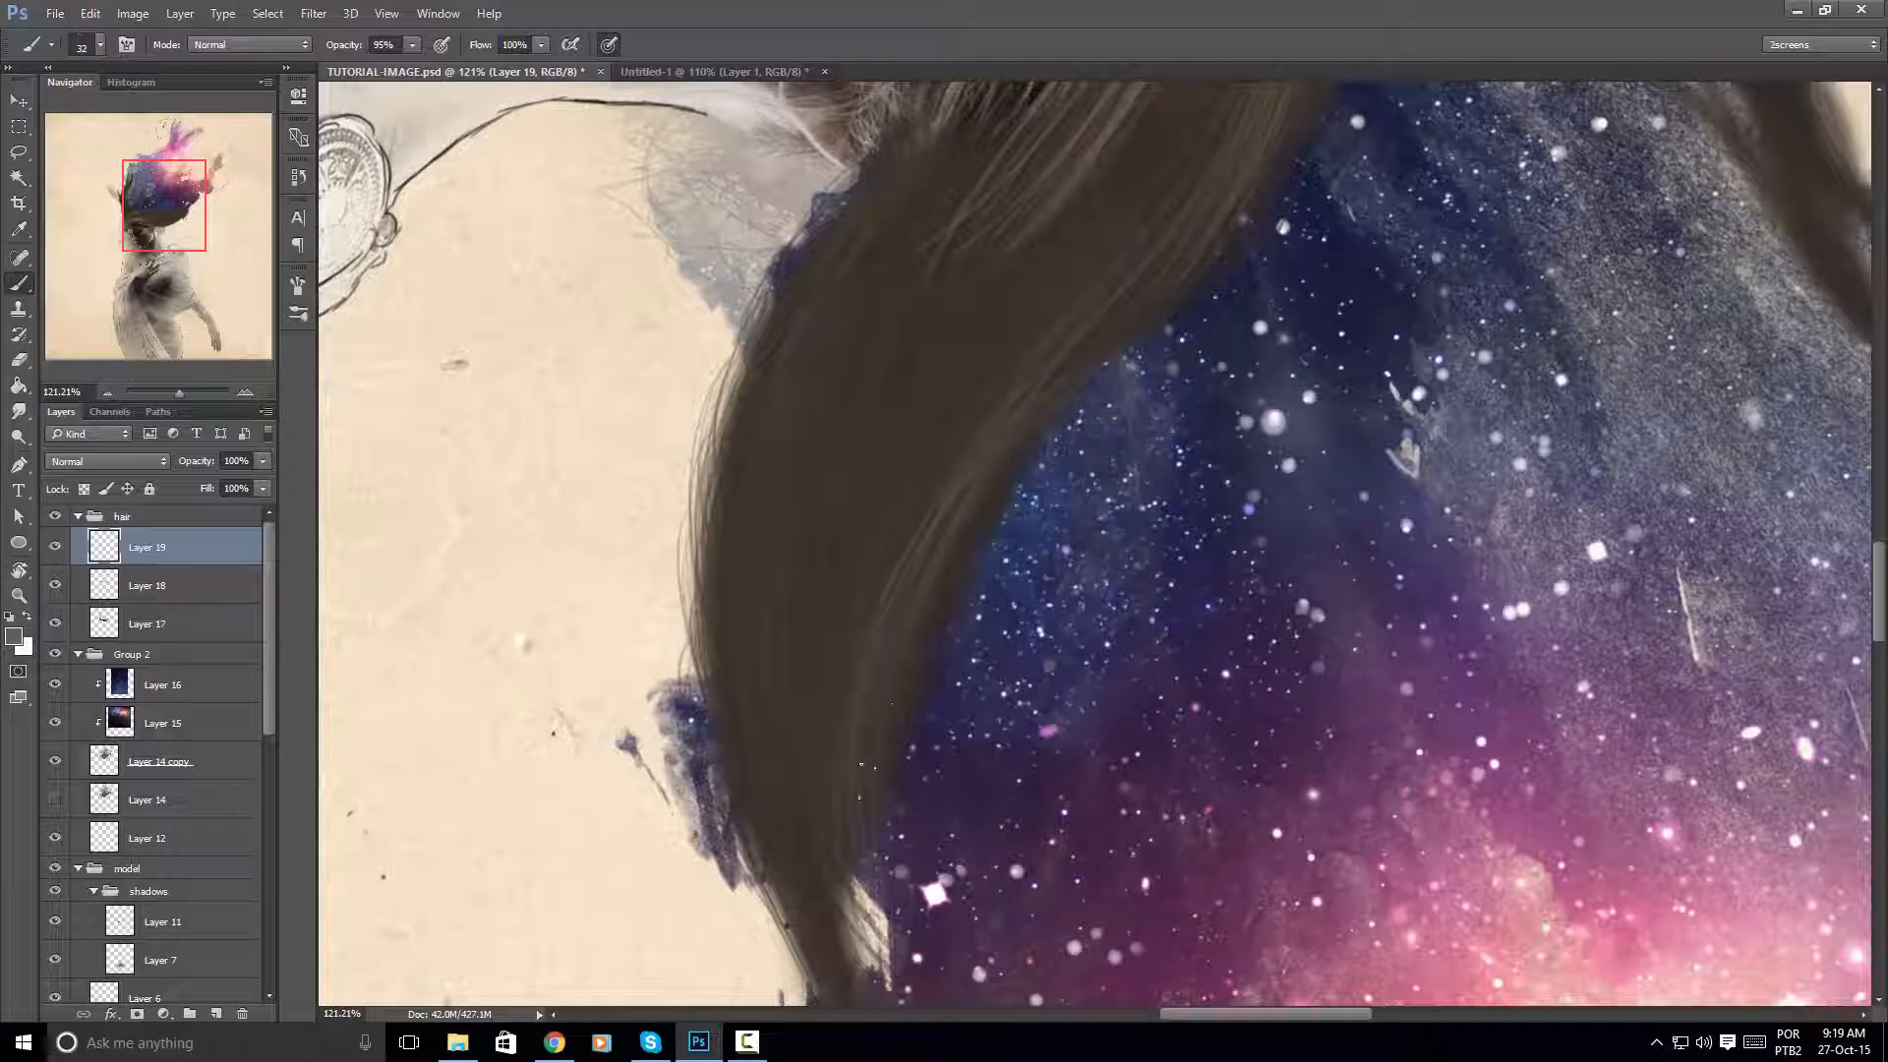
pyautogui.moveTo(1038, 411); pyautogui.dragTo(912, 796)
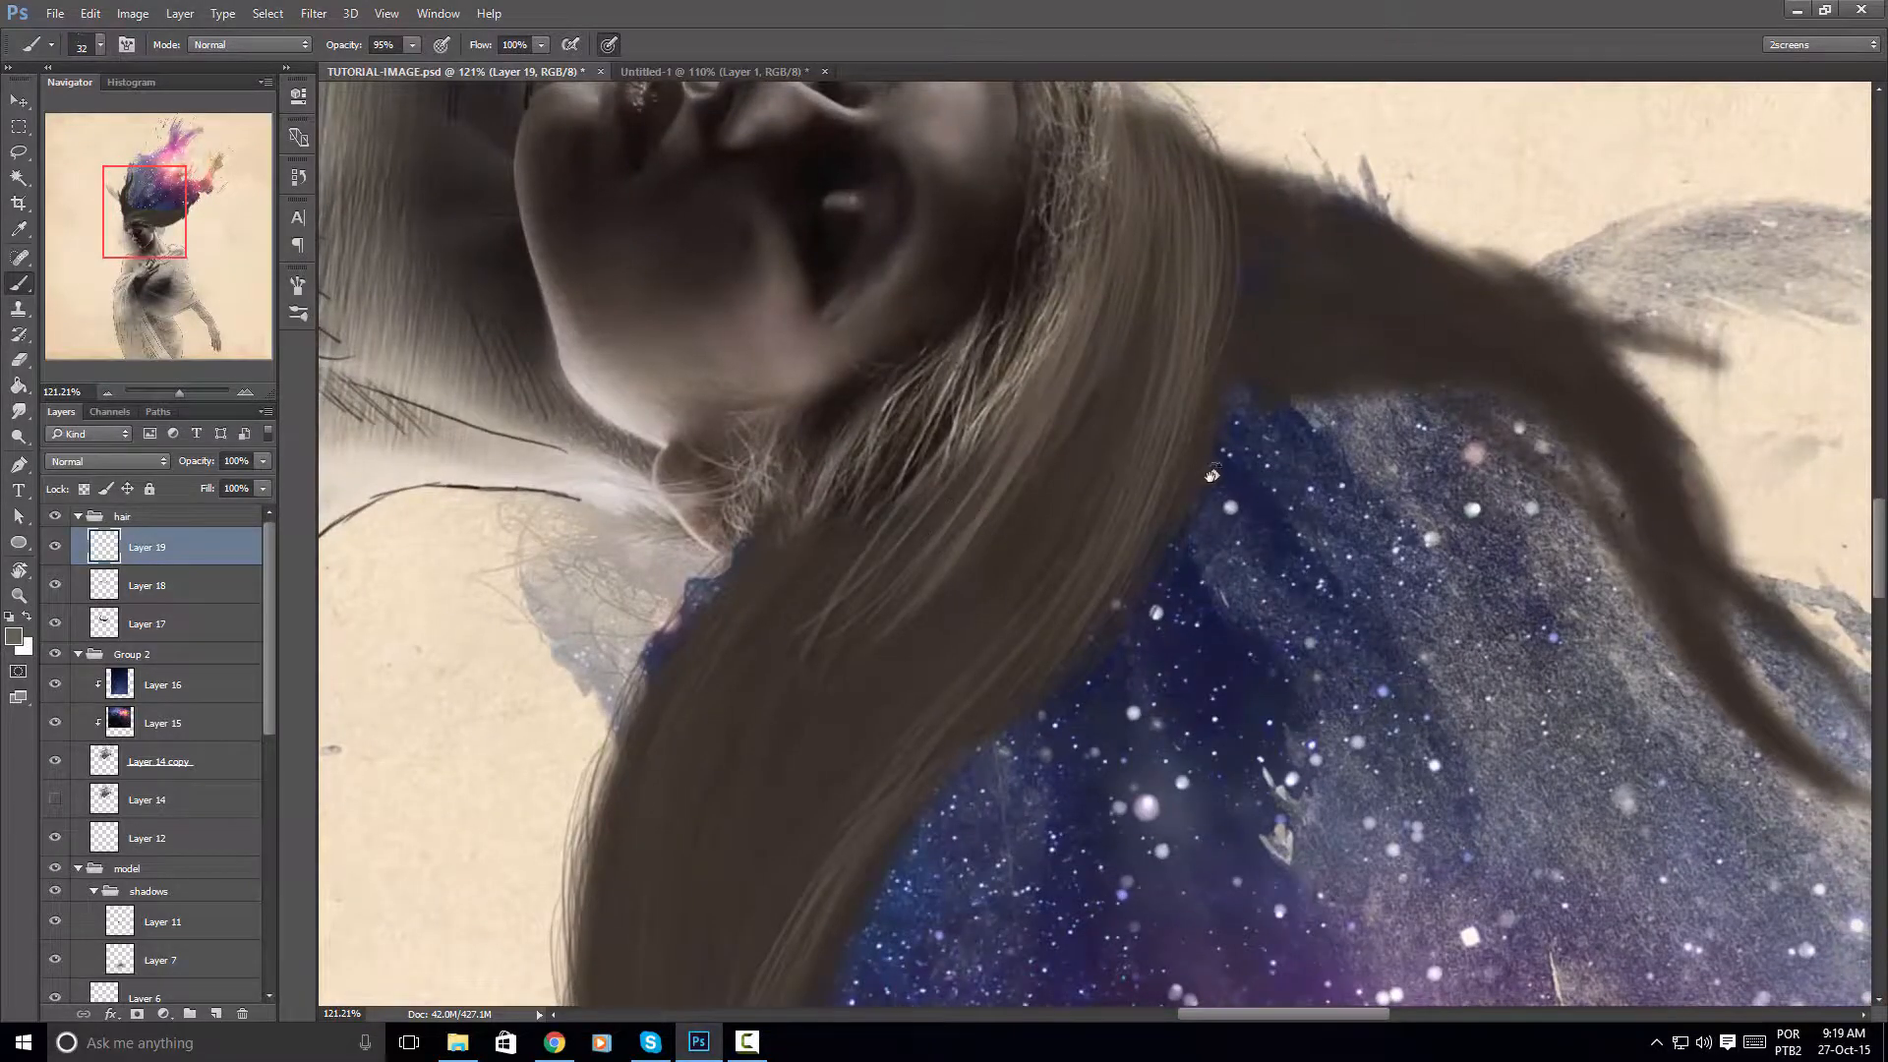
pyautogui.press('r')
pyautogui.moveTo(1212, 476); pyautogui.dragTo(778, 442)
pyautogui.press('b')
pyautogui.moveTo(1272, 537)
pyautogui.mouseDown()
pyautogui.moveTo(788, 430)
pyautogui.moveTo(811, 435)
pyautogui.mouseUp()
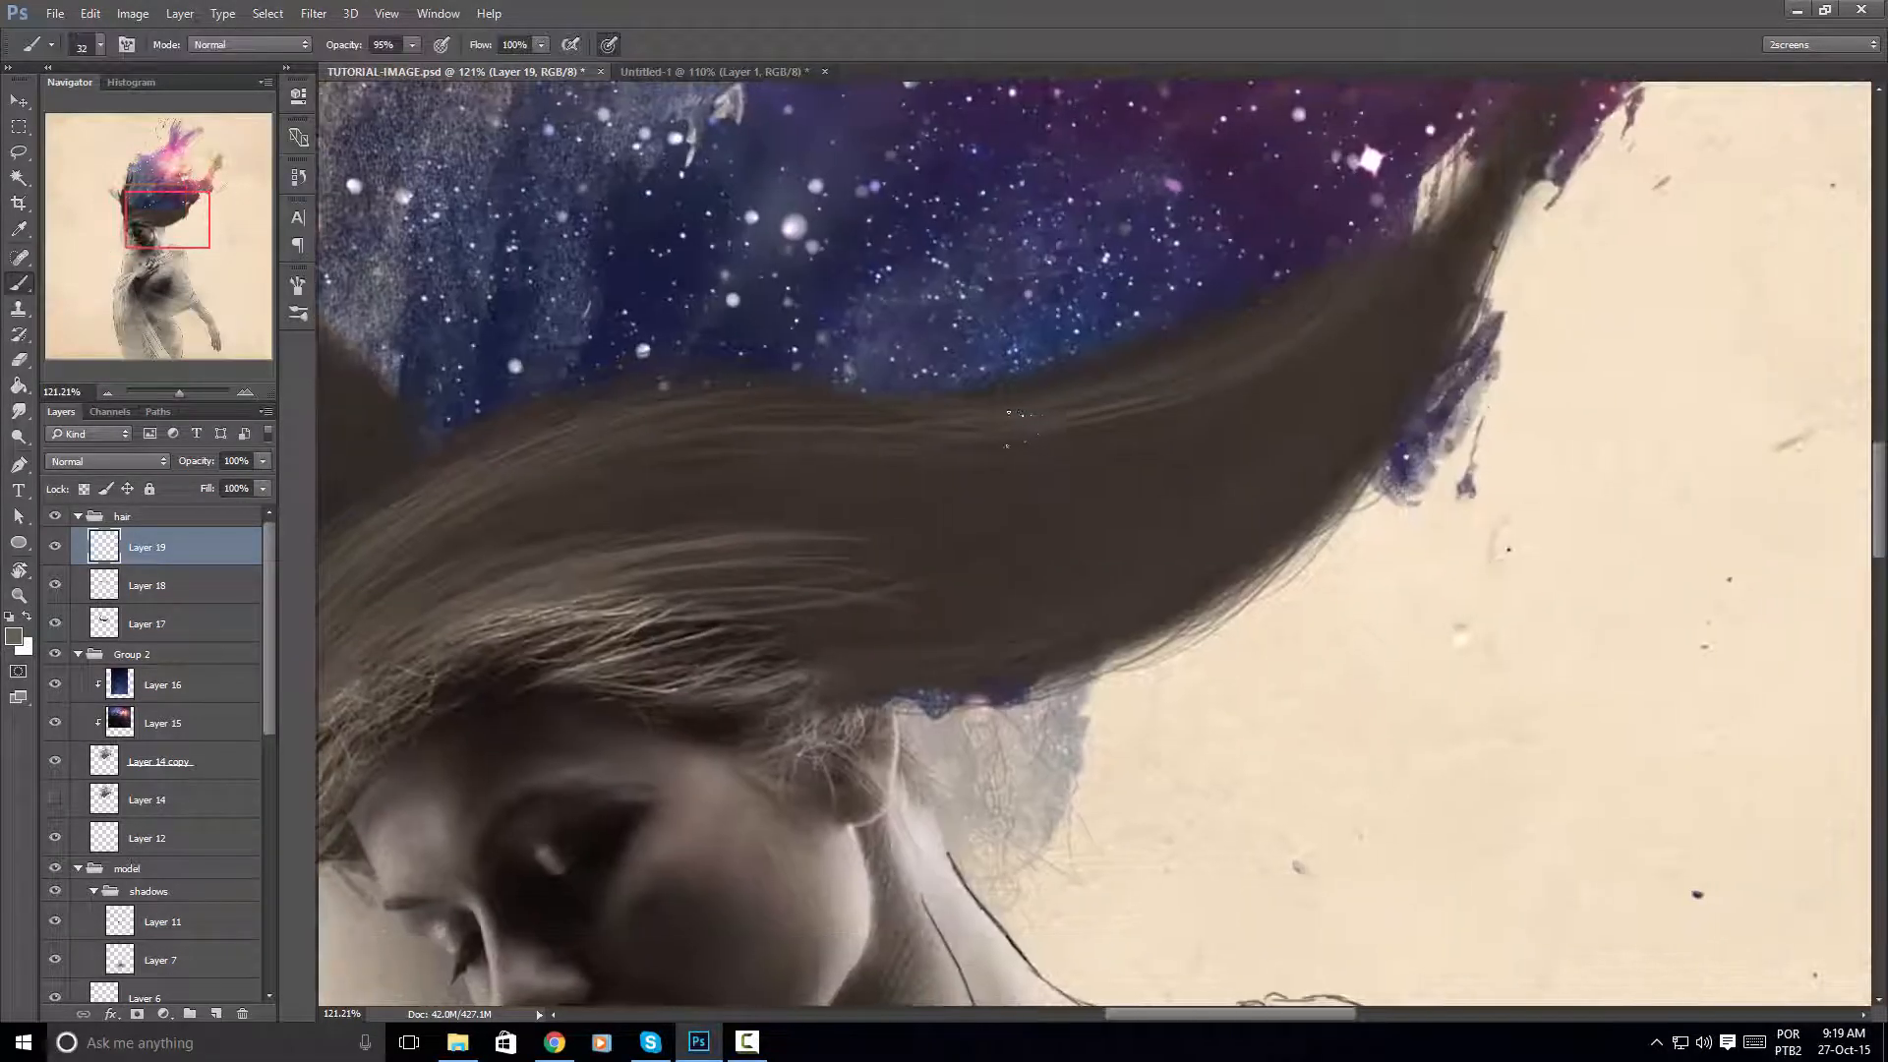
# Turn the canvas upside down and paint lighter strands on Layer 19 along the lock's outer edge, starting behind the ear
pyautogui.press('r')
pyautogui.moveTo(1321, 405)
pyautogui.mouseDown()
pyautogui.moveTo(1262, 335)
pyautogui.moveTo(832, 544)
pyautogui.mouseUp()
pyautogui.press('b')
pyautogui.press('r')
pyautogui.moveTo(1321, 388); pyautogui.dragTo(1257, 369)
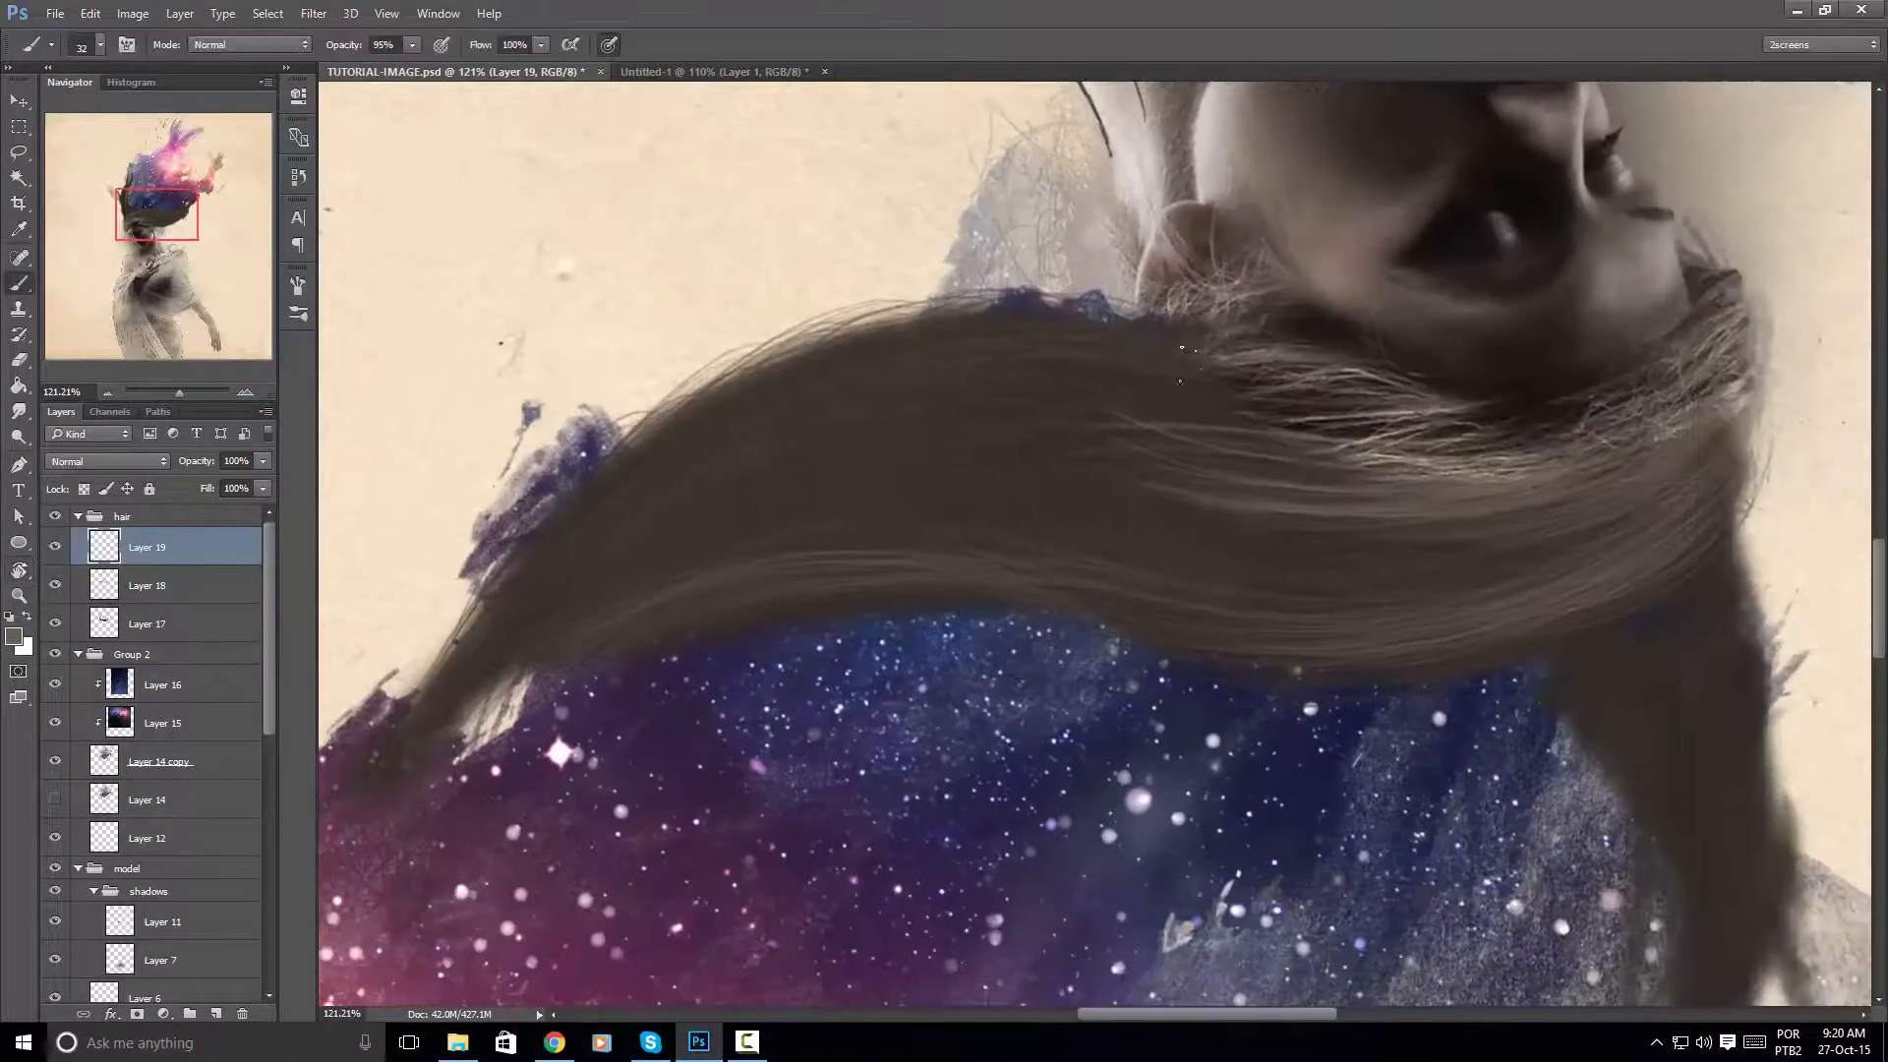
pyautogui.press('b')
pyautogui.moveTo(1127, 443); pyautogui.dragTo(1257, 389)
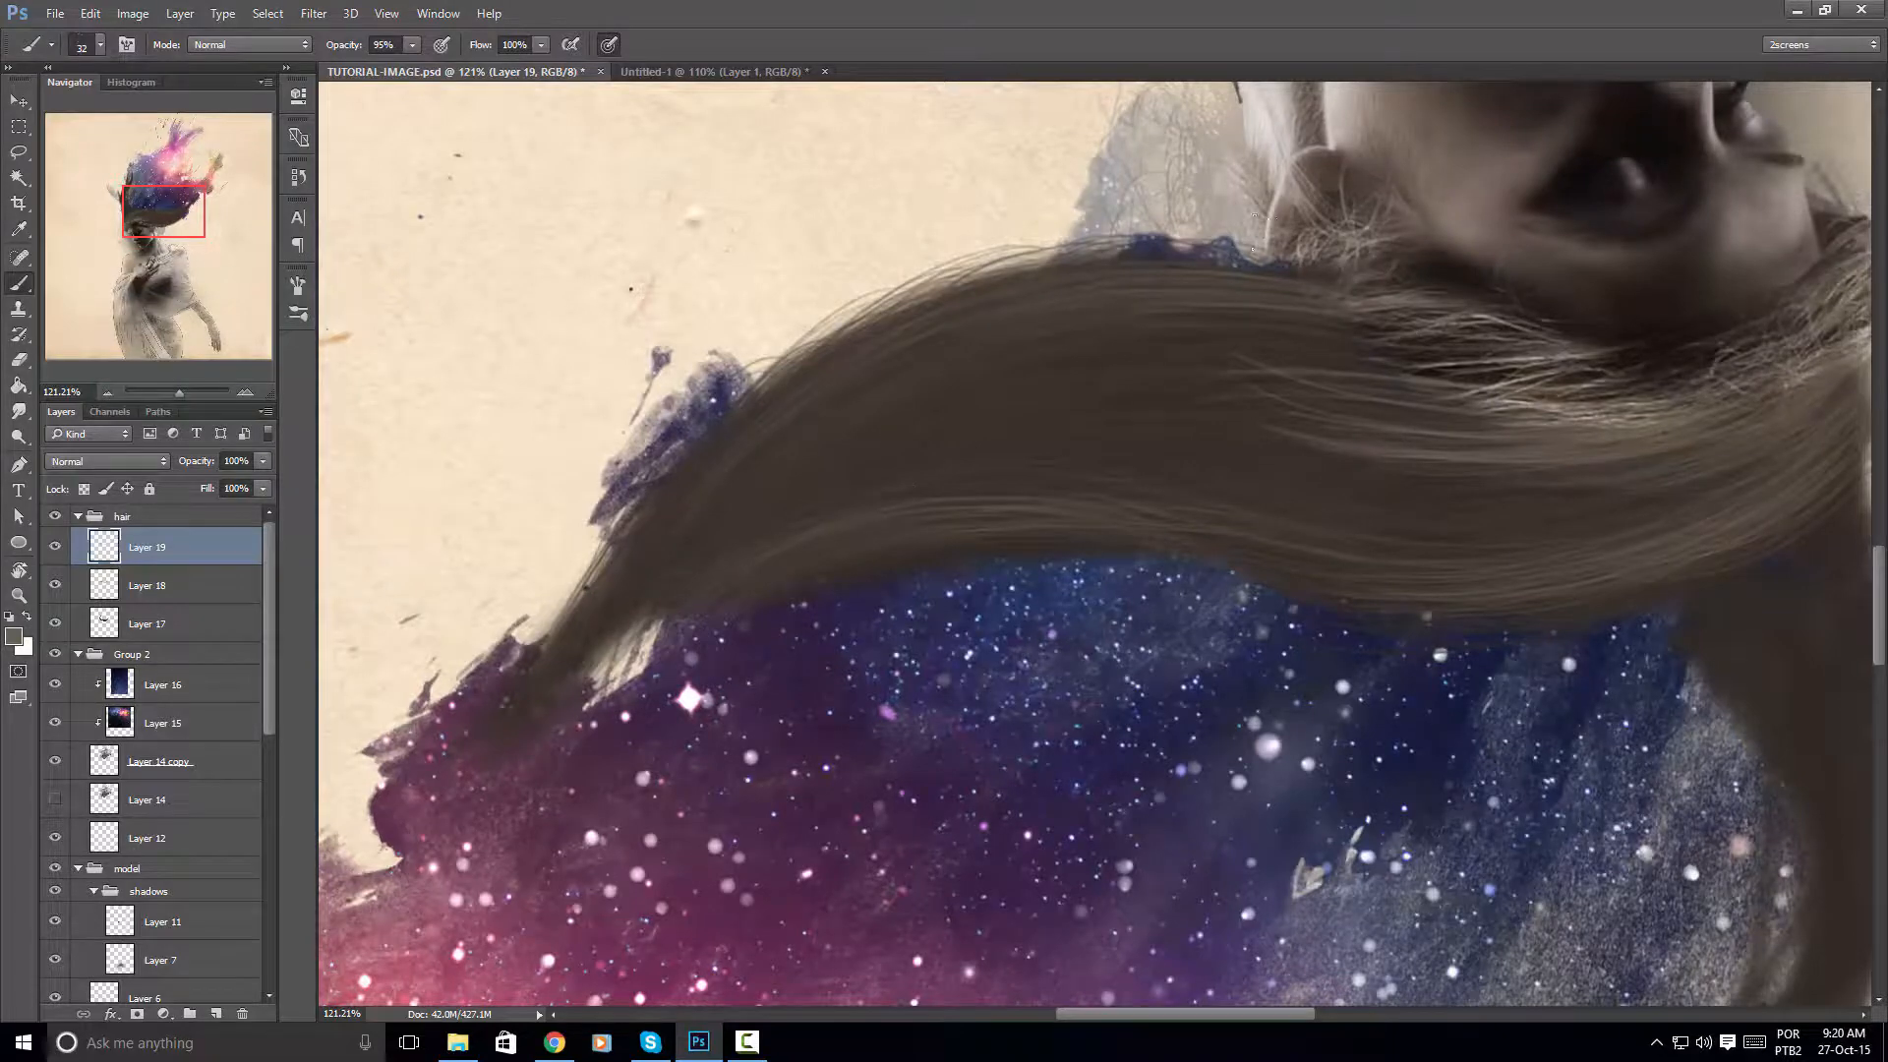
# Turn the canvas back upright and paint lighter strands on Layer 19 through the dark middle of the lock
pyautogui.press('r')
pyautogui.moveTo(1278, 389)
pyautogui.mouseDown()
pyautogui.moveTo(1269, 423)
pyautogui.moveTo(944, 630)
pyautogui.moveTo(963, 586)
pyautogui.mouseUp()
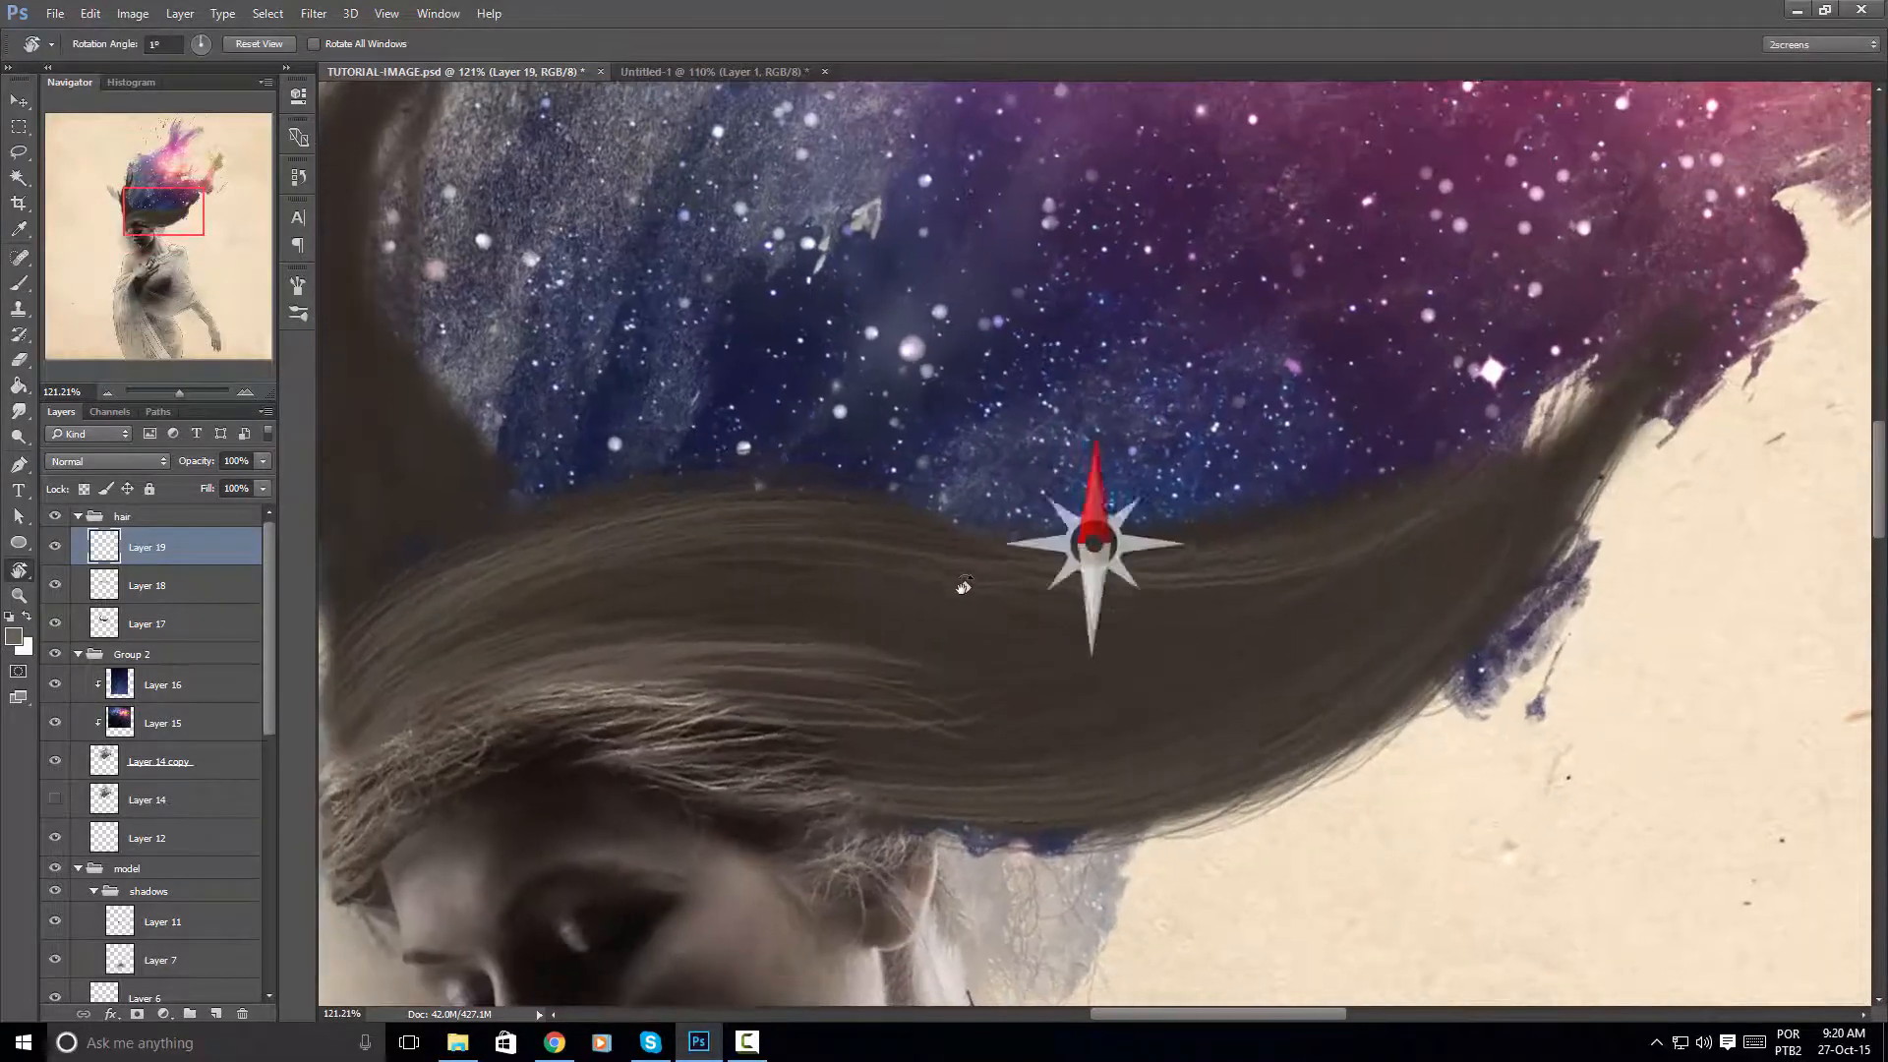
pyautogui.press('space')
pyautogui.moveTo(1391, 566)
pyautogui.mouseDown()
pyautogui.moveTo(1338, 346)
pyautogui.moveTo(1307, 310)
pyautogui.mouseUp()
pyautogui.press('r')
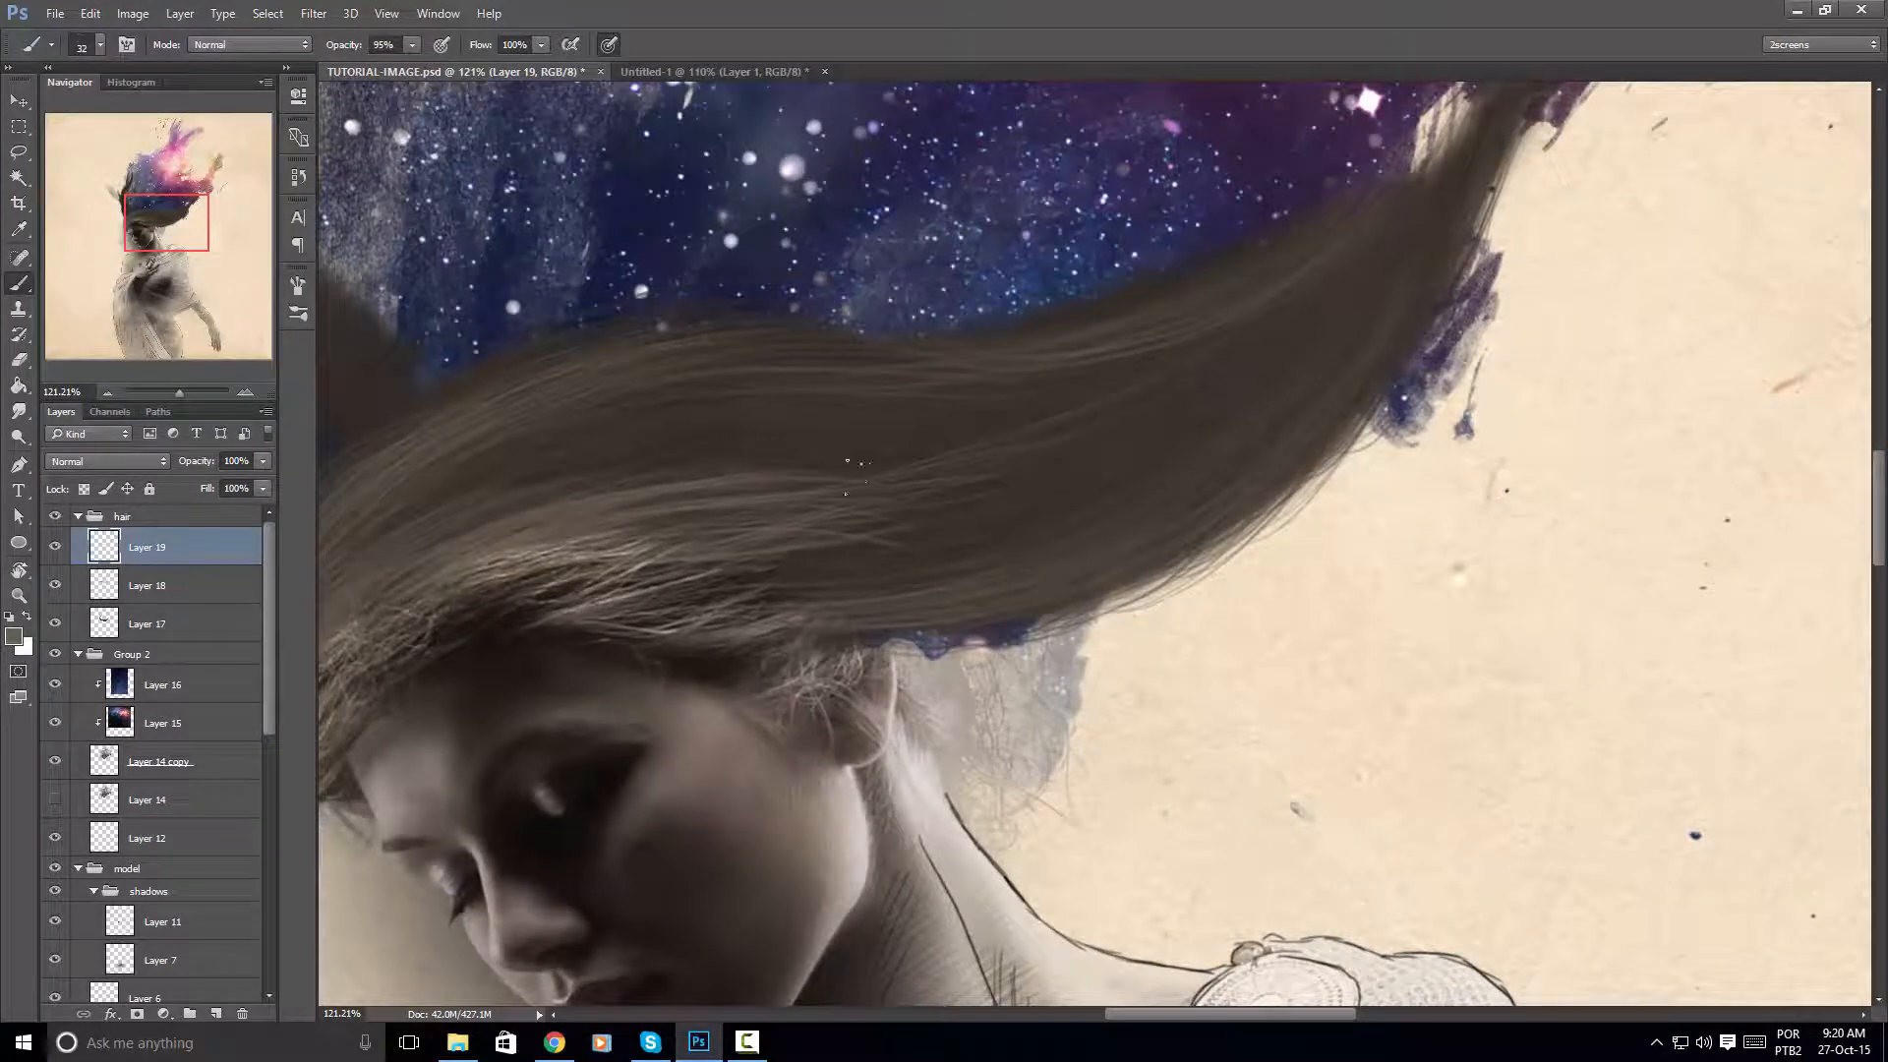
# Flip the canvas upside down and carry the lock's central light strands on Layer 19 out toward its tip
pyautogui.press('r')
pyautogui.moveTo(1253, 403); pyautogui.dragTo(879, 540)
pyautogui.press('space')
pyautogui.moveTo(908, 347); pyautogui.dragTo(818, 55)
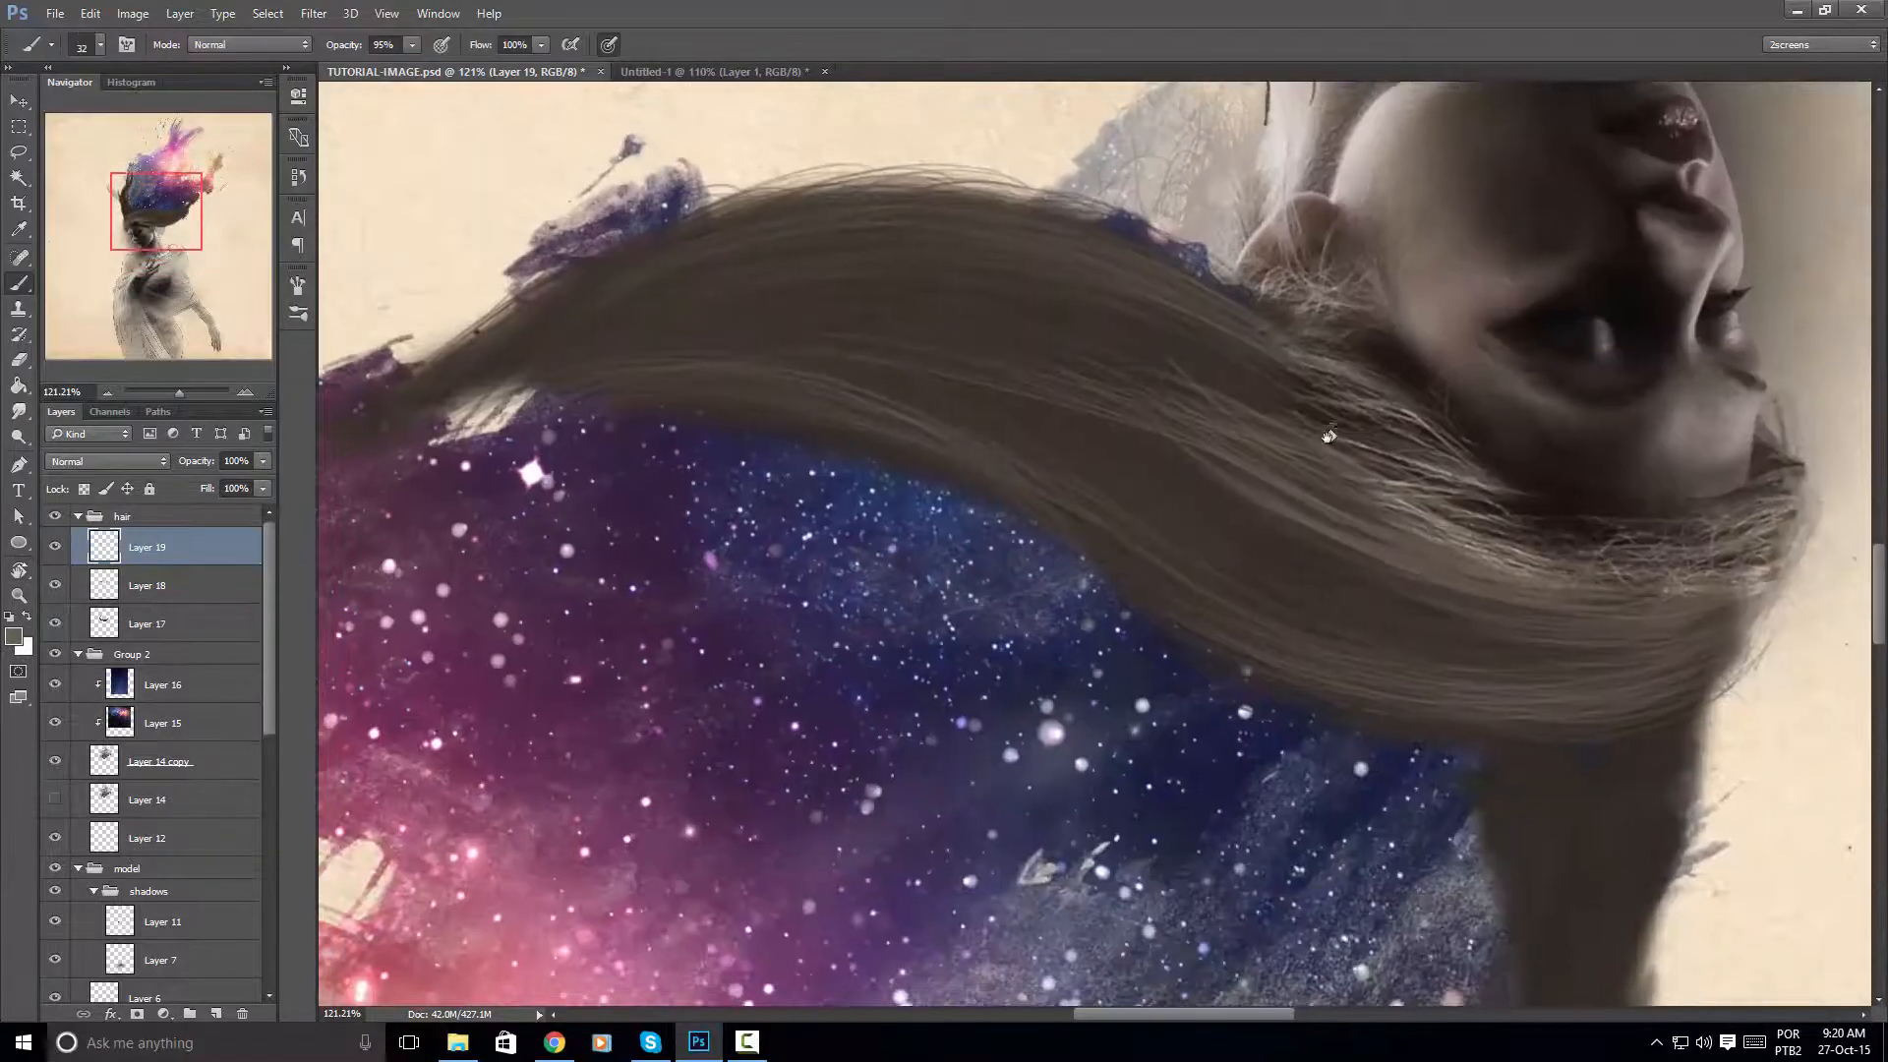
pyautogui.press('r')
pyautogui.moveTo(1328, 433); pyautogui.dragTo(1243, 334)
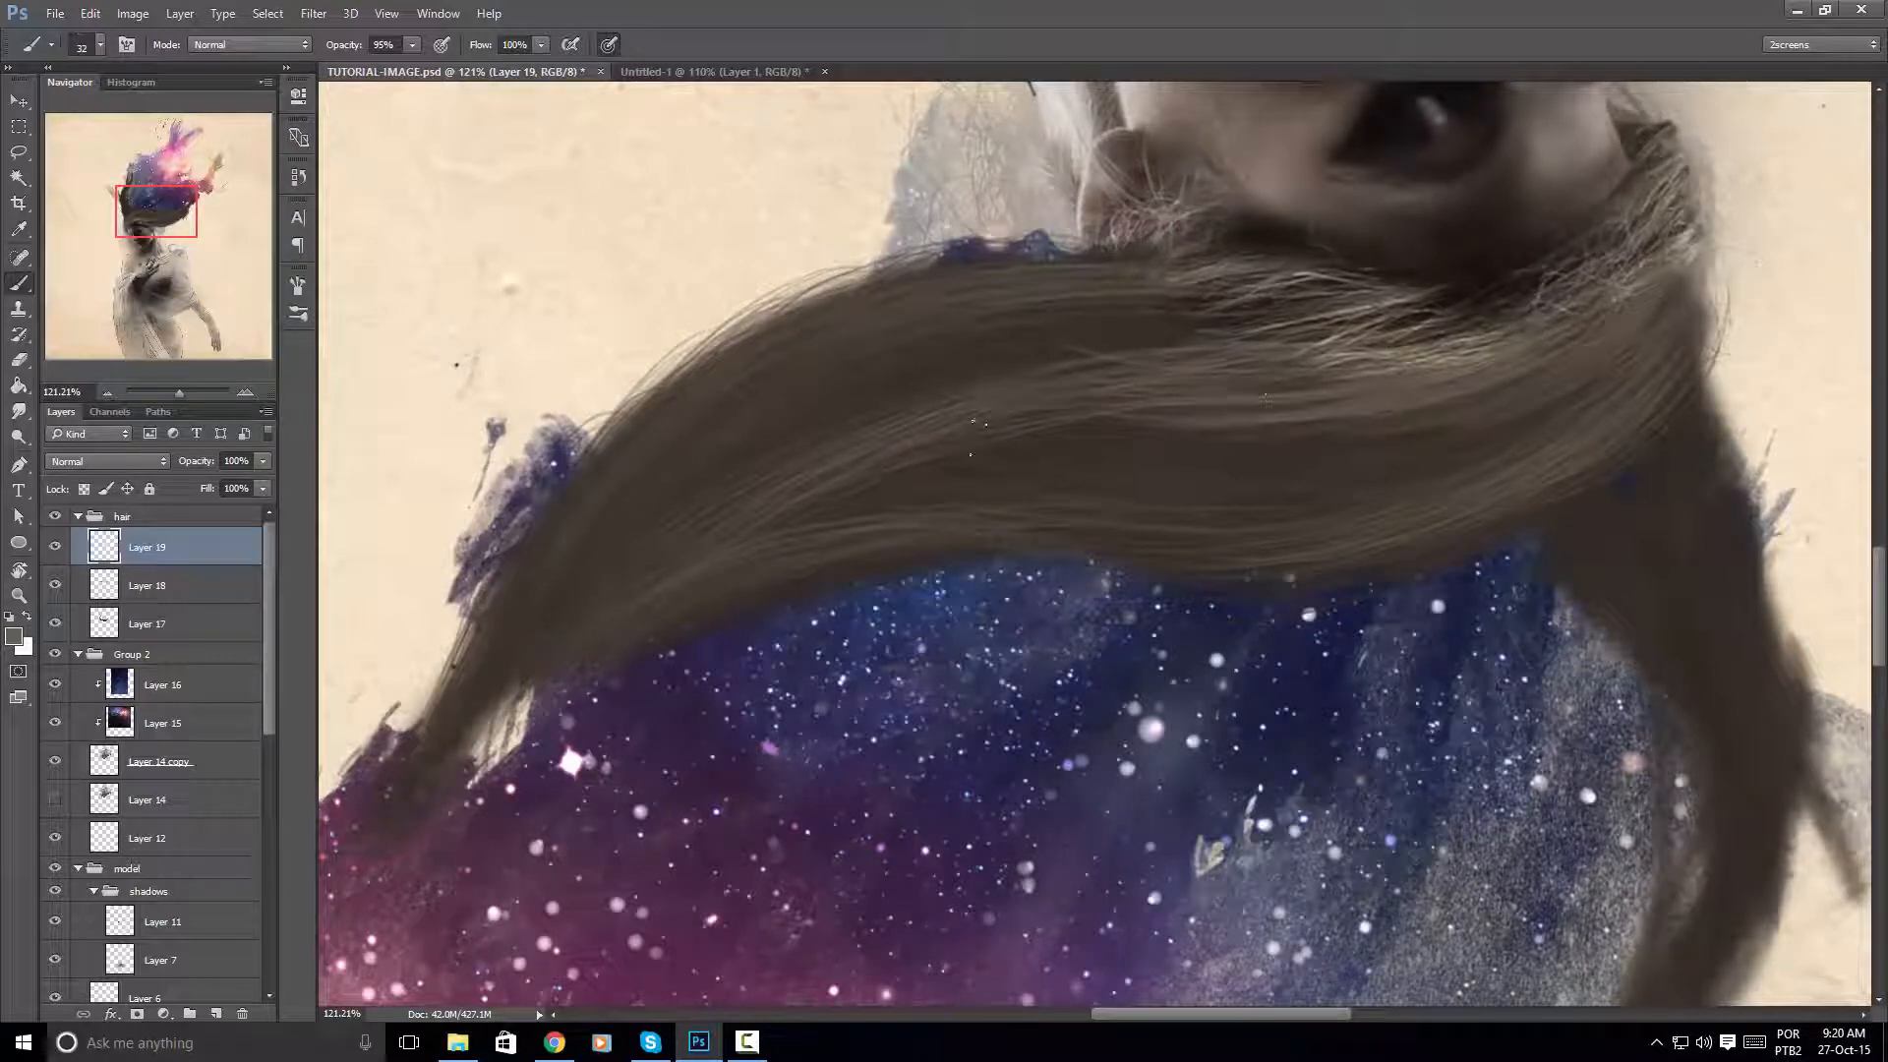
# Return the canvas to near upright, sample pale hairline tones, and paint highlight strands above the forehead with the hair brush at 27 px and 96% opacity
pyautogui.press('r')
pyautogui.moveTo(1476, 379); pyautogui.dragTo(888, 763)
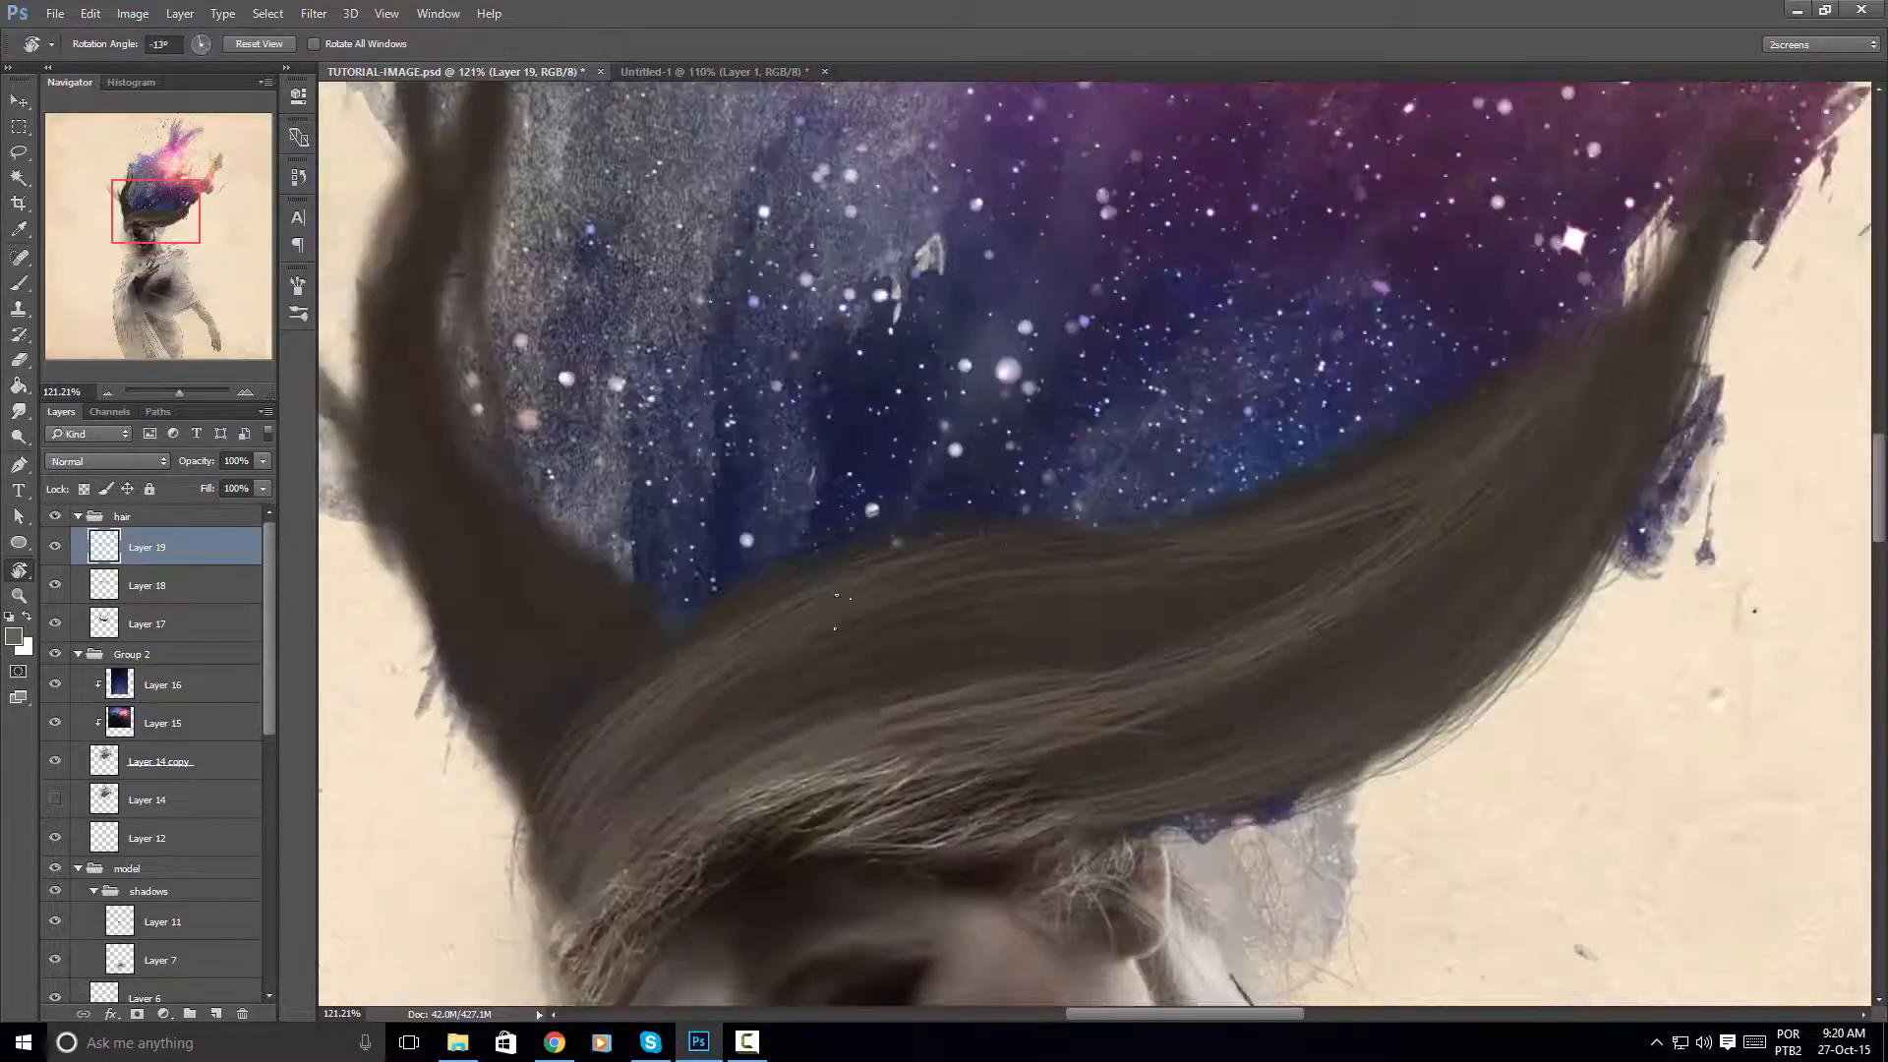
pyautogui.keyDown('alt'); pyautogui.click(888, 763); pyautogui.keyUp('alt')
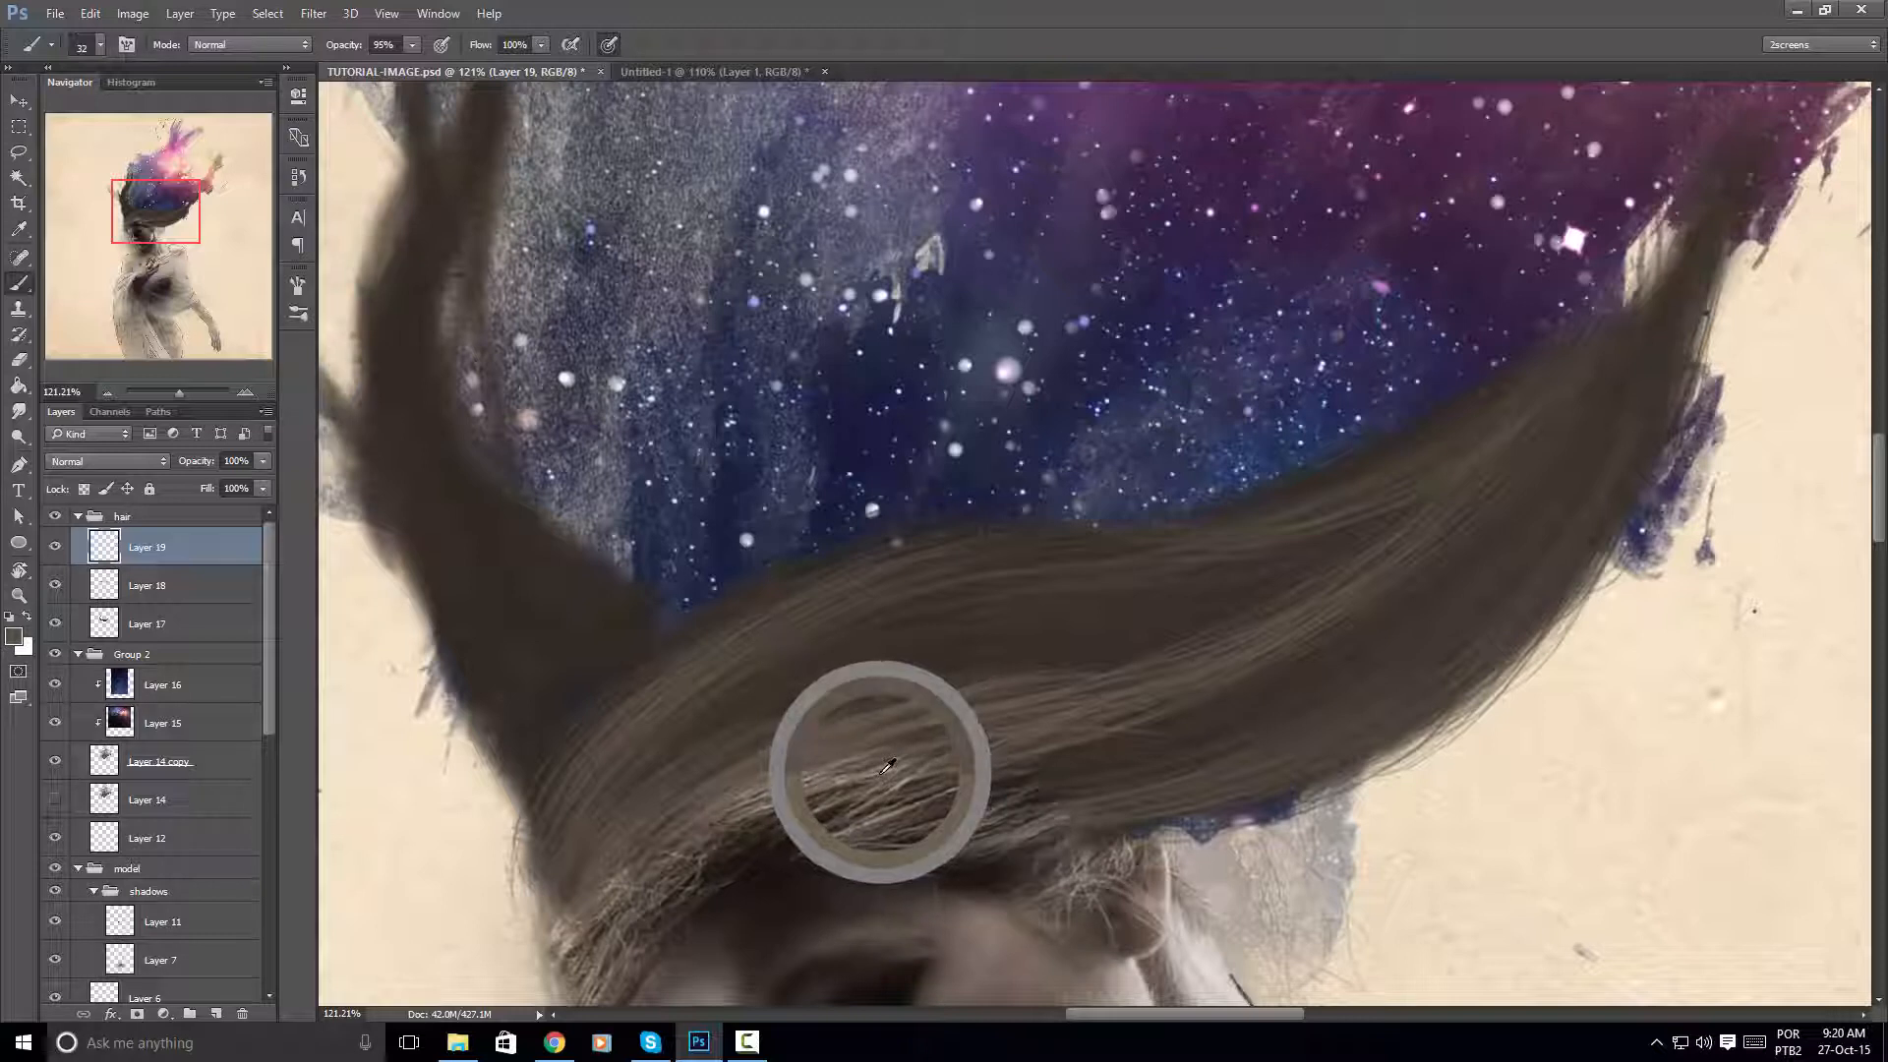
pyautogui.moveTo(888, 763); pyautogui.dragTo(913, 551)
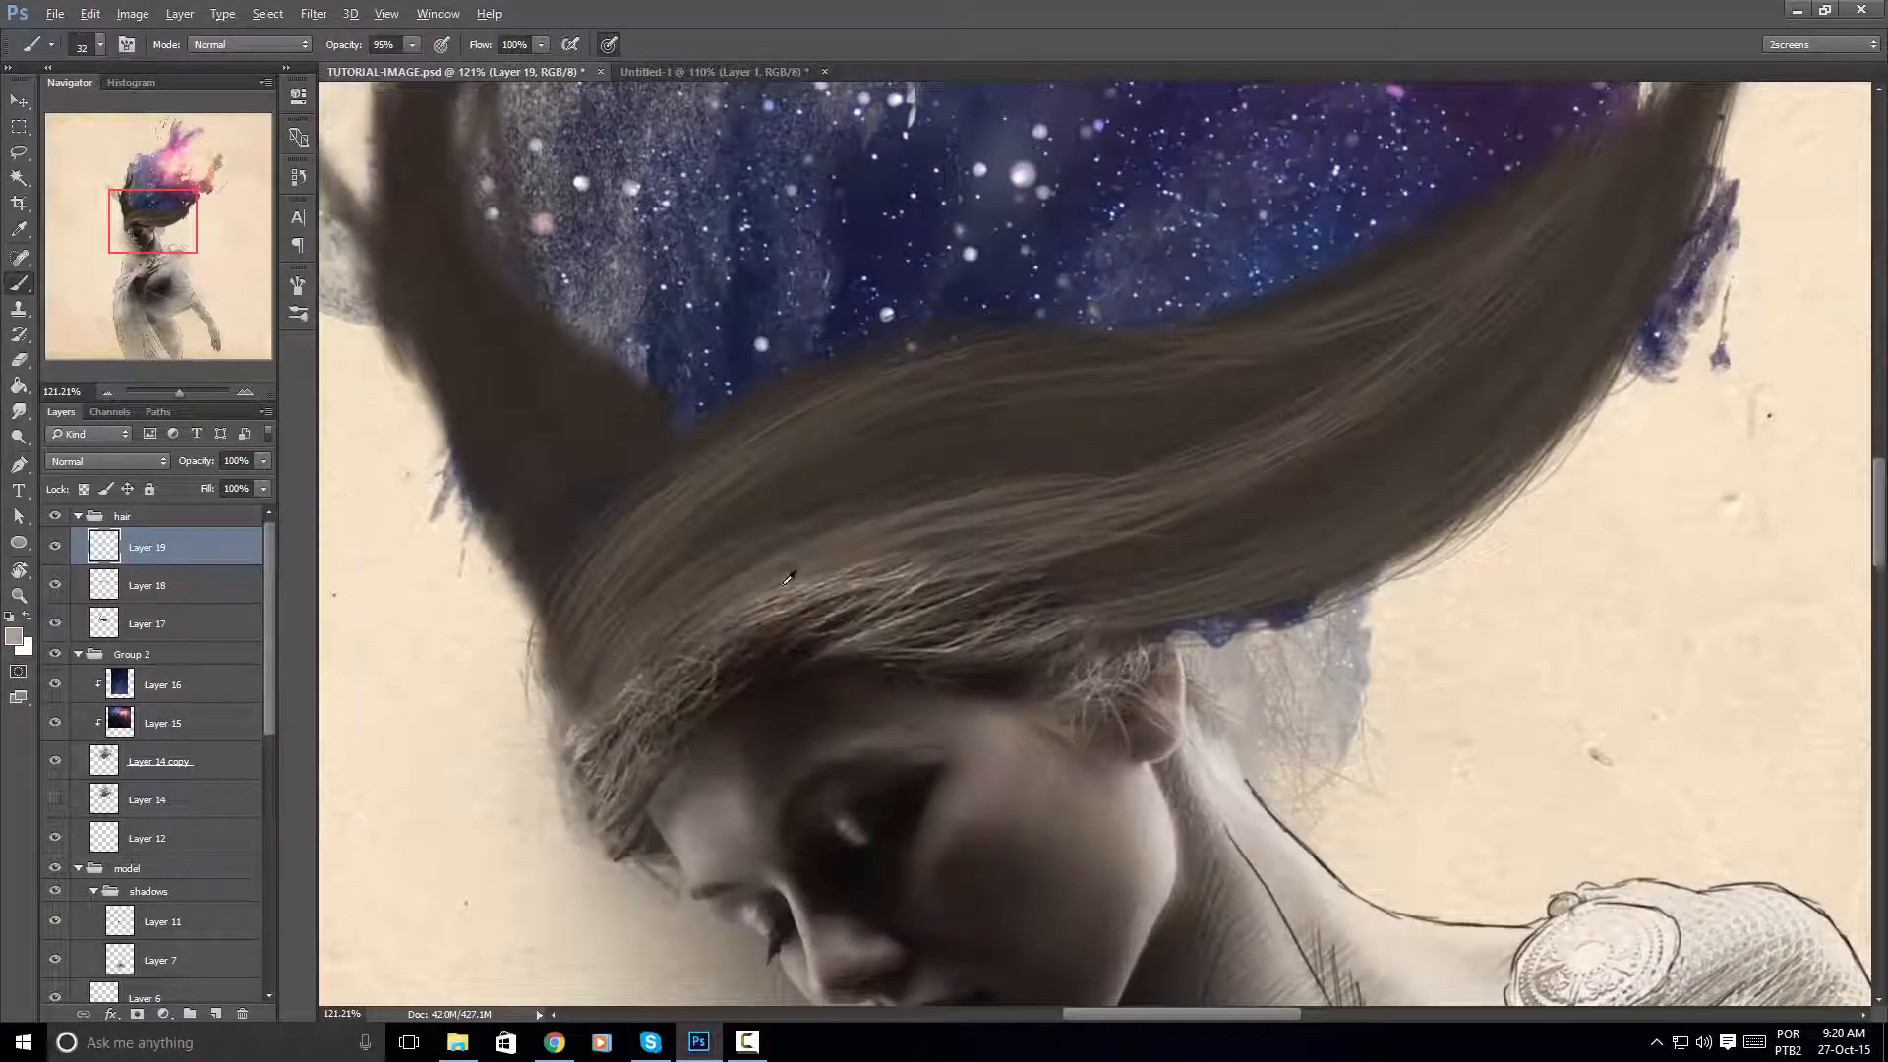
pyautogui.press('alt')
pyautogui.moveTo(858, 579); pyautogui.dragTo(839, 581)
pyautogui.moveTo(968, 499)
pyautogui.mouseDown()
pyautogui.moveTo(895, 477)
pyautogui.moveTo(919, 521)
pyautogui.moveTo(877, 522)
pyautogui.mouseUp()
pyautogui.keyDown('alt'); pyautogui.click(913, 517); pyautogui.keyUp('alt')
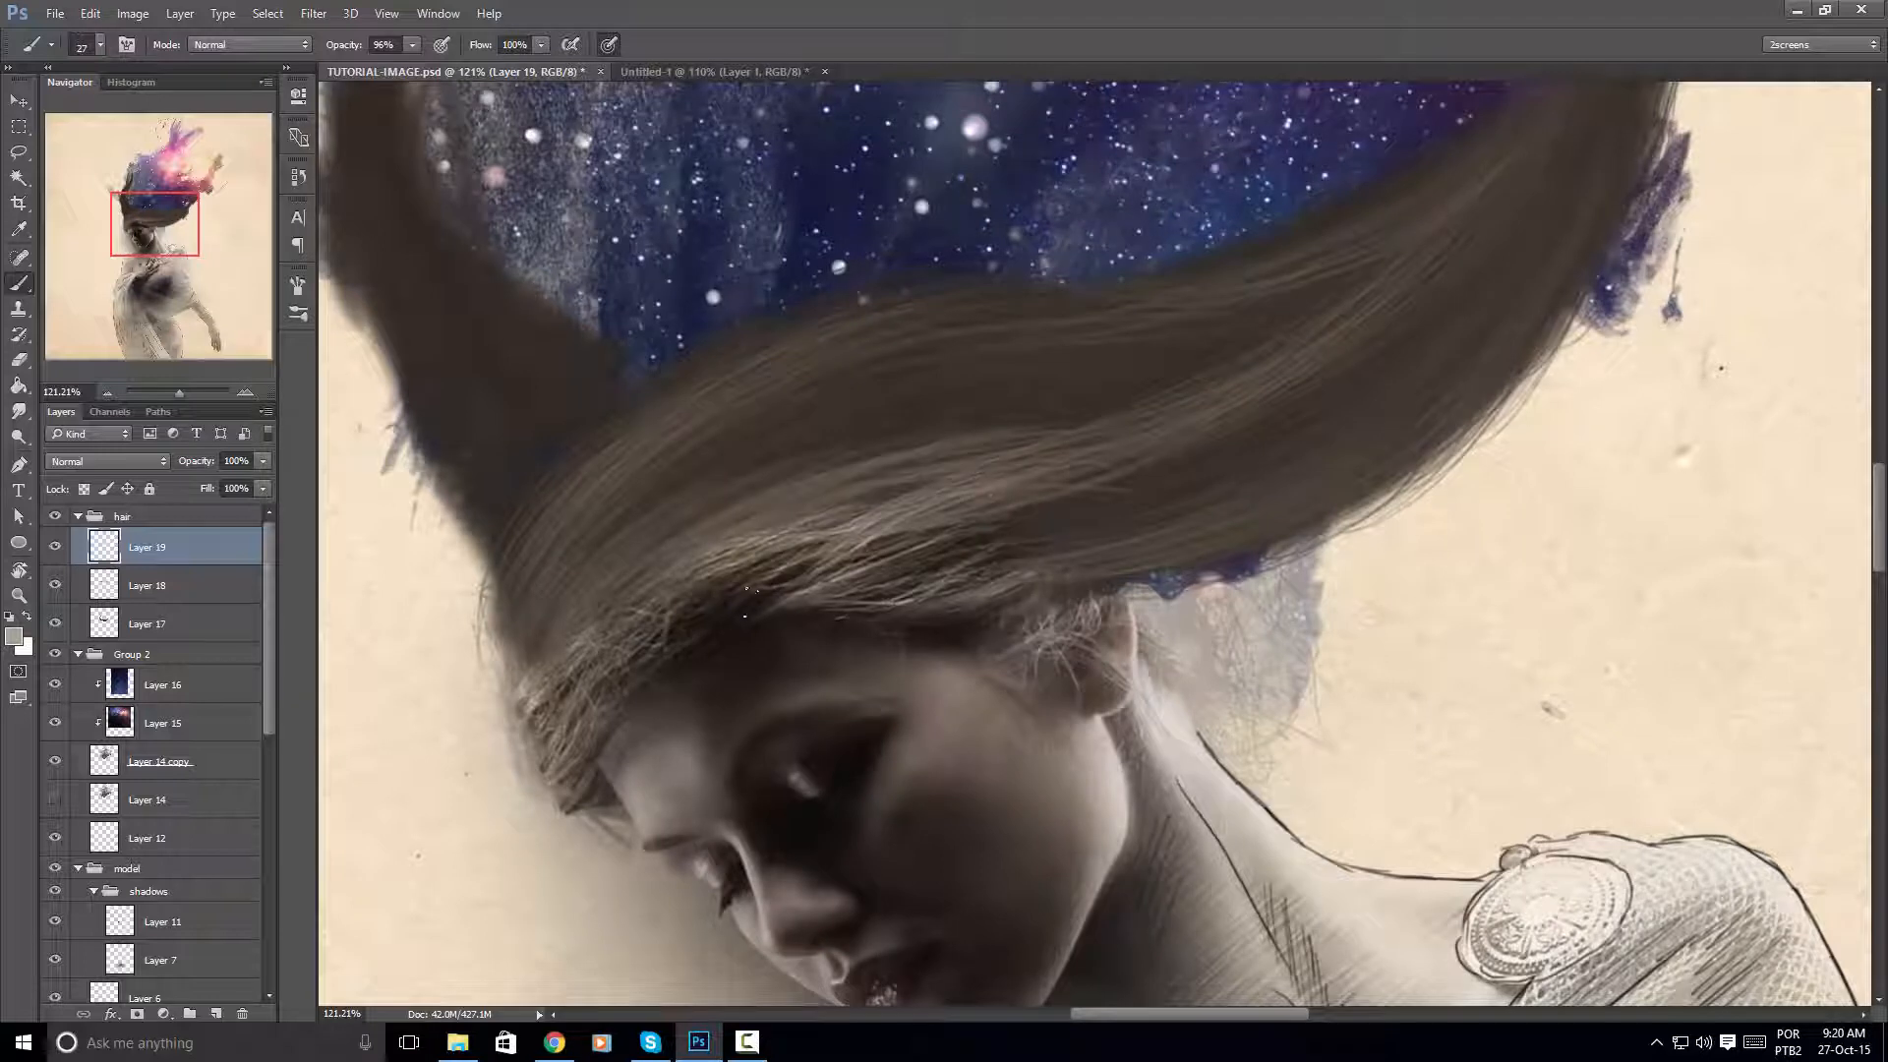
pyautogui.moveTo(695, 603)
pyautogui.mouseDown()
pyautogui.moveTo(662, 544)
pyautogui.moveTo(674, 531)
pyautogui.mouseUp()
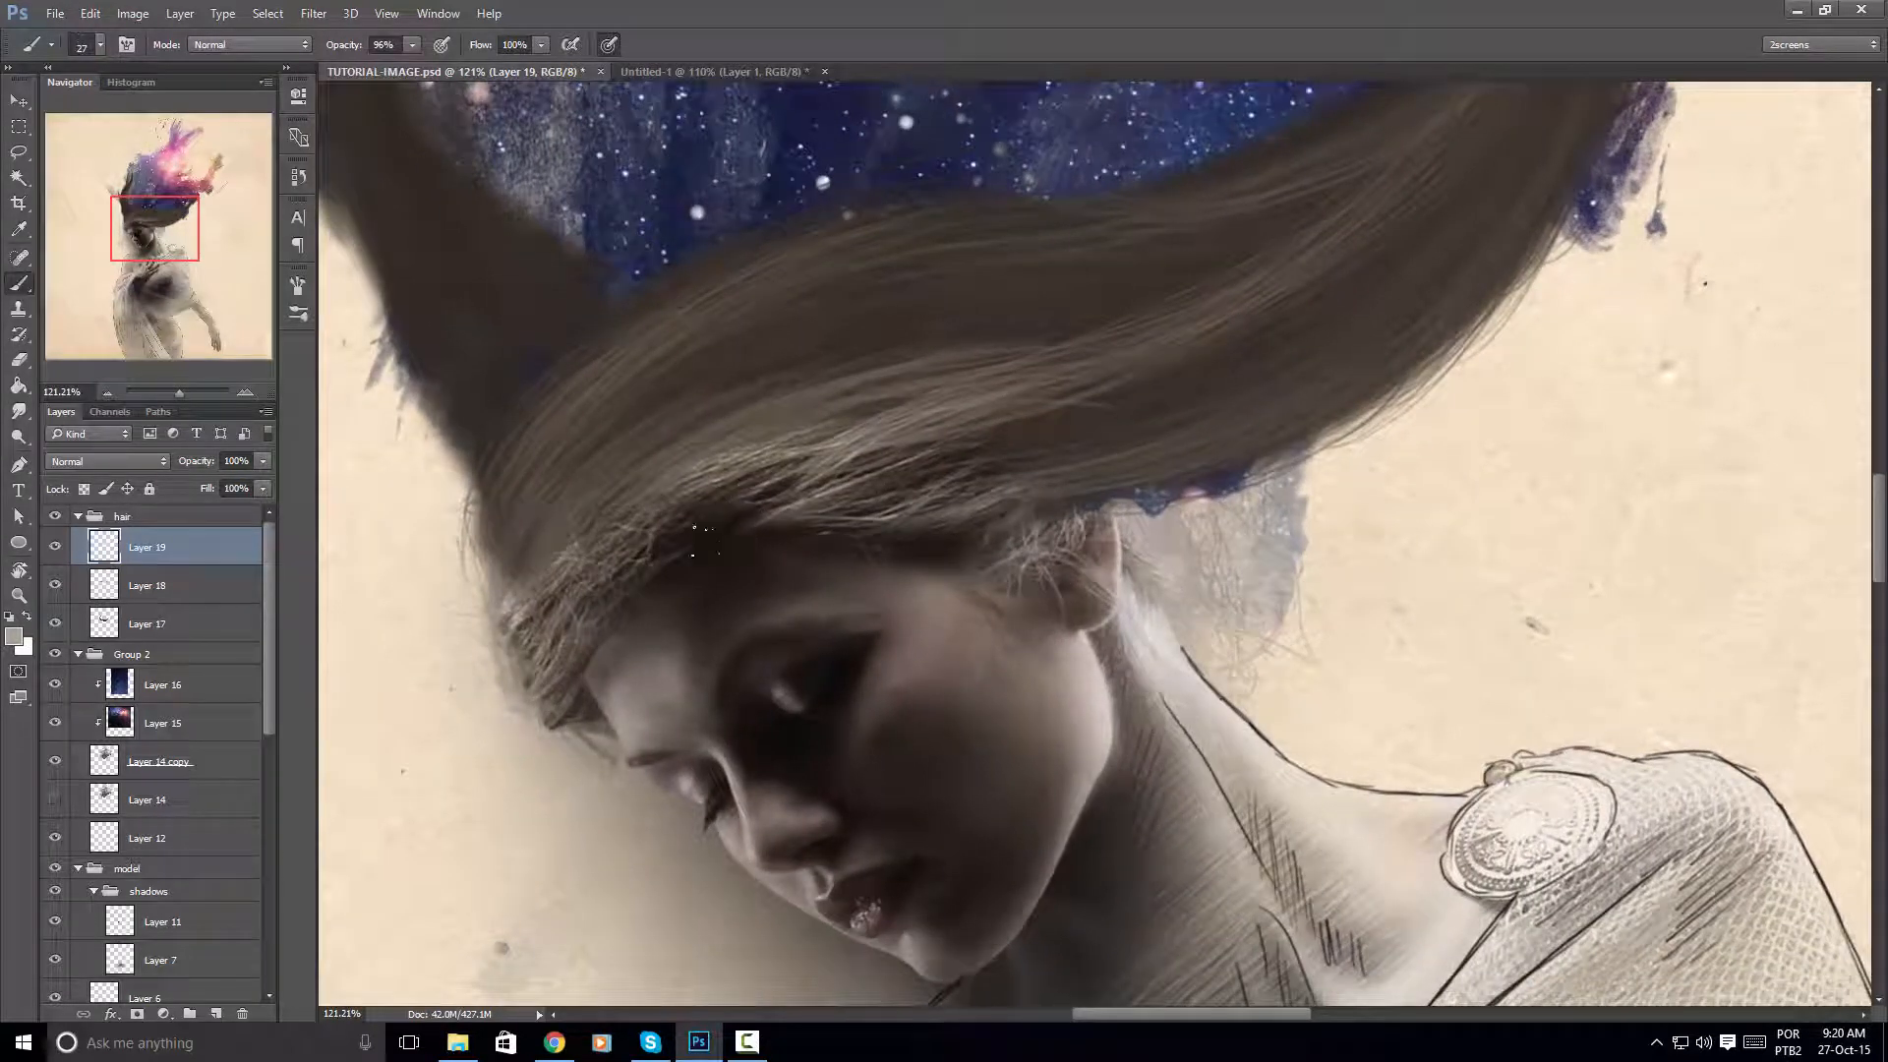
# Paint lighter strands on Layer 19 over the crown, following the curve from the hairline into the lock
pyautogui.moveTo(824, 431); pyautogui.dragTo(687, 535)
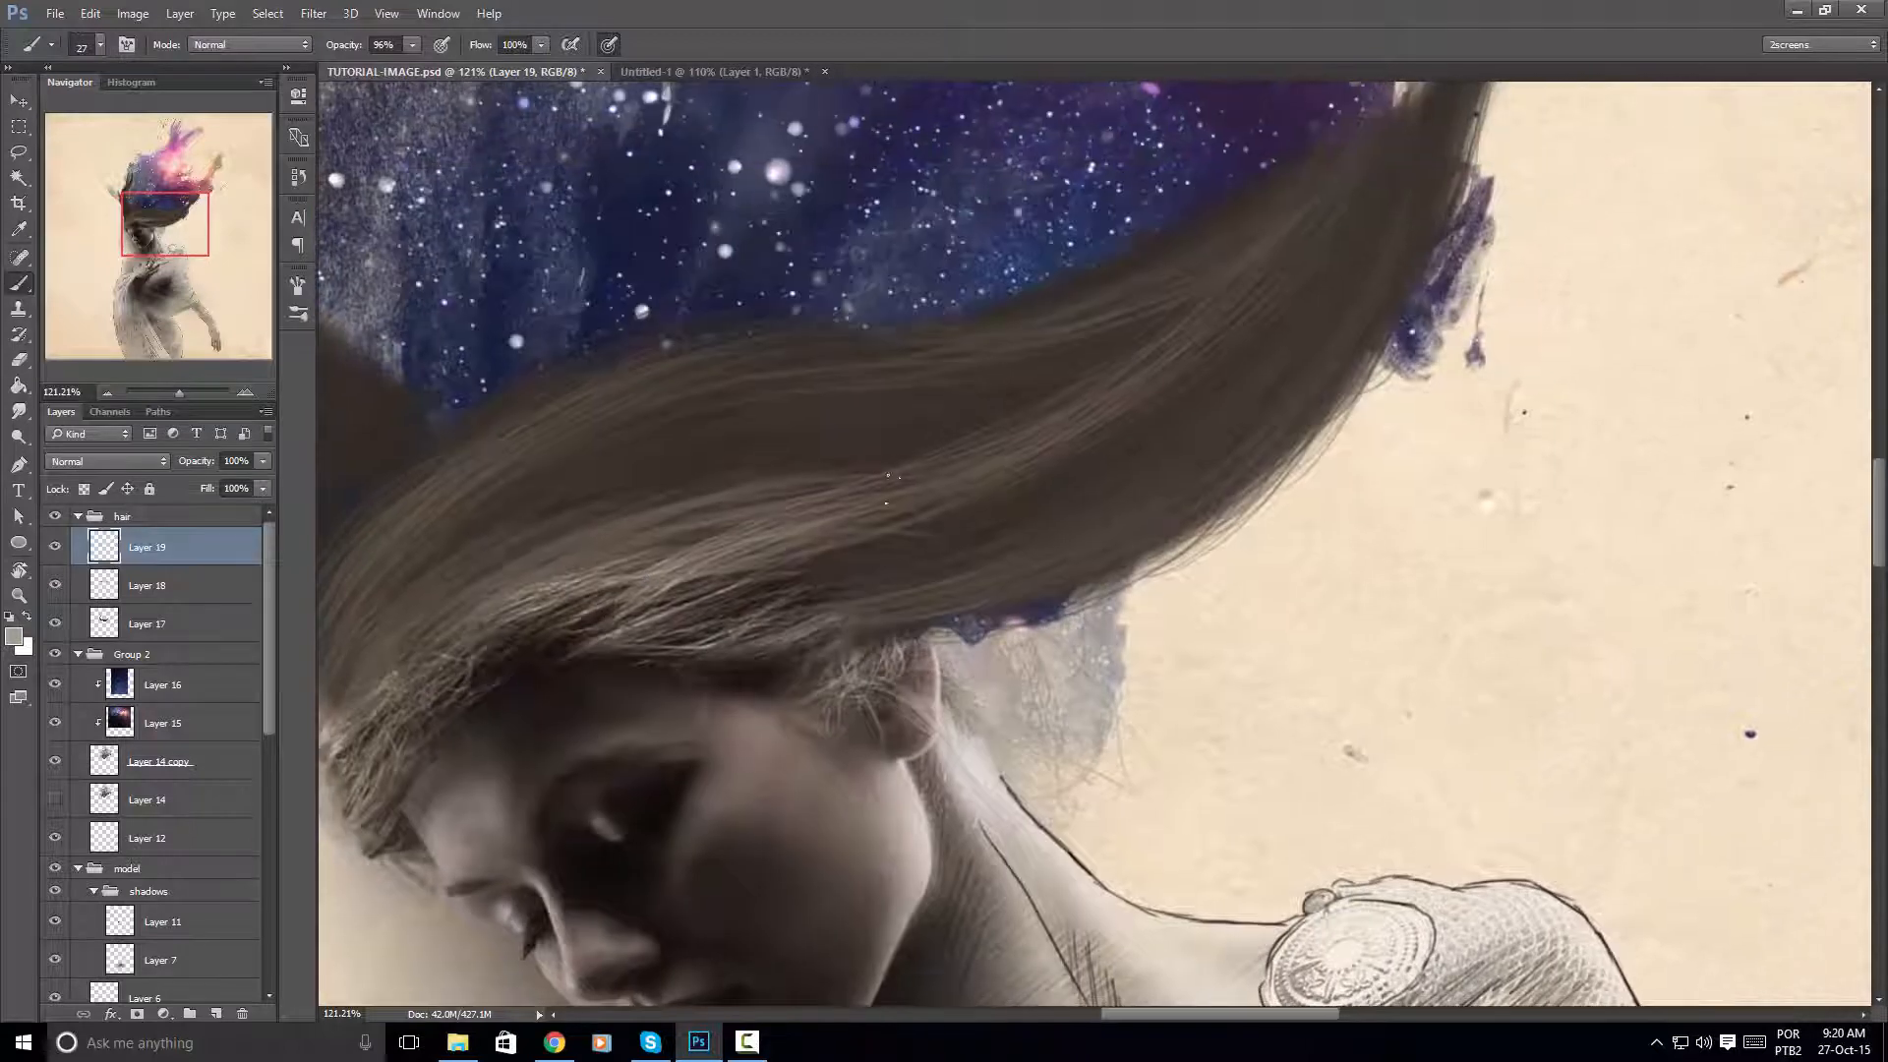
pyautogui.moveTo(330, 681); pyautogui.dragTo(645, 673)
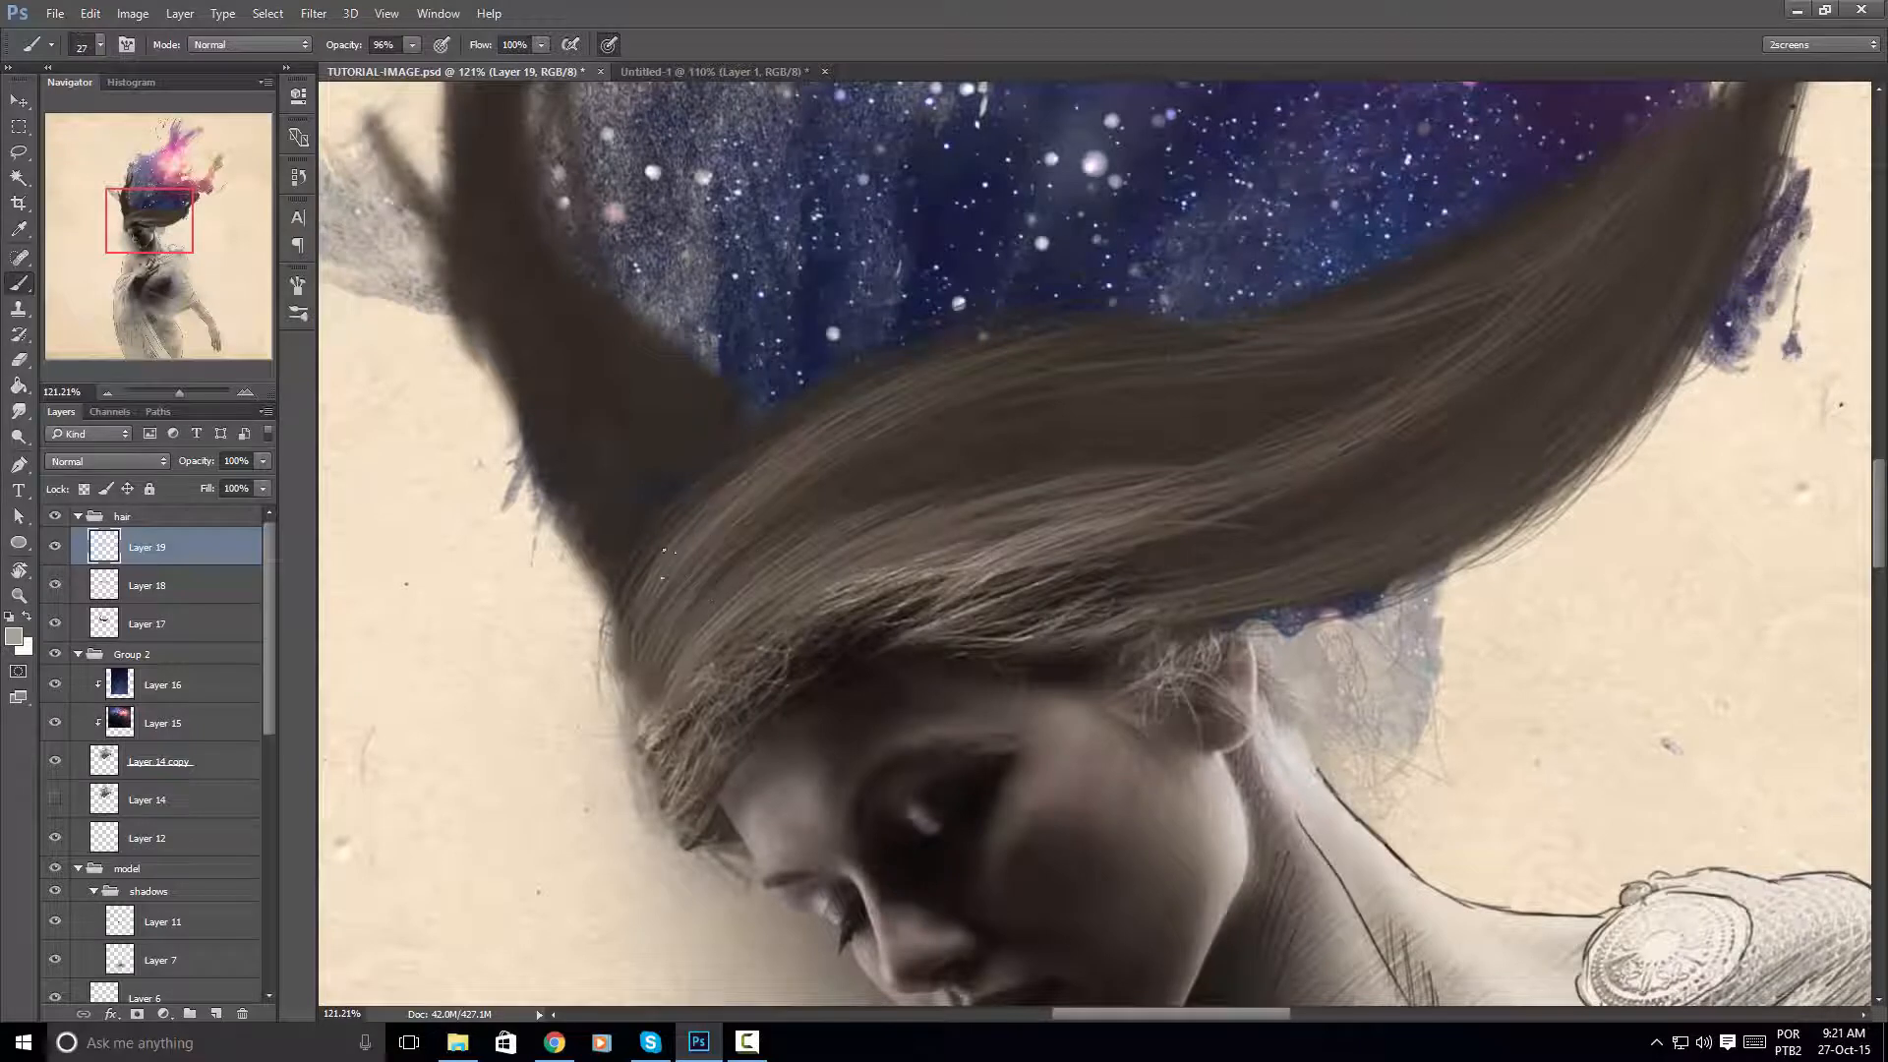
pyautogui.moveTo(872, 400); pyautogui.dragTo(639, 674)
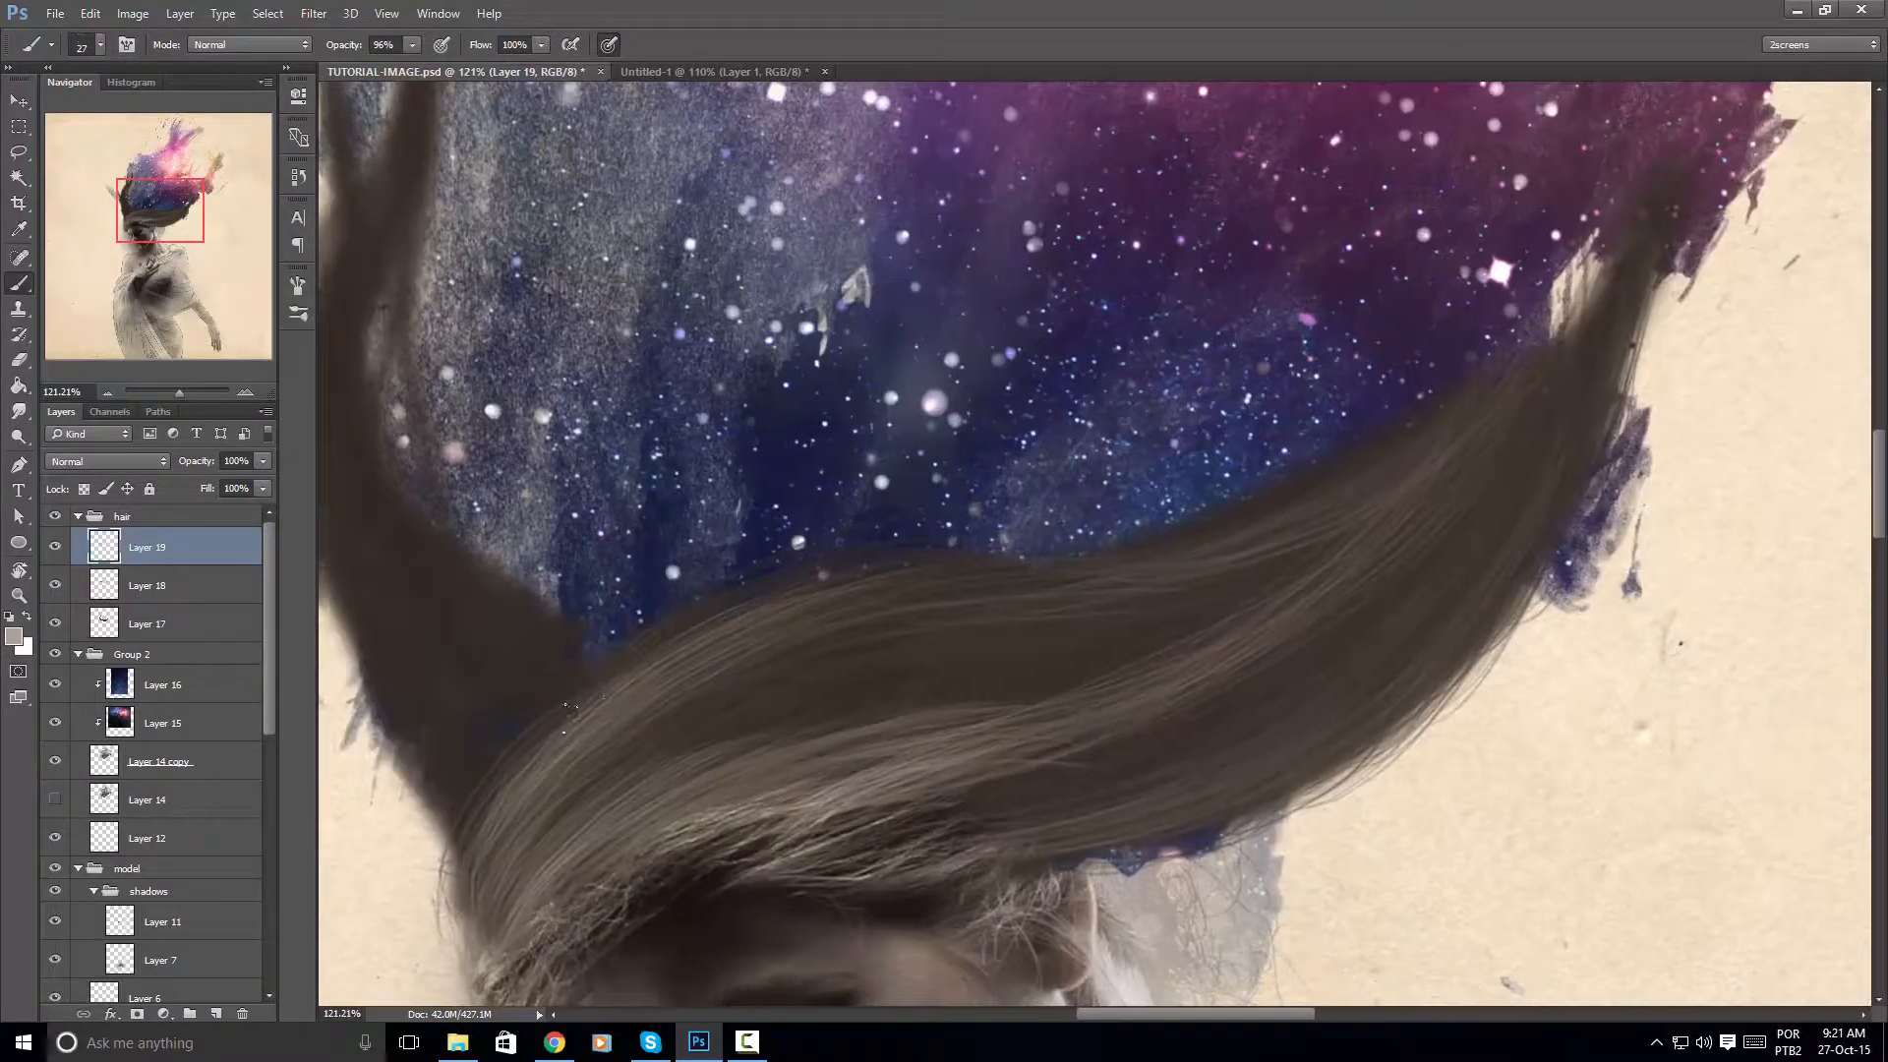
pyautogui.moveTo(919, 552)
pyautogui.mouseDown()
pyautogui.moveTo(570, 697)
pyautogui.moveTo(634, 632)
pyautogui.moveTo(755, 588)
pyautogui.mouseUp()
# Turn the canvas upside down and paint lighter strands on Layer 19 along the lock's edge against the starry area
pyautogui.press('r')
pyautogui.moveTo(1080, 451)
pyautogui.mouseDown()
pyautogui.moveTo(866, 512)
pyautogui.moveTo(934, 747)
pyautogui.moveTo(1089, 780)
pyautogui.mouseUp()
pyautogui.moveTo(998, 469); pyautogui.dragTo(822, 152)
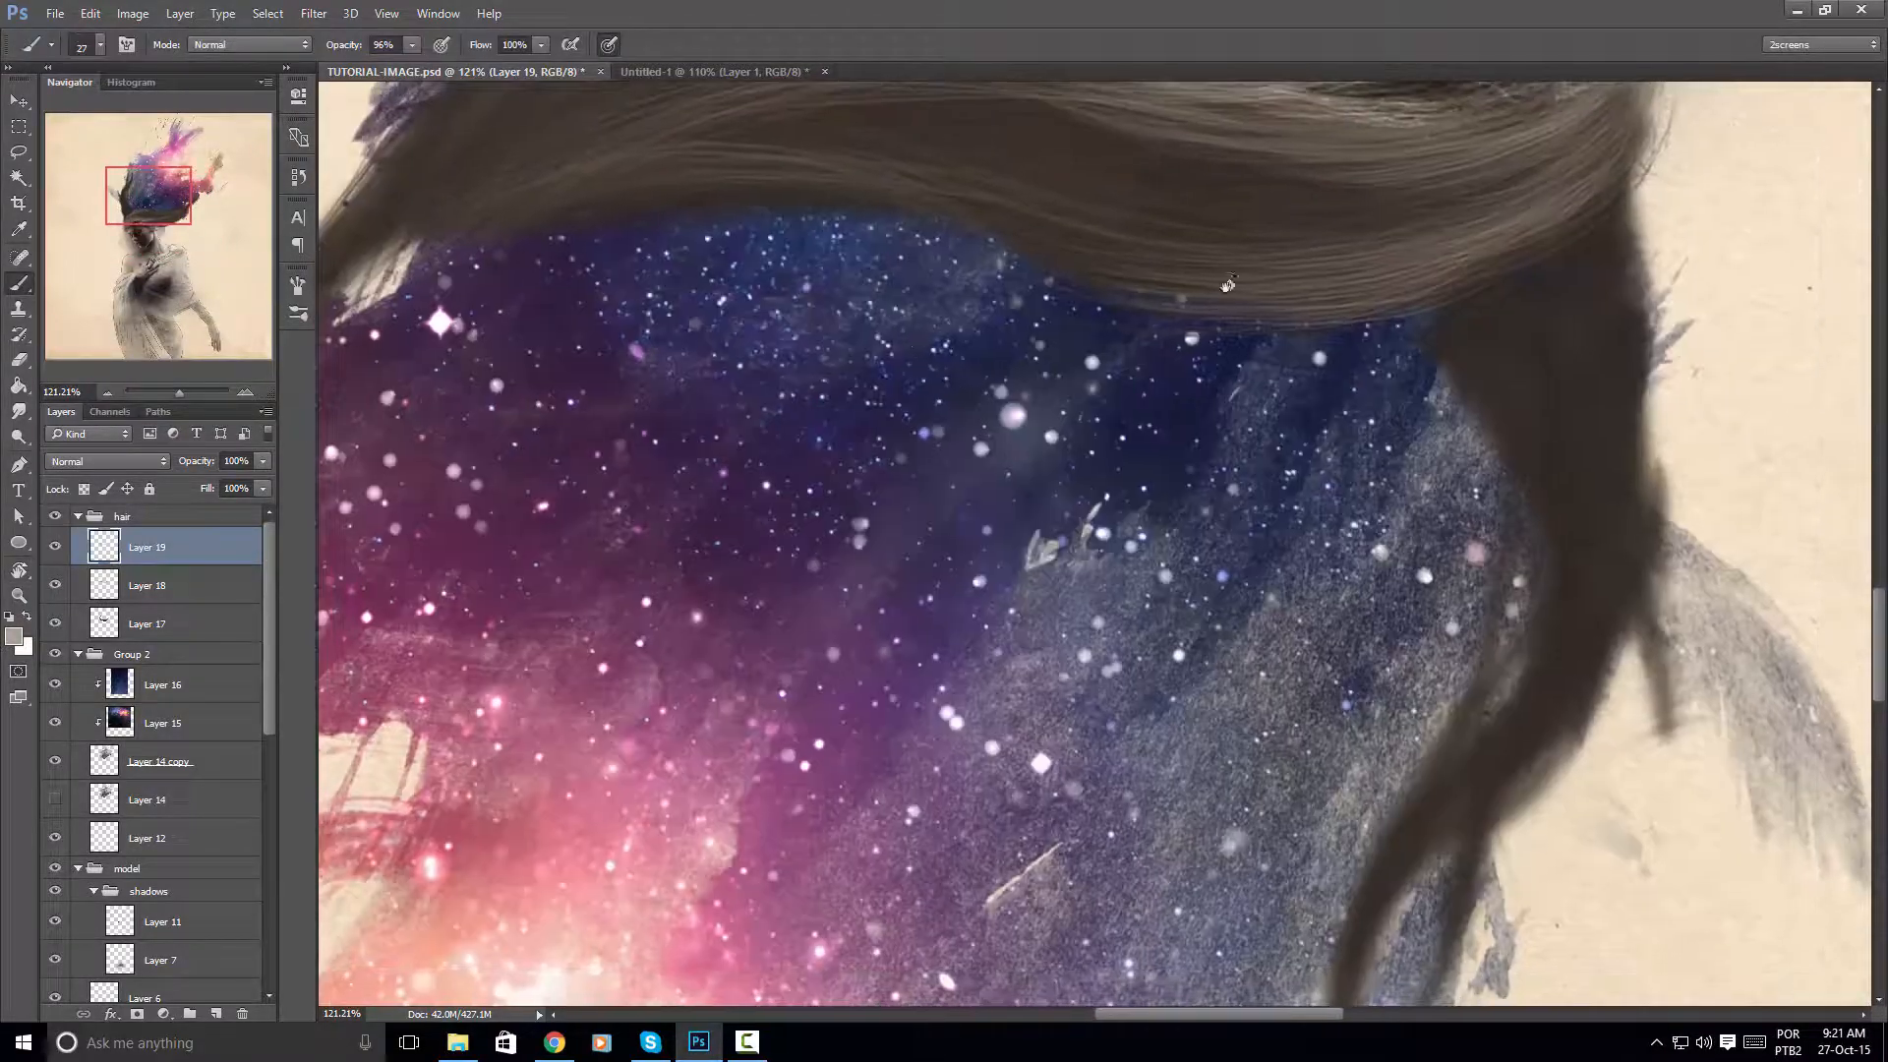
pyautogui.press('r')
pyautogui.moveTo(1227, 286)
pyautogui.mouseDown()
pyautogui.moveTo(1156, 260)
pyautogui.moveTo(1168, 356)
pyautogui.mouseUp()
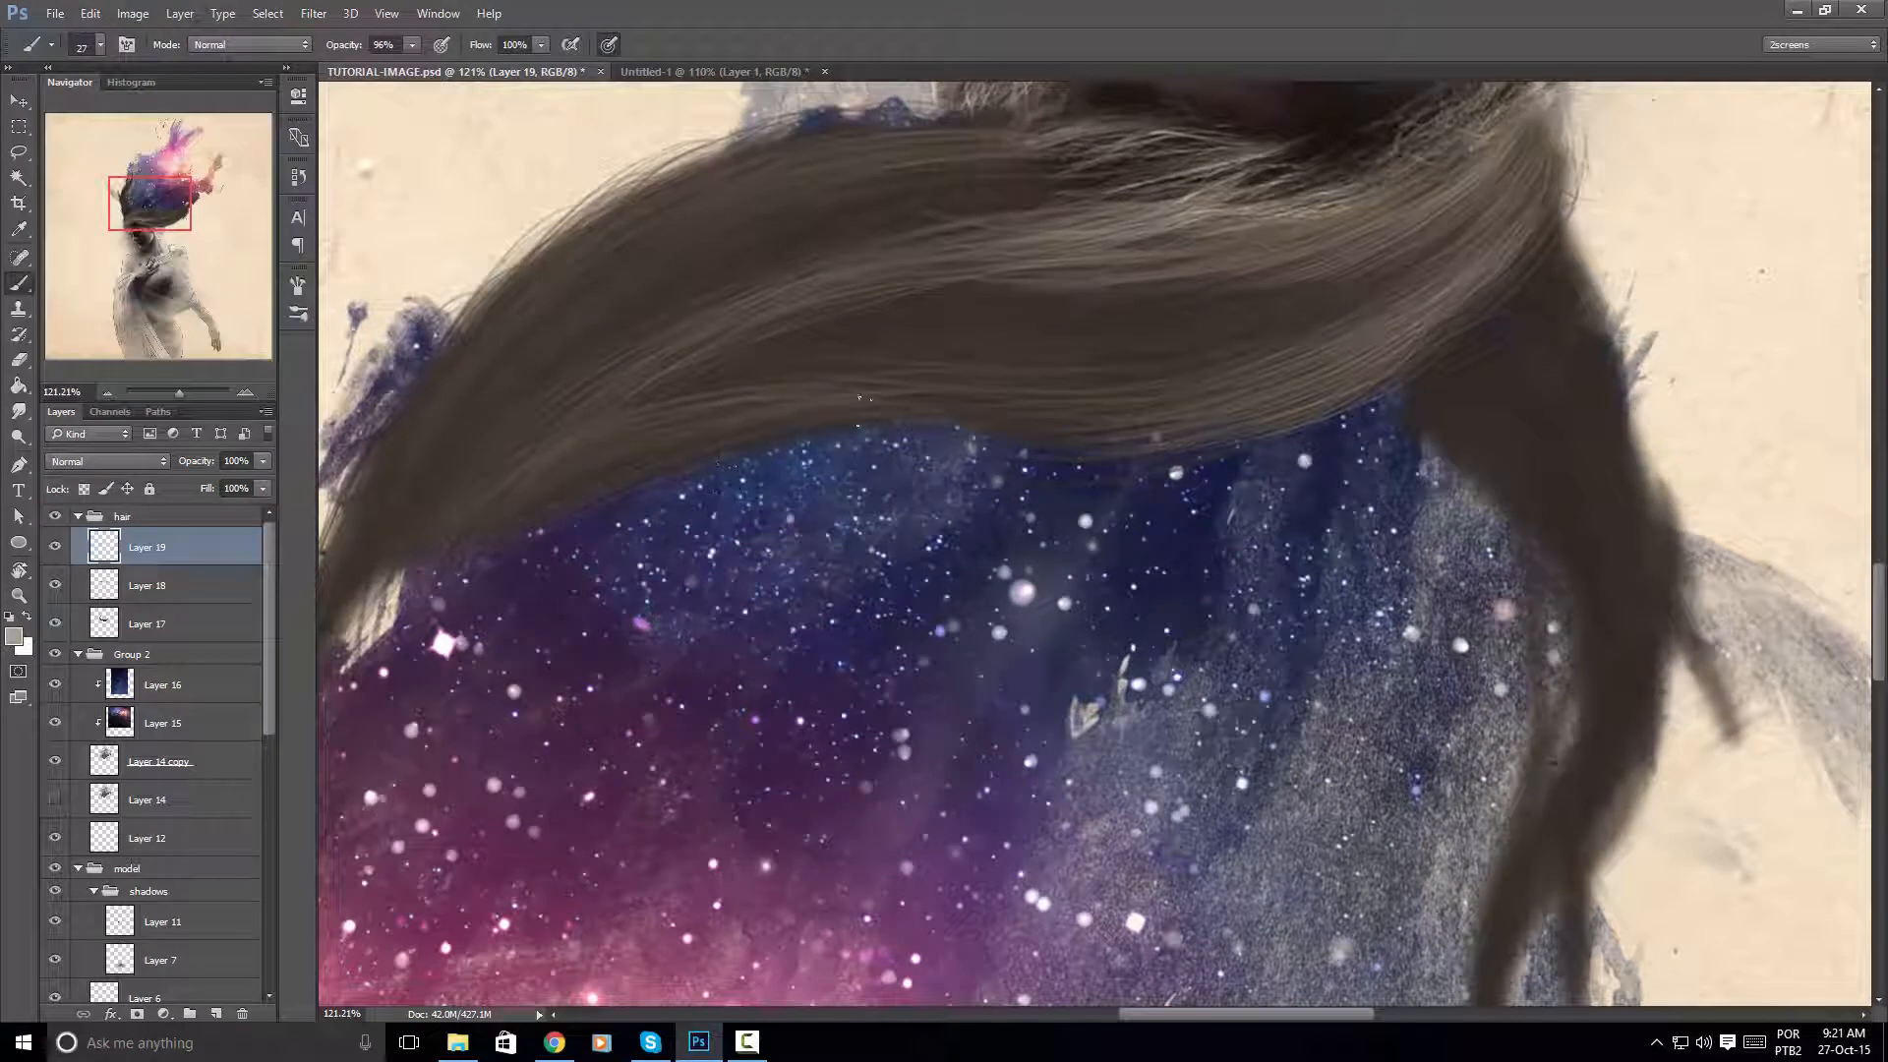
pyautogui.moveTo(486, 547)
pyautogui.mouseDown()
pyautogui.moveTo(708, 464)
pyautogui.moveTo(806, 558)
pyautogui.mouseUp()
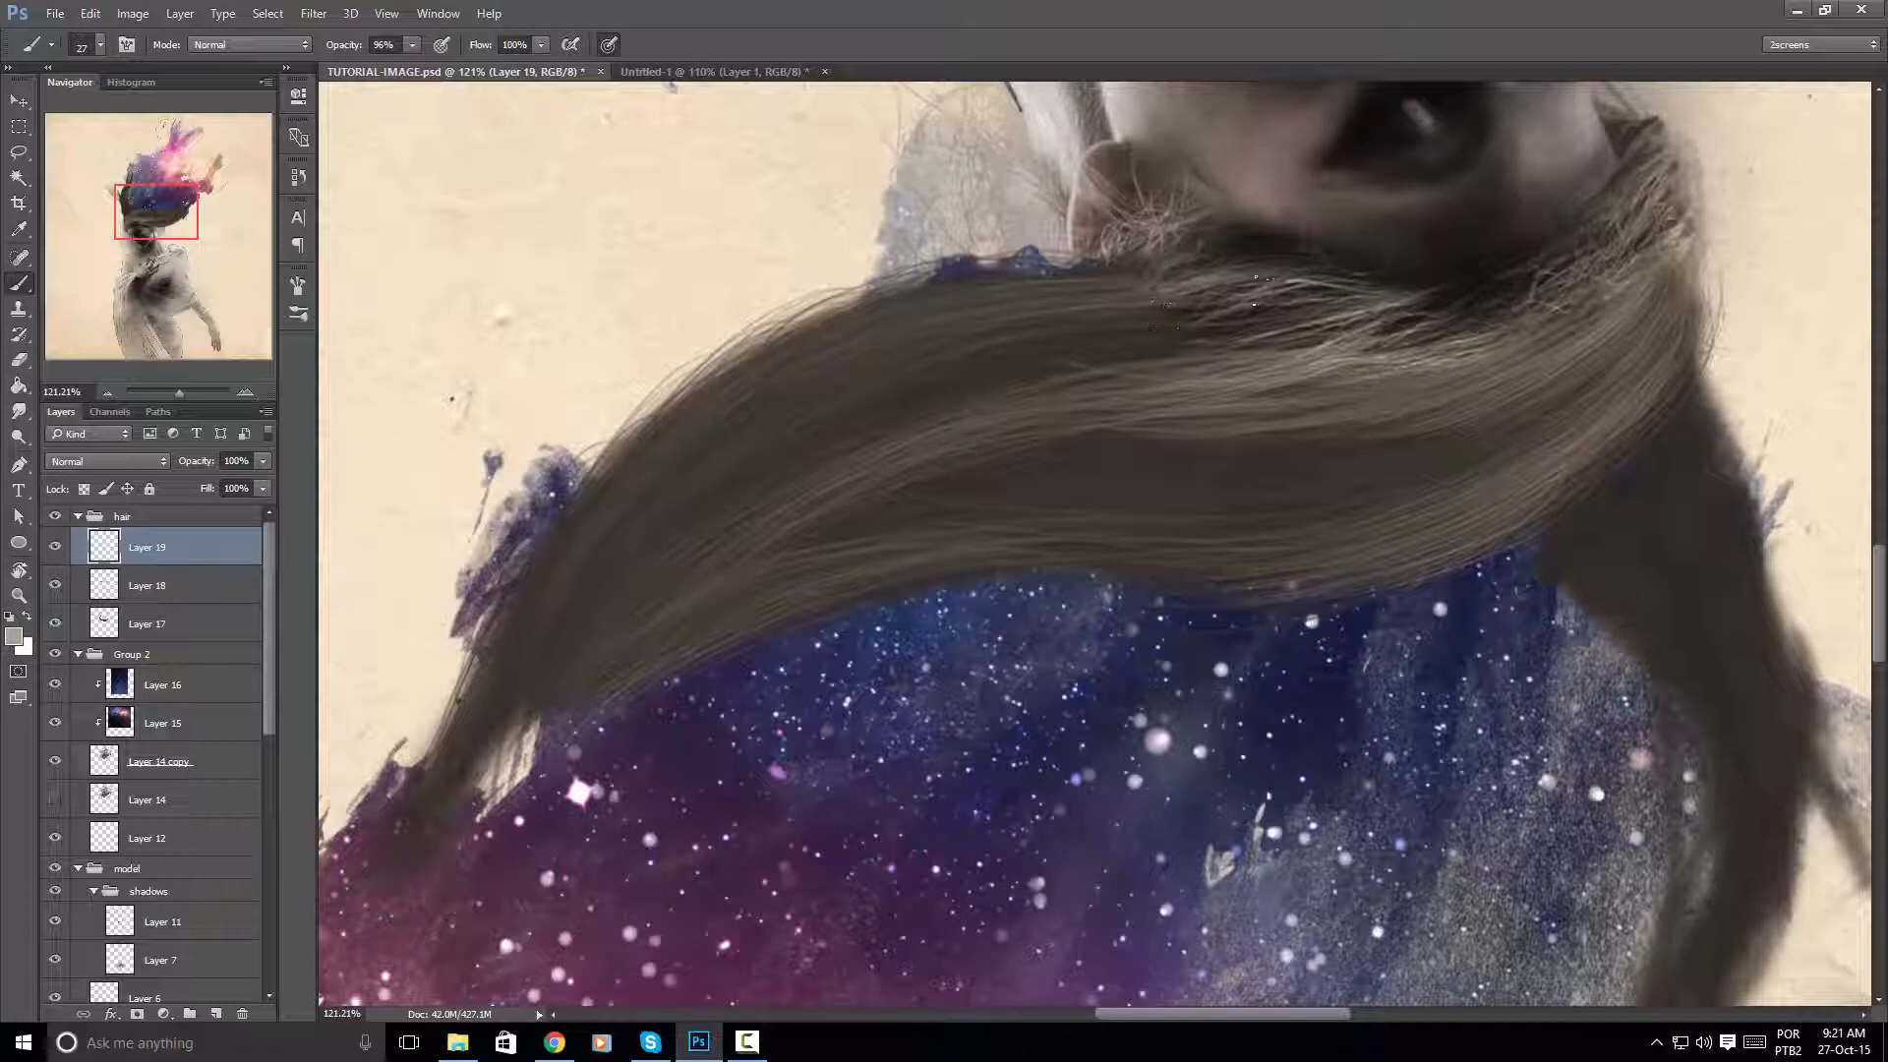
# Sample dark hair tones, paint shadow strands on Layer 19 from above the ear into the lock, and return the canvas upright
pyautogui.moveTo(949, 330)
pyautogui.mouseDown()
pyautogui.moveTo(1184, 283)
pyautogui.moveTo(1133, 384)
pyautogui.mouseUp()
pyautogui.keyDown('alt'); pyautogui.click(1191, 304); pyautogui.keyUp('alt')
pyautogui.keyDown('alt'); pyautogui.click(1120, 370); pyautogui.keyUp('alt')
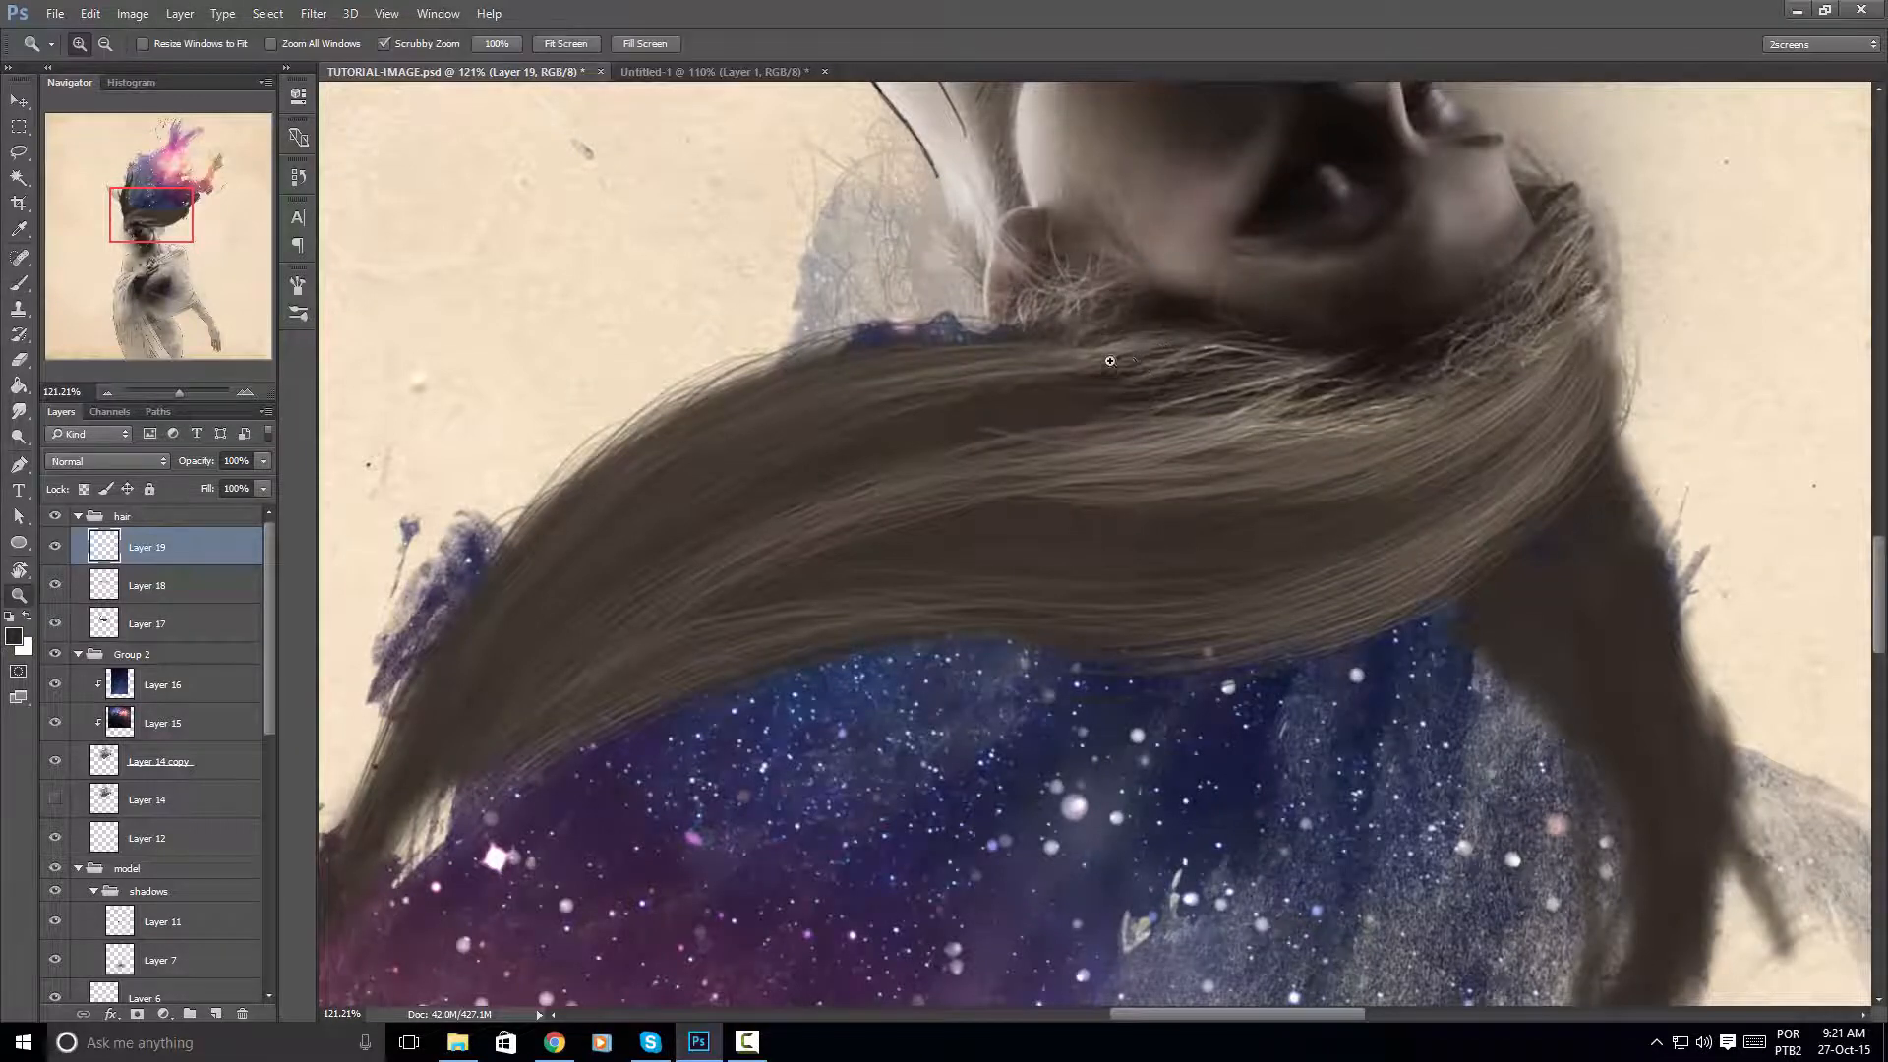
pyautogui.scroll(3, 1113, 363)
pyautogui.keyDown('alt'); pyautogui.click(1212, 272); pyautogui.keyUp('alt')
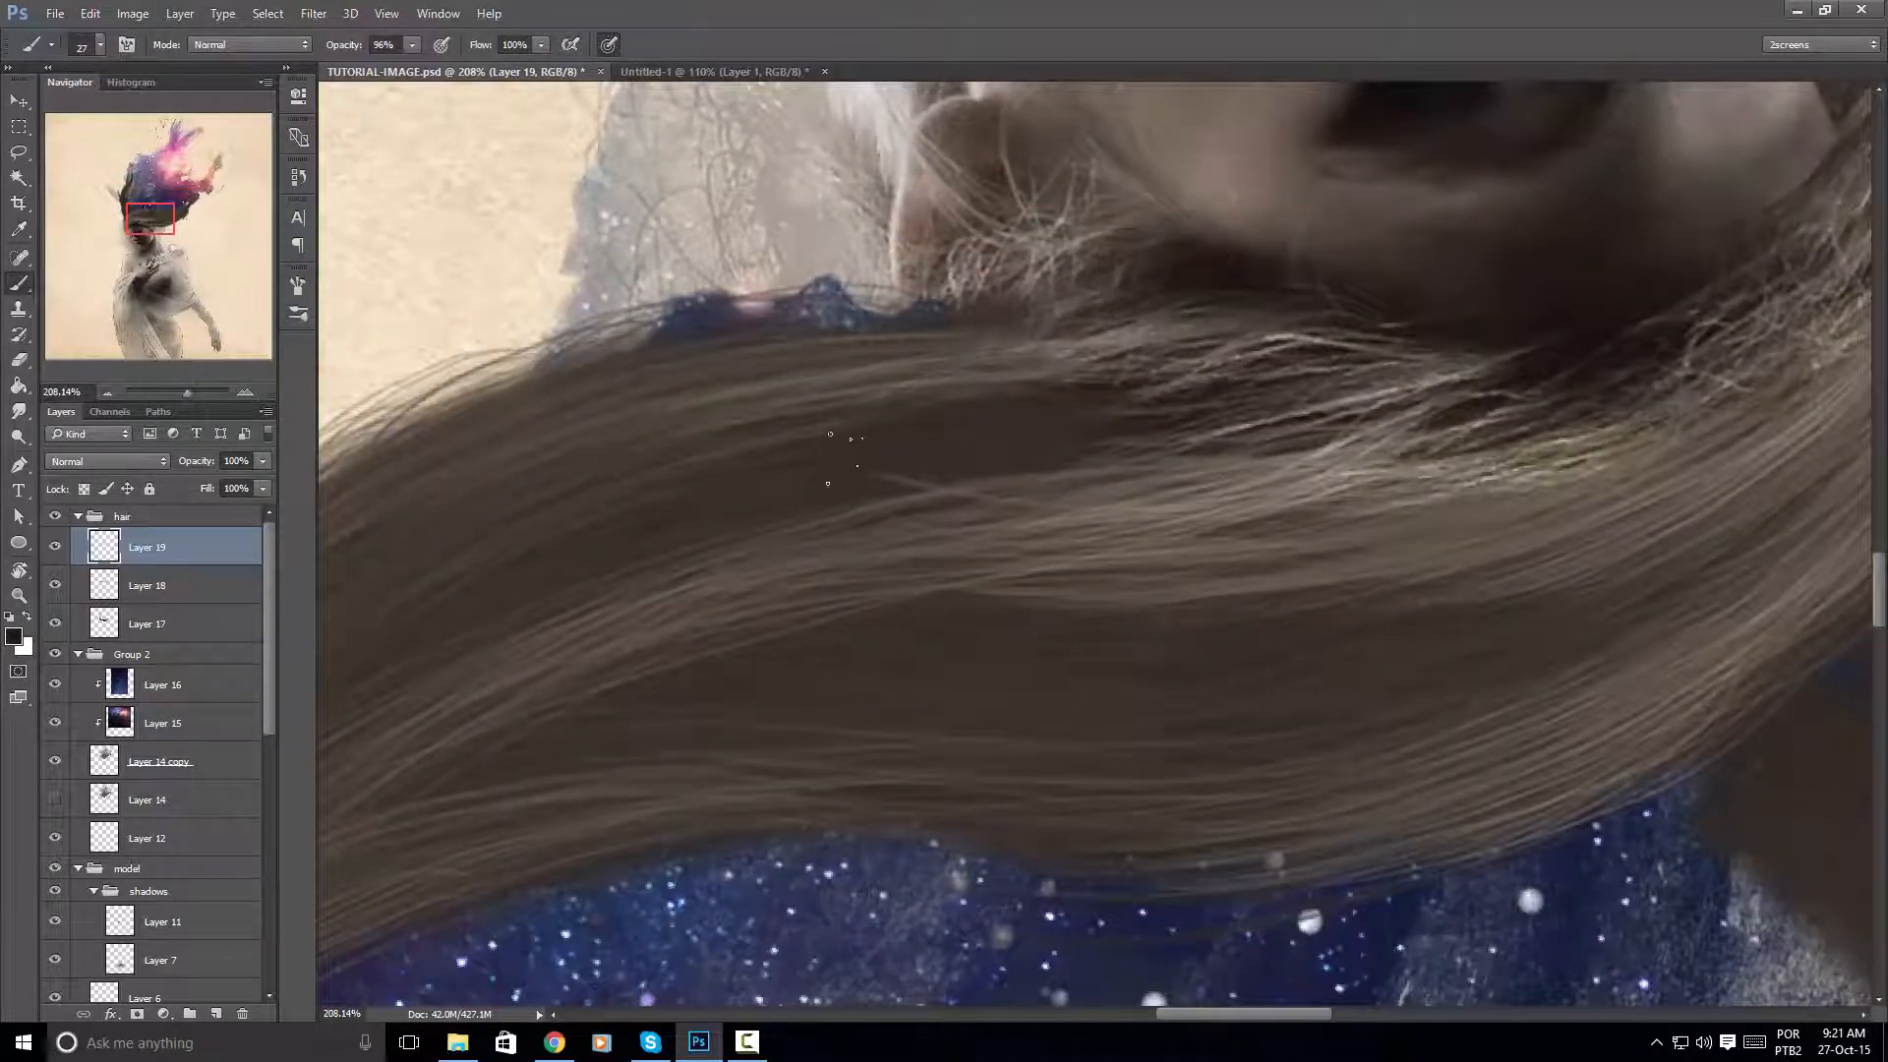
pyautogui.press('r')
pyautogui.moveTo(1287, 368)
pyautogui.mouseDown()
pyautogui.moveTo(735, 630)
pyautogui.moveTo(787, 732)
pyautogui.mouseUp()
pyautogui.moveTo(915, 403); pyautogui.dragTo(885, 333)
pyautogui.press('r')
pyautogui.moveTo(1243, 378); pyautogui.dragTo(1152, 327)
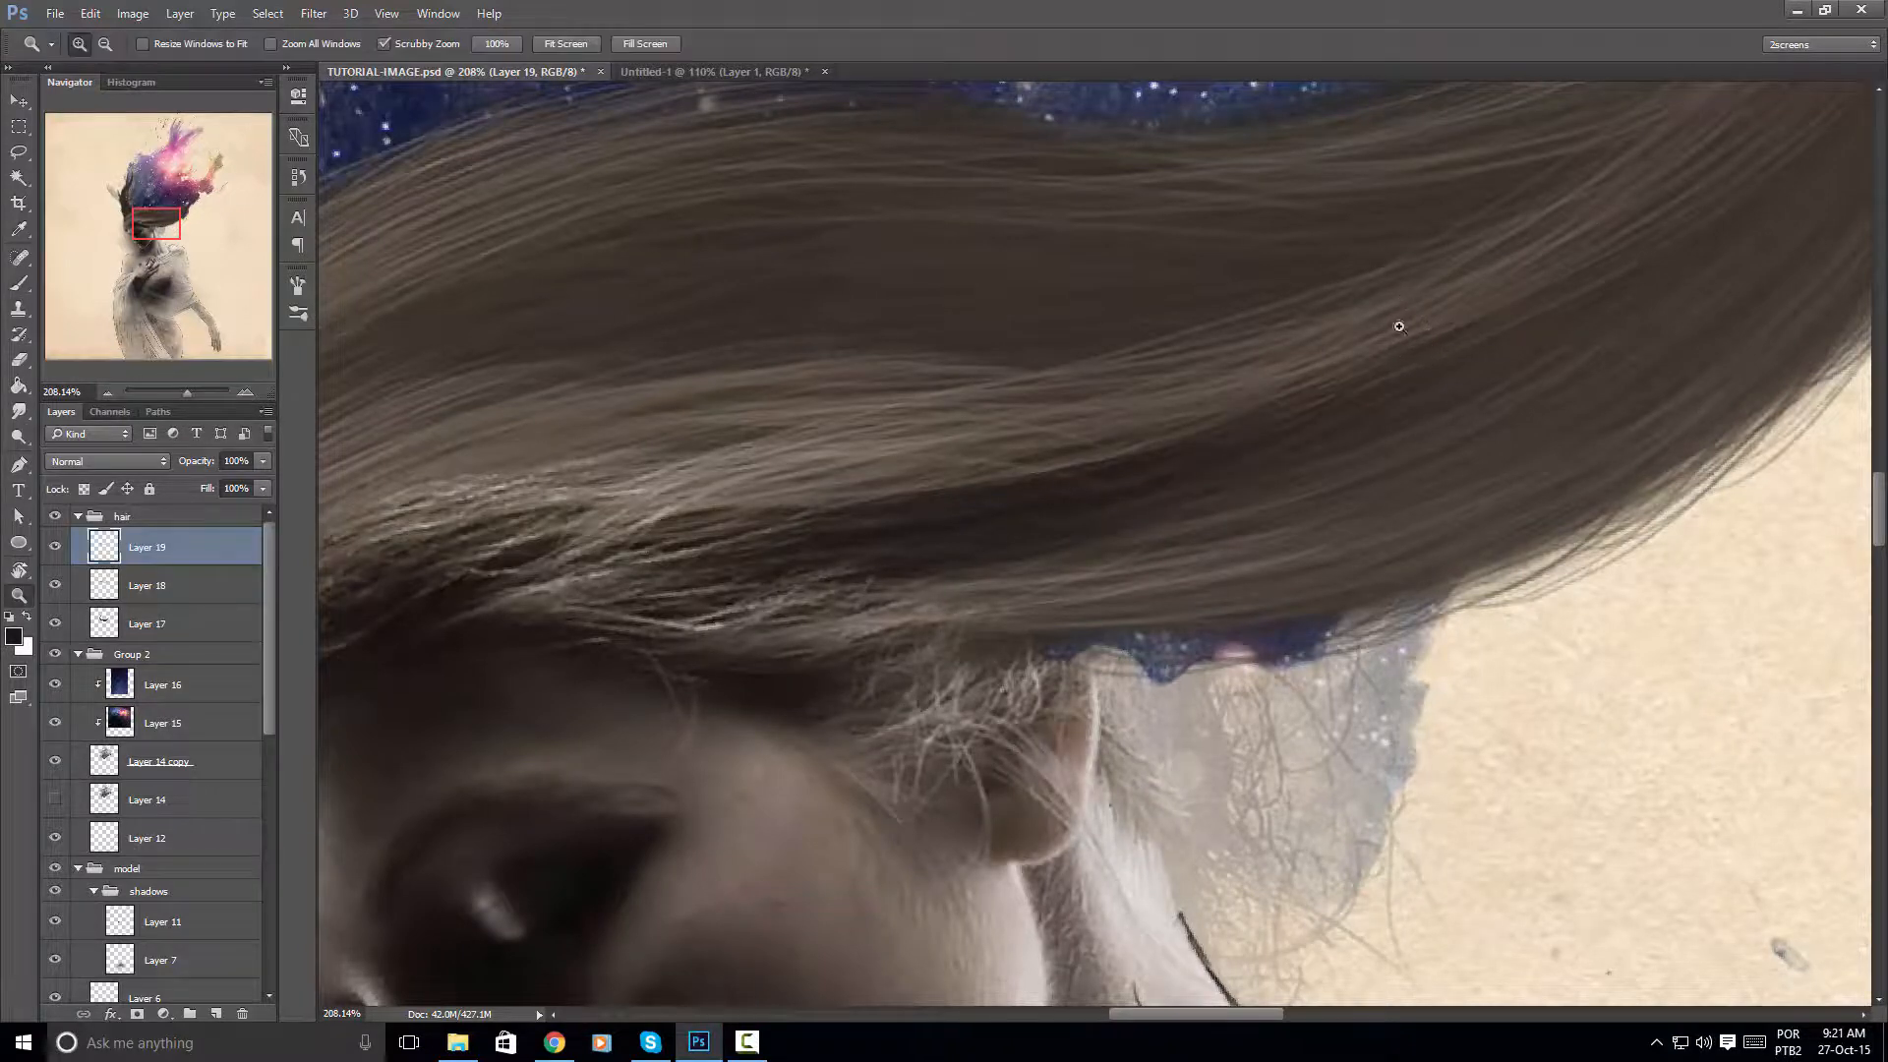
# Sample a lighter hairline tone and paint strands on Layer 19 from above the forehead through the middle of the lock
pyautogui.keyDown('alt'); pyautogui.scroll(-5, 1423, 339); pyautogui.keyUp('alt')
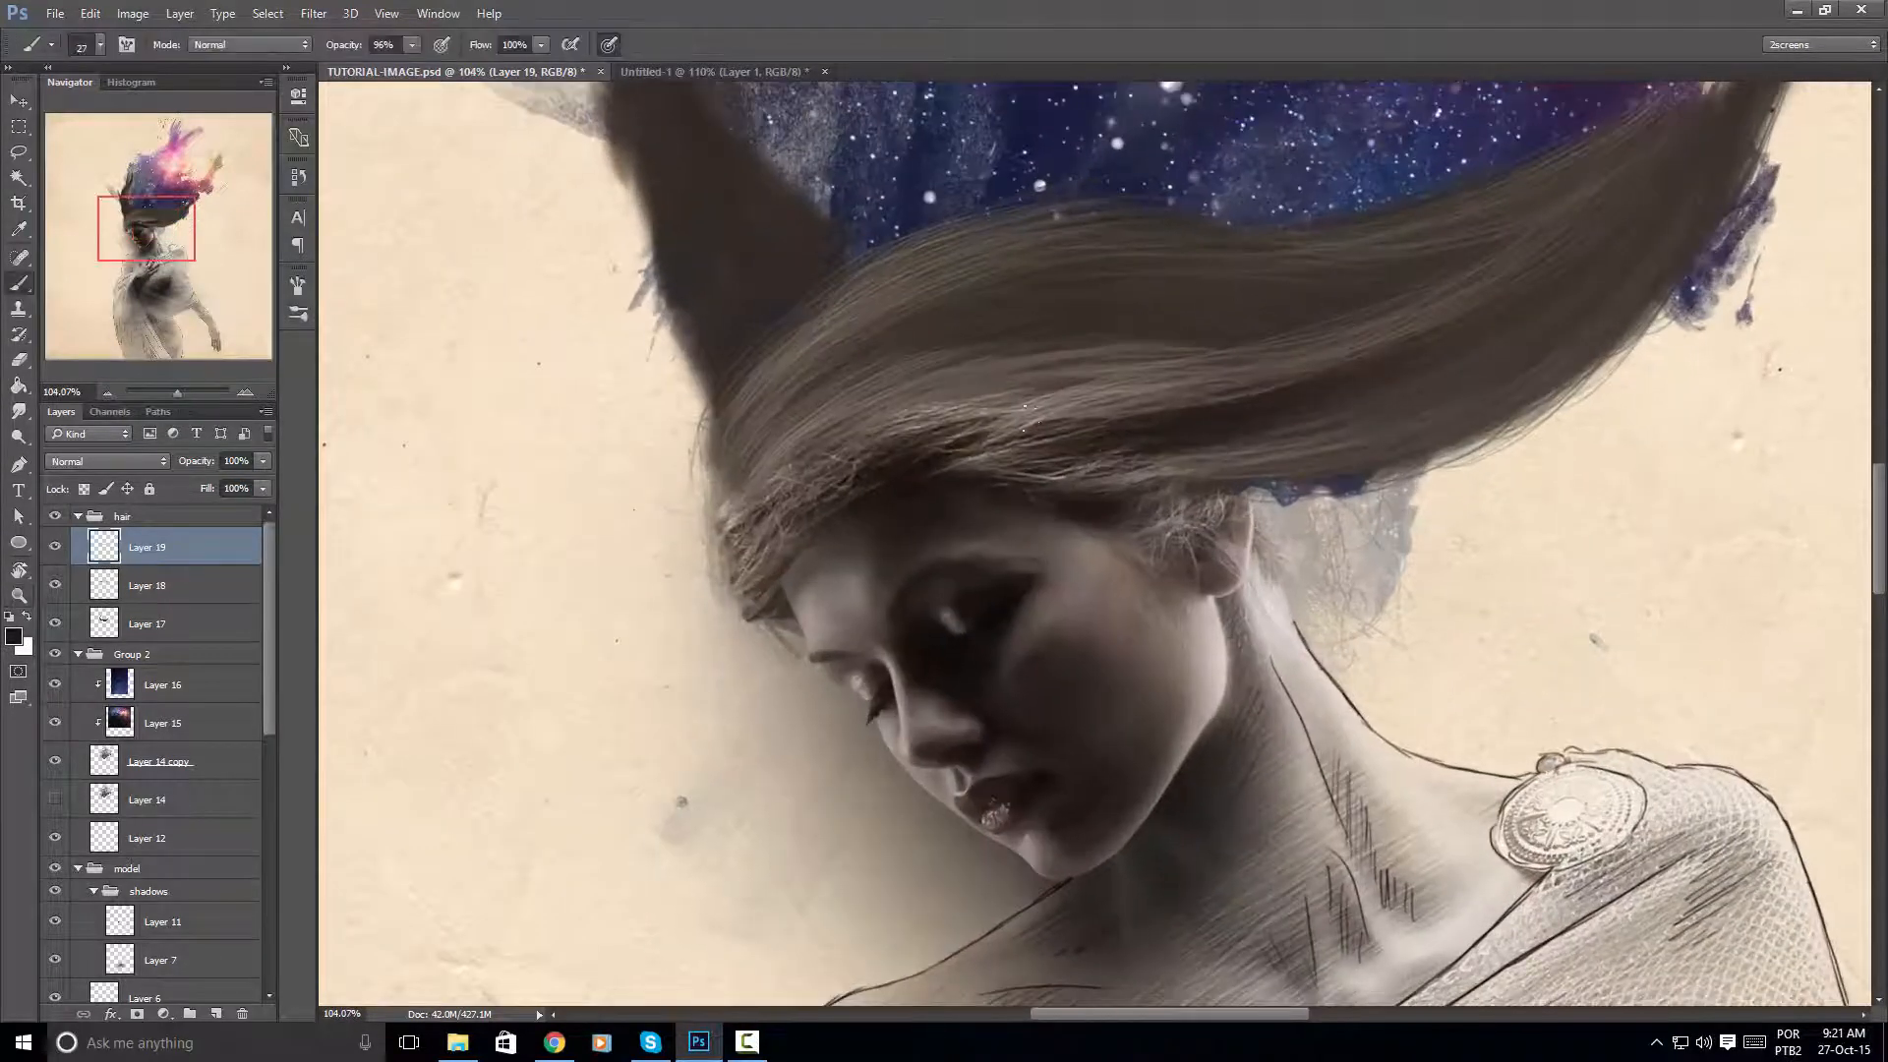
pyautogui.keyDown('alt'); pyautogui.scroll(3, 1025, 407); pyautogui.keyUp('alt')
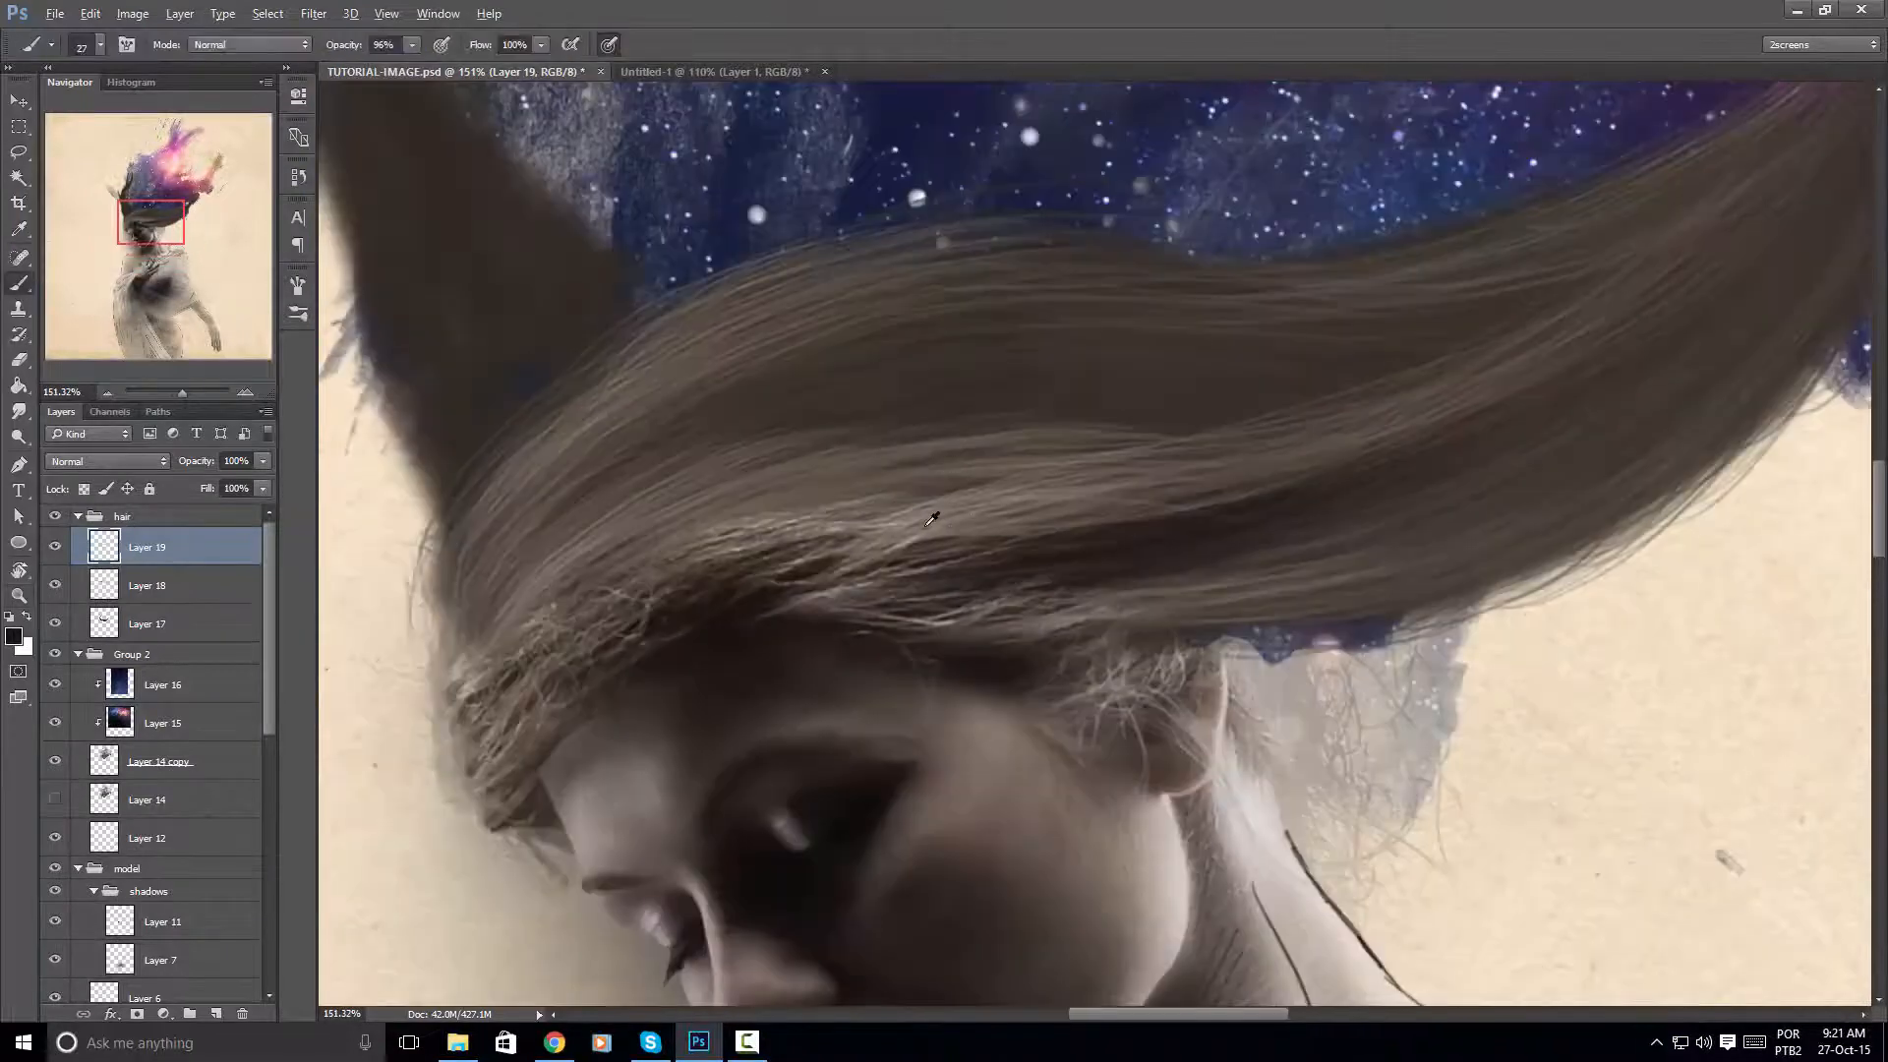
pyautogui.keyDown('alt'); pyautogui.click(924, 512); pyautogui.keyUp('alt')
pyautogui.moveTo(795, 523); pyautogui.dragTo(1219, 413)
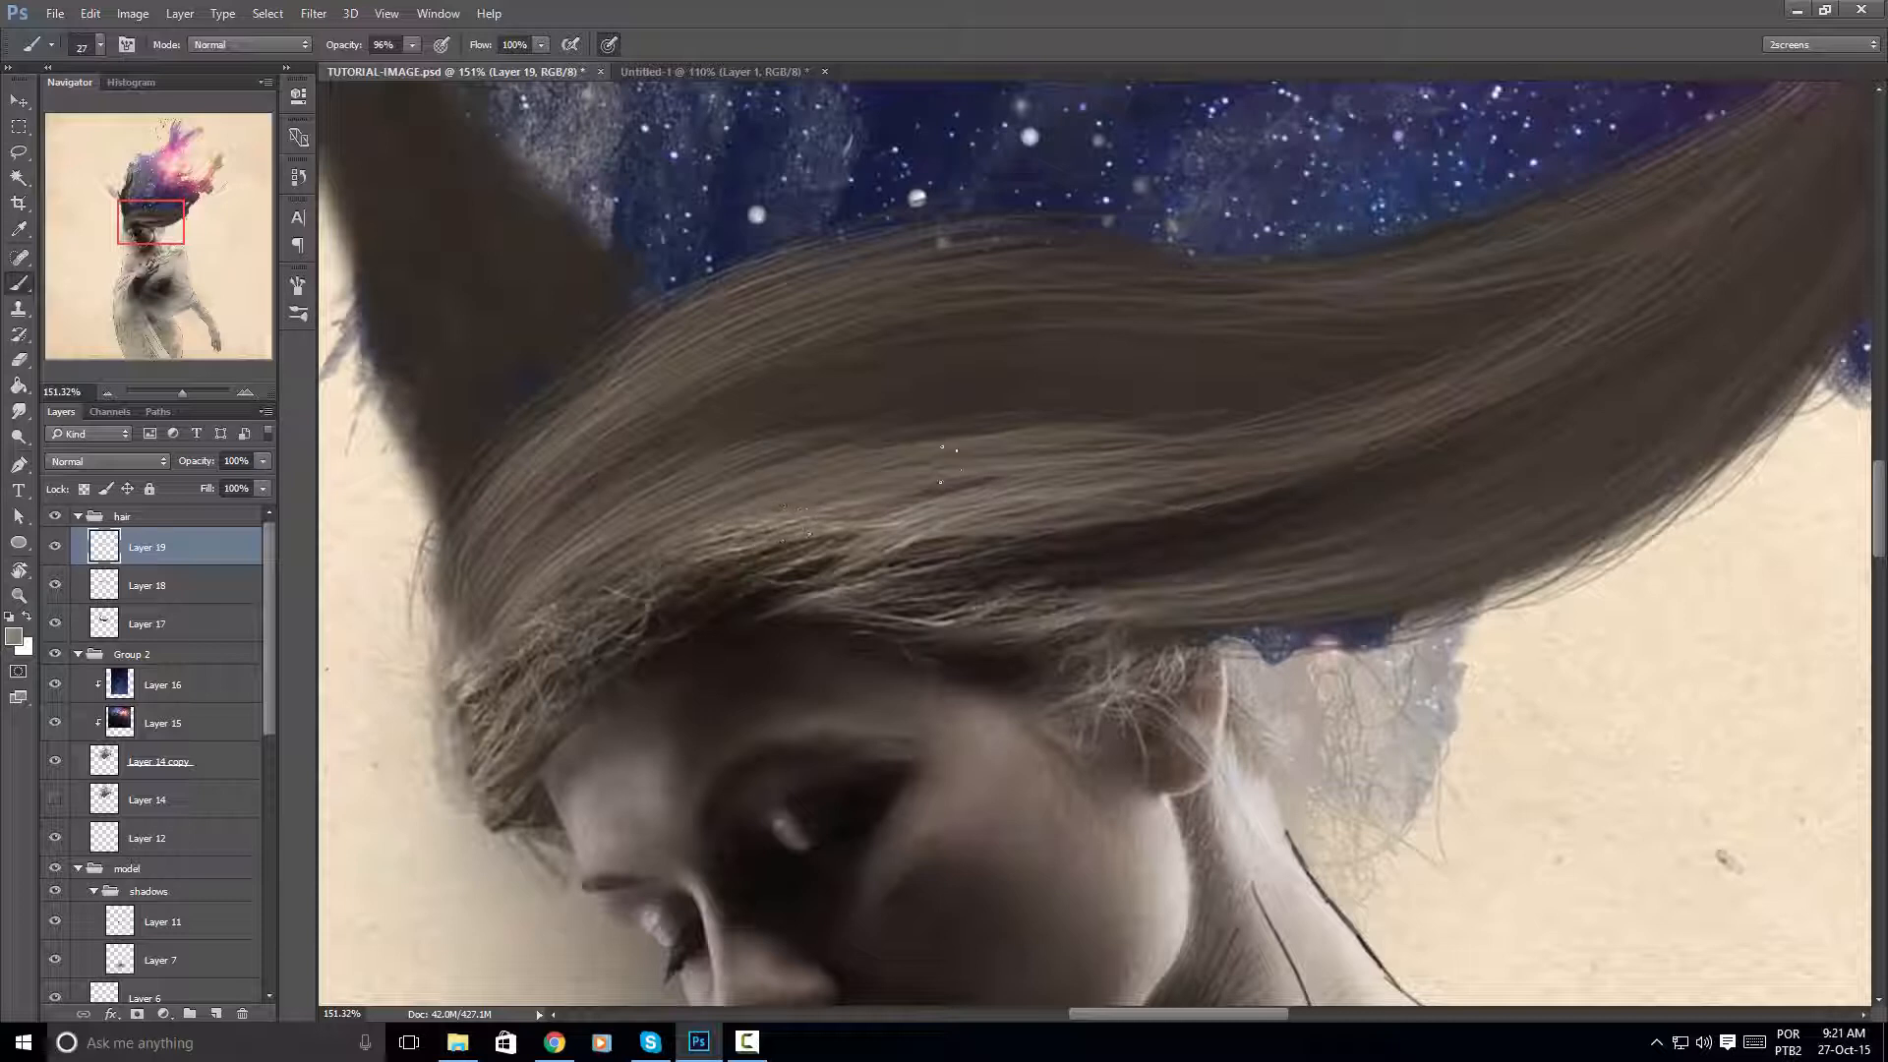
pyautogui.moveTo(1469, 326); pyautogui.dragTo(1573, 275)
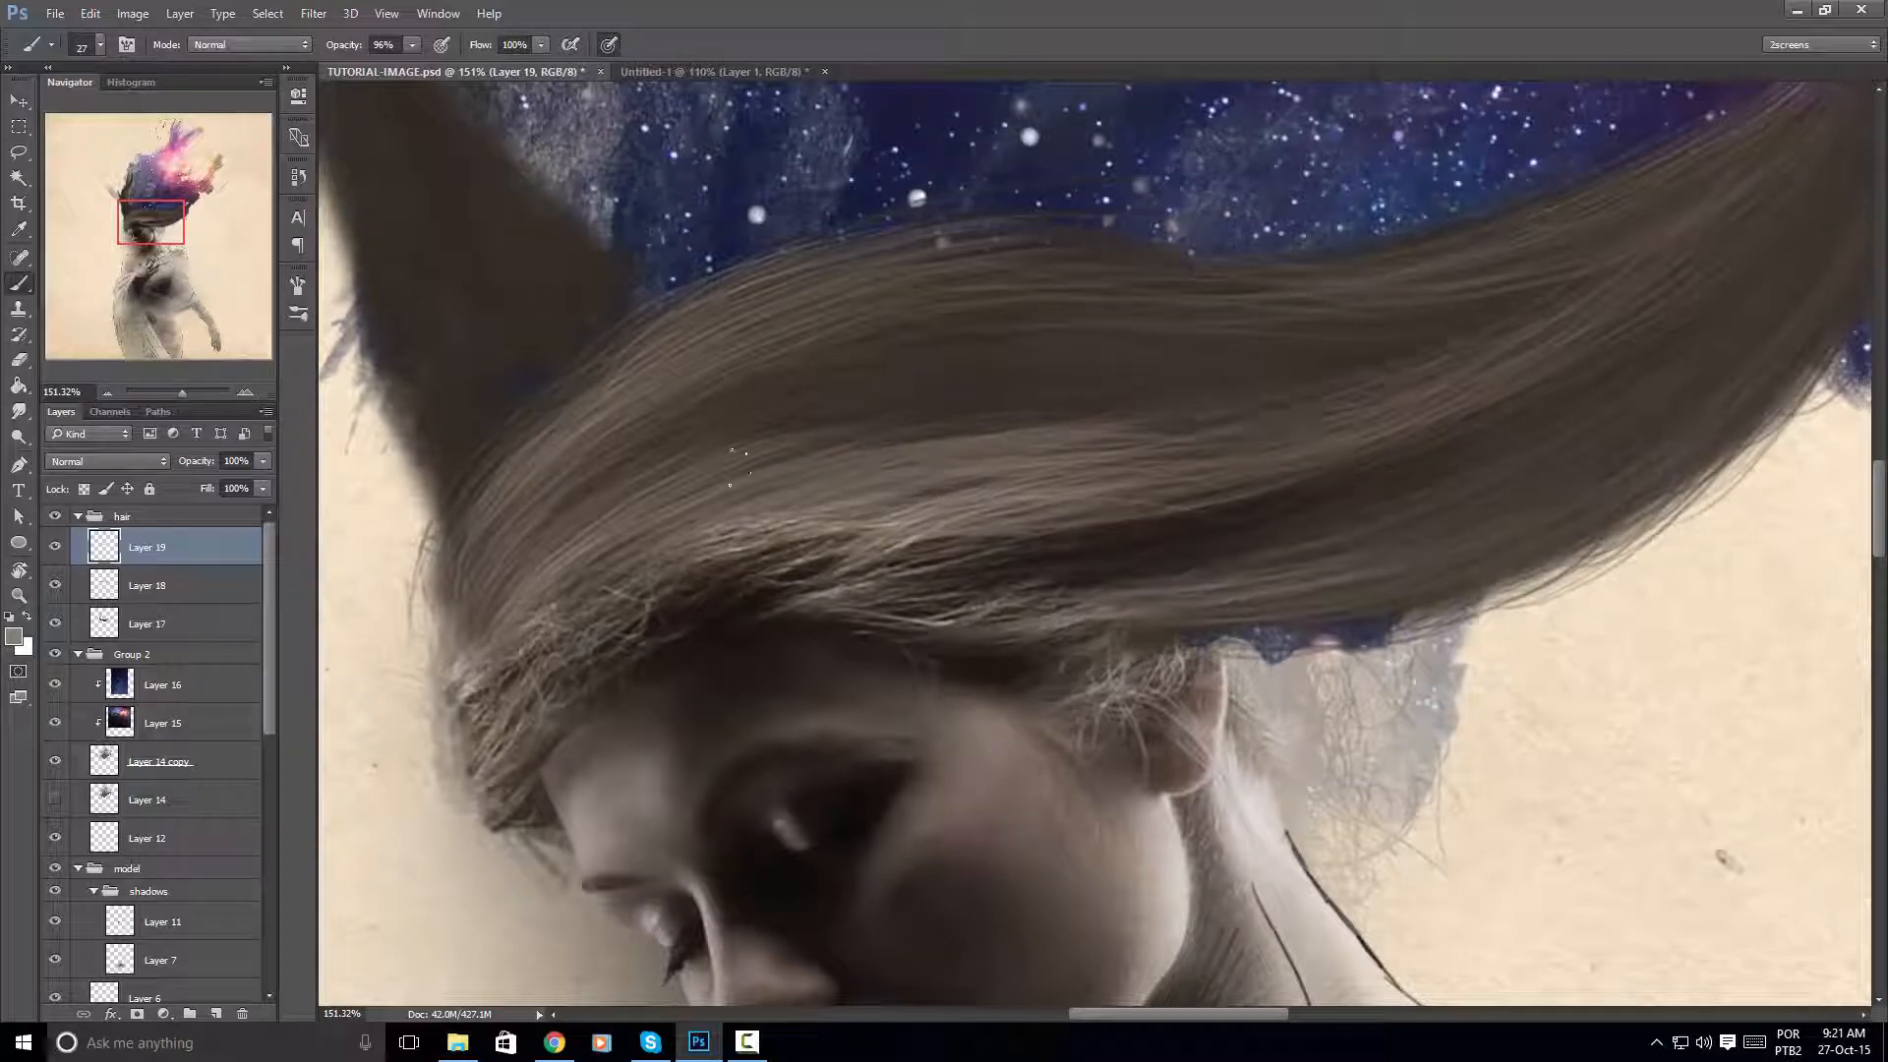
# Sample darker brown tones from the hair and paint blending strands on Layer 19 over the crown and hairline
pyautogui.keyDown('alt'); pyautogui.click(603, 563); pyautogui.keyUp('alt')
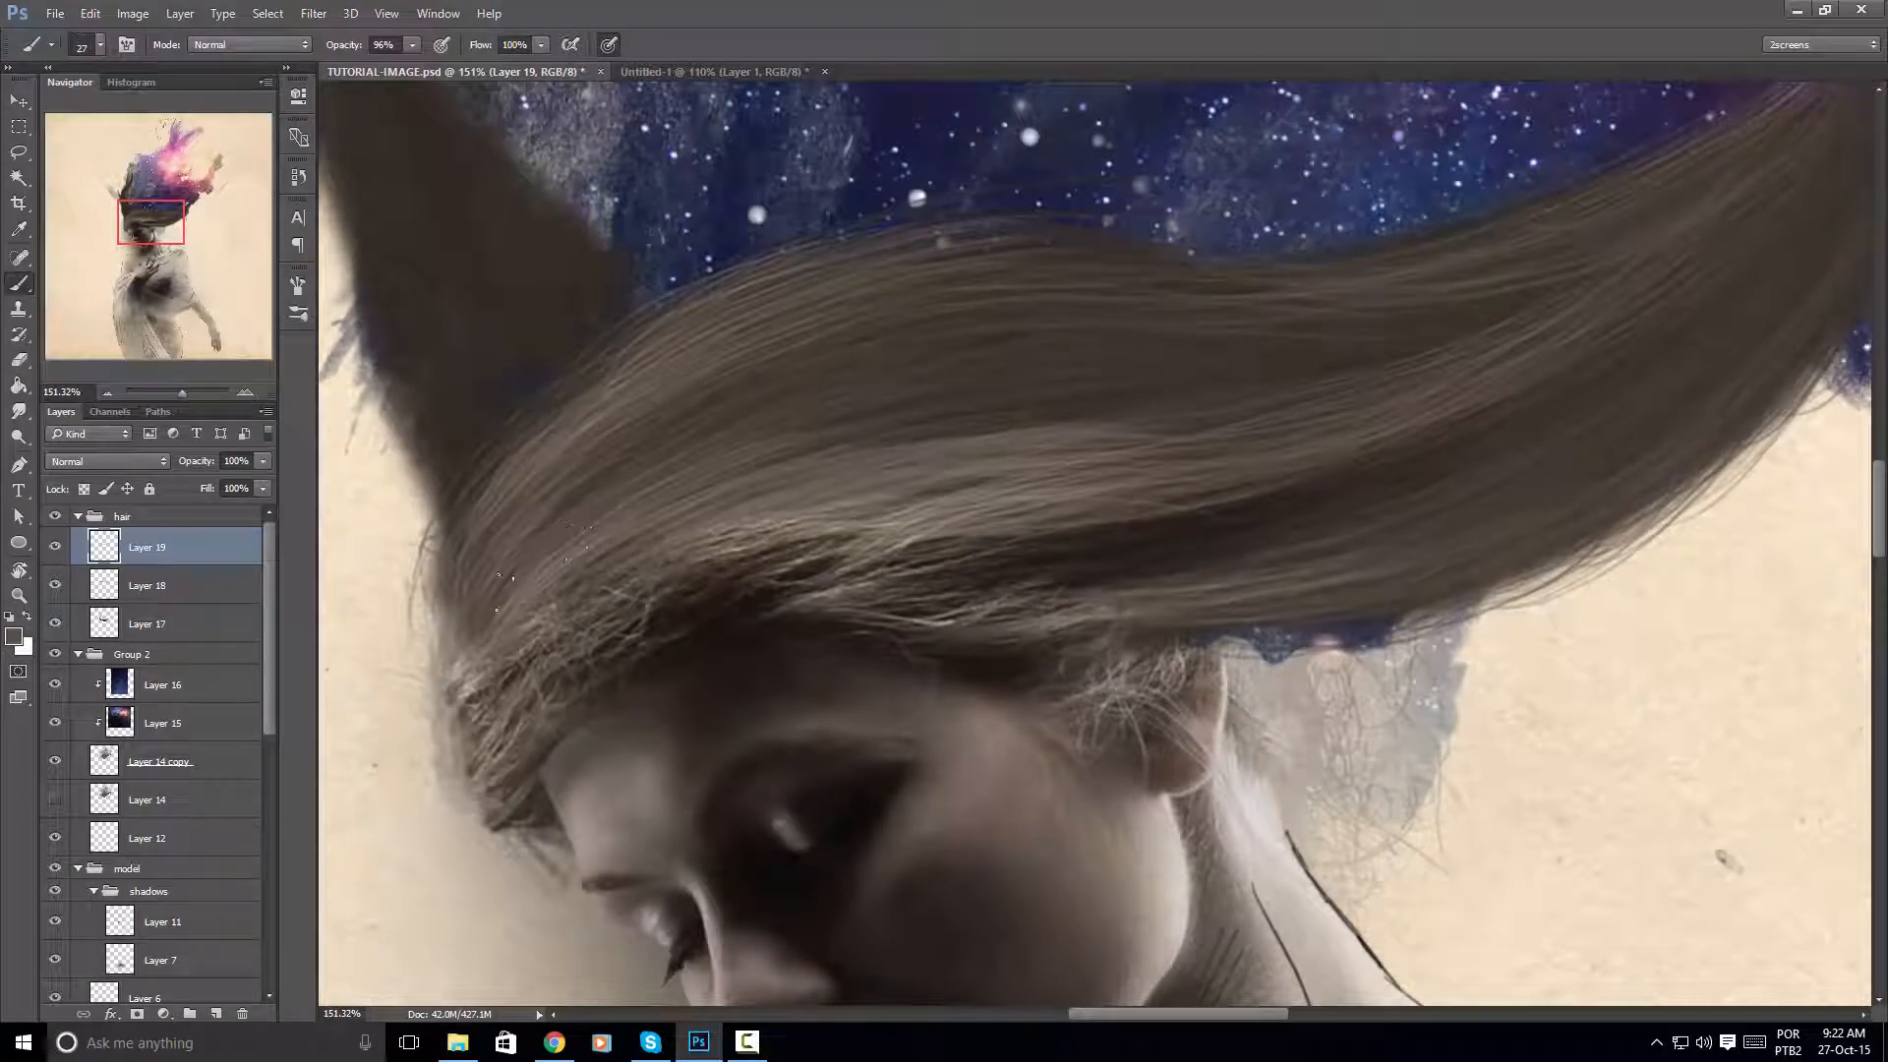
pyautogui.keyDown('alt'); pyautogui.click(626, 580); pyautogui.keyUp('alt')
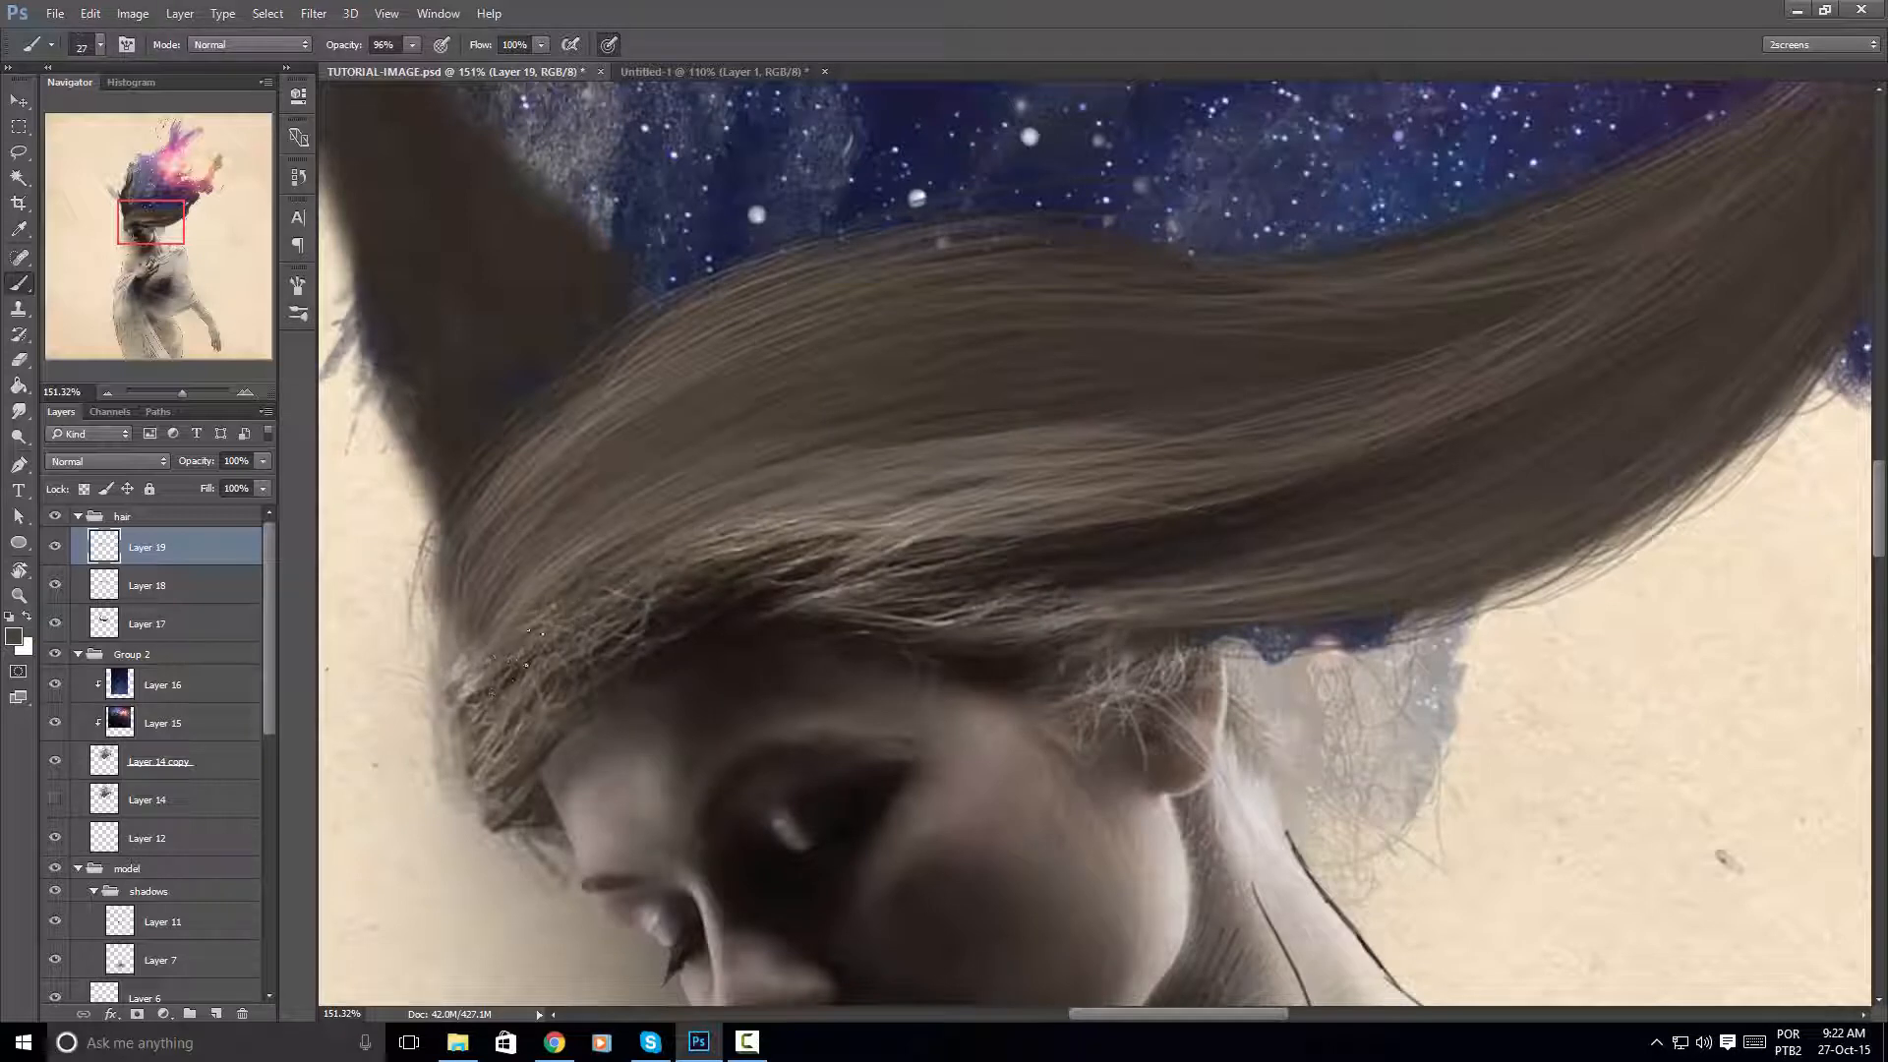
pyautogui.moveTo(883, 442)
pyautogui.mouseDown()
pyautogui.moveTo(1027, 379)
pyautogui.moveTo(888, 474)
pyautogui.mouseUp()
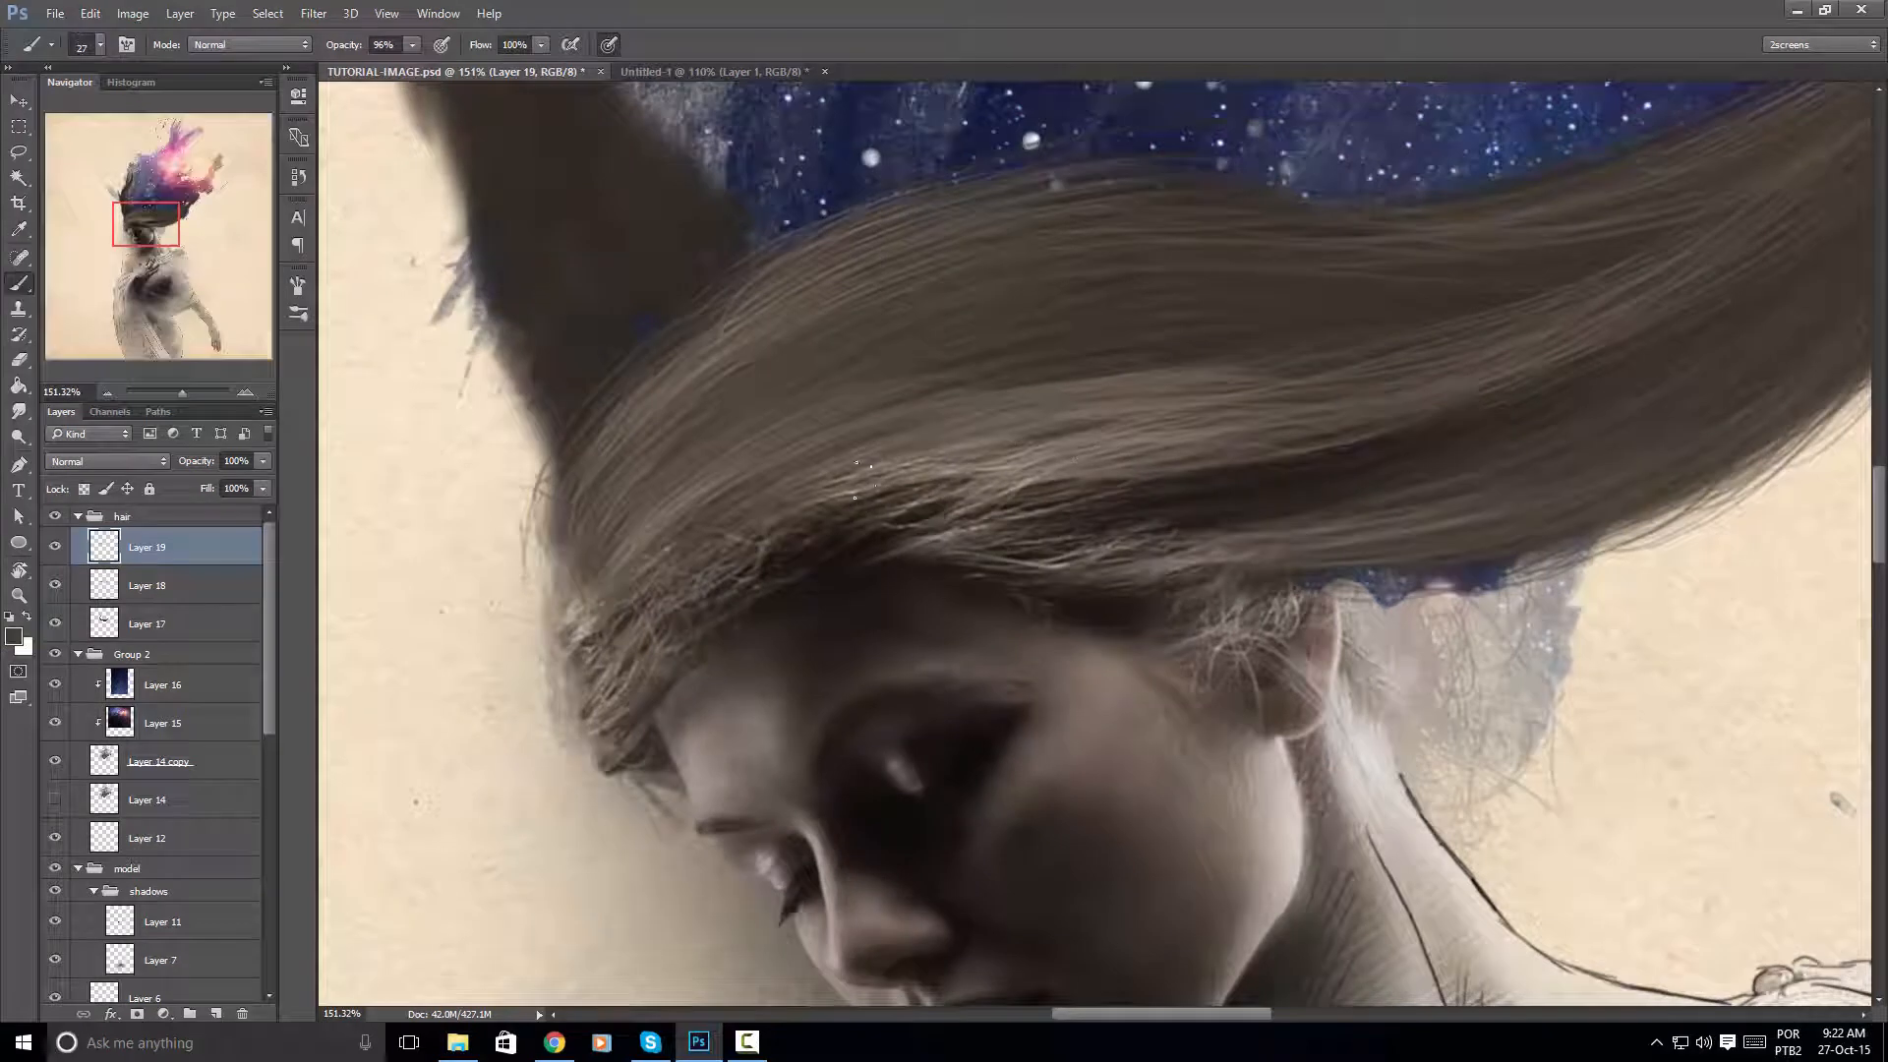
pyautogui.moveTo(683, 516); pyautogui.dragTo(793, 493)
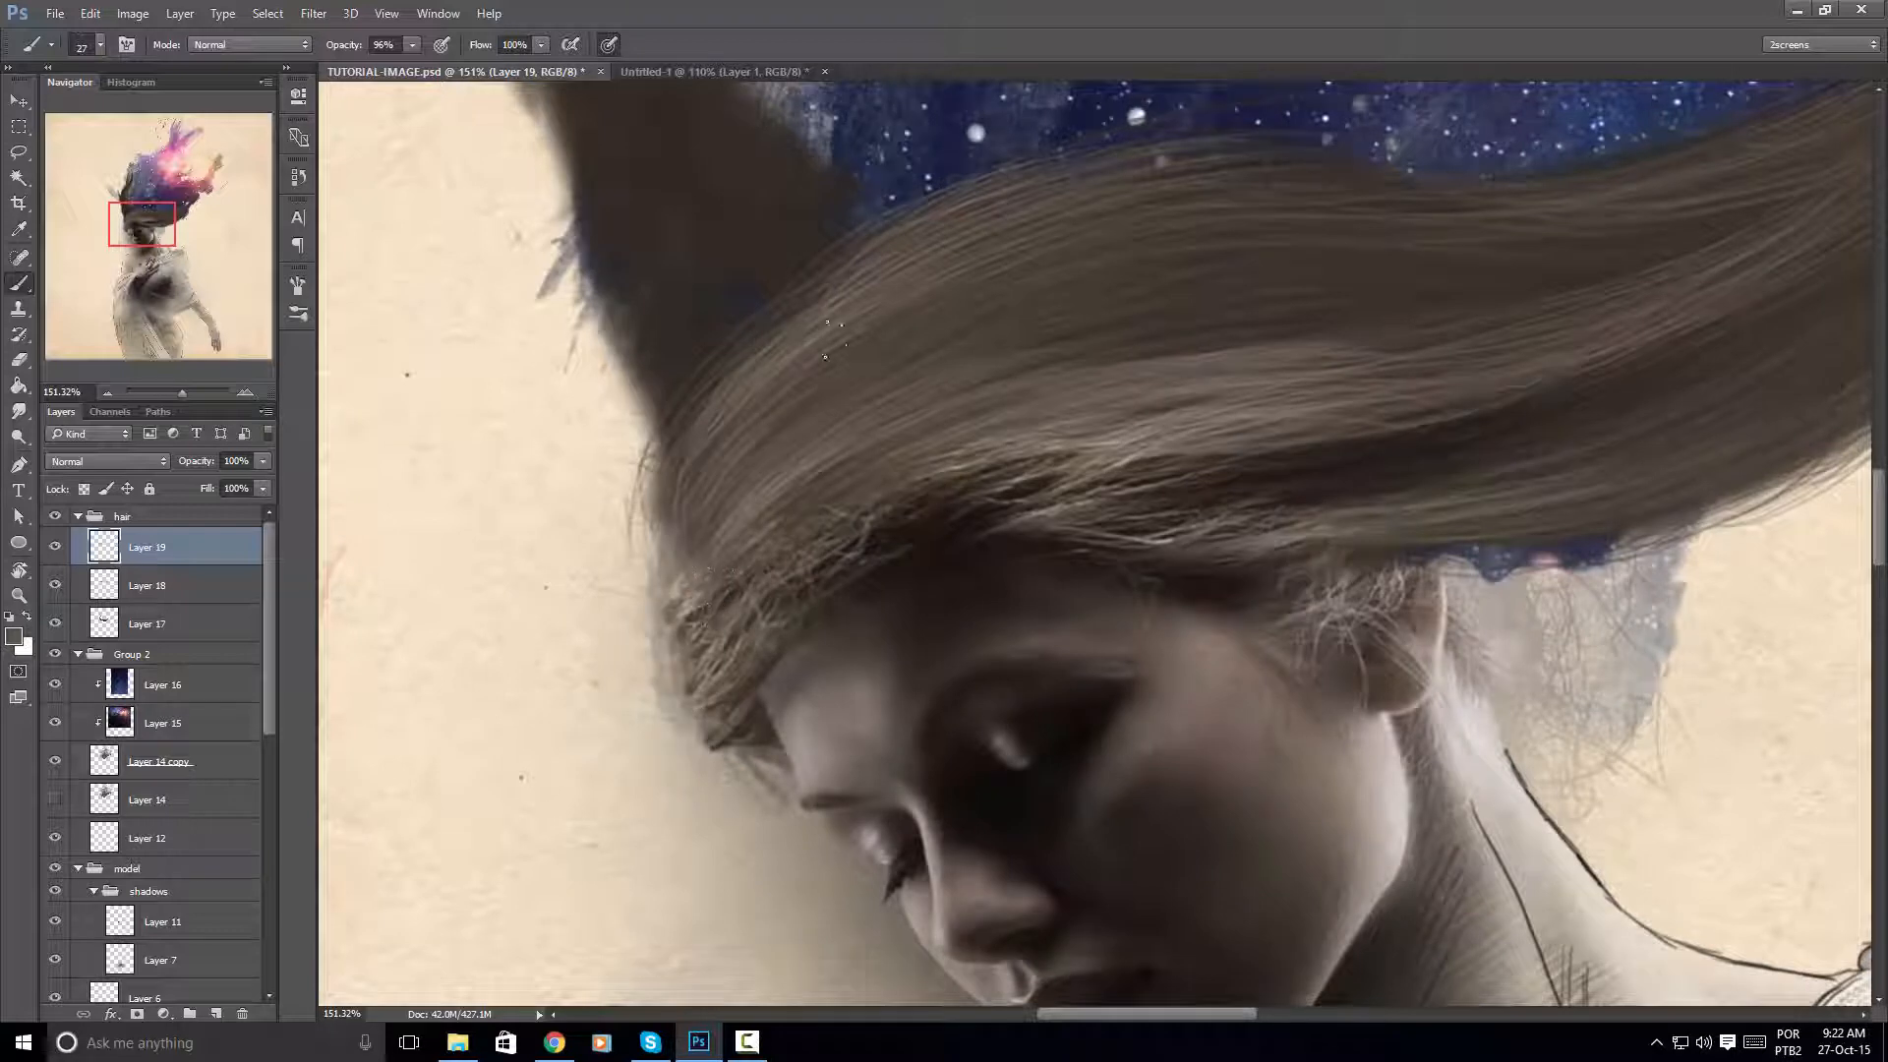
pyautogui.moveTo(915, 436)
pyautogui.mouseDown()
pyautogui.moveTo(552, 568)
pyautogui.moveTo(923, 421)
pyautogui.moveTo(751, 619)
pyautogui.moveTo(695, 551)
pyautogui.mouseUp()
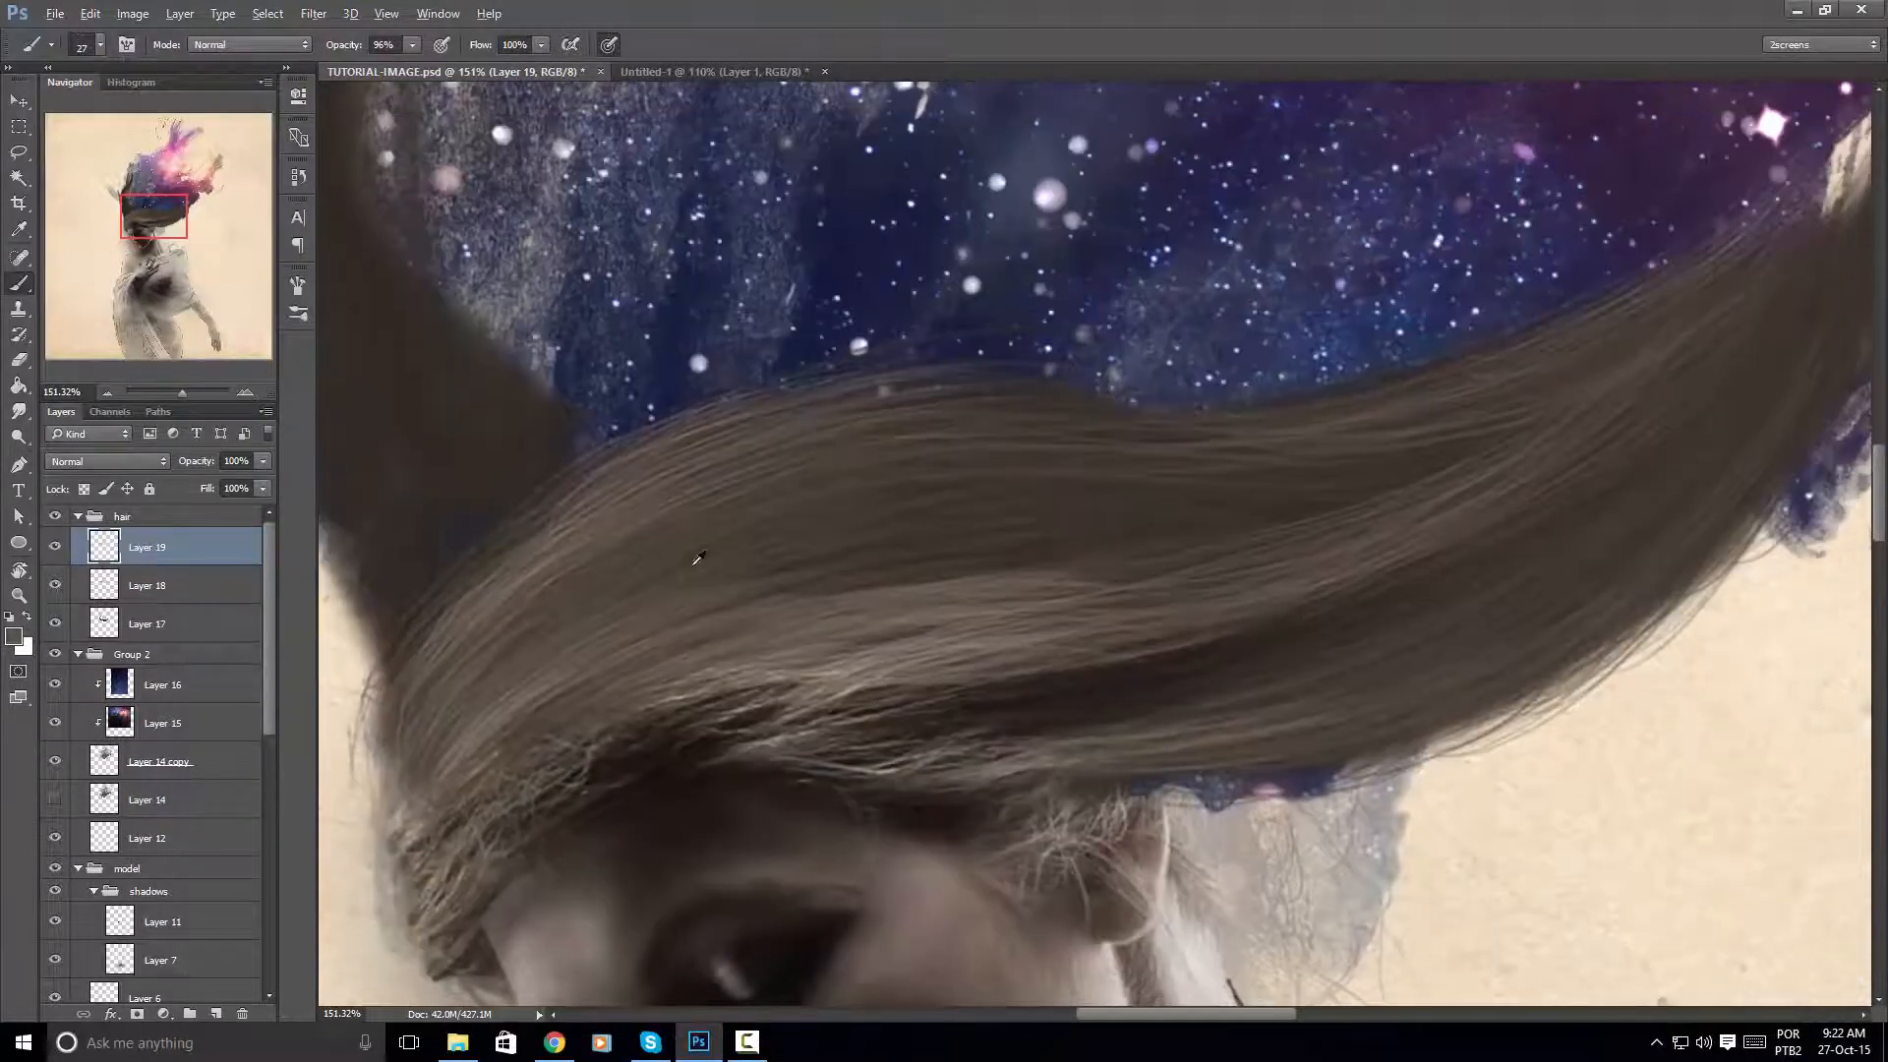
pyautogui.keyDown('alt'); pyautogui.click(498, 587); pyautogui.keyUp('alt')
pyautogui.moveTo(1234, 373)
pyautogui.mouseDown()
pyautogui.moveTo(1142, 370)
pyautogui.moveTo(1200, 370)
pyautogui.mouseUp()
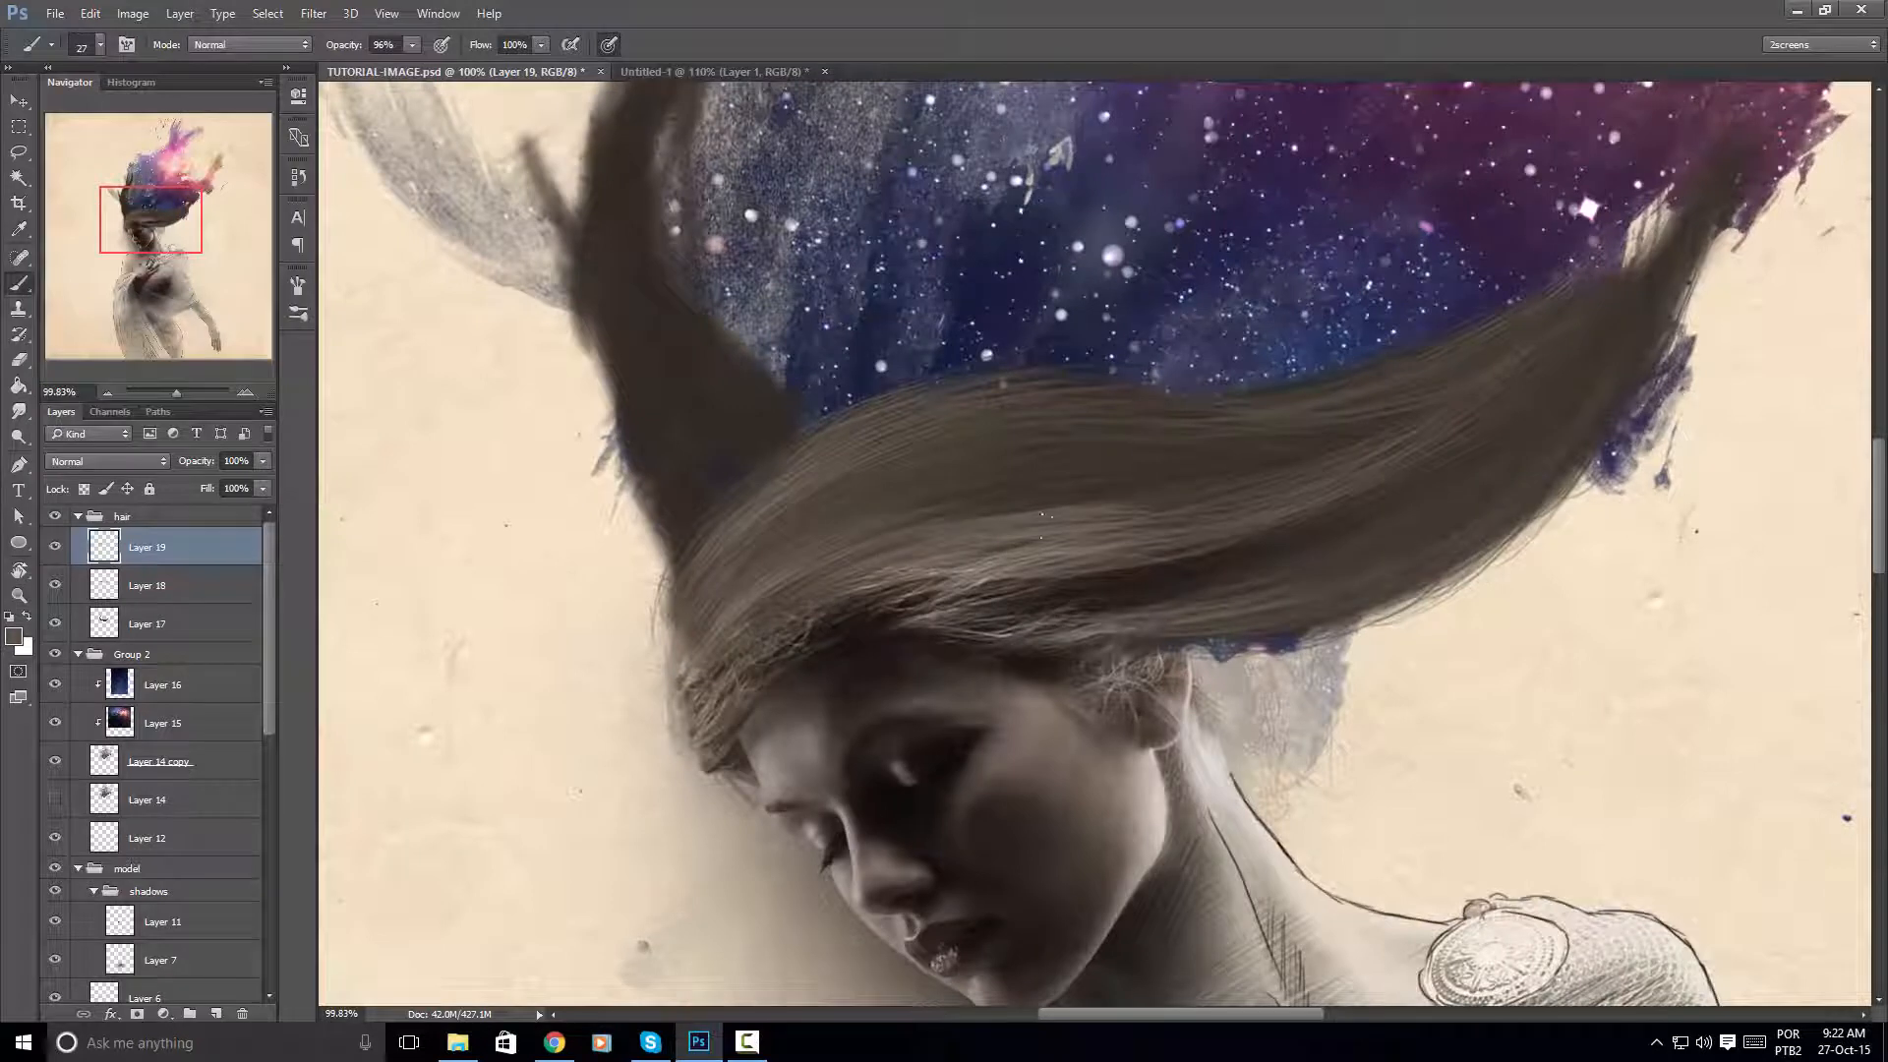
# Sample a hair tone near the ear and paint strands on Layer 19 along the lock's lower edge toward its tip
pyautogui.moveTo(1079, 506)
pyautogui.mouseDown()
pyautogui.moveTo(1026, 497)
pyautogui.moveTo(1004, 626)
pyautogui.mouseUp()
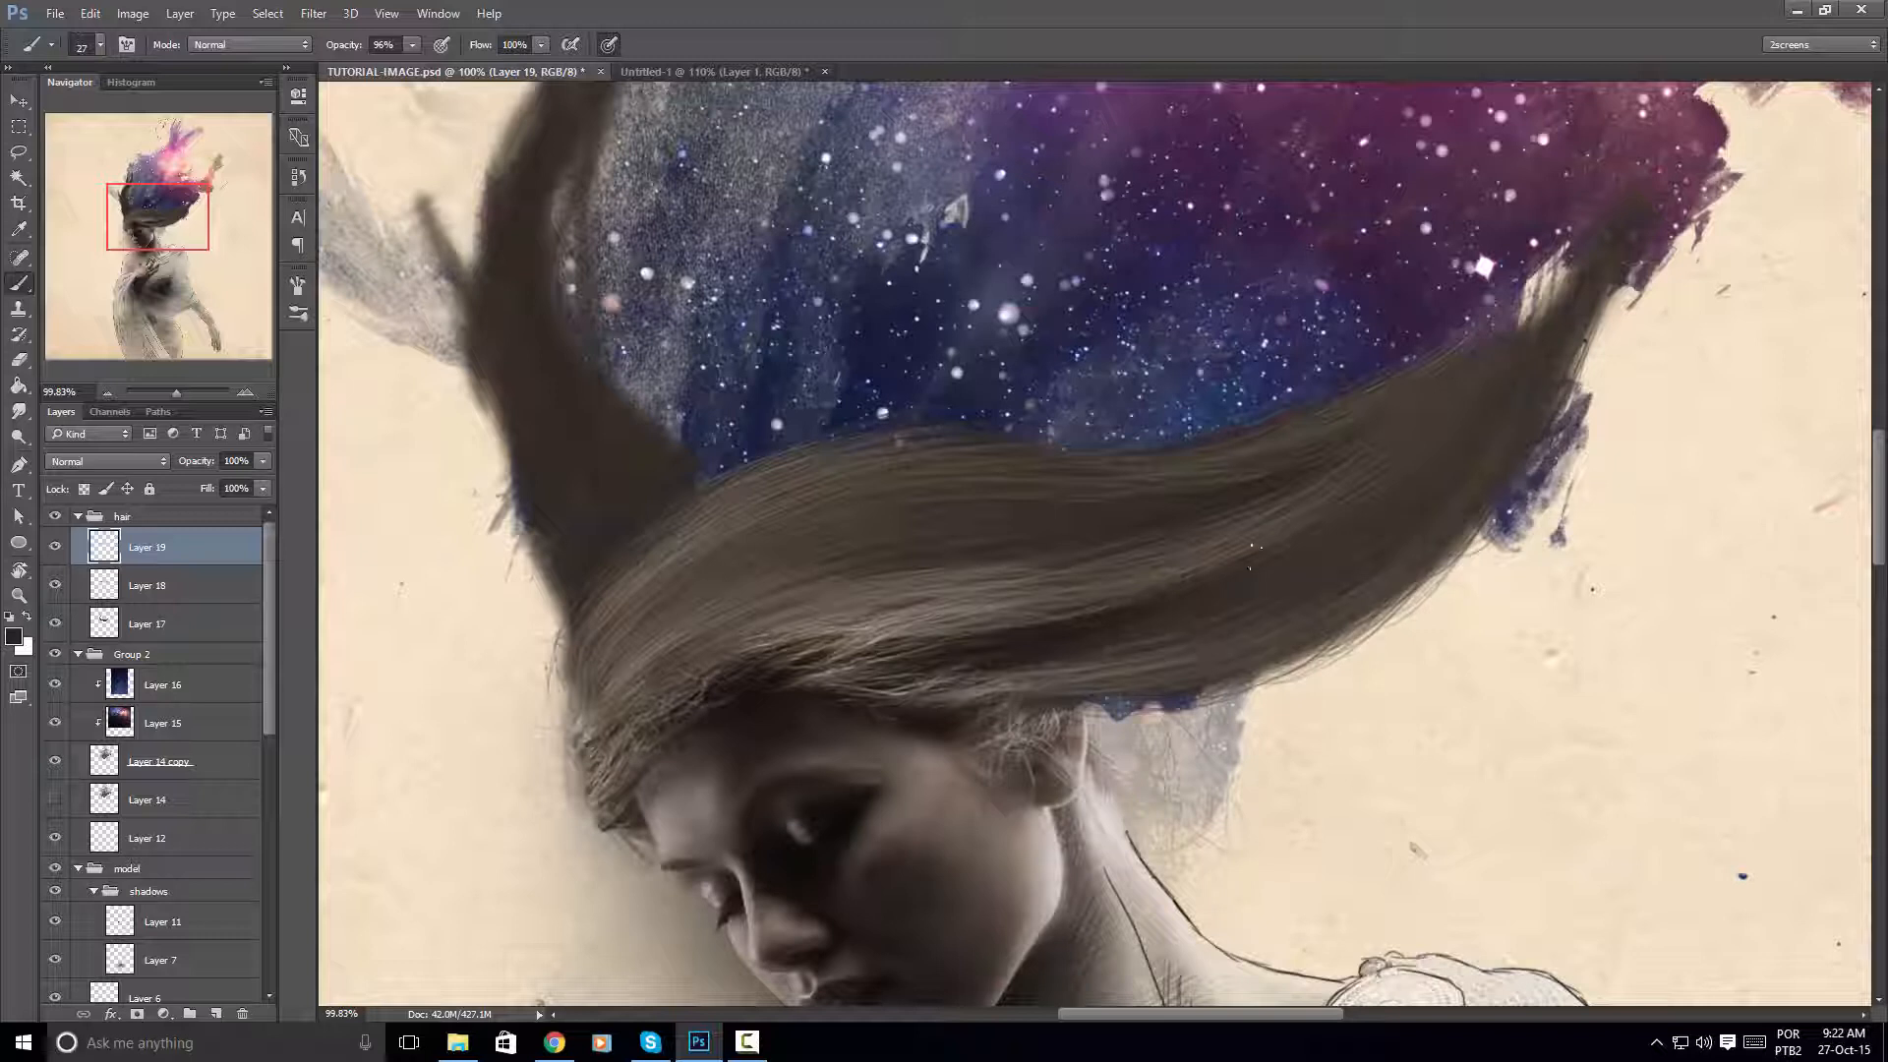
pyautogui.moveTo(1254, 556); pyautogui.dragTo(838, 580)
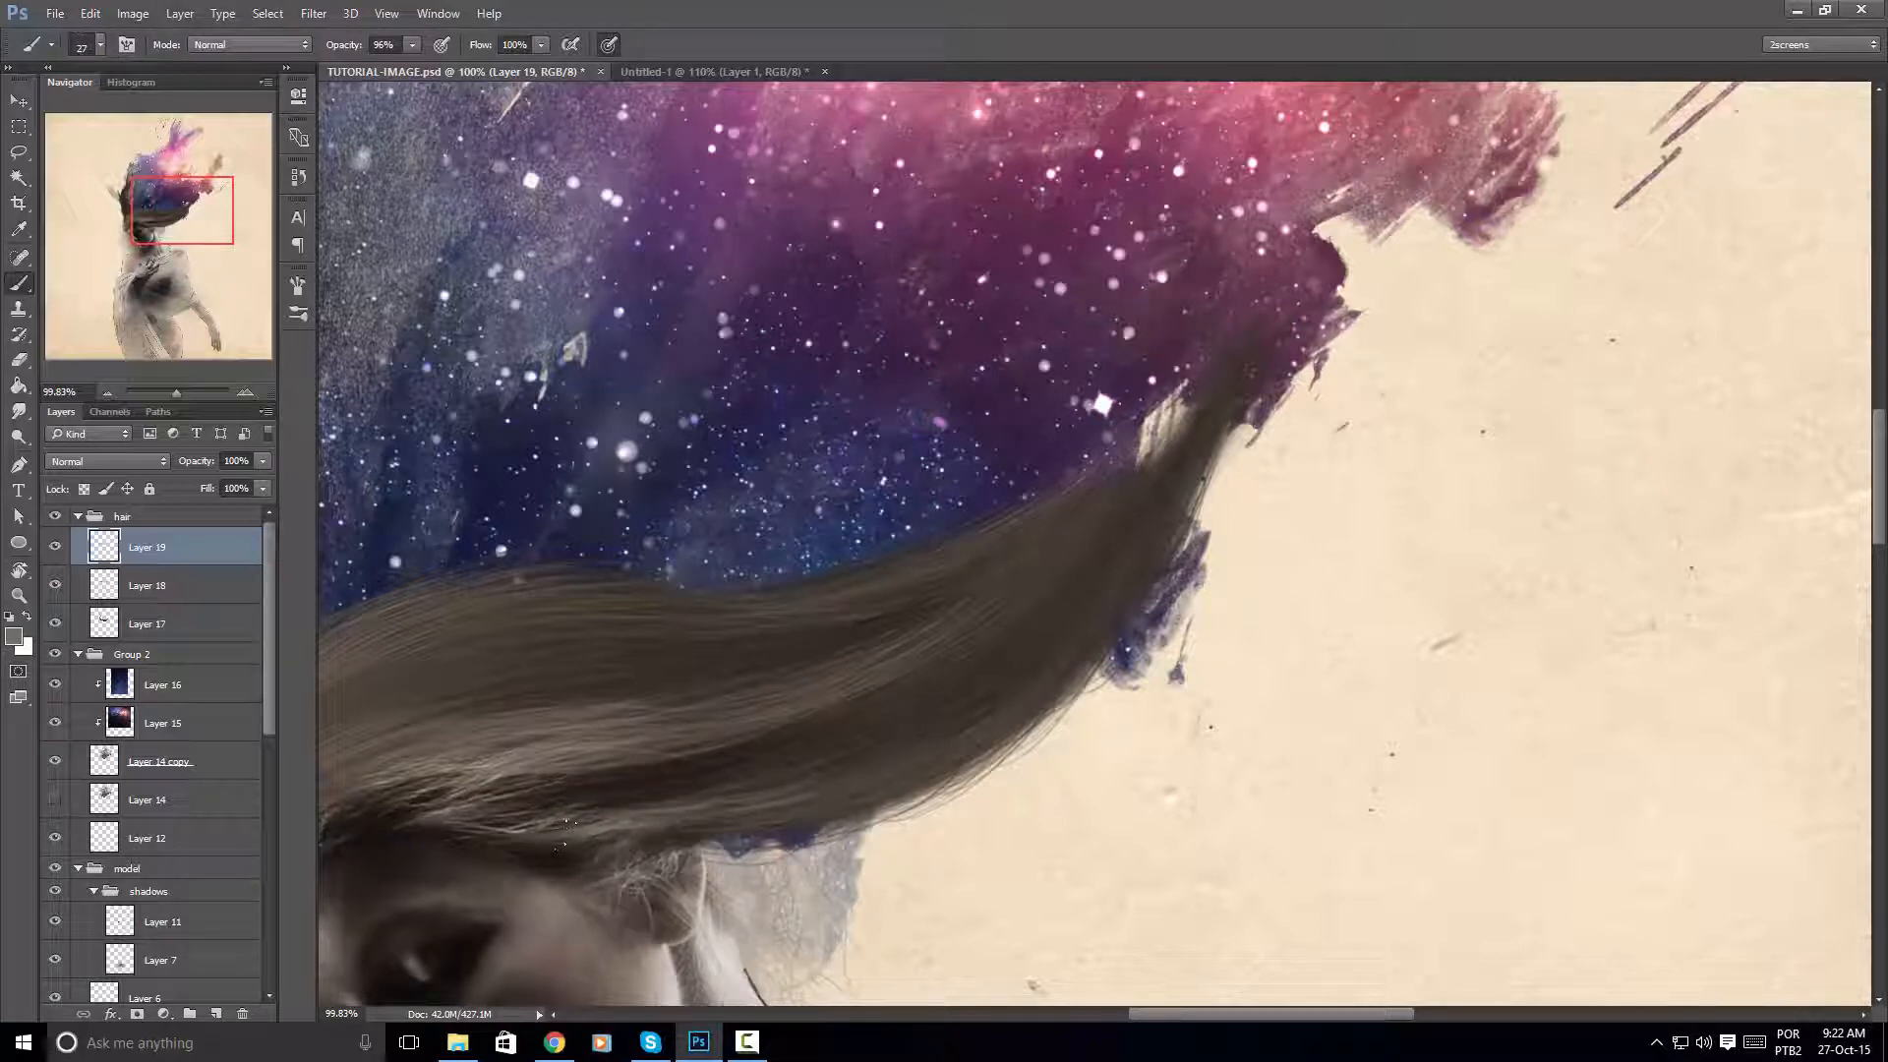
pyautogui.scroll(-5, 804, 762)
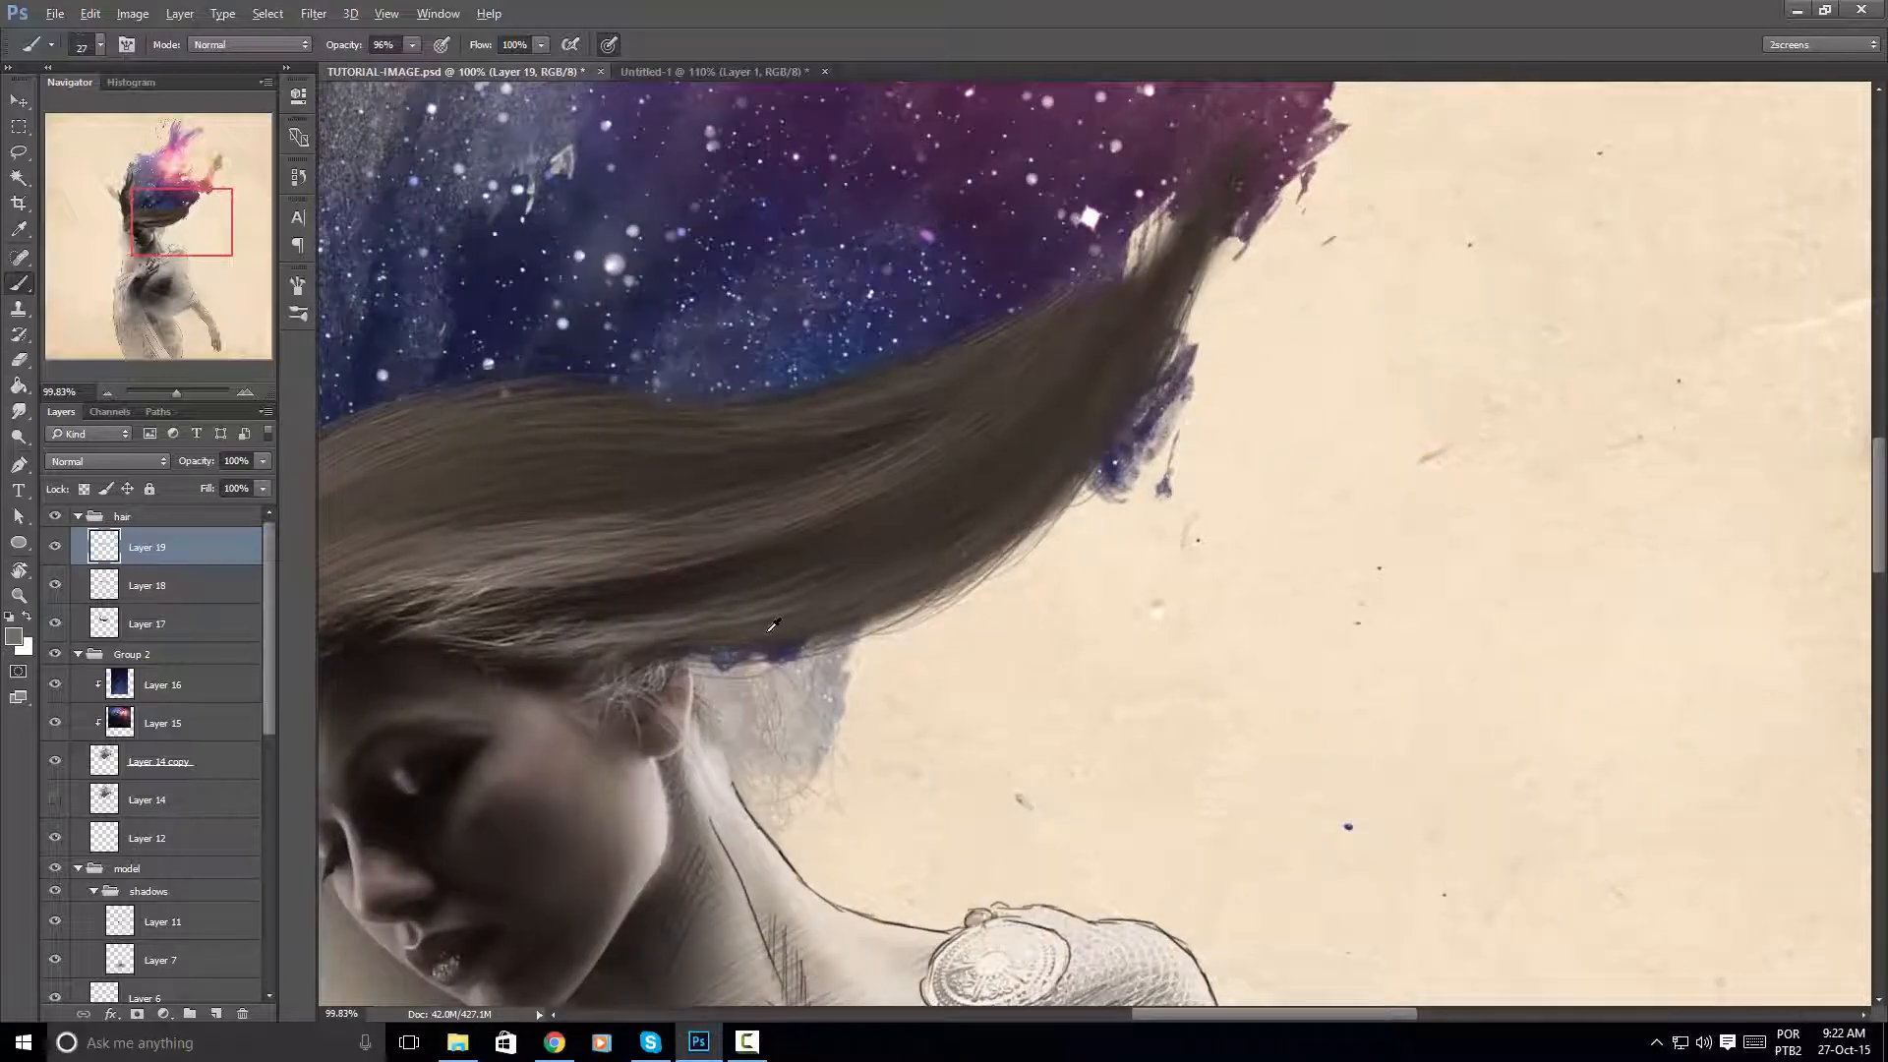
pyautogui.keyDown('alt'); pyautogui.click(678, 652); pyautogui.keyUp('alt')
pyautogui.moveTo(683, 641); pyautogui.dragTo(968, 587)
pyautogui.moveTo(1094, 497); pyautogui.dragTo(968, 591)
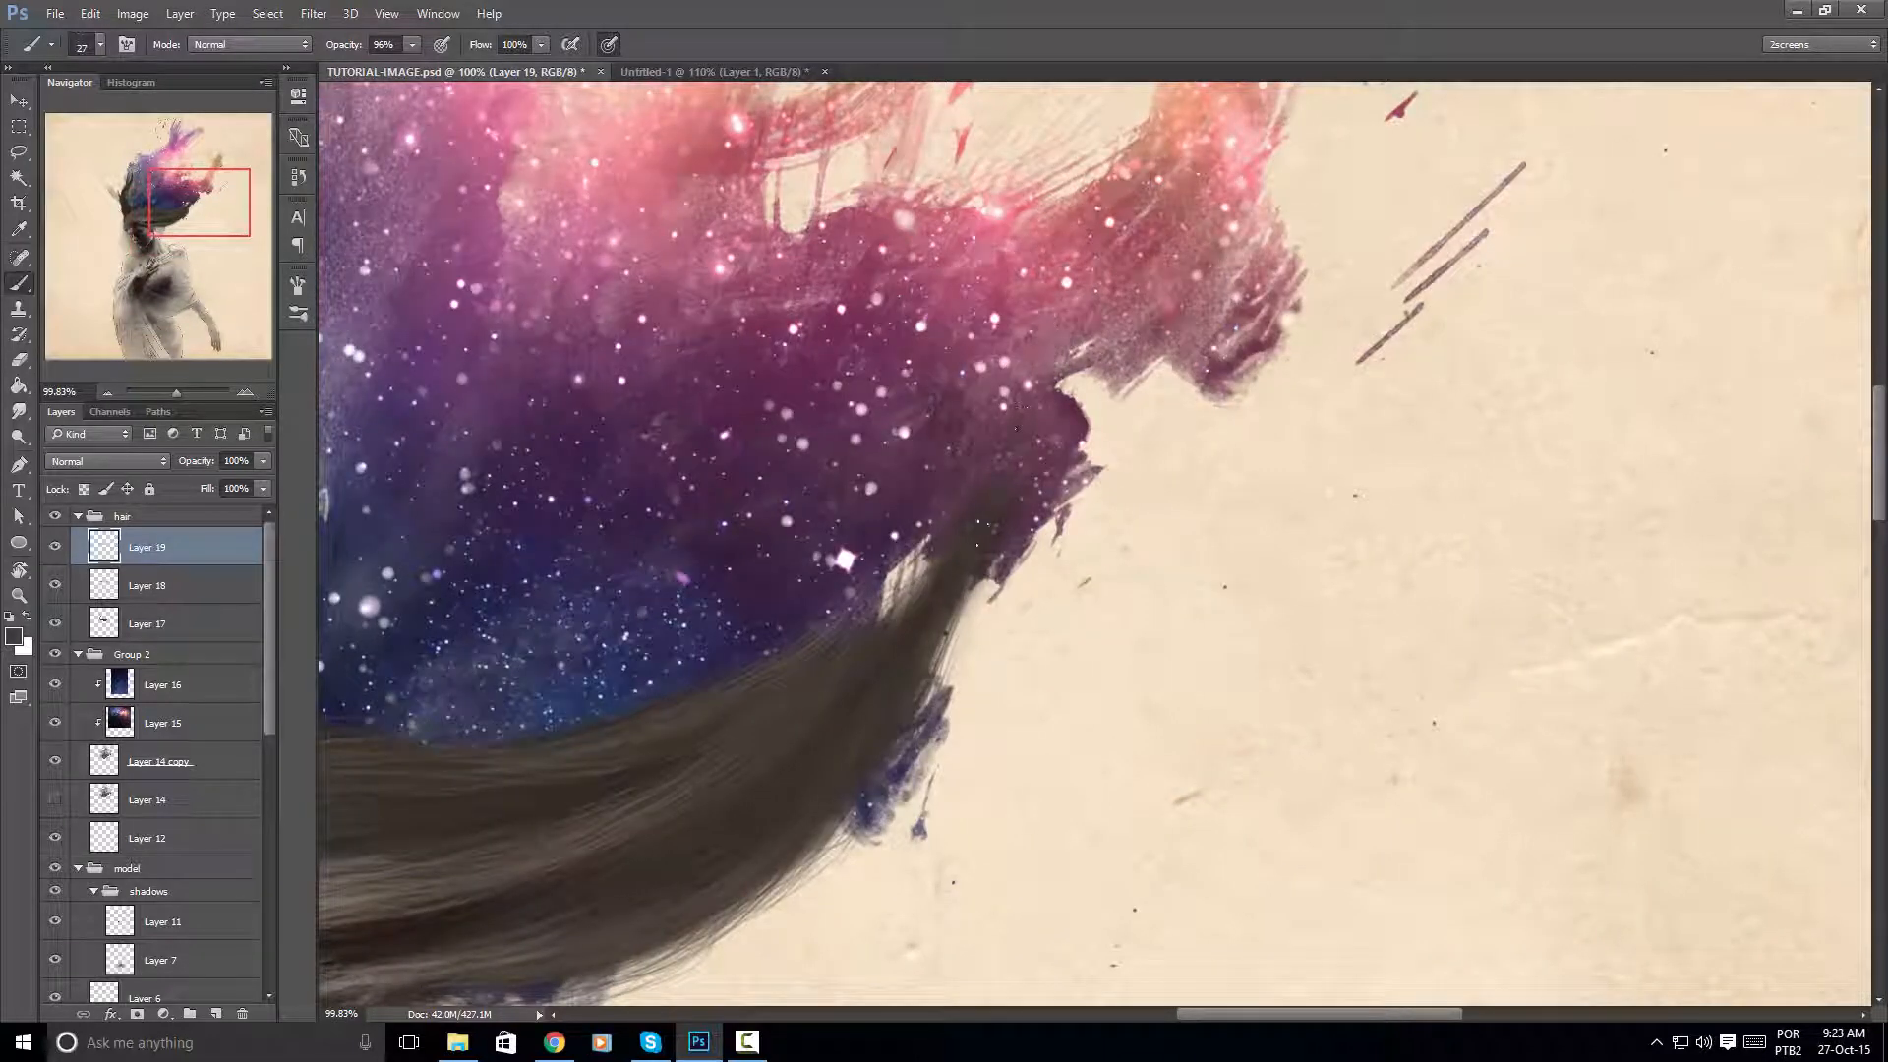
# Sample a brown from the lock and extend its tip on Layer 19 with strands reaching into the purple nebula
pyautogui.keyDown('alt'); pyautogui.click(498, 863); pyautogui.keyUp('alt')
pyautogui.moveTo(989, 583); pyautogui.dragTo(941, 688)
pyautogui.moveTo(1003, 546); pyautogui.dragTo(925, 703)
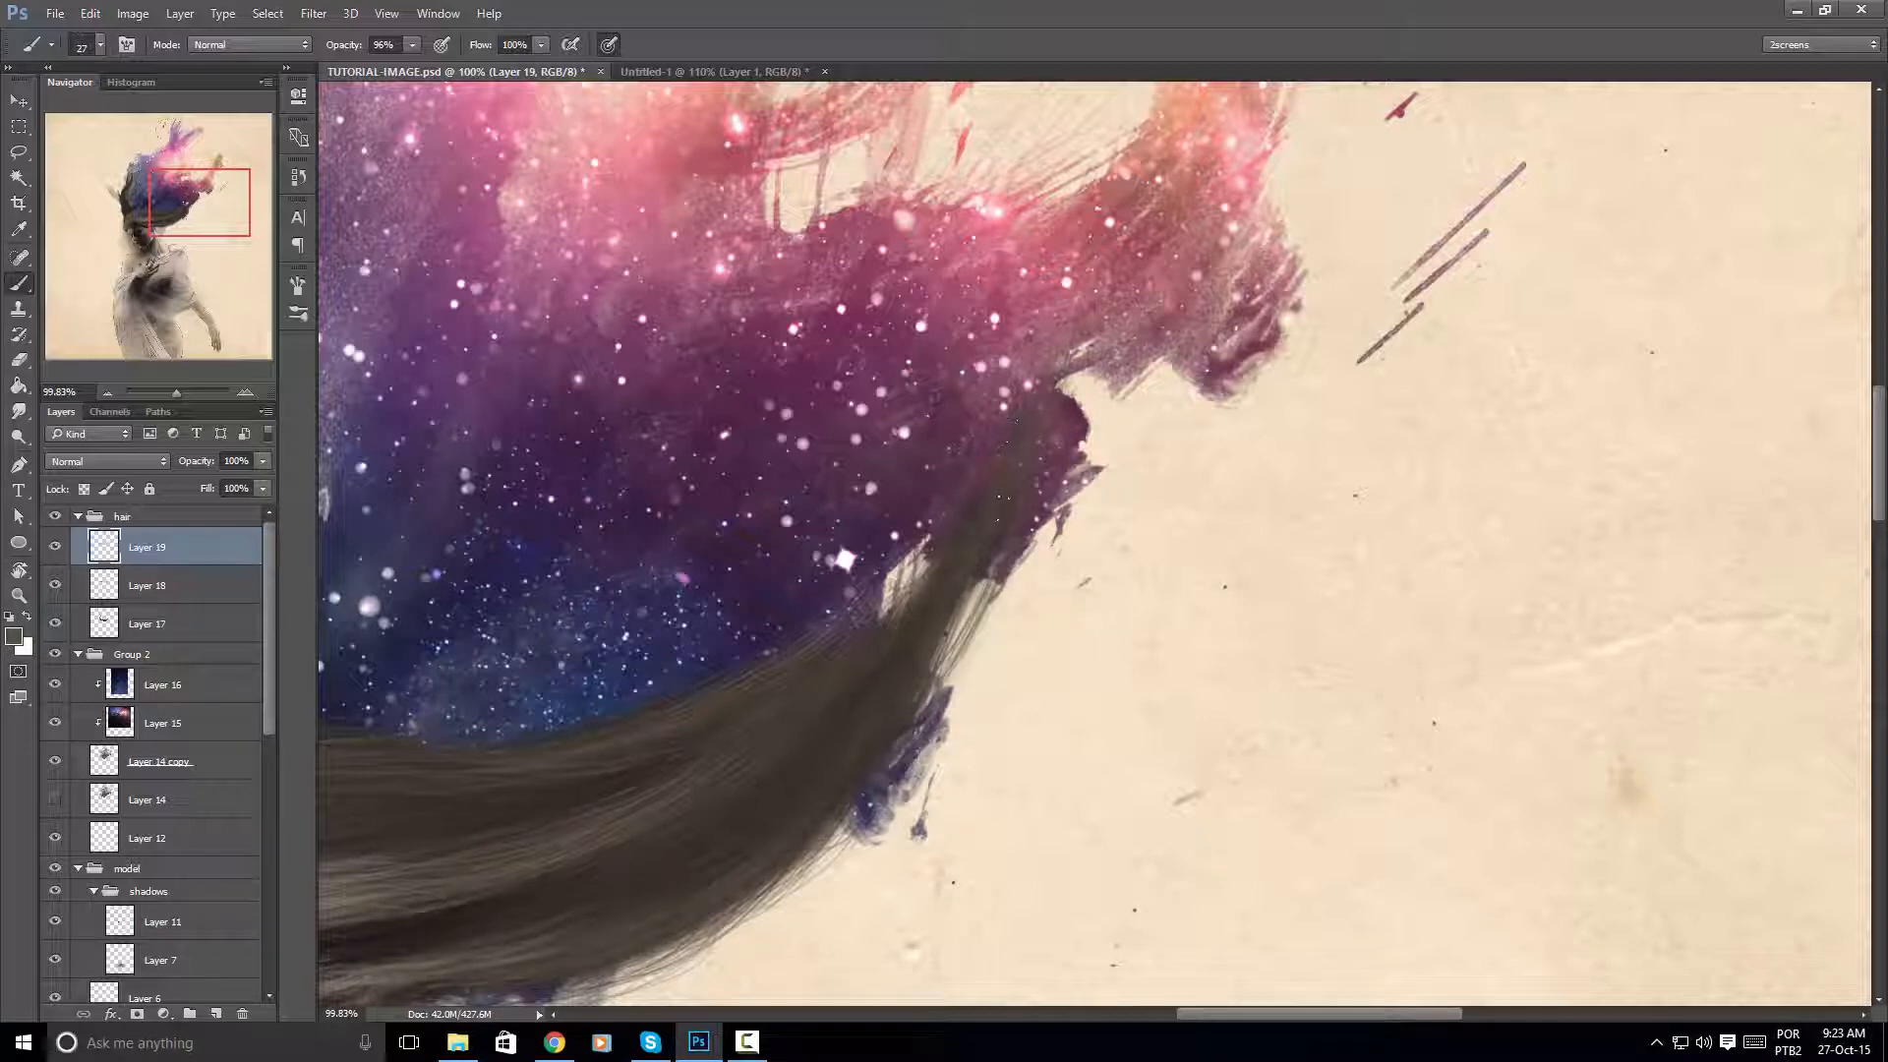
# Rotate the canvas sideways and zoom in on the flat dark lock at the back of the head
pyautogui.moveTo(869, 520); pyautogui.dragTo(703, 467)
pyautogui.moveTo(703, 468)
pyautogui.mouseDown()
pyautogui.moveTo(841, 462)
pyautogui.moveTo(1017, 389)
pyautogui.moveTo(1185, 399)
pyautogui.mouseUp()
pyautogui.press('r')
pyautogui.press('space')
pyautogui.moveTo(1053, 479)
pyautogui.mouseDown()
pyautogui.moveTo(1003, 514)
pyautogui.moveTo(885, 677)
pyautogui.mouseUp()
pyautogui.press('z')
pyautogui.moveTo(757, 464); pyautogui.dragTo(919, 452)
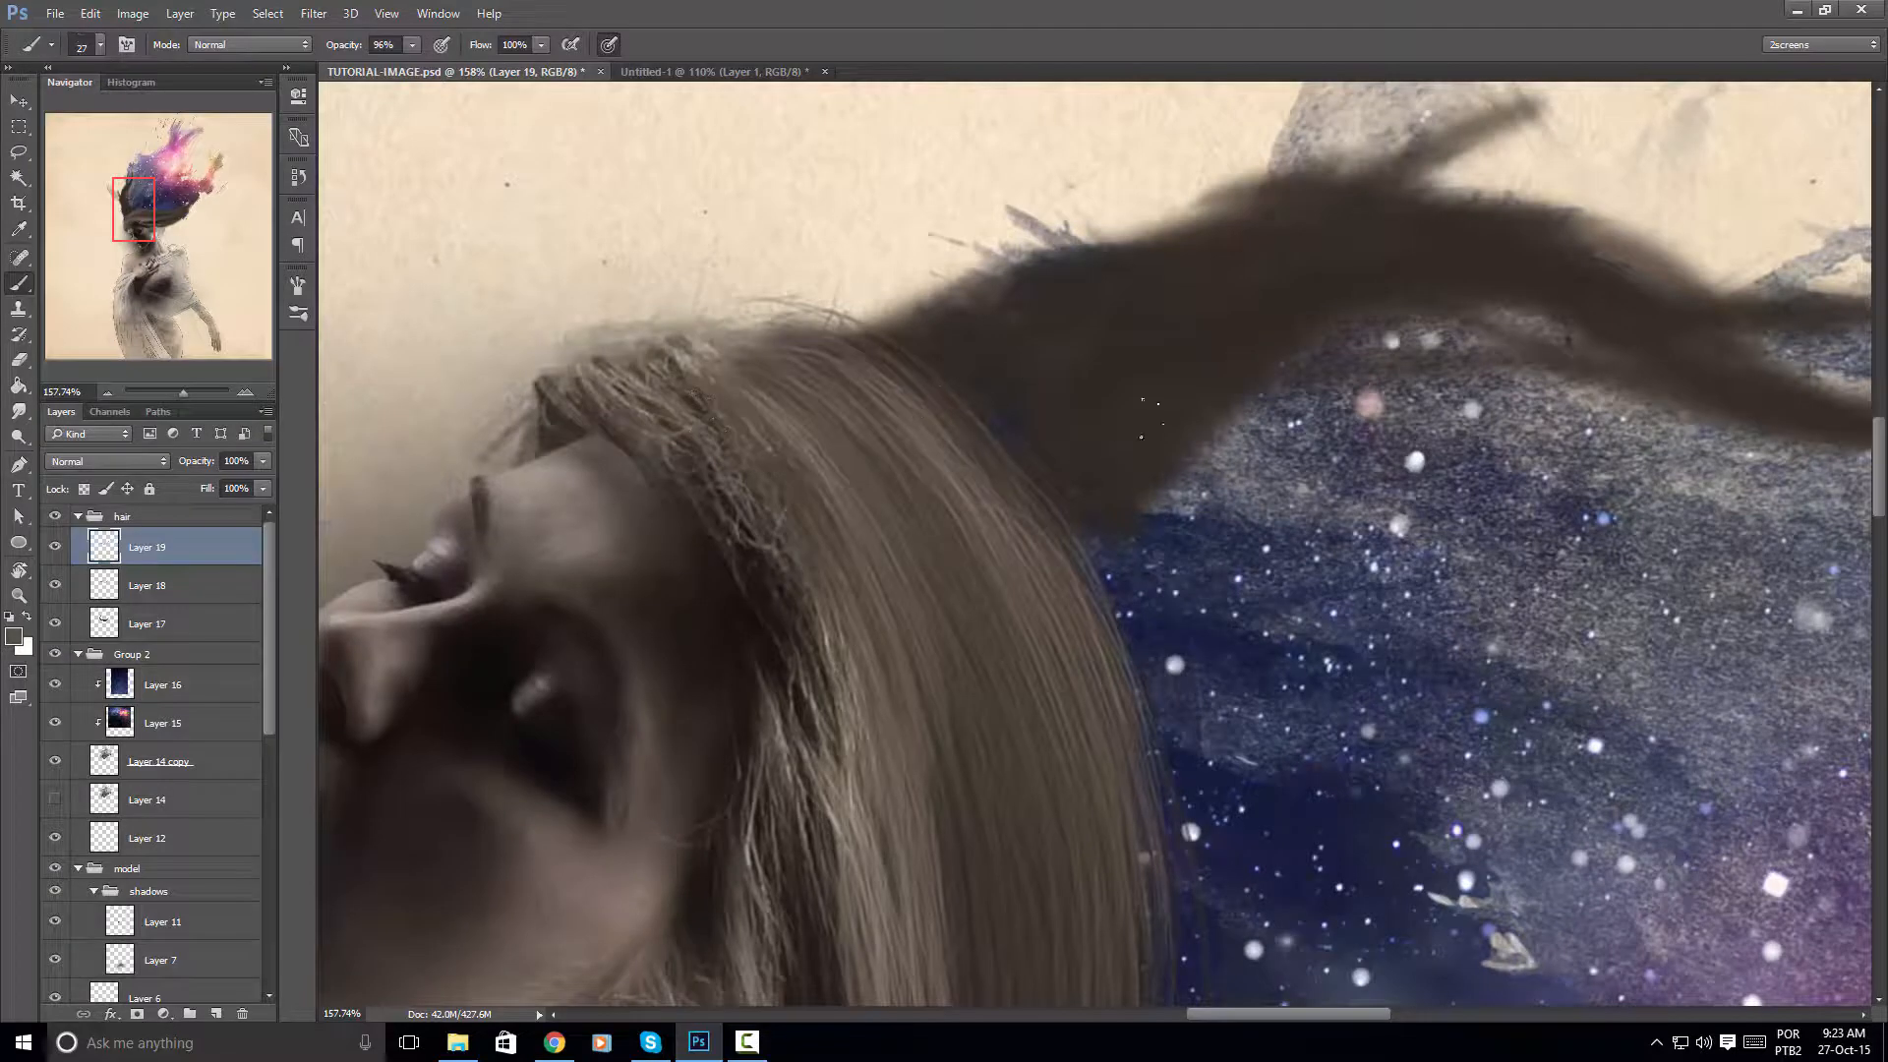
pyautogui.press('space')
pyautogui.moveTo(1150, 418)
pyautogui.mouseDown()
pyautogui.moveTo(784, 653)
pyautogui.moveTo(649, 603)
pyautogui.moveTo(655, 547)
pyautogui.moveTo(767, 517)
pyautogui.mouseUp()
pyautogui.press('space')
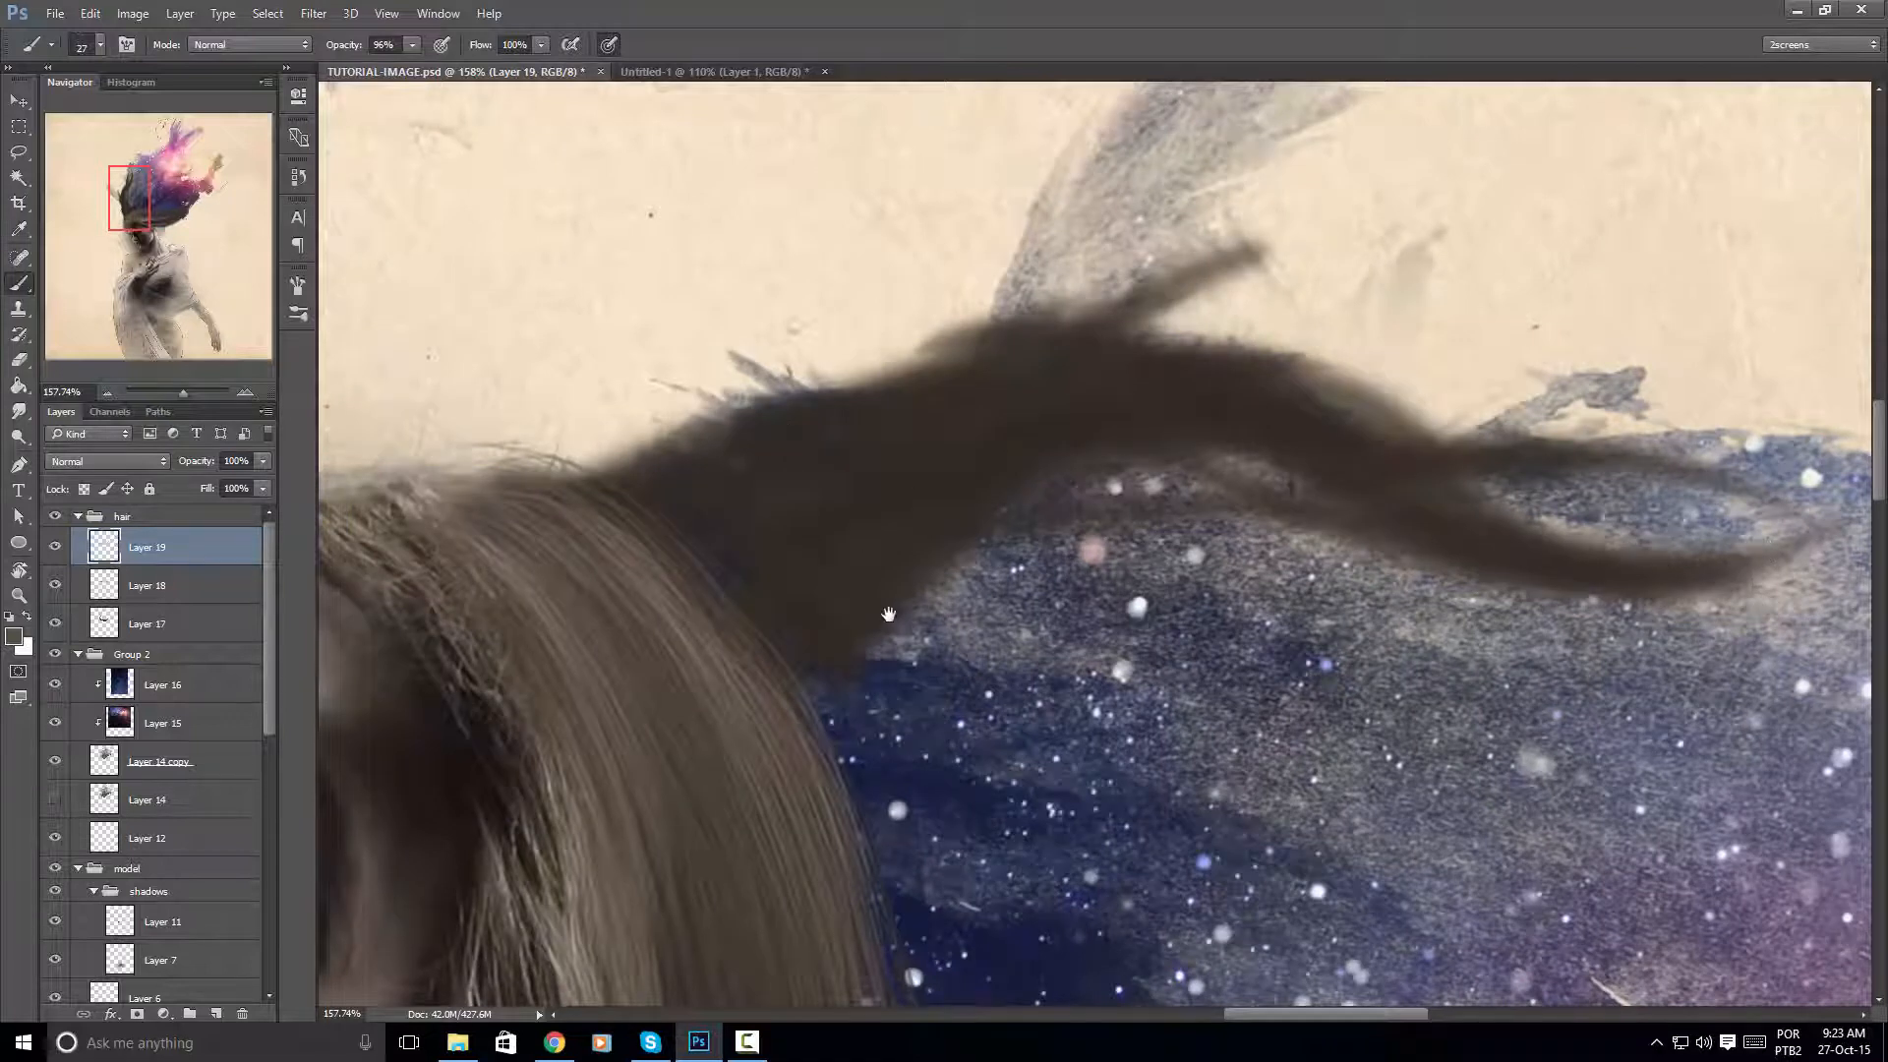
pyautogui.press('space')
pyautogui.moveTo(888, 615); pyautogui.dragTo(921, 588)
# Add a new layer directly above Layer 17 in the hair group
pyautogui.click(202, 626)
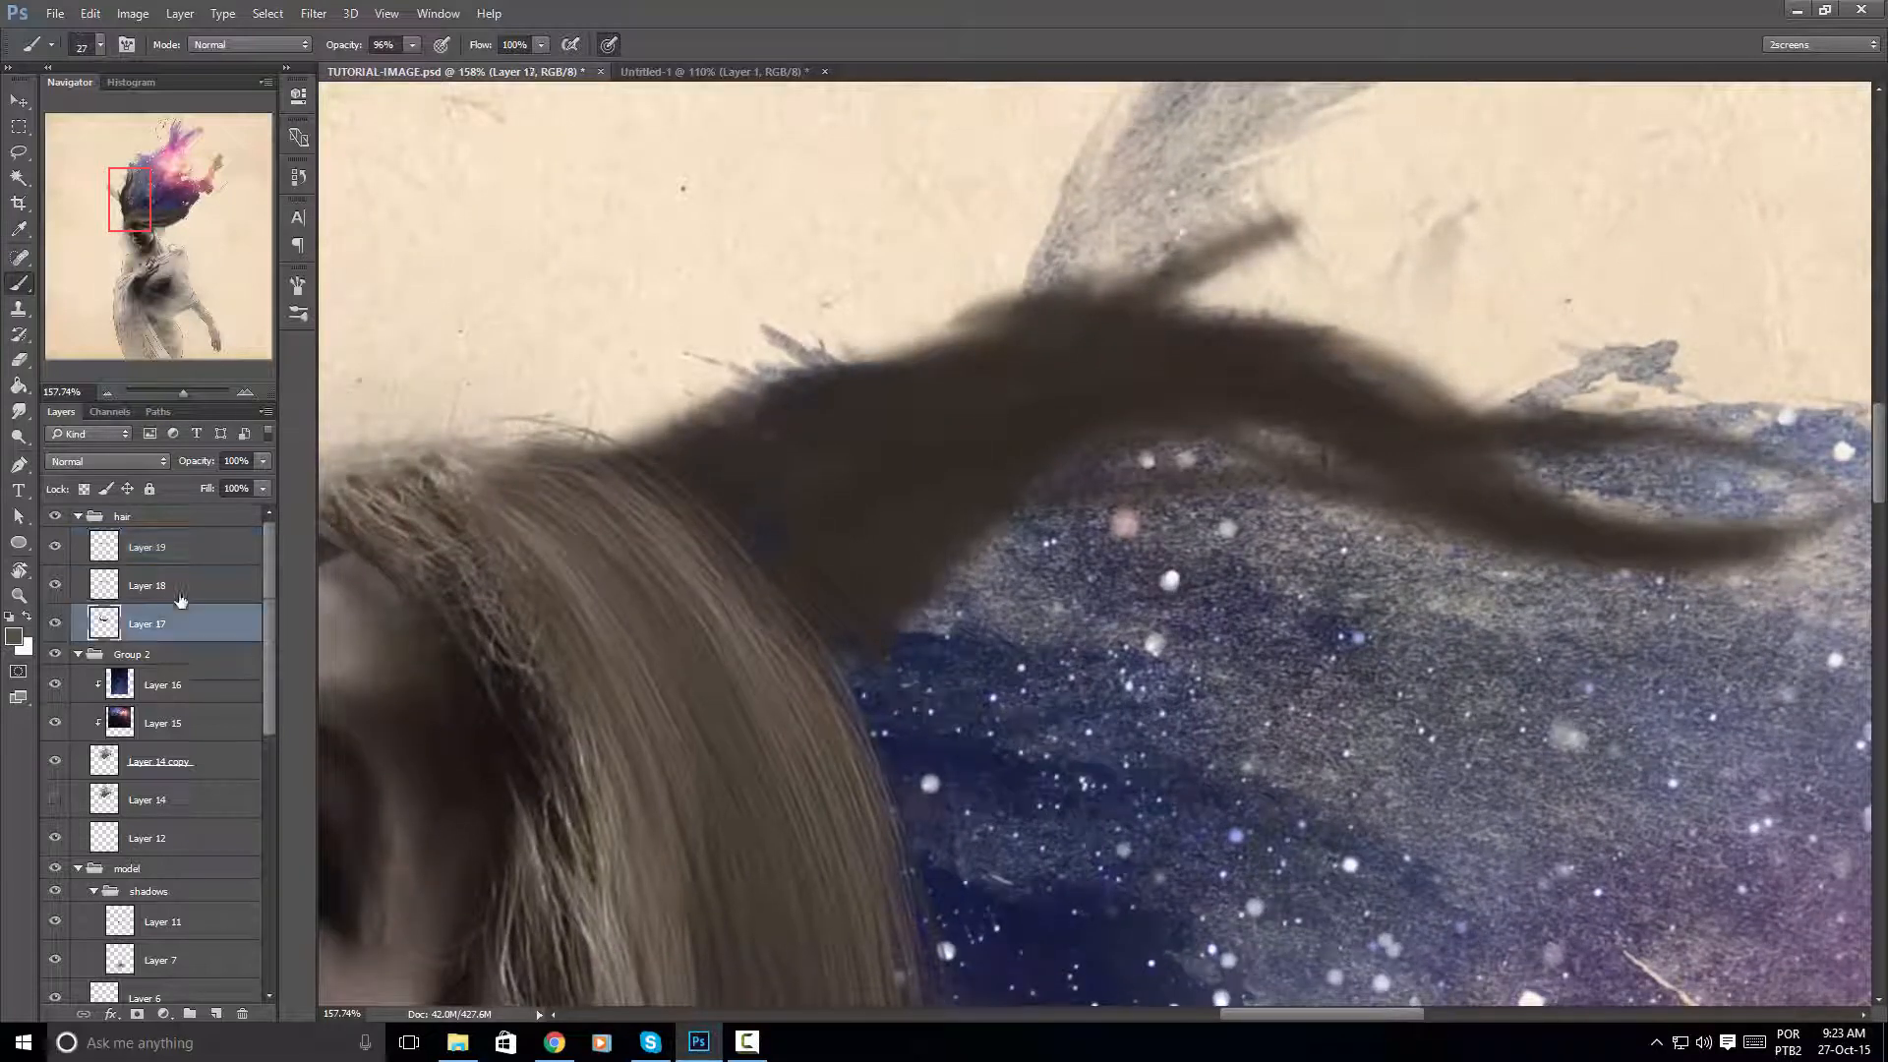
pyautogui.hotkey('ctrl', 'shift', 'n')
pyautogui.press('Return')
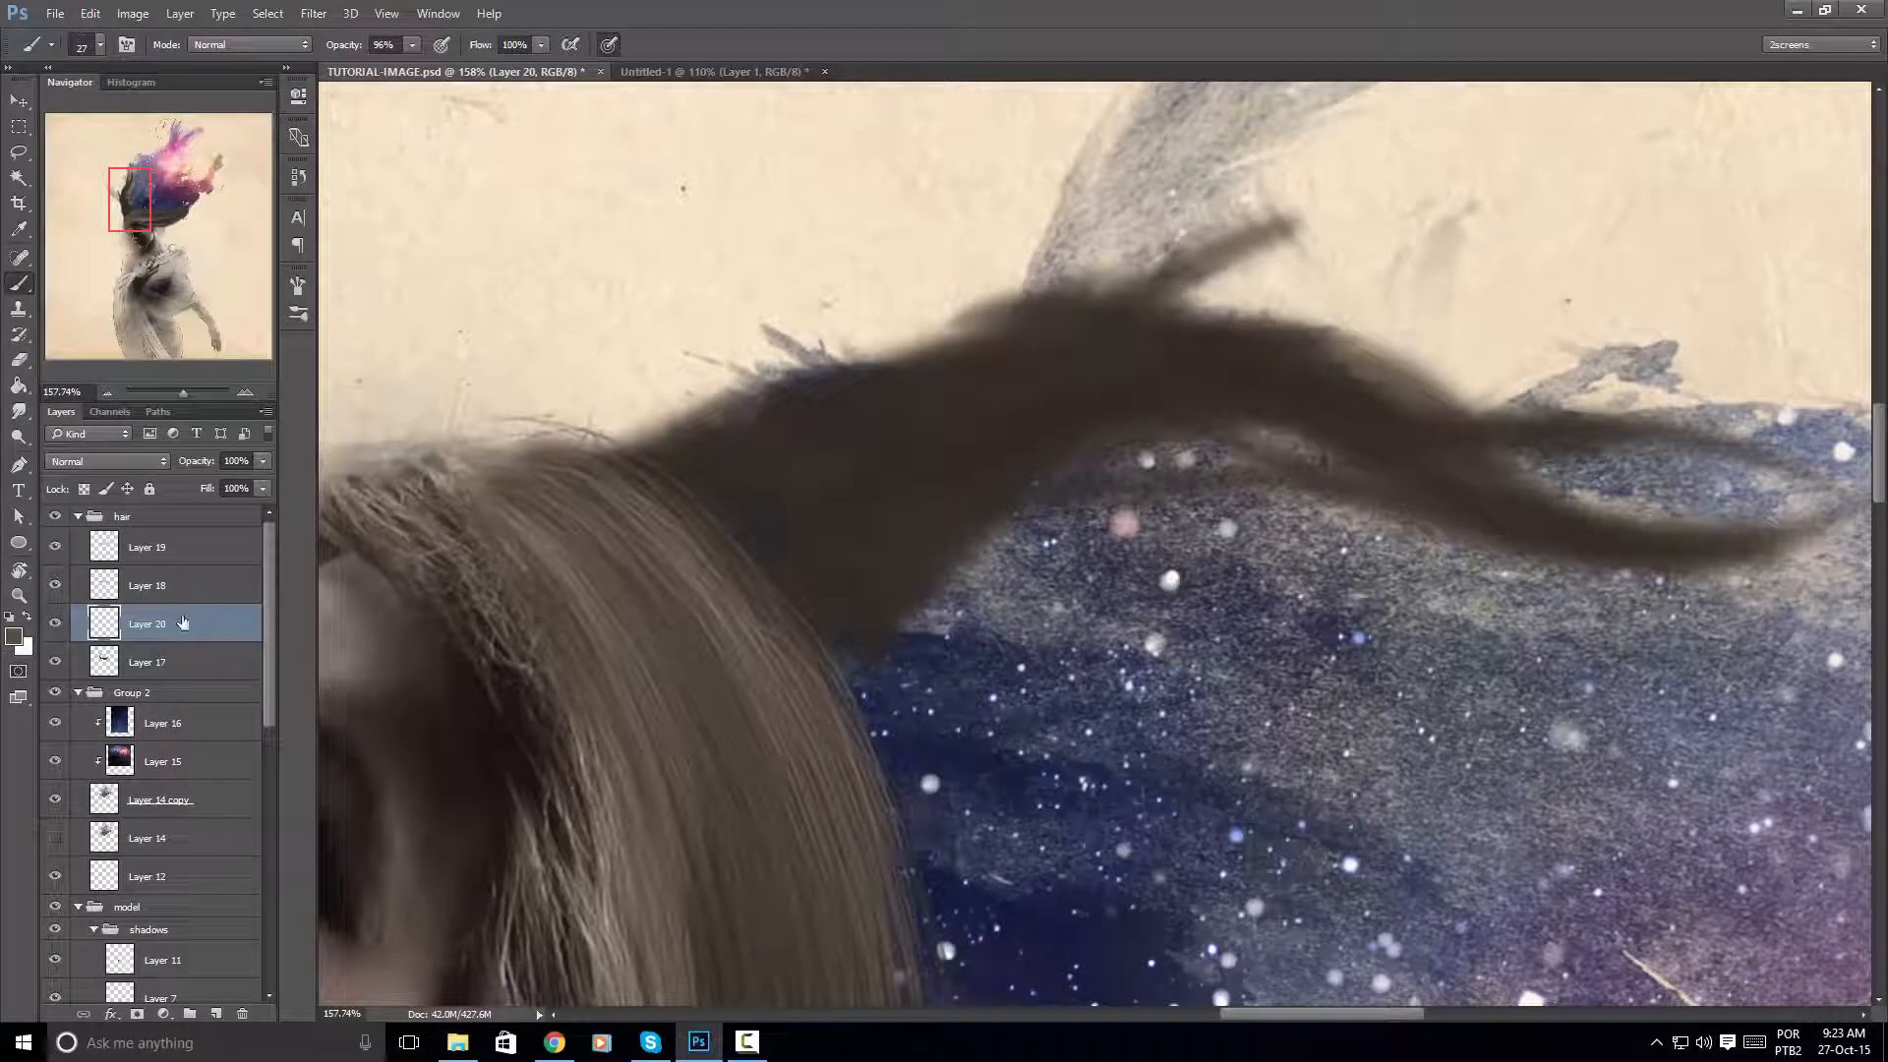
pyautogui.moveTo(186, 622); pyautogui.dragTo(190, 678)
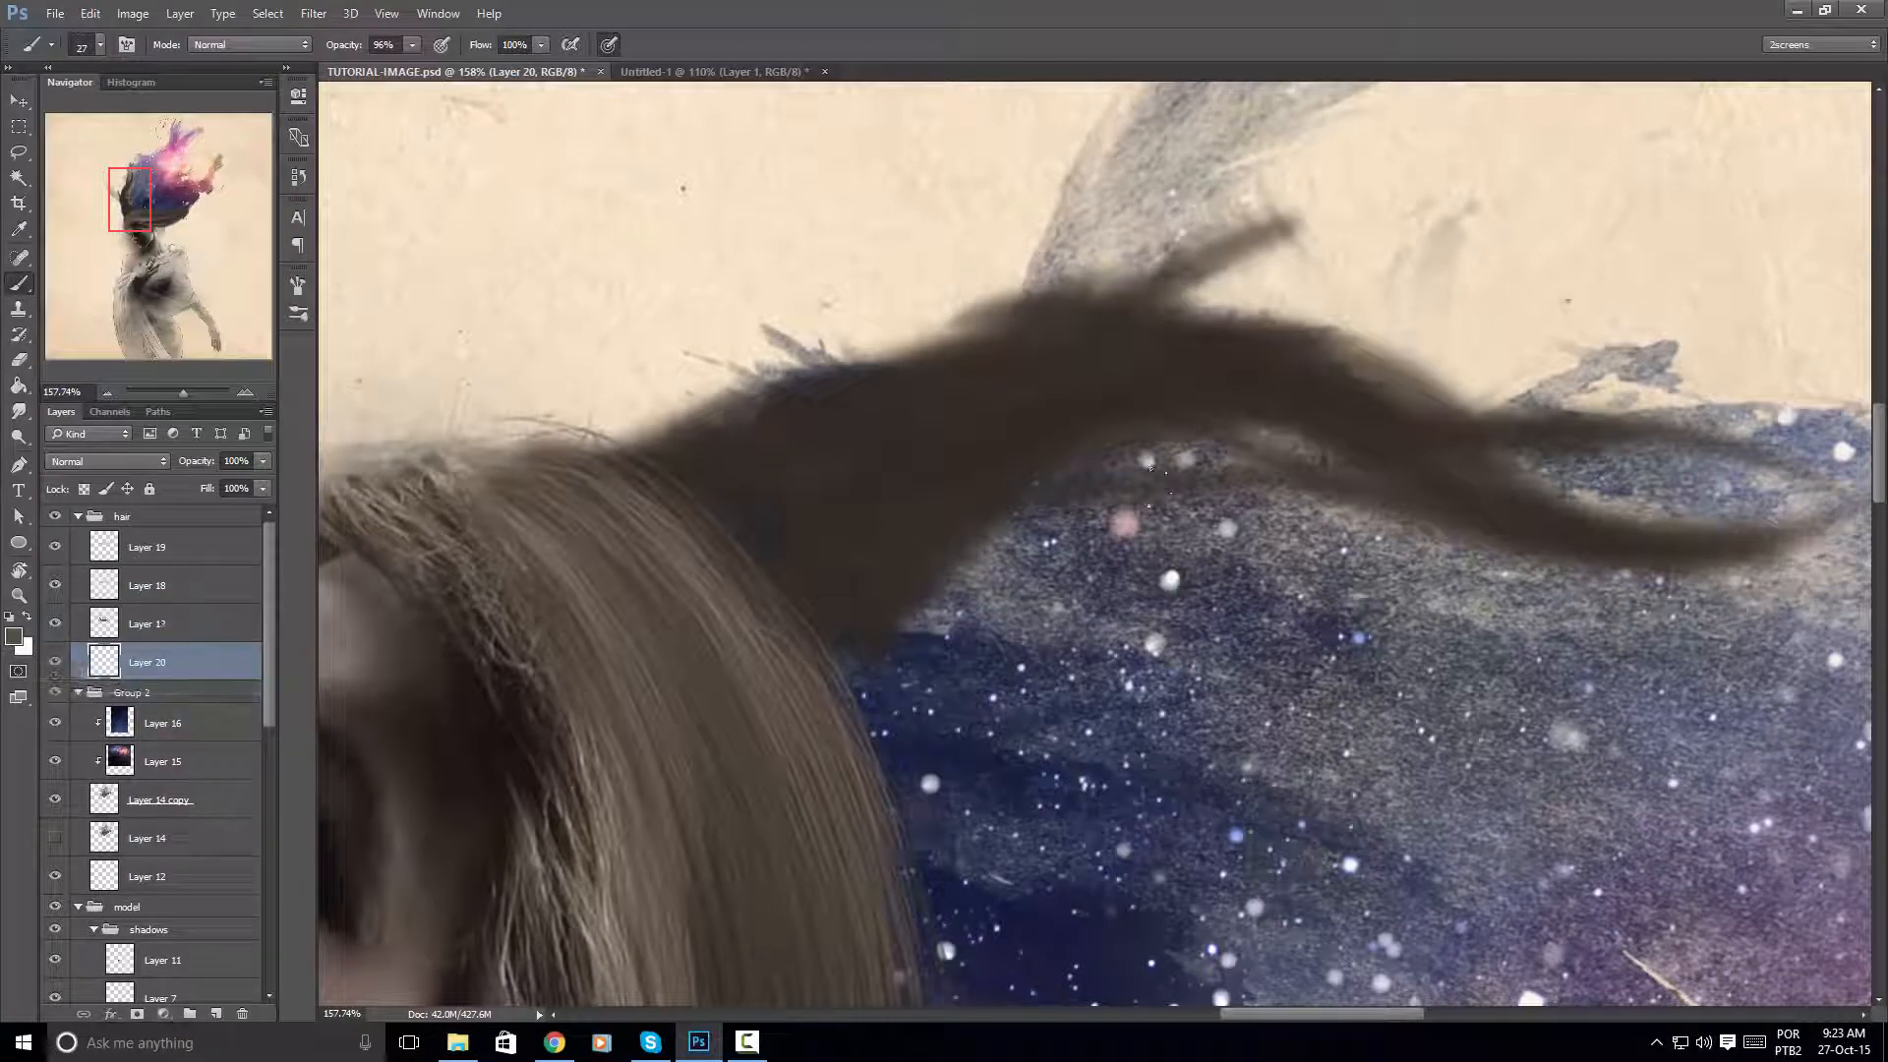
pyautogui.moveTo(984, 517); pyautogui.dragTo(855, 500)
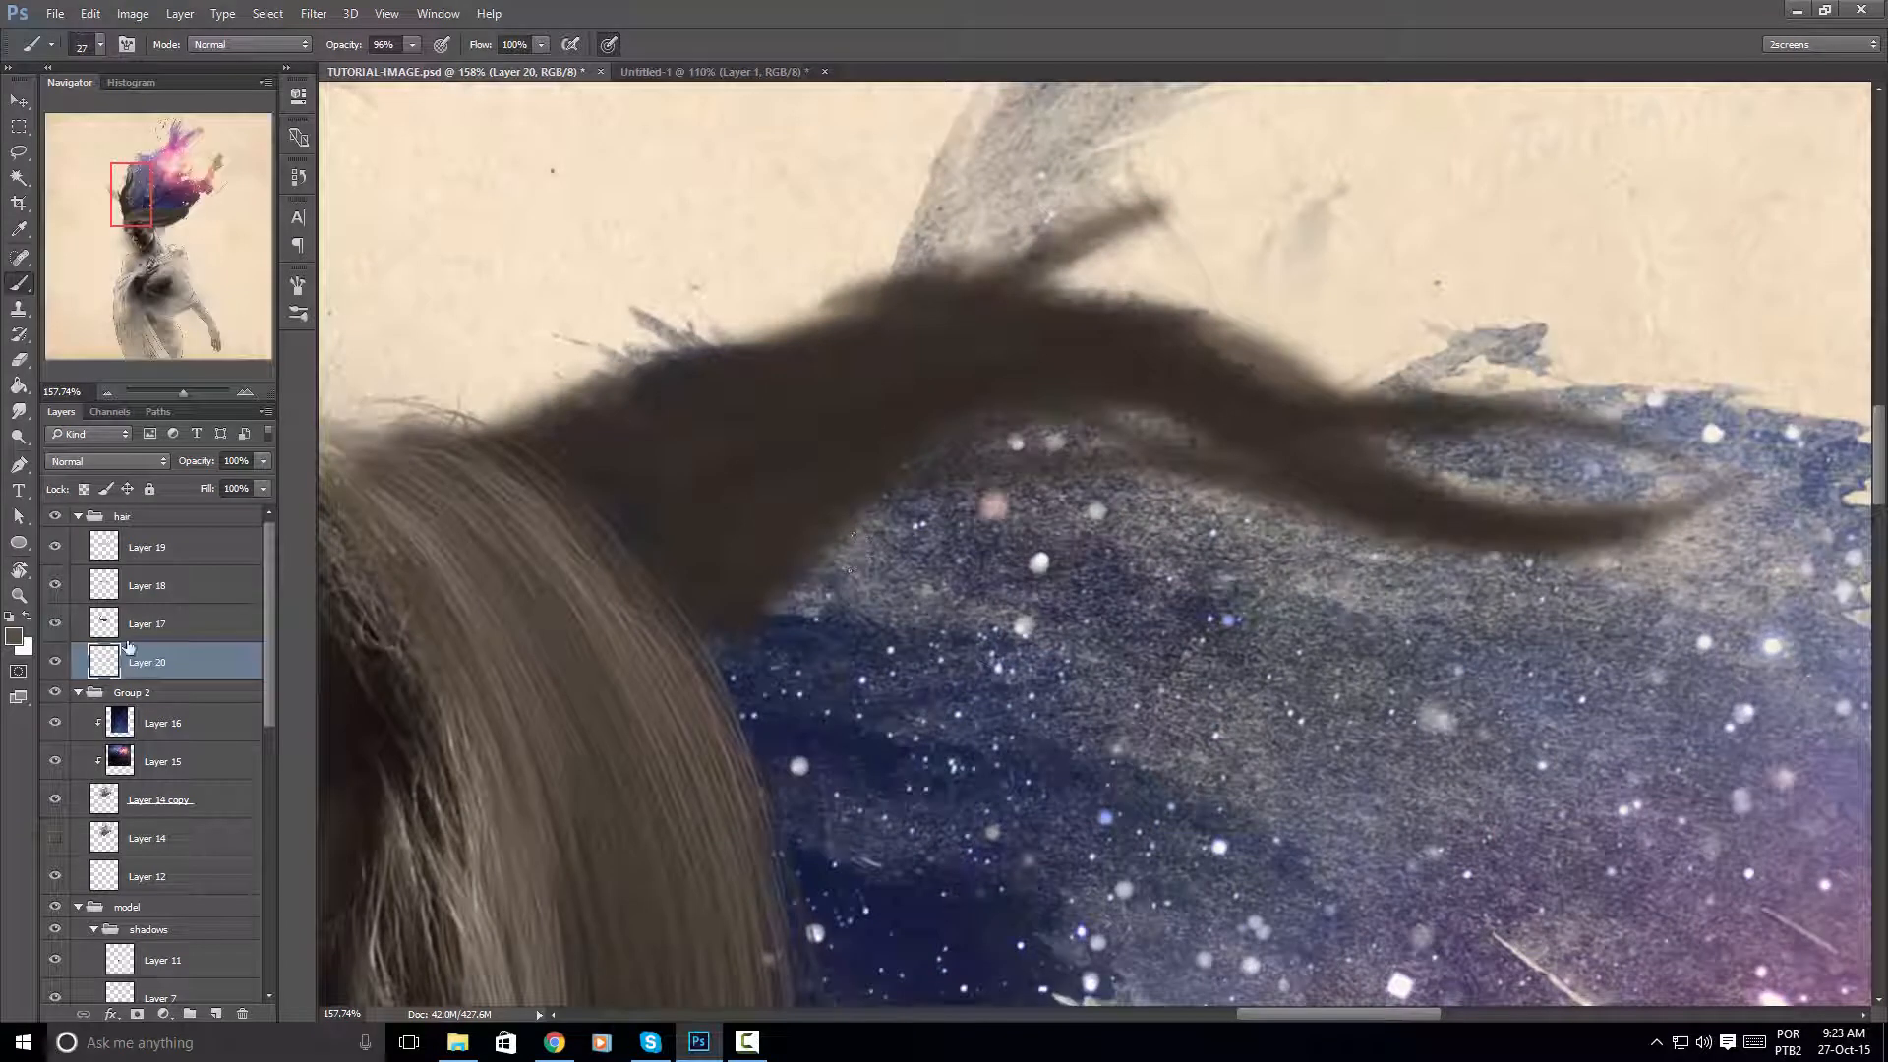
pyautogui.moveTo(182, 614); pyautogui.dragTo(182, 603)
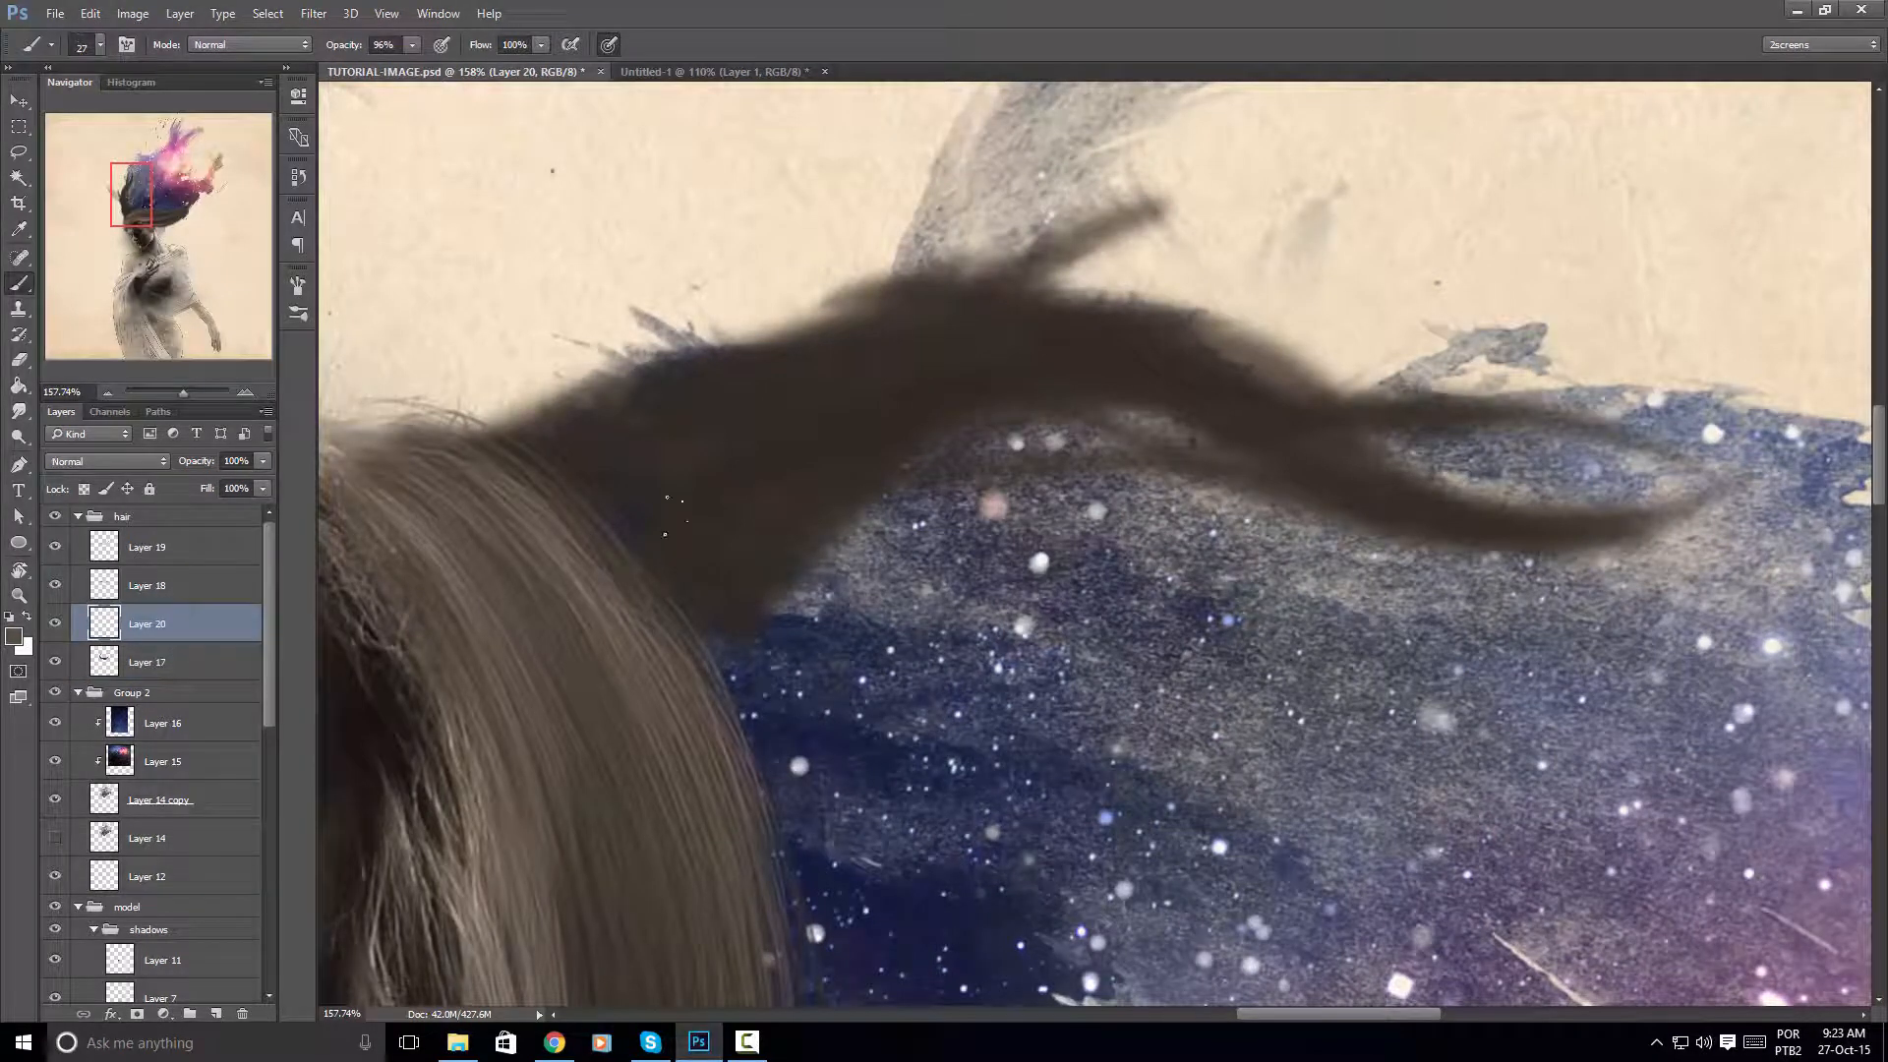
# Rotate the canvas slightly, sample a dark hair tone, and paint fine strands on Layer 20 along the back lock's outer edge
pyautogui.moveTo(977, 557); pyautogui.dragTo(935, 545)
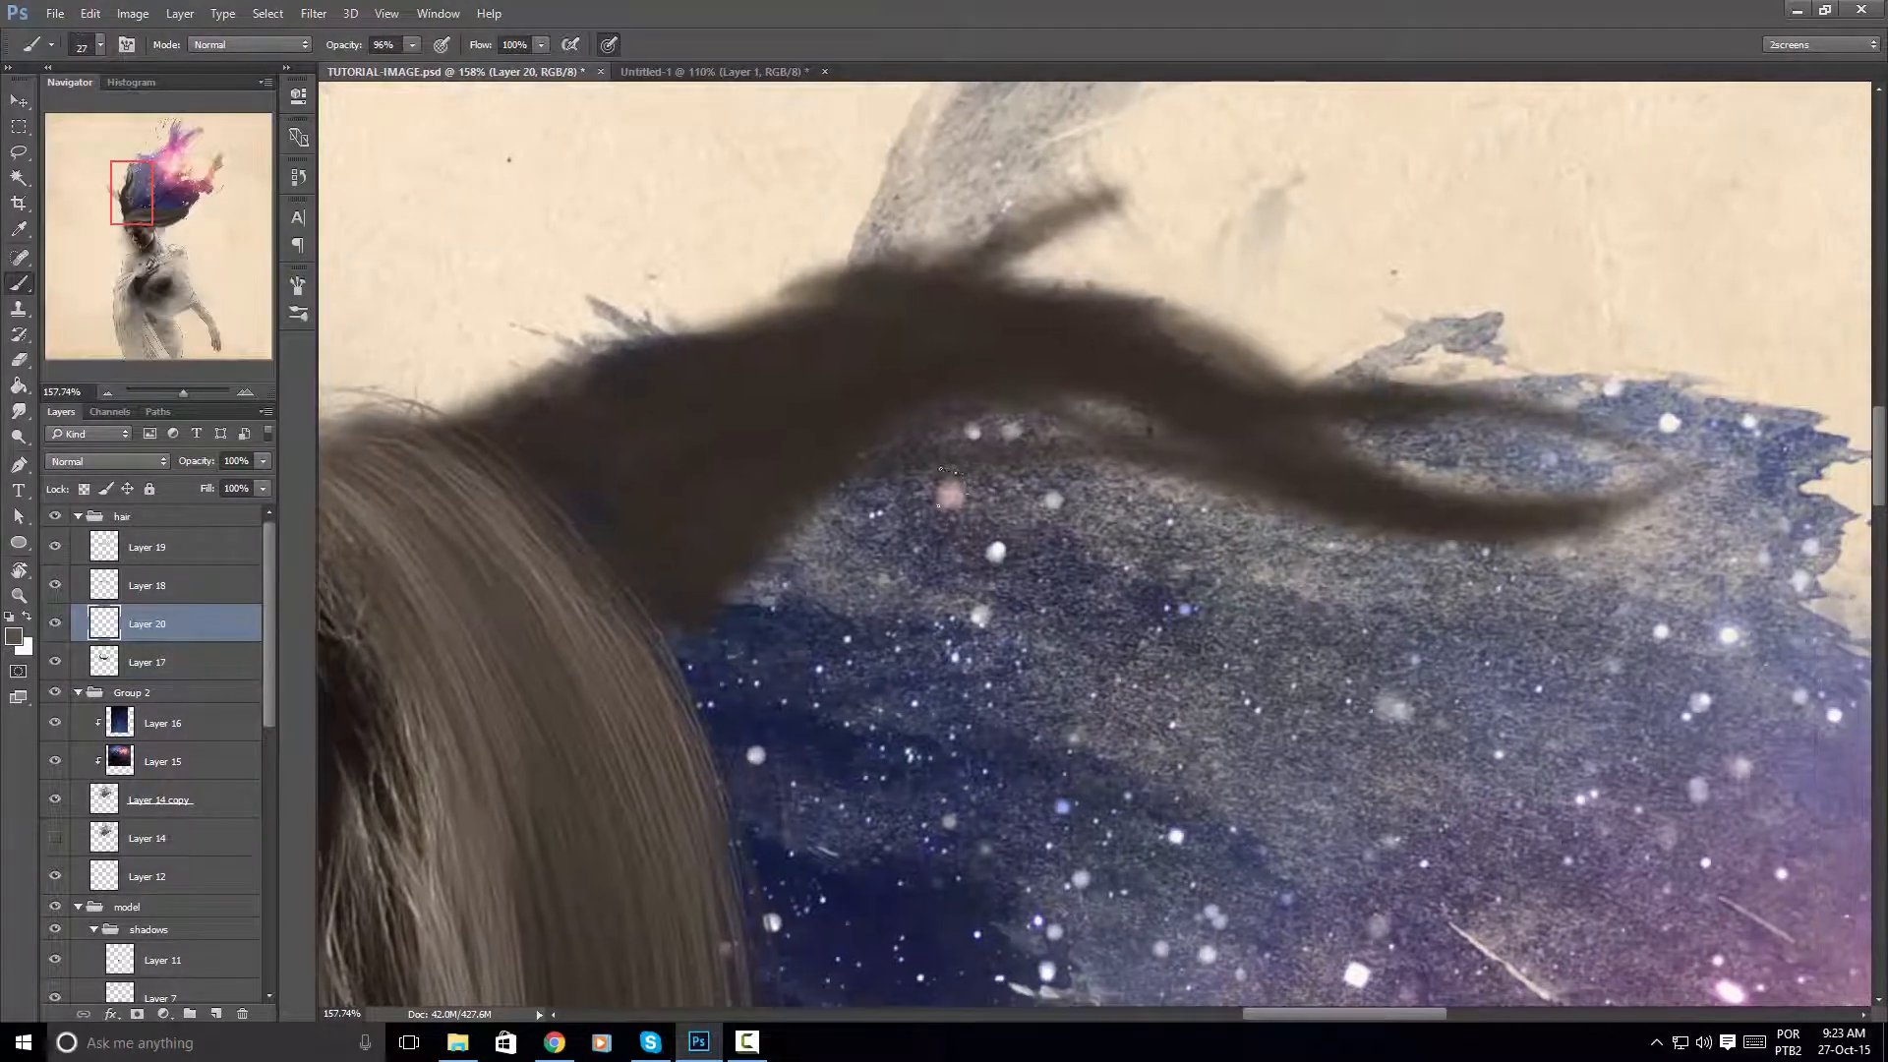
pyautogui.press('r')
pyautogui.moveTo(925, 373)
pyautogui.mouseDown()
pyautogui.moveTo(864, 498)
pyautogui.moveTo(828, 459)
pyautogui.mouseUp()
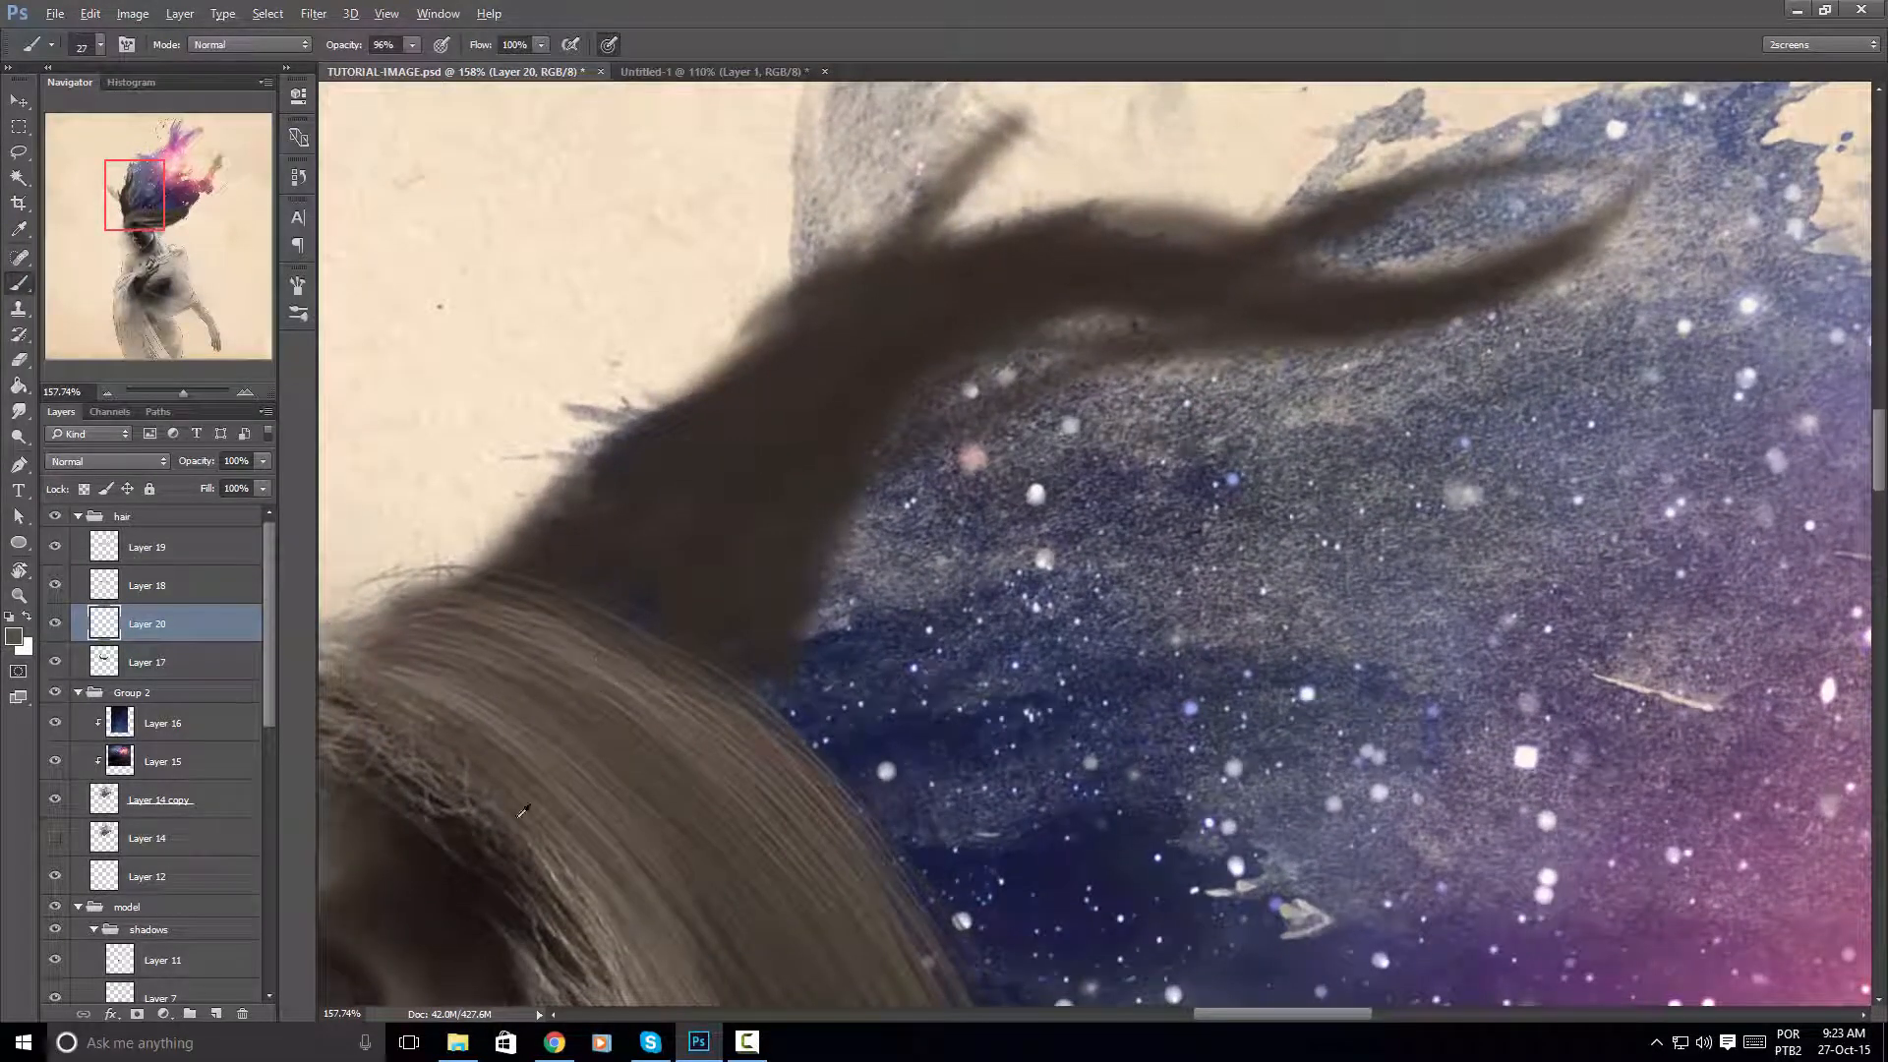
pyautogui.click(656, 801)
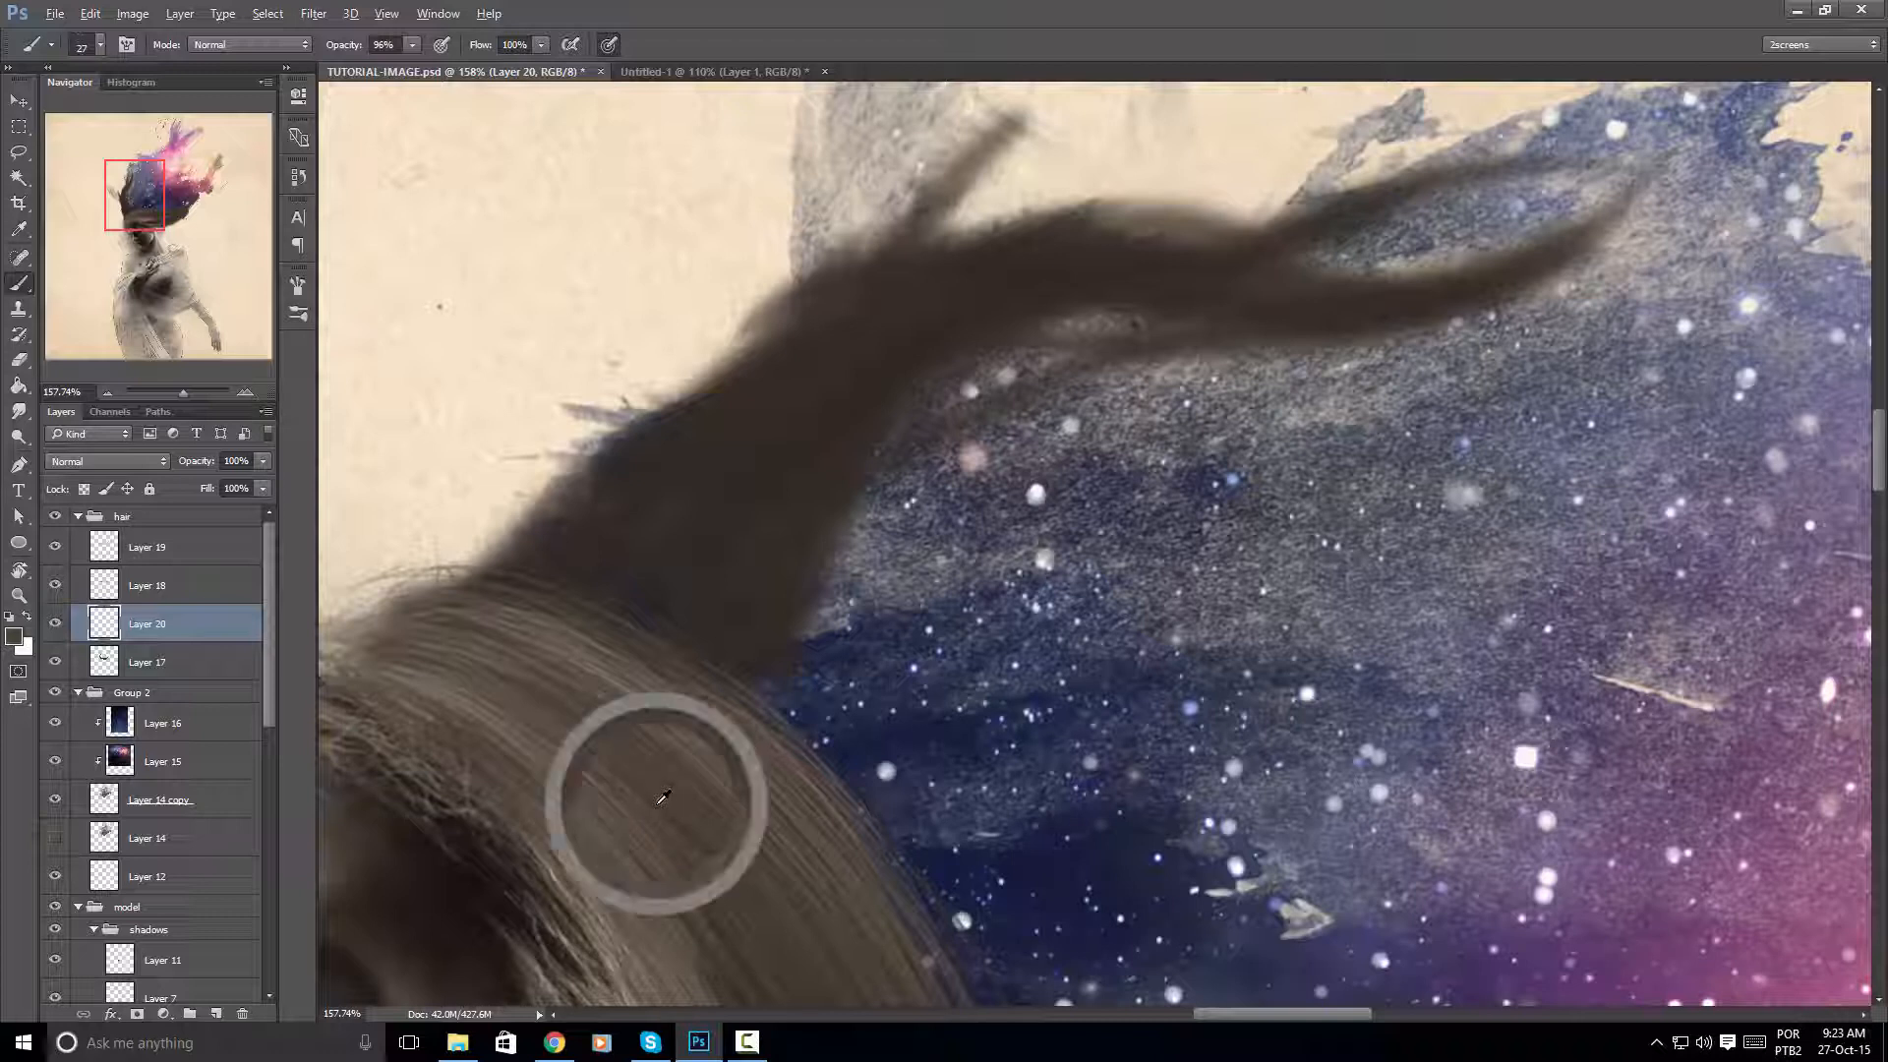
pyautogui.keyDown('alt'); pyautogui.click(536, 549); pyautogui.keyUp('alt')
pyautogui.moveTo(517, 545); pyautogui.dragTo(688, 391)
pyautogui.moveTo(509, 536)
pyautogui.mouseDown()
pyautogui.moveTo(549, 479)
pyautogui.moveTo(704, 373)
pyautogui.mouseUp()
pyautogui.moveTo(494, 553); pyautogui.dragTo(749, 344)
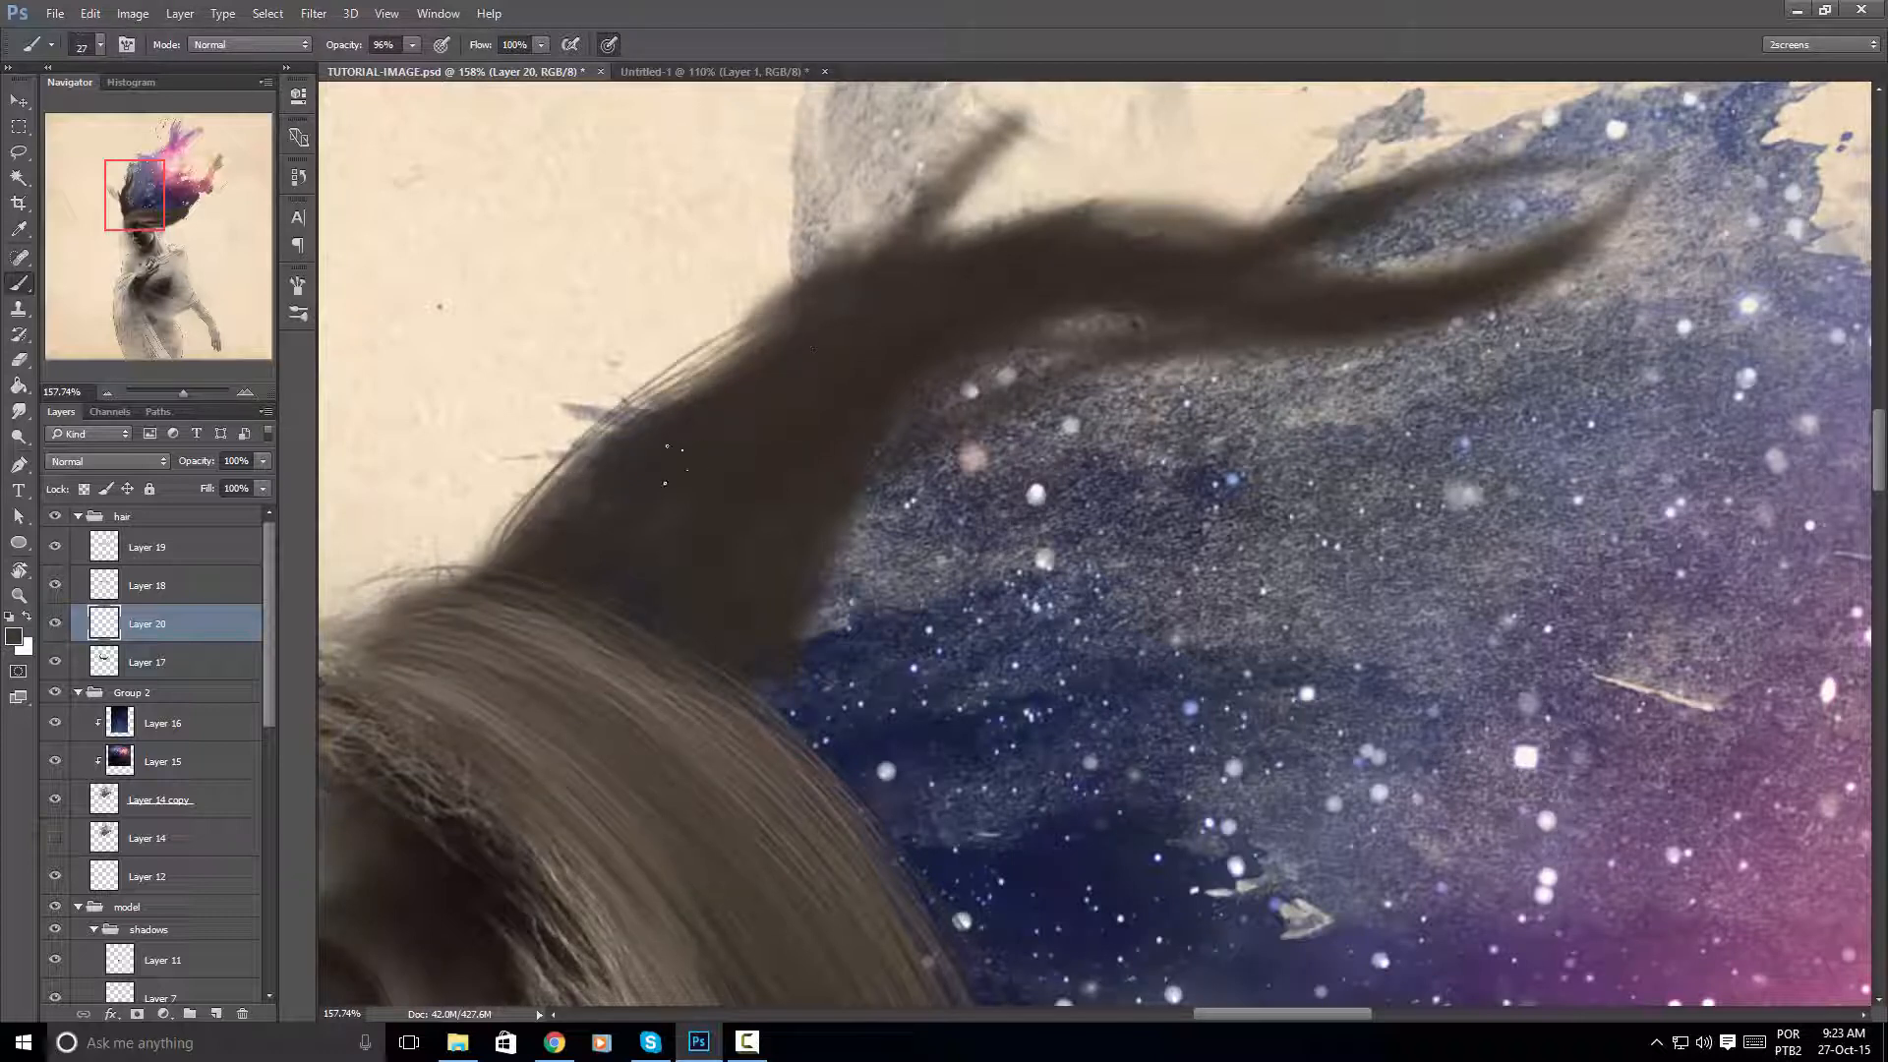
# Paint fine dark strands on Layer 20 along the back lock's outer curve and the outer prong of its forked tip
pyautogui.moveTo(949, 221)
pyautogui.mouseDown()
pyautogui.moveTo(1082, 170)
pyautogui.moveTo(1087, 201)
pyautogui.moveTo(1166, 206)
pyautogui.mouseUp()
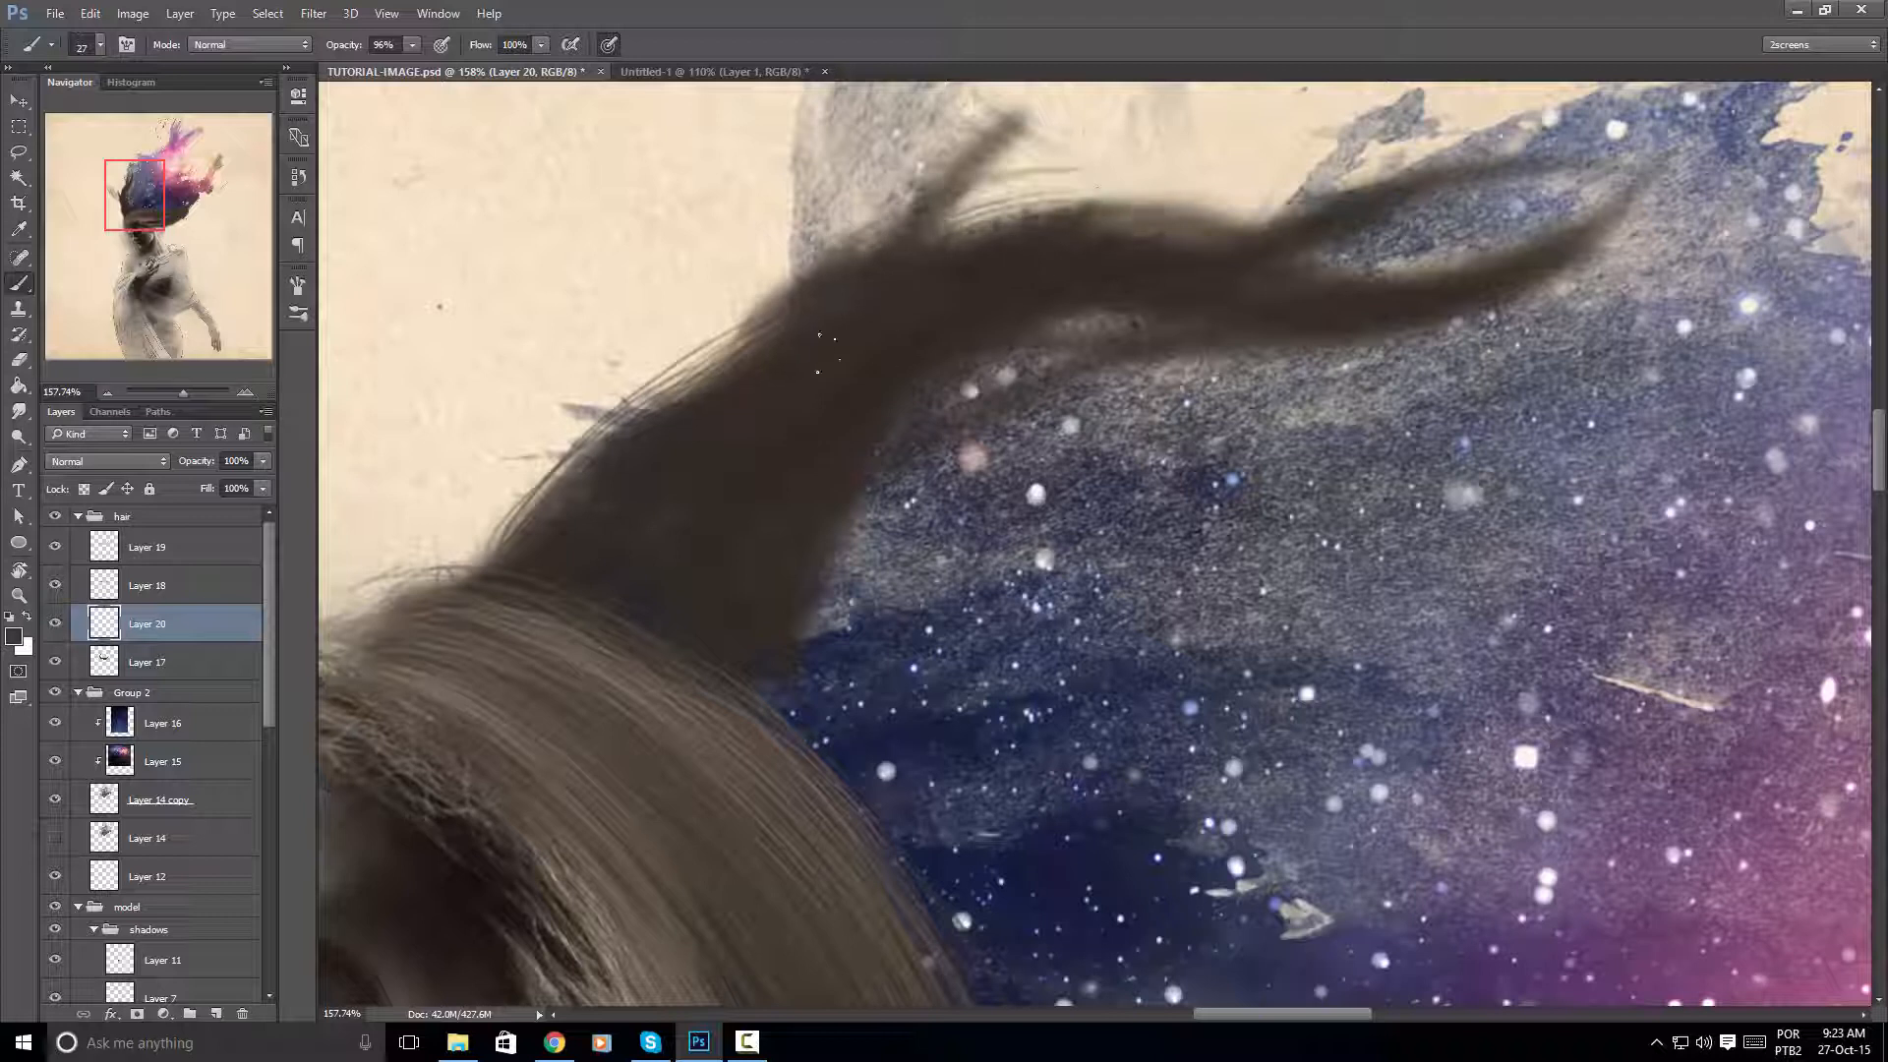
pyautogui.moveTo(1038, 212)
pyautogui.mouseDown()
pyautogui.moveTo(1206, 196)
pyautogui.moveTo(1241, 219)
pyautogui.mouseUp()
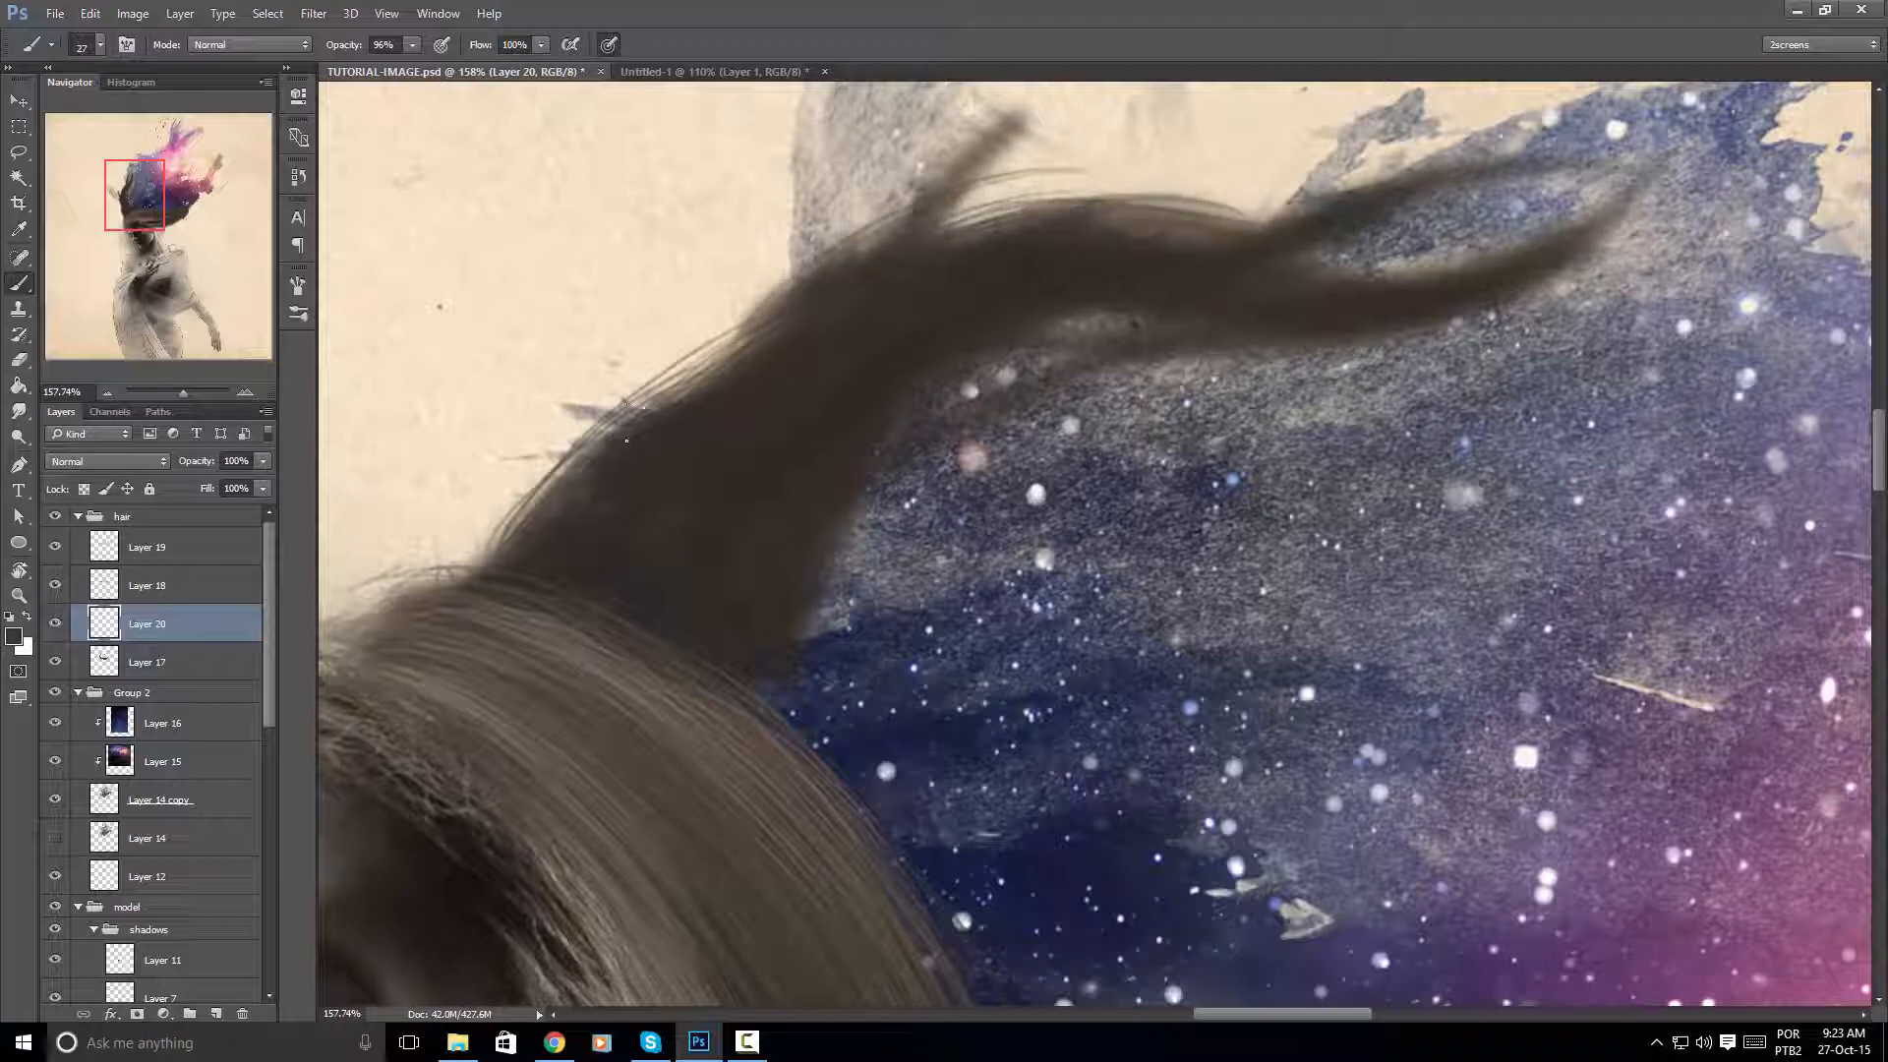
pyautogui.moveTo(950, 221); pyautogui.dragTo(1121, 182)
pyautogui.moveTo(1248, 224)
pyautogui.mouseDown()
pyautogui.moveTo(1481, 127)
pyautogui.moveTo(1522, 144)
pyautogui.moveTo(1387, 174)
pyautogui.moveTo(1534, 156)
pyautogui.mouseUp()
pyautogui.moveTo(1334, 182); pyautogui.dragTo(1539, 185)
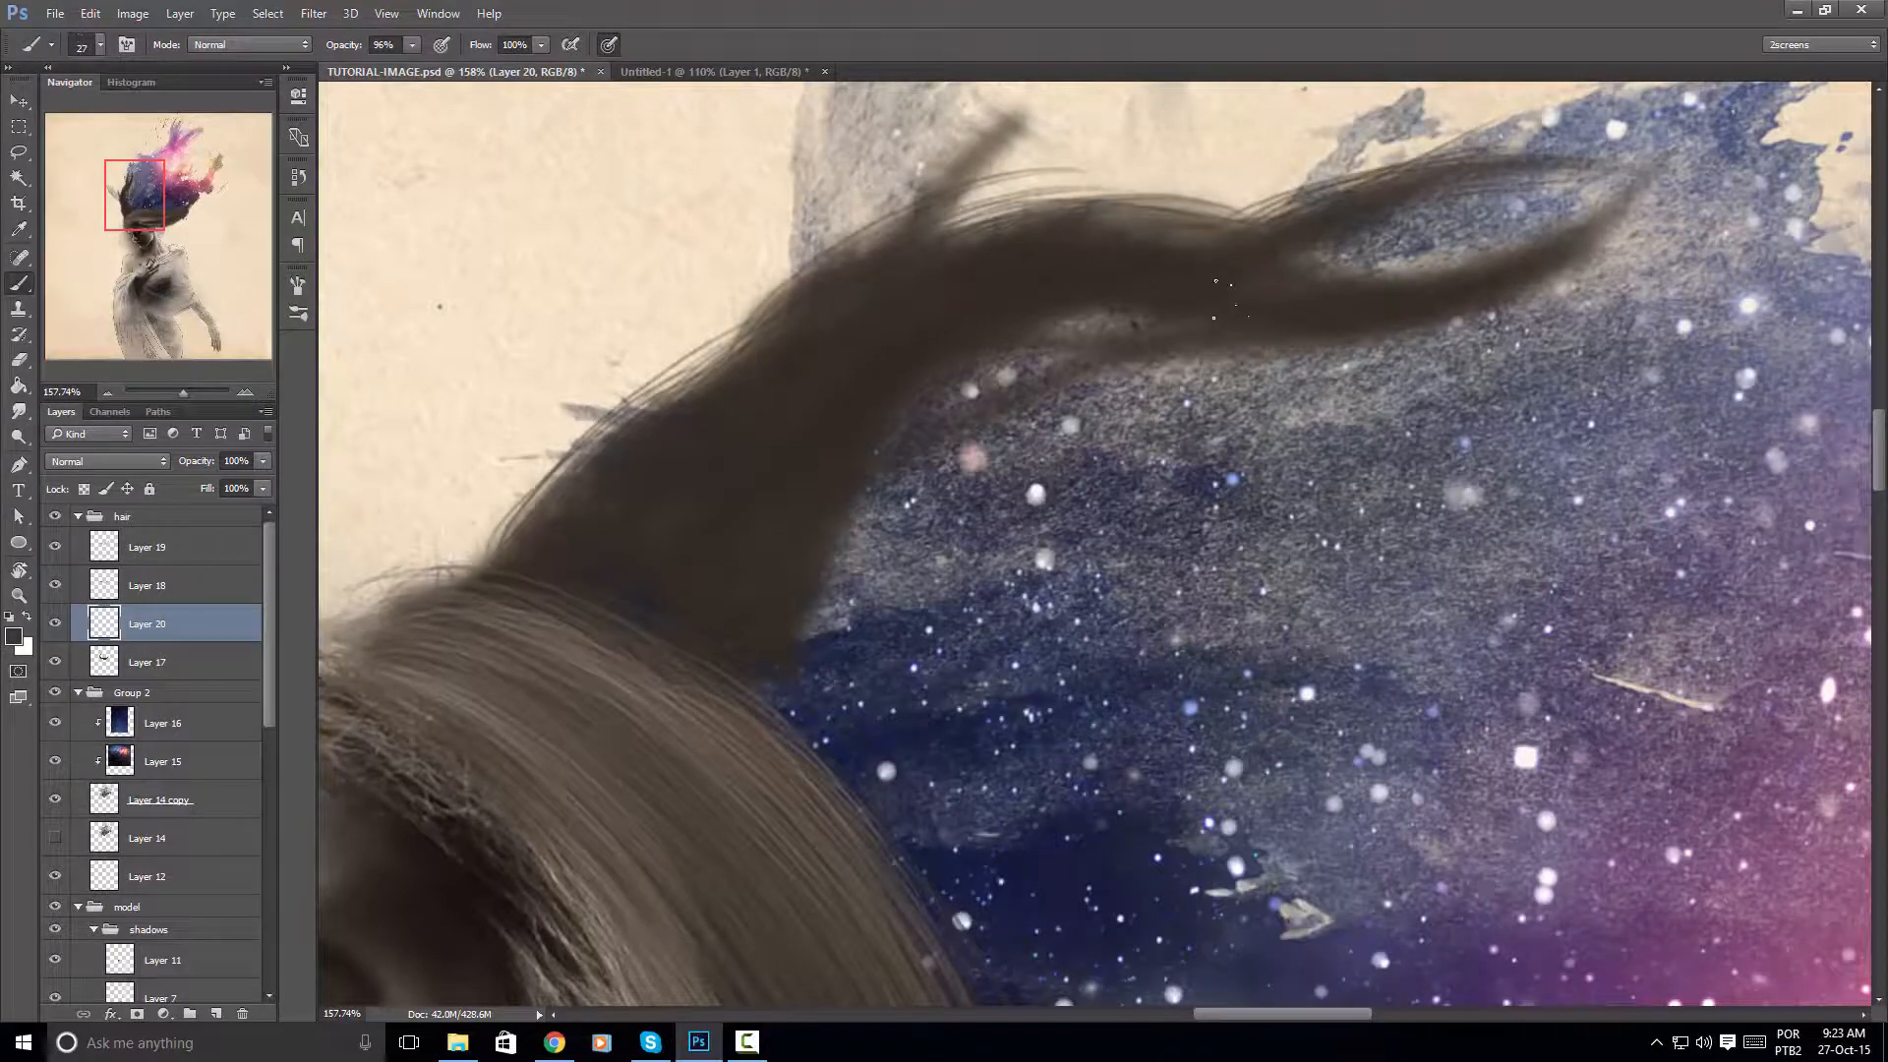
# Rotate the canvas upside down and paint fine strands on Layer 20 along the back lock's inner edge and forked tip over the nebula
pyautogui.press('r')
pyautogui.moveTo(1171, 243)
pyautogui.mouseDown()
pyautogui.moveTo(931, 765)
pyautogui.moveTo(980, 794)
pyautogui.mouseUp()
pyautogui.press('b')
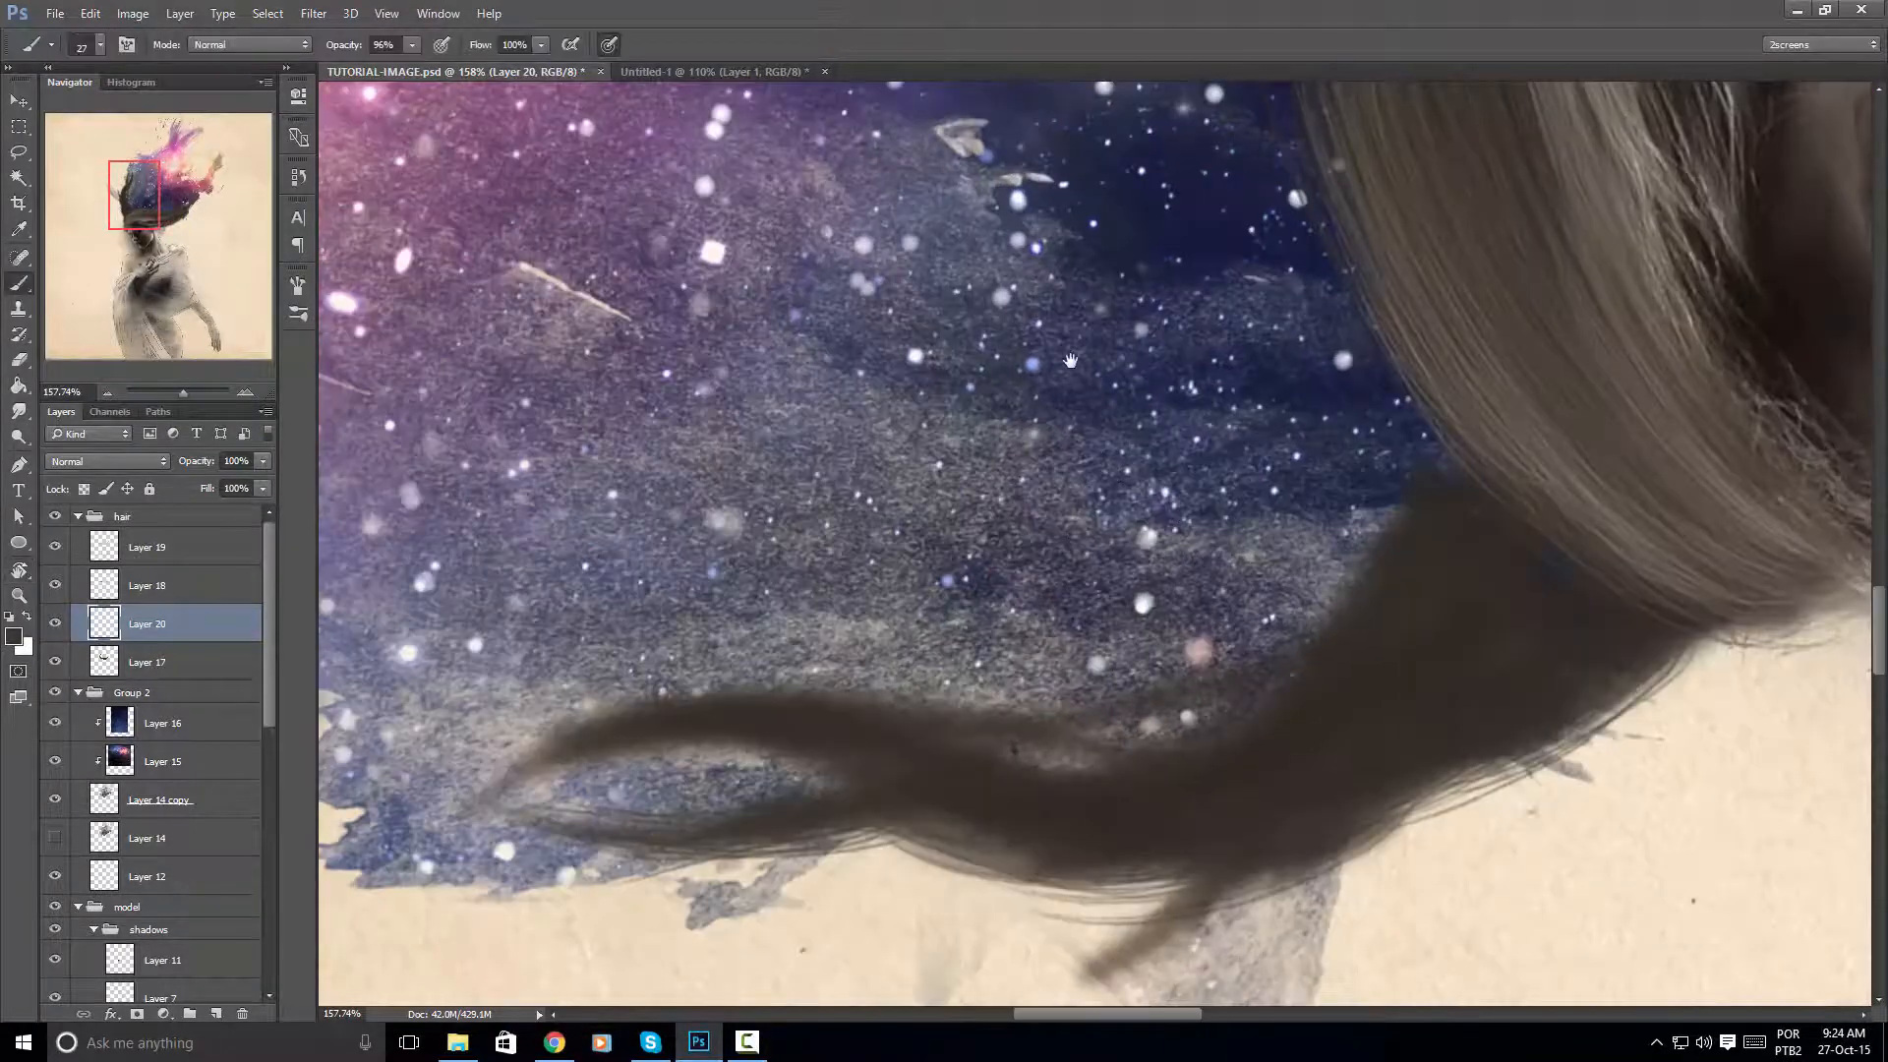
pyautogui.moveTo(1445, 452); pyautogui.dragTo(1353, 307)
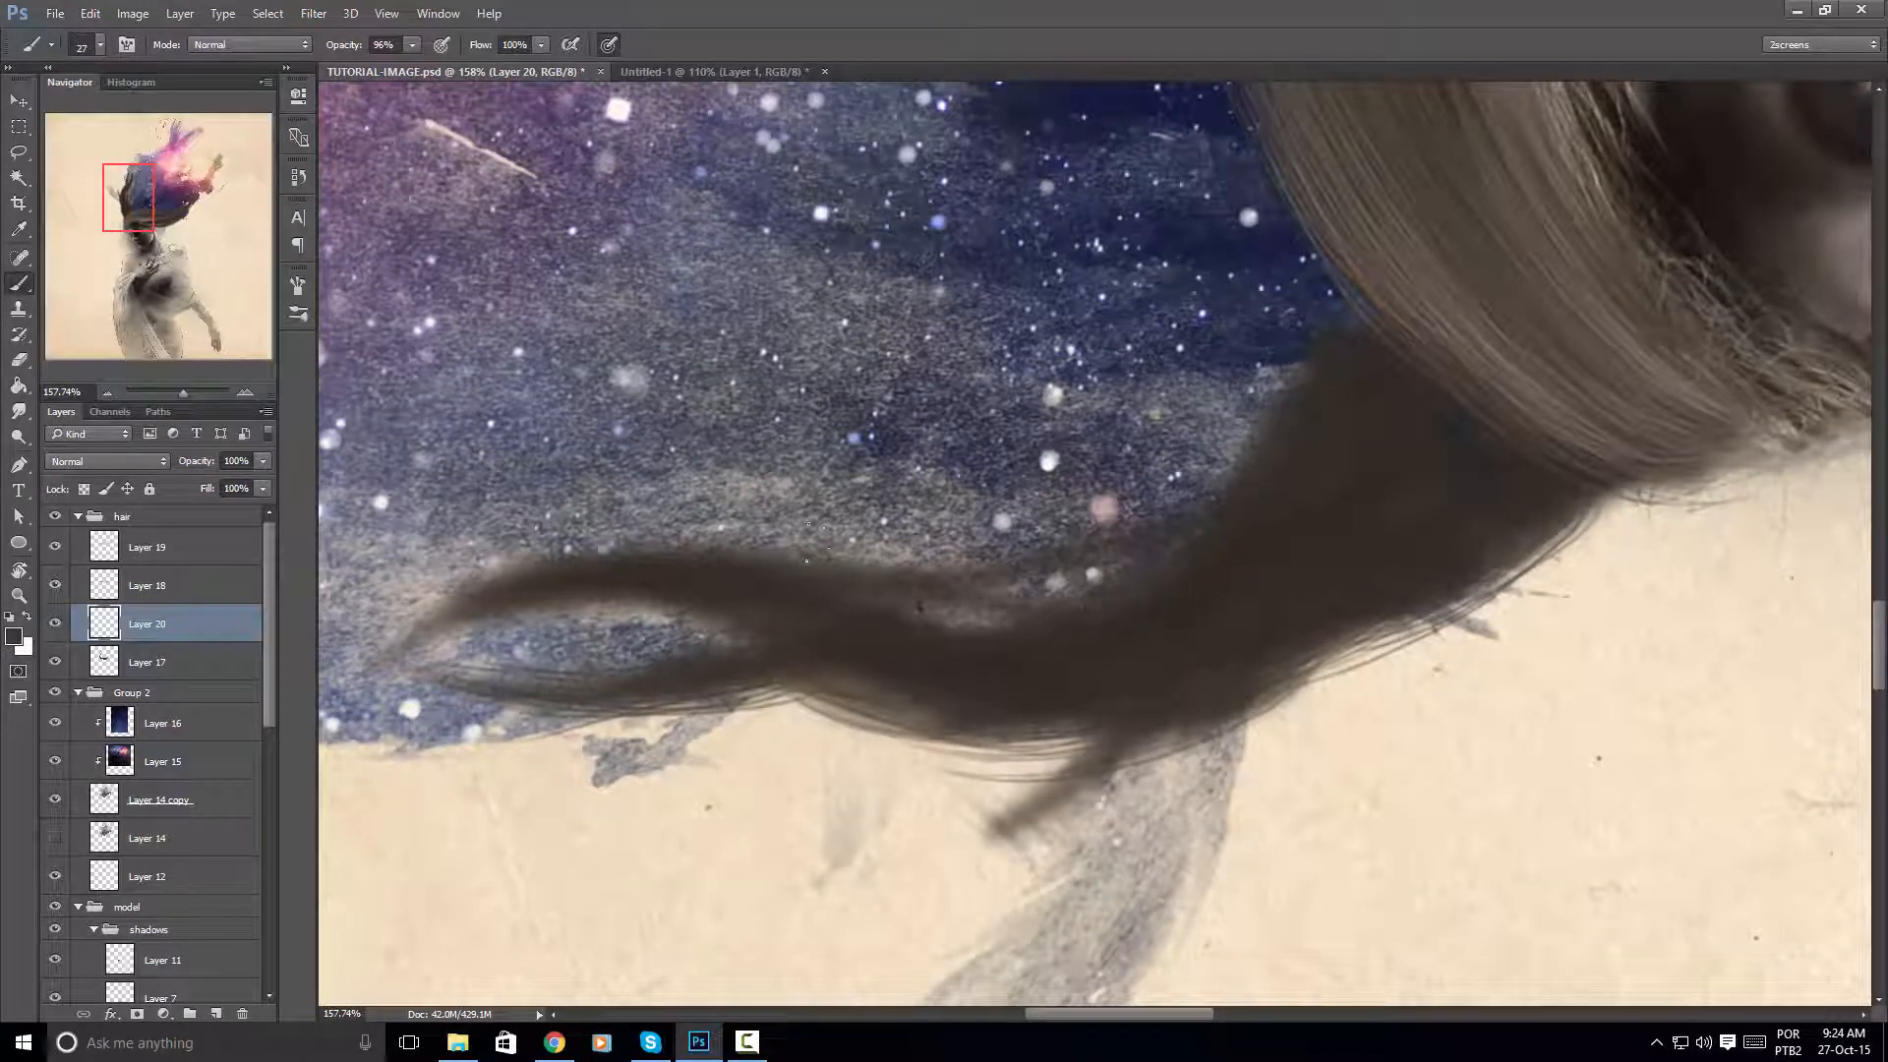
pyautogui.moveTo(987, 594); pyautogui.dragTo(1252, 502)
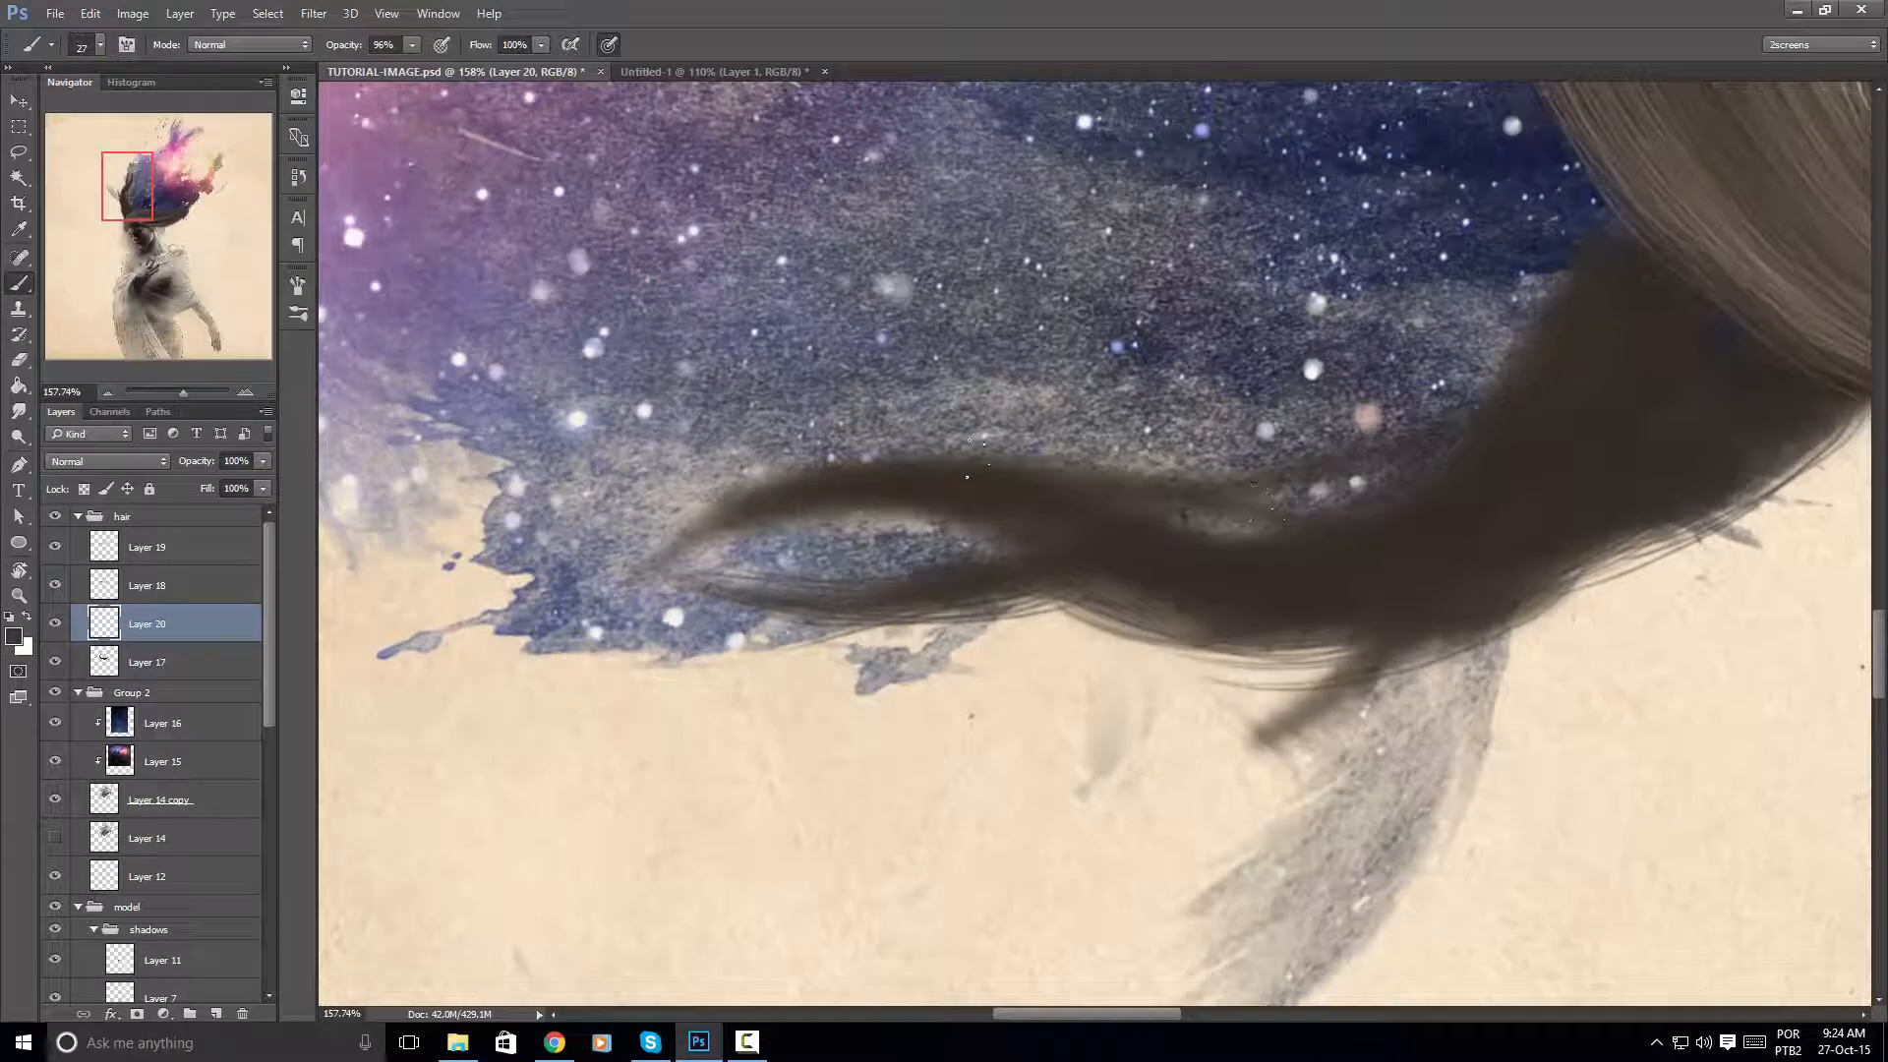
pyautogui.moveTo(967, 477); pyautogui.dragTo(1026, 480)
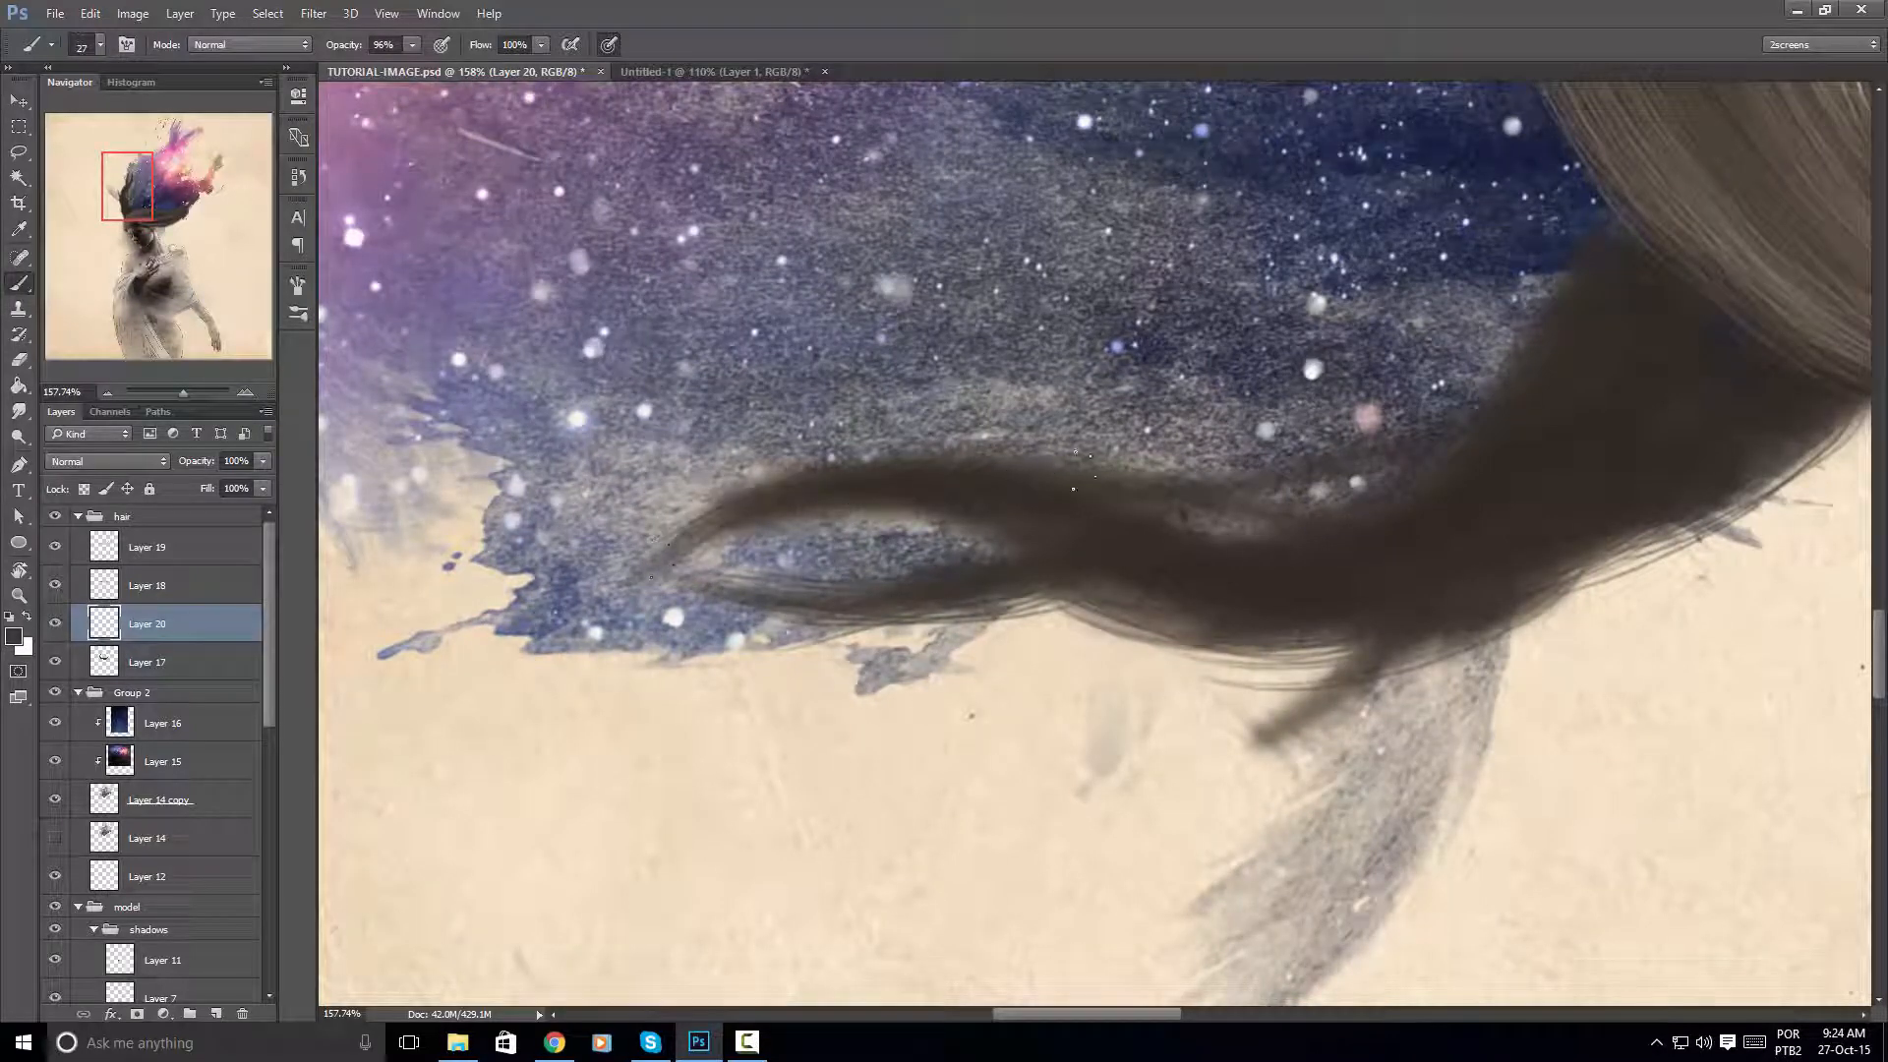
pyautogui.moveTo(662, 558); pyautogui.dragTo(748, 521)
pyautogui.moveTo(1127, 519); pyautogui.dragTo(1409, 473)
pyautogui.moveTo(1592, 384); pyautogui.dragTo(1106, 487)
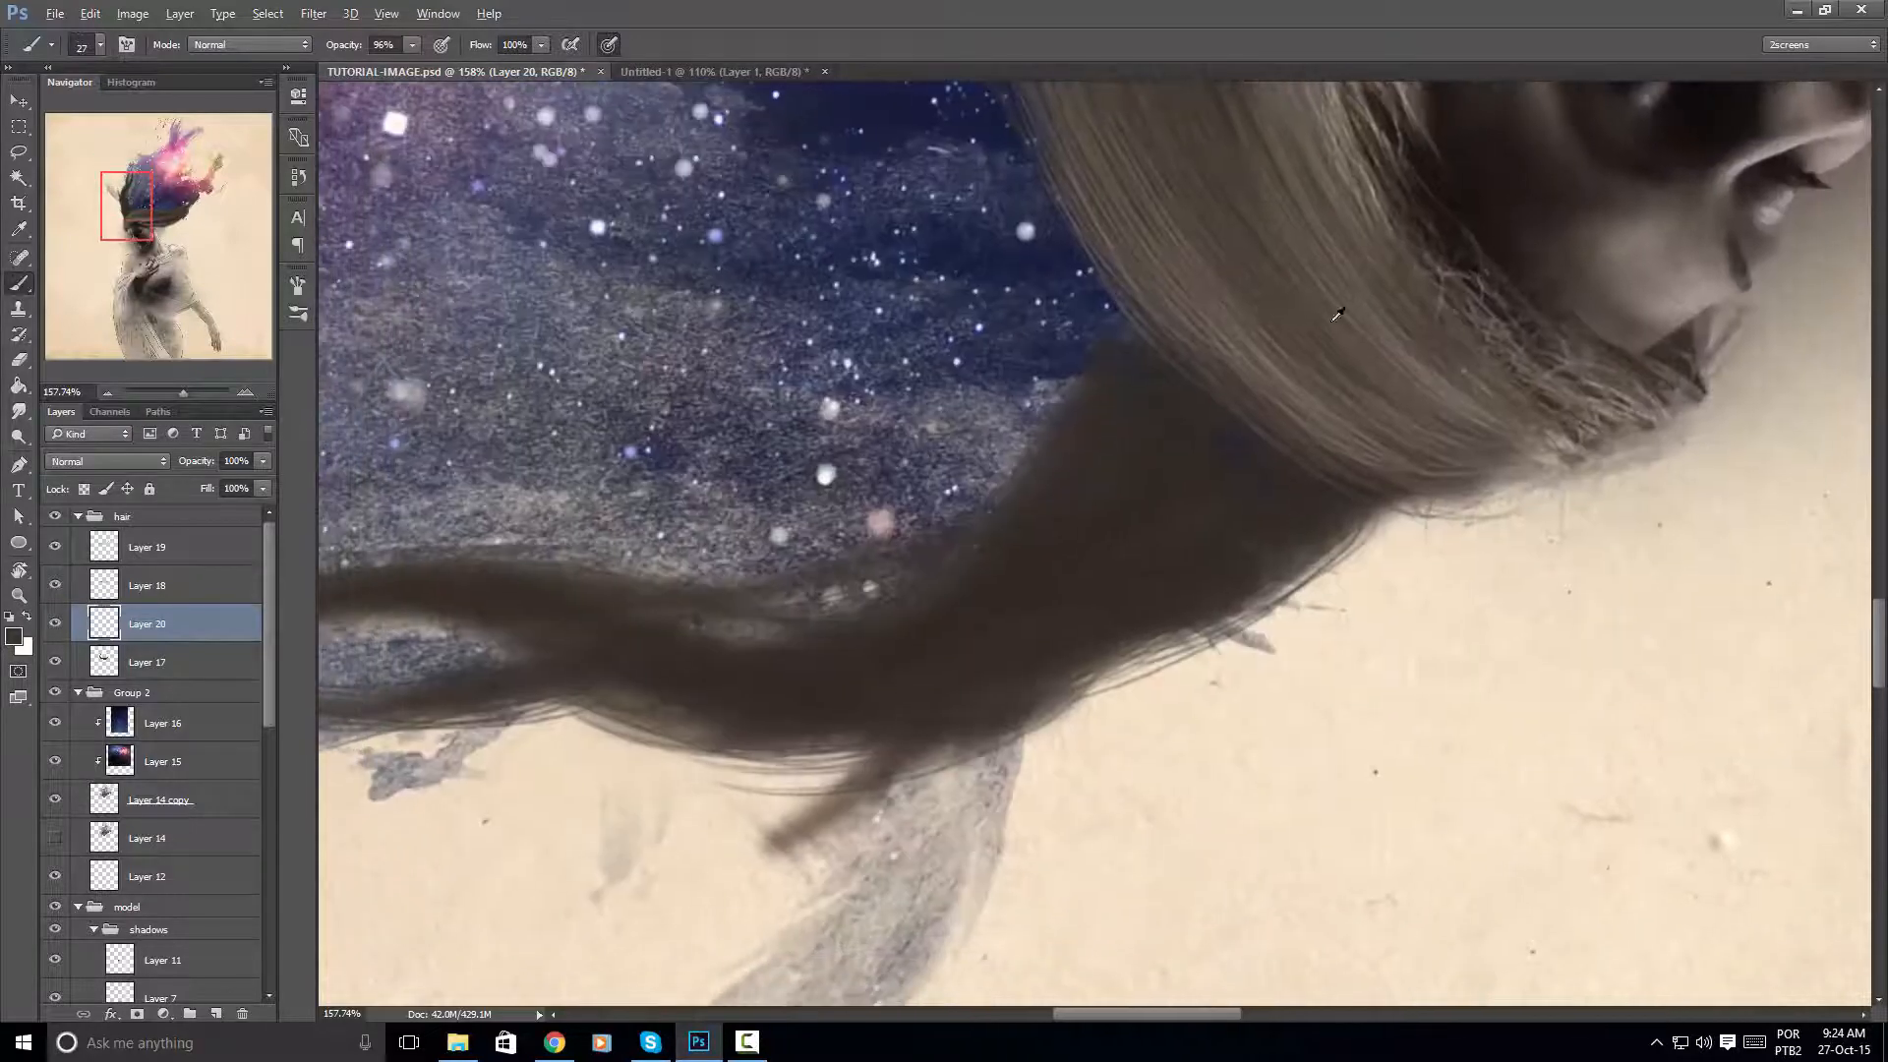
# Sample a lighter brown from the crown hair and paint flowing strands across the back lock on Layer 20, from base to fork
pyautogui.keyDown('alt'); pyautogui.click(1351, 306); pyautogui.keyUp('alt')
pyautogui.press('r')
pyautogui.moveTo(1248, 387)
pyautogui.mouseDown()
pyautogui.moveTo(866, 610)
pyautogui.moveTo(831, 549)
pyautogui.moveTo(969, 447)
pyautogui.moveTo(1116, 401)
pyautogui.mouseUp()
pyautogui.moveTo(978, 440); pyautogui.dragTo(1124, 393)
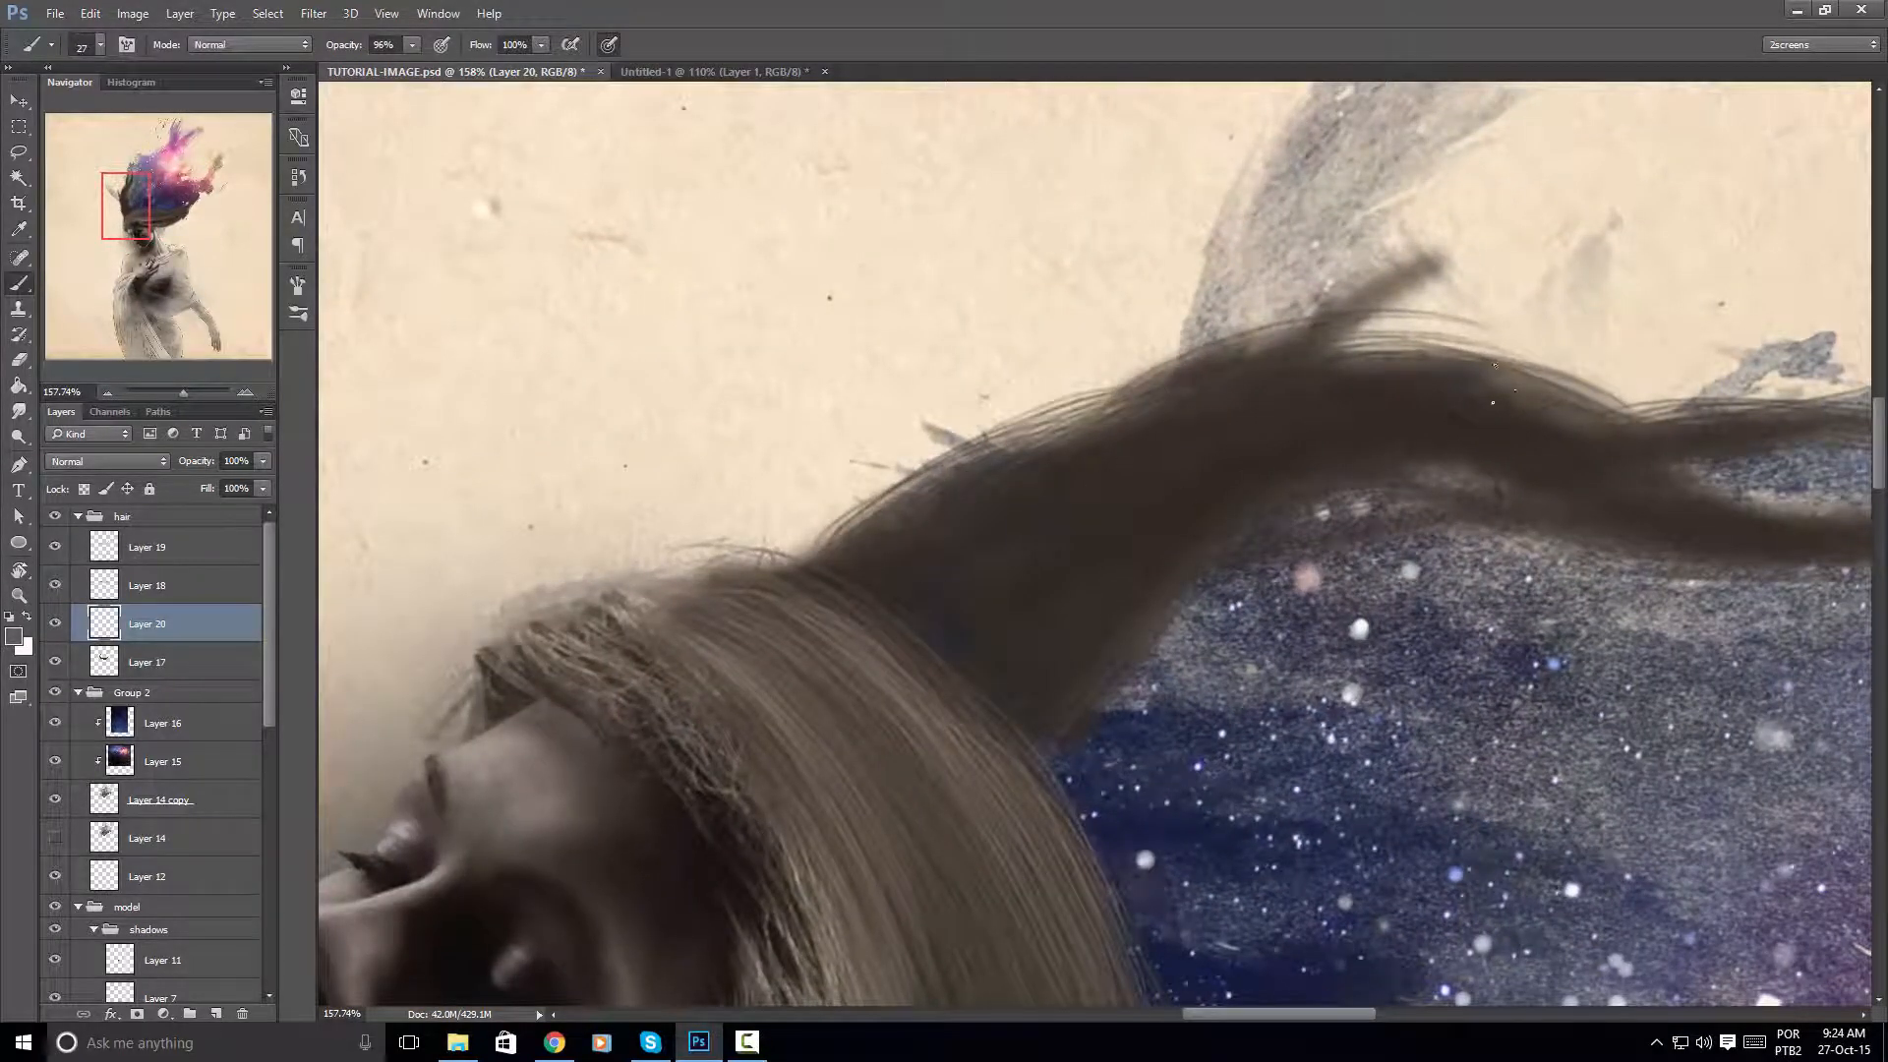
pyautogui.moveTo(1377, 352); pyautogui.dragTo(1503, 358)
pyautogui.moveTo(1078, 414)
pyautogui.mouseDown()
pyautogui.moveTo(1029, 396)
pyautogui.moveTo(689, 395)
pyautogui.mouseUp()
pyautogui.moveTo(1100, 352)
pyautogui.mouseDown()
pyautogui.moveTo(1195, 332)
pyautogui.moveTo(1212, 353)
pyautogui.moveTo(1401, 371)
pyautogui.moveTo(1300, 344)
pyautogui.mouseUp()
pyautogui.press('r')
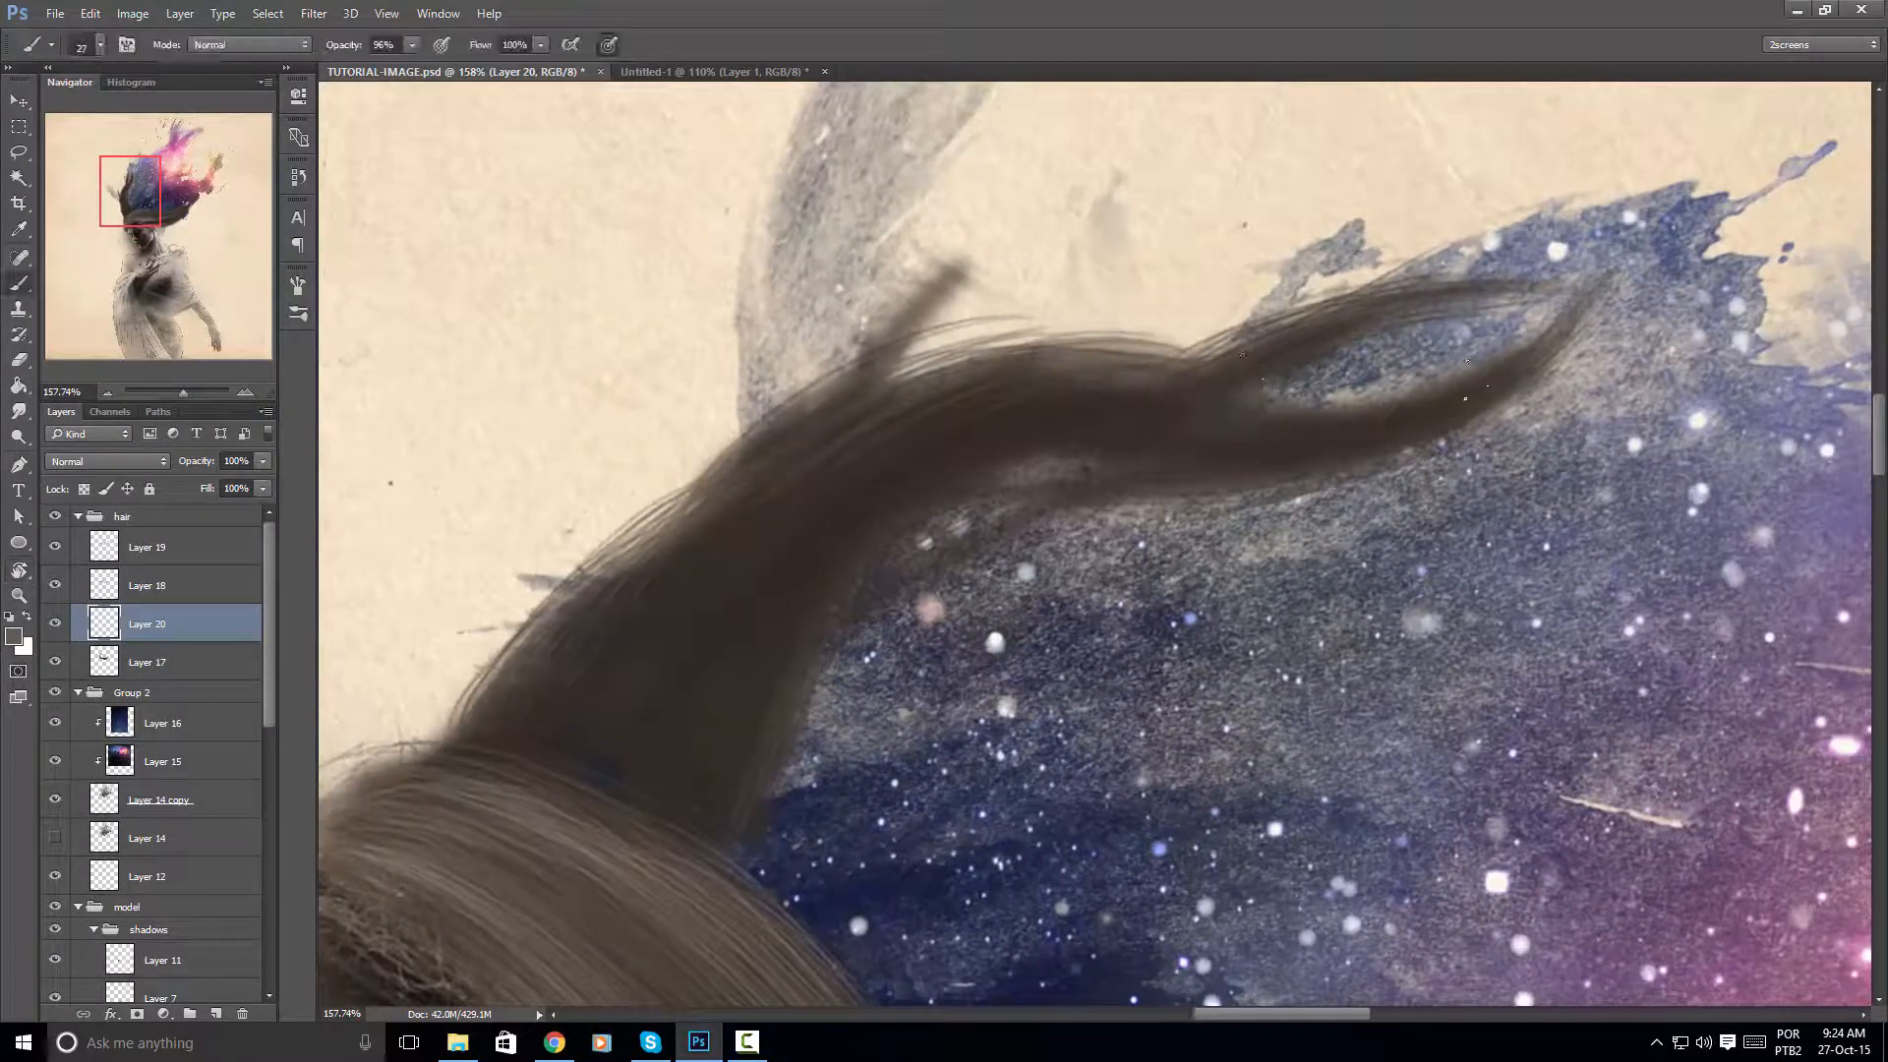
pyautogui.moveTo(1194, 375); pyautogui.dragTo(1454, 356)
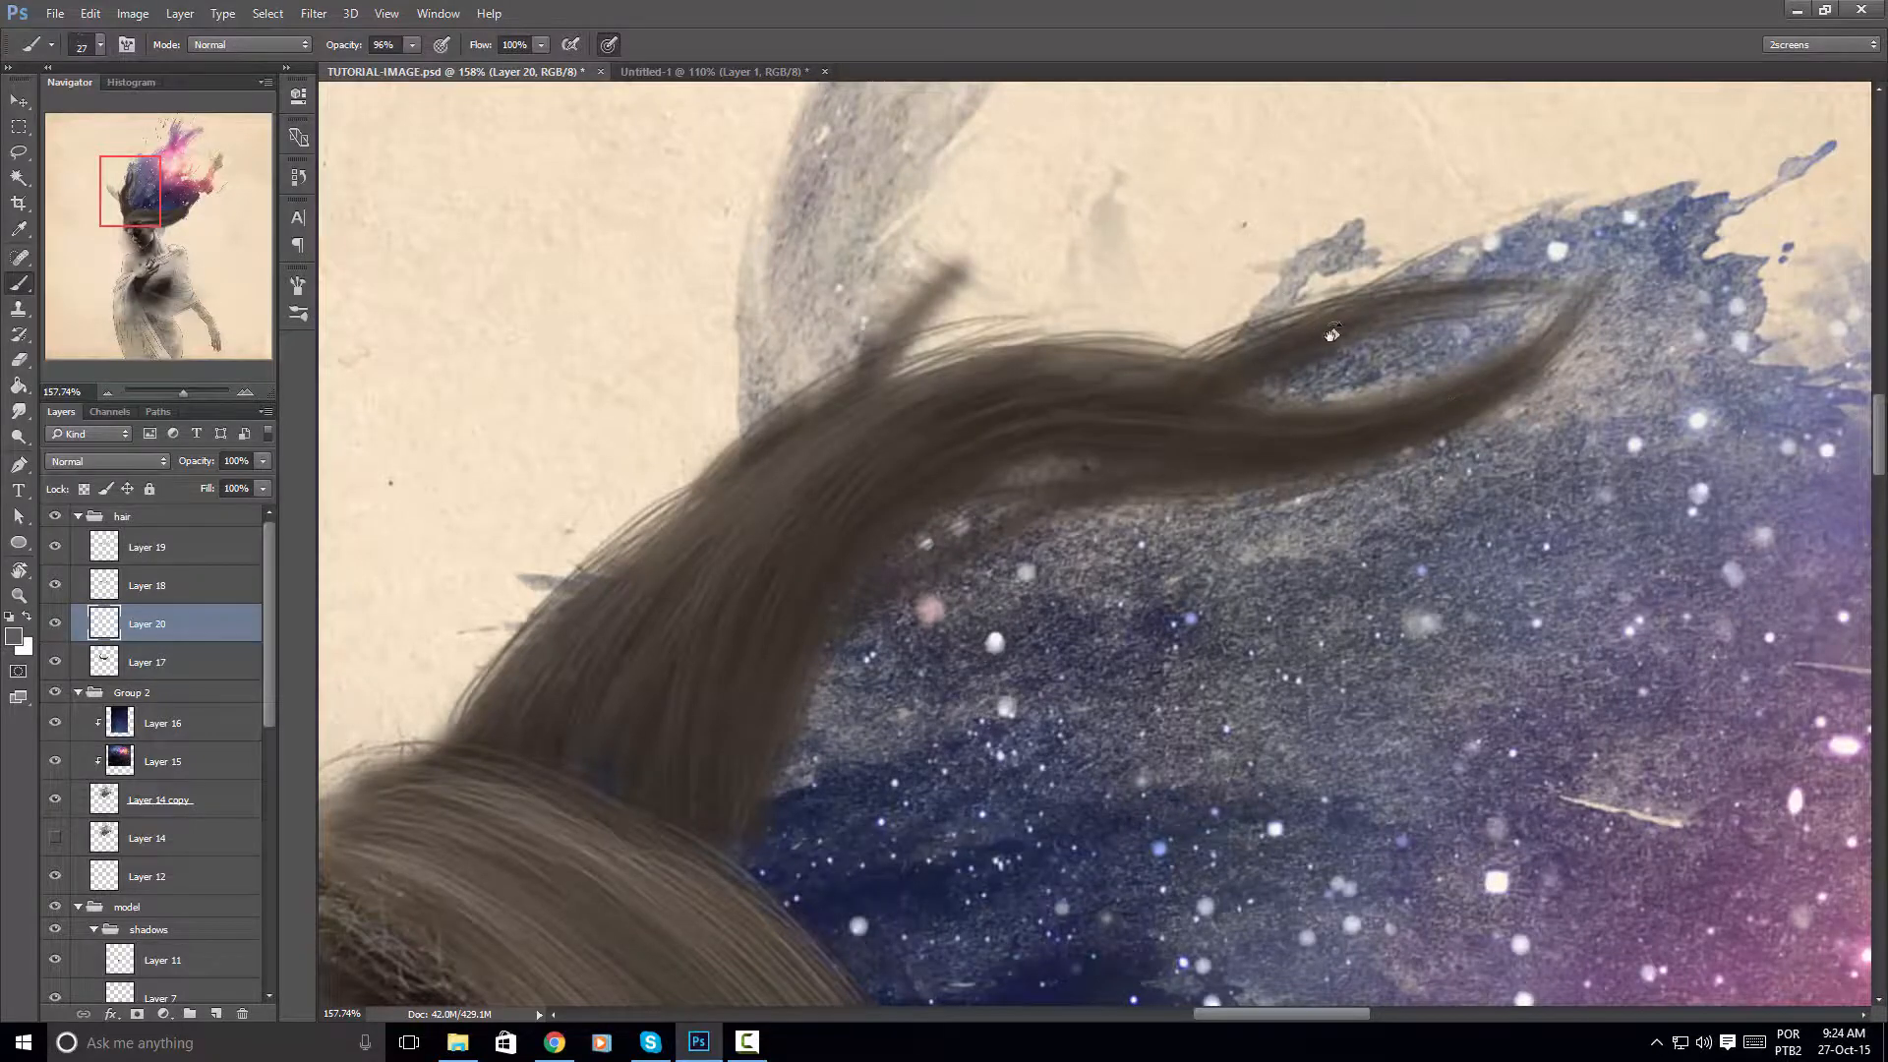
# Rotate the canvas to follow the curve and fill the back lock's inner side and forked end with more brown strands on Layer 20
pyautogui.press('r')
pyautogui.moveTo(1171, 300)
pyautogui.mouseDown()
pyautogui.moveTo(796, 586)
pyautogui.moveTo(1171, 703)
pyautogui.mouseUp()
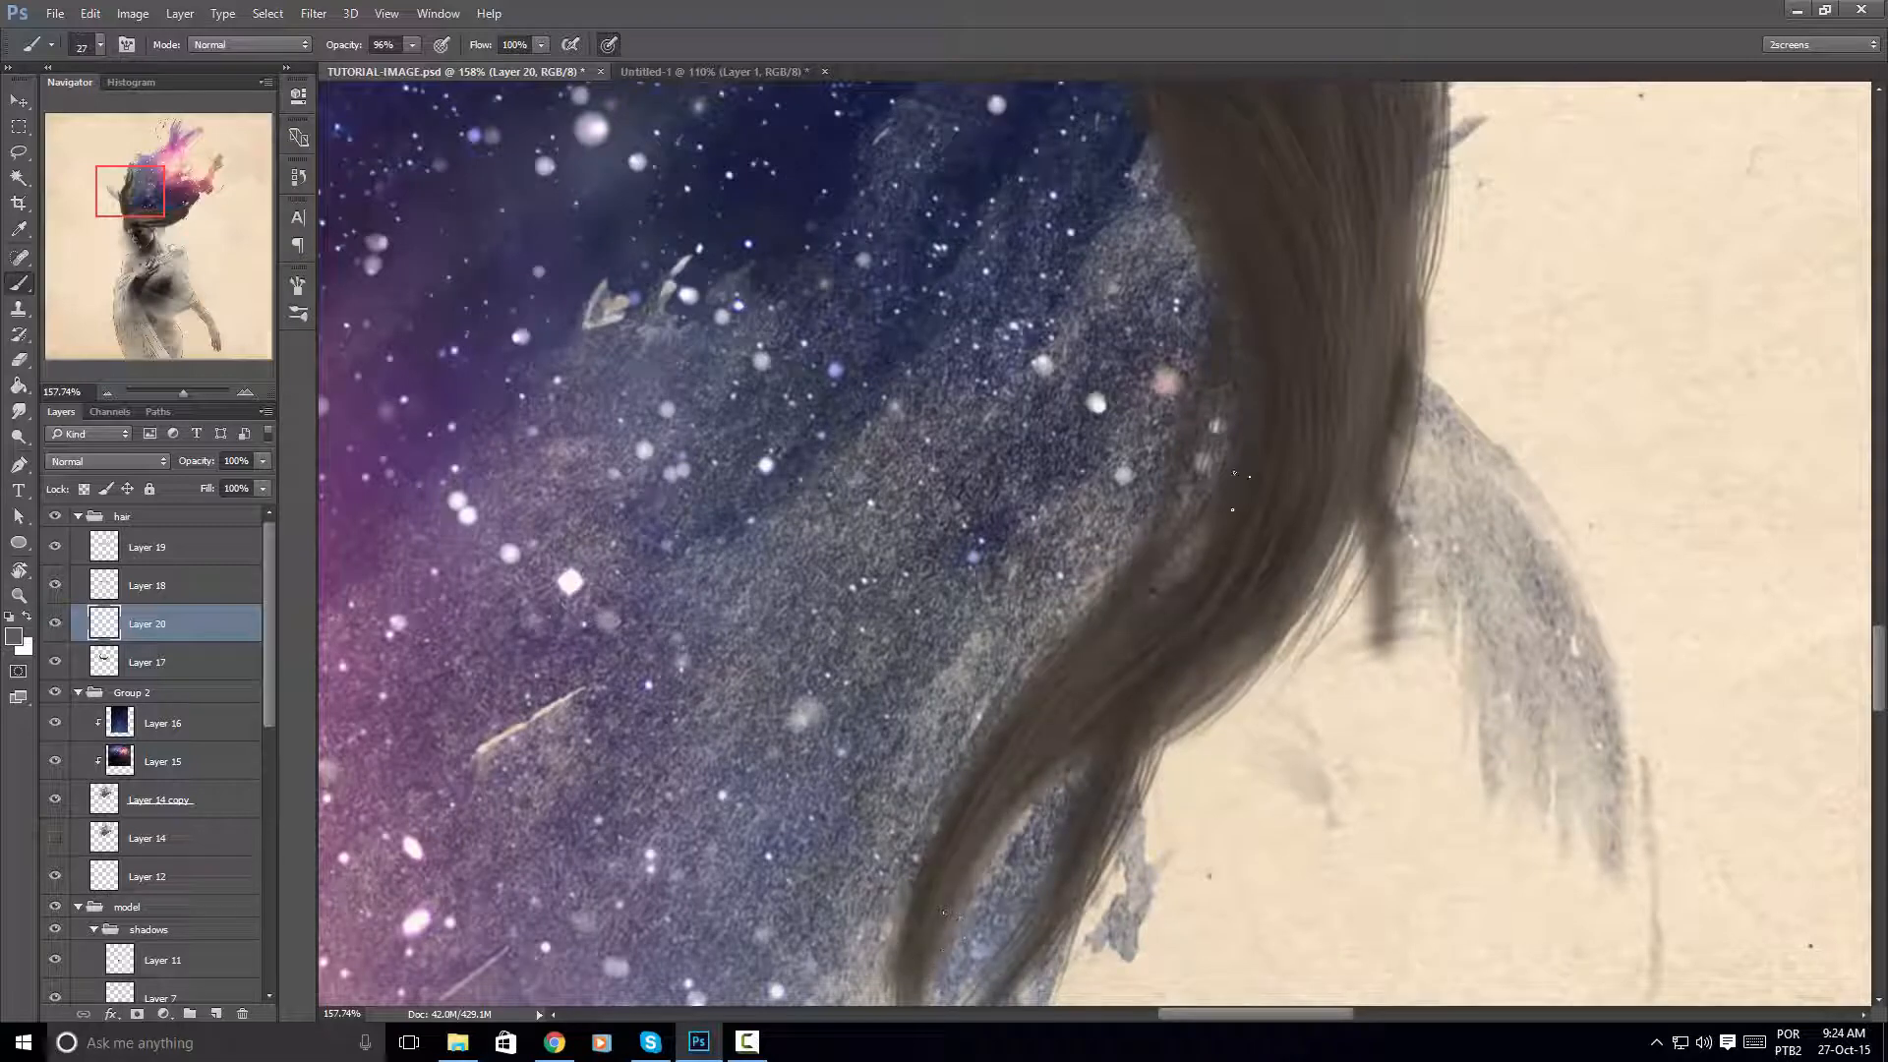
pyautogui.press('r')
pyautogui.moveTo(1187, 331)
pyautogui.mouseDown()
pyautogui.moveTo(885, 443)
pyautogui.moveTo(700, 725)
pyautogui.mouseUp()
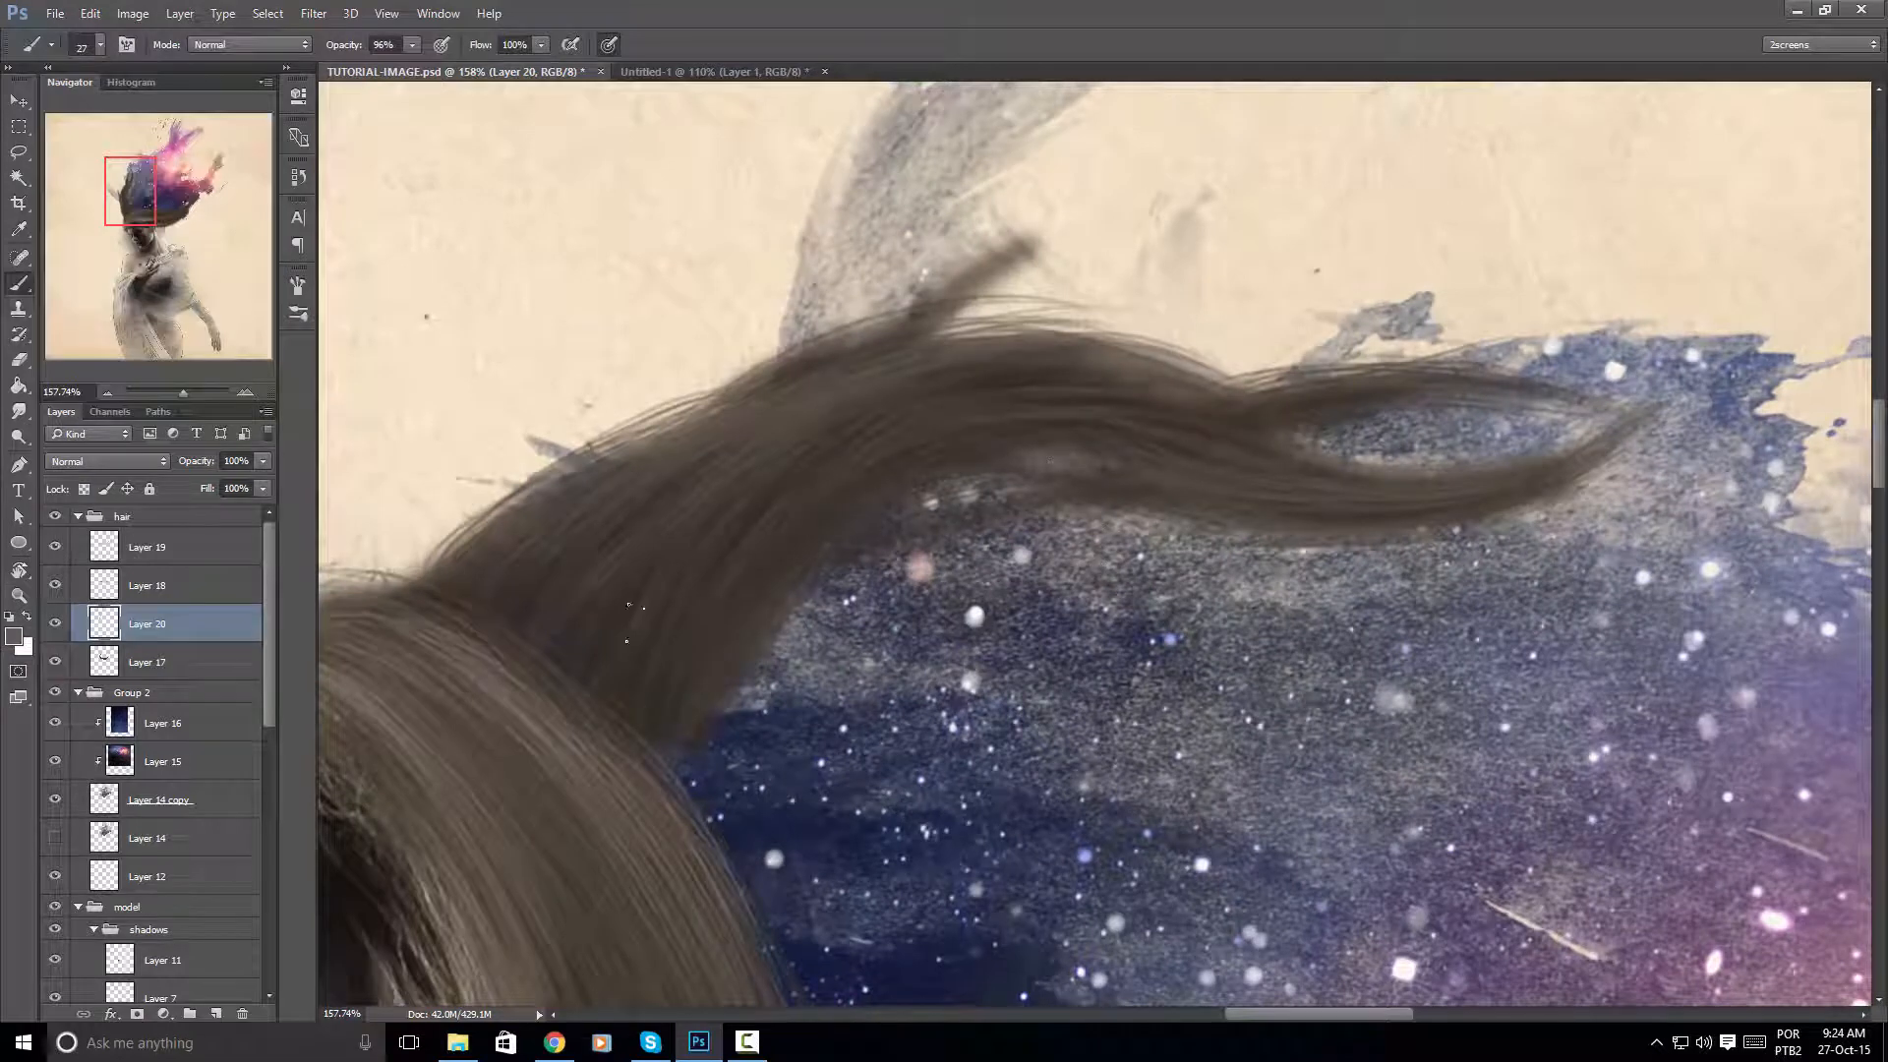
# Add a new layer directly above Layer 20 in the hair group
pyautogui.press('space')
pyautogui.moveTo(598, 660); pyautogui.dragTo(674, 544)
pyautogui.hotkey('ctrl', 'shift', 'n')
pyautogui.press('Return')
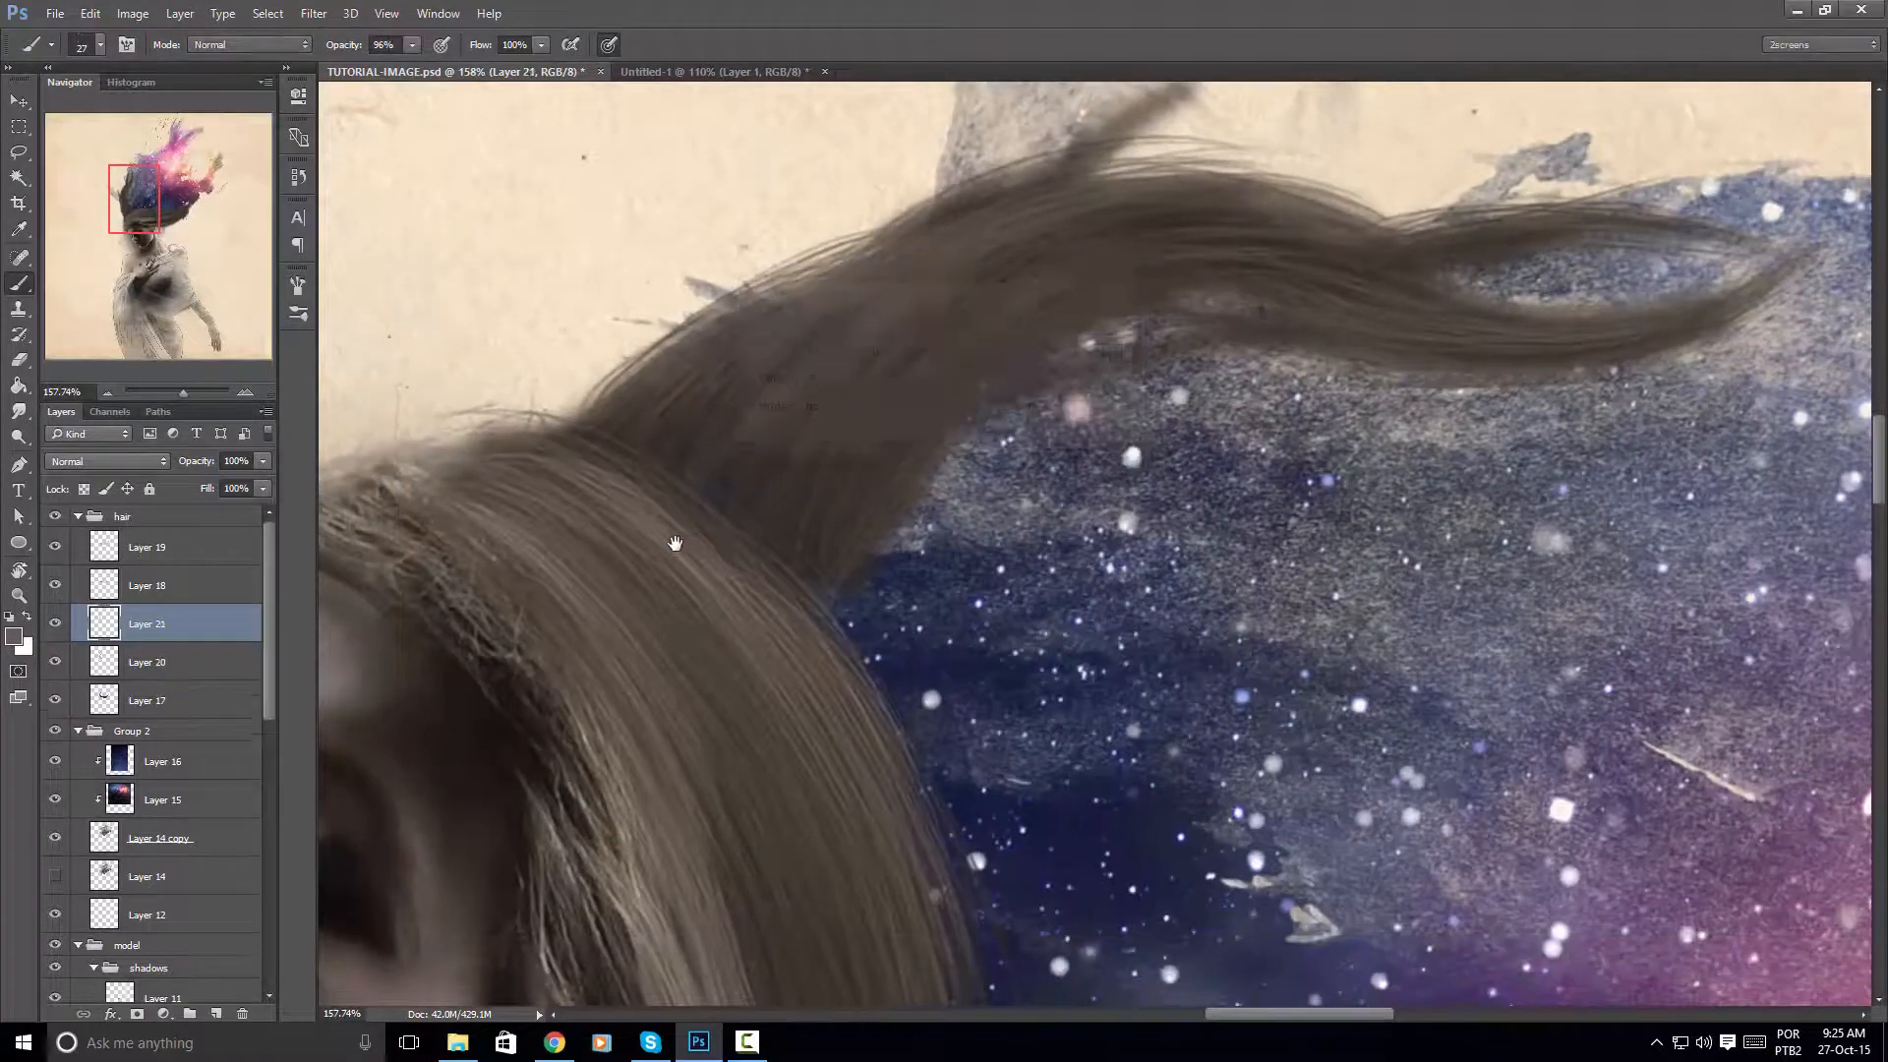
# Sample a light tone from the hair framing the face and paint highlight strands on Layer 21 along the back lock's outer side
pyautogui.press('space')
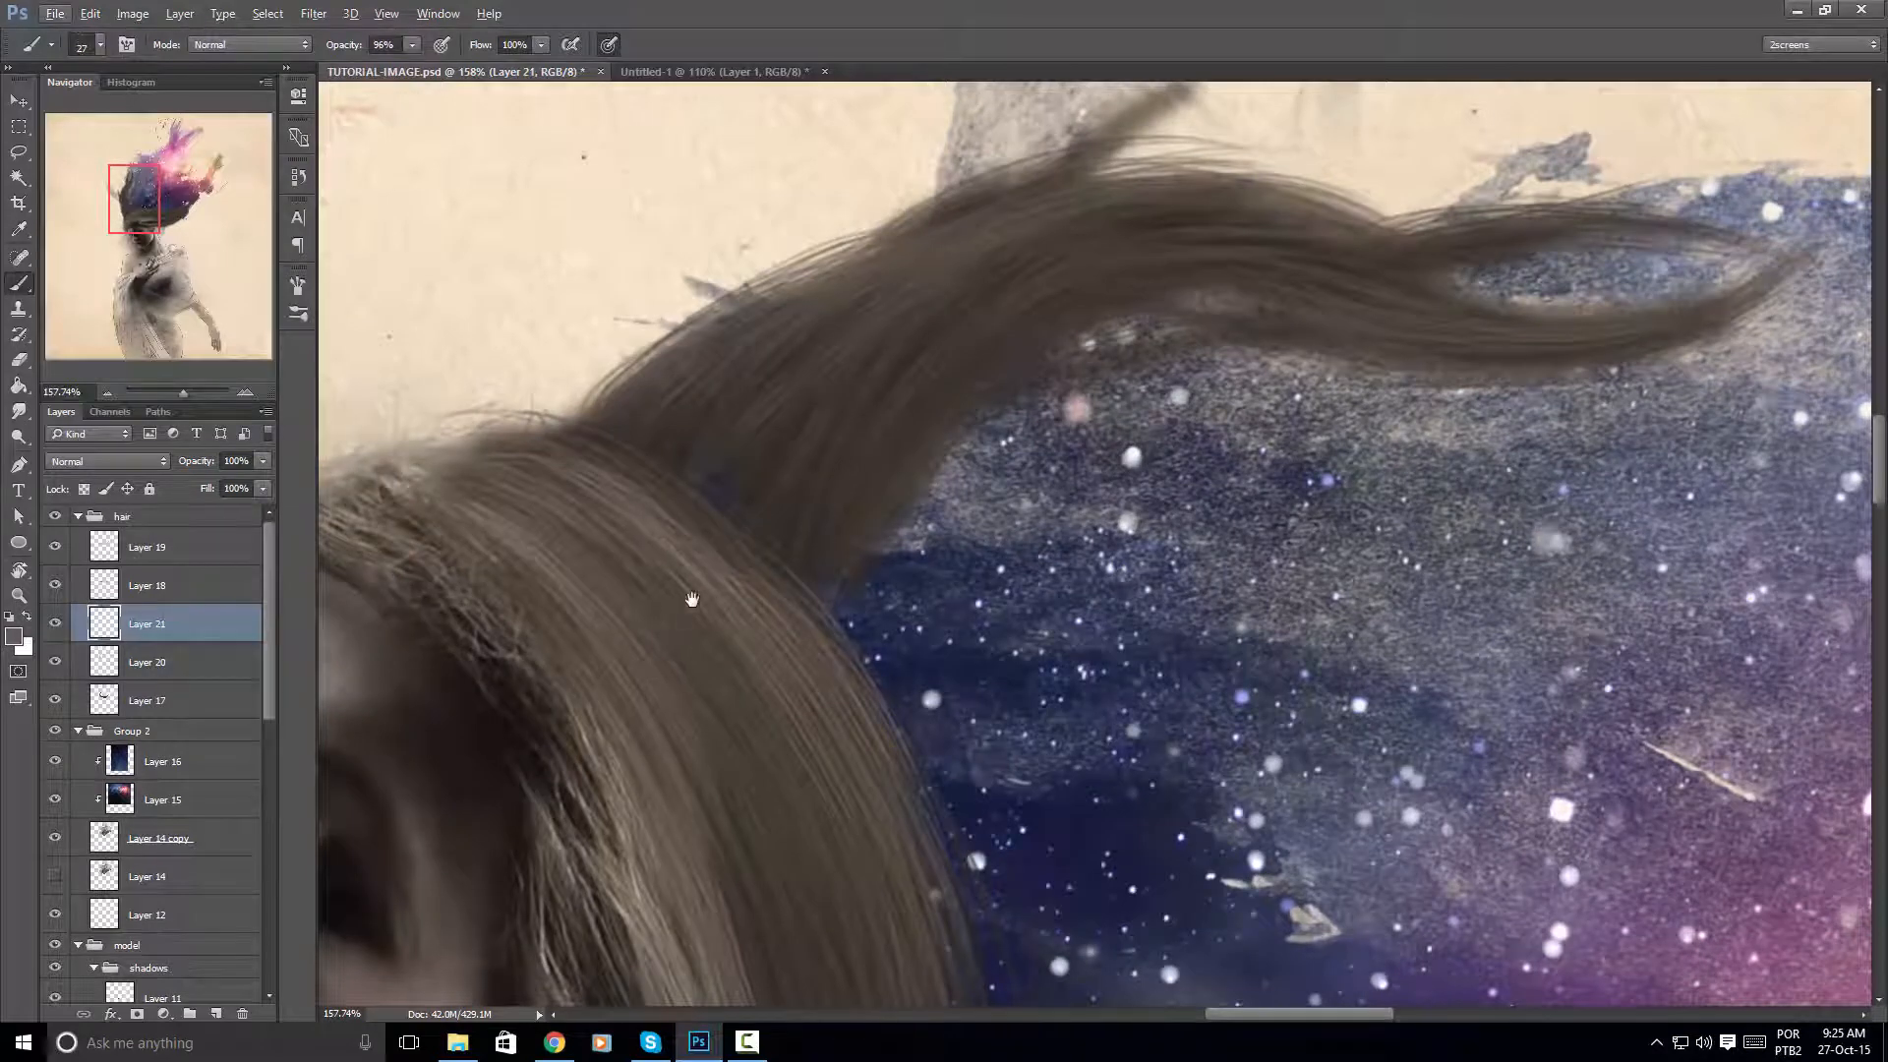
pyautogui.moveTo(693, 601); pyautogui.dragTo(758, 466)
pyautogui.keyDown('alt'); pyautogui.click(699, 752); pyautogui.keyUp('alt')
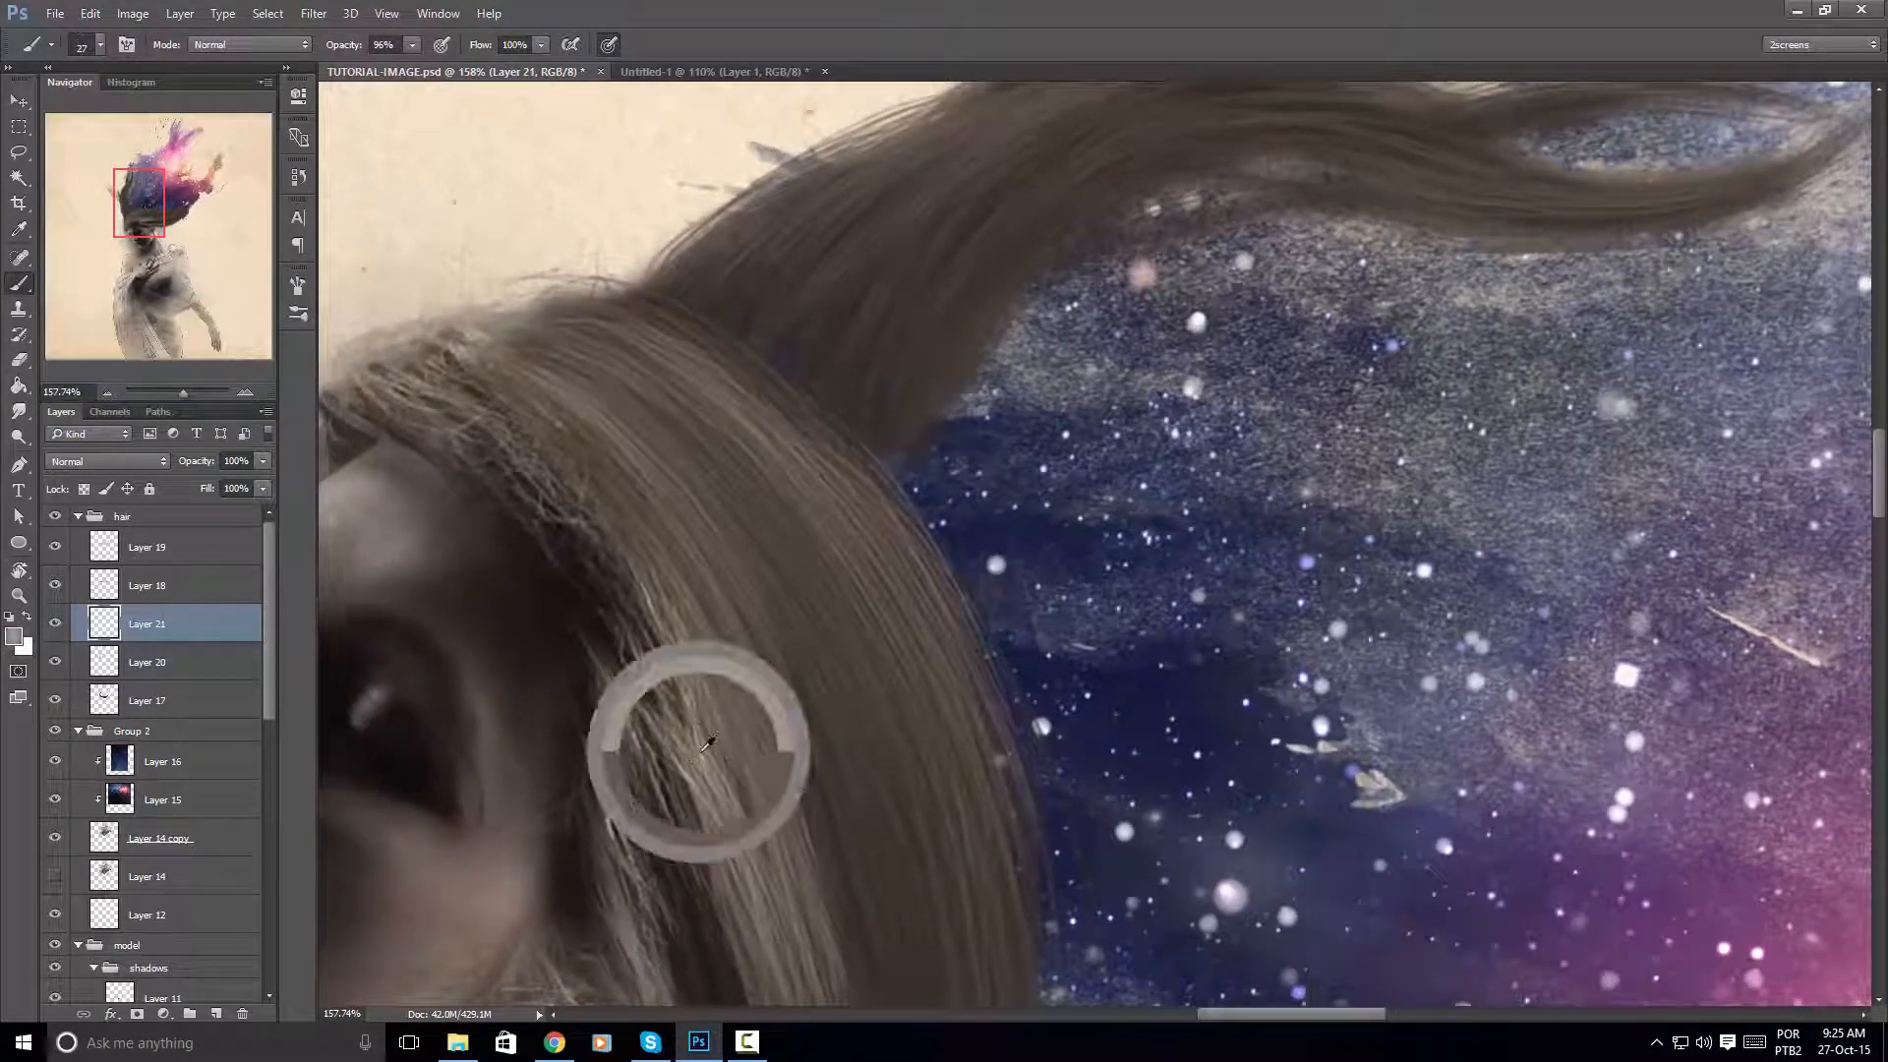
pyautogui.press('space')
pyautogui.moveTo(701, 289)
pyautogui.mouseDown()
pyautogui.moveTo(616, 623)
pyautogui.moveTo(734, 531)
pyautogui.mouseUp()
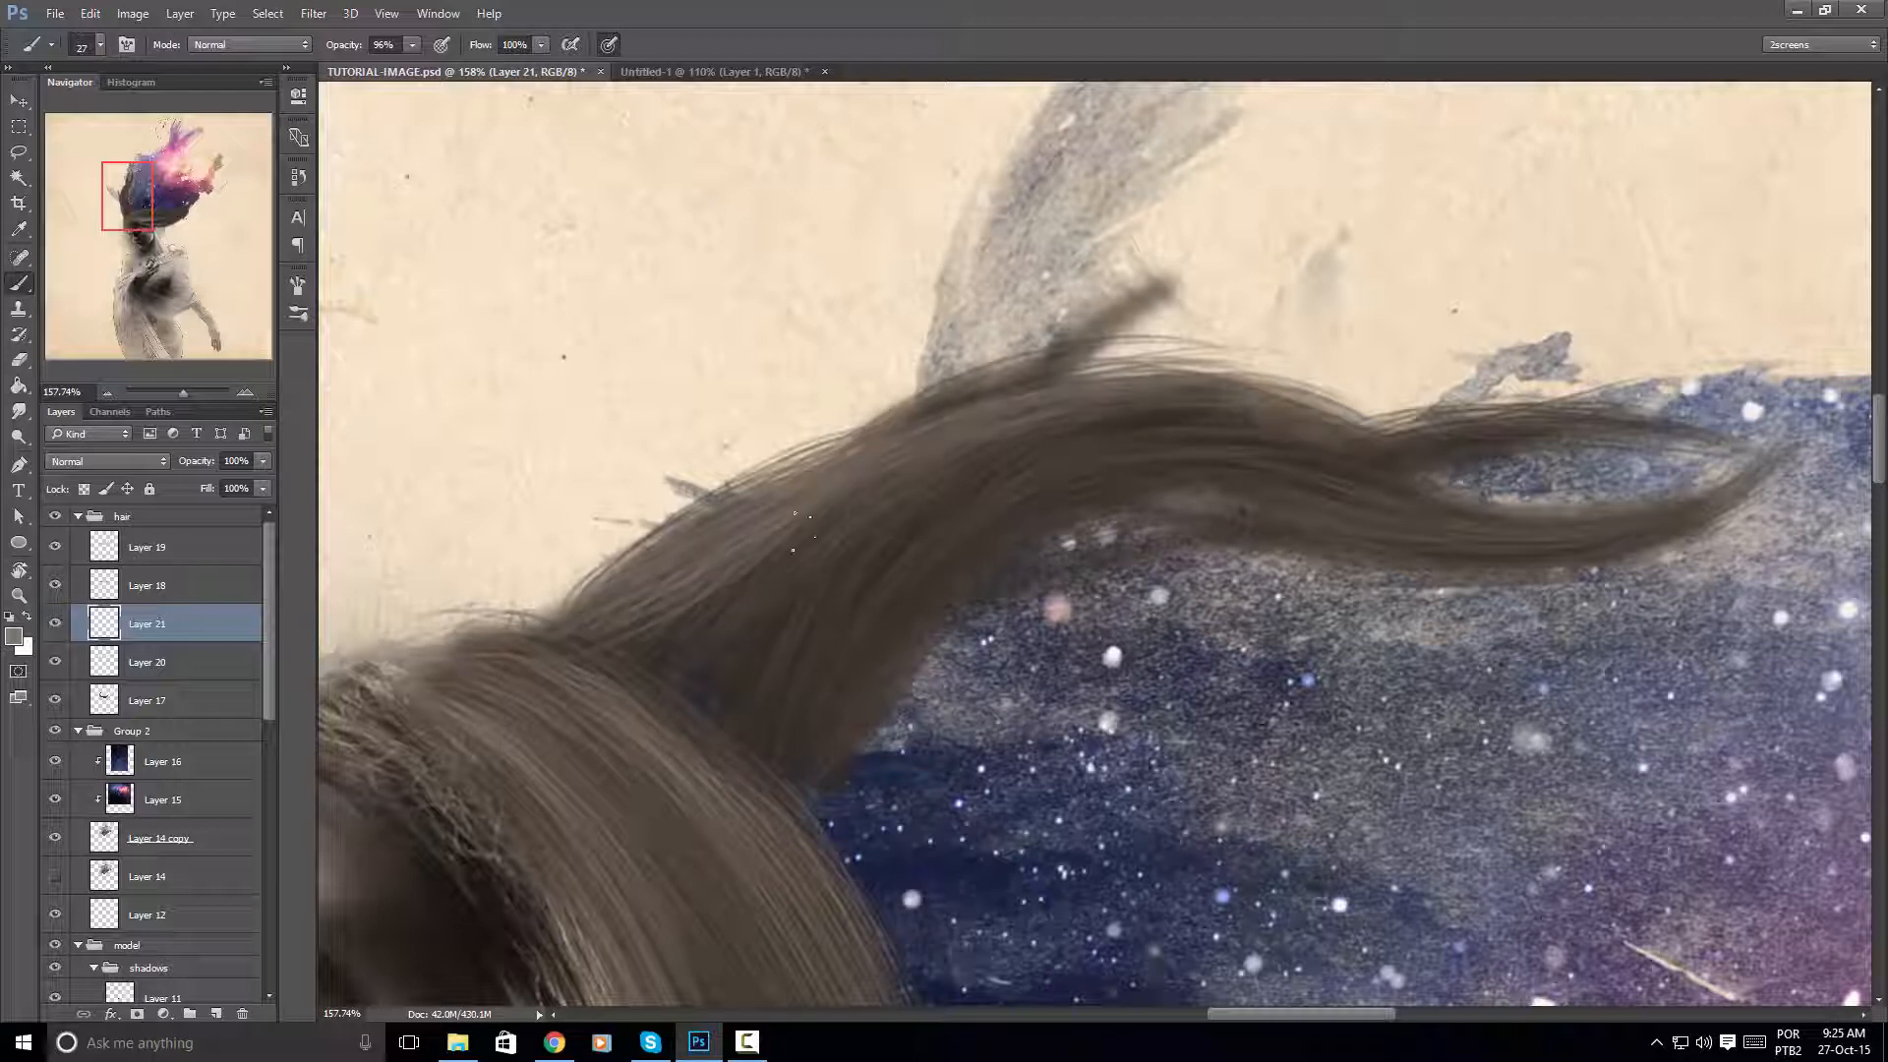
# Rotate the canvas and continue the light strands on Layer 21 through the back lock's bend, forked tips and base
pyautogui.press('r')
pyautogui.moveTo(1302, 430); pyautogui.dragTo(883, 726)
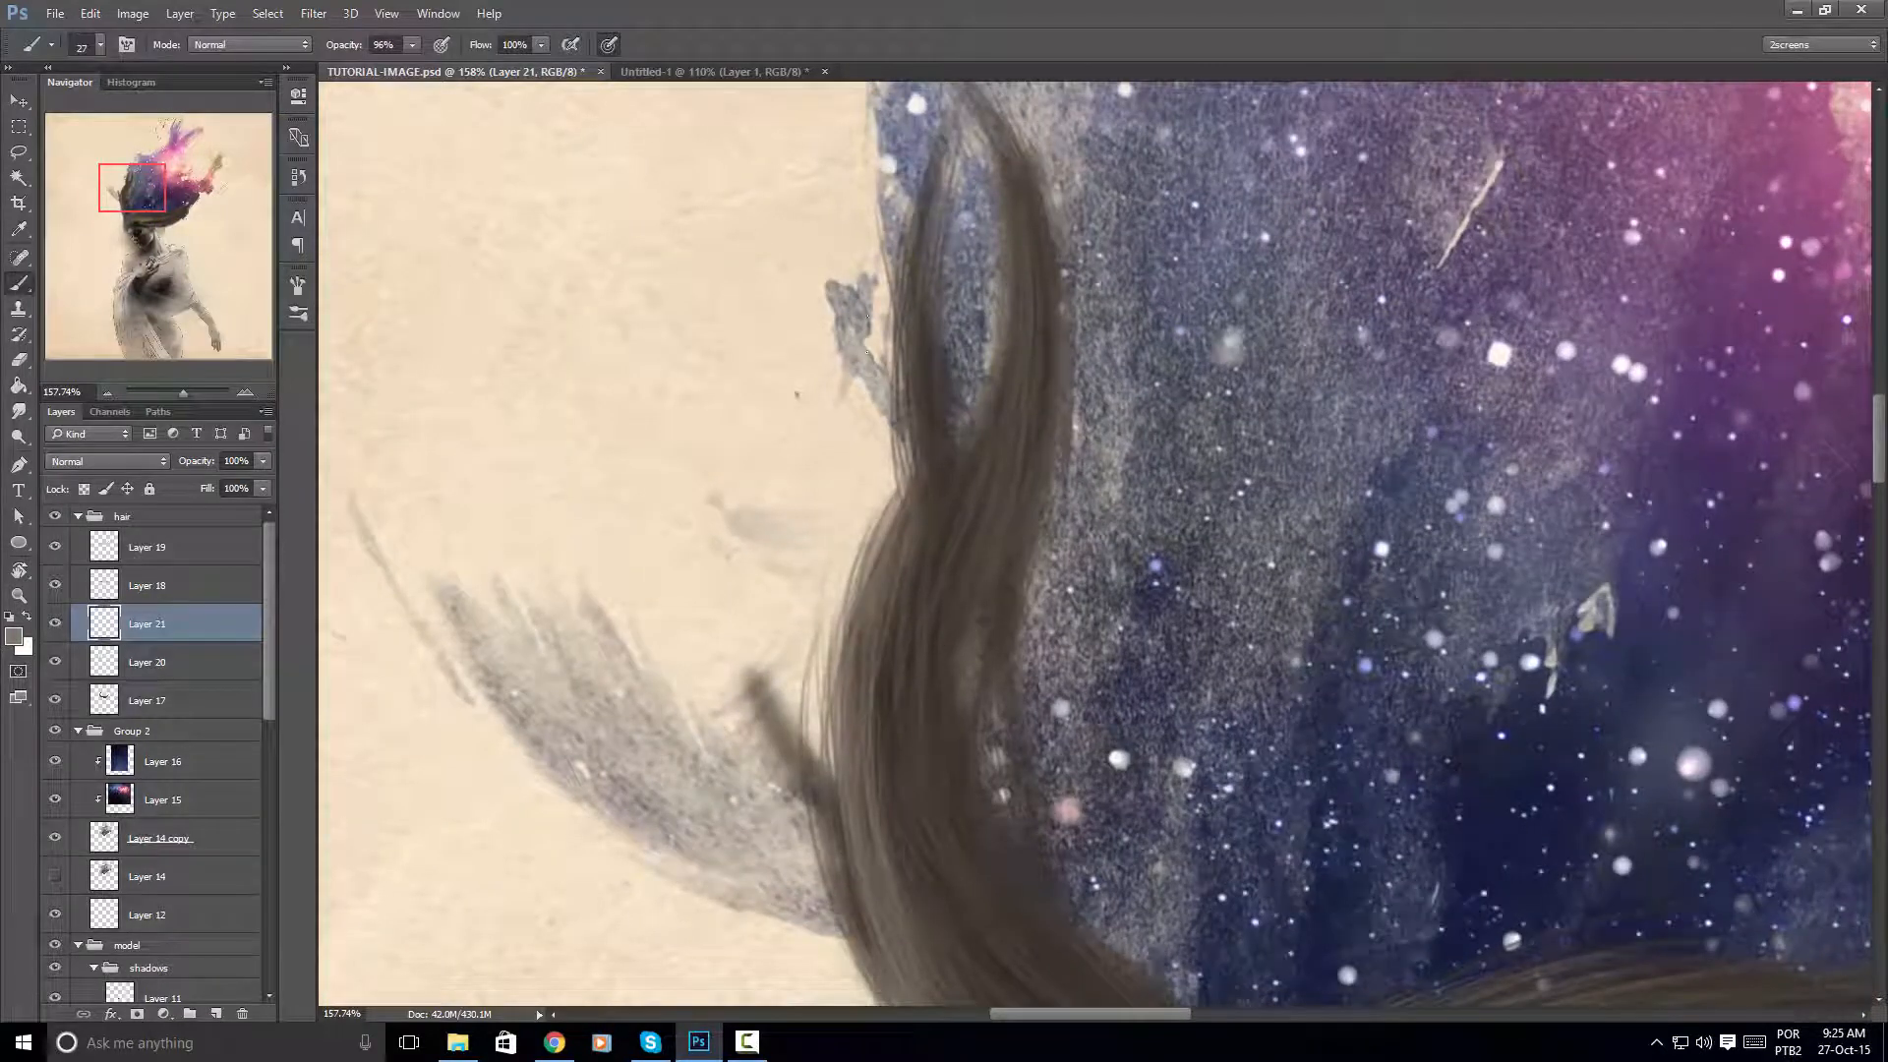
pyautogui.moveTo(919, 529); pyautogui.dragTo(935, 174)
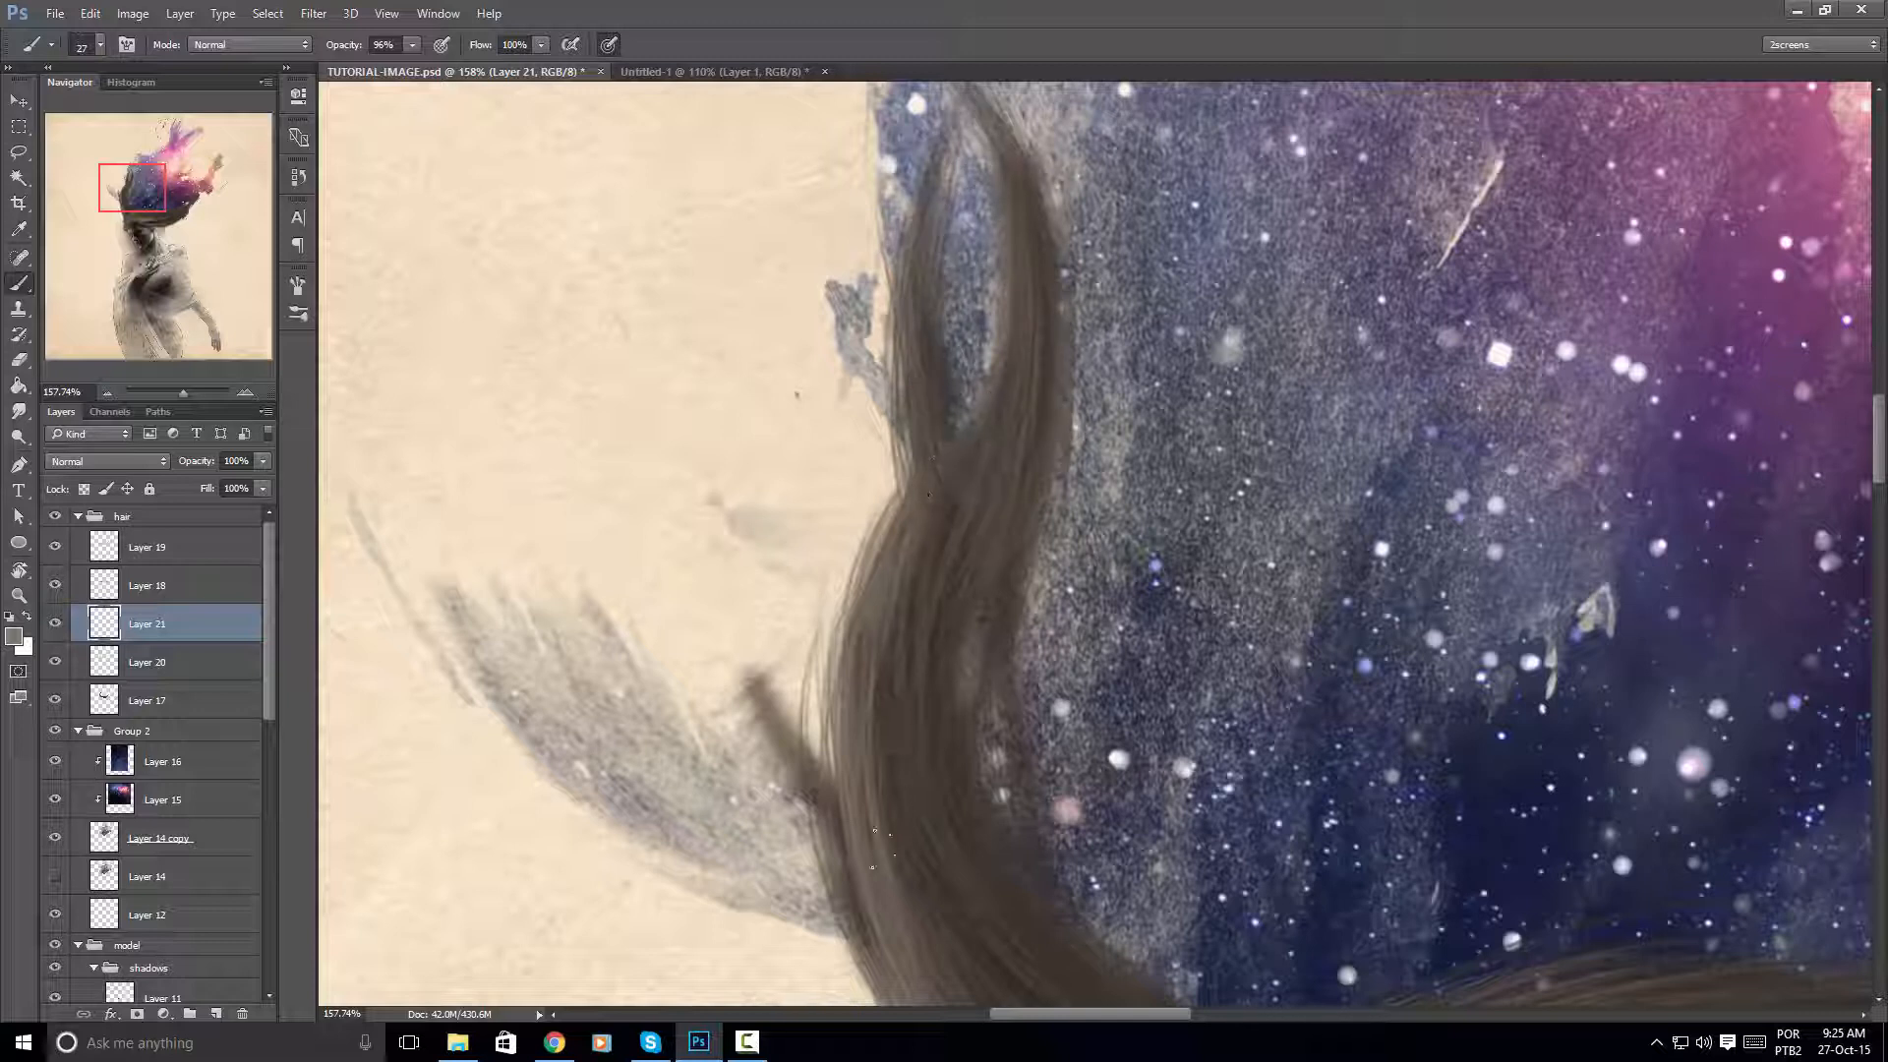
pyautogui.moveTo(955, 215); pyautogui.dragTo(932, 116)
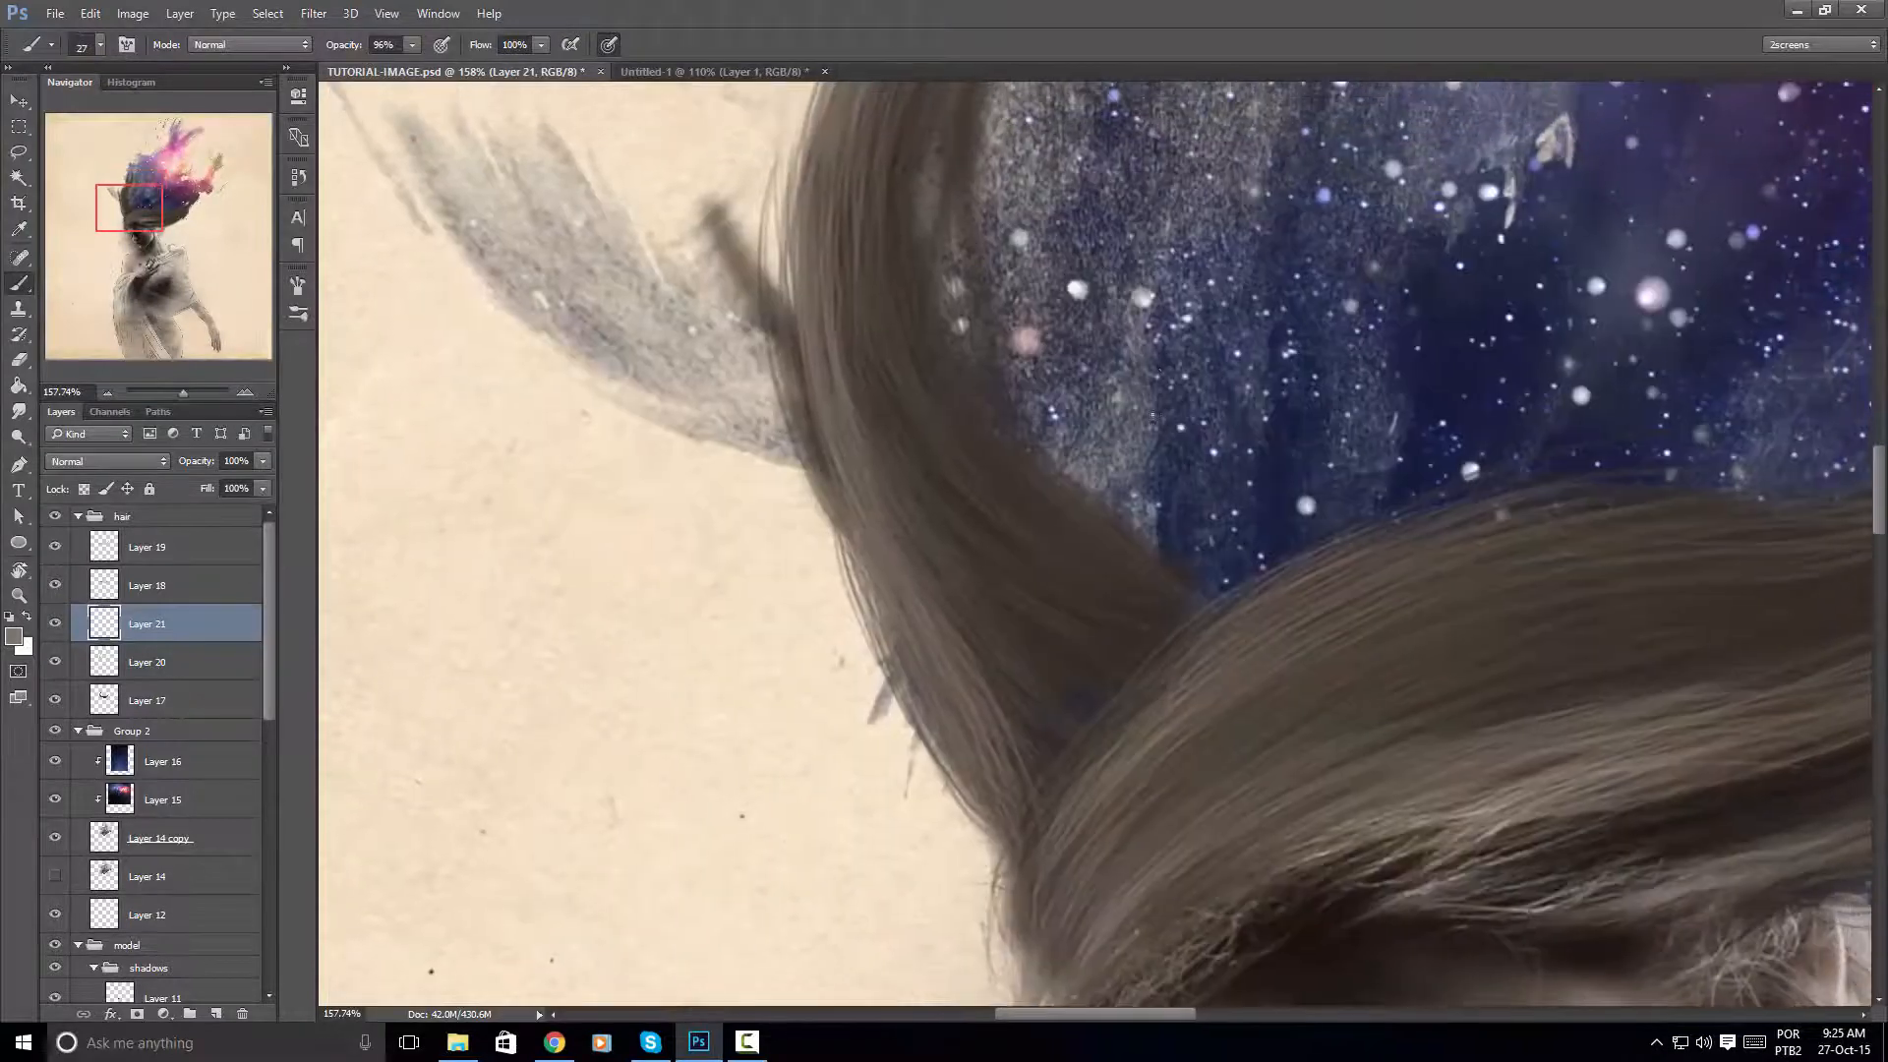
pyautogui.moveTo(1116, 461); pyautogui.dragTo(959, 463)
pyautogui.moveTo(932, 559)
pyautogui.mouseDown()
pyautogui.moveTo(1007, 639)
pyautogui.moveTo(1058, 621)
pyautogui.mouseUp()
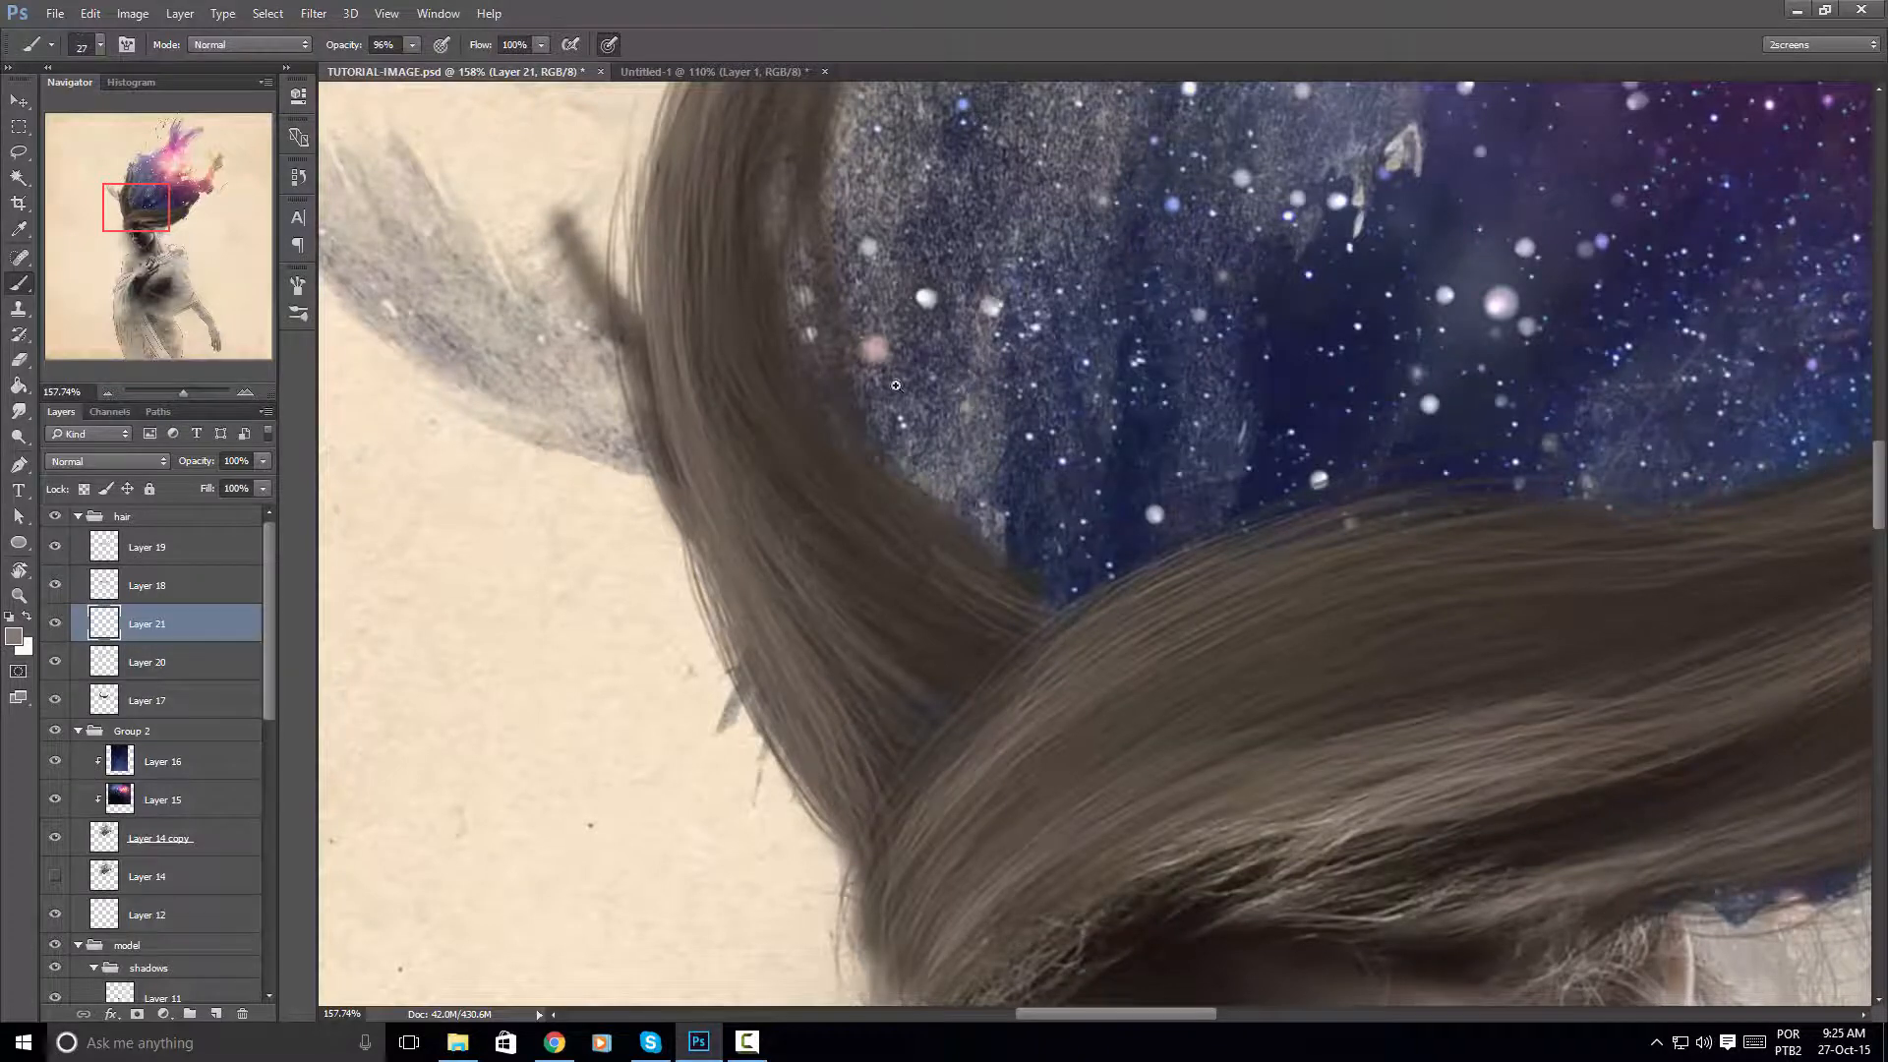
pyautogui.moveTo(924, 373); pyautogui.dragTo(782, 375)
pyautogui.moveTo(944, 413)
pyautogui.mouseDown()
pyautogui.moveTo(826, 511)
pyautogui.moveTo(942, 527)
pyautogui.mouseUp()
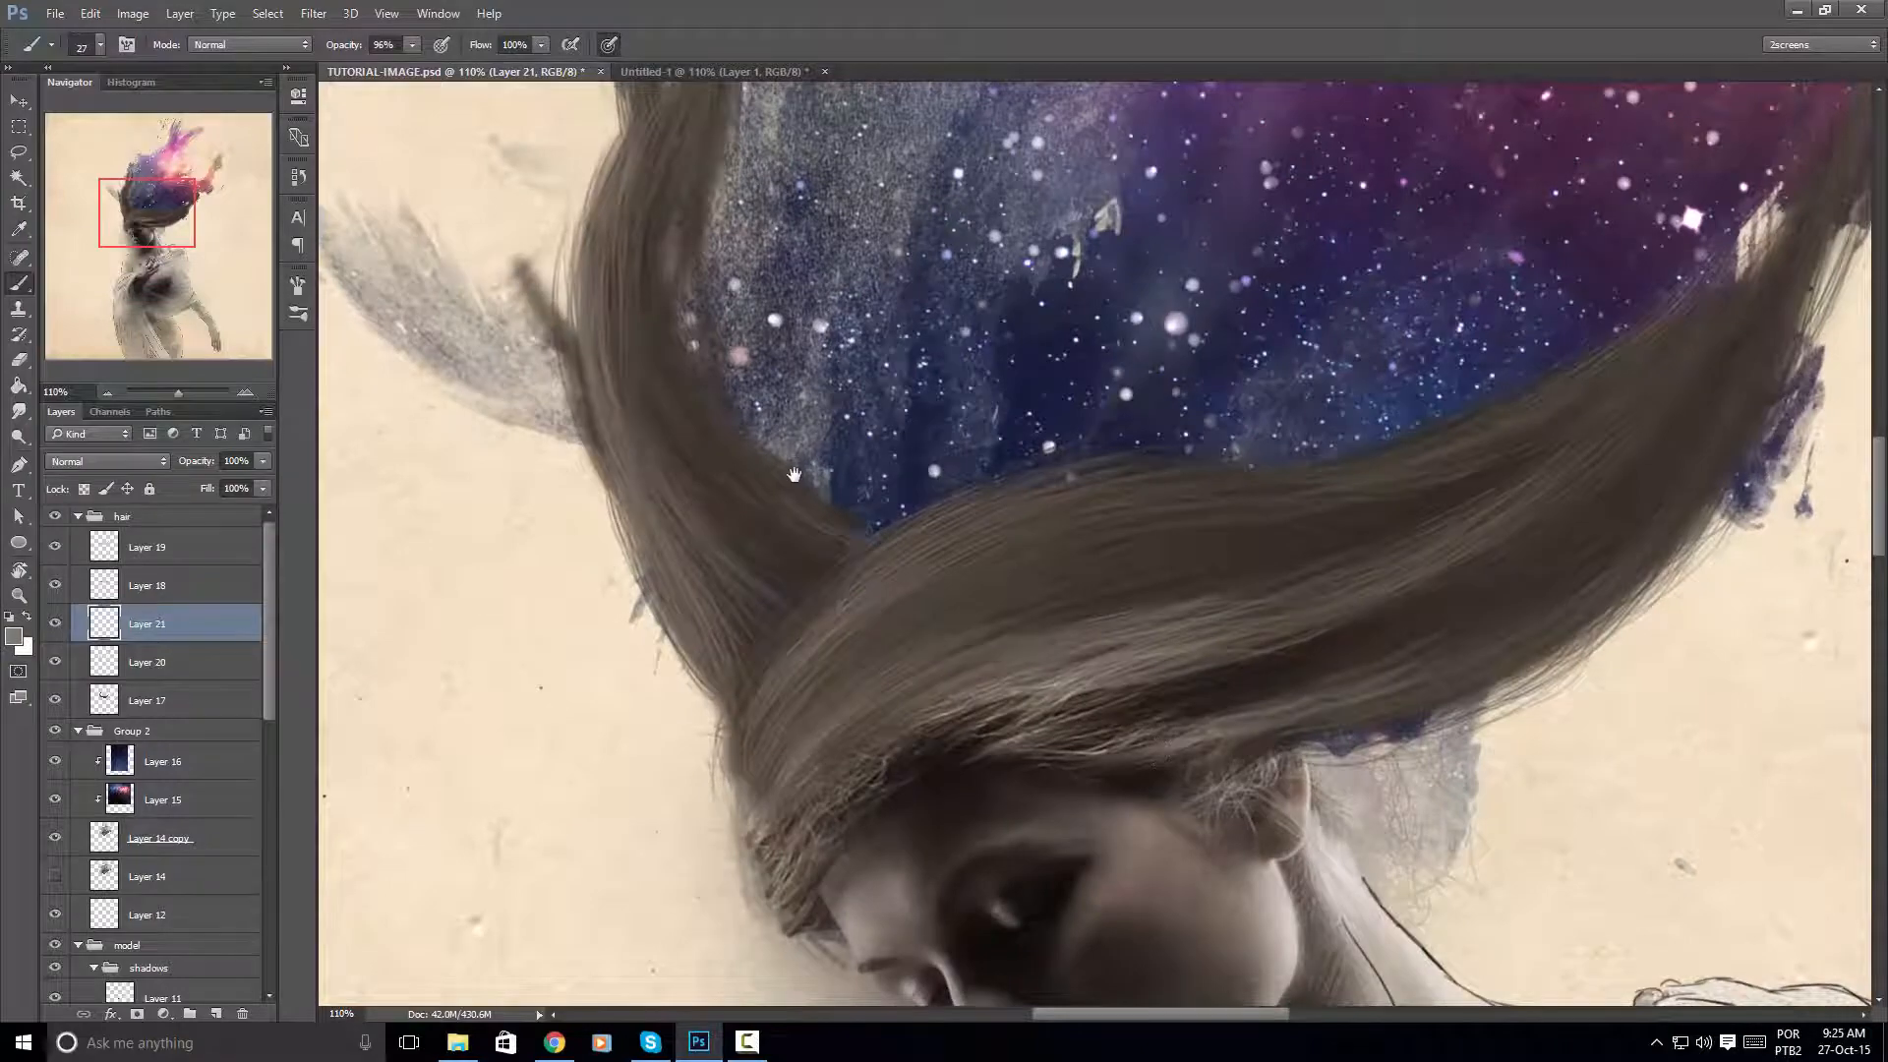
pyautogui.moveTo(807, 464); pyautogui.dragTo(816, 457)
# Sample a near-black tone from the front hair's shadow and paint dark strands on Layer 21 through the back lock and its fork
pyautogui.keyDown('alt'); pyautogui.click(1367, 622); pyautogui.keyUp('alt')
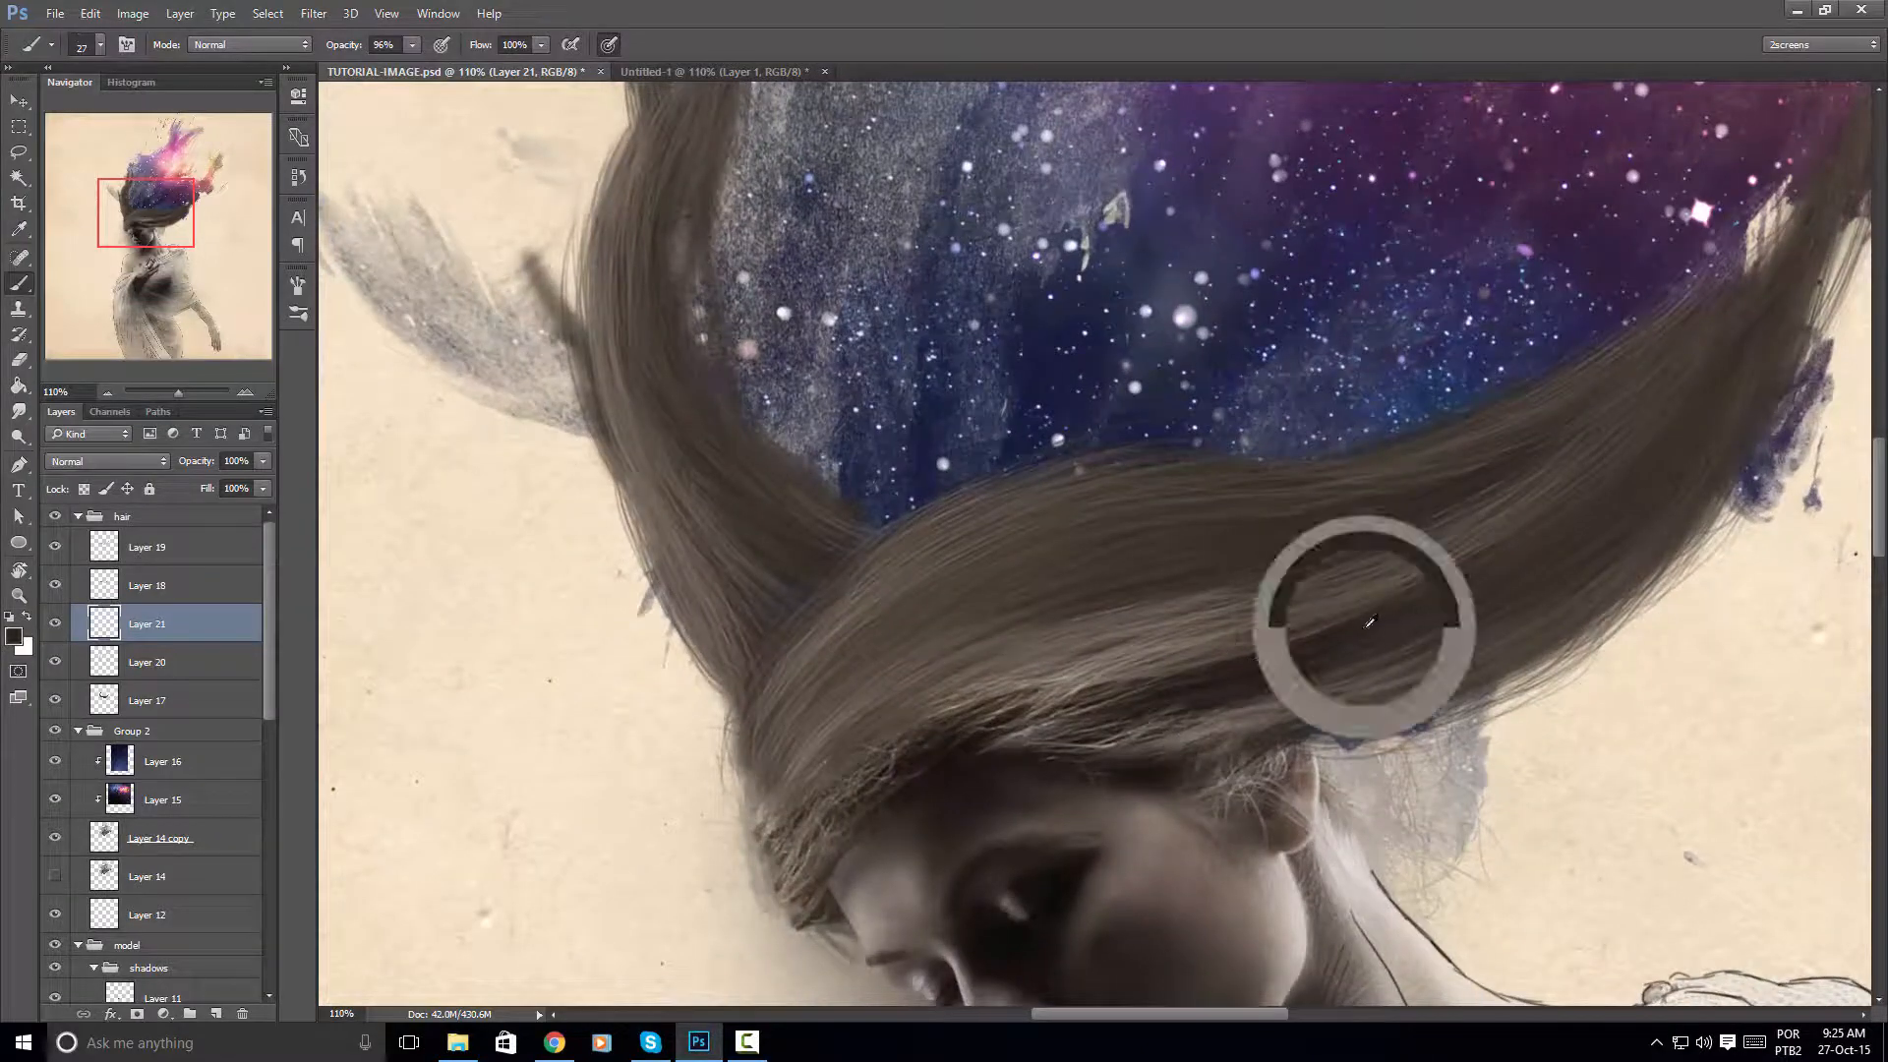
pyautogui.press('r')
pyautogui.moveTo(1094, 558)
pyautogui.mouseDown()
pyautogui.moveTo(1173, 479)
pyautogui.moveTo(1257, 594)
pyautogui.moveTo(1227, 652)
pyautogui.mouseUp()
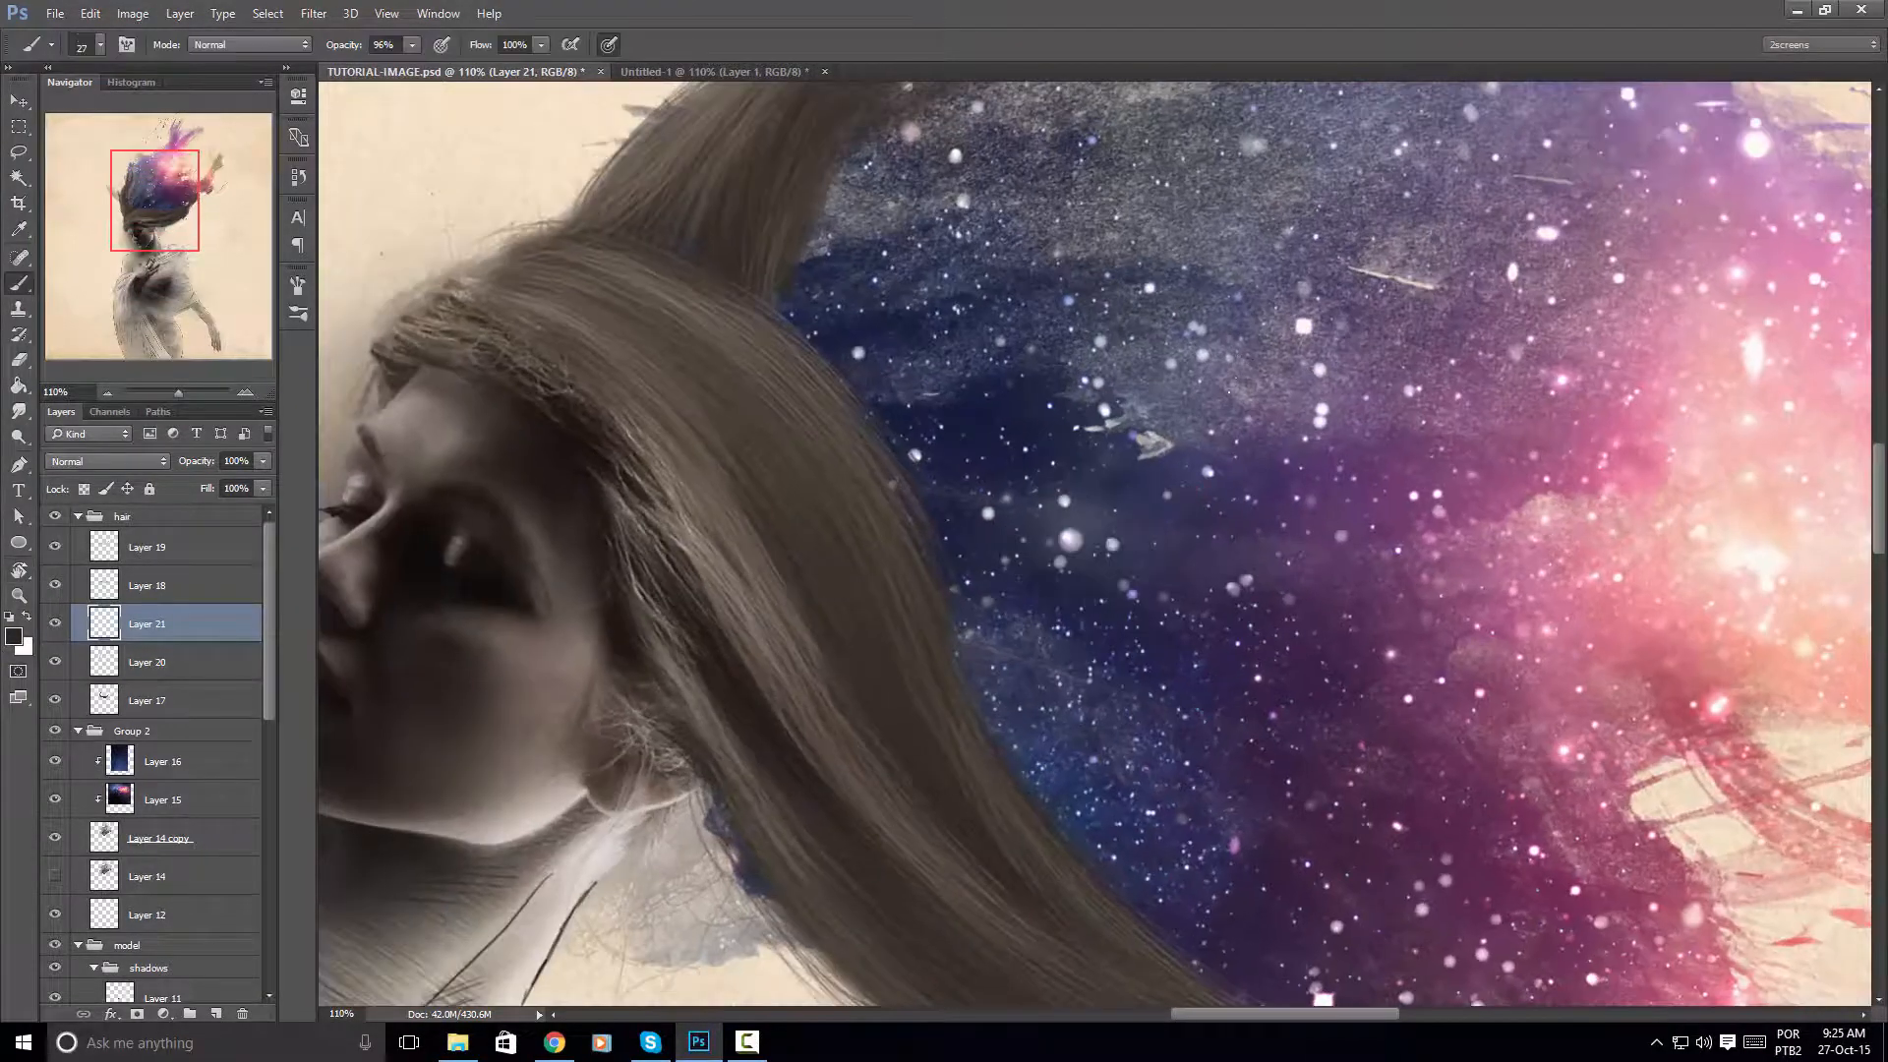
pyautogui.moveTo(1233, 355)
pyautogui.mouseDown()
pyautogui.moveTo(1235, 398)
pyautogui.moveTo(1049, 797)
pyautogui.mouseUp()
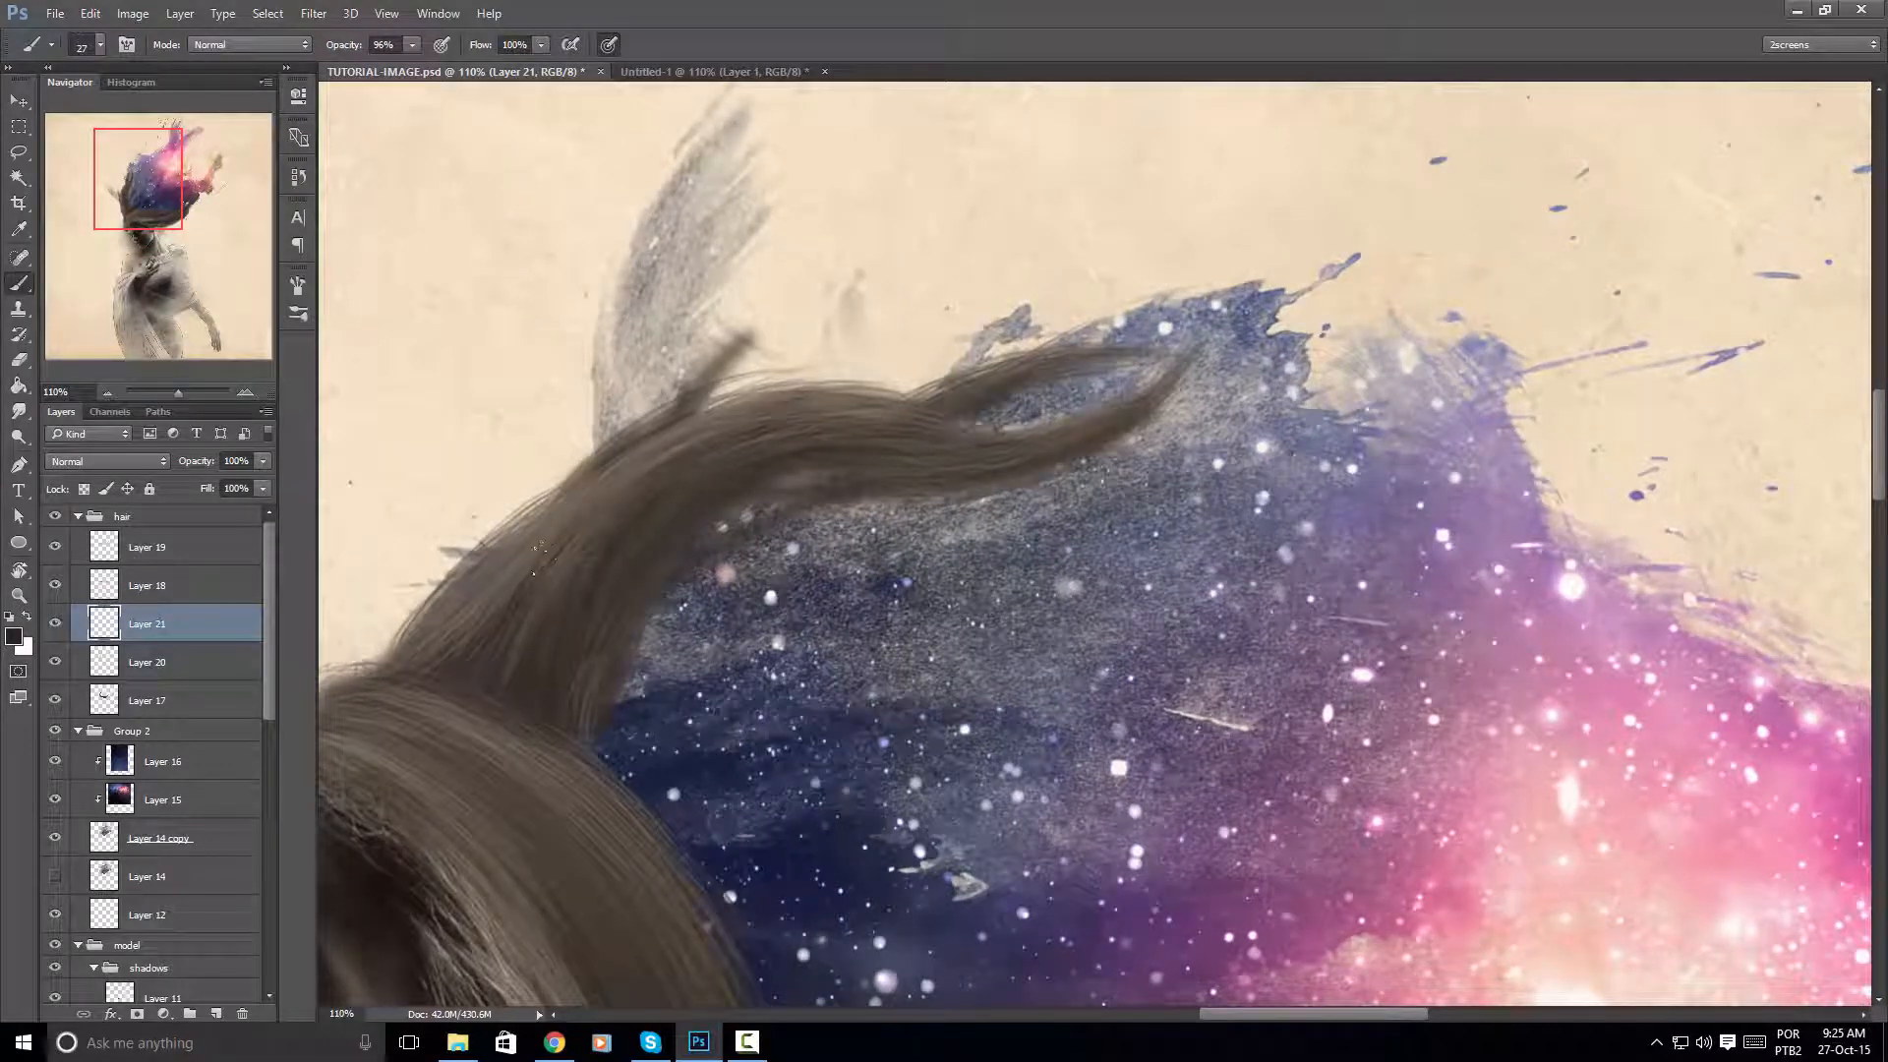
pyautogui.moveTo(531, 583)
pyautogui.mouseDown()
pyautogui.moveTo(604, 511)
pyautogui.moveTo(502, 612)
pyautogui.mouseUp()
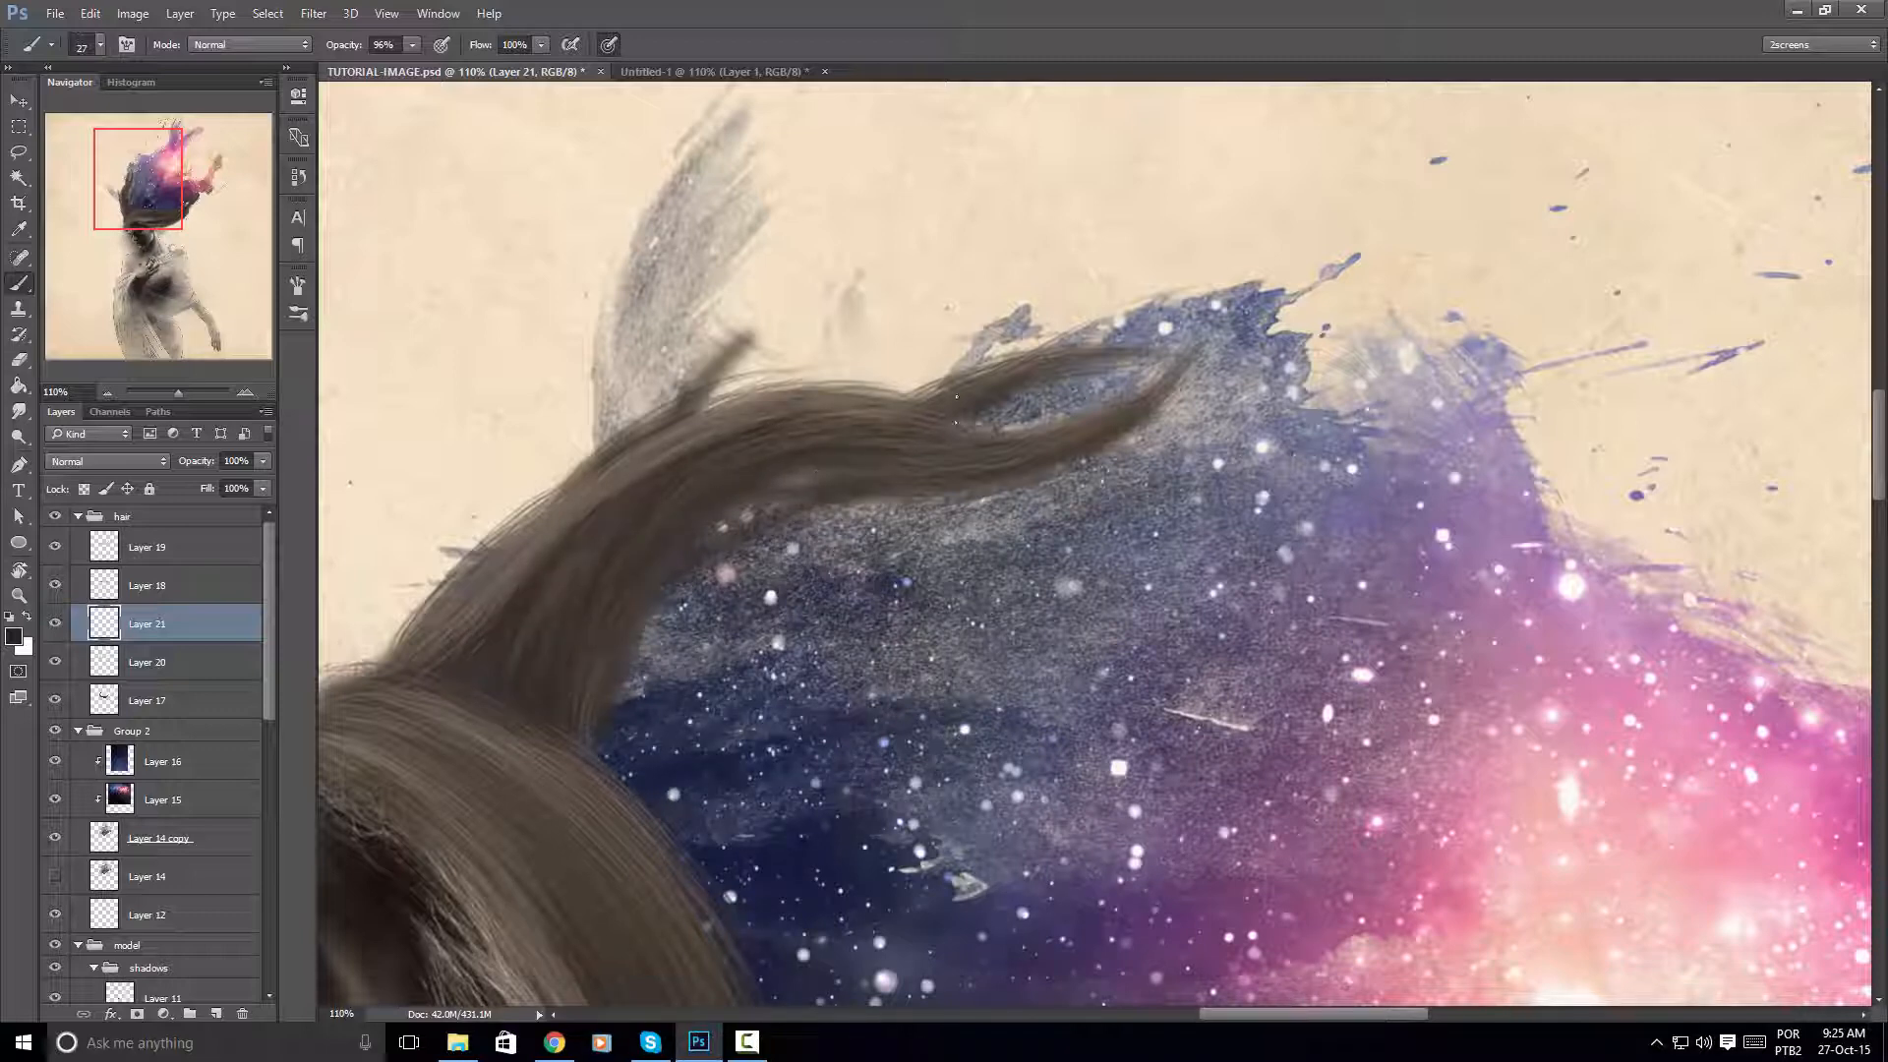
pyautogui.moveTo(1093, 408); pyautogui.dragTo(1006, 412)
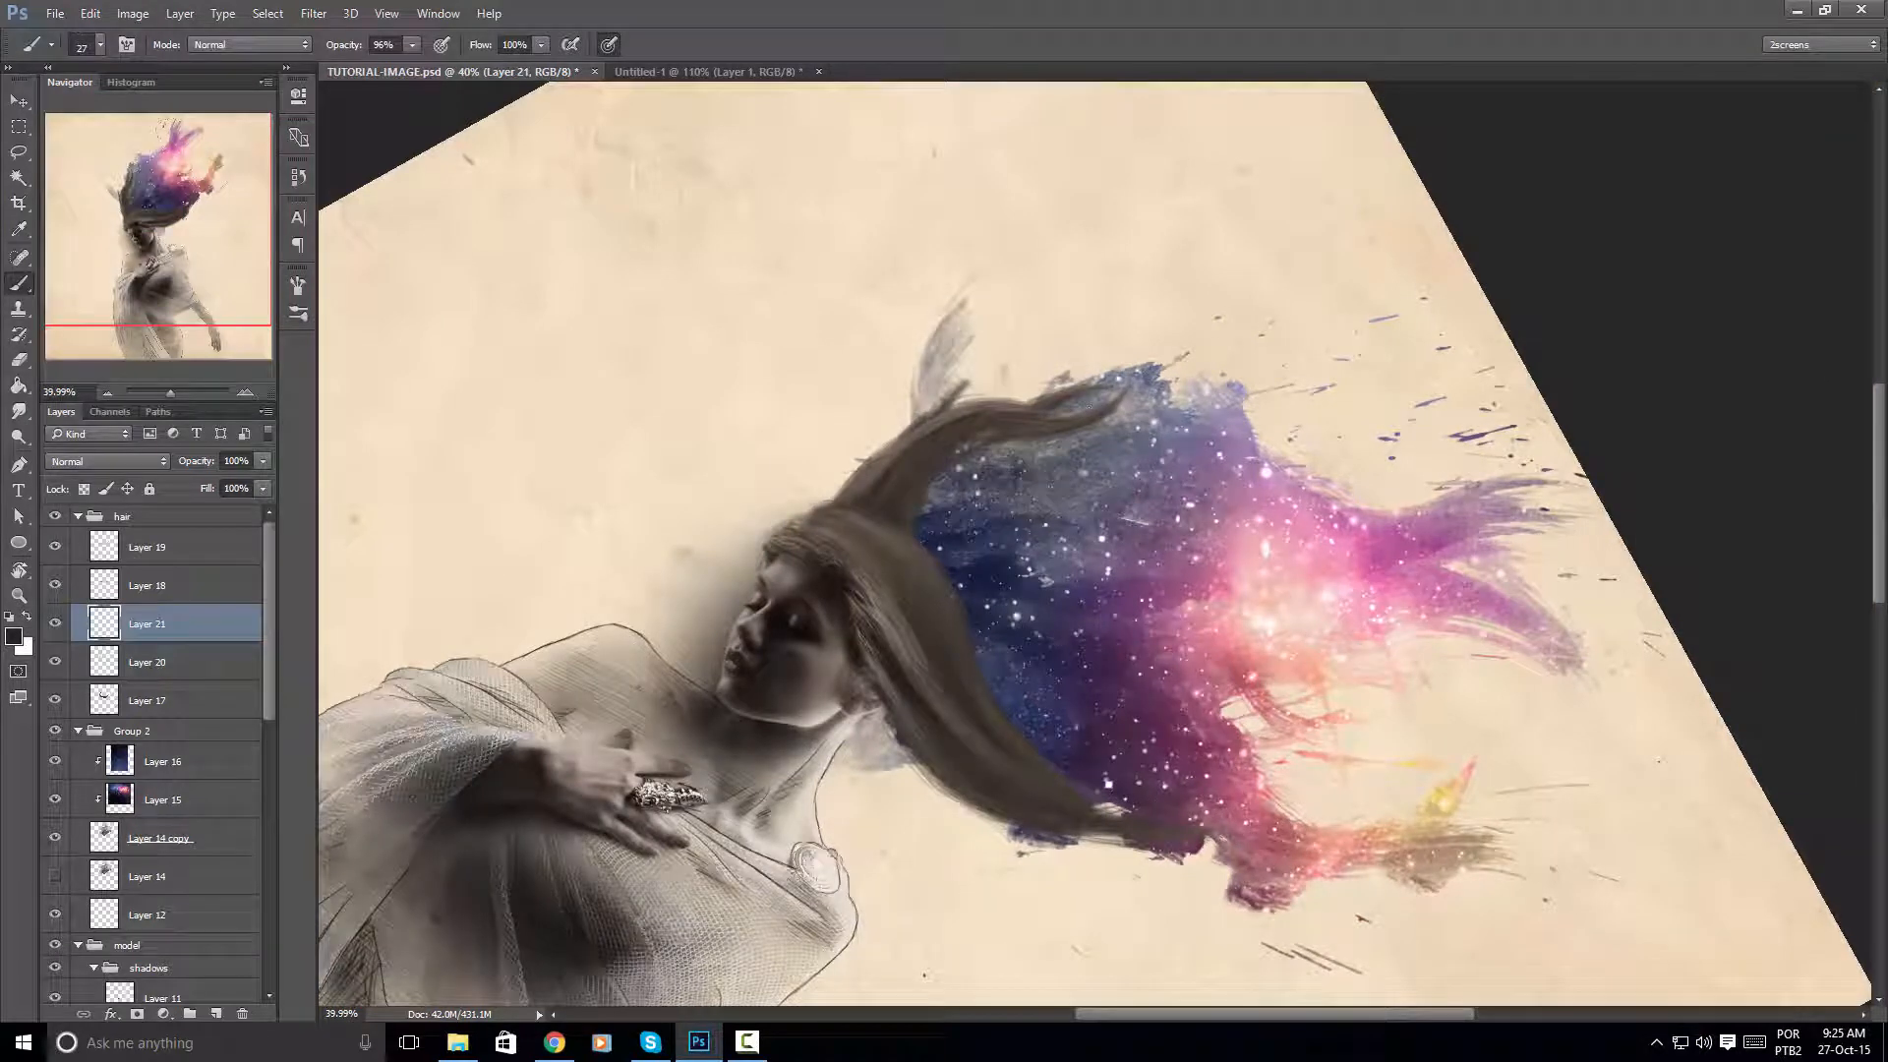
# Add a new layer directly above Layer 19 at the top of the hair group and zoom in on the head
pyautogui.click(181, 551)
pyautogui.hotkey('ctrl', 'shift', 'n')
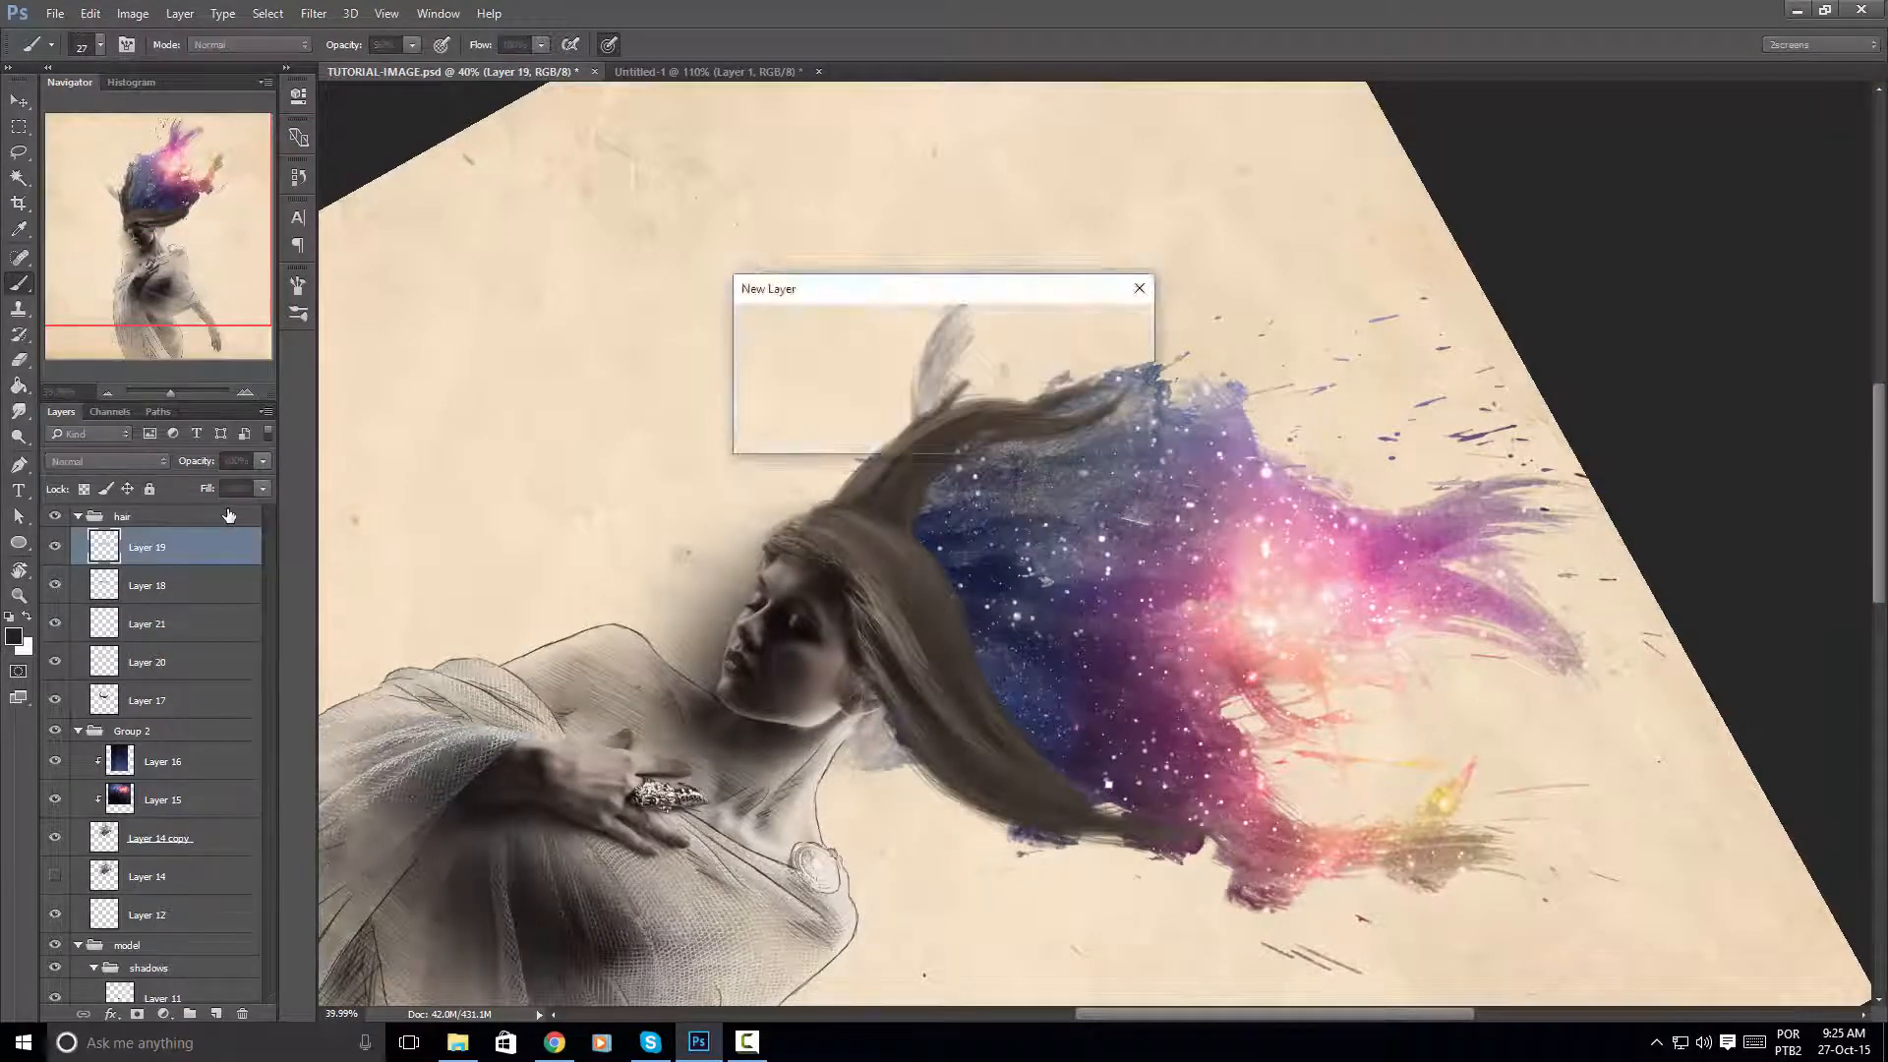
pyautogui.press('Return')
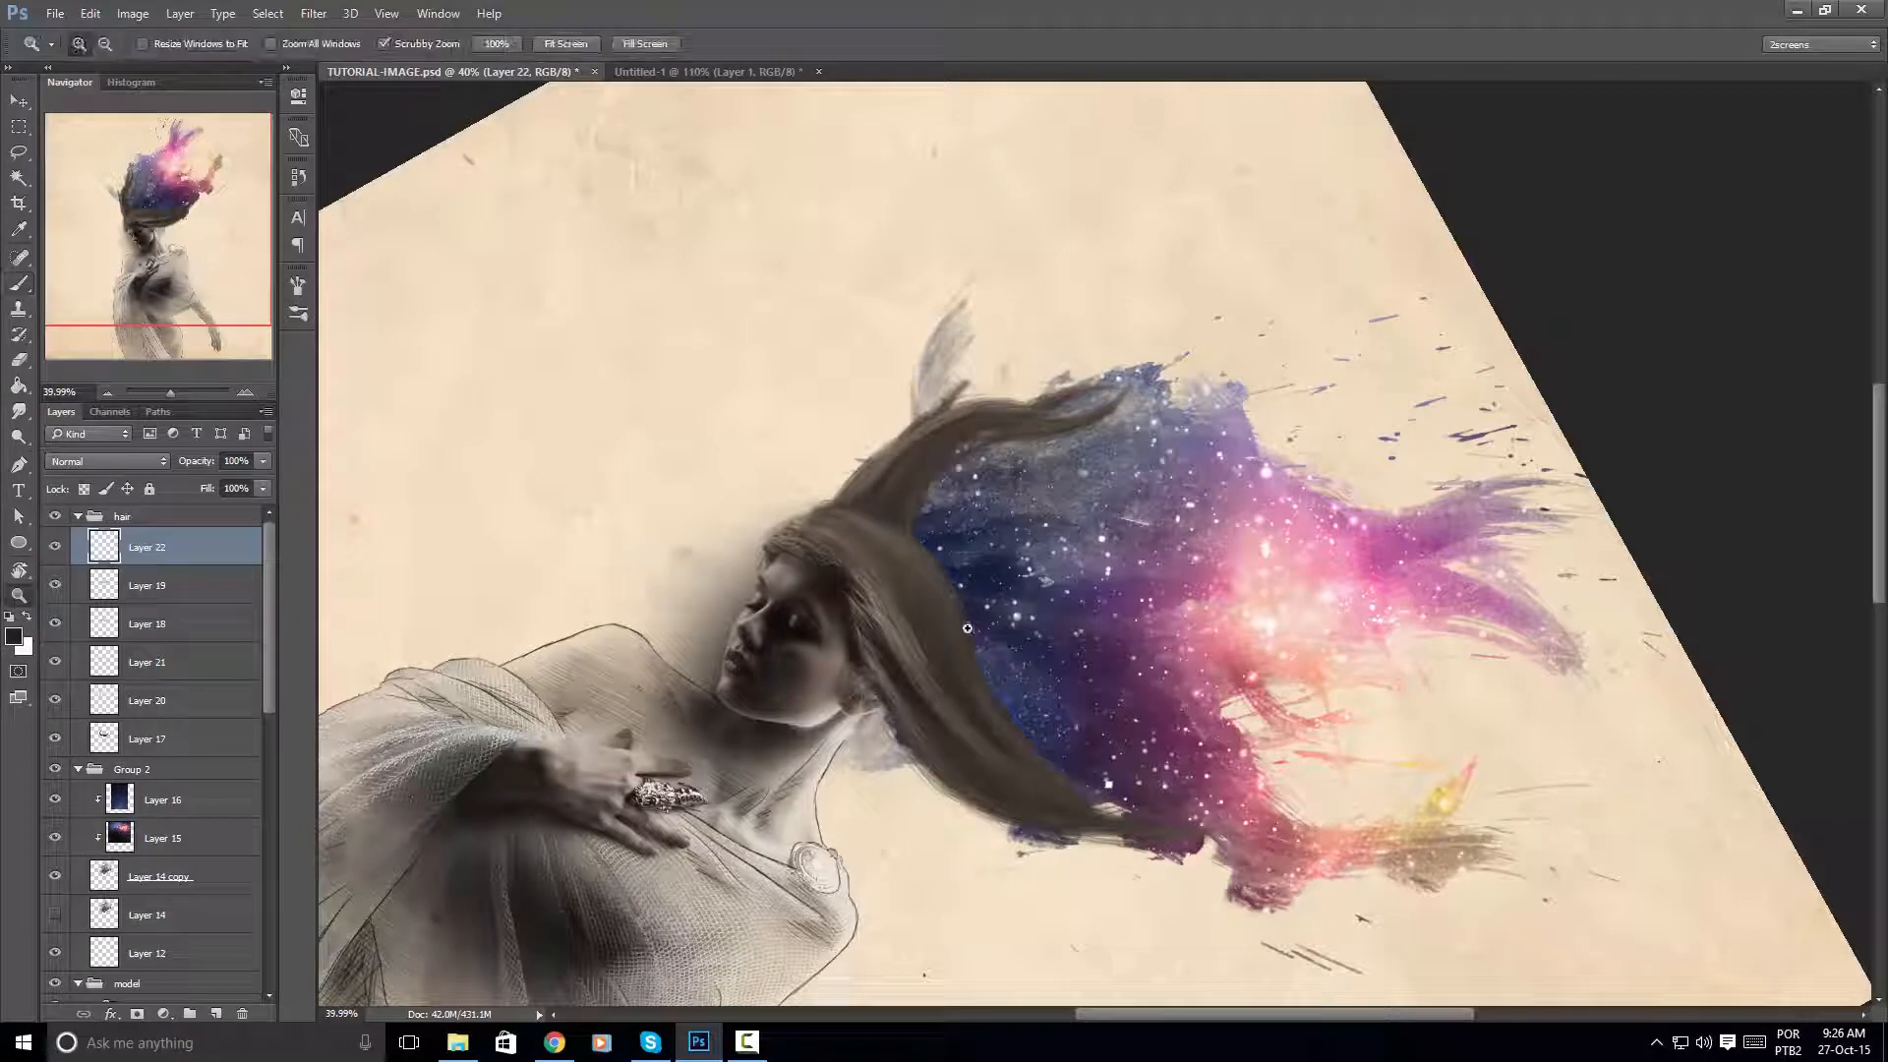
pyautogui.moveTo(968, 629); pyautogui.dragTo(1218, 589)
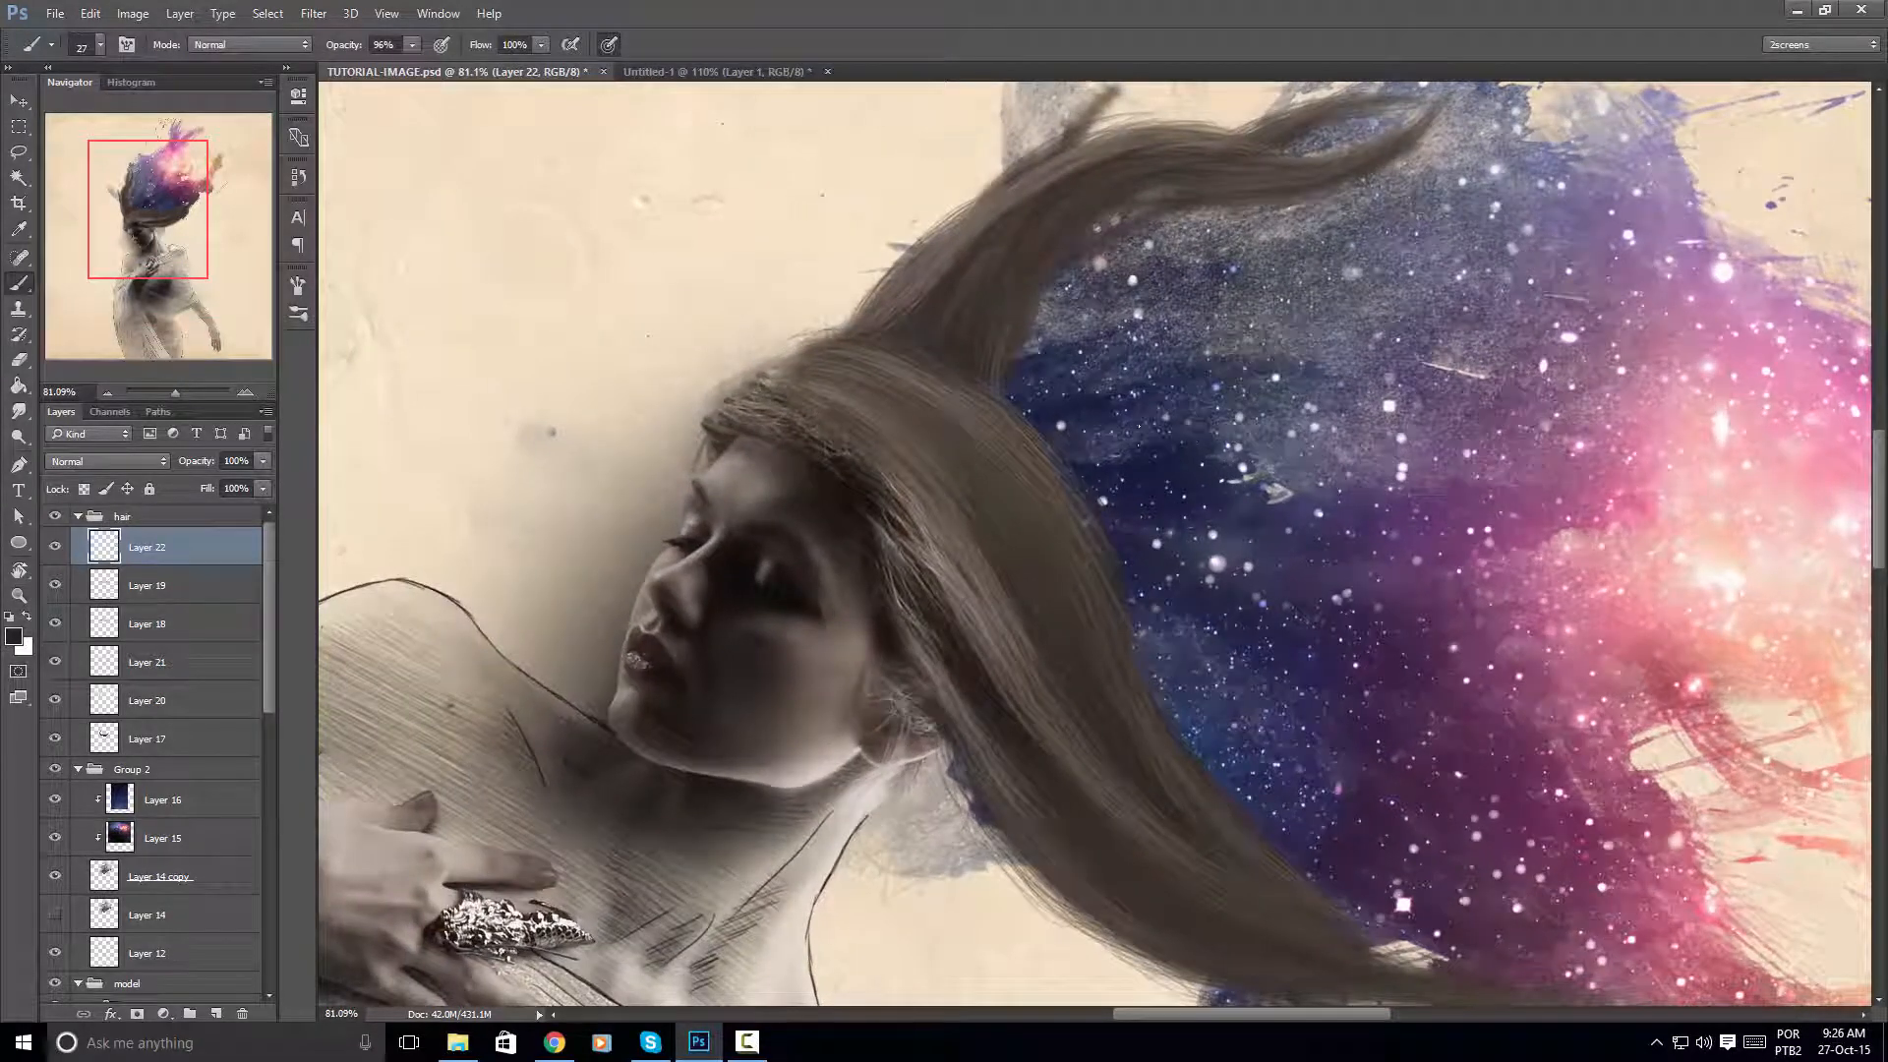
pyautogui.press('t')
pyautogui.moveTo(1117, 397); pyautogui.dragTo(1196, 423)
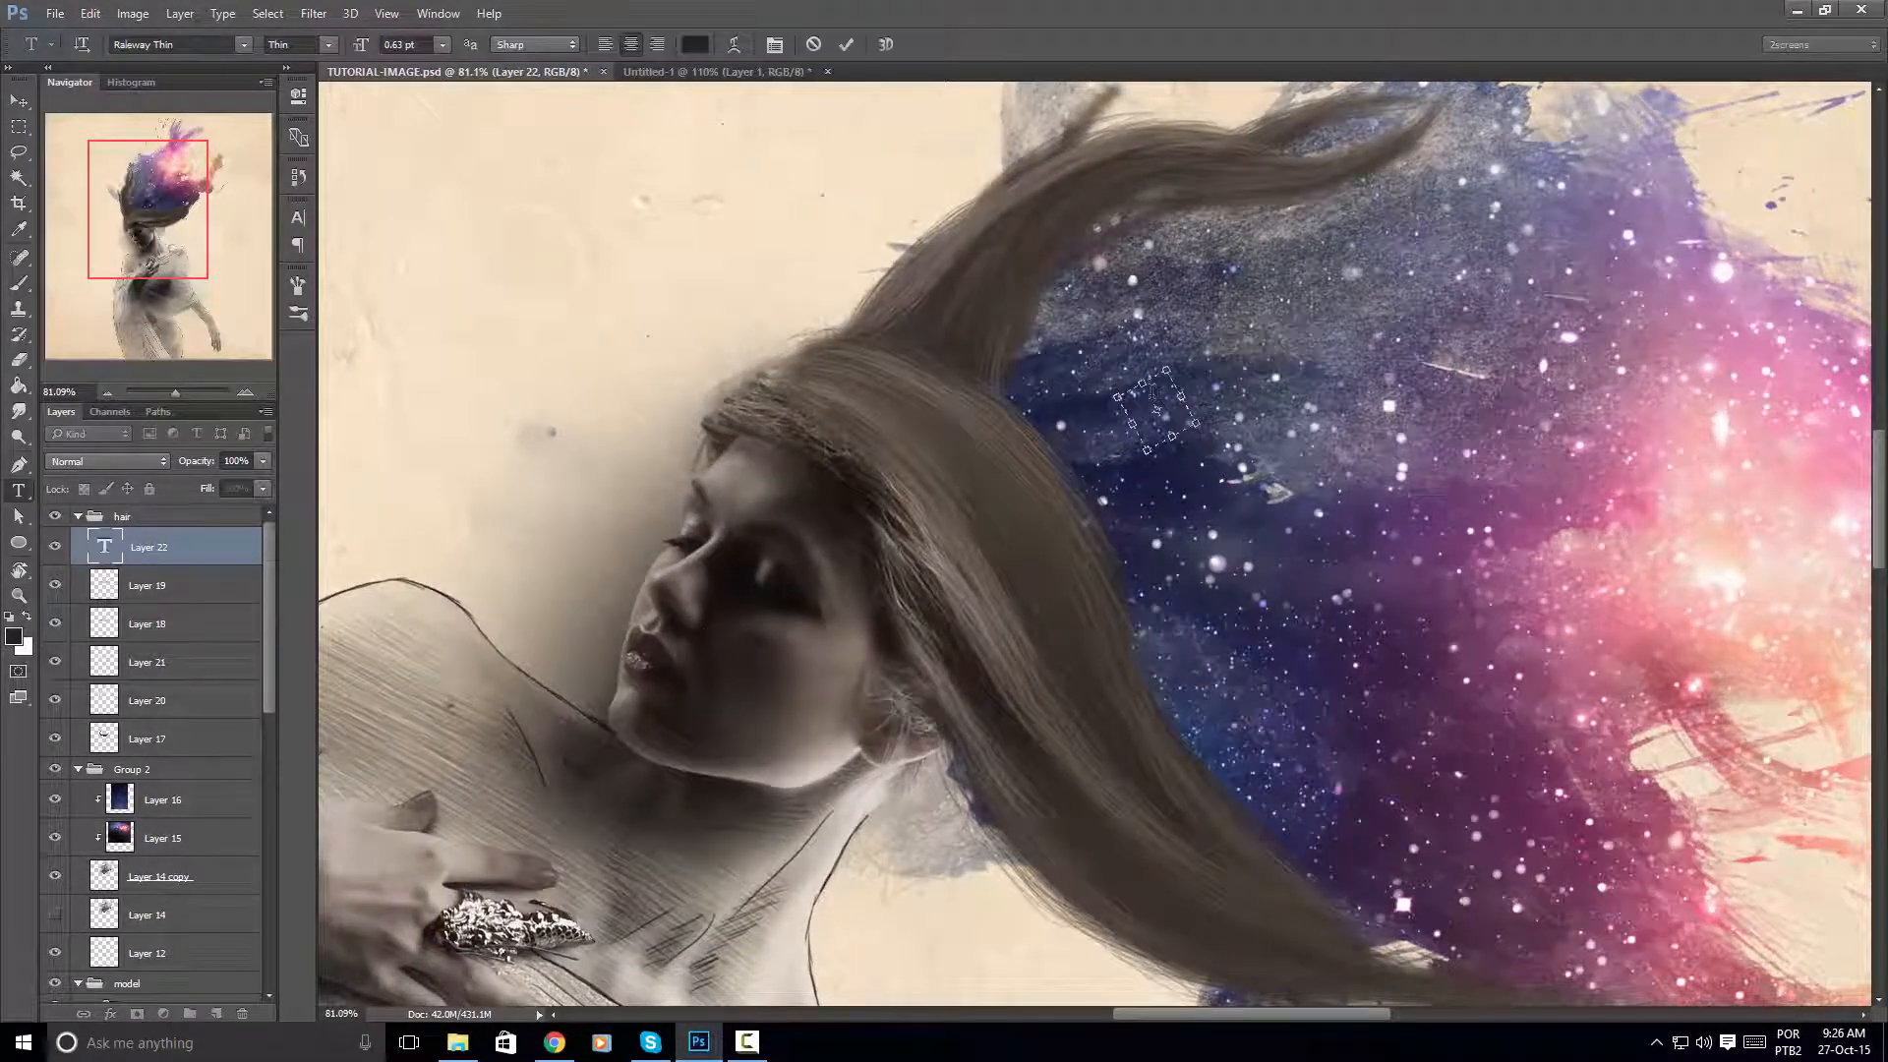
pyautogui.click(18, 100)
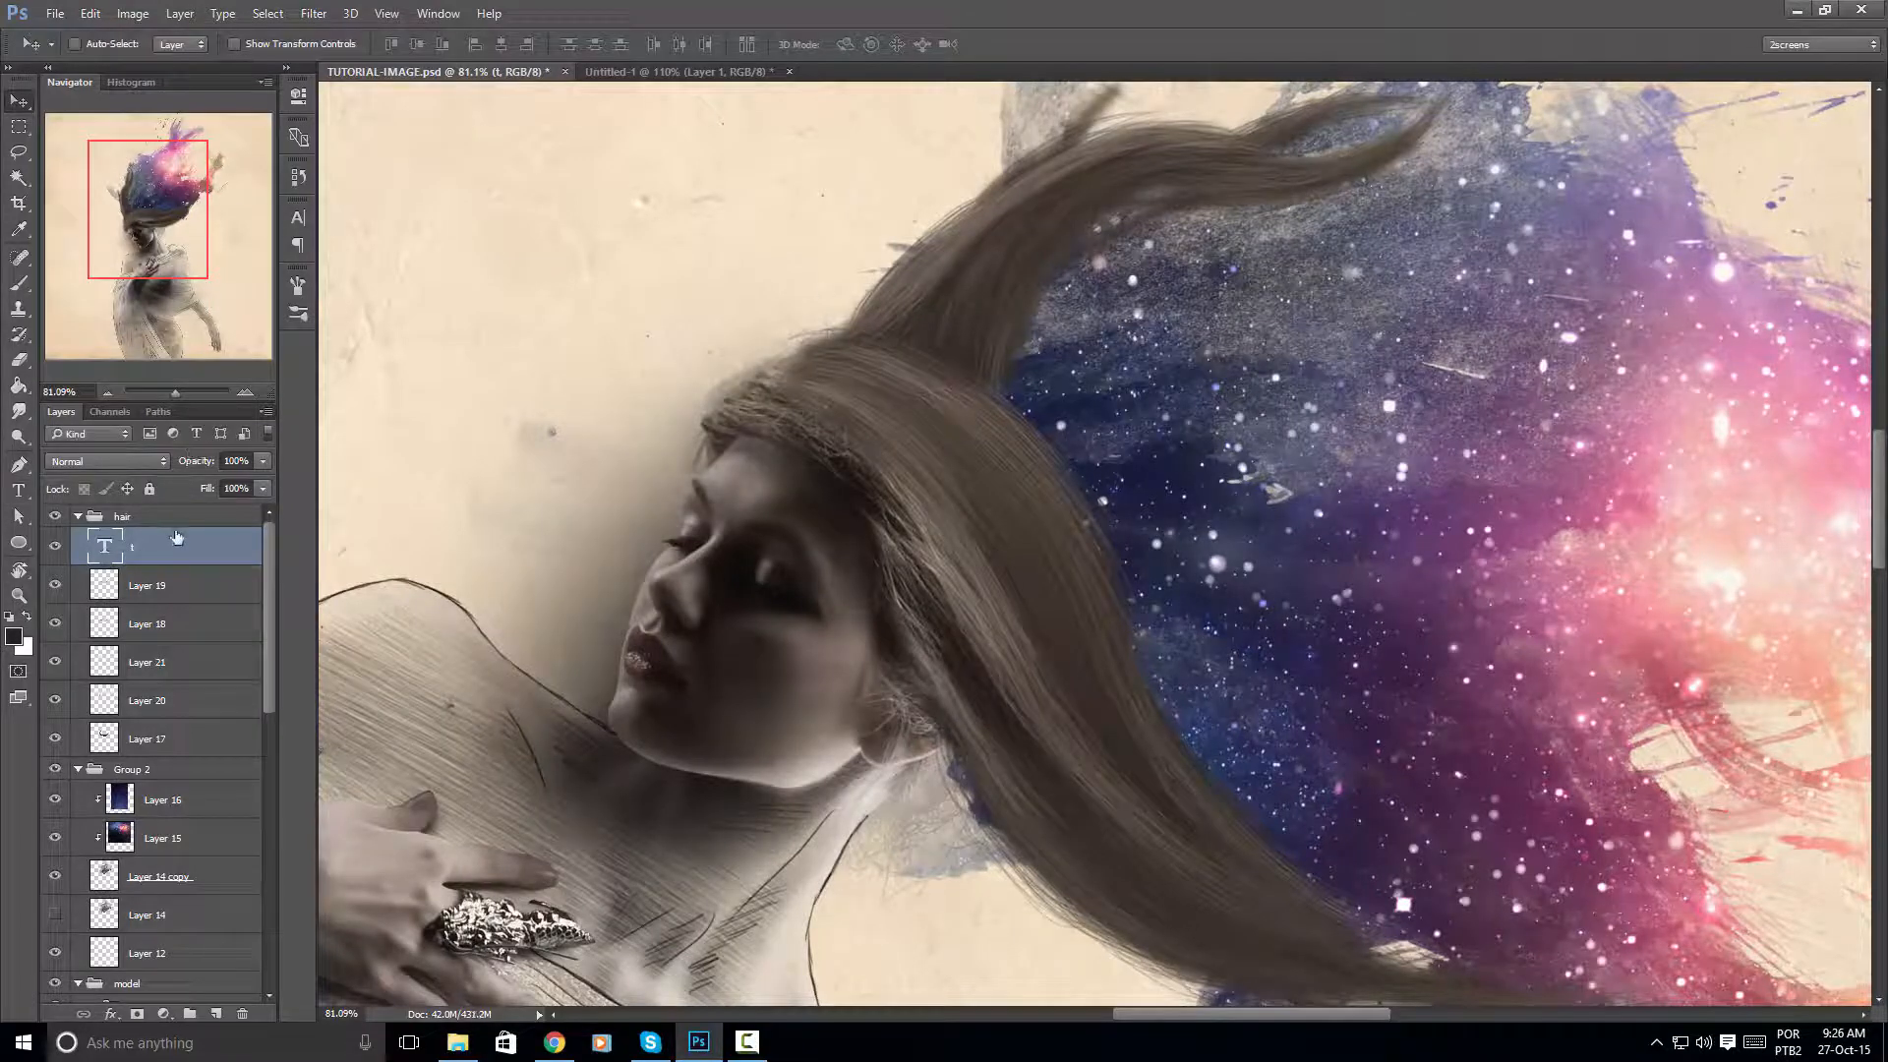
pyautogui.press('Delete')
pyautogui.press('b')
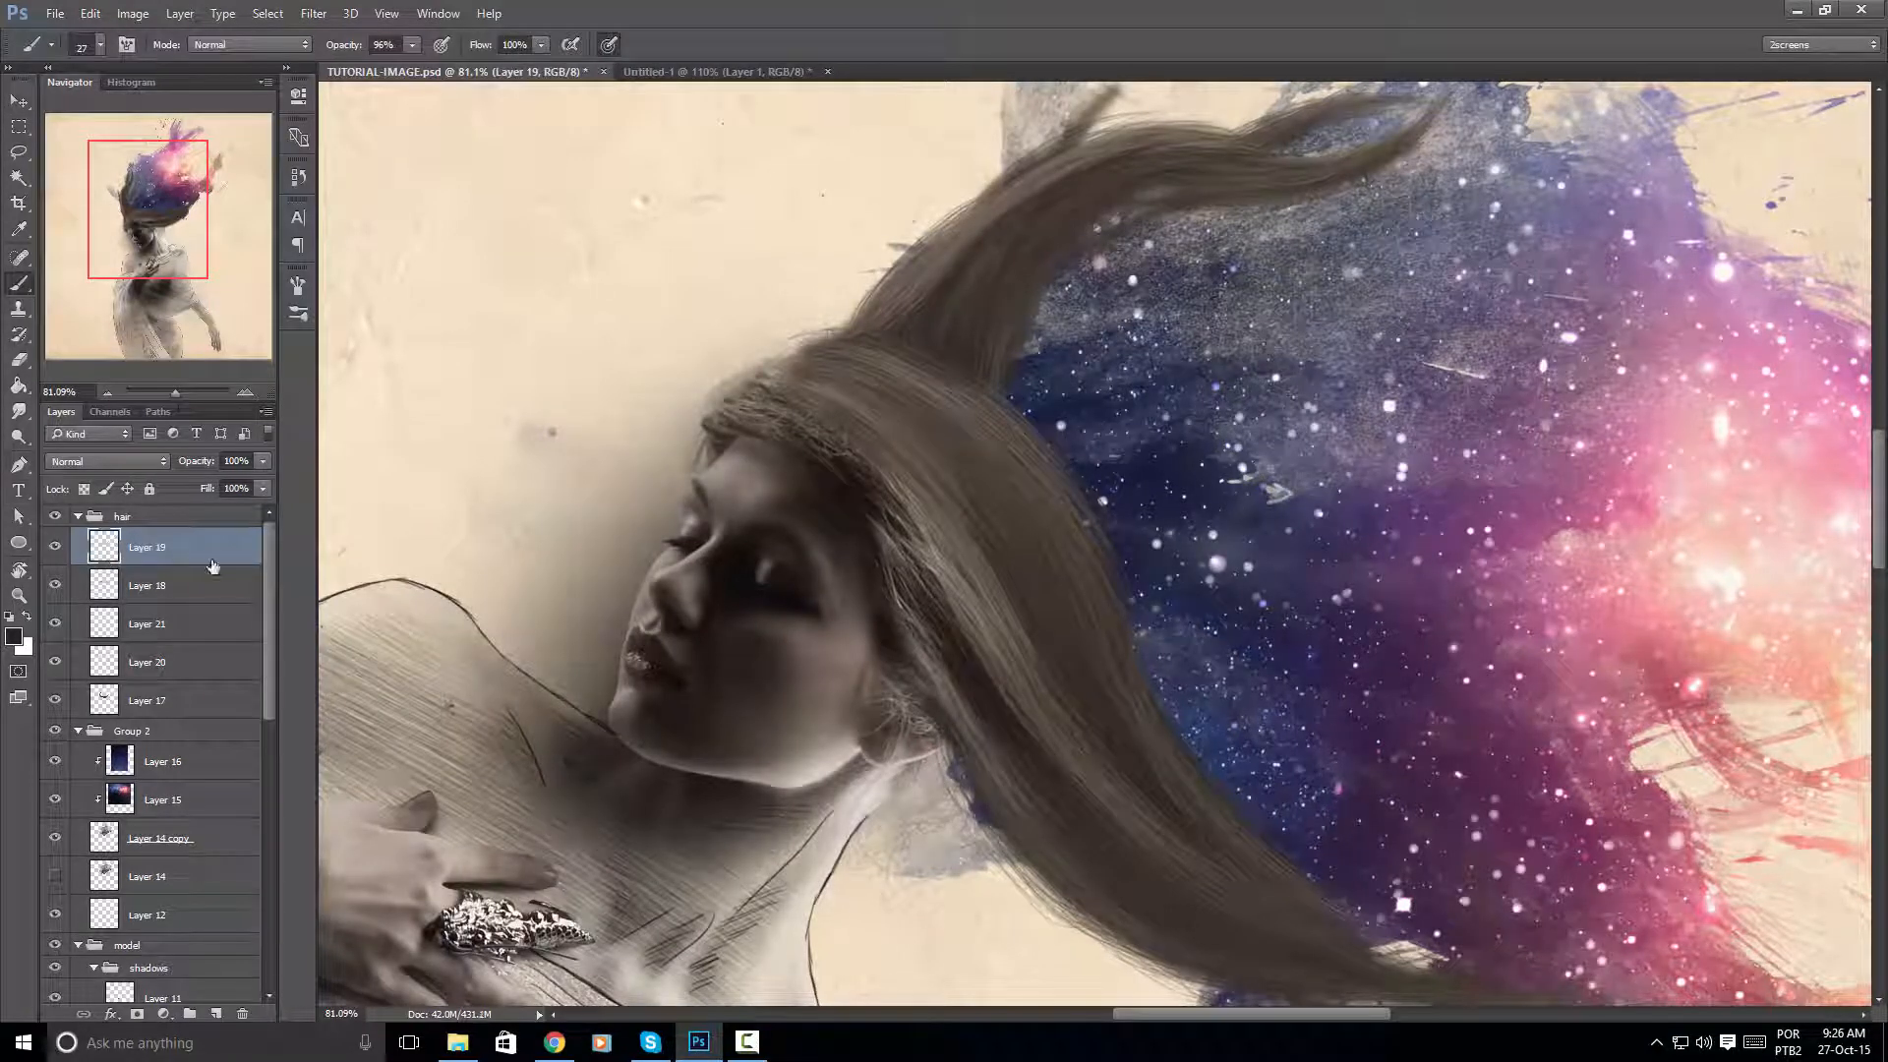
pyautogui.hotkey('ctrl', 'shift', 'alt', 'n')
pyautogui.moveTo(212, 565); pyautogui.dragTo(212, 562)
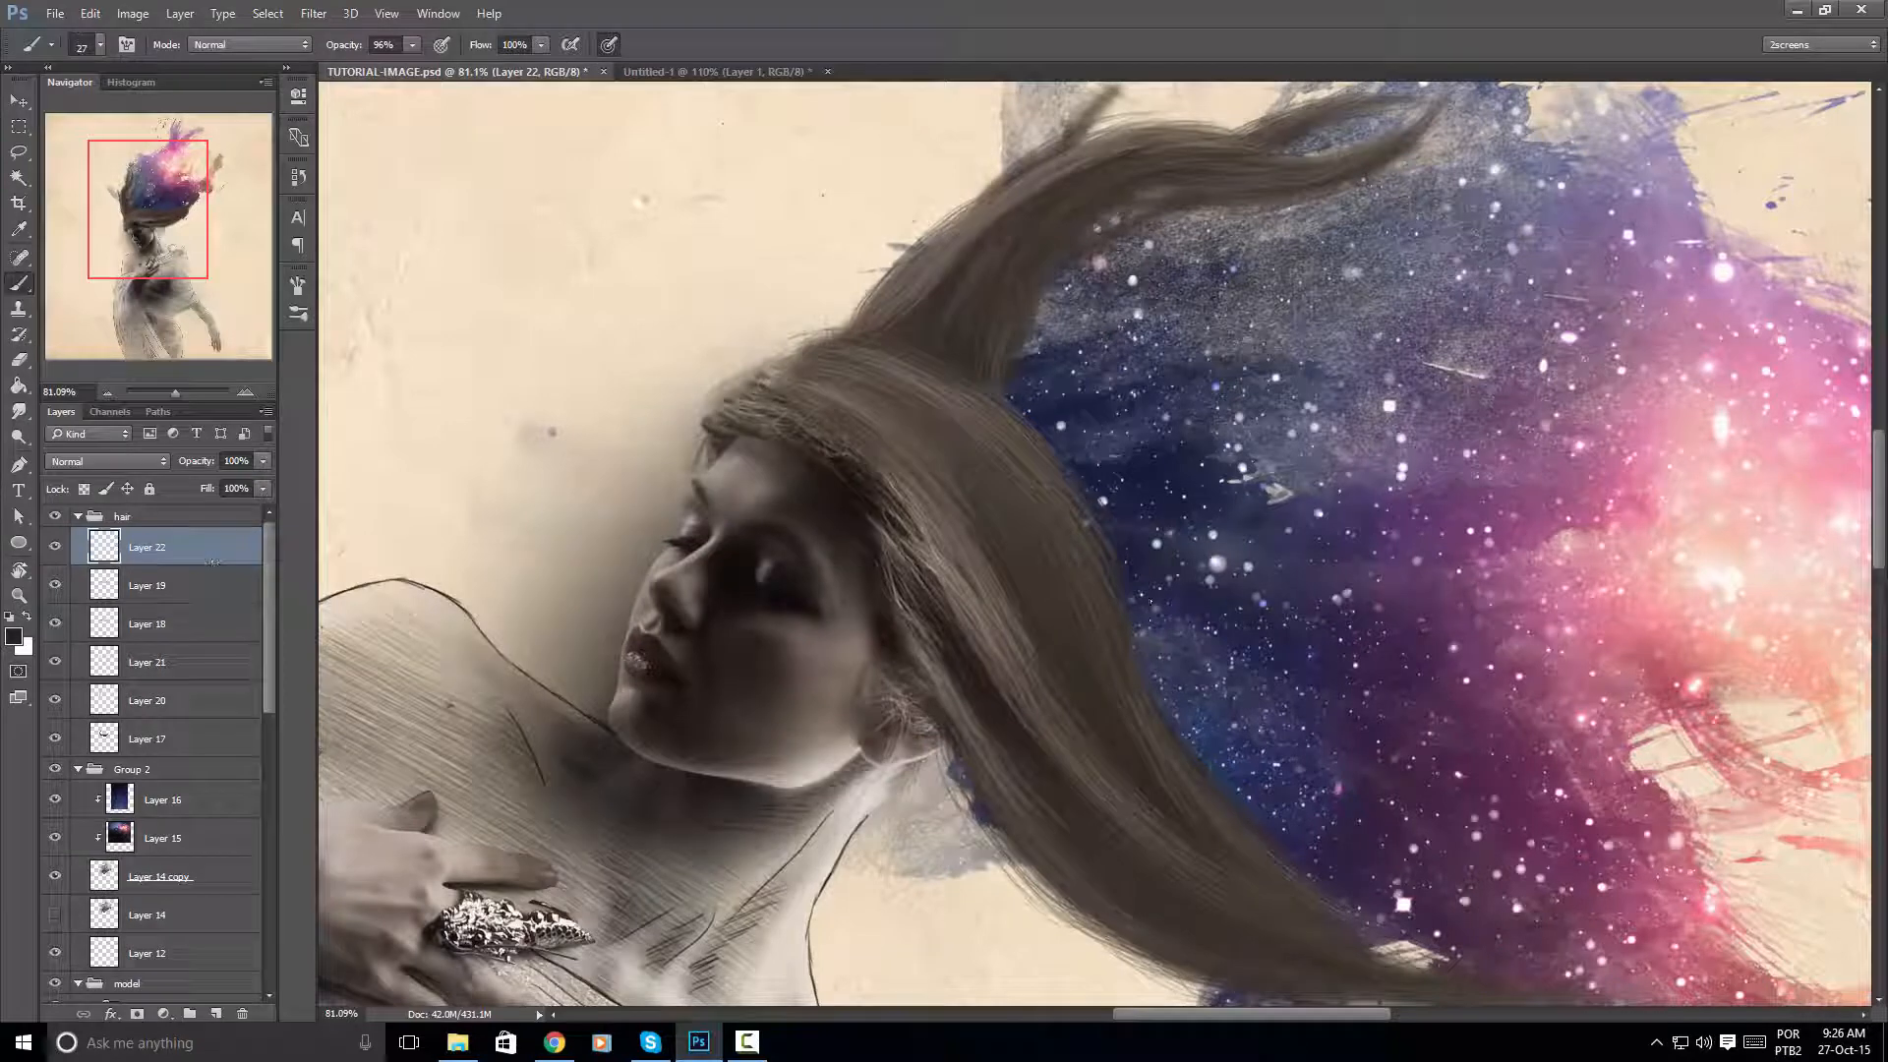
pyautogui.press('t')
pyautogui.click(1037, 447)
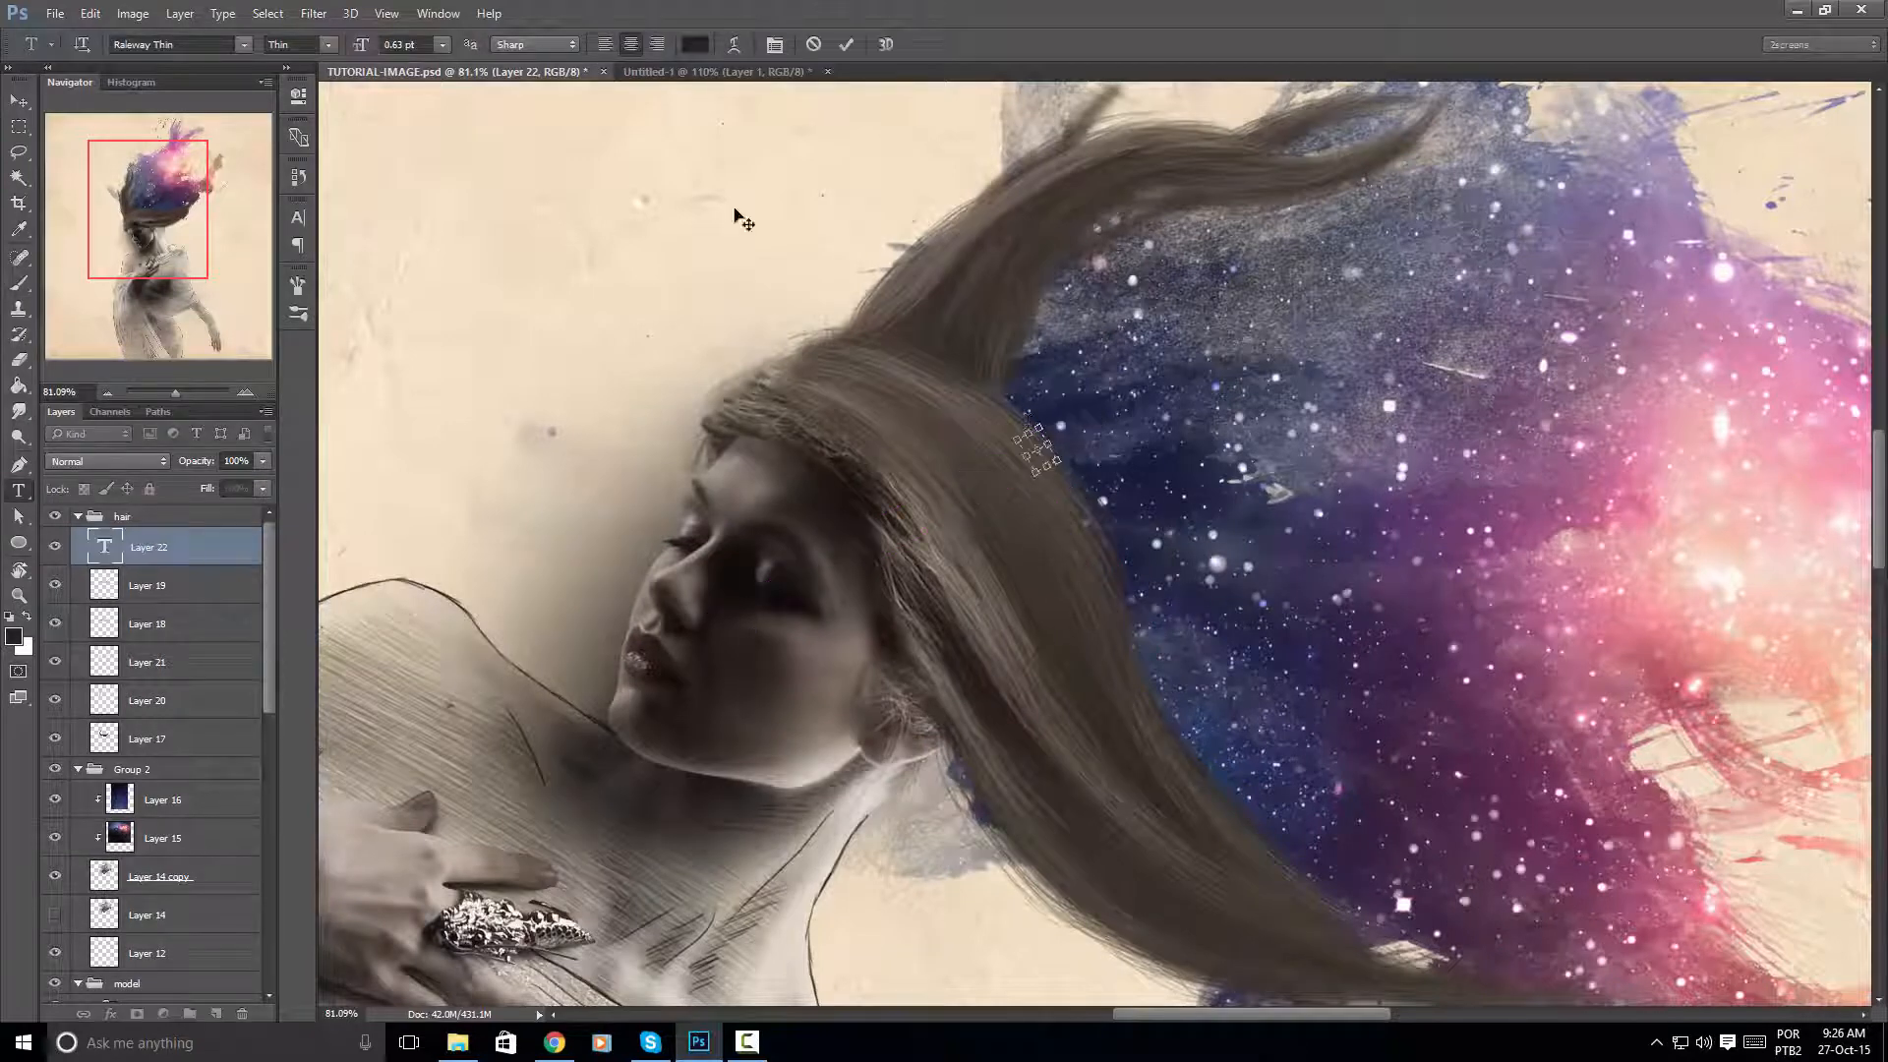
pyautogui.click(18, 101)
pyautogui.press('Delete')
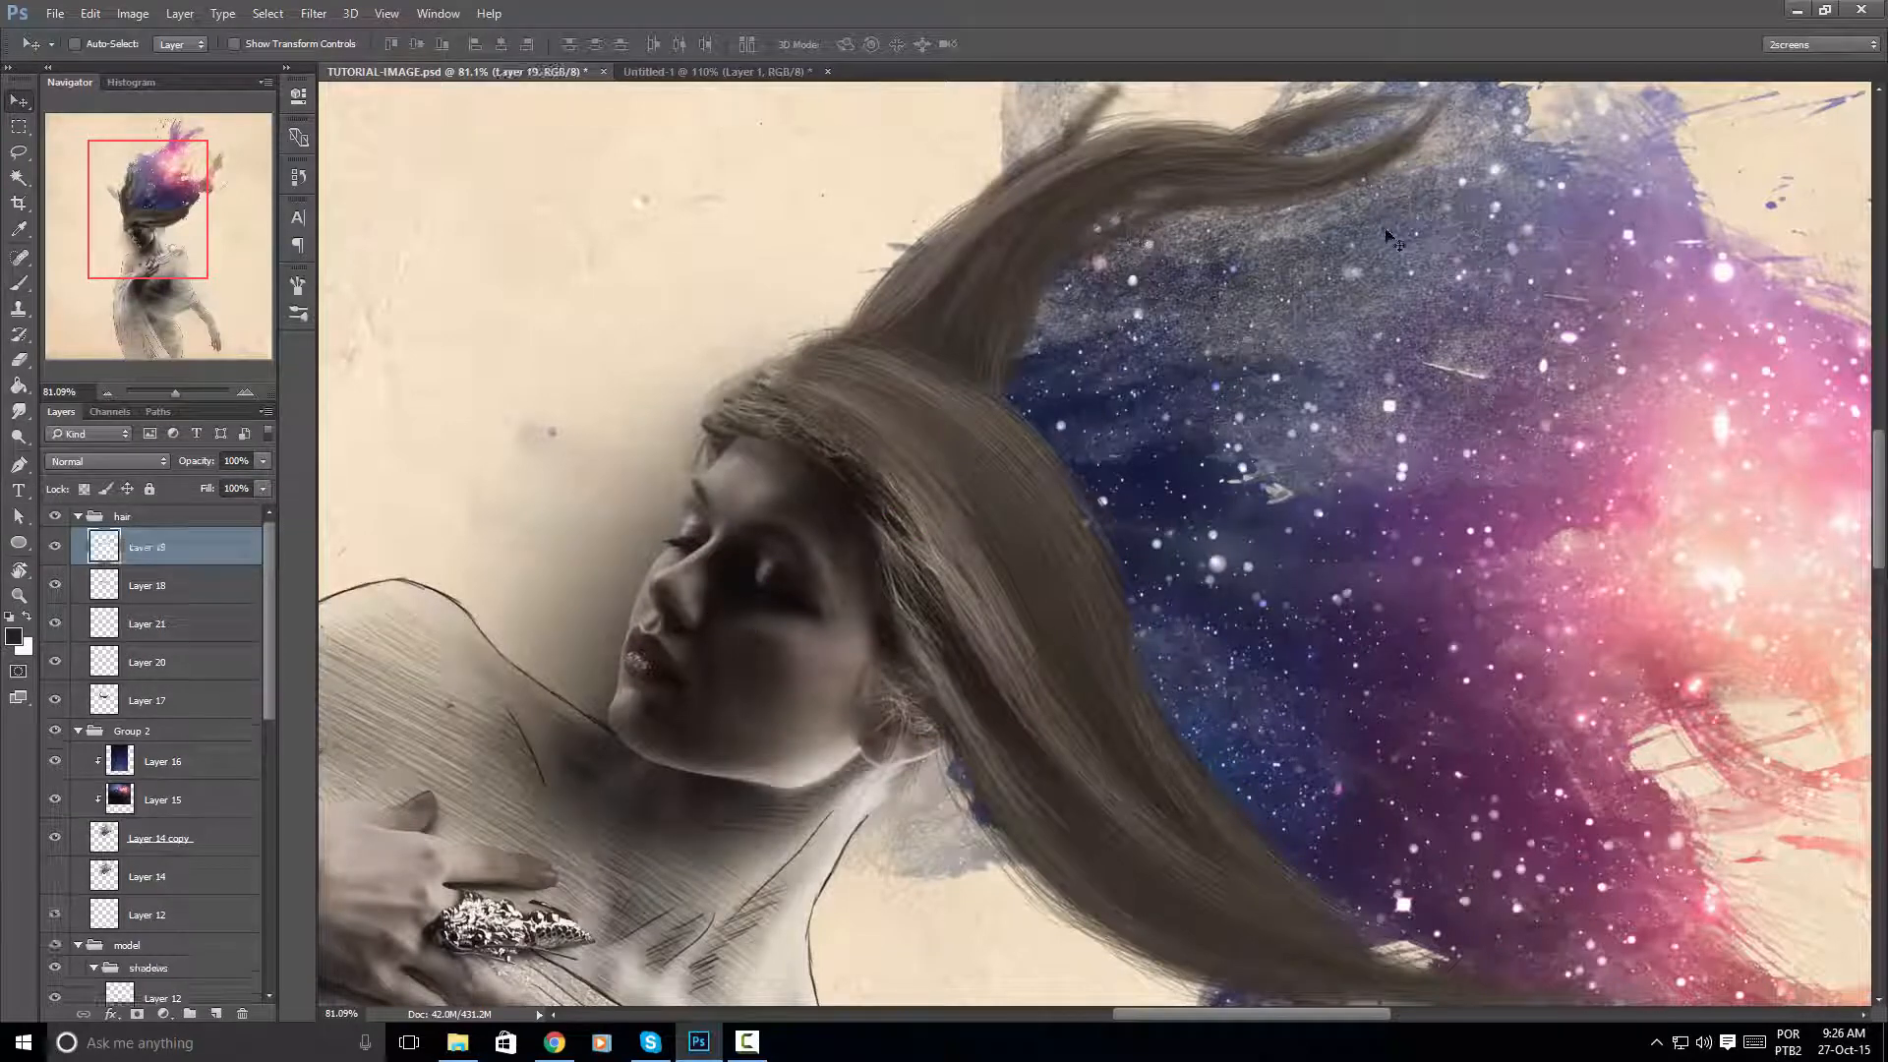
pyautogui.press('b')
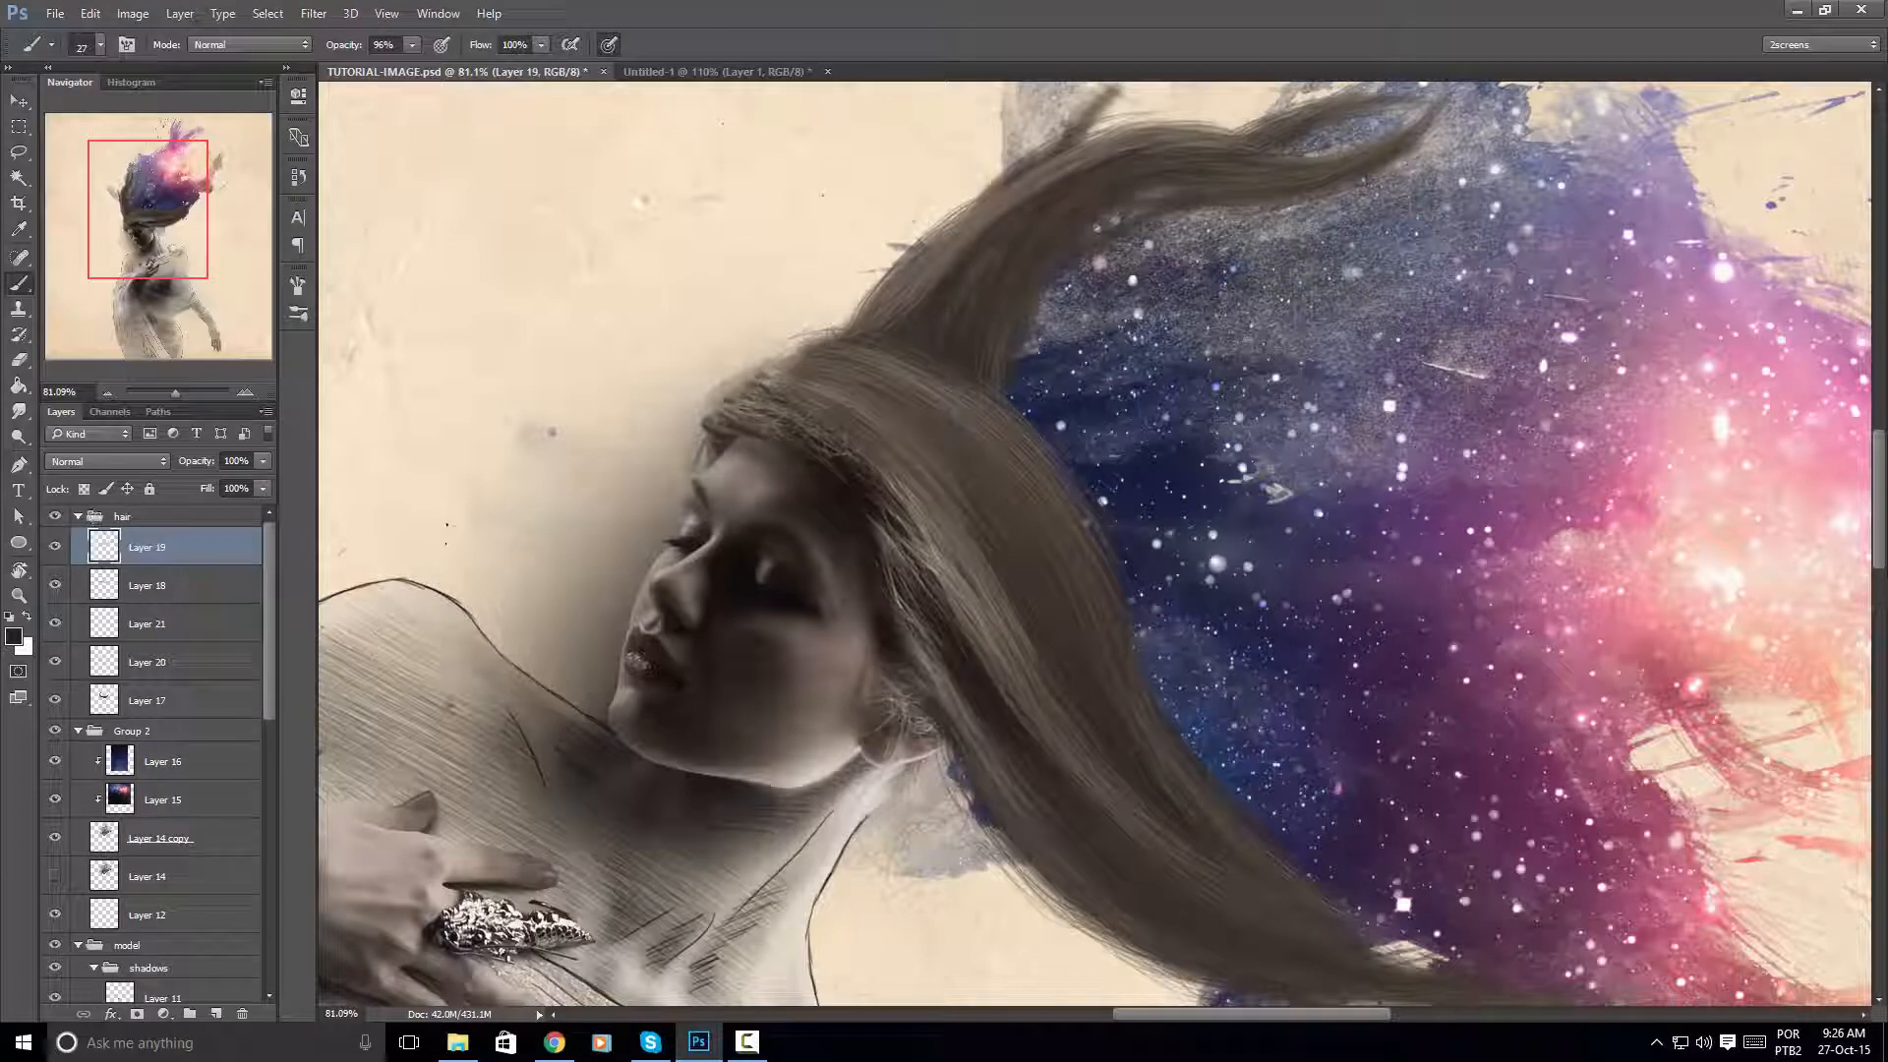
pyautogui.hotkey('ctrl', 'shift', 'n')
pyautogui.press('Return')
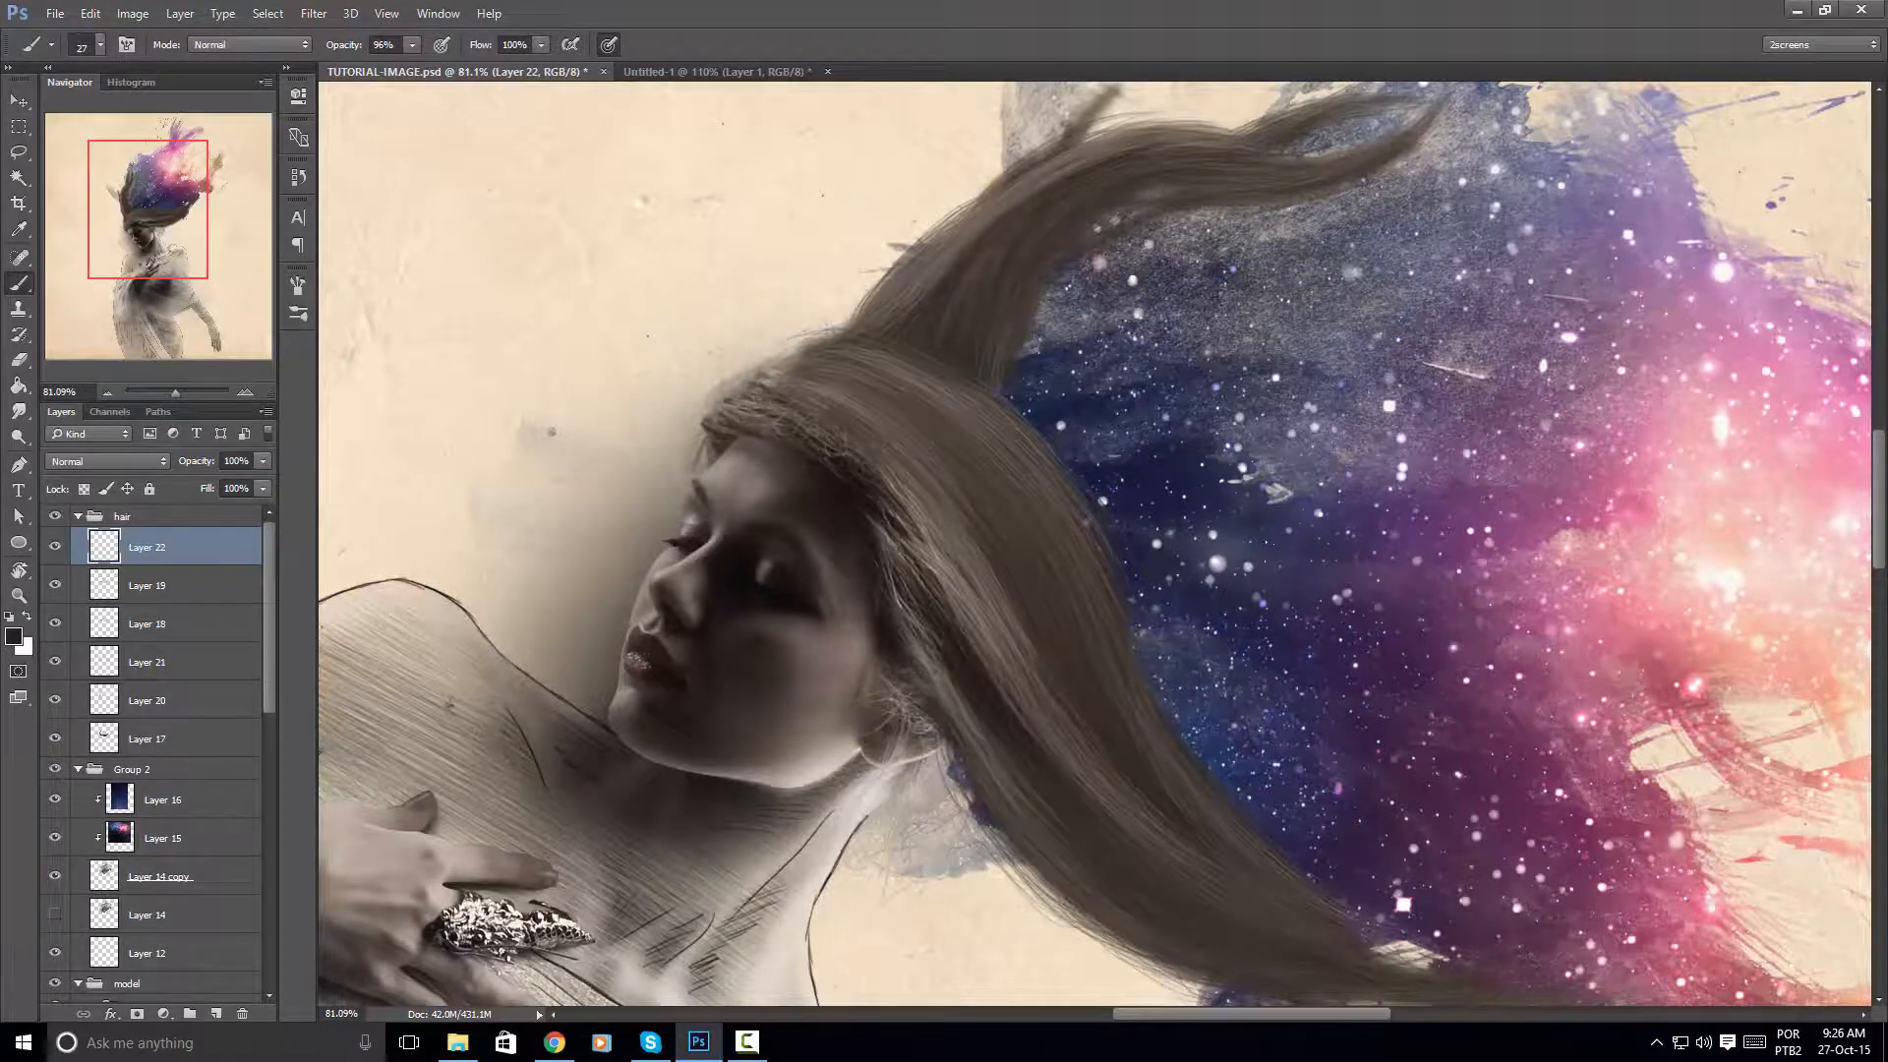
# Rotate the canvas, sample a brown tone from the hair above the forehead and paint blending strands on Layer 22 along the hairline
pyautogui.press('r')
pyautogui.moveTo(1266, 541); pyautogui.dragTo(1217, 424)
pyautogui.press('space')
pyautogui.moveTo(991, 569); pyautogui.dragTo(998, 398)
pyautogui.press('z')
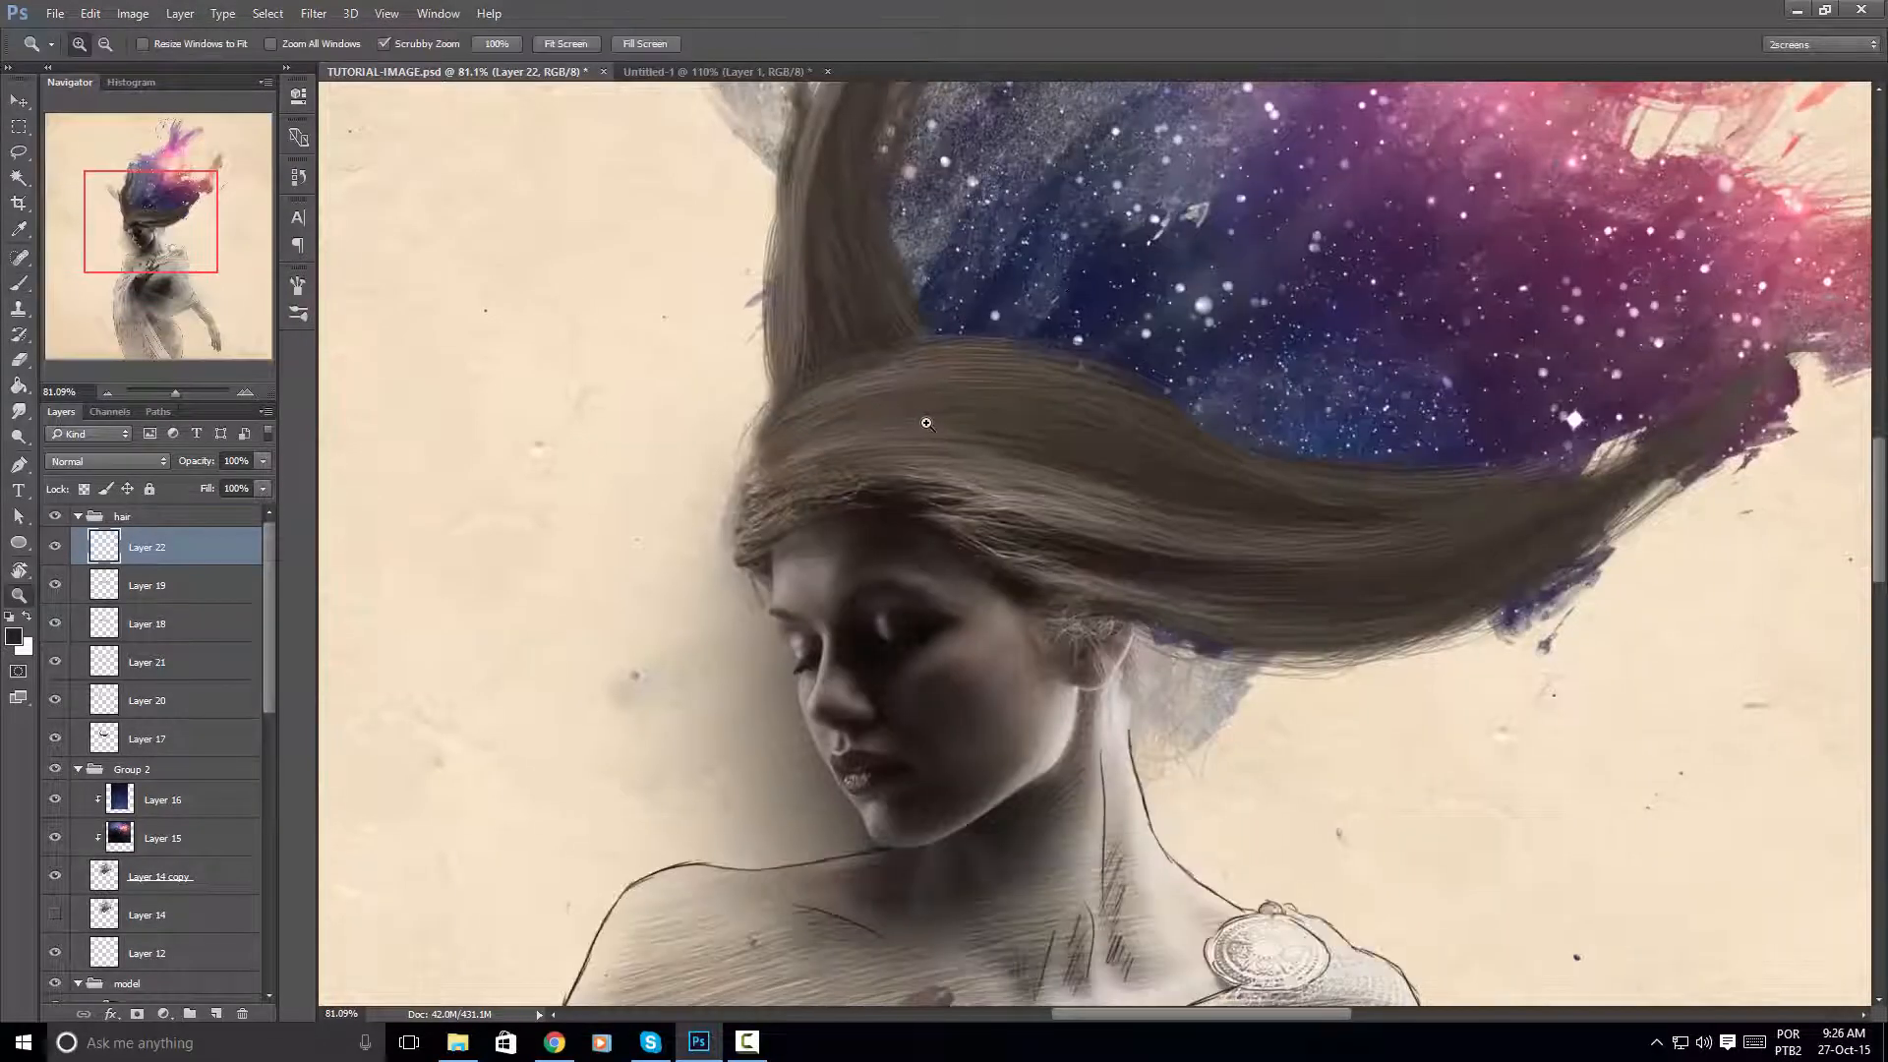
pyautogui.click(926, 423)
pyautogui.press('b')
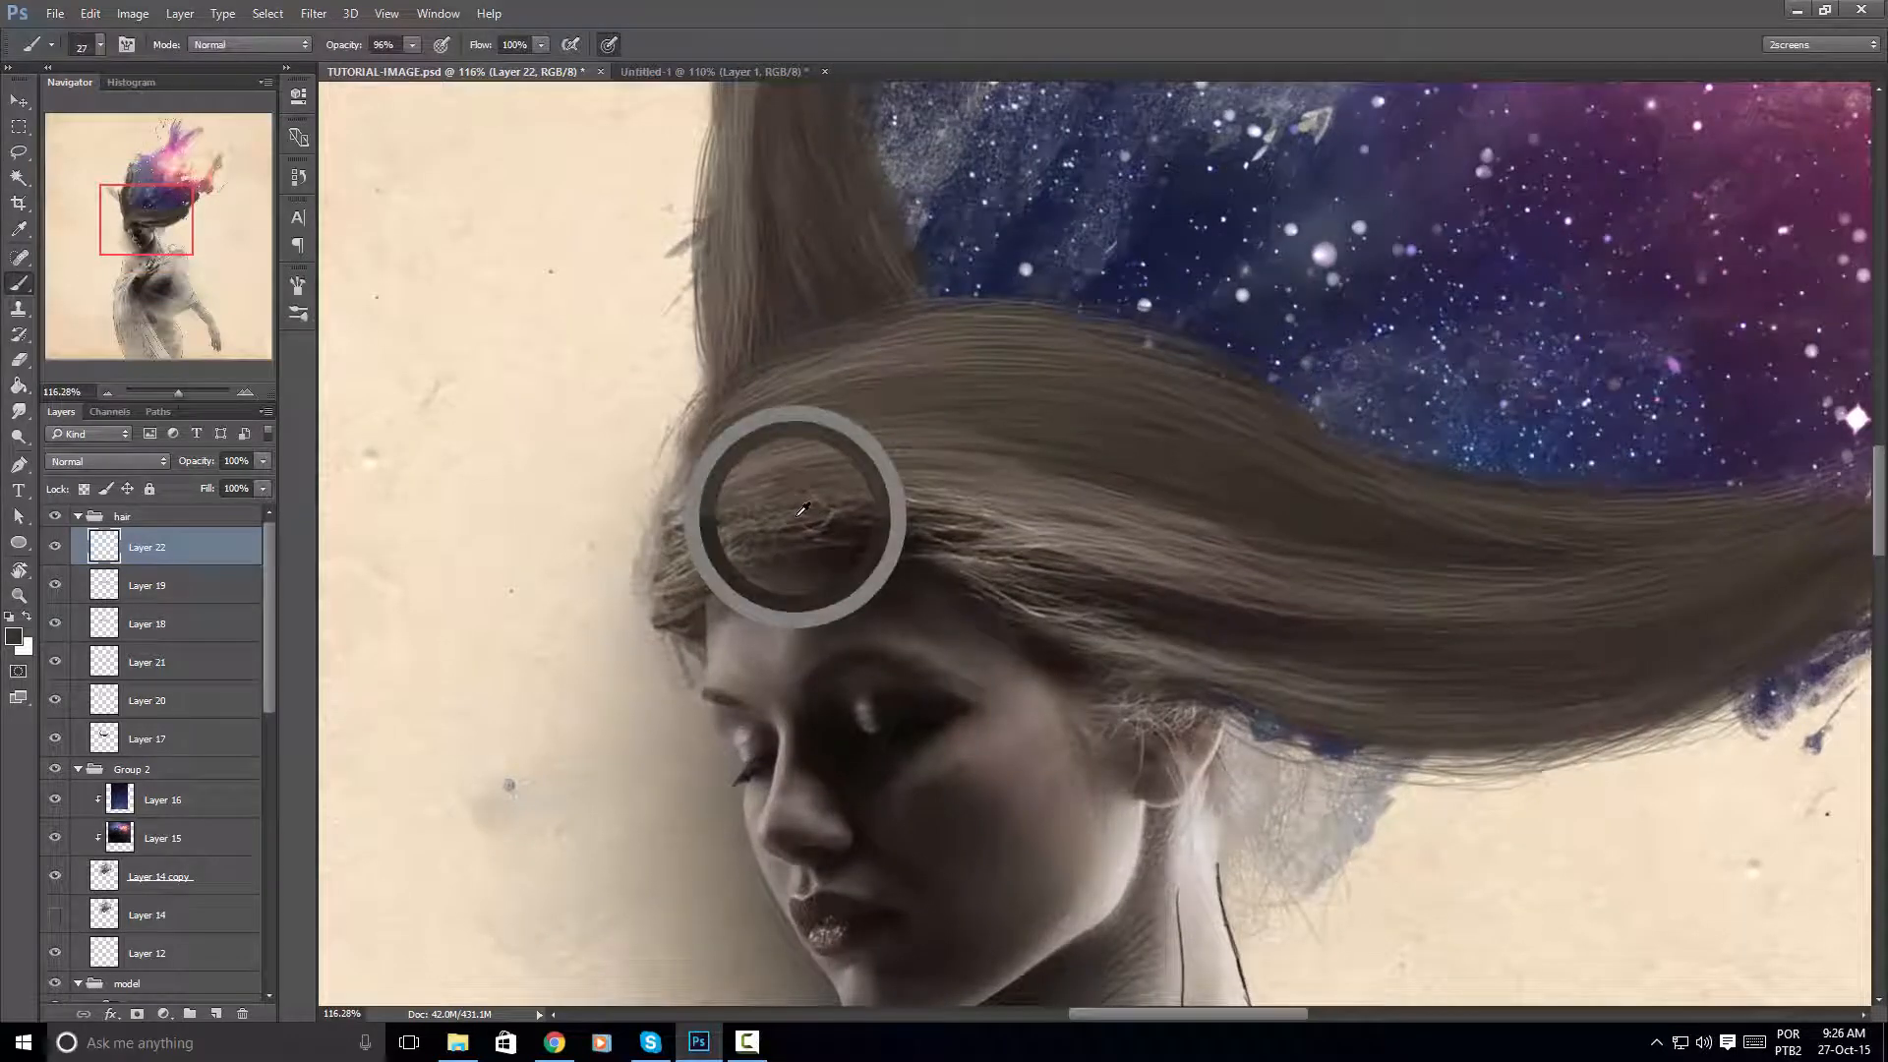
pyautogui.keyDown('alt'); pyautogui.click(798, 515); pyautogui.keyUp('alt')
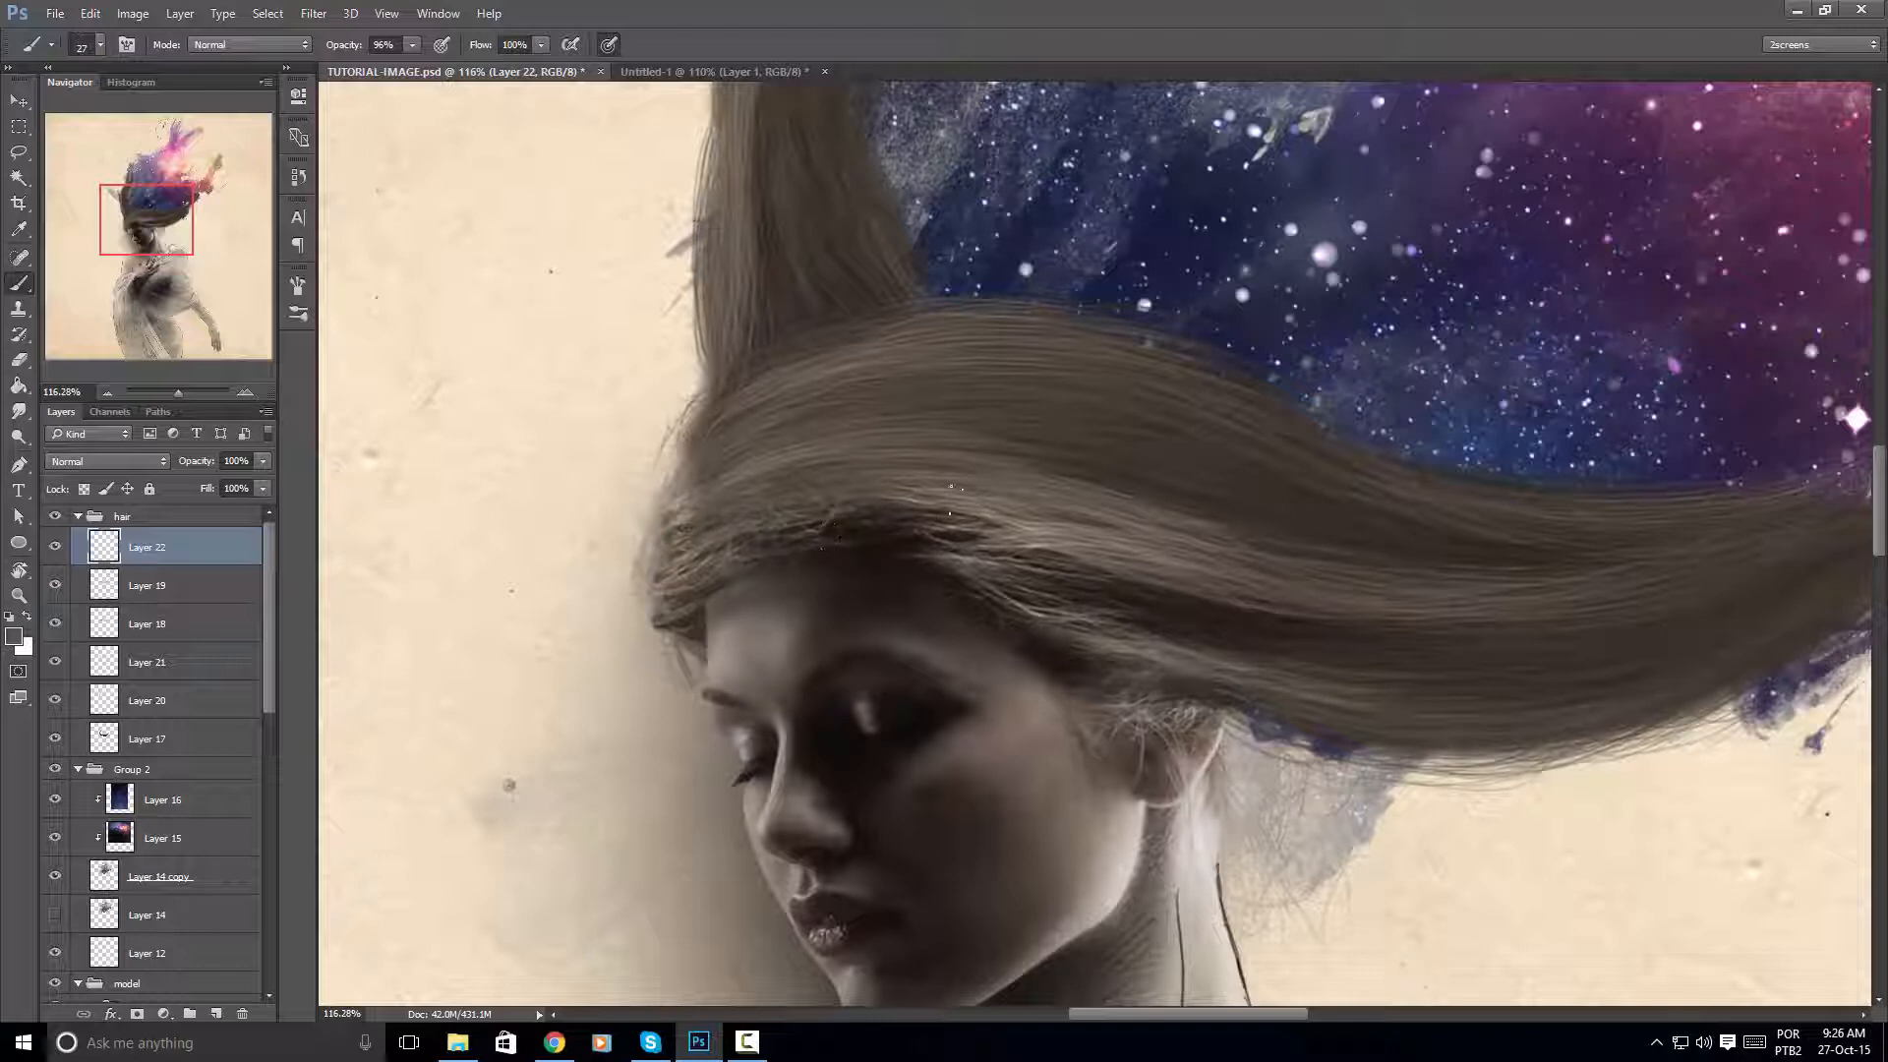
pyautogui.press('z')
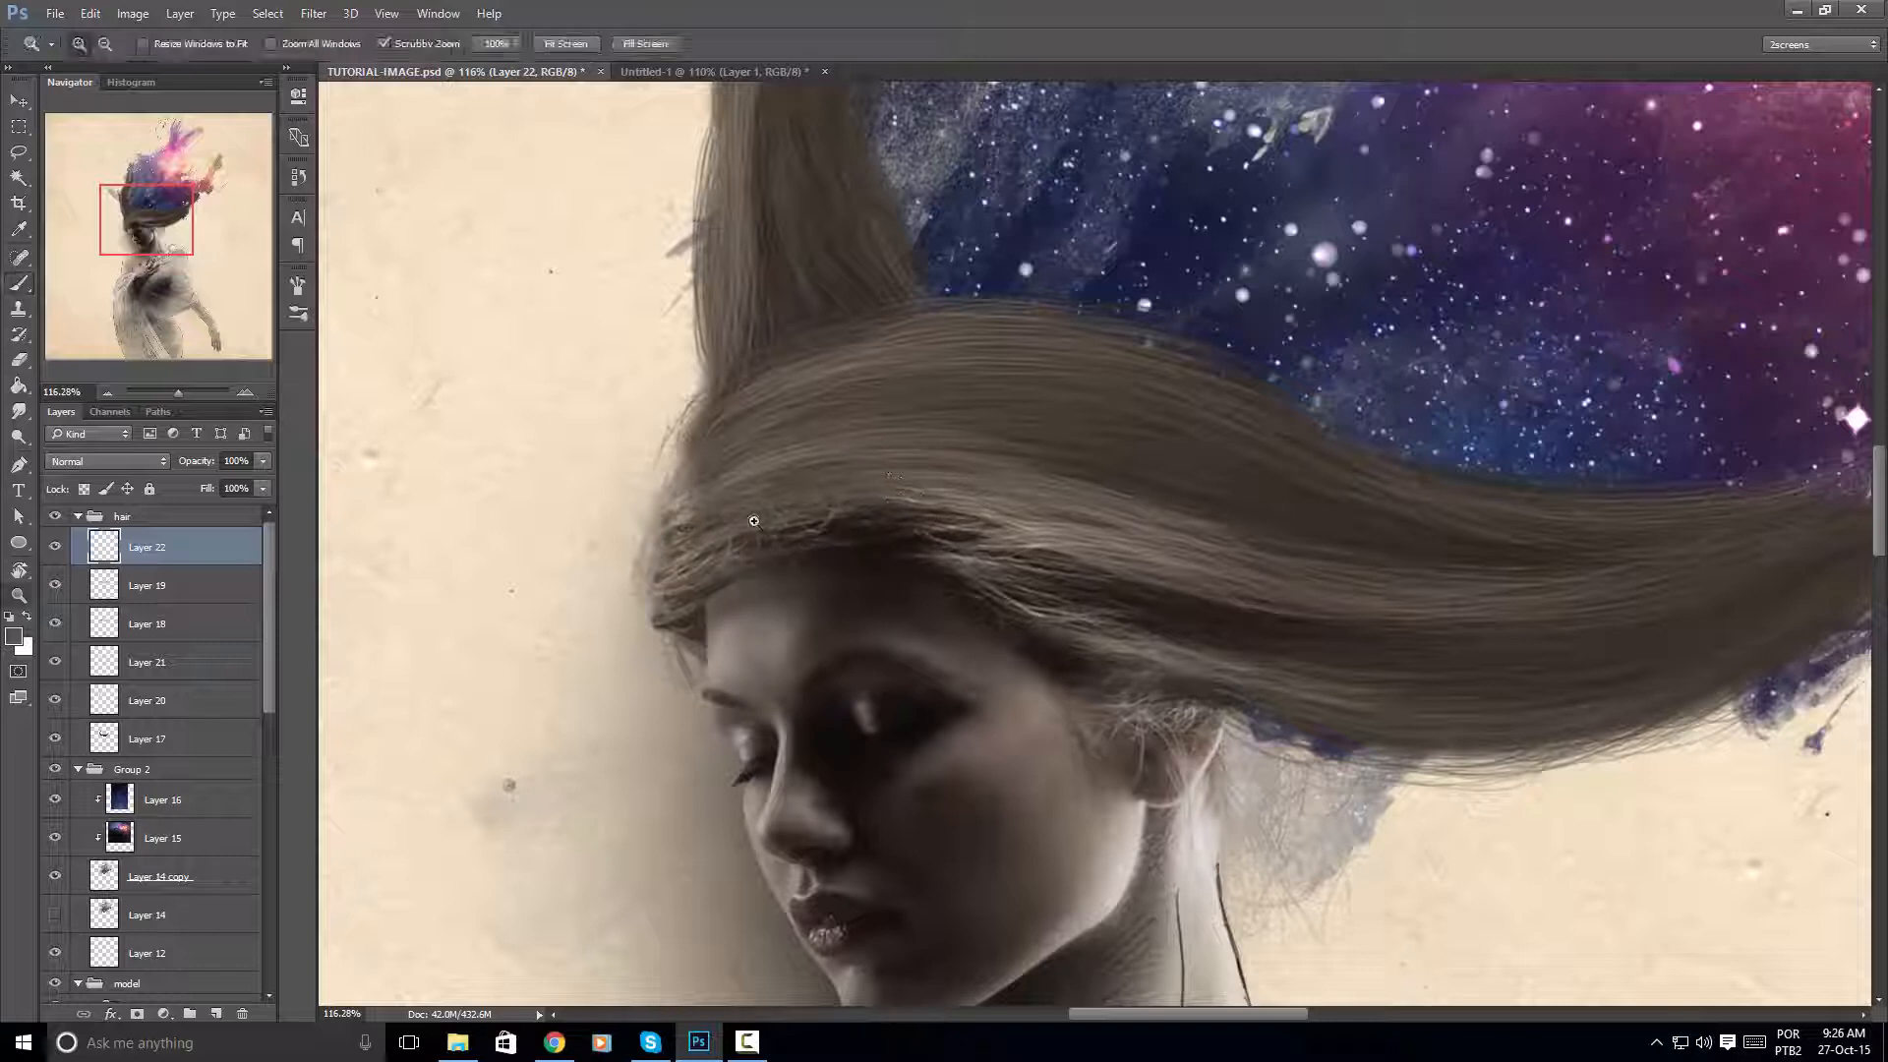
pyautogui.click(756, 516)
pyautogui.press('b')
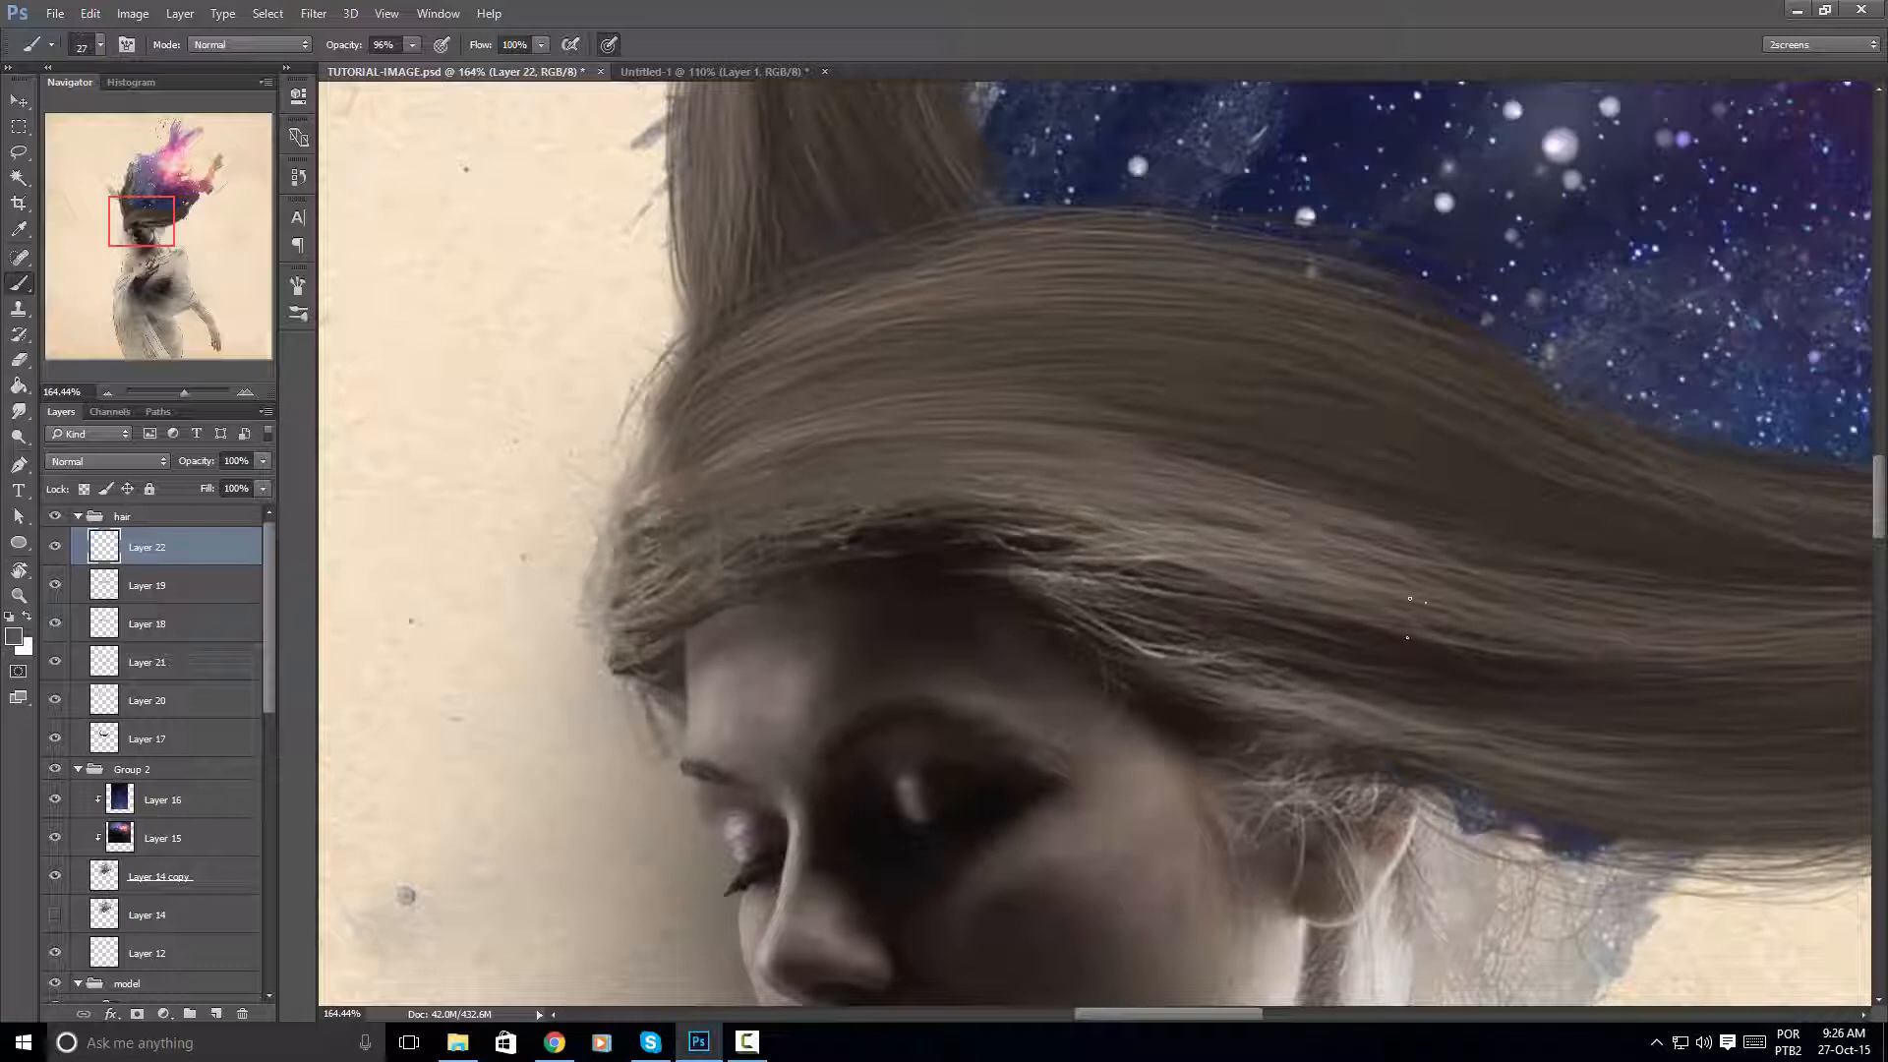
# Sample darker and lighter hair tones around the hairline and blend more strands on Layer 22 over the front hair and temple
pyautogui.keyDown('alt'); pyautogui.click(895, 523); pyautogui.keyUp('alt')
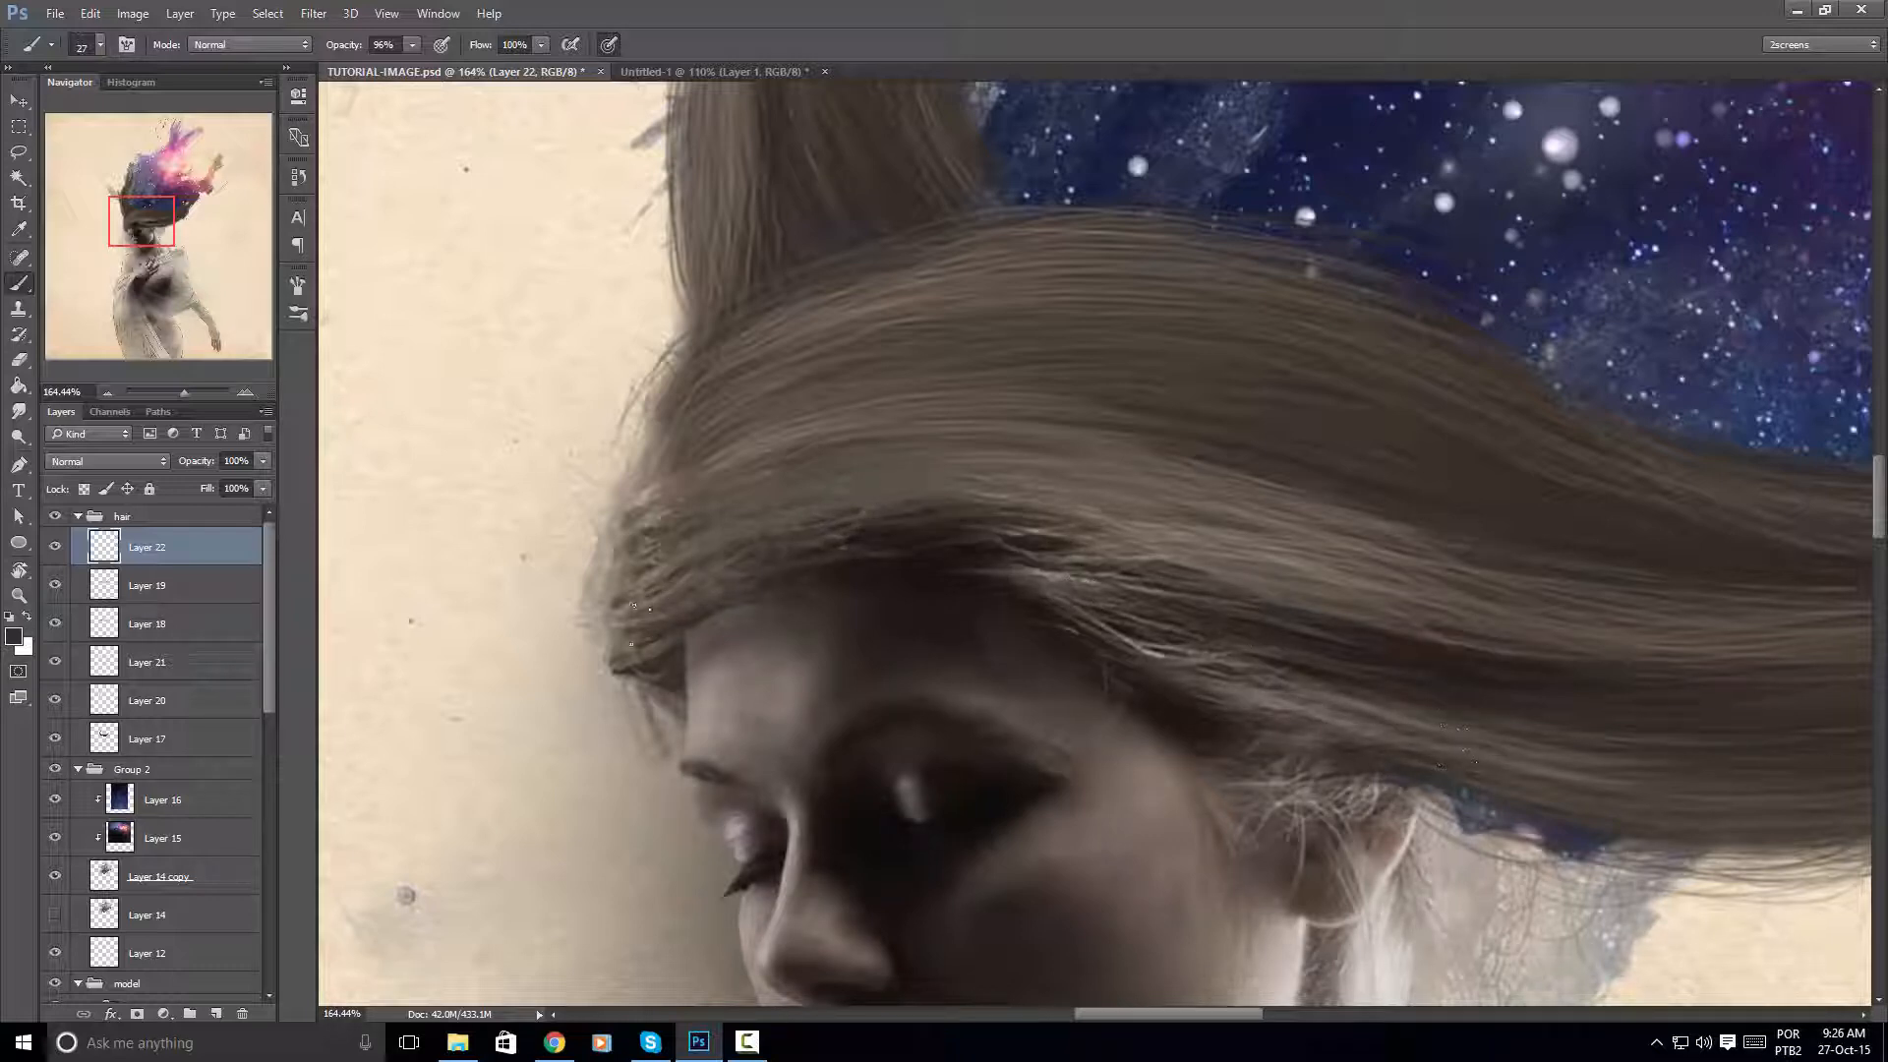
pyautogui.keyDown('alt'); pyautogui.click(761, 491); pyautogui.keyUp('alt')
pyautogui.keyDown('alt'); pyautogui.click(645, 604); pyautogui.keyUp('alt')
# Examine the blended hairline, front lock and back lock from several angles, both close up and from a distance
pyautogui.scroll(-5, 1357, 531)
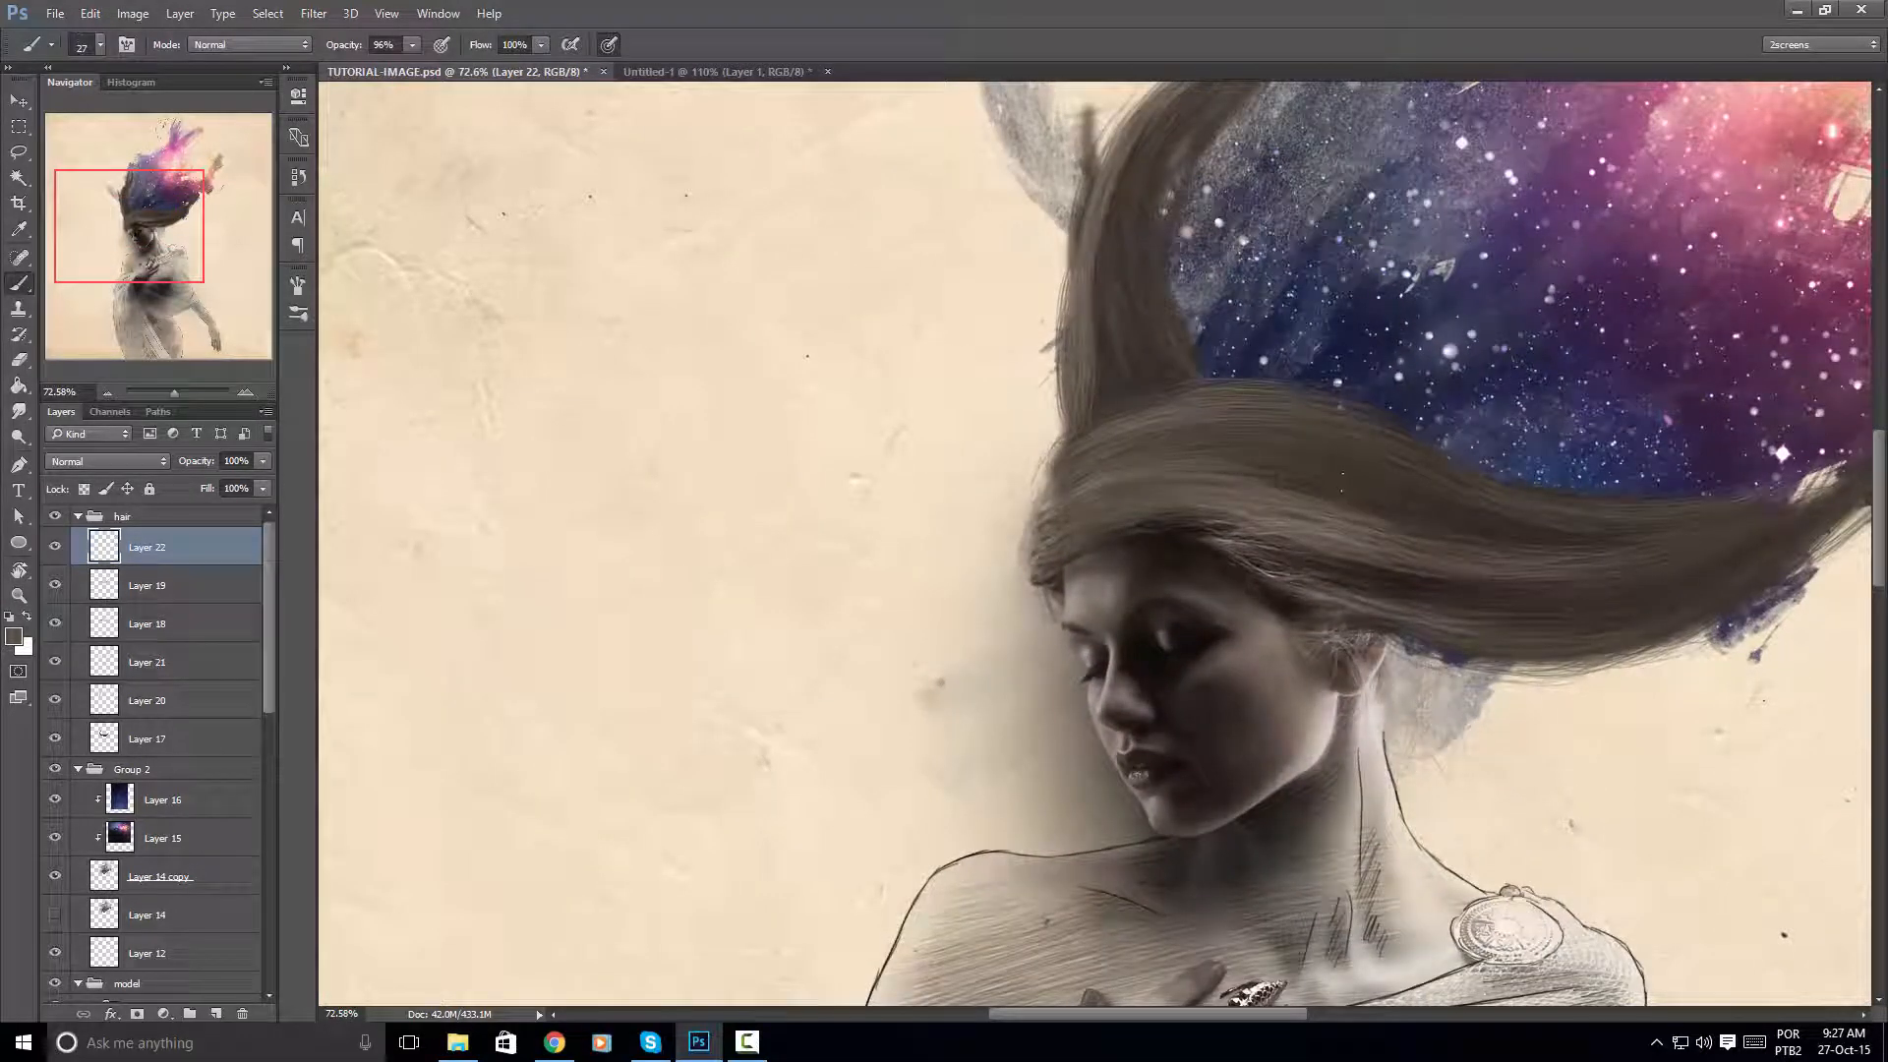
pyautogui.press('r')
pyautogui.scroll(3, 1377, 487)
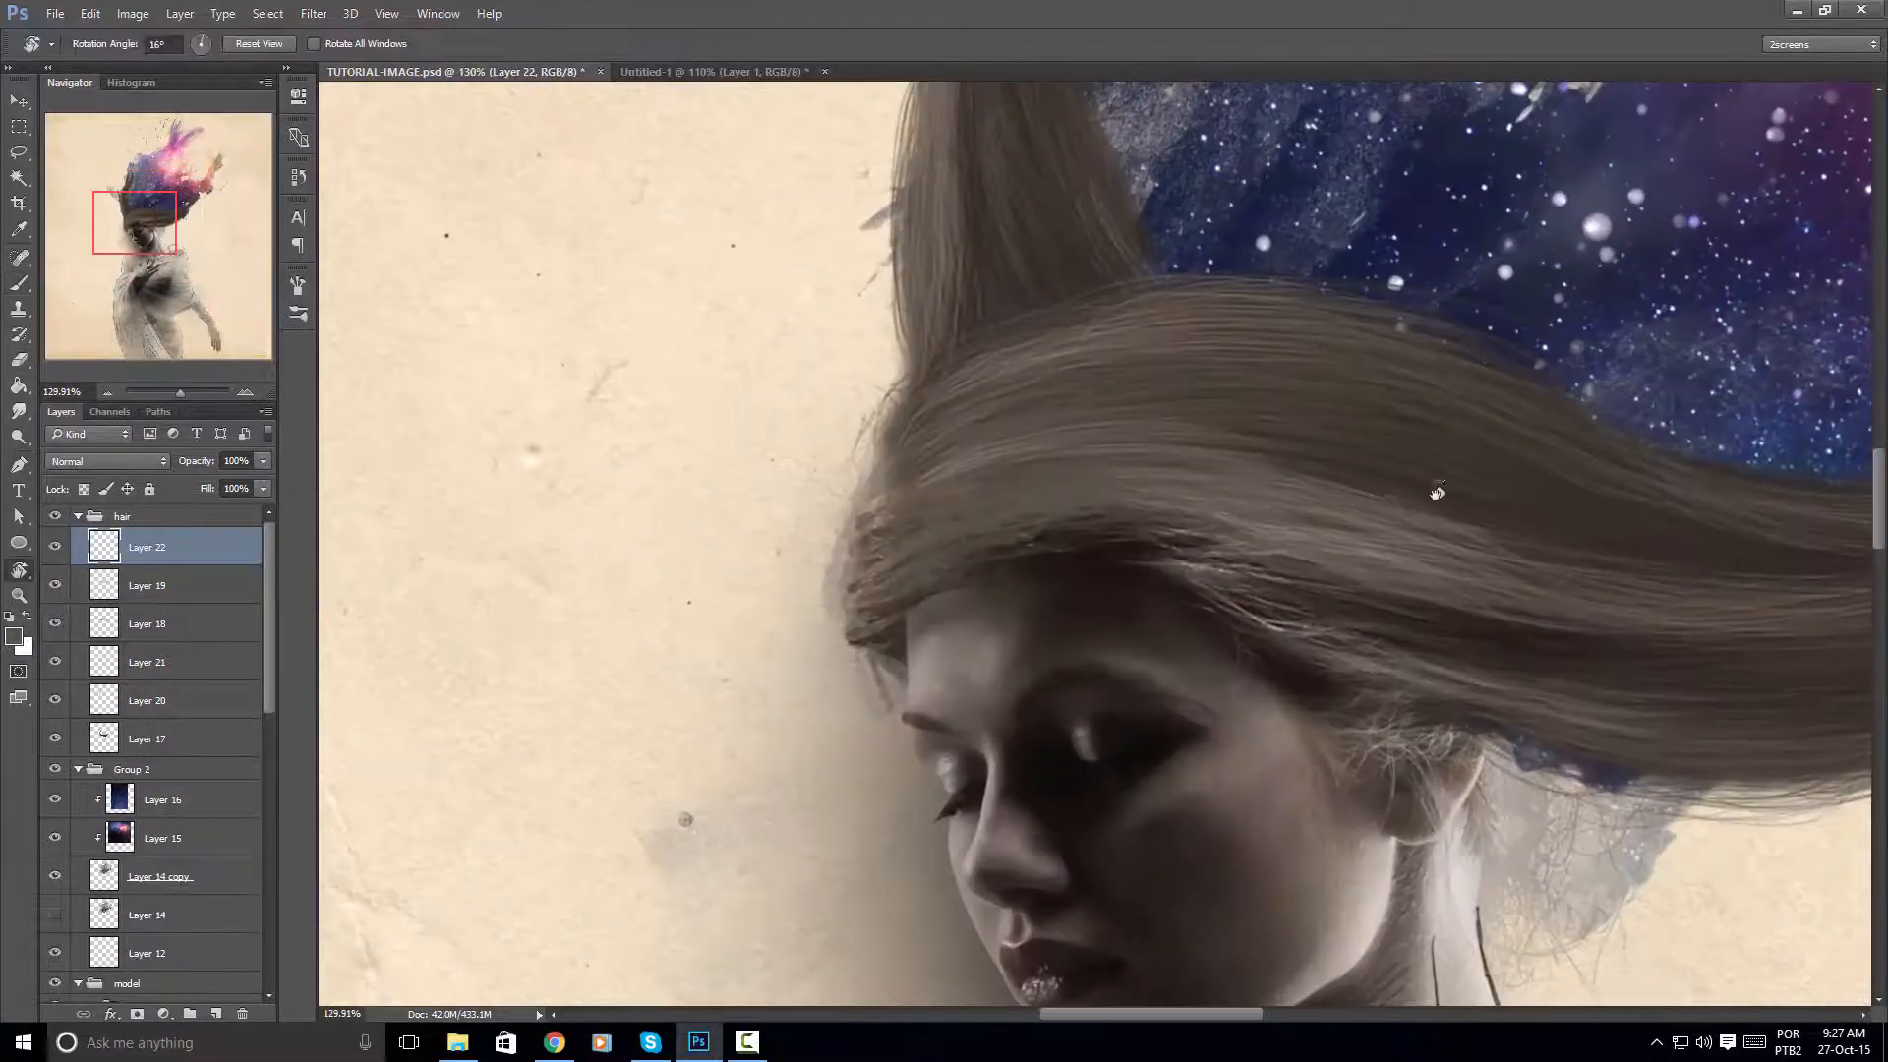
pyautogui.moveTo(1437, 491)
pyautogui.mouseDown()
pyautogui.moveTo(1331, 446)
pyautogui.moveTo(1377, 394)
pyautogui.mouseUp()
pyautogui.press('b')
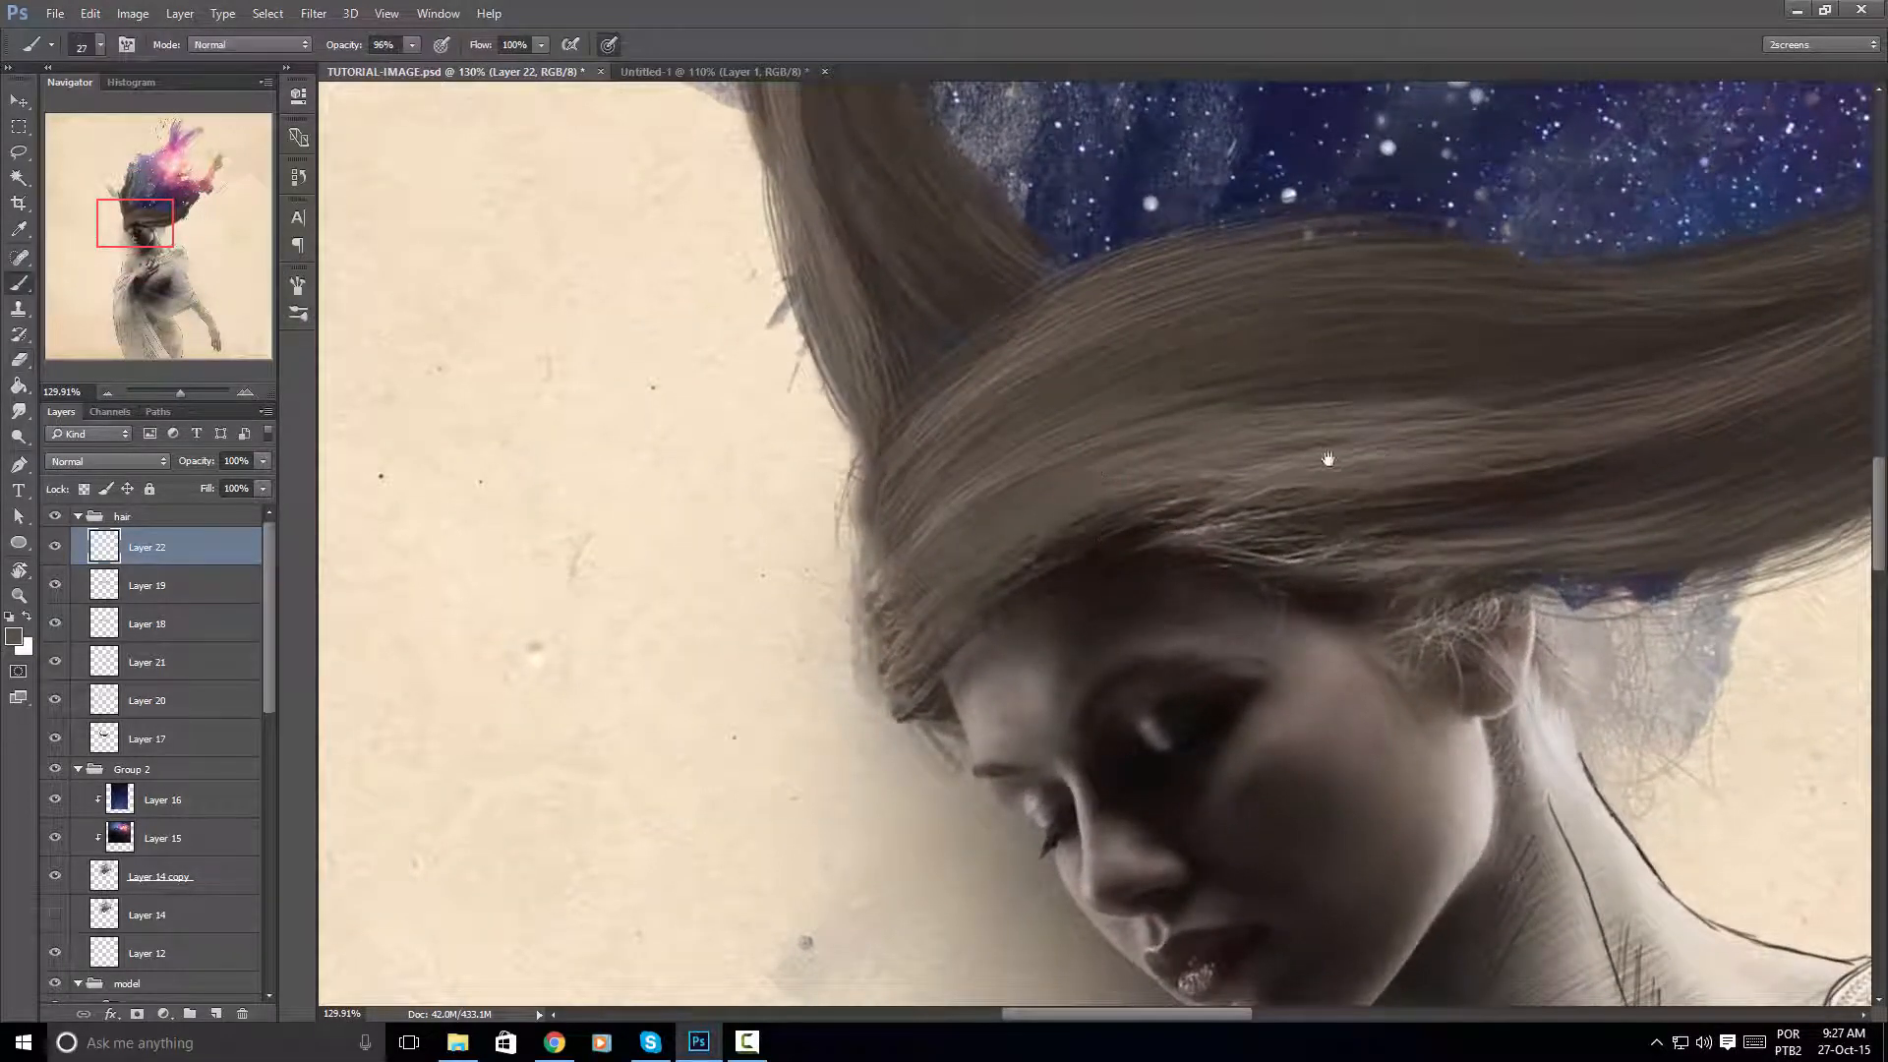
pyautogui.moveTo(1328, 458); pyautogui.dragTo(1146, 473)
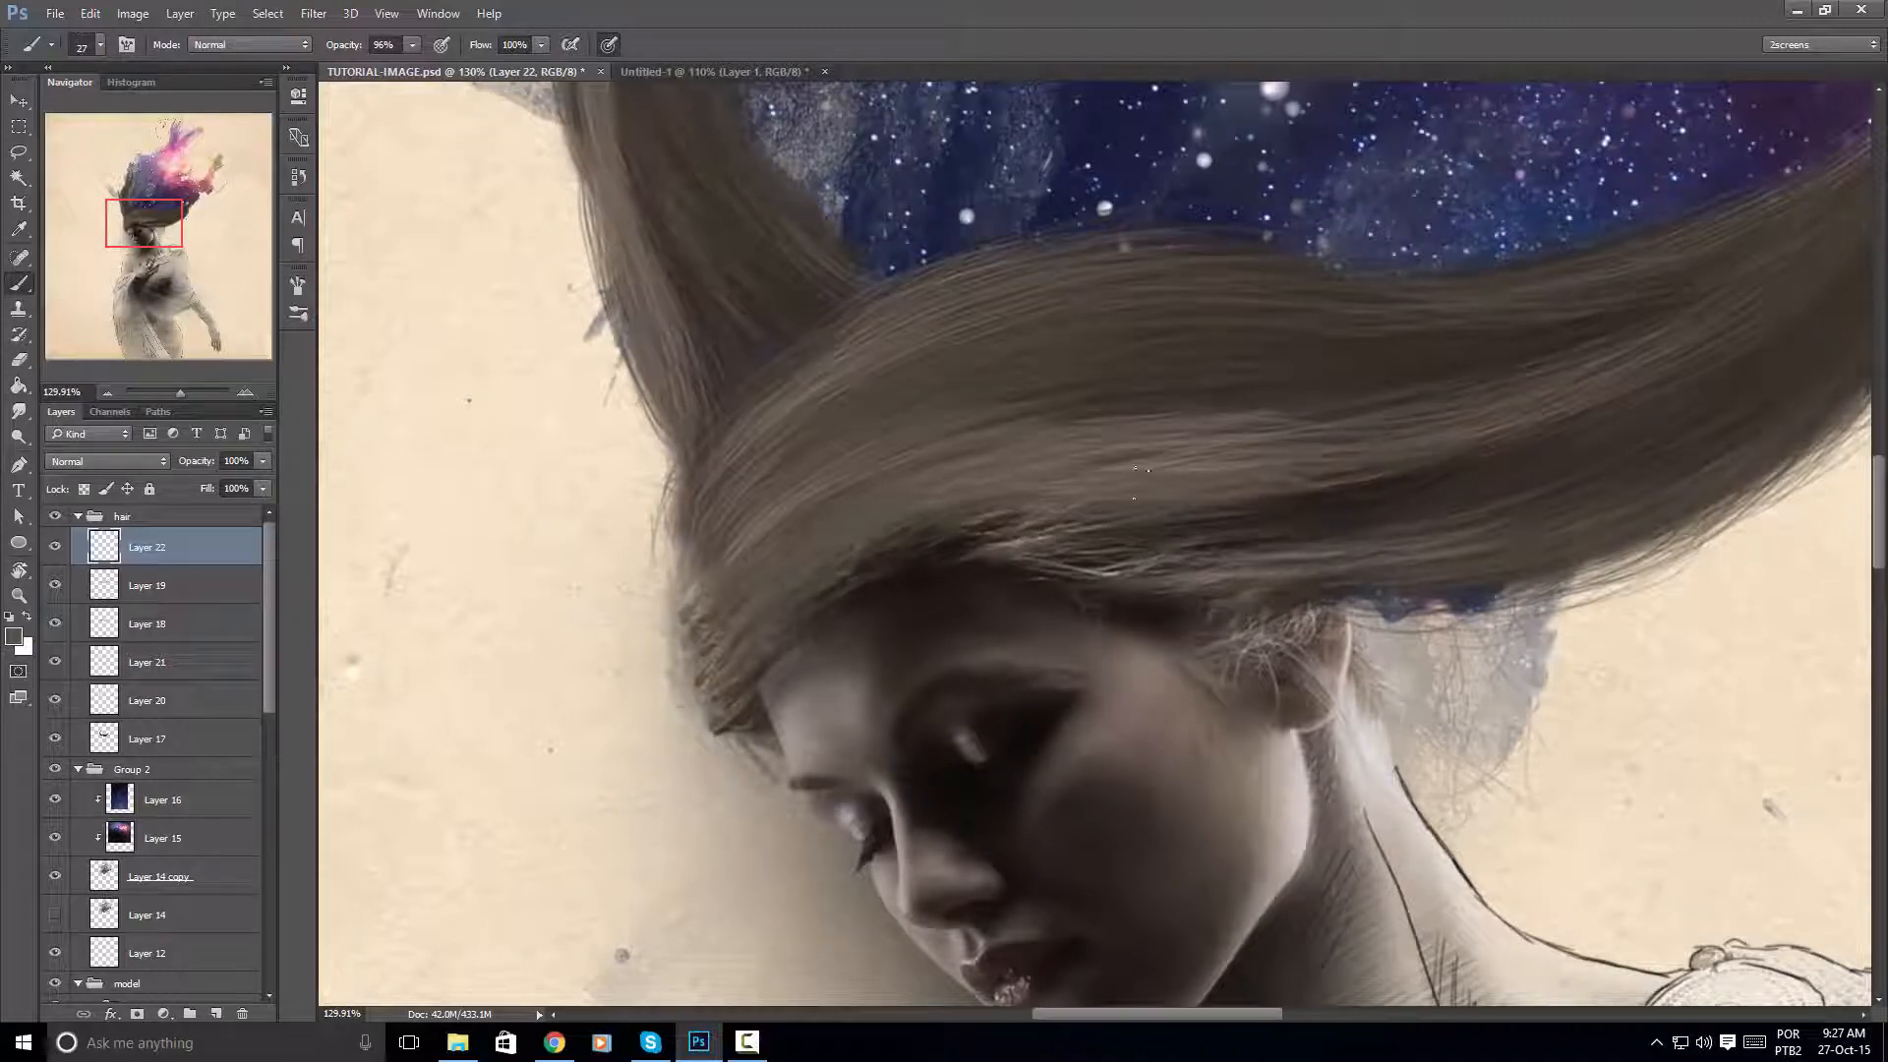
pyautogui.moveTo(1281, 416)
pyautogui.mouseDown()
pyautogui.moveTo(1256, 392)
pyautogui.moveTo(949, 594)
pyautogui.moveTo(979, 531)
pyautogui.mouseUp()
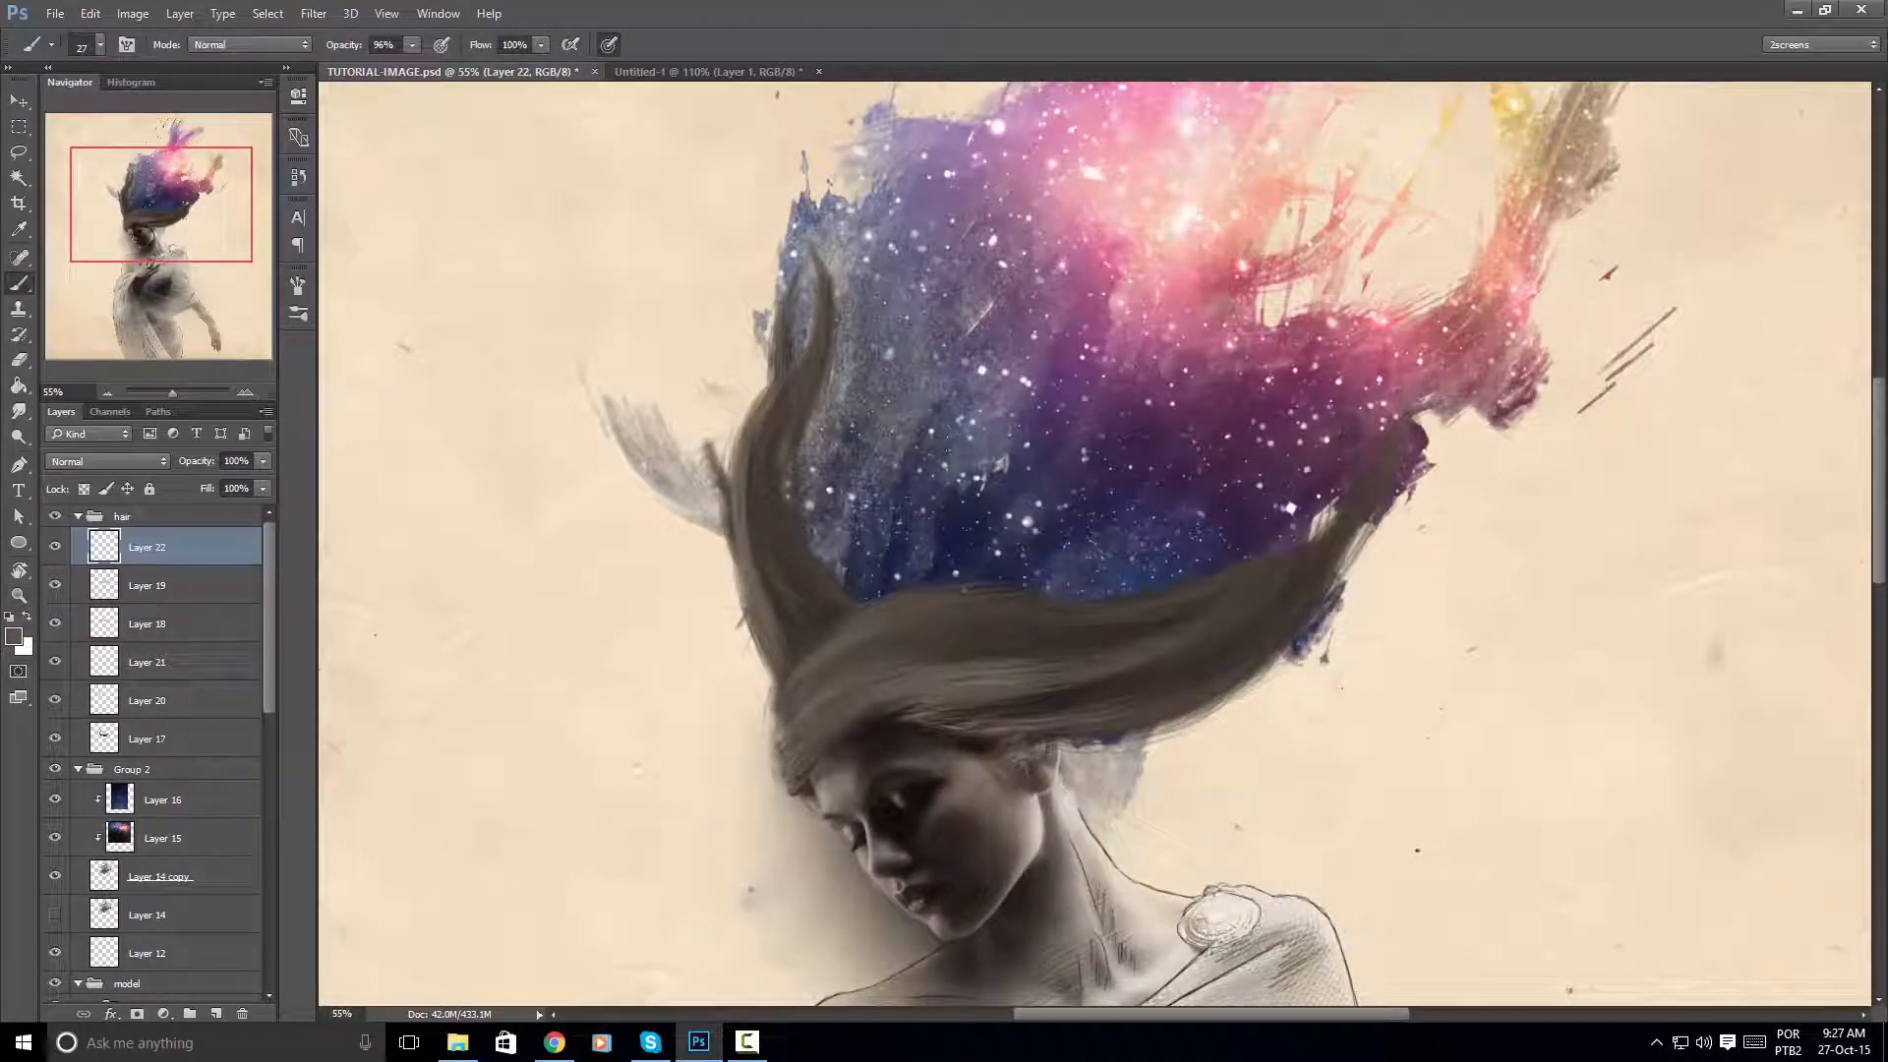
pyautogui.moveTo(1146, 421); pyautogui.dragTo(1162, 554)
pyautogui.moveTo(1029, 664)
pyautogui.mouseDown()
pyautogui.moveTo(1044, 544)
pyautogui.moveTo(1045, 617)
pyautogui.mouseUp()
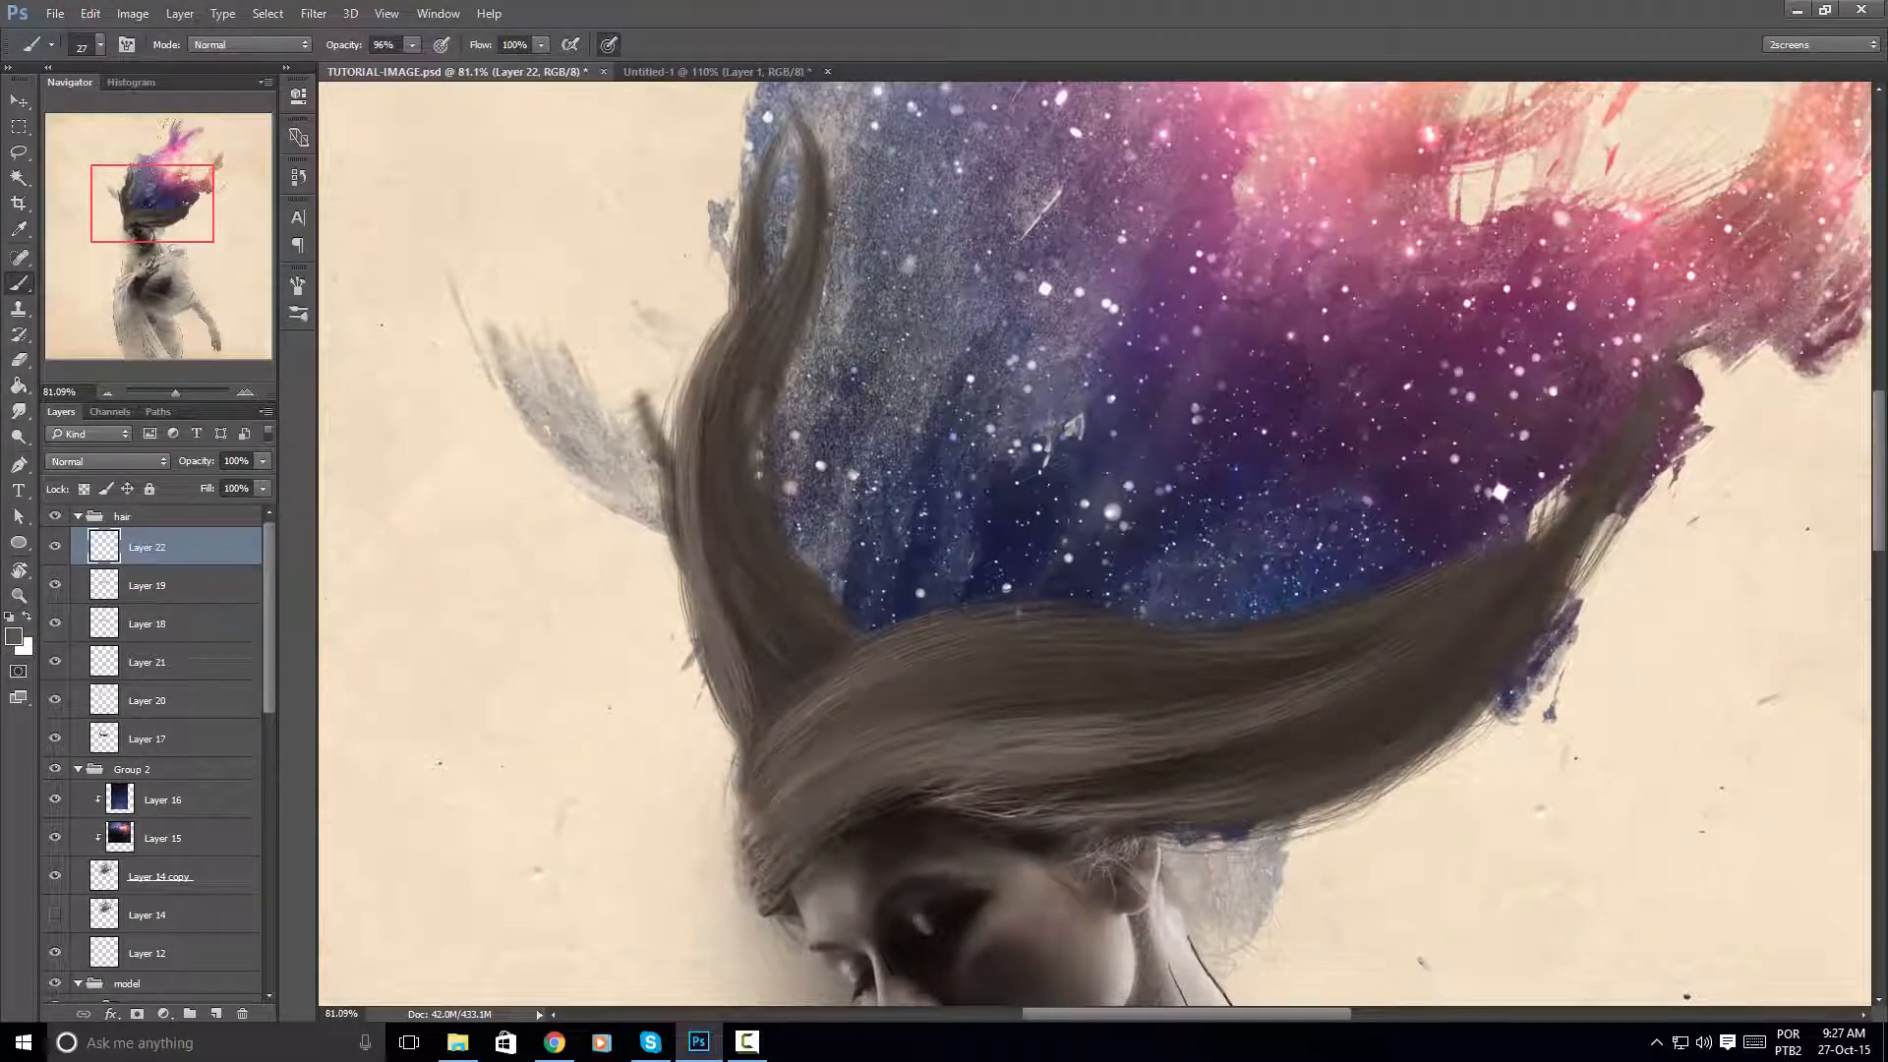
pyautogui.moveTo(974, 672); pyautogui.dragTo(987, 635)
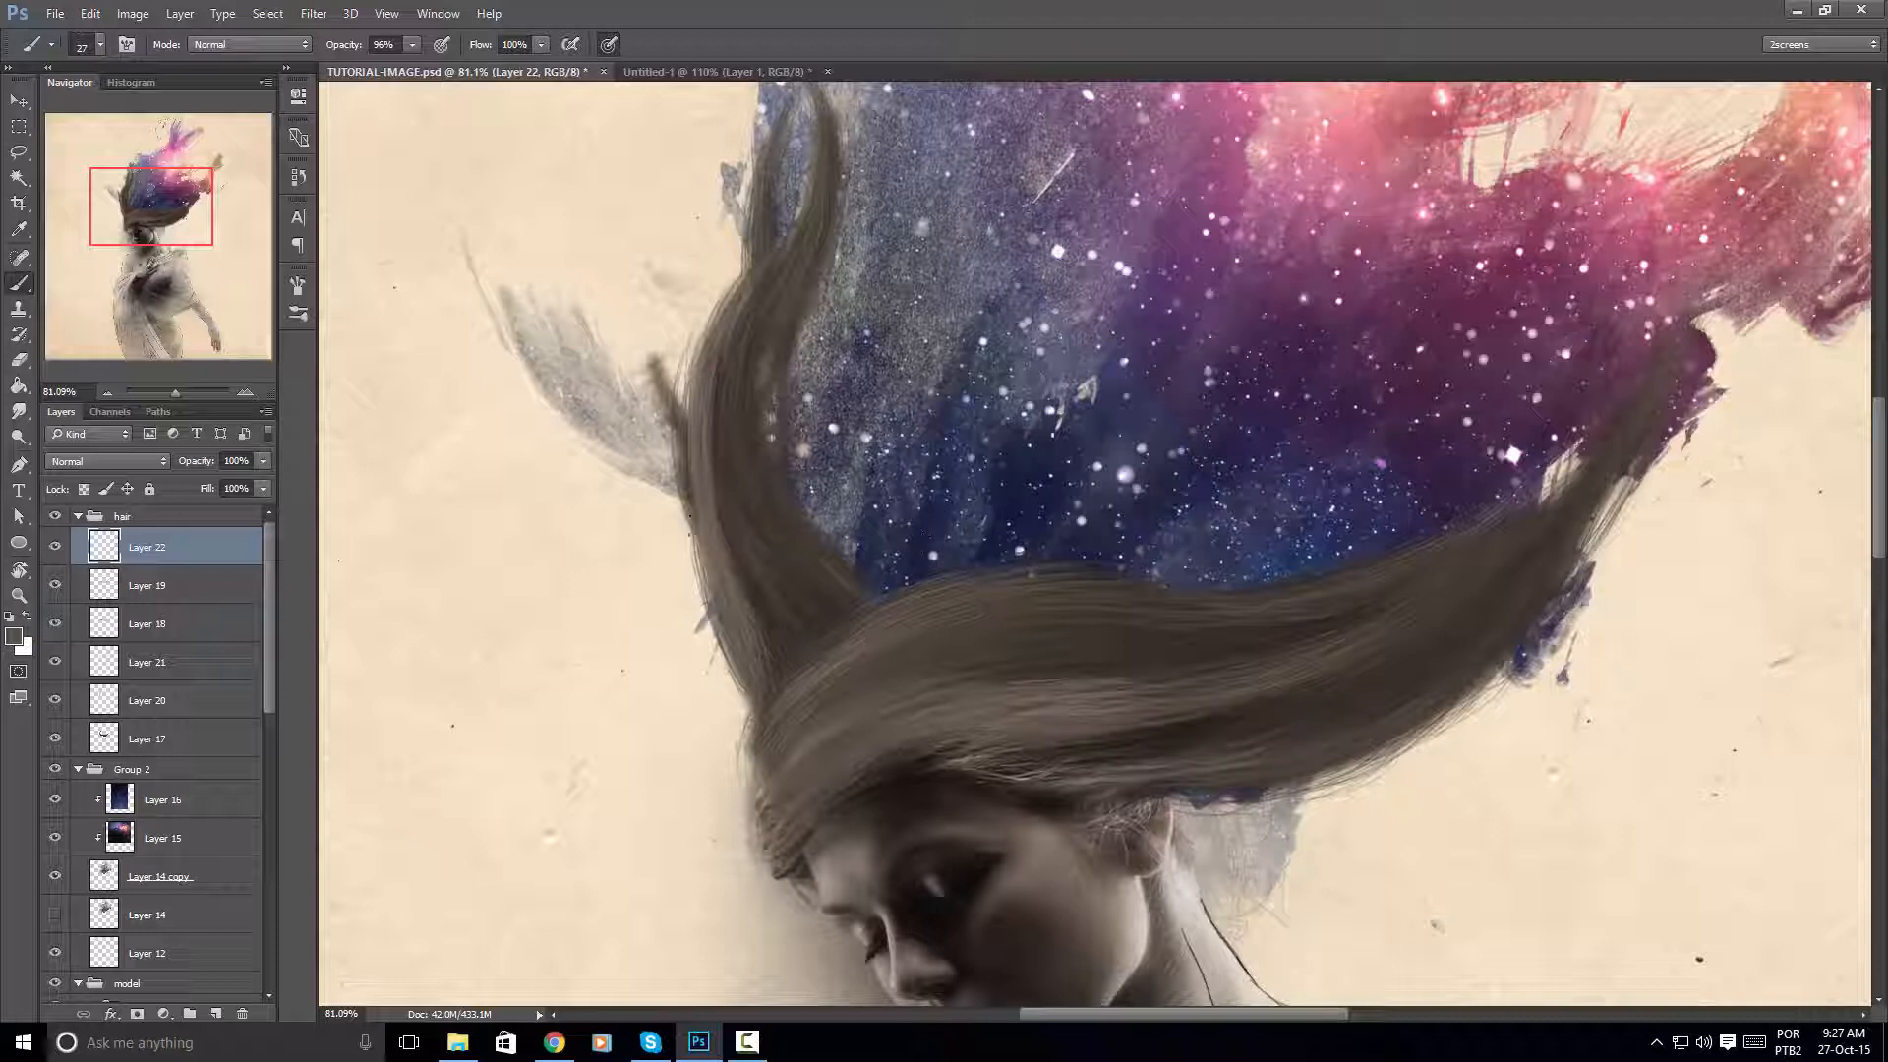
# Add a new layer above Layer 22 in the hair group and sample a dark navy tone from the nebula
pyautogui.hotkey('ctrl', 'shift', 'n')
pyautogui.press('Return')
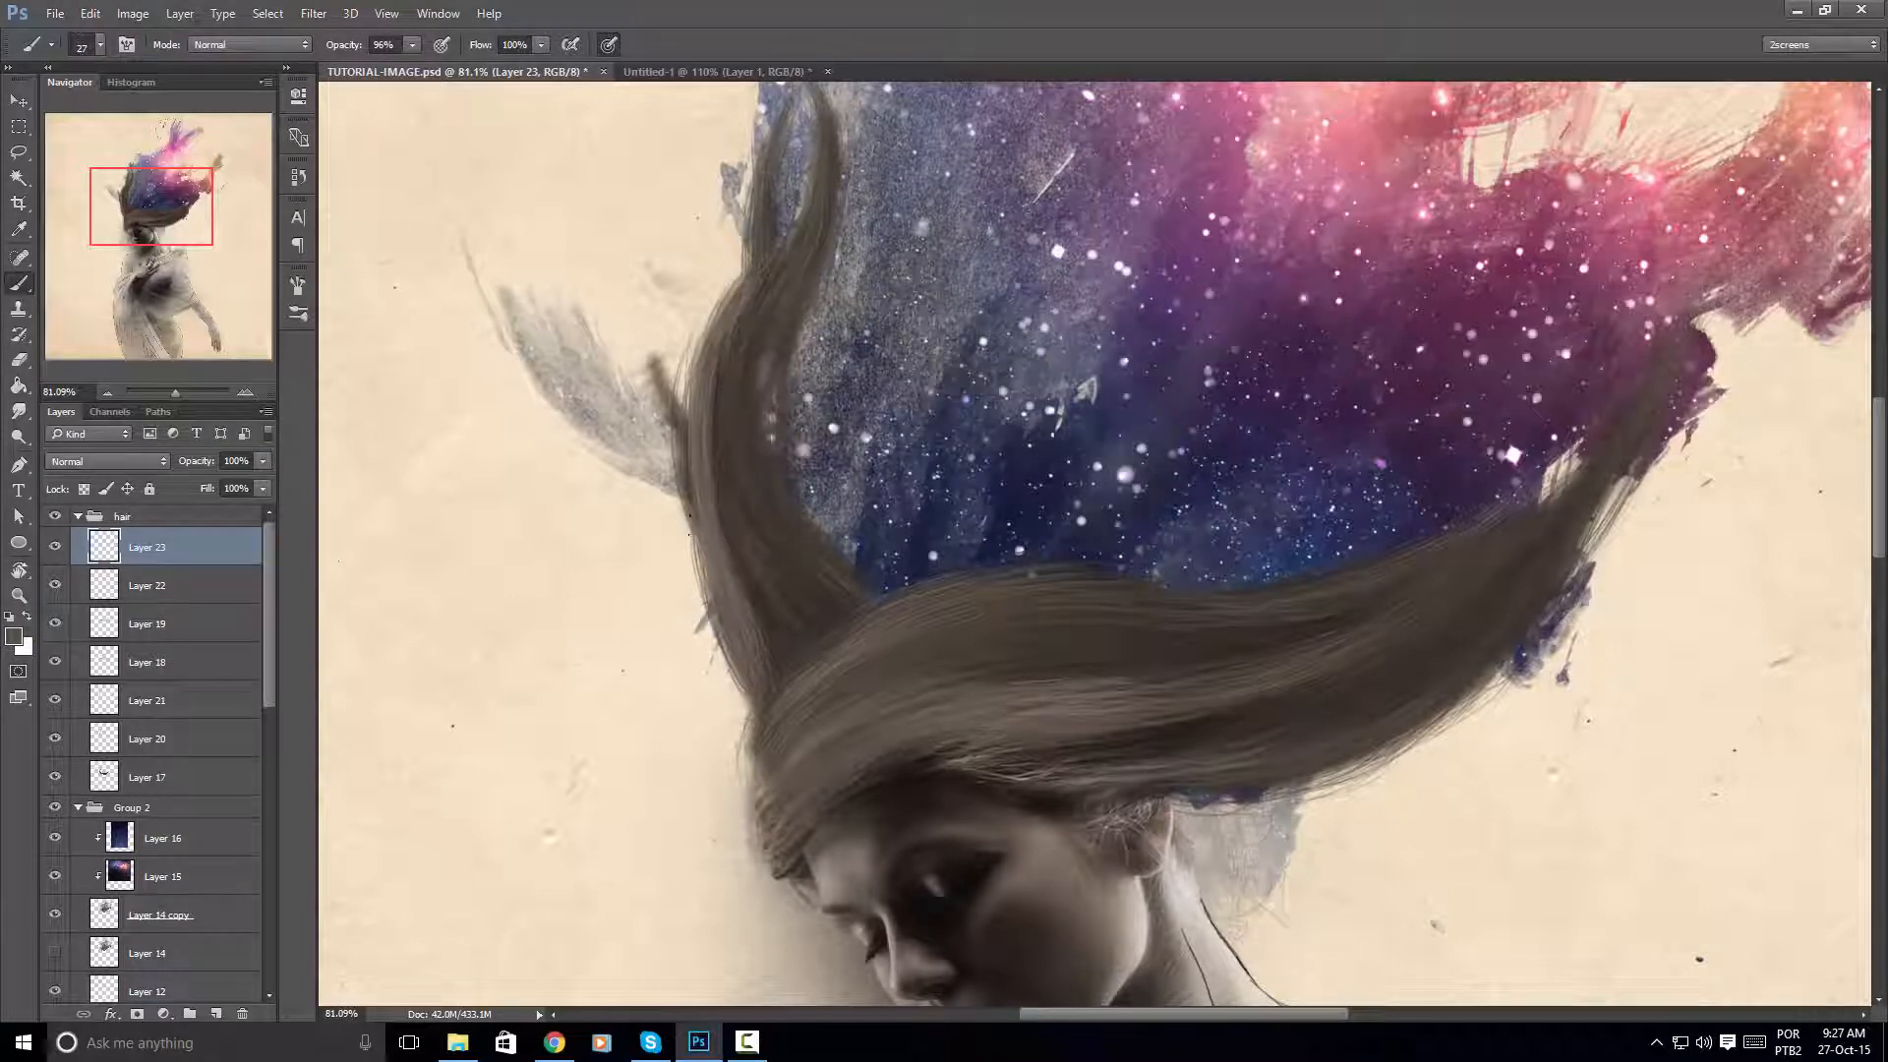
pyautogui.moveTo(940, 615); pyautogui.dragTo(913, 541)
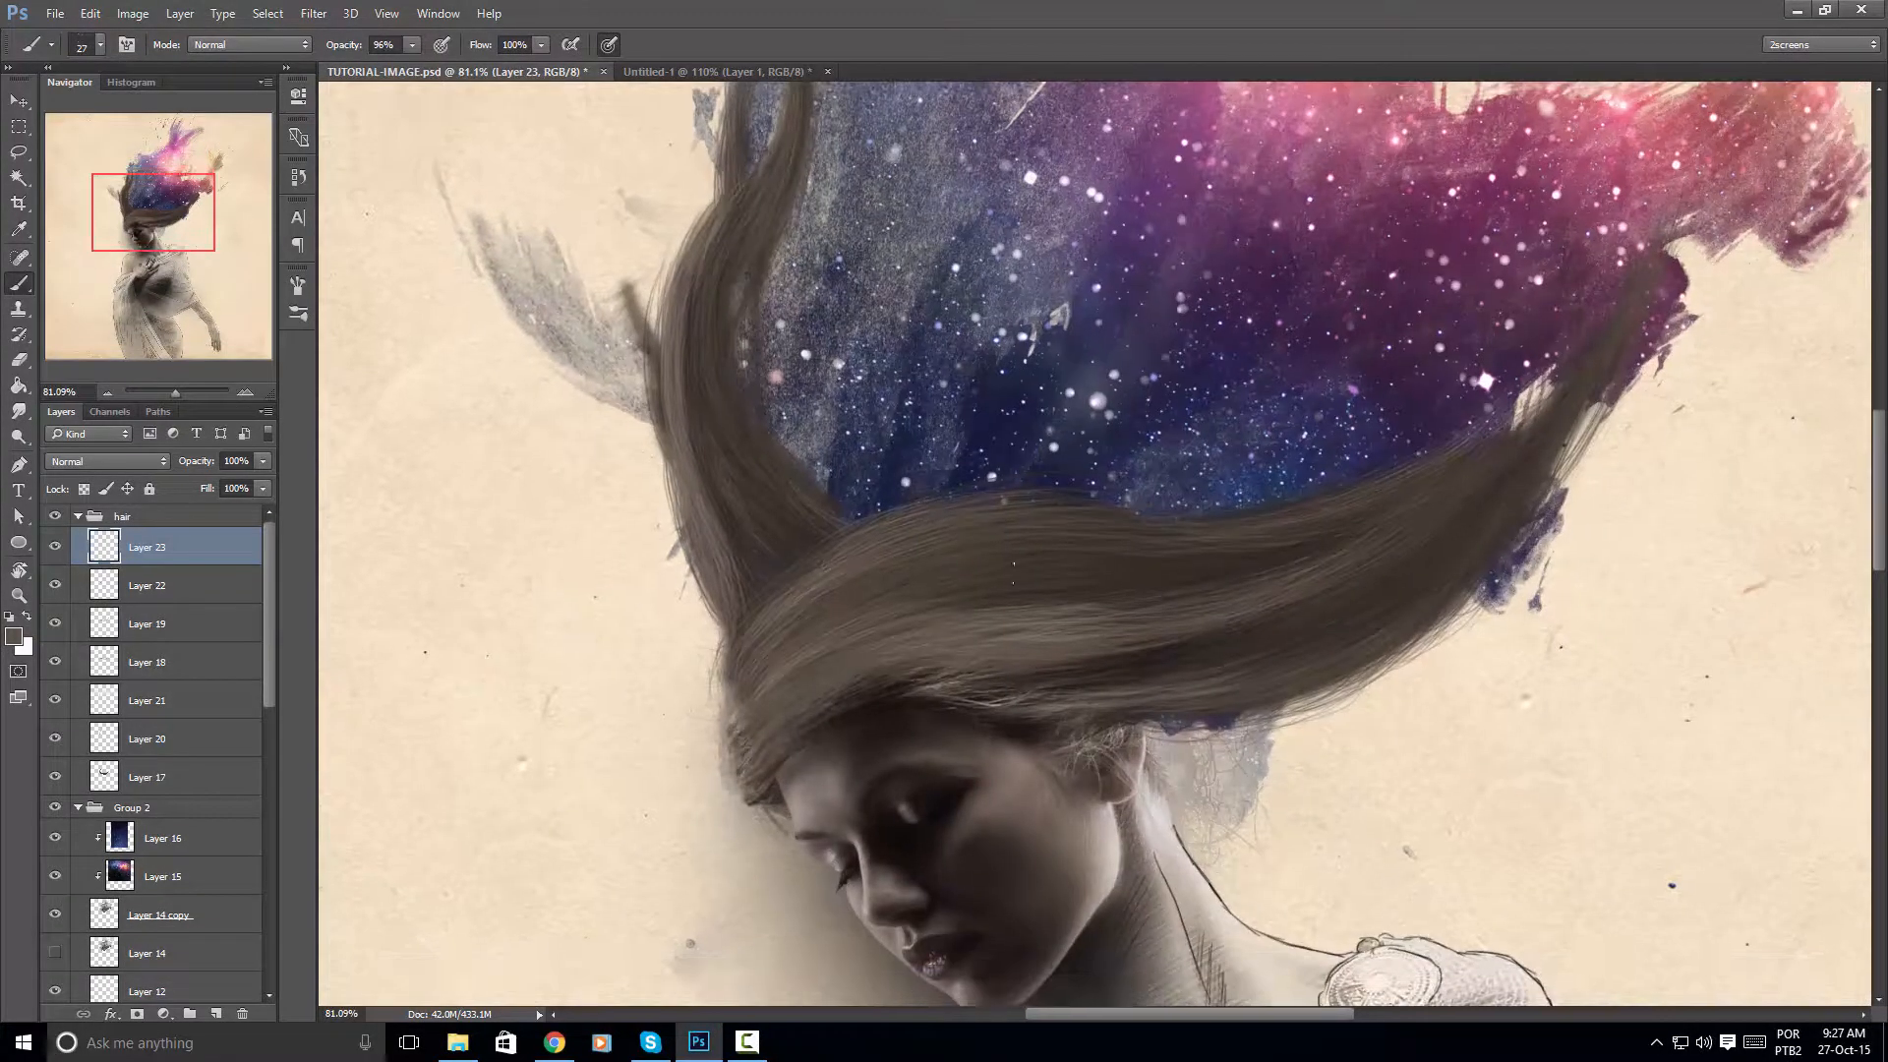
pyautogui.moveTo(1036, 508); pyautogui.dragTo(950, 664)
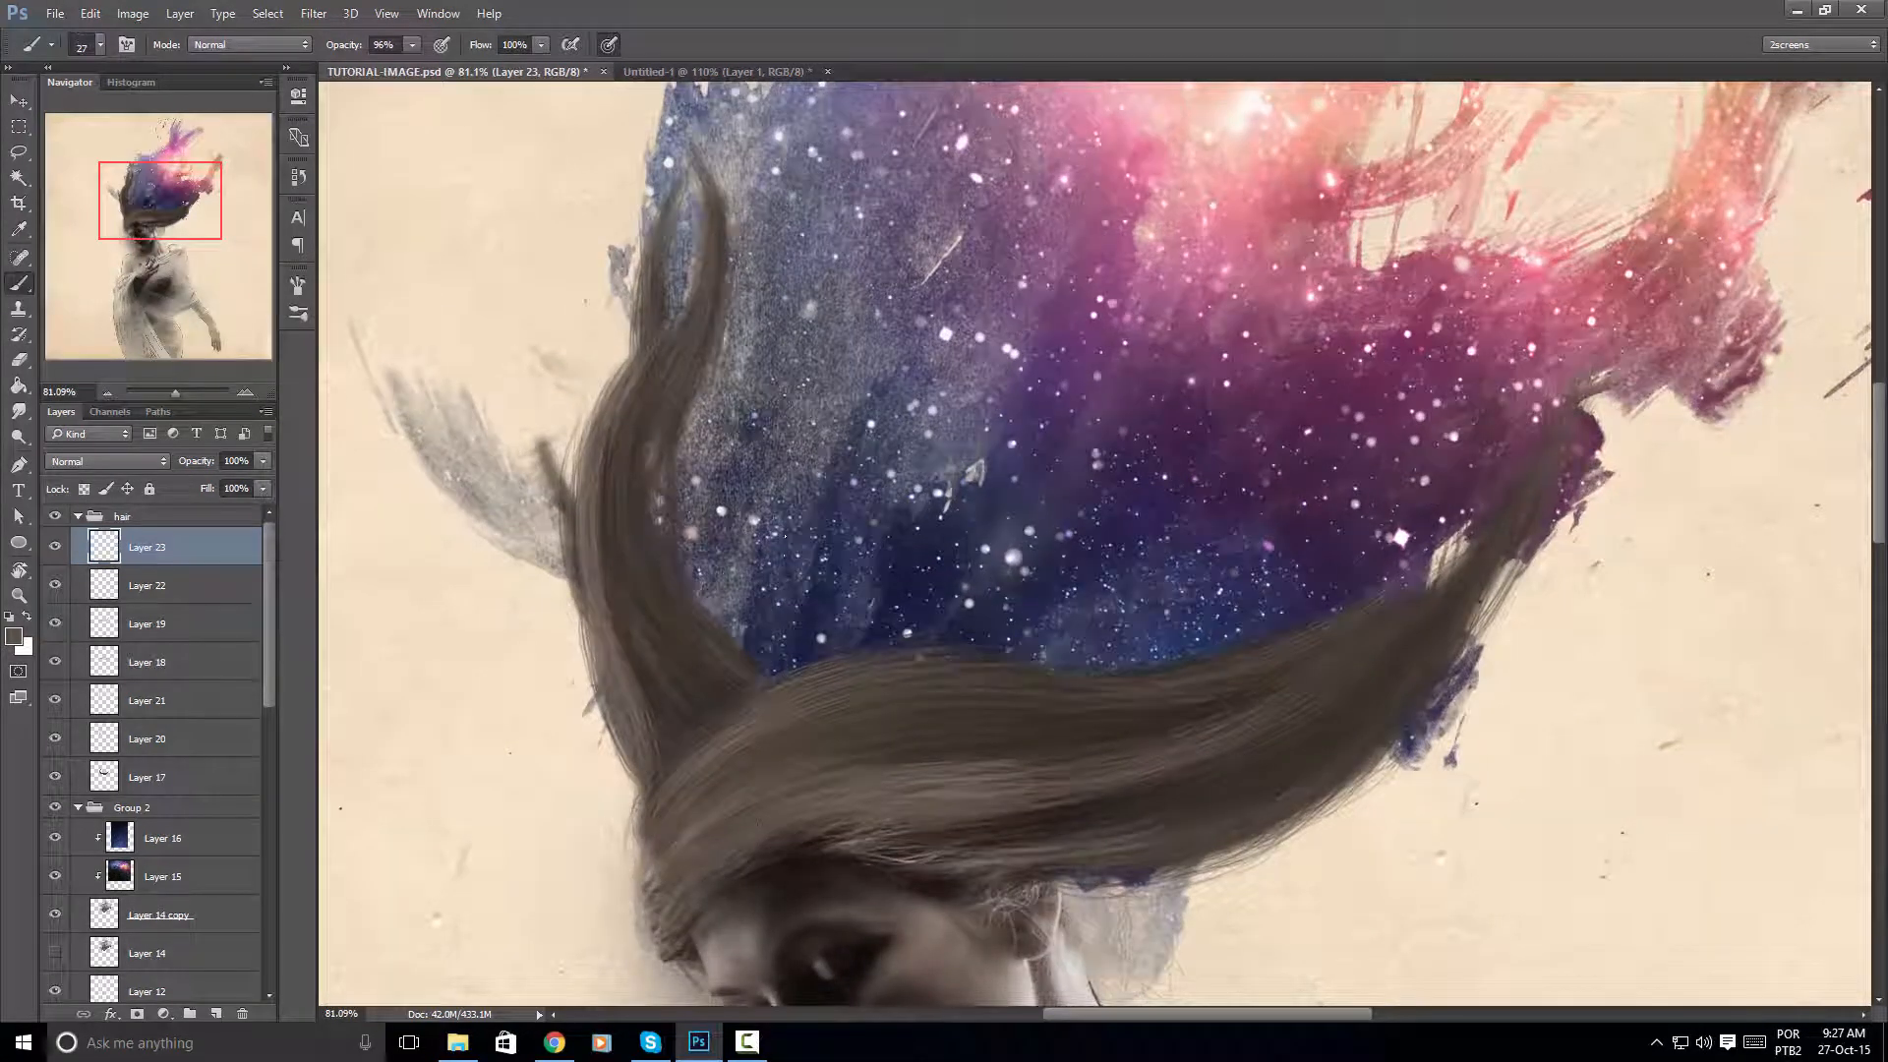
pyautogui.moveTo(805, 693); pyautogui.dragTo(773, 605)
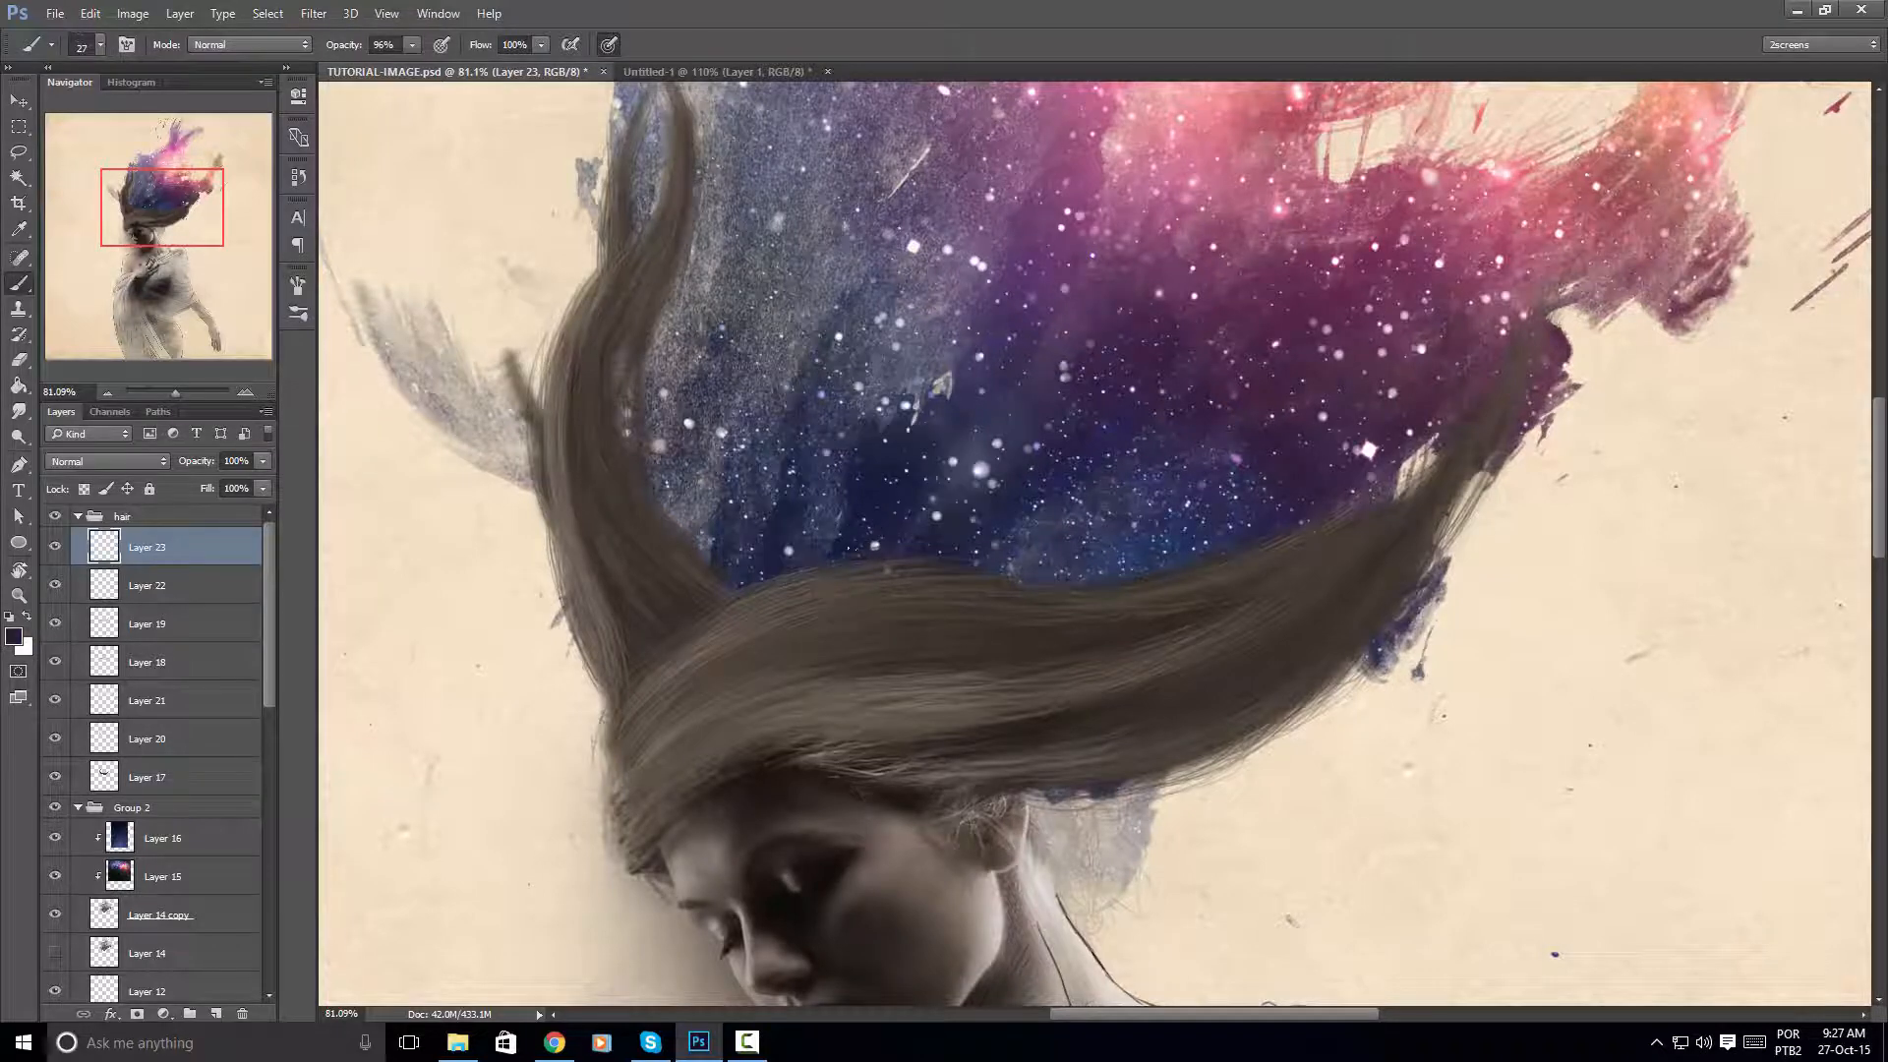
pyautogui.press('z')
pyautogui.click(869, 552)
pyautogui.press('b')
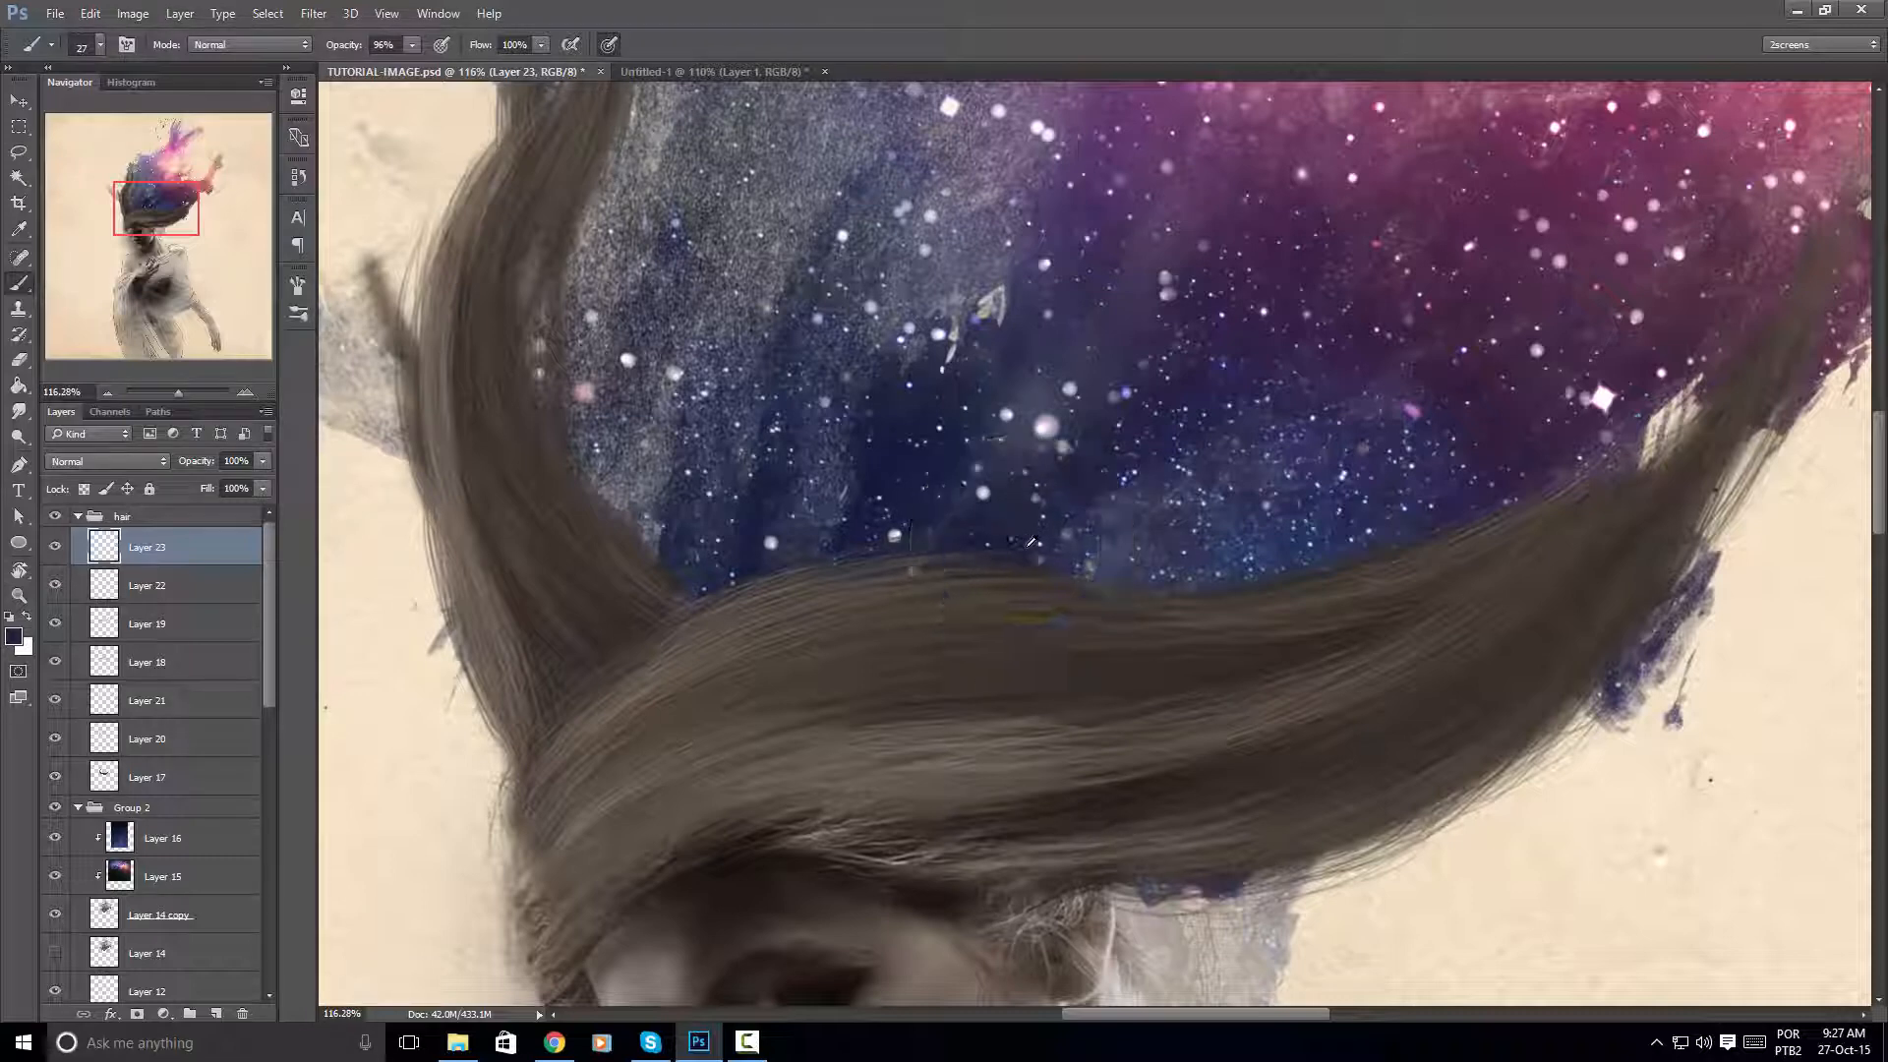
# Rotate the canvas and paint thin navy strands on Layer 23 along the front lock's upper edge where it meets the nebula
pyautogui.press('r')
pyautogui.moveTo(913, 566); pyautogui.dragTo(923, 611)
pyautogui.press('b')
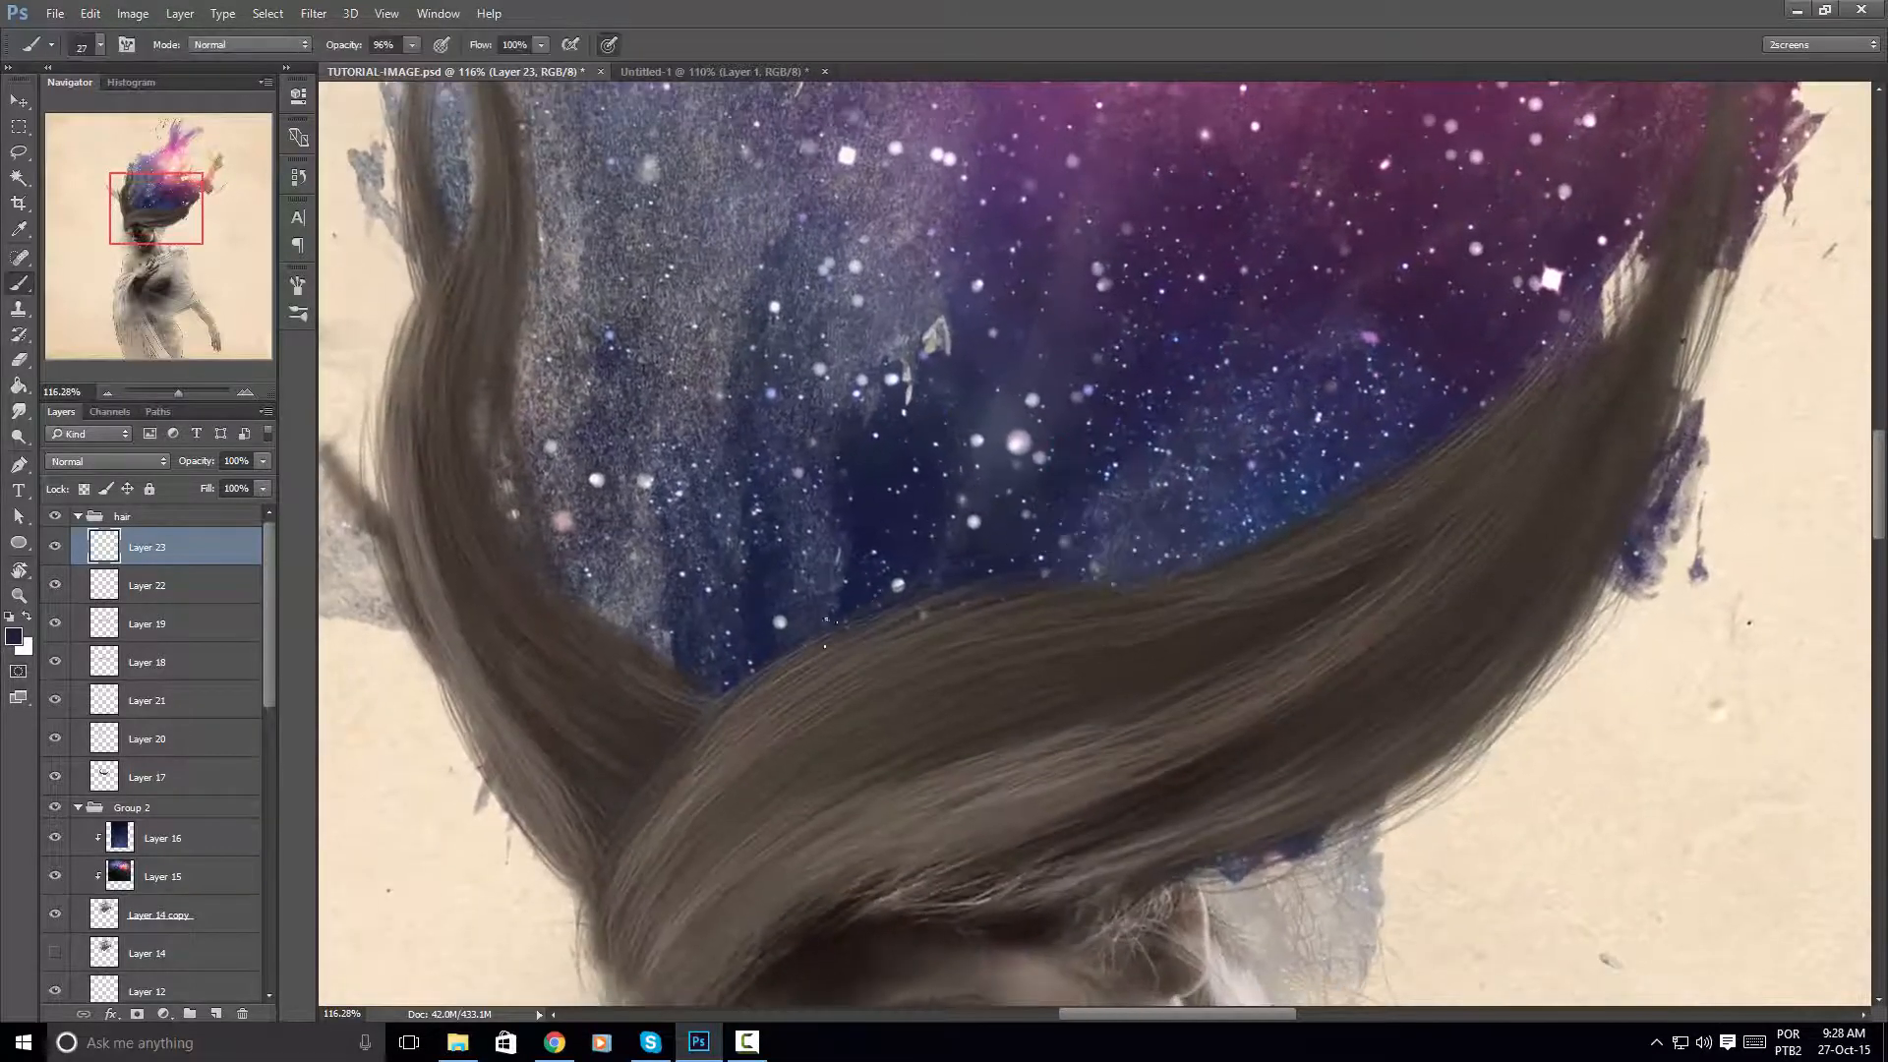
pyautogui.moveTo(770, 664); pyautogui.dragTo(840, 555)
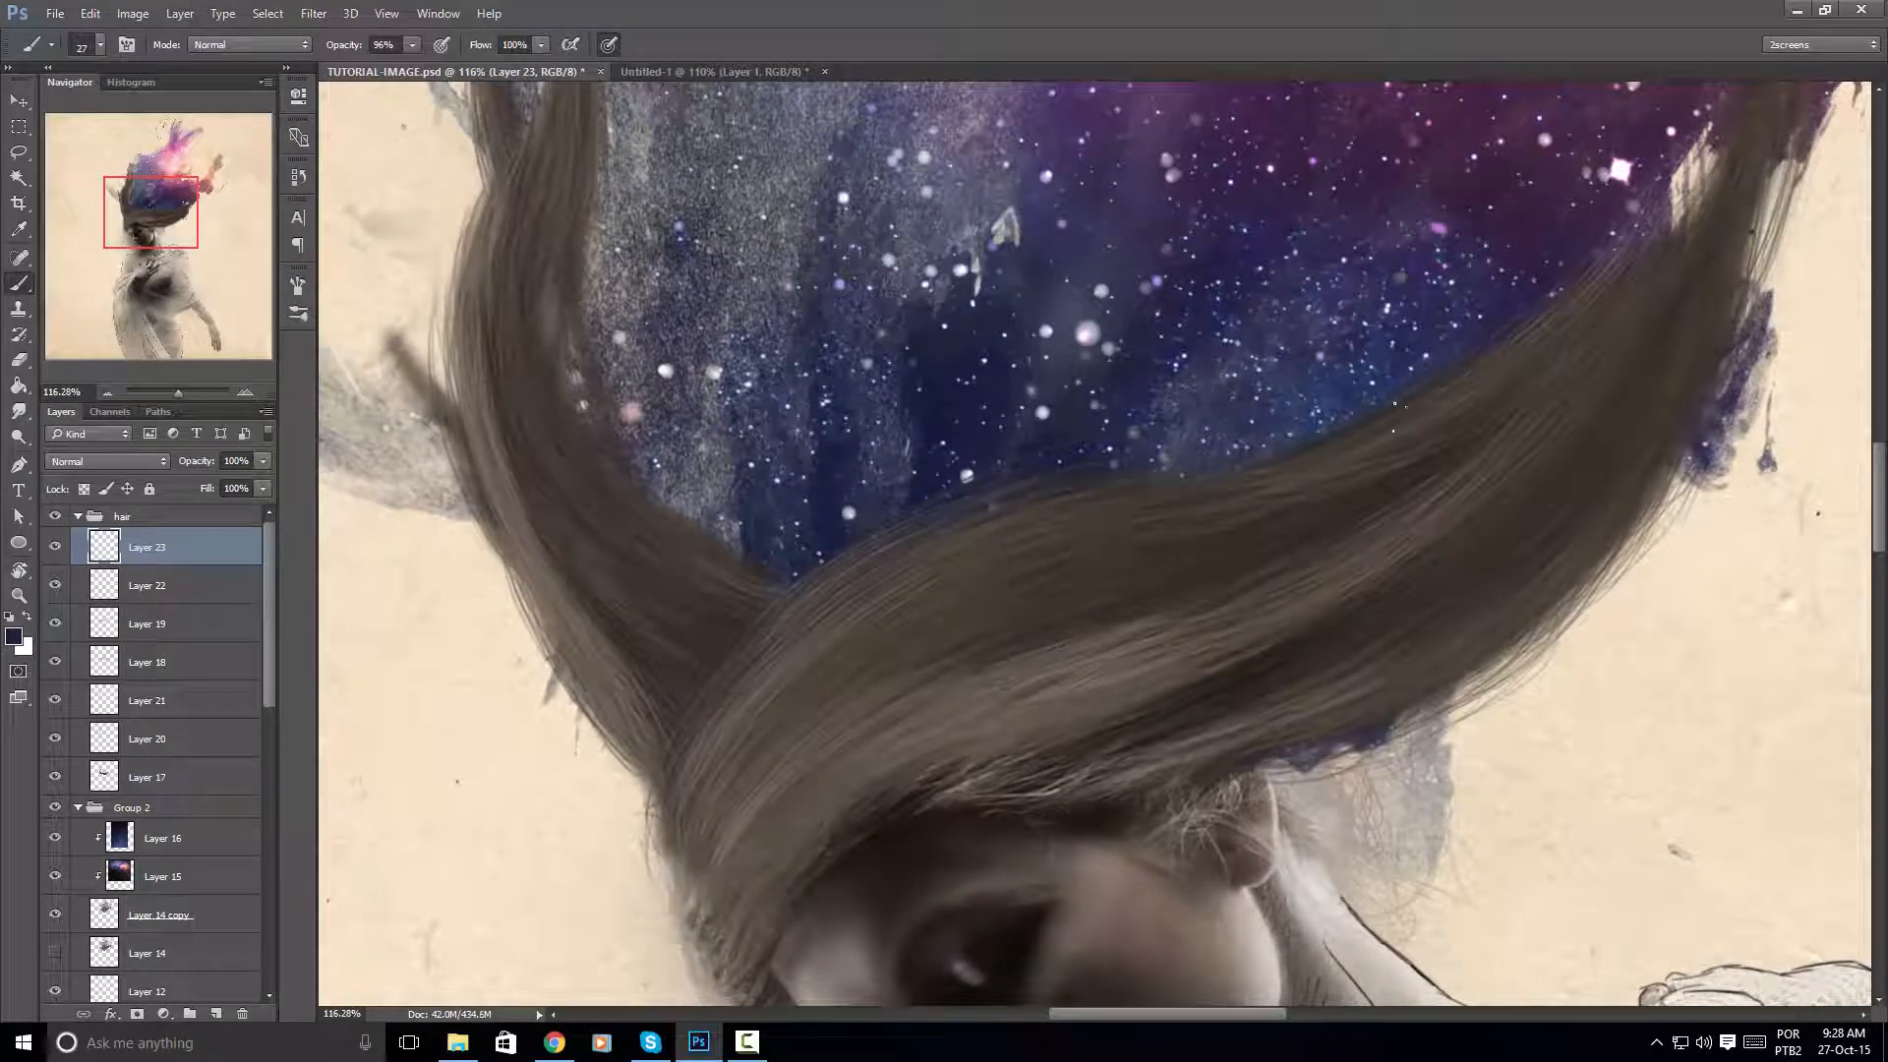
pyautogui.moveTo(1337, 401); pyautogui.dragTo(990, 604)
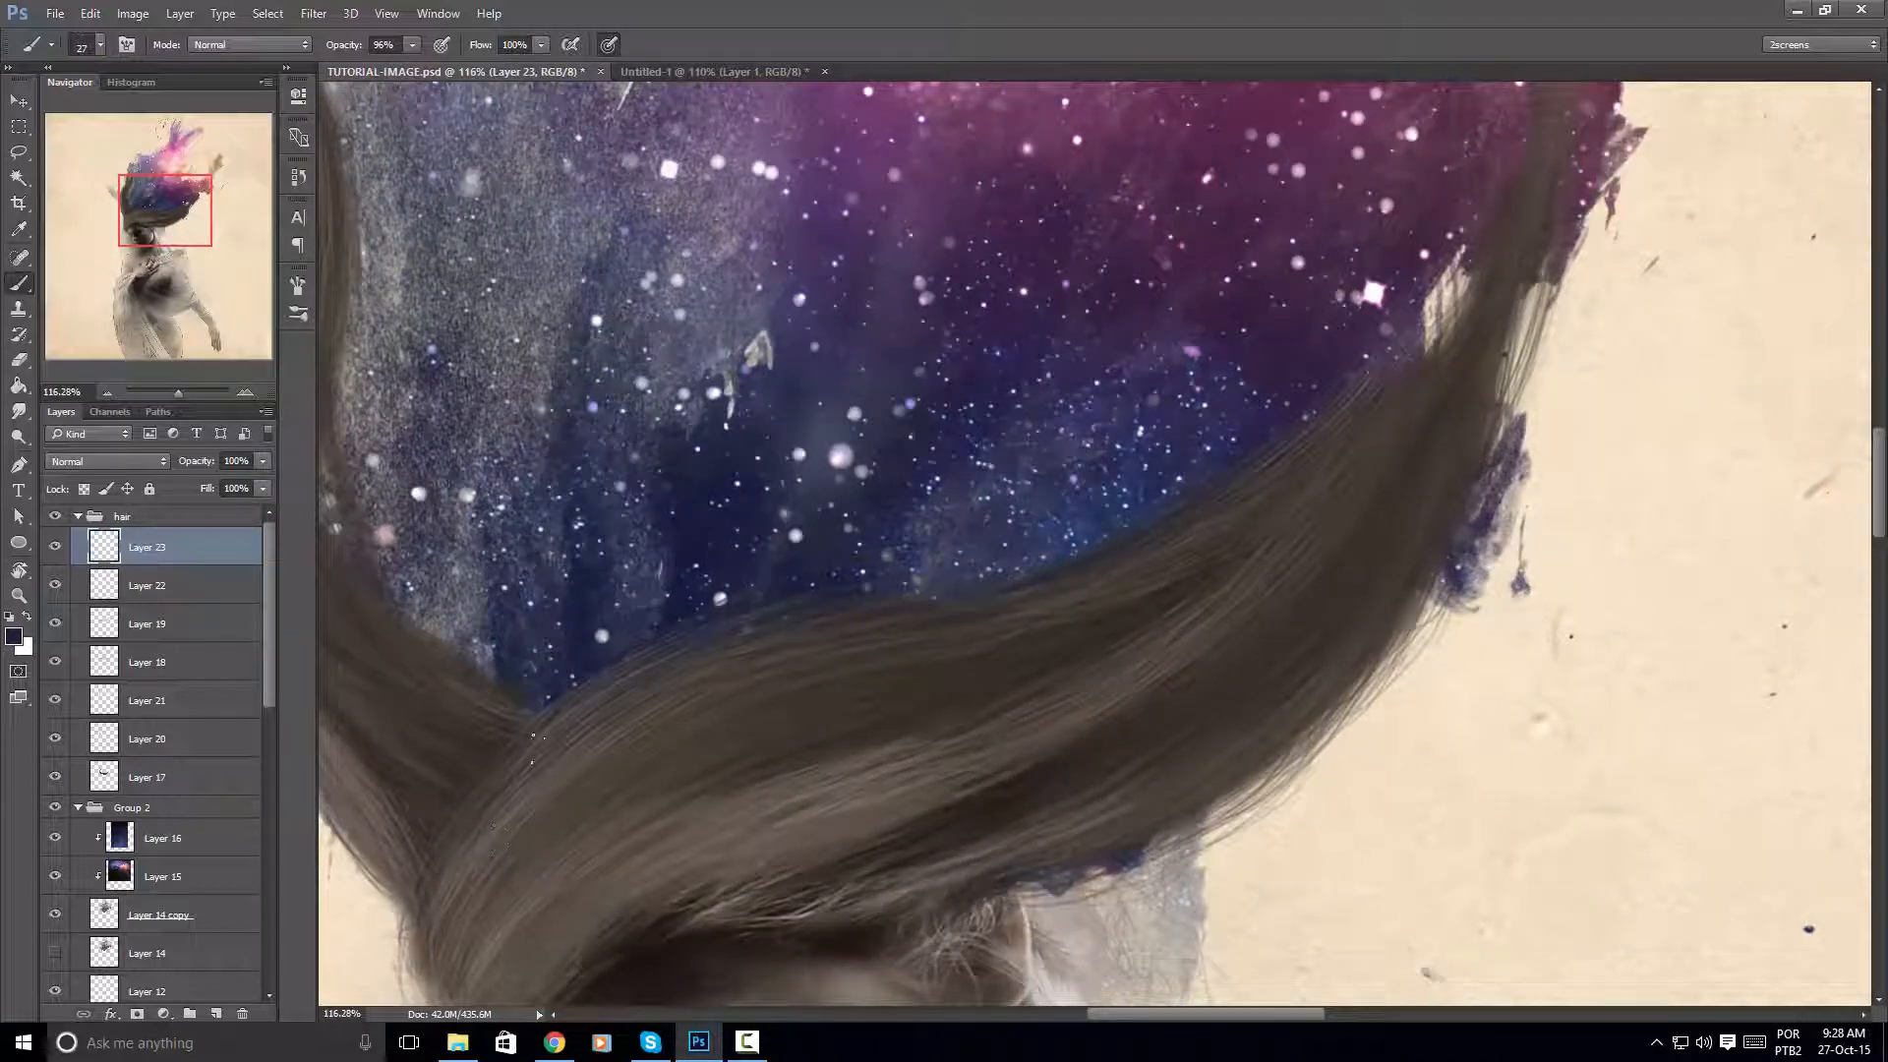
# Extend the navy strands on Layer 23 over the front lock's base, beside its junction with the back lock
pyautogui.moveTo(539, 749); pyautogui.dragTo(582, 716)
pyautogui.moveTo(730, 642); pyautogui.dragTo(803, 628)
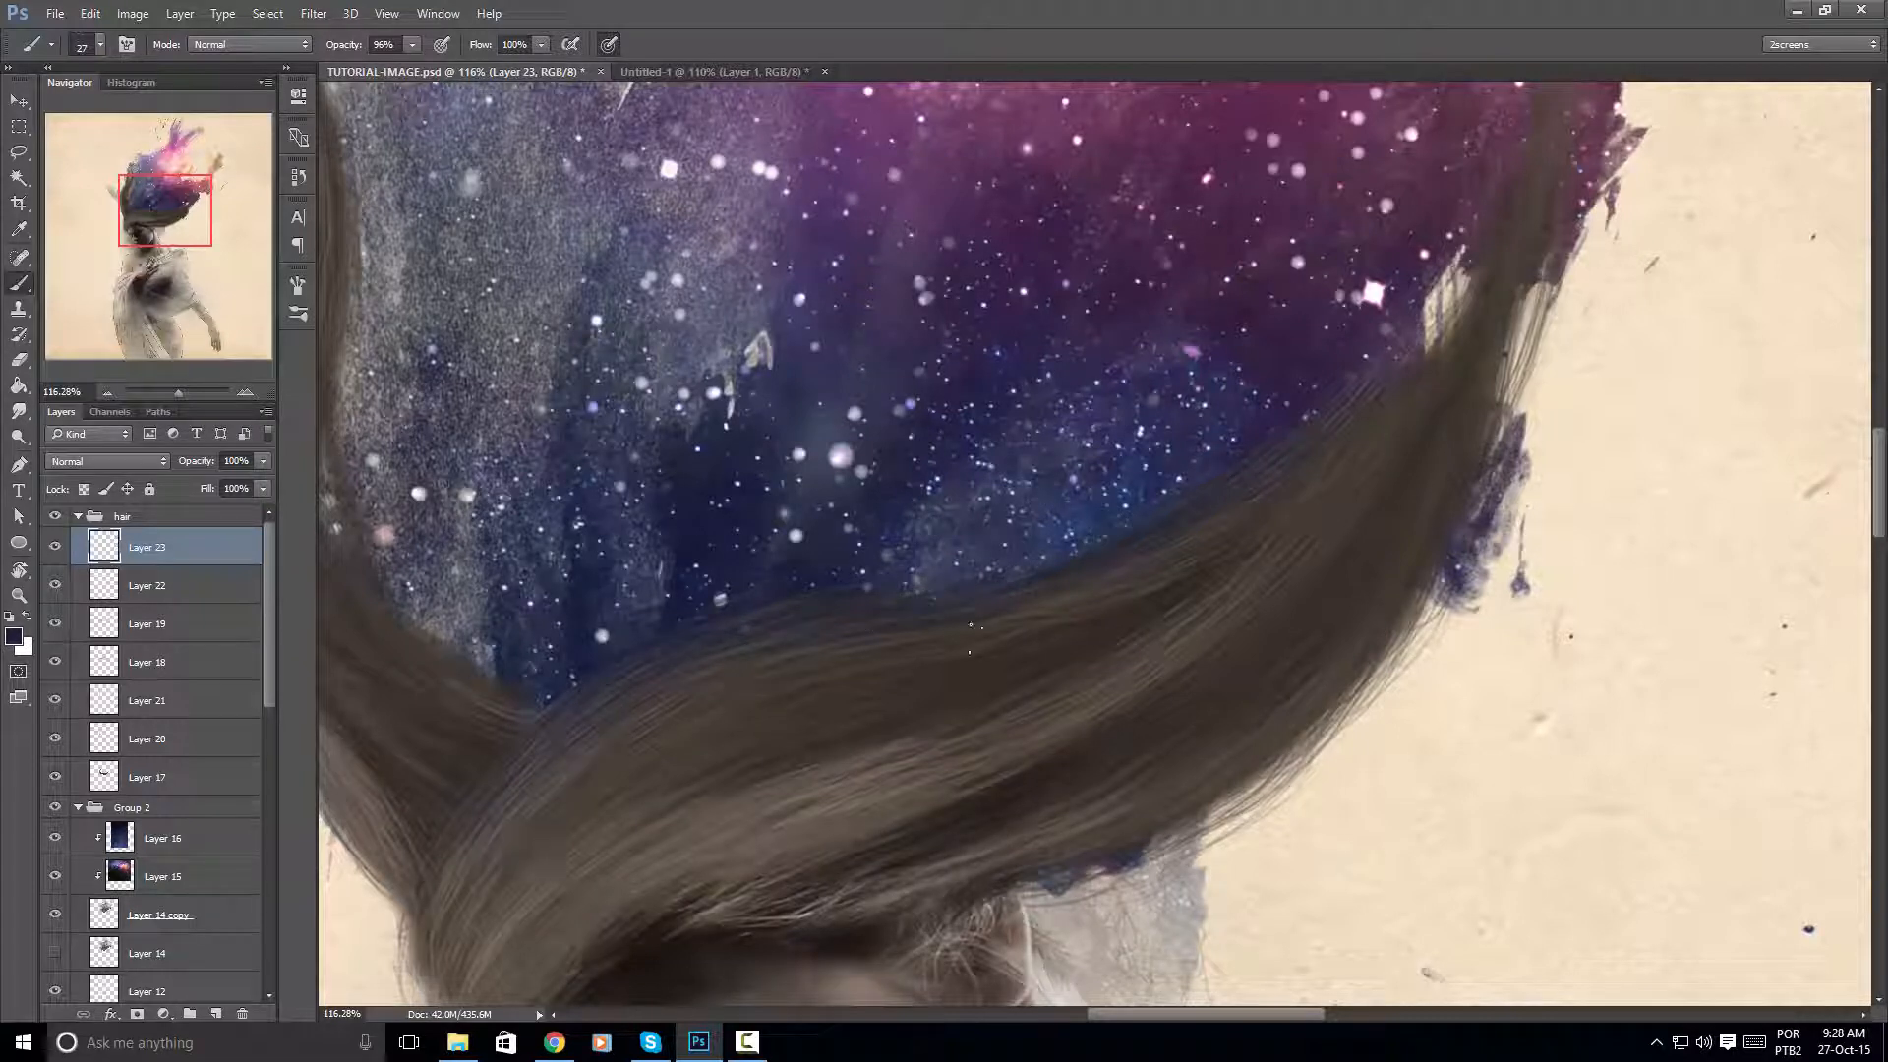
pyautogui.moveTo(971, 630)
pyautogui.mouseDown()
pyautogui.moveTo(770, 673)
pyautogui.moveTo(610, 752)
pyautogui.mouseUp()
pyautogui.moveTo(1207, 462)
pyautogui.mouseDown()
pyautogui.moveTo(777, 590)
pyautogui.moveTo(804, 648)
pyautogui.moveTo(870, 521)
pyautogui.mouseUp()
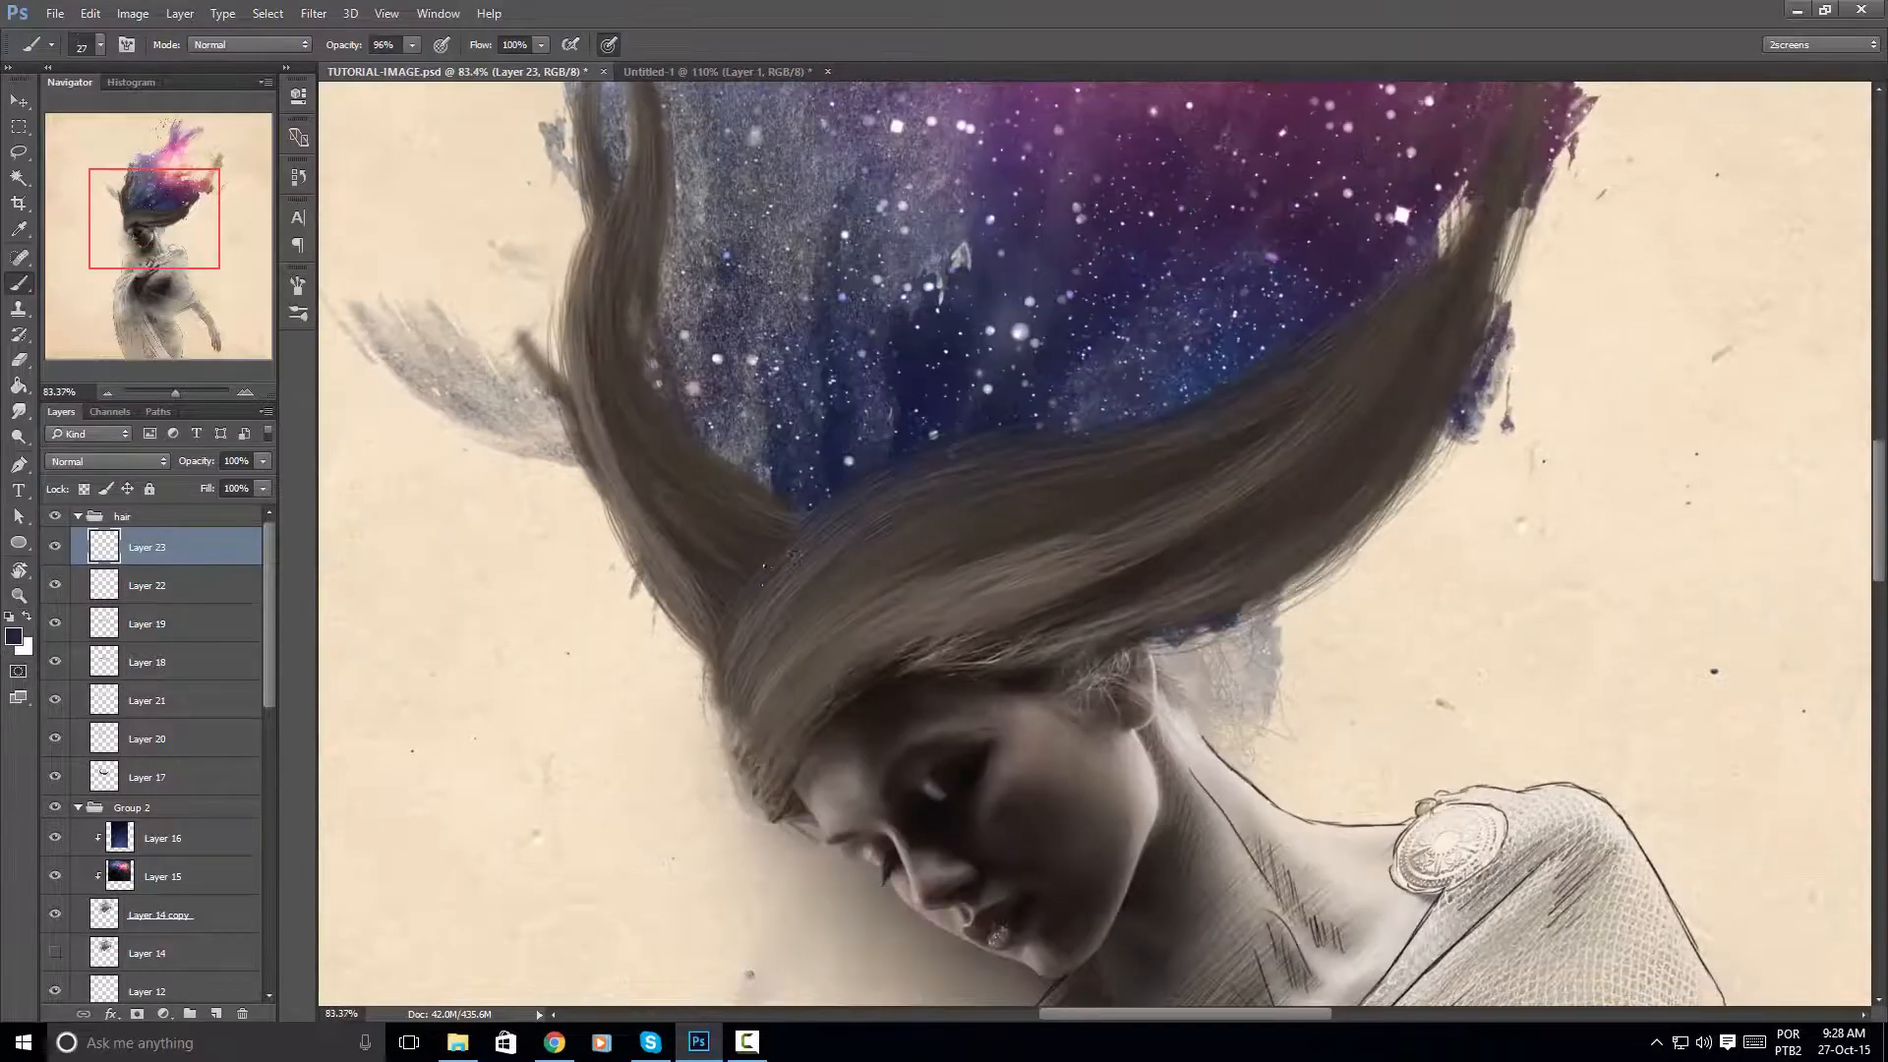
pyautogui.moveTo(738, 566); pyautogui.dragTo(782, 580)
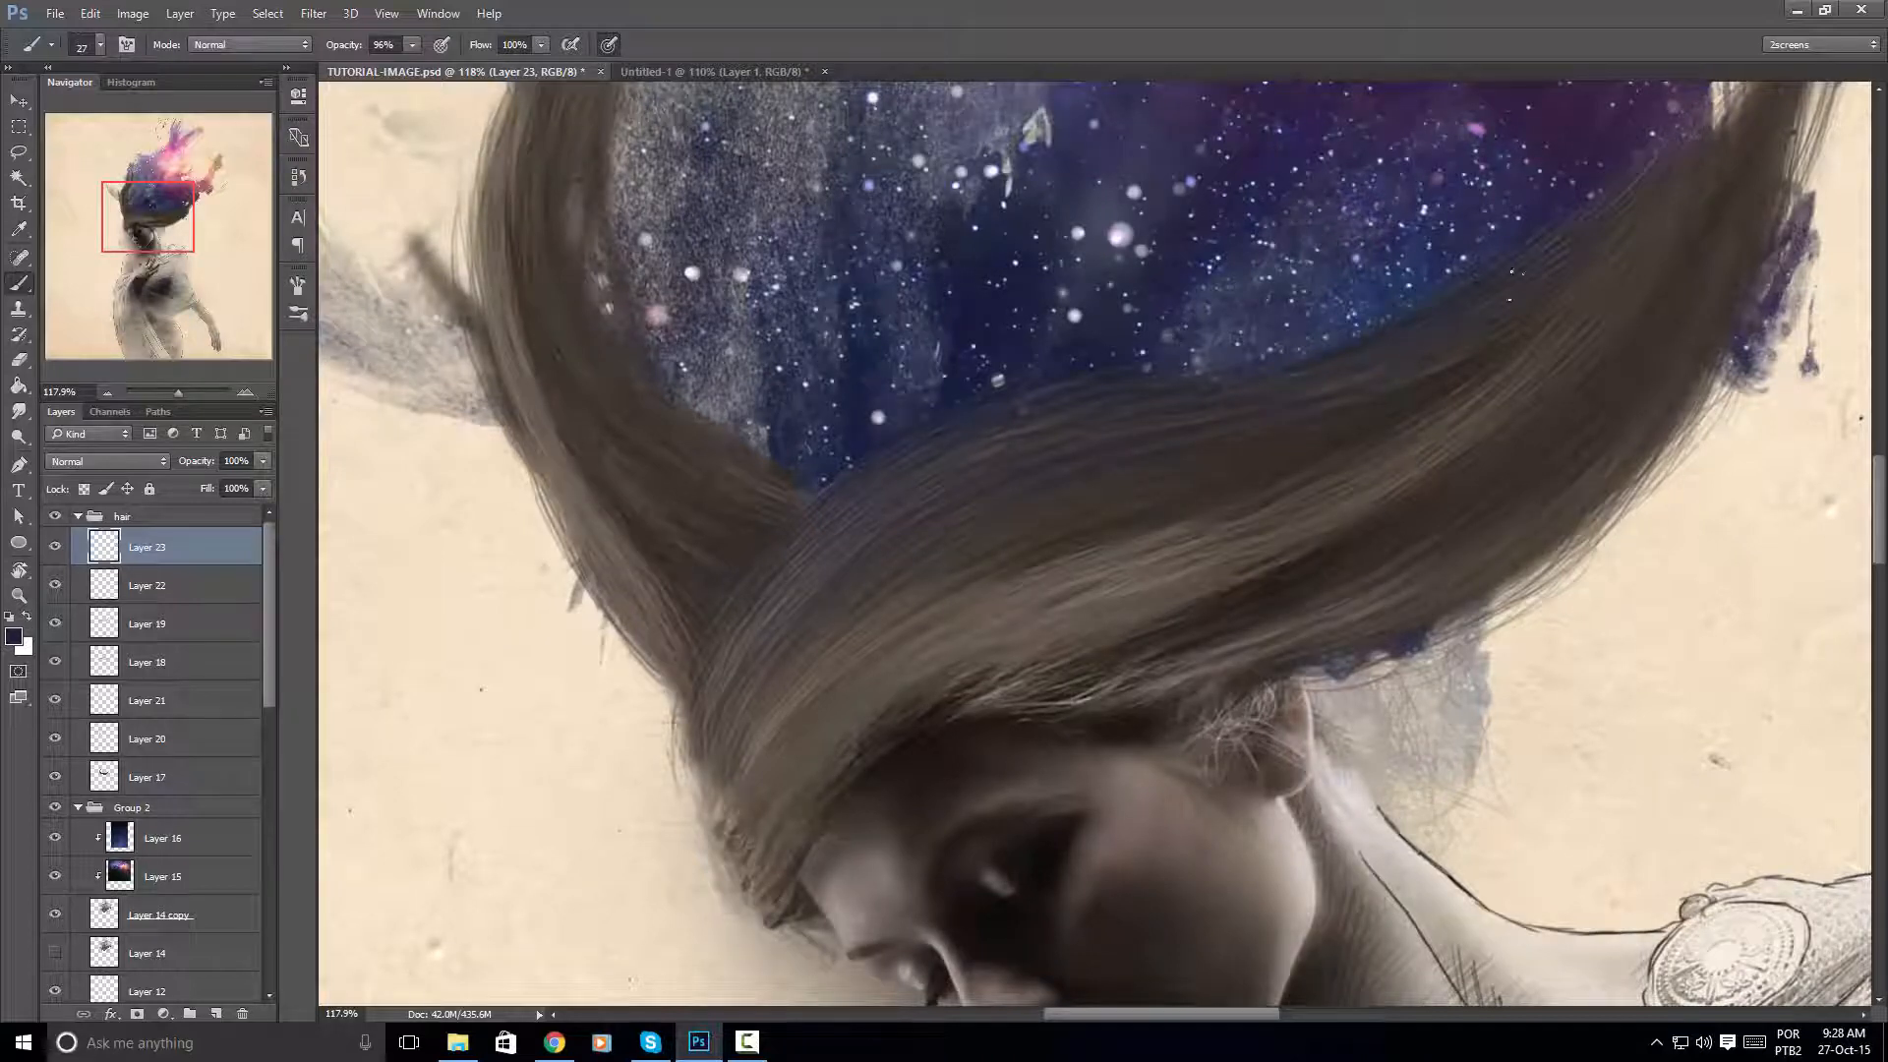
pyautogui.moveTo(1489, 283); pyautogui.dragTo(1401, 472)
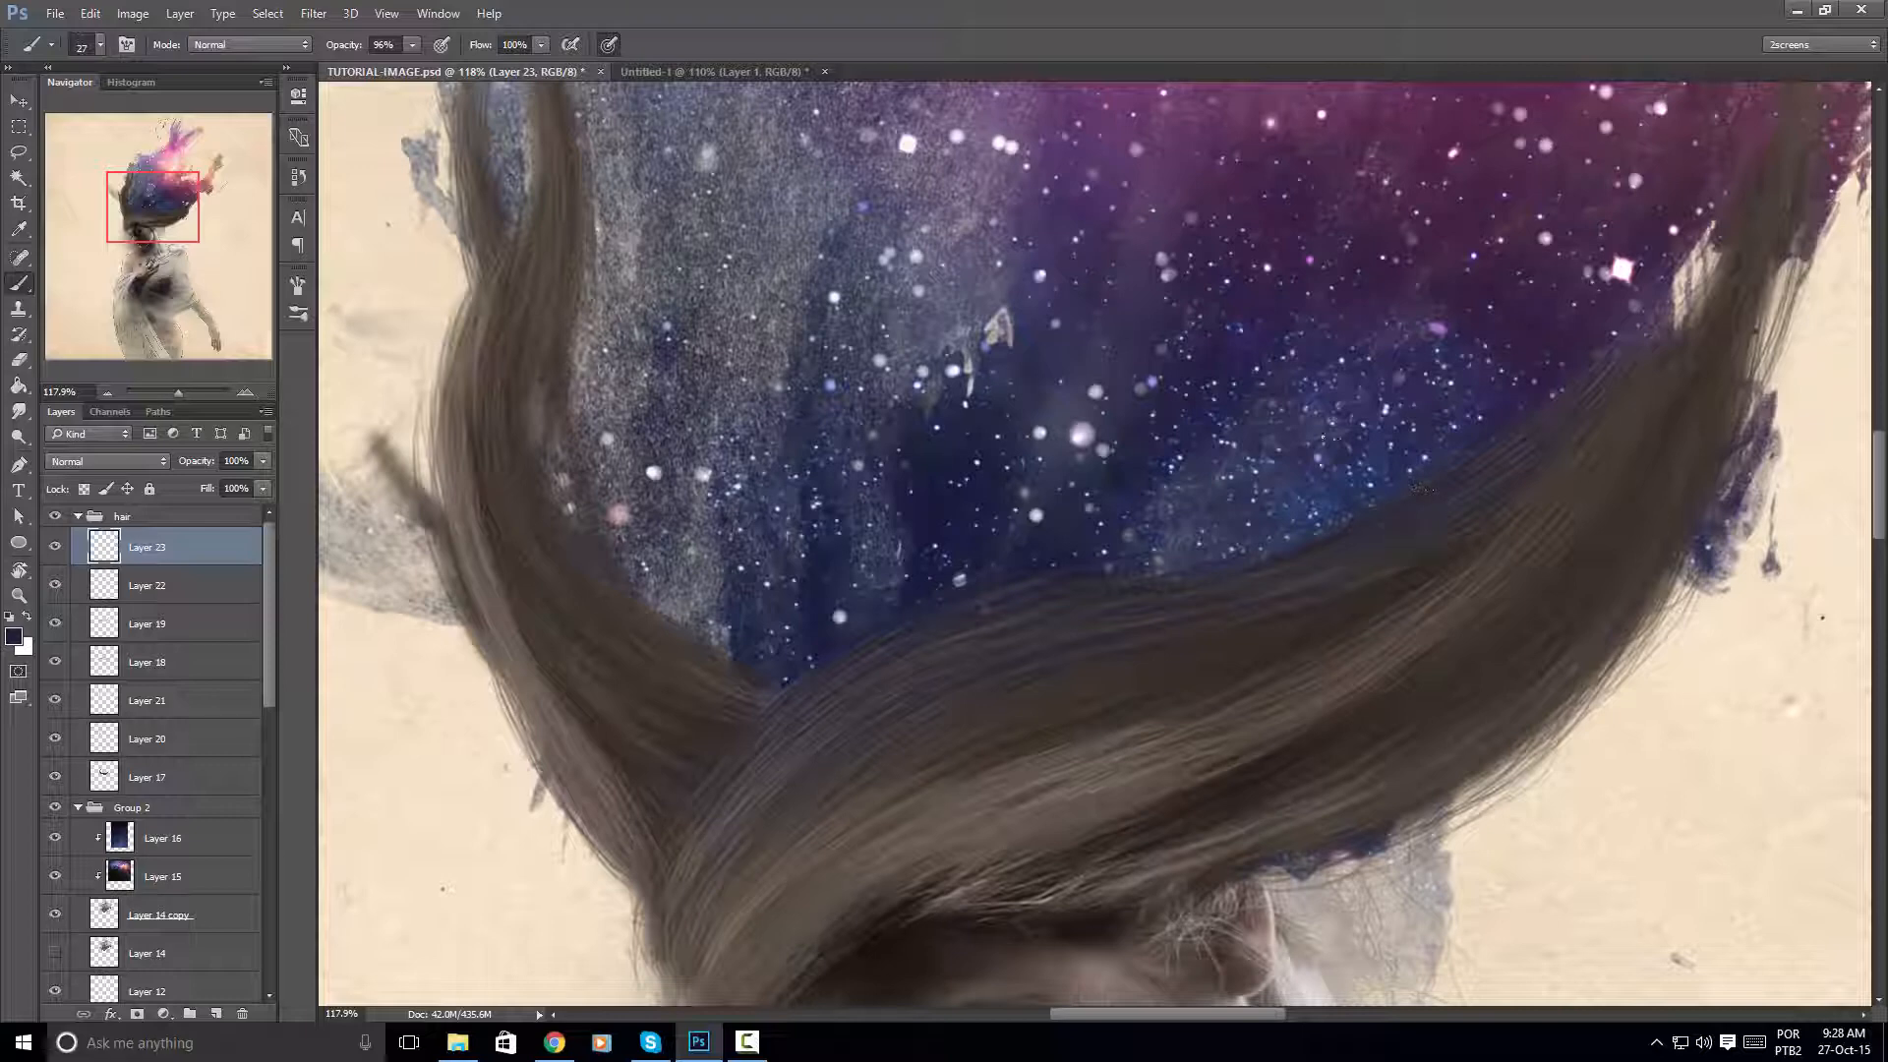
# Turn the canvas nearly upside down and paint navy strands on Layer 23 along the front lock's nebula edge towards its tip
pyautogui.press('r')
pyautogui.moveTo(1421, 488)
pyautogui.mouseDown()
pyautogui.moveTo(1336, 317)
pyautogui.moveTo(792, 678)
pyautogui.mouseUp()
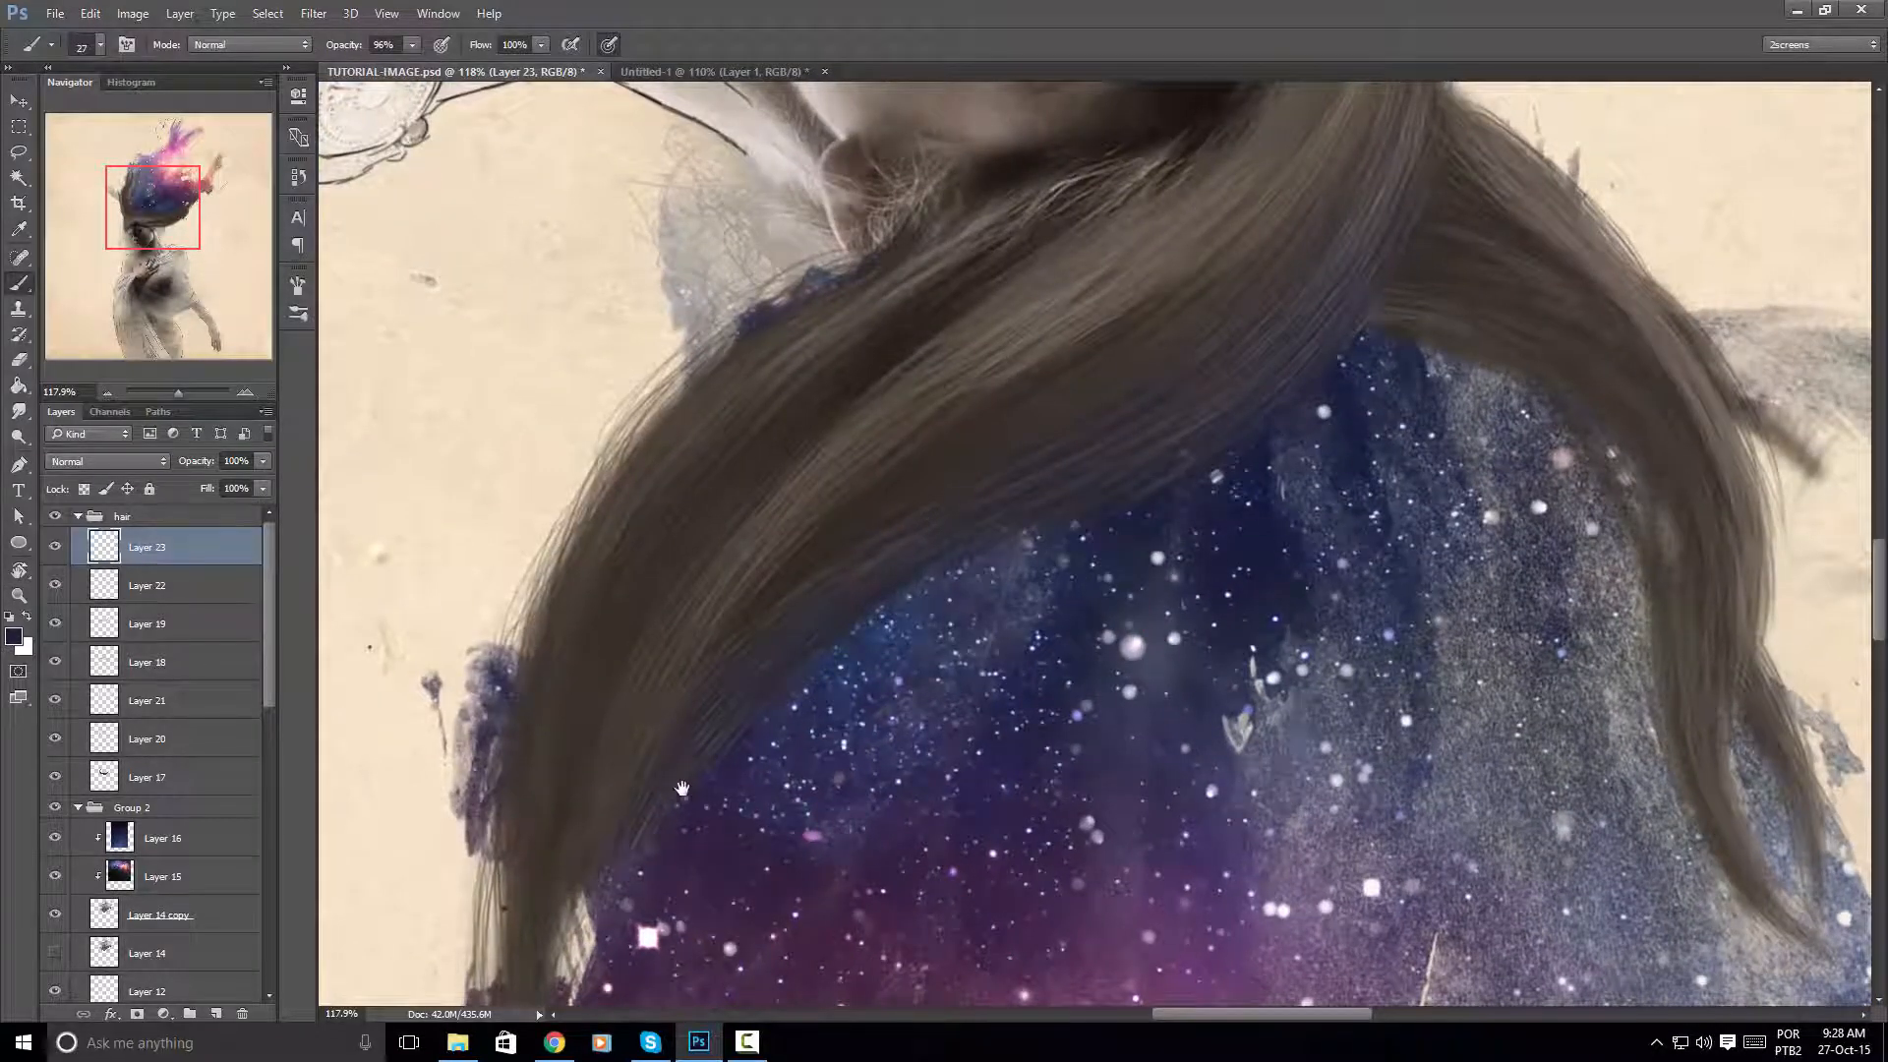
pyautogui.moveTo(682, 792); pyautogui.dragTo(747, 632)
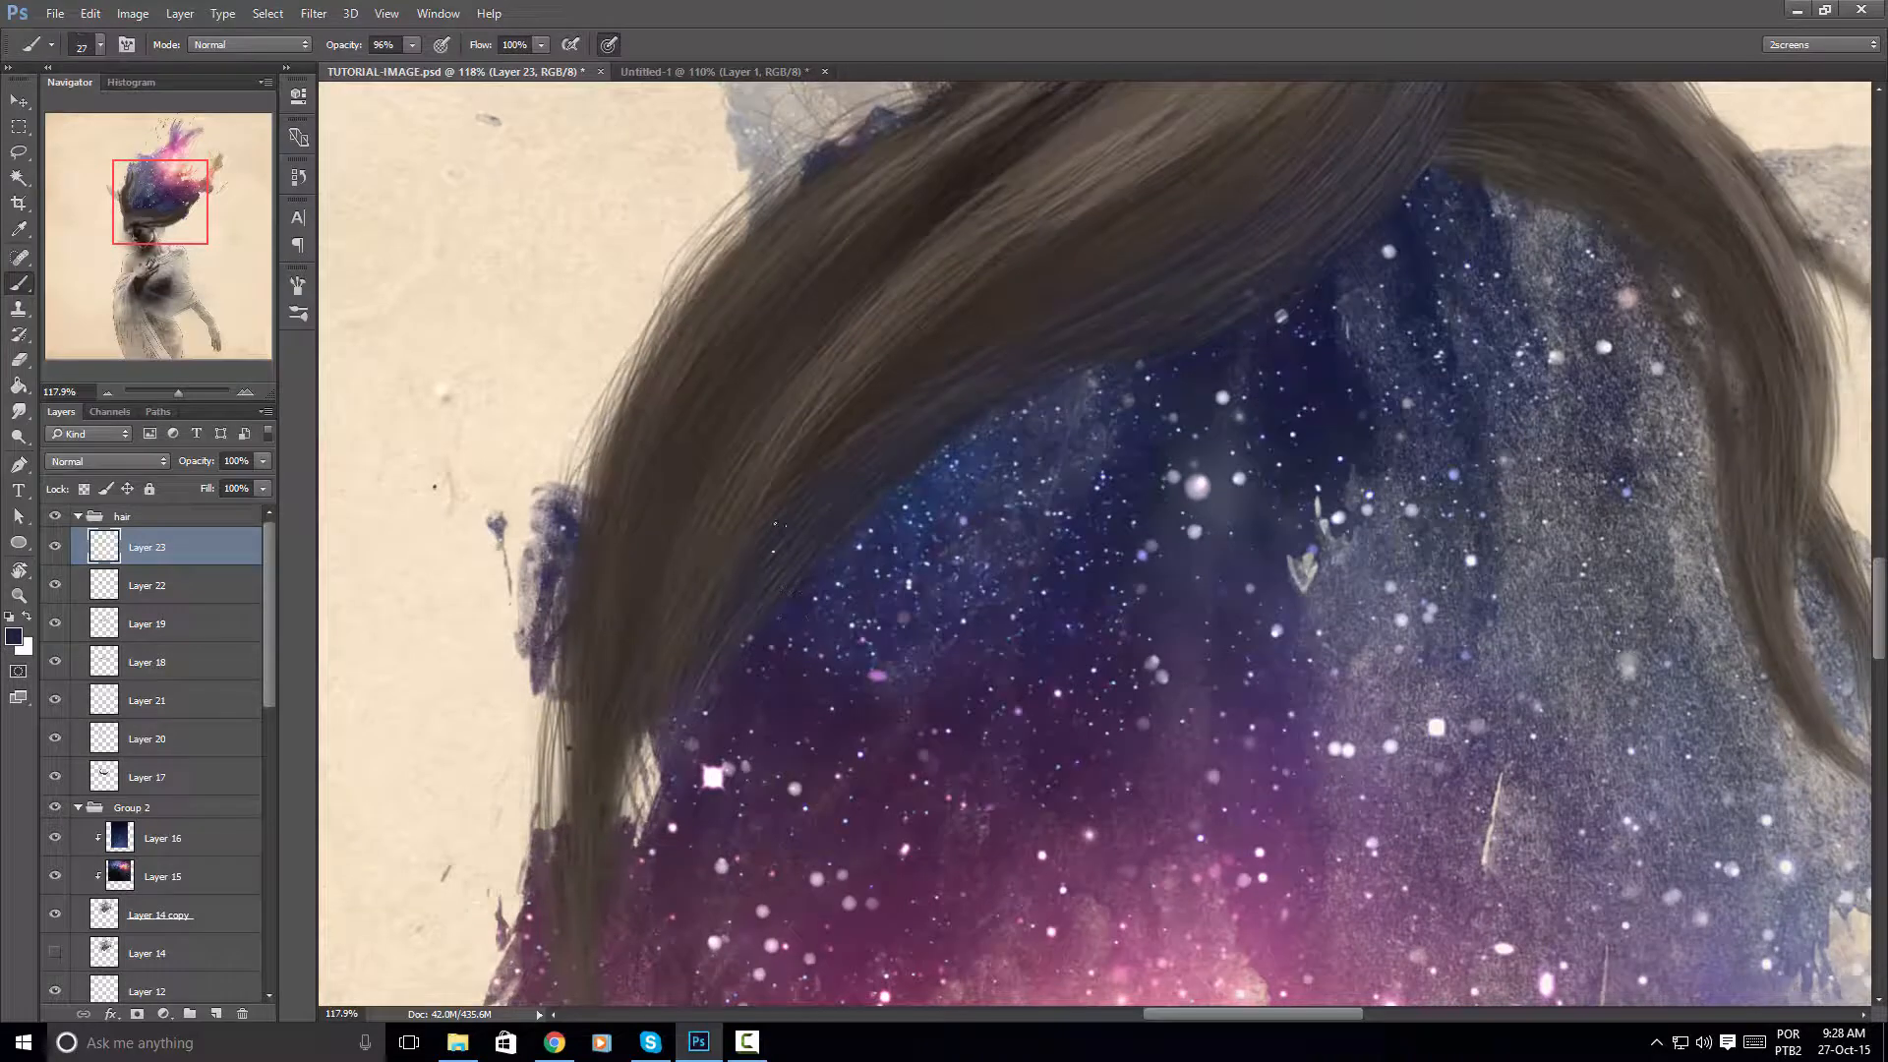
pyautogui.moveTo(649, 734); pyautogui.dragTo(625, 817)
# Blend more navy strands on Layer 23 through the front lock's middle and sample a lighter blue from the starry nebula
pyautogui.moveTo(1314, 145); pyautogui.dragTo(1086, 468)
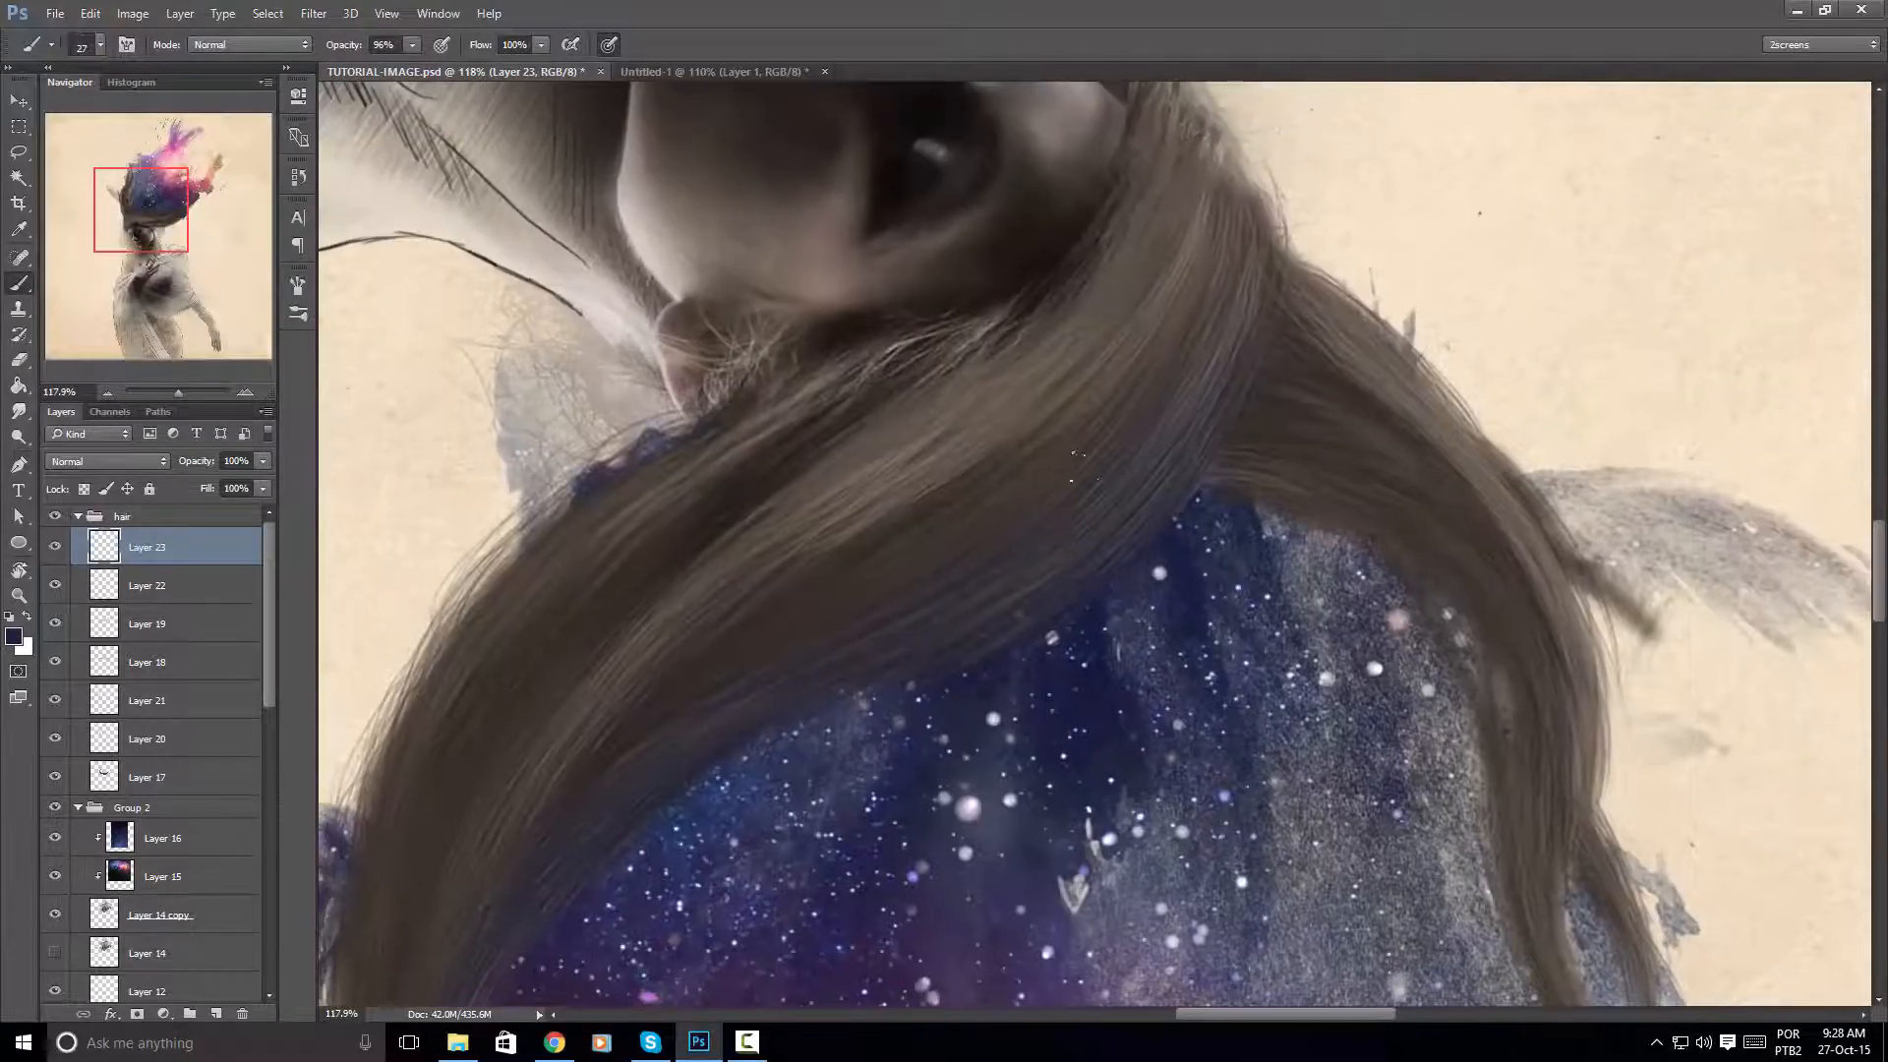
pyautogui.moveTo(708, 757); pyautogui.dragTo(1004, 393)
pyautogui.moveTo(1283, 286); pyautogui.dragTo(1124, 420)
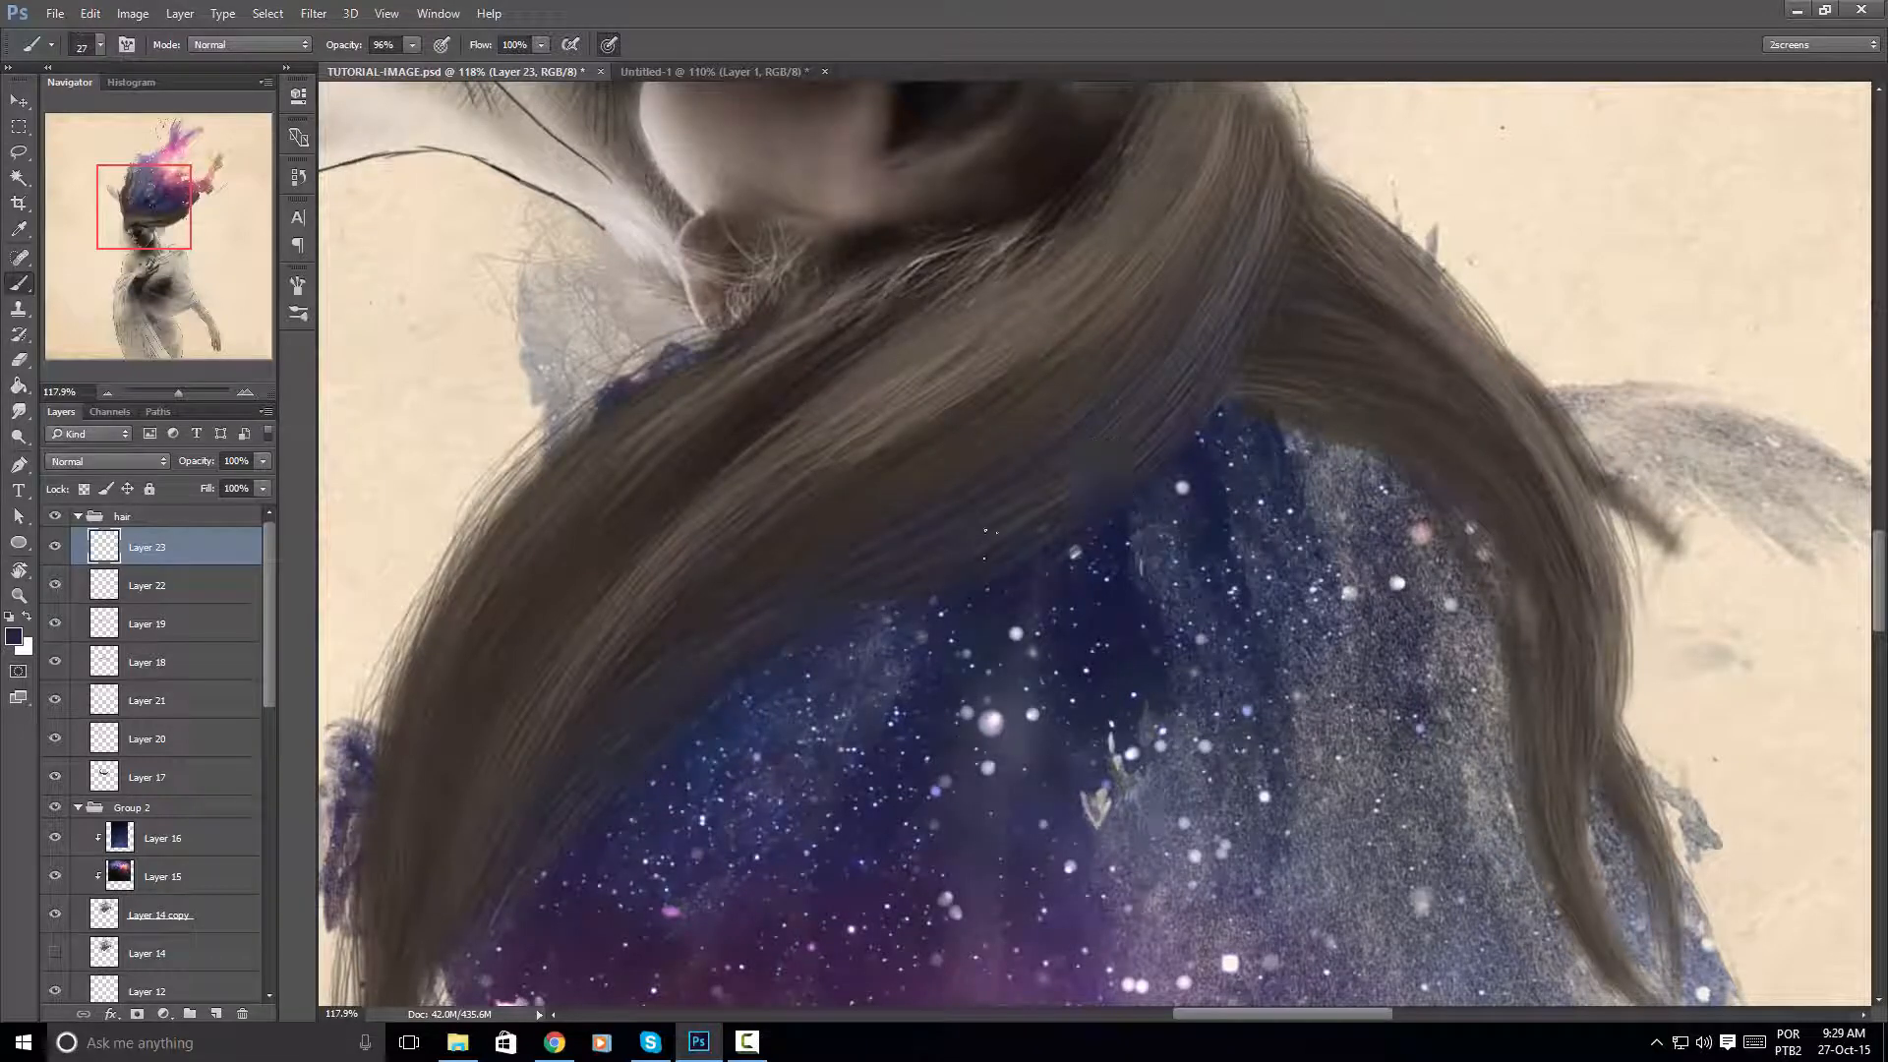
pyautogui.moveTo(1025, 445); pyautogui.dragTo(955, 254)
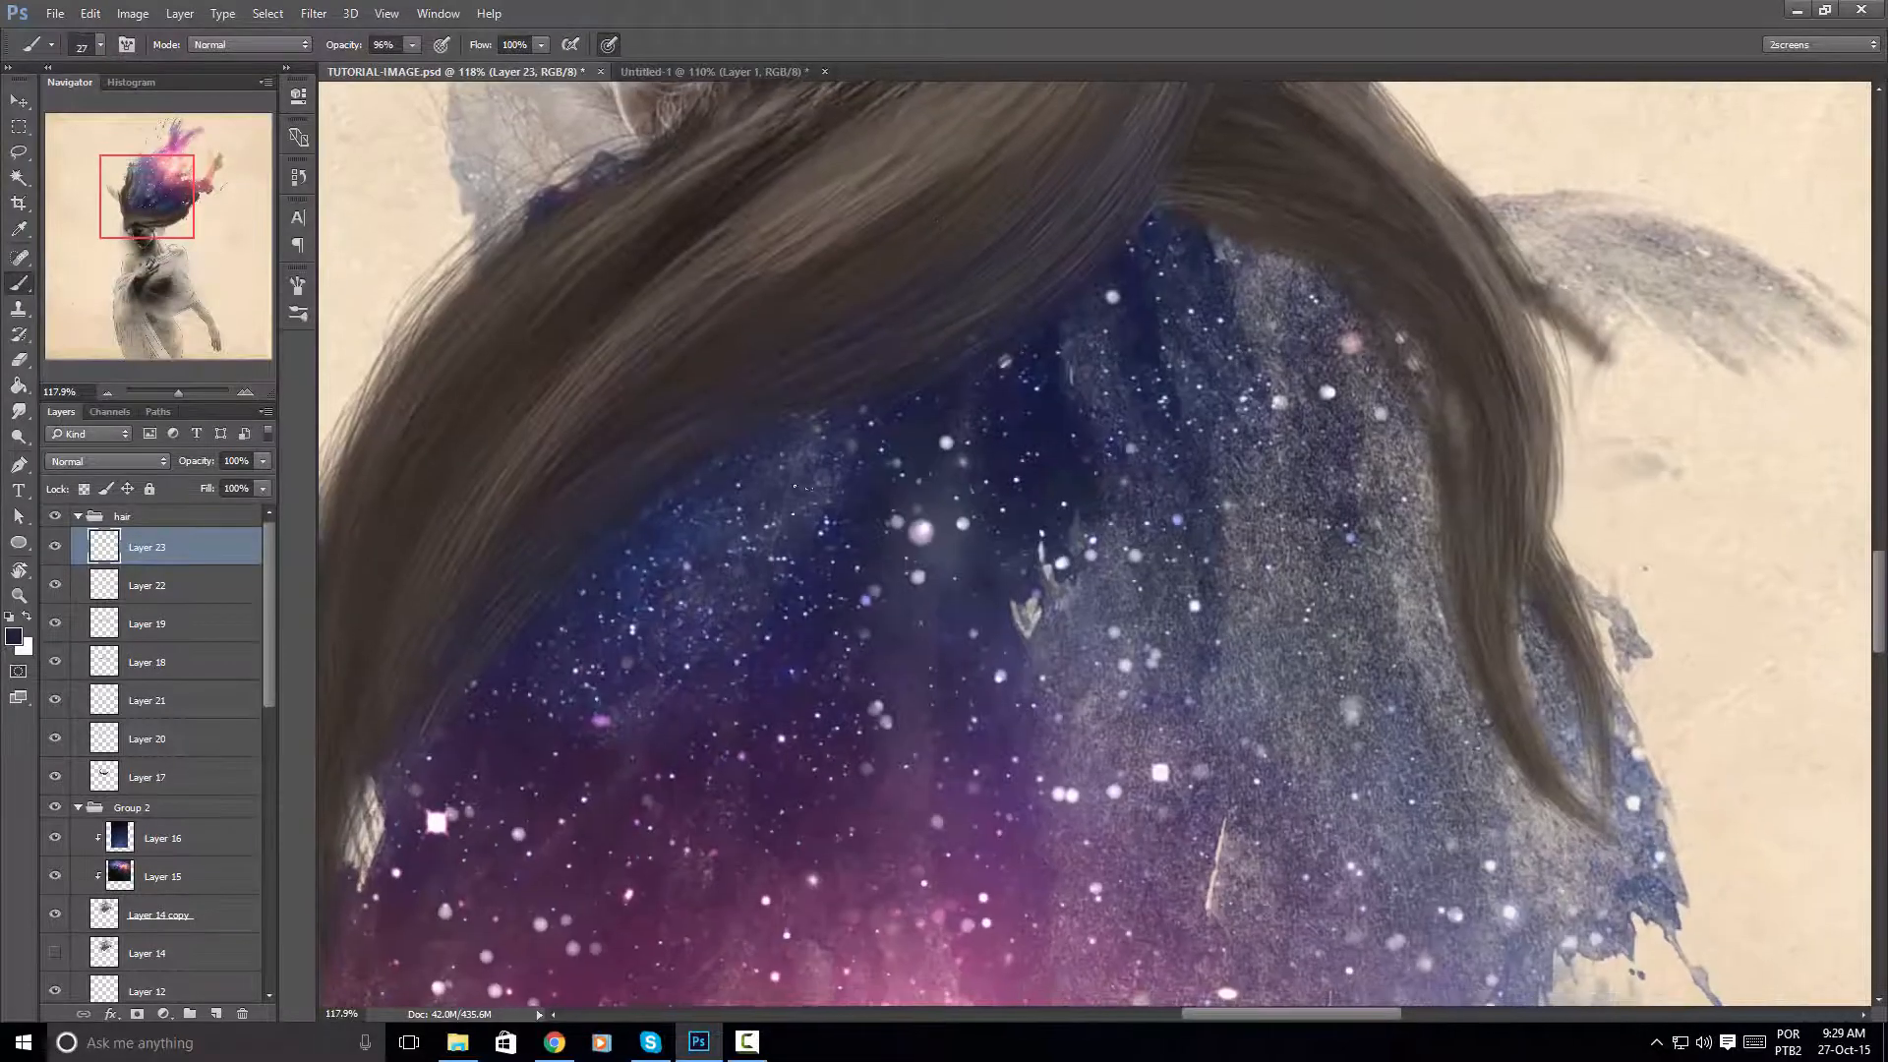
pyautogui.keyDown('alt'); pyautogui.click(690, 523); pyautogui.keyUp('alt')
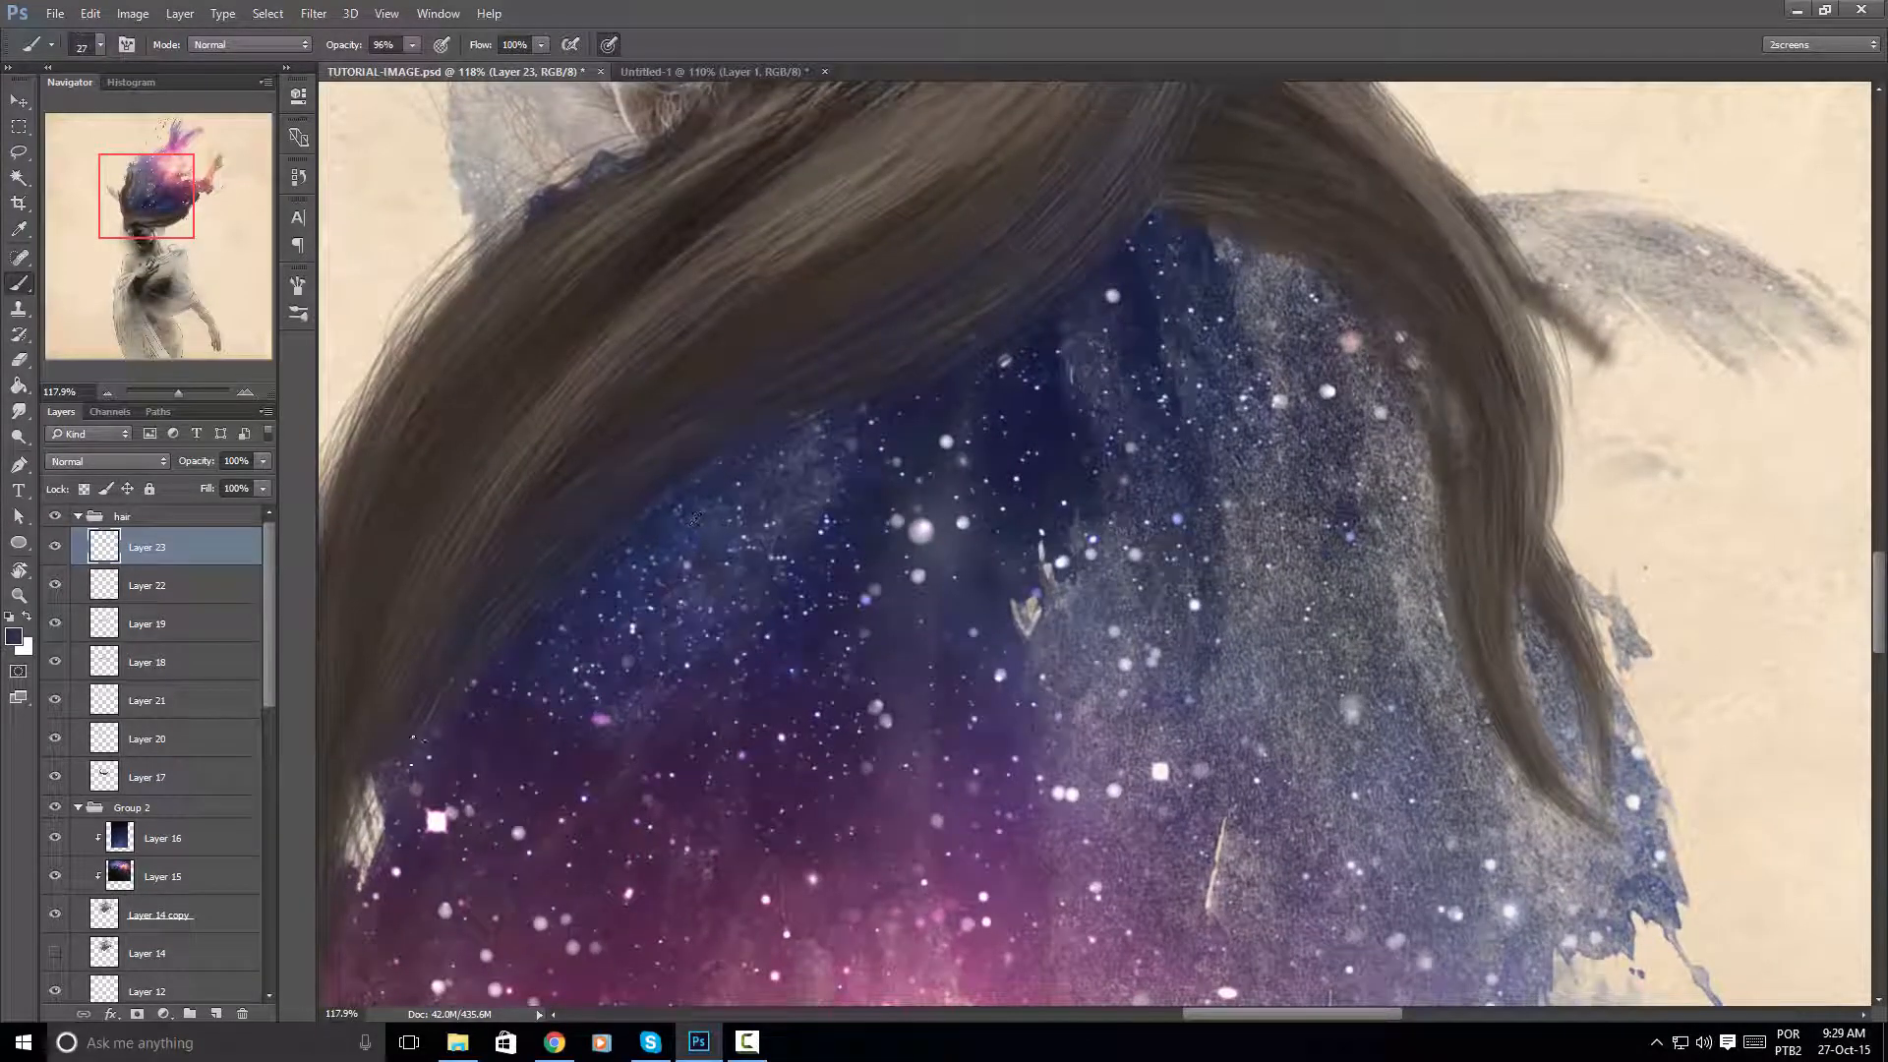
# Blend more blue strands on Layer 23 along the front lock's nebula edge and base, turning the canvas nearly upright
pyautogui.click(433, 817)
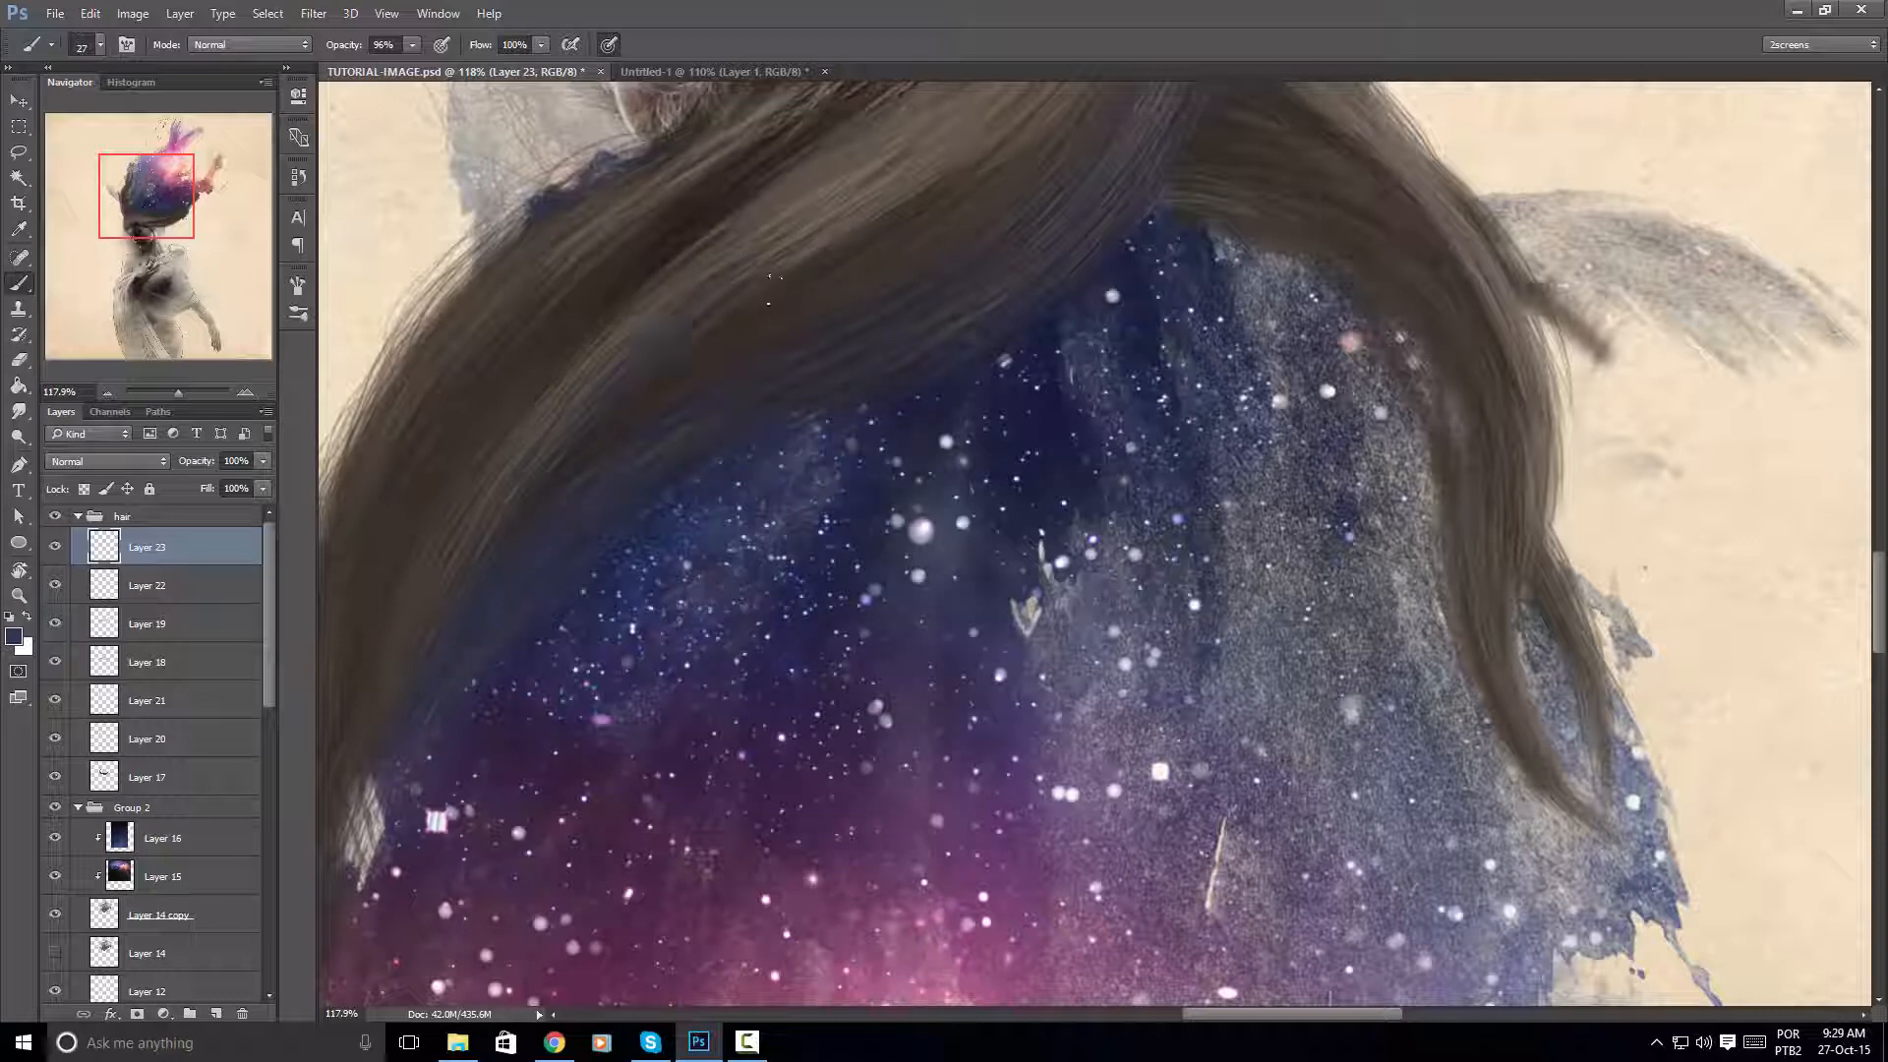
pyautogui.press('r')
pyautogui.moveTo(1013, 322)
pyautogui.mouseDown()
pyautogui.moveTo(594, 620)
pyautogui.moveTo(934, 762)
pyautogui.mouseUp()
pyautogui.press('space')
pyautogui.moveTo(1222, 551)
pyautogui.mouseDown()
pyautogui.moveTo(1100, 311)
pyautogui.moveTo(836, 374)
pyautogui.moveTo(689, 550)
pyautogui.moveTo(632, 737)
pyautogui.moveTo(687, 596)
pyautogui.mouseUp()
pyautogui.press('r')
pyautogui.moveTo(685, 482); pyautogui.dragTo(639, 610)
pyautogui.press('b')
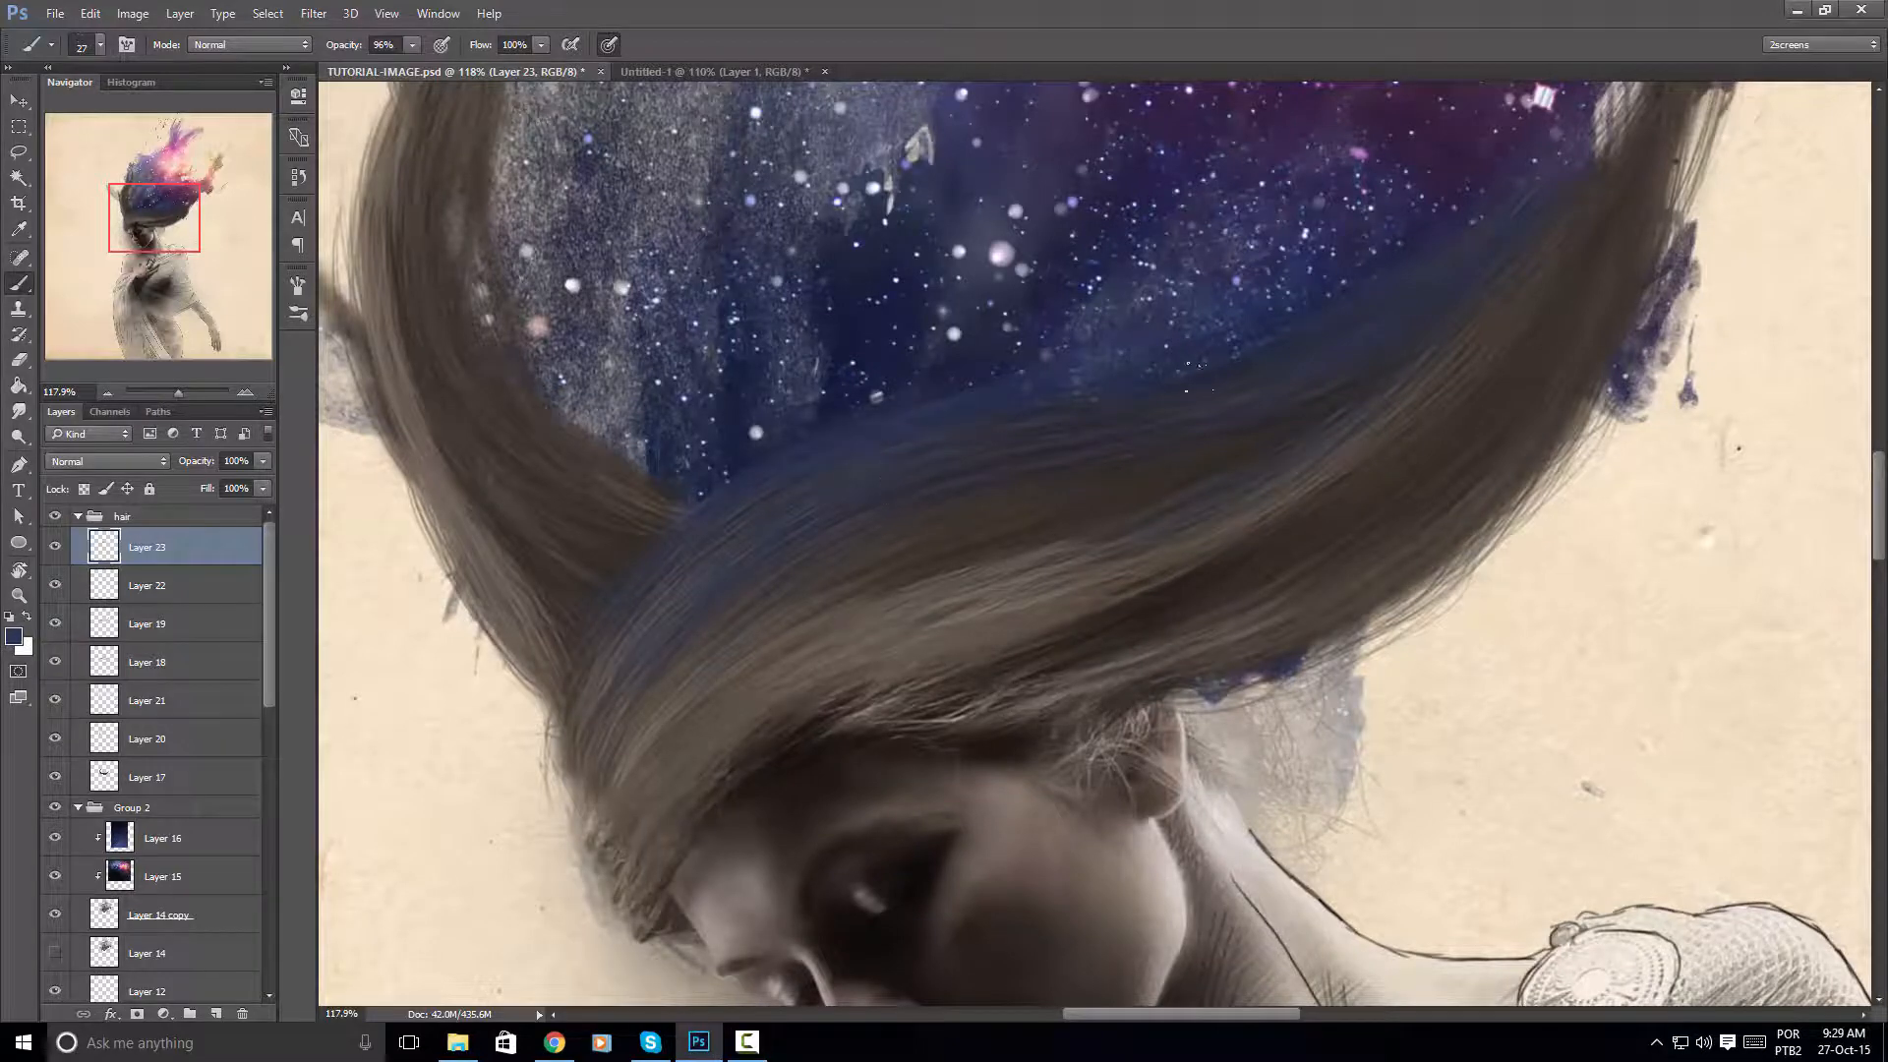
# Add blue strands on Layer 23 through the front lock's middle, where it borders the starry nebula
pyautogui.press('z')
pyautogui.moveTo(1130, 371)
pyautogui.mouseDown()
pyautogui.moveTo(806, 334)
pyautogui.moveTo(1033, 314)
pyautogui.mouseUp()
pyautogui.press('b')
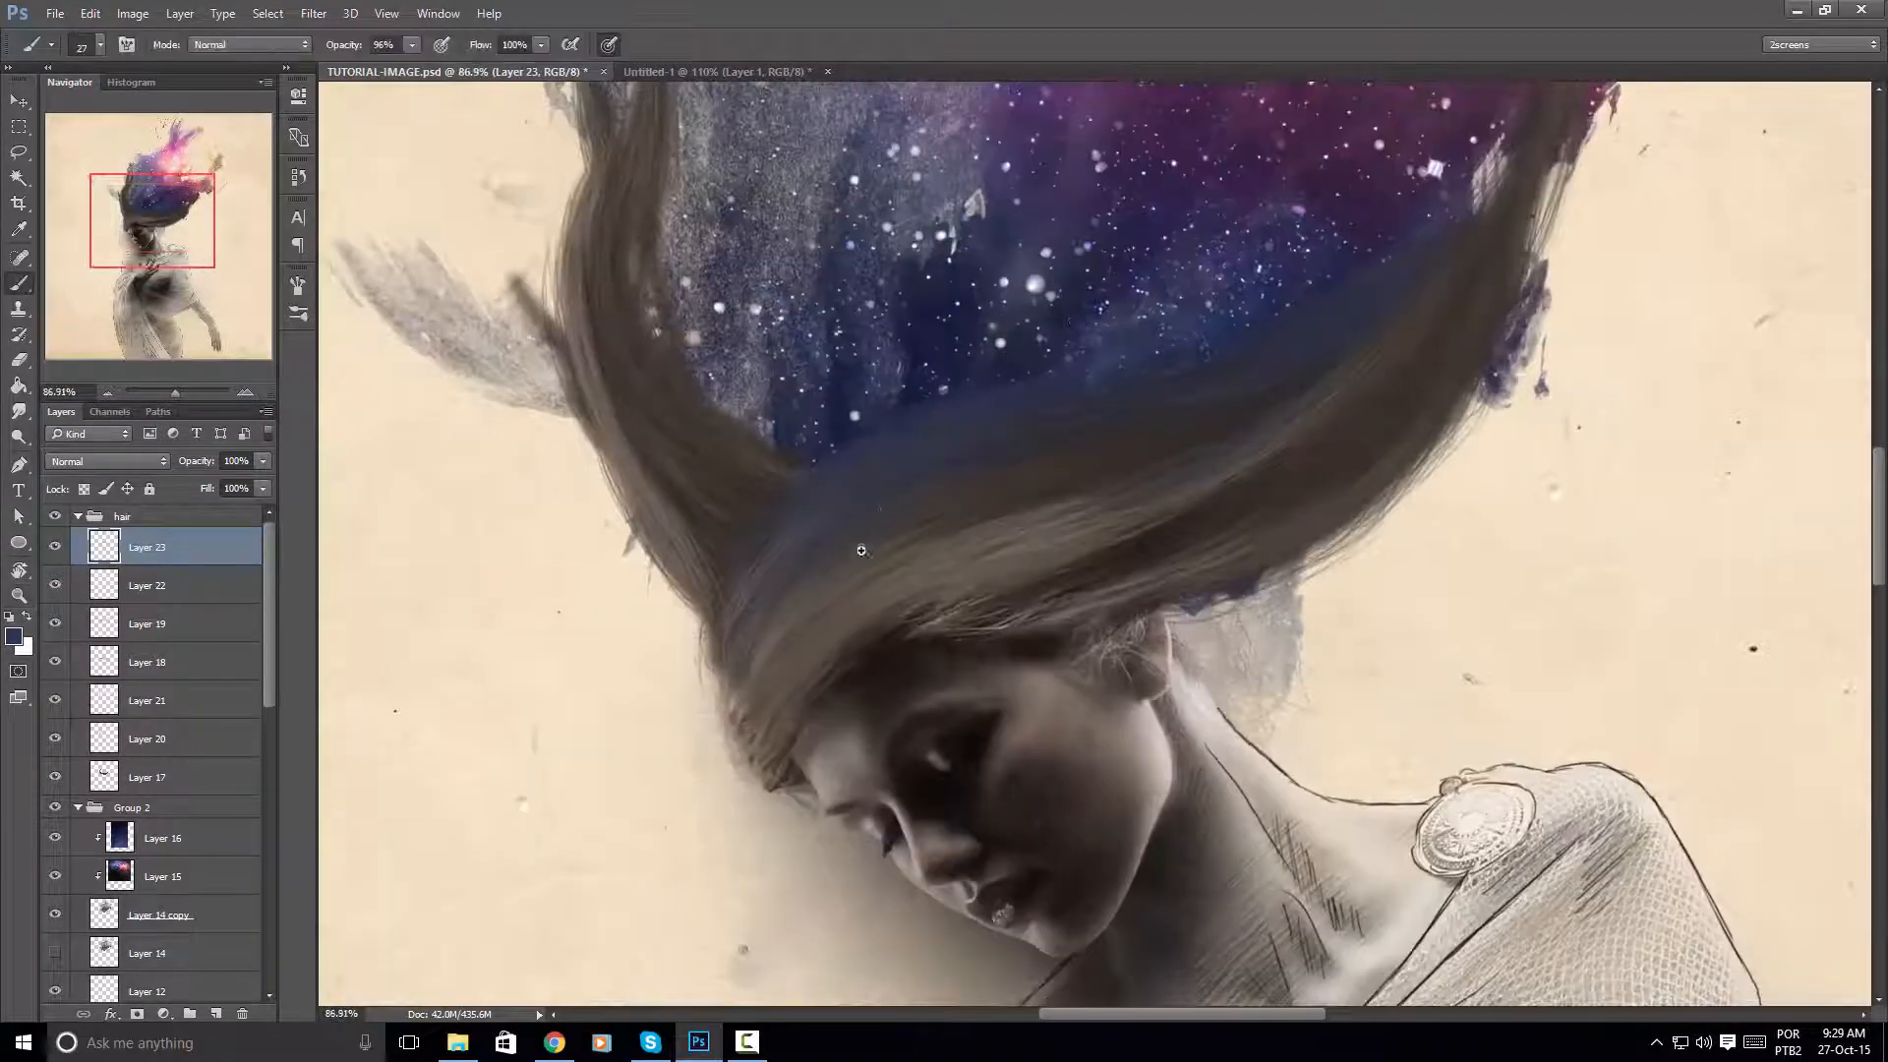
pyautogui.press('z')
pyautogui.moveTo(875, 521); pyautogui.dragTo(969, 521)
pyautogui.press('b')
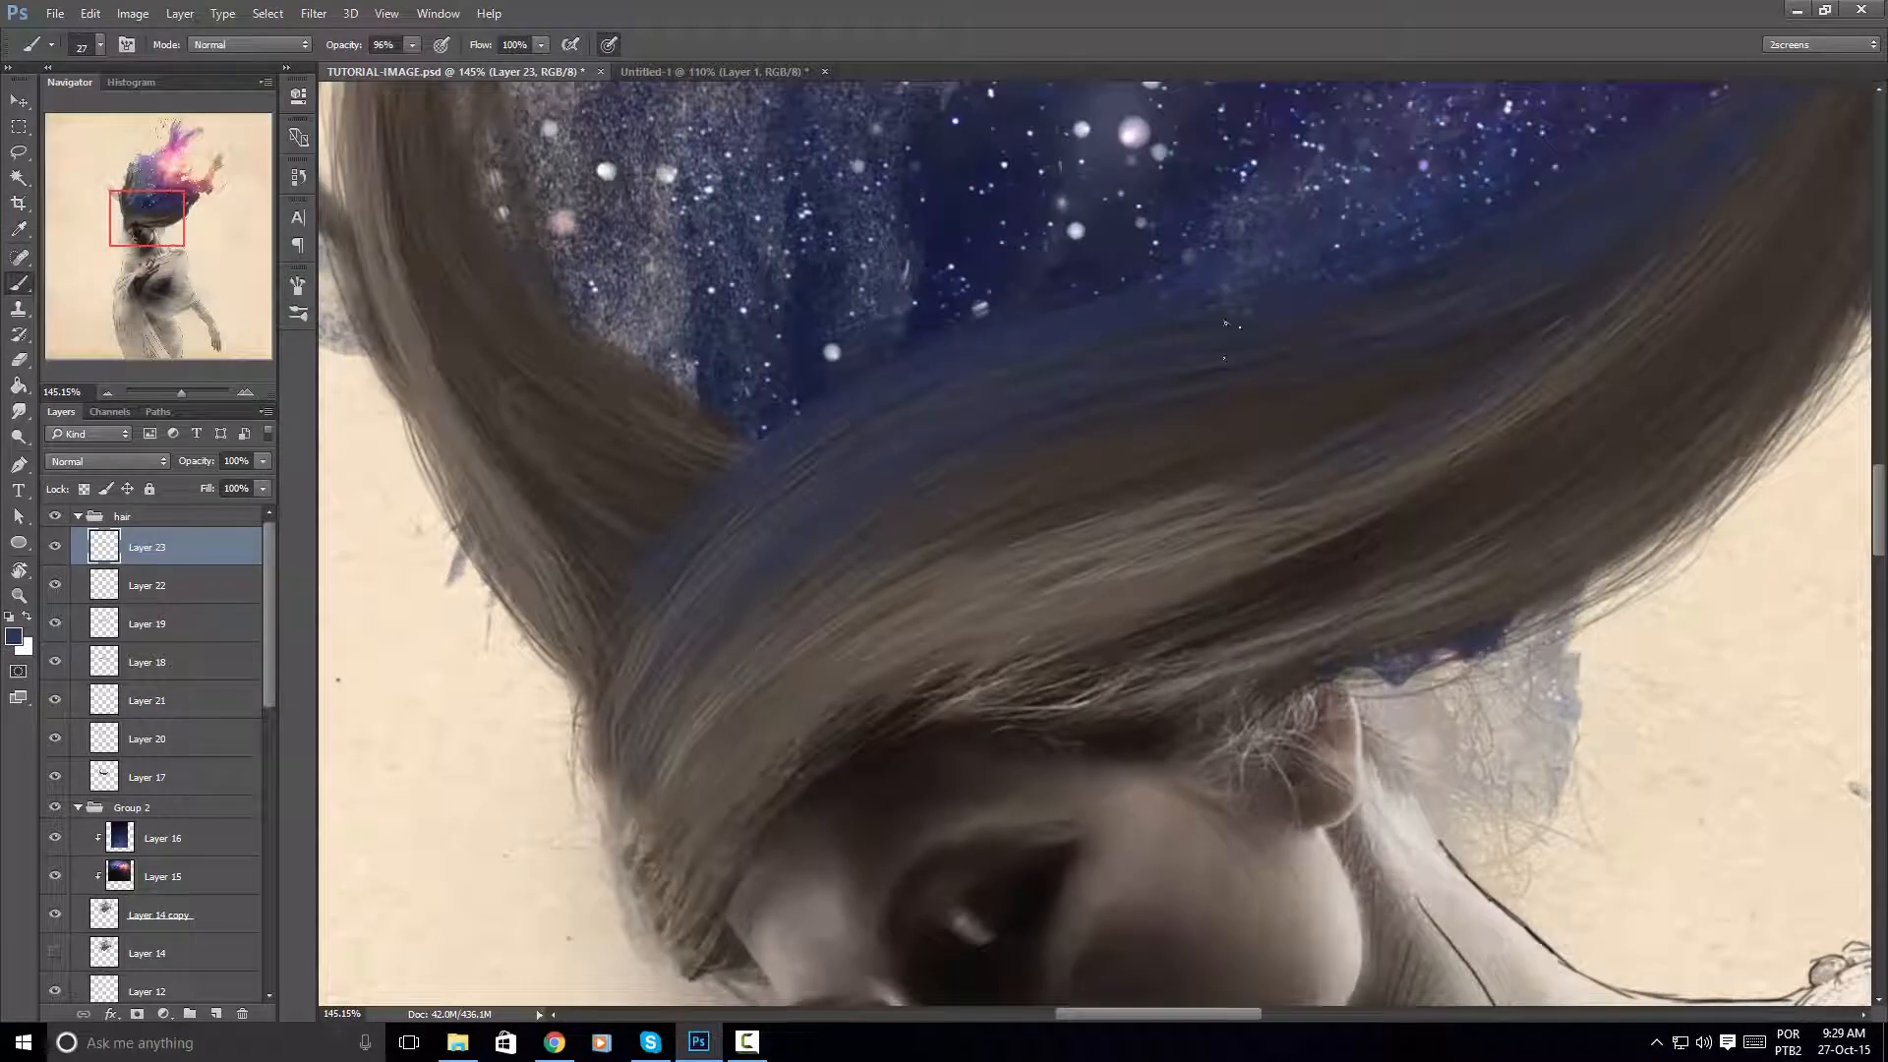
pyautogui.moveTo(1306, 327); pyautogui.dragTo(916, 533)
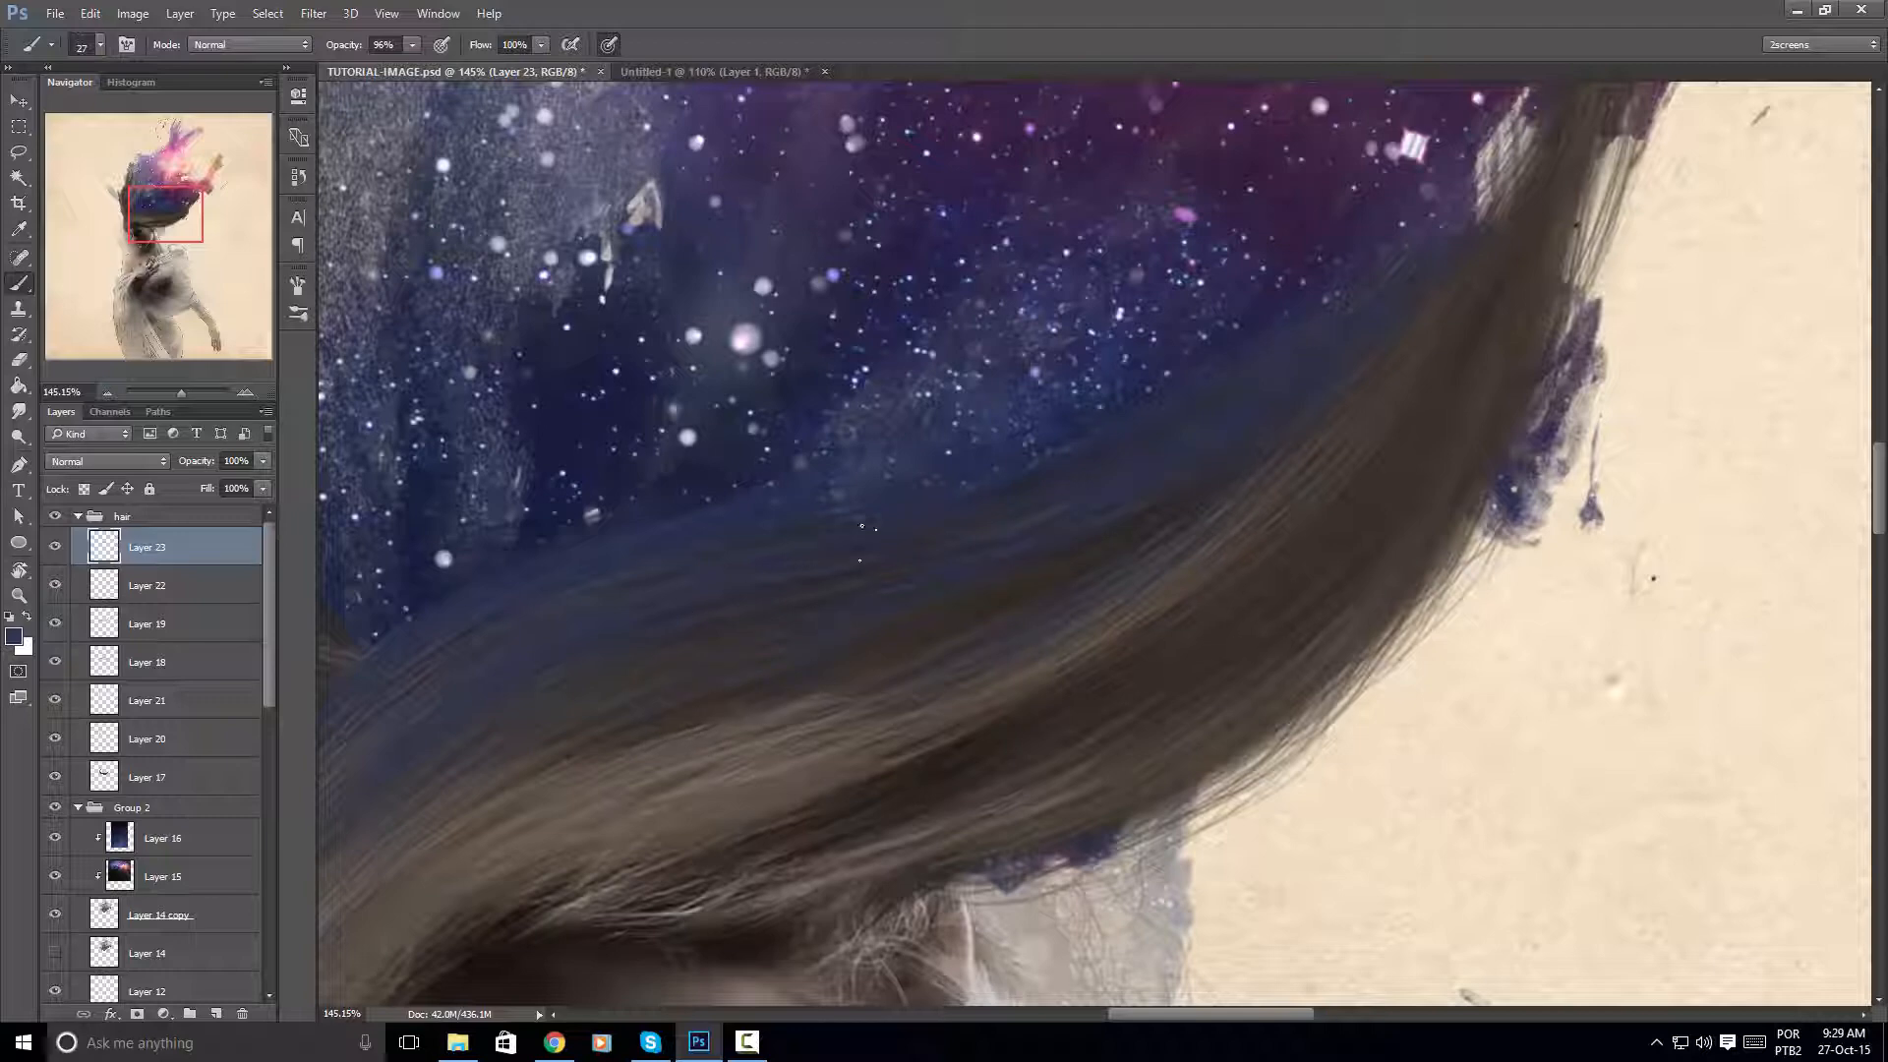
# Rotate the canvas, sample a dark maroon from the nebula and paint strands on Layer 23 over the front lock's tip
pyautogui.moveTo(1393, 215); pyautogui.dragTo(1150, 447)
pyautogui.press('r')
pyautogui.moveTo(1303, 394)
pyautogui.mouseDown()
pyautogui.moveTo(1162, 359)
pyautogui.moveTo(999, 590)
pyautogui.mouseUp()
pyautogui.press('b')
pyautogui.scroll(-3, 995, 595)
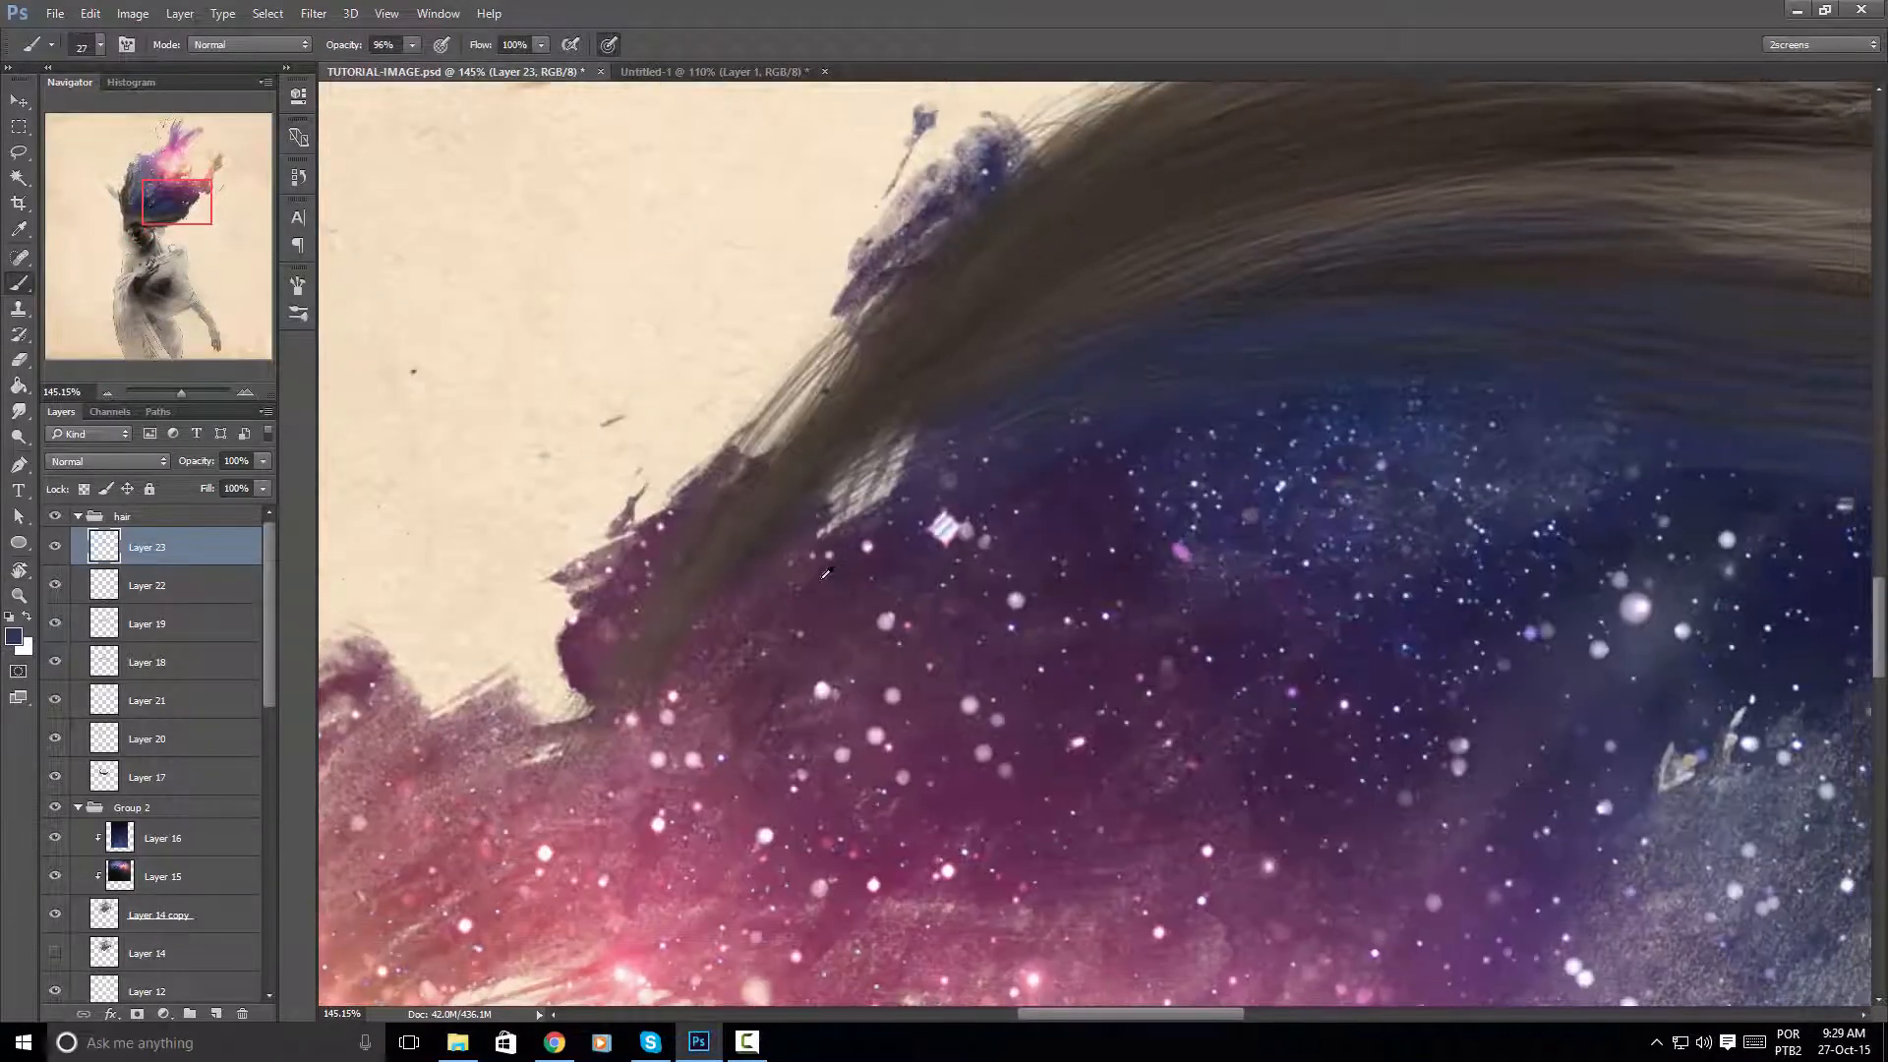
pyautogui.keyDown('alt'); pyautogui.click(733, 616); pyautogui.keyUp('alt')
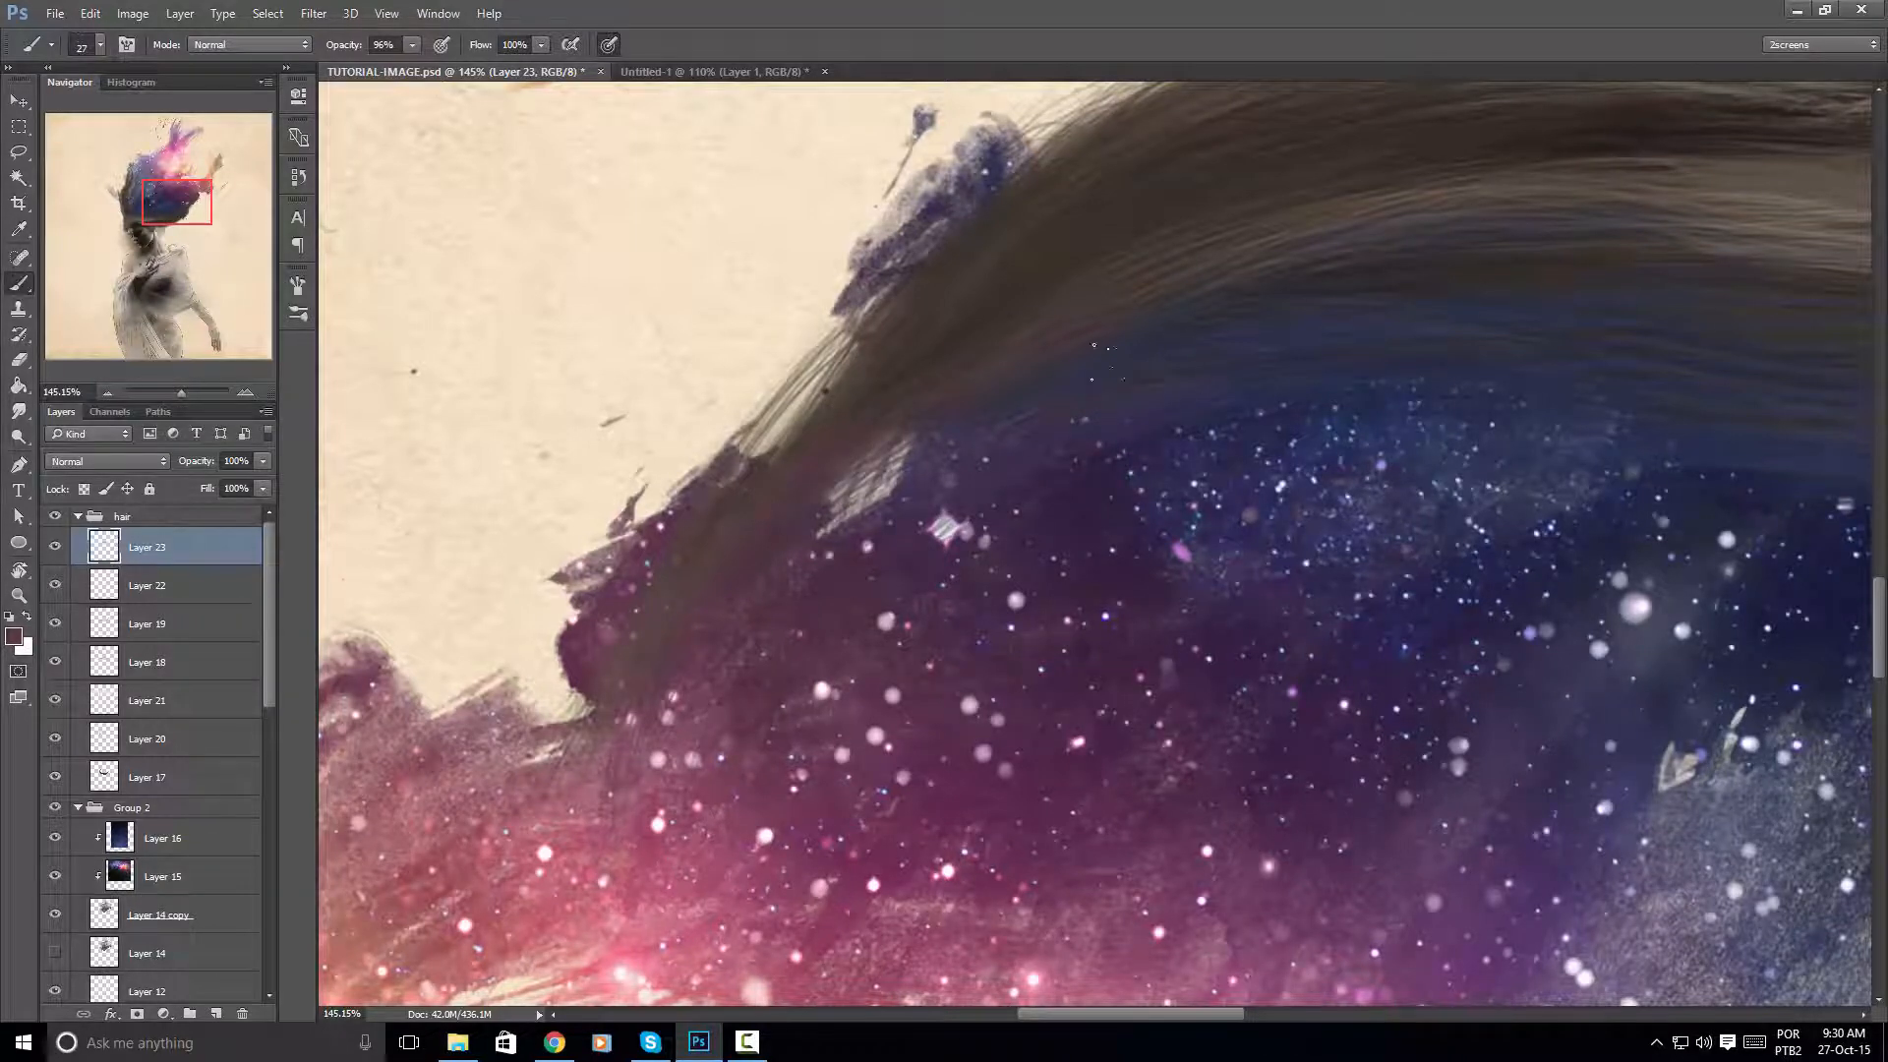
# Sample a brighter blue from the starry area and paint strands on Layer 23 along the front lock's nebula edge
pyautogui.press('z')
pyautogui.moveTo(1225, 398)
pyautogui.mouseDown()
pyautogui.moveTo(1103, 422)
pyautogui.moveTo(1252, 334)
pyautogui.moveTo(807, 565)
pyautogui.mouseUp()
pyautogui.press('b')
pyautogui.moveTo(1191, 457); pyautogui.dragTo(1112, 318)
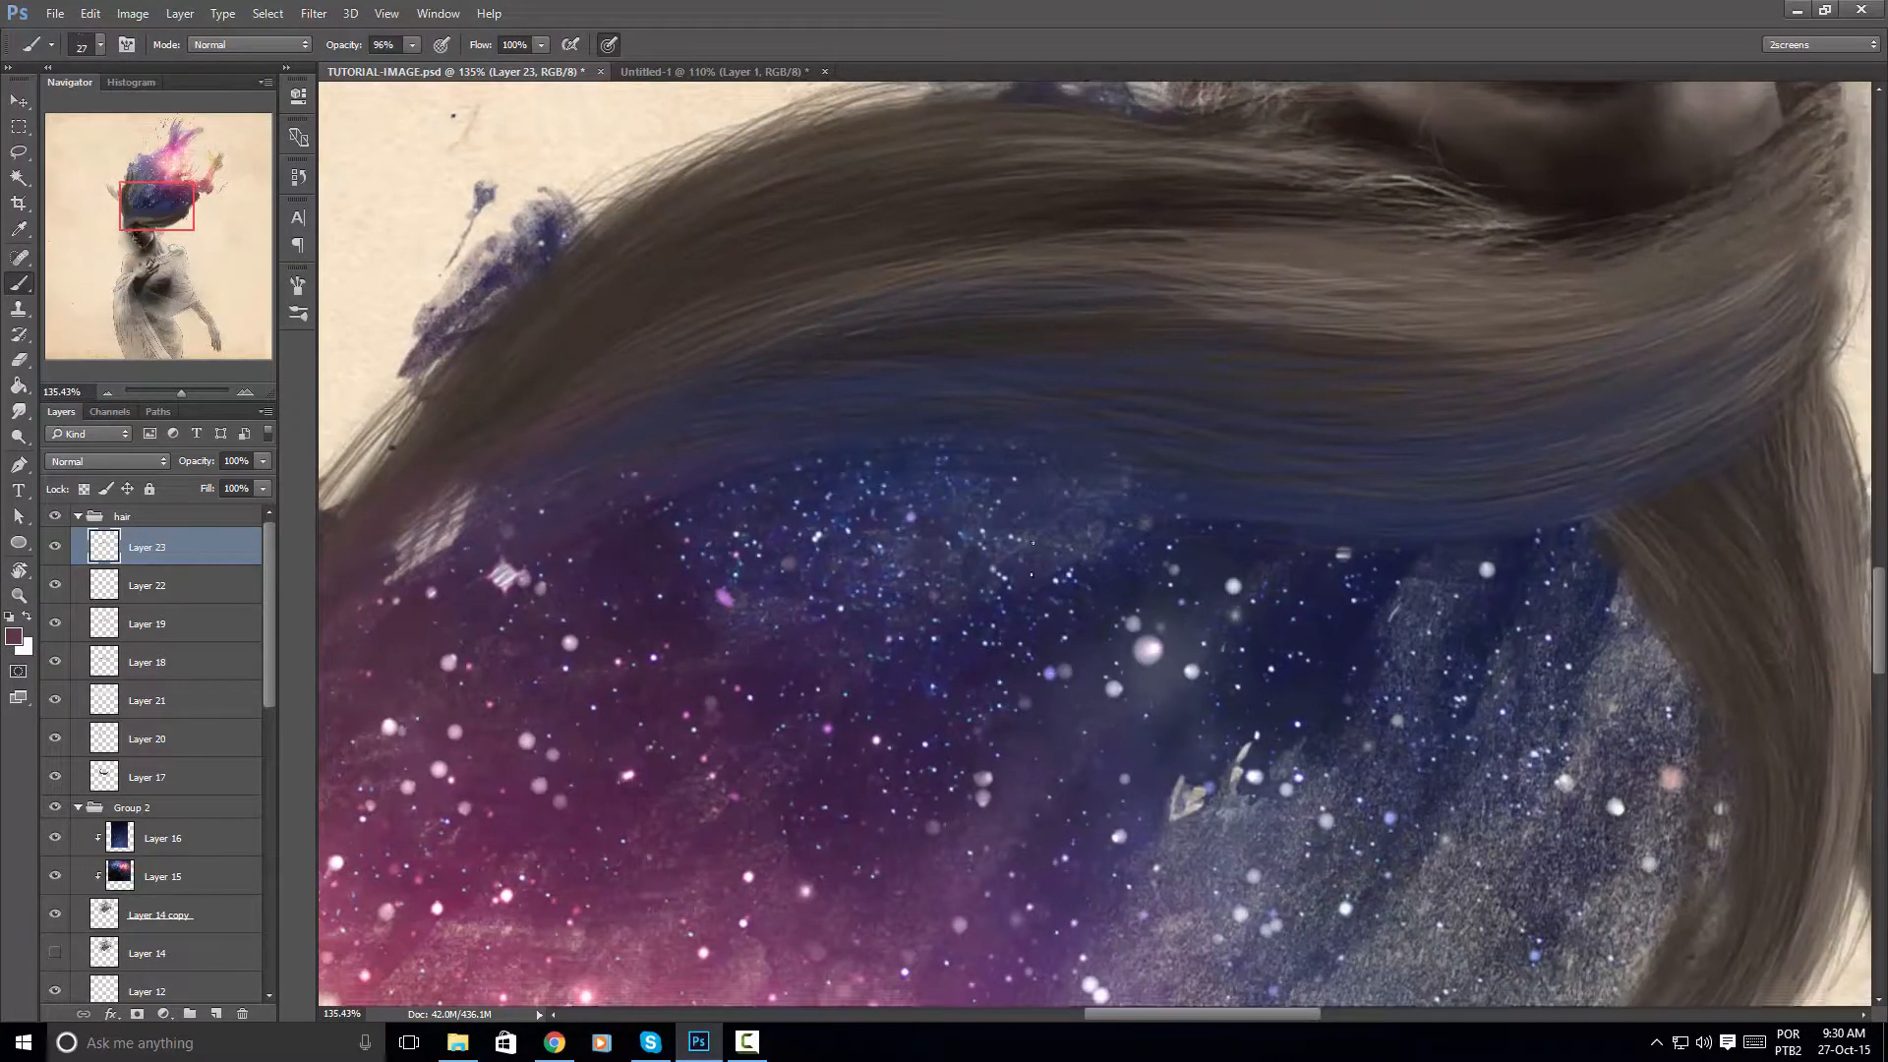
pyautogui.keyDown('alt'); pyautogui.click(979, 521); pyautogui.keyUp('alt')
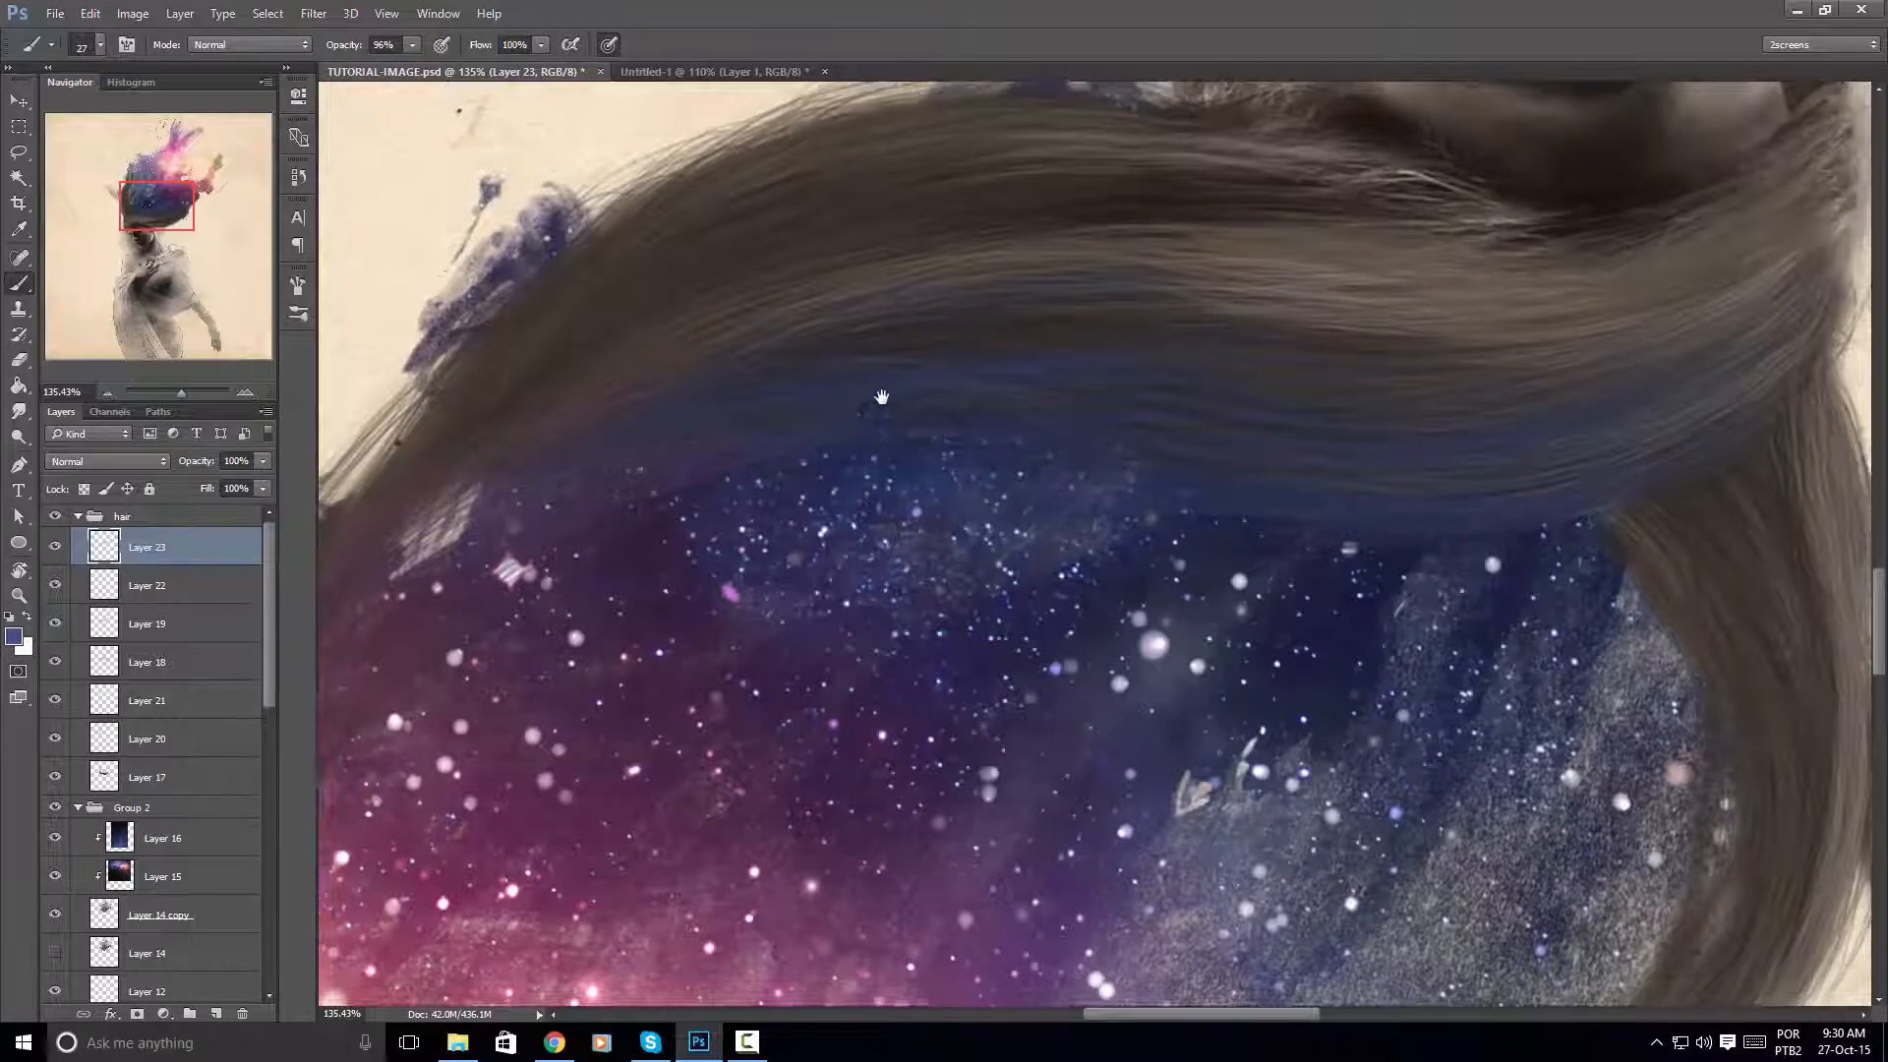
pyautogui.moveTo(881, 396); pyautogui.dragTo(936, 338)
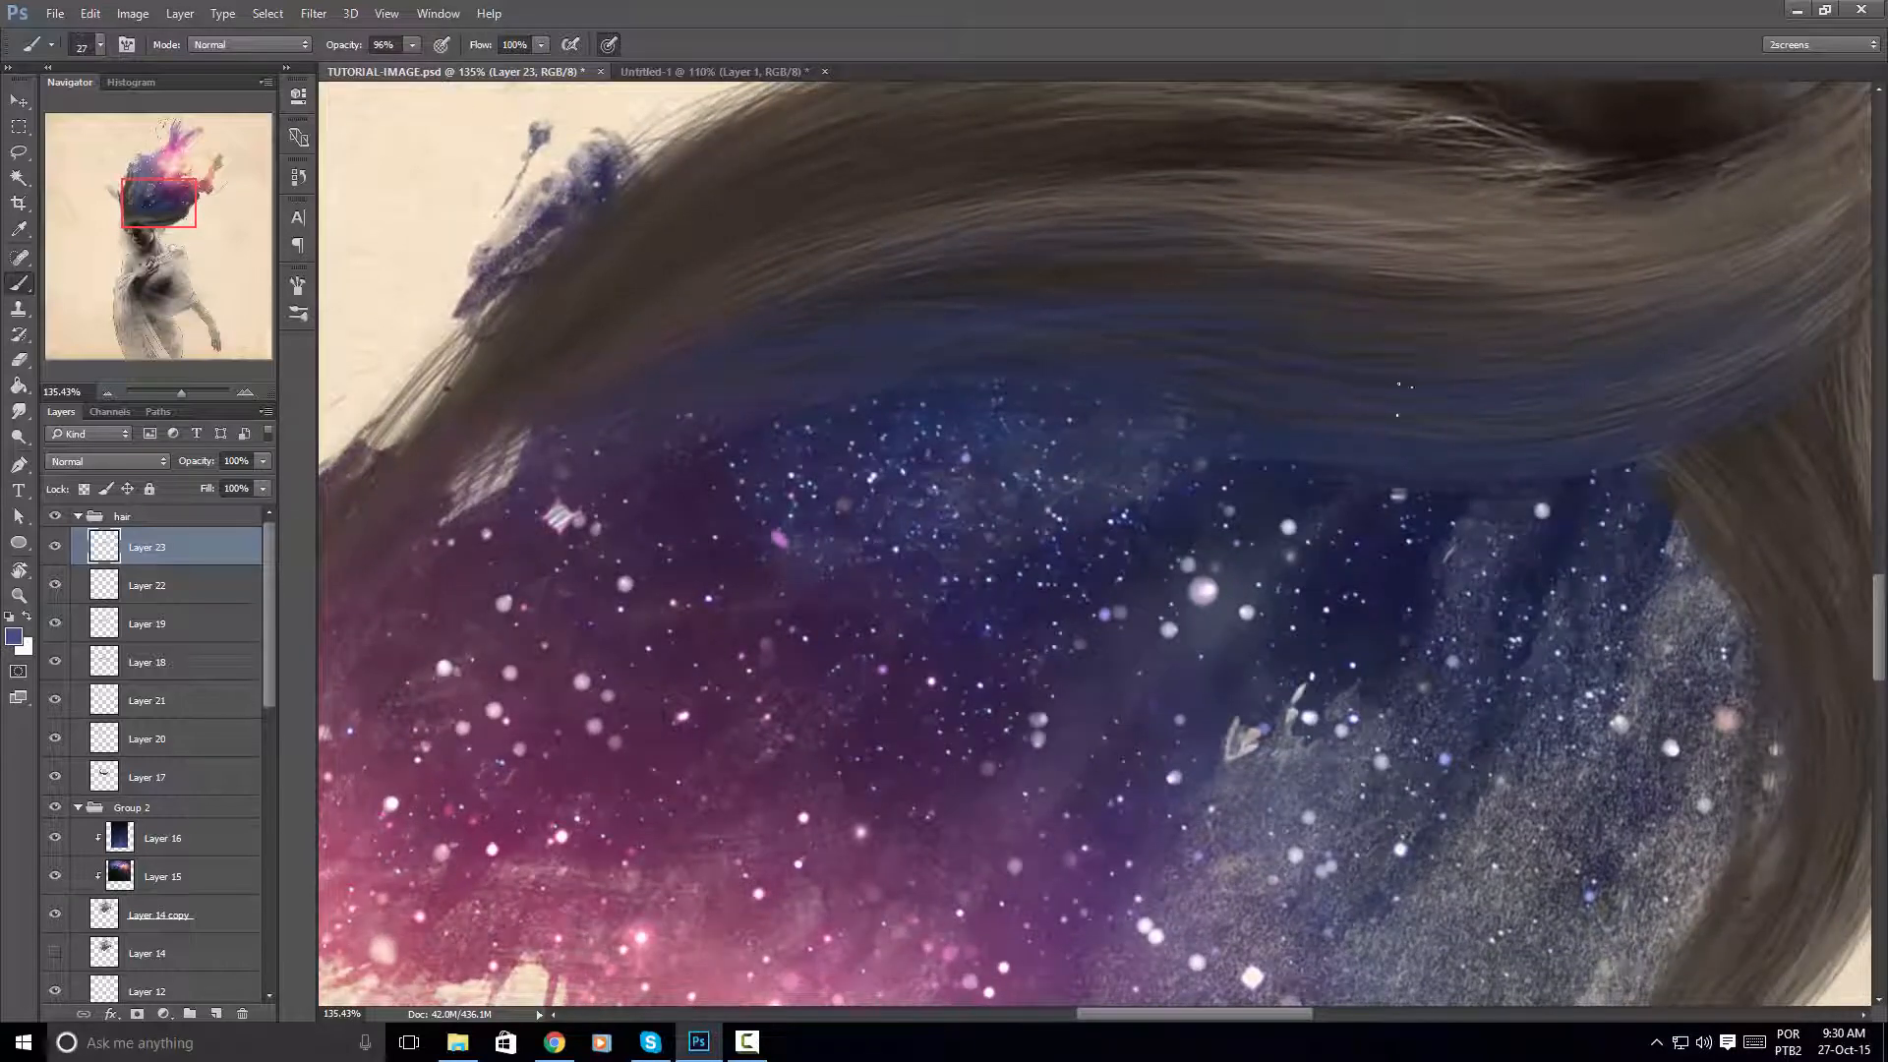
pyautogui.moveTo(1656, 386); pyautogui.dragTo(1121, 412)
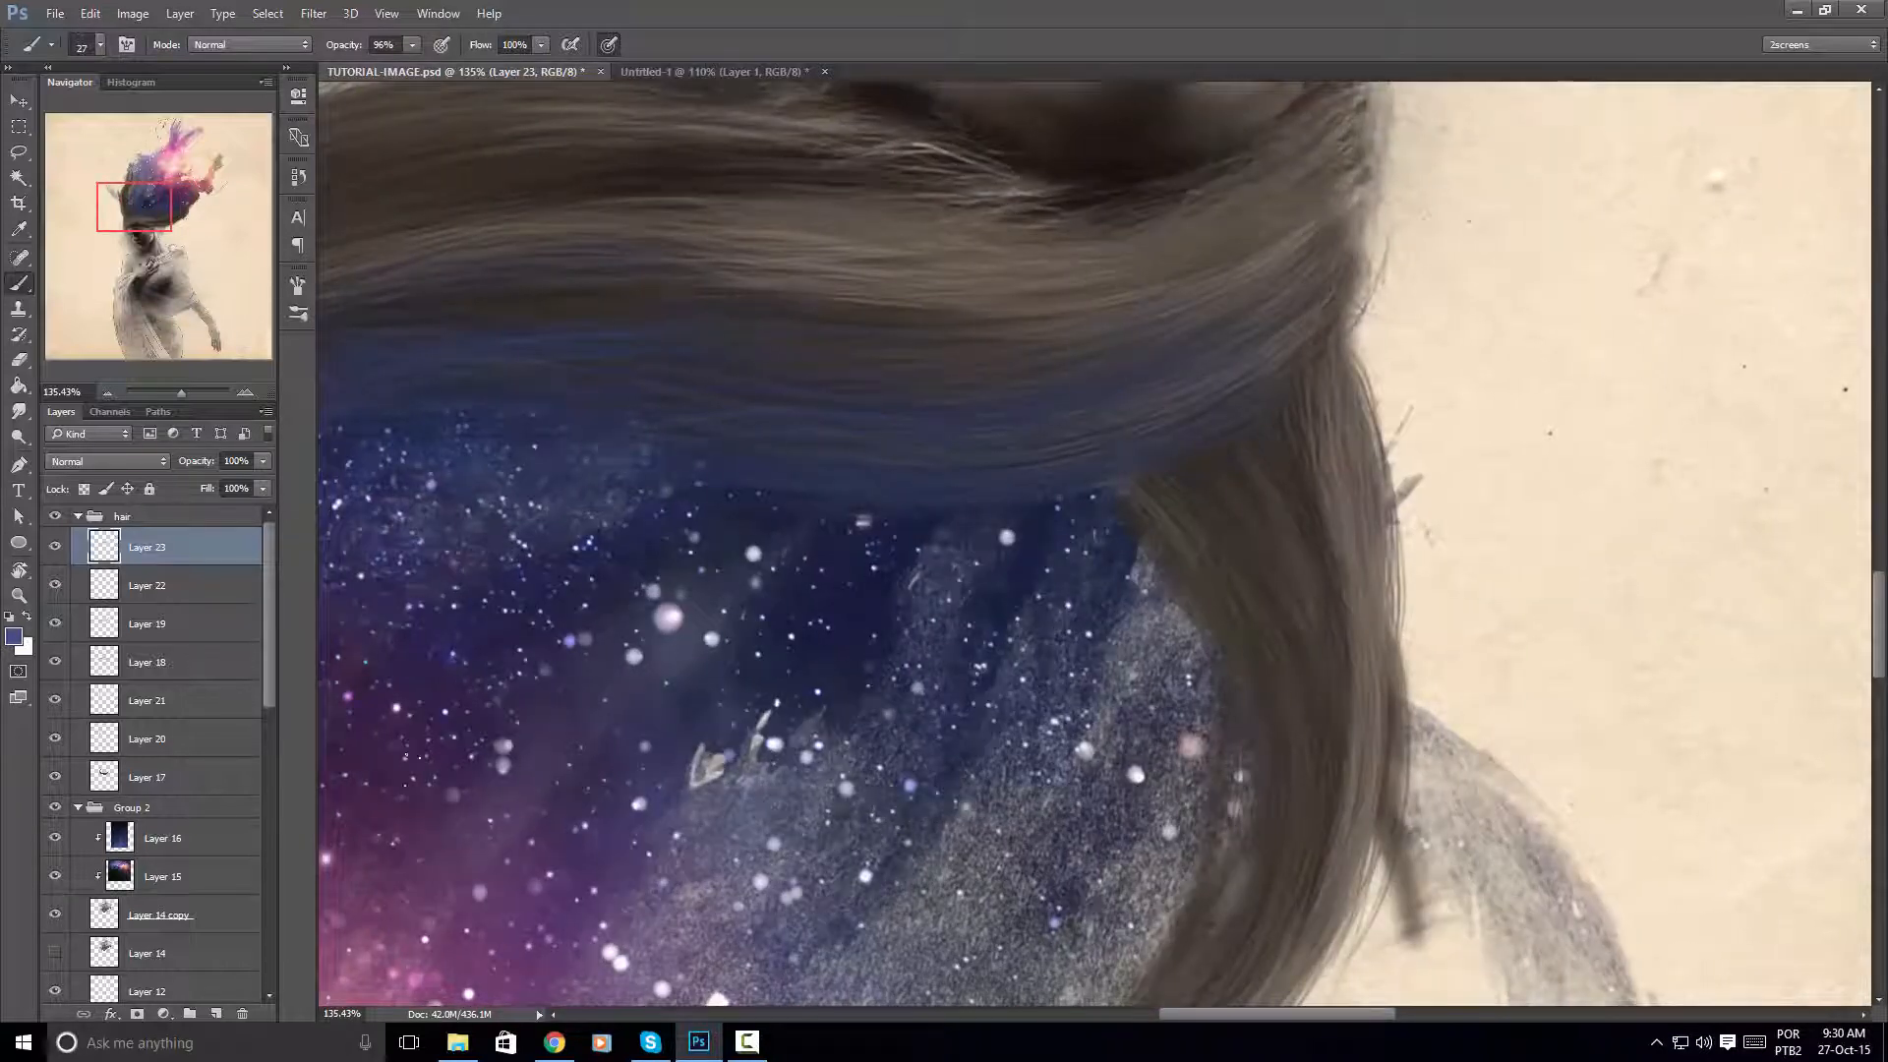
pyautogui.moveTo(797, 490); pyautogui.dragTo(1047, 461)
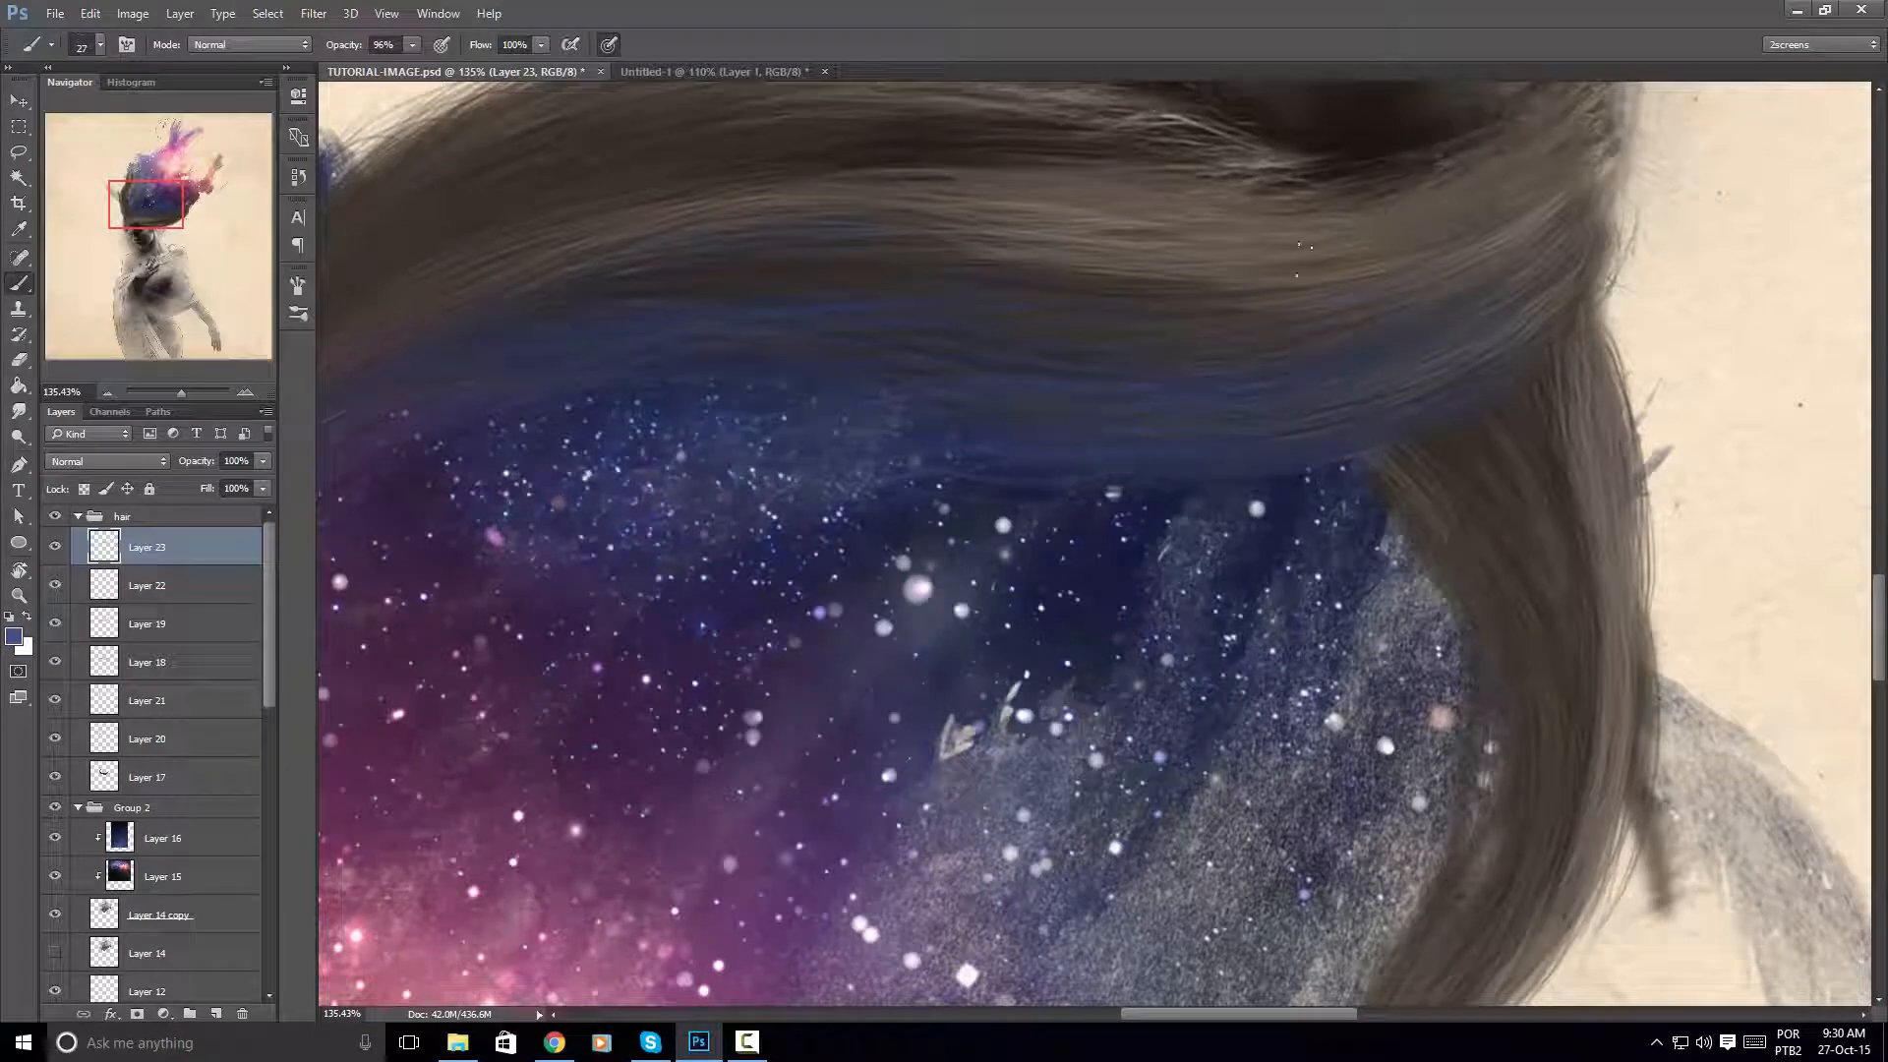
# Rotate the canvas and paint blue strands on Layer 23 over the front lock's base and out into the nebula
pyautogui.moveTo(1304, 256)
pyautogui.mouseDown()
pyautogui.moveTo(1229, 226)
pyautogui.moveTo(777, 551)
pyautogui.moveTo(772, 578)
pyautogui.mouseUp()
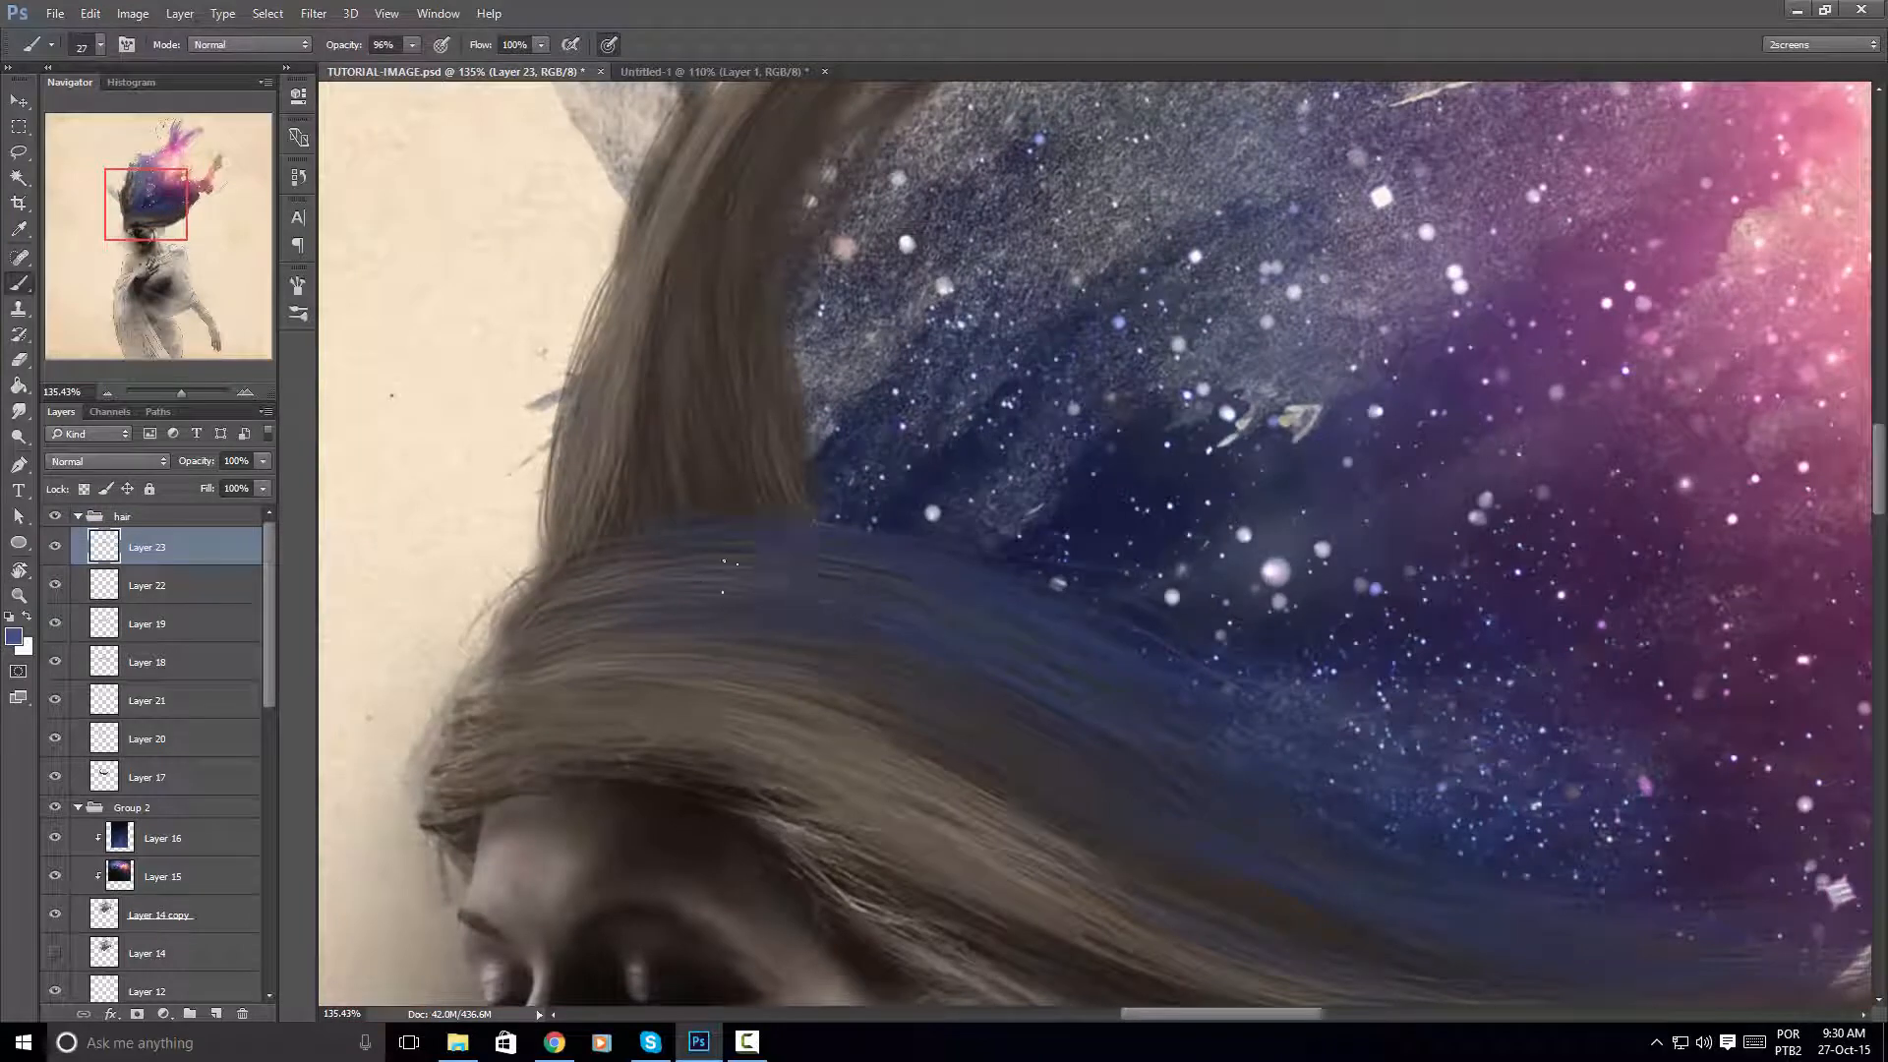
pyautogui.moveTo(771, 605); pyautogui.dragTo(676, 416)
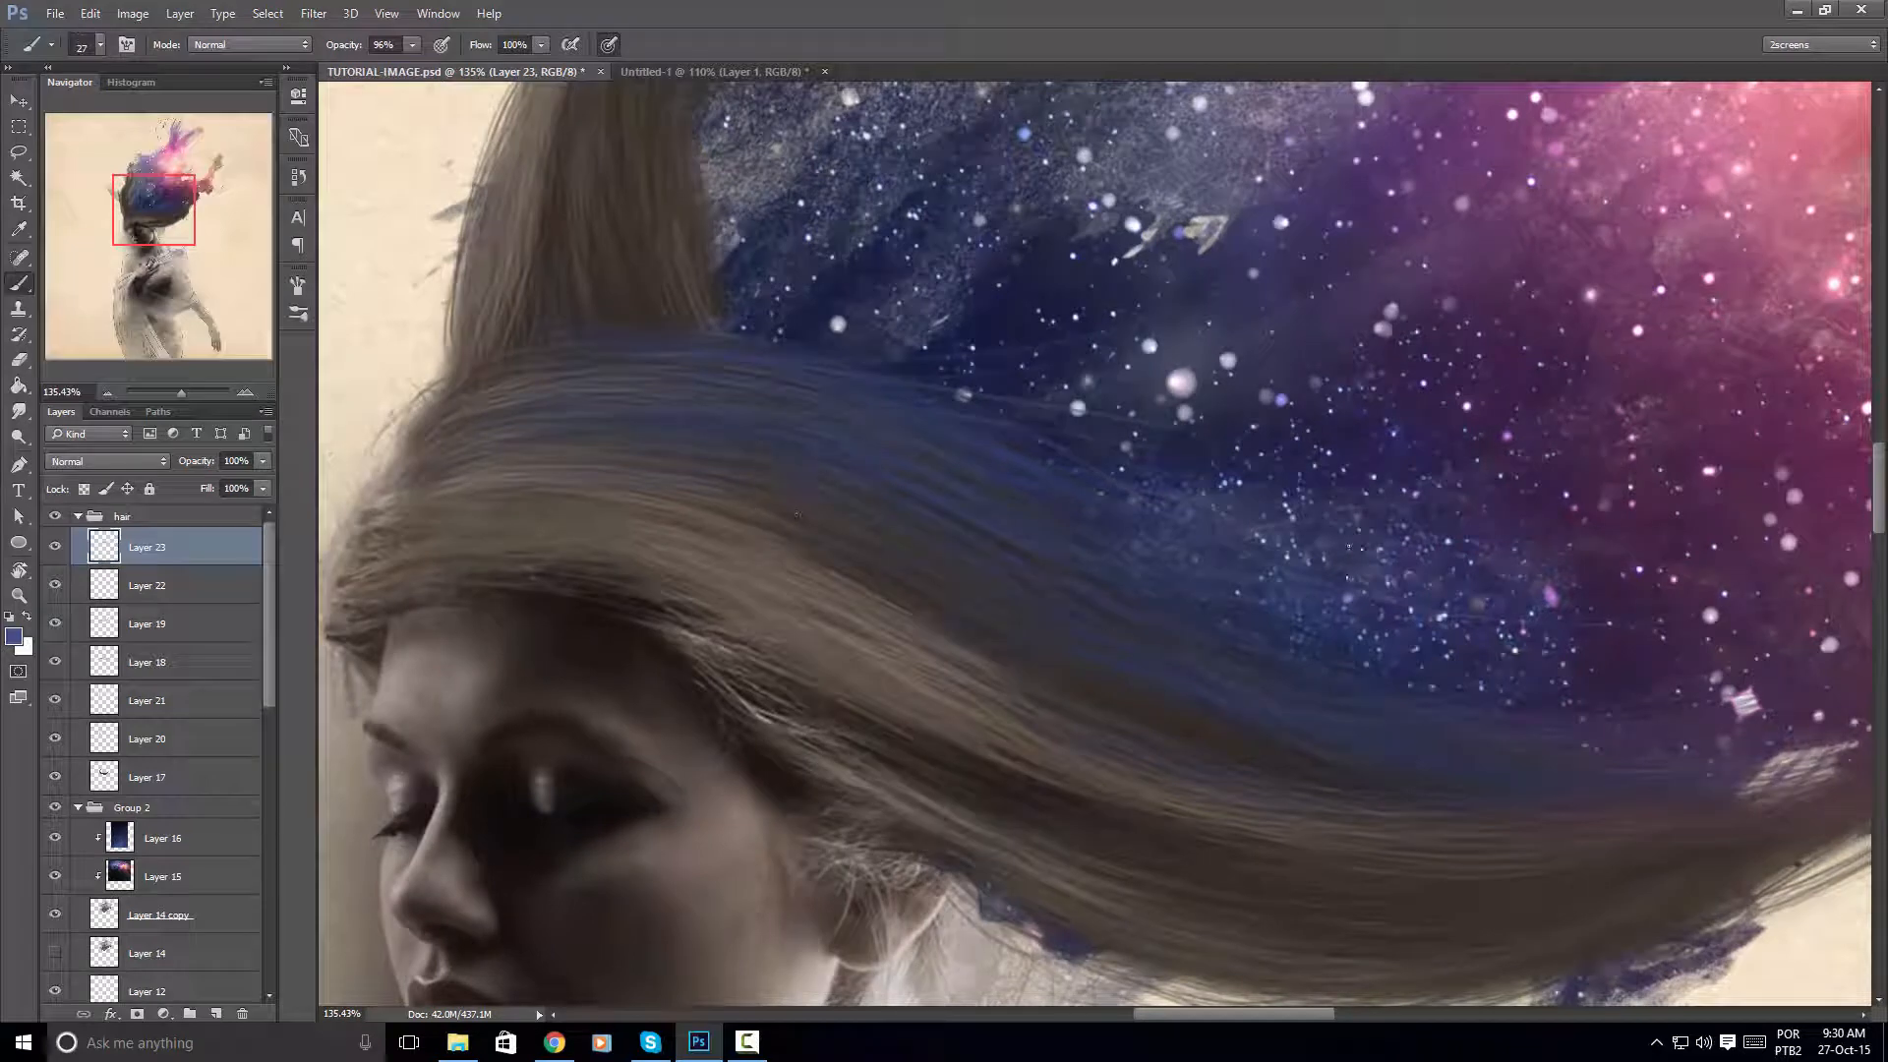
pyautogui.moveTo(1015, 478); pyautogui.dragTo(705, 331)
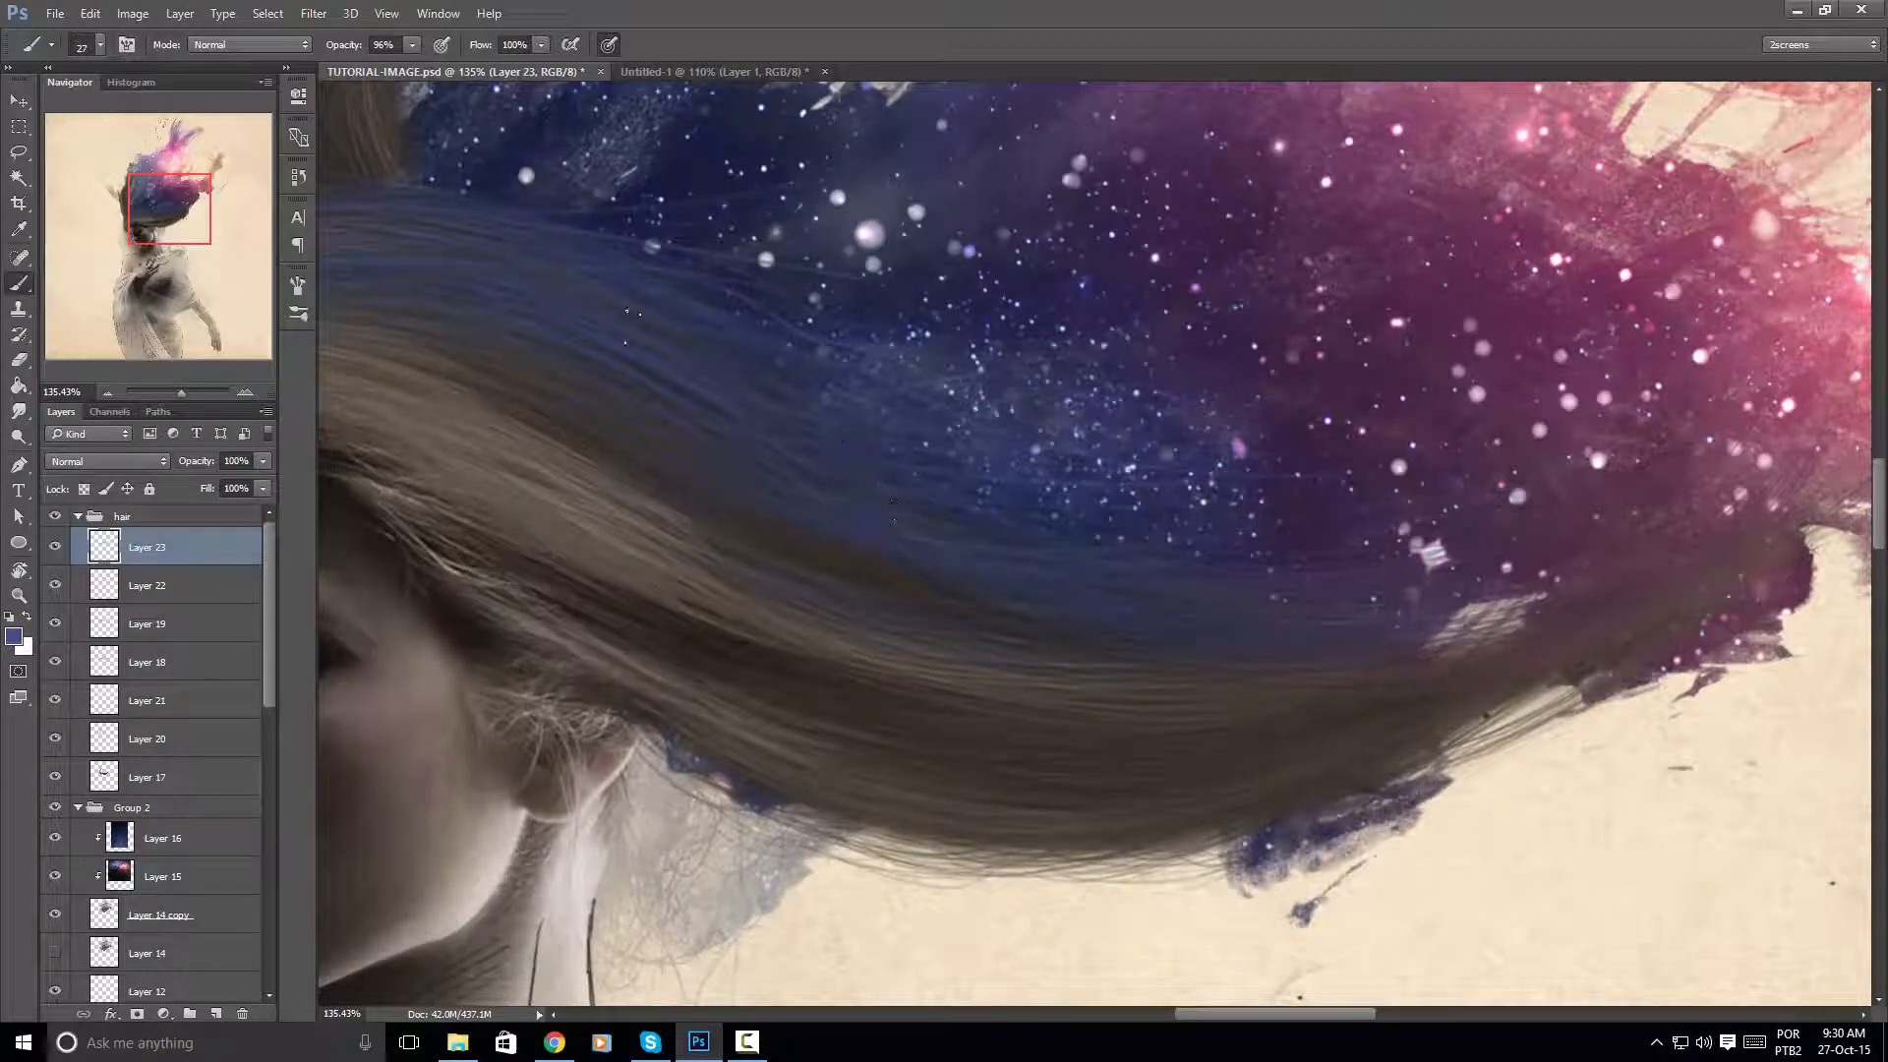
pyautogui.moveTo(1119, 364); pyautogui.dragTo(914, 344)
pyautogui.moveTo(915, 344); pyautogui.dragTo(1033, 486)
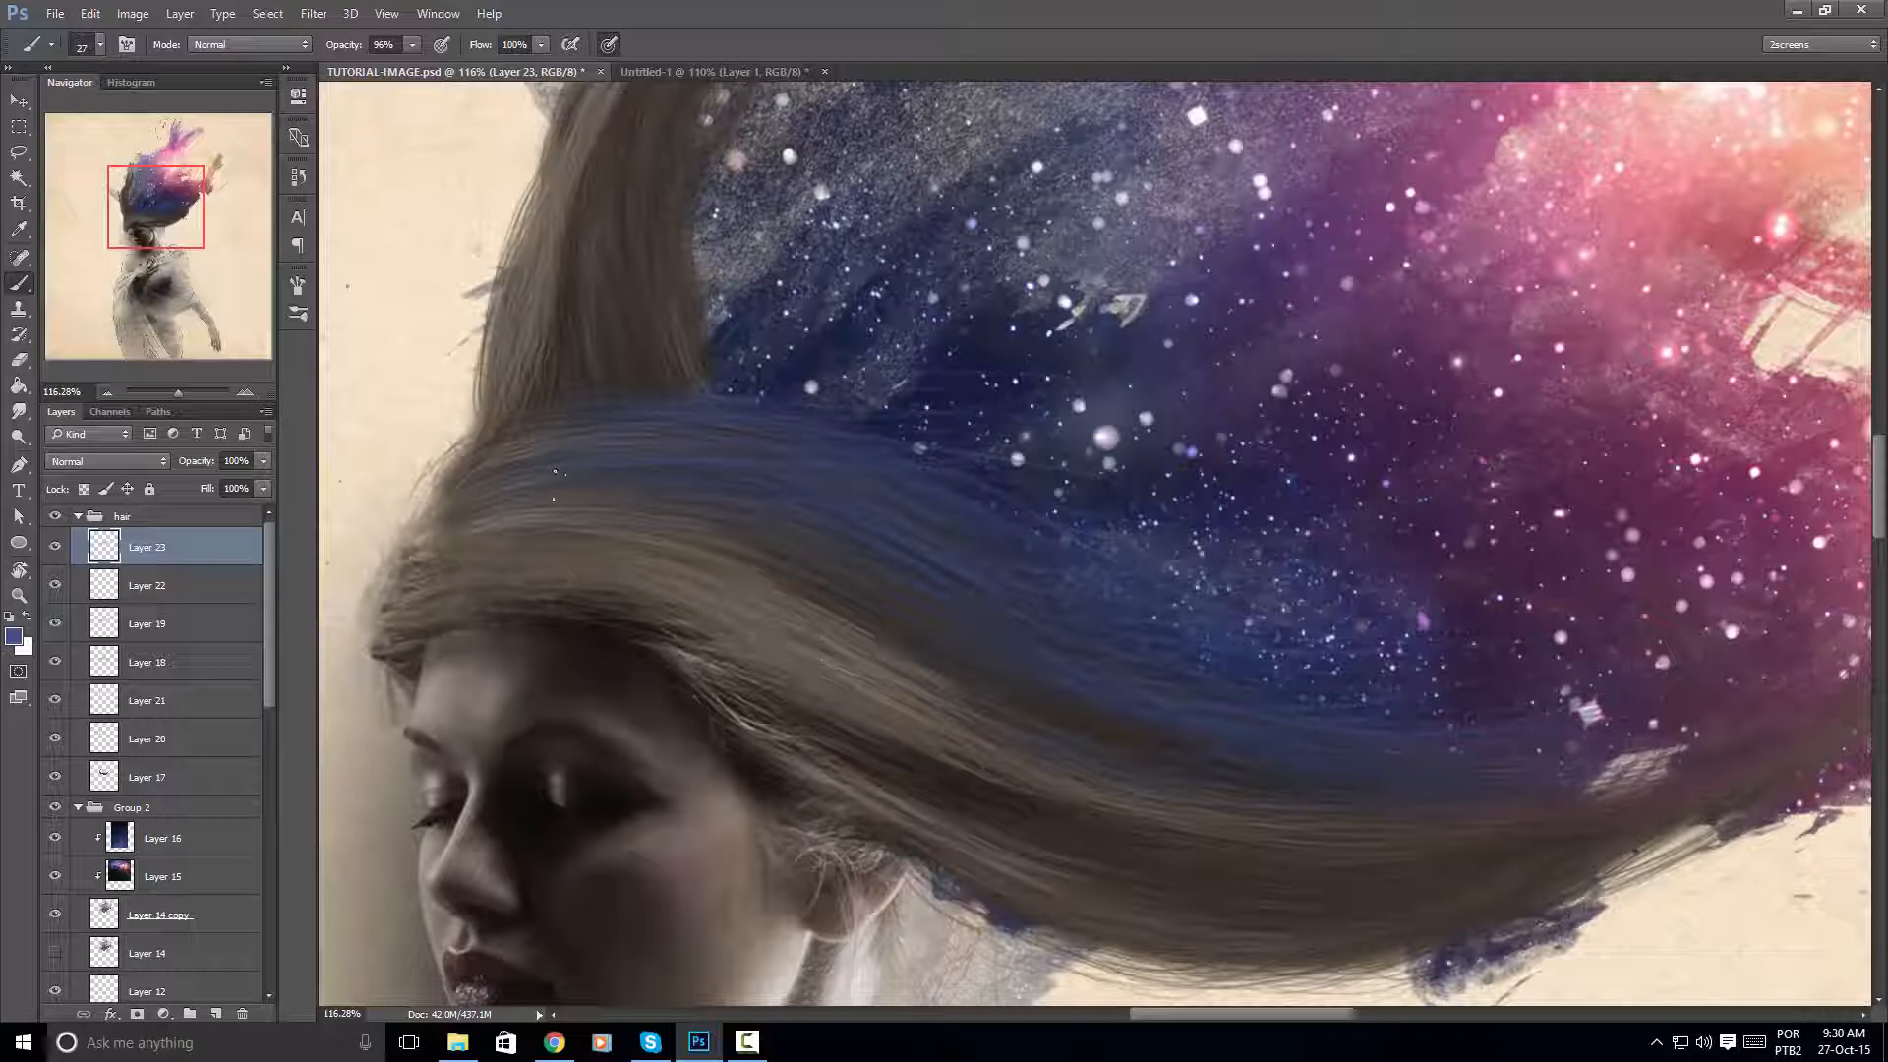
# Move Layer 21 directly below Layer 22 and toggle Layer 19's visibility to check which strands it holds
pyautogui.moveTo(835, 531); pyautogui.dragTo(760, 952)
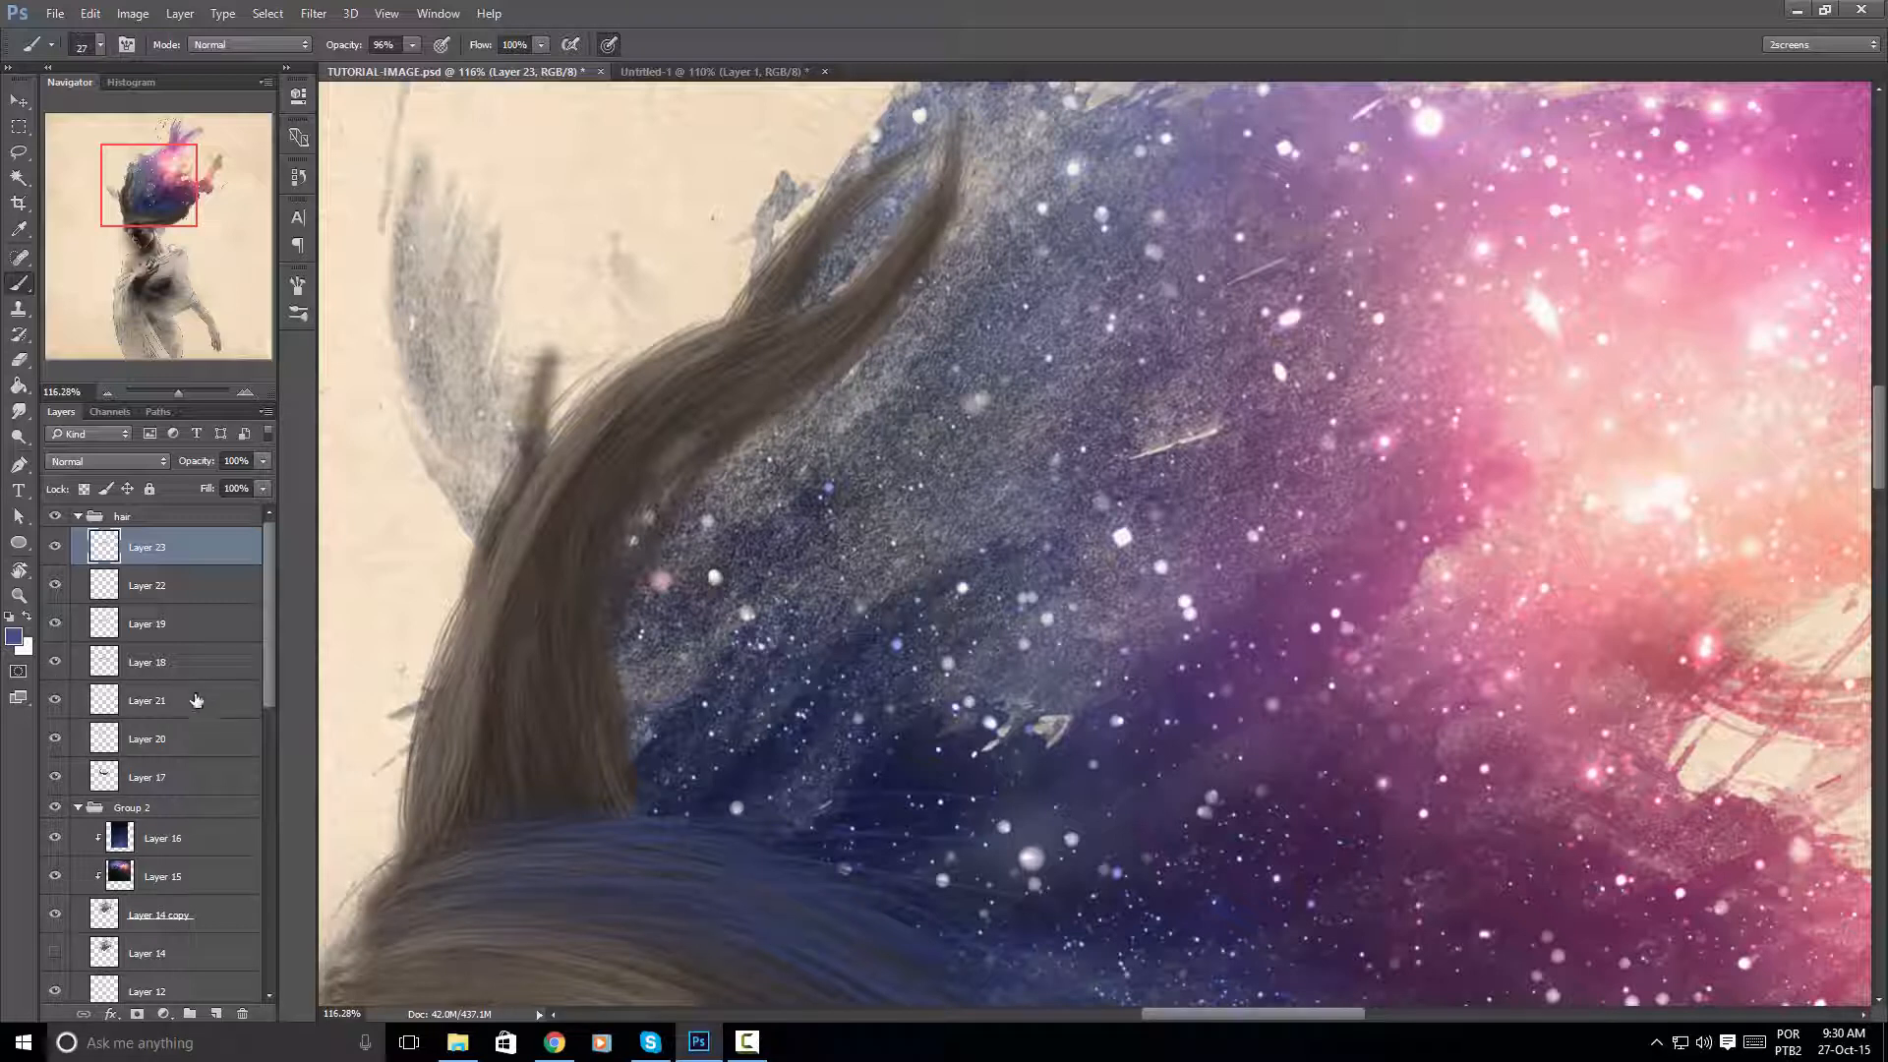
pyautogui.moveTo(197, 700); pyautogui.dragTo(199, 634)
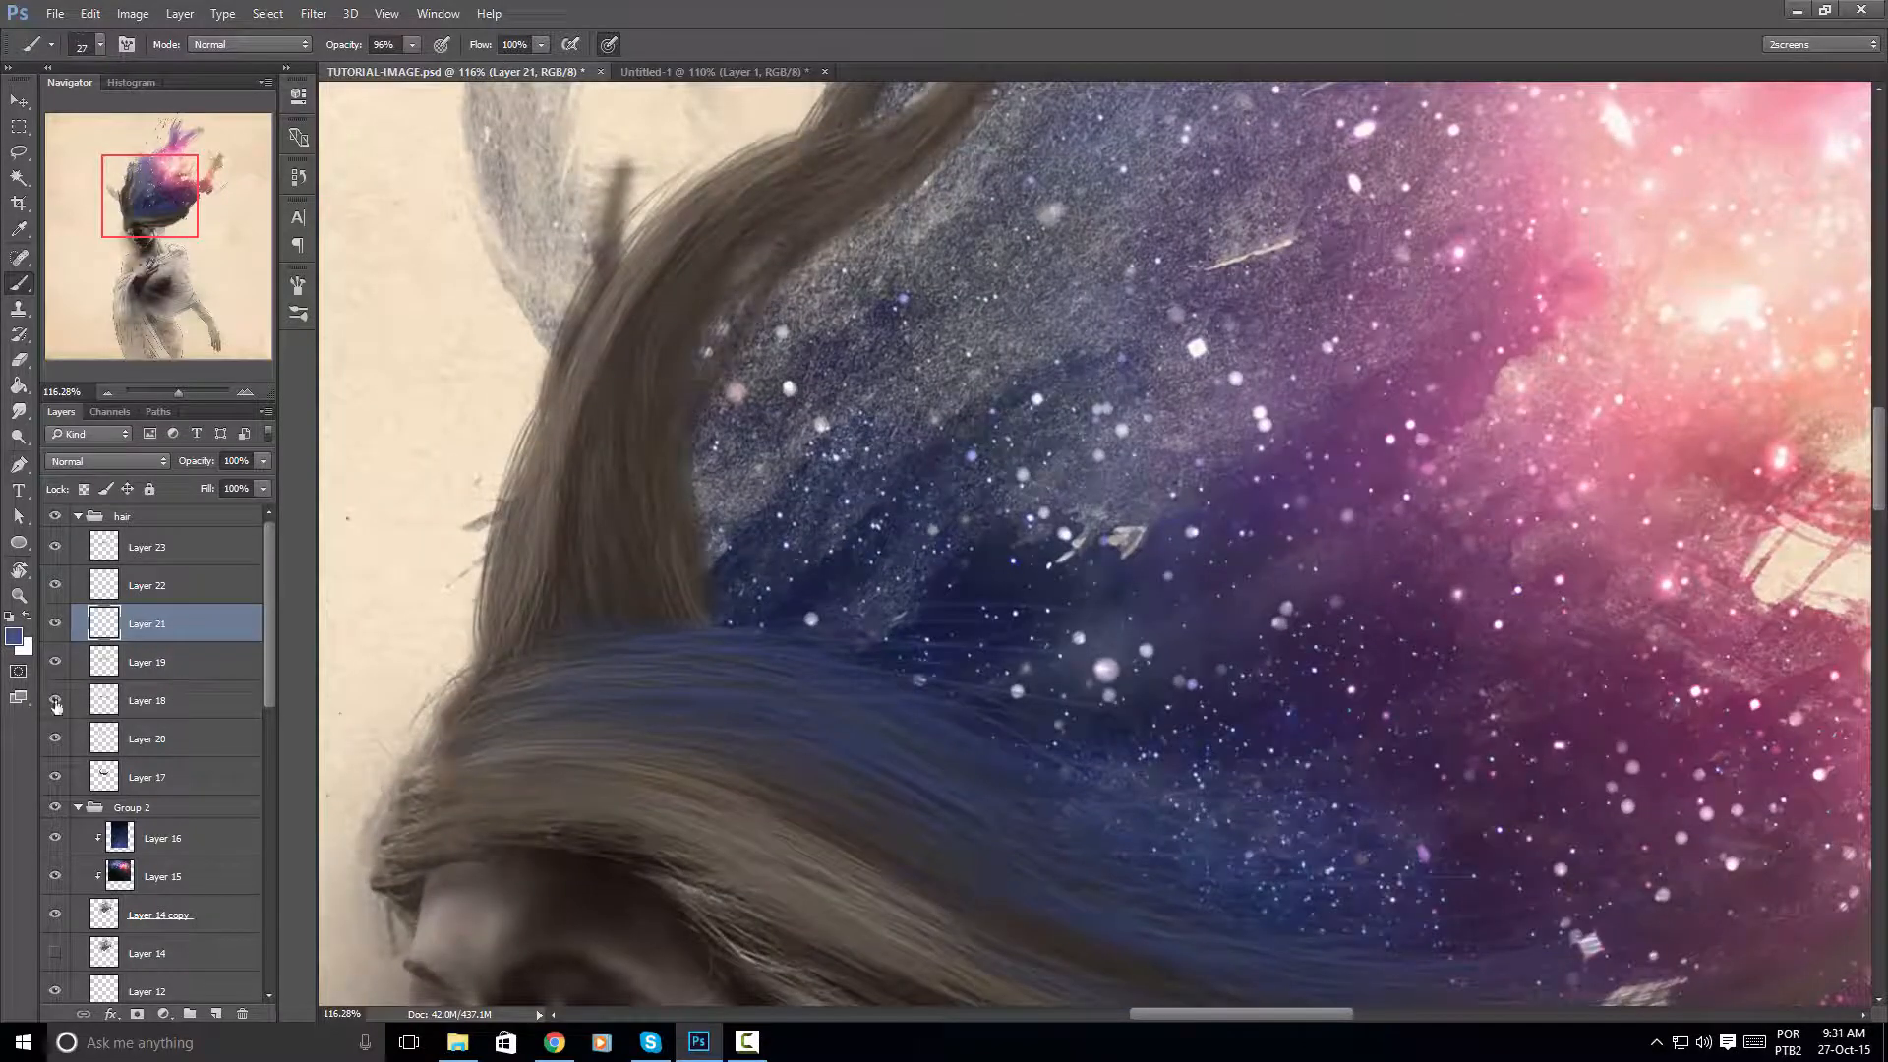
pyautogui.click(55, 662)
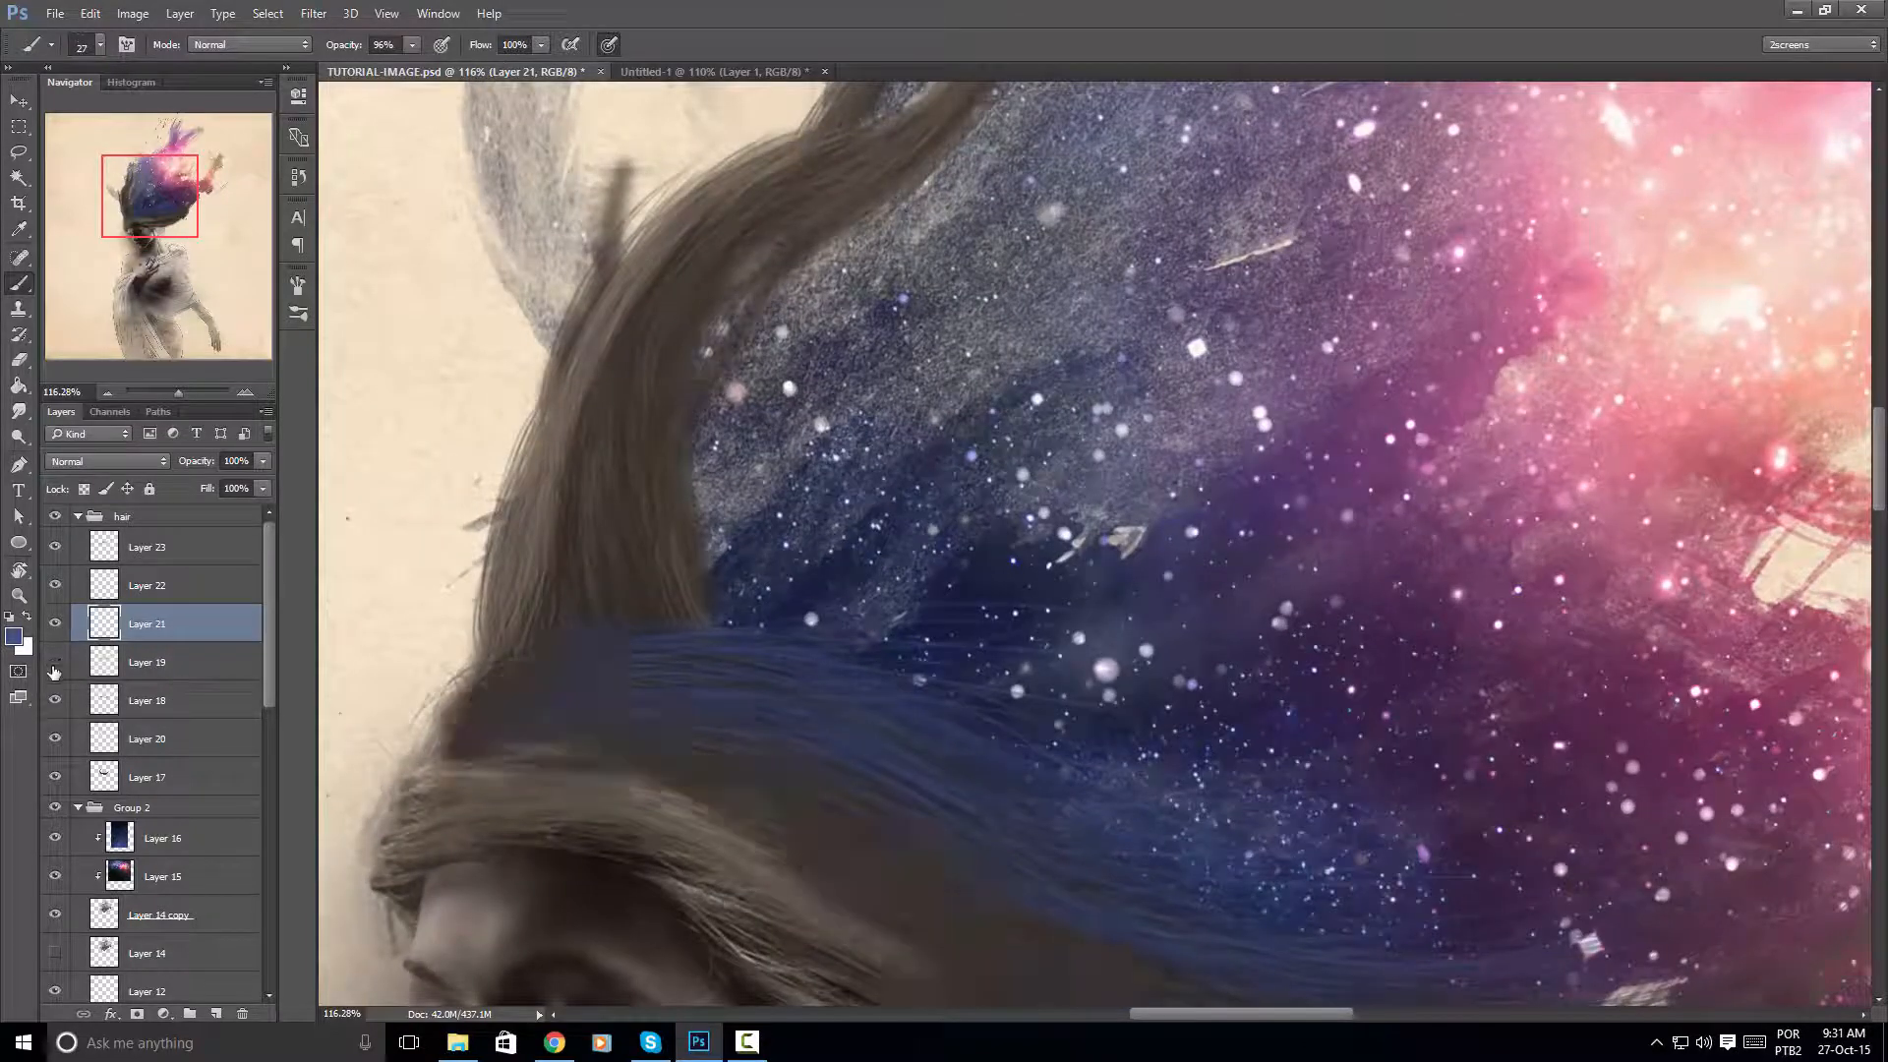
pyautogui.click(55, 661)
# Create a new layer directly above Layer 19 in the hair group
pyautogui.click(163, 662)
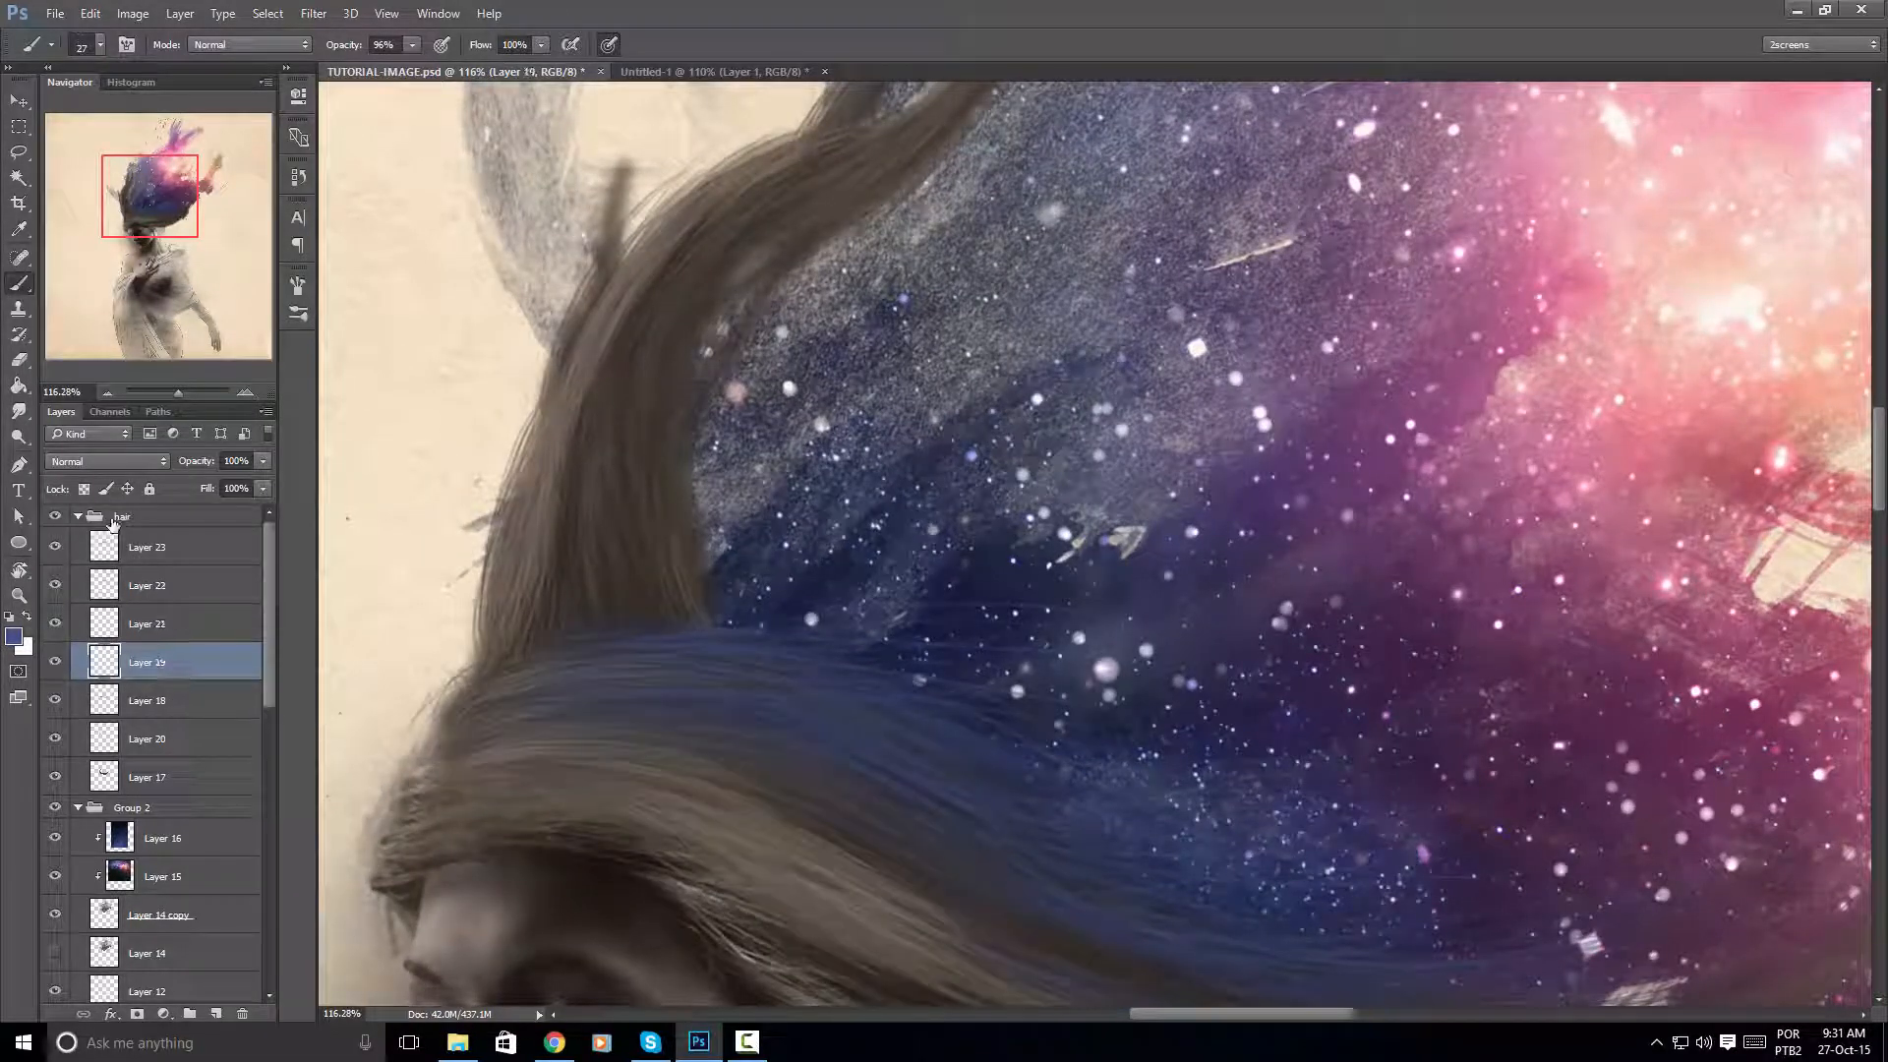
pyautogui.hotkey('ctrl', 'shift', 'n')
pyautogui.press('Return')
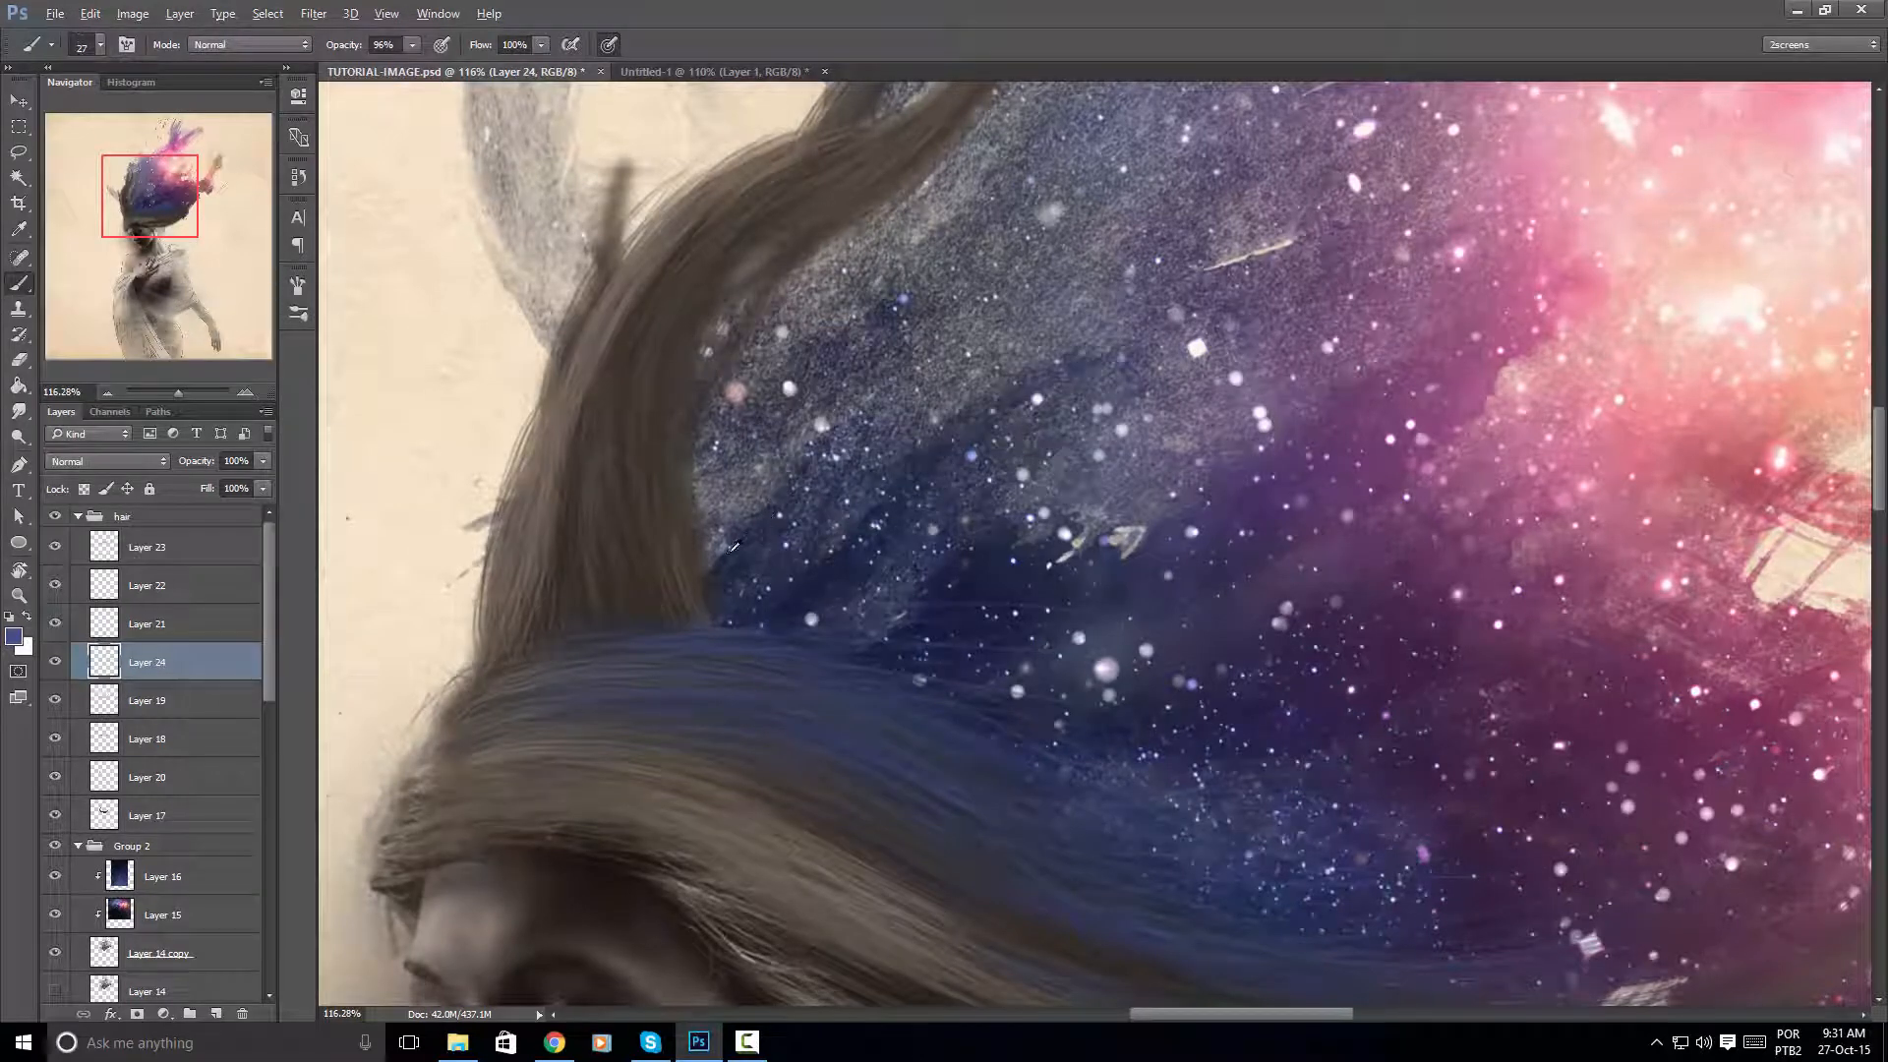
# Sample dark navy tones beside the back lock and paint strands on Layer 24 along its nebula edge
pyautogui.keyDown('alt'); pyautogui.click(727, 552); pyautogui.keyUp('alt')
pyautogui.scroll(3, 839, 480)
pyautogui.press('r')
pyautogui.moveTo(952, 290)
pyautogui.mouseDown()
pyautogui.moveTo(822, 467)
pyautogui.moveTo(969, 278)
pyautogui.moveTo(1146, 280)
pyautogui.mouseUp()
pyautogui.scroll(3, 821, 305)
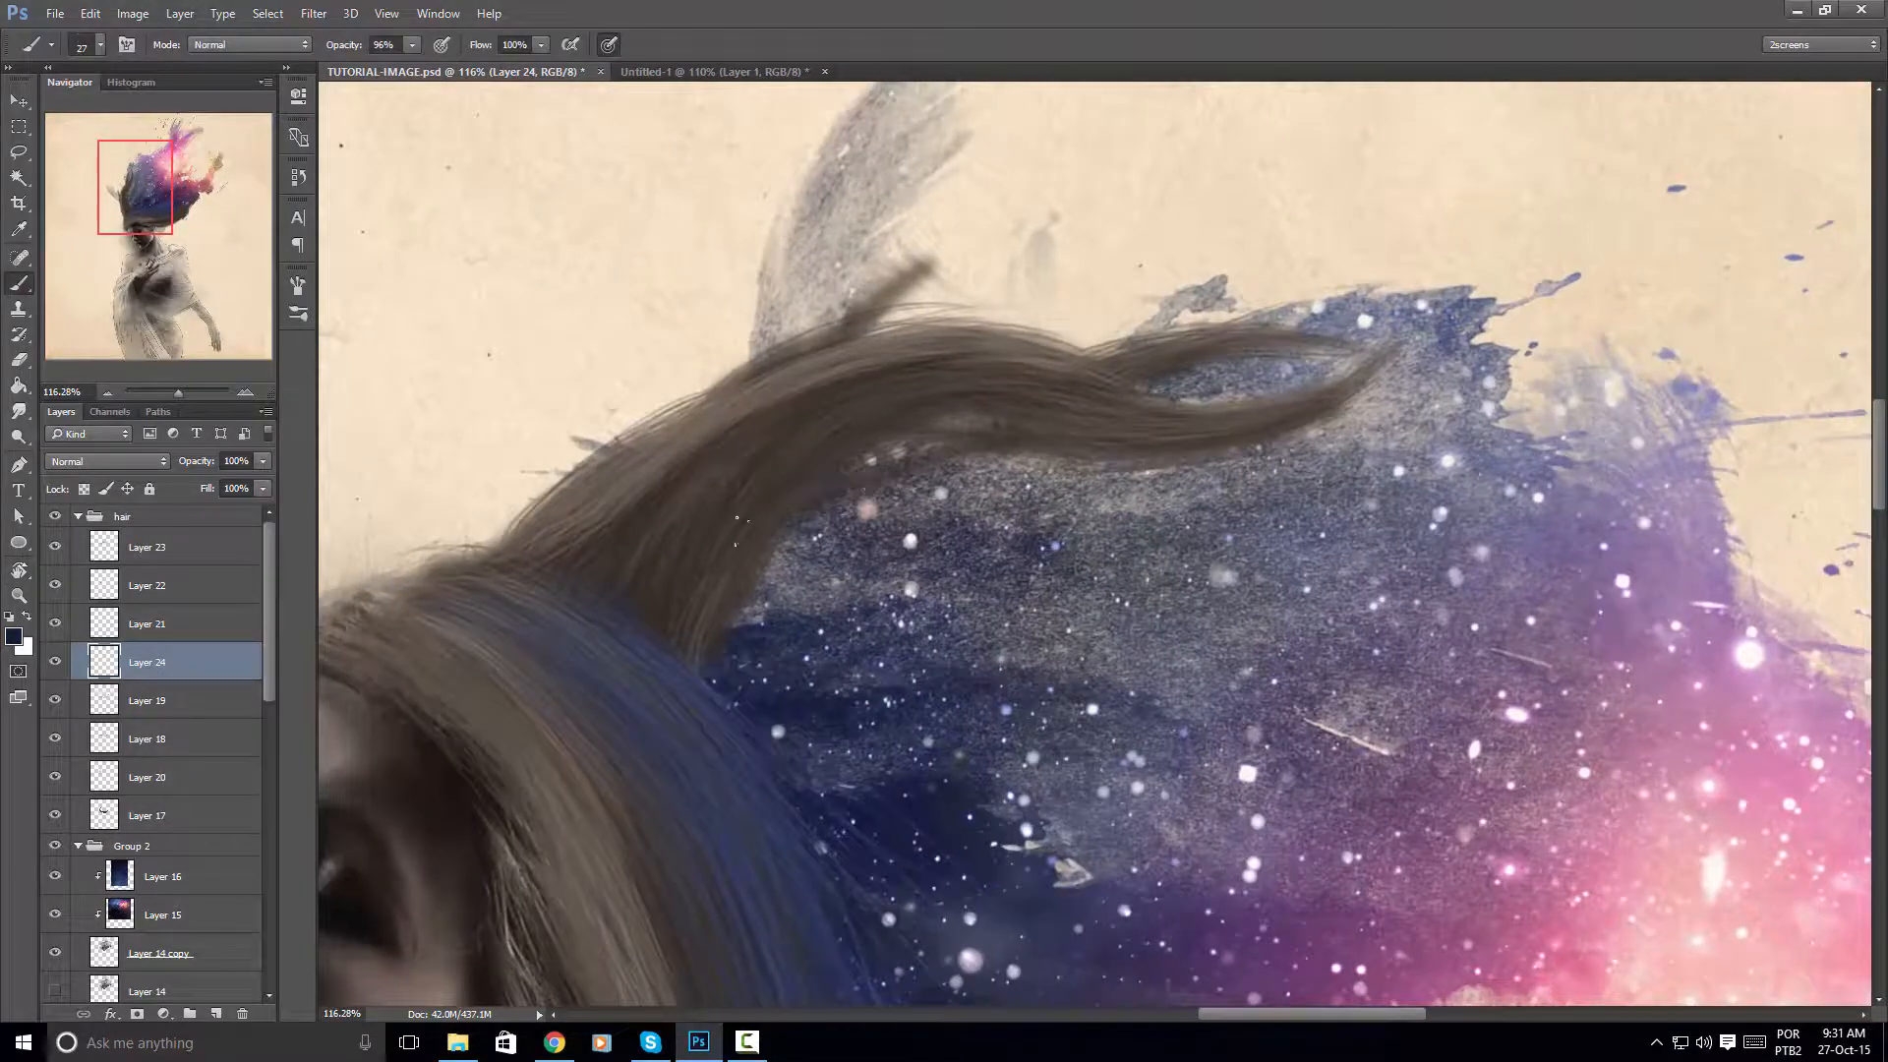
pyautogui.keyDown('alt'); pyautogui.click(813, 504); pyautogui.keyUp('alt')
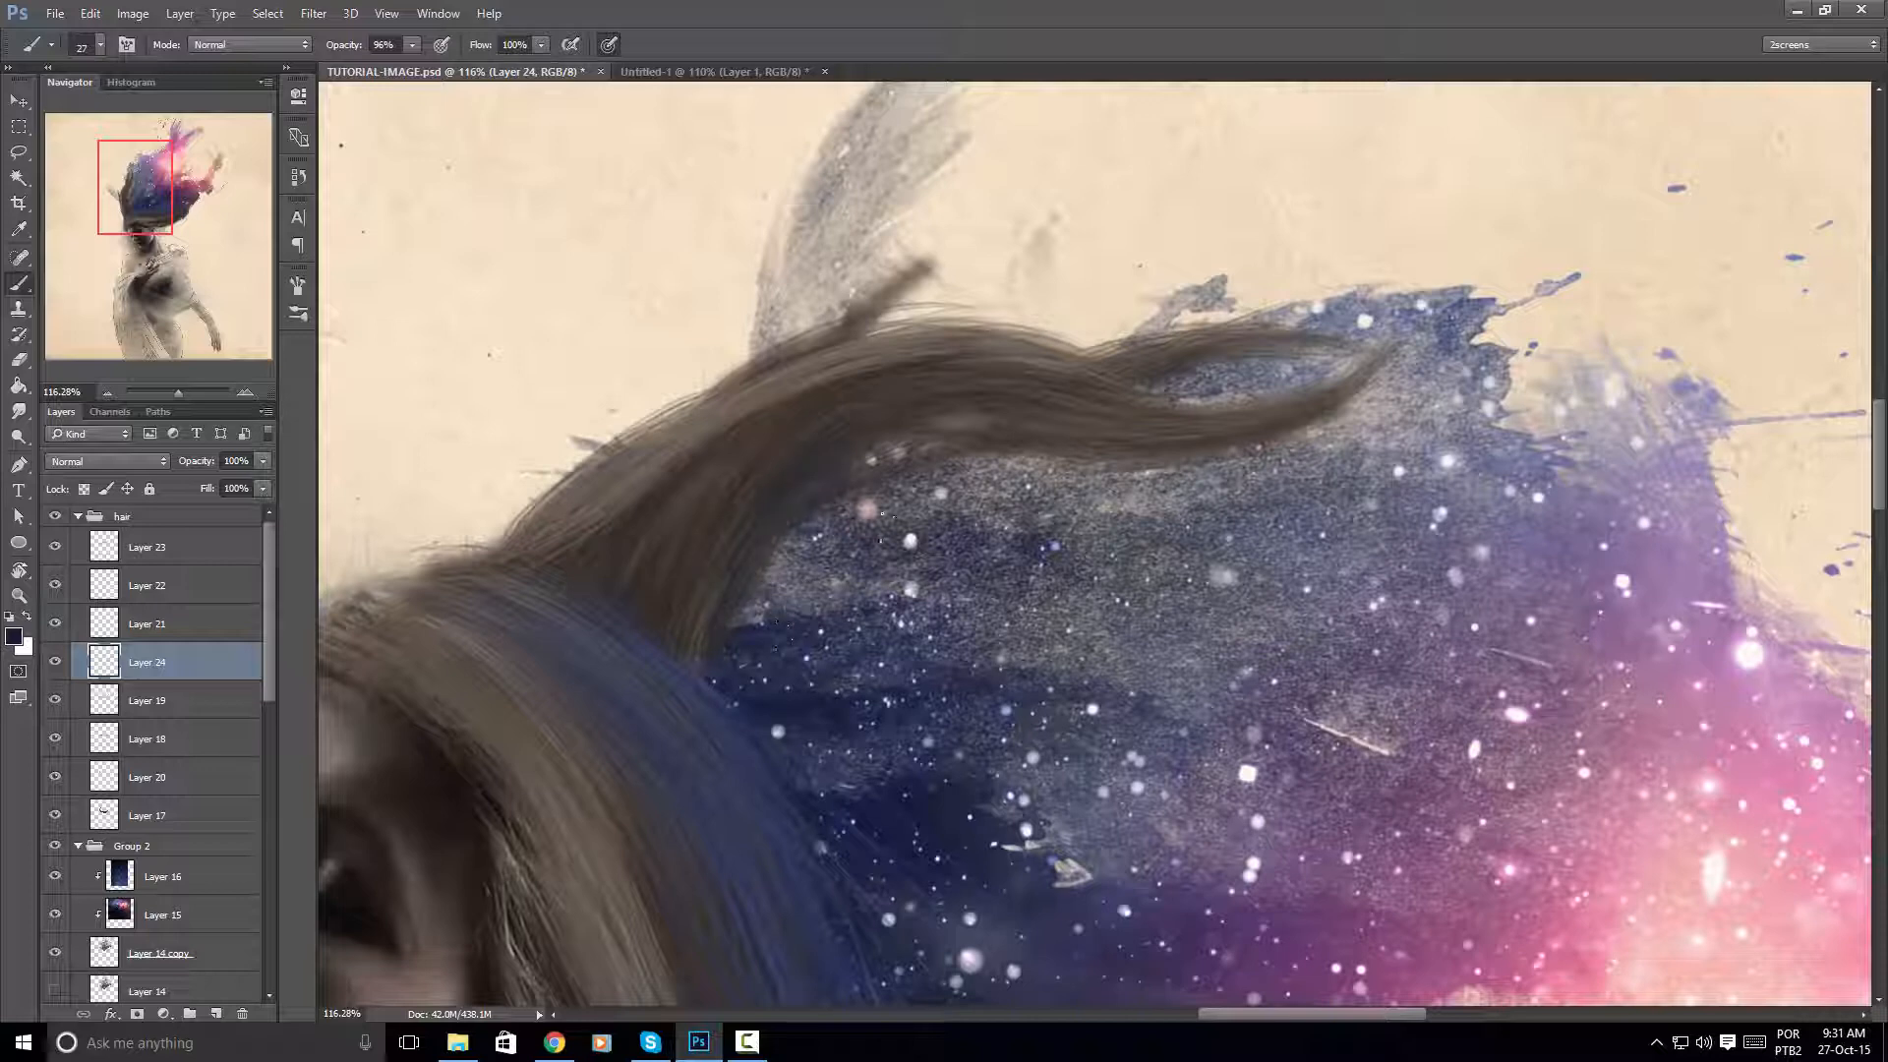
pyautogui.moveTo(1035, 432)
pyautogui.mouseDown()
pyautogui.moveTo(902, 419)
pyautogui.moveTo(1003, 647)
pyautogui.moveTo(1090, 688)
pyautogui.moveTo(1169, 623)
pyautogui.mouseUp()
pyautogui.press('r')
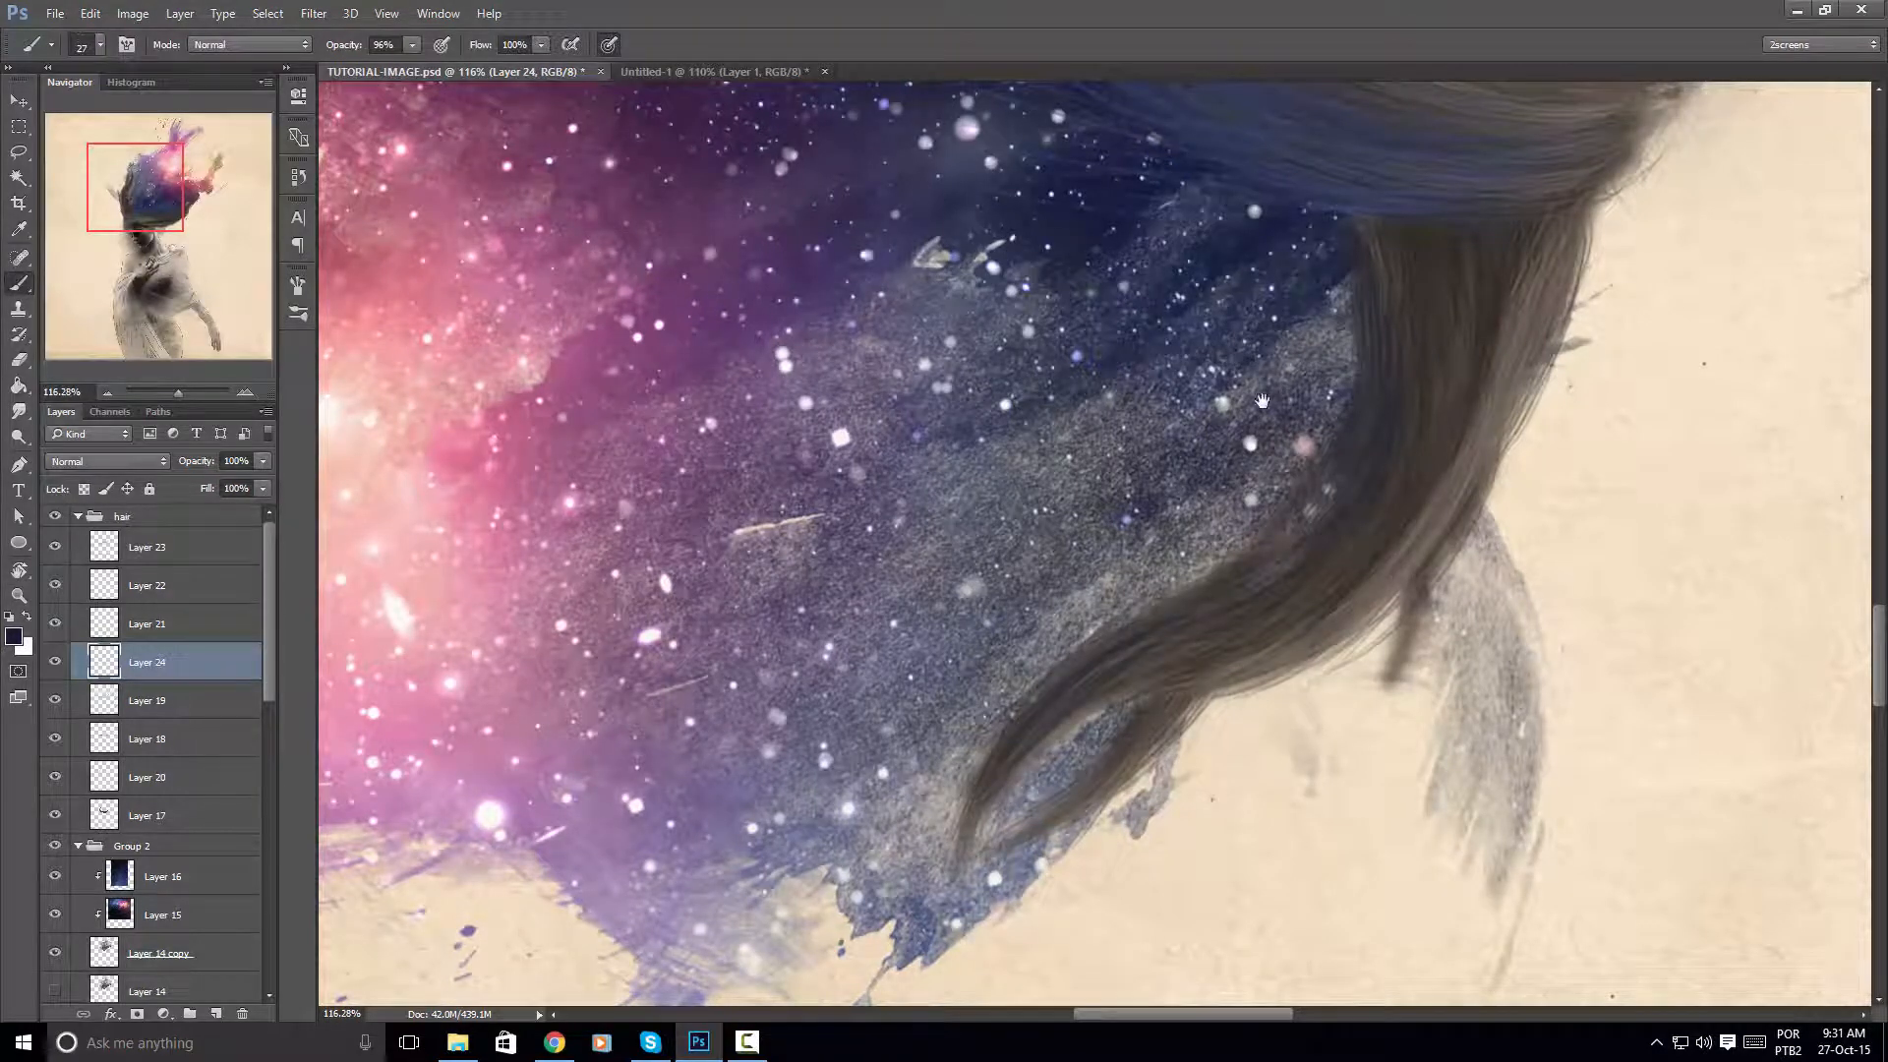
# Sample a blue from the front lock's edge and paint strands on Layer 24 over the back lock's inner side
pyautogui.moveTo(1262, 401); pyautogui.dragTo(1046, 732)
pyautogui.keyDown('alt'); pyautogui.click(984, 455); pyautogui.keyUp('alt')
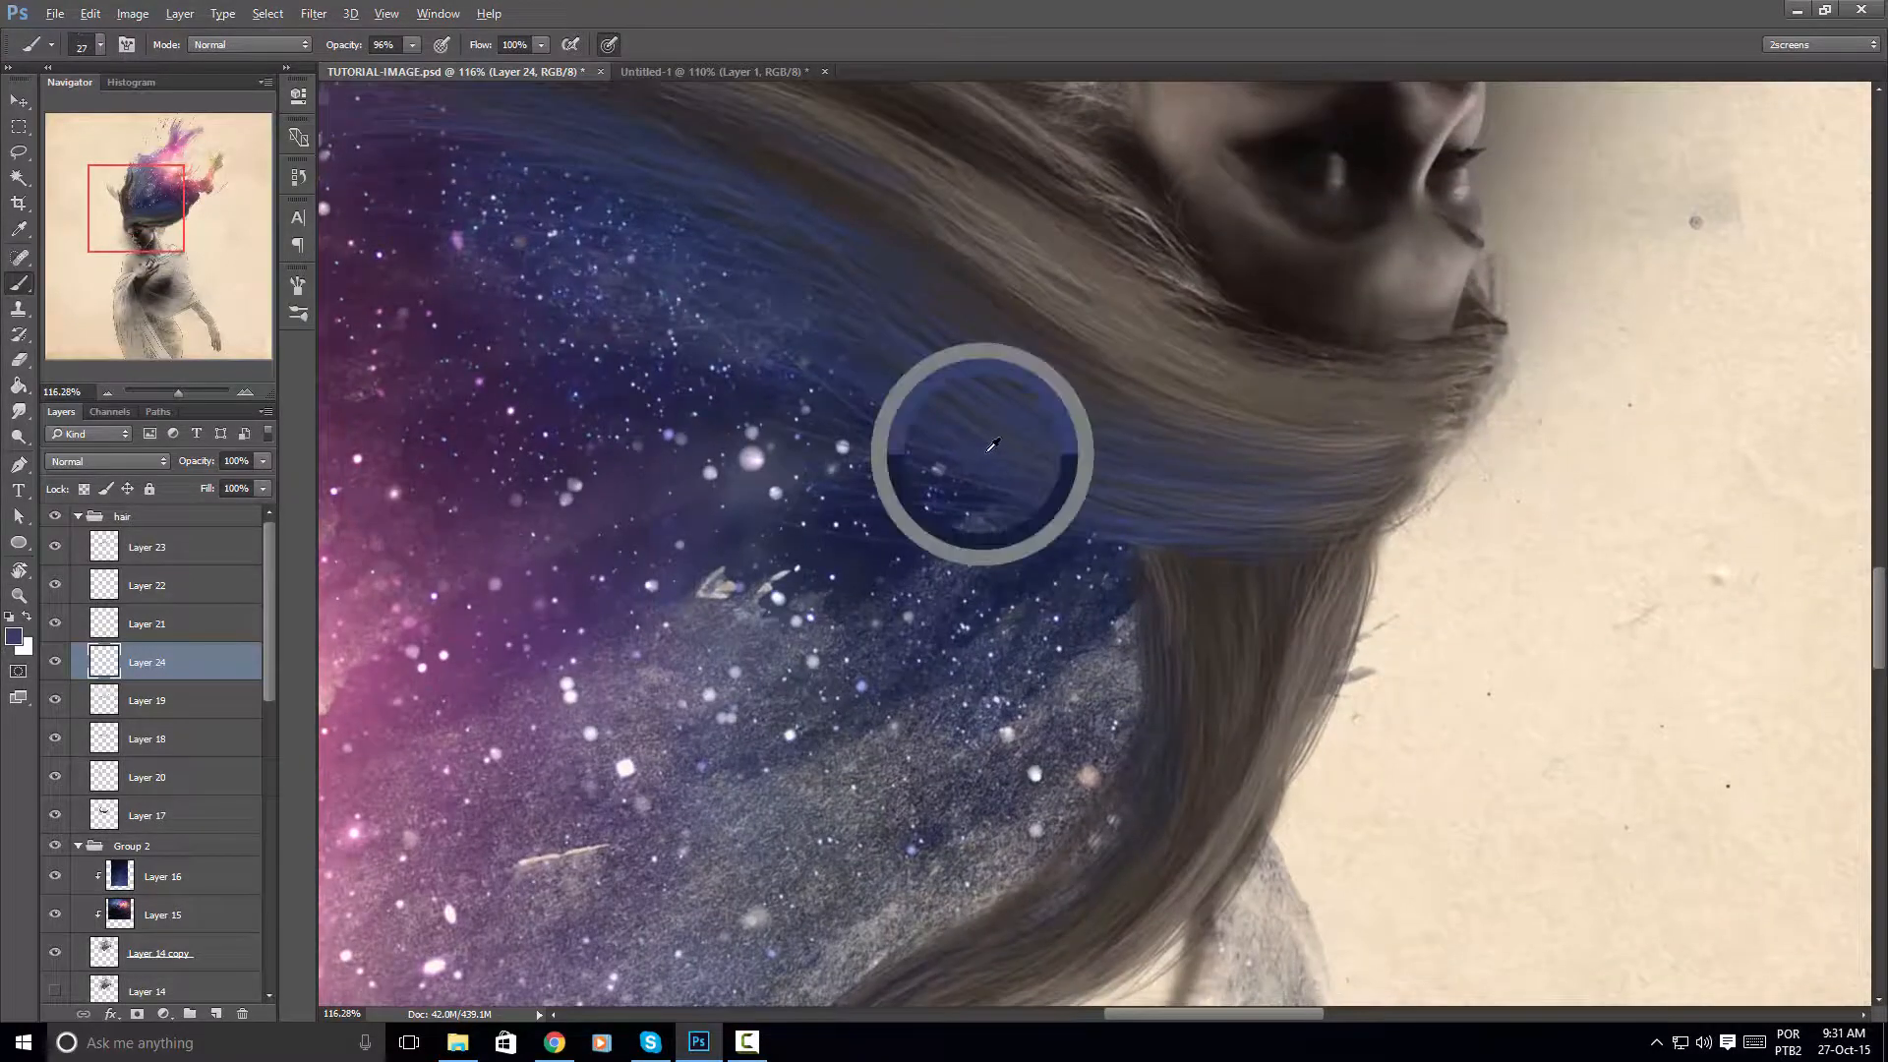
pyautogui.moveTo(1023, 593); pyautogui.dragTo(990, 434)
pyautogui.press('r')
pyautogui.moveTo(1145, 376)
pyautogui.mouseDown()
pyautogui.moveTo(888, 387)
pyautogui.moveTo(990, 647)
pyautogui.mouseUp()
pyautogui.press('b')
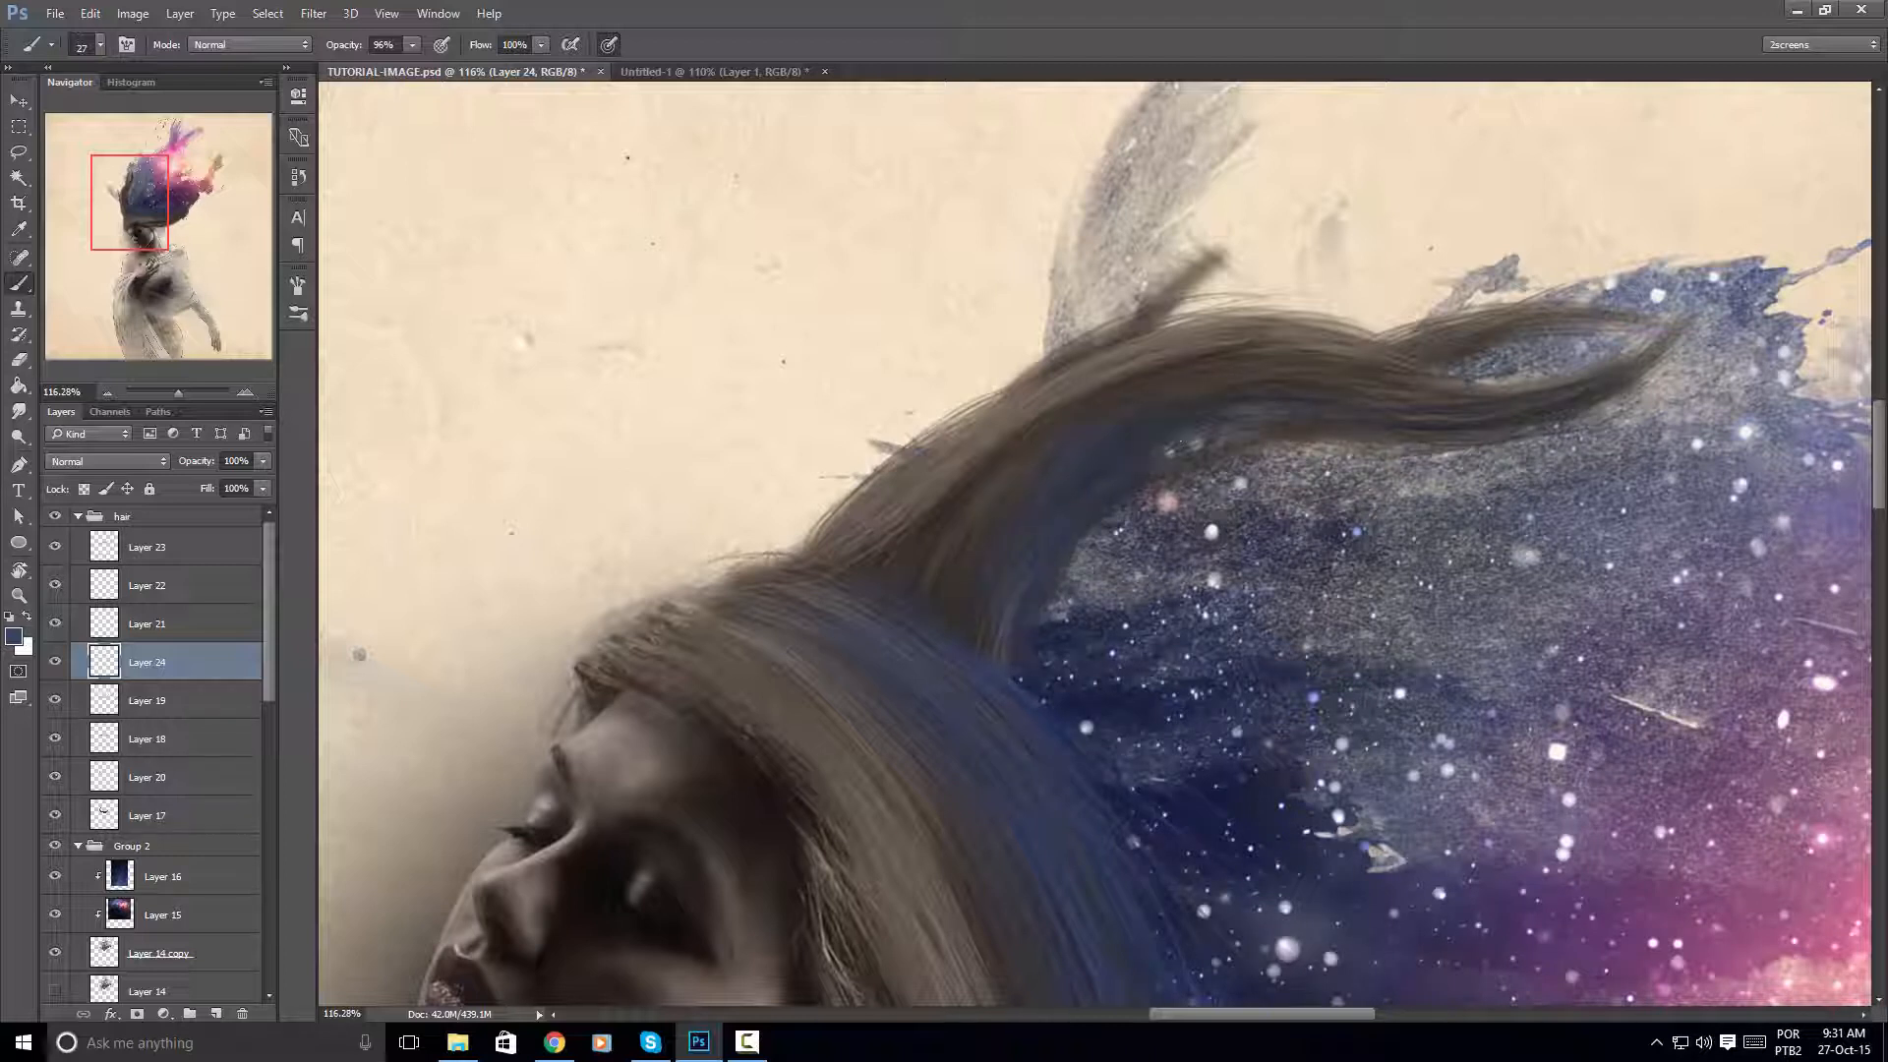
# Extend the blue strands on Layer 24 along the back lock's upper curve towards its tip and down to its base
pyautogui.moveTo(1593, 409); pyautogui.dragTo(1577, 395)
pyautogui.moveTo(1429, 428)
pyautogui.mouseDown()
pyautogui.moveTo(1298, 421)
pyautogui.moveTo(1407, 413)
pyautogui.mouseUp()
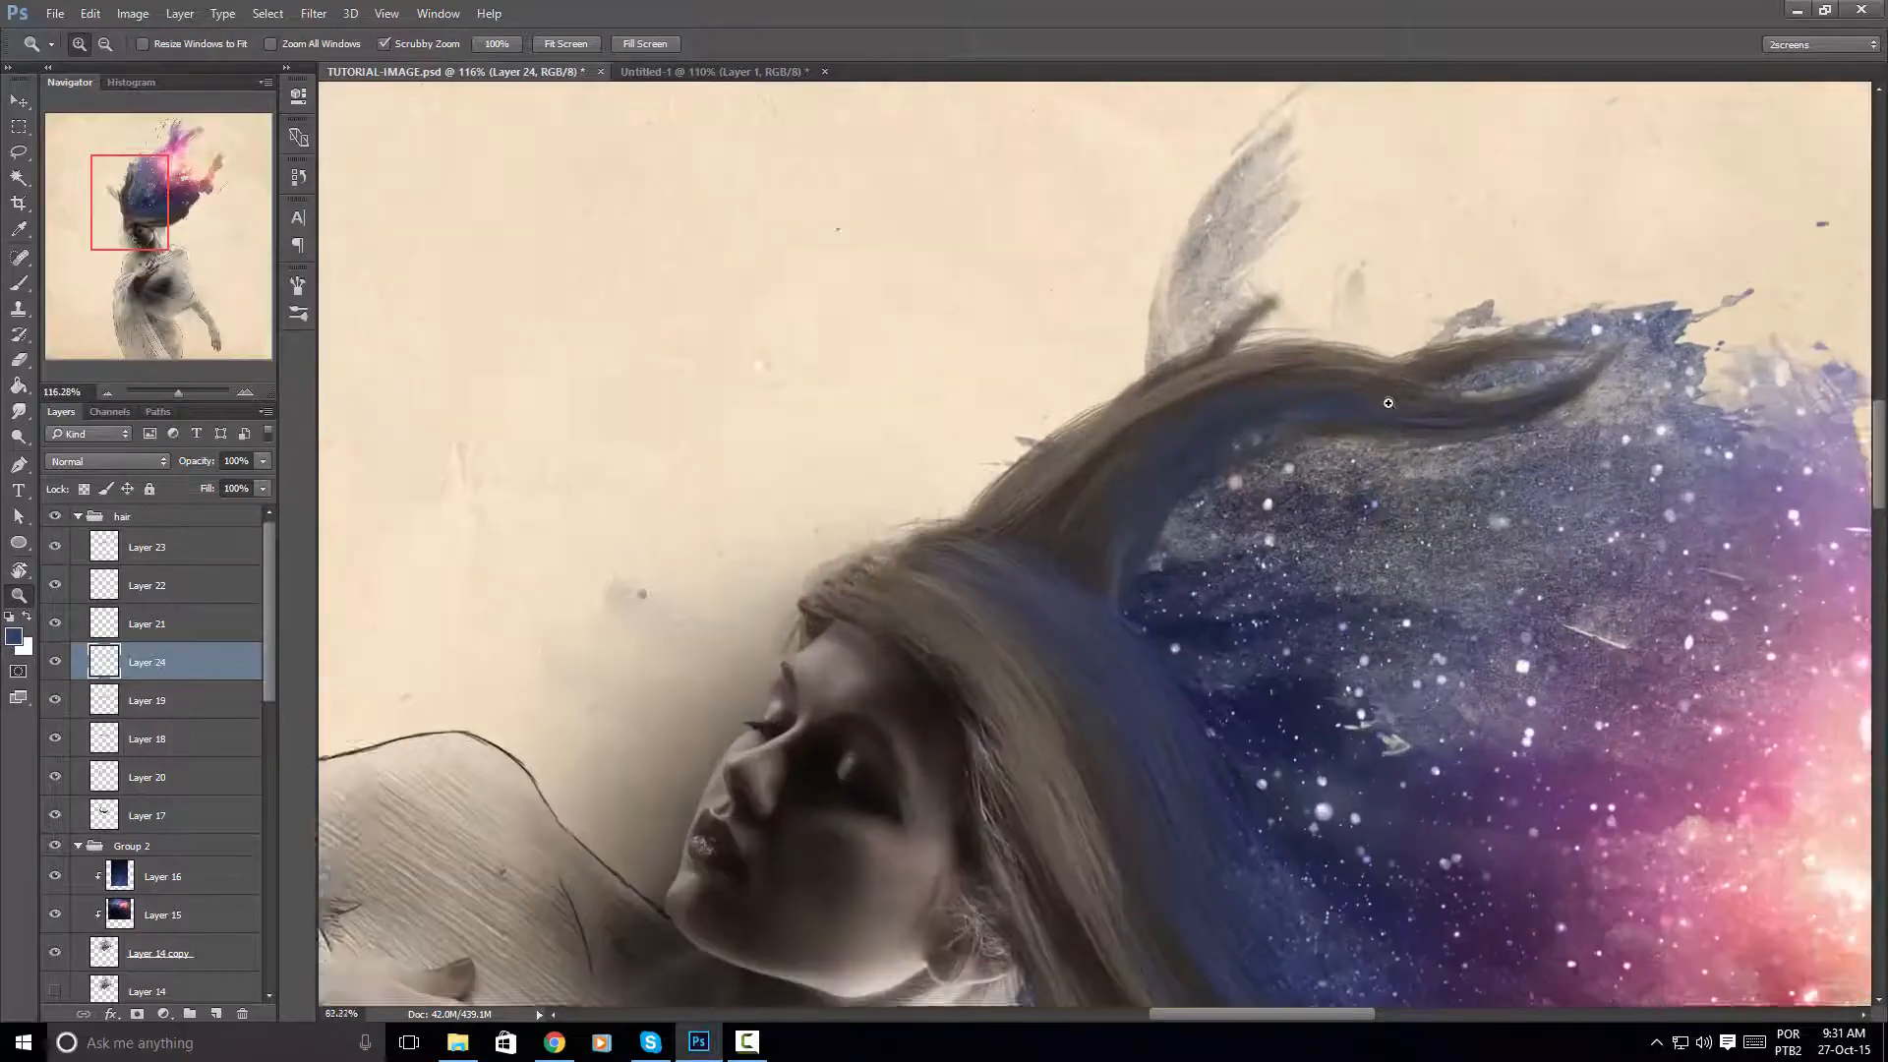
pyautogui.press('r')
pyautogui.moveTo(1277, 268); pyautogui.dragTo(1087, 215)
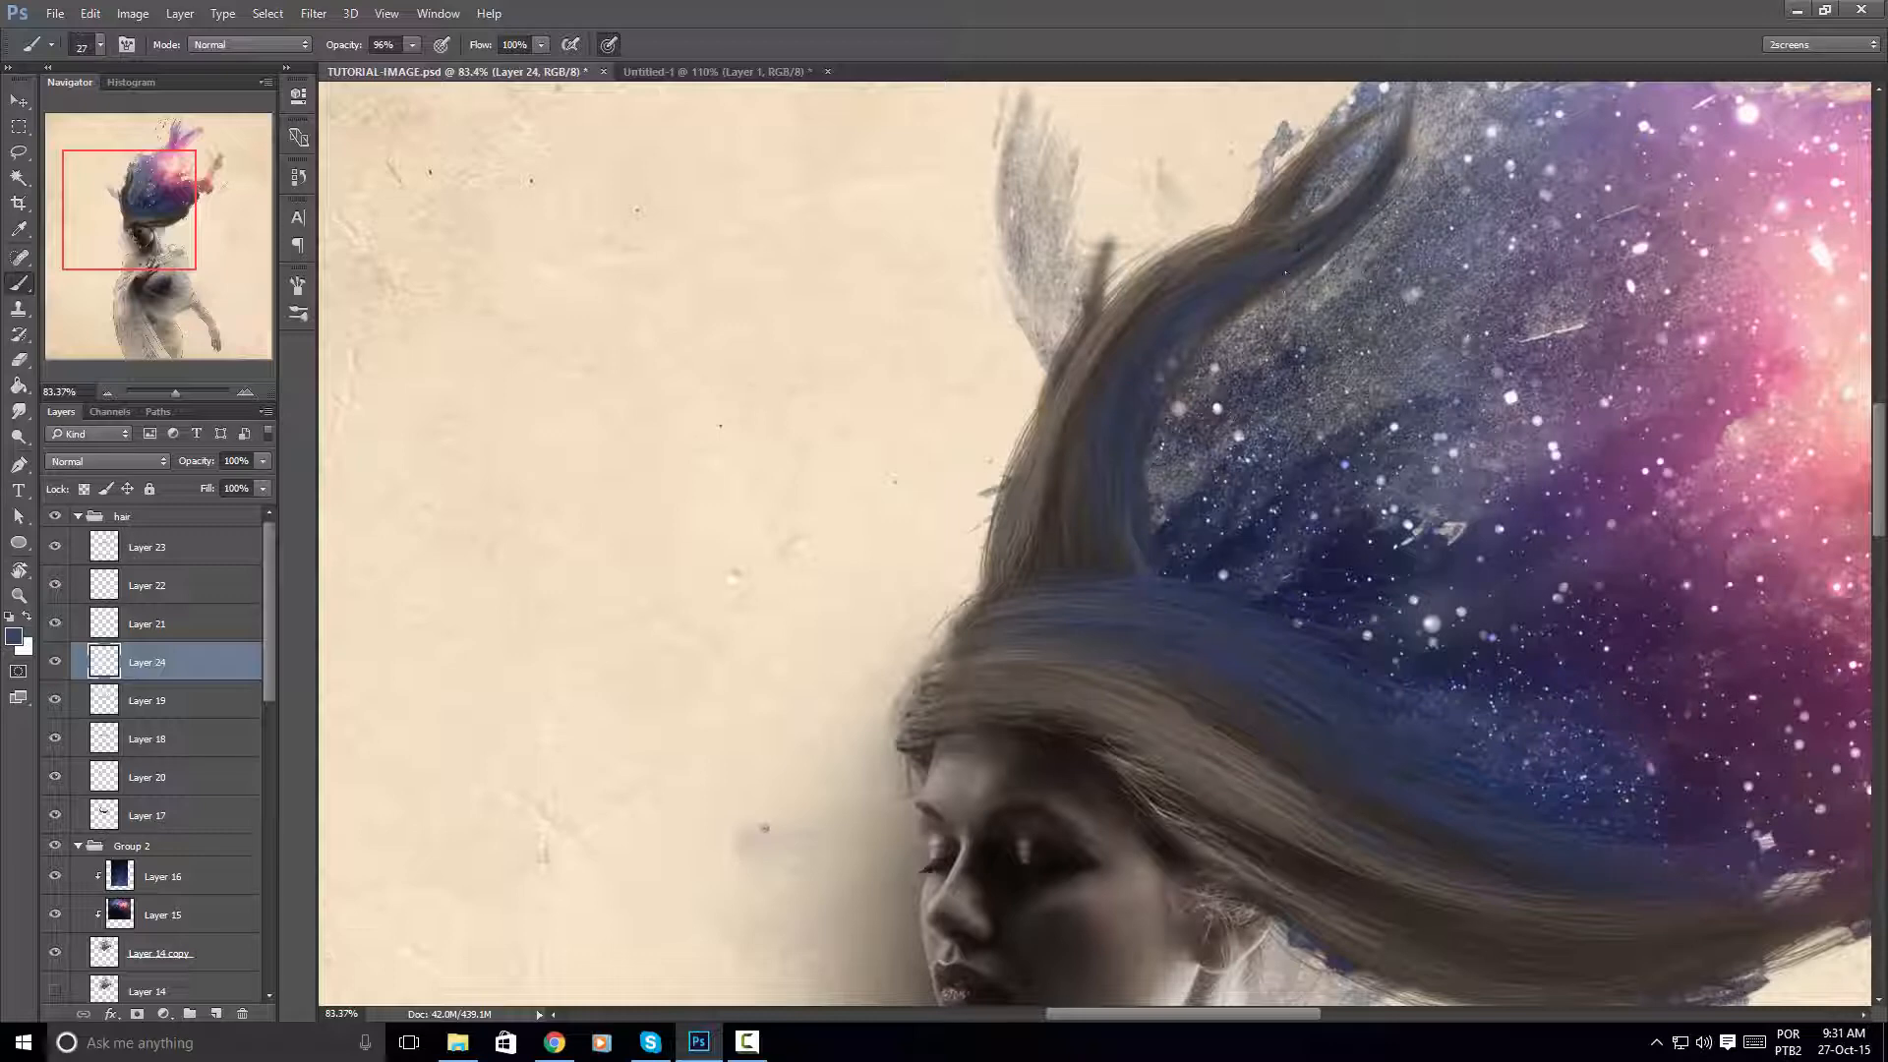
pyautogui.moveTo(1255, 390)
pyautogui.mouseDown()
pyautogui.moveTo(1397, 443)
pyautogui.moveTo(919, 464)
pyautogui.mouseUp()
pyautogui.moveTo(1186, 400); pyautogui.dragTo(1059, 406)
pyautogui.moveTo(1283, 308); pyautogui.dragTo(1068, 308)
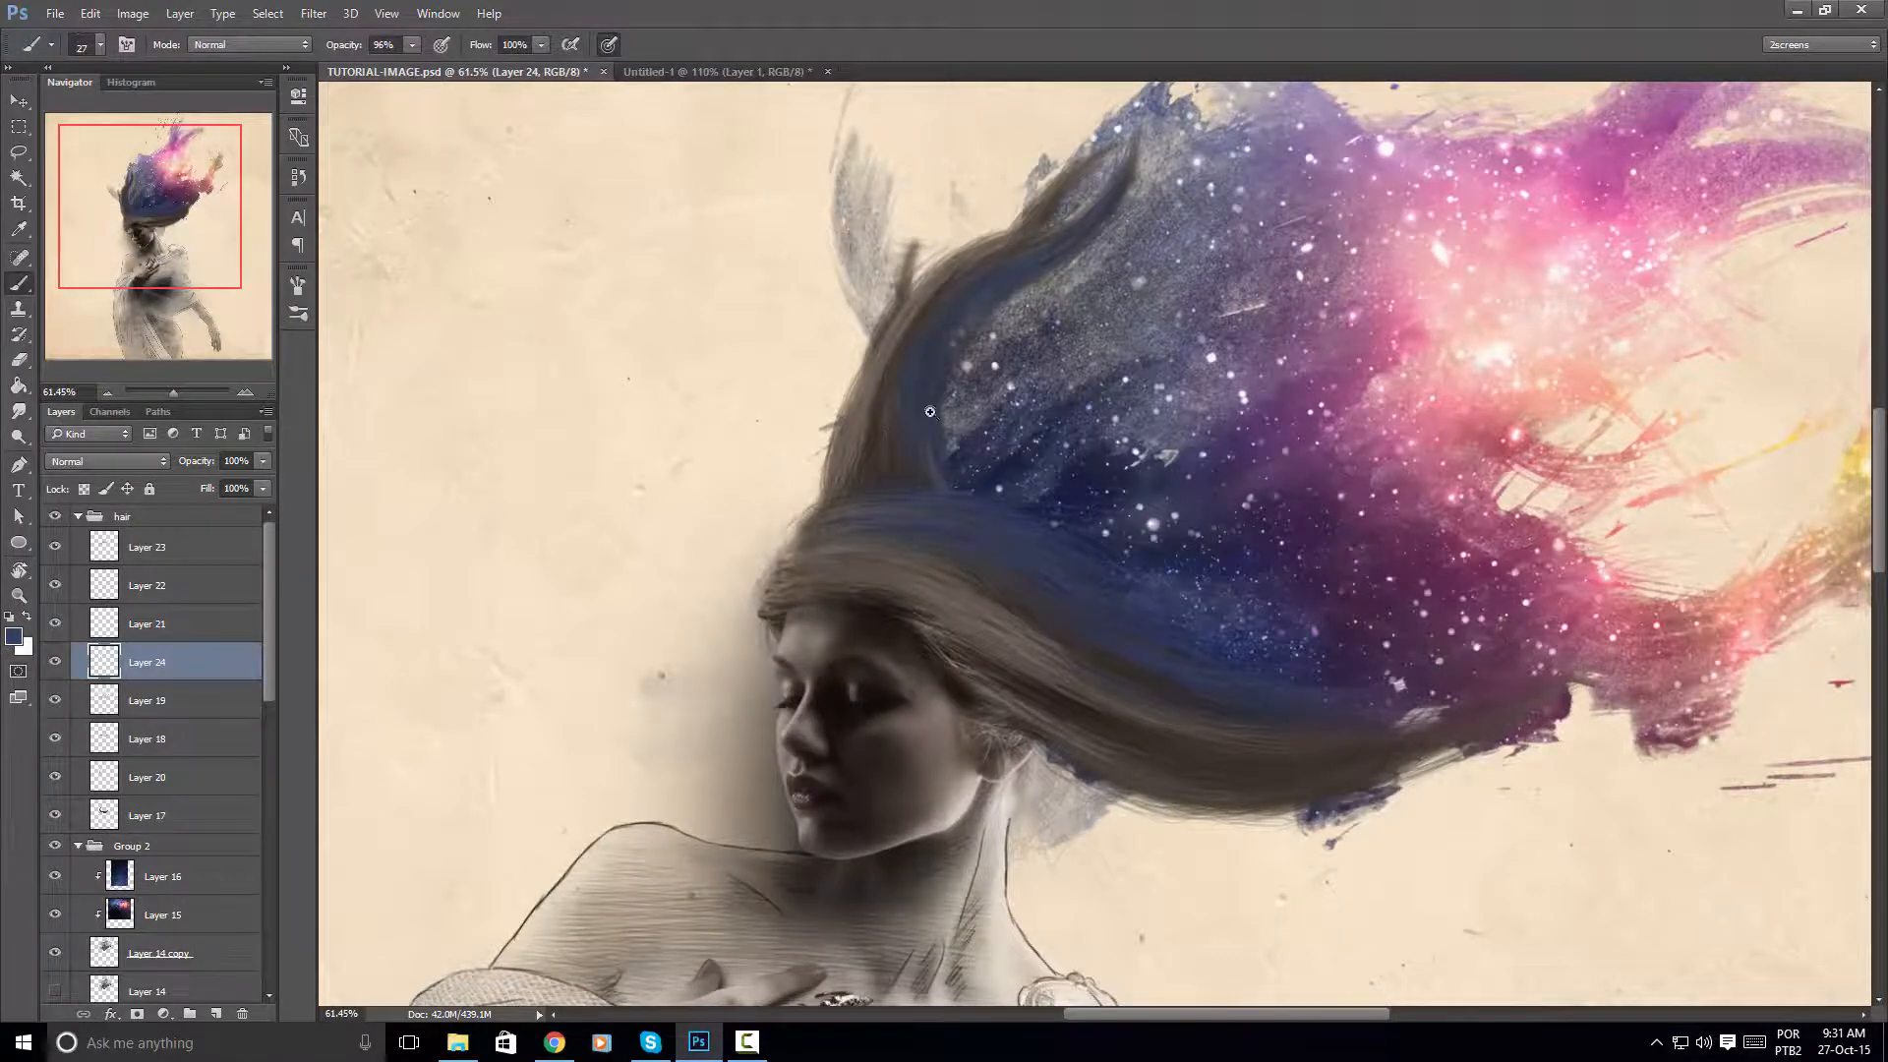
pyautogui.moveTo(922, 408); pyautogui.dragTo(1121, 411)
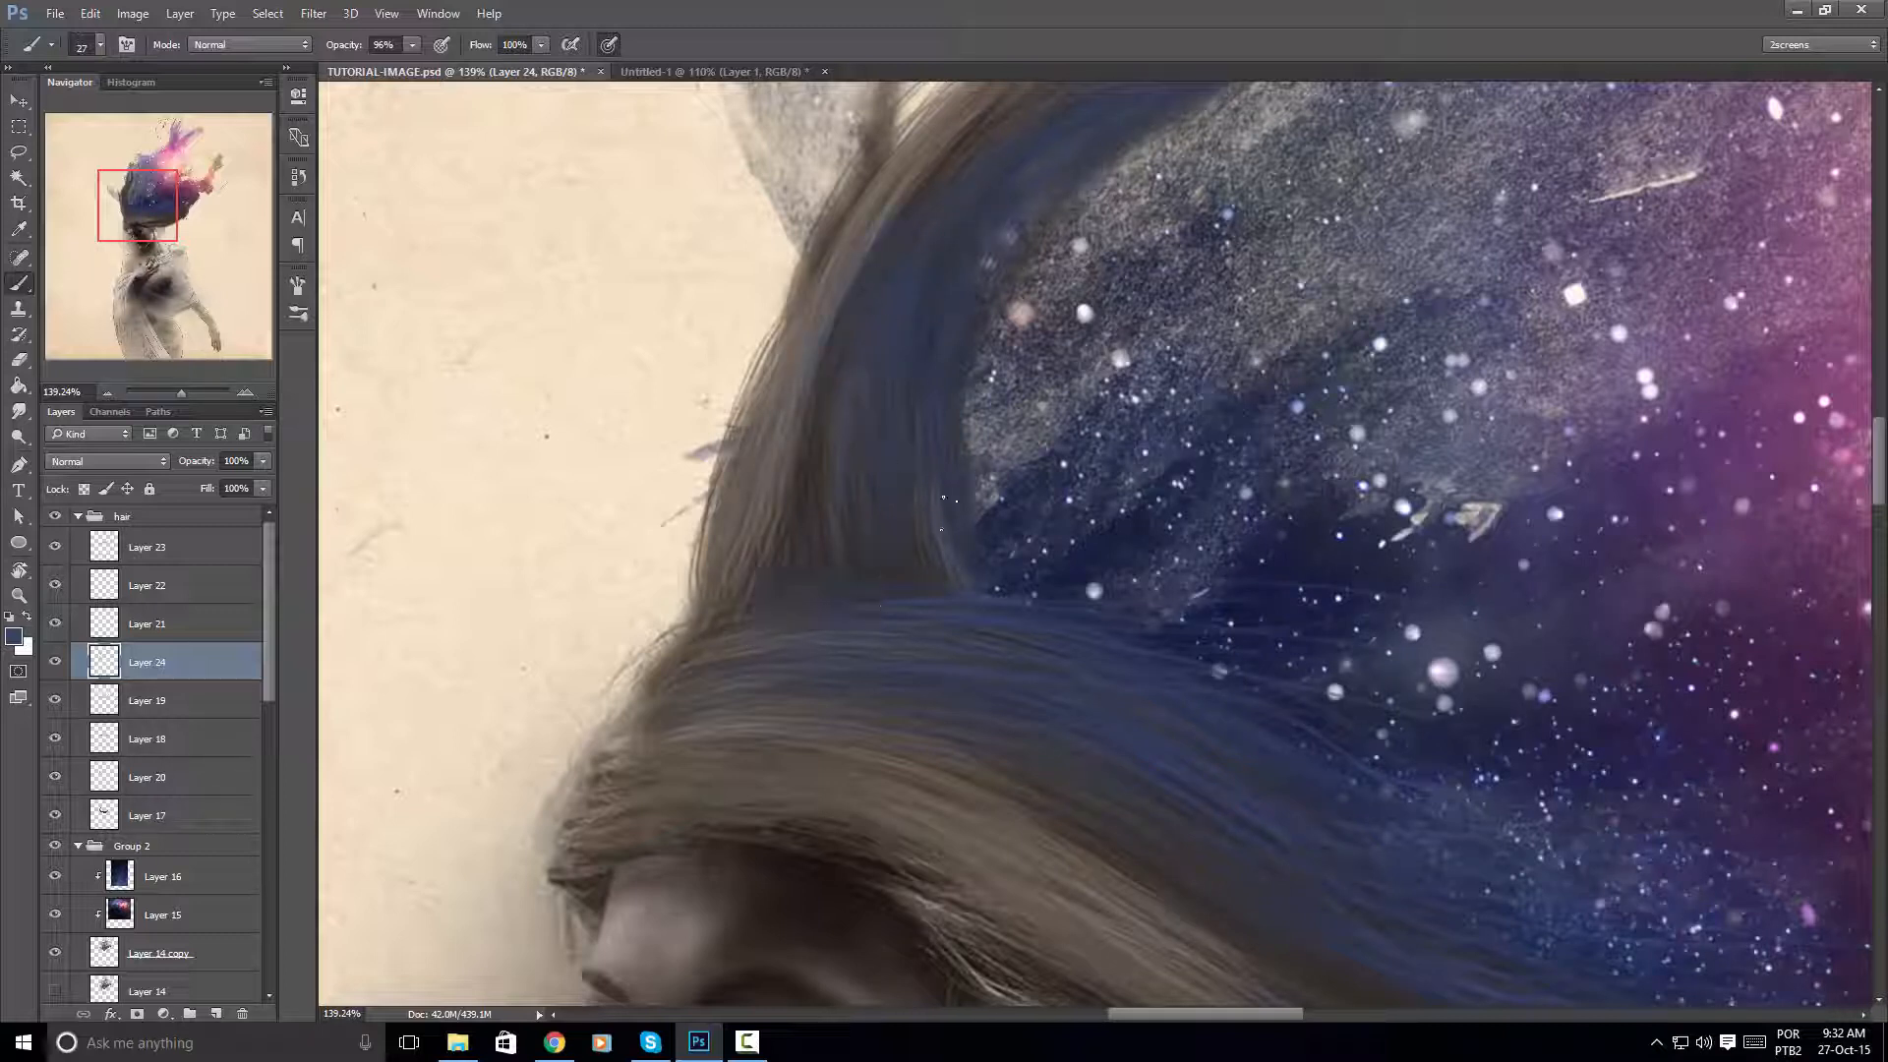
# Switch to Layer 23, rotate the canvas and paint blue strands over the front lock's base above the forehead
pyautogui.click(202, 558)
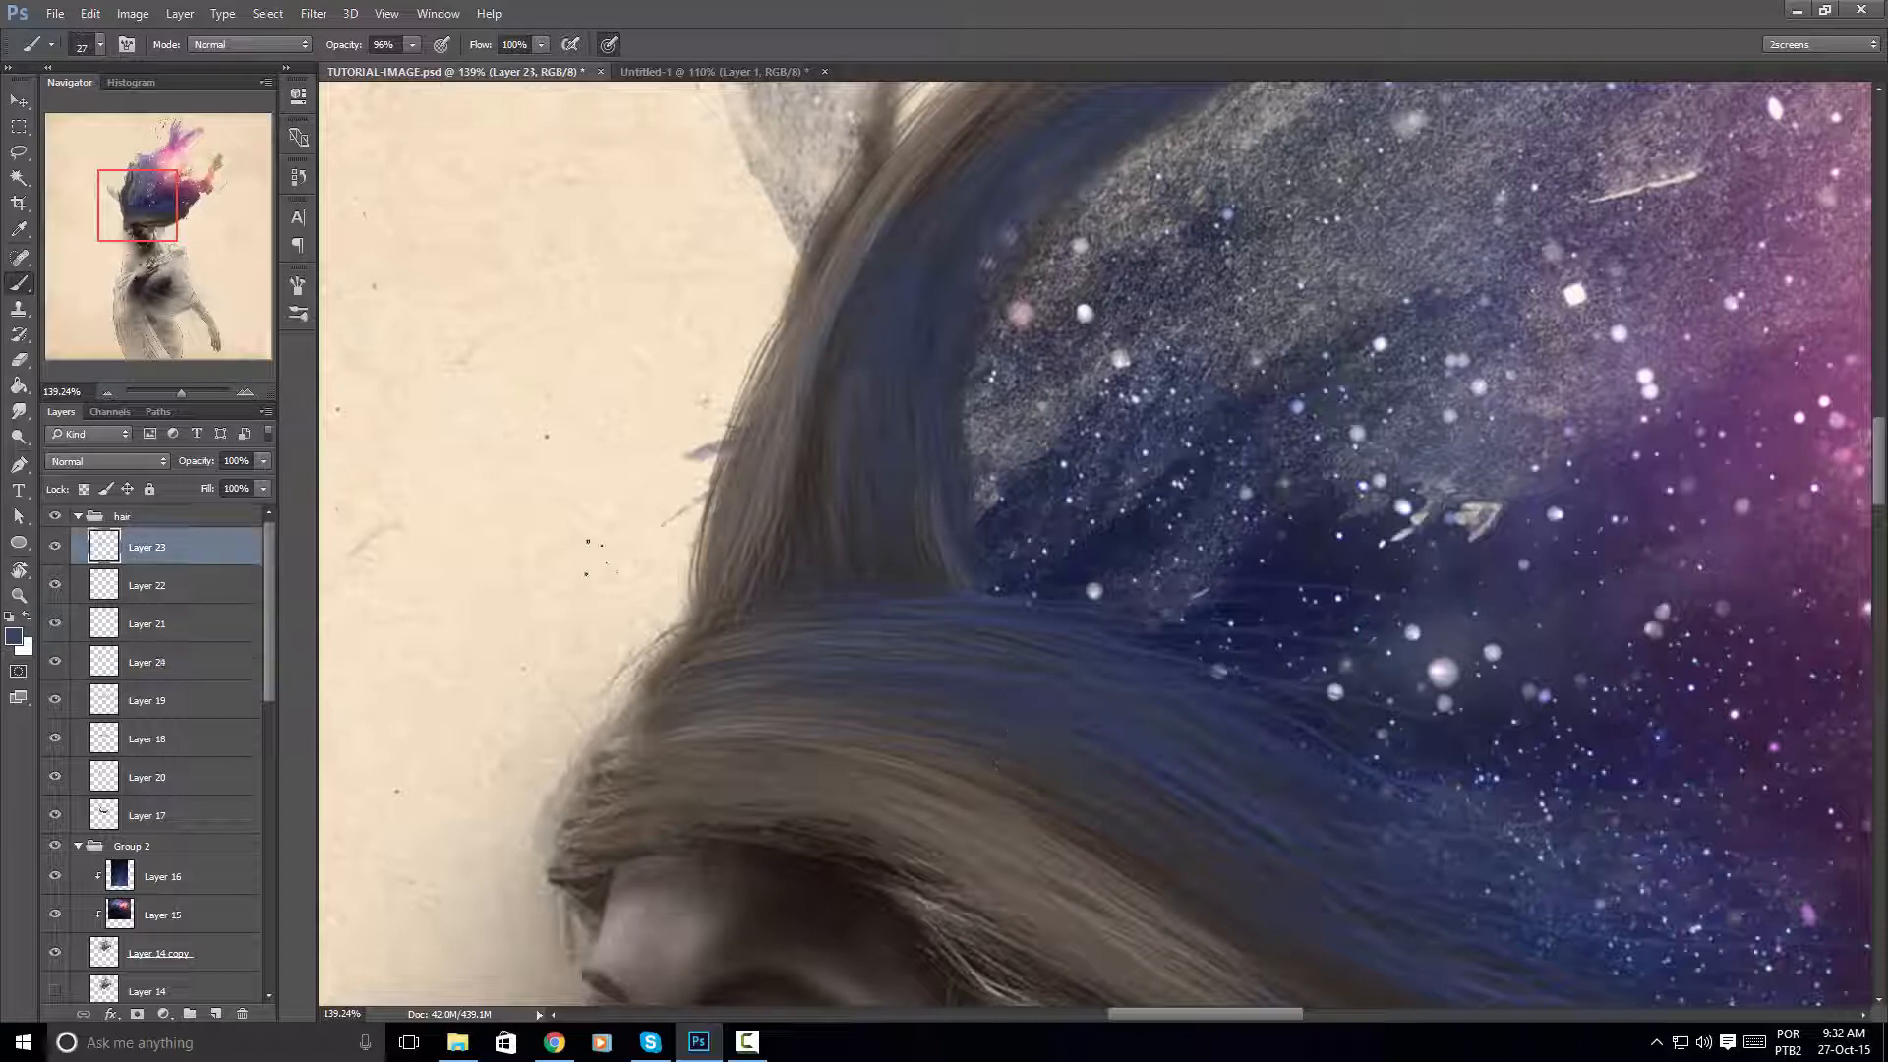
pyautogui.press('r')
pyautogui.moveTo(1248, 531)
pyautogui.mouseDown()
pyautogui.moveTo(1155, 468)
pyautogui.moveTo(1055, 454)
pyautogui.mouseUp()
pyautogui.press('b')
pyautogui.moveTo(1099, 746); pyautogui.dragTo(887, 537)
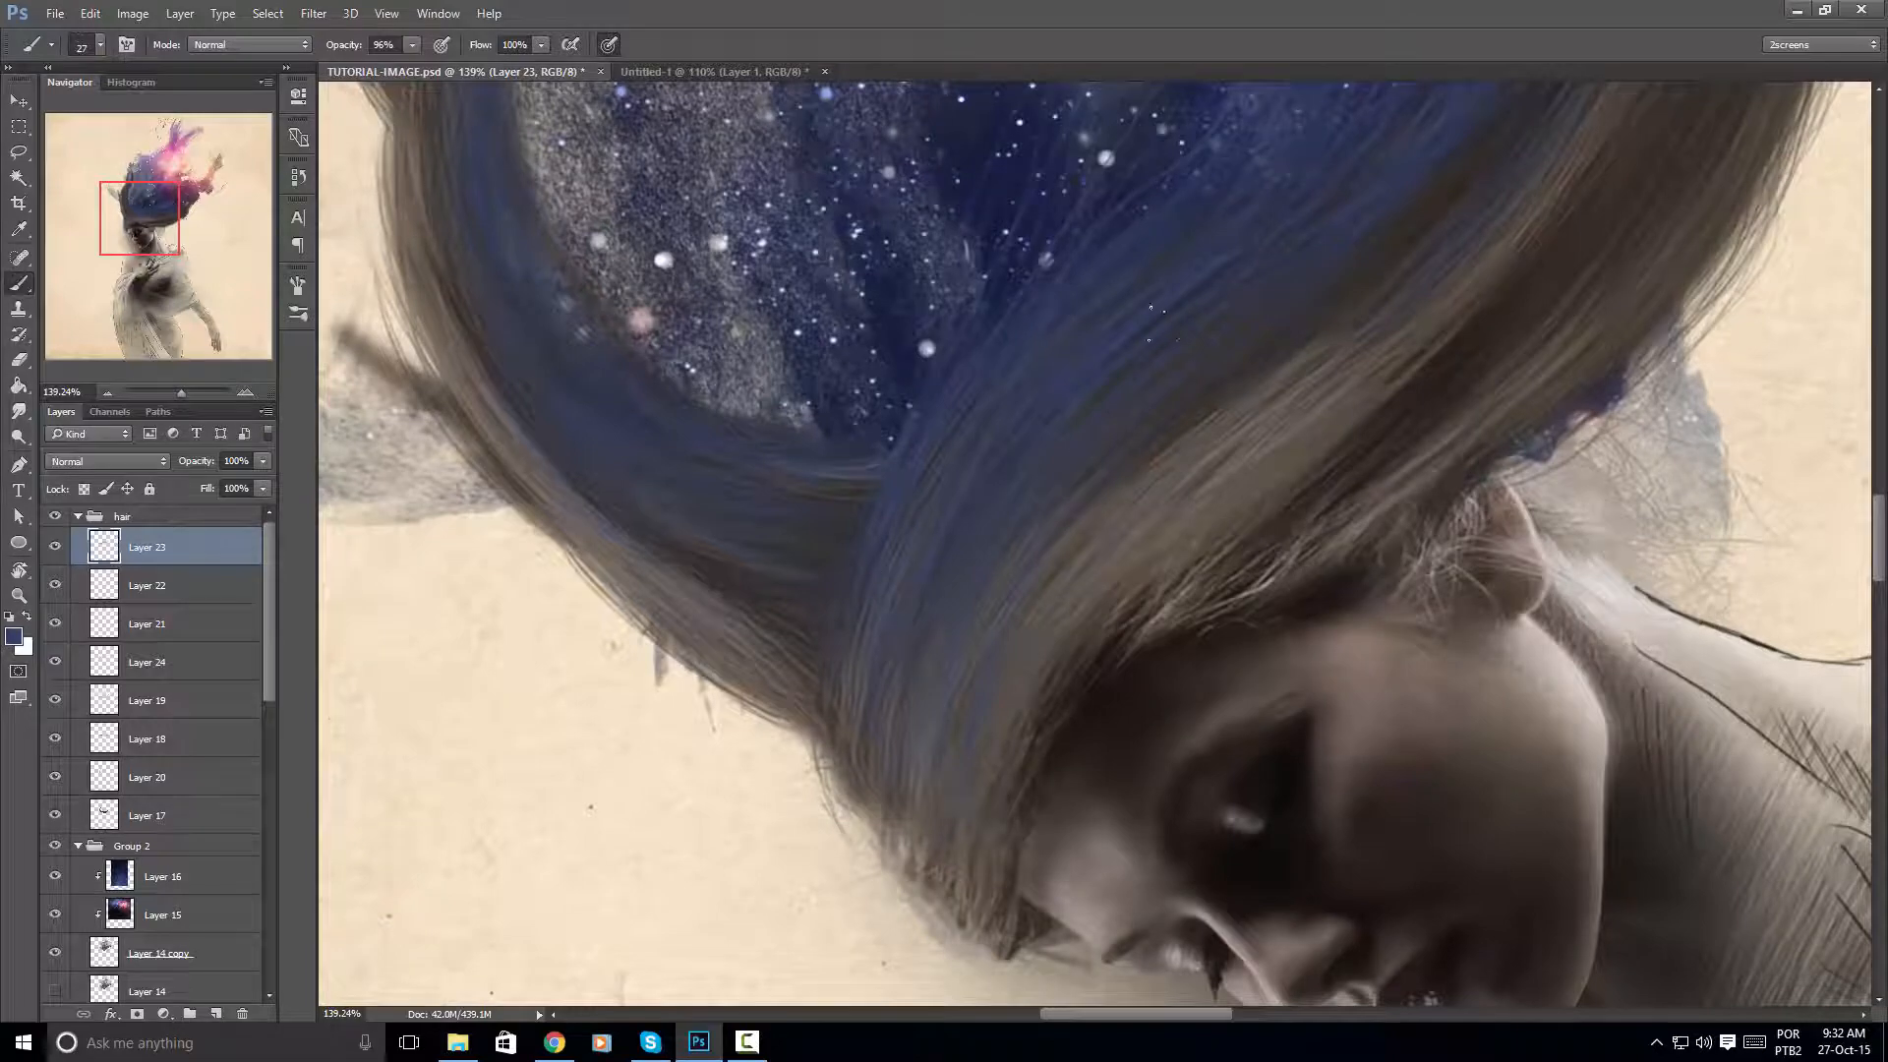
# Continue the blue strands on Layer 23 along the front lock's nebula side towards its tip
pyautogui.moveTo(1245, 299)
pyautogui.mouseDown()
pyautogui.moveTo(952, 628)
pyautogui.moveTo(958, 609)
pyautogui.mouseUp()
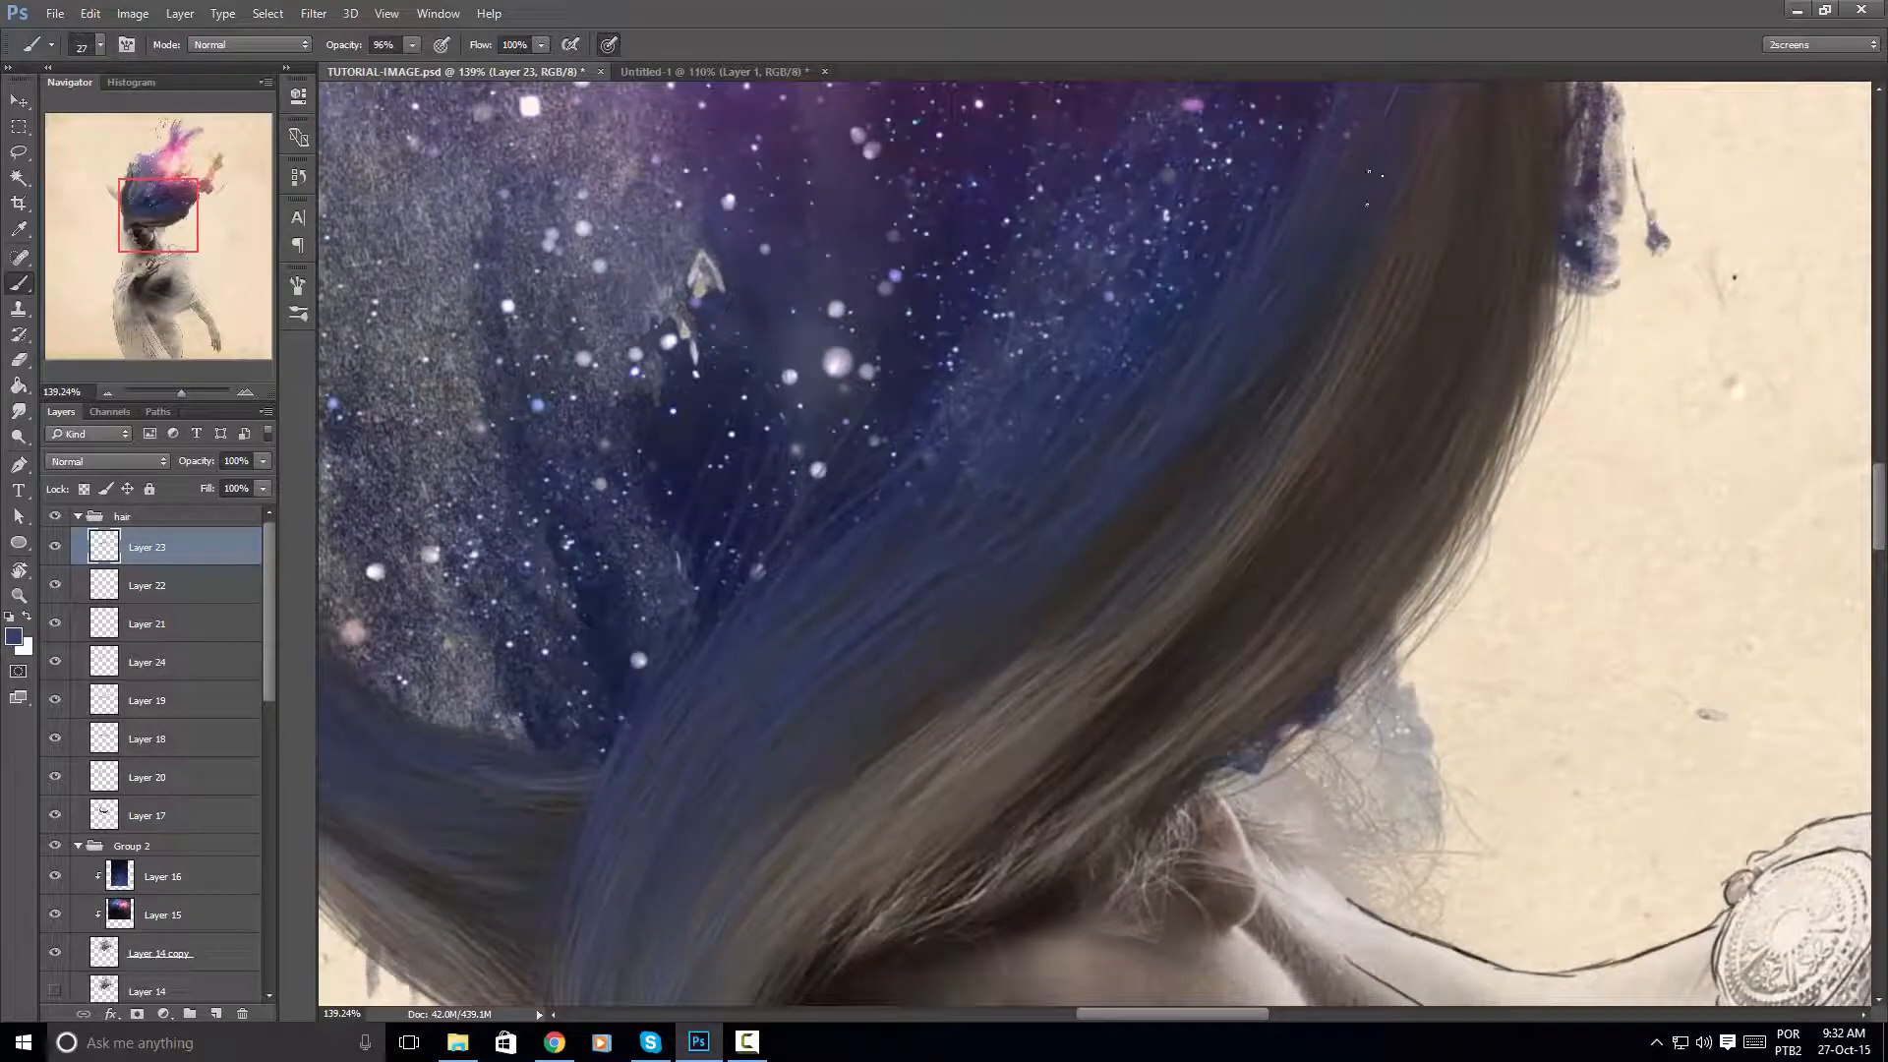
pyautogui.moveTo(1382, 232); pyautogui.dragTo(1209, 236)
pyautogui.moveTo(1491, 211)
pyautogui.mouseDown()
pyautogui.moveTo(1380, 313)
pyautogui.moveTo(1302, 307)
pyautogui.moveTo(1406, 462)
pyautogui.moveTo(1378, 455)
pyautogui.moveTo(1390, 440)
pyautogui.mouseUp()
pyautogui.press('r')
pyautogui.press('b')
# Create a new layer at the top of the hair group and frame the woman's head and both locks for painting
pyautogui.hotkey('ctrl', 'shift', 'n')
pyautogui.press('Return')
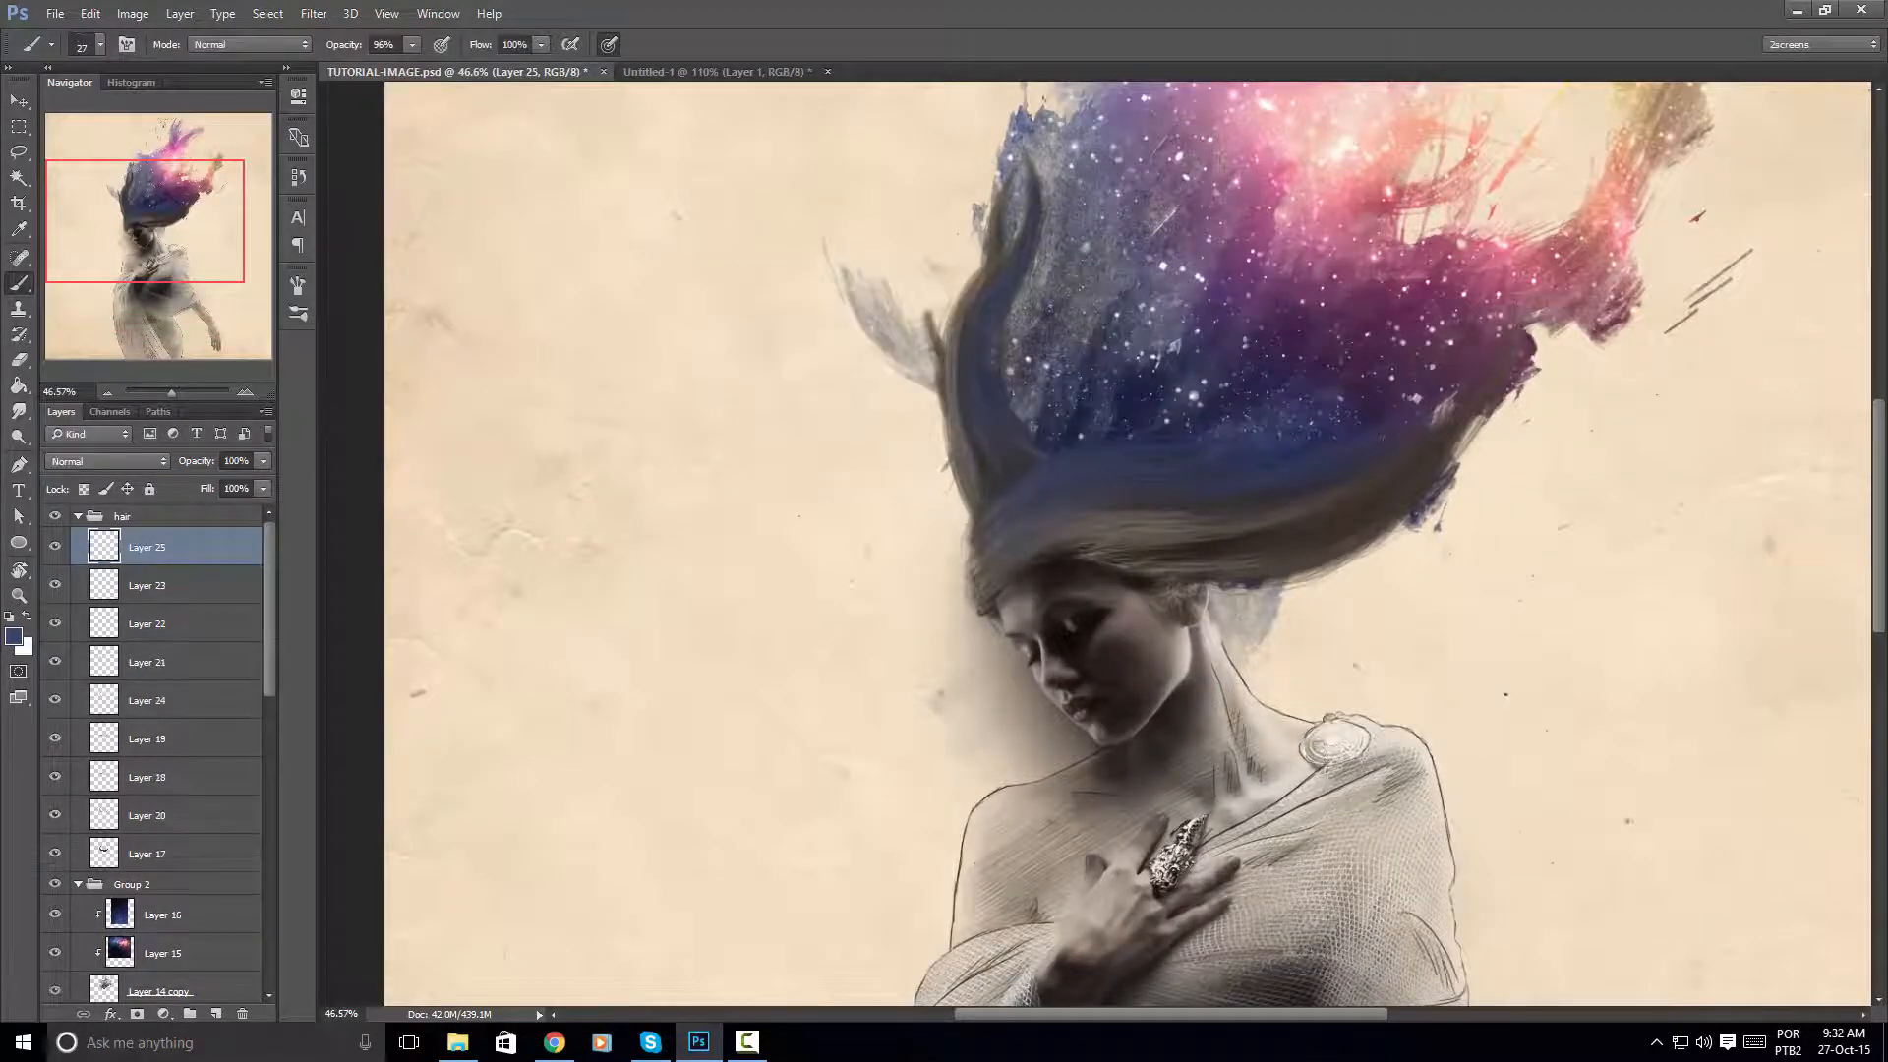
pyautogui.press('z')
pyautogui.moveTo(1121, 482)
pyautogui.mouseDown()
pyautogui.moveTo(1170, 479)
pyautogui.moveTo(1110, 626)
pyautogui.mouseUp()
pyautogui.press('b')
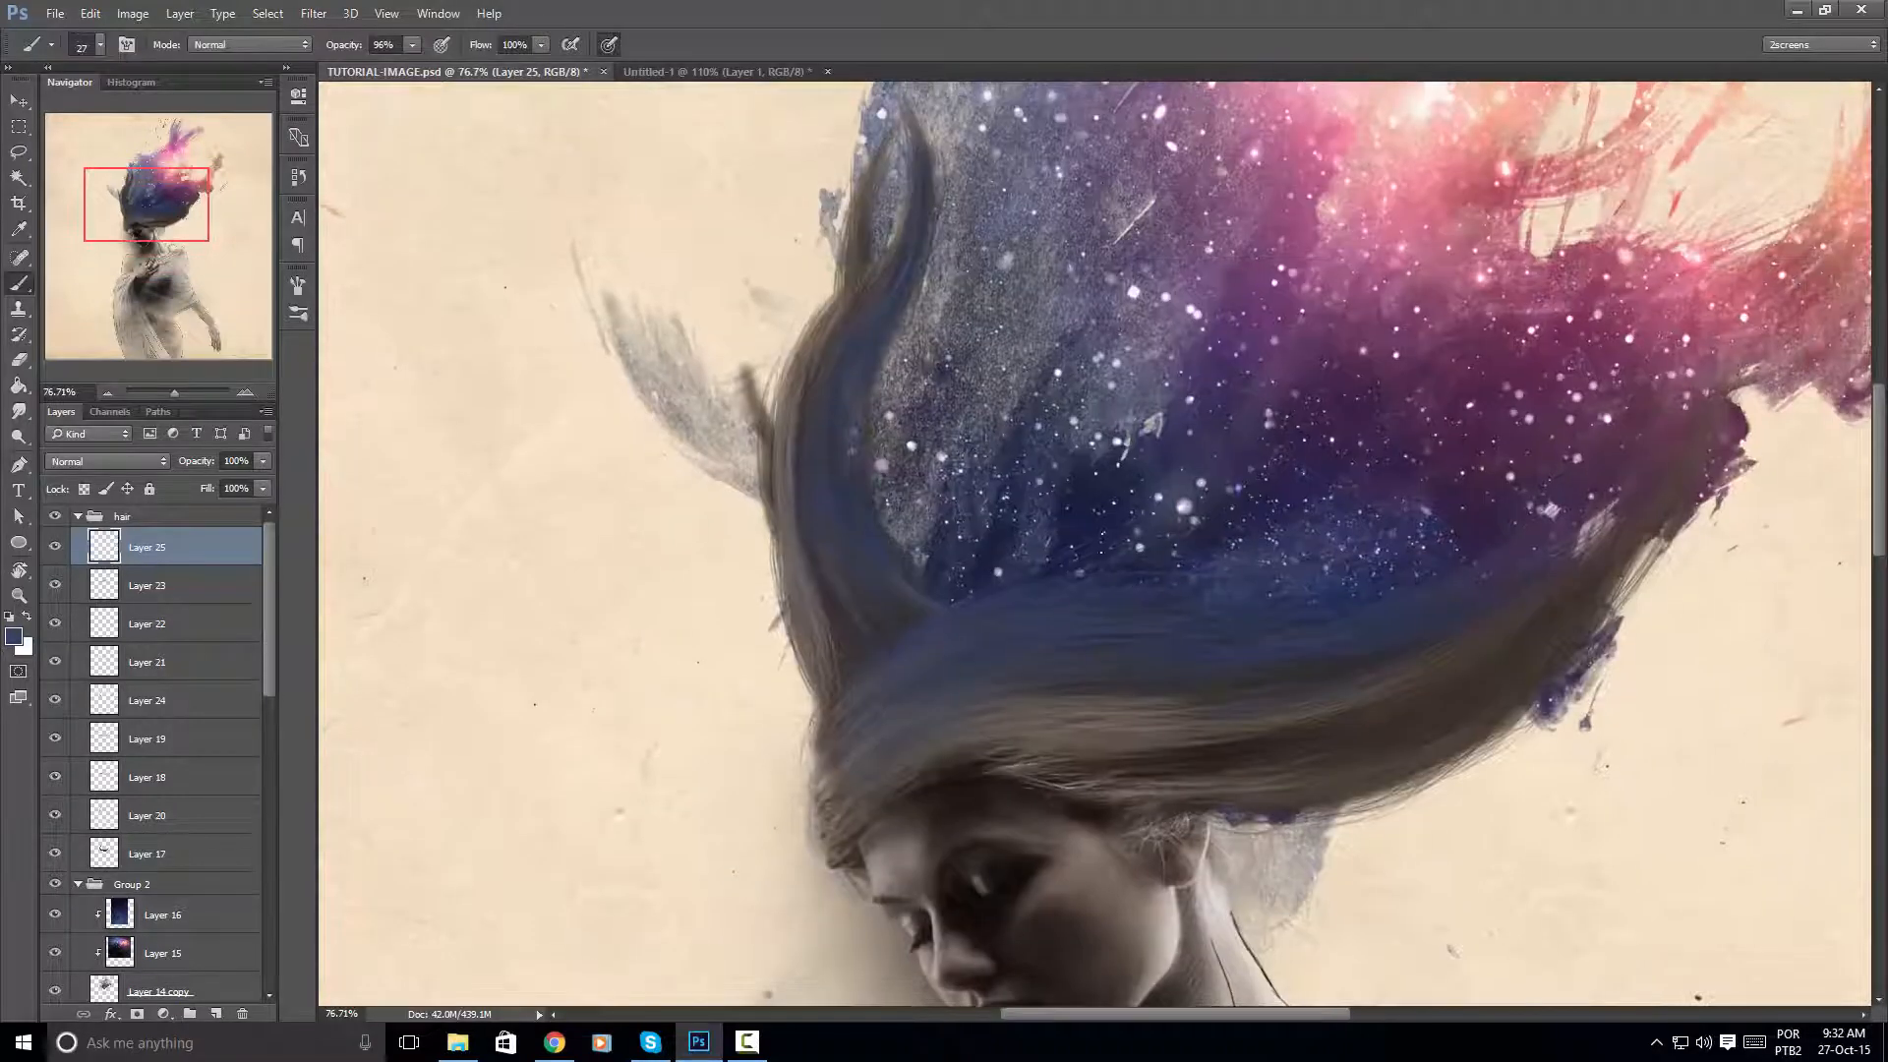
# Switch to a hard round brush sized 2 px and frame the lower parts of both locks on Layer 25
pyautogui.rightClick(1107, 509)
pyautogui.click(1227, 690)
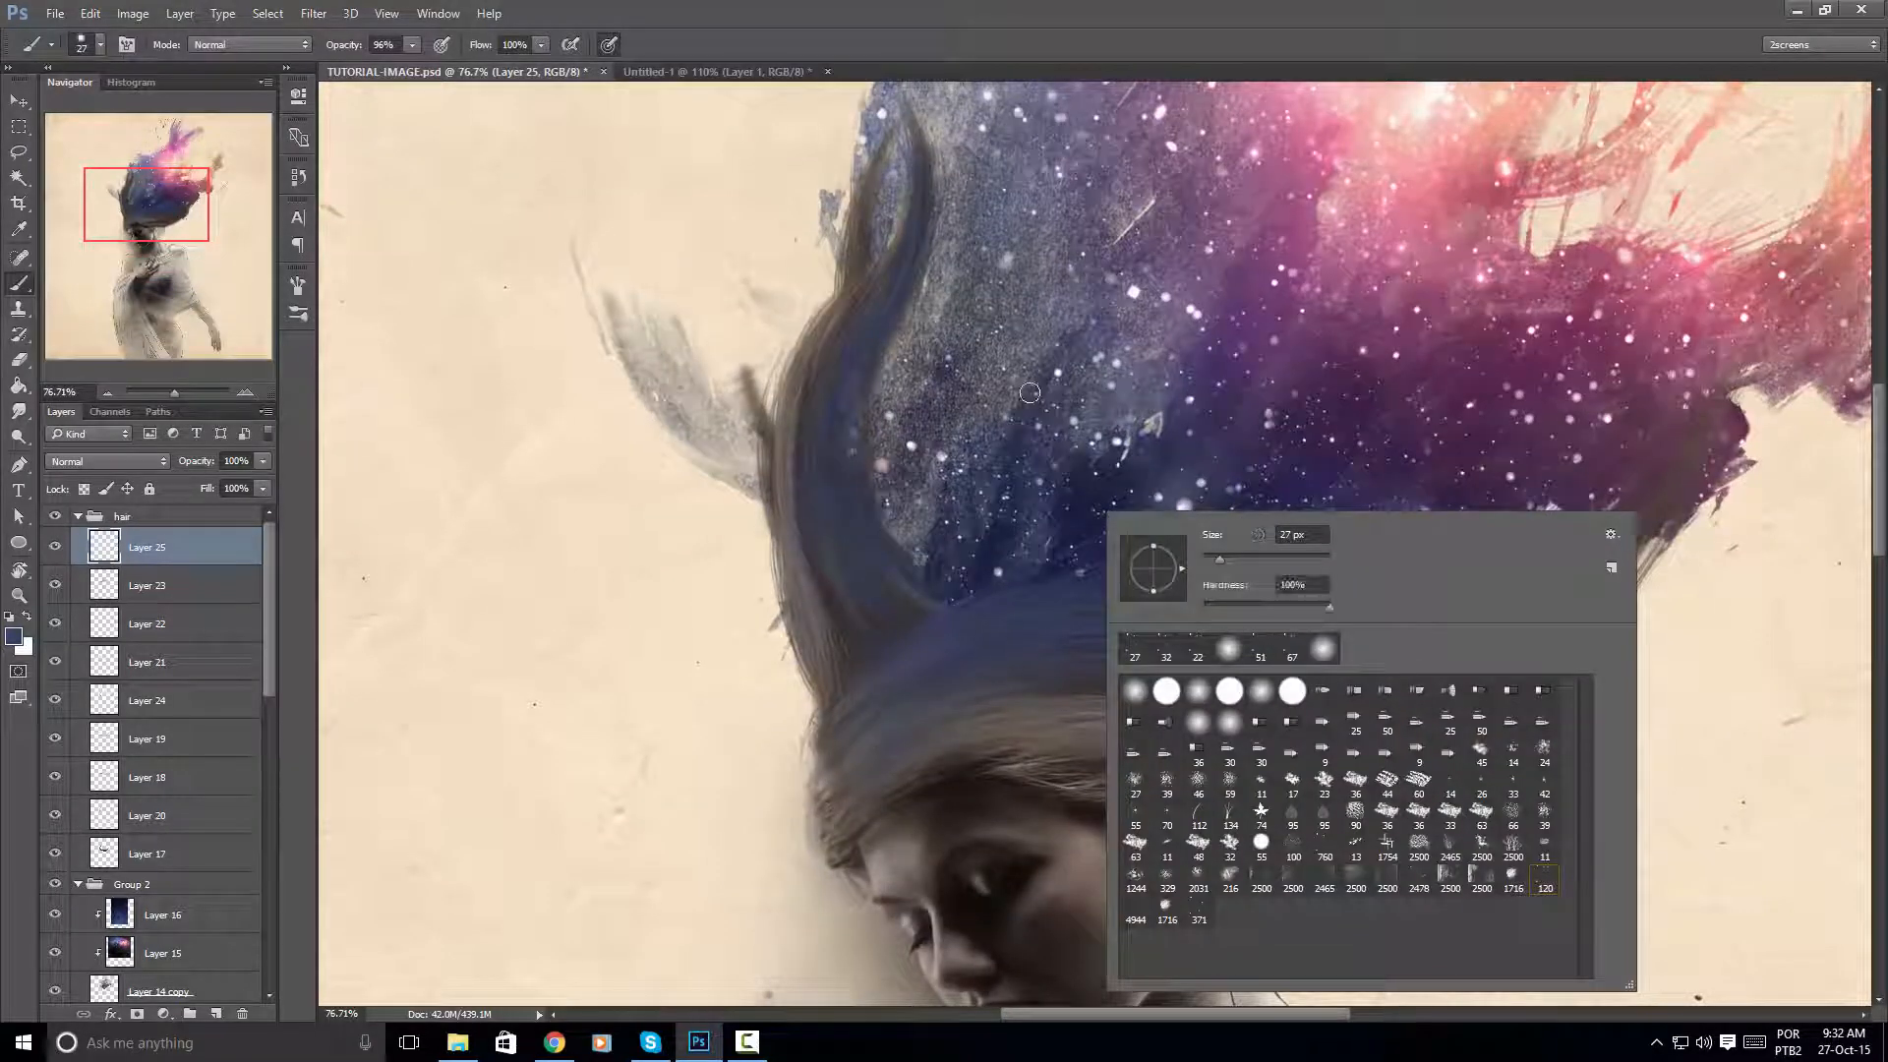
pyautogui.click(1036, 404)
pyautogui.rightClick(1036, 403)
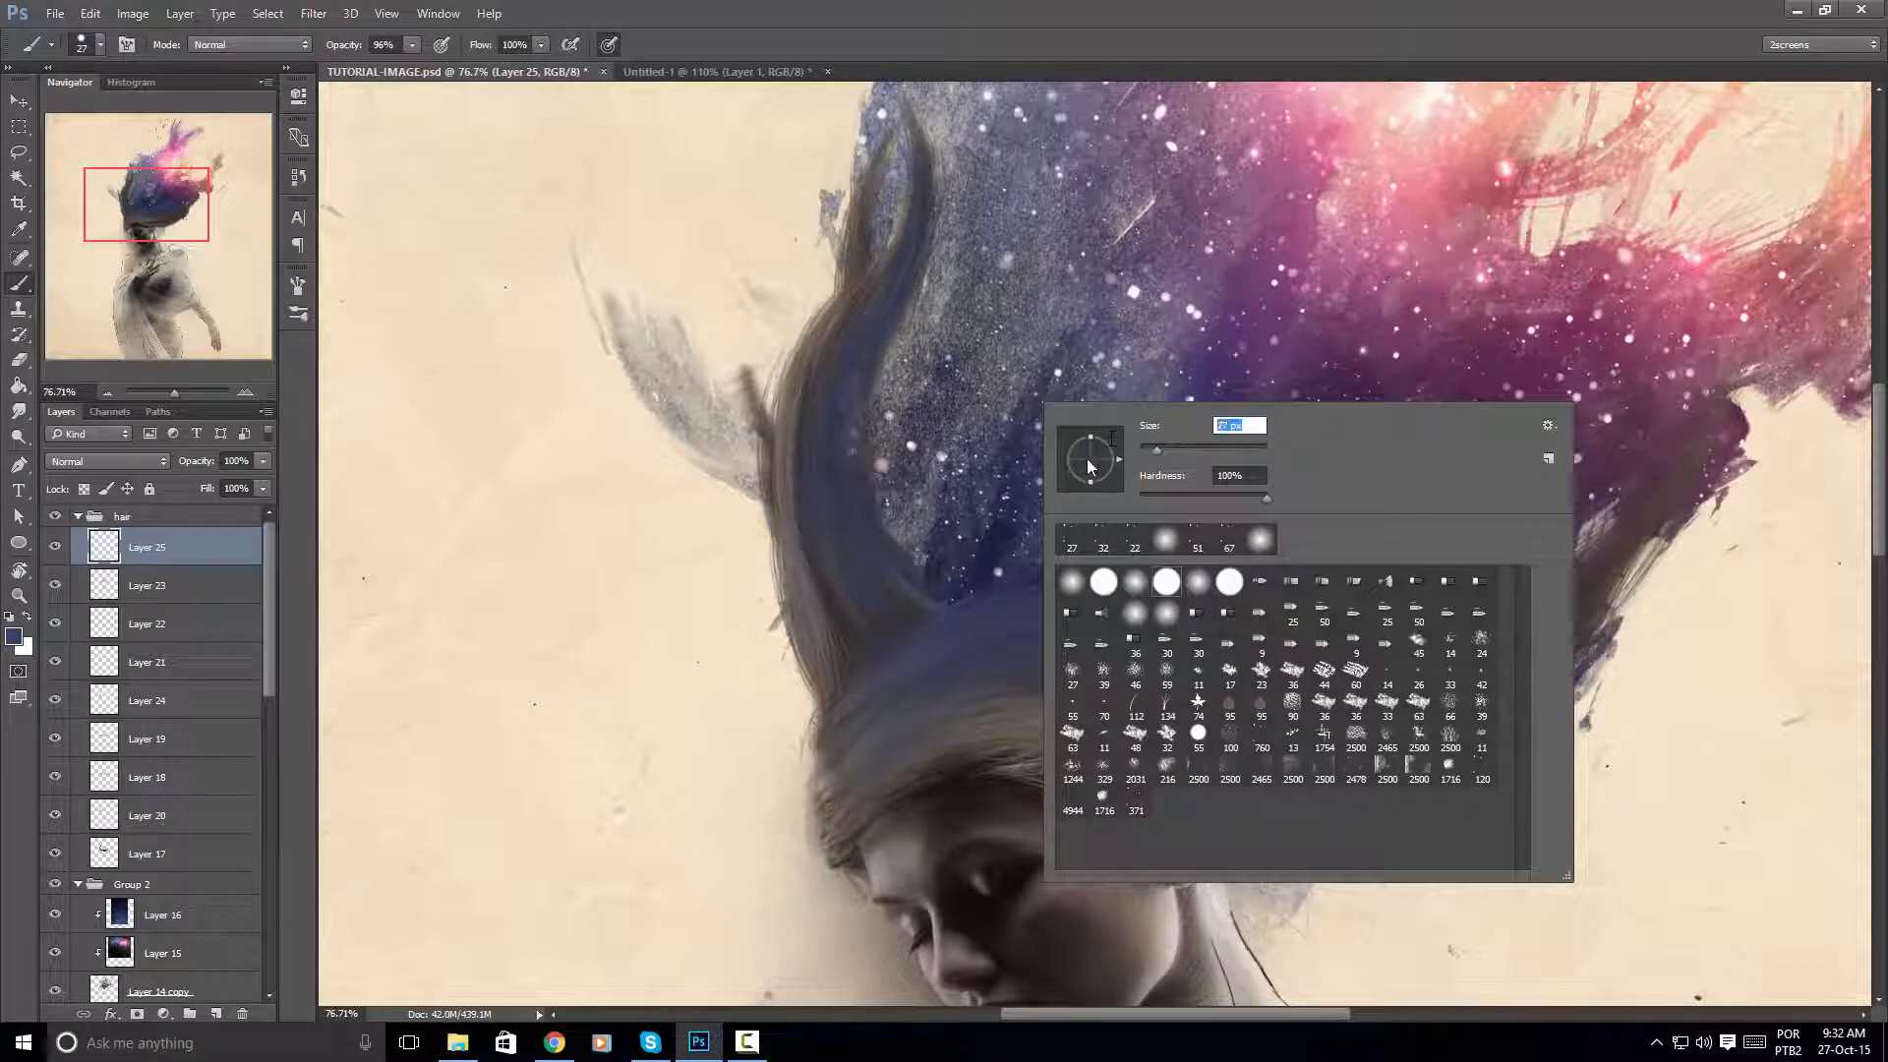
pyautogui.write('2')
pyautogui.press('Return')
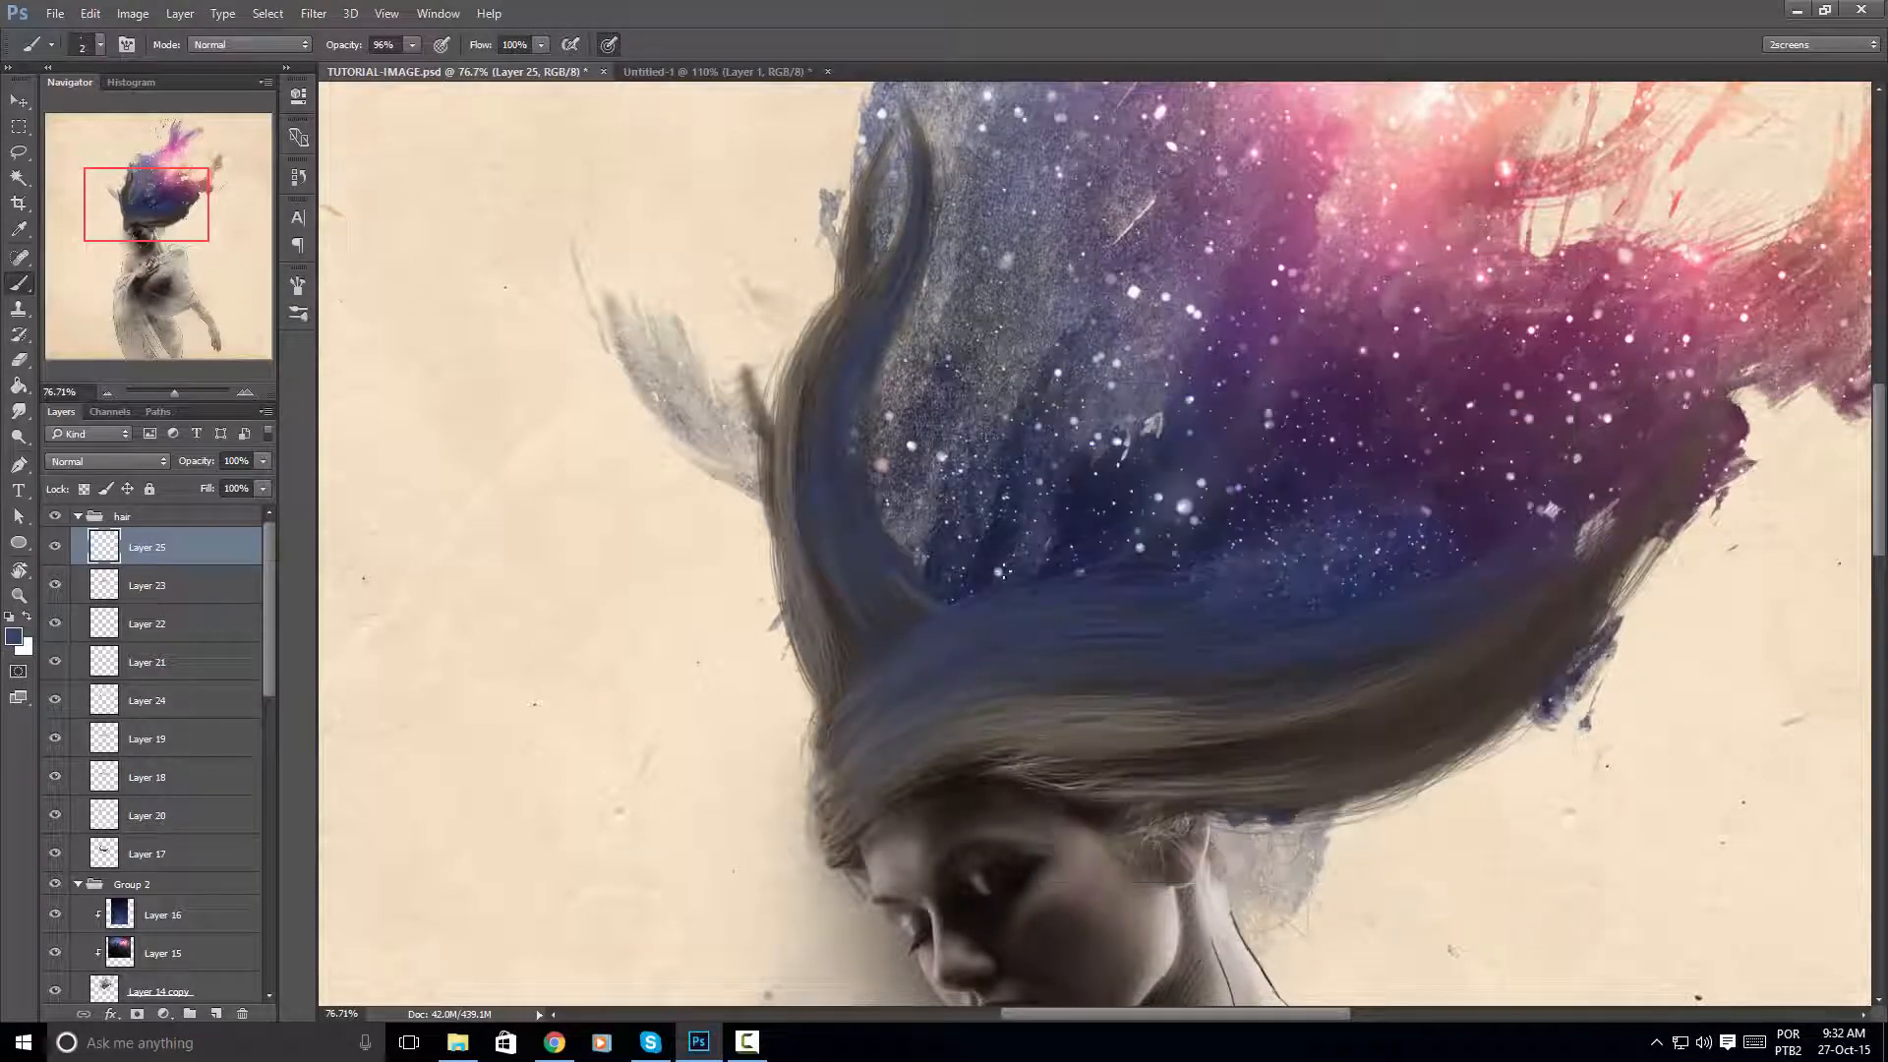
pyautogui.moveTo(998, 563); pyautogui.dragTo(1042, 564)
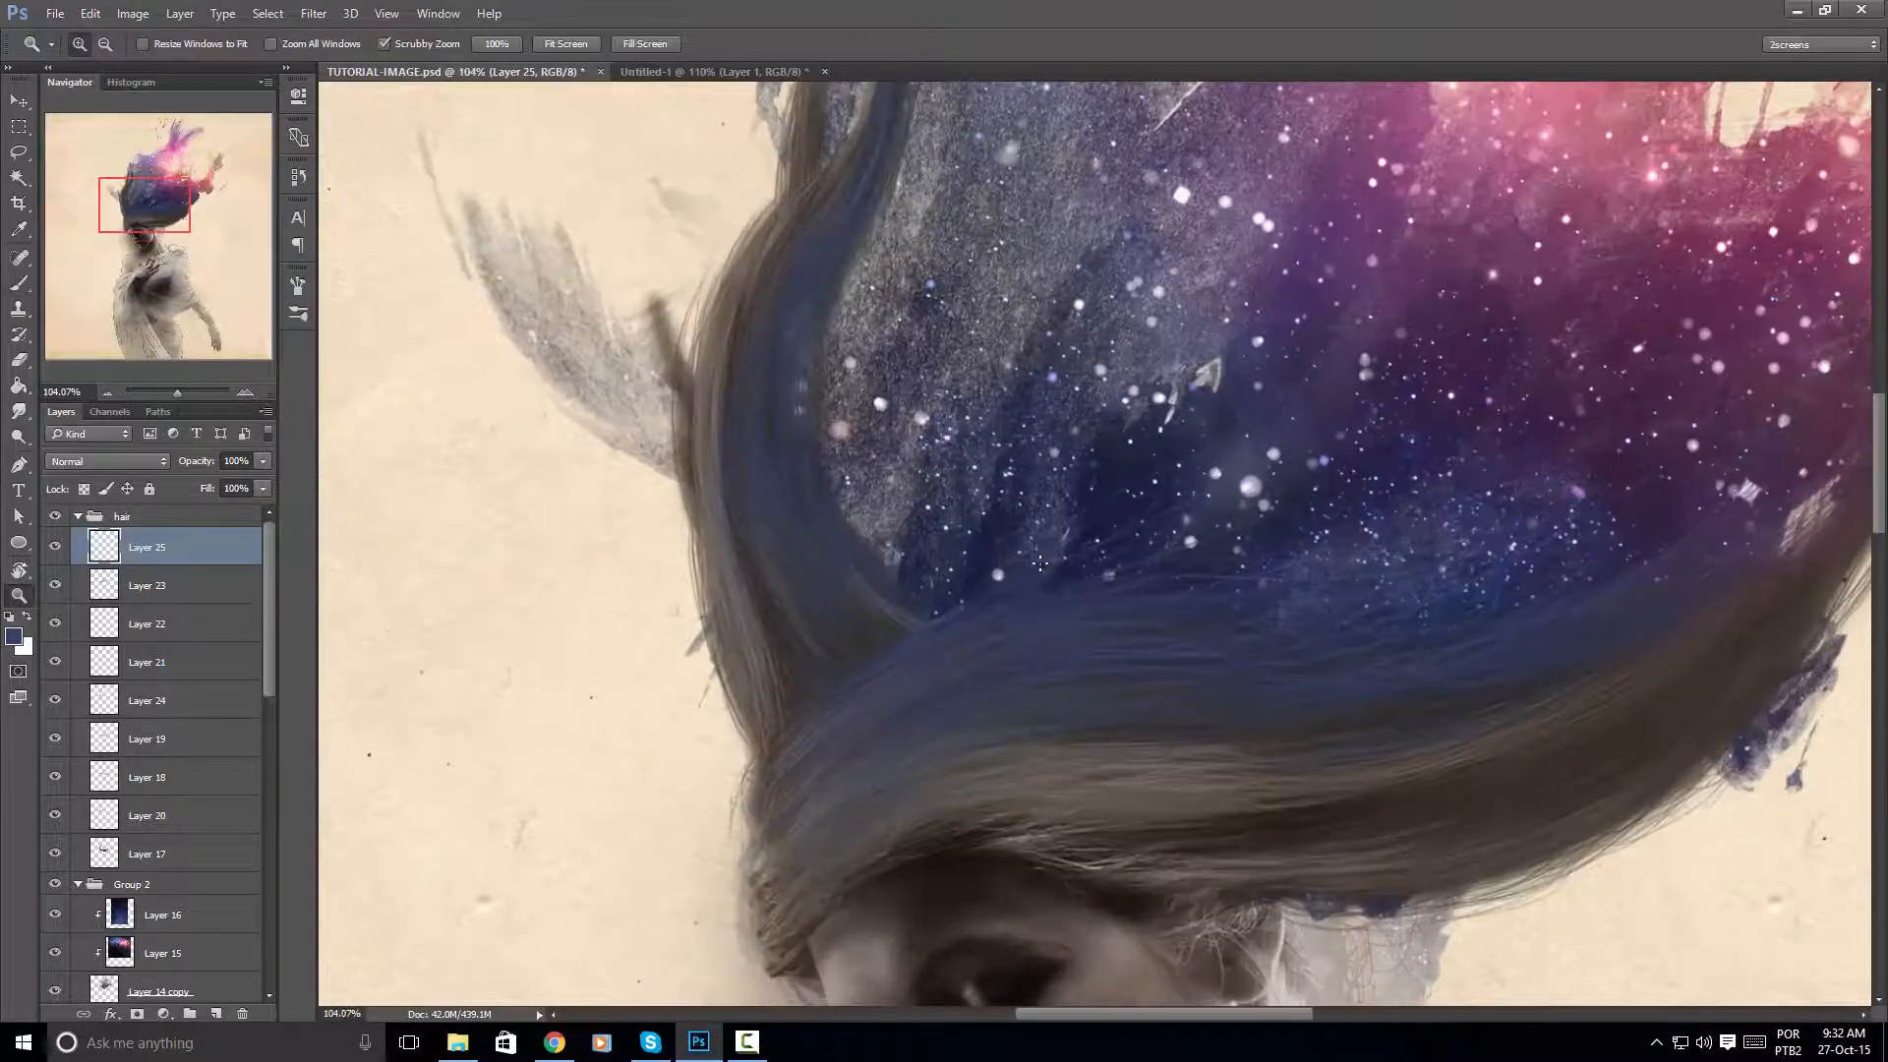
# Sample the front lock's grey-brown hair color and paint fine strands over the blue areas of both locks
pyautogui.keyDown('alt'); pyautogui.click(1031, 832); pyautogui.keyUp('alt')
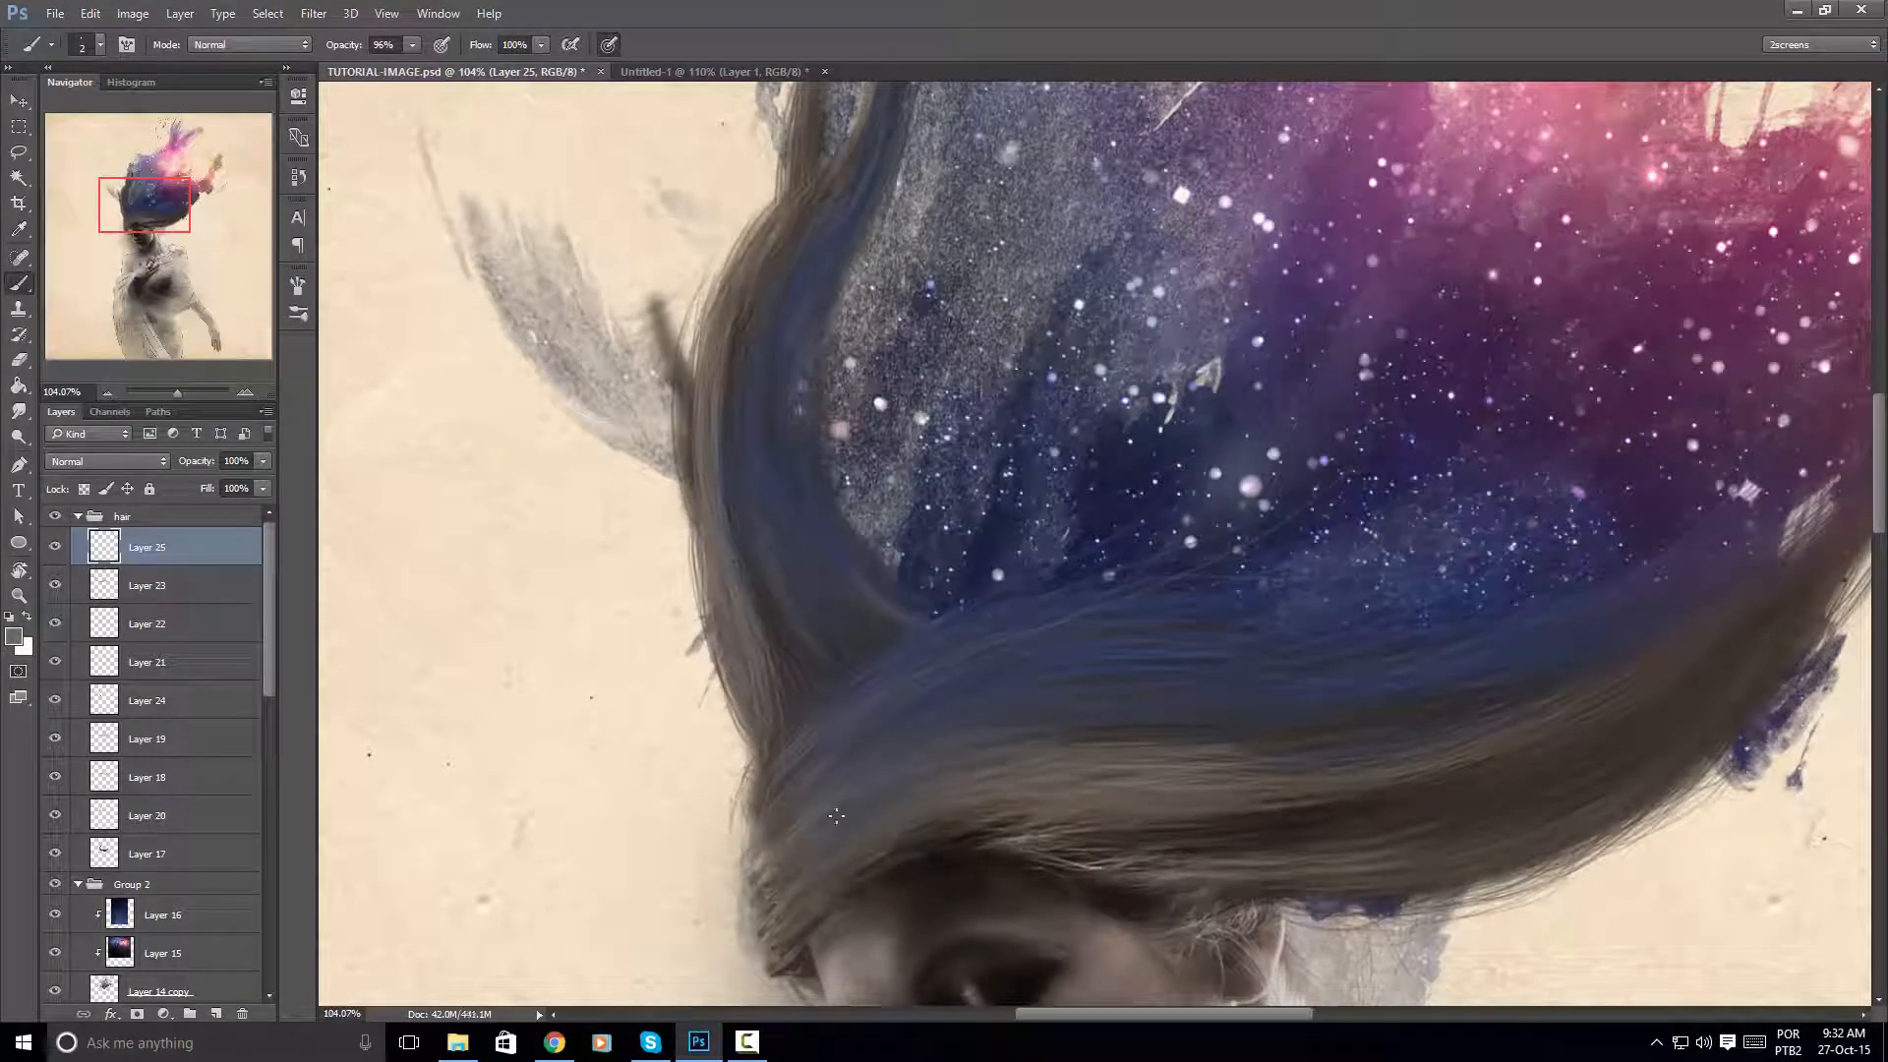
pyautogui.moveTo(804, 770); pyautogui.dragTo(780, 663)
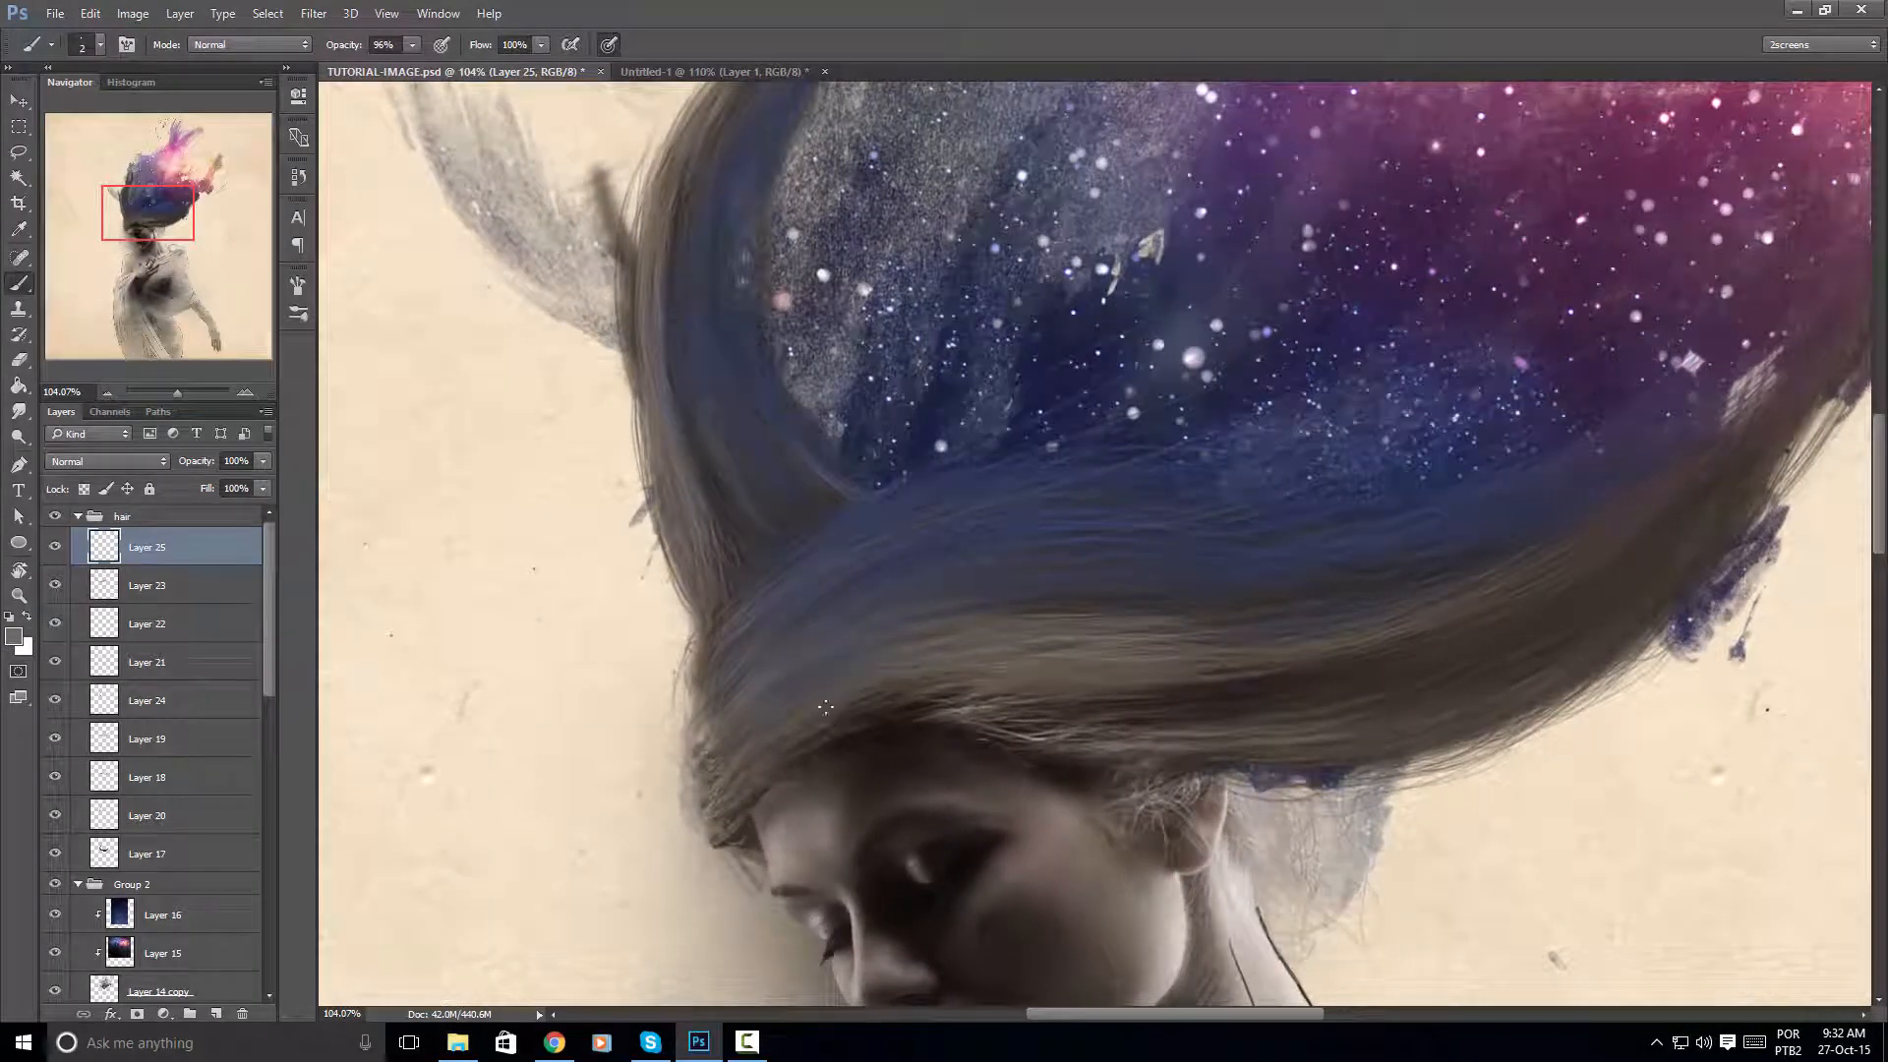
pyautogui.moveTo(865, 602); pyautogui.dragTo(721, 540)
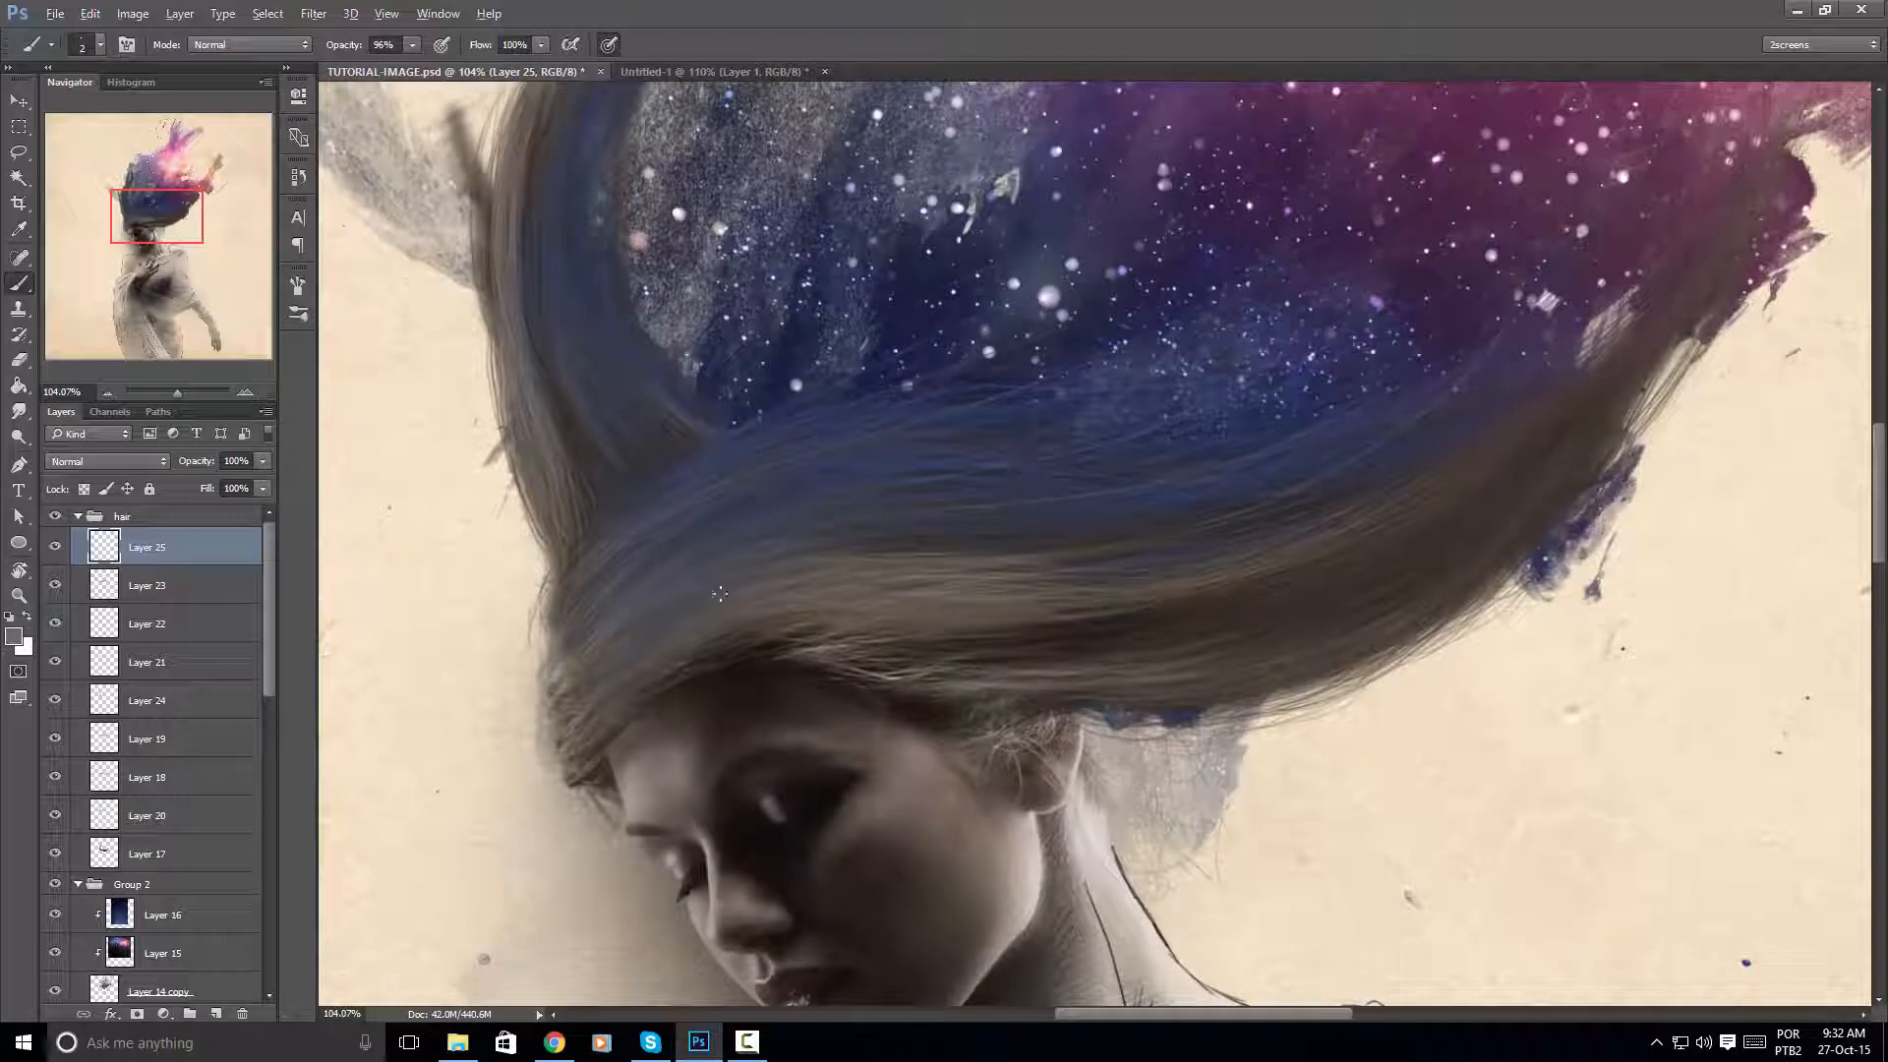
pyautogui.moveTo(1110, 508); pyautogui.dragTo(1073, 659)
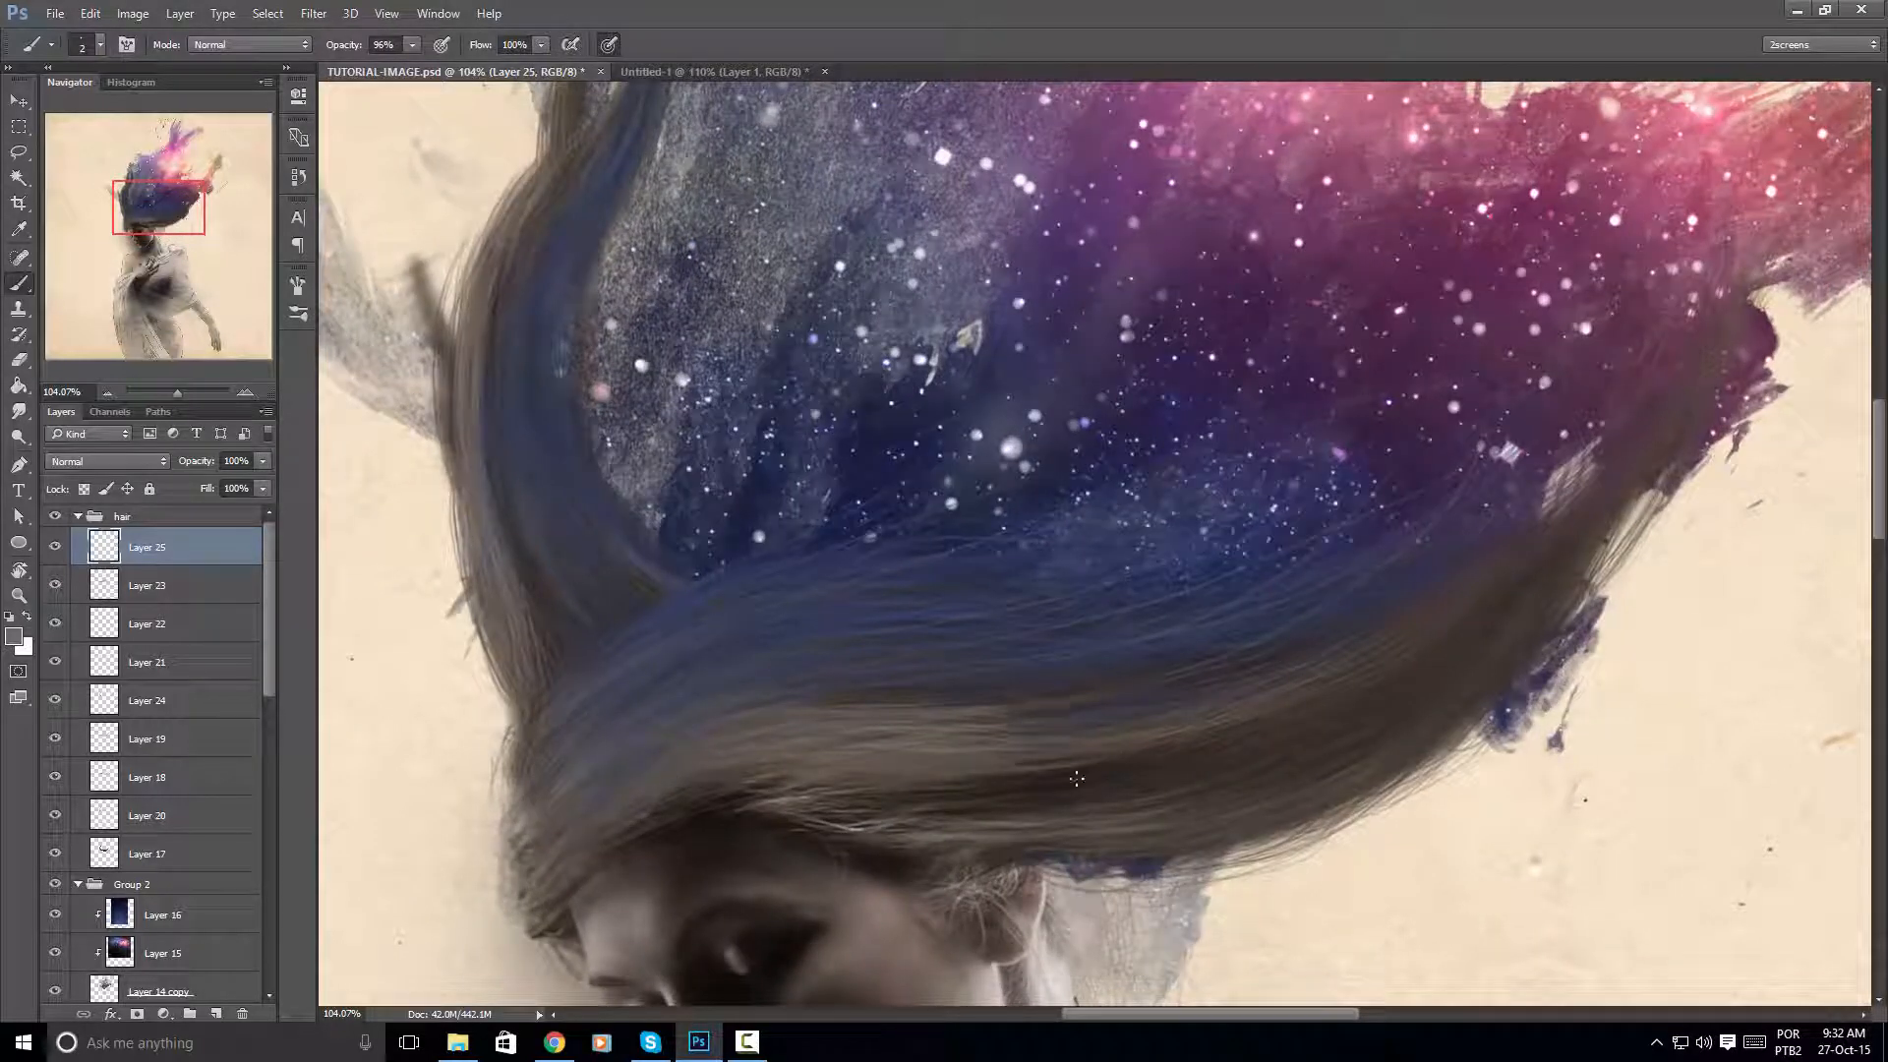
pyautogui.moveTo(689, 478); pyautogui.dragTo(748, 595)
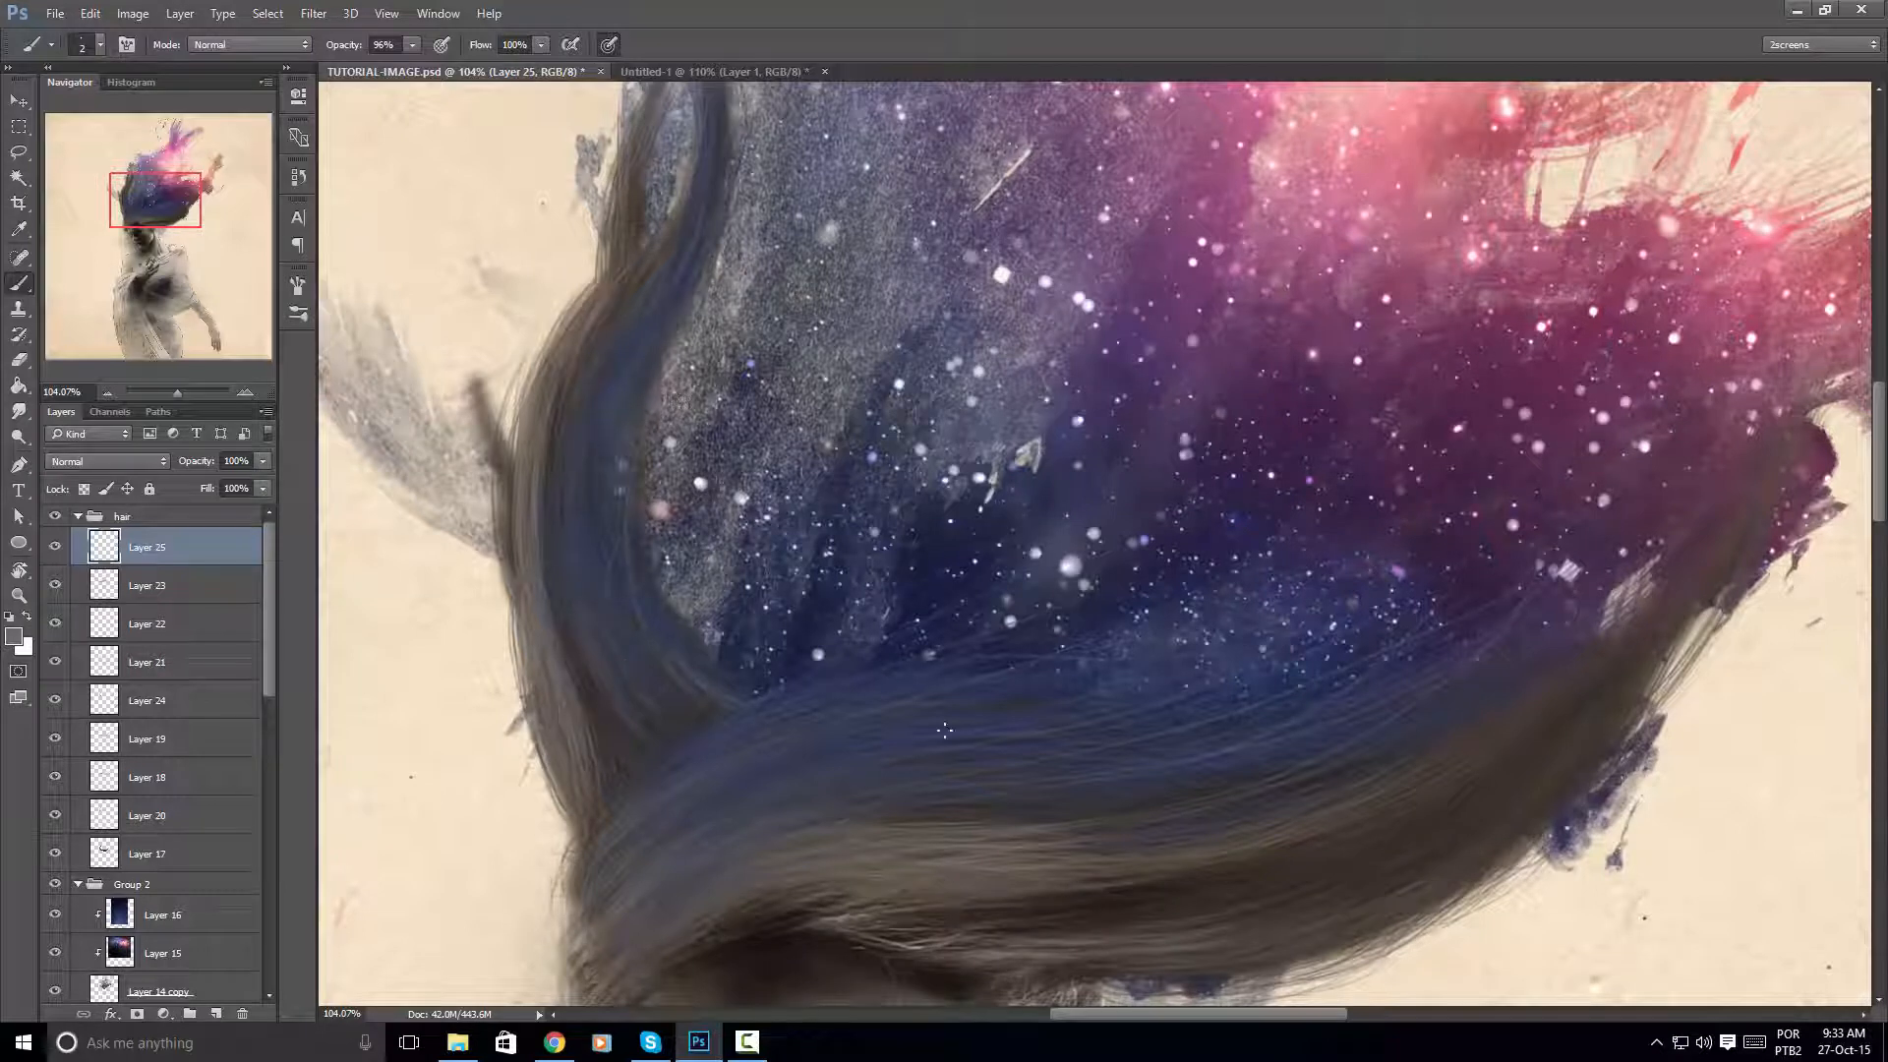
pyautogui.moveTo(944, 730); pyautogui.dragTo(917, 534)
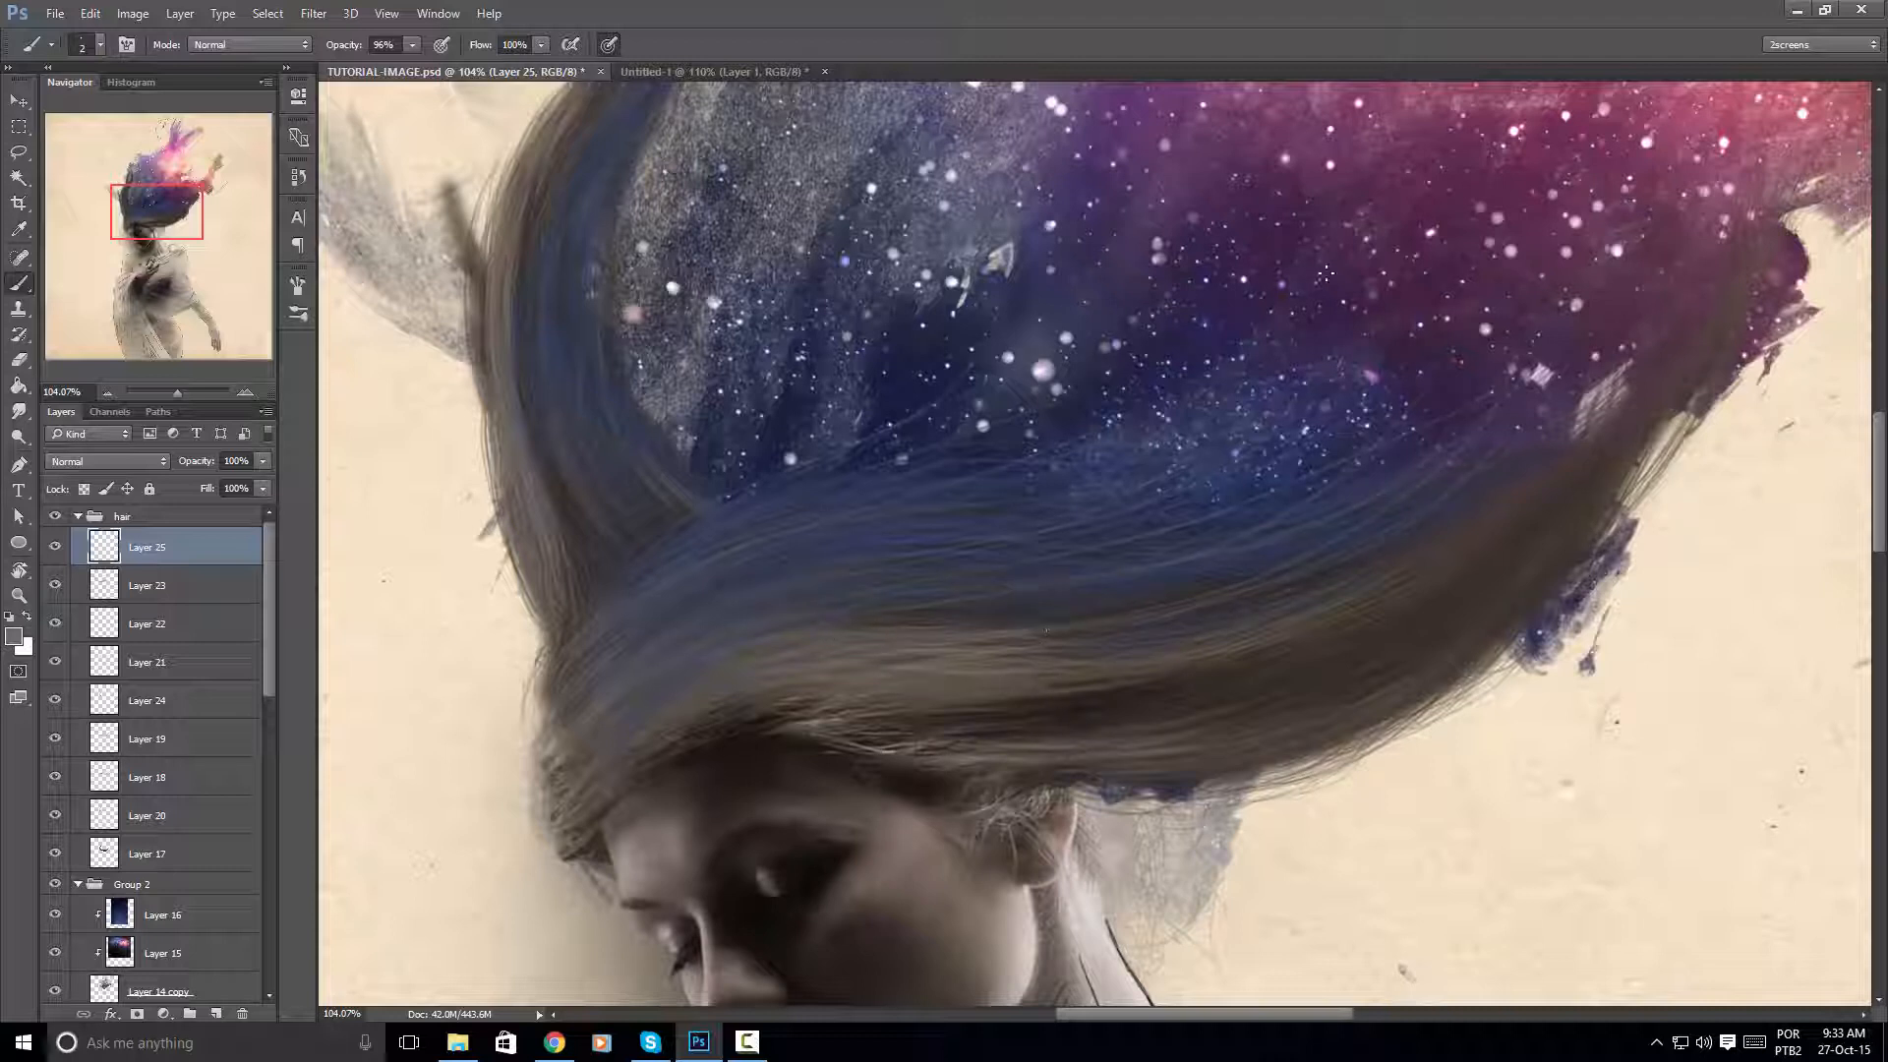
# Sample the blue at the front lock's upper edge and lighten the foreground color to #829ed8
pyautogui.keyDown('alt'); pyautogui.click(740, 511); pyautogui.keyUp('alt')
pyautogui.rightClick(1184, 364)
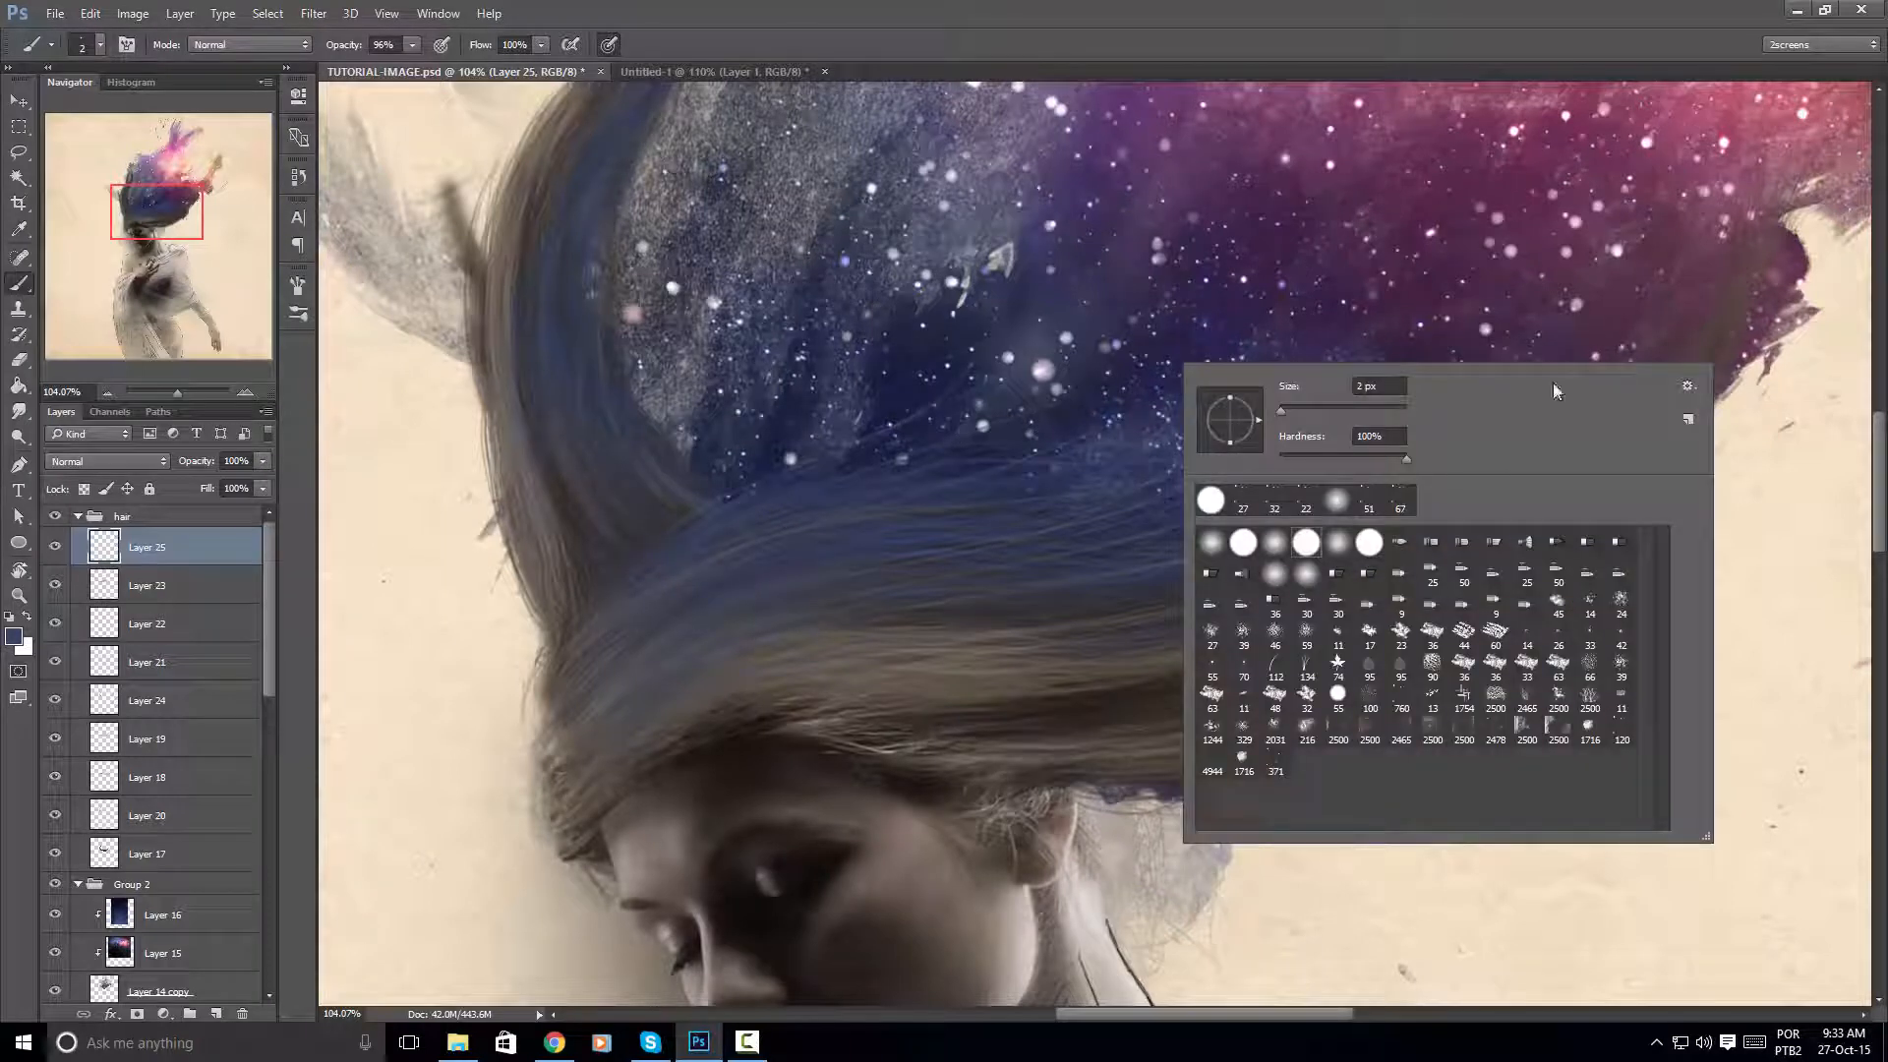
pyautogui.click(1100, 455)
pyautogui.click(14, 636)
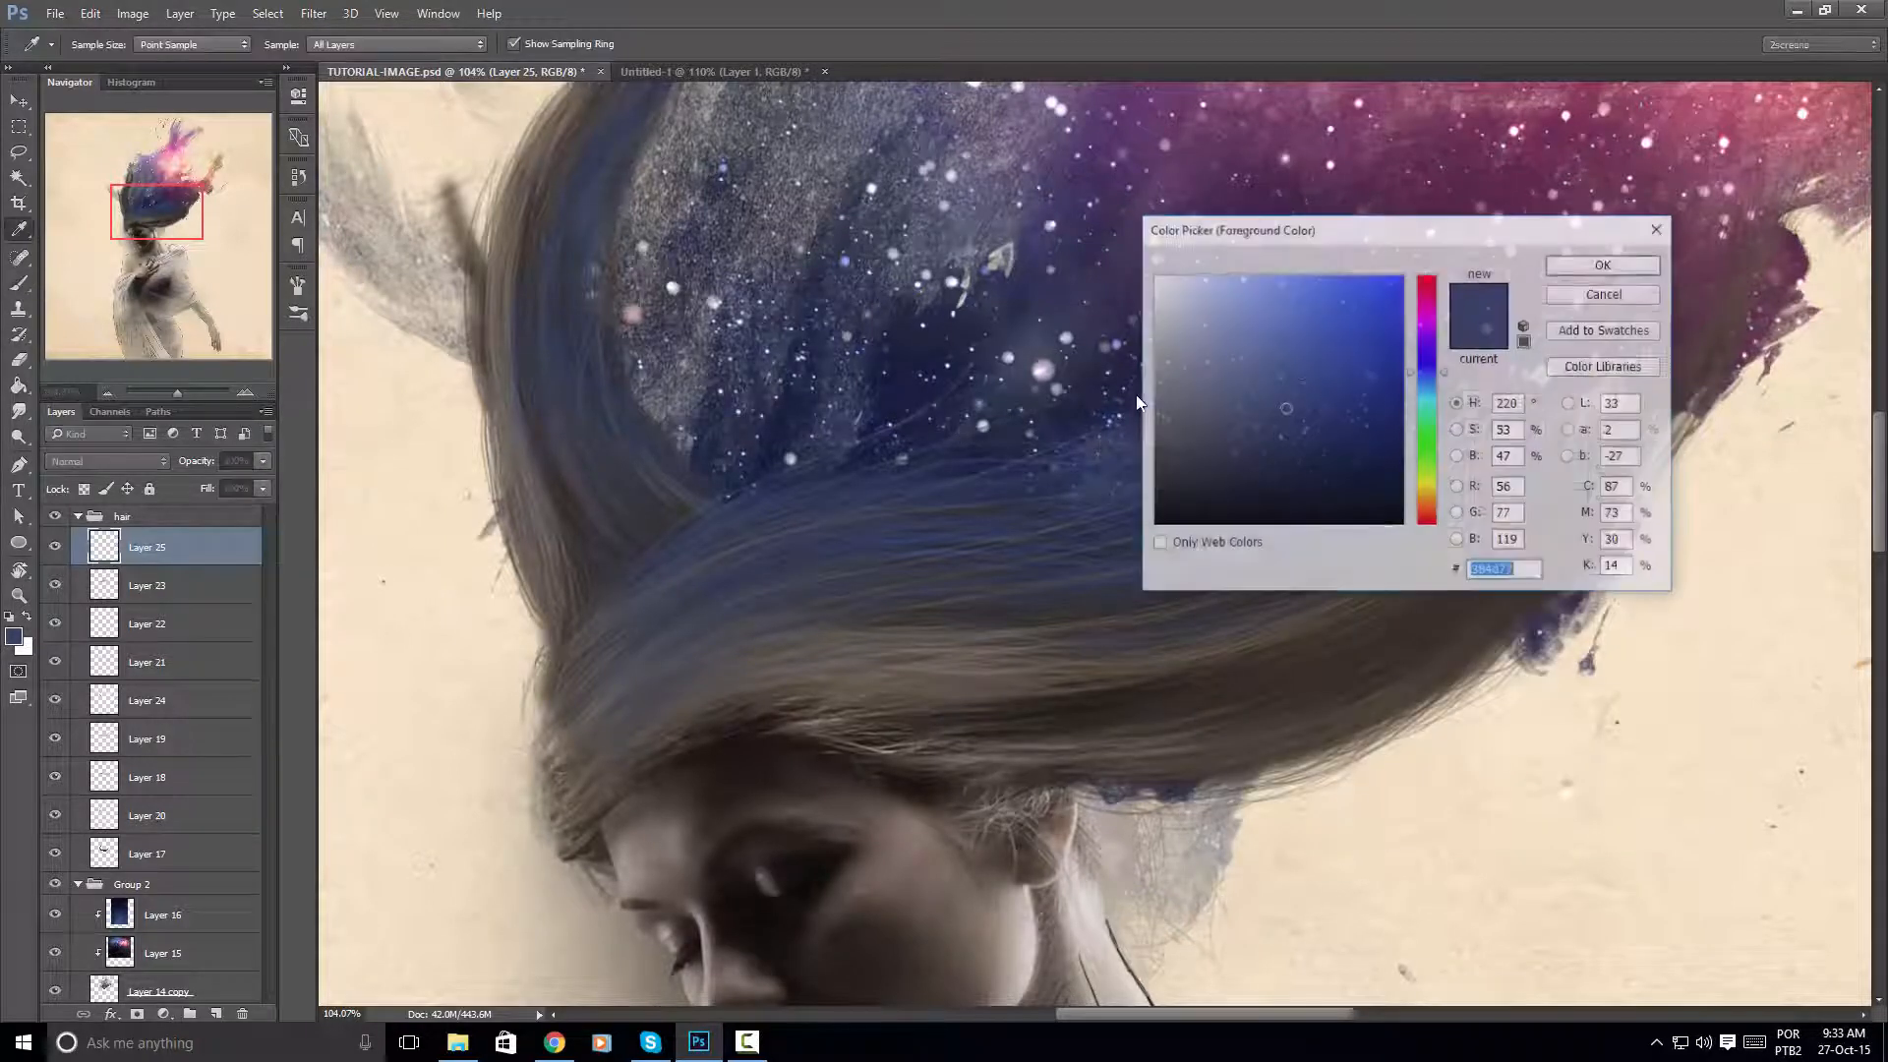
pyautogui.moveTo(1285, 408); pyautogui.dragTo(1249, 314)
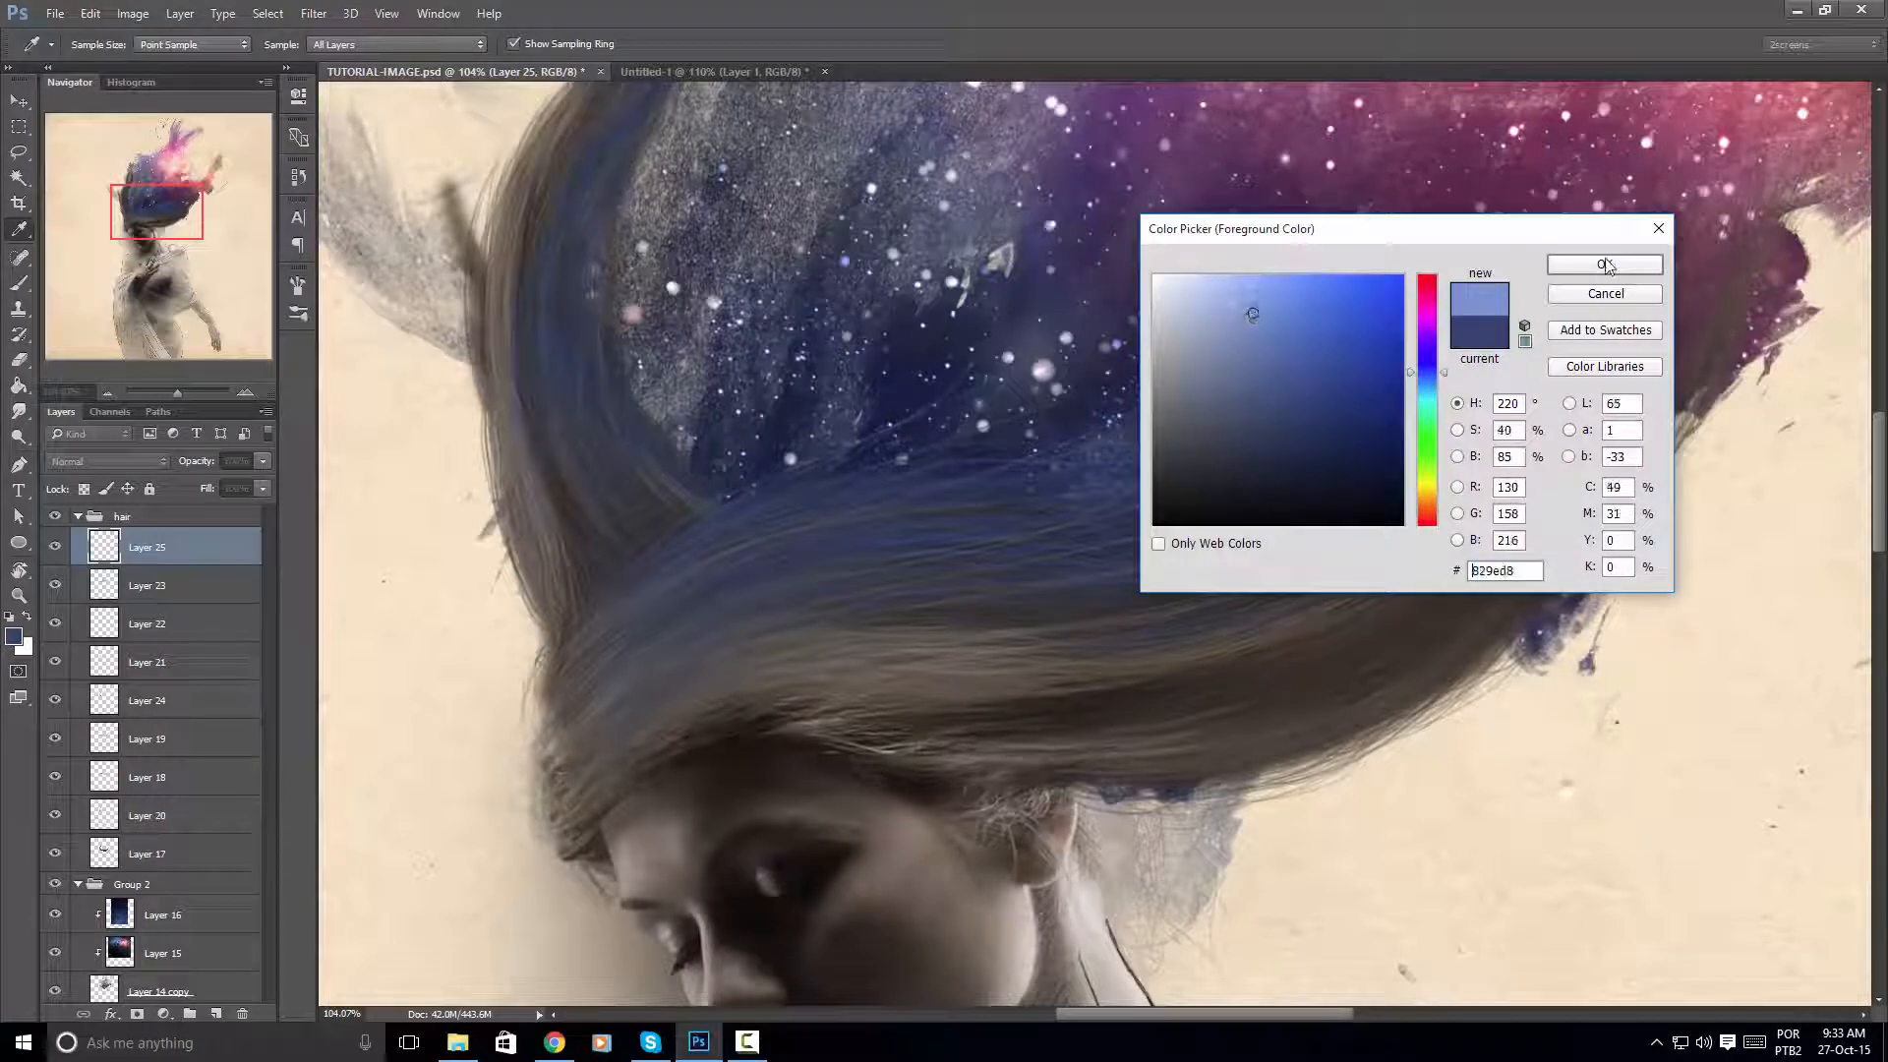
pyautogui.click(1605, 263)
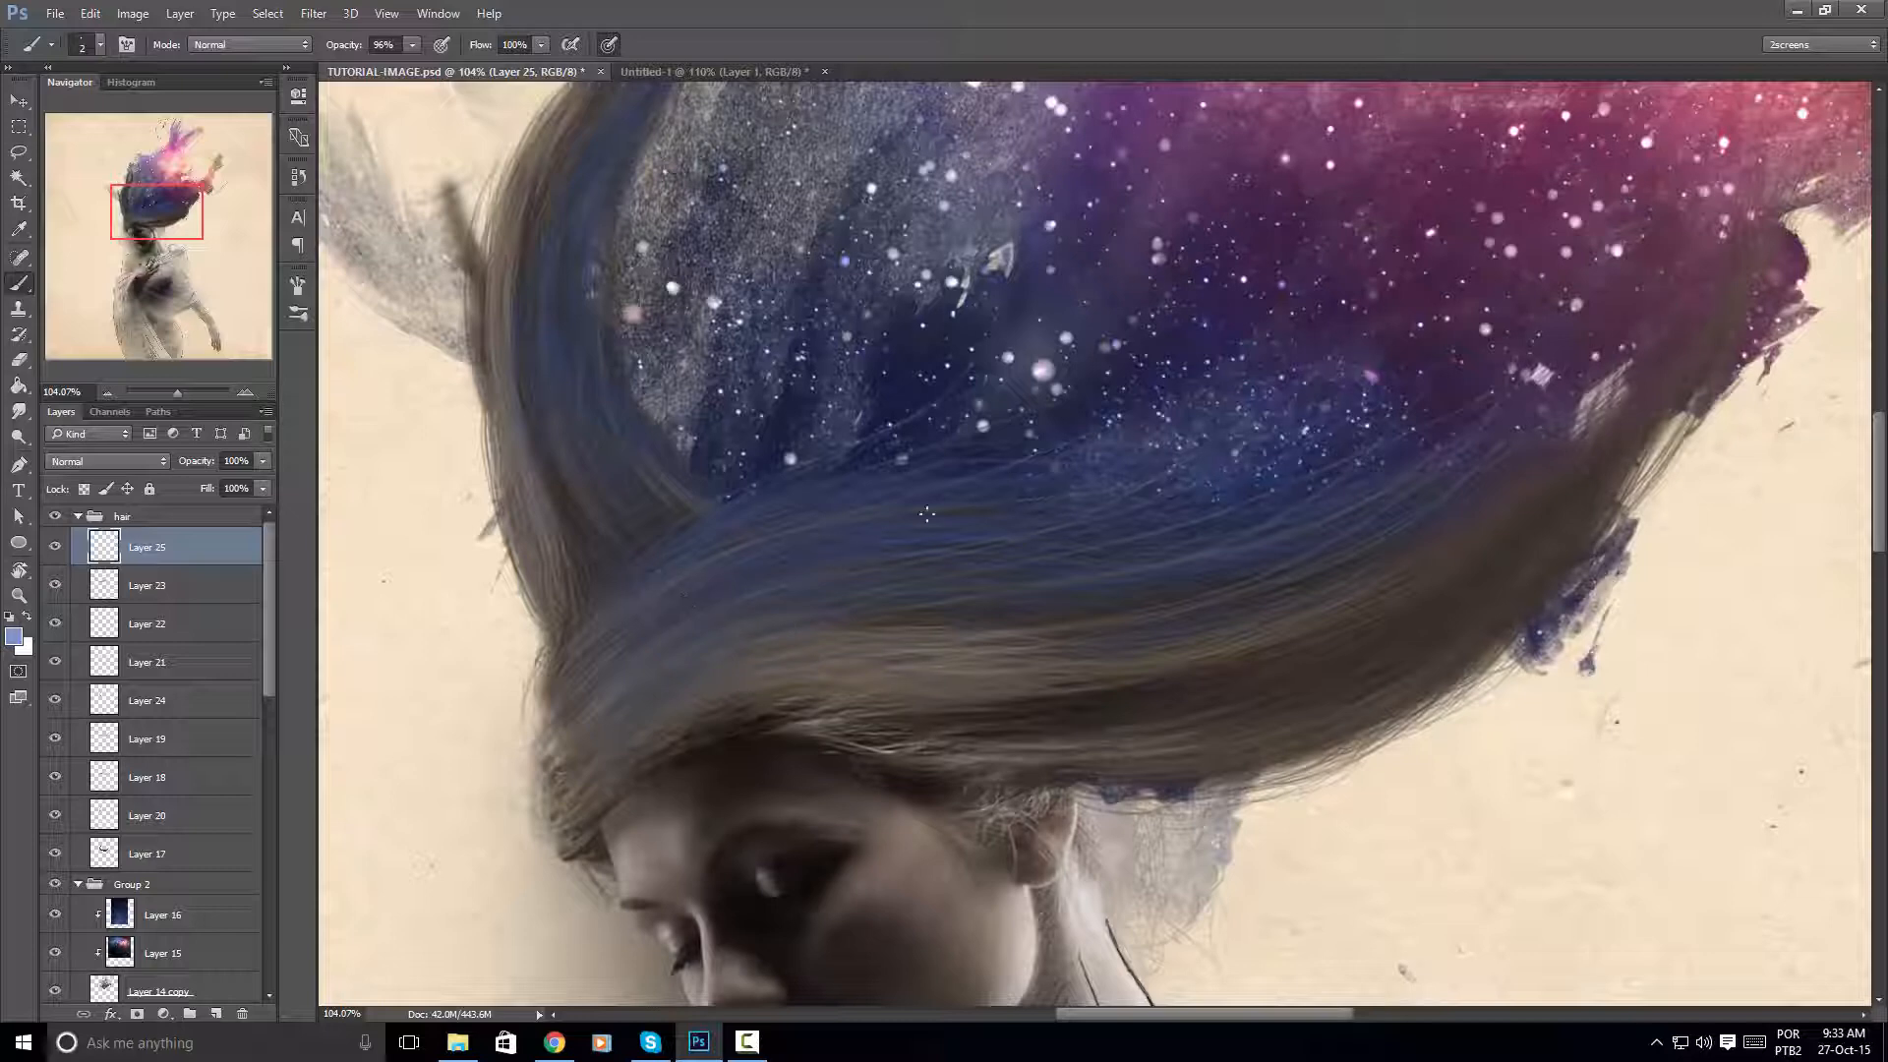
# Paint fine light blue strands on Layer 25 along the front lock's nebula side and the back lock's curve
pyautogui.moveTo(1150, 522); pyautogui.dragTo(906, 543)
pyautogui.moveTo(1052, 379); pyautogui.dragTo(1106, 663)
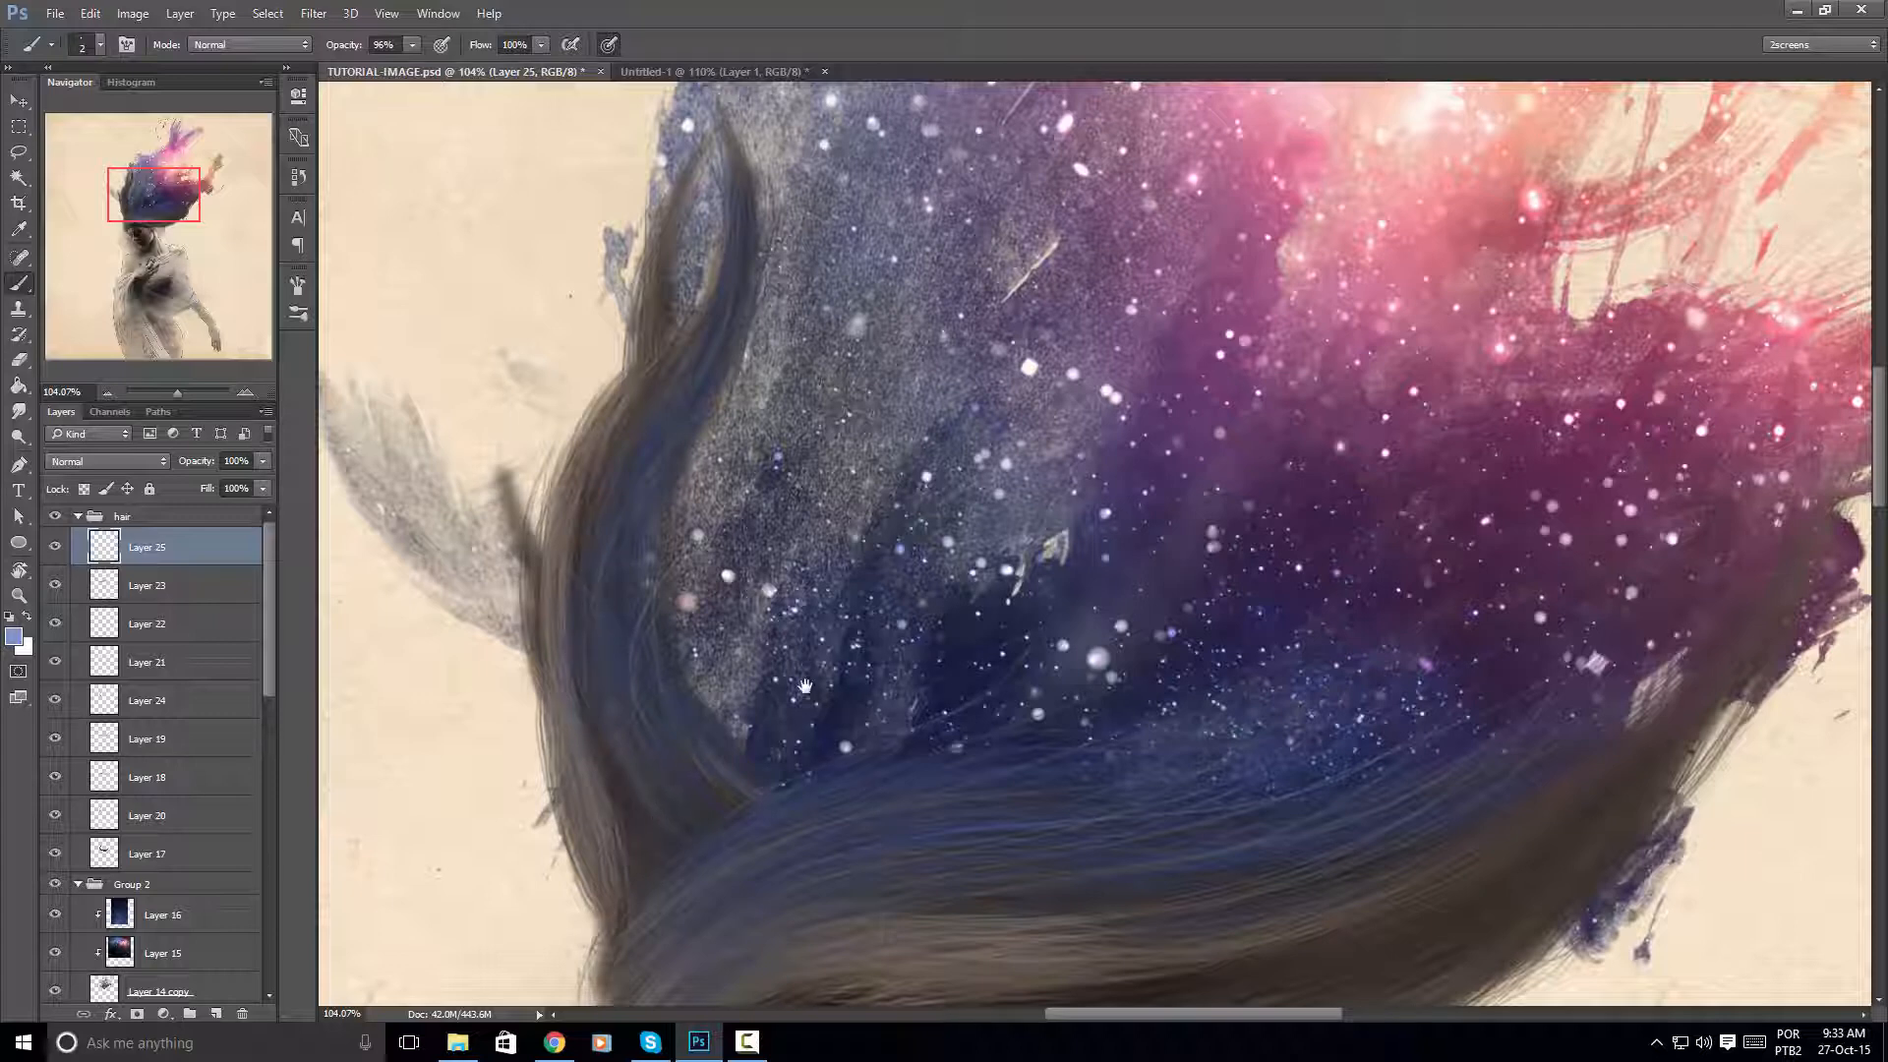
pyautogui.moveTo(804, 685); pyautogui.dragTo(746, 450)
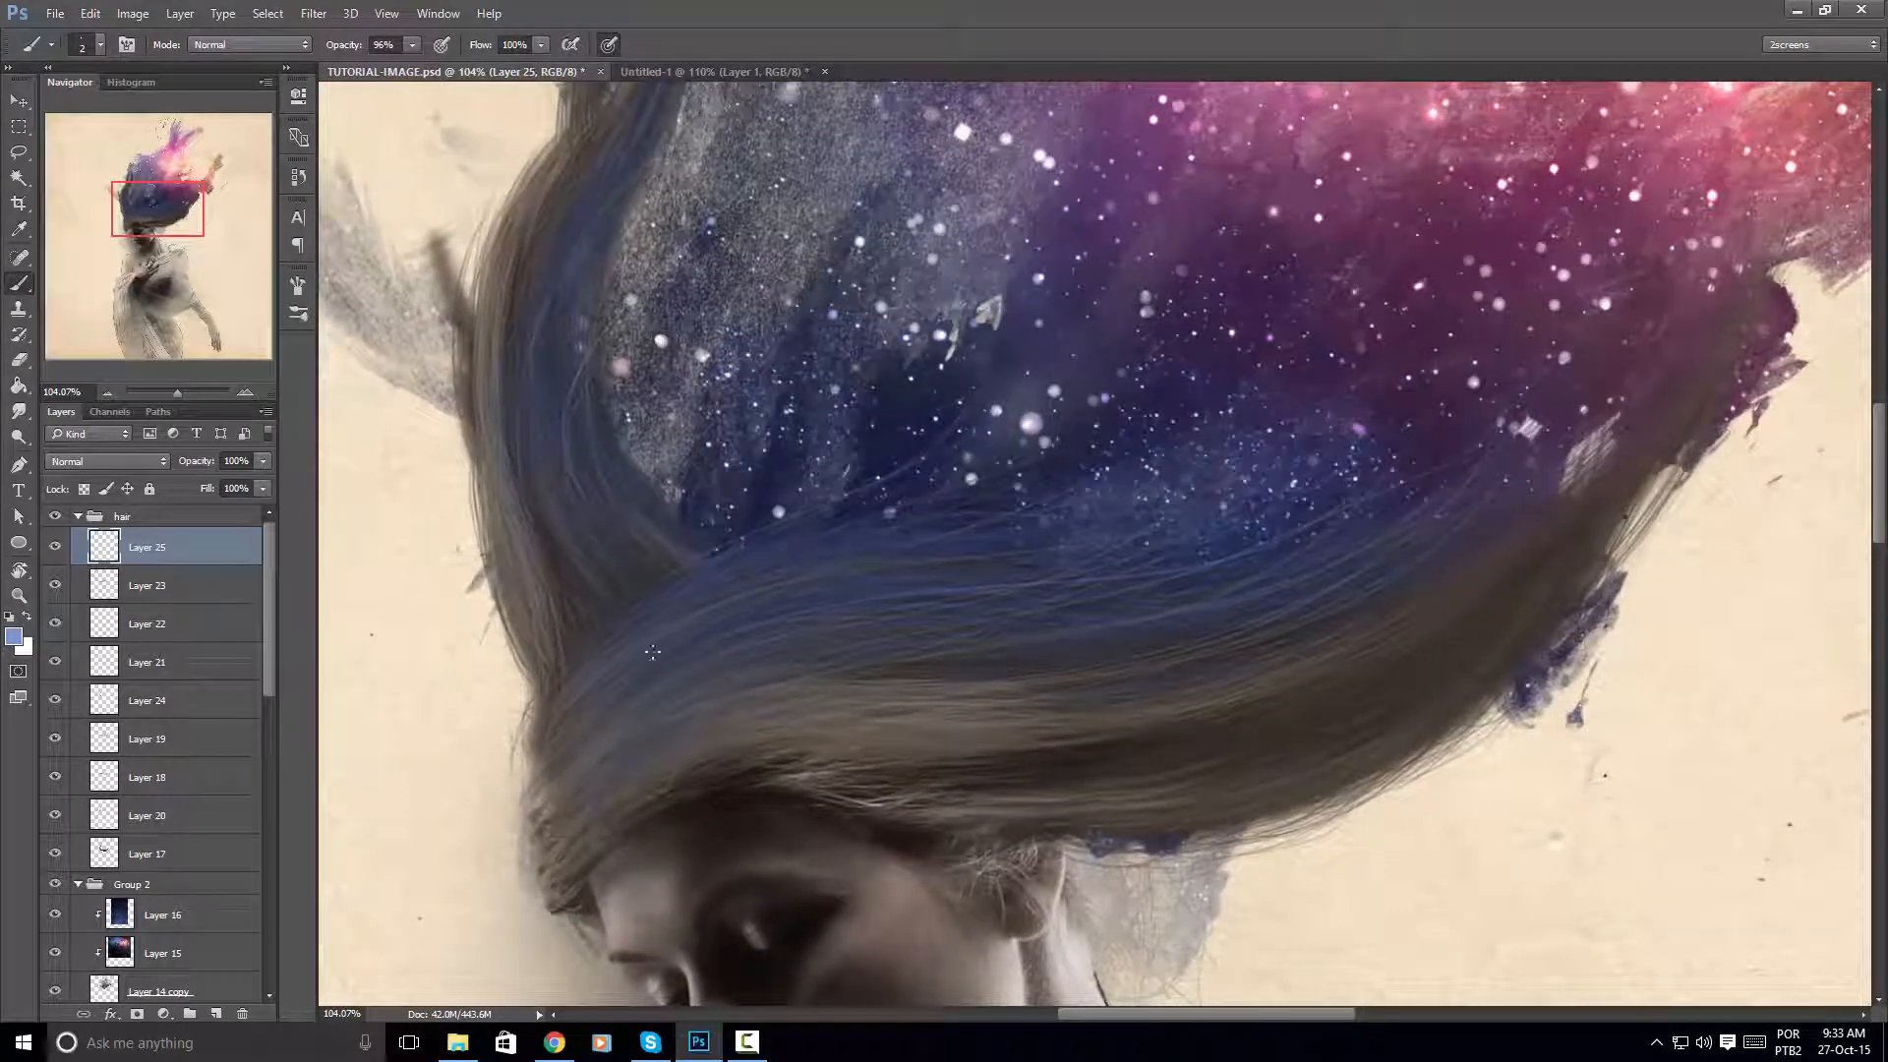
pyautogui.moveTo(1143, 636); pyautogui.dragTo(701, 687)
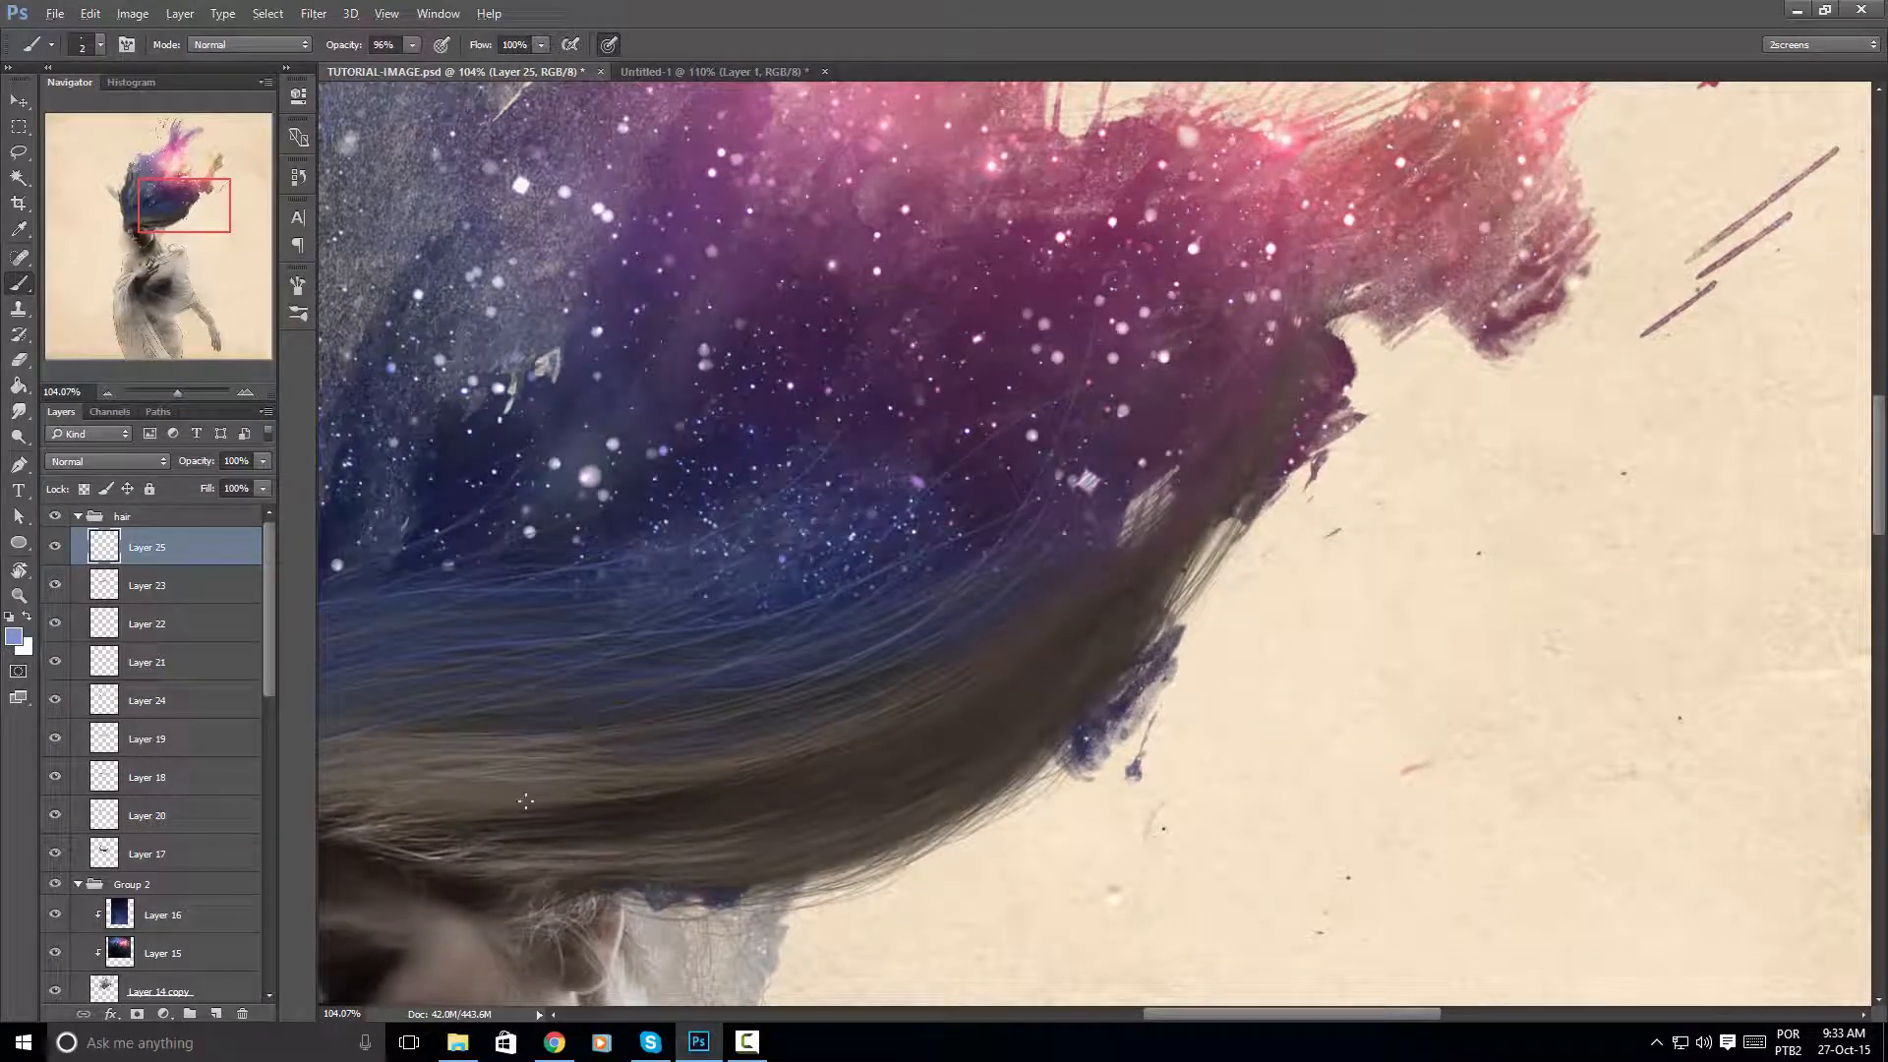
pyautogui.moveTo(795, 552); pyautogui.dragTo(891, 492)
pyautogui.moveTo(946, 423); pyautogui.dragTo(899, 420)
pyautogui.moveTo(932, 398)
pyautogui.mouseDown()
pyautogui.moveTo(936, 547)
pyautogui.moveTo(921, 539)
pyautogui.mouseUp()
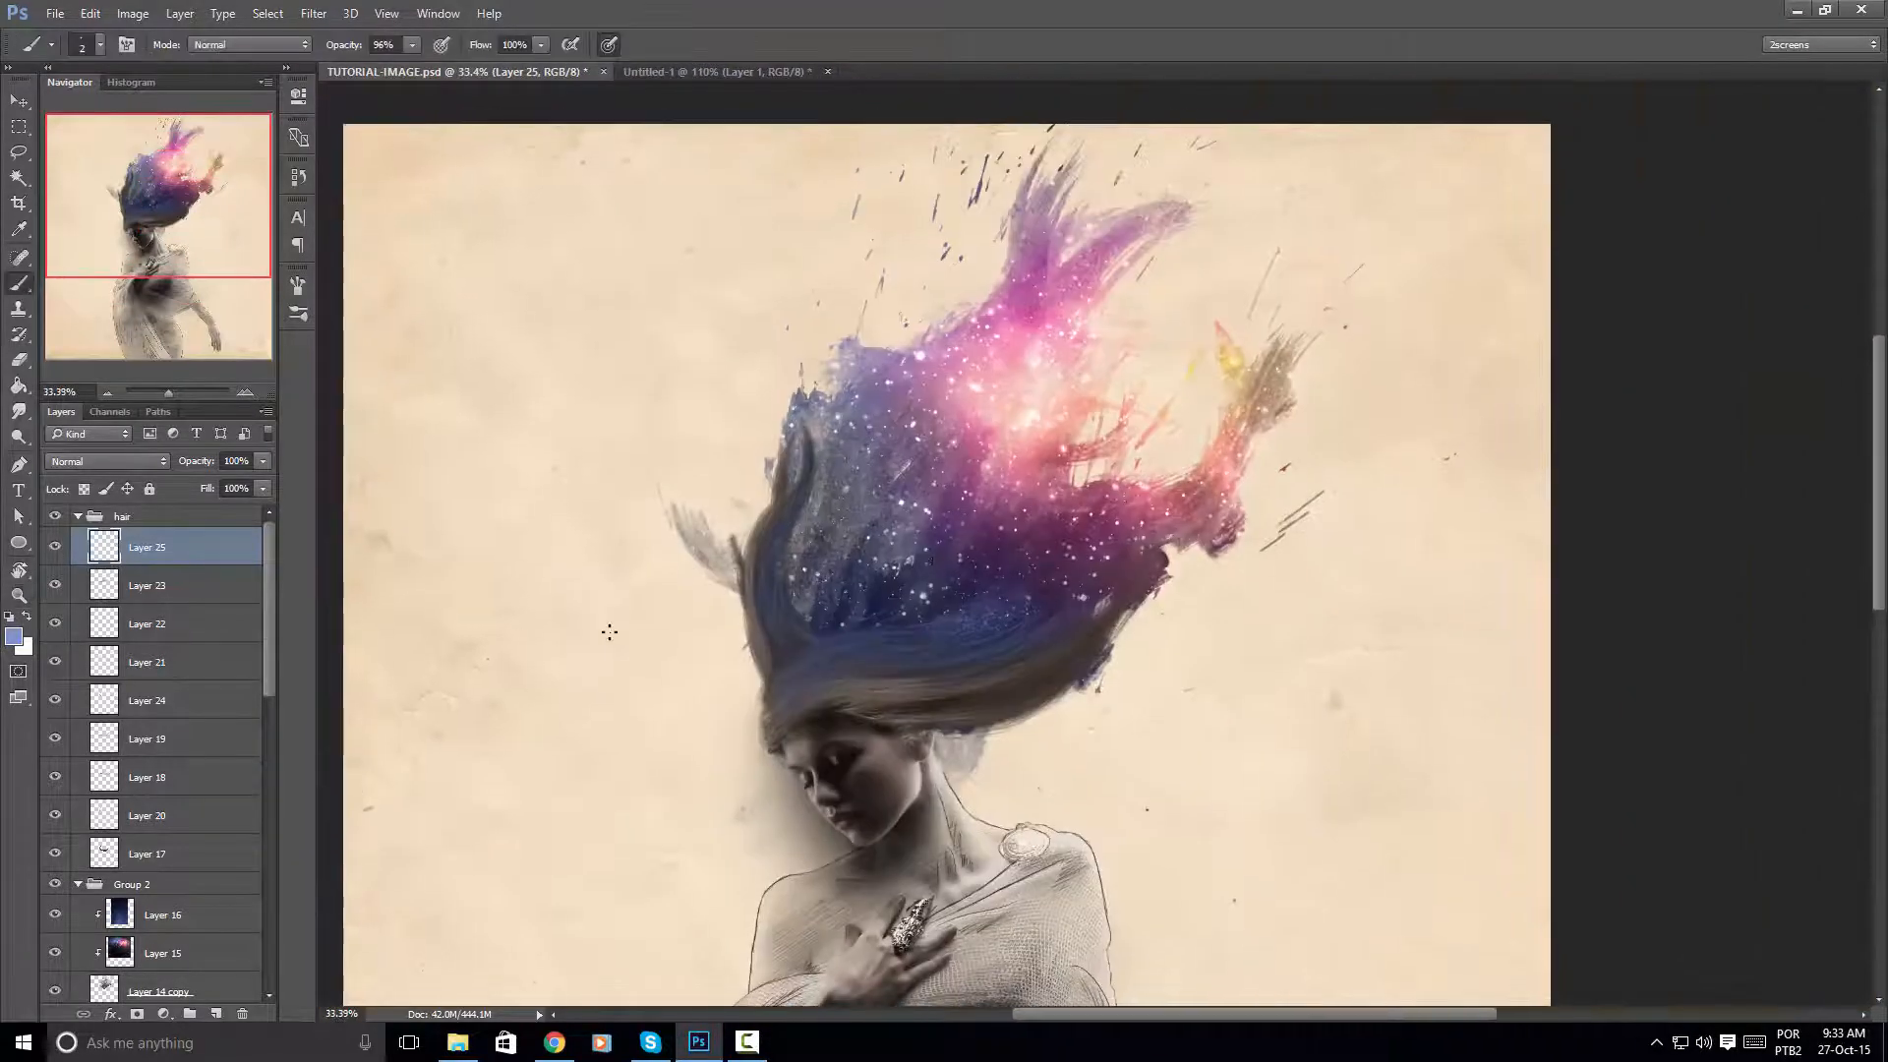
# Duplicate Layer 16, Layer 15 and Layer 14 copy together in Group 2
pyautogui.press('v')
pyautogui.scroll(1, 791, 555)
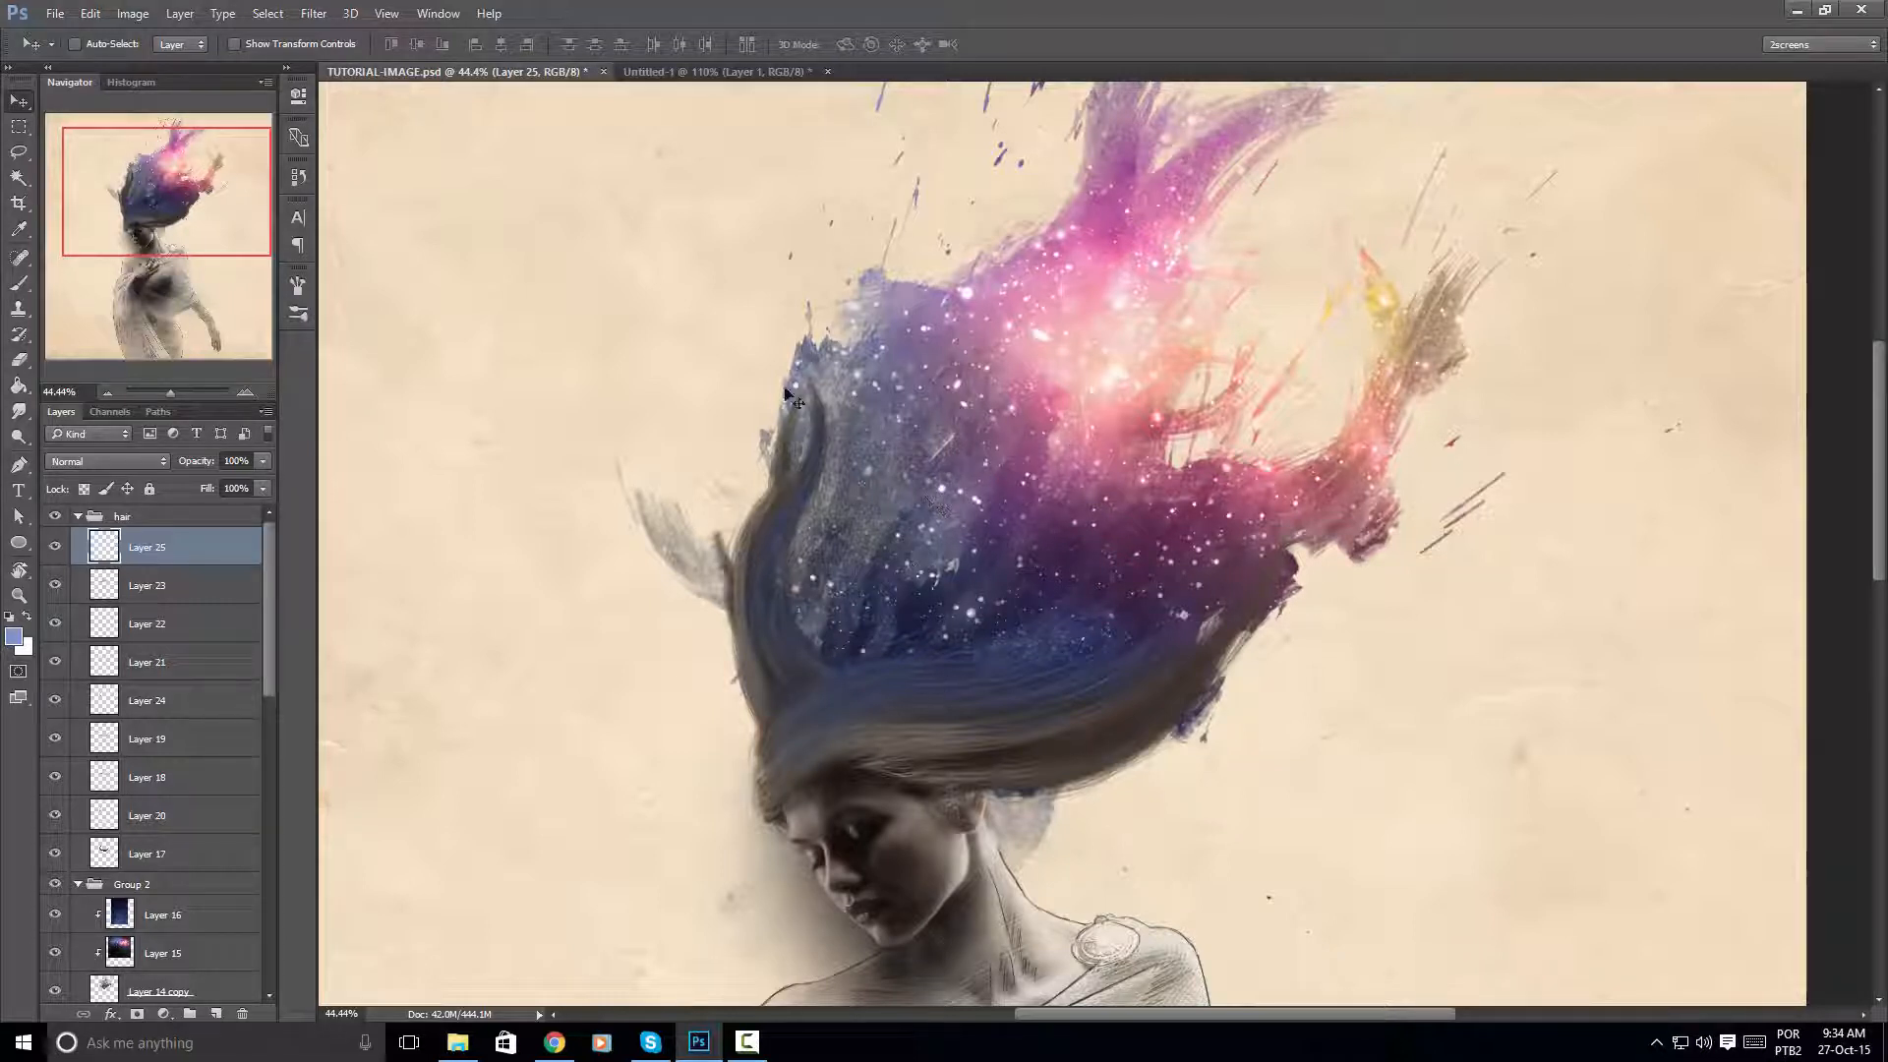
pyautogui.moveTo(976, 544); pyautogui.dragTo(982, 473)
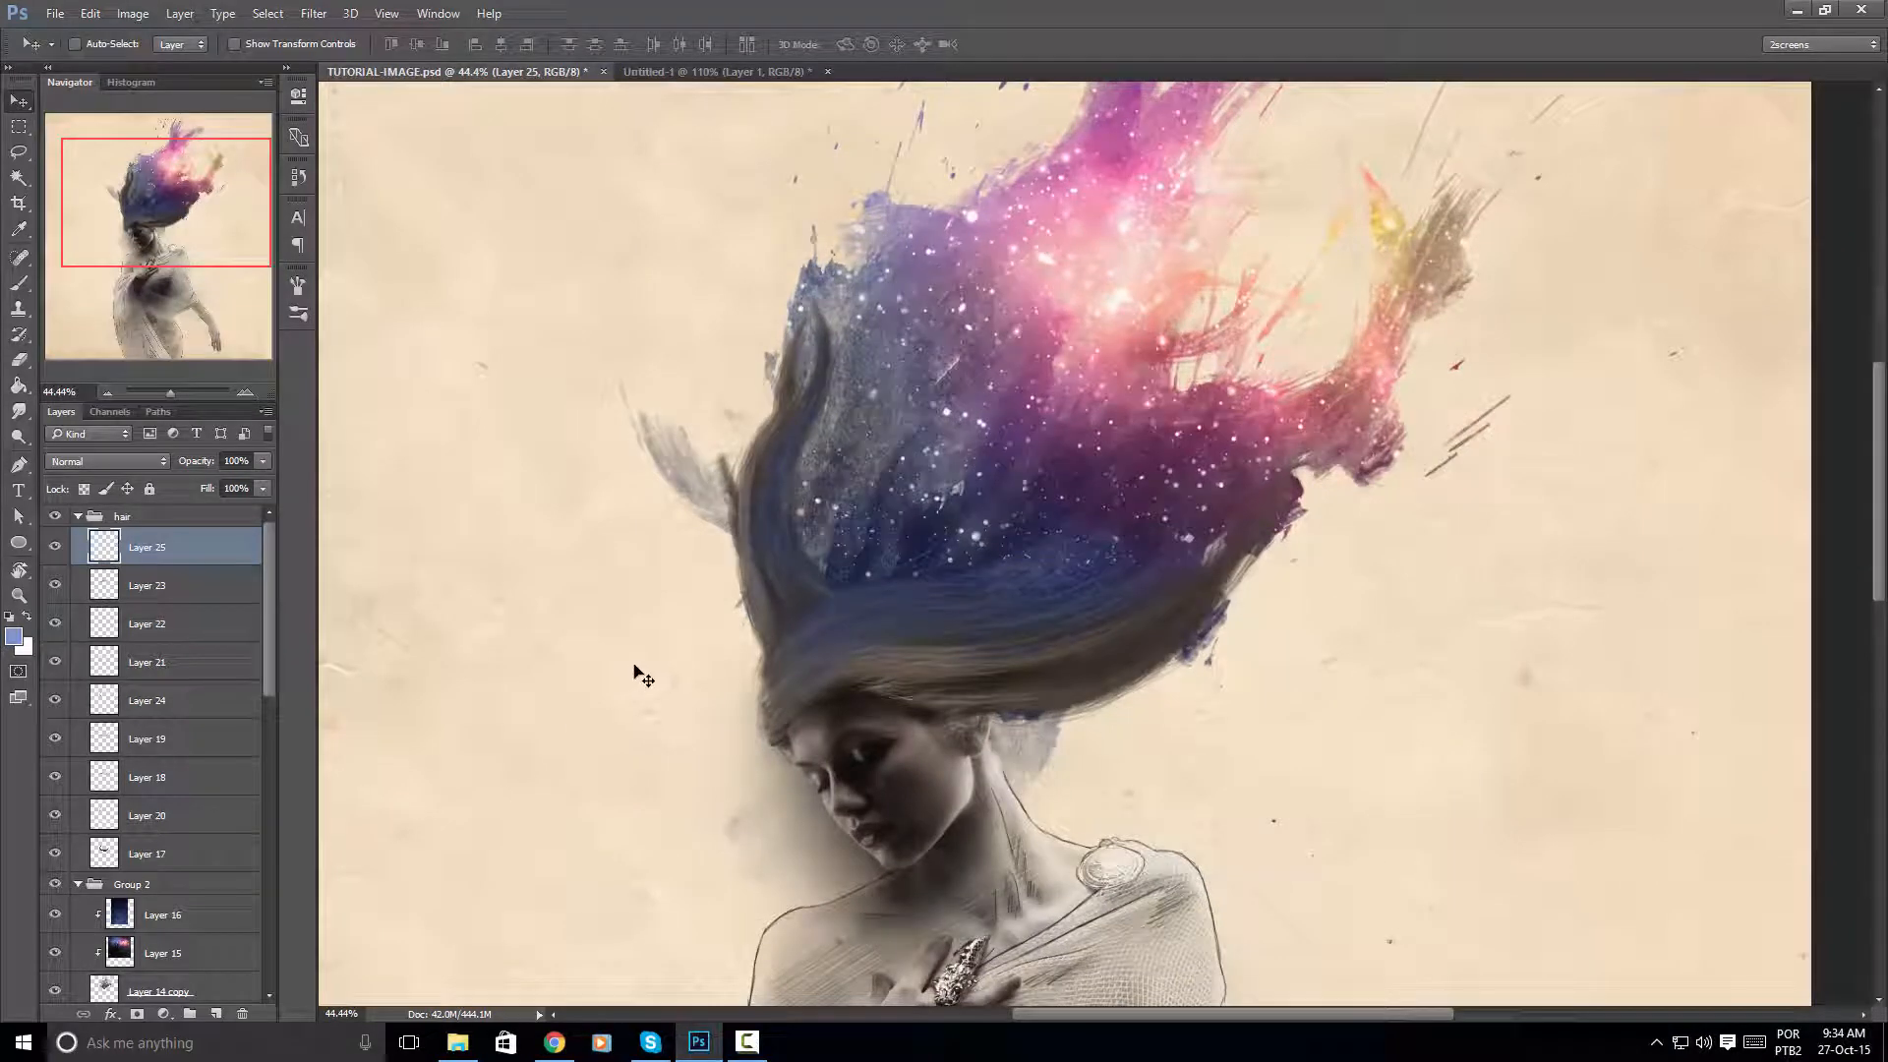
pyautogui.scroll(-3, 263, 599)
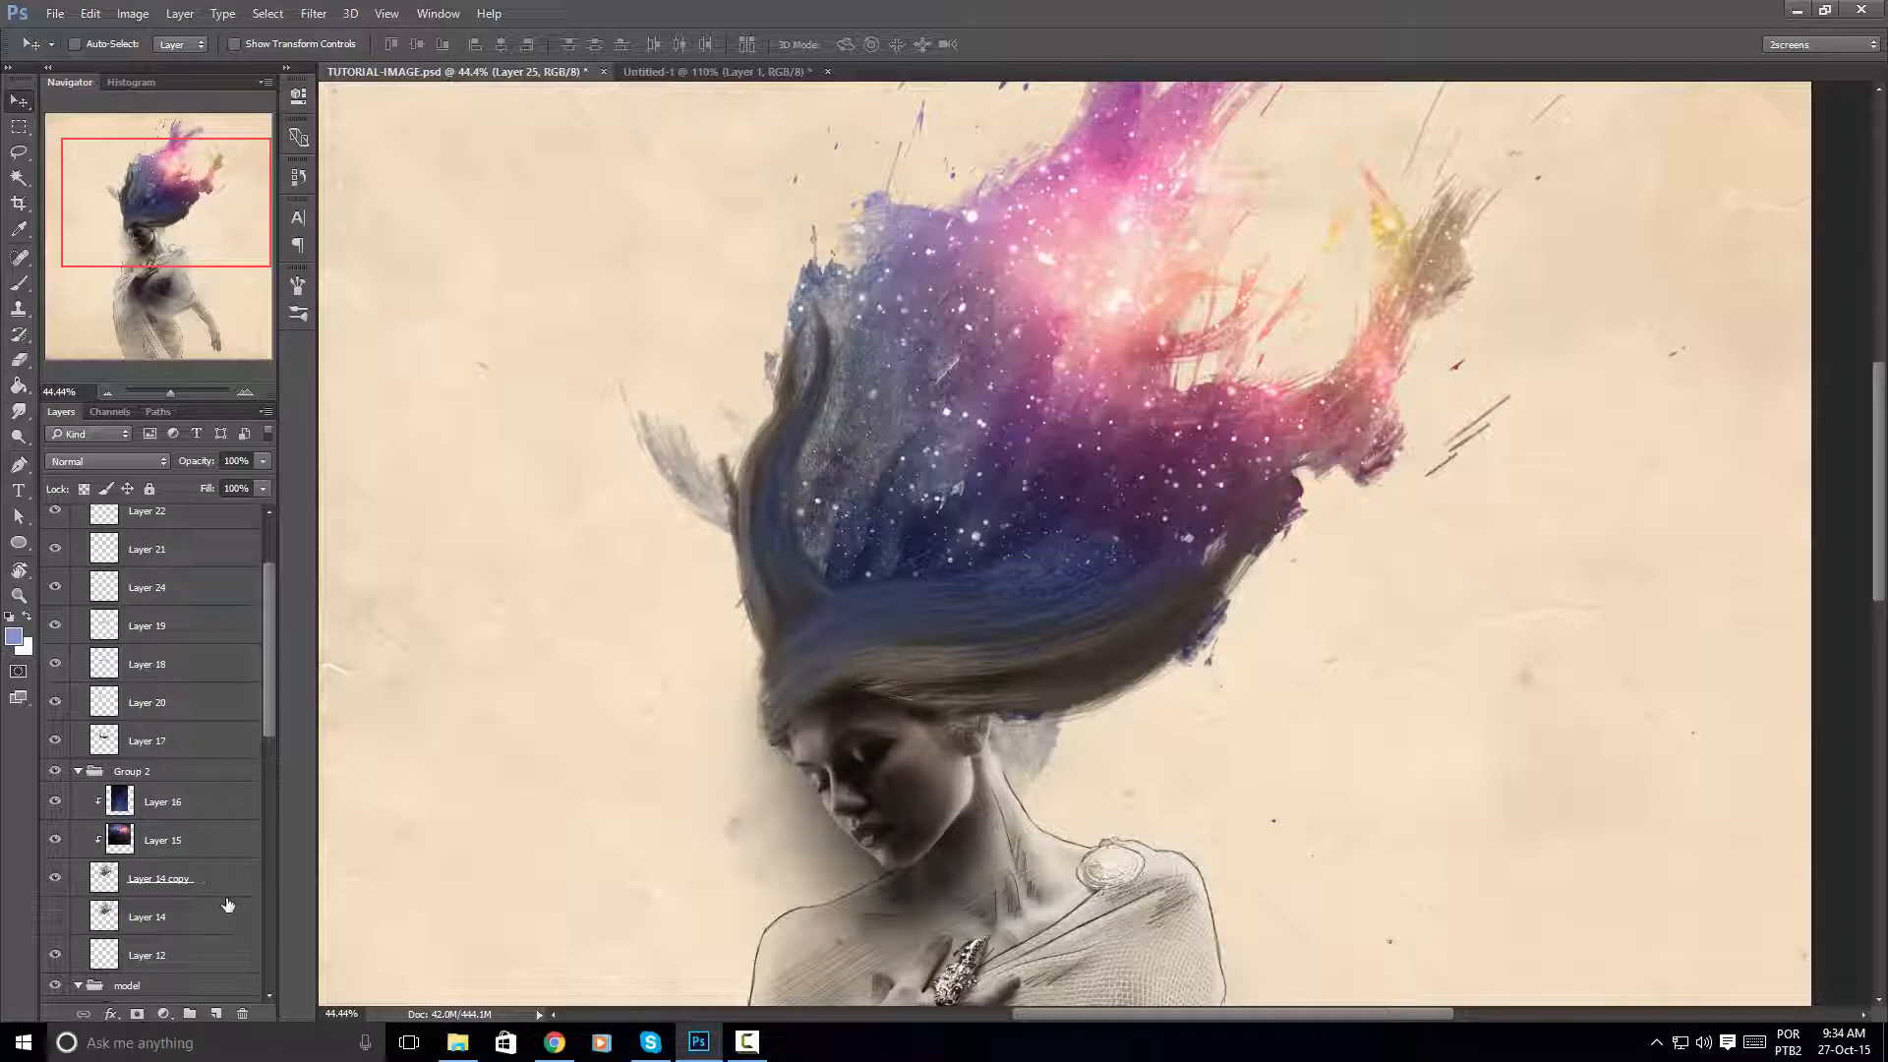
pyautogui.click(203, 877)
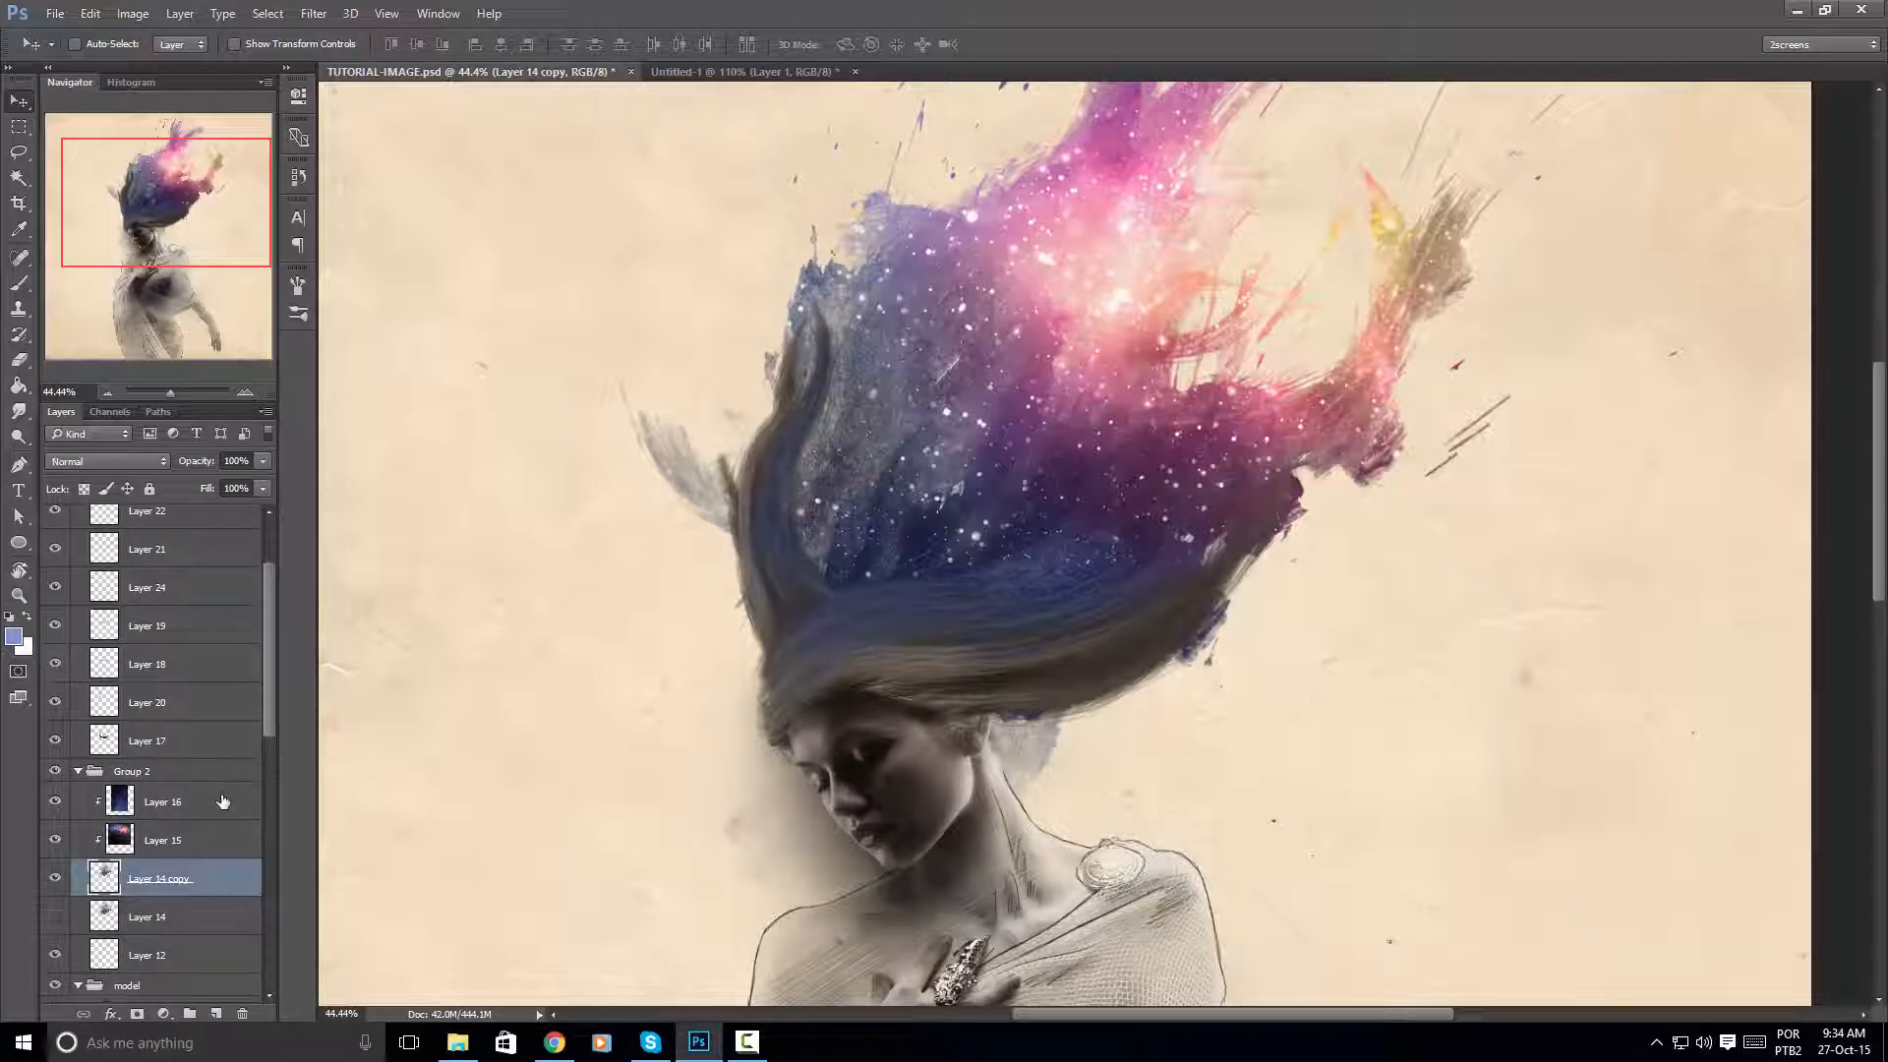
pyautogui.keyDown('shift'); pyautogui.click(223, 802); pyautogui.keyUp('shift')
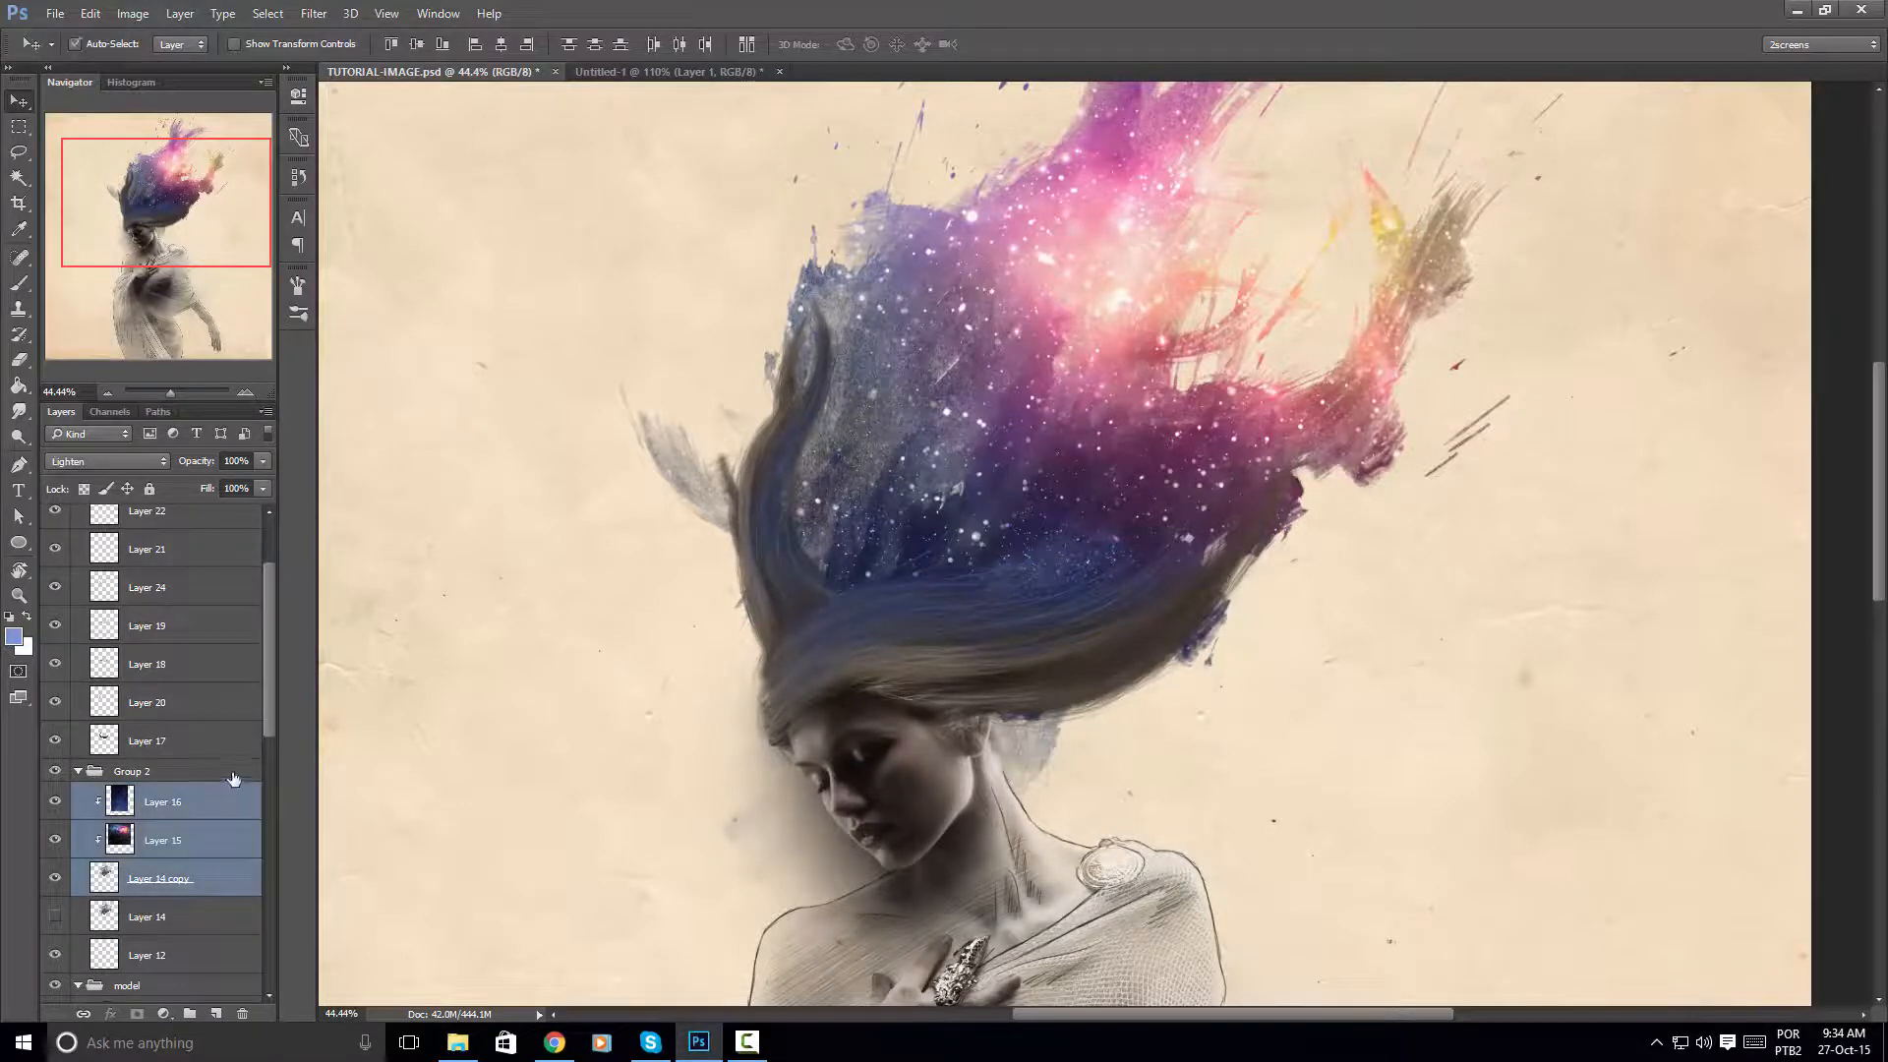
pyautogui.hotkey('ctrl', 'j')
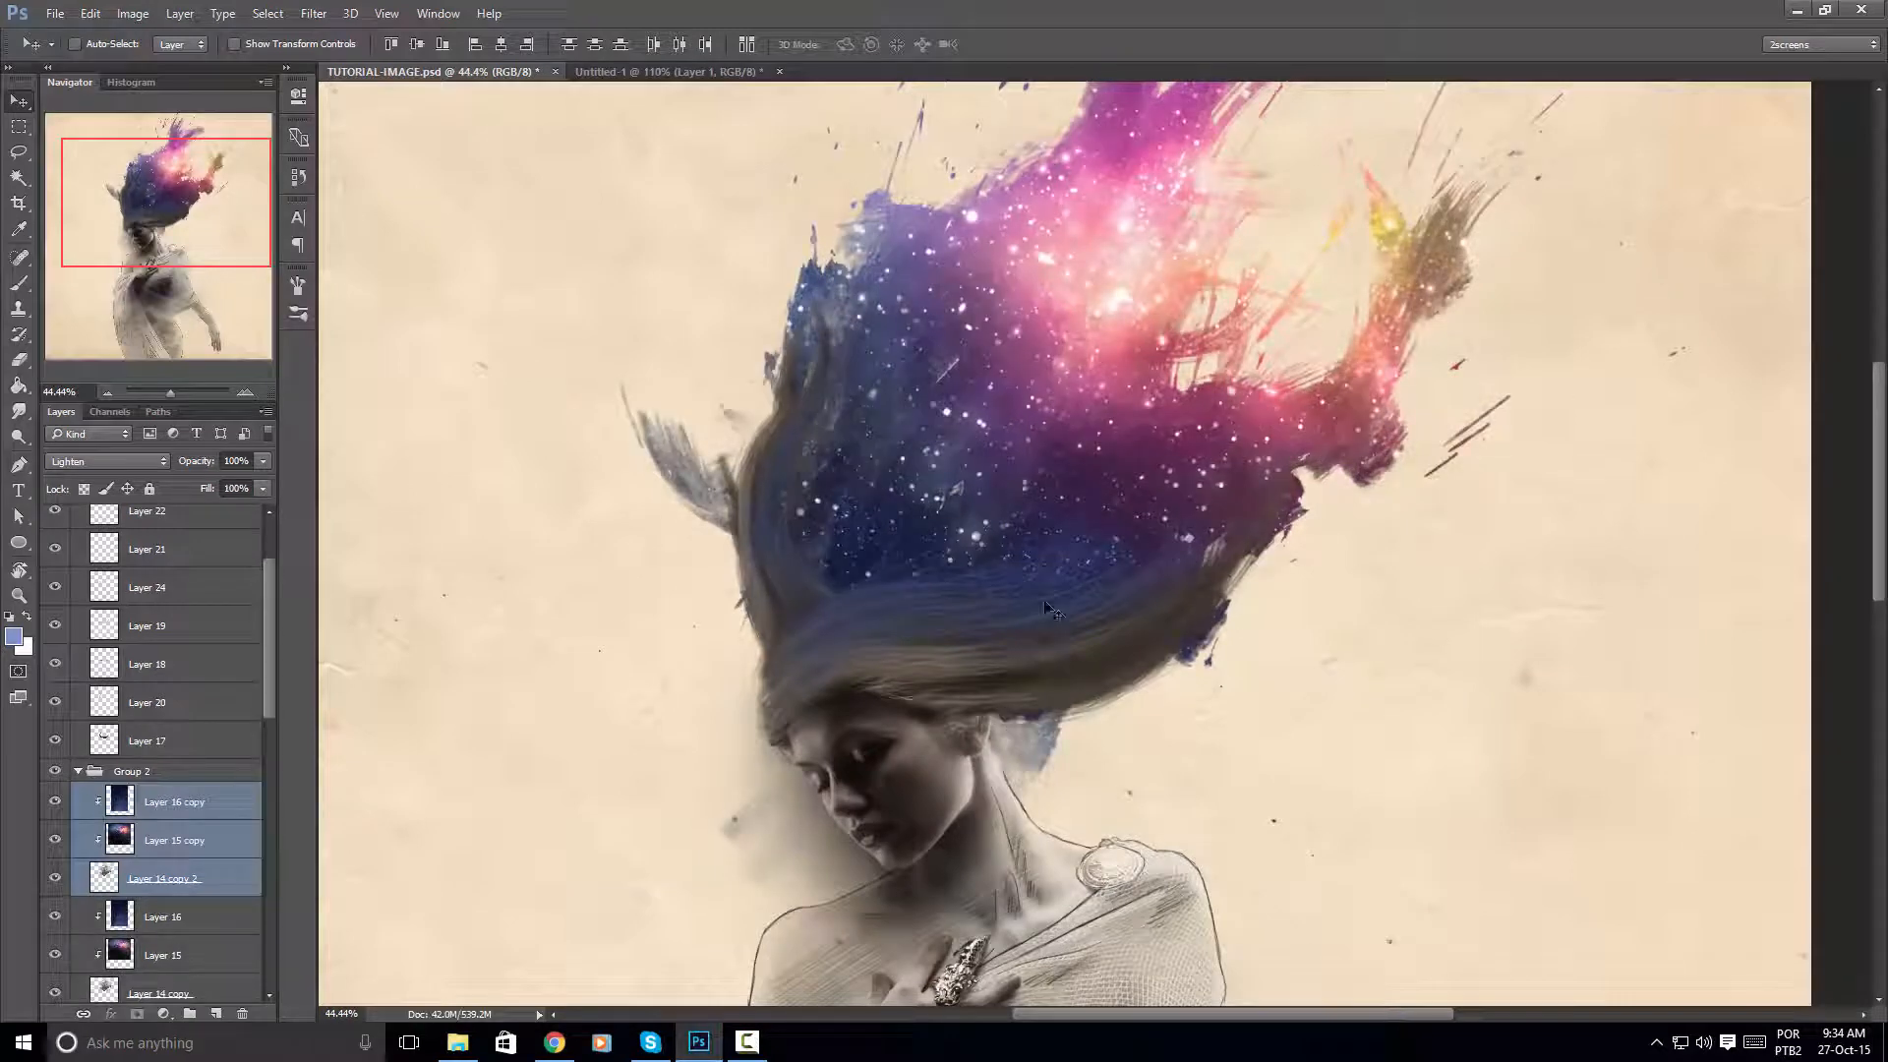
# Reduce the opacity of the three duplicated nebula layers to 88%
pyautogui.click(263, 462)
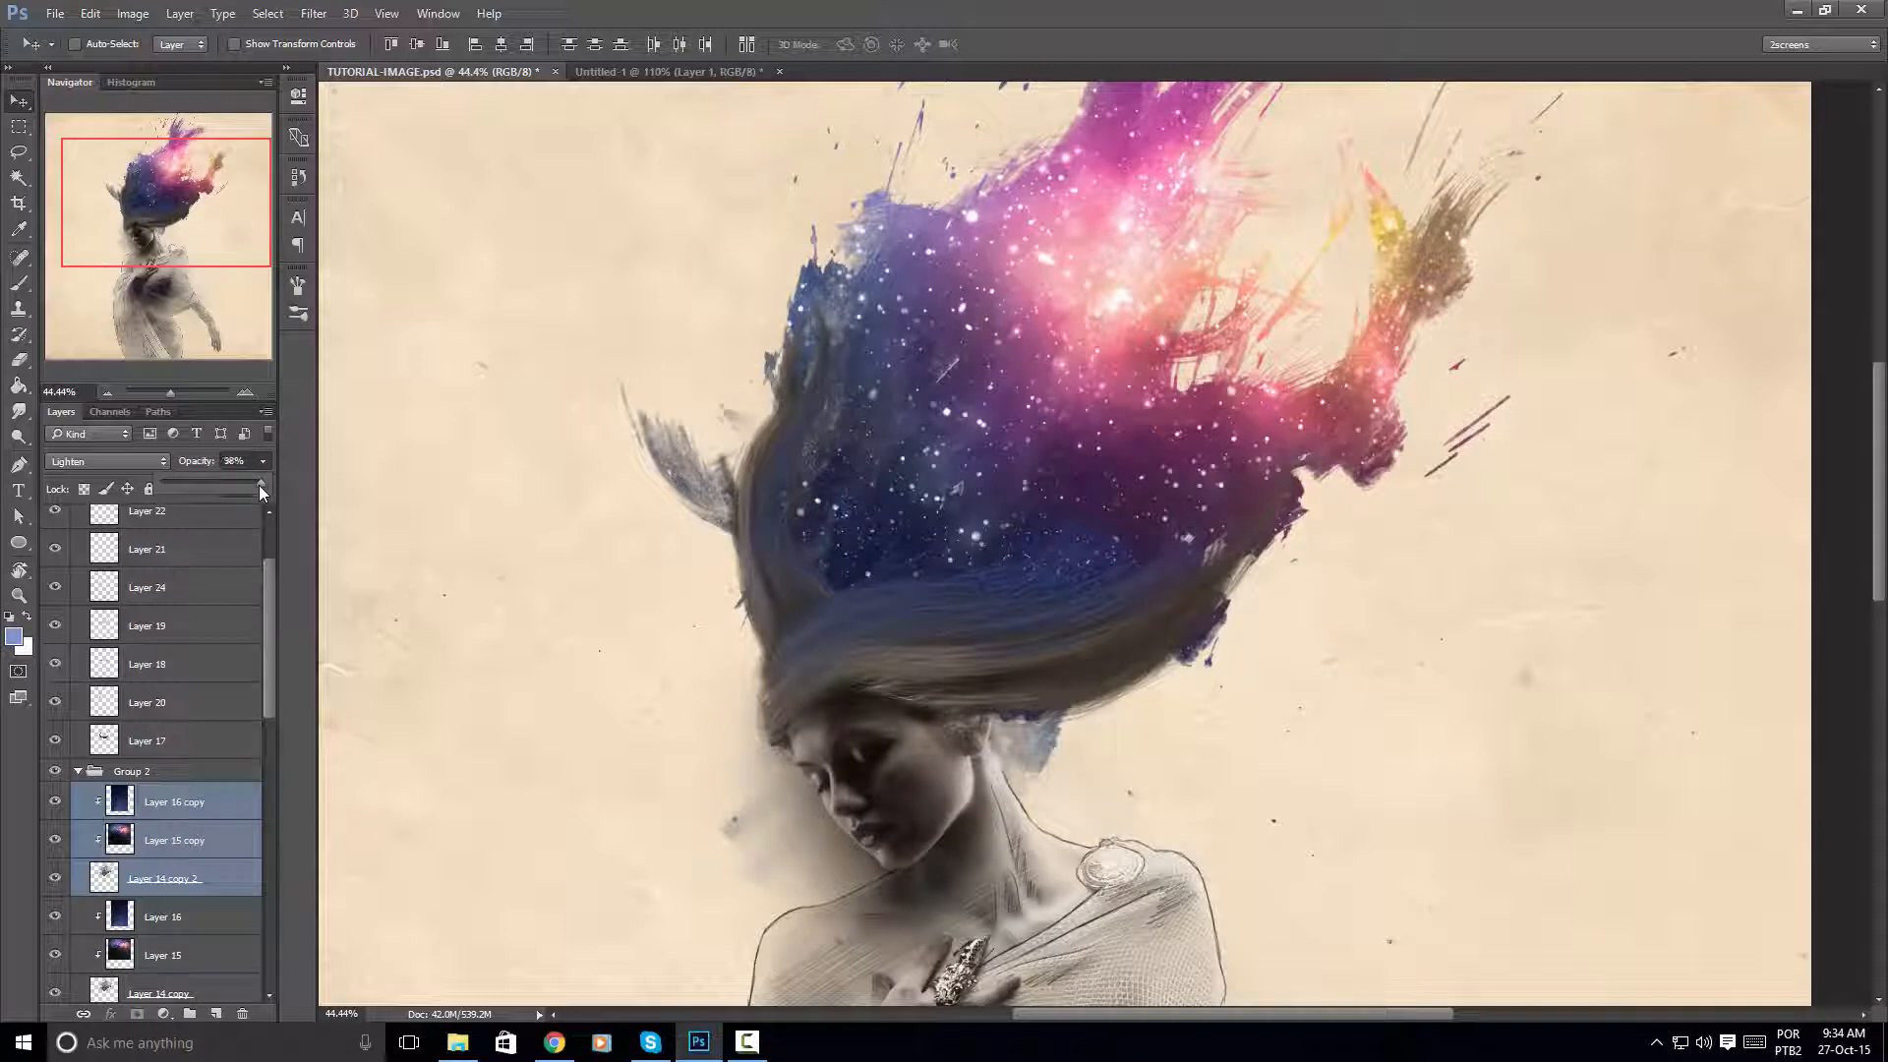
pyautogui.moveTo(250, 486); pyautogui.dragTo(241, 486)
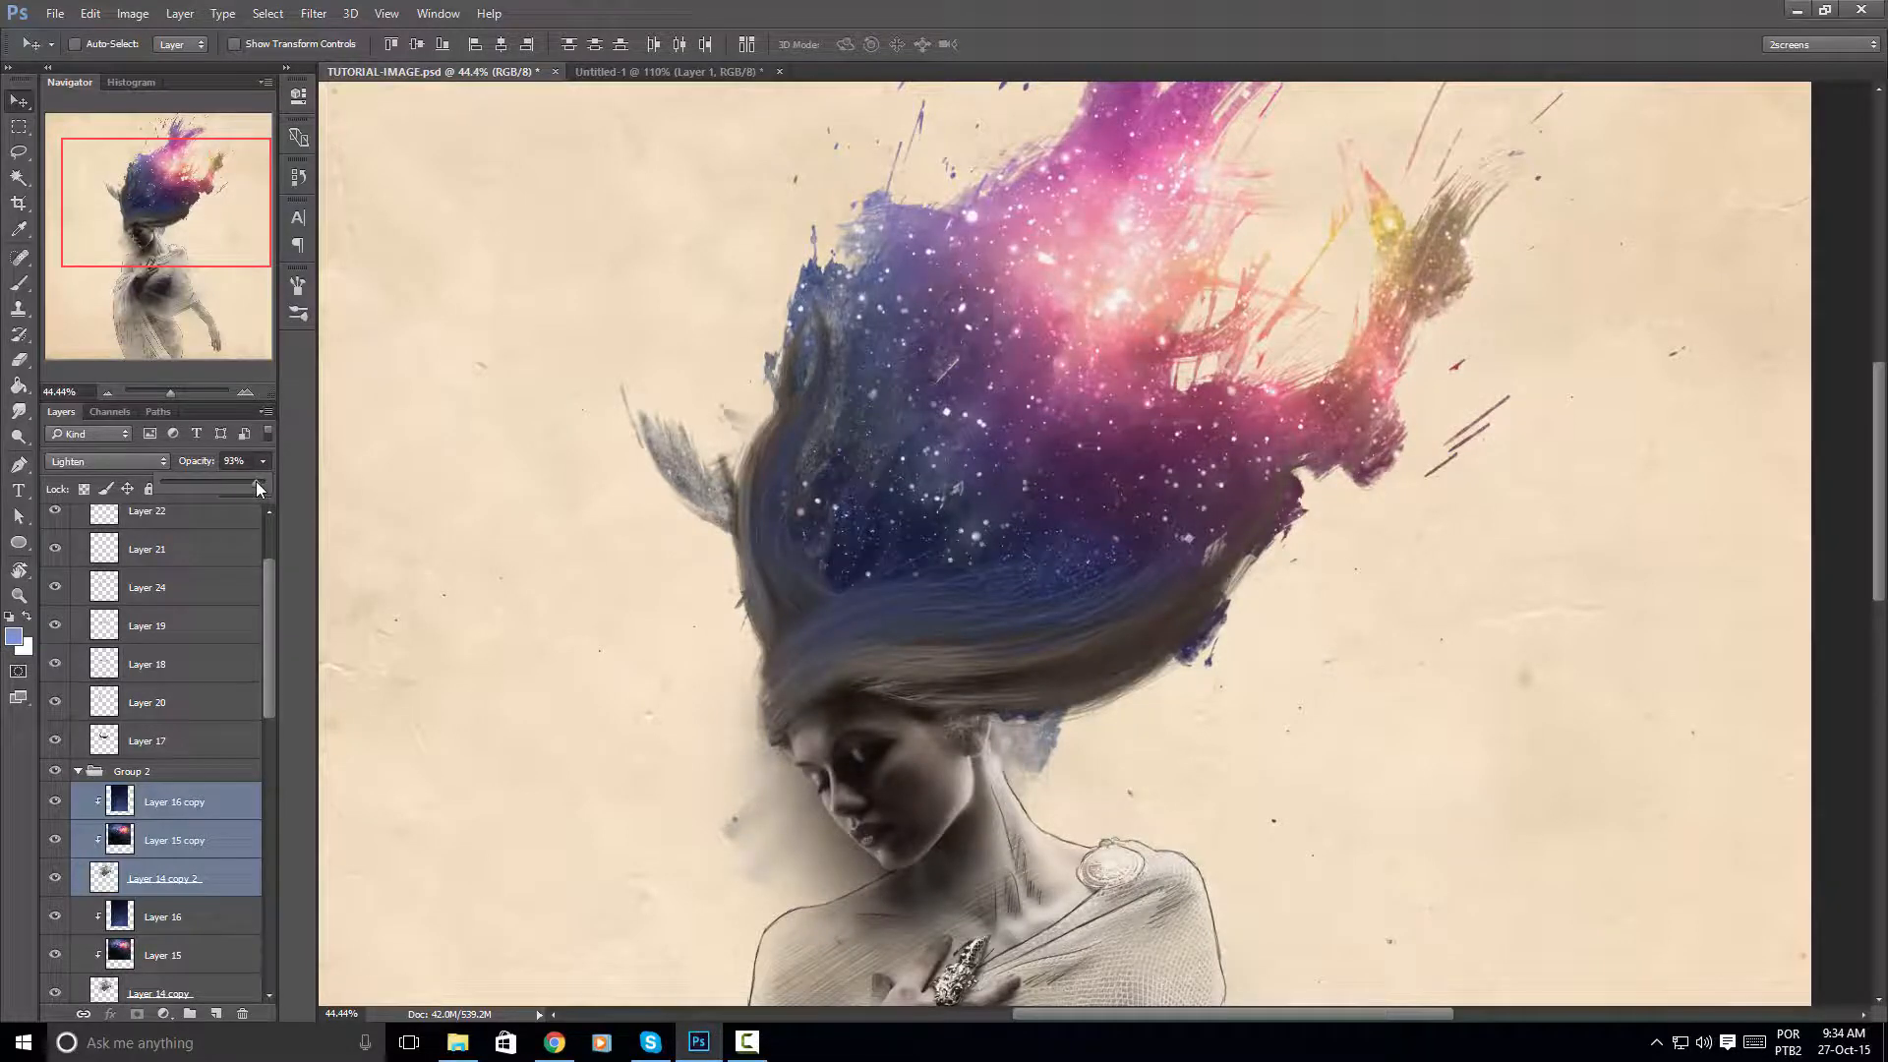
pyautogui.moveTo(253, 482); pyautogui.dragTo(250, 482)
pyautogui.moveTo(1301, 846); pyautogui.dragTo(1225, 799)
# Erase the stray strokes behind the neck and outside the back lock on Layer 14 copy 2 with a 167 px eraser
pyautogui.click(212, 895)
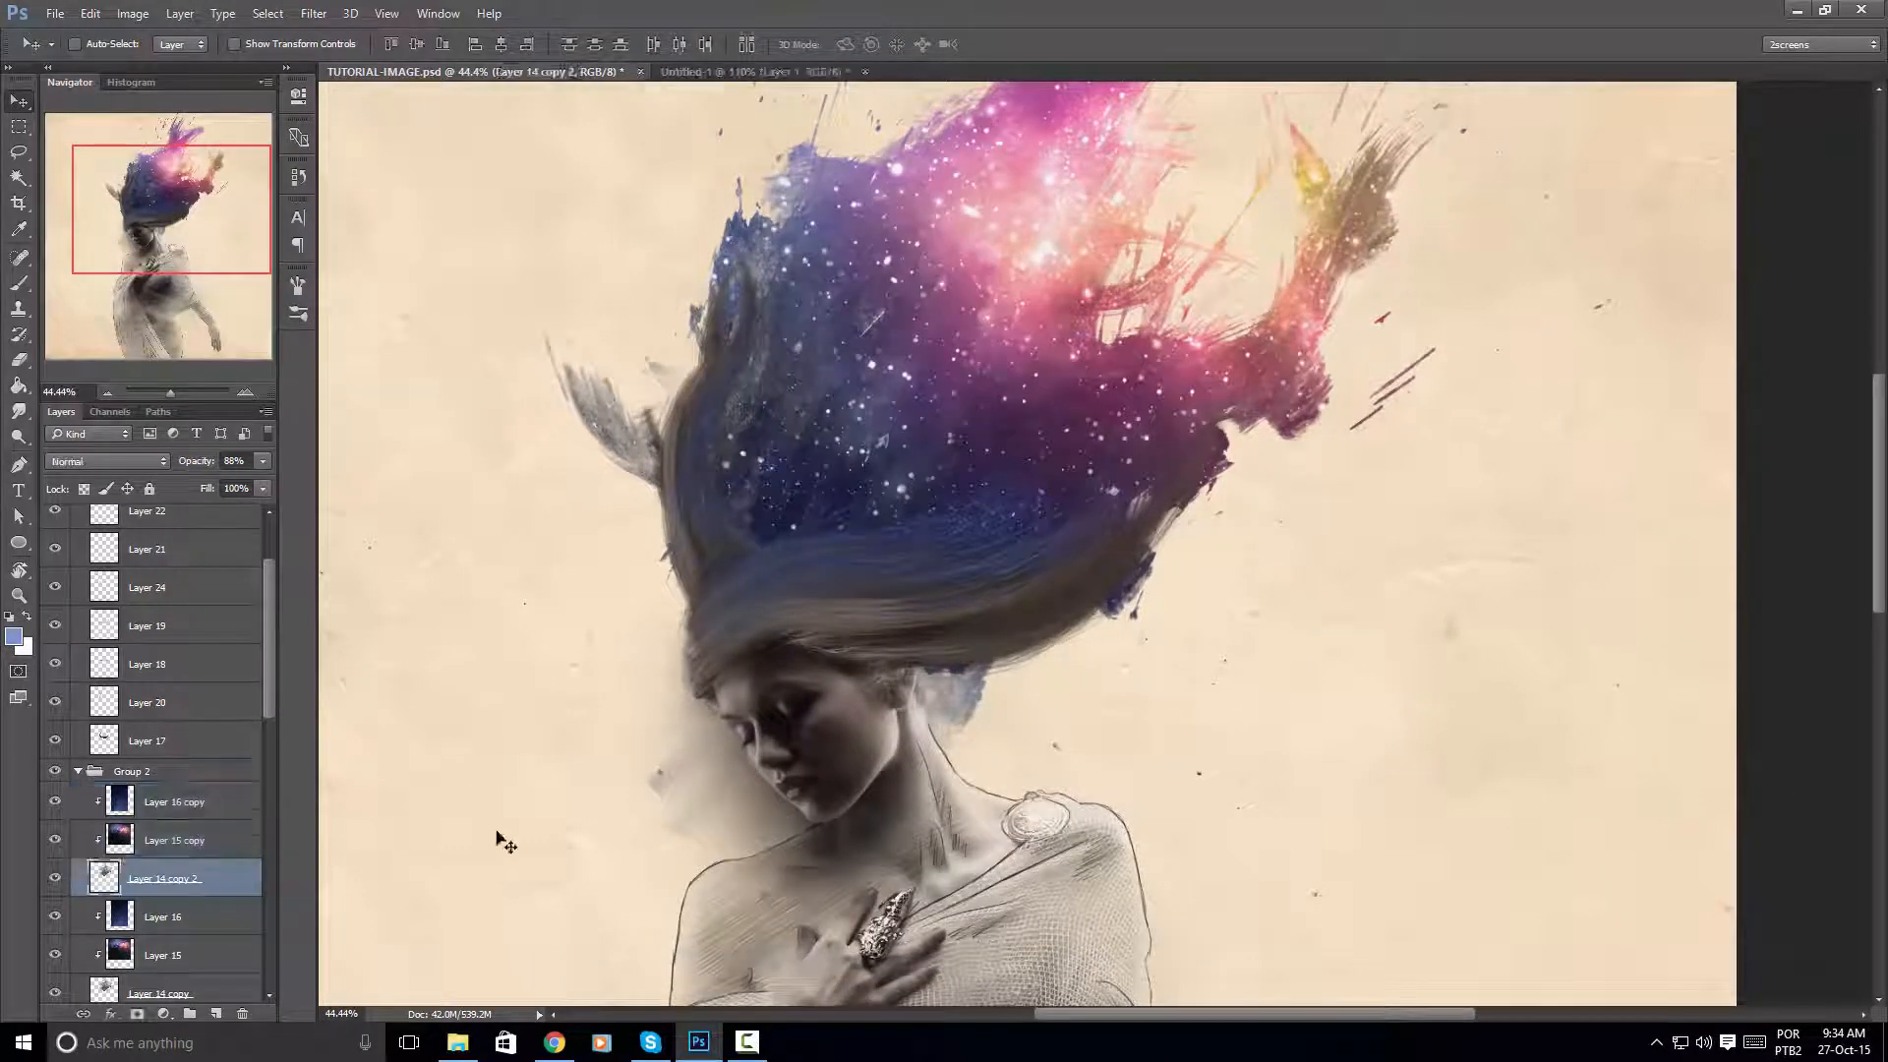
pyautogui.press('e')
pyautogui.keyDown('alt'); pyautogui.rightClick(1016, 717); pyautogui.keyUp('alt')
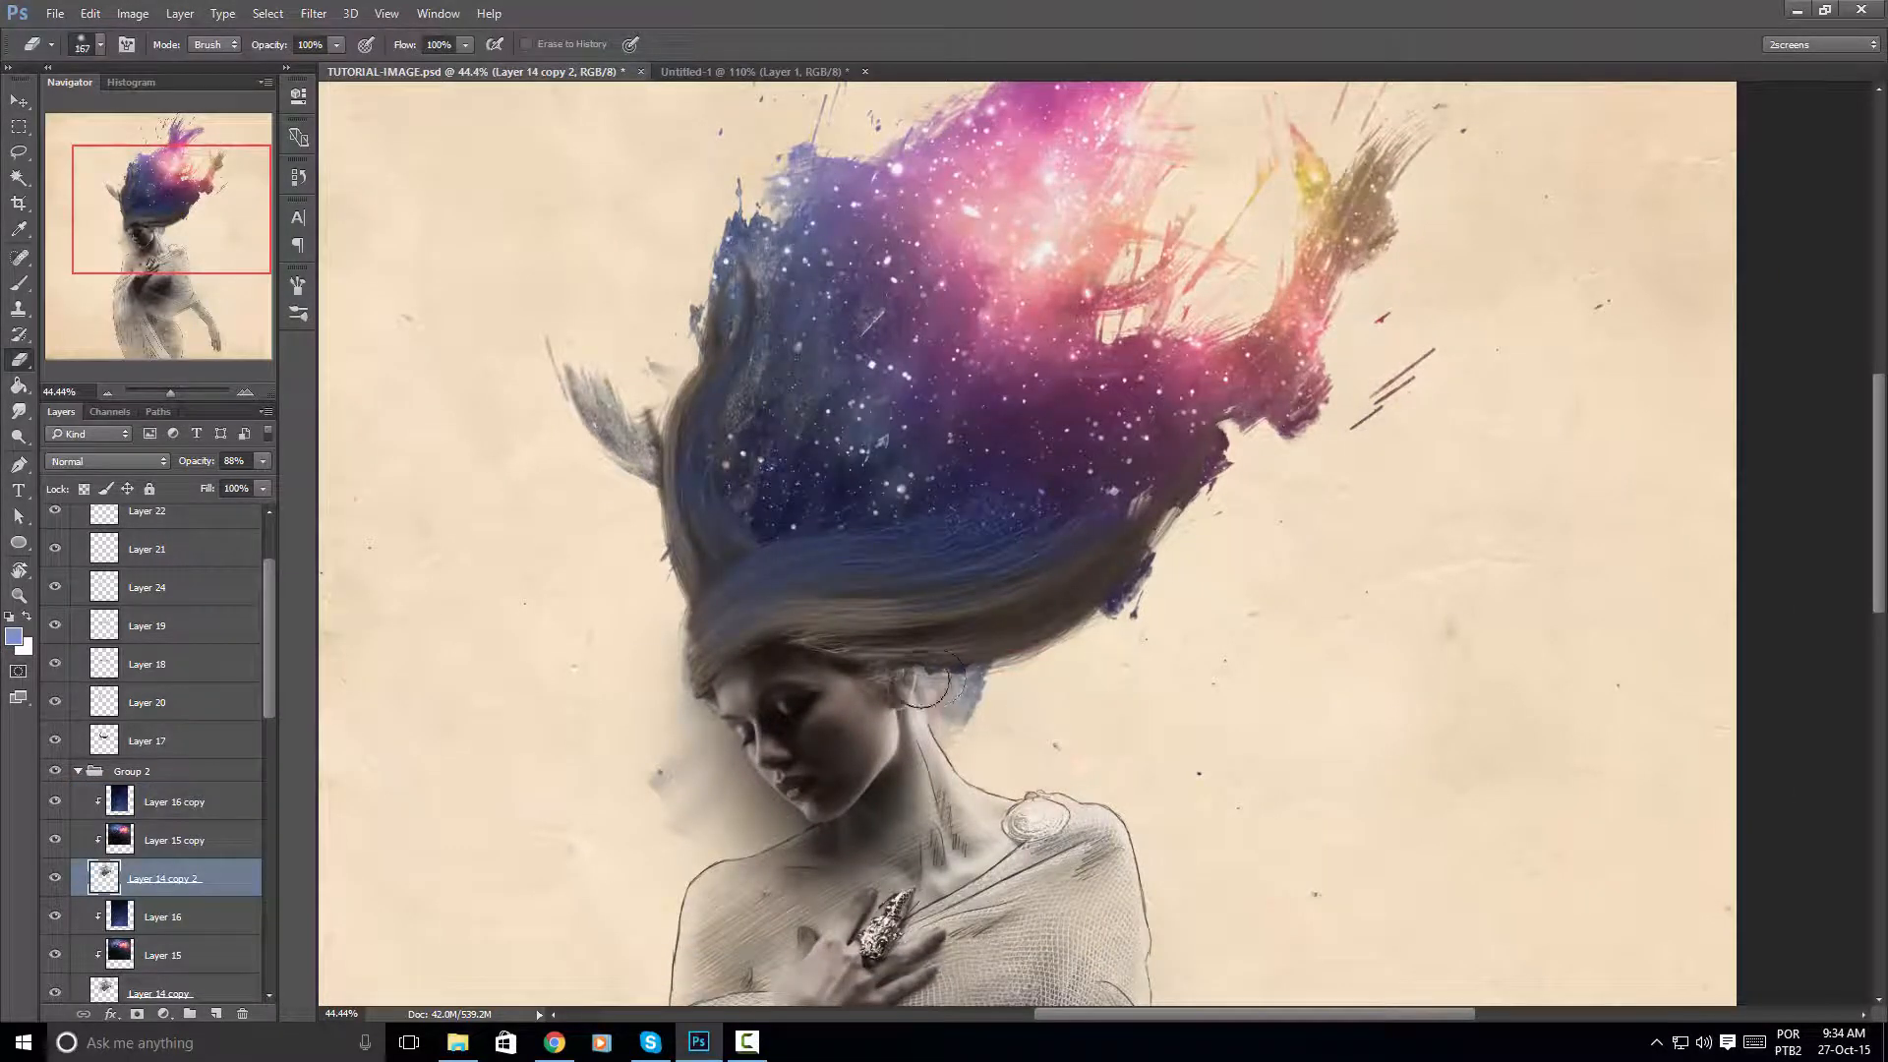
pyautogui.moveTo(927, 690)
pyautogui.mouseDown()
pyautogui.moveTo(988, 668)
pyautogui.moveTo(952, 676)
pyautogui.moveTo(957, 701)
pyautogui.moveTo(998, 720)
pyautogui.moveTo(931, 706)
pyautogui.moveTo(956, 679)
pyautogui.moveTo(843, 800)
pyautogui.moveTo(1040, 601)
pyautogui.mouseUp()
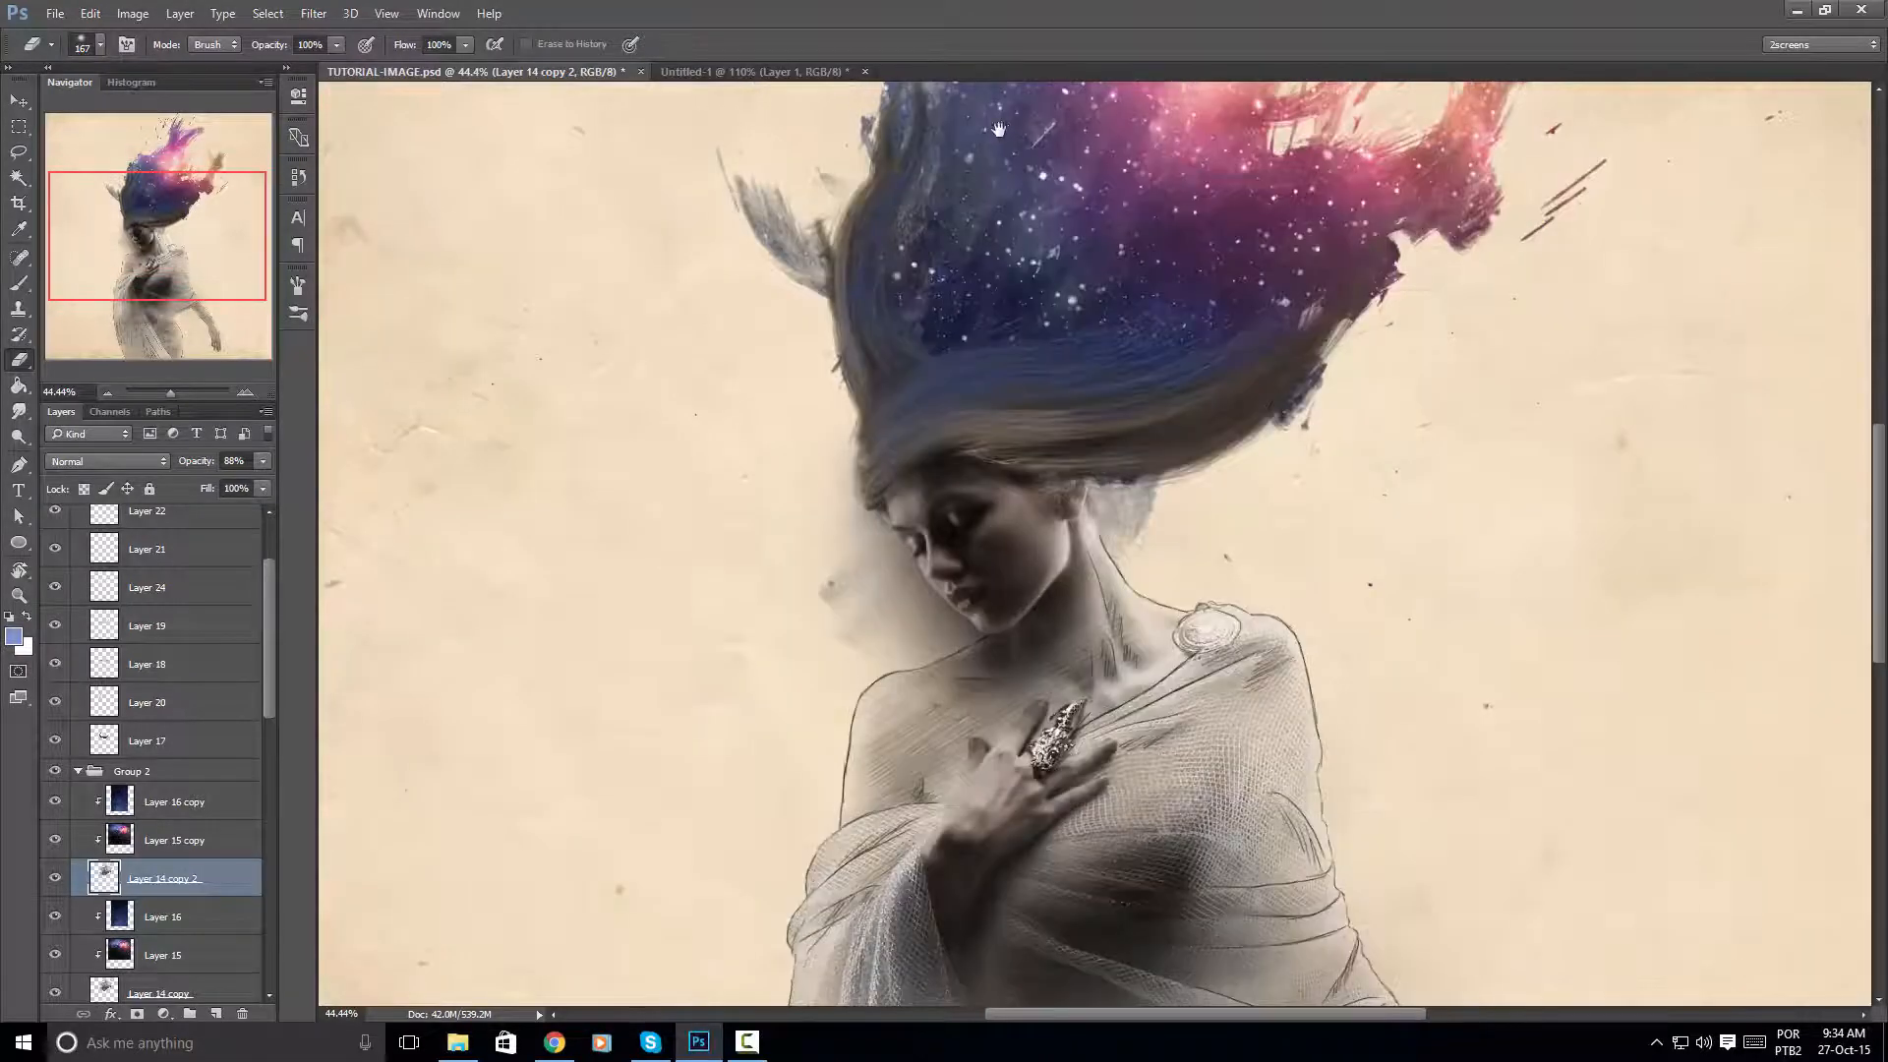
pyautogui.moveTo(924, 243); pyautogui.dragTo(918, 533)
pyautogui.moveTo(823, 552)
pyautogui.mouseDown()
pyautogui.moveTo(733, 419)
pyautogui.moveTo(817, 620)
pyautogui.moveTo(695, 414)
pyautogui.moveTo(762, 512)
pyautogui.moveTo(784, 630)
pyautogui.moveTo(811, 593)
pyautogui.moveTo(796, 561)
pyautogui.moveTo(857, 464)
pyautogui.mouseUp()
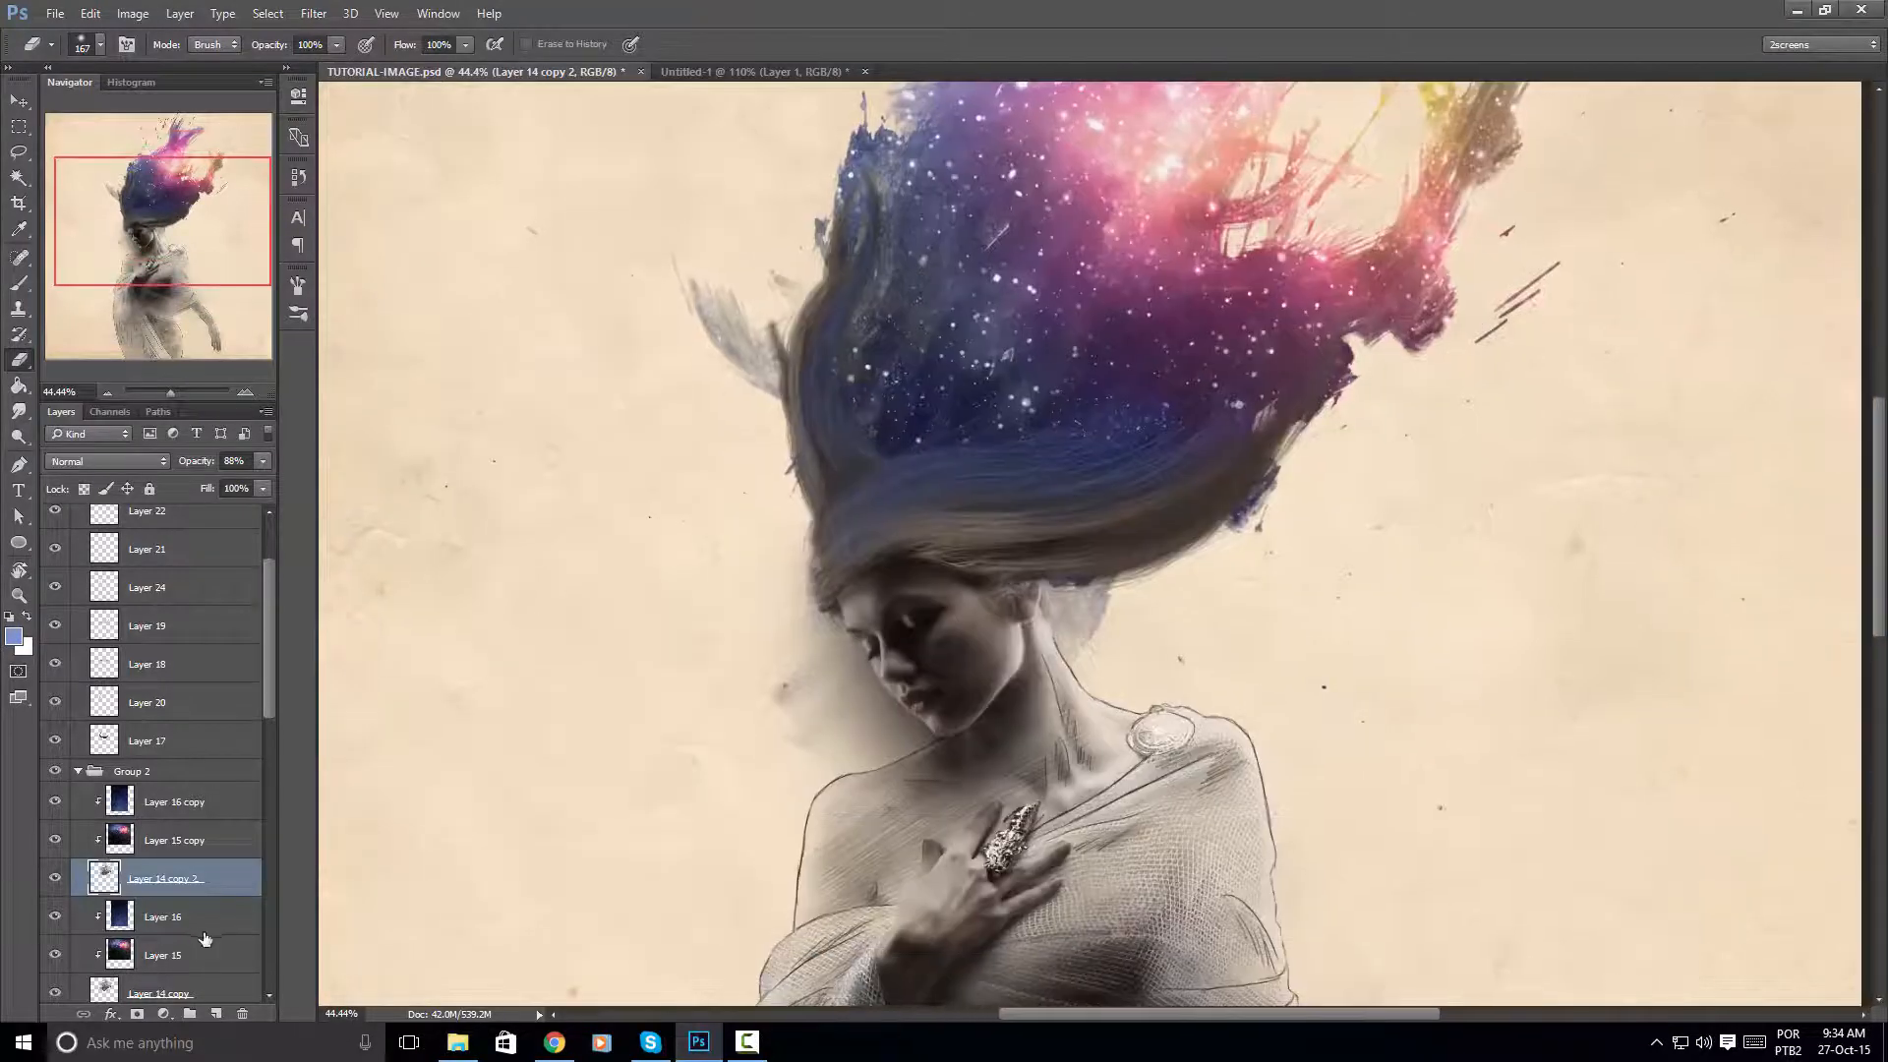
# Erase the stray paint behind the neck, below the front lock and outside the back lock on Layer 14 copy and Layer 14 copy 2
pyautogui.scroll(-1, 197, 939)
pyautogui.click(177, 970)
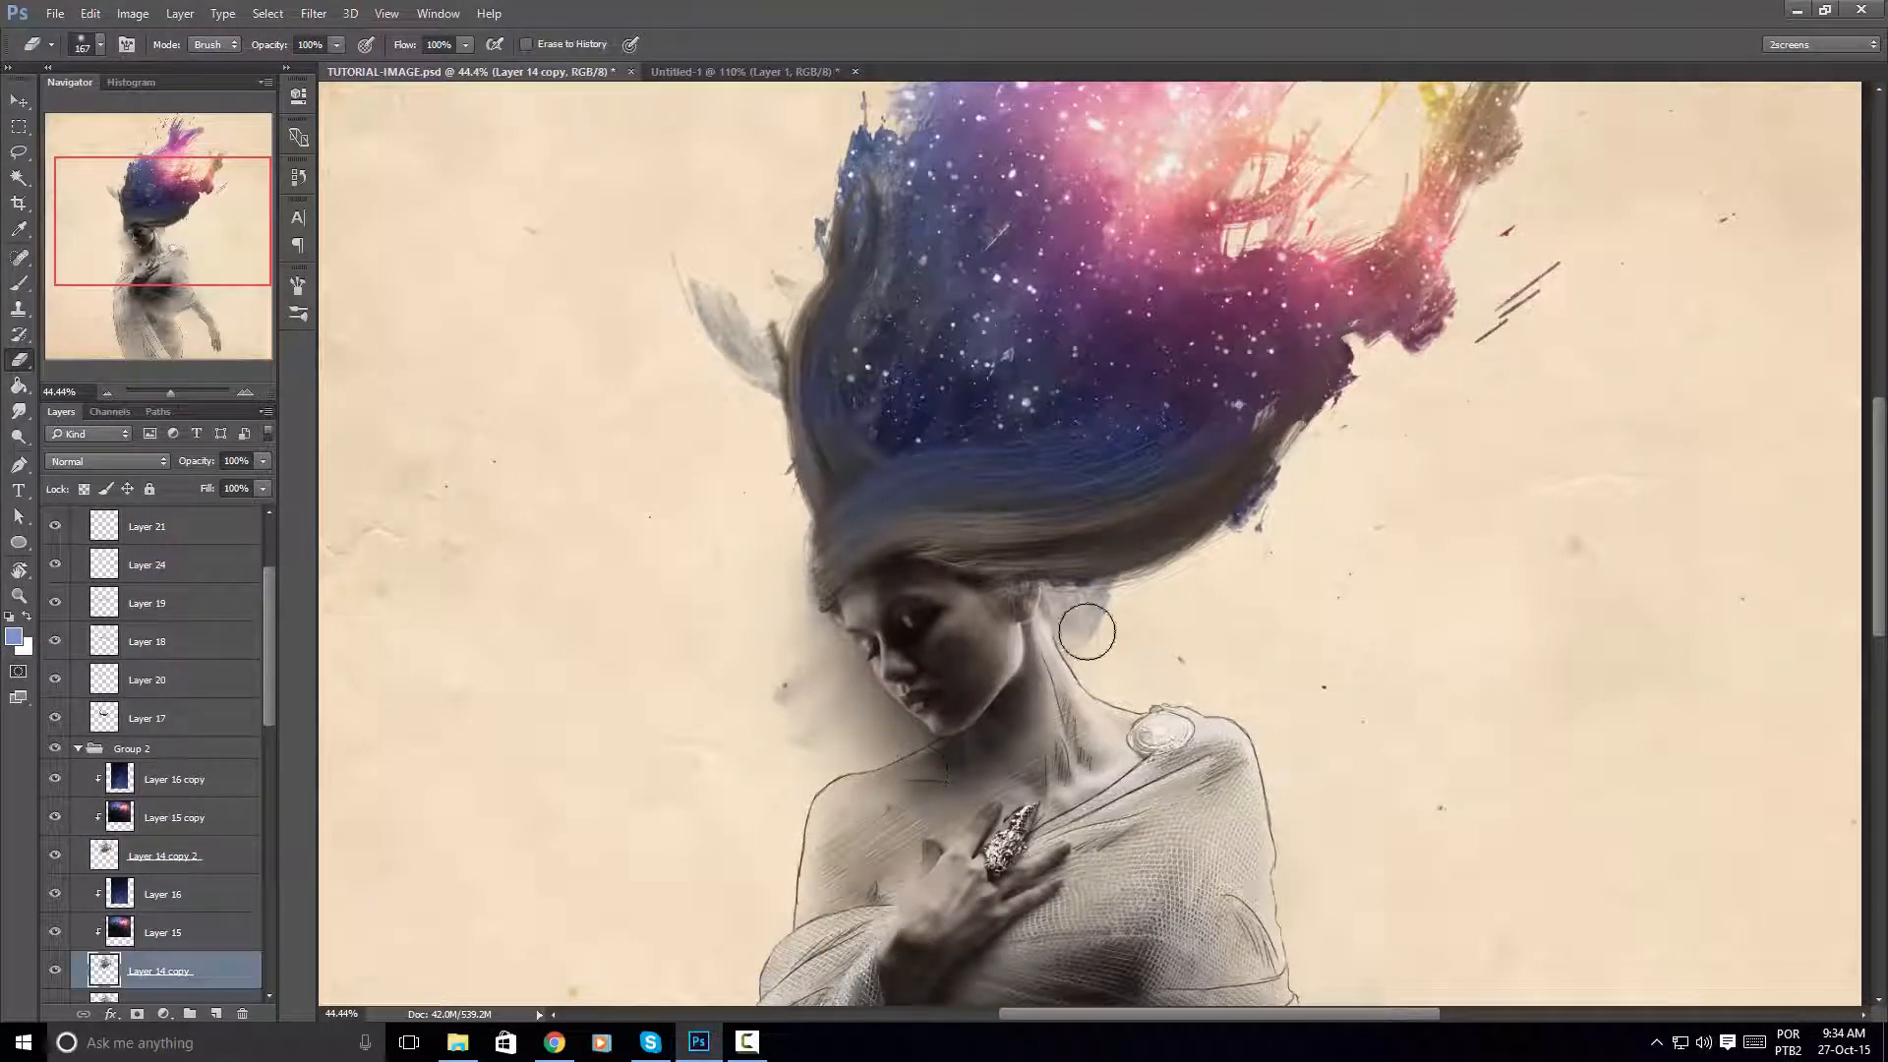
pyautogui.moveTo(1087, 624)
pyautogui.mouseDown()
pyautogui.moveTo(1110, 582)
pyautogui.moveTo(1021, 610)
pyautogui.moveTo(1254, 534)
pyautogui.mouseUp()
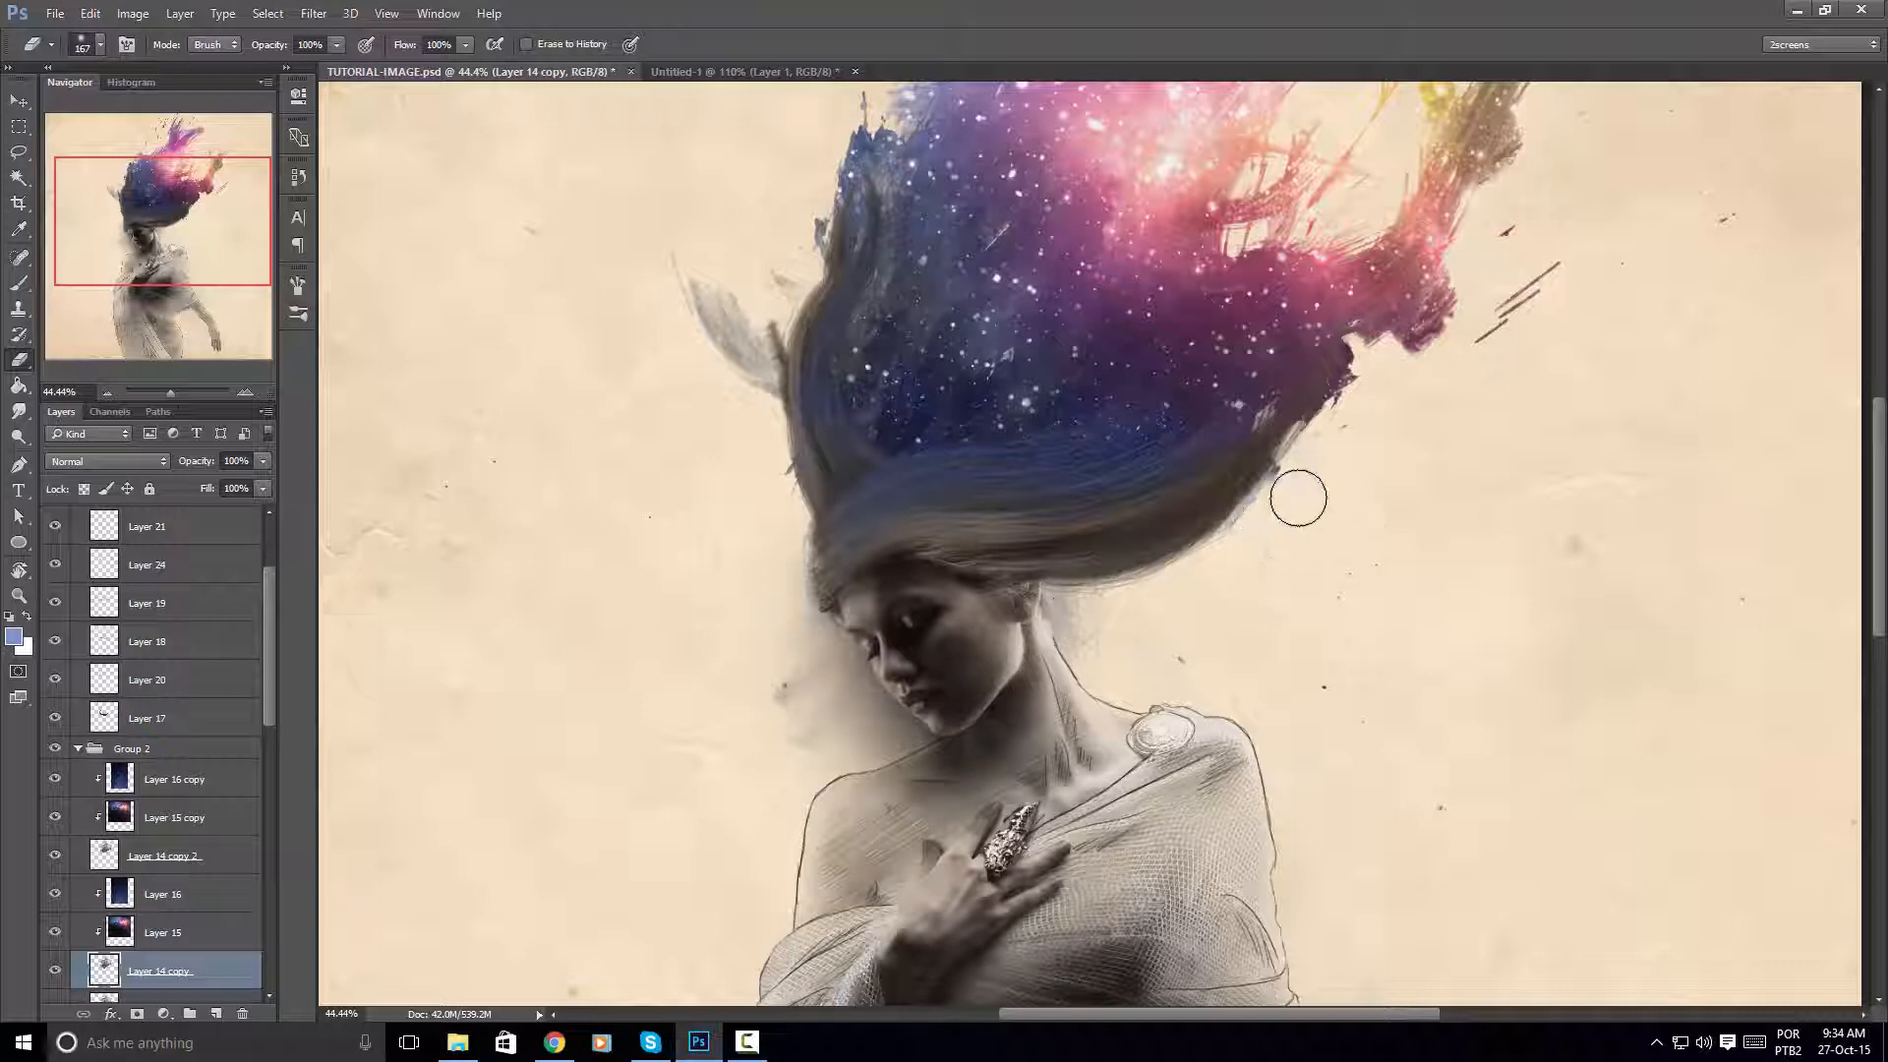
pyautogui.moveTo(658, 363)
pyautogui.mouseDown()
pyautogui.moveTo(707, 372)
pyautogui.moveTo(758, 335)
pyautogui.moveTo(744, 263)
pyautogui.moveTo(682, 238)
pyautogui.moveTo(733, 377)
pyautogui.moveTo(807, 221)
pyautogui.moveTo(795, 289)
pyautogui.moveTo(824, 234)
pyautogui.mouseUp()
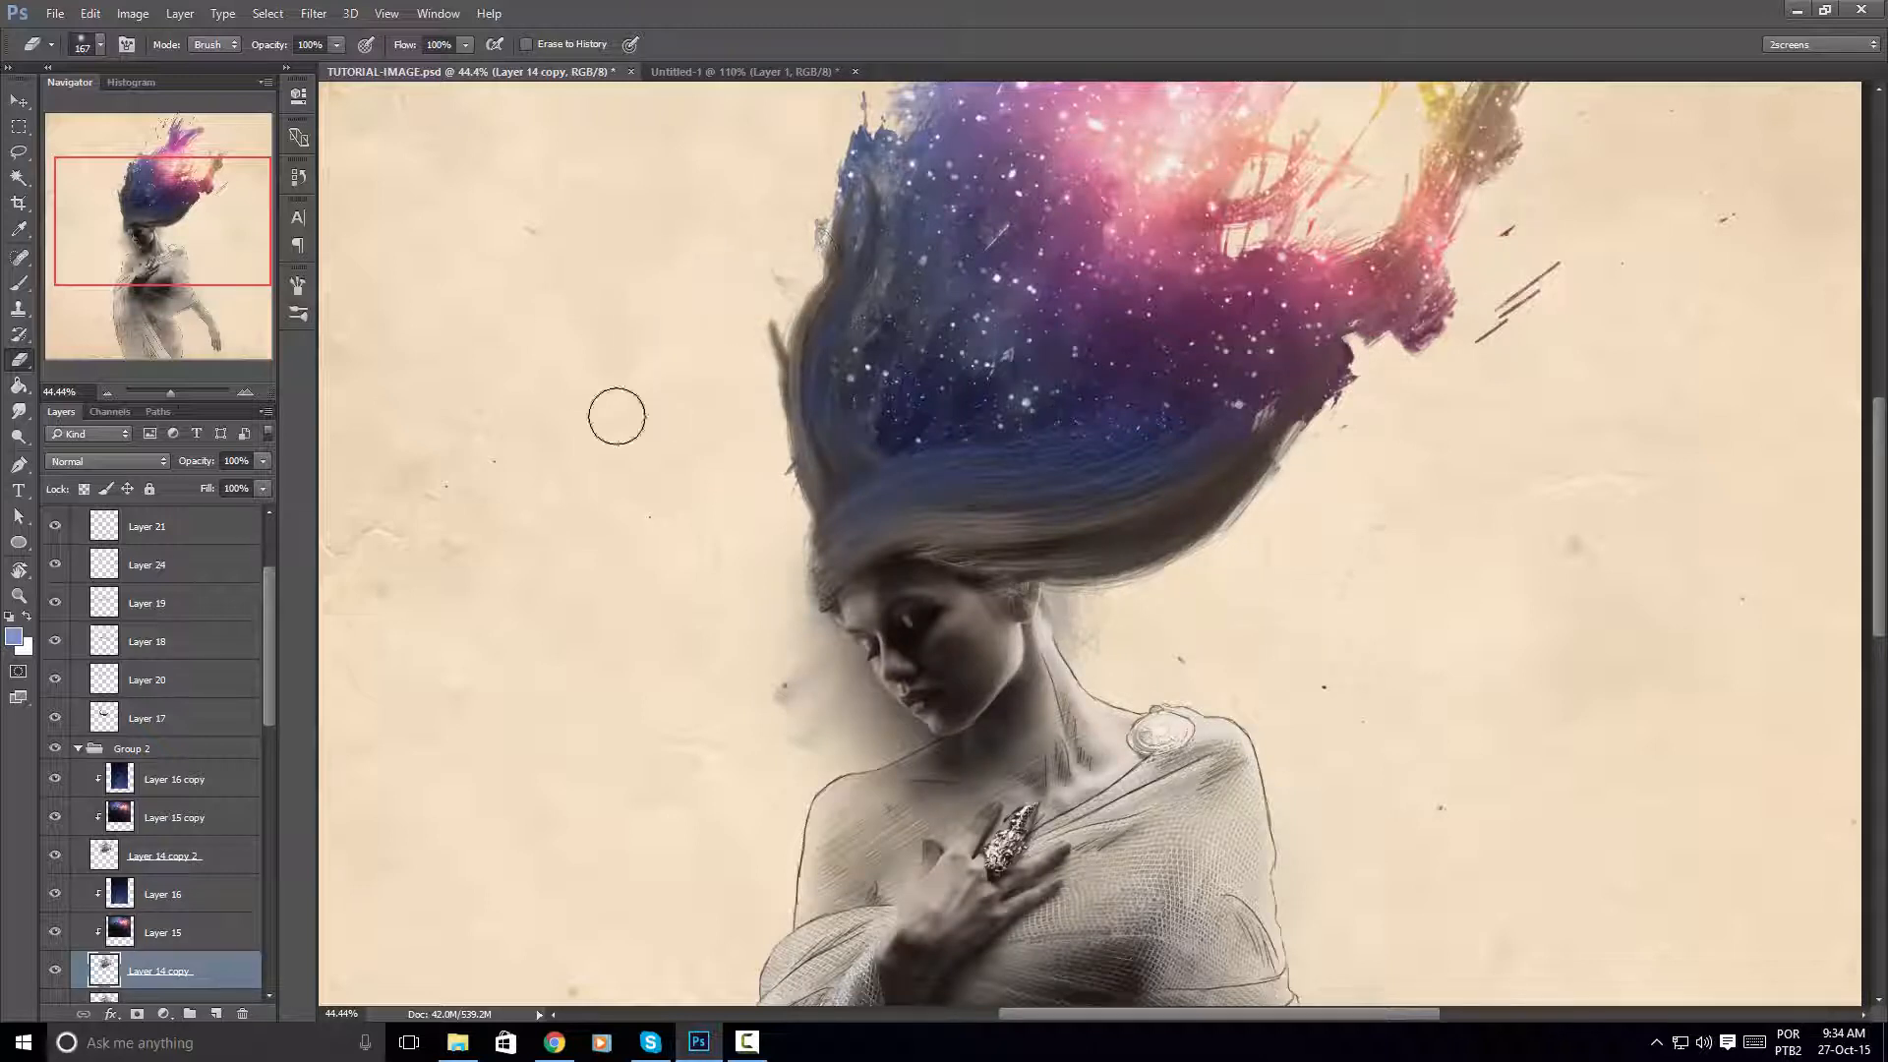
pyautogui.click(213, 850)
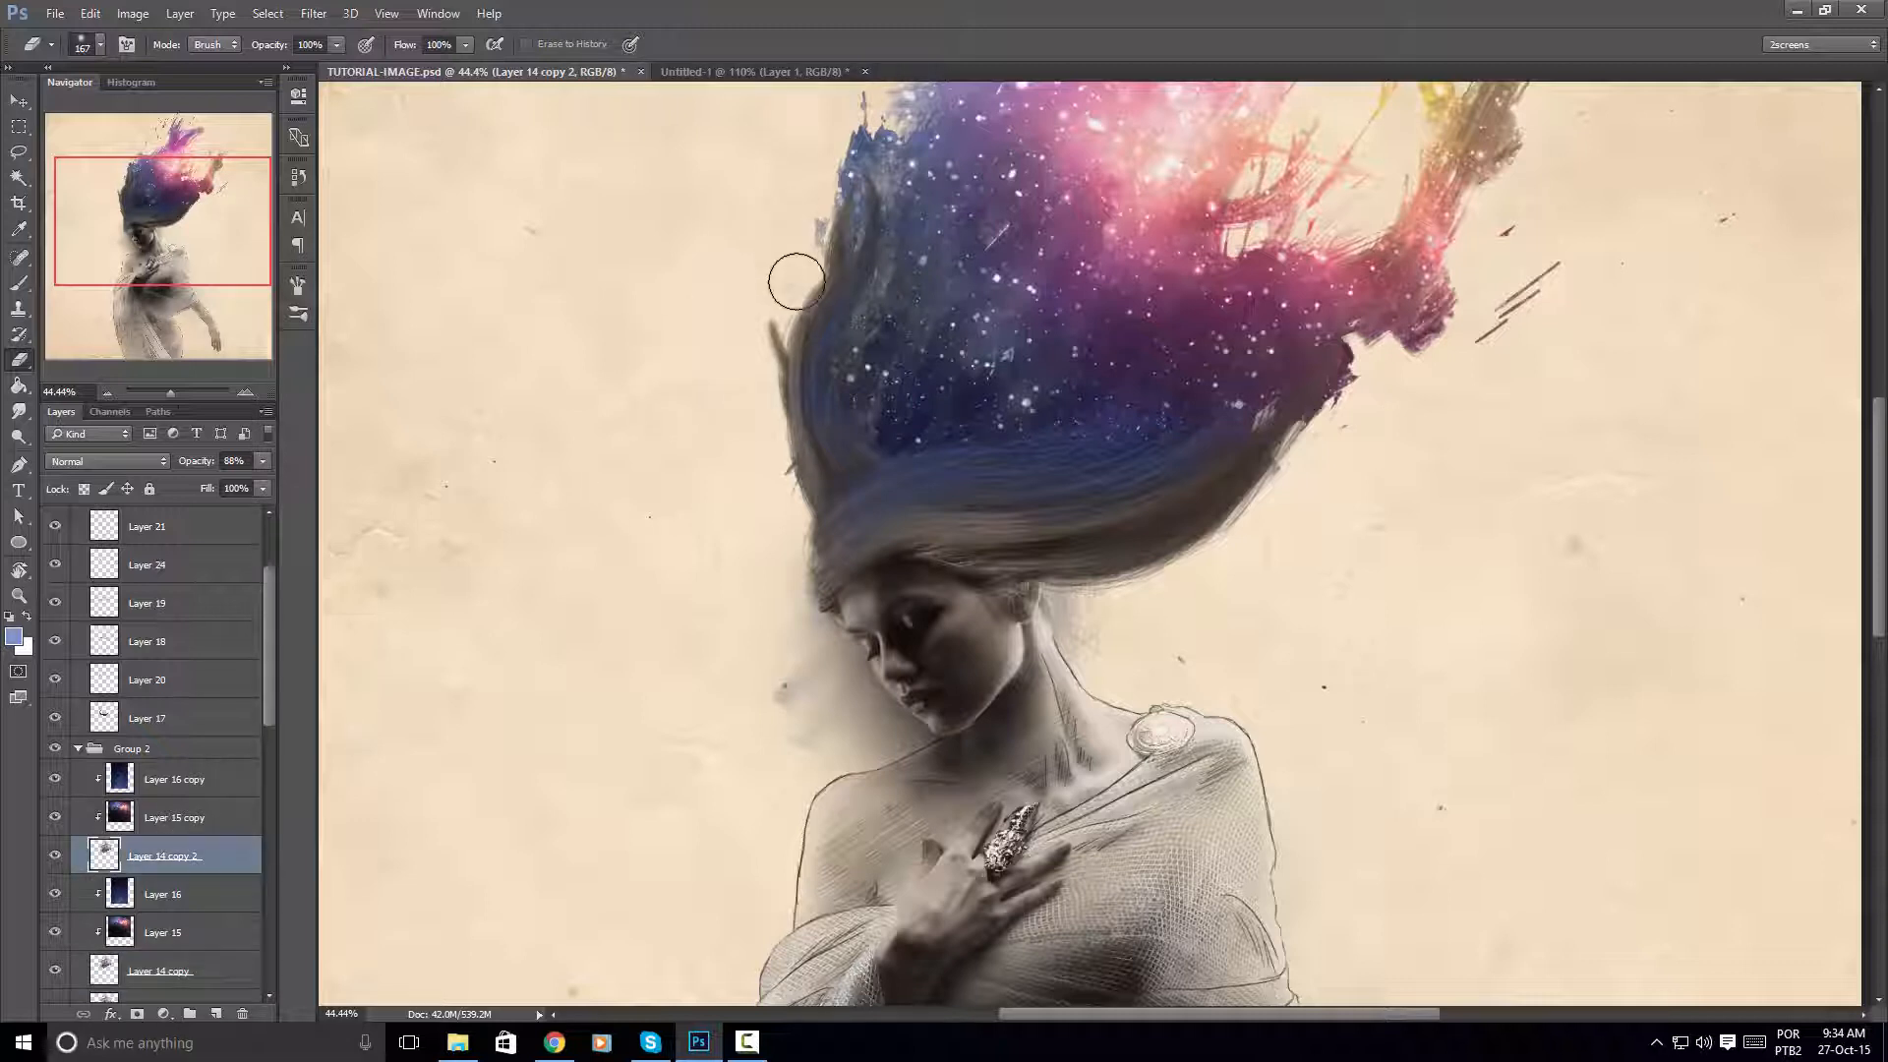
pyautogui.click(18, 100)
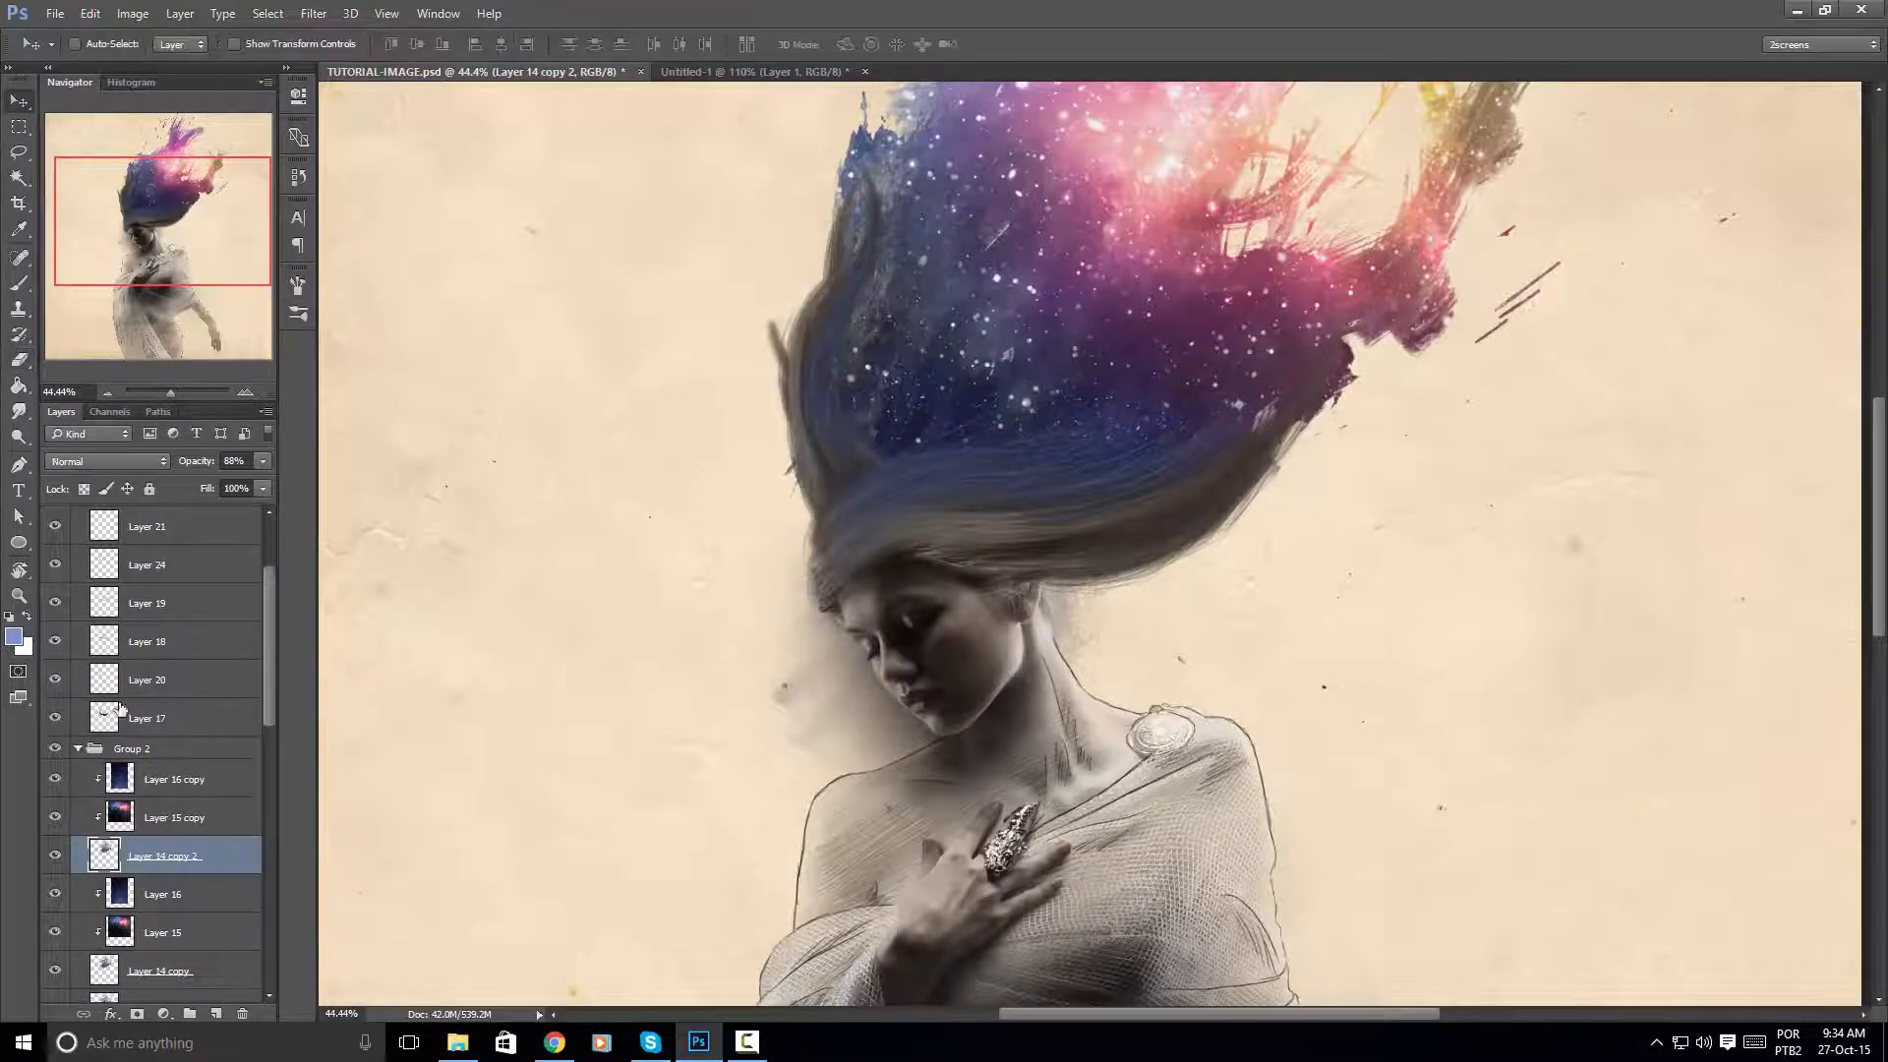
# Erase the stray strand tip sticking out behind the back lock on Layer 17 with an 81 px eraser
pyautogui.scroll(5, 797, 344)
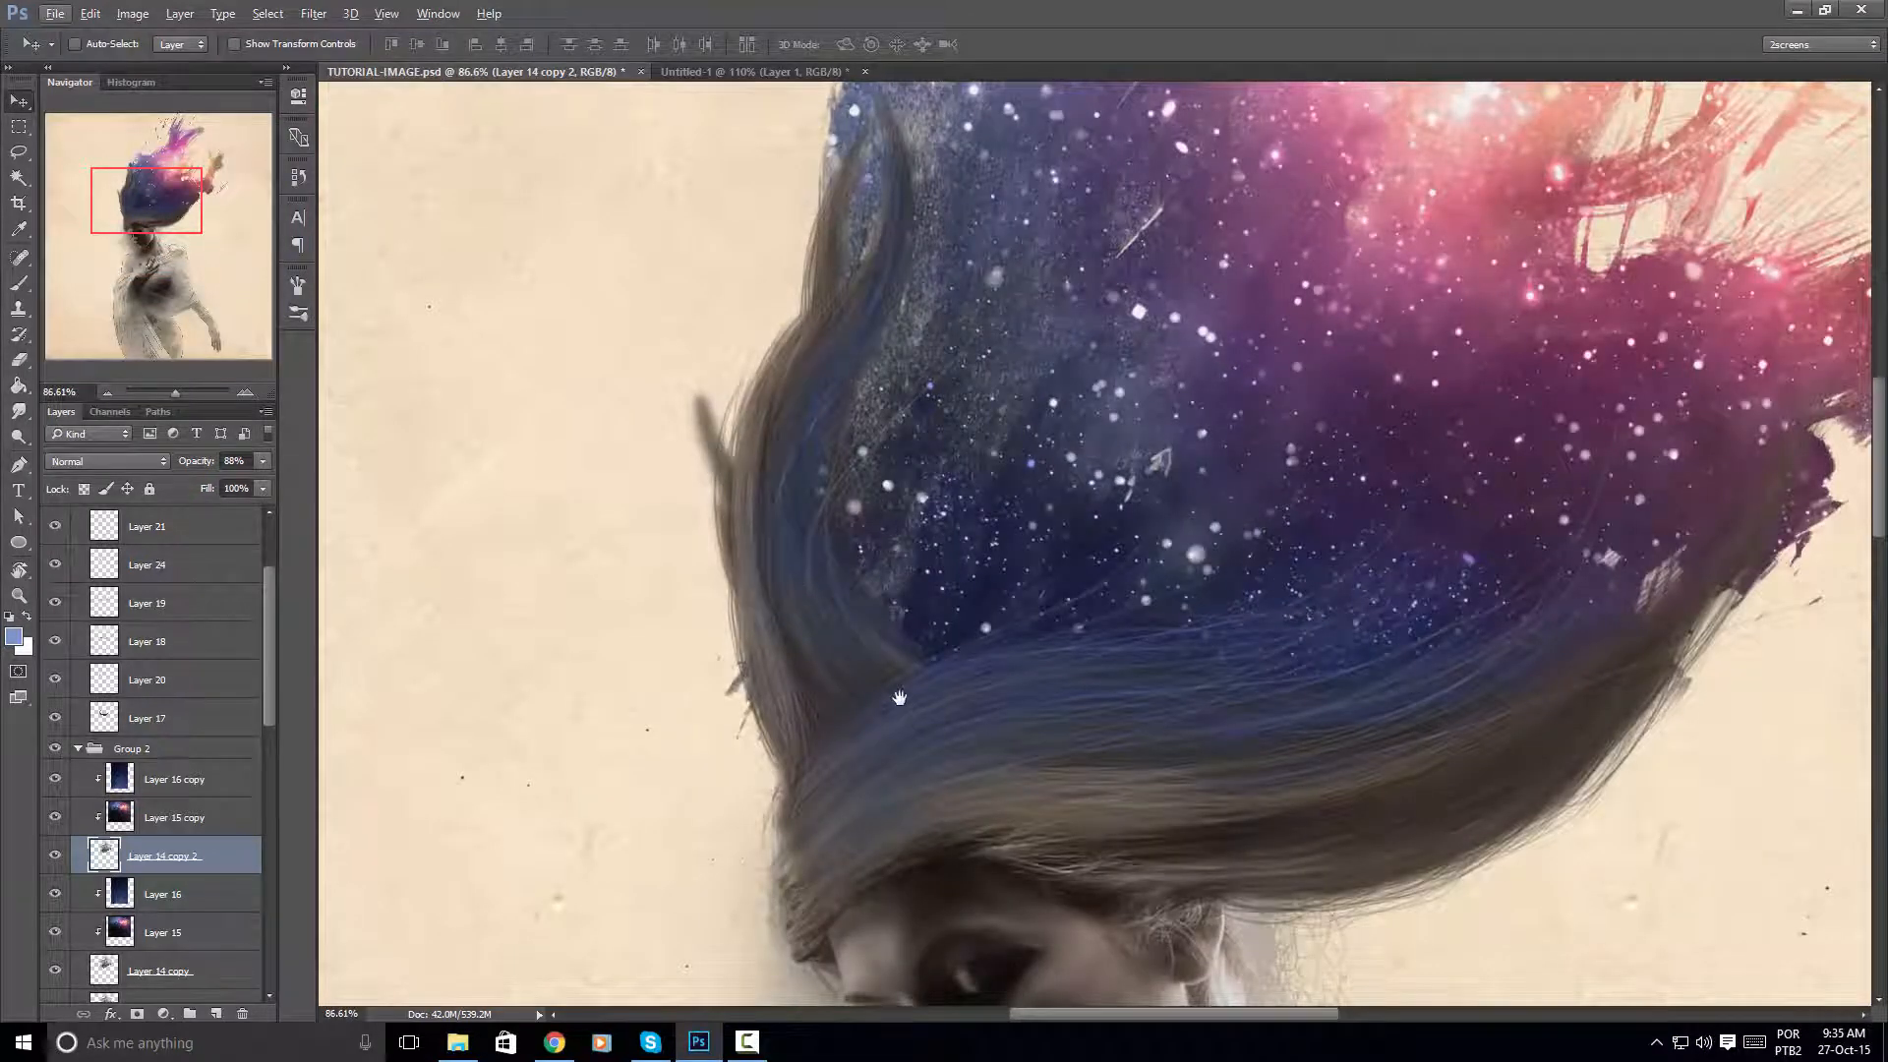
pyautogui.moveTo(899, 697)
pyautogui.mouseDown()
pyautogui.moveTo(723, 572)
pyautogui.moveTo(758, 615)
pyautogui.mouseUp()
pyautogui.click(145, 721)
pyautogui.press('e')
pyautogui.moveTo(811, 552); pyautogui.dragTo(940, 678)
pyautogui.moveTo(699, 462)
pyautogui.mouseDown()
pyautogui.moveTo(660, 464)
pyautogui.moveTo(711, 558)
pyautogui.mouseUp()
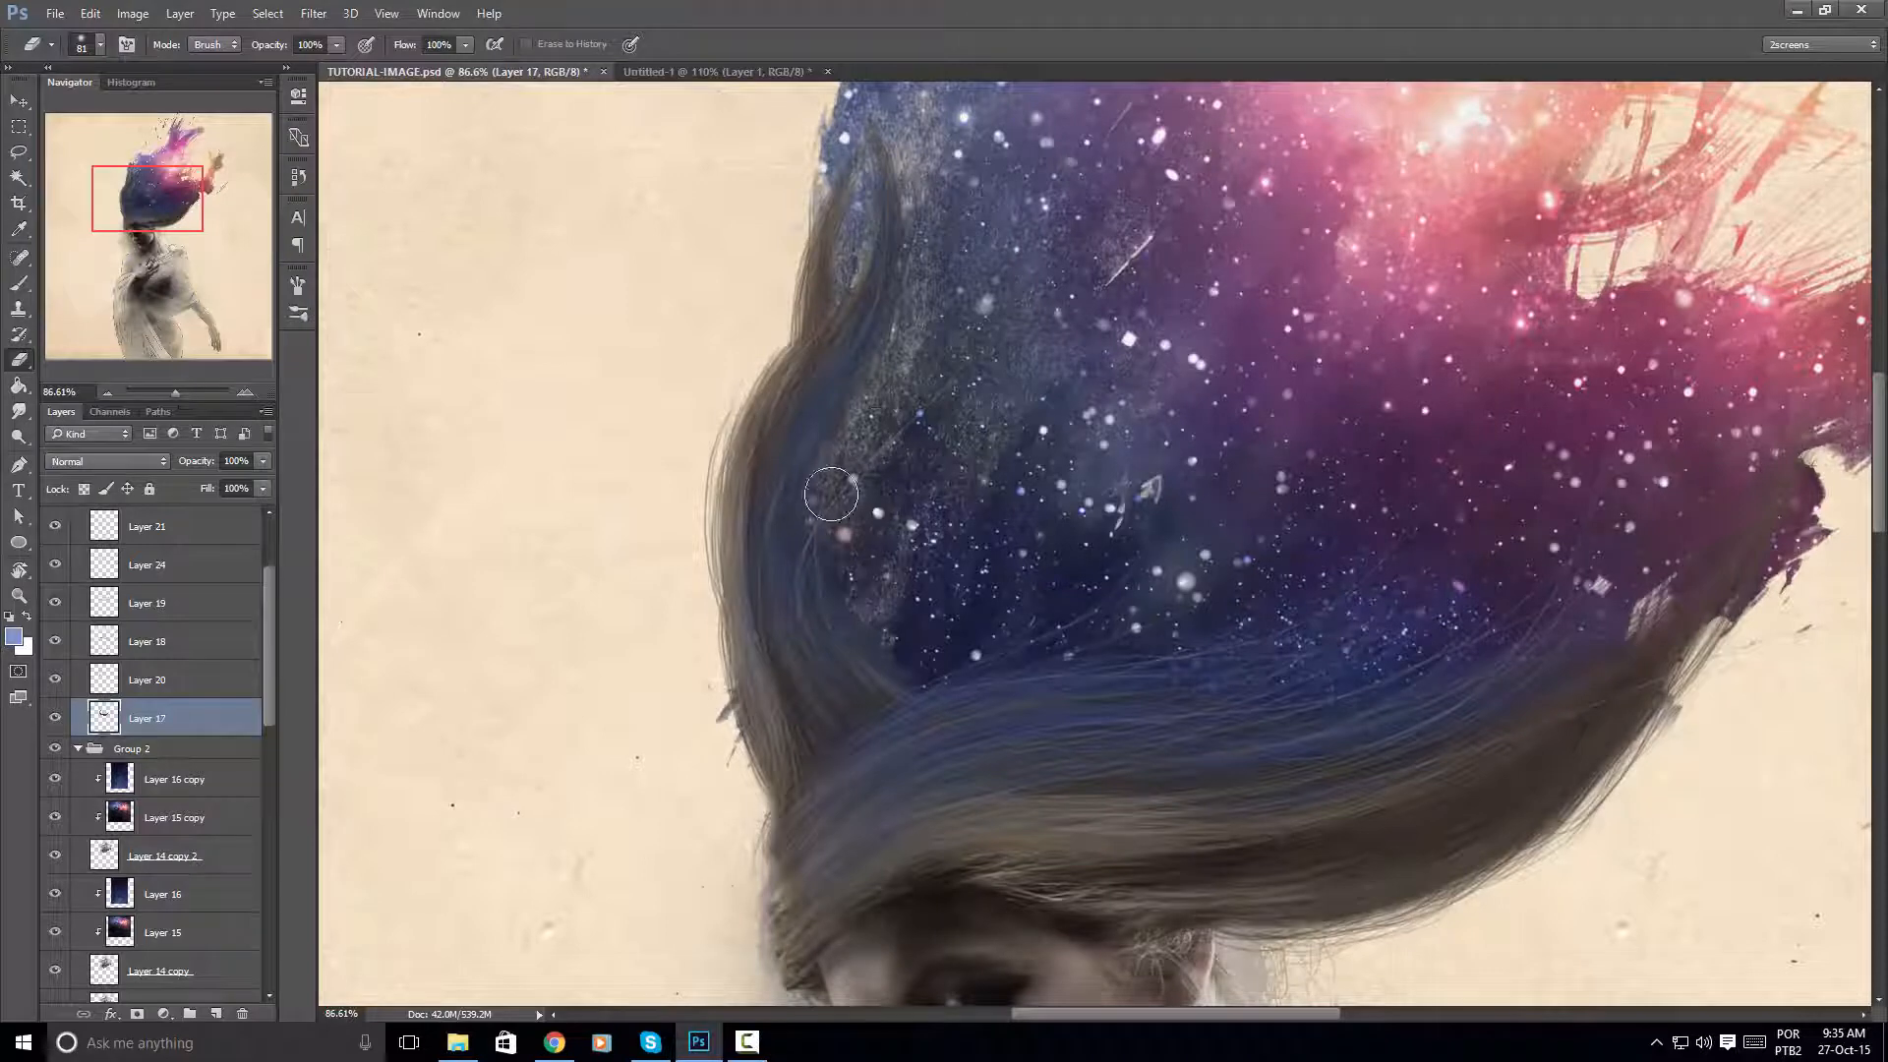
# Inspect the front lock's lower edge, the nebula hair's outer contour and the hair layers for remaining stray paint
pyautogui.moveTo(1230, 567); pyautogui.dragTo(903, 349)
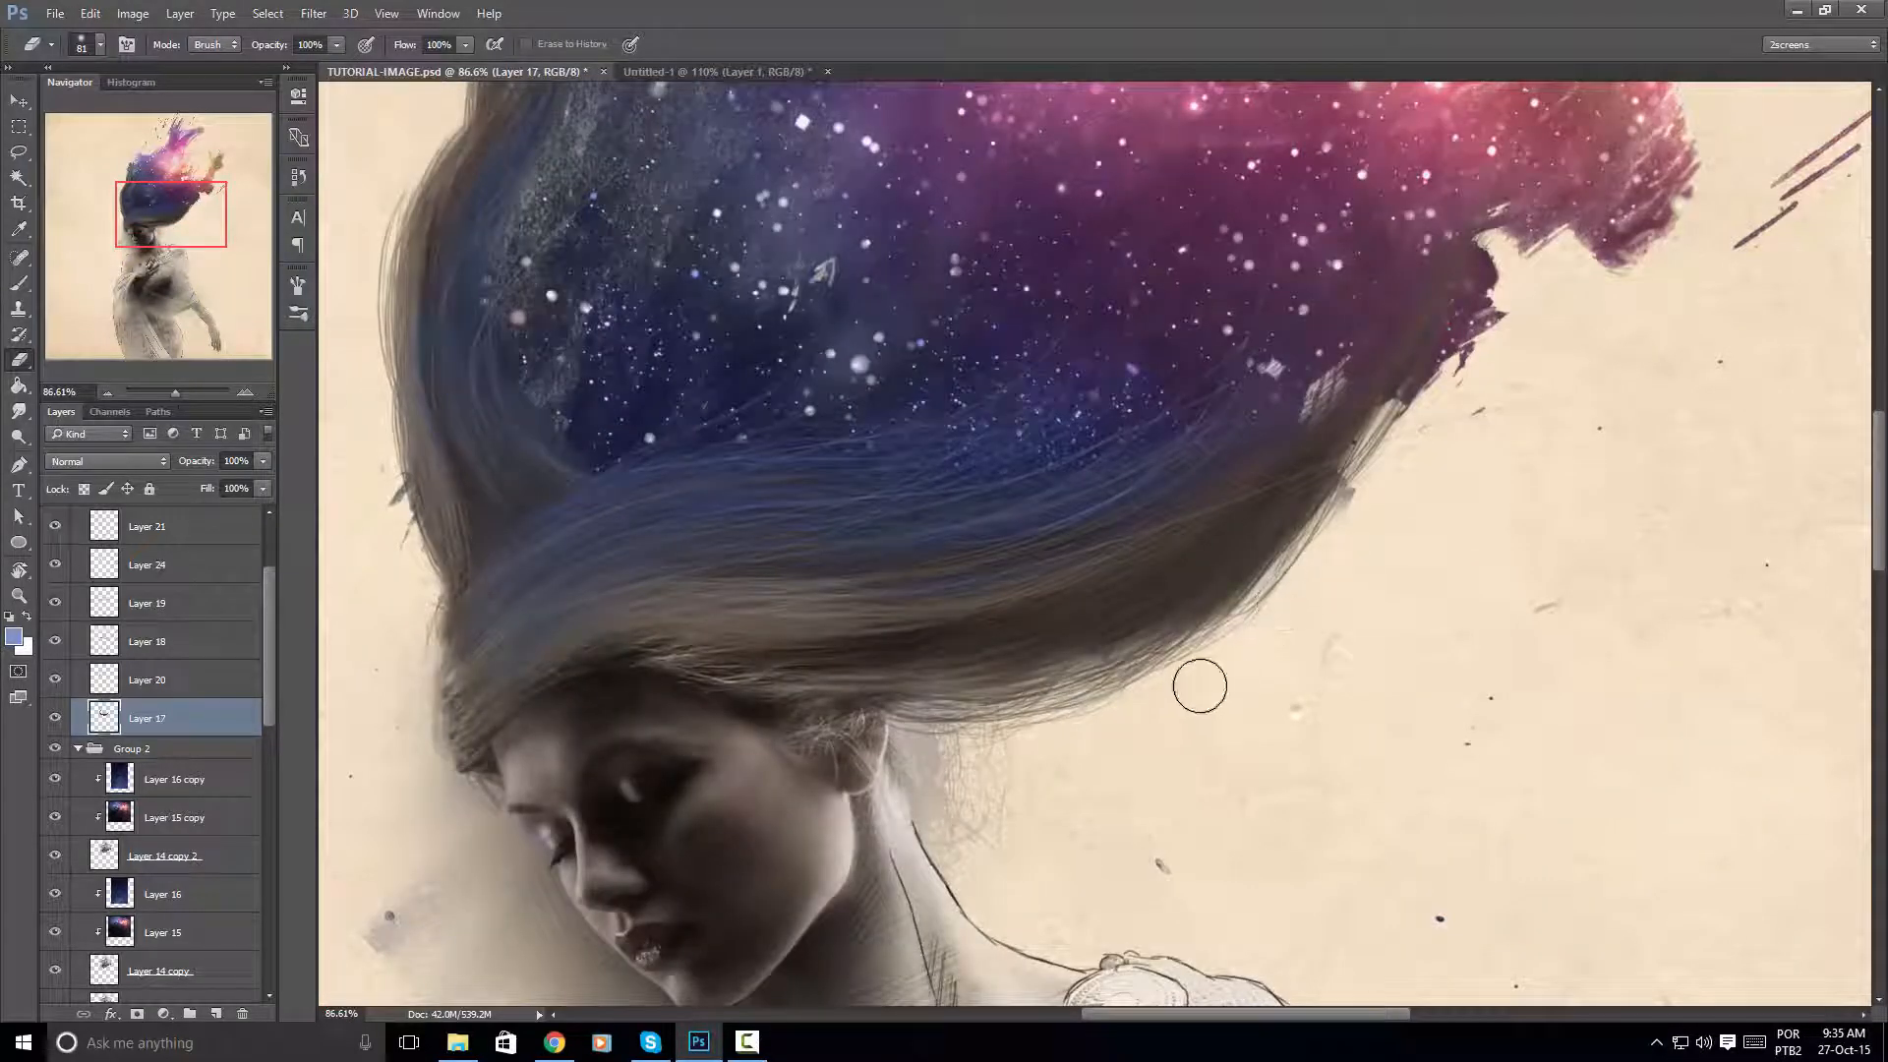
pyautogui.moveTo(1184, 701); pyautogui.dragTo(1223, 696)
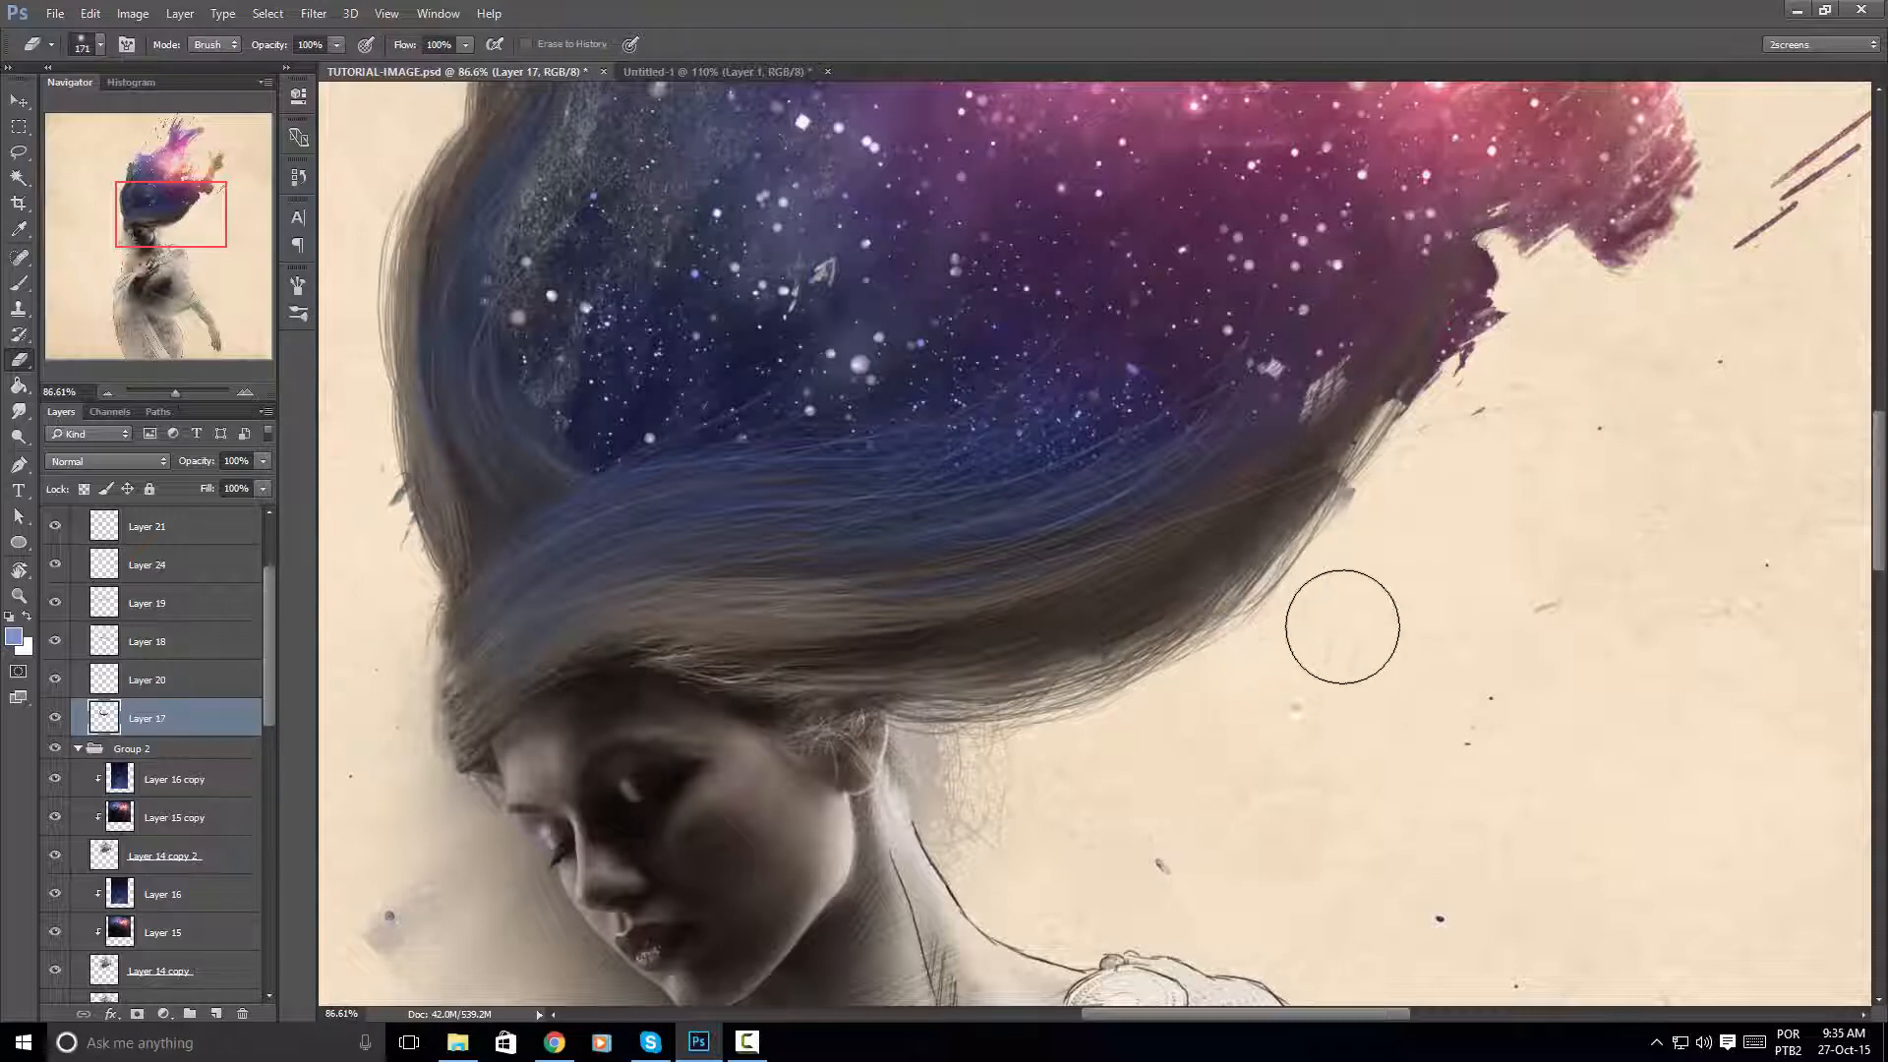
pyautogui.scroll(-1, 1342, 627)
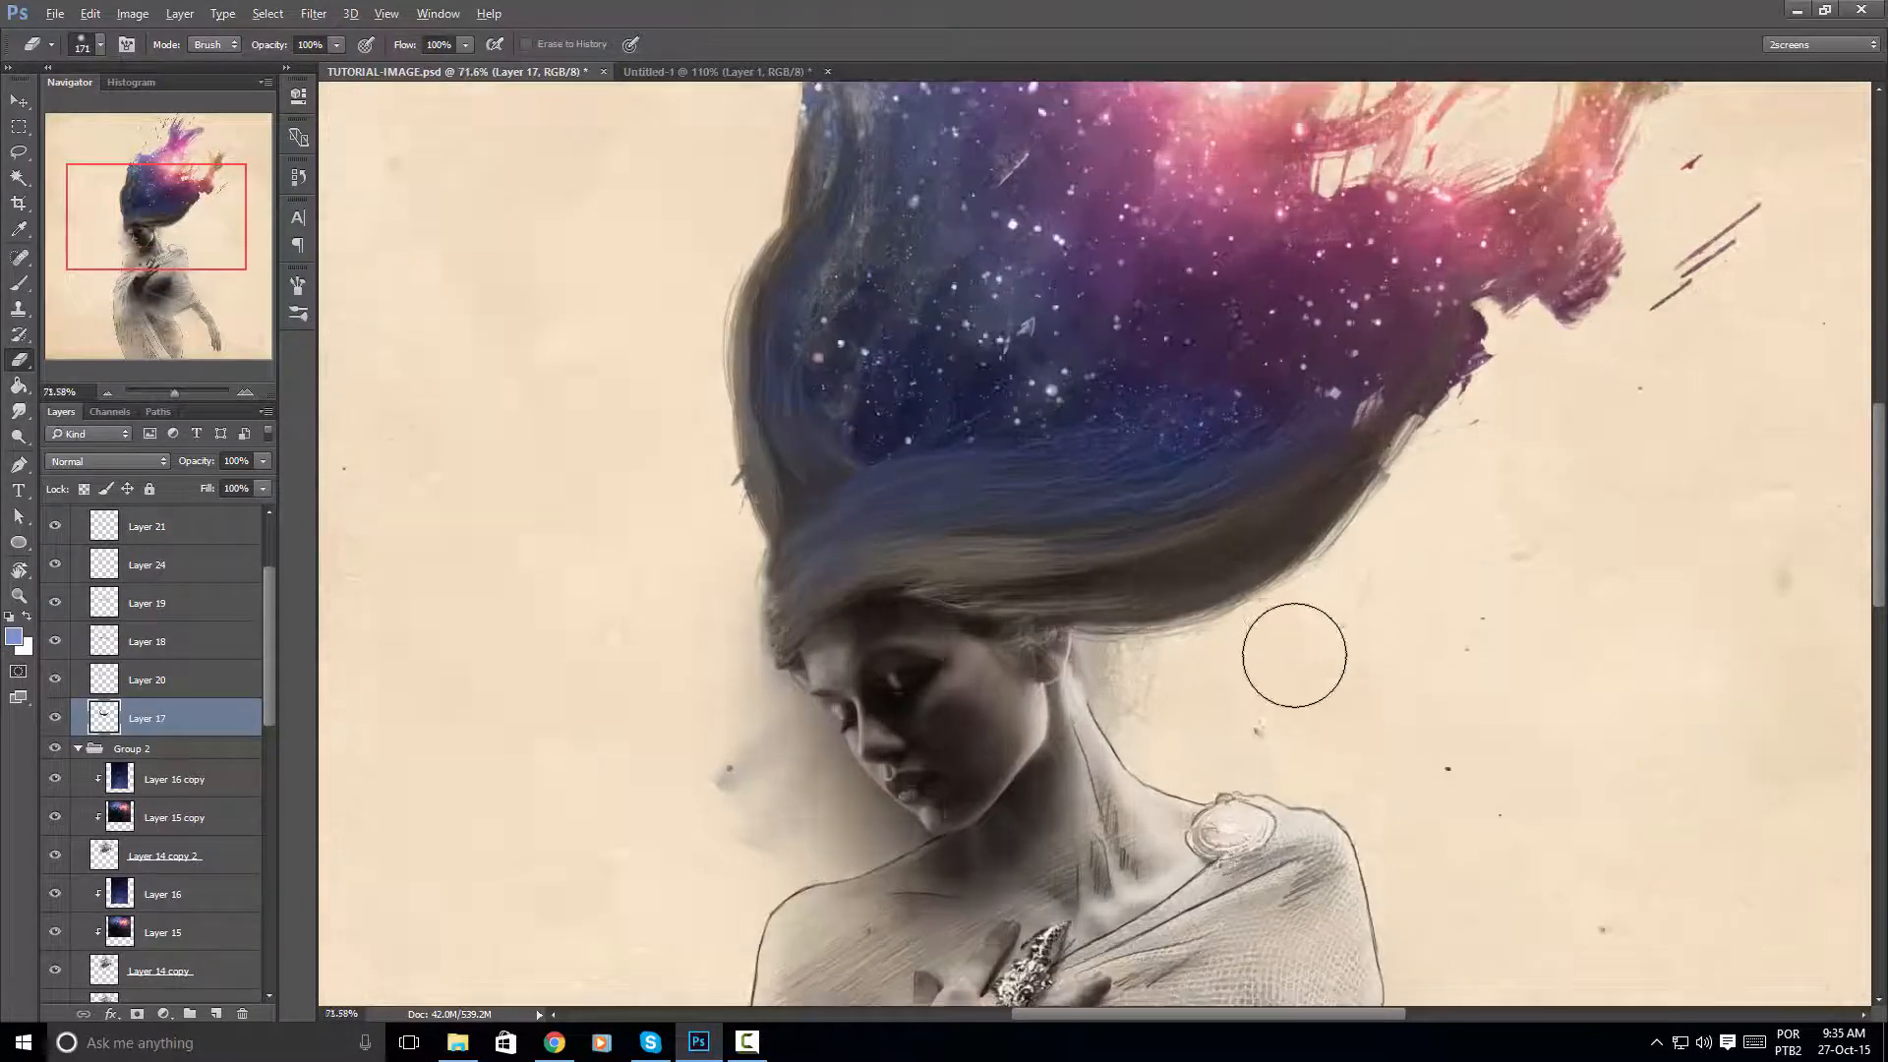
pyautogui.scroll(2, 1294, 655)
pyautogui.moveTo(1024, 620); pyautogui.dragTo(998, 608)
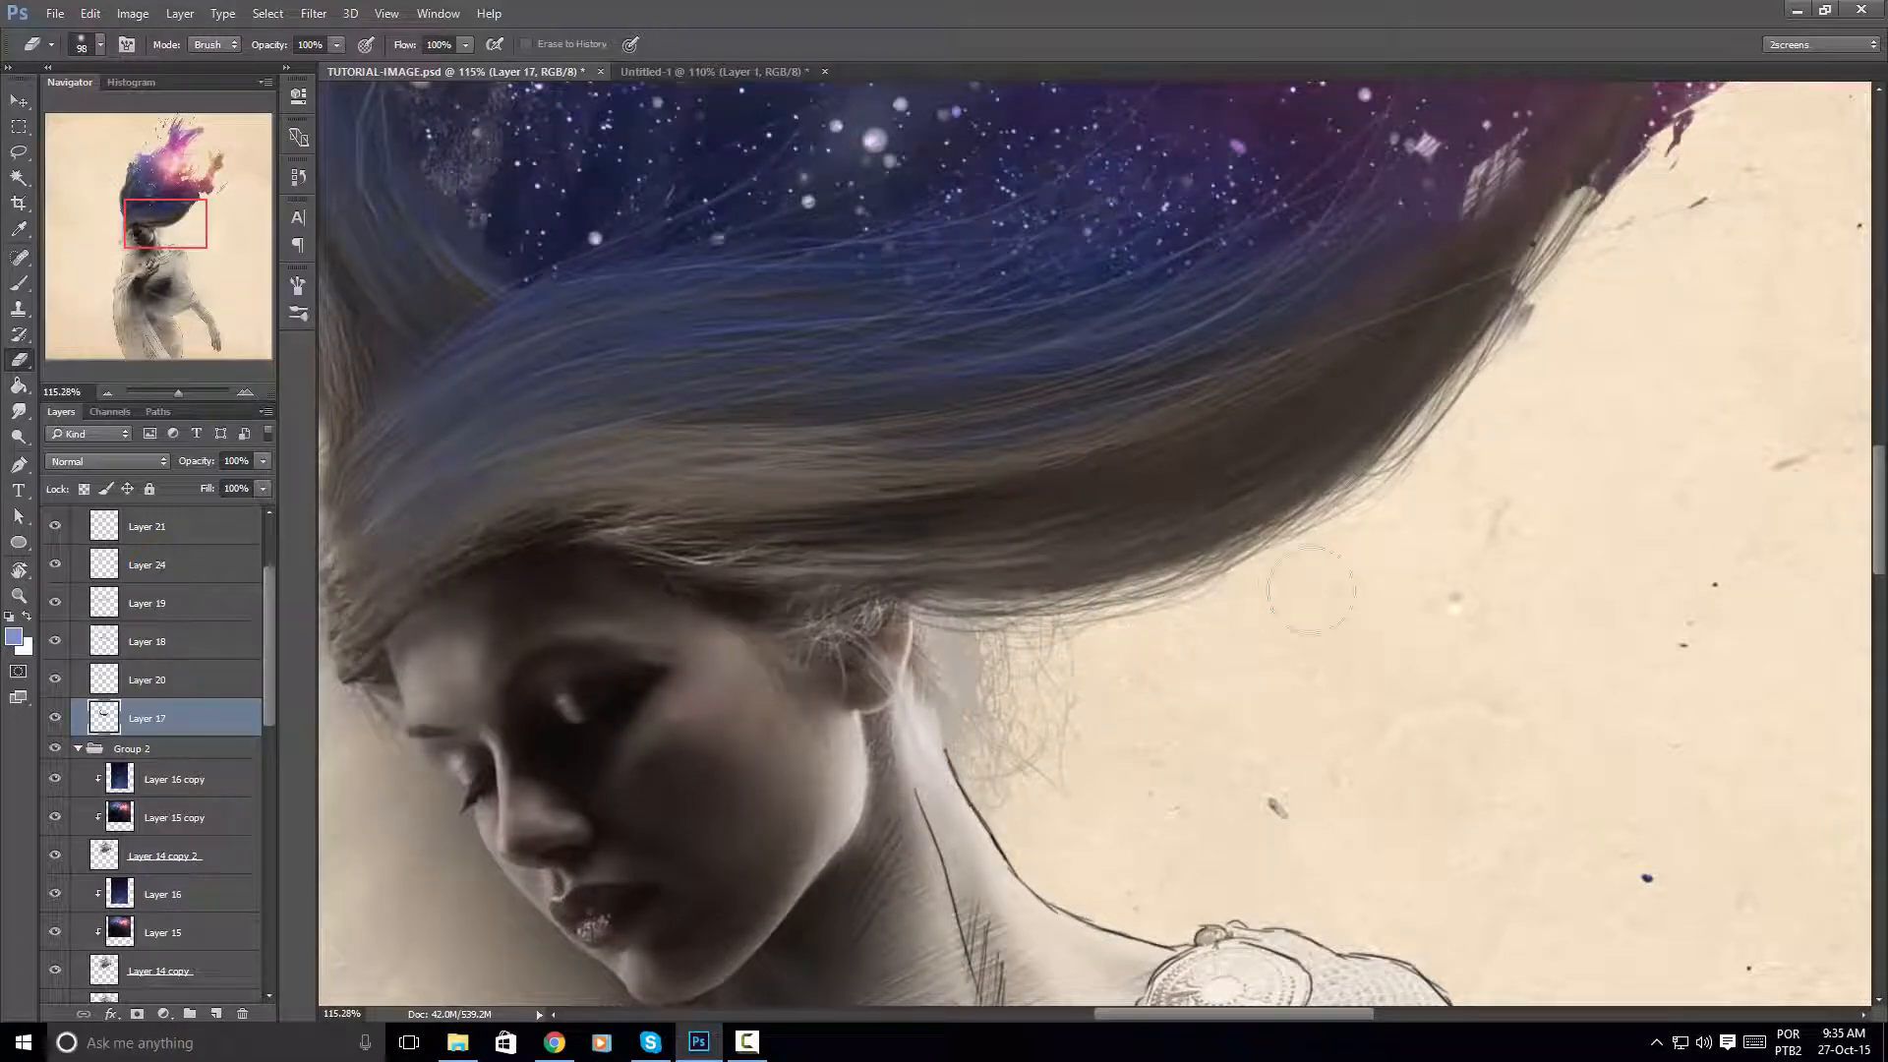
pyautogui.moveTo(1631, 265); pyautogui.dragTo(1193, 865)
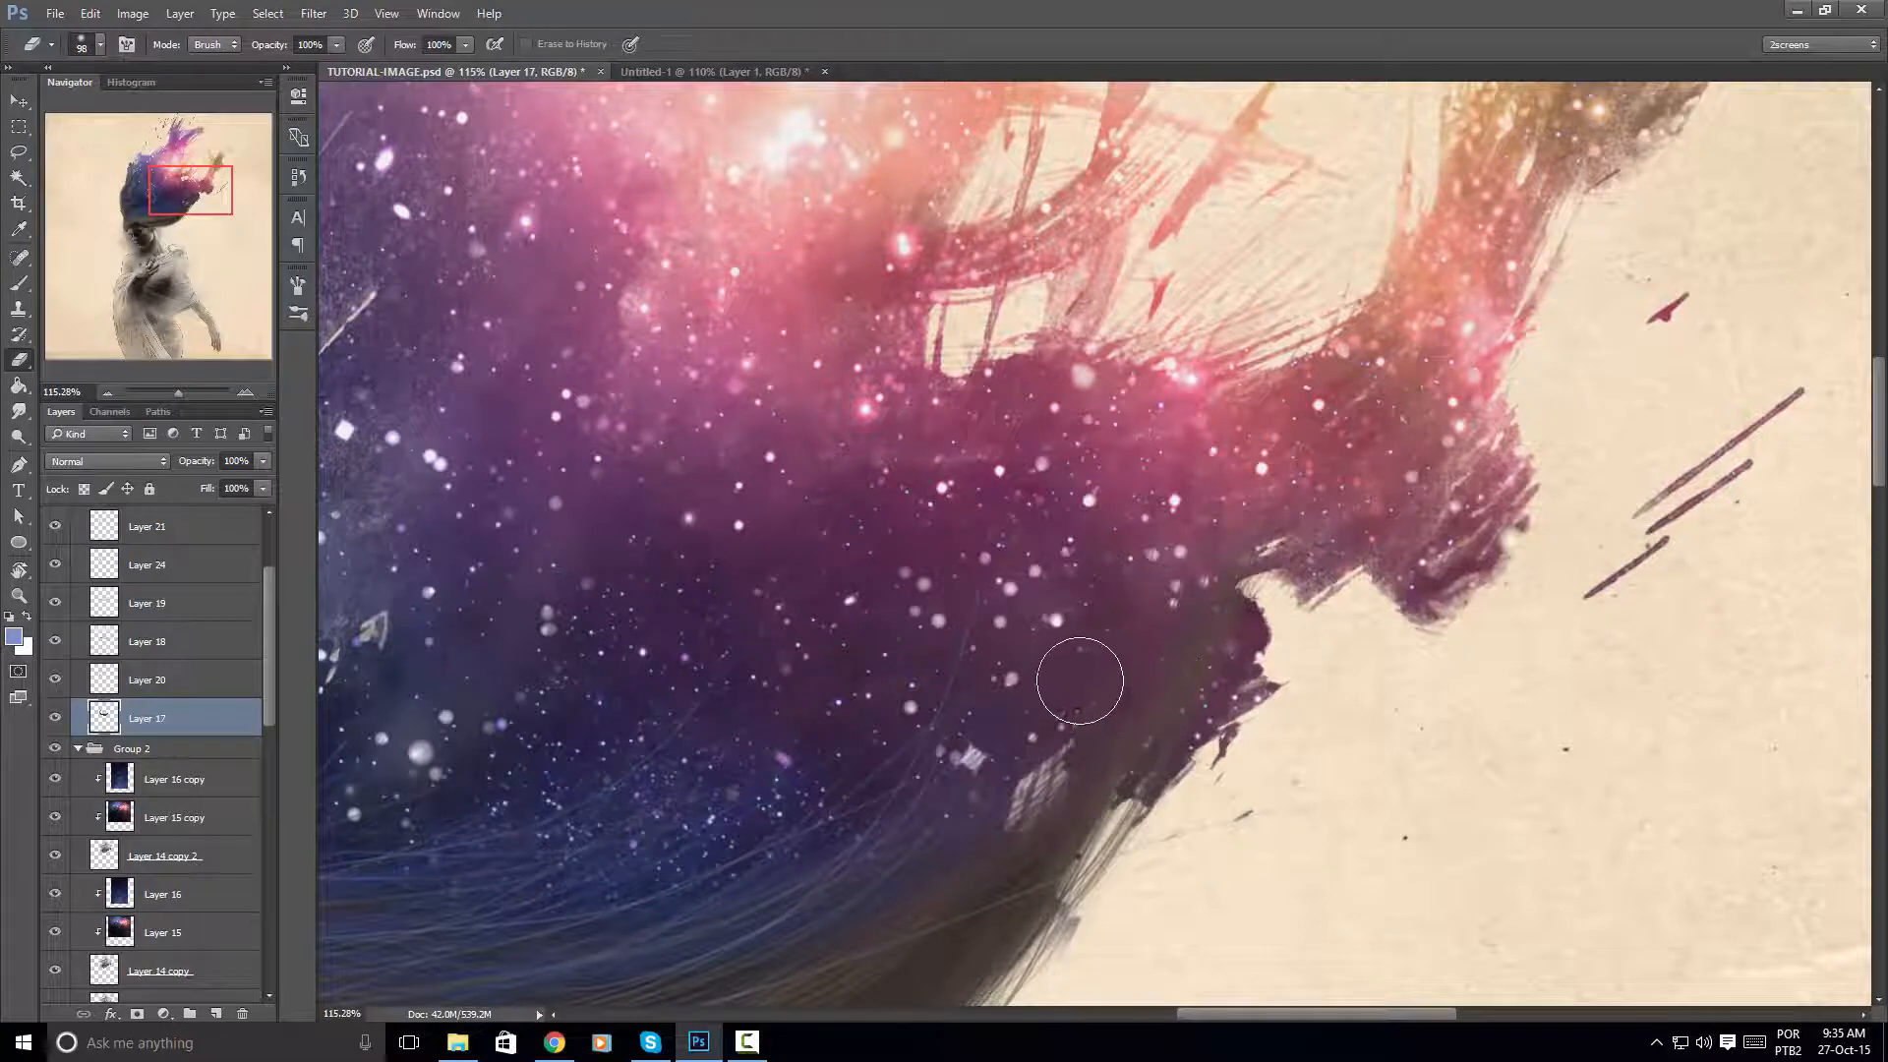
pyautogui.scroll(-9, 1023, 649)
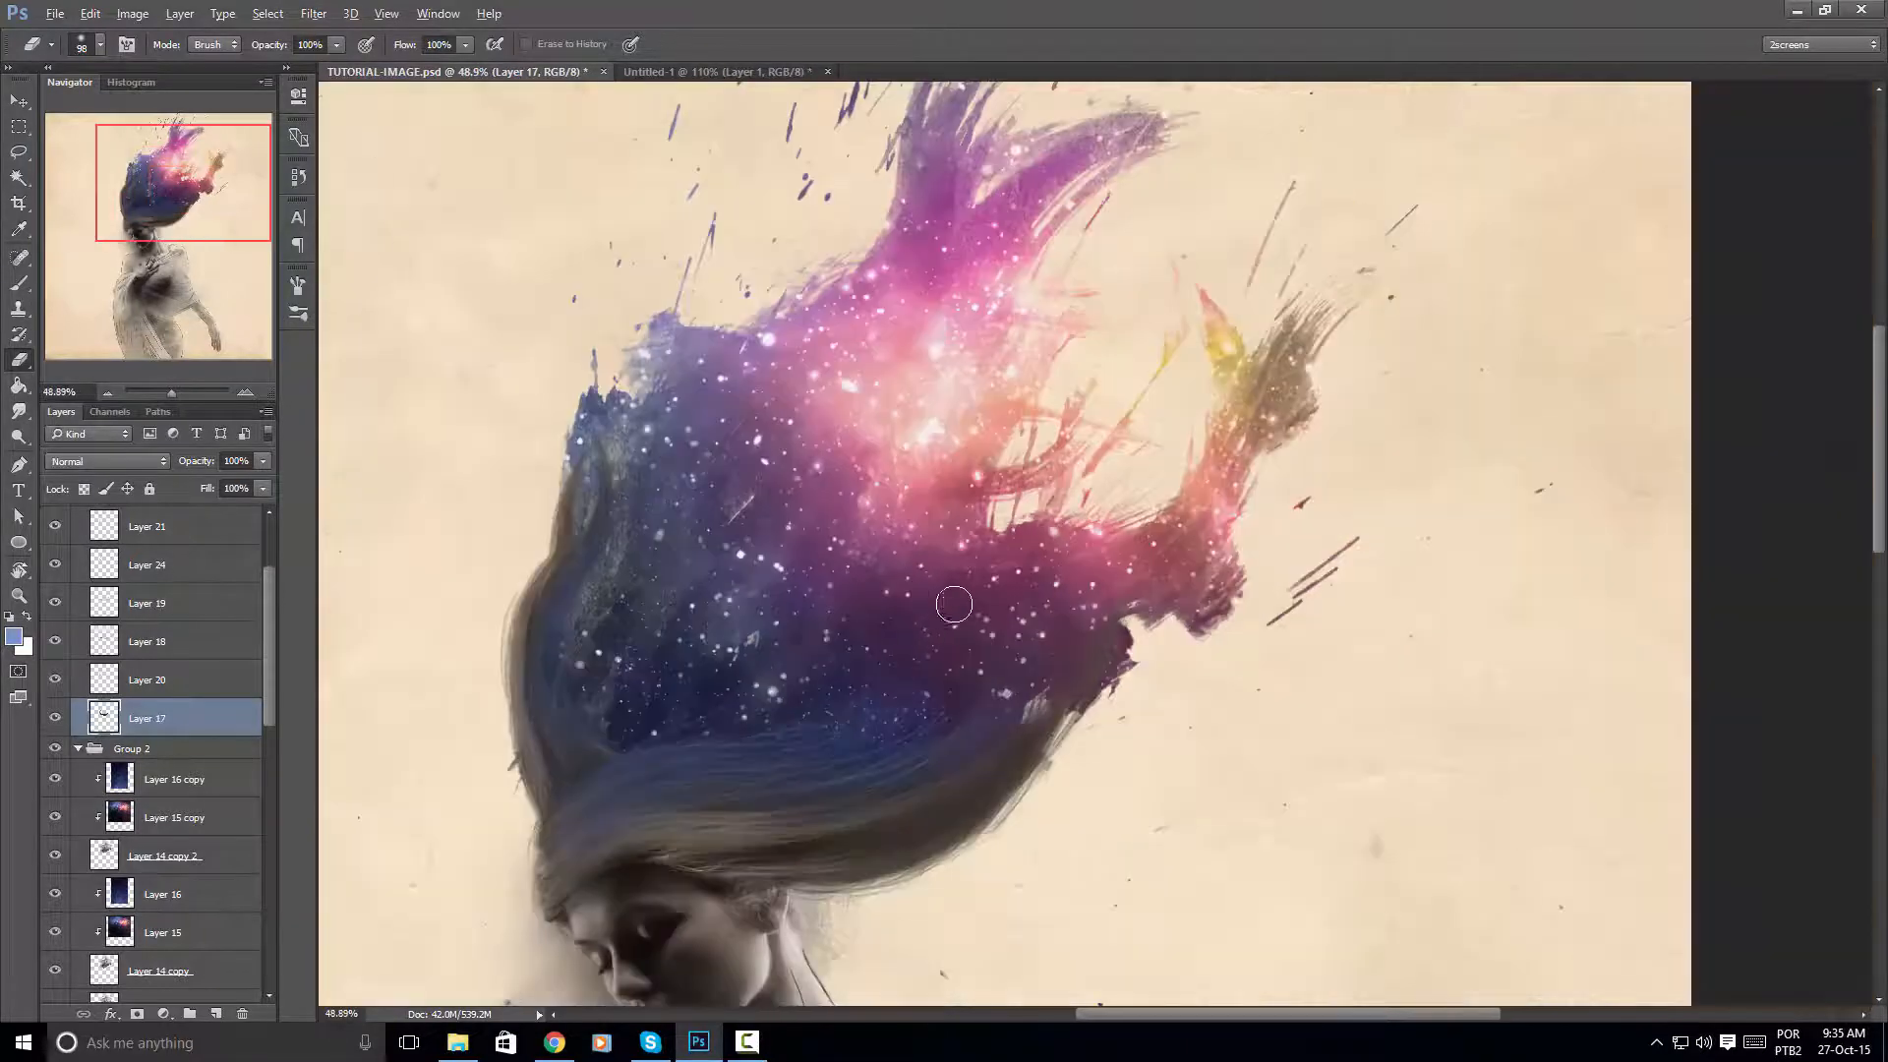
pyautogui.moveTo(953, 603); pyautogui.dragTo(1102, 544)
pyautogui.scroll(-3, 1023, 516)
pyautogui.scroll(4, 998, 507)
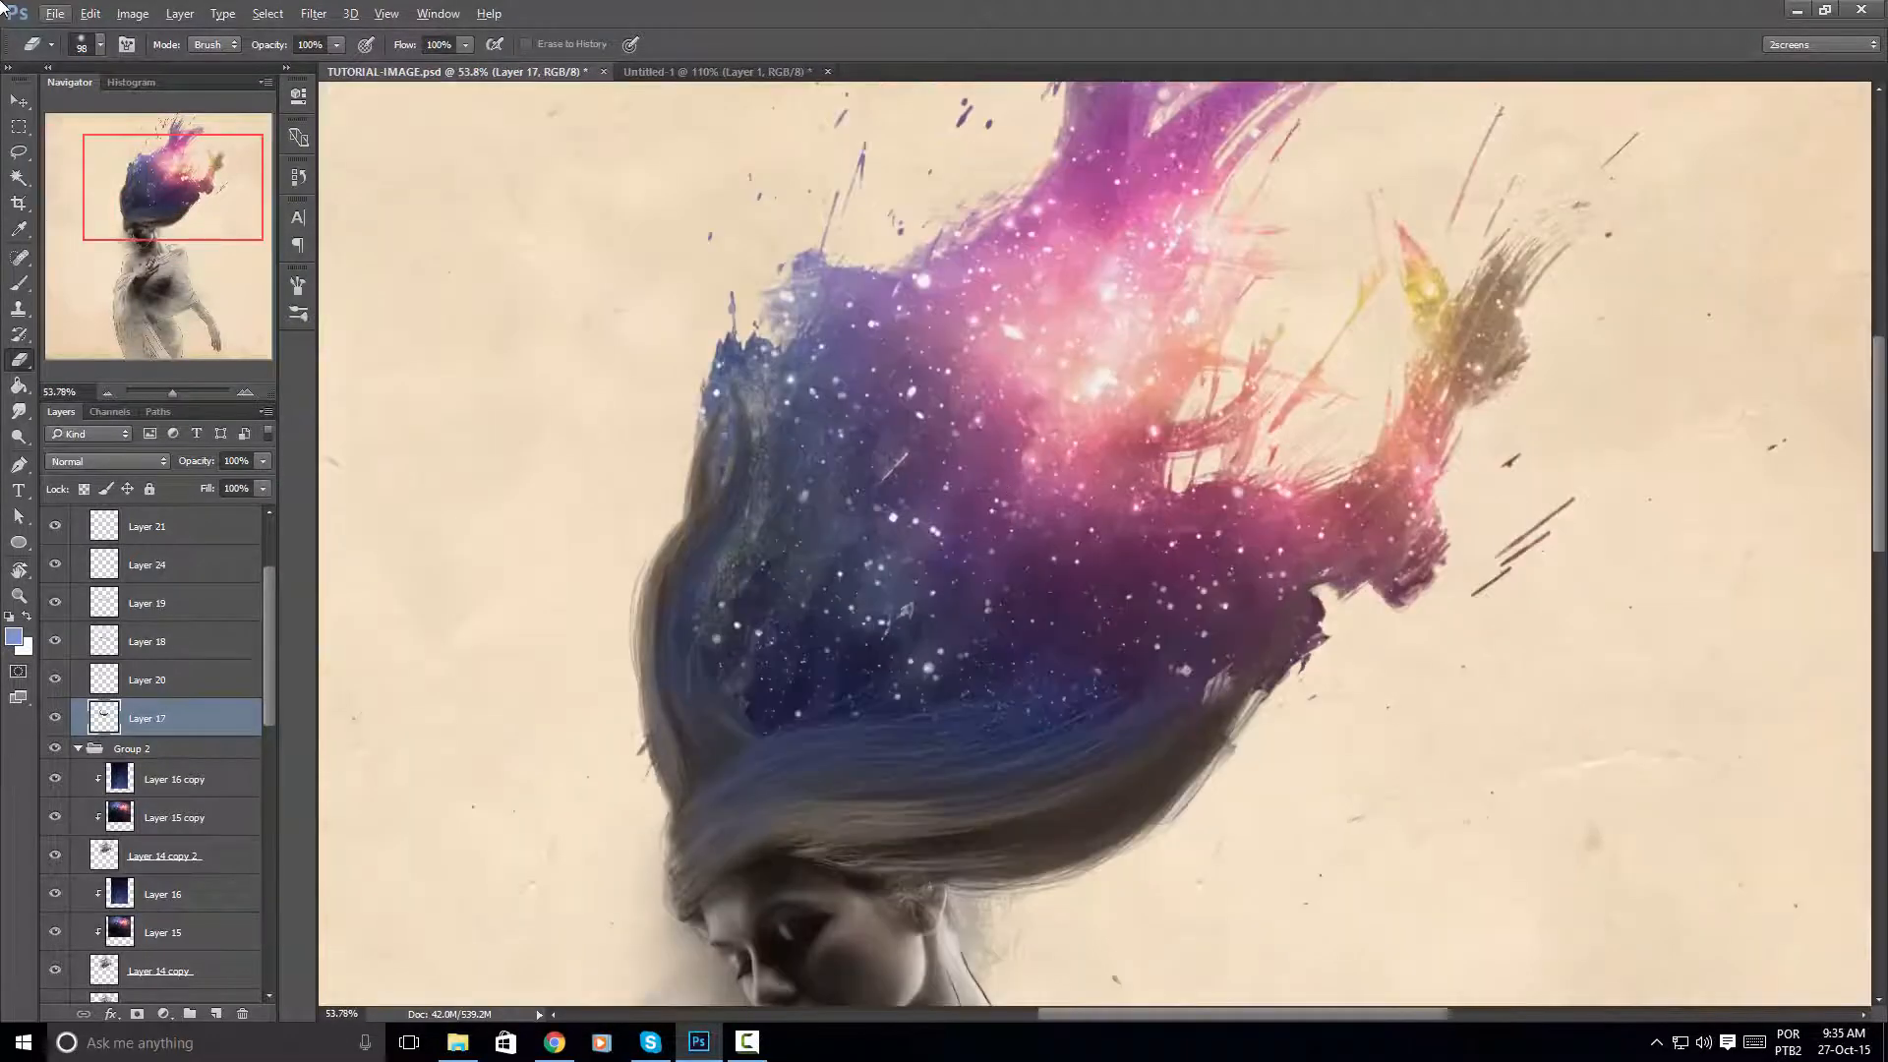
pyautogui.click(17, 101)
pyautogui.moveTo(1050, 751); pyautogui.dragTo(1019, 557)
pyautogui.scroll(-4, 770, 608)
pyautogui.scroll(4, 774, 526)
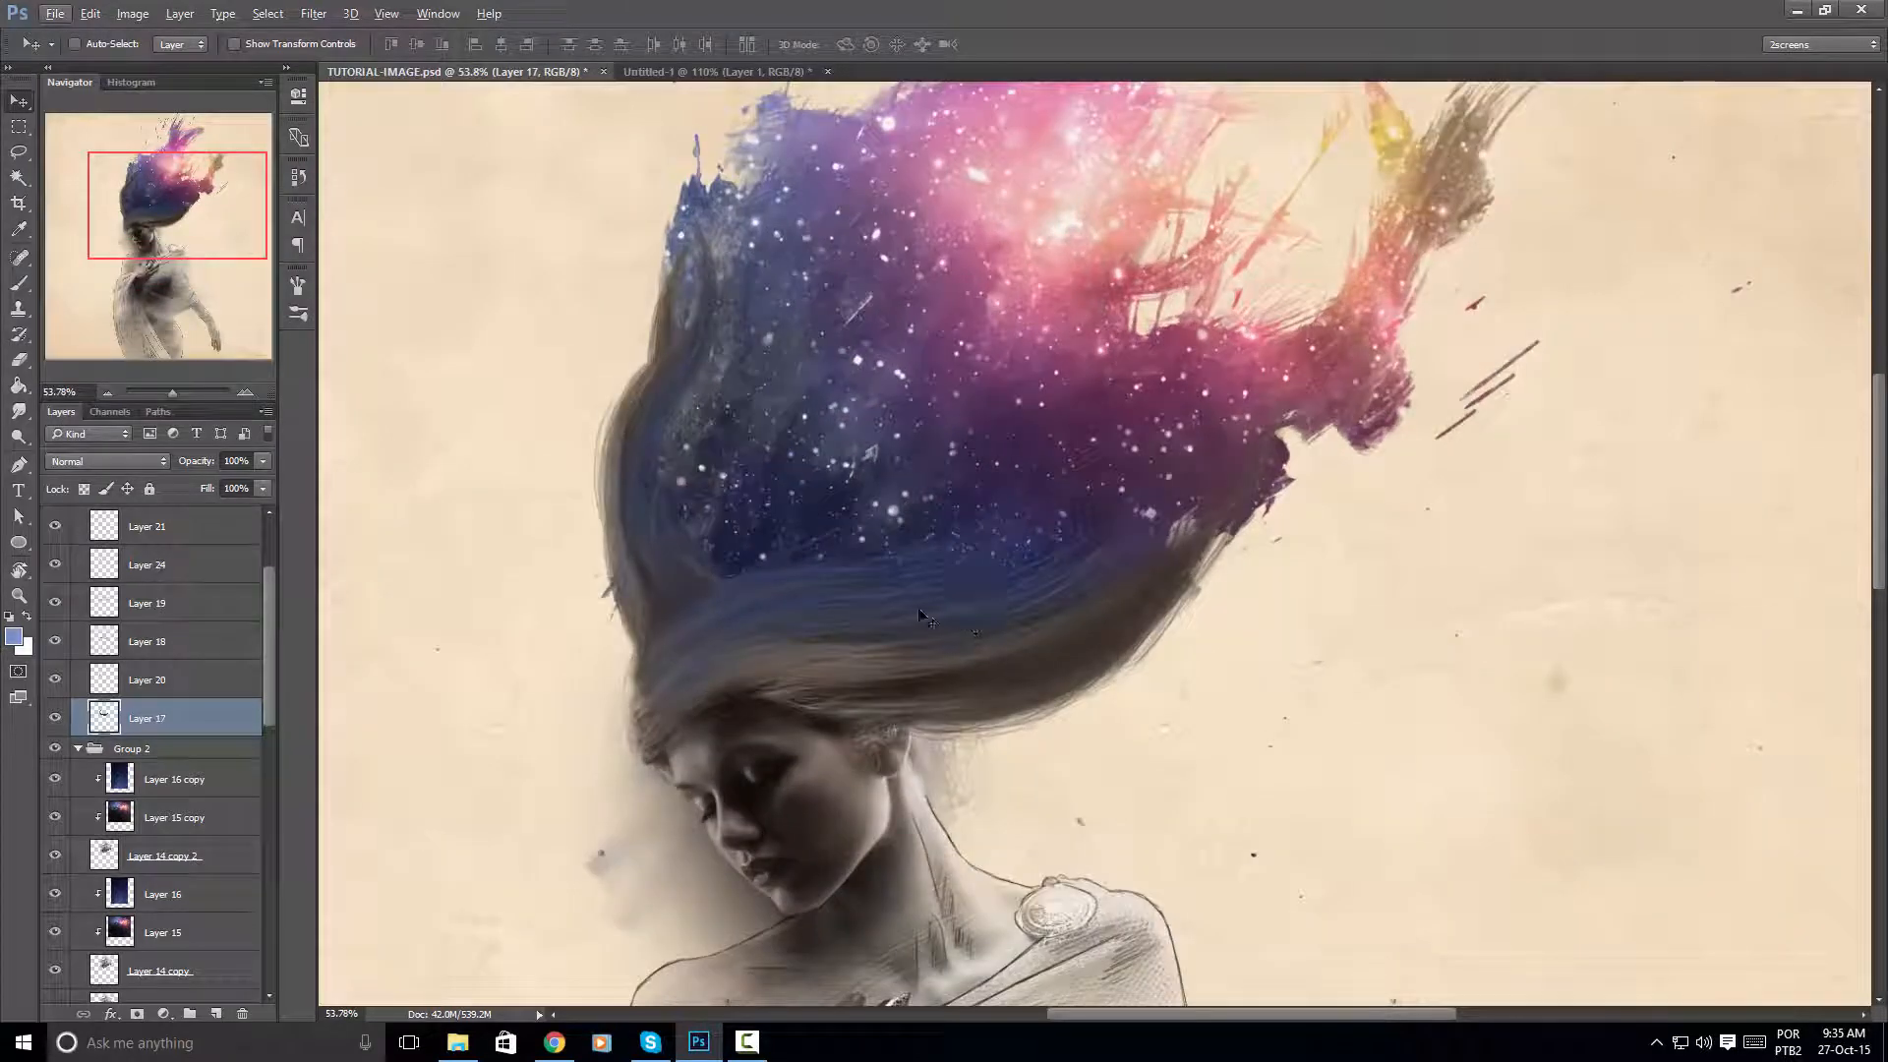
pyautogui.moveTo(265, 663); pyautogui.dragTo(262, 611)
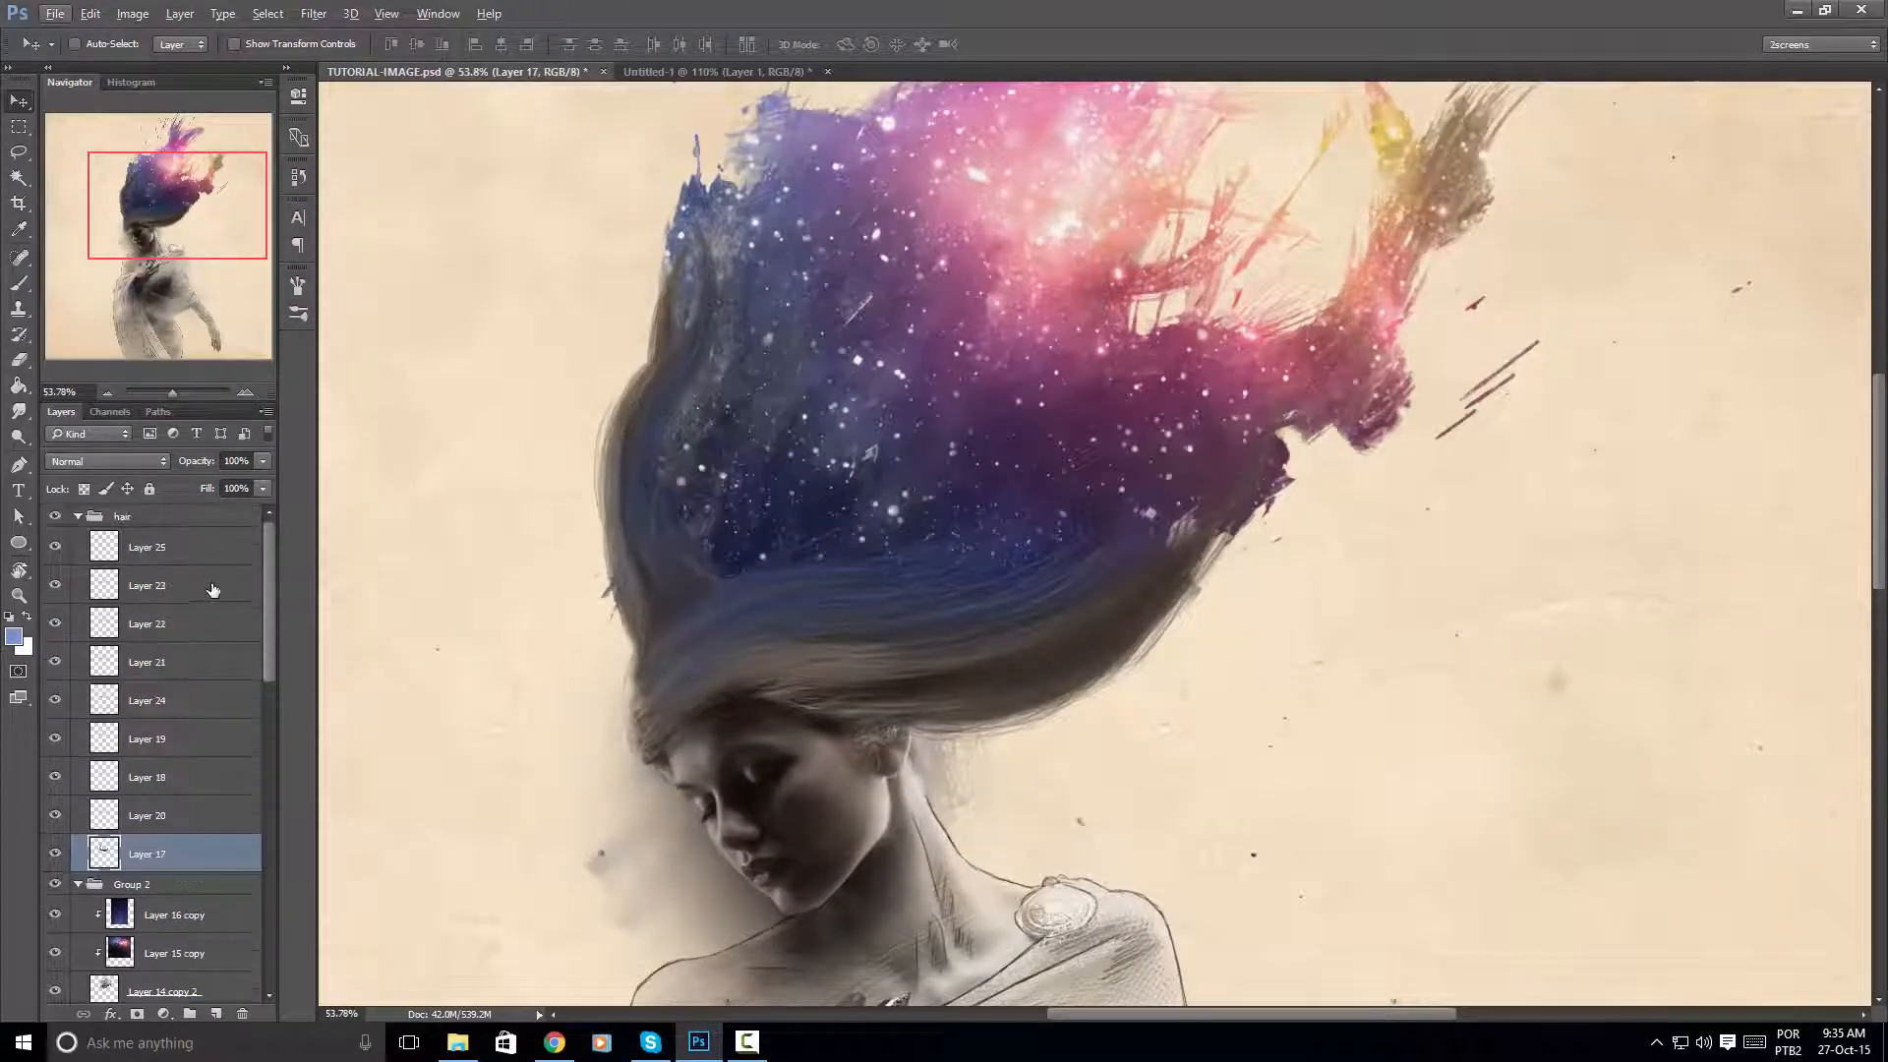
pyautogui.moveTo(959, 543); pyautogui.dragTo(1029, 655)
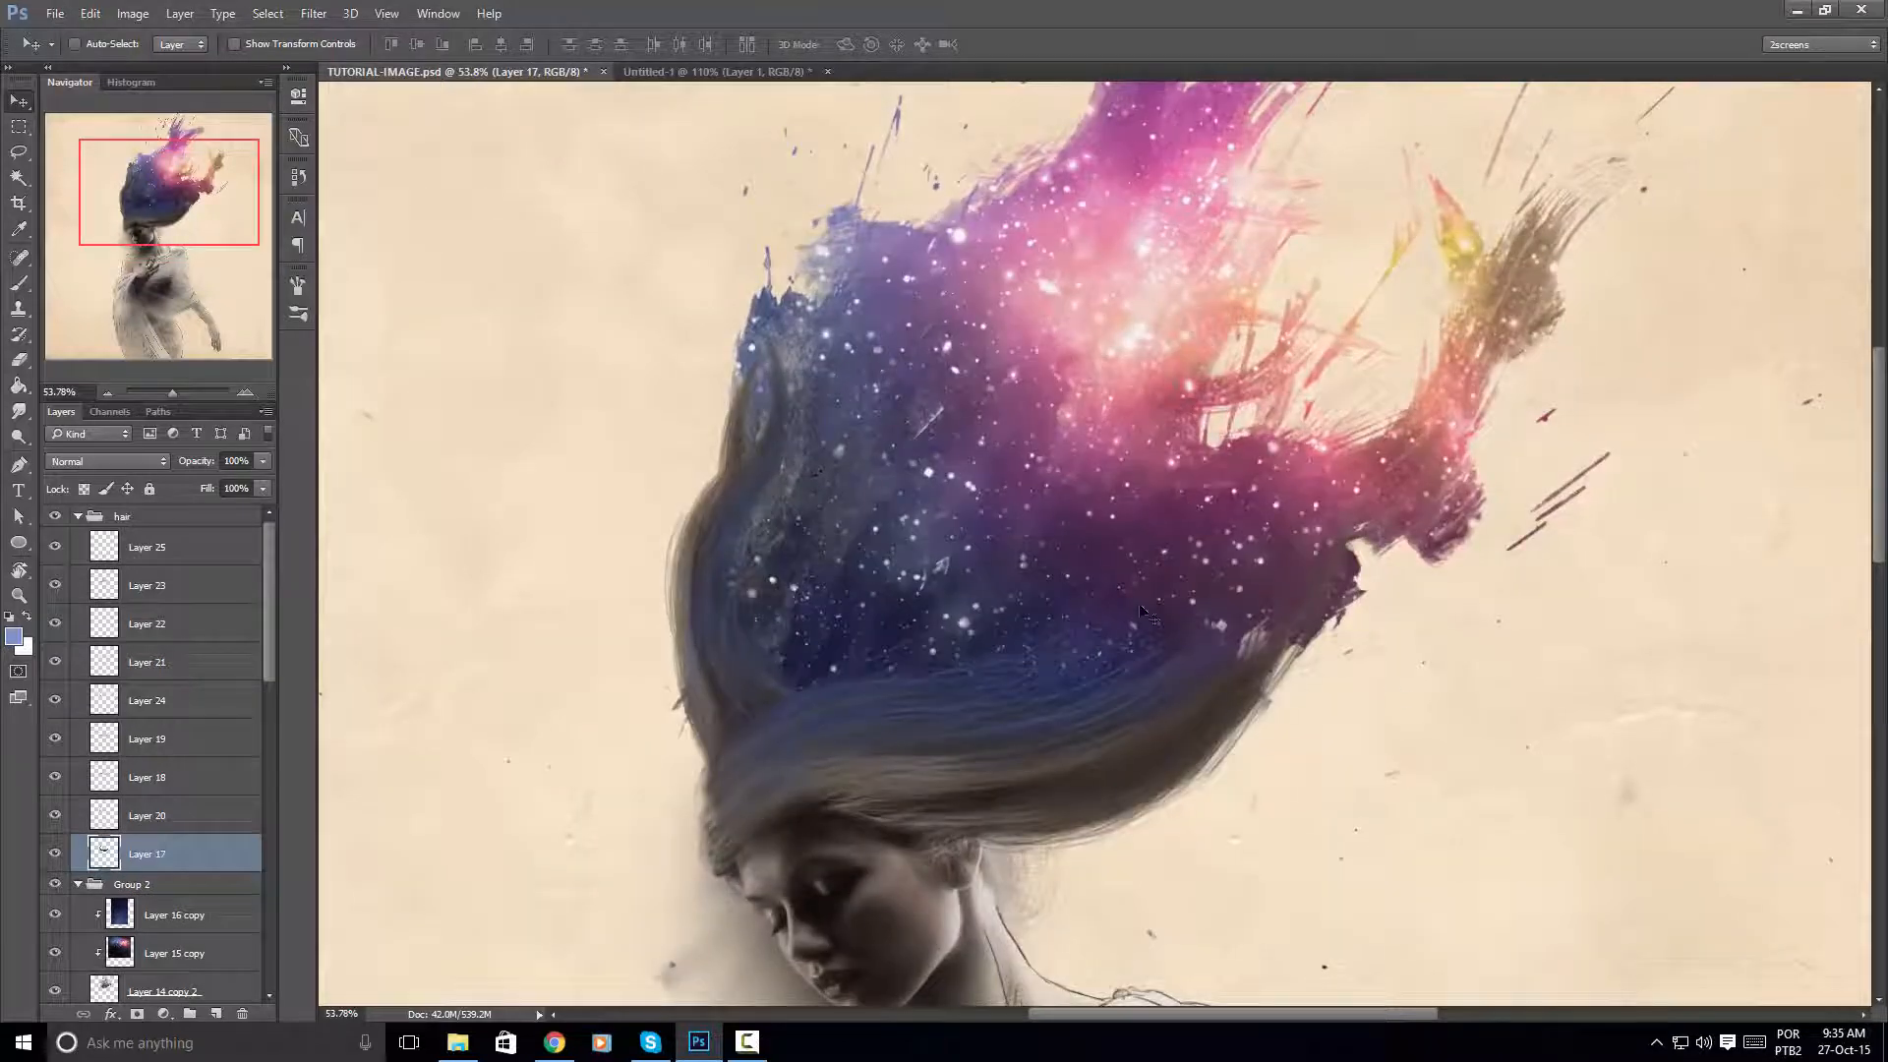
# Add a new layer above Layer 25 in the hair group and set its blend mode to Soft Light
pyautogui.click(202, 550)
pyautogui.hotkey('ctrl', 'shift', 'n')
pyautogui.press('Return')
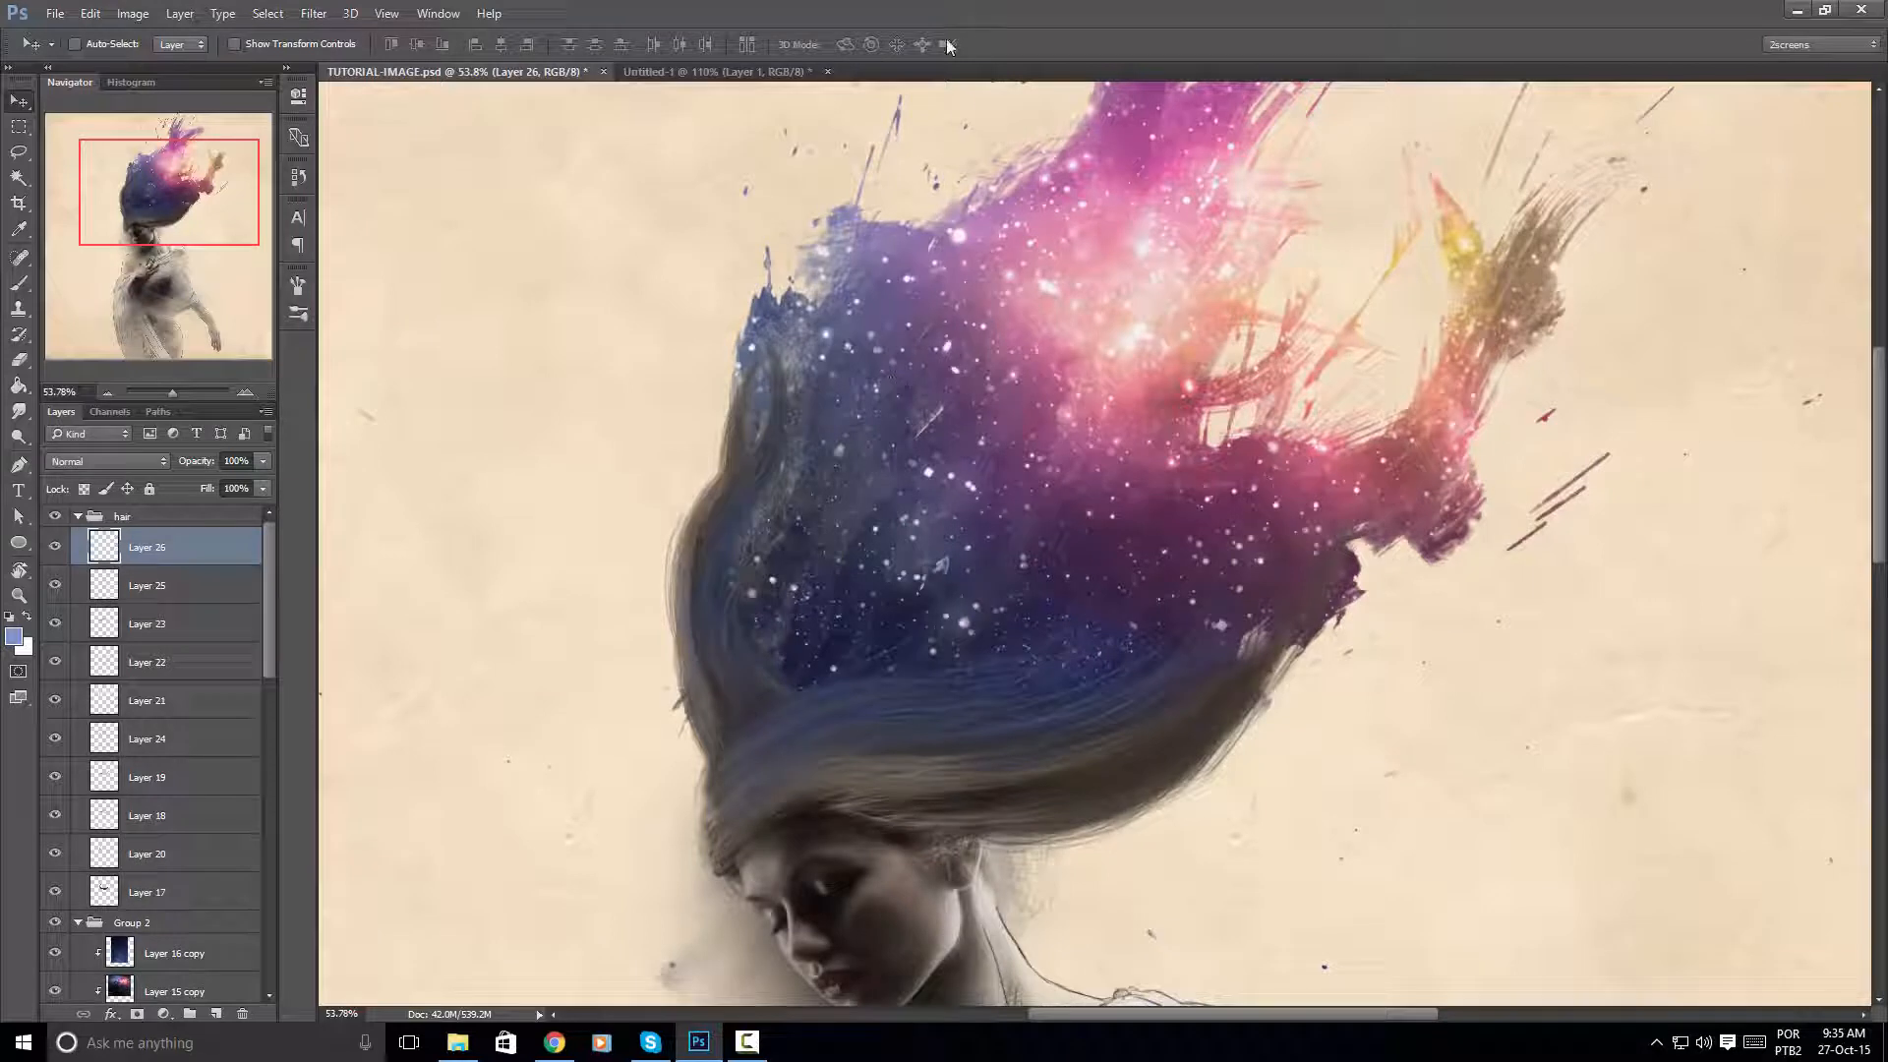
pyautogui.click(130, 463)
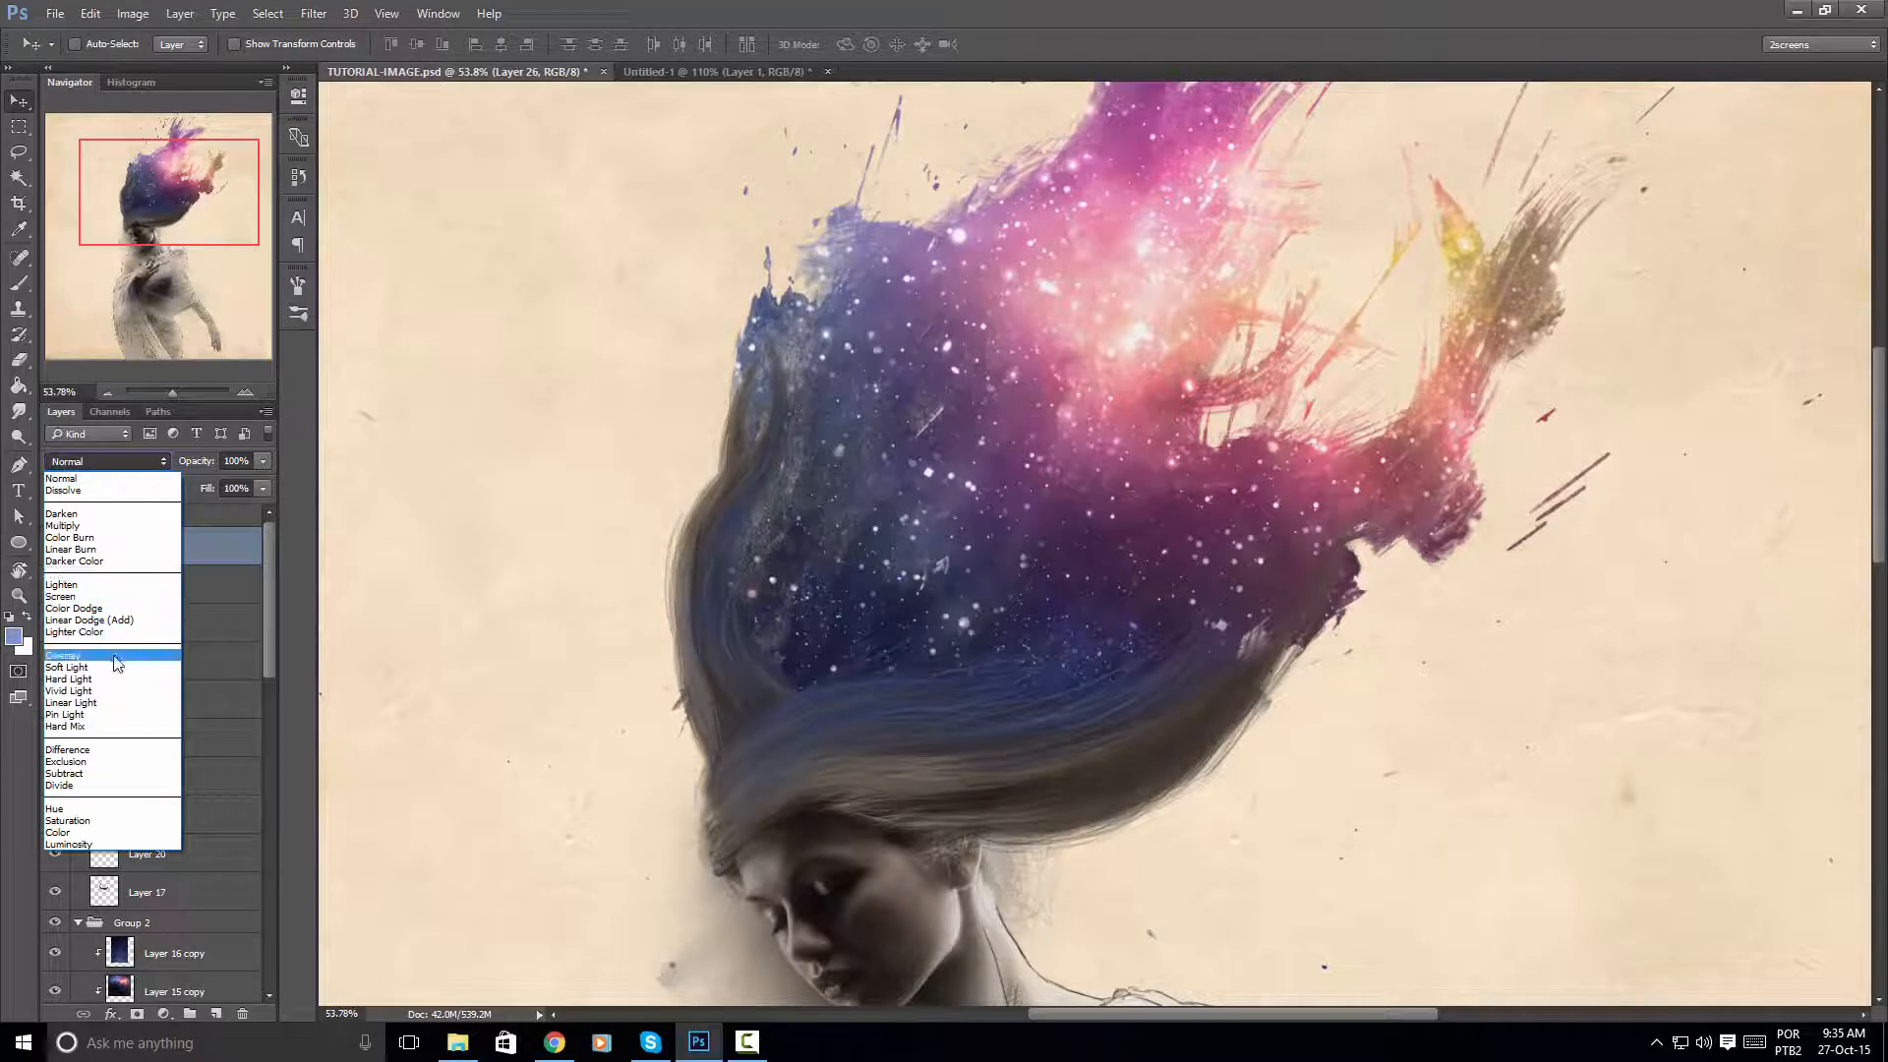
pyautogui.click(68, 666)
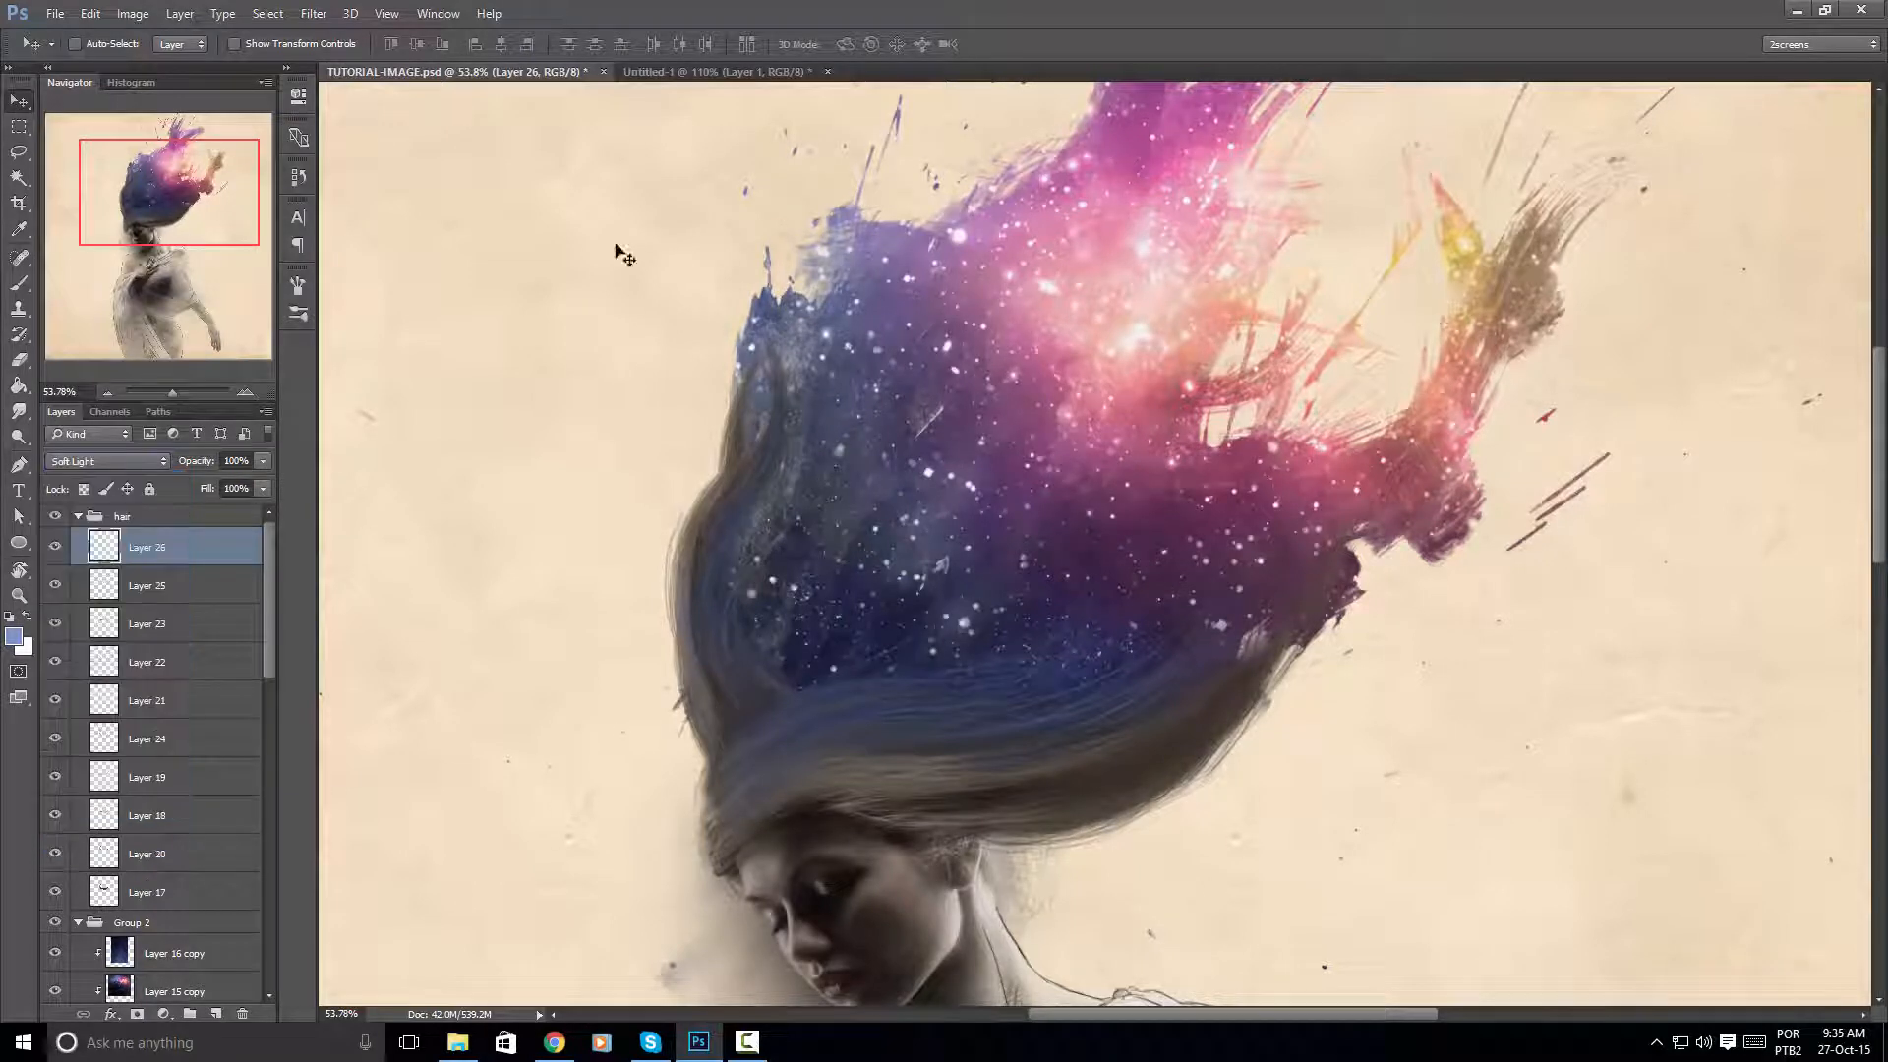
# Choose a soft round brush with 0% hardness and enlarge it to about 1010 px
pyautogui.click(20, 283)
pyautogui.moveTo(954, 613); pyautogui.dragTo(1101, 601)
pyautogui.rightClick(1109, 612)
pyautogui.click(1201, 724)
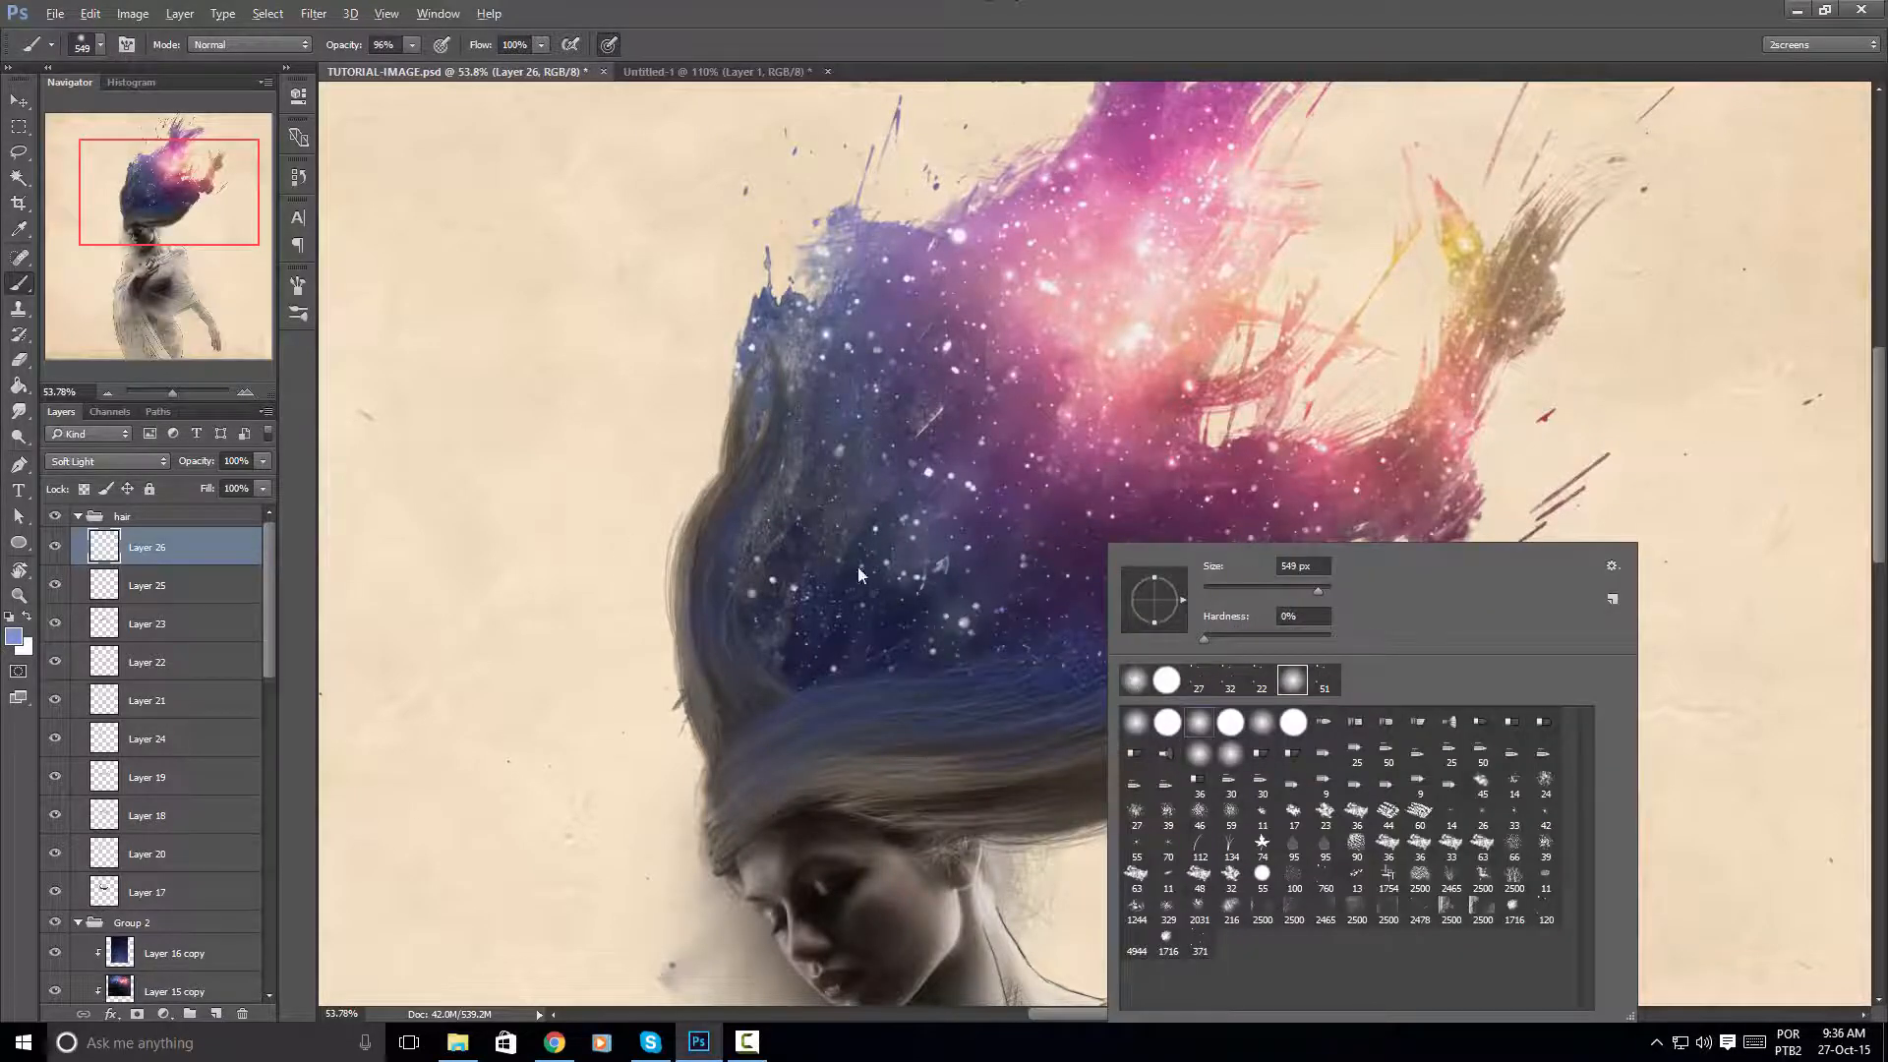
pyautogui.moveTo(806, 566); pyautogui.dragTo(870, 570)
pyautogui.moveTo(1061, 694); pyautogui.dragTo(995, 572)
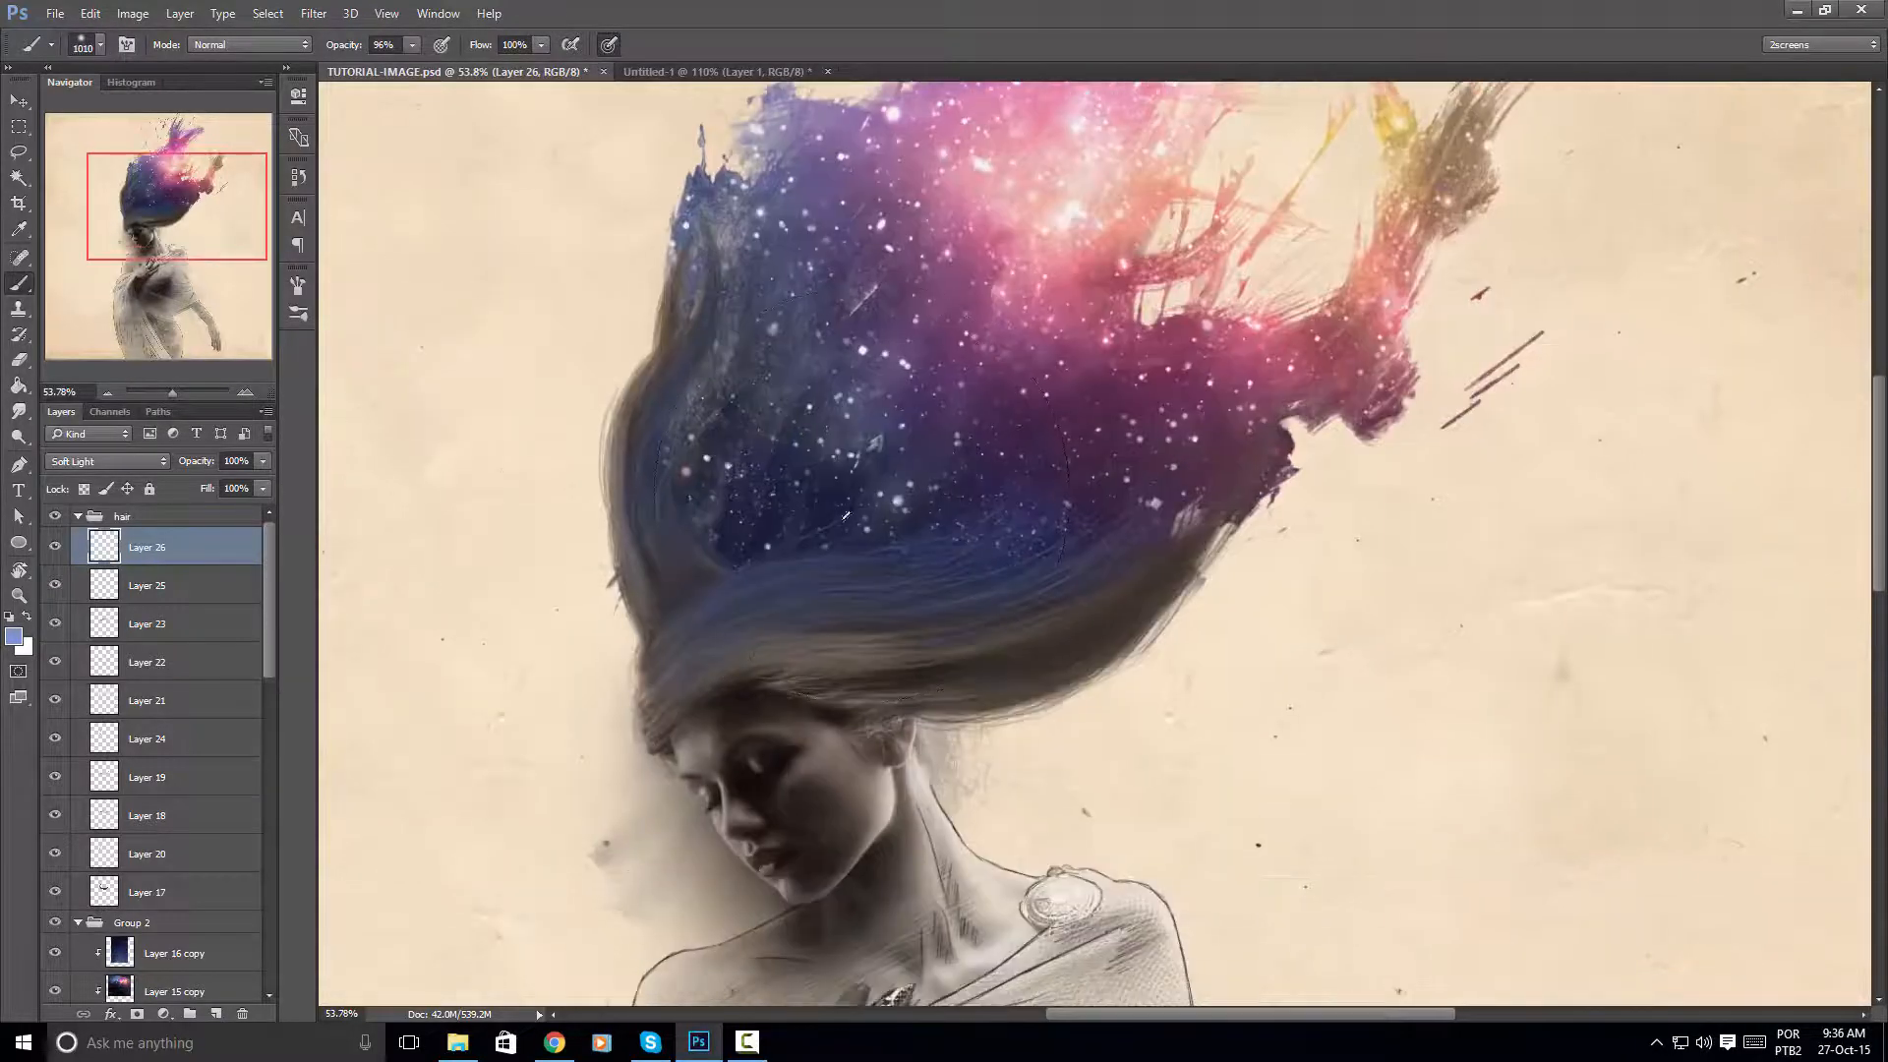
# Set the foreground colour to the bright blue #2d91de
pyautogui.press('alt')
pyautogui.click(21, 640)
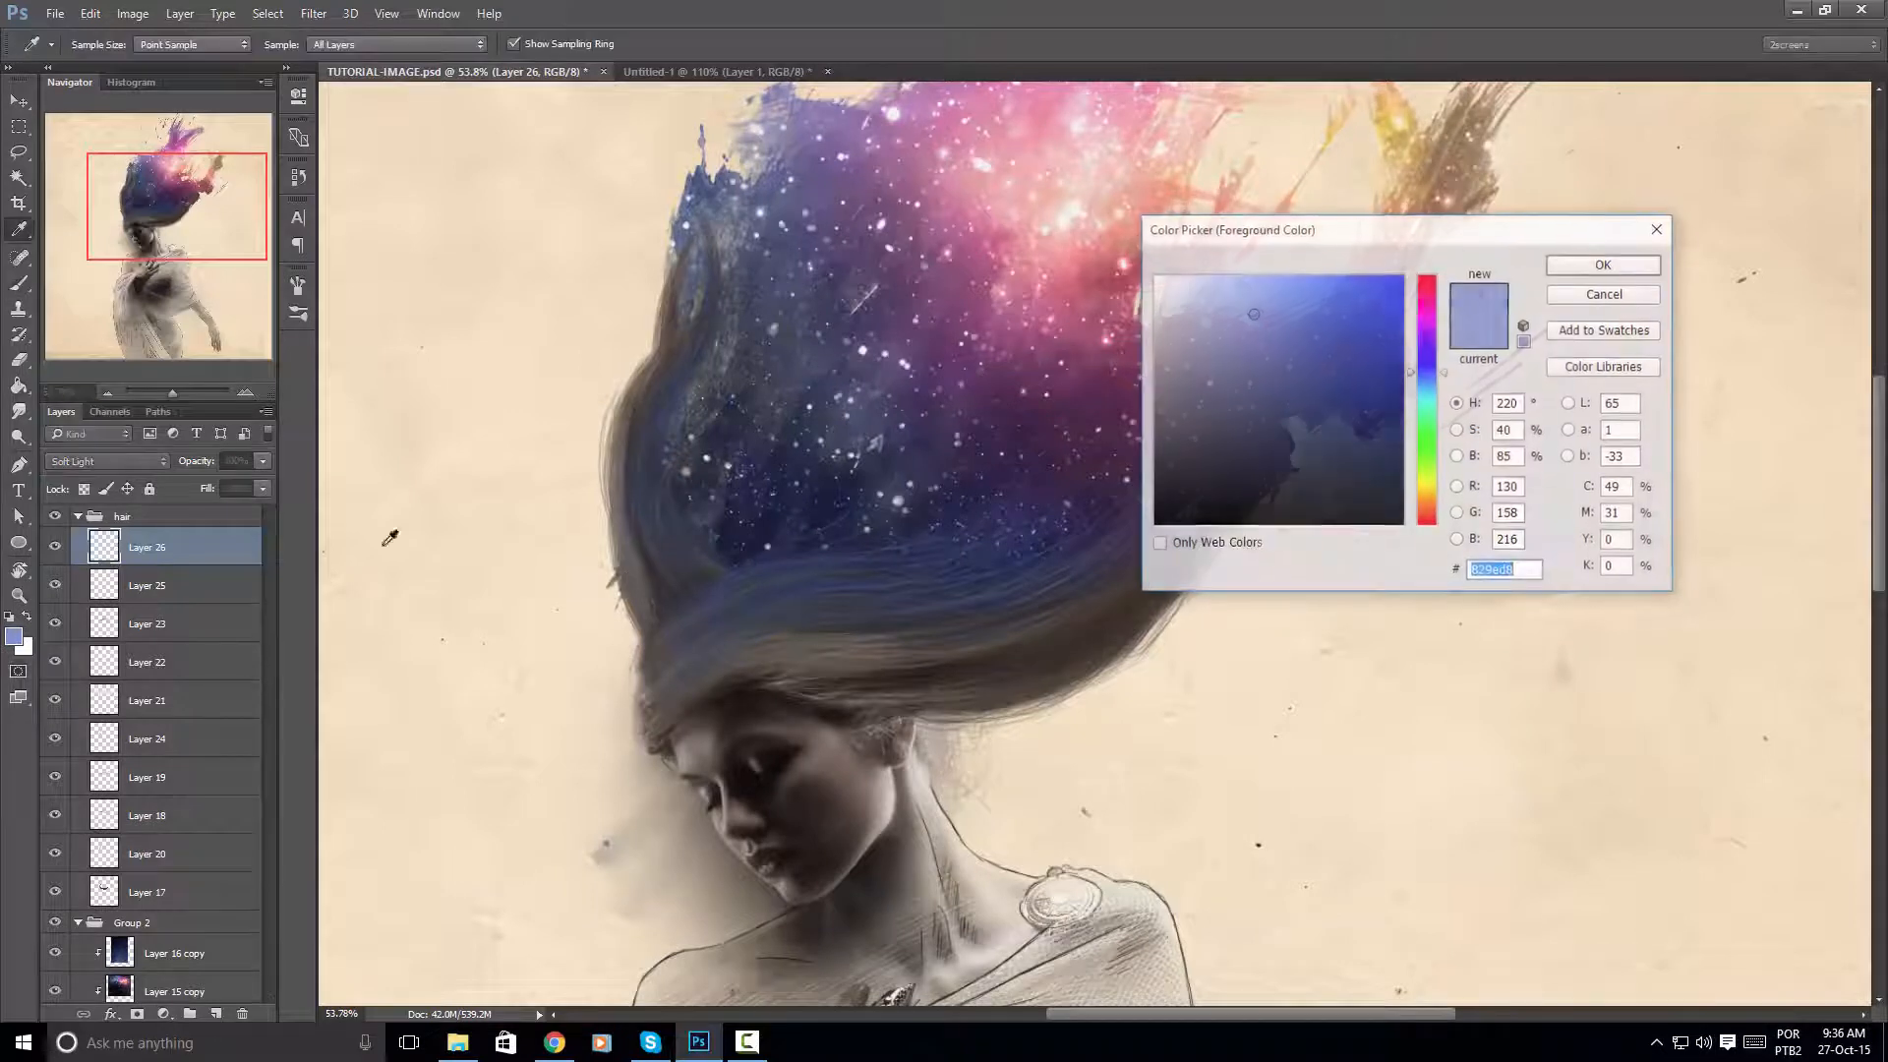
pyautogui.click(1428, 381)
pyautogui.click(1320, 318)
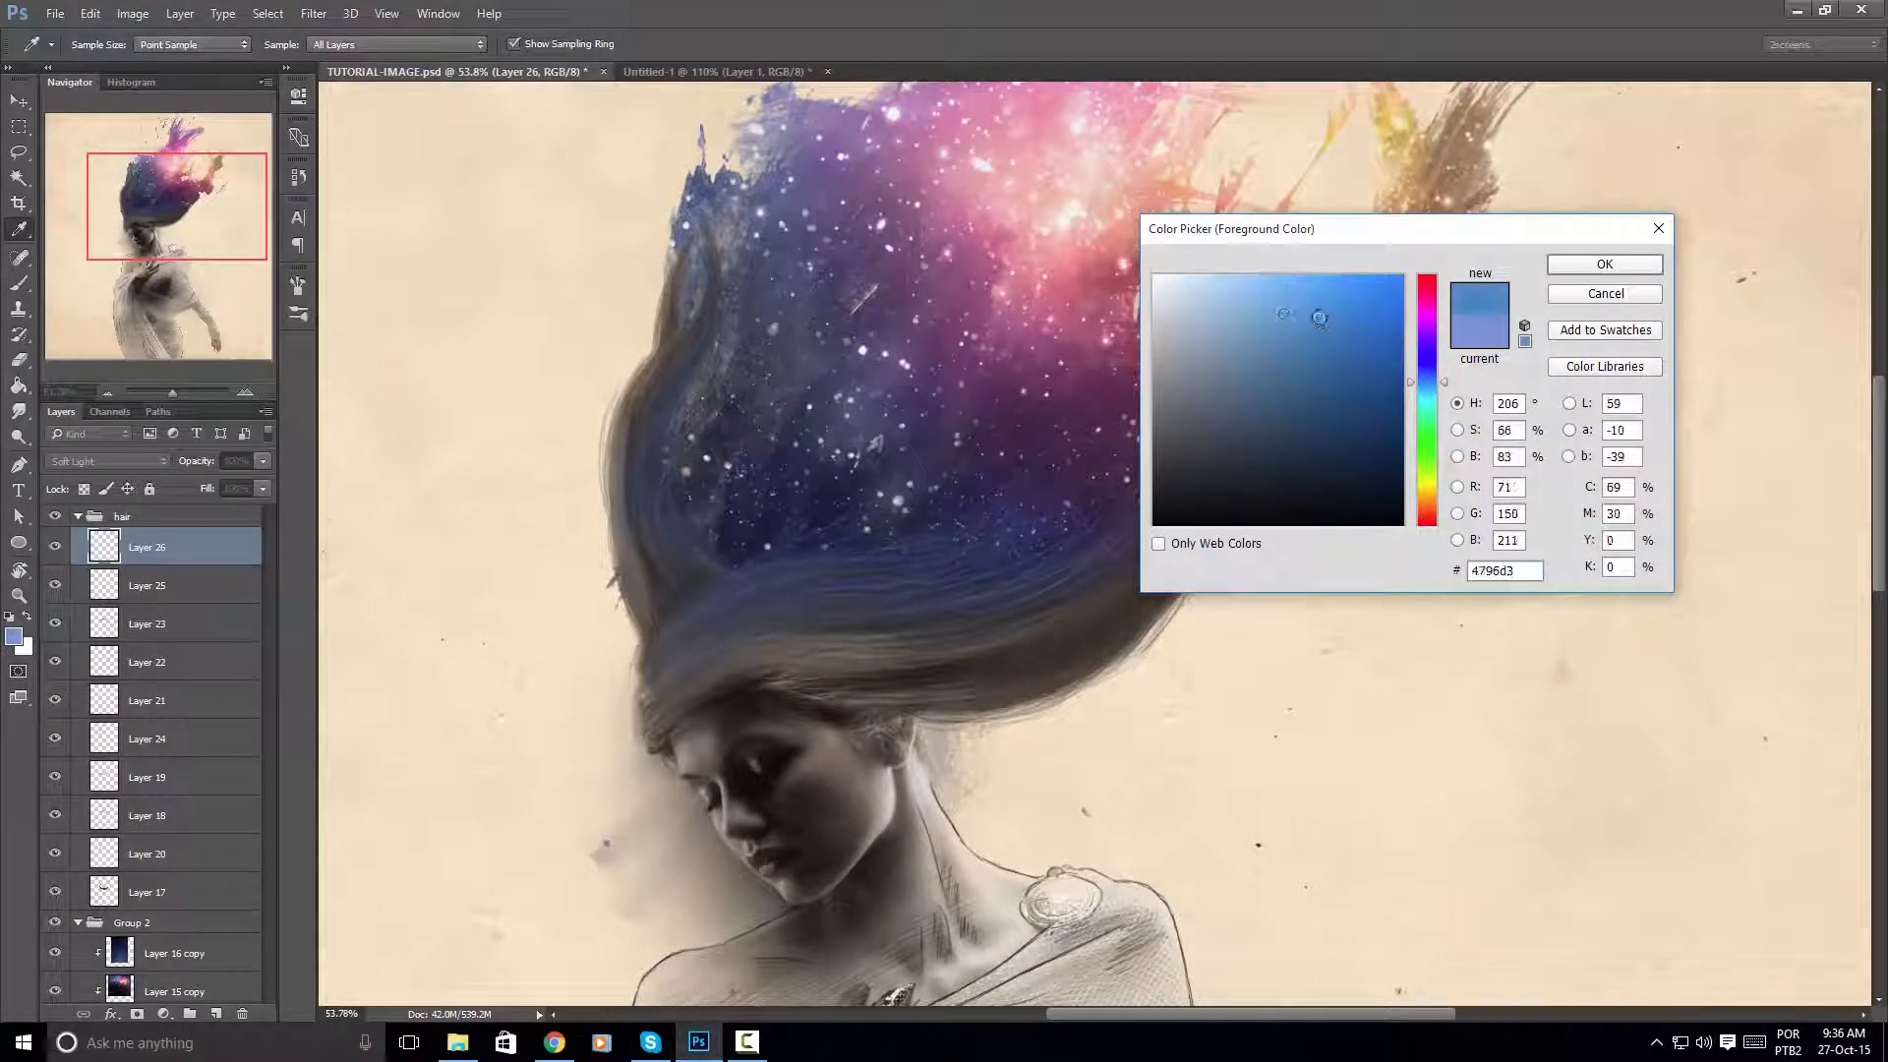
pyautogui.moveTo(1320, 318); pyautogui.dragTo(1352, 306)
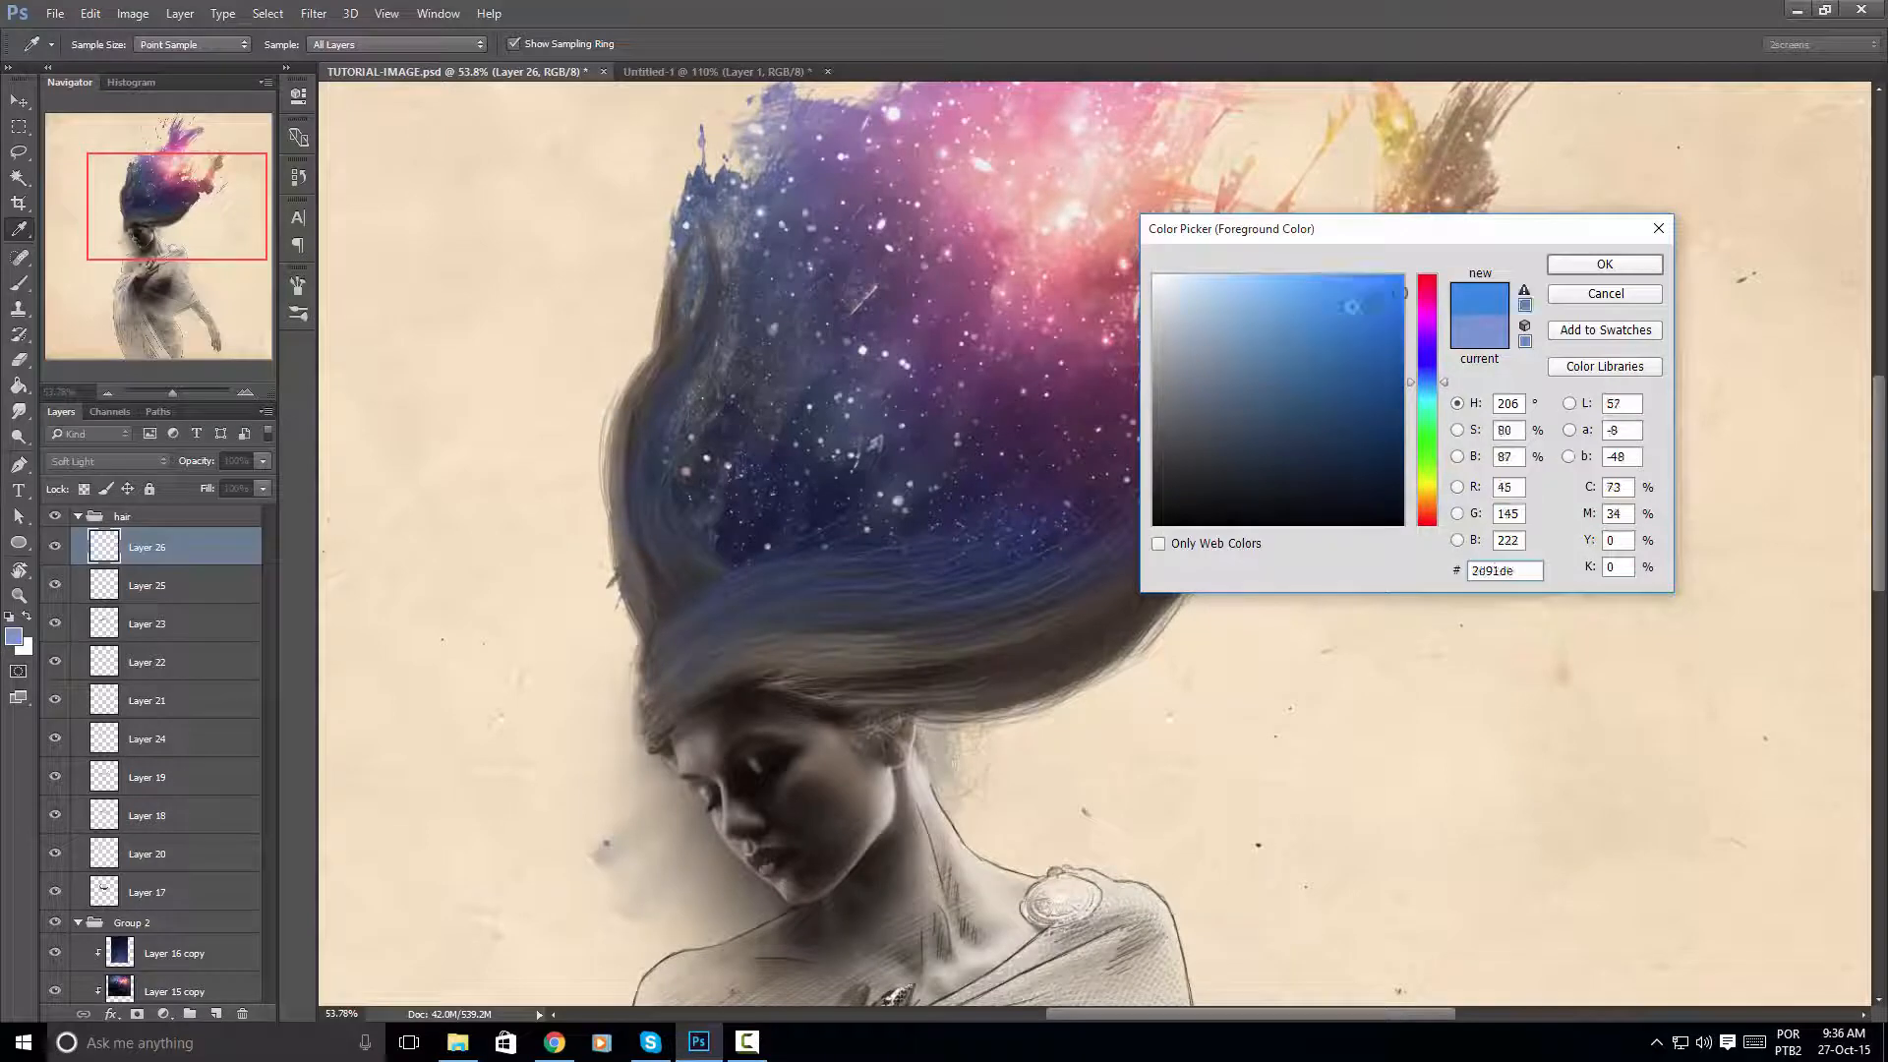
pyautogui.click(1618, 270)
# Try large soft dabs of the bright blue over the lower nebula hair, and undo them
pyautogui.moveTo(629, 413)
pyautogui.mouseDown()
pyautogui.moveTo(853, 415)
pyautogui.moveTo(729, 447)
pyautogui.moveTo(689, 438)
pyautogui.mouseUp()
pyautogui.click(870, 418)
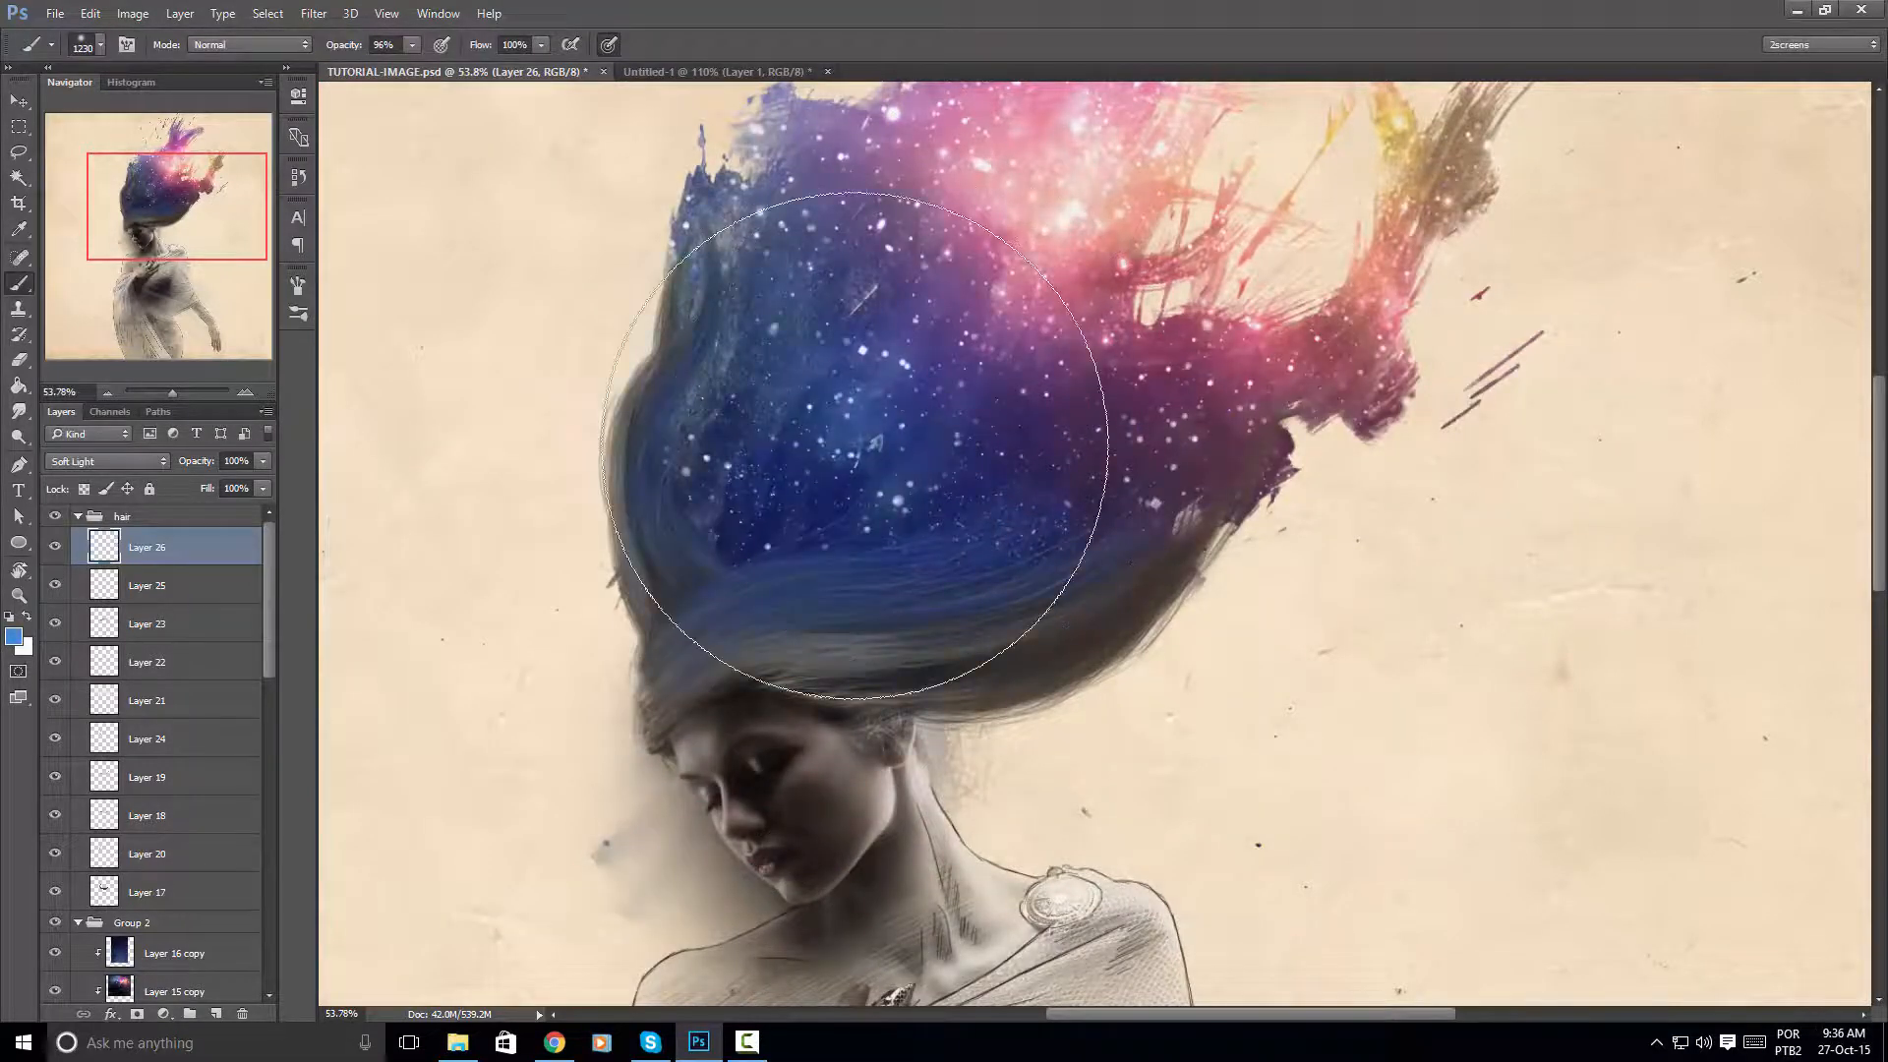
pyautogui.hotkey('ctrl', 'z')
pyautogui.moveTo(981, 453); pyautogui.dragTo(934, 553)
pyautogui.moveTo(814, 608); pyautogui.dragTo(865, 580)
pyautogui.click(832, 559)
pyautogui.hotkey('ctrl', 'z')
# Set the foreground colour to a paler, less saturated blue with a hue of 206°
pyautogui.click(14, 636)
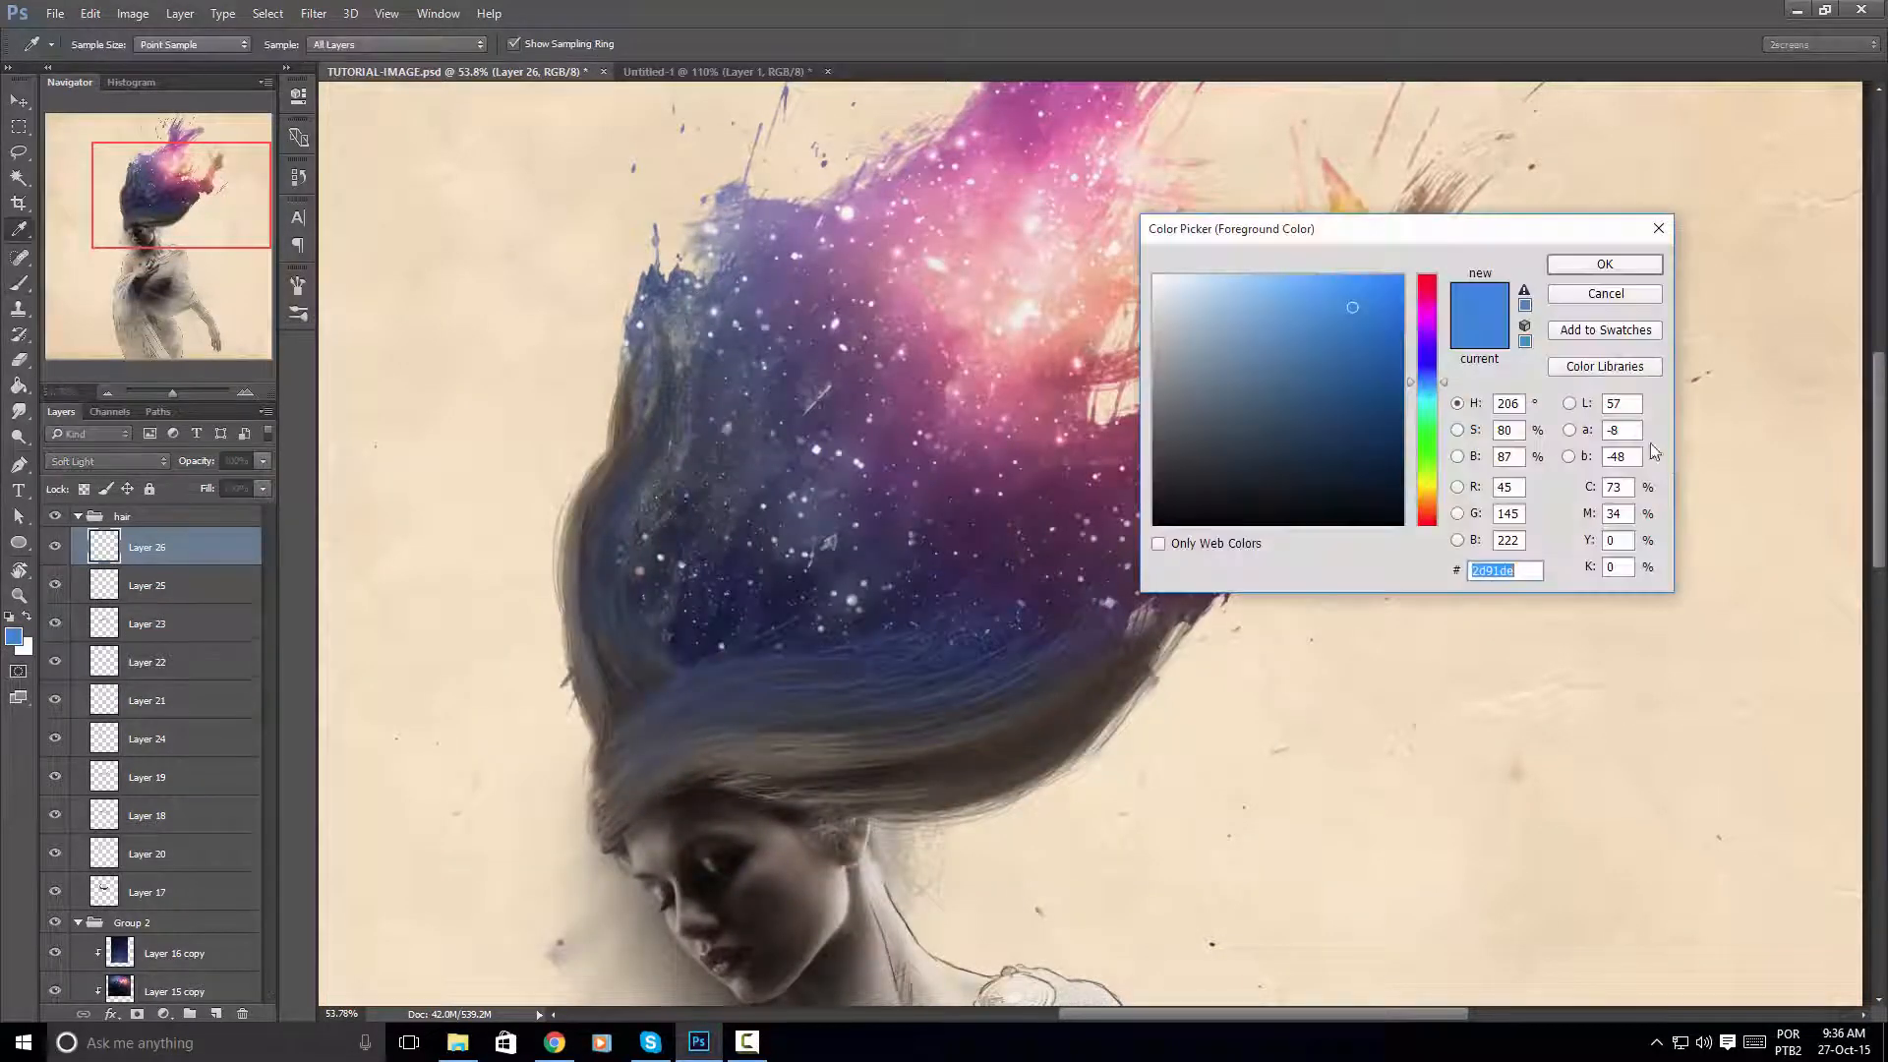
pyautogui.click(1294, 324)
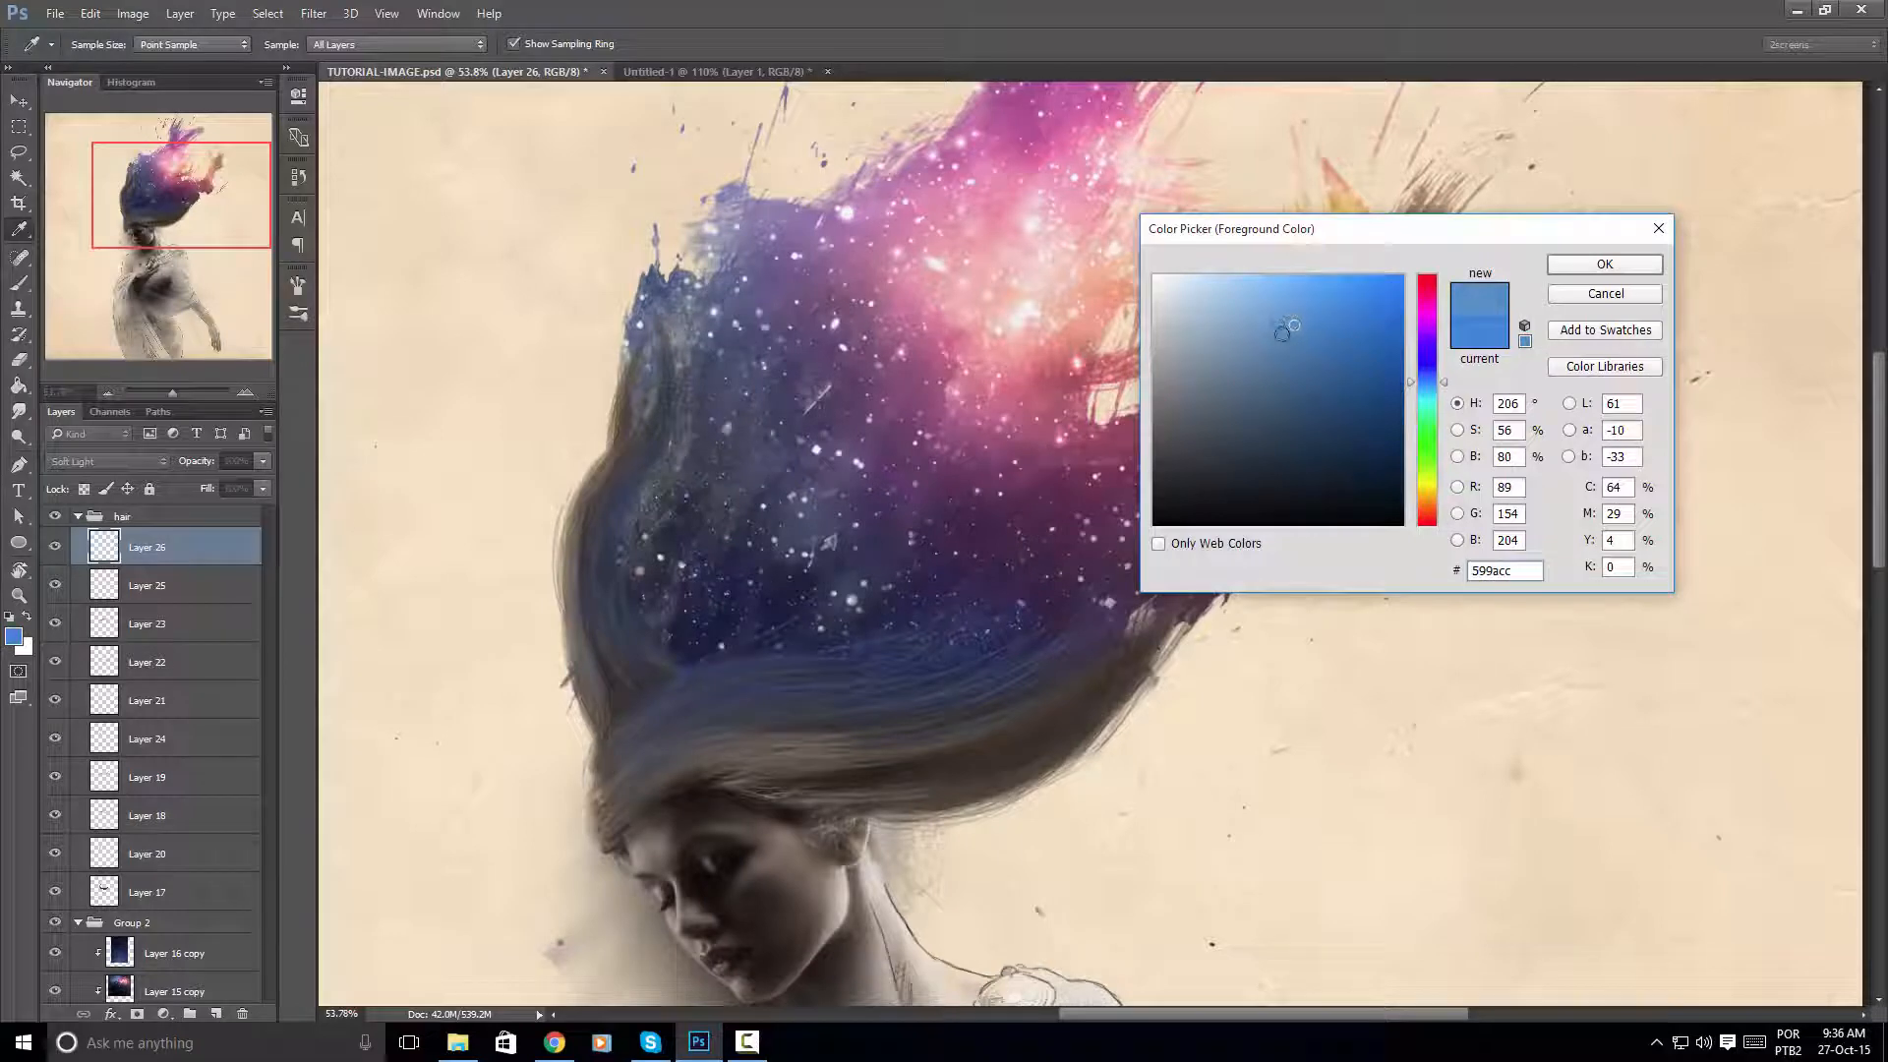
pyautogui.click(1271, 329)
pyautogui.click(1268, 330)
pyautogui.click(1605, 264)
# Dab a soft blue glow over the lower nebula hair on Layer 26 with a 1334 px brush, and compare the image with and without it
pyautogui.press('b')
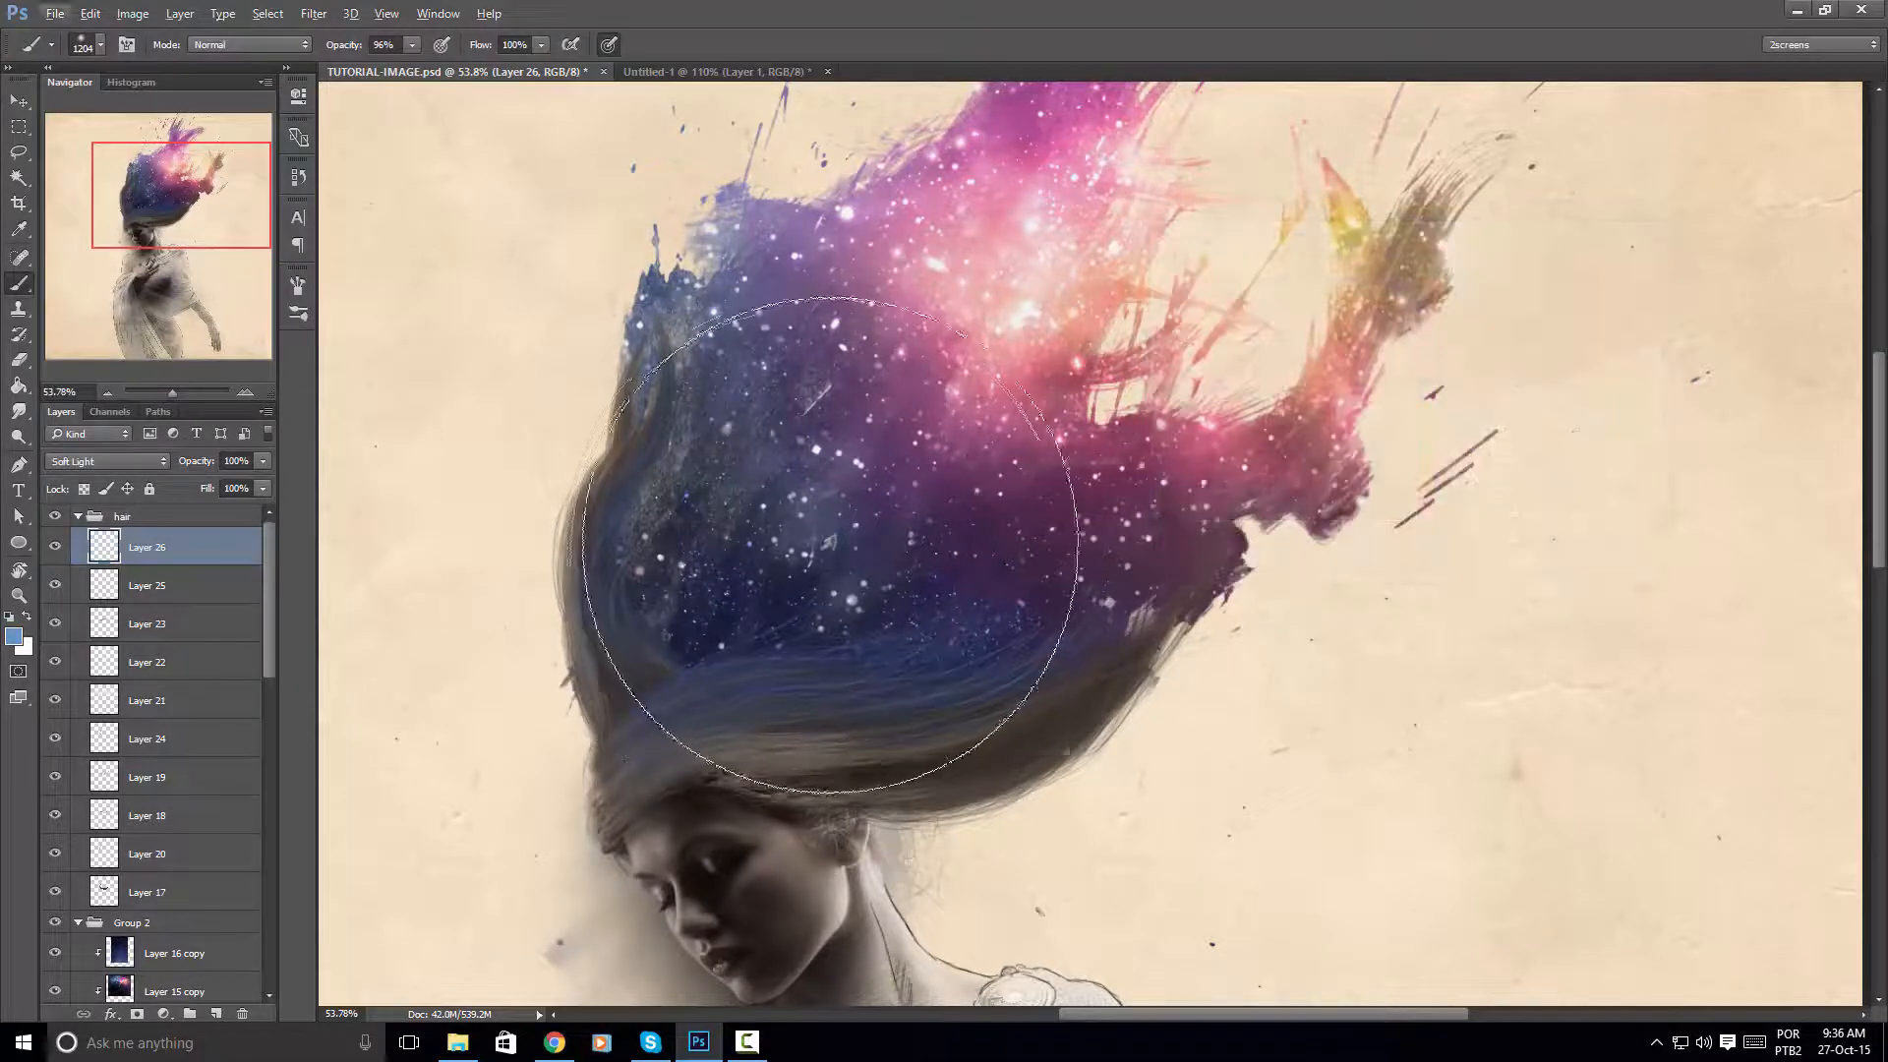
pyautogui.moveTo(832, 565); pyautogui.dragTo(866, 566)
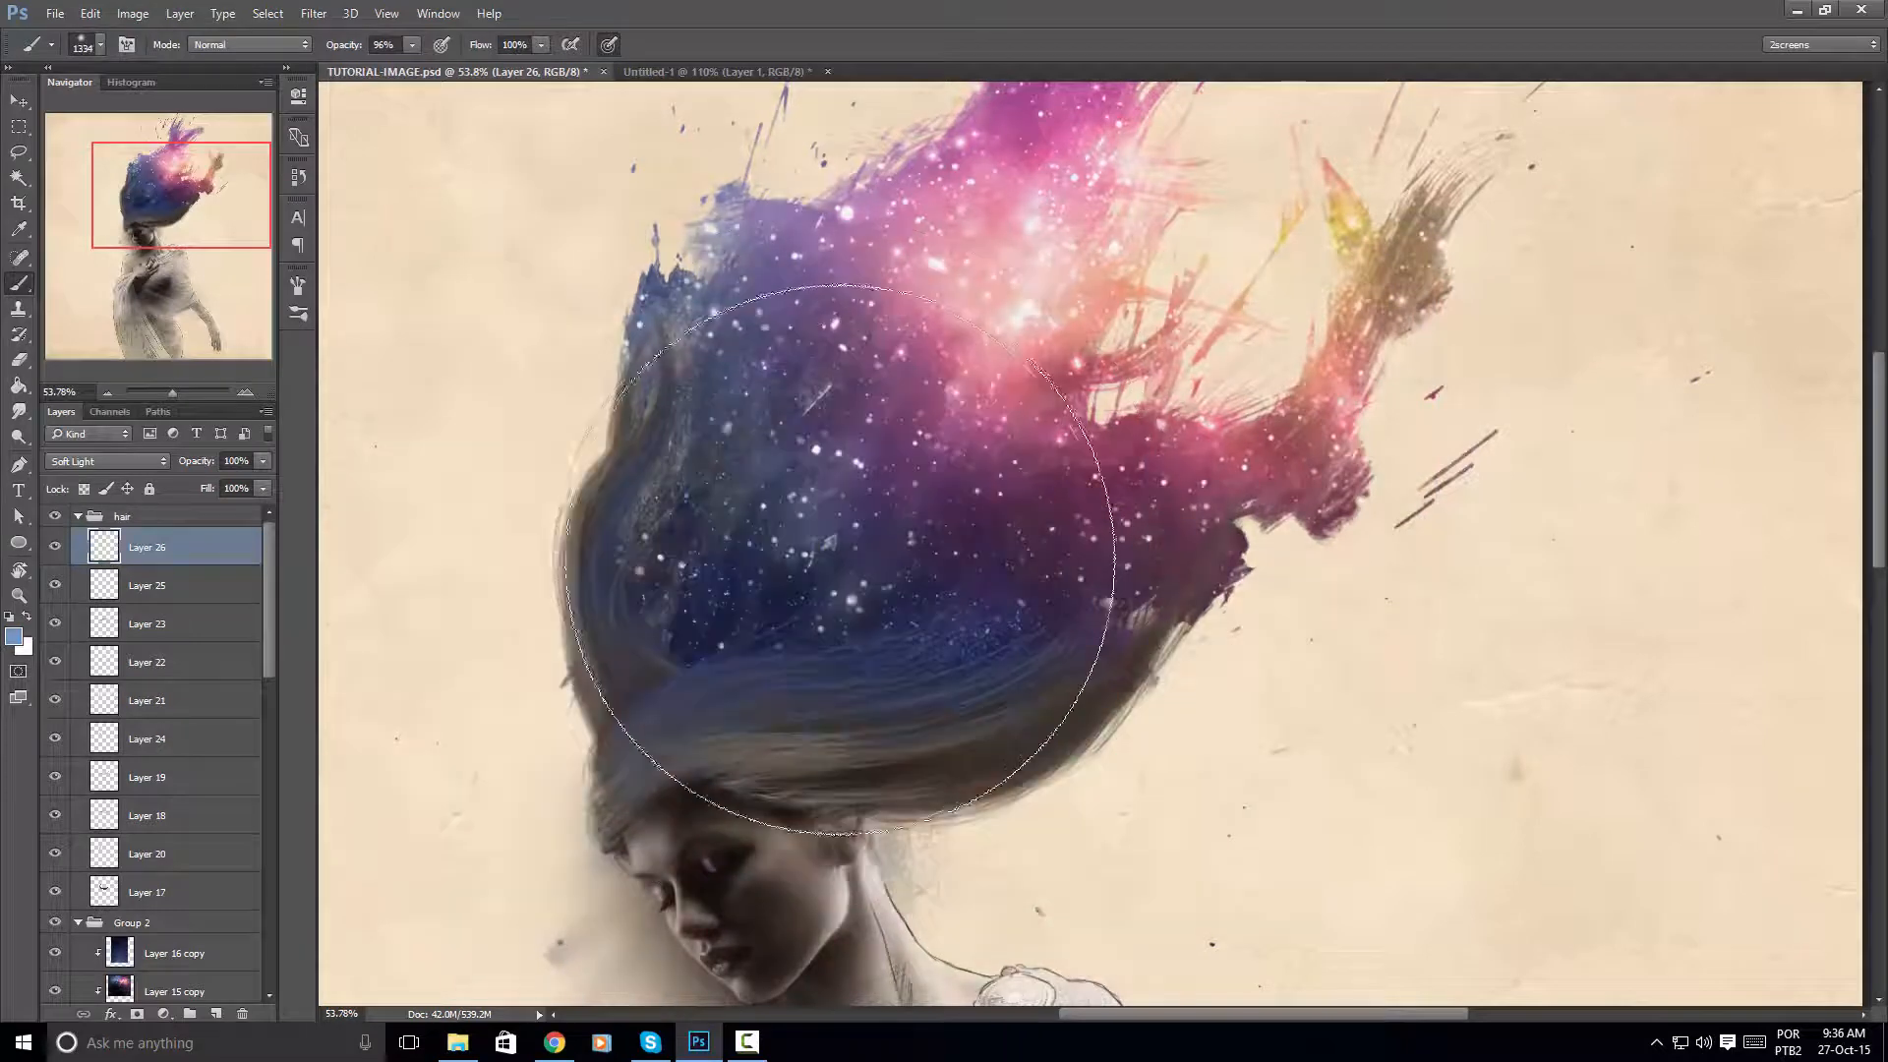
pyautogui.click(833, 553)
pyautogui.scroll(-2, 1294, 454)
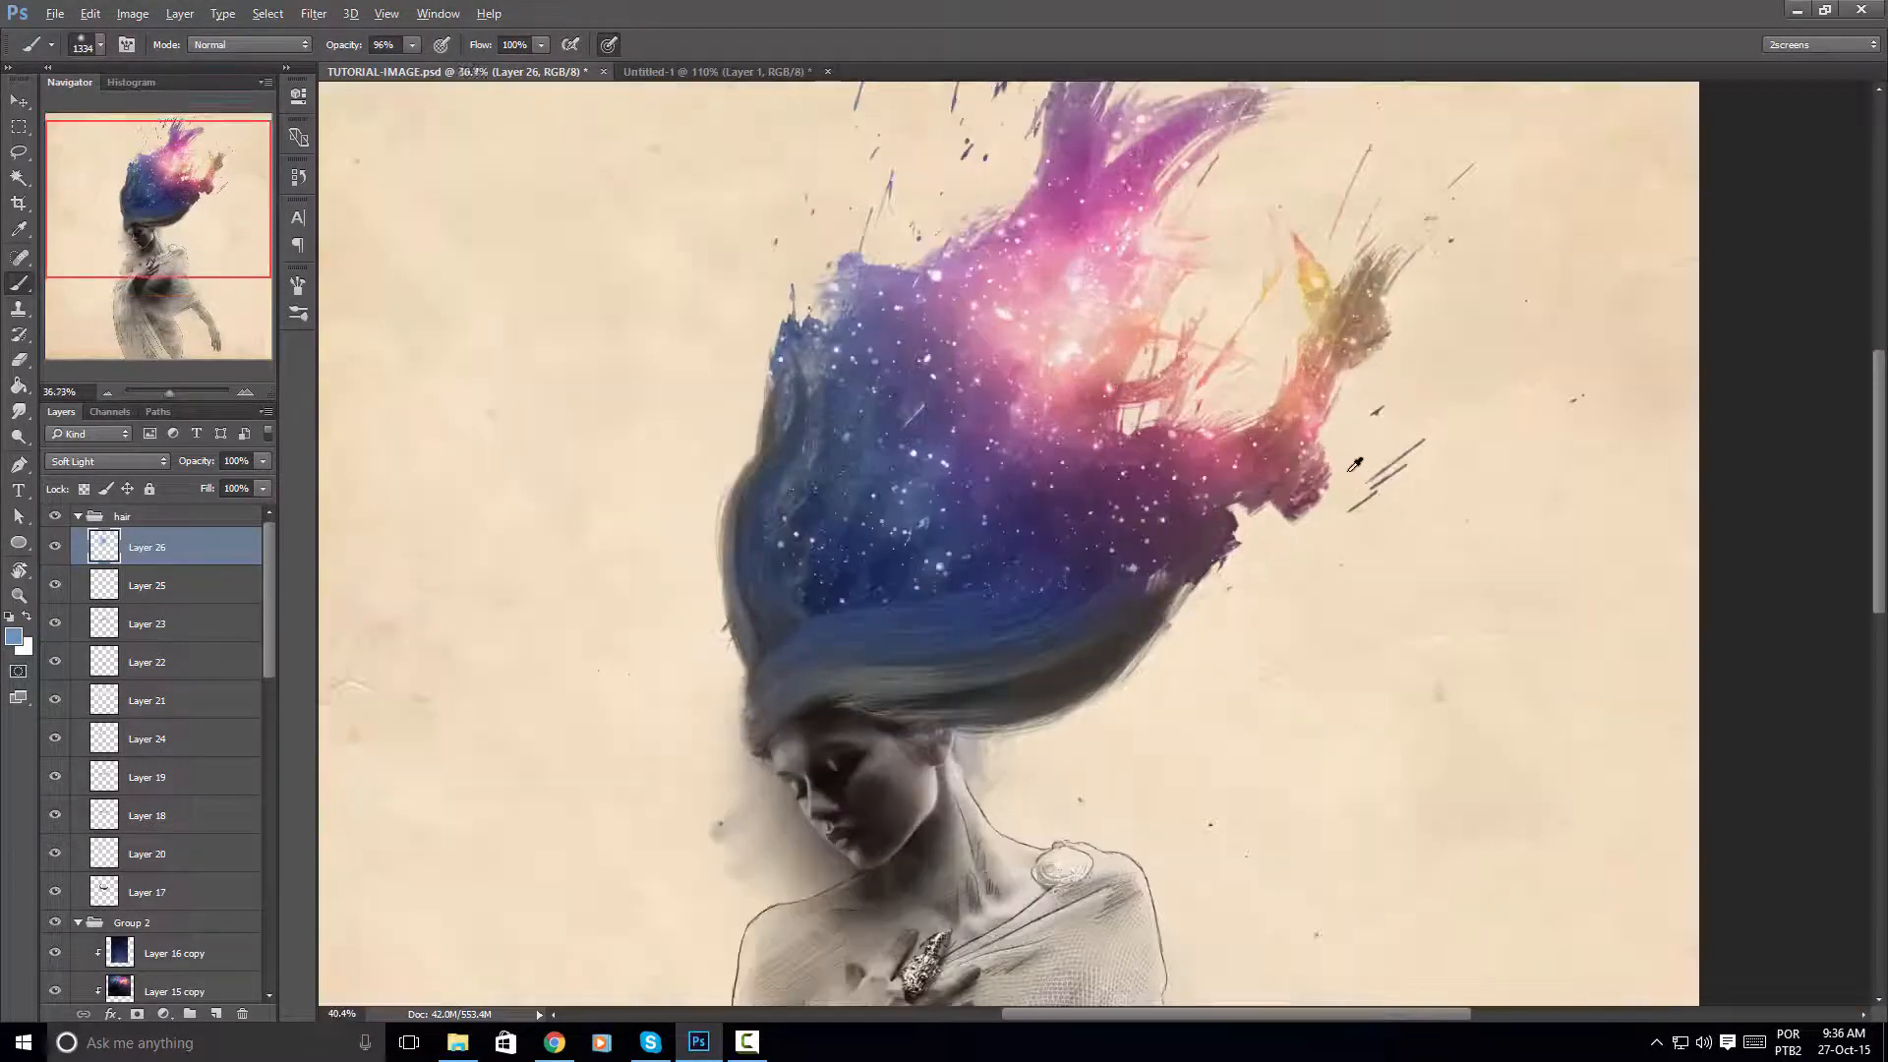
pyautogui.click(56, 547)
pyautogui.click(56, 546)
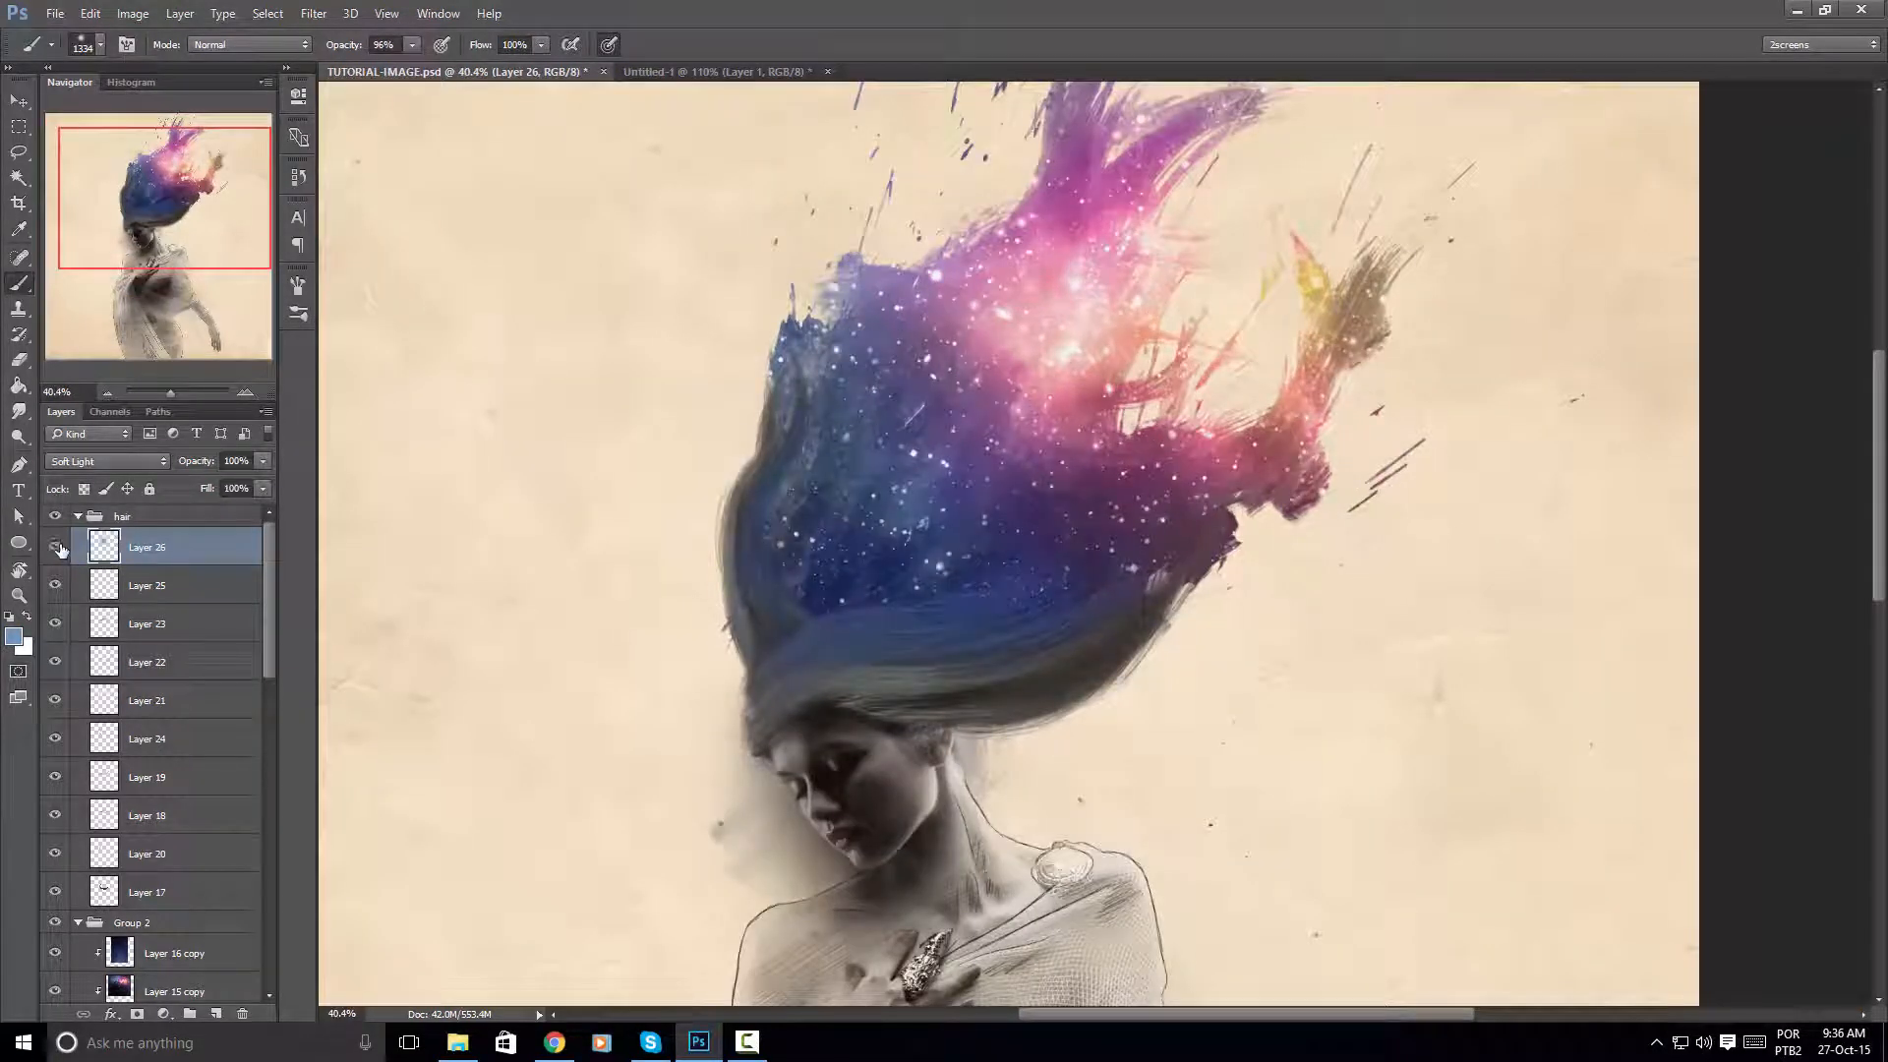
pyautogui.click(17, 101)
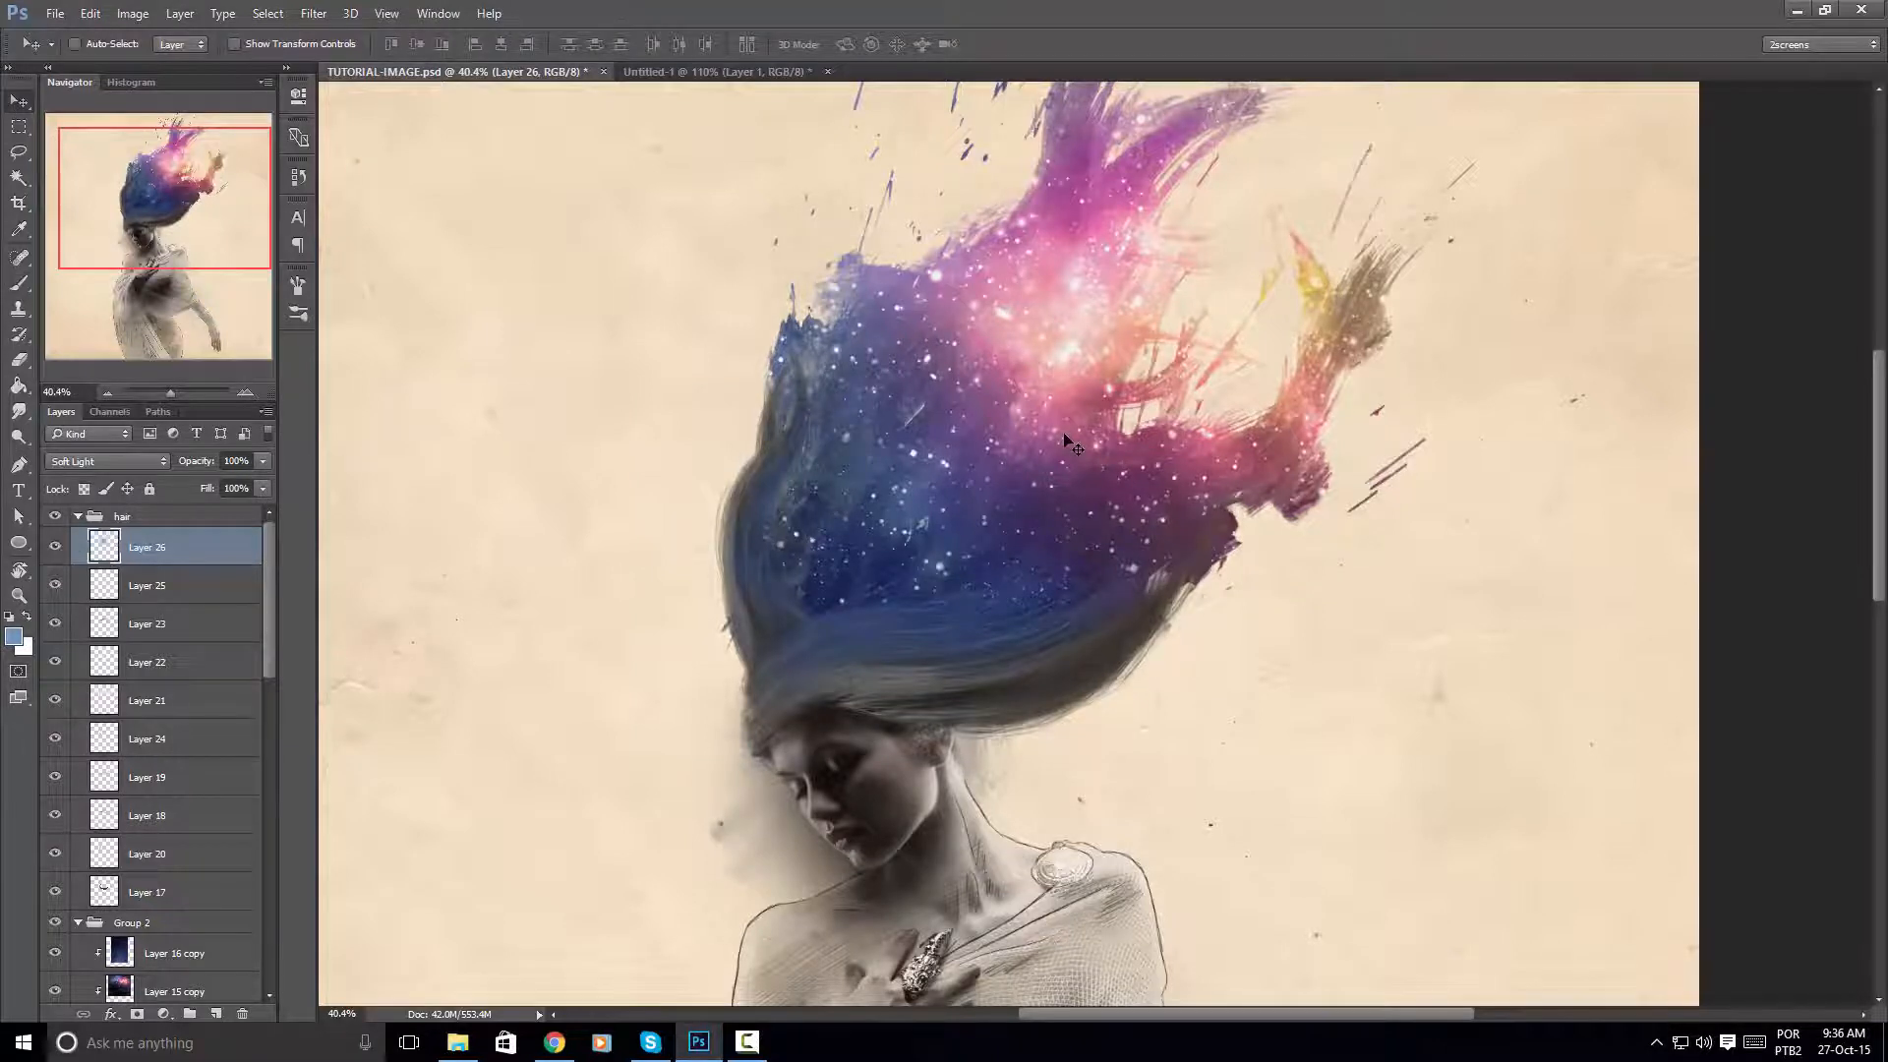
pyautogui.scroll(-2, 1161, 497)
pyautogui.moveTo(1161, 496); pyautogui.dragTo(1124, 502)
pyautogui.scroll(-2, 157, 747)
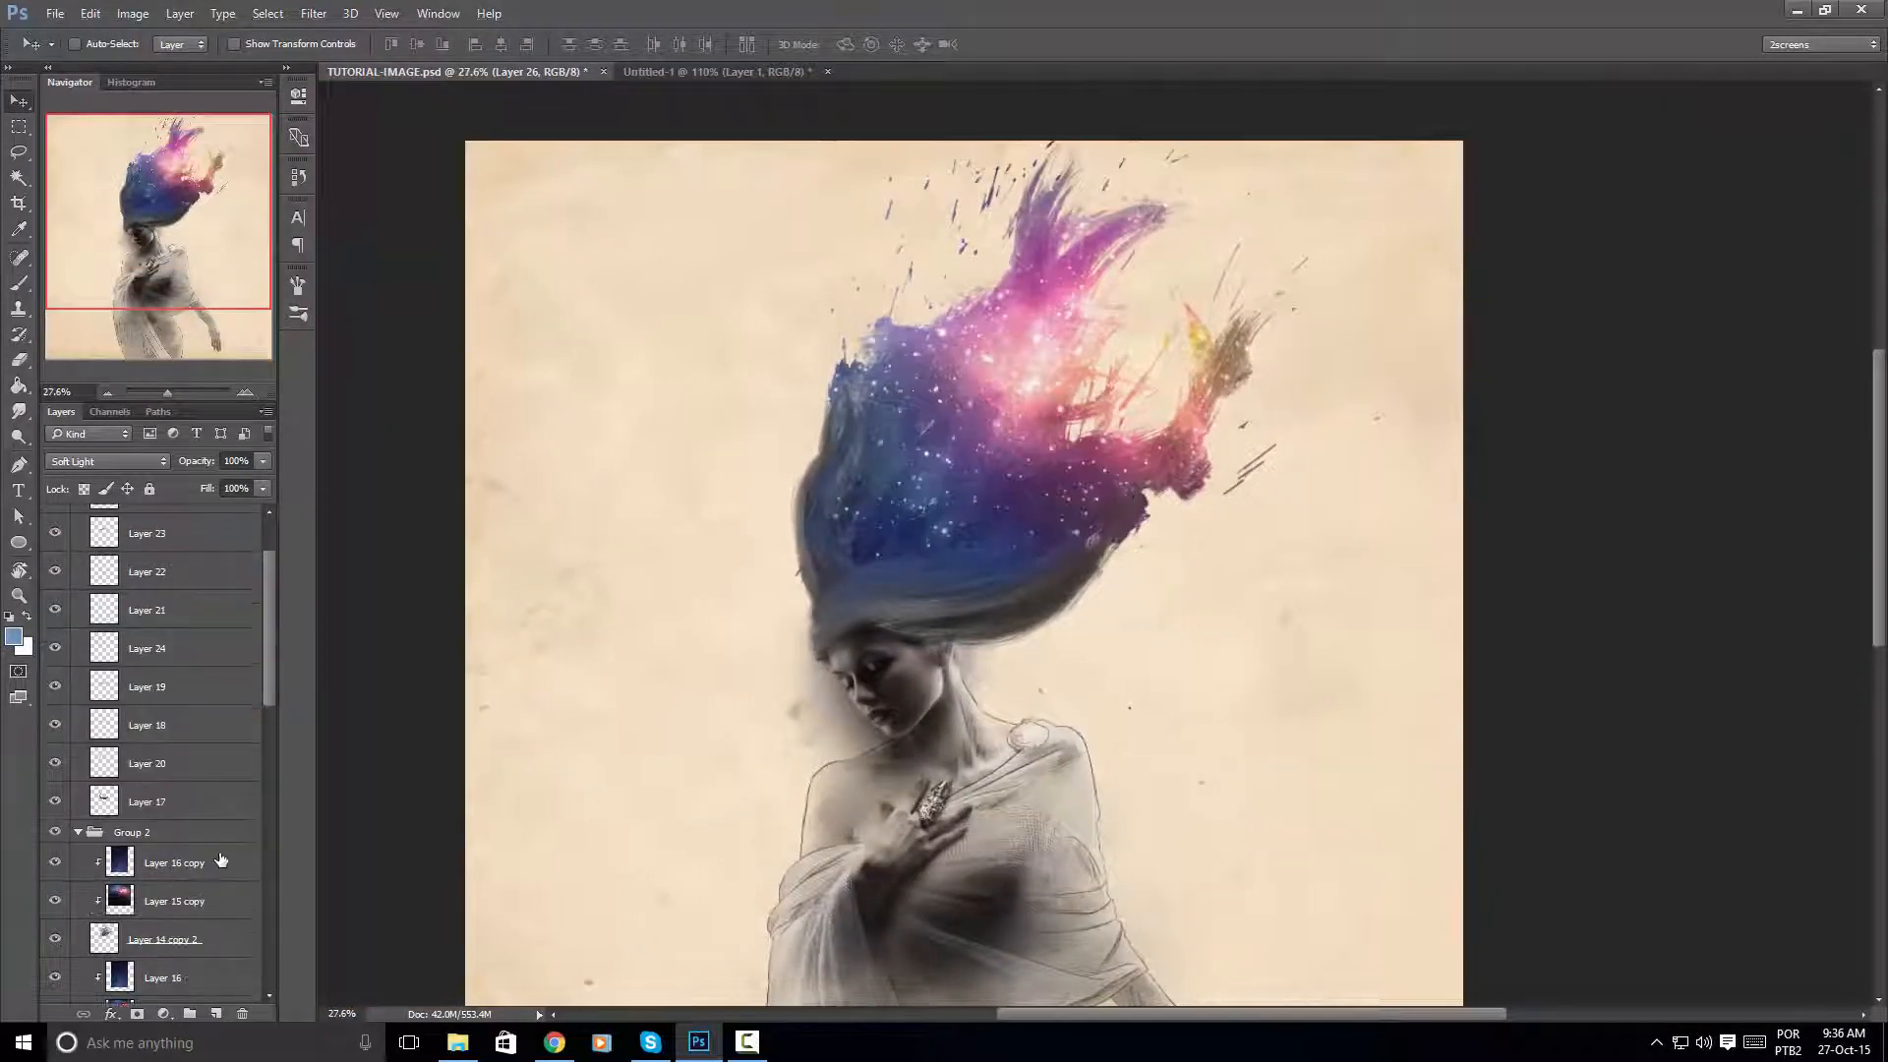
# Reduce the opacity of Layer 16 copy, Layer 15 copy and Layer 14 copy 2 to 74%, and check the whole image
pyautogui.click(174, 863)
pyautogui.keyDown('shift'); pyautogui.click(164, 939); pyautogui.keyUp('shift')
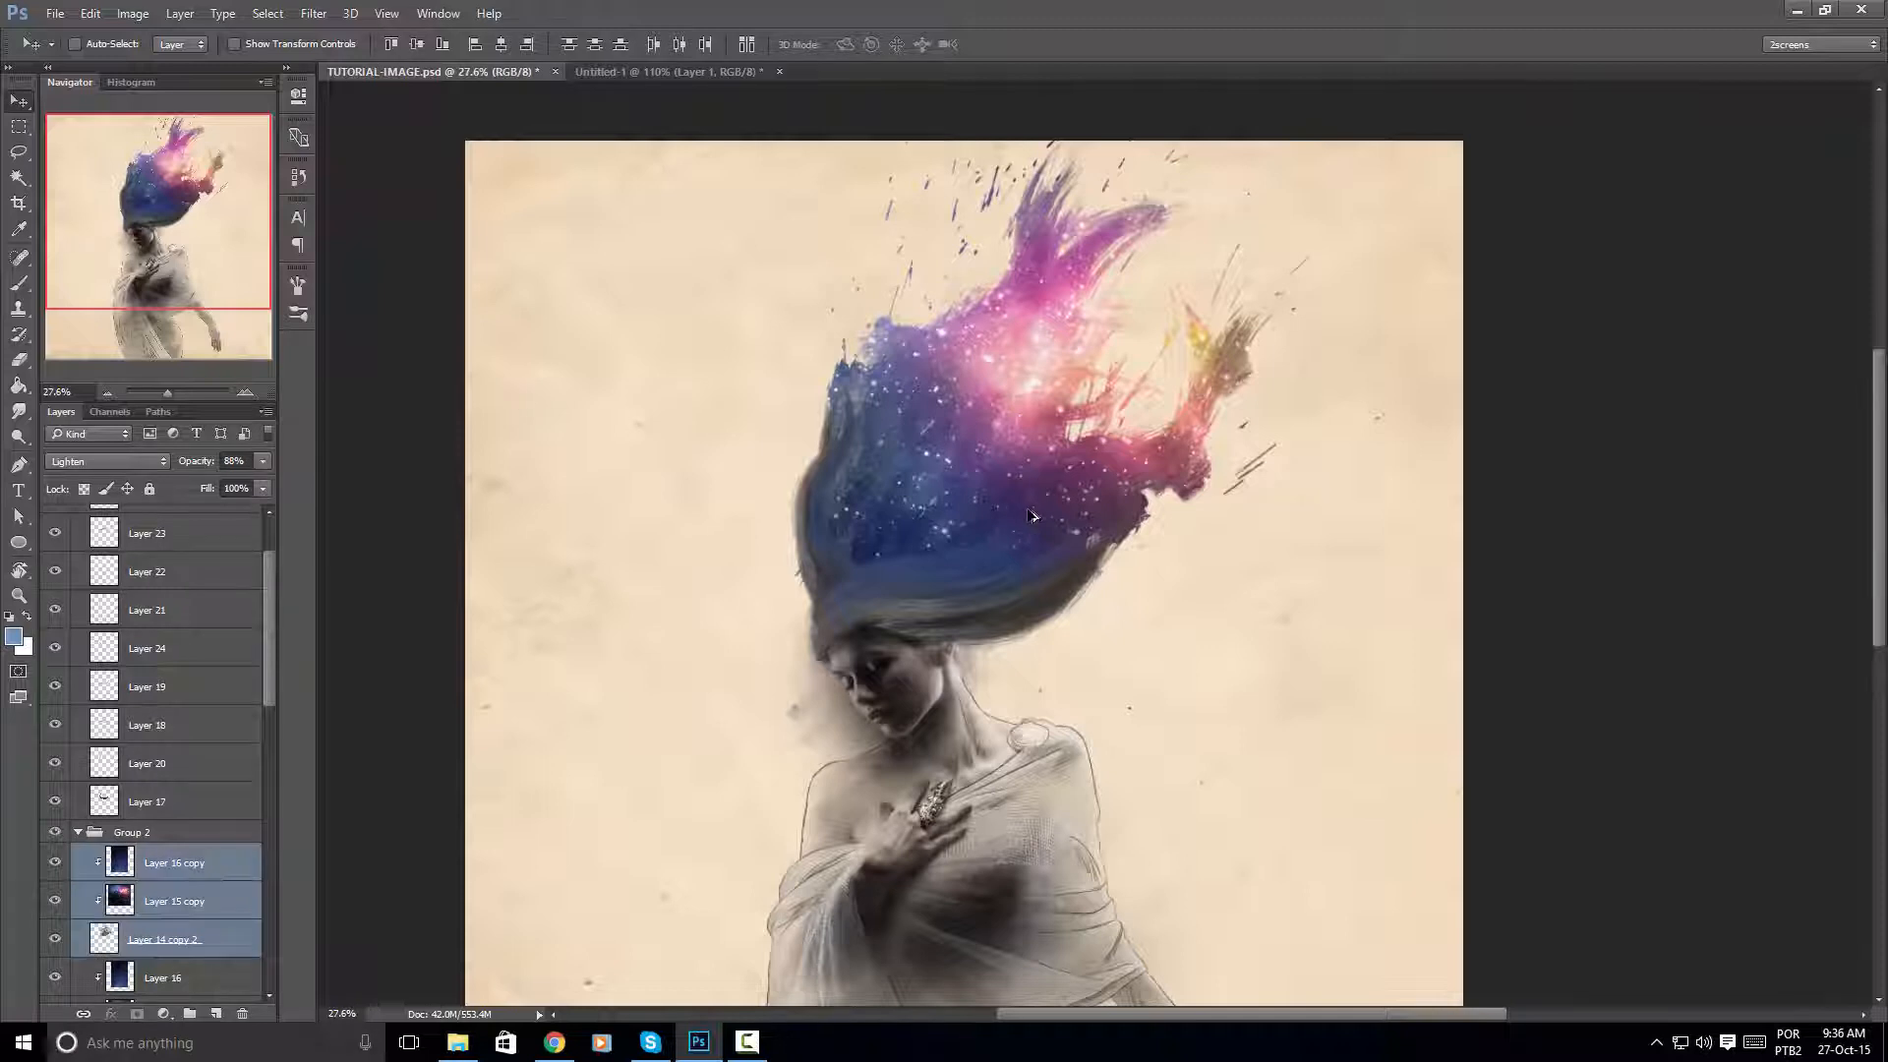
pyautogui.scroll(1, 1027, 513)
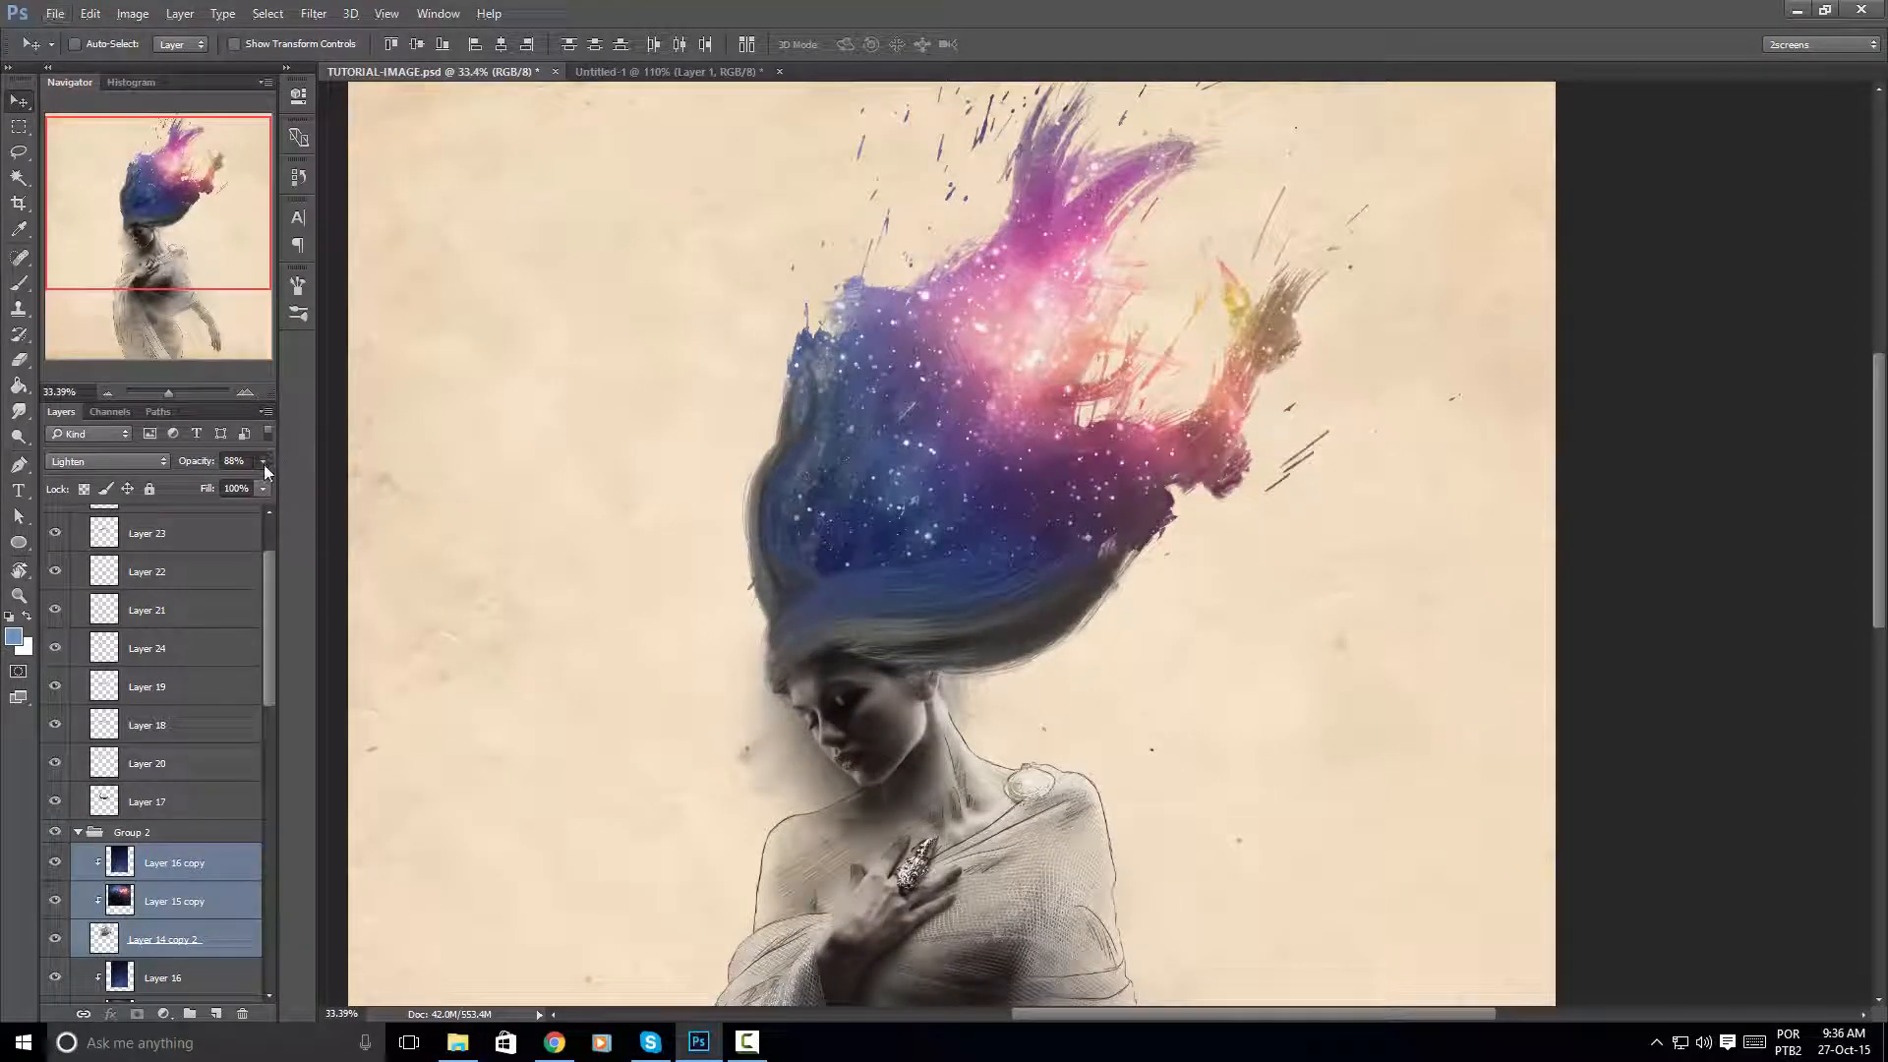
pyautogui.moveTo(262, 460); pyautogui.dragTo(240, 485)
pyautogui.click(818, 522)
pyautogui.scroll(-4, 897, 515)
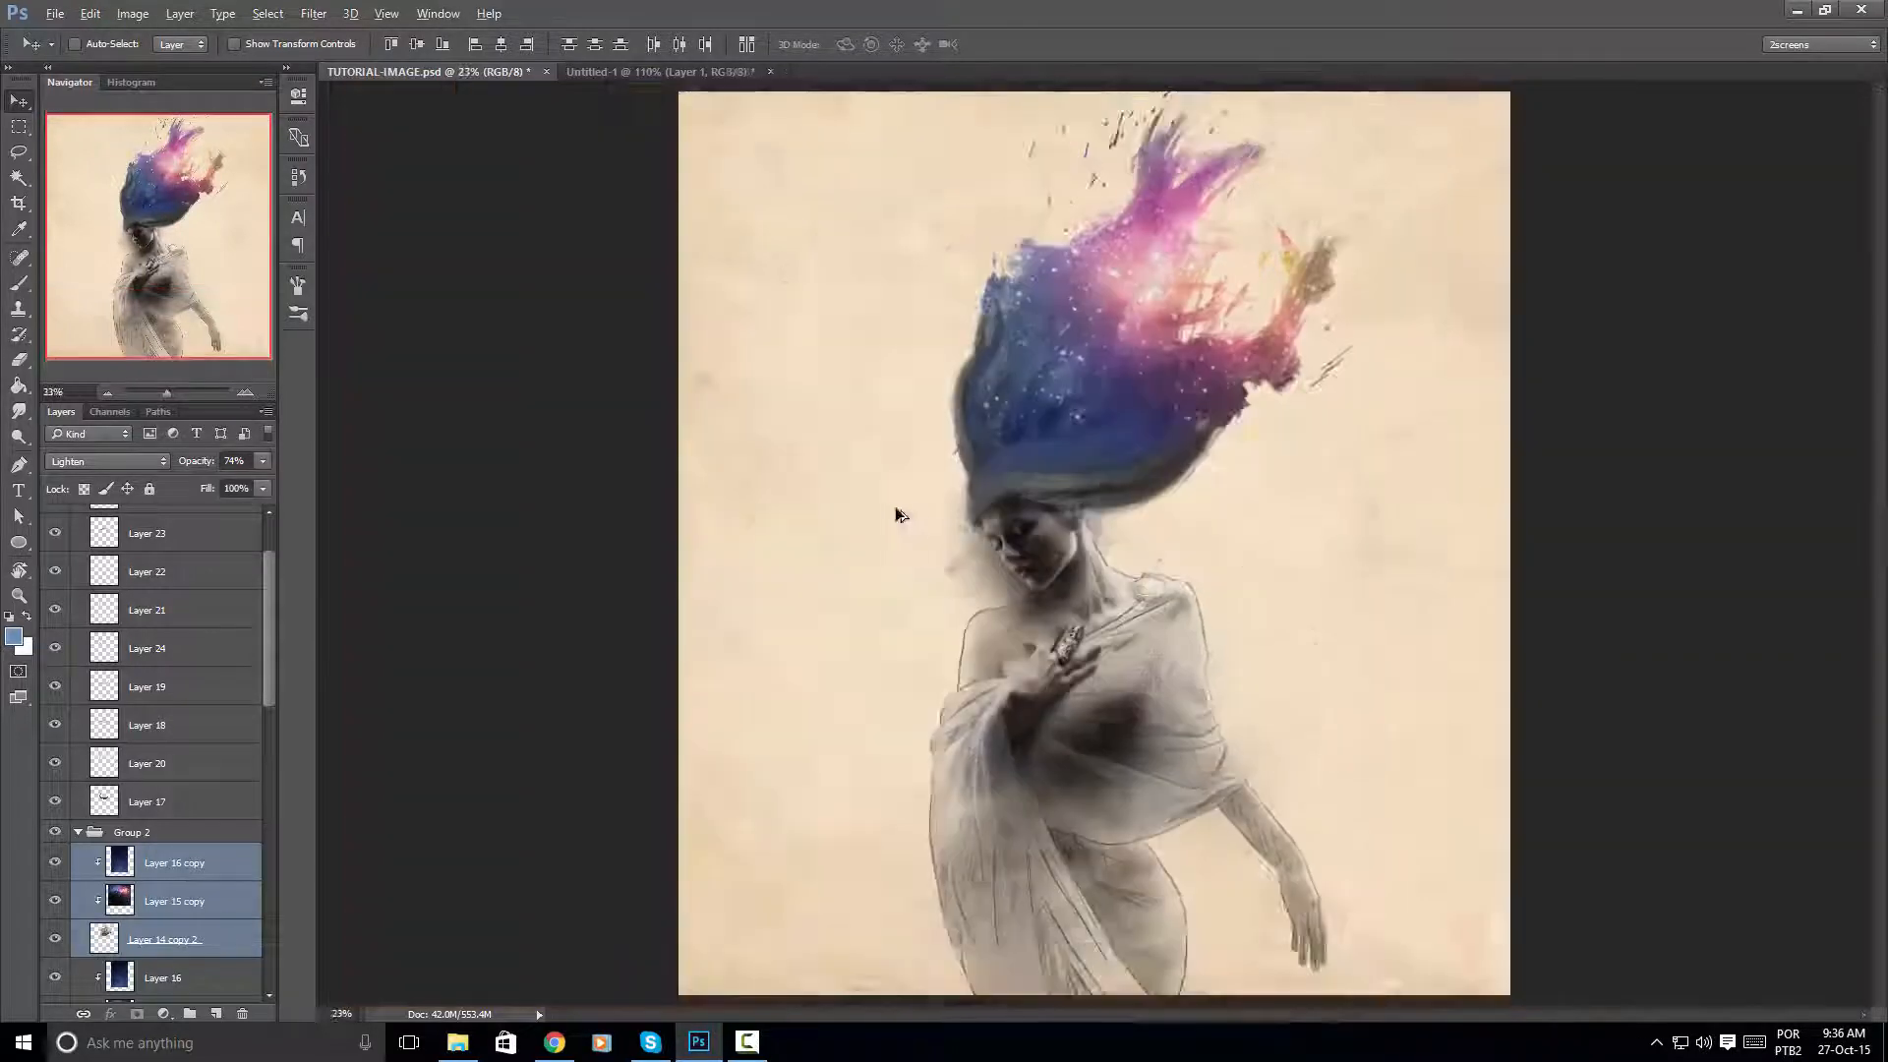
pyautogui.scroll(3, 993, 487)
pyautogui.moveTo(1094, 443); pyautogui.dragTo(1068, 476)
pyautogui.scroll(2, 1088, 477)
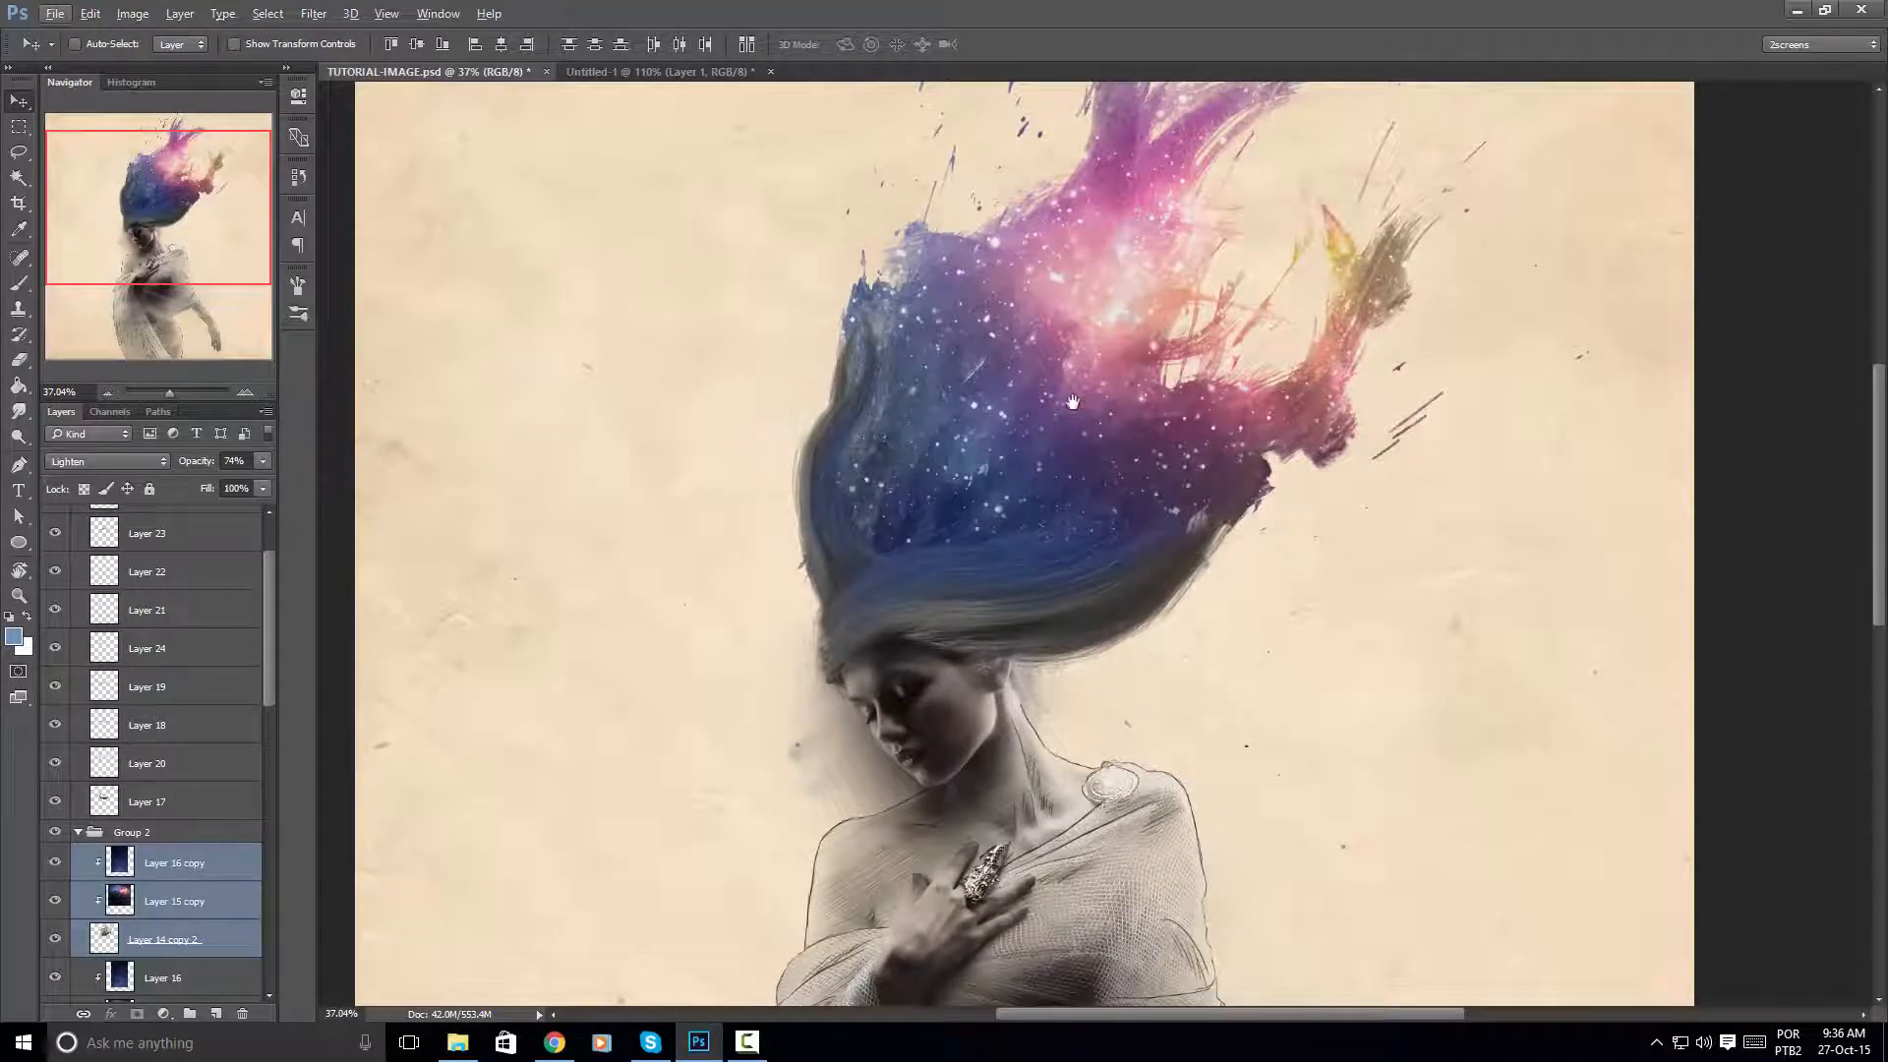
# Put Layer 27 into a new group above the hair group
pyautogui.moveTo(1073, 403); pyautogui.dragTo(958, 494)
pyautogui.scroll(1, 929, 433)
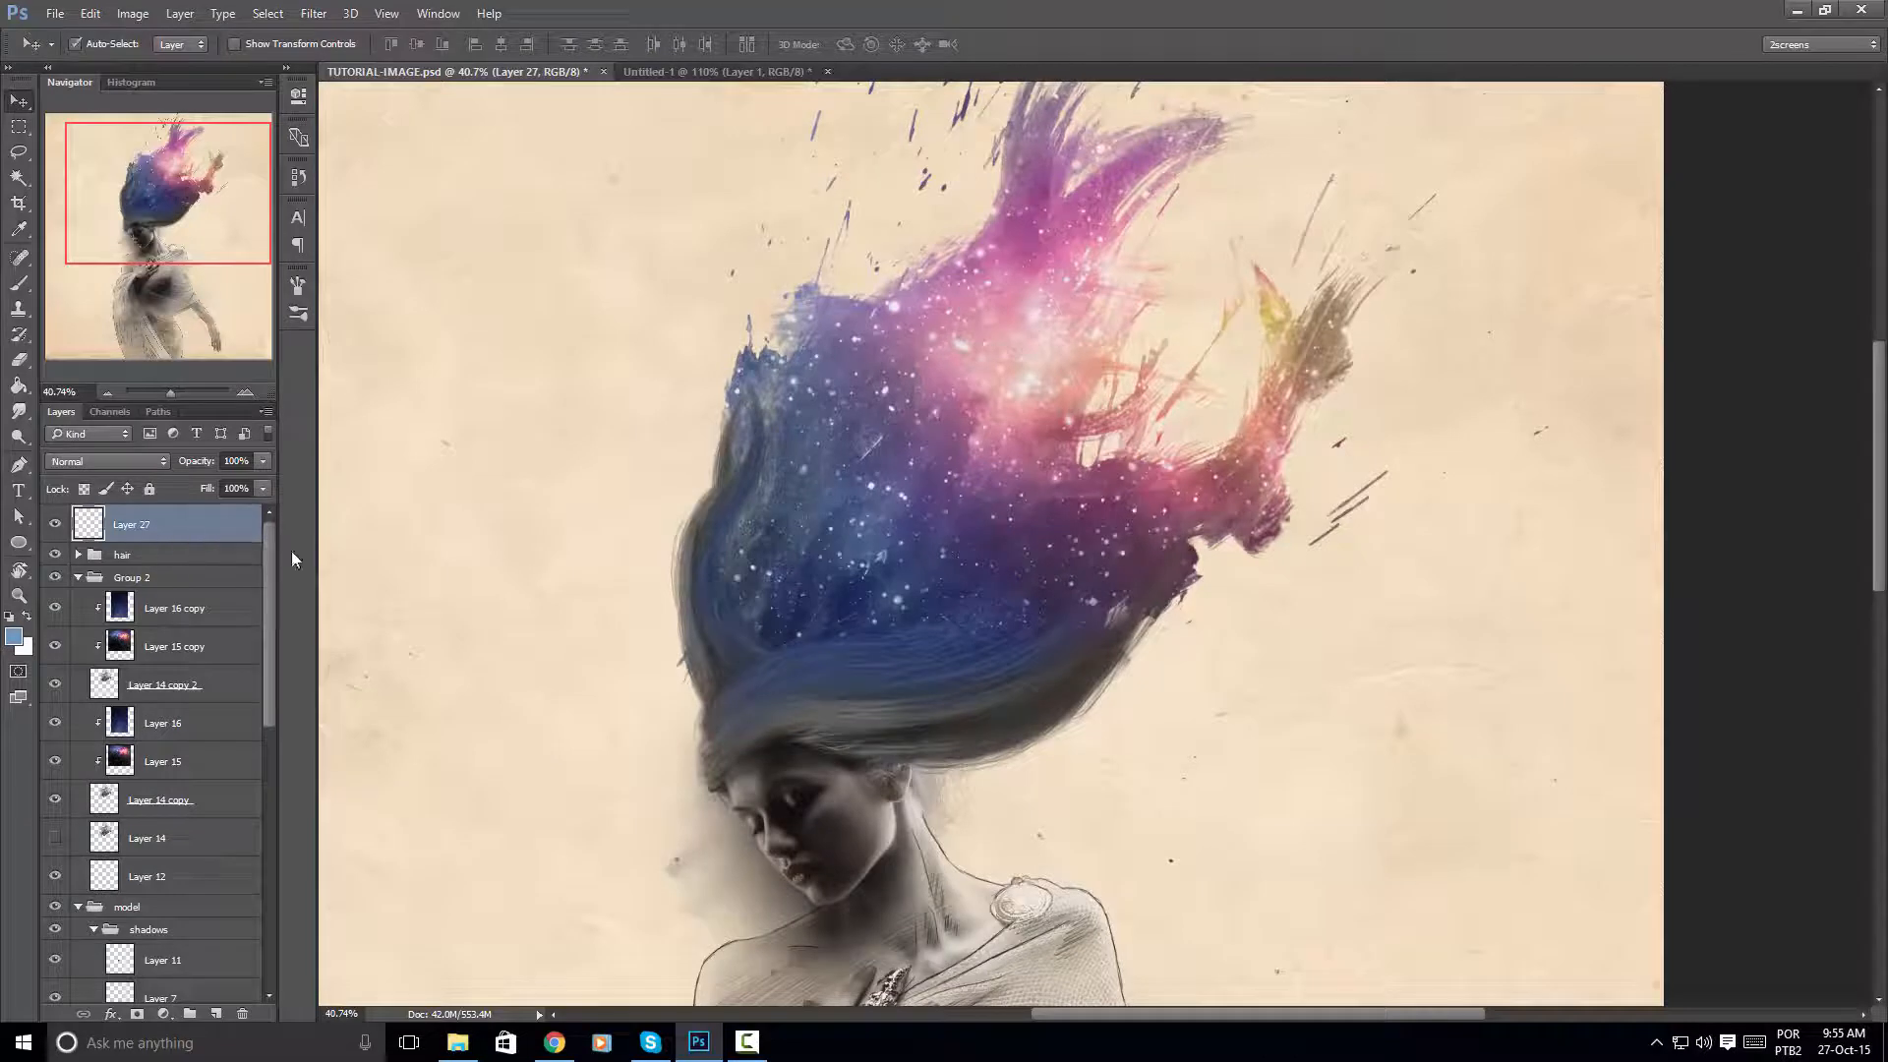
pyautogui.hotkey('ctrl', 'g')
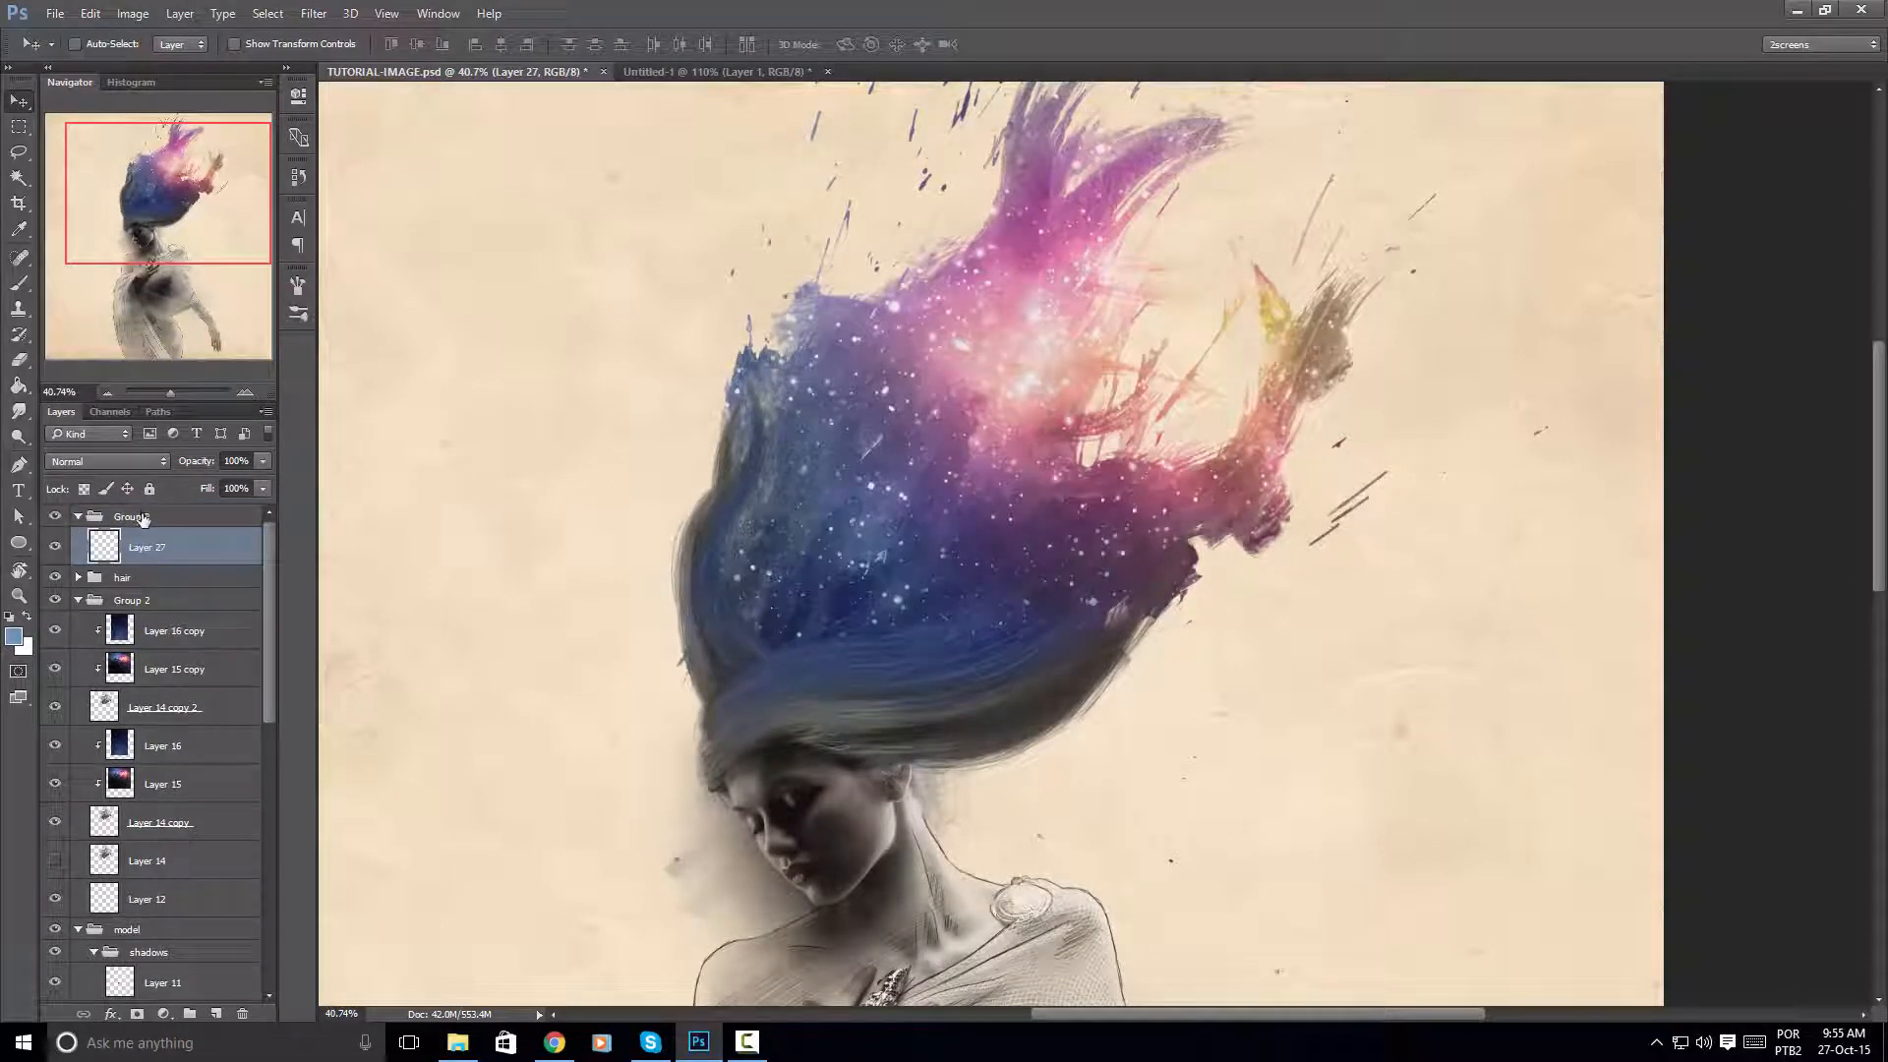
# Rename the new group above the hair group as planet and make Layer 27 inside it the active layer
pyautogui.doubleClick(138, 518)
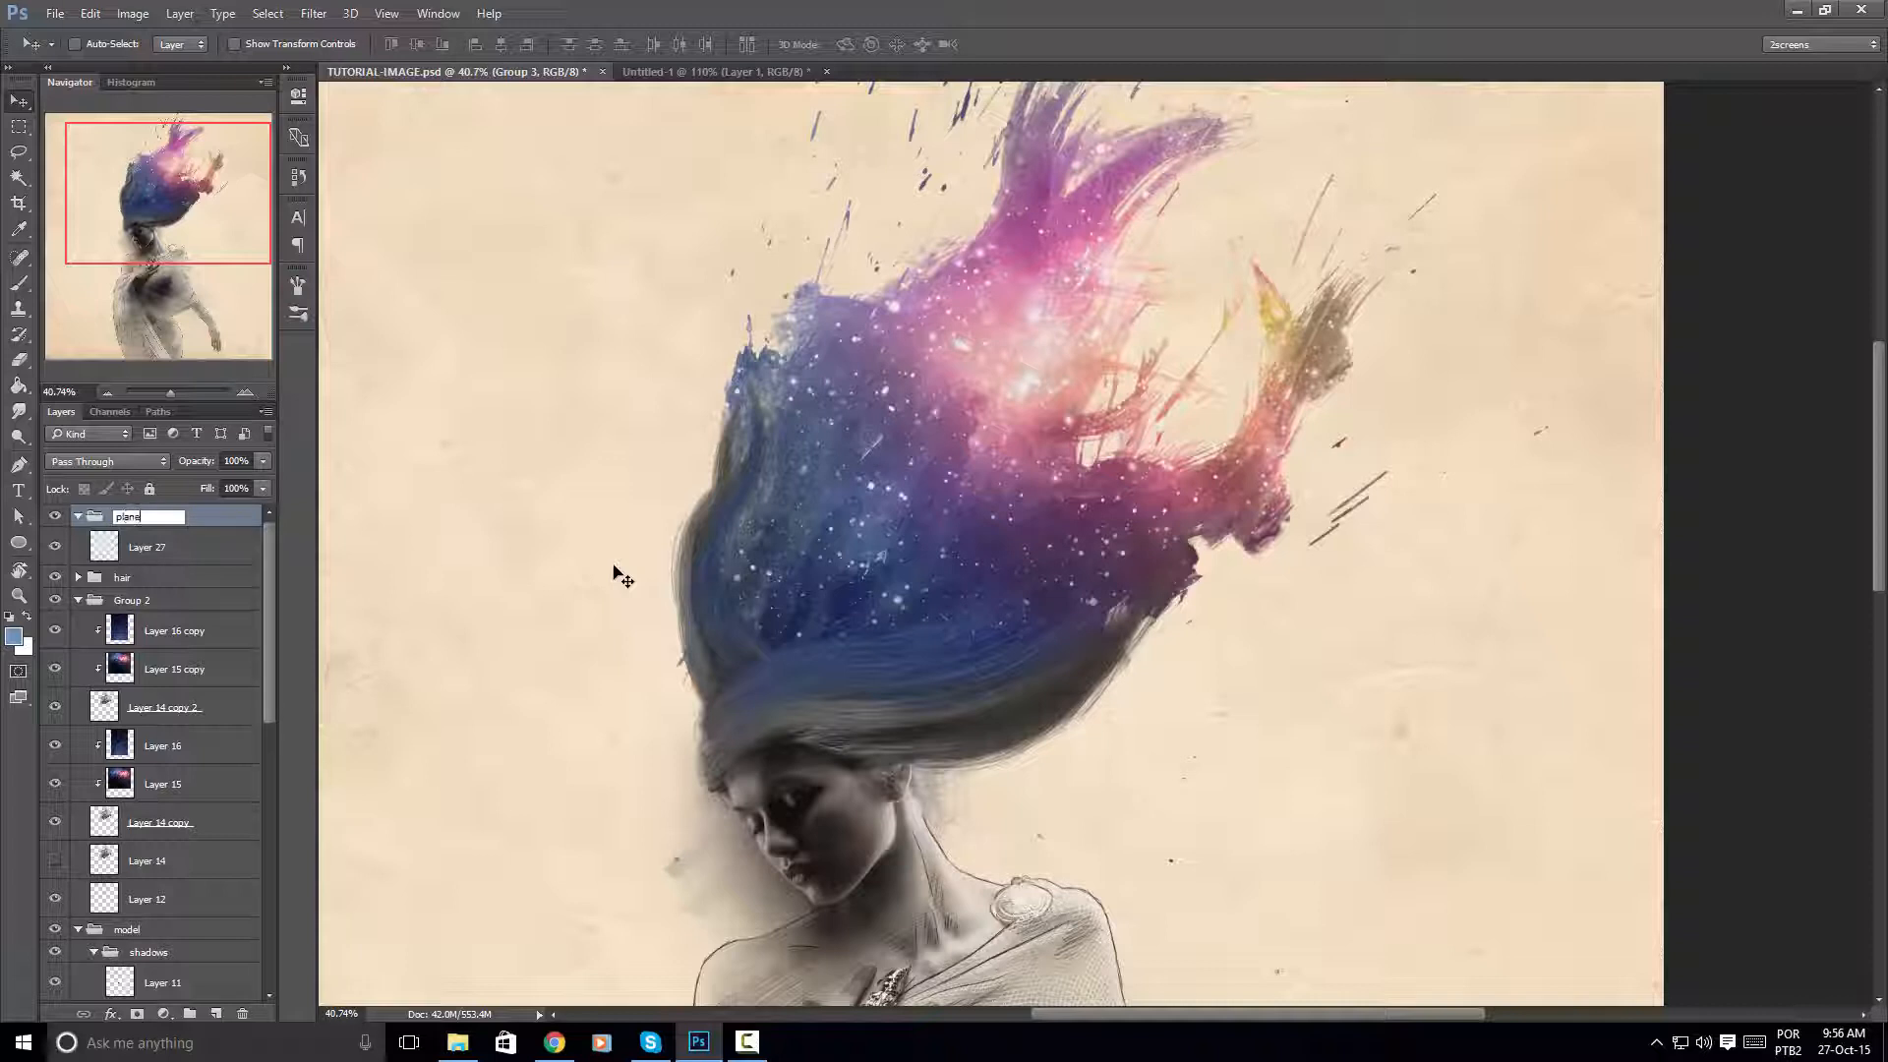
pyautogui.press('Return')
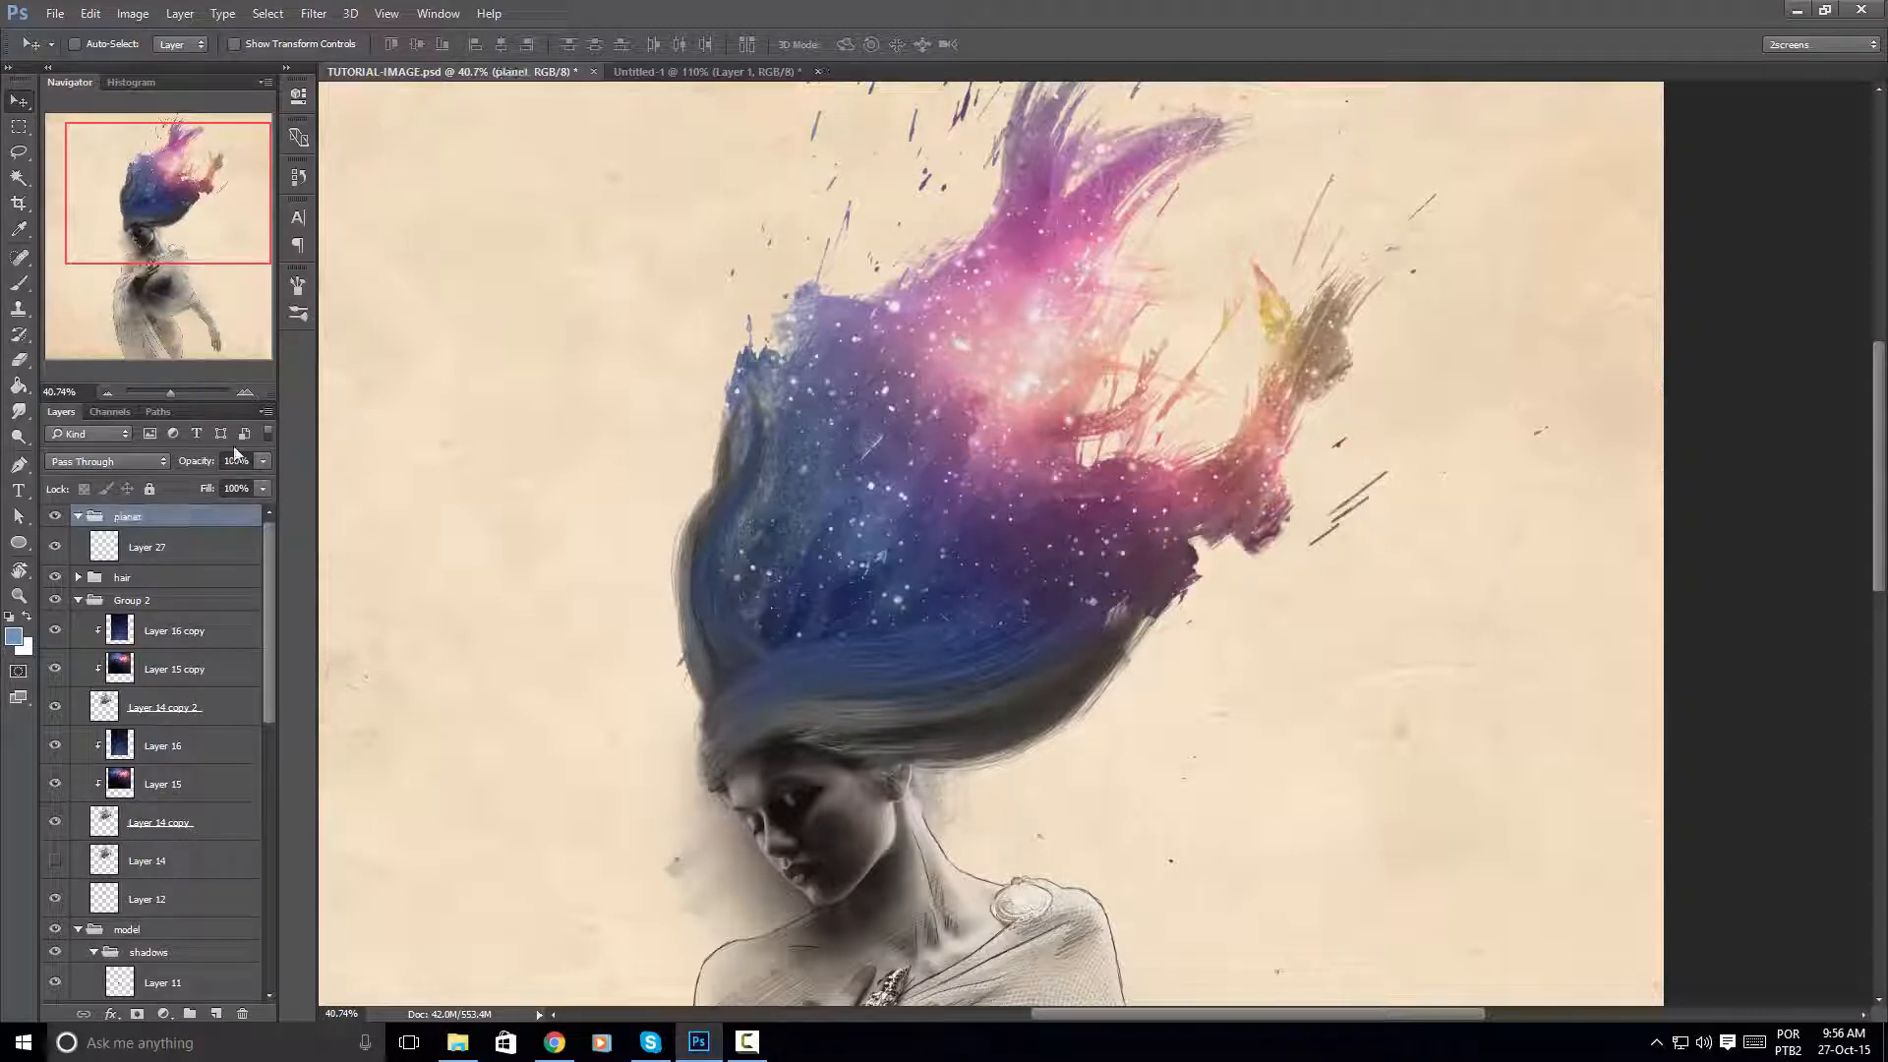
pyautogui.click(193, 544)
# Set up the Brush tool with a fairly hard-edged round tip 676 px in size
pyautogui.click(21, 288)
pyautogui.moveTo(967, 503); pyautogui.dragTo(859, 504)
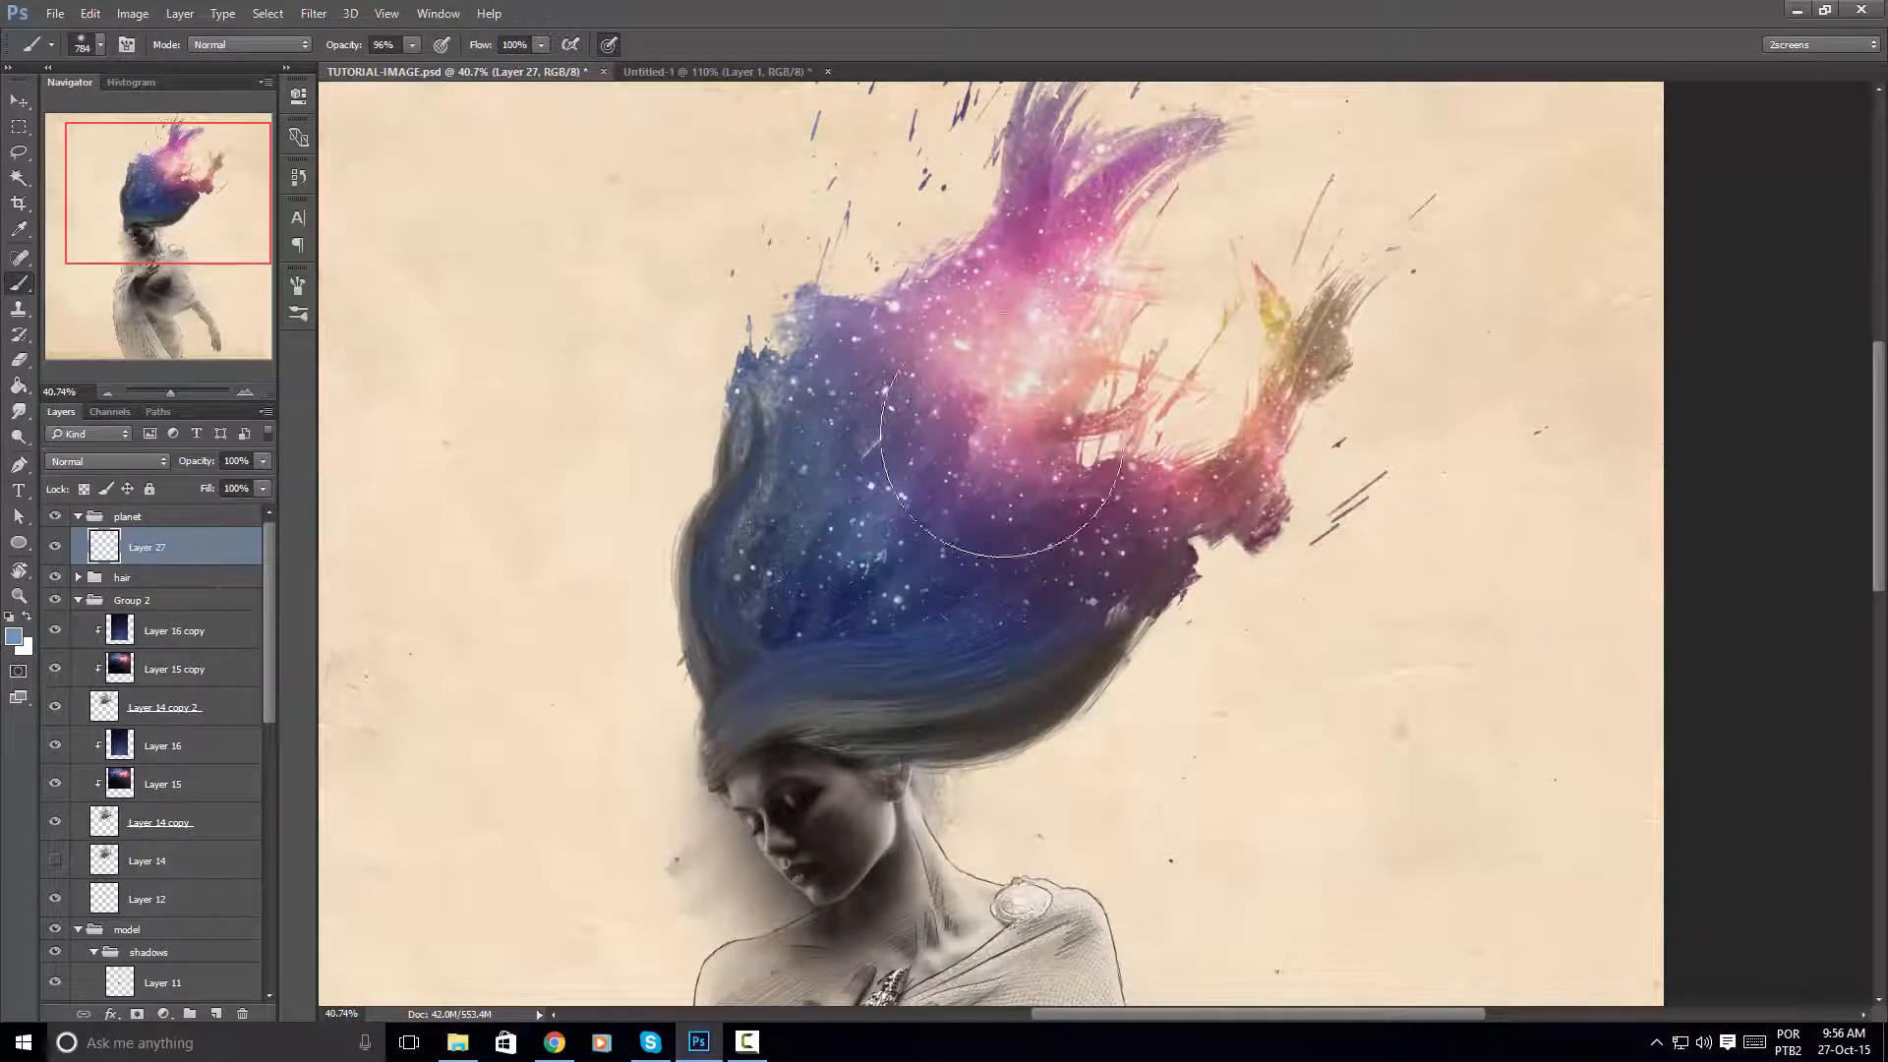
pyautogui.rightClick(966, 496)
pyautogui.click(1192, 14)
pyautogui.moveTo(926, 429); pyautogui.dragTo(908, 575)
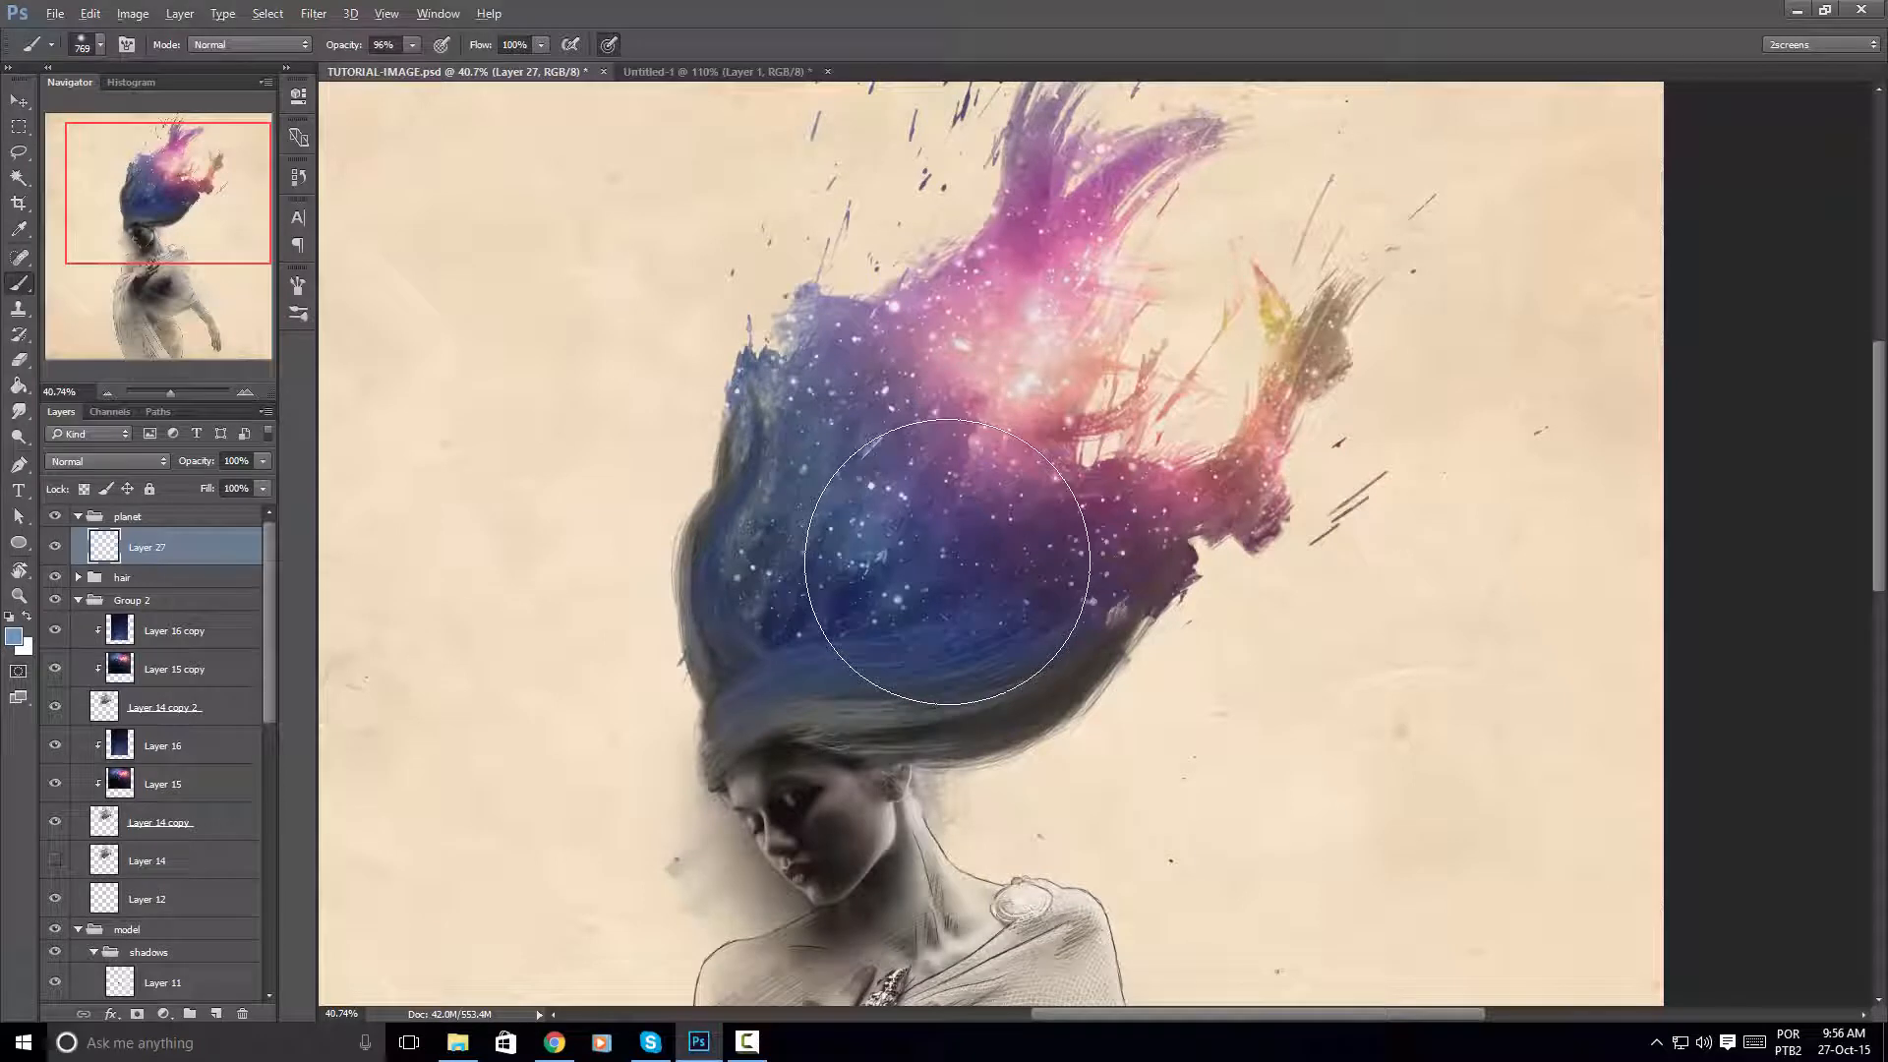
pyautogui.press('alt')
pyautogui.press('alt')
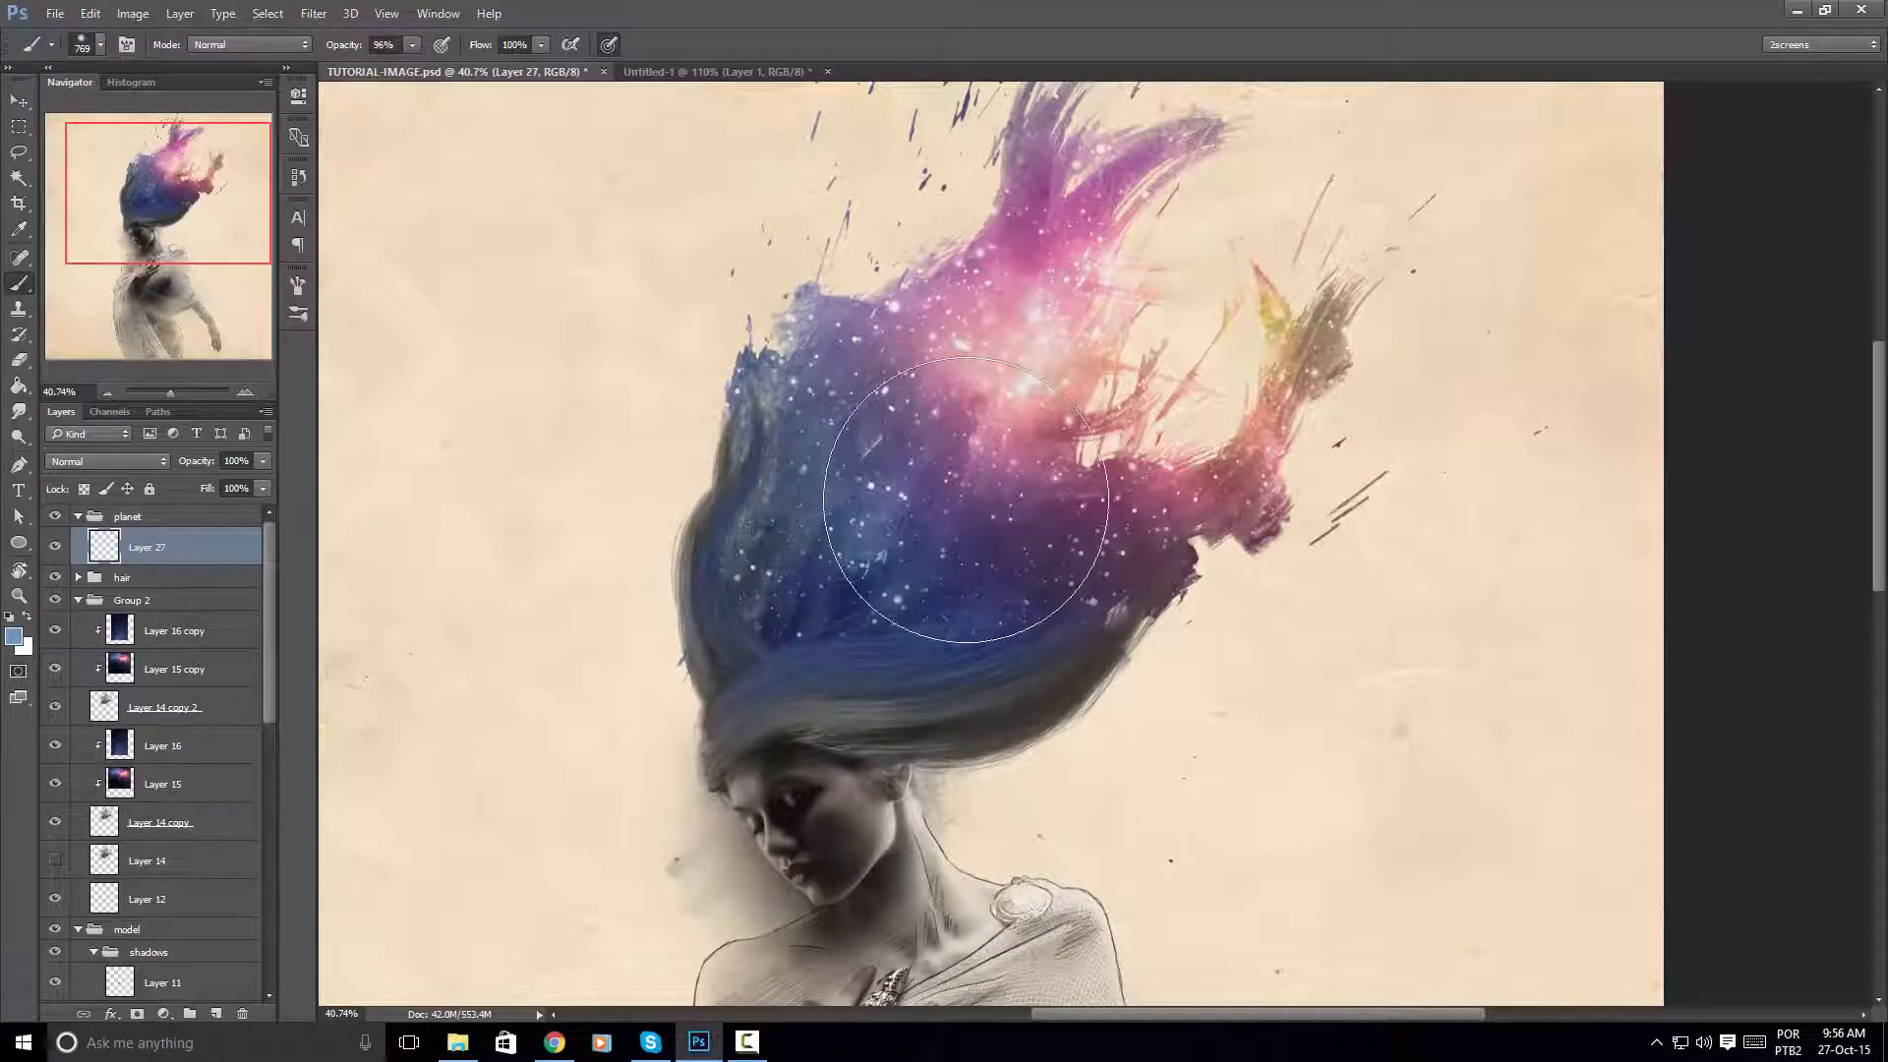
pyautogui.press('alt')
pyautogui.moveTo(976, 479)
pyautogui.mouseDown()
pyautogui.moveTo(966, 287)
pyautogui.moveTo(956, 576)
pyautogui.moveTo(953, 221)
pyautogui.moveTo(956, 659)
pyautogui.moveTo(974, 399)
pyautogui.moveTo(962, 603)
pyautogui.moveTo(916, 606)
pyautogui.moveTo(893, 573)
pyautogui.moveTo(935, 577)
pyautogui.mouseUp()
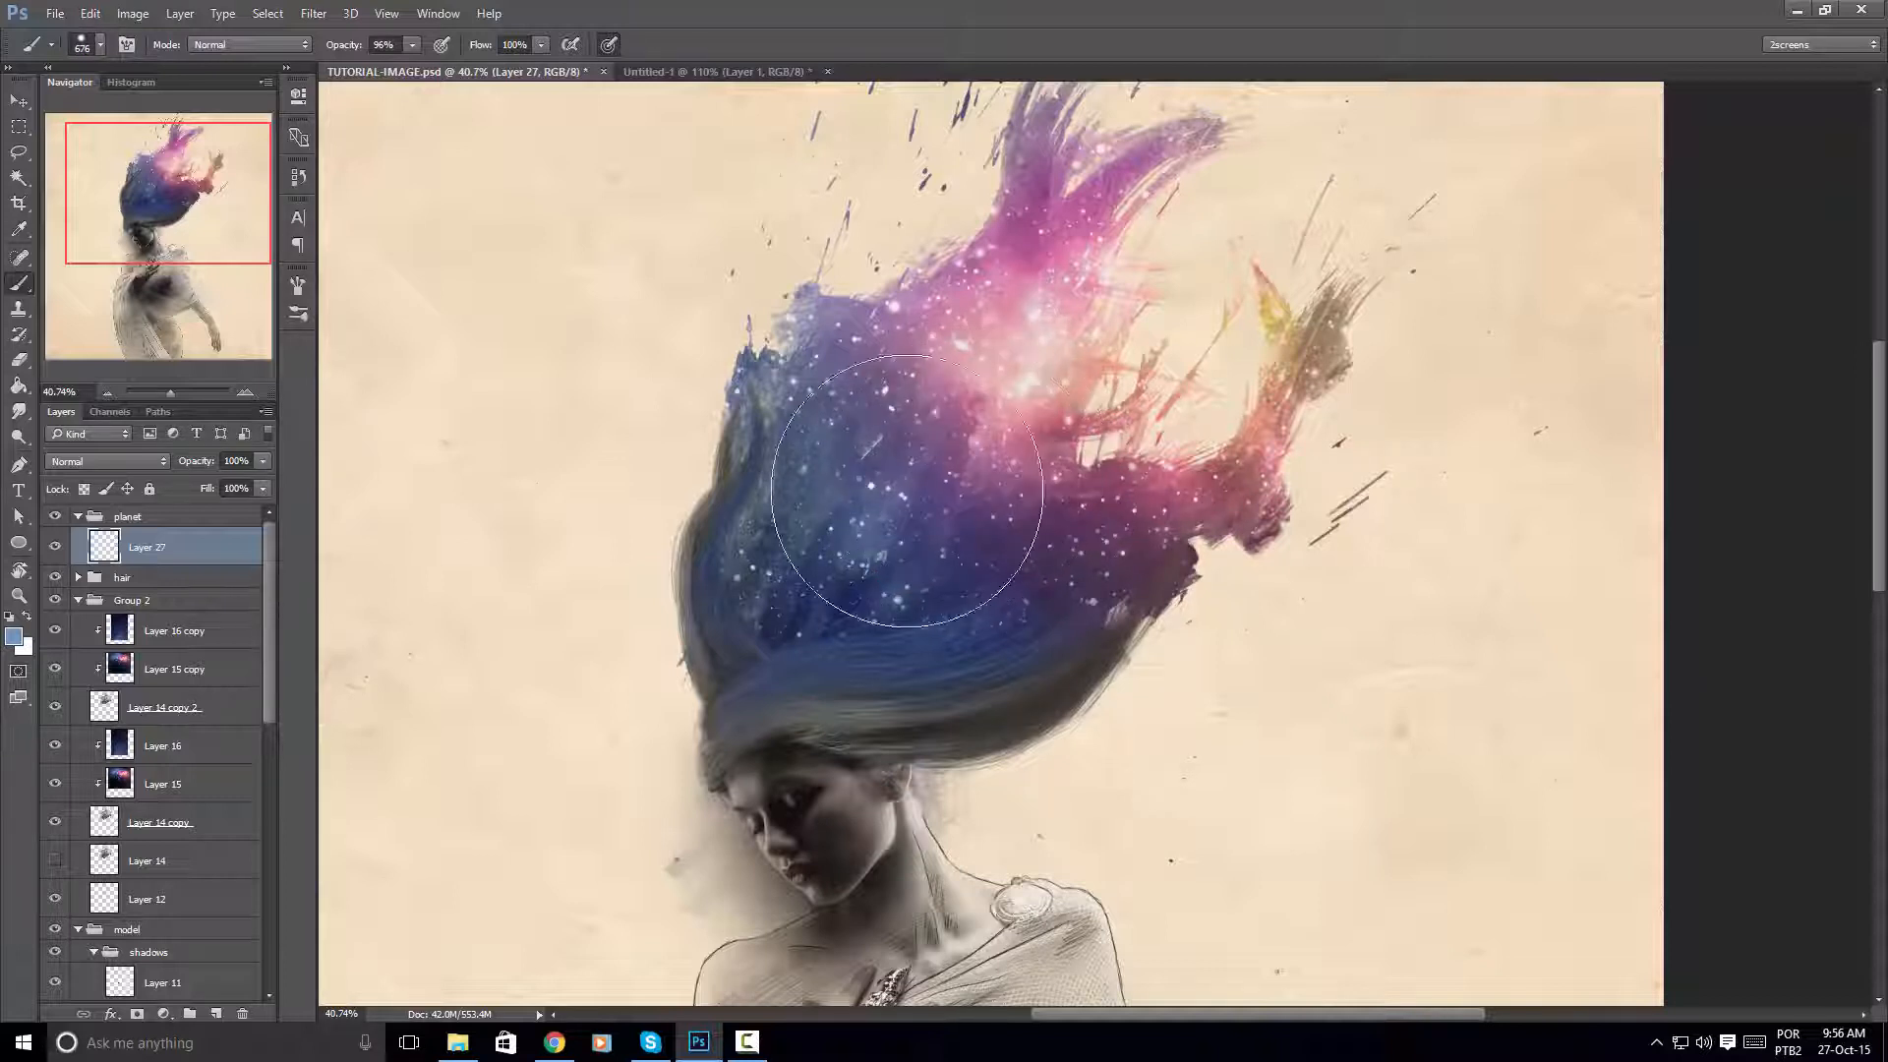
# Set the foreground colour to white (ffffff) and dab one solid disc over the bright pink centre of the nebula hair on Layer 27
pyautogui.click(14, 636)
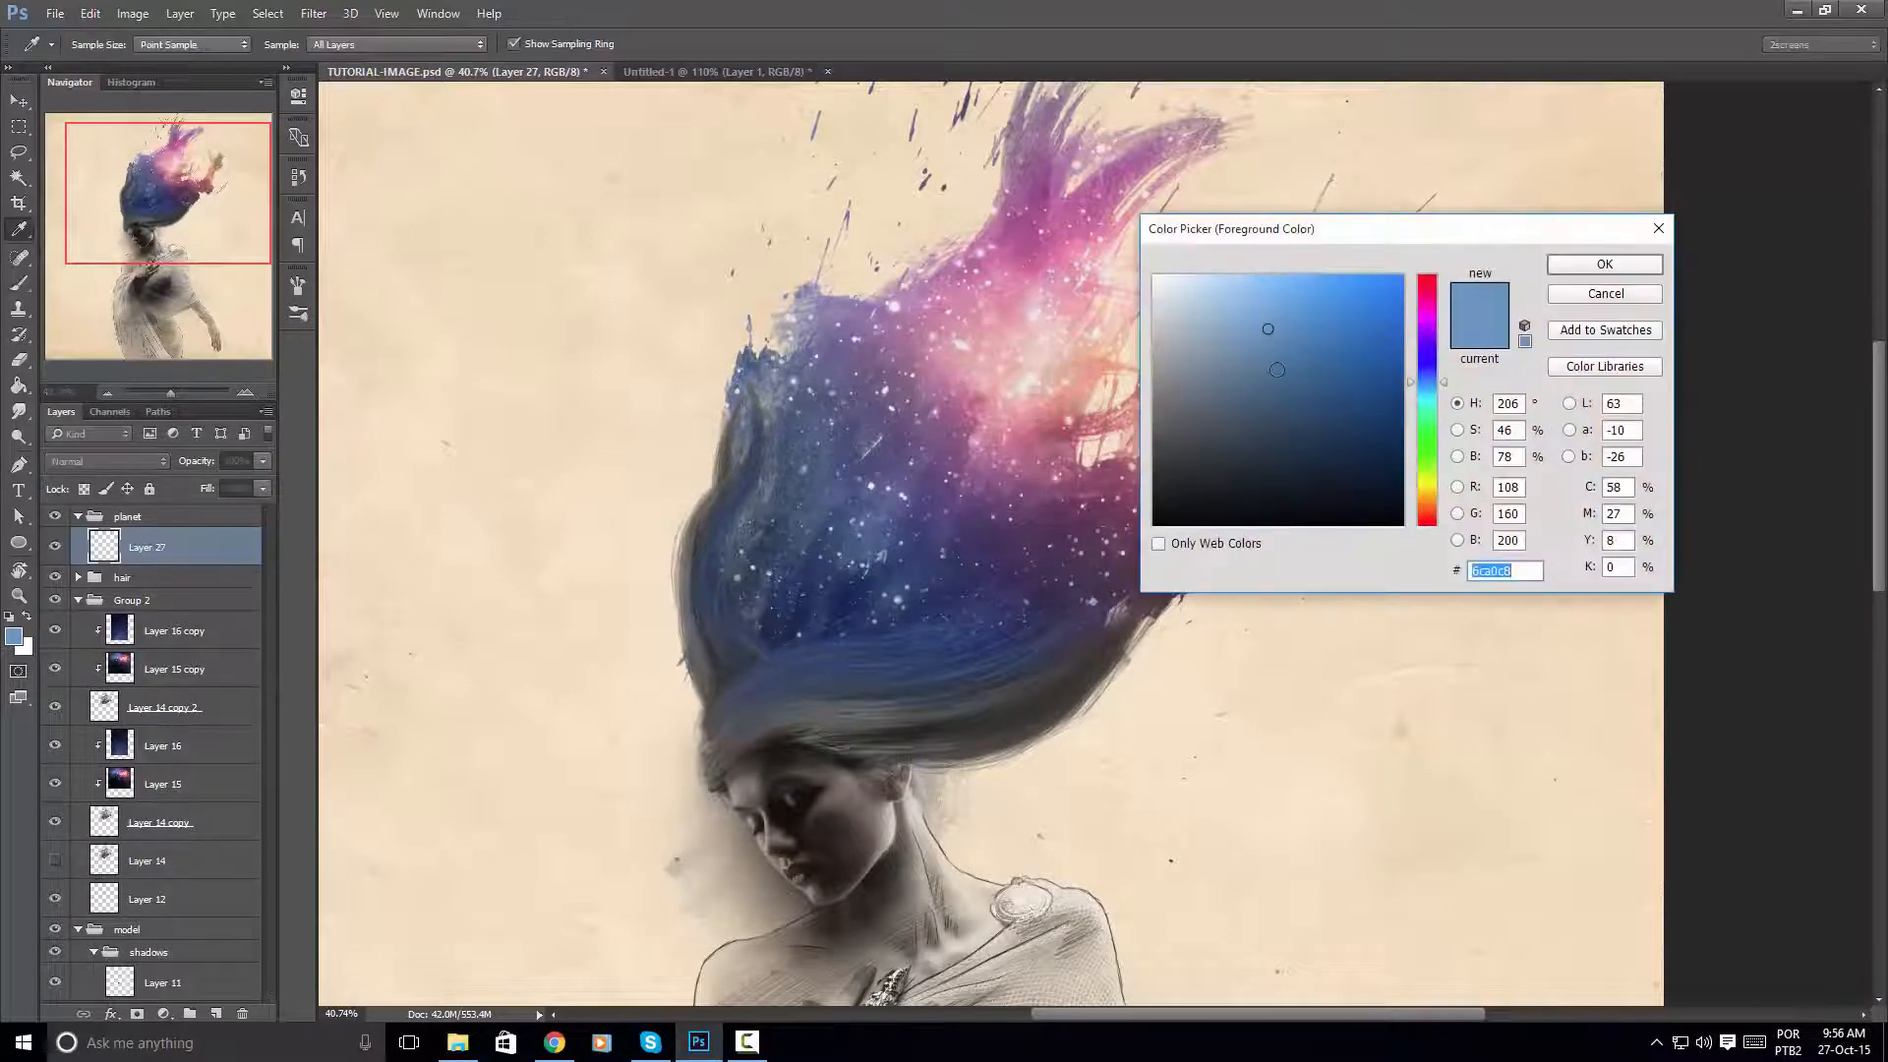
pyautogui.write('ffffff')
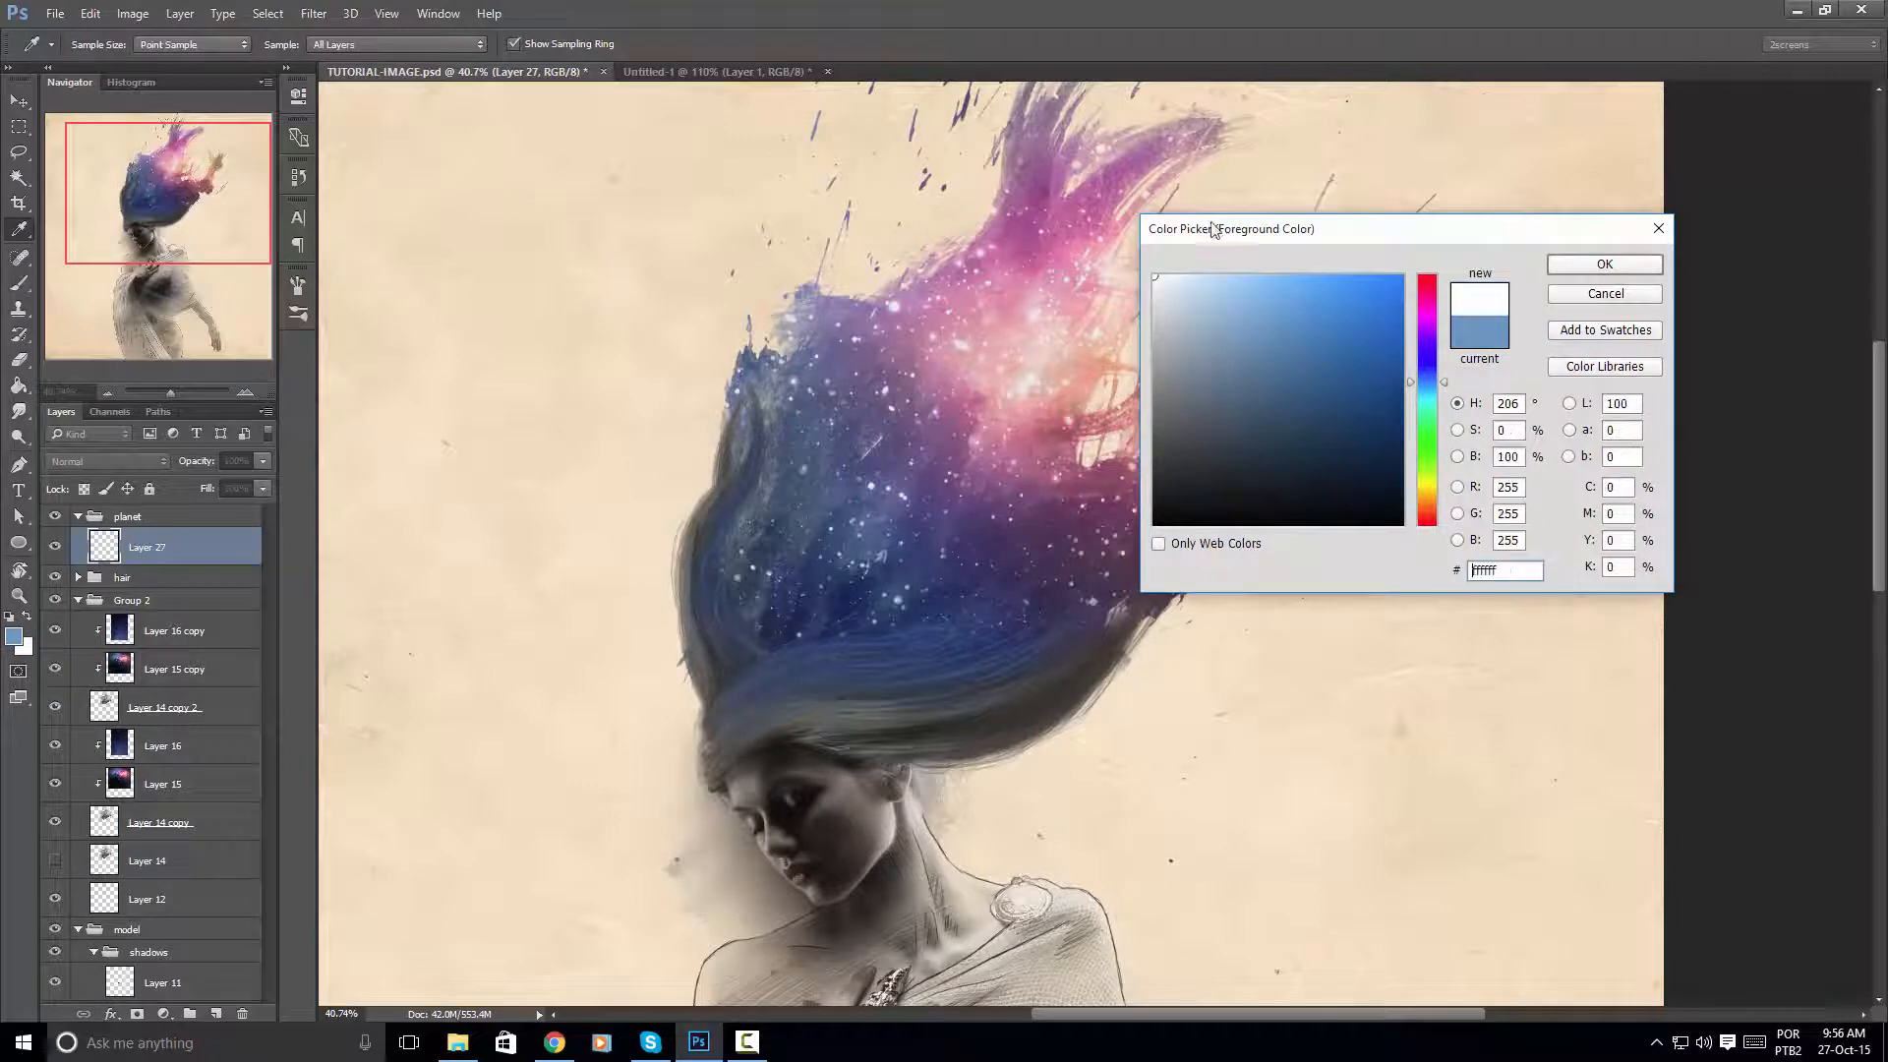
pyautogui.click(1598, 271)
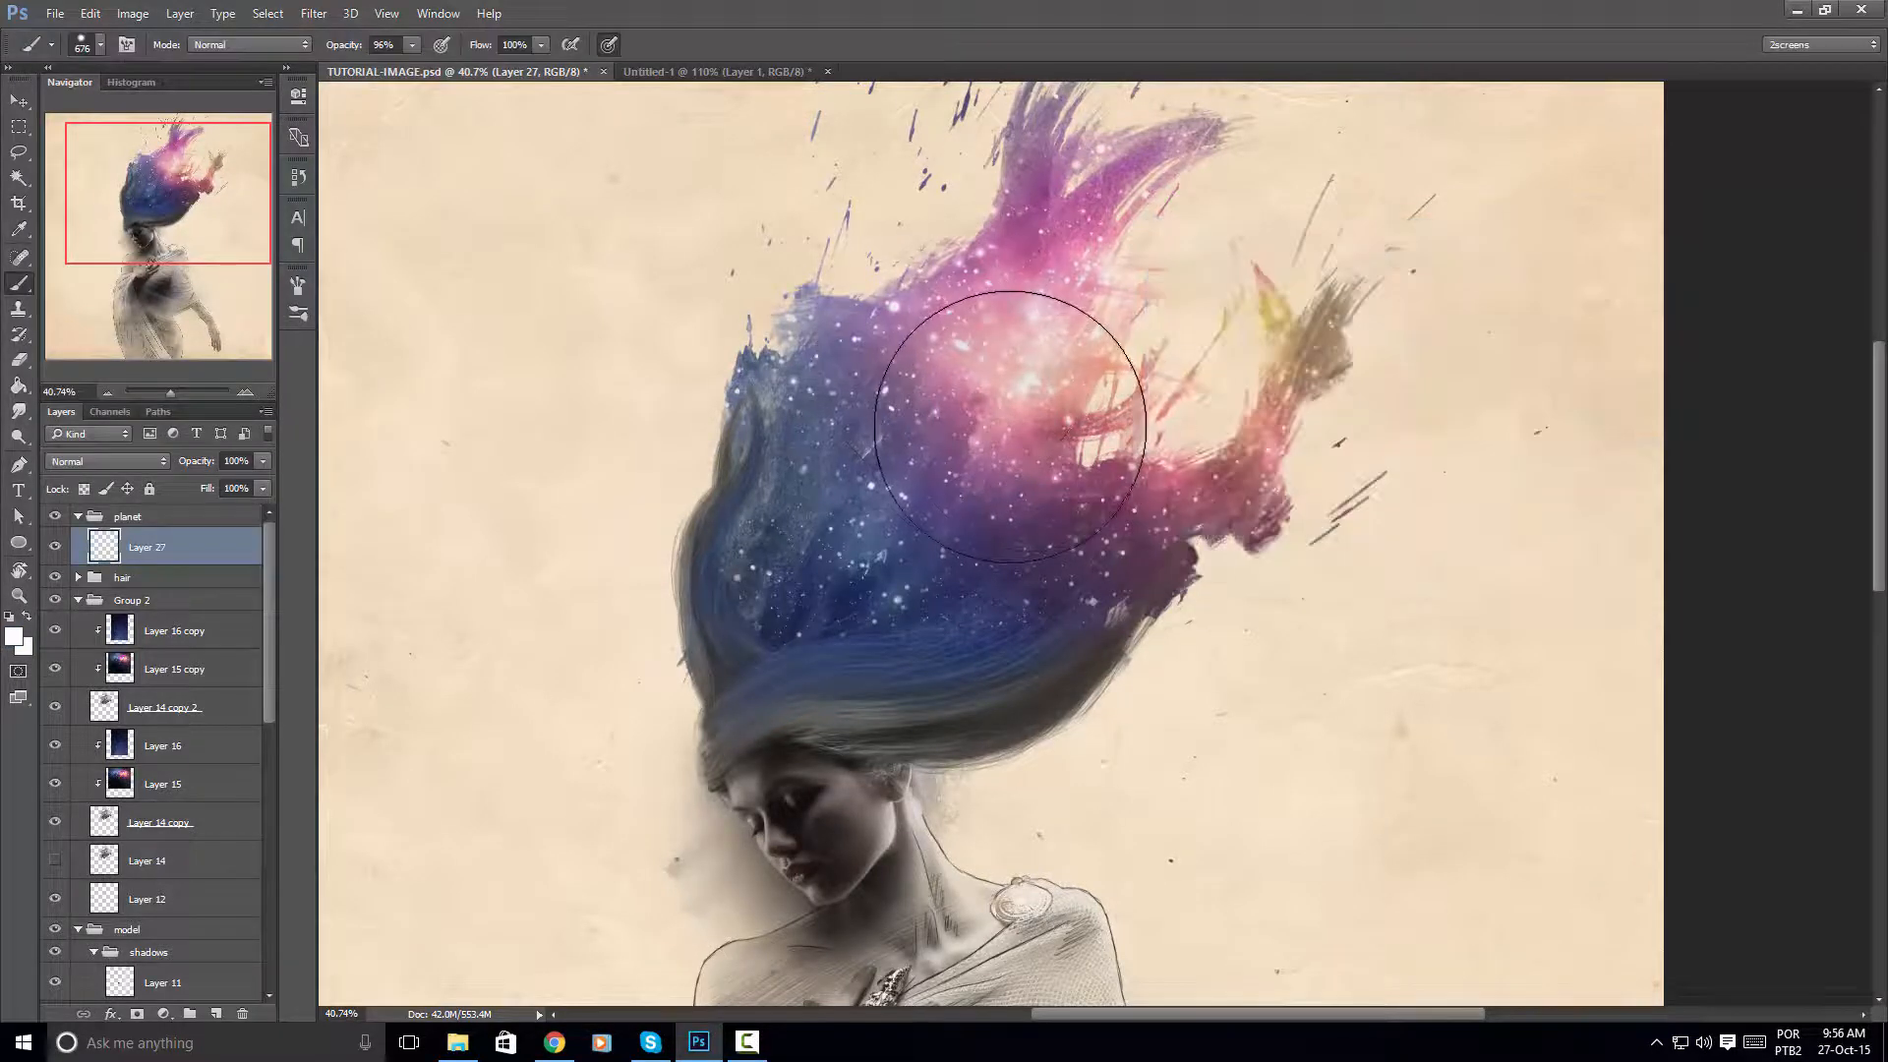
pyautogui.click(1010, 427)
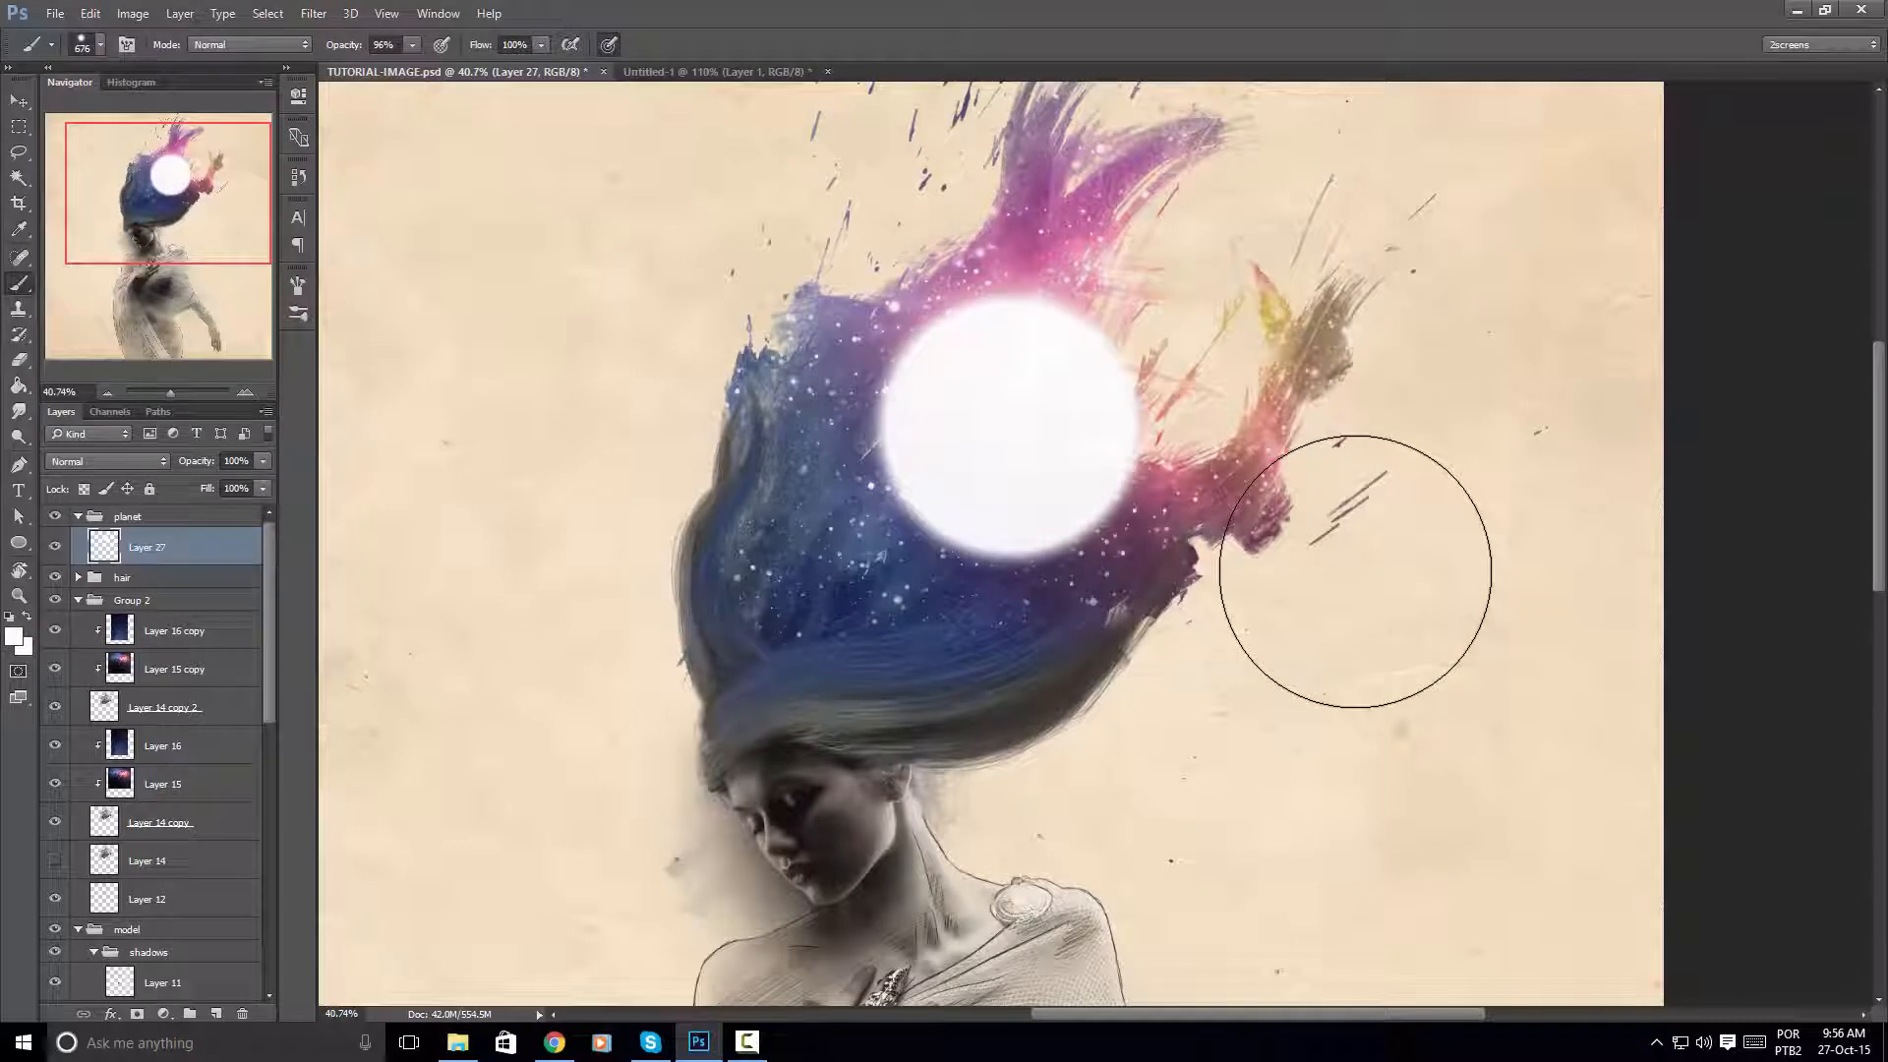
pyautogui.click(18, 101)
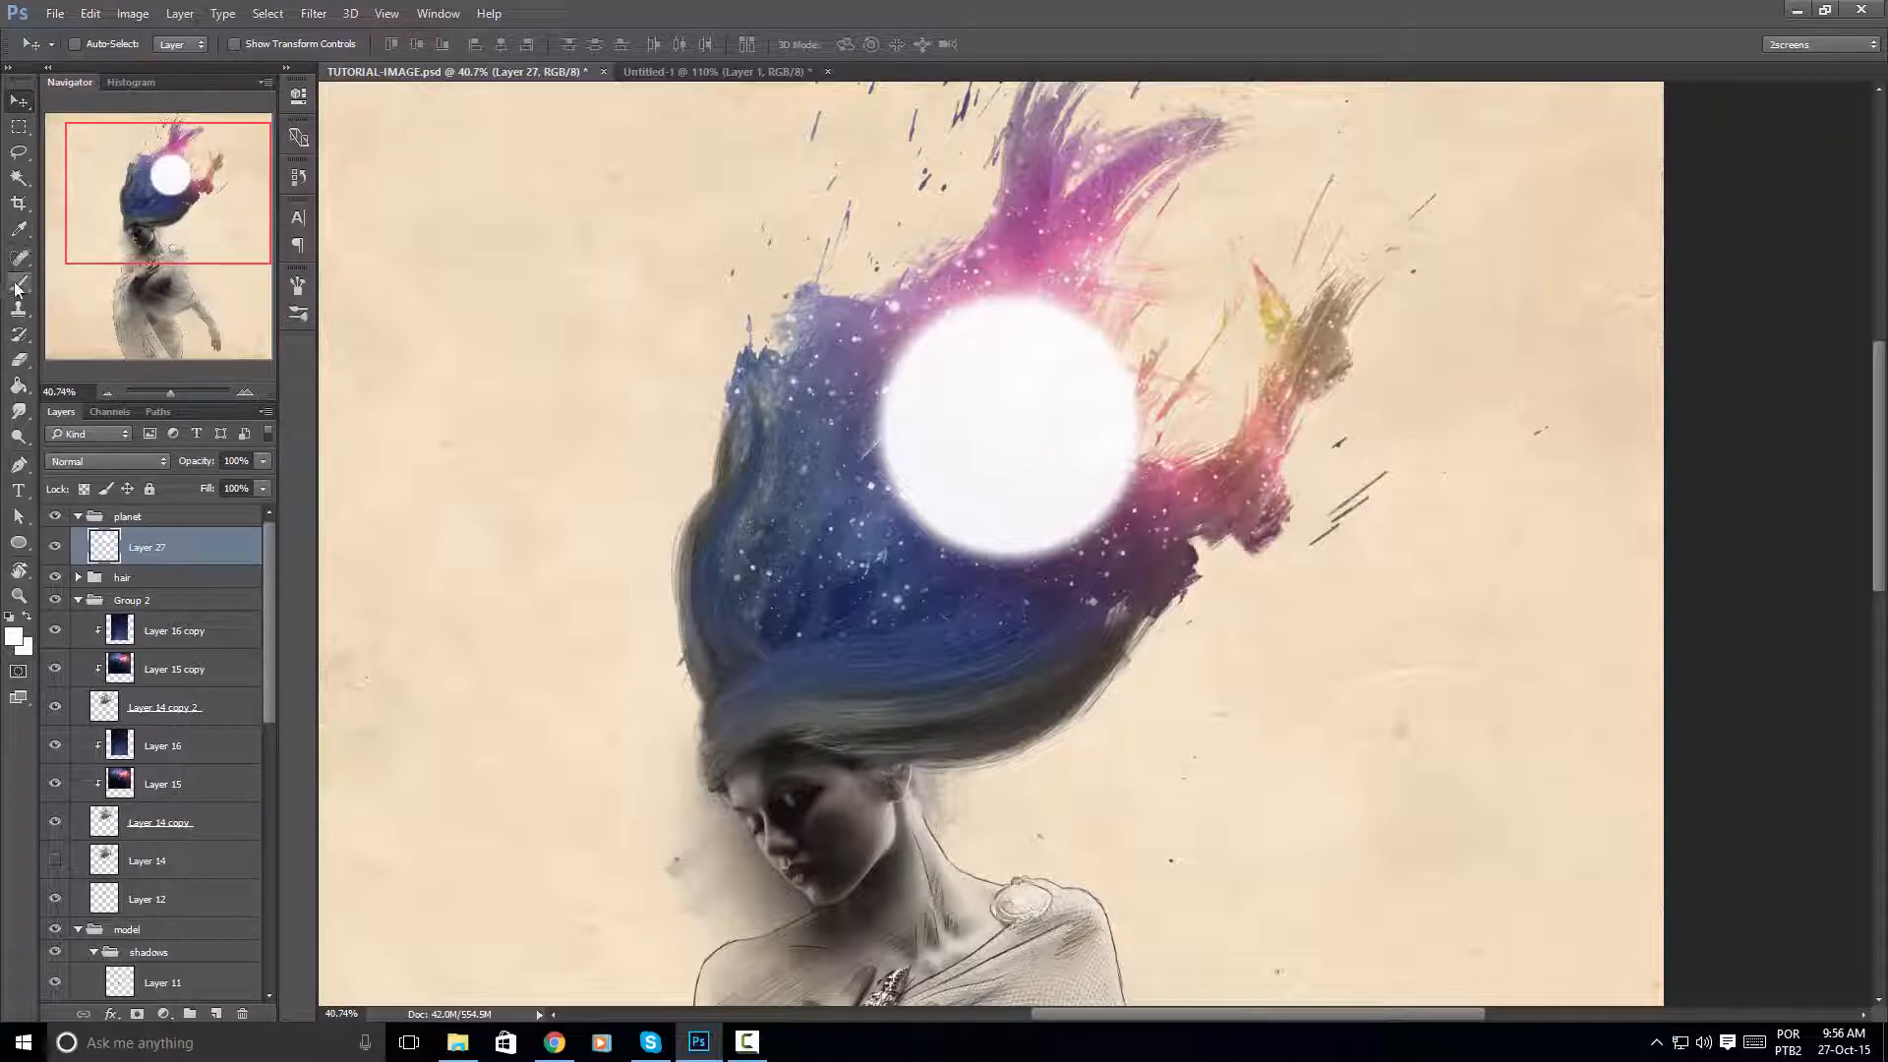
# Erase the upper-right part of the white circle with a soft eraser of about 869 px to form a crescent, and nudge it slightly
pyautogui.click(19, 359)
pyautogui.moveTo(938, 473)
pyautogui.mouseDown()
pyautogui.moveTo(1029, 474)
pyautogui.moveTo(1029, 436)
pyautogui.moveTo(1005, 580)
pyautogui.mouseUp()
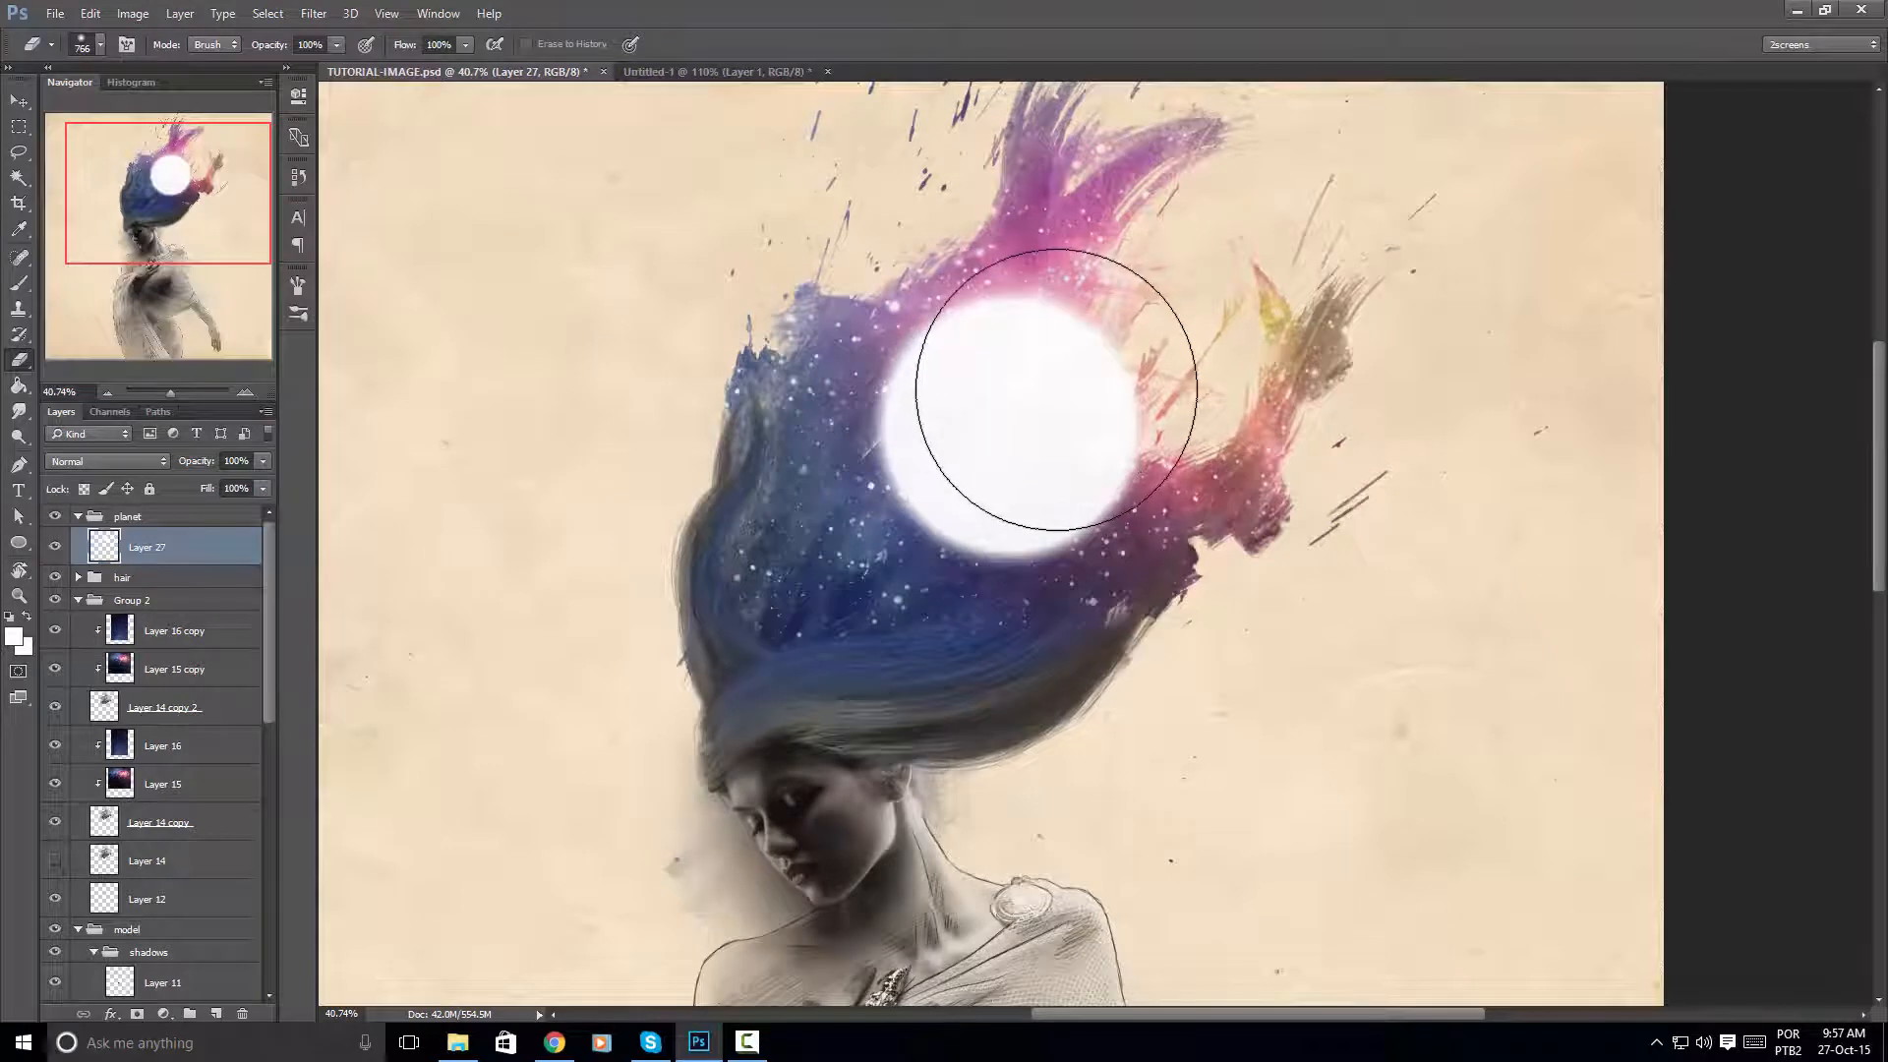
pyautogui.moveTo(1051, 374); pyautogui.dragTo(1064, 356)
pyautogui.click(1057, 374)
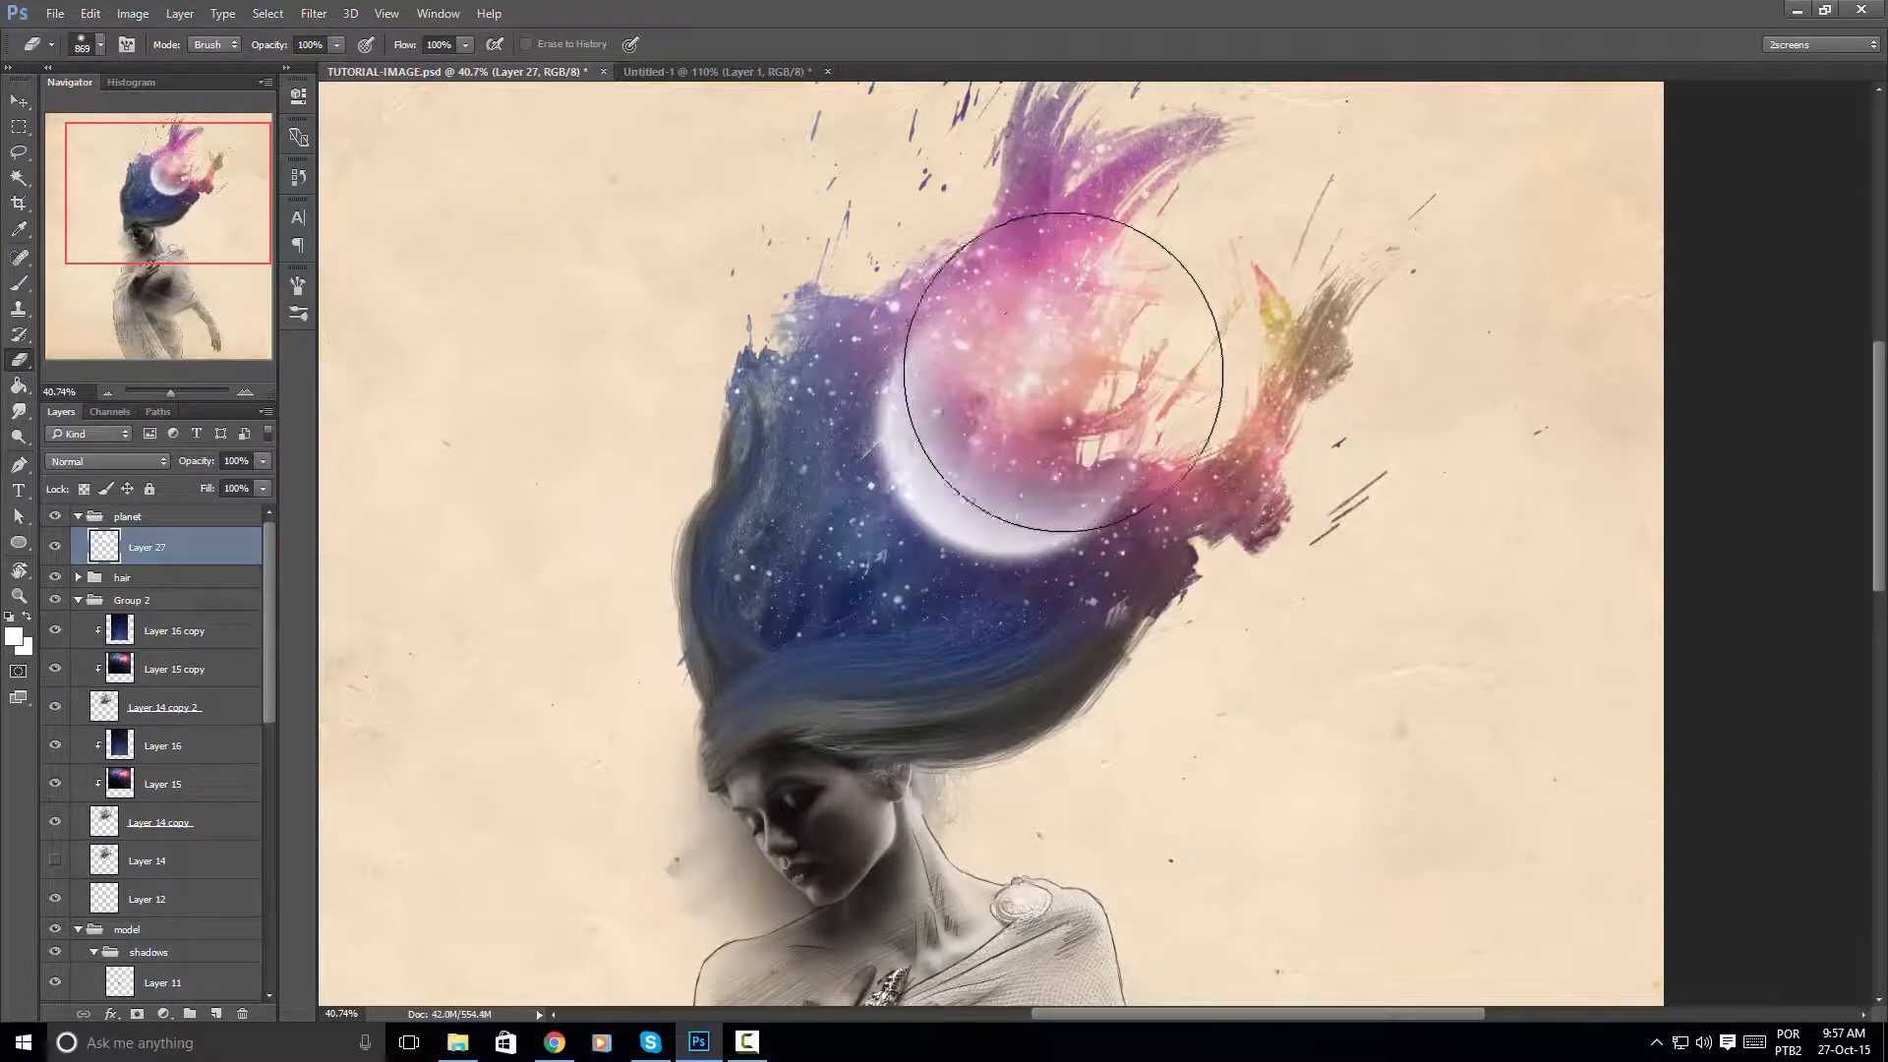
pyautogui.hotkey('ctrl', 'z')
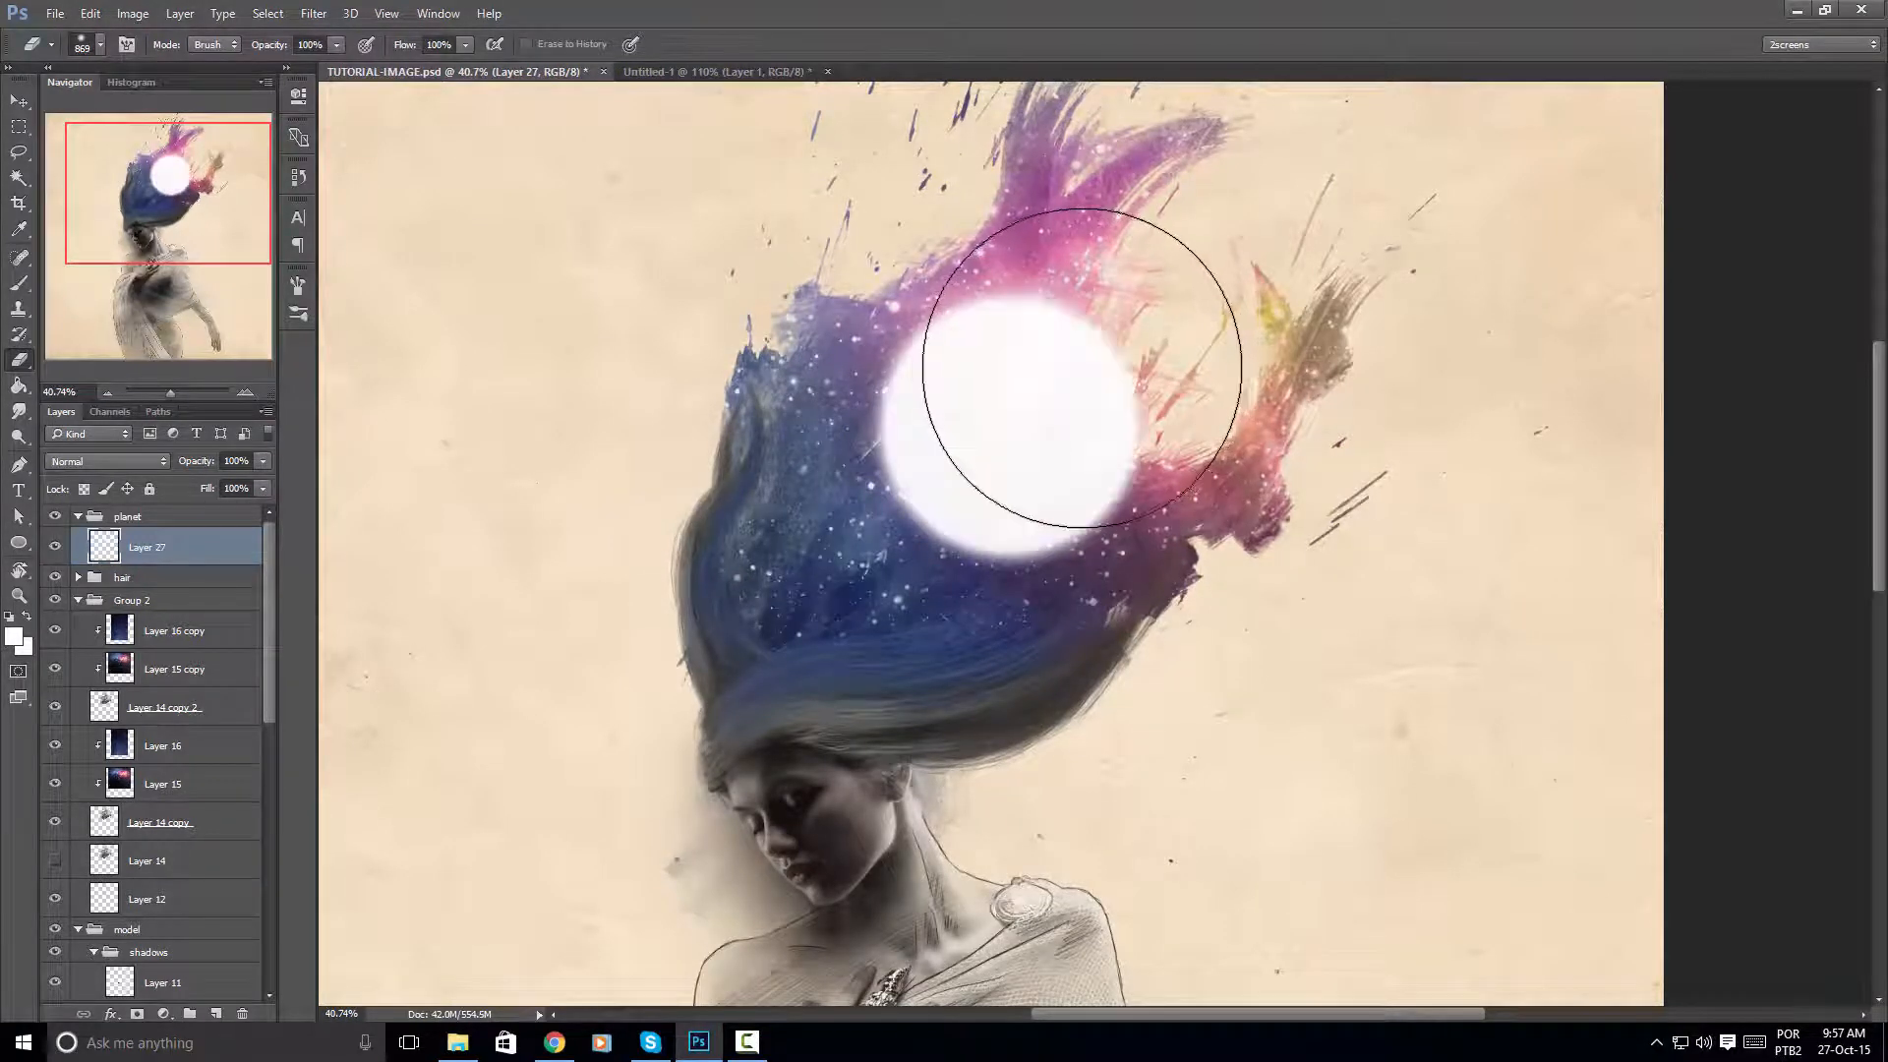
pyautogui.hotkey('ctrl', 'z')
pyautogui.hotkey('ctrl', 'z')
pyautogui.click(1095, 360)
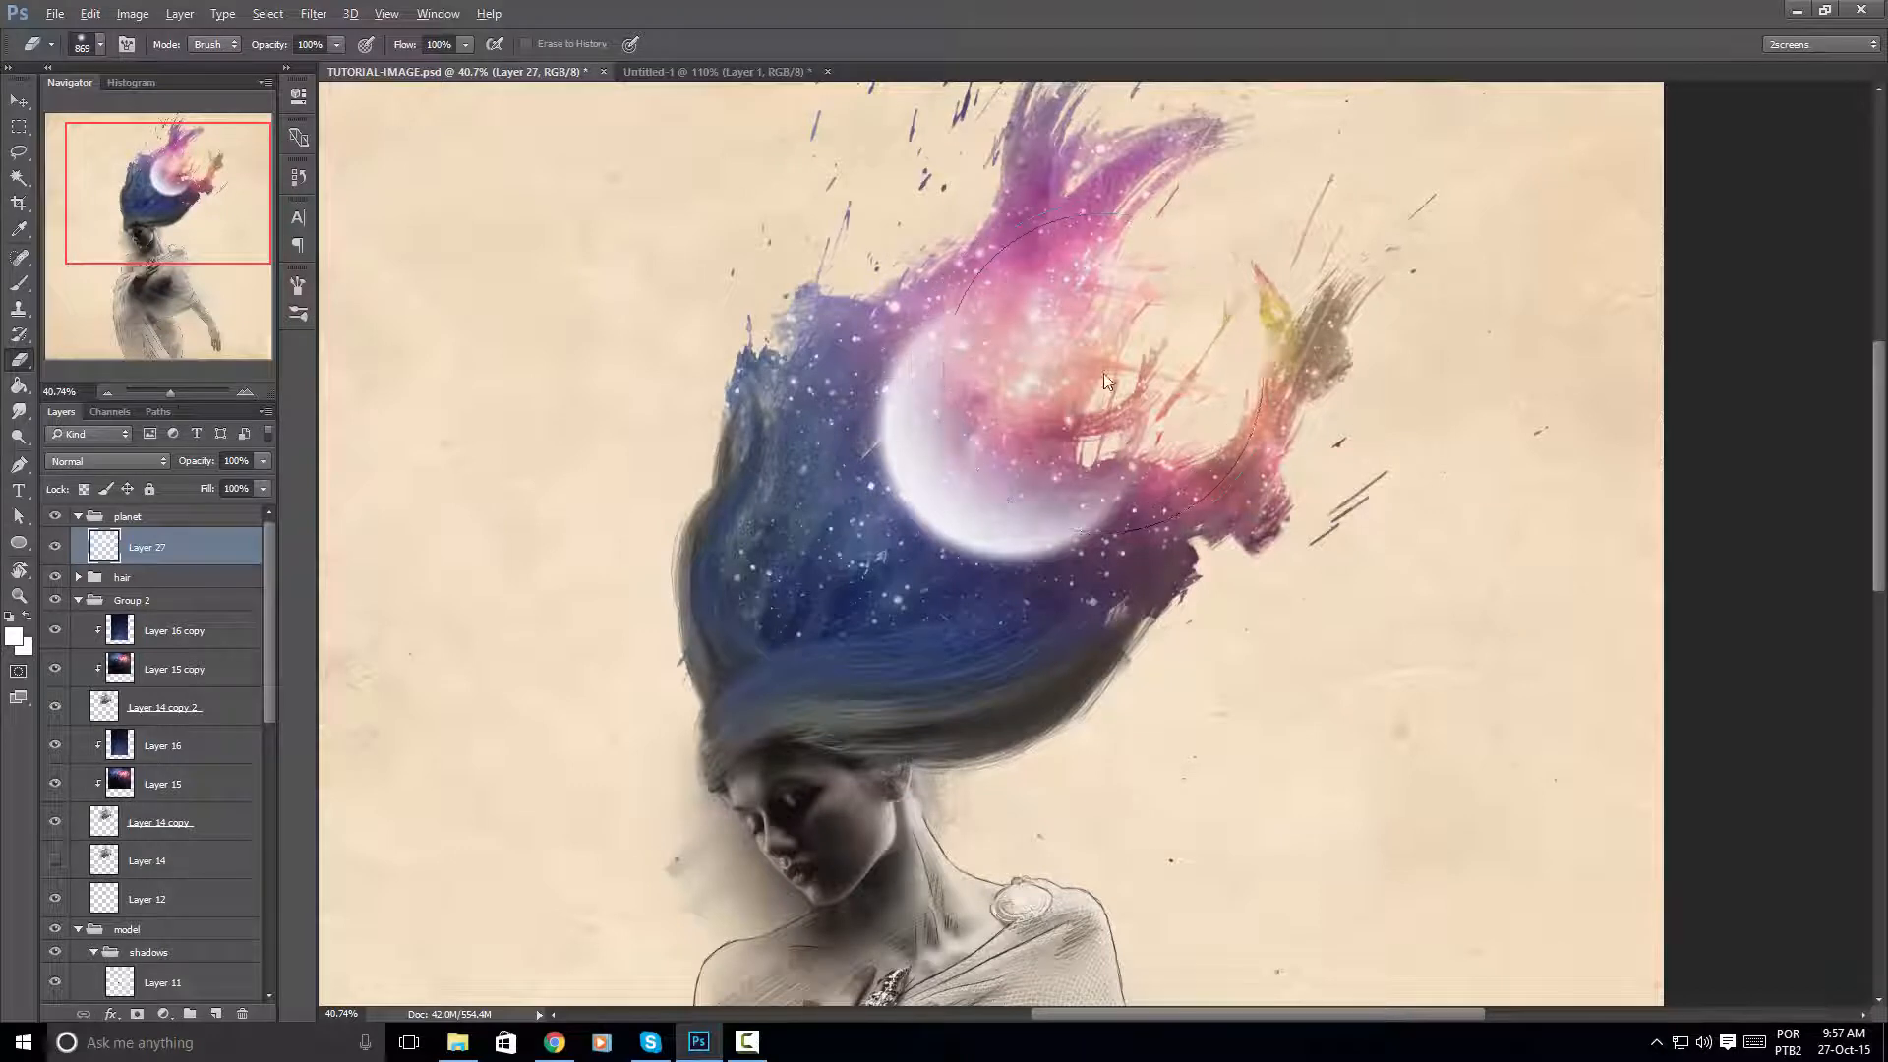
pyautogui.moveTo(1103, 374); pyautogui.dragTo(1073, 357)
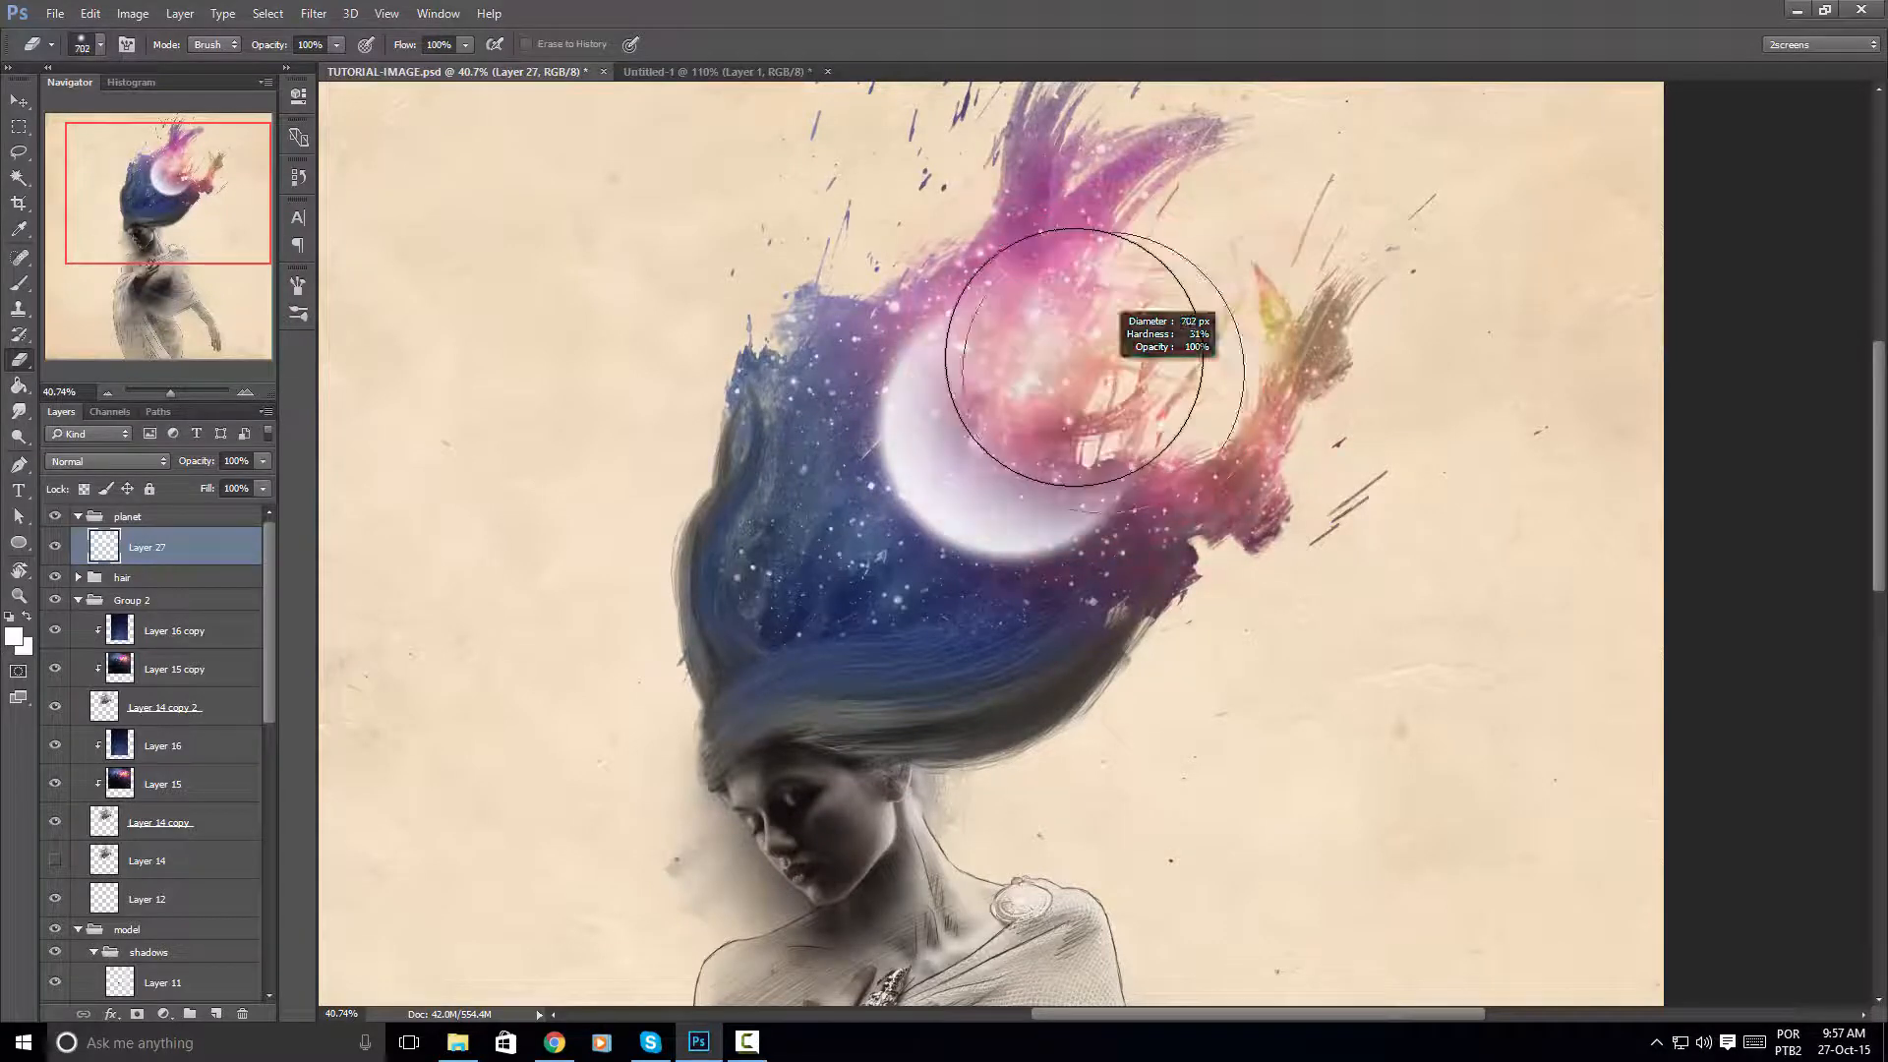
pyautogui.click(20, 100)
pyautogui.moveTo(1021, 477)
pyautogui.mouseDown()
pyautogui.moveTo(1011, 465)
pyautogui.moveTo(1040, 456)
pyautogui.moveTo(1029, 498)
pyautogui.mouseUp()
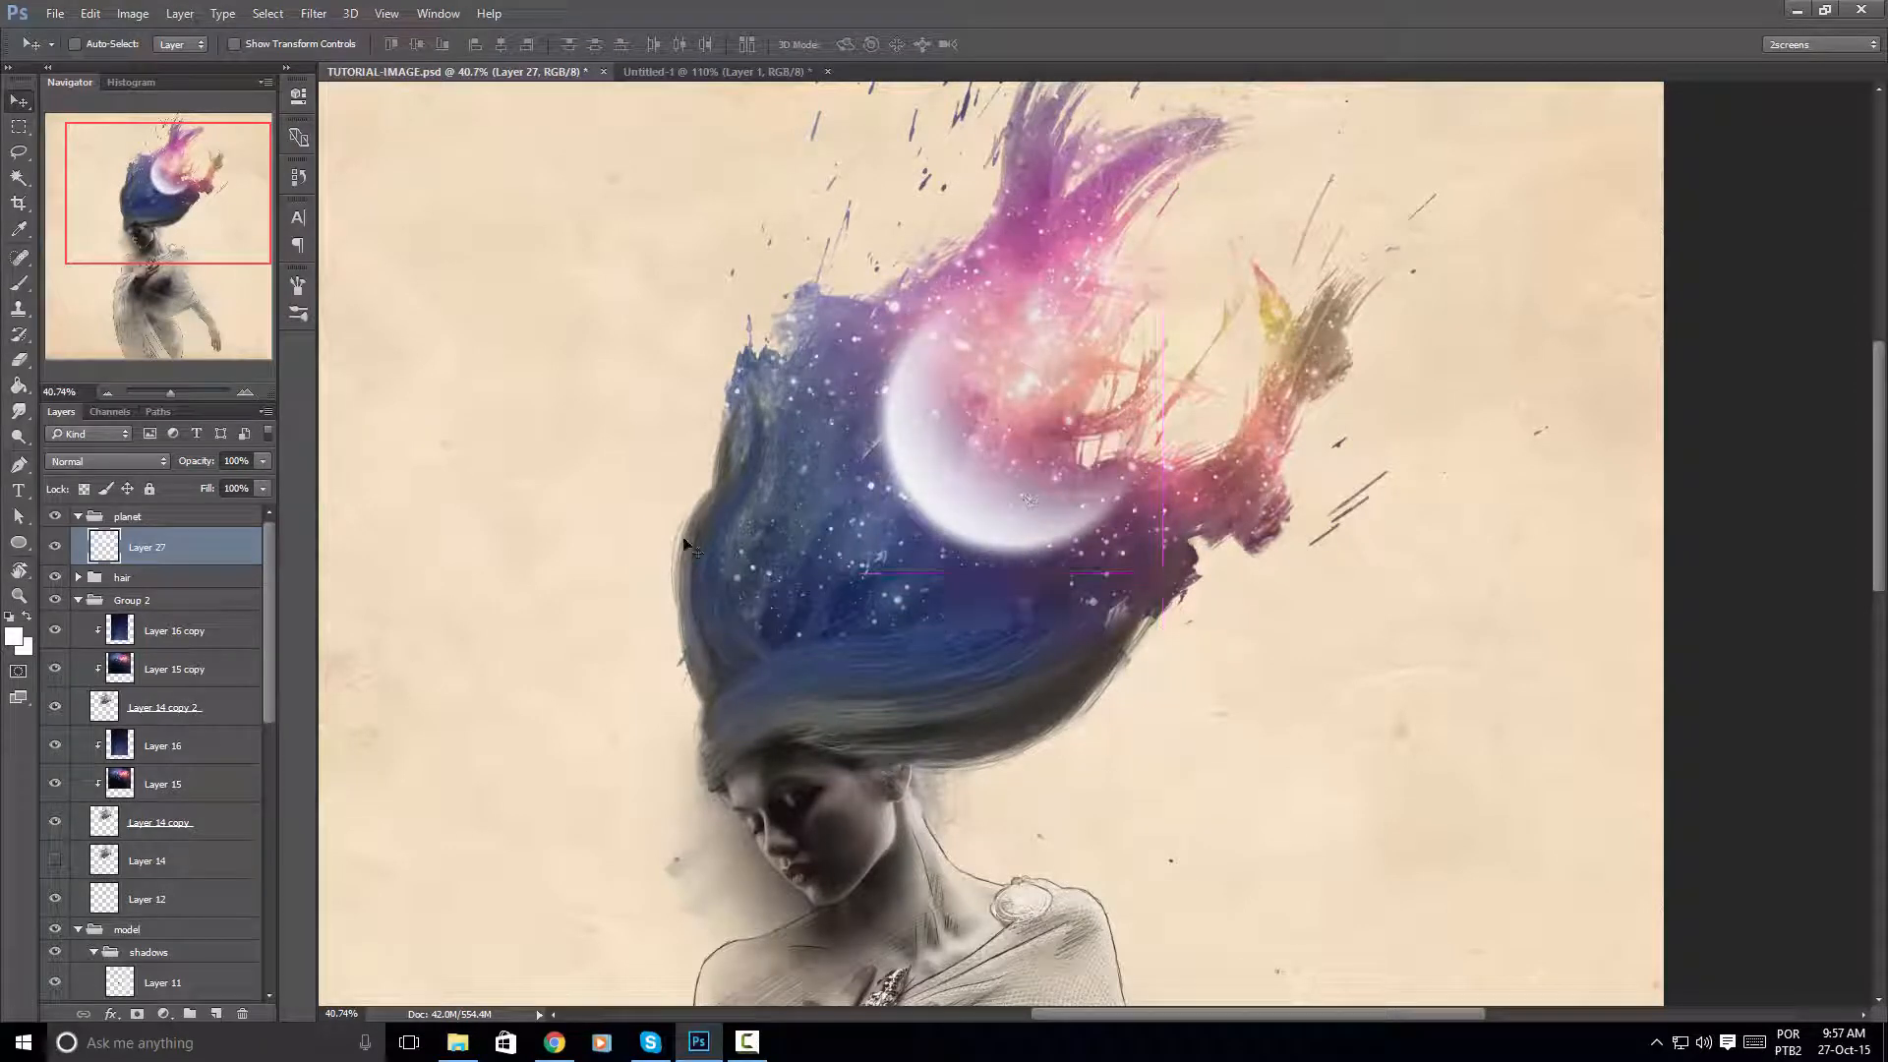
# Try several blend modes on the crescent's Layer 27 and set it to Overlay
pyautogui.click(116, 463)
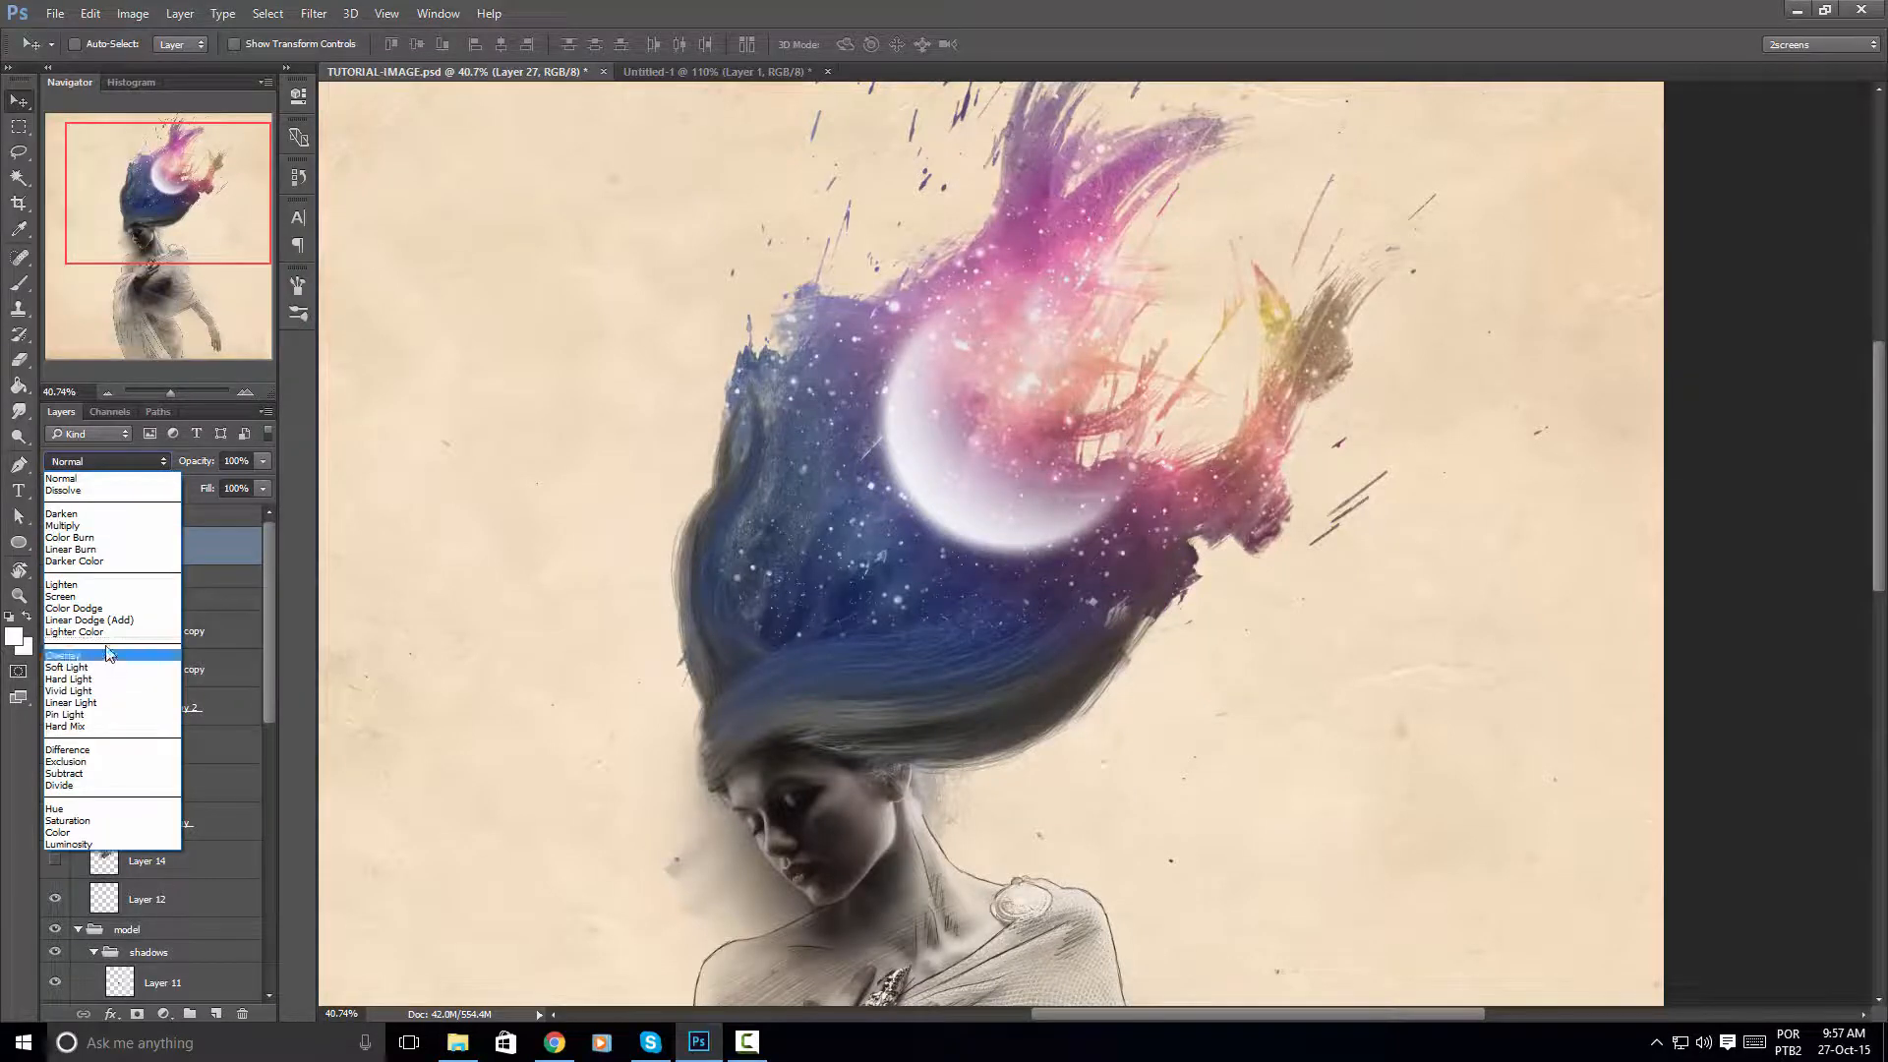
pyautogui.click(61, 513)
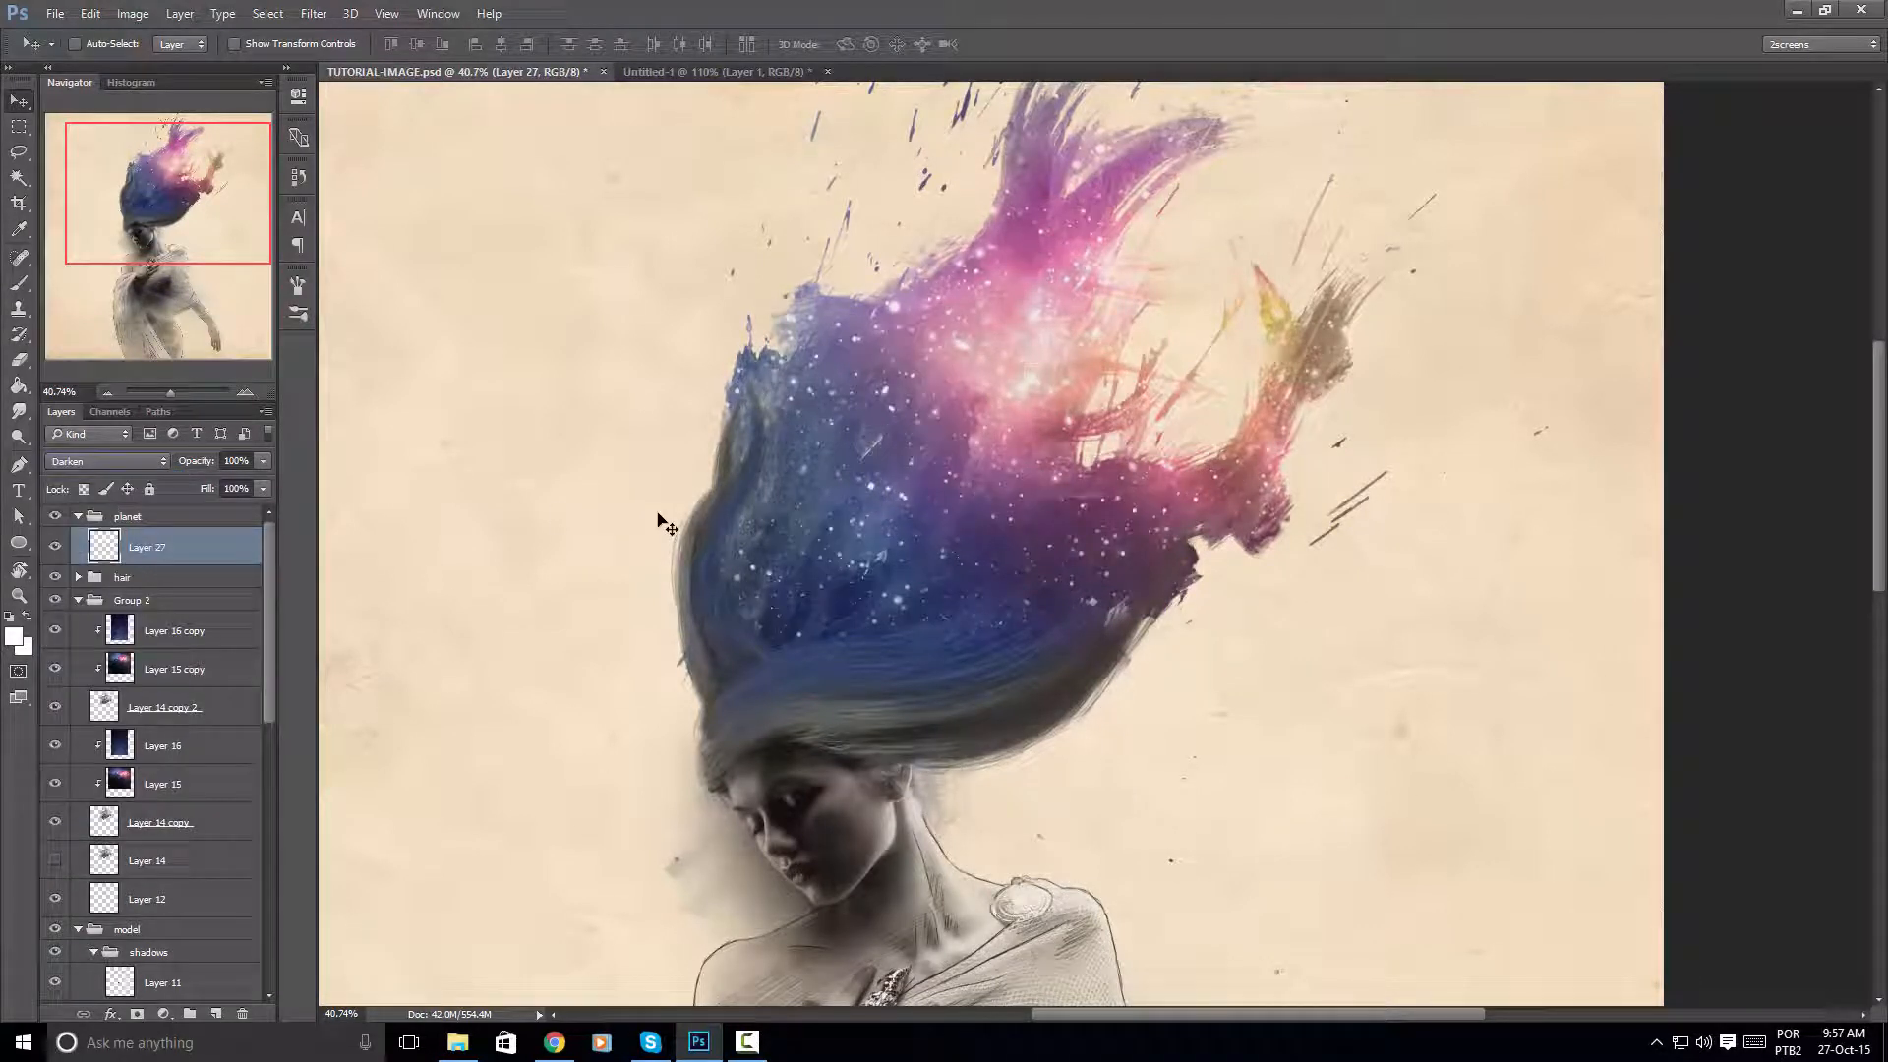
pyautogui.press('Down')
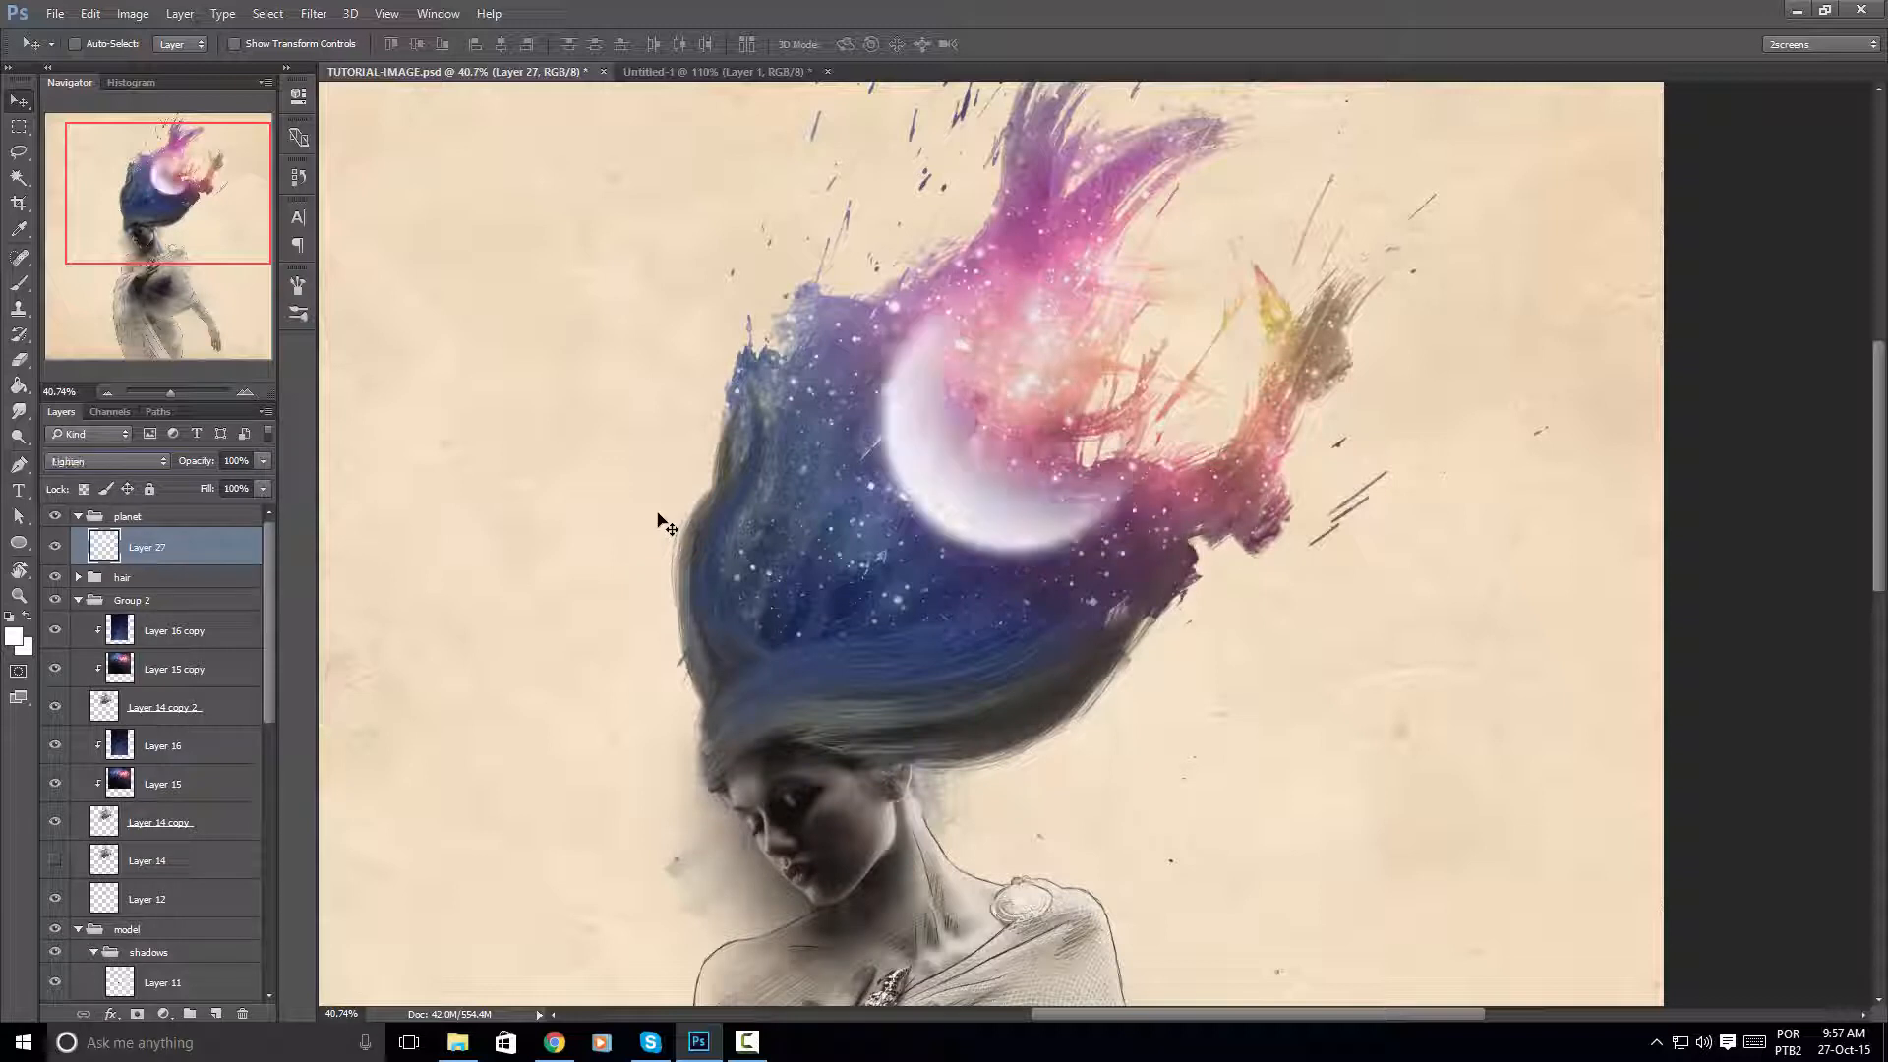
pyautogui.press('Down')
pyautogui.press('Down')
pyautogui.press('Down')
pyautogui.press('Down')
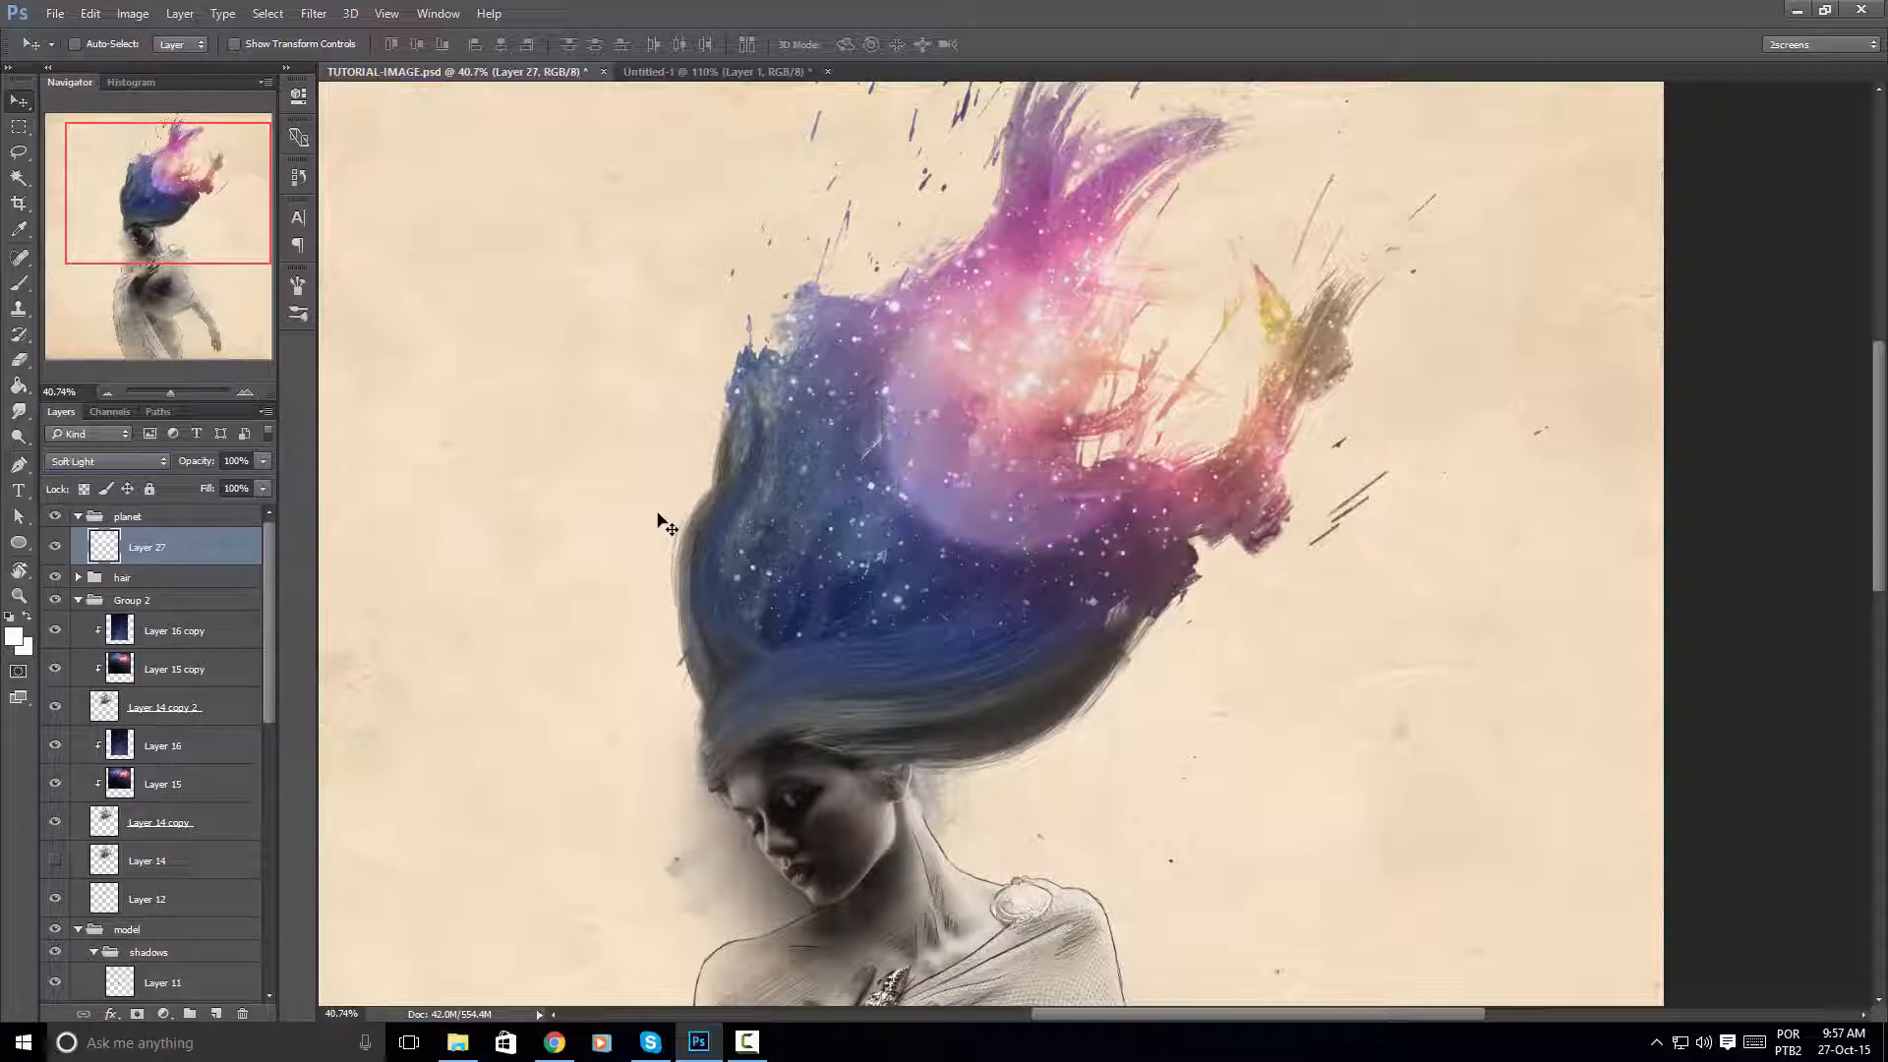
pyautogui.press('Up')
pyautogui.press('Up')
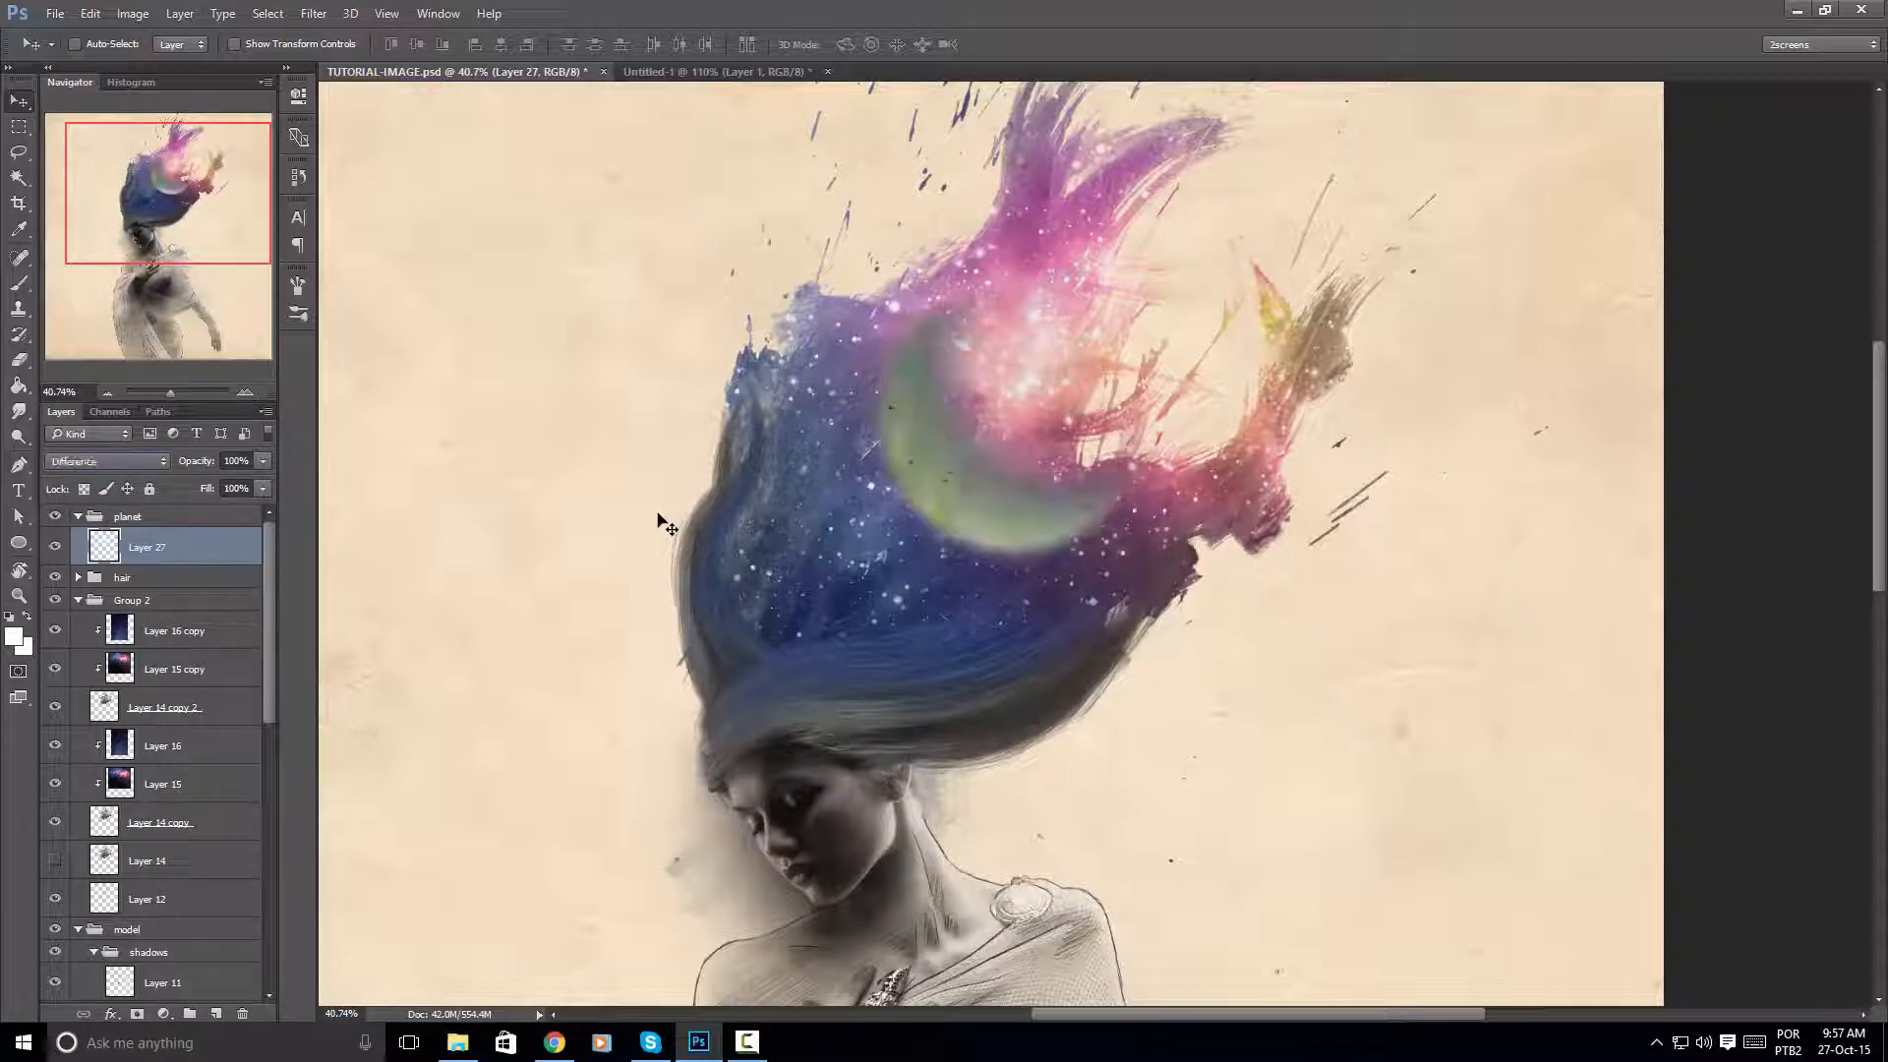
pyautogui.press('Up')
pyautogui.press('Up')
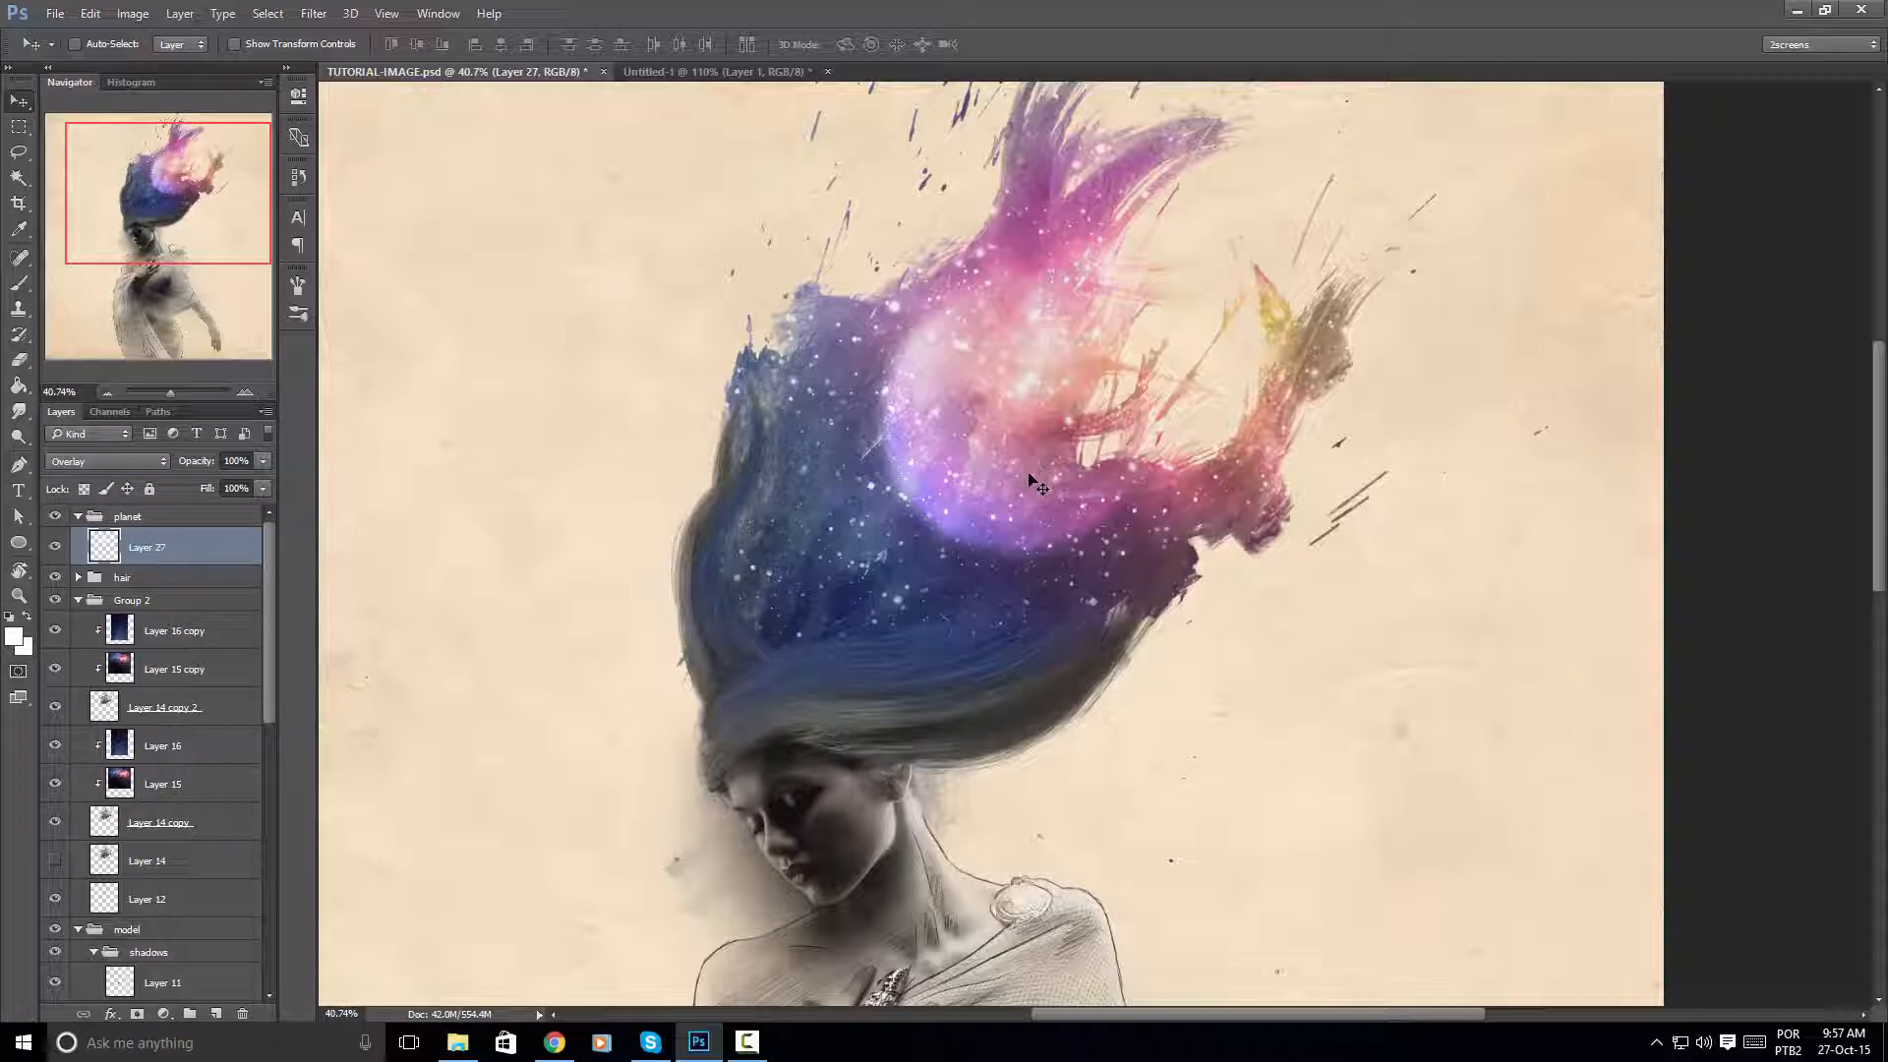
# Duplicate the crescent's Layer 27 and set the copy's opacity to 72%
pyautogui.hotkey('ctrl', 'j')
pyautogui.hotkey('ctrl', 'z')
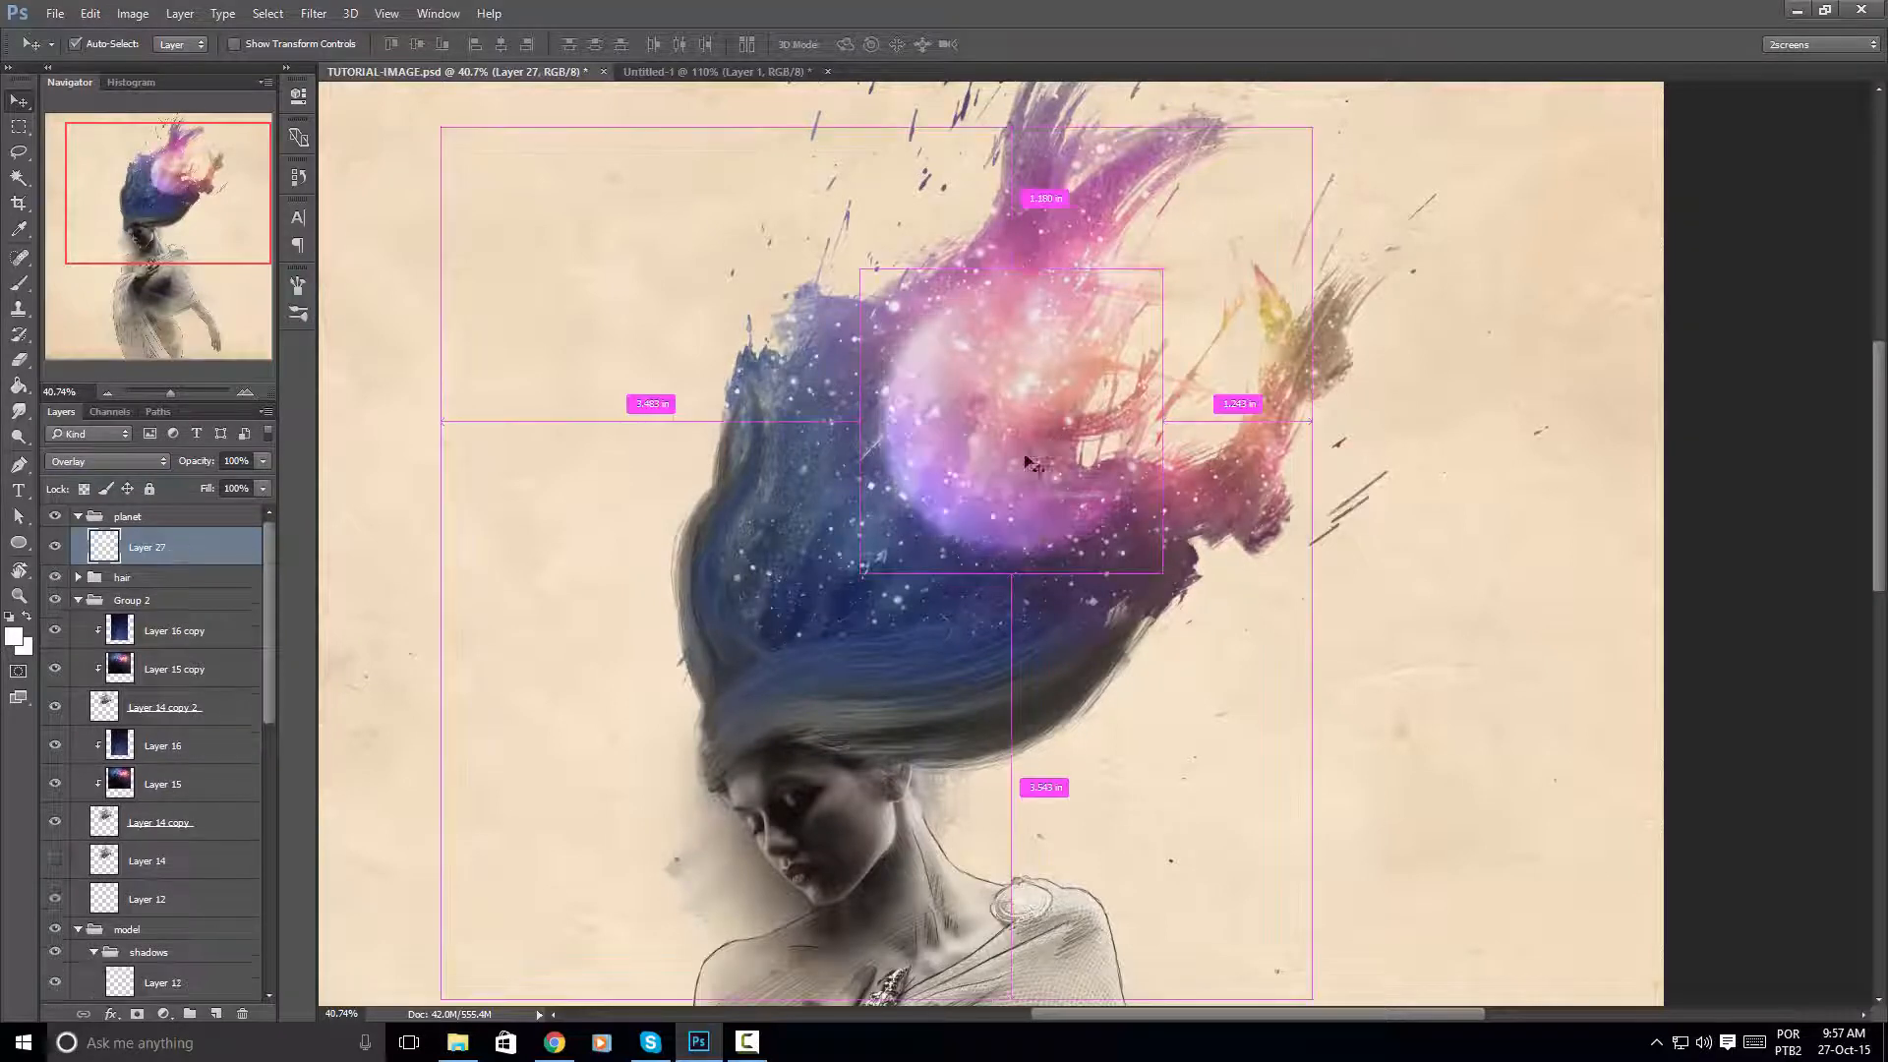
pyautogui.click(231, 520)
pyautogui.click(201, 542)
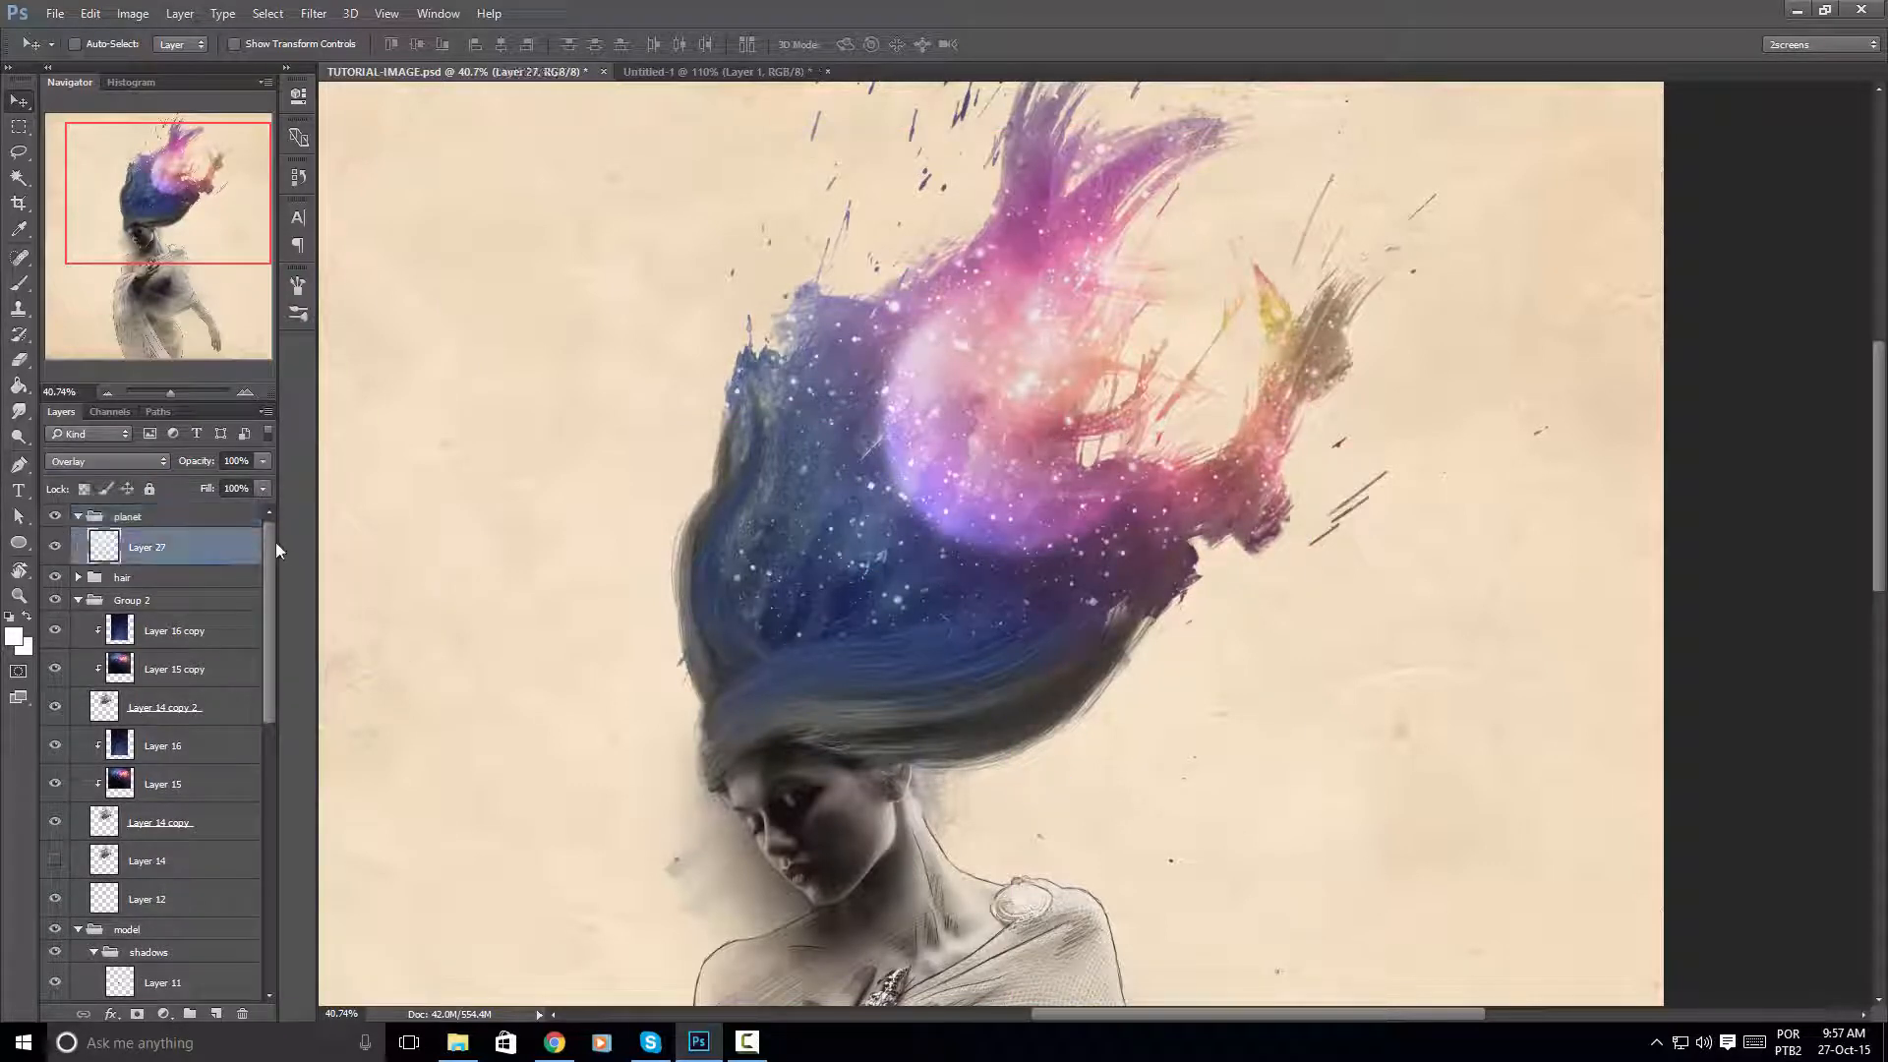
pyautogui.hotkey('ctrl', 'j')
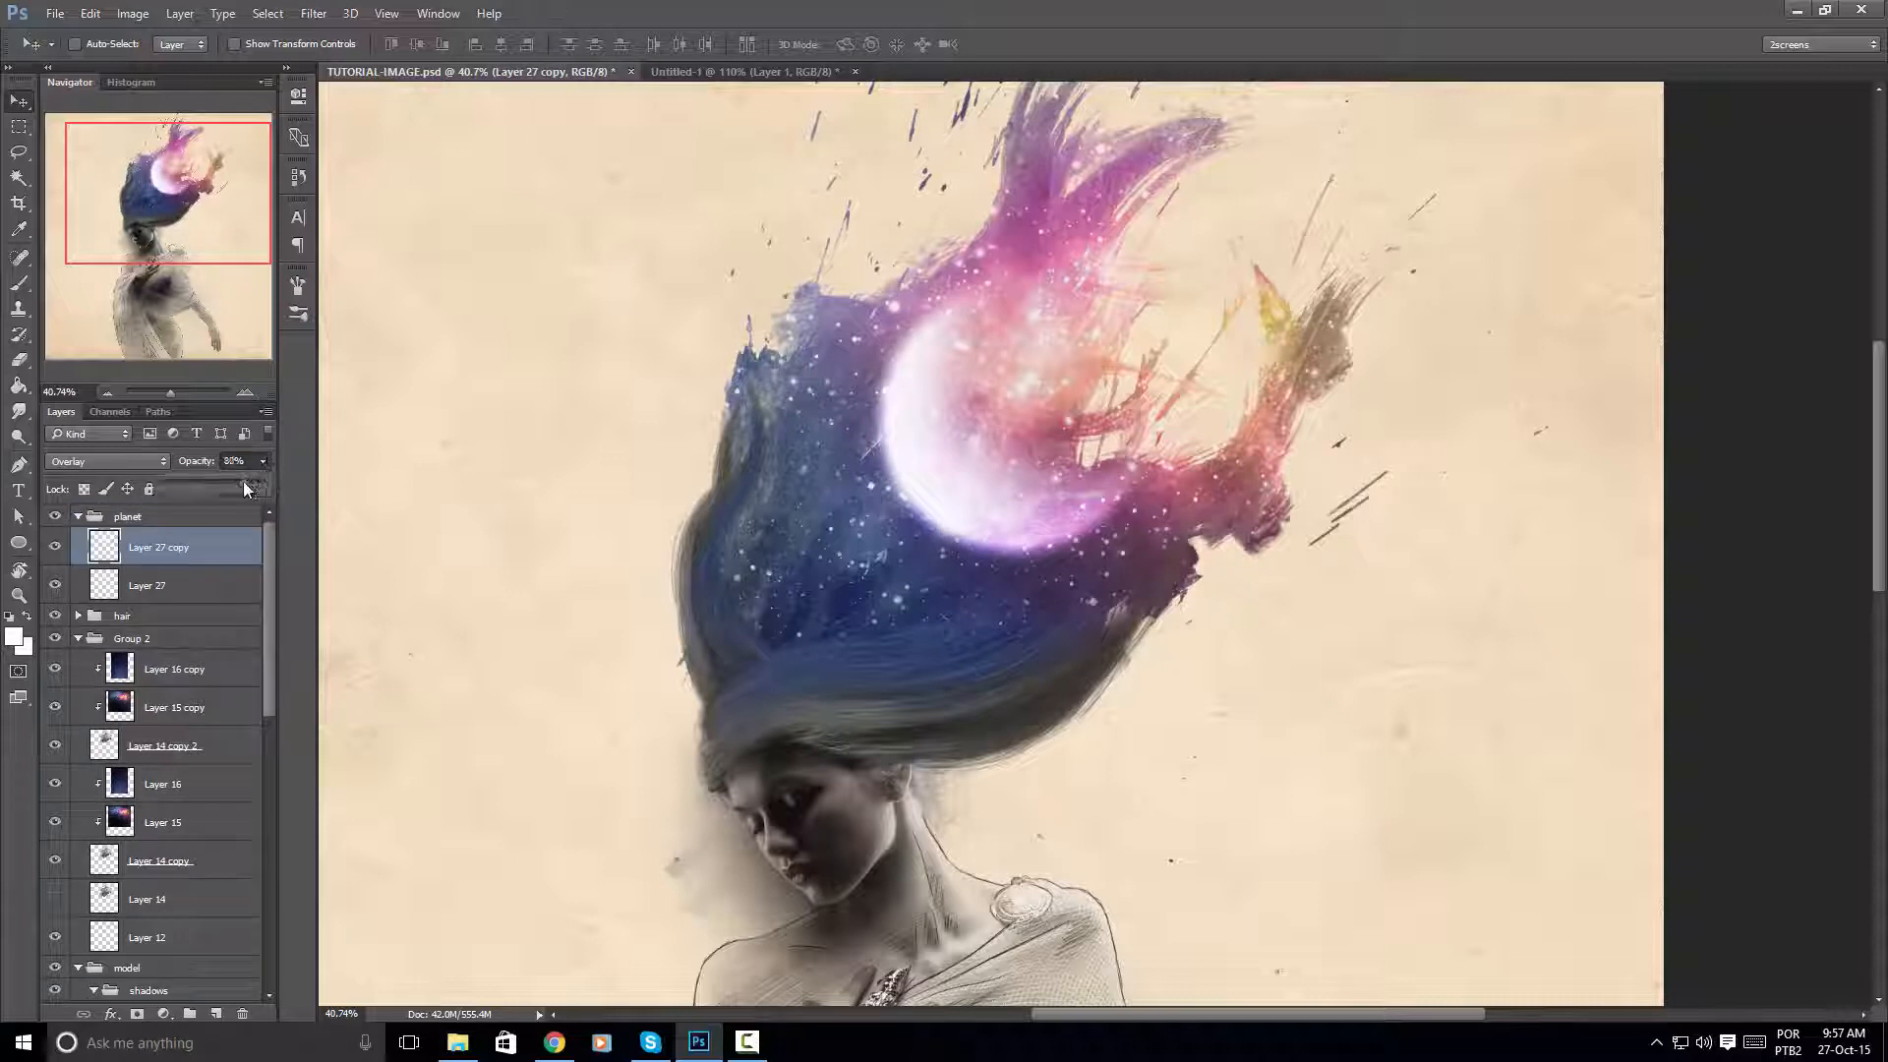
pyautogui.moveTo(245, 482); pyautogui.dragTo(236, 484)
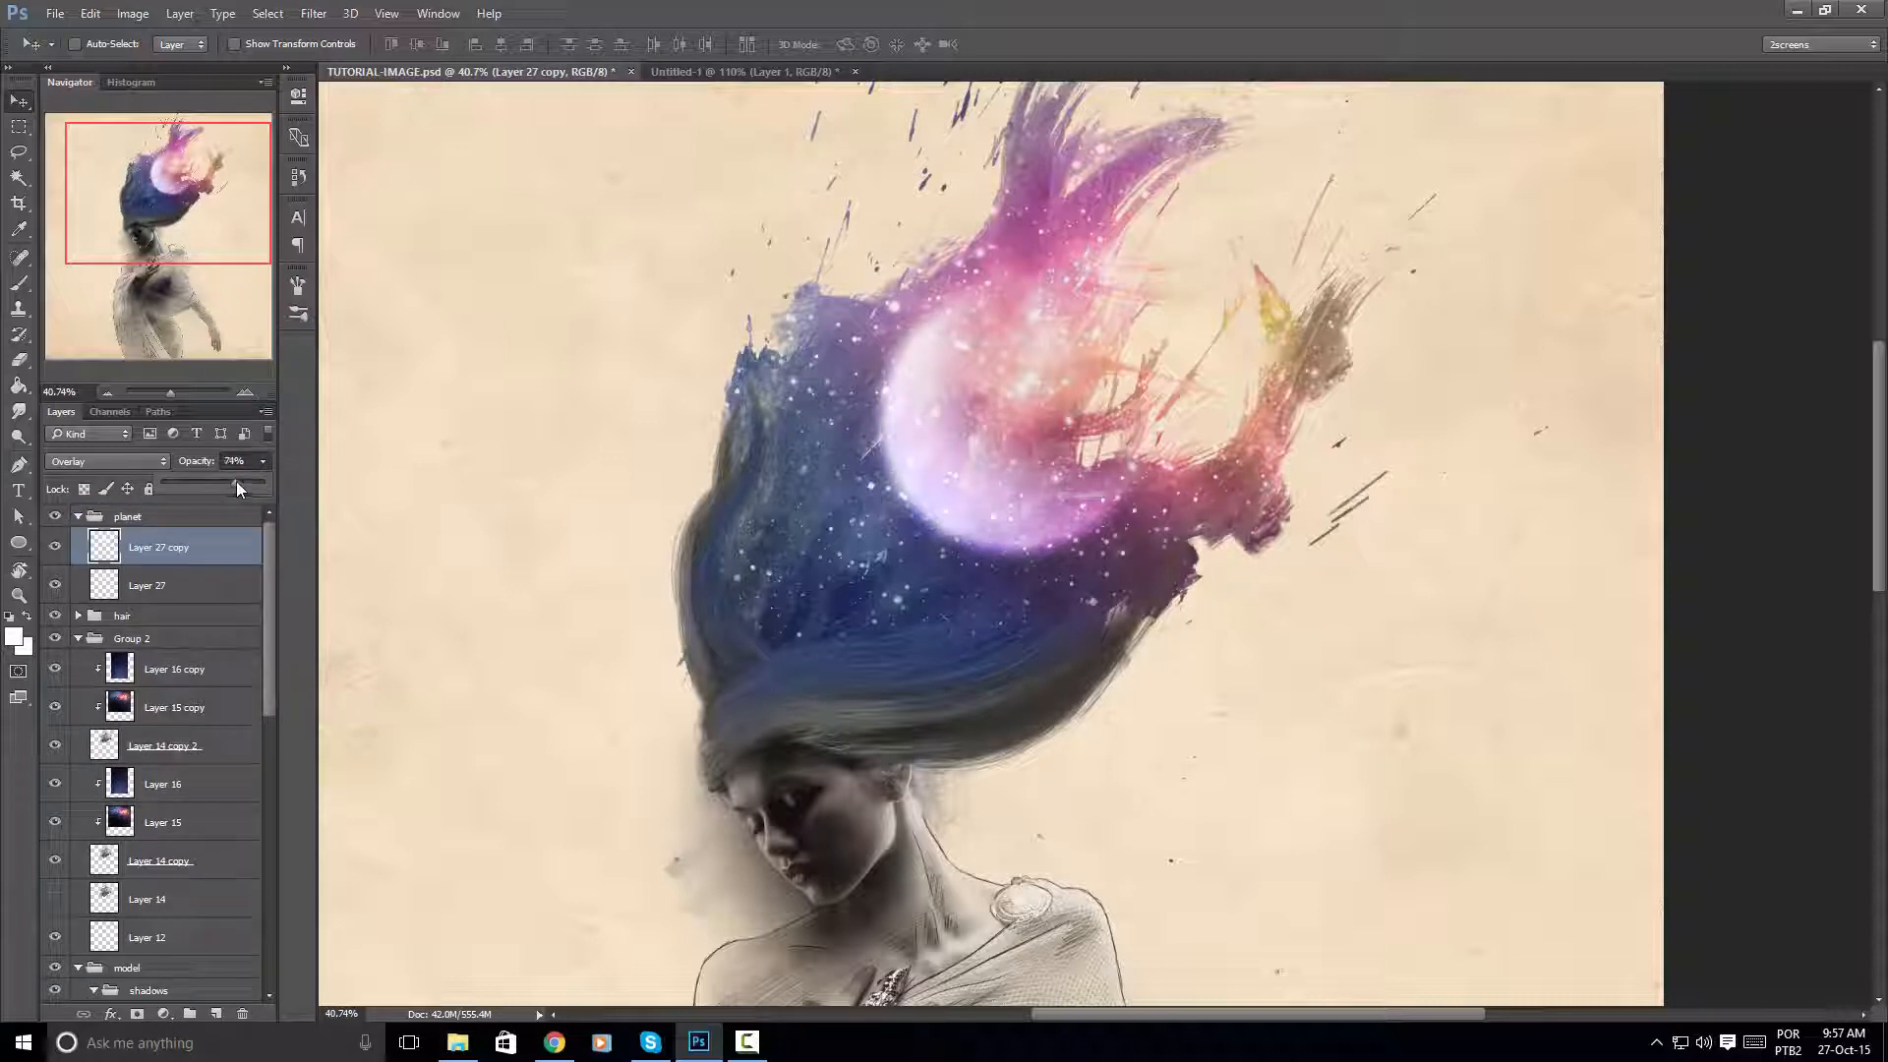
pyautogui.click(984, 489)
# Scale Layer 27 and Layer 27 copy down slightly together and reposition the crescent against the bright glow in the hair
pyautogui.scroll(2, 1165, 557)
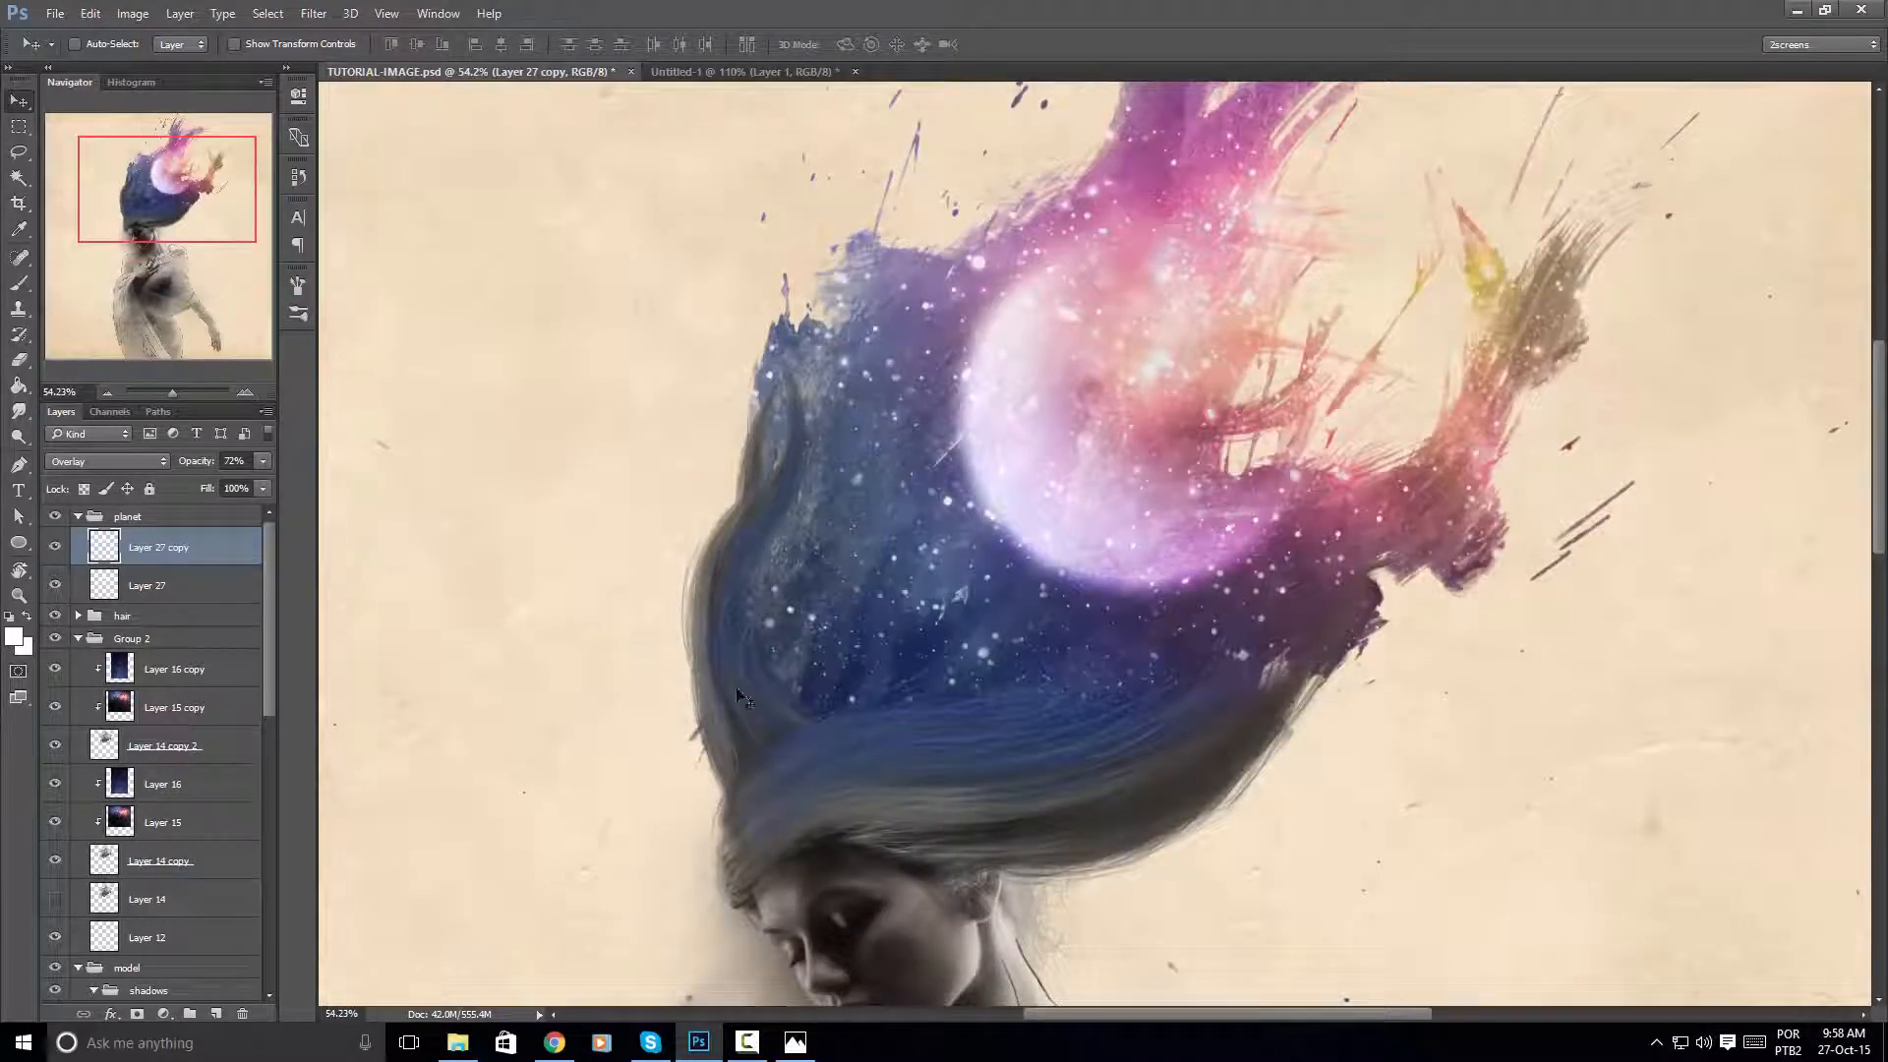
pyautogui.keyDown('shift'); pyautogui.click(191, 583); pyautogui.keyUp('shift')
pyautogui.hotkey('ctrl', 't')
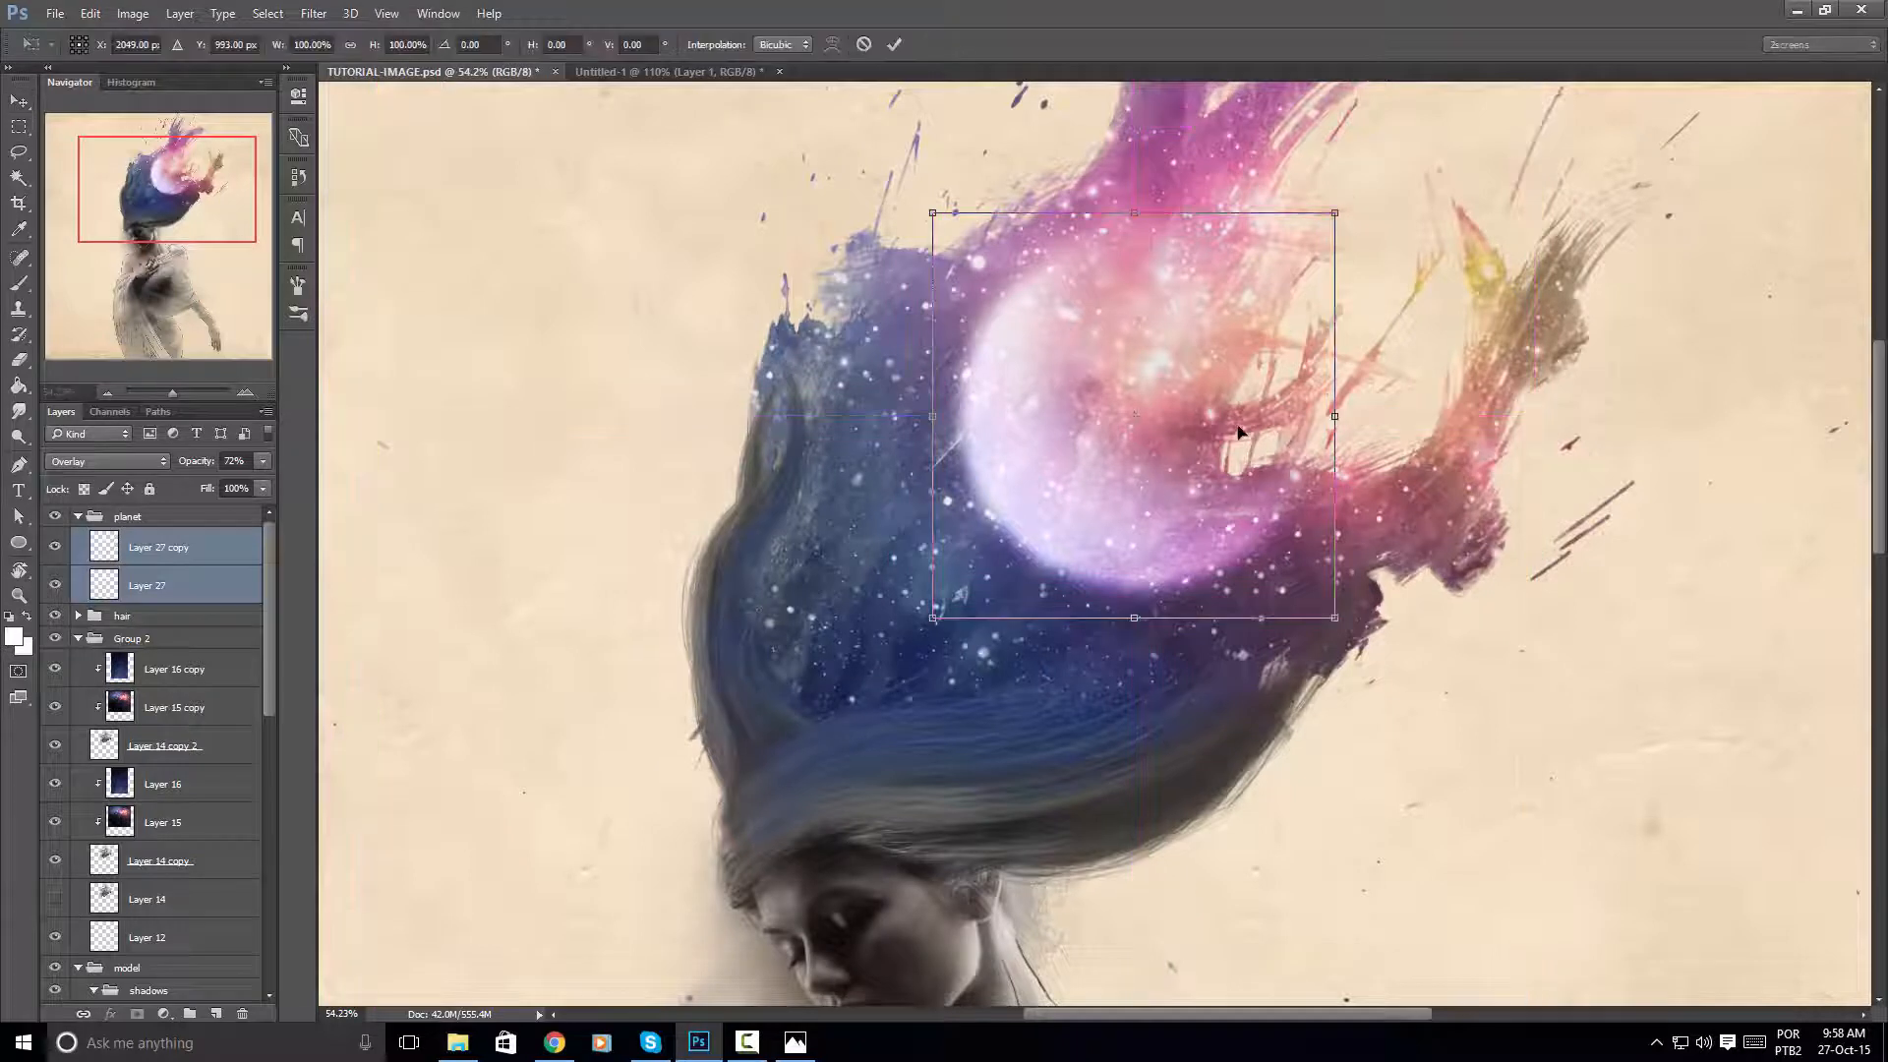
pyautogui.moveTo(1339, 622); pyautogui.dragTo(1306, 588)
pyautogui.moveTo(1149, 452); pyautogui.dragTo(1189, 493)
pyautogui.press('Return')
# Add a new layer above Layer 27 copy and sample a peach brush colour from the glow beside the crescent
pyautogui.click(238, 535)
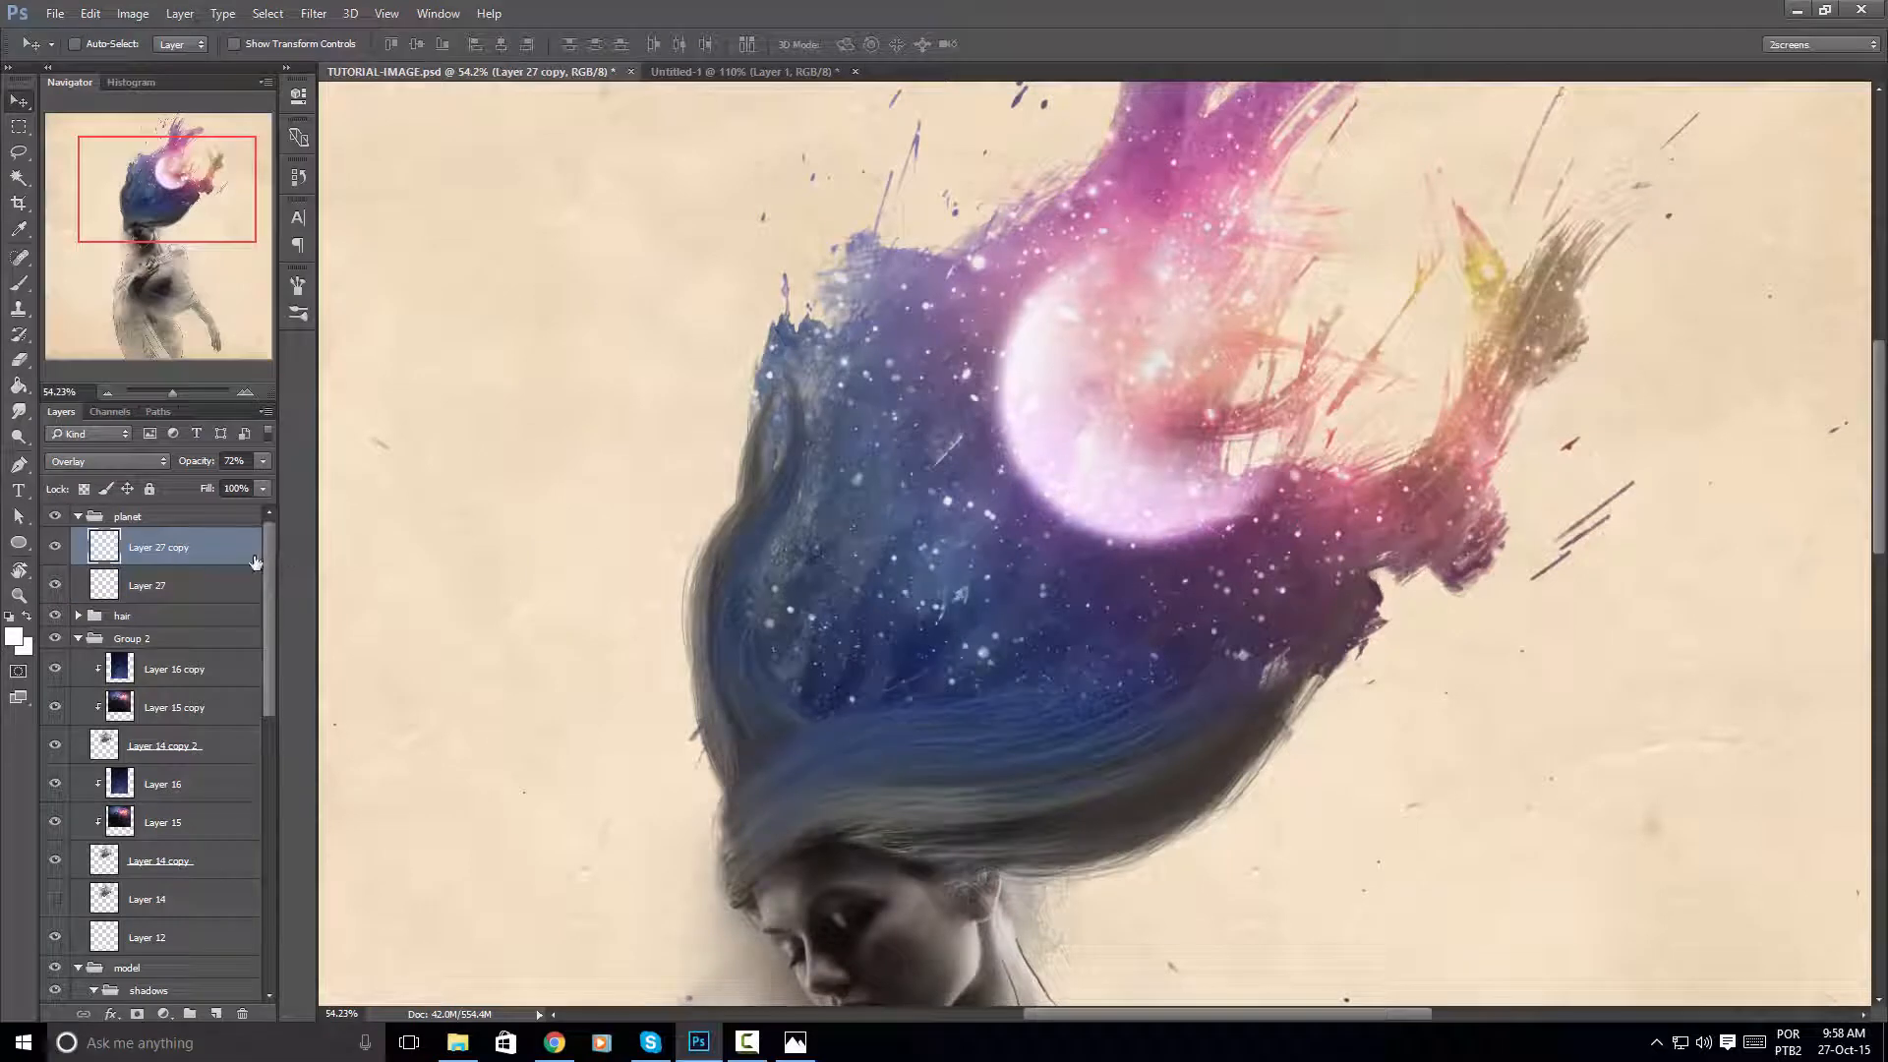
pyautogui.hotkey('ctrl', 'shift', 'alt', 'n')
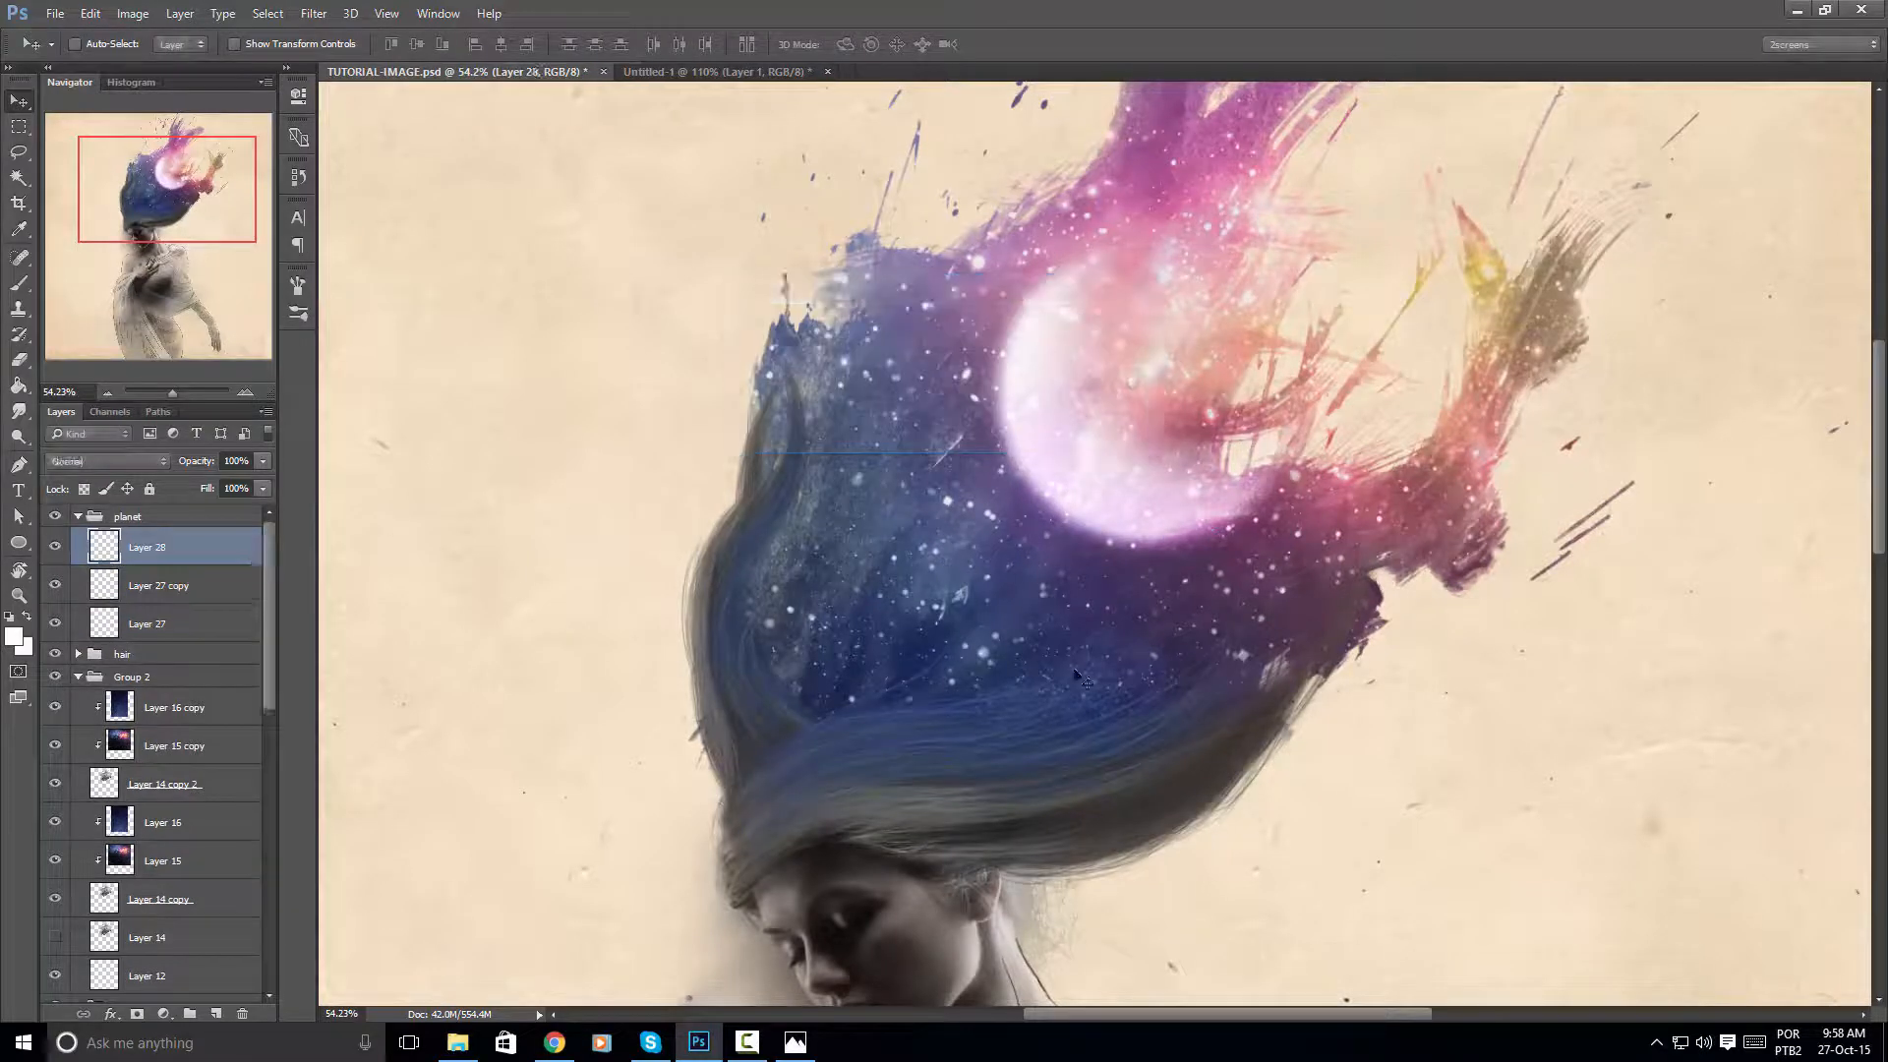
pyautogui.moveTo(1267, 556); pyautogui.dragTo(1184, 637)
pyautogui.press('alt')
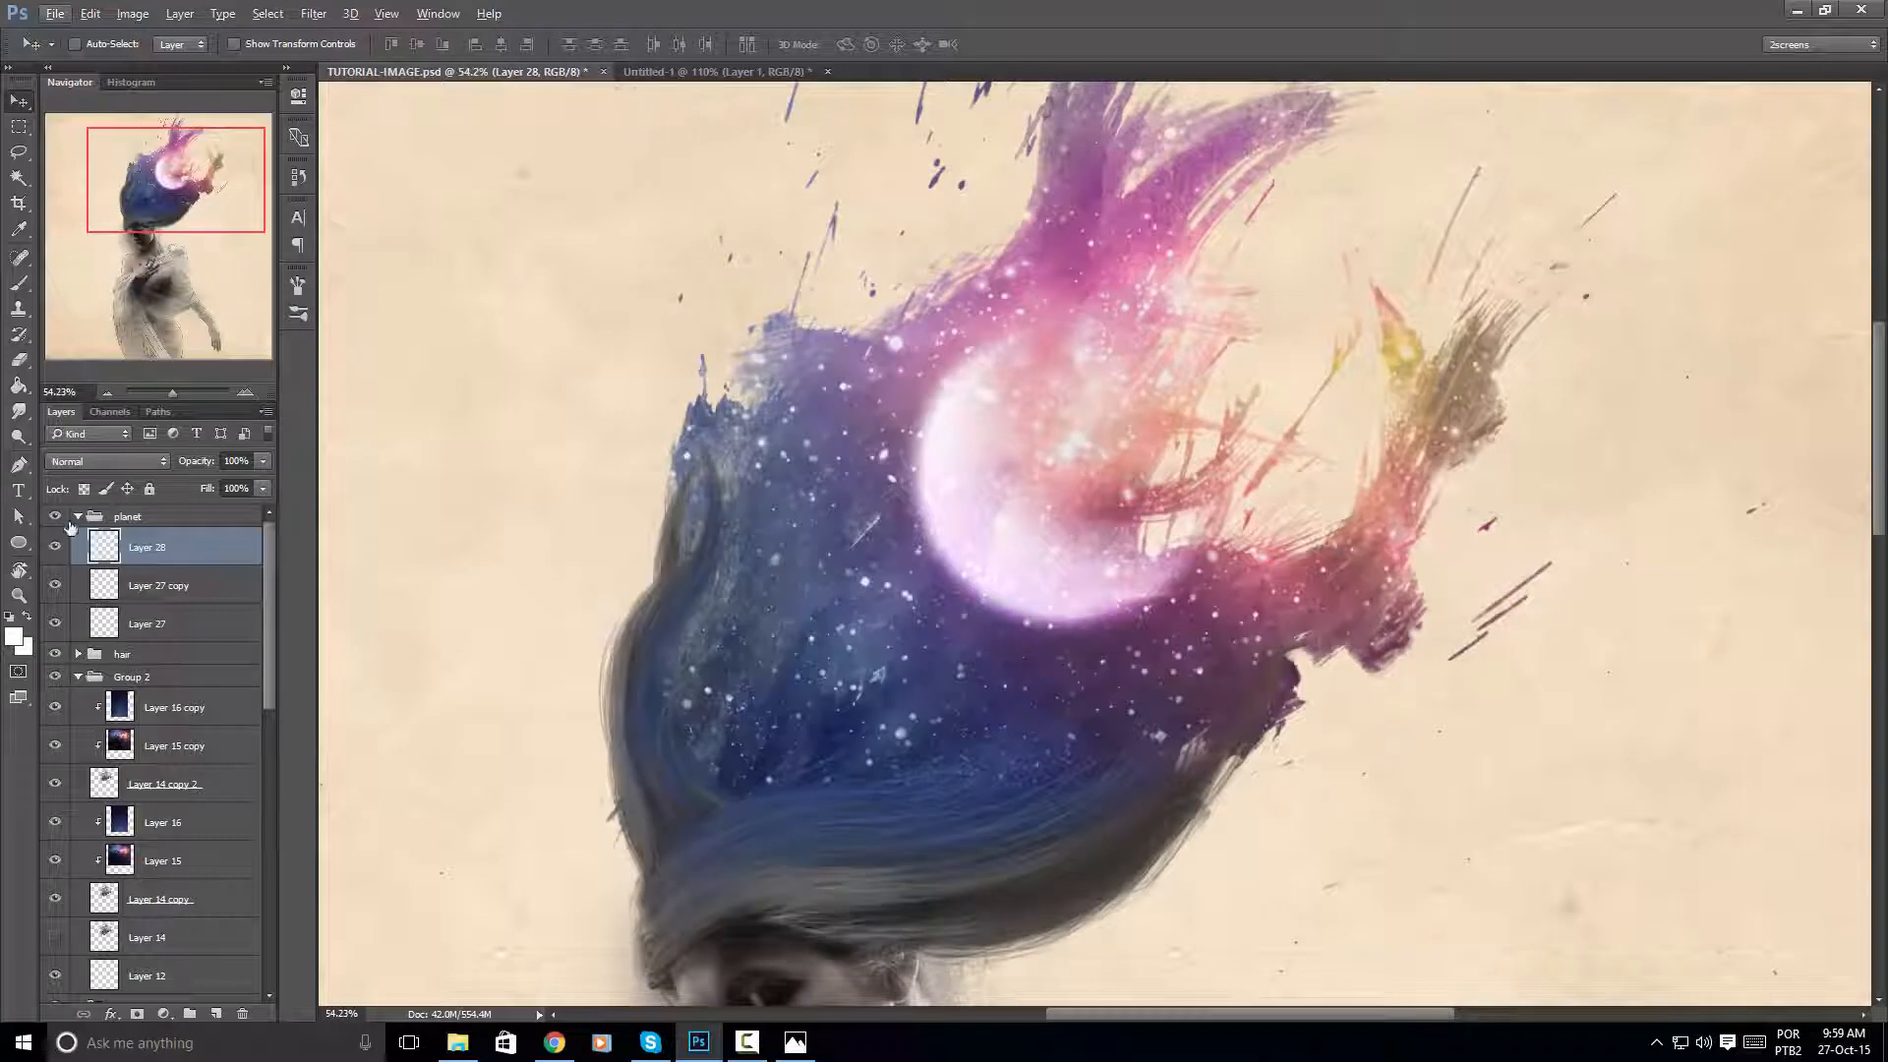
pyautogui.press('b')
pyautogui.moveTo(1068, 593); pyautogui.dragTo(1110, 588)
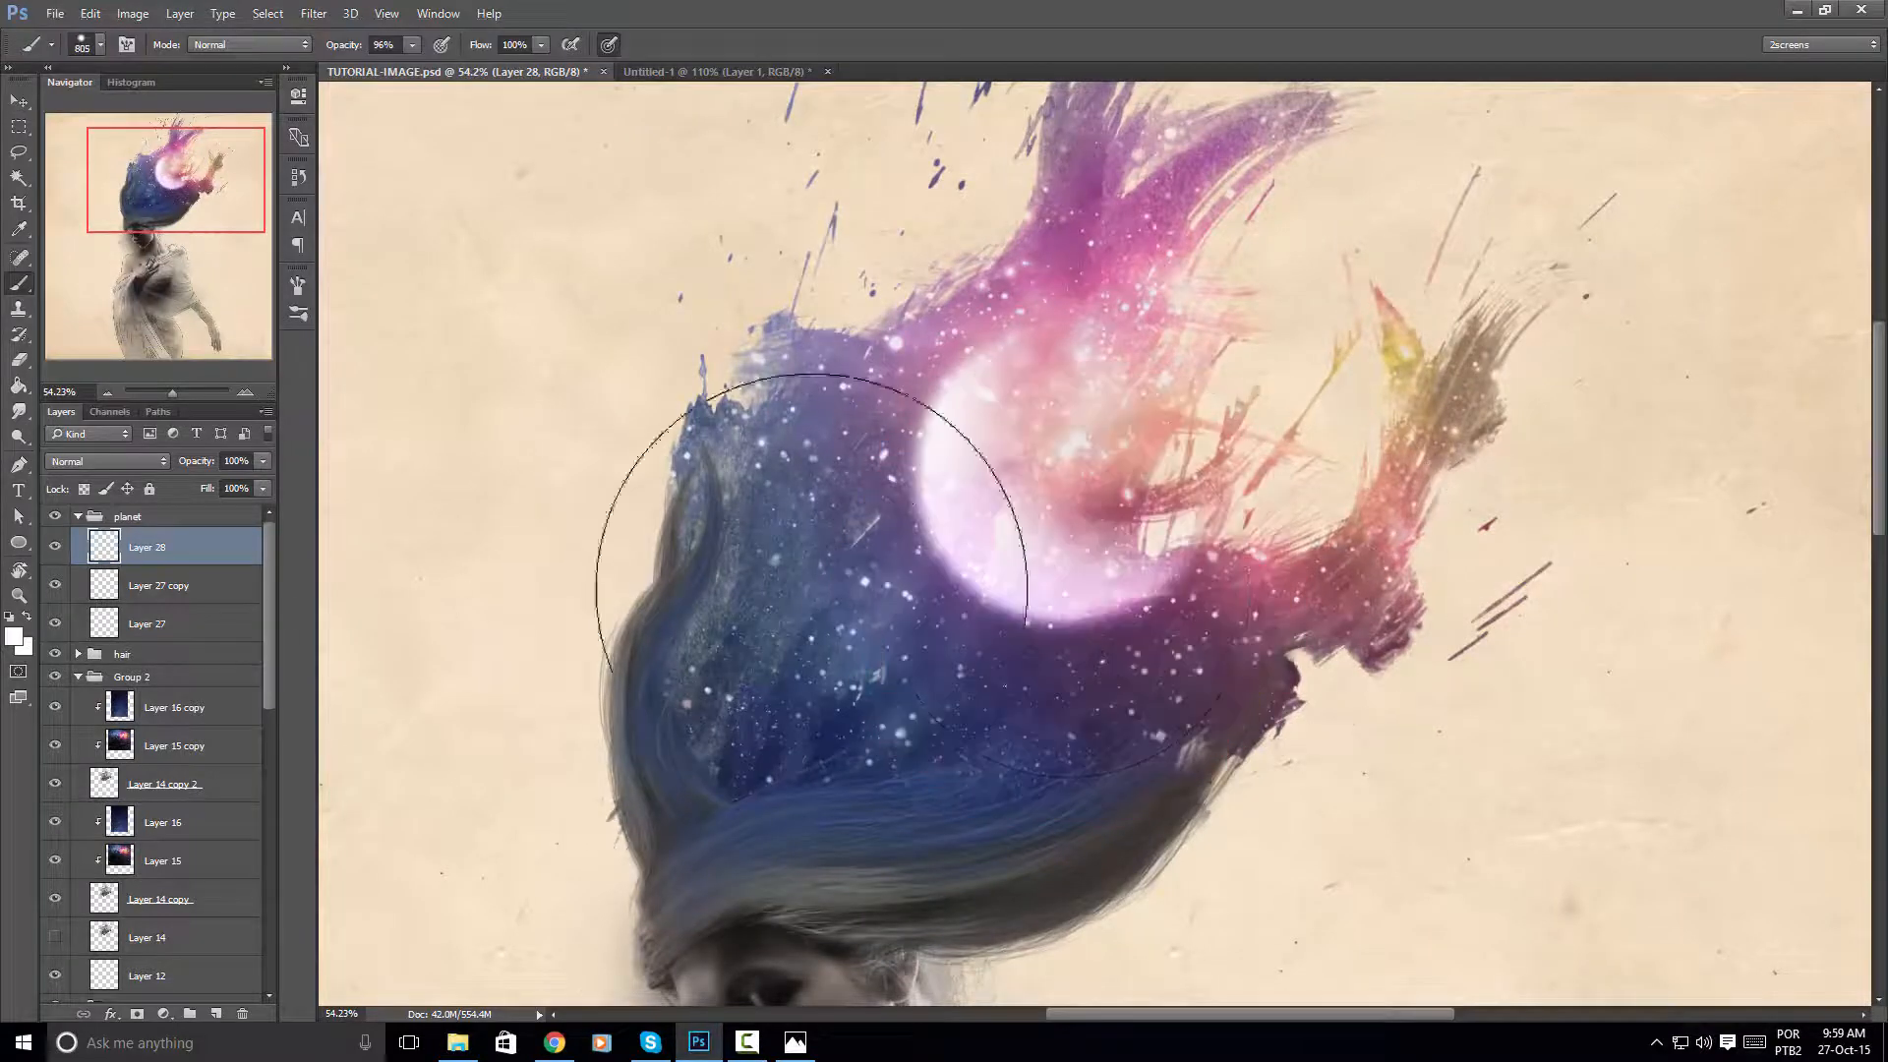
pyautogui.rightClick(1170, 556)
pyautogui.click(1227, 31)
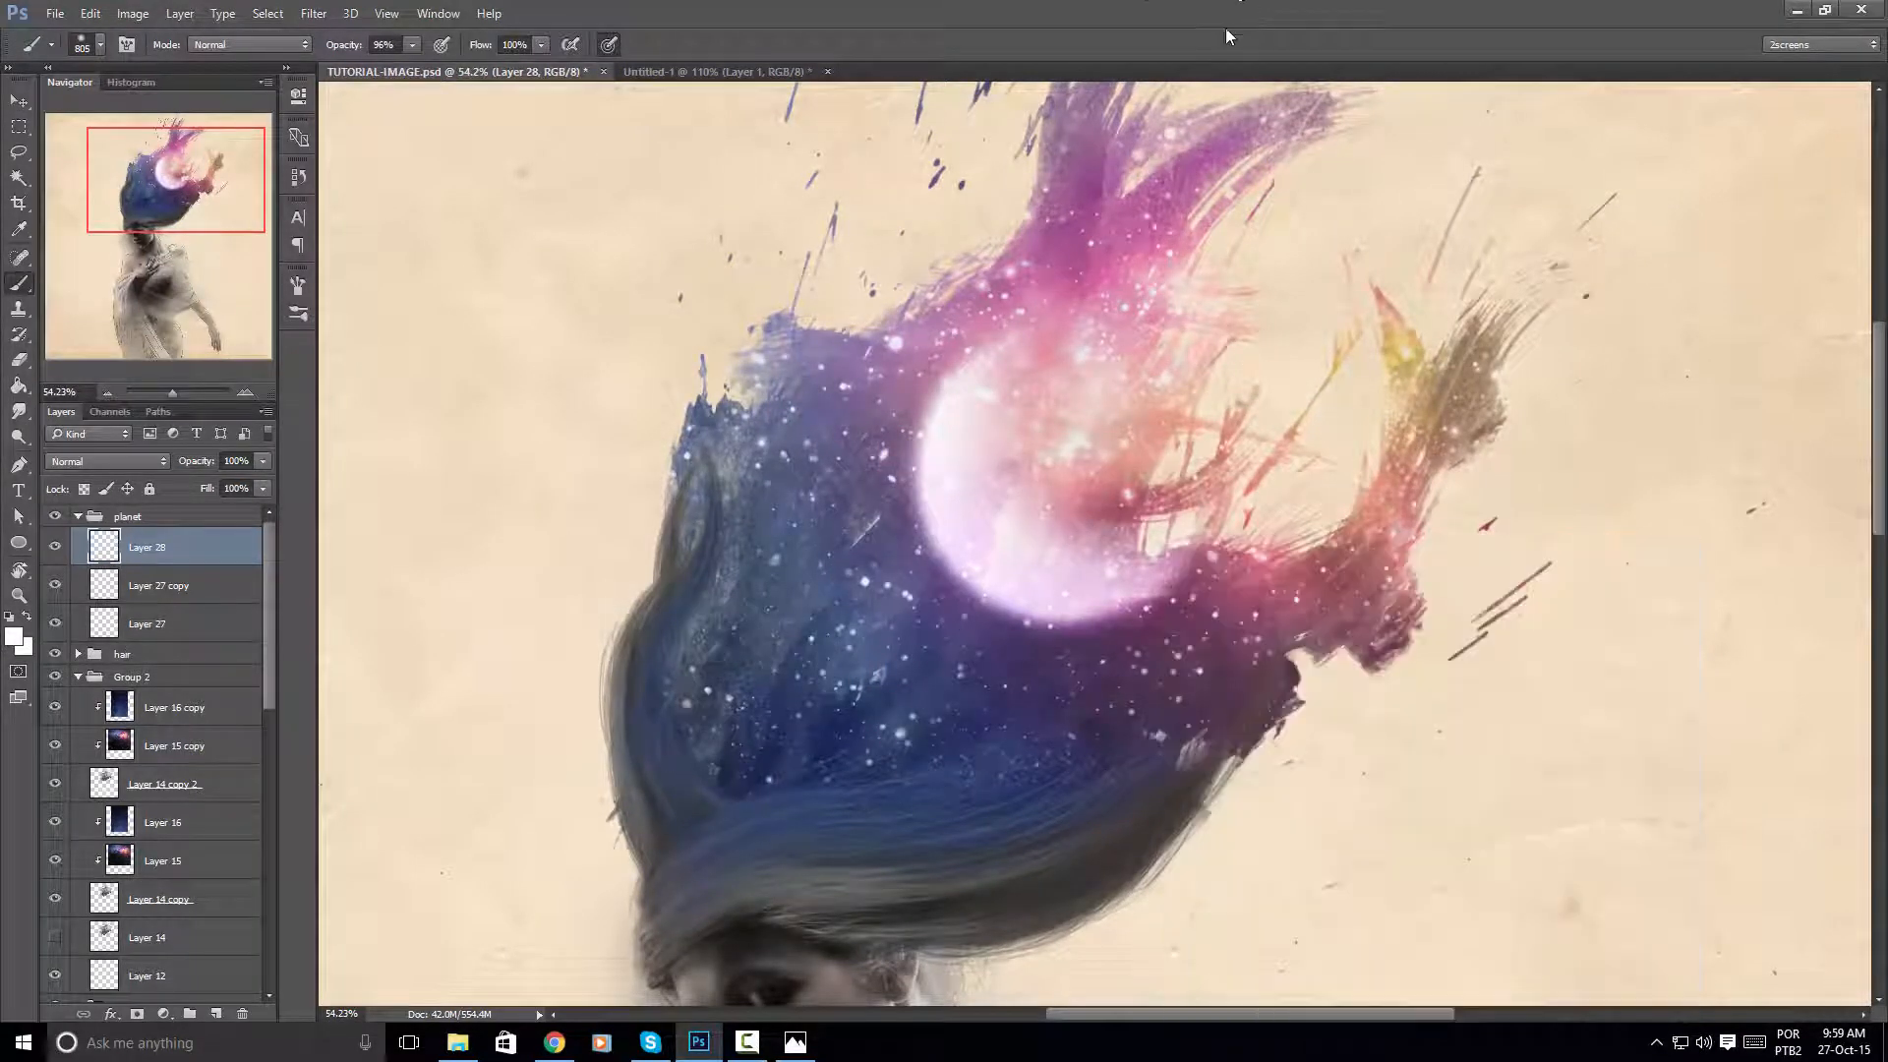
pyautogui.keyDown('alt'); pyautogui.click(1151, 409); pyautogui.keyUp('alt')
pyautogui.moveTo(1157, 392)
pyautogui.mouseDown()
pyautogui.moveTo(1124, 357)
pyautogui.moveTo(1158, 411)
pyautogui.moveTo(1148, 399)
pyautogui.mouseUp()
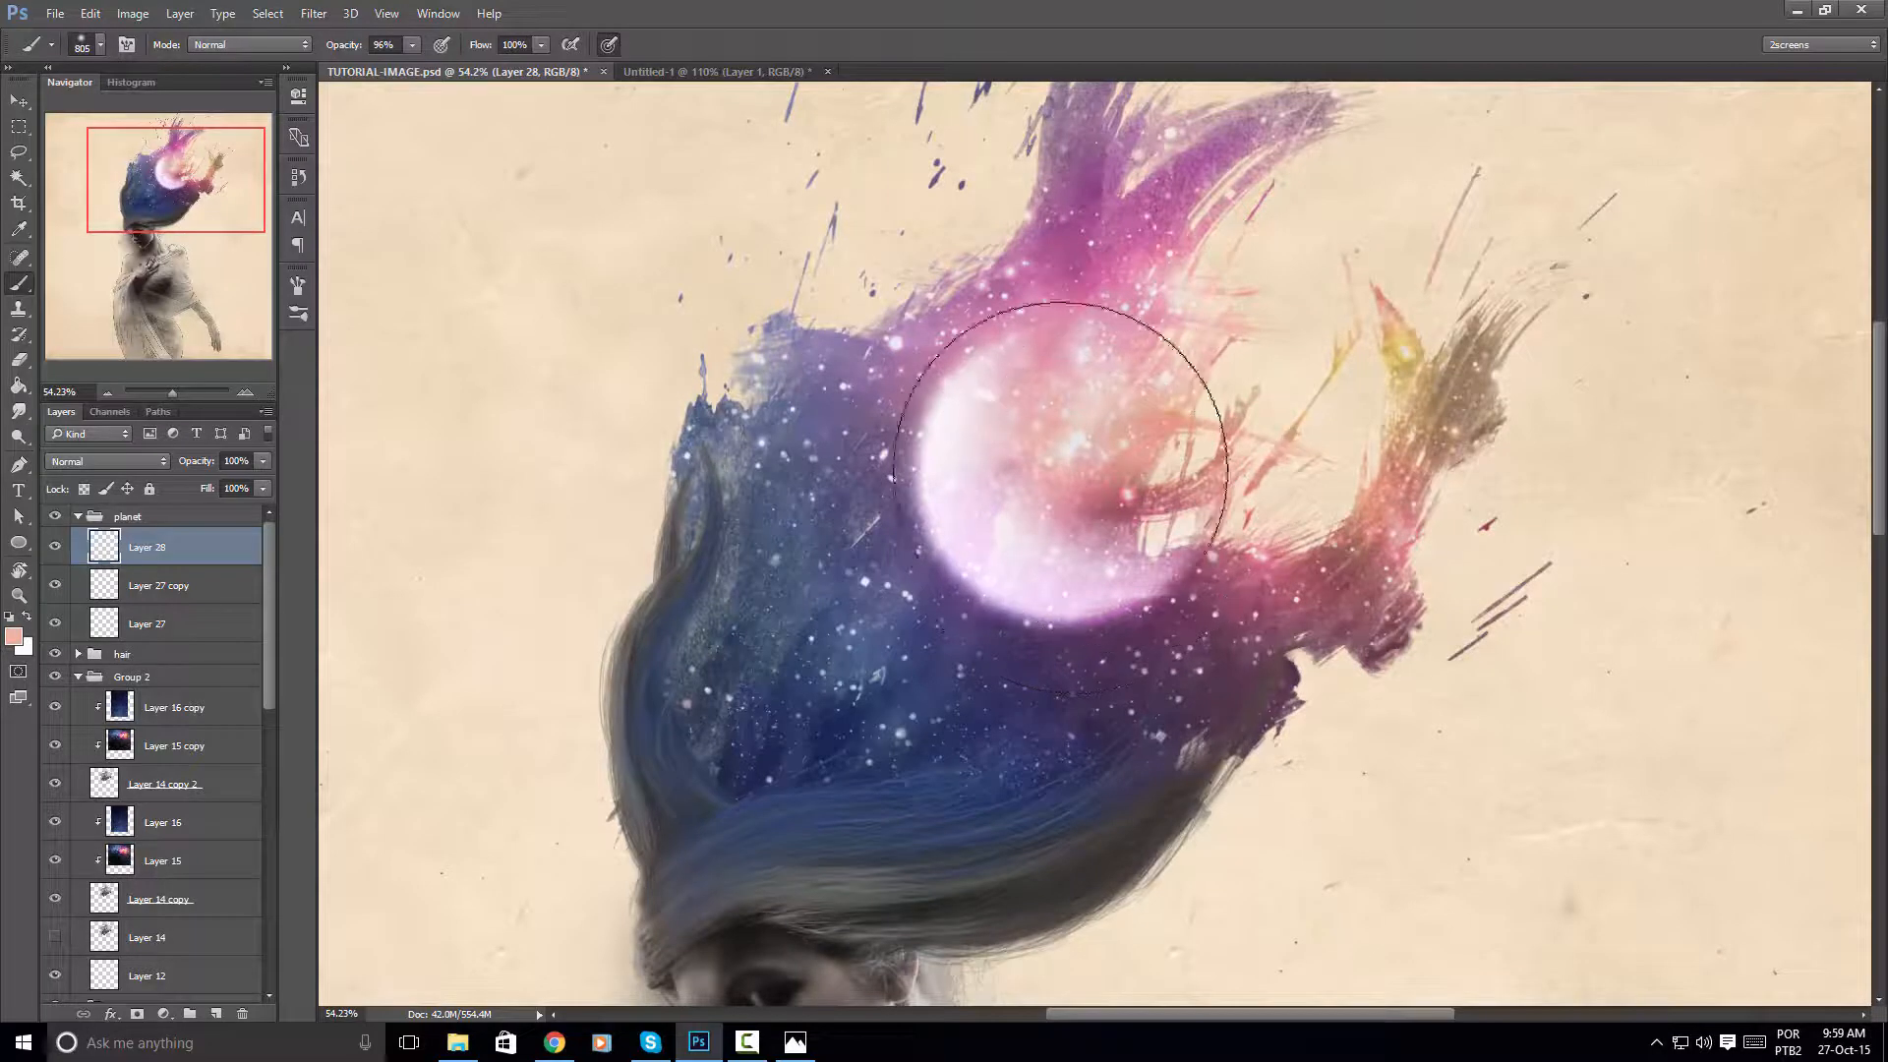
# Set the new layer to Soft Light and try painting a soft peach glow over the crescent
pyautogui.click(112, 458)
pyautogui.click(67, 642)
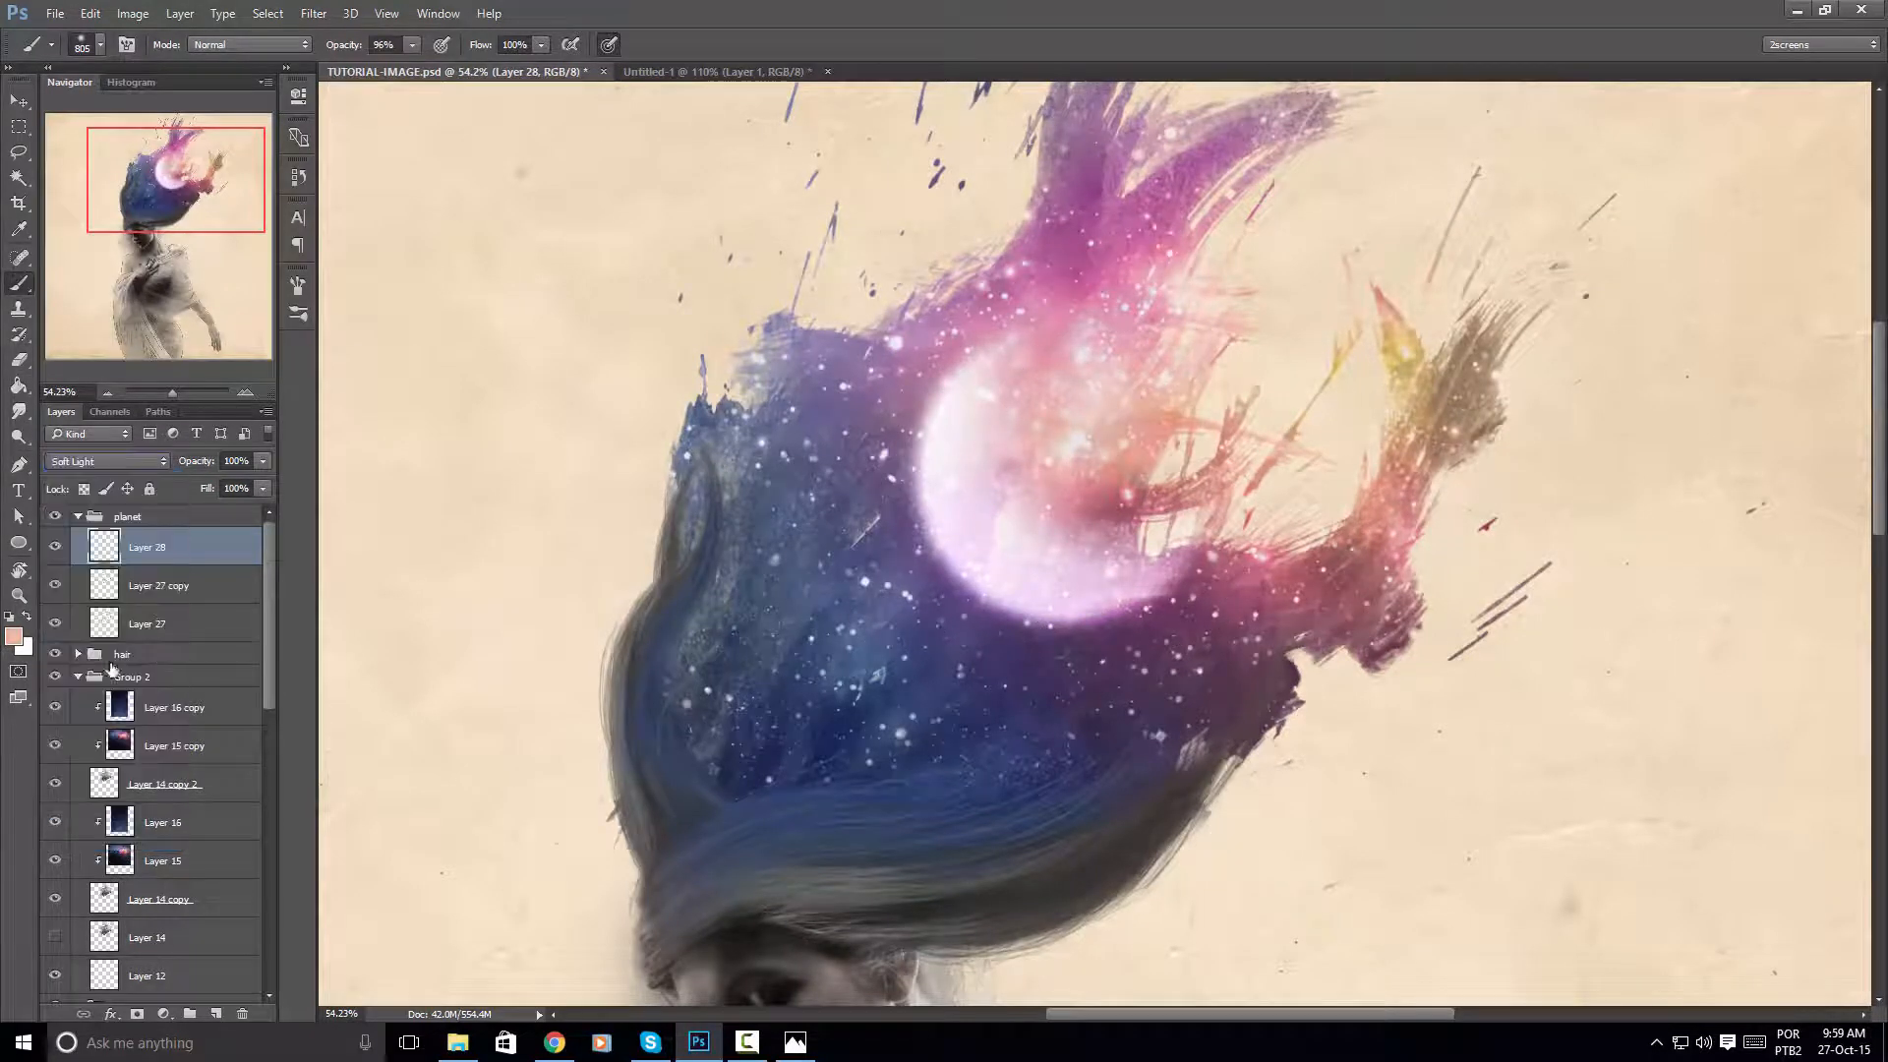
pyautogui.rightClick(1046, 513)
pyautogui.moveTo(973, 469)
pyautogui.mouseDown()
pyautogui.moveTo(1028, 472)
pyautogui.moveTo(1036, 512)
pyautogui.mouseUp()
pyautogui.hotkey('ctrl', 'z')
pyautogui.click(1041, 490)
pyautogui.hotkey('ctrl', 'z')
pyautogui.click(1075, 496)
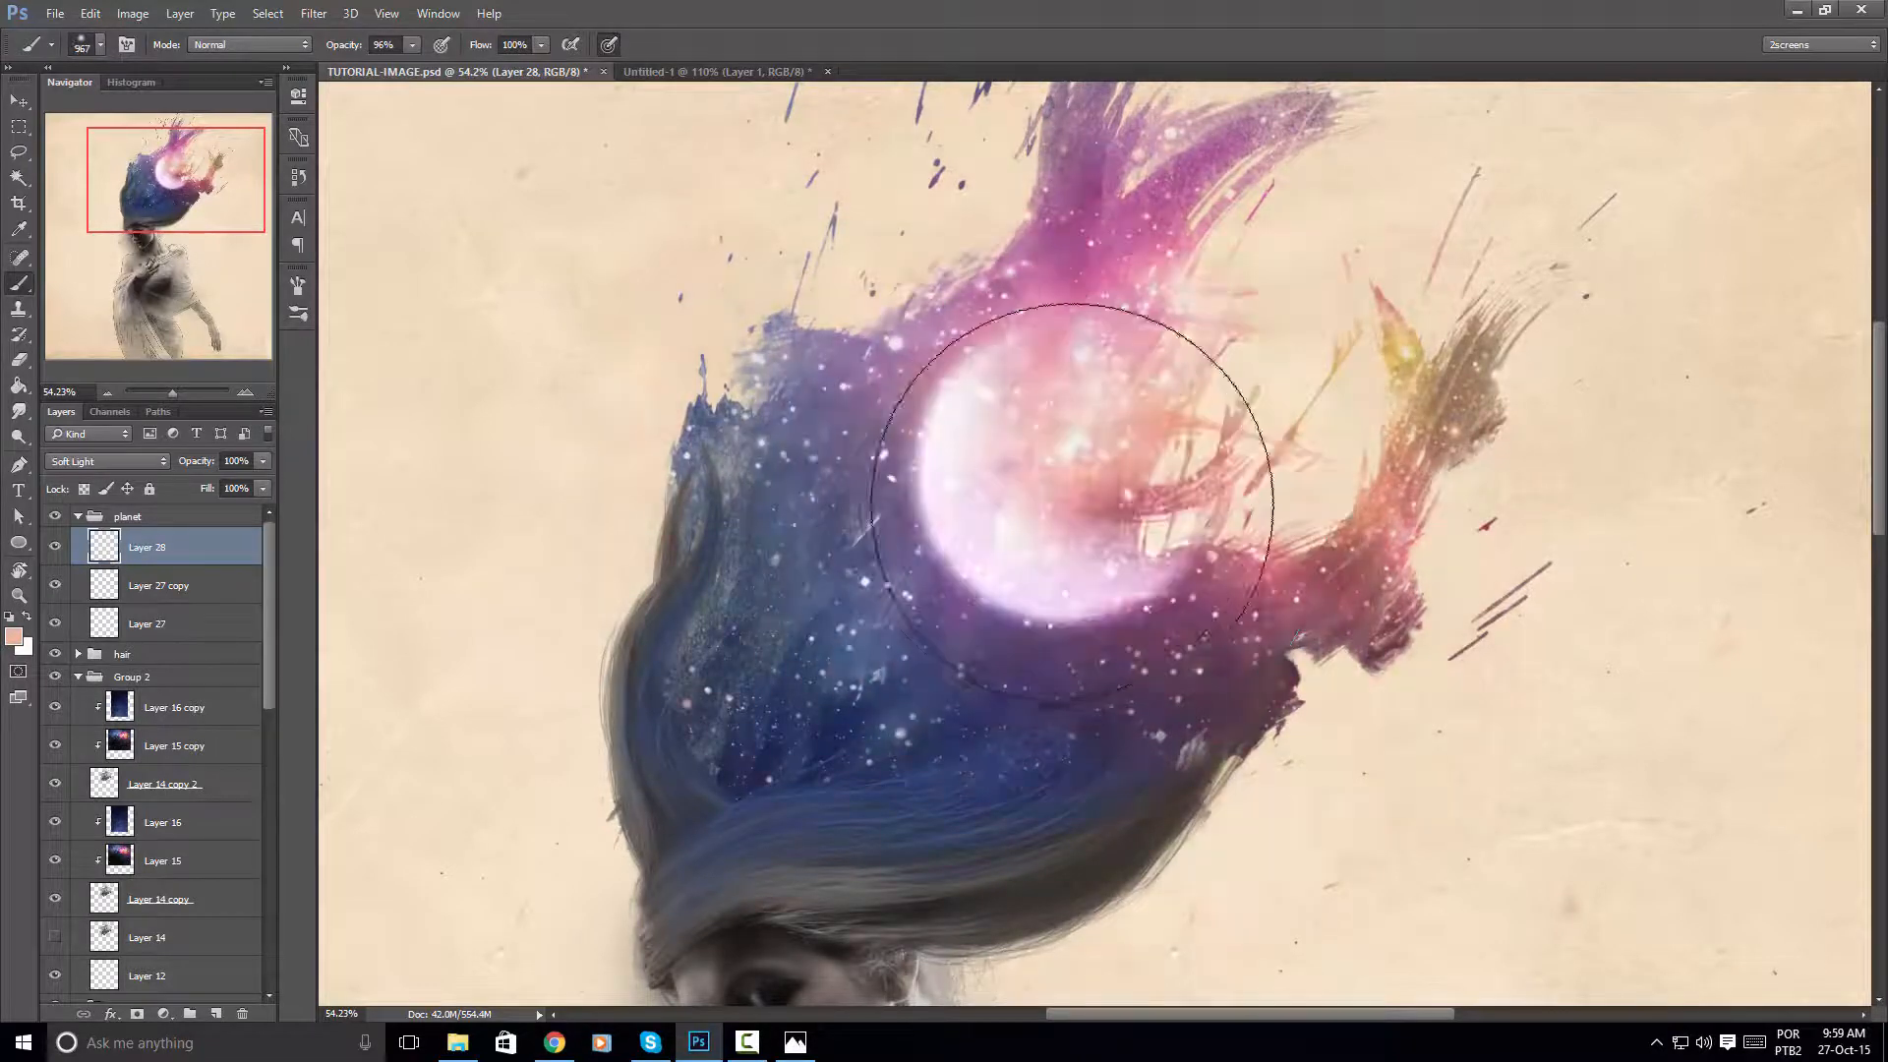
pyautogui.hotkey('ctrl', 'z')
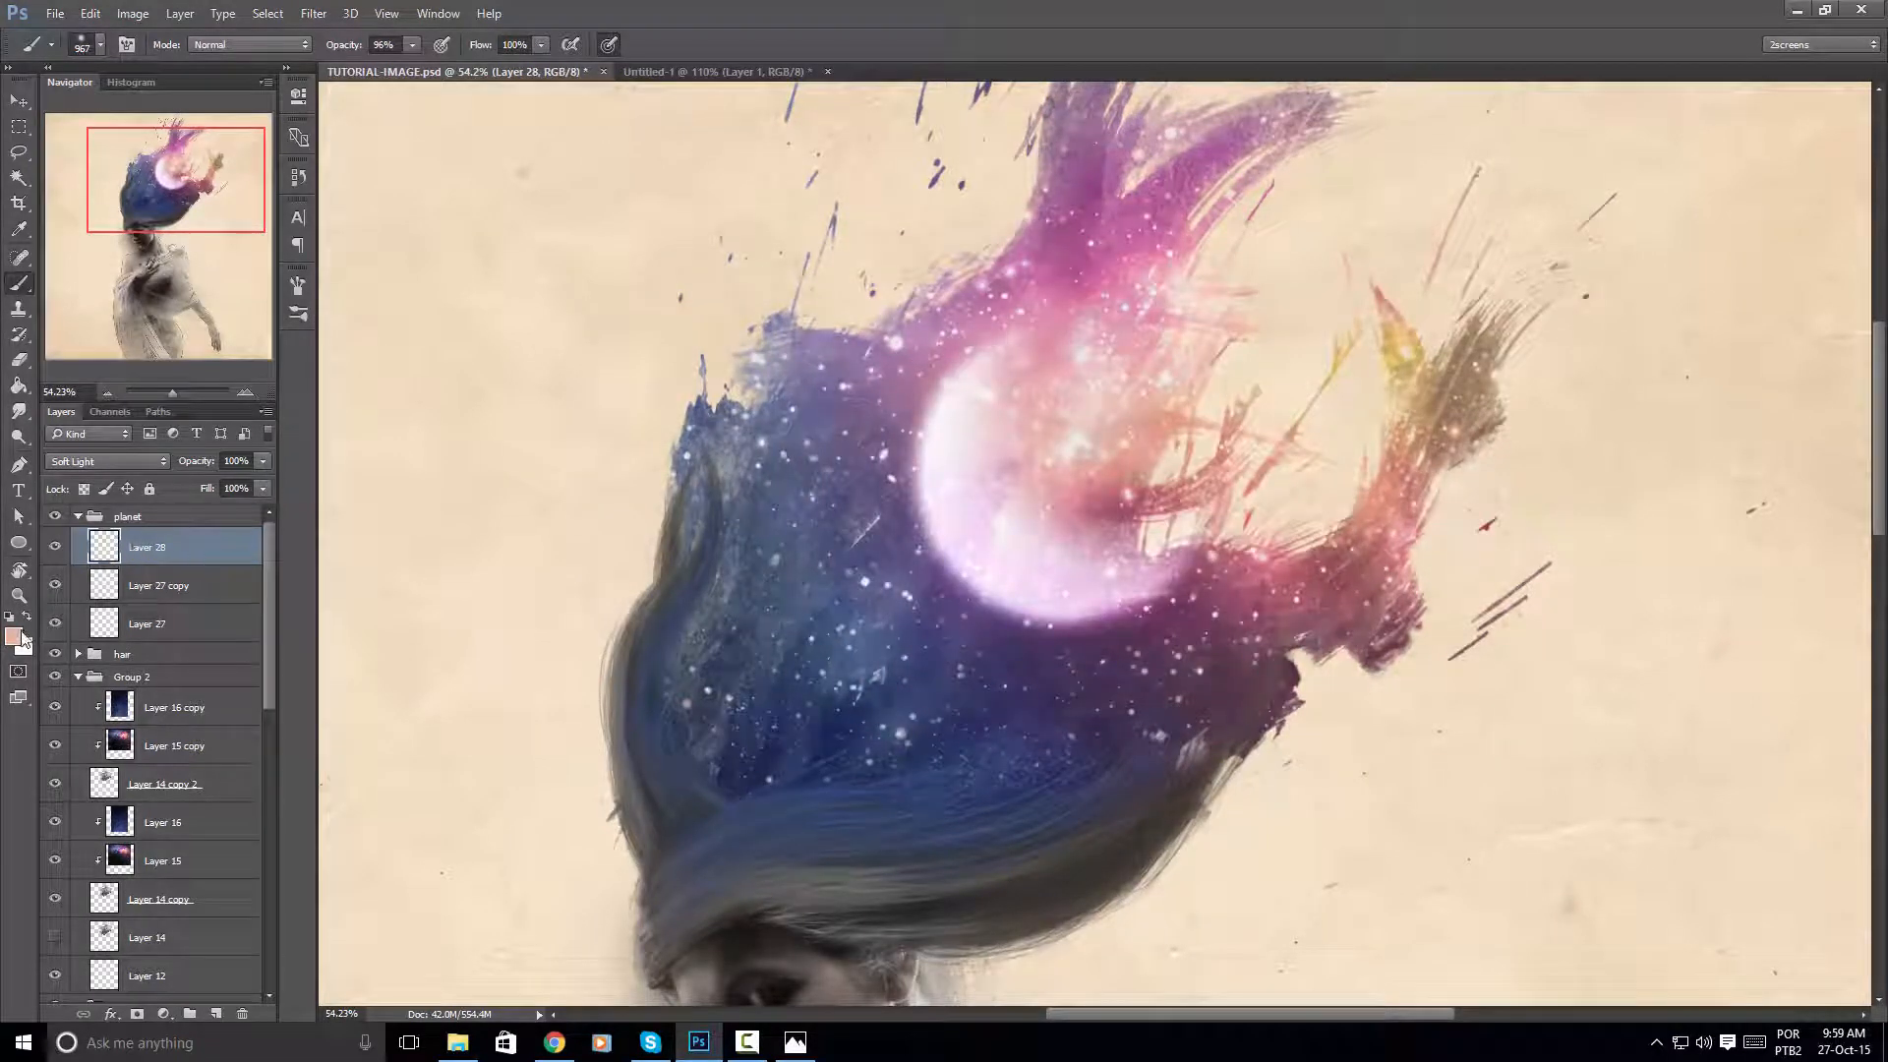
# Choose a yellow-orange foreground colour and try painting a glow over the crescent with a large soft brush
pyautogui.click(17, 638)
pyautogui.click(1288, 293)
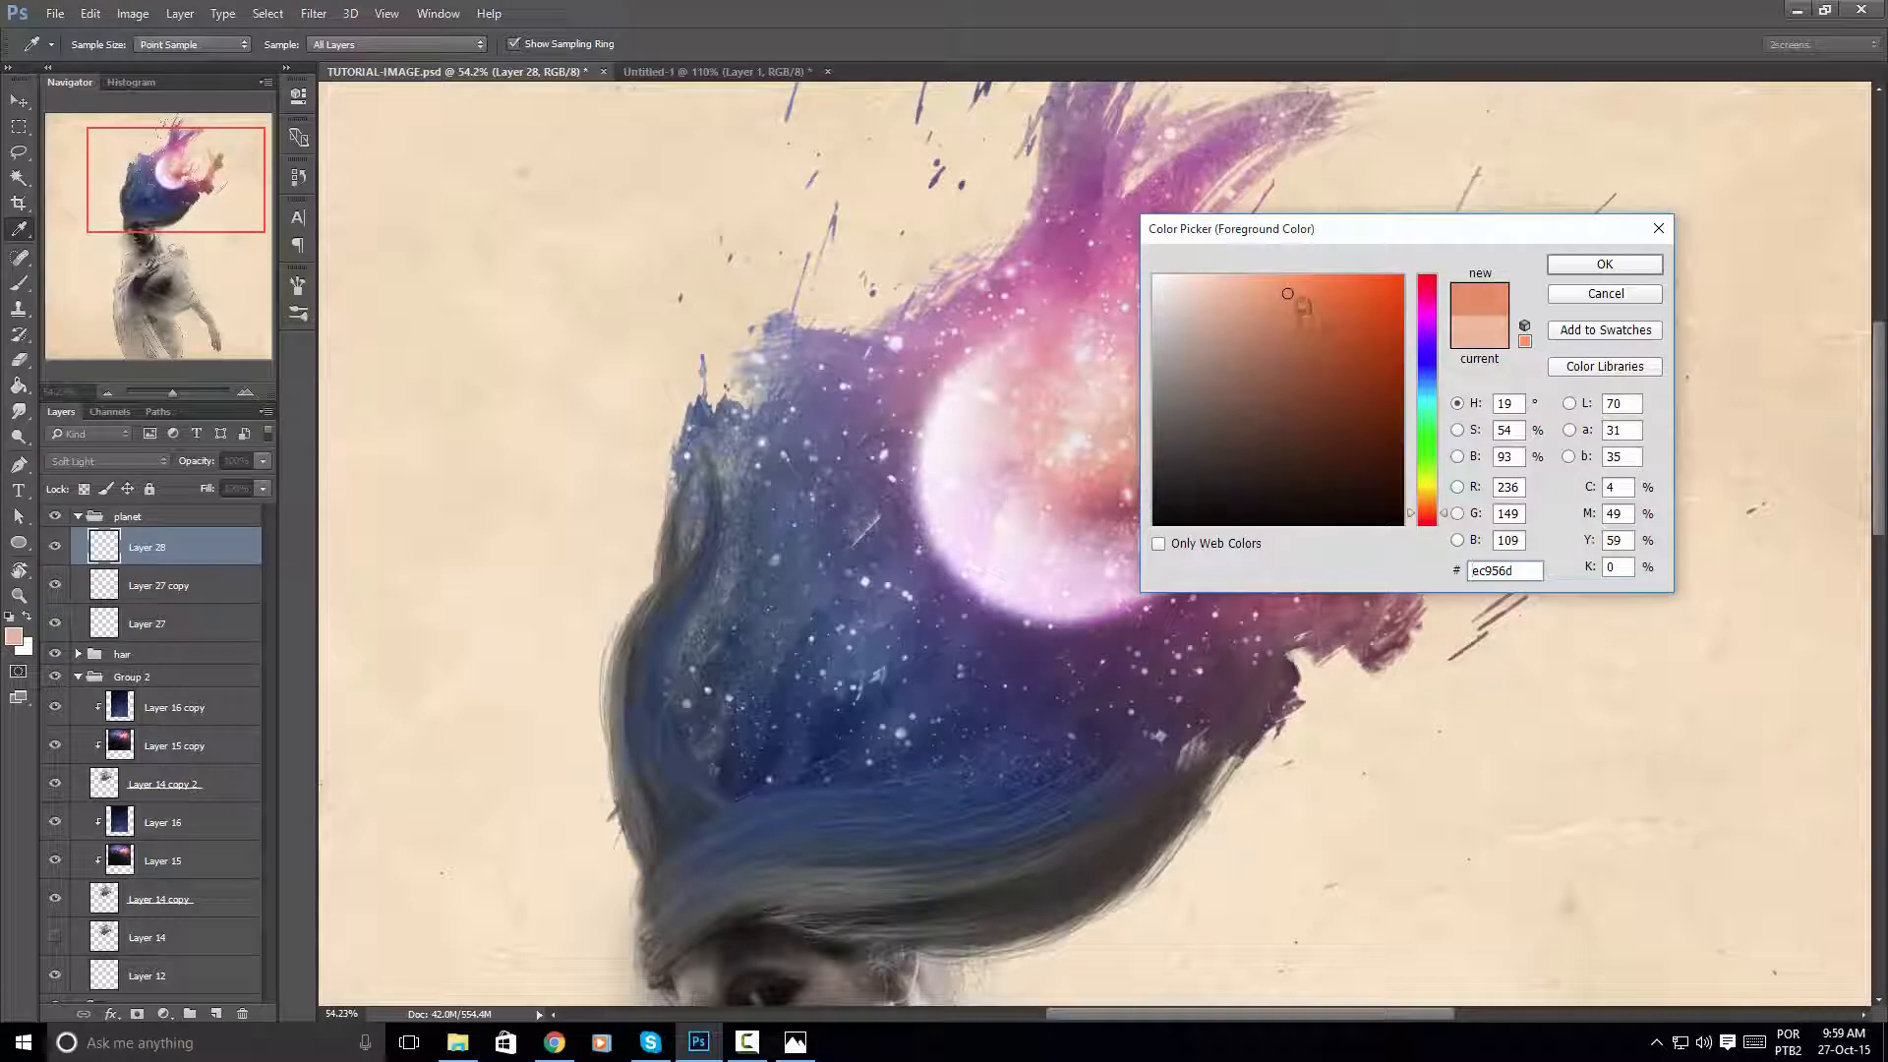
pyautogui.moveTo(1428, 503); pyautogui.dragTo(1426, 500)
pyautogui.click(1604, 265)
pyautogui.press('b')
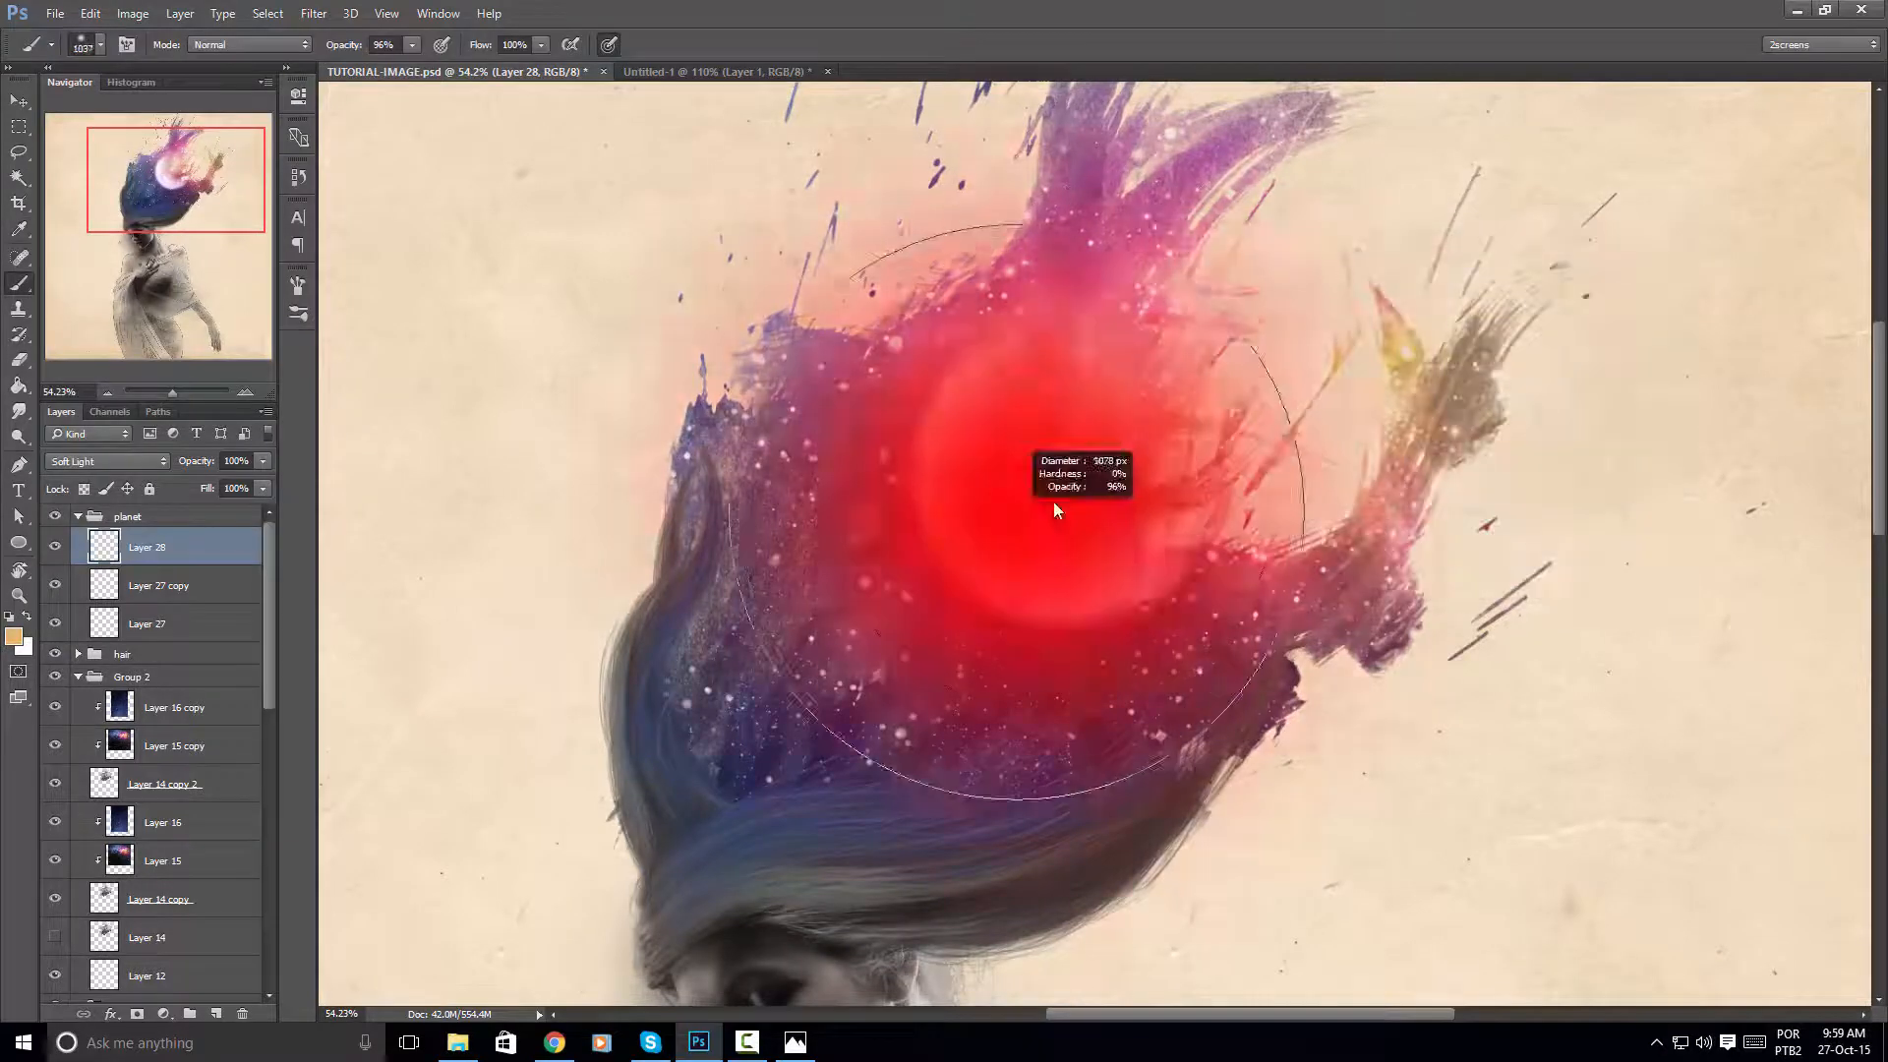
pyautogui.moveTo(1096, 485); pyautogui.dragTo(1017, 501)
pyautogui.click(1062, 480)
pyautogui.hotkey('ctrl', 'alt', 'z')
pyautogui.click(1016, 502)
pyautogui.hotkey('ctrl', 'alt', 'z')
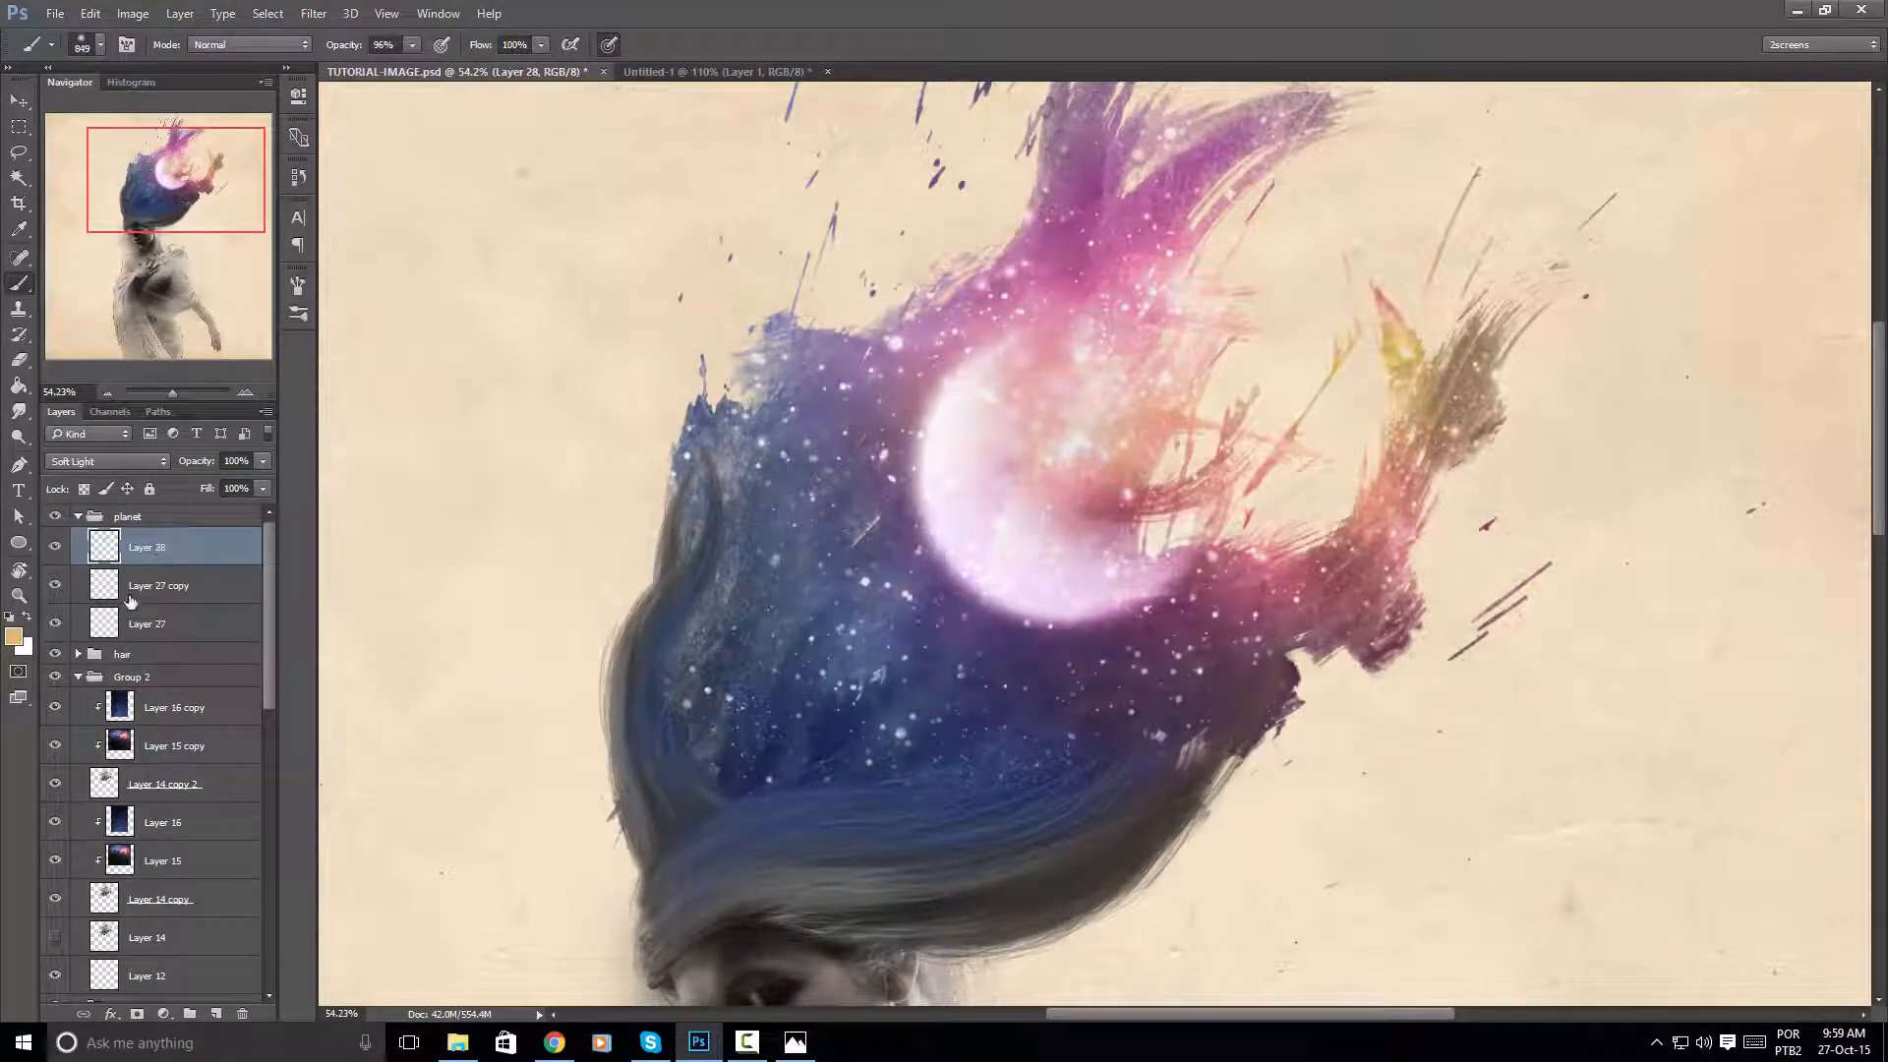
# Clear any selection and delete the Soft Light layer at the top of the planet group
pyautogui.keyDown('ctrl'); pyautogui.click(104, 618); pyautogui.keyUp('ctrl')
pyautogui.hotkey('ctrl', 'd')
pyautogui.scroll(-4, 1065, 454)
pyautogui.moveTo(1025, 450)
pyautogui.mouseDown()
pyautogui.moveTo(1054, 482)
pyautogui.moveTo(1073, 470)
pyautogui.mouseUp()
pyautogui.scroll(-2, 1072, 472)
pyautogui.scroll(4, 1170, 571)
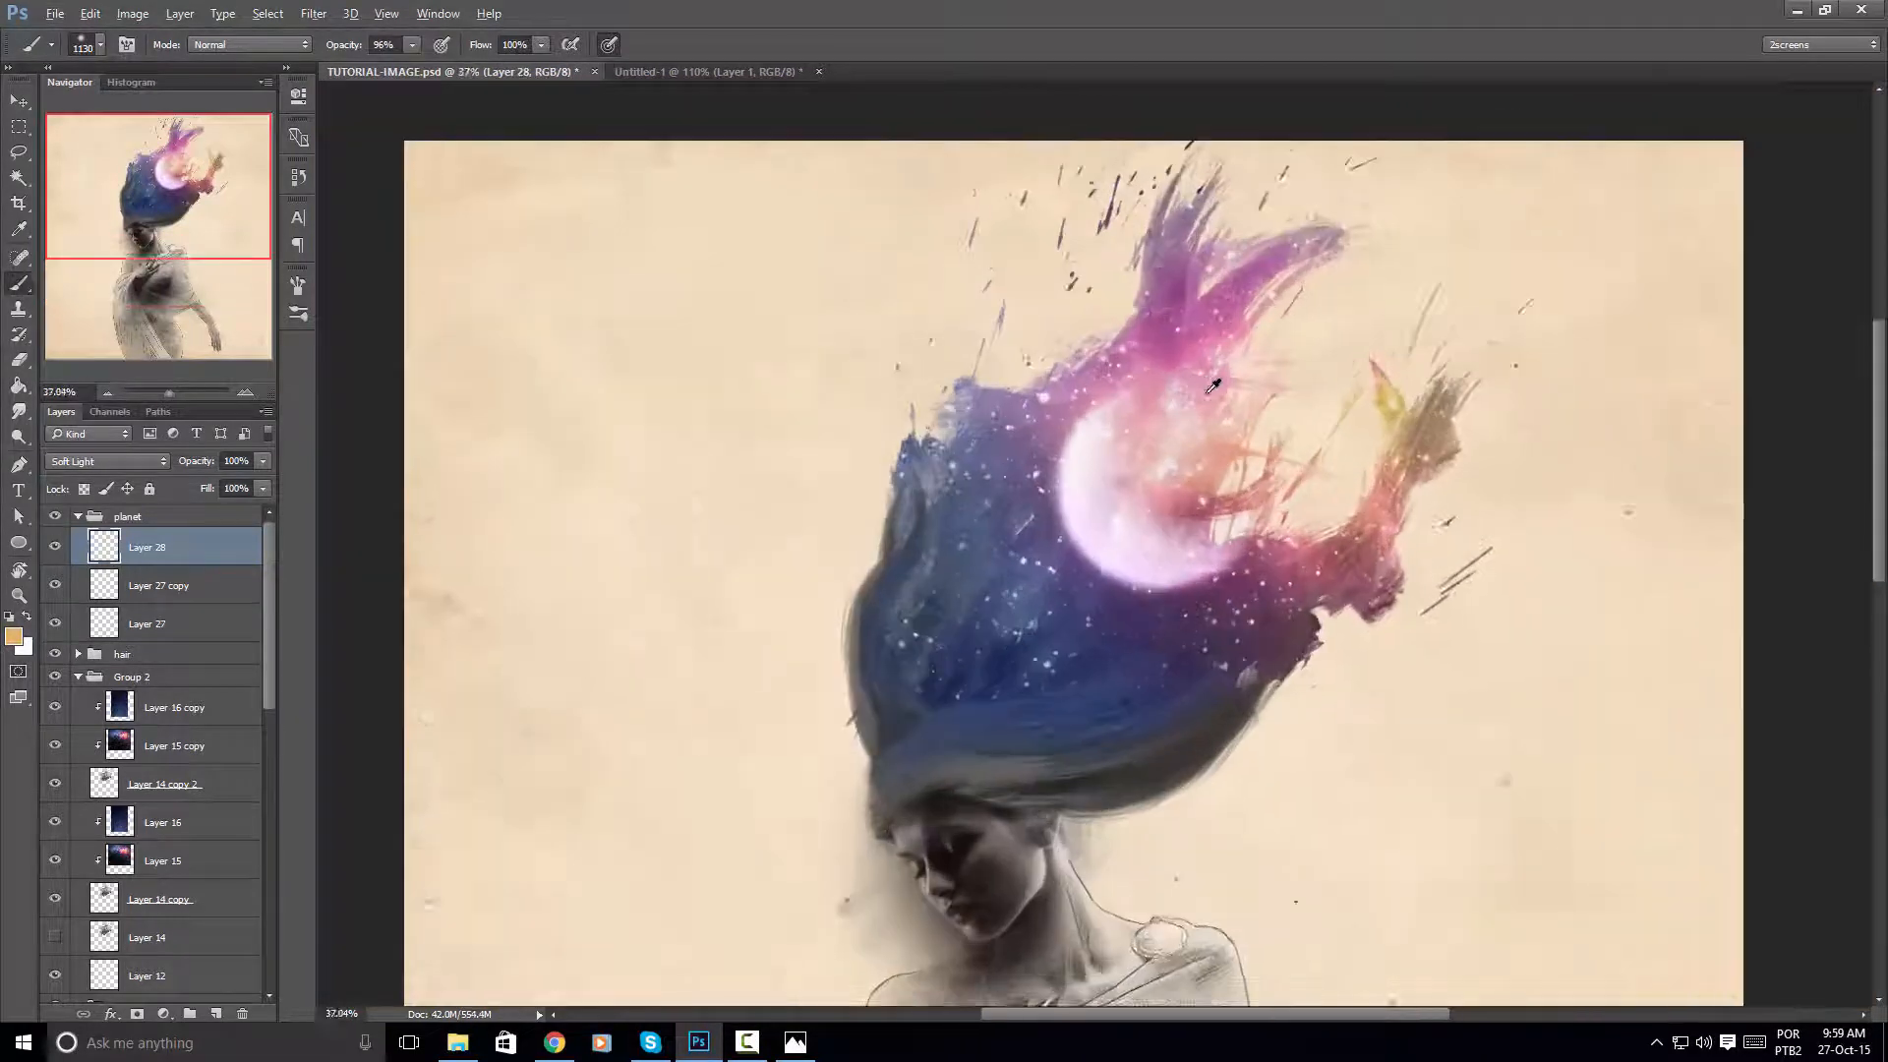
pyautogui.moveTo(1172, 570); pyautogui.dragTo(1216, 579)
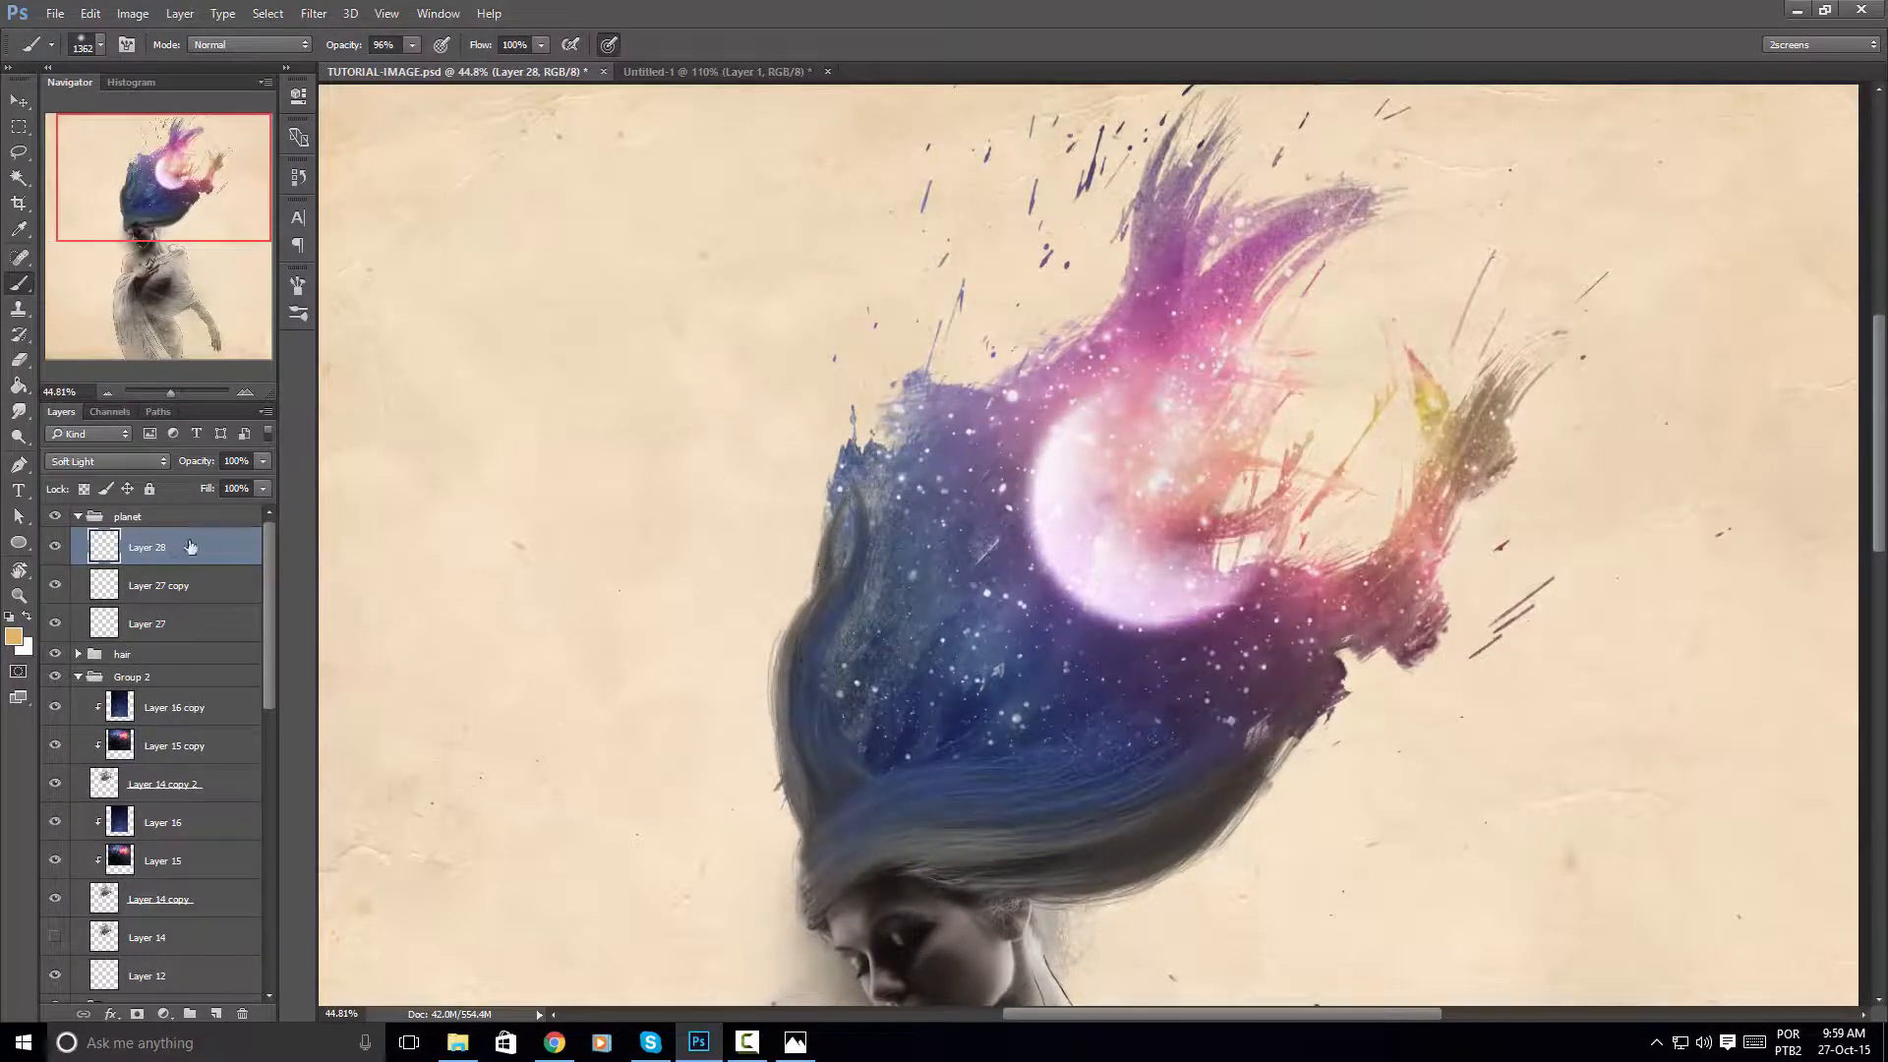
pyautogui.press('Delete')
# Move Layer 27 and Layer 27 copy together to shift the crescent slightly within the hair
pyautogui.click(19, 98)
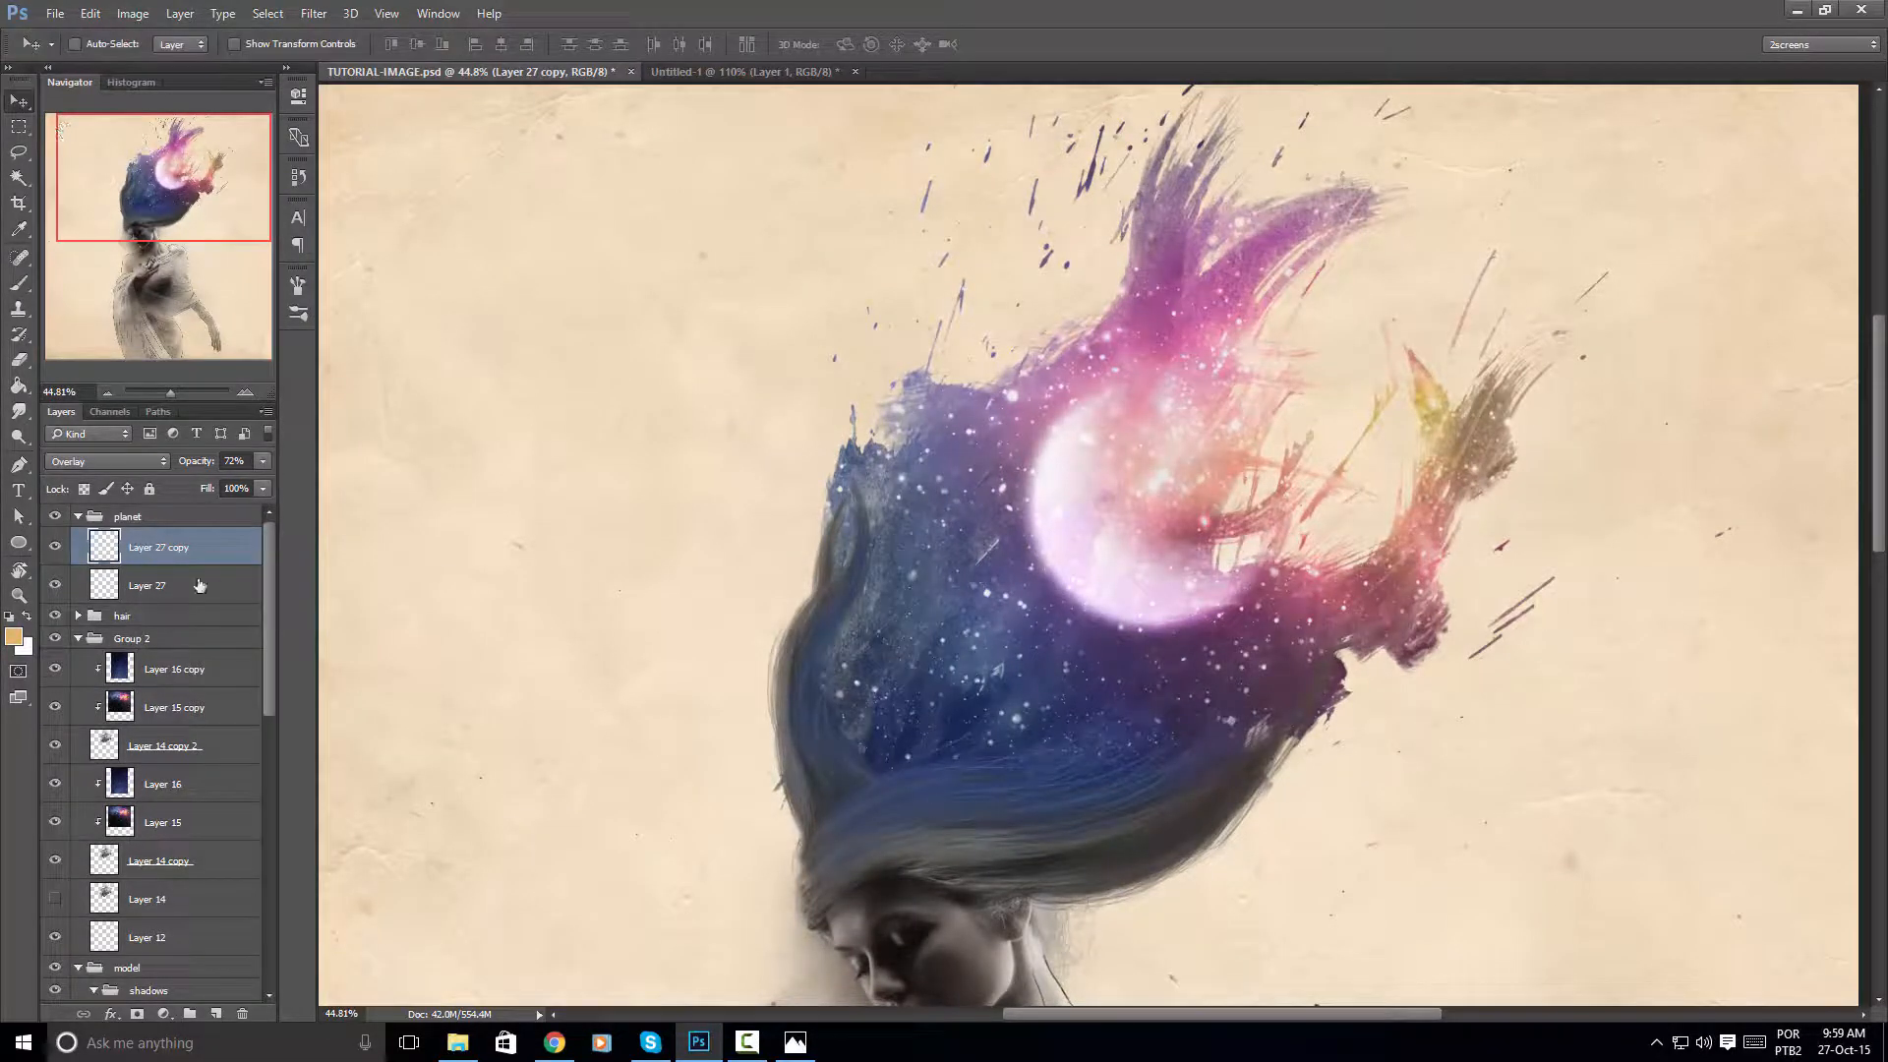
pyautogui.keyDown('shift'); pyautogui.click(225, 587); pyautogui.keyUp('shift')
pyautogui.moveTo(1126, 537)
pyautogui.mouseDown()
pyautogui.moveTo(1159, 487)
pyautogui.moveTo(1111, 504)
pyautogui.moveTo(1117, 540)
pyautogui.mouseUp()
# Lower Layer 27 copy's opacity to 36%, and select it together with Layer 27
pyautogui.click(242, 548)
pyautogui.click(262, 462)
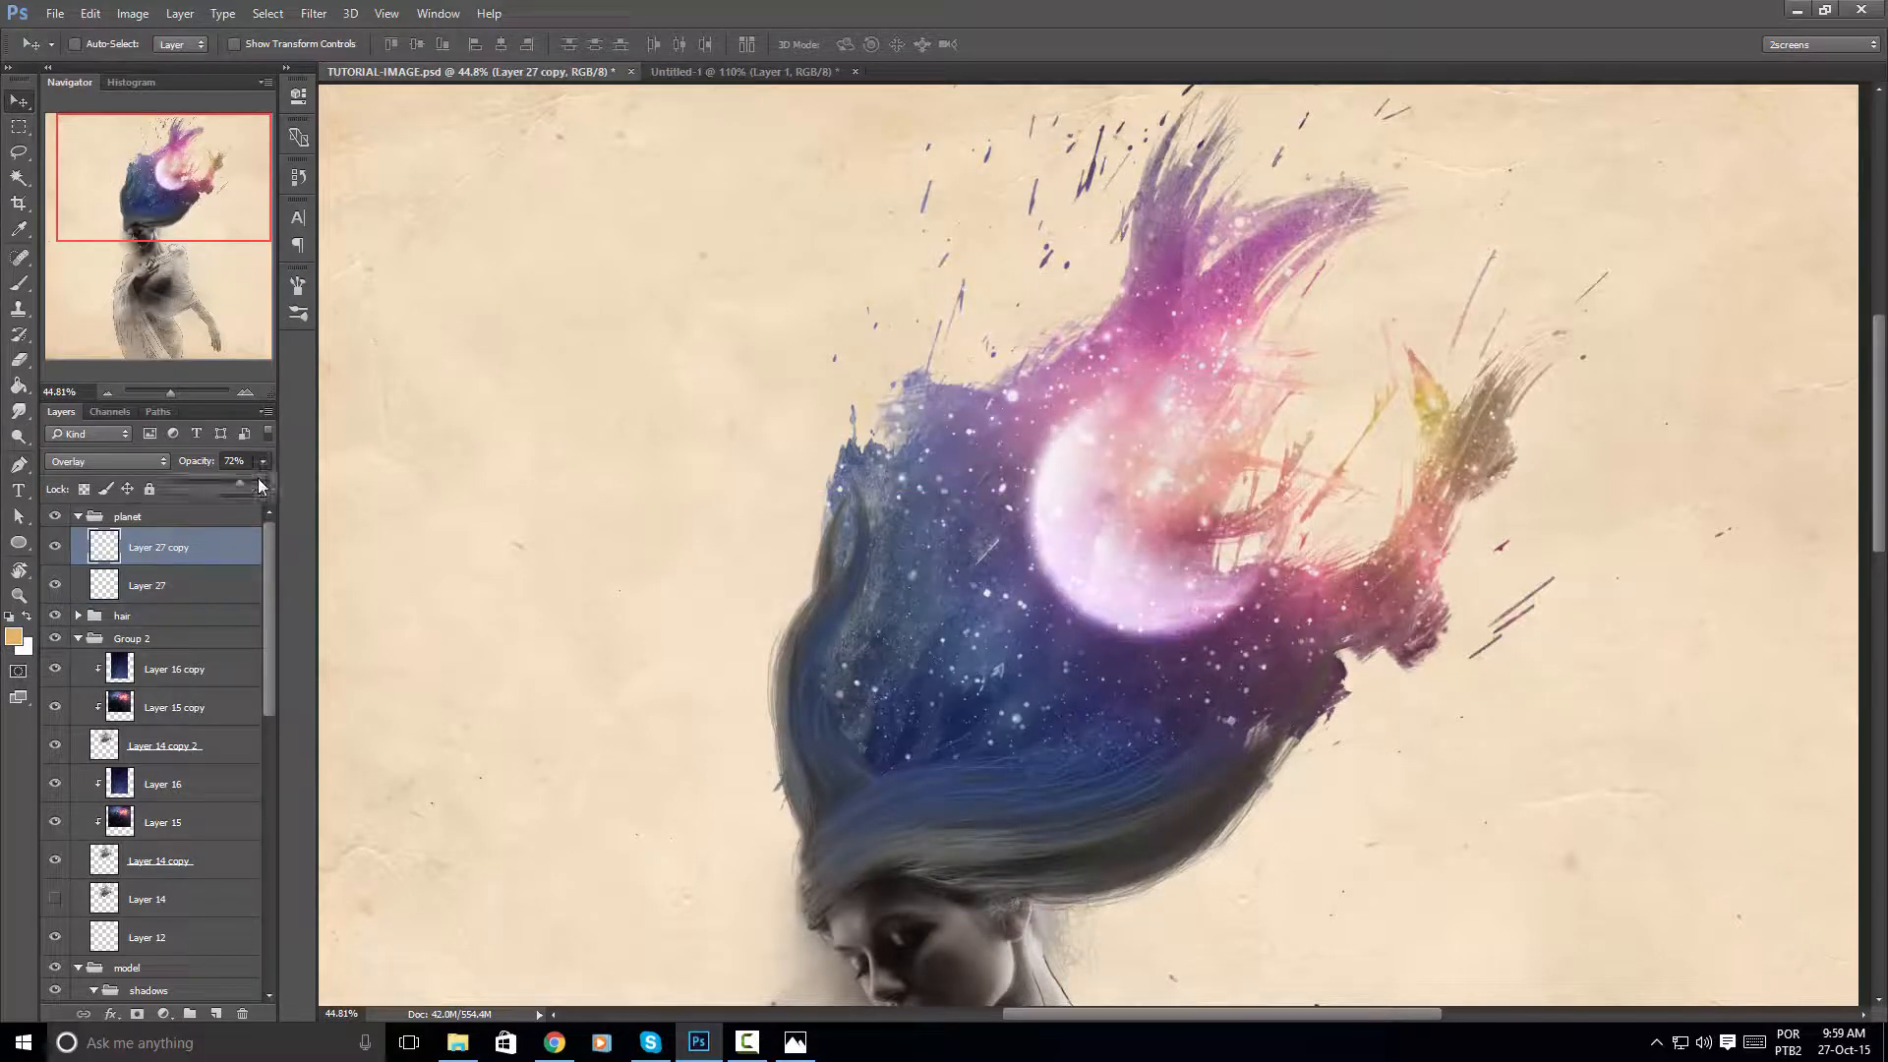
pyautogui.moveTo(238, 481)
pyautogui.mouseDown()
pyautogui.moveTo(179, 488)
pyautogui.moveTo(203, 486)
pyautogui.mouseUp()
pyautogui.keyDown('shift'); pyautogui.click(183, 586); pyautogui.keyUp('shift')
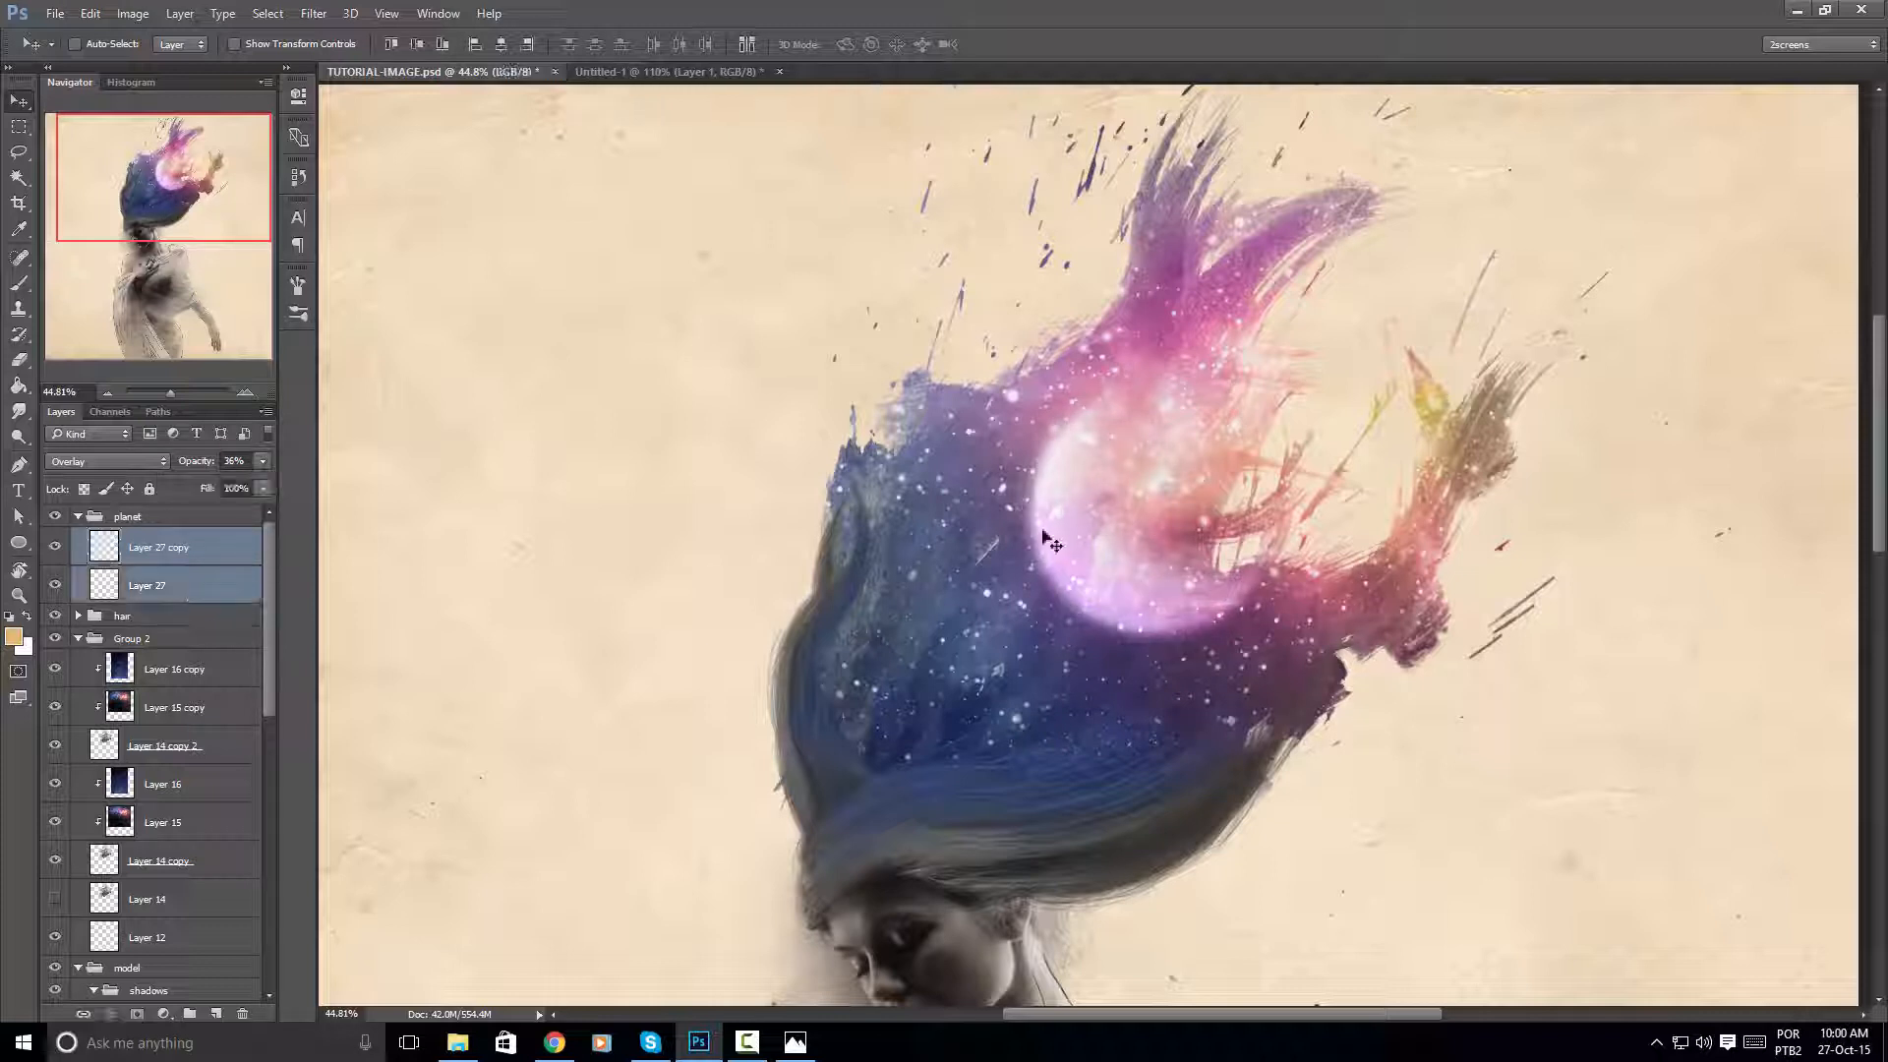
# Select Layer 27 copy together with Layer 27 and lower their opacity to 33%
pyautogui.moveTo(1042, 508); pyautogui.dragTo(1143, 535)
pyautogui.scroll(-5, 1061, 645)
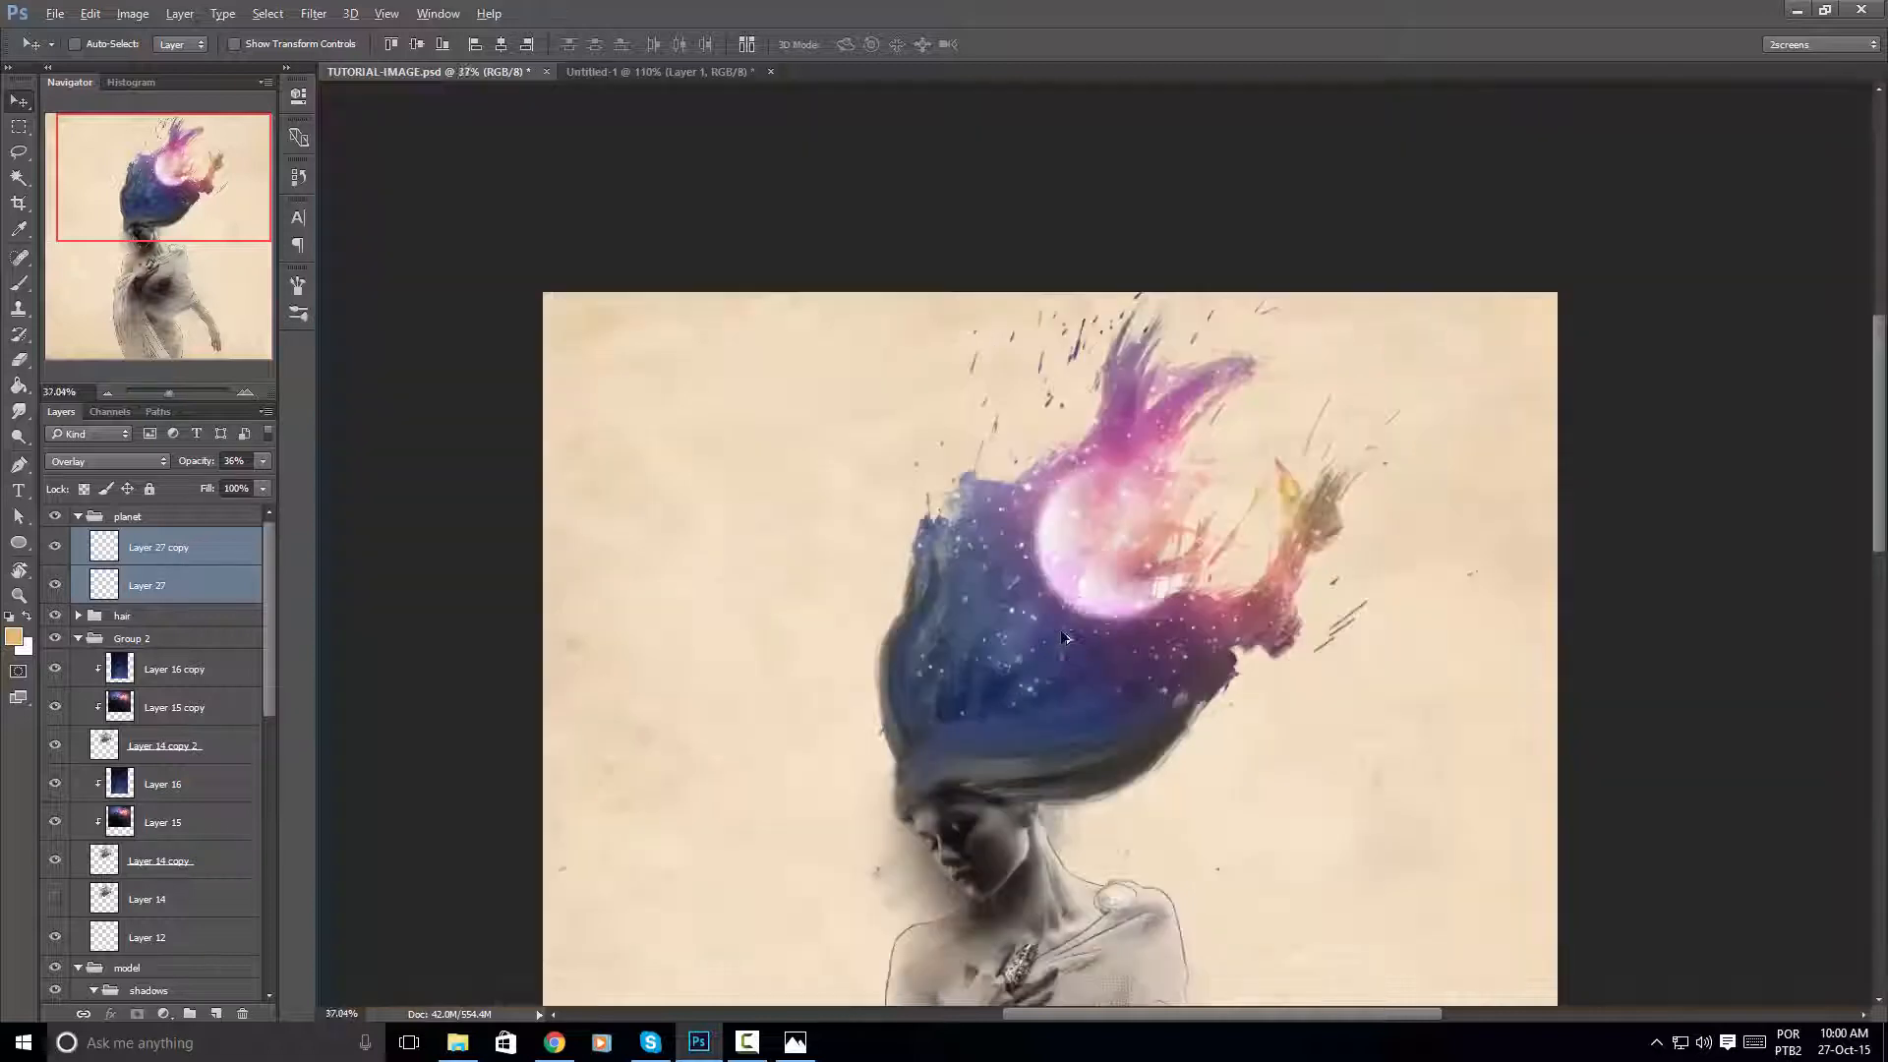
pyautogui.scroll(4, 1278, 502)
pyautogui.click(242, 547)
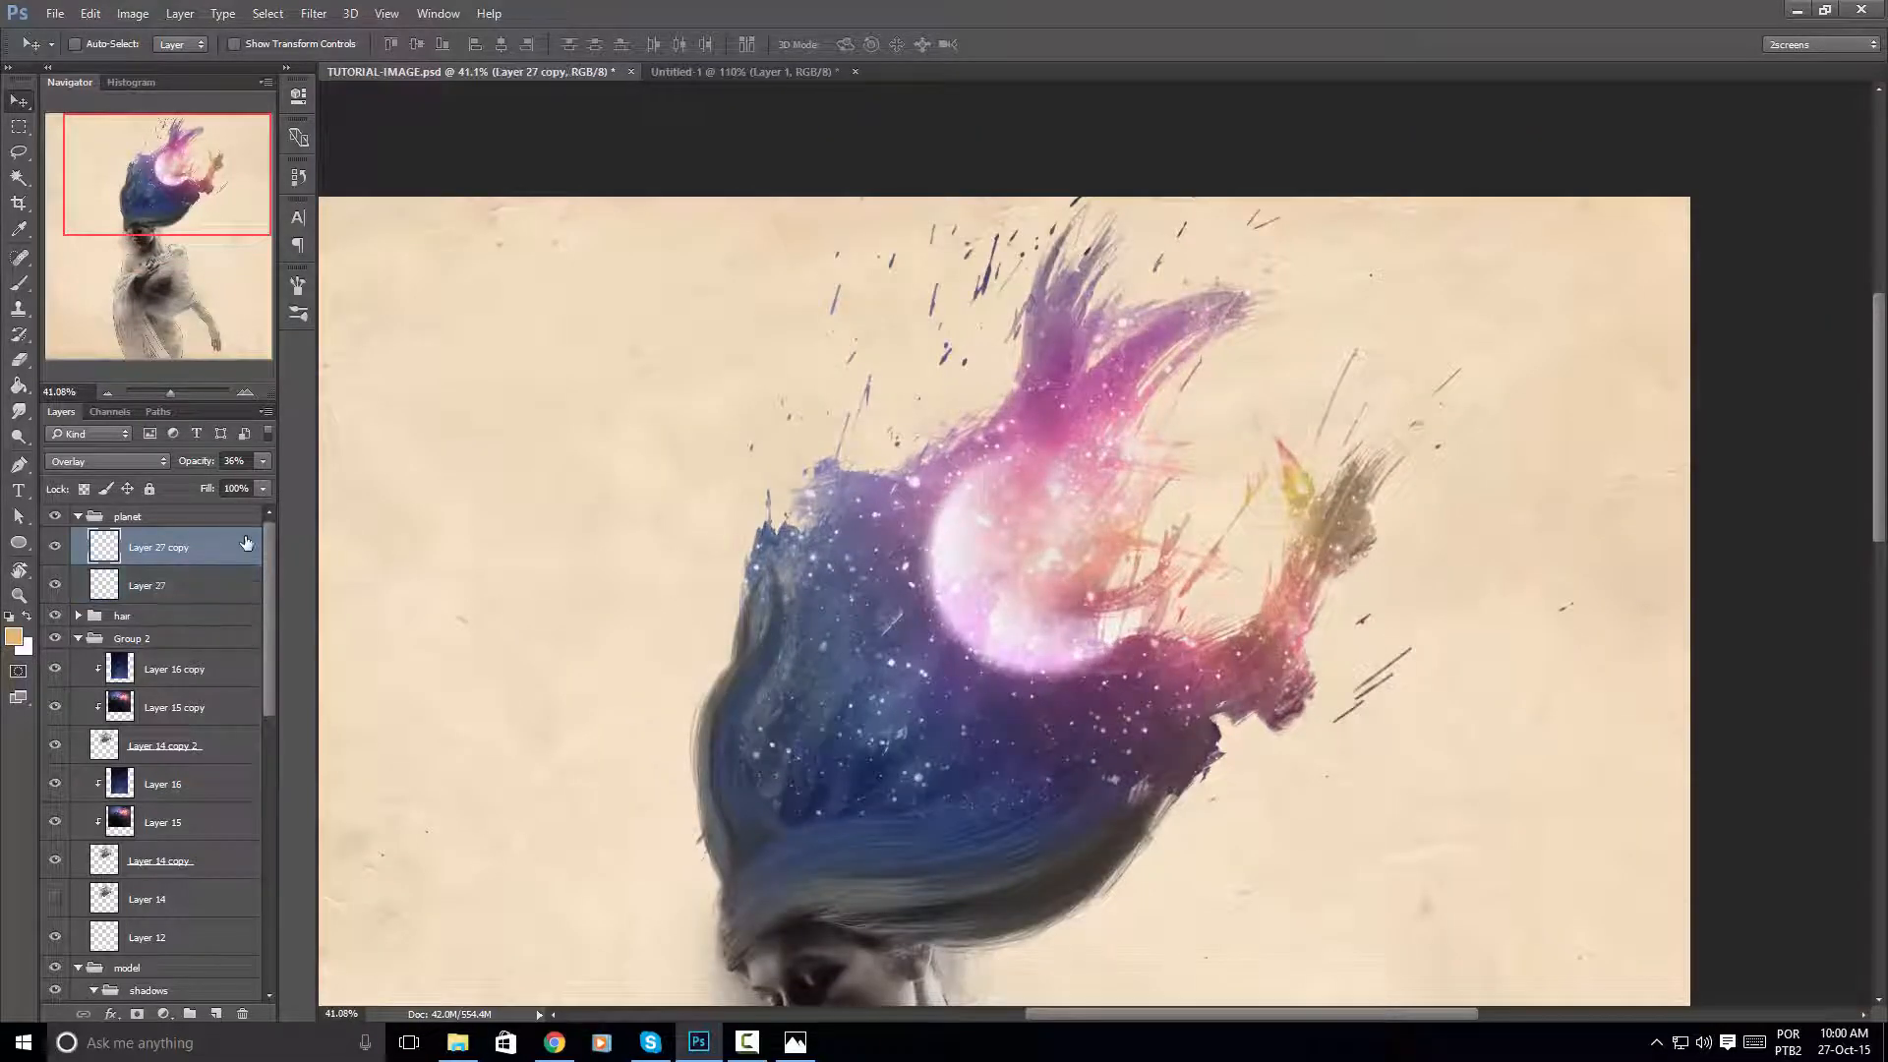
pyautogui.keyDown('ctrl'); pyautogui.click(212, 586); pyautogui.keyUp('ctrl')
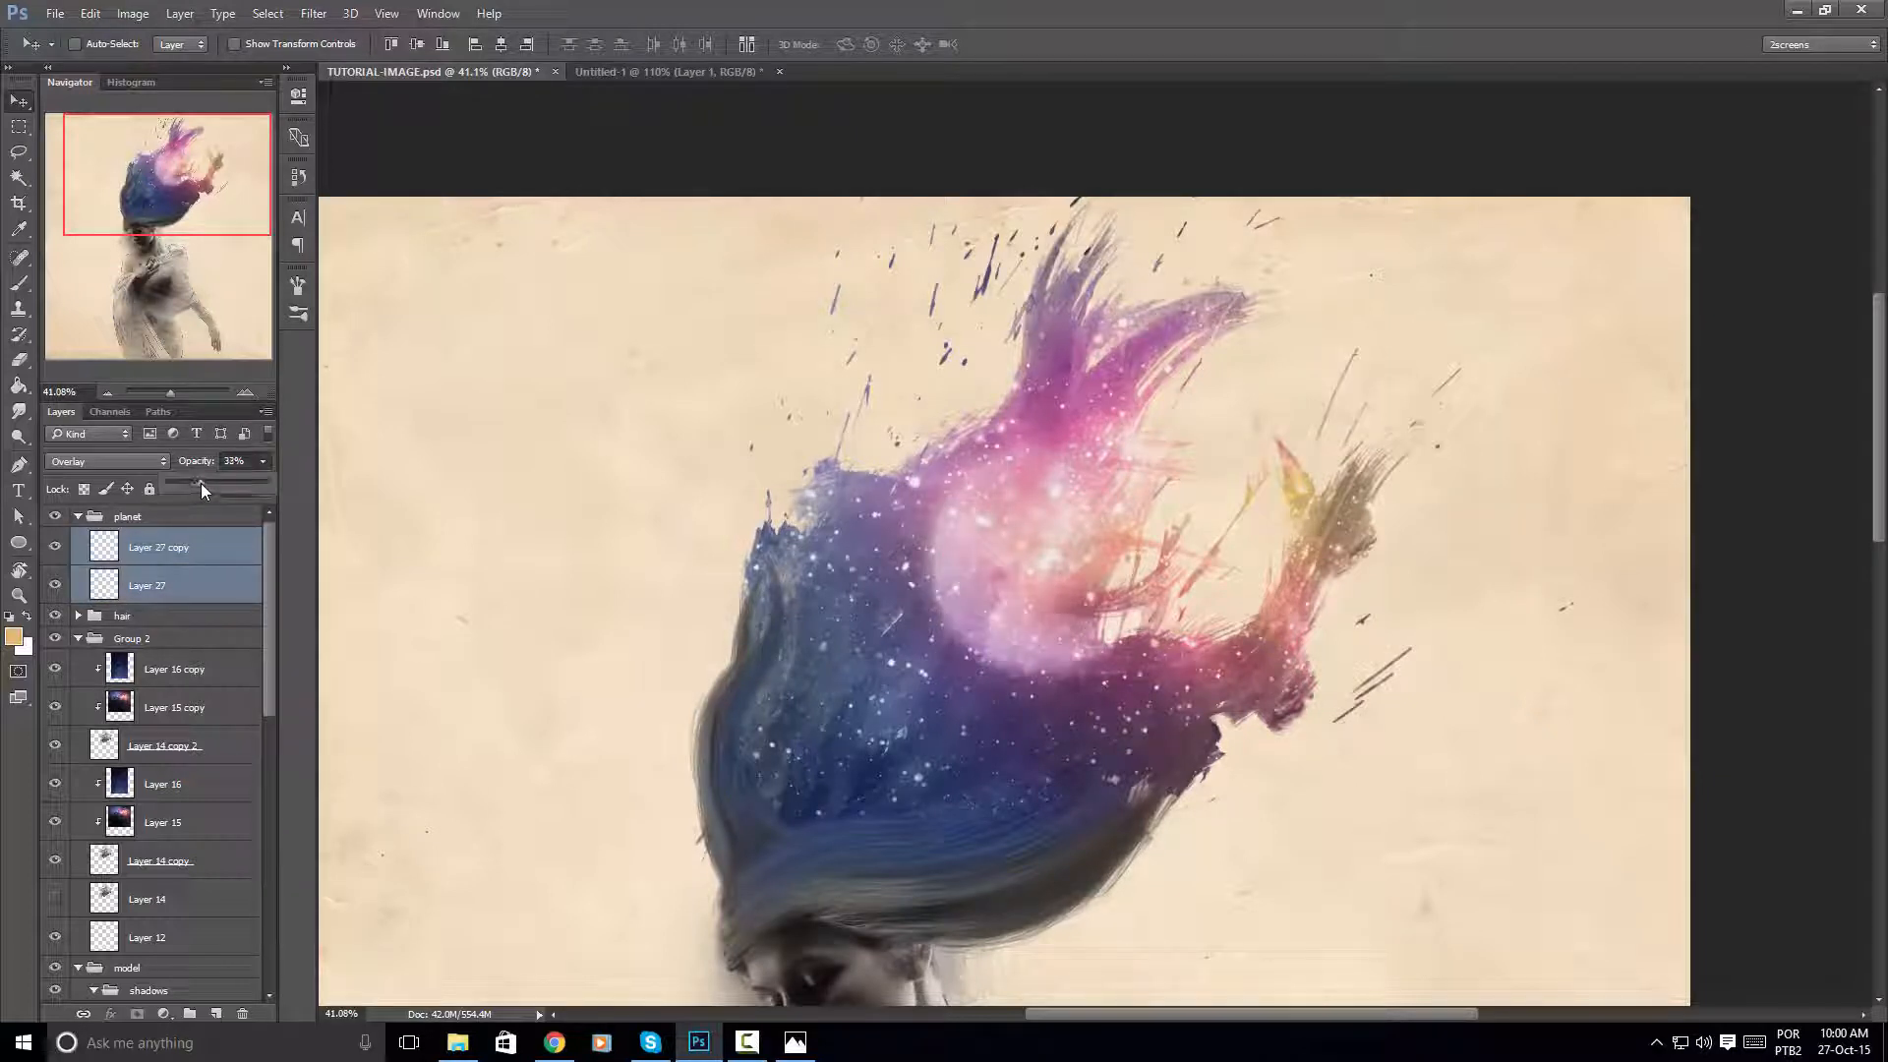
pyautogui.click(233, 560)
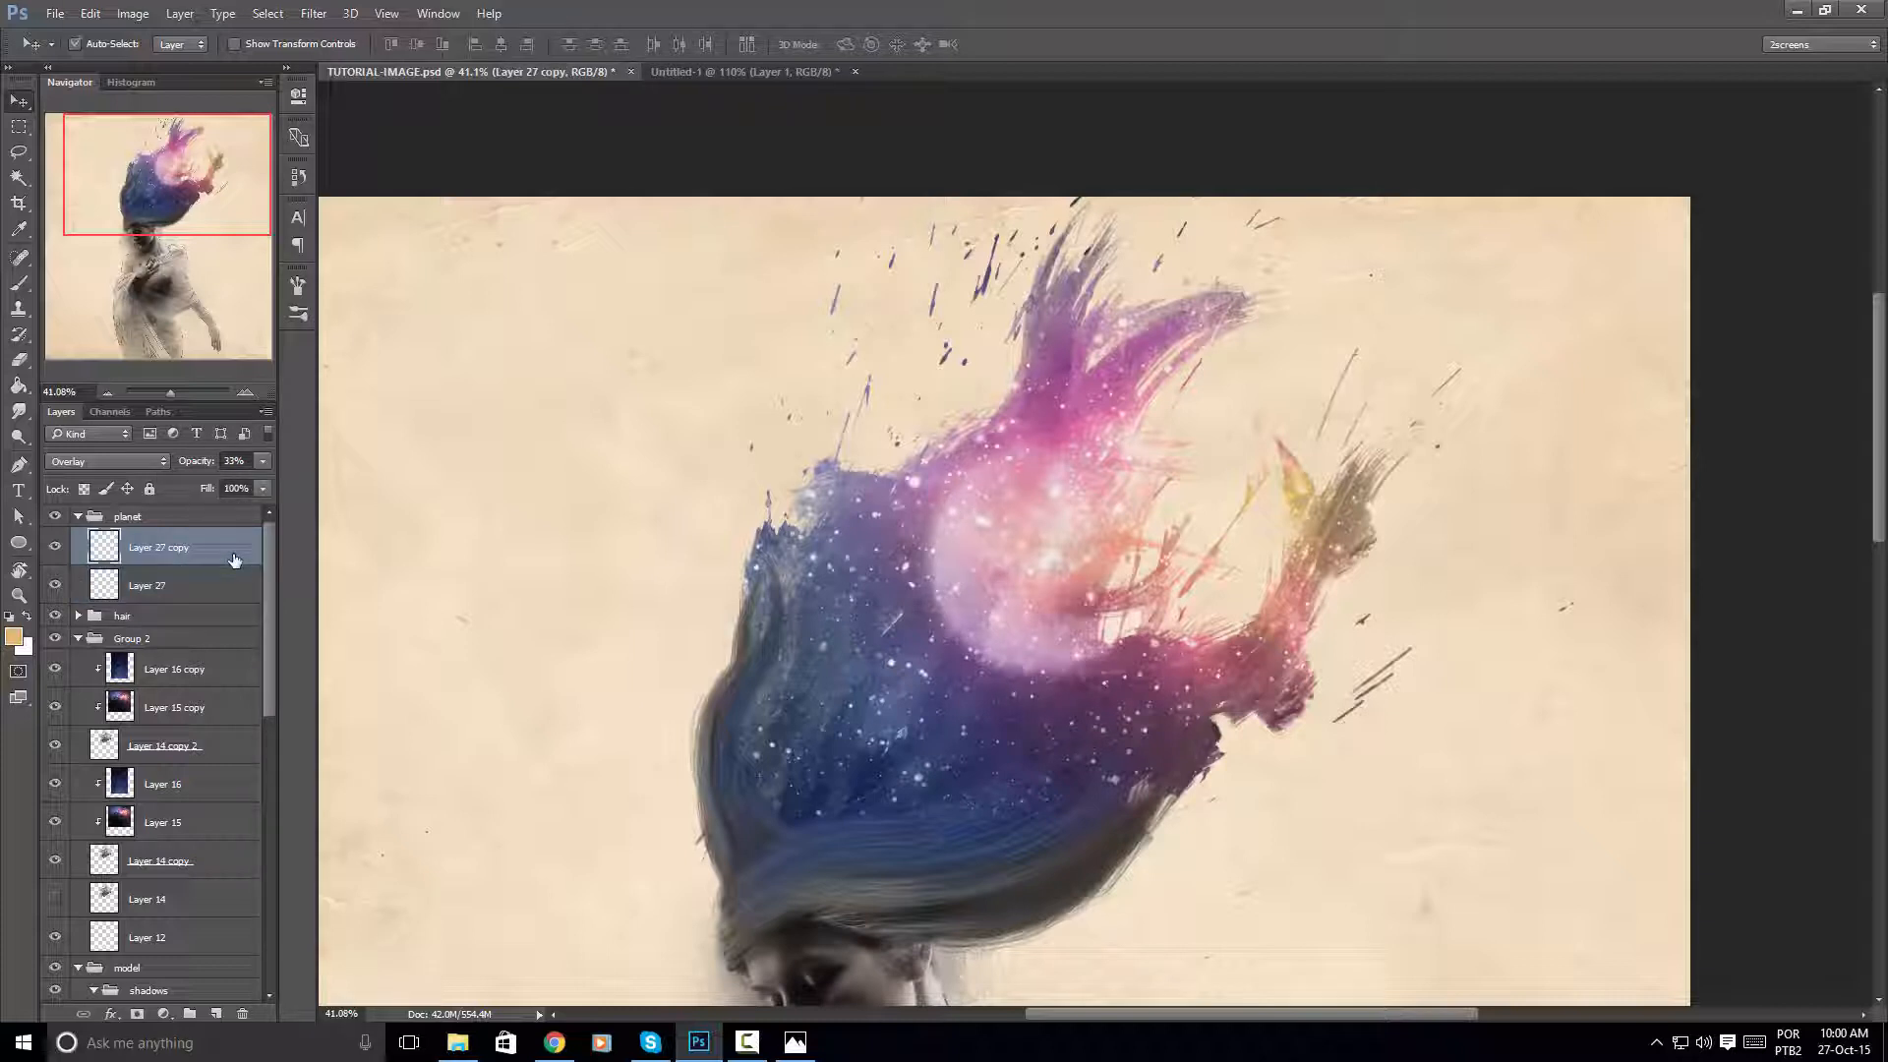
# Add a new layer above Layer 27 copy and stamp a white disc over the planet with a 549 px hard brush
pyautogui.hotkey('ctrl', 'shift', 'alt', 'n')
pyautogui.press('b')
pyautogui.keyDown('alt'); pyautogui.rightClick(1050, 573); pyautogui.keyUp('alt')
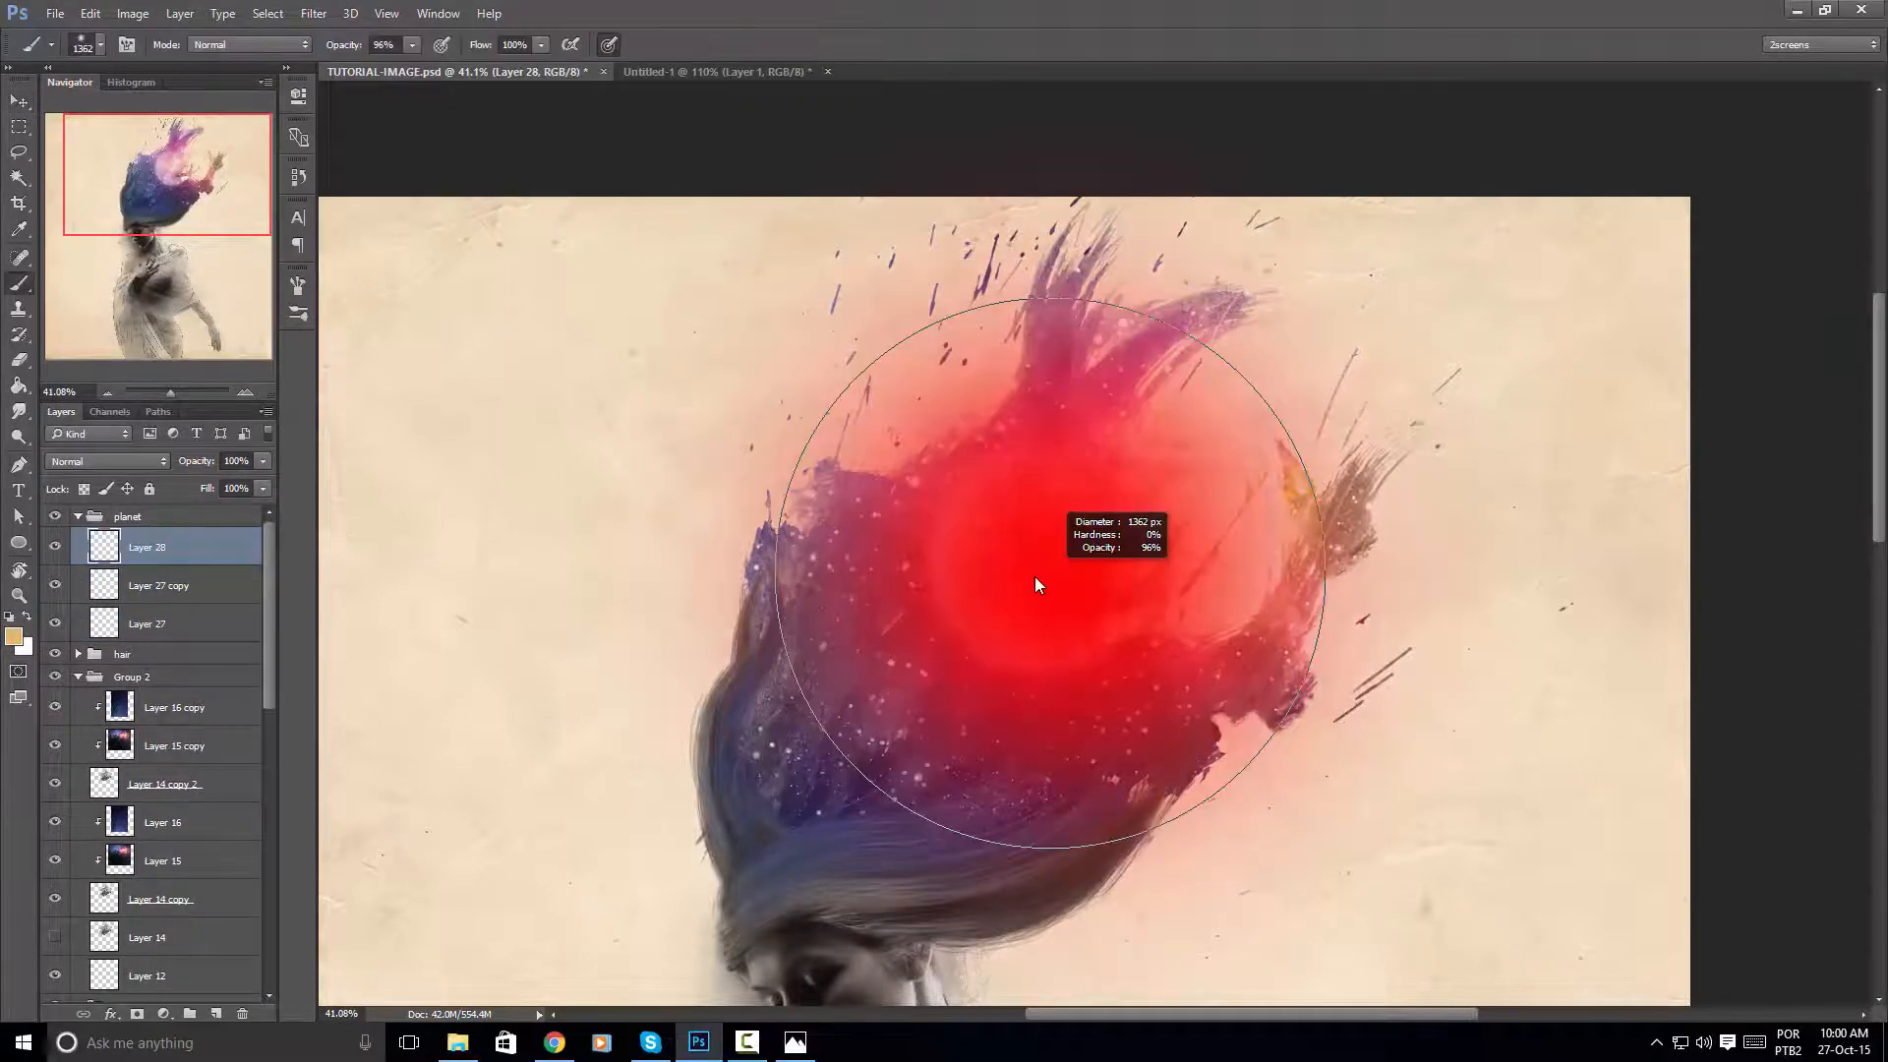
pyautogui.keyDown('alt'); pyautogui.rightClick(1137, 556); pyautogui.keyUp('alt')
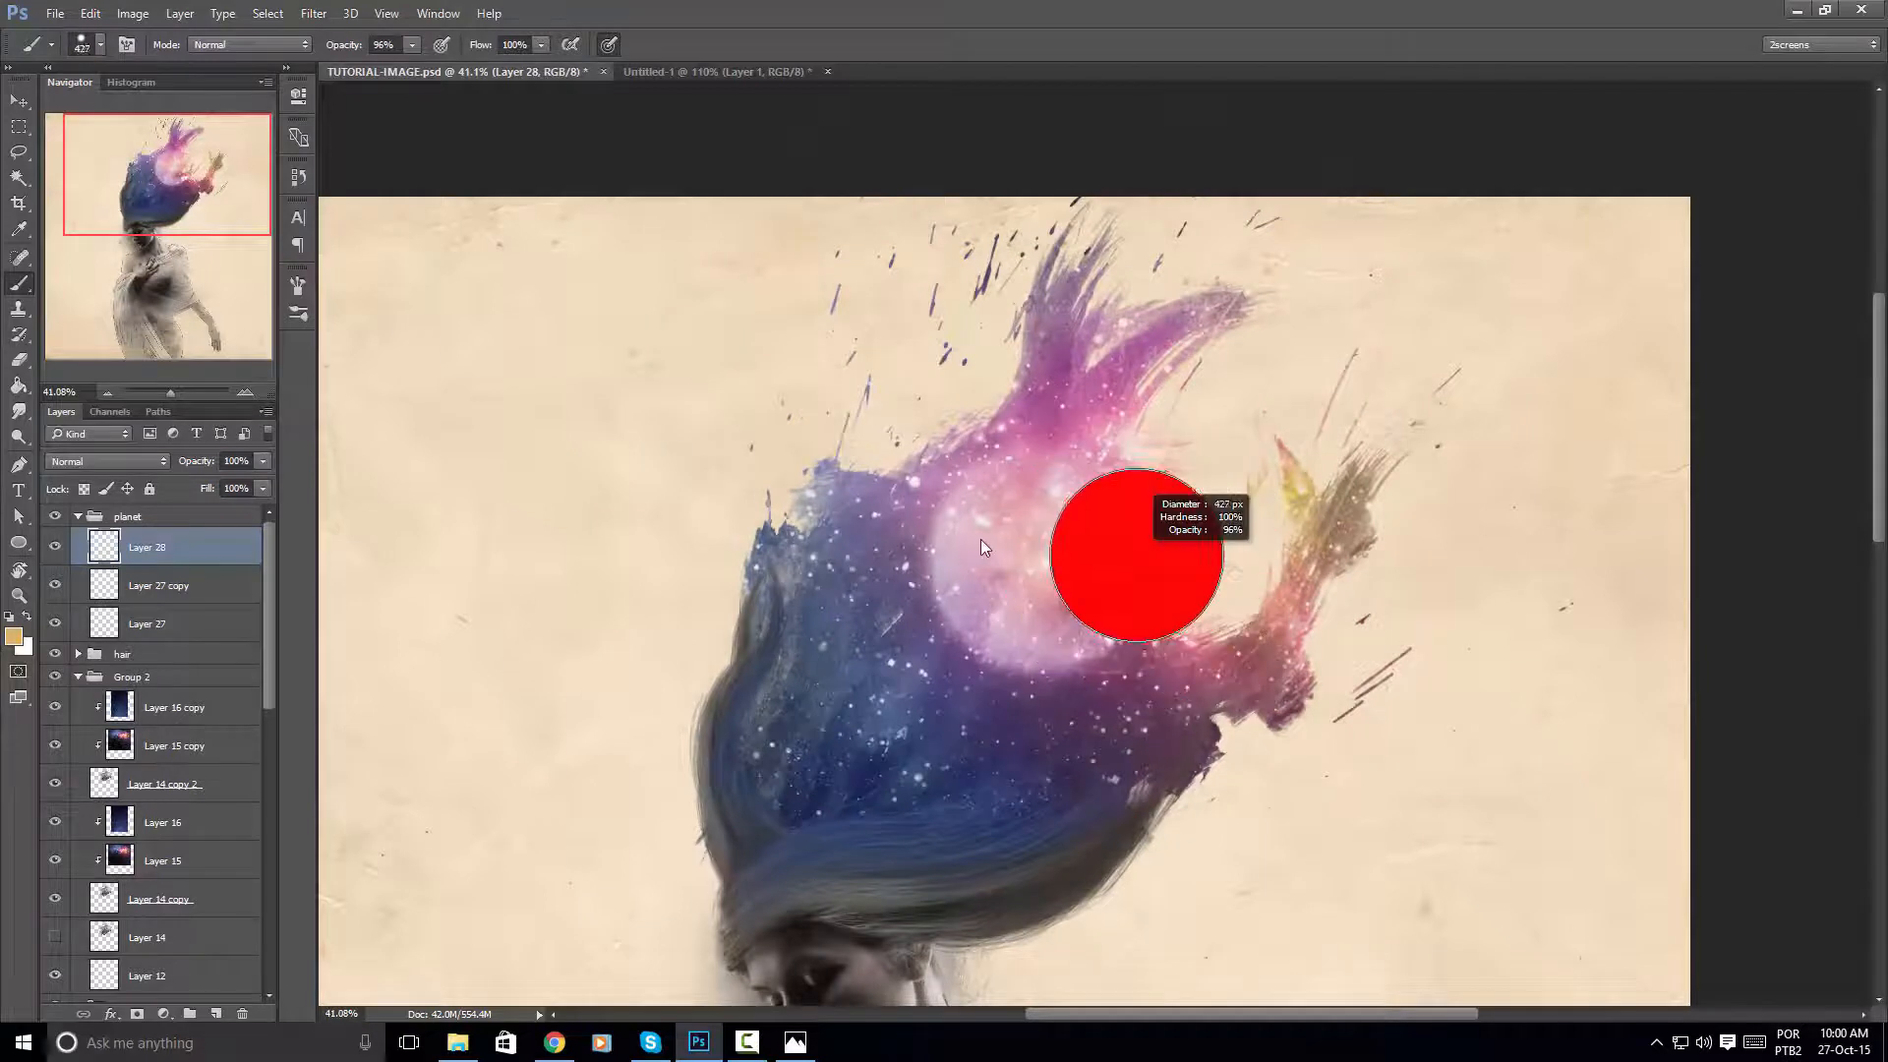
pyautogui.press('x')
pyautogui.keyDown('alt'); pyautogui.rightClick(1037, 565); pyautogui.keyUp('alt')
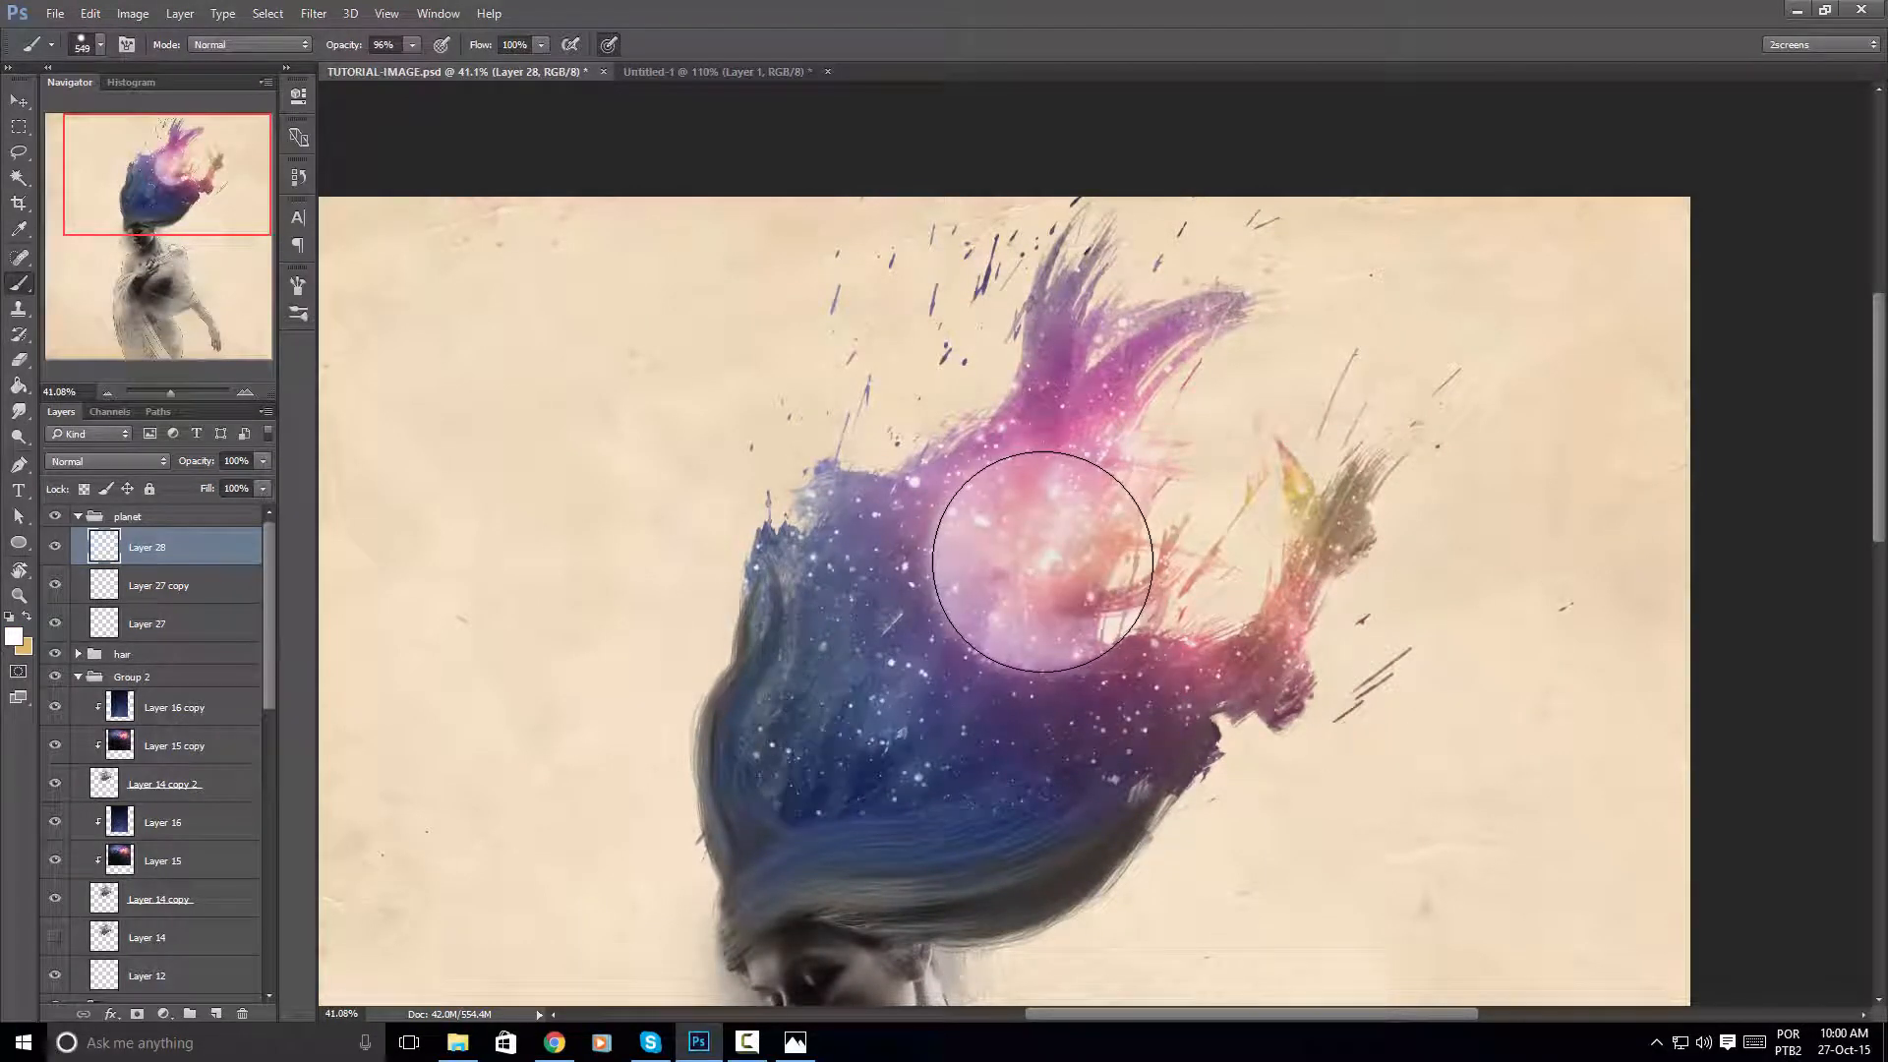
pyautogui.click(1043, 563)
# Erase the inside of the white disc with a 702 px eraser, keeping a crescent along the planet's lower-left edge
pyautogui.press('e')
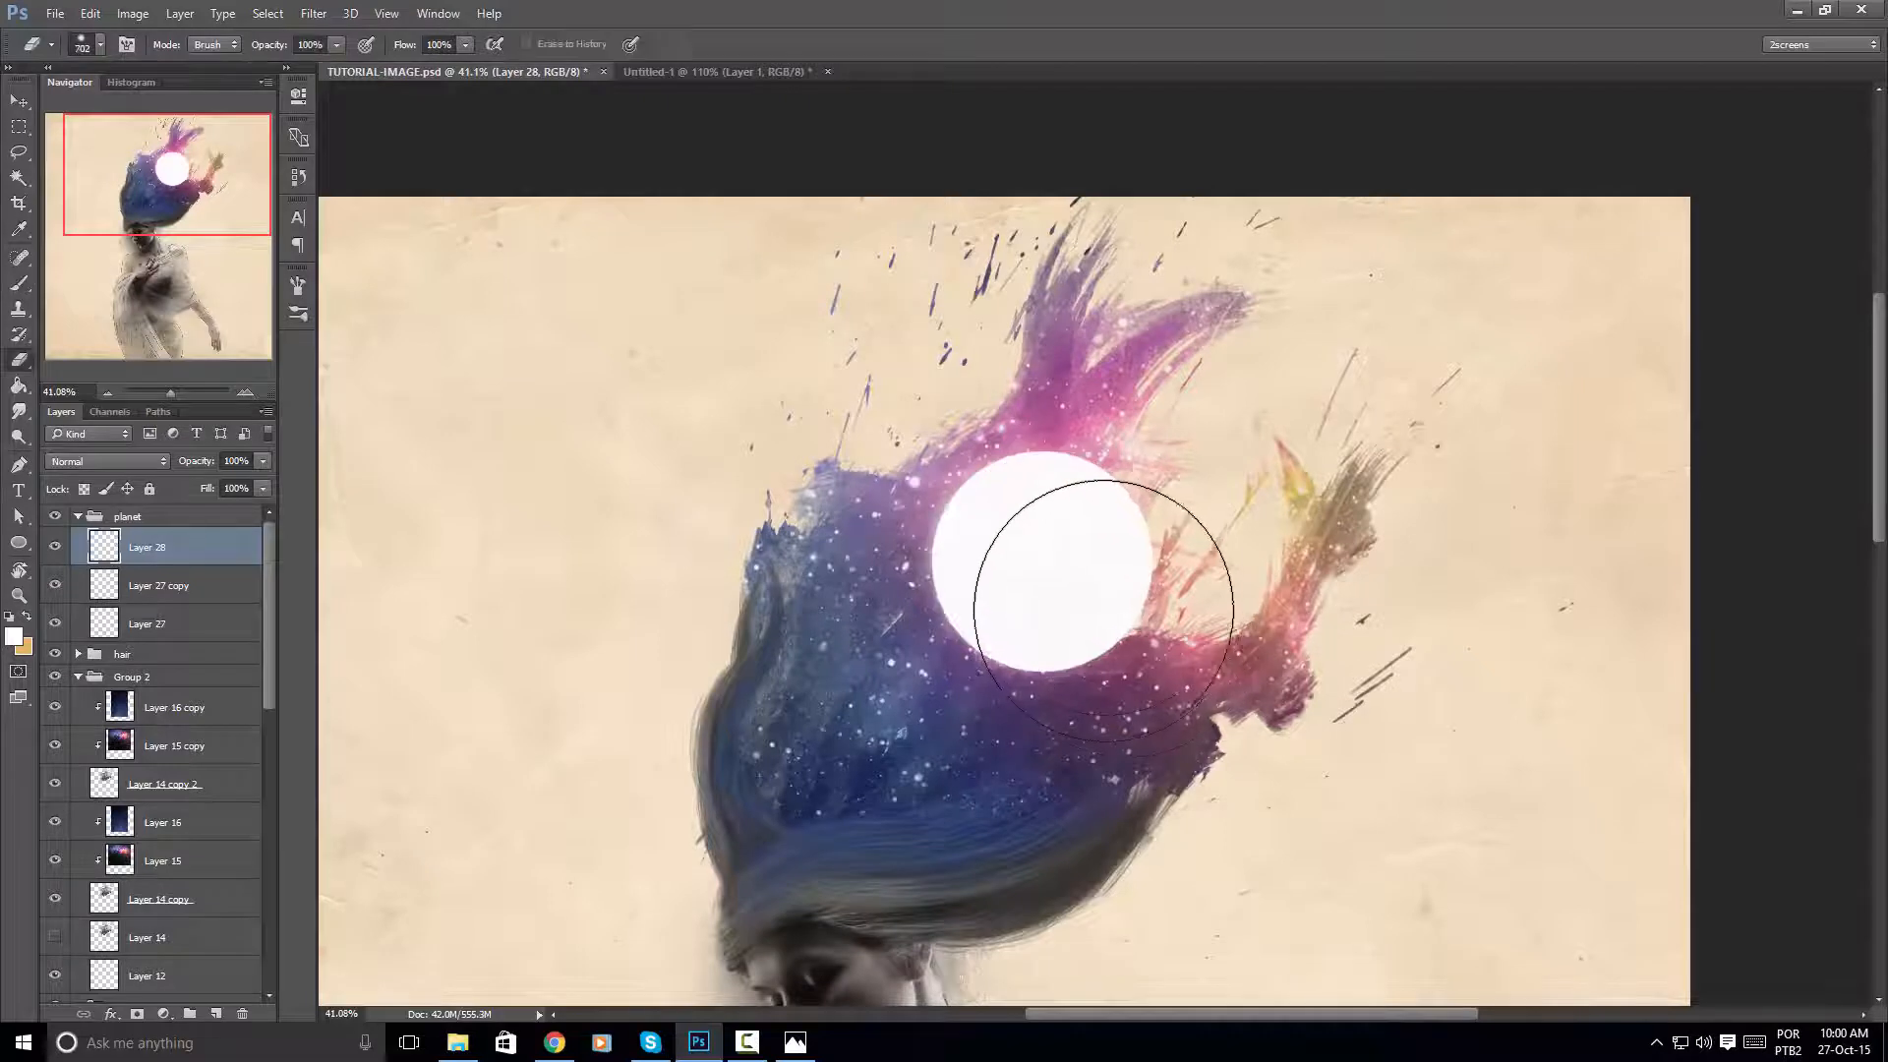
pyautogui.keyDown('alt'); pyautogui.rightClick(1078, 590); pyautogui.keyUp('alt')
pyautogui.keyDown('alt'); pyautogui.rightClick(1055, 541); pyautogui.keyUp('alt')
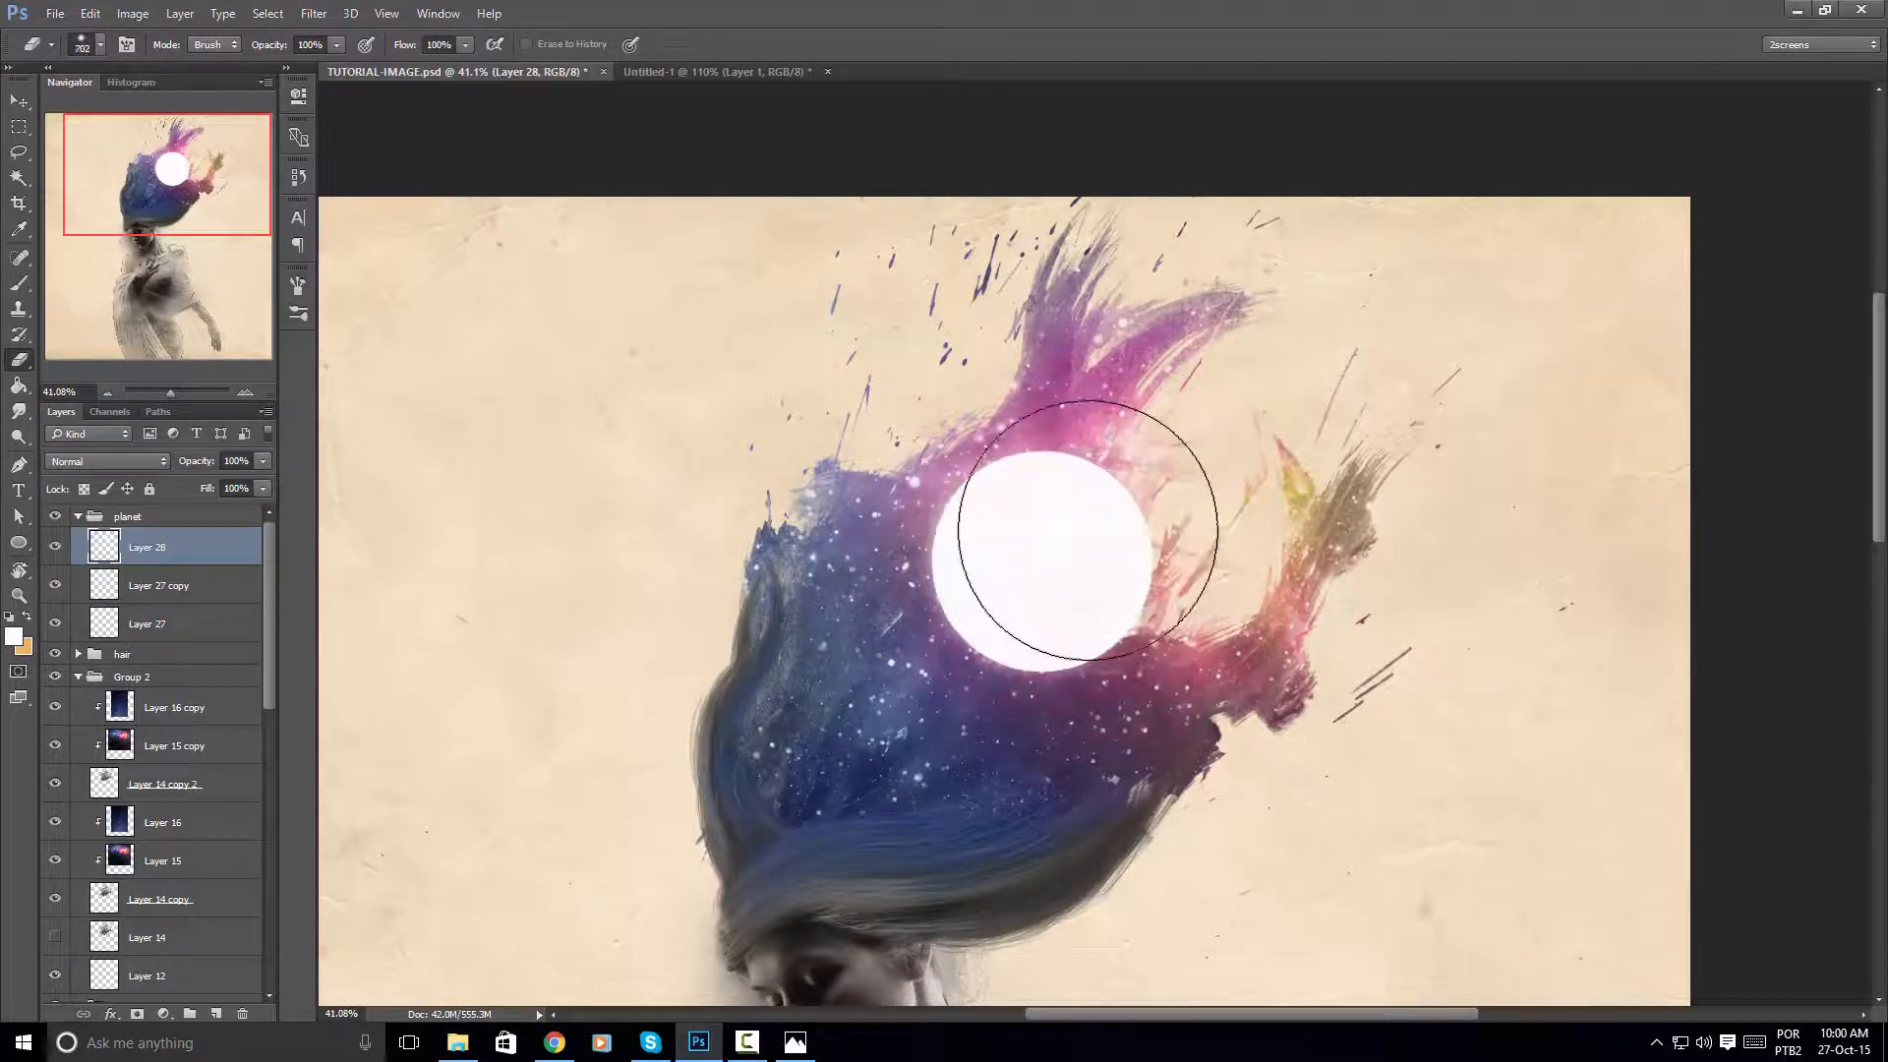
pyautogui.moveTo(1075, 560)
pyautogui.mouseDown()
pyautogui.moveTo(1080, 509)
pyautogui.moveTo(1133, 526)
pyautogui.moveTo(1061, 539)
pyautogui.moveTo(1116, 495)
pyautogui.moveTo(1133, 510)
pyautogui.moveTo(1079, 511)
pyautogui.mouseUp()
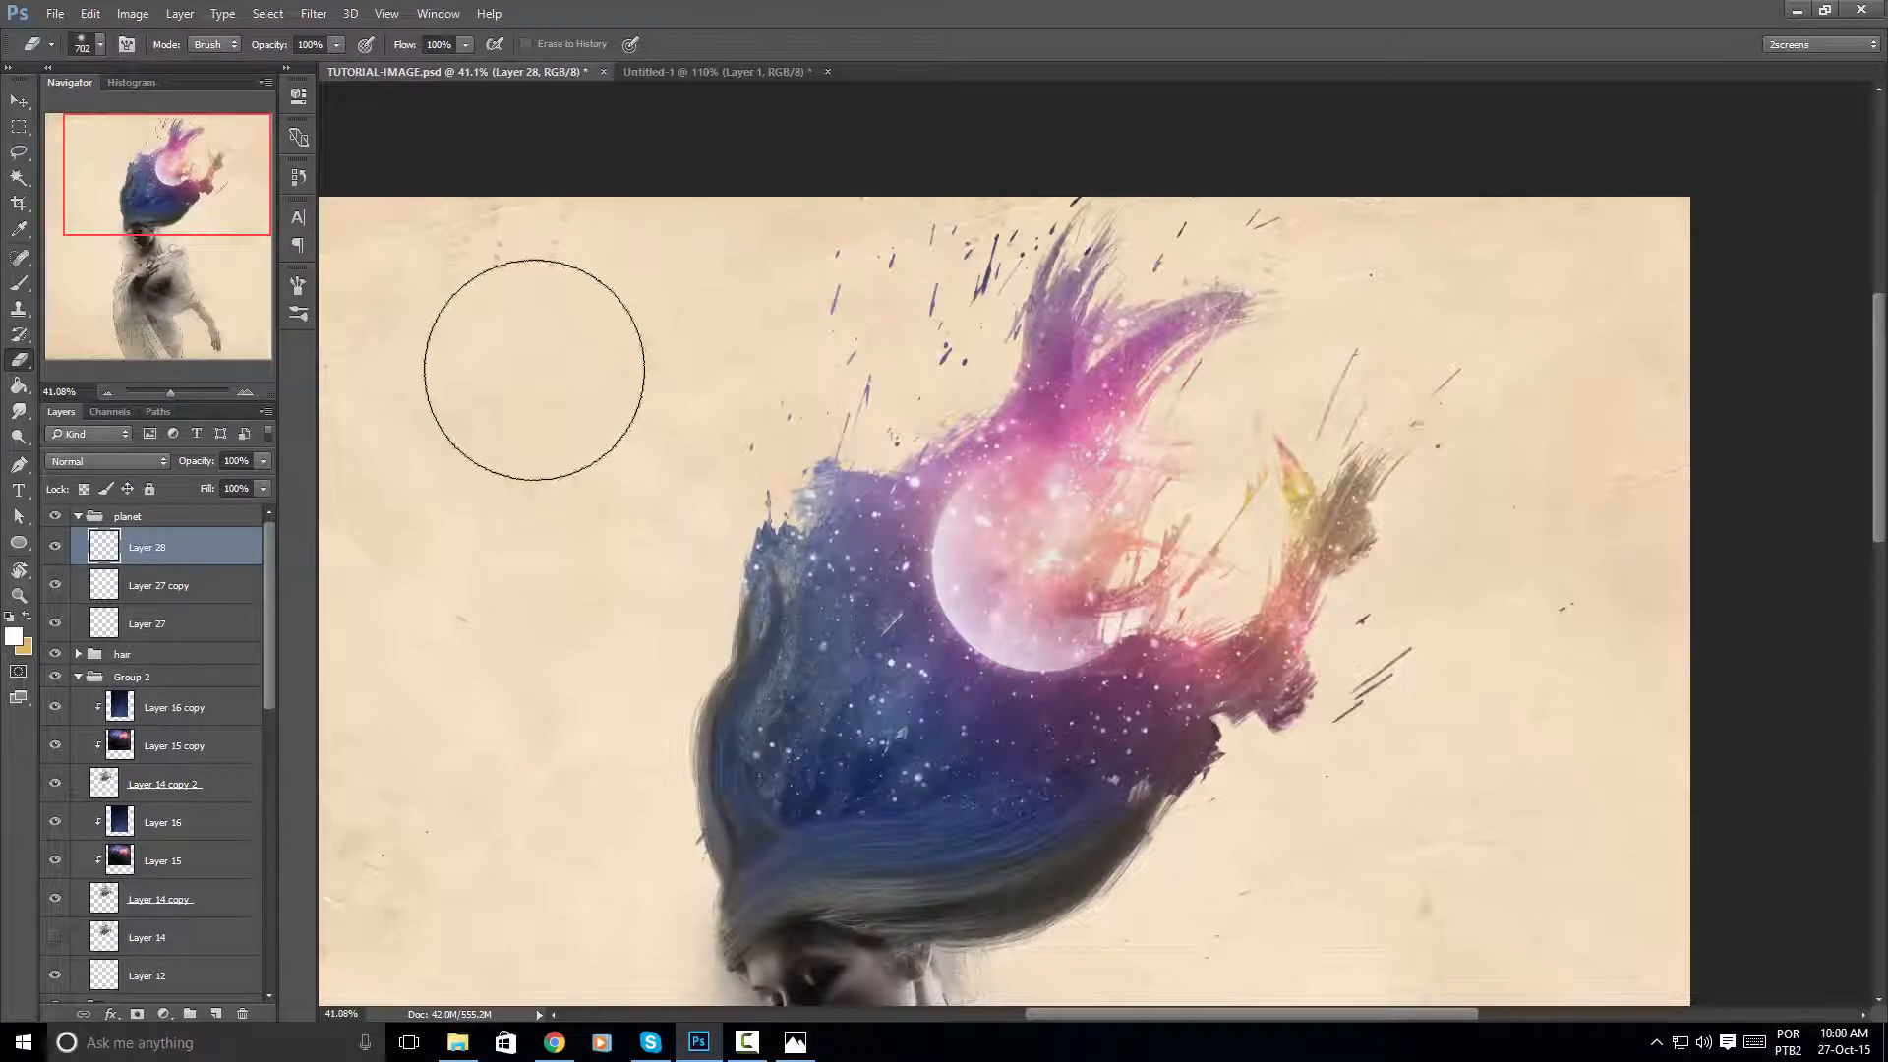
# Set Layer 28 to the Overlay blend mode at 100% opacity
pyautogui.click(261, 464)
pyautogui.moveTo(252, 486)
pyautogui.mouseDown()
pyautogui.moveTo(235, 484)
pyautogui.moveTo(269, 483)
pyautogui.mouseUp()
pyautogui.click(135, 467)
pyautogui.click(134, 466)
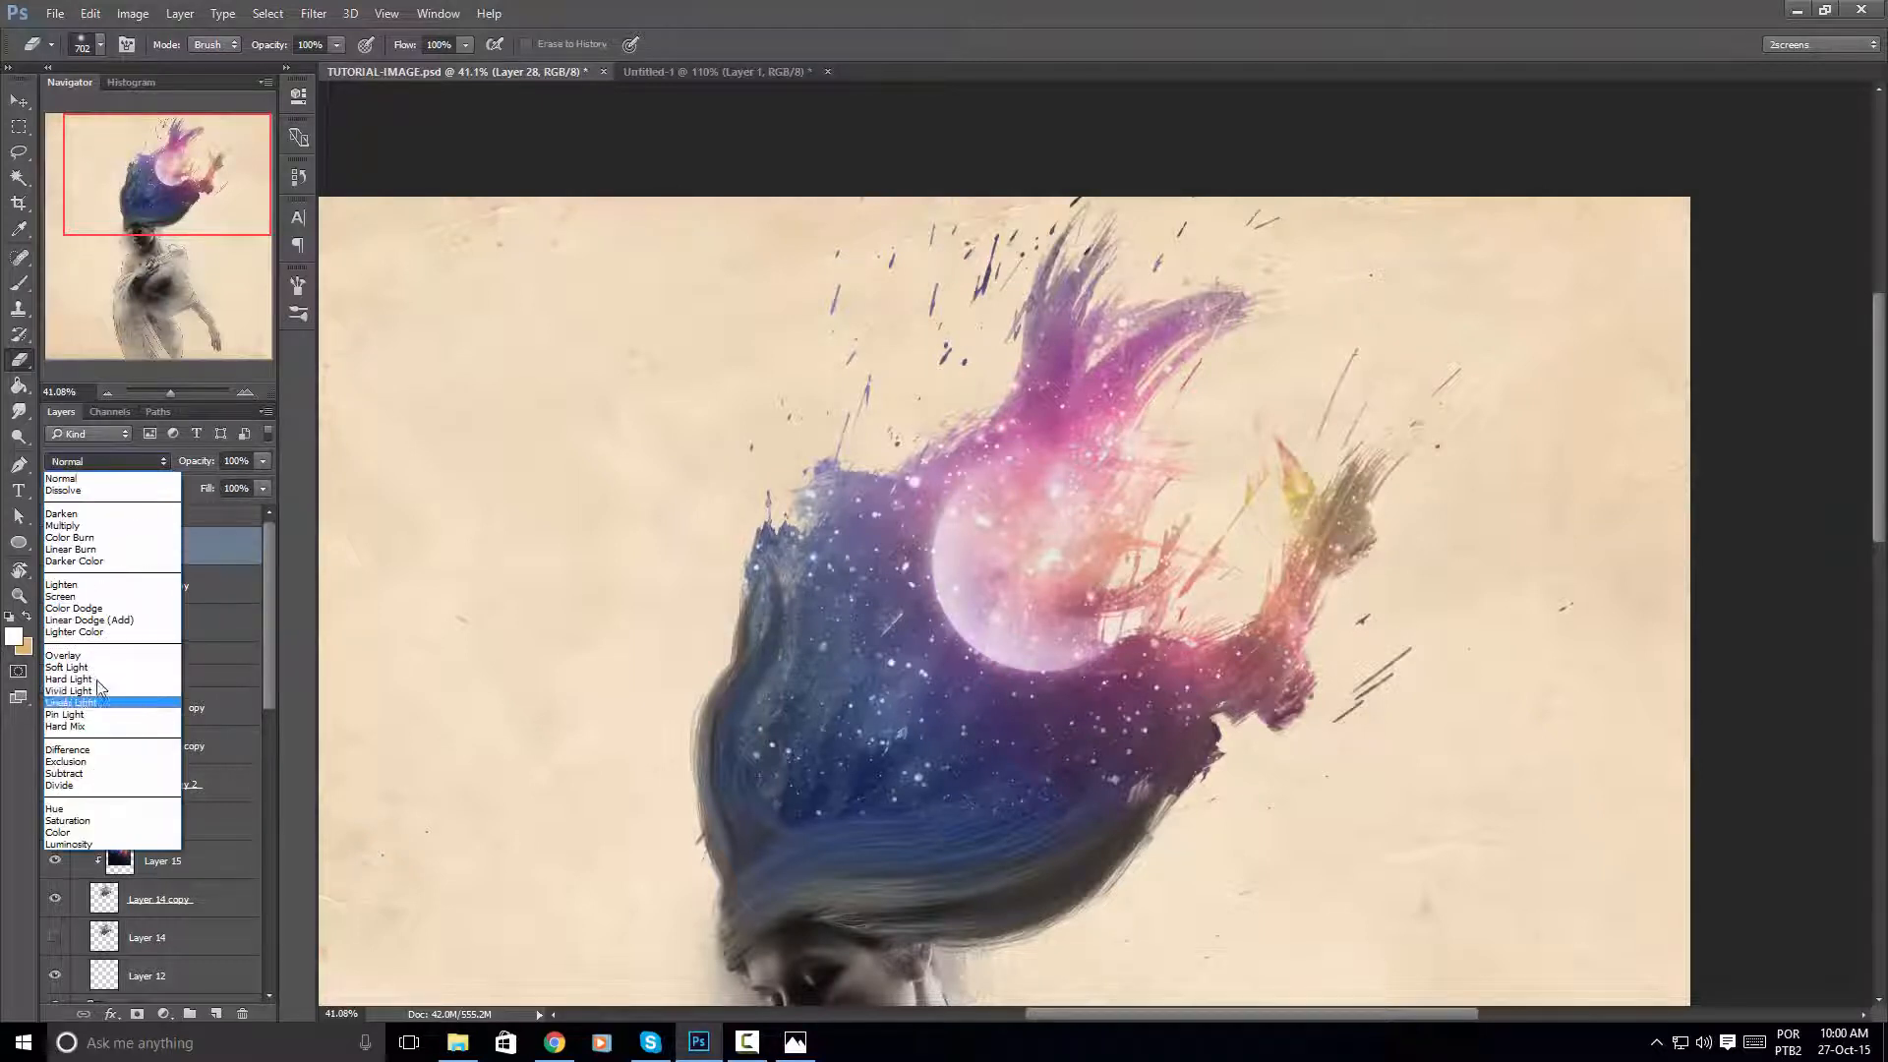
pyautogui.click(102, 654)
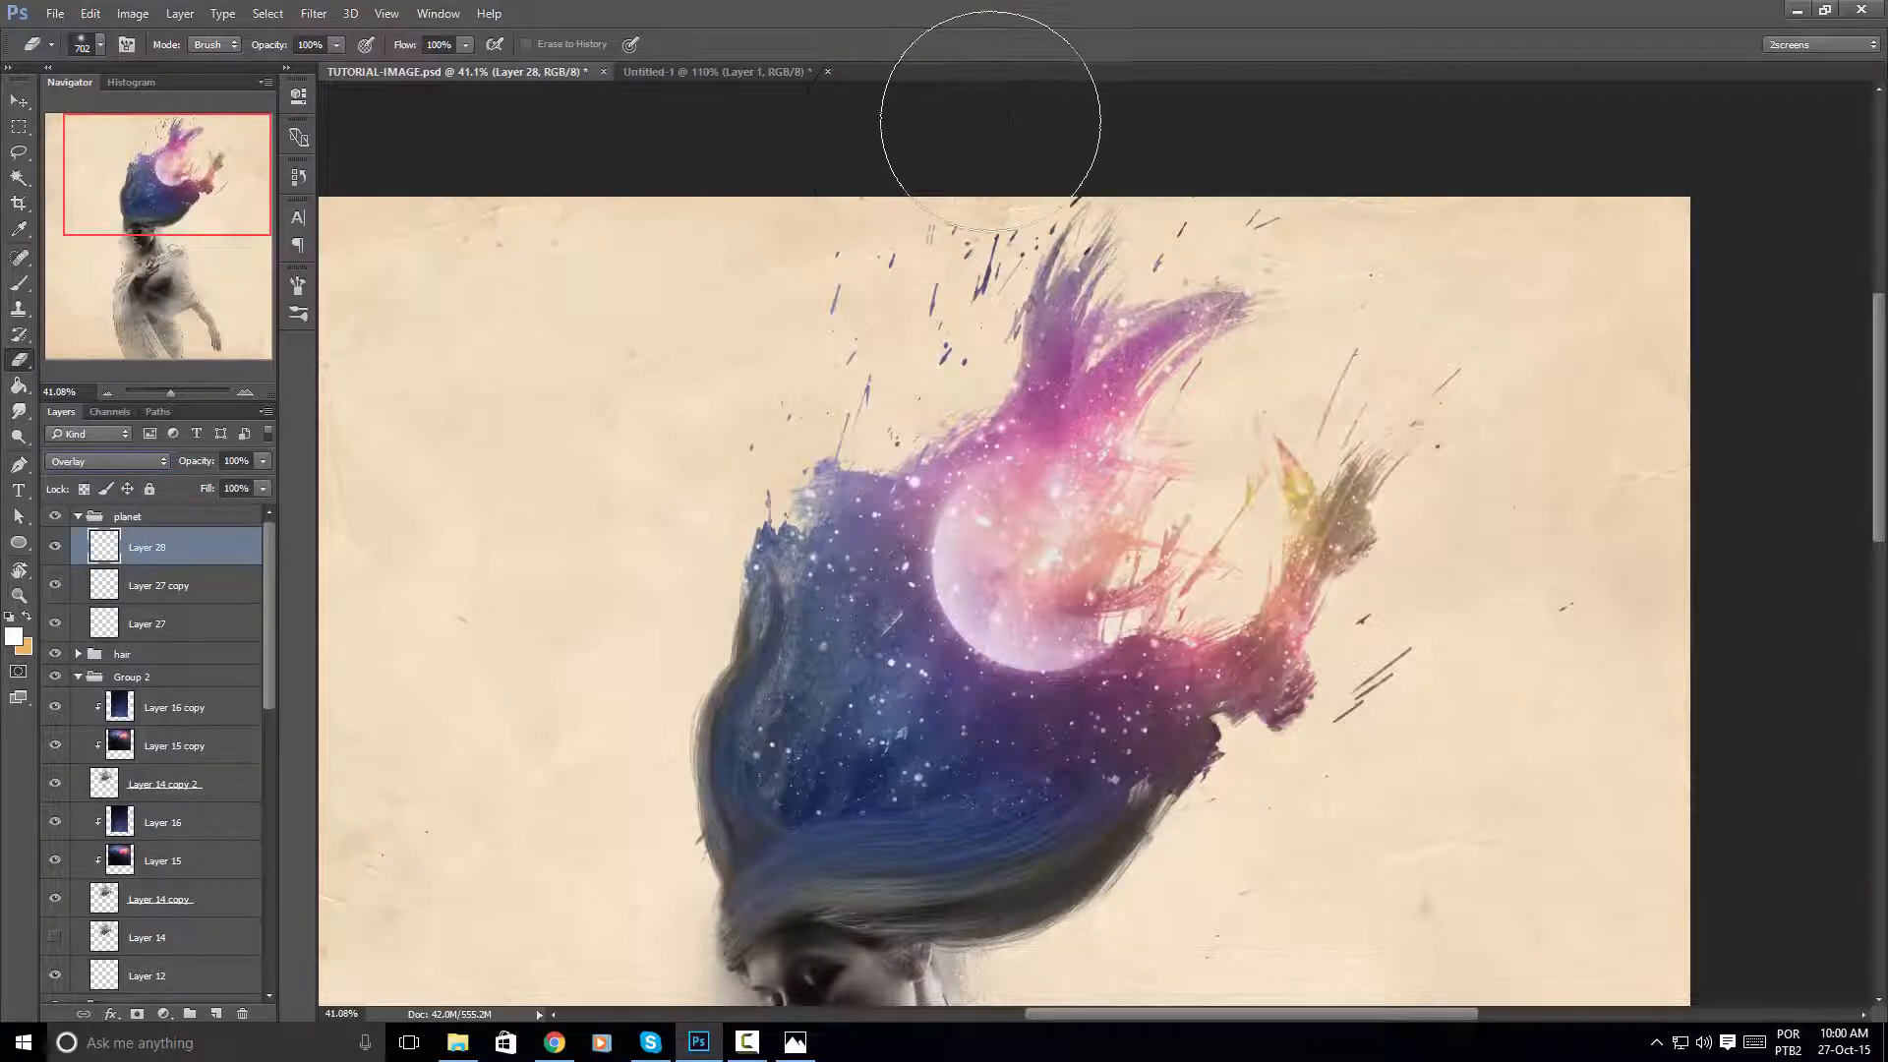
# Try moving Layer 28 across the planet and undo the move
pyautogui.click(18, 101)
pyautogui.moveTo(875, 639)
pyautogui.mouseDown()
pyautogui.moveTo(1033, 576)
pyautogui.moveTo(1067, 509)
pyautogui.mouseUp()
pyautogui.hotkey('ctrl', 'z')
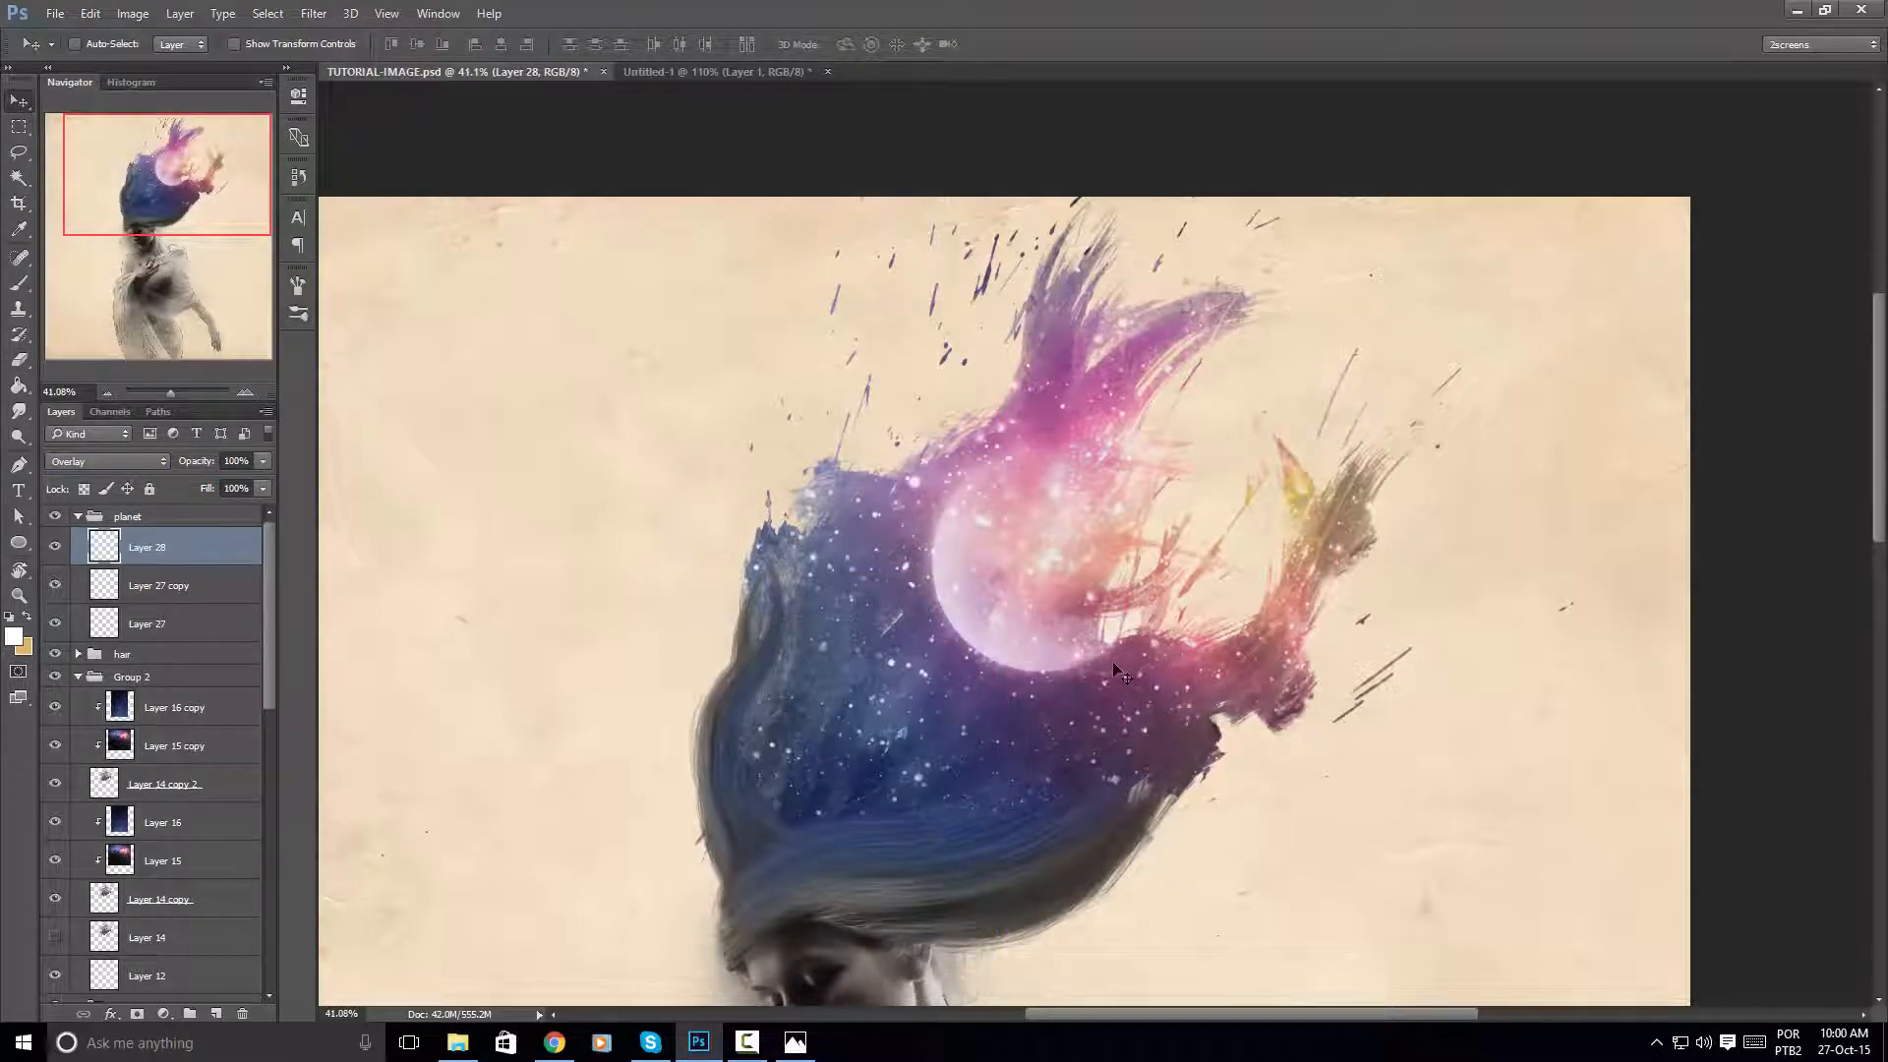
# Try duplicating Layer 28 to strengthen the crescent's glow and undo the duplicate
pyautogui.scroll(-5, 1112, 661)
pyautogui.scroll(4, 1076, 559)
pyautogui.moveTo(1227, 835); pyautogui.dragTo(1215, 791)
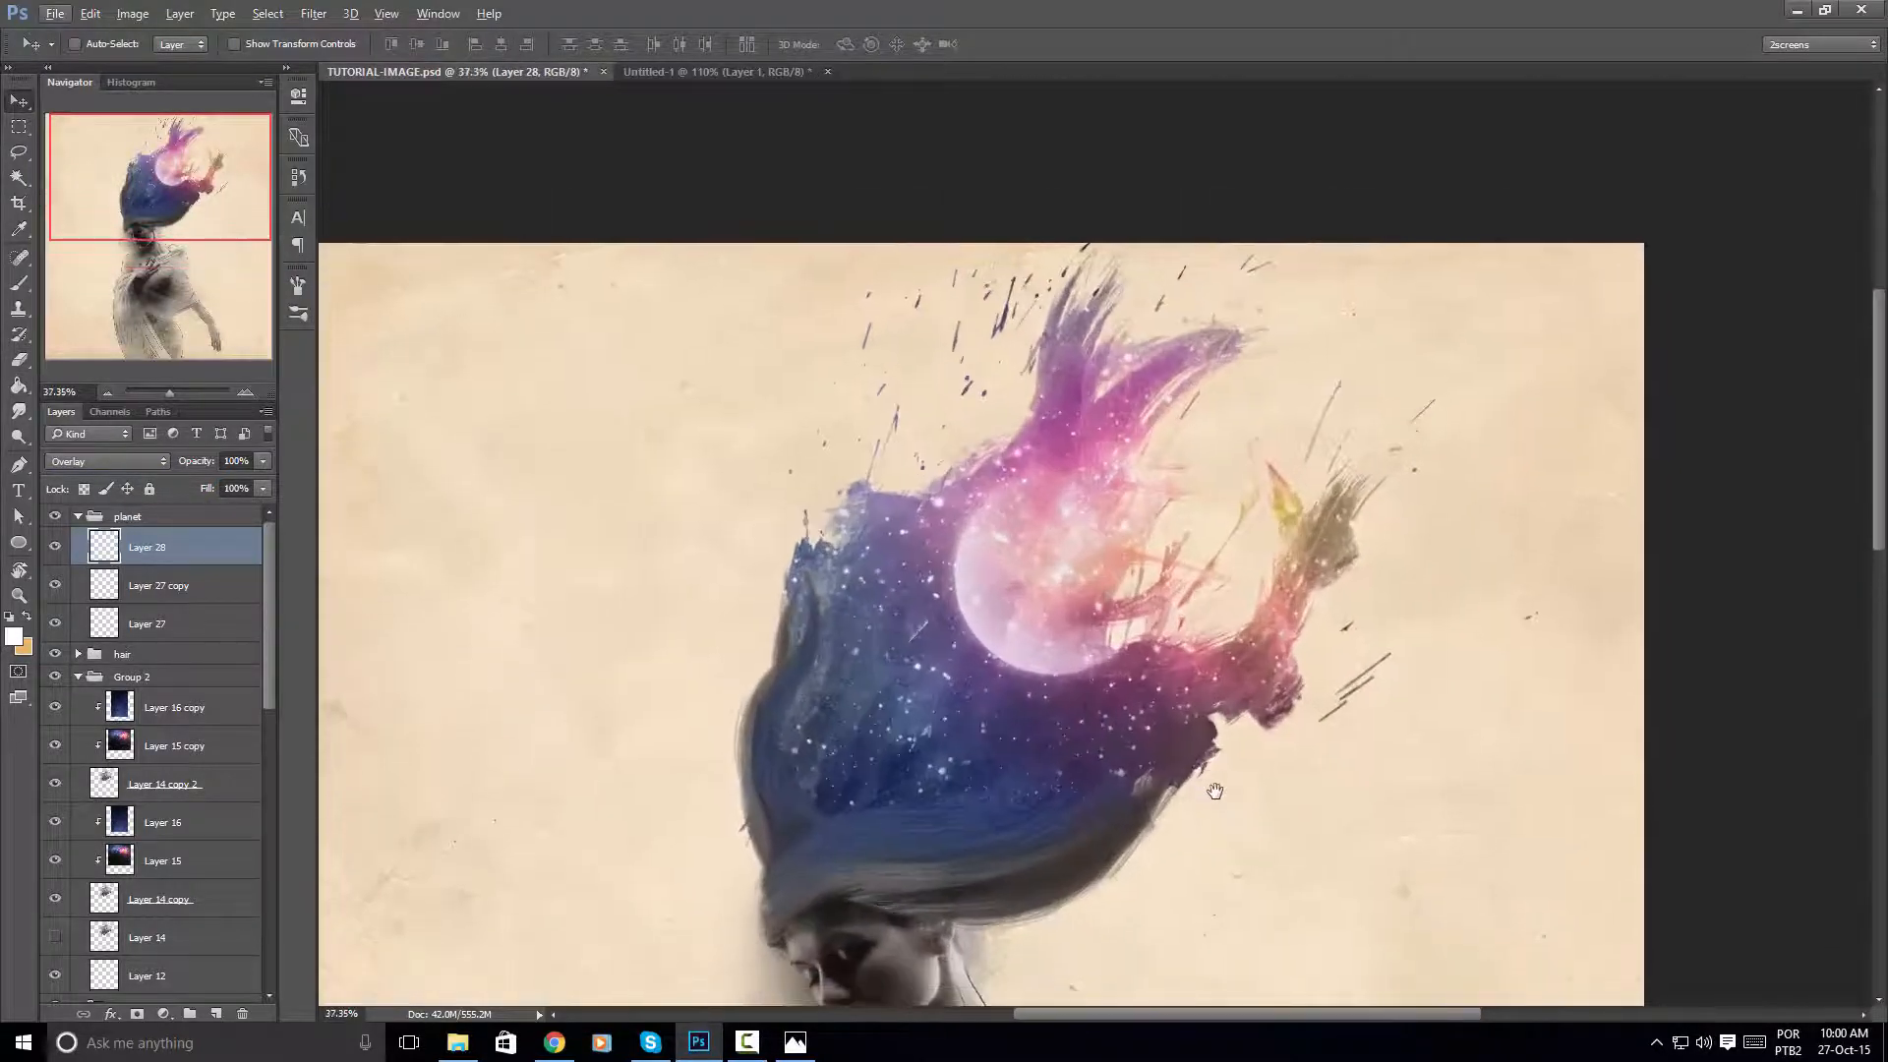
pyautogui.scroll(3, 1047, 674)
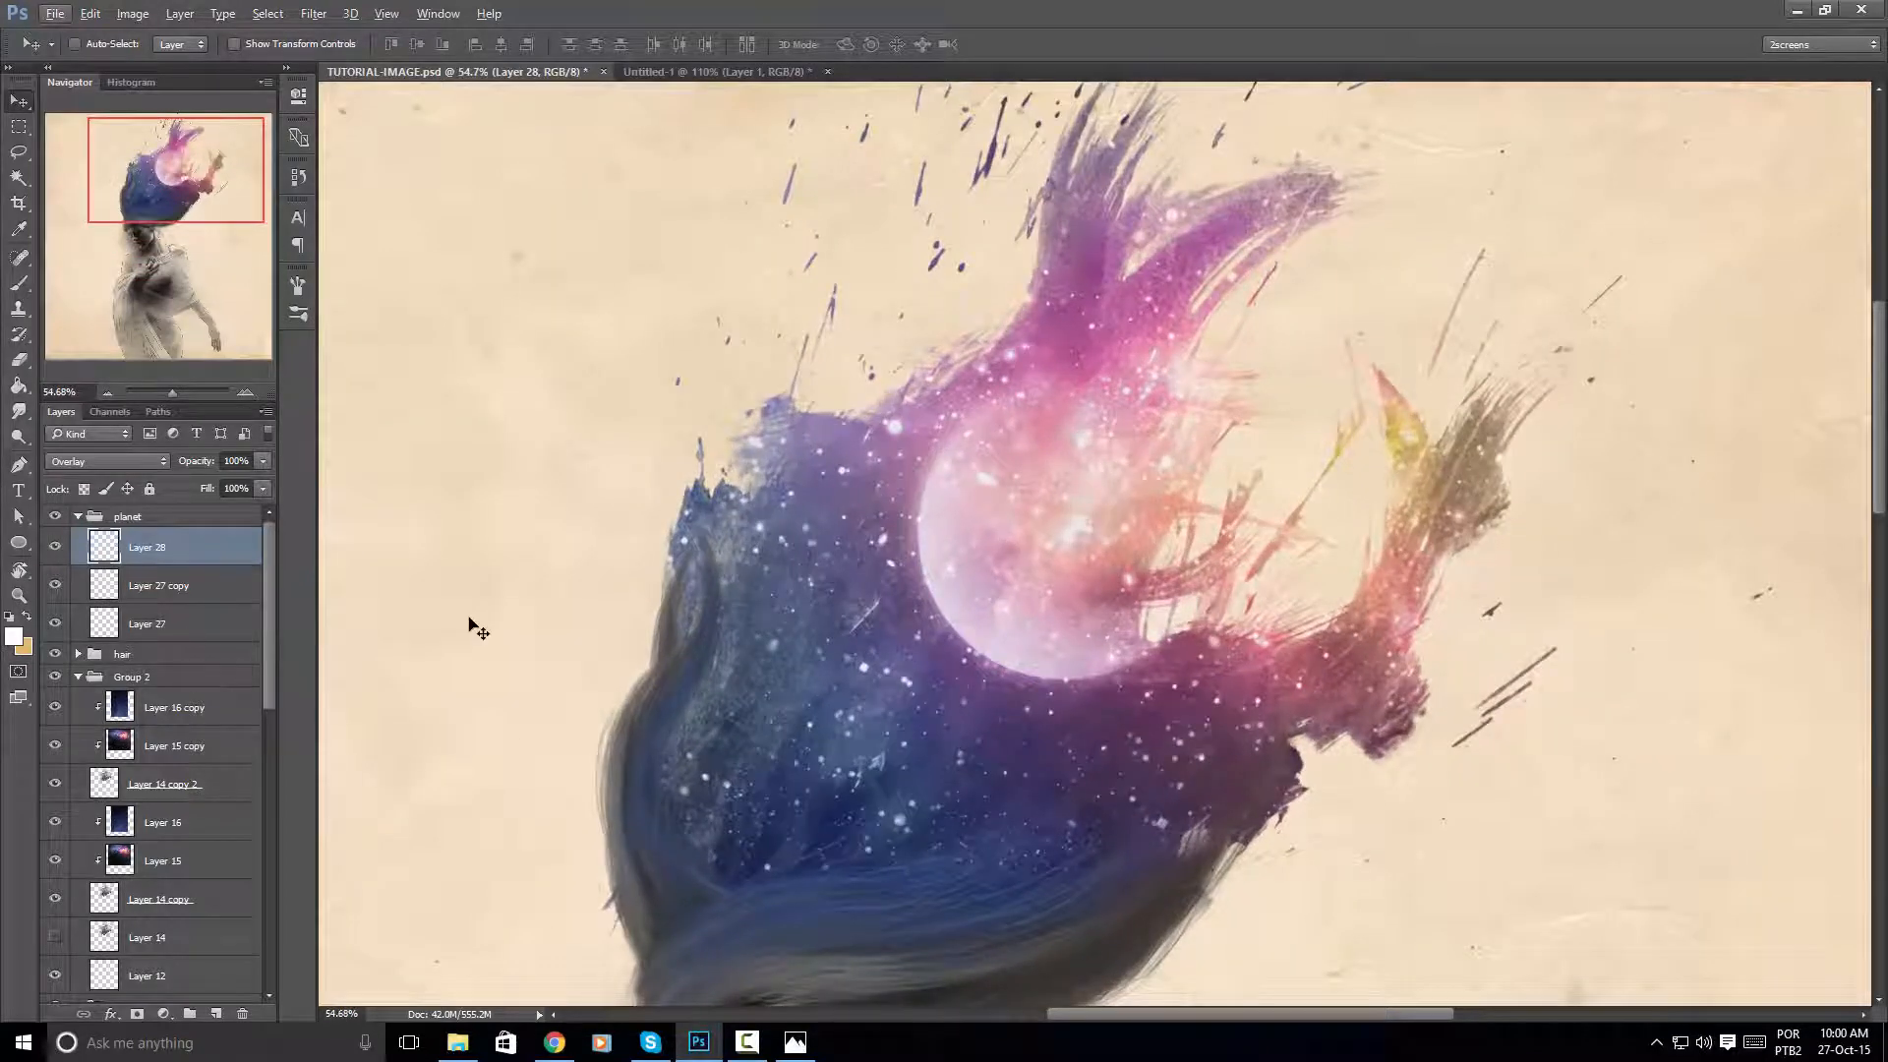
pyautogui.hotkey('ctrl', 'j')
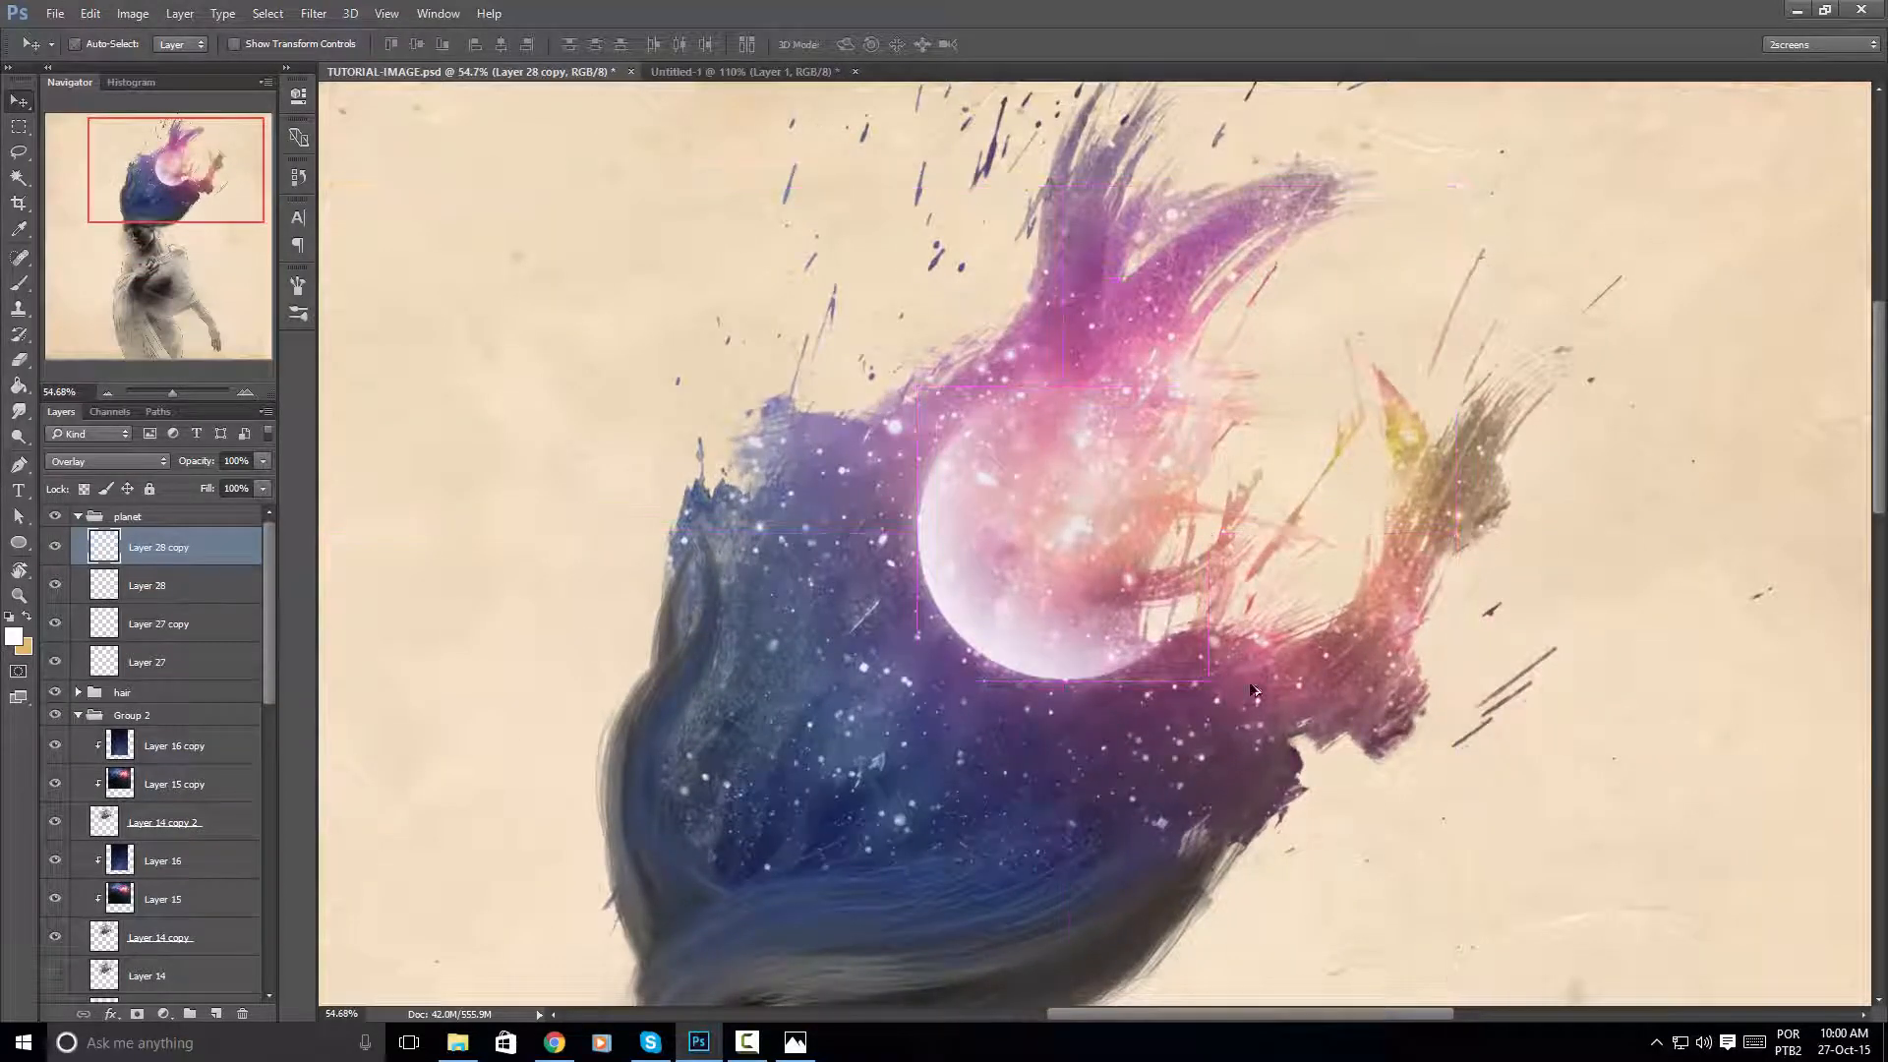
pyautogui.hotkey('ctrl', 'z')
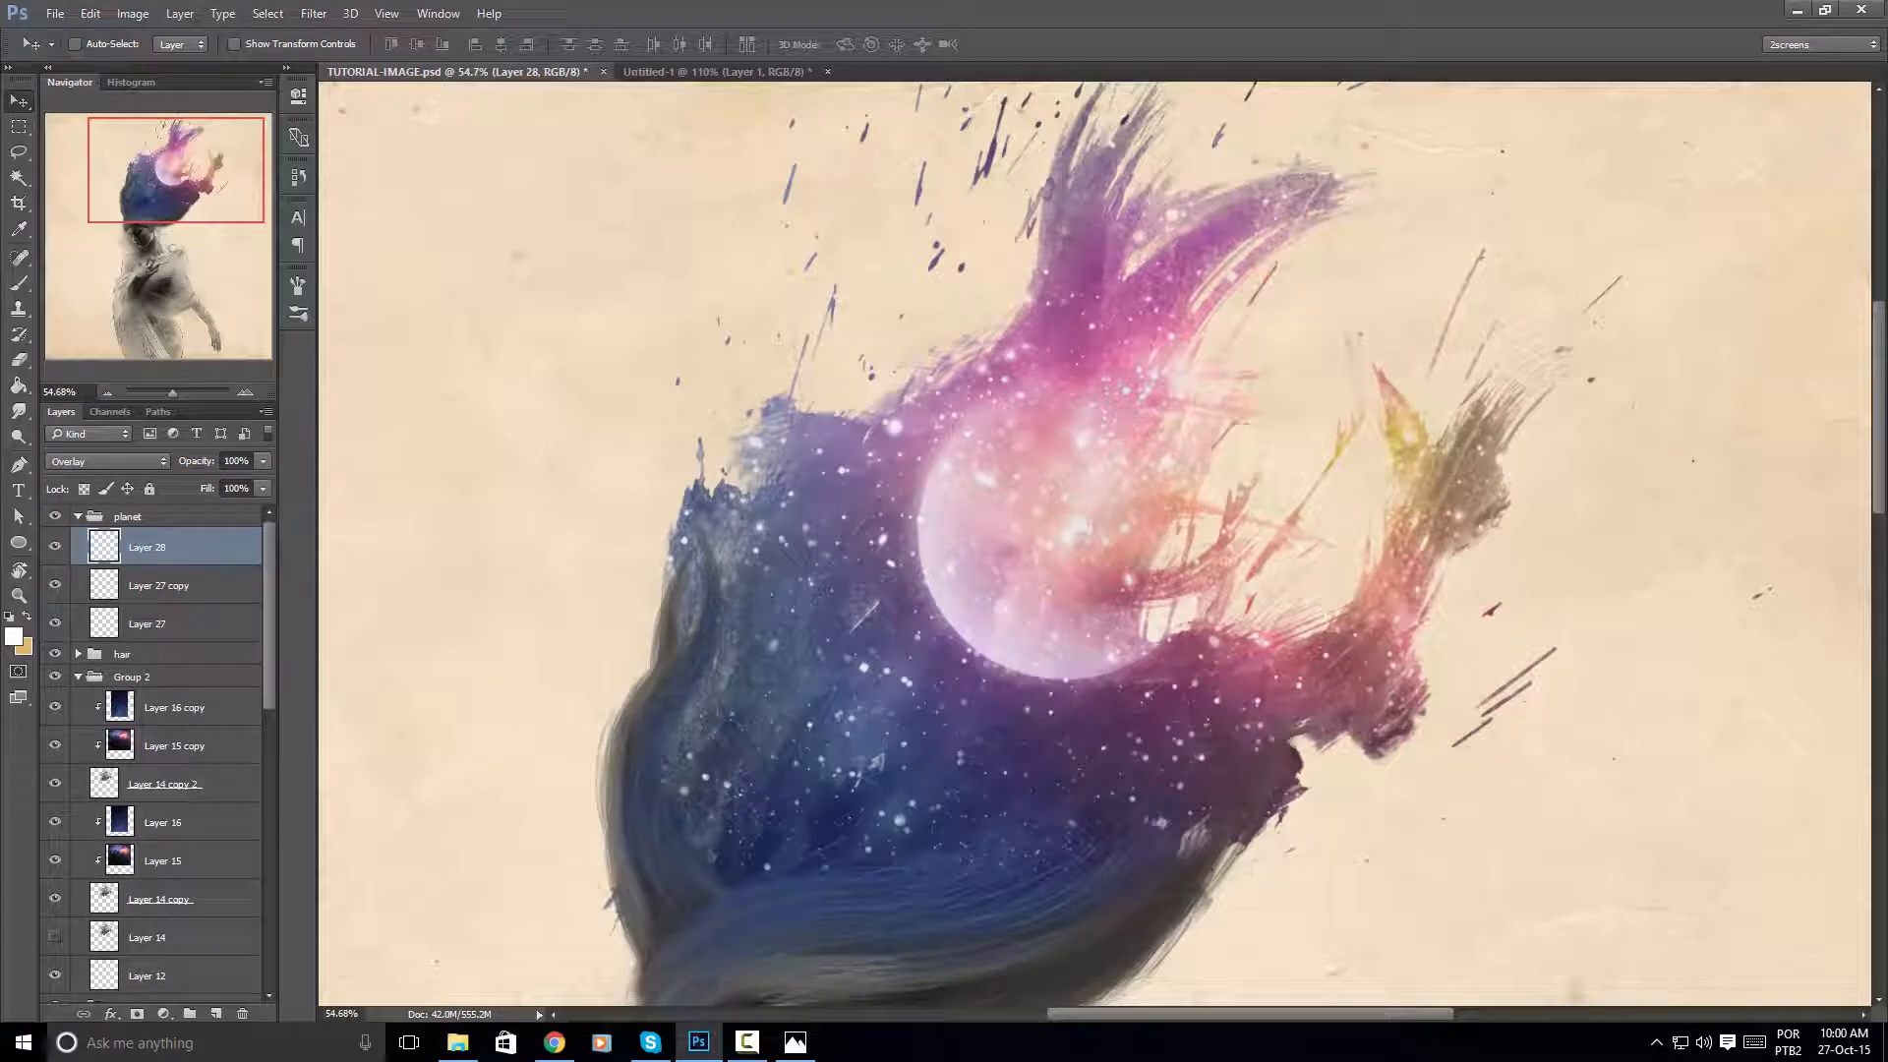
pyautogui.scroll(-1, 1047, 492)
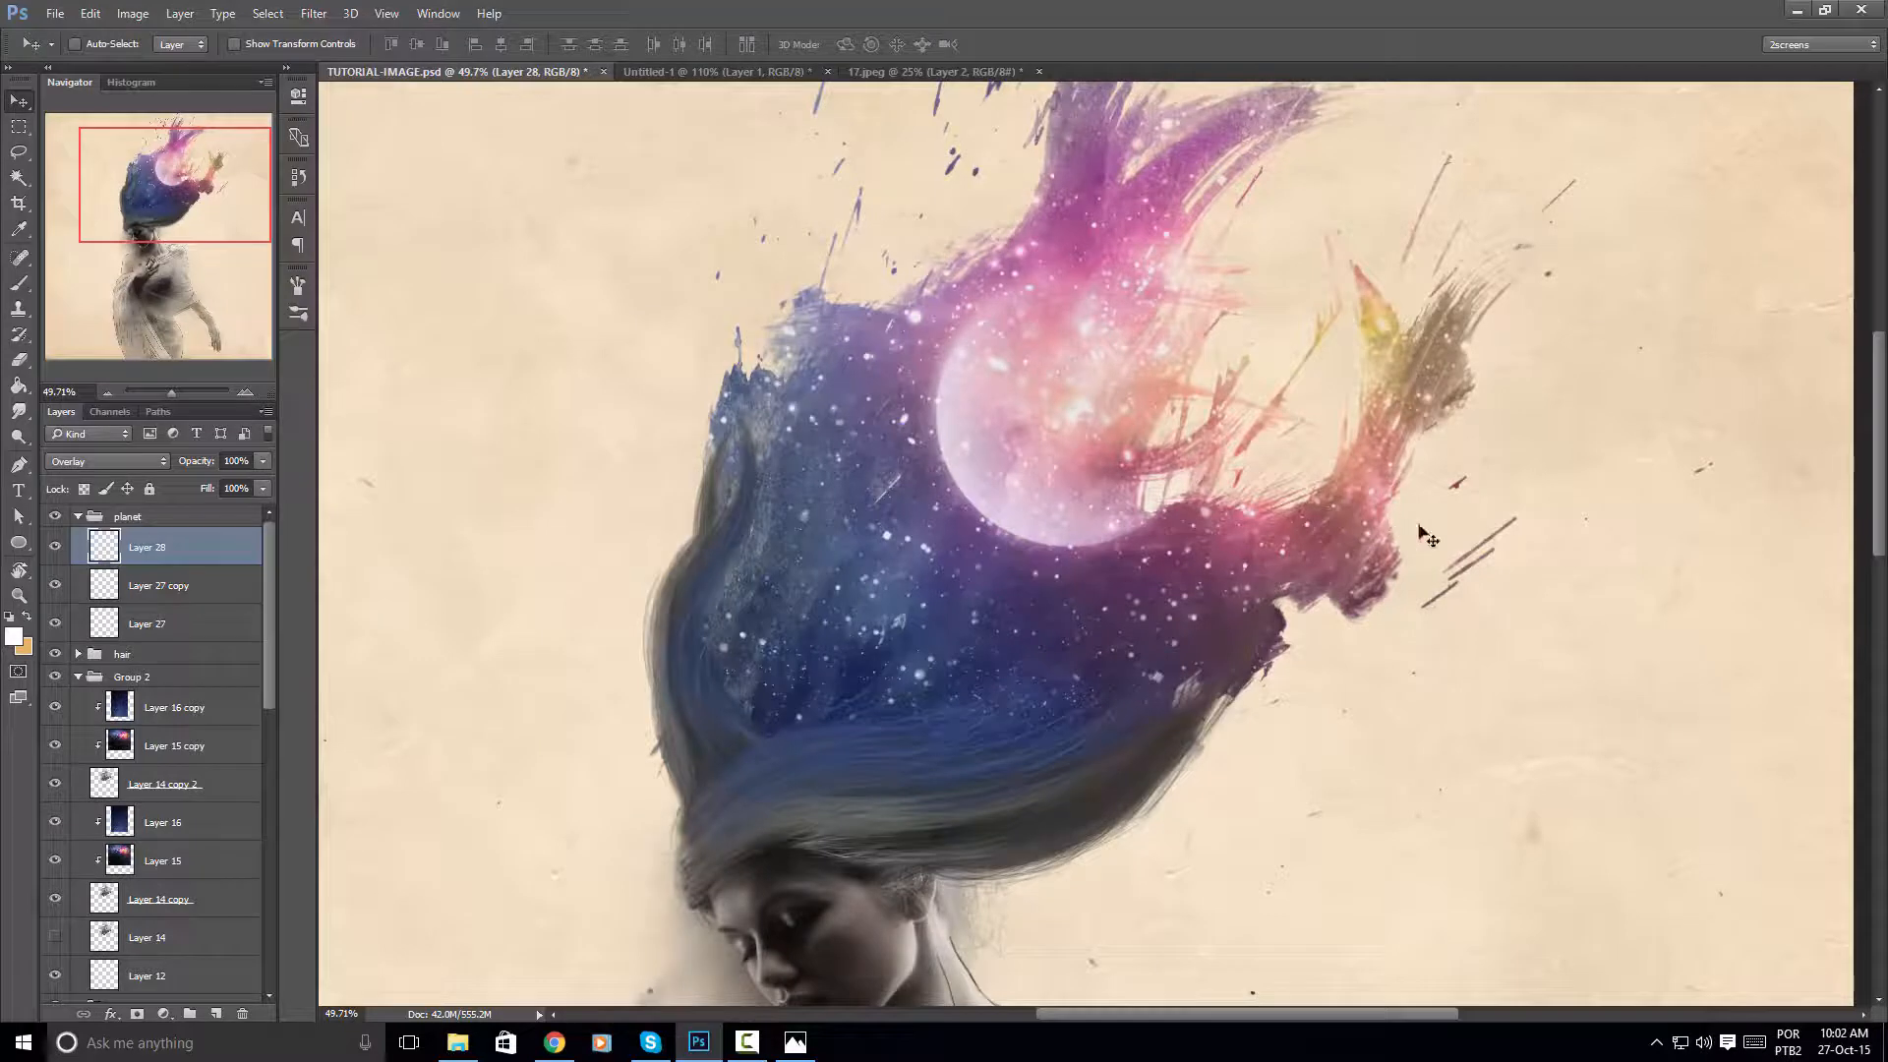
pyautogui.moveTo(1049, 321); pyautogui.dragTo(999, 395)
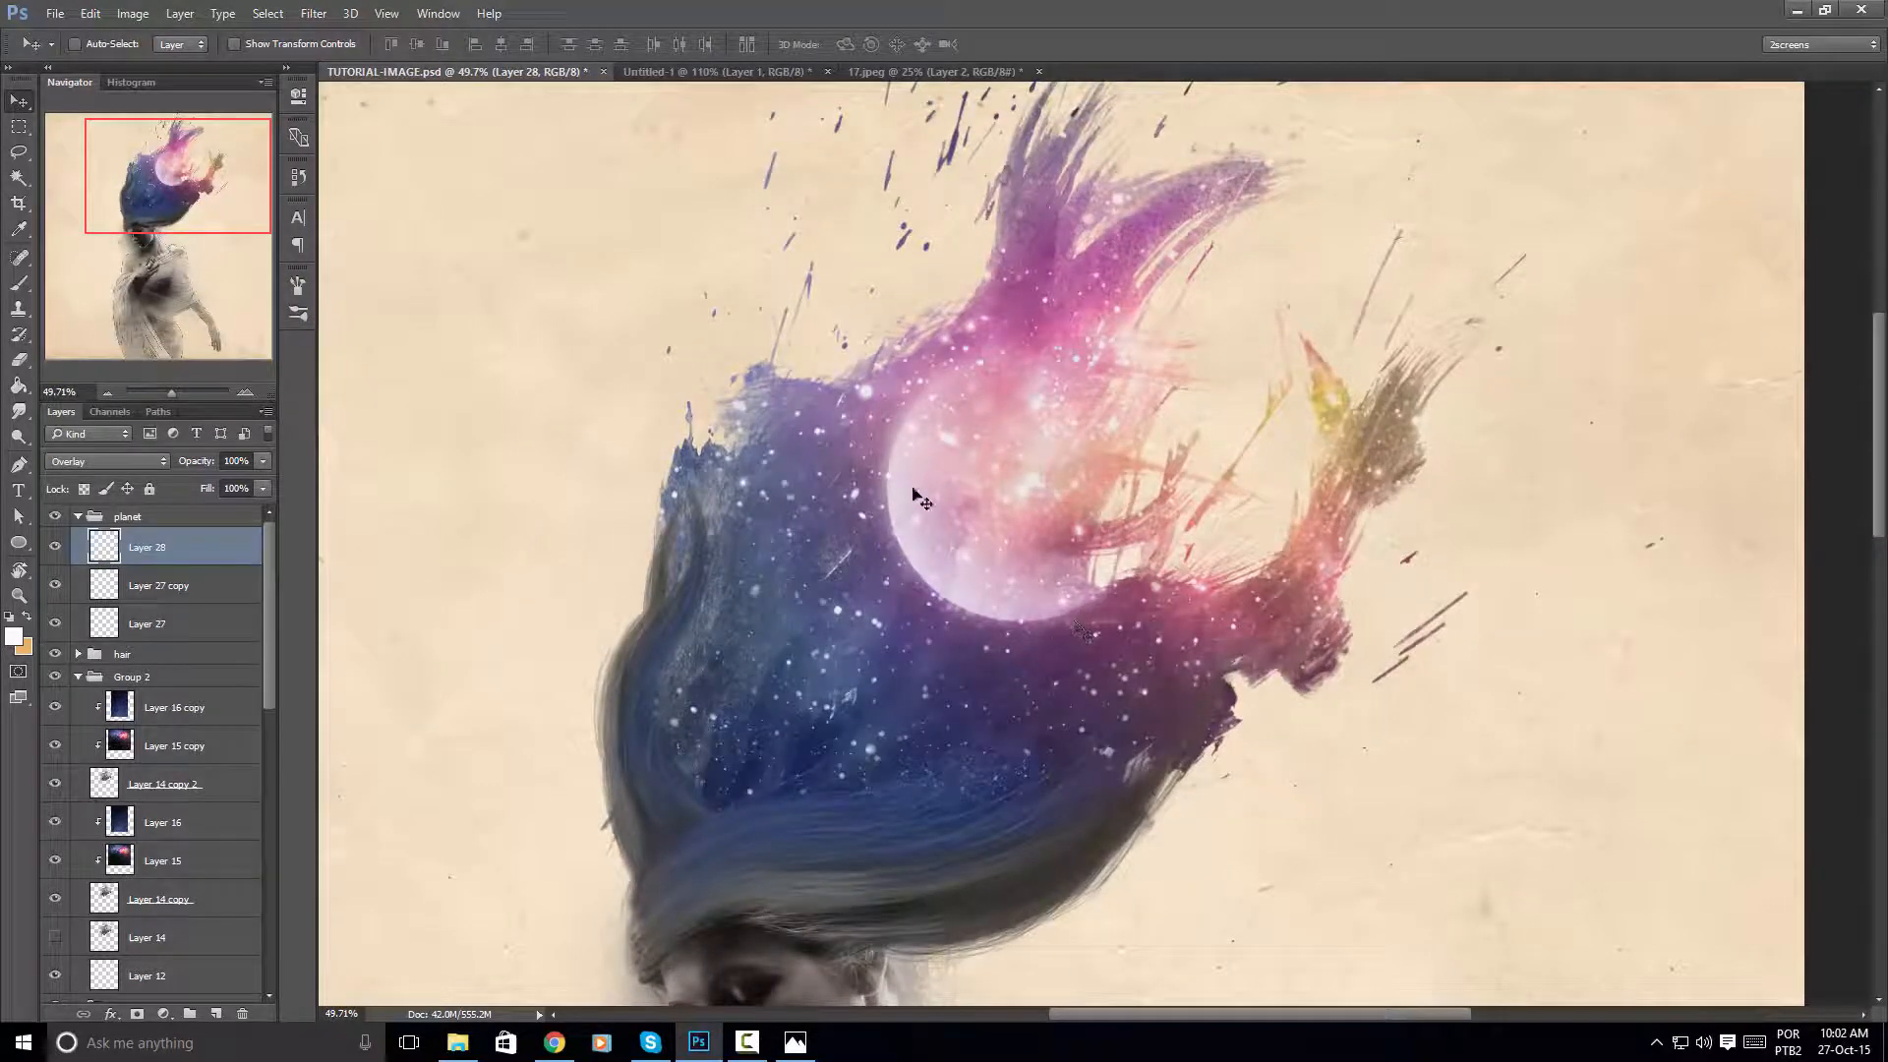
# Bring the grey brush-stroke texture from 17.jpeg into TUTORIAL-IMAGE.psd and position it over the planet
pyautogui.click(942, 73)
pyautogui.moveTo(1064, 473)
pyautogui.mouseDown()
pyautogui.moveTo(1126, 492)
pyautogui.moveTo(1039, 510)
pyautogui.moveTo(418, 108)
pyautogui.moveTo(426, 77)
pyautogui.moveTo(590, 149)
pyautogui.moveTo(1142, 581)
pyautogui.moveTo(1249, 816)
pyautogui.moveTo(1235, 782)
pyautogui.moveTo(1249, 836)
pyautogui.moveTo(1221, 894)
pyautogui.moveTo(1222, 874)
pyautogui.mouseUp()
pyautogui.scroll(-2, 1221, 873)
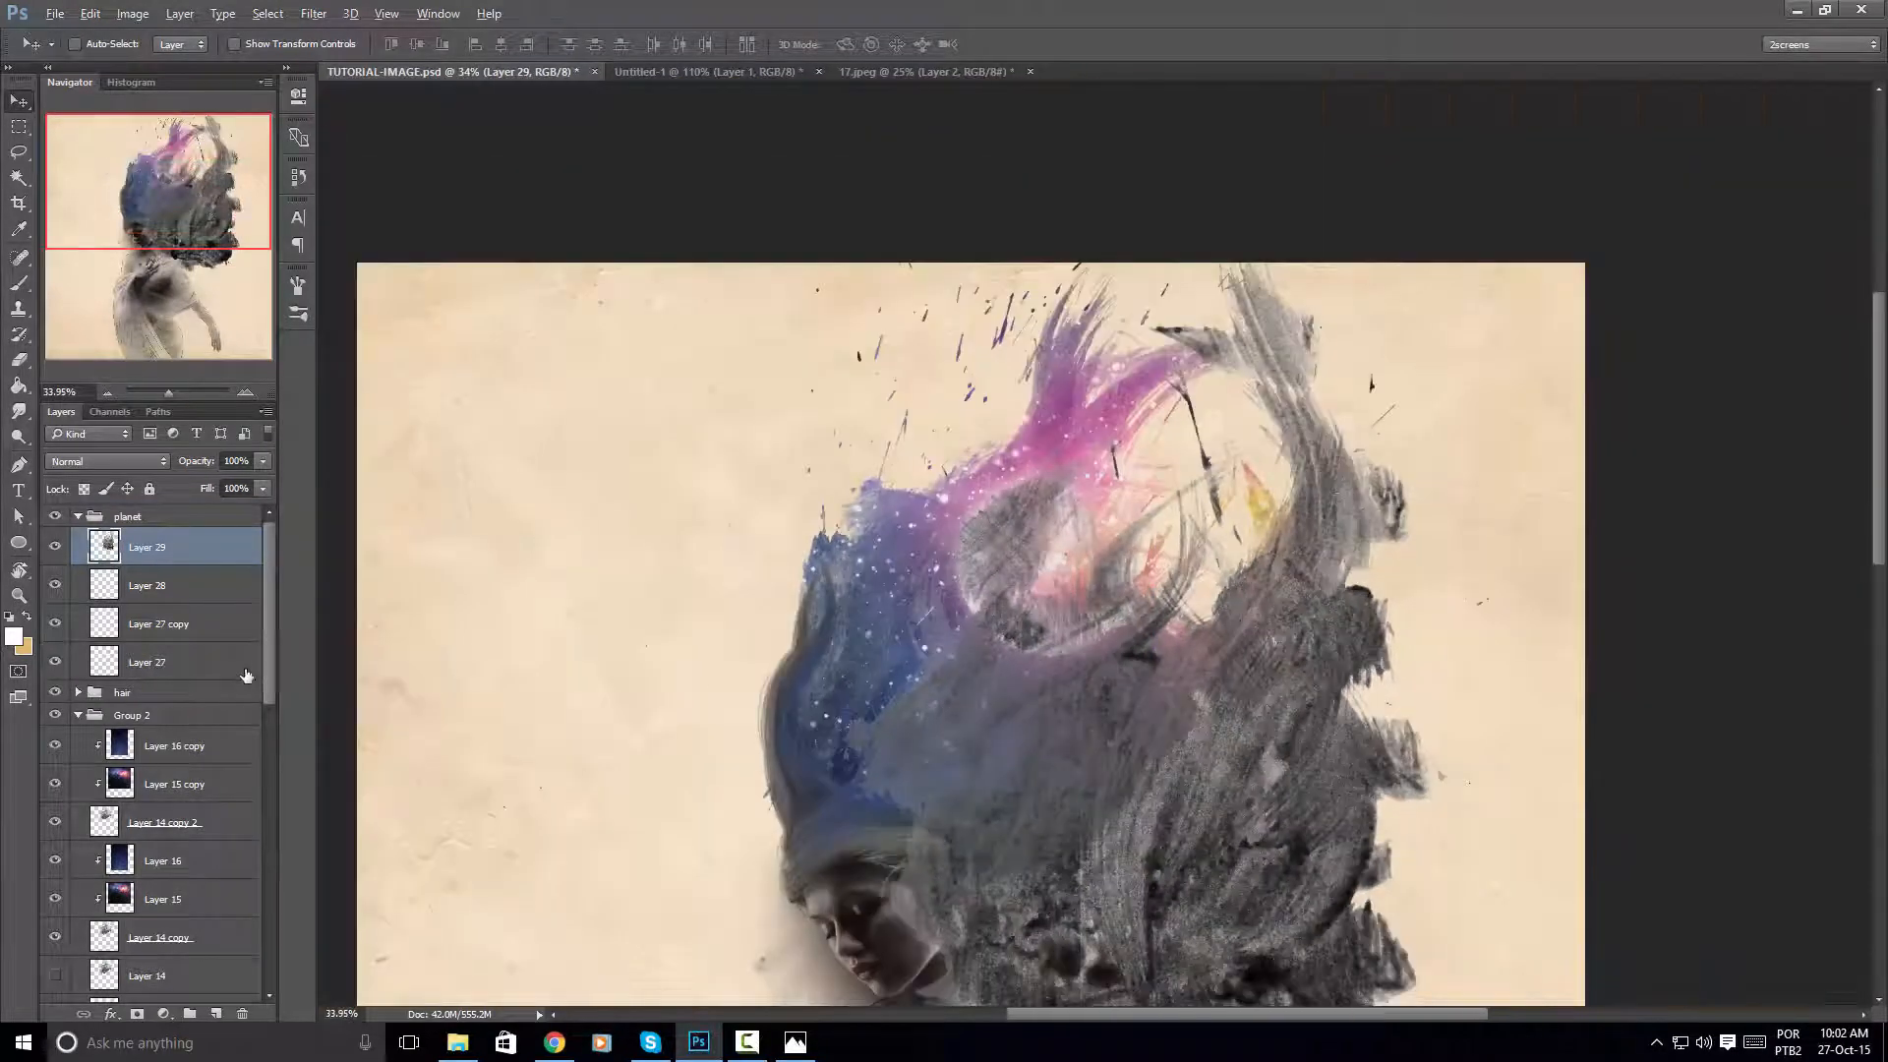
pyautogui.moveTo(1045, 681)
pyautogui.mouseDown()
pyautogui.moveTo(1088, 648)
pyautogui.moveTo(999, 676)
pyautogui.moveTo(1045, 683)
pyautogui.mouseUp()
# Load Layer 29's texture as a selection with that layer hidden, cut its pattern out of Layer 28, and deselect
pyautogui.keyDown('ctrl'); pyautogui.click(102, 553); pyautogui.keyUp('ctrl')
pyautogui.click(54, 547)
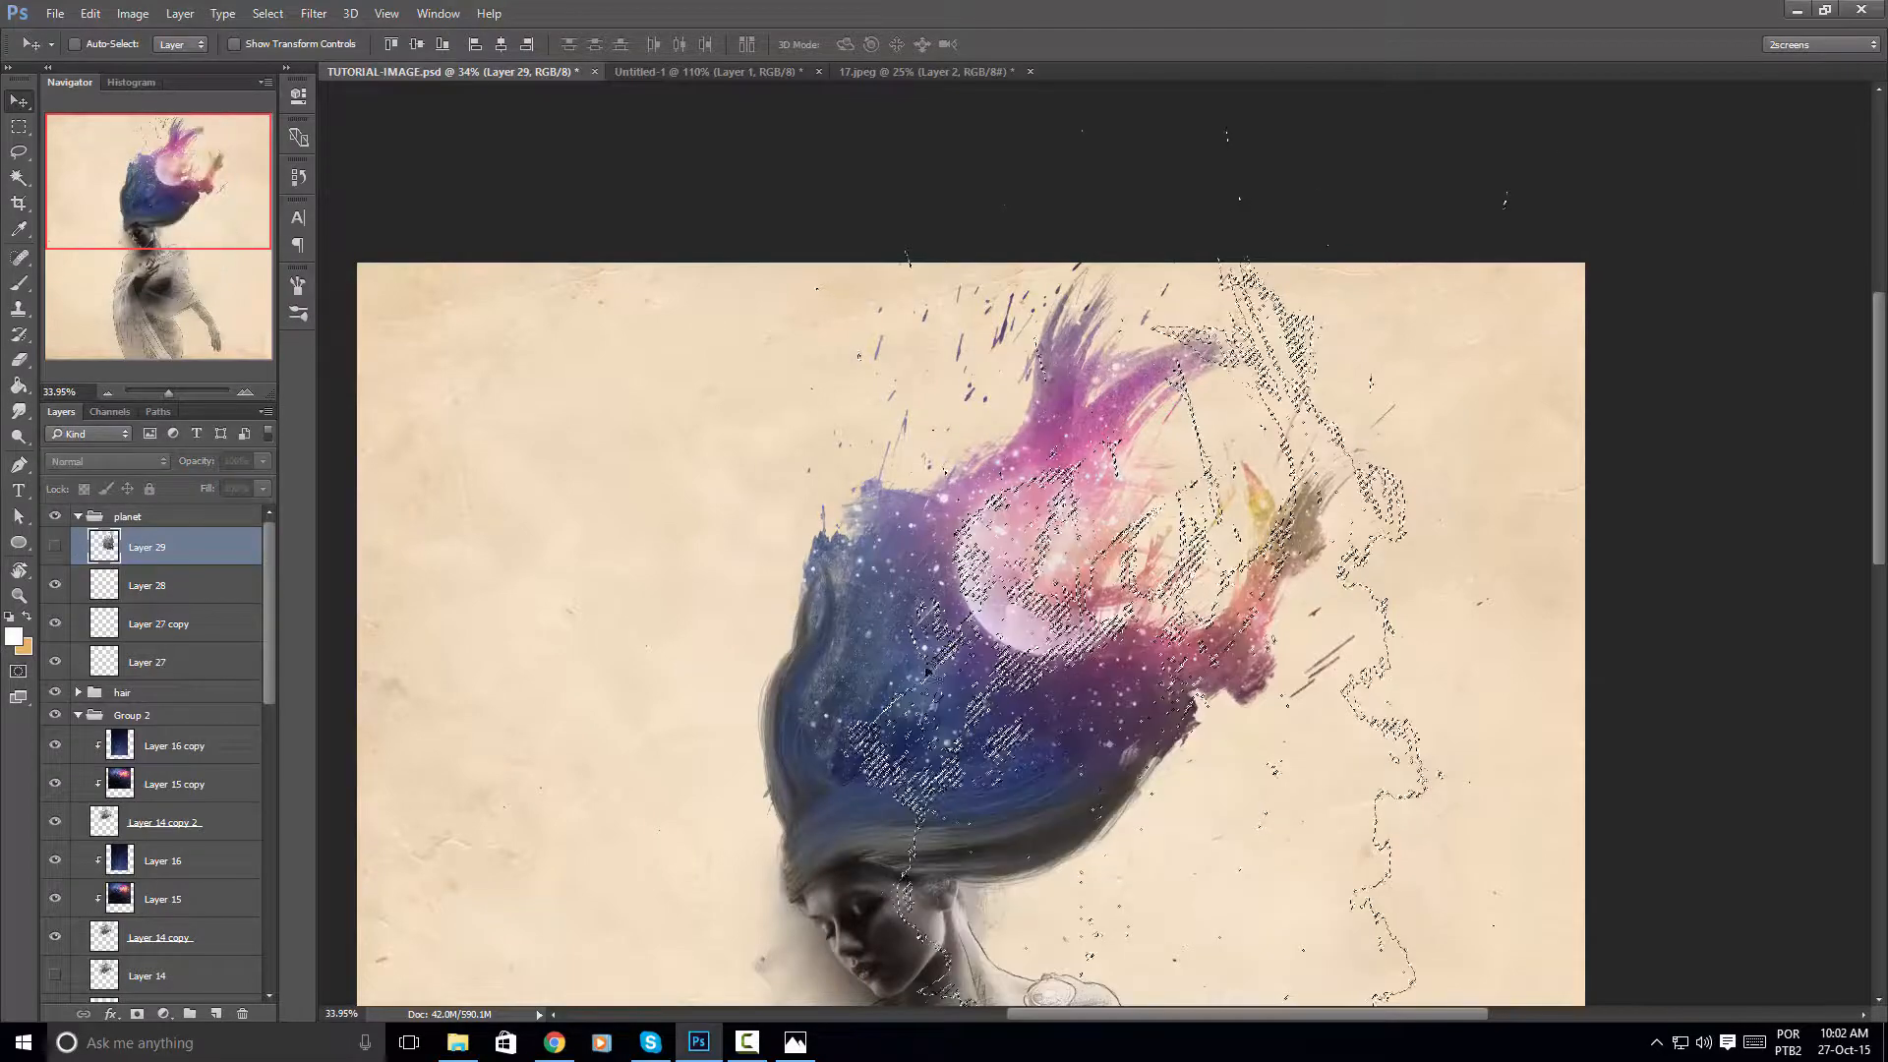
pyautogui.click(177, 586)
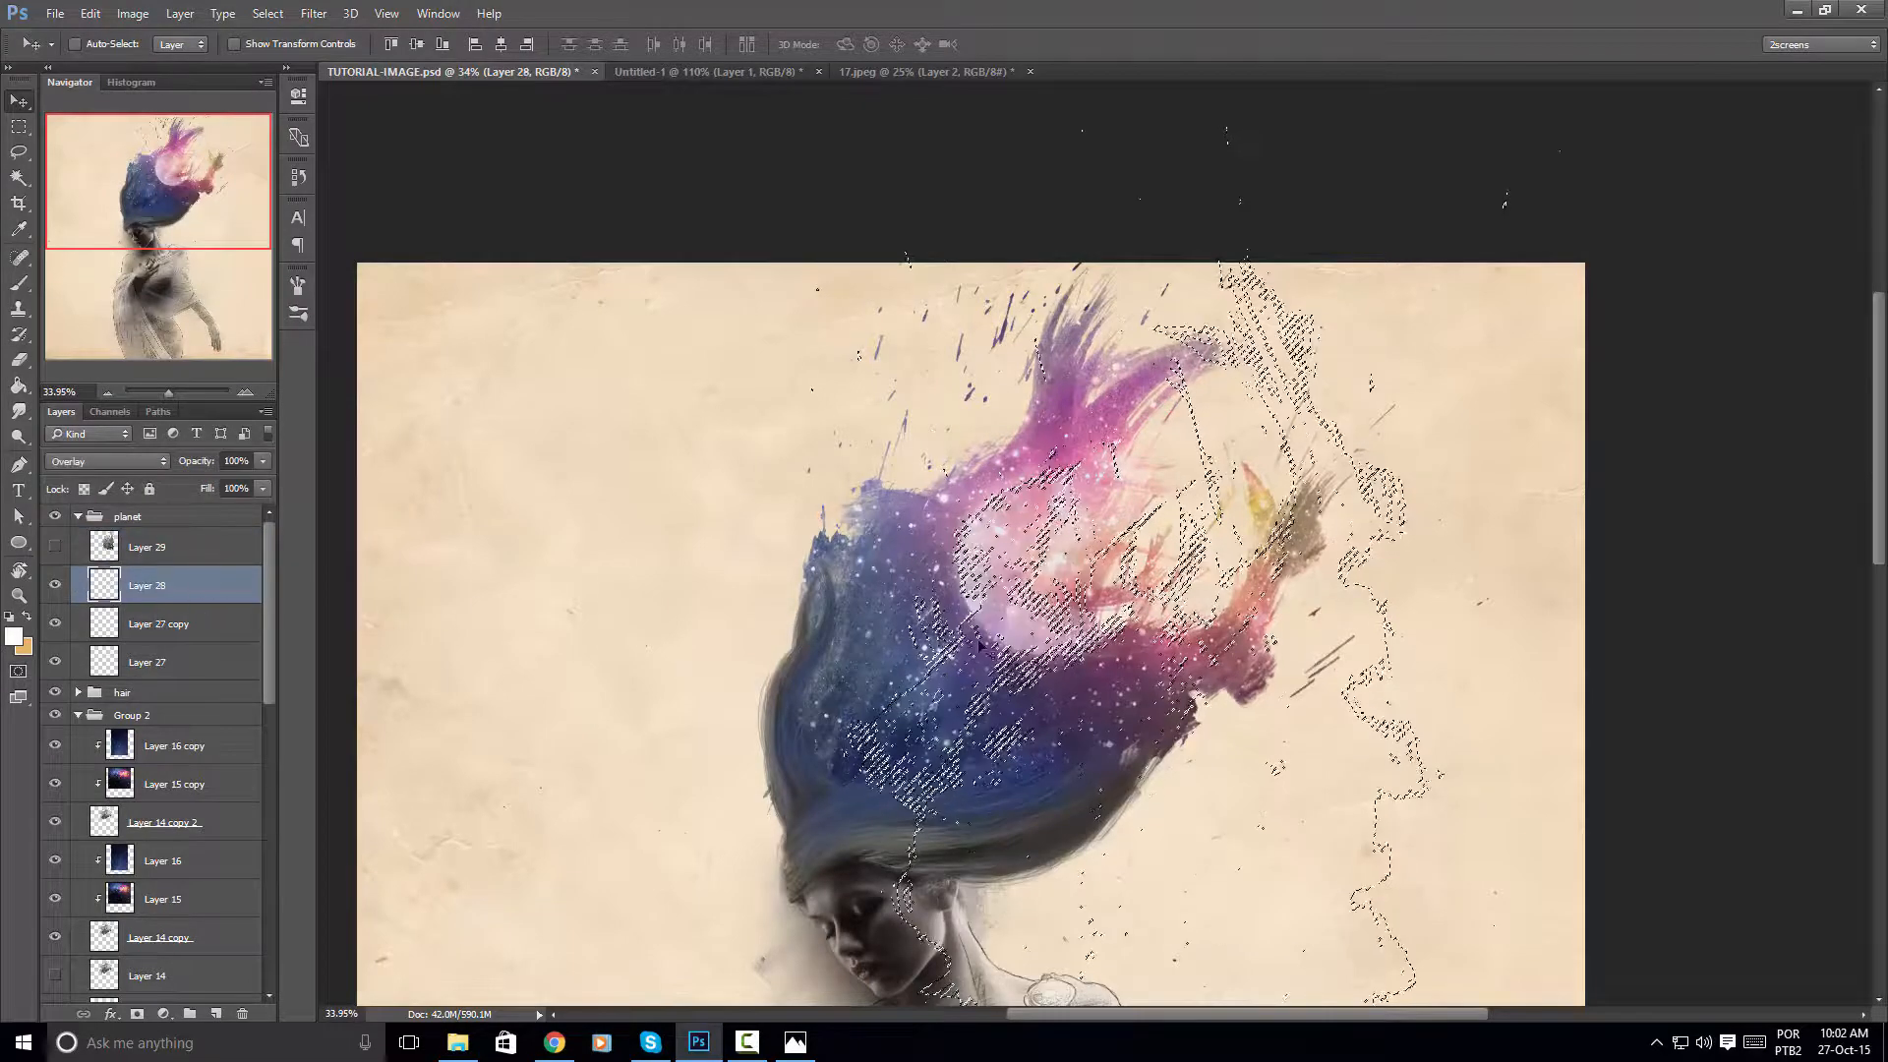
pyautogui.moveTo(978, 644); pyautogui.dragTo(1133, 635)
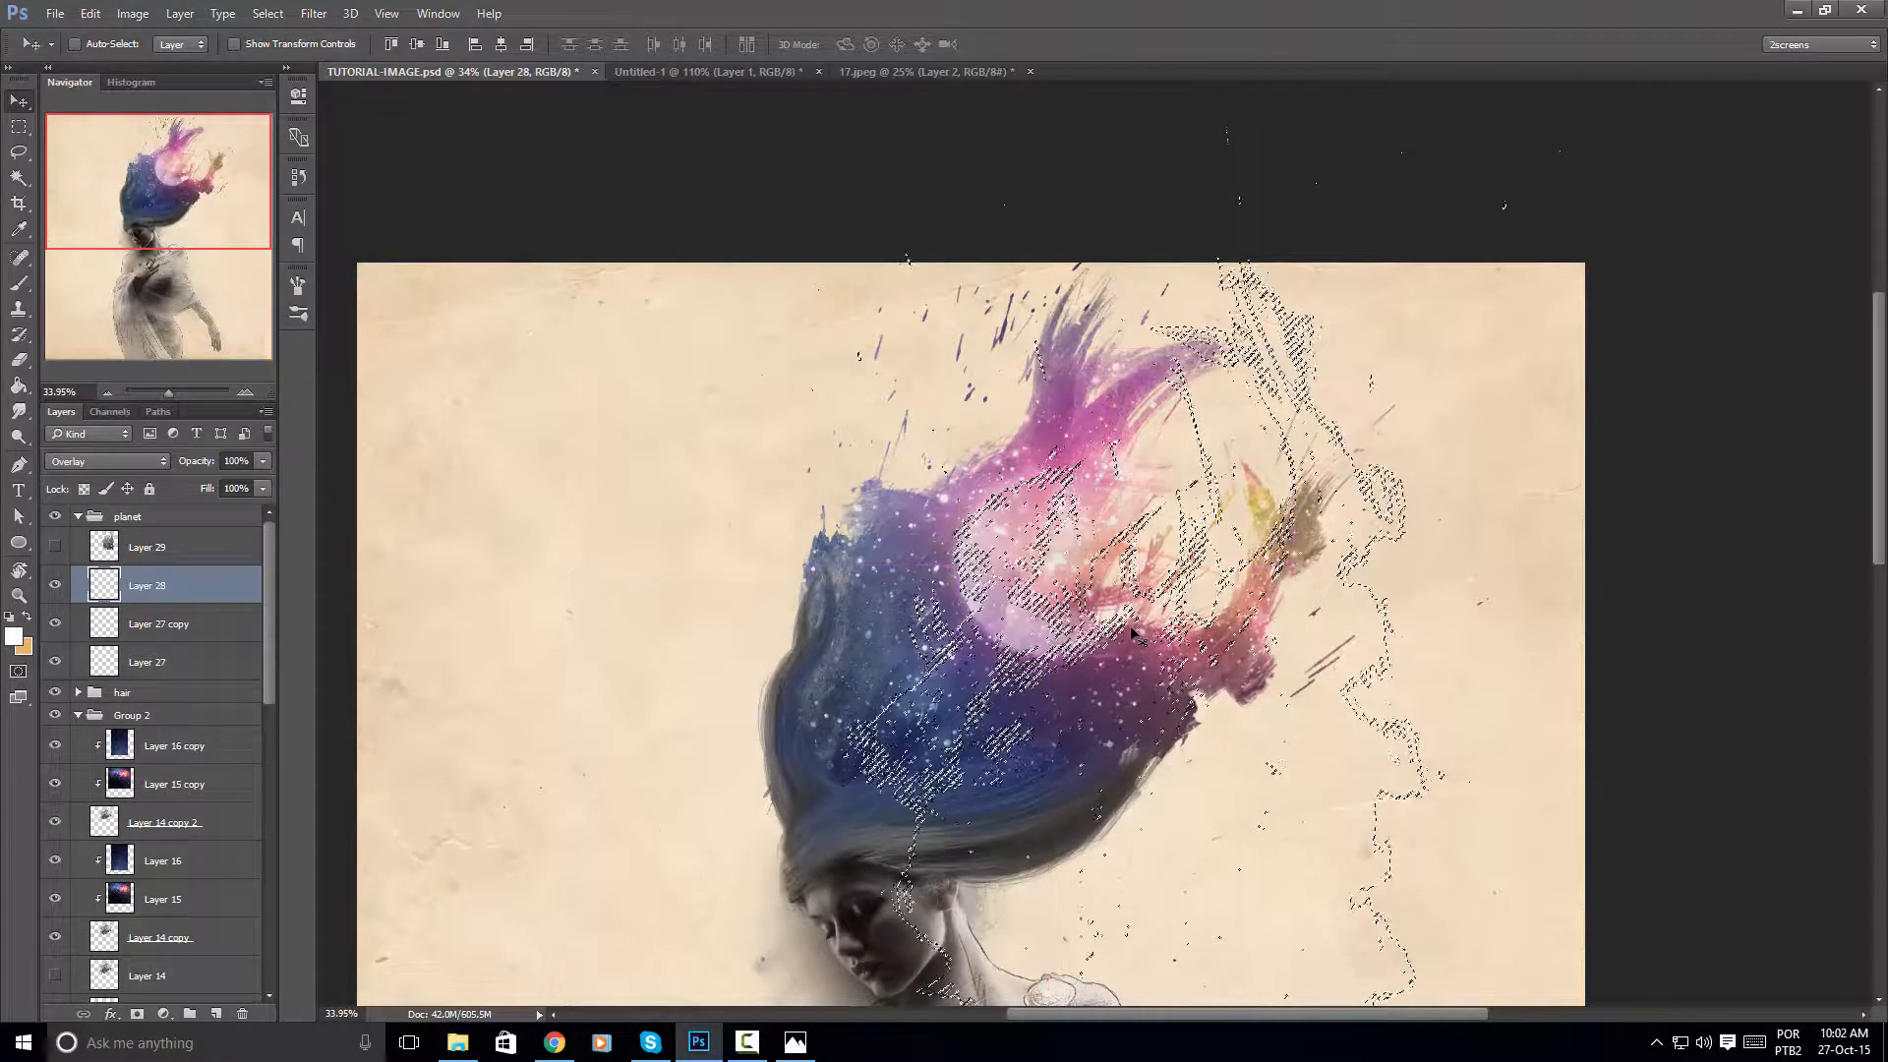
pyautogui.keyDown('alt'); pyautogui.scroll(5, 1018, 612); pyautogui.keyUp('alt')
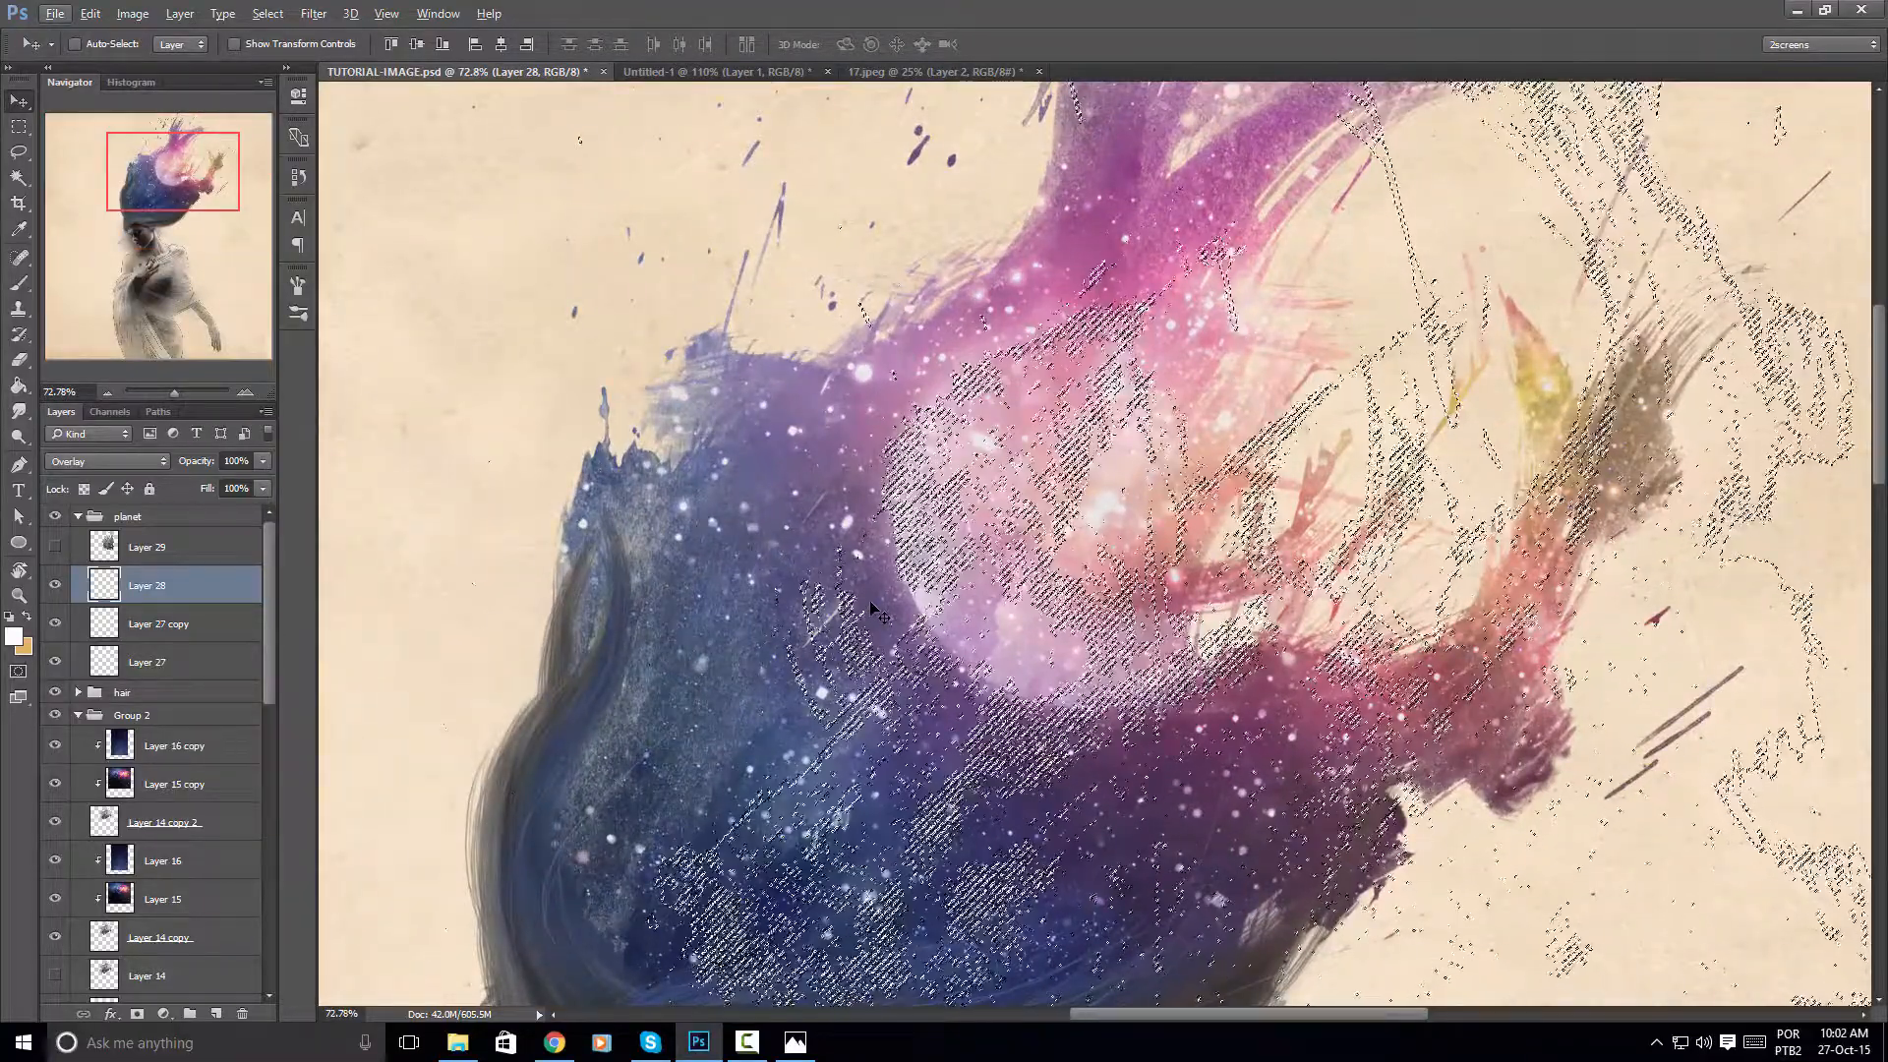
pyautogui.hotkey('ctrl', 'd')
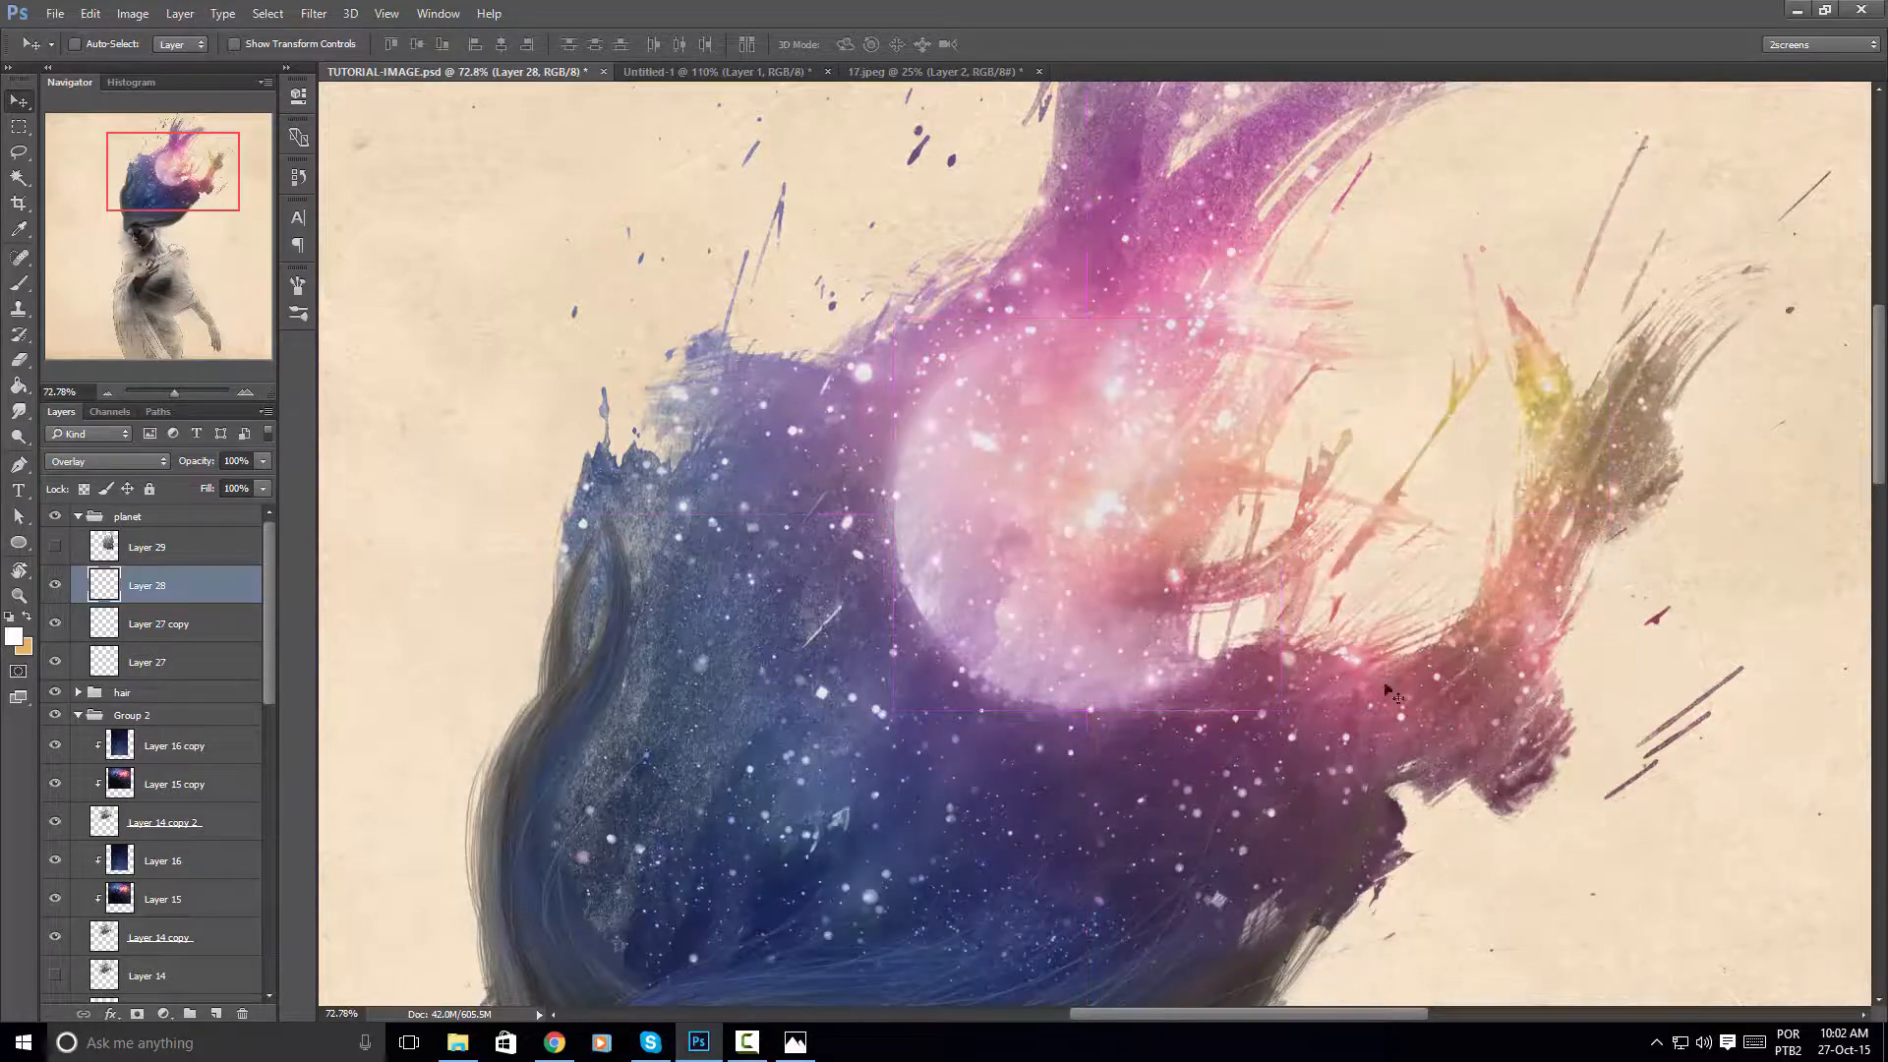
pyautogui.moveTo(1310, 706); pyautogui.dragTo(1262, 642)
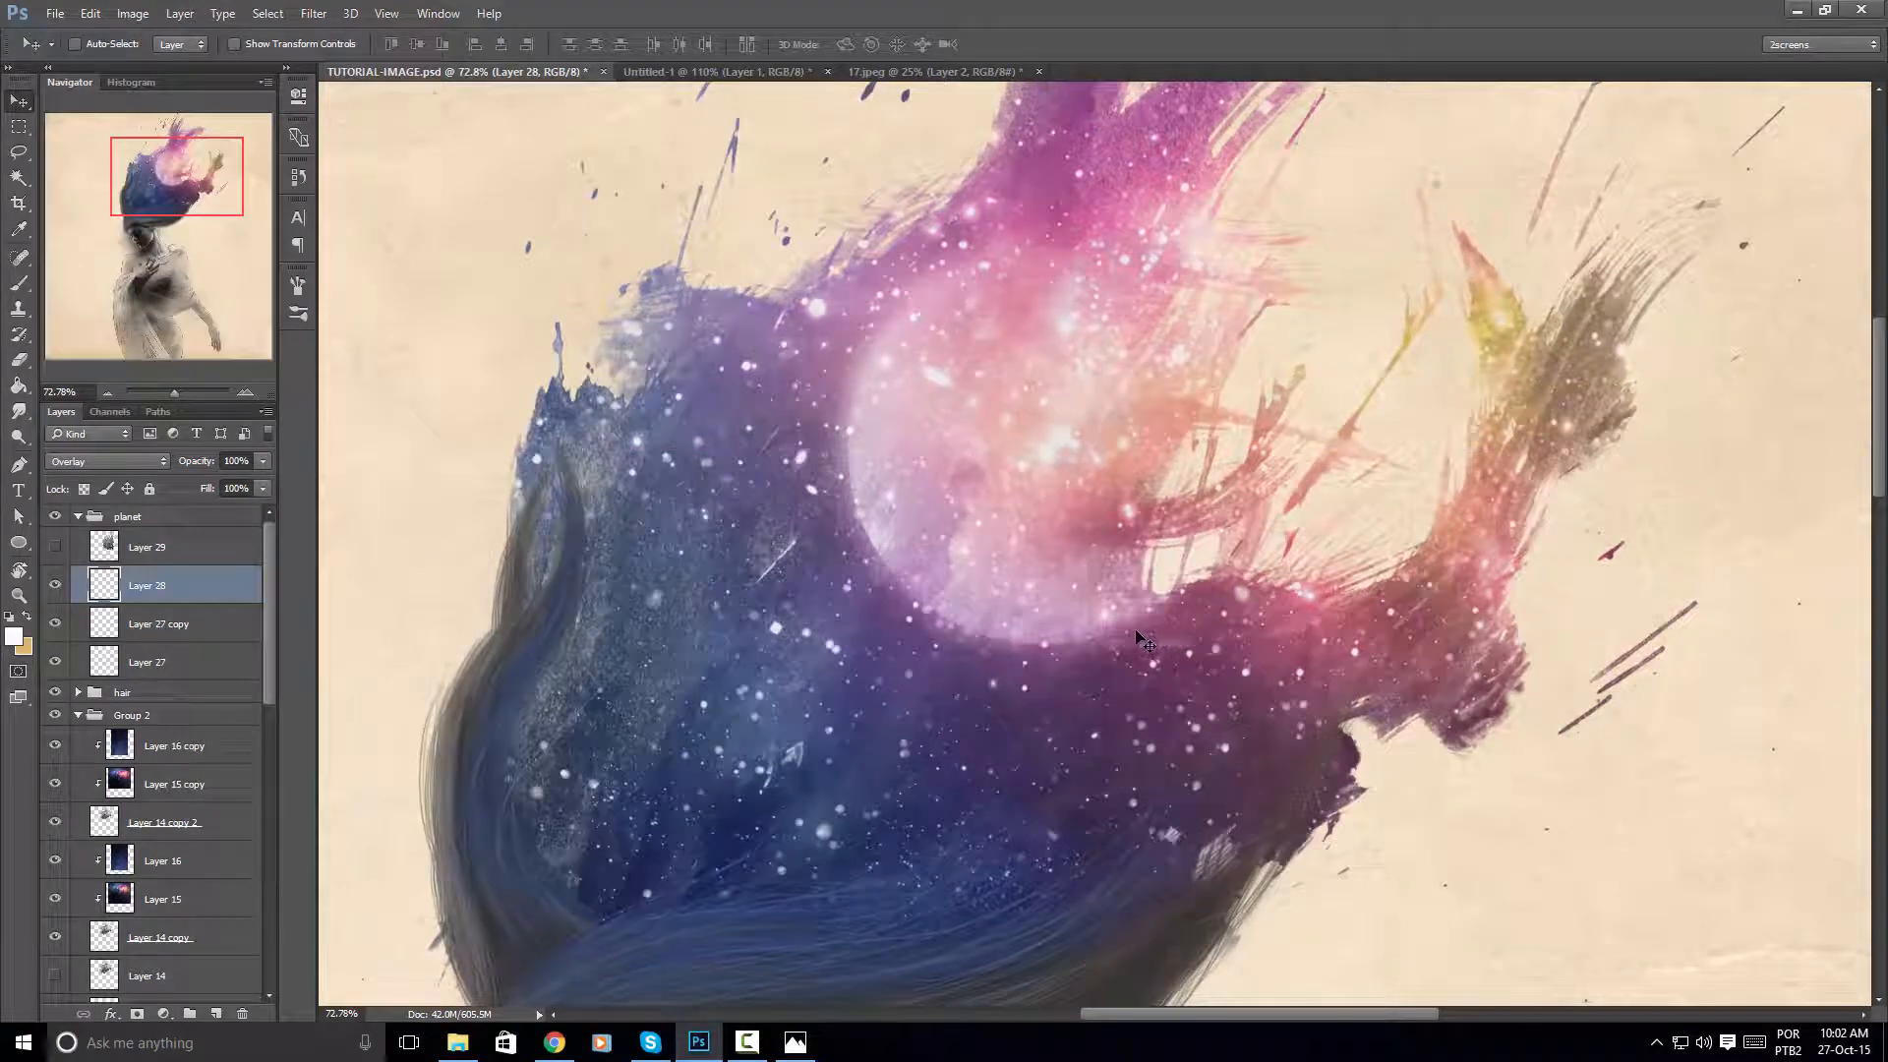
# Duplicate the textured Layer 28 four times to intensify the planet's crescent highlight
pyautogui.hotkey('ctrl', 'j')
pyautogui.hotkey('ctrl', 'j')
pyautogui.hotkey('ctrl', 'j')
pyautogui.hotkey('ctrl', 'j')
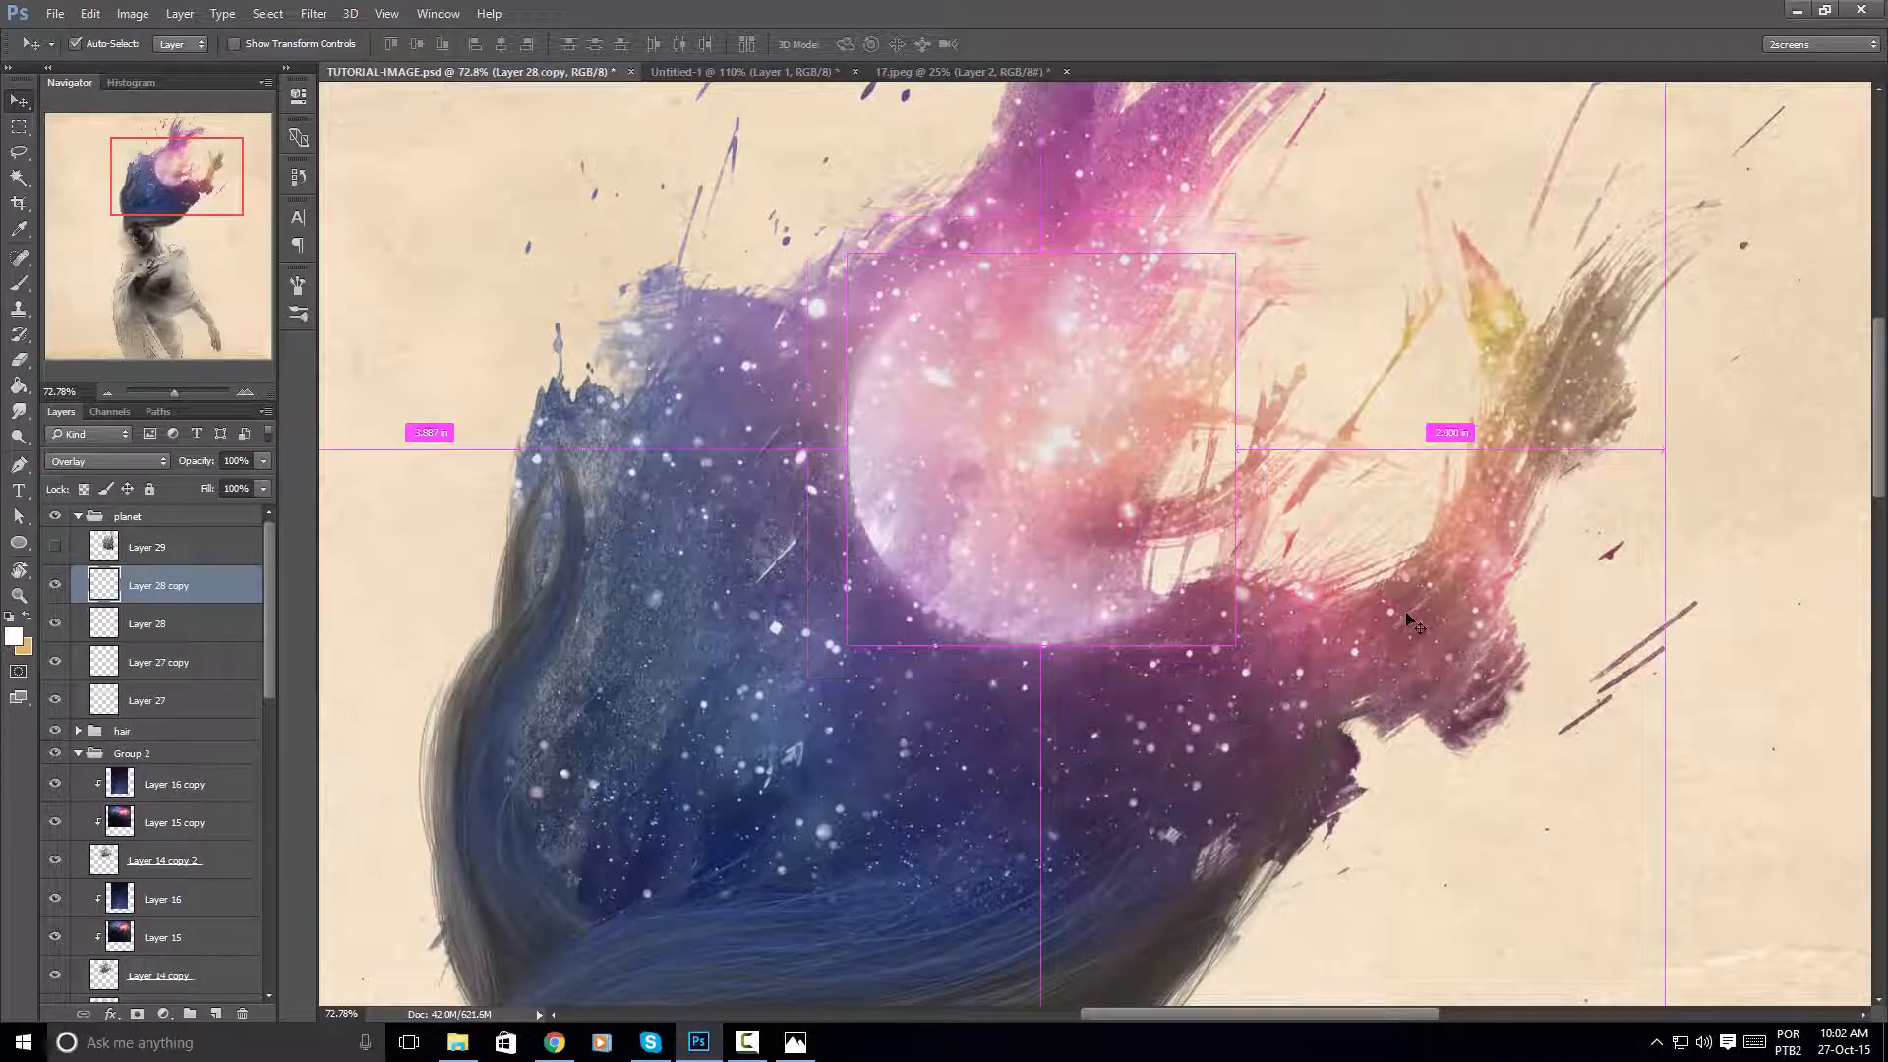
pyautogui.keyDown('alt'); pyautogui.scroll(-3, 1170, 728); pyautogui.keyUp('alt')
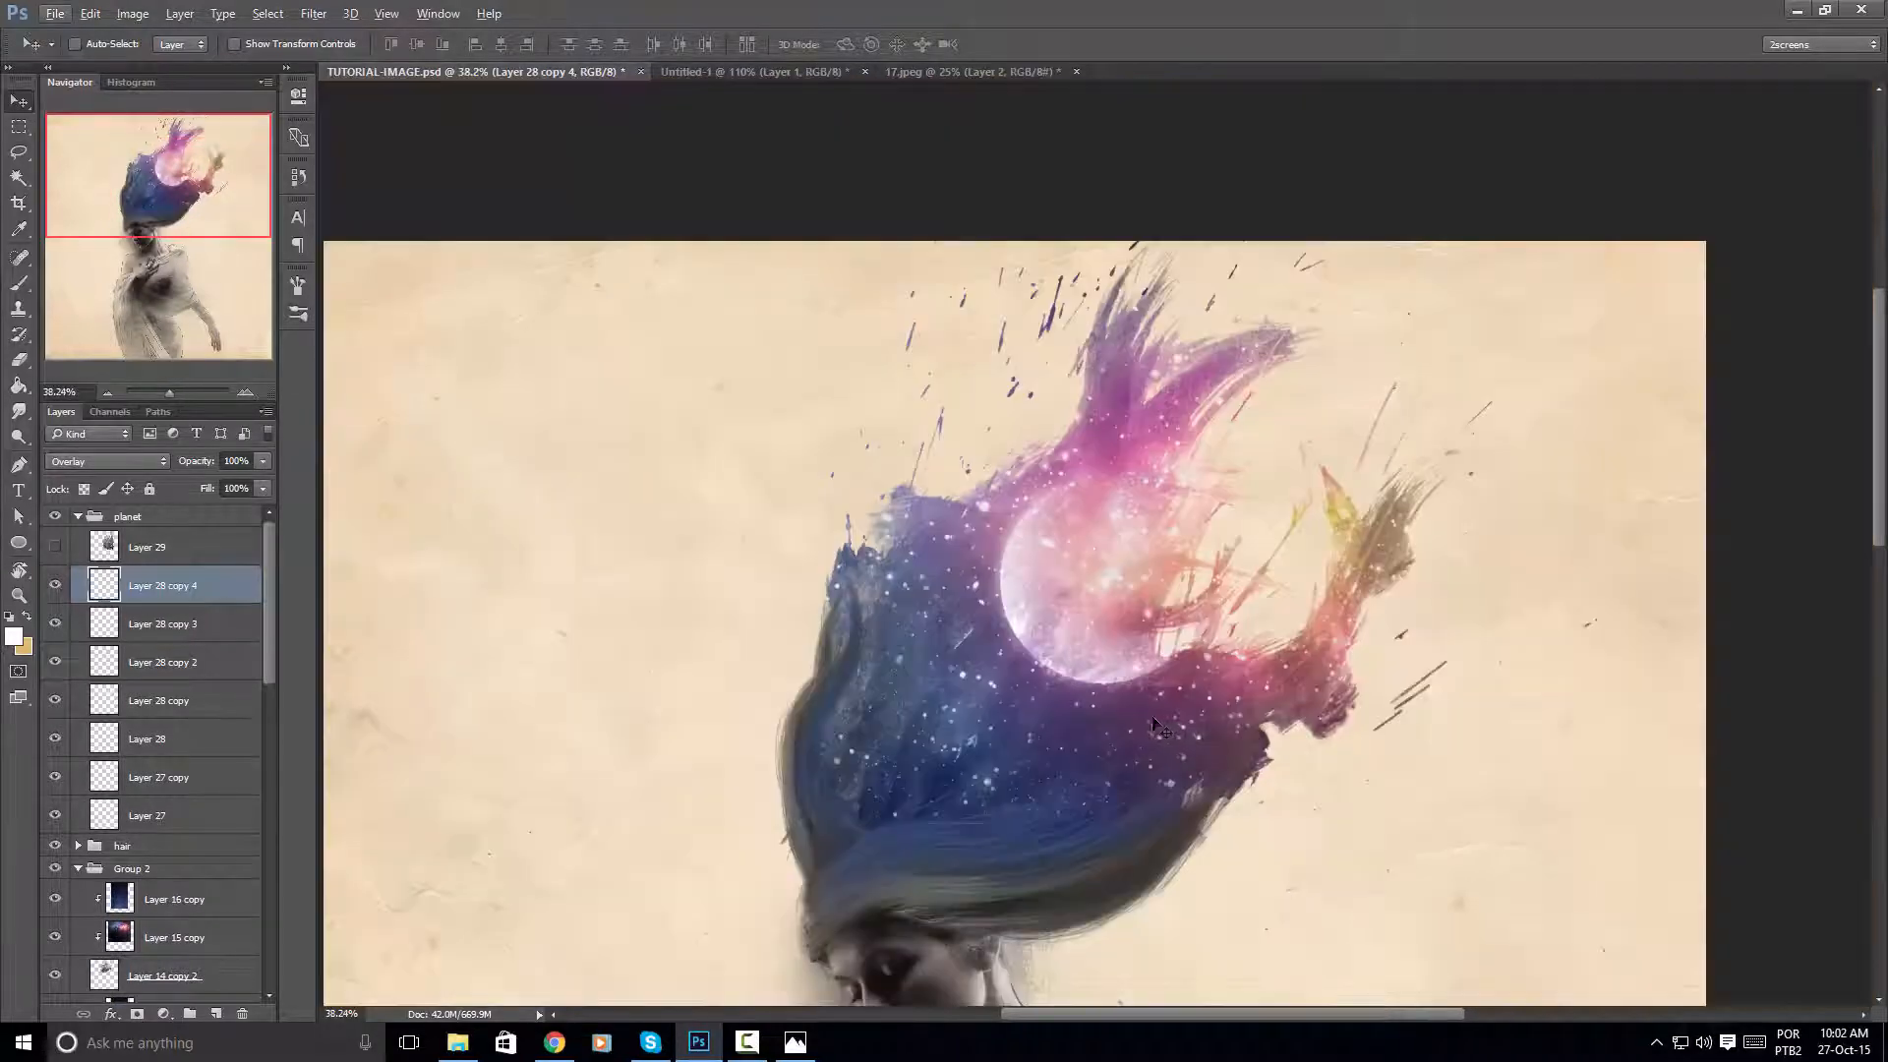
pyautogui.keyDown('alt'); pyautogui.scroll(2, 1156, 654); pyautogui.keyUp('alt')
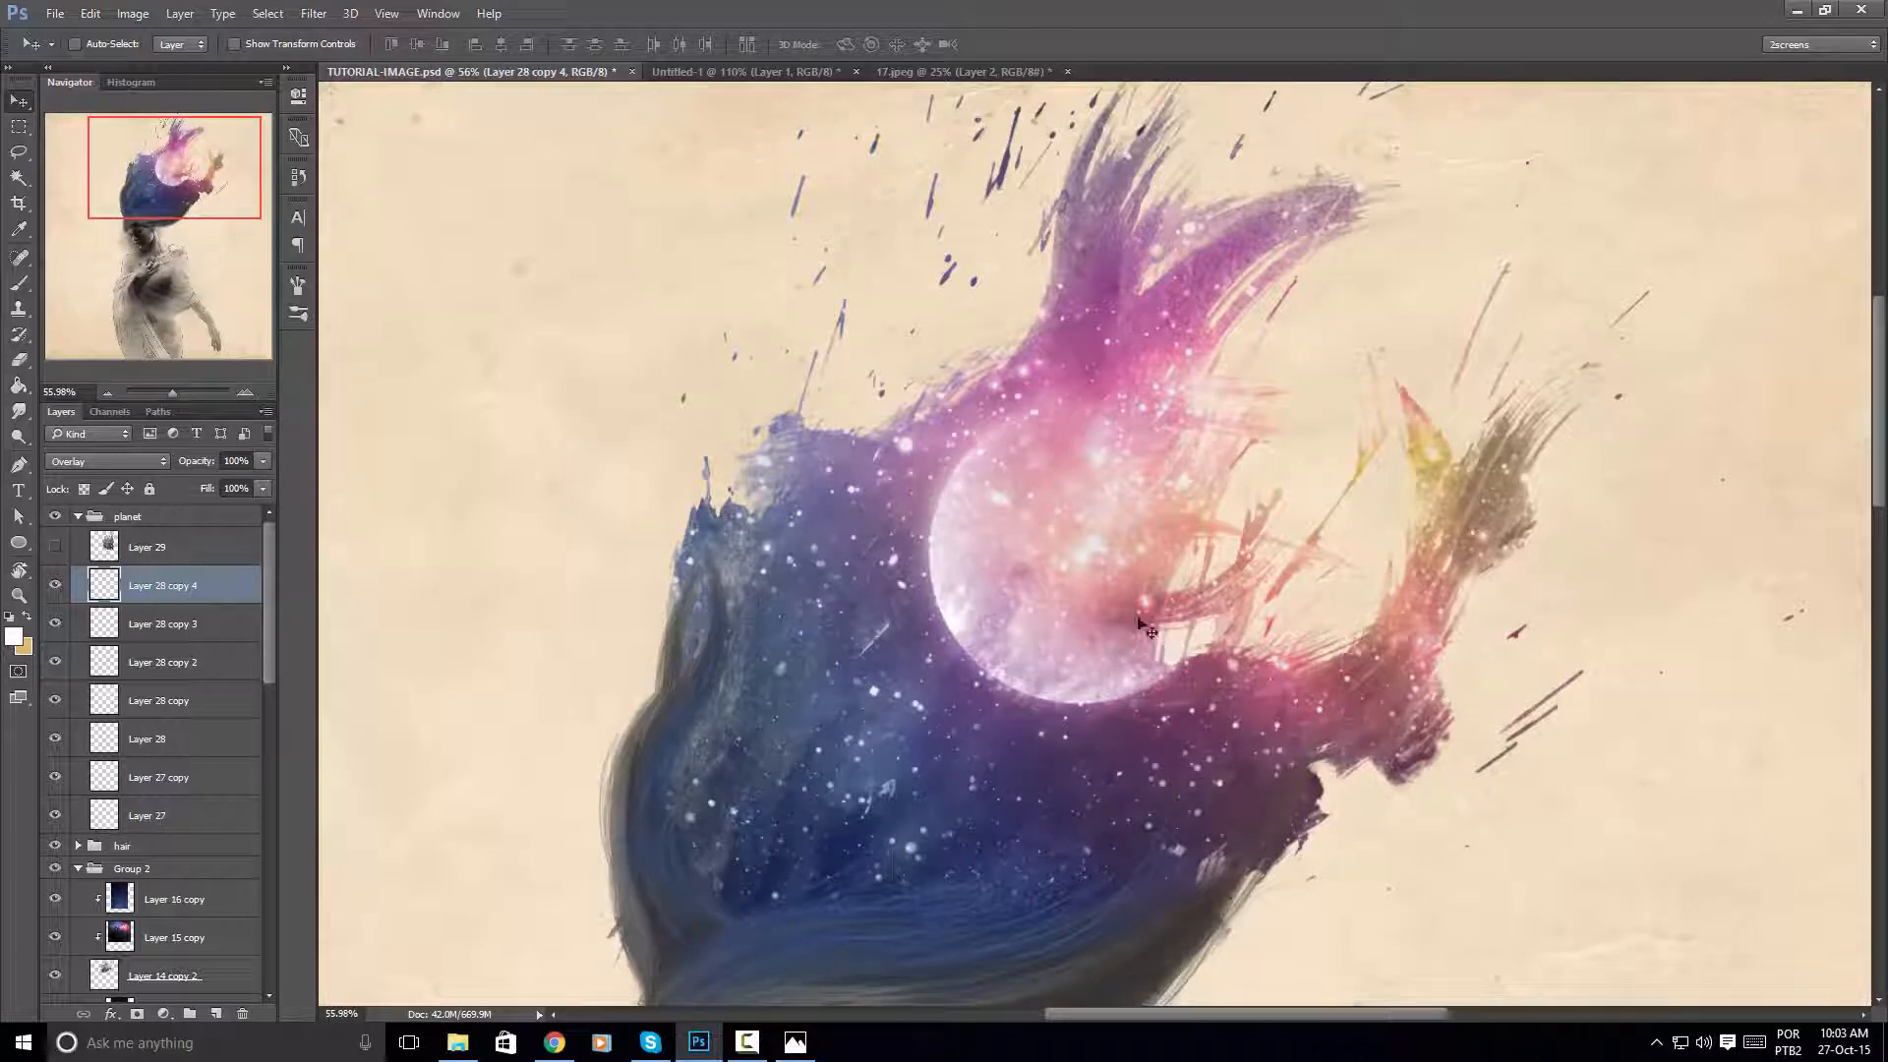
pyautogui.keyDown('alt'); pyautogui.scroll(-2, 1107, 597); pyautogui.keyUp('alt')
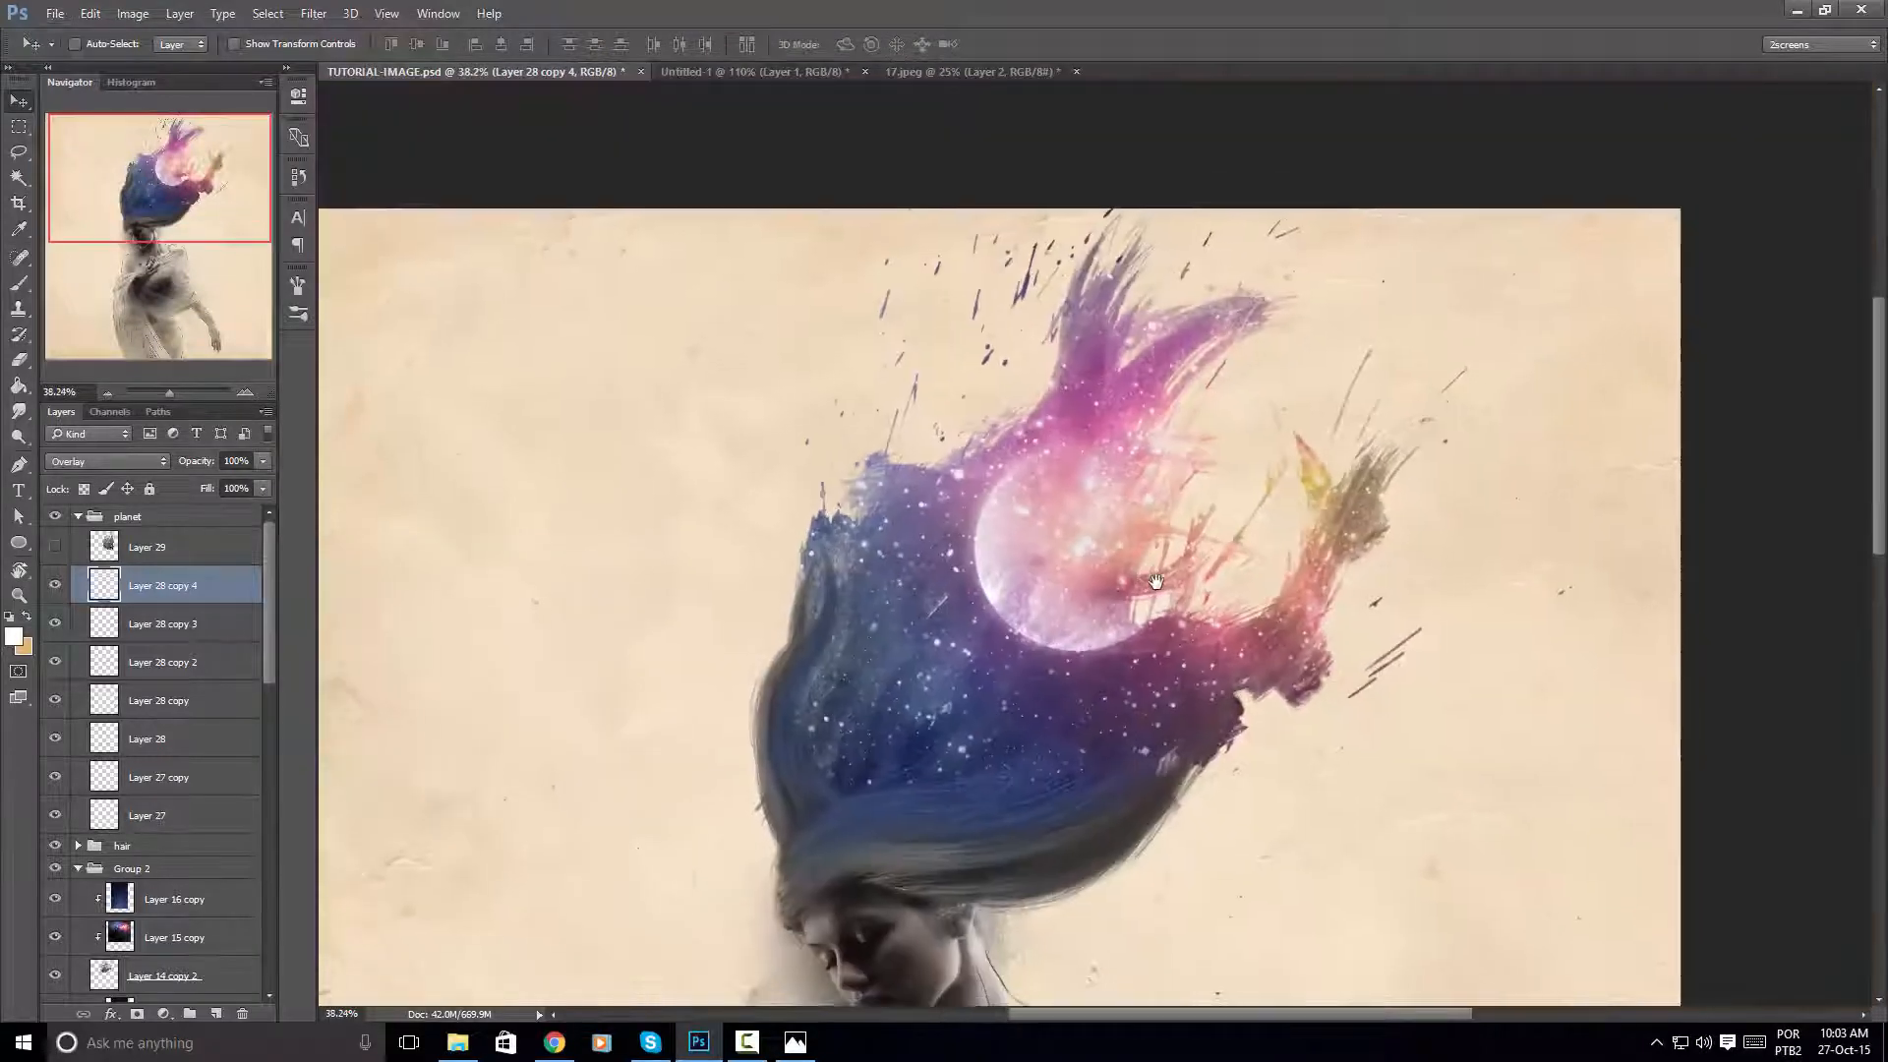
pyautogui.keyDown('alt'); pyautogui.scroll(1, 1167, 586); pyautogui.keyUp('alt')
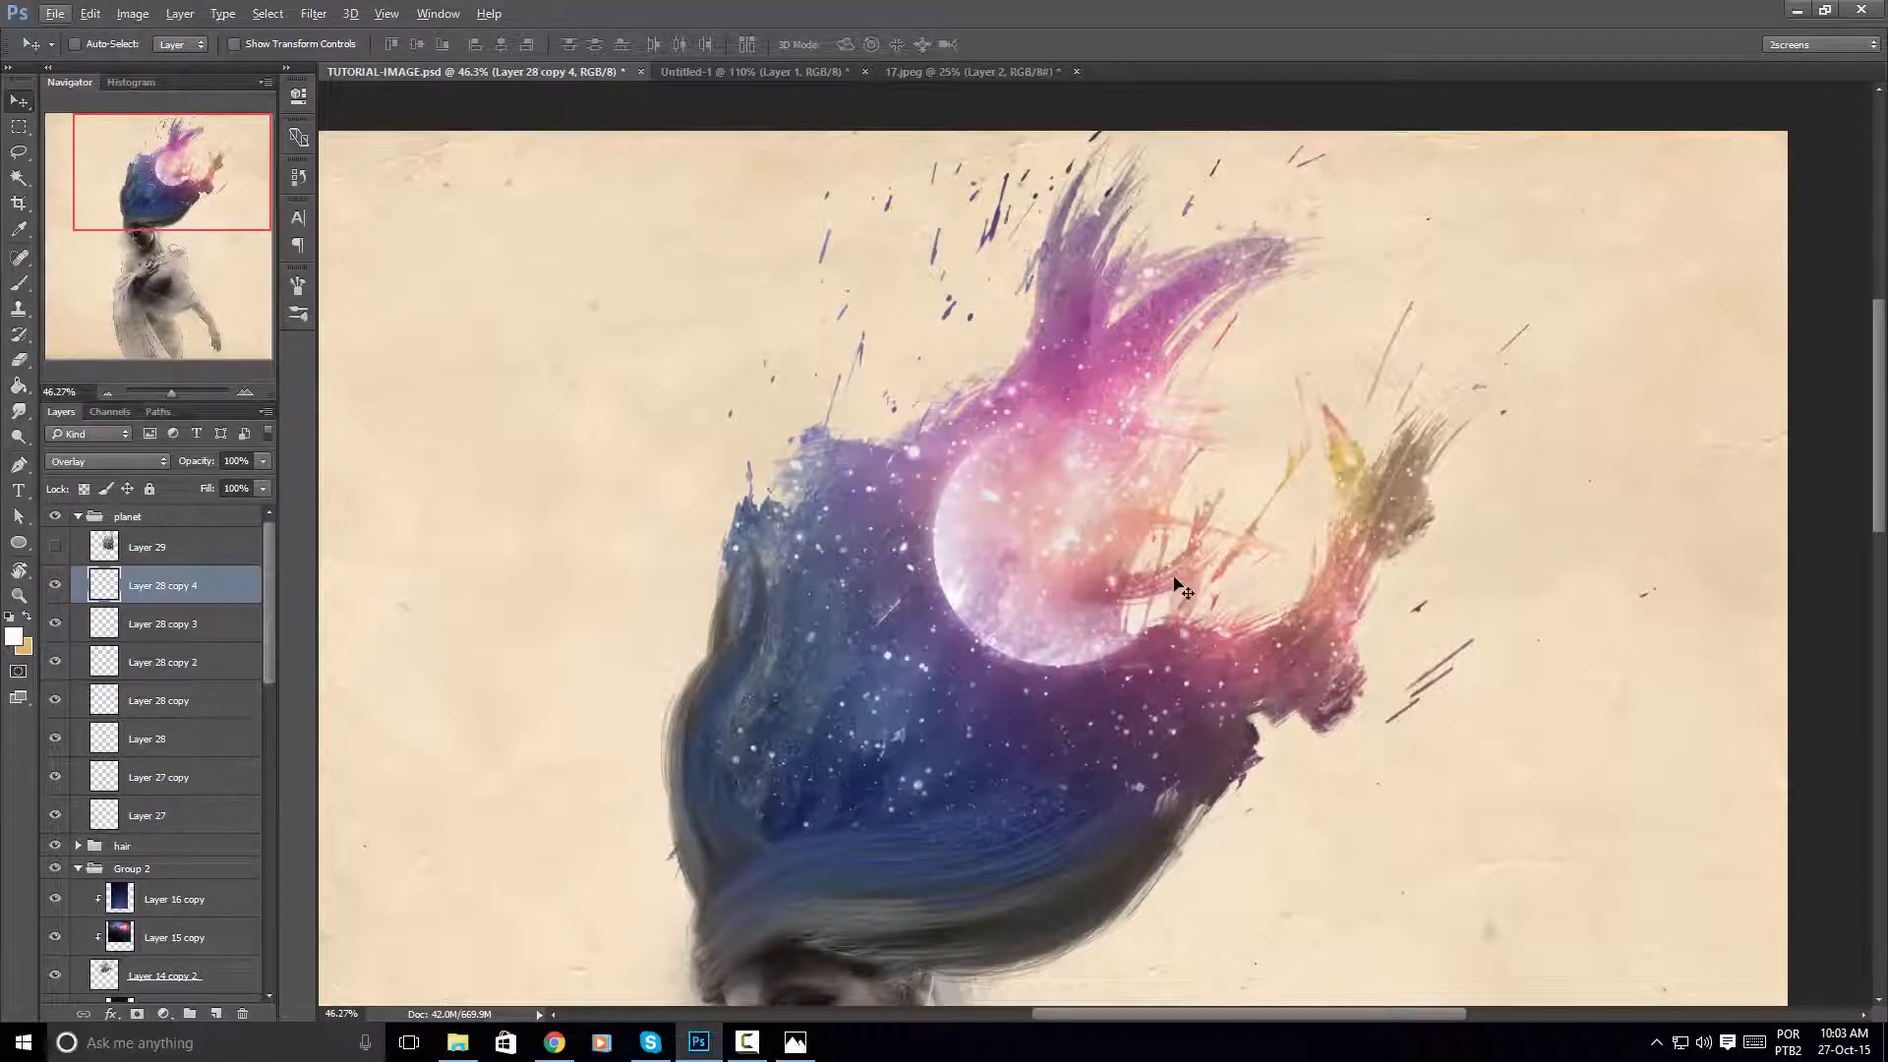
# Draw a wide white ellipse about 1343 by 351 px across the planet above Layer 29 and place it in a group named ring
pyautogui.click(211, 556)
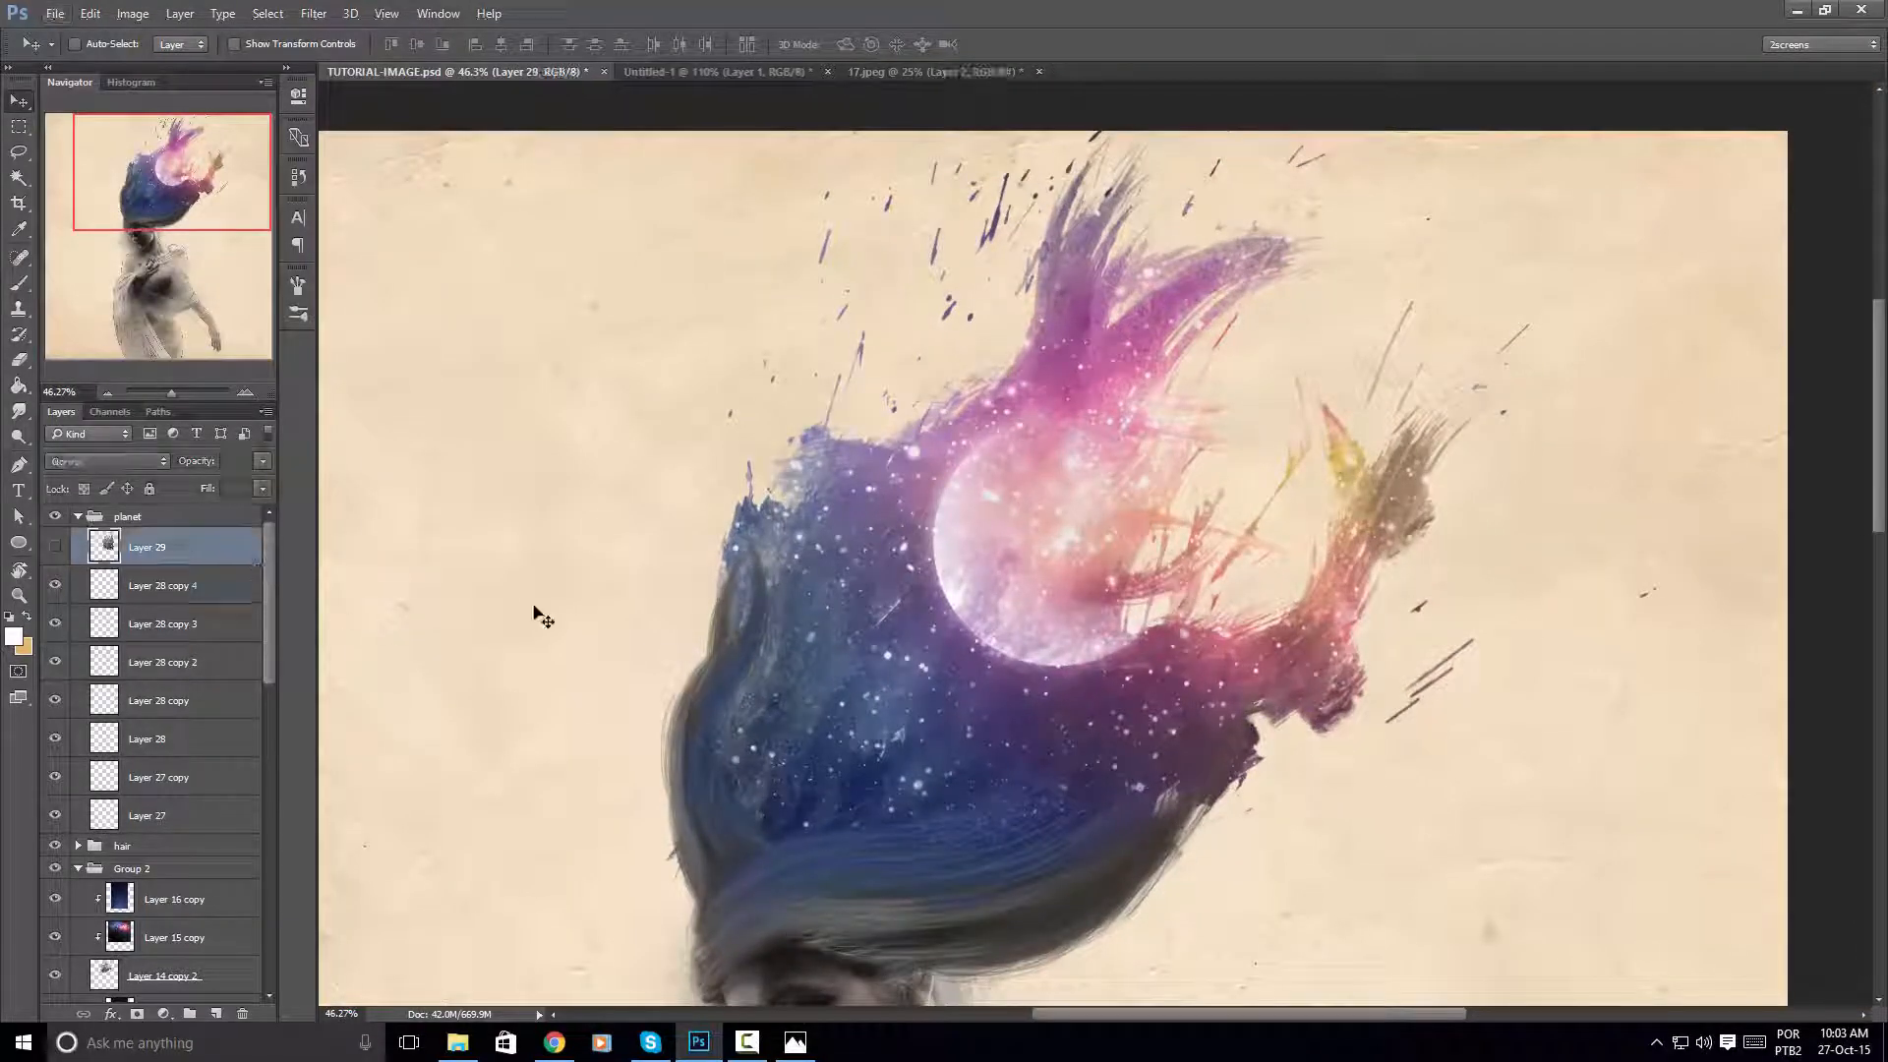
pyautogui.hotkey('ctrl', 'shift', 'n')
pyautogui.press('Return')
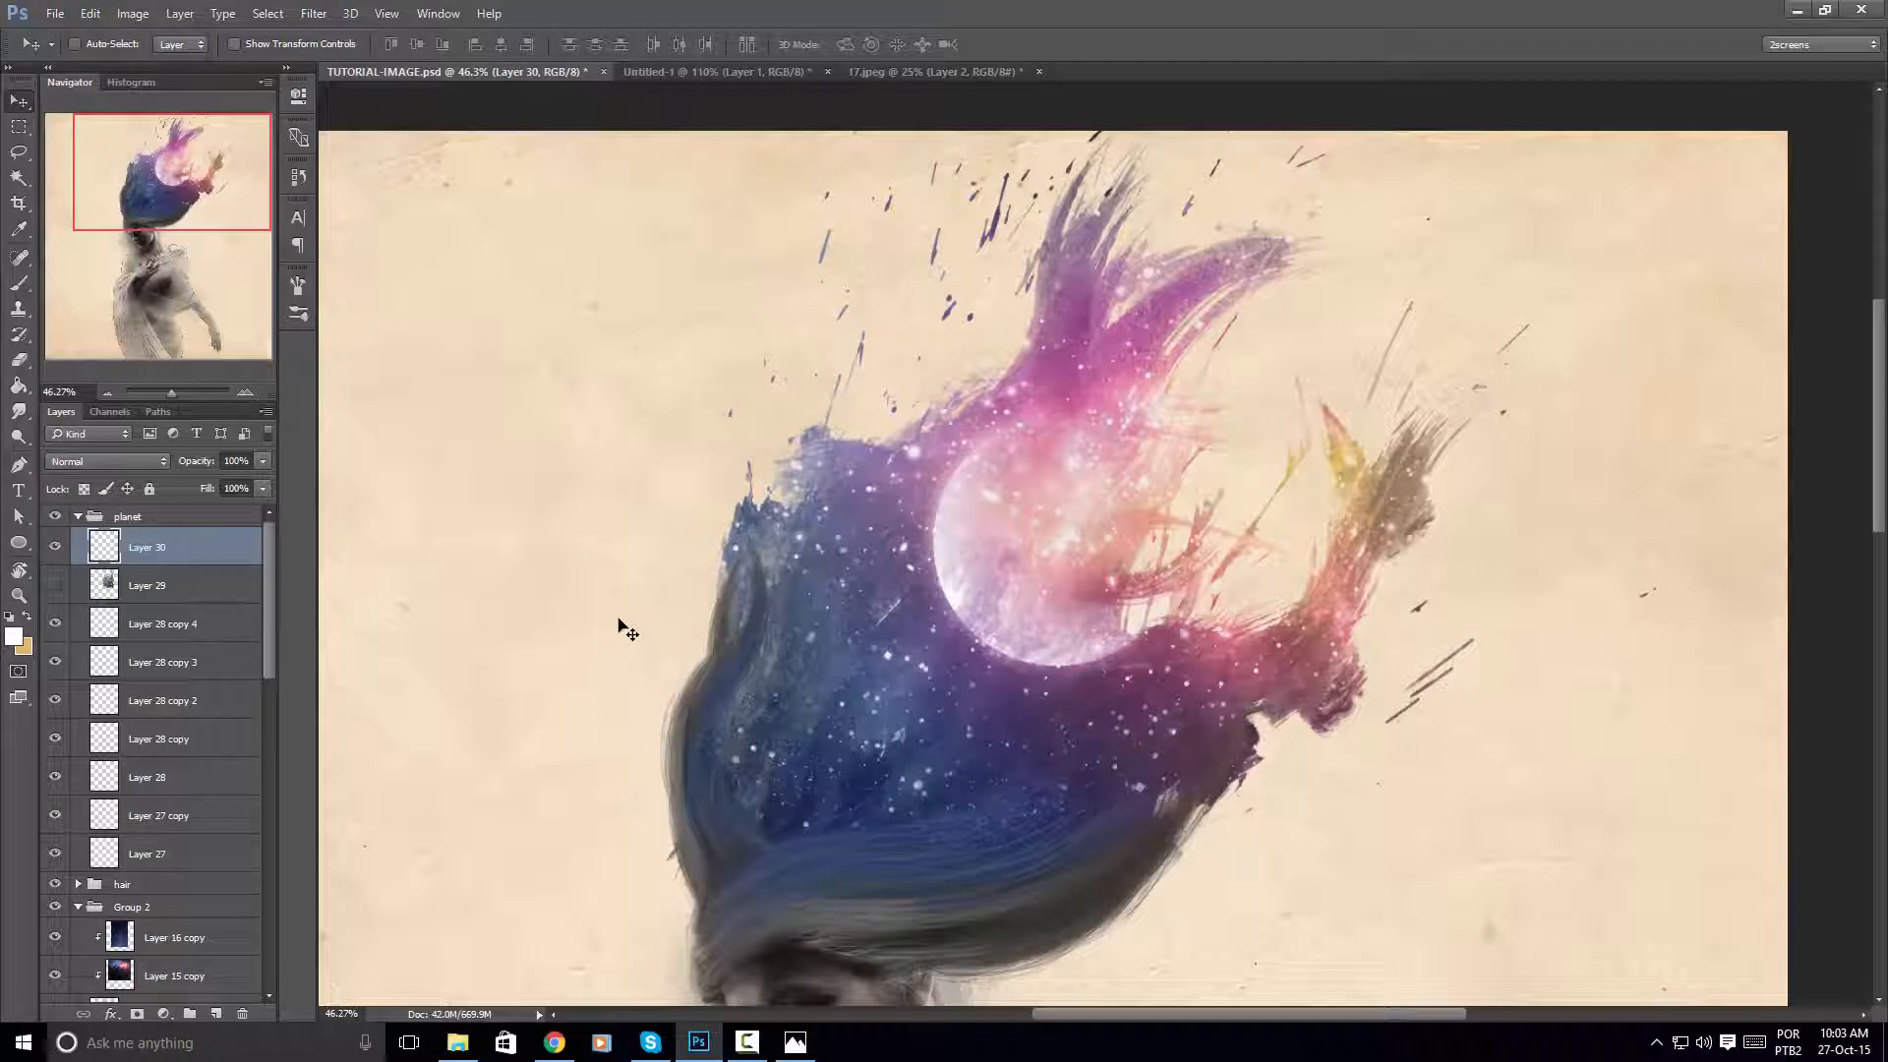
pyautogui.click(19, 542)
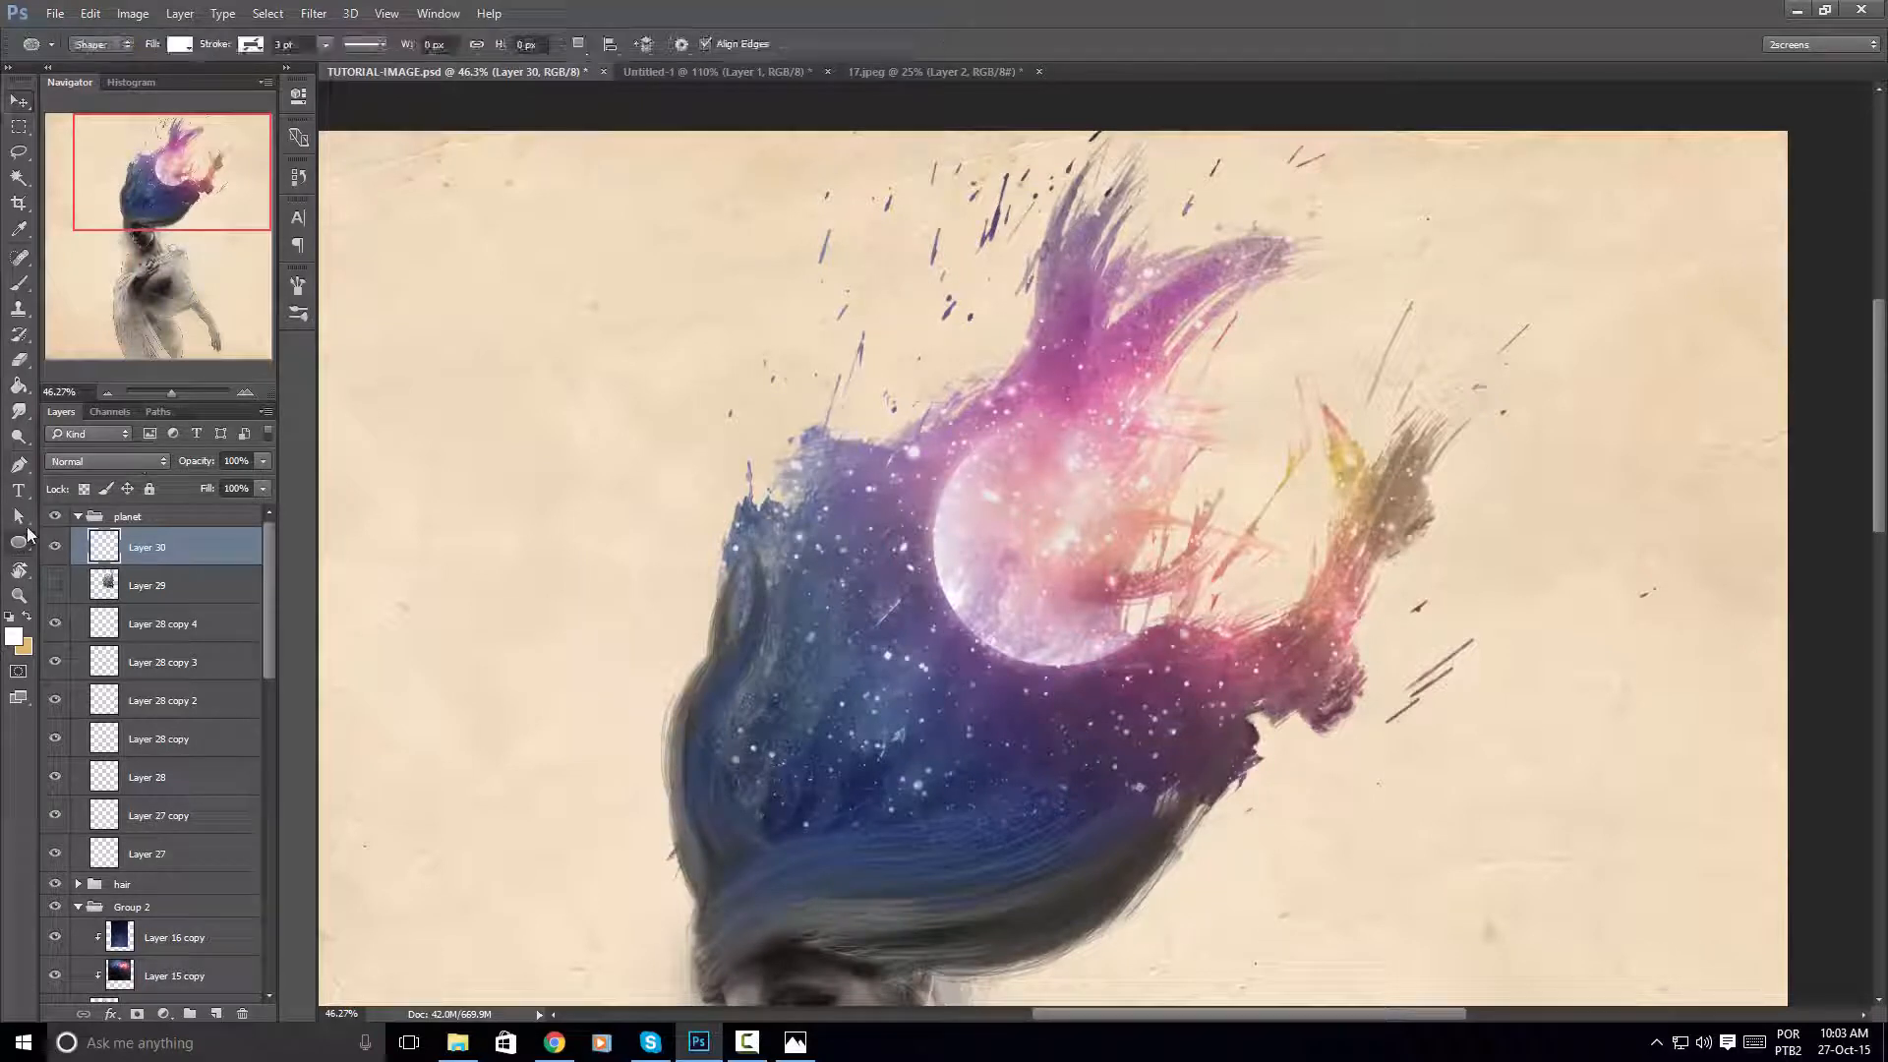
pyautogui.moveTo(607, 414); pyautogui.dragTo(1206, 569)
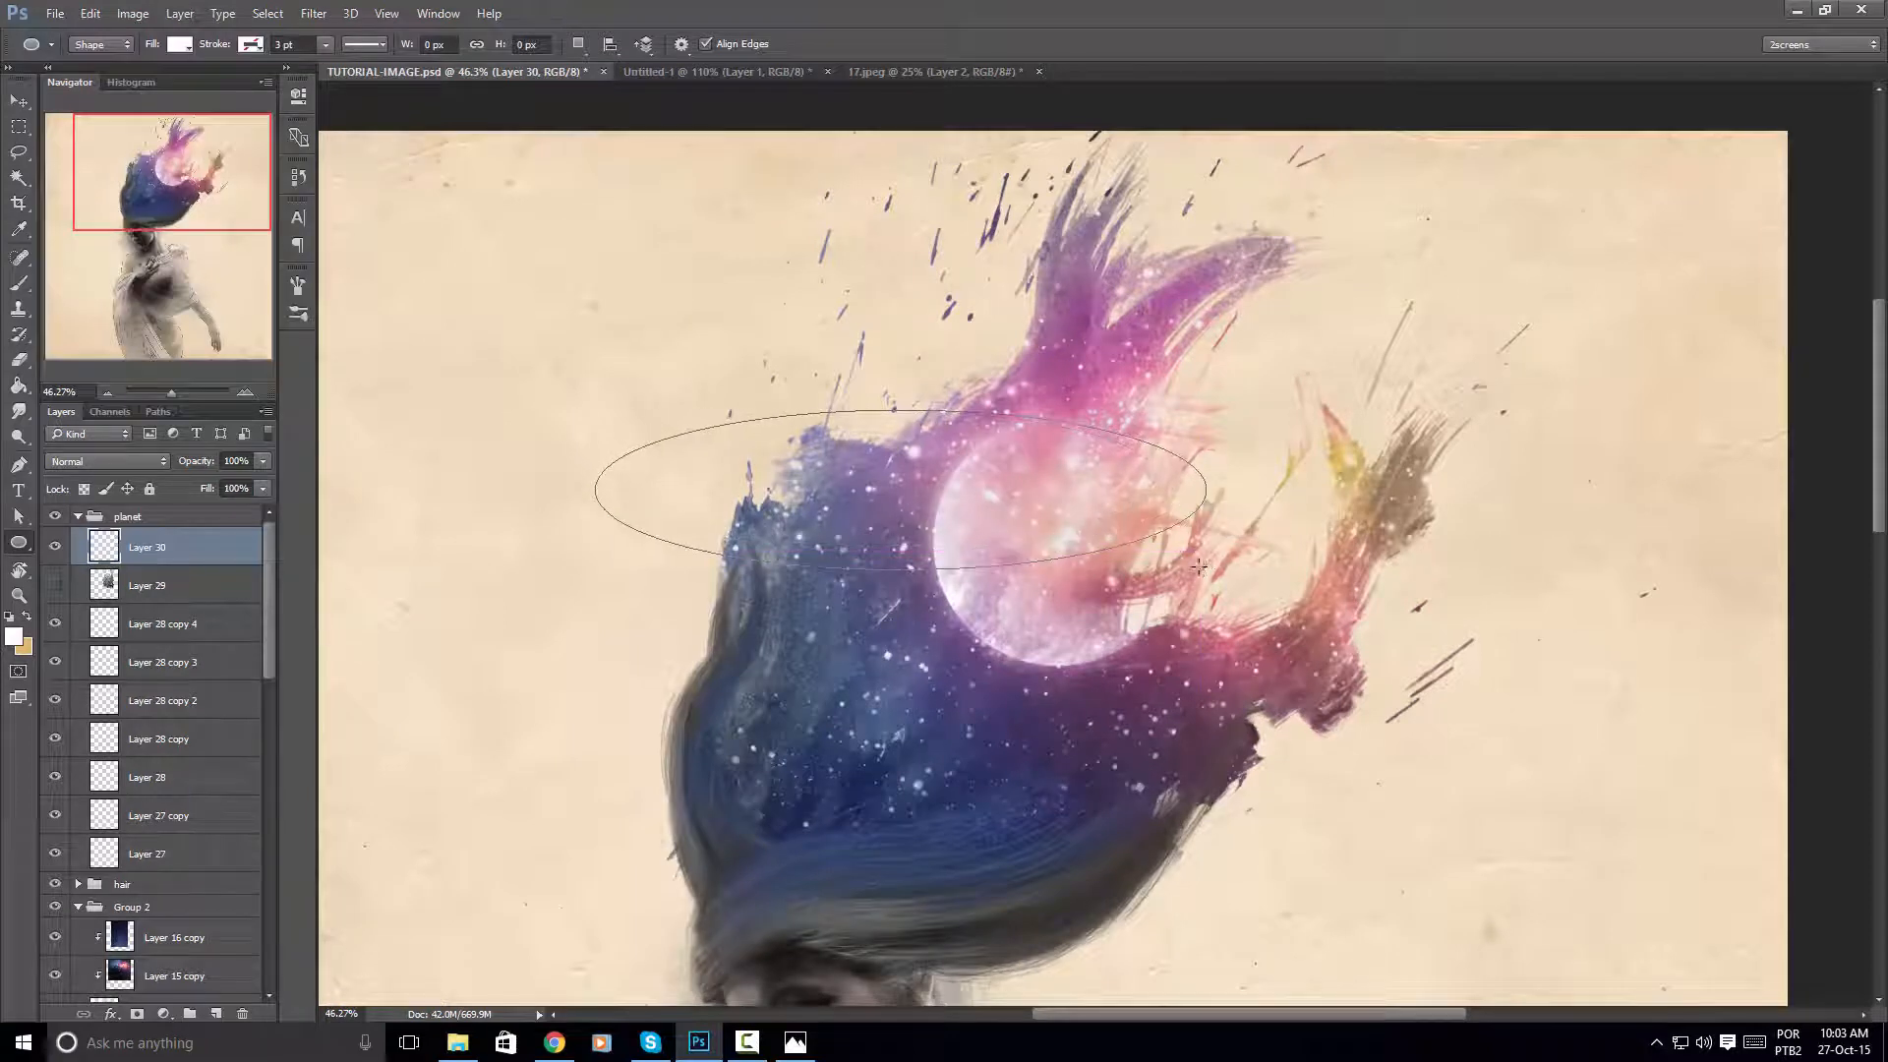
pyautogui.click(19, 101)
pyautogui.moveTo(1068, 448); pyautogui.dragTo(1214, 541)
pyautogui.hotkey('ctrl', 'g')
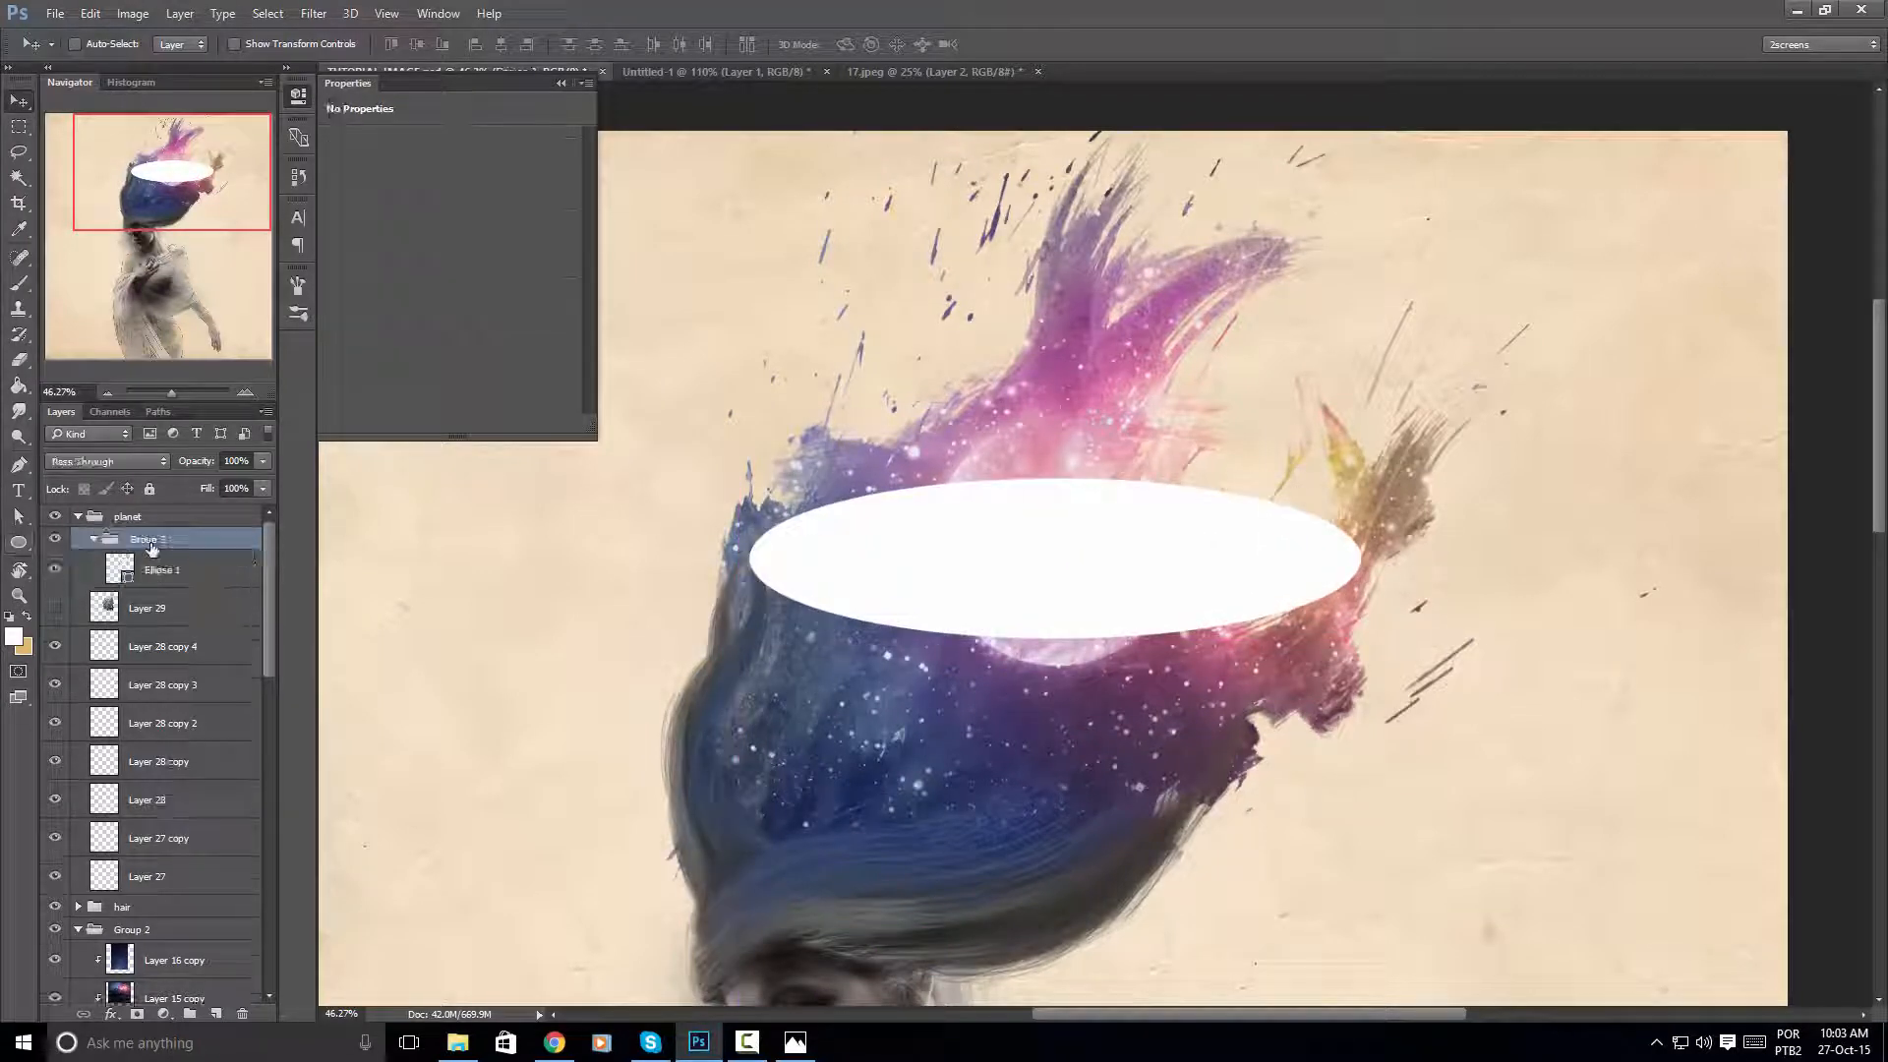
pyautogui.write('ring')
# Duplicate the Ellipse 1 layer and scale the copy to about 89% around its center
pyautogui.click(197, 590)
pyautogui.hotkey('ctrl', 'j')
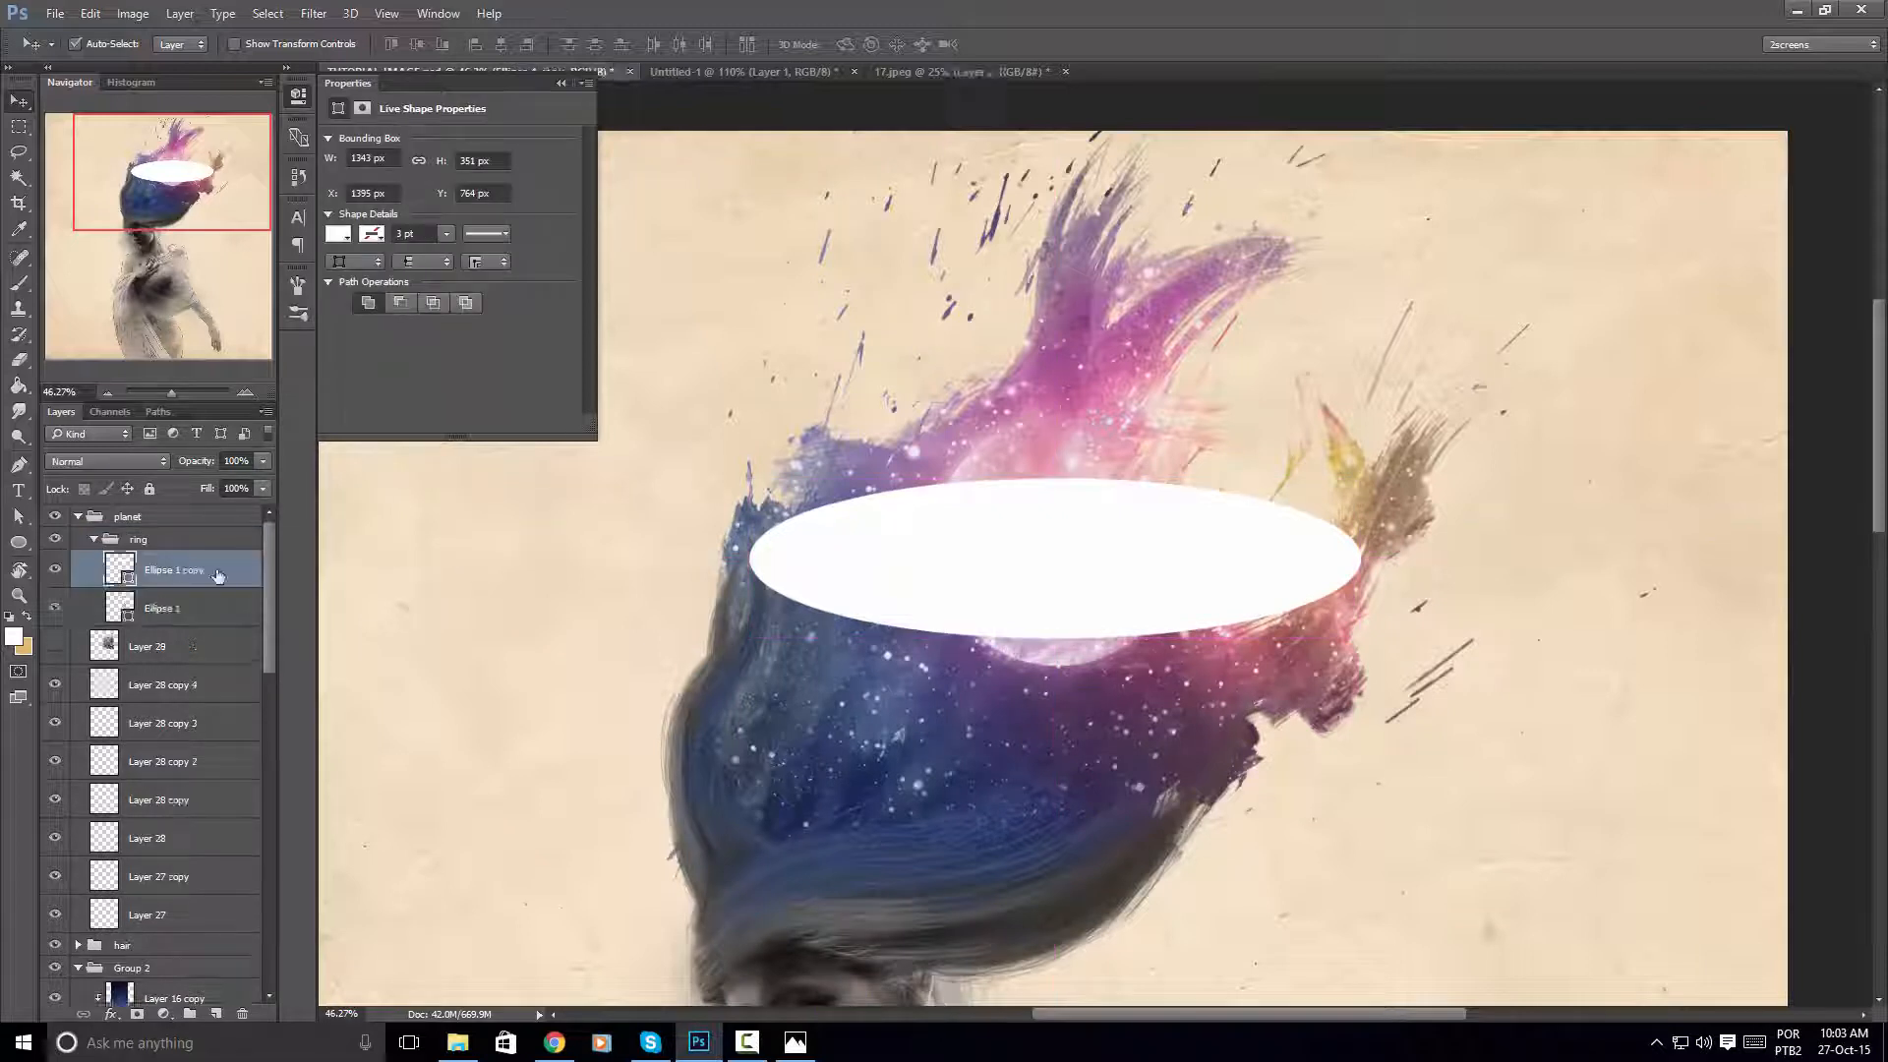
pyautogui.hotkey('ctrl', 't')
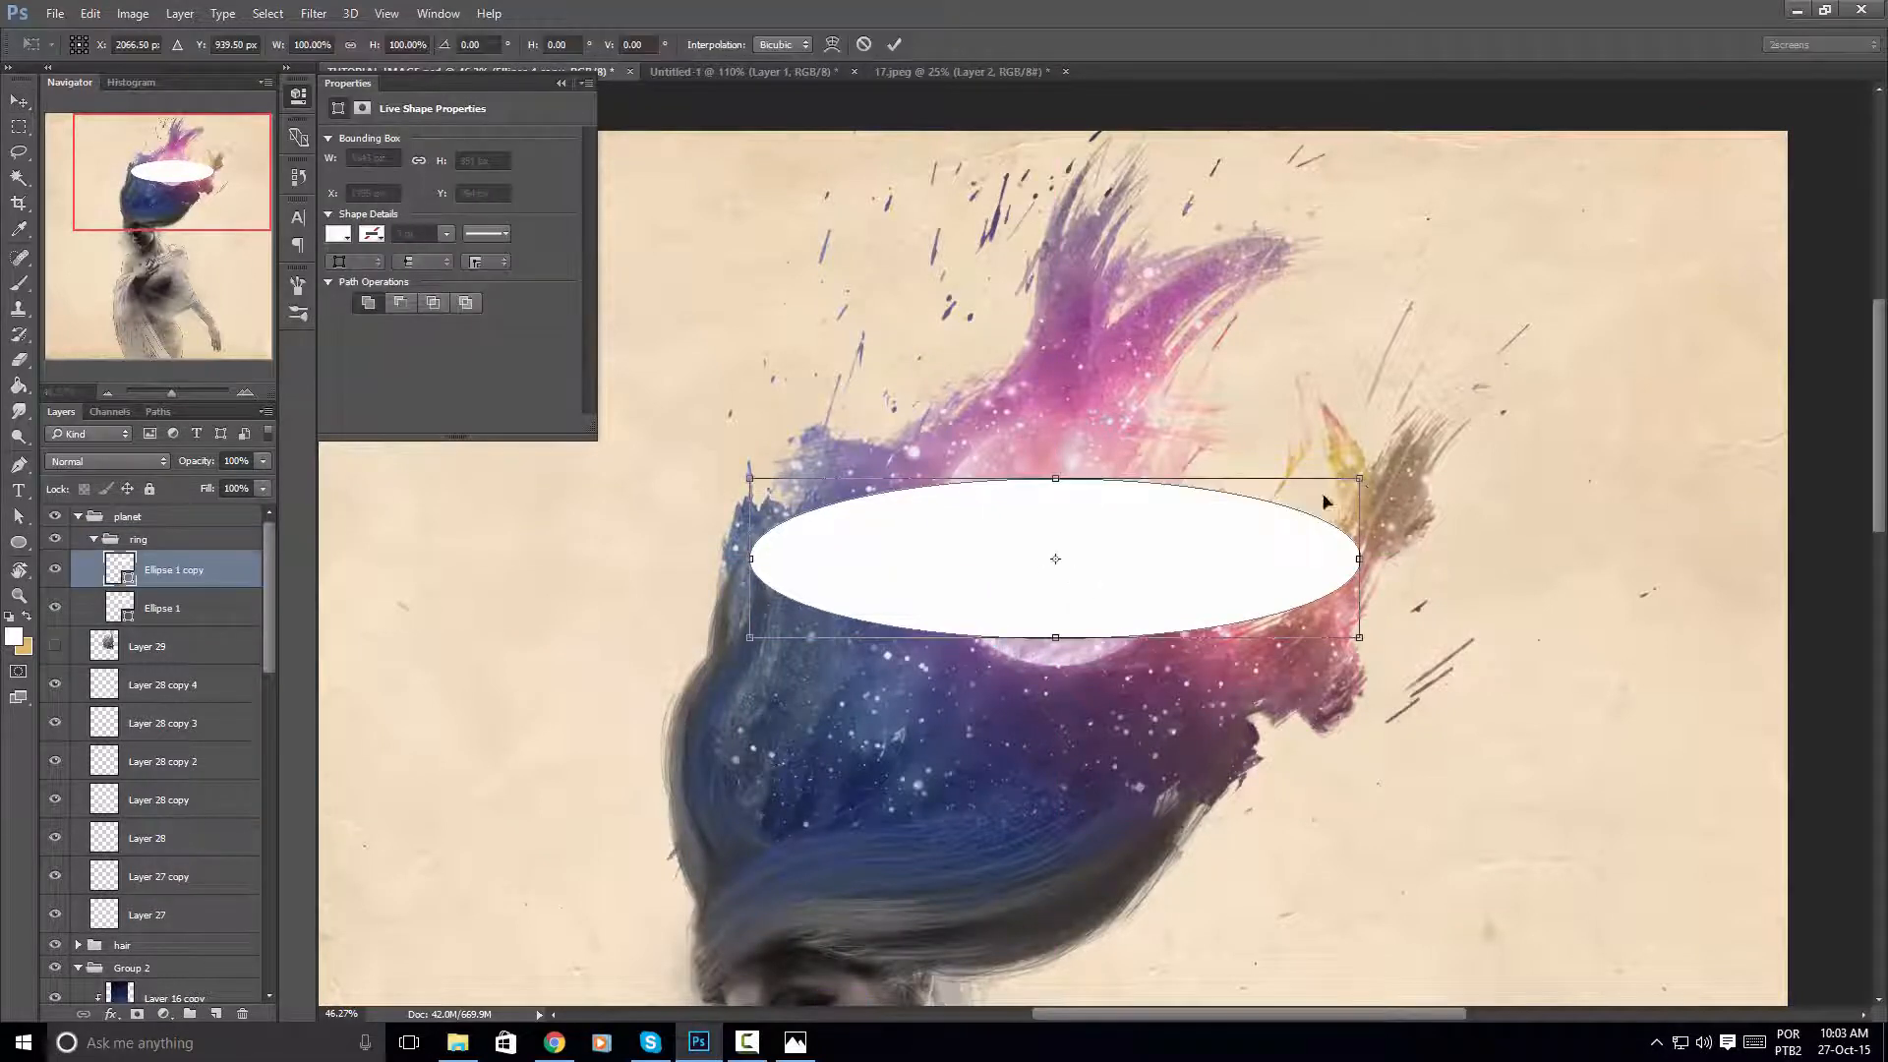
pyautogui.moveTo(1358, 482); pyautogui.dragTo(1334, 499)
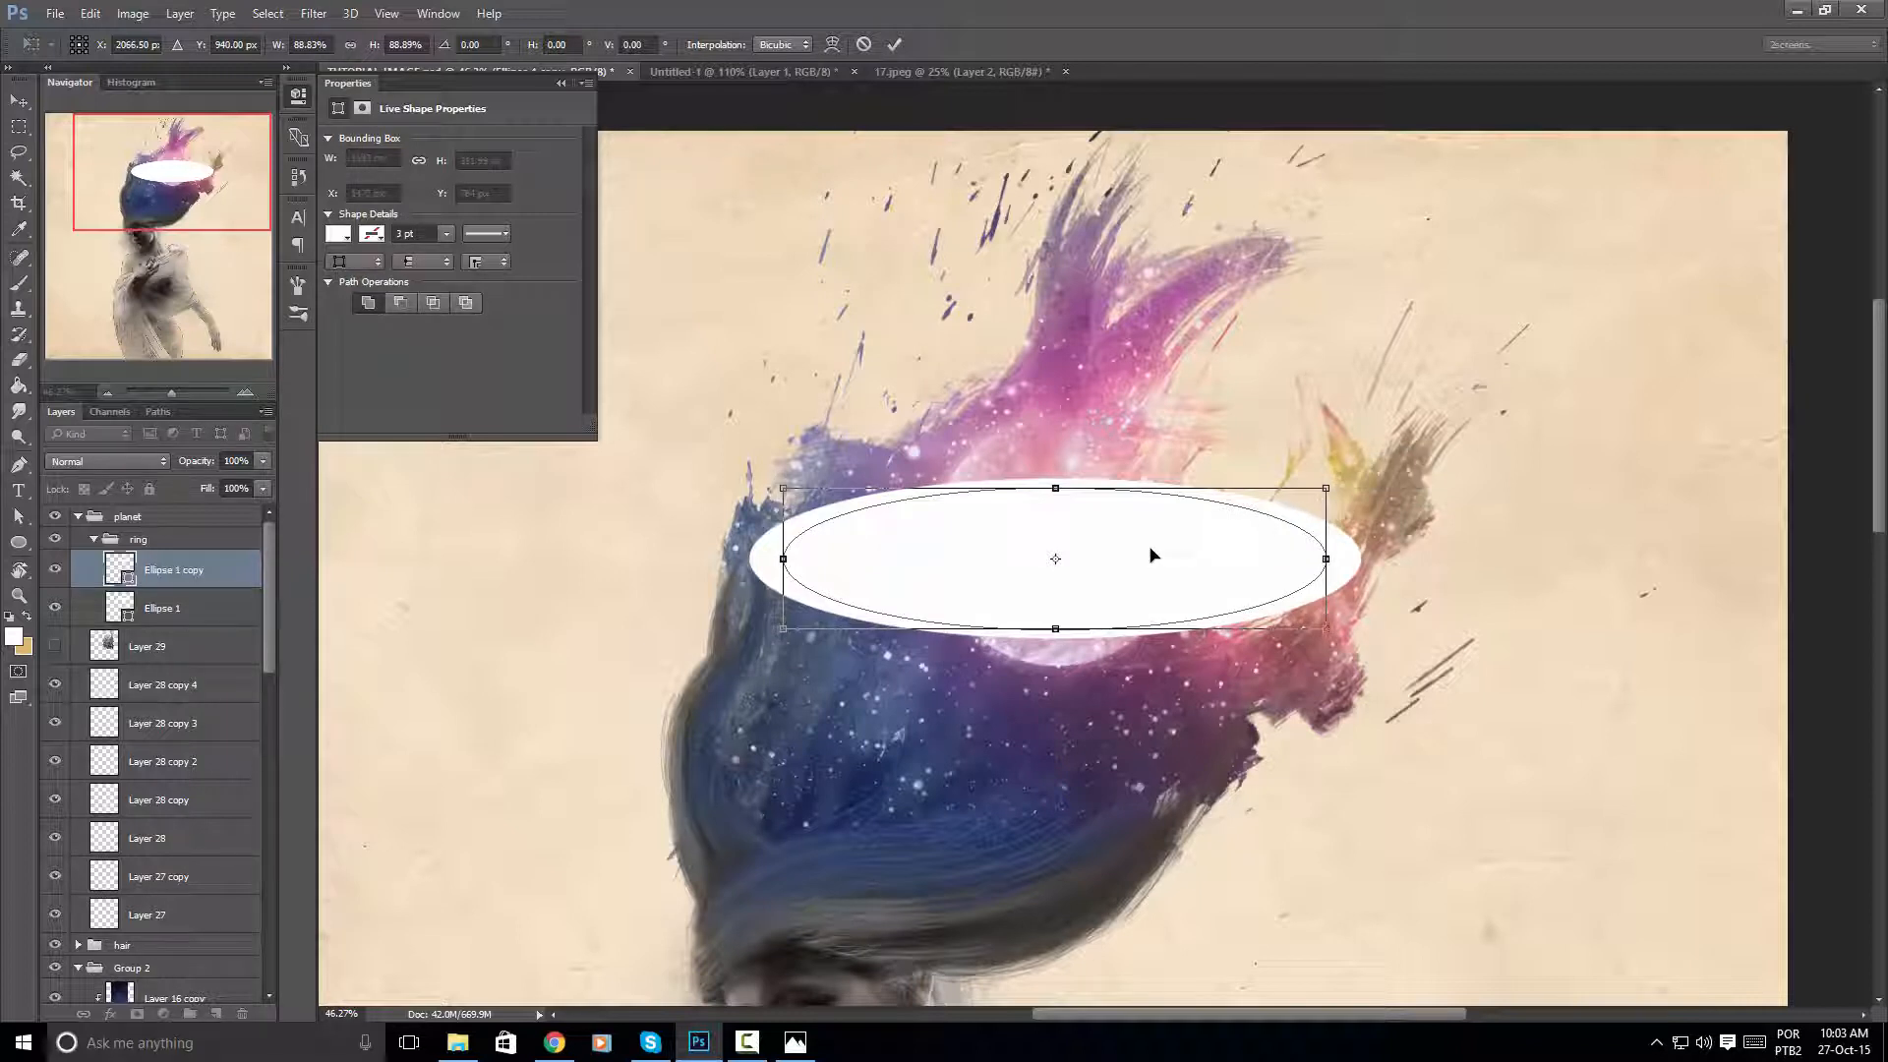
pyautogui.press('Return')
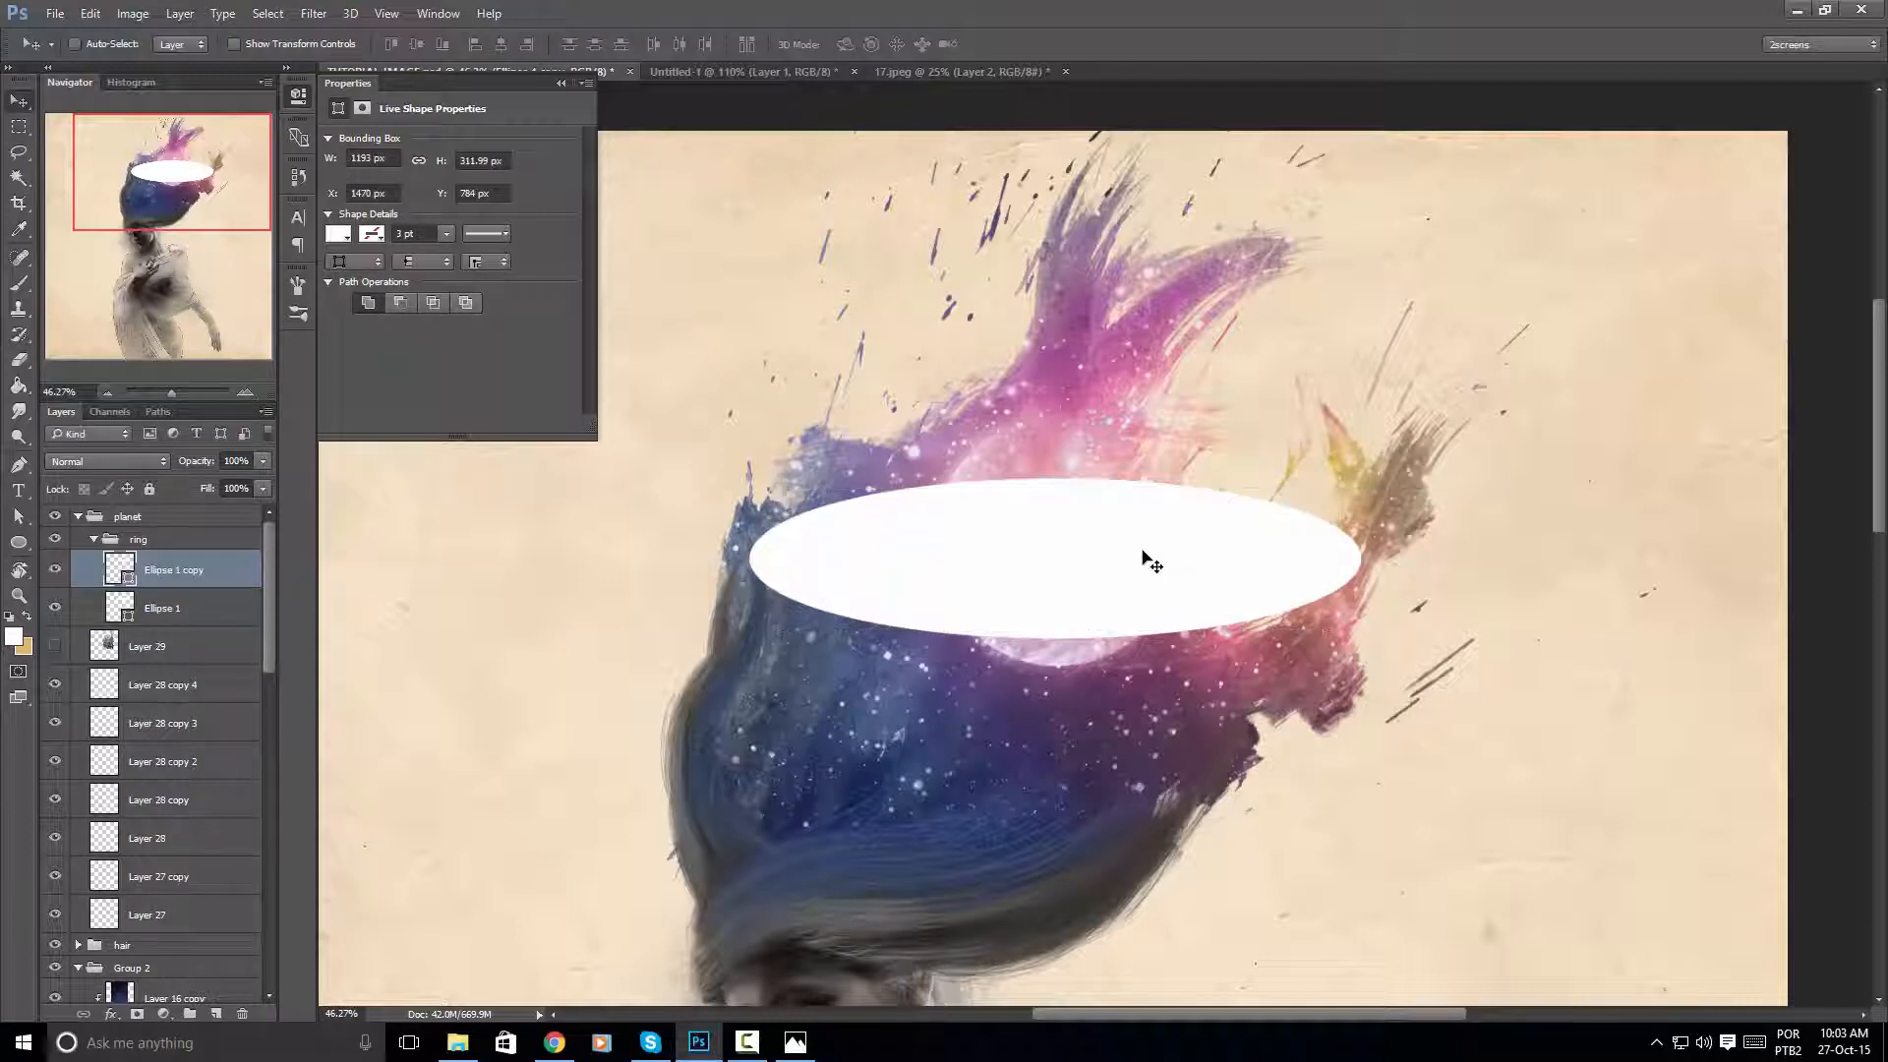
# Hide the smaller ellipse copy and rasterize the original Ellipse 1 layer
pyautogui.click(55, 571)
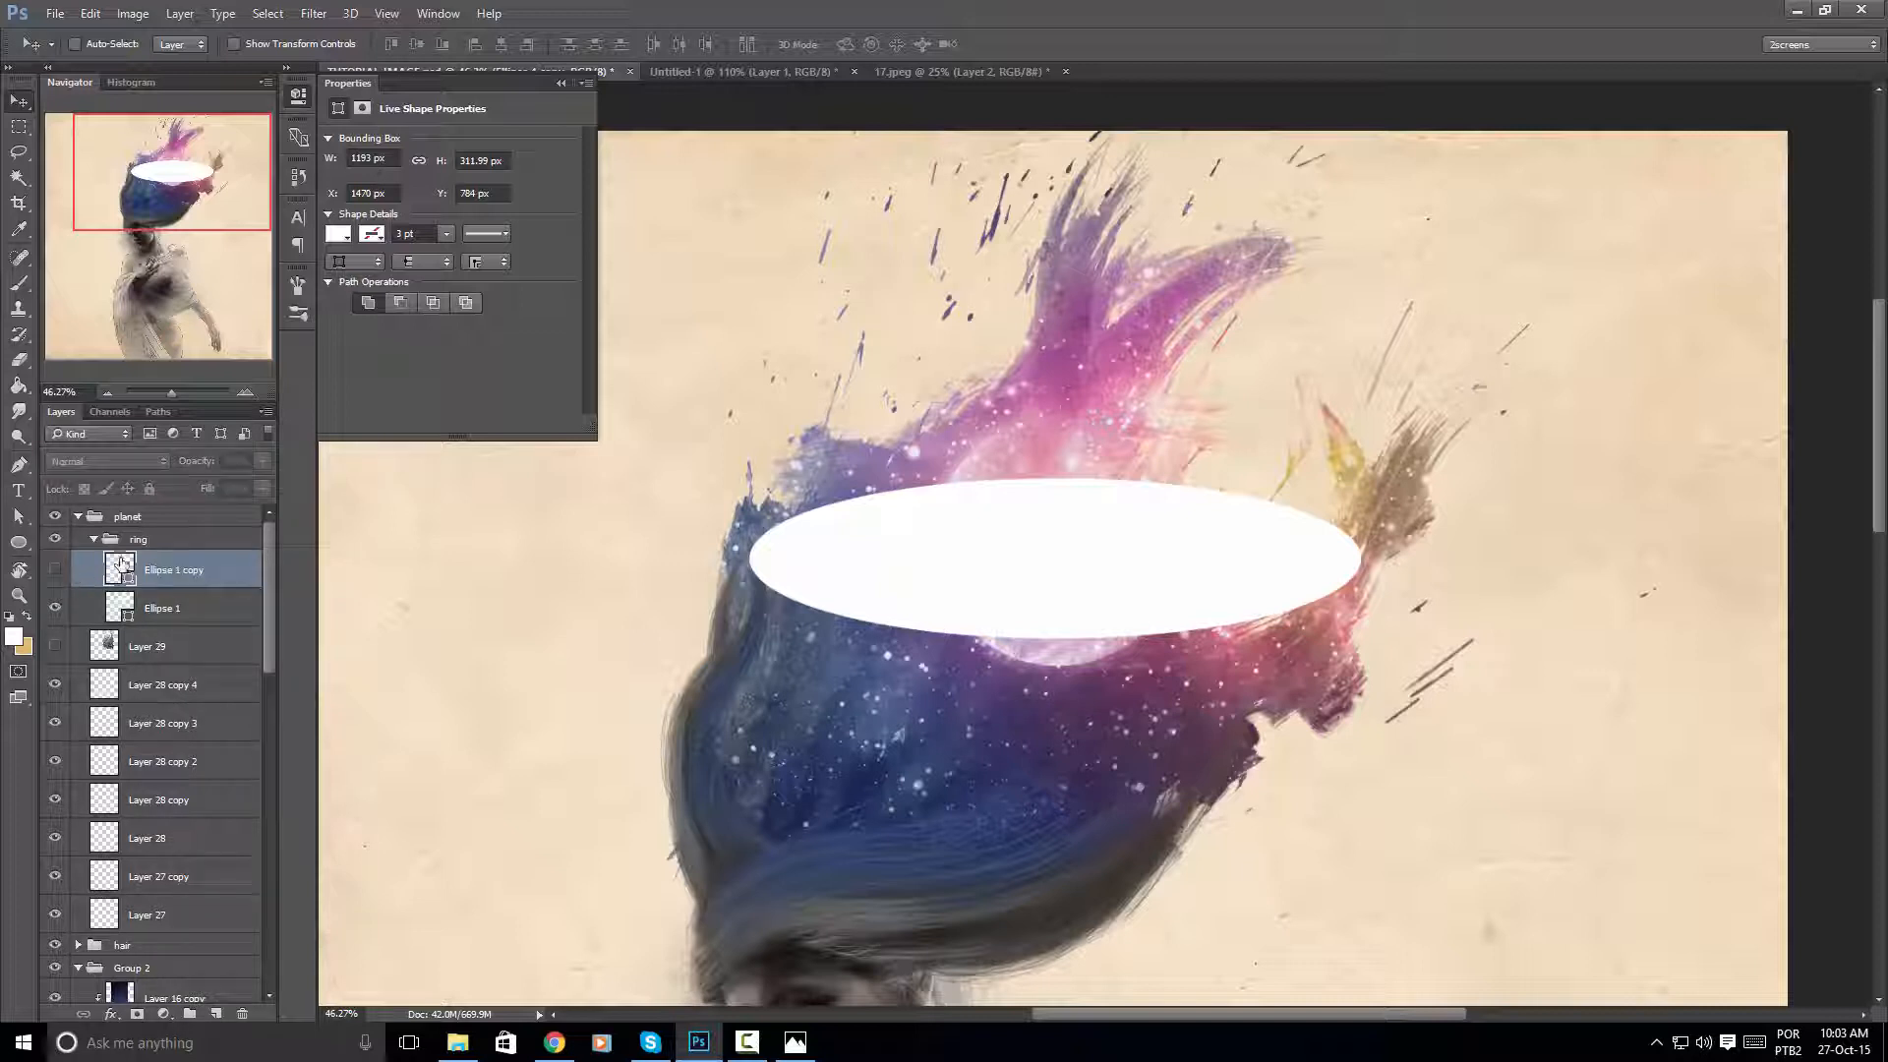
pyautogui.click(219, 611)
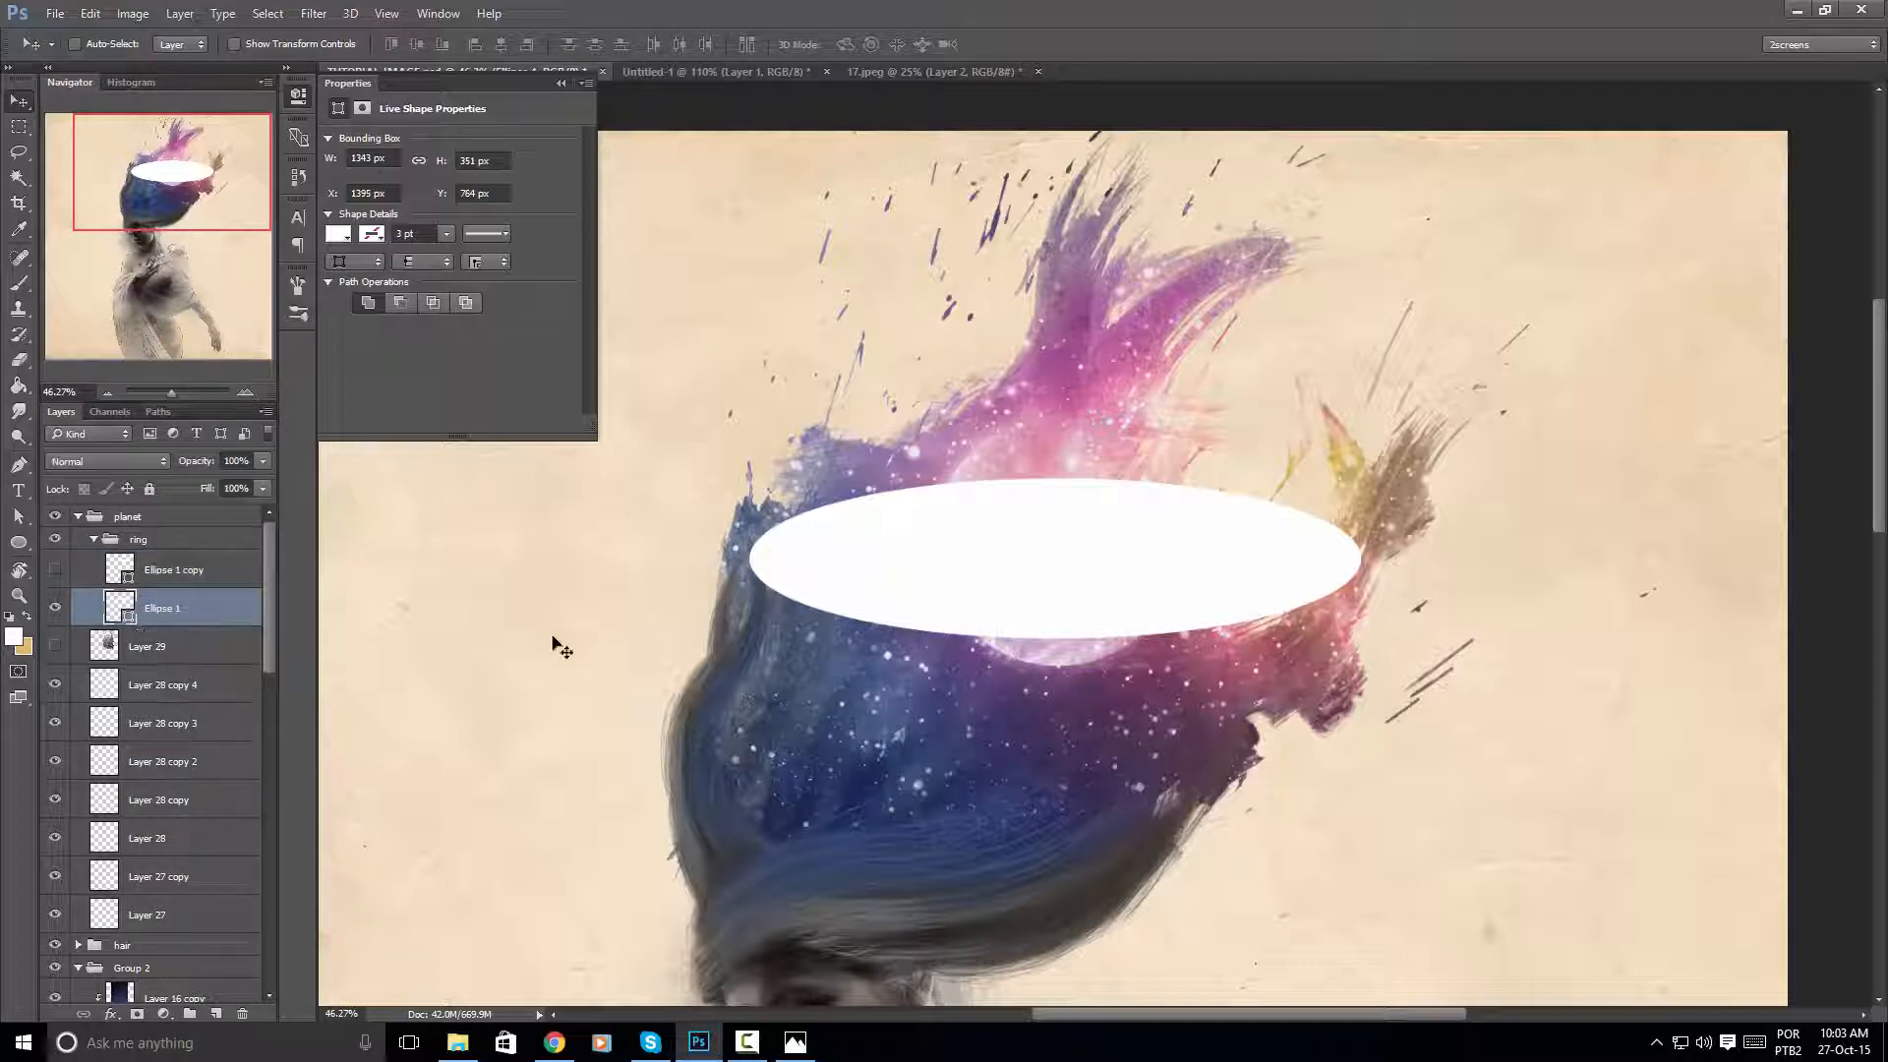
pyautogui.rightClick(222, 620)
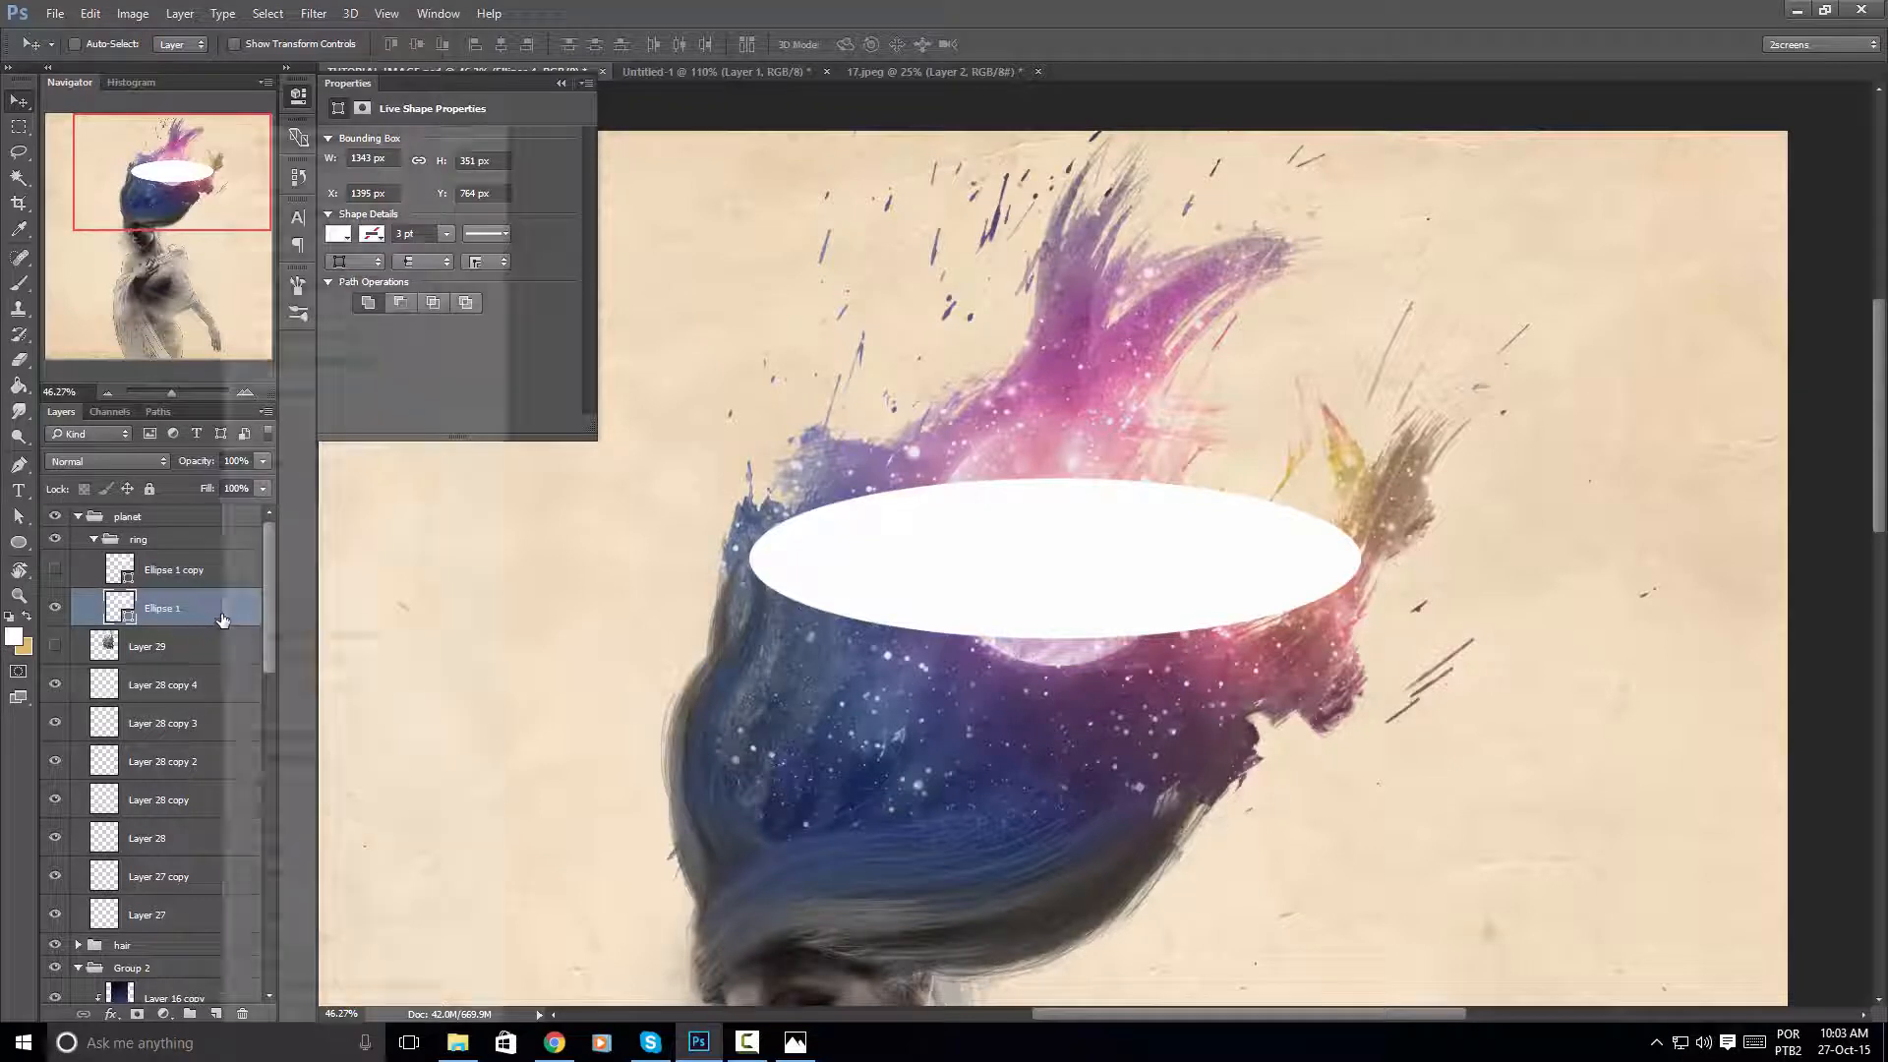
pyautogui.click(295, 392)
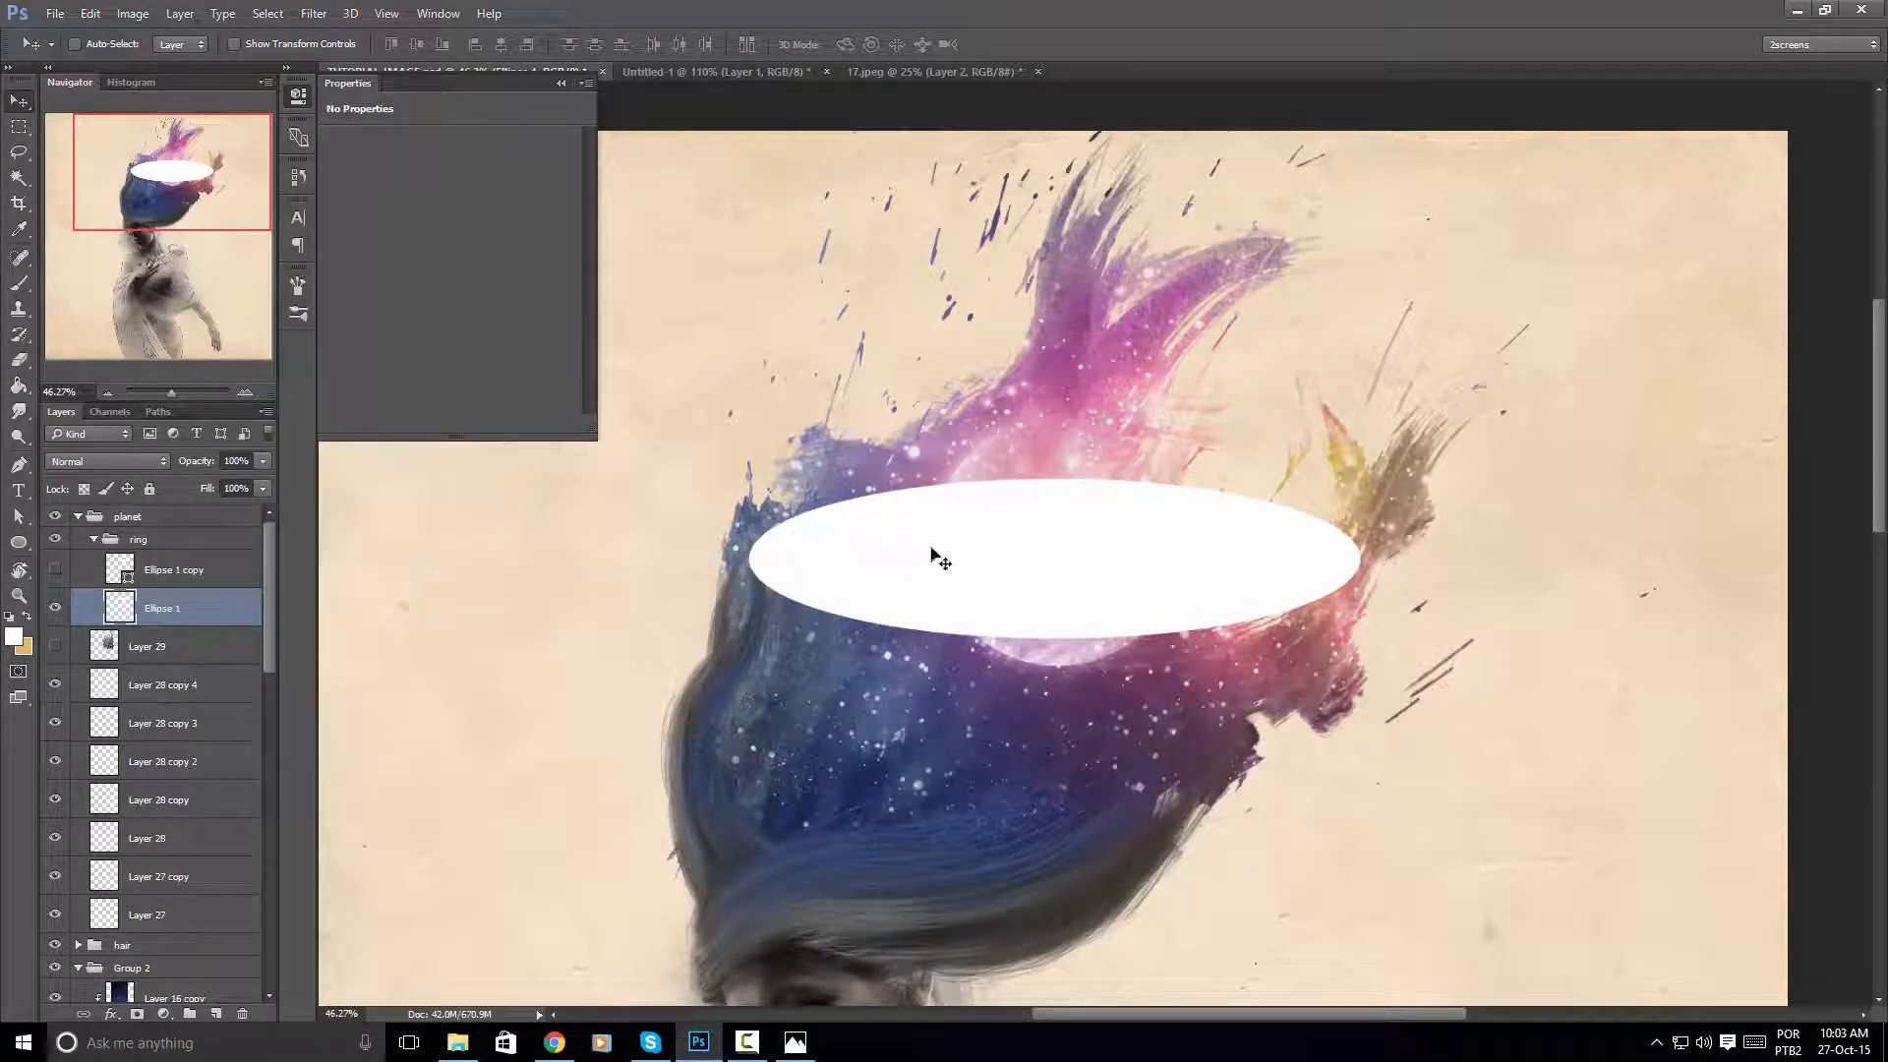
pyautogui.moveTo(958, 545)
pyautogui.mouseDown()
pyautogui.moveTo(1021, 614)
pyautogui.moveTo(910, 533)
pyautogui.moveTo(959, 545)
pyautogui.mouseUp()
# Load the smaller ellipse's outline as a selection, delete that area from Ellipse 1 to form a ring, and deselect
pyautogui.click(56, 573)
pyautogui.keyDown('ctrl'); pyautogui.click(120, 569); pyautogui.keyUp('ctrl')
pyautogui.press('Delete')
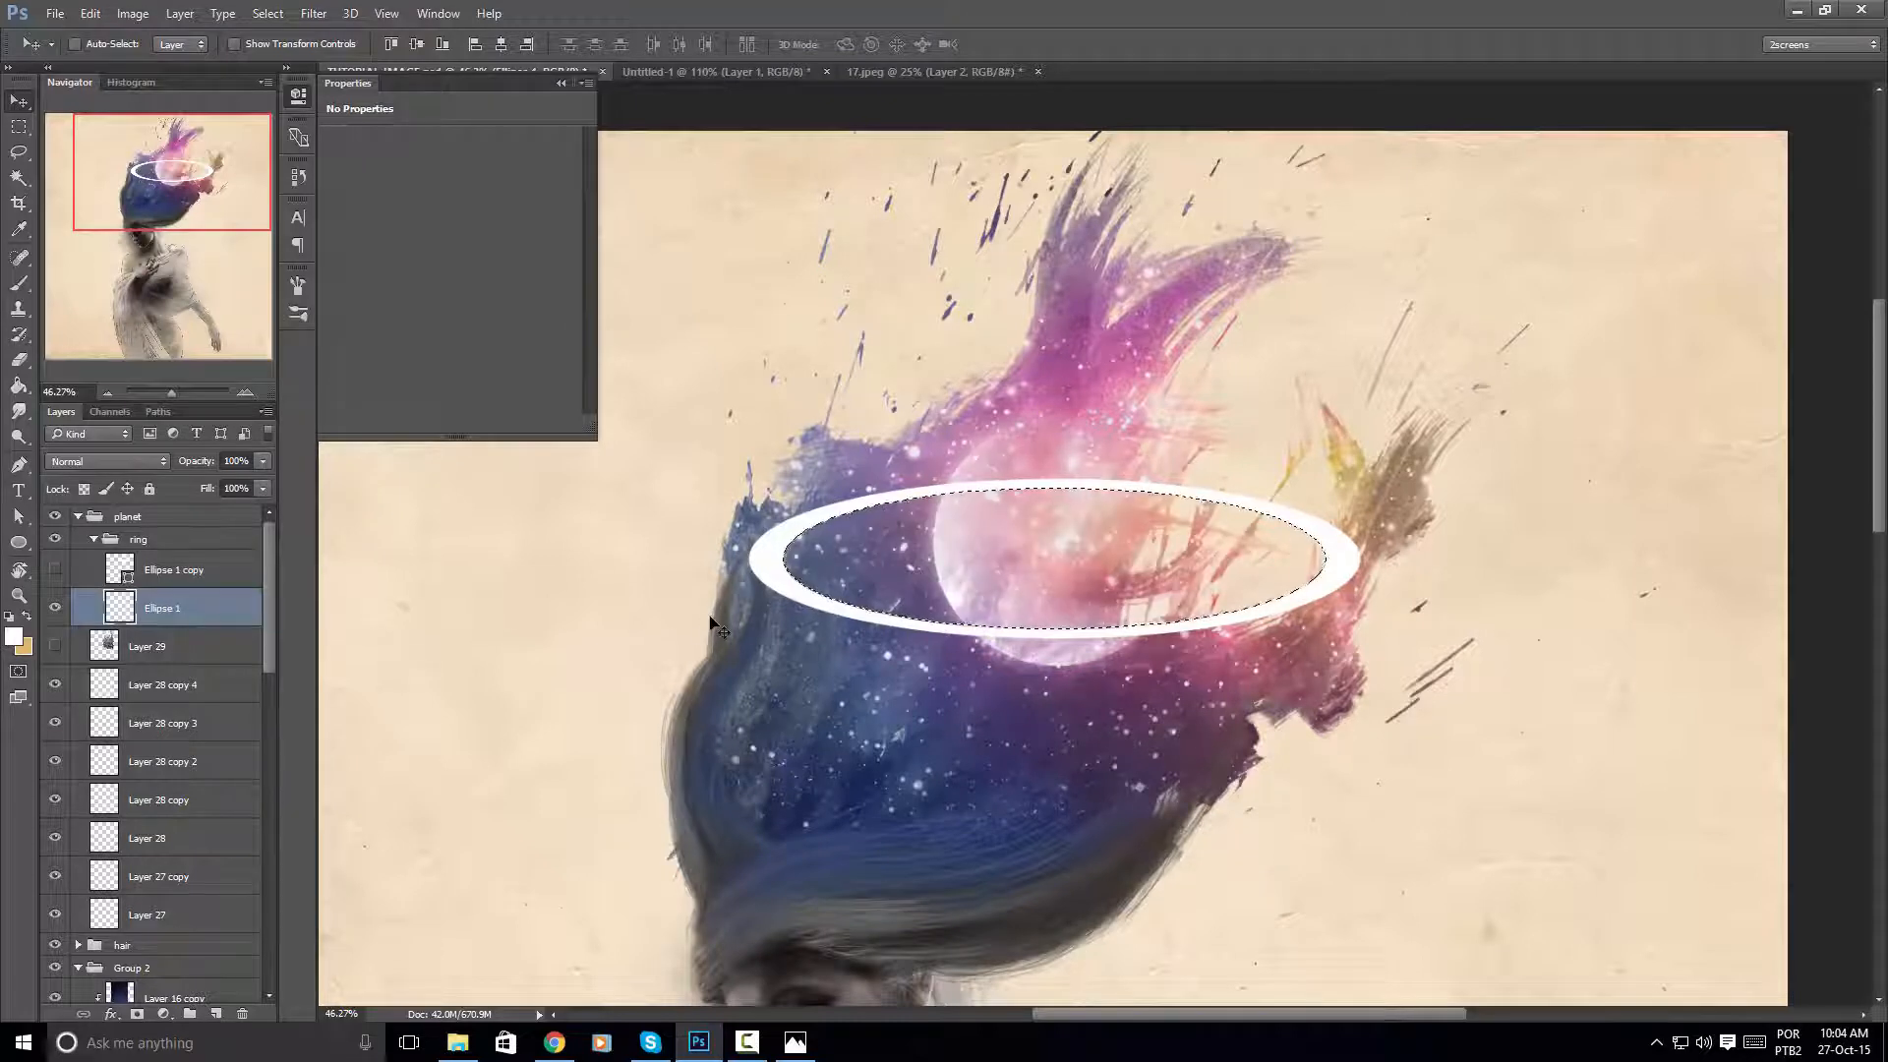
pyautogui.press('ctrl')
pyautogui.press('ctrl')
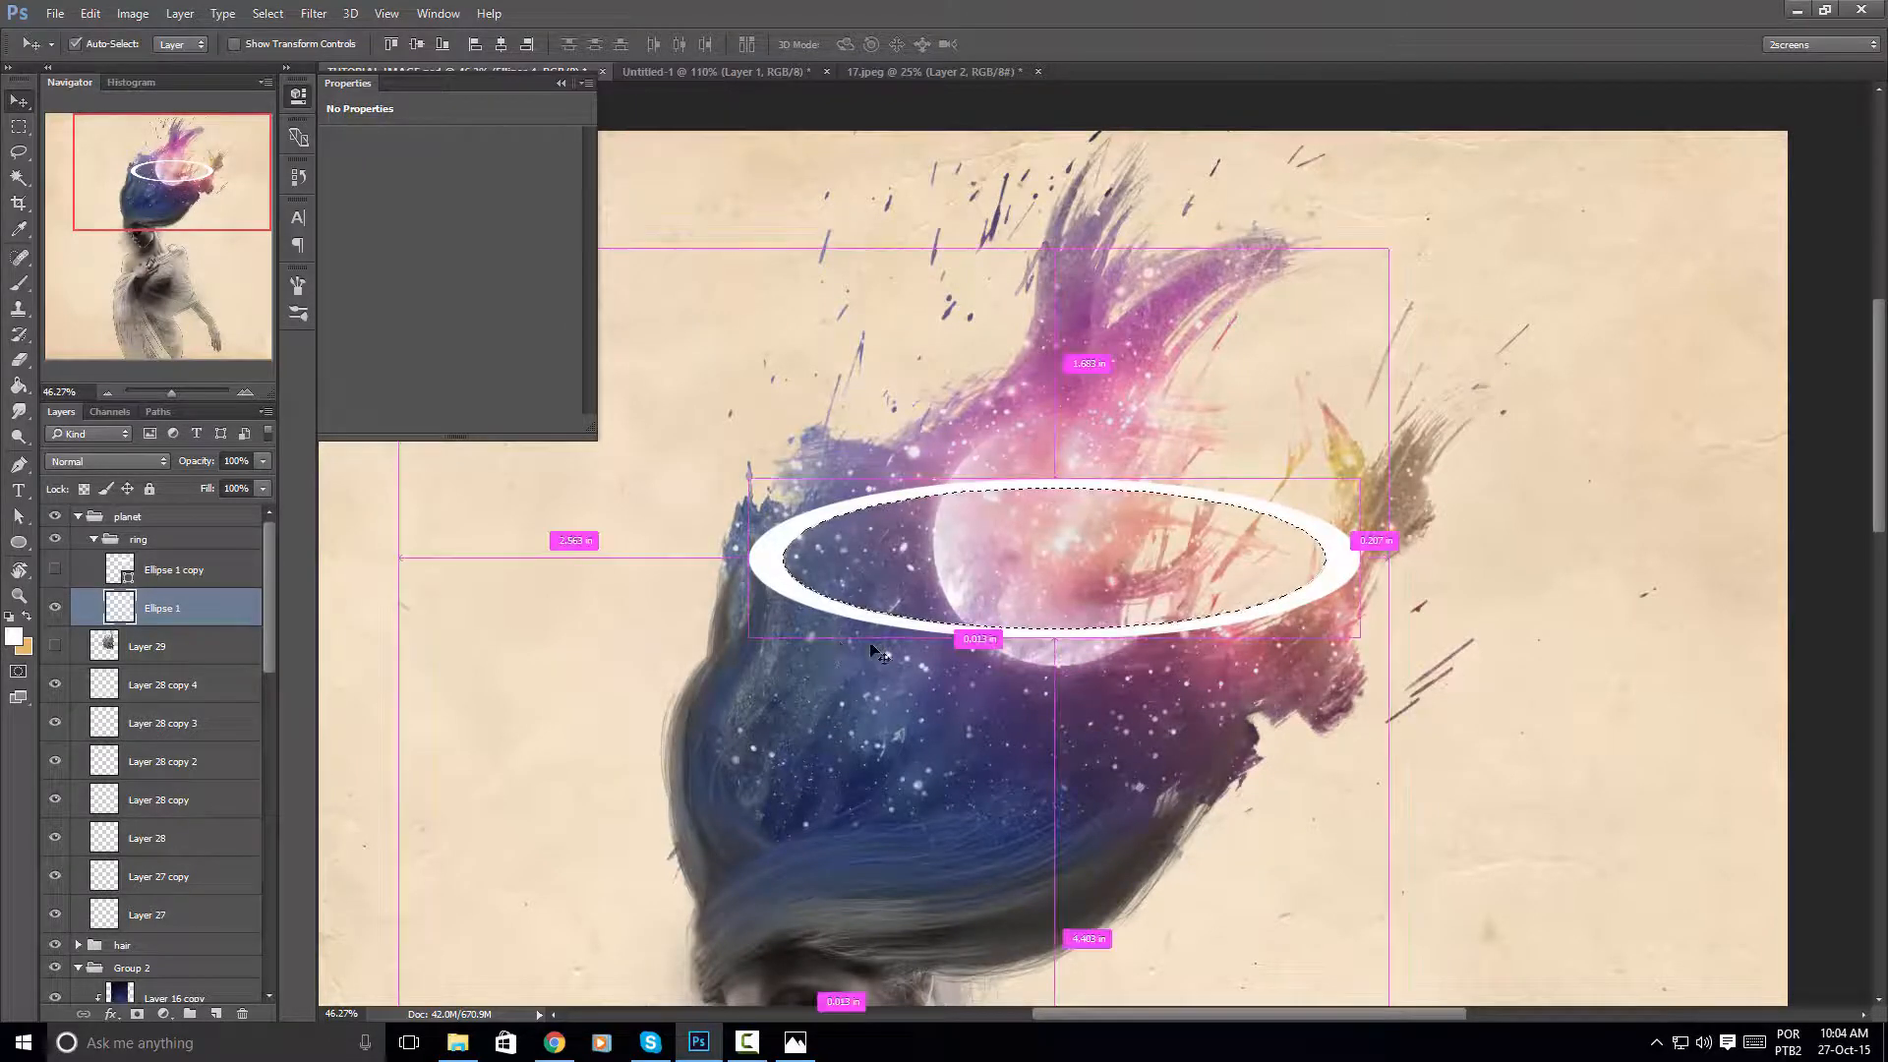
pyautogui.hotkey('ctrl', 'd')
# Rotate the white ring about 24° clockwise and center it around the planet
pyautogui.scroll(-3, 1503, 590)
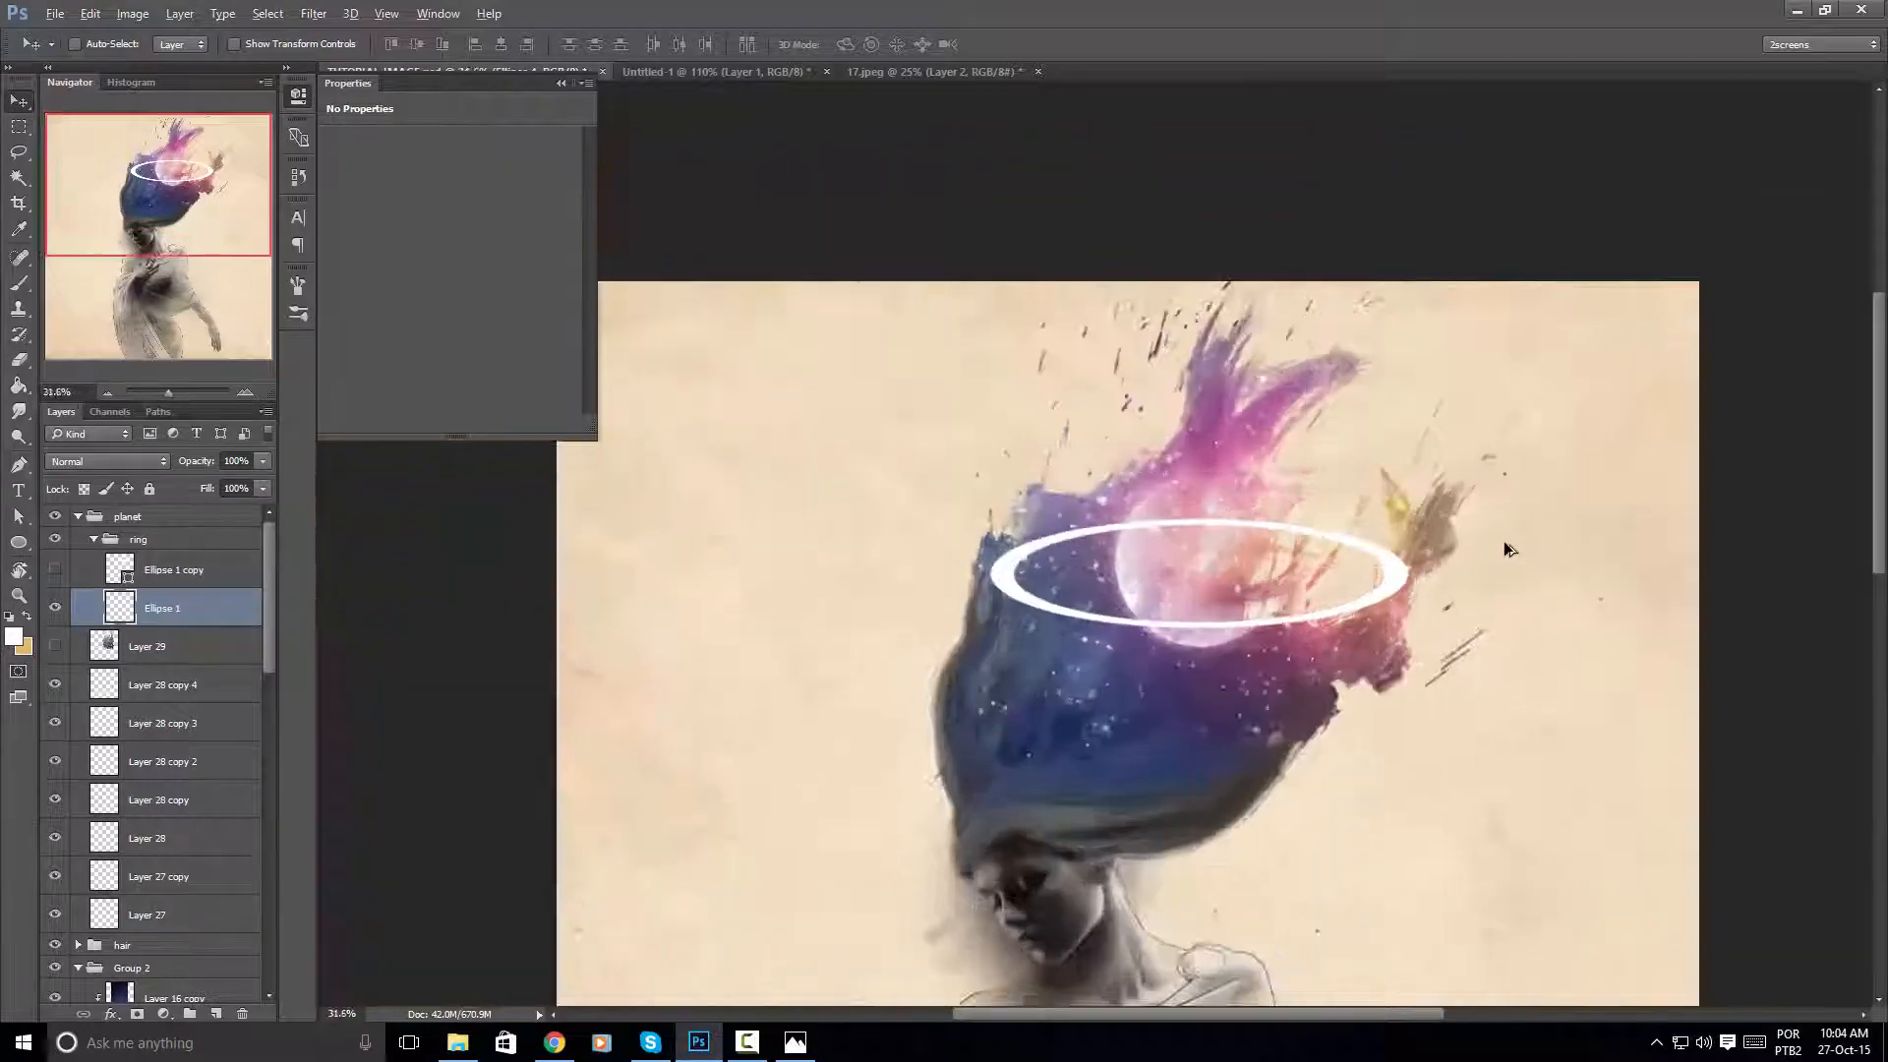
pyautogui.scroll(3, 1499, 531)
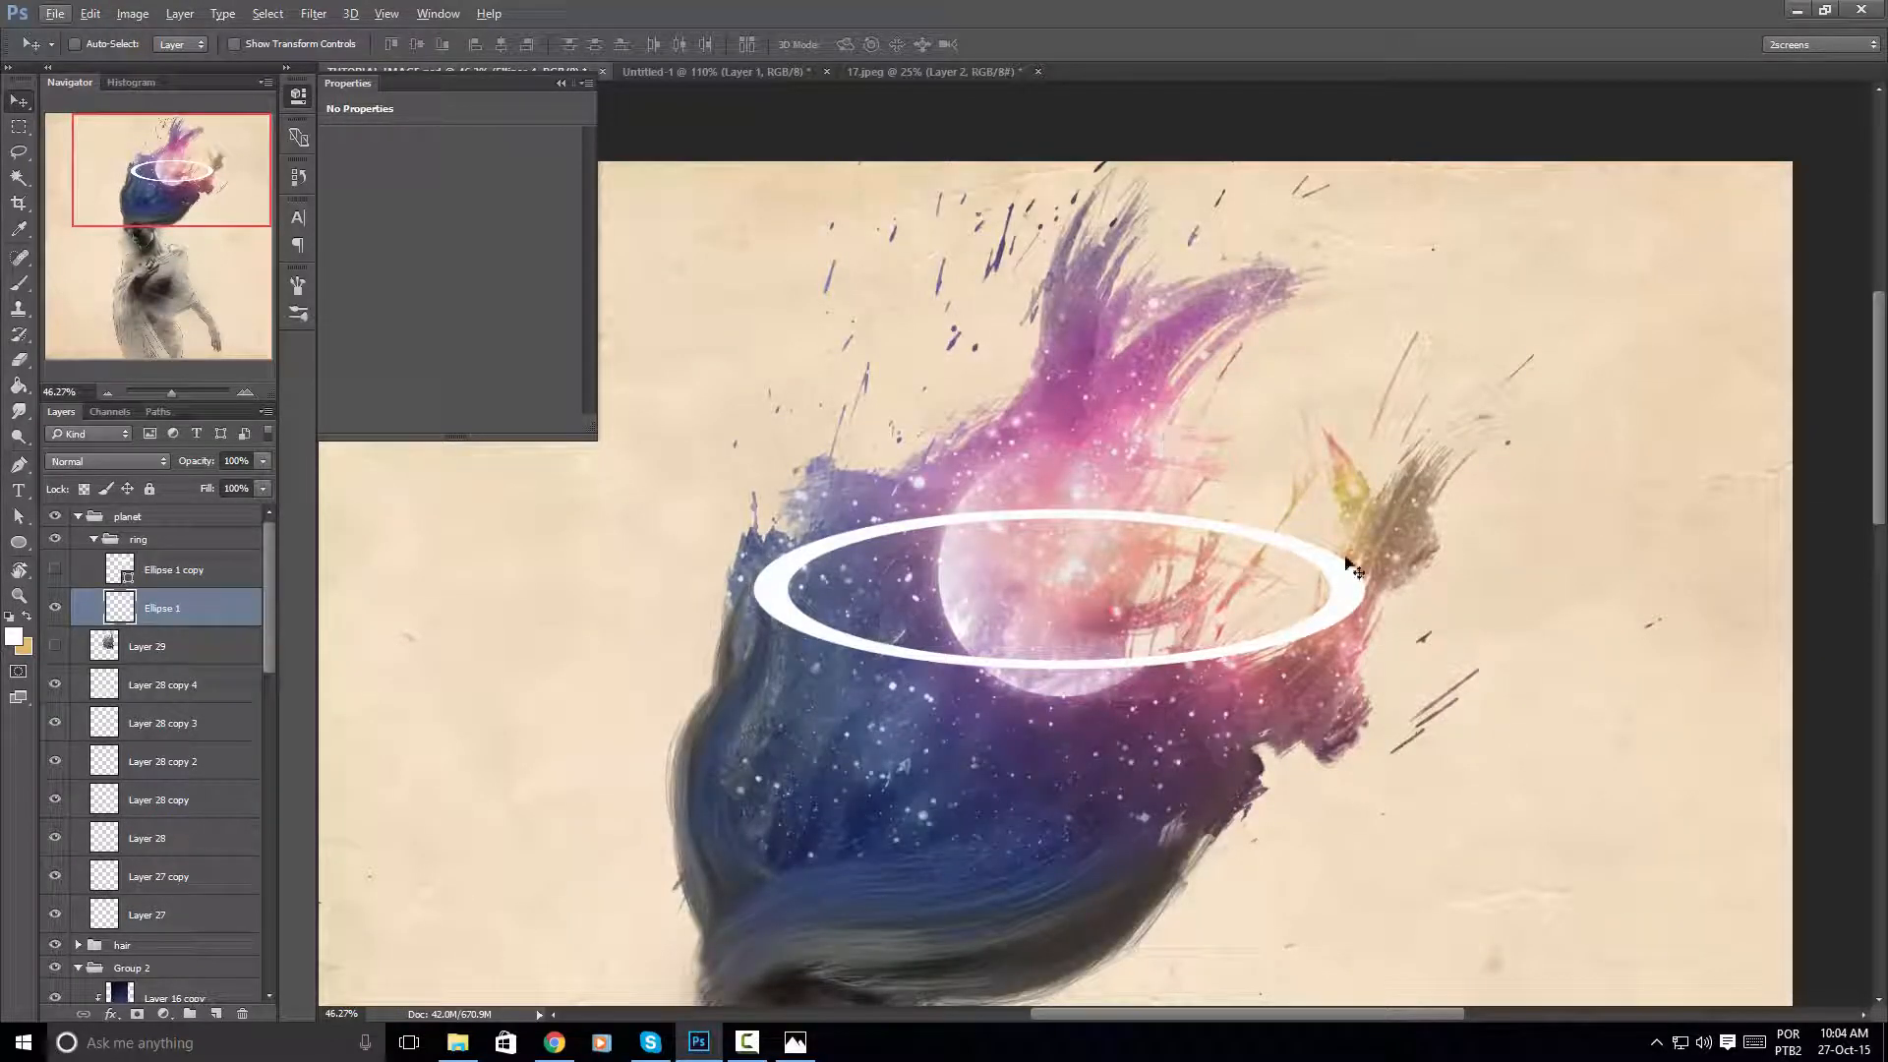
pyautogui.moveTo(1357, 585); pyautogui.dragTo(1392, 582)
pyautogui.press('ctrl')
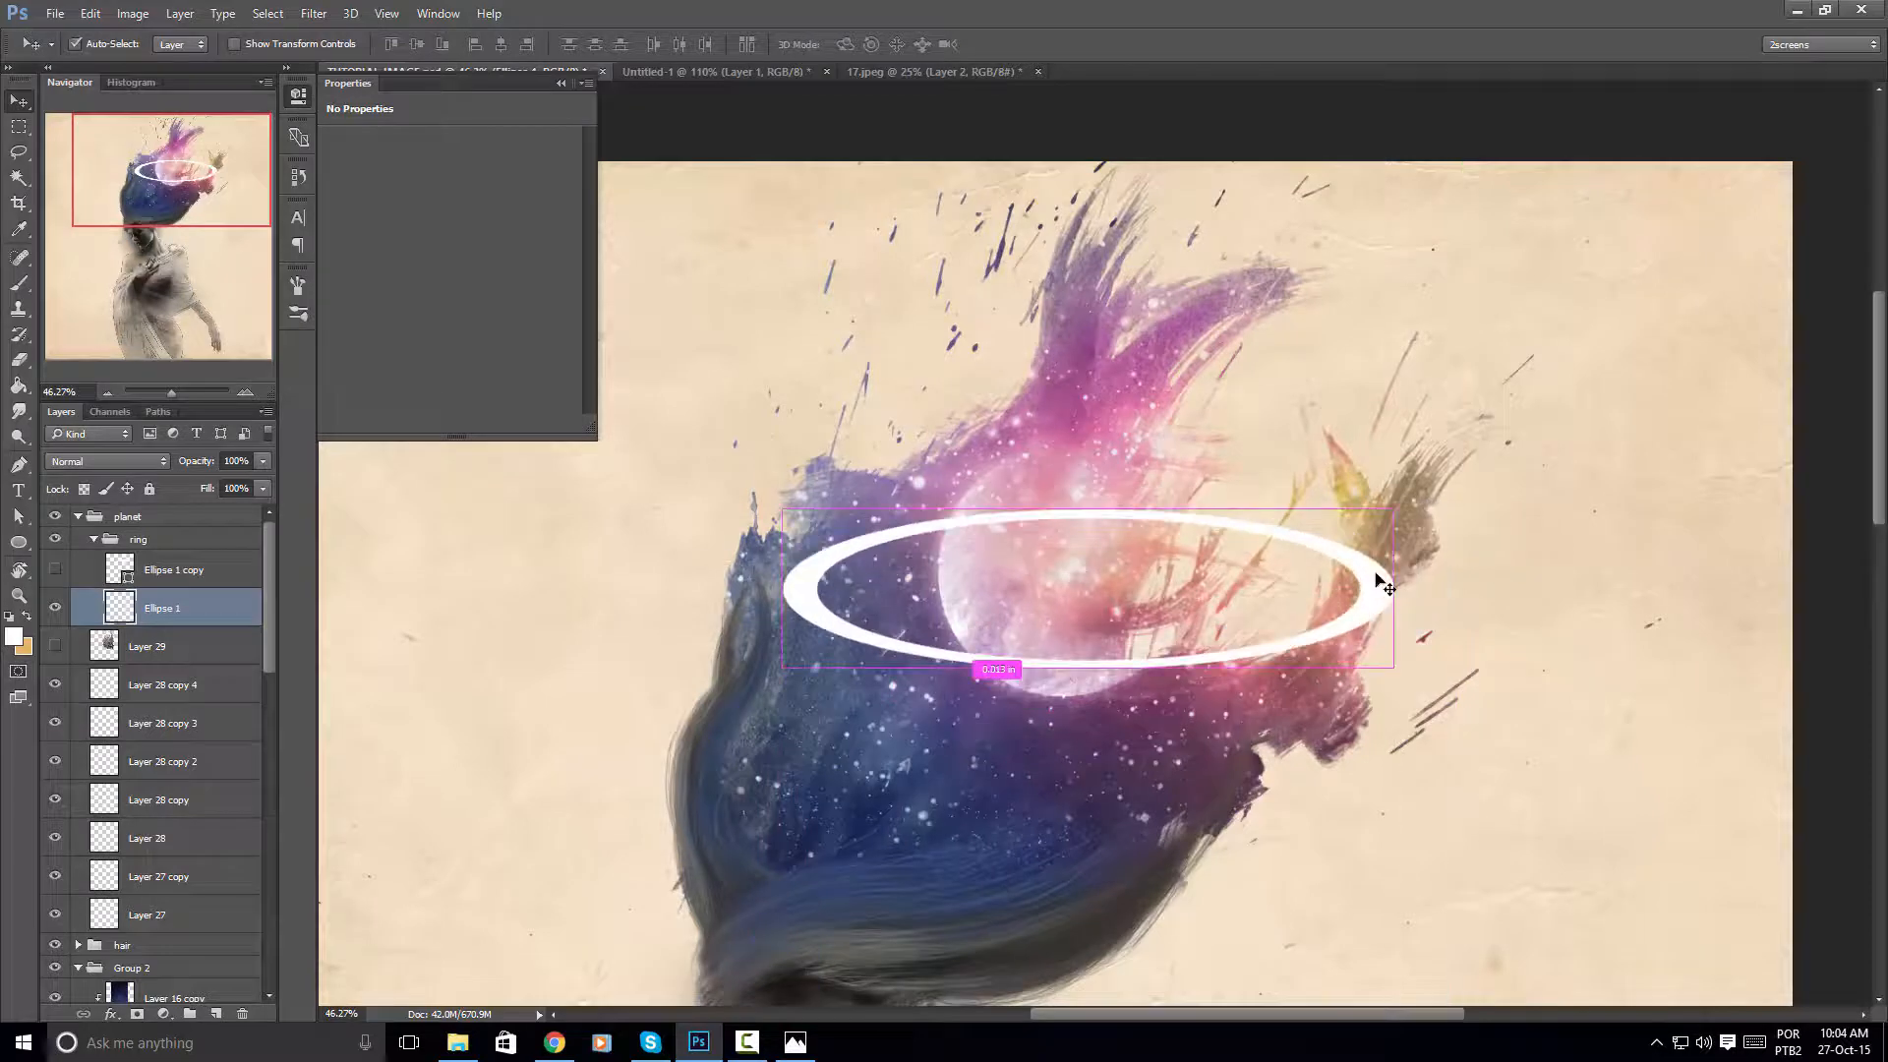
pyautogui.hotkey('ctrl', 't')
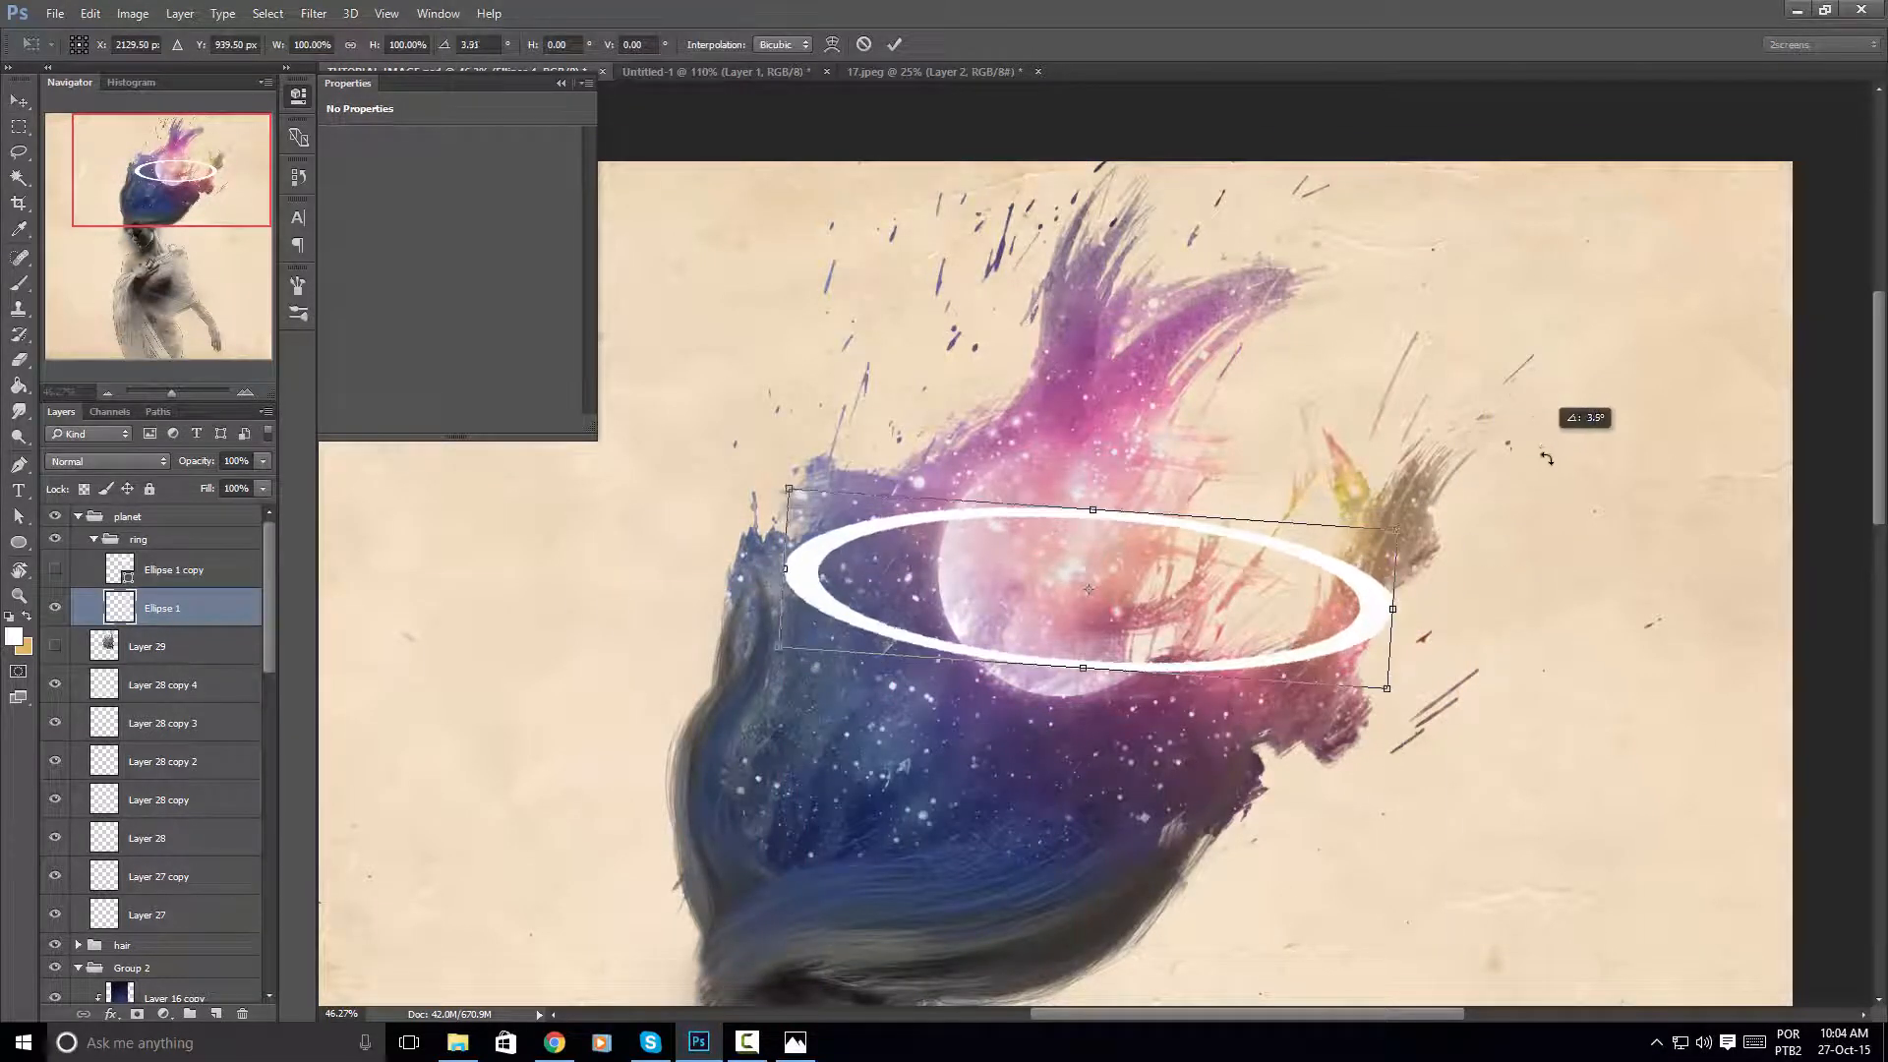
pyautogui.moveTo(1568, 421); pyautogui.dragTo(1522, 627)
pyautogui.moveTo(1261, 646); pyautogui.dragTo(1235, 645)
pyautogui.moveTo(1509, 581); pyautogui.dragTo(1483, 595)
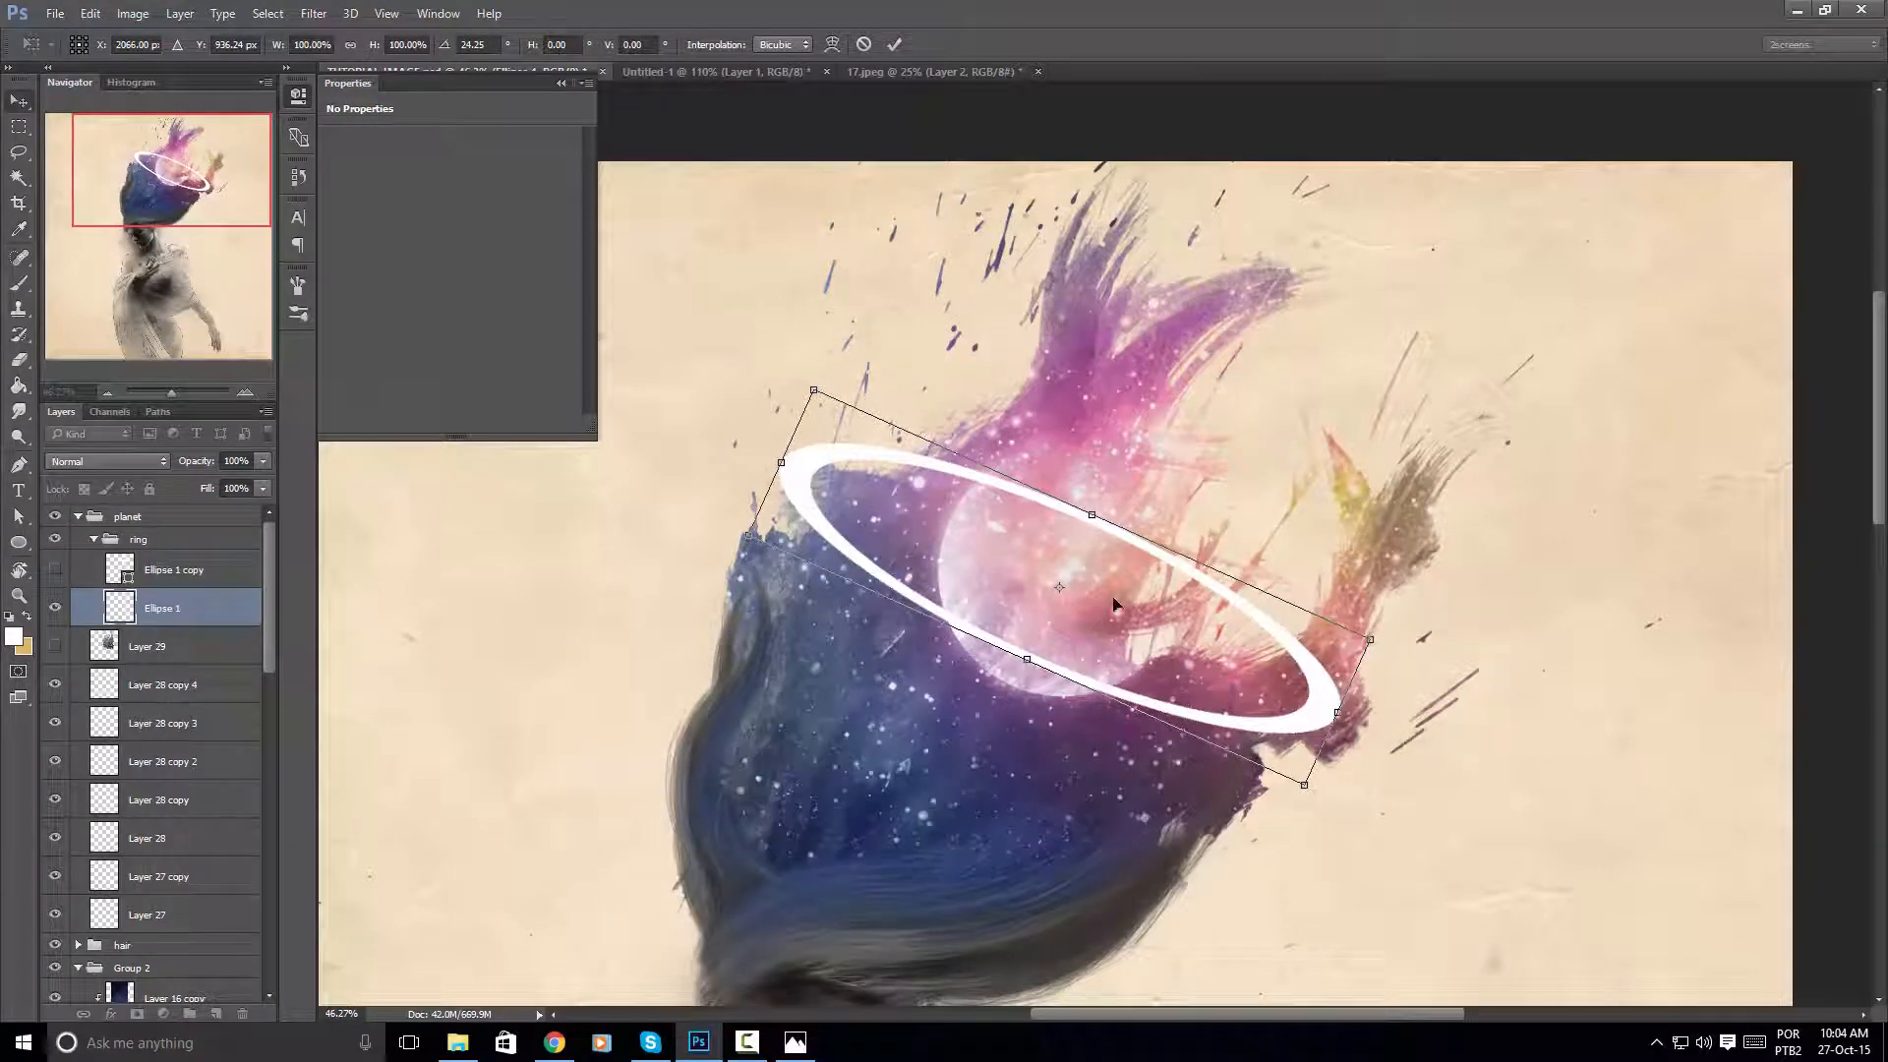
pyautogui.press('Return')
# Erase the ring's rear section over the planet's upper part and nudge the remaining ring slightly downward
pyautogui.press('e')
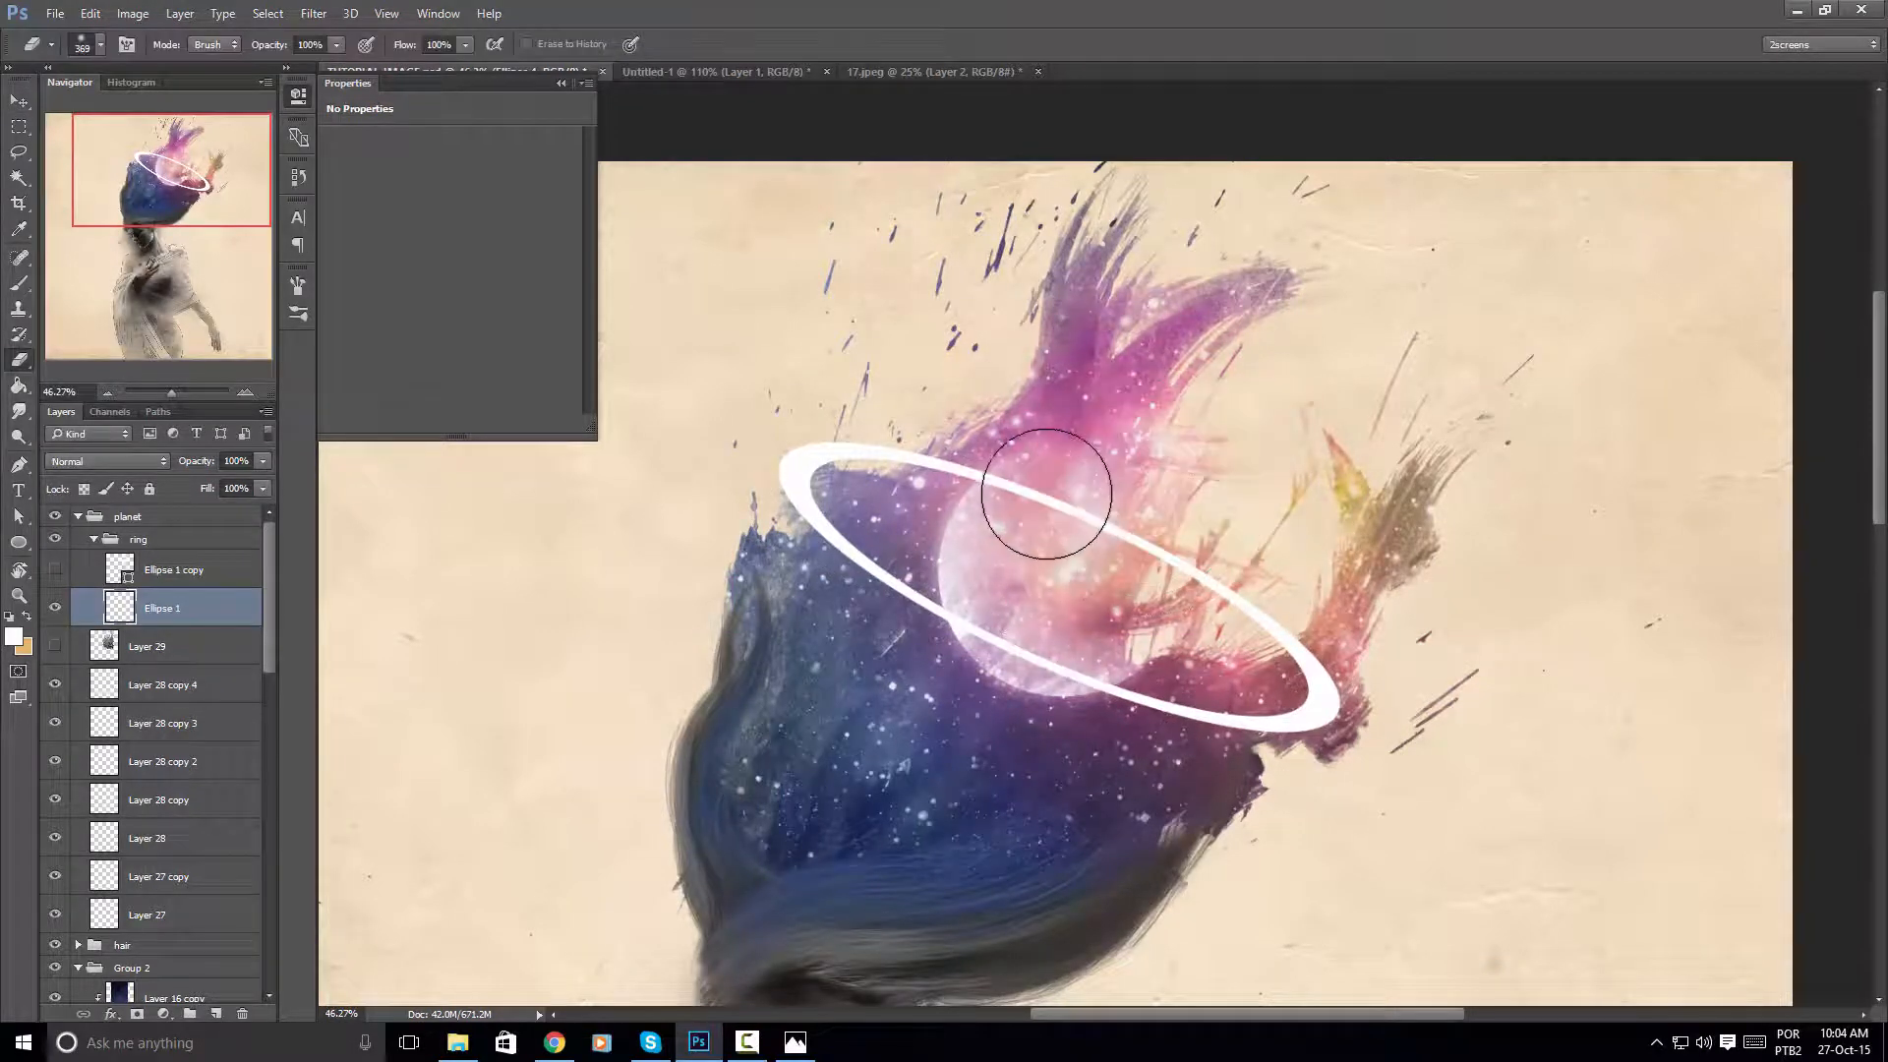
pyautogui.moveTo(1046, 494)
pyautogui.mouseDown()
pyautogui.moveTo(1024, 493)
pyautogui.moveTo(1138, 527)
pyautogui.moveTo(1210, 577)
pyautogui.mouseUp()
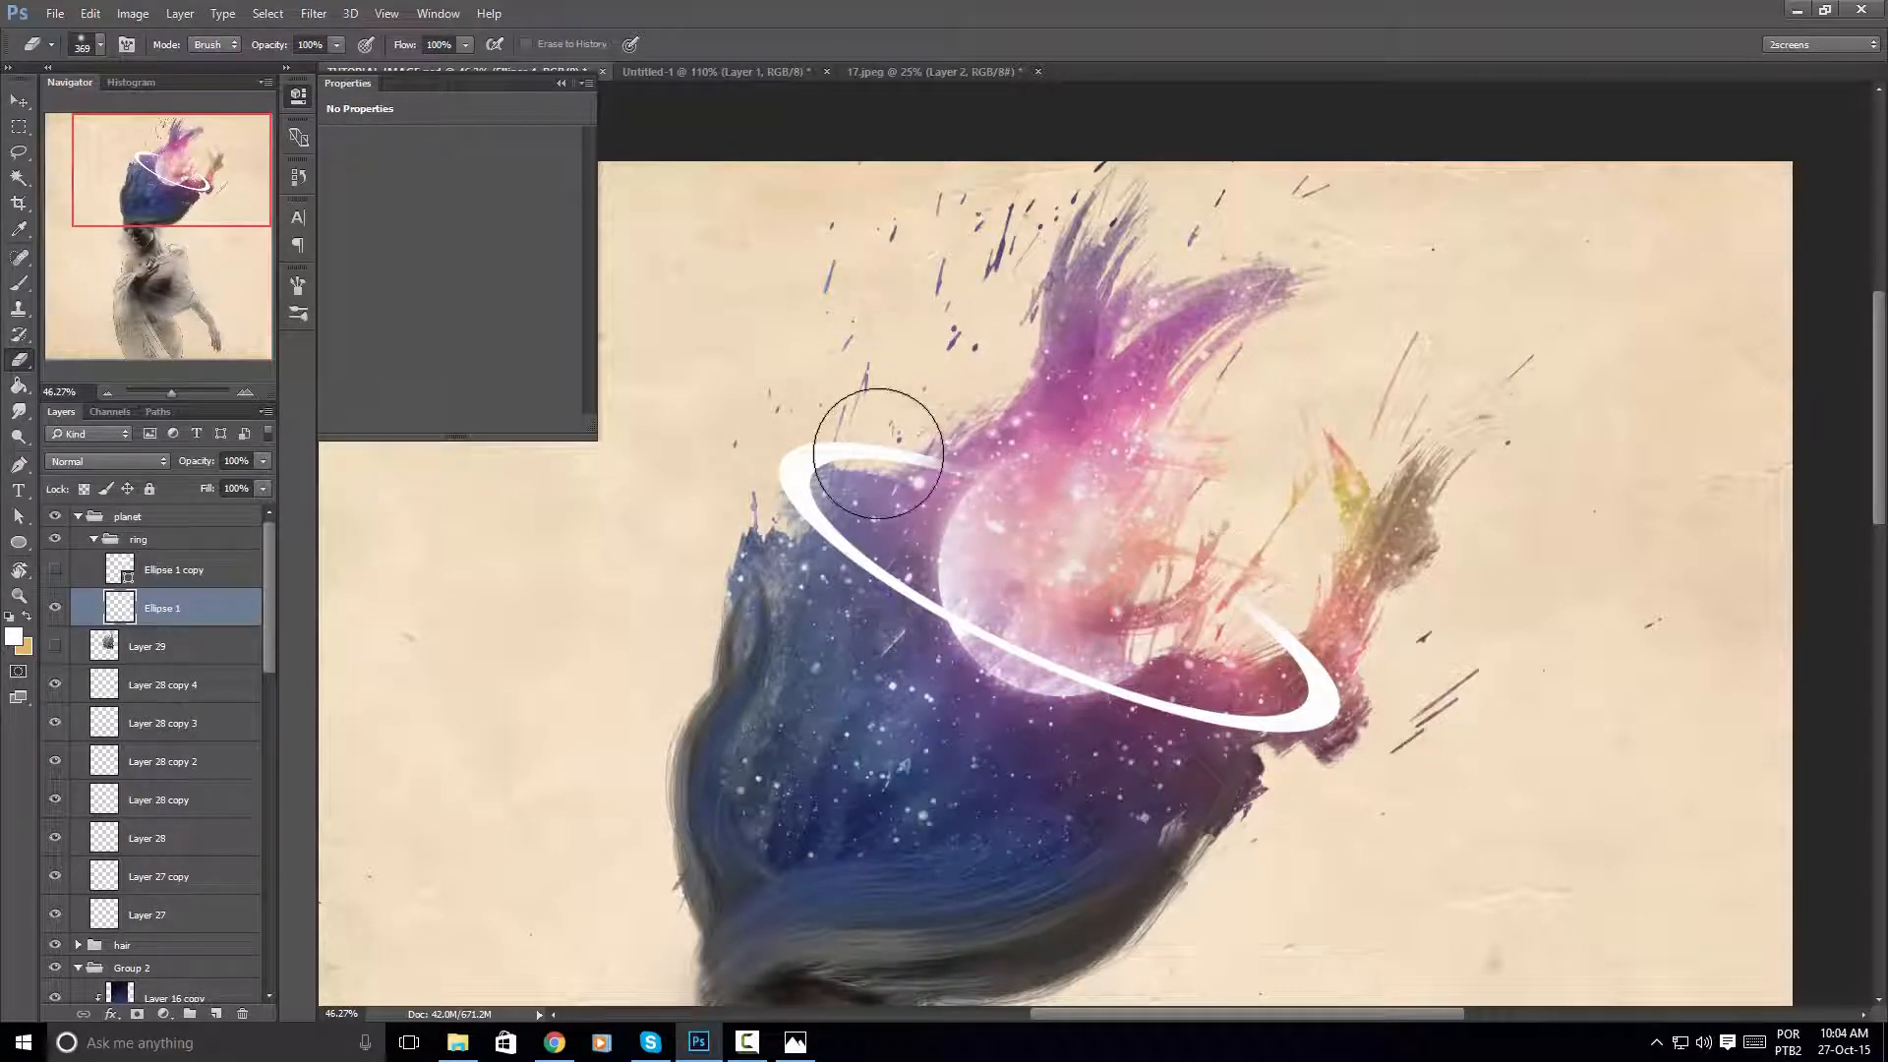
pyautogui.click(14, 103)
pyautogui.moveTo(1024, 680); pyautogui.dragTo(1041, 670)
# Scale the ring to about 86% and reposition it around the planet
pyautogui.hotkey('ctrl', 't')
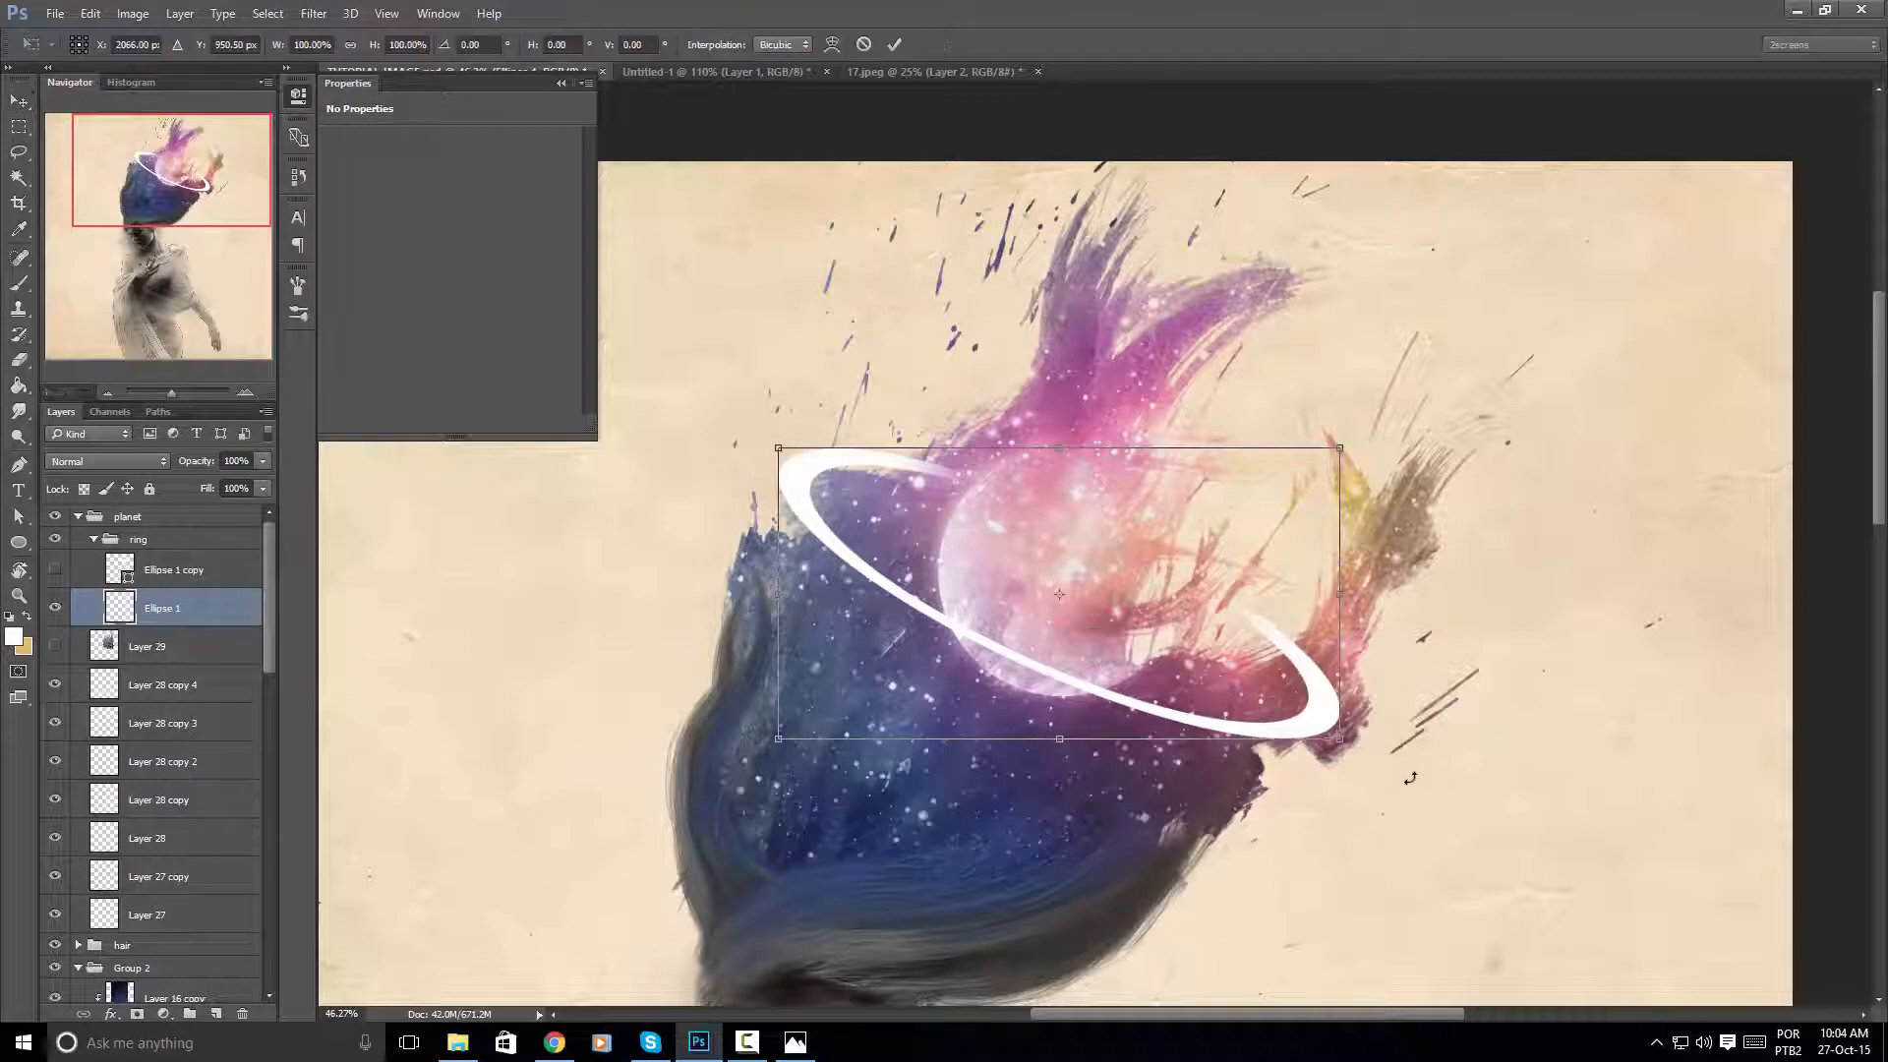
pyautogui.moveTo(1346, 750); pyautogui.dragTo(1307, 724)
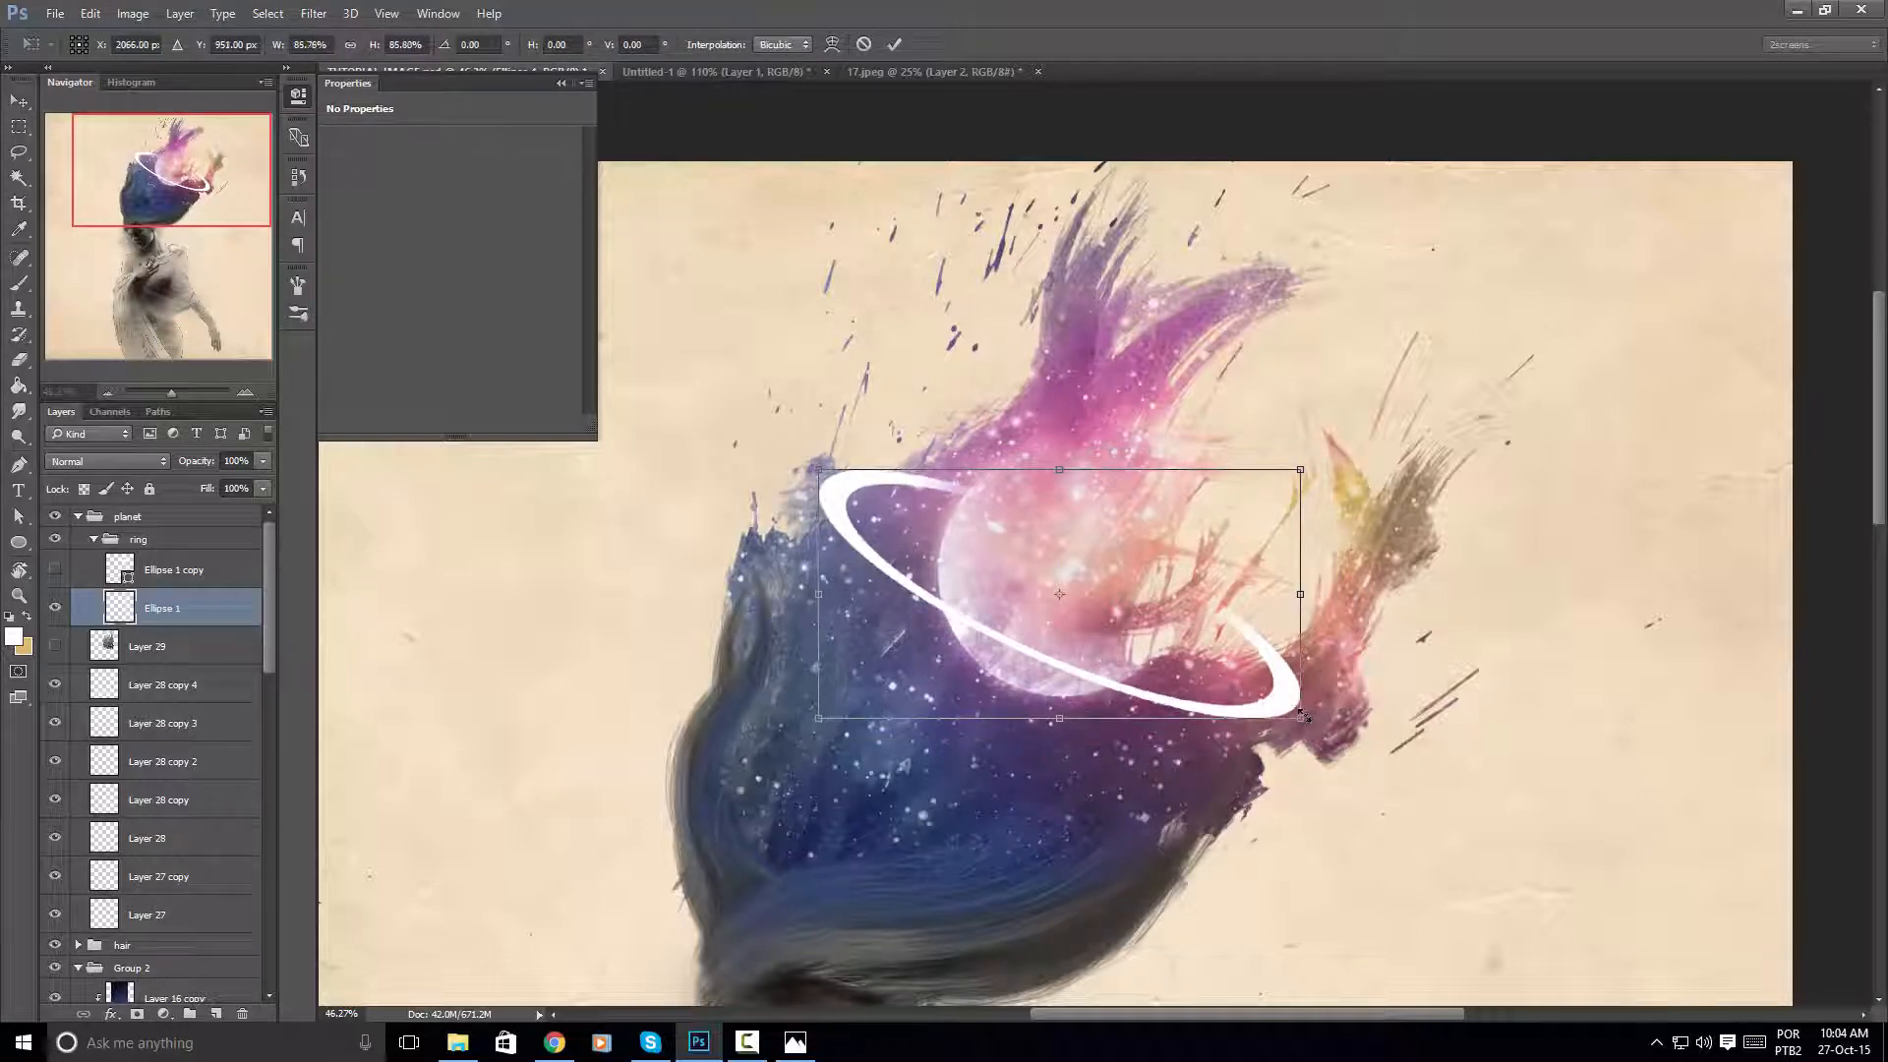
pyautogui.moveTo(1168, 673); pyautogui.dragTo(1149, 665)
pyautogui.press('Return')
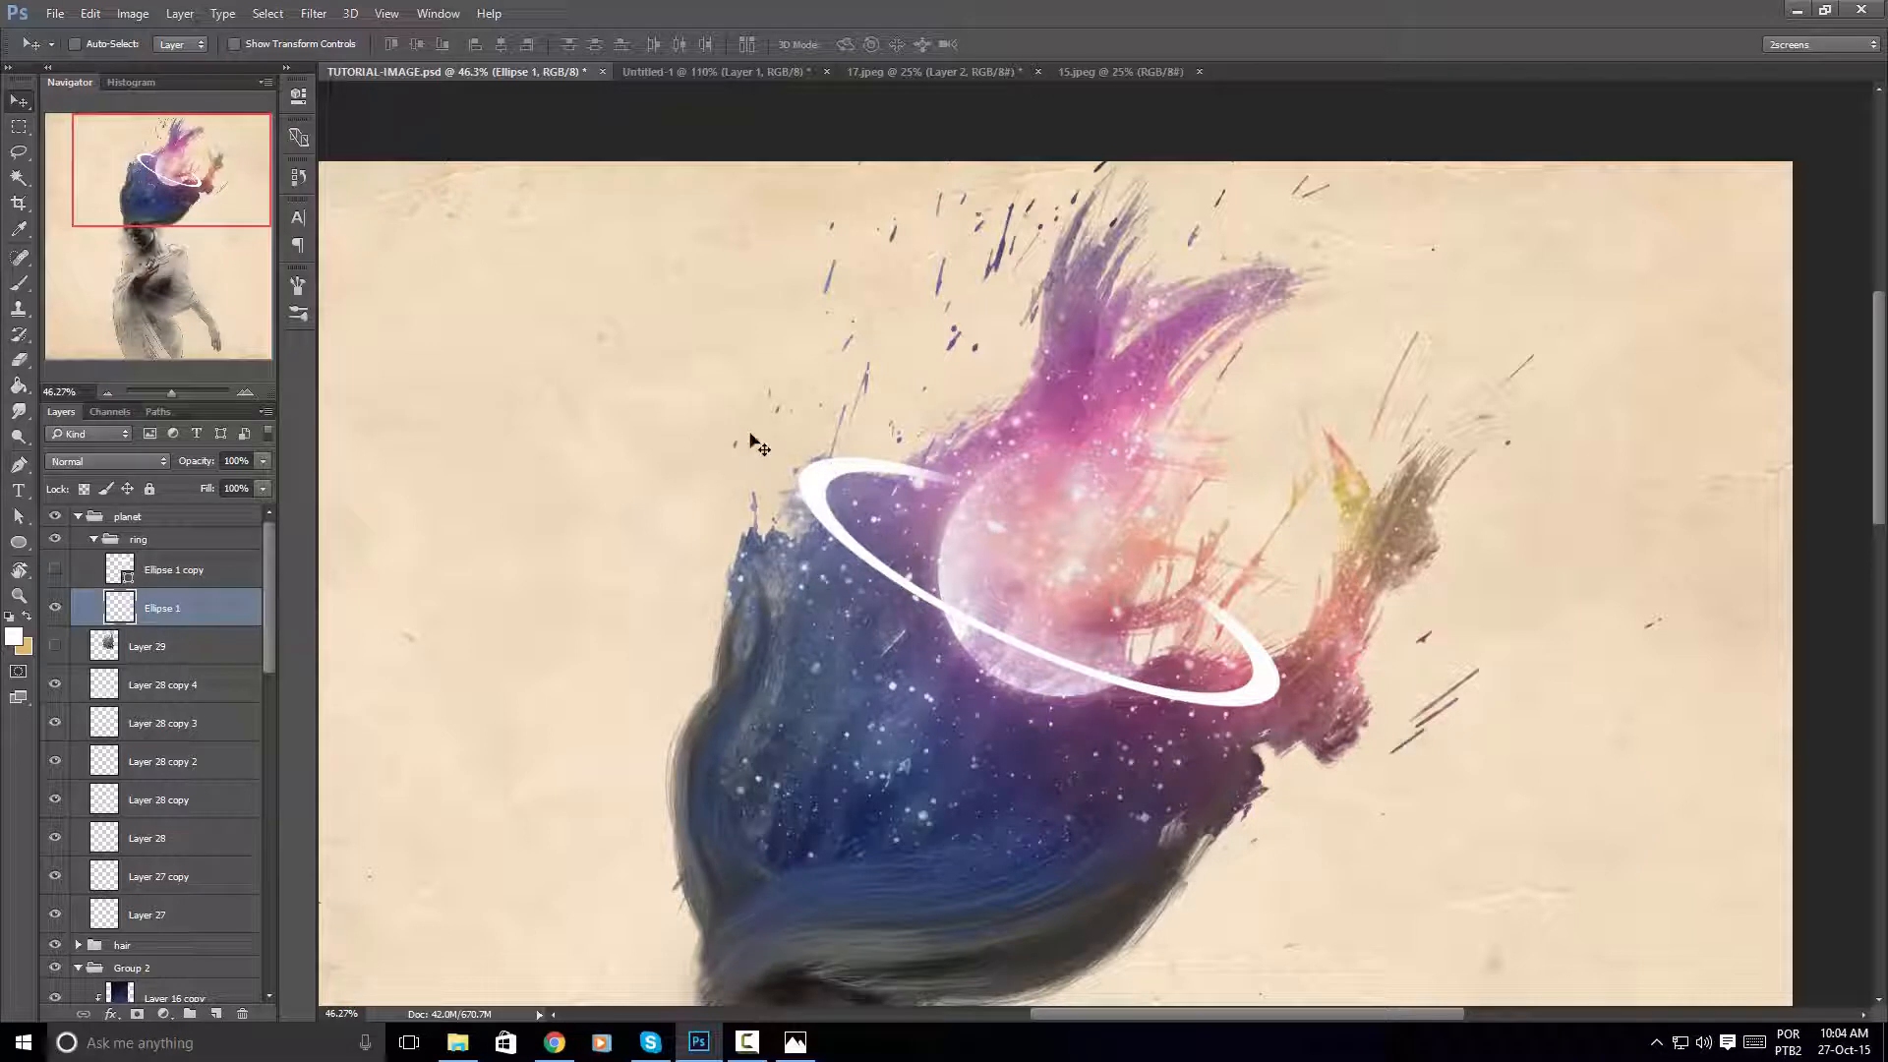
# Duplicate the background of 15.jpeg, then desaturate the copy and apply Auto Tone to it
pyautogui.click(1146, 74)
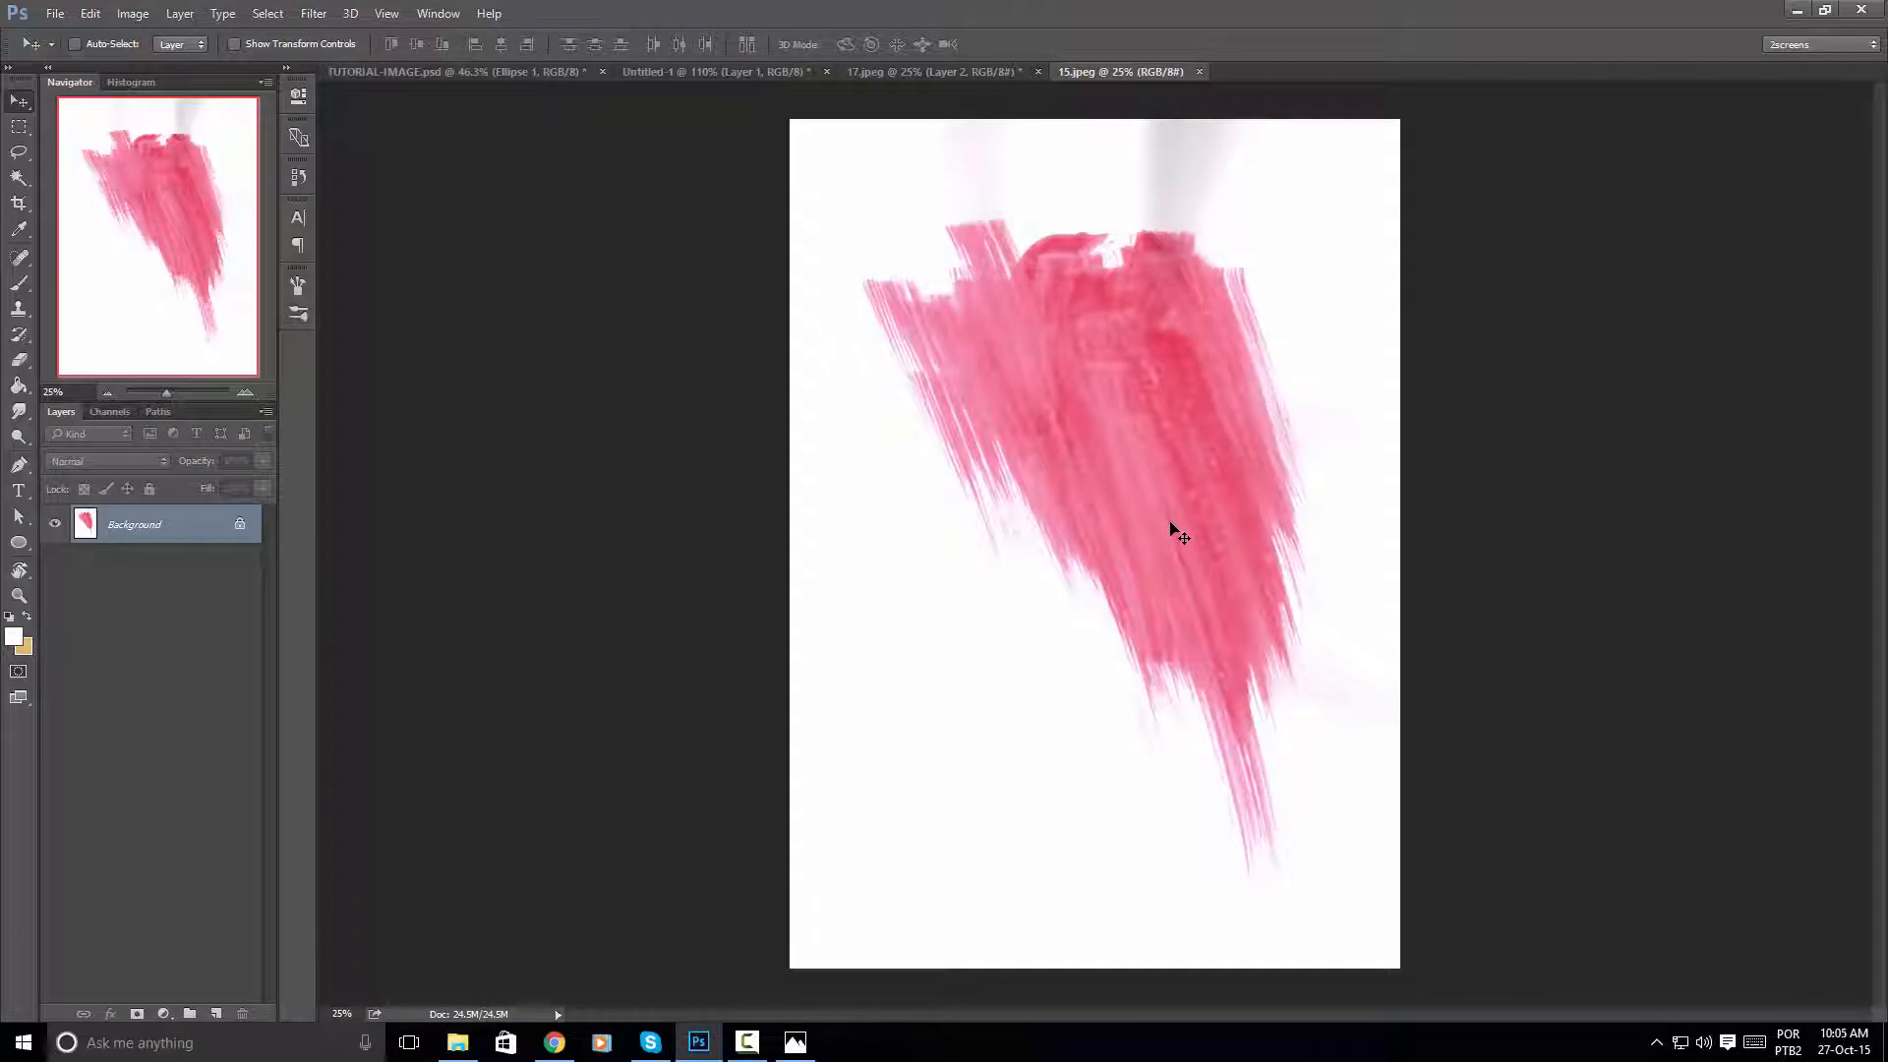
pyautogui.hotkey('ctrl', 'j')
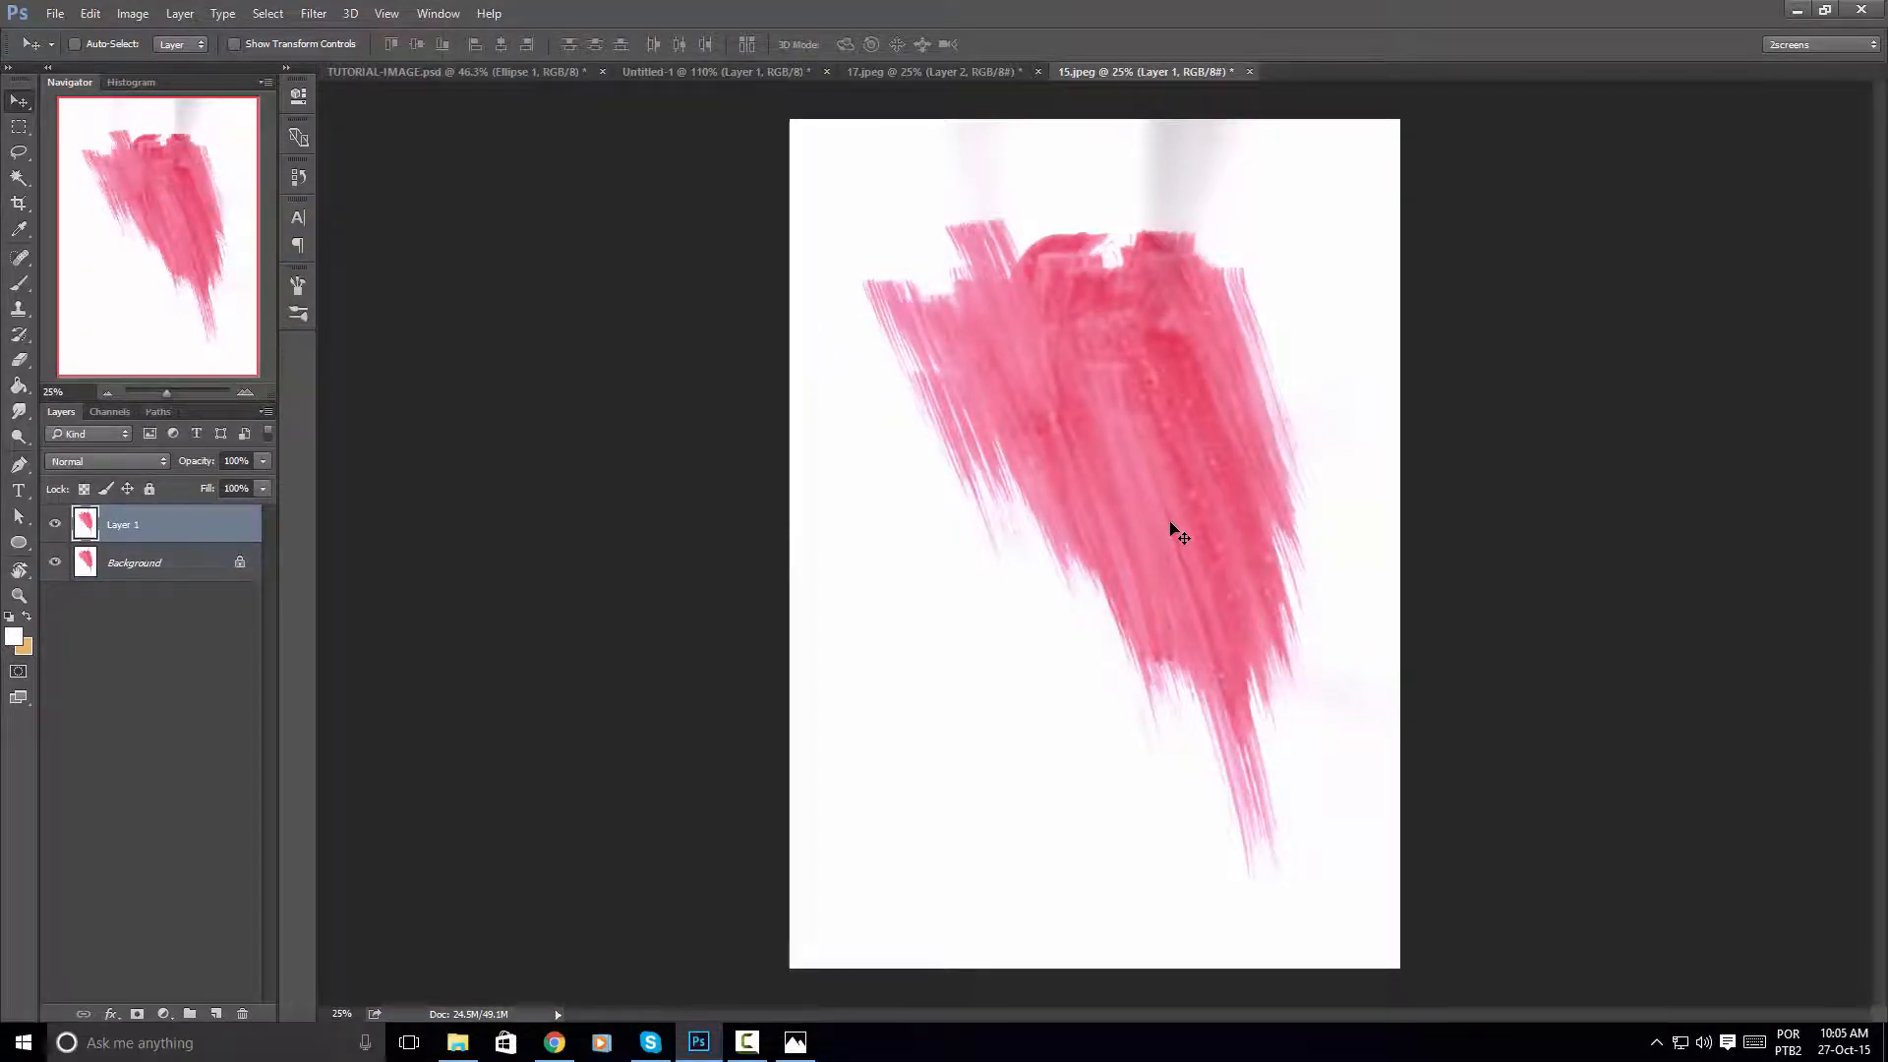
pyautogui.hotkey('ctrl', 'shift', 'u')
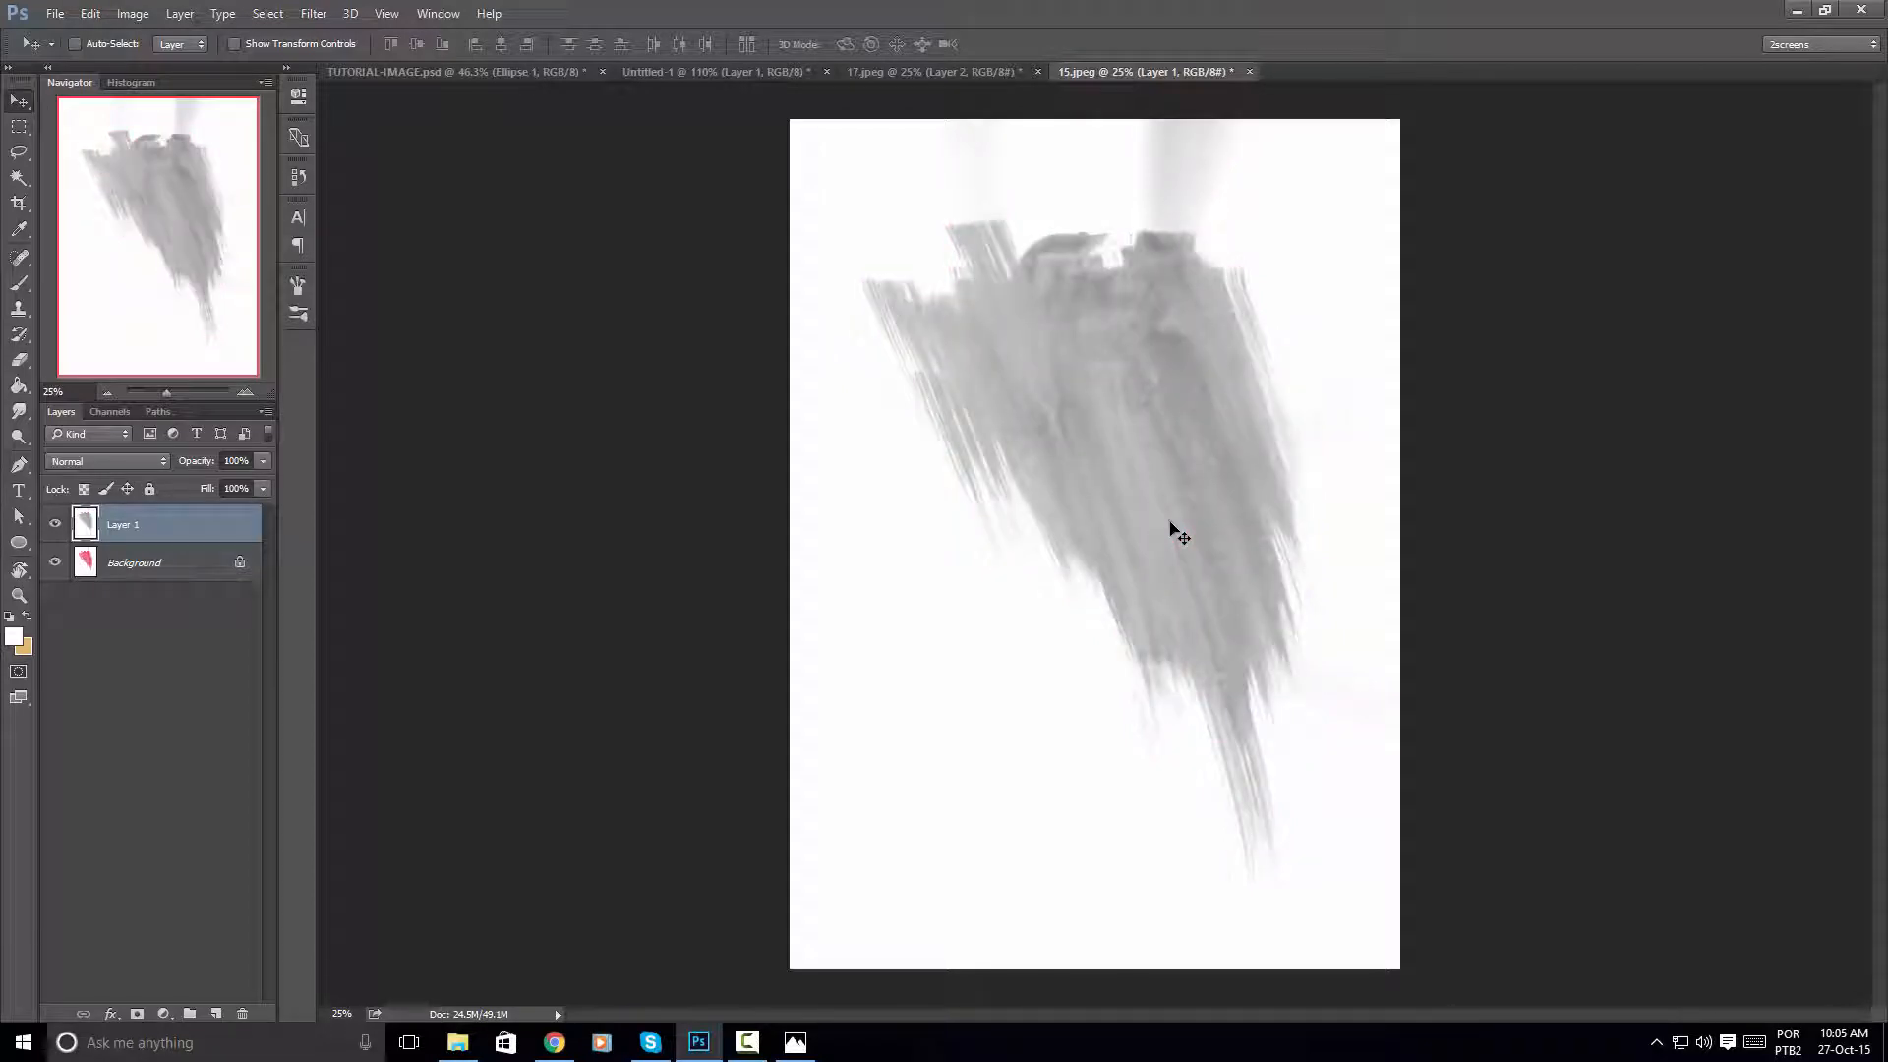
pyautogui.press('ctrl')
pyautogui.hotkey('ctrl', 'shift', 'l')
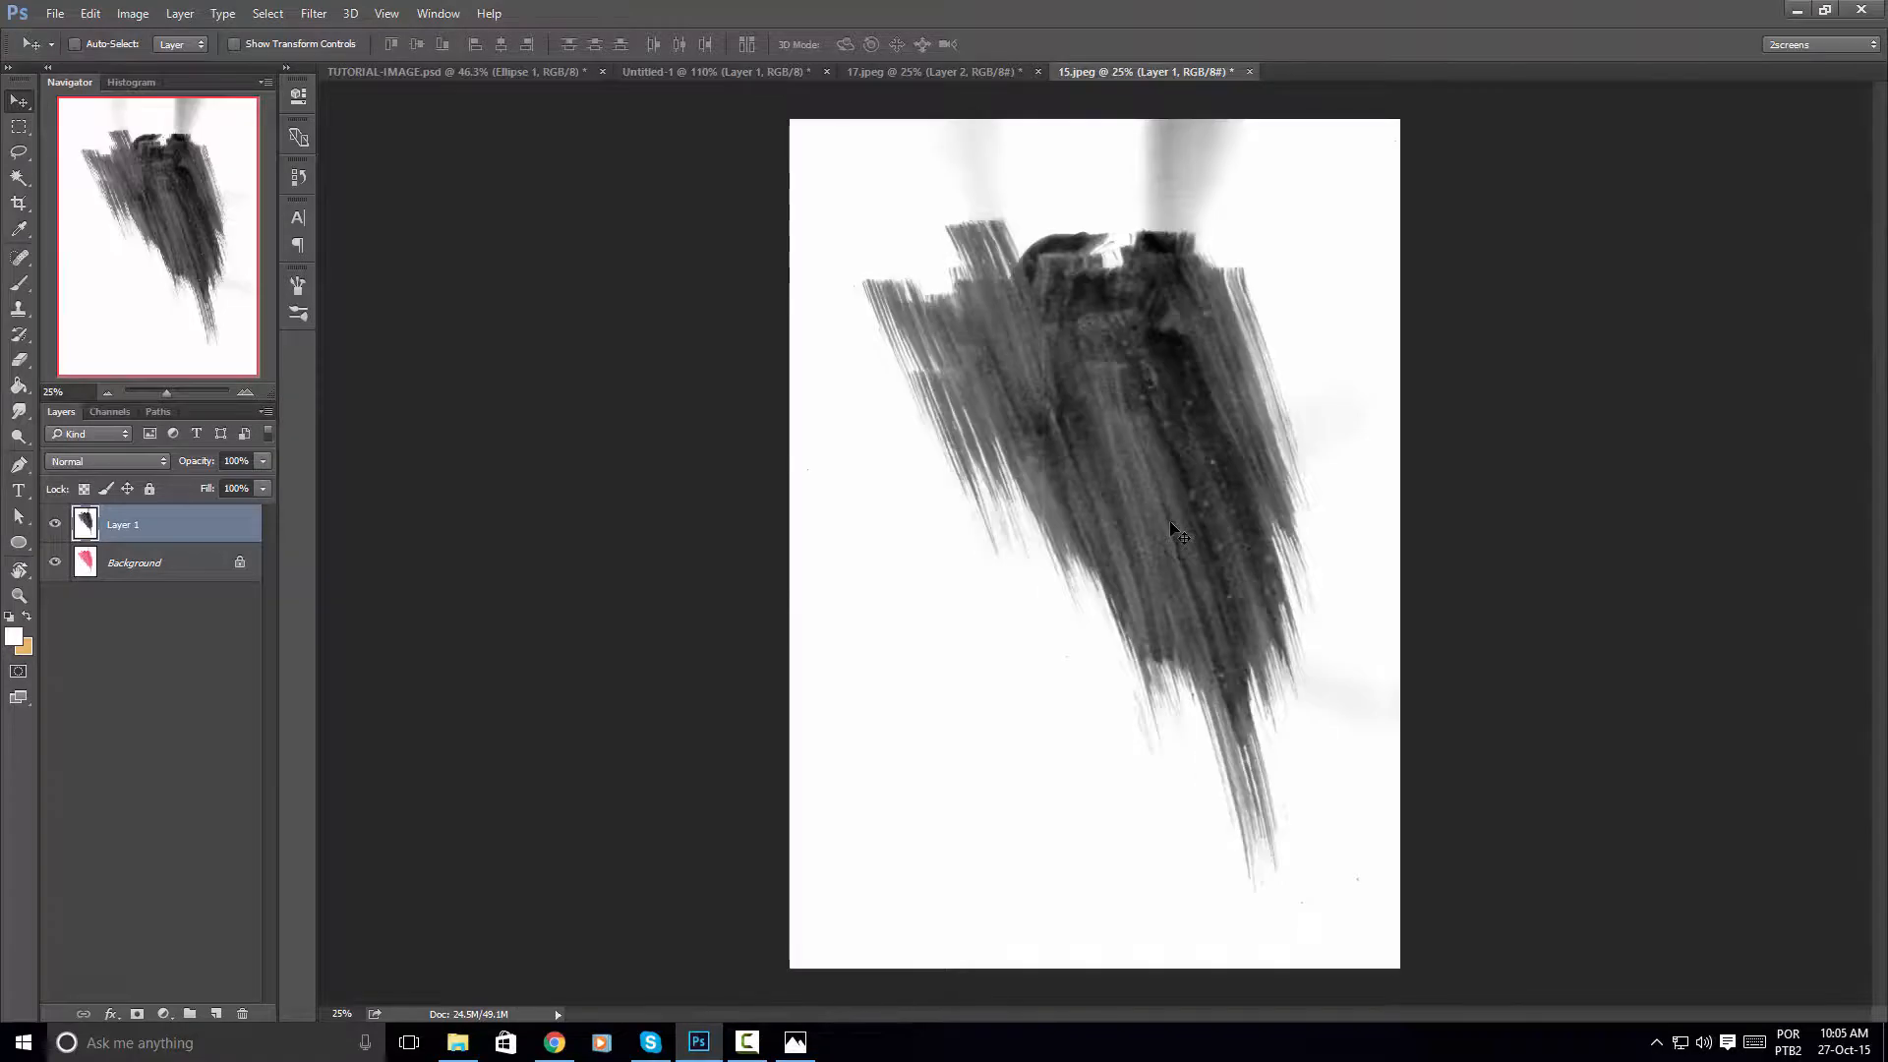
# Select the white areas with Color Range at fuzziness 200, invert the selection, and copy the brush strokes to a new layer
pyautogui.click(266, 14)
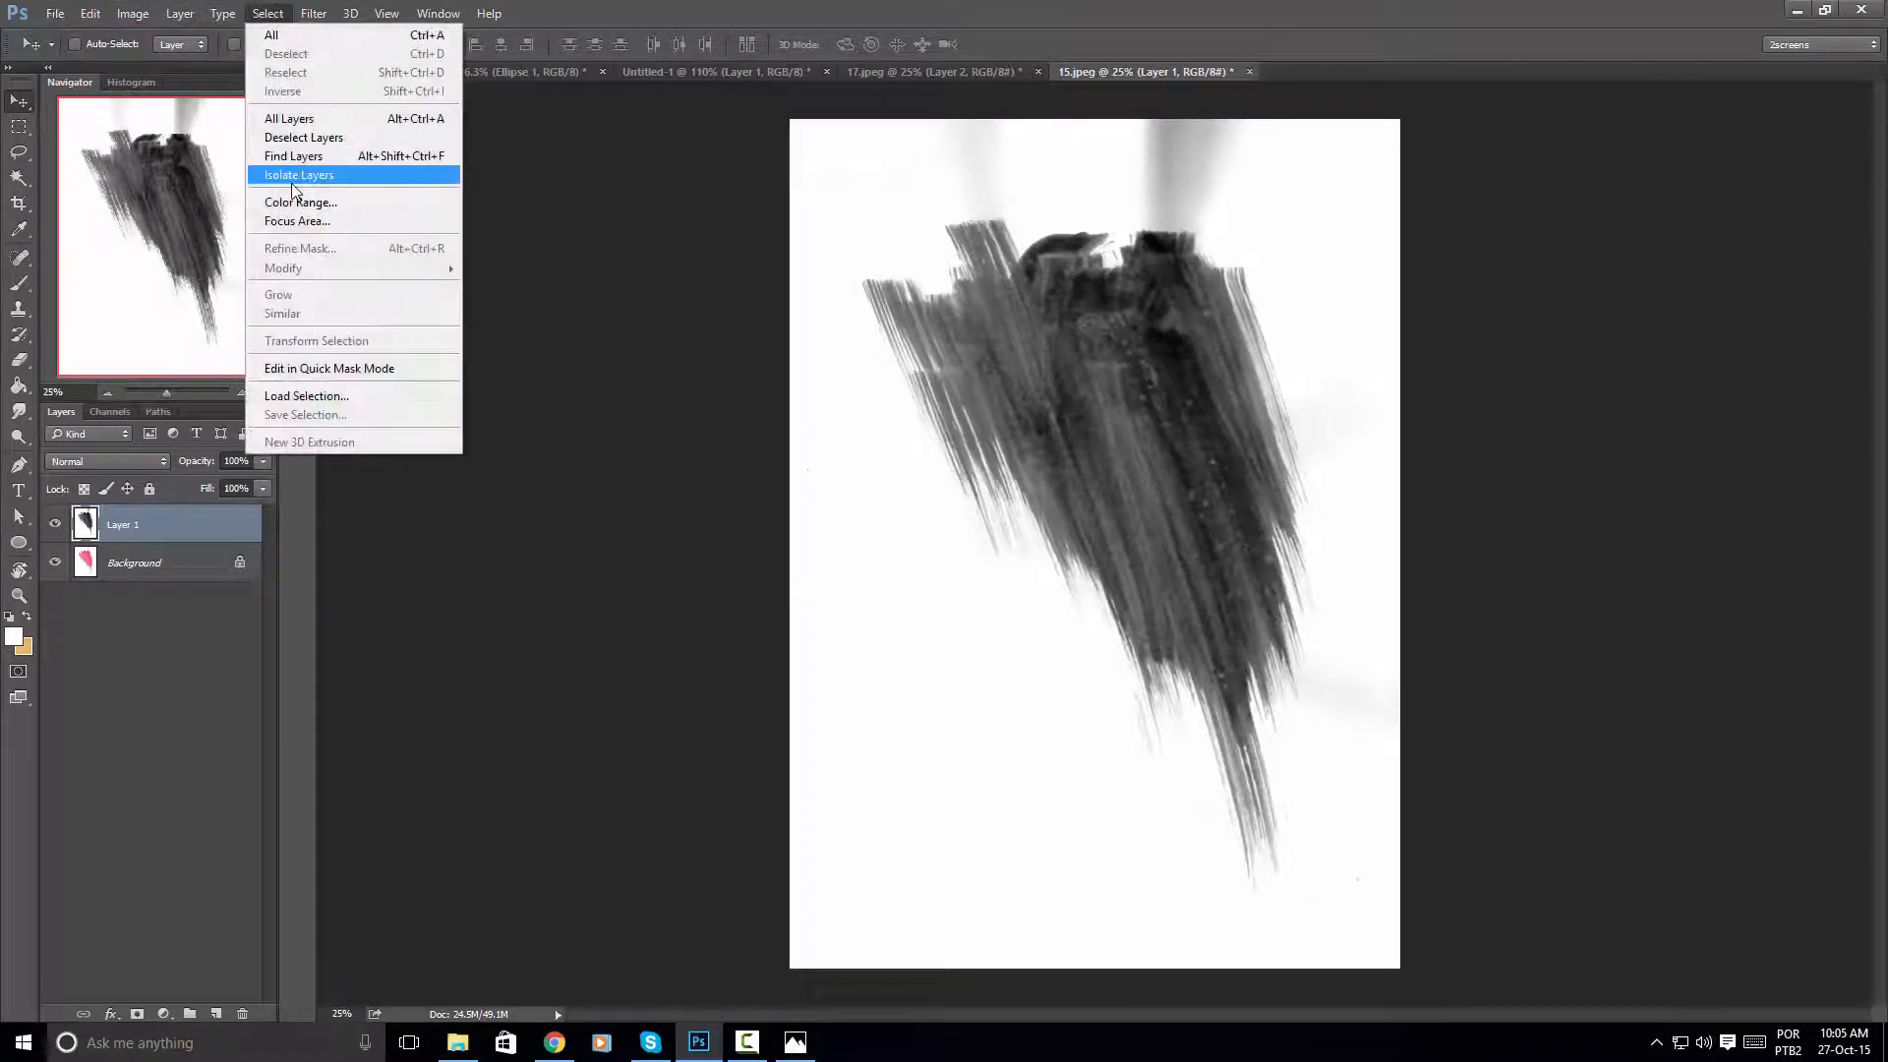
pyautogui.click(295, 195)
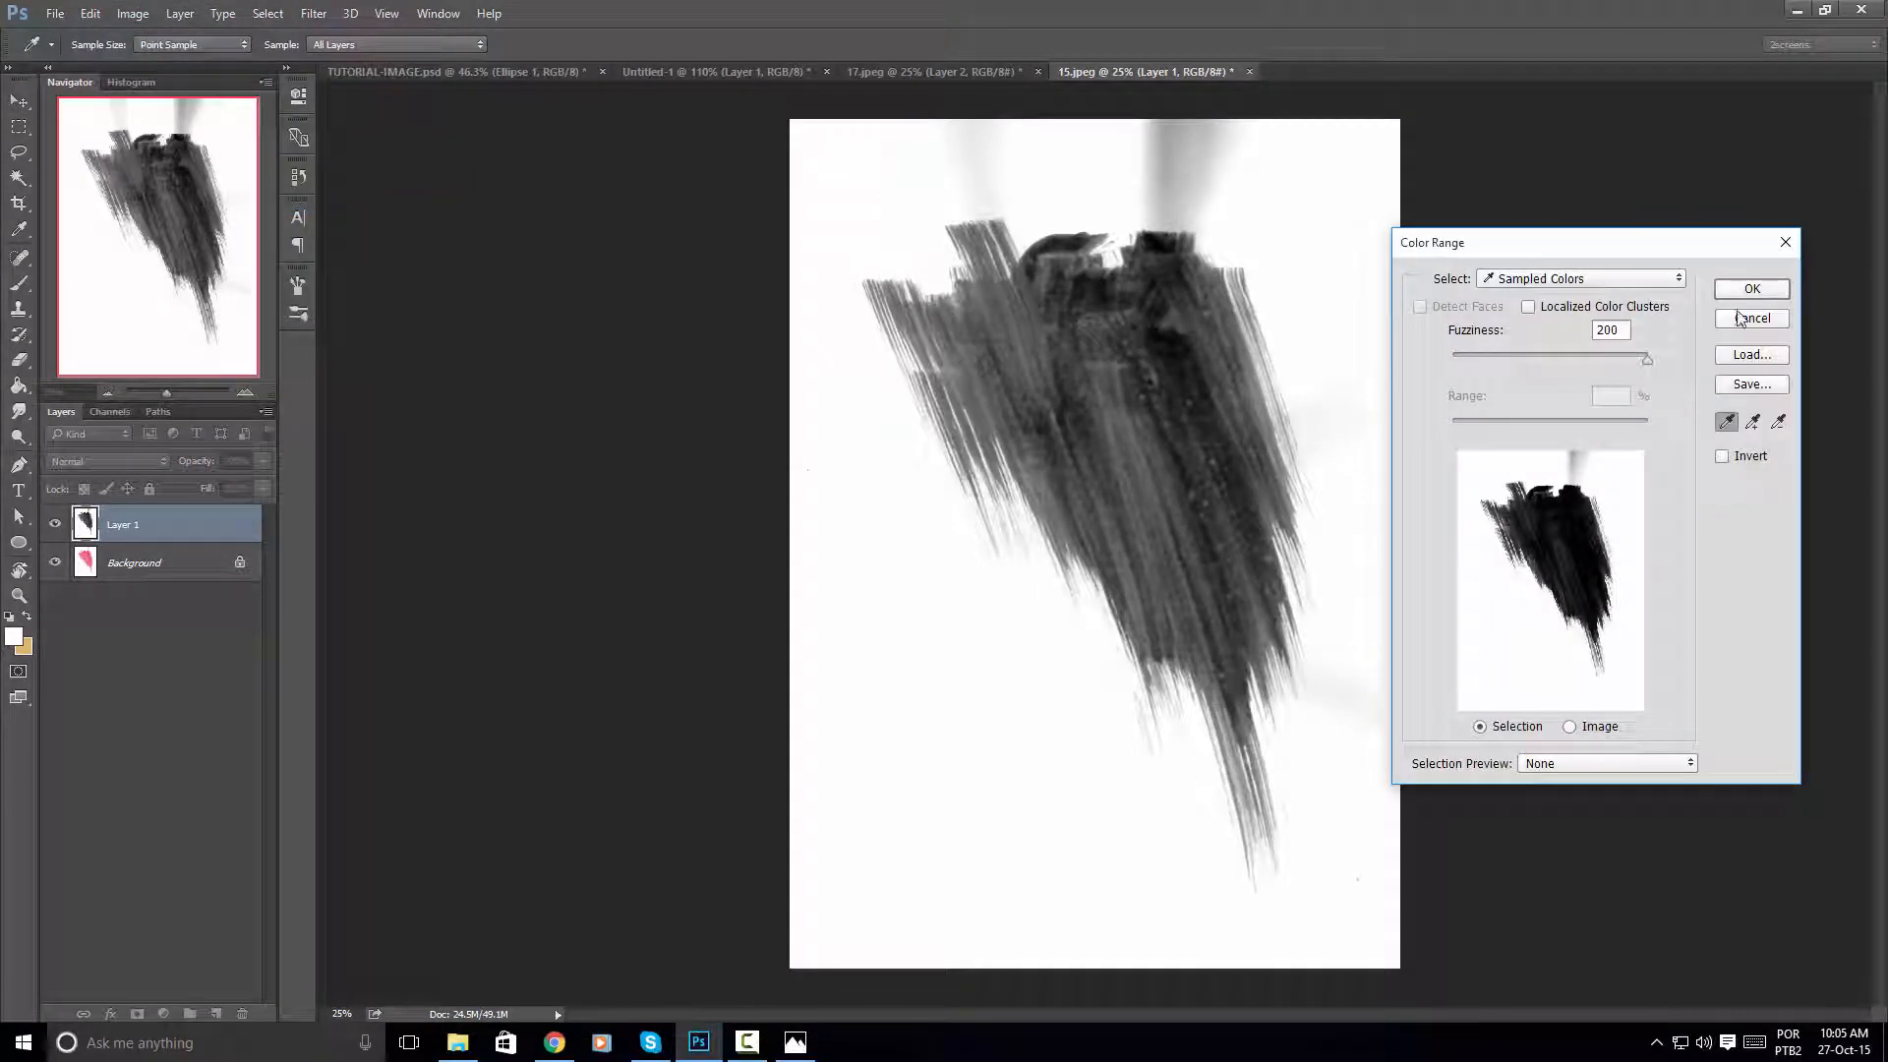
pyautogui.click(1752, 288)
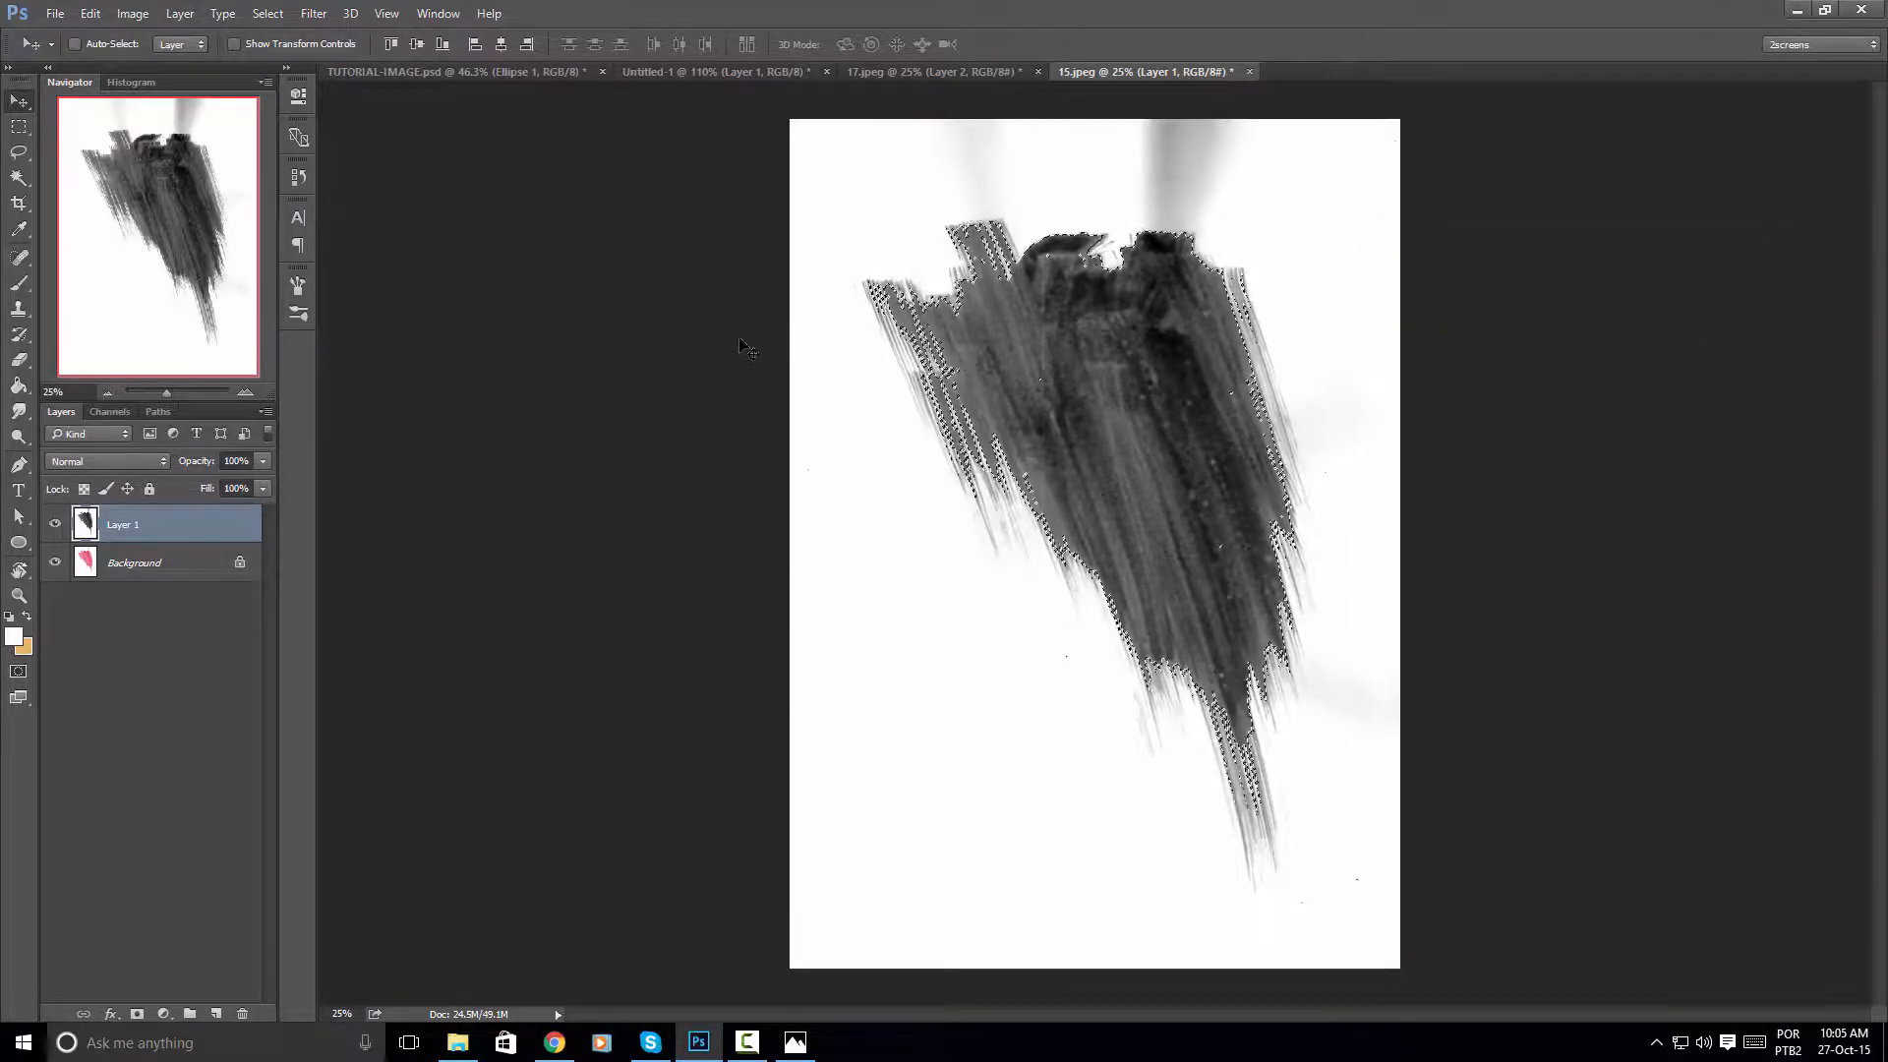
pyautogui.hotkey('ctrl', 'shift', 'i')
pyautogui.hotkey('ctrl', 'j')
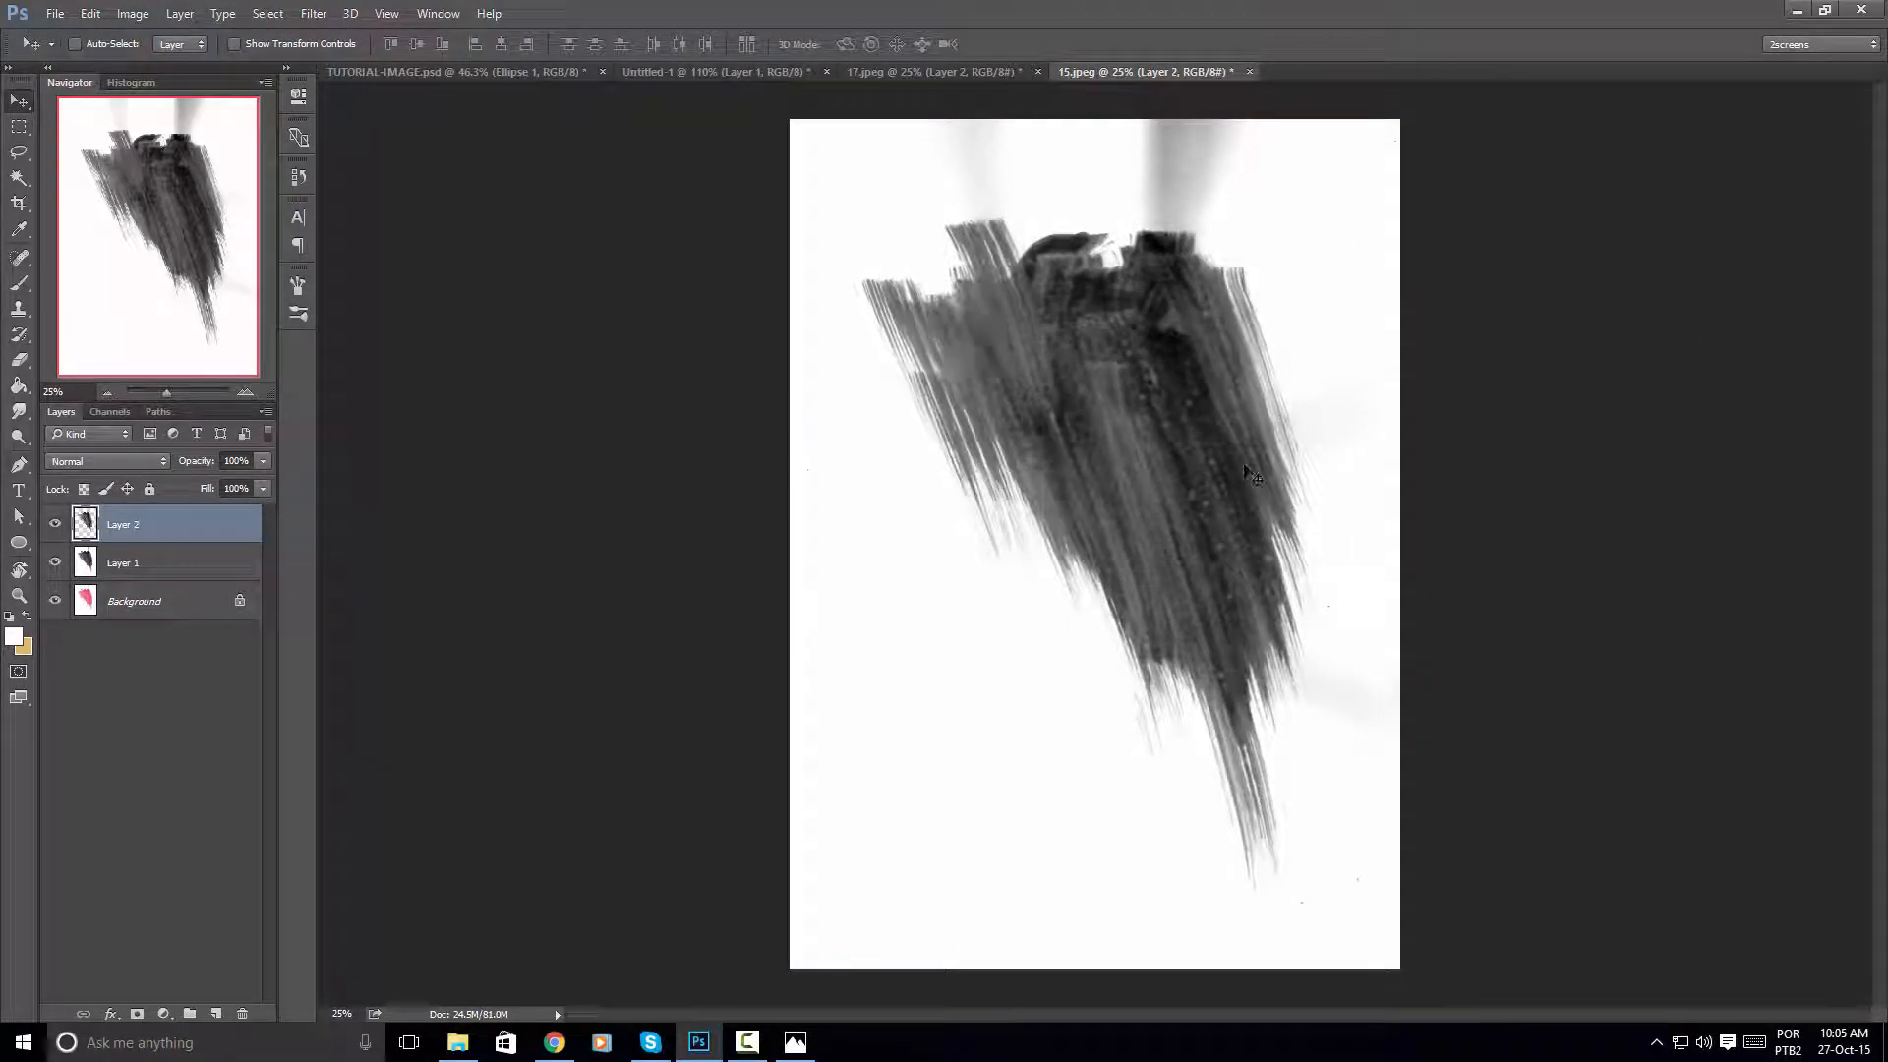
# Bring the brush strokes into TUTORIAL-IMAGE.psd, scale them to about 28%, rotate them about -37°, and move them toward the ring's right end
pyautogui.moveTo(1249, 475)
pyautogui.mouseDown()
pyautogui.moveTo(1235, 569)
pyautogui.moveTo(906, 329)
pyautogui.moveTo(1178, 490)
pyautogui.moveTo(514, 131)
pyautogui.mouseUp()
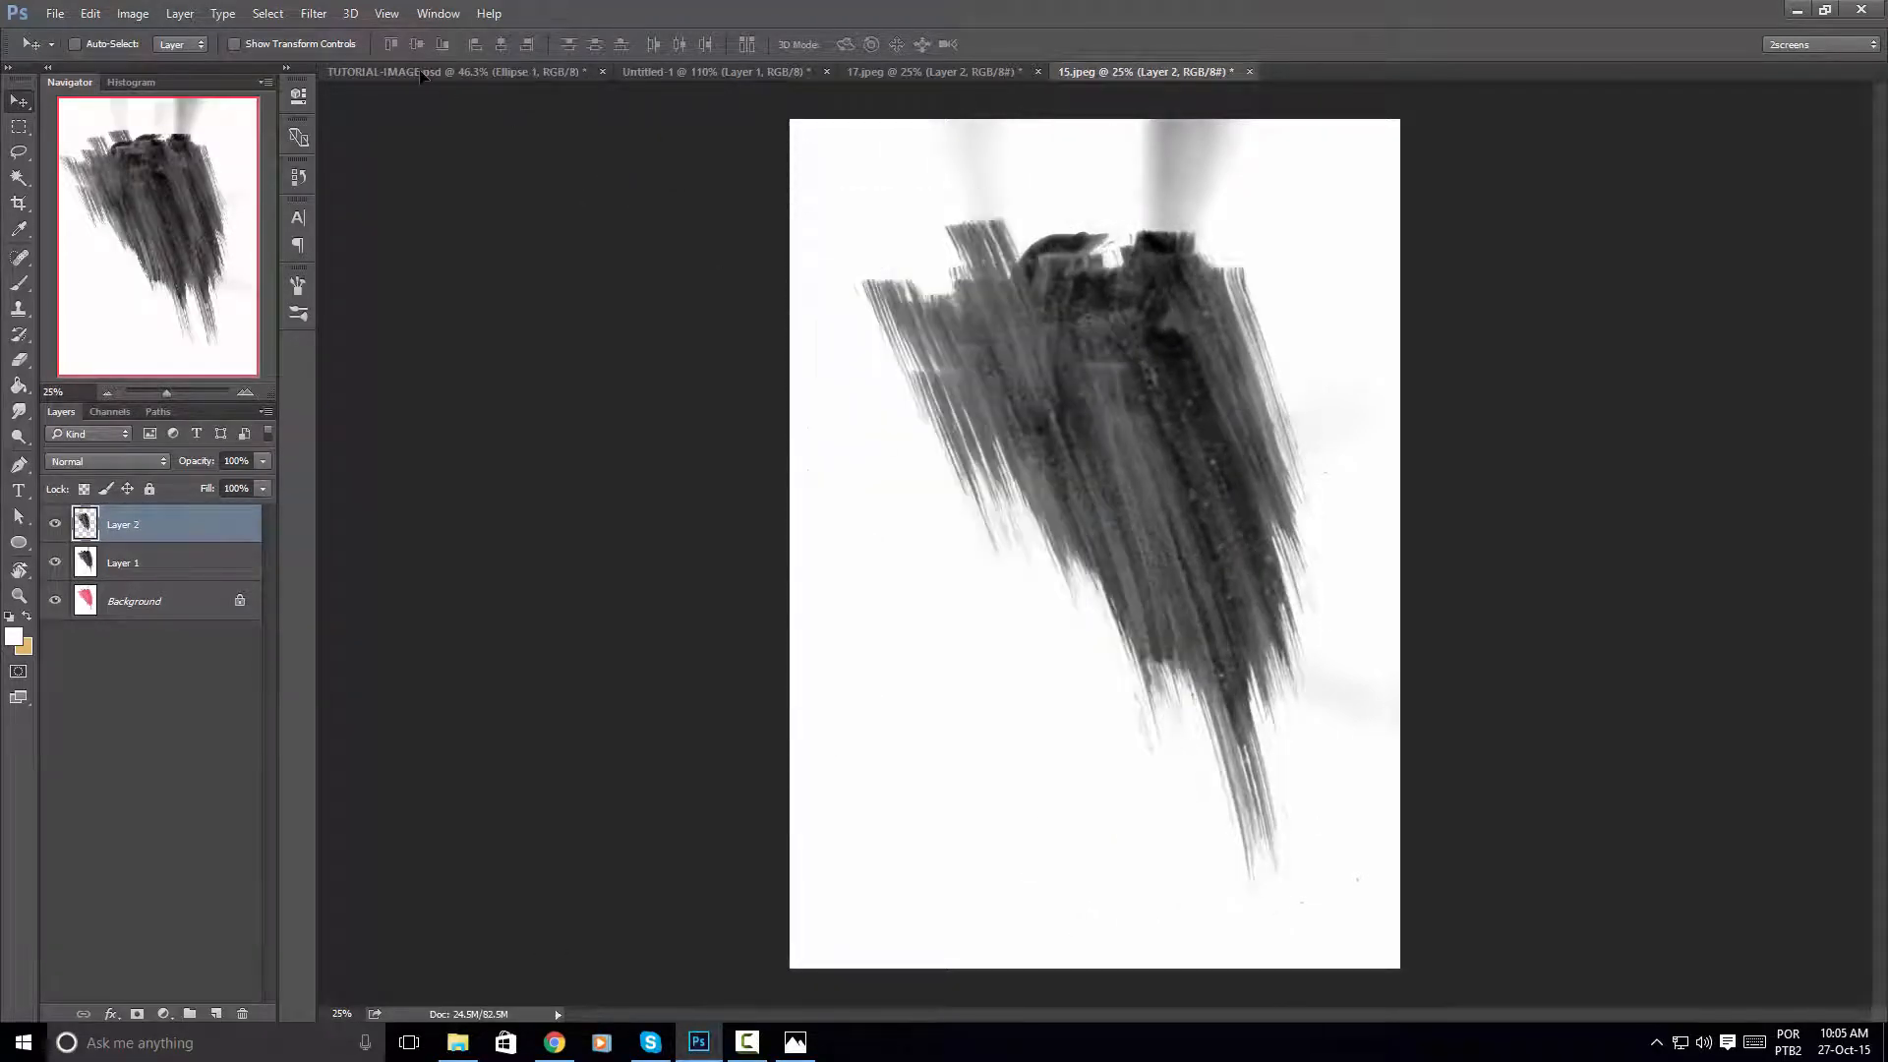
pyautogui.moveTo(423, 76)
pyautogui.mouseDown()
pyautogui.moveTo(1200, 506)
pyautogui.moveTo(984, 629)
pyautogui.moveTo(1134, 631)
pyautogui.mouseUp()
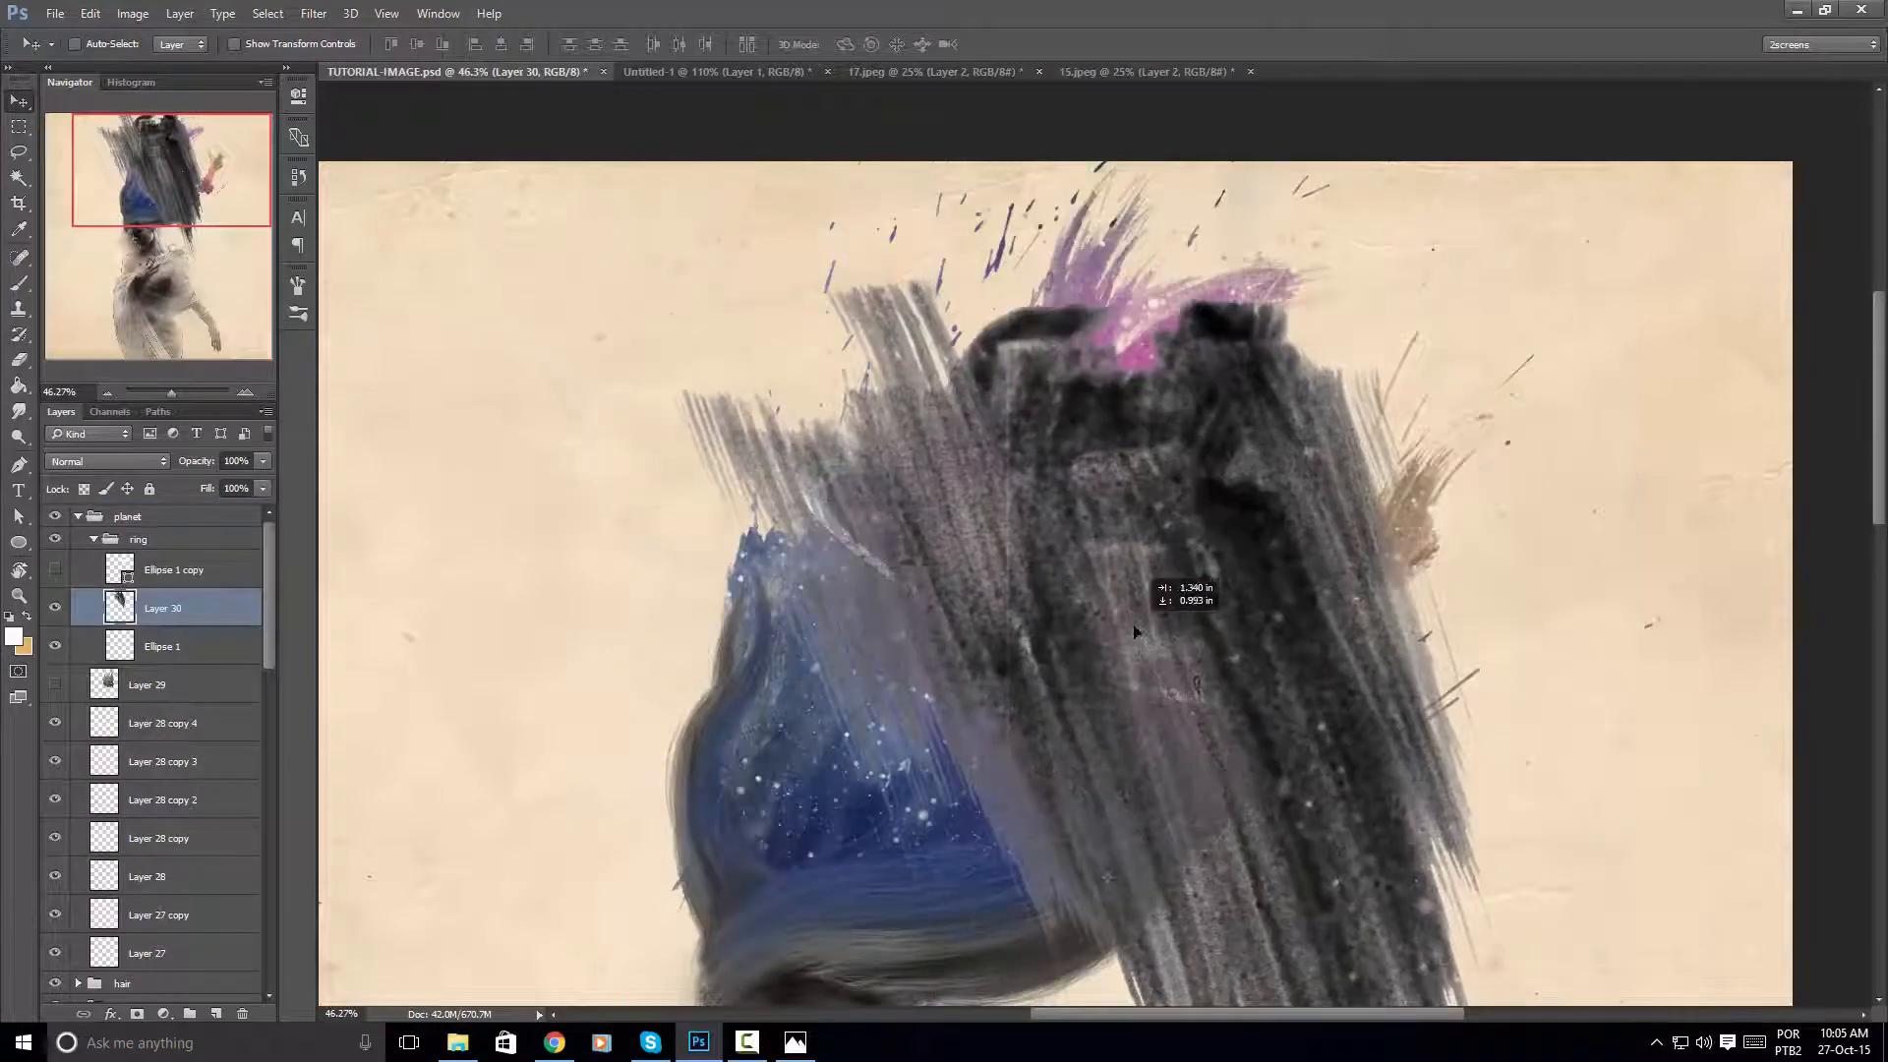
pyautogui.hotkey('ctrl', 't')
pyautogui.moveTo(1666, 92); pyautogui.dragTo(1219, 571)
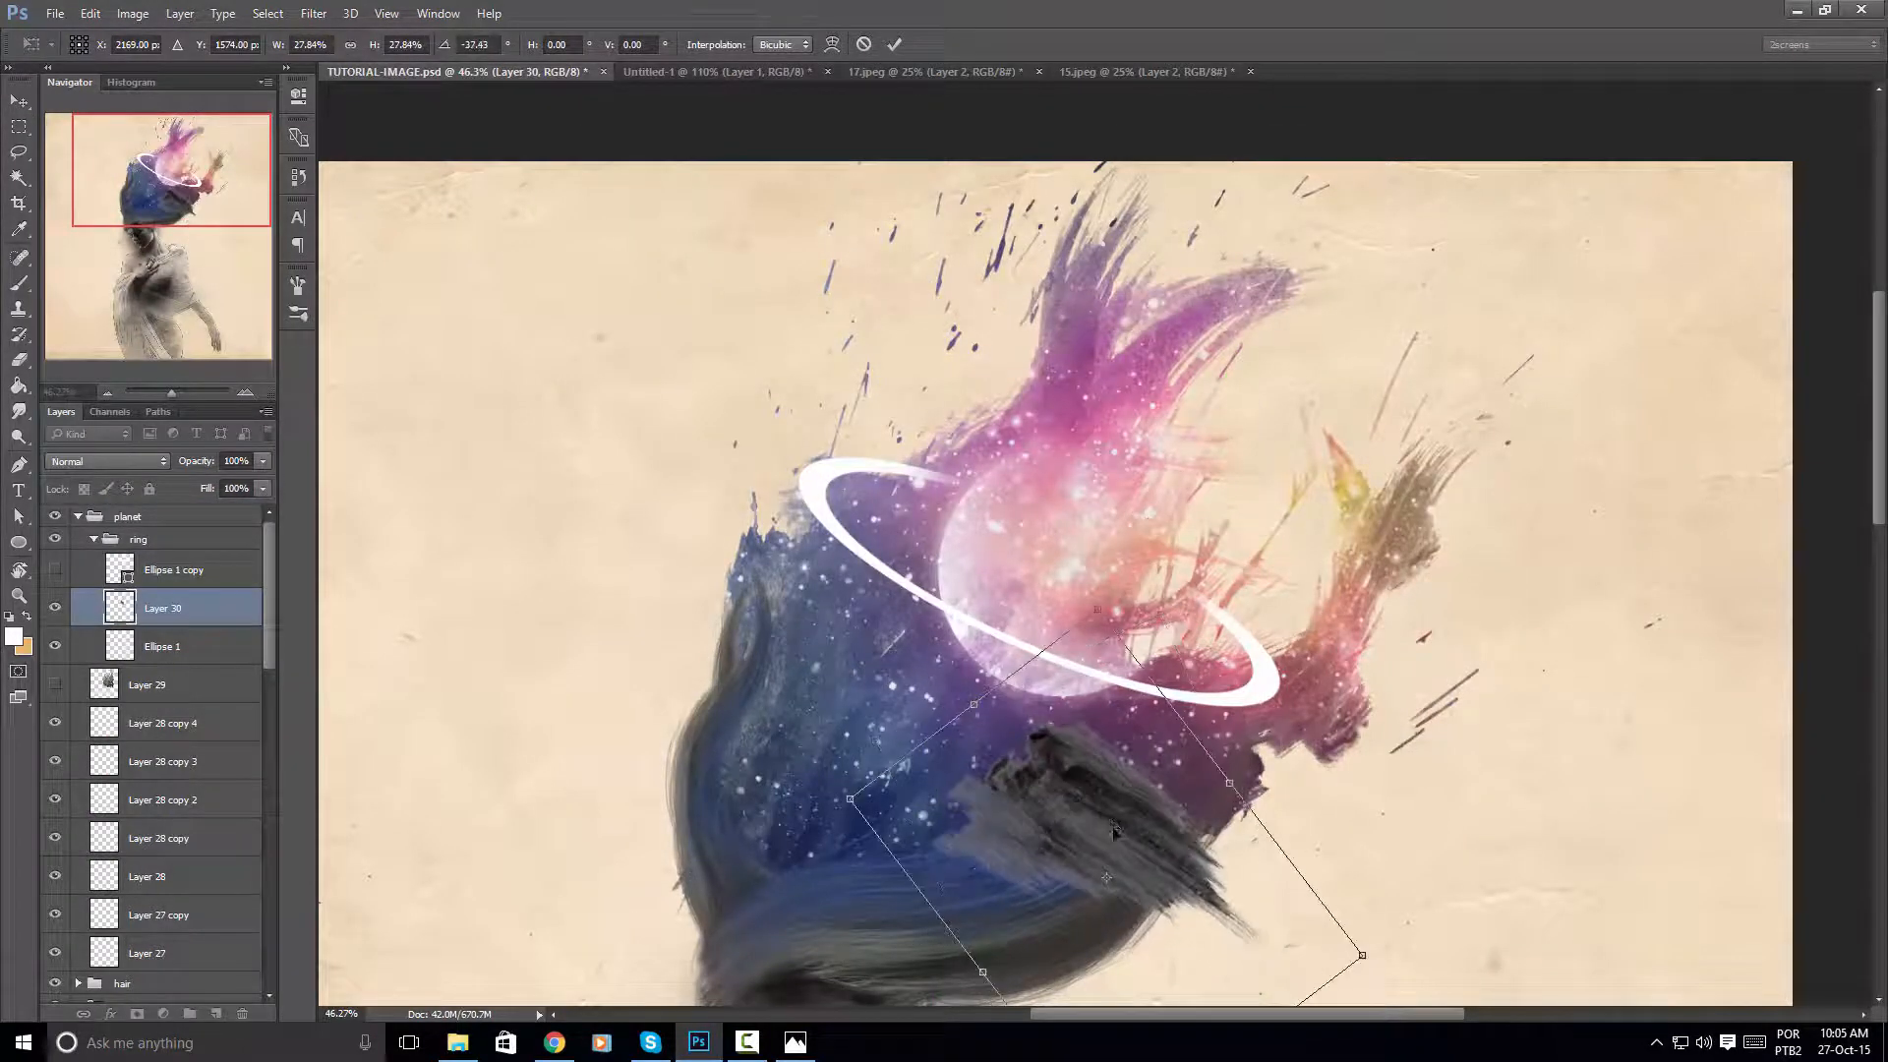
pyautogui.moveTo(1109, 831); pyautogui.dragTo(1321, 726)
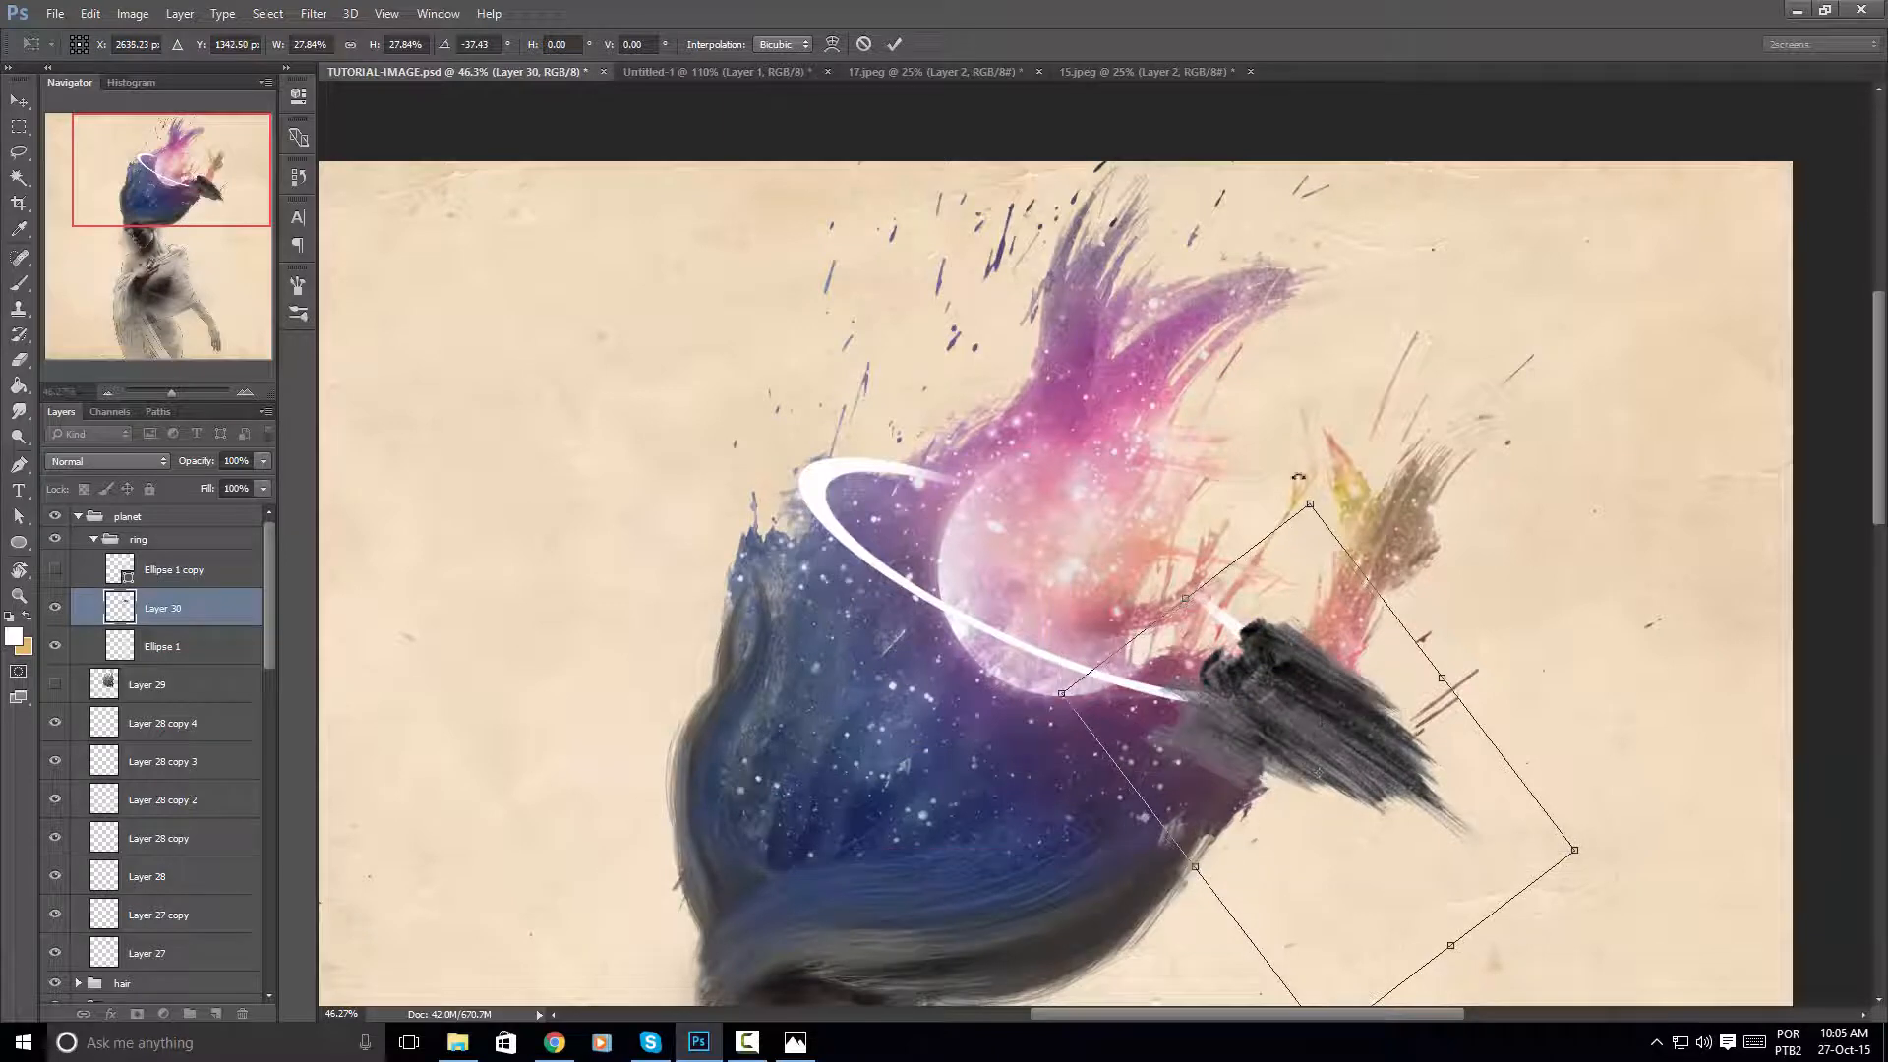
# Move the brush strokes above the planet, rotate them nearly horizontal, and squeeze their width scale to about 19%
pyautogui.moveTo(1323, 466); pyautogui.dragTo(1130, 460)
pyautogui.moveTo(1187, 744); pyautogui.dragTo(943, 368)
pyautogui.moveTo(880, 169); pyautogui.dragTo(844, 252)
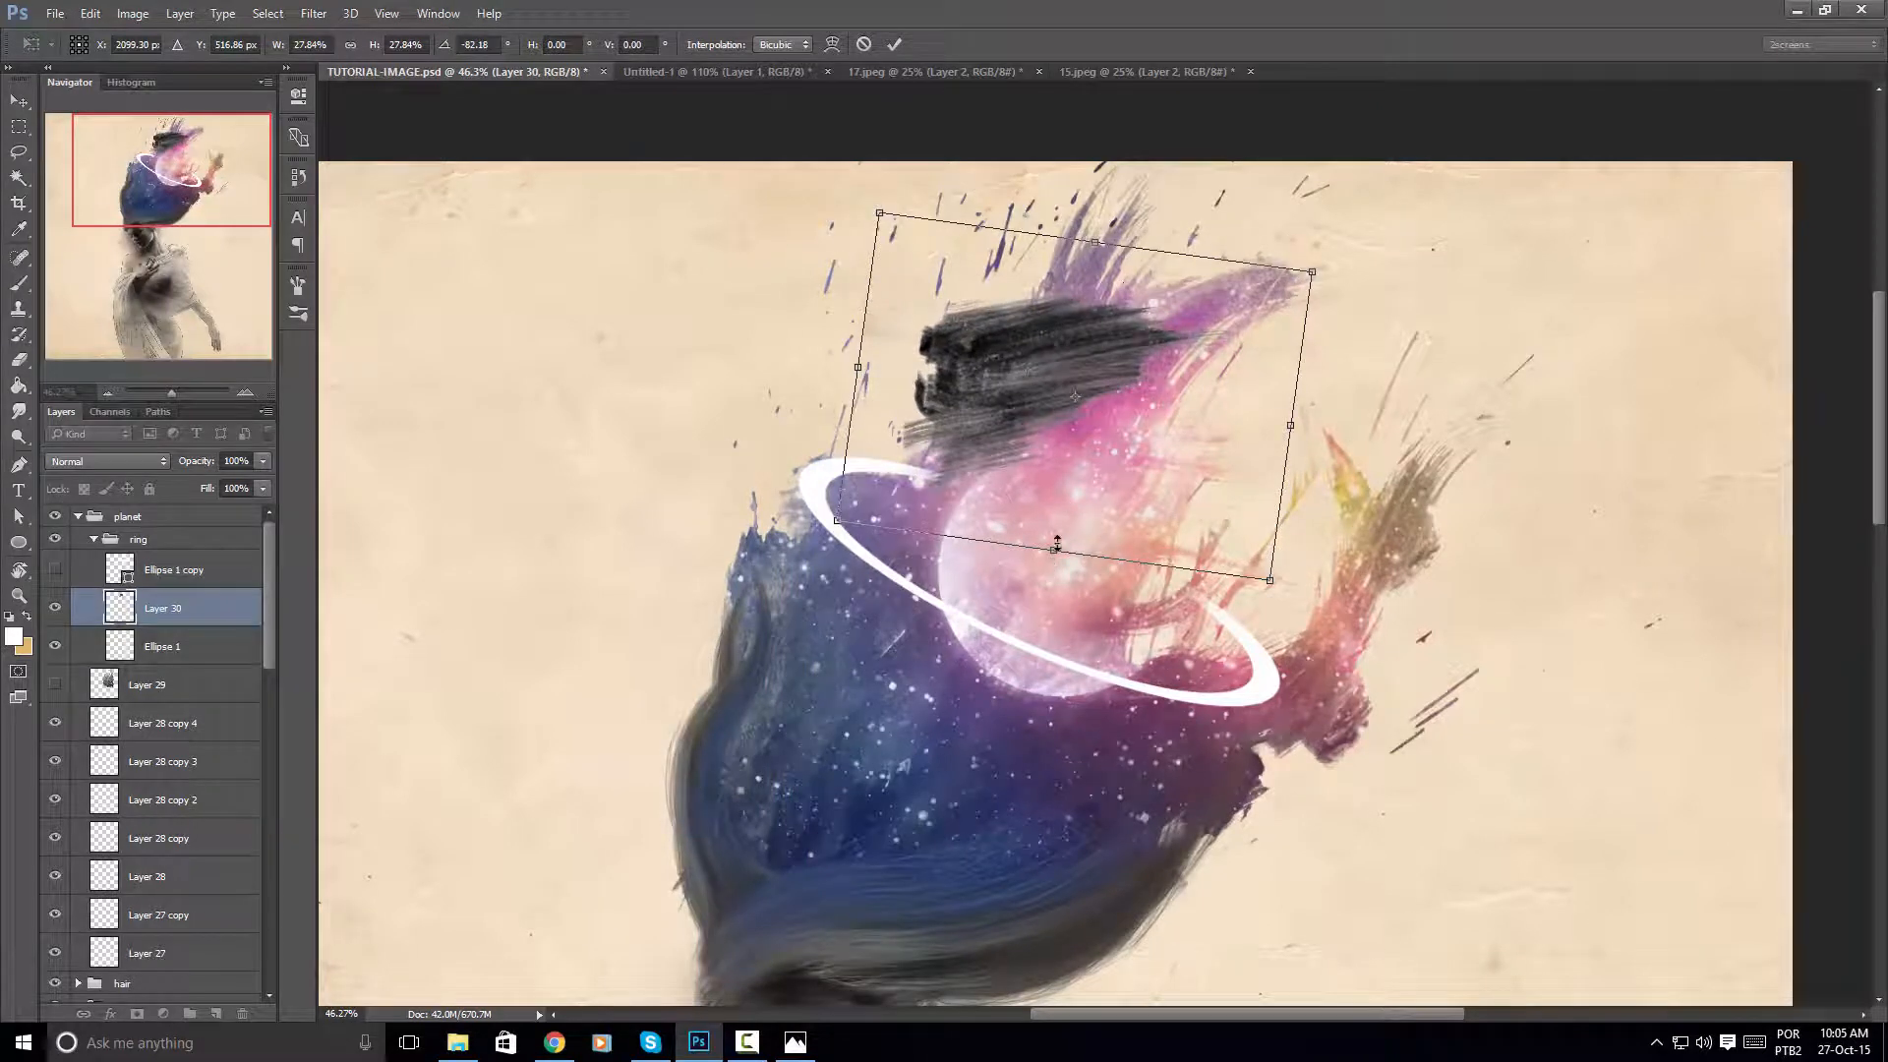
pyautogui.moveTo(1057, 544); pyautogui.dragTo(1060, 440)
pyautogui.moveTo(1408, 224); pyautogui.dragTo(1414, 300)
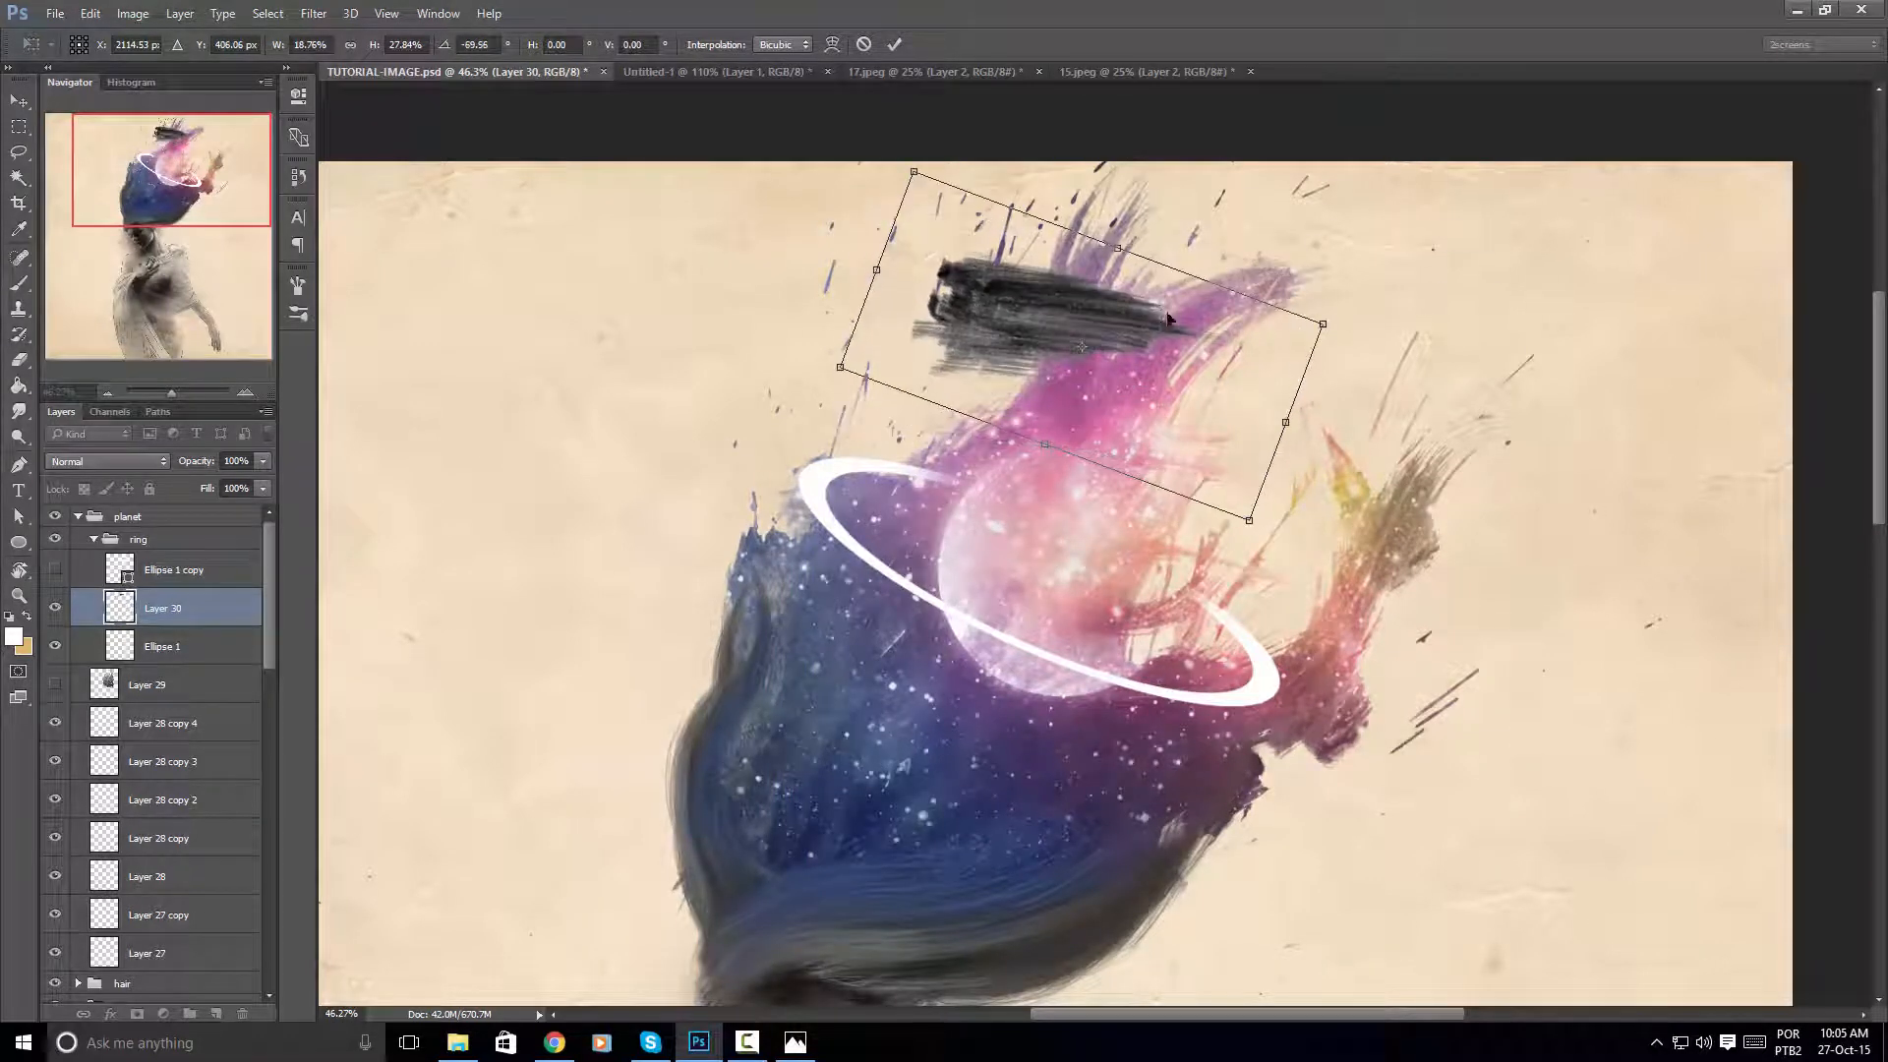
# Place the brush strokes at the ring's right tip, tapering and rotating them to follow the ring's tilt, and apply the transform
pyautogui.moveTo(1169, 318); pyautogui.dragTo(1422, 678)
pyautogui.moveTo(1612, 757); pyautogui.dragTo(1578, 658)
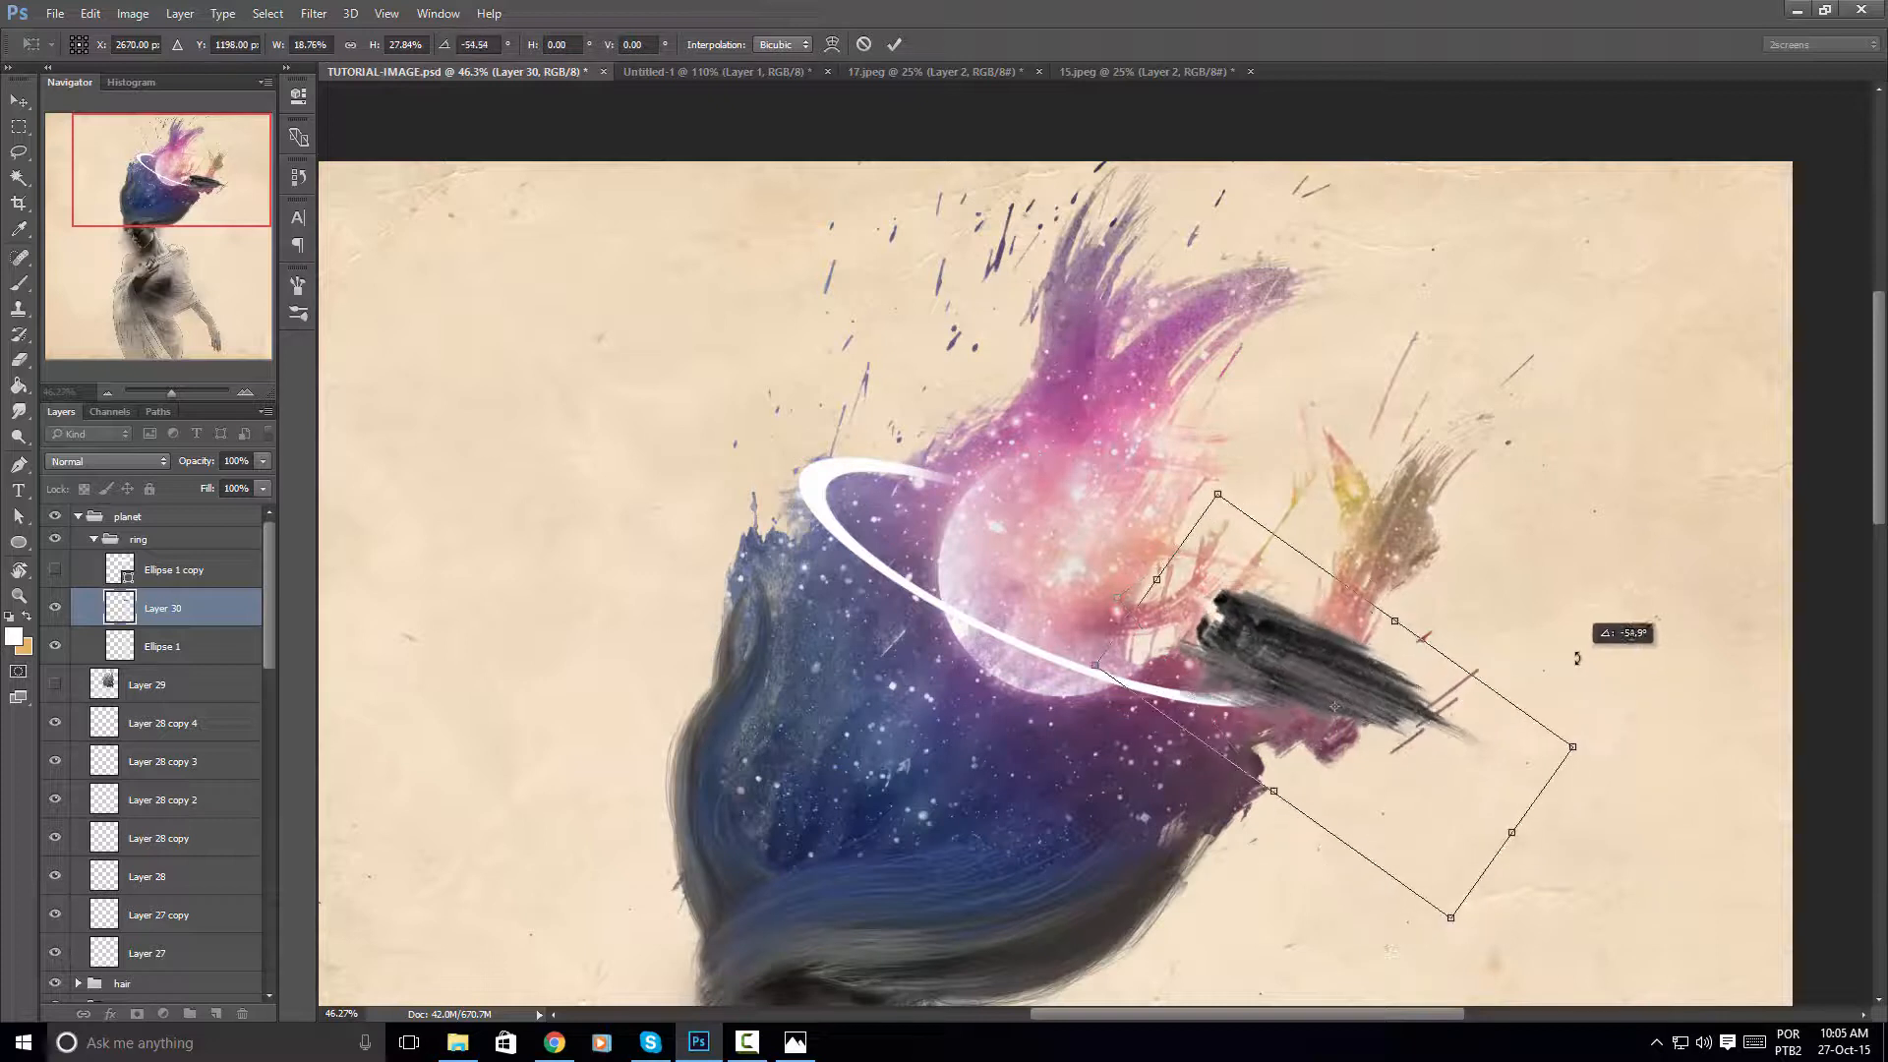
pyautogui.moveTo(1397, 622); pyautogui.dragTo(1326, 725)
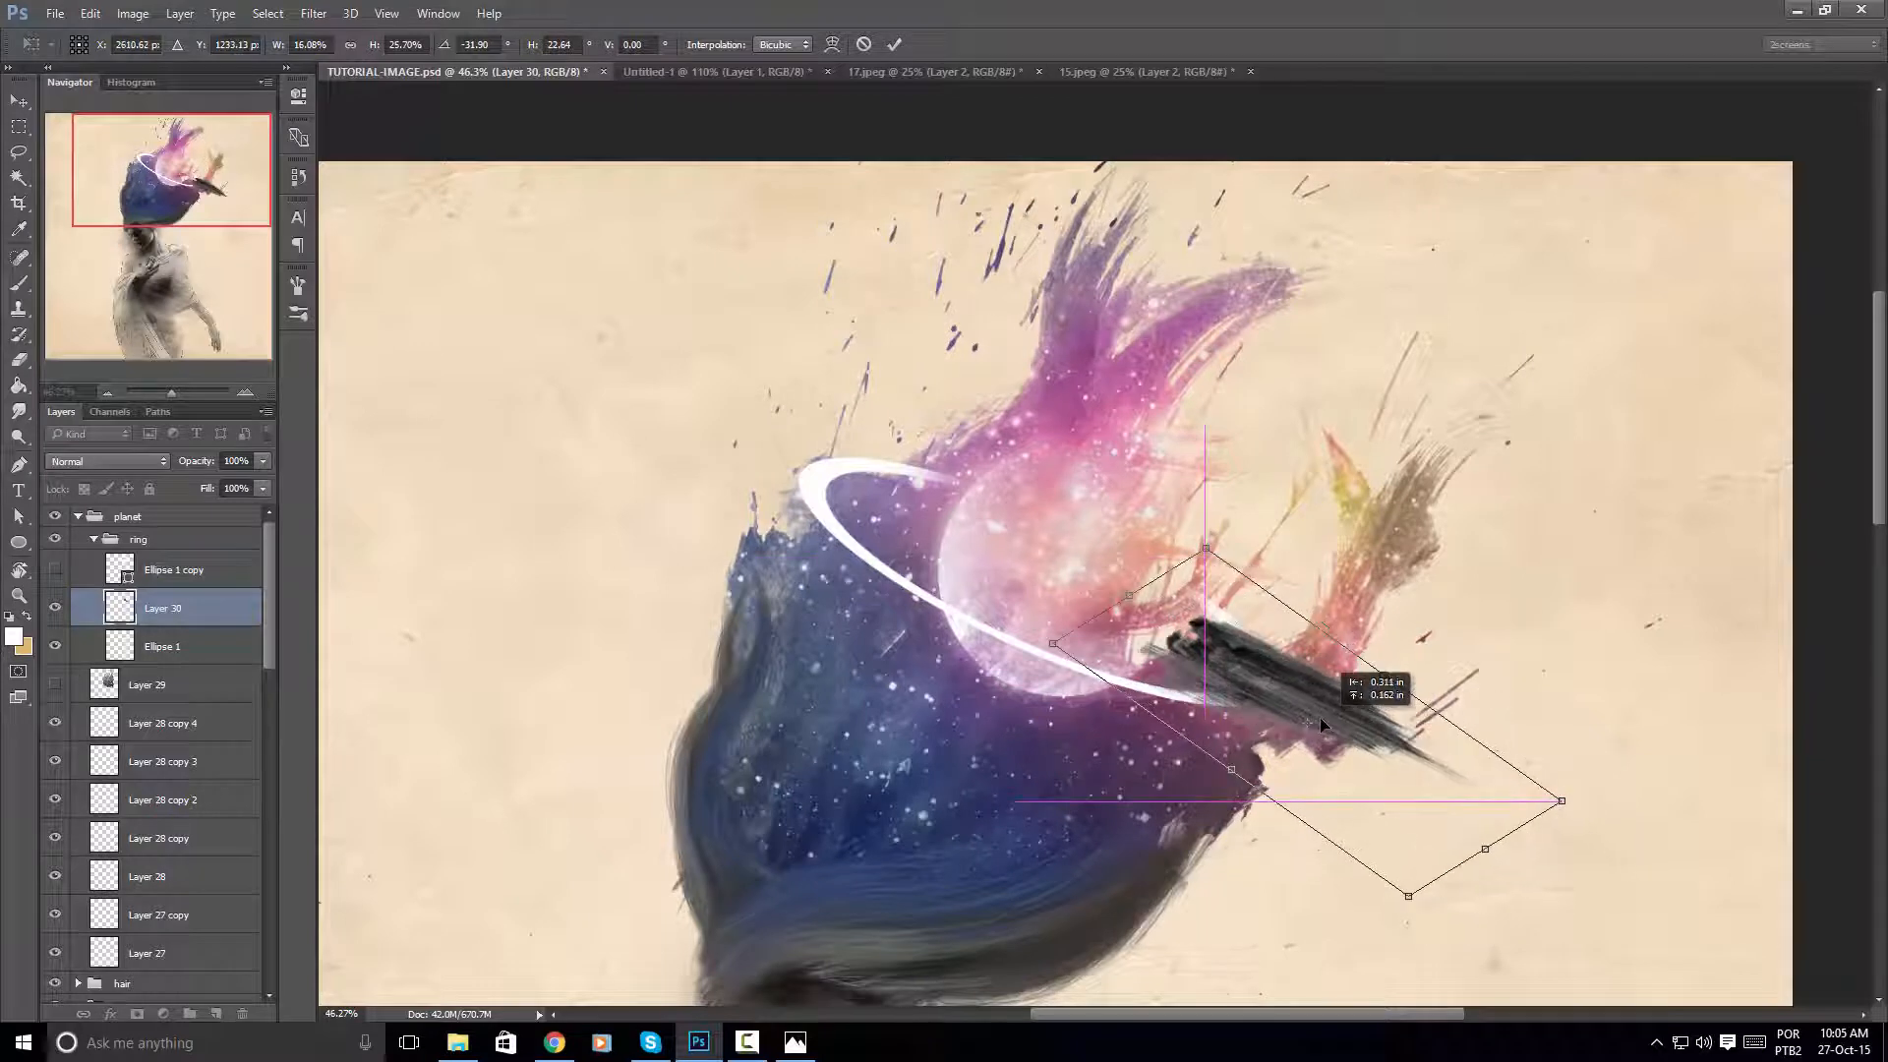
pyautogui.moveTo(1532, 667); pyautogui.dragTo(1534, 678)
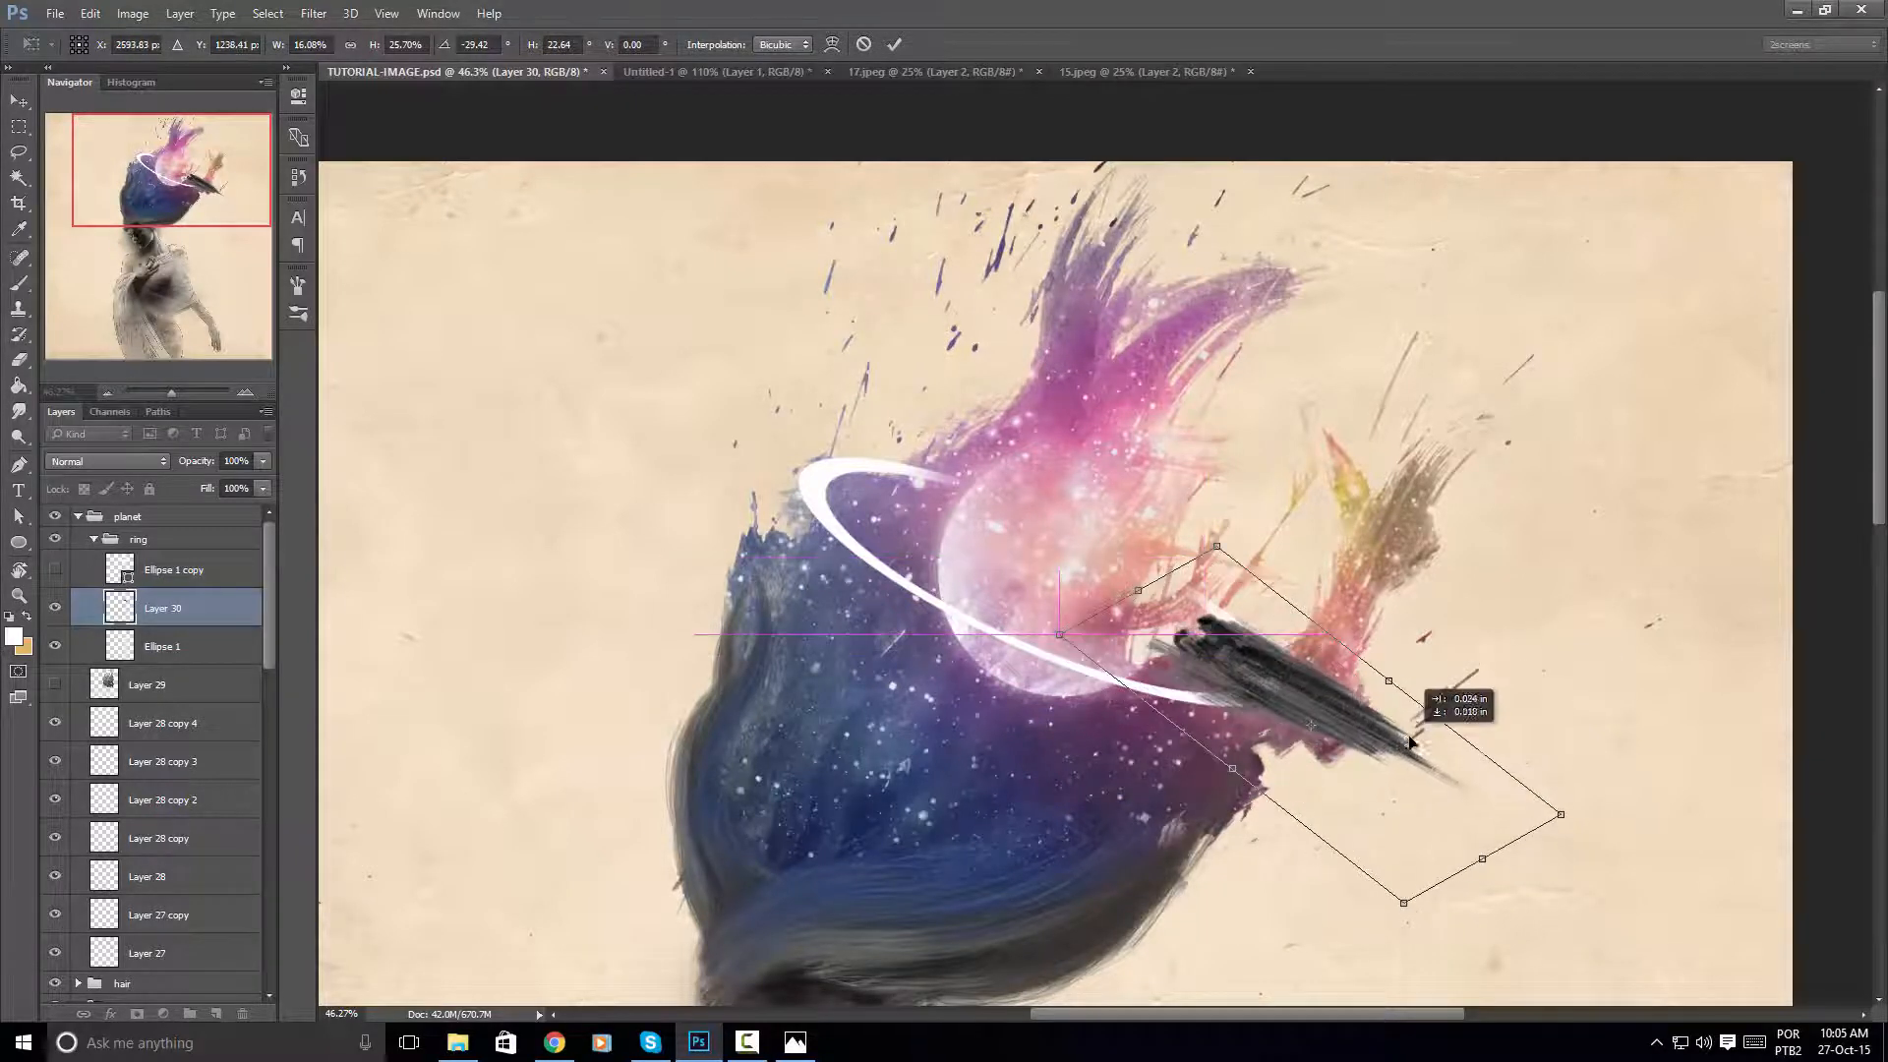
pyautogui.press('Return')
# Turn the brush strokes white with Hue/Saturation lightness +100 and erase the part overlapping the ring's inside
pyautogui.press('e')
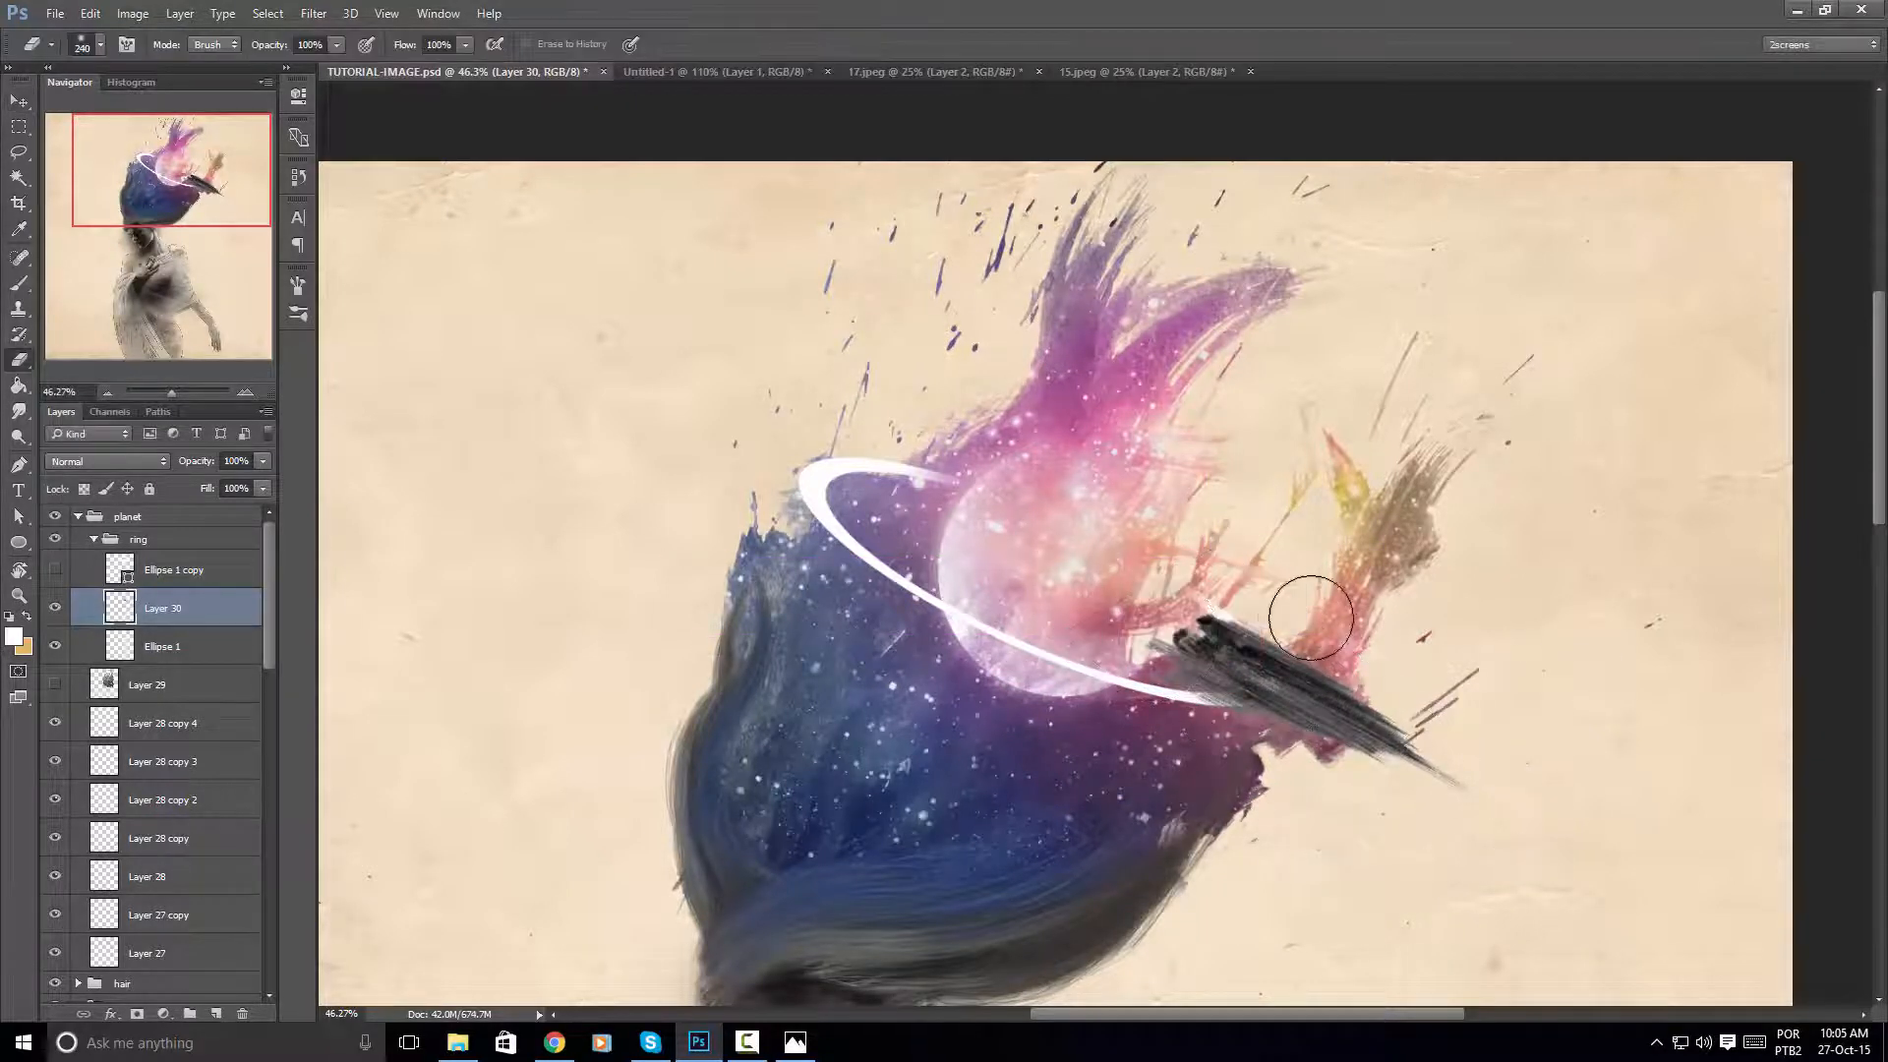
pyautogui.hotkey('ctrl', 'u')
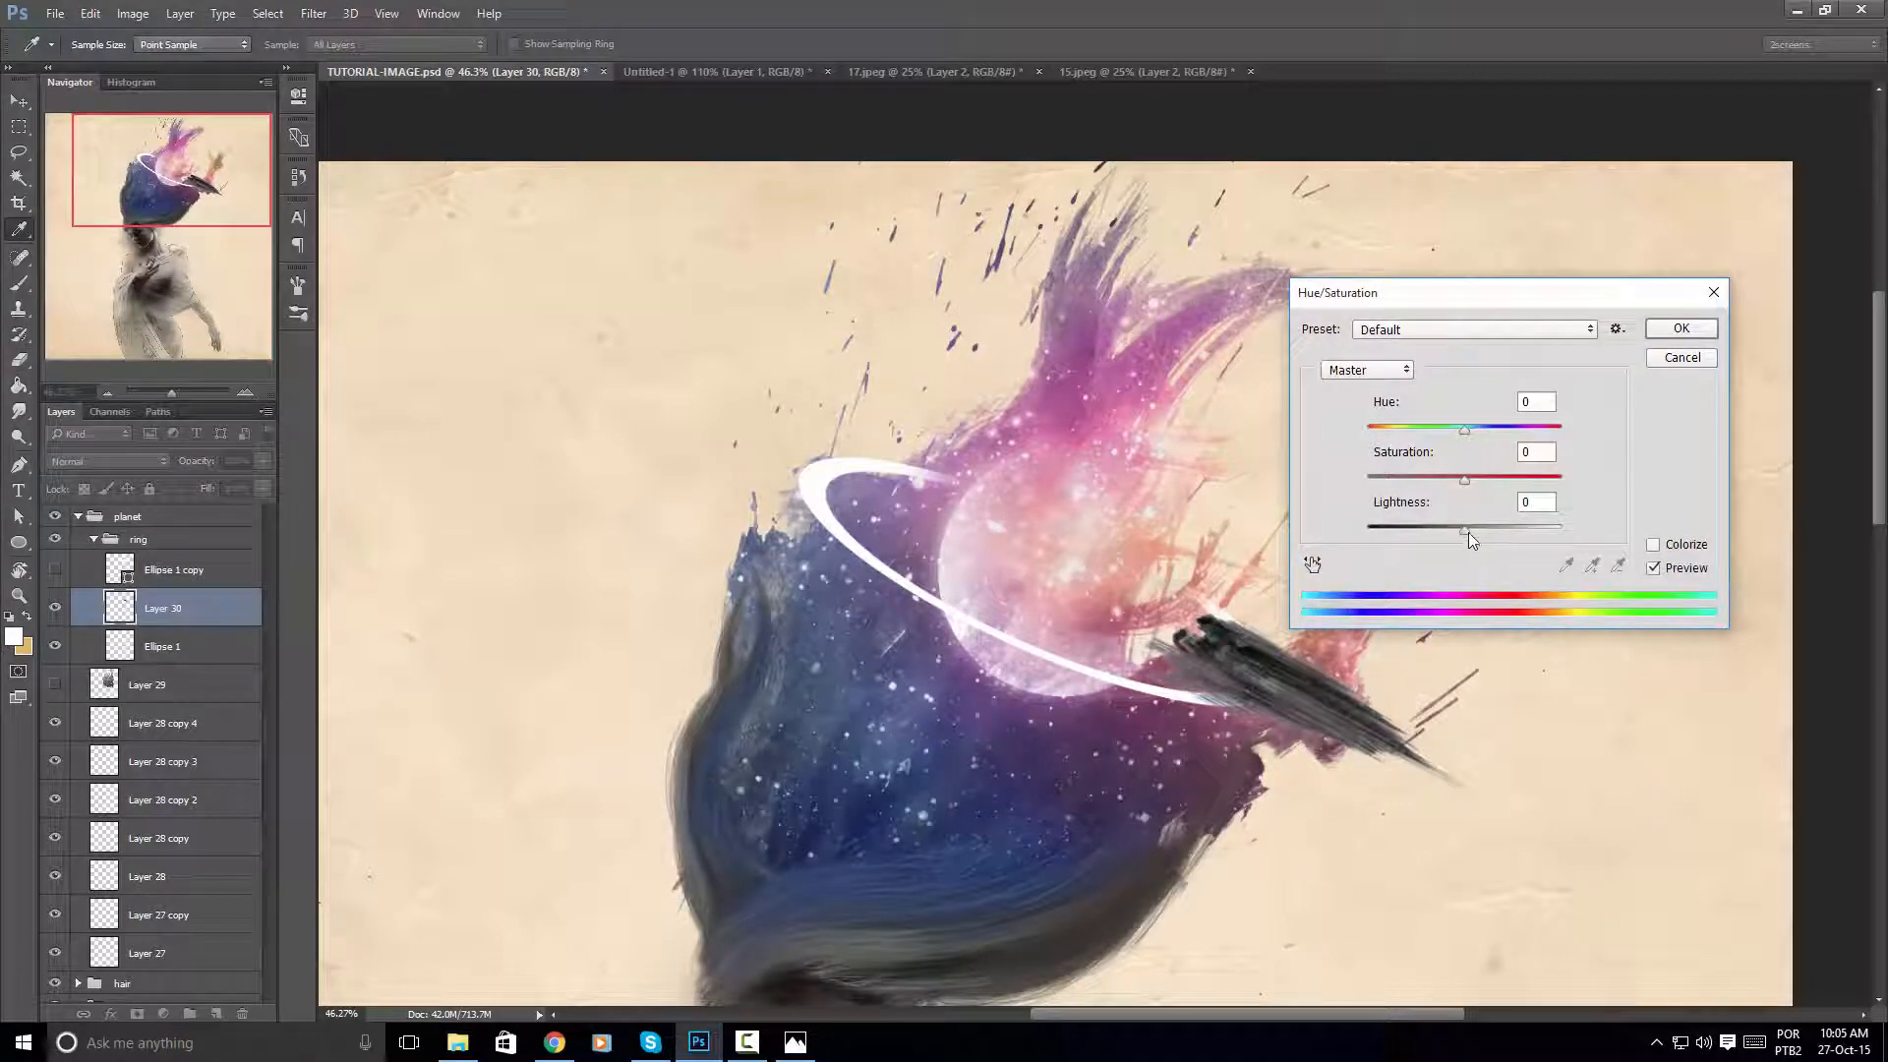
pyautogui.moveTo(1467, 533); pyautogui.dragTo(1573, 529)
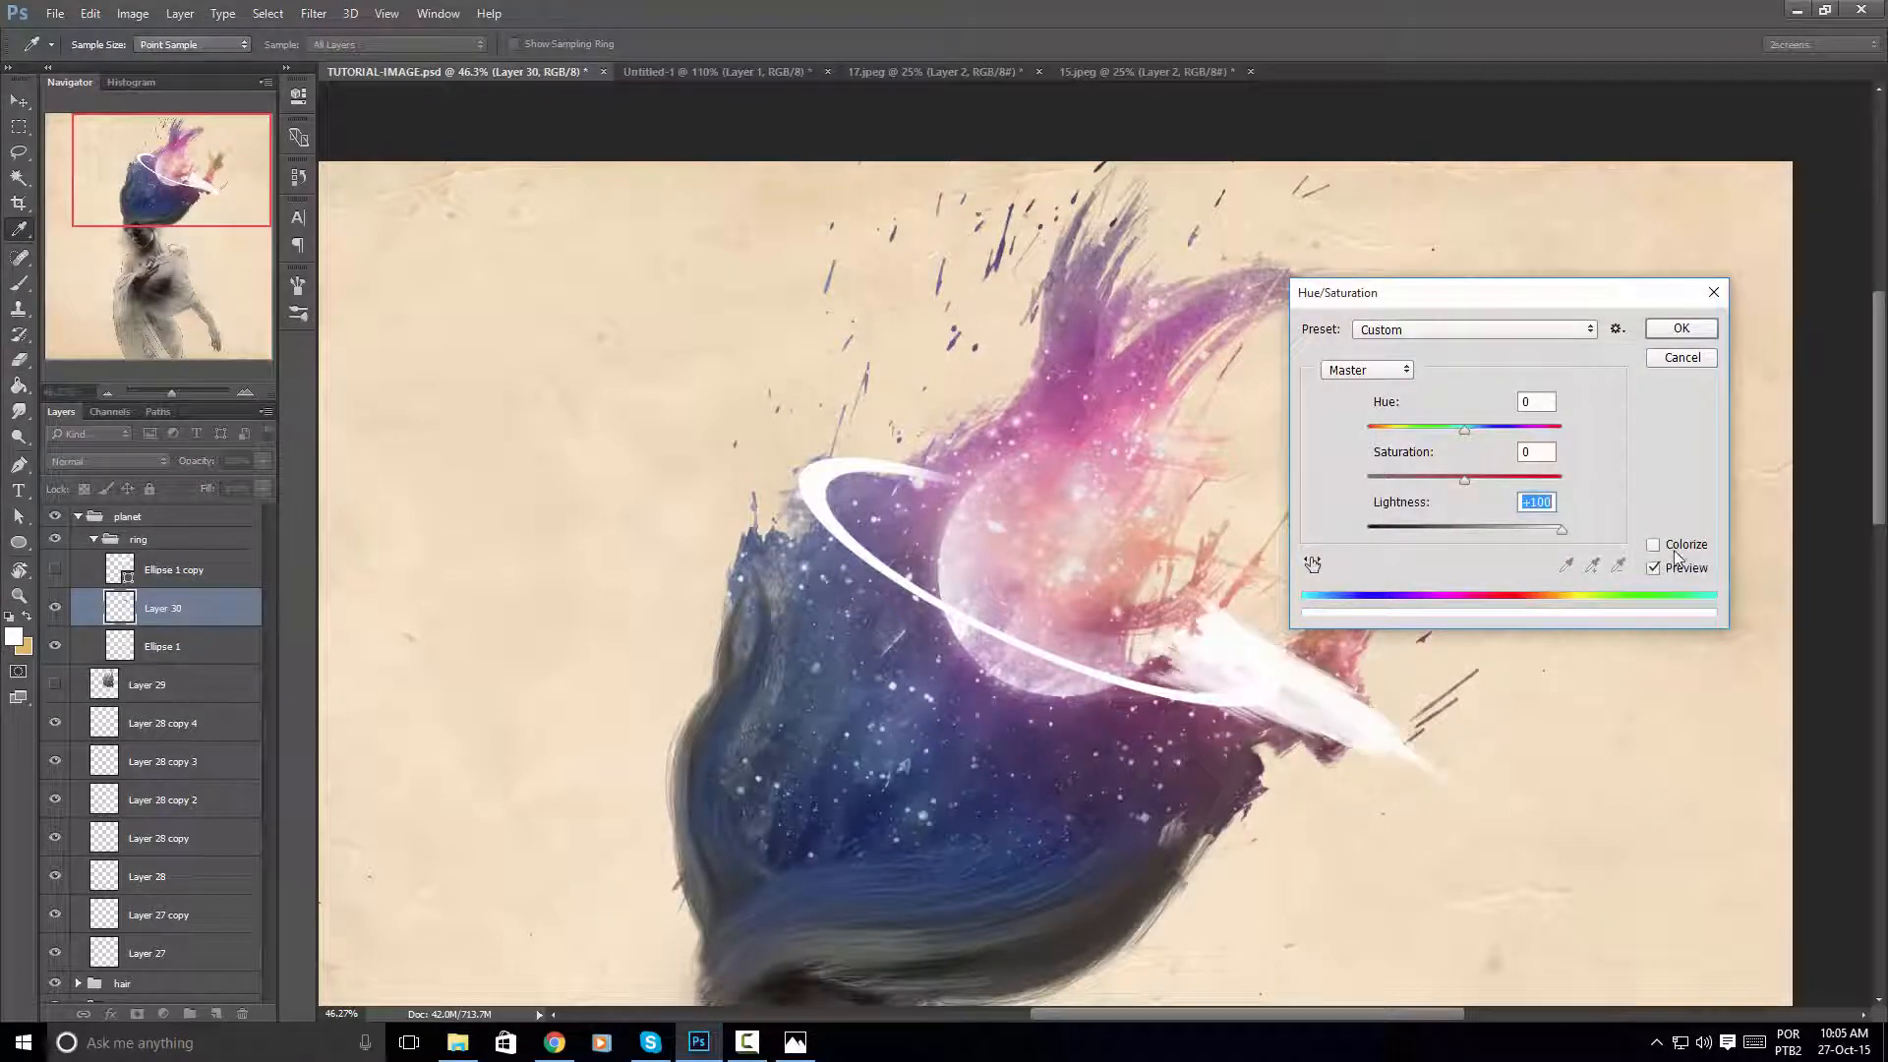
pyautogui.click(1680, 328)
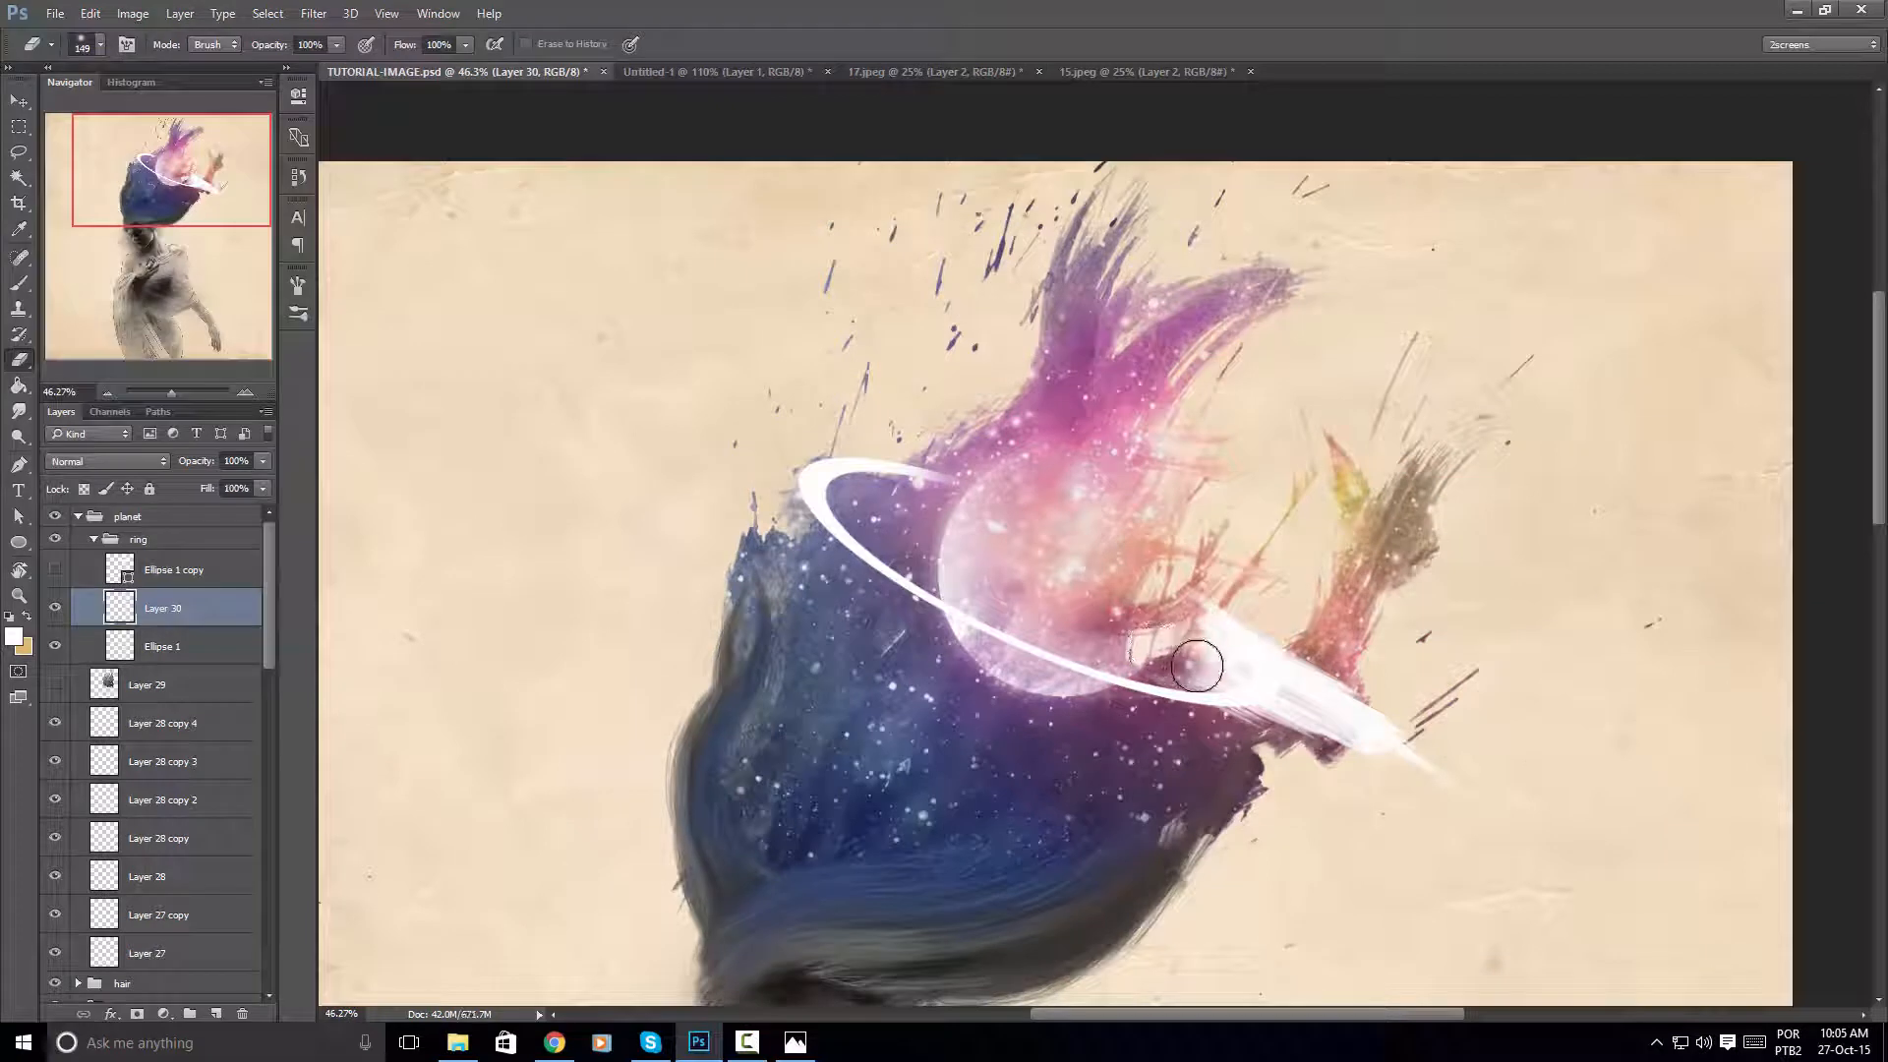
pyautogui.moveTo(1197, 667)
pyautogui.mouseDown()
pyautogui.moveTo(1189, 617)
pyautogui.moveTo(1226, 671)
pyautogui.mouseUp()
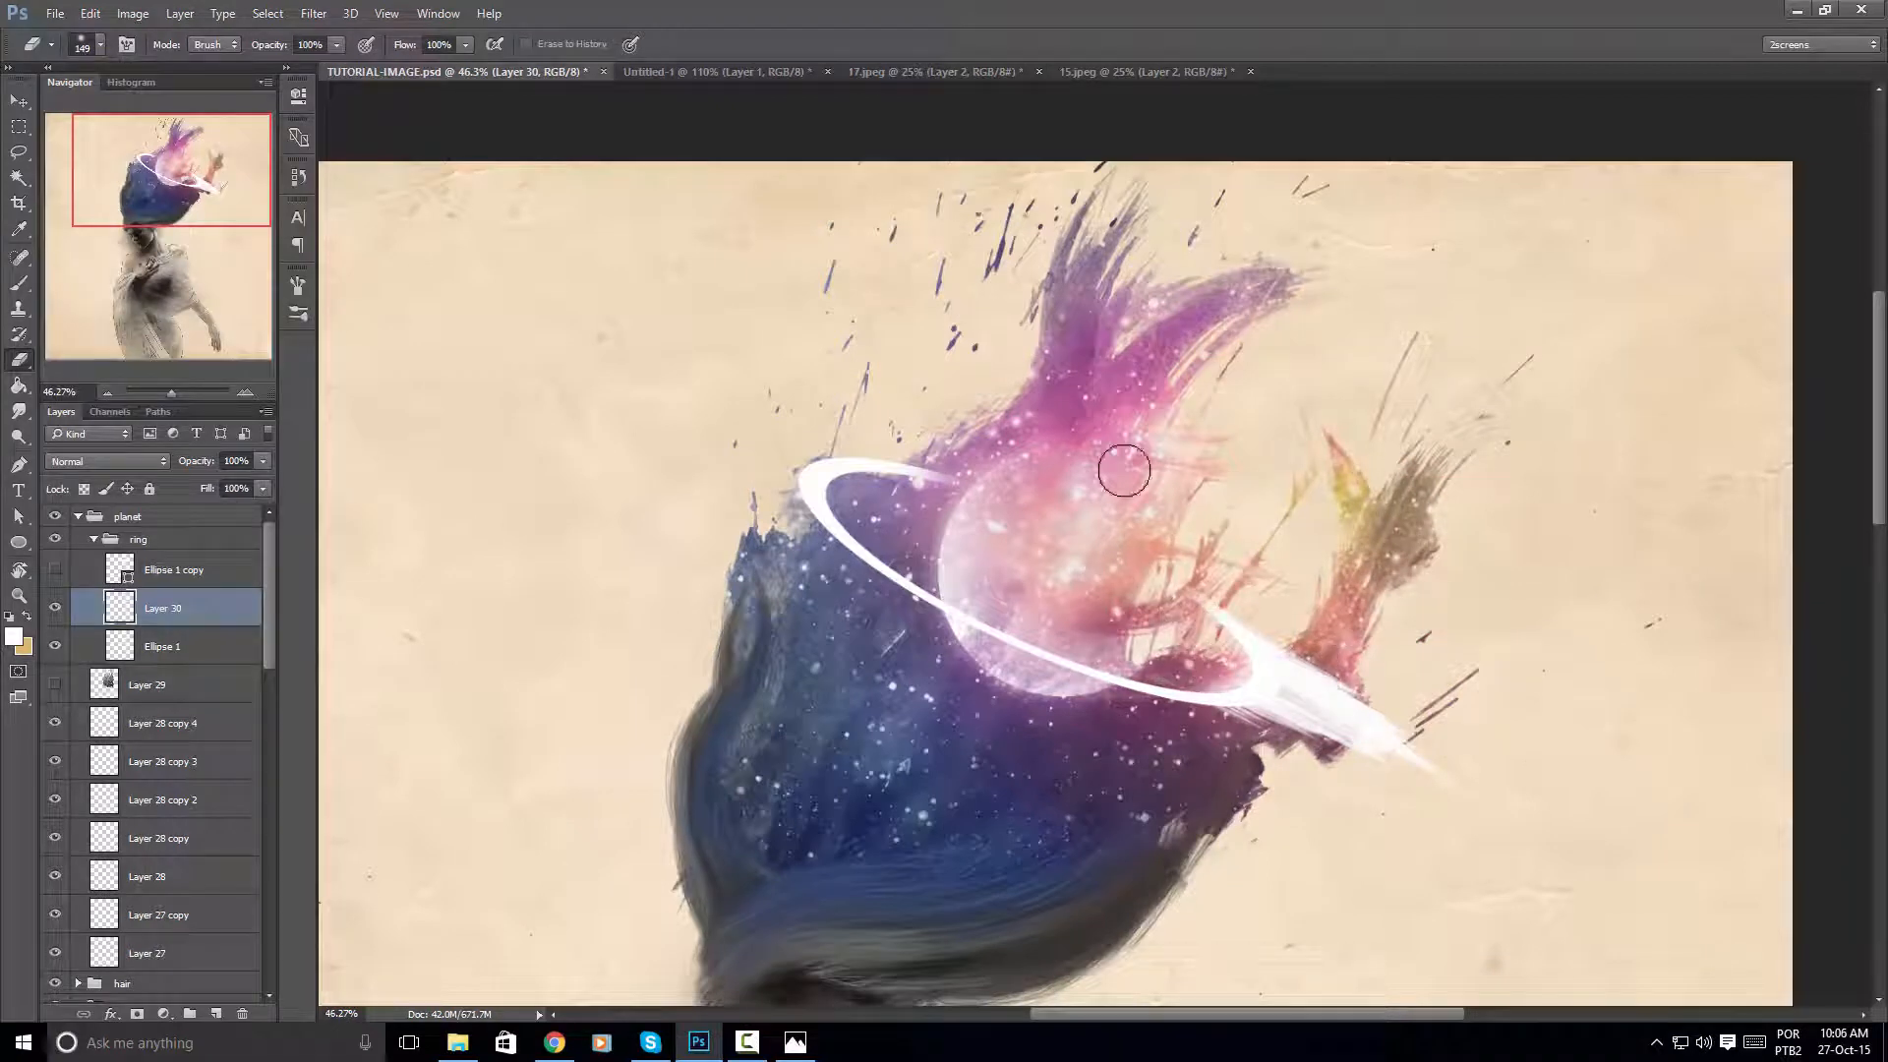
# Move the white strokes closer to the planet and distort their corners so they taper from the ring's right tip
pyautogui.click(20, 98)
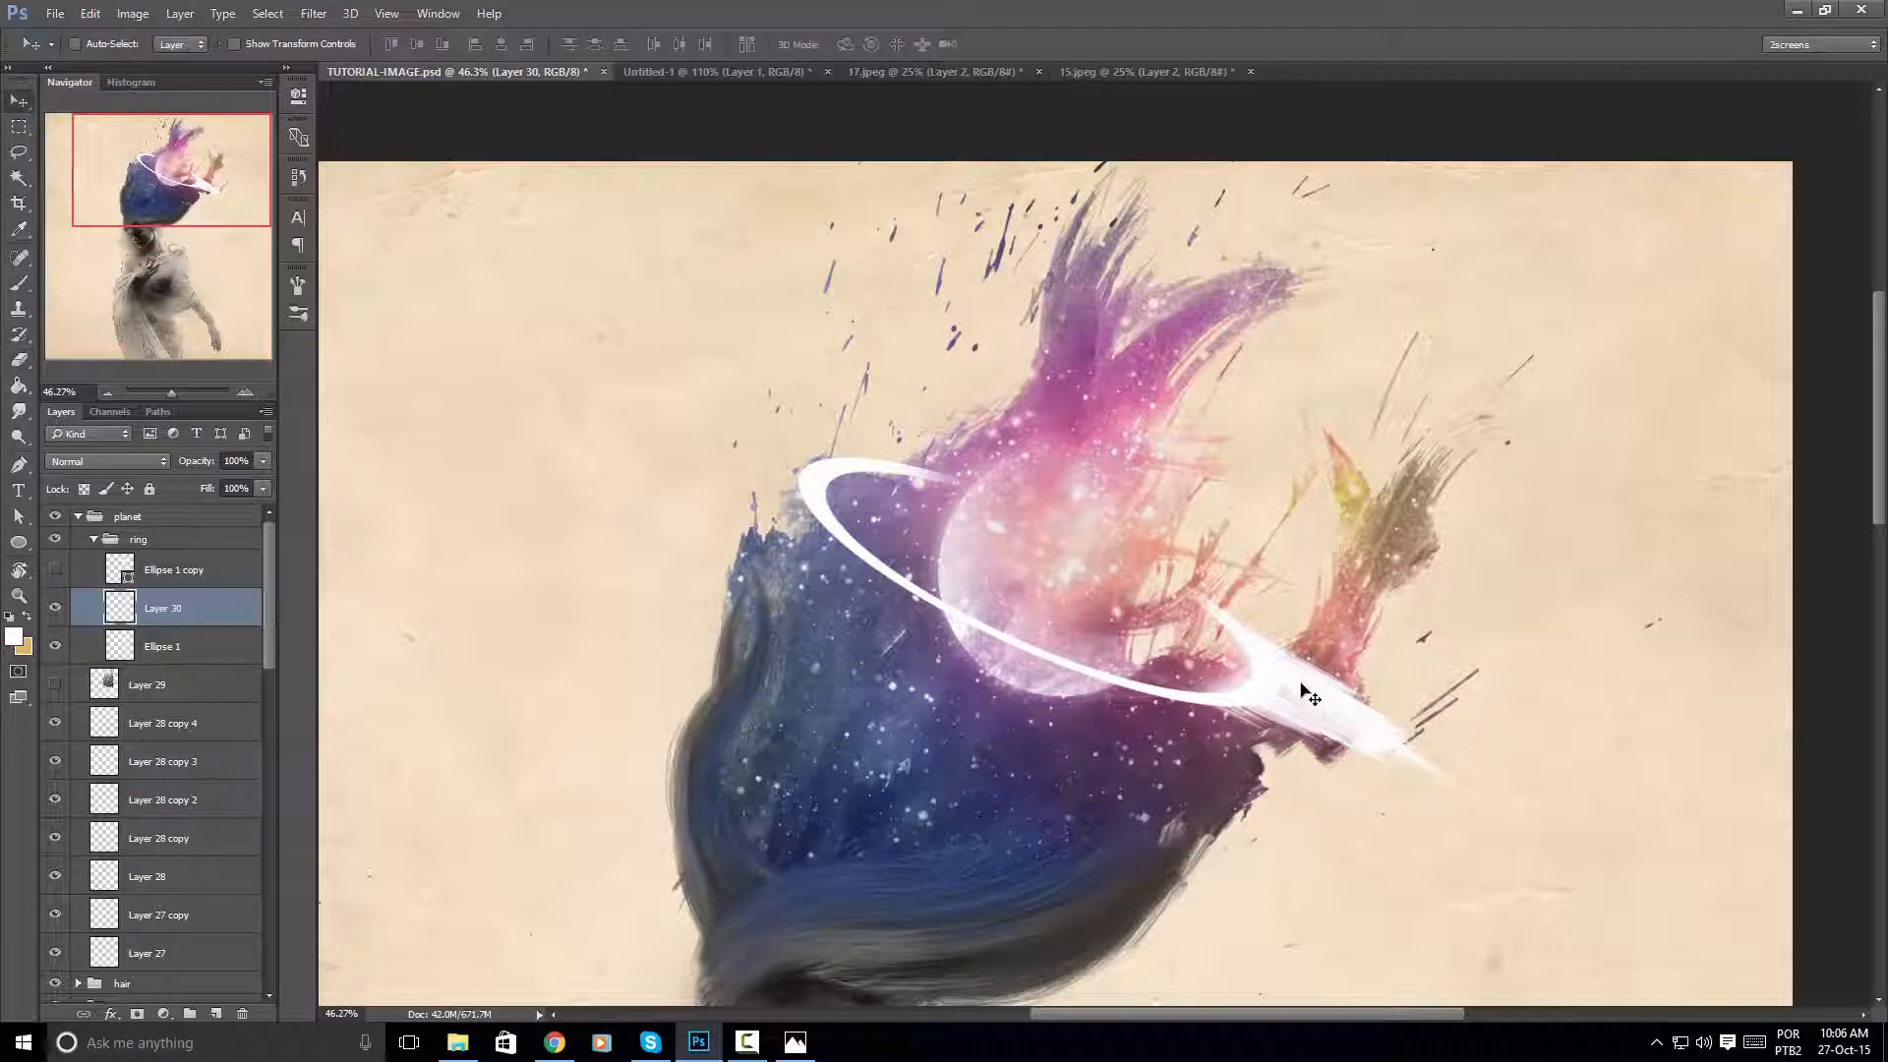
pyautogui.moveTo(1315, 696); pyautogui.dragTo(1276, 673)
pyautogui.hotkey('ctrl', 't')
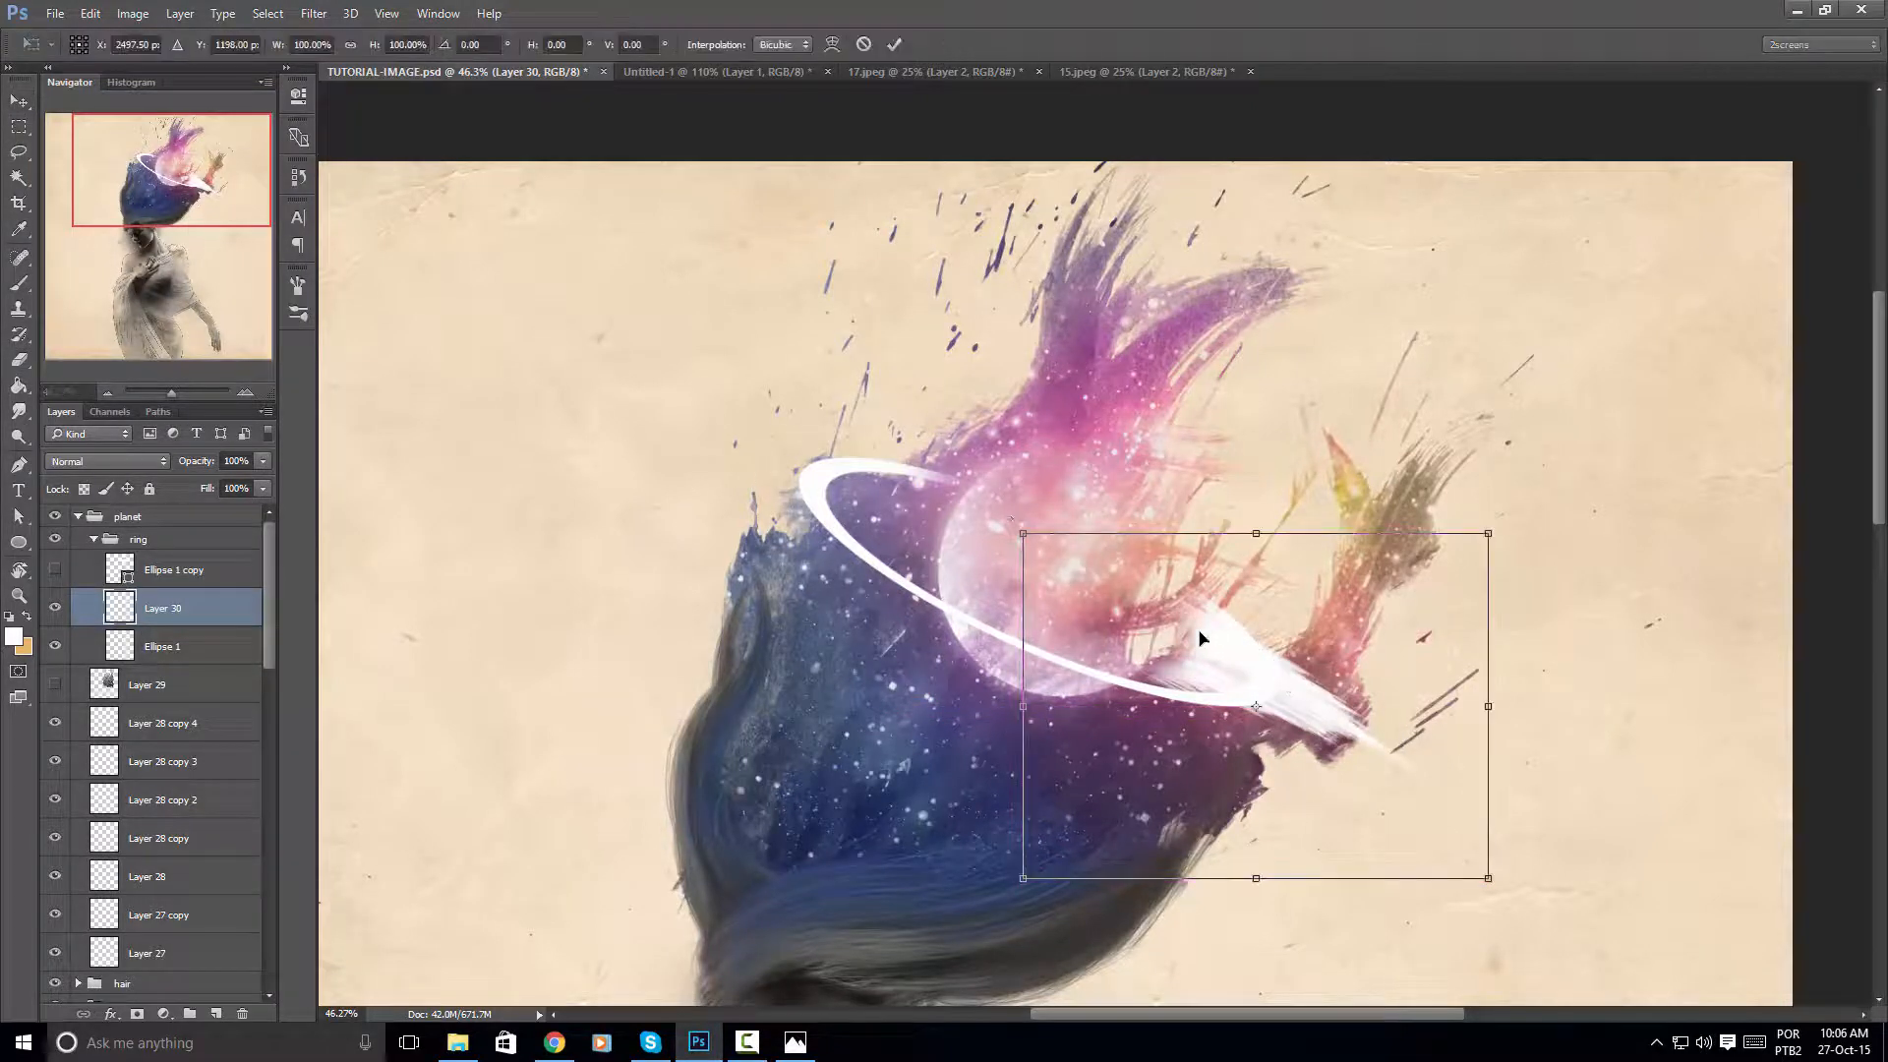
pyautogui.moveTo(1030, 524); pyautogui.dragTo(1029, 471)
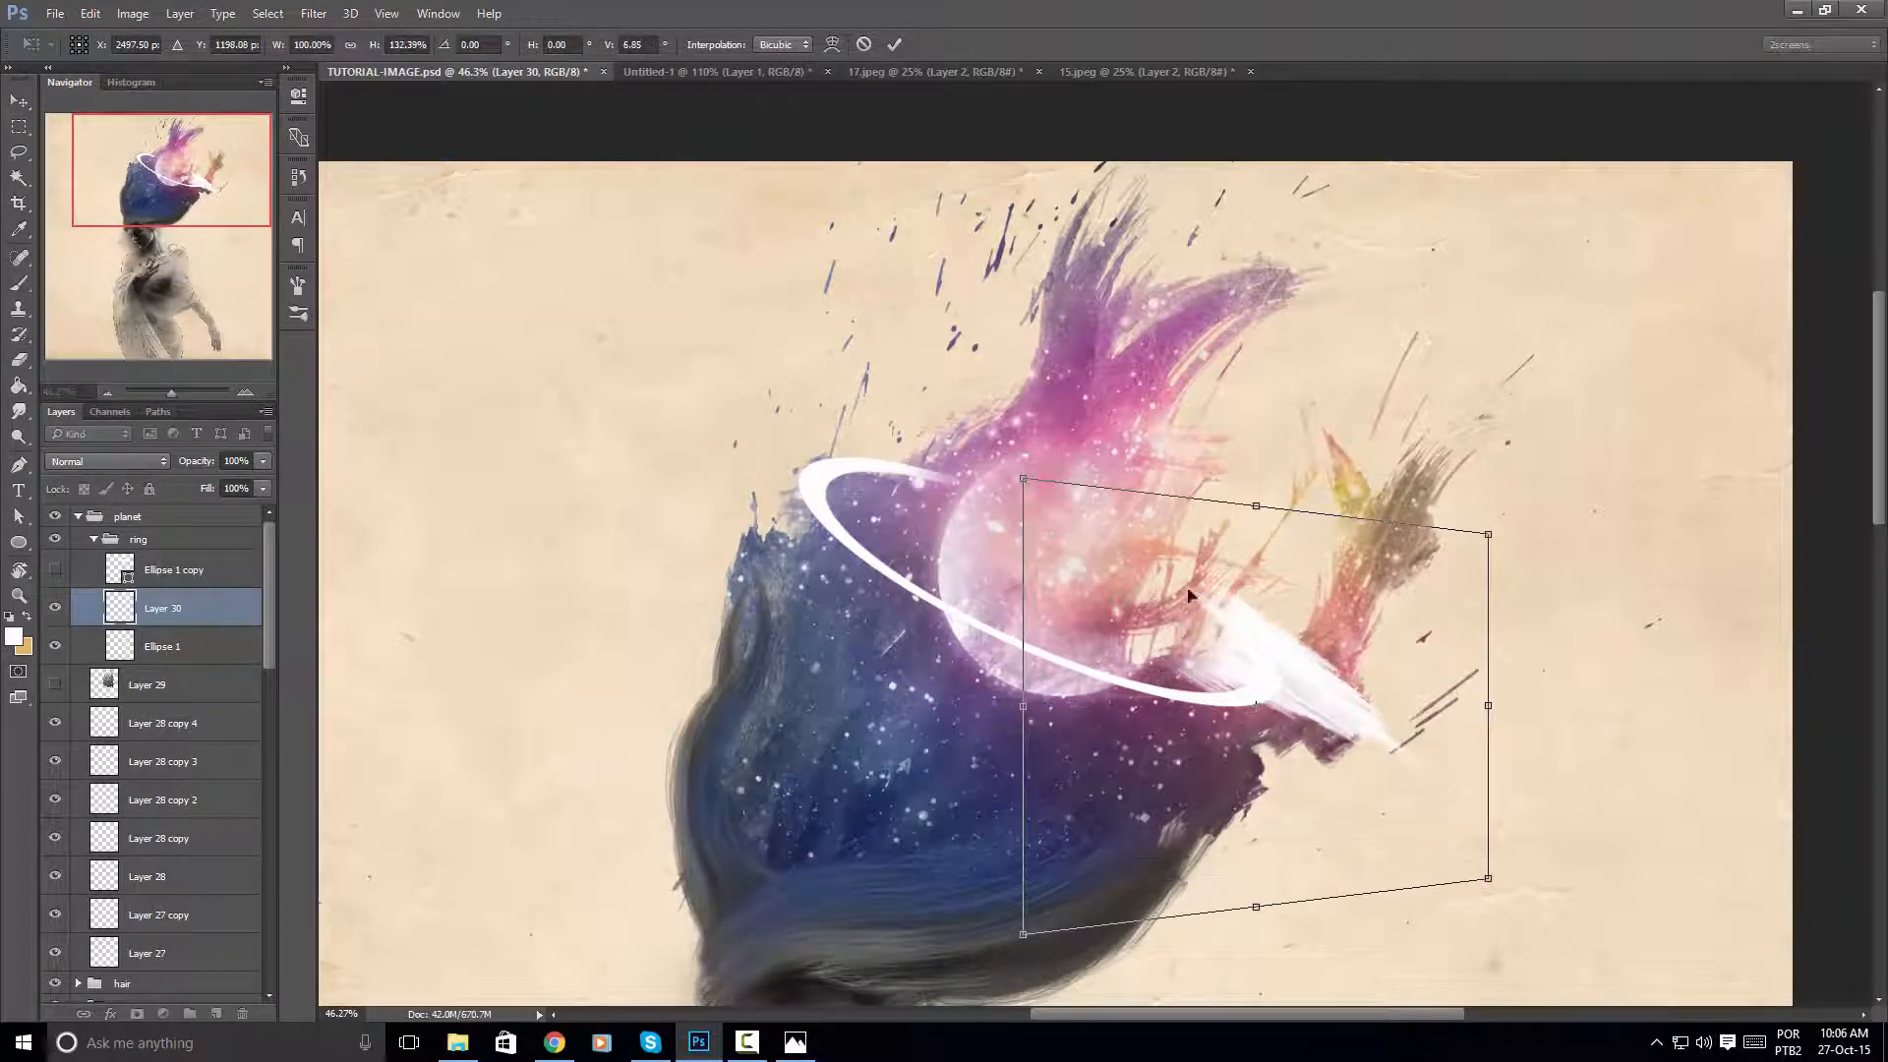
pyautogui.moveTo(1489, 882); pyautogui.dragTo(1531, 767)
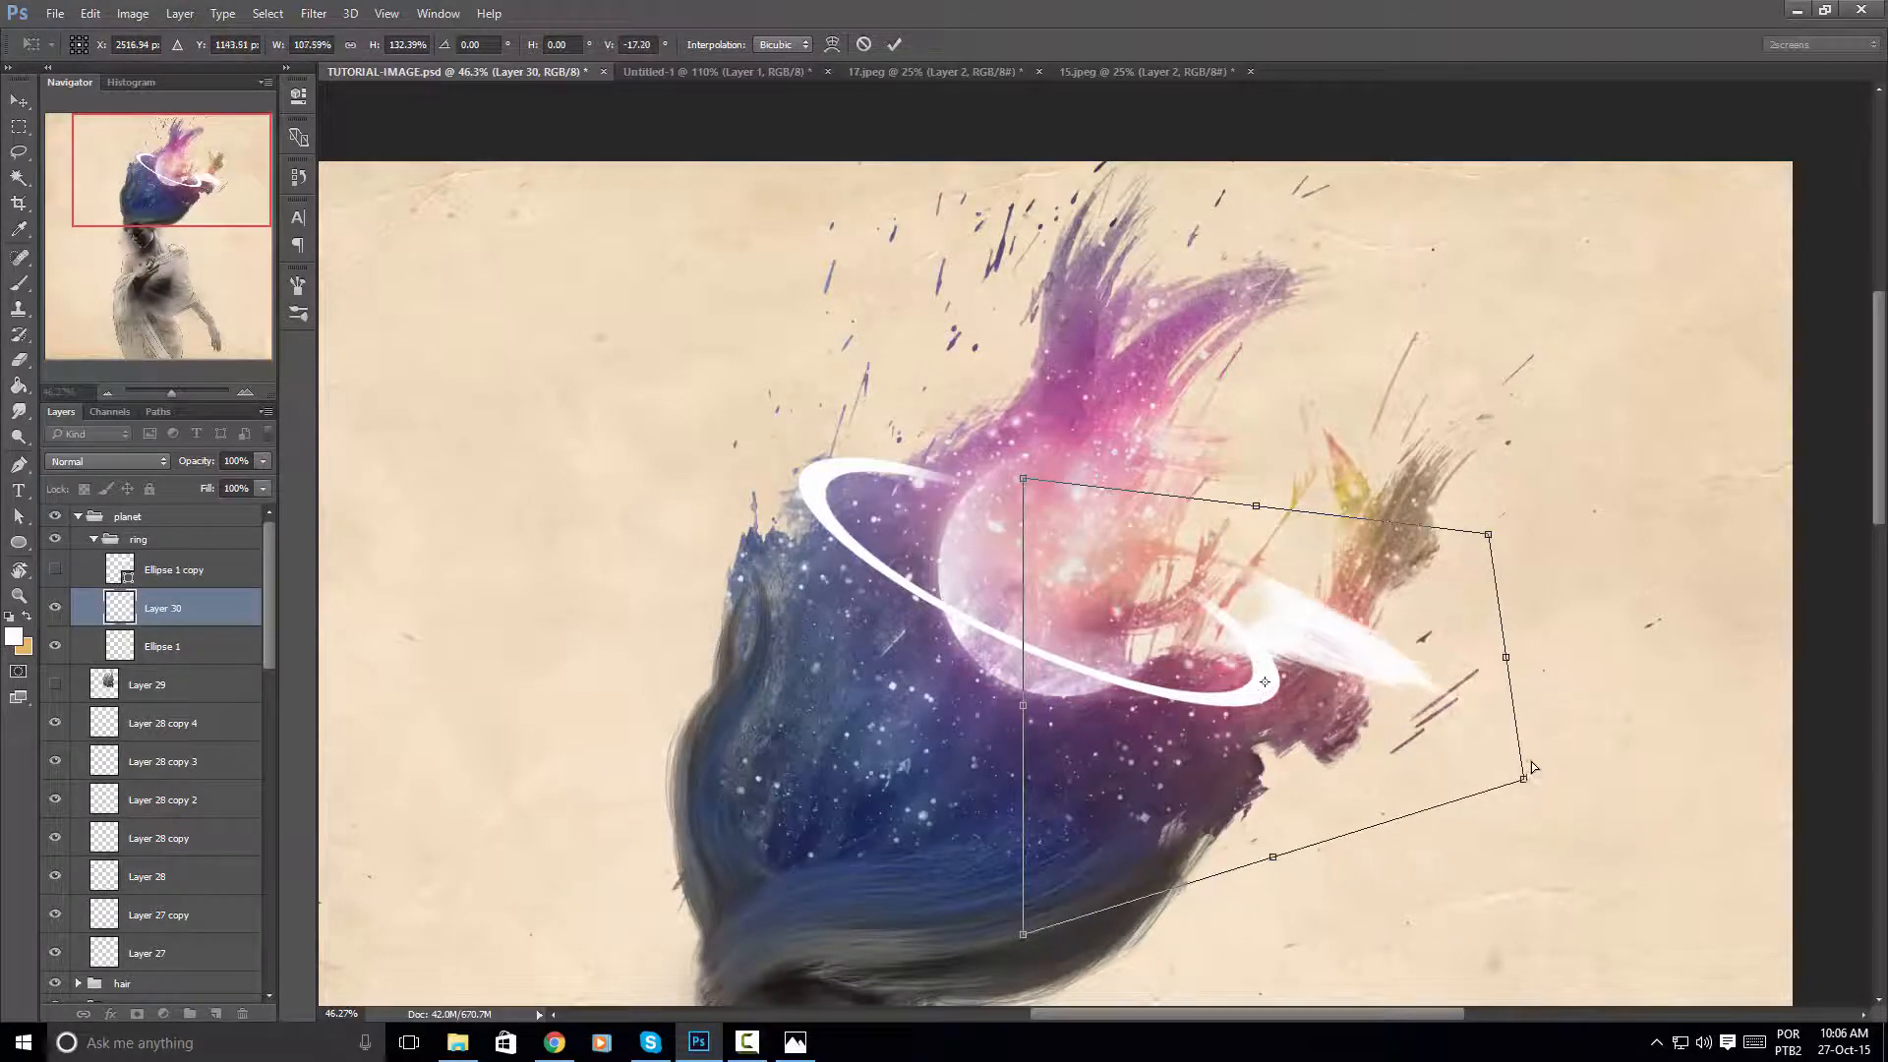
pyautogui.moveTo(1313, 632)
pyautogui.mouseDown()
pyautogui.moveTo(1284, 617)
pyautogui.moveTo(1313, 649)
pyautogui.moveTo(1281, 632)
pyautogui.moveTo(1161, 668)
pyautogui.moveTo(1231, 669)
pyautogui.mouseUp()
pyautogui.press('Return')
pyautogui.press('e')
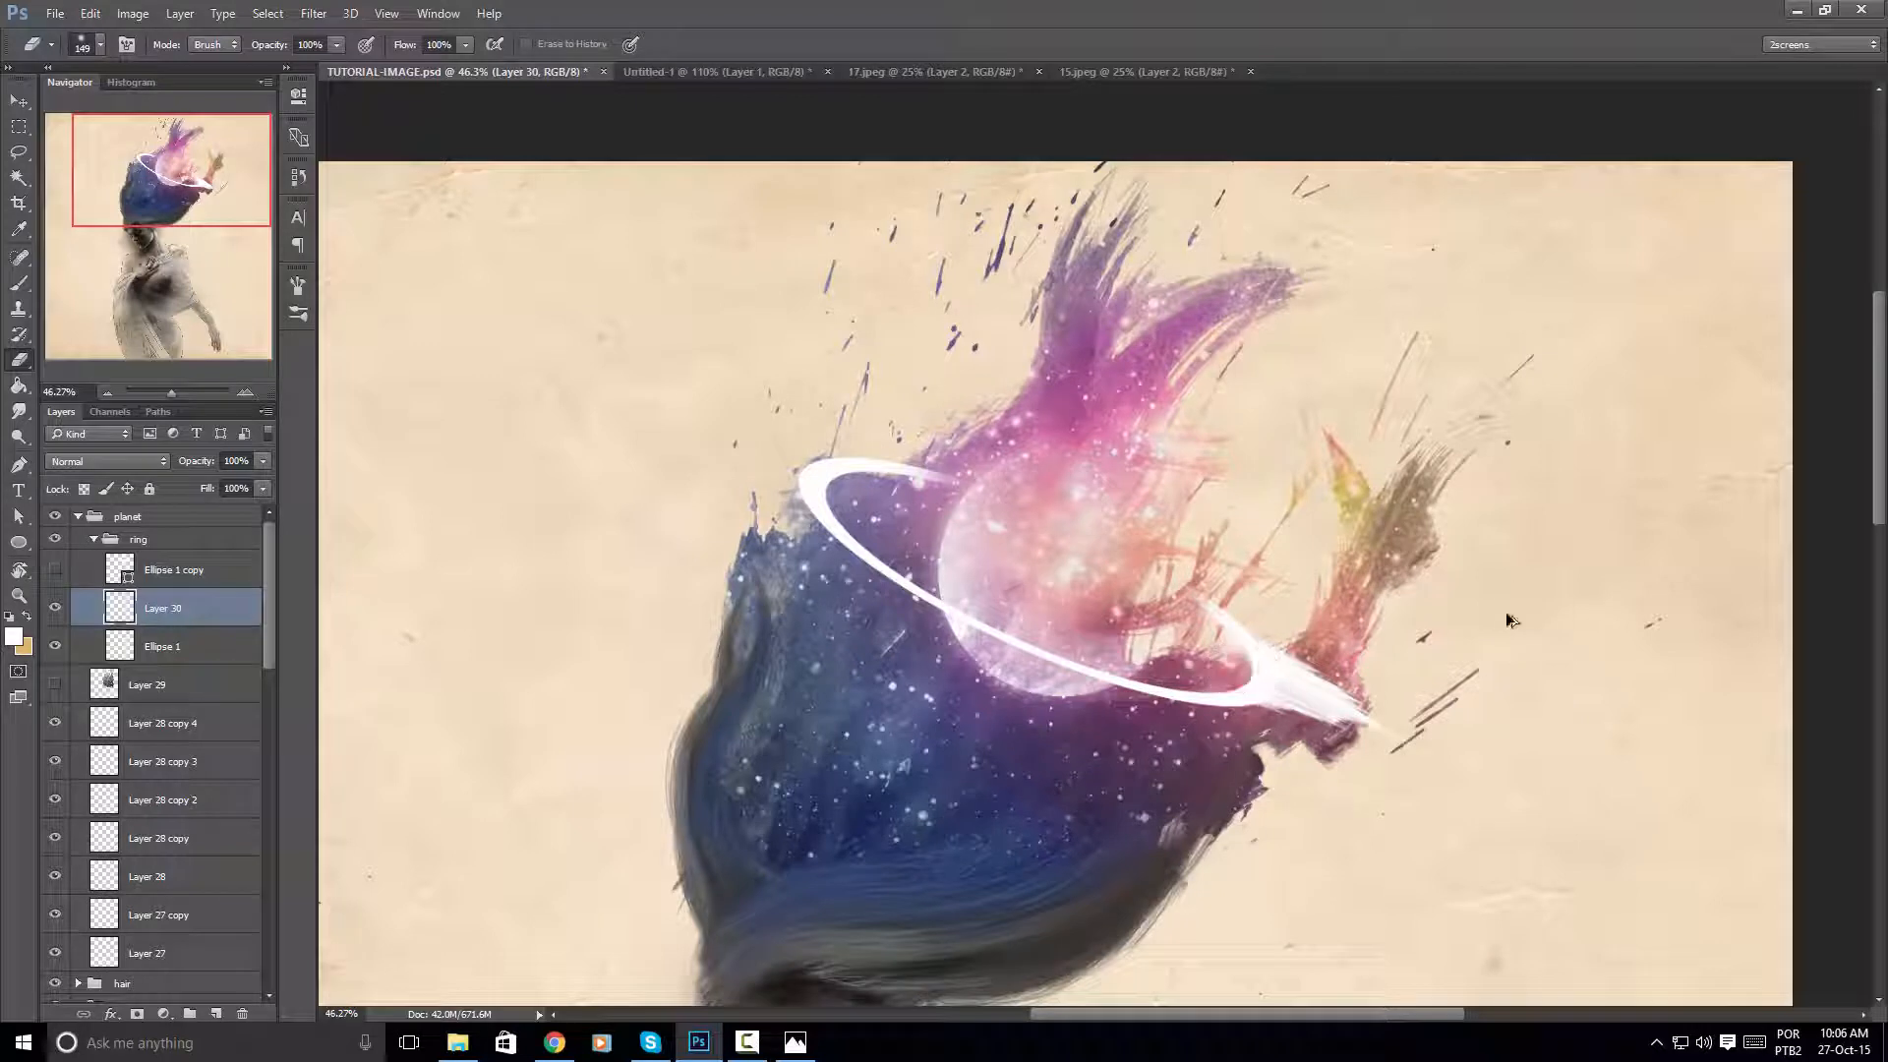
# Rotate the white strokes about 4° to align them with the ring's right tip
pyautogui.press('v')
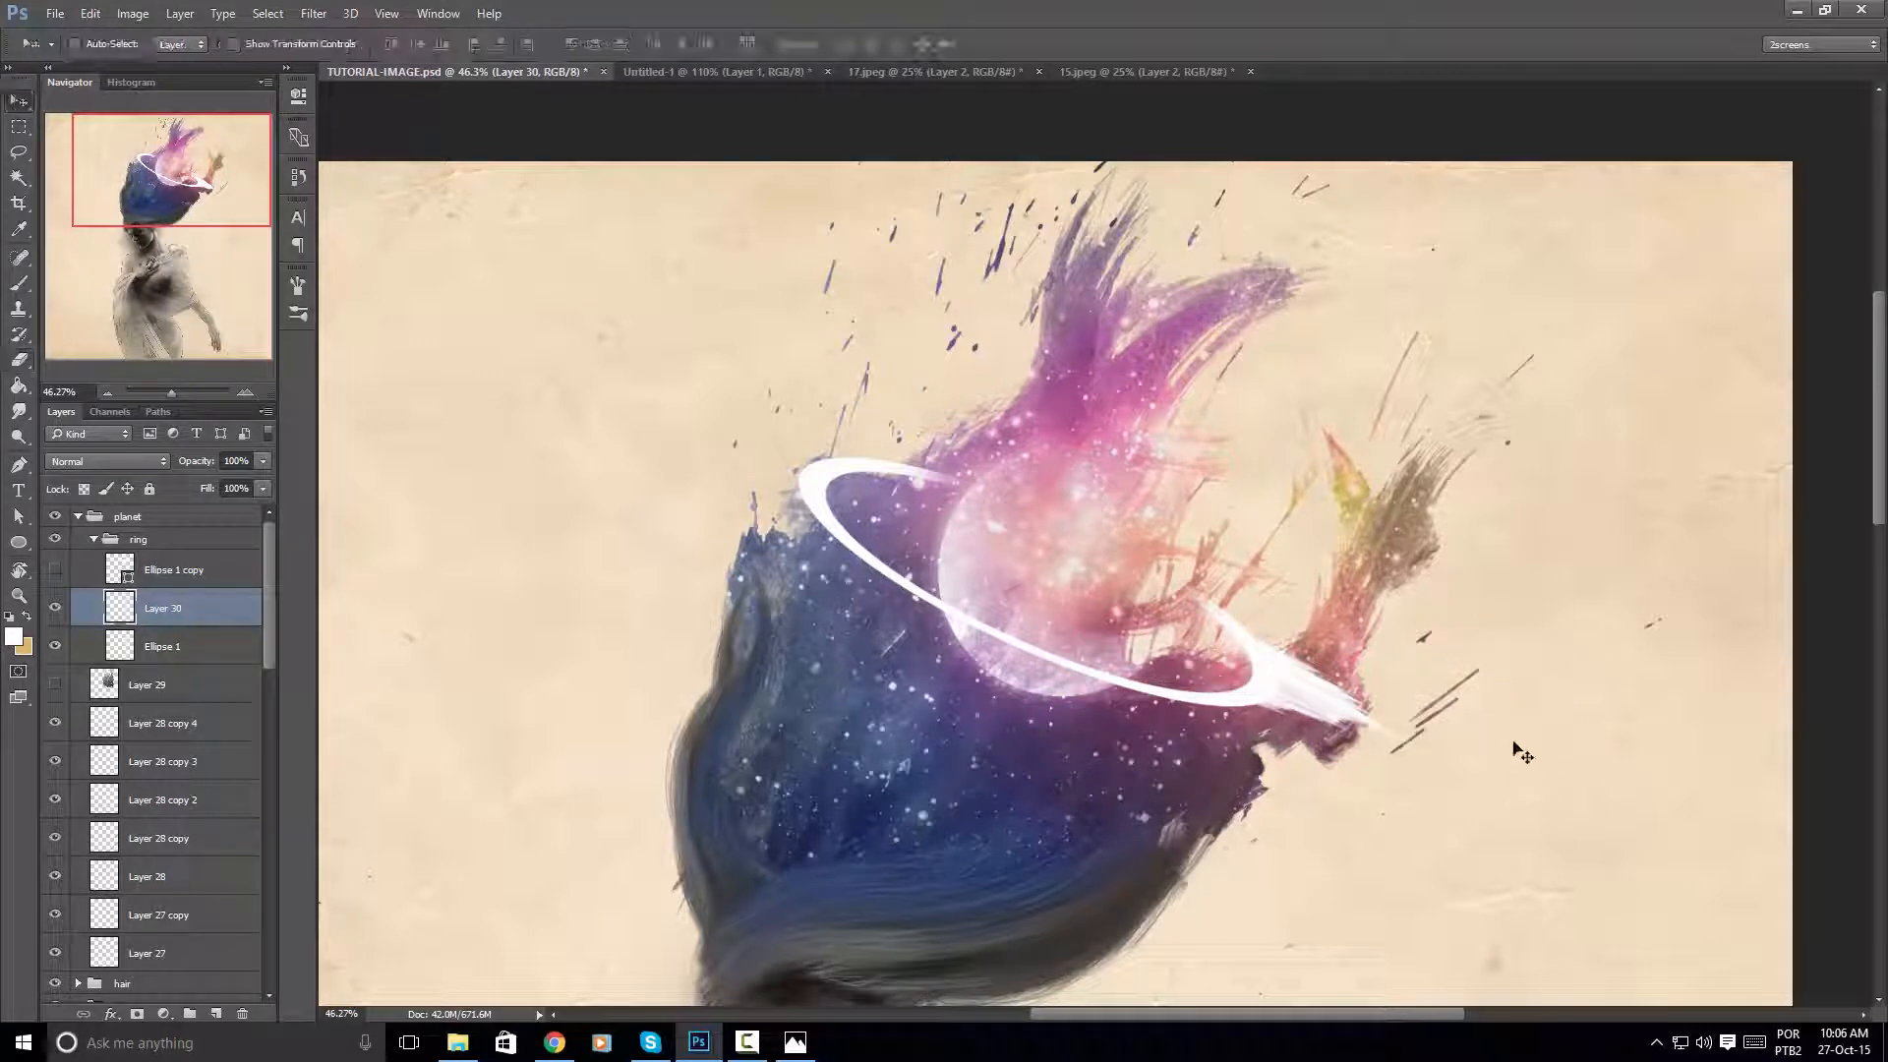
pyautogui.moveTo(1313, 710); pyautogui.dragTo(1362, 713)
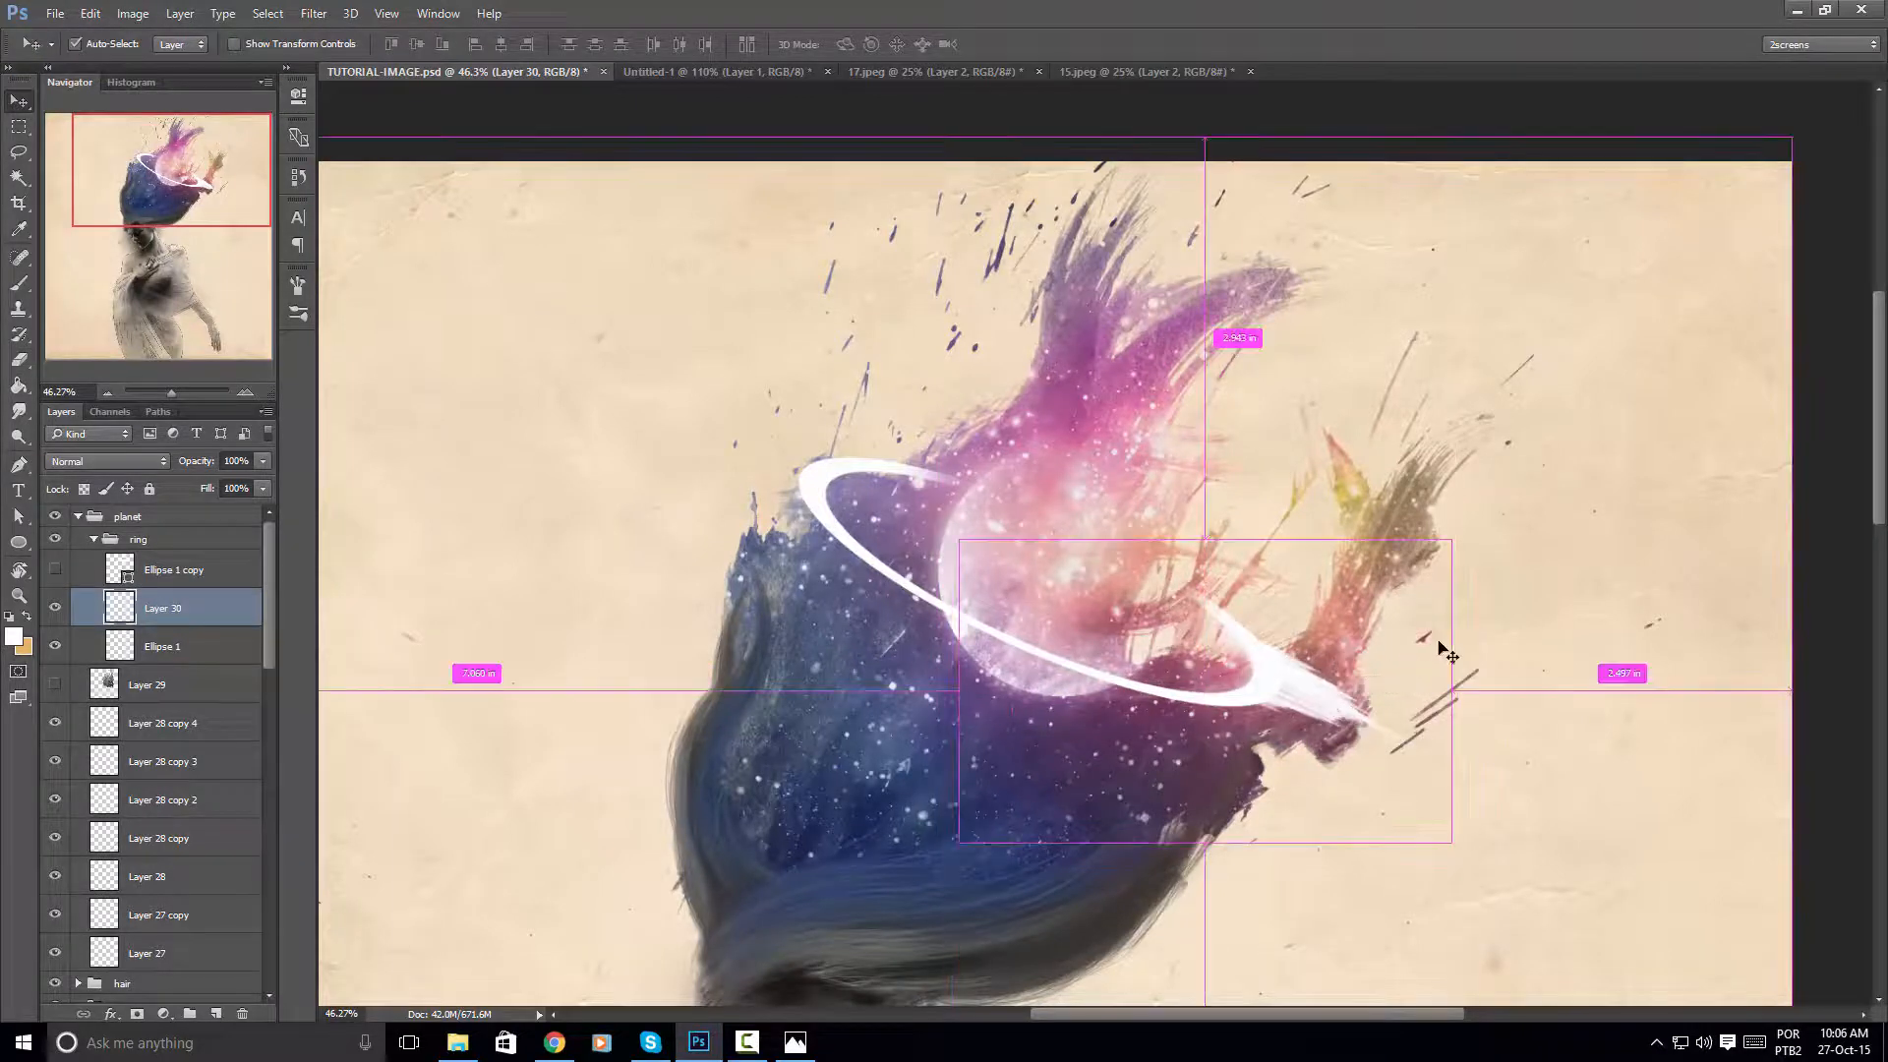
pyautogui.hotkey('ctrl', 't')
pyautogui.moveTo(1697, 541)
pyautogui.mouseDown()
pyautogui.moveTo(1649, 616)
pyautogui.moveTo(1647, 542)
pyautogui.moveTo(1632, 583)
pyautogui.mouseUp()
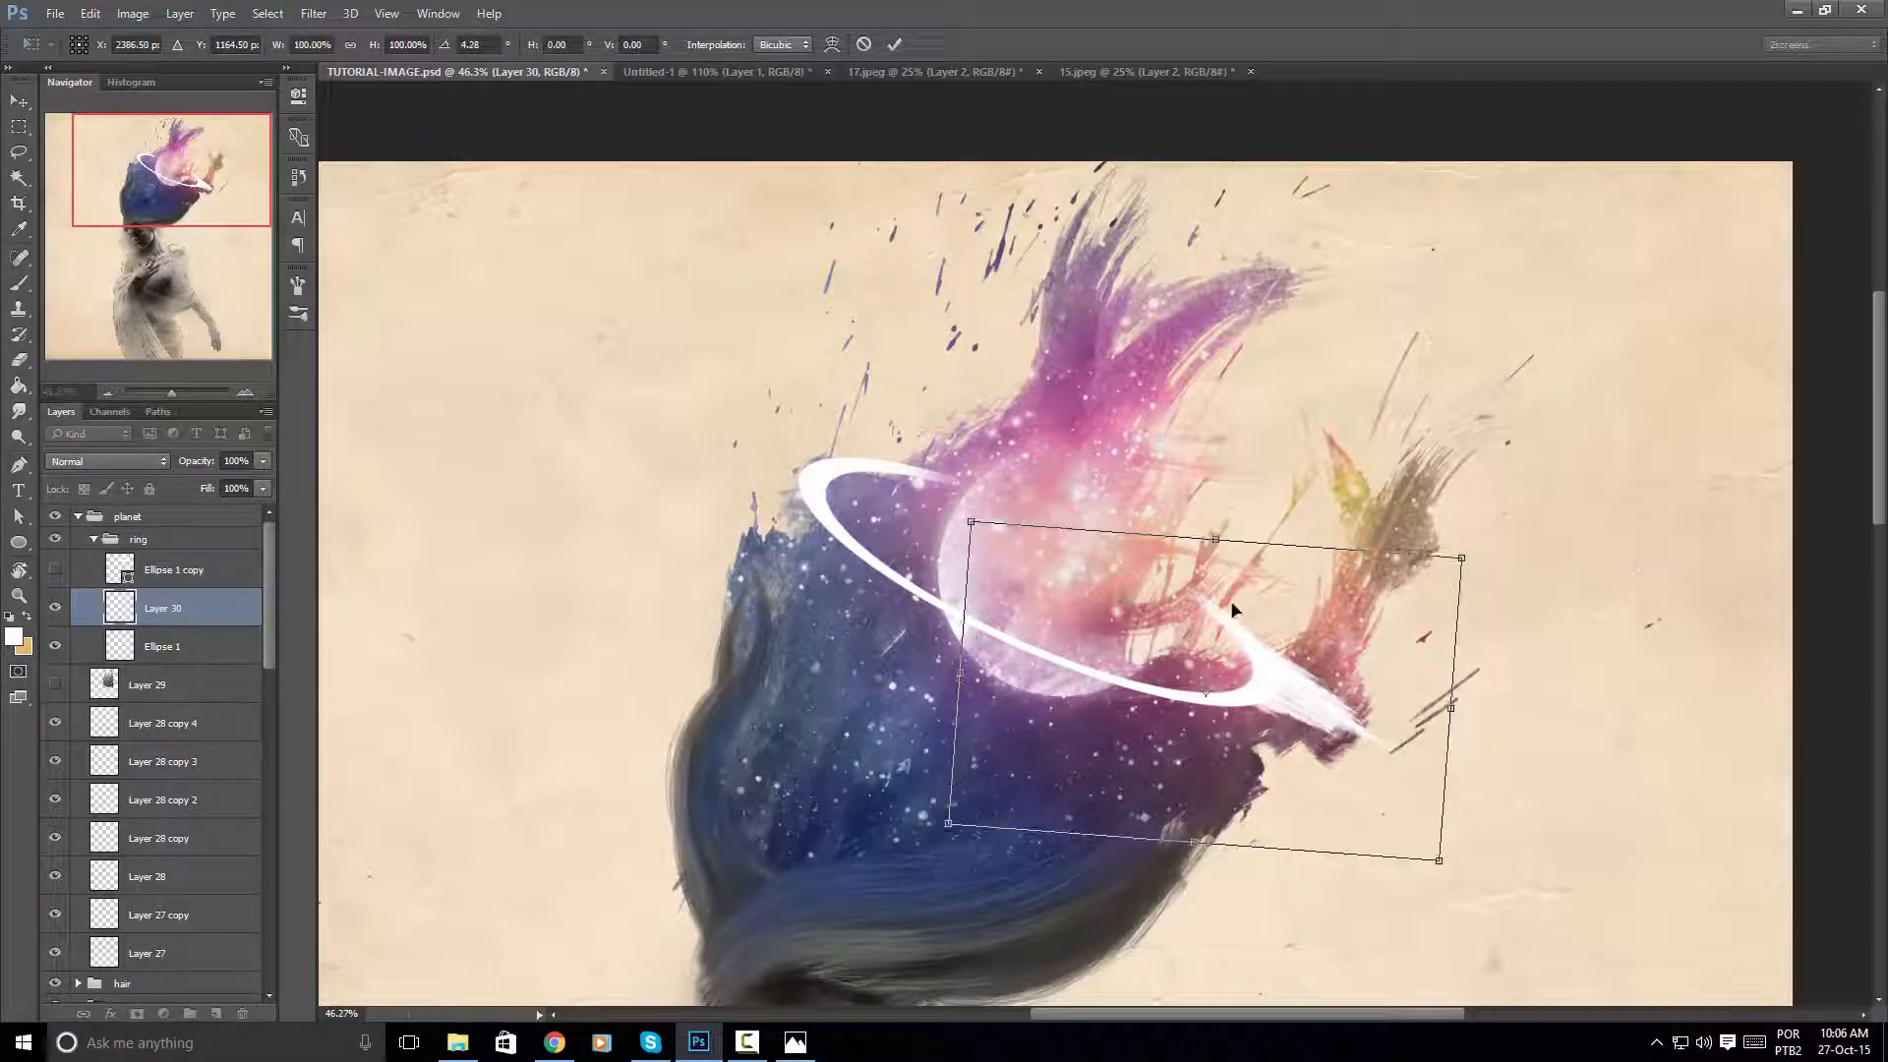
pyautogui.press('Return')
pyautogui.press('e')
pyautogui.click(24, 125)
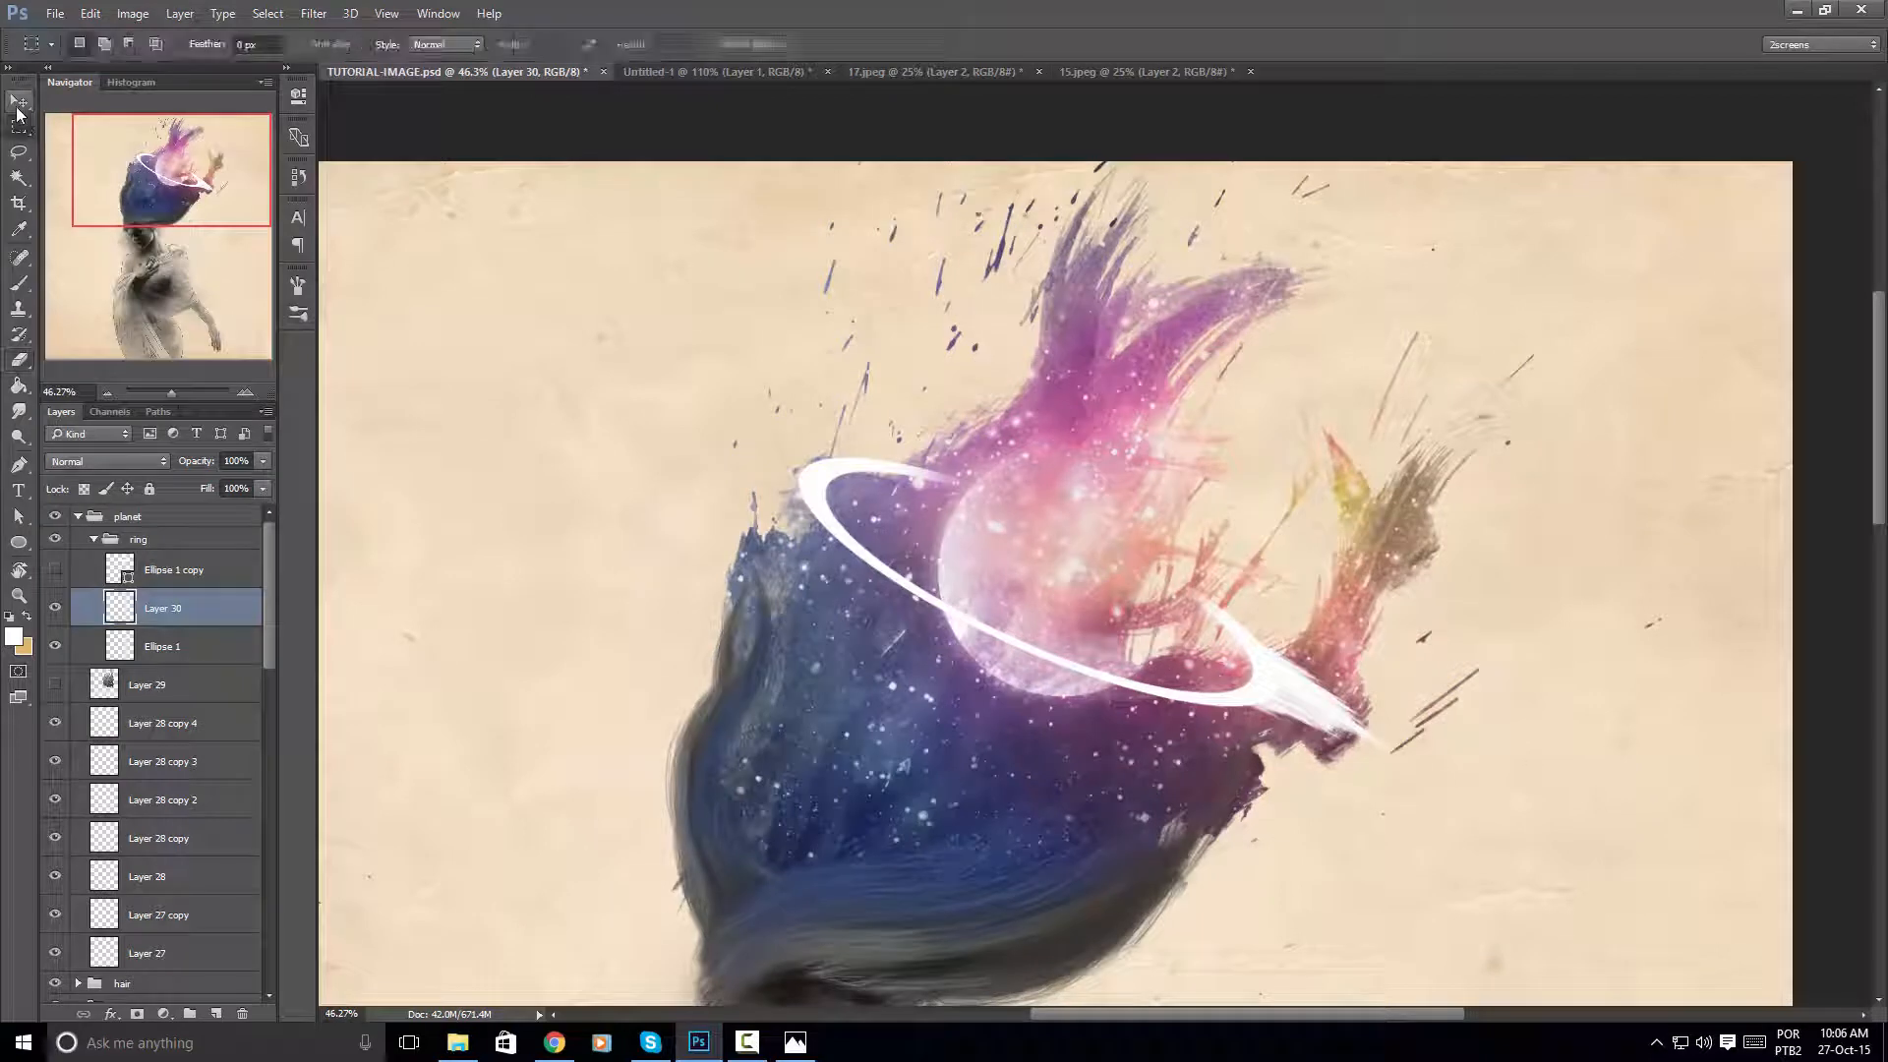
# Duplicate the white strokes, mirror the copy, and rotate it about 56° at the ring's left tip
pyautogui.click(21, 106)
pyautogui.hotkey('ctrl', 'j')
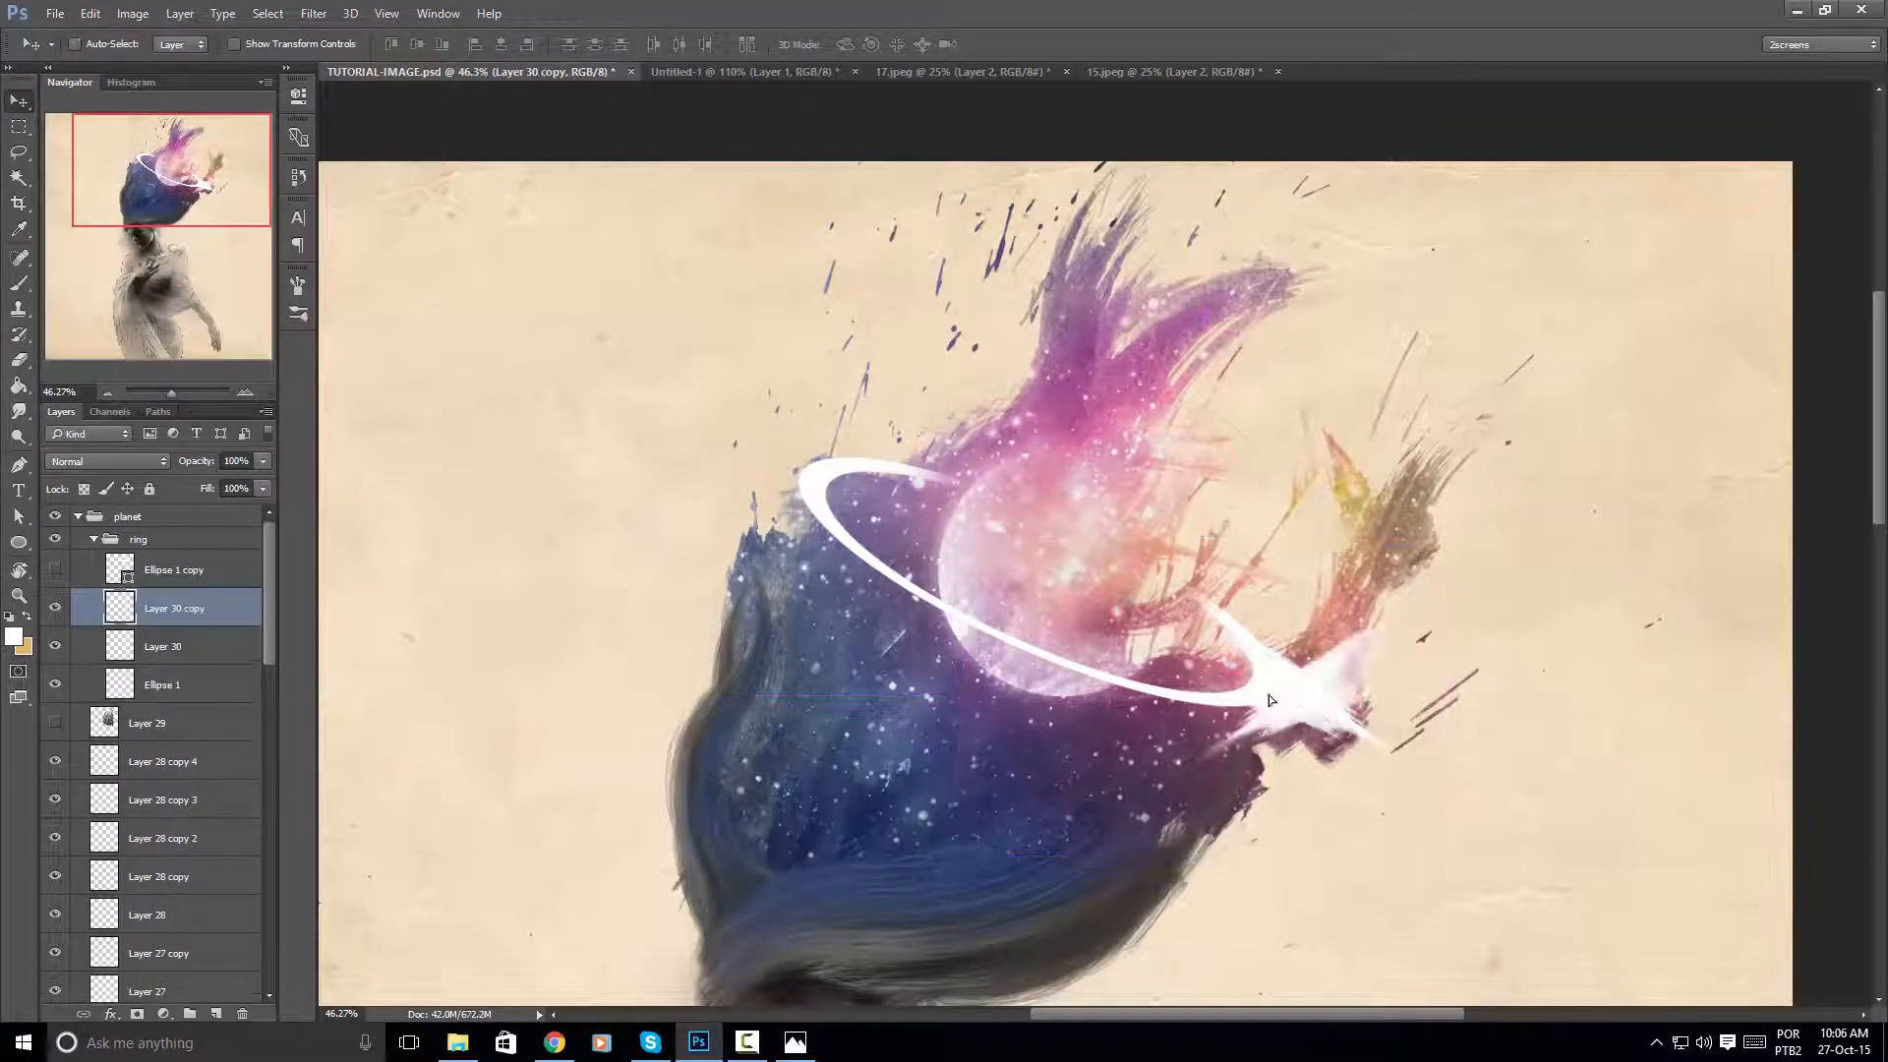
pyautogui.moveTo(1362, 675); pyautogui.dragTo(818, 458)
pyautogui.hotkey('ctrl', 't')
pyautogui.moveTo(1306, 256)
pyautogui.mouseDown()
pyautogui.moveTo(1370, 518)
pyautogui.moveTo(1308, 679)
pyautogui.mouseUp()
pyautogui.moveTo(846, 350)
pyautogui.mouseDown()
pyautogui.moveTo(802, 421)
pyautogui.moveTo(802, 466)
pyautogui.mouseUp()
pyautogui.moveTo(1256, 477)
pyautogui.mouseDown()
pyautogui.moveTo(1224, 345)
pyautogui.moveTo(1245, 421)
pyautogui.mouseUp()
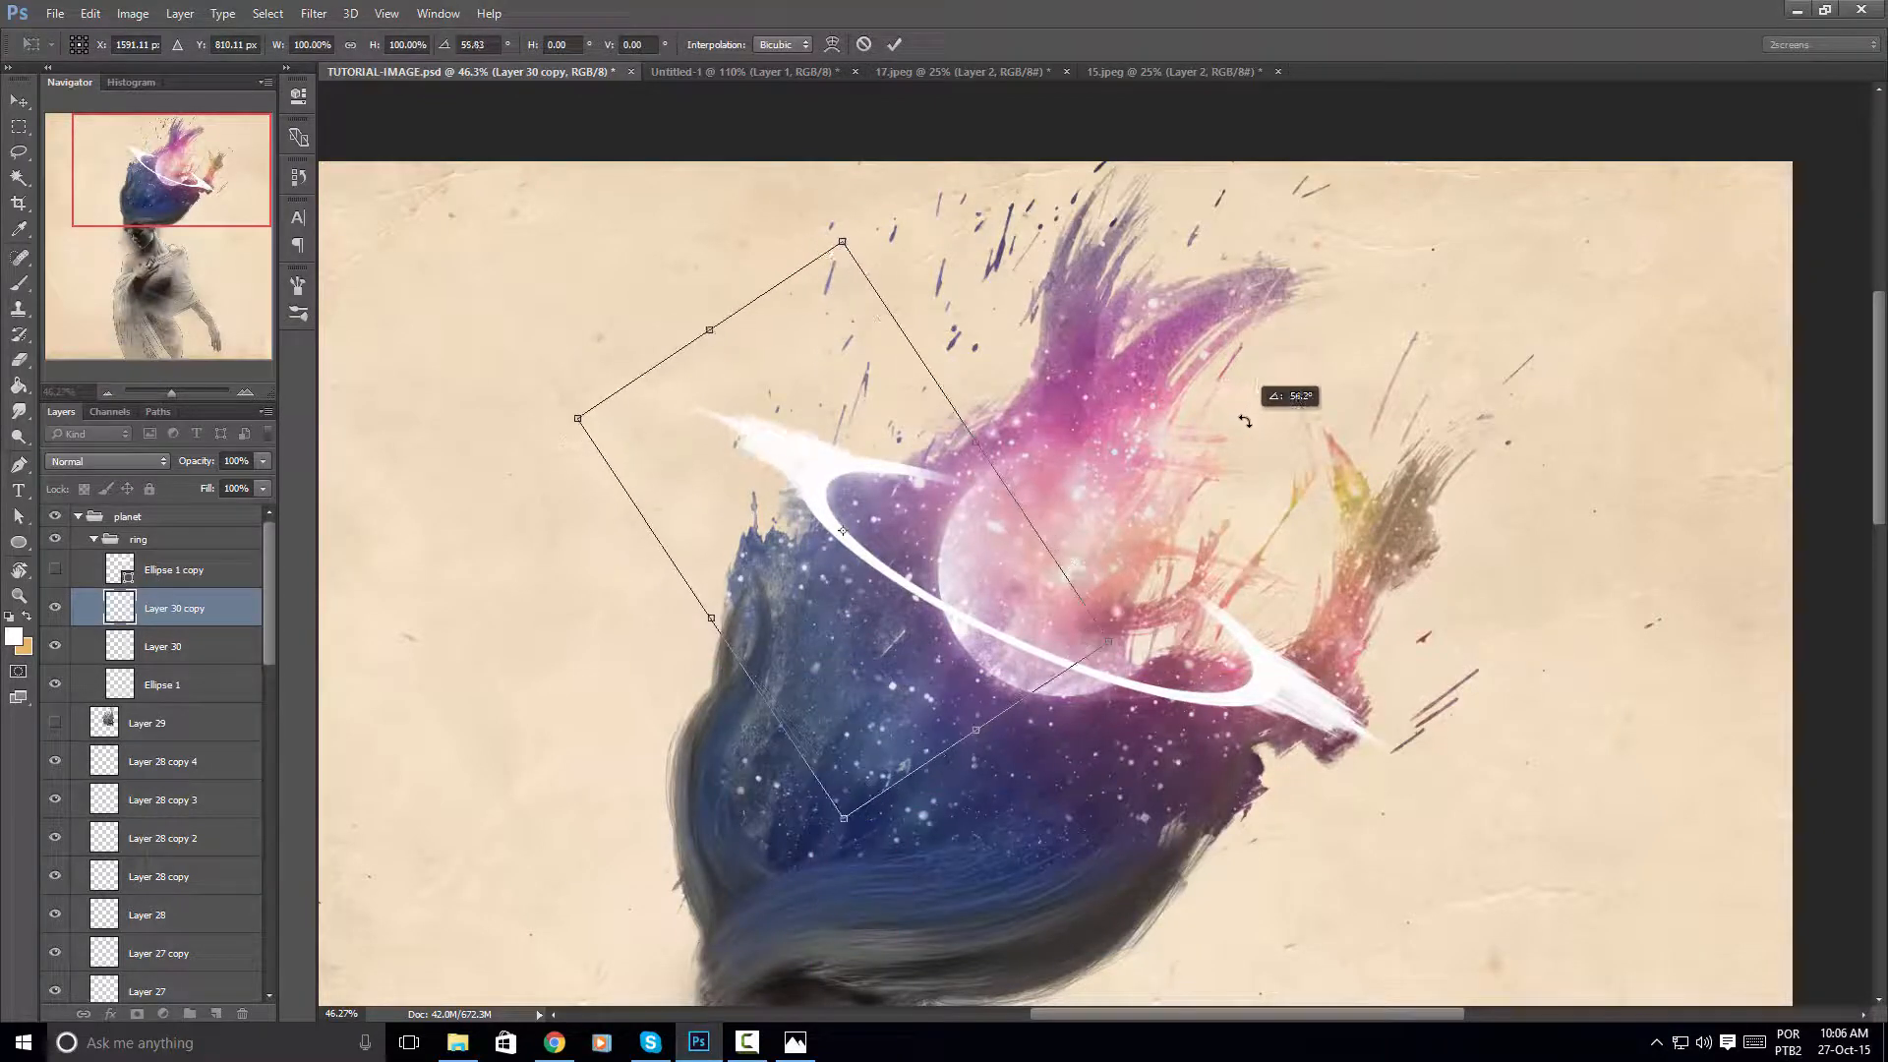
# Scale the copied strokes to about 136%, fit them to the ring's left tip, and erase the part inside the ring
pyautogui.moveTo(847, 240); pyautogui.dragTo(844, 136)
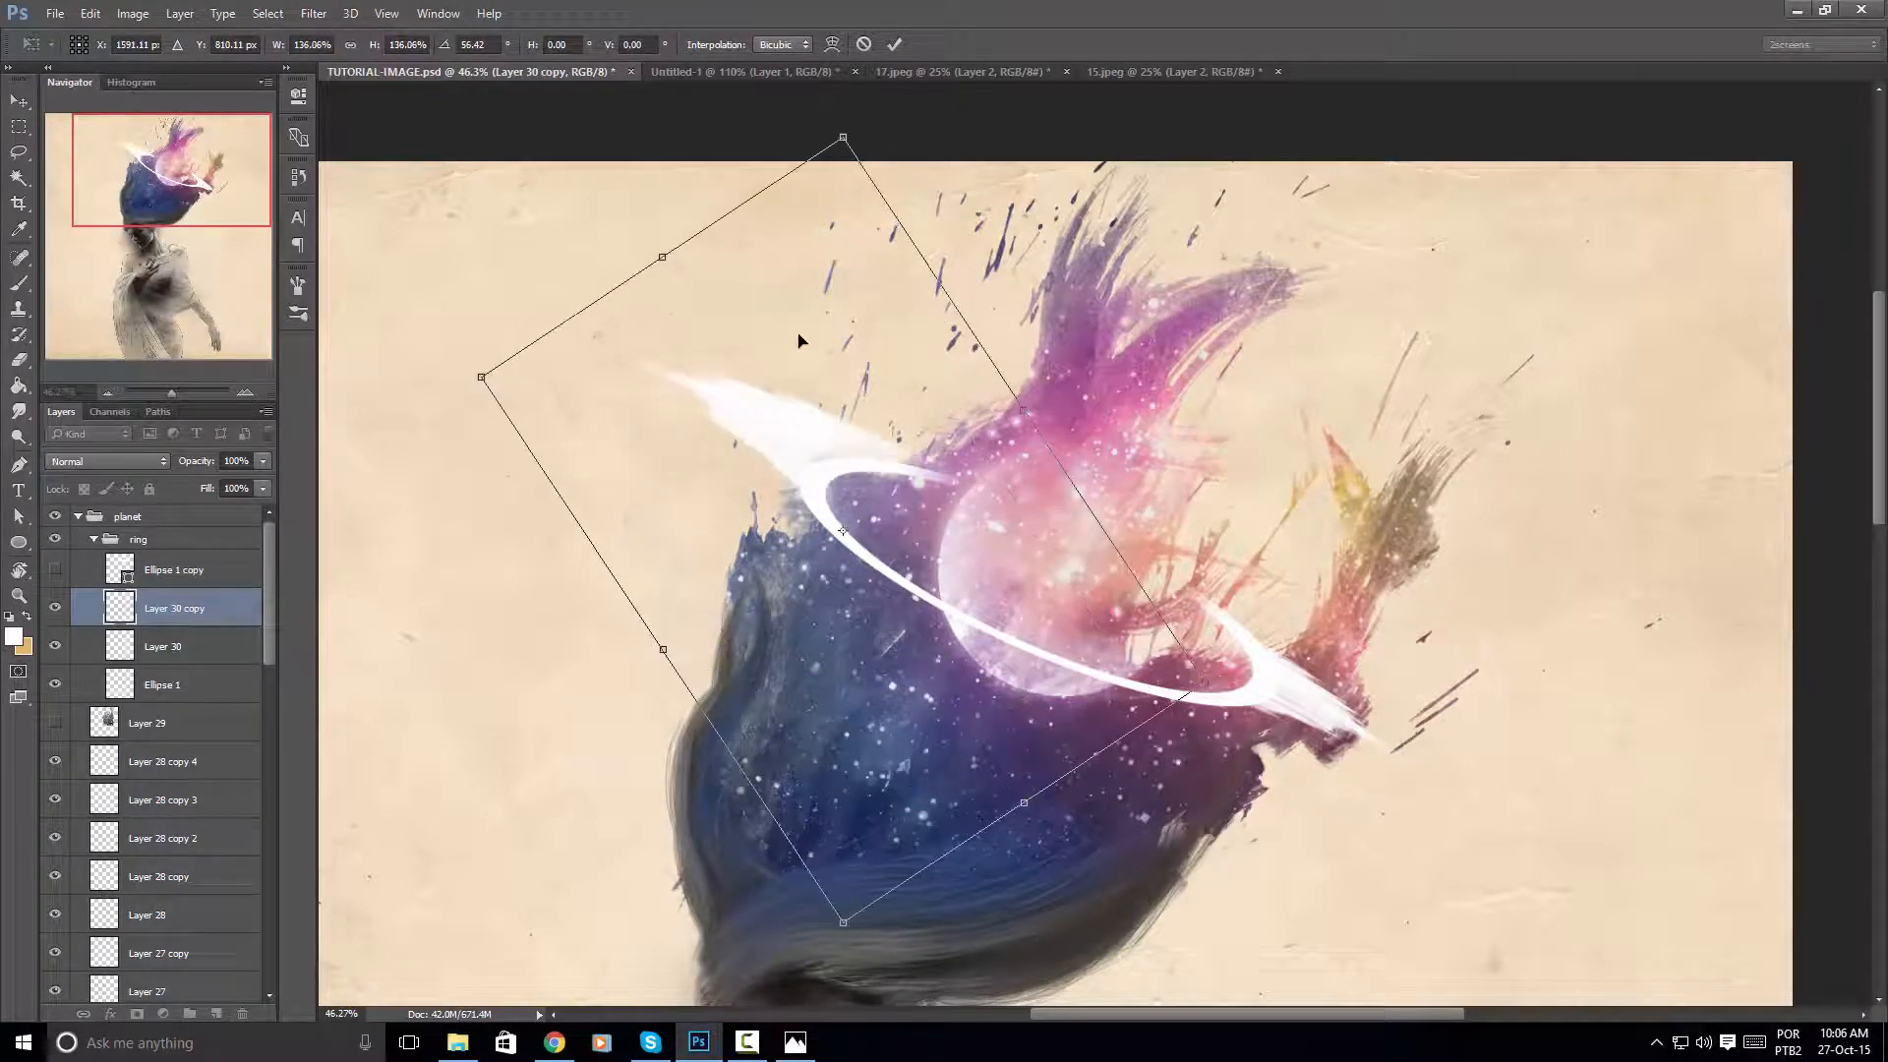
pyautogui.moveTo(784, 315); pyautogui.dragTo(836, 356)
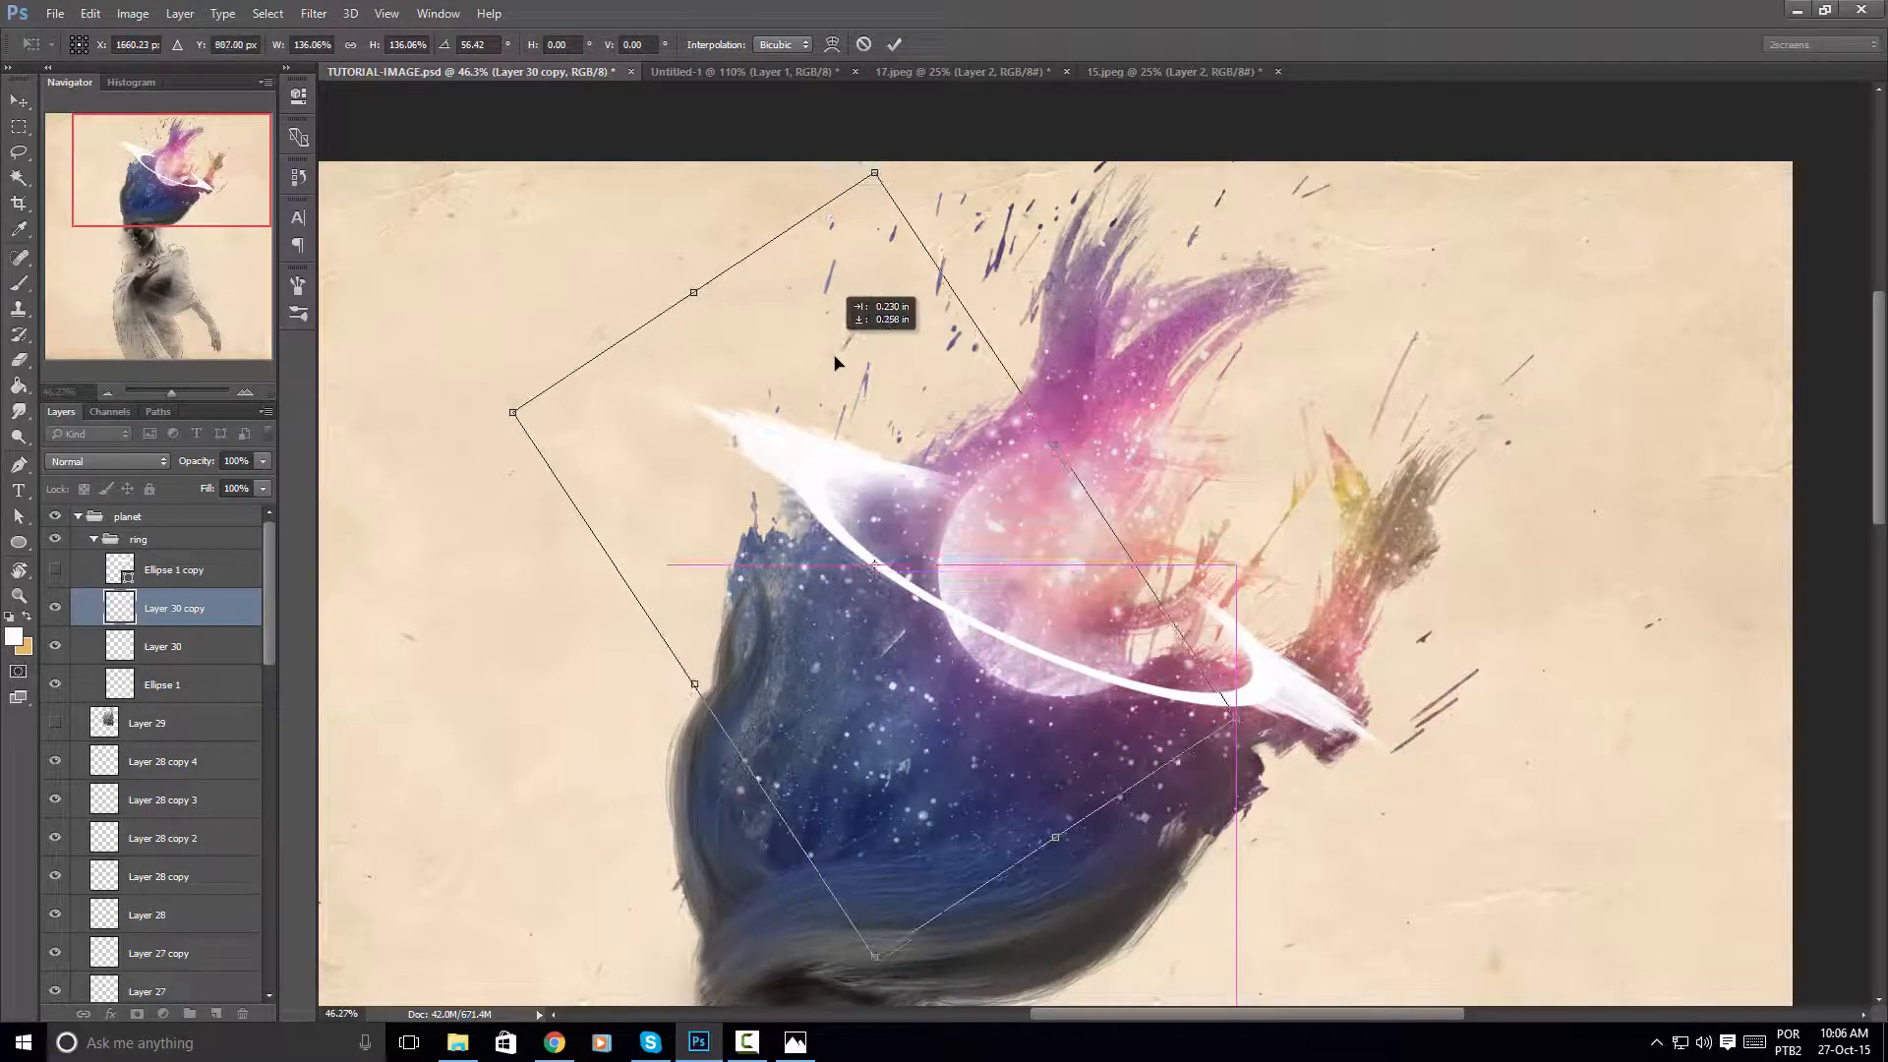
pyautogui.press('Return')
pyautogui.press('e')
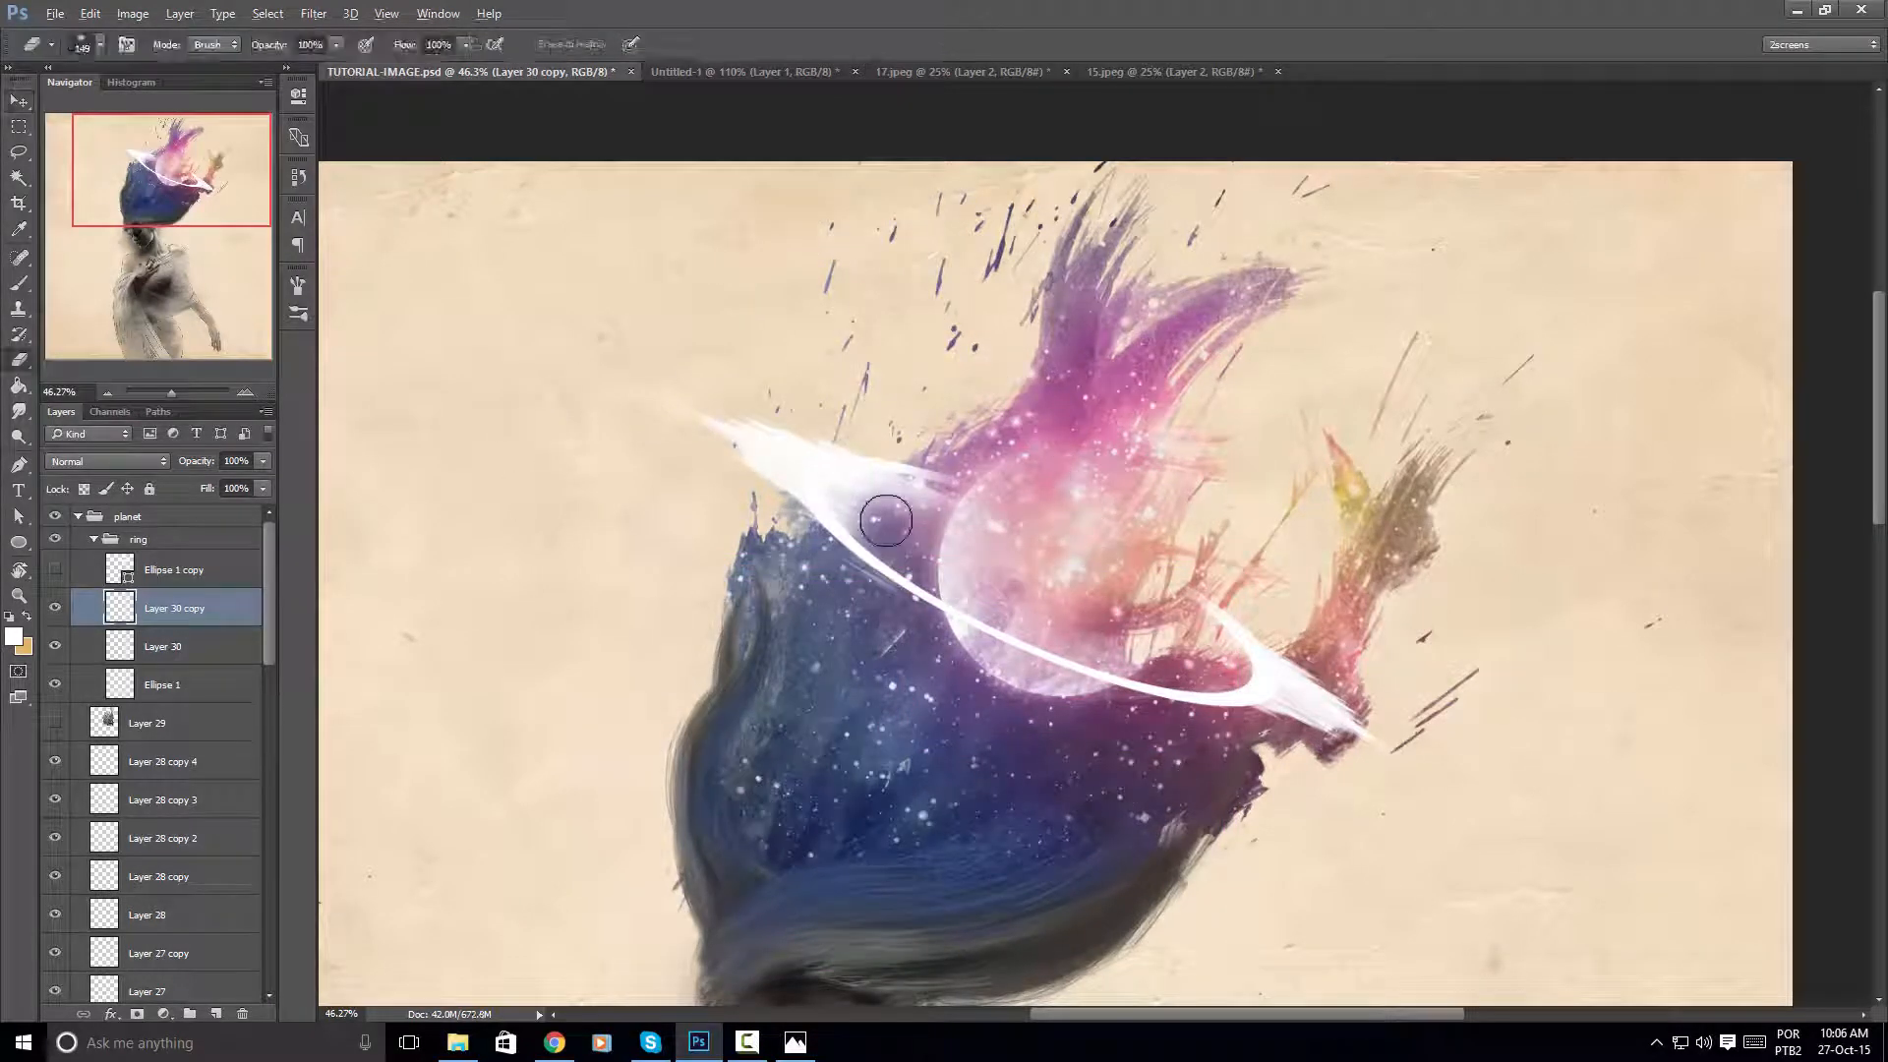
pyautogui.moveTo(885, 506); pyautogui.dragTo(885, 519)
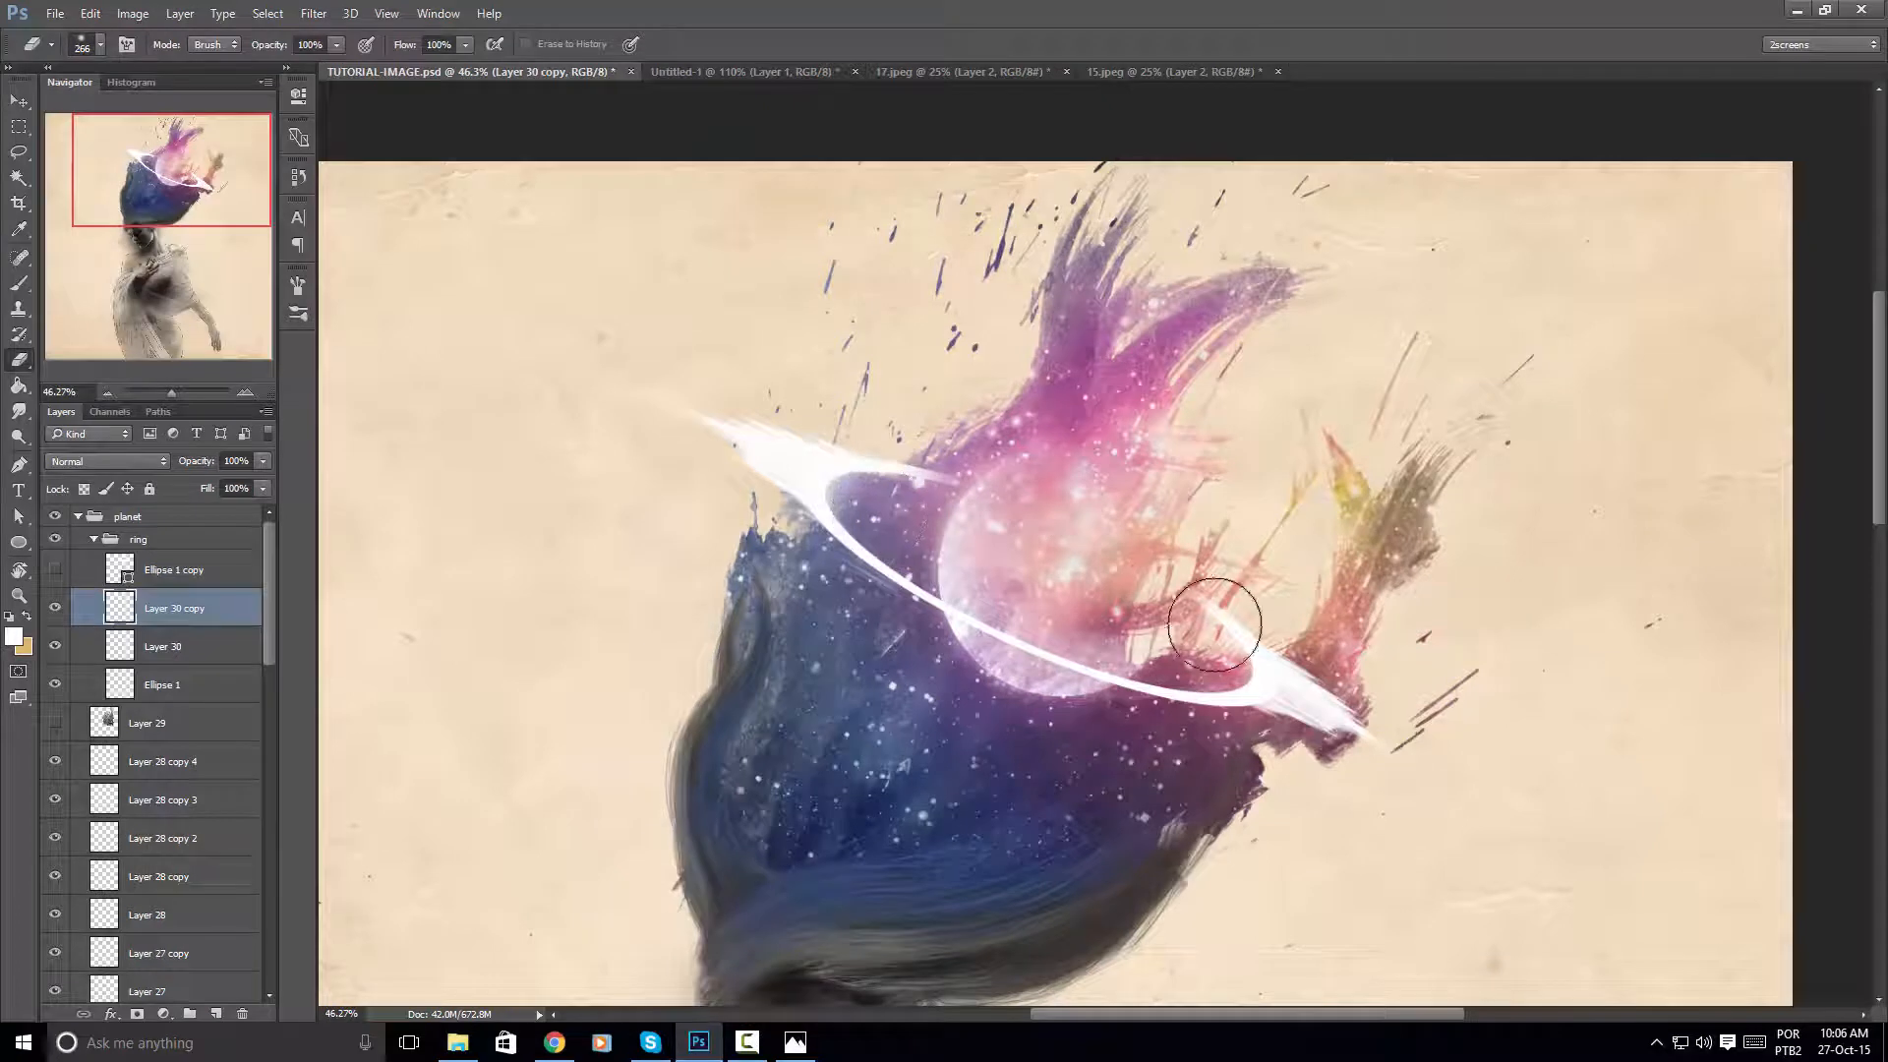
pyautogui.click(828, 459)
# Merge Layer 30 and its copy into one layer and nudge the merged strokes slightly
pyautogui.click(17, 99)
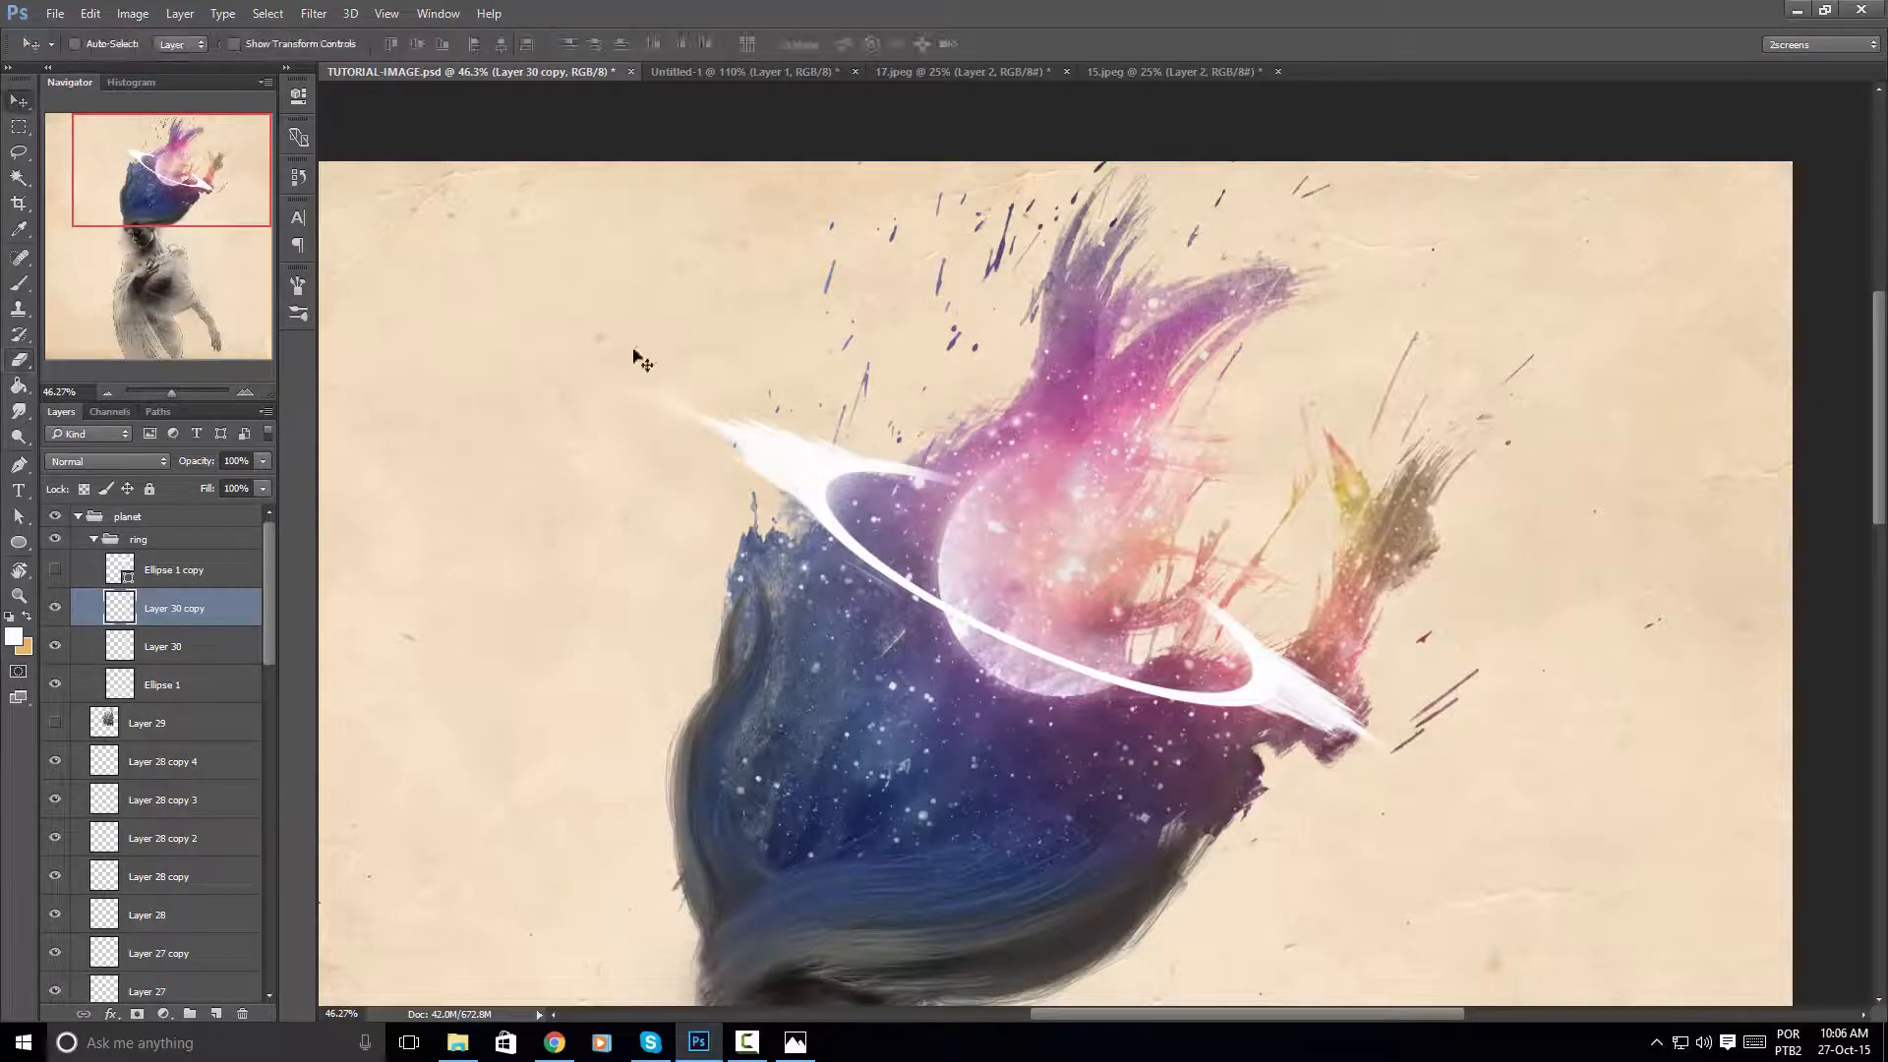
pyautogui.keyDown('shift'); pyautogui.click(201, 631); pyautogui.keyUp('shift')
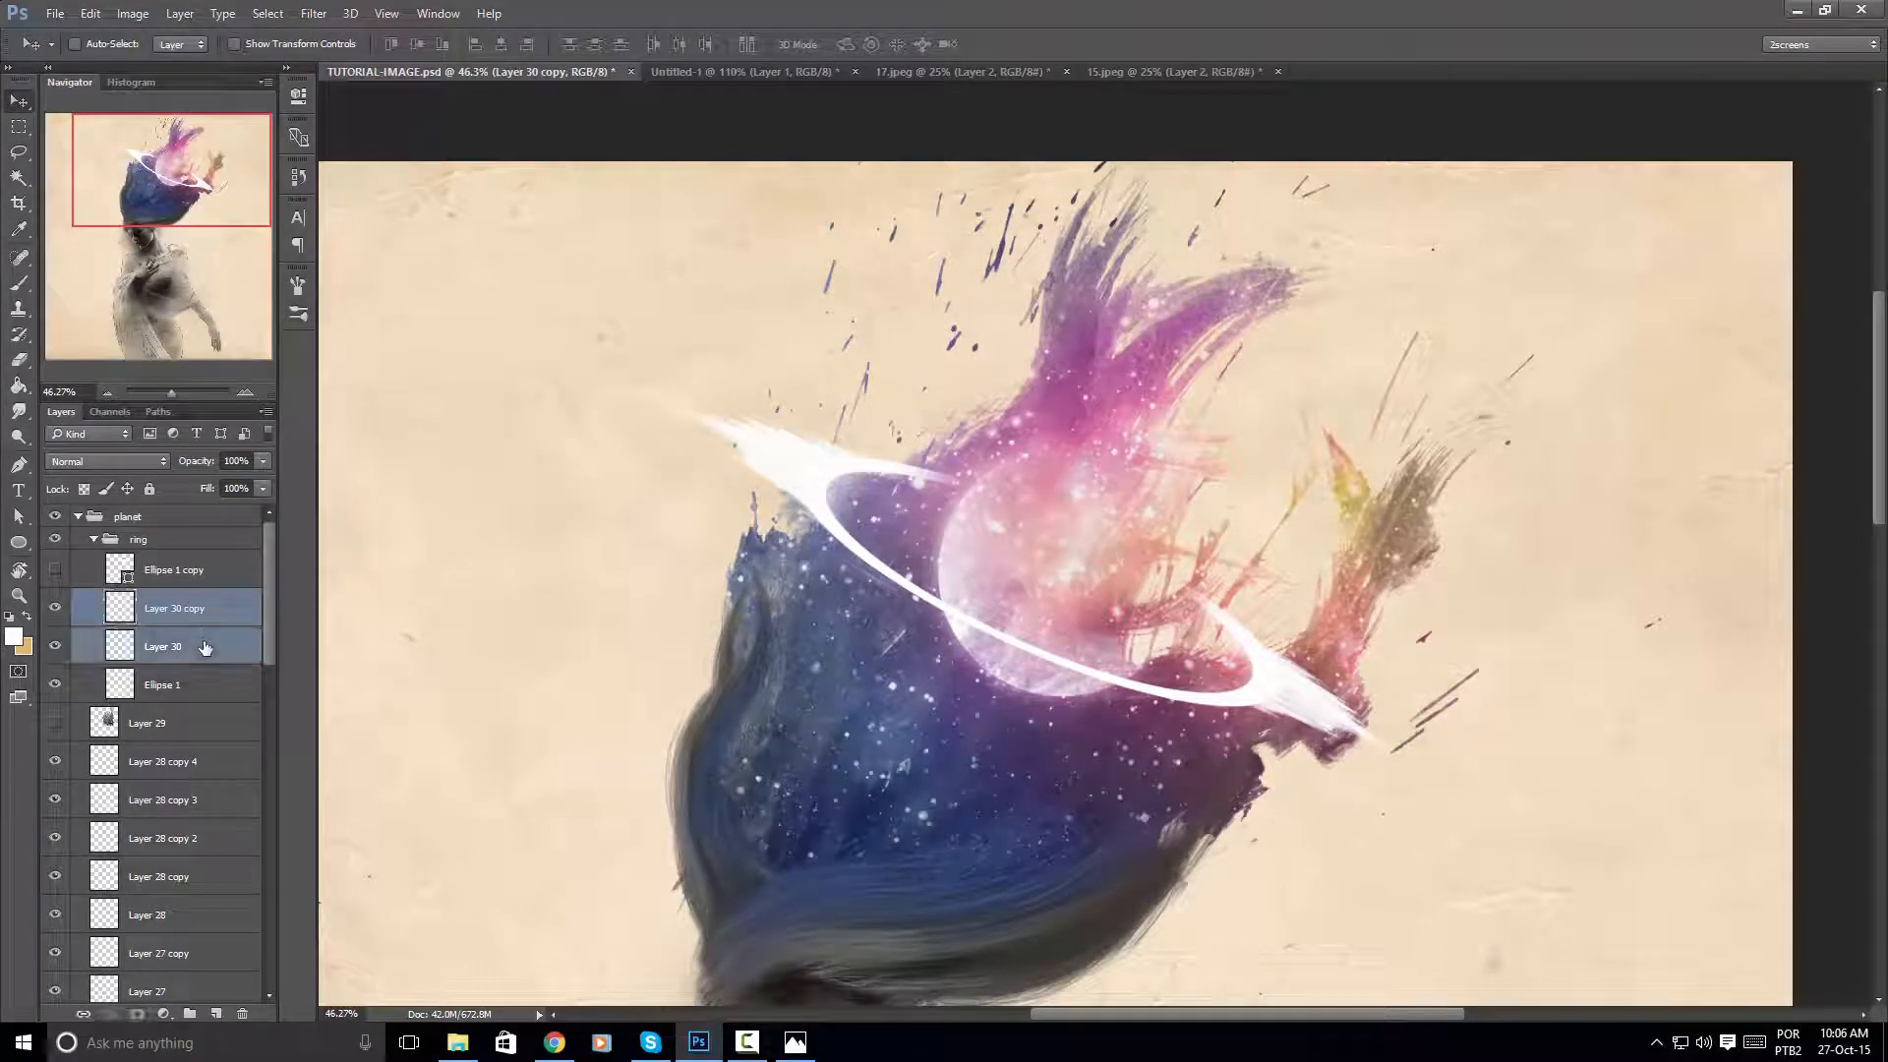
pyautogui.hotkey('ctrl', 'e')
pyautogui.moveTo(1281, 672)
pyautogui.mouseDown()
pyautogui.moveTo(1270, 623)
pyautogui.moveTo(1280, 672)
pyautogui.mouseUp()
# Apply Motion Blur to the white strokes layer with an angle of -29° and a distance of about 140 pixels
pyautogui.click(268, 17)
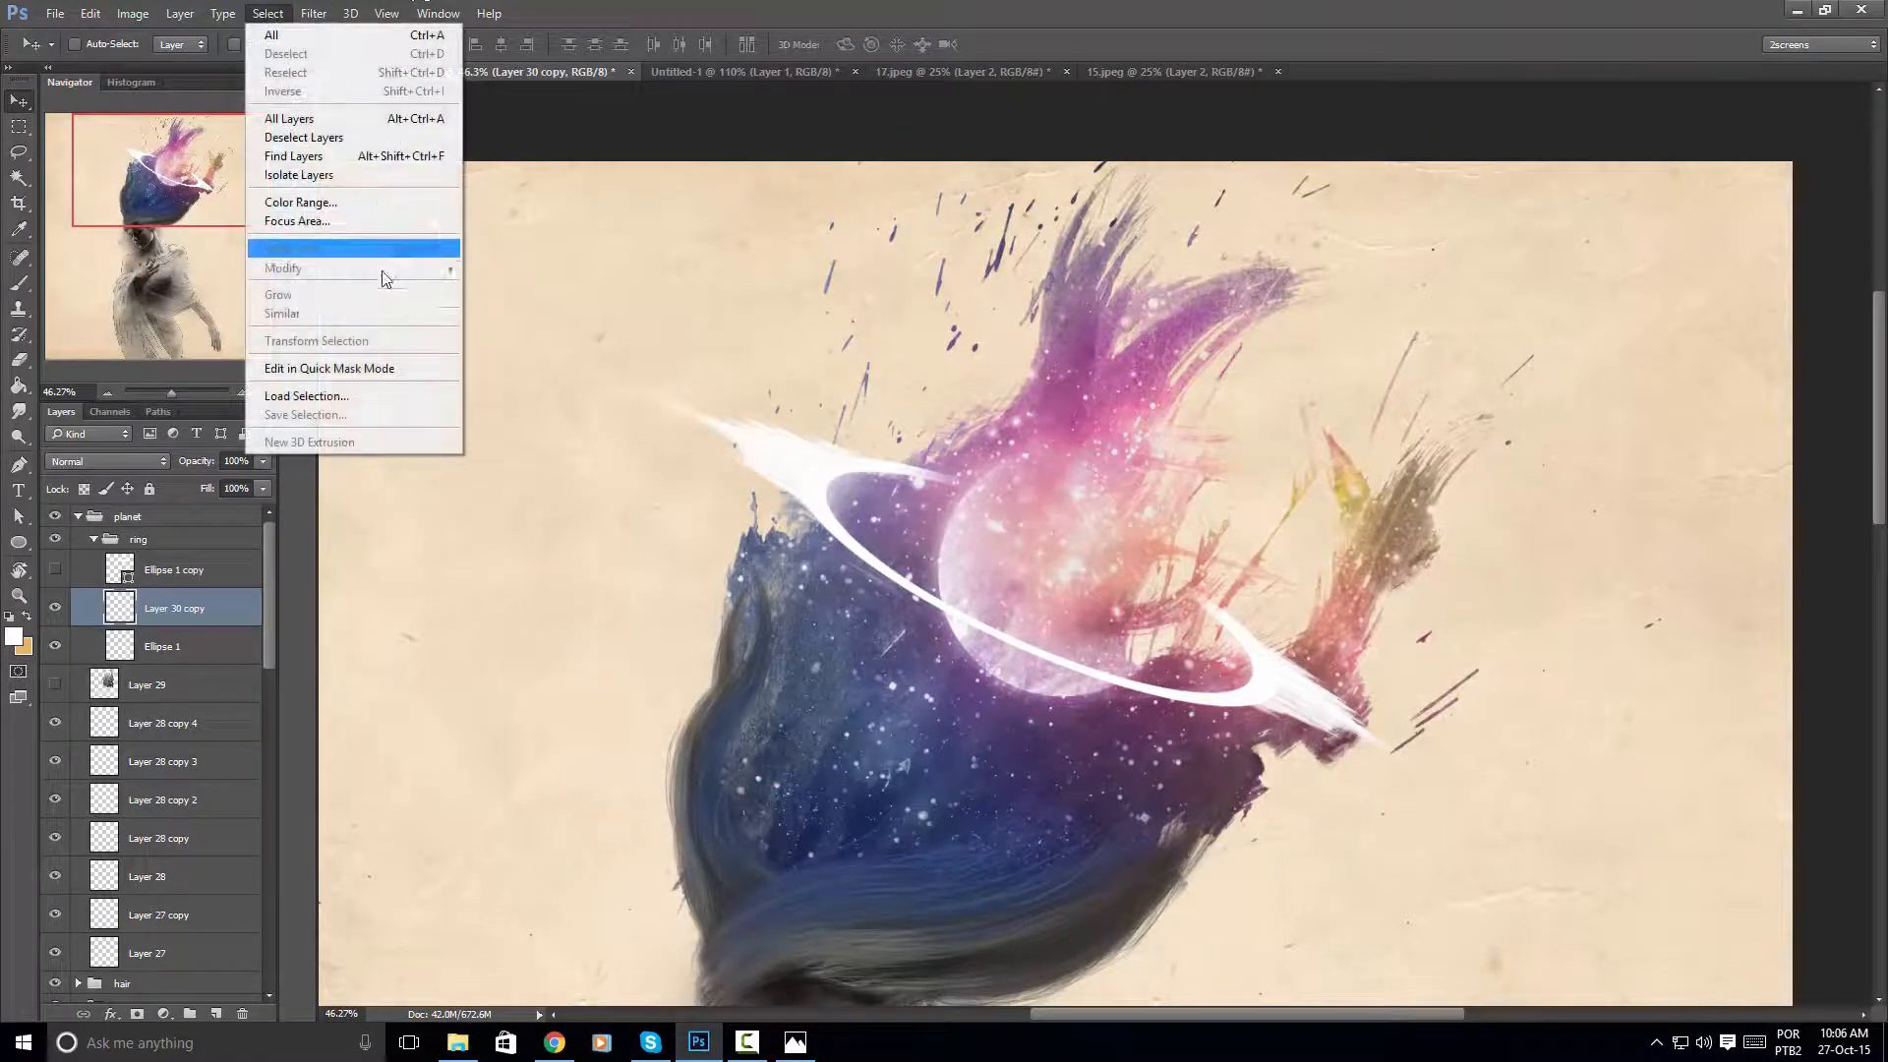
pyautogui.moveTo(315, 14)
pyautogui.moveTo(343, 236)
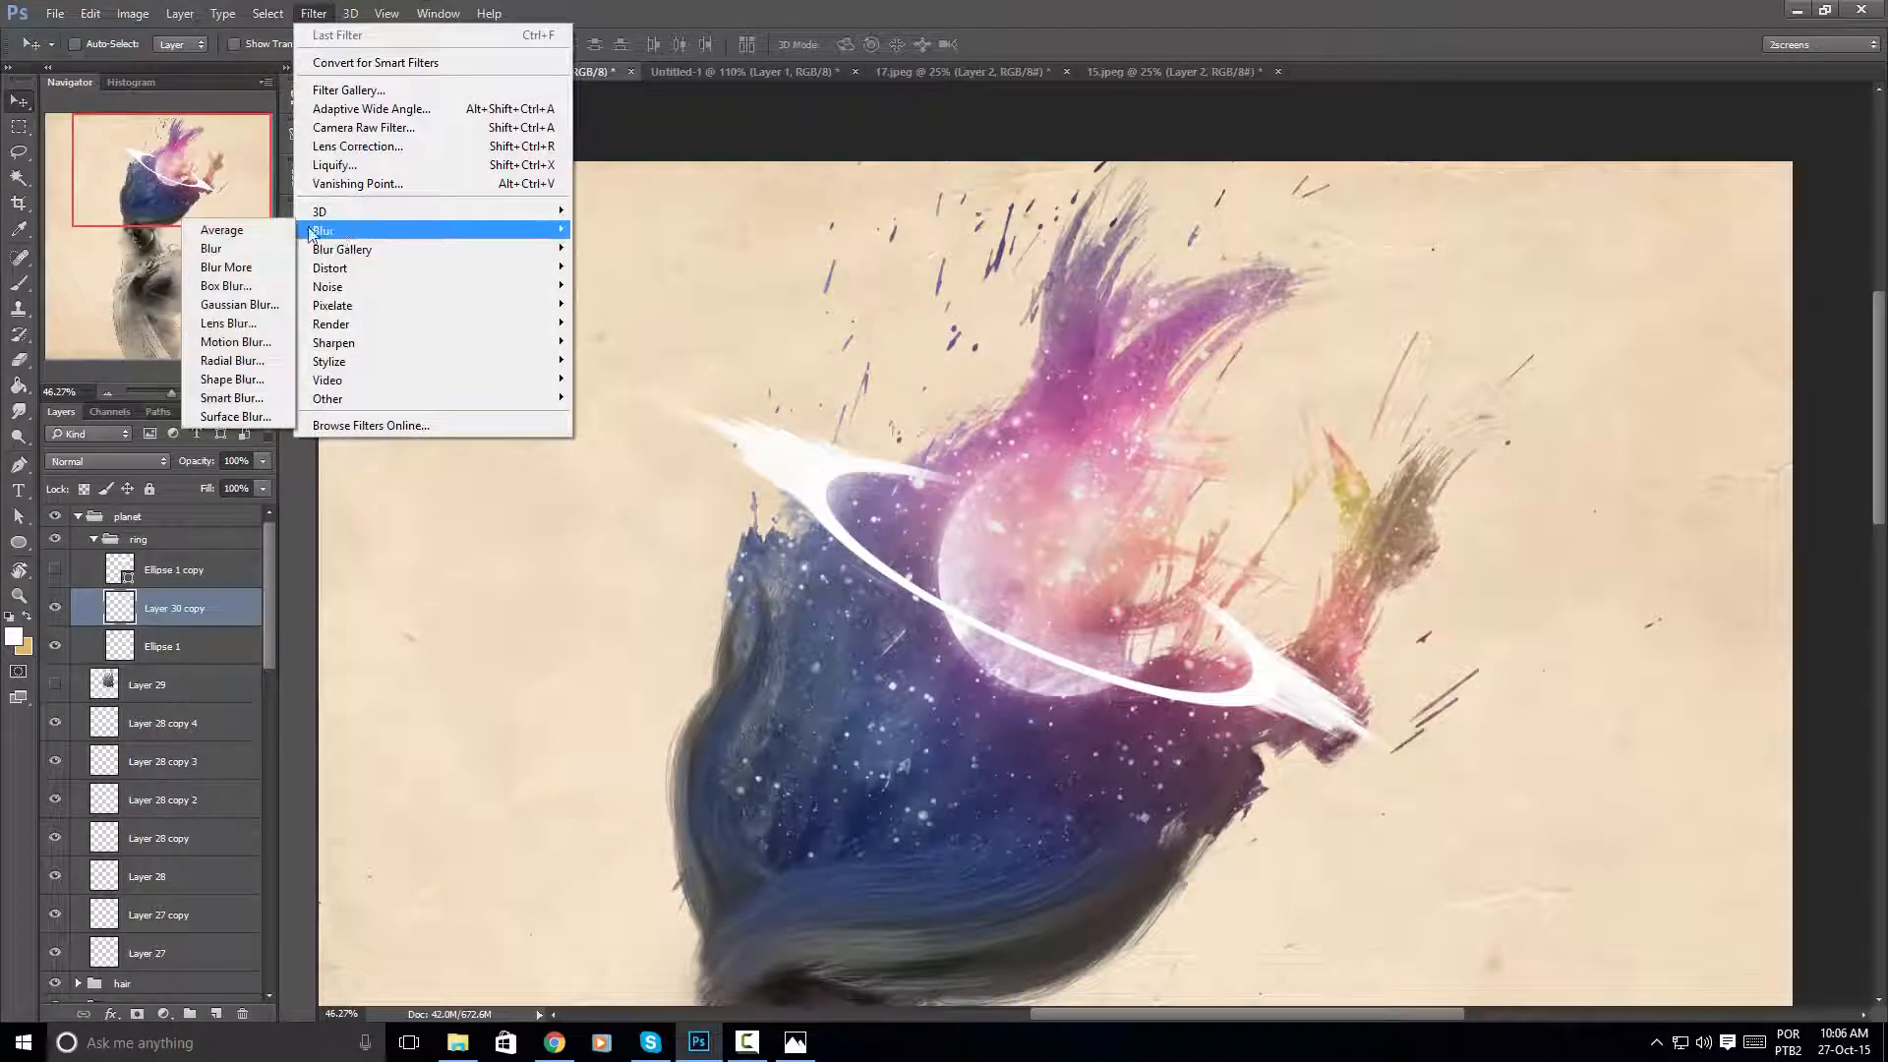
pyautogui.click(236, 341)
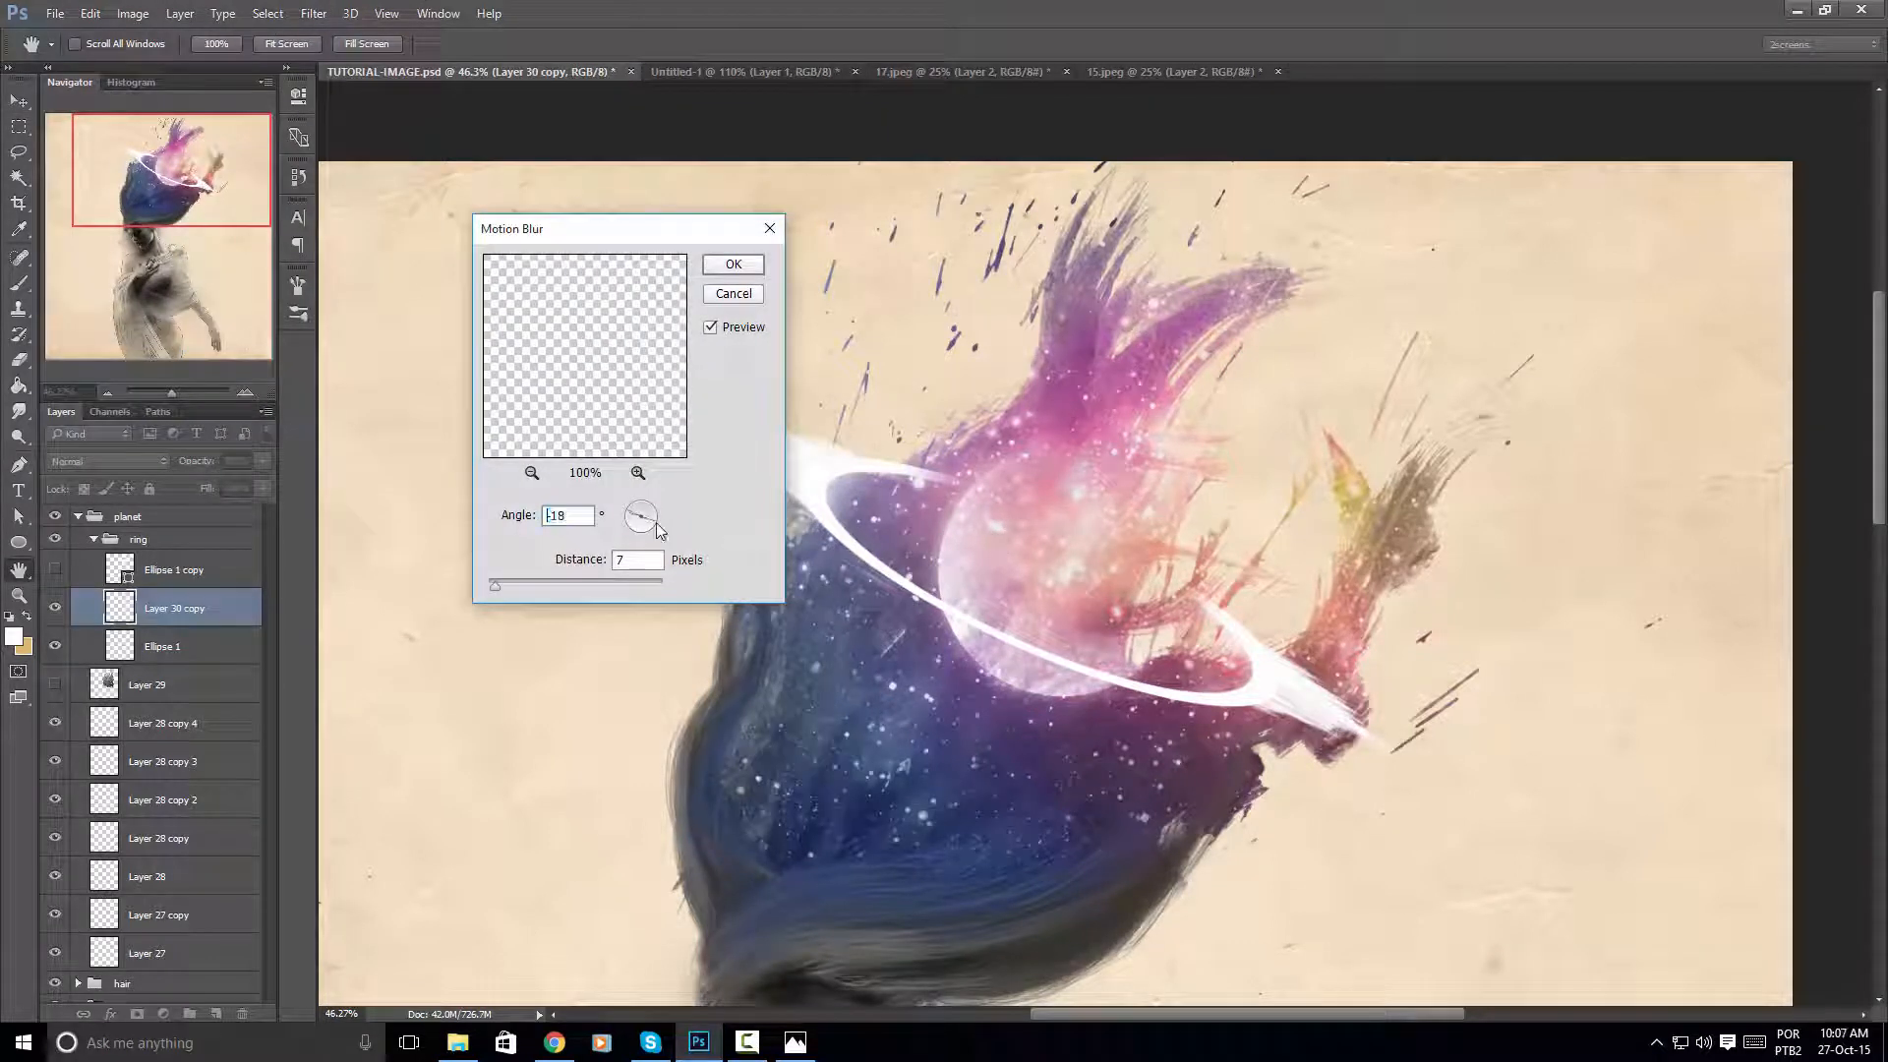
pyautogui.moveTo(659, 529); pyautogui.dragTo(670, 533)
pyautogui.moveTo(540, 589); pyautogui.dragTo(563, 590)
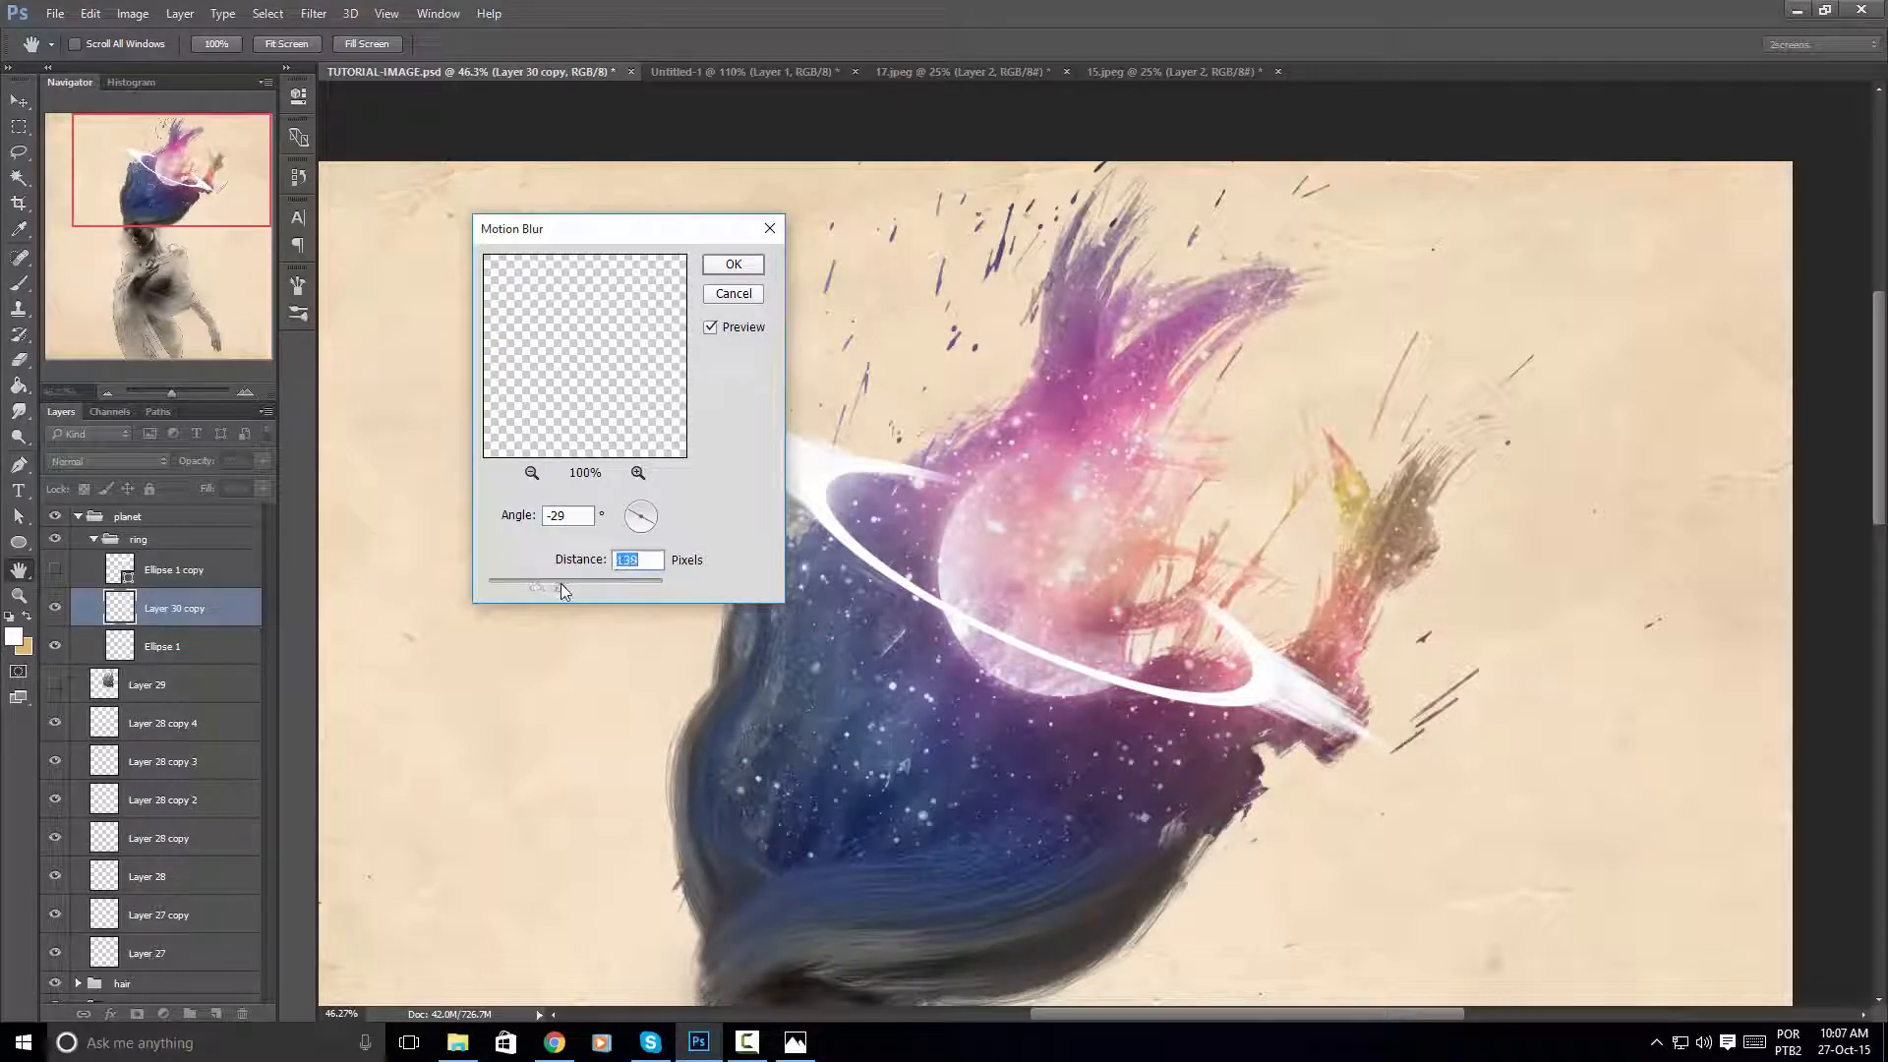
pyautogui.click(733, 266)
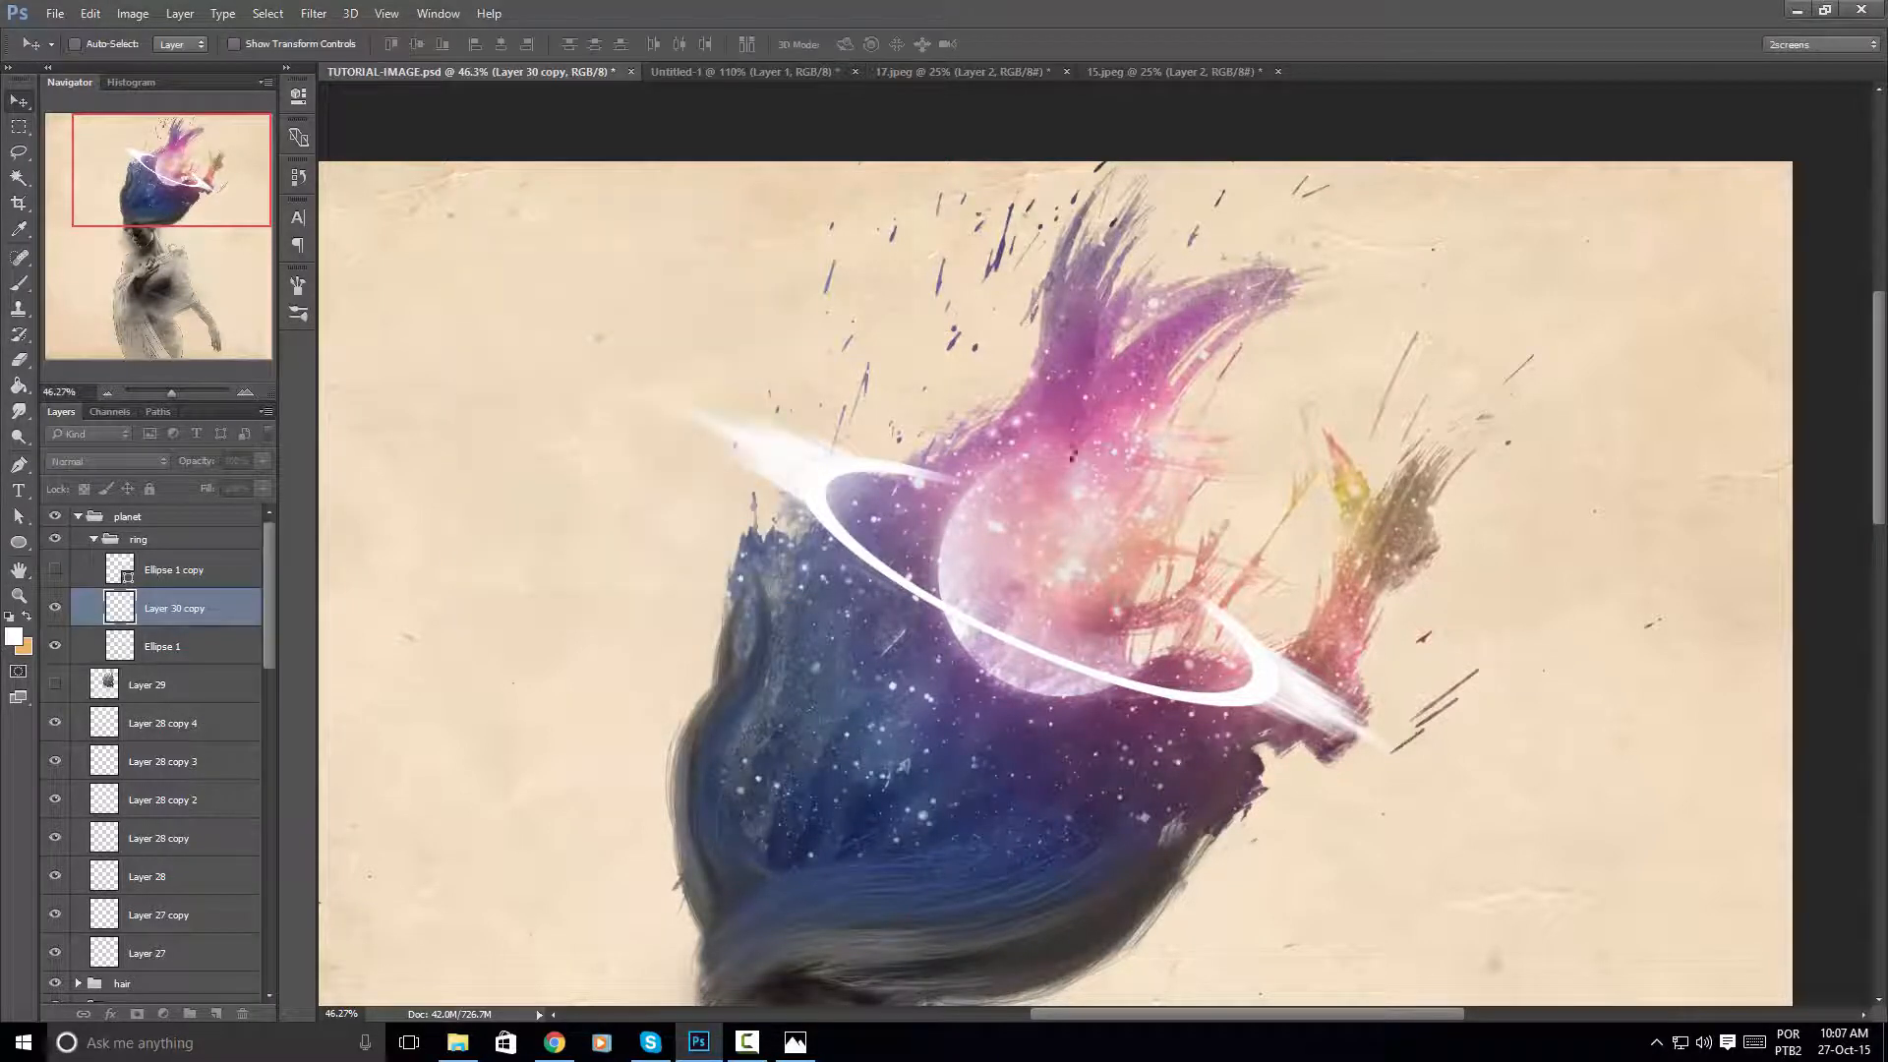
pyautogui.hotkey('ctrl', 't')
pyautogui.moveTo(1455, 346); pyautogui.dragTo(1425, 391)
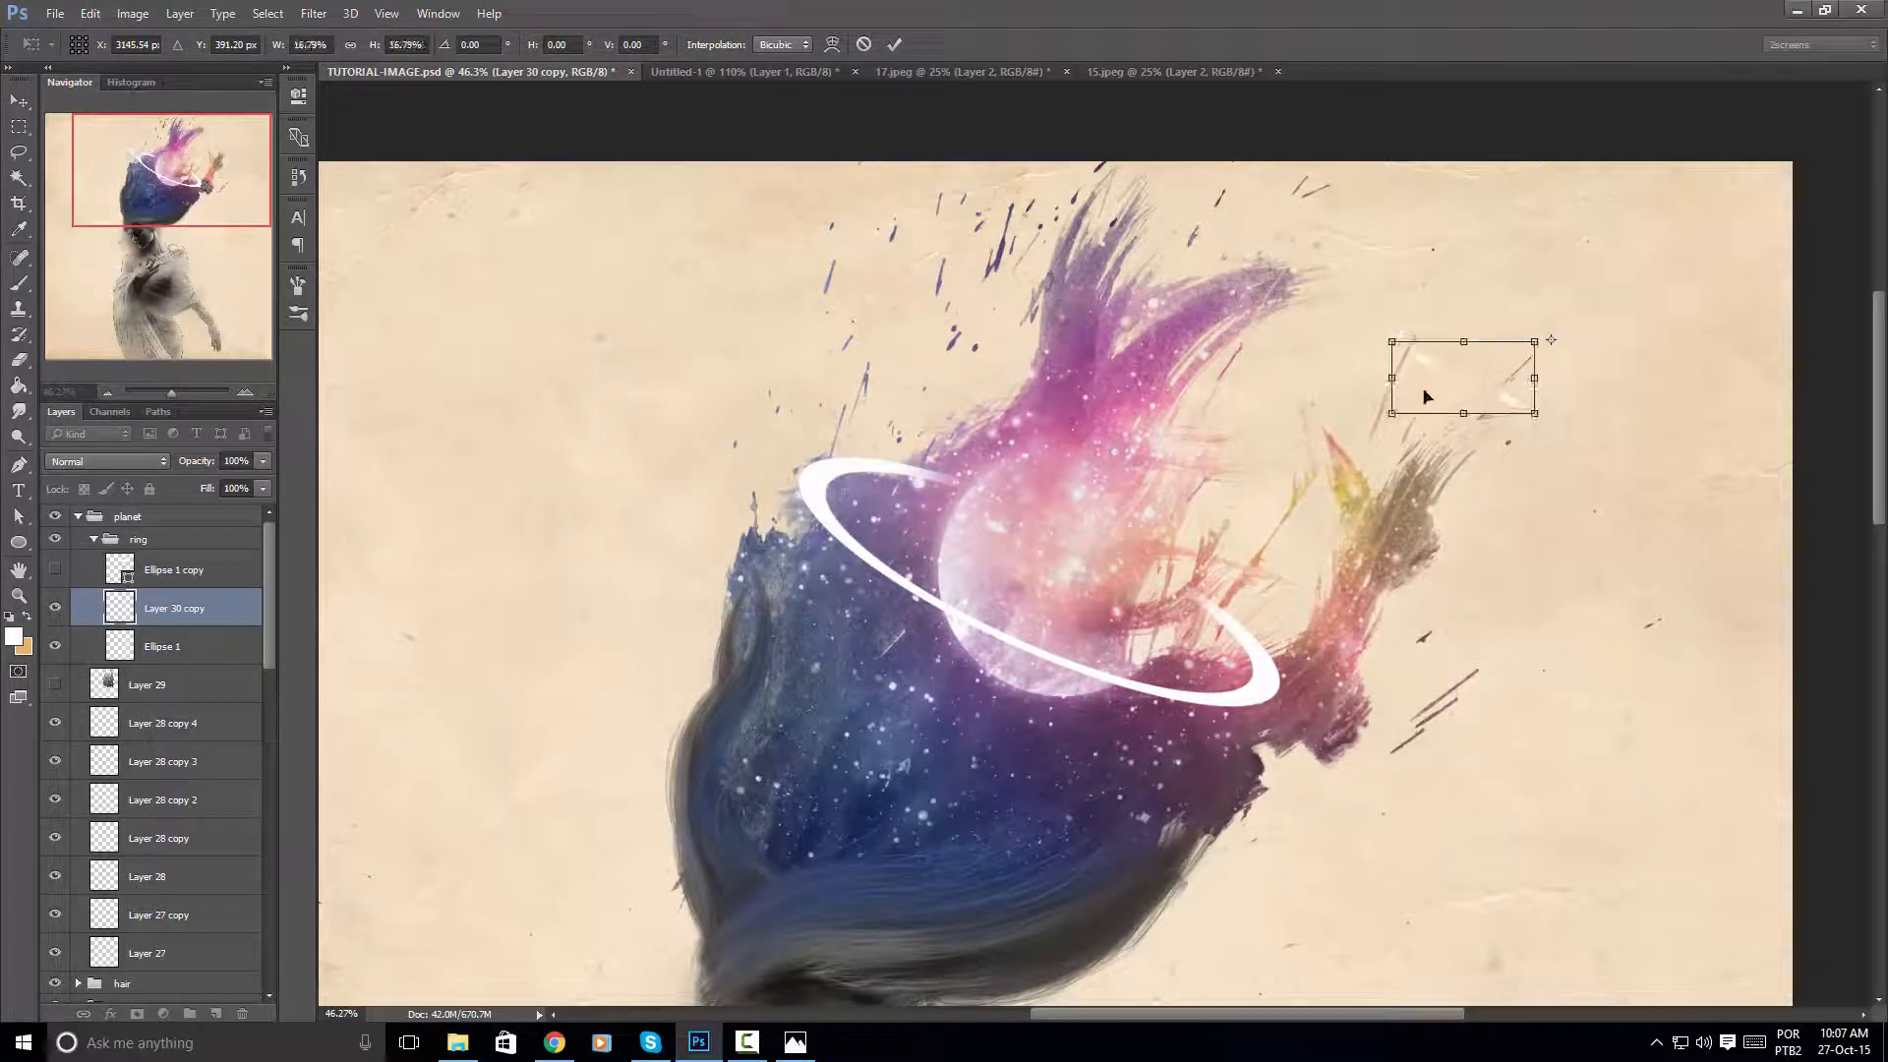
pyautogui.press('Escape')
# Enlarge the blurred strokes, fit them to the ring's left tip, and erase the part at the right tip
pyautogui.hotkey('ctrl', 't')
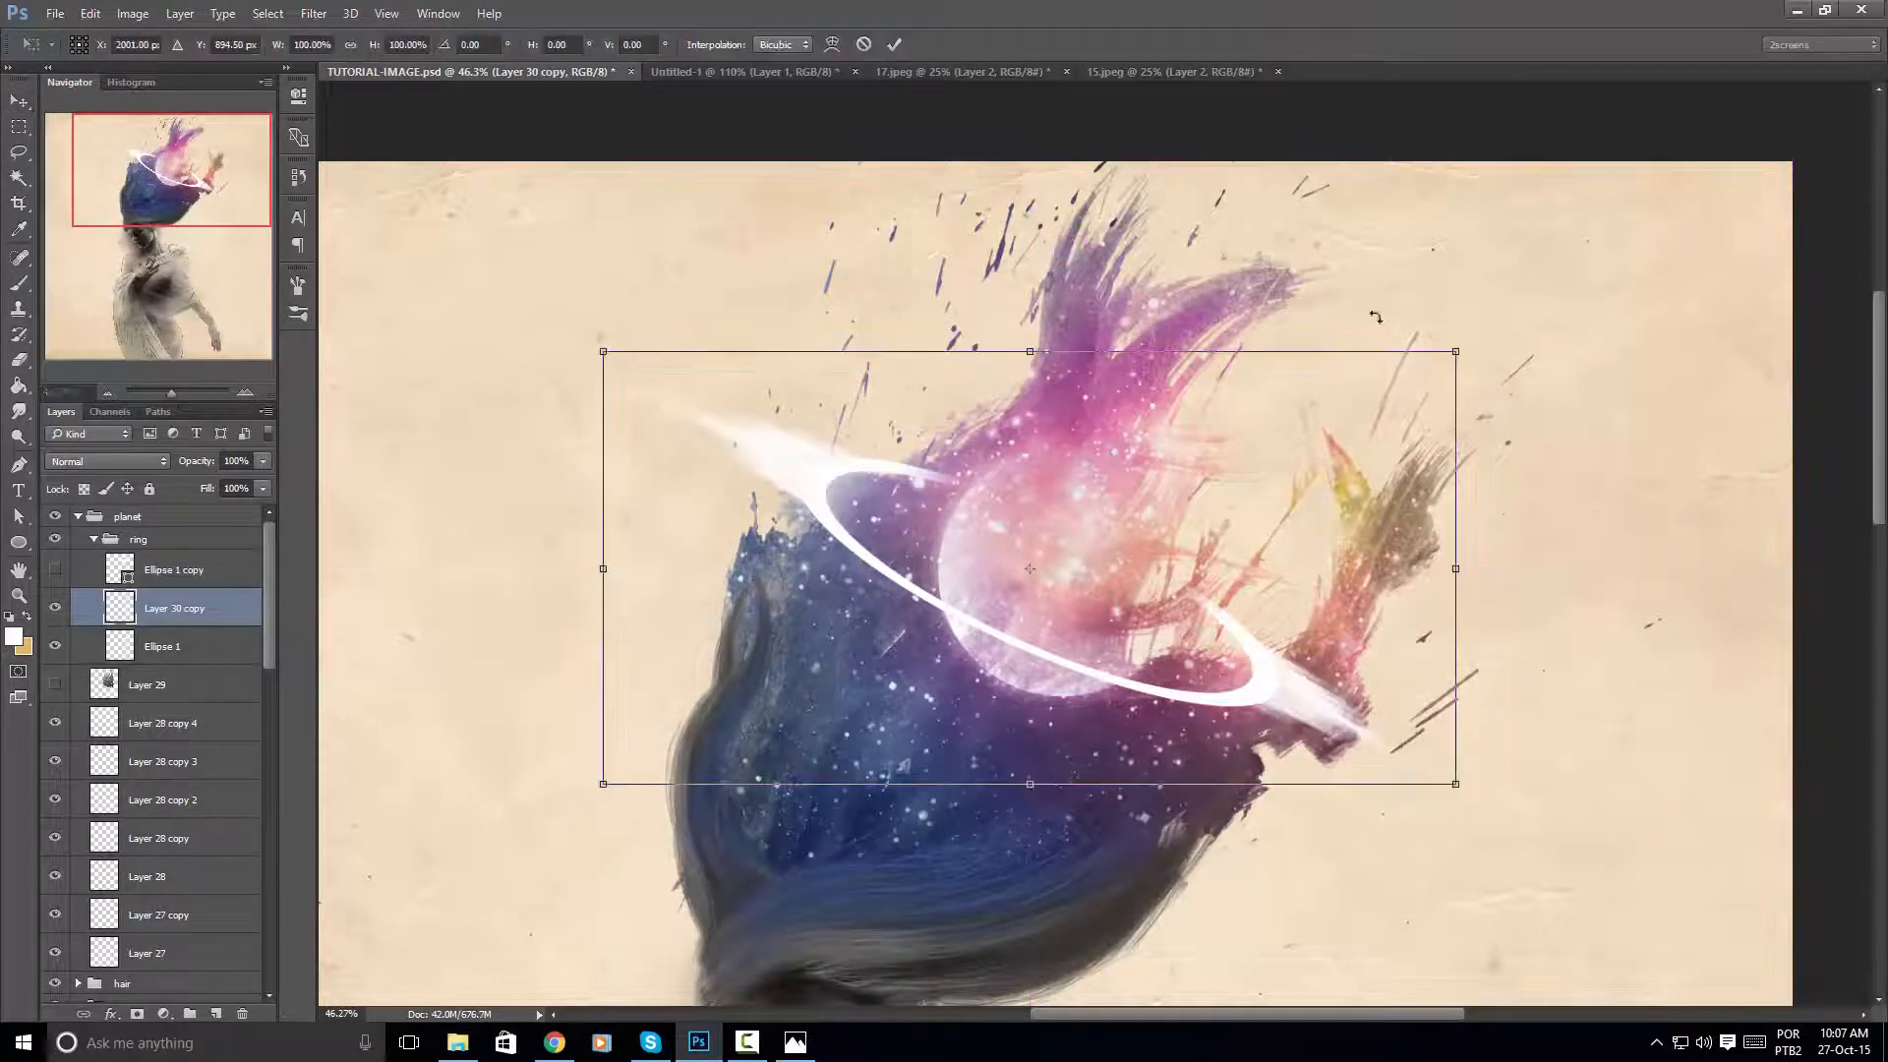
pyautogui.moveTo(1460, 344); pyautogui.dragTo(1570, 292)
pyautogui.moveTo(911, 386); pyautogui.dragTo(1014, 427)
pyautogui.press('Return')
pyautogui.press('e')
pyautogui.moveTo(1357, 750)
pyautogui.mouseDown()
pyautogui.moveTo(1546, 925)
pyautogui.moveTo(1615, 924)
pyautogui.moveTo(1334, 778)
pyautogui.mouseUp()
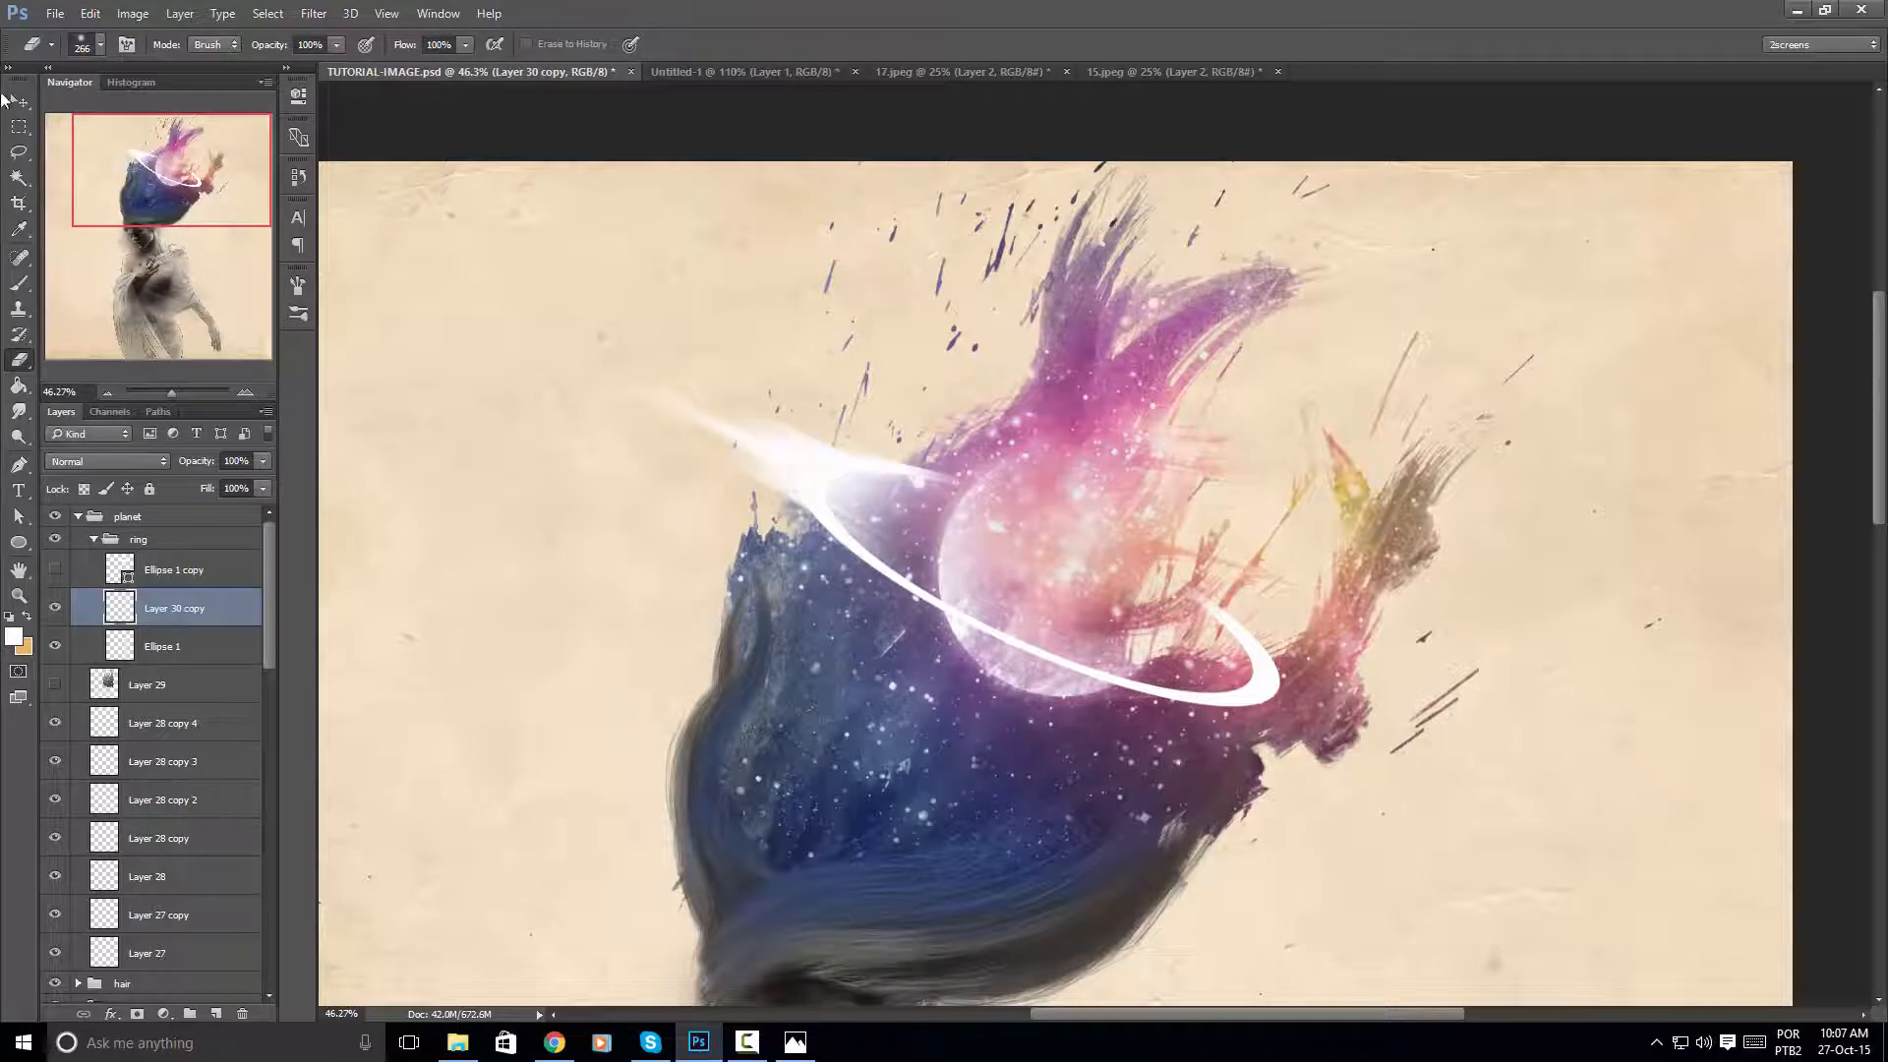
# Duplicate the left-tip strokes, rotate the copy around, and fit it to the ring's right tip
pyautogui.press('v')
pyautogui.hotkey('ctrl', 'j')
pyautogui.moveTo(934, 521); pyautogui.dragTo(1282, 630)
pyautogui.hotkey('ctrl', 't')
pyautogui.moveTo(1550, 516); pyautogui.dragTo(1534, 1047)
pyautogui.moveTo(991, 772); pyautogui.dragTo(1147, 546)
pyautogui.moveTo(1489, 462)
pyautogui.mouseDown()
pyautogui.moveTo(1525, 587)
pyautogui.moveTo(1493, 489)
pyautogui.mouseUp()
pyautogui.moveTo(1405, 665); pyautogui.dragTo(1298, 625)
pyautogui.press('Return')
# Nudge the copied strokes against the ring's right tip and erase the excess glow inside the ring
pyautogui.press('e')
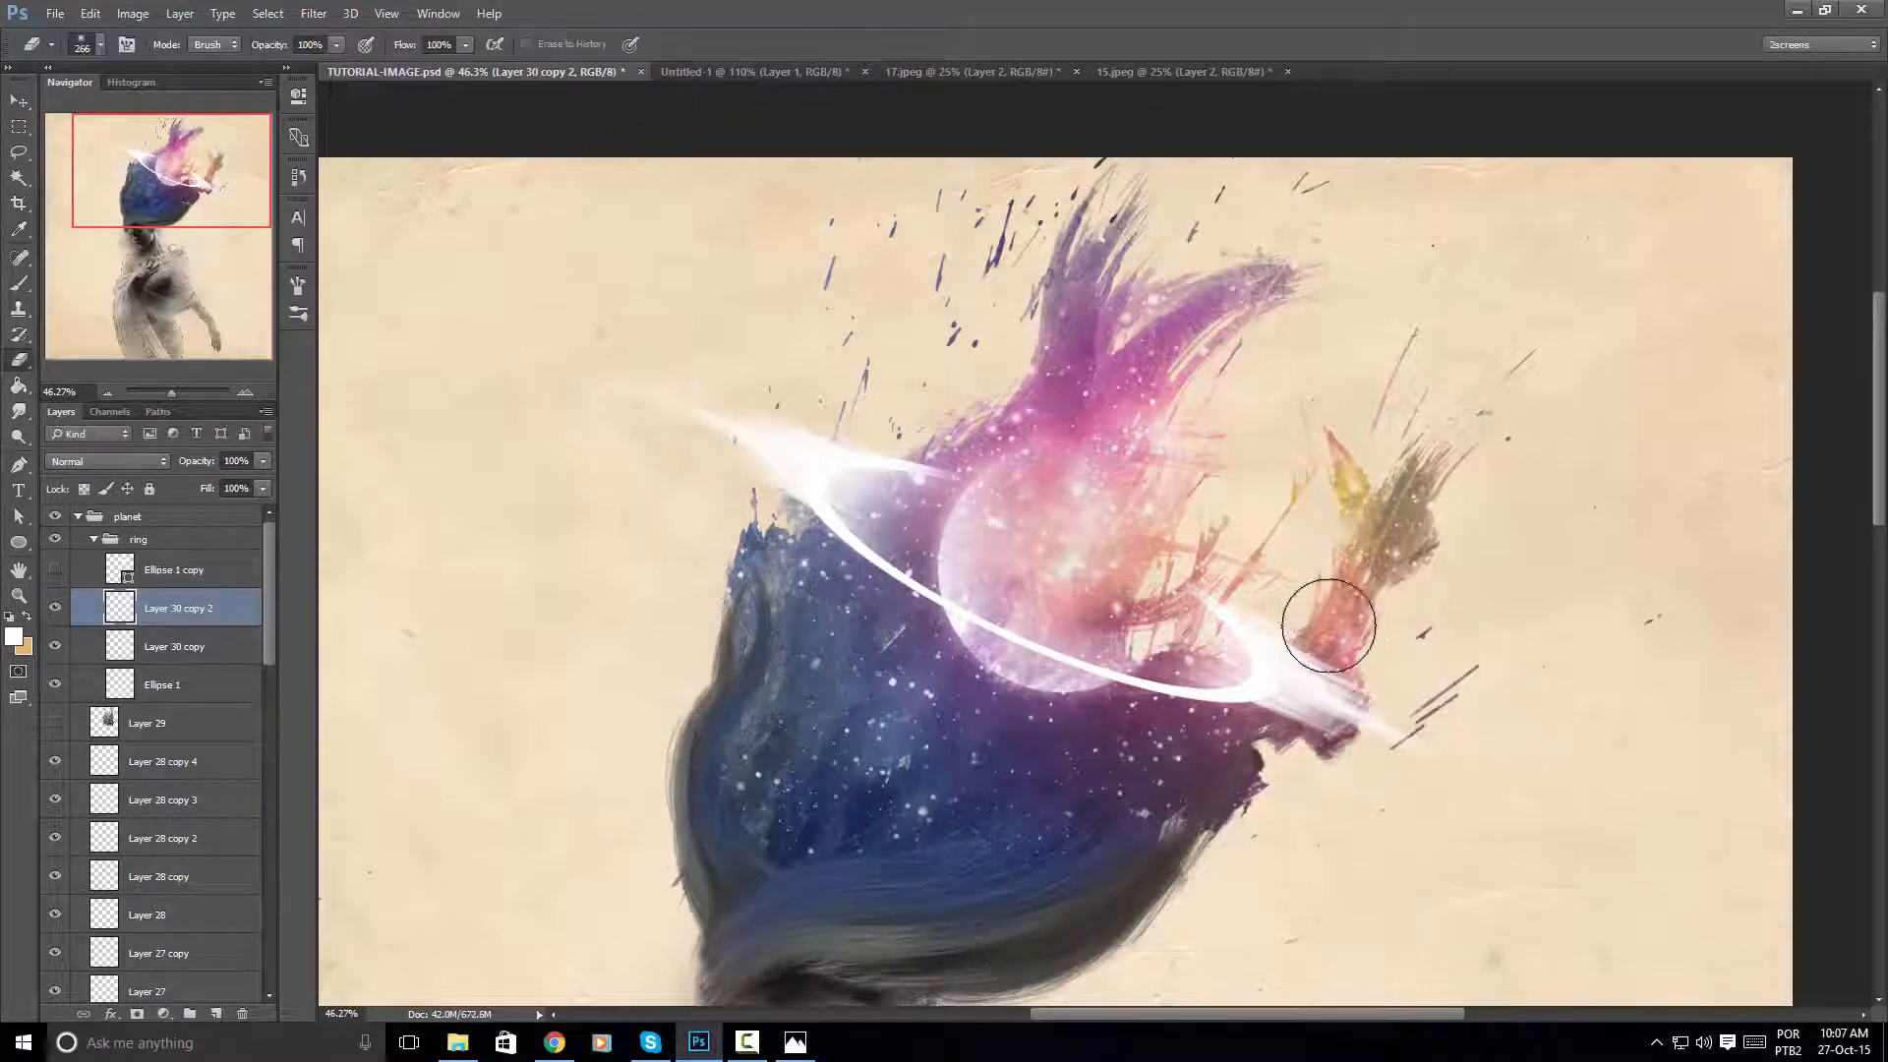
pyautogui.click(19, 100)
pyautogui.moveTo(1270, 686); pyautogui.dragTo(1300, 689)
pyautogui.press('e')
pyautogui.moveTo(1117, 620); pyautogui.dragTo(1159, 632)
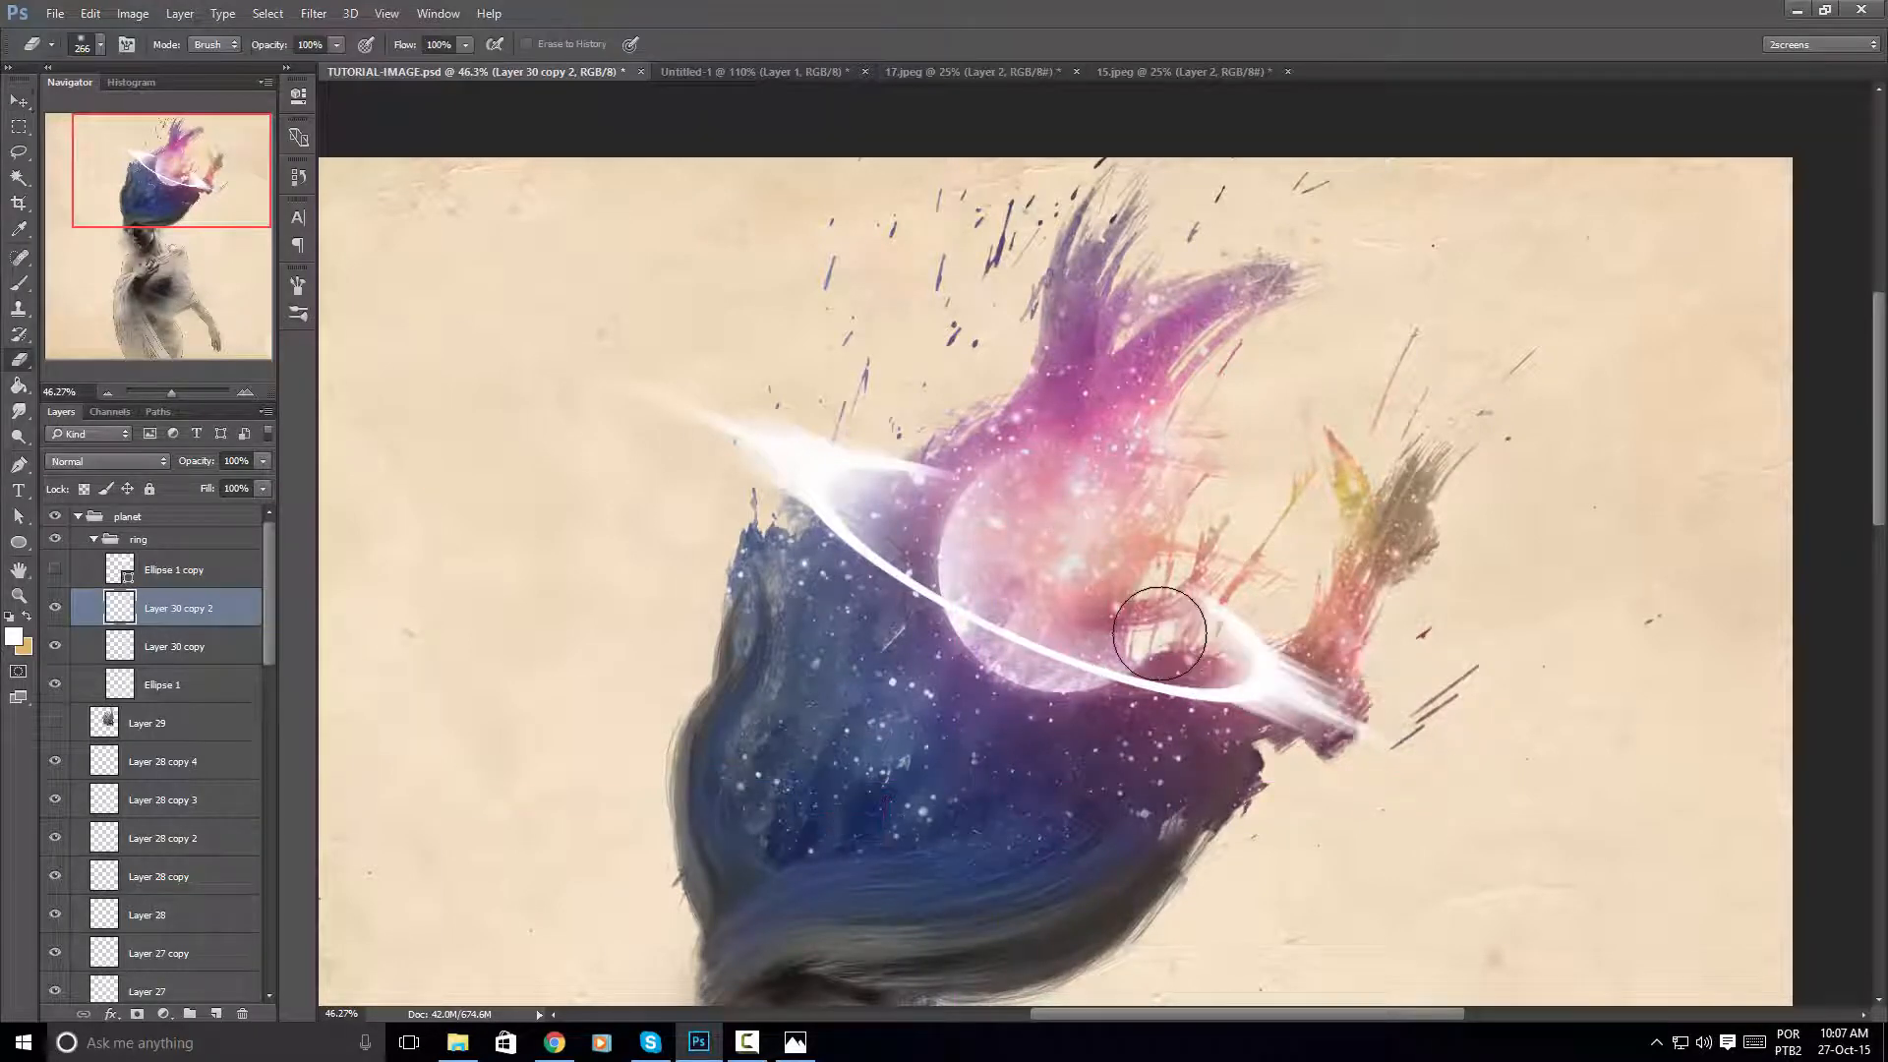
# Examine how the blurred ring looks against the hair and the whole portrait
pyautogui.click(18, 100)
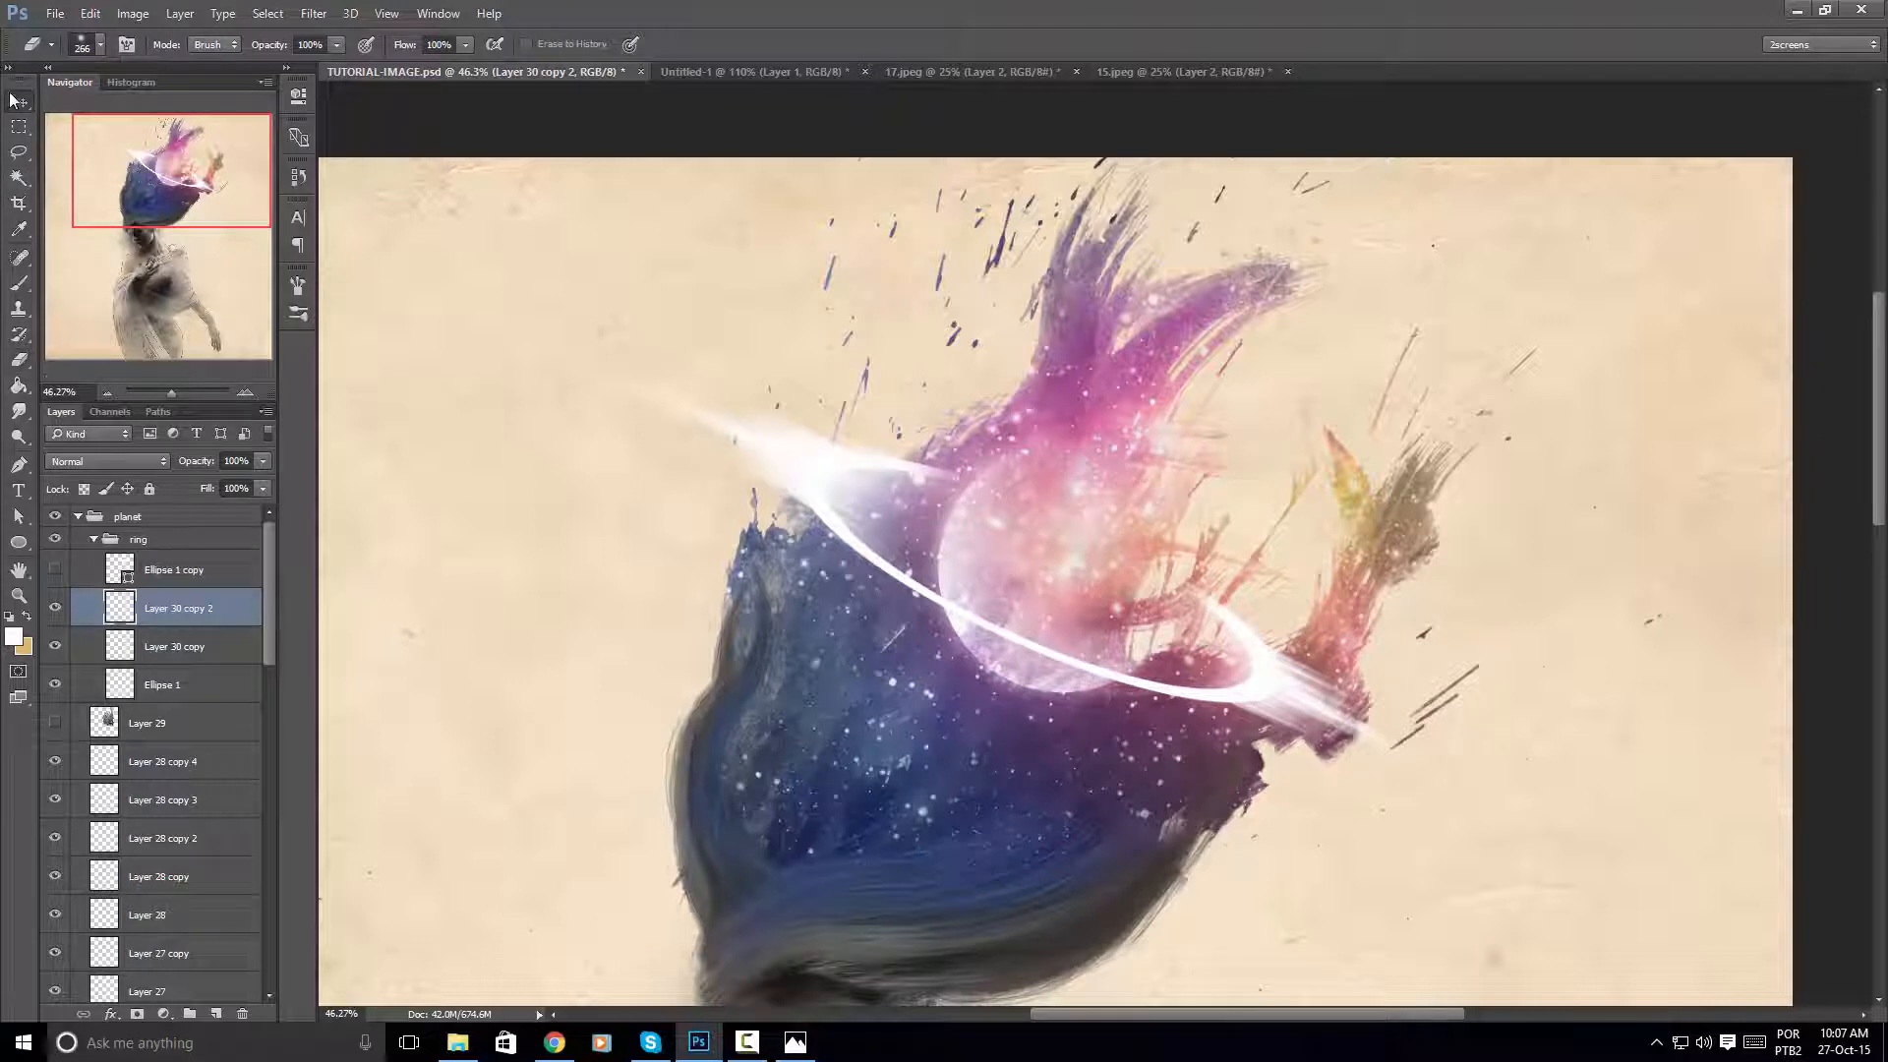
pyautogui.scroll(-3, 1304, 668)
pyautogui.scroll(2, 1292, 602)
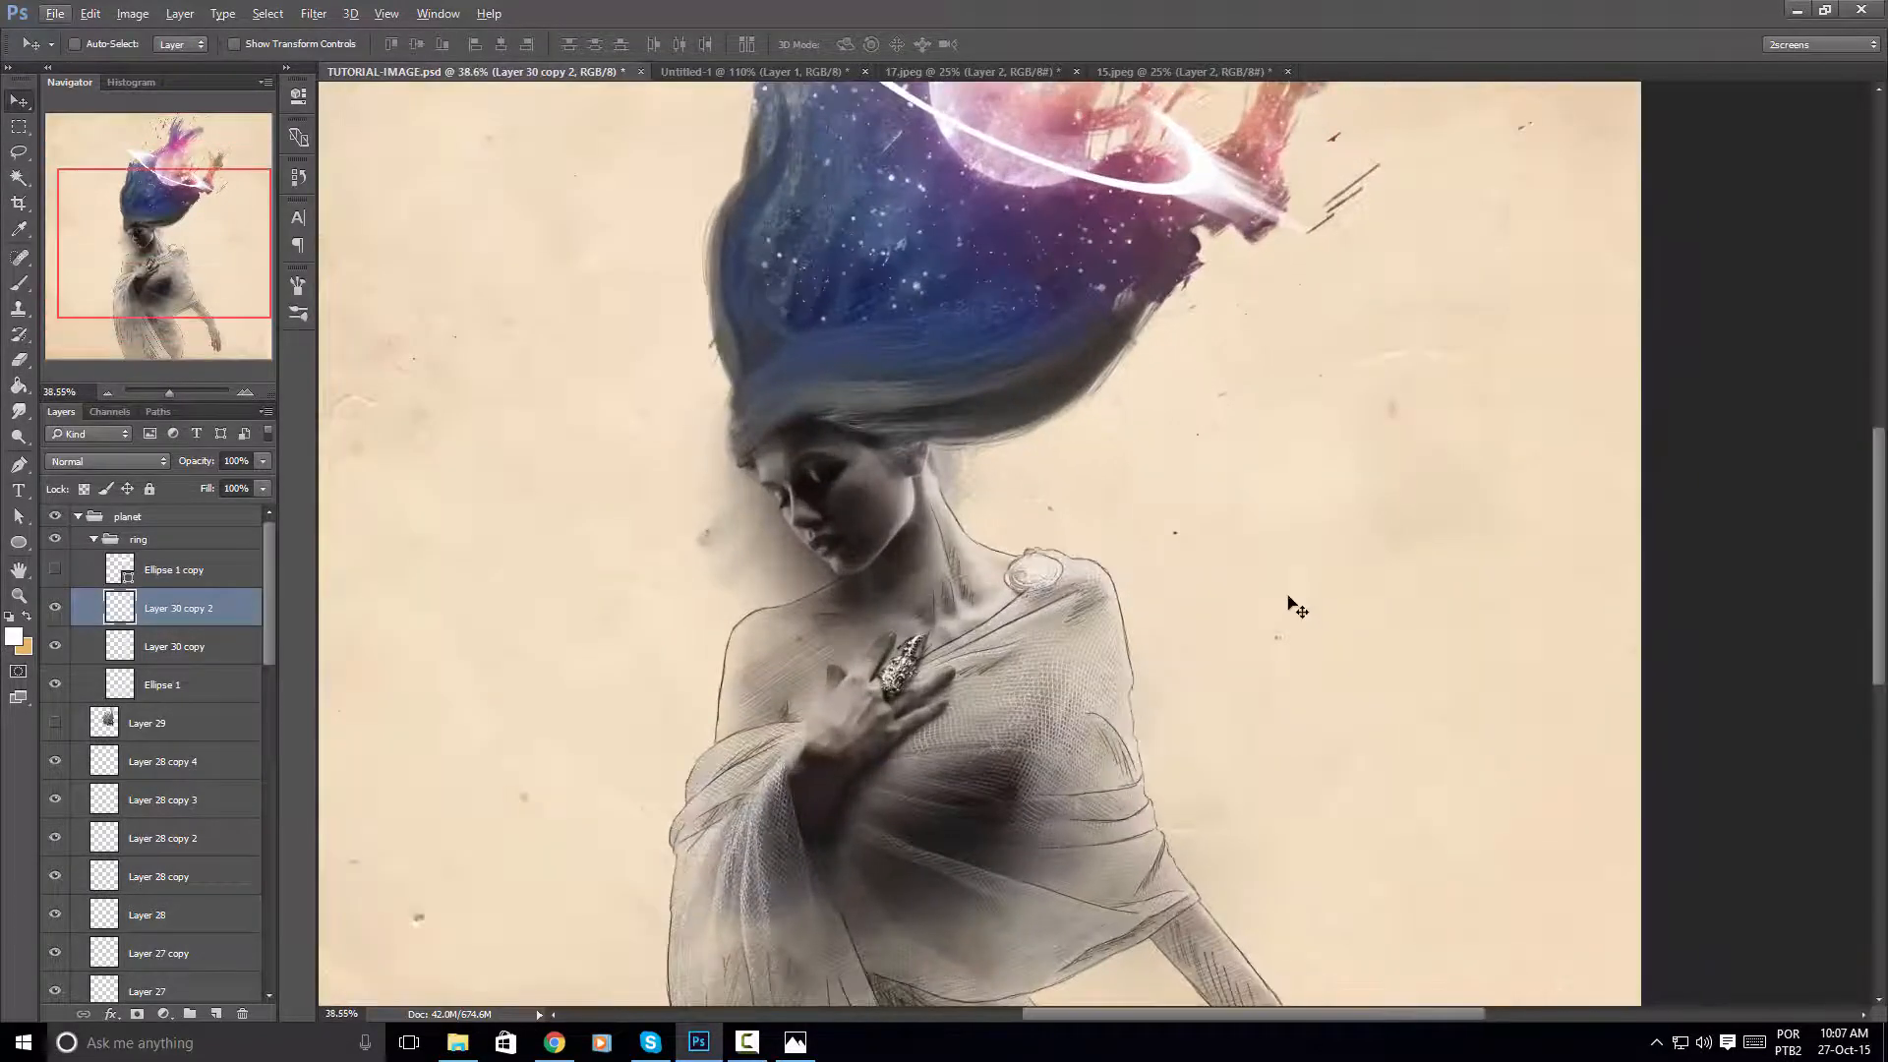
pyautogui.hotkey('alt', 'Tab')
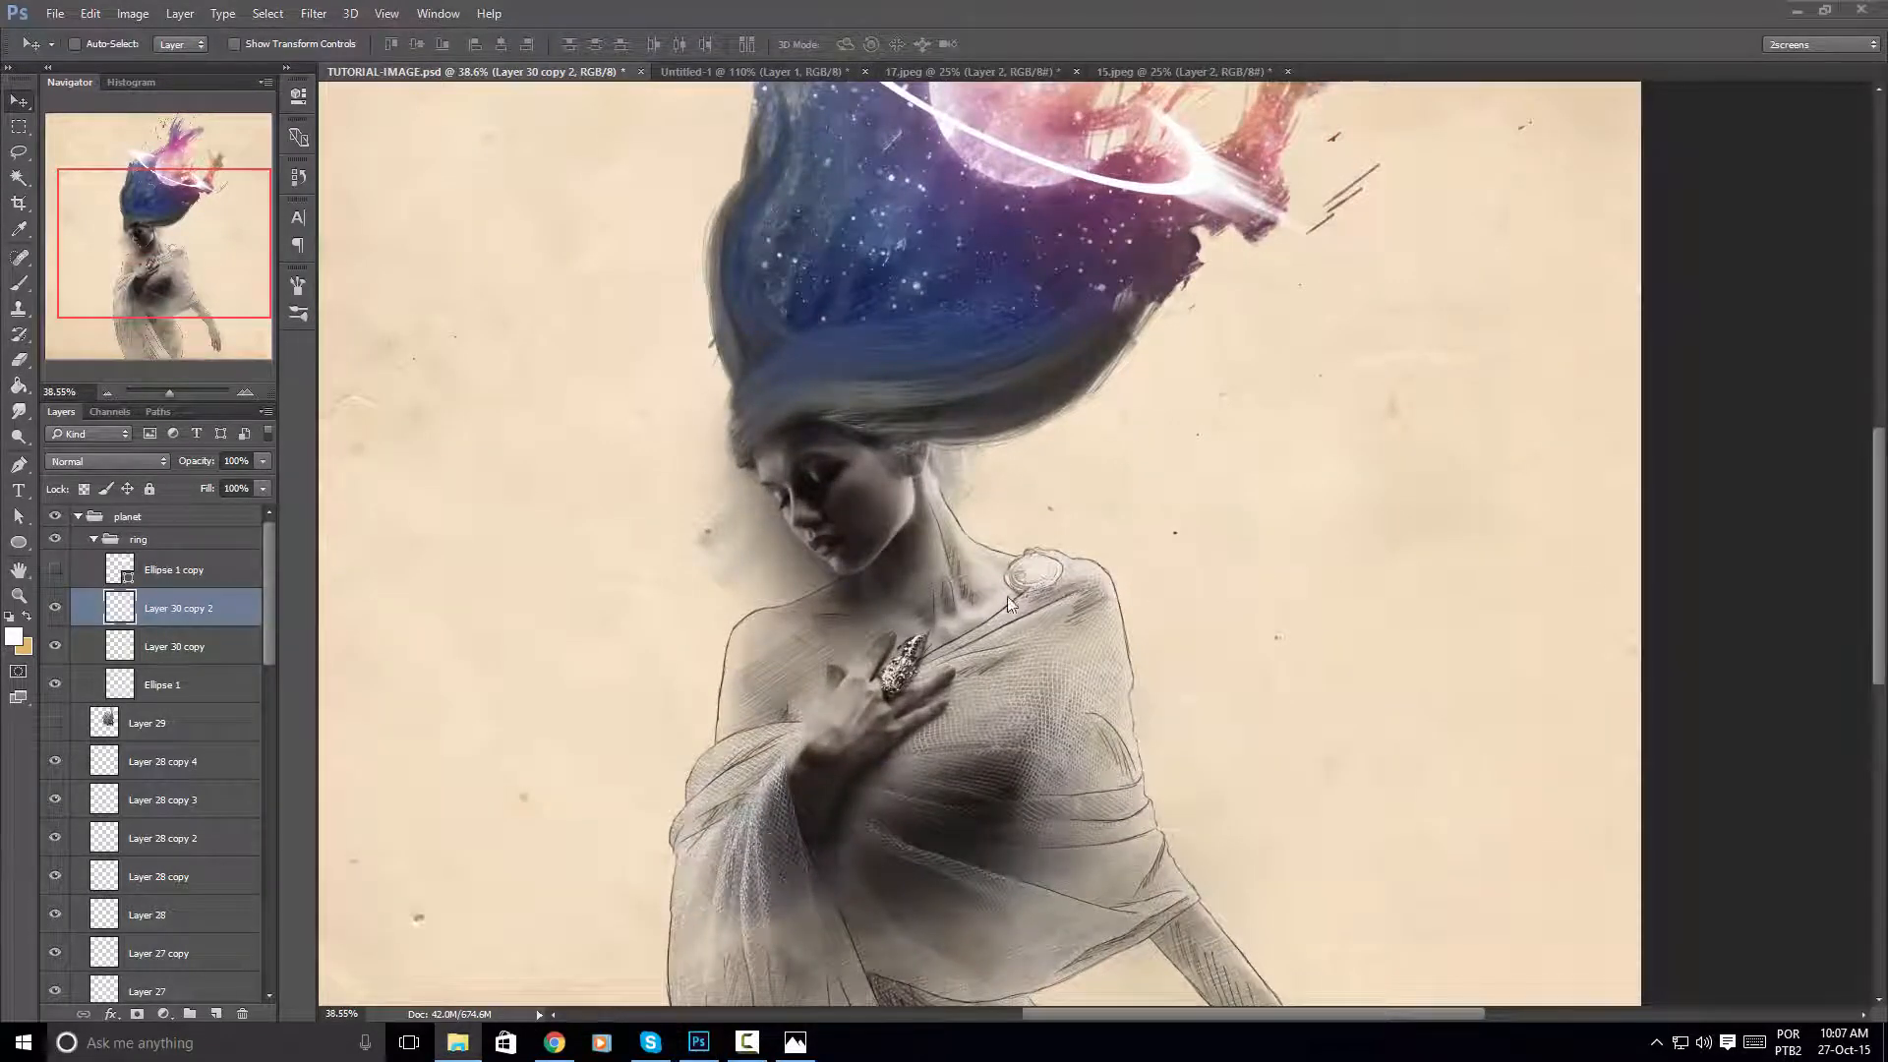
pyautogui.click(828, 553)
pyautogui.moveTo(1083, 328); pyautogui.dragTo(1045, 590)
pyautogui.scroll(2, 958, 425)
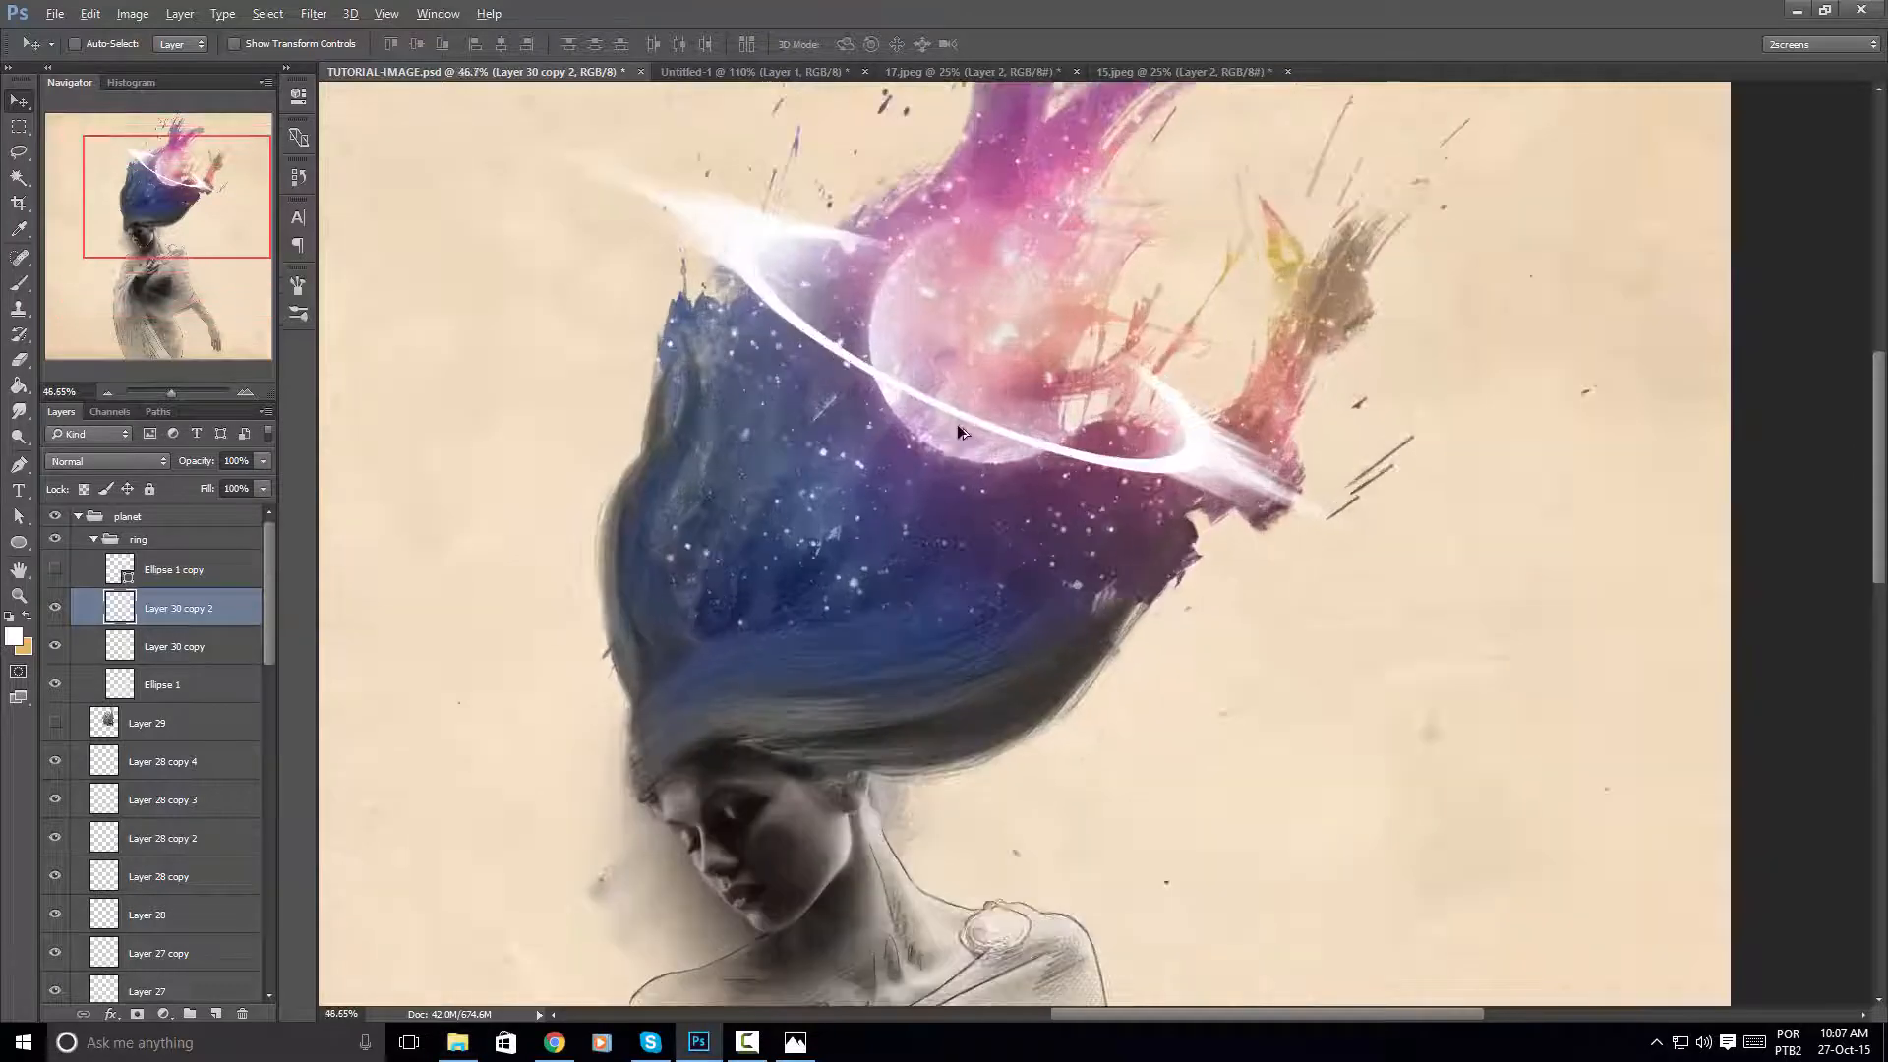
pyautogui.moveTo(906, 579); pyautogui.dragTo(904, 612)
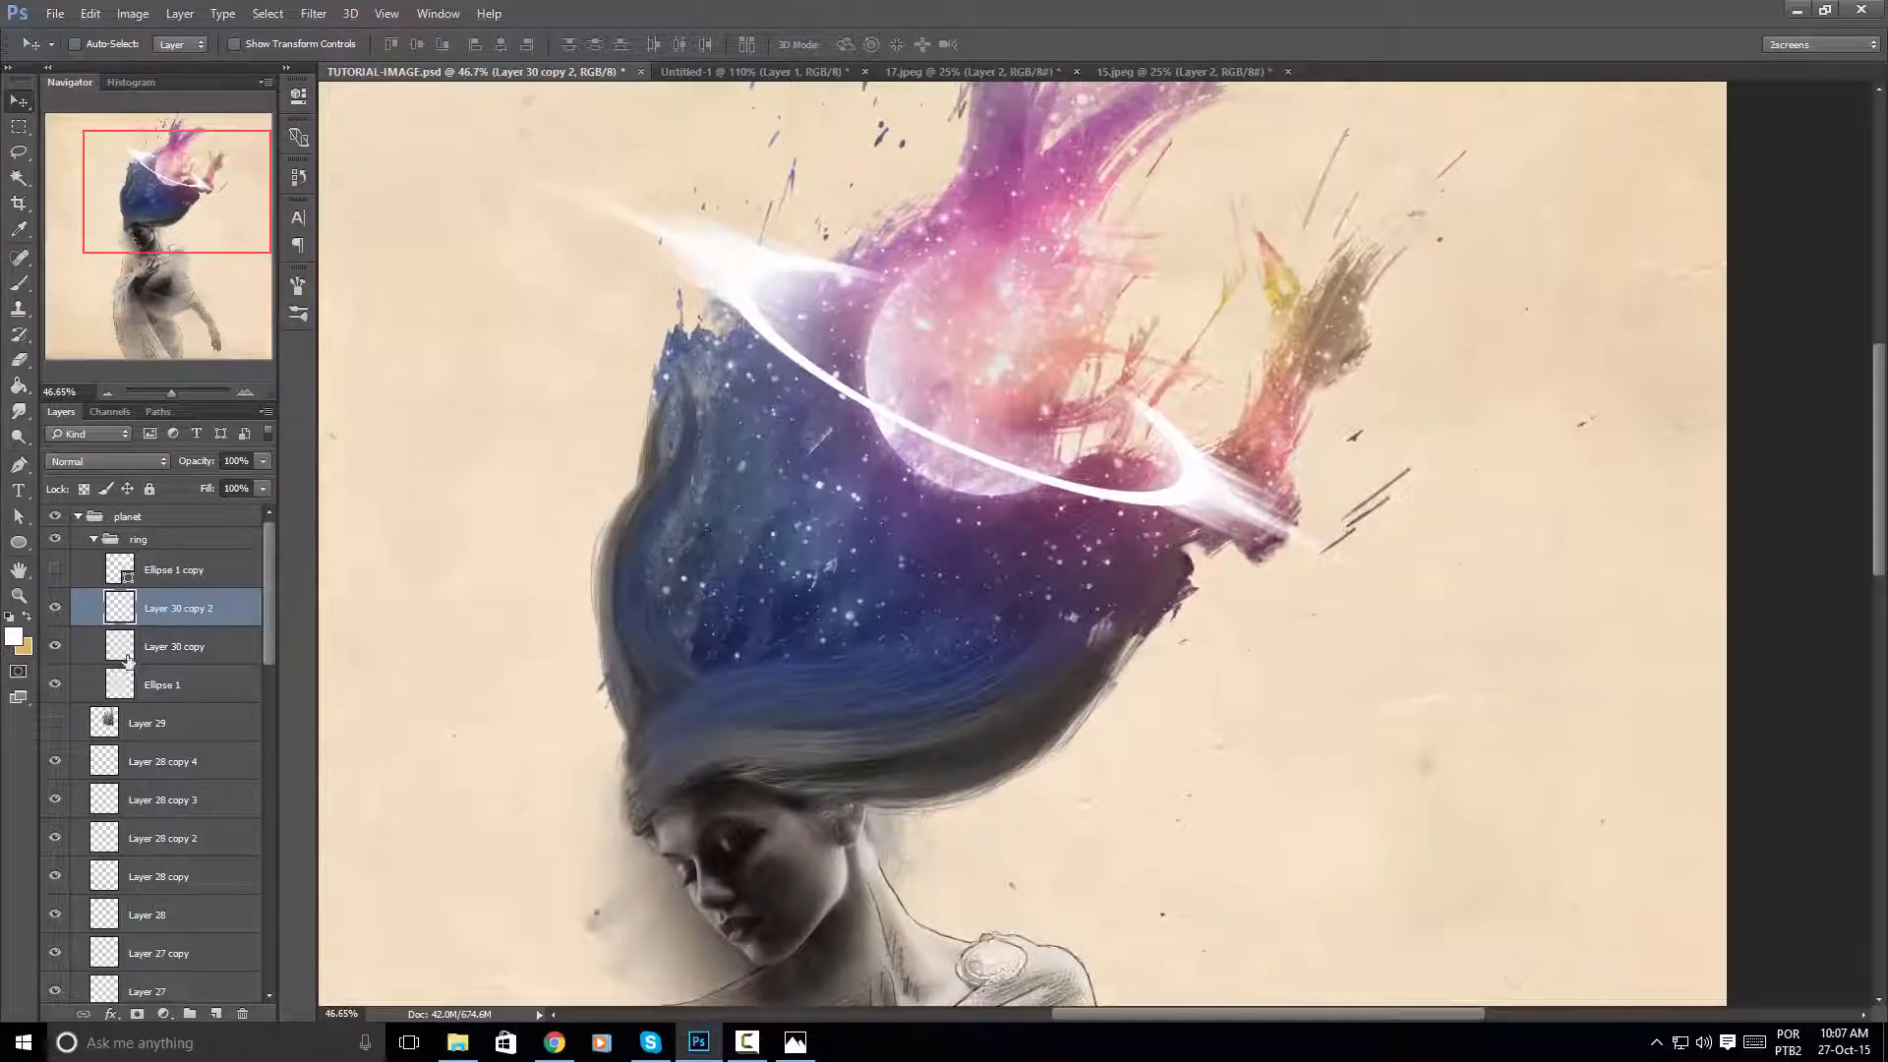
# Merge both blurred stroke layers with the Ellipse 1 ring into a single layer
pyautogui.keyDown('shift'); pyautogui.click(224, 650); pyautogui.keyUp('shift')
pyautogui.hotkey('ctrl', 'e')
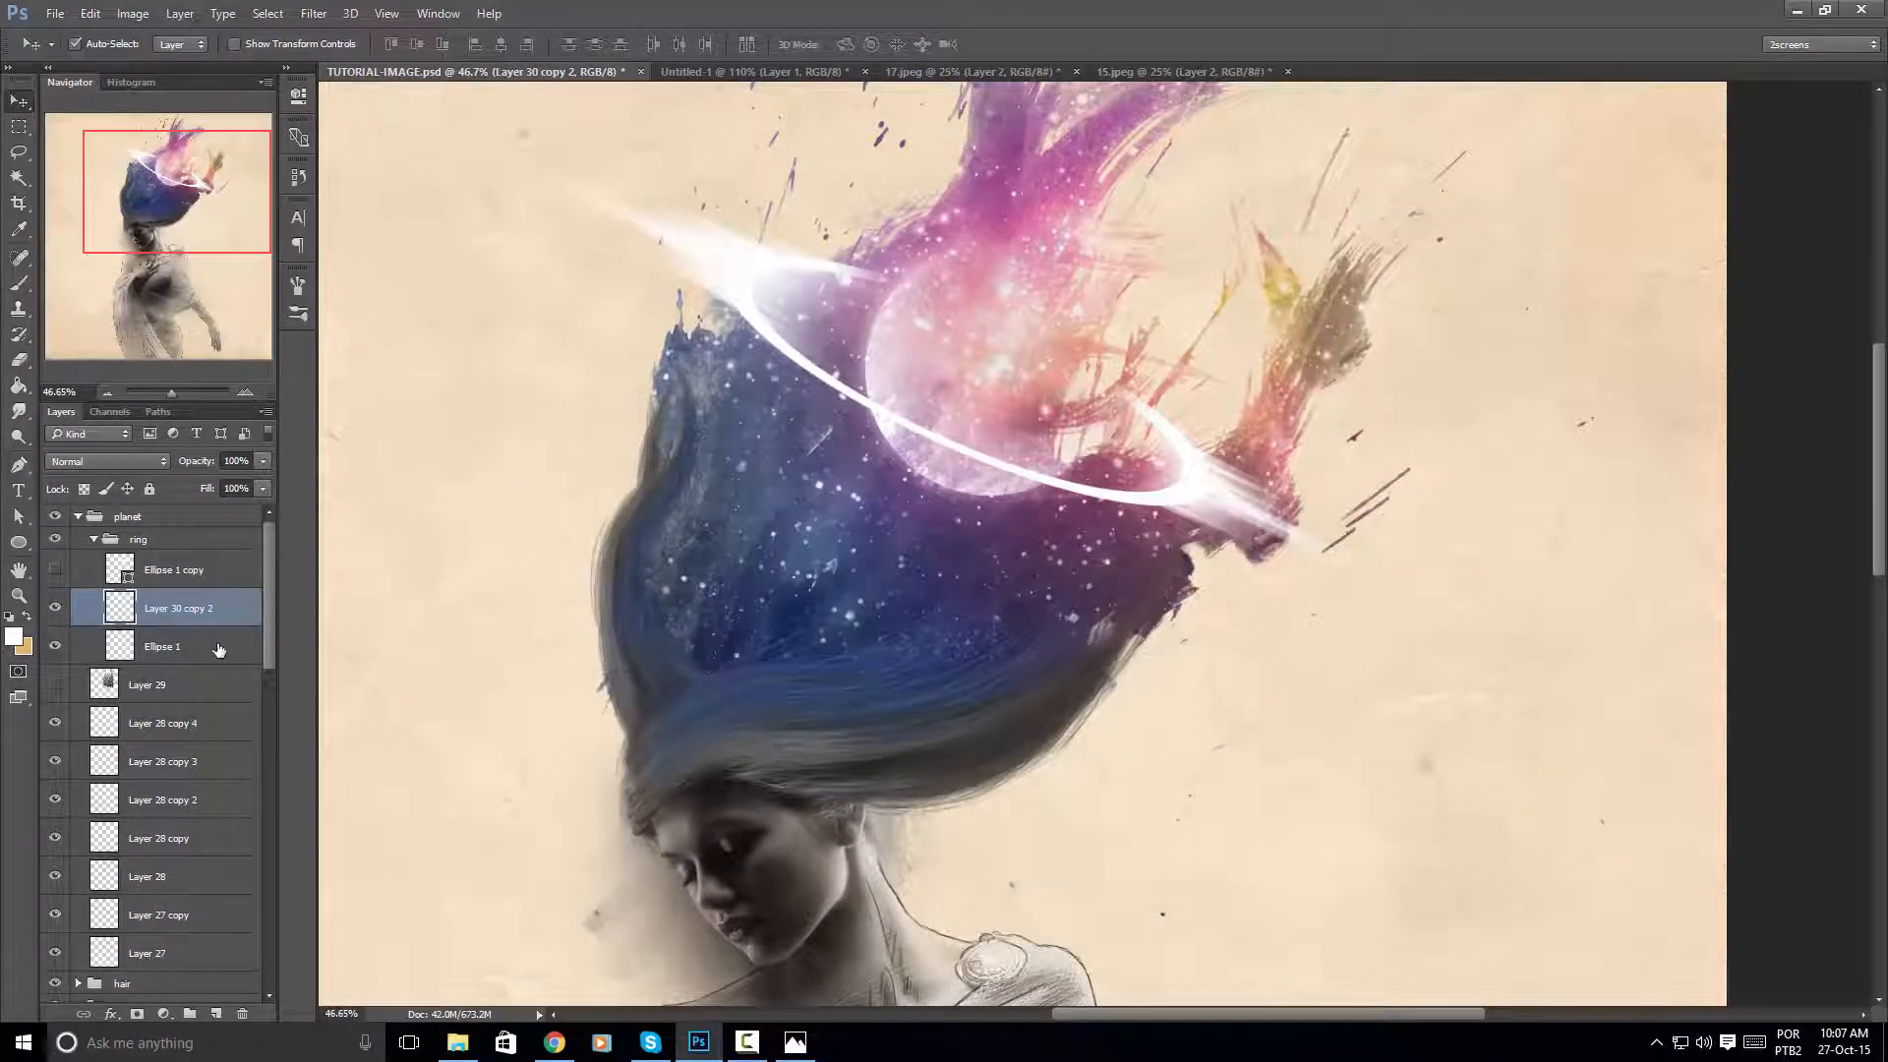
pyautogui.keyDown('shift'); pyautogui.click(218, 650); pyautogui.keyUp('shift')
pyautogui.hotkey('ctrl', 'e')
pyautogui.moveTo(935, 429); pyautogui.dragTo(853, 557)
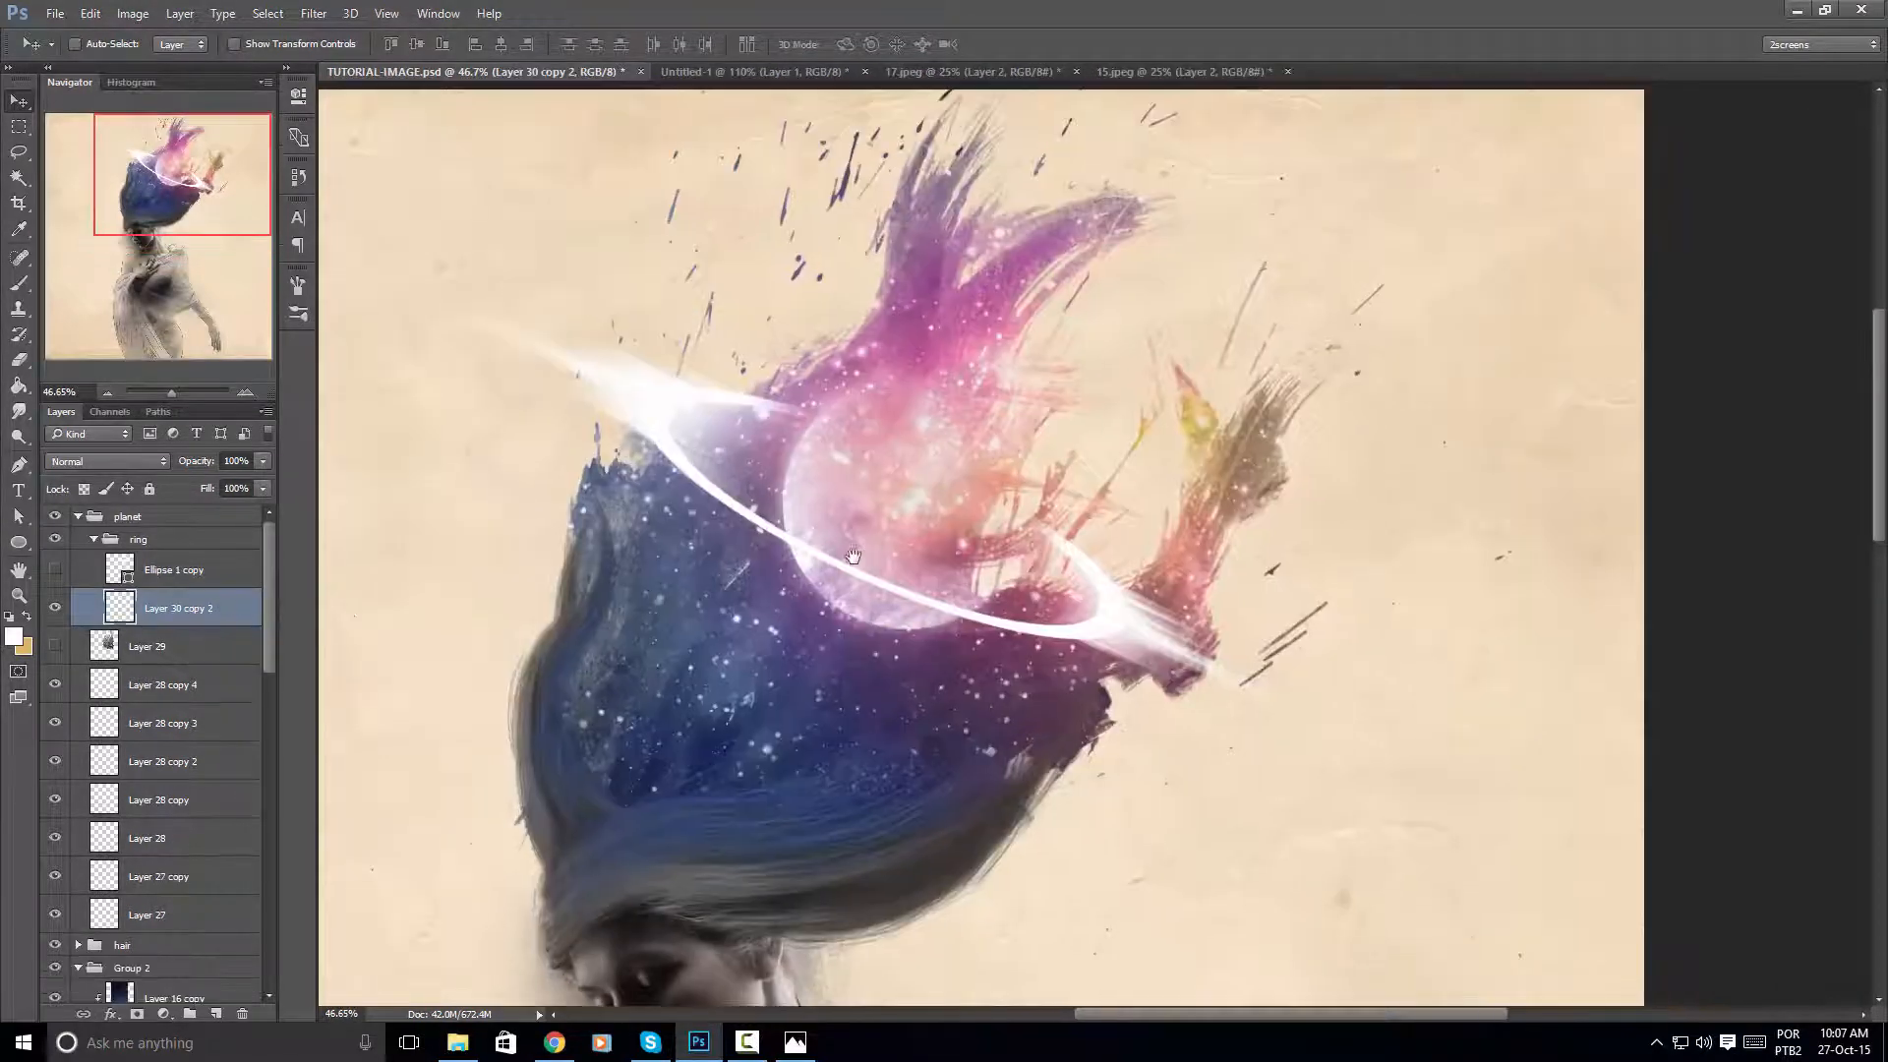
# Duplicate the merged ring layer and apply a Gaussian Blur with a 9-pixel radius to the copy
pyautogui.hotkey('ctrl', 'j')
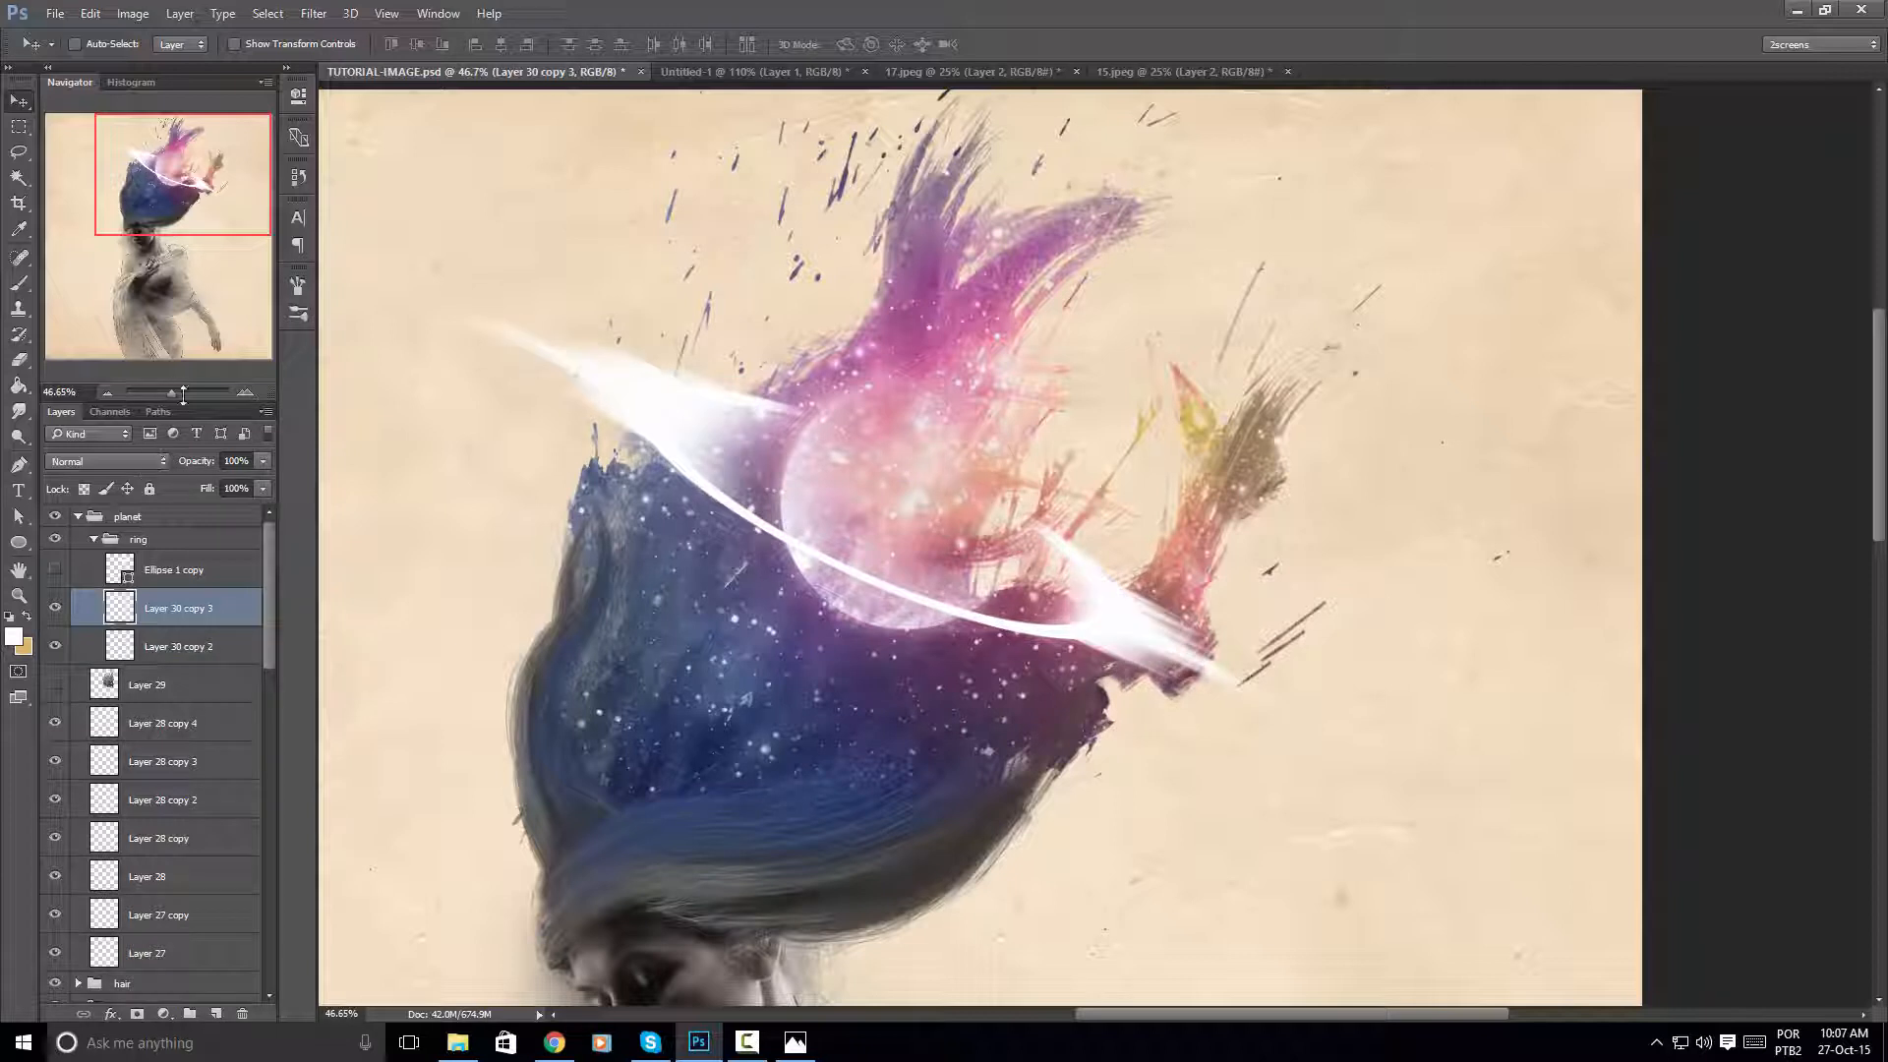
pyautogui.click(313, 13)
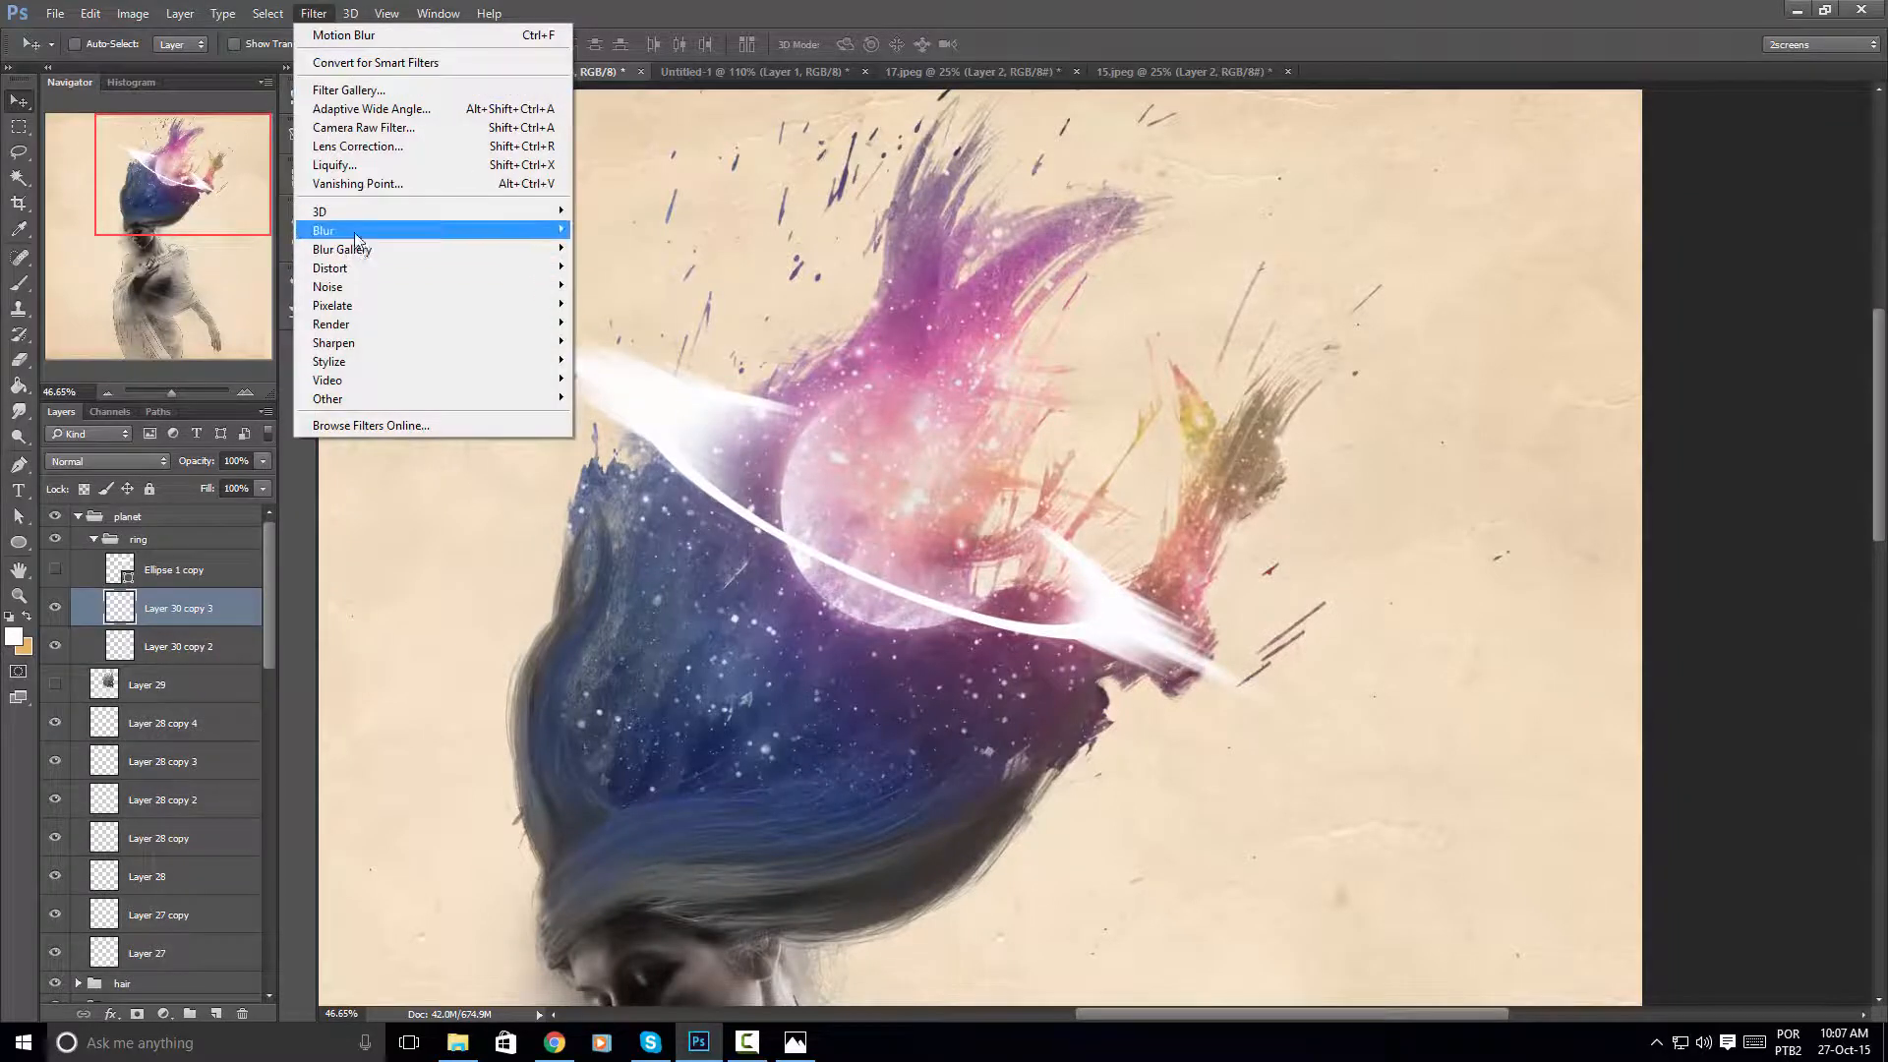
pyautogui.moveTo(356, 239)
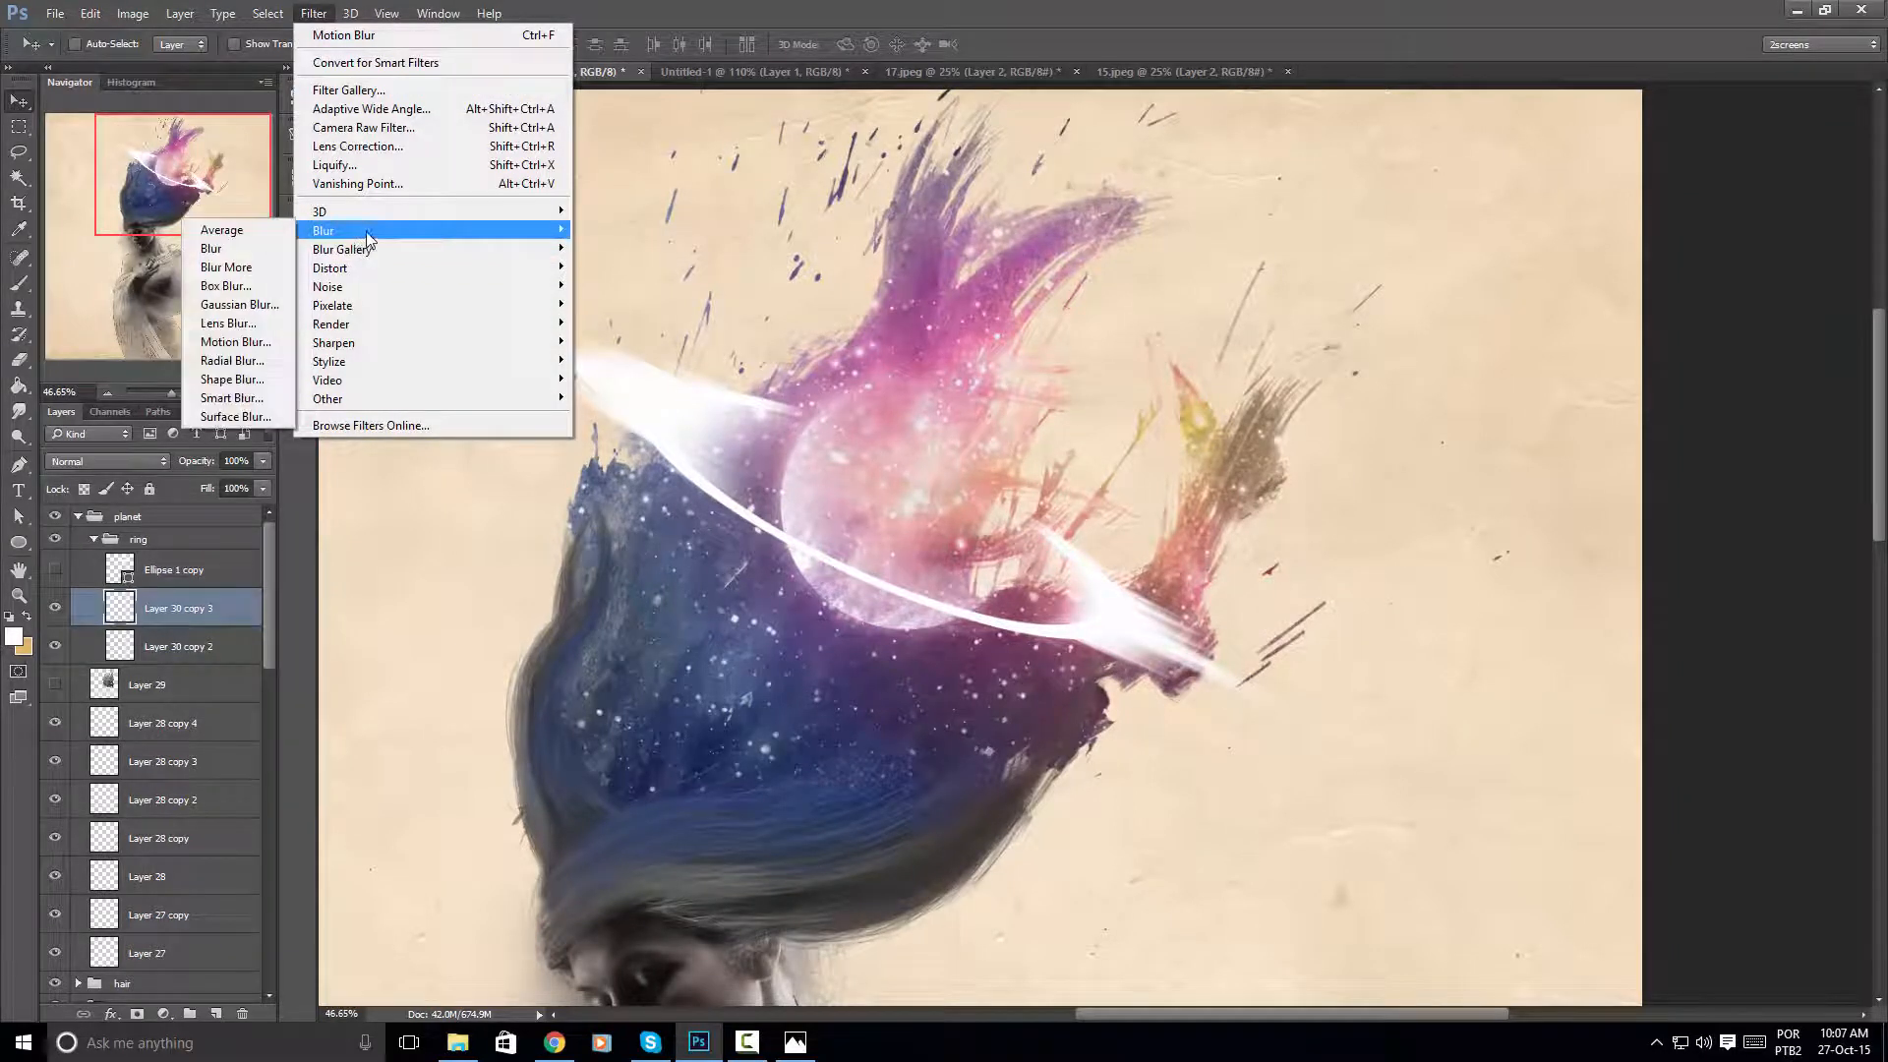
pyautogui.click(239, 305)
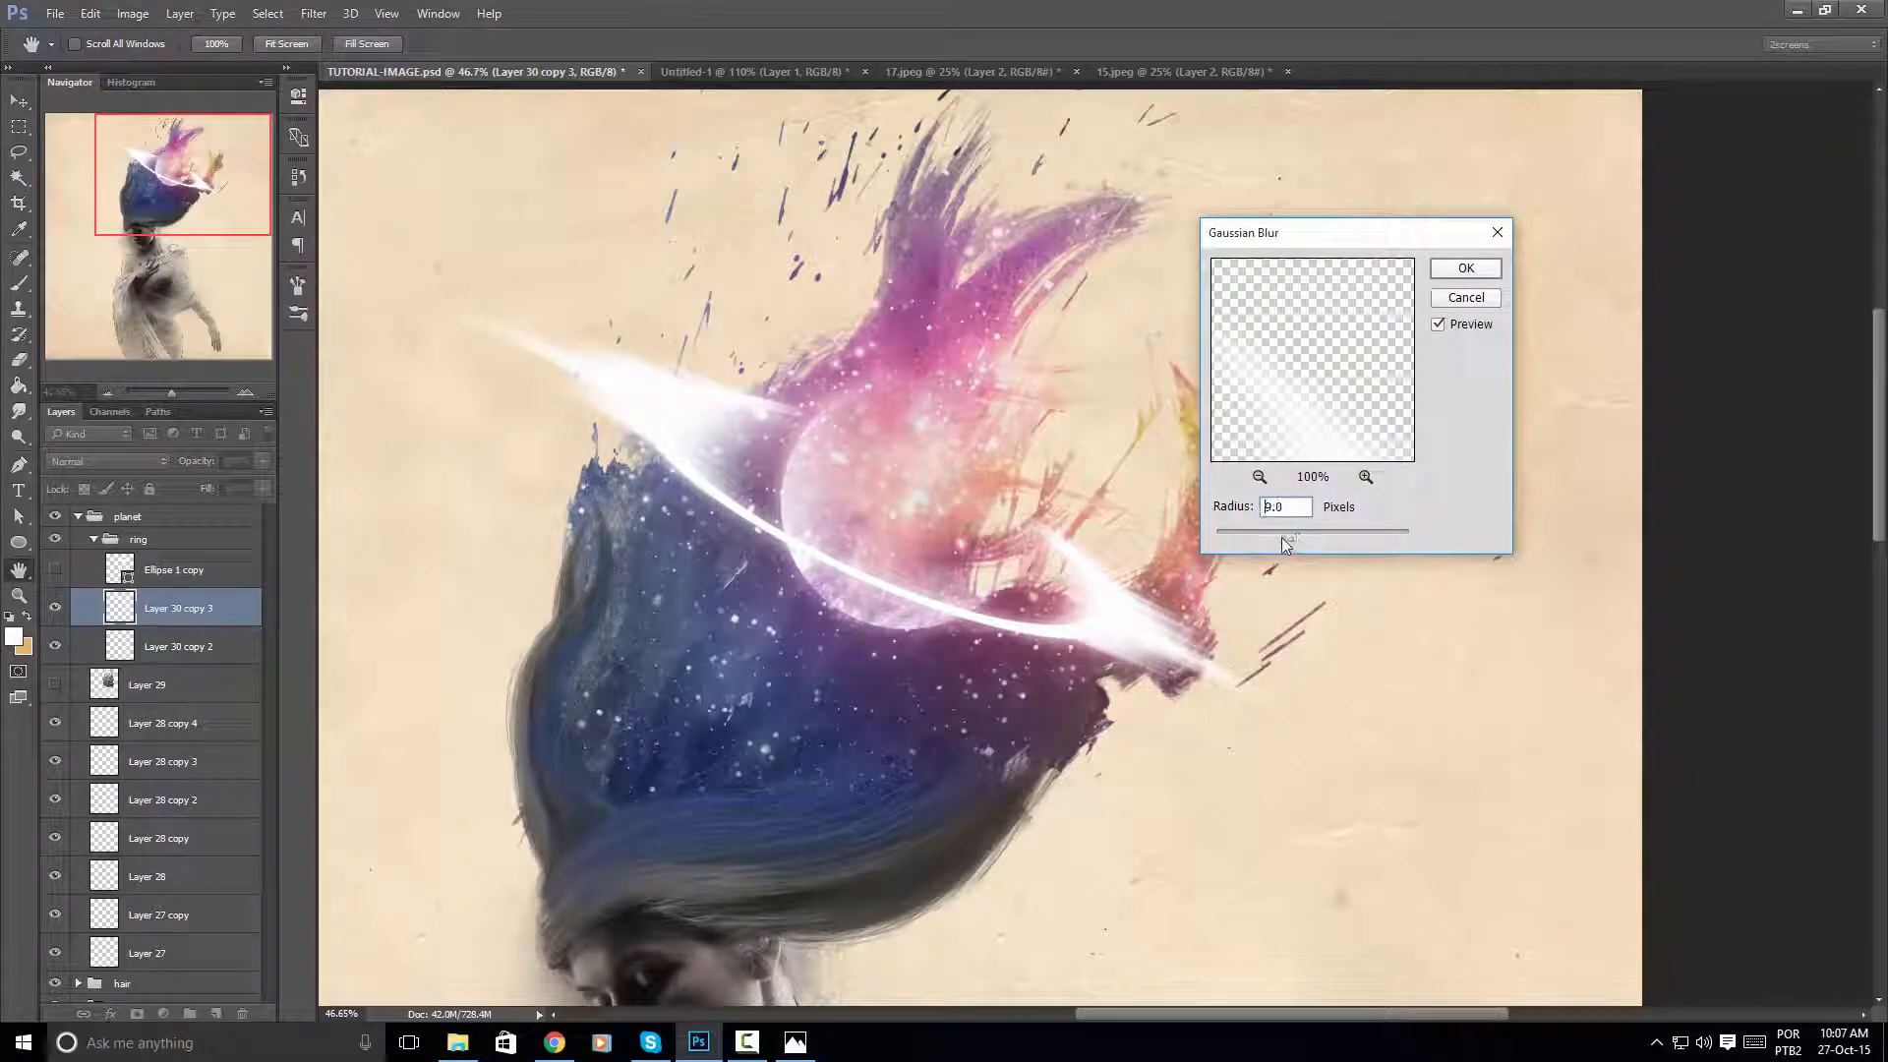
pyautogui.click(1465, 268)
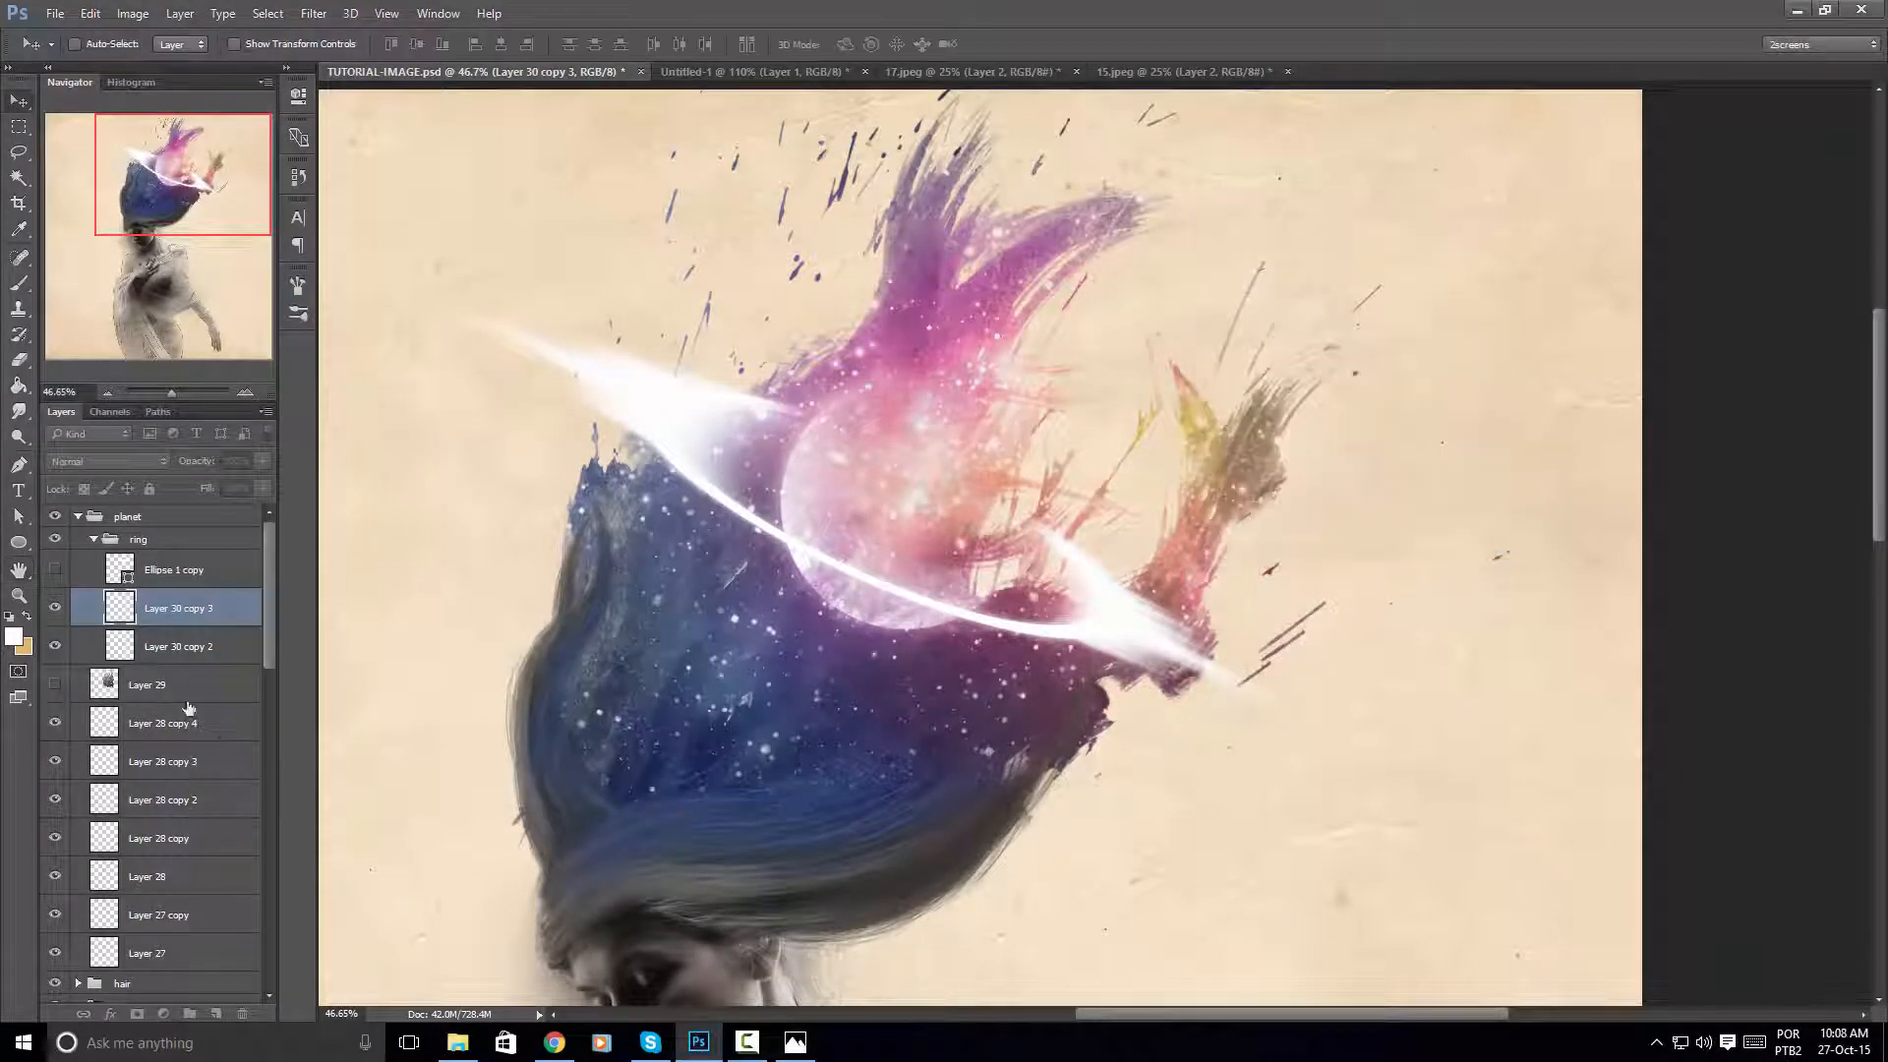
# Set the blend mode of the lower ring layer, Layer 30 copy 2, to Soft Light
pyautogui.click(175, 646)
pyautogui.click(138, 461)
pyautogui.click(128, 516)
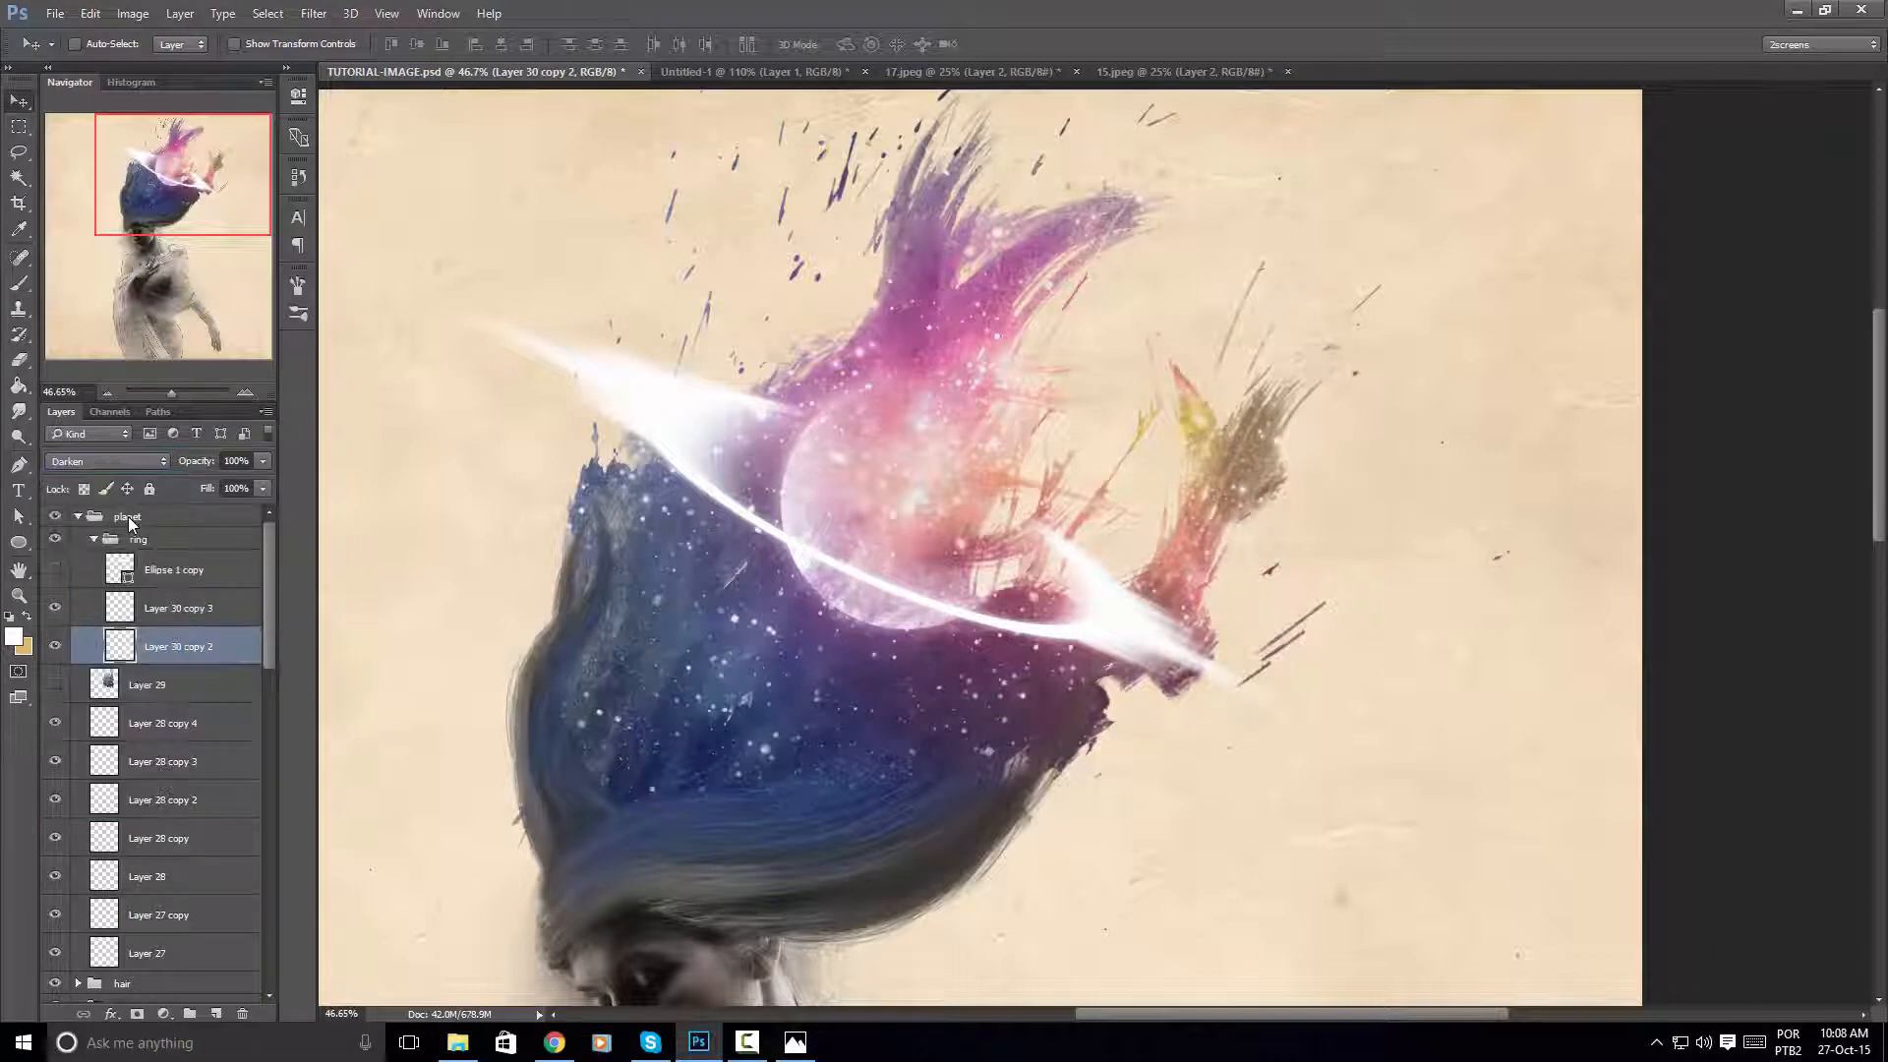
pyautogui.press('Down')
pyautogui.press('Down')
pyautogui.press('Down')
pyautogui.press('Down')
pyautogui.press('Down')
pyautogui.press('Down')
pyautogui.press('Down')
pyautogui.press('Down')
pyautogui.press('Down')
pyautogui.press('Down')
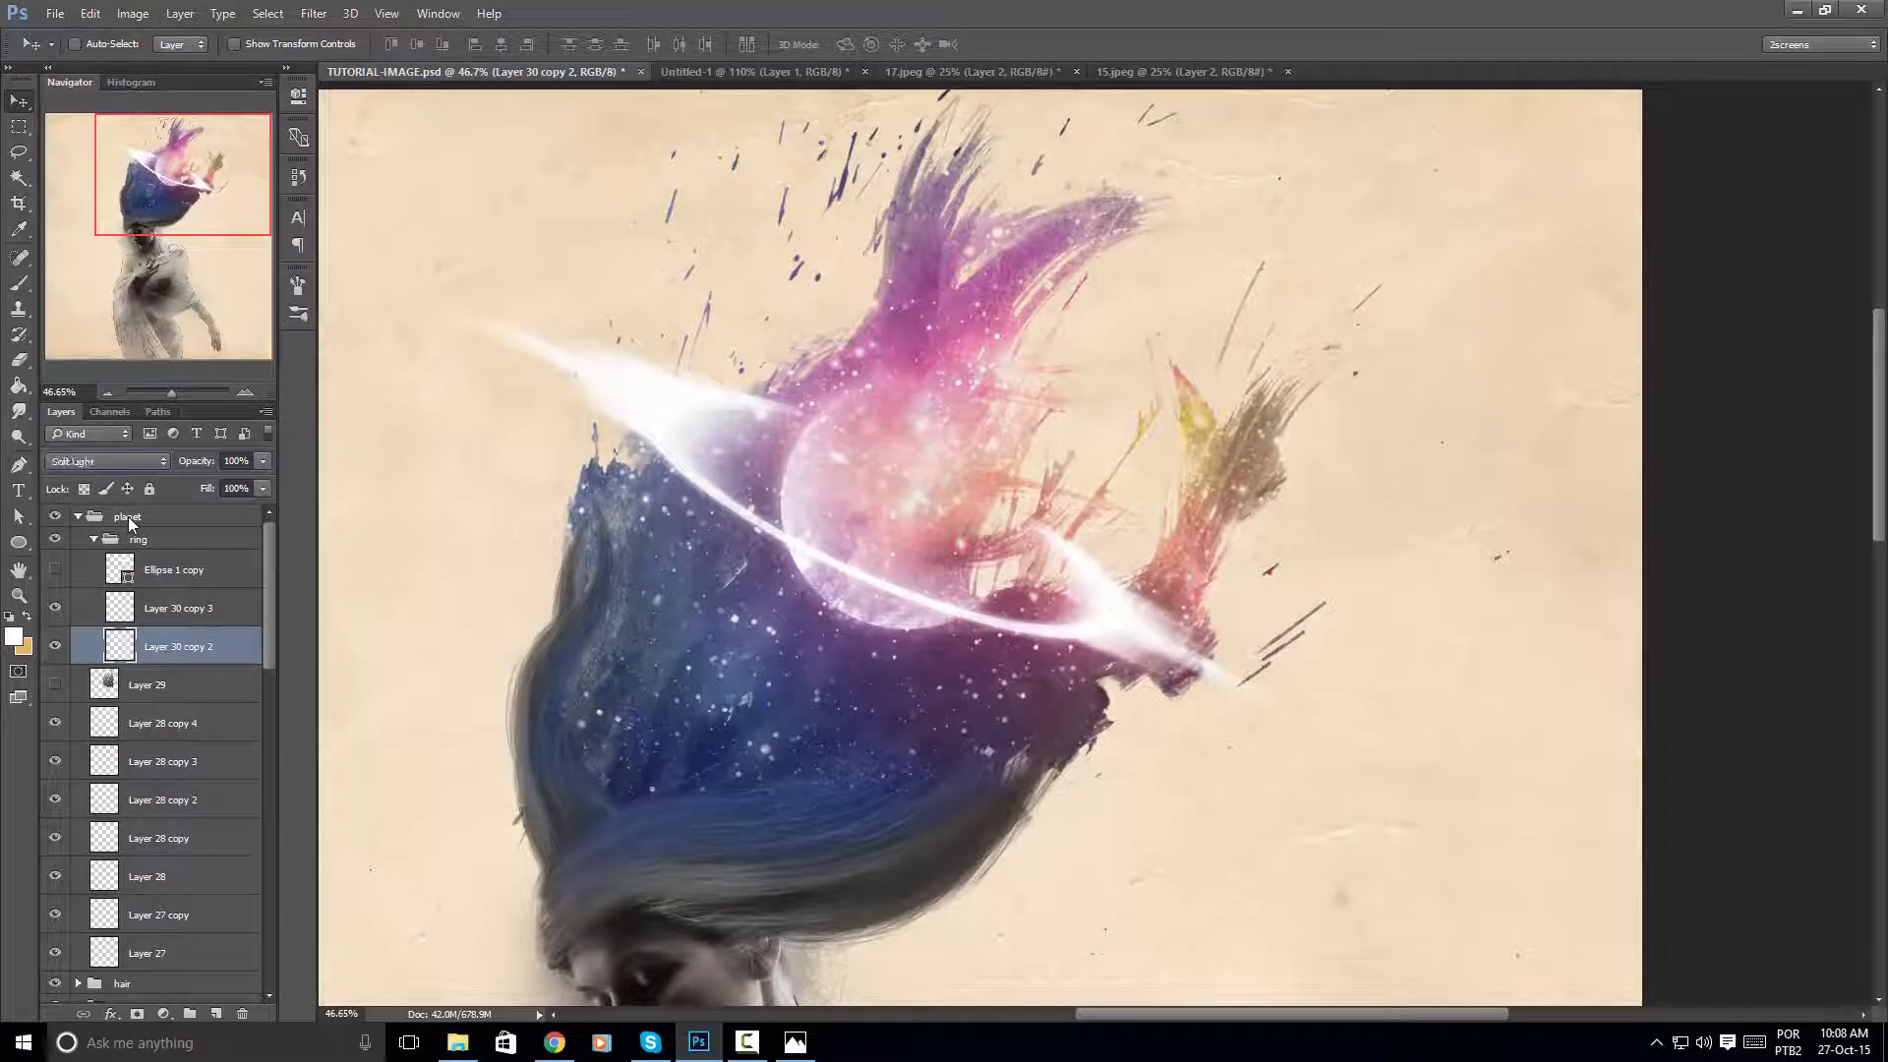
pyautogui.press('Up')
pyautogui.press('Down')
# Set the opacity of the blurred ring layer, Layer 30 copy 3, to 75%
pyautogui.click(177, 609)
pyautogui.click(262, 460)
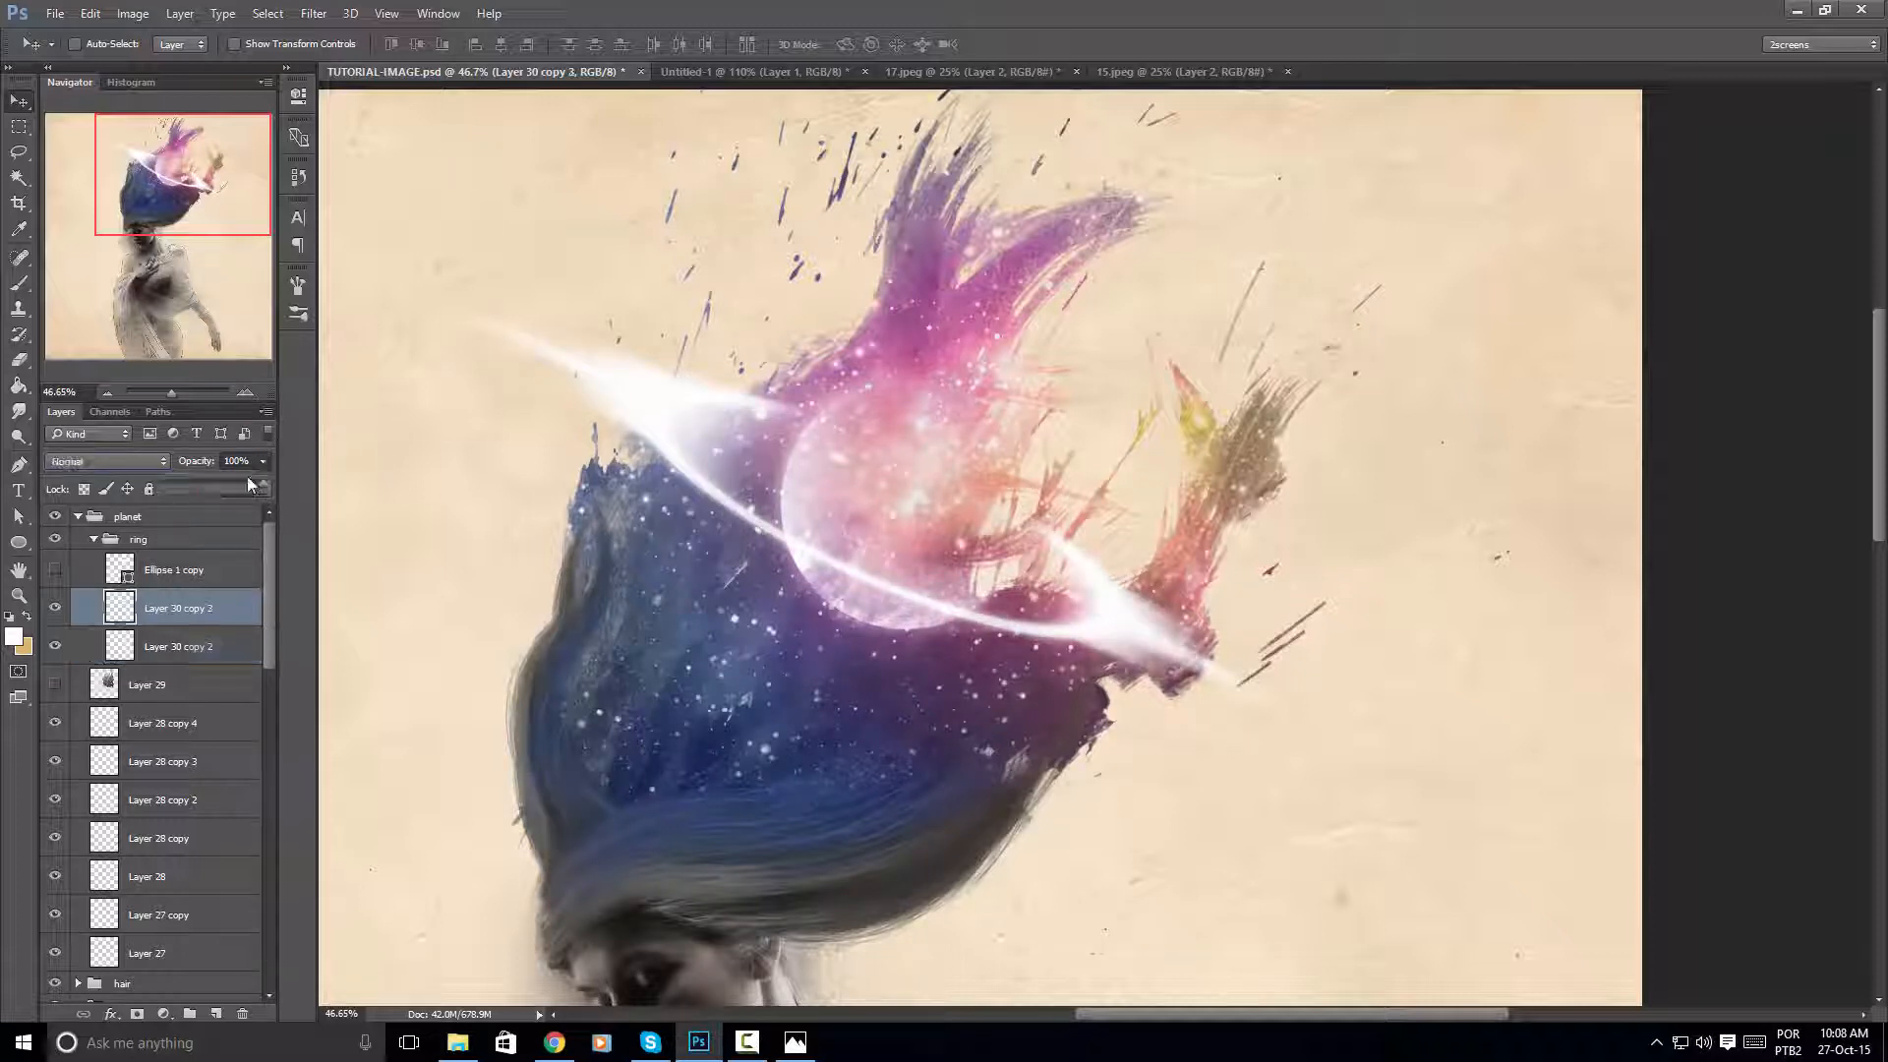
pyautogui.moveTo(259, 484)
pyautogui.mouseDown()
pyautogui.moveTo(204, 482)
pyautogui.moveTo(238, 482)
pyautogui.mouseUp()
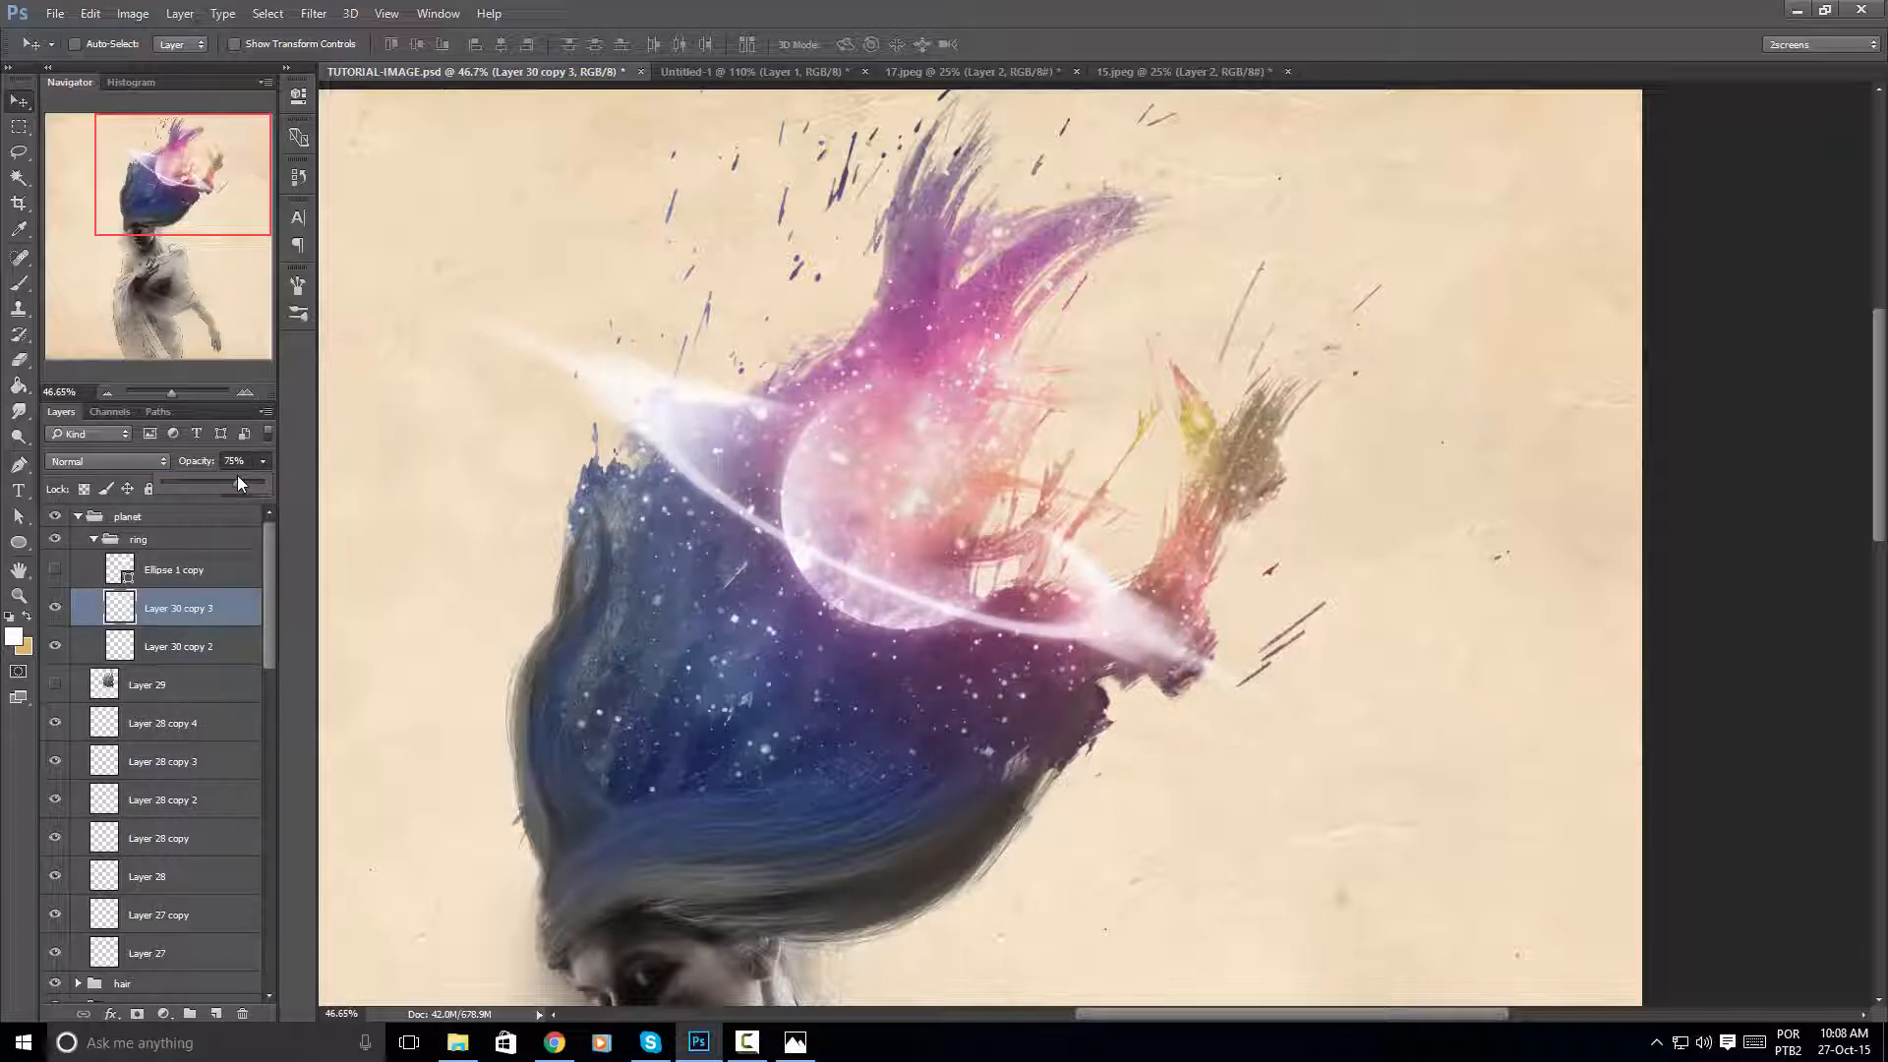
# Load the blurred ring's outline as a selection and add a new empty layer above it
pyautogui.keyDown('ctrl'); pyautogui.click(136, 620); pyautogui.keyUp('ctrl')
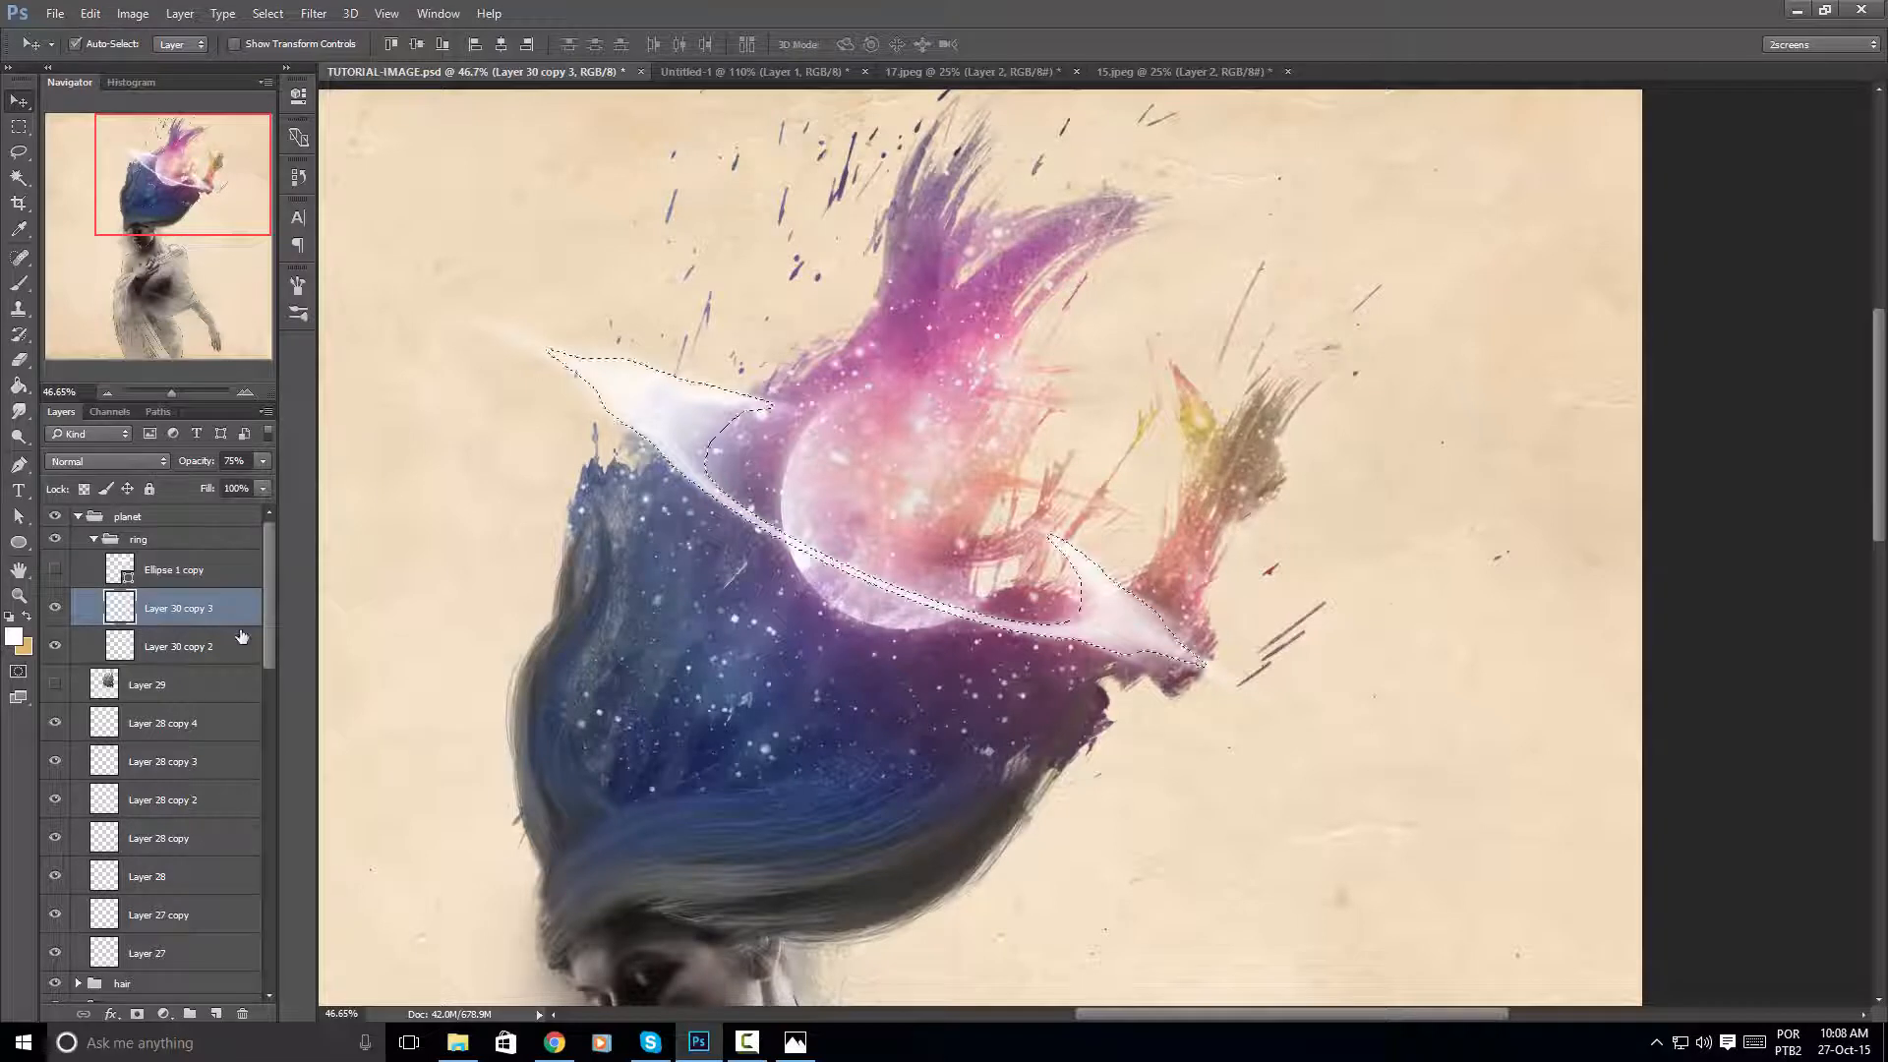
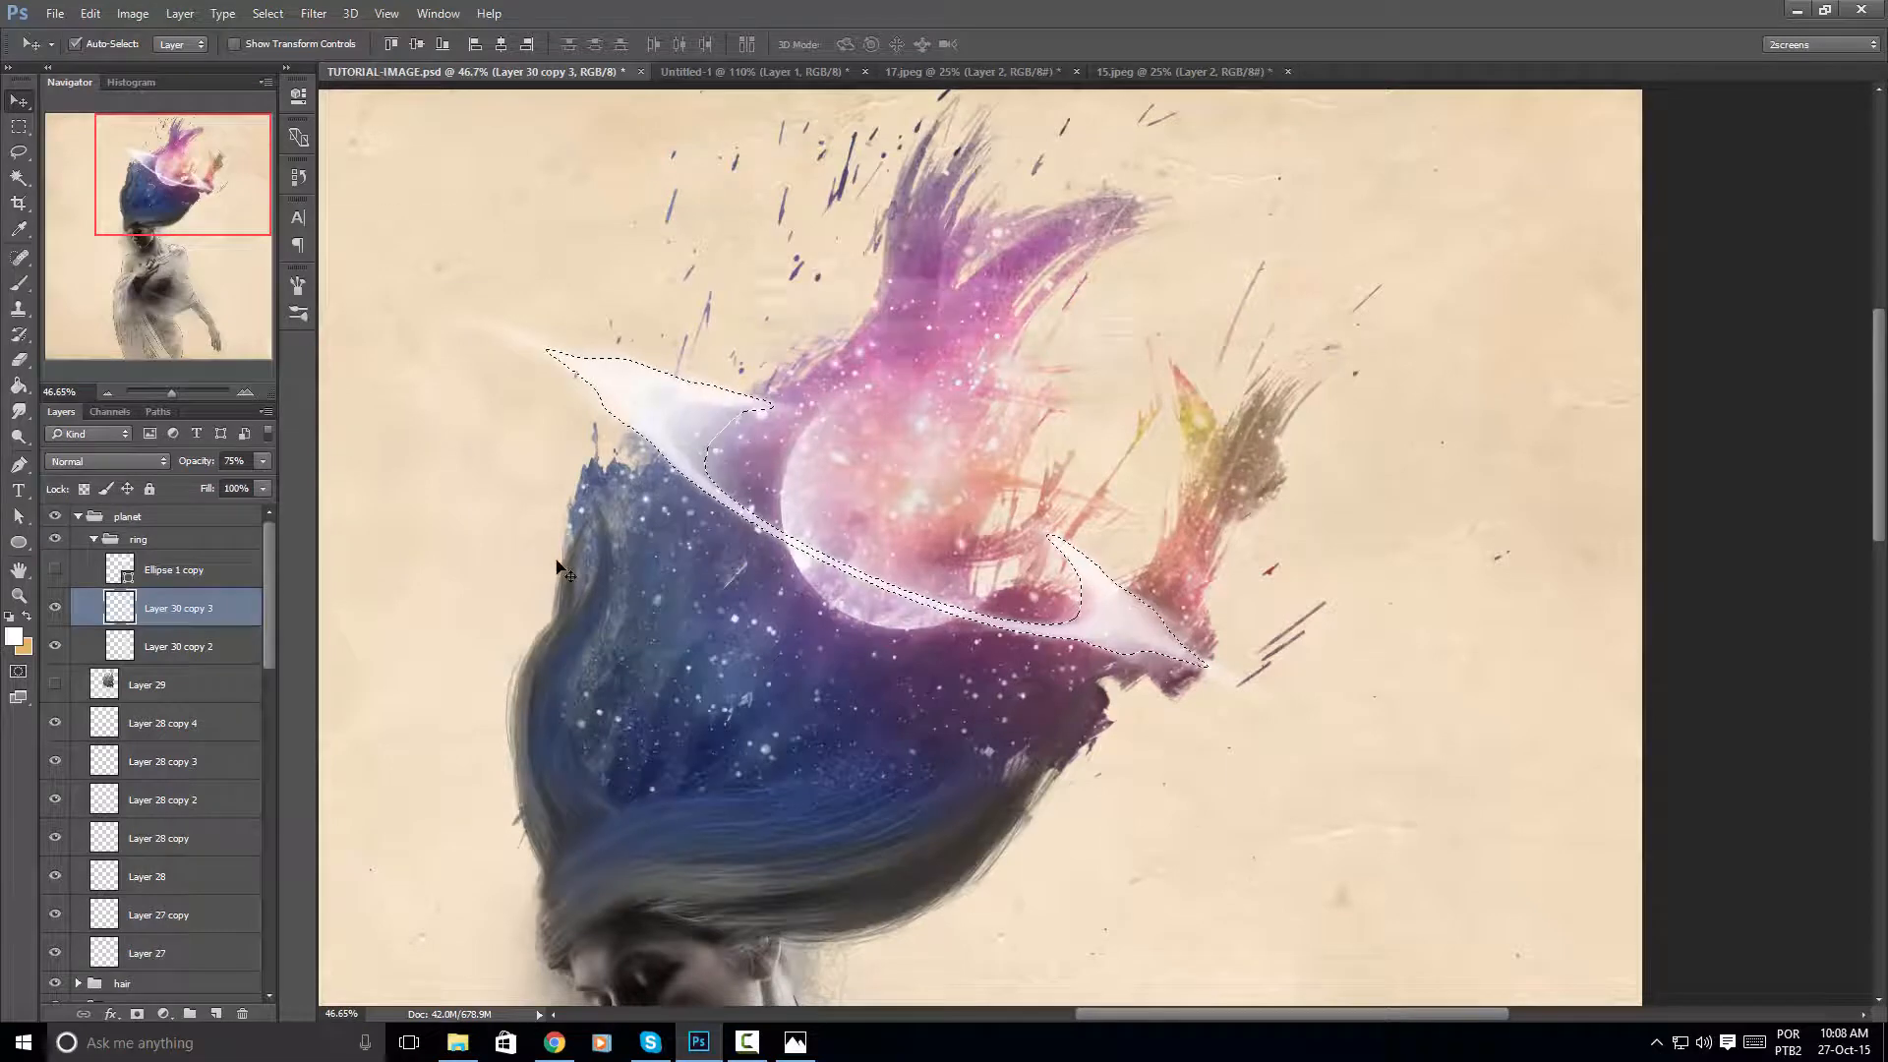
pyautogui.hotkey('ctrl', 'j')
# Set the brush's foreground colour to pink #da7bab, sampled from the galaxy hair
pyautogui.click(29, 284)
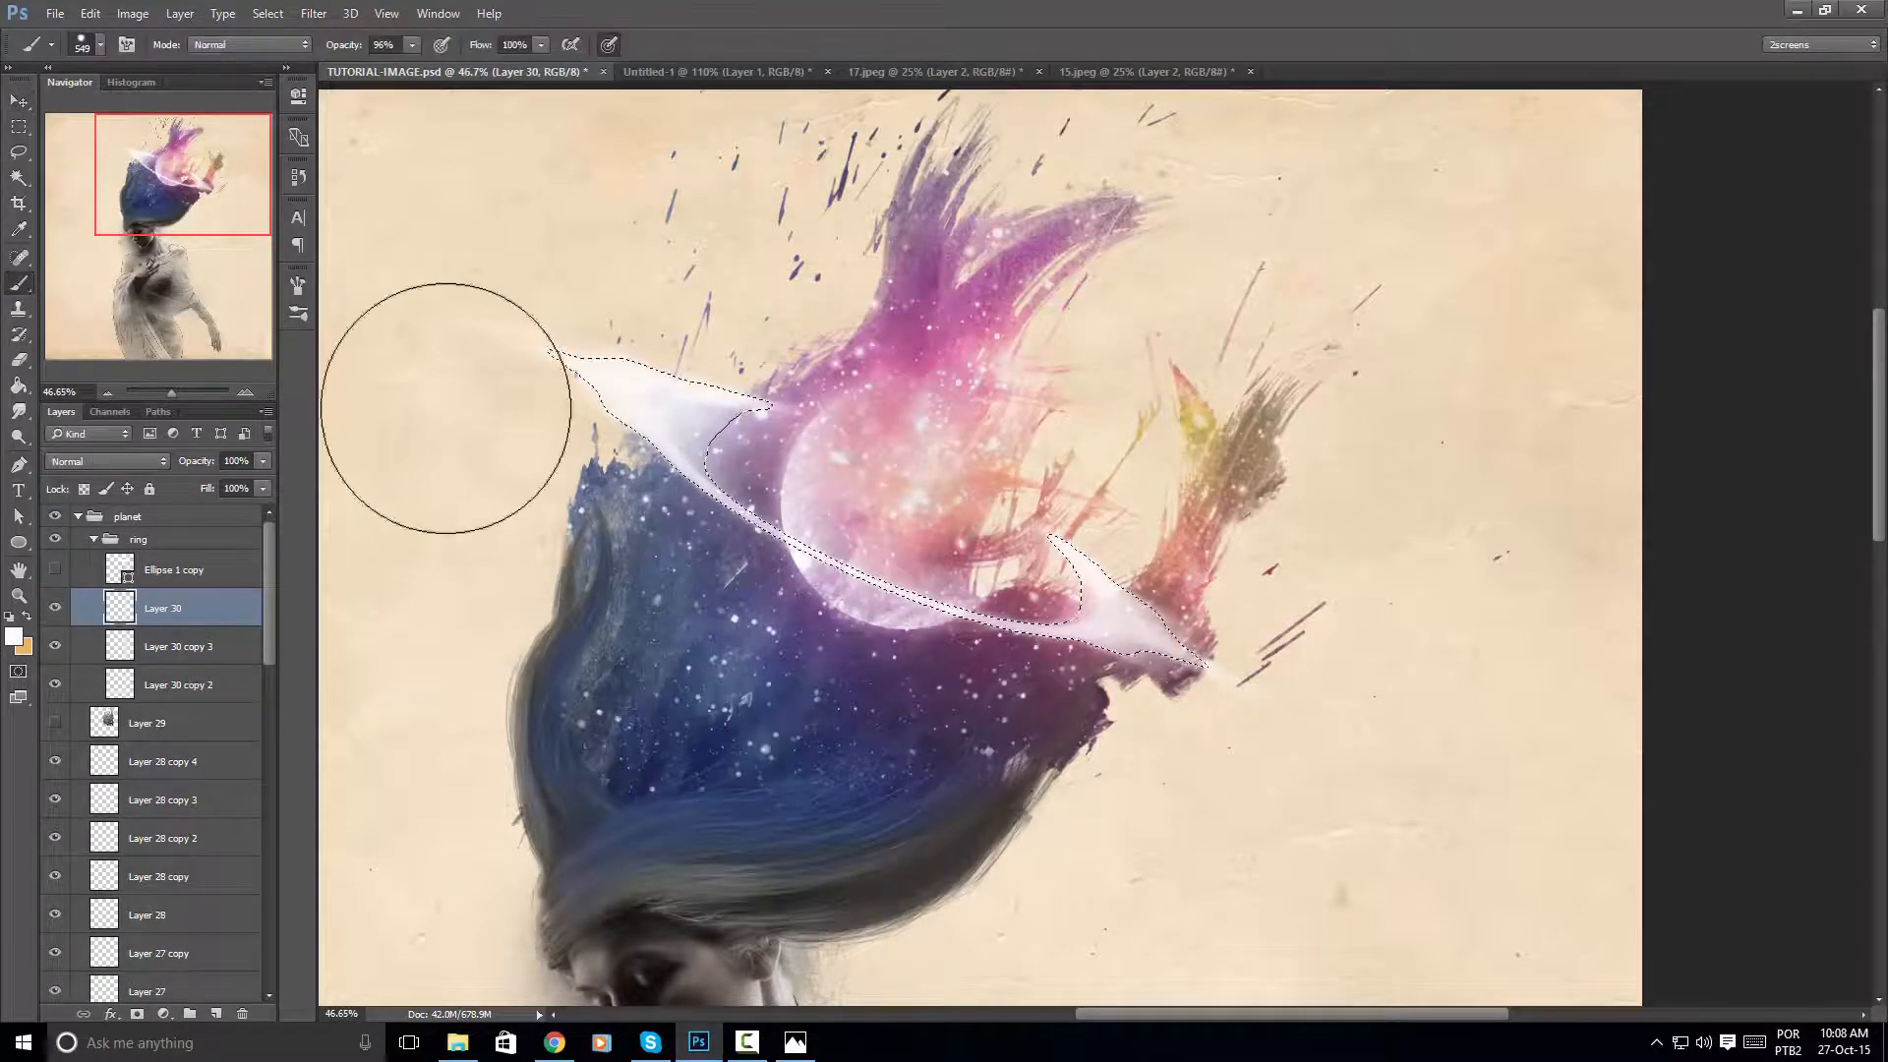
pyautogui.press('x')
pyautogui.click(14, 637)
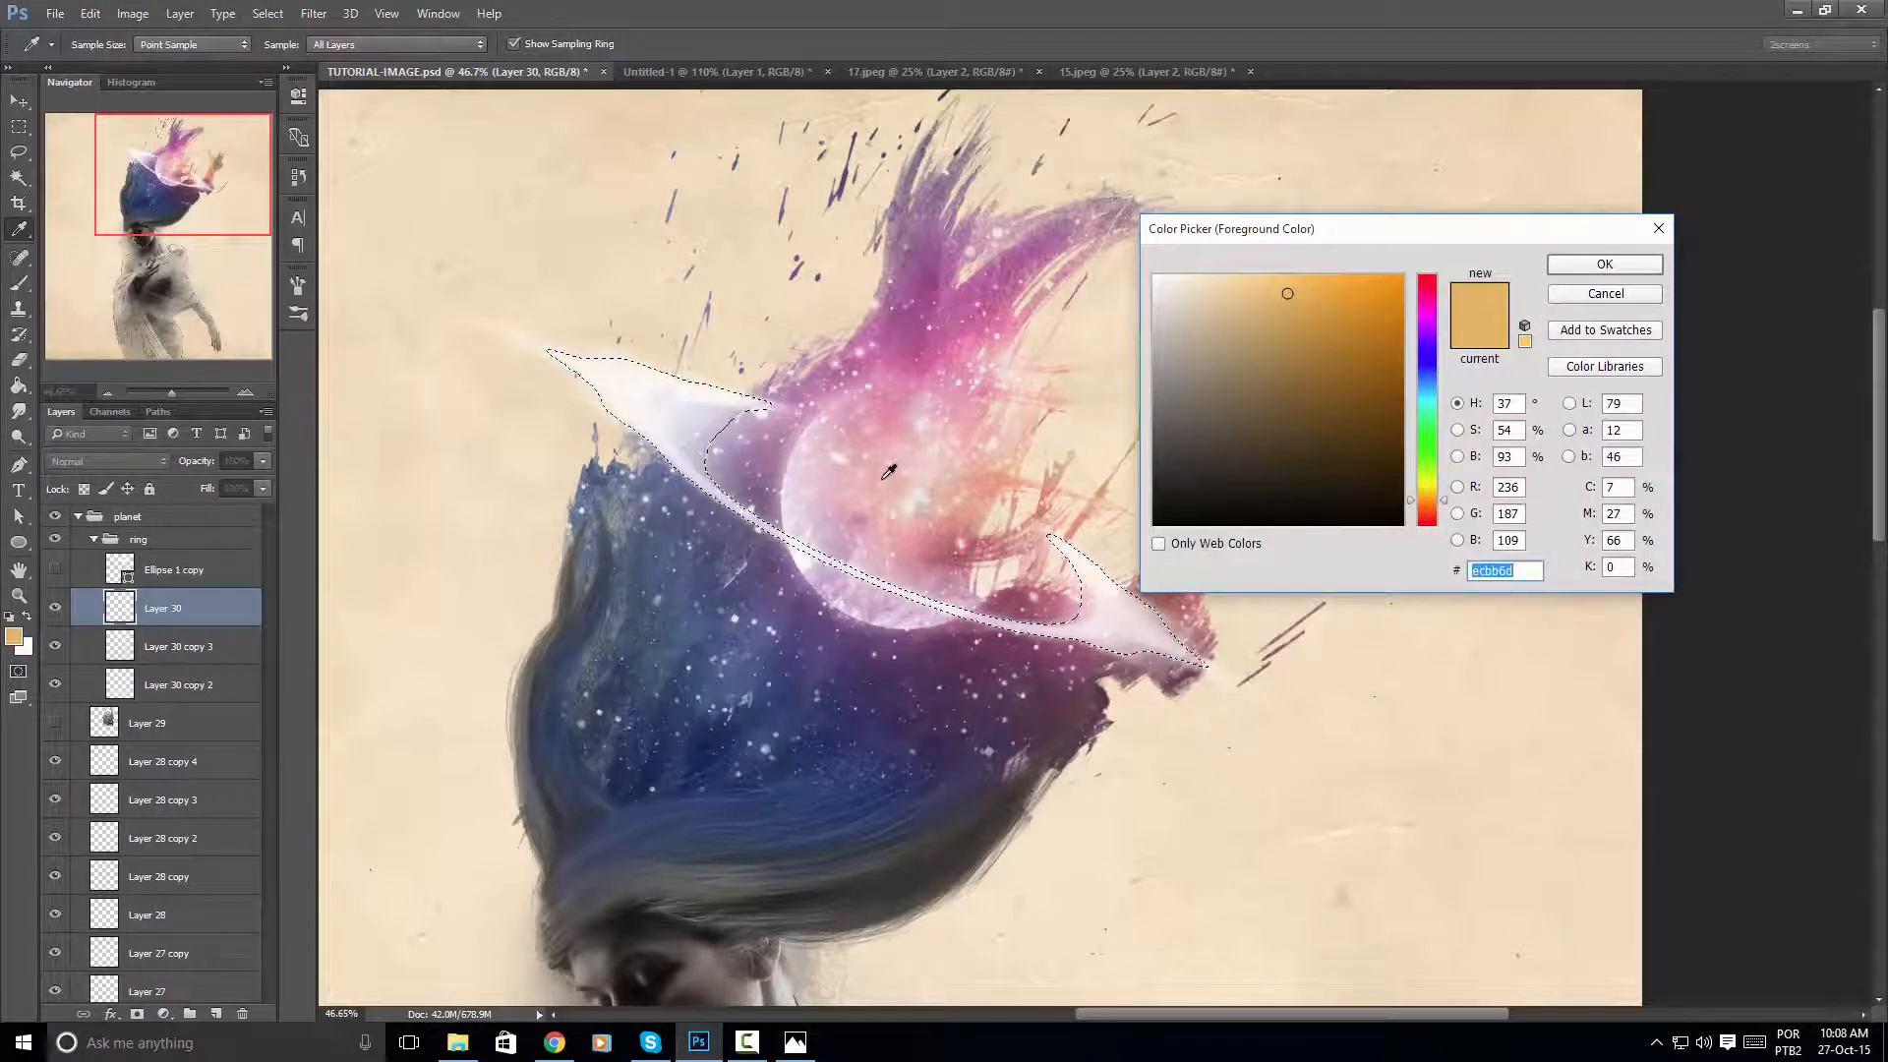
pyautogui.moveTo(890, 362); pyautogui.dragTo(992, 327)
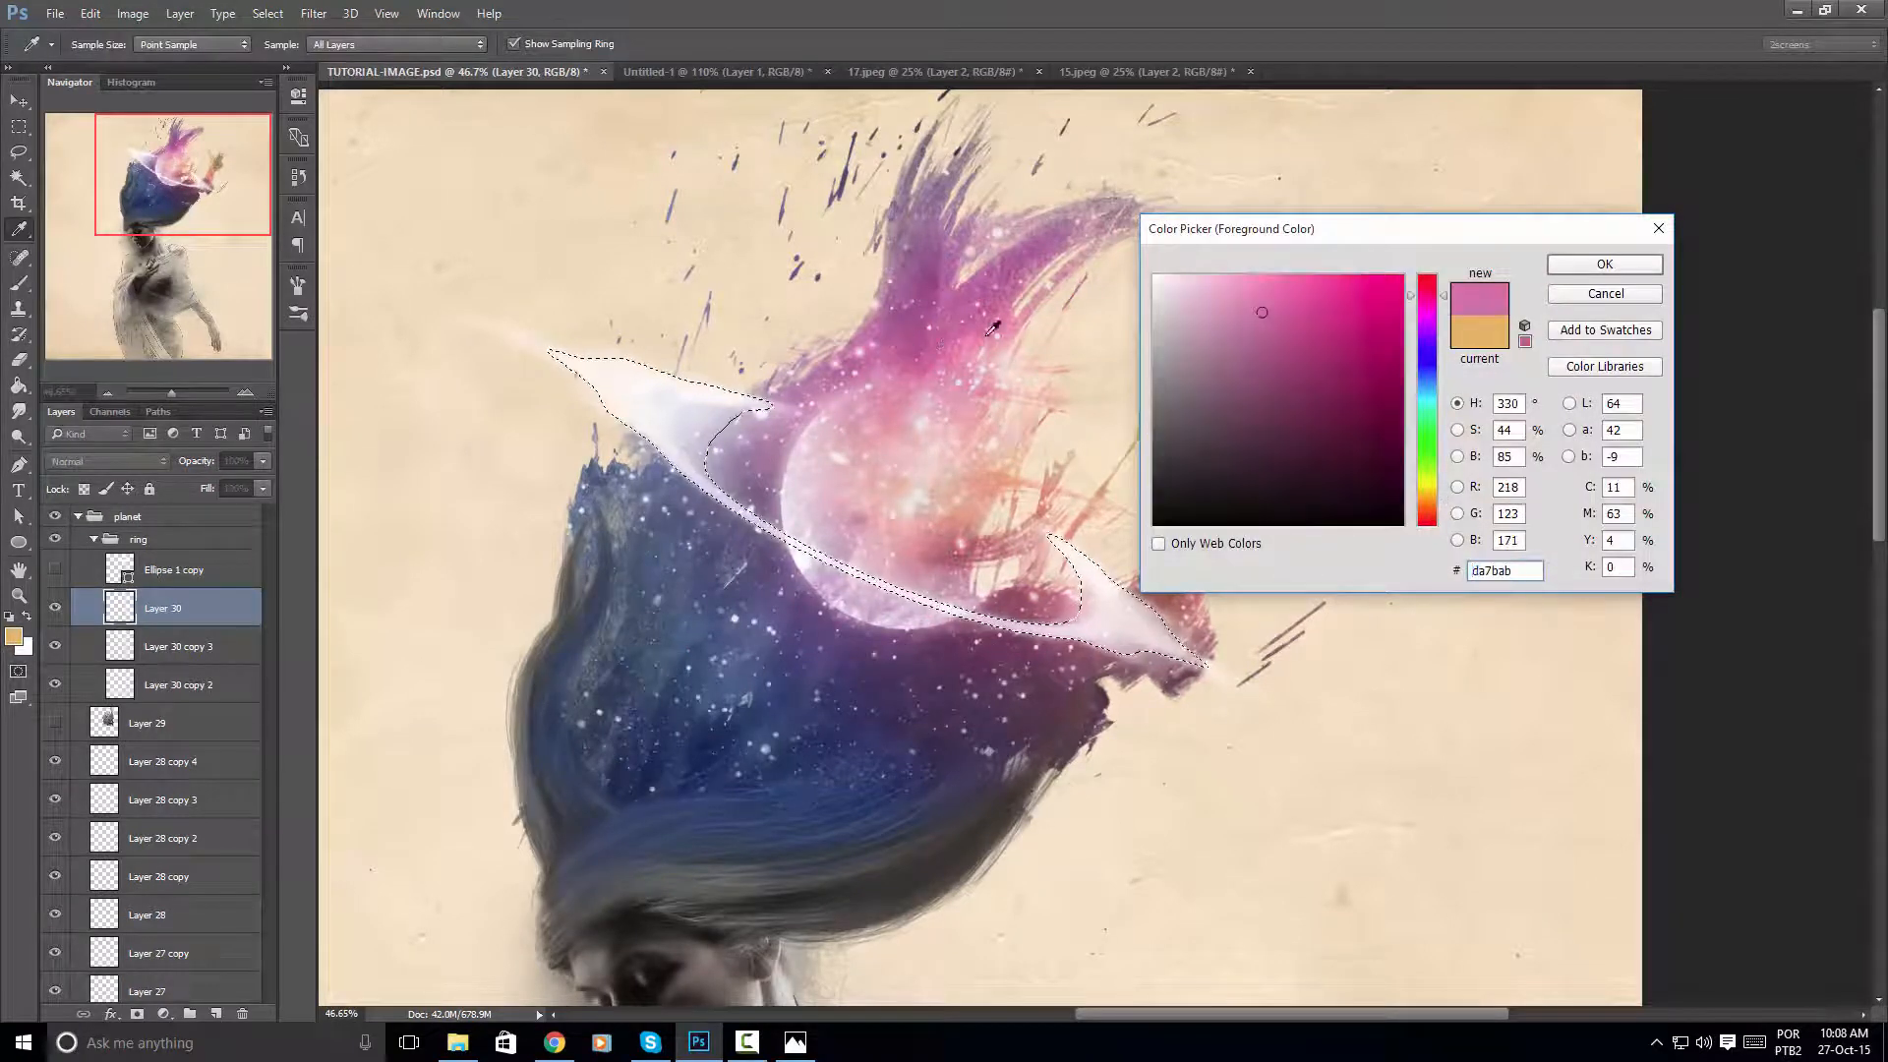
pyautogui.click(1606, 264)
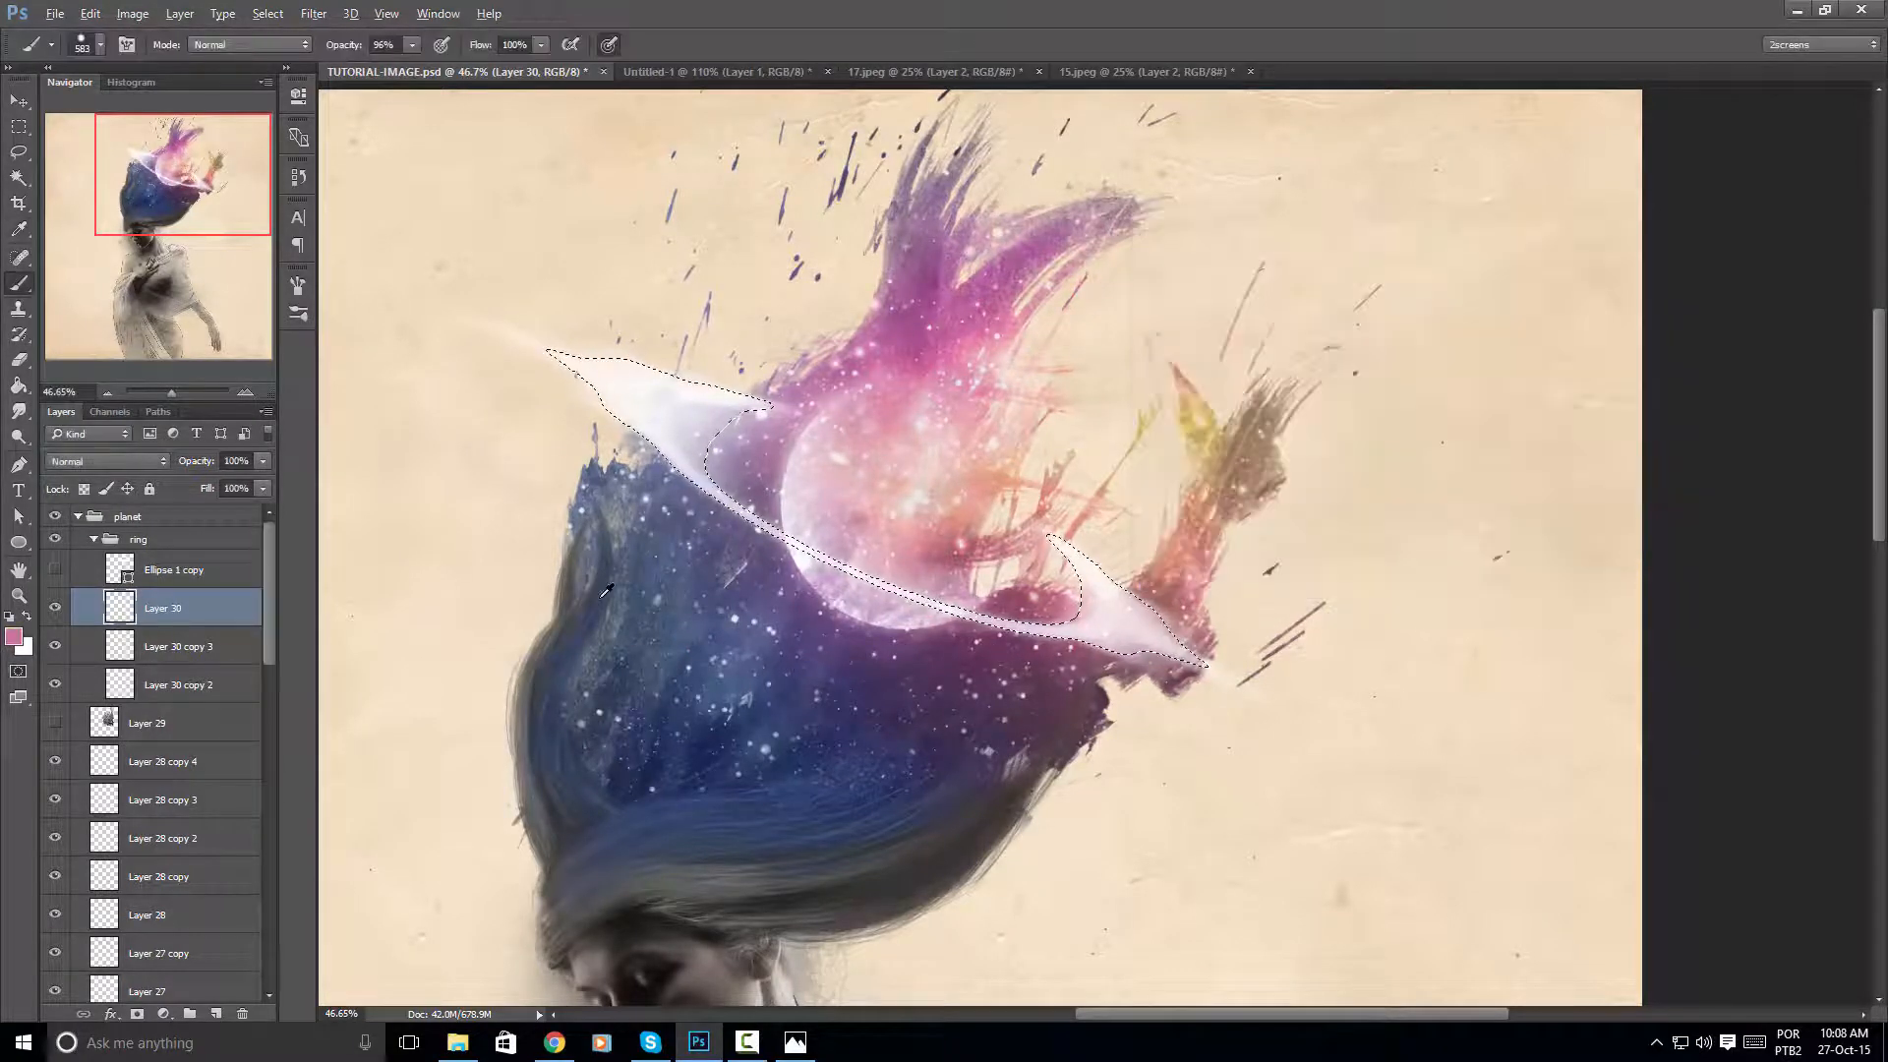
# Set the new layer's blend mode to Soft Light and brush pink over the selected ring
pyautogui.click(119, 464)
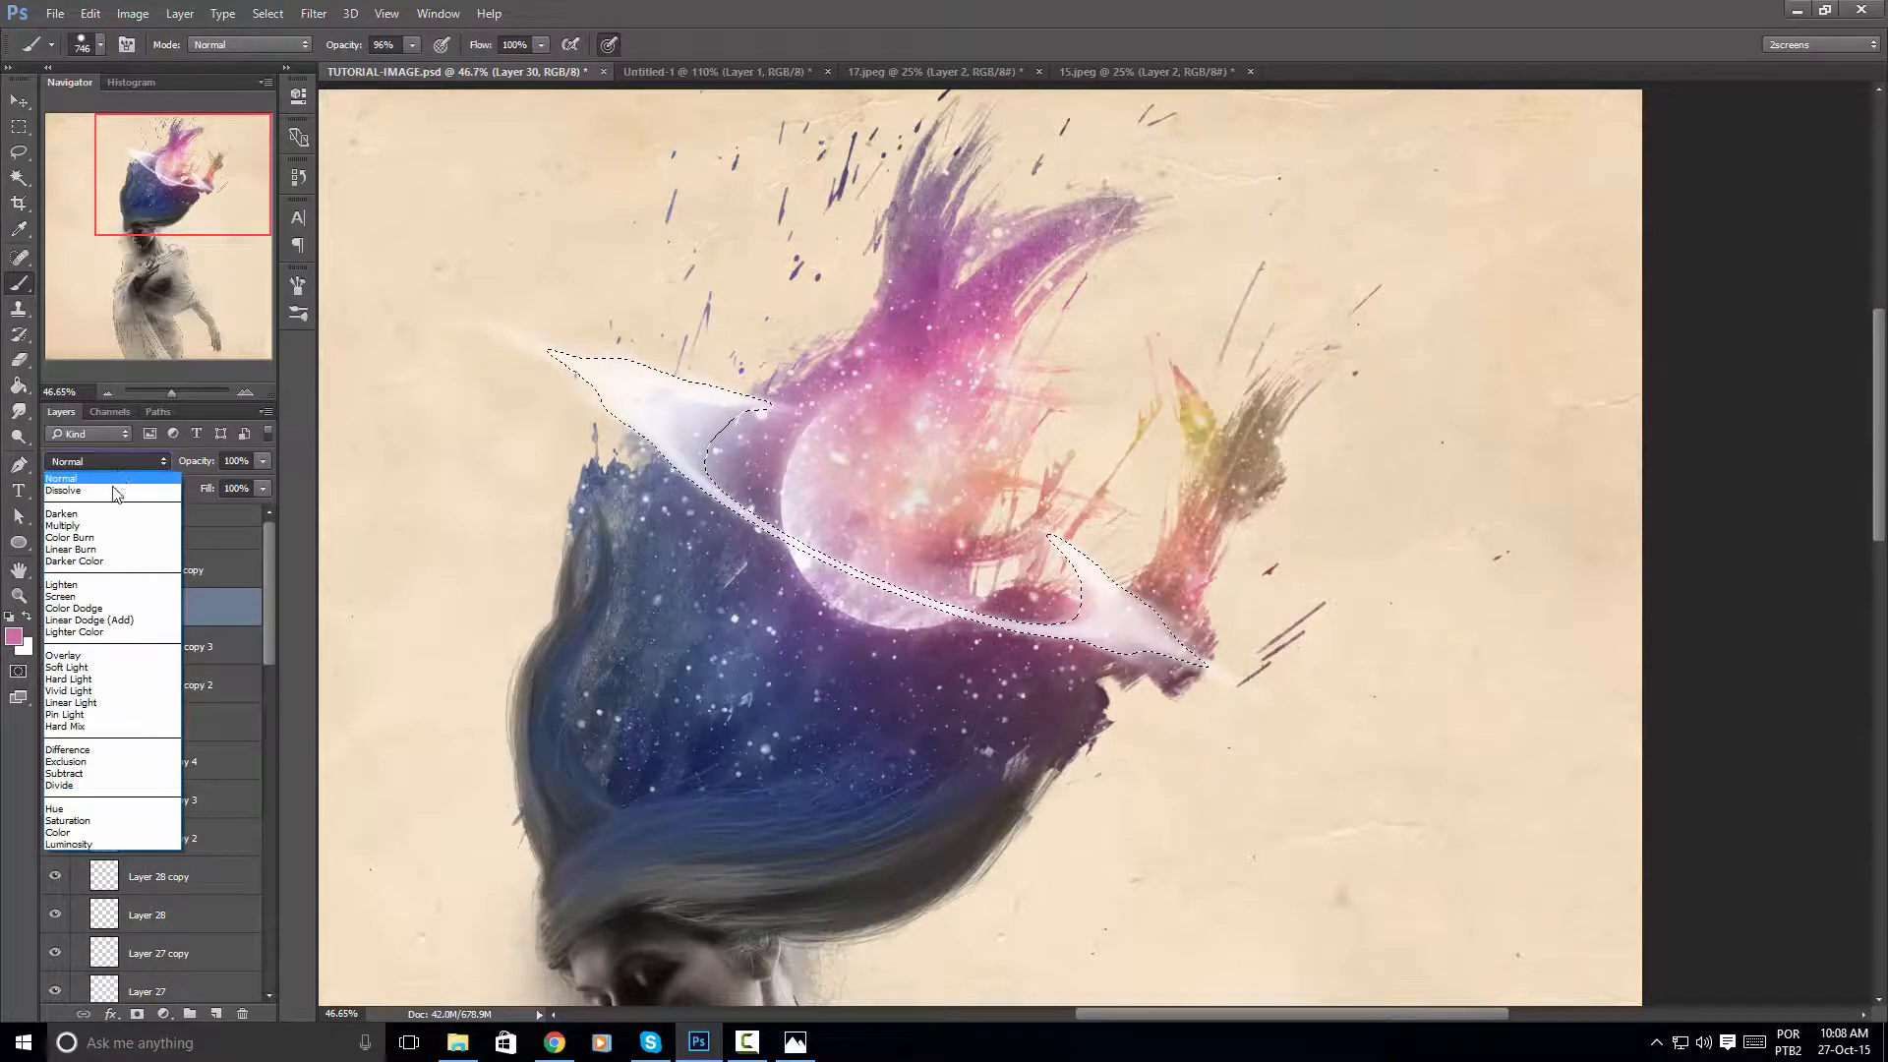
pyautogui.click(90, 669)
pyautogui.moveTo(843, 603)
pyautogui.mouseDown()
pyautogui.moveTo(842, 669)
pyautogui.moveTo(842, 551)
pyautogui.mouseUp()
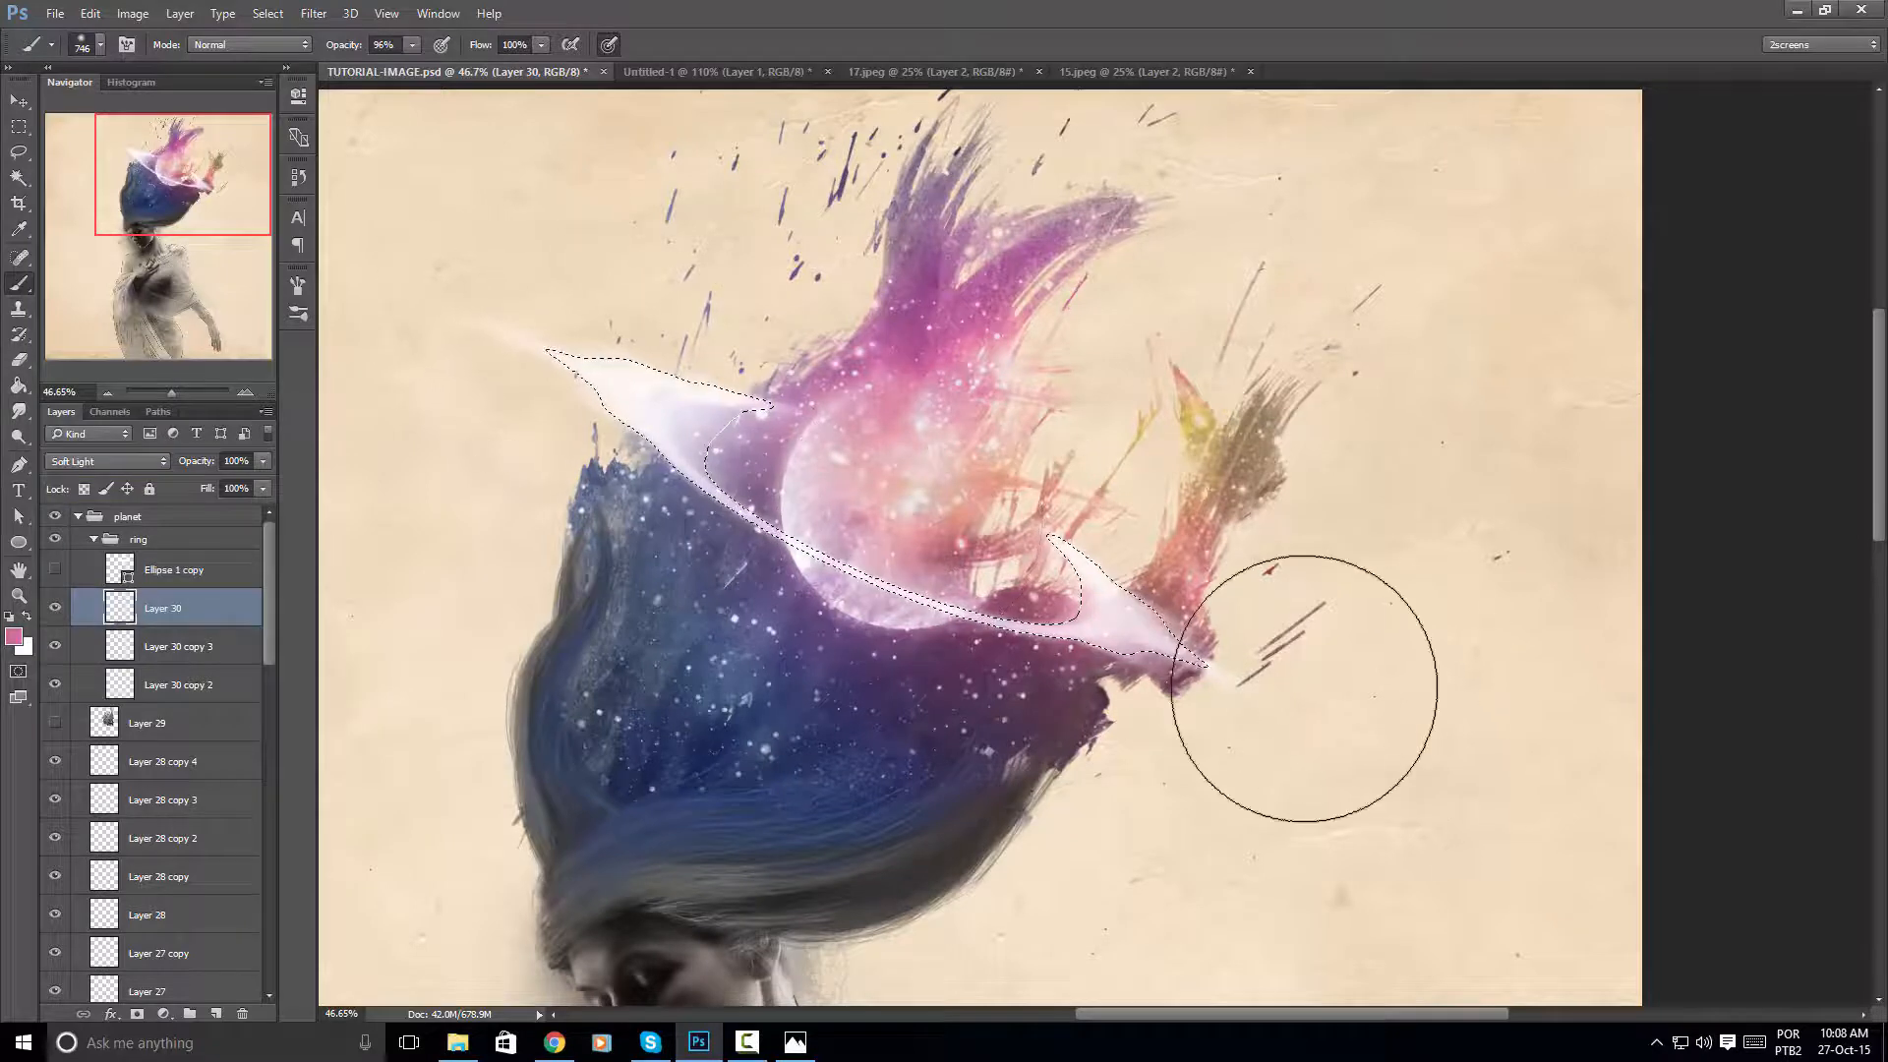
# Set the brush's foreground colour to vivid pink #f31284 for tinting the ring
pyautogui.click(14, 637)
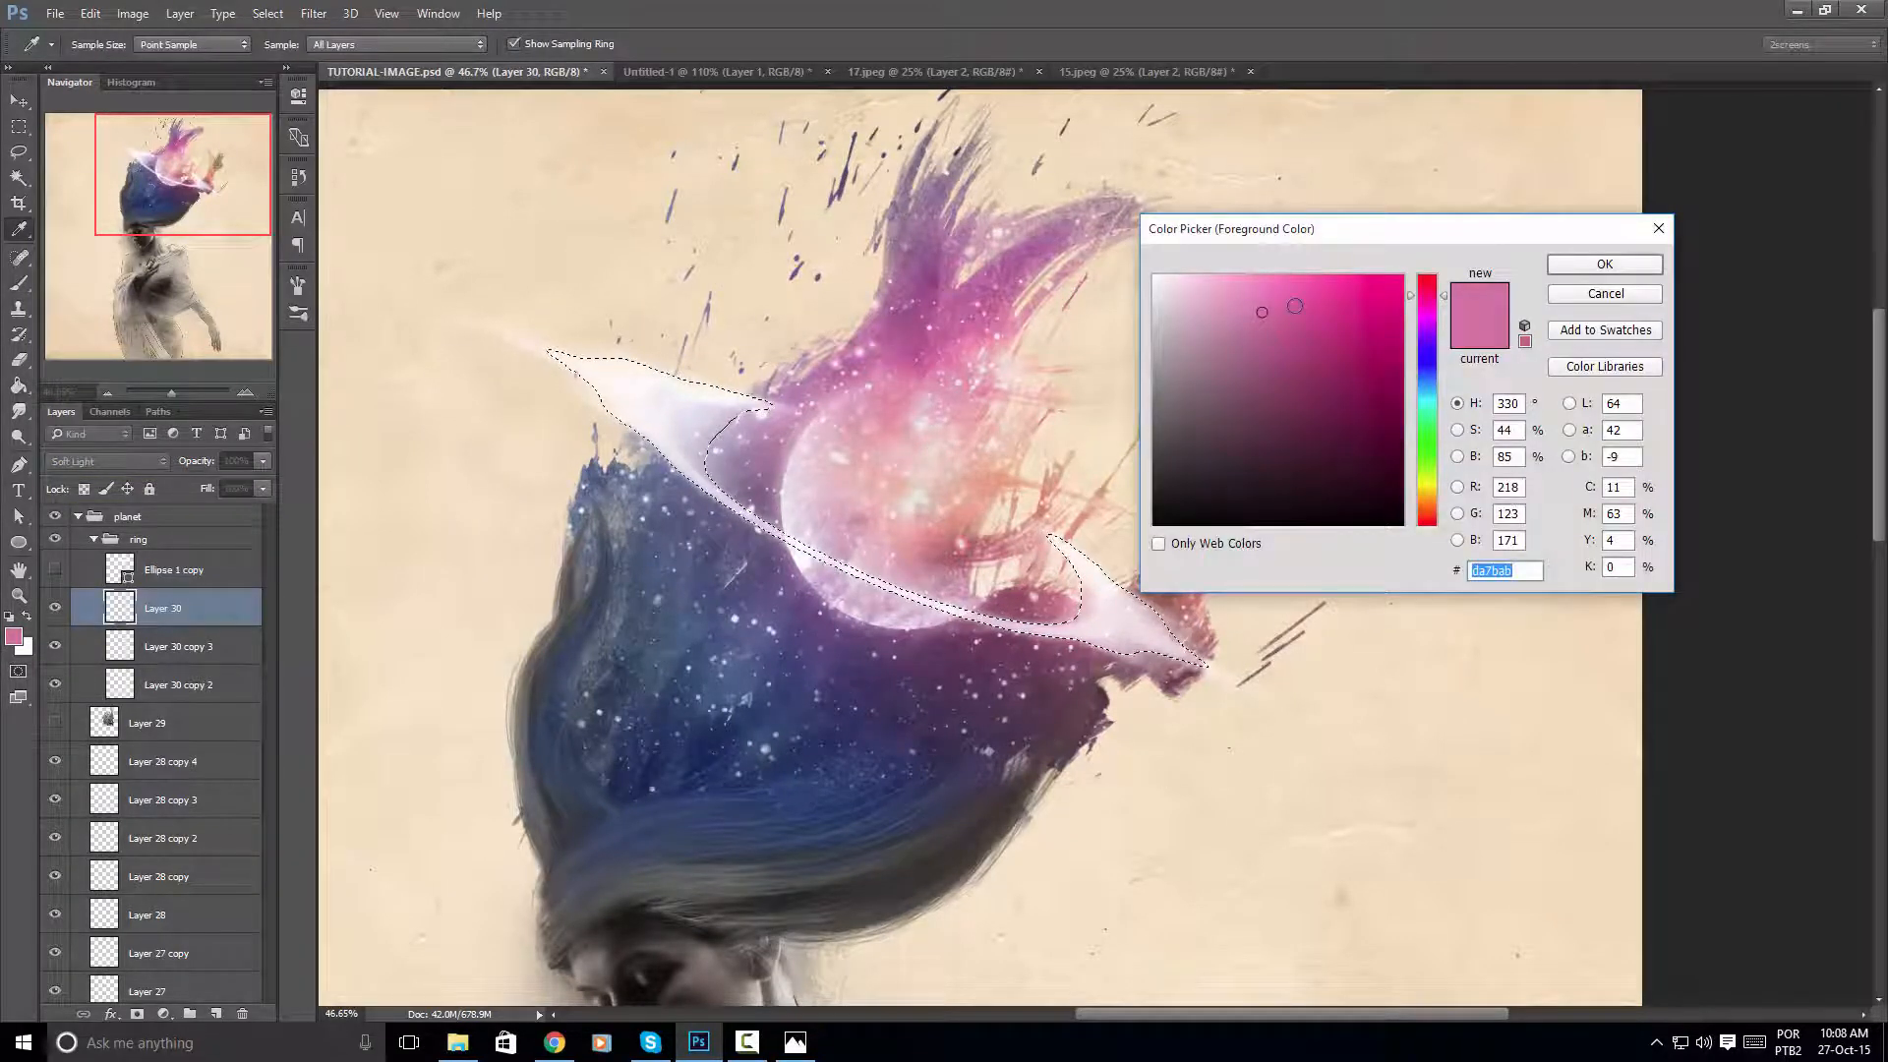
pyautogui.click(1295, 306)
pyautogui.click(1605, 264)
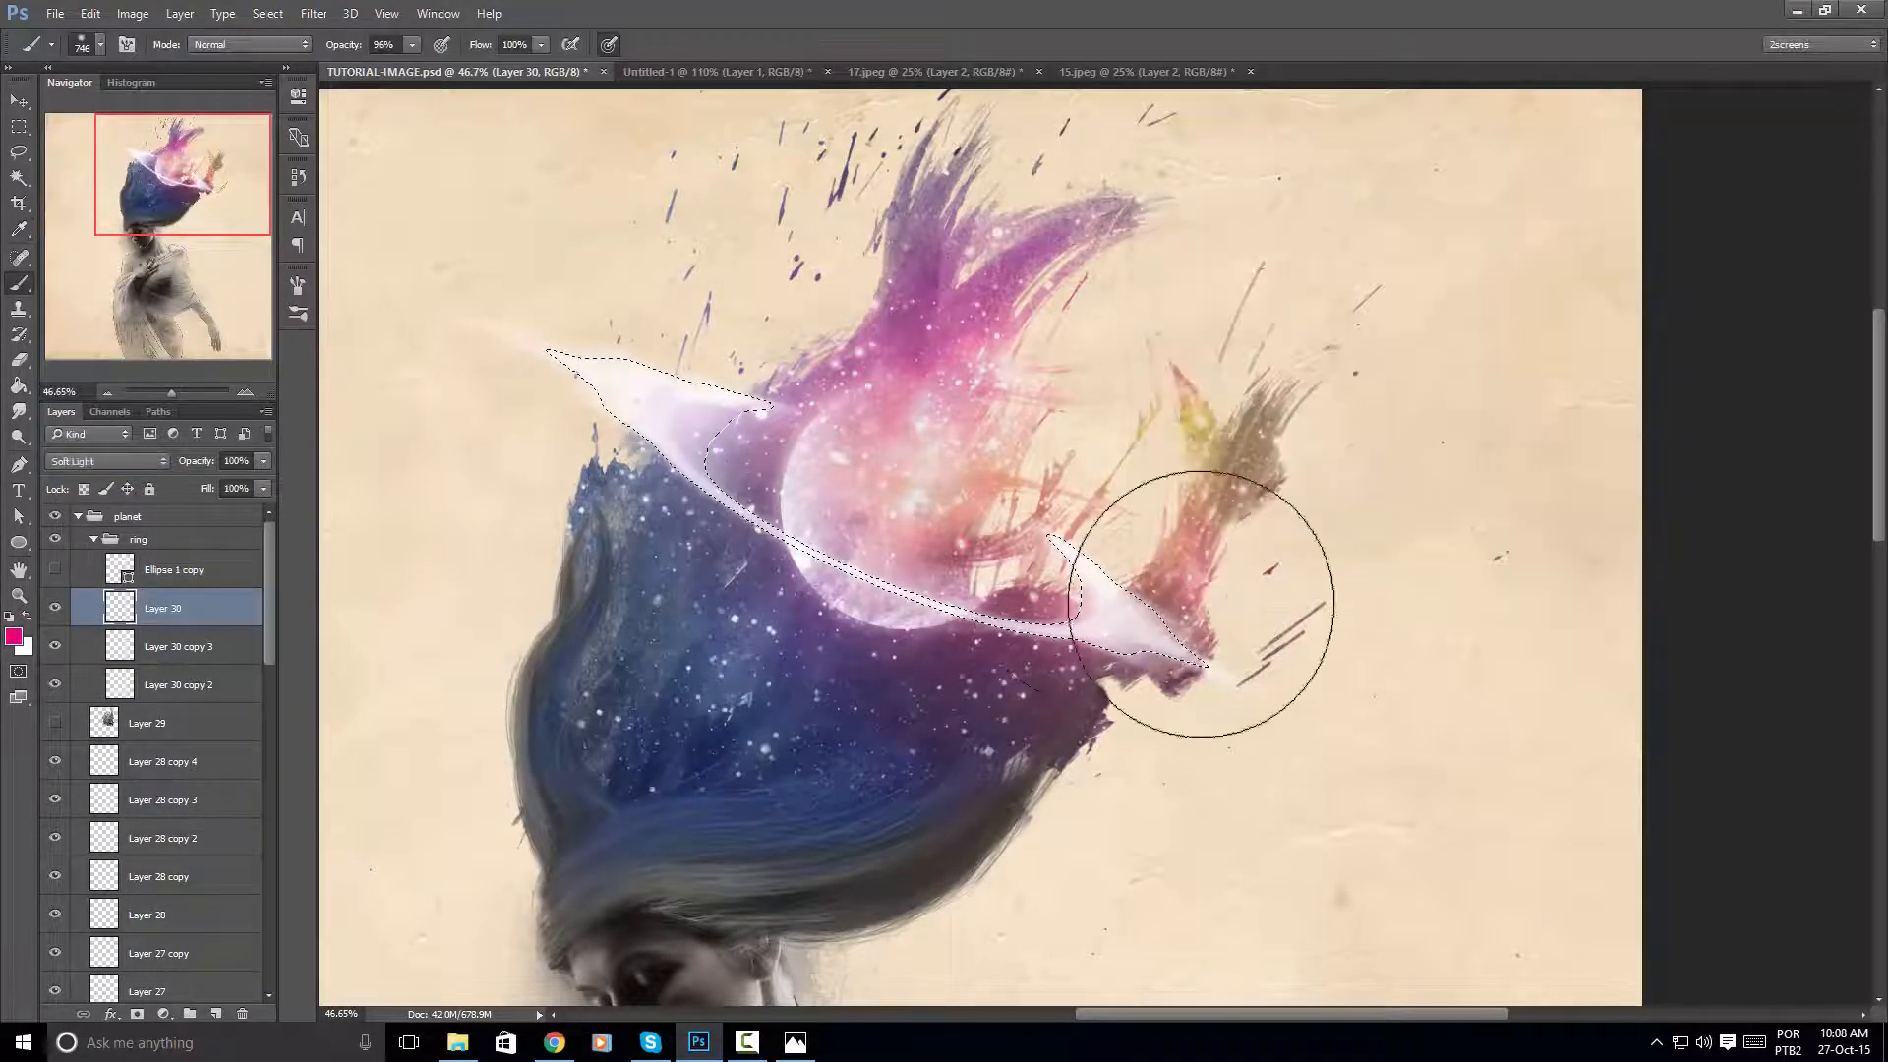
# Change the brush's foreground colour to light yellow #ffed8c and deepen it to #f9d823
pyautogui.click(15, 639)
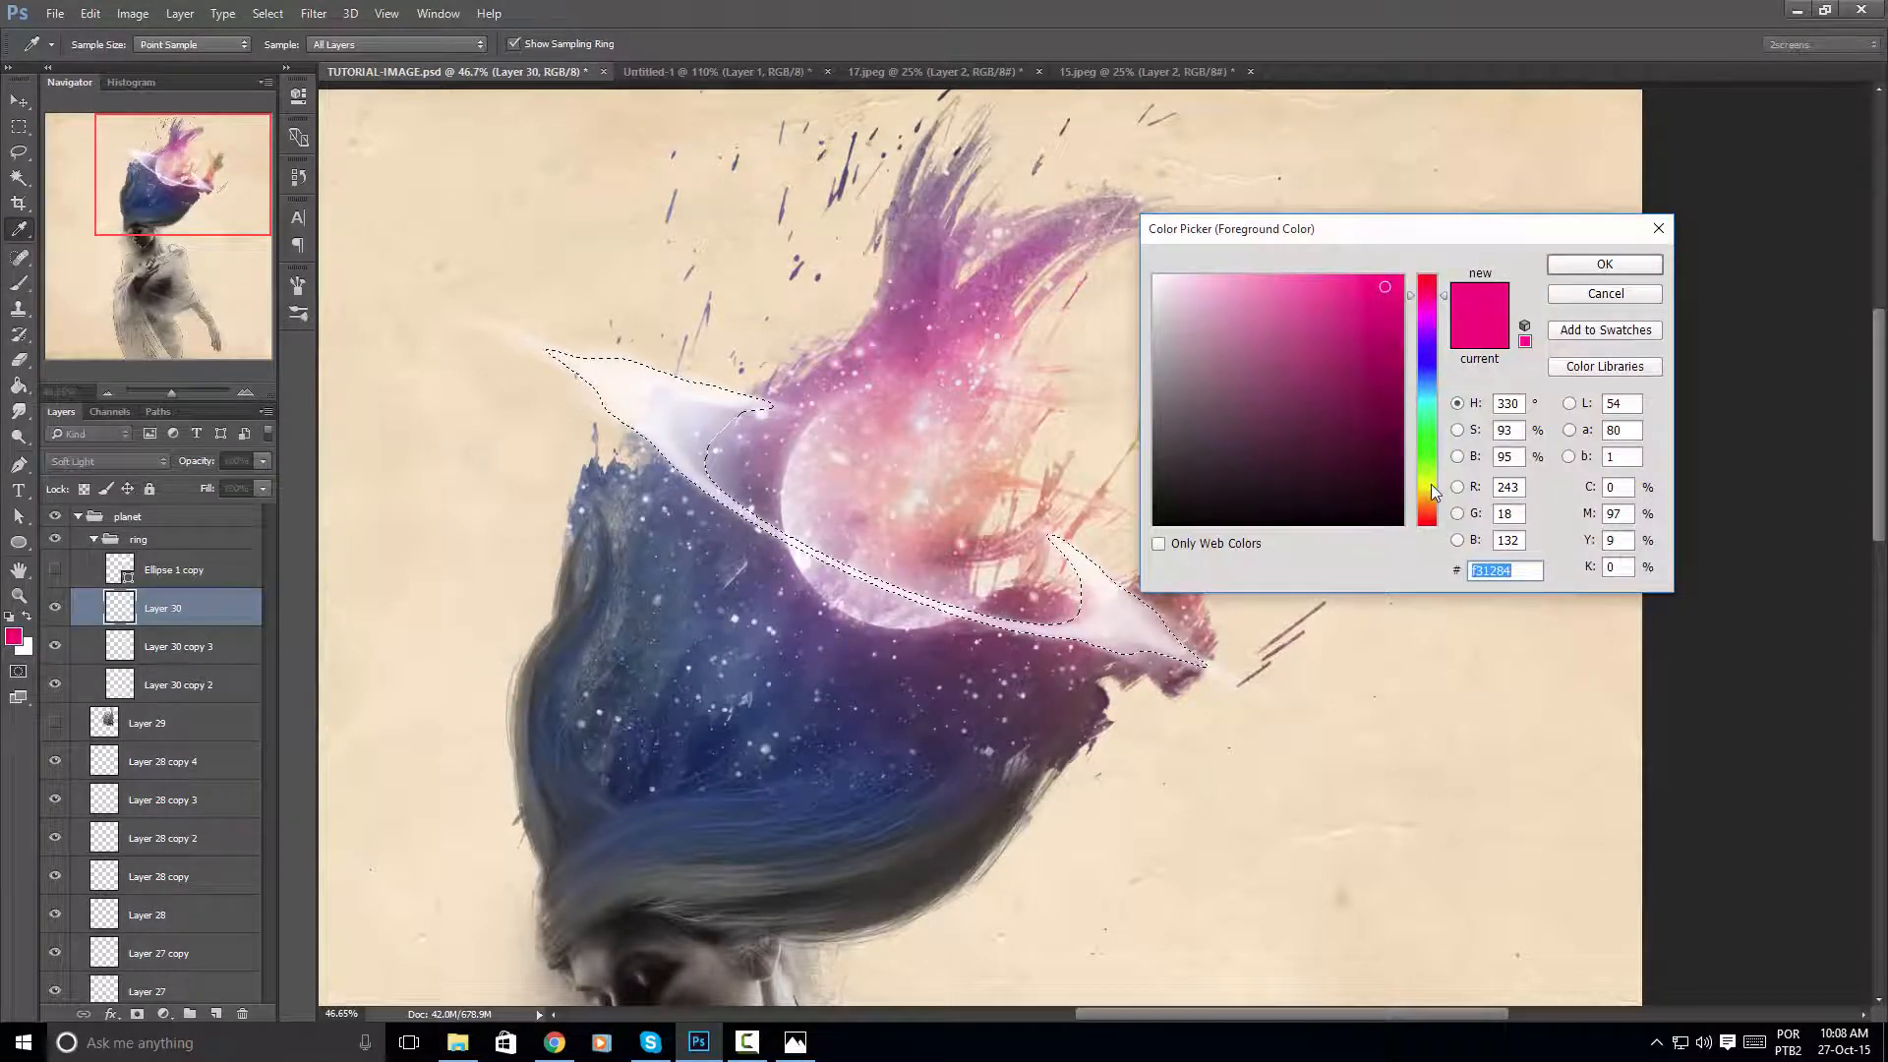
pyautogui.click(1429, 490)
pyautogui.moveTo(1391, 455); pyautogui.dragTo(1268, 257)
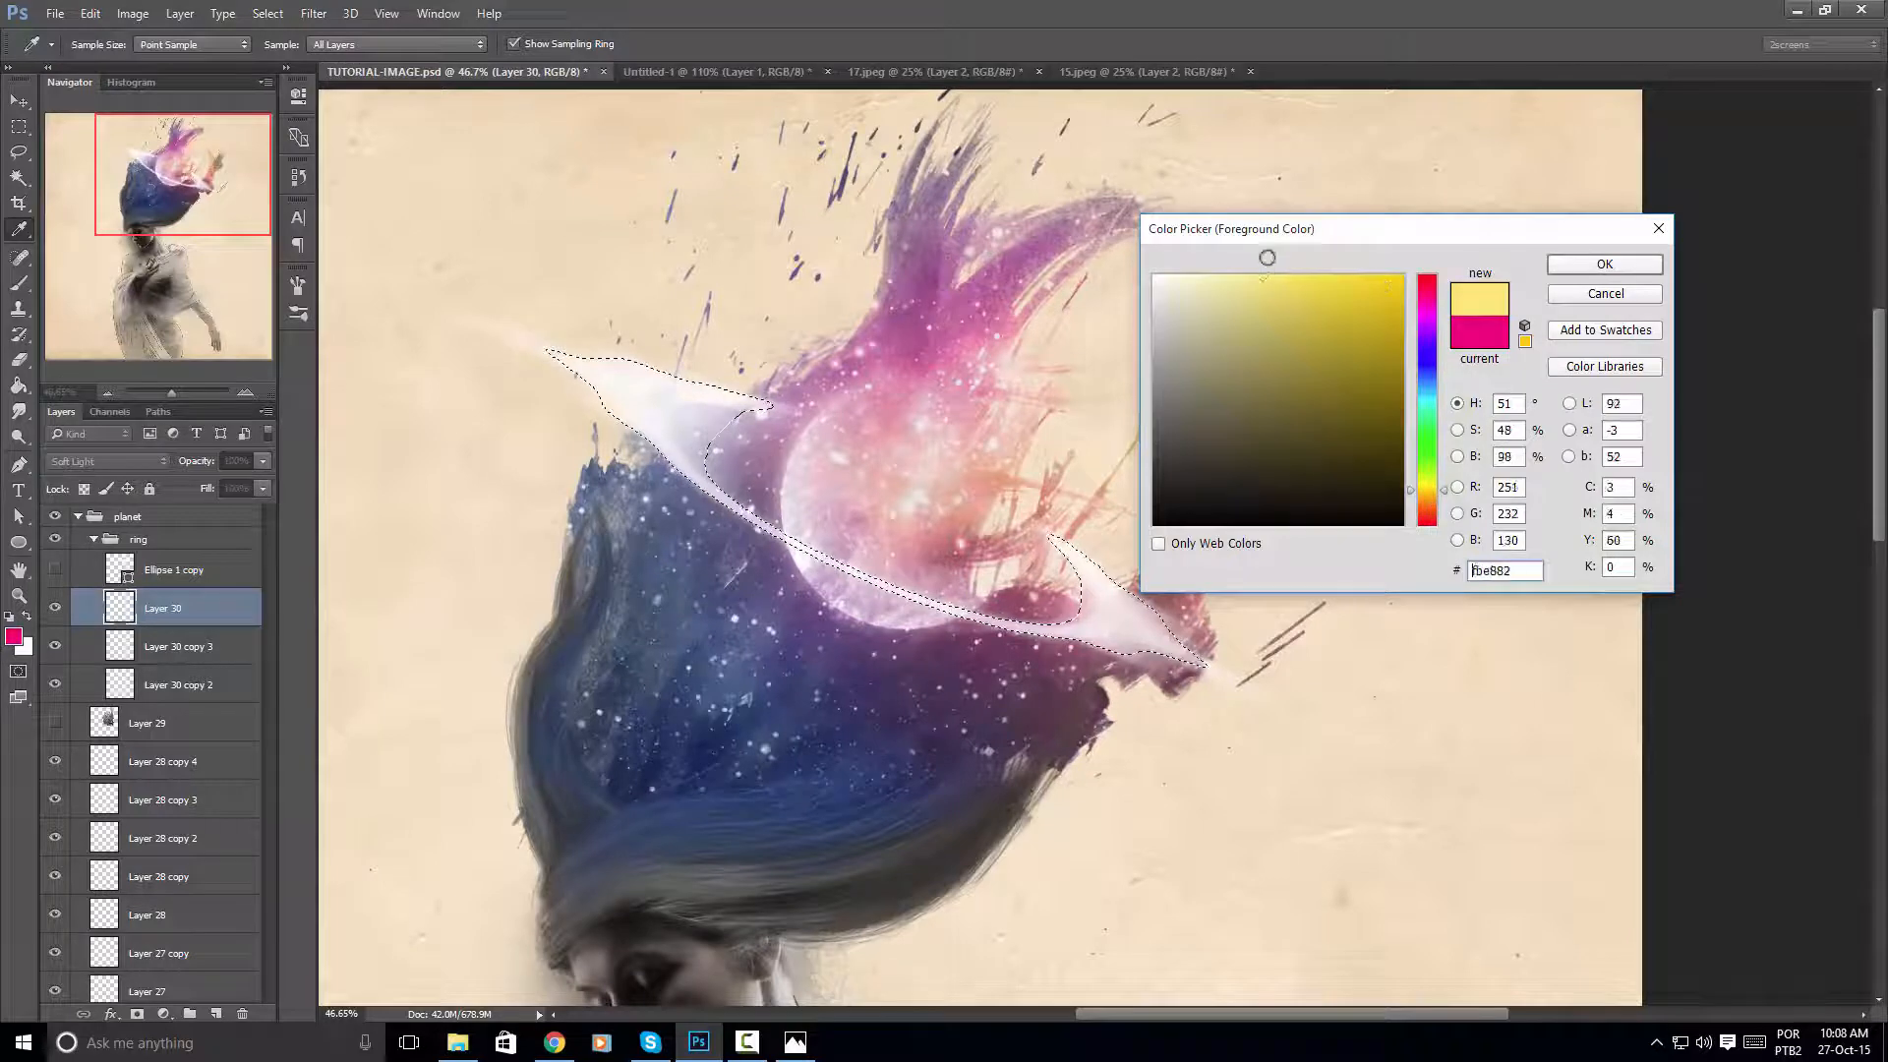
pyautogui.click(1598, 265)
pyautogui.press('b')
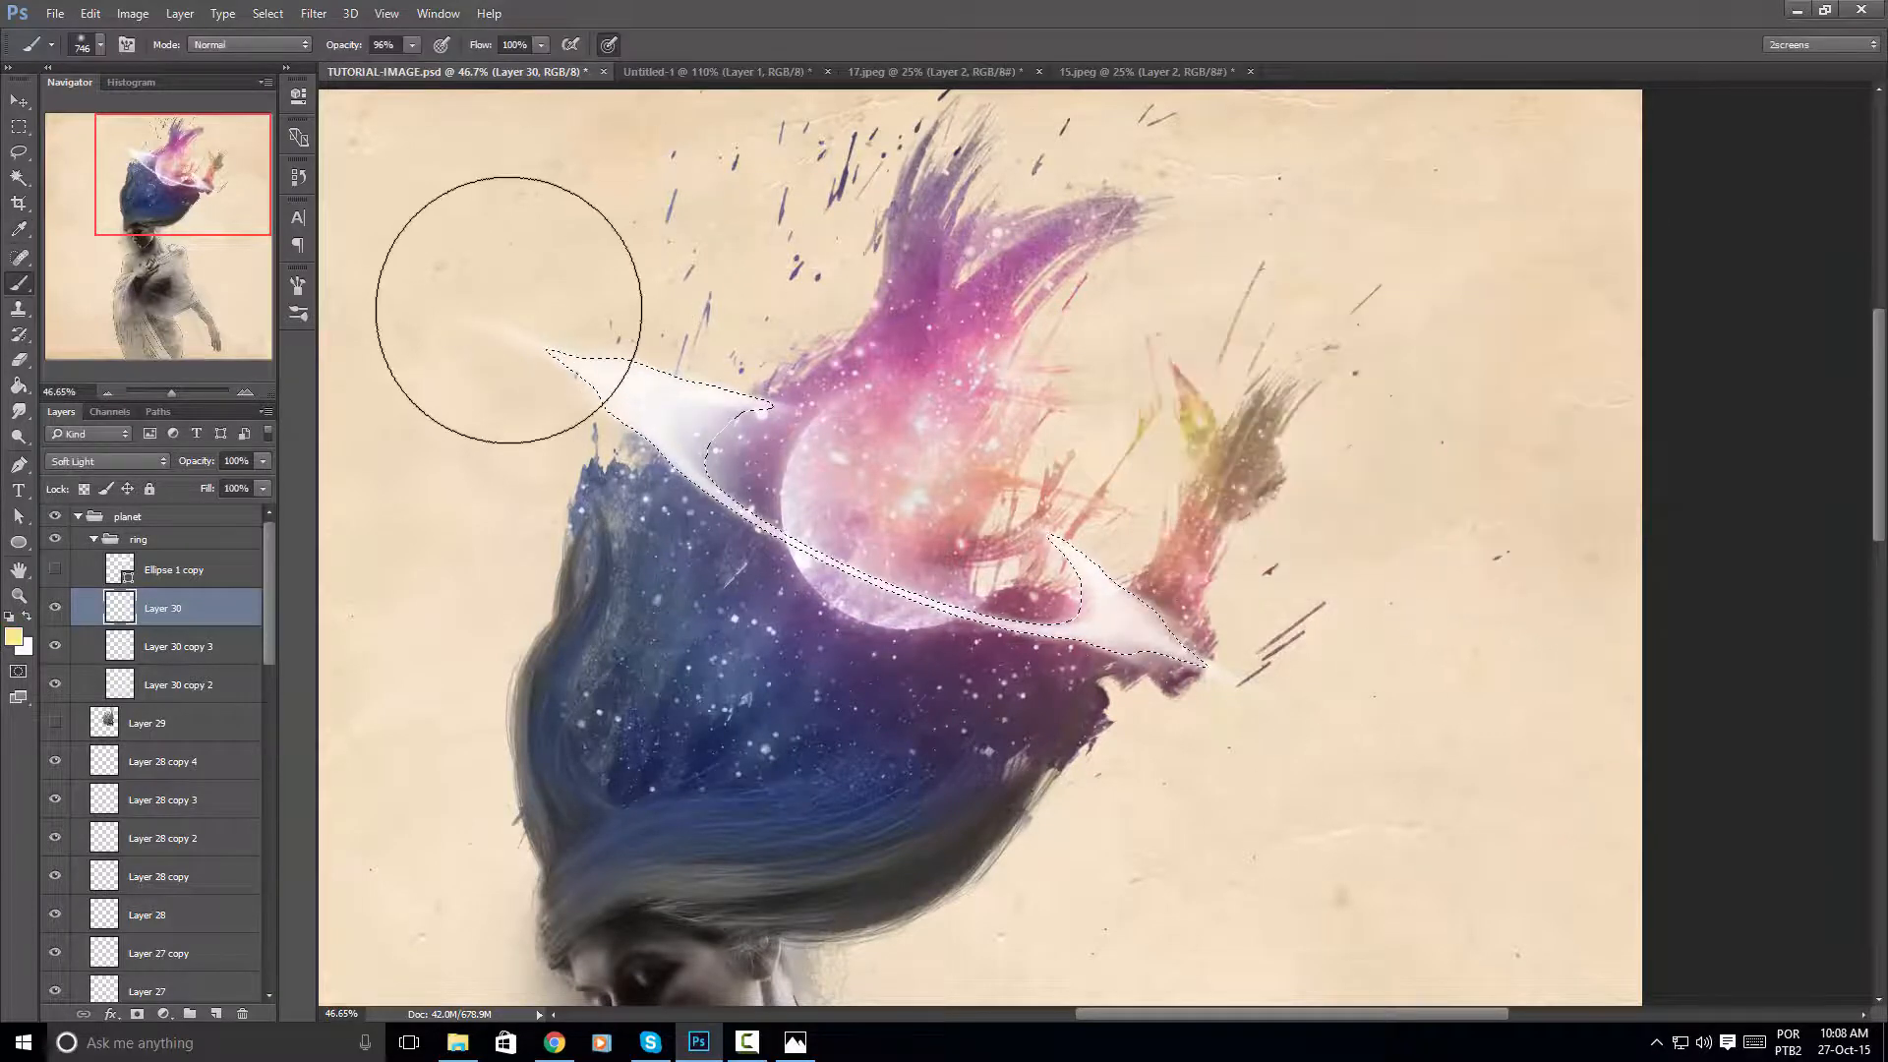
pyautogui.click(14, 637)
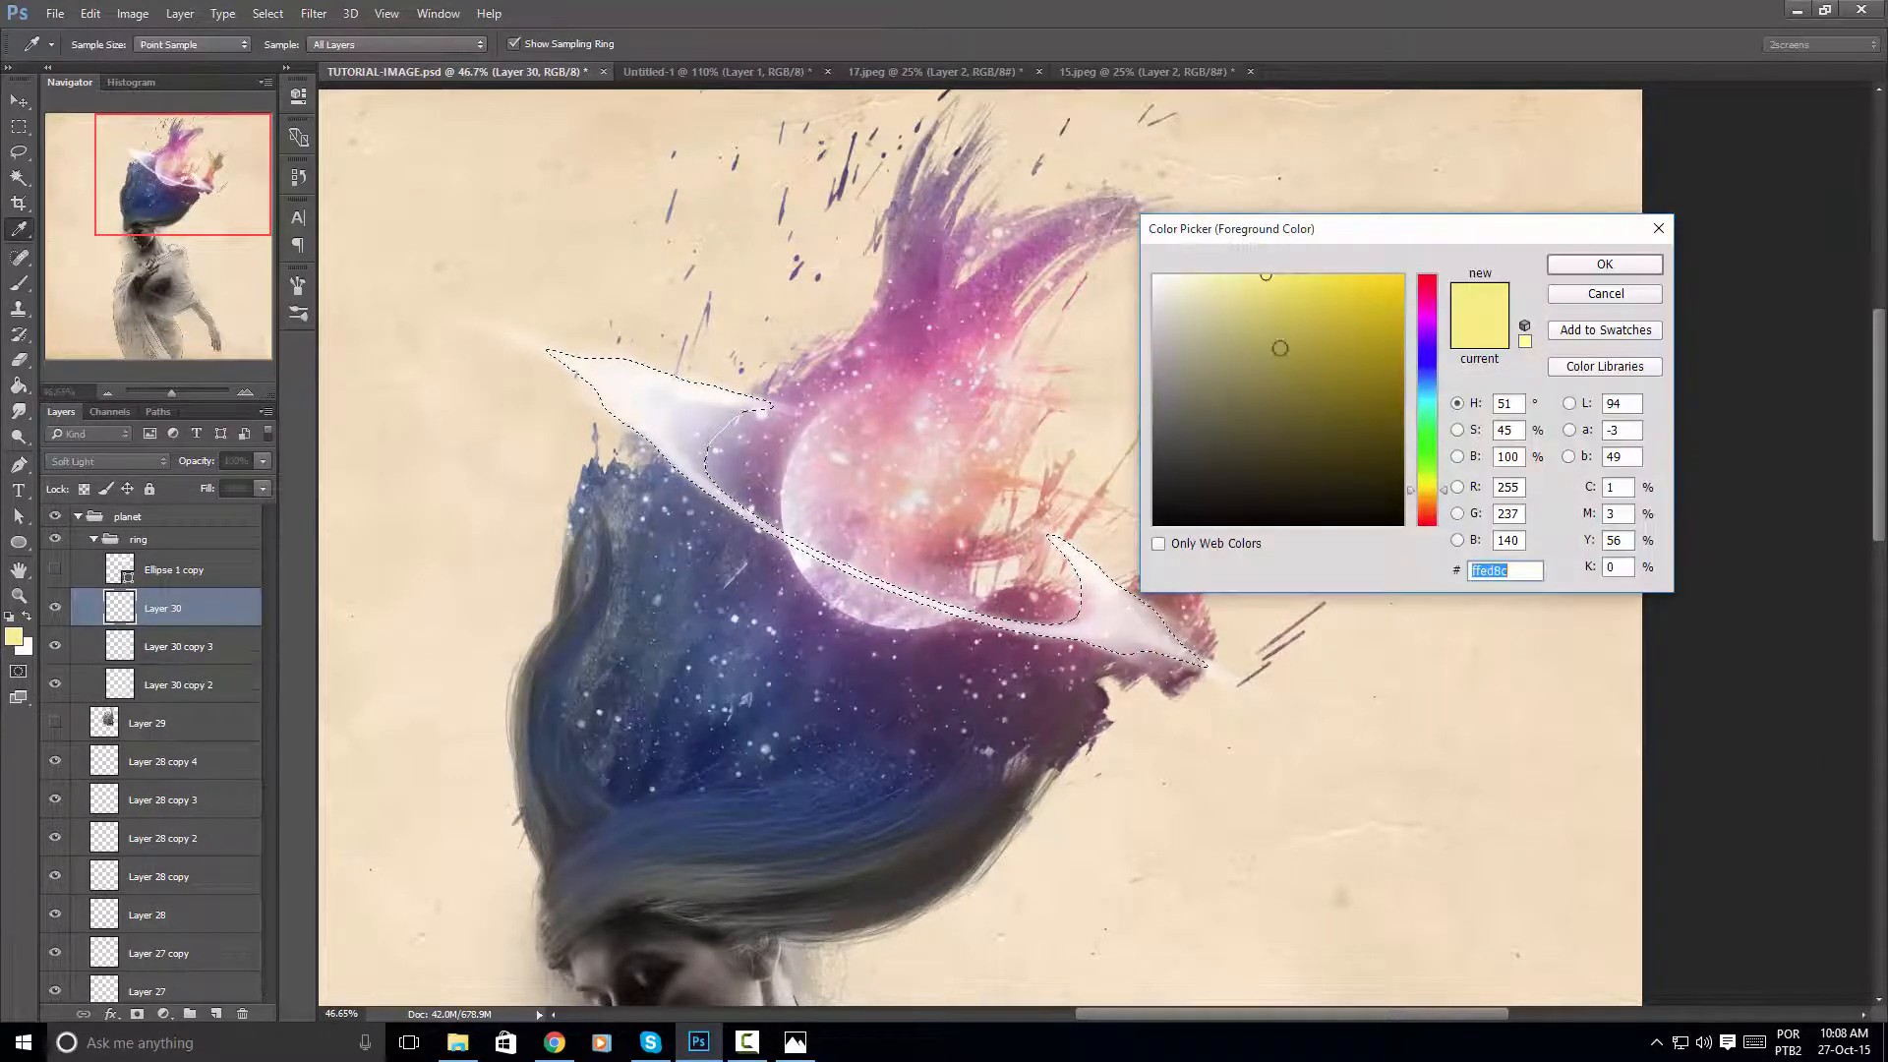
pyautogui.click(1370, 283)
pyautogui.click(1610, 262)
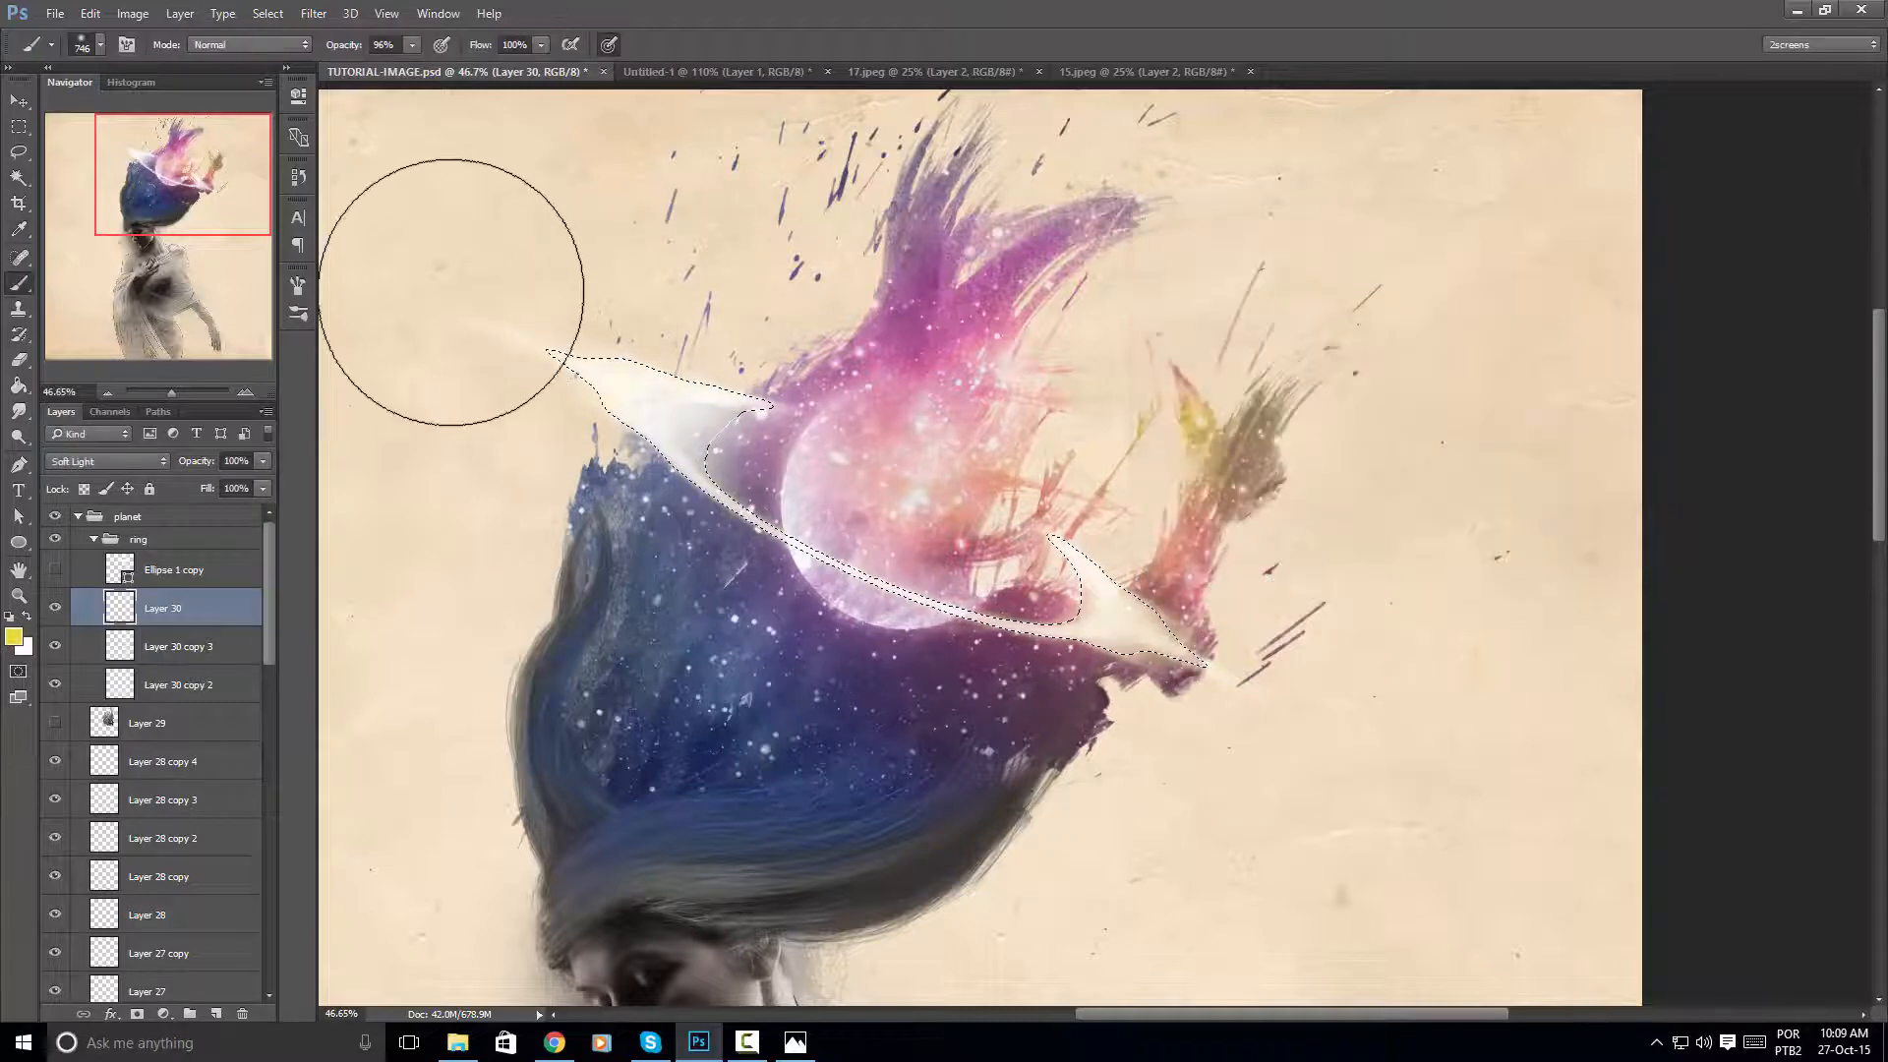
# Set the brush's foreground colour to a bright sky blue with a hue of 196°
pyautogui.click(14, 637)
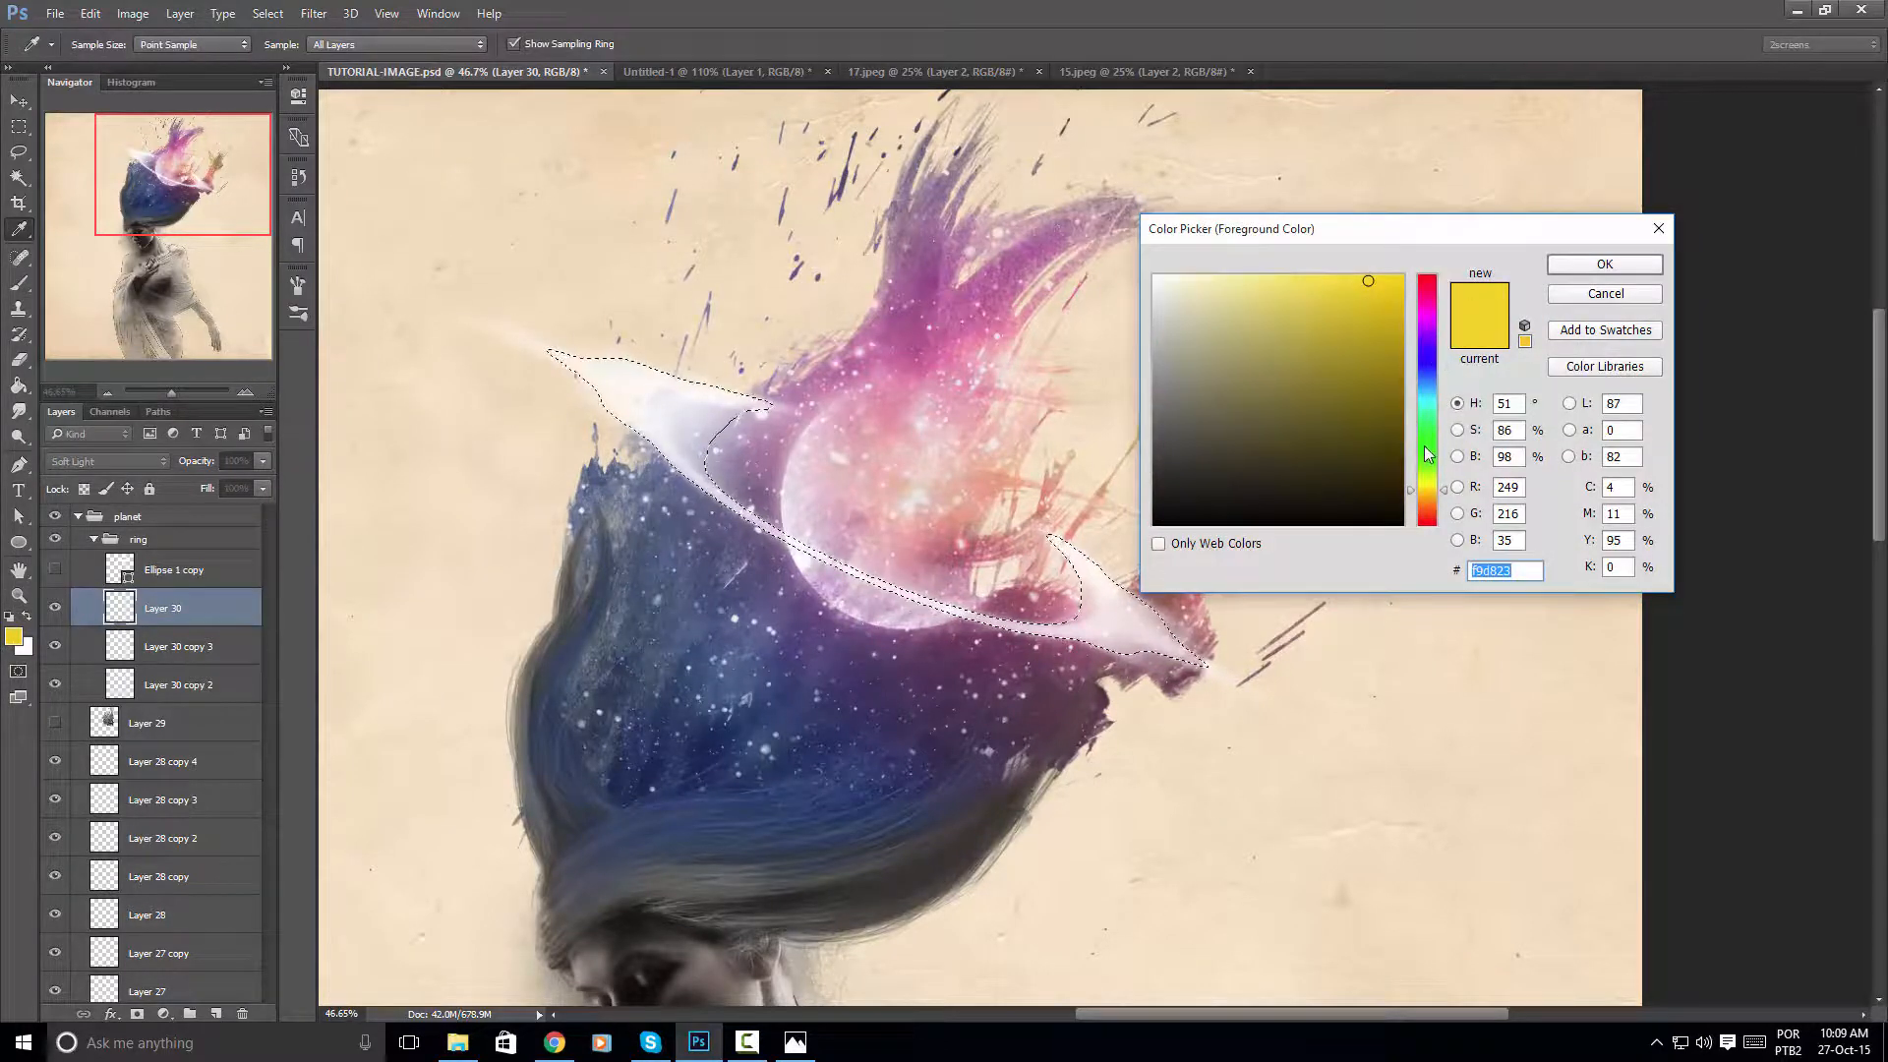
pyautogui.click(1429, 390)
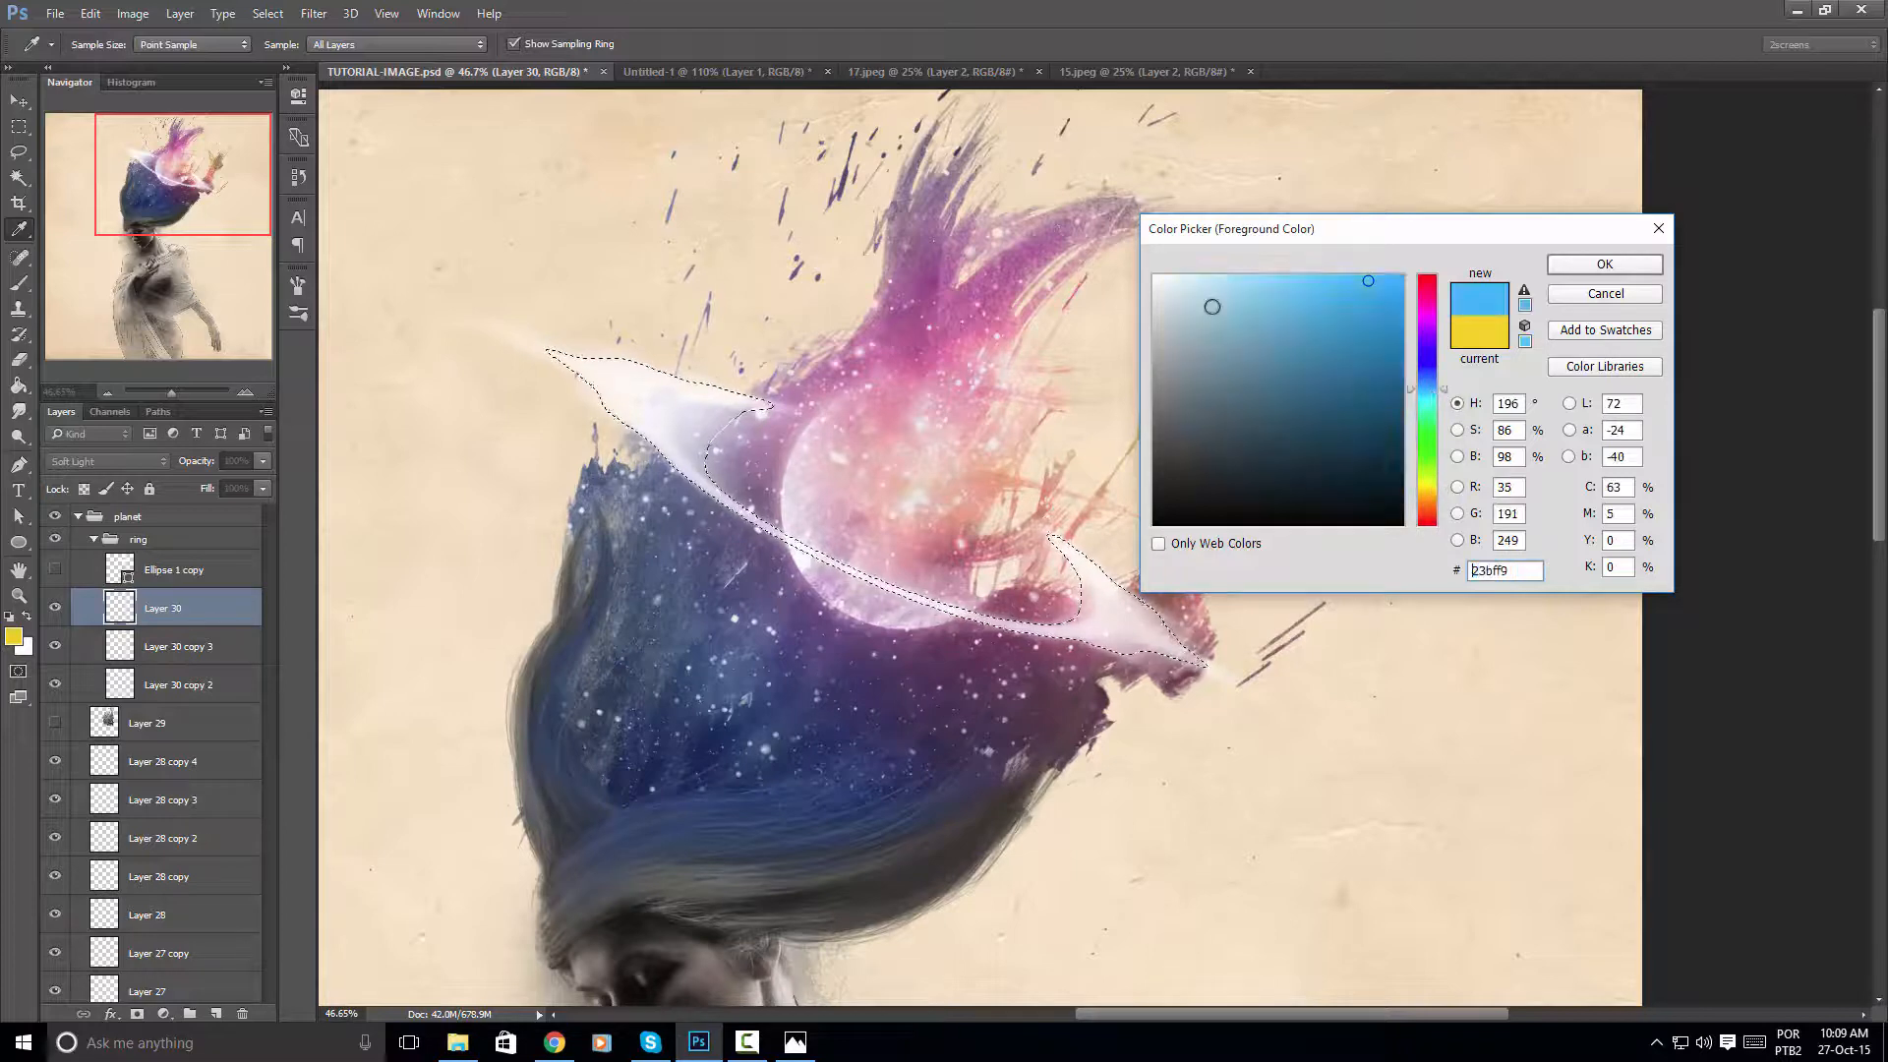
pyautogui.moveTo(1212, 306)
pyautogui.mouseDown()
pyautogui.moveTo(1401, 291)
pyautogui.moveTo(1379, 282)
pyautogui.mouseUp()
pyautogui.click(1605, 268)
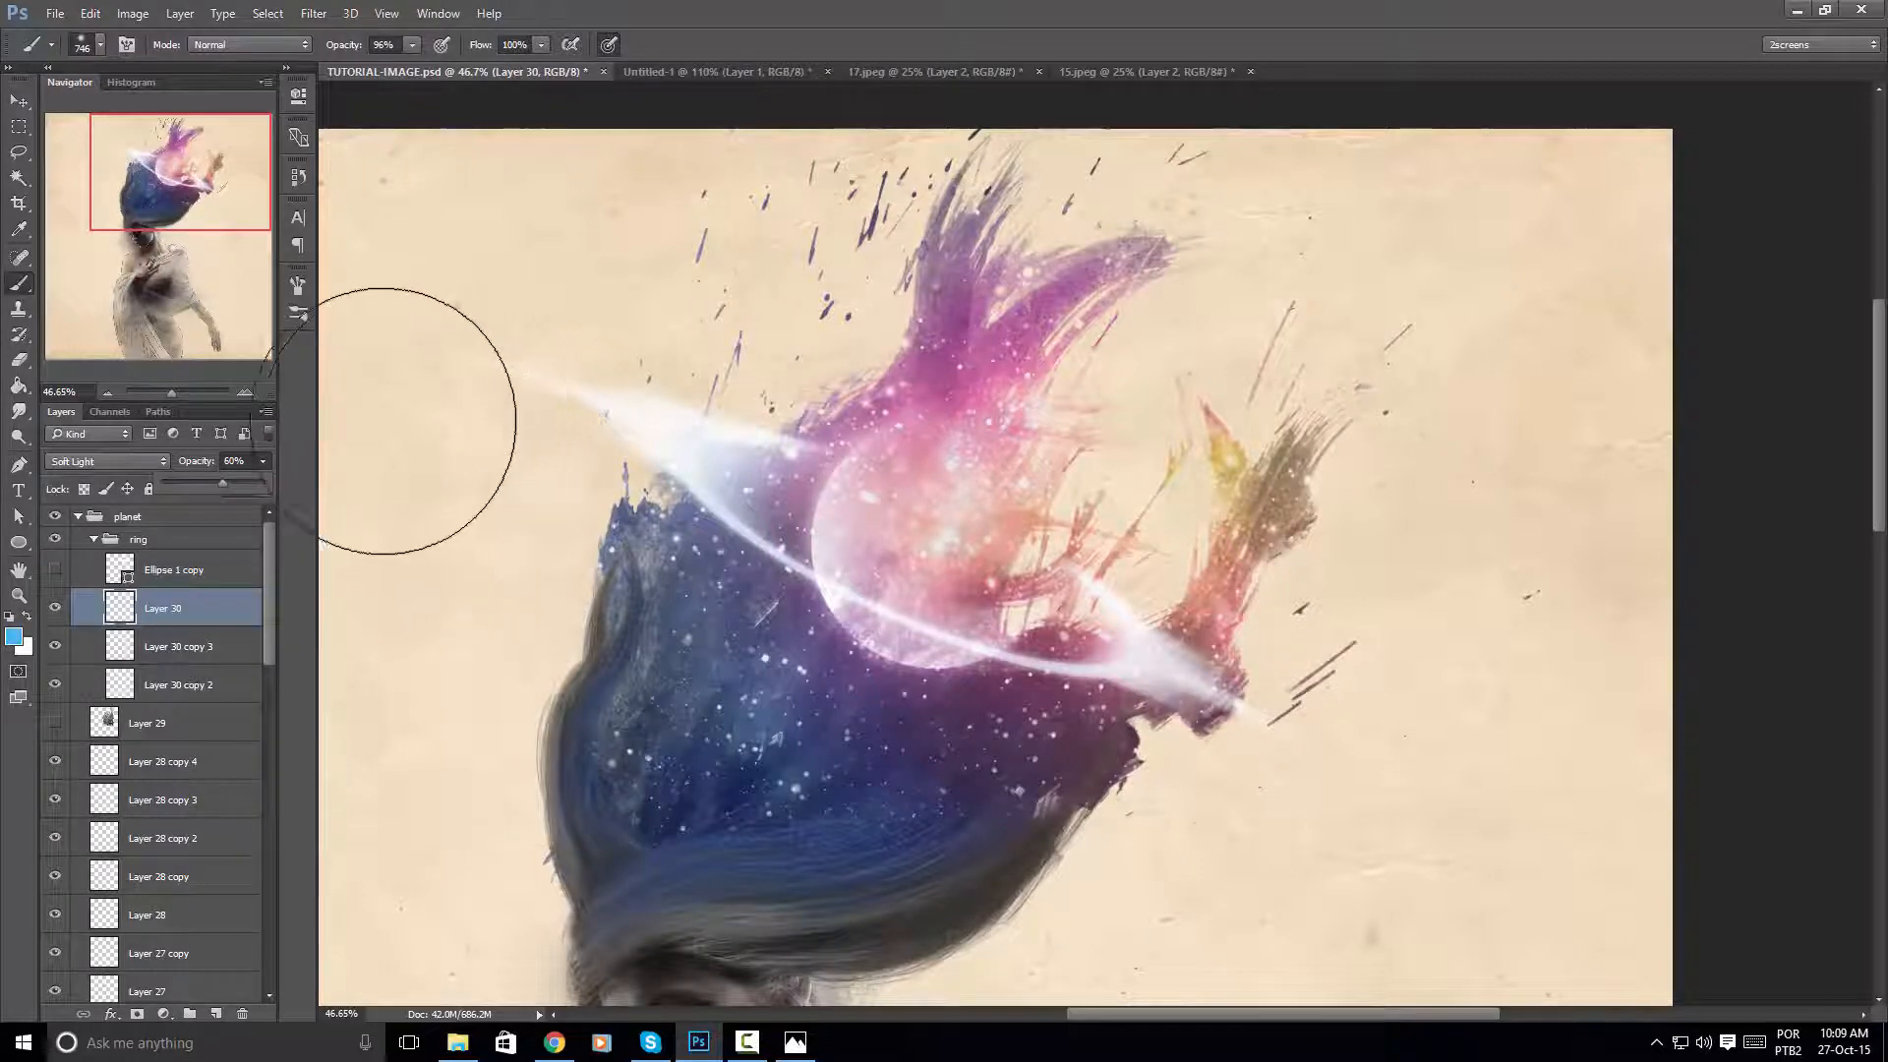
# Scale the whole ring group down slightly with Free Transform and reposition it around the planet
pyautogui.click(18, 99)
pyautogui.scroll(-2, 1257, 499)
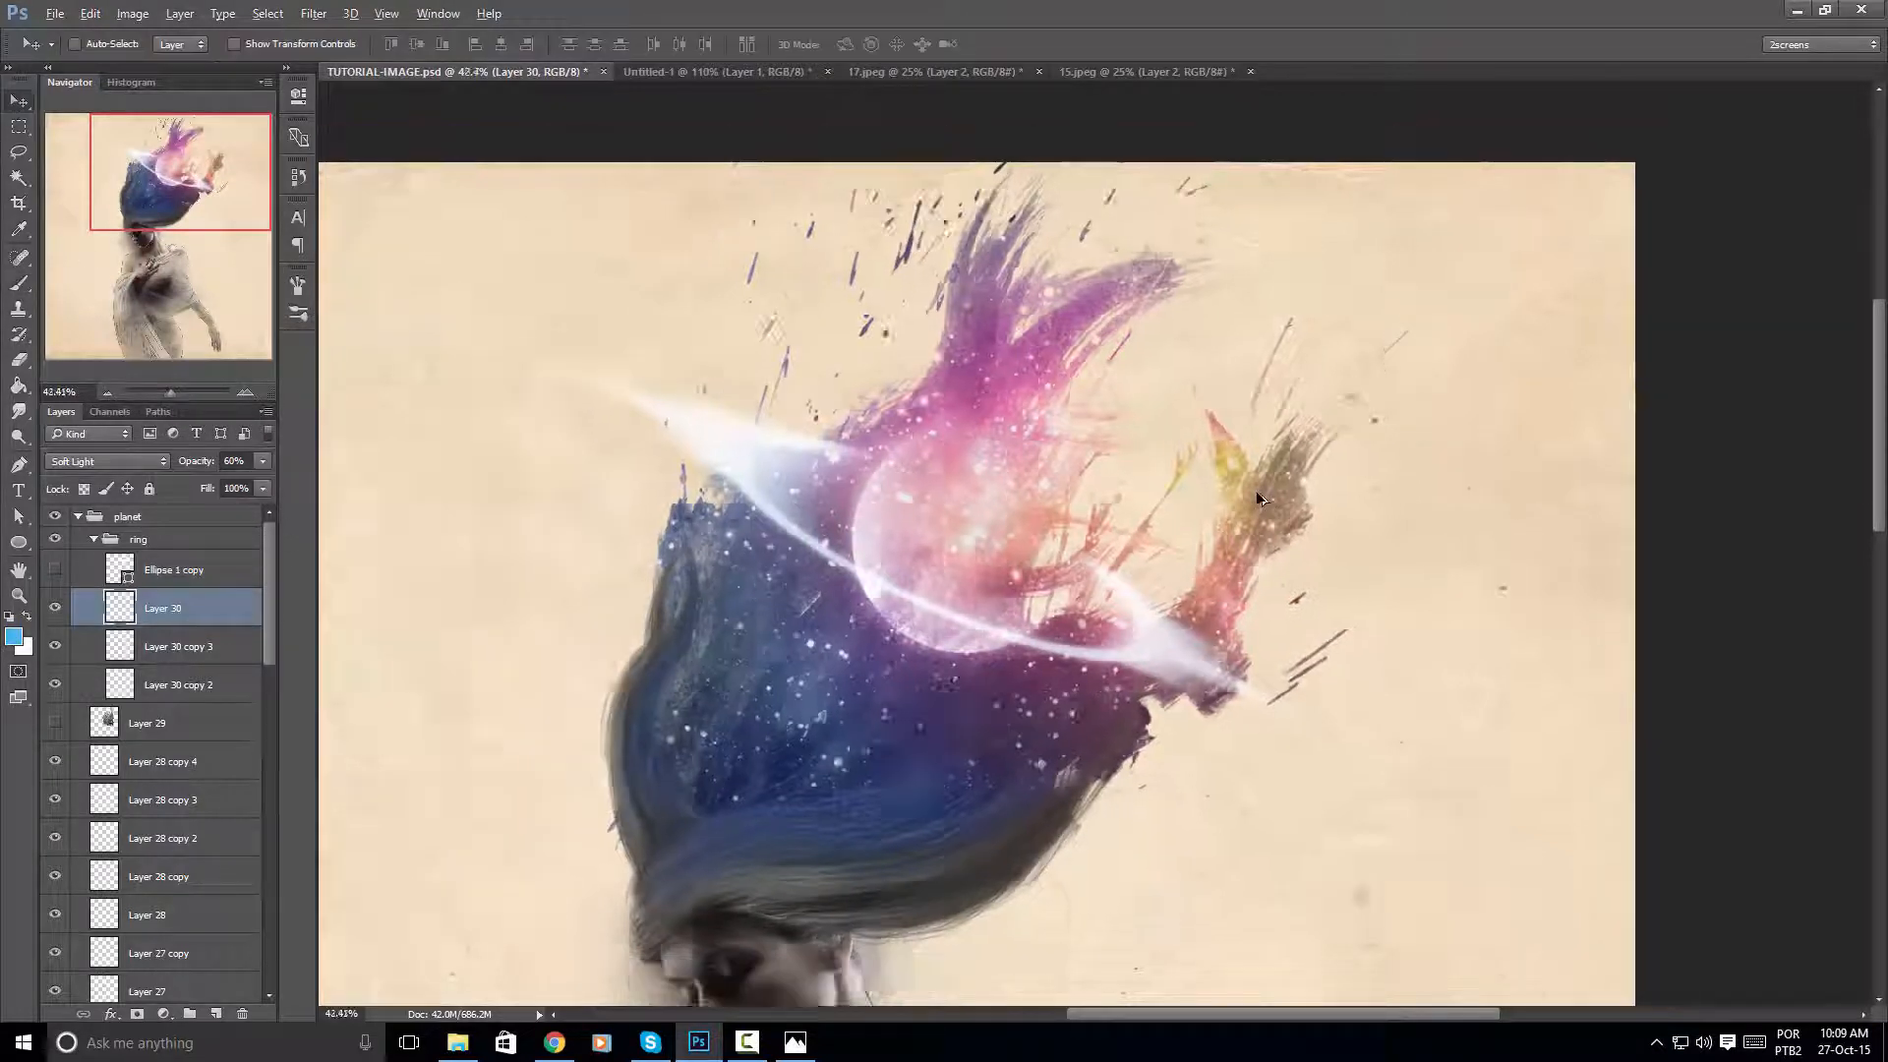
pyautogui.scroll(-8, 1258, 498)
pyautogui.scroll(8, 1292, 271)
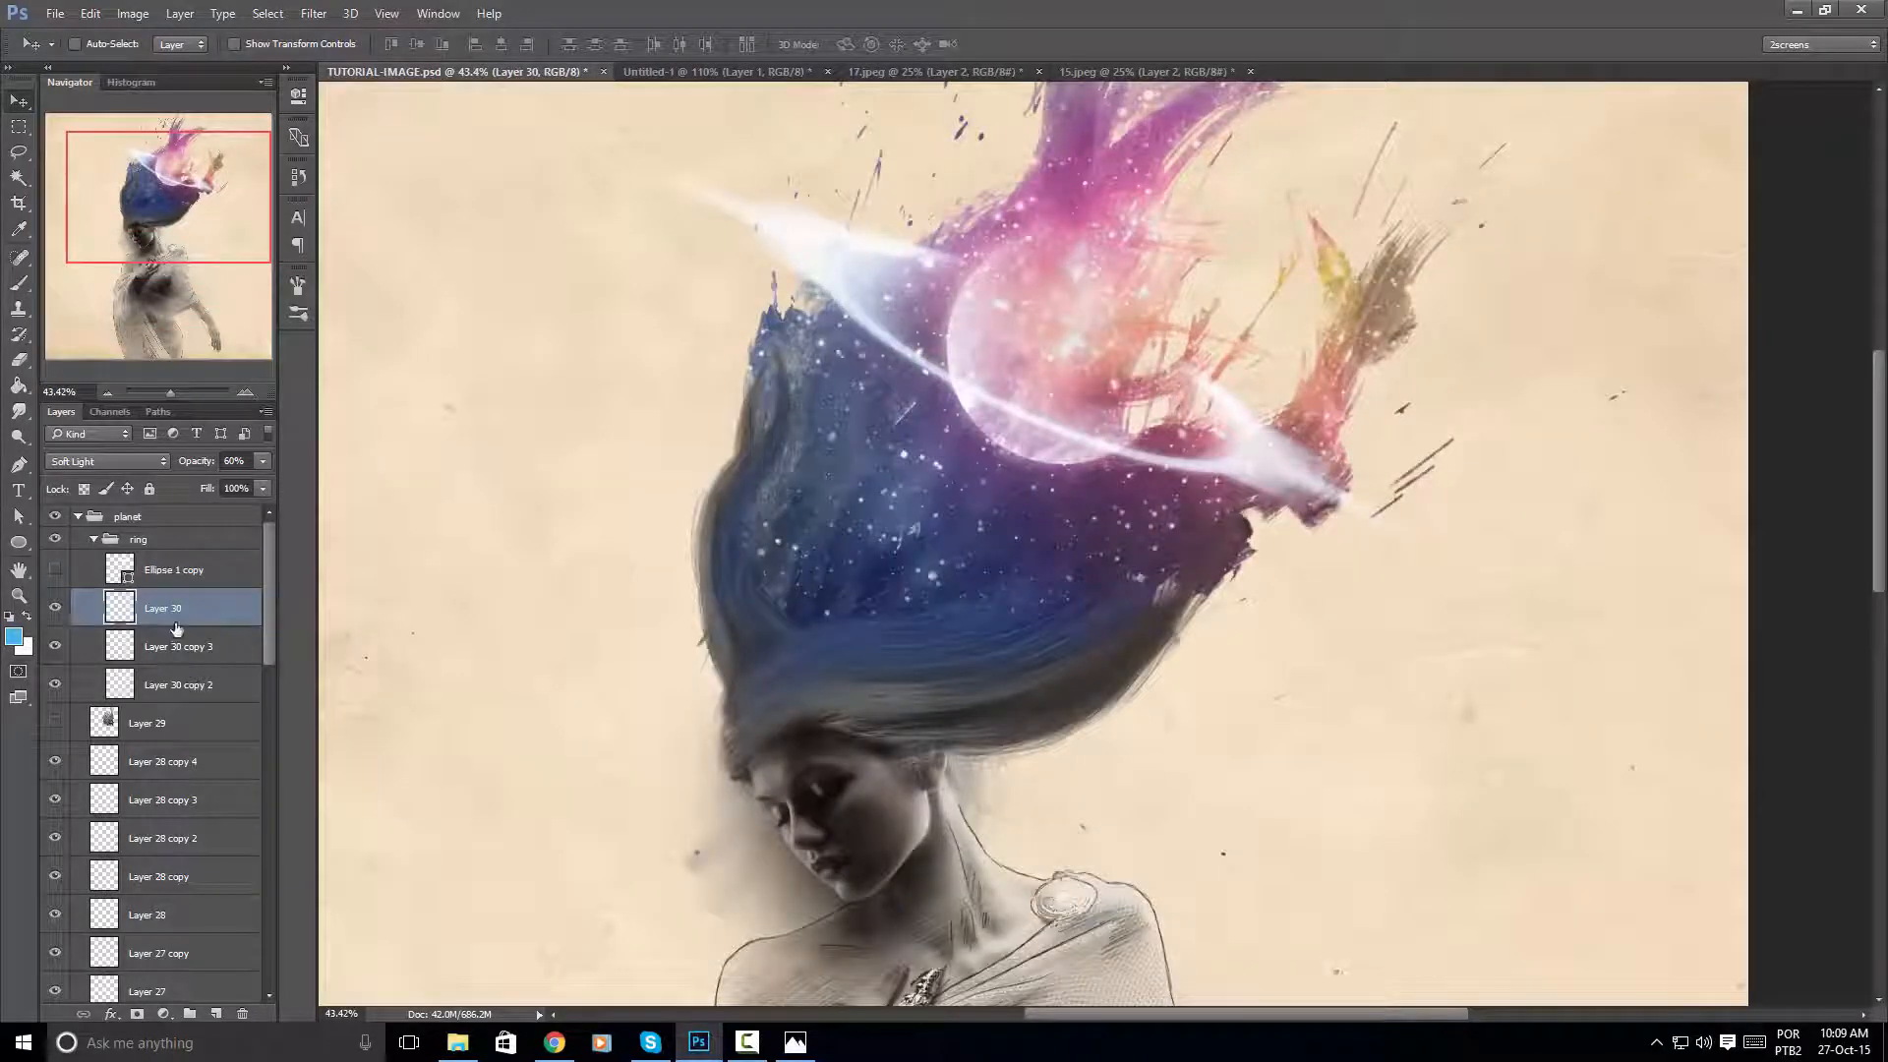
pyautogui.click(177, 541)
pyautogui.hotkey('ctrl', 't')
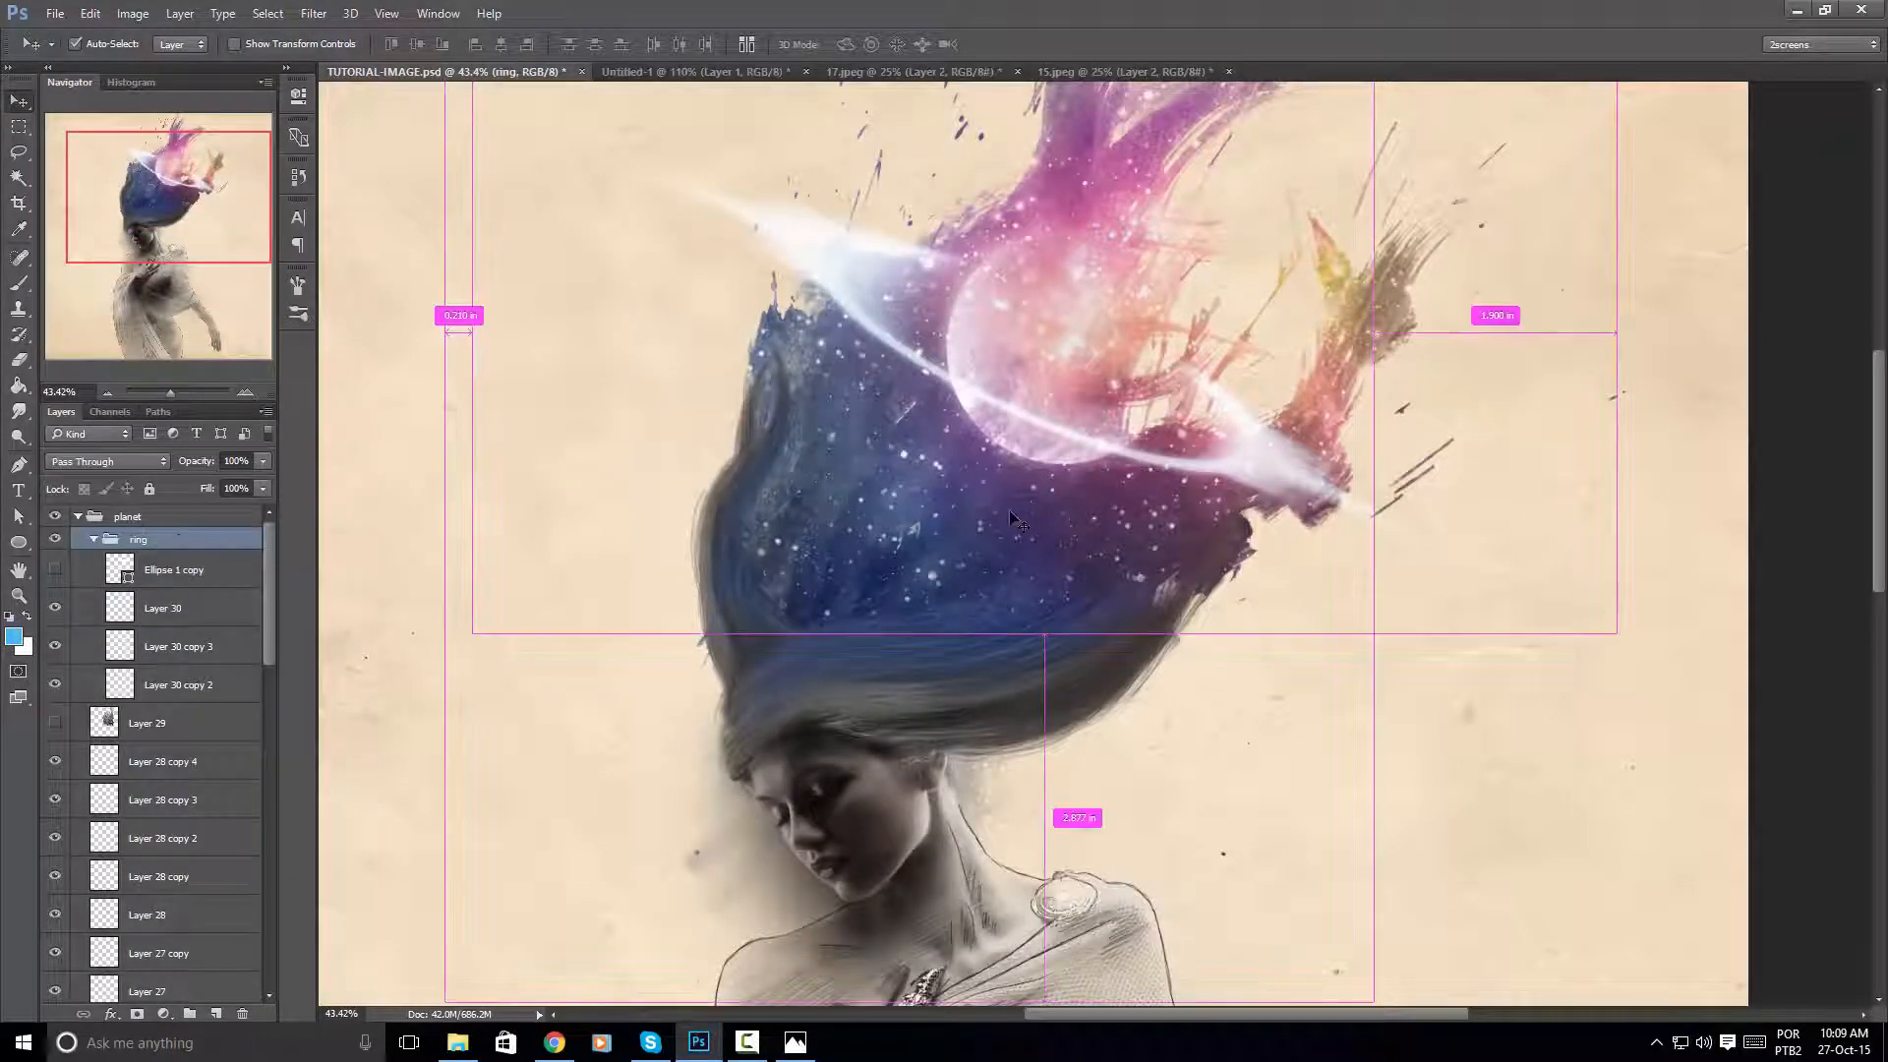
pyautogui.moveTo(1617, 631); pyautogui.dragTo(1569, 607)
pyautogui.moveTo(1251, 435)
pyautogui.mouseDown()
pyautogui.moveTo(1278, 451)
pyautogui.moveTo(1247, 437)
pyautogui.mouseUp()
pyautogui.press('Return')
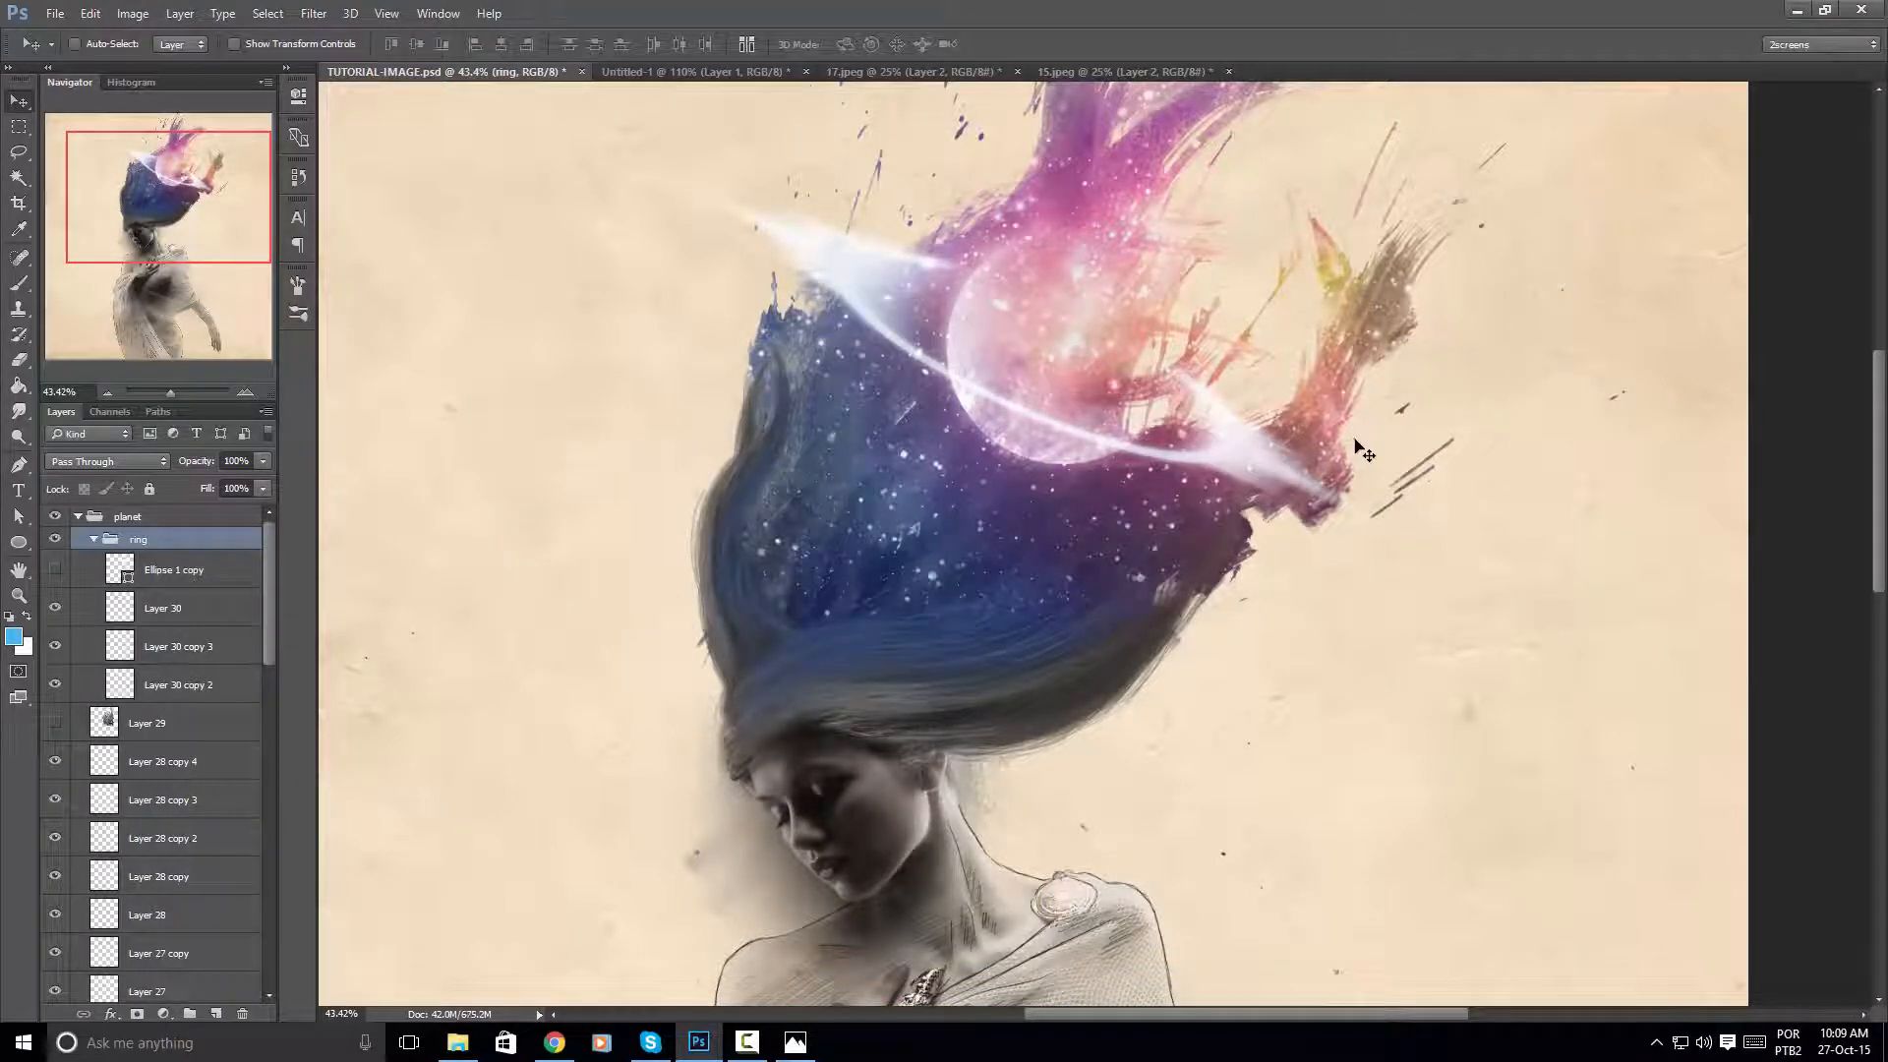
pyautogui.click(199, 684)
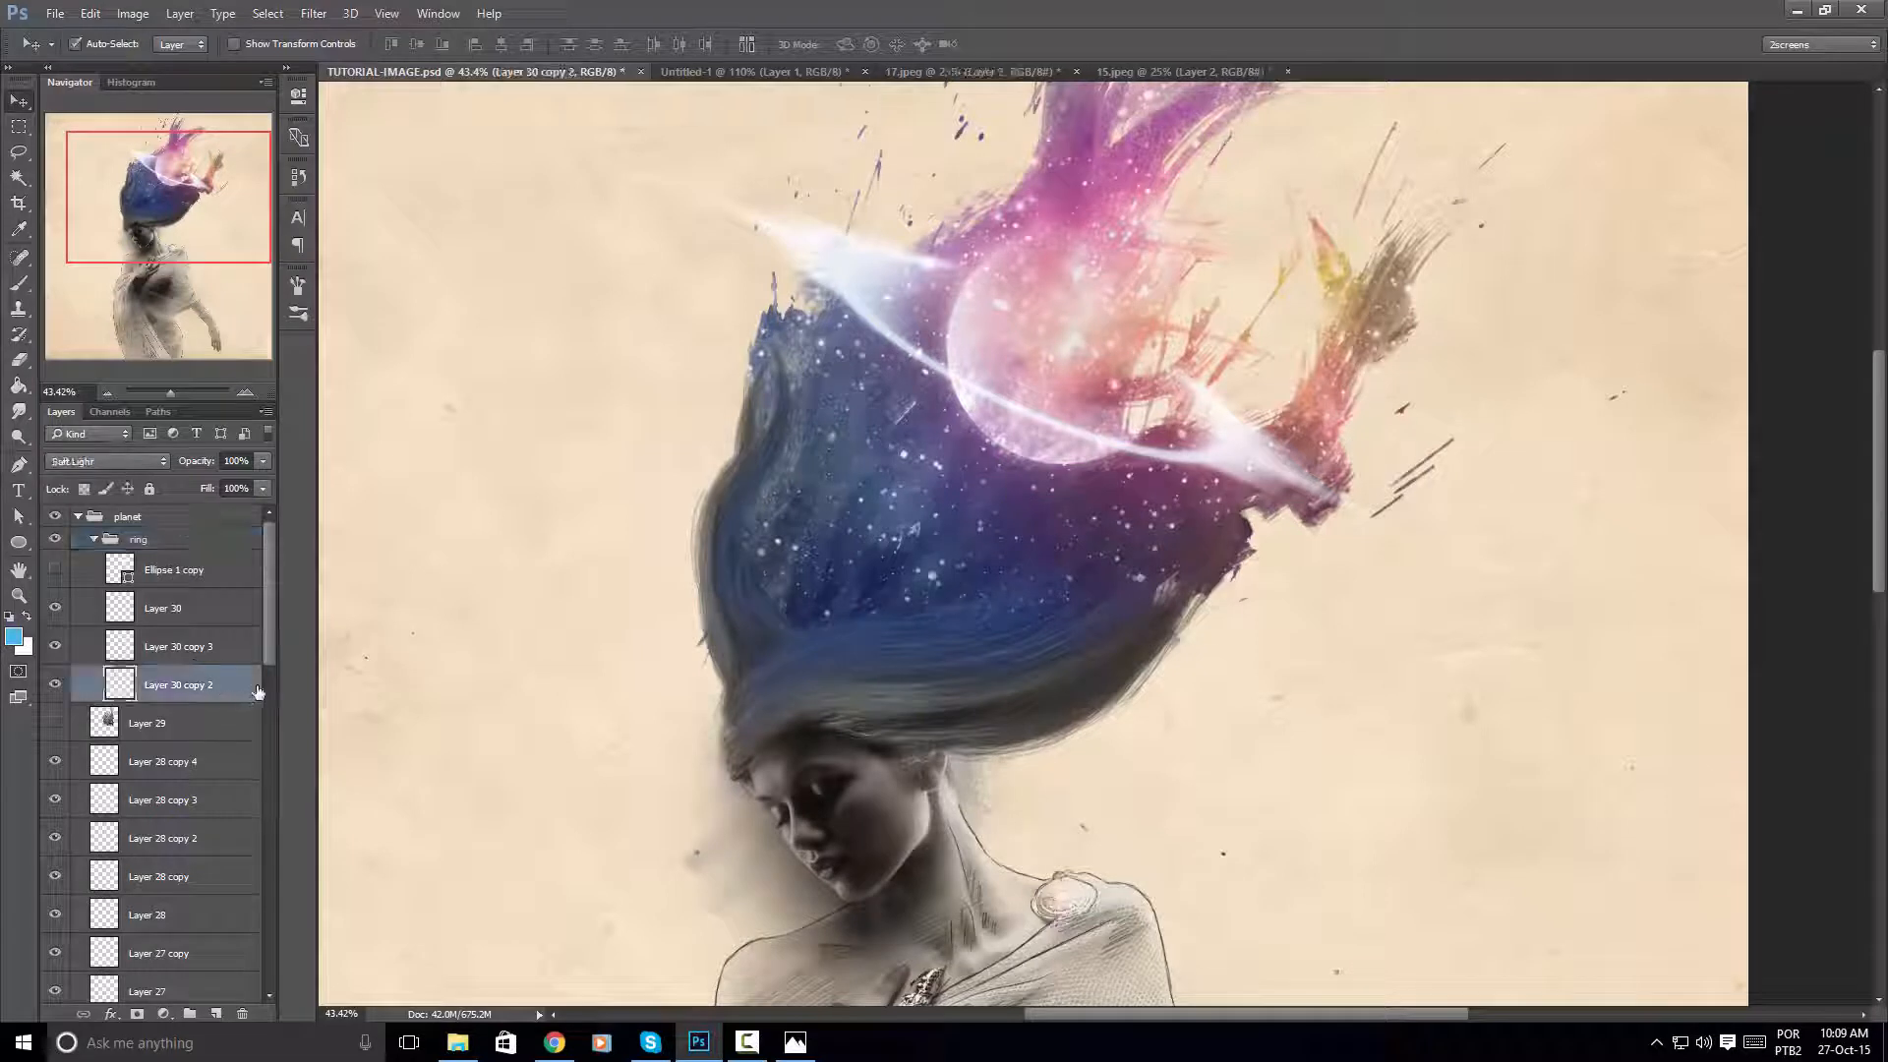
pyautogui.hotkey('ctrl', 'j')
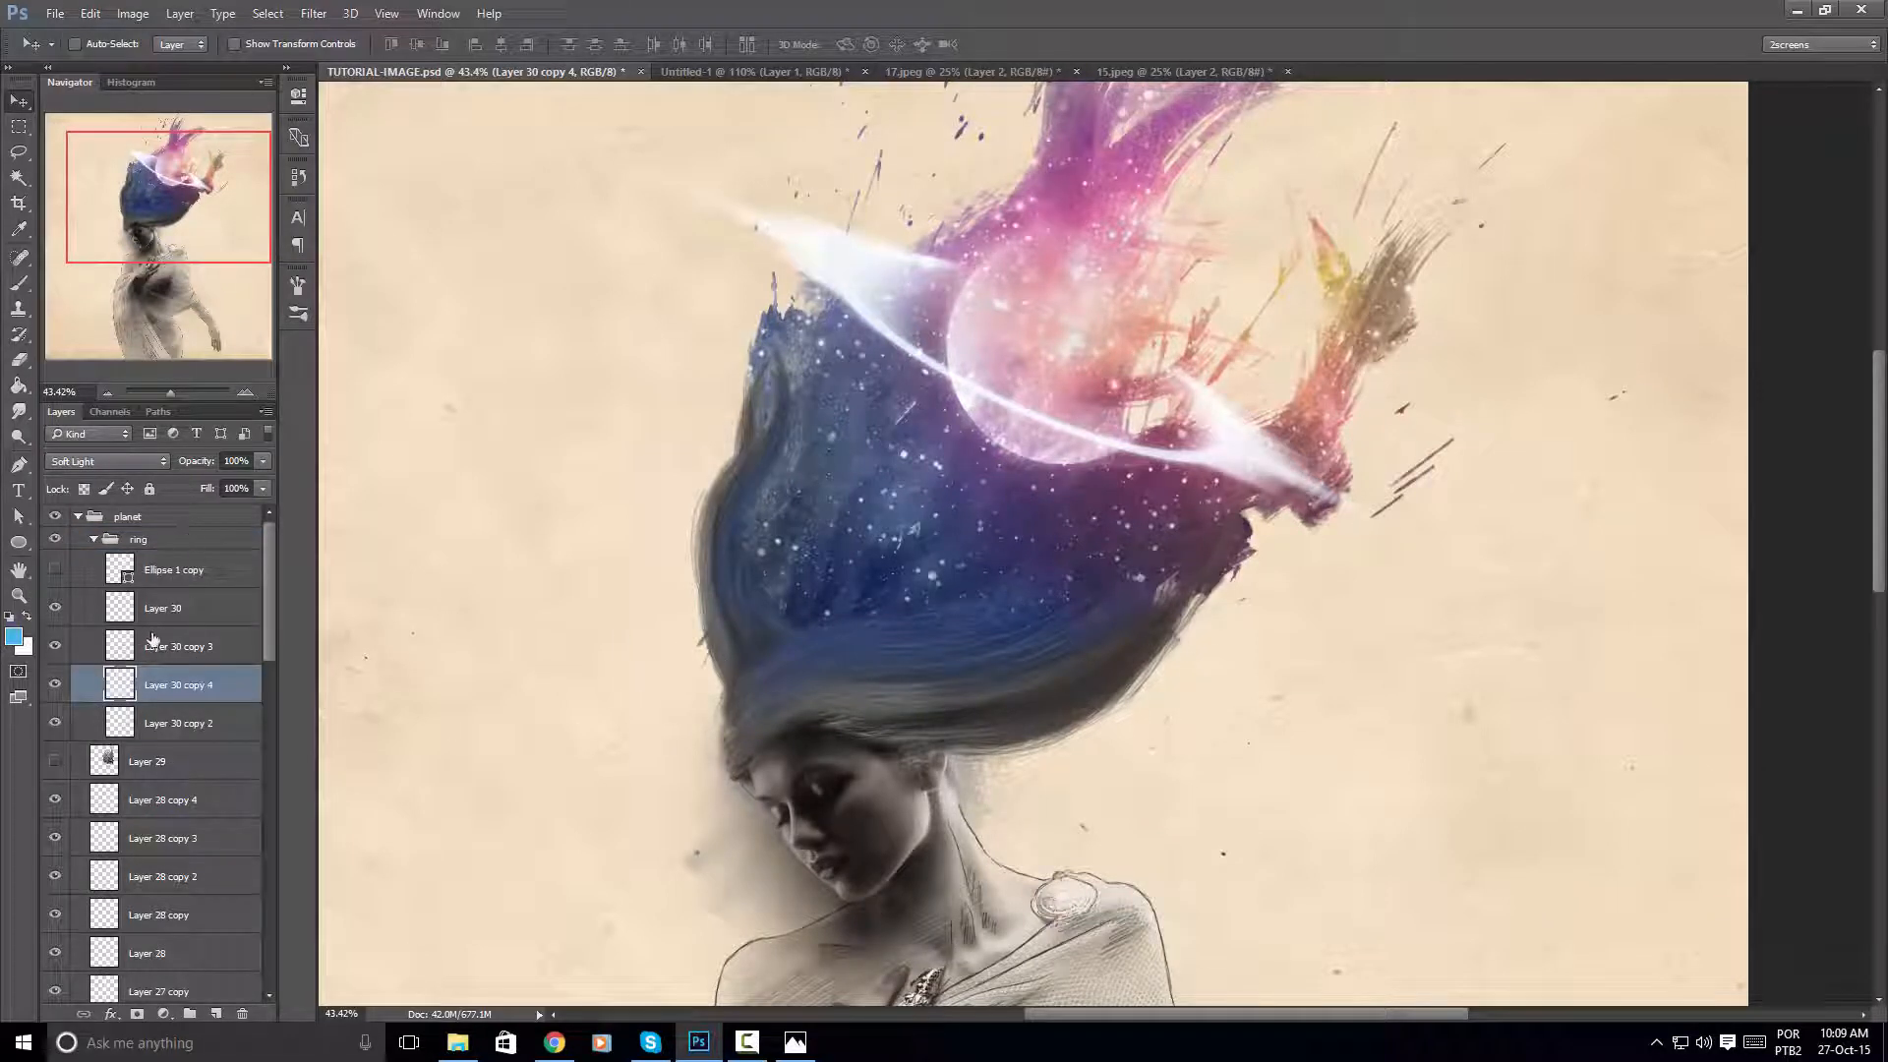
pyautogui.press('Delete')
# Change the blend mode of the ring layer, Layer 30 copy 2, to Normal and lower its opacity to 67%
pyautogui.click(177, 682)
pyautogui.click(263, 460)
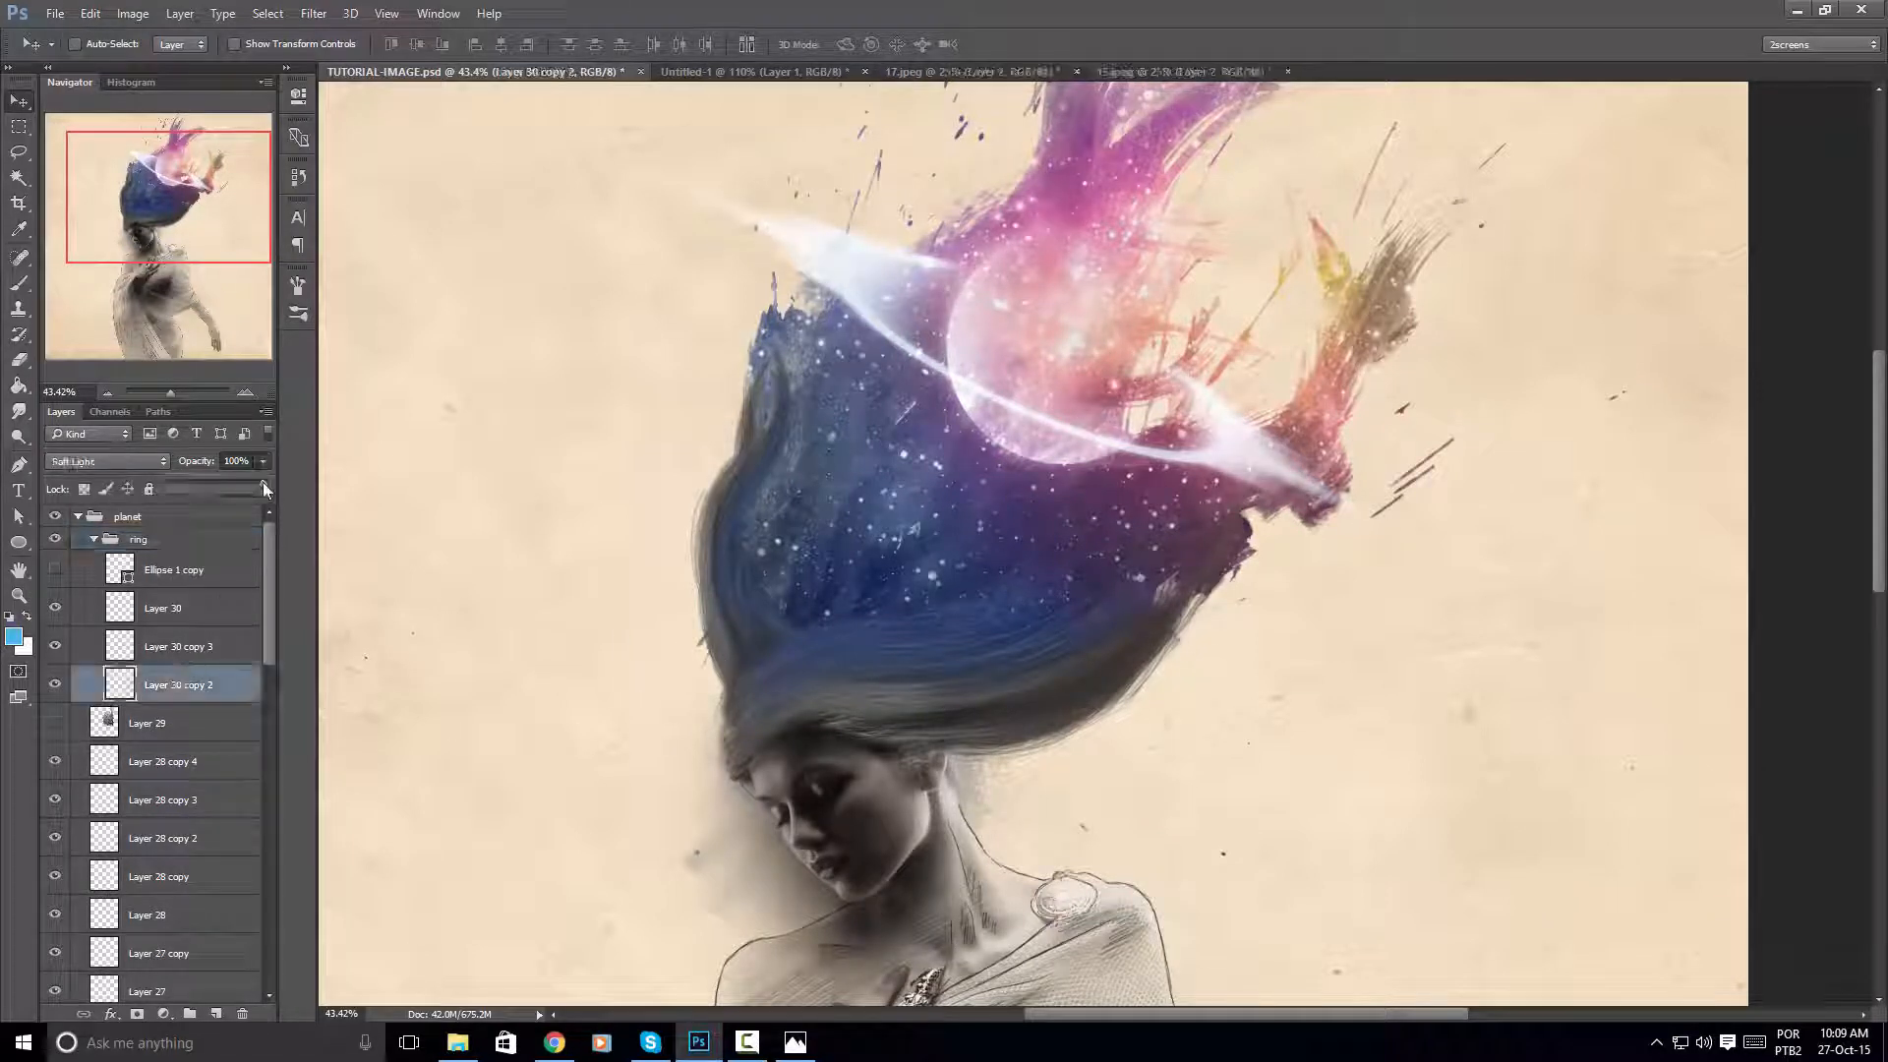
pyautogui.click(143, 461)
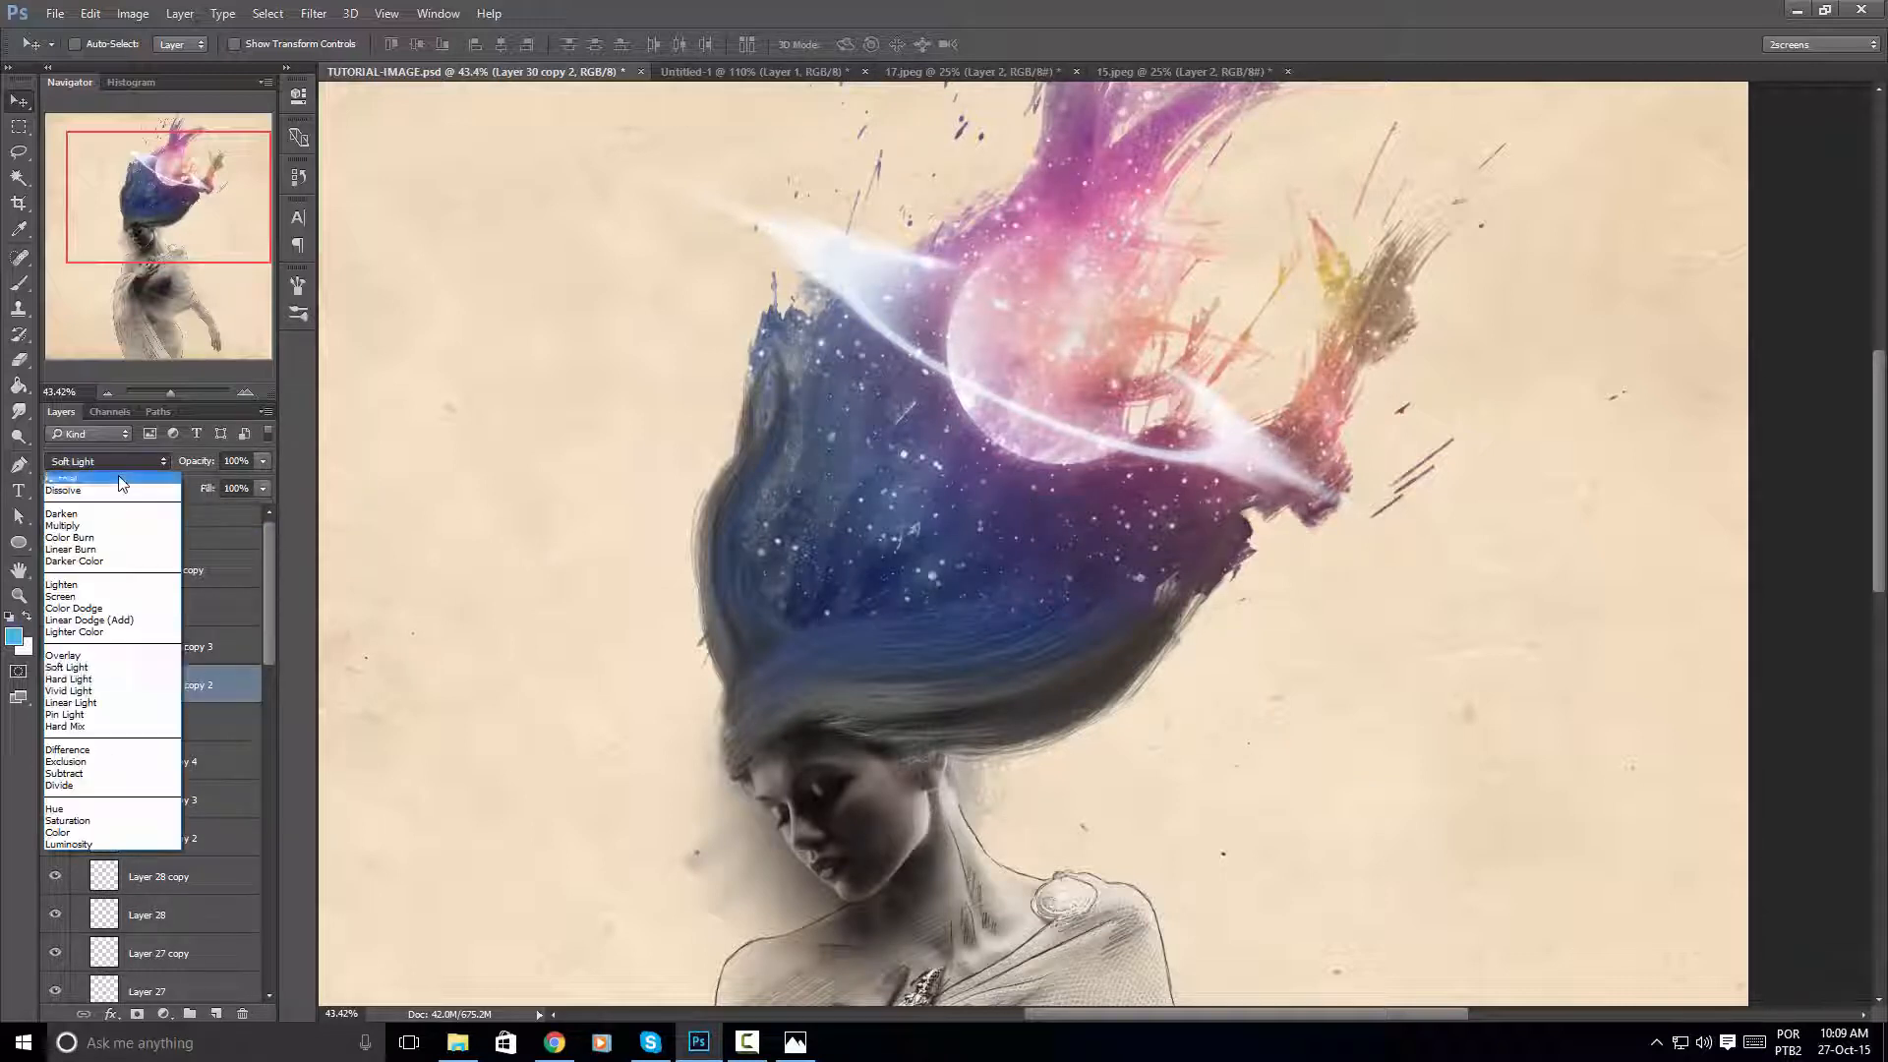
pyautogui.click(99, 479)
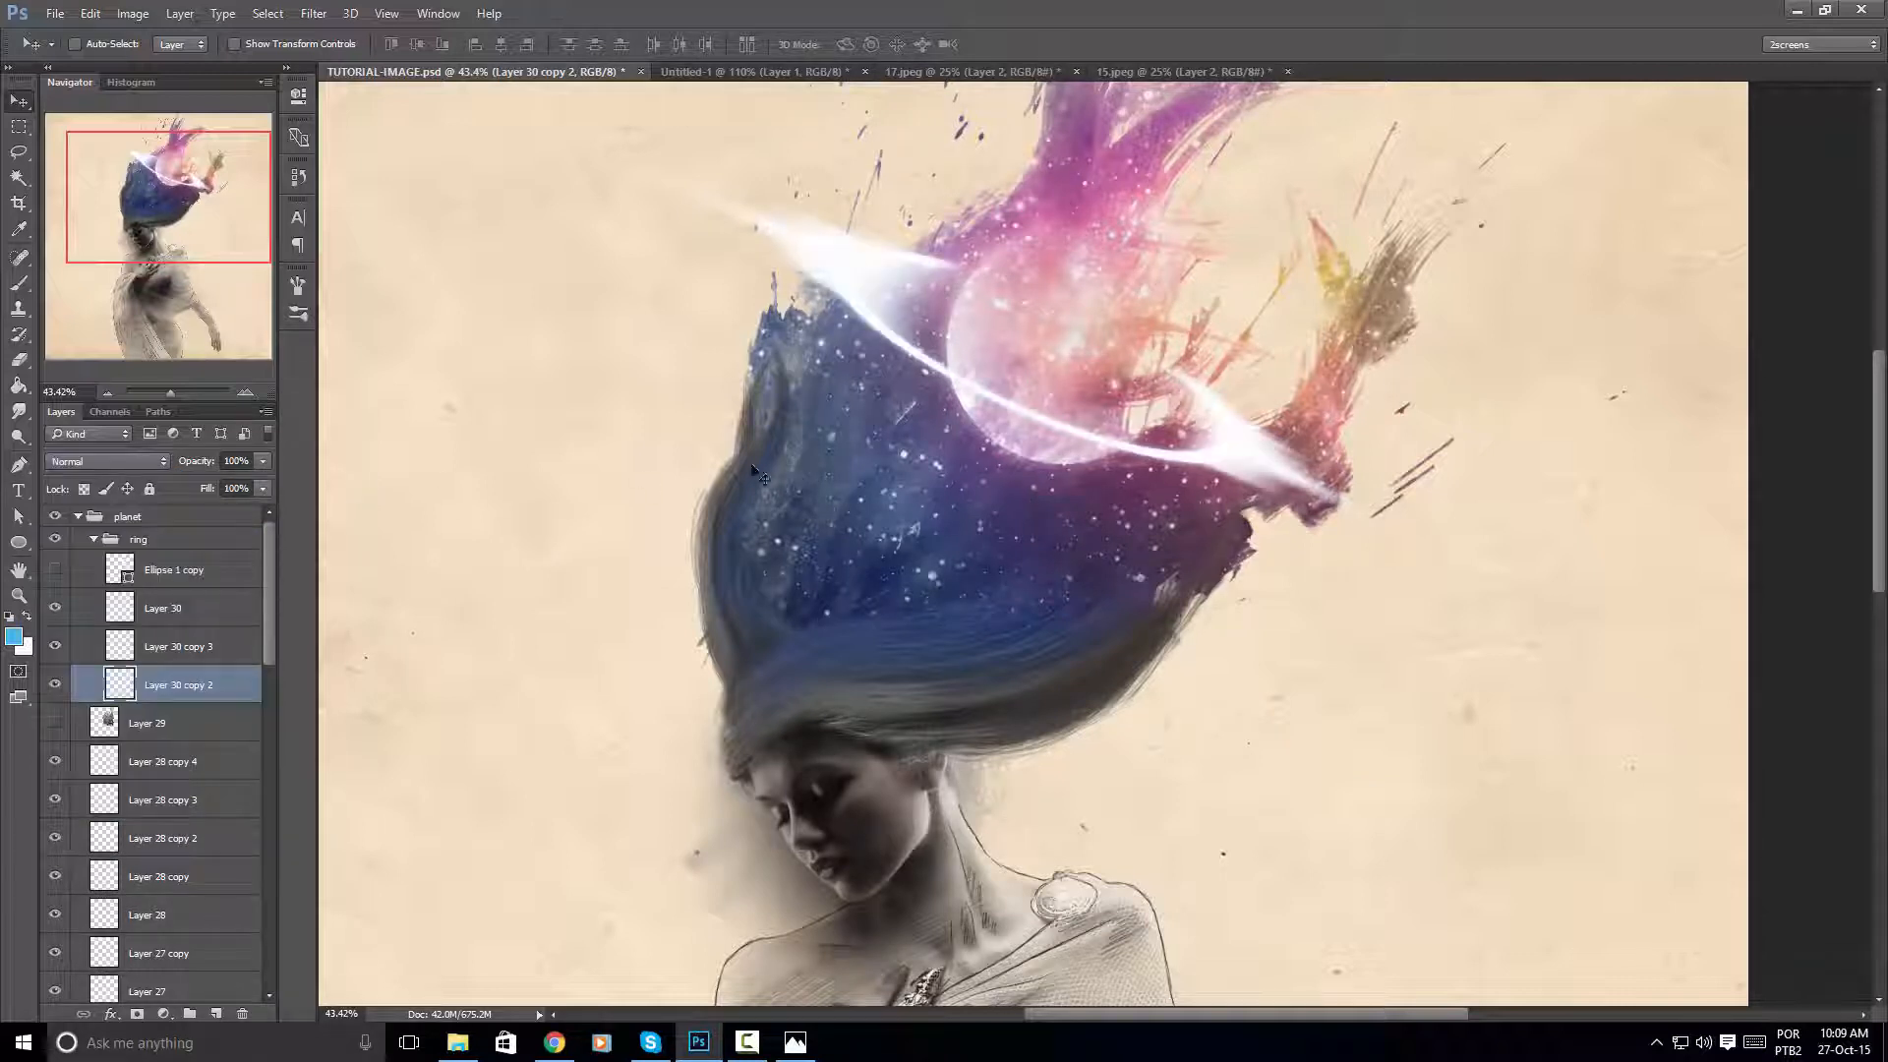
pyautogui.click(263, 488)
pyautogui.moveTo(257, 481); pyautogui.dragTo(224, 489)
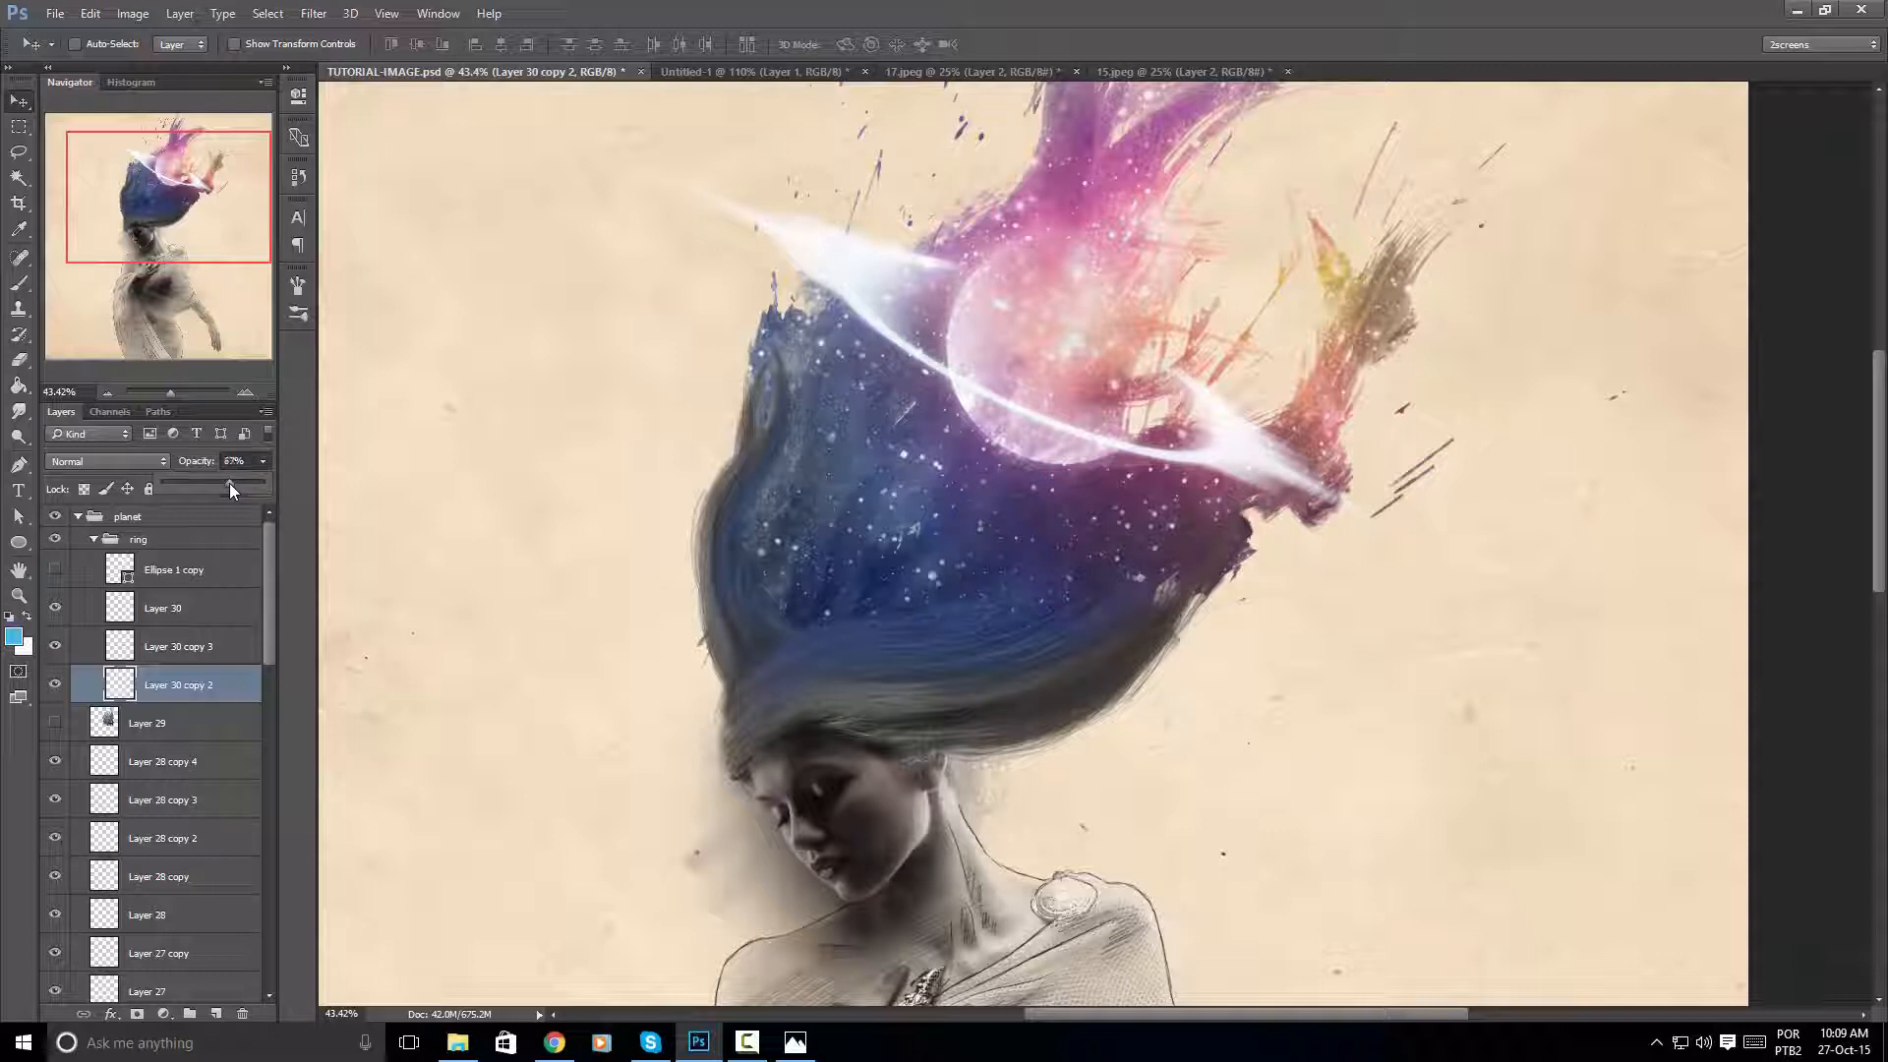
pyautogui.click(865, 578)
# Examine the planet's ring up close and against the whole portrait composition
pyautogui.scroll(-8, 937, 540)
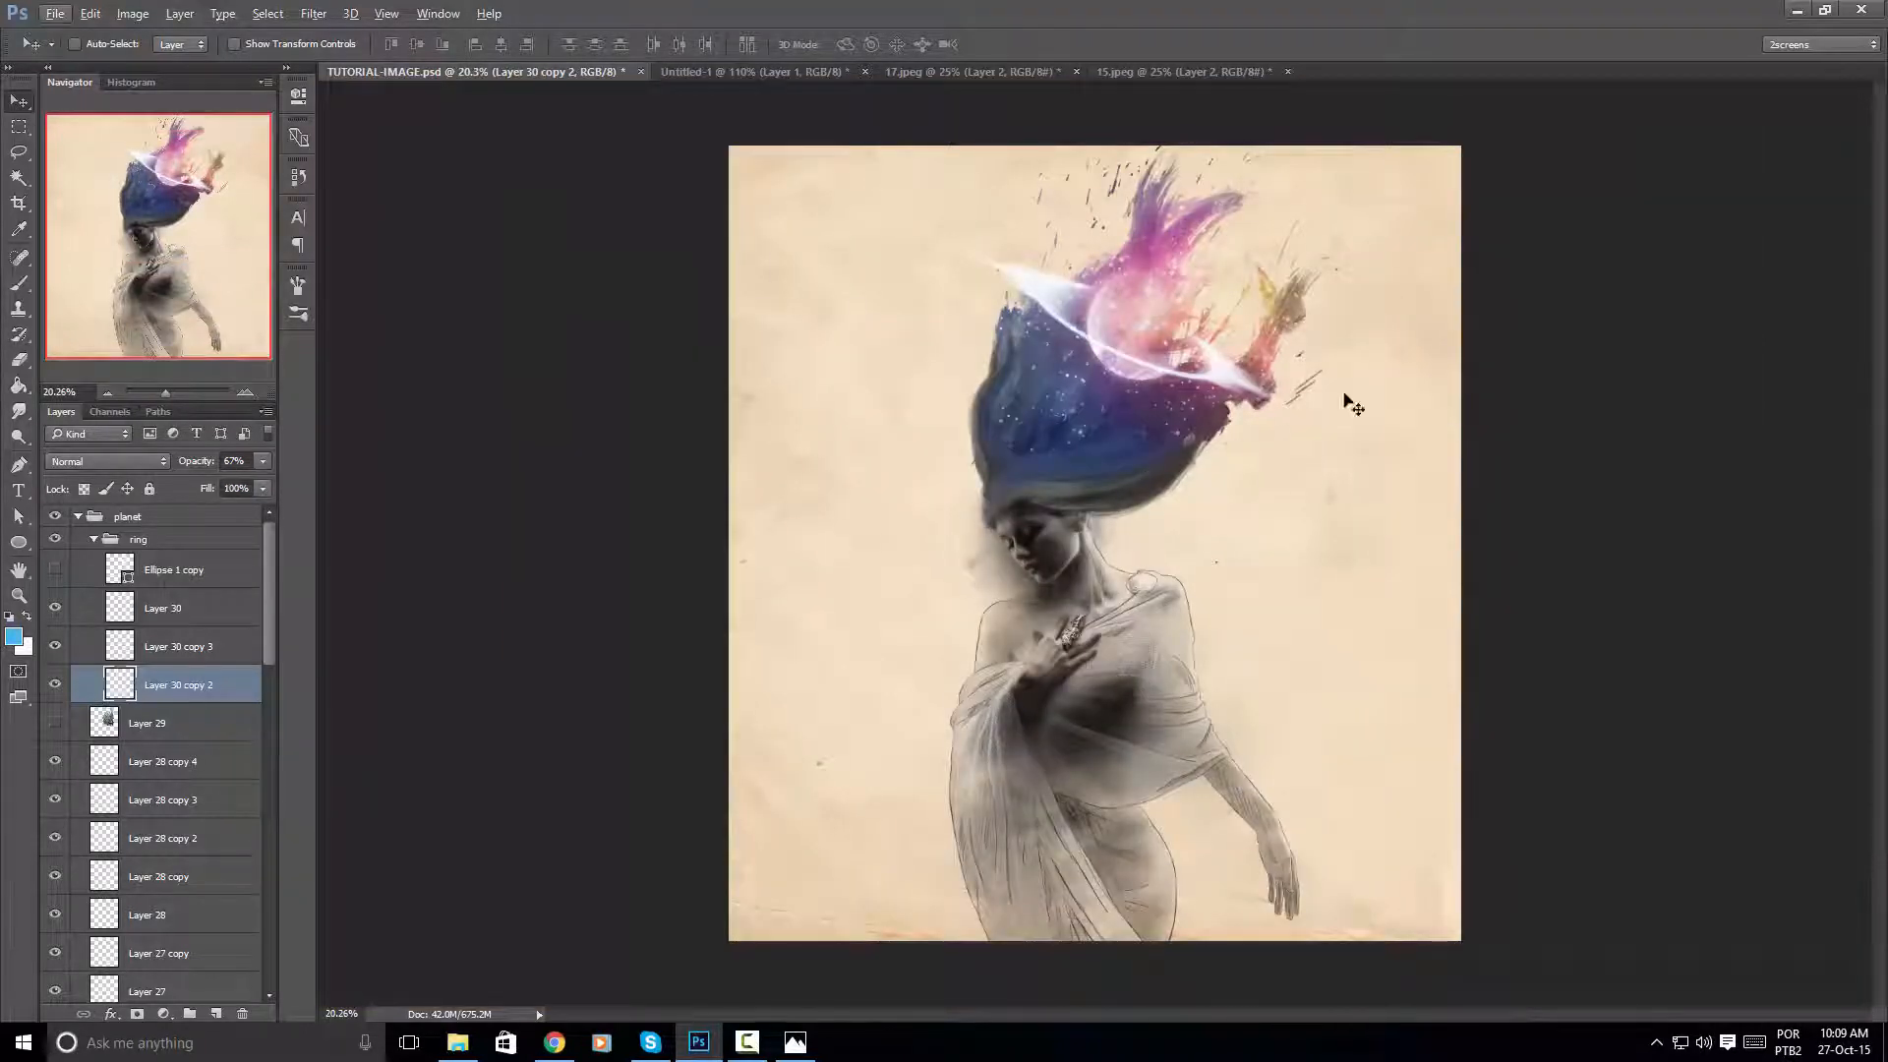
pyautogui.scroll(3, 1348, 248)
pyautogui.scroll(3, 1348, 248)
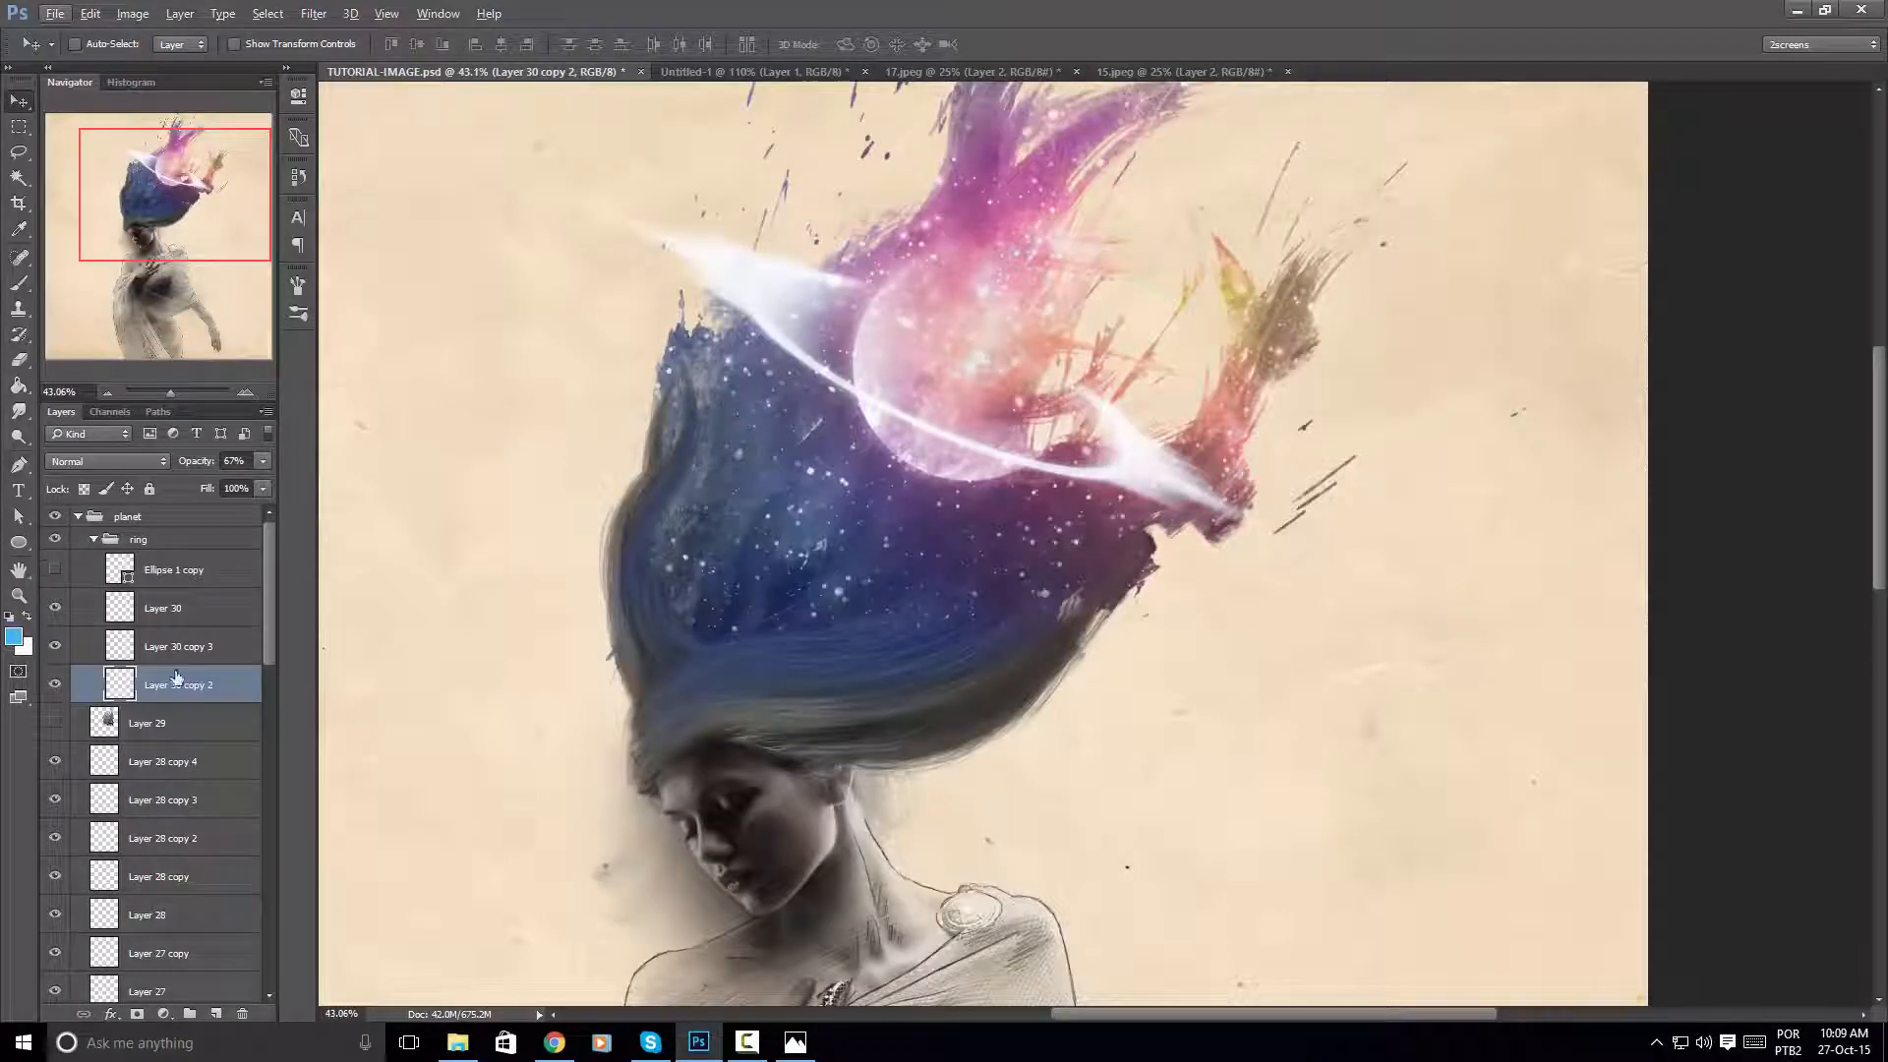
pyautogui.click(186, 699)
pyautogui.moveTo(949, 547); pyautogui.dragTo(907, 649)
pyautogui.scroll(-2, 894, 590)
pyautogui.moveTo(1086, 678); pyautogui.dragTo(1079, 601)
pyautogui.scroll(-7, 1079, 601)
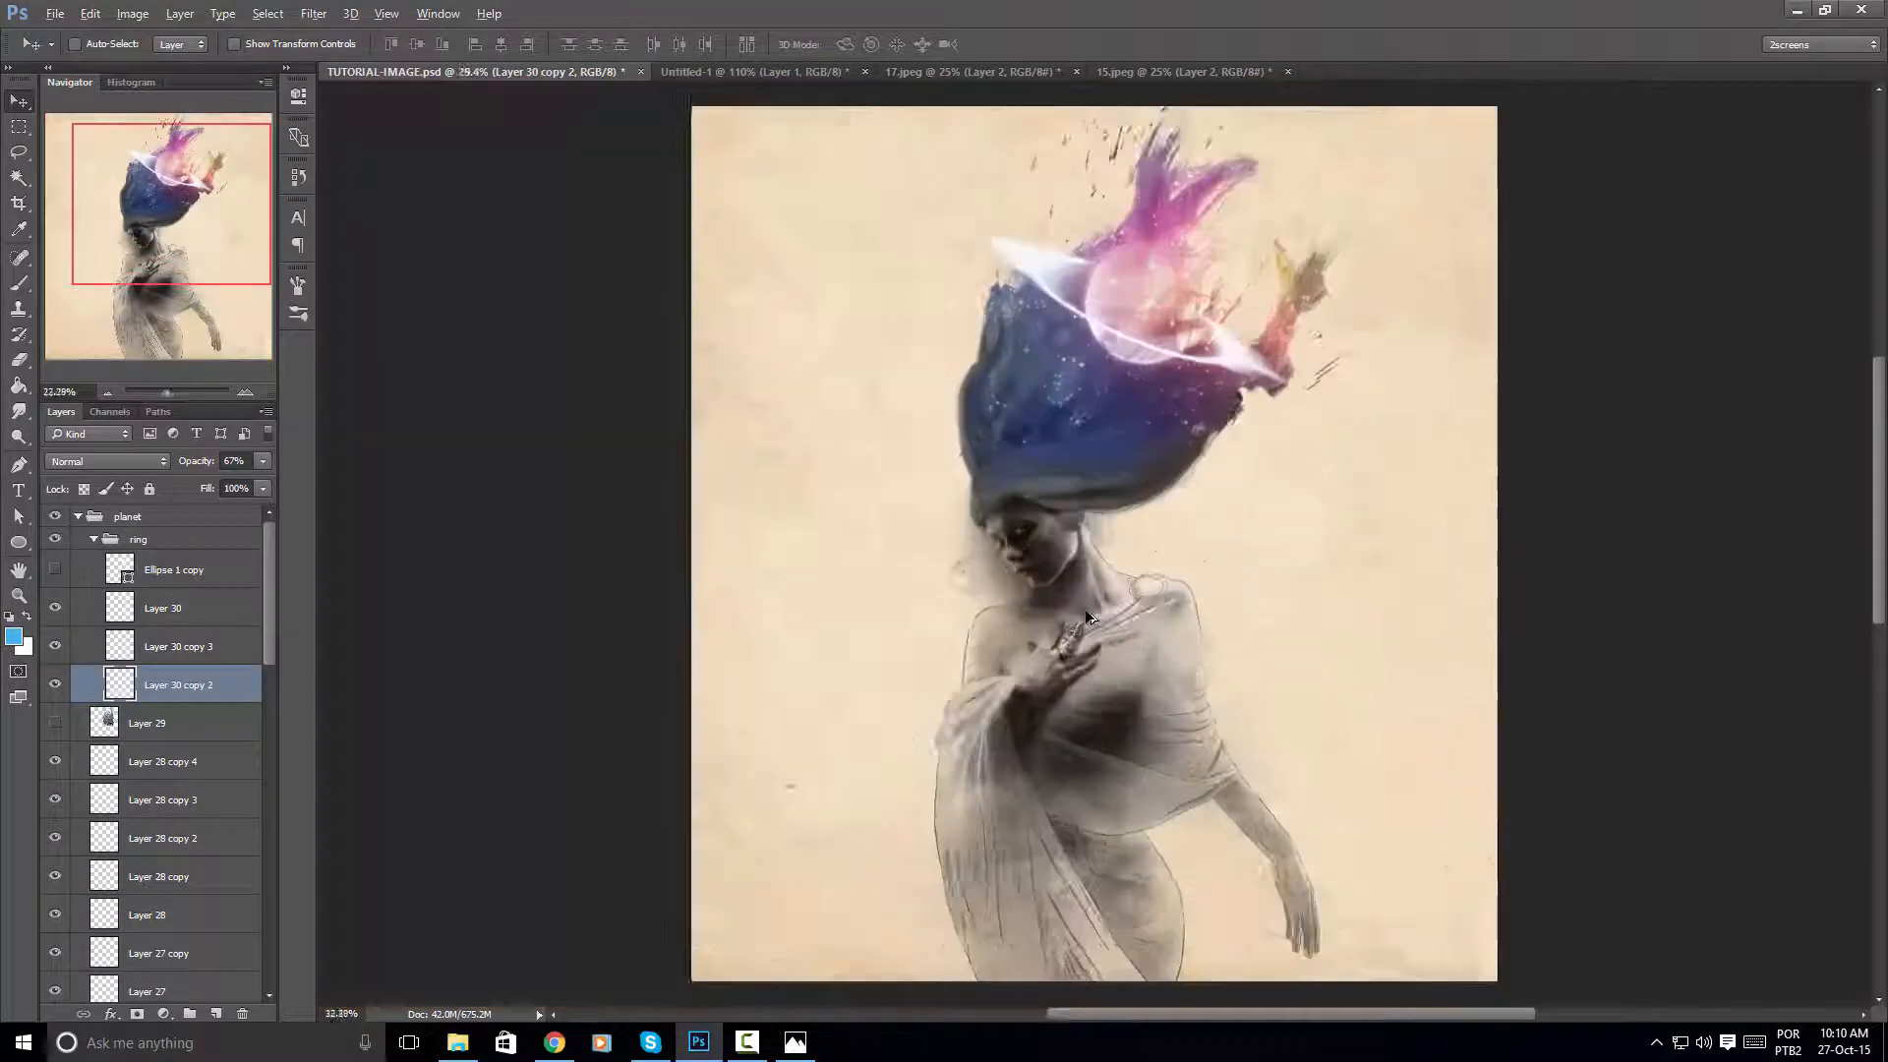
pyautogui.scroll(1, 1250, 342)
pyautogui.scroll(1, 1250, 341)
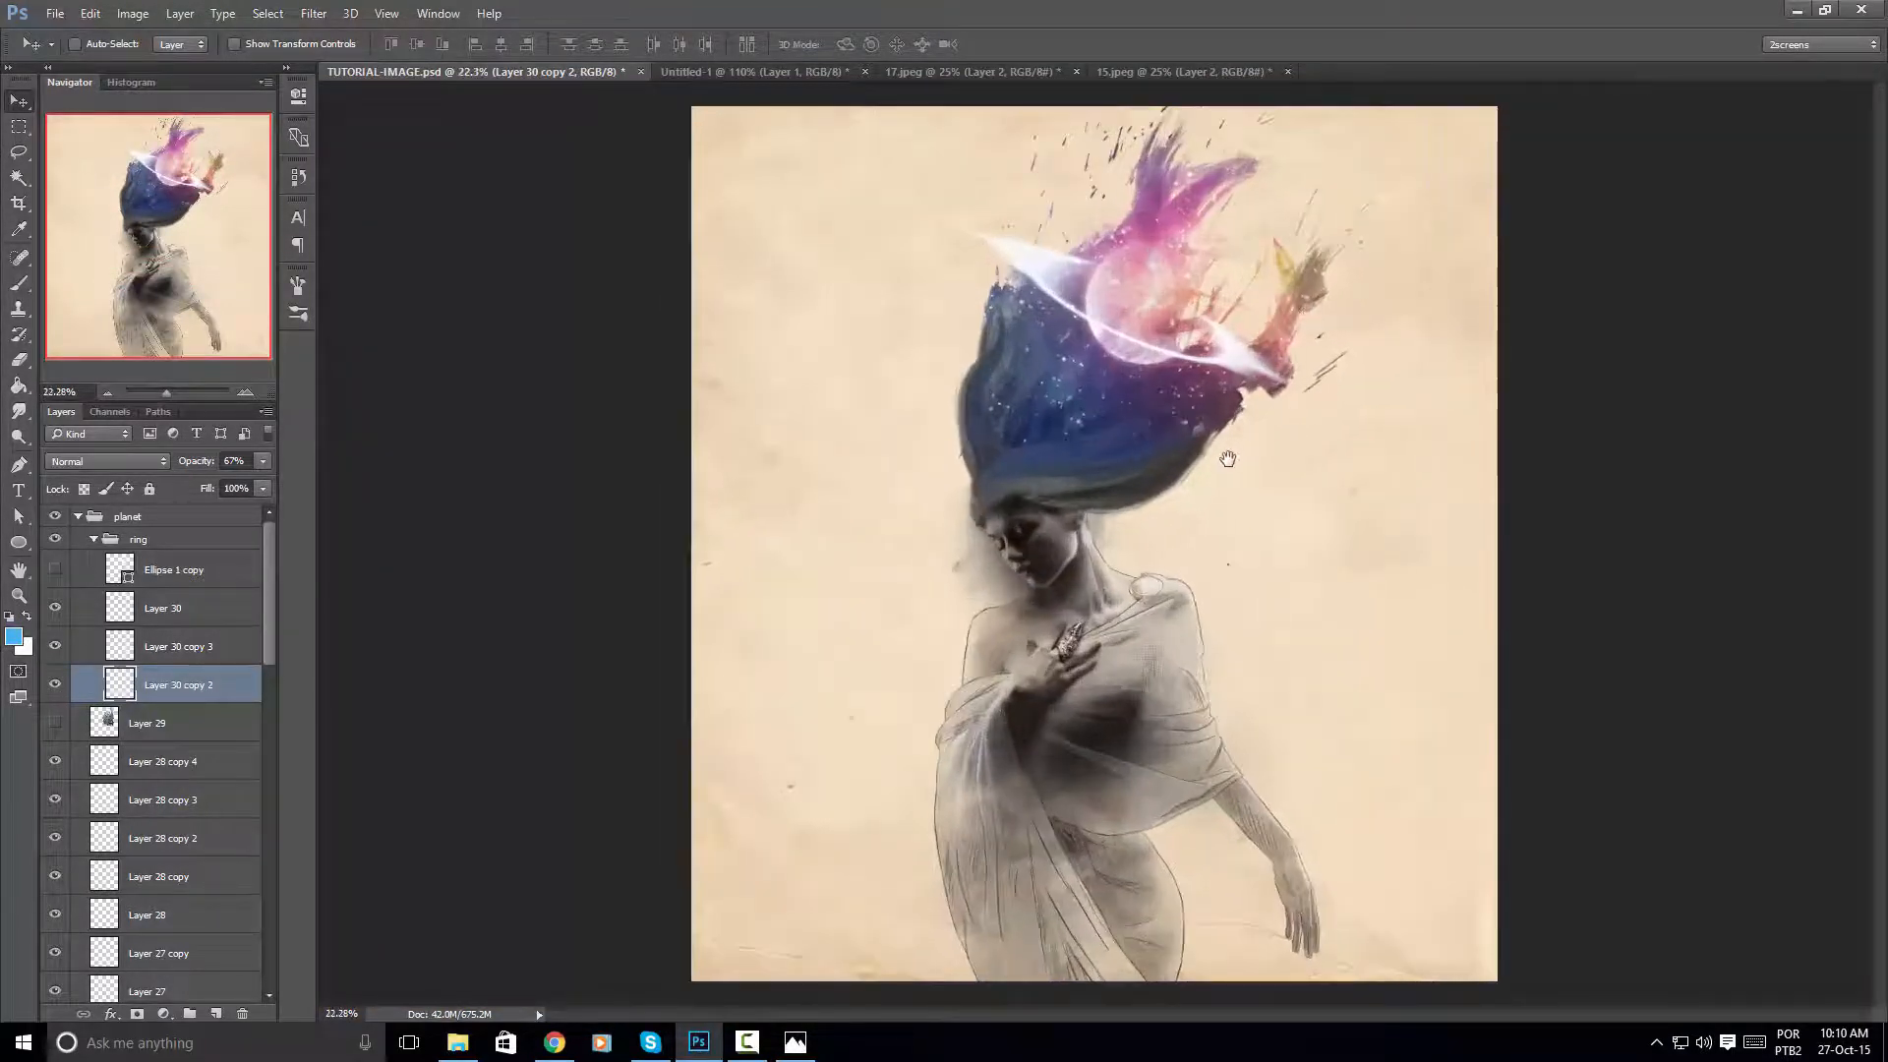
pyautogui.scroll(1, 1284, 349)
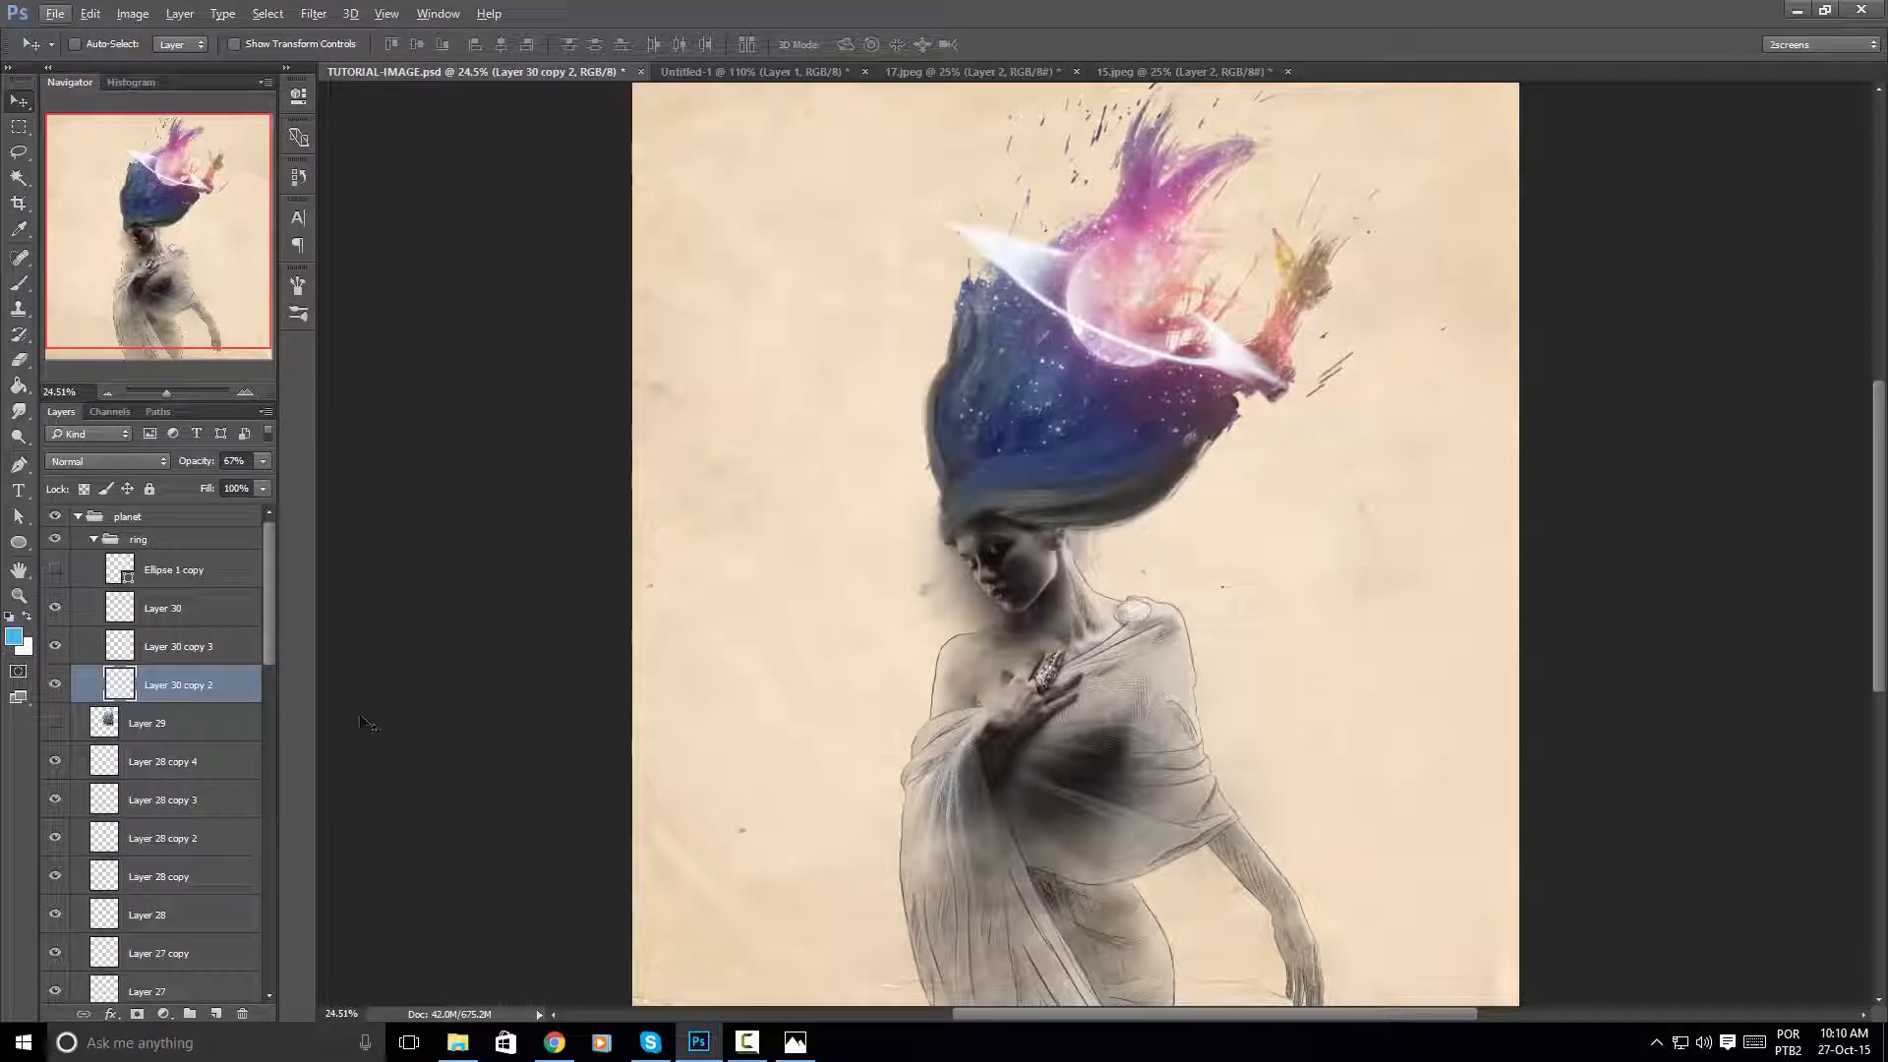
# Duplicate the beige paper background layer, Layer 2 copy, and hide the original
pyautogui.moveTo(268, 570); pyautogui.dragTo(259, 890)
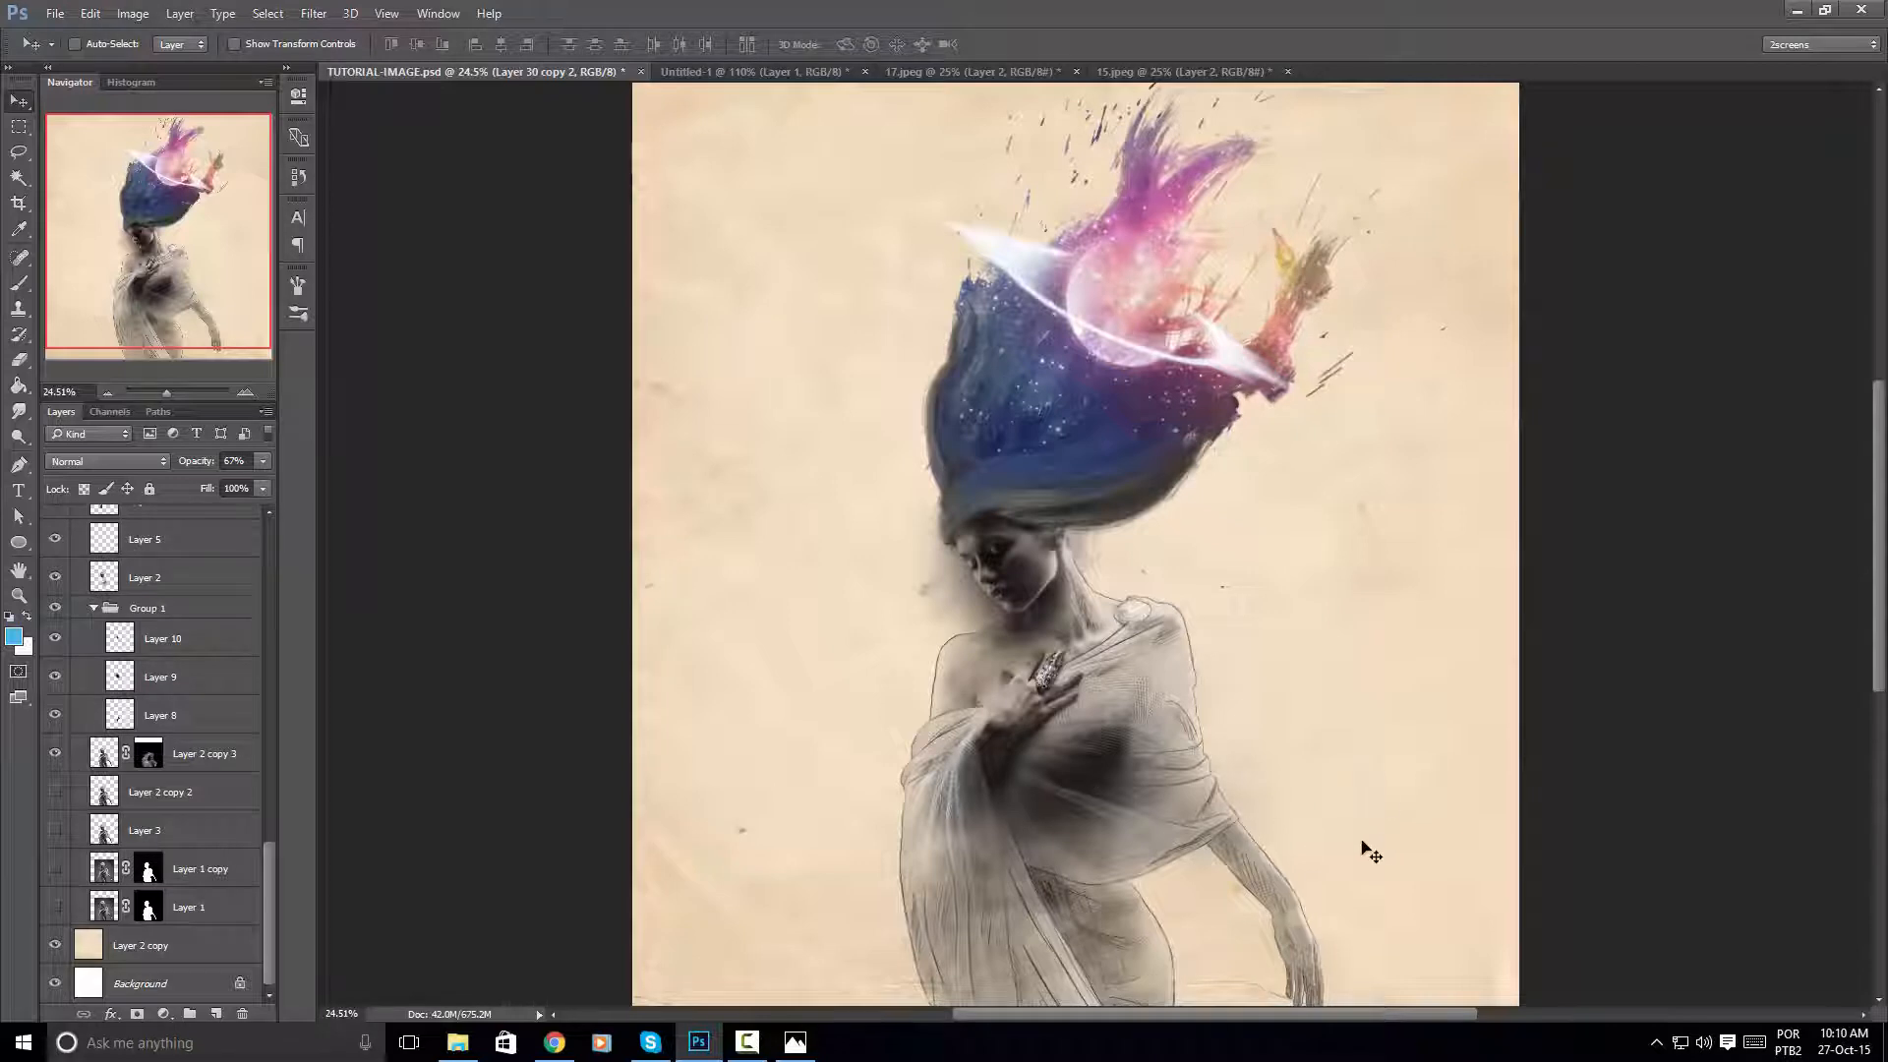
pyautogui.click(204, 946)
pyautogui.hotkey('ctrl', 'j')
pyautogui.click(56, 984)
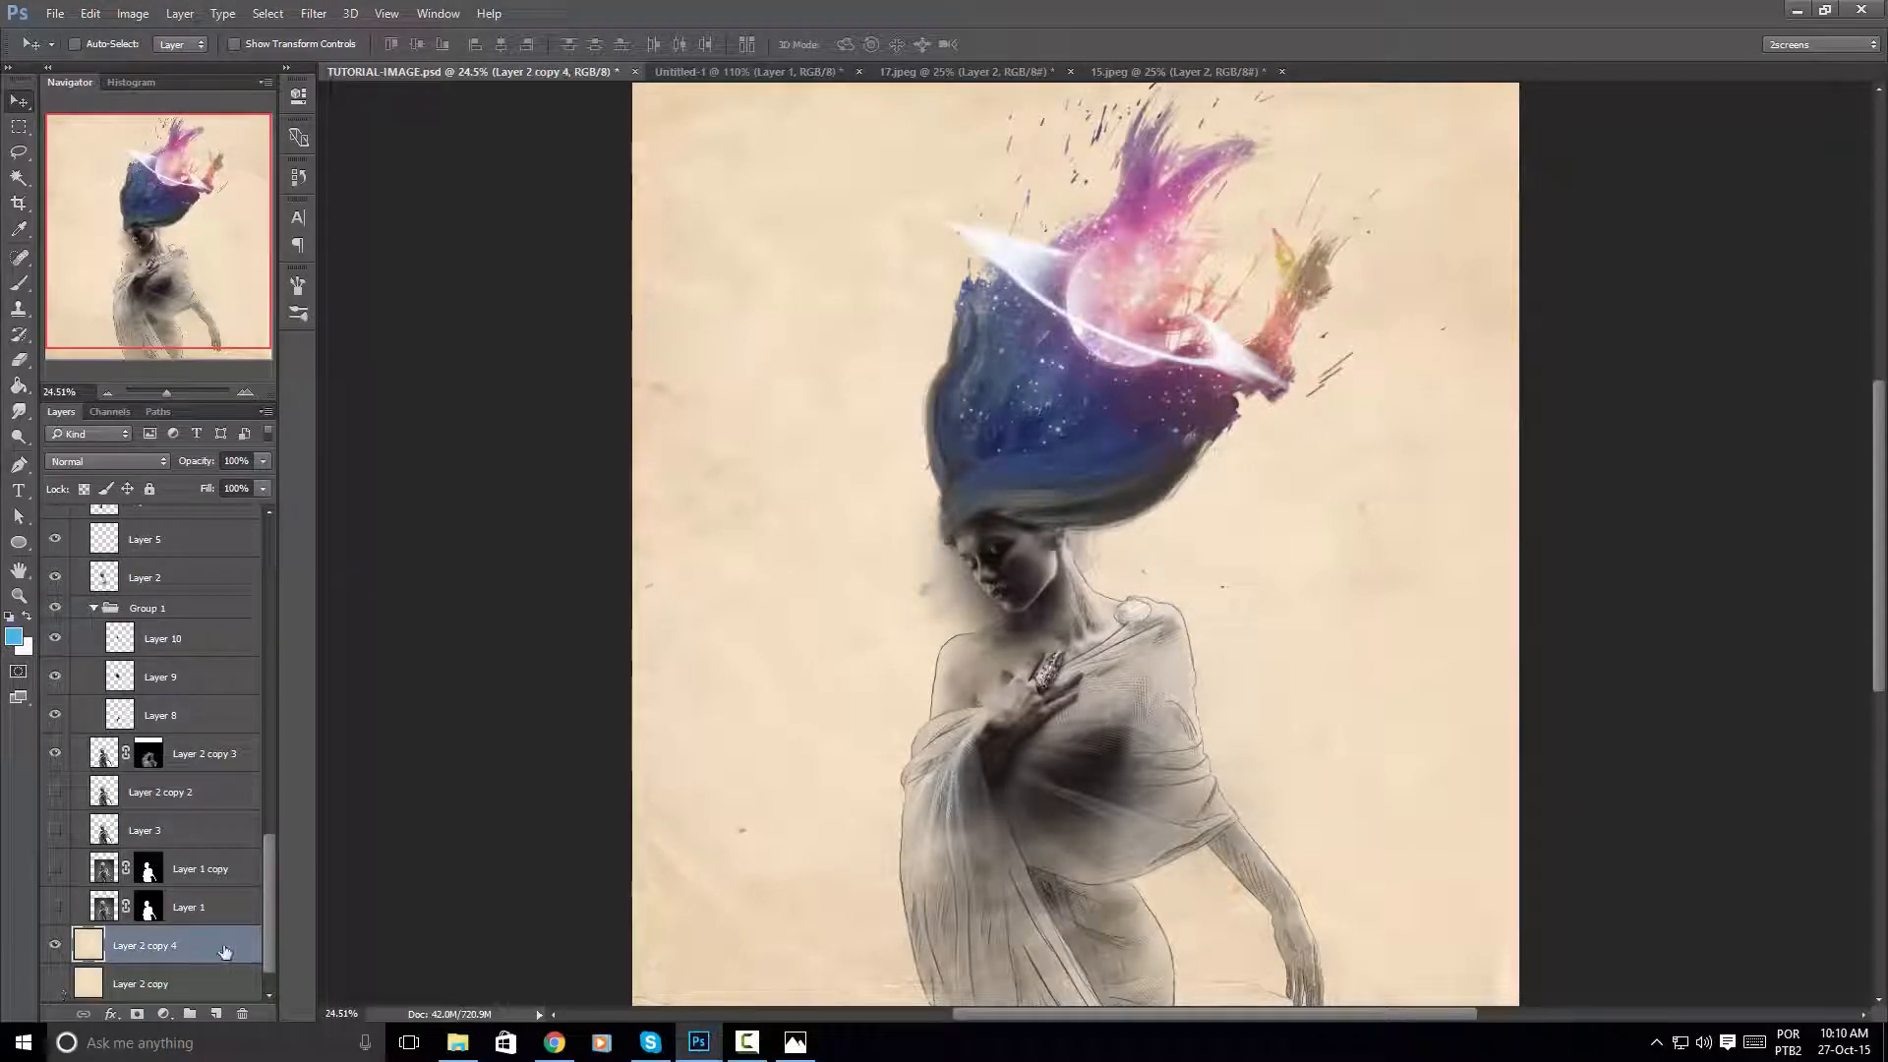
# Reduce the duplicated paper background's saturation to -61 with Hue/Saturation
pyautogui.hotkey('ctrl', 'u')
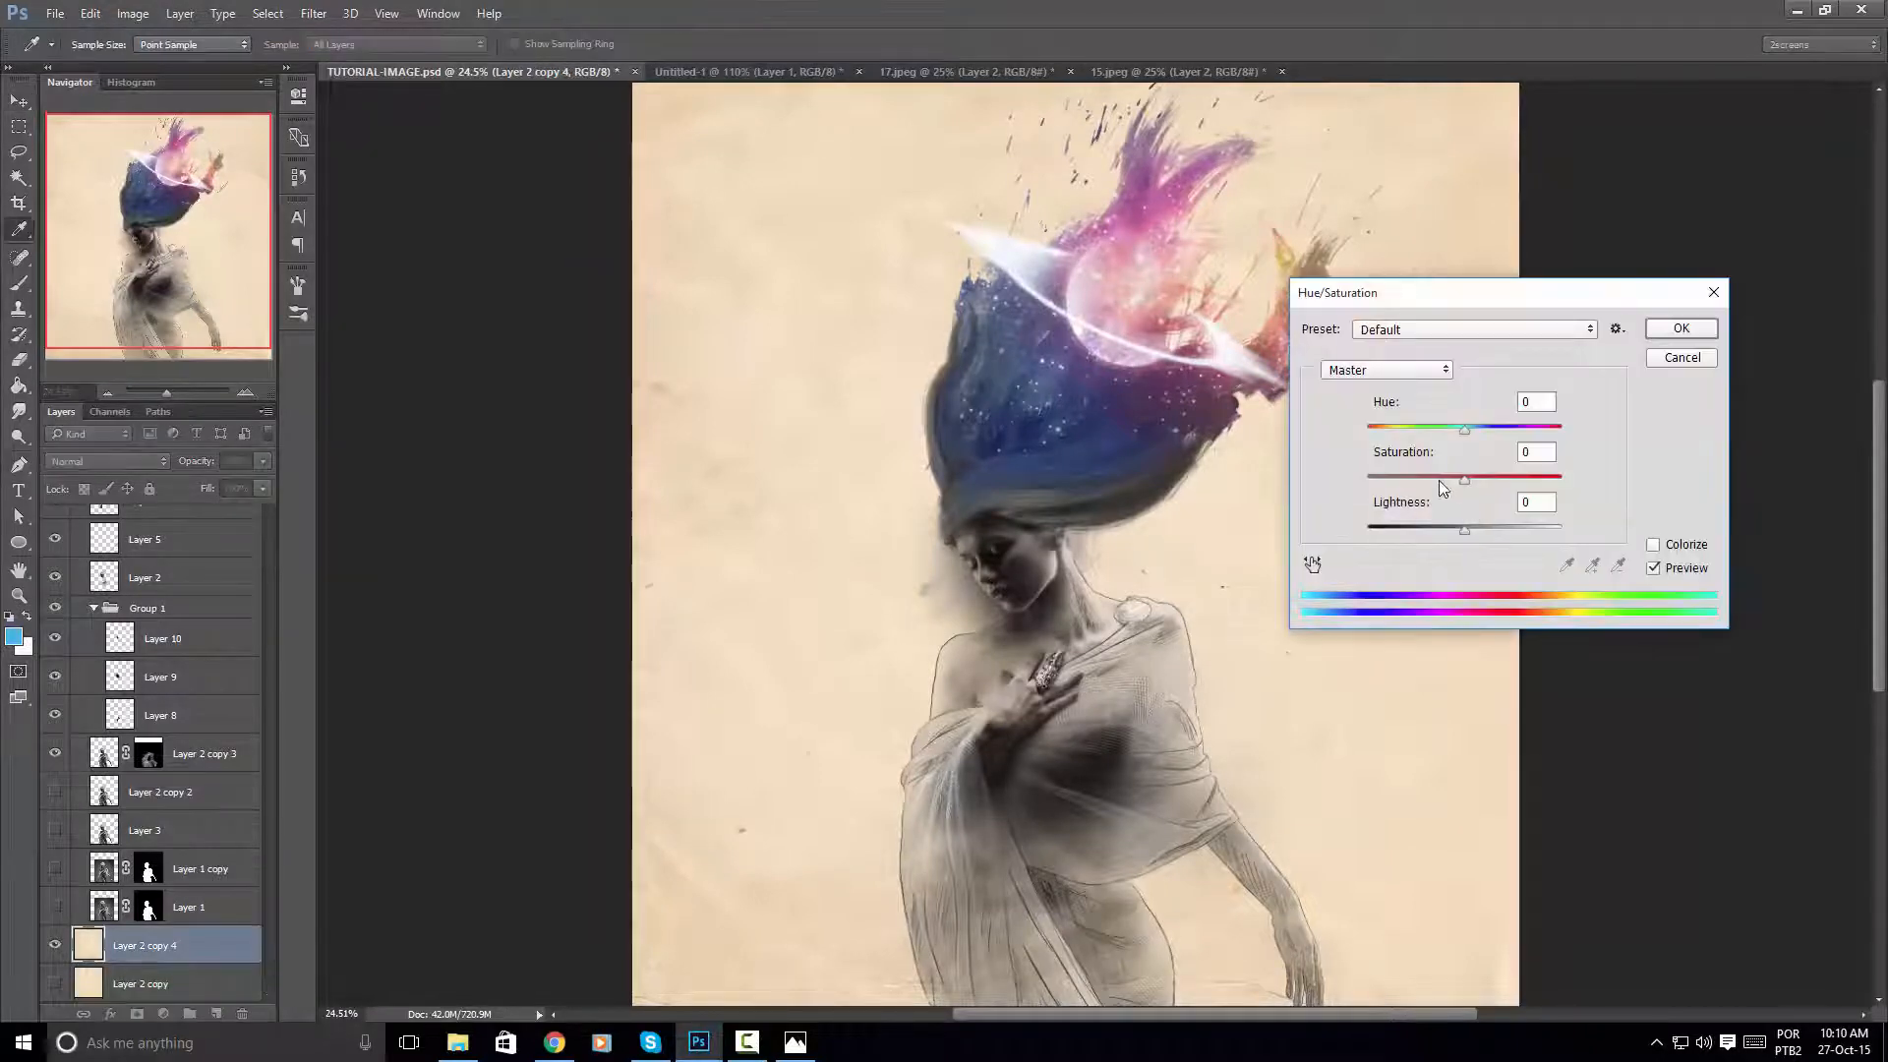
pyautogui.moveTo(1434, 478); pyautogui.dragTo(1405, 478)
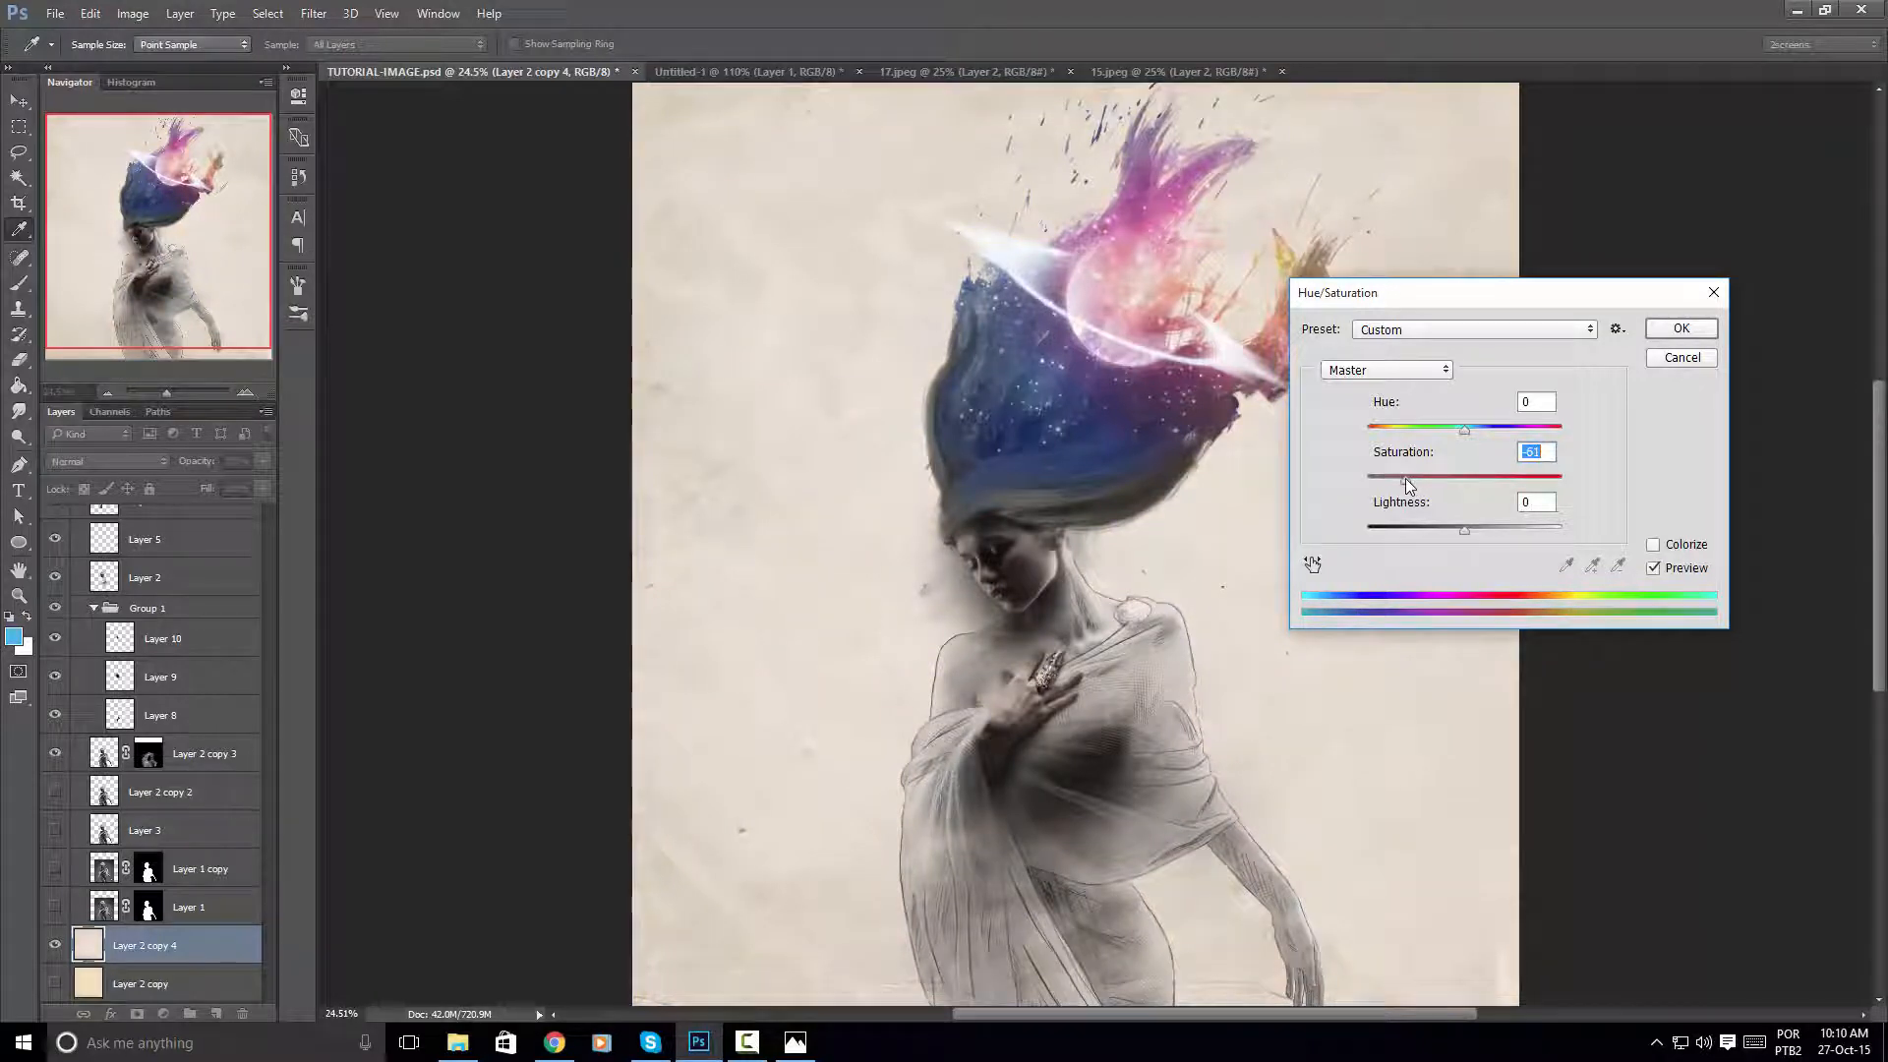
pyautogui.click(1682, 328)
pyautogui.scroll(-3, 1286, 519)
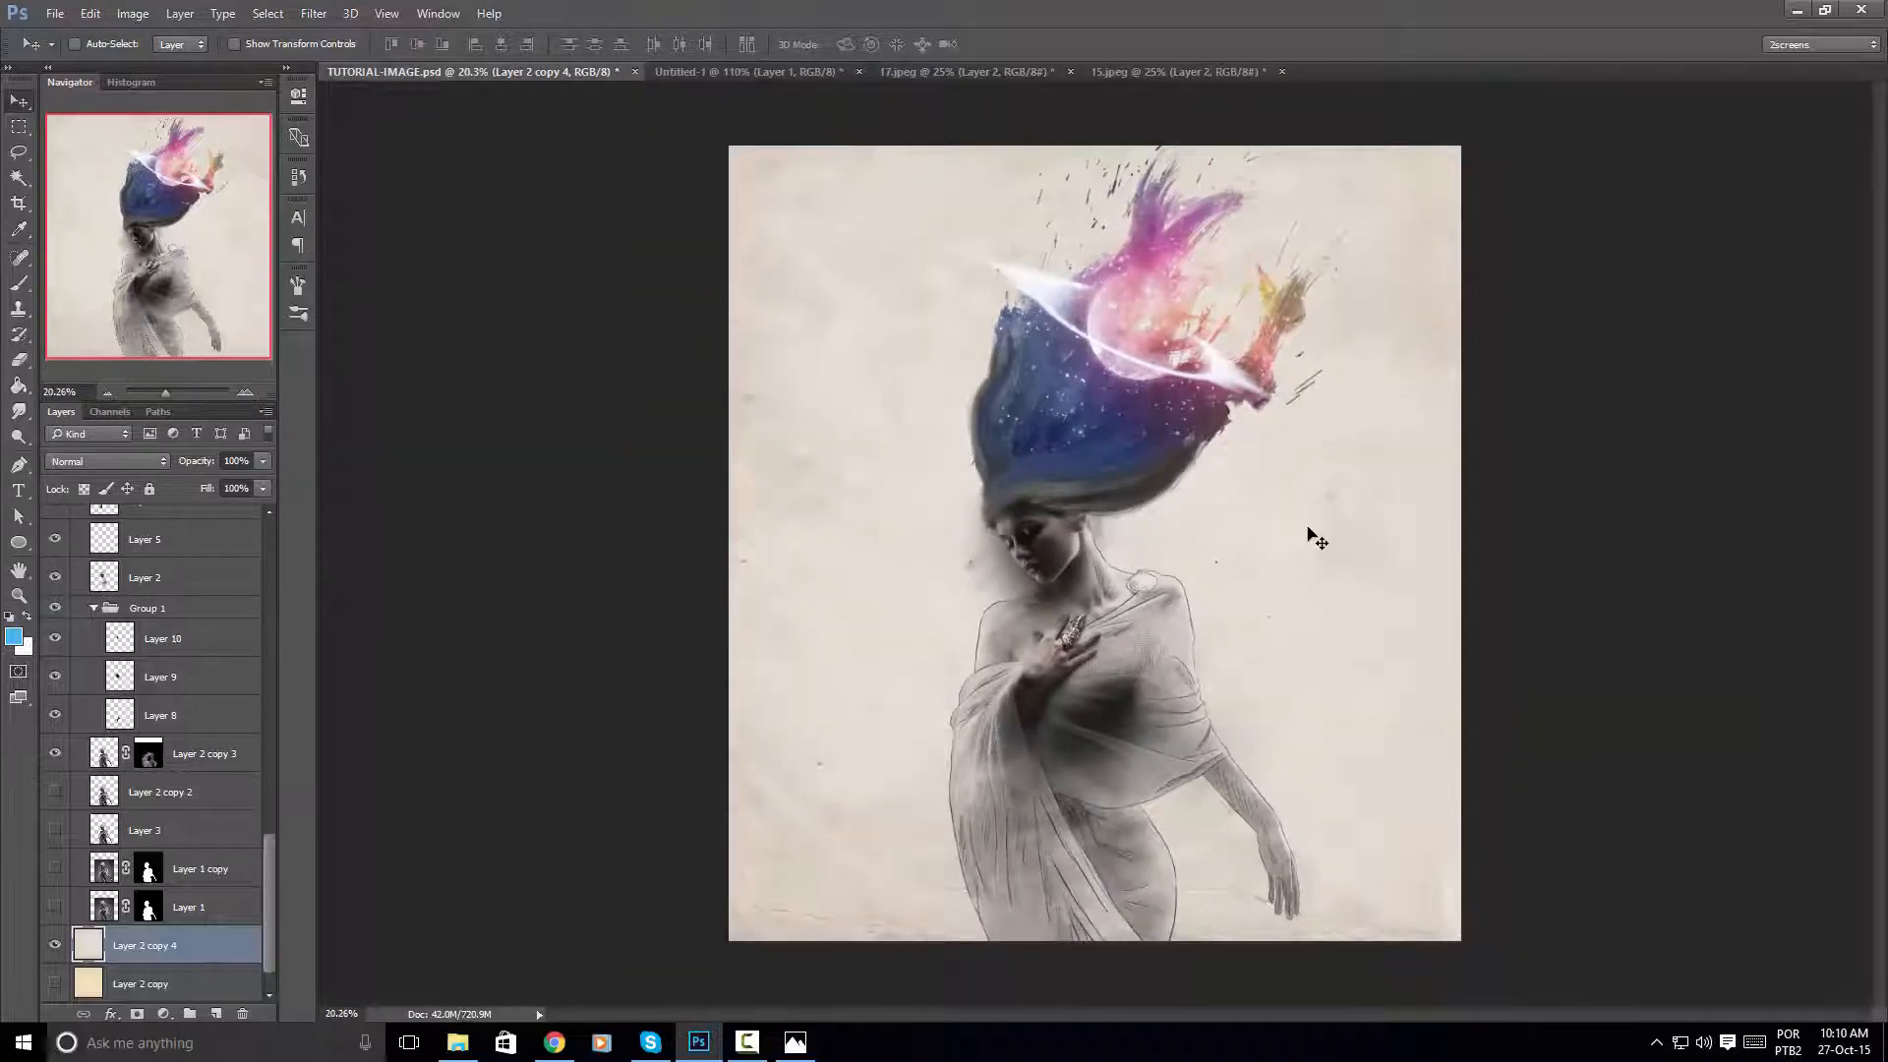
pyautogui.scroll(1, 1318, 539)
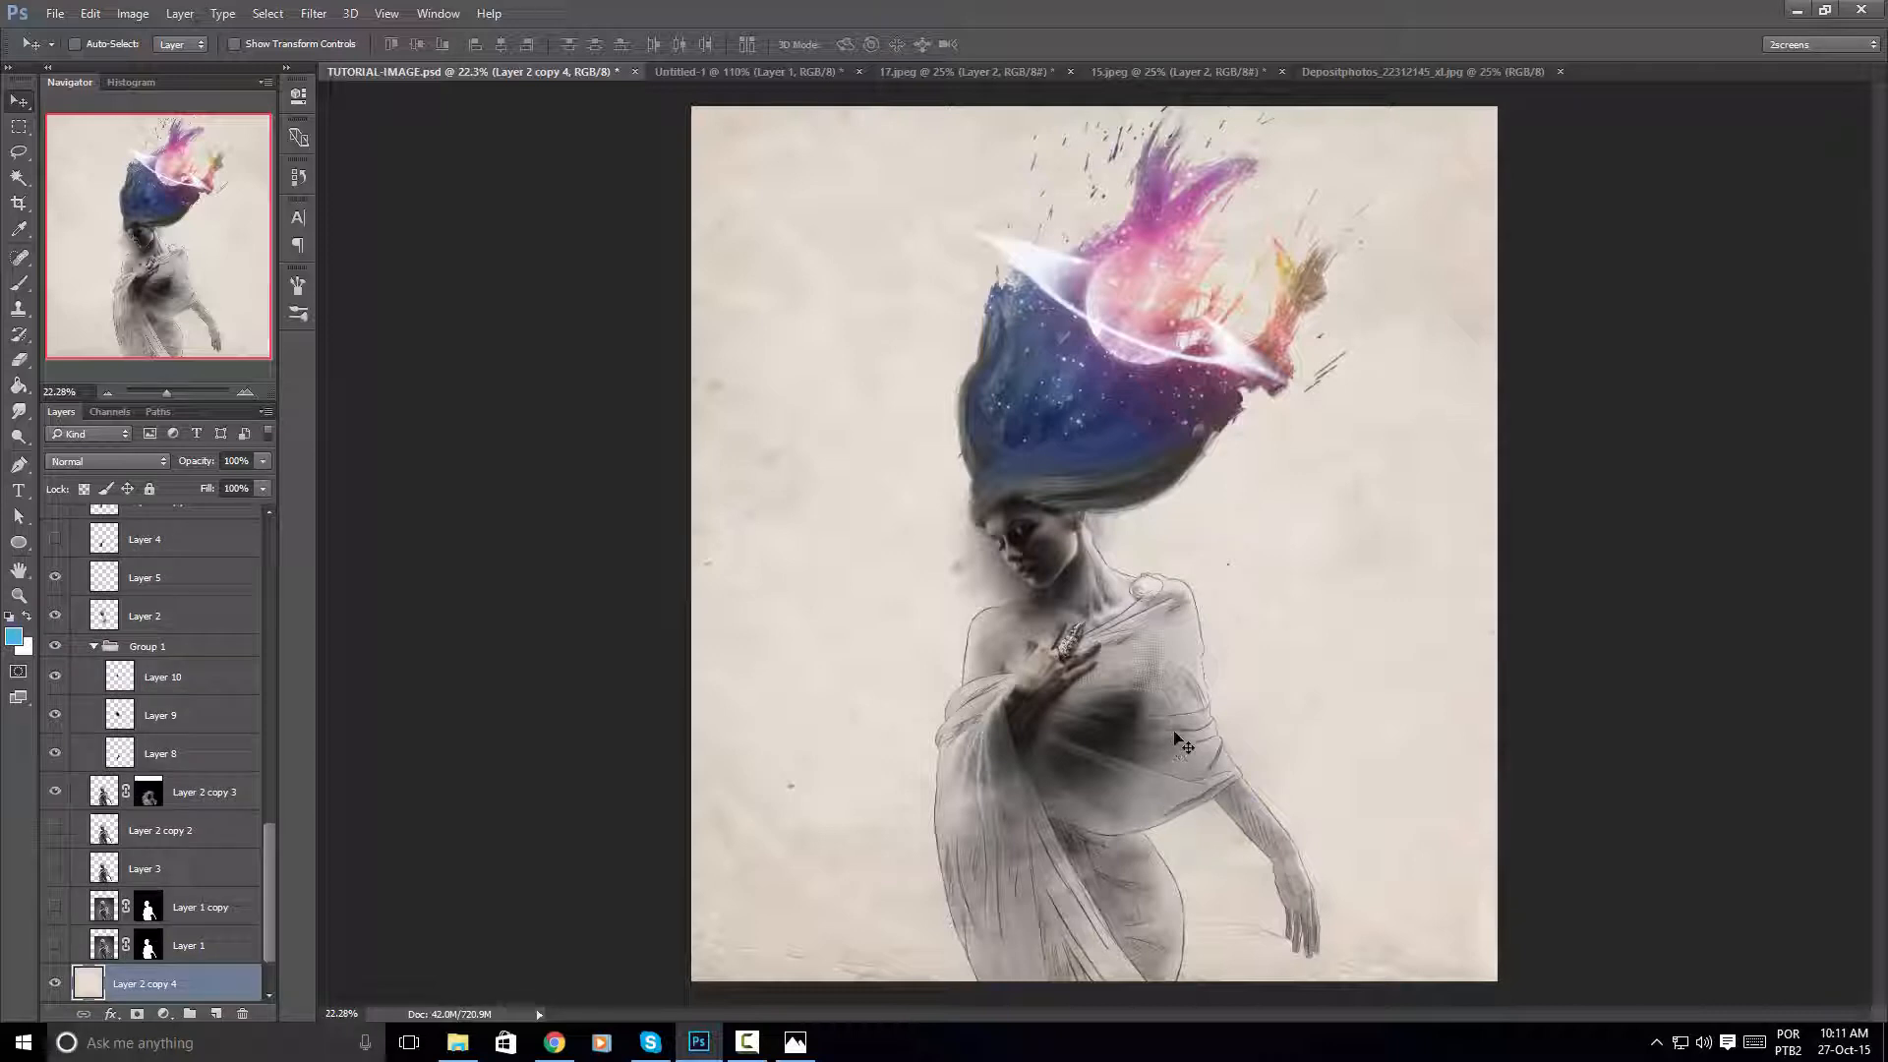
# Bring the city skyline photo into the portrait document above the desaturated paper layer, shift it slightly left and desaturate it
pyautogui.click(1425, 72)
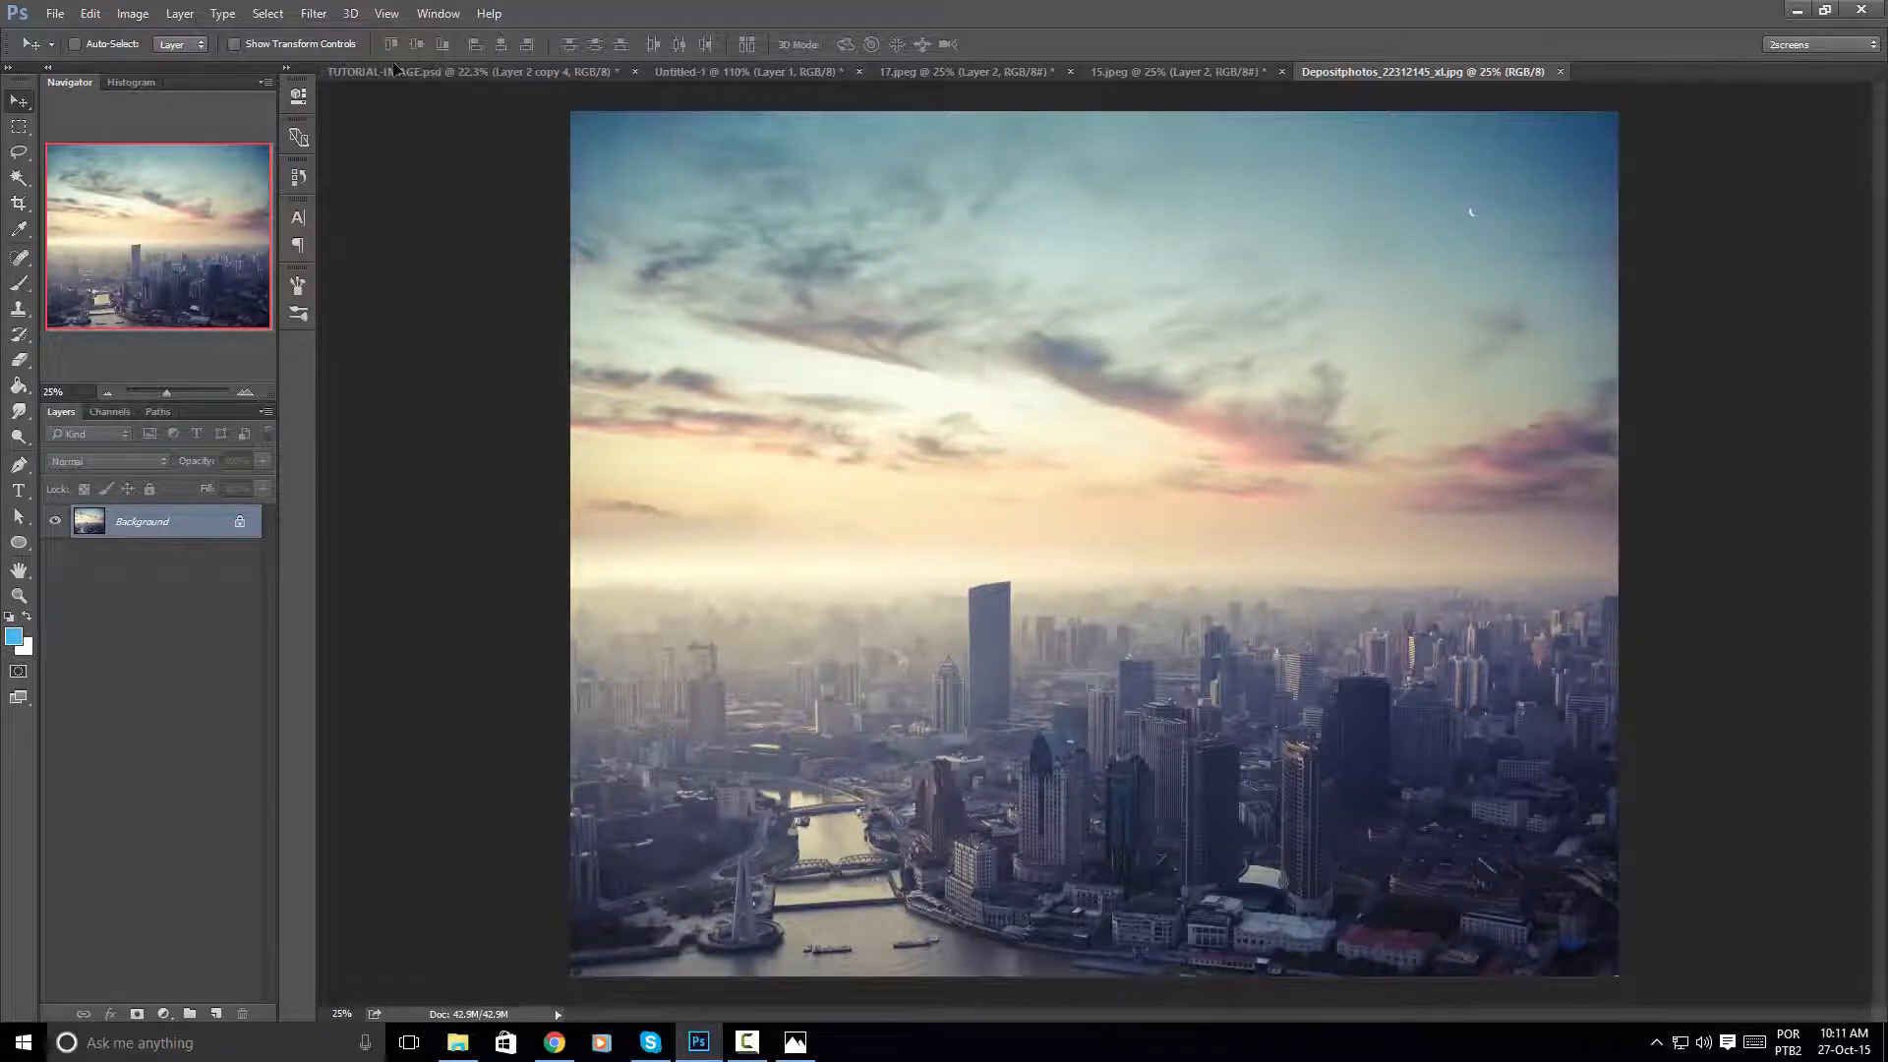
pyautogui.moveTo(396, 69); pyautogui.dragTo(1152, 617)
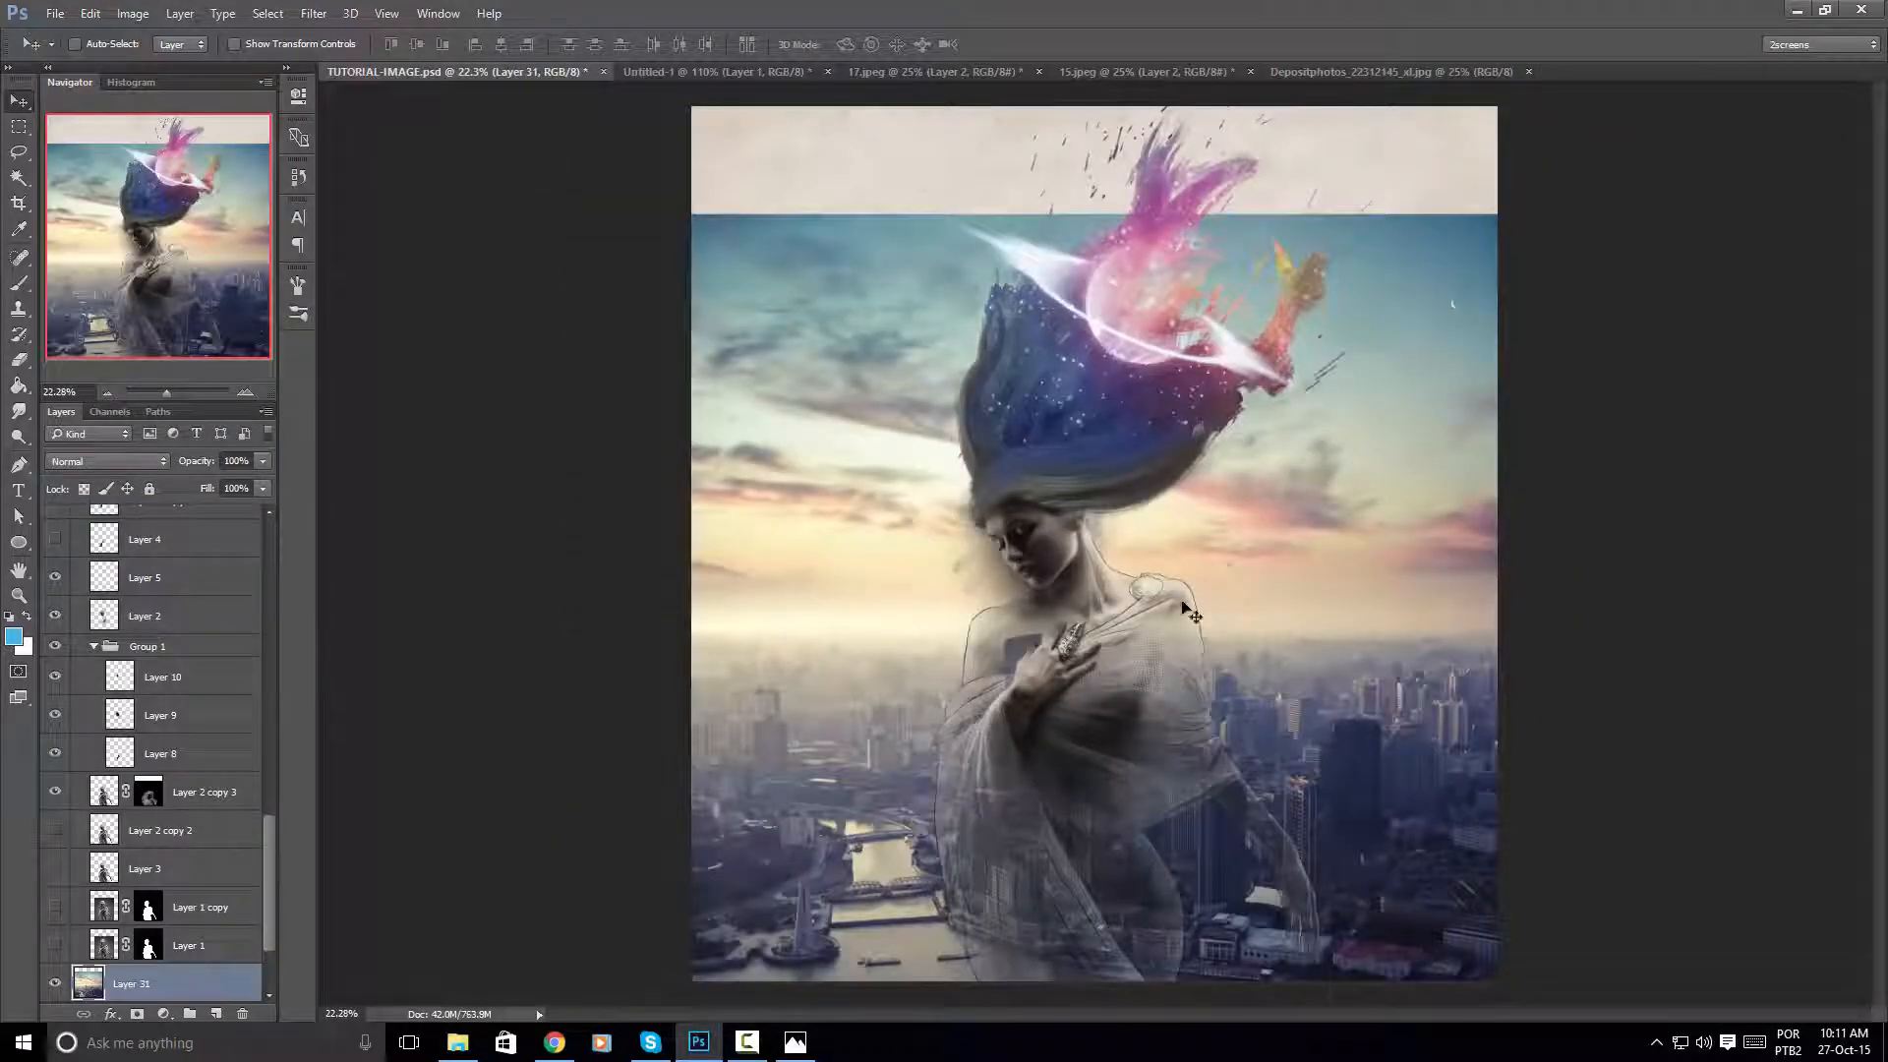
pyautogui.moveTo(1369, 738); pyautogui.dragTo(1299, 746)
pyautogui.scroll(-2, 54, 841)
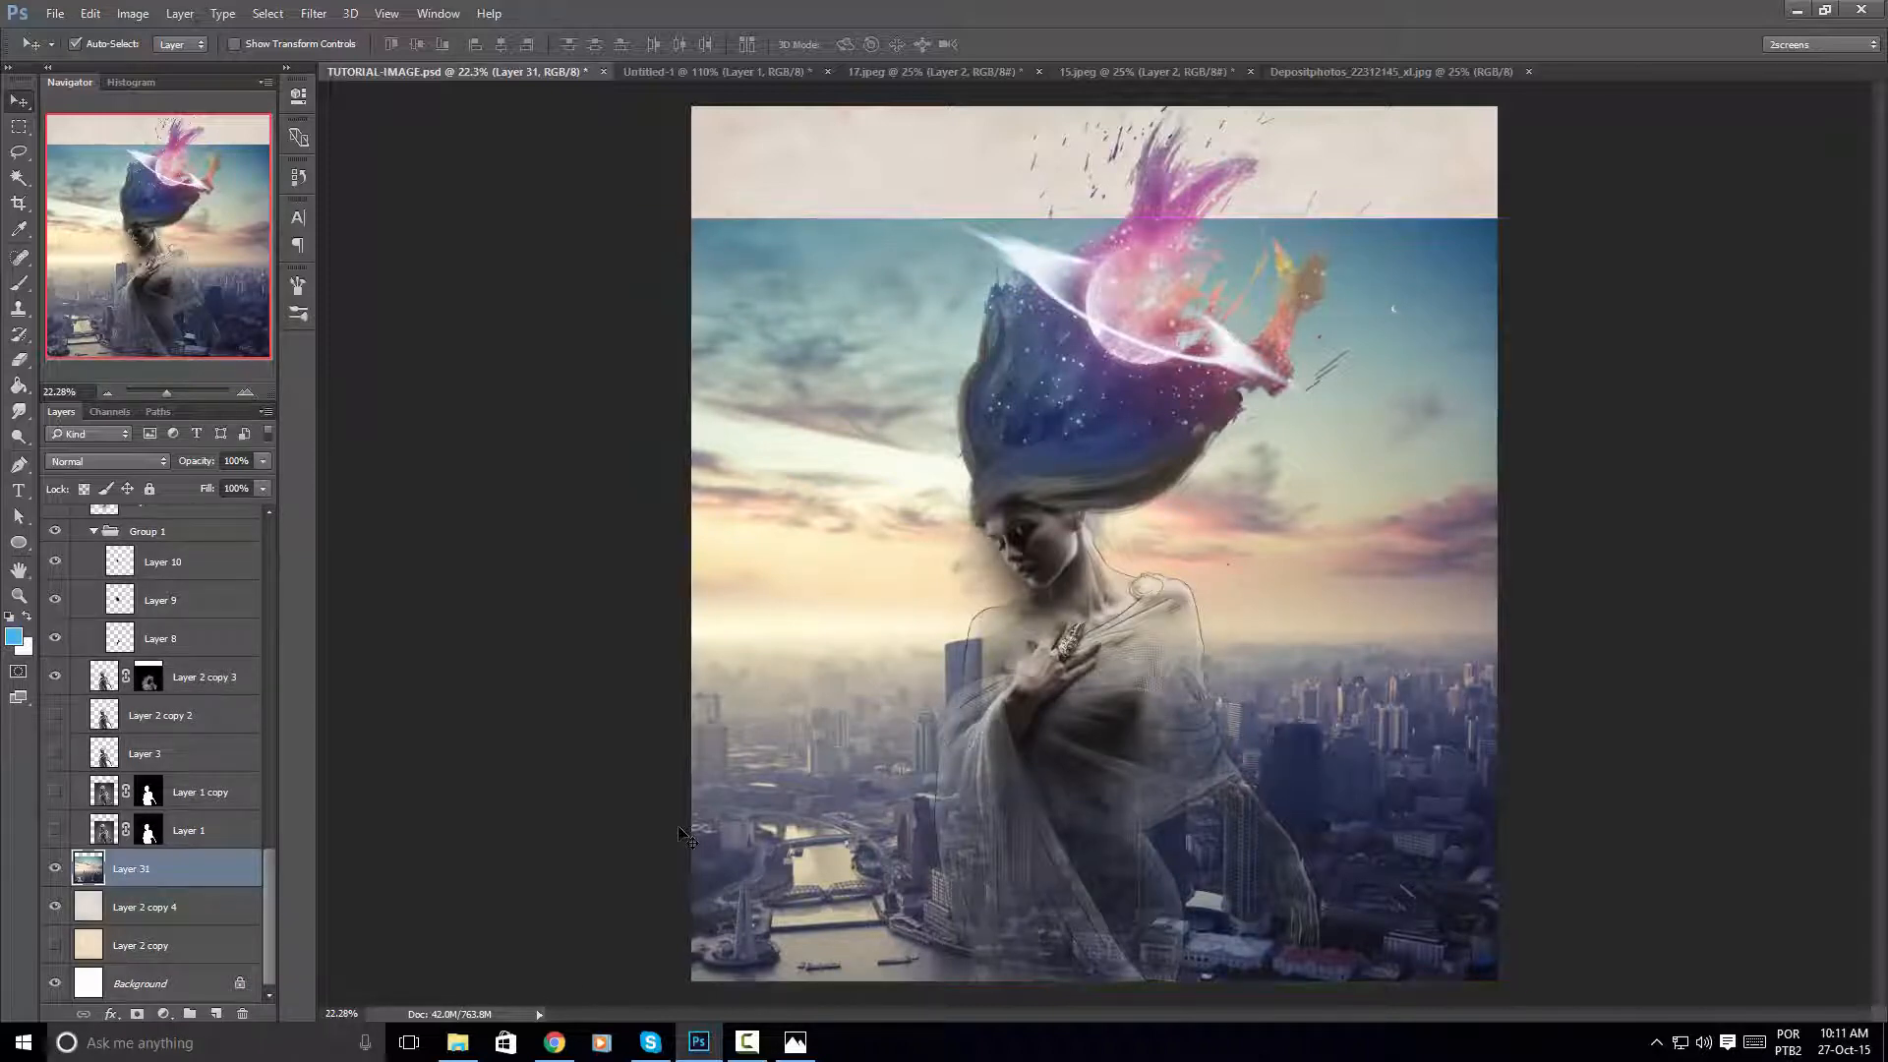
pyautogui.hotkey('ctrl', 'shift', 'u')
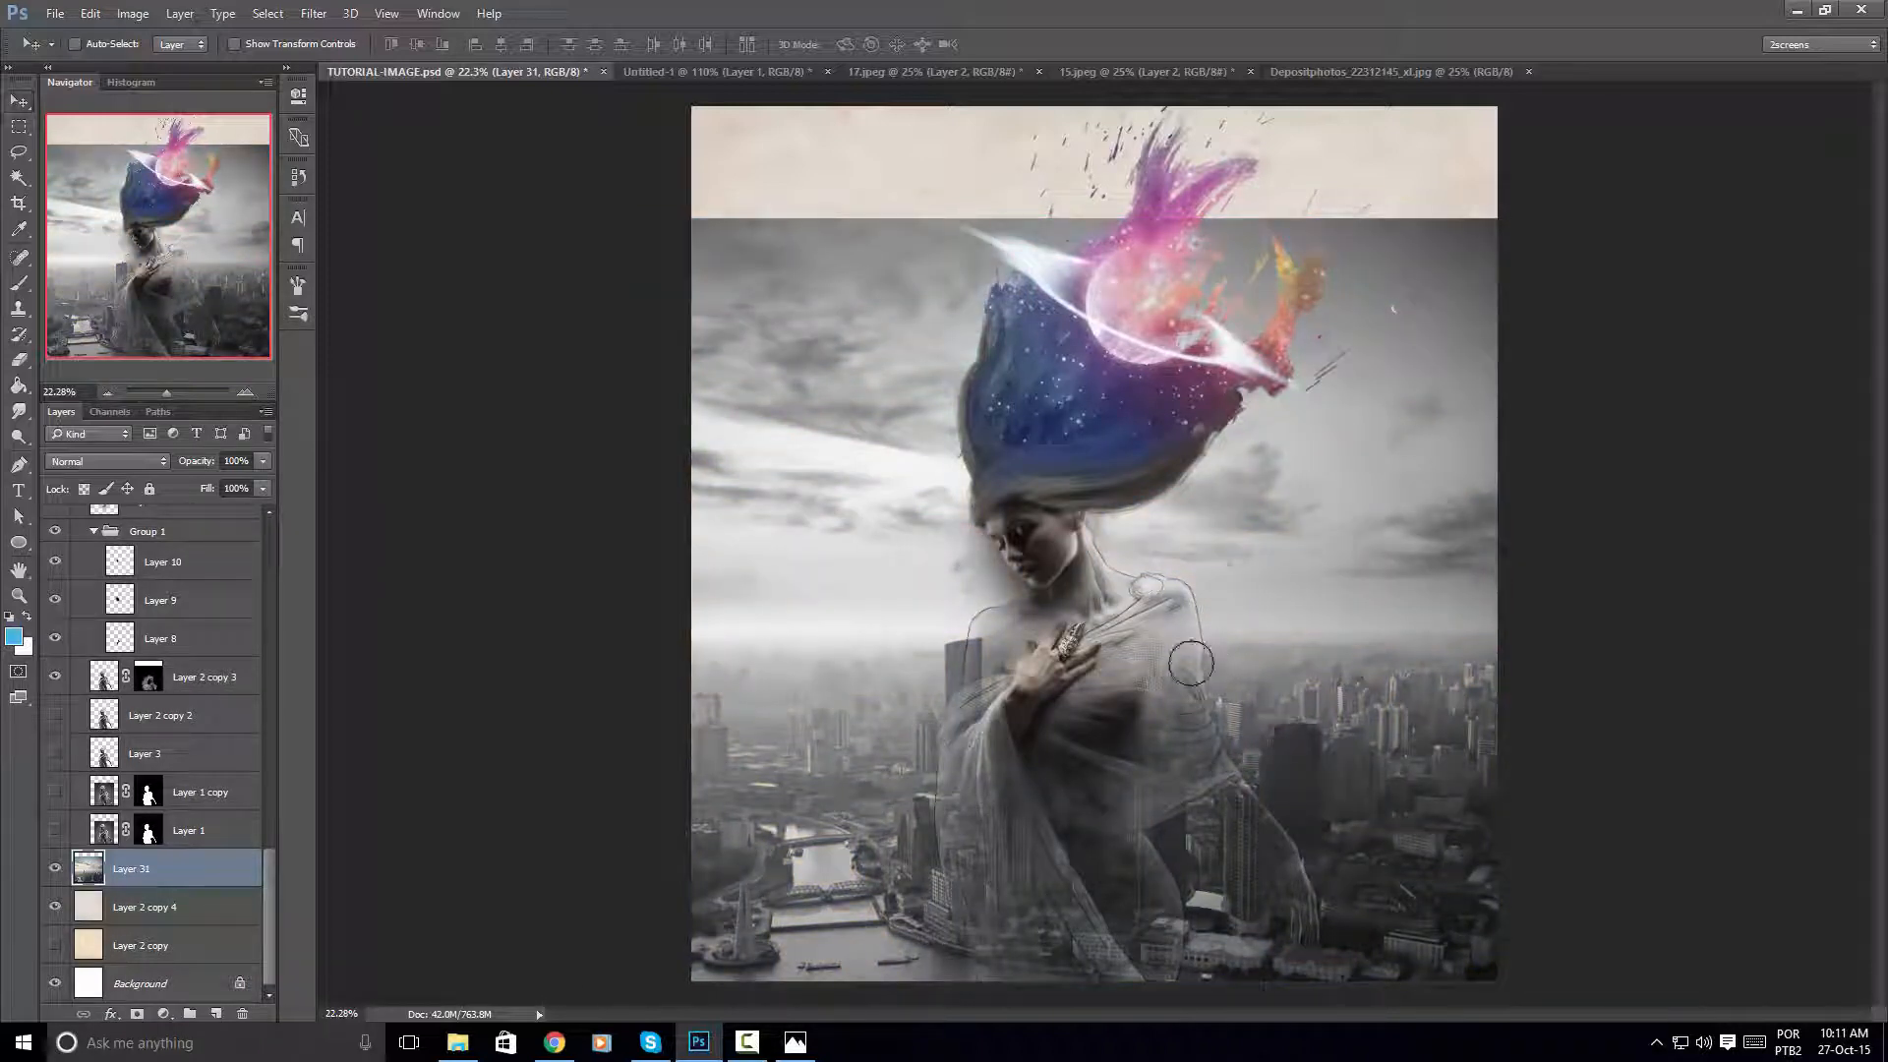
# Erase the sky from the city skyline layer with a large soft eraser so it fades into the paper background
pyautogui.press('e')
pyautogui.moveTo(644, 310)
pyautogui.mouseDown()
pyautogui.moveTo(1883, 325)
pyautogui.moveTo(611, 252)
pyautogui.mouseUp()
pyautogui.moveTo(872, 456)
pyautogui.mouseDown()
pyautogui.moveTo(906, 460)
pyautogui.moveTo(817, 509)
pyautogui.moveTo(1116, 496)
pyautogui.moveTo(1269, 551)
pyautogui.moveTo(1514, 545)
pyautogui.moveTo(1358, 492)
pyautogui.moveTo(1377, 472)
pyautogui.moveTo(991, 498)
pyautogui.moveTo(1098, 529)
pyautogui.moveTo(1141, 624)
pyautogui.mouseUp()
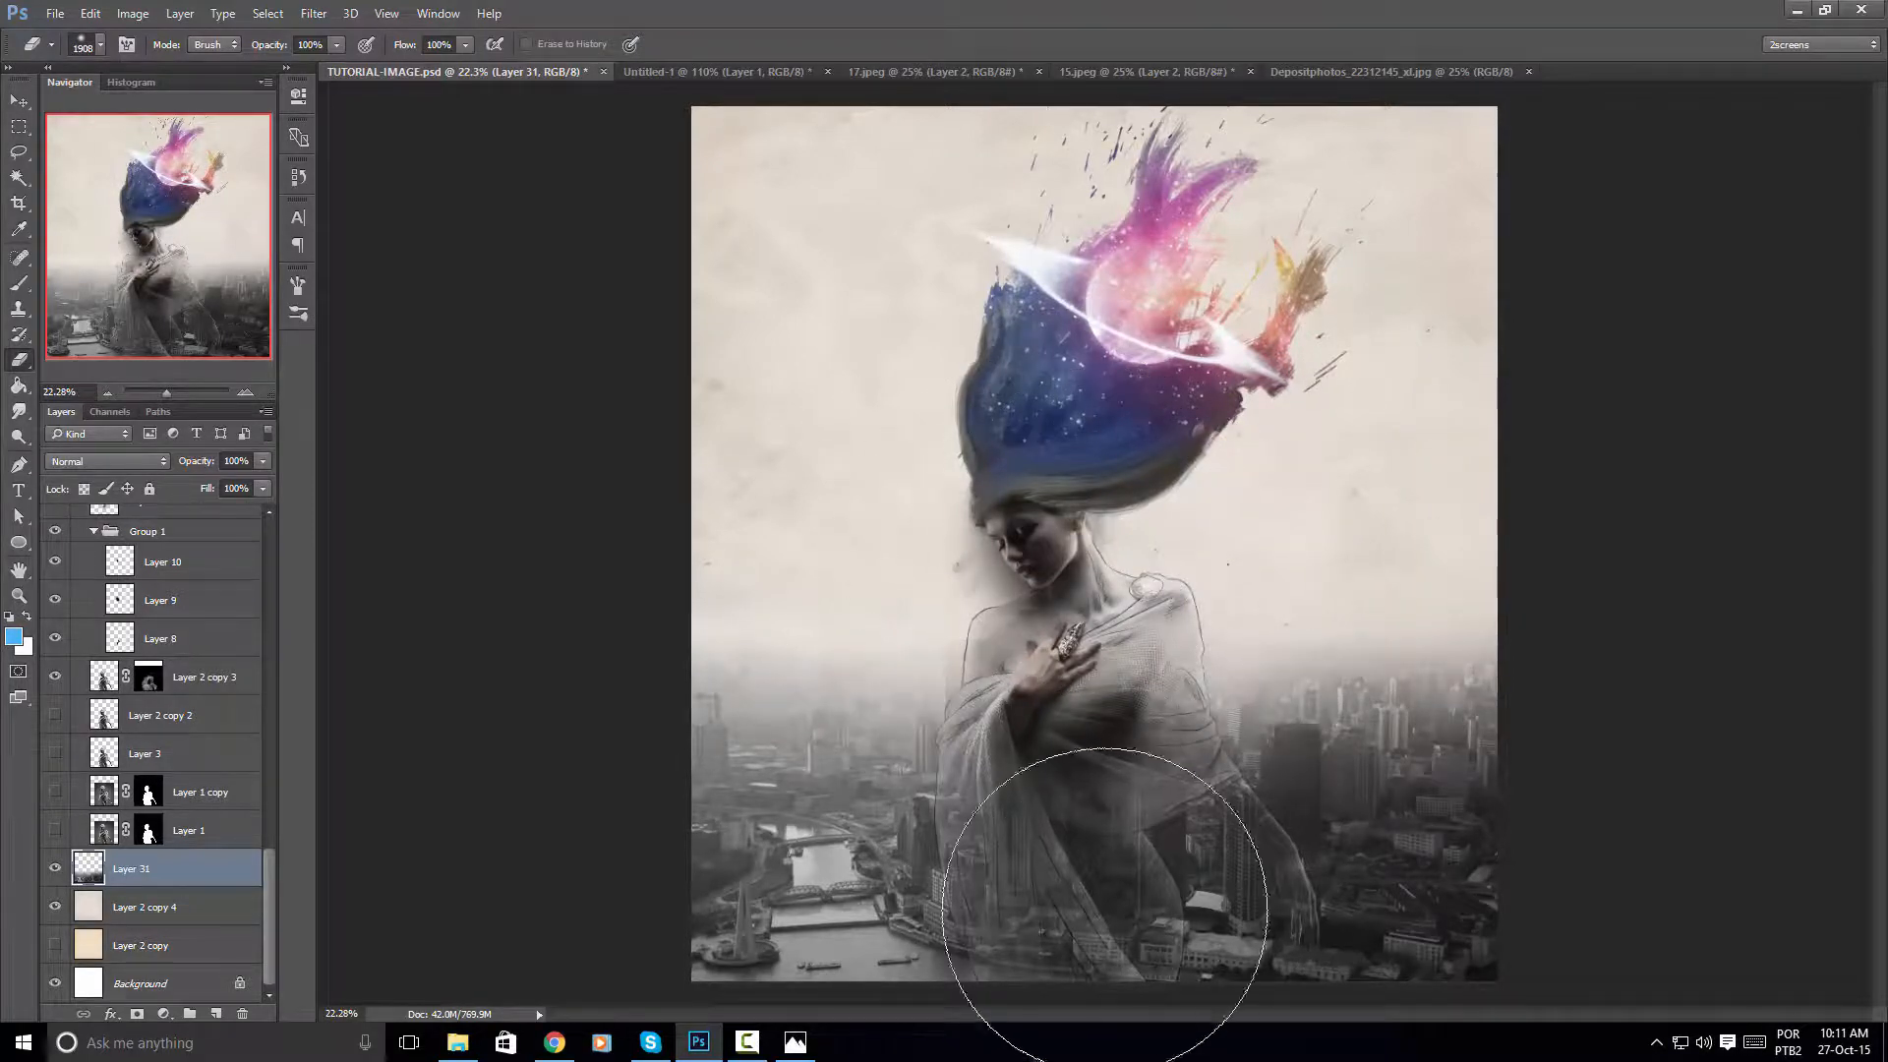
pyautogui.moveTo(1071, 902); pyautogui.dragTo(1021, 899)
# Lower the city skyline layer's opacity to 30%
pyautogui.click(263, 488)
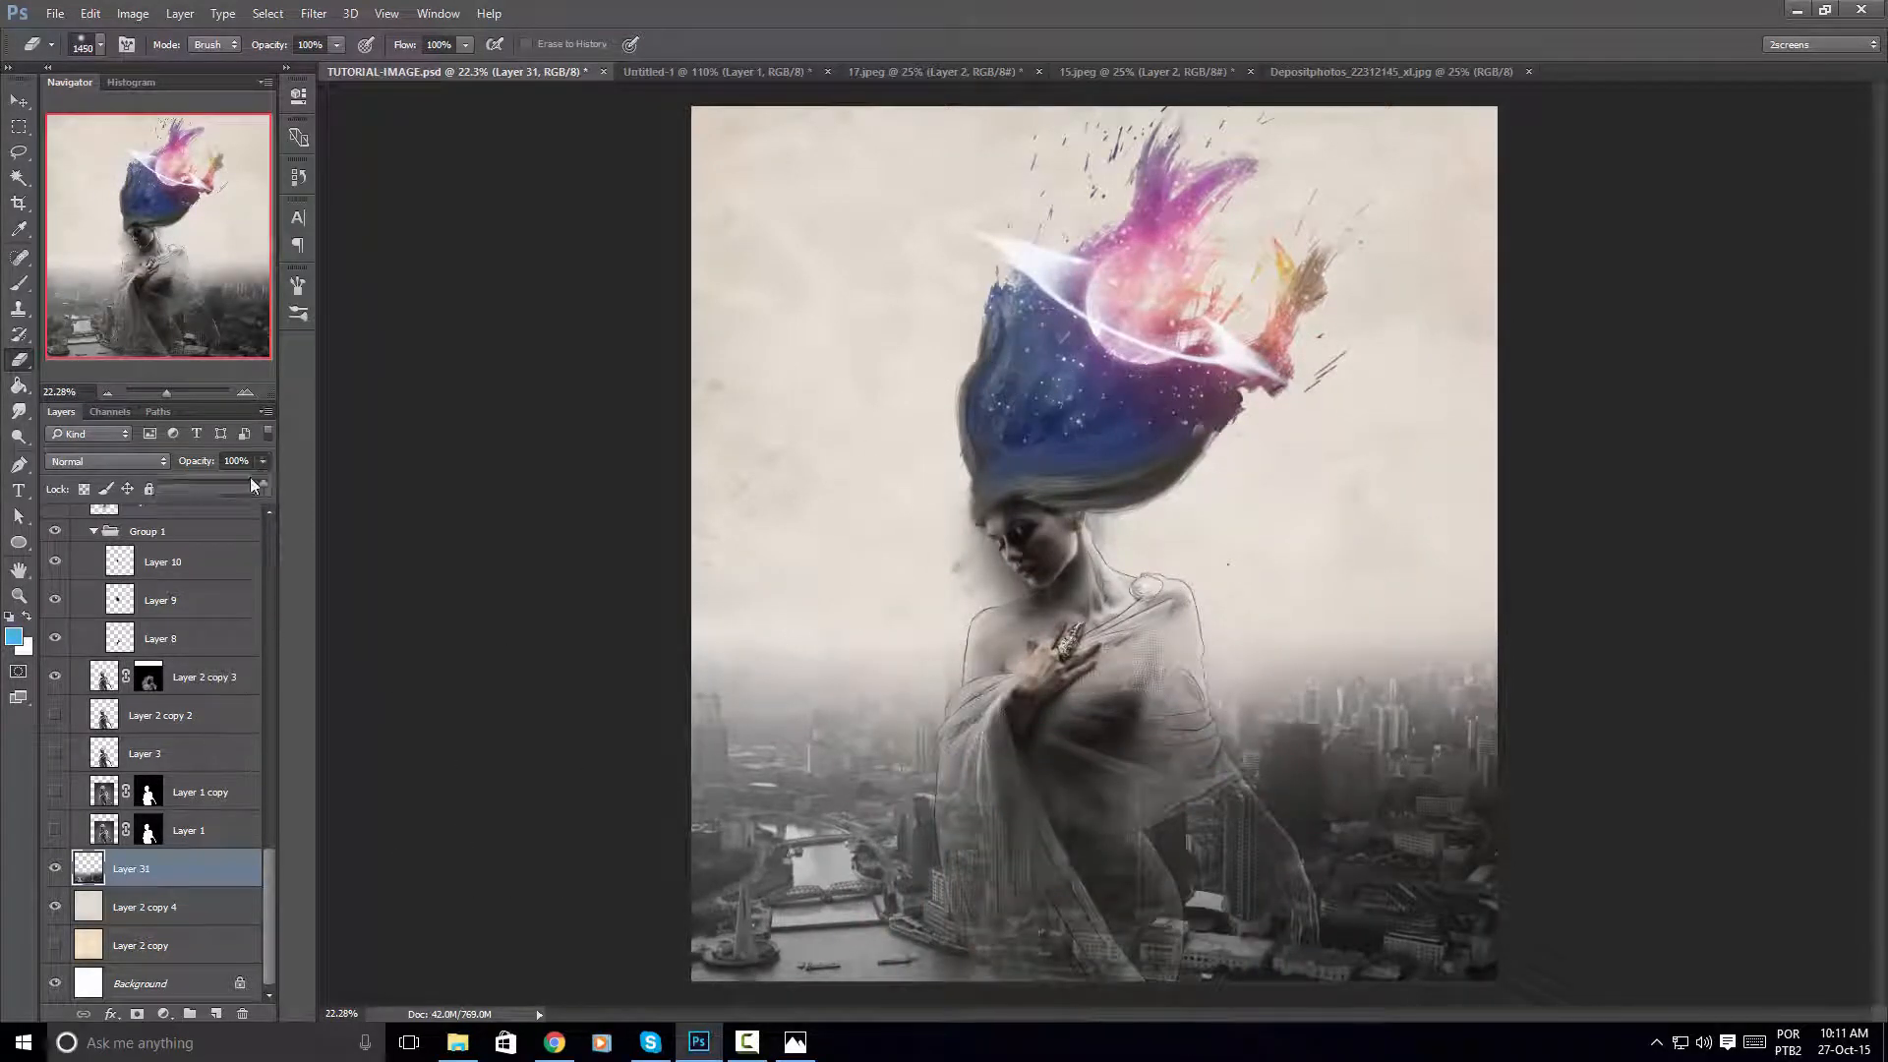
pyautogui.moveTo(204, 482); pyautogui.dragTo(193, 478)
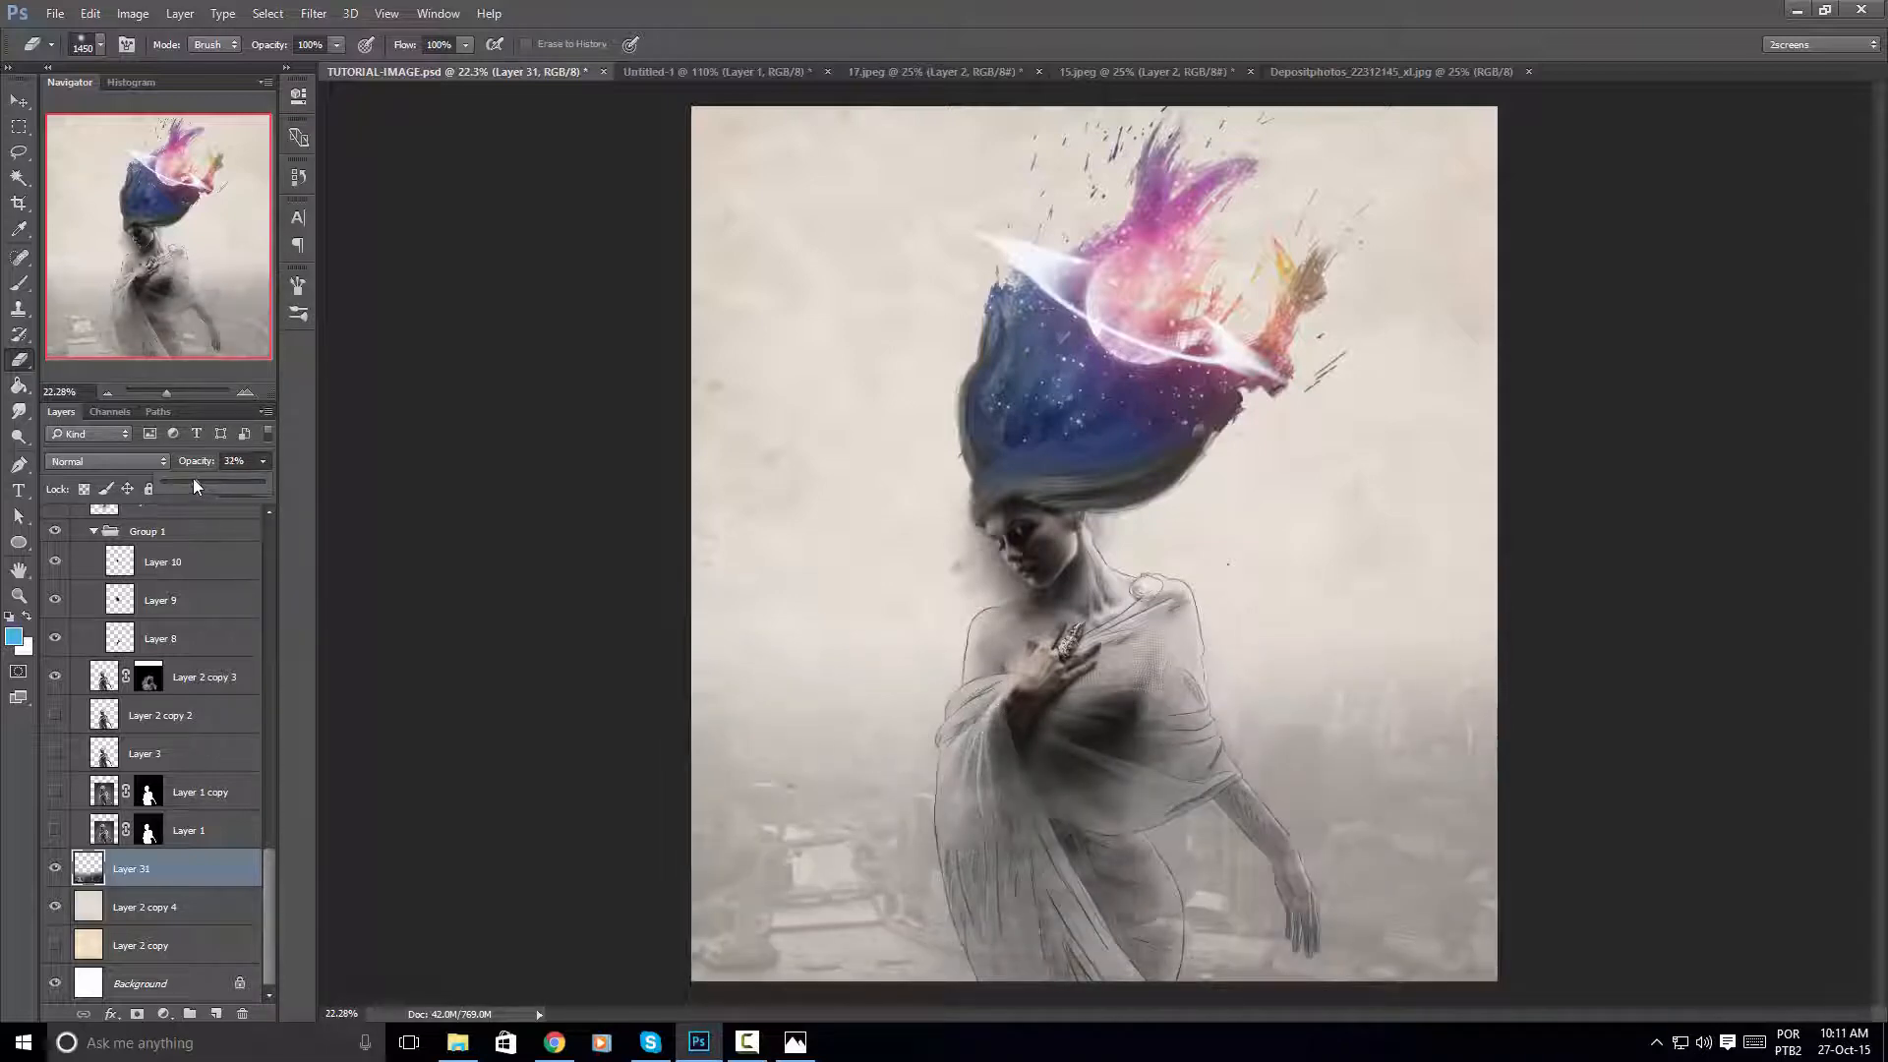
pyautogui.press('v')
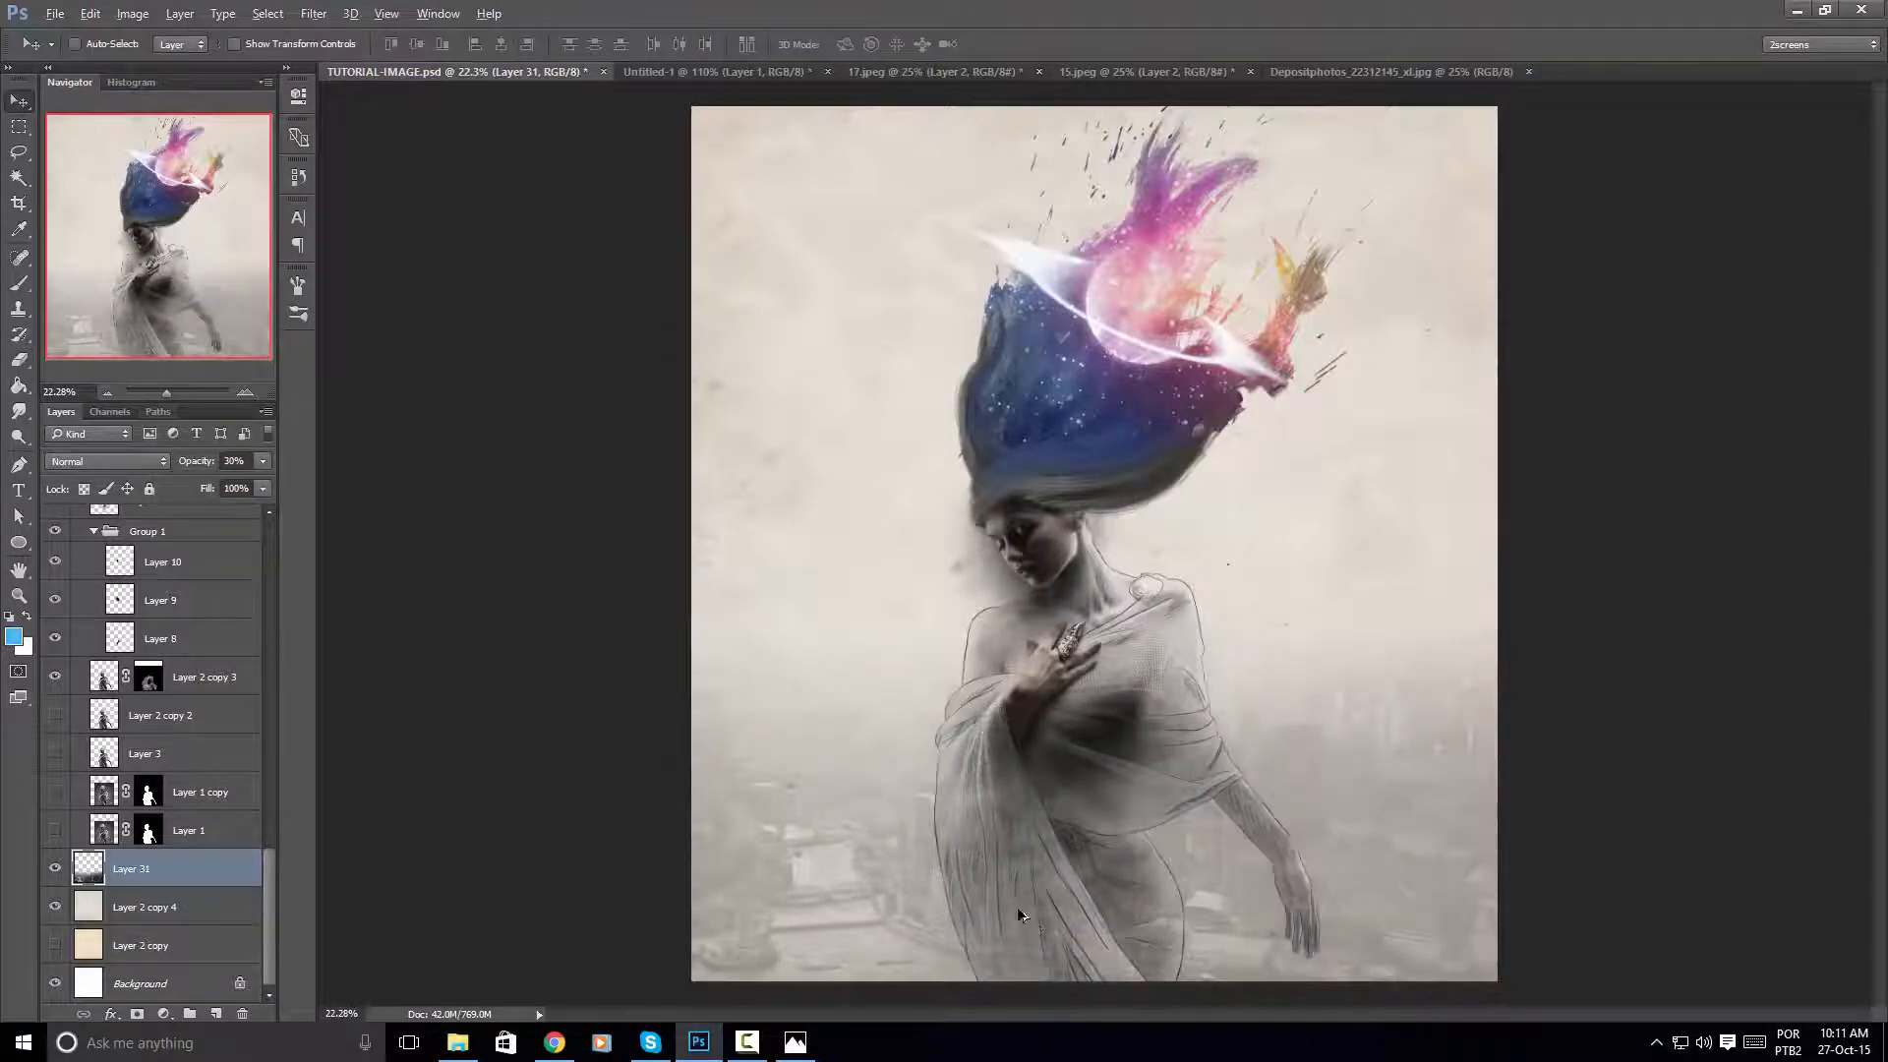
# Add a new layer above the city skyline and set up a hard round 4 px brush with black as the foreground colour
pyautogui.scroll(2, 1003, 890)
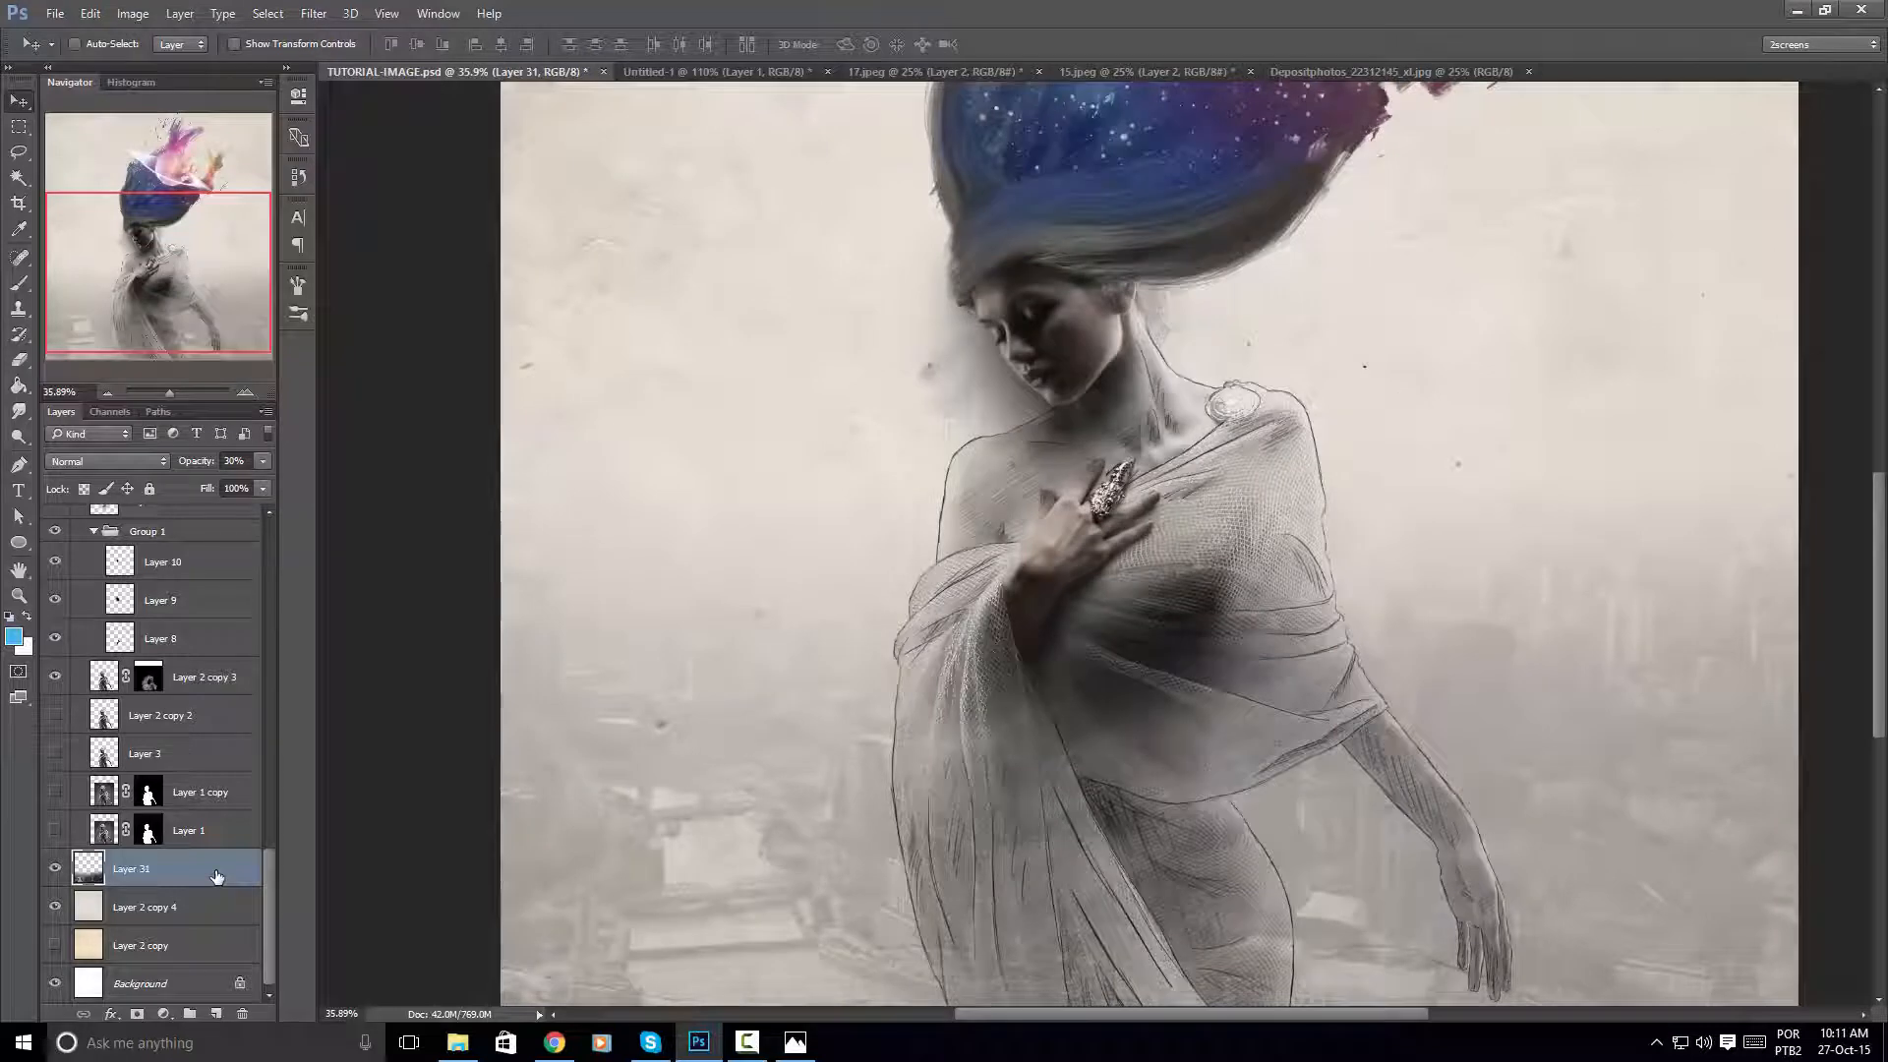
pyautogui.hotkey('ctrl', 'shift', 'alt', 'n')
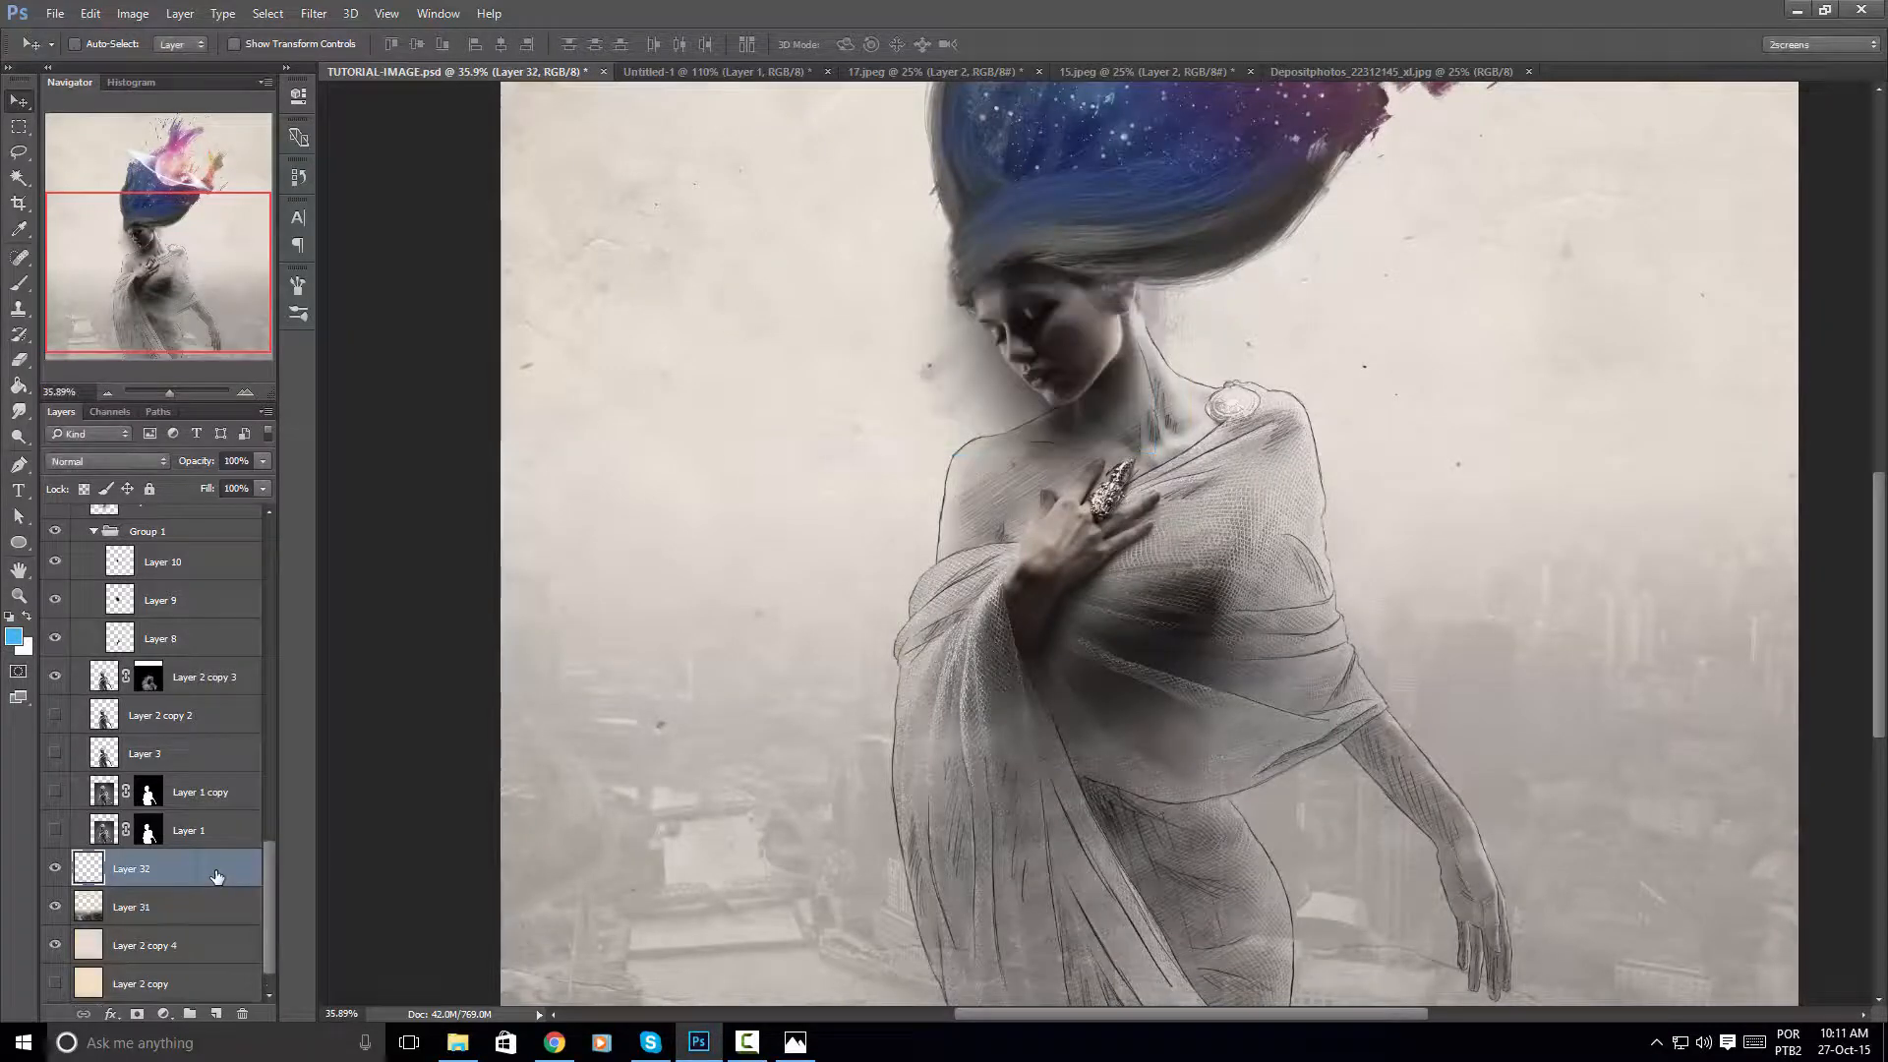
pyautogui.press('b')
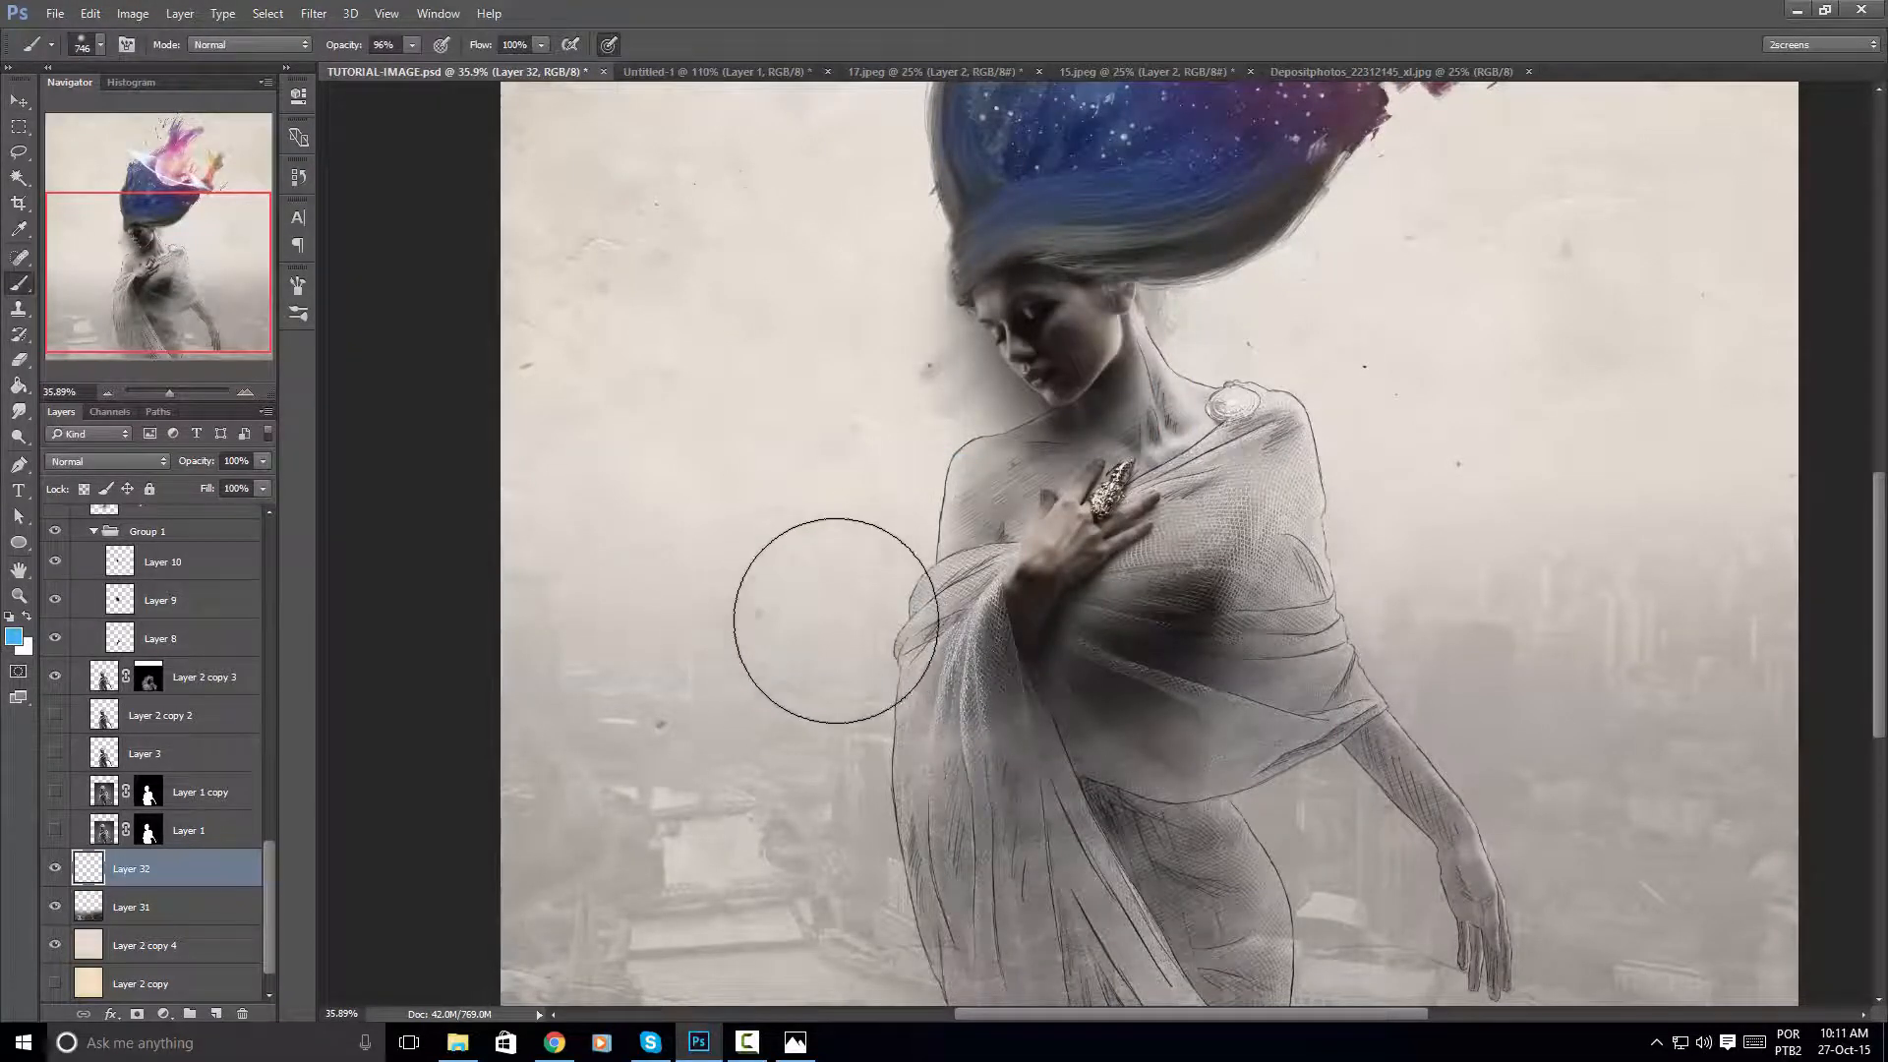
pyautogui.rightClick(846, 543)
pyautogui.click(1033, 723)
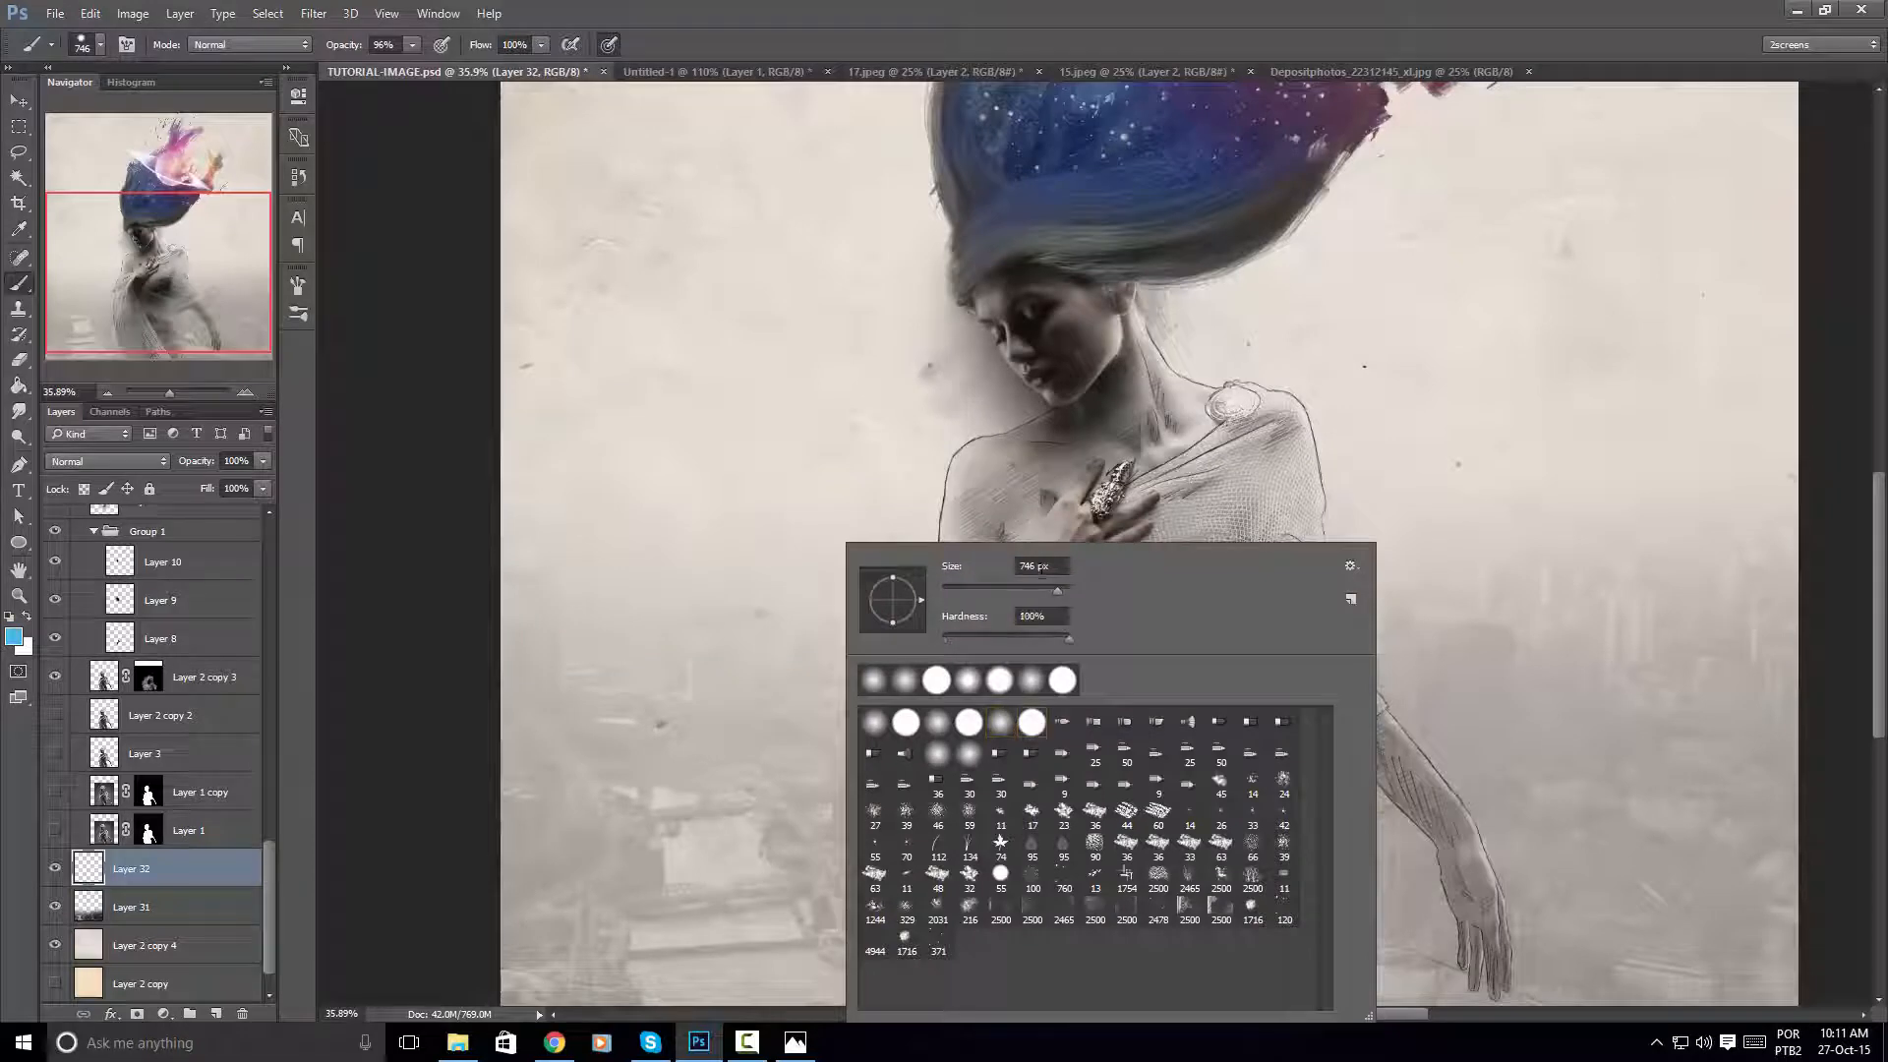
pyautogui.moveTo(1062, 567); pyautogui.dragTo(996, 567)
pyautogui.write('4')
pyautogui.press('Return')
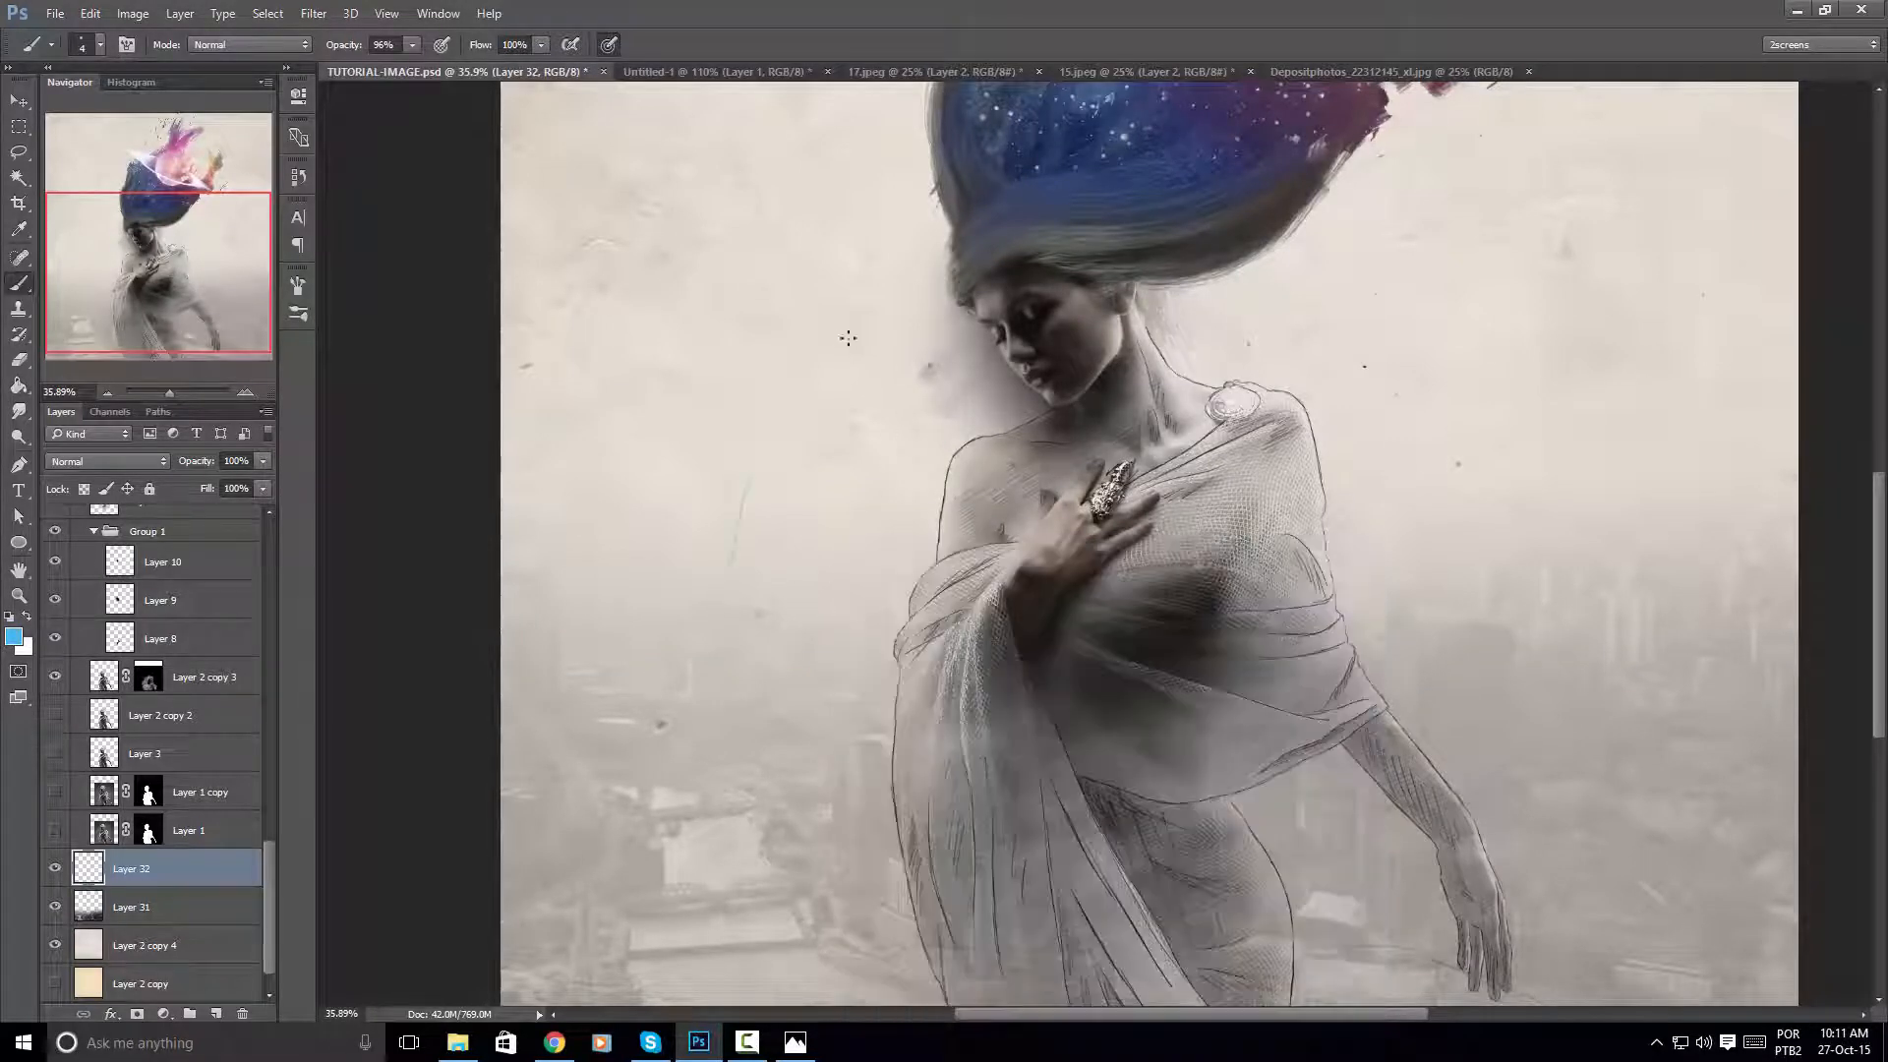
pyautogui.press('x')
pyautogui.press('d')
# Try outline strokes on the tall tower beside the drape, undo them, and add another empty layer for the city sketch
pyautogui.moveTo(837, 718); pyautogui.dragTo(949, 501)
pyautogui.press('z')
pyautogui.moveTo(951, 595)
pyautogui.mouseDown()
pyautogui.moveTo(1066, 497)
pyautogui.moveTo(935, 687)
pyautogui.moveTo(961, 678)
pyautogui.moveTo(935, 586)
pyautogui.moveTo(959, 539)
pyautogui.mouseUp()
pyautogui.press('b')
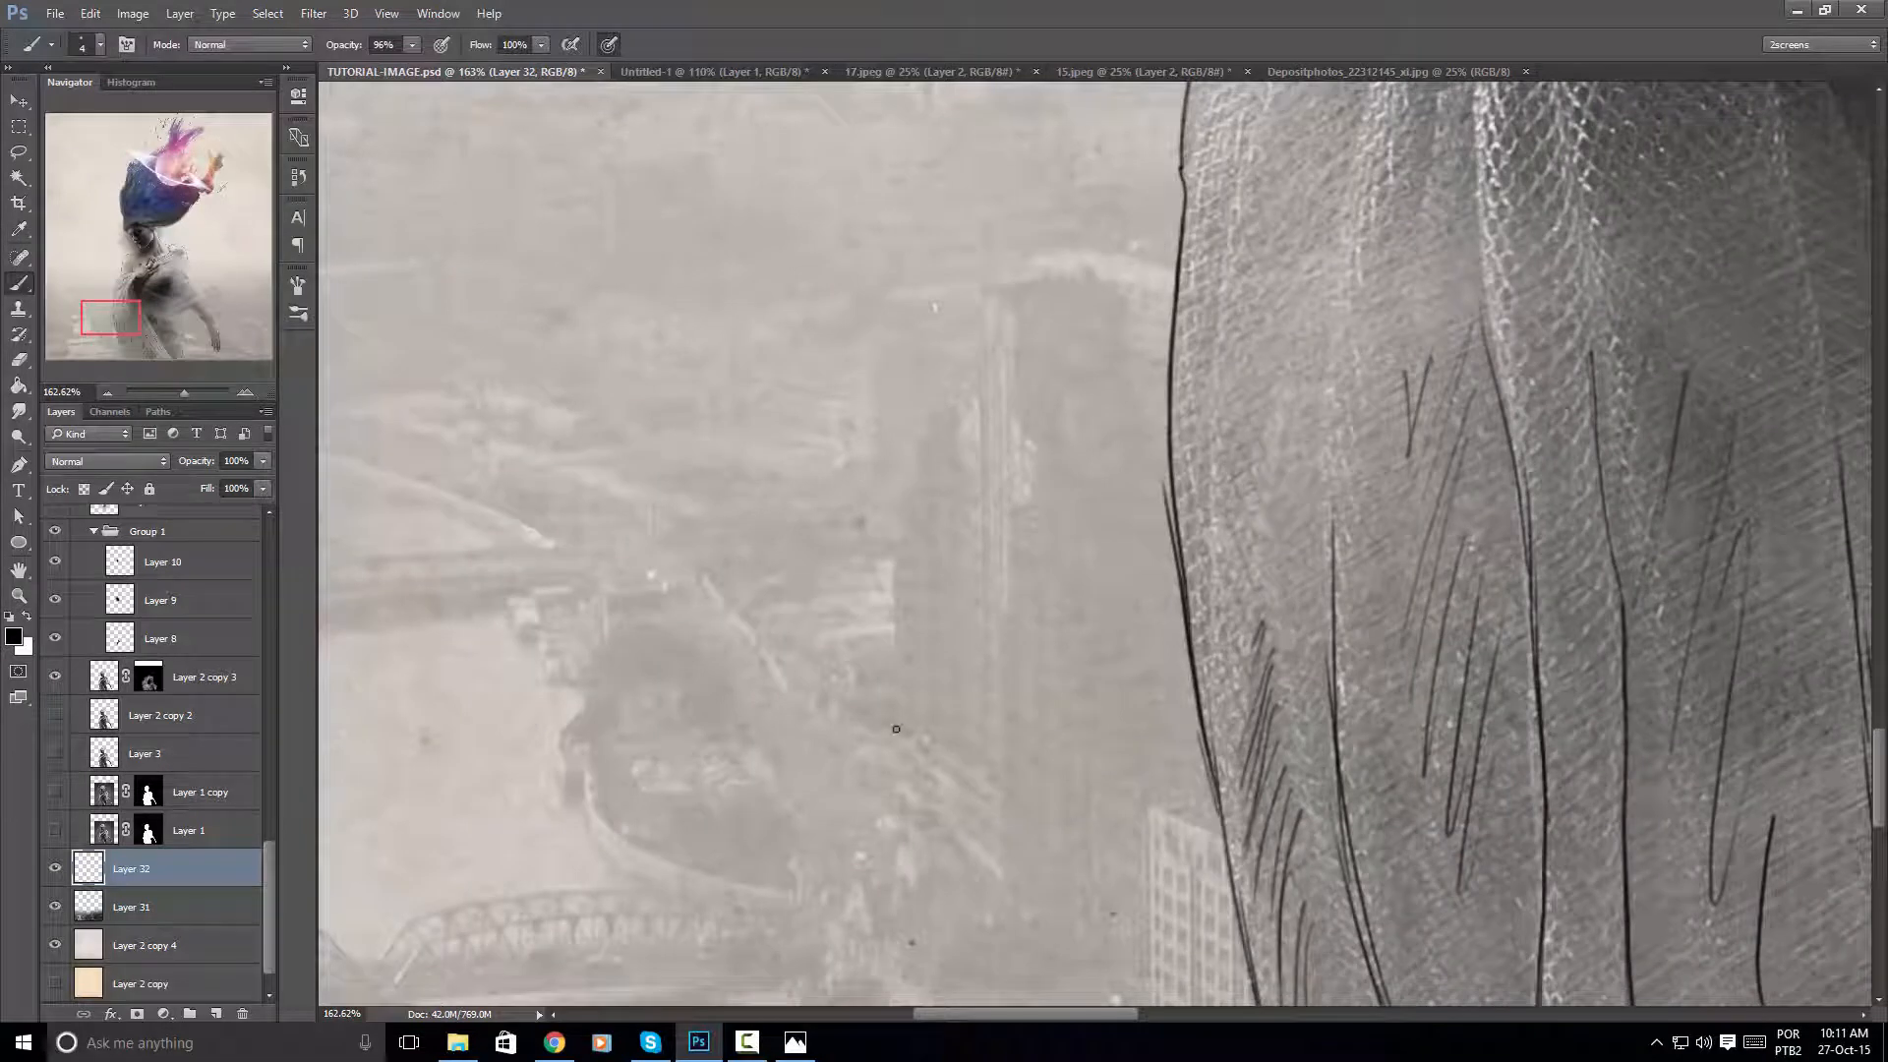
pyautogui.moveTo(898, 599); pyautogui.dragTo(893, 704)
pyautogui.hotkey('ctrl', 'z')
pyautogui.hotkey('ctrl', 'shift', 'n')
pyautogui.press('Return')
pyautogui.moveTo(877, 639); pyautogui.dragTo(895, 735)
pyautogui.hotkey('ctrl', 'z')
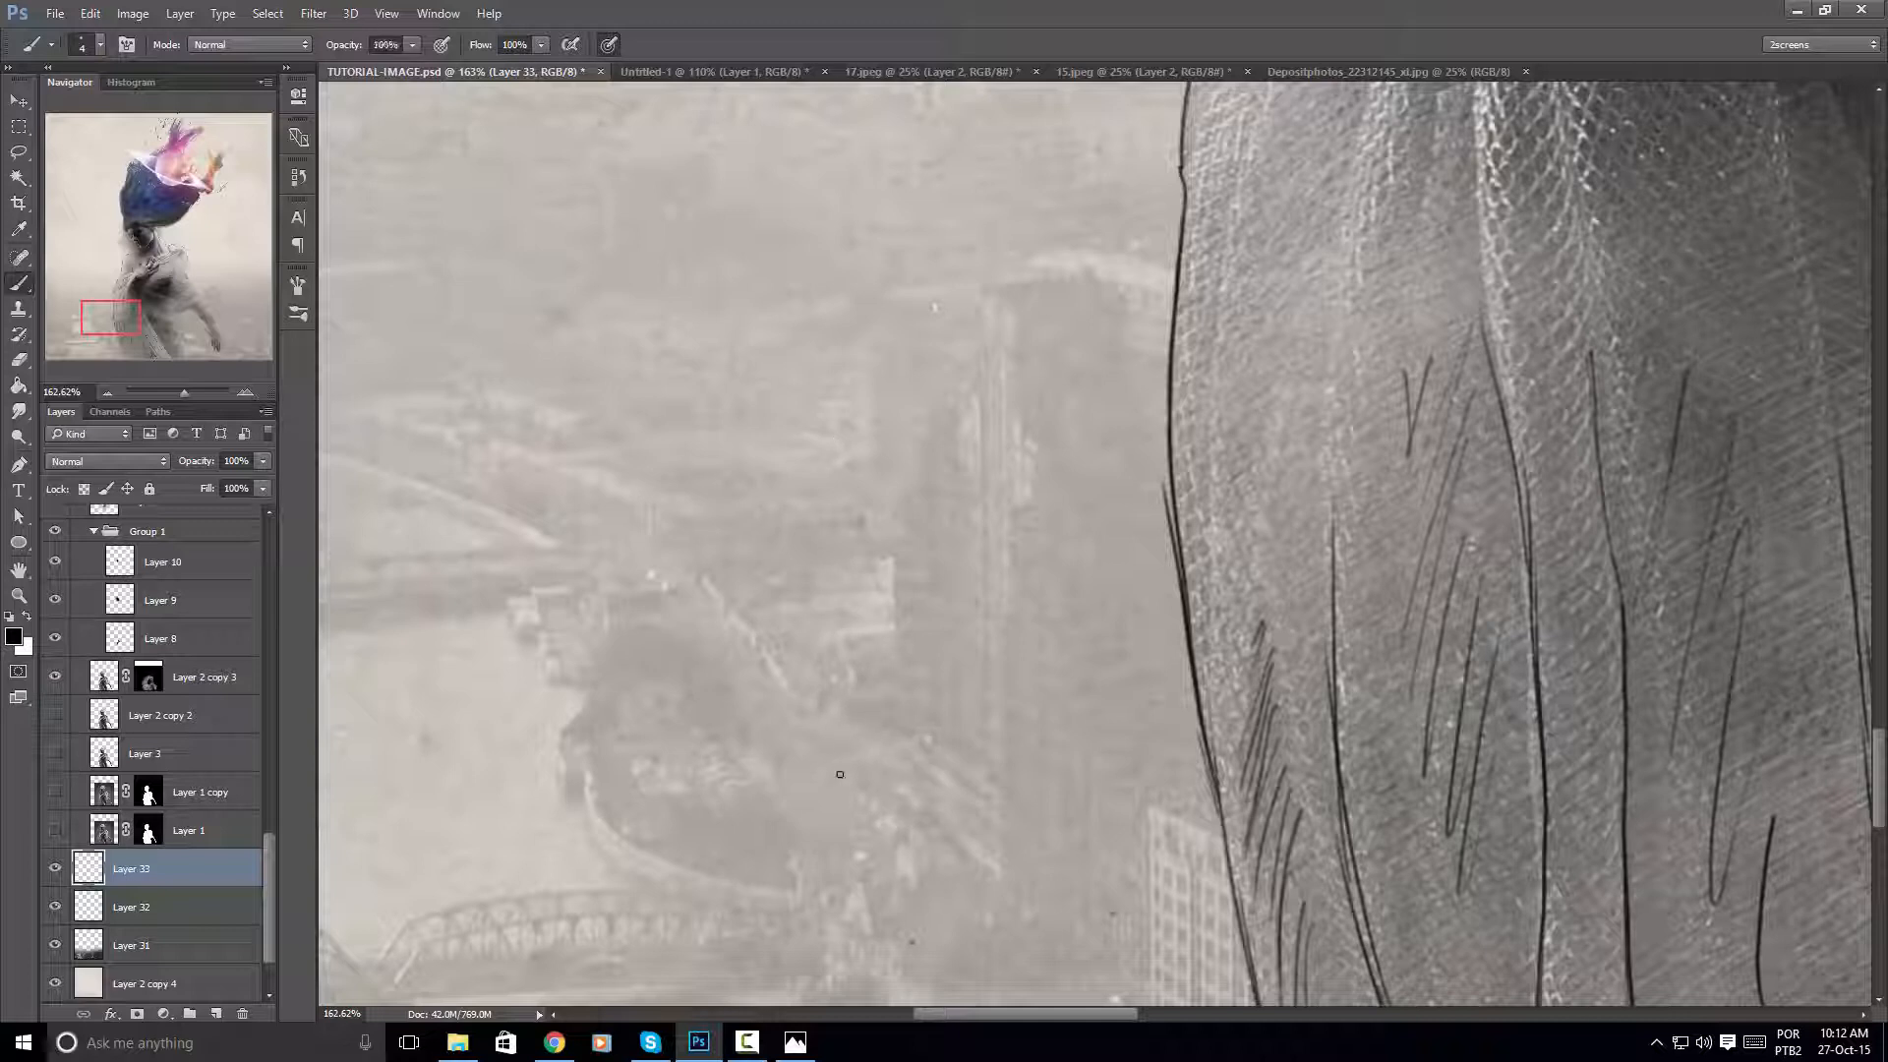
# Sketch the stepped outline, roof and vertical edges of the tall tower beside the drape in thin black lines
pyautogui.moveTo(897, 777)
pyautogui.mouseDown()
pyautogui.moveTo(889, 498)
pyautogui.moveTo(911, 482)
pyautogui.mouseUp()
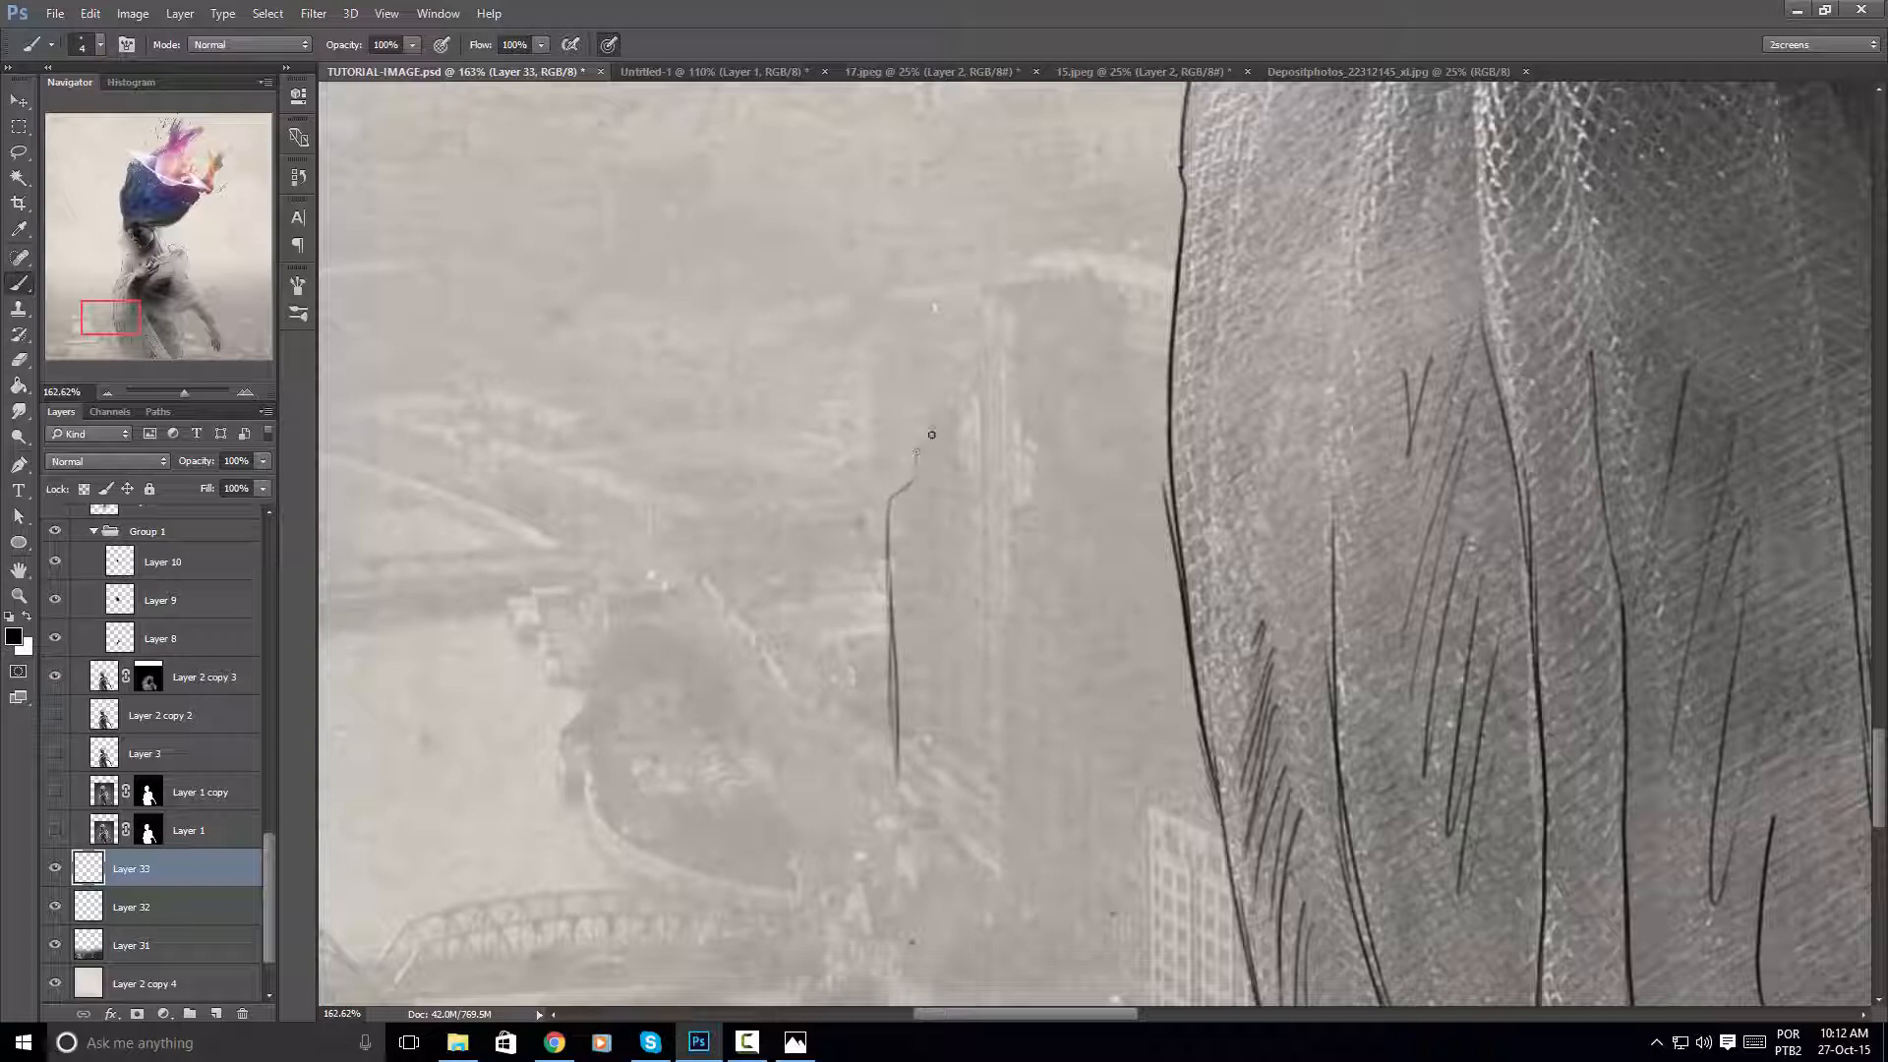
pyautogui.moveTo(955, 407); pyautogui.dragTo(983, 394)
pyautogui.moveTo(984, 308); pyautogui.dragTo(980, 370)
pyautogui.moveTo(986, 291)
pyautogui.mouseDown()
pyautogui.moveTo(1057, 270)
pyautogui.moveTo(1130, 391)
pyautogui.mouseUp()
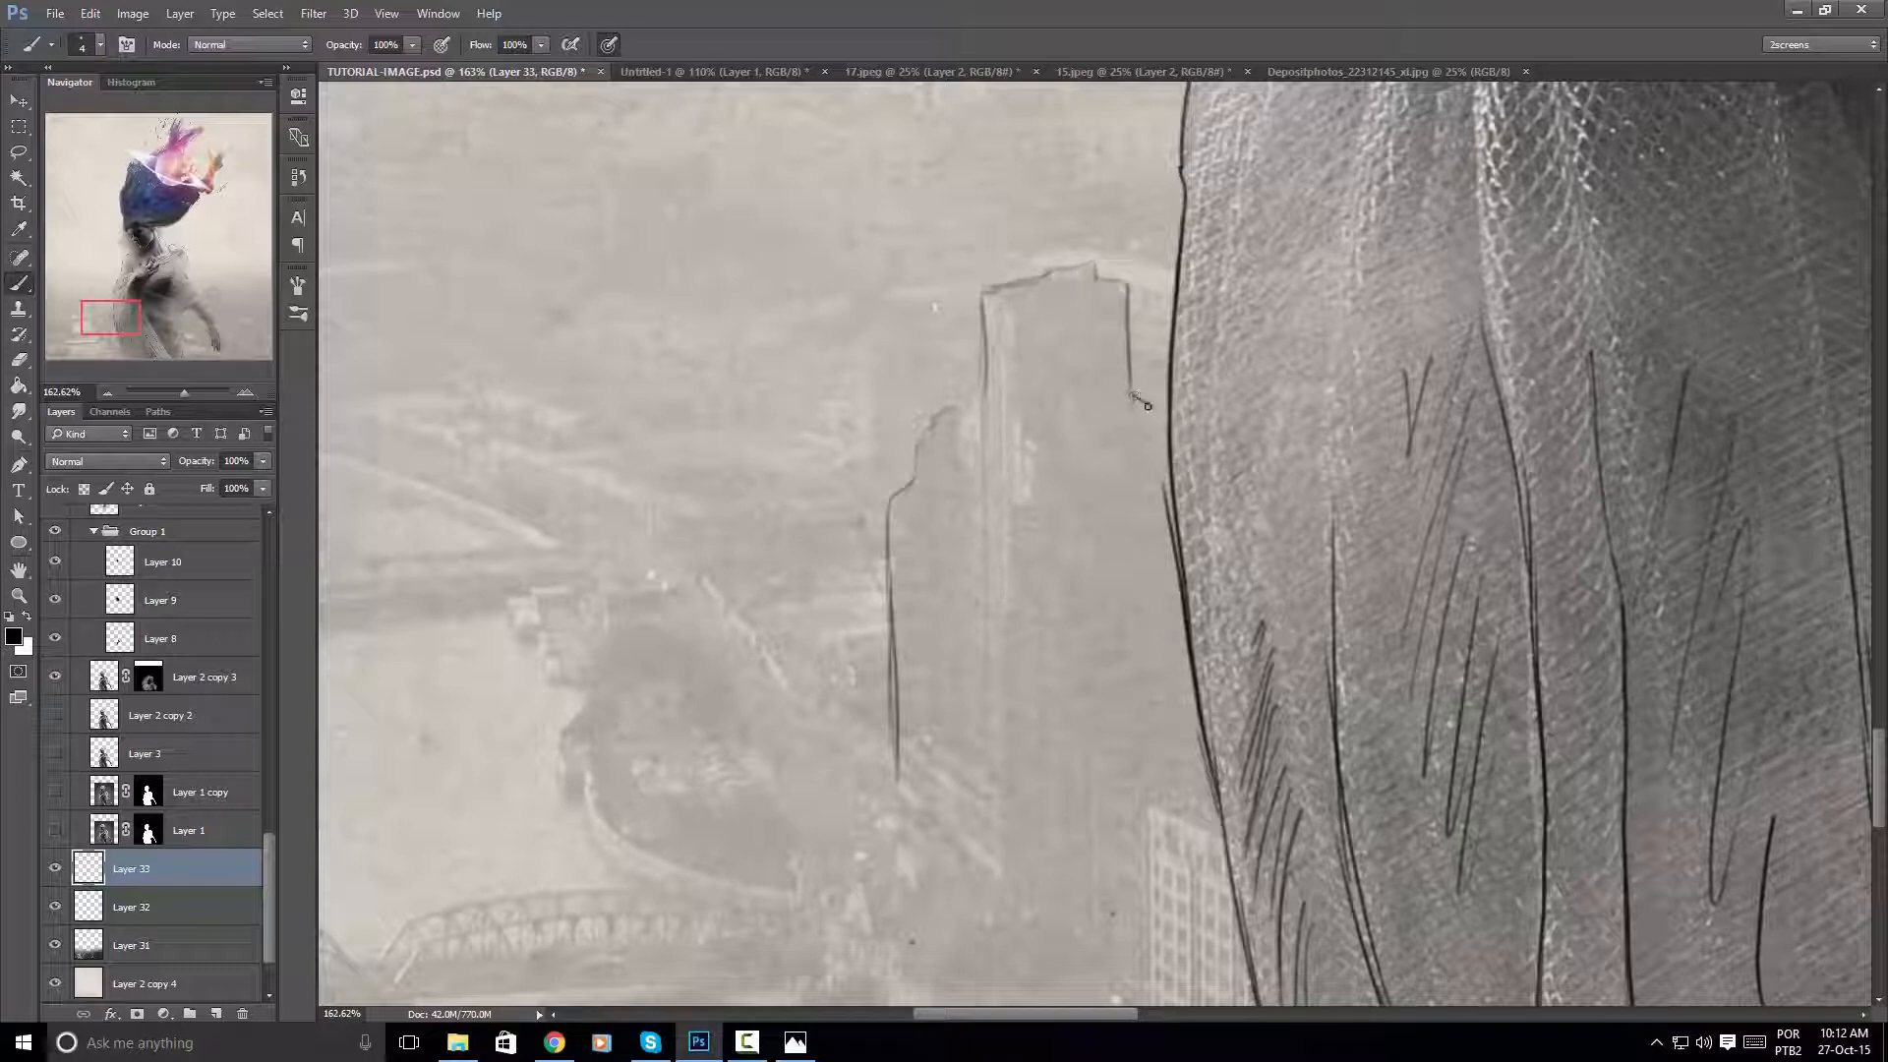
pyautogui.moveTo(976, 357); pyautogui.dragTo(991, 612)
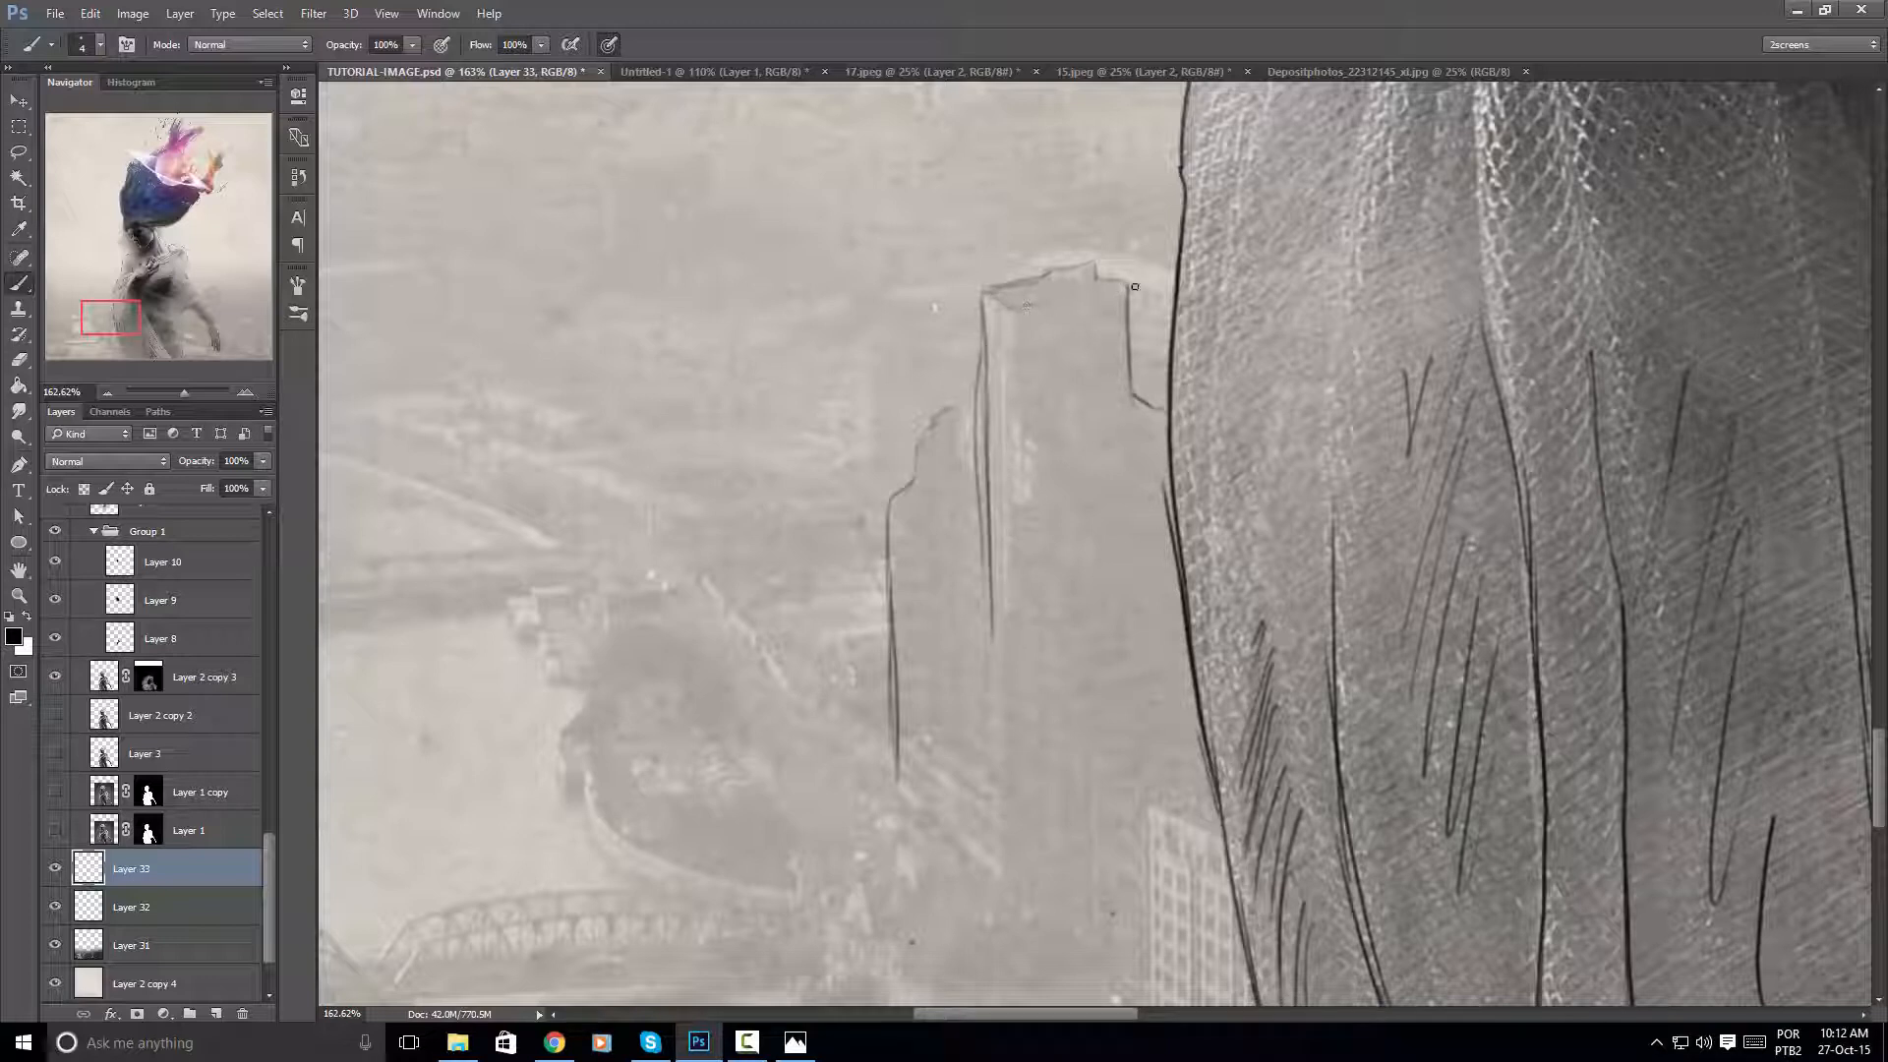
pyautogui.moveTo(1131, 287)
pyautogui.mouseDown()
pyautogui.moveTo(1013, 308)
pyautogui.moveTo(1017, 505)
pyautogui.mouseUp()
pyautogui.moveTo(1011, 368); pyautogui.dragTo(1007, 664)
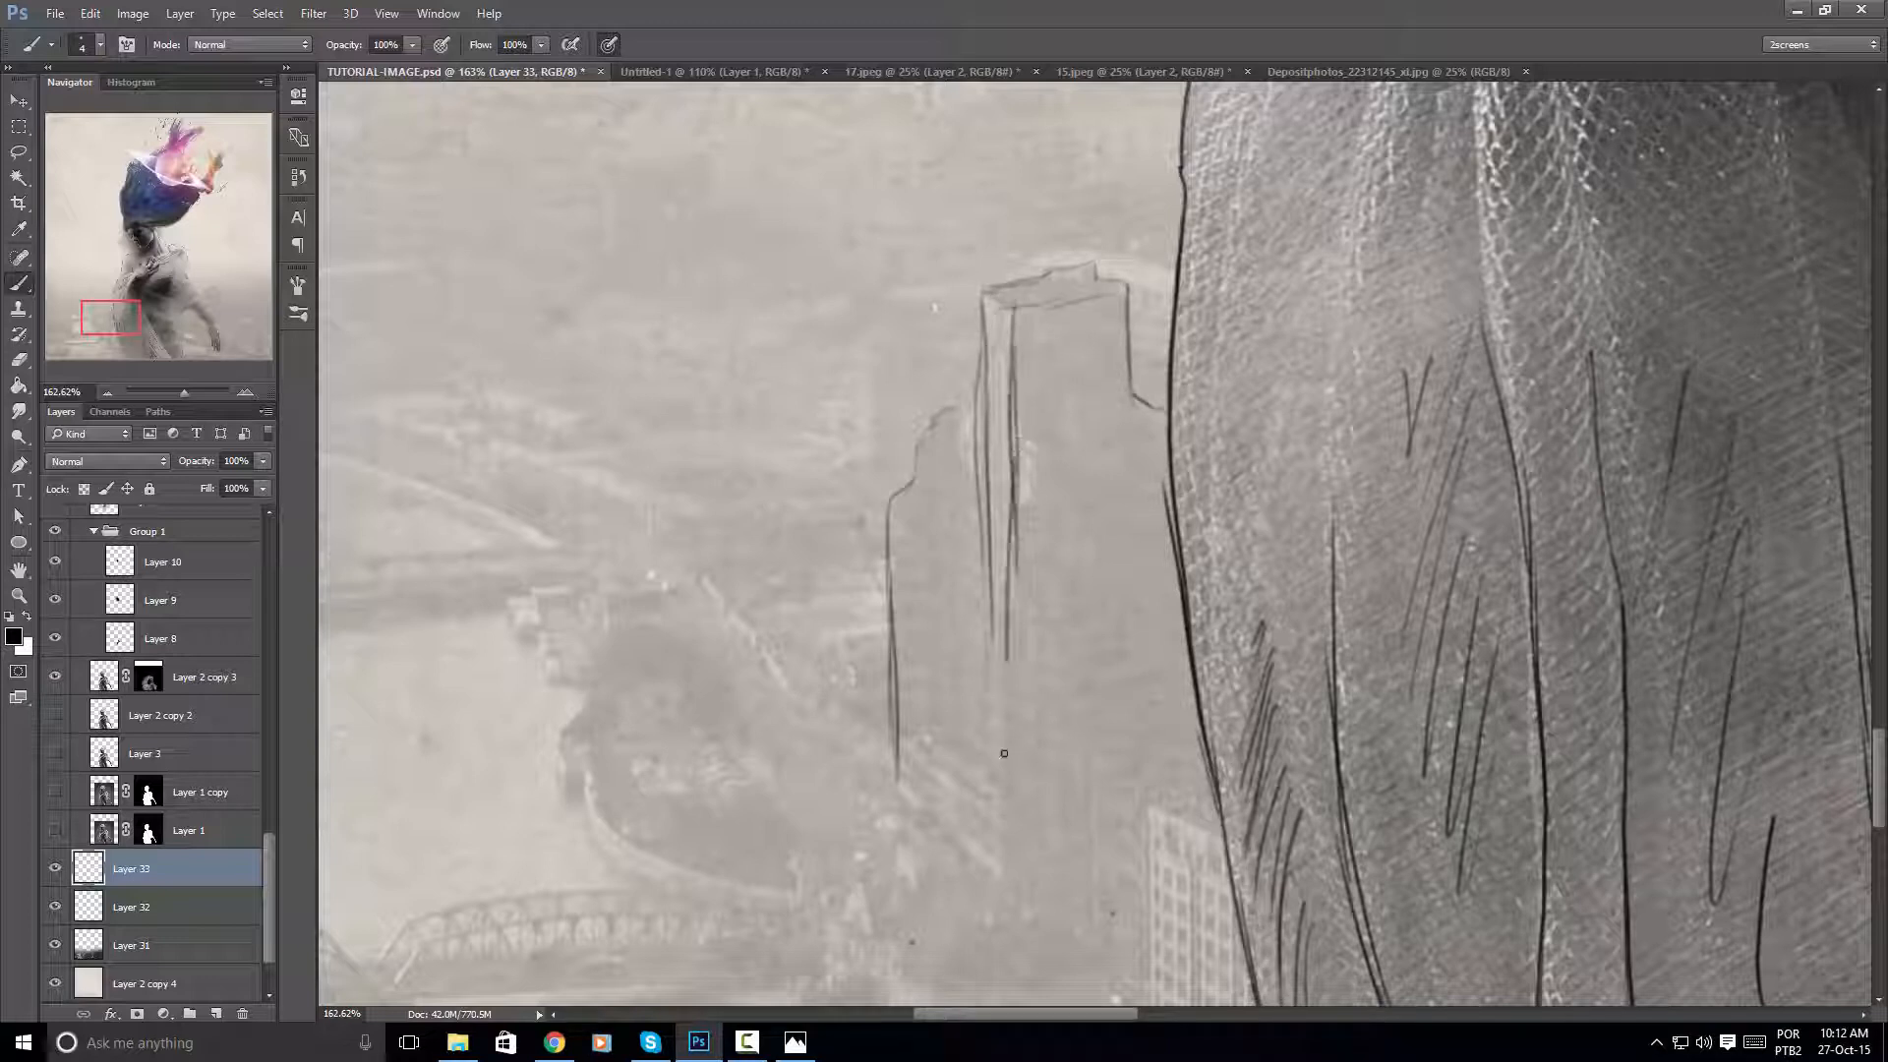
pyautogui.moveTo(1016, 499); pyautogui.dragTo(1006, 688)
# Trace the two curved deck lines of the far bridge over the river and the curved bank behind it
pyautogui.moveTo(861, 539); pyautogui.dragTo(1258, 525)
pyautogui.moveTo(593, 559); pyautogui.dragTo(1070, 519)
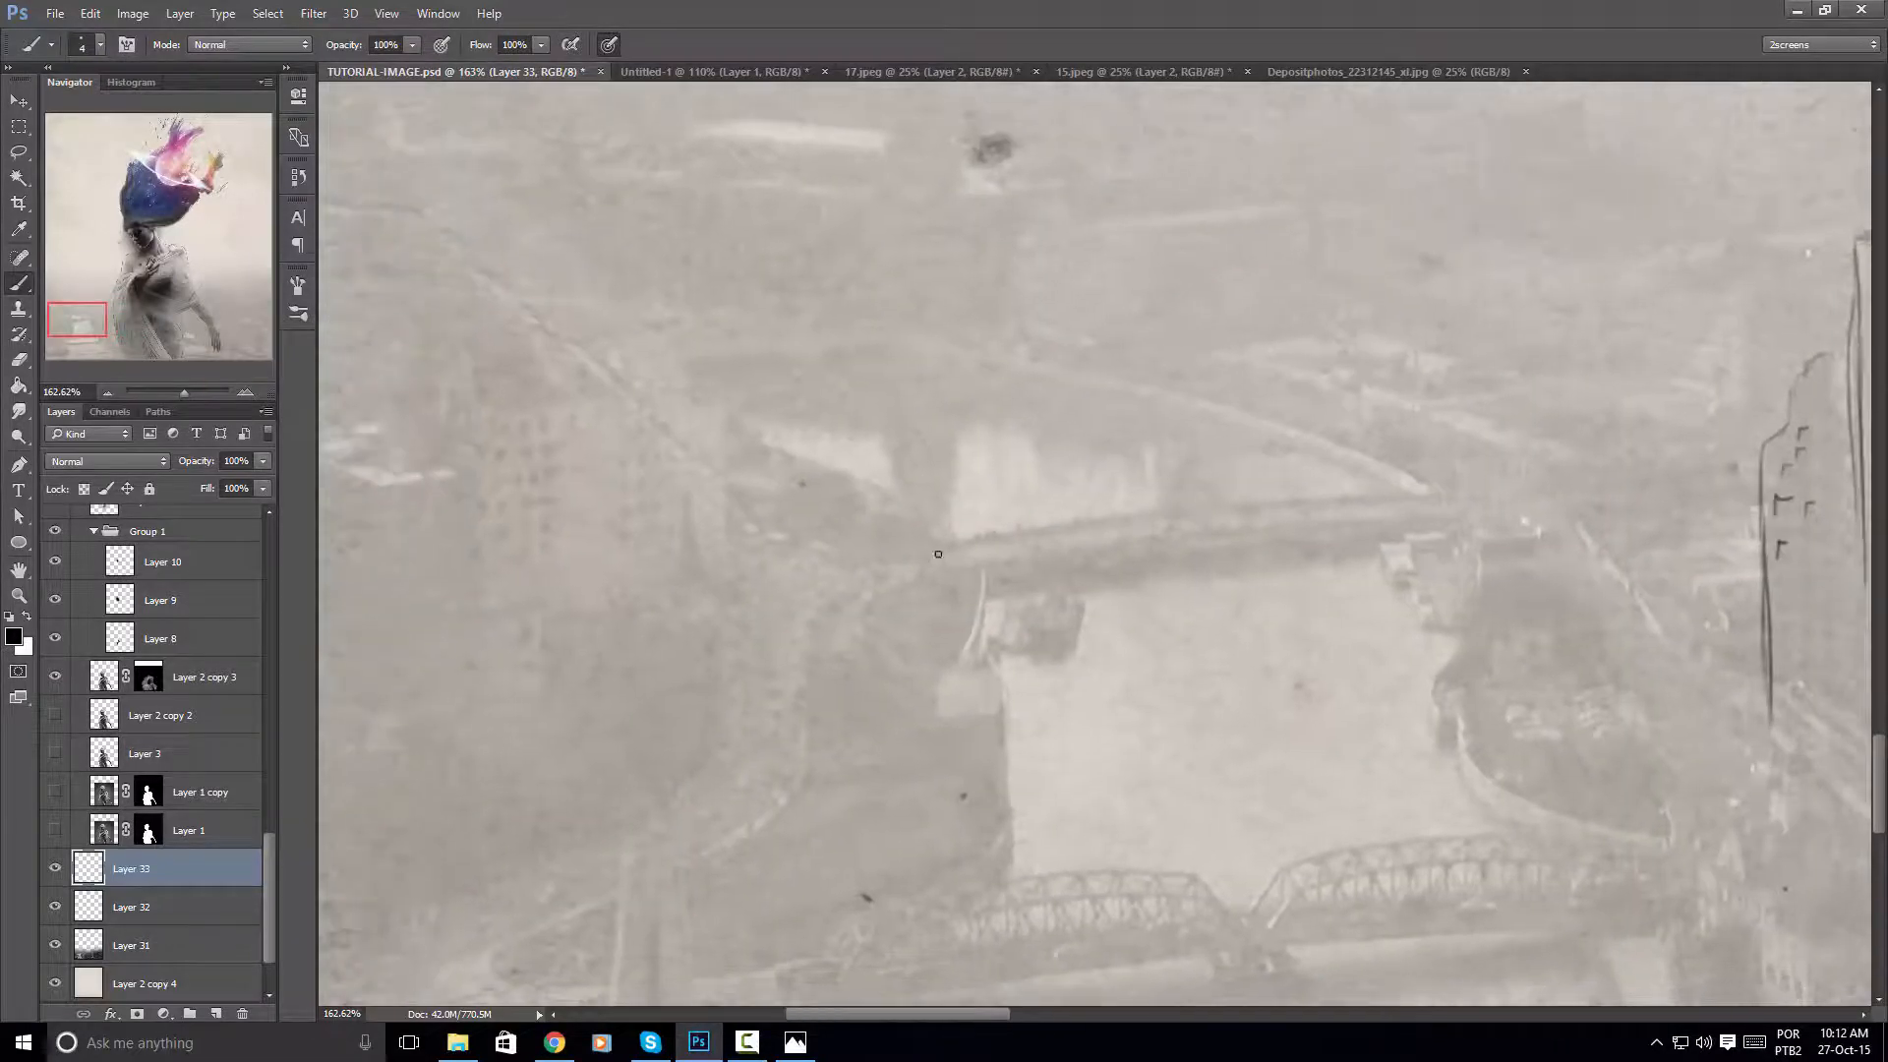
pyautogui.moveTo(939, 554)
pyautogui.mouseDown()
pyautogui.moveTo(1059, 521)
pyautogui.moveTo(1009, 539)
pyautogui.moveTo(1438, 497)
pyautogui.mouseUp()
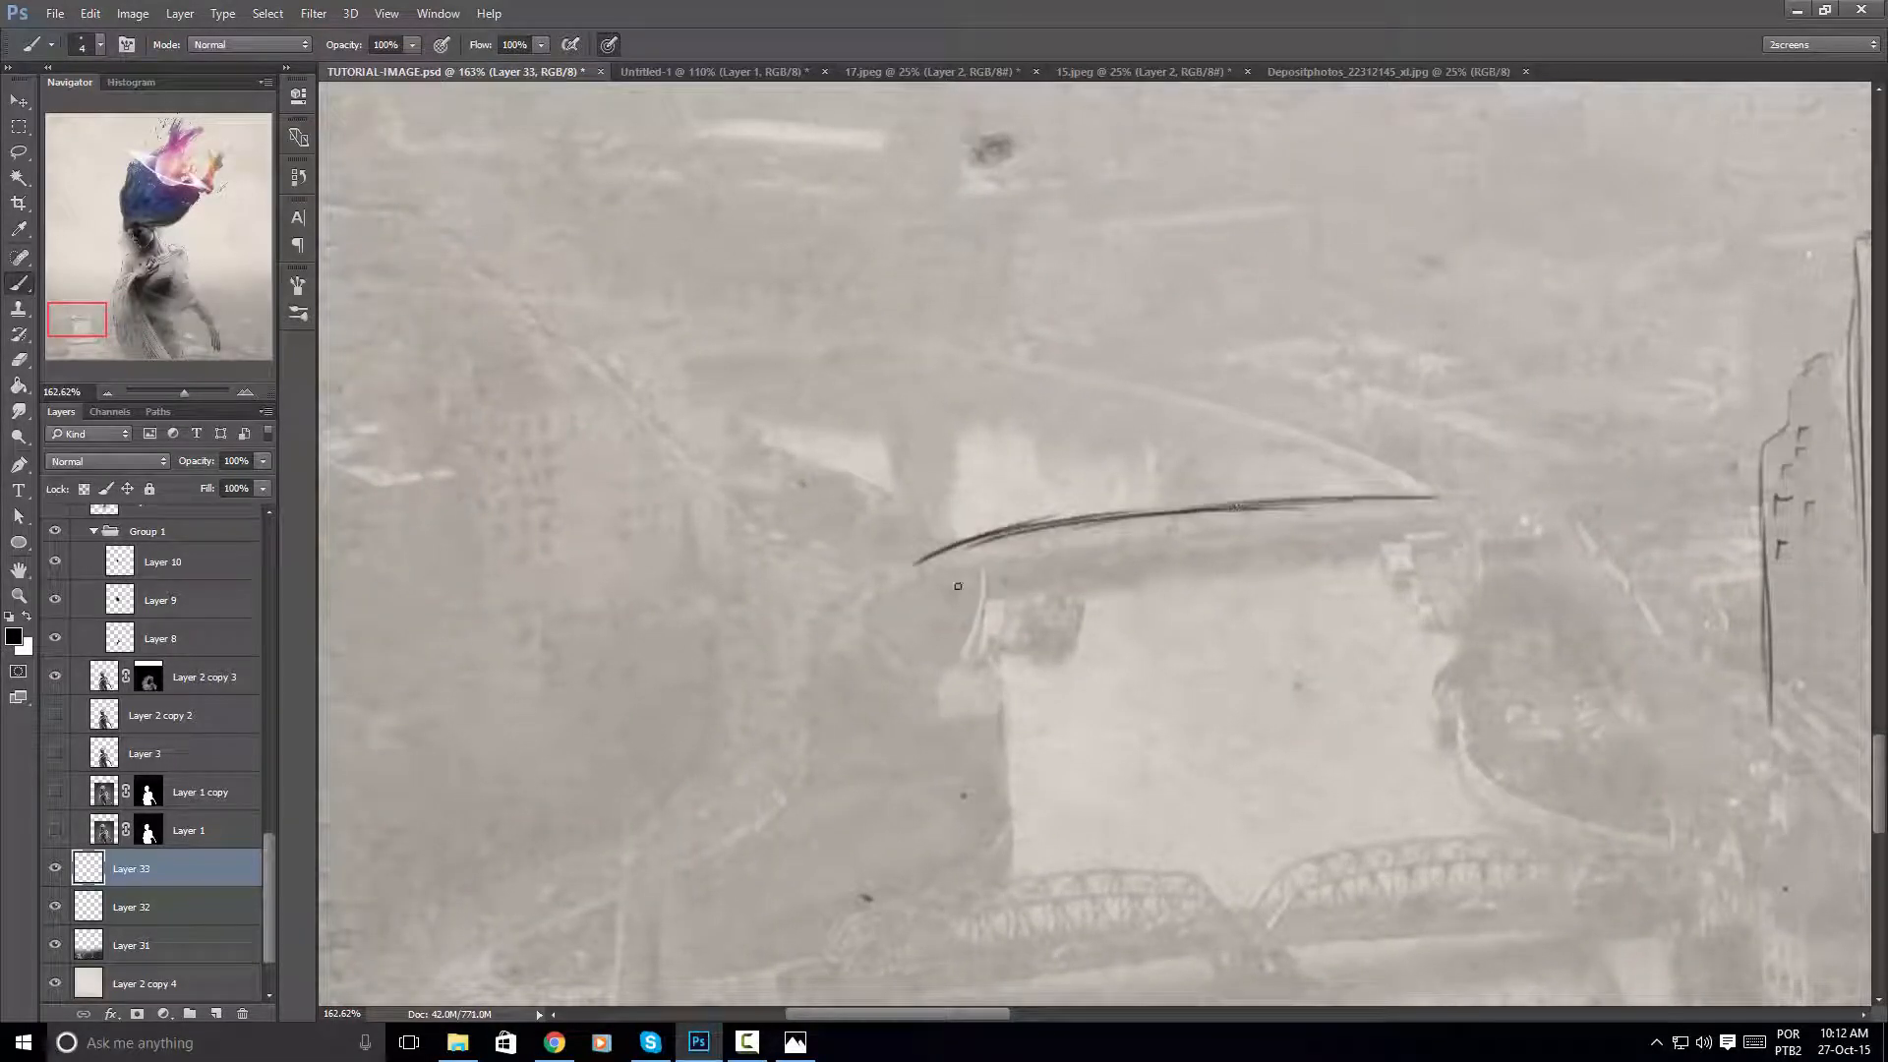
pyautogui.moveTo(958, 586)
pyautogui.mouseDown()
pyautogui.moveTo(1137, 542)
pyautogui.moveTo(1422, 516)
pyautogui.mouseUp()
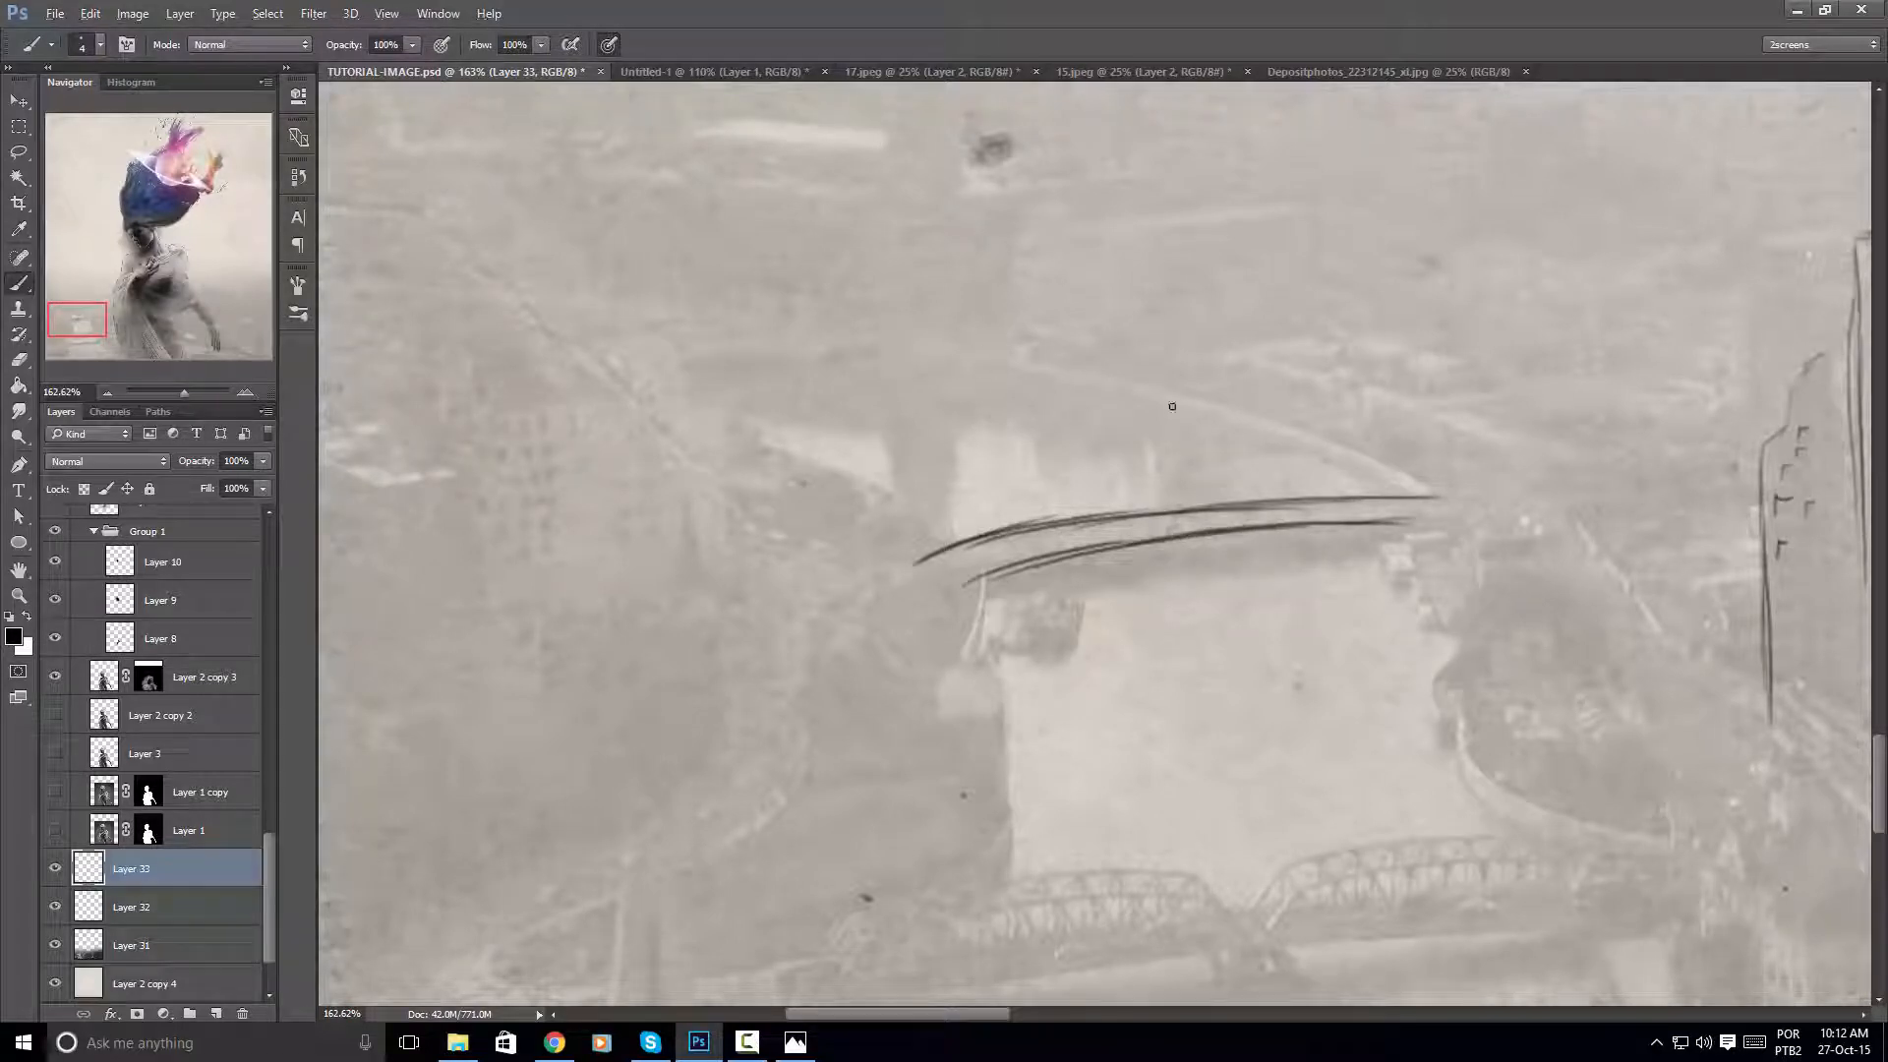
pyautogui.moveTo(961, 347)
pyautogui.mouseDown()
pyautogui.moveTo(1230, 403)
pyautogui.moveTo(1436, 492)
pyautogui.mouseUp()
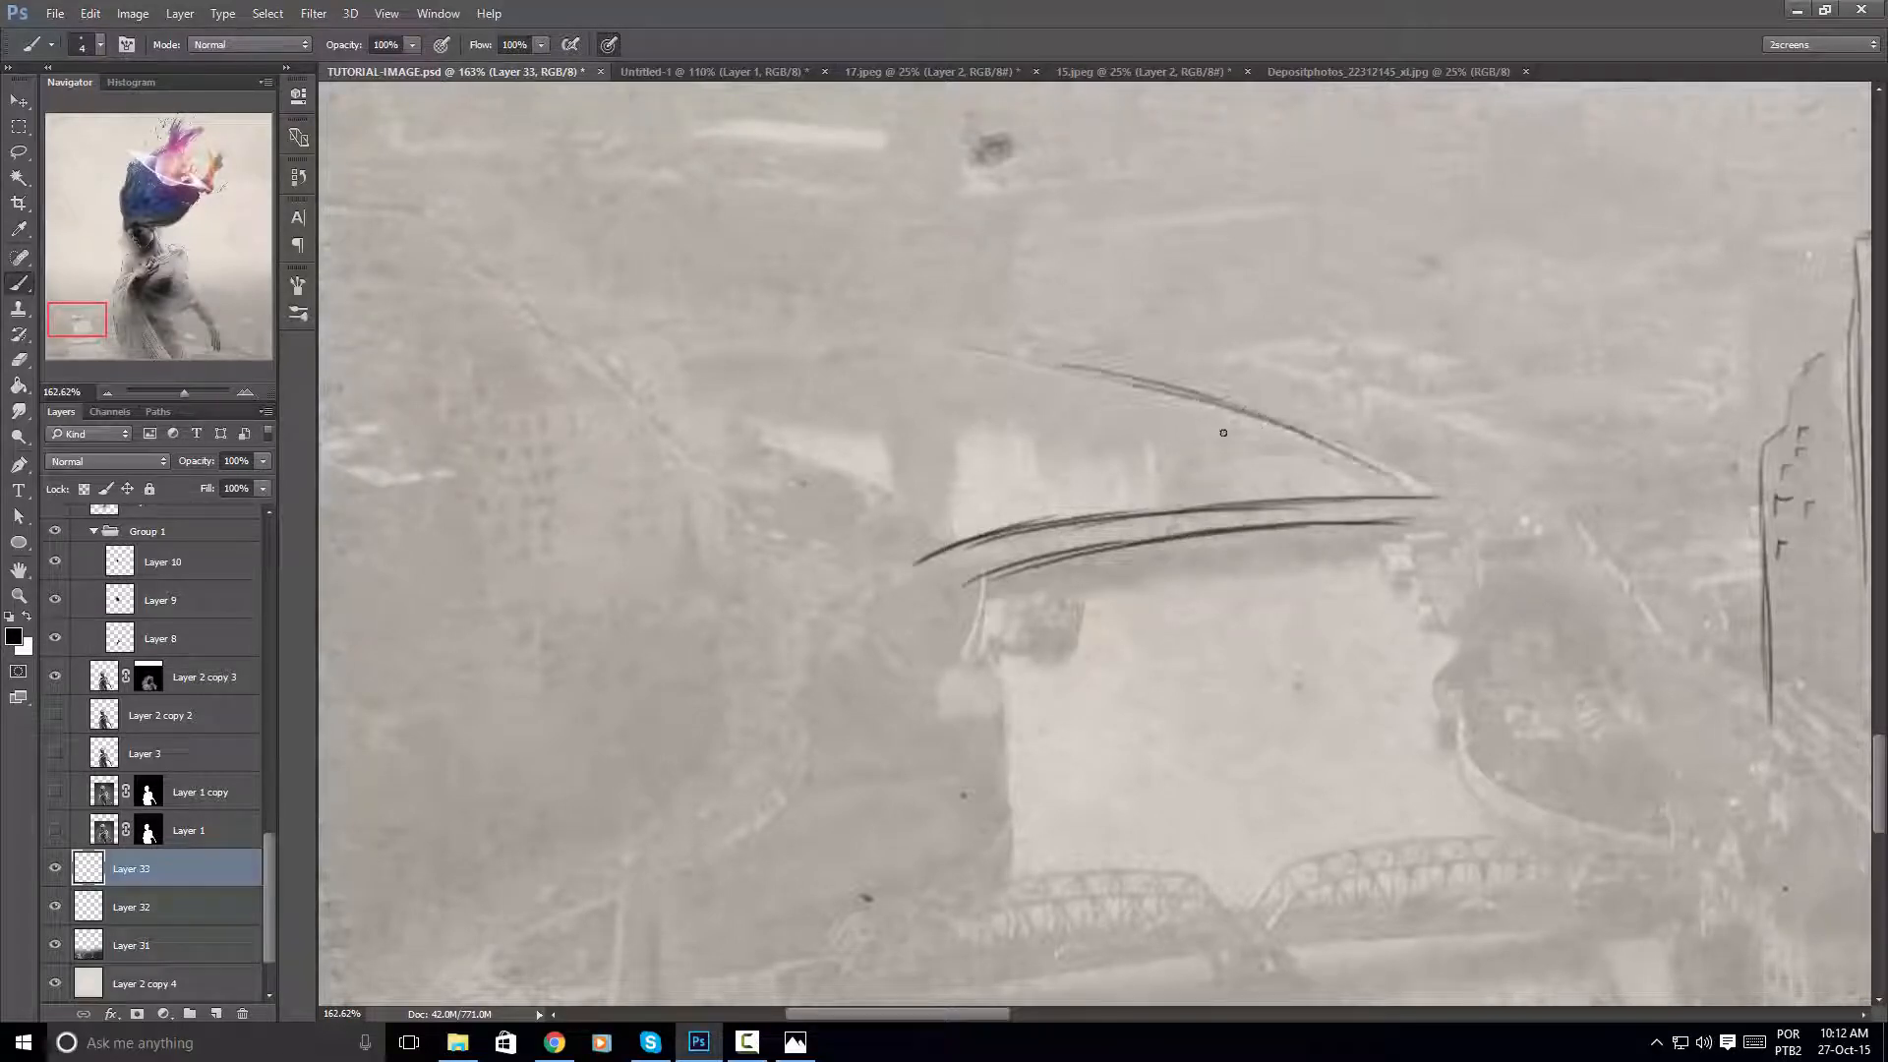
# Trace the river's left bank and jagged right bank around the far bridge
pyautogui.moveTo(706, 395)
pyautogui.mouseDown()
pyautogui.moveTo(926, 513)
pyautogui.moveTo(993, 614)
pyautogui.moveTo(1013, 897)
pyautogui.mouseUp()
pyautogui.moveTo(1460, 698)
pyautogui.mouseDown()
pyautogui.moveTo(1292, 532)
pyautogui.moveTo(1300, 575)
pyautogui.moveTo(1268, 532)
pyautogui.moveTo(1300, 465)
pyautogui.moveTo(1251, 457)
pyautogui.moveTo(1213, 405)
pyautogui.moveTo(1269, 350)
pyautogui.mouseUp()
pyautogui.moveTo(1328, 520); pyautogui.dragTo(1227, 380)
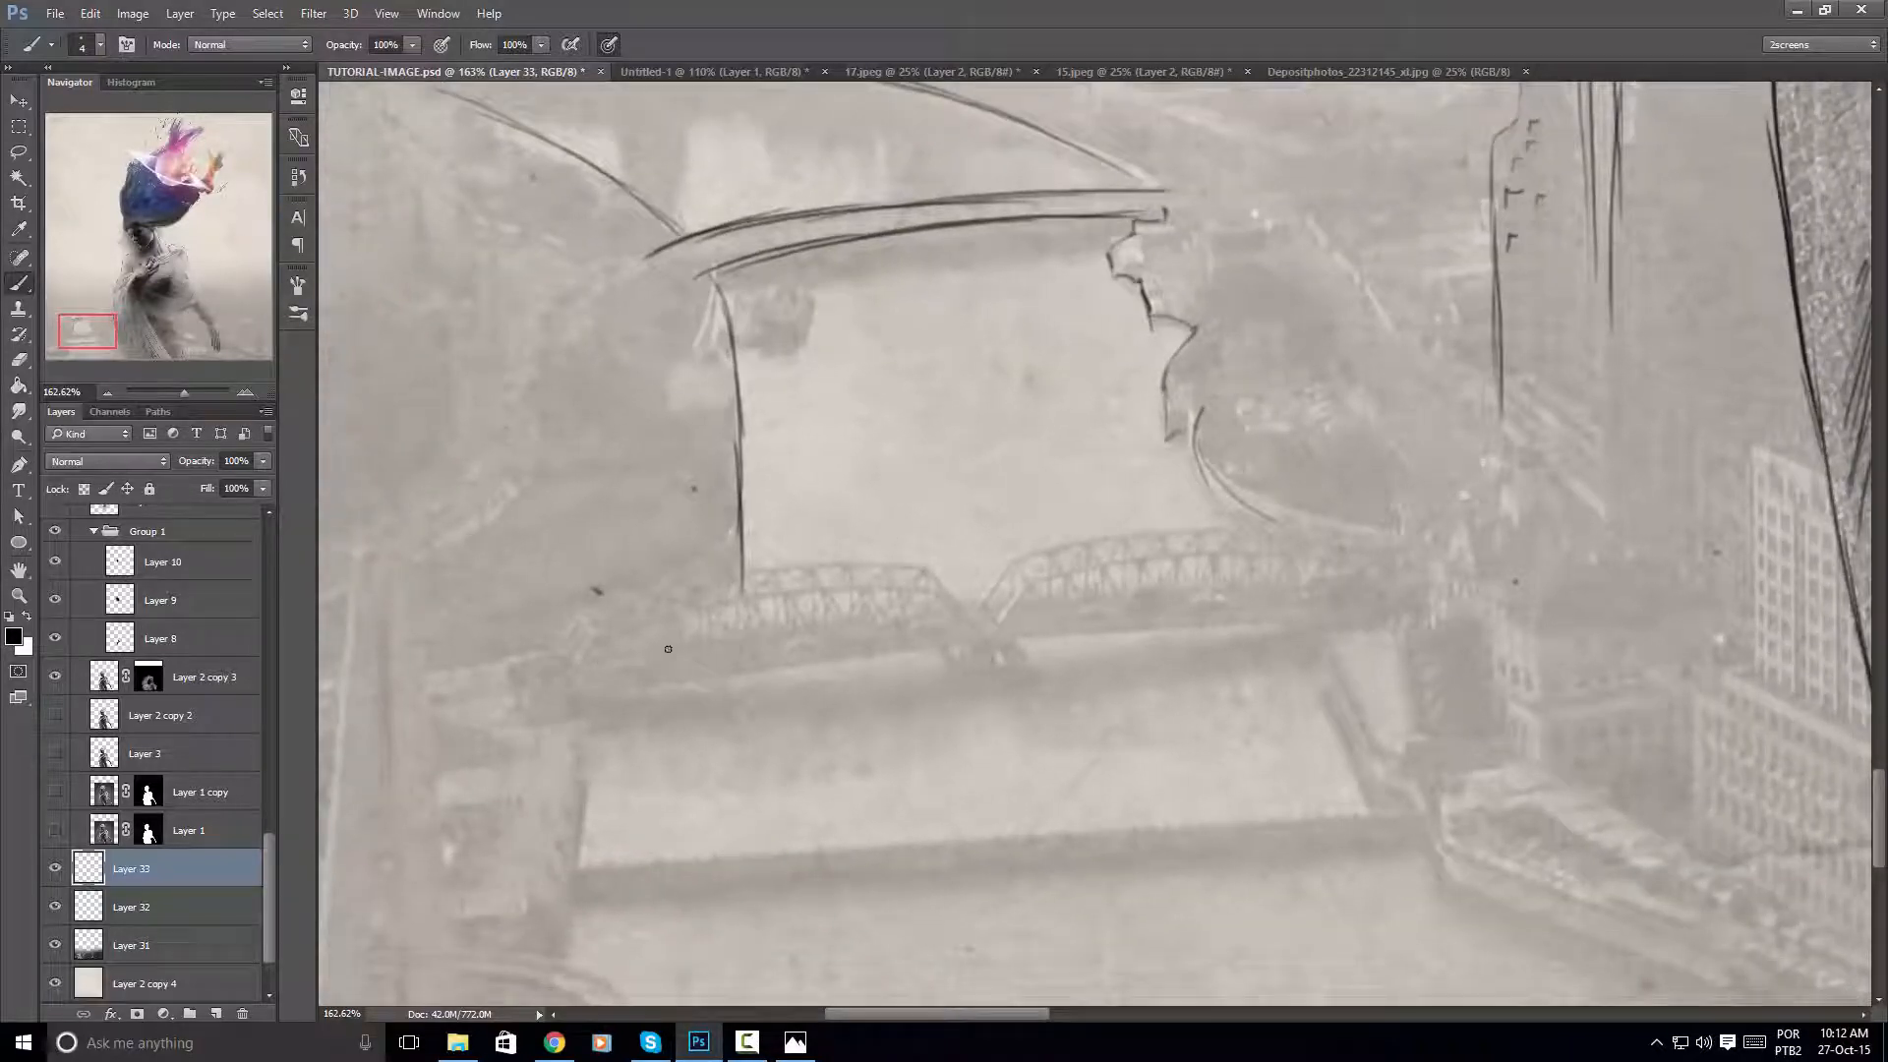
# Raise the city skyline layer's opacity to 40%
pyautogui.moveTo(673, 715); pyautogui.dragTo(835, 569)
pyautogui.moveTo(611, 581); pyautogui.dragTo(1033, 689)
pyautogui.moveTo(836, 437); pyautogui.dragTo(757, 728)
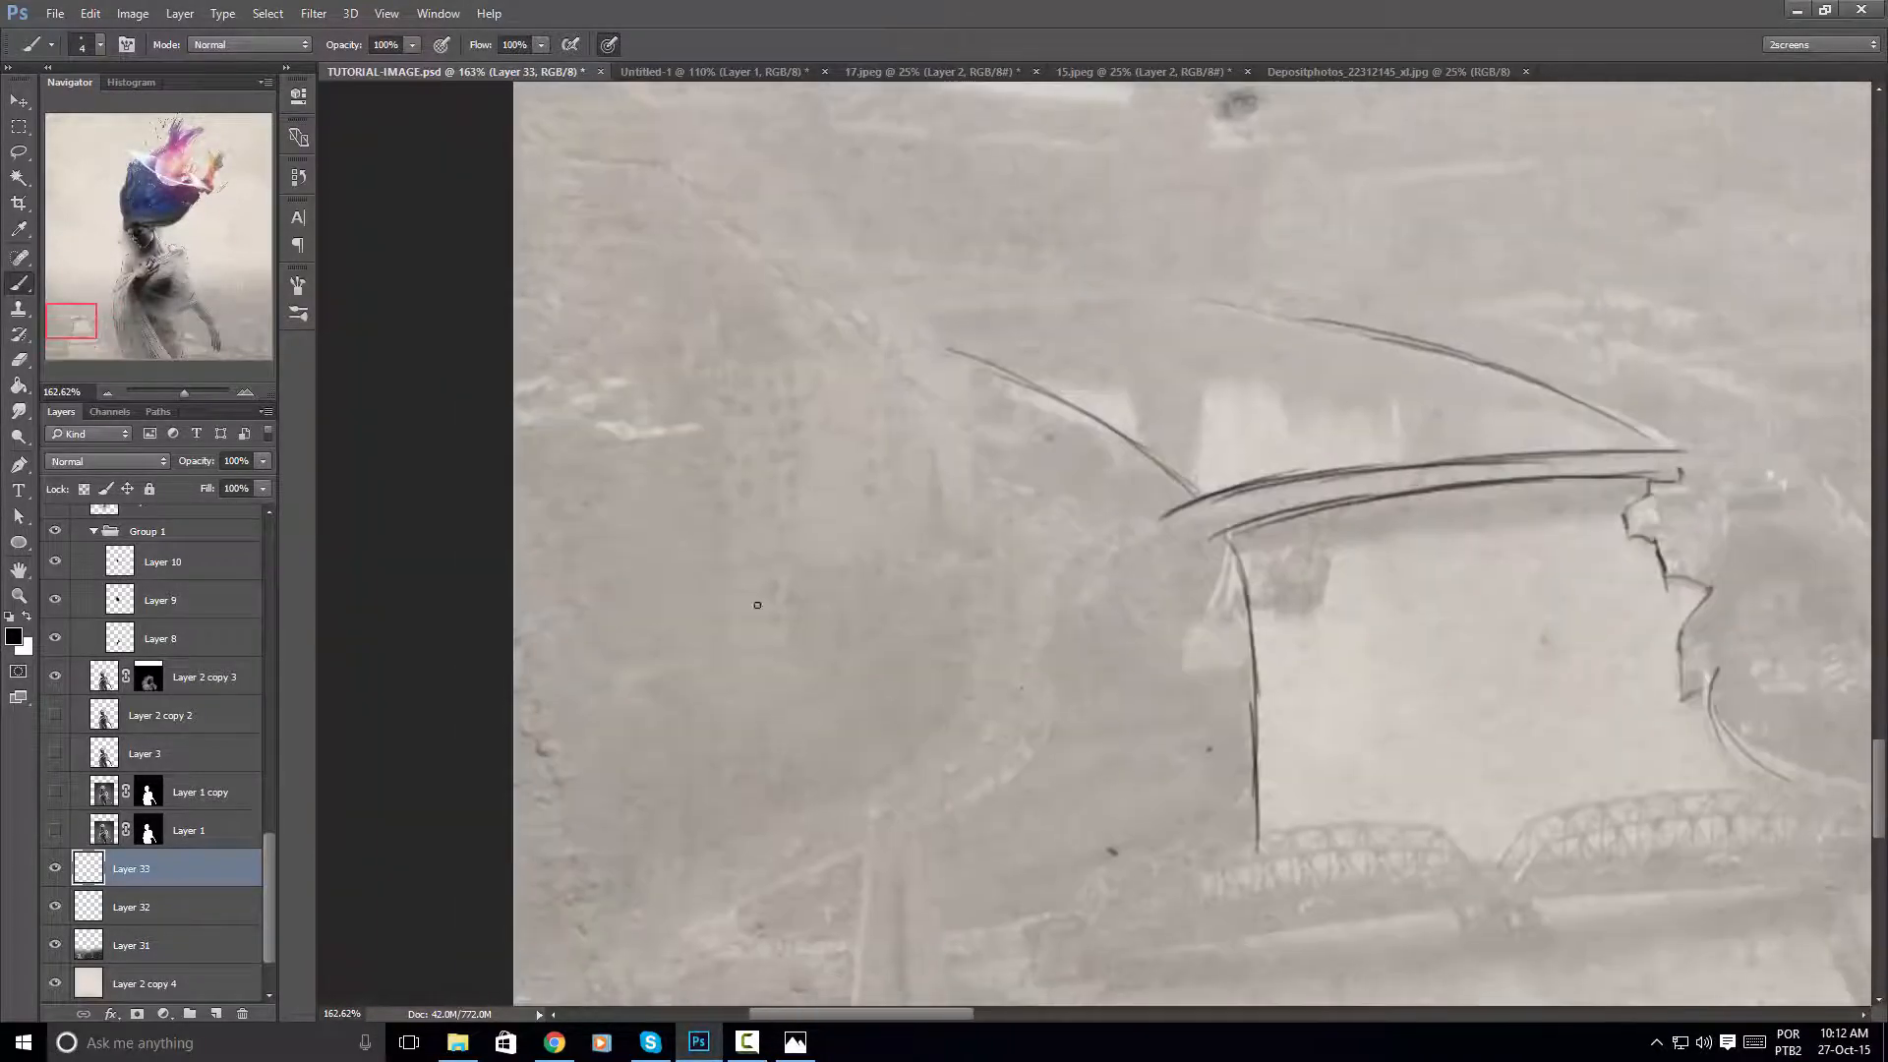
pyautogui.click(182, 910)
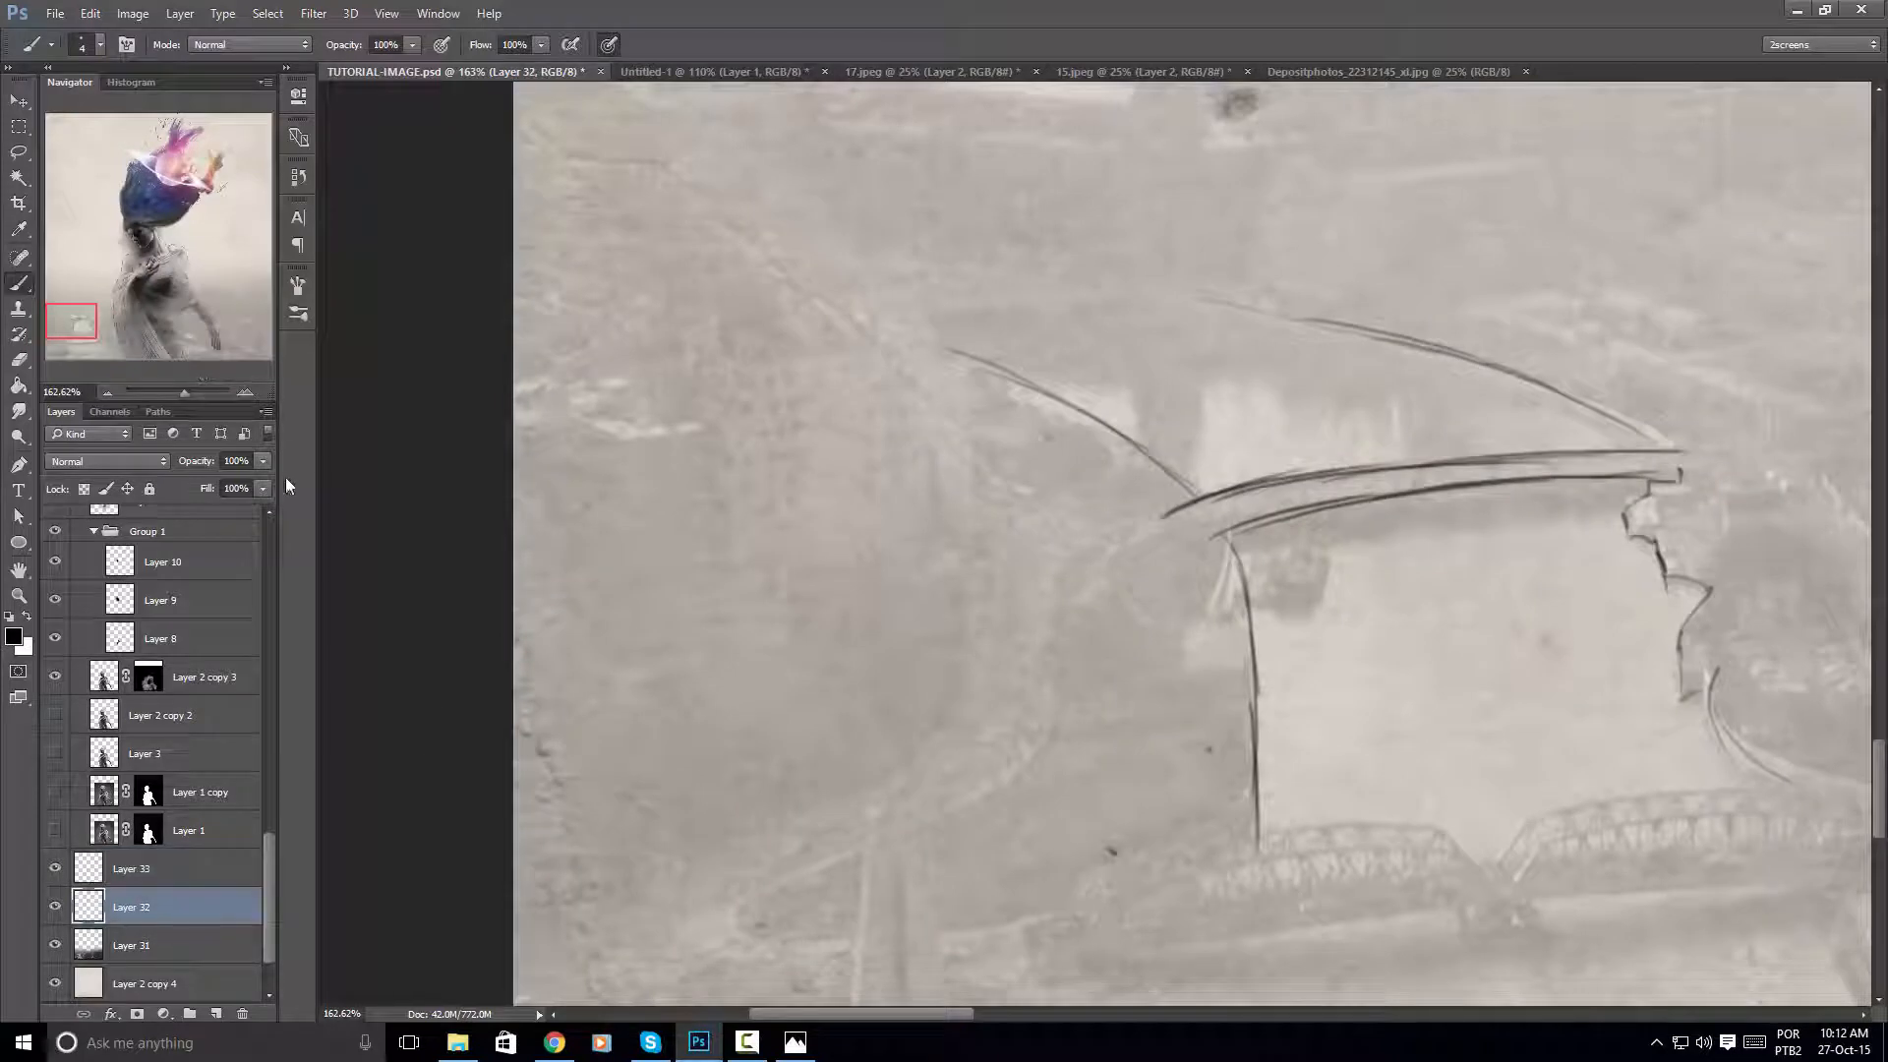
pyautogui.click(167, 944)
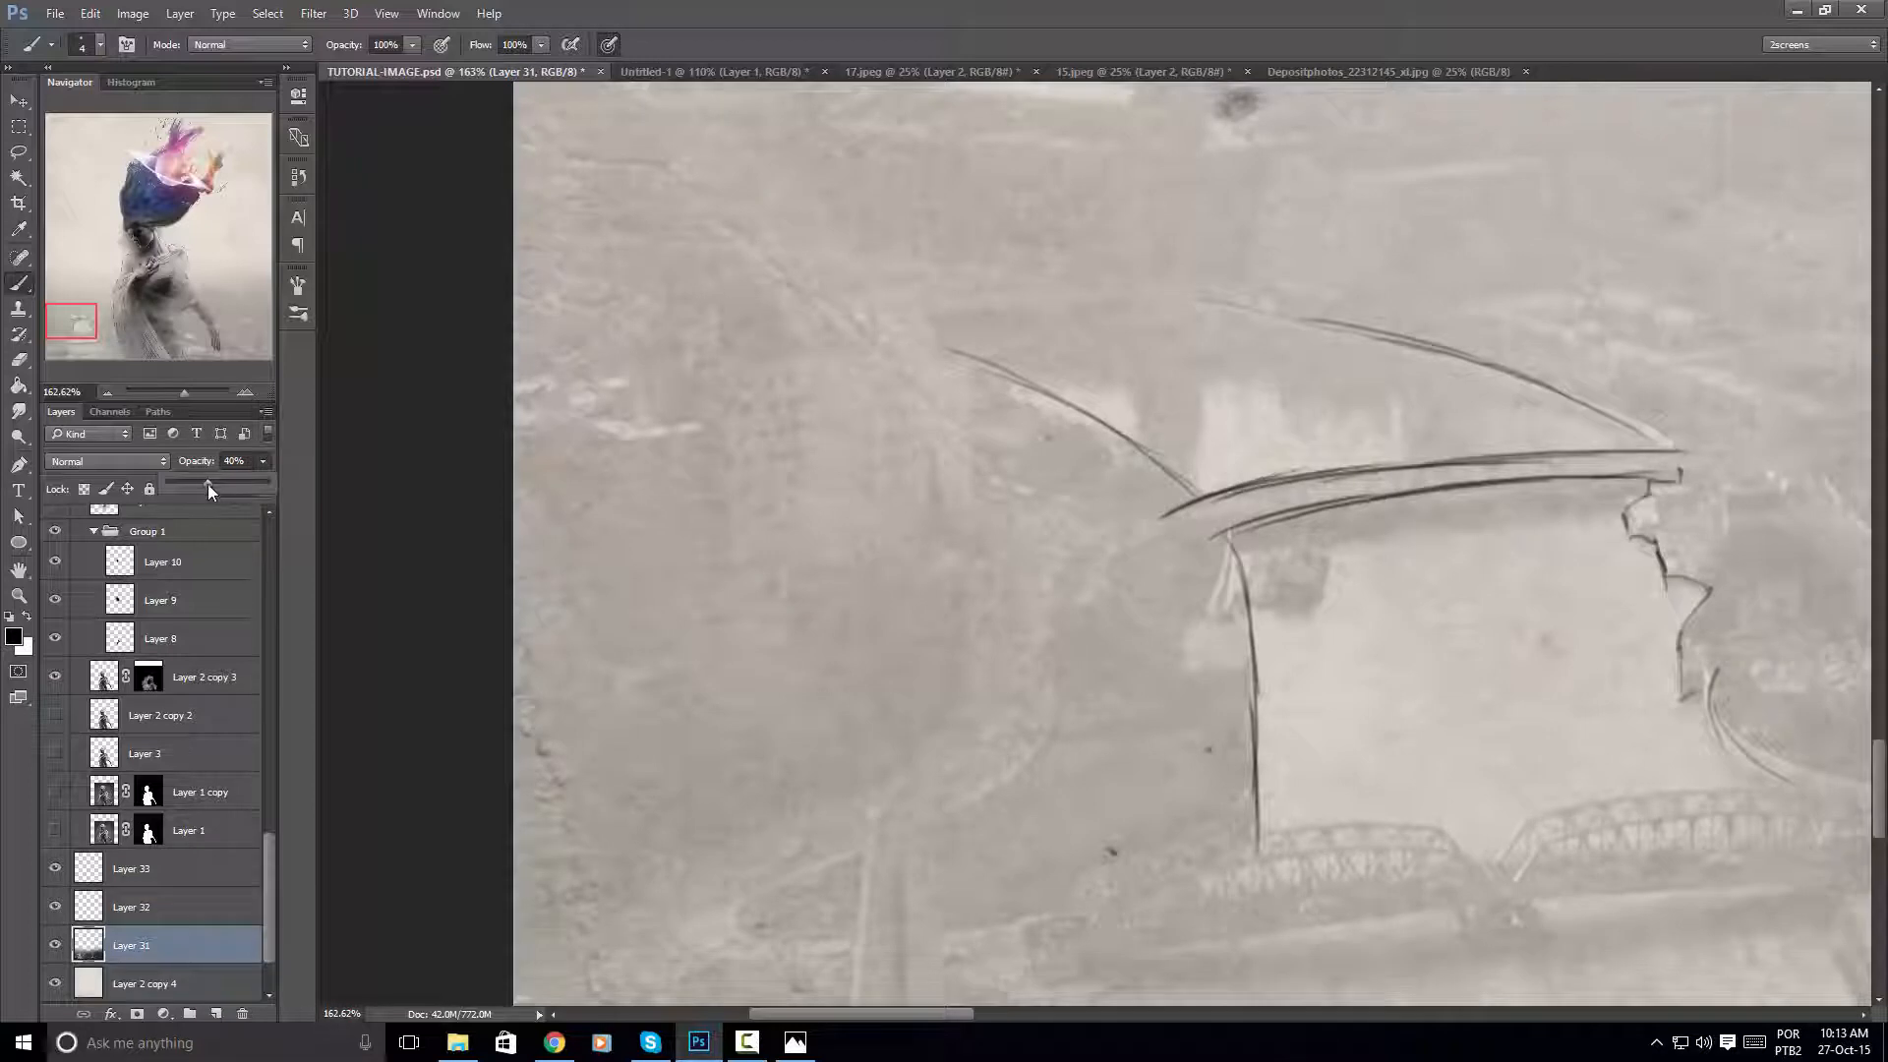
pyautogui.click(208, 484)
# On the uppermost sketch layer, outline the block left of the river, with its roof edges, side walls and small window marks
pyautogui.click(196, 874)
pyautogui.moveTo(830, 577); pyautogui.dragTo(686, 744)
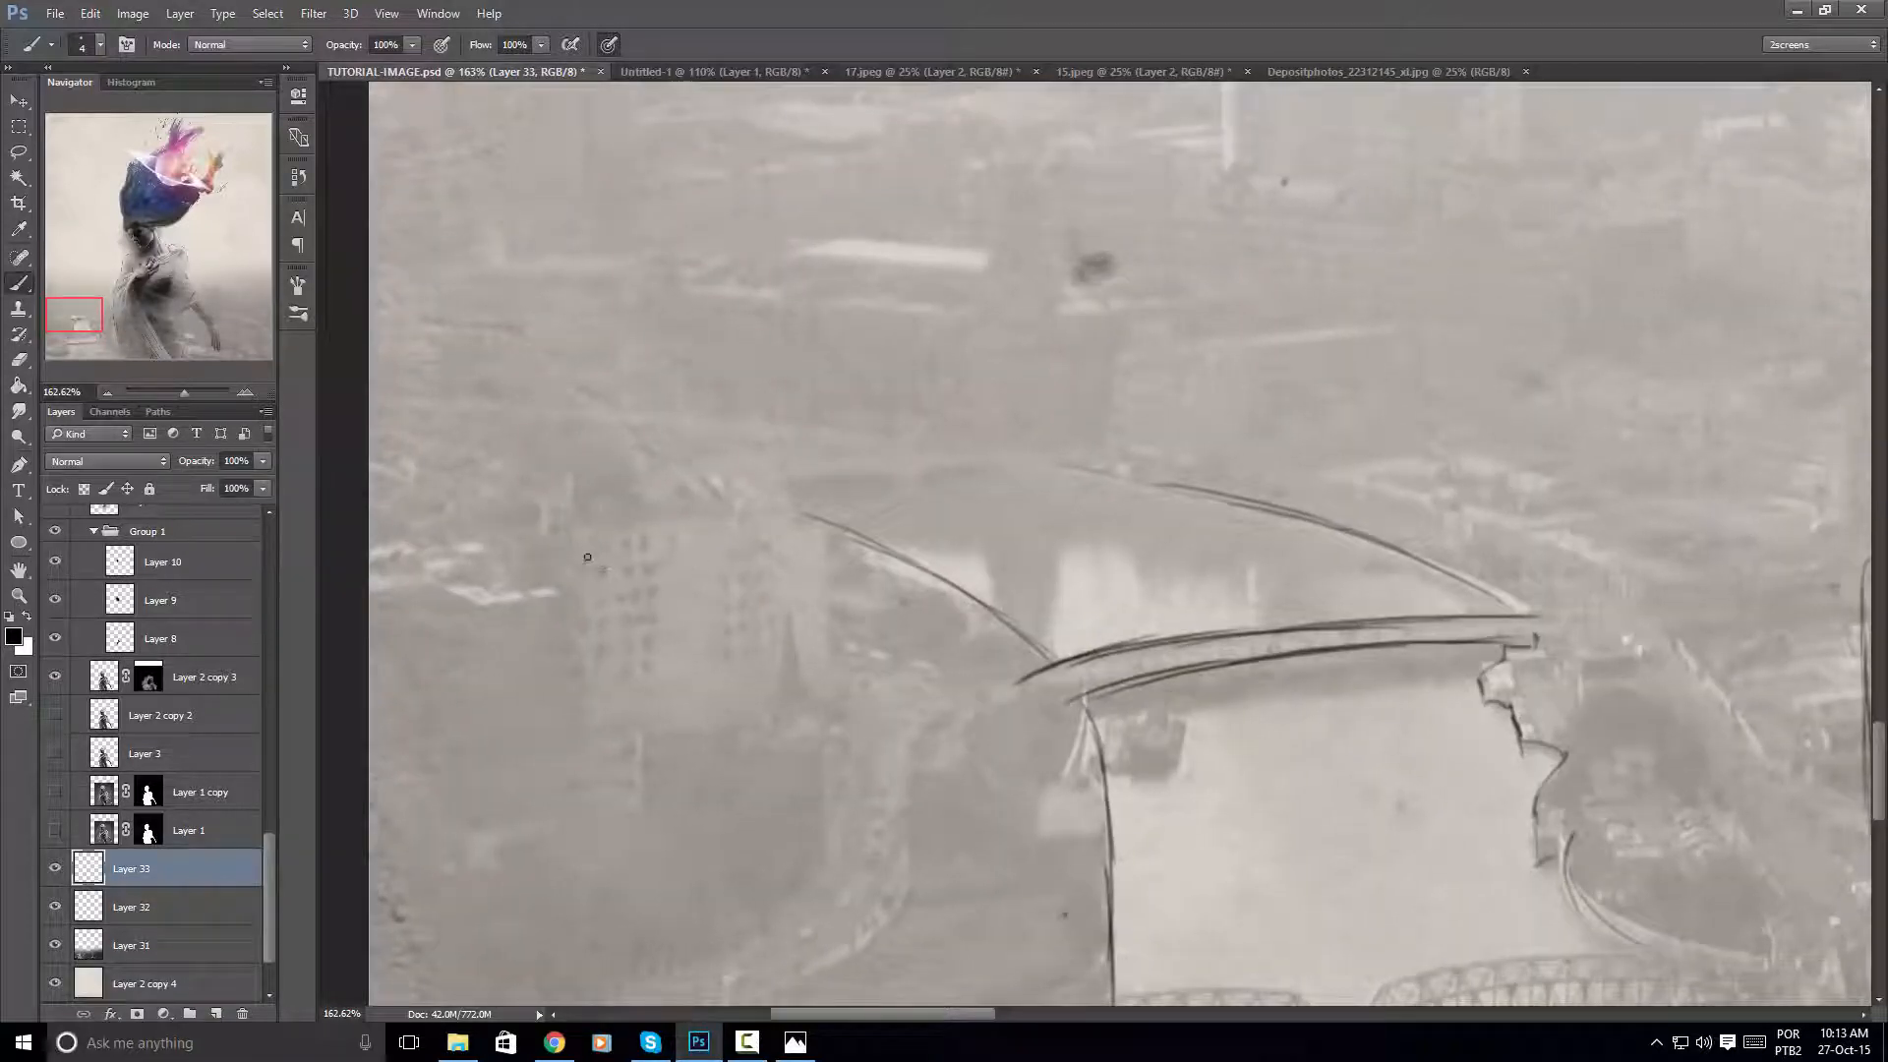
pyautogui.moveTo(587, 558); pyautogui.dragTo(595, 723)
pyautogui.moveTo(593, 570)
pyautogui.mouseDown()
pyautogui.moveTo(658, 552)
pyautogui.moveTo(578, 540)
pyautogui.moveTo(688, 522)
pyautogui.moveTo(648, 584)
pyautogui.mouseUp()
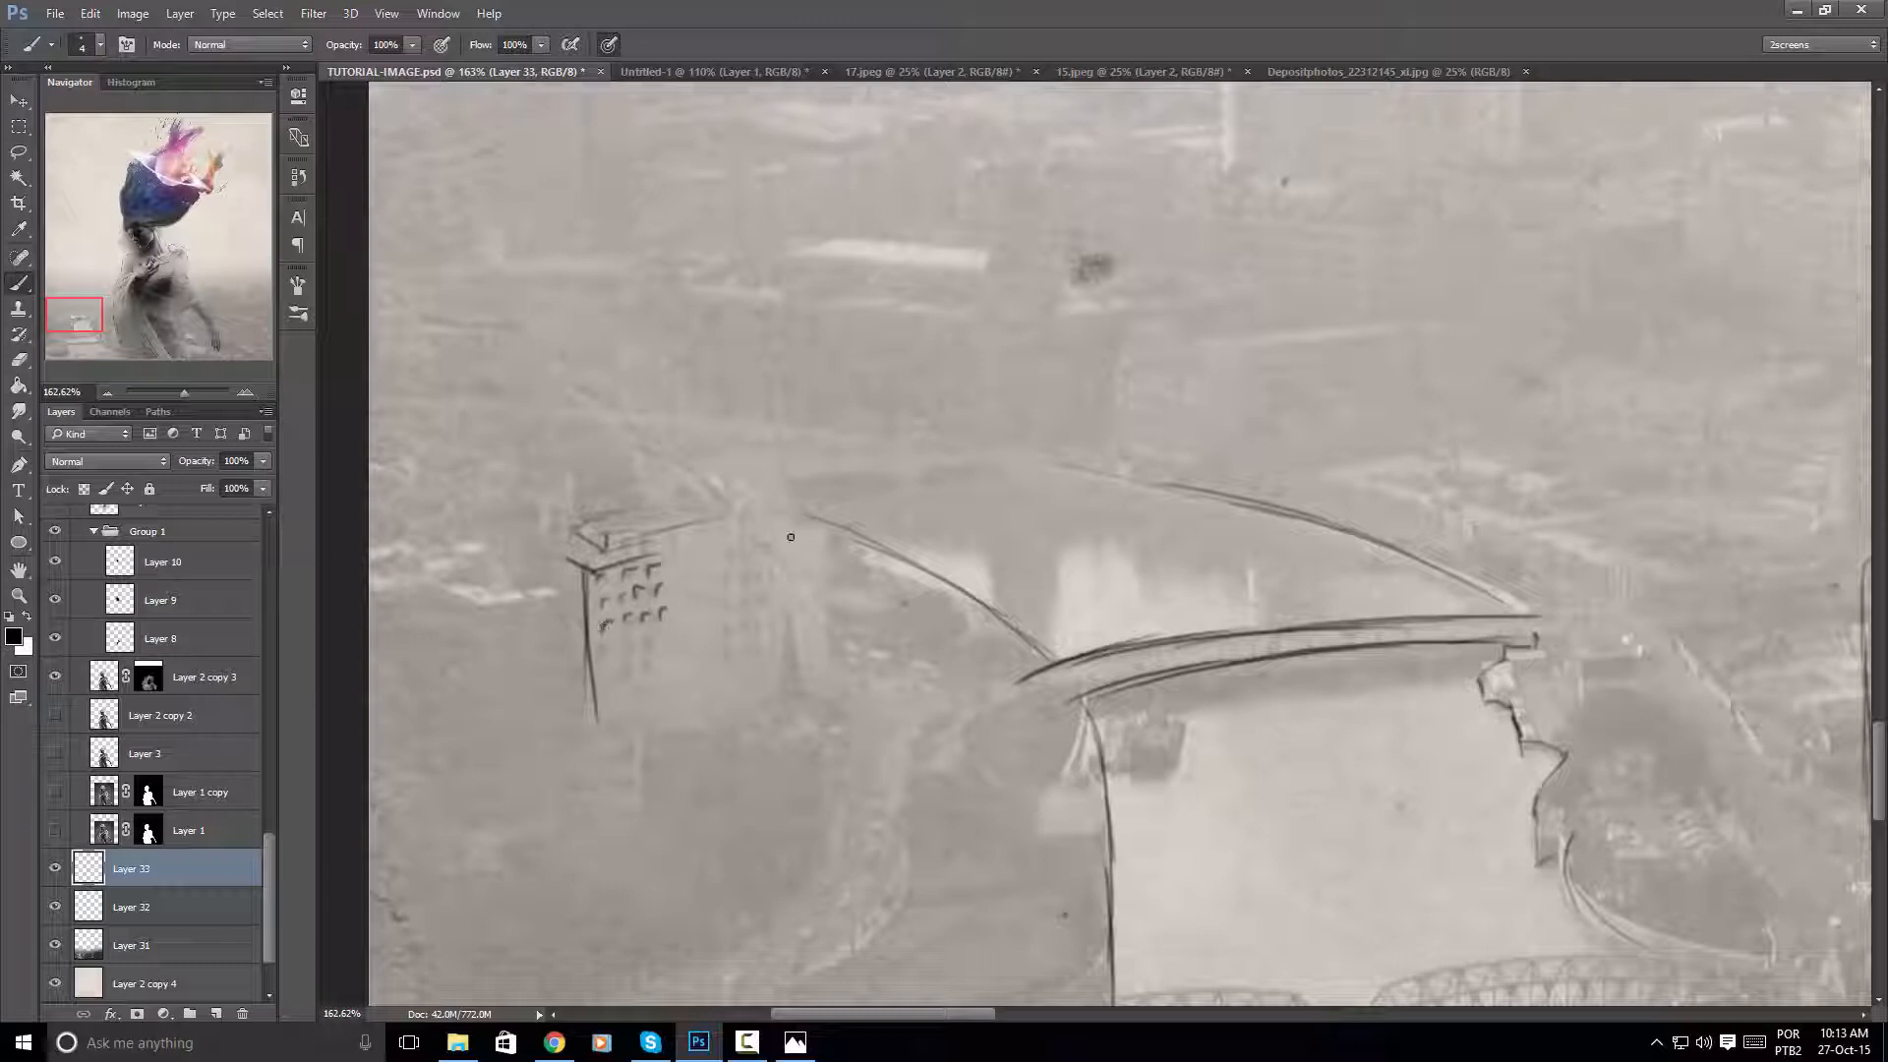
pyautogui.moveTo(827, 521)
pyautogui.mouseDown()
pyautogui.moveTo(845, 669)
pyautogui.moveTo(835, 617)
pyautogui.mouseUp()
pyautogui.moveTo(792, 513); pyautogui.dragTo(793, 487)
pyautogui.moveTo(649, 474); pyautogui.dragTo(756, 445)
# Sketch the rooflines and short side walls of the low buildings behind the far bridge
pyautogui.hotkey('ctrl', 'space')
pyautogui.moveTo(934, 408); pyautogui.dragTo(870, 405)
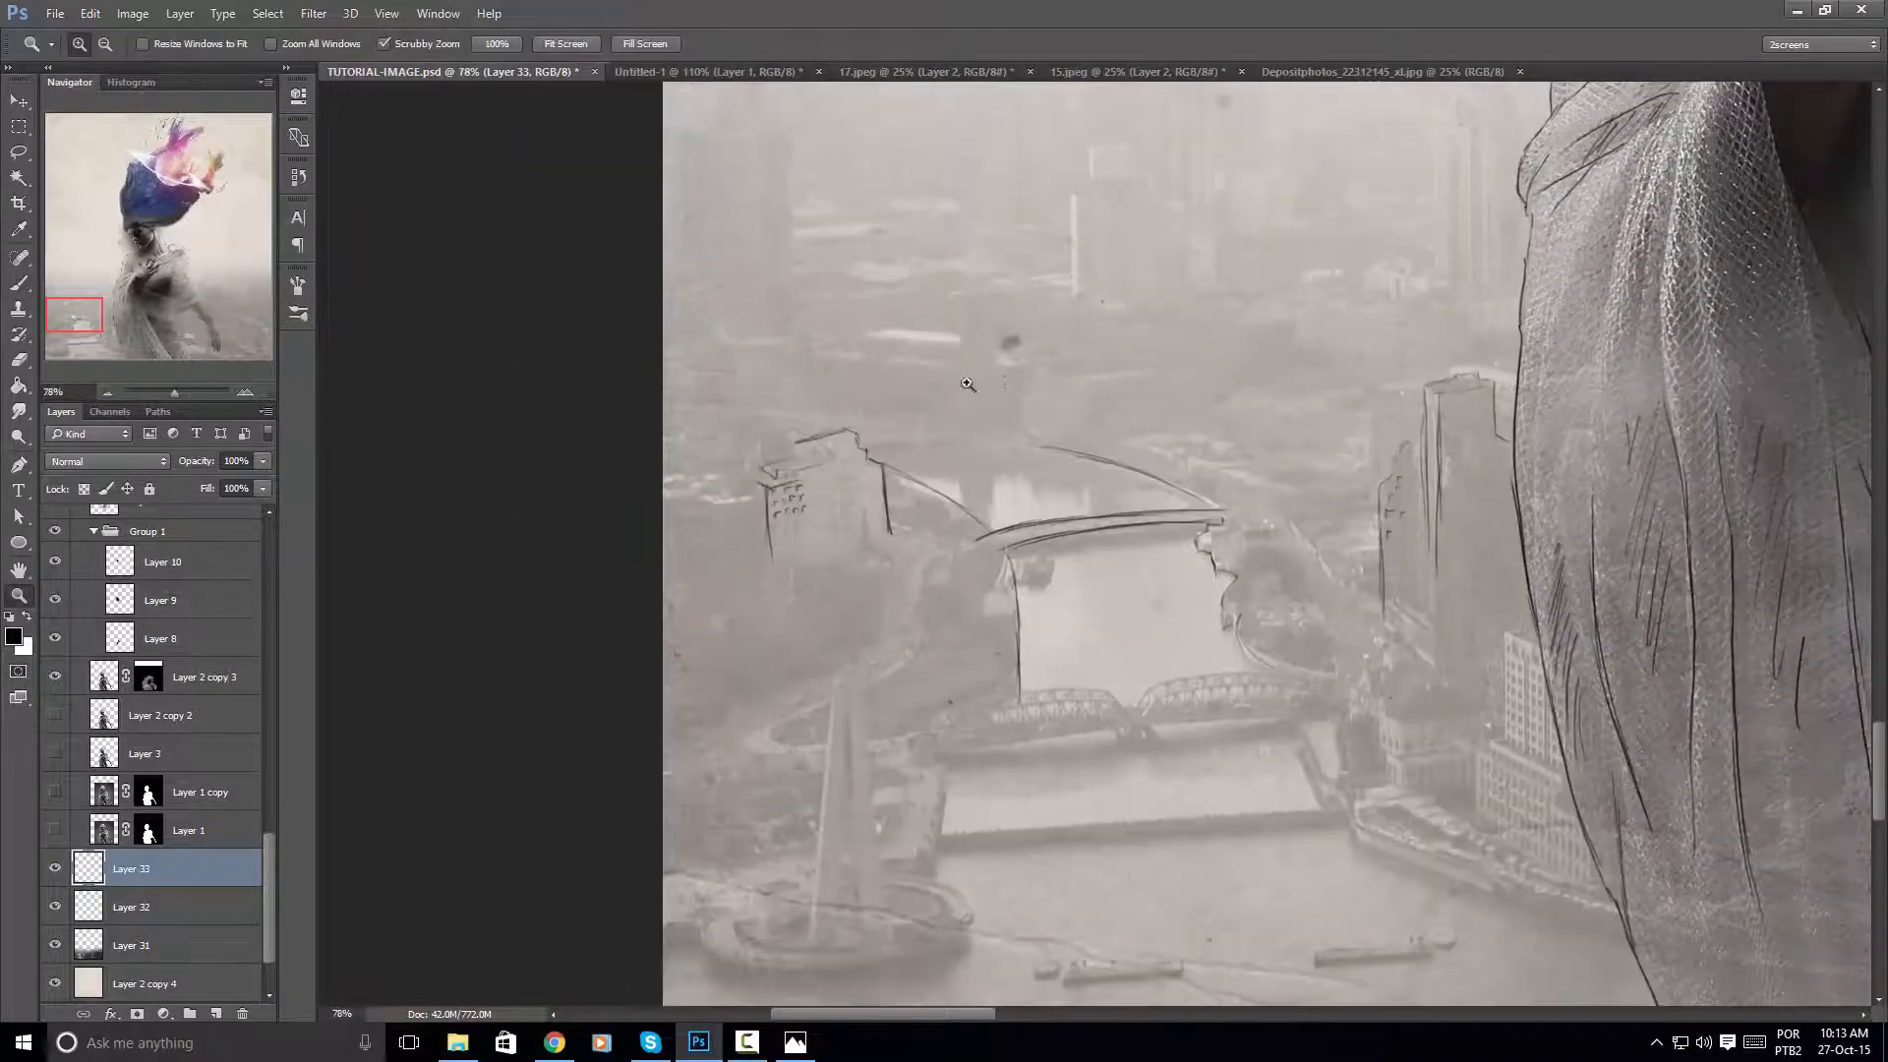
pyautogui.moveTo(1003, 381)
pyautogui.mouseDown()
pyautogui.moveTo(712, 543)
pyautogui.moveTo(729, 543)
pyautogui.moveTo(648, 639)
pyautogui.moveTo(826, 587)
pyautogui.mouseUp()
pyautogui.hotkey('ctrl', 'space')
pyautogui.press('space')
pyautogui.moveTo(709, 606)
pyautogui.mouseDown()
pyautogui.moveTo(830, 596)
pyautogui.moveTo(824, 640)
pyautogui.mouseUp()
pyautogui.press('space')
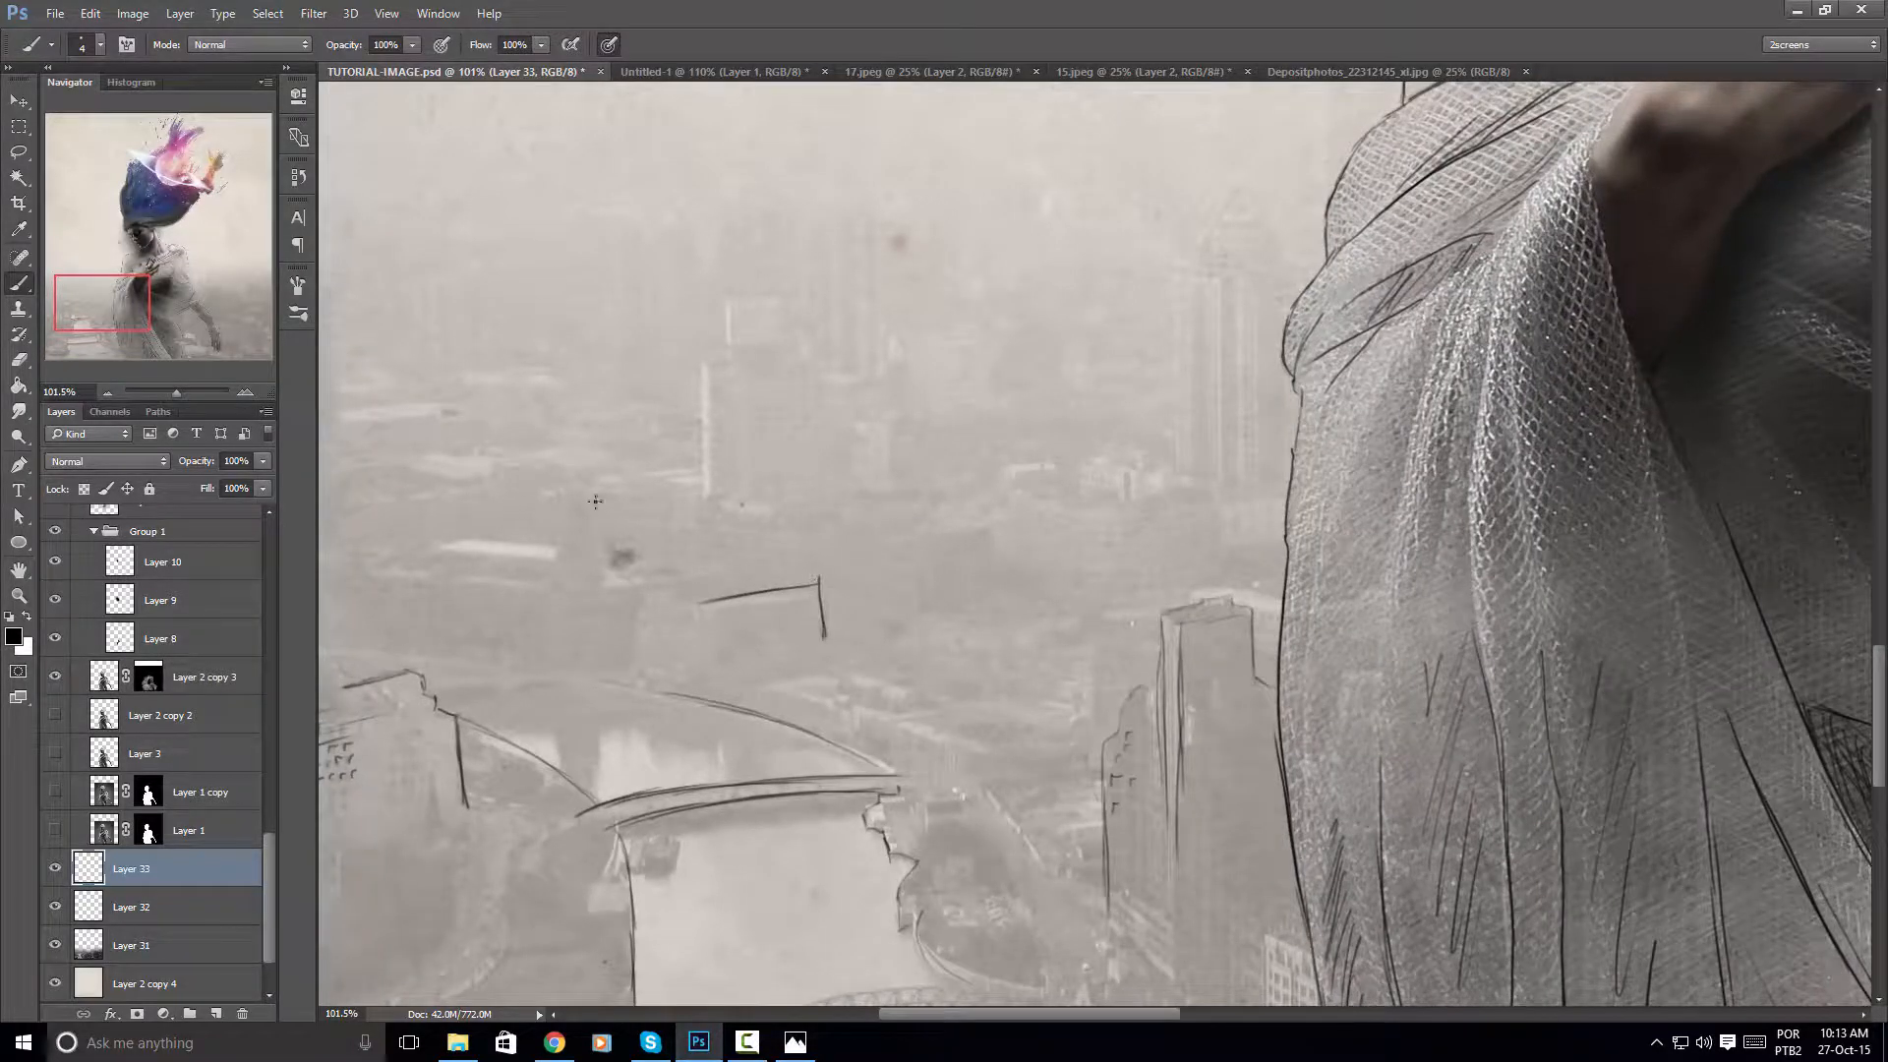
pyautogui.moveTo(595, 502)
pyautogui.mouseDown()
pyautogui.moveTo(967, 523)
pyautogui.moveTo(999, 581)
pyautogui.mouseUp()
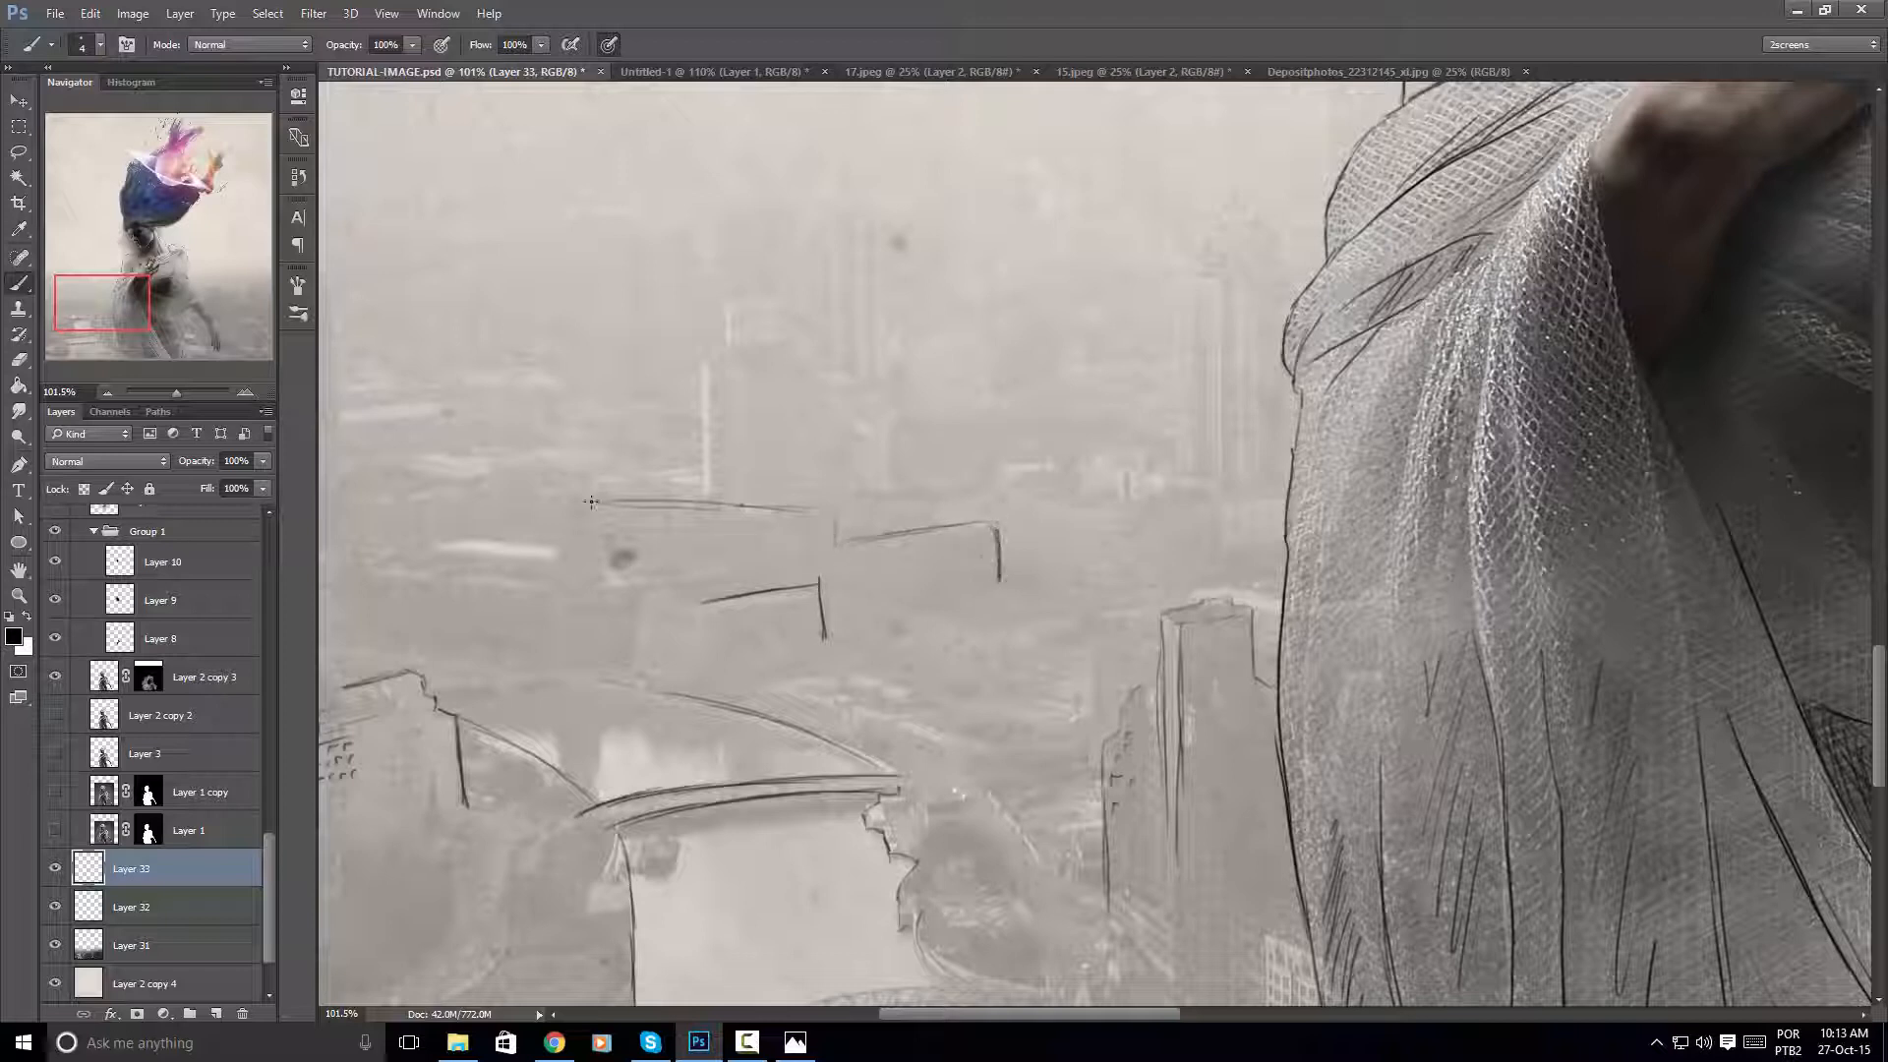
pyautogui.moveTo(593, 505); pyautogui.dragTo(594, 543)
pyautogui.hotkey('ctrl', 'z')
# Outline the tower rising behind the low buildings and fill its right side with horizontal floor lines
pyautogui.moveTo(700, 442); pyautogui.dragTo(707, 499)
pyautogui.moveTo(700, 410)
pyautogui.mouseDown()
pyautogui.moveTo(705, 496)
pyautogui.moveTo(695, 359)
pyautogui.moveTo(749, 343)
pyautogui.moveTo(817, 403)
pyautogui.moveTo(821, 497)
pyautogui.mouseUp()
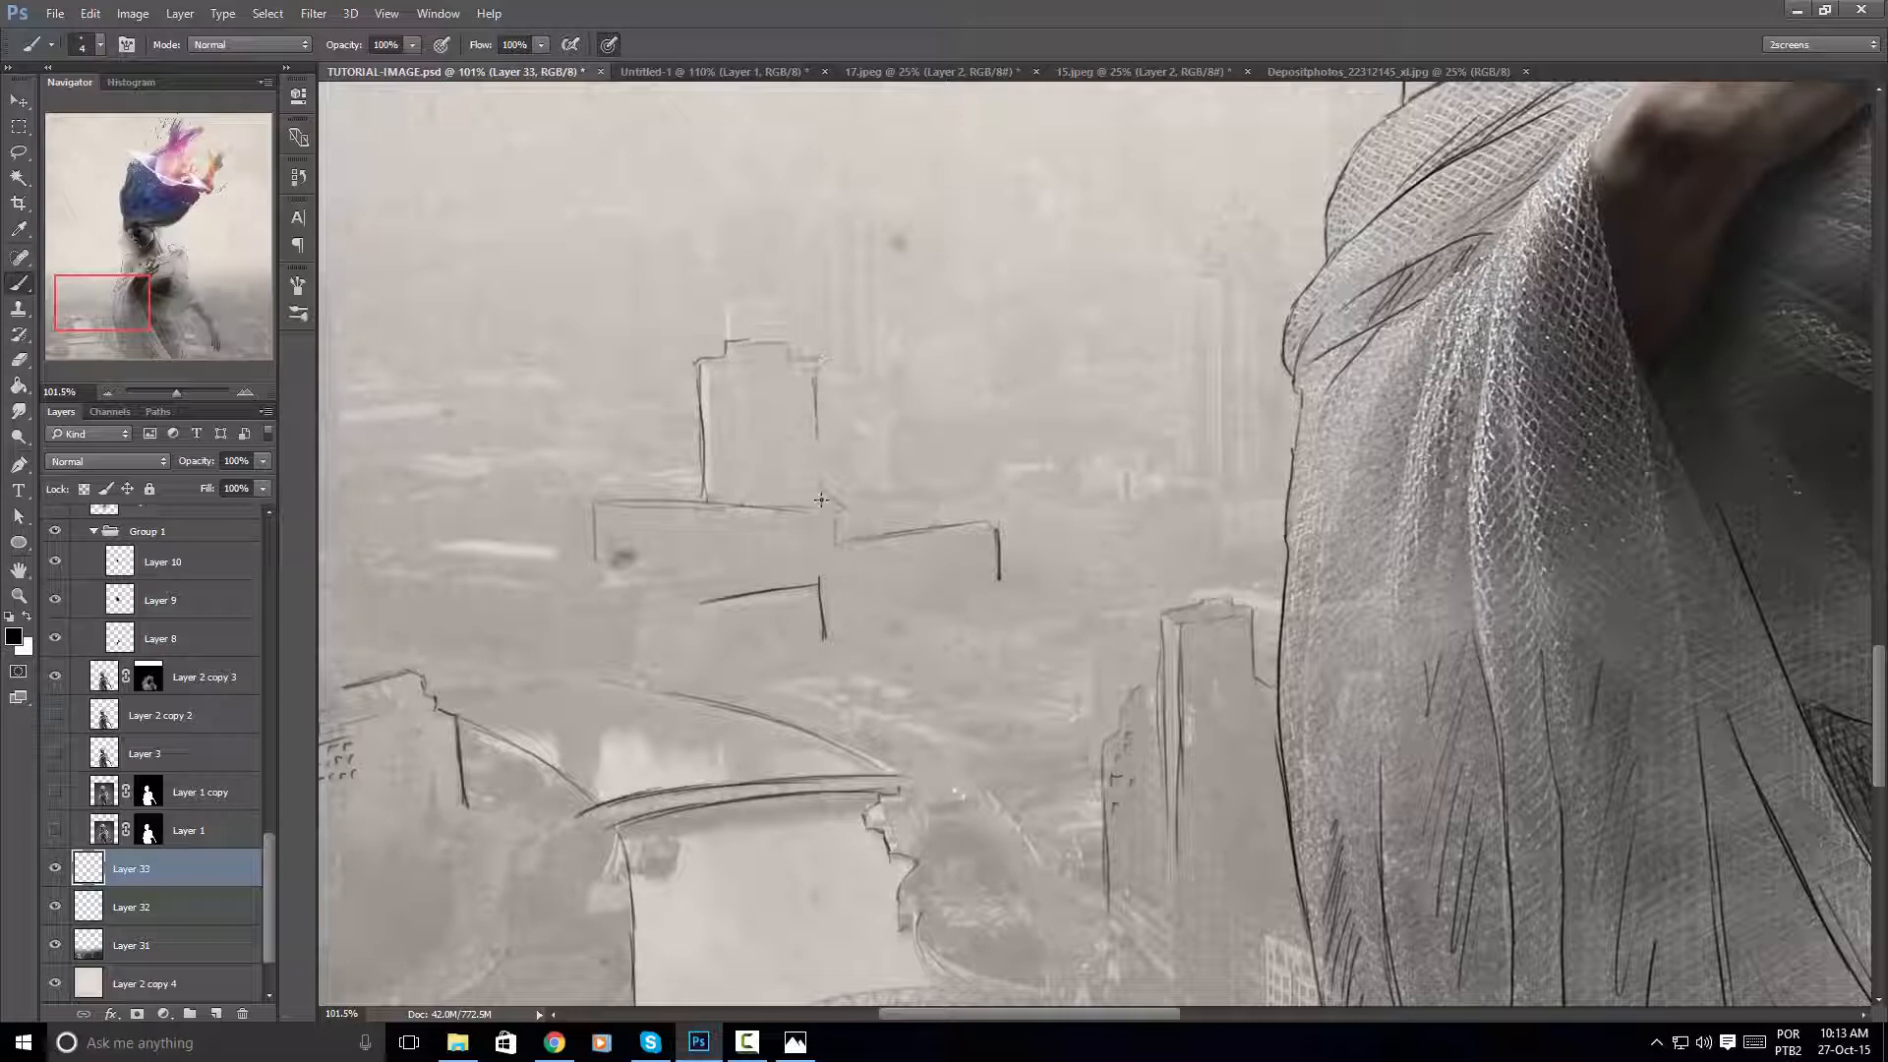
pyautogui.moveTo(749, 376)
pyautogui.mouseDown()
pyautogui.moveTo(813, 370)
pyautogui.moveTo(808, 416)
pyautogui.mouseUp()
pyautogui.moveTo(761, 433)
pyautogui.mouseDown()
pyautogui.moveTo(813, 429)
pyautogui.moveTo(816, 481)
pyautogui.mouseUp()
# Sketch the edges of the windowed buildings along the lower left side of the drape
pyautogui.scroll(-4, 856, 504)
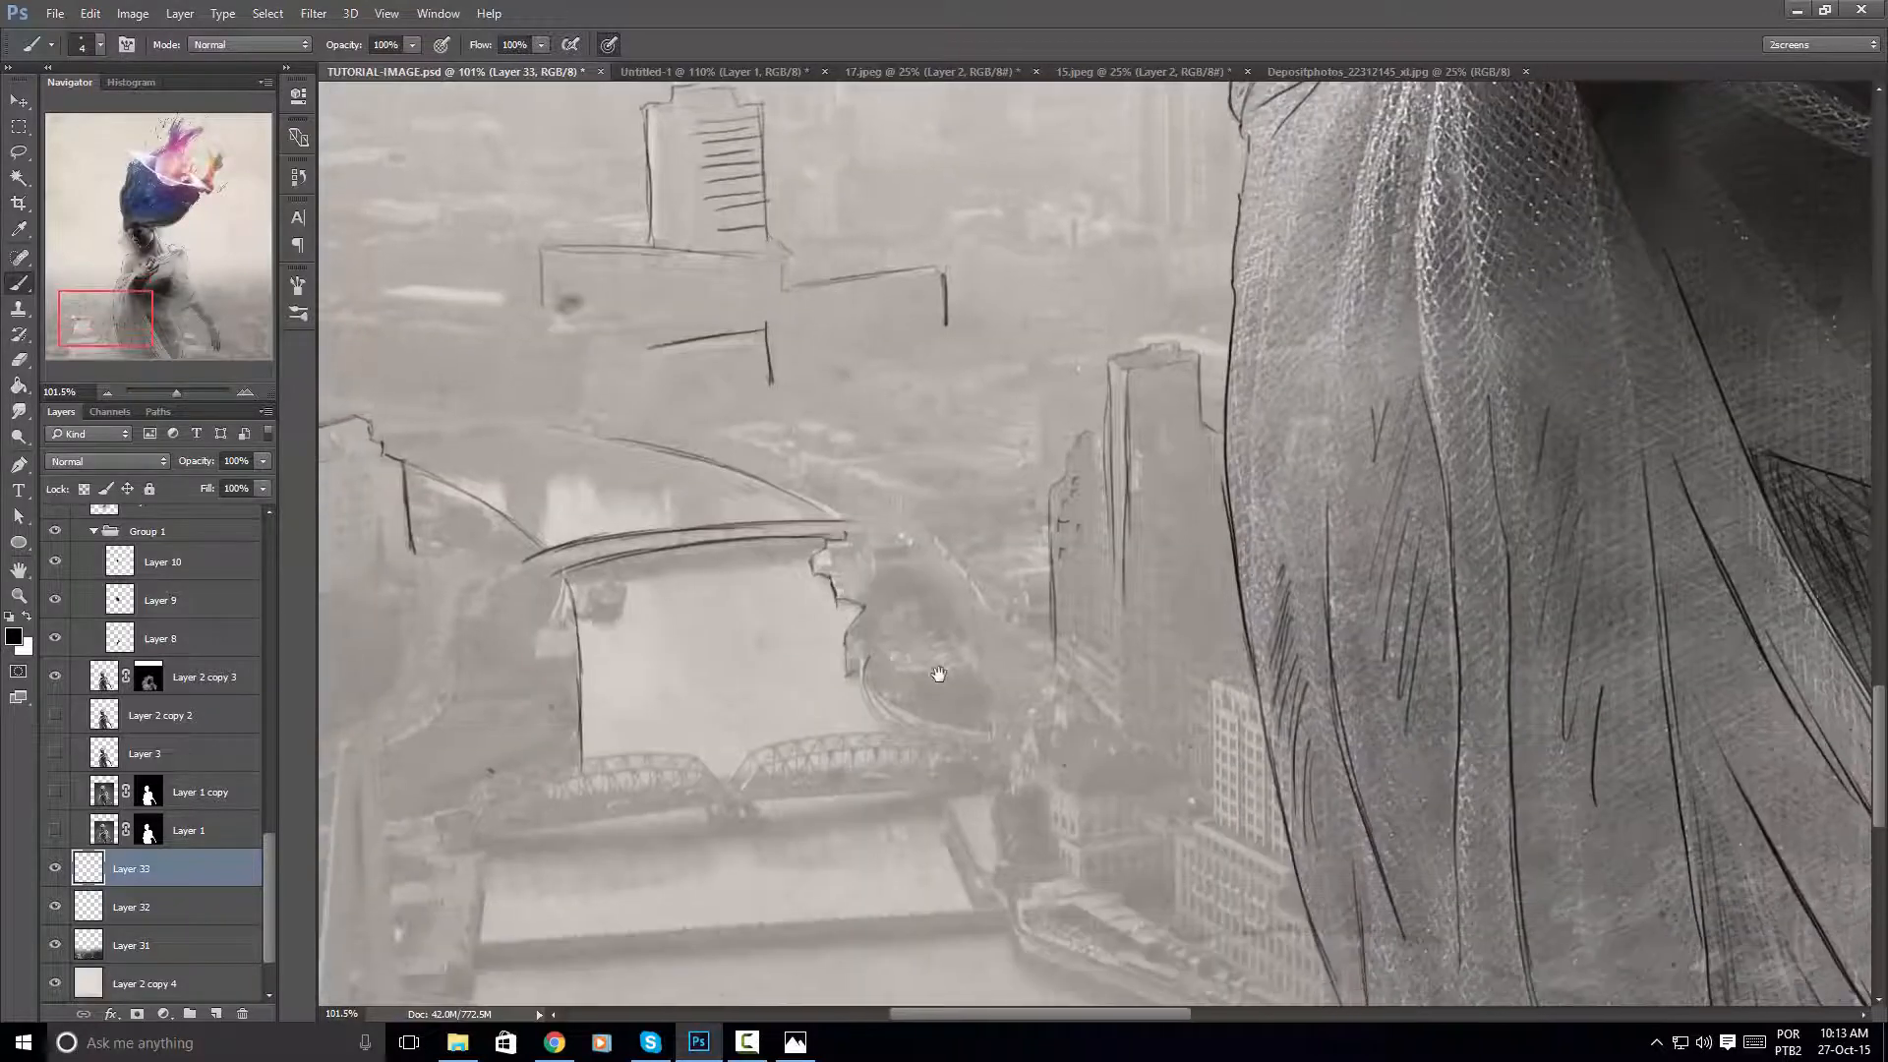
pyautogui.hscroll(5, 865, 679)
pyautogui.moveTo(884, 753); pyautogui.dragTo(884, 817)
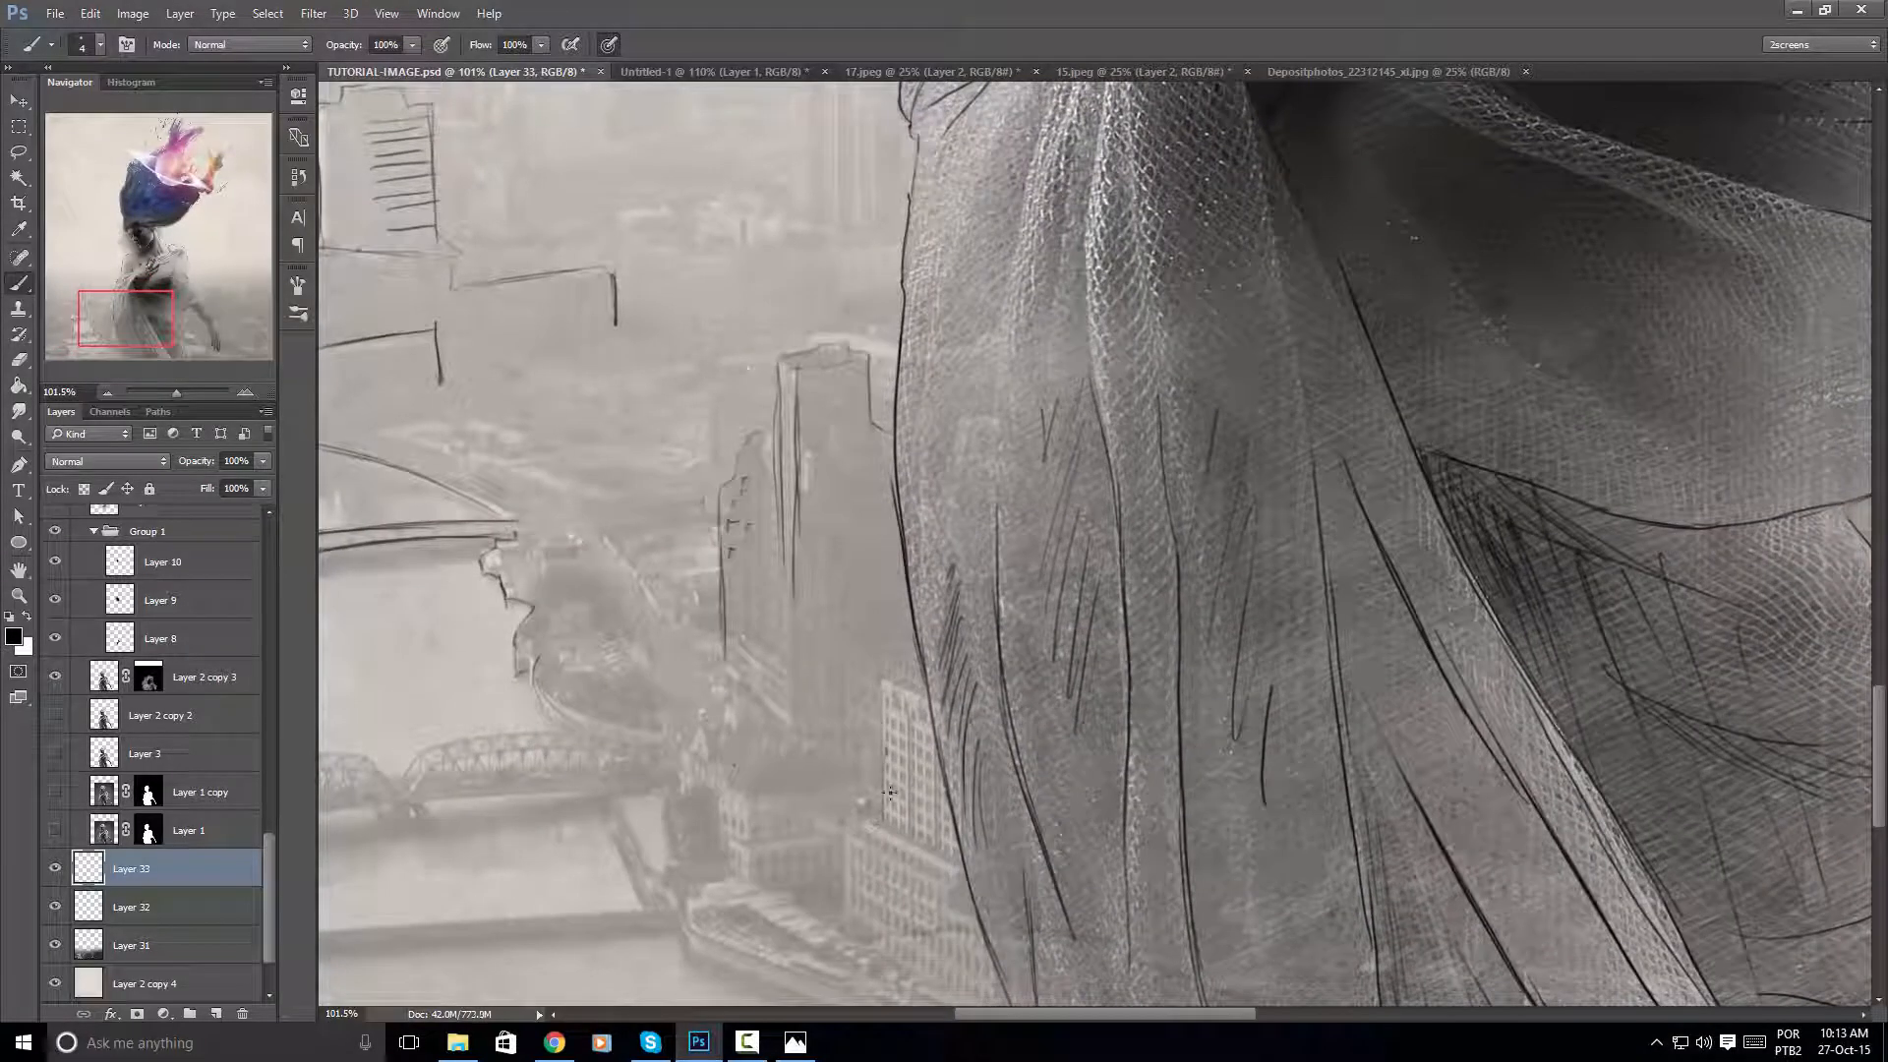
pyautogui.moveTo(883, 710)
pyautogui.mouseDown()
pyautogui.moveTo(883, 773)
pyautogui.moveTo(937, 702)
pyautogui.moveTo(915, 820)
pyautogui.mouseUp()
pyautogui.scroll(-5, 865, 688)
pyautogui.moveTo(853, 682)
pyautogui.mouseDown()
pyautogui.moveTo(929, 723)
pyautogui.moveTo(828, 688)
pyautogui.moveTo(829, 787)
pyautogui.mouseUp()
# Draw the long vertical edge of the tower that stands below the forearm, on the side facing the thigh
pyautogui.moveTo(1563, 571); pyautogui.dragTo(737, 674)
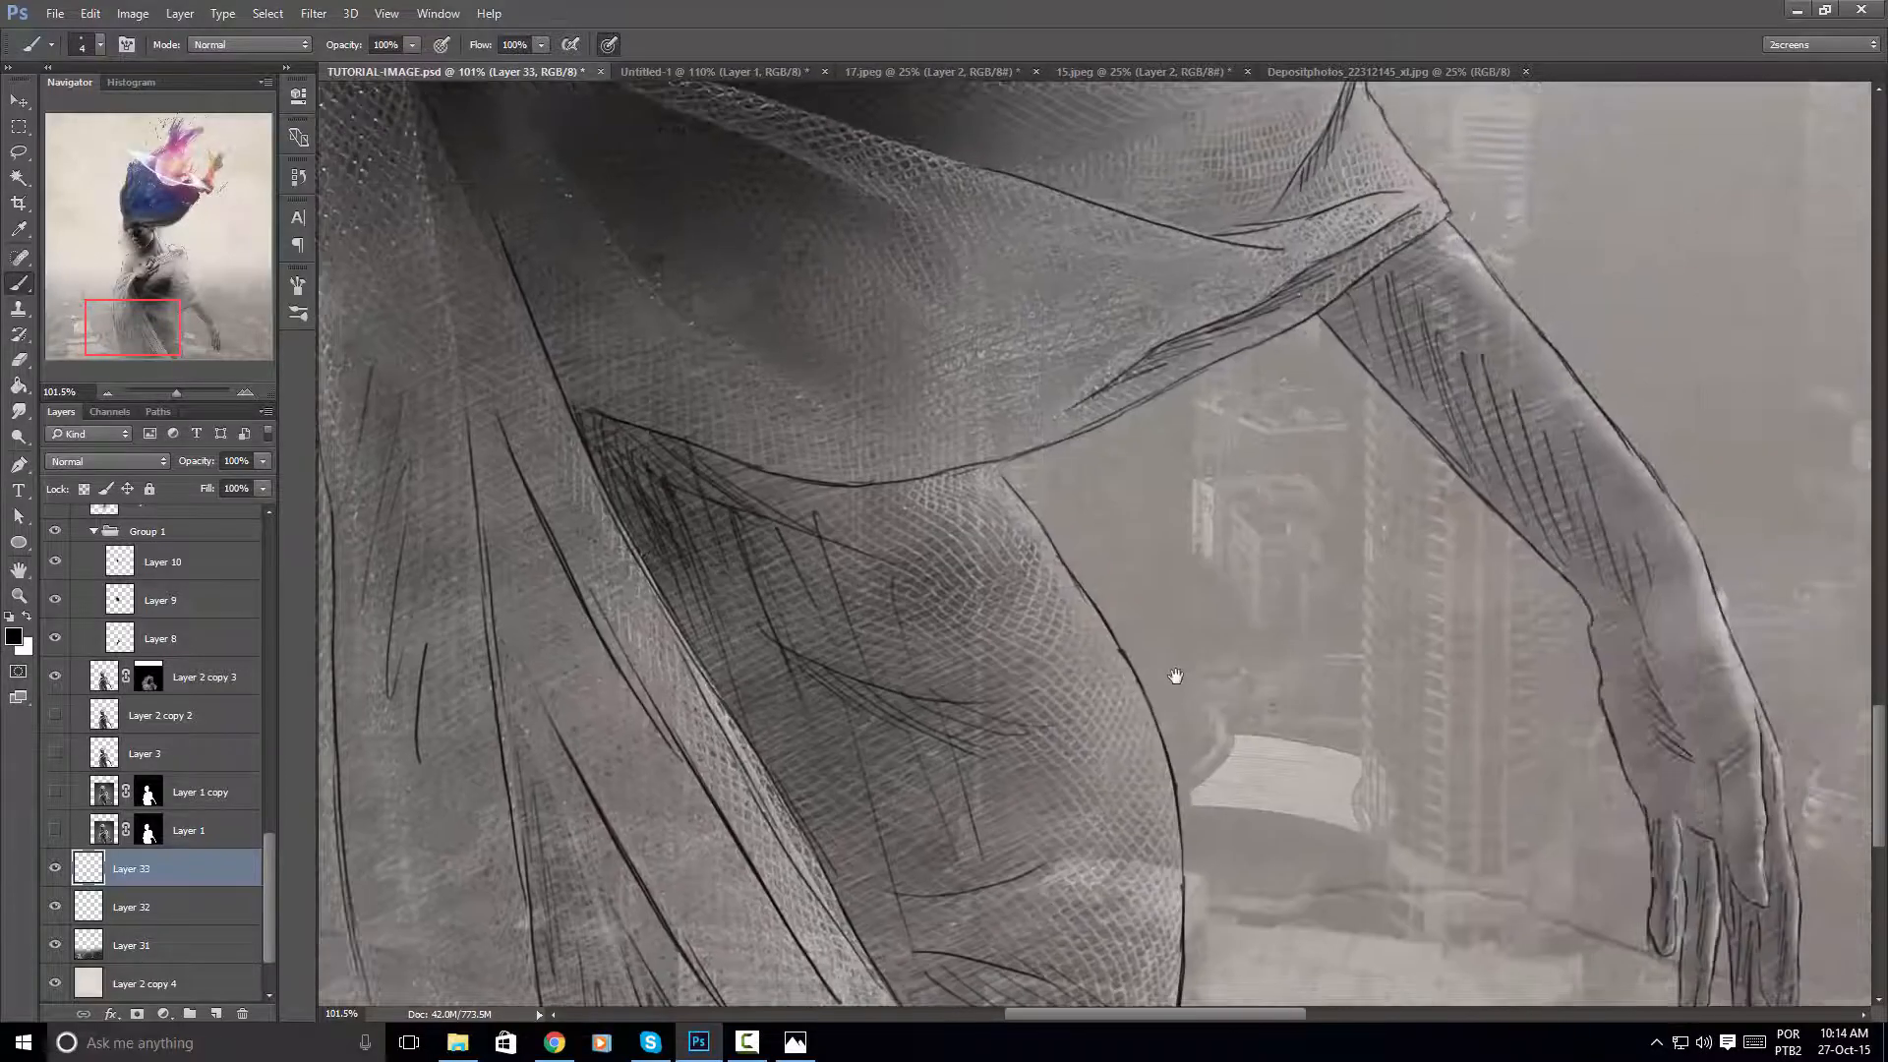
pyautogui.moveTo(1549, 757); pyautogui.dragTo(944, 547)
pyautogui.moveTo(757, 349); pyautogui.dragTo(800, 502)
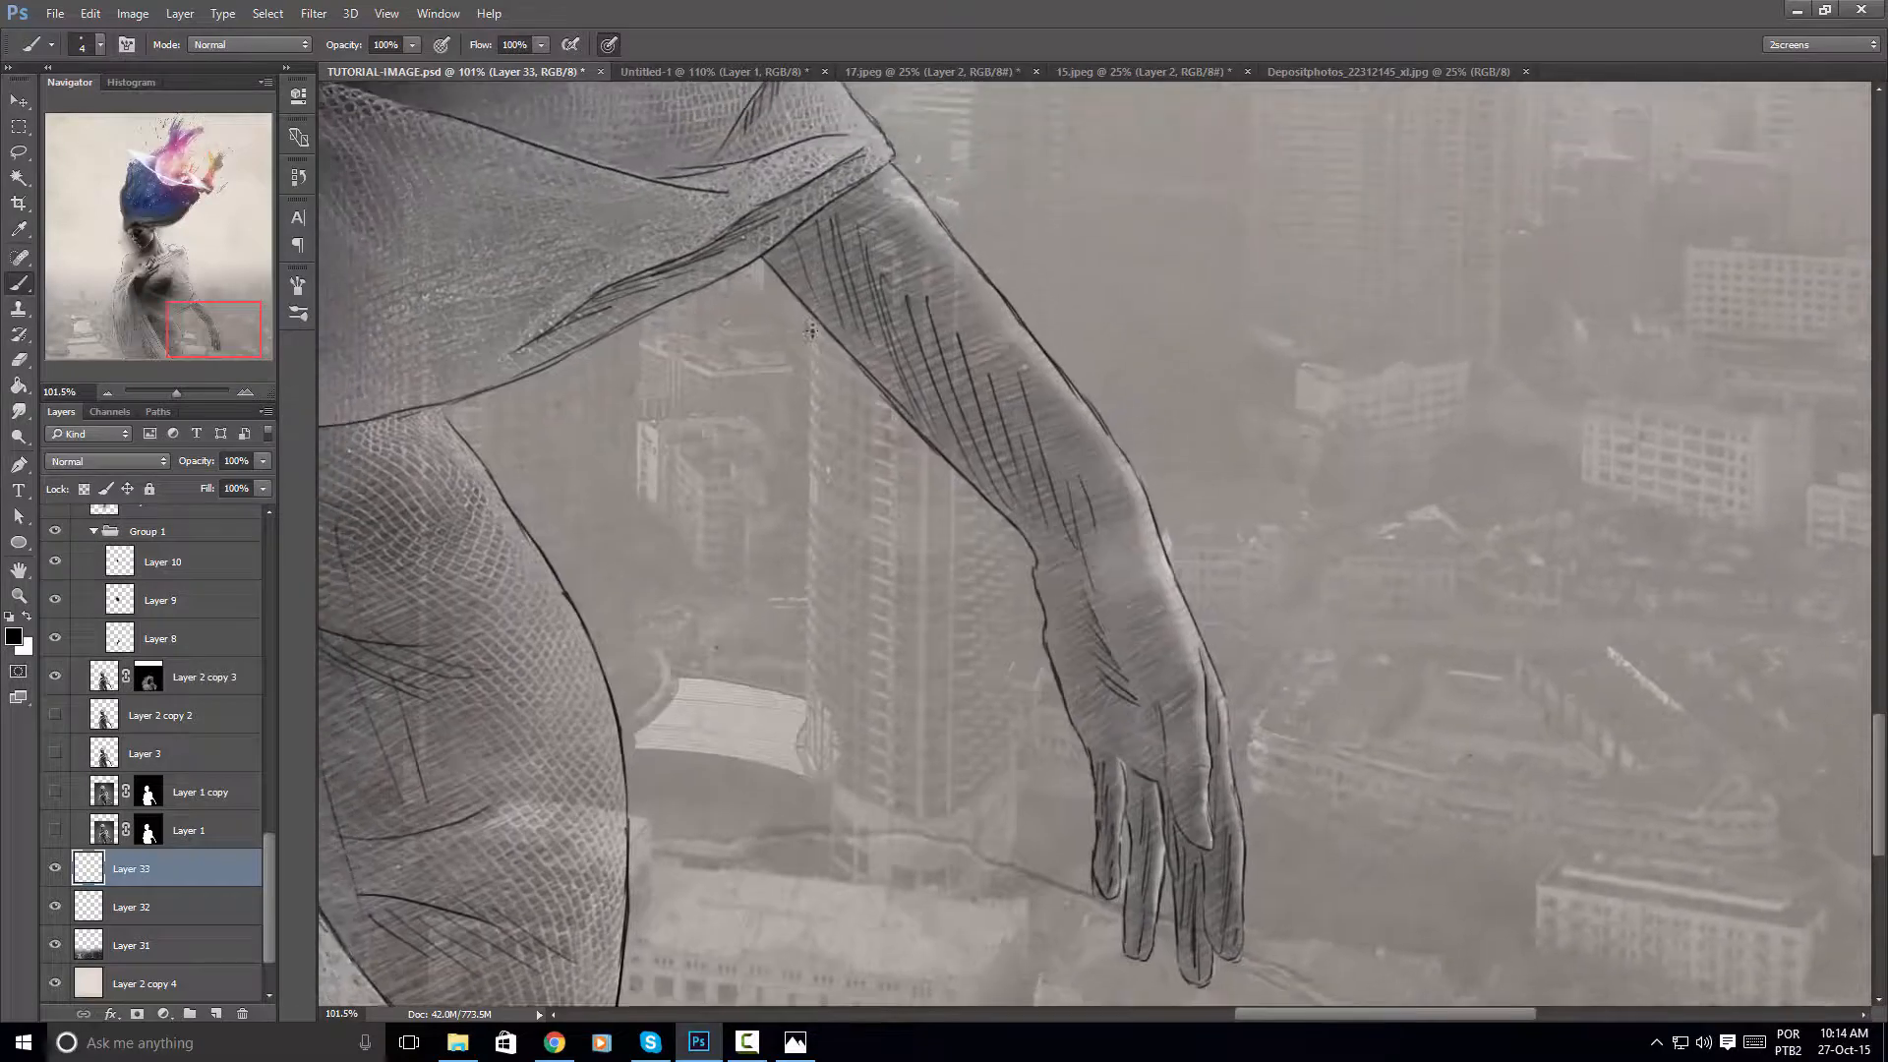
pyautogui.moveTo(811, 321); pyautogui.dragTo(809, 426)
pyautogui.moveTo(811, 340); pyautogui.dragTo(818, 658)
pyautogui.moveTo(813, 415); pyautogui.dragTo(819, 715)
pyautogui.moveTo(819, 545); pyautogui.dragTo(809, 741)
pyautogui.moveTo(815, 604); pyautogui.dragTo(813, 785)
pyautogui.moveTo(810, 622); pyautogui.dragTo(812, 681)
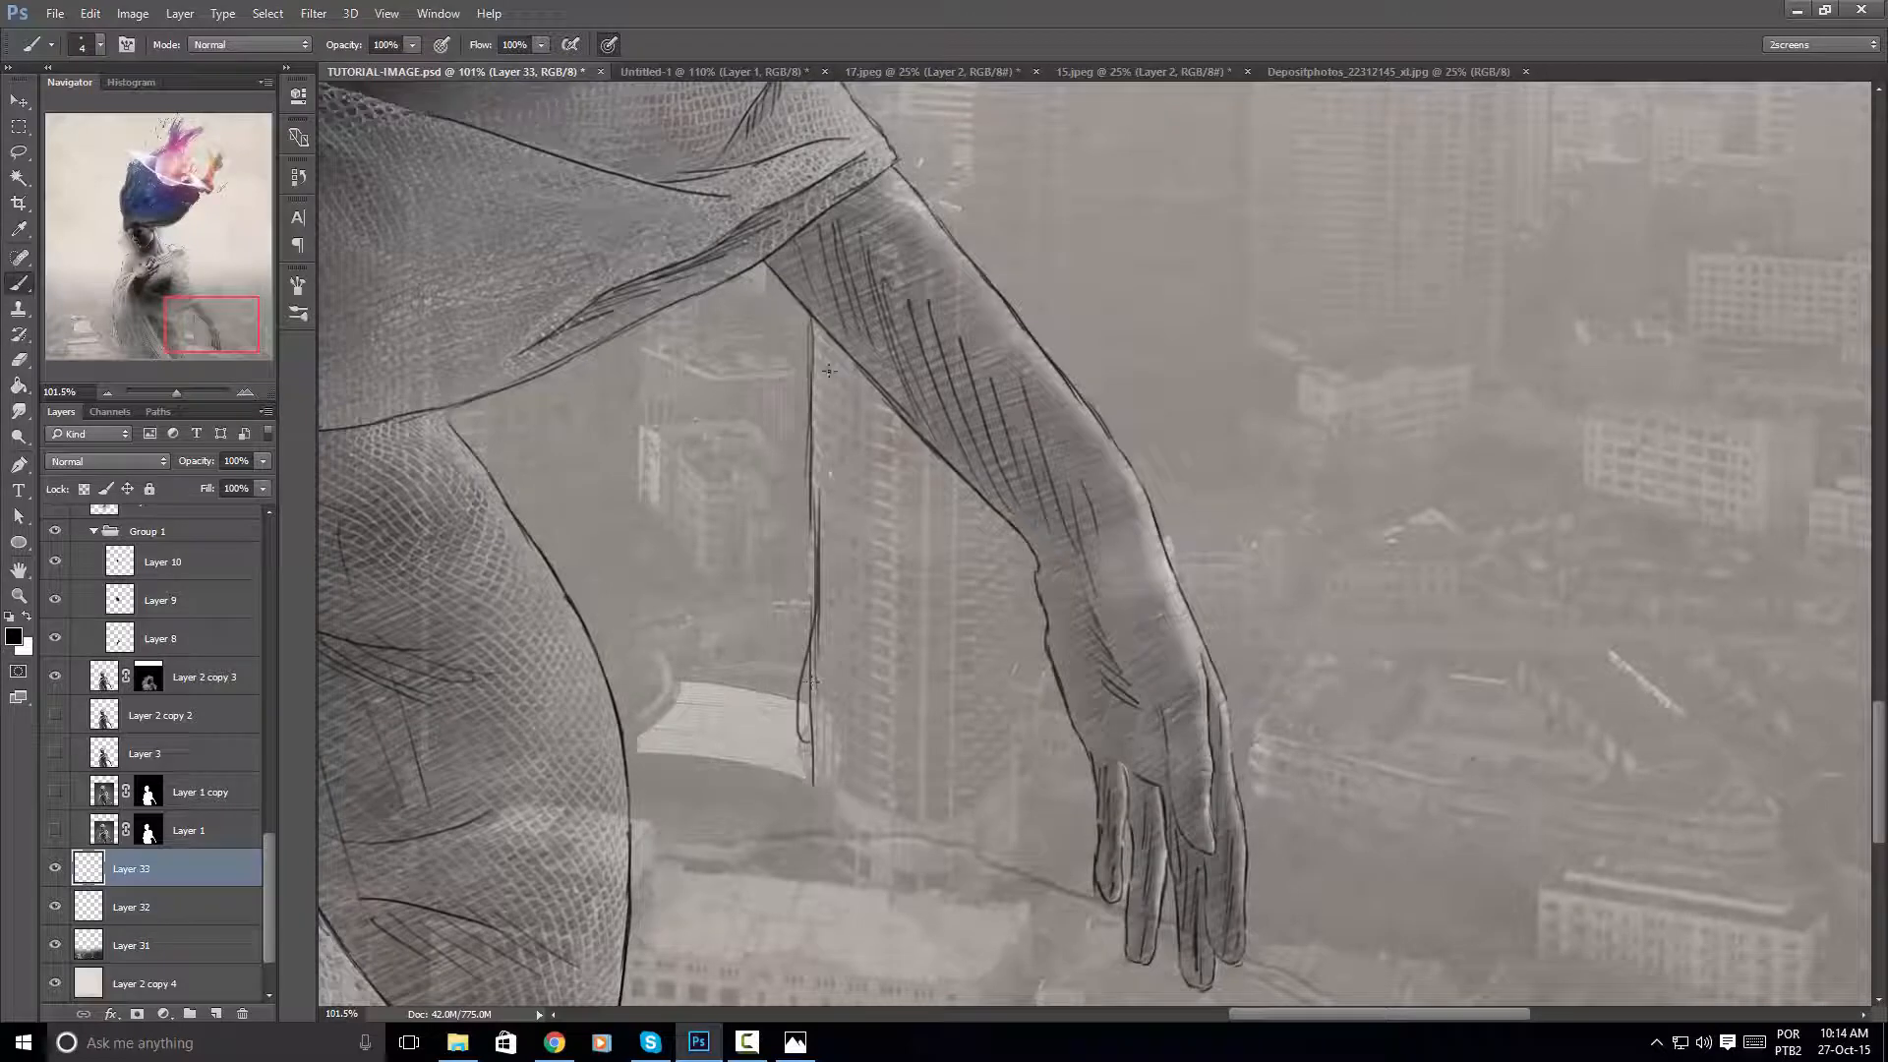
# Add curved floor lines down the tower below the forearm and draw its corner and far vertical edges
pyautogui.moveTo(820, 347)
pyautogui.mouseDown()
pyautogui.moveTo(881, 403)
pyautogui.moveTo(878, 491)
pyautogui.mouseUp()
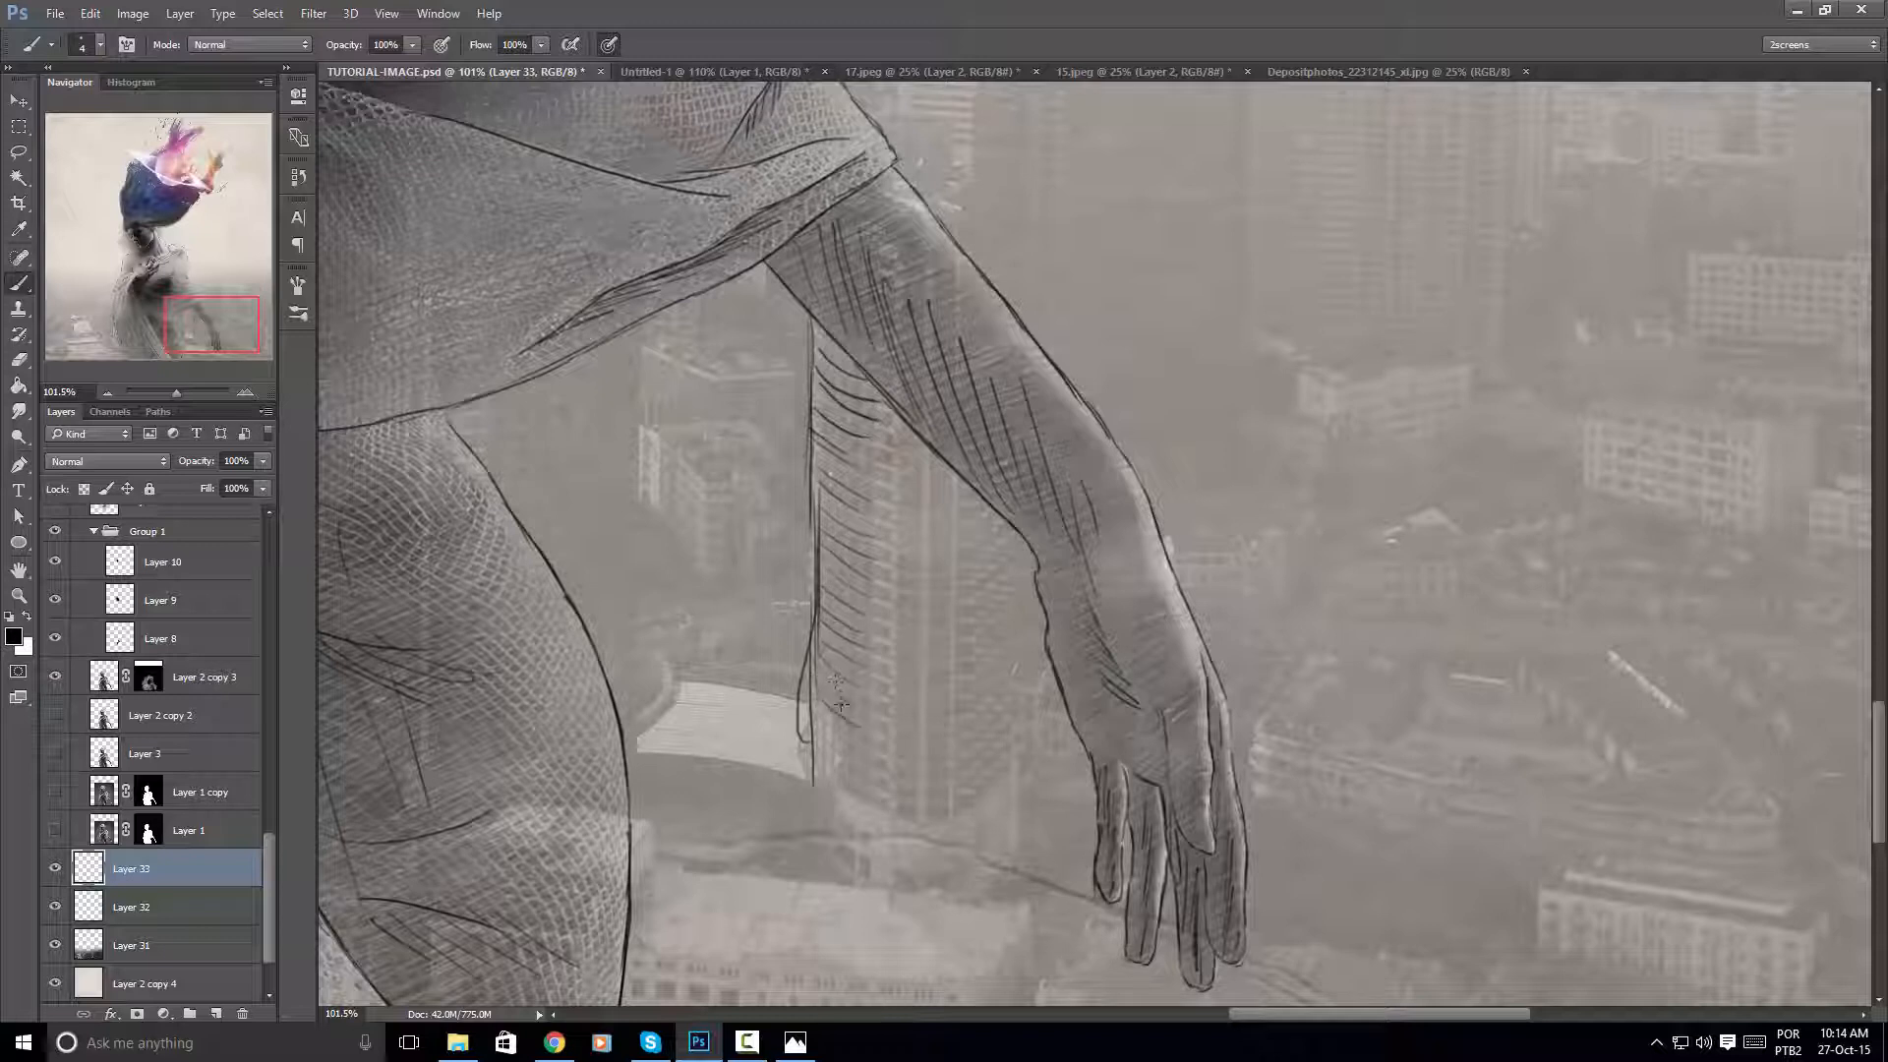
pyautogui.moveTo(921, 831); pyautogui.dragTo(900, 689)
pyautogui.moveTo(925, 511)
pyautogui.mouseDown()
pyautogui.moveTo(929, 829)
pyautogui.moveTo(1013, 807)
pyautogui.moveTo(1014, 536)
pyautogui.mouseUp()
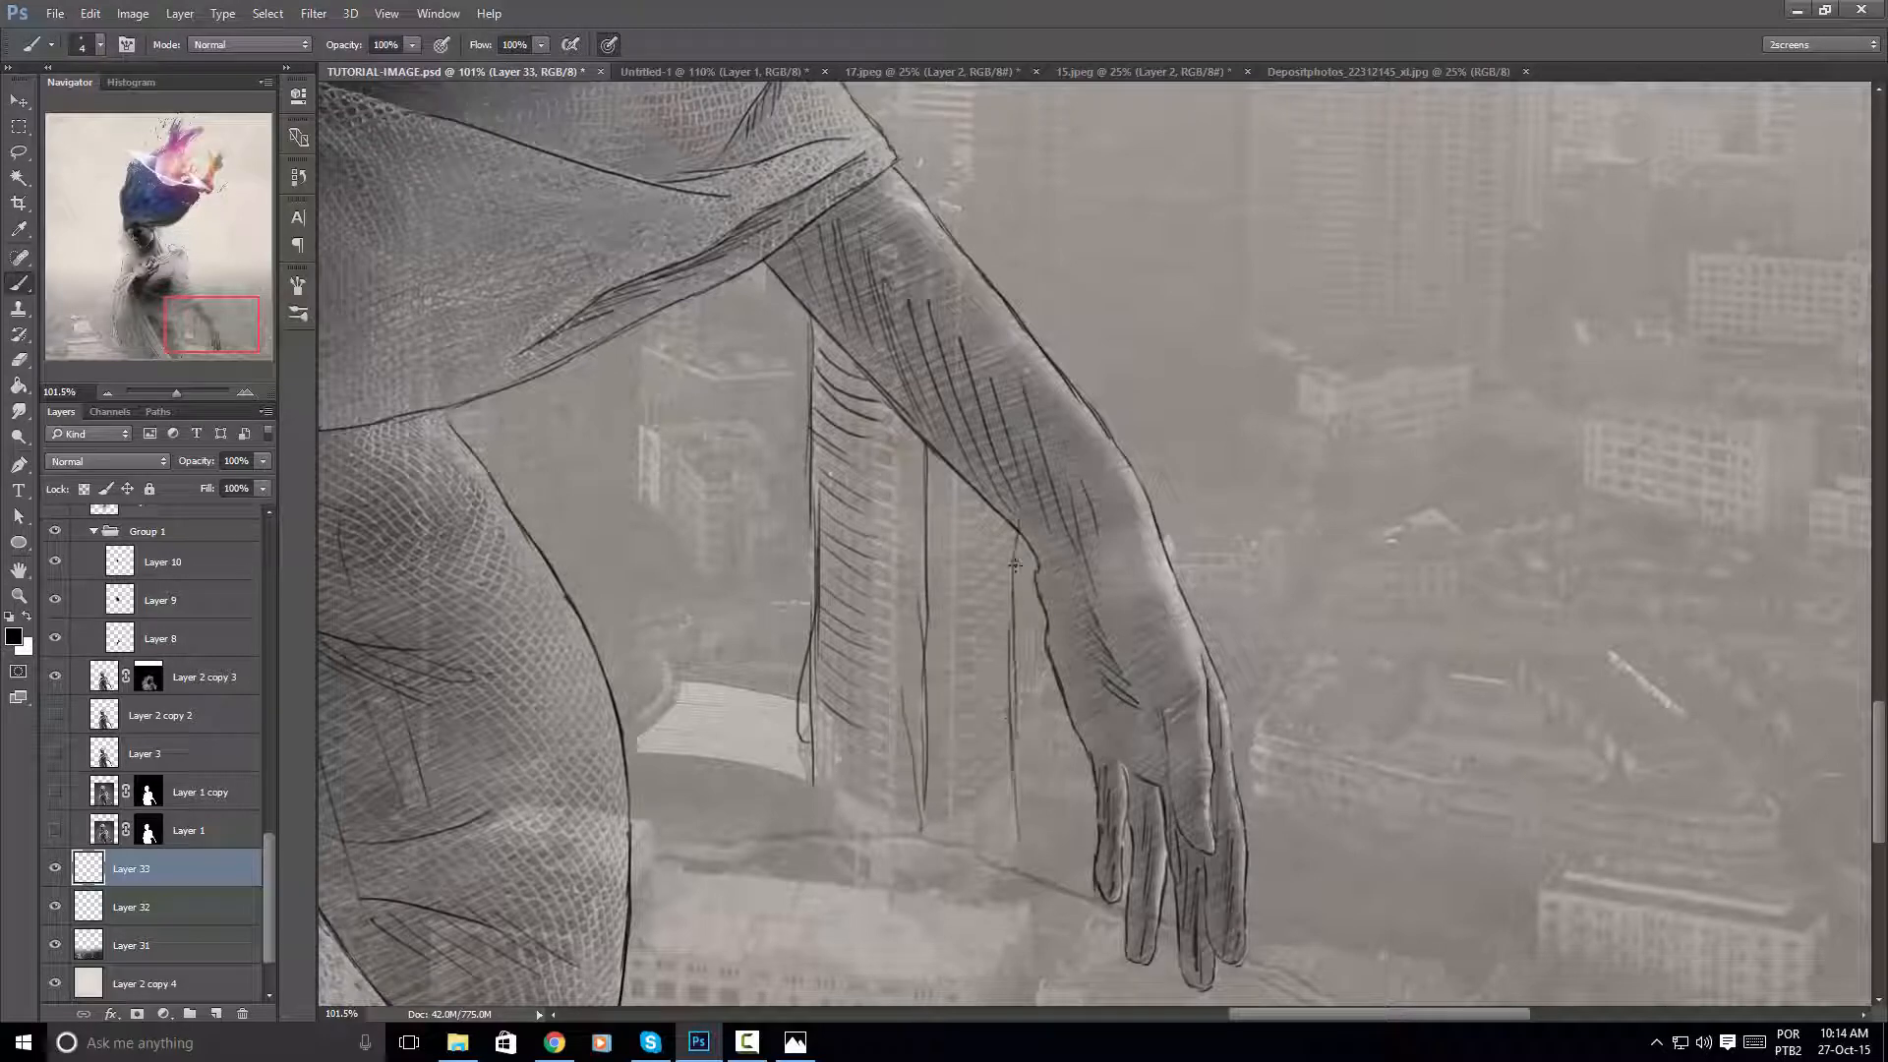
# Sketch the small block between the thigh and the tower, with its roof outline, wall edges and a few window marks
pyautogui.scroll(4, 830, 662)
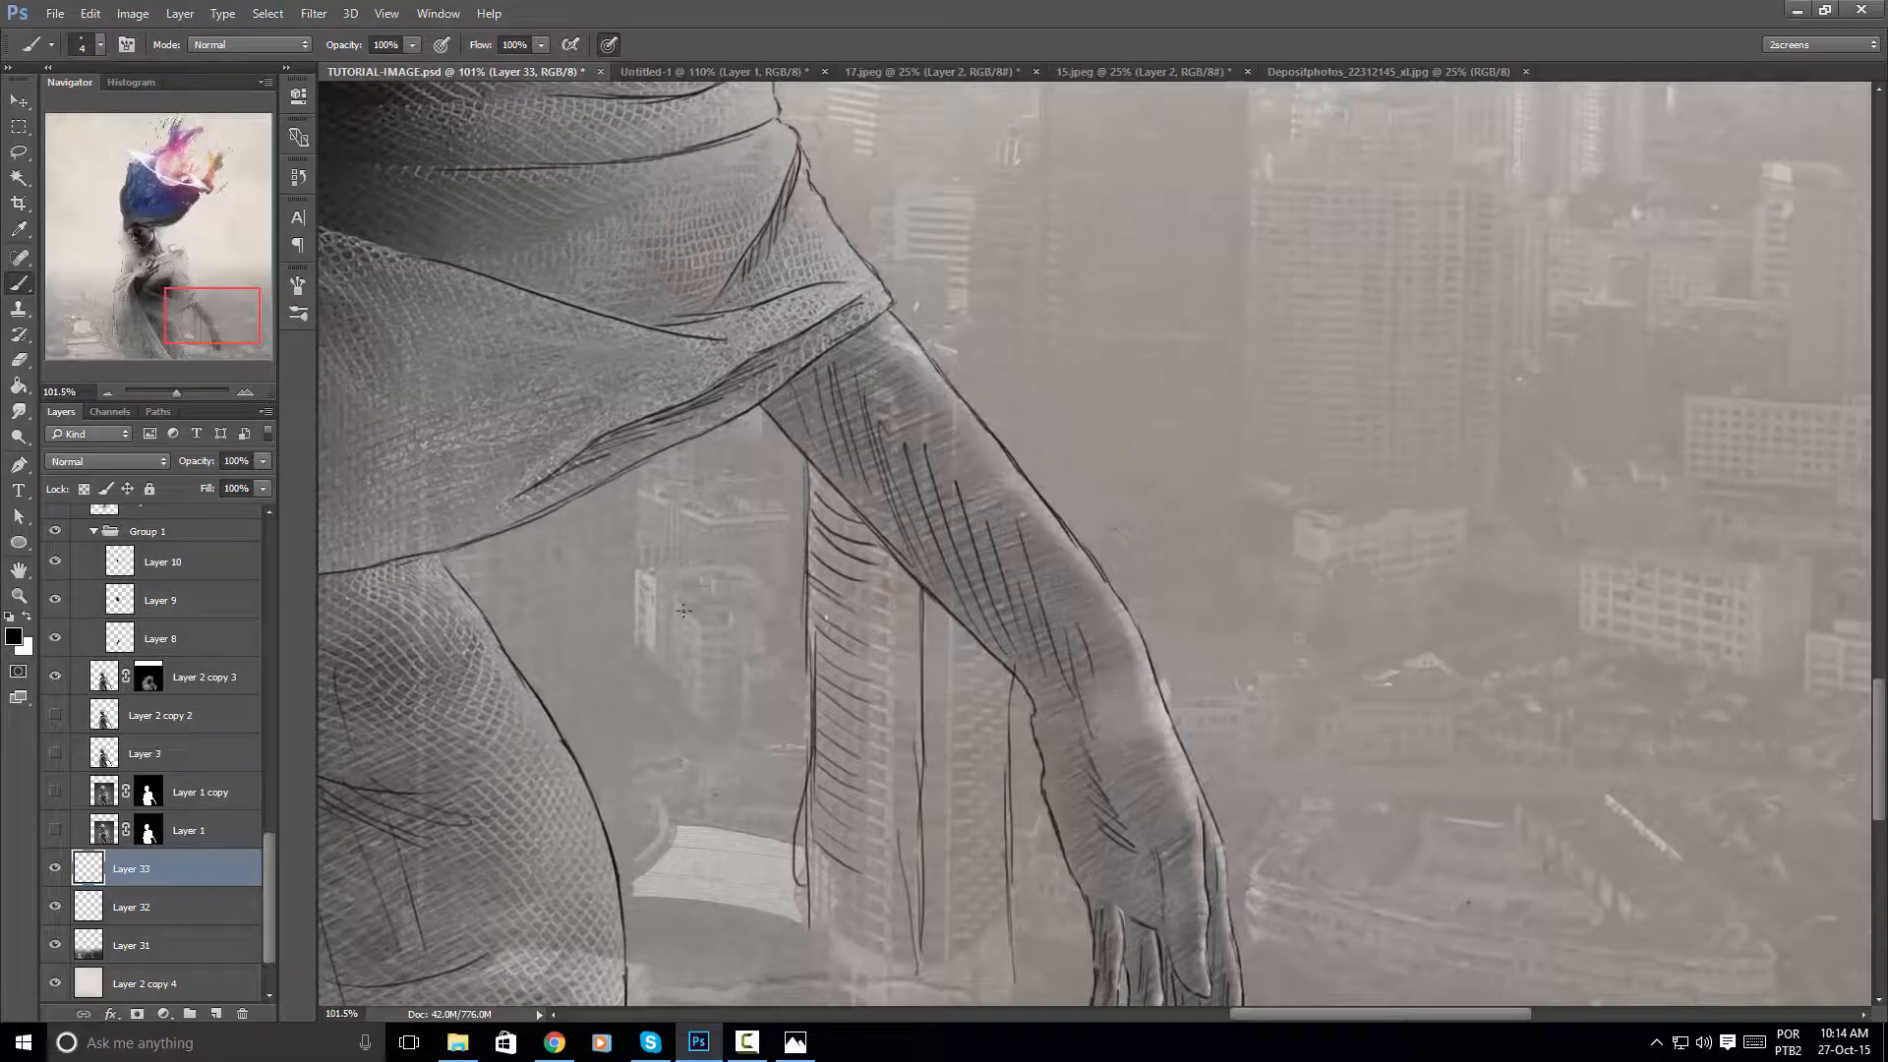
pyautogui.moveTo(703, 673); pyautogui.dragTo(703, 729)
pyautogui.moveTo(672, 663)
pyautogui.mouseDown()
pyautogui.moveTo(666, 588)
pyautogui.moveTo(721, 560)
pyautogui.moveTo(767, 590)
pyautogui.mouseUp()
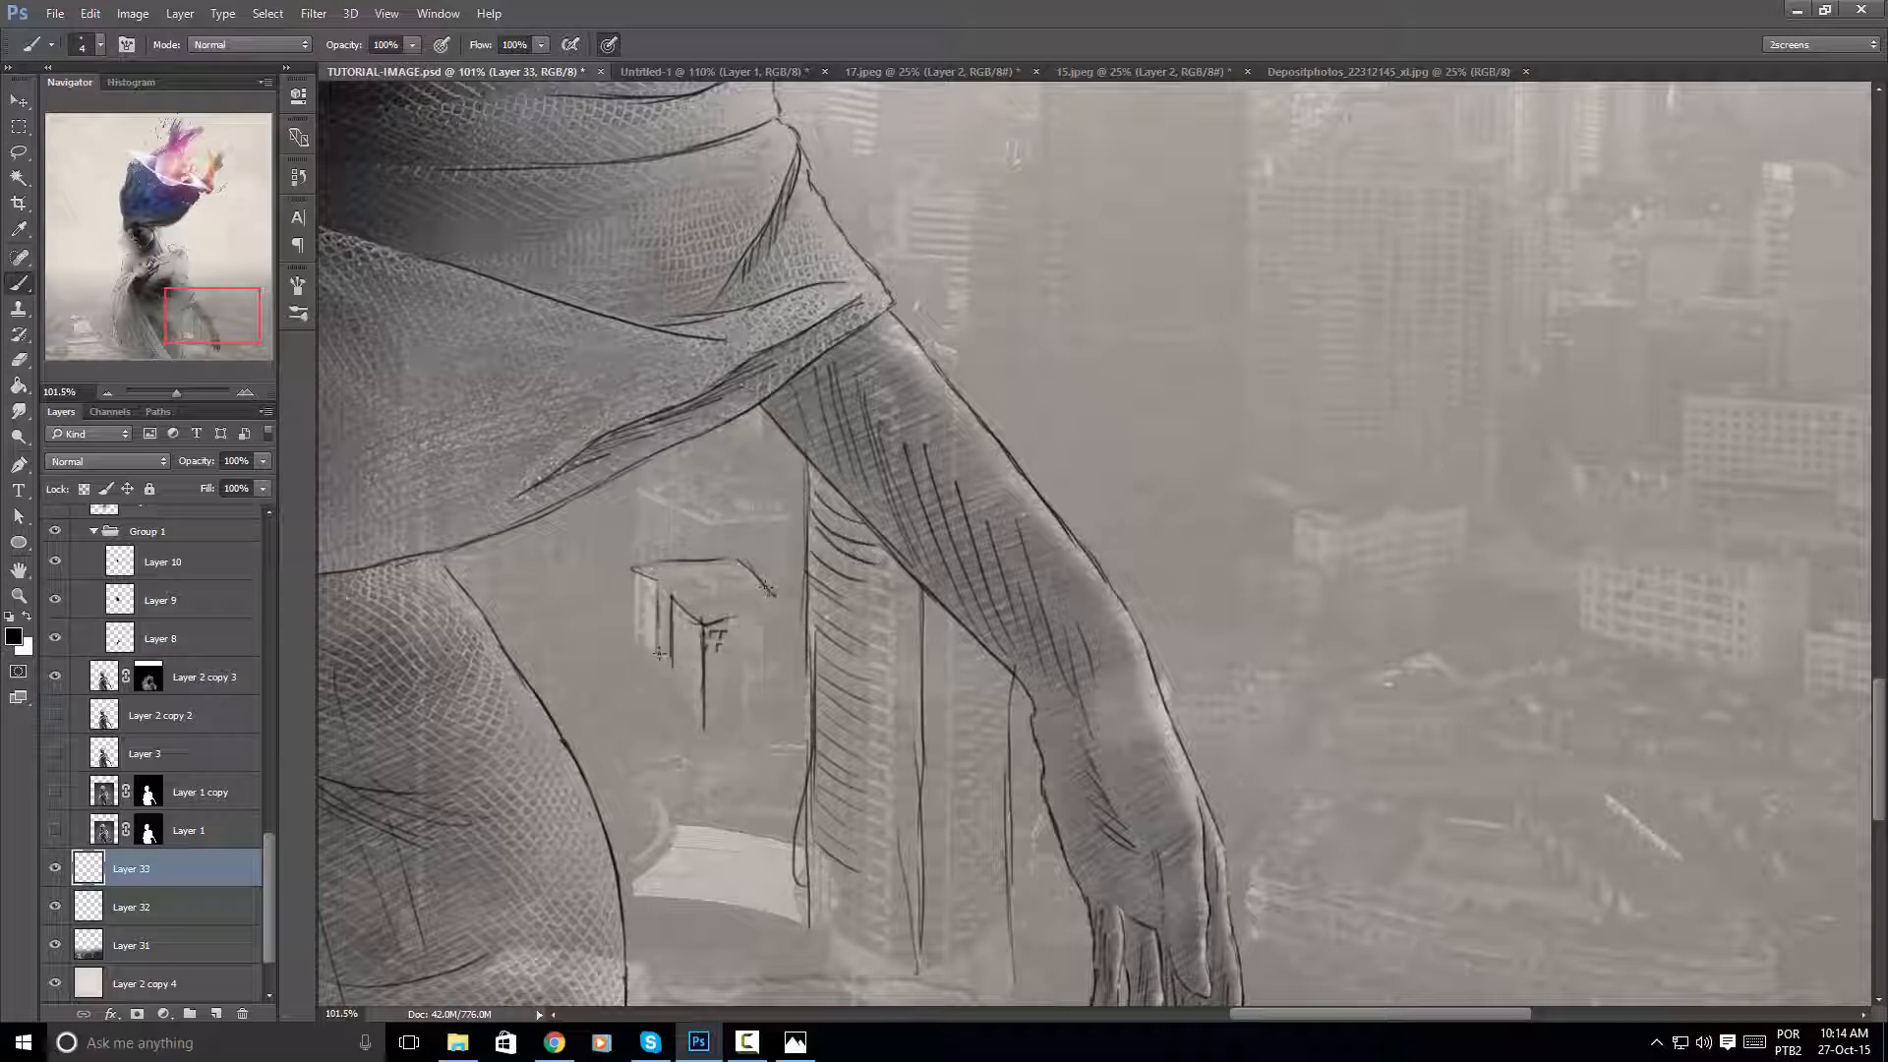
pyautogui.moveTo(659, 657)
pyautogui.mouseDown()
pyautogui.moveTo(637, 574)
pyautogui.moveTo(634, 649)
pyautogui.mouseUp()
pyautogui.hotkey('ctrl', 'space')
pyautogui.moveTo(756, 547)
pyautogui.mouseDown()
pyautogui.moveTo(703, 548)
pyautogui.moveTo(805, 551)
pyautogui.mouseUp()
pyautogui.moveTo(625, 602)
pyautogui.mouseDown()
pyautogui.moveTo(714, 595)
pyautogui.moveTo(622, 617)
pyautogui.moveTo(737, 605)
pyautogui.mouseUp()
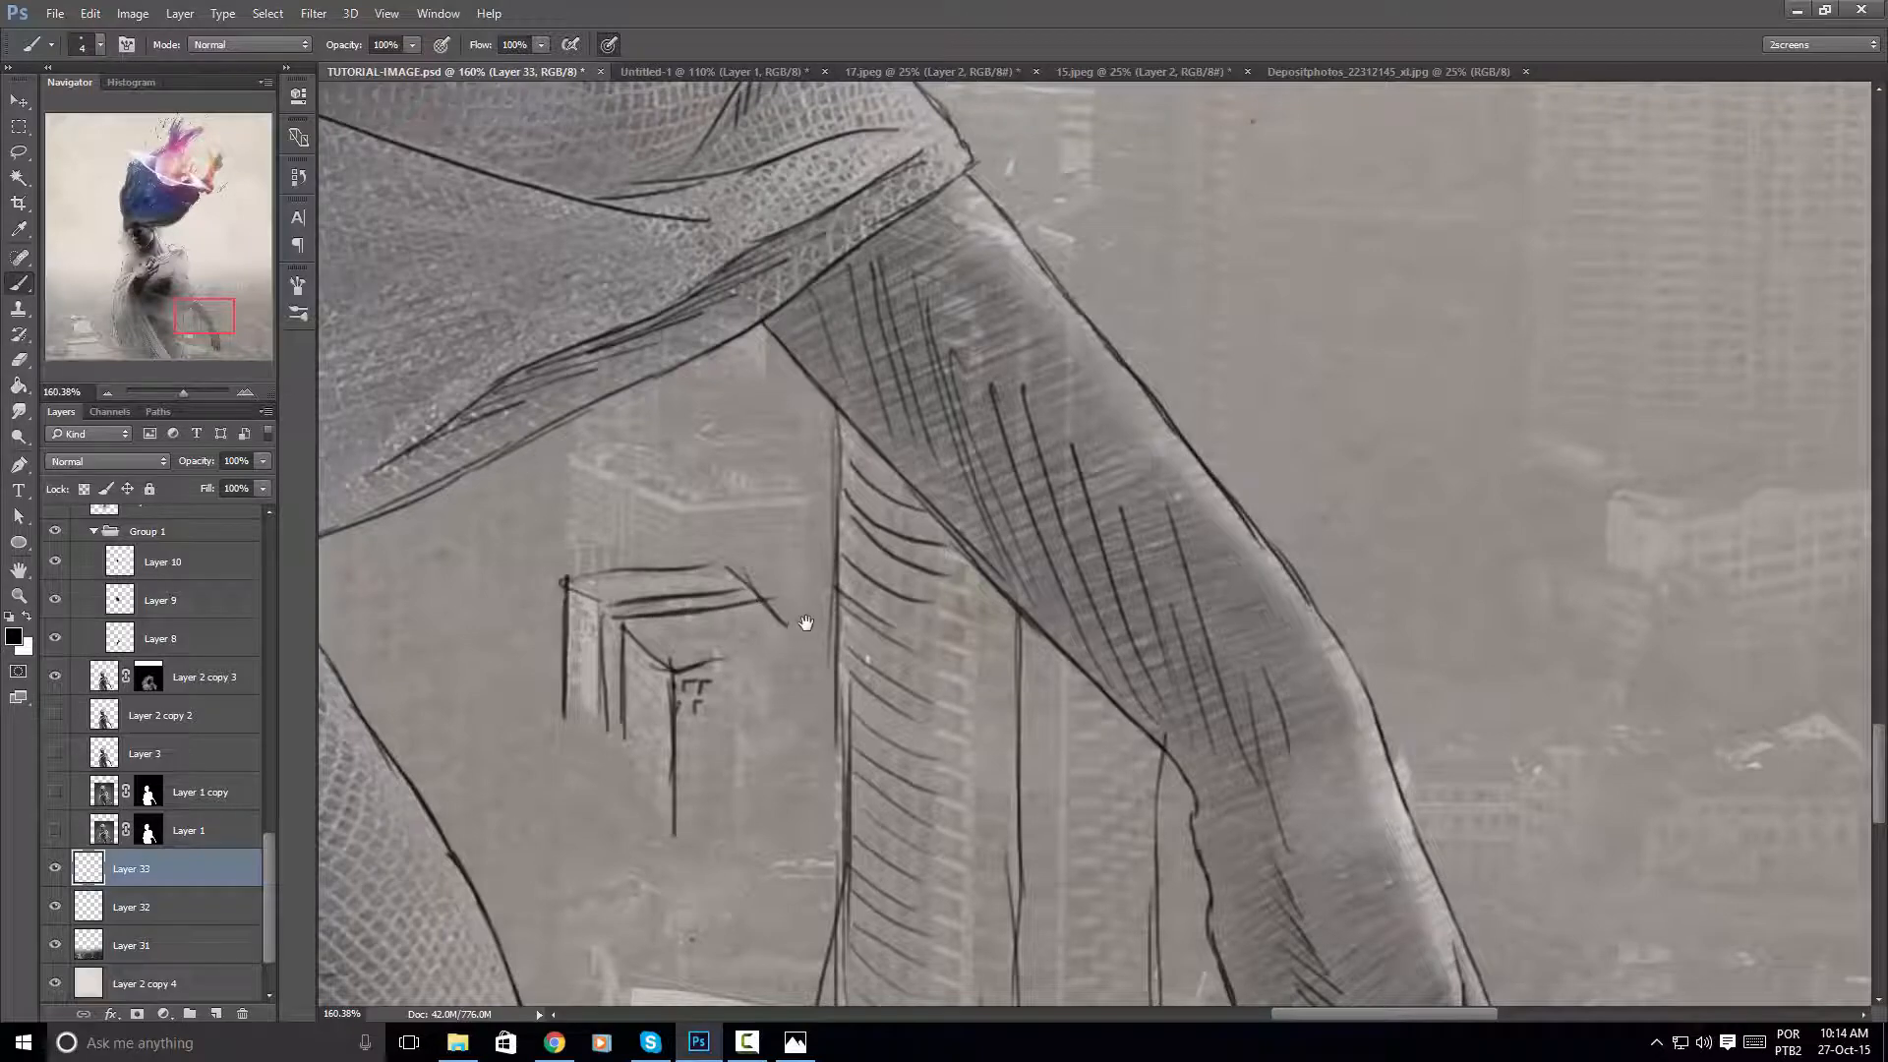
# Outline the wide gridded high-rise in the skyline beyond the arm, with both side walls and its roofline
pyautogui.moveTo(953, 682); pyautogui.dragTo(725, 544)
pyautogui.moveTo(1677, 172)
pyautogui.mouseDown()
pyautogui.moveTo(885, 514)
pyautogui.moveTo(831, 460)
pyautogui.moveTo(872, 609)
pyautogui.moveTo(836, 575)
pyautogui.mouseUp()
pyautogui.hotkey('ctrl', 'space')
pyautogui.hotkey('ctrl', 'space')
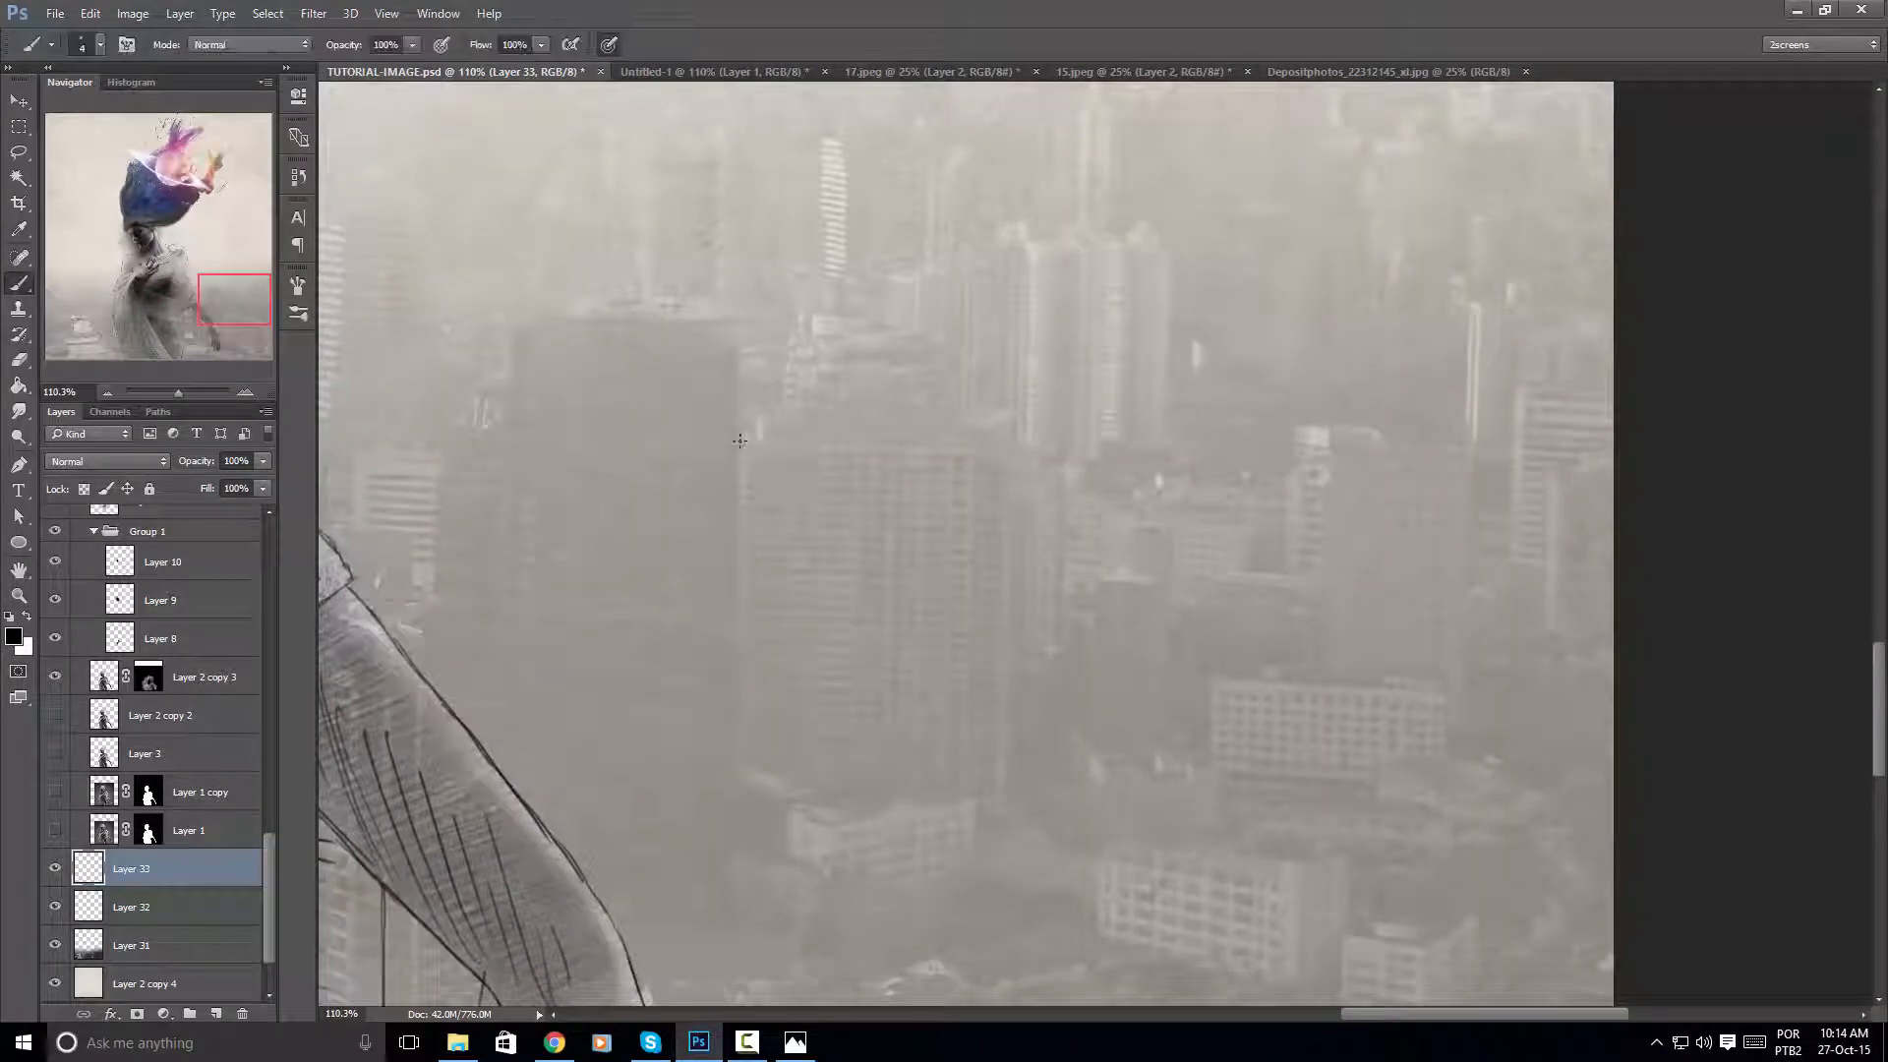
pyautogui.moveTo(739, 518); pyautogui.dragTo(742, 776)
pyautogui.moveTo(740, 437)
pyautogui.mouseDown()
pyautogui.moveTo(967, 450)
pyautogui.moveTo(1013, 519)
pyautogui.mouseUp()
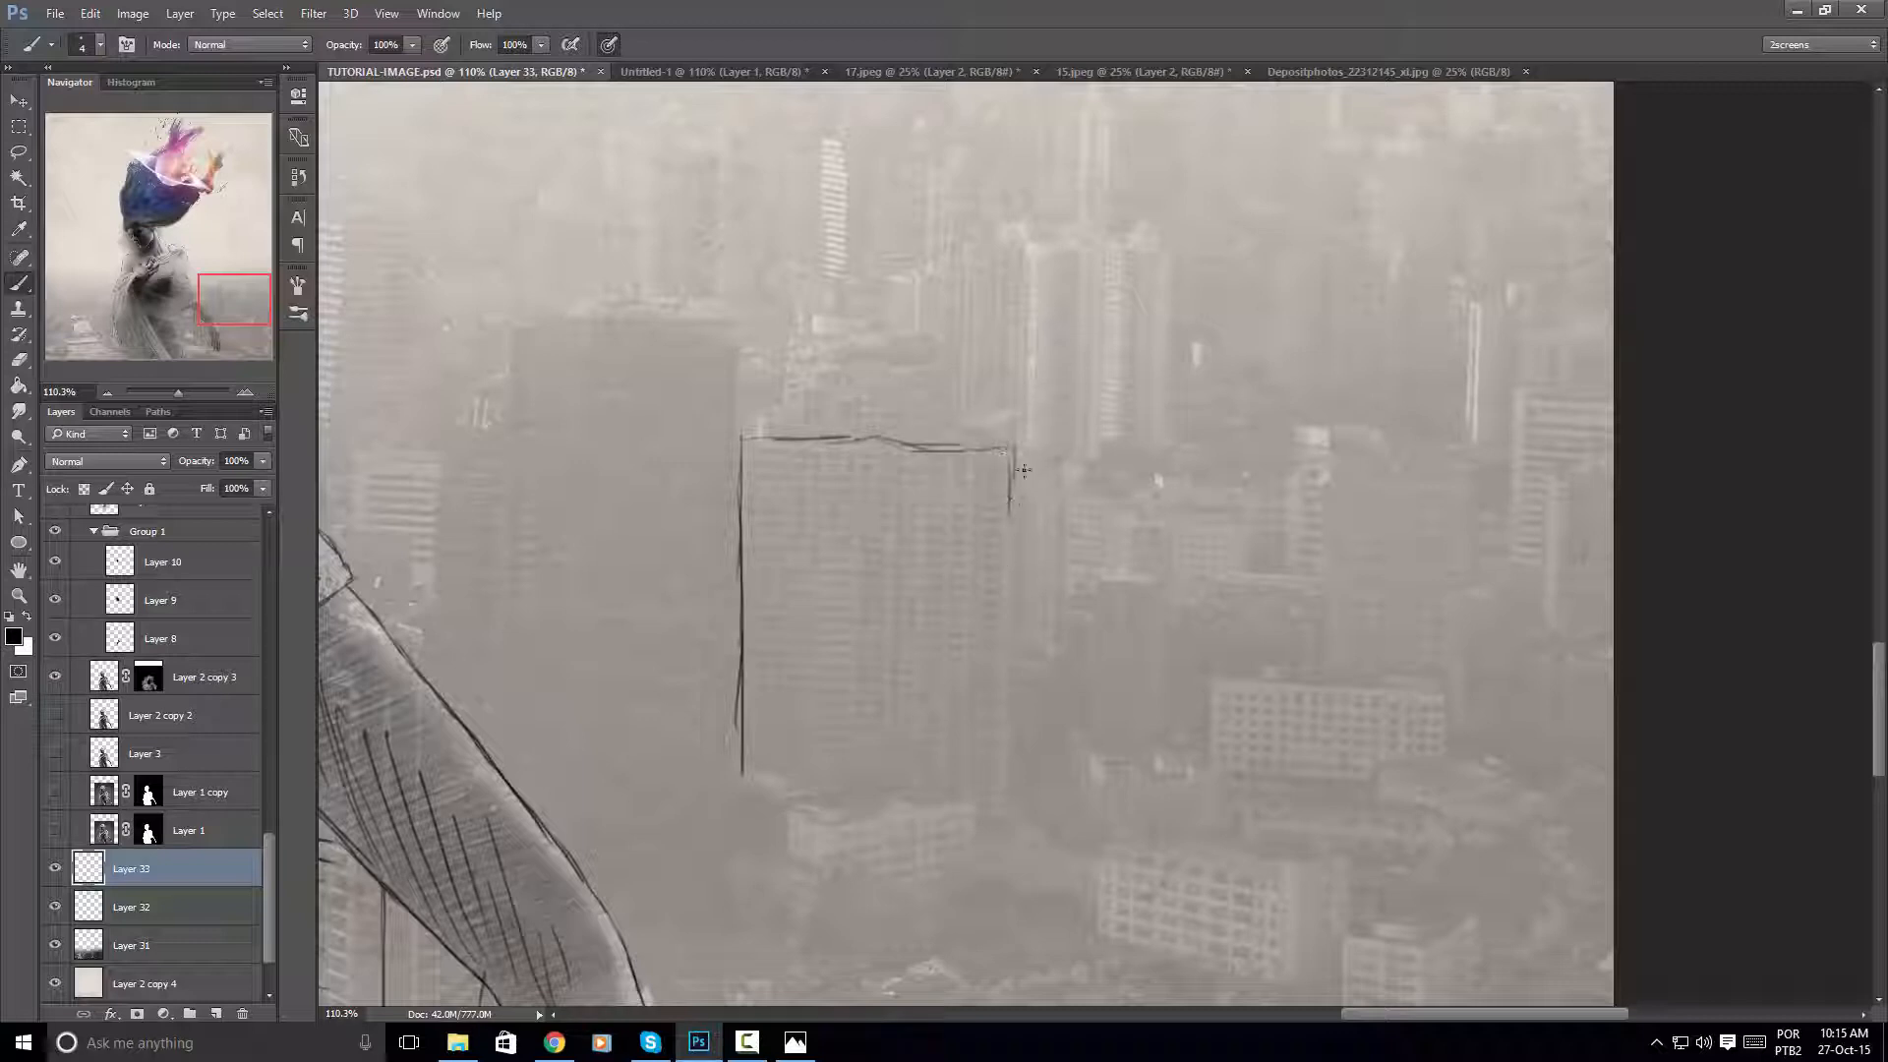
pyautogui.moveTo(1013, 447); pyautogui.dragTo(1021, 624)
pyautogui.moveTo(1013, 531); pyautogui.dragTo(1015, 705)
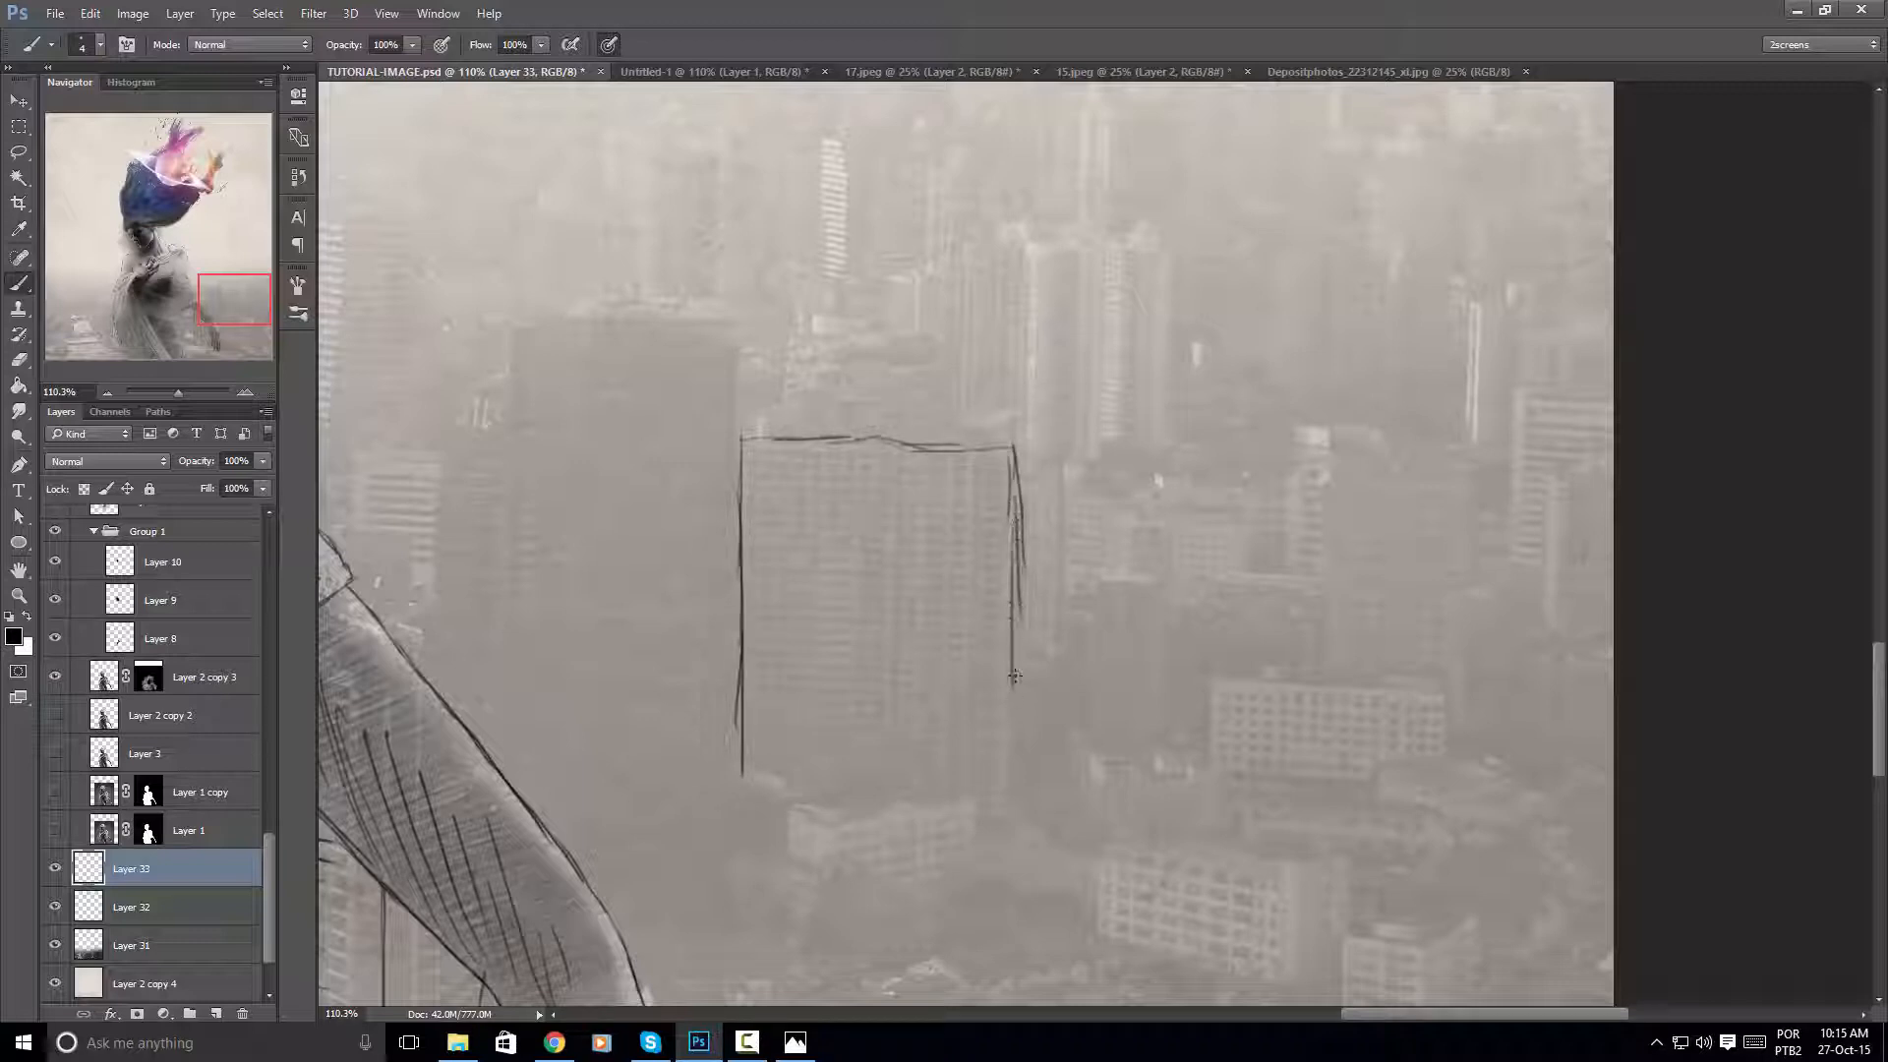
pyautogui.moveTo(1012, 602); pyautogui.dragTo(1011, 821)
# Add short horizontal floor lines down the left side of the wide high-rise
pyautogui.moveTo(777, 456)
pyautogui.mouseDown()
pyautogui.moveTo(832, 461)
pyautogui.moveTo(790, 465)
pyautogui.moveTo(825, 474)
pyautogui.moveTo(809, 484)
pyautogui.moveTo(820, 512)
pyautogui.mouseUp()
pyautogui.moveTo(740, 532); pyautogui.dragTo(818, 534)
pyautogui.moveTo(753, 552)
pyautogui.mouseDown()
pyautogui.moveTo(834, 550)
pyautogui.moveTo(841, 590)
pyautogui.mouseUp()
pyautogui.moveTo(749, 611)
pyautogui.mouseDown()
pyautogui.moveTo(766, 682)
pyautogui.moveTo(815, 675)
pyautogui.mouseUp()
pyautogui.moveTo(748, 709); pyautogui.dragTo(817, 708)
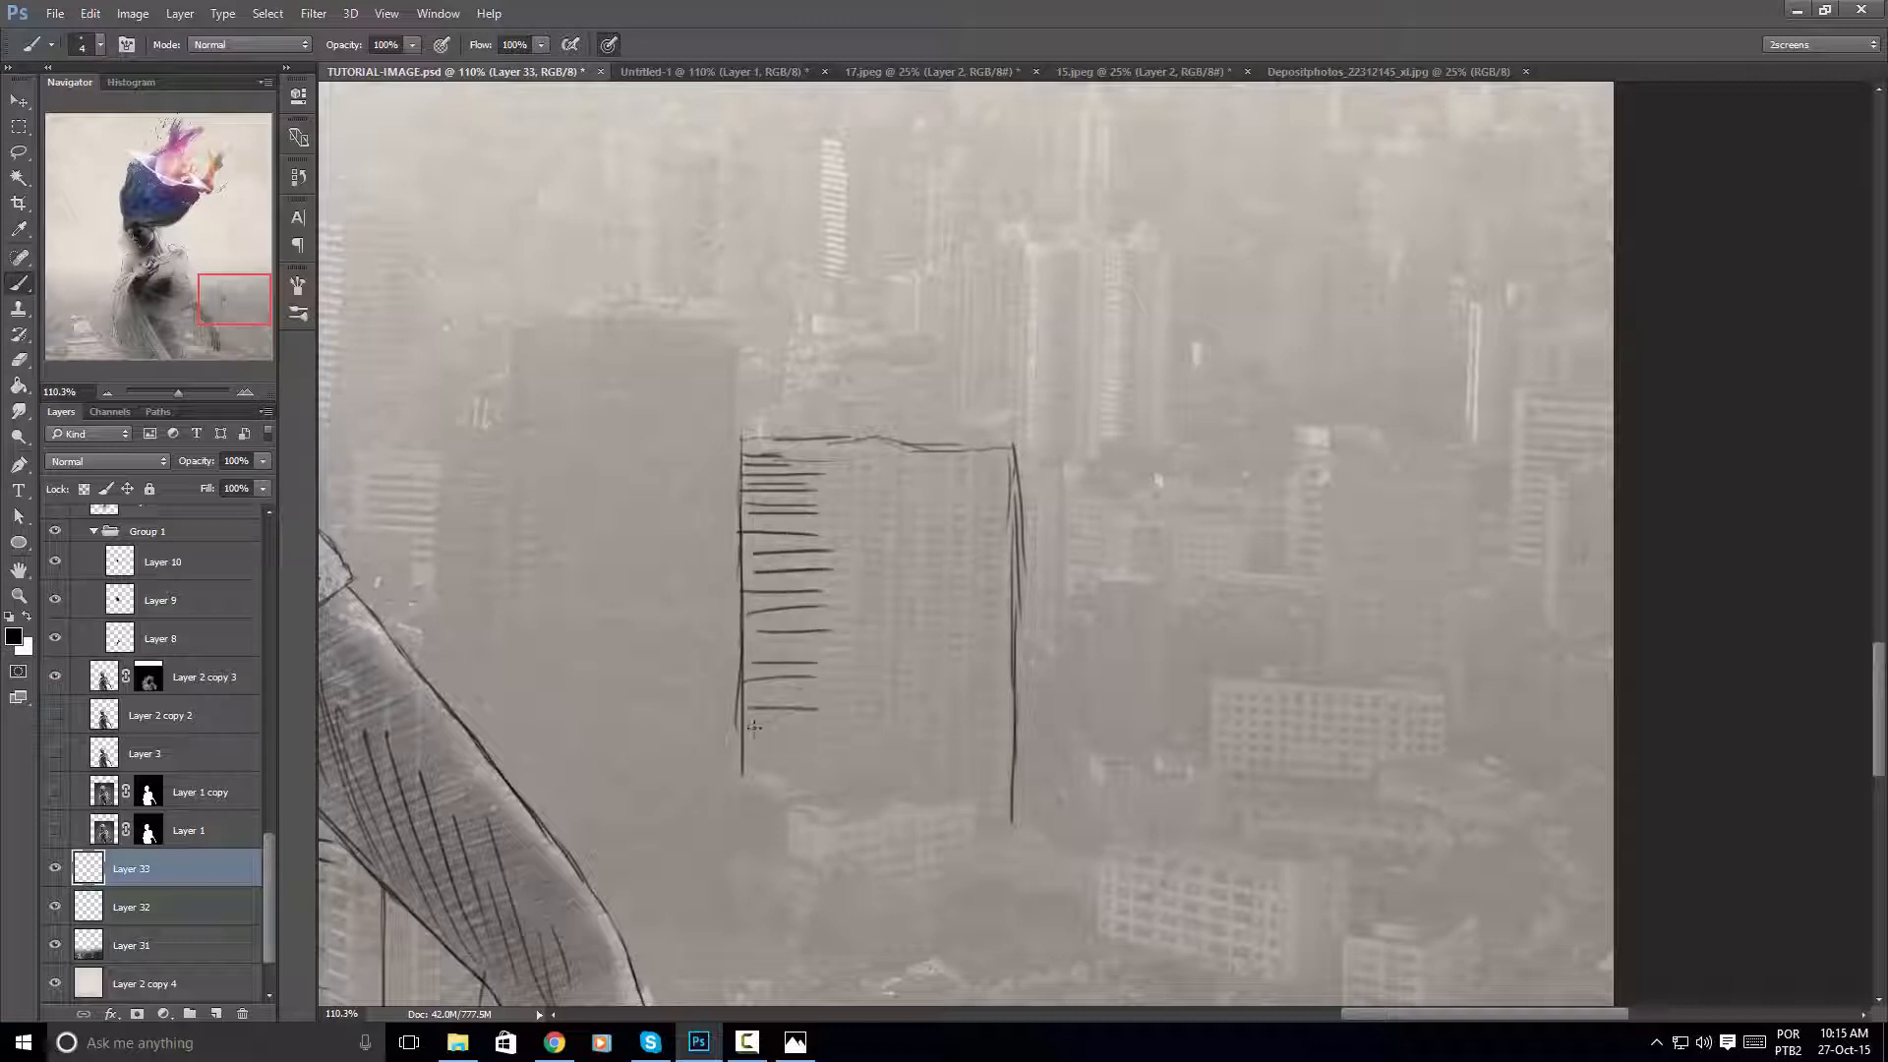
pyautogui.moveTo(755, 642); pyautogui.dragTo(814, 642)
# Sketch a stepped crown with an oval cap on the wide high-rise and draw a vertical line inside its right edge
pyautogui.moveTo(811, 388)
pyautogui.mouseDown()
pyautogui.moveTo(821, 348)
pyautogui.moveTo(936, 343)
pyautogui.moveTo(902, 324)
pyautogui.moveTo(829, 339)
pyautogui.moveTo(857, 331)
pyautogui.moveTo(937, 336)
pyautogui.moveTo(816, 356)
pyautogui.moveTo(946, 362)
pyautogui.moveTo(961, 445)
pyautogui.mouseUp()
pyautogui.moveTo(968, 379)
pyautogui.mouseDown()
pyautogui.moveTo(869, 380)
pyautogui.moveTo(993, 374)
pyautogui.mouseUp()
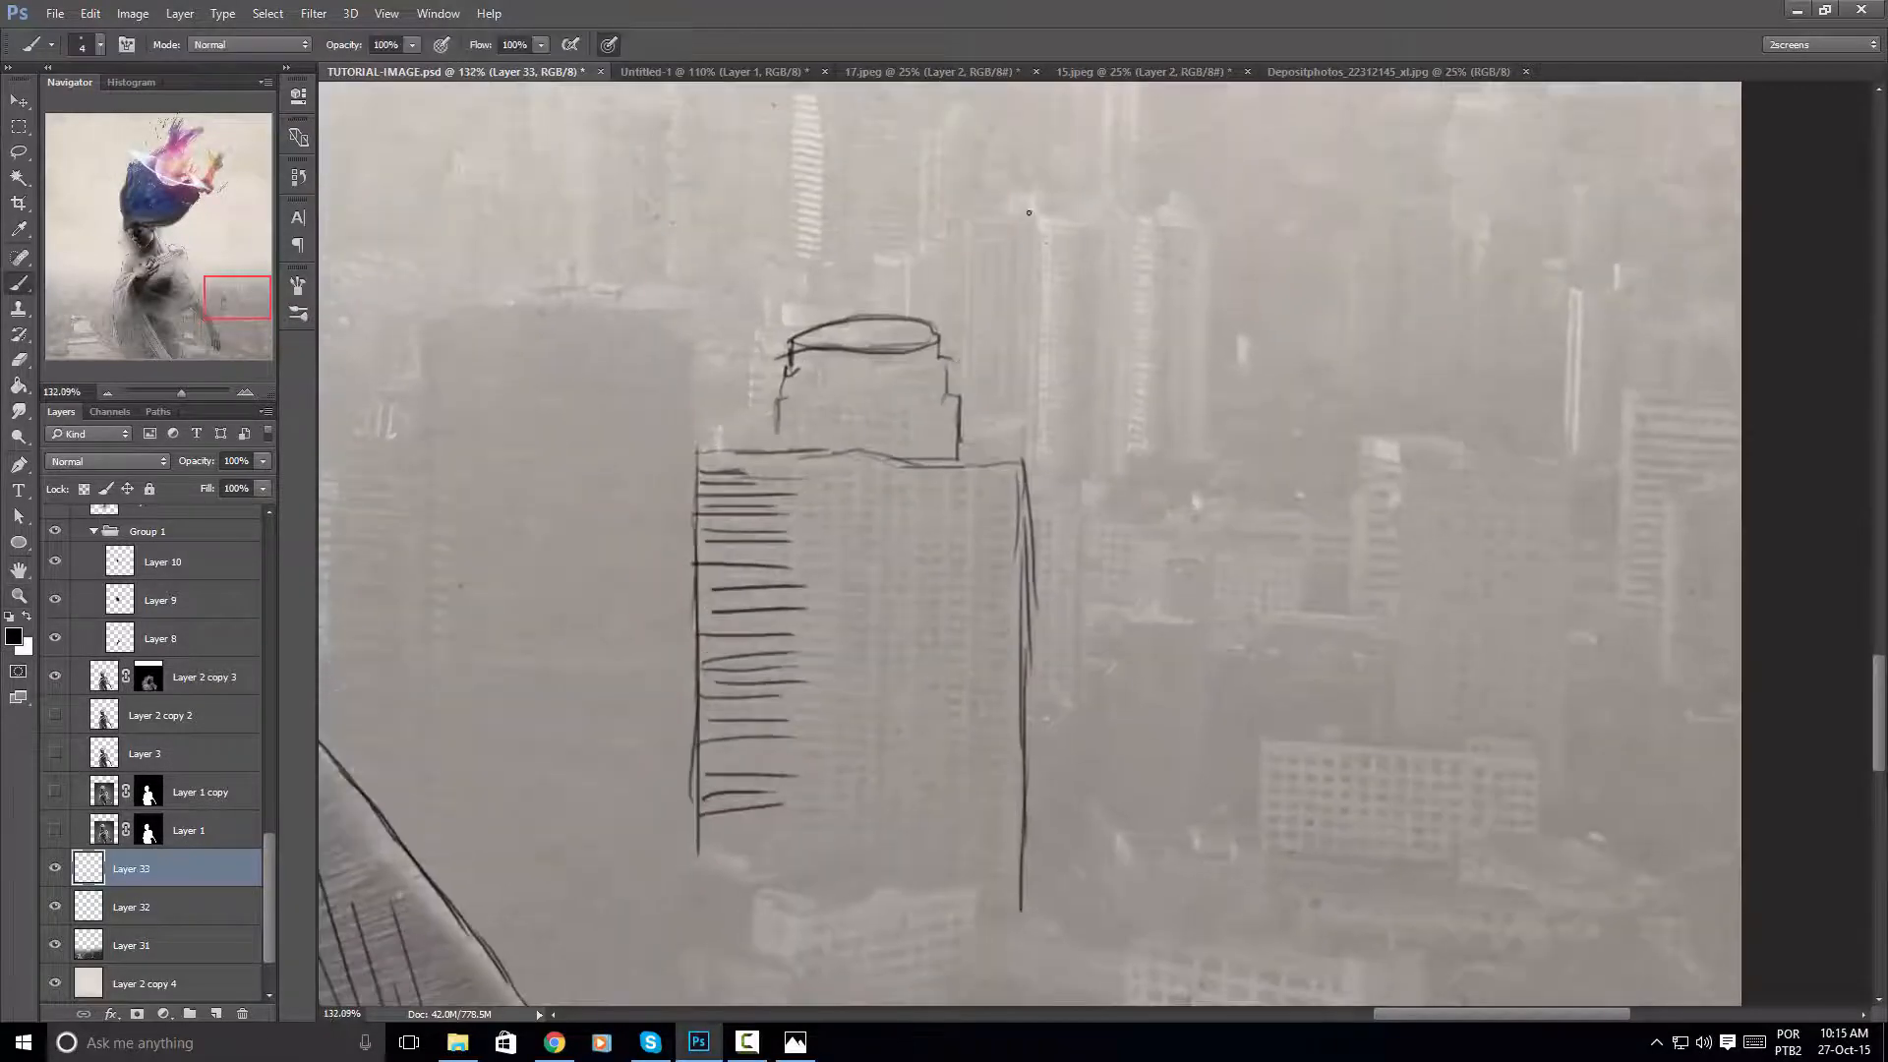
pyautogui.moveTo(974, 465); pyautogui.dragTo(971, 693)
pyautogui.moveTo(969, 572); pyautogui.dragTo(964, 890)
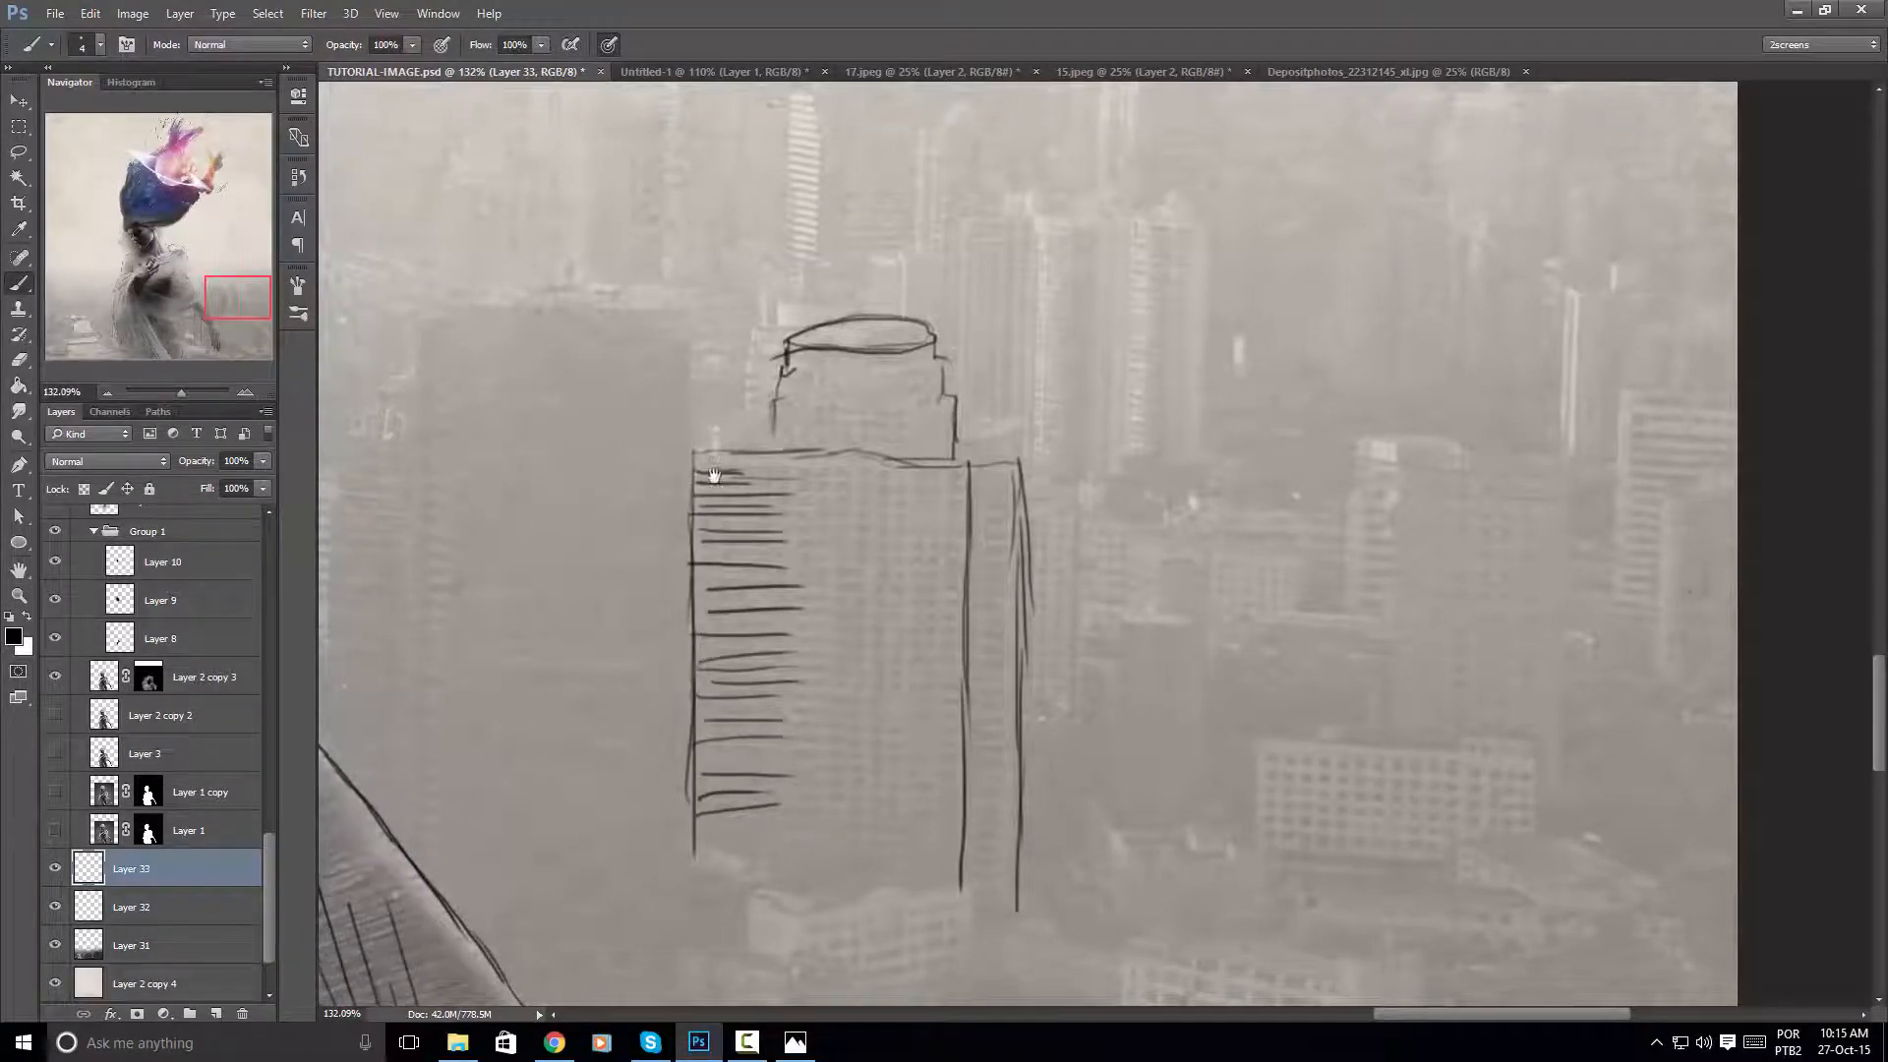
# Sketch the small building beside the draped elbow, with its roofline, side walls and thick horizontal floor lines
pyautogui.moveTo(725, 476); pyautogui.dragTo(1070, 420)
pyautogui.moveTo(678, 398)
pyautogui.mouseDown()
pyautogui.moveTo(712, 544)
pyautogui.moveTo(722, 529)
pyautogui.mouseUp()
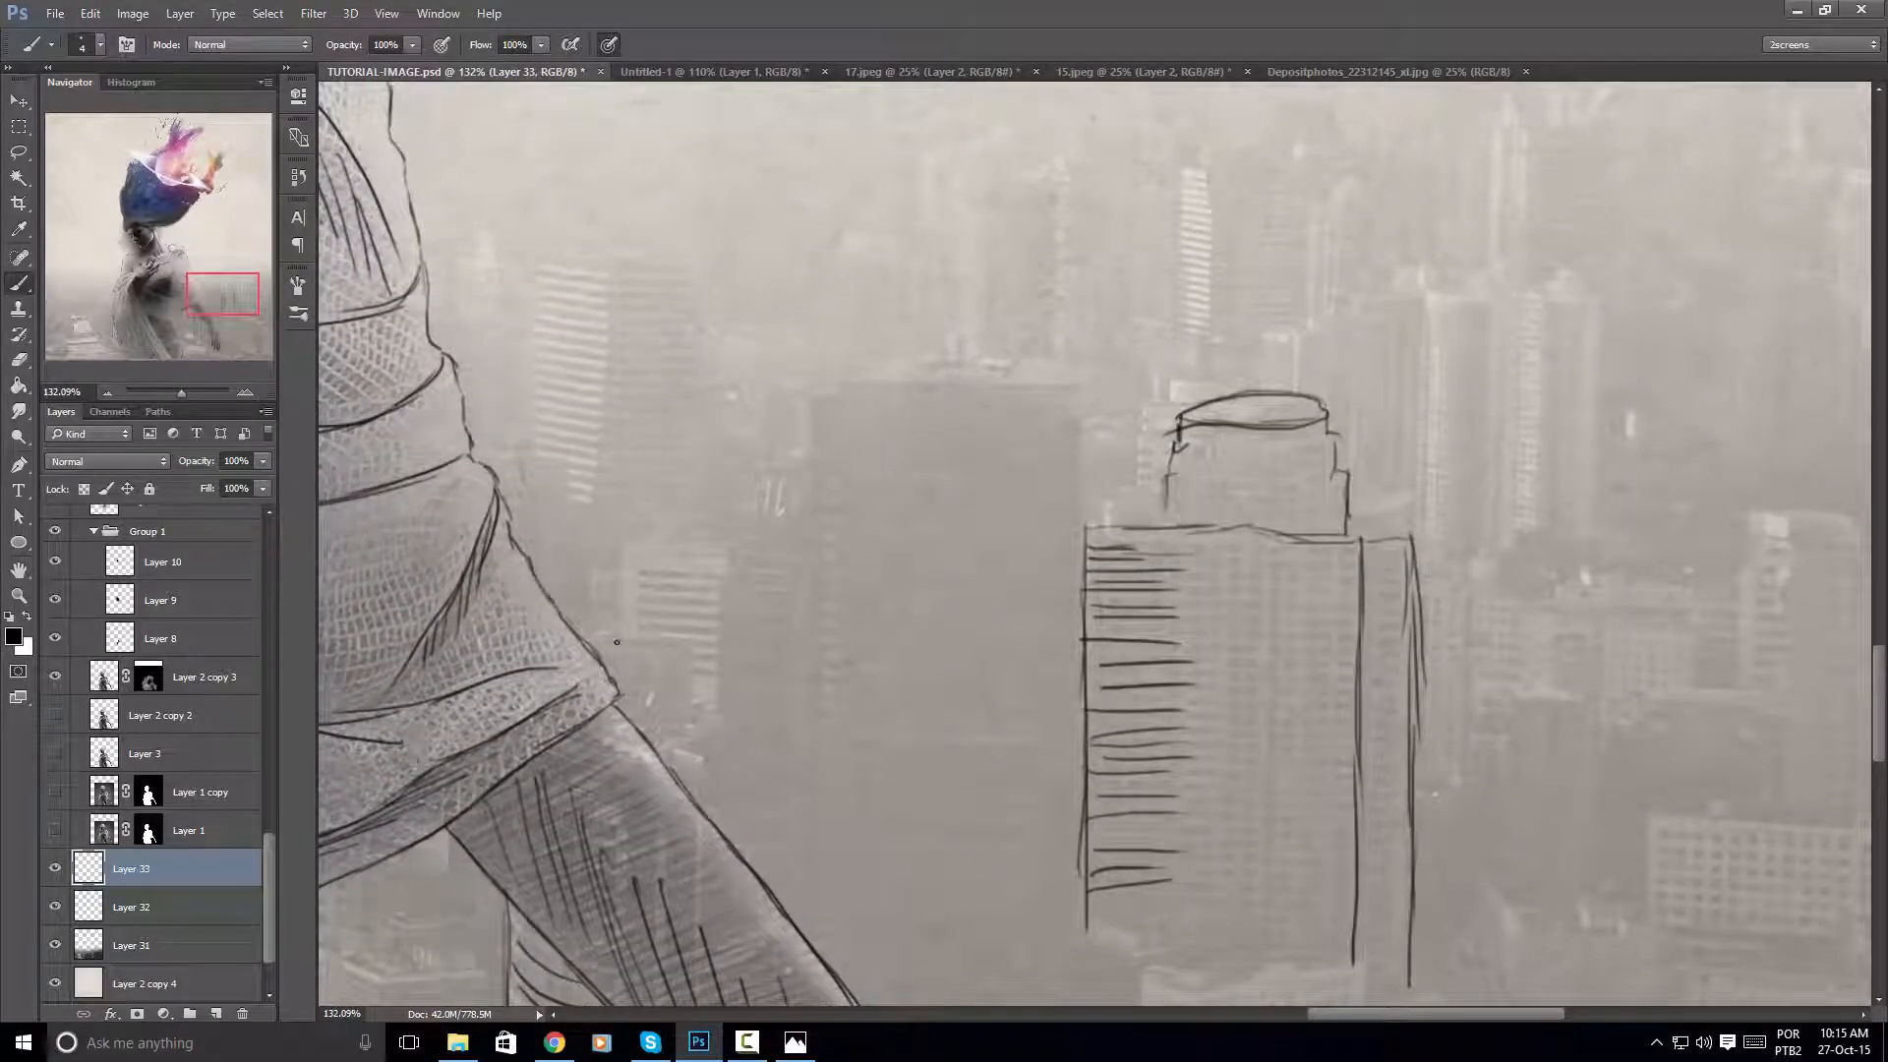
pyautogui.moveTo(618, 574)
pyautogui.mouseDown()
pyautogui.moveTo(617, 536)
pyautogui.moveTo(738, 569)
pyautogui.moveTo(722, 628)
pyautogui.mouseUp()
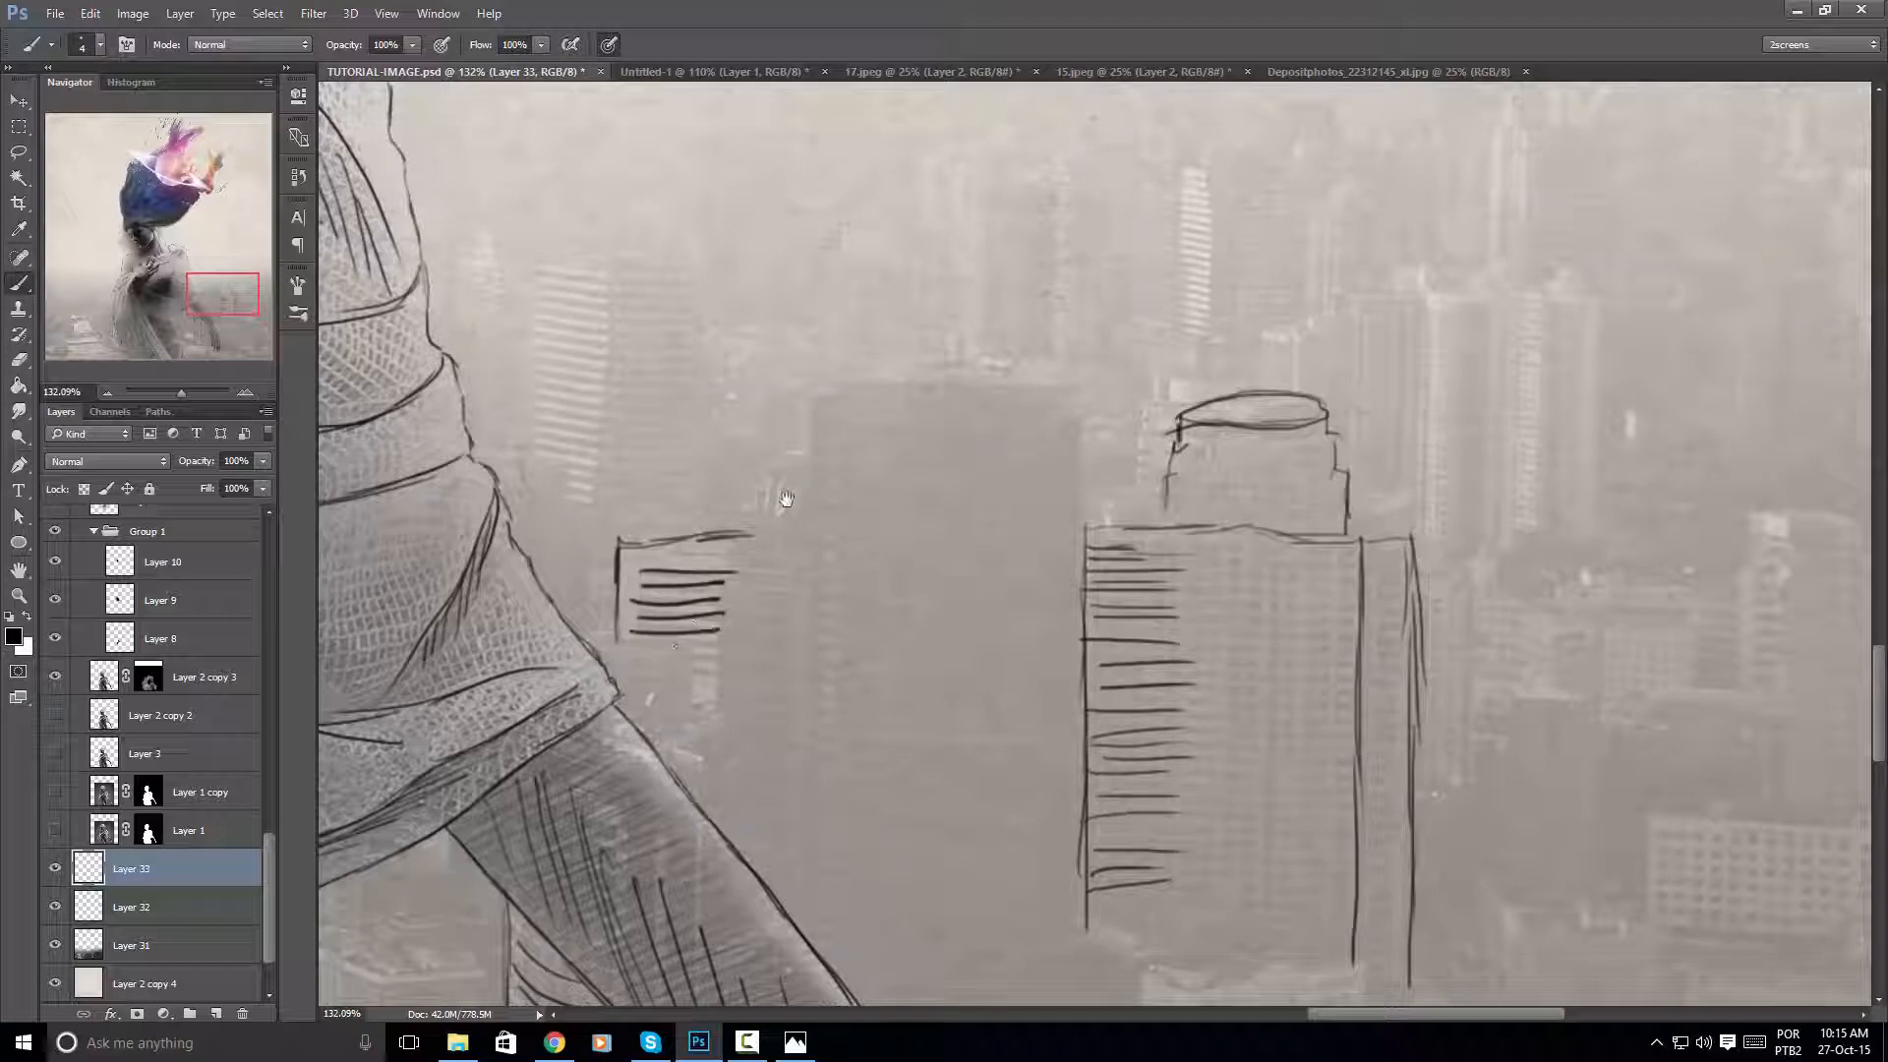
pyautogui.moveTo(787, 498); pyautogui.dragTo(760, 531)
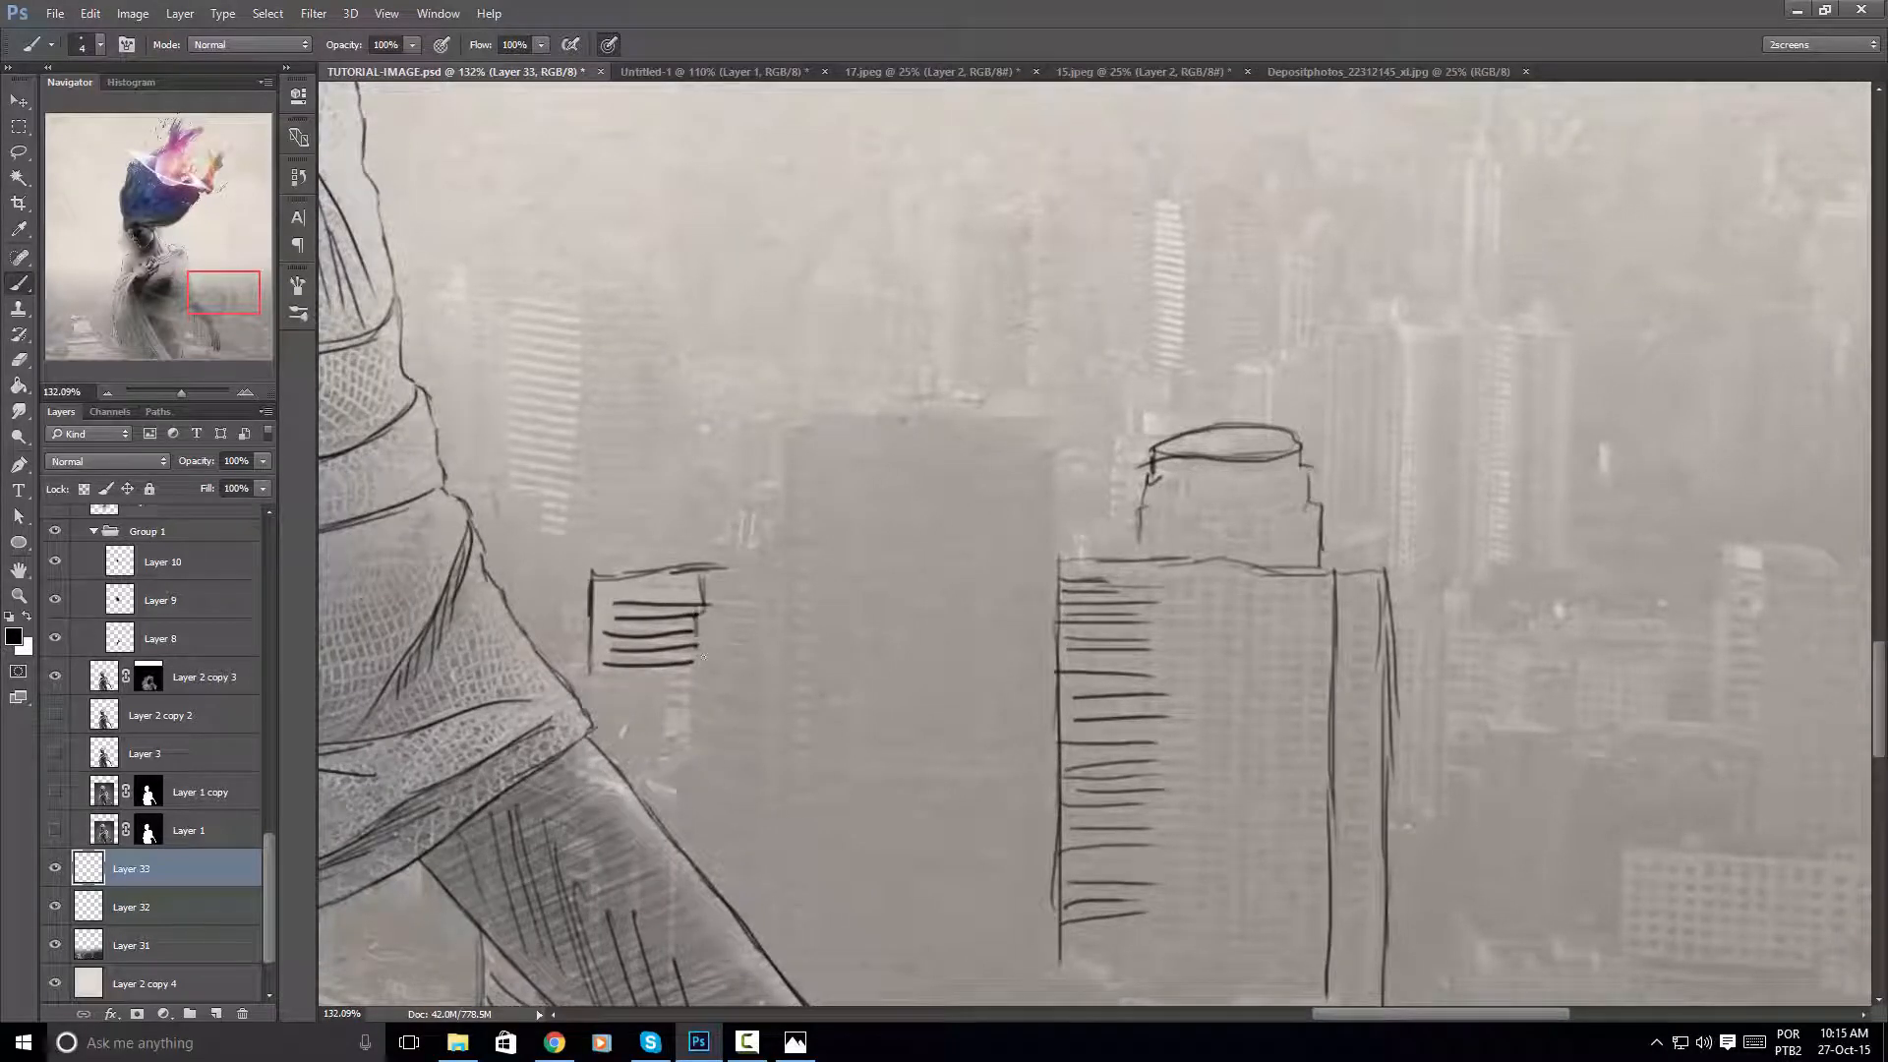
pyautogui.moveTo(693, 678); pyautogui.dragTo(697, 753)
# Outline the tall tower and the stepped roof beside it, adding short floor marks along the tower's left edge
pyautogui.moveTo(784, 482); pyautogui.dragTo(777, 741)
pyautogui.moveTo(783, 660); pyautogui.dragTo(777, 803)
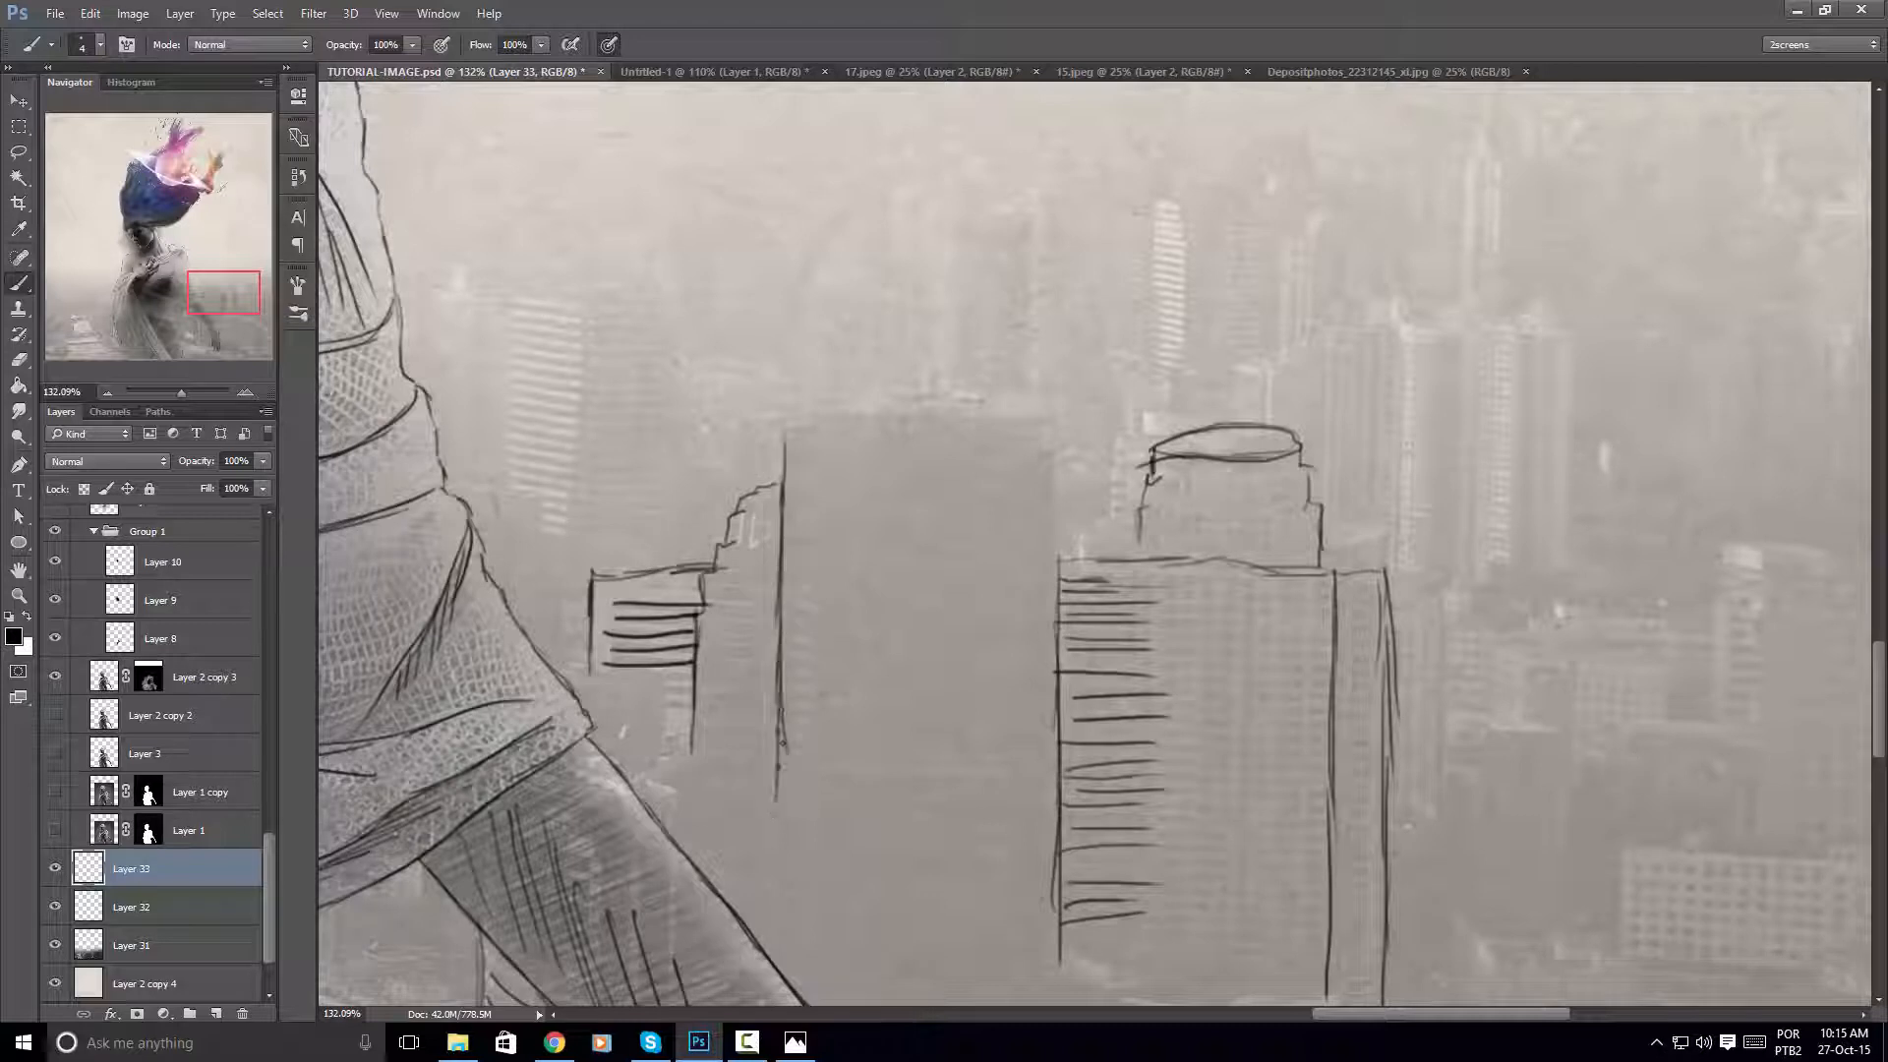
pyautogui.moveTo(782, 711); pyautogui.dragTo(778, 852)
pyautogui.moveTo(782, 764); pyautogui.dragTo(783, 921)
pyautogui.moveTo(785, 500); pyautogui.dragTo(807, 514)
pyautogui.moveTo(785, 519); pyautogui.dragTo(804, 536)
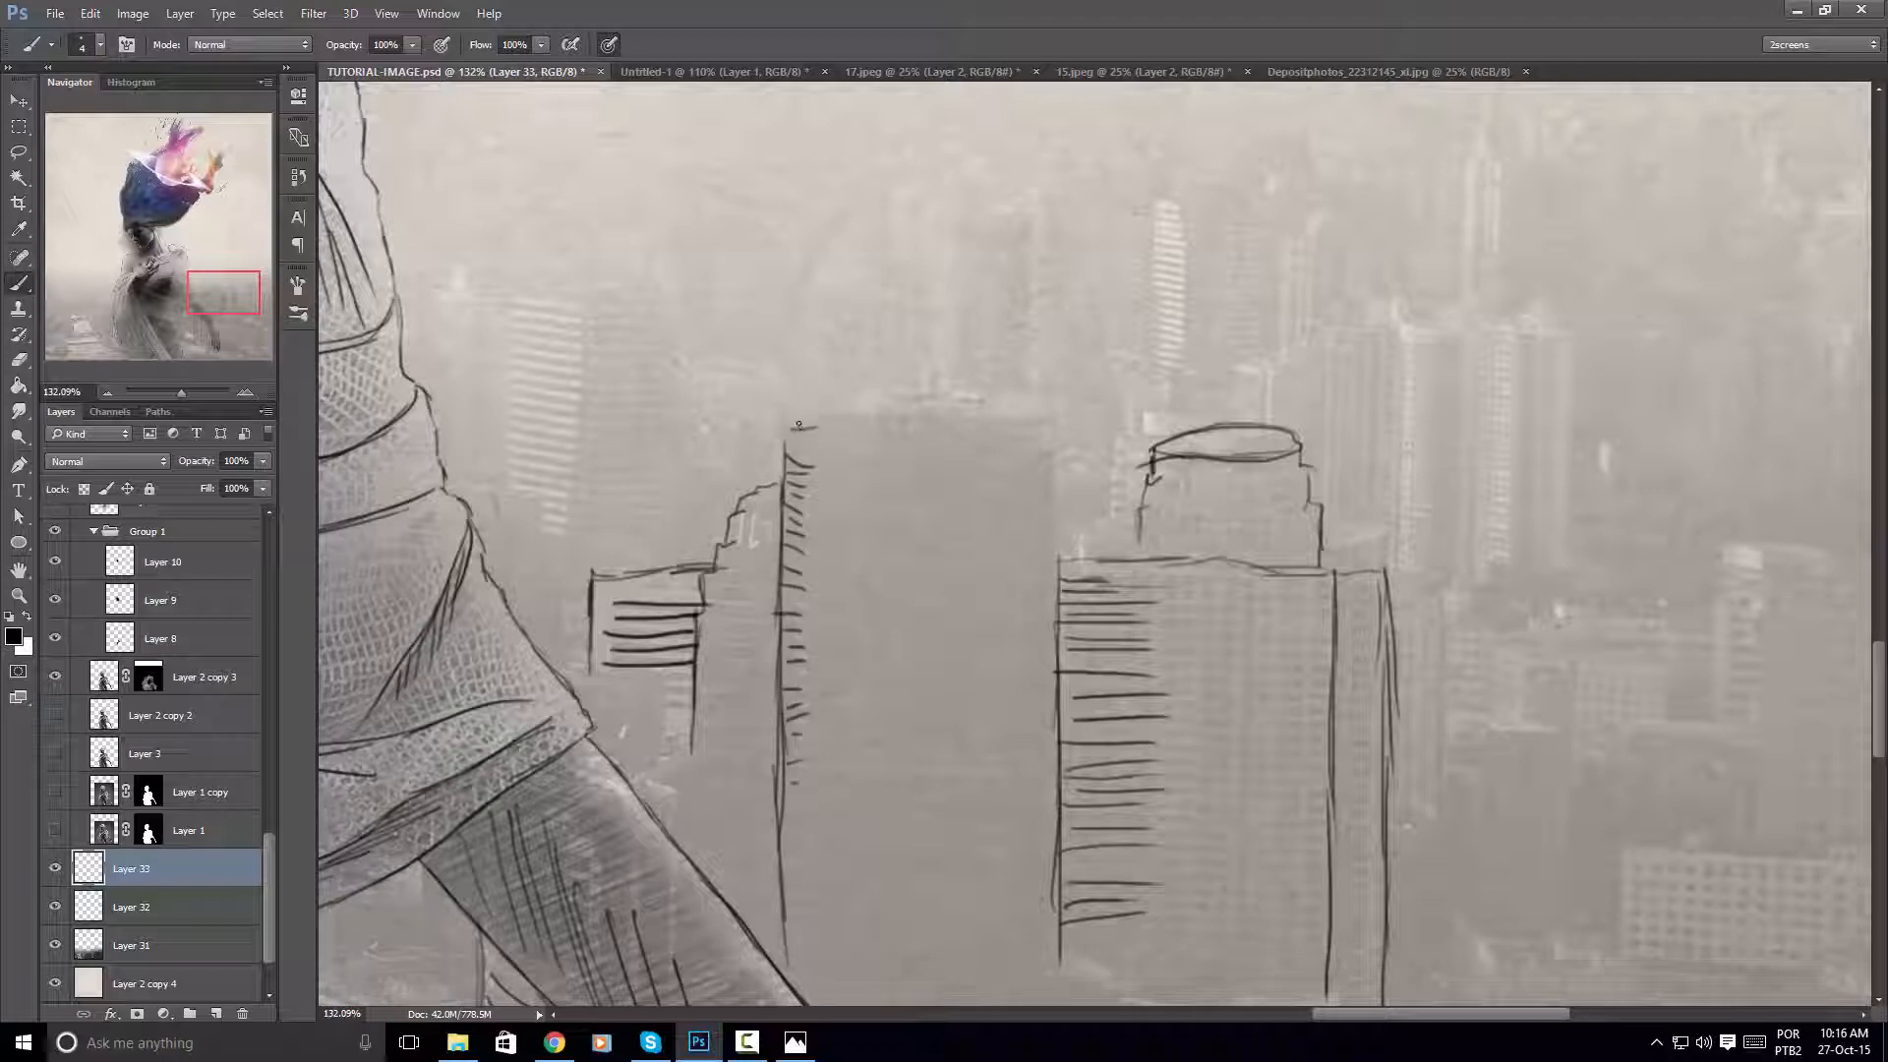
pyautogui.moveTo(979, 394)
pyautogui.mouseDown()
pyautogui.moveTo(1032, 392)
pyautogui.moveTo(1055, 440)
pyautogui.moveTo(1058, 568)
pyautogui.moveTo(991, 536)
pyautogui.mouseUp()
# Sketch the roof edges and corner lines of the low riverside building beside the windowed blocks left of the drape
pyautogui.press('z')
pyautogui.moveTo(848, 582); pyautogui.dragTo(1229, 407)
pyautogui.moveTo(1432, 521)
pyautogui.mouseDown()
pyautogui.moveTo(998, 513)
pyautogui.moveTo(1003, 535)
pyautogui.mouseUp()
pyautogui.press('z')
pyautogui.moveTo(836, 655)
pyautogui.mouseDown()
pyautogui.moveTo(960, 447)
pyautogui.moveTo(1072, 432)
pyautogui.mouseUp()
pyautogui.moveTo(571, 413)
pyautogui.mouseDown()
pyautogui.moveTo(842, 540)
pyautogui.moveTo(1229, 536)
pyautogui.mouseUp()
pyautogui.moveTo(561, 525); pyautogui.dragTo(994, 524)
pyautogui.moveTo(503, 581); pyautogui.dragTo(970, 522)
pyautogui.moveTo(1427, 431); pyautogui.dragTo(1096, 508)
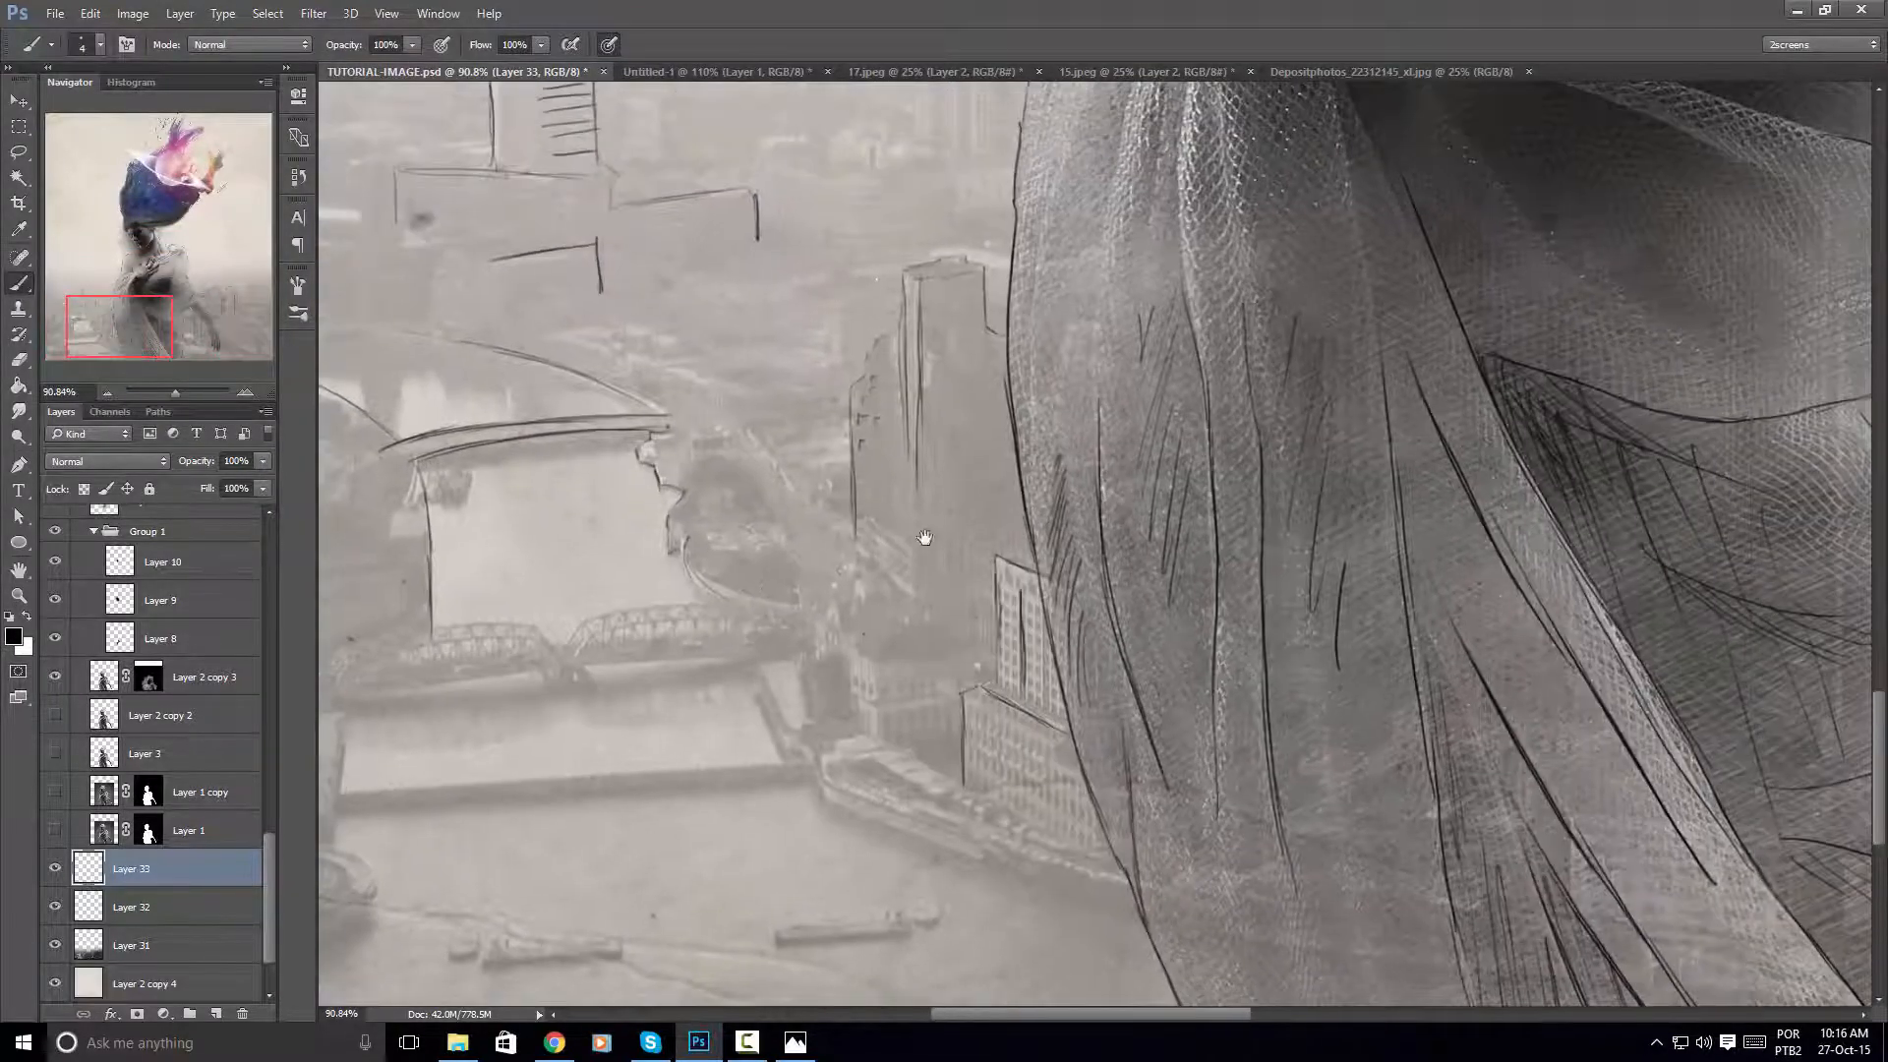
pyautogui.press('z')
pyautogui.moveTo(831, 531); pyautogui.dragTo(980, 639)
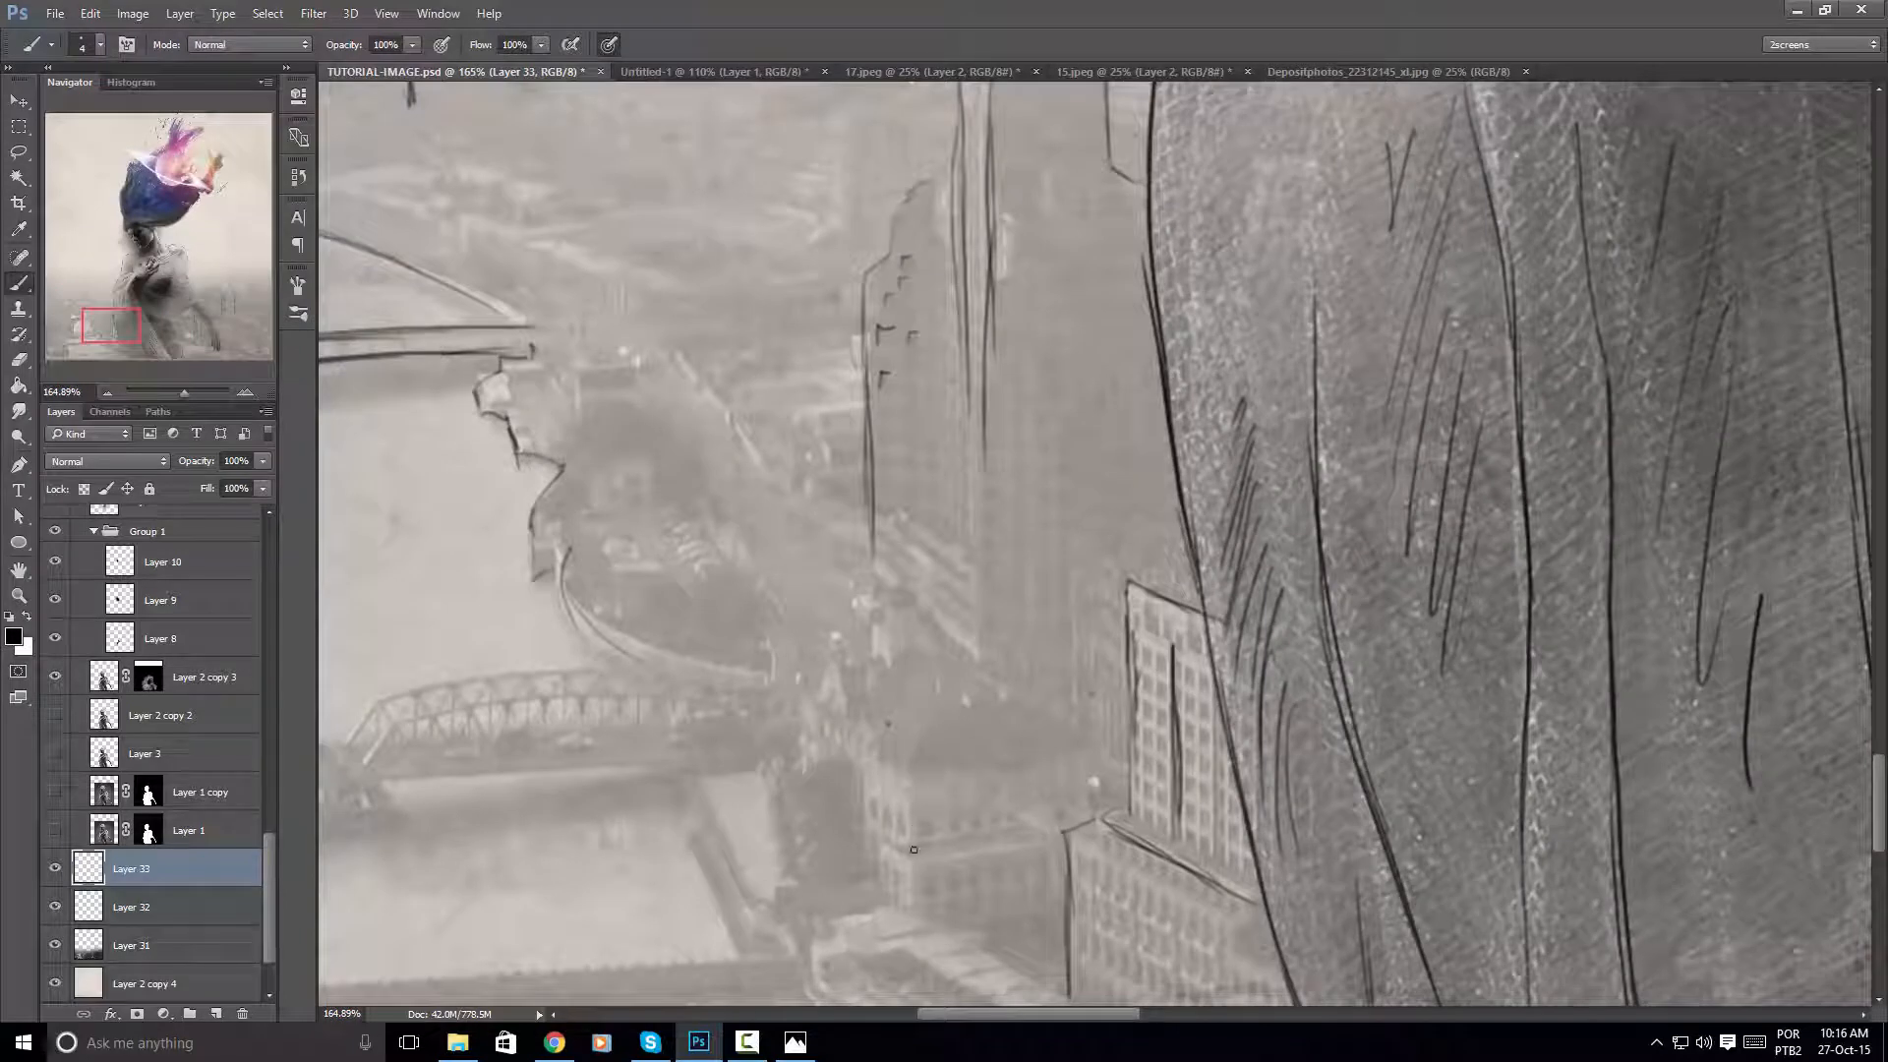
pyautogui.moveTo(914, 850); pyautogui.dragTo(907, 767)
pyautogui.moveTo(894, 843); pyautogui.dragTo(995, 817)
pyautogui.moveTo(939, 838); pyautogui.dragTo(1020, 821)
pyautogui.moveTo(878, 842); pyautogui.dragTo(1044, 841)
pyautogui.moveTo(956, 856)
pyautogui.mouseDown()
pyautogui.moveTo(1022, 844)
pyautogui.moveTo(915, 909)
pyautogui.mouseUp()
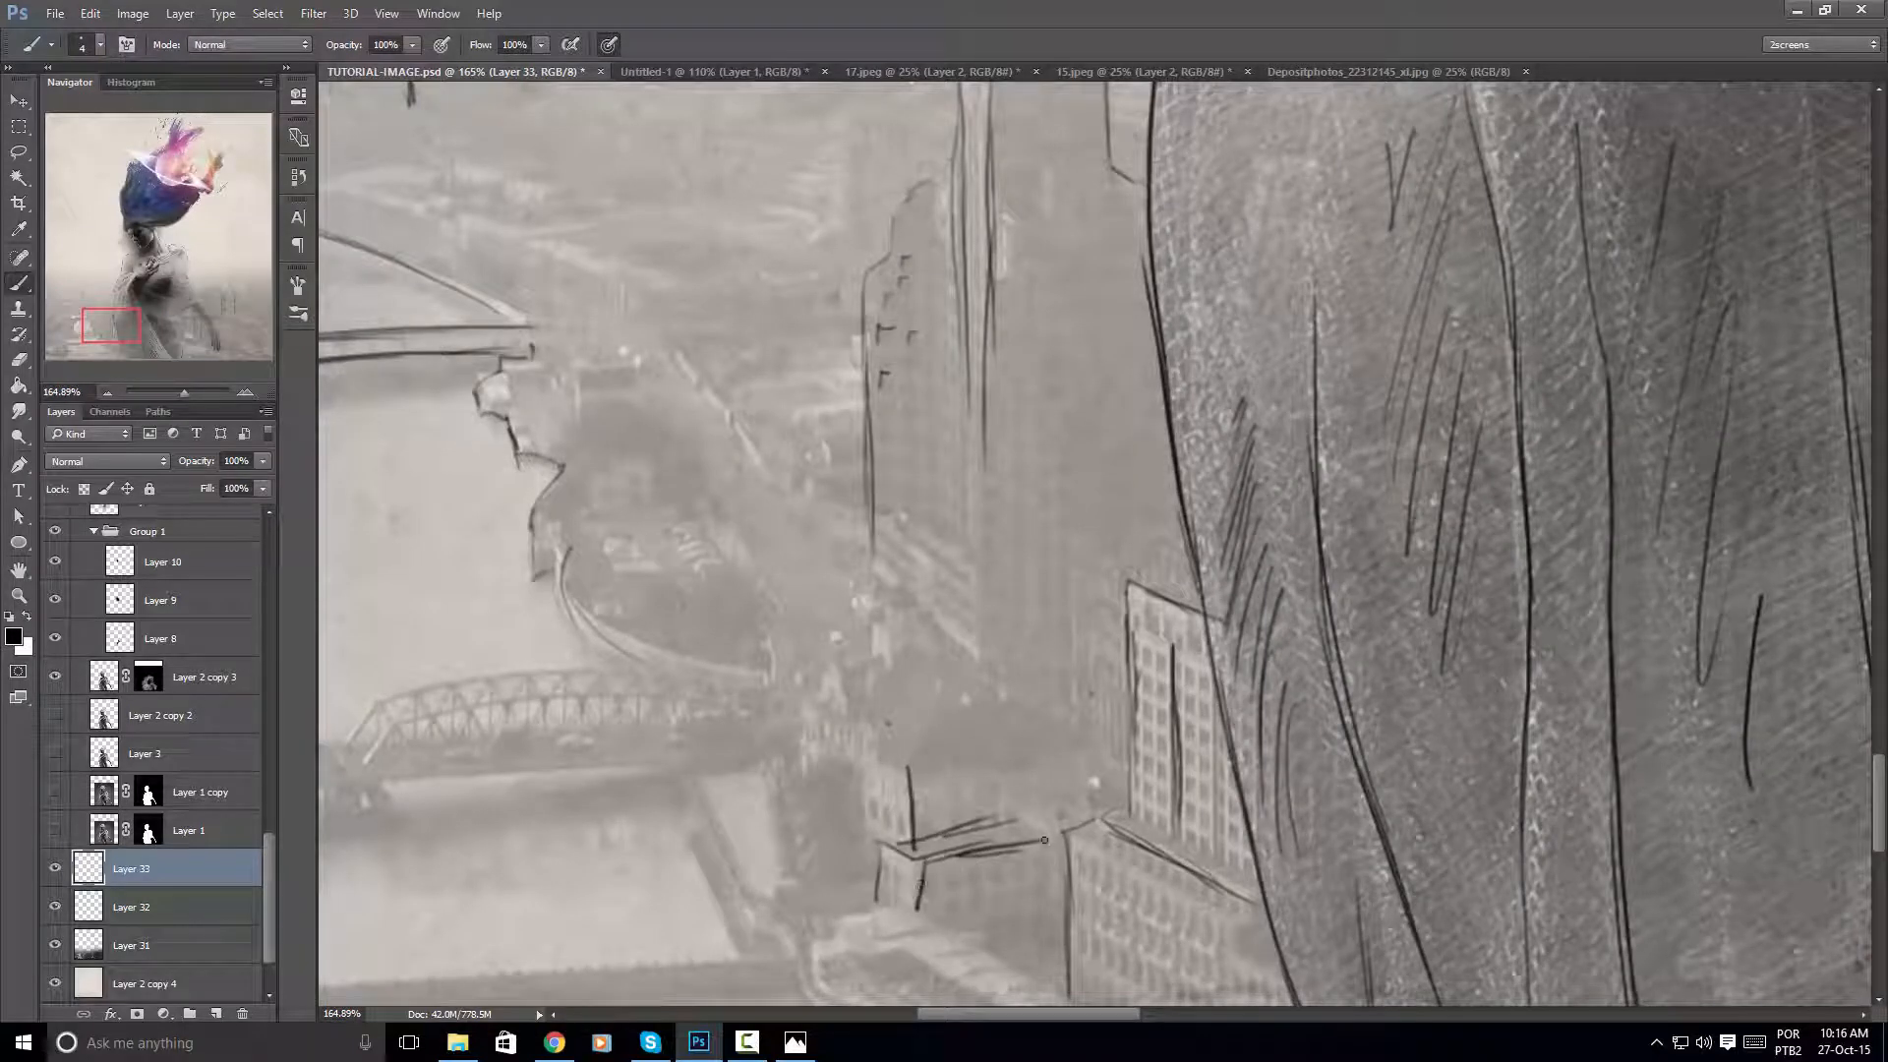
pyautogui.moveTo(1053, 838)
pyautogui.mouseDown()
pyautogui.moveTo(1043, 918)
pyautogui.moveTo(1018, 813)
pyautogui.mouseUp()
pyautogui.moveTo(881, 758)
pyautogui.mouseDown()
pyautogui.moveTo(912, 774)
pyautogui.moveTo(1080, 755)
pyautogui.mouseUp()
pyautogui.moveTo(929, 783)
pyautogui.mouseDown()
pyautogui.moveTo(1065, 760)
pyautogui.moveTo(1073, 691)
pyautogui.mouseUp()
# Draw a long, nearly horizontal ground line across the city to the right of the hanging hand
pyautogui.press('z')
pyautogui.moveTo(1093, 637); pyautogui.dragTo(948, 799)
pyautogui.moveTo(1024, 628); pyautogui.dragTo(970, 636)
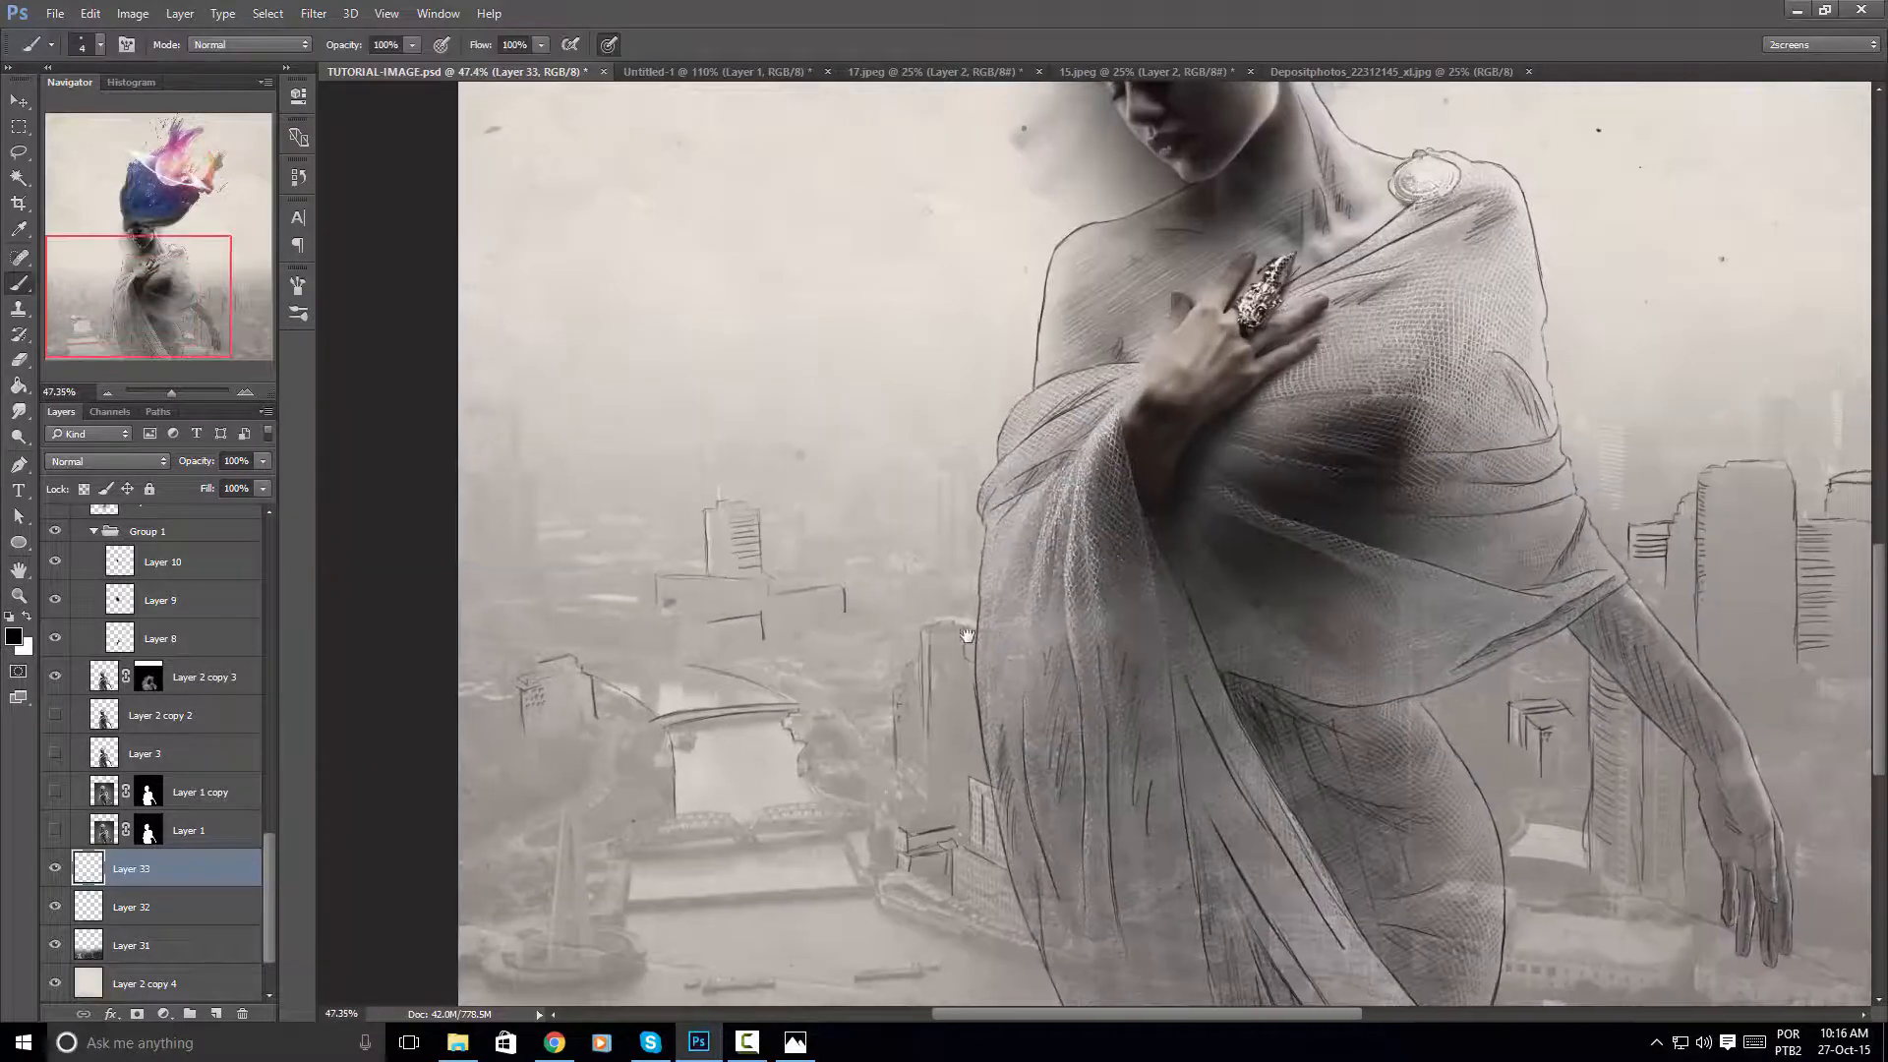
pyautogui.moveTo(1397, 594); pyautogui.dragTo(871, 641)
pyautogui.moveTo(1213, 598); pyautogui.dragTo(1029, 606)
pyautogui.moveTo(893, 695); pyautogui.dragTo(1071, 590)
pyautogui.moveTo(1117, 650); pyautogui.dragTo(1233, 539)
pyautogui.moveTo(1181, 602)
pyautogui.mouseDown()
pyautogui.moveTo(997, 587)
pyautogui.moveTo(1003, 645)
pyautogui.moveTo(1194, 630)
pyautogui.mouseUp()
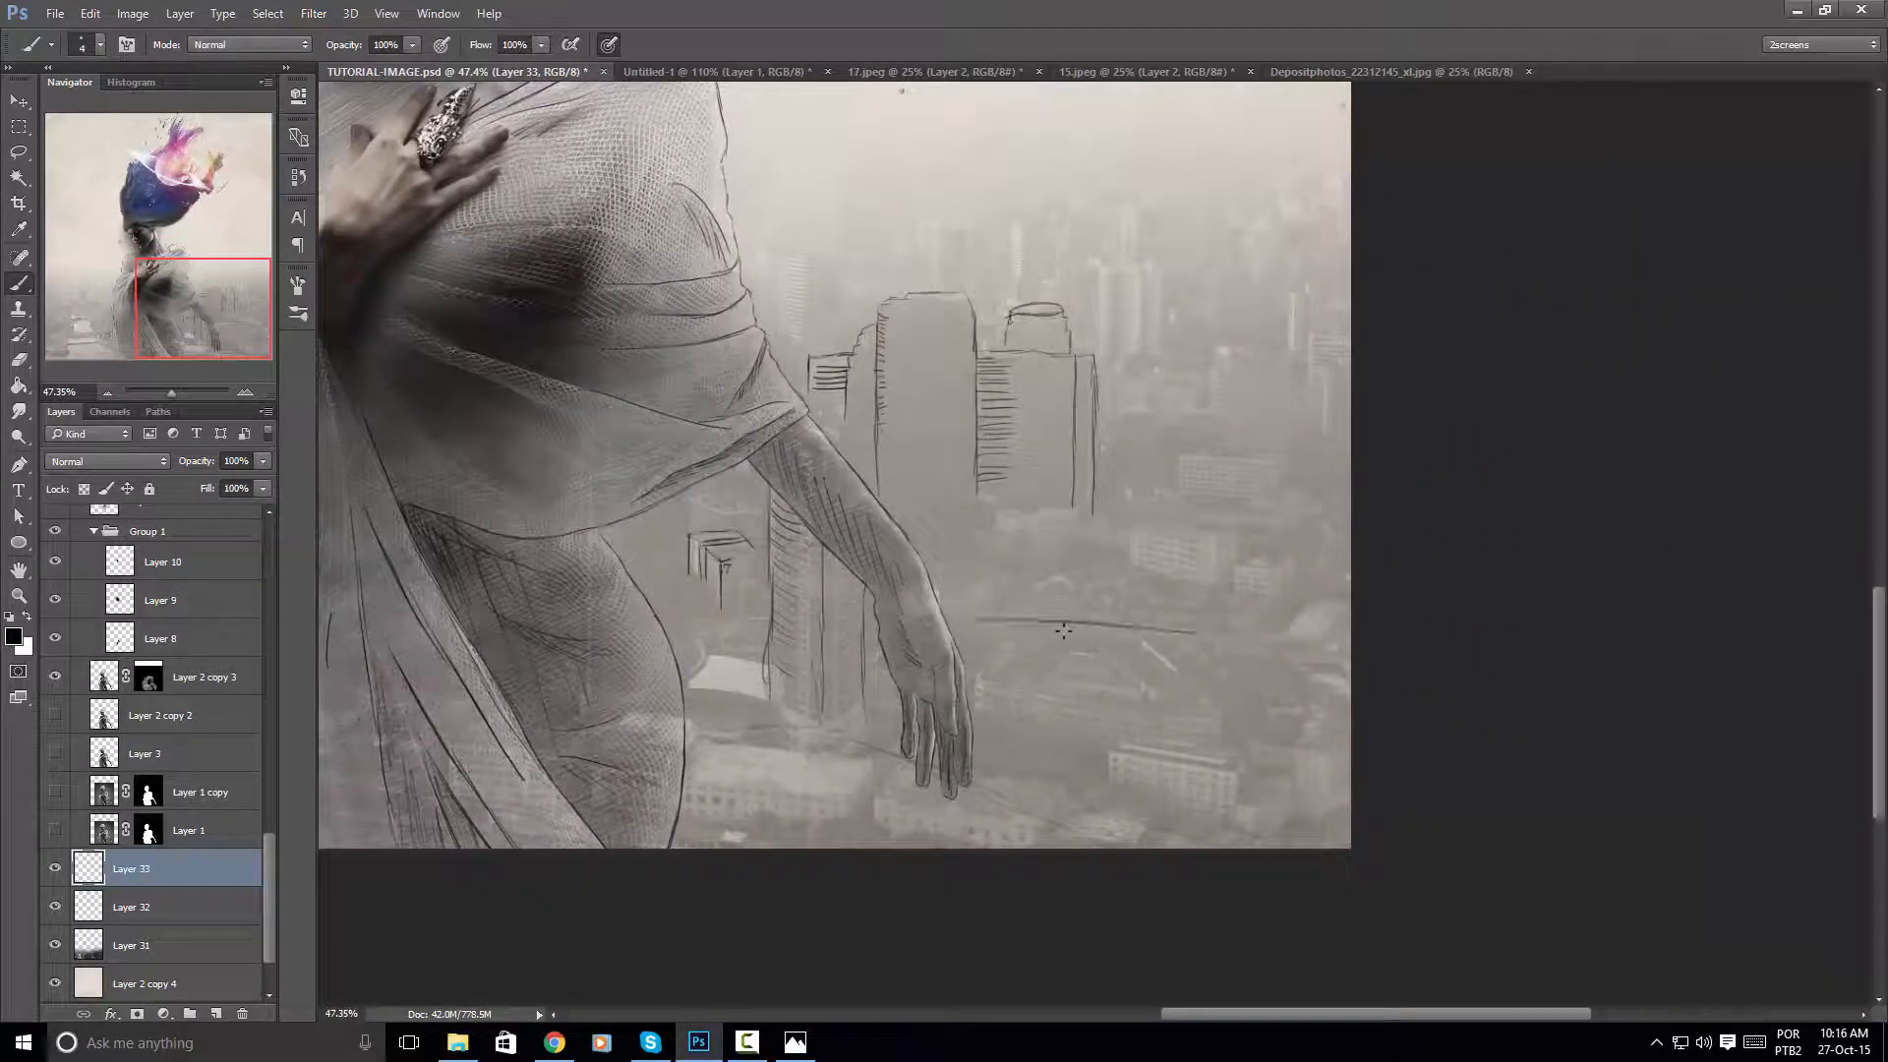
pyautogui.moveTo(1077, 624); pyautogui.dragTo(1216, 628)
pyautogui.moveTo(1008, 629)
pyautogui.mouseDown()
pyautogui.moveTo(1290, 642)
pyautogui.moveTo(1192, 601)
pyautogui.mouseUp()
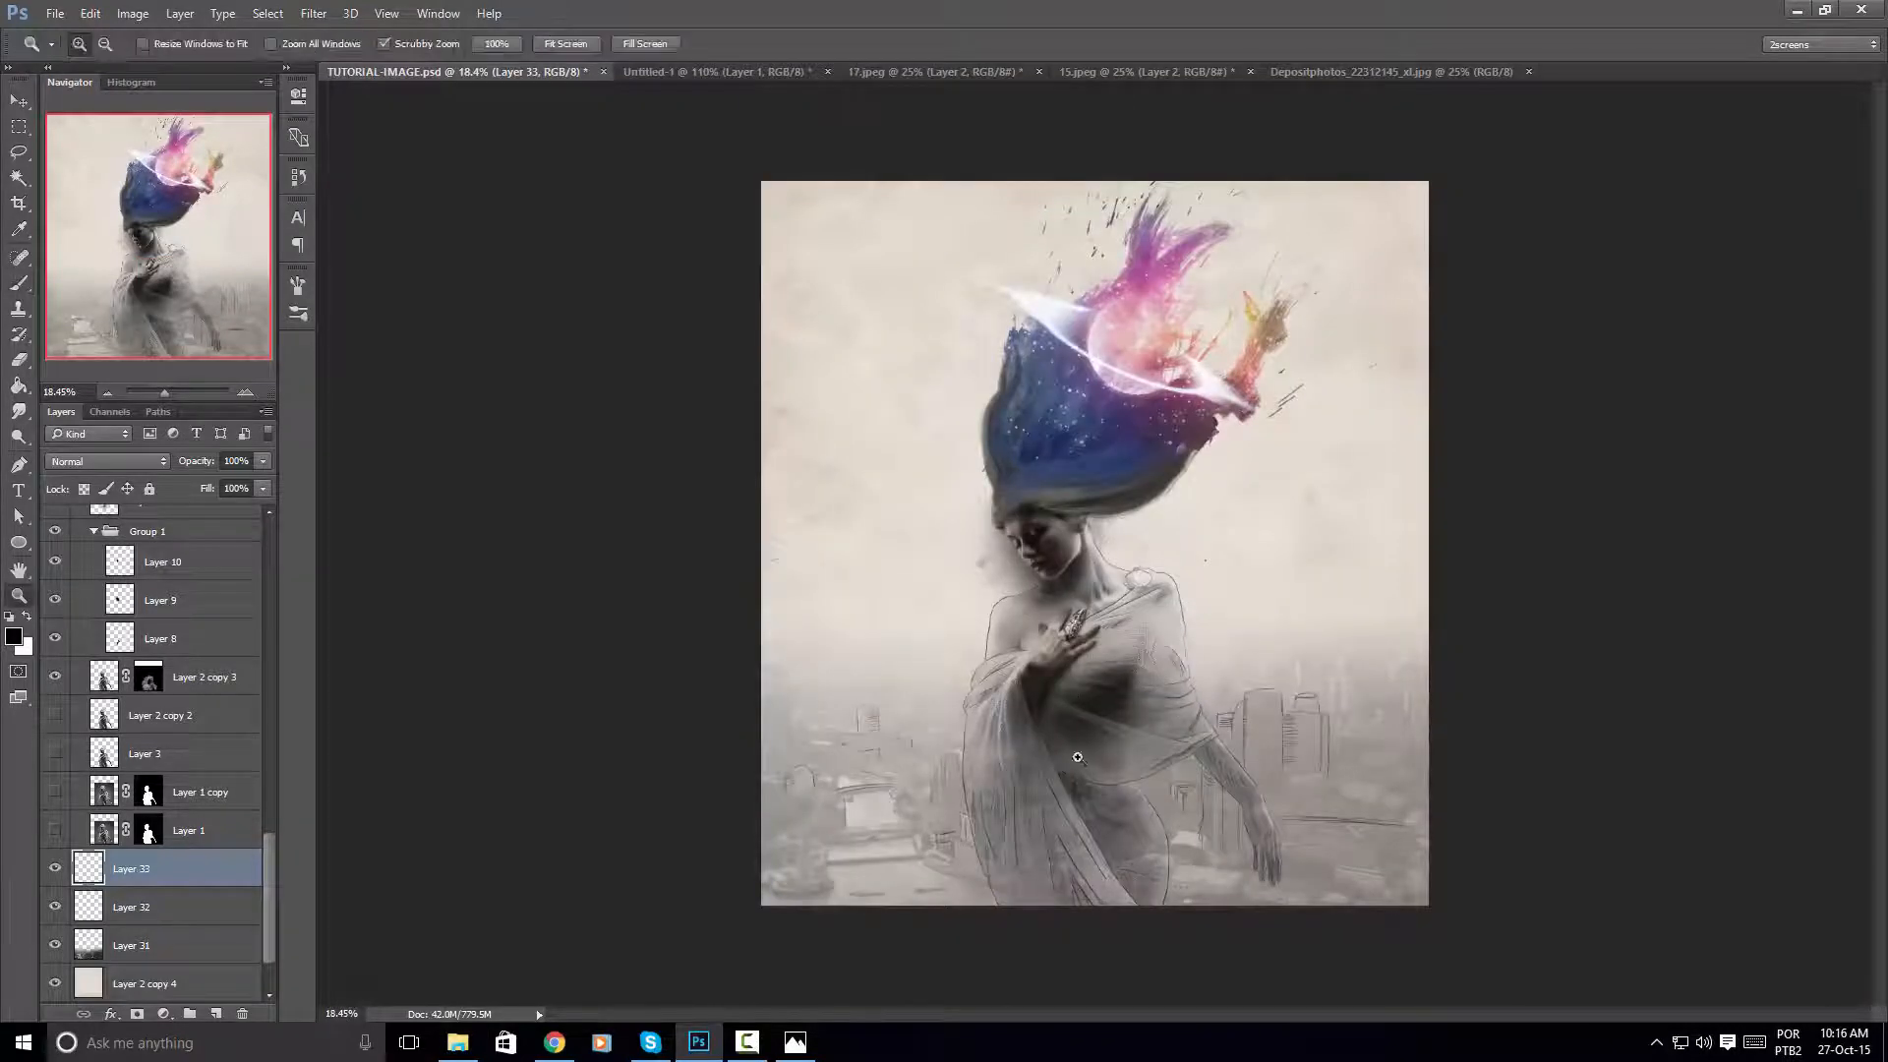
# Set the opacity of the city photo layer, Layer 31, to 50%
pyautogui.moveTo(1077, 690); pyautogui.dragTo(1067, 624)
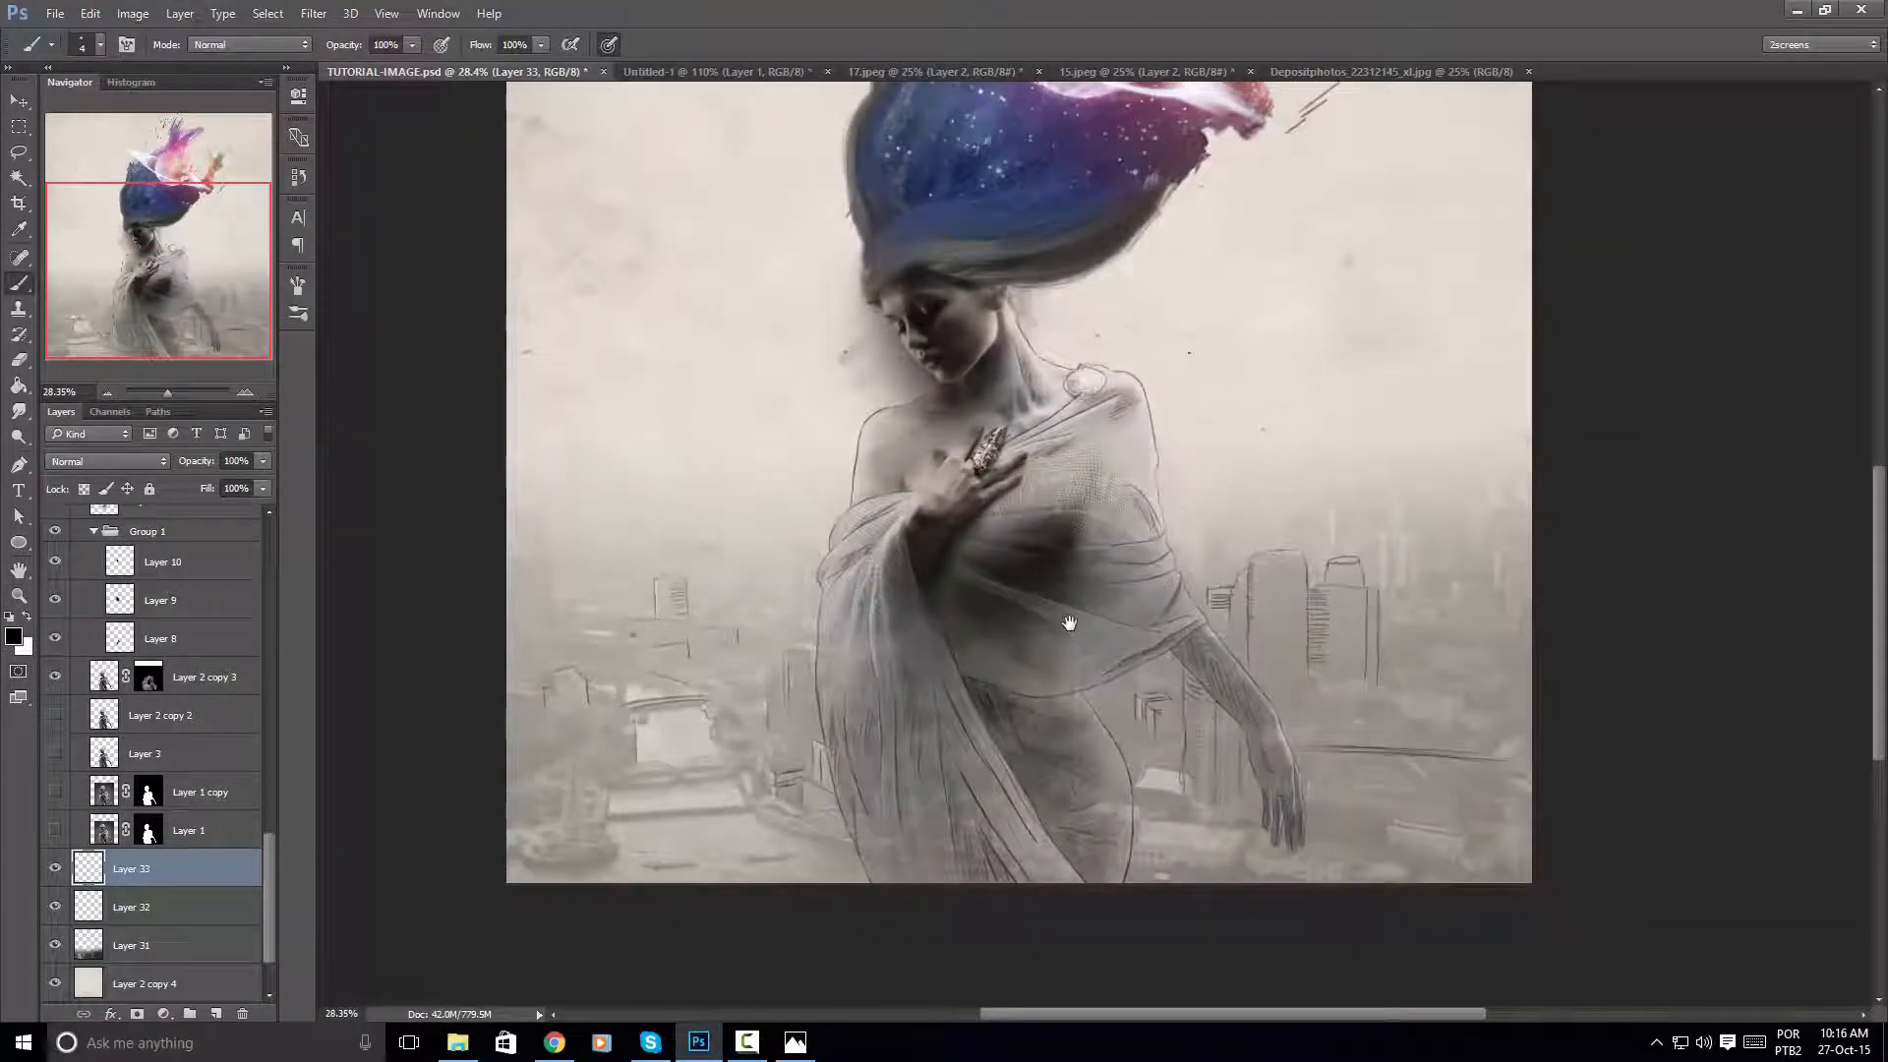
pyautogui.click(173, 945)
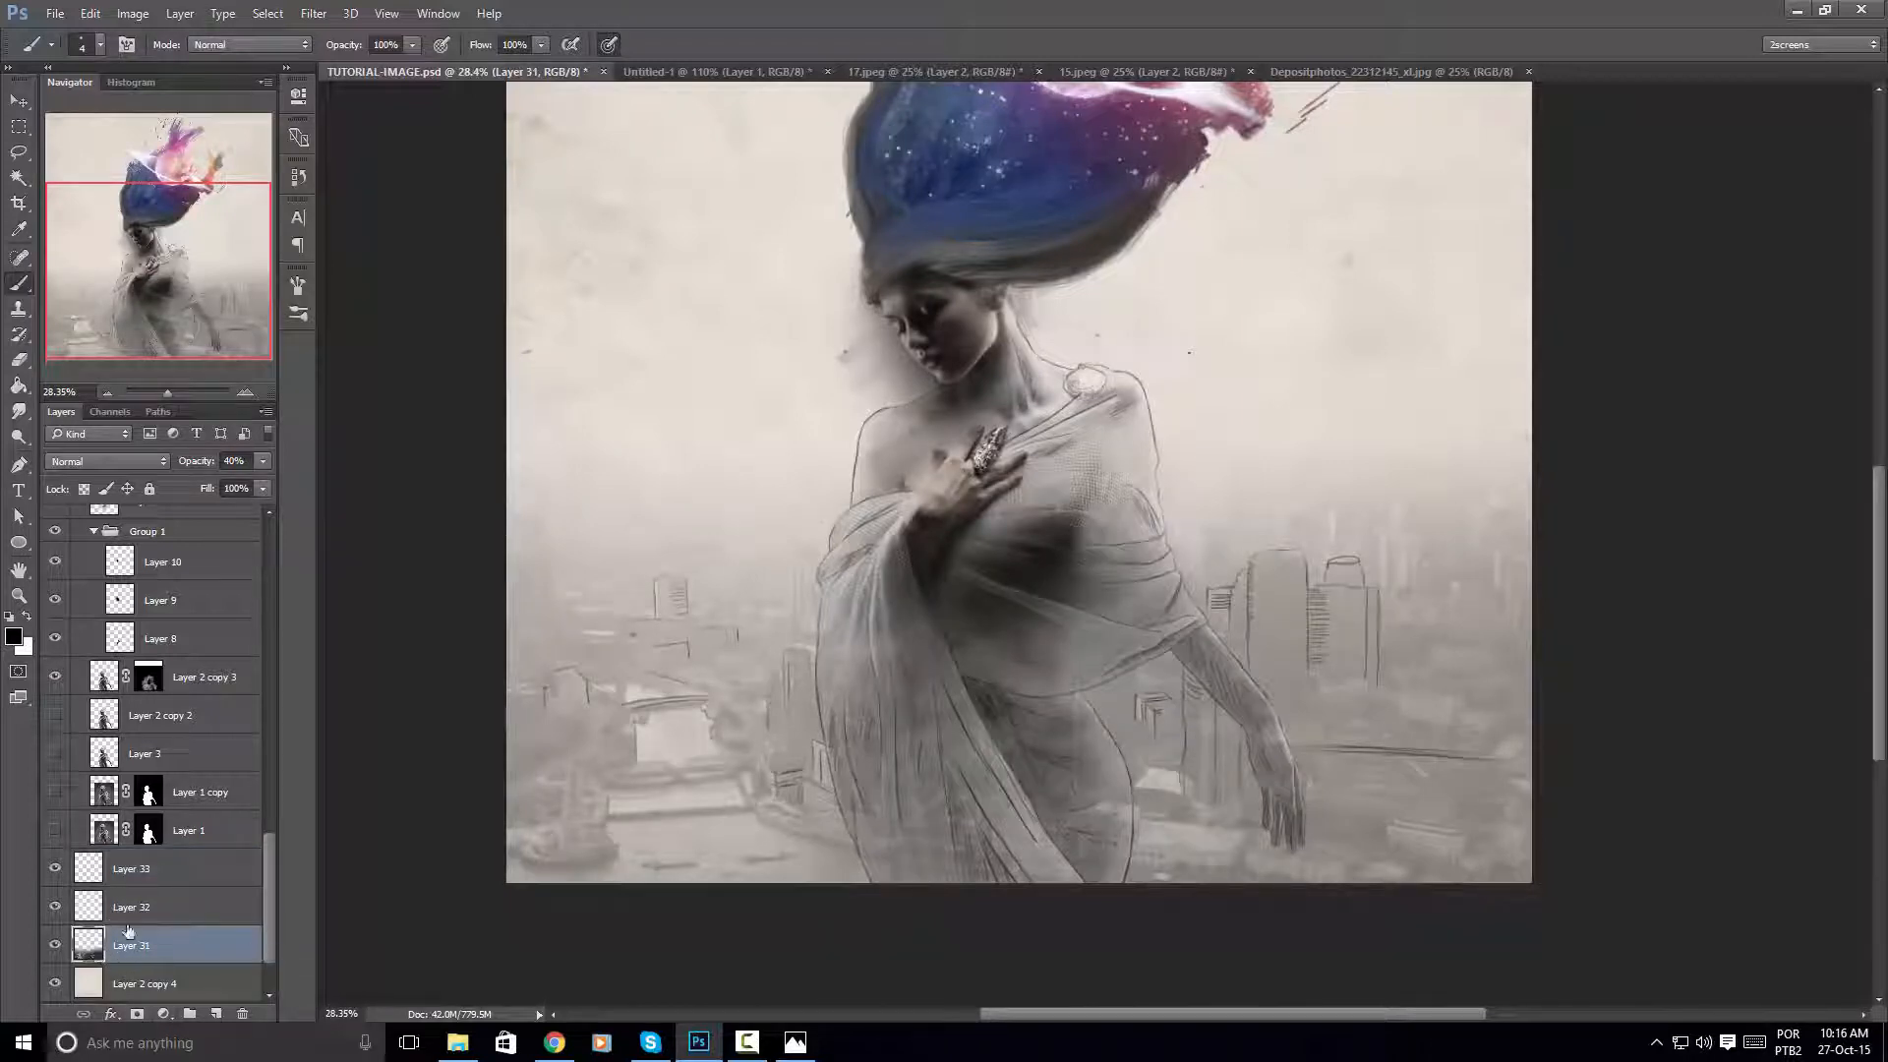
pyautogui.click(236, 460)
pyautogui.write('50')
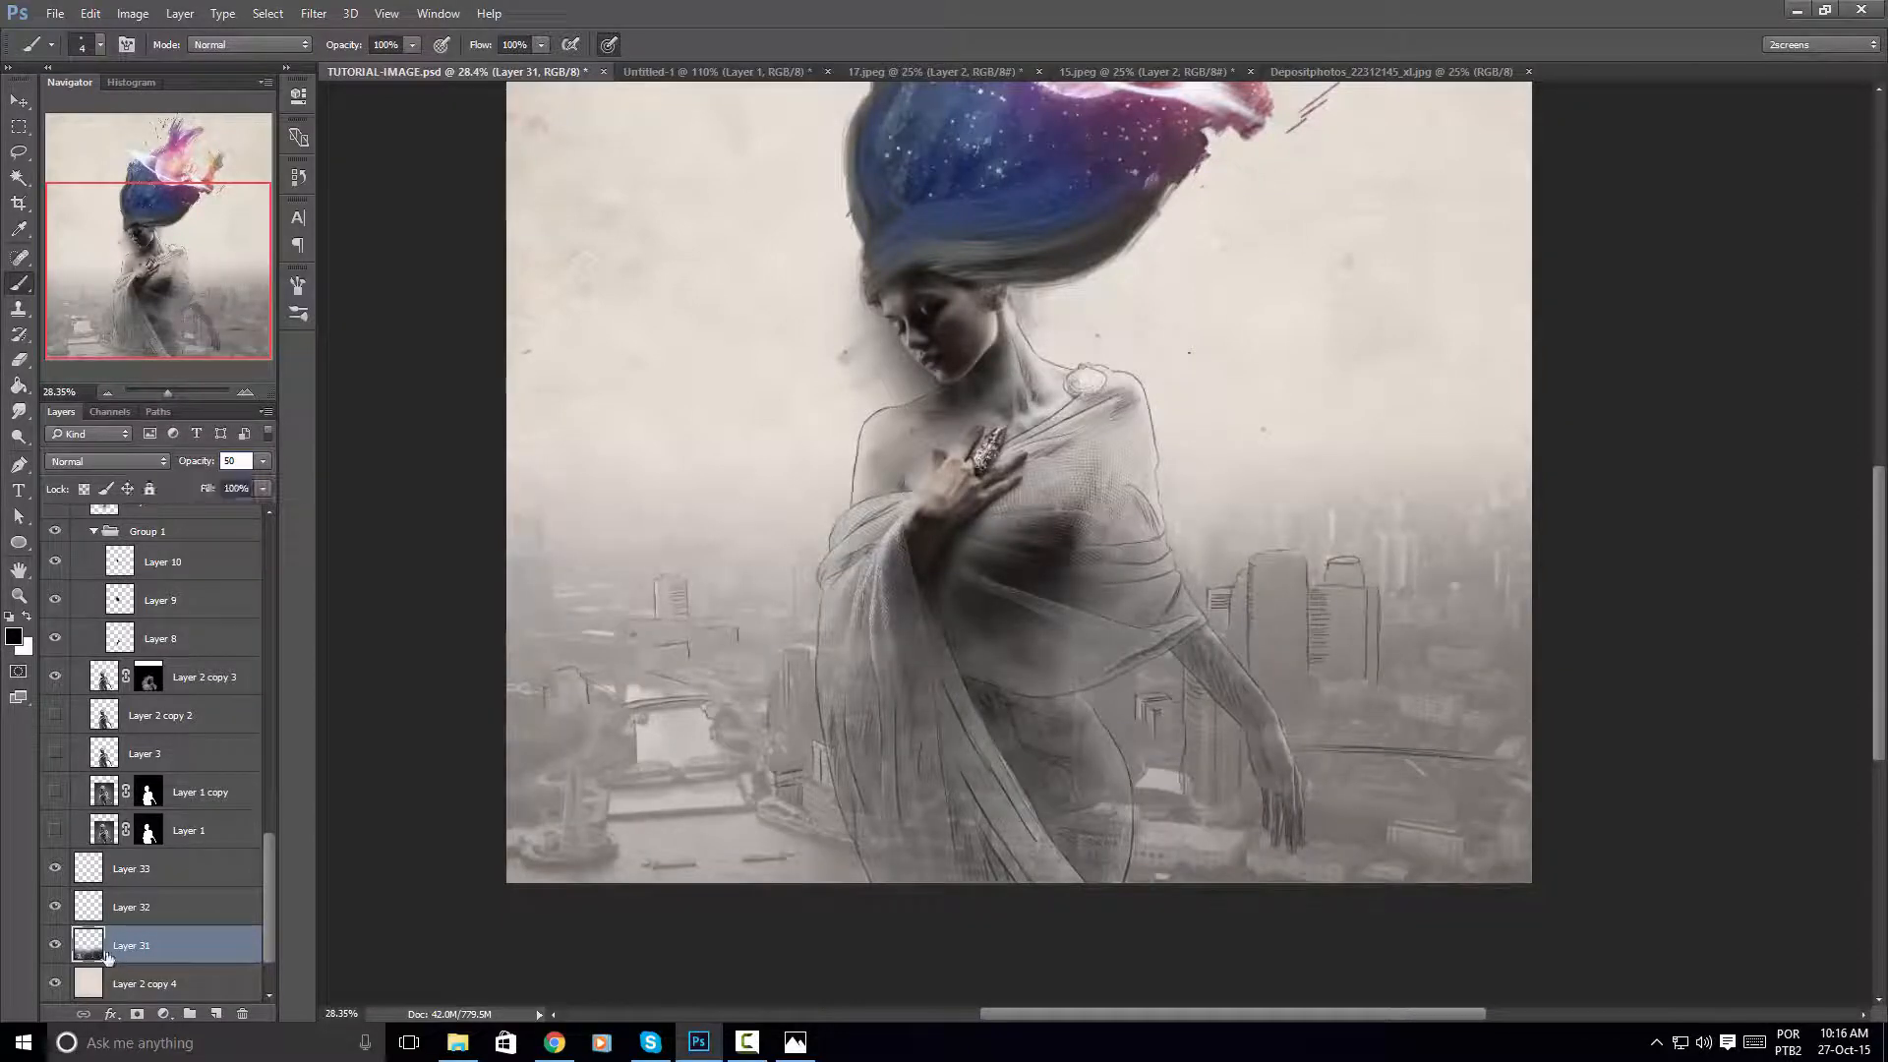
# Add a layer mask to Layer 31 and fill it with black to hide the city photo
pyautogui.click(137, 1014)
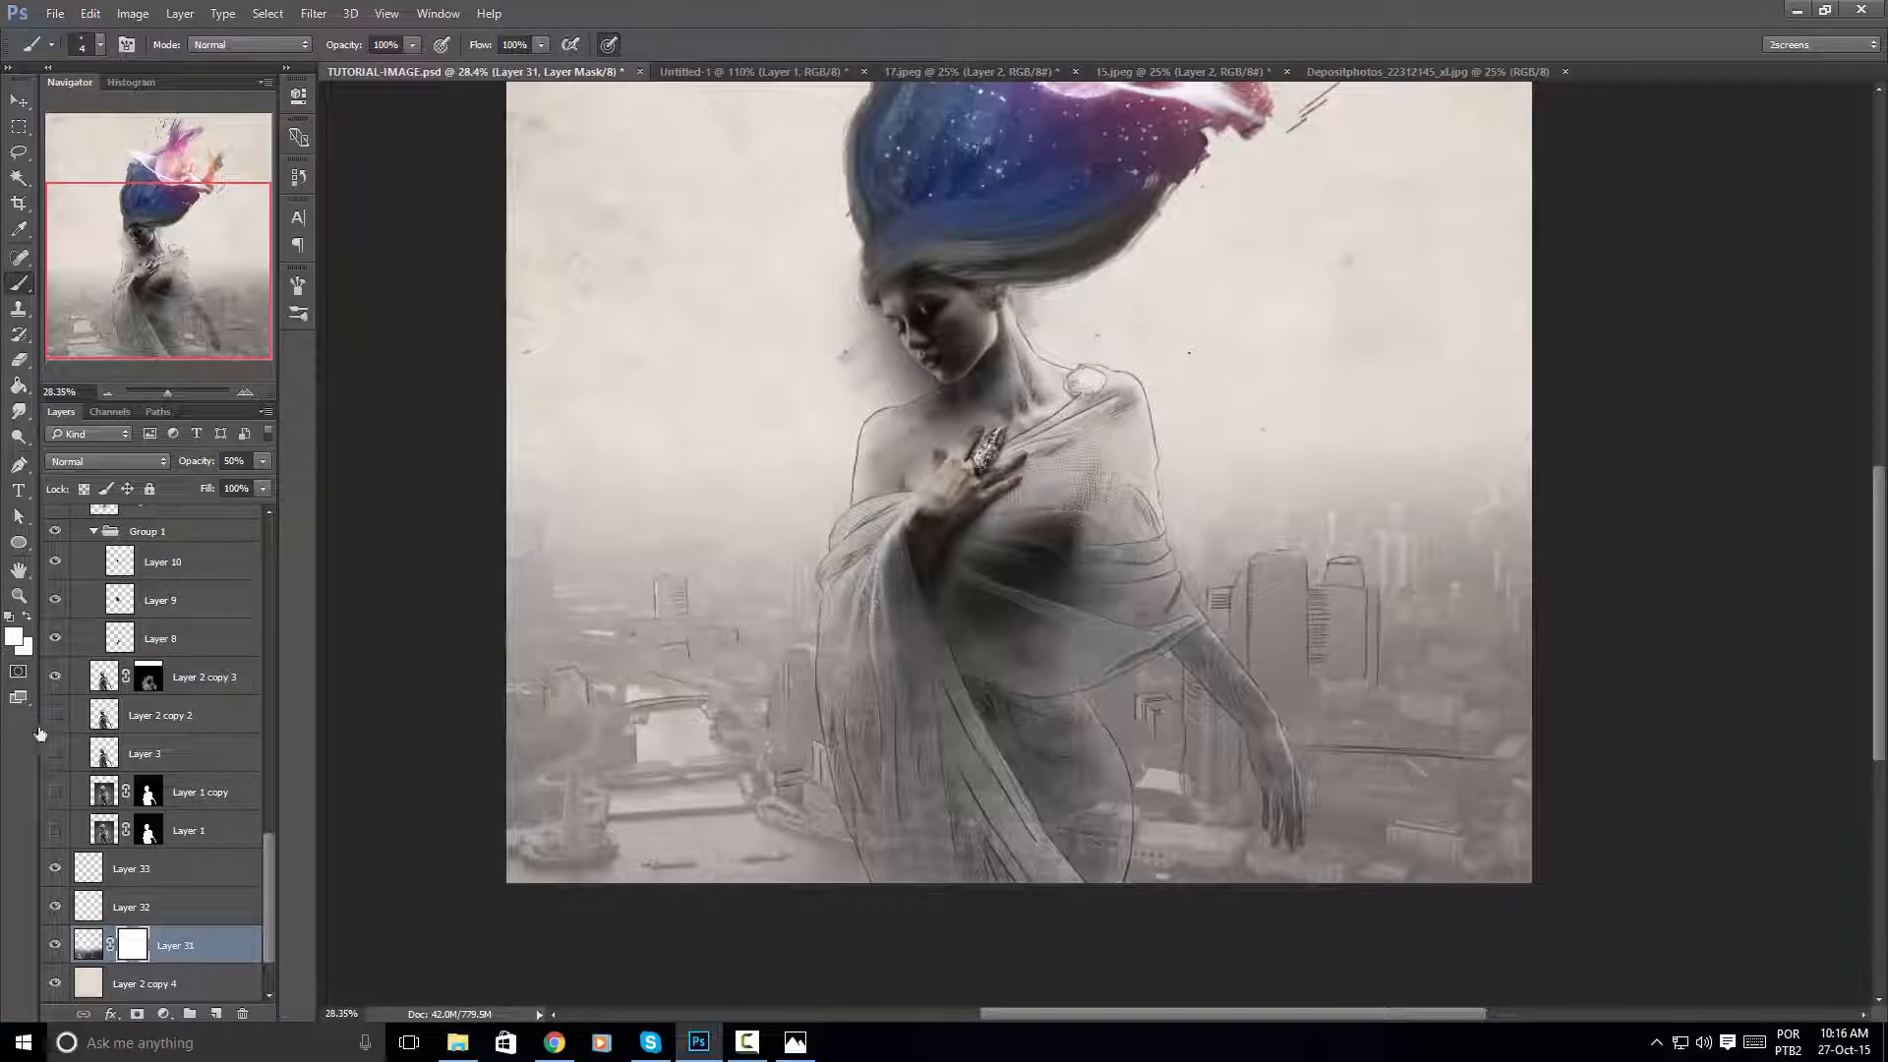
pyautogui.click(19, 384)
pyautogui.press('x')
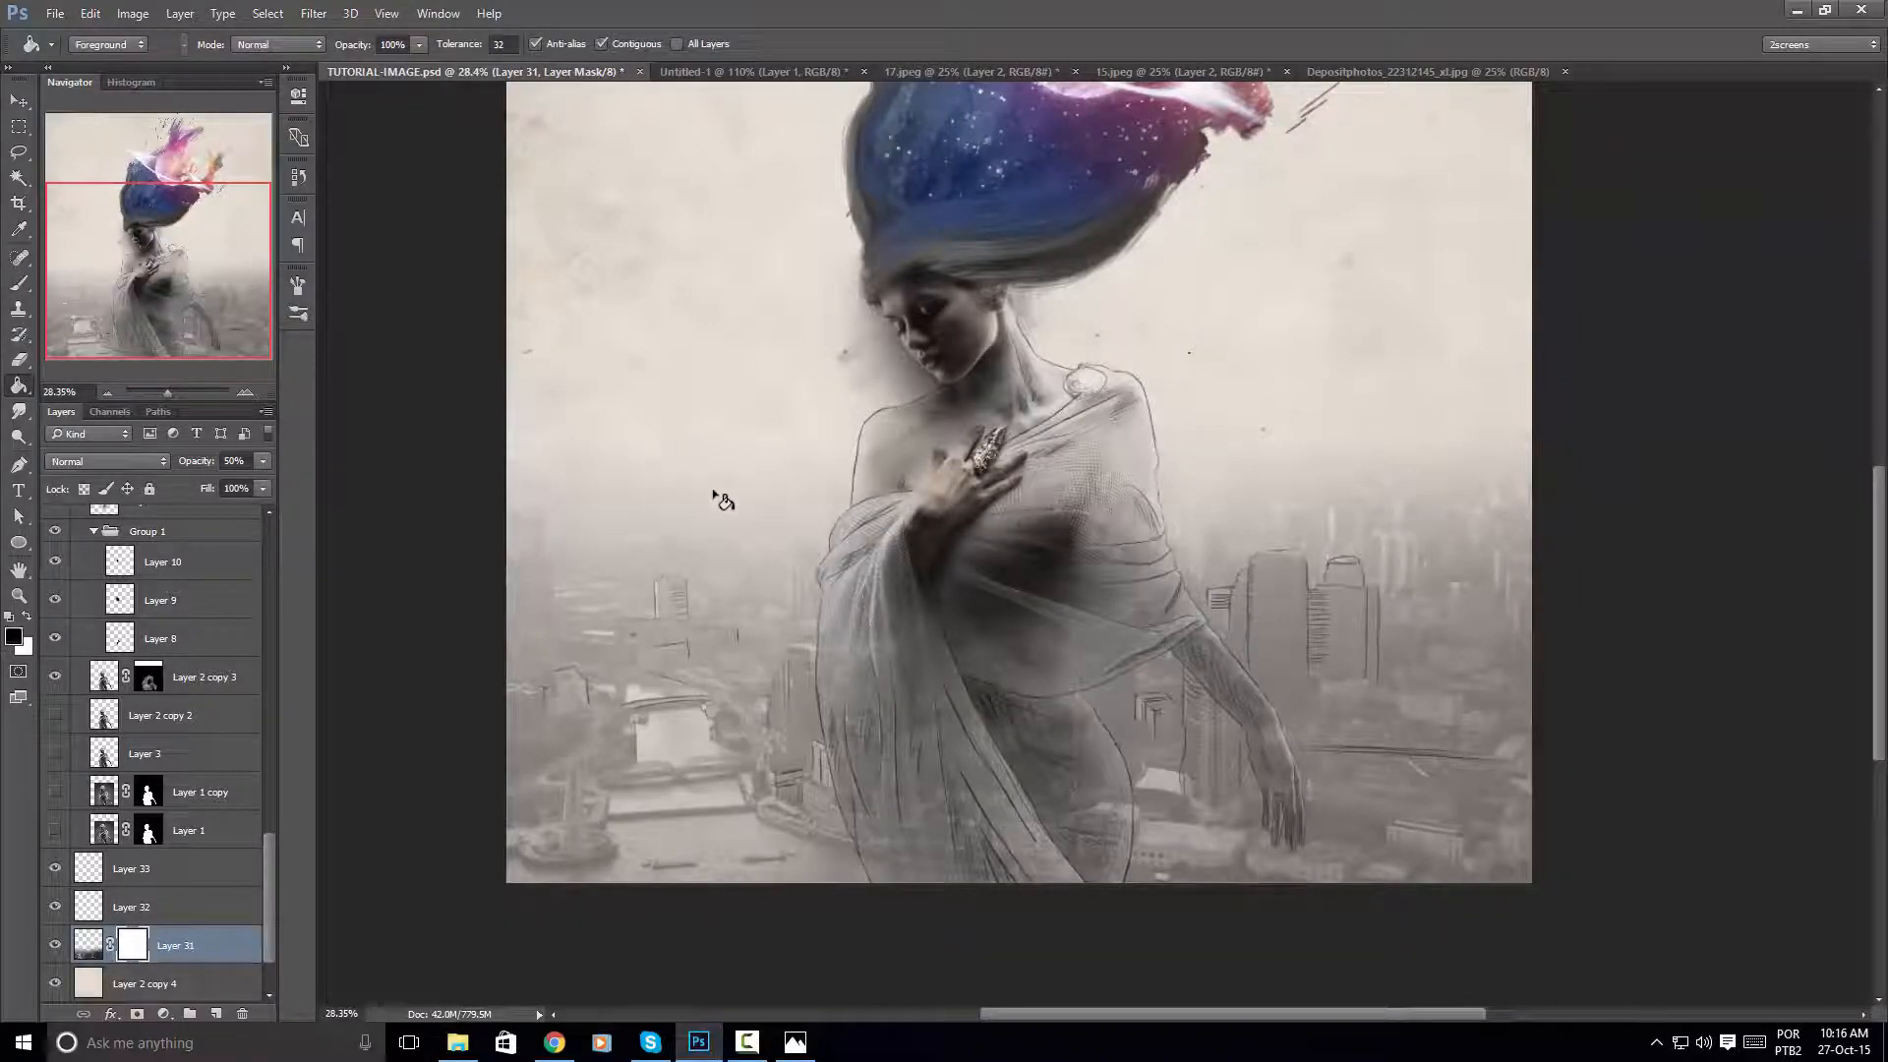
pyautogui.click(725, 498)
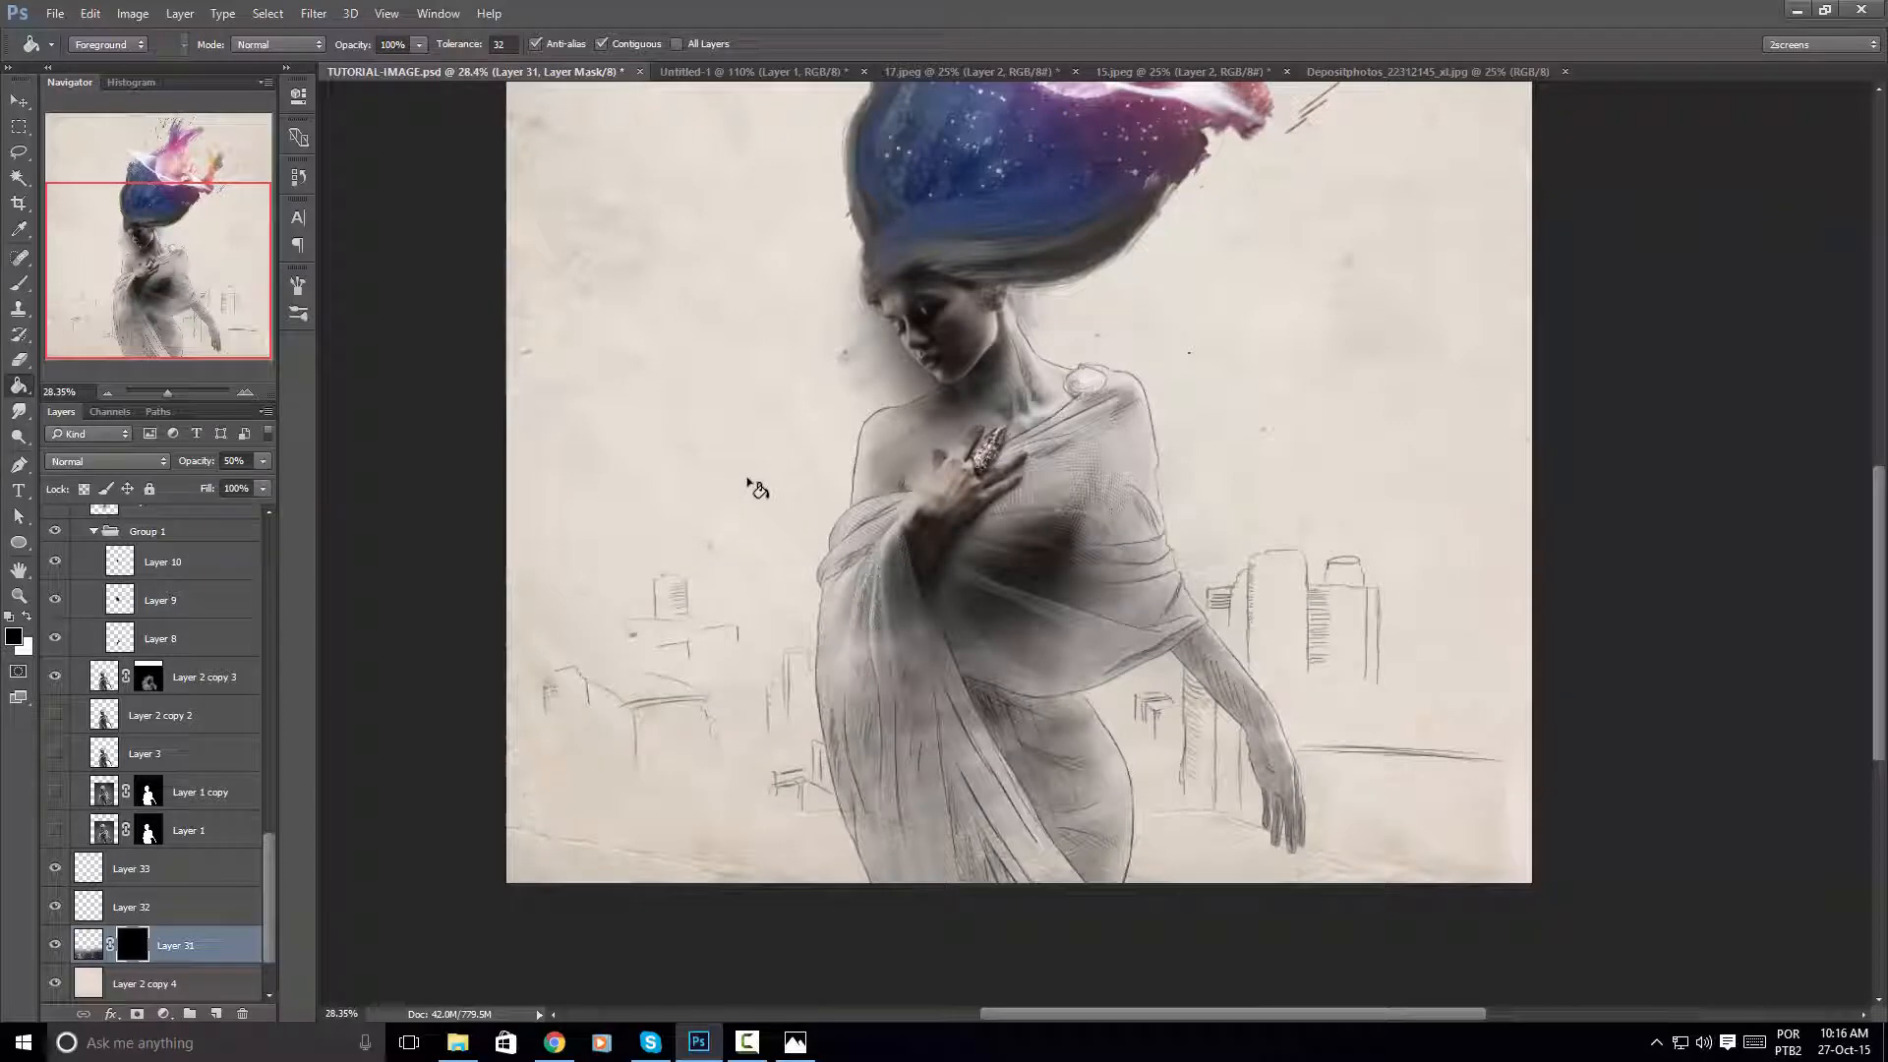
# Paint white on Layer 31's mask with a 163 px flat bristle brush to reveal the city photo left of the drape
pyautogui.click(20, 101)
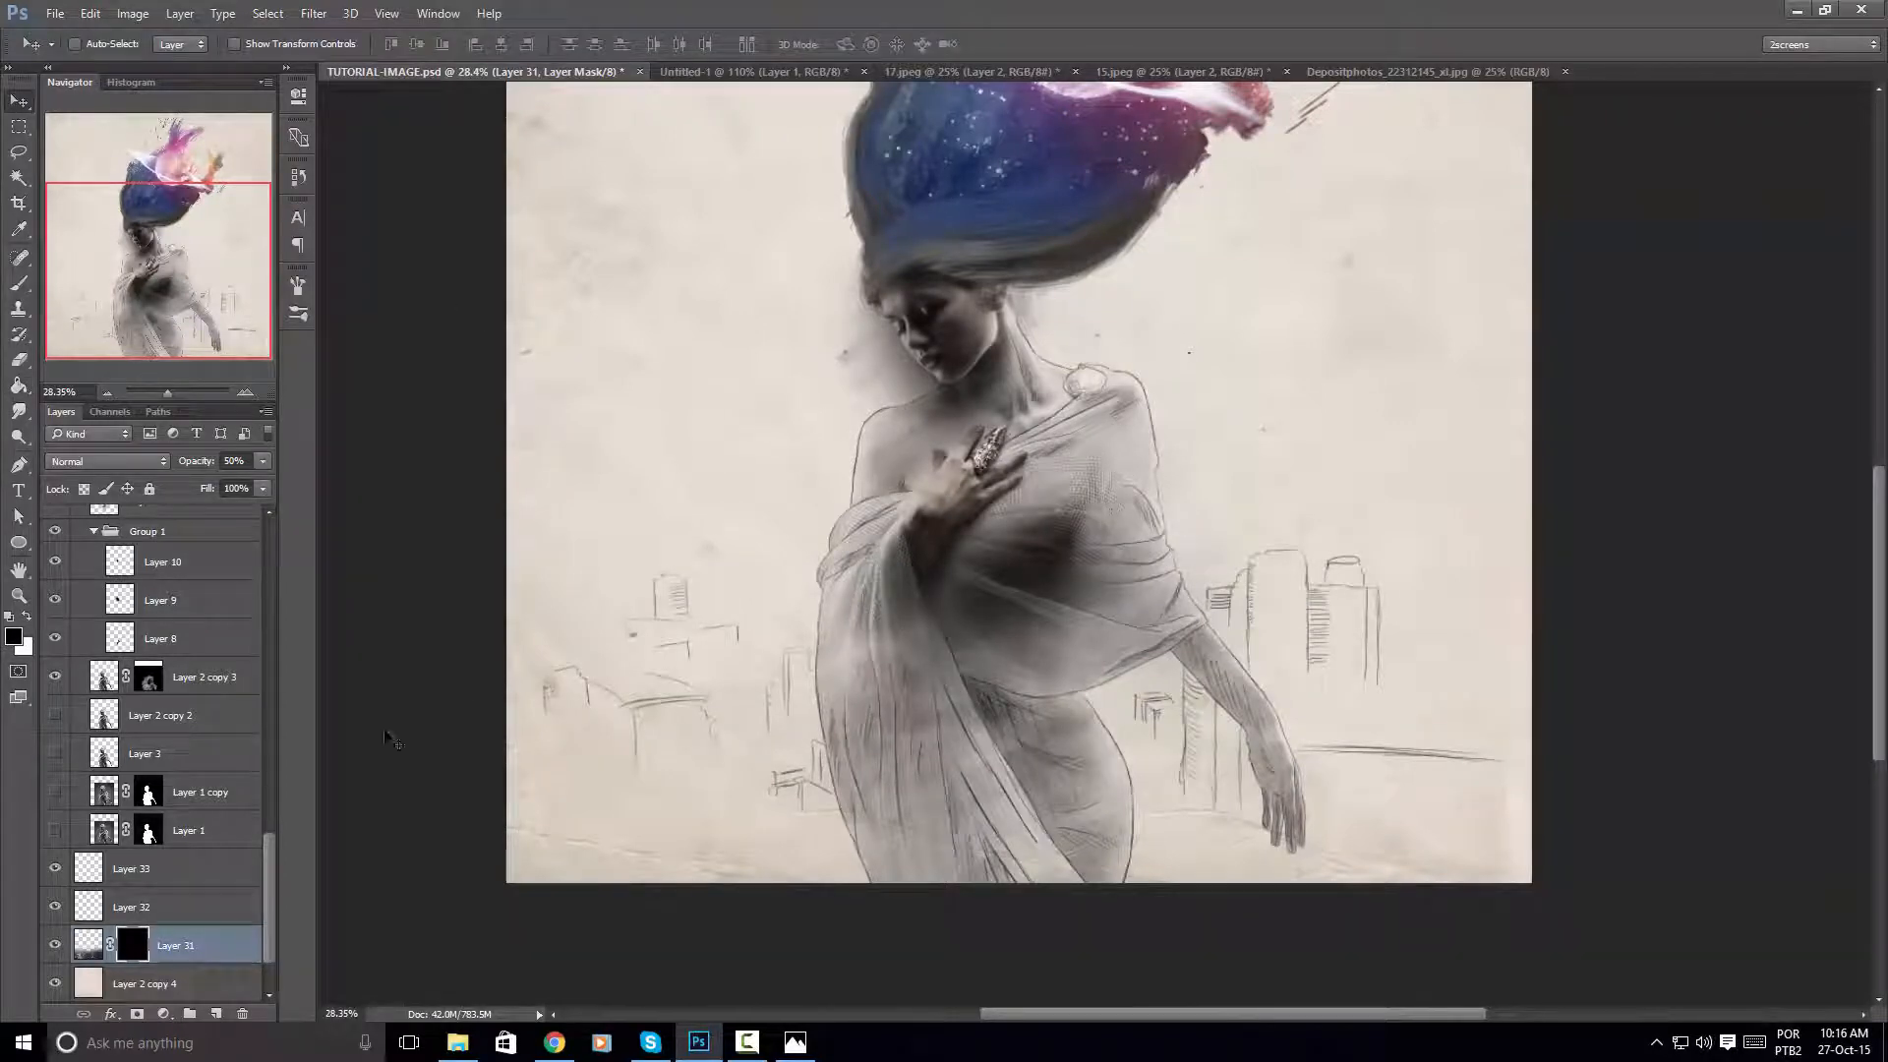
pyautogui.click(19, 283)
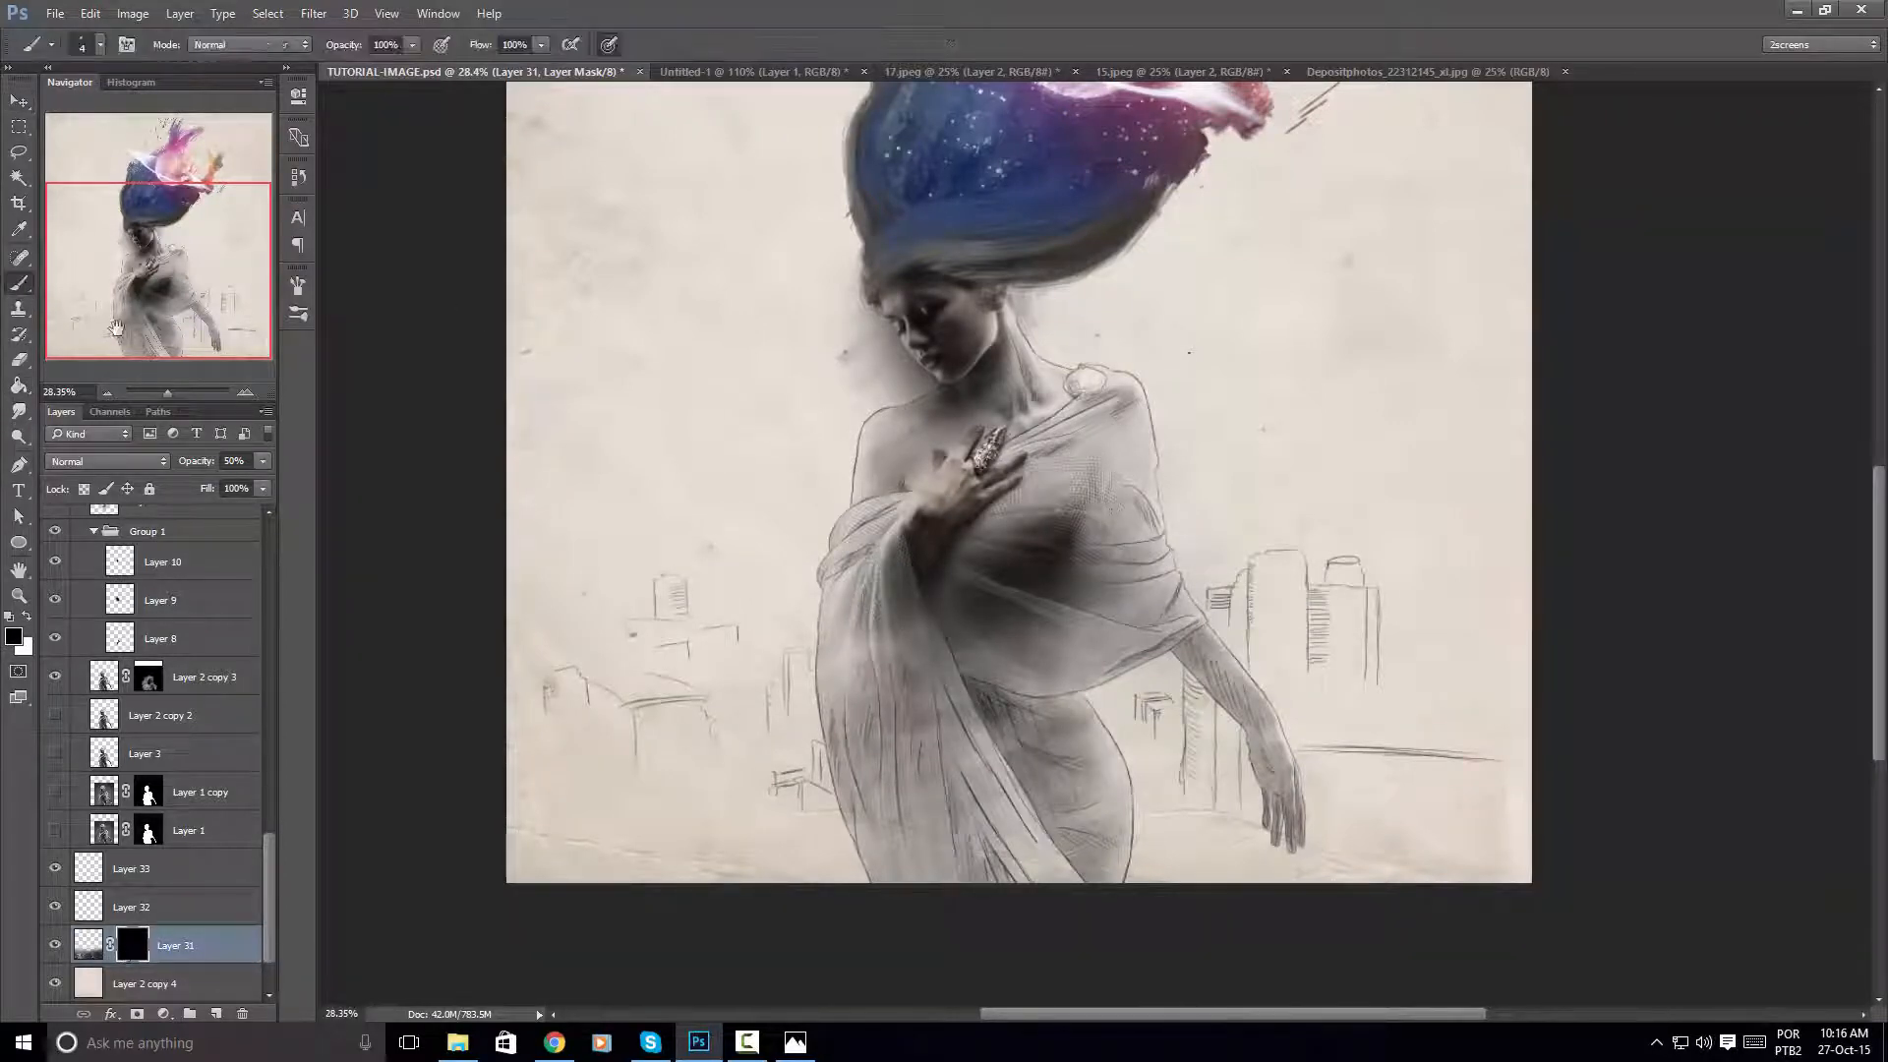
pyautogui.rightClick(792, 360)
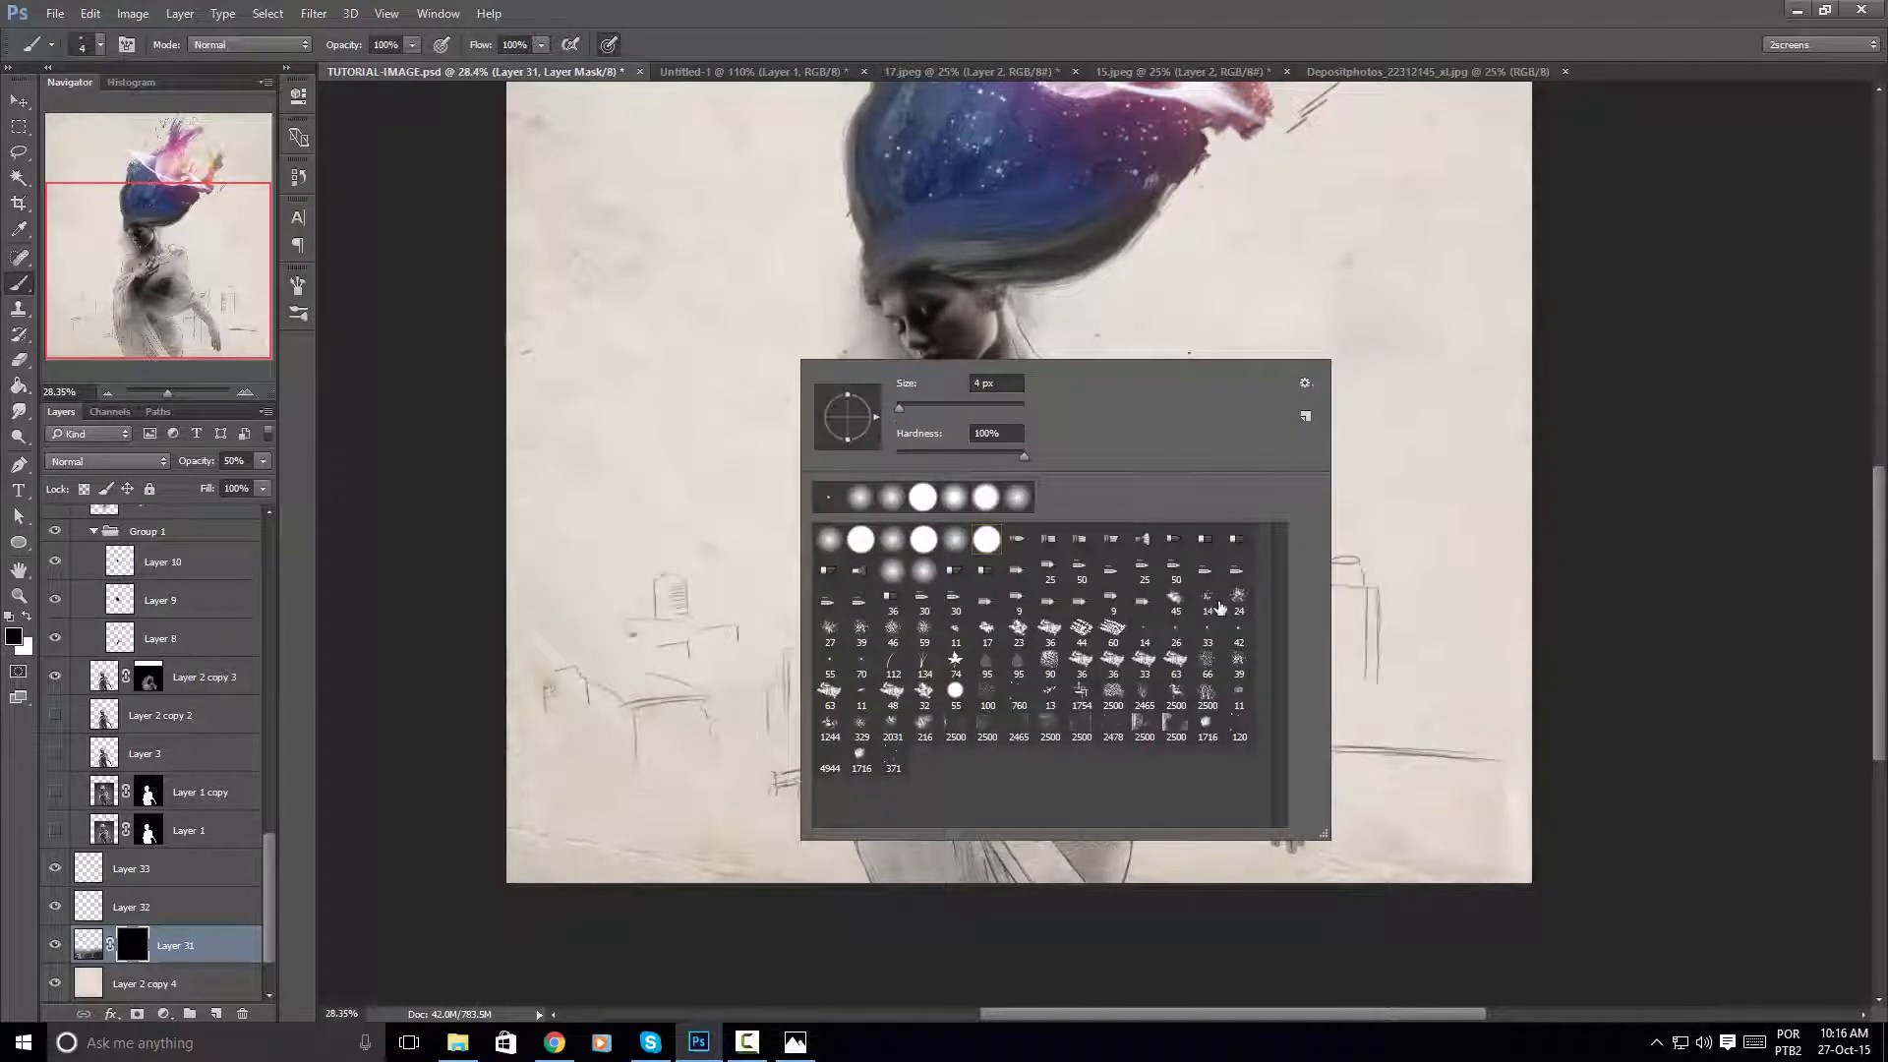
pyautogui.click(1229, 566)
pyautogui.press('Return')
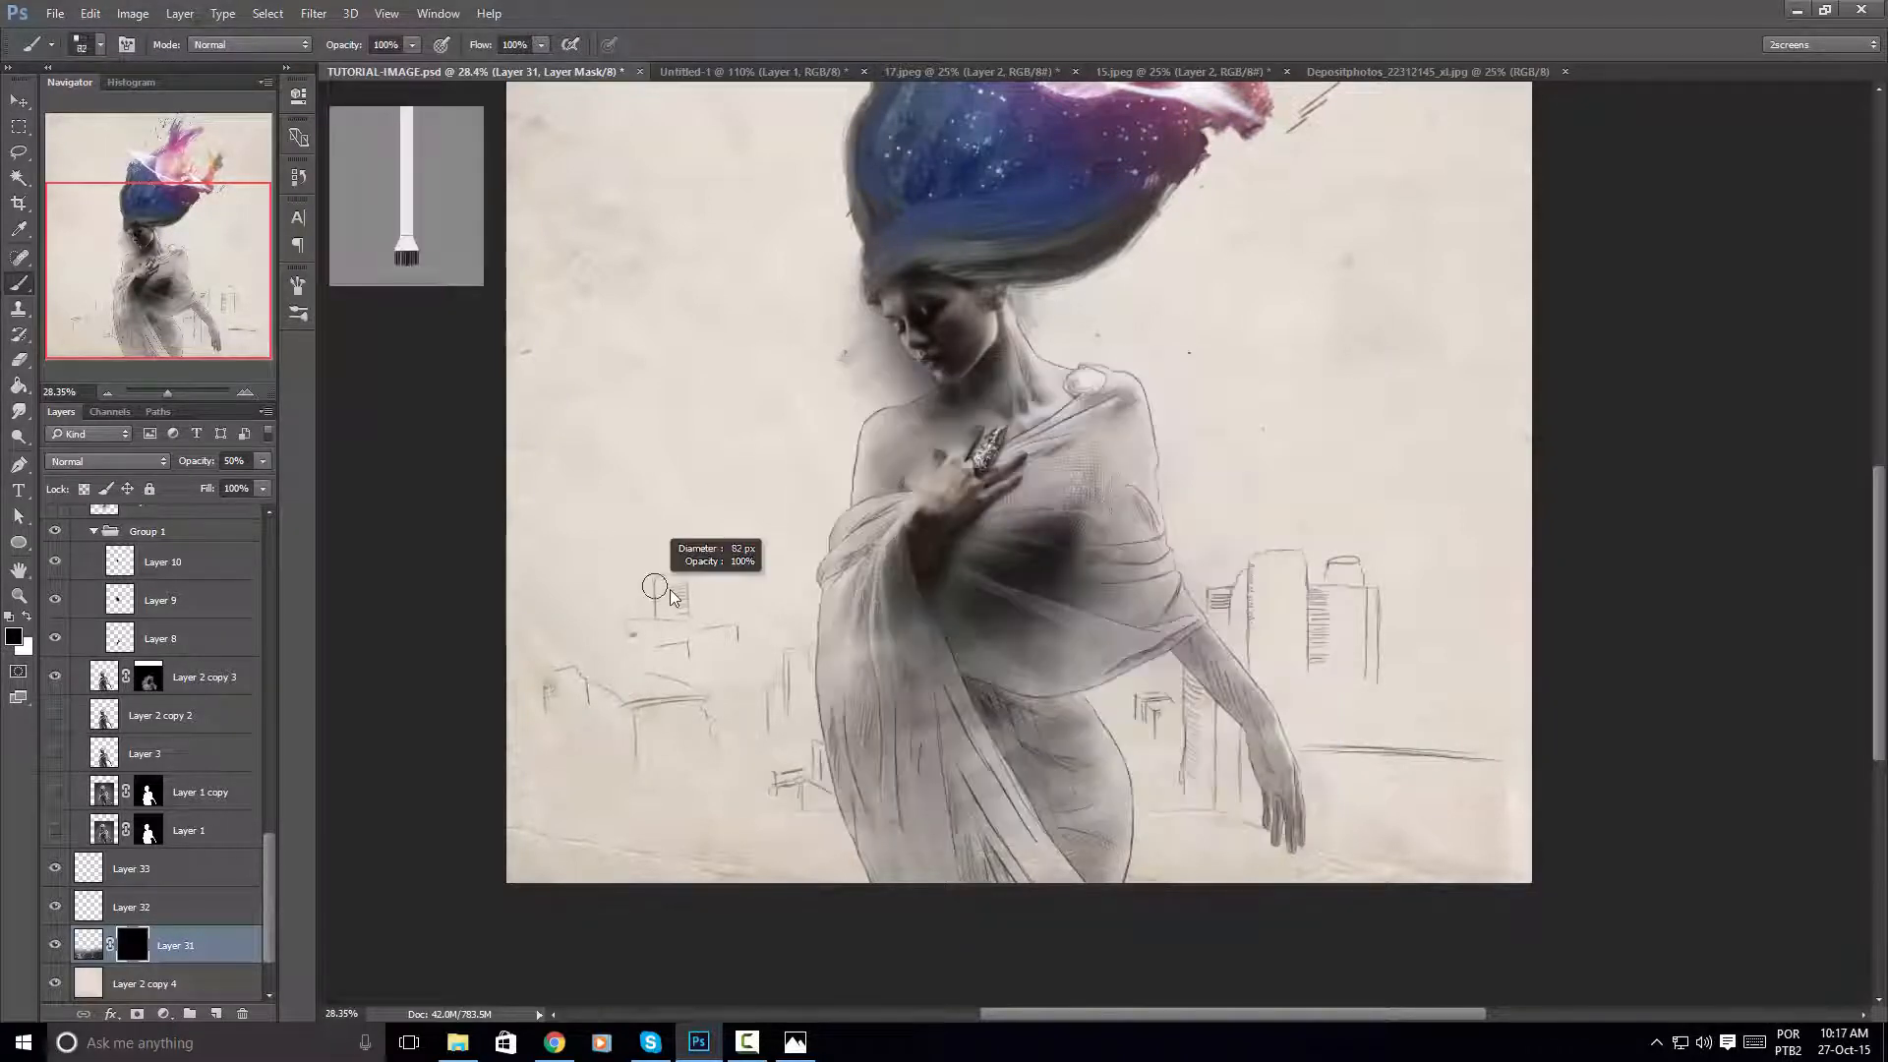
pyautogui.scroll(3, 646, 654)
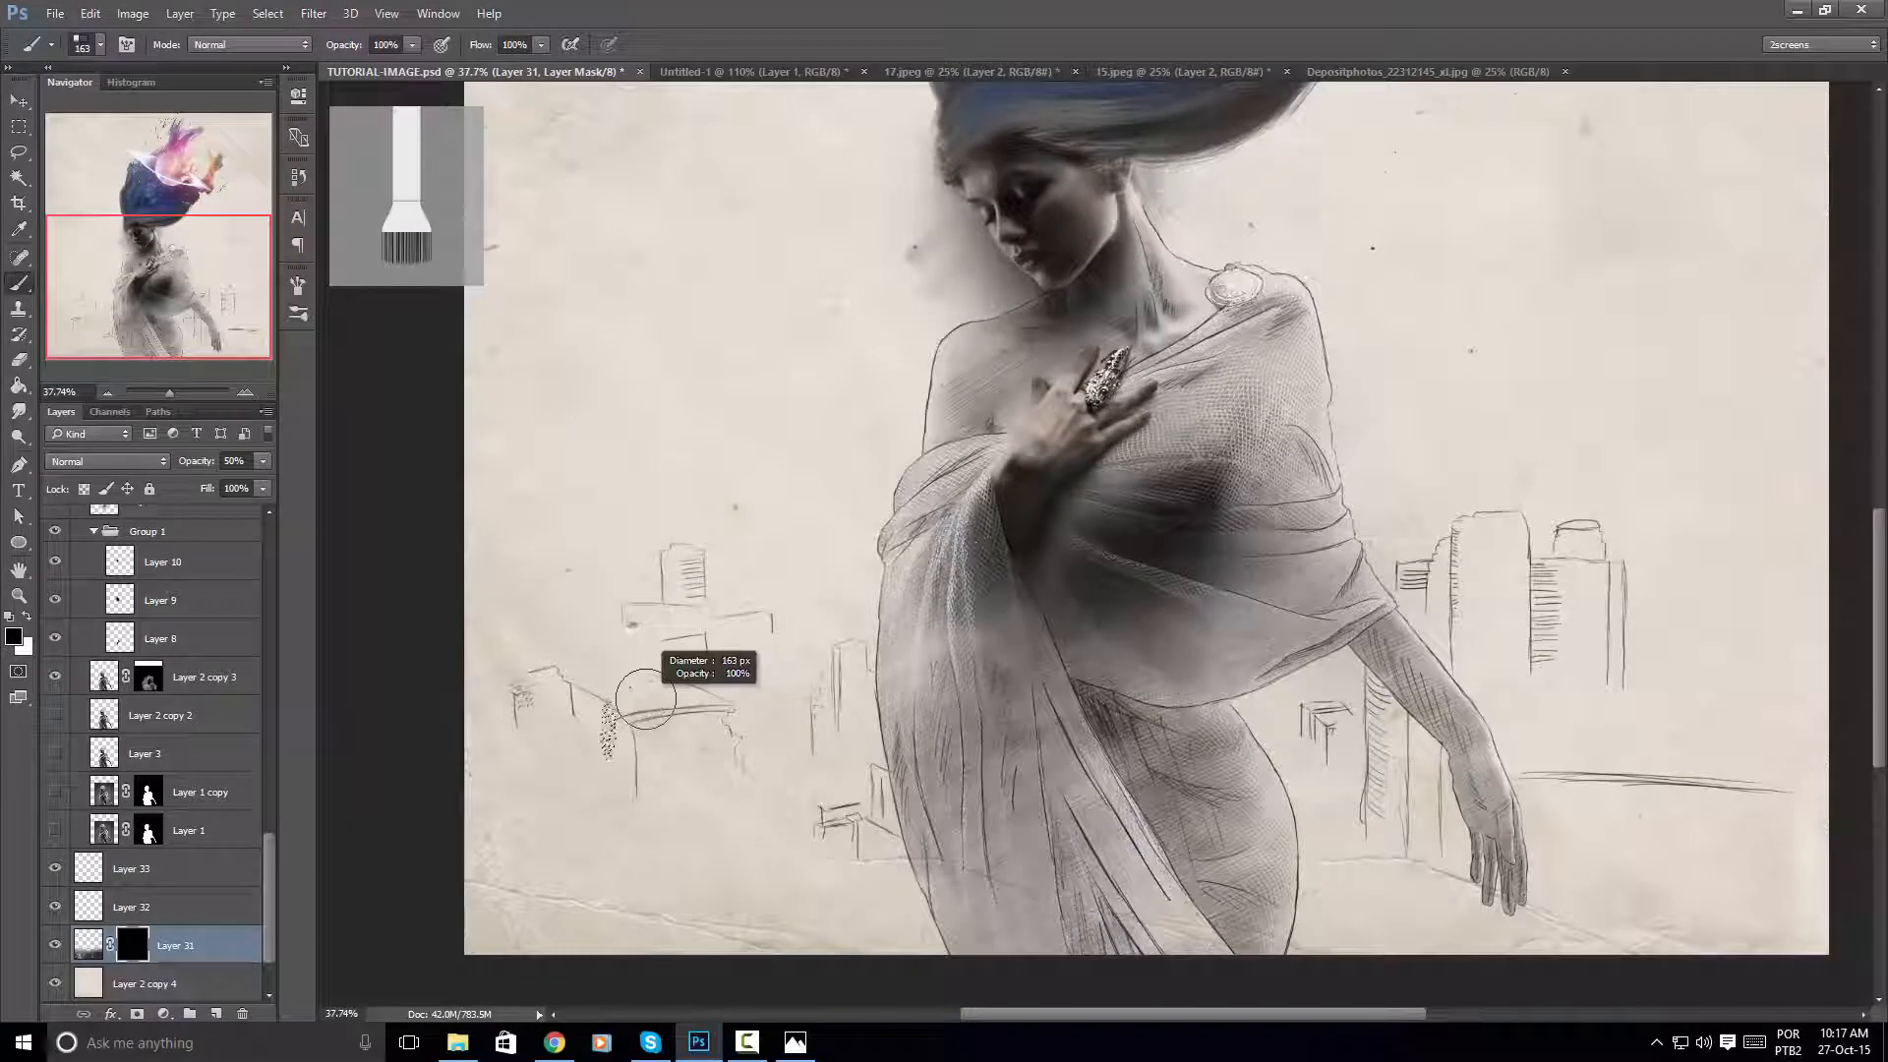
pyautogui.press('x')
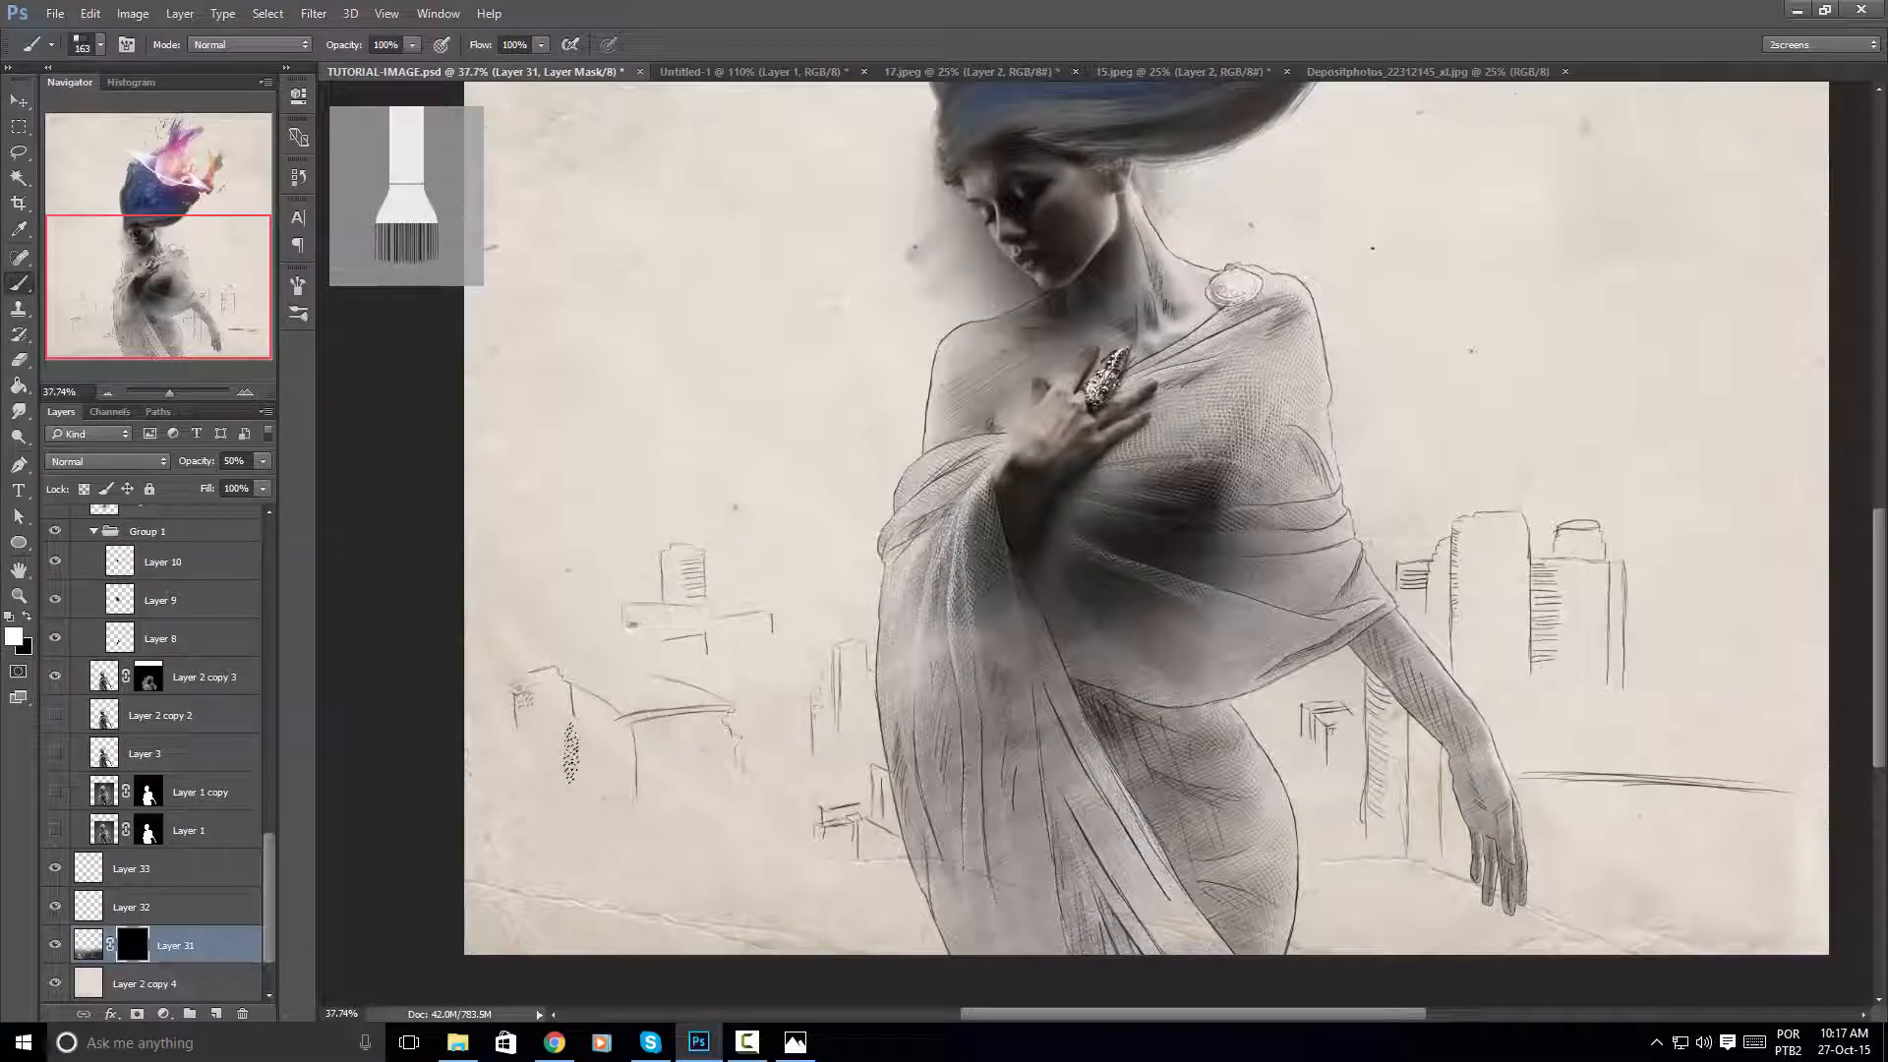
pyautogui.moveTo(577, 698)
pyautogui.mouseDown()
pyautogui.moveTo(500, 728)
pyautogui.moveTo(581, 735)
pyautogui.moveTo(581, 791)
pyautogui.moveTo(738, 670)
pyautogui.moveTo(648, 568)
pyautogui.moveTo(628, 632)
pyautogui.moveTo(708, 649)
pyautogui.moveTo(634, 701)
pyautogui.moveTo(825, 695)
pyautogui.moveTo(818, 724)
pyautogui.moveTo(847, 720)
pyautogui.moveTo(861, 794)
pyautogui.moveTo(838, 832)
pyautogui.moveTo(863, 726)
pyautogui.mouseUp()
pyautogui.moveTo(848, 806)
pyautogui.mouseDown()
pyautogui.moveTo(847, 871)
pyautogui.moveTo(897, 850)
pyautogui.moveTo(902, 917)
pyautogui.moveTo(839, 845)
pyautogui.moveTo(534, 909)
pyautogui.moveTo(740, 756)
pyautogui.moveTo(575, 787)
pyautogui.moveTo(481, 764)
pyautogui.moveTo(517, 706)
pyautogui.moveTo(682, 801)
pyautogui.moveTo(699, 856)
pyautogui.moveTo(743, 895)
pyautogui.moveTo(632, 924)
pyautogui.mouseUp()
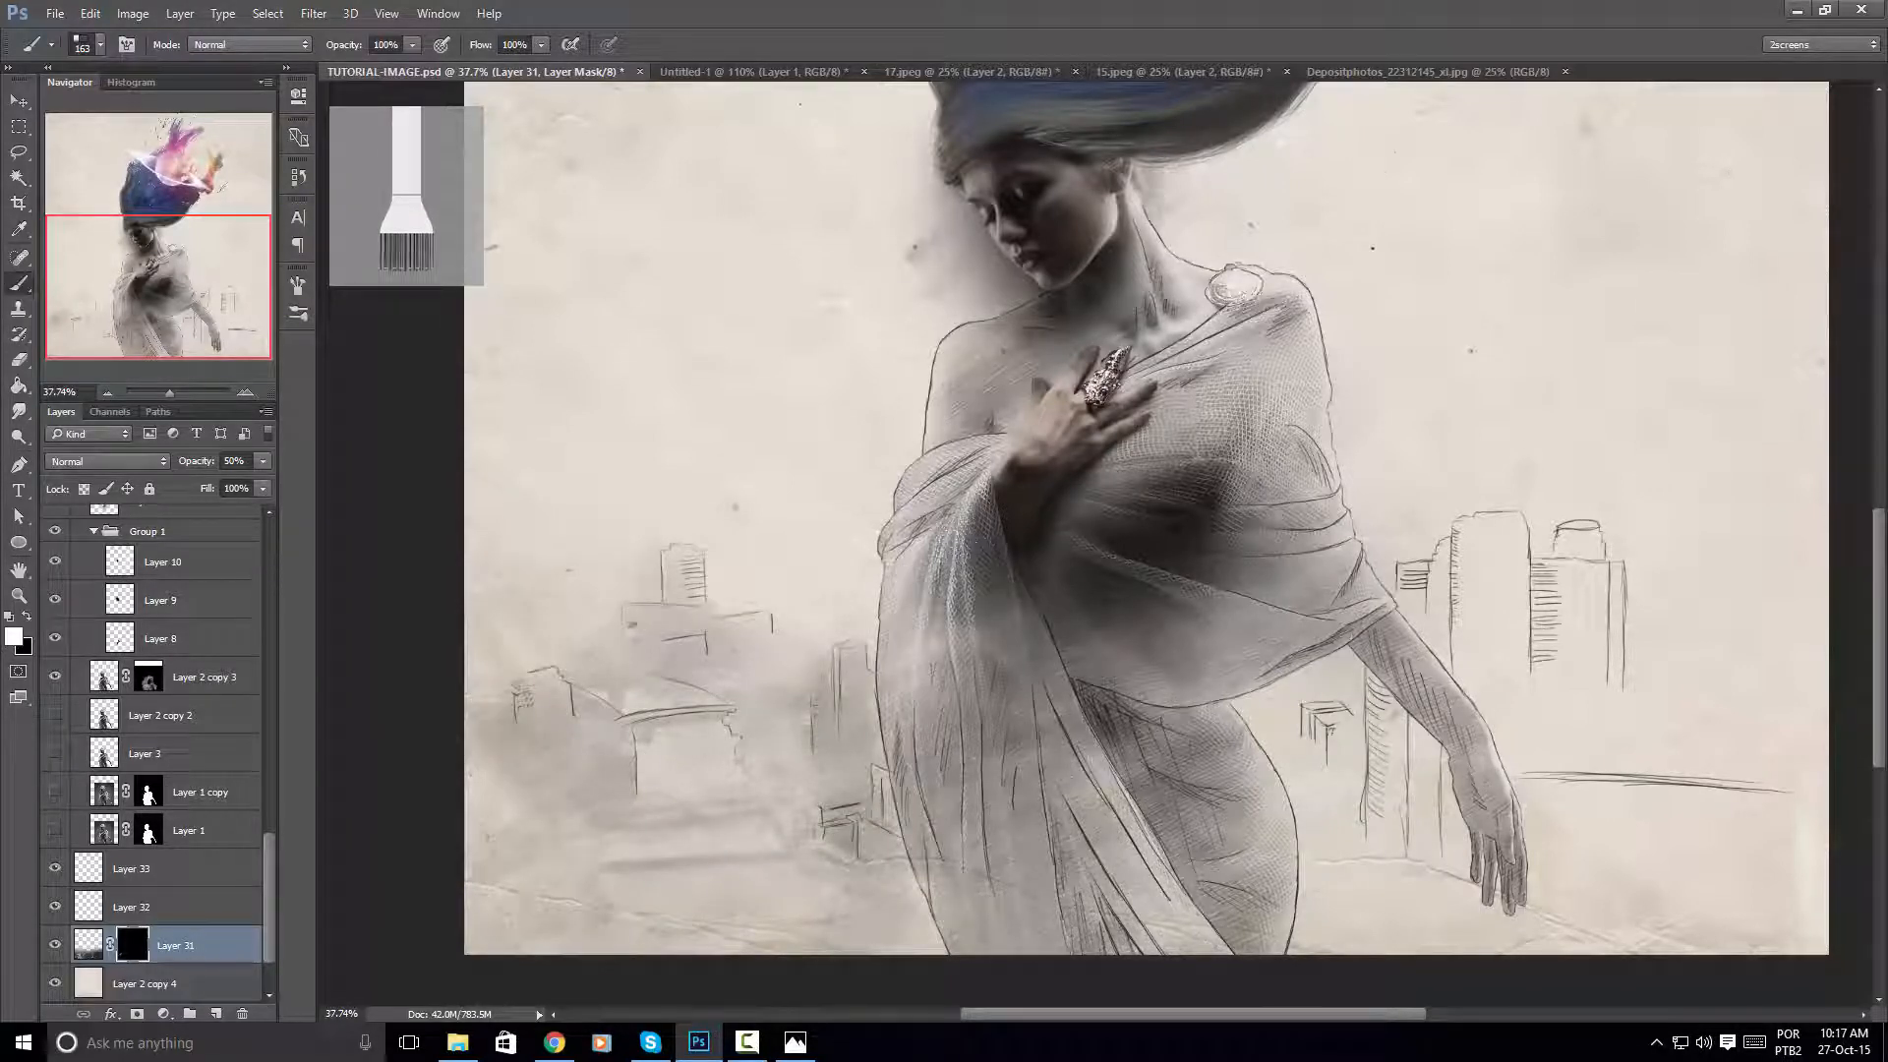
# Paint white on Layer 31's mask to reveal the city photo around the towers and hanging hand right of the figure
pyautogui.moveTo(1334, 738)
pyautogui.mouseDown()
pyautogui.moveTo(872, 792)
pyautogui.moveTo(824, 892)
pyautogui.moveTo(858, 911)
pyautogui.moveTo(853, 962)
pyautogui.moveTo(993, 995)
pyautogui.moveTo(1278, 944)
pyautogui.moveTo(1073, 954)
pyautogui.moveTo(1239, 865)
pyautogui.moveTo(1092, 848)
pyautogui.moveTo(1131, 728)
pyautogui.moveTo(1052, 688)
pyautogui.moveTo(1072, 629)
pyautogui.moveTo(1128, 601)
pyautogui.moveTo(983, 620)
pyautogui.moveTo(994, 713)
pyautogui.moveTo(905, 653)
pyautogui.moveTo(1040, 658)
pyautogui.moveTo(1035, 709)
pyautogui.moveTo(1085, 678)
pyautogui.moveTo(1038, 640)
pyautogui.moveTo(1030, 759)
pyautogui.moveTo(1219, 727)
pyautogui.moveTo(1290, 692)
pyautogui.moveTo(1322, 550)
pyautogui.mouseUp()
pyautogui.moveTo(1318, 945); pyautogui.dragTo(1242, 989)
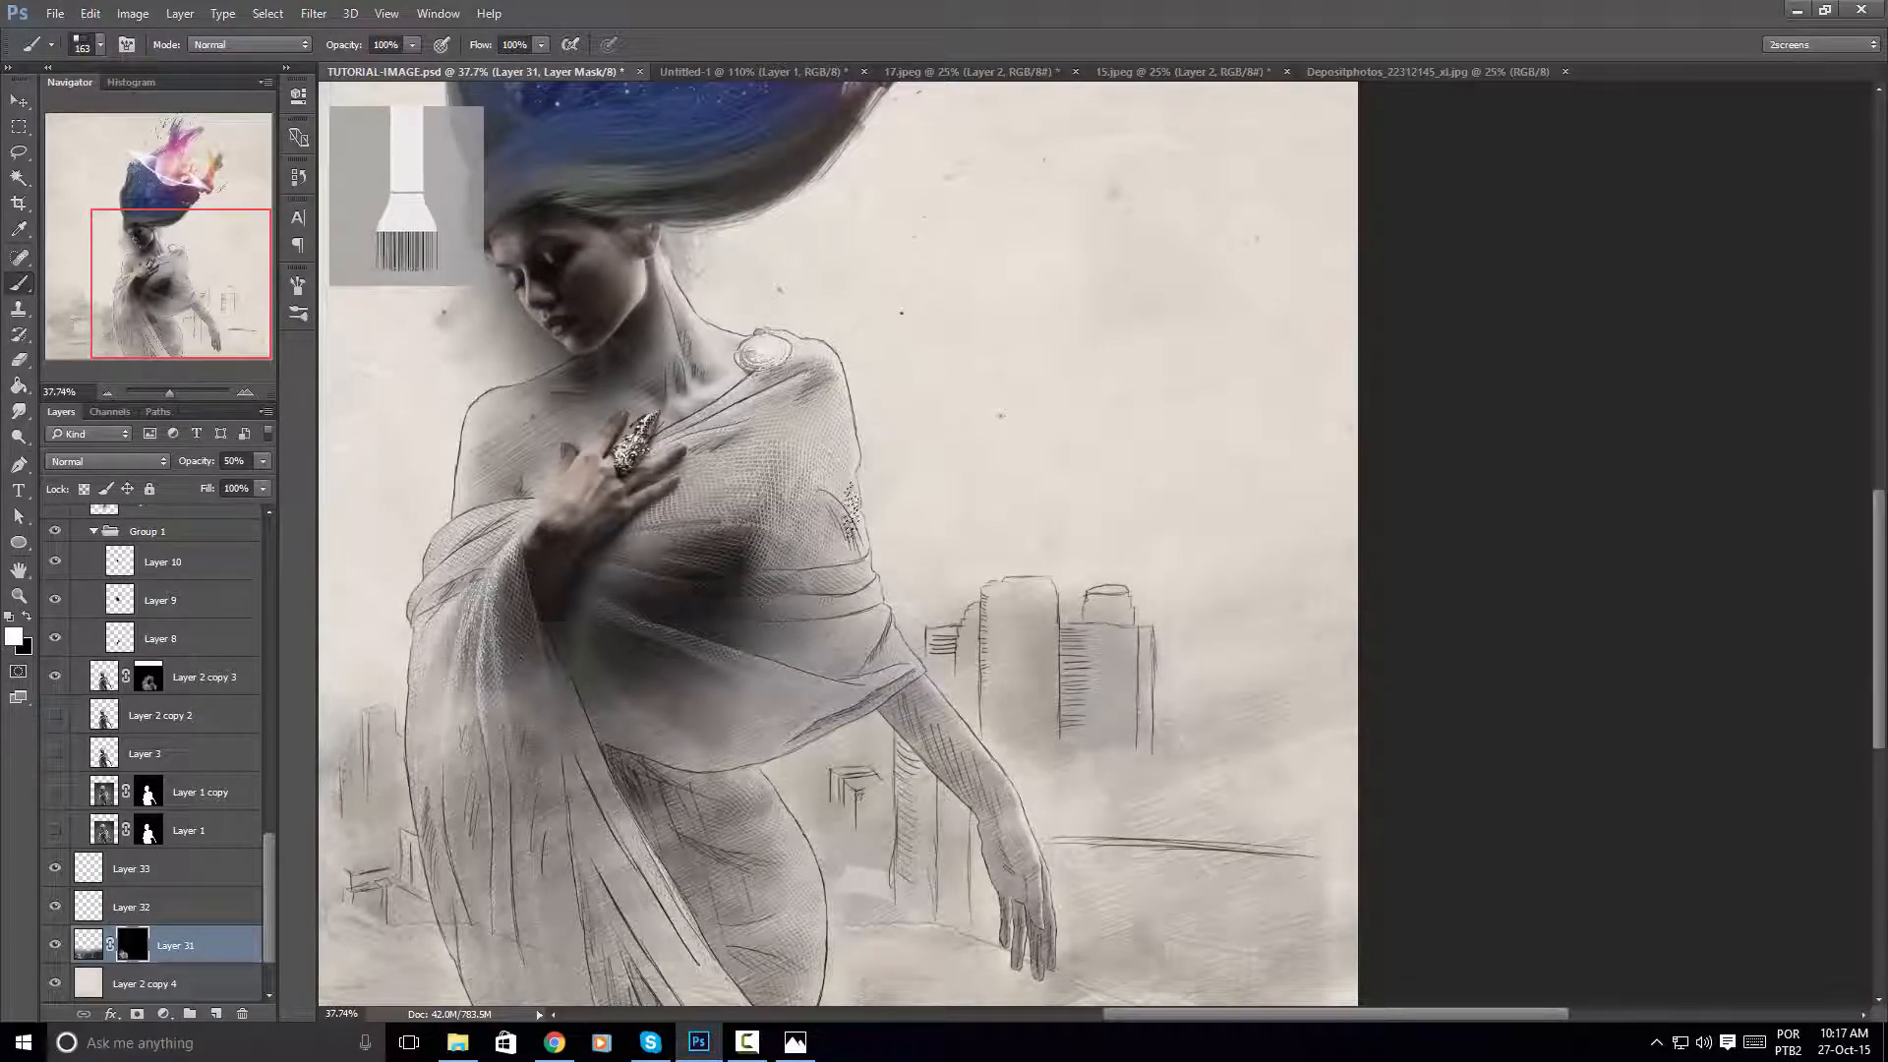
pyautogui.press('z')
pyautogui.moveTo(1190, 498)
pyautogui.mouseDown()
pyautogui.moveTo(1112, 498)
pyautogui.moveTo(1130, 492)
pyautogui.mouseUp()
pyautogui.press('b')
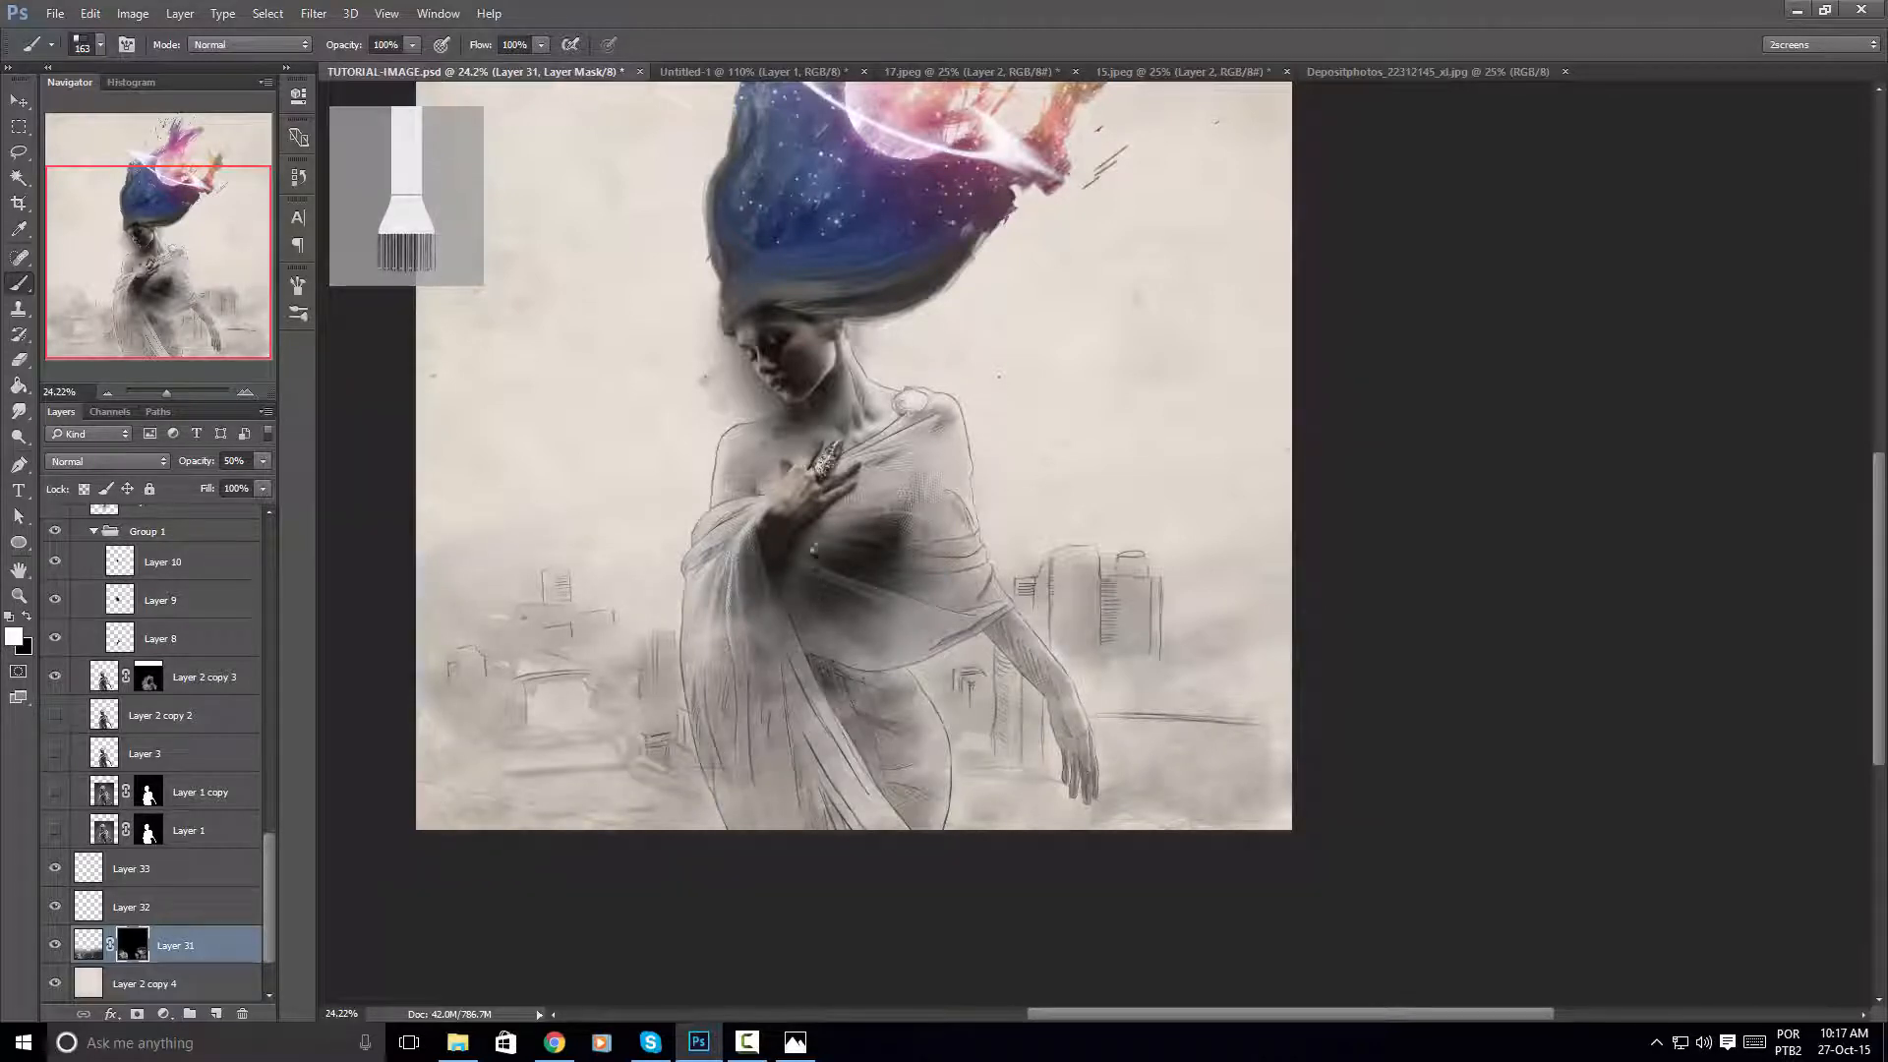
# Brush more white into Layer 31's mask to strengthen the city and haze around the sketched buildings left of the drape
pyautogui.moveTo(859, 501)
pyautogui.mouseDown()
pyautogui.moveTo(813, 616)
pyautogui.moveTo(742, 621)
pyautogui.moveTo(792, 621)
pyautogui.mouseUp()
pyautogui.press('z')
pyautogui.press('b')
pyautogui.moveTo(570, 567); pyautogui.dragTo(852, 620)
pyautogui.press('z')
pyautogui.moveTo(1083, 751)
pyautogui.mouseDown()
pyautogui.moveTo(1169, 728)
pyautogui.moveTo(904, 612)
pyautogui.mouseUp()
pyautogui.hotkey('ctrl', 'space')
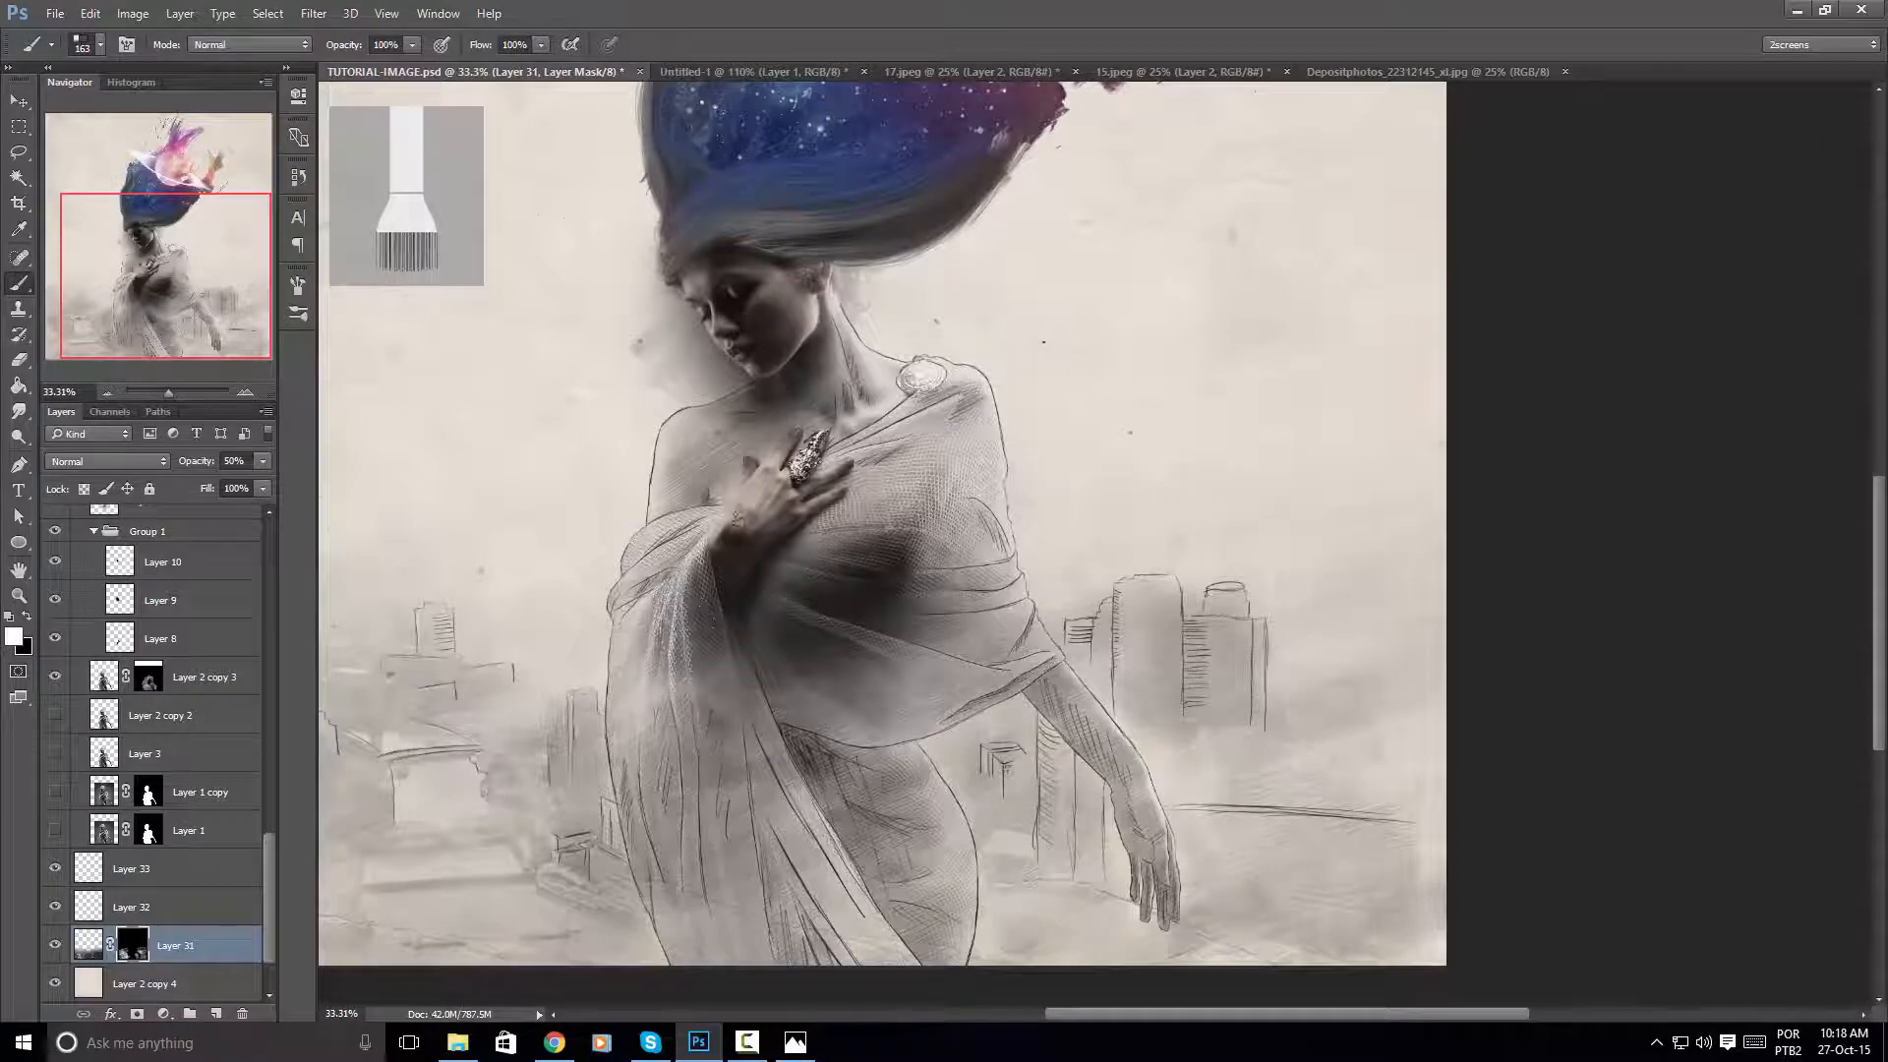
# Add a new empty layer directly above Layer 33
pyautogui.moveTo(392, 601); pyautogui.dragTo(838, 627)
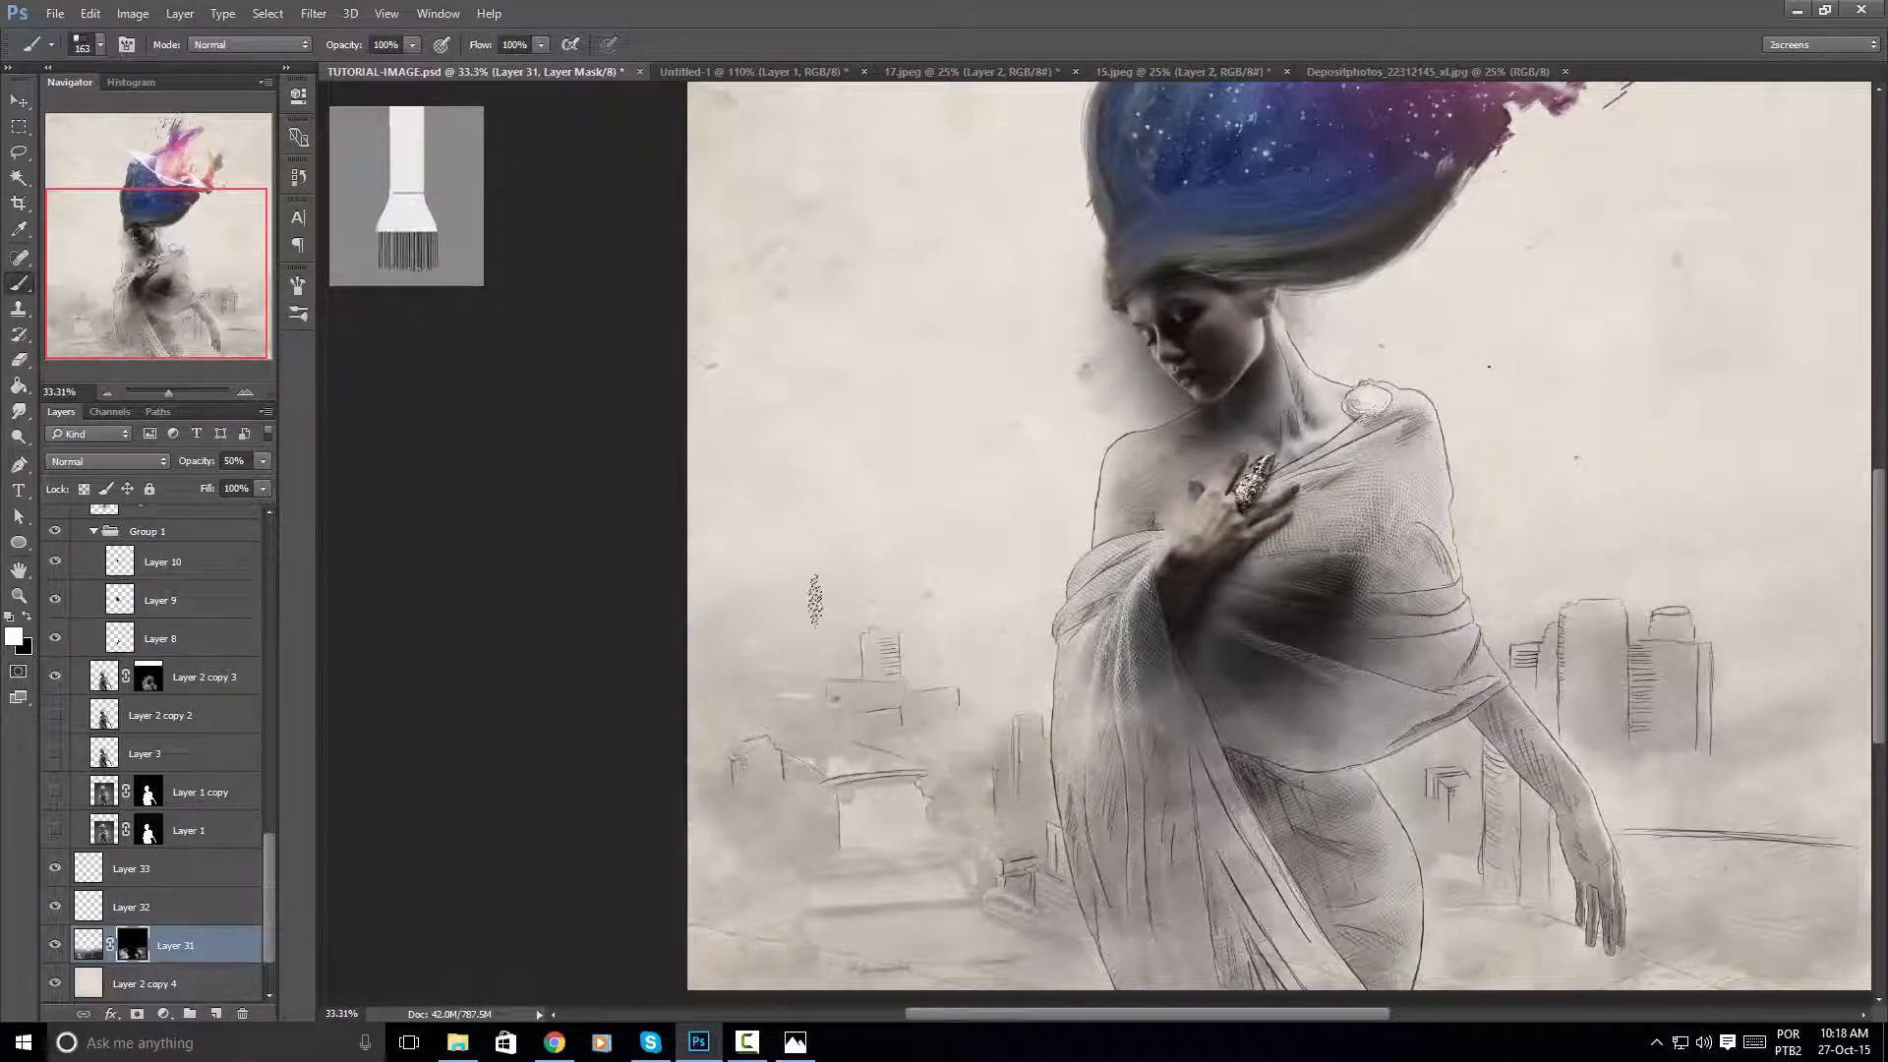
pyautogui.moveTo(1061, 468); pyautogui.dragTo(794, 637)
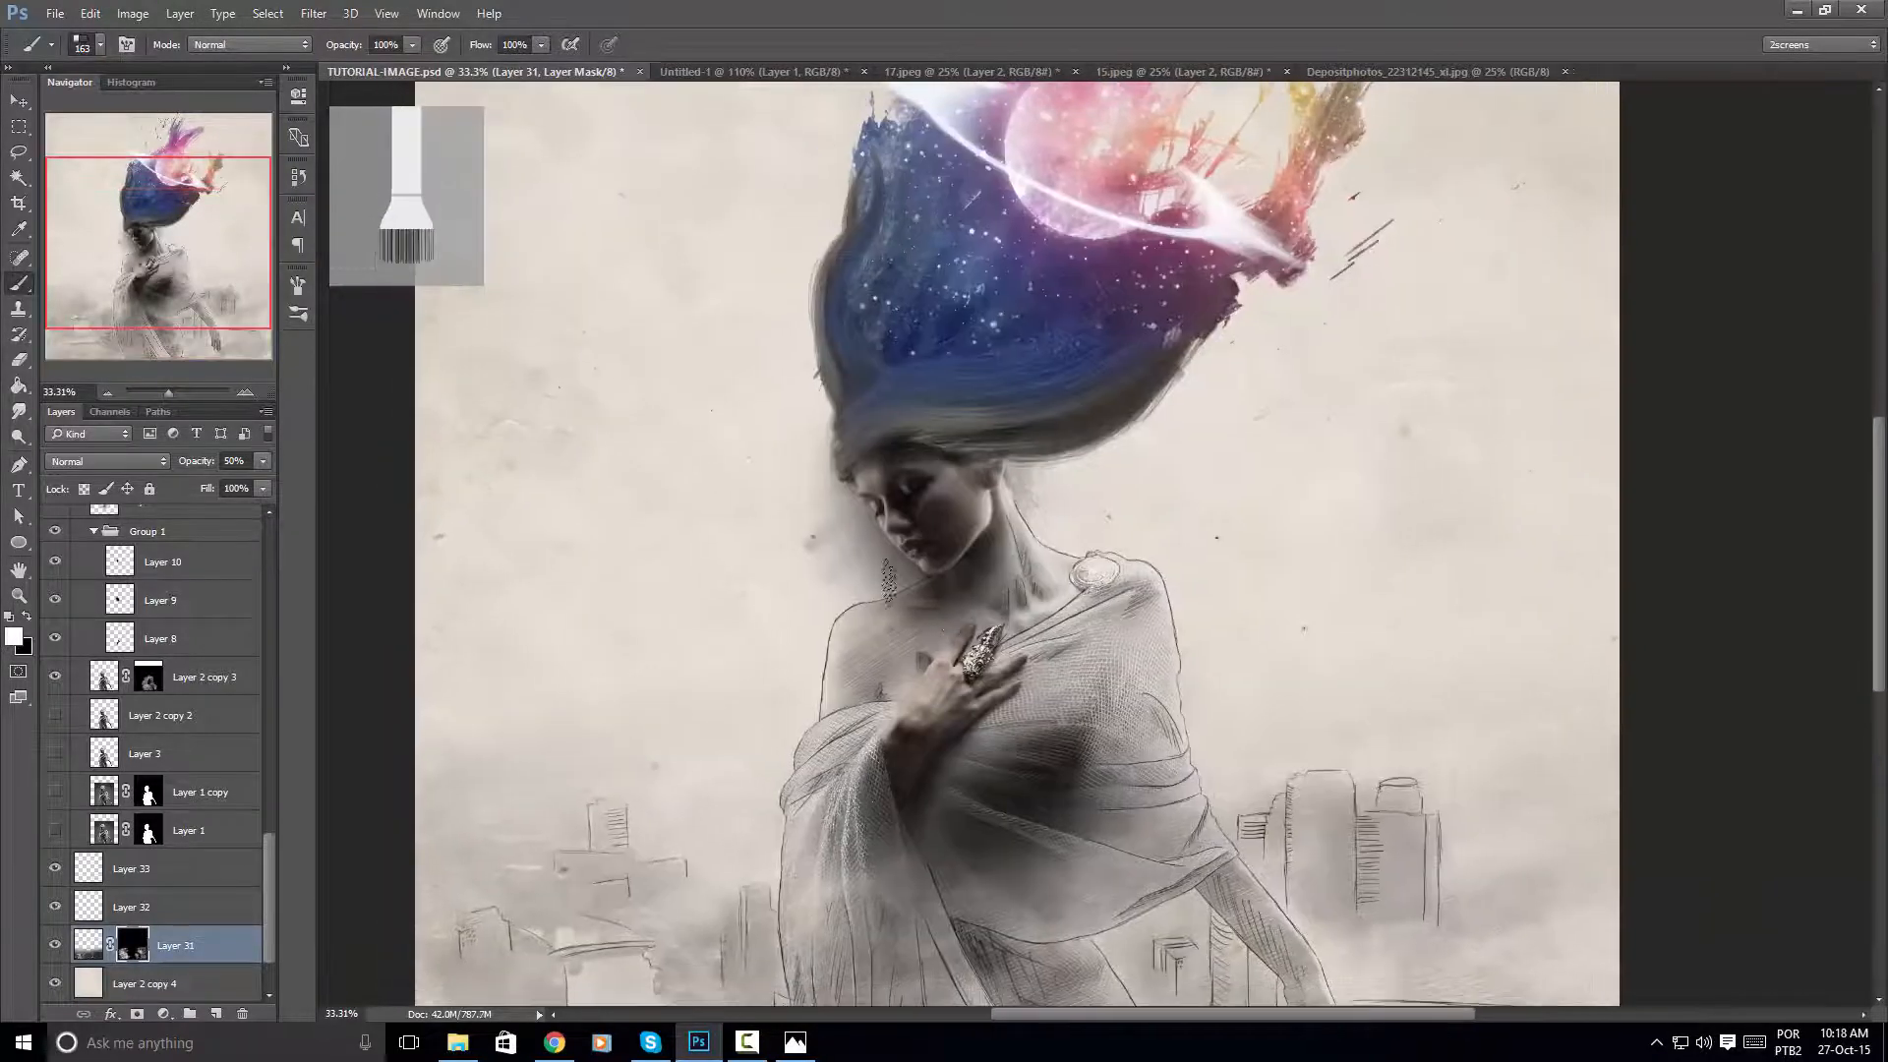
pyautogui.click(187, 858)
pyautogui.hotkey('ctrl', 'shift', 'n')
pyautogui.press('Return')
pyautogui.press('p')
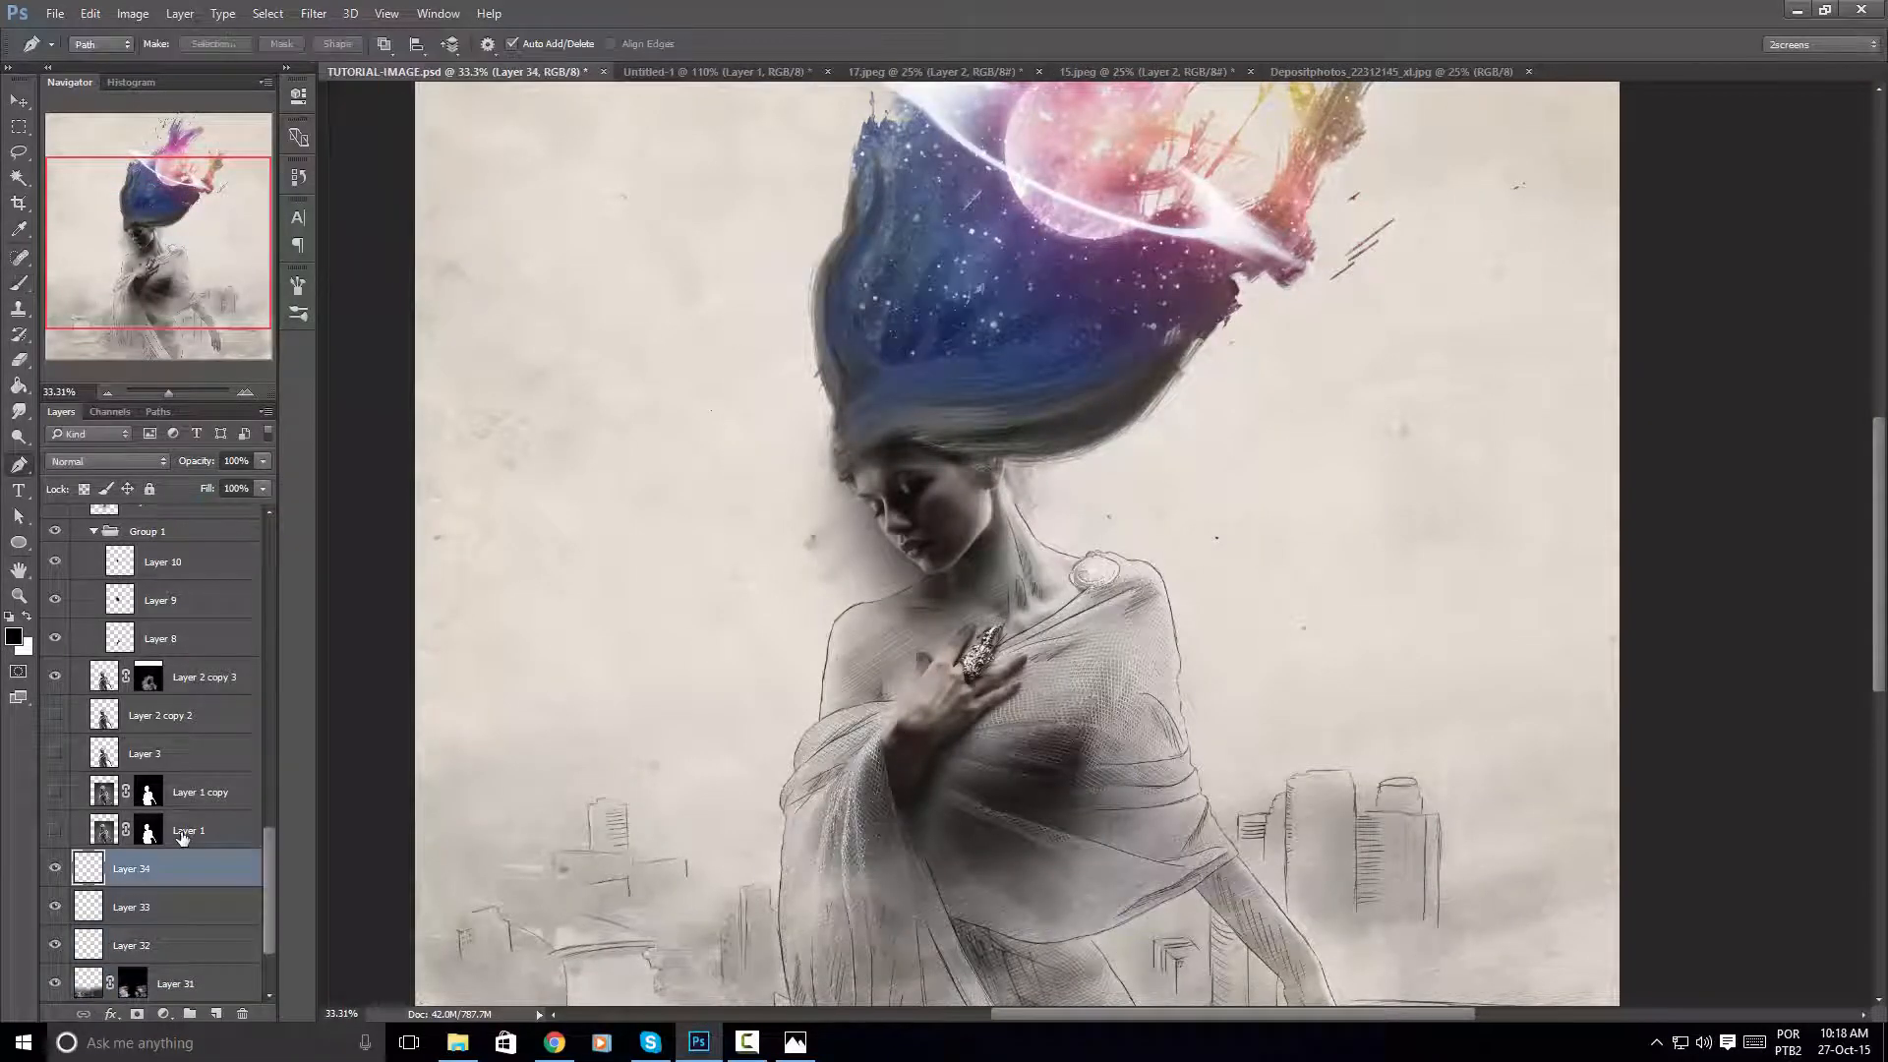
# Set the Brush tool to a hard round tip with 4 px size and 100% hardness
pyautogui.press('b')
pyautogui.moveTo(658, 526)
pyautogui.mouseDown()
pyautogui.moveTo(723, 578)
pyautogui.moveTo(693, 559)
pyautogui.mouseUp()
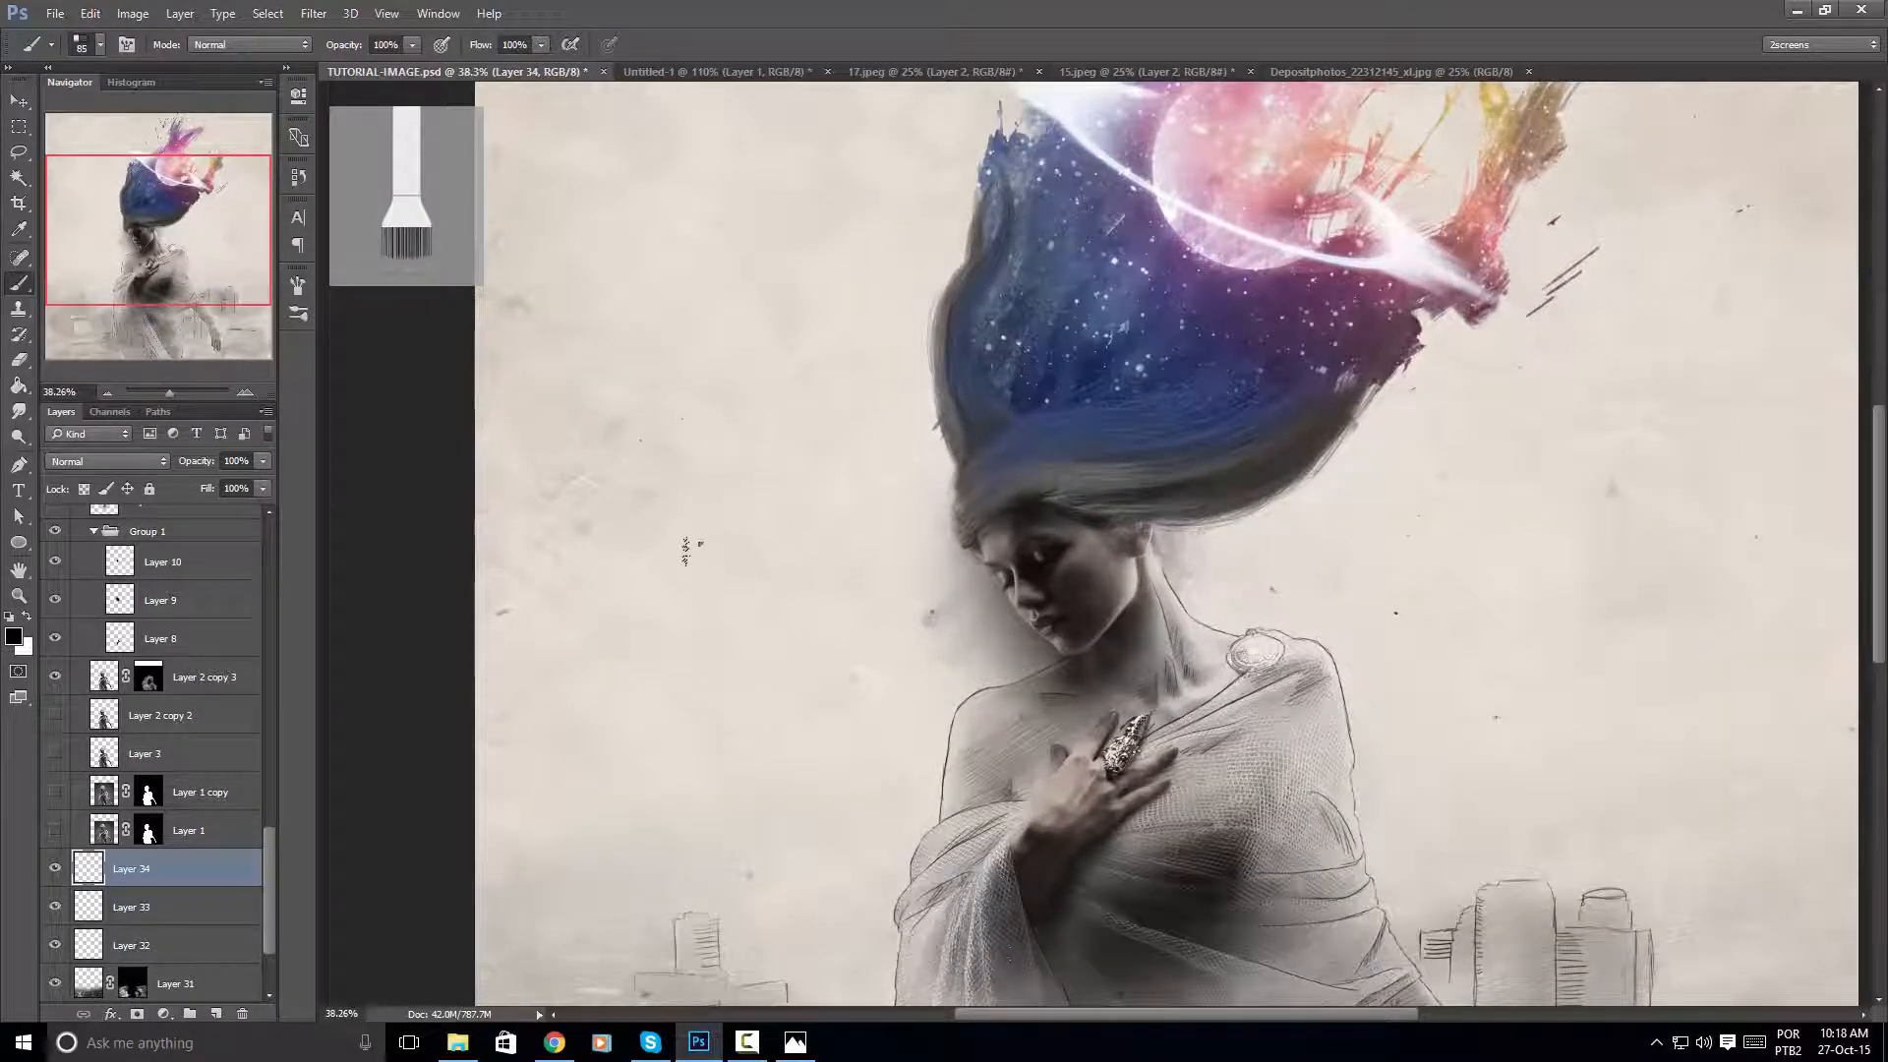
pyautogui.rightClick(693, 544)
pyautogui.click(852, 680)
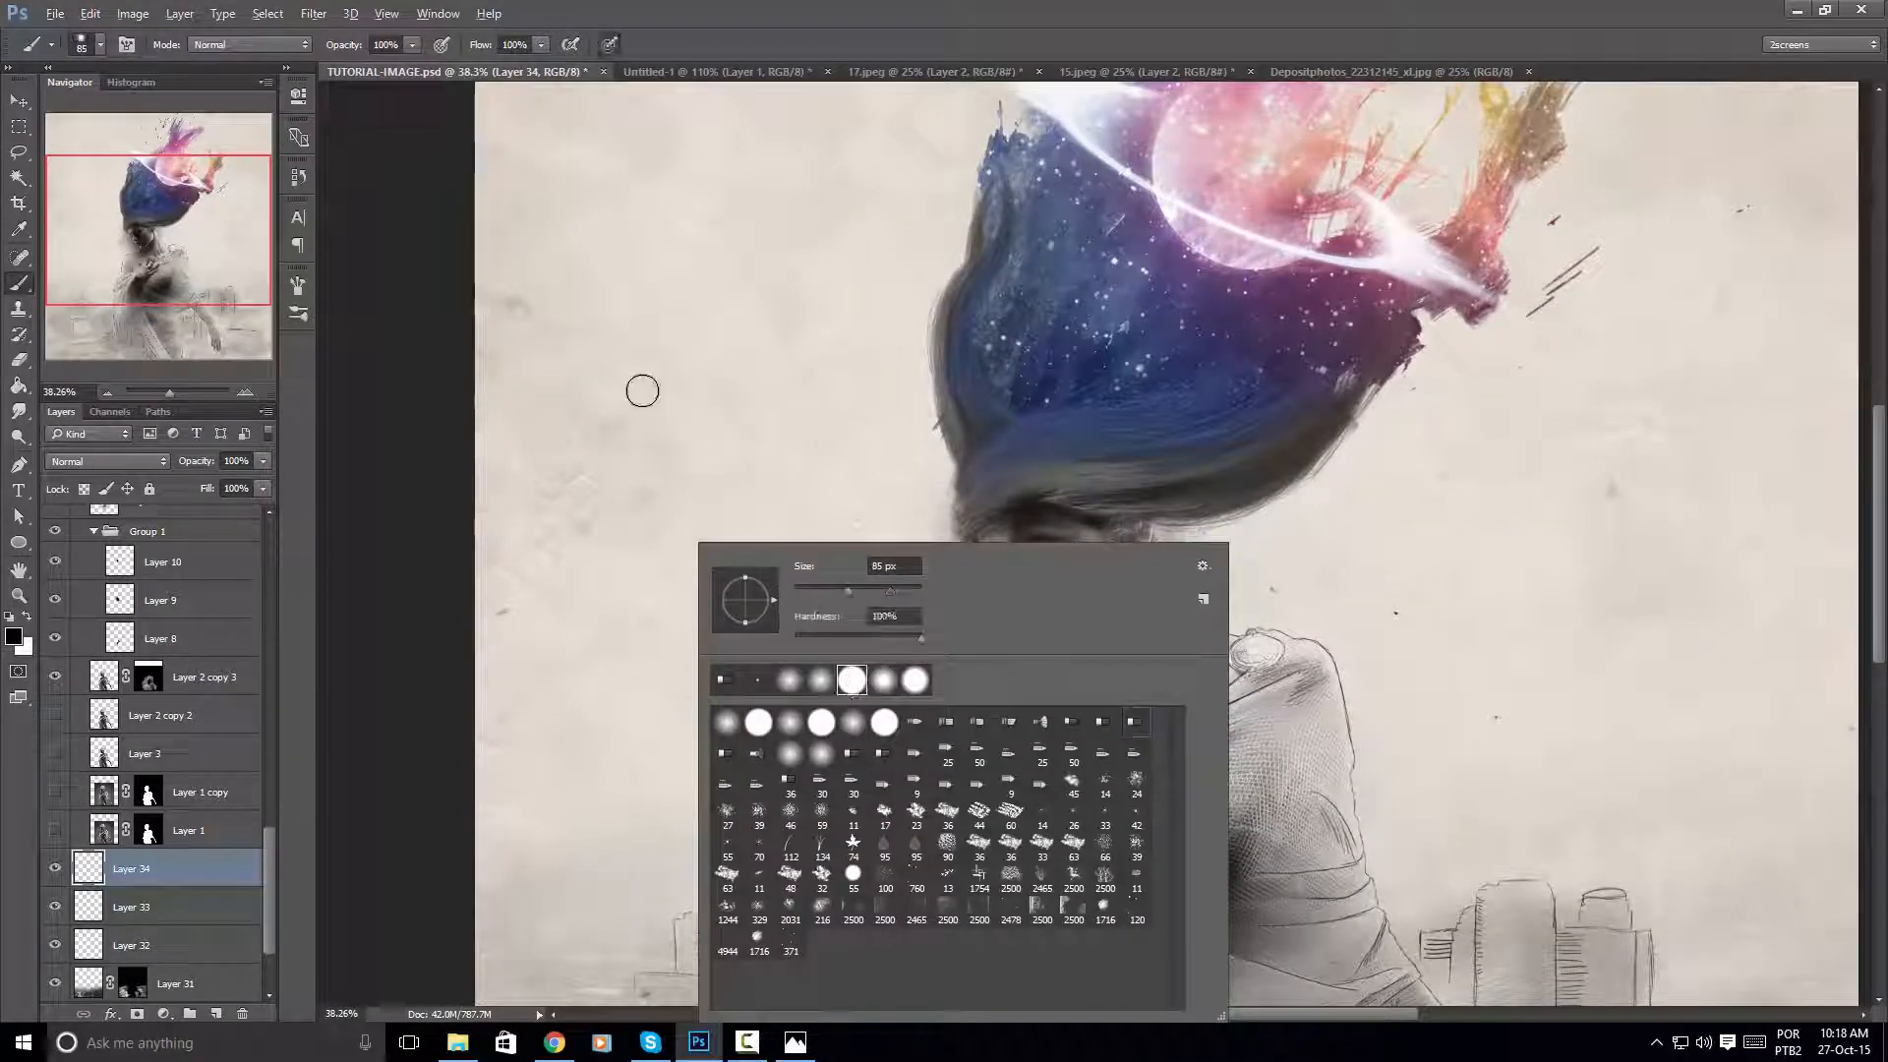
pyautogui.rightClick(650, 389)
pyautogui.moveTo(862, 412); pyautogui.dragTo(760, 402)
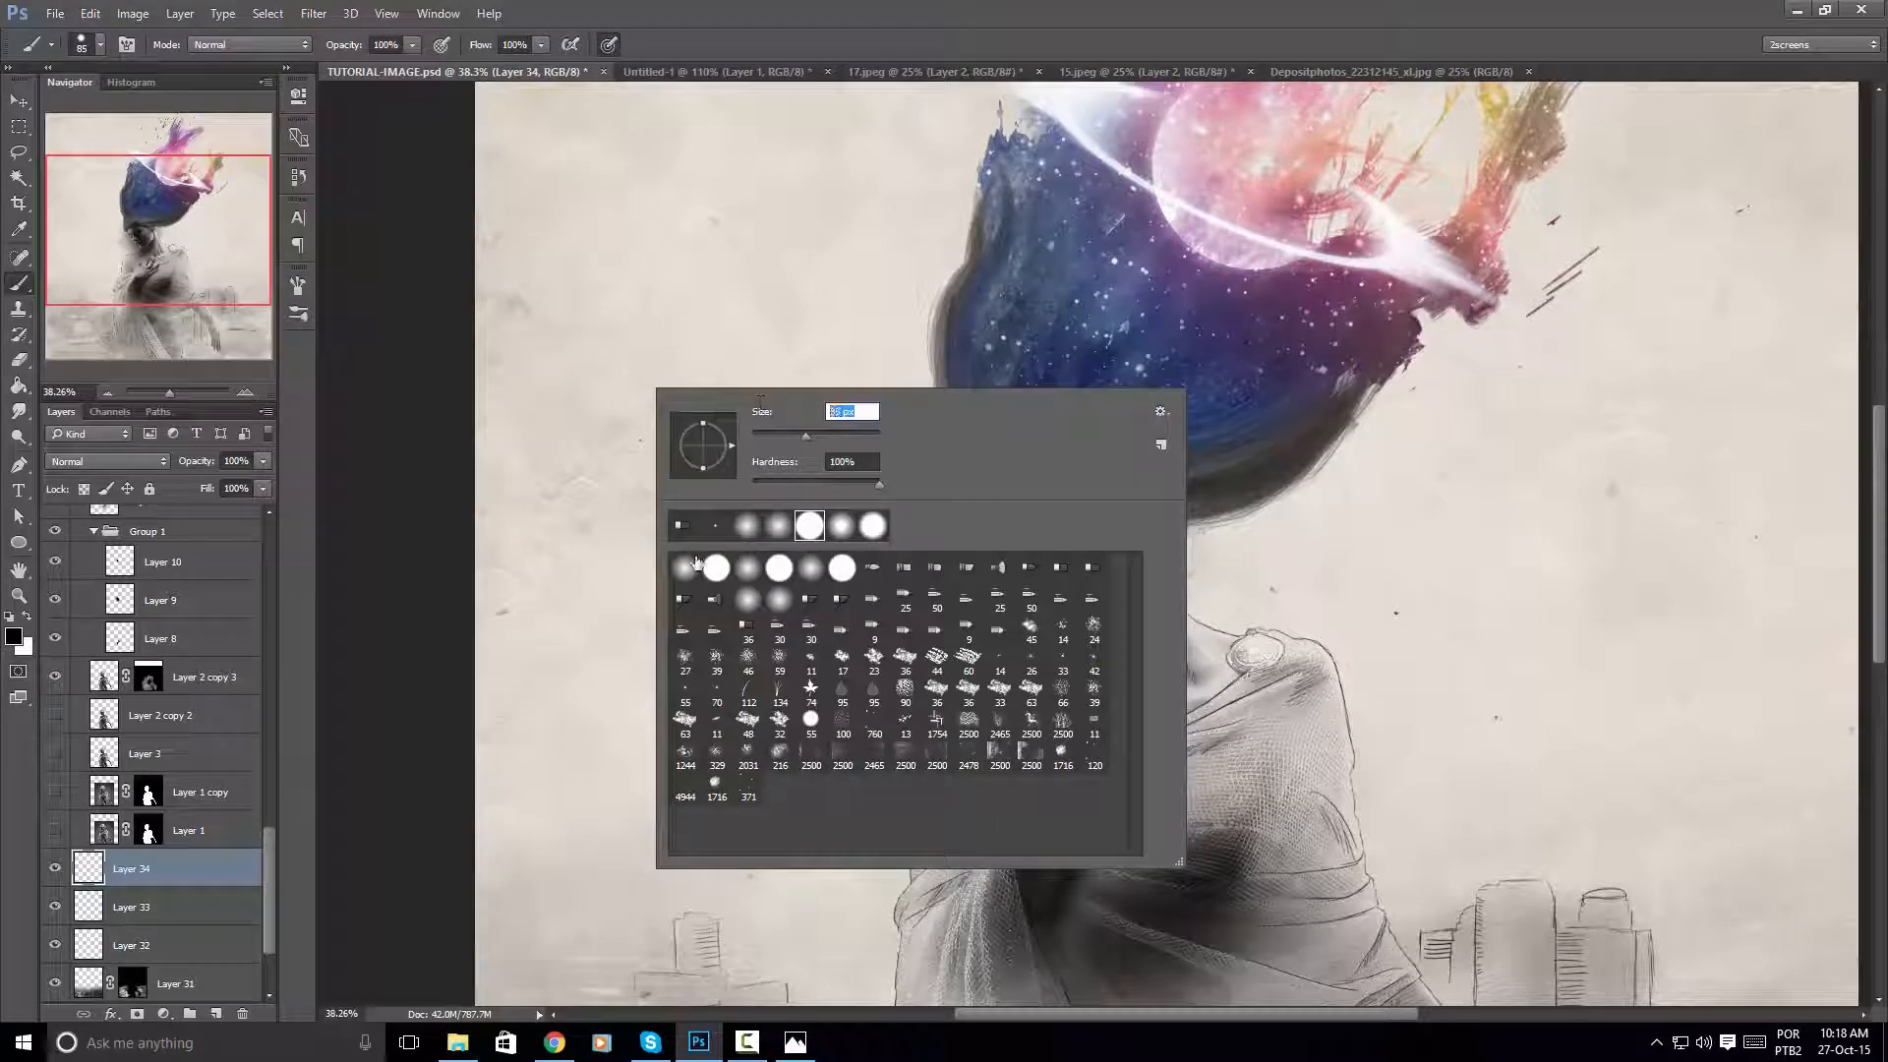
# Sketch thin, curved black cloud outlines in the empty sky left of the woman's head and shoulder
pyautogui.moveTo(582, 498); pyautogui.dragTo(616, 447)
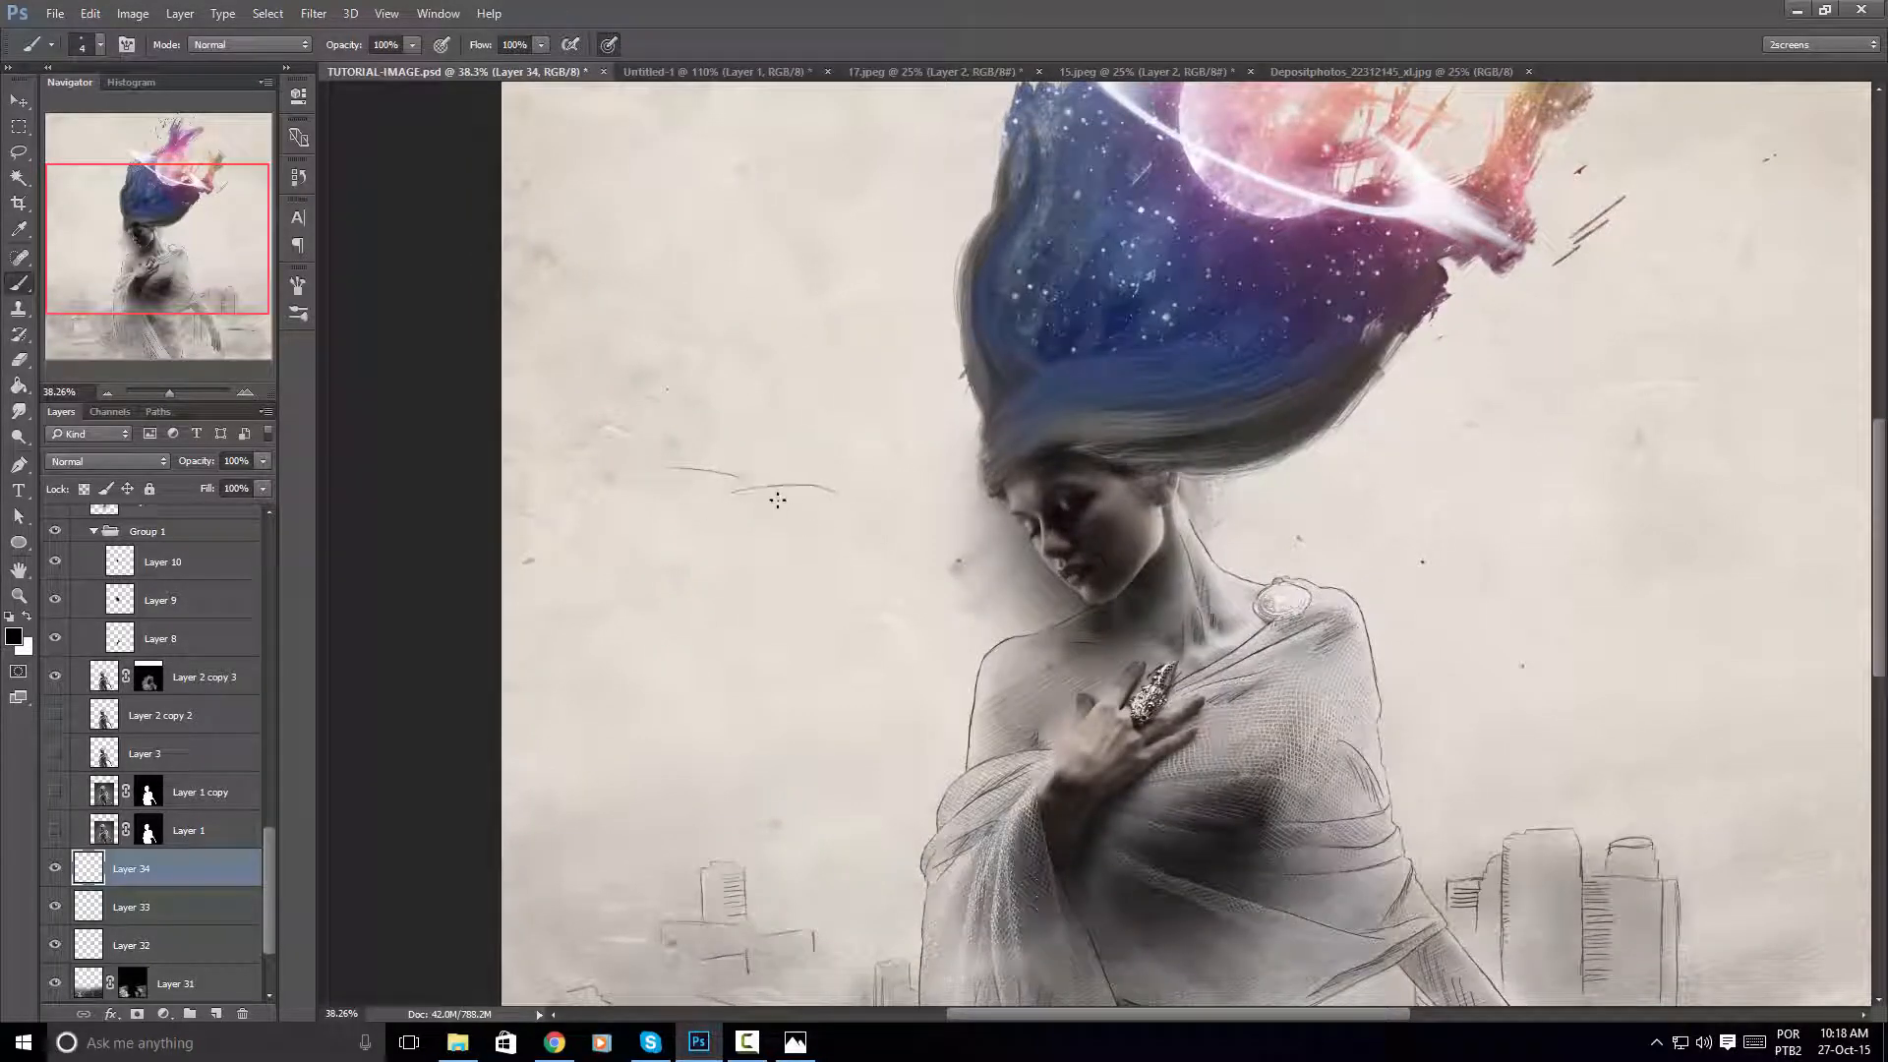
pyautogui.hotkey('ctrl', 'z')
pyautogui.hotkey('ctrl', 'z')
pyautogui.scroll(3, 755, 457)
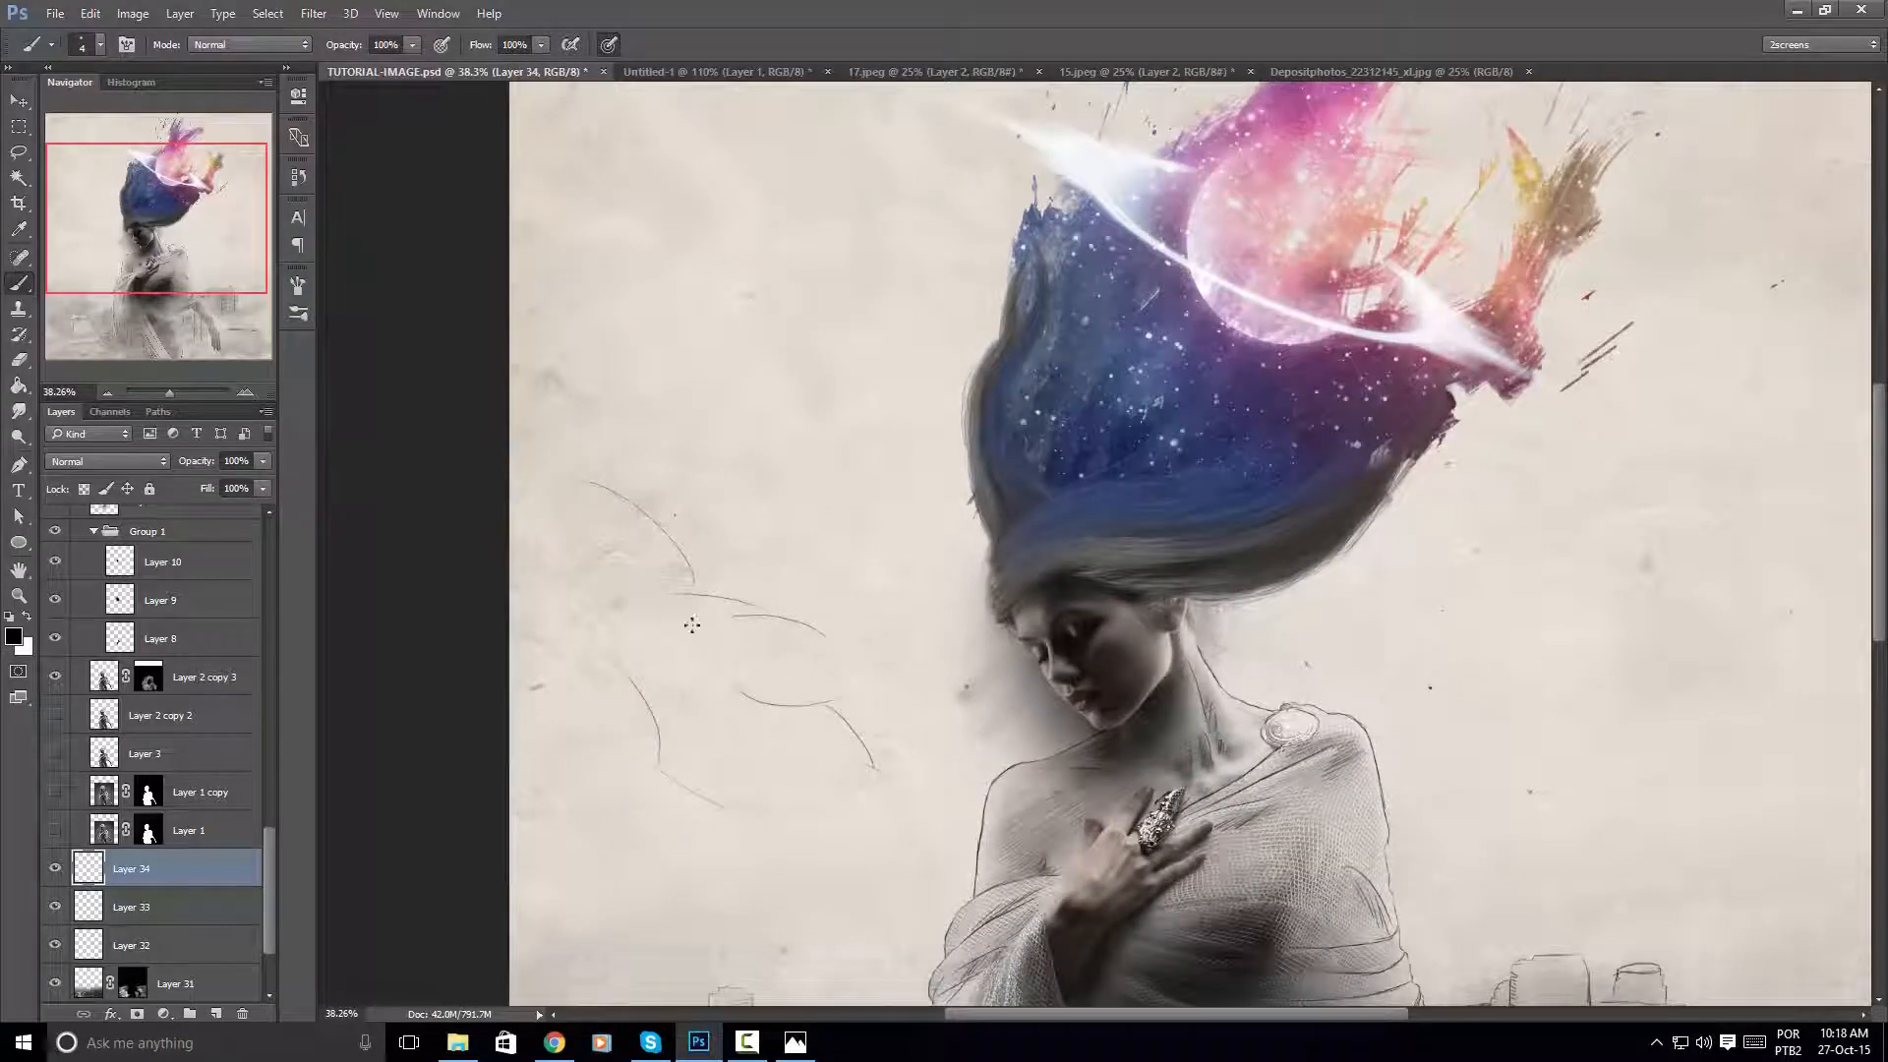
pyautogui.moveTo(729, 567); pyautogui.dragTo(696, 358)
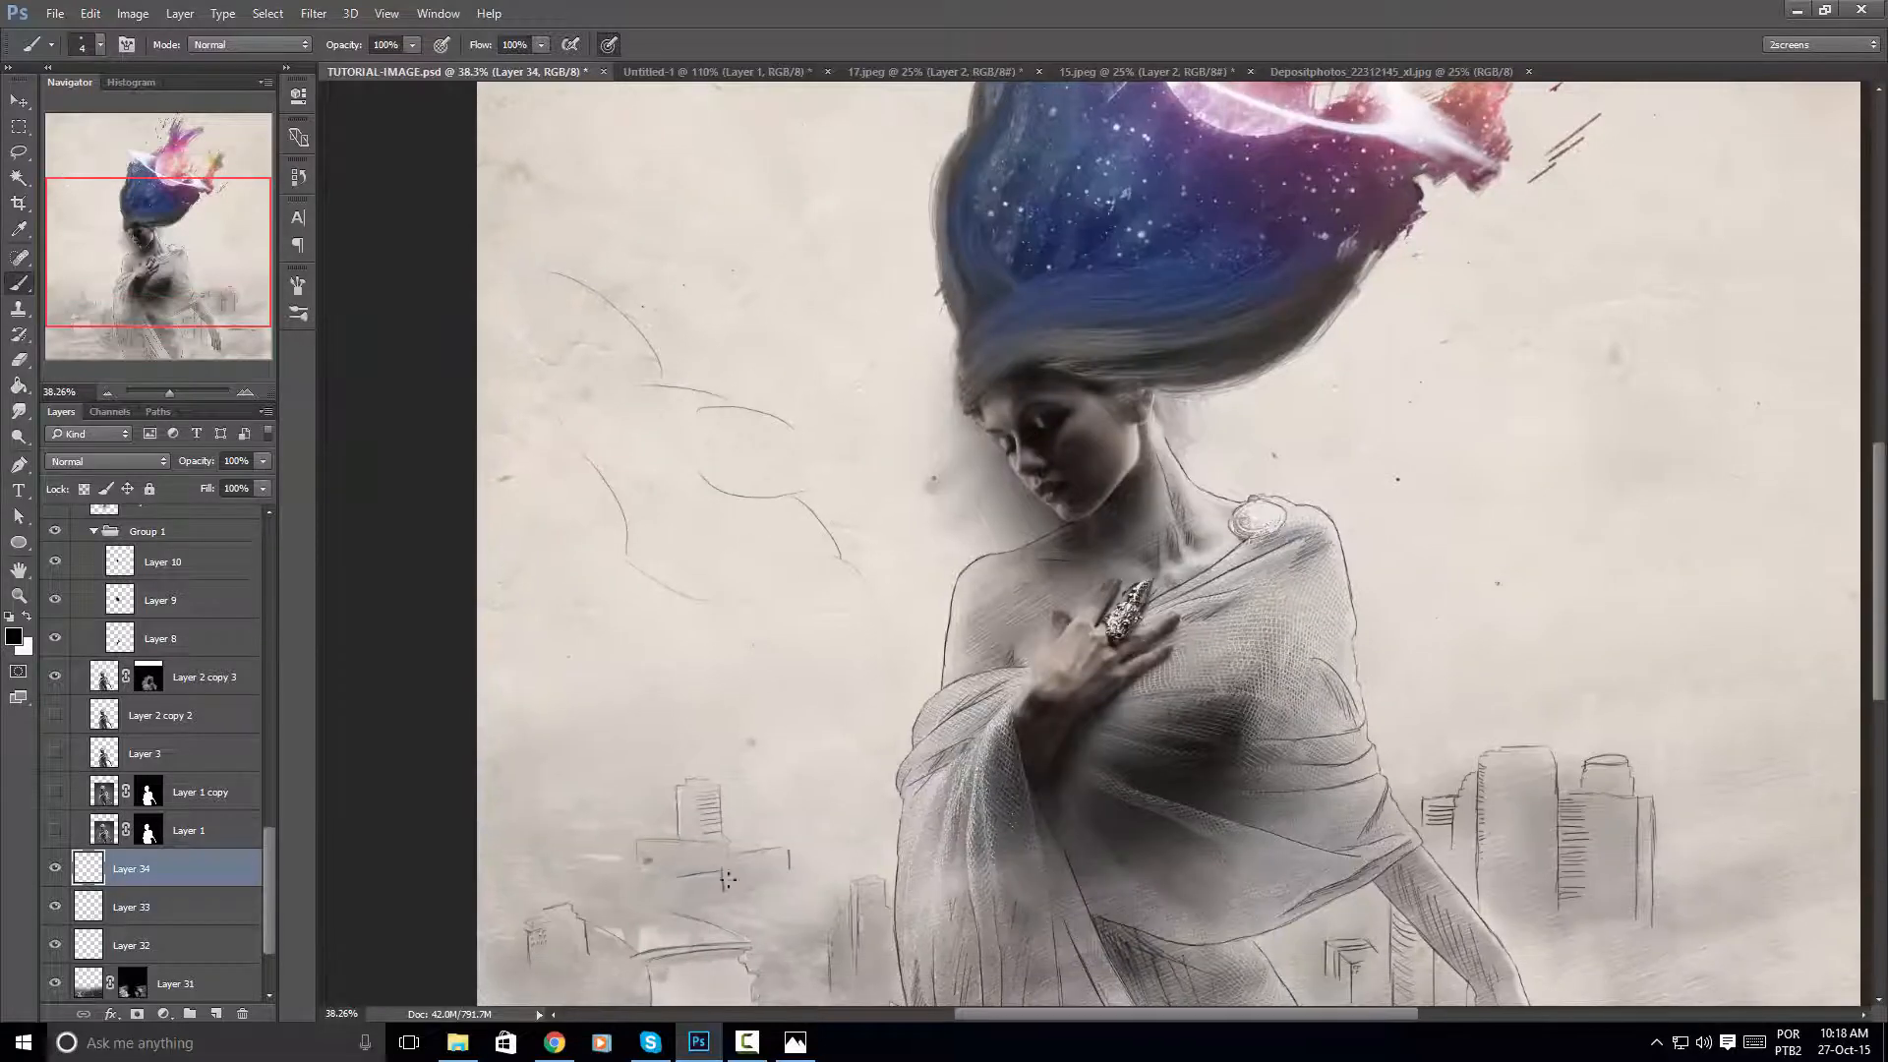
pyautogui.scroll(3, 657, 573)
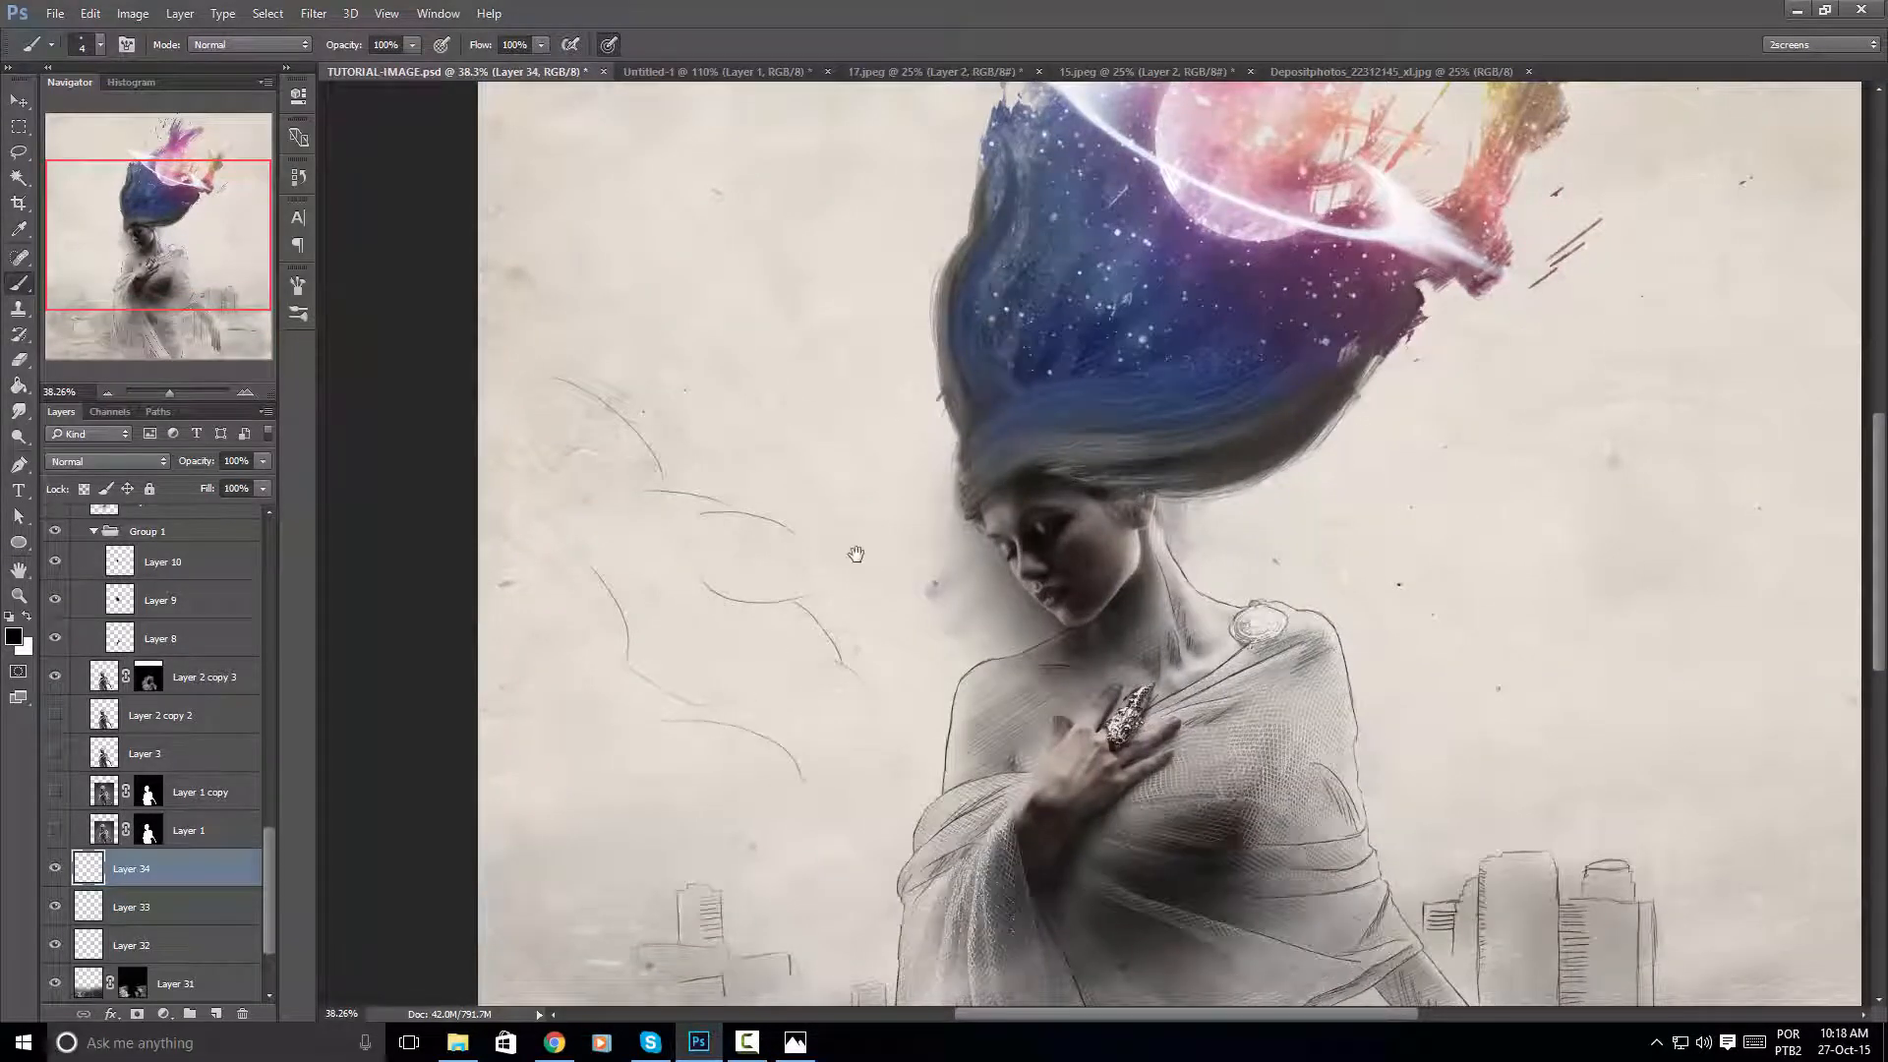
# Extend the upper end of the cloud outline left of the hair with short curved strokes near the canvas edge
pyautogui.moveTo(856, 554); pyautogui.dragTo(678, 538)
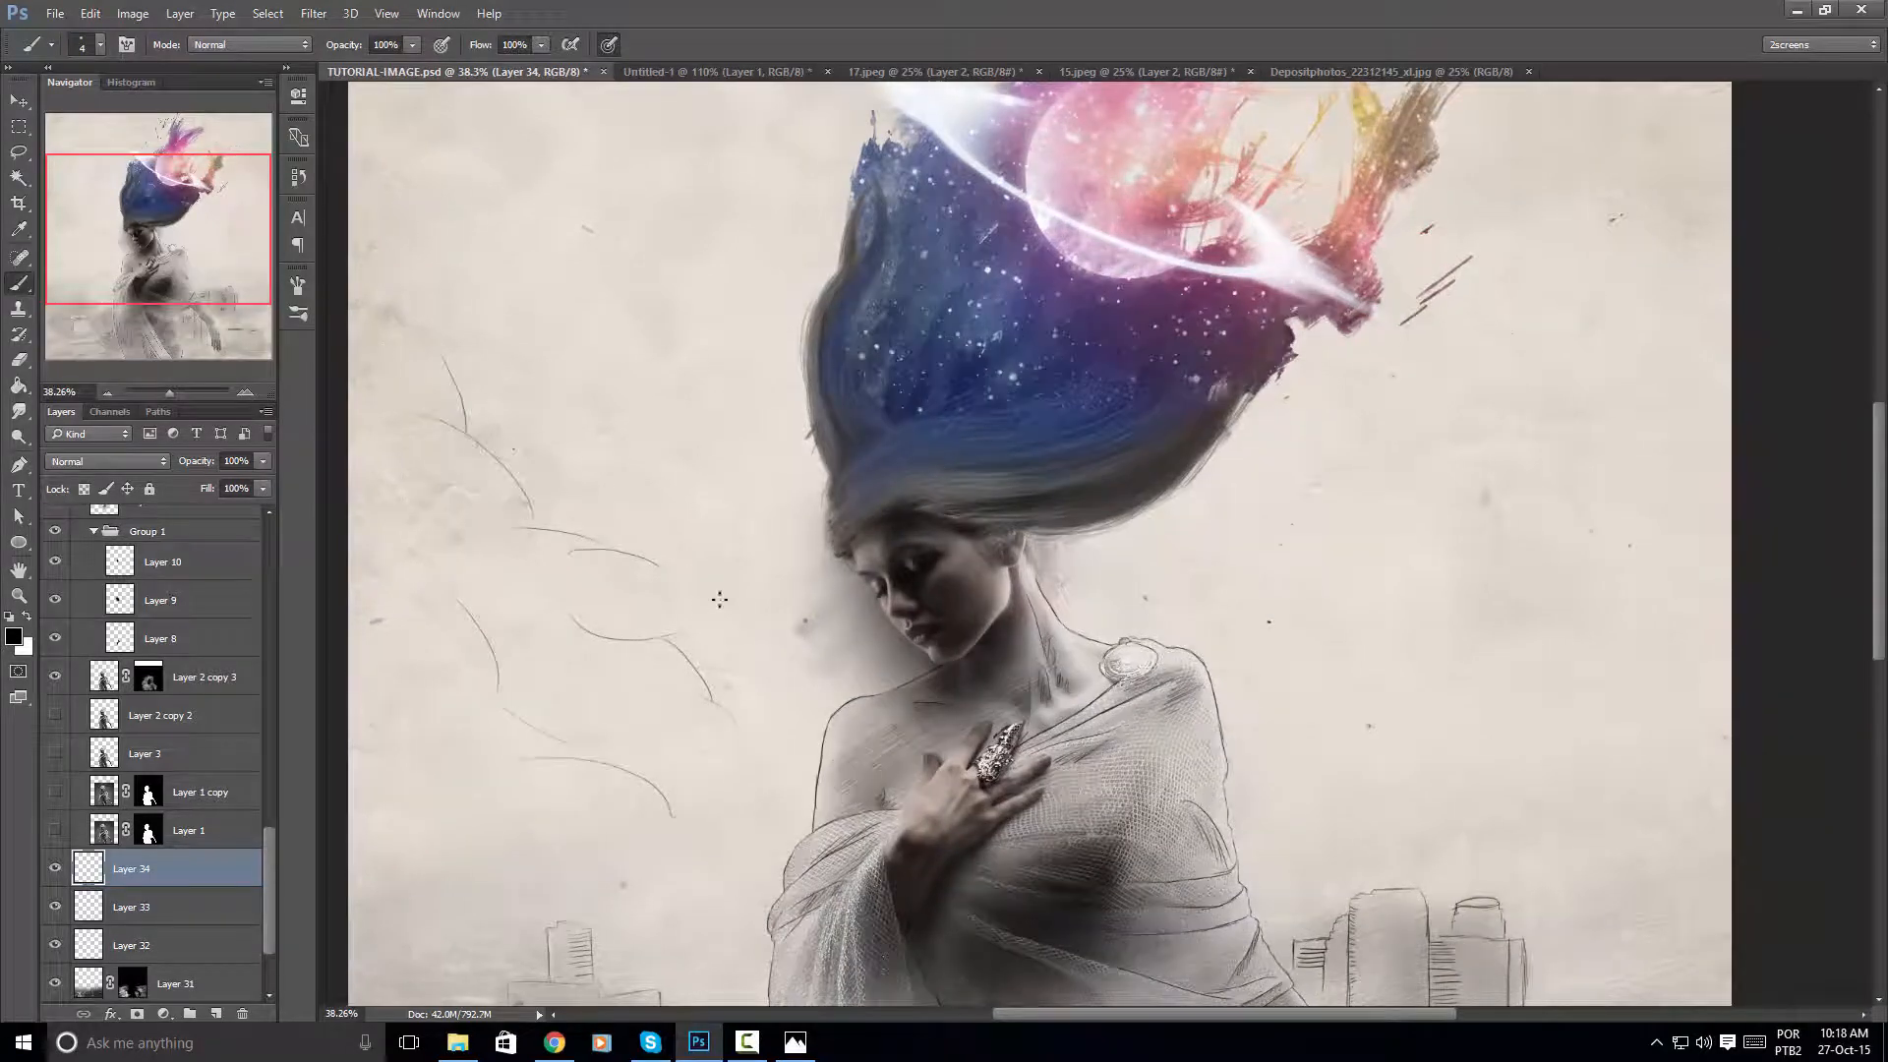
pyautogui.moveTo(808, 571); pyautogui.dragTo(573, 553)
pyautogui.moveTo(479, 610); pyautogui.dragTo(816, 524)
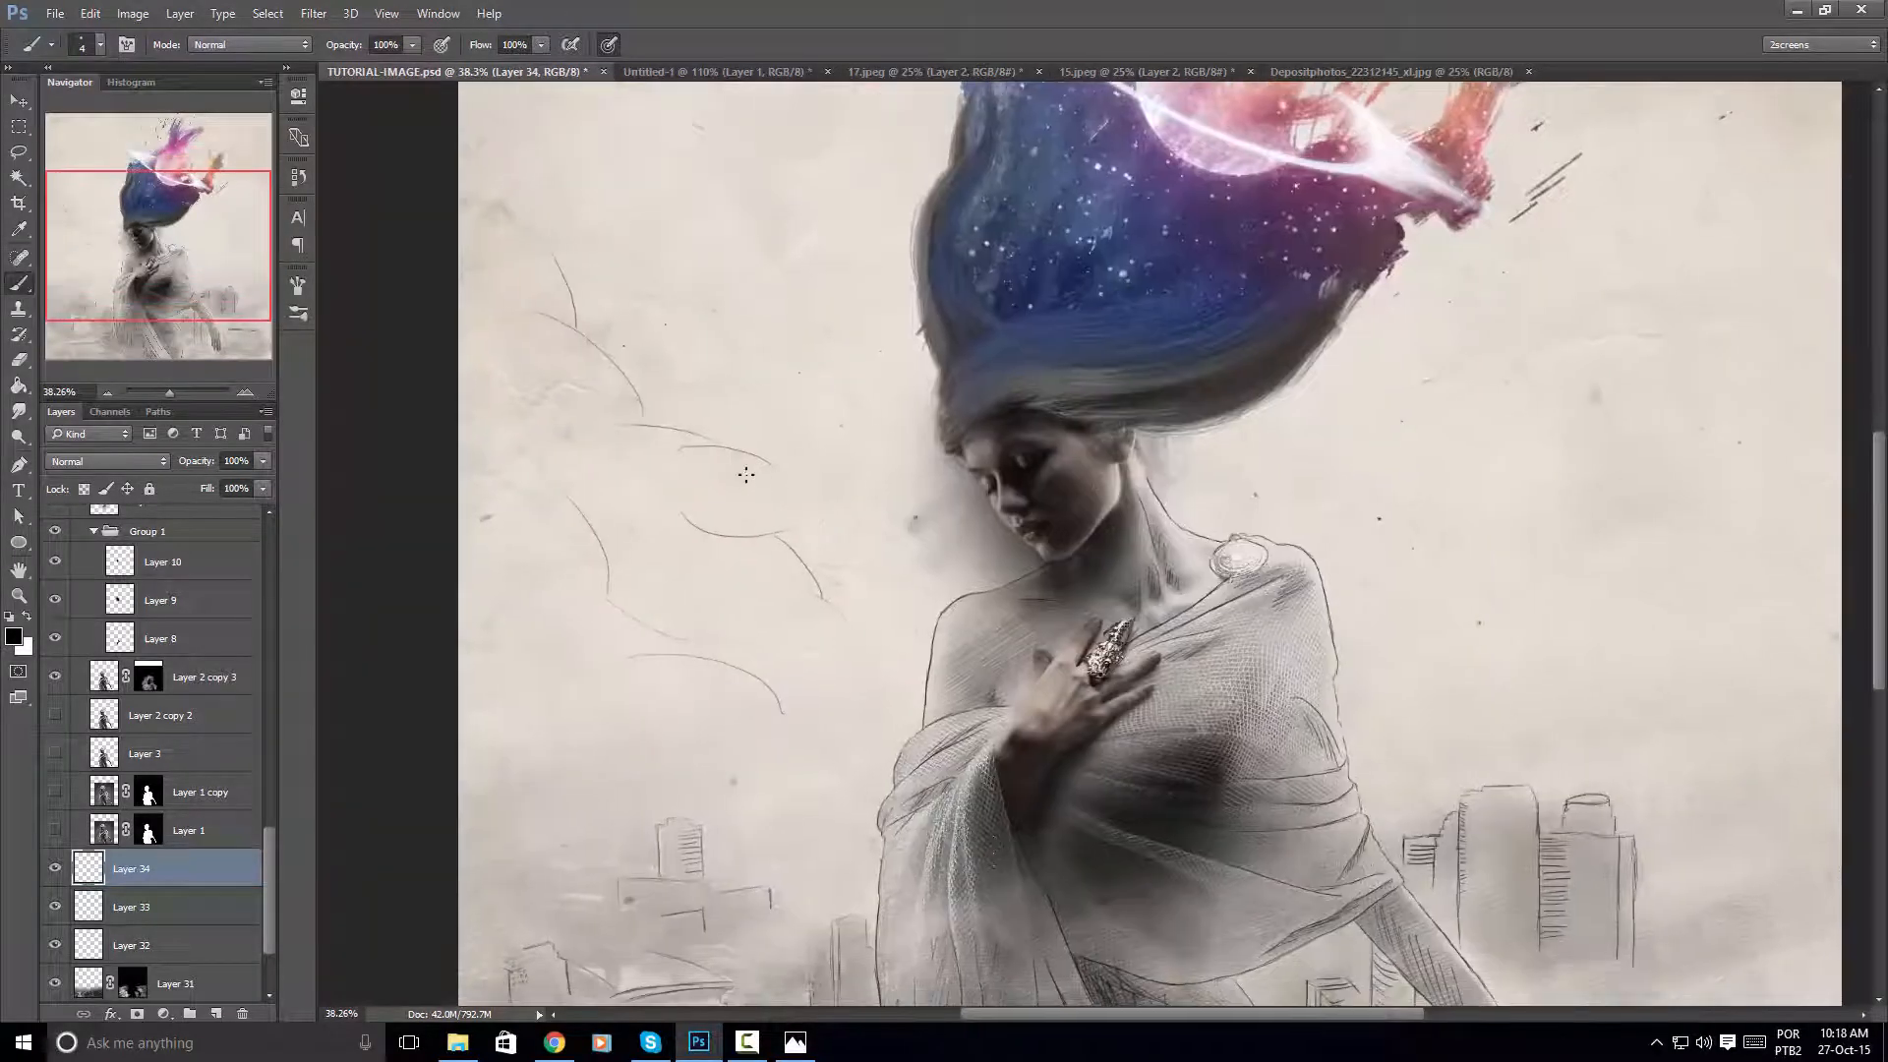
pyautogui.moveTo(698, 523); pyautogui.dragTo(686, 641)
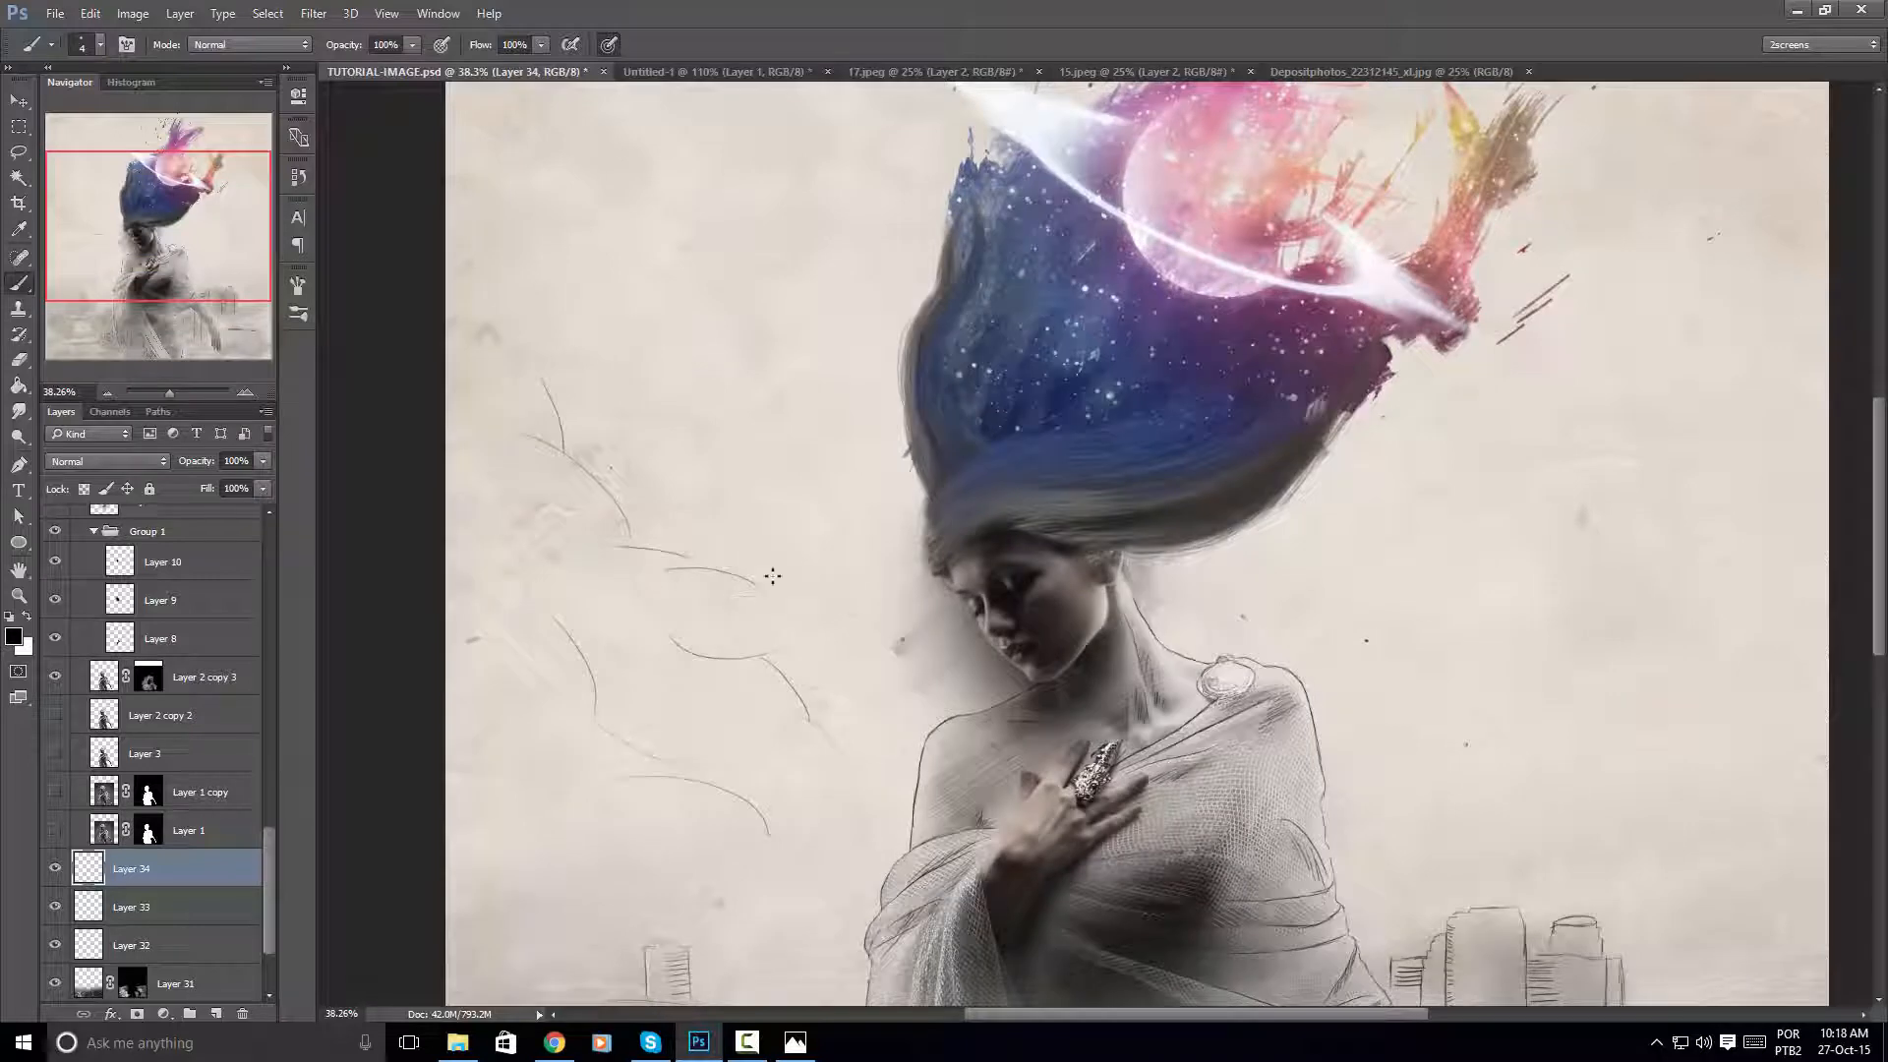
# Sketch thin, curved cloud outlines in the sky right of the woman, from beside the hair down to above the towers
pyautogui.moveTo(983, 603); pyautogui.dragTo(865, 413)
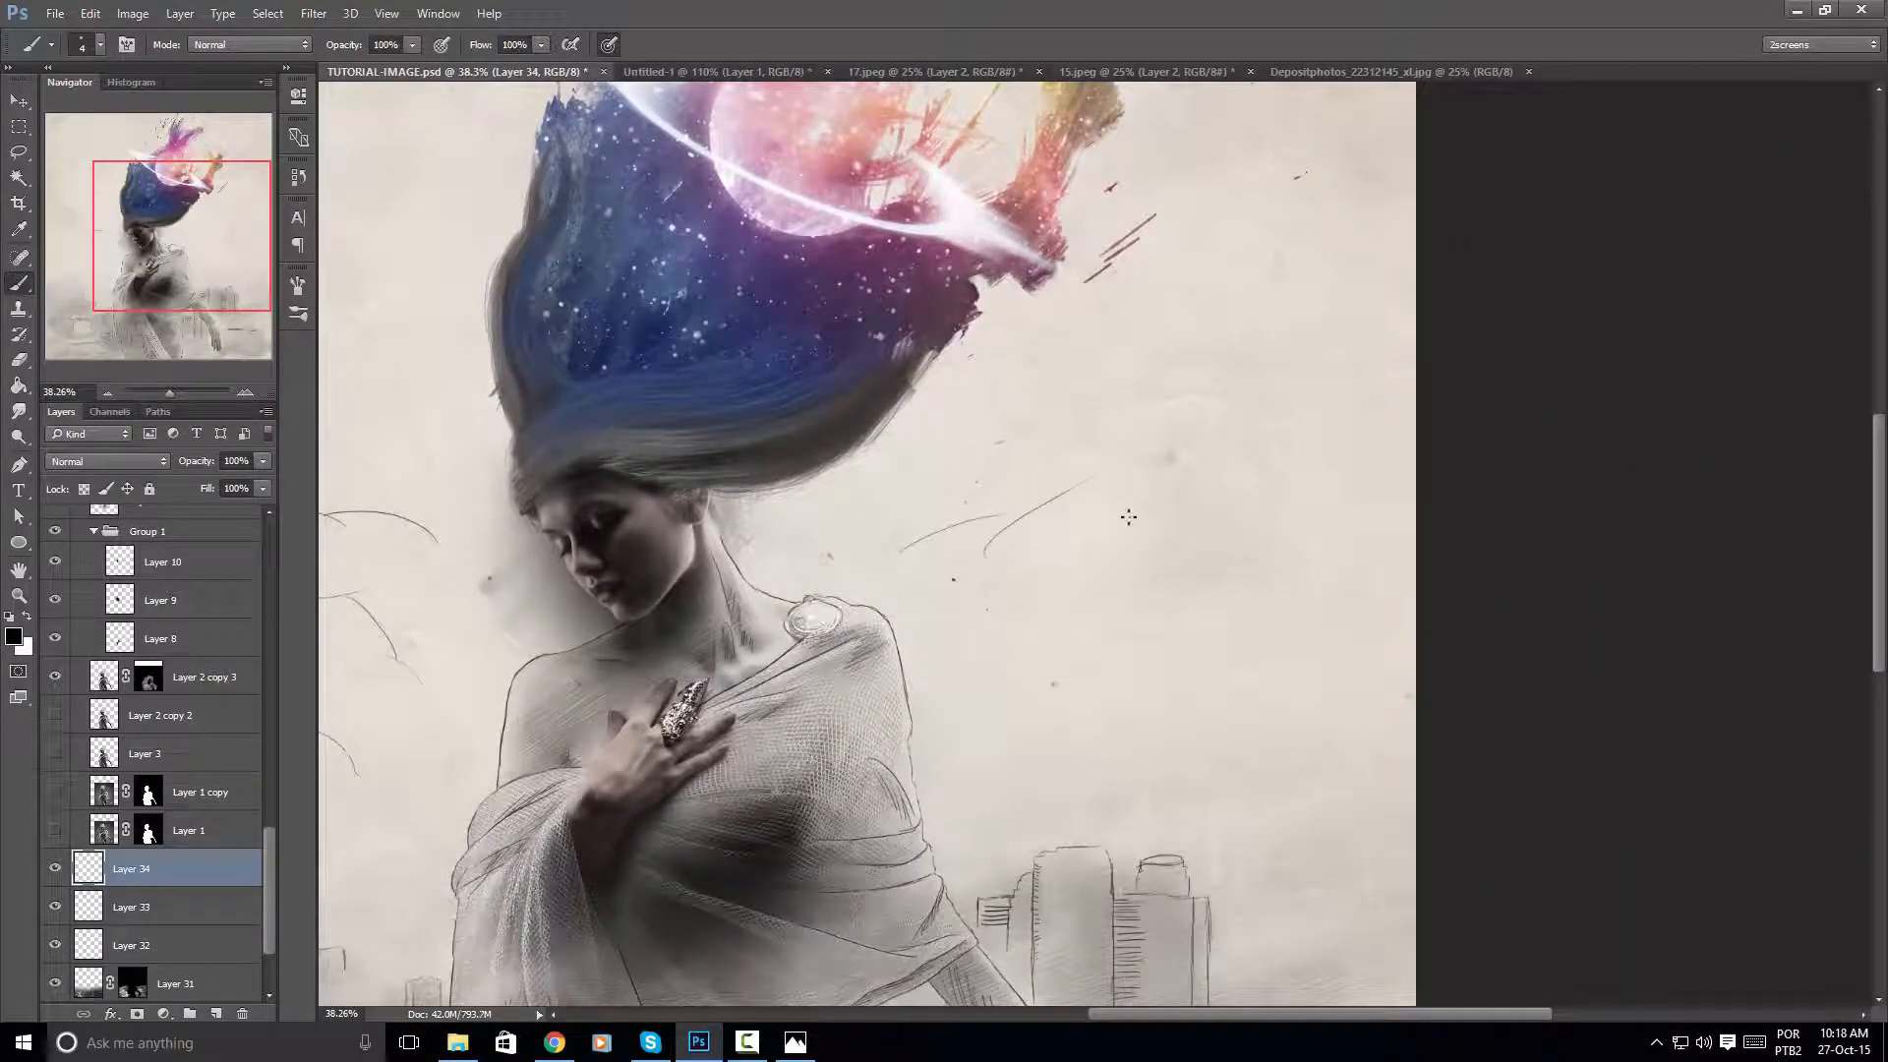
pyautogui.moveTo(1075, 506); pyautogui.dragTo(1050, 544)
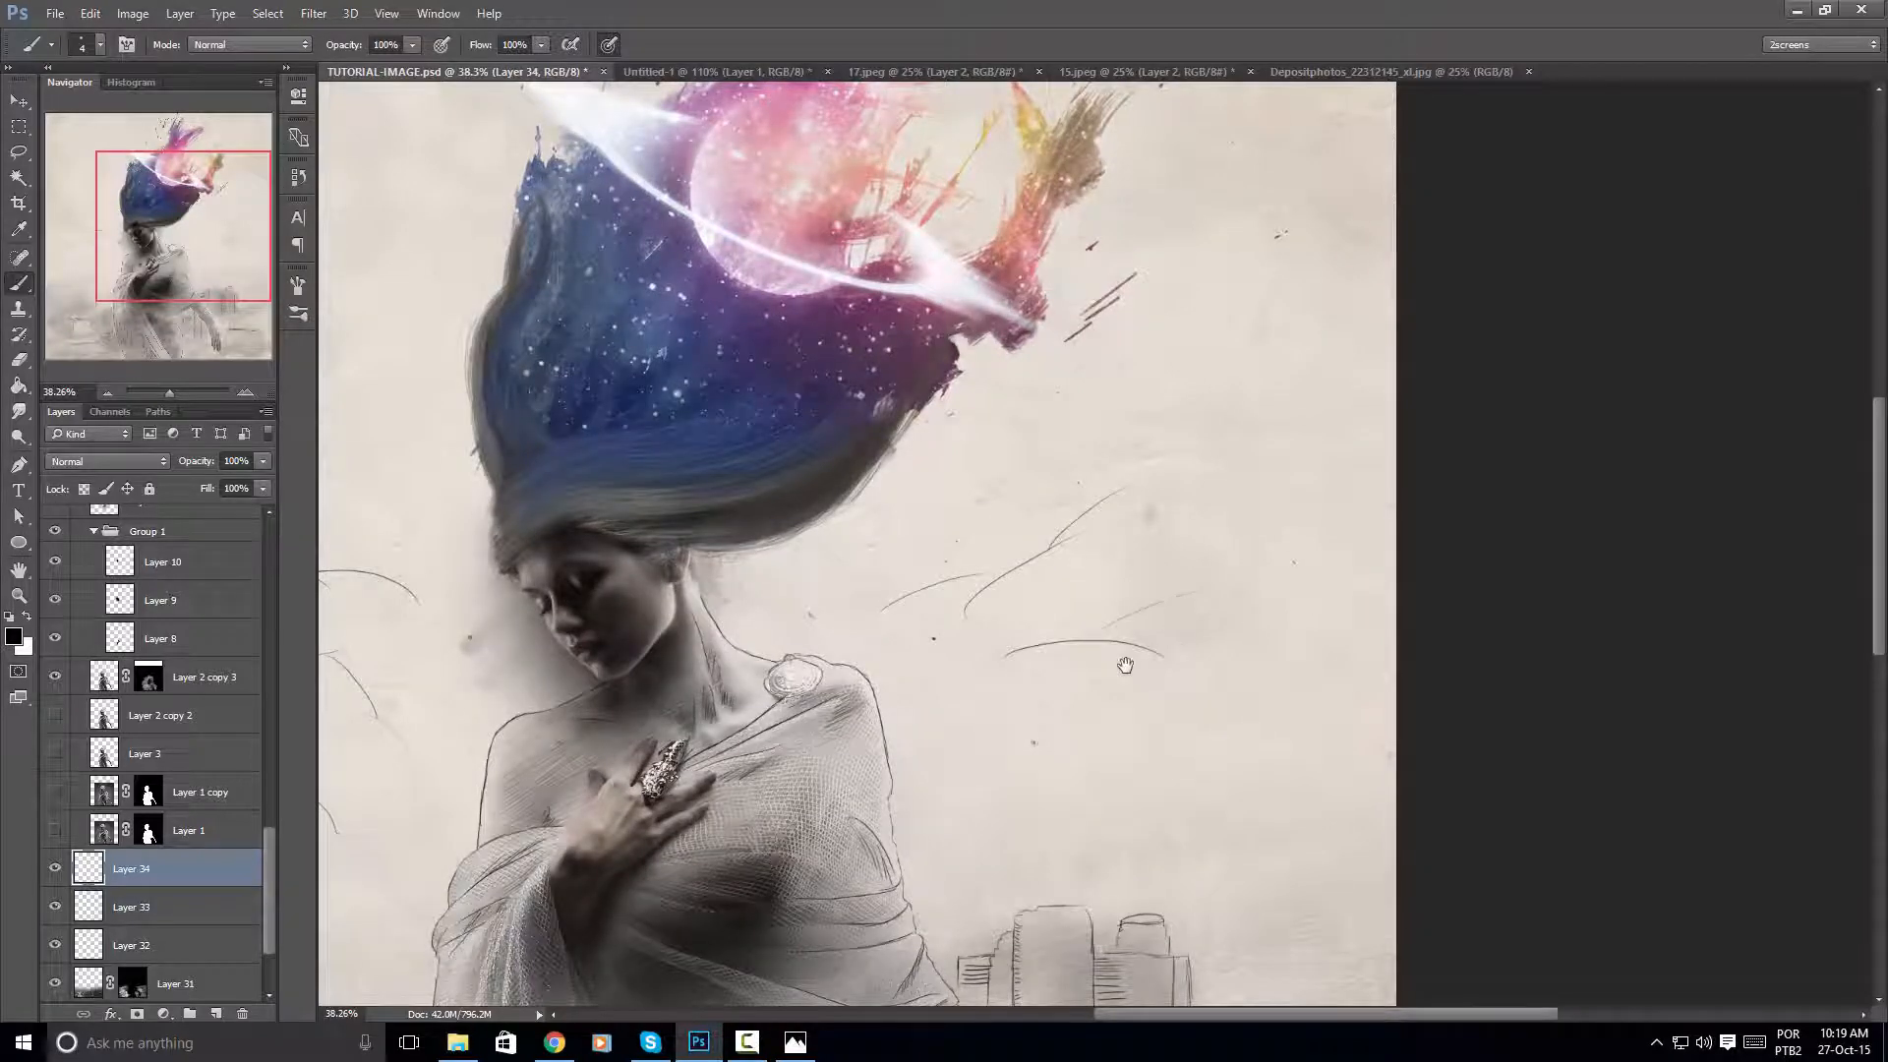
pyautogui.moveTo(1126, 665); pyautogui.dragTo(1068, 572)
pyautogui.moveTo(1092, 668)
pyautogui.mouseDown()
pyautogui.moveTo(1104, 531)
pyautogui.moveTo(1223, 555)
pyautogui.moveTo(1112, 667)
pyautogui.mouseUp()
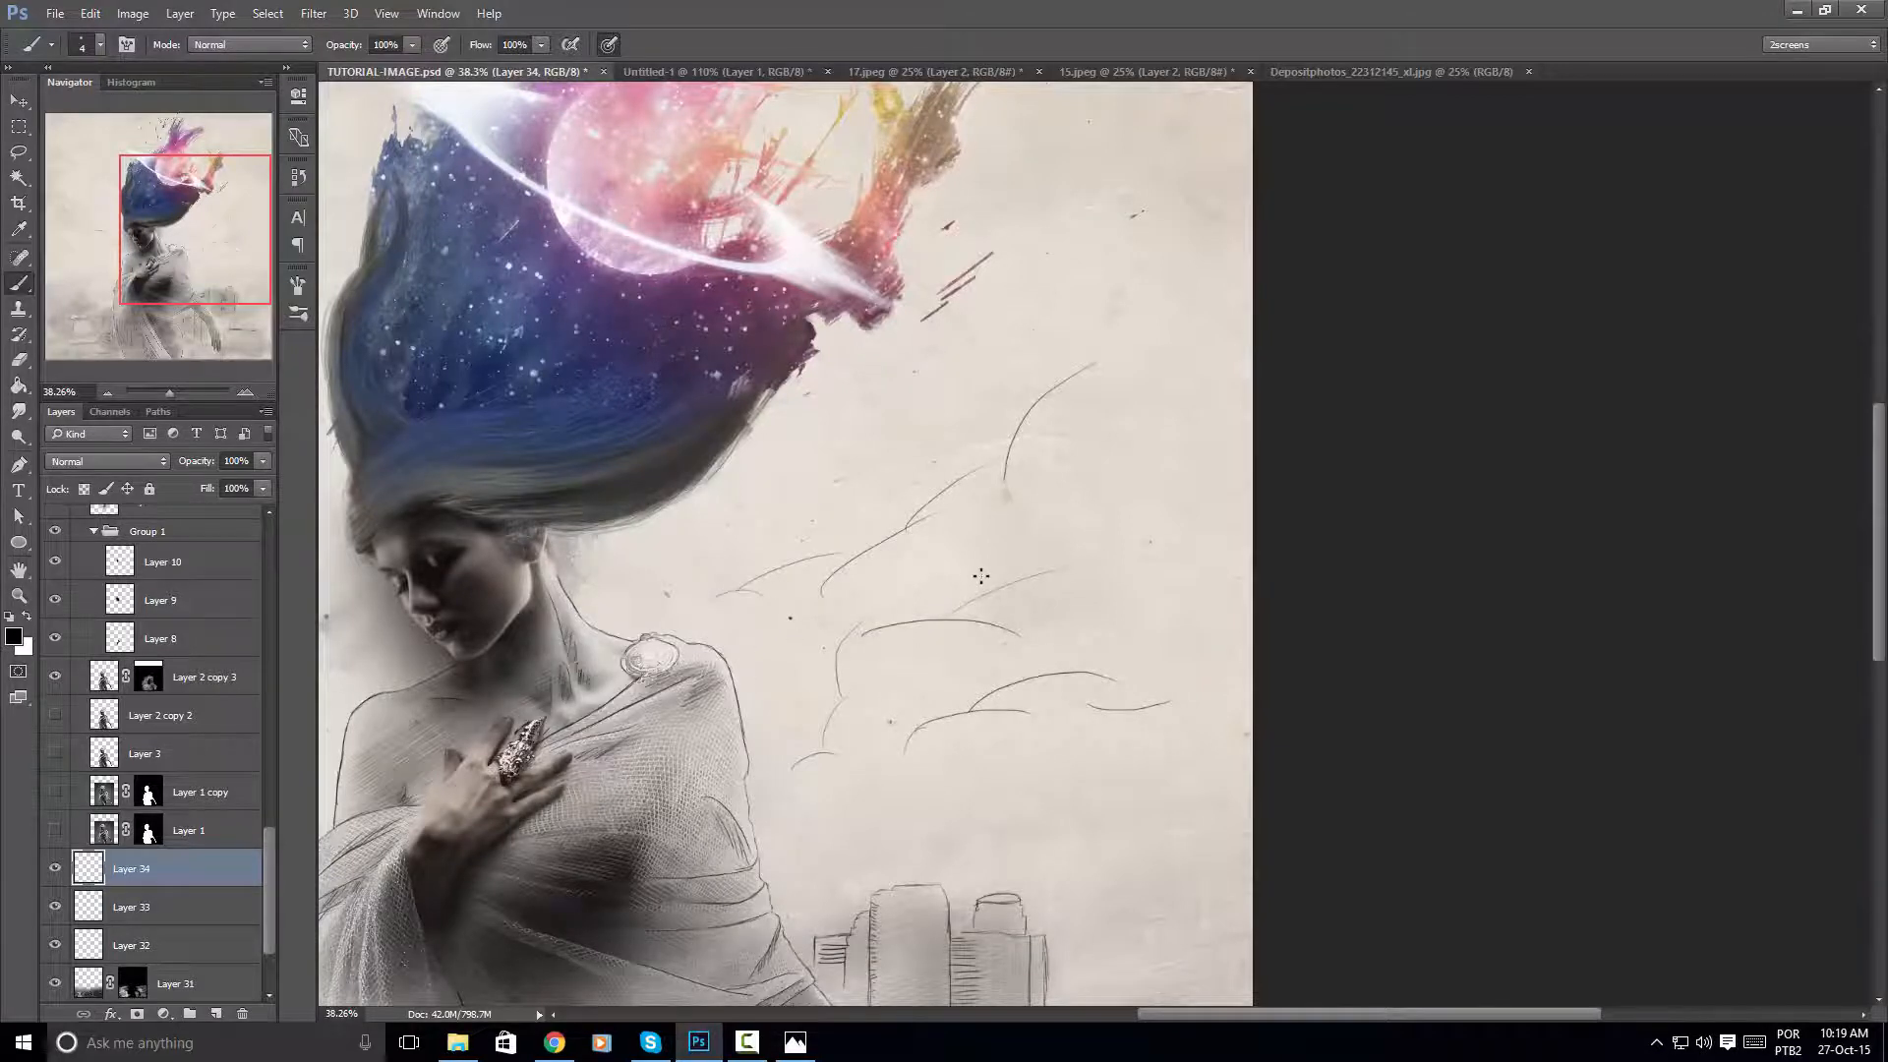
pyautogui.moveTo(987, 571); pyautogui.dragTo(936, 553)
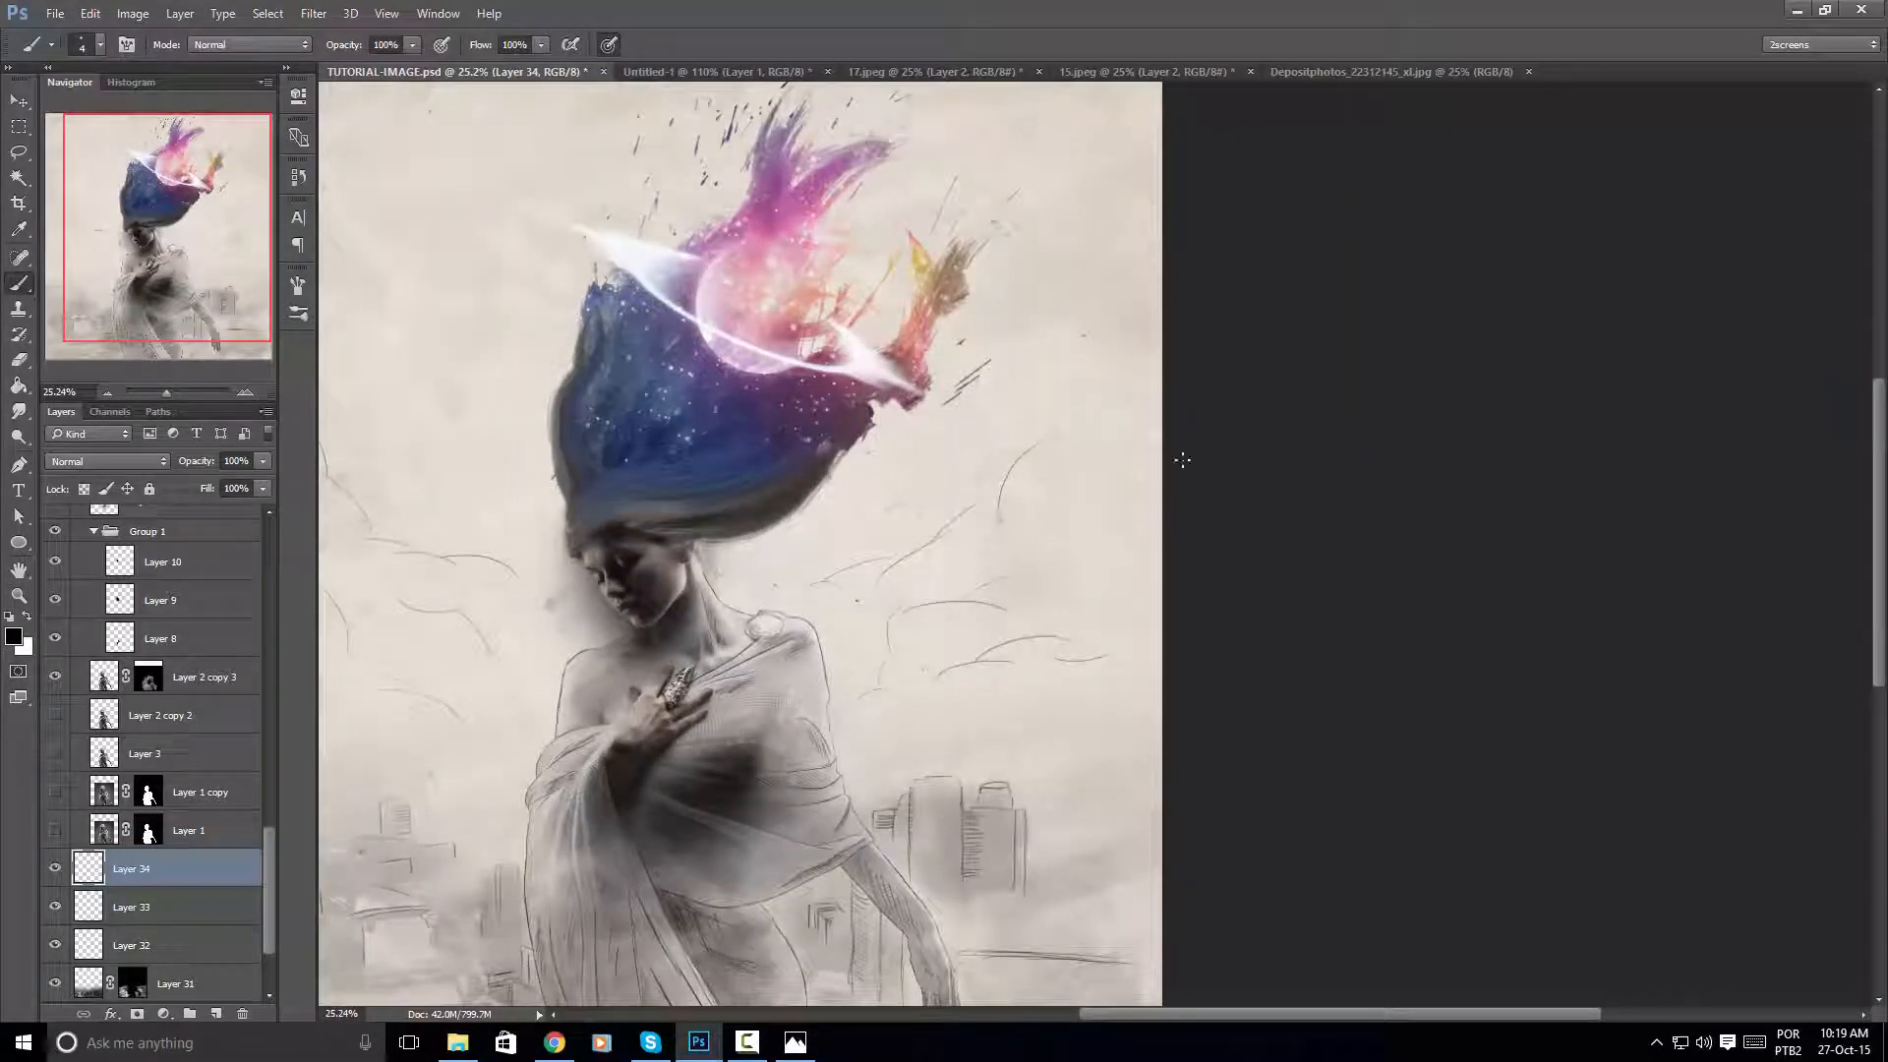
pyautogui.moveTo(1145, 382)
pyautogui.mouseDown()
pyautogui.moveTo(1069, 380)
pyautogui.moveTo(1138, 374)
pyautogui.mouseUp()
pyautogui.moveTo(954, 509); pyautogui.dragTo(1058, 444)
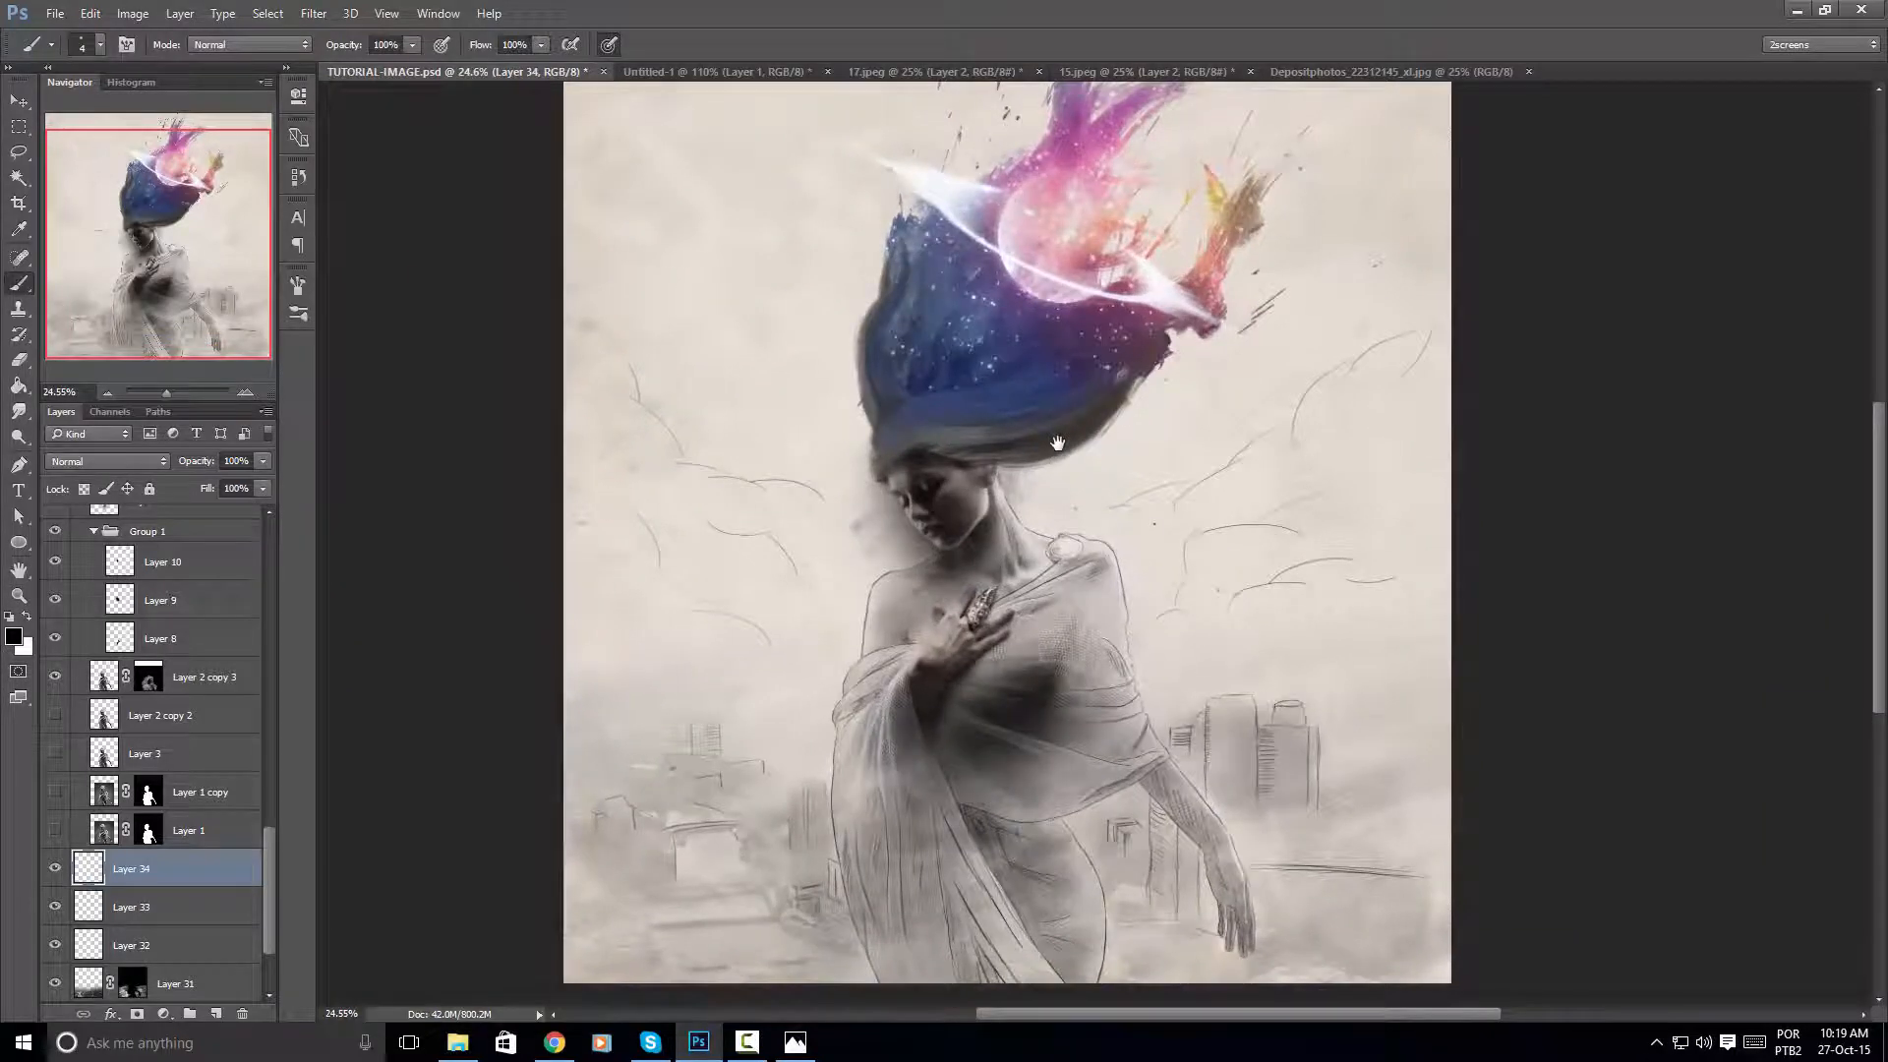
# Add a new layer above the cloud outlines and choose the flat bristle brush for shading
pyautogui.hotkey('ctrl', 'shift', 'alt', 'n')
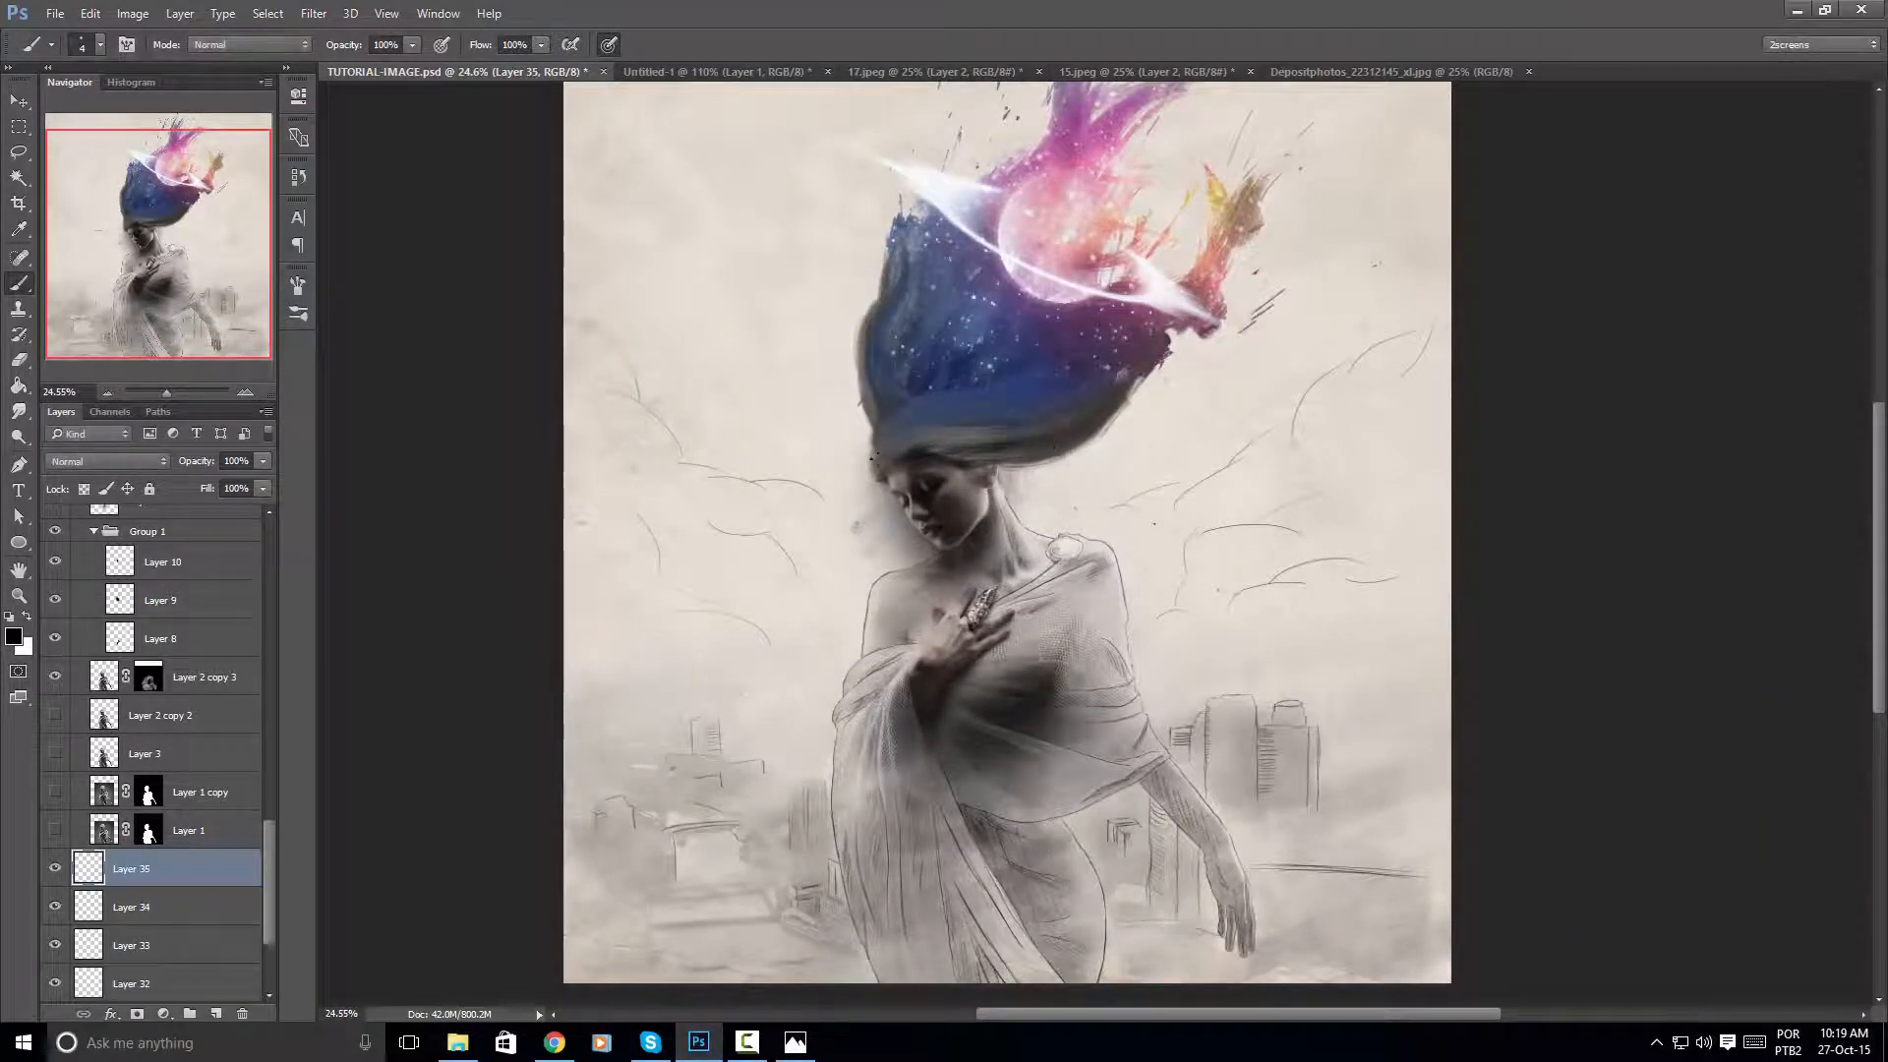
pyautogui.rightClick(880, 445)
pyautogui.click(1327, 626)
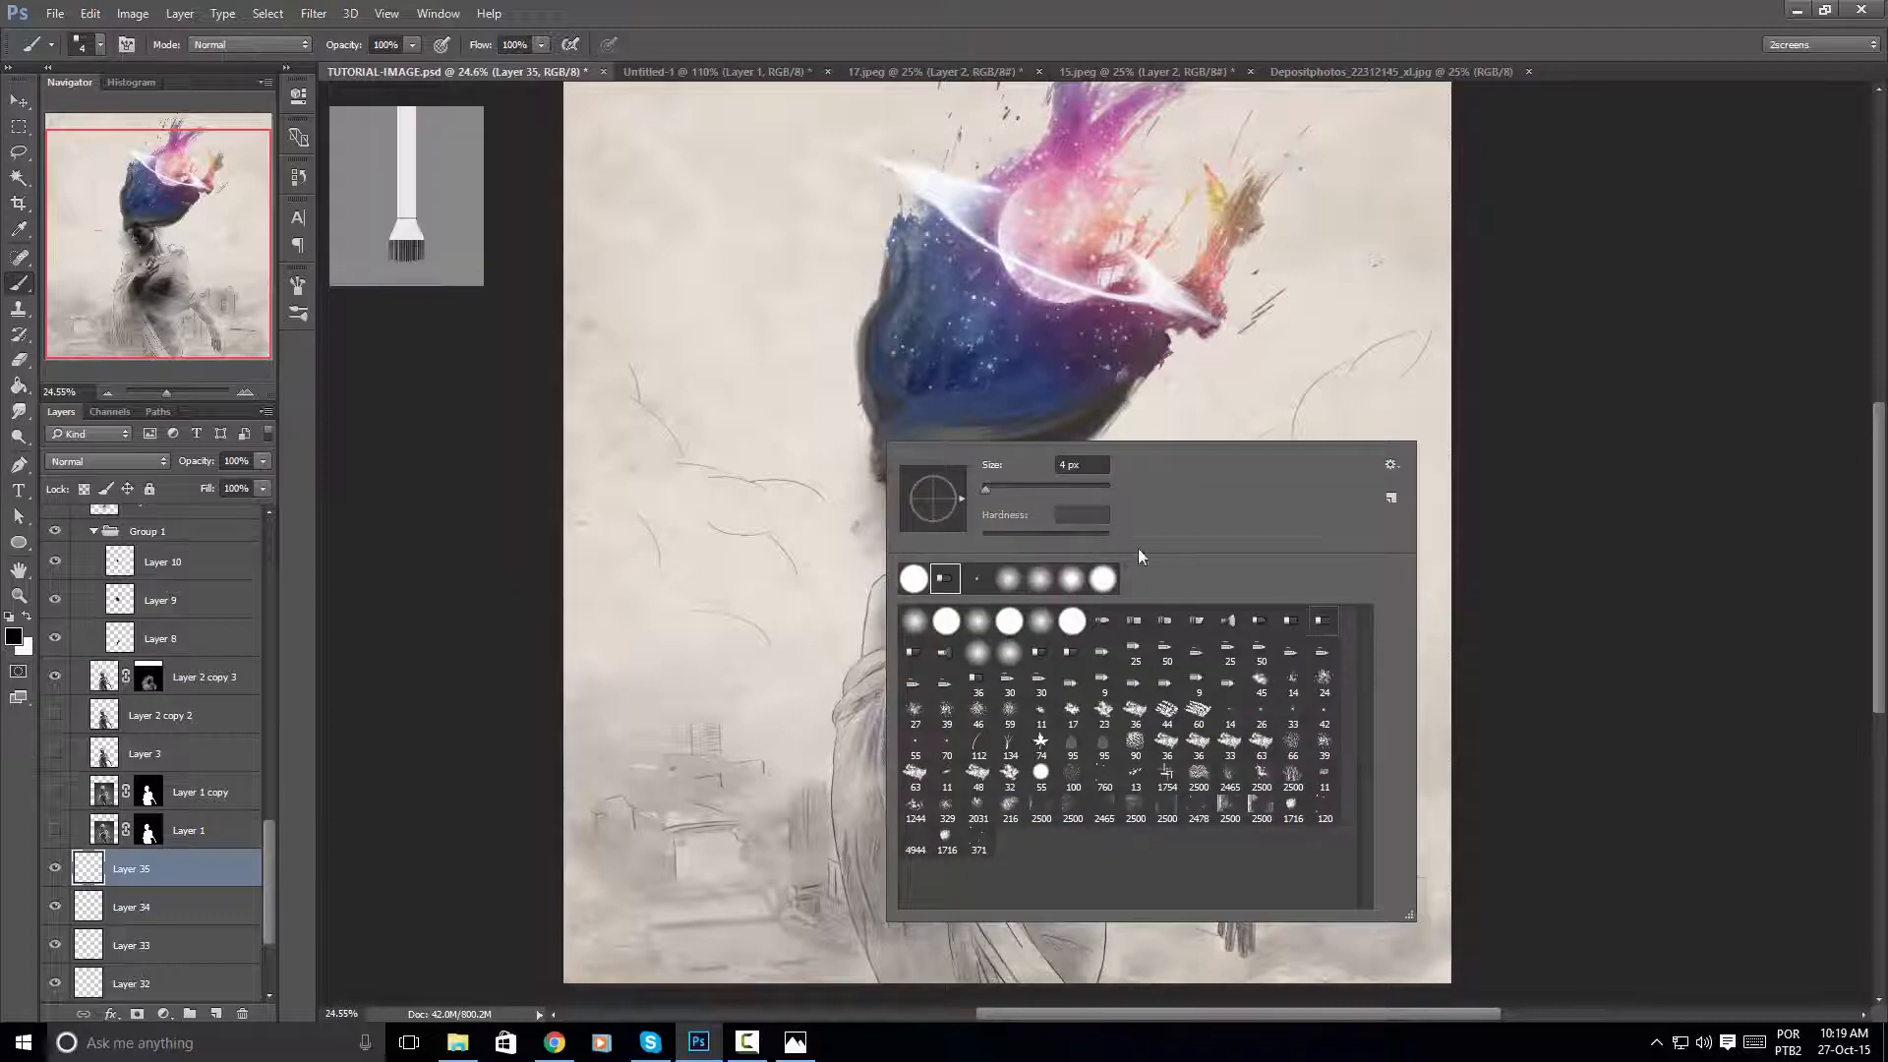
pyautogui.moveTo(743, 504); pyautogui.dragTo(838, 480)
pyautogui.hotkey('ctrl', 'z')
pyautogui.hotkey('ctrl', 'space')
pyautogui.moveTo(686, 528)
pyautogui.mouseDown()
pyautogui.moveTo(731, 499)
pyautogui.moveTo(886, 508)
pyautogui.mouseUp()
pyautogui.hotkey('ctrl', 'z')
# Shade the clouds left of the woman with soft black bristle strokes, reducing the brush opacity to 30%
pyautogui.moveTo(685, 505); pyautogui.dragTo(751, 651)
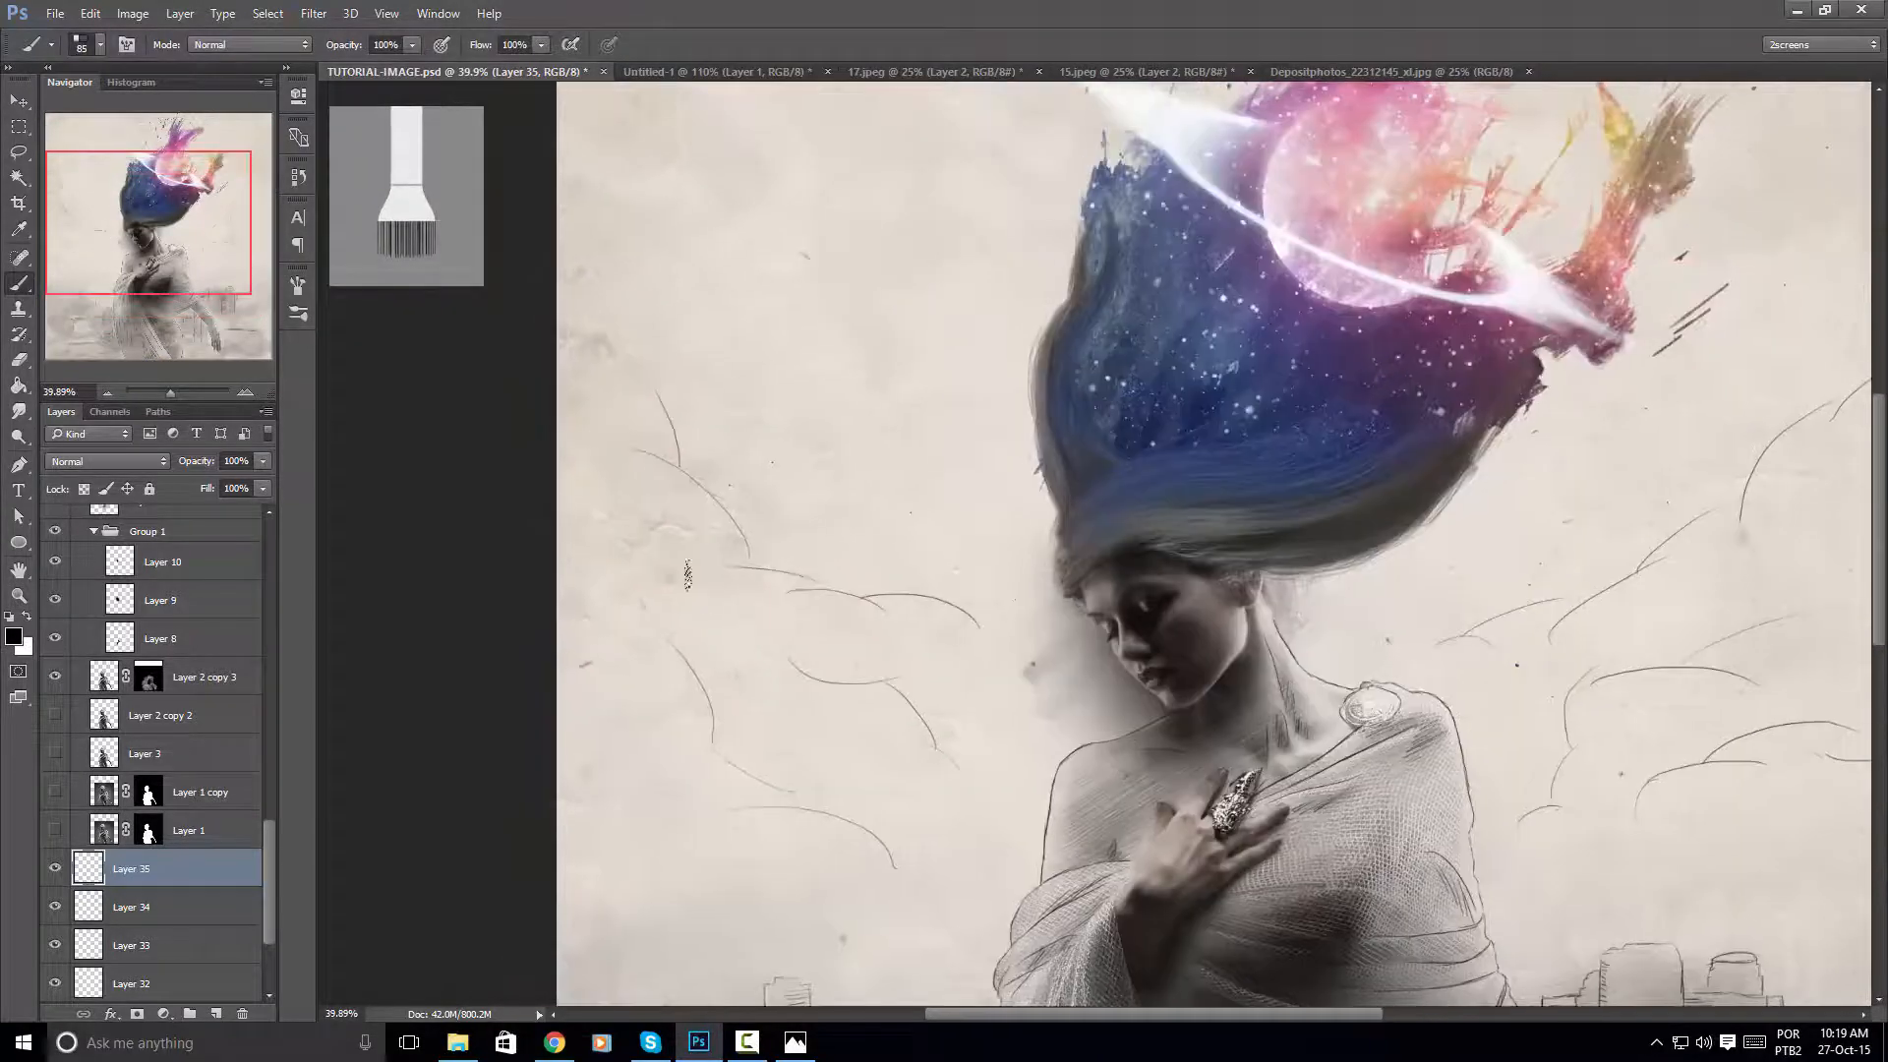
pyautogui.moveTo(763, 587); pyautogui.dragTo(725, 548)
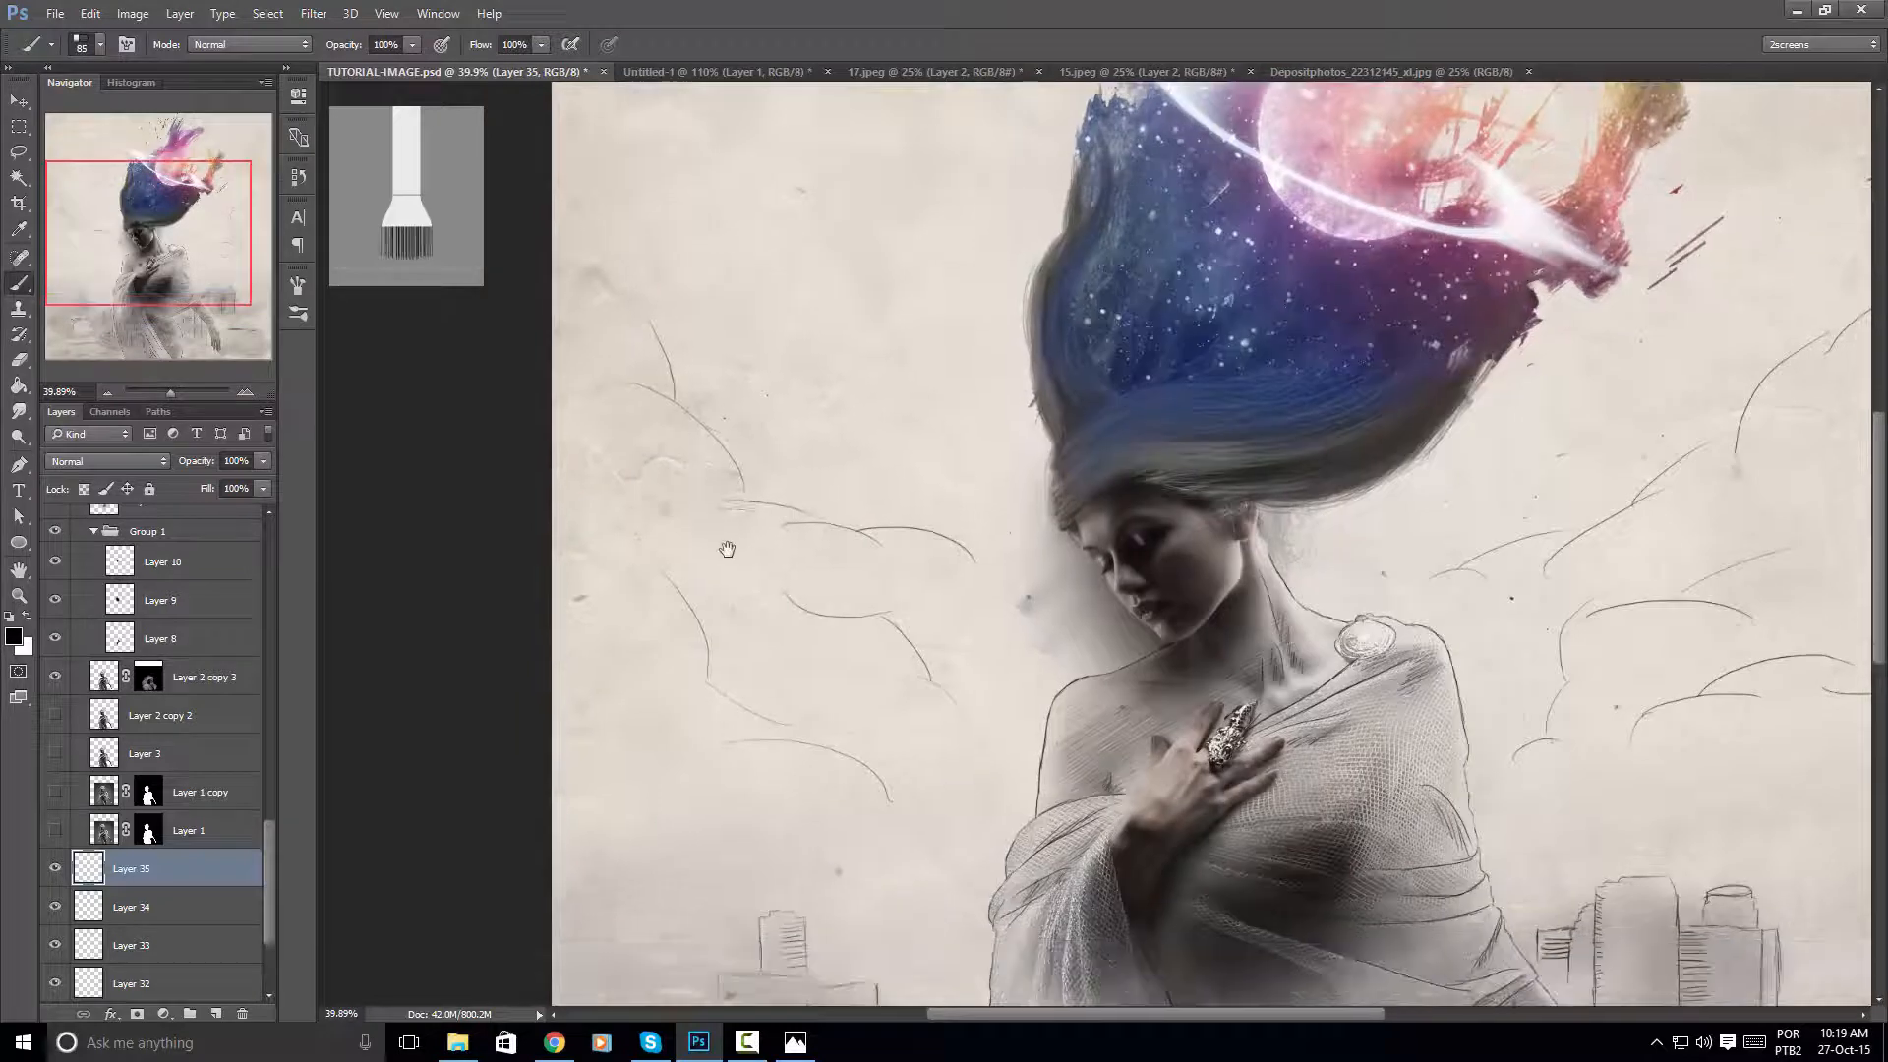
pyautogui.moveTo(666, 414)
pyautogui.mouseDown()
pyautogui.moveTo(710, 414)
pyautogui.moveTo(623, 366)
pyautogui.moveTo(616, 395)
pyautogui.mouseUp()
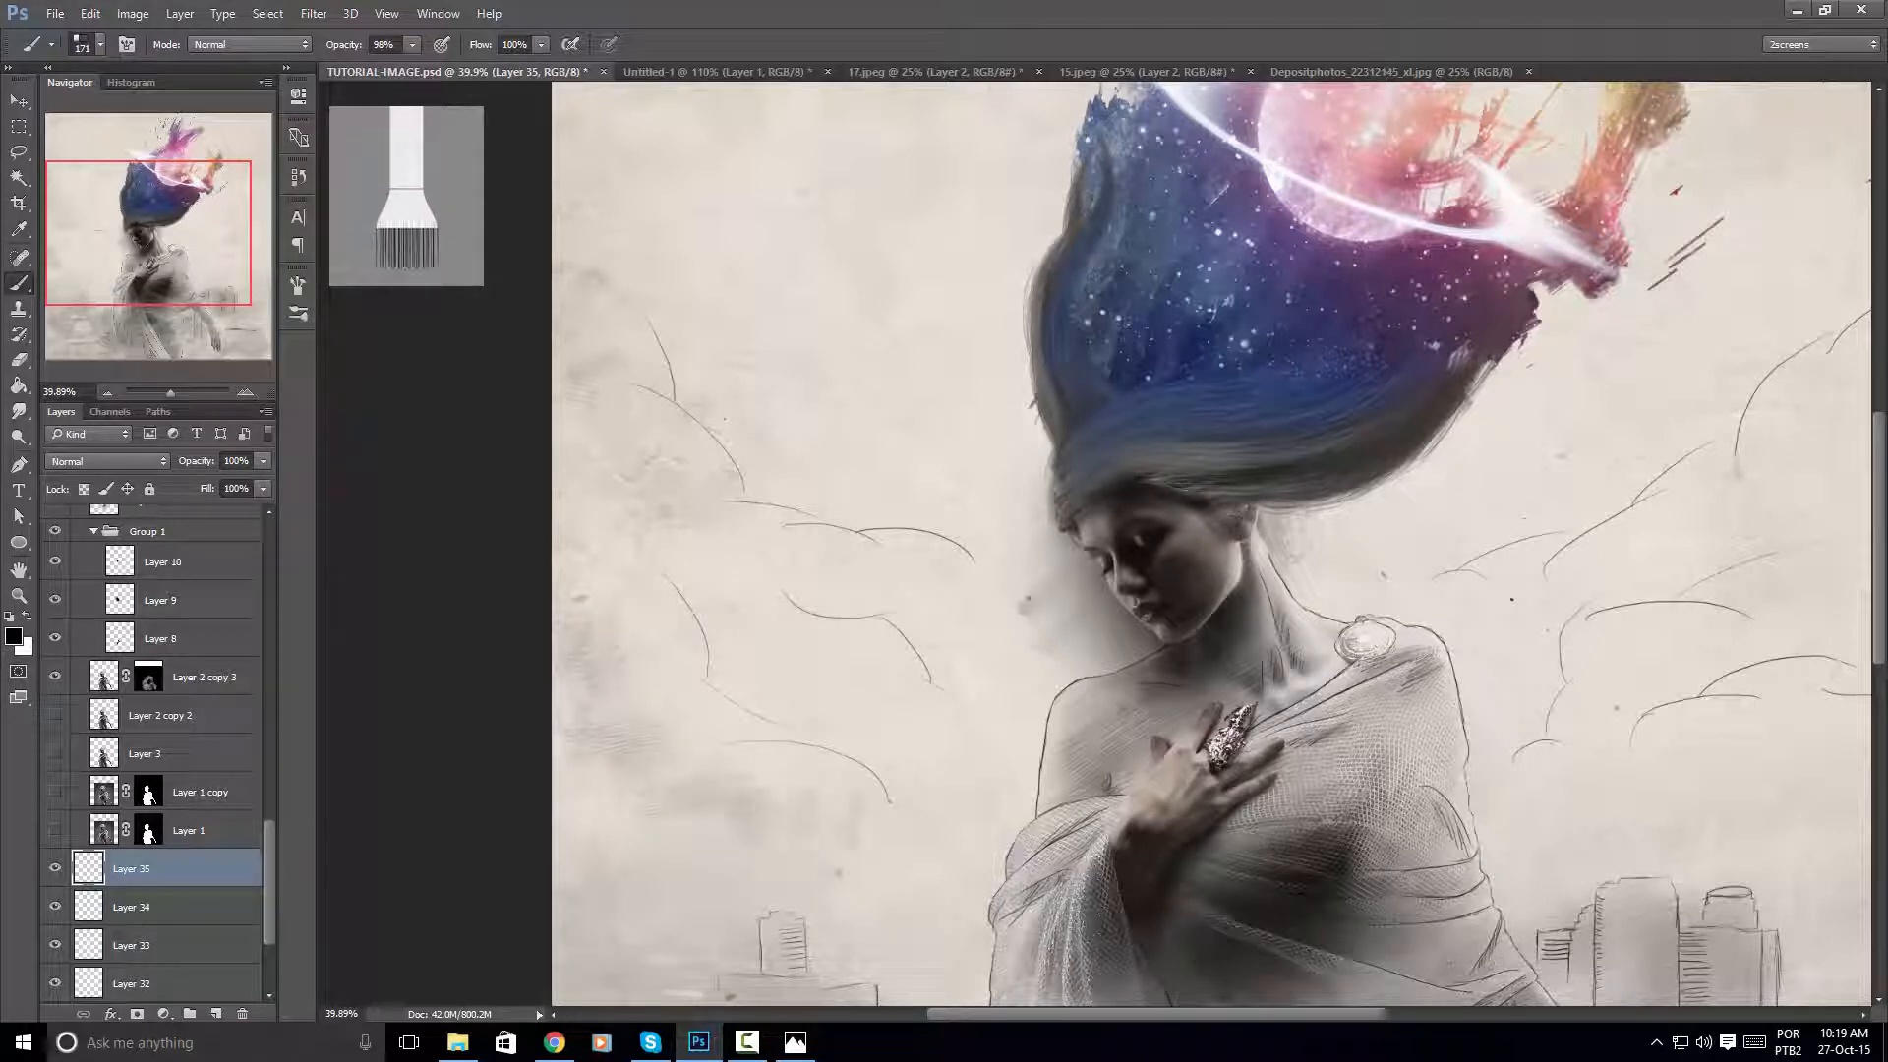
pyautogui.moveTo(811, 663); pyautogui.dragTo(750, 591)
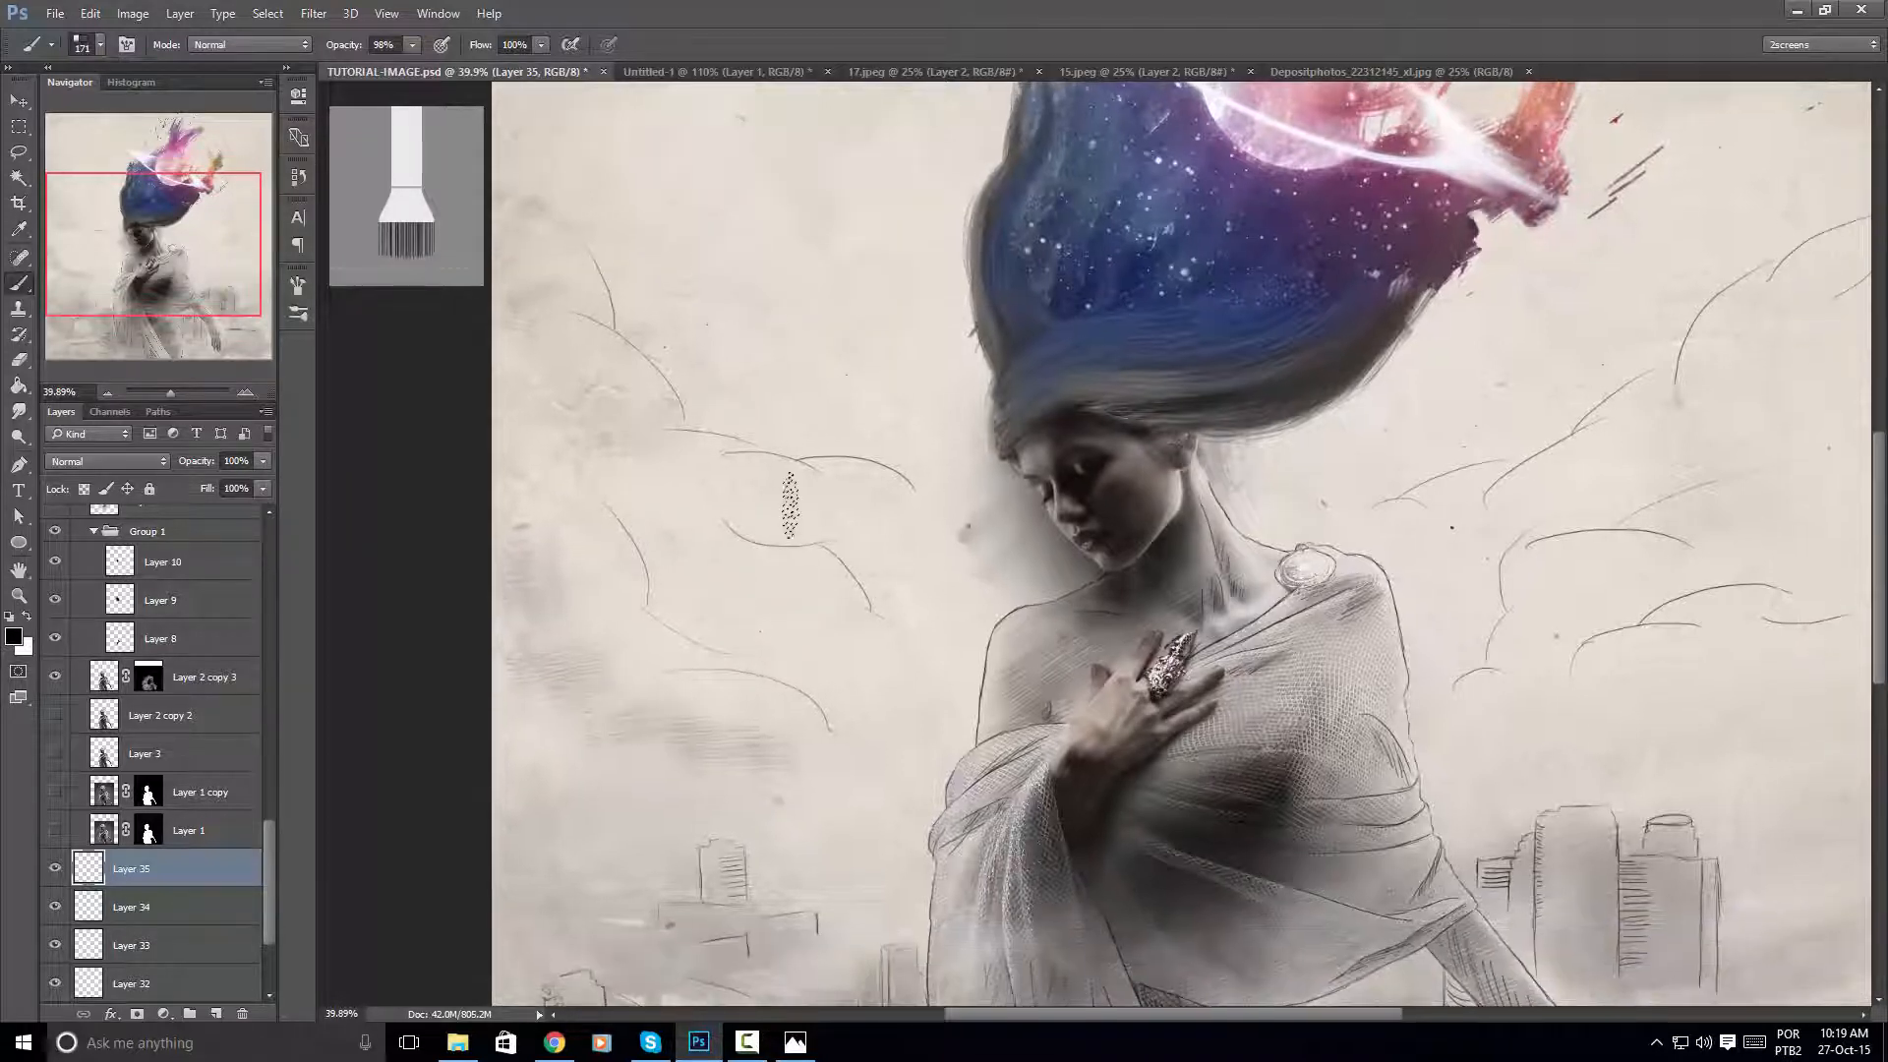
pyautogui.press('3')
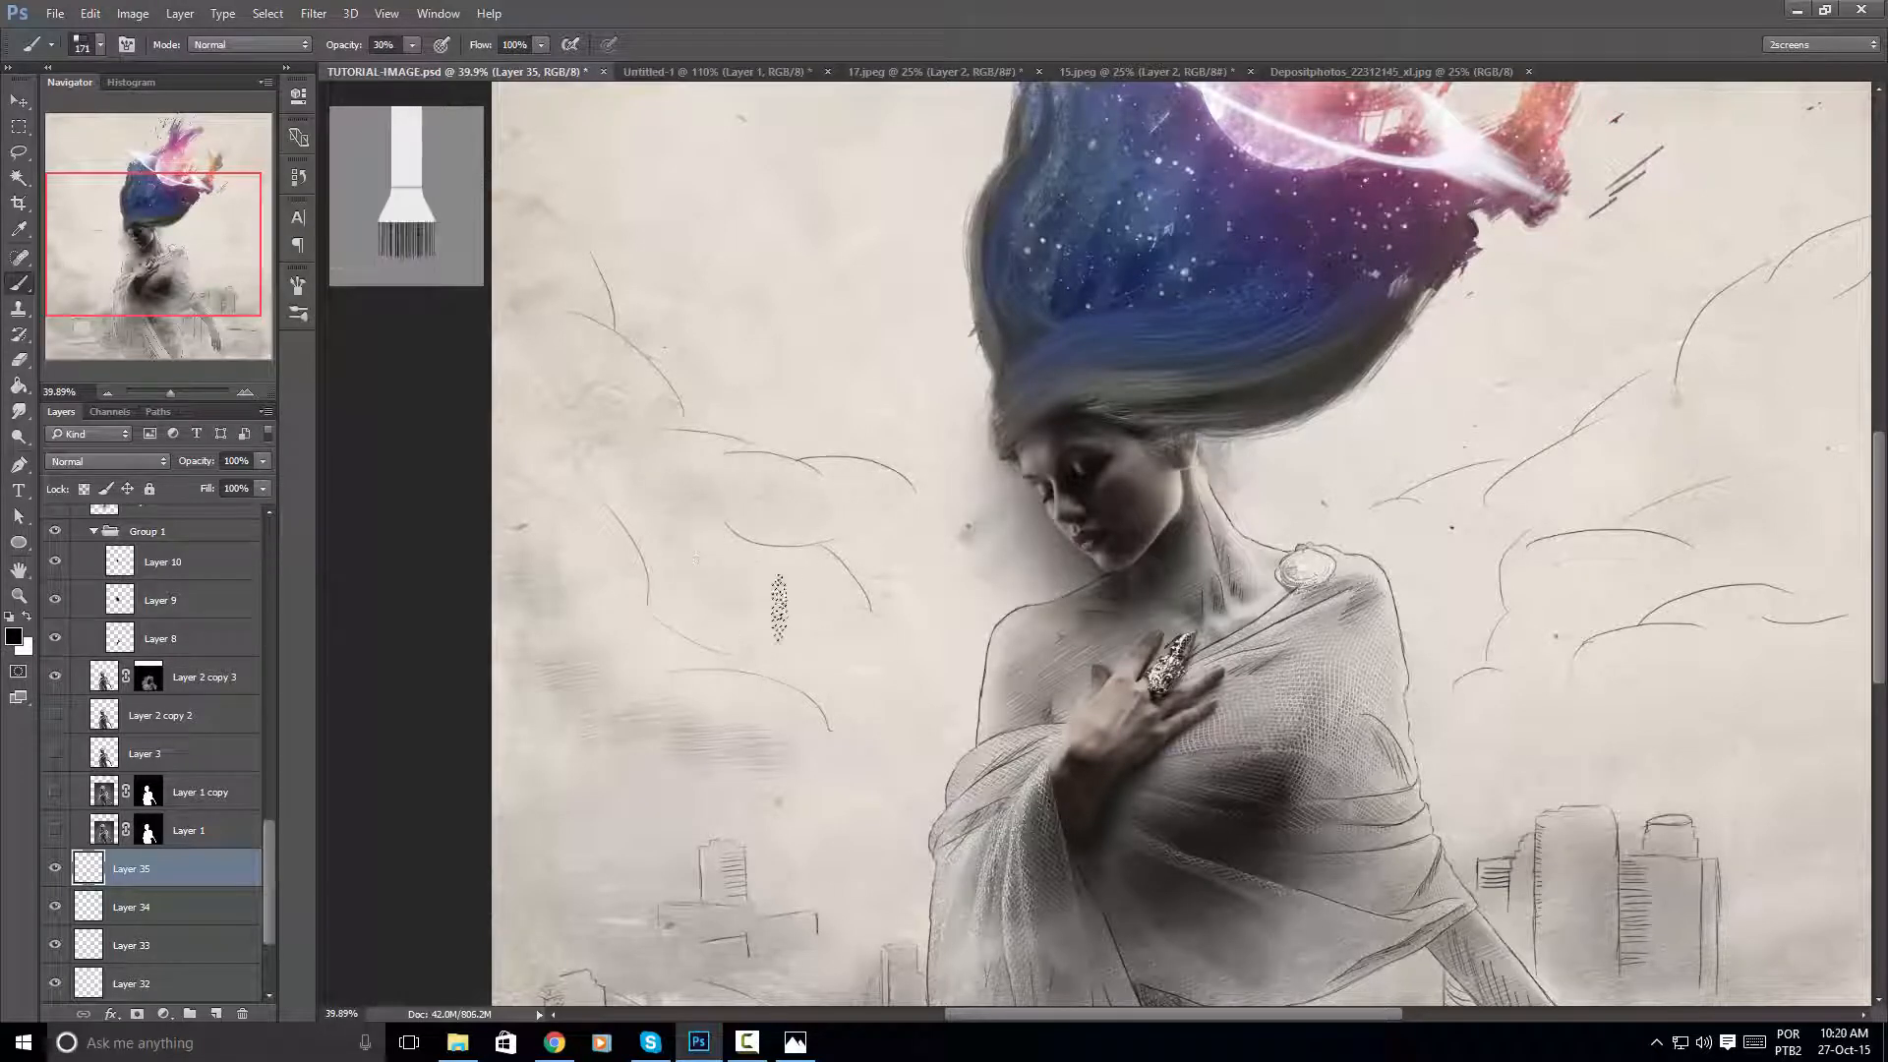
pyautogui.moveTo(850, 595); pyautogui.dragTo(803, 610)
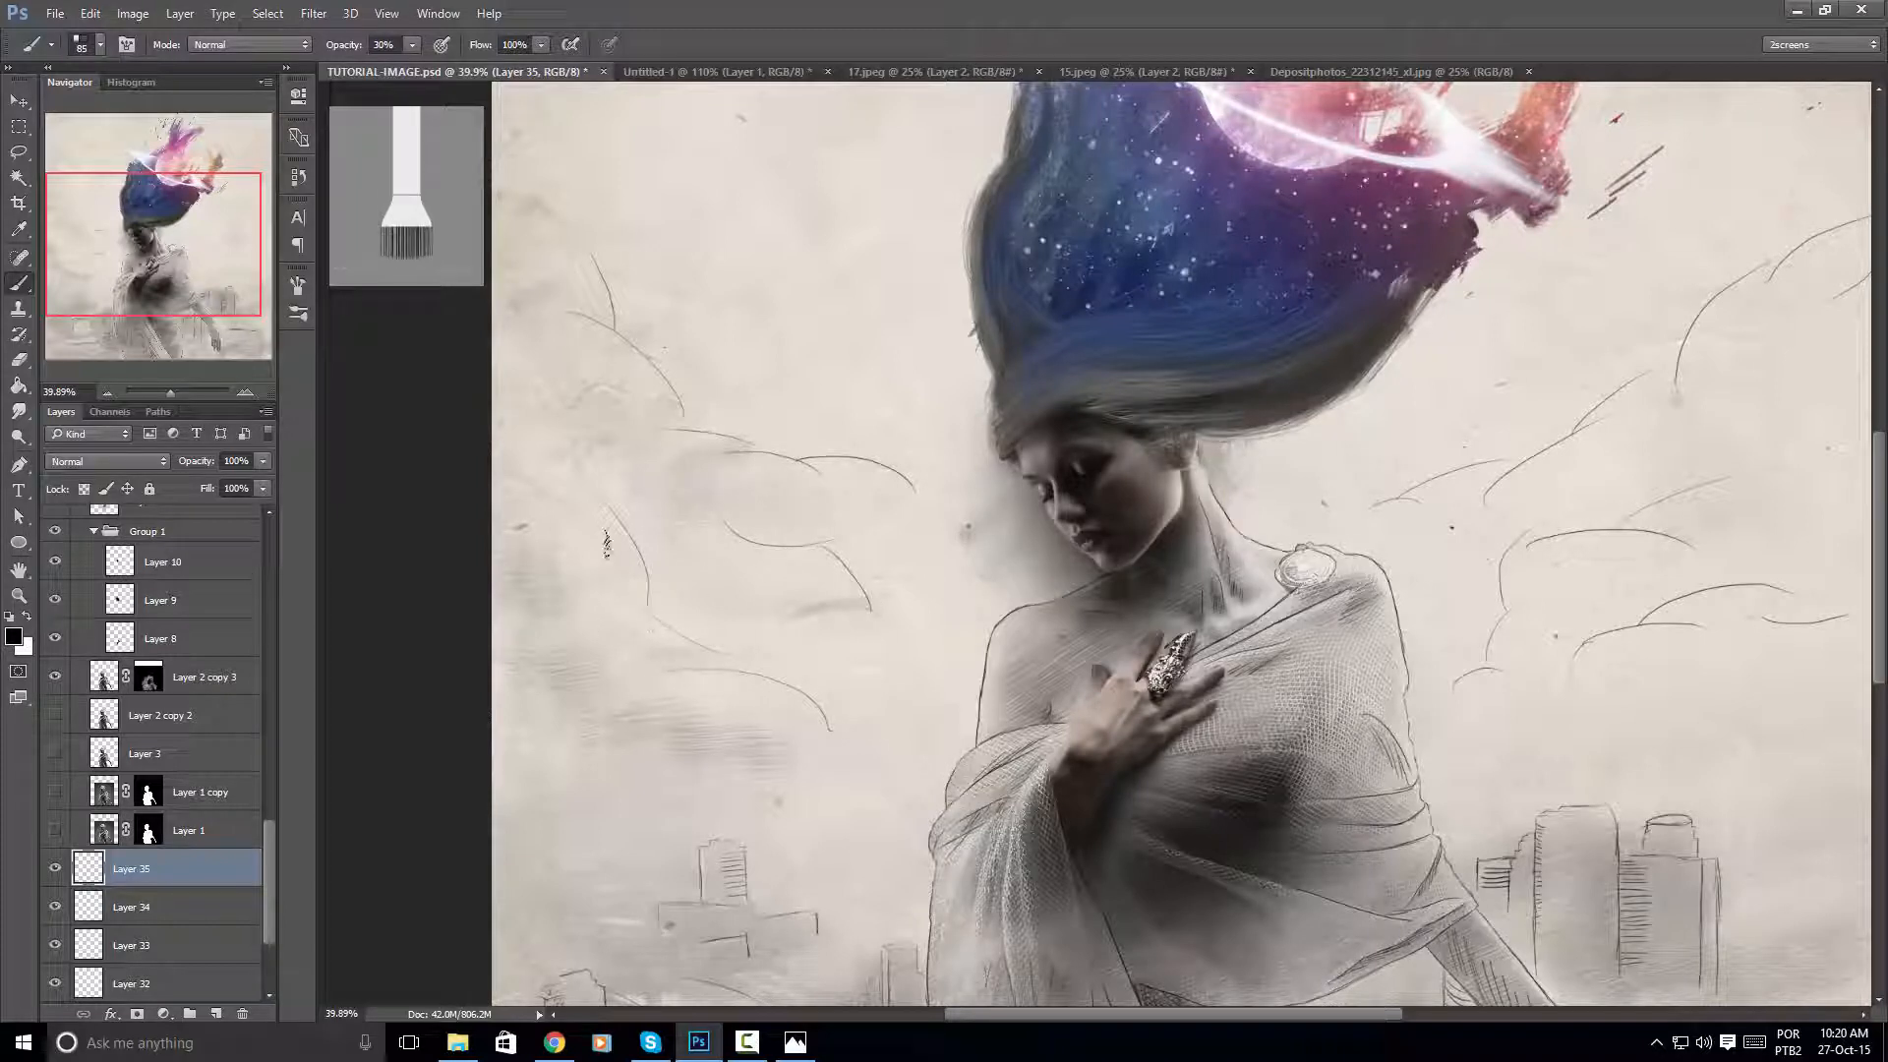
# Brush faint shading beneath the upper cloud outlines right of the hair, using a large bristle brush up to 300 px
pyautogui.moveTo(940, 577); pyautogui.dragTo(400, 555)
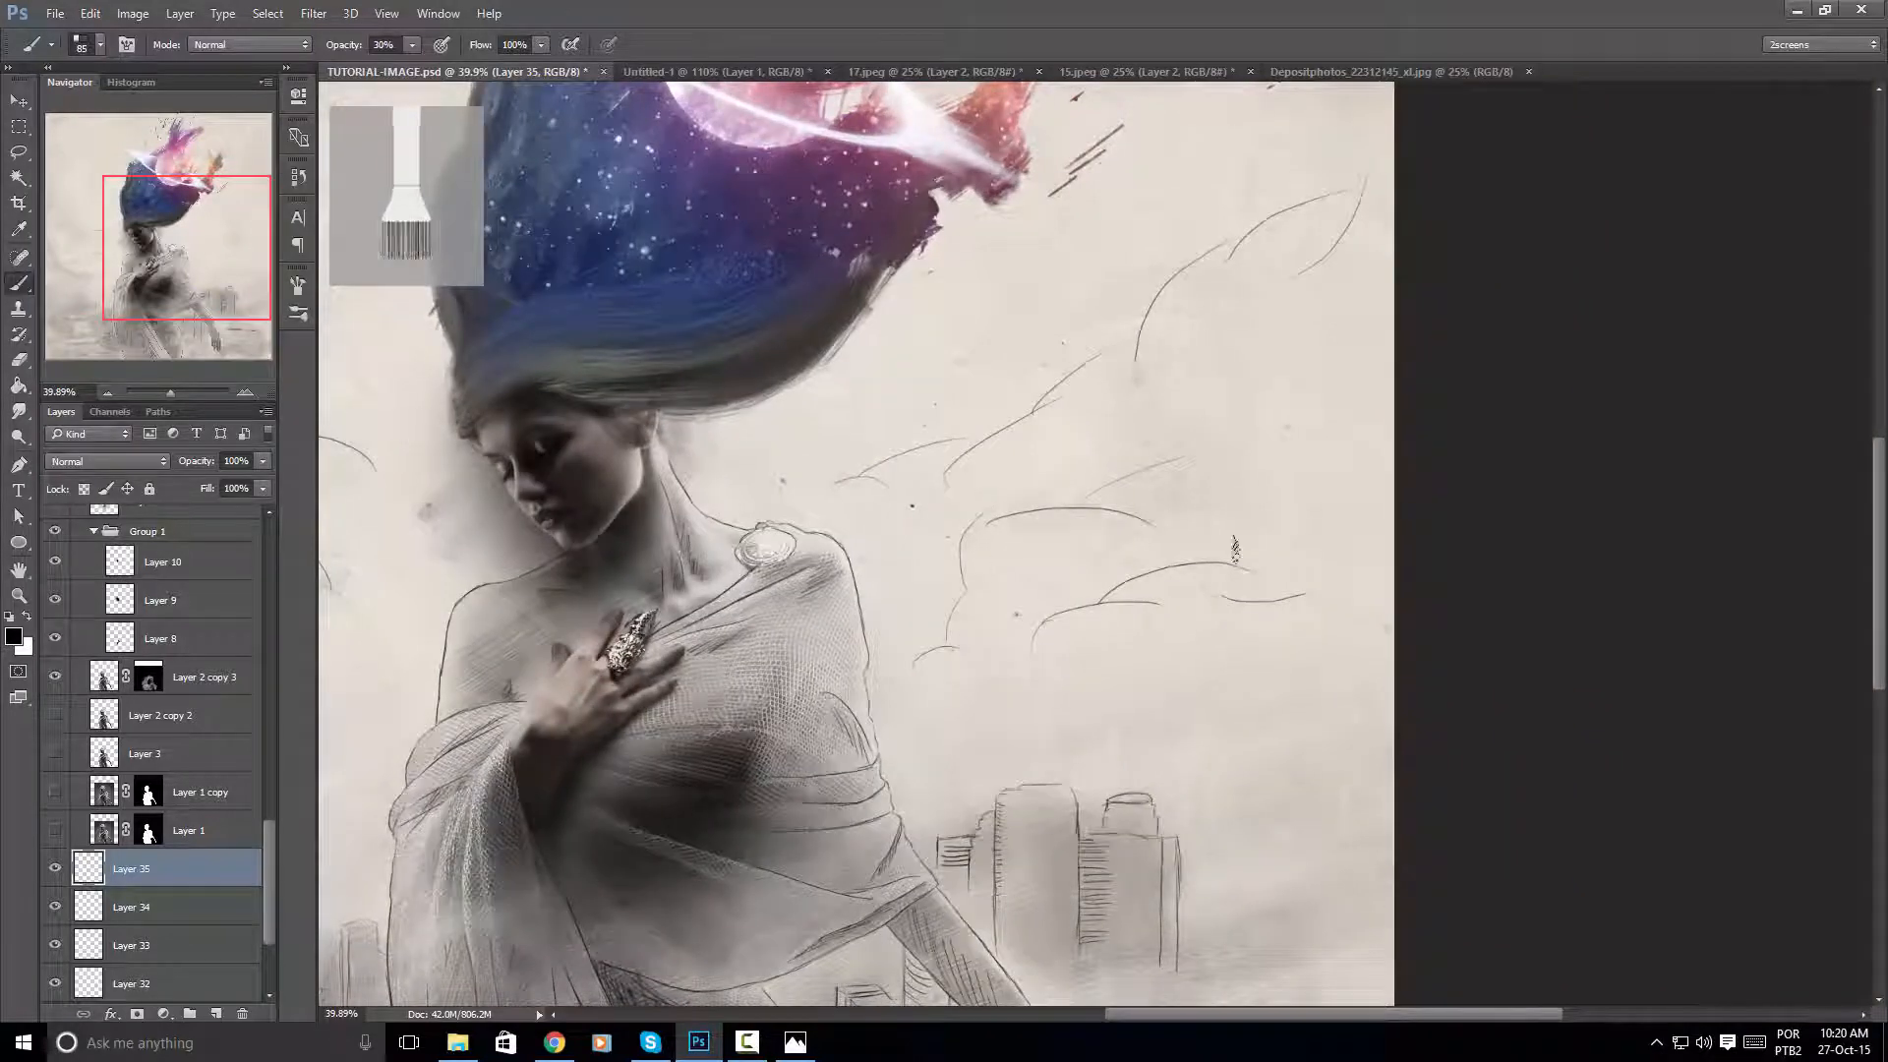
pyautogui.moveTo(1226, 494); pyautogui.dragTo(1314, 497)
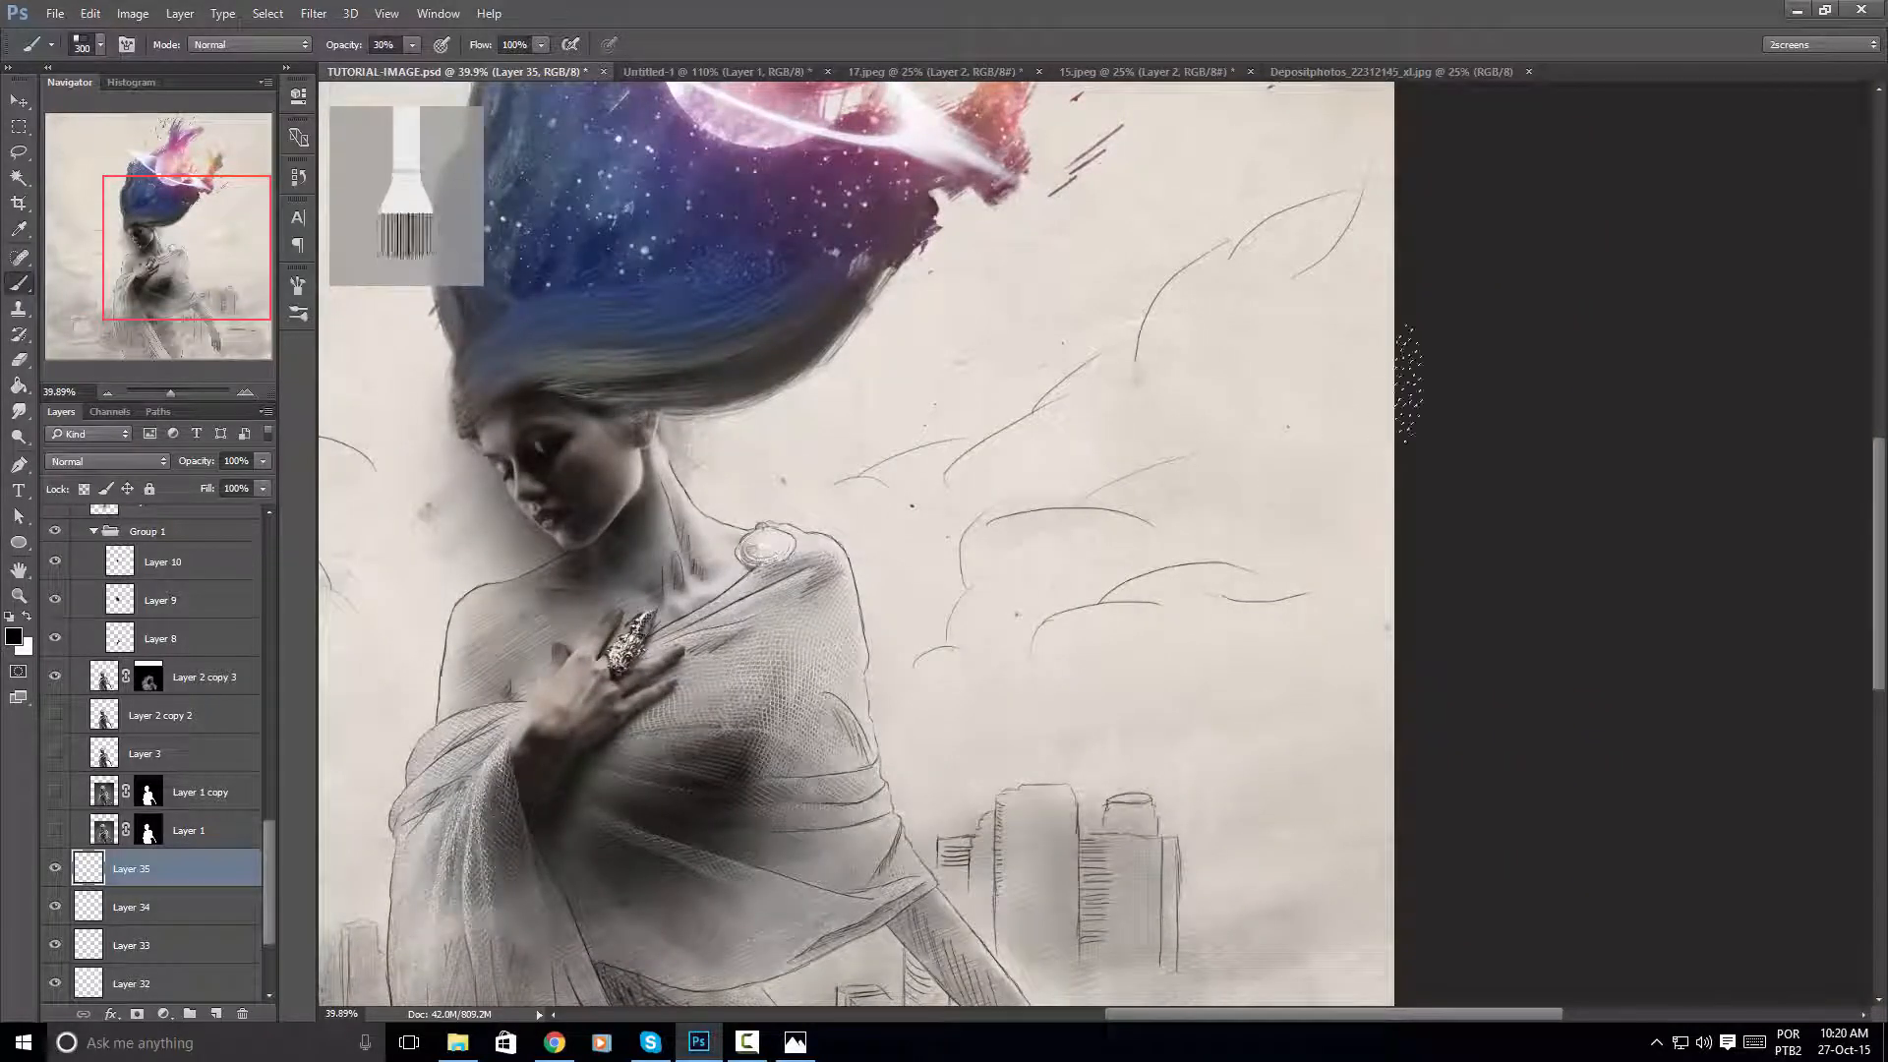
pyautogui.moveTo(1370, 393); pyautogui.dragTo(1325, 398)
pyautogui.moveTo(1414, 246)
pyautogui.mouseDown()
pyautogui.moveTo(1298, 457)
pyautogui.moveTo(1130, 592)
pyautogui.mouseUp()
pyautogui.moveTo(1264, 569); pyautogui.dragTo(1137, 602)
pyautogui.moveTo(1219, 479)
pyautogui.mouseDown()
pyautogui.moveTo(1129, 590)
pyautogui.moveTo(1098, 582)
pyautogui.moveTo(861, 721)
pyautogui.mouseUp()
pyautogui.moveTo(1063, 526)
pyautogui.mouseDown()
pyautogui.moveTo(1020, 538)
pyautogui.moveTo(990, 644)
pyautogui.mouseUp()
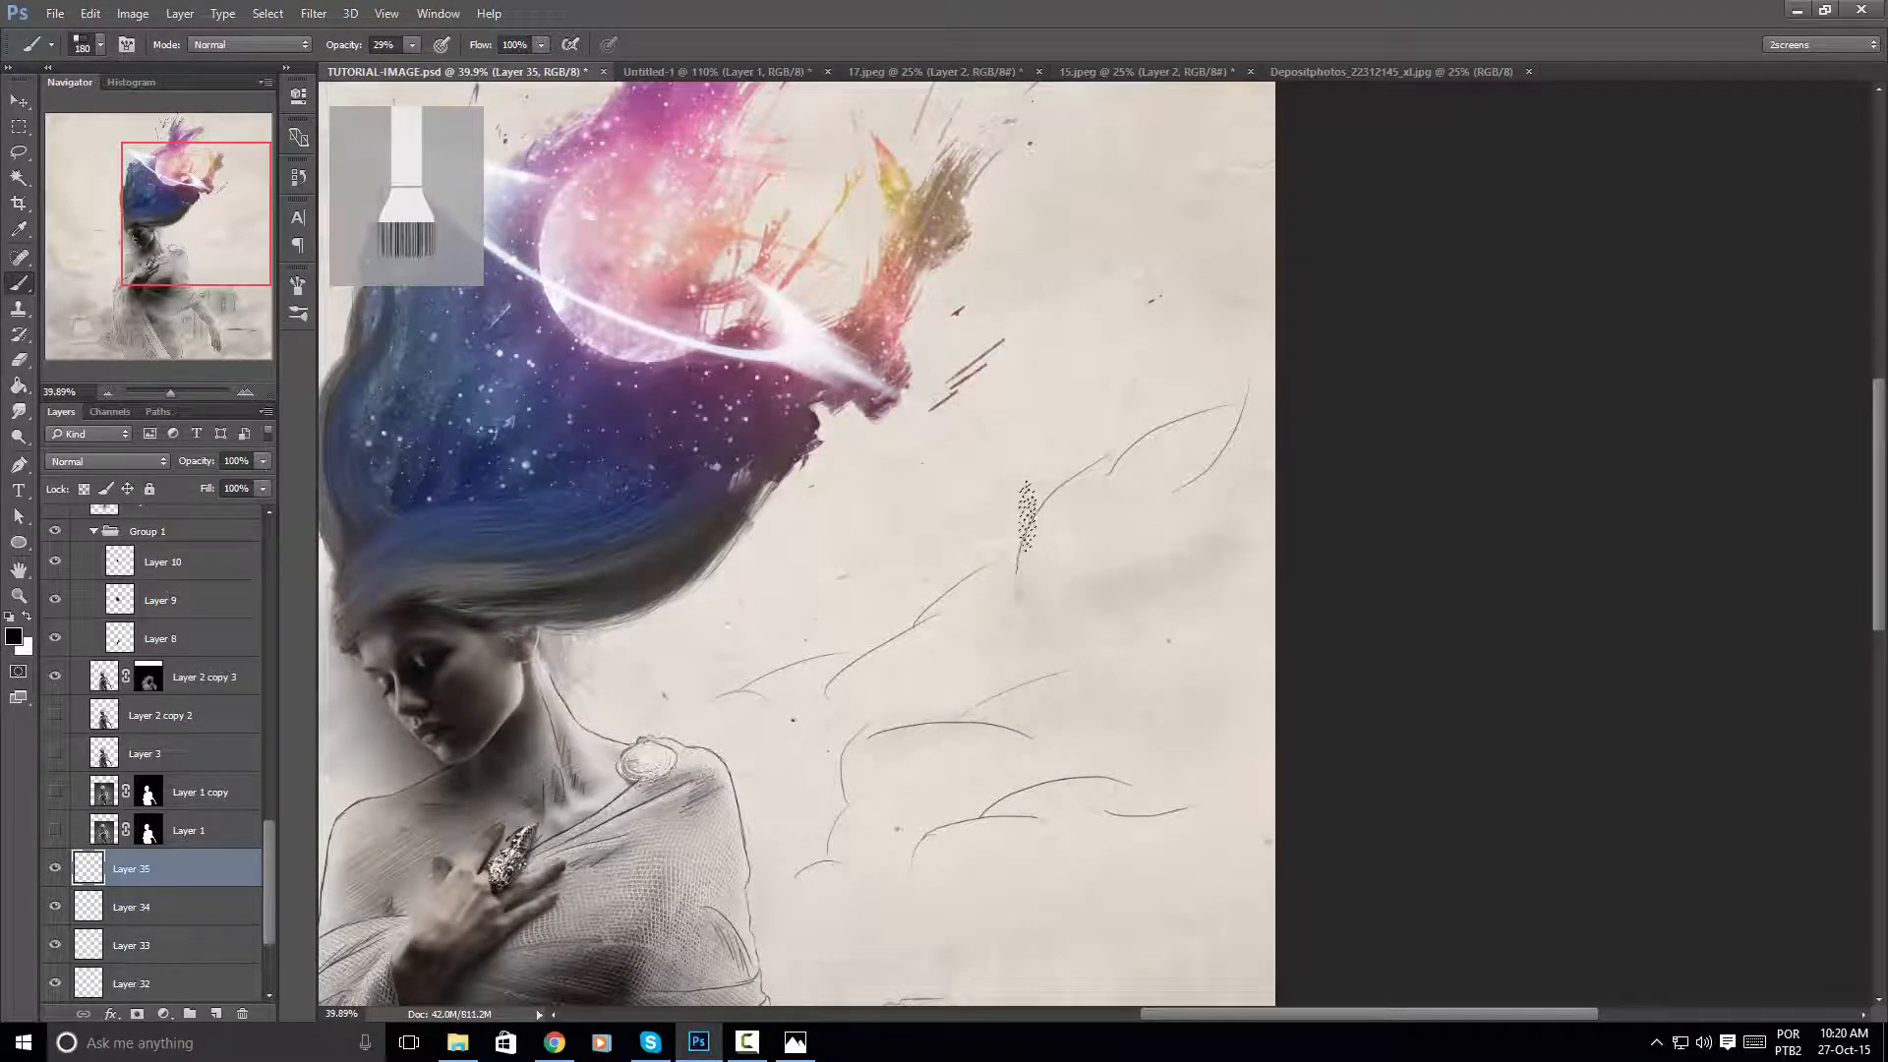
# Shade under the lower cloud outlines between the woman's shoulder and the towers with light bristle strokes of varying brush size
pyautogui.moveTo(1035, 502)
pyautogui.mouseDown()
pyautogui.moveTo(1015, 551)
pyautogui.moveTo(1062, 443)
pyautogui.mouseUp()
pyautogui.moveTo(911, 489)
pyautogui.mouseDown()
pyautogui.moveTo(847, 644)
pyautogui.moveTo(859, 702)
pyautogui.mouseUp()
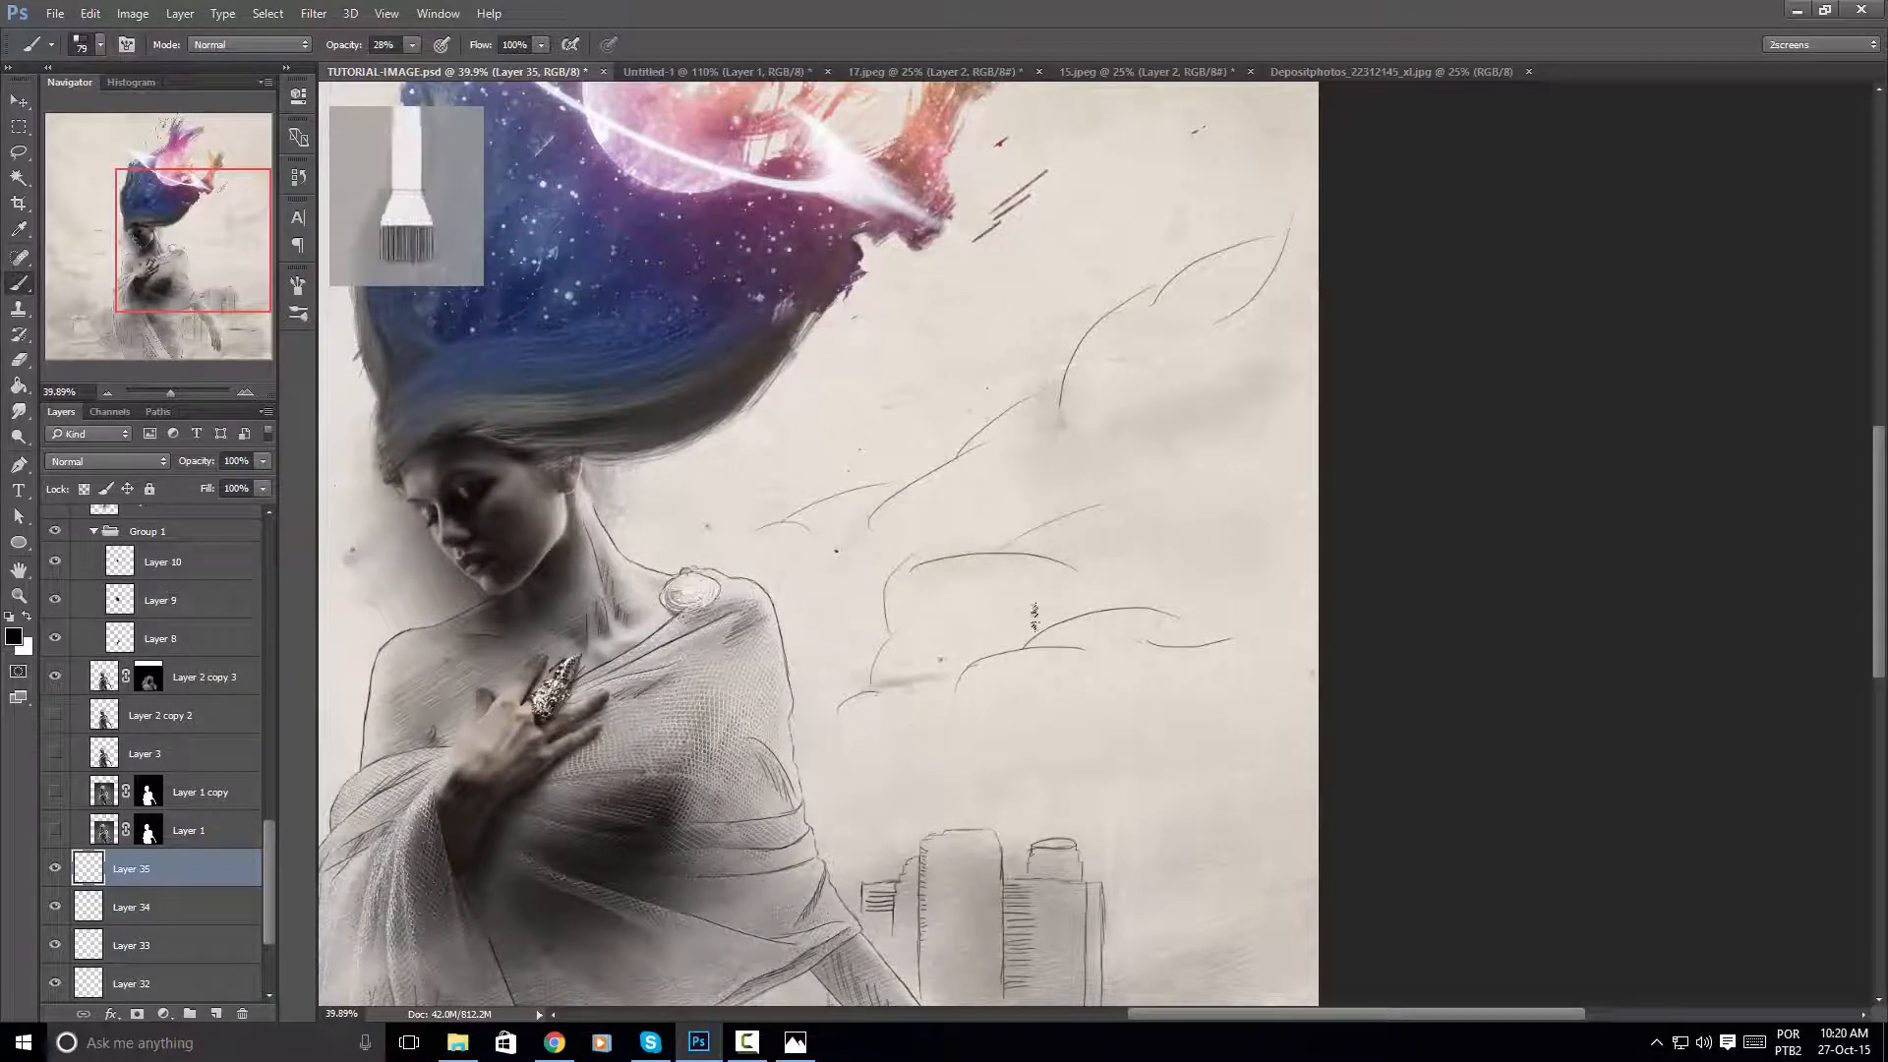
pyautogui.moveTo(940, 594); pyautogui.dragTo(969, 596)
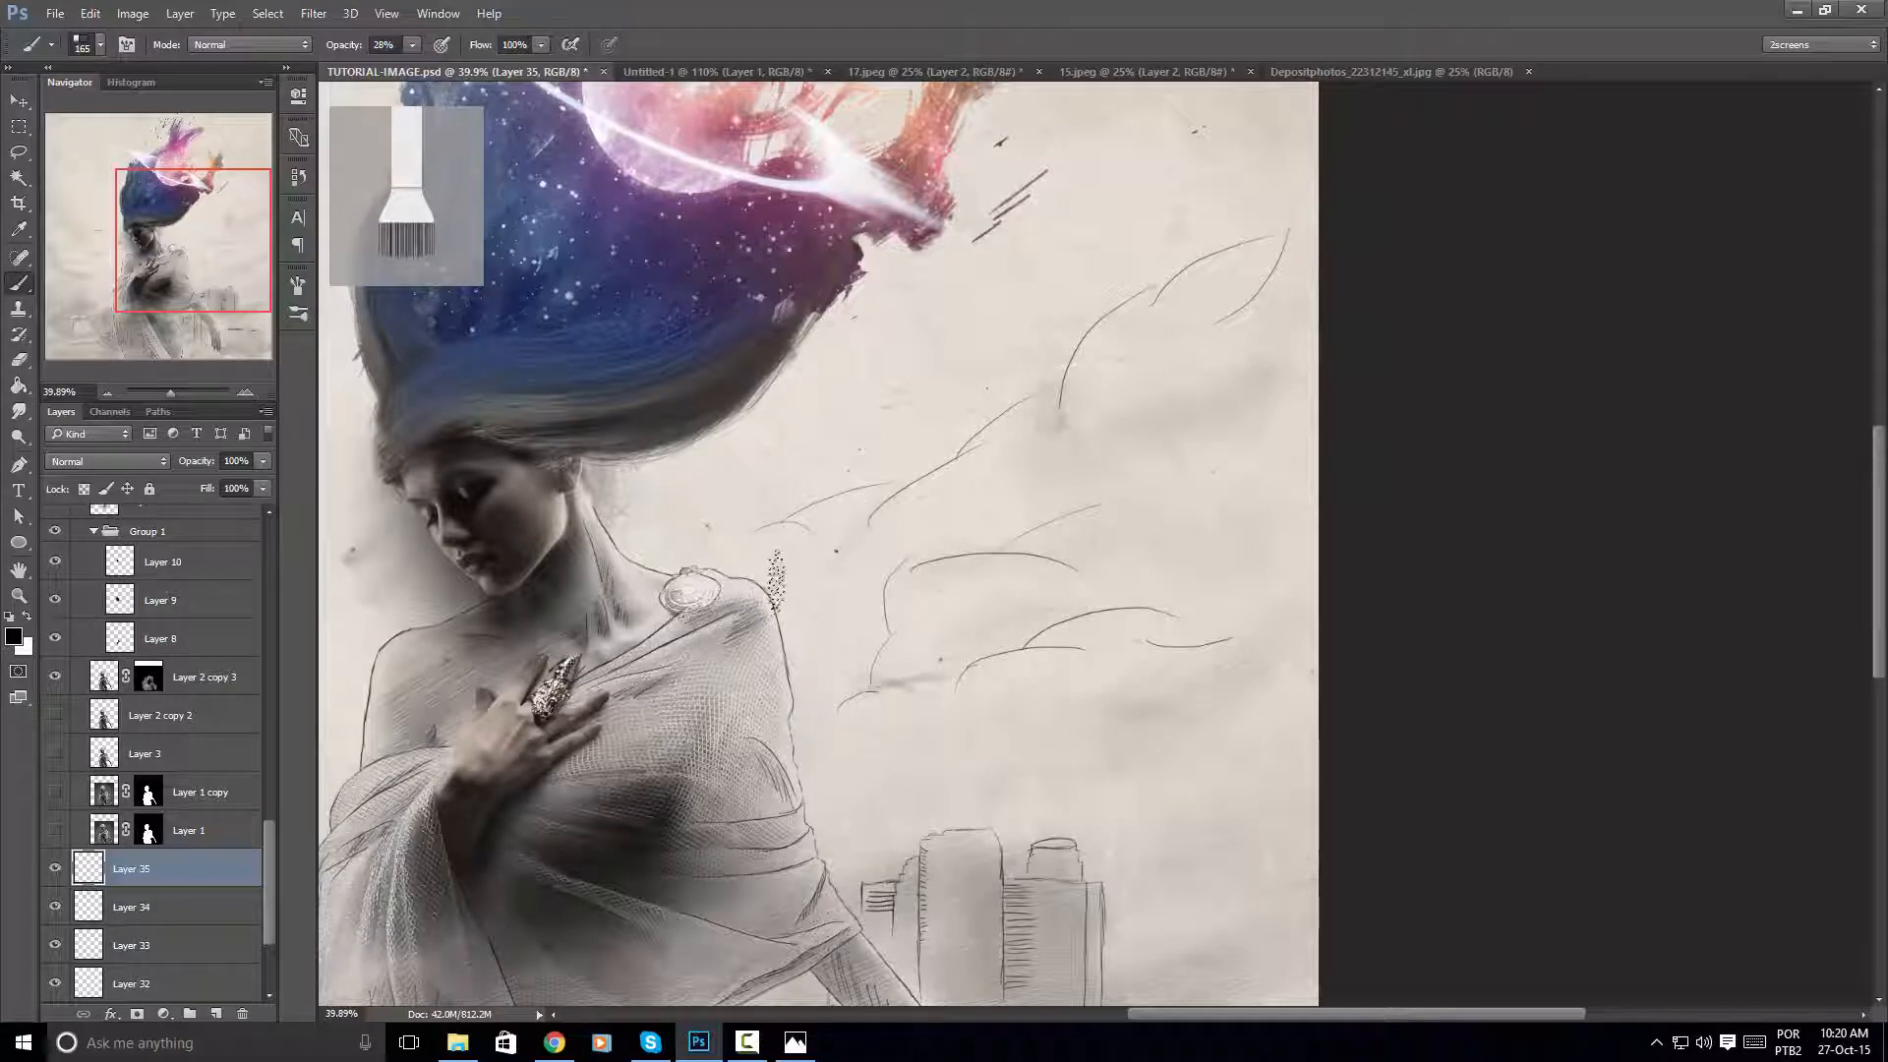
pyautogui.moveTo(1241, 359); pyautogui.dragTo(1296, 236)
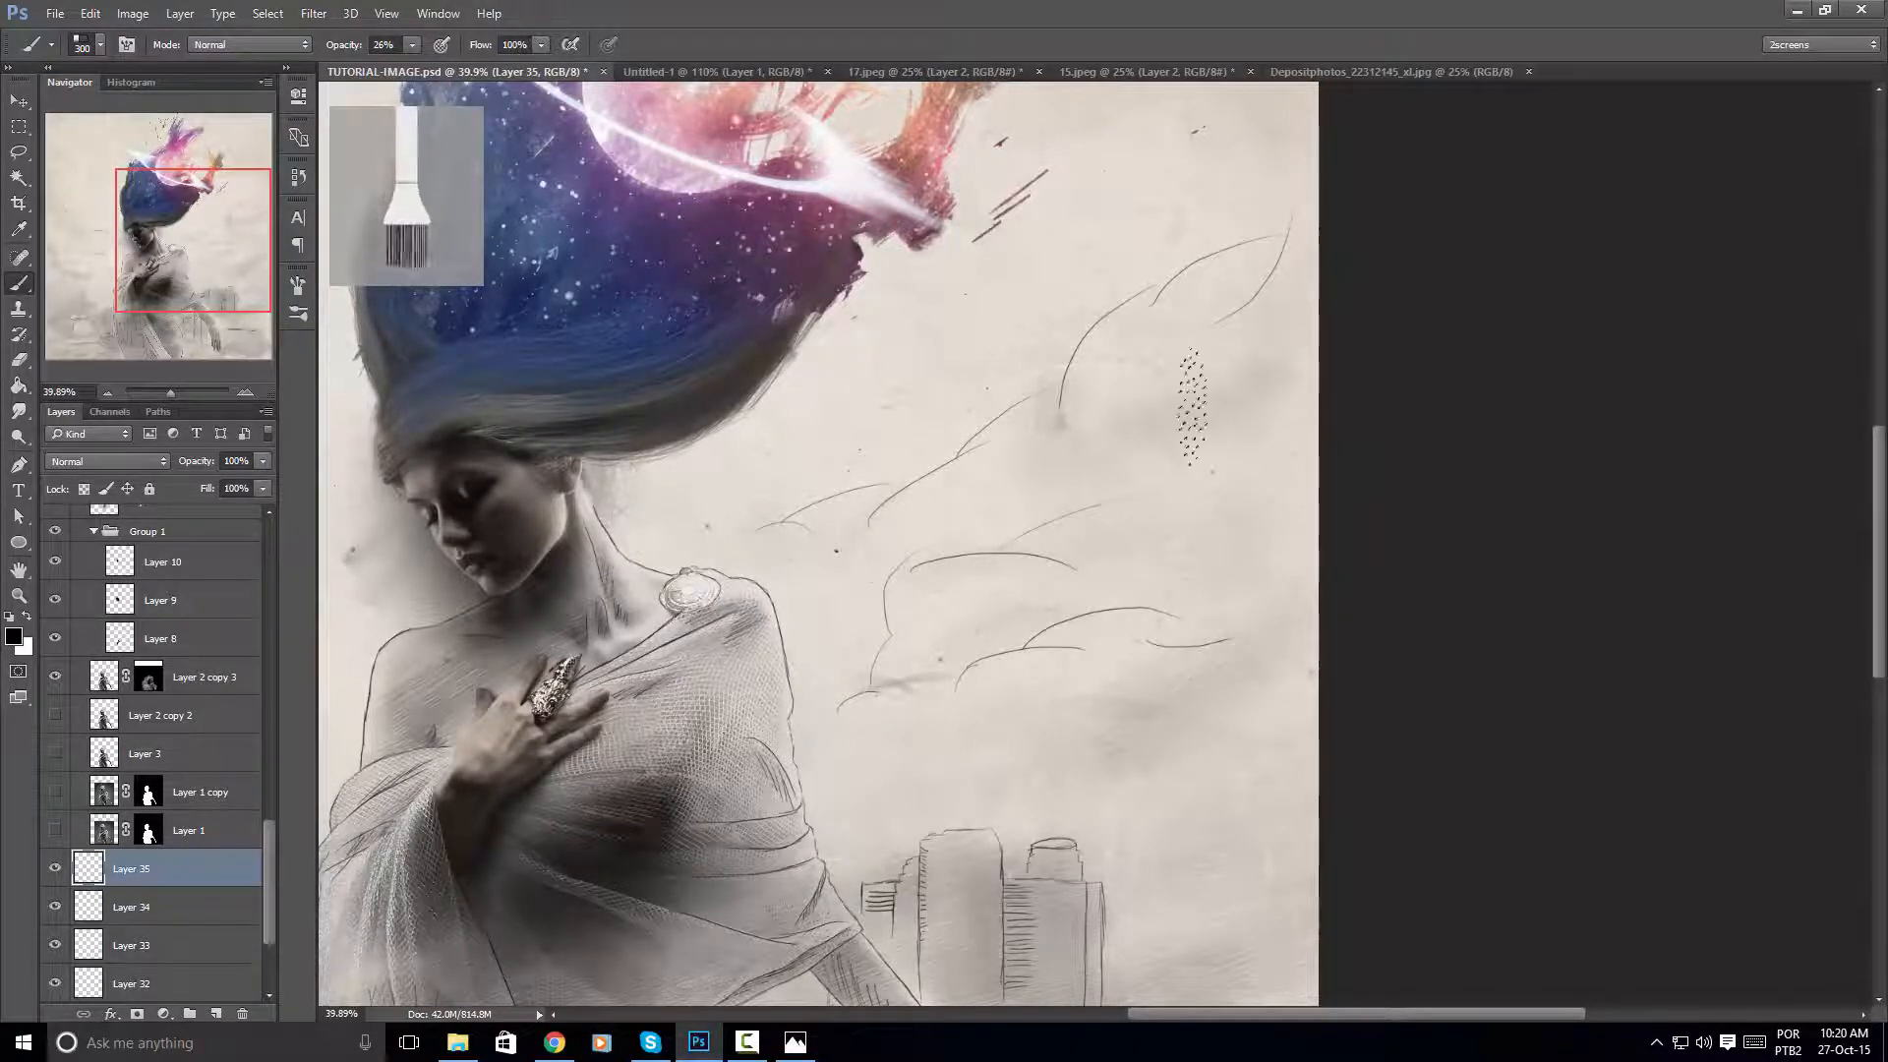
# Deepen the soft cloud shading across the sky with the 300 px bristle brush at 26% opacity
pyautogui.moveTo(1257, 506); pyautogui.dragTo(1880, 451)
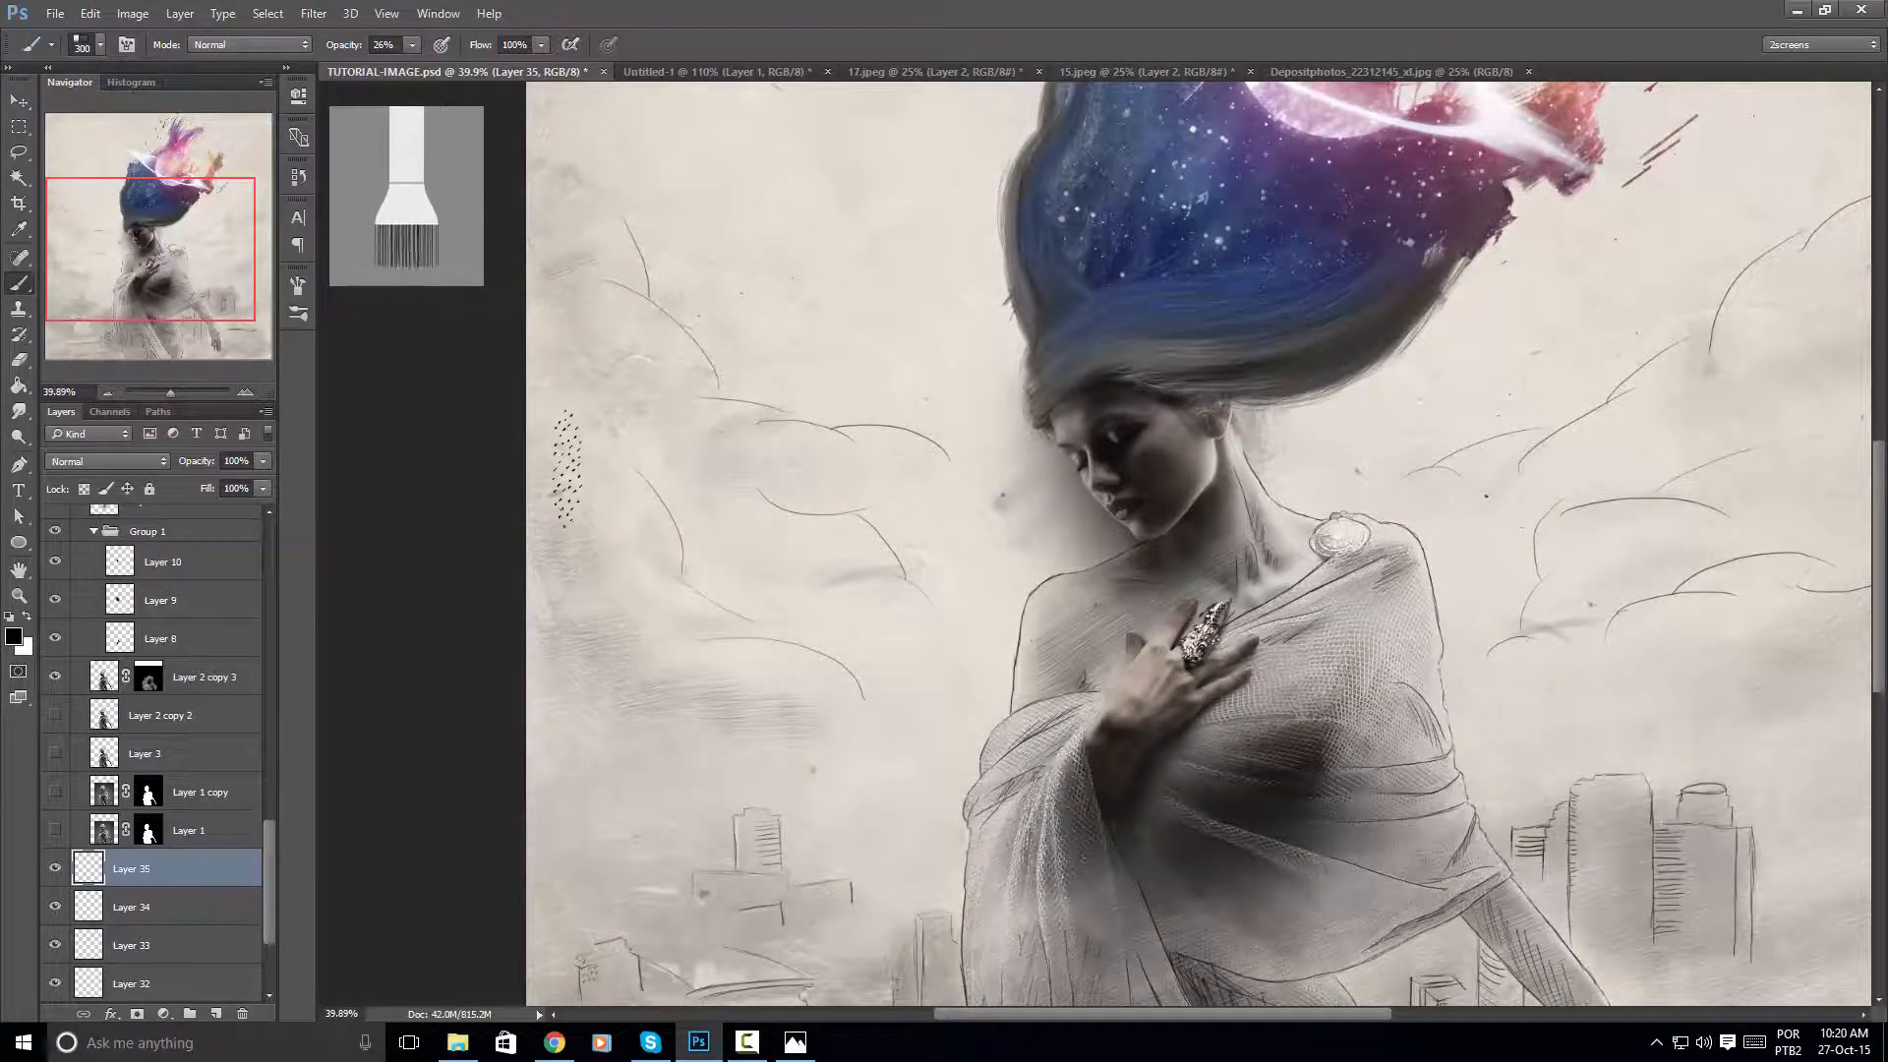
pyautogui.scroll(-5, 864, 423)
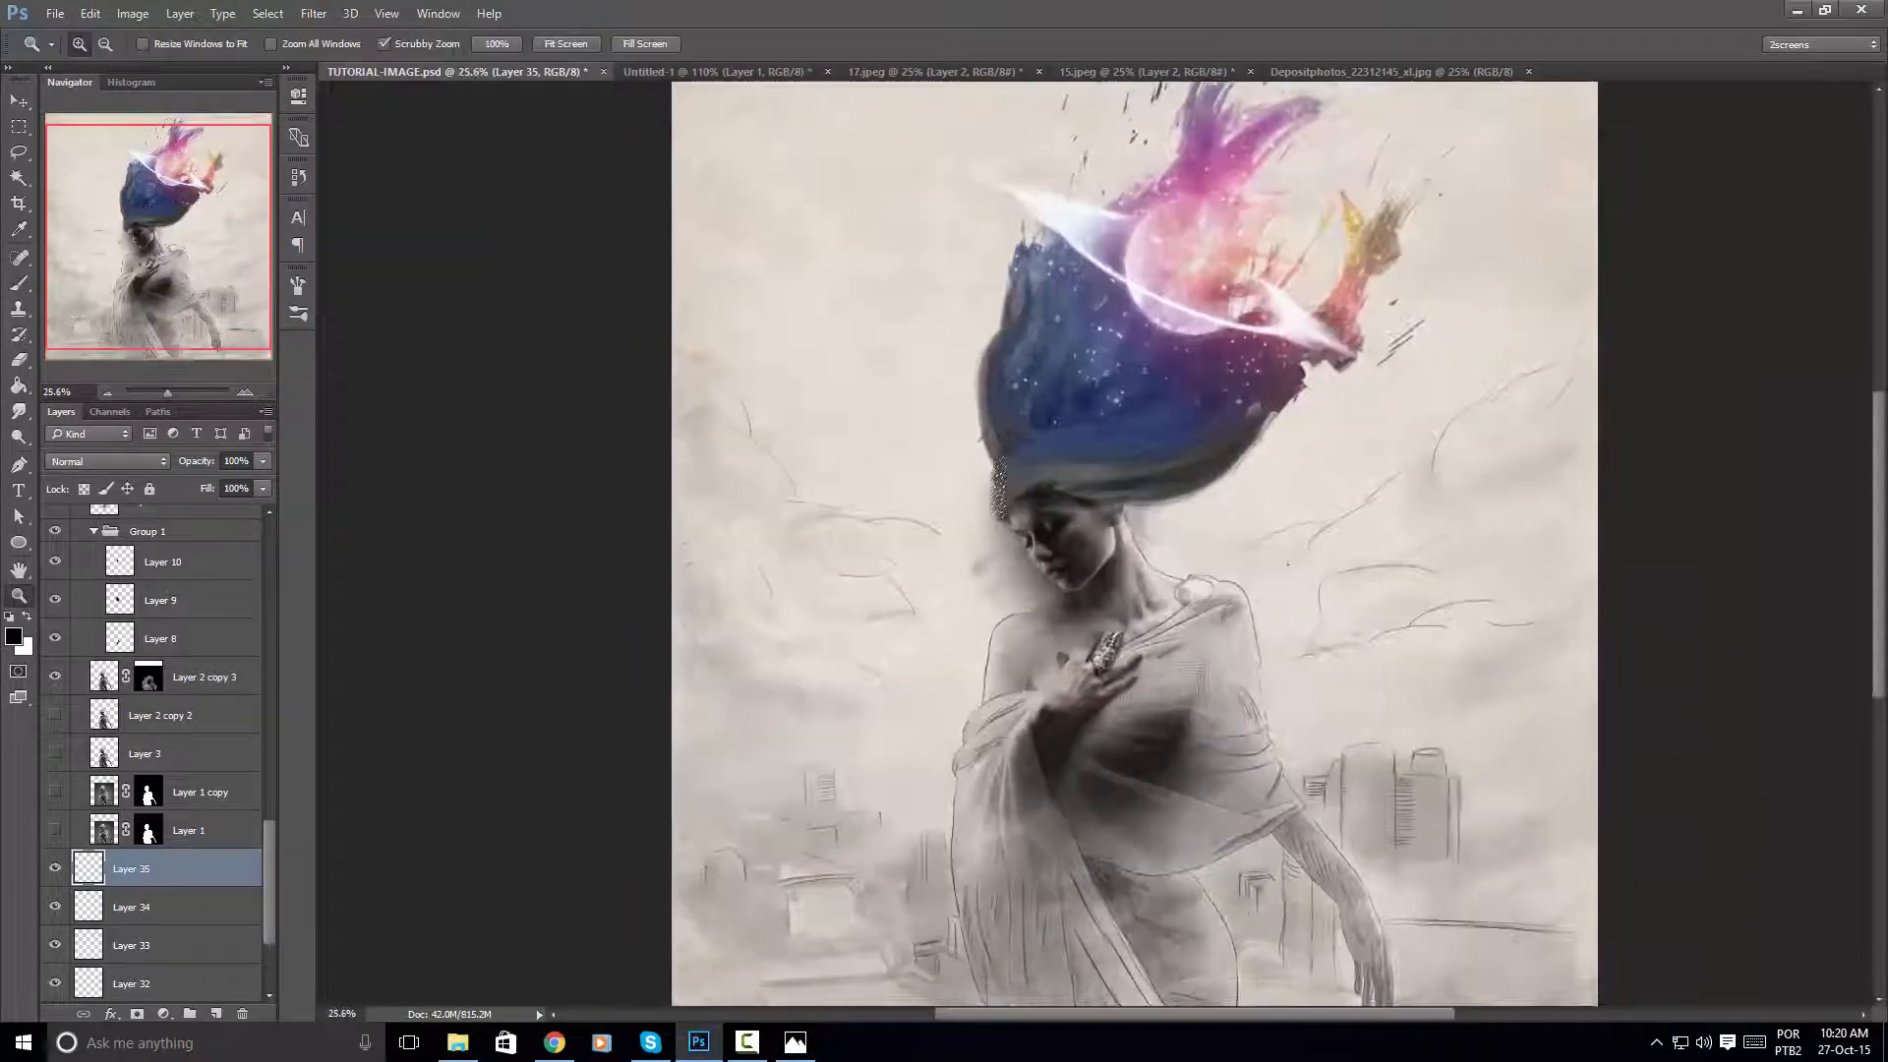
pyautogui.scroll(2, 1004, 529)
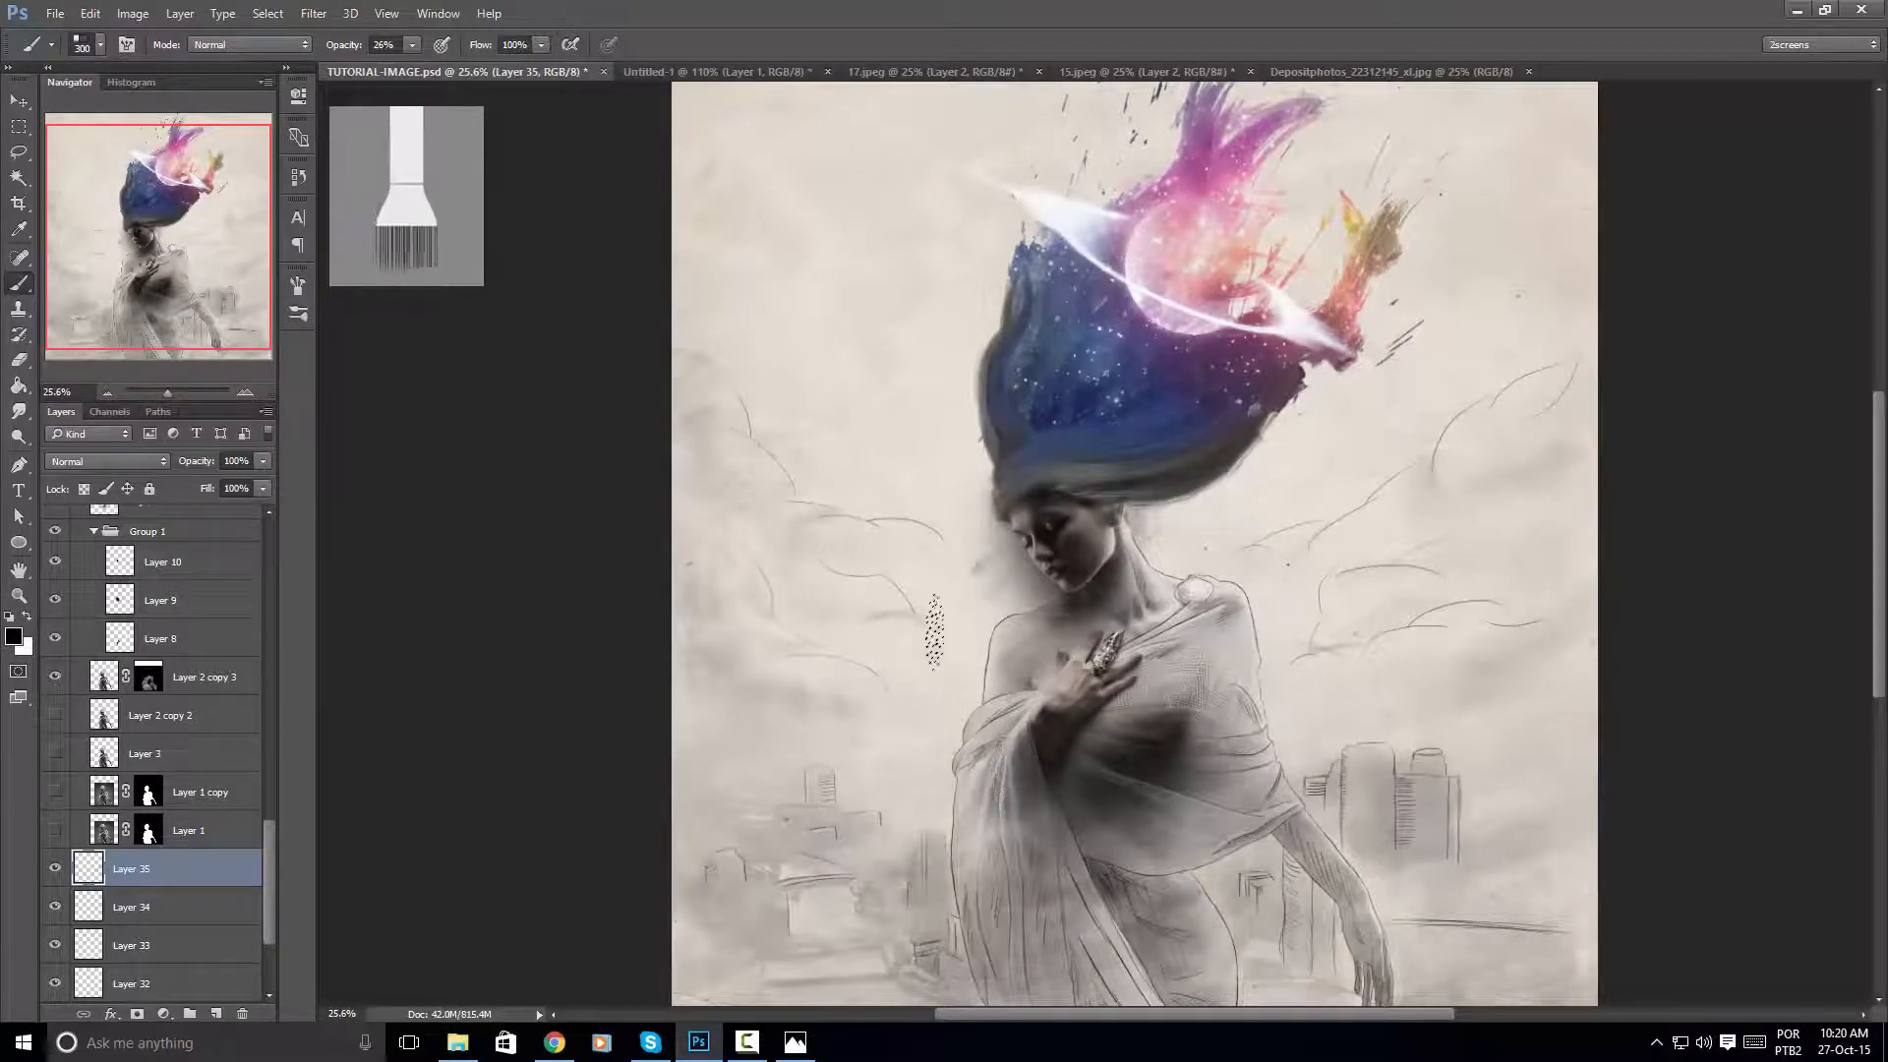
pyautogui.scroll(-2, 841, 644)
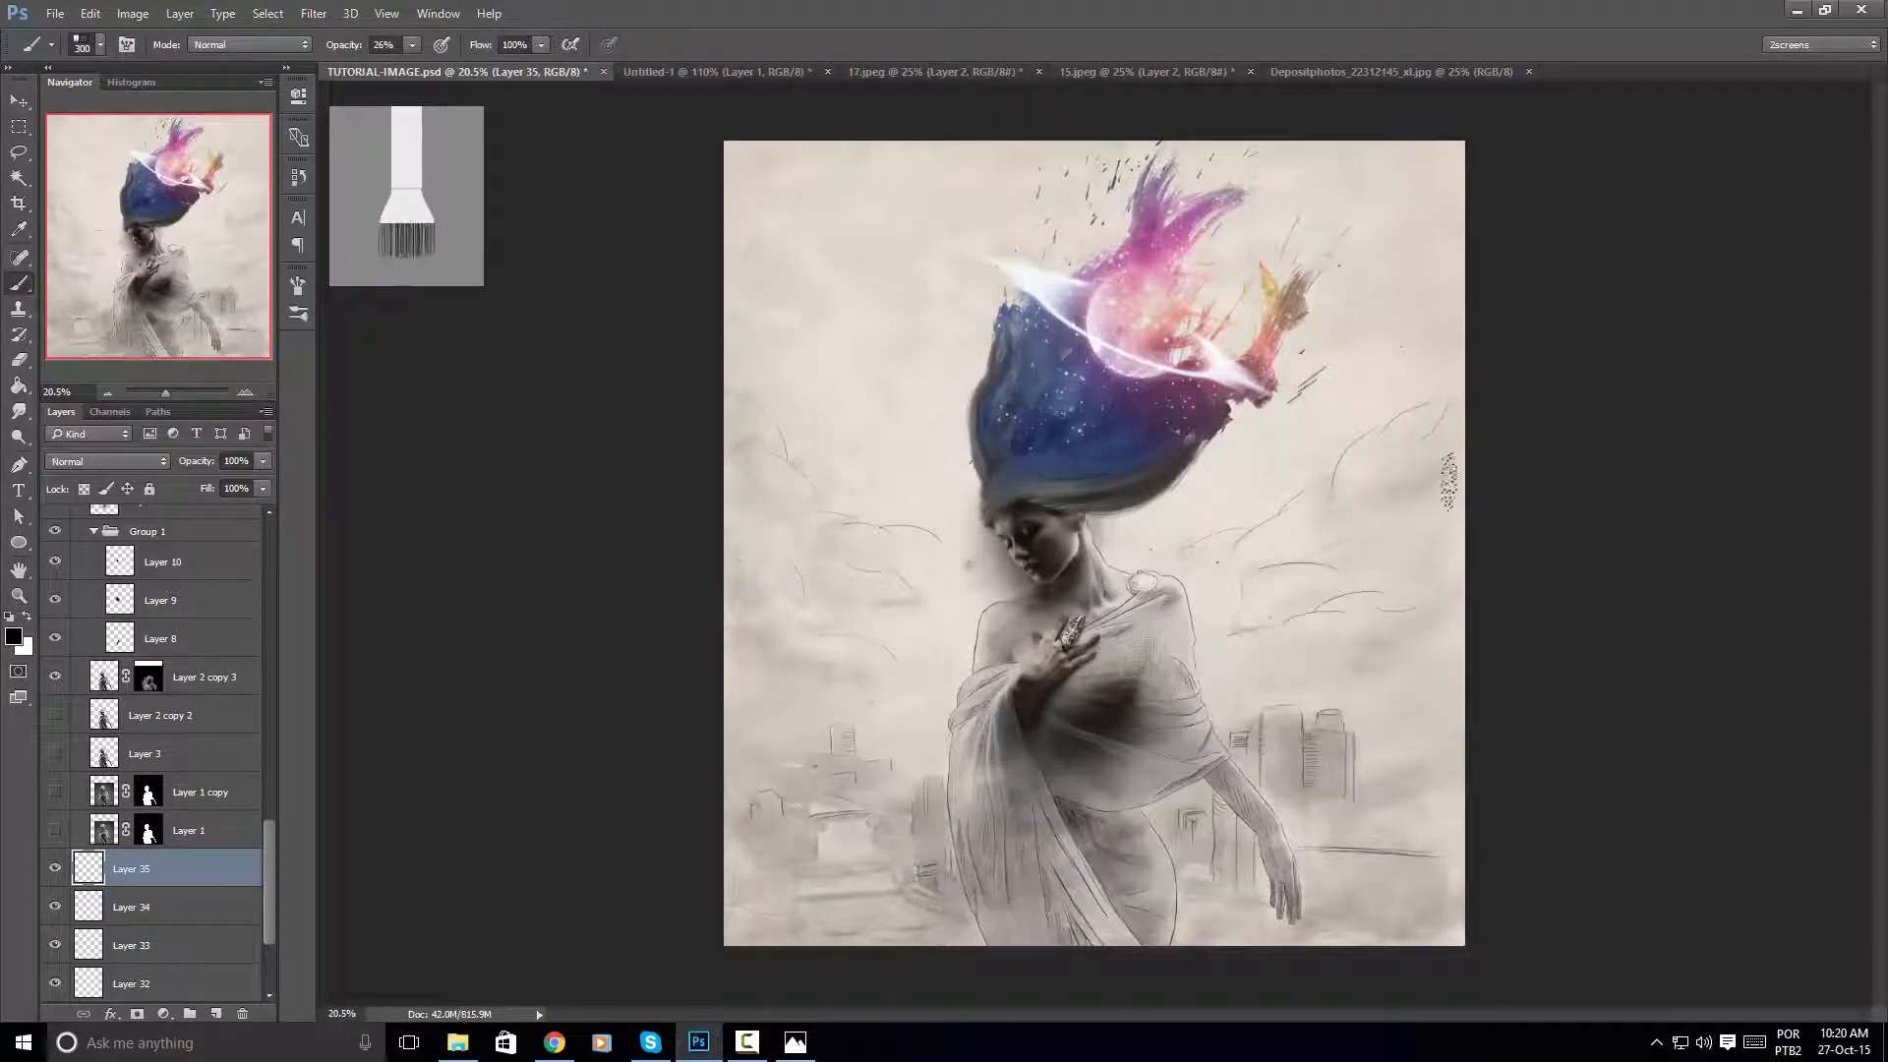
pyautogui.scroll(2, 1367, 448)
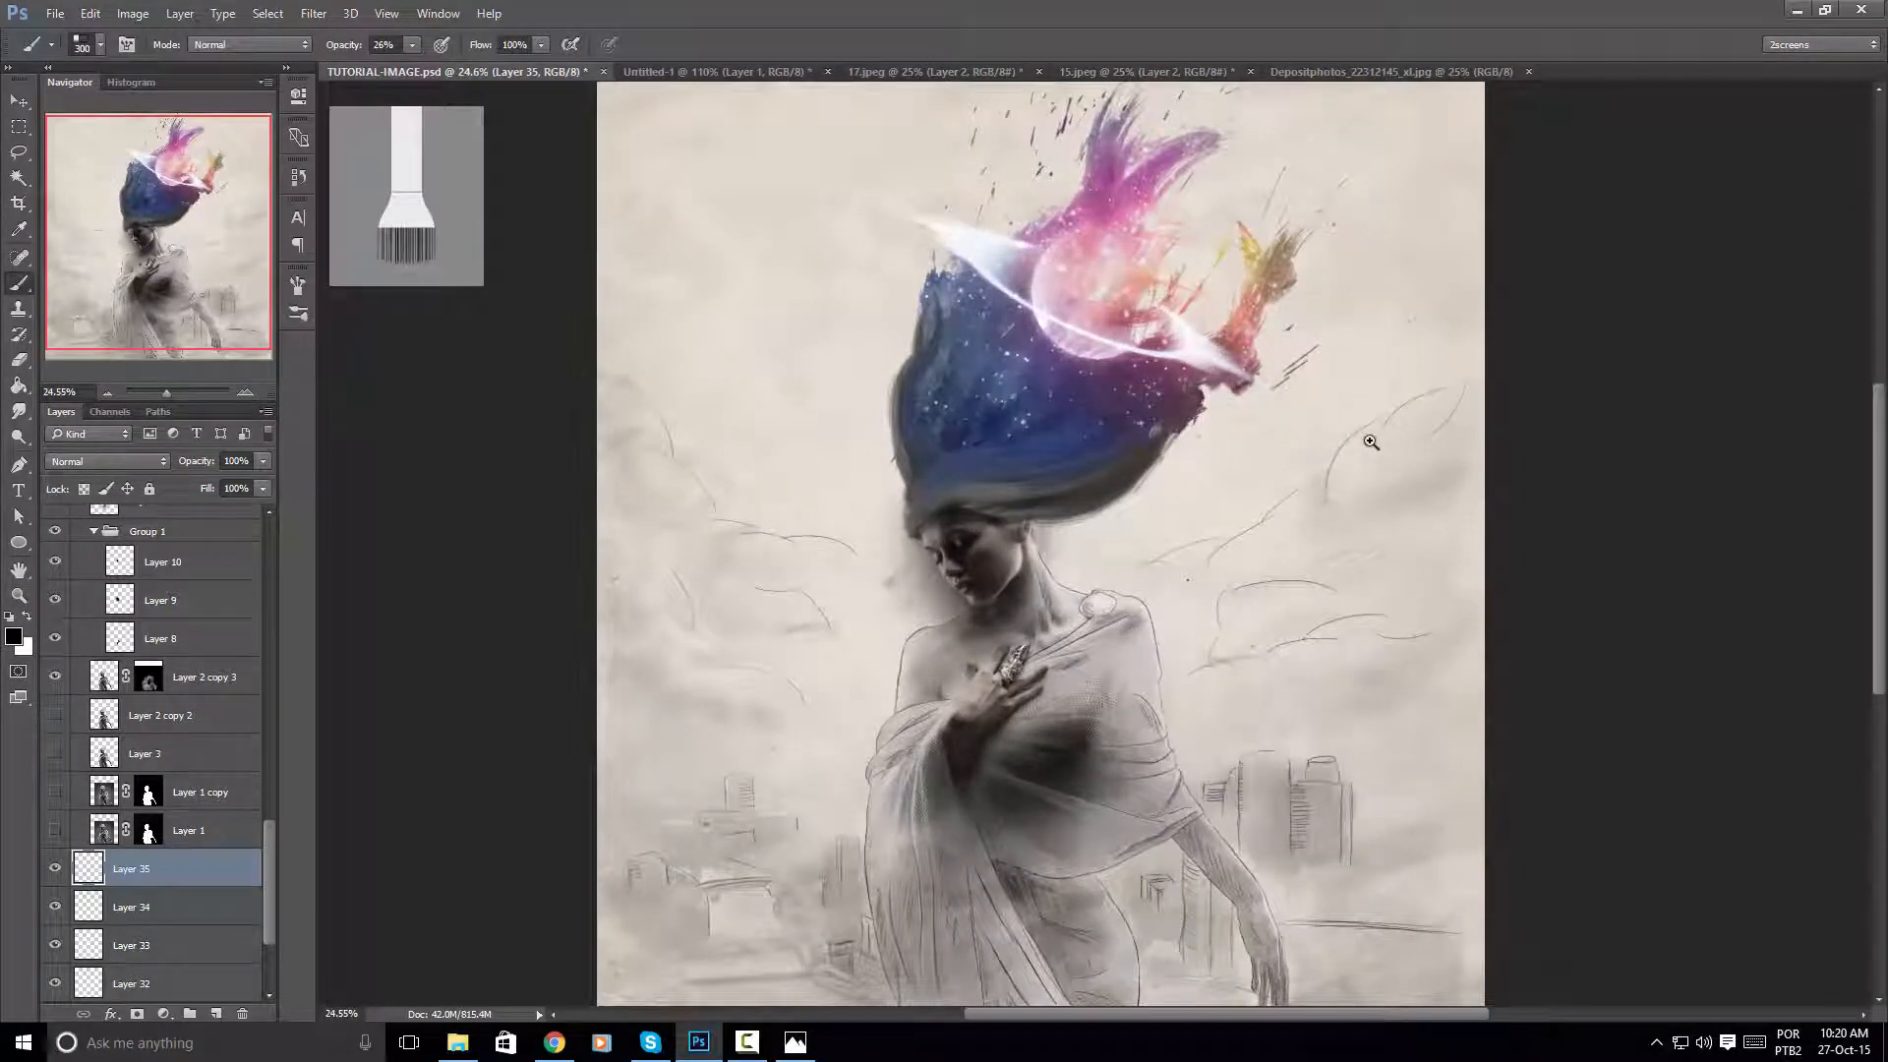
# Fade the cloud outline layer (Layer 34) to 34% opacity
pyautogui.click(196, 907)
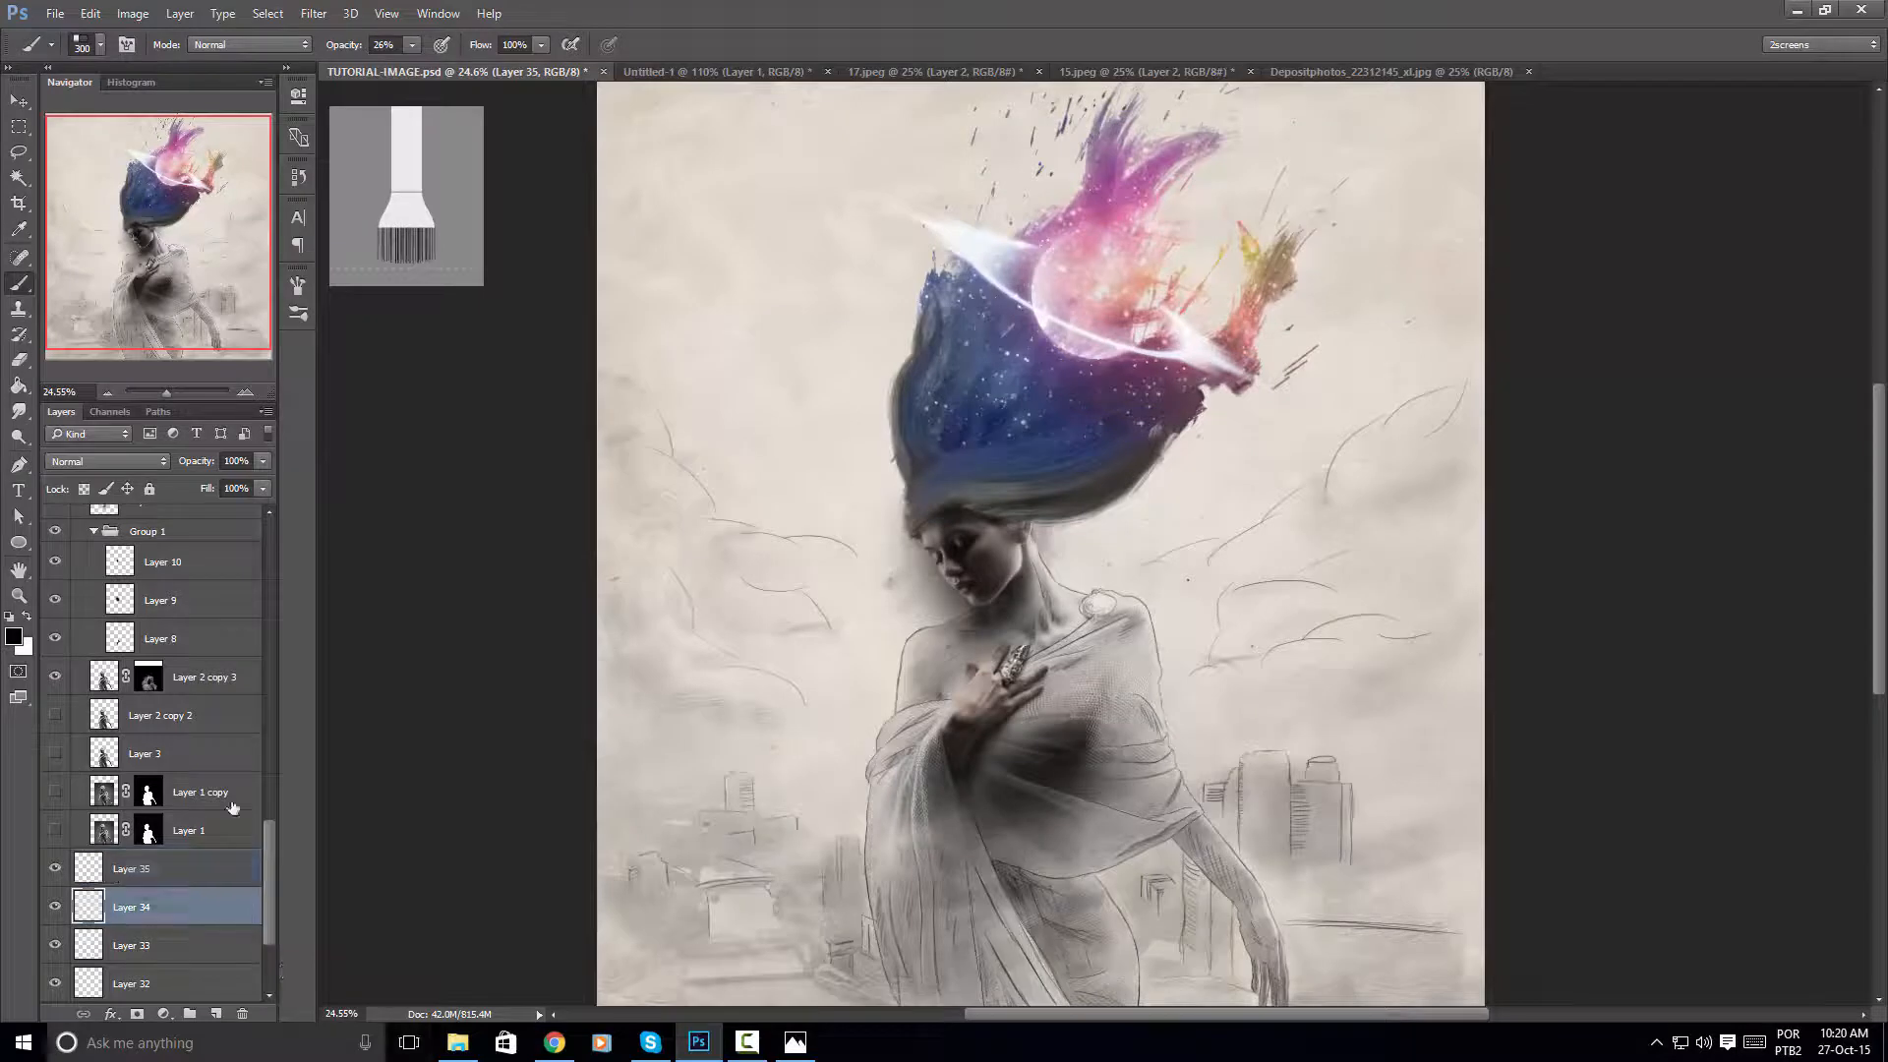
pyautogui.click(262, 461)
pyautogui.moveTo(260, 472); pyautogui.dragTo(196, 469)
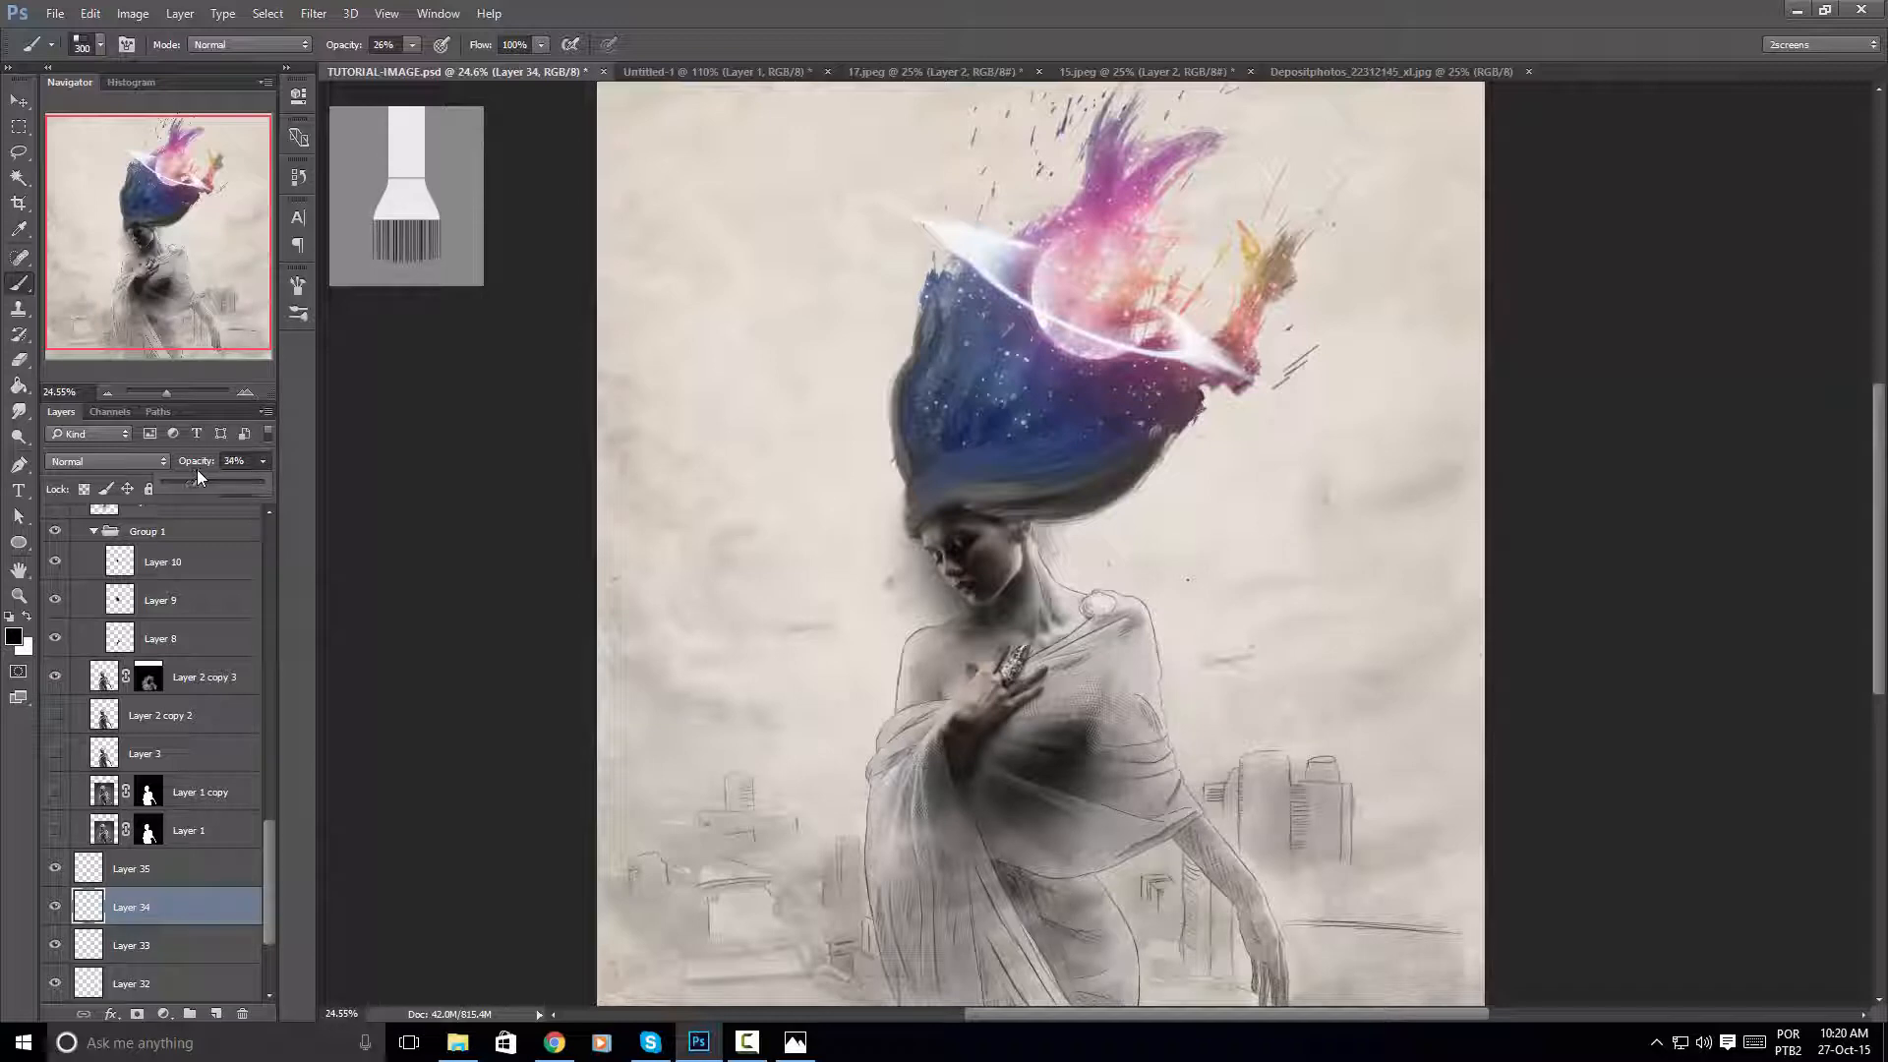
pyautogui.click(18, 101)
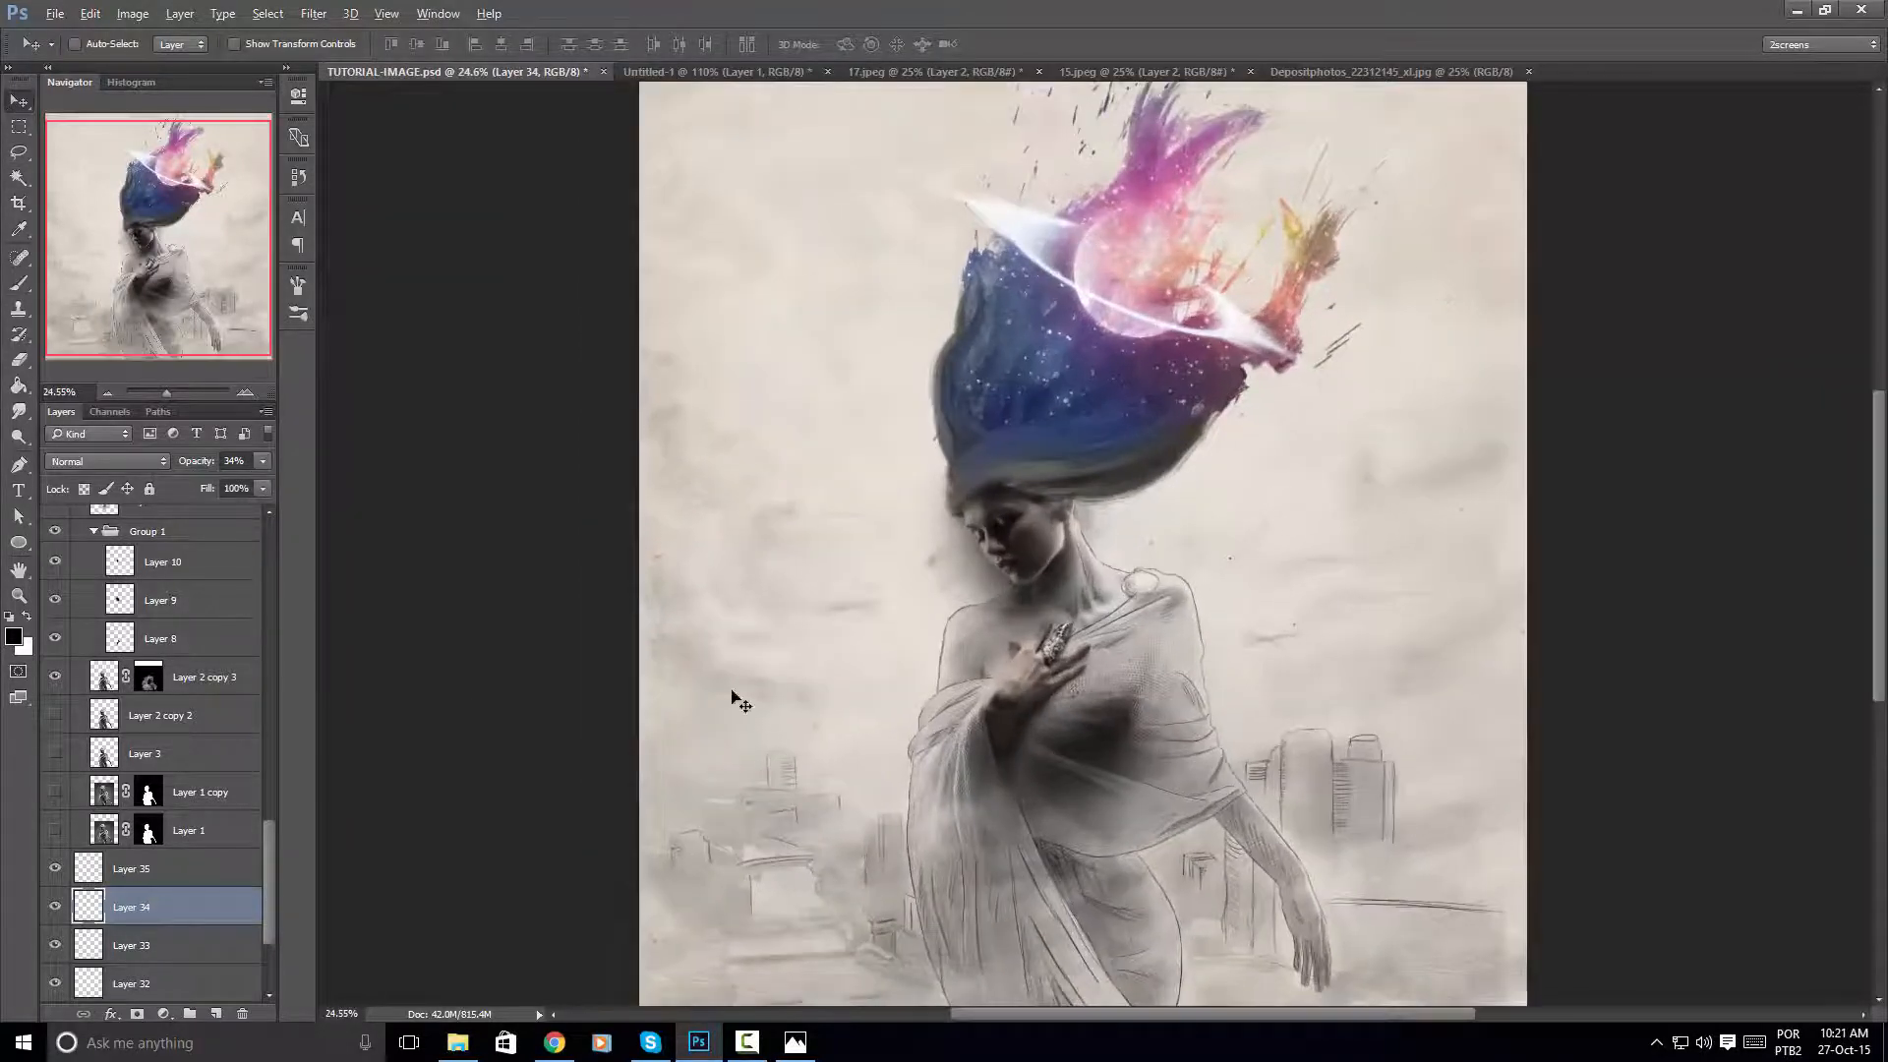
# Create a new layer above the planet group, place it in its own group and name that group "adjustments"
pyautogui.scroll(5, 197, 783)
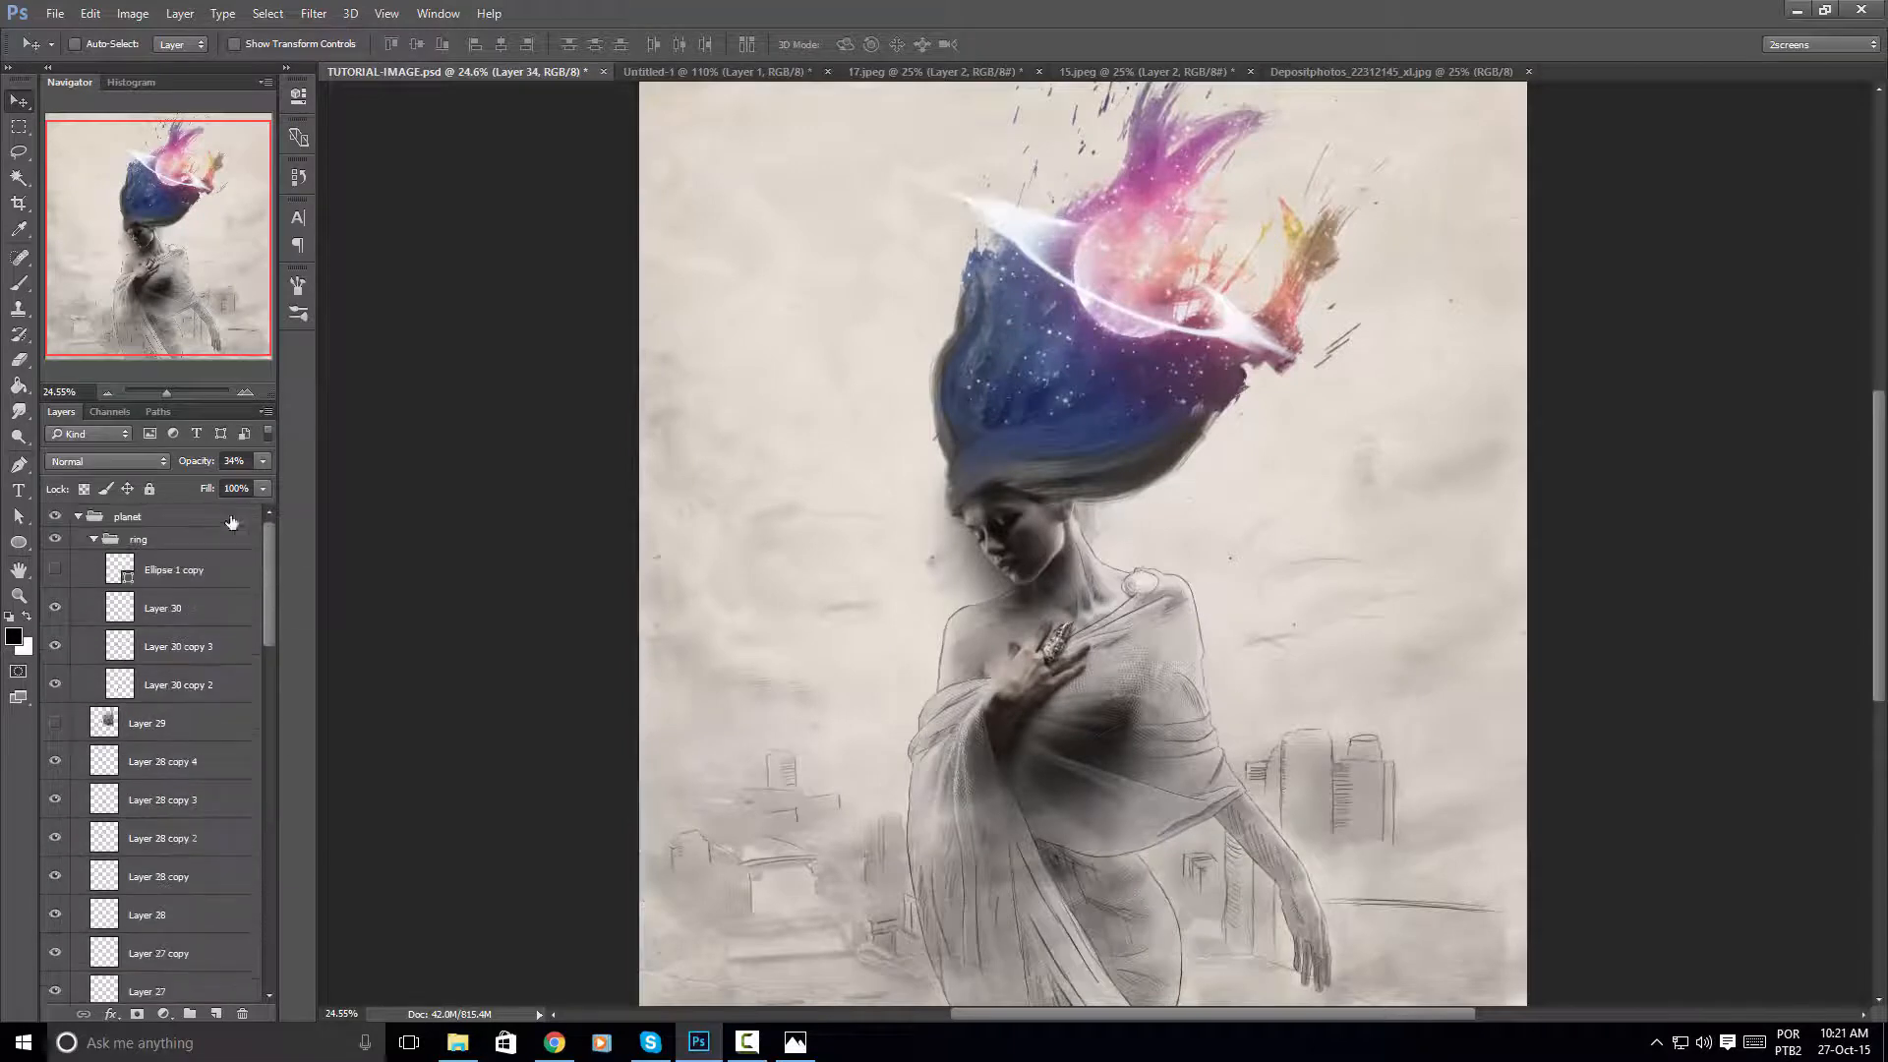
pyautogui.click(229, 518)
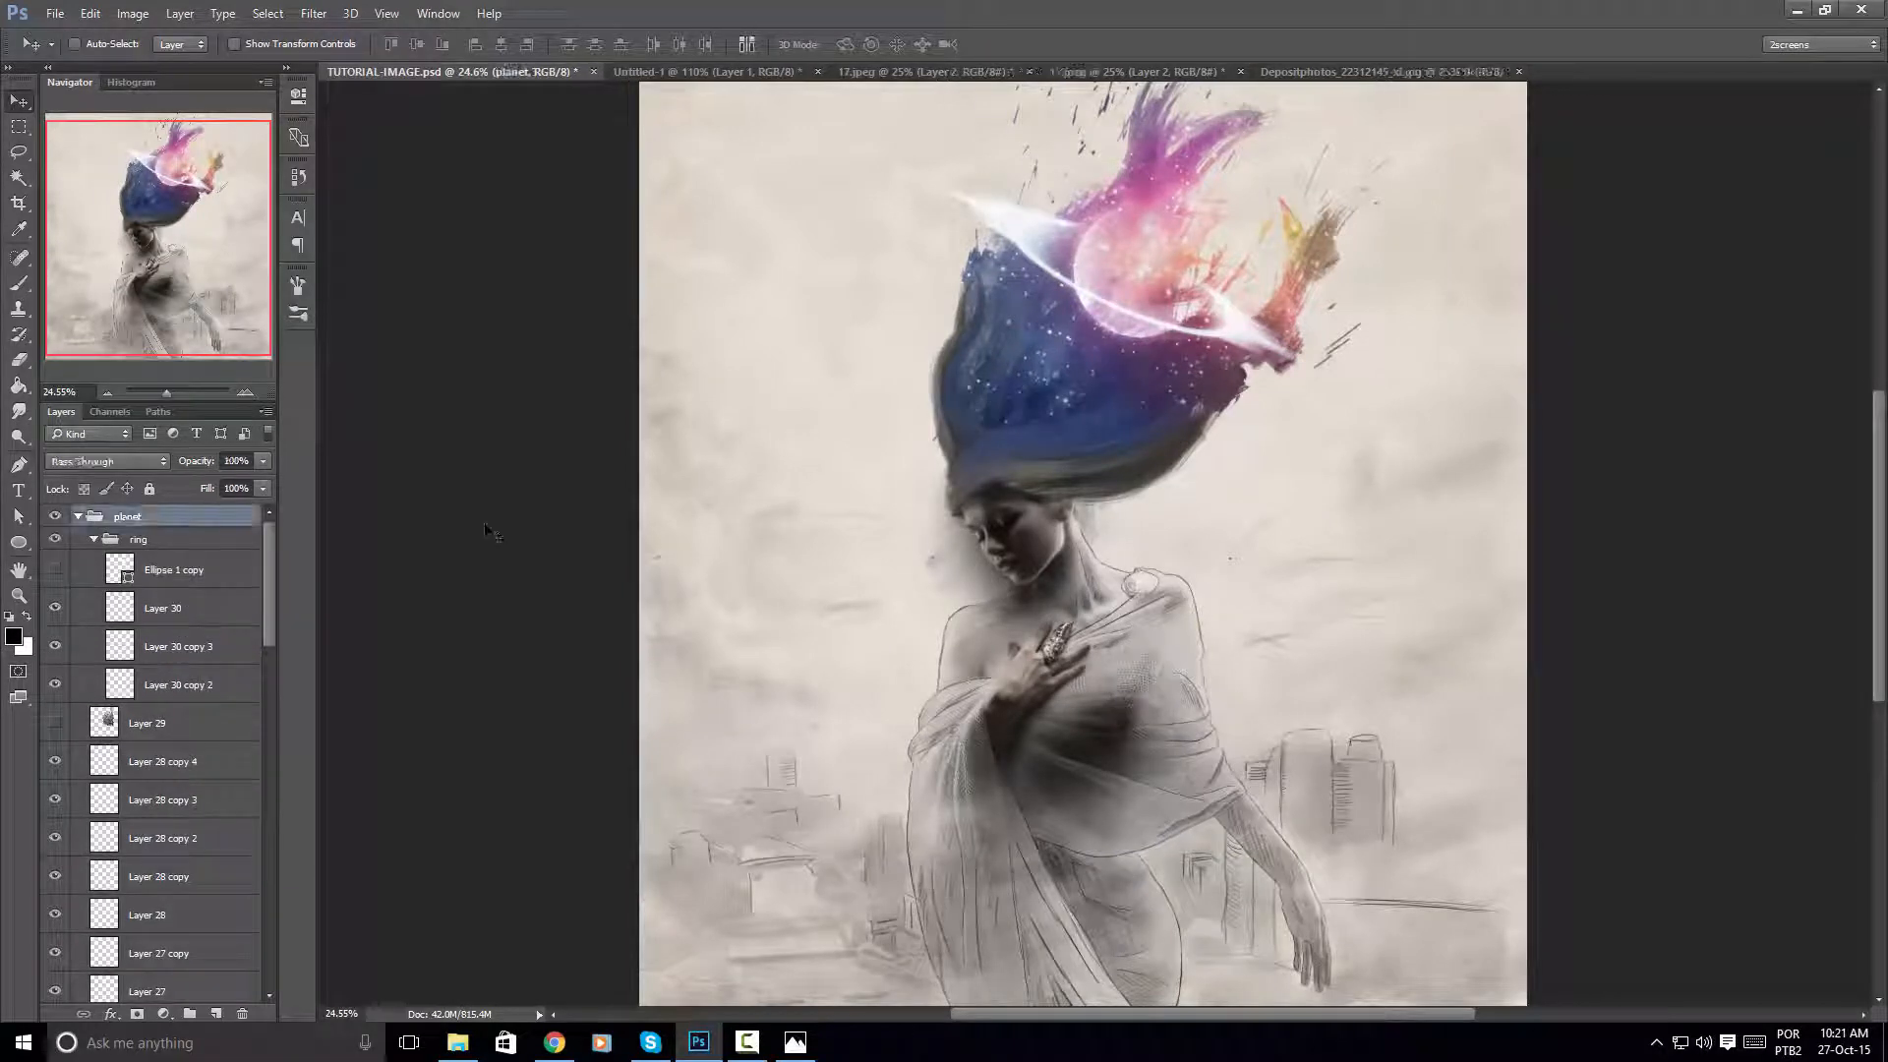
pyautogui.hotkey('ctrl', 'shift', 'alt', 'n')
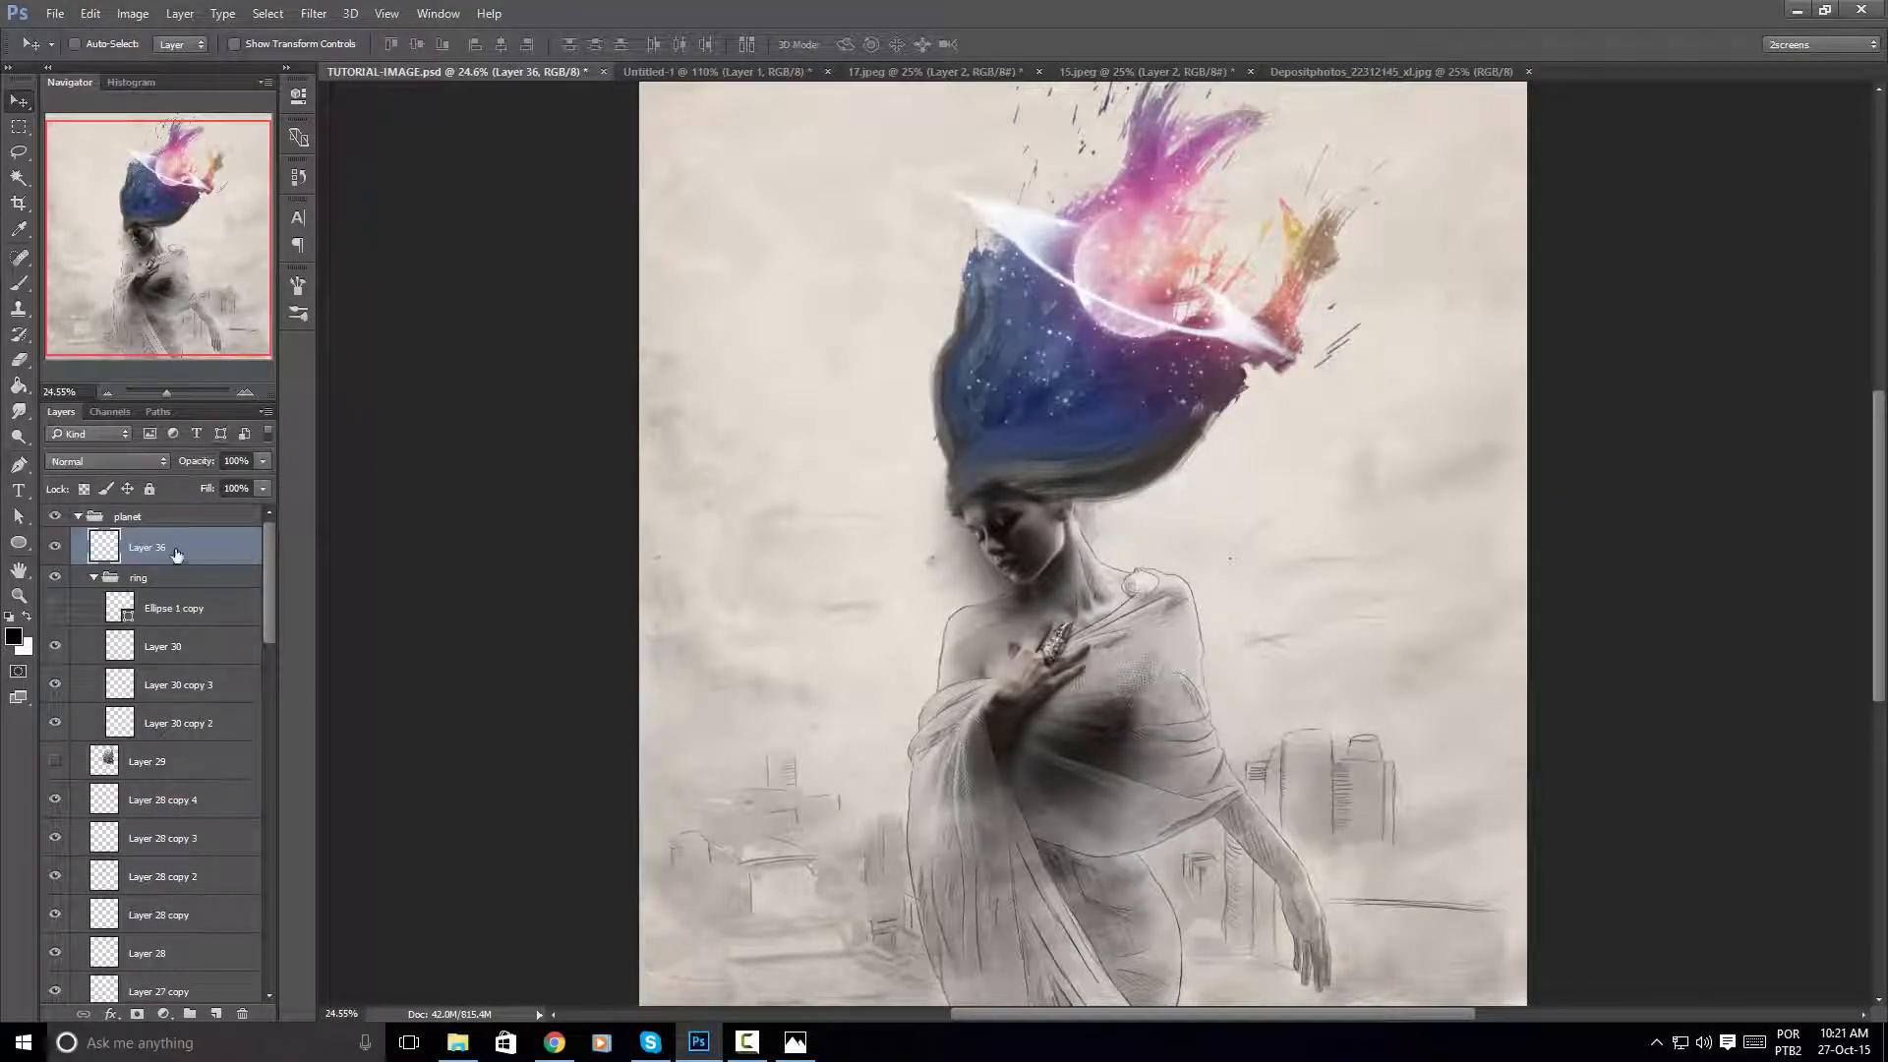
pyautogui.moveTo(190, 558); pyautogui.dragTo(183, 507)
pyautogui.hotkey('ctrl', 'g')
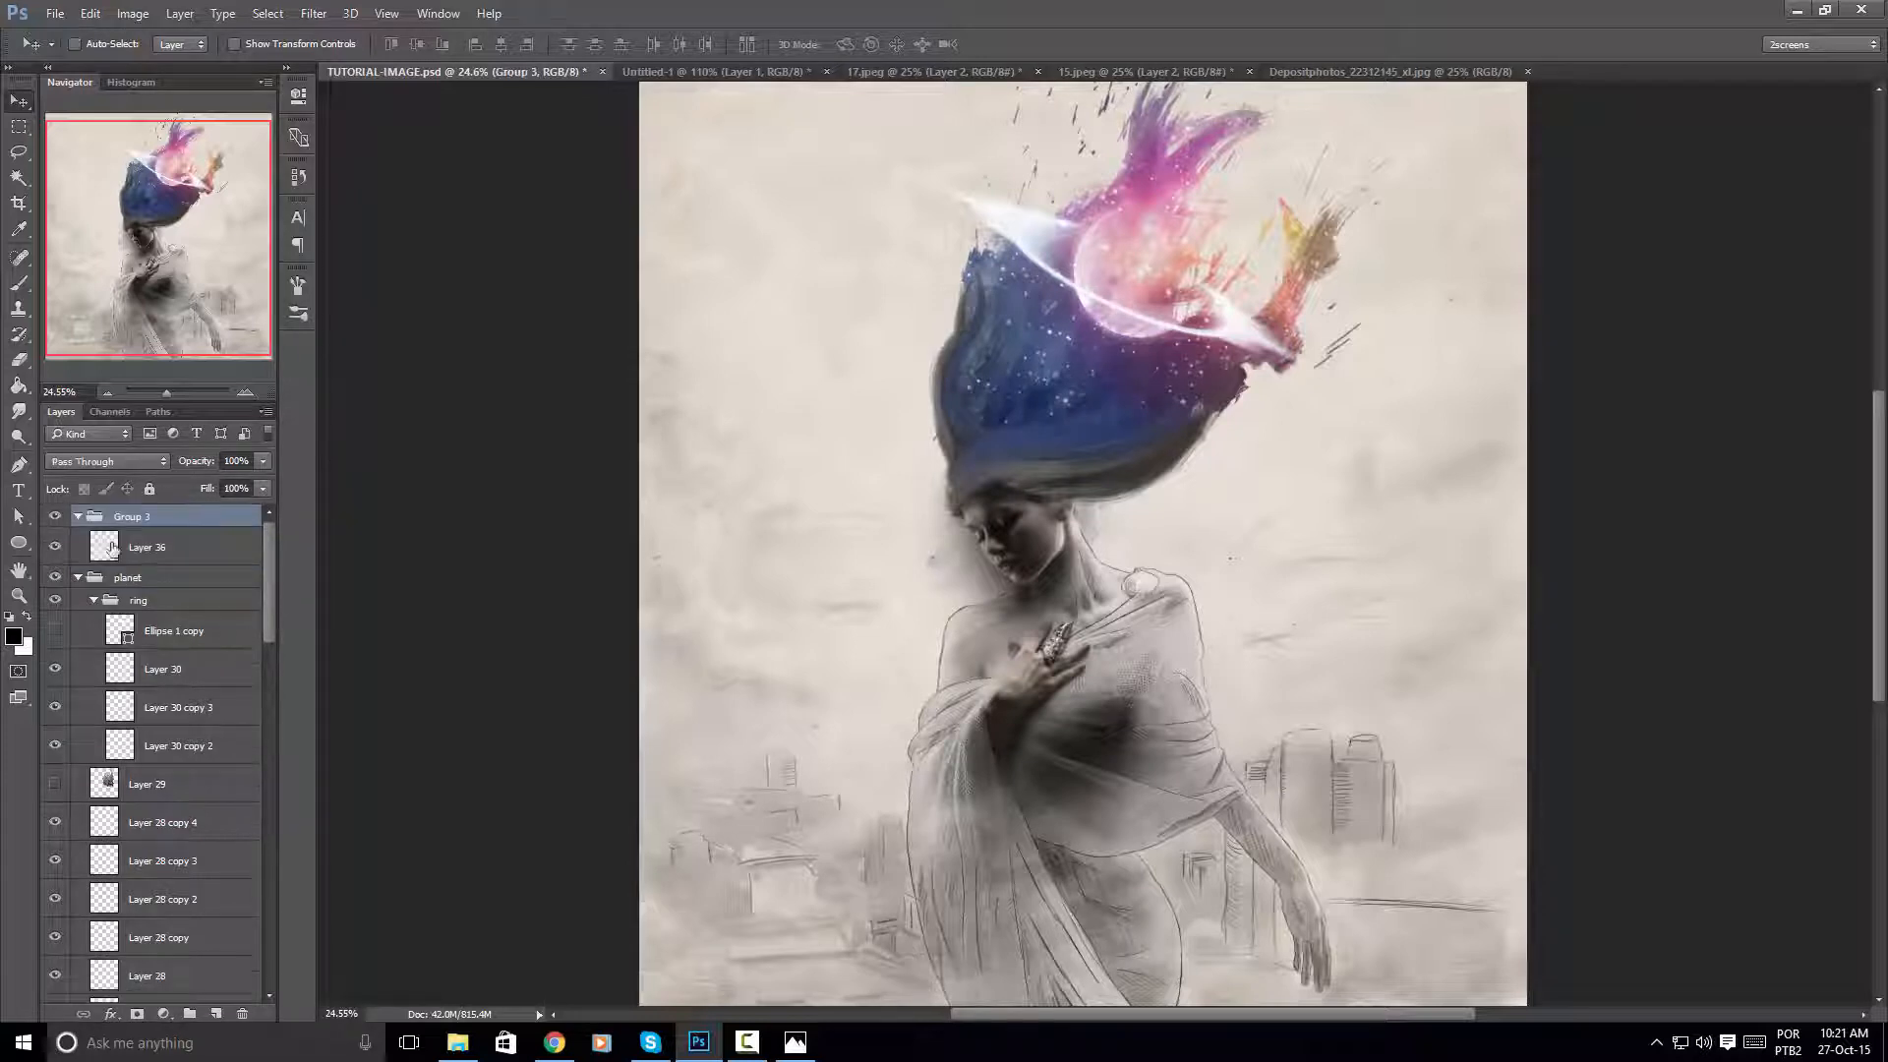
pyautogui.doubleClick(175, 526)
pyautogui.write('adjustments')
pyautogui.press('Return')
pyautogui.click(175, 552)
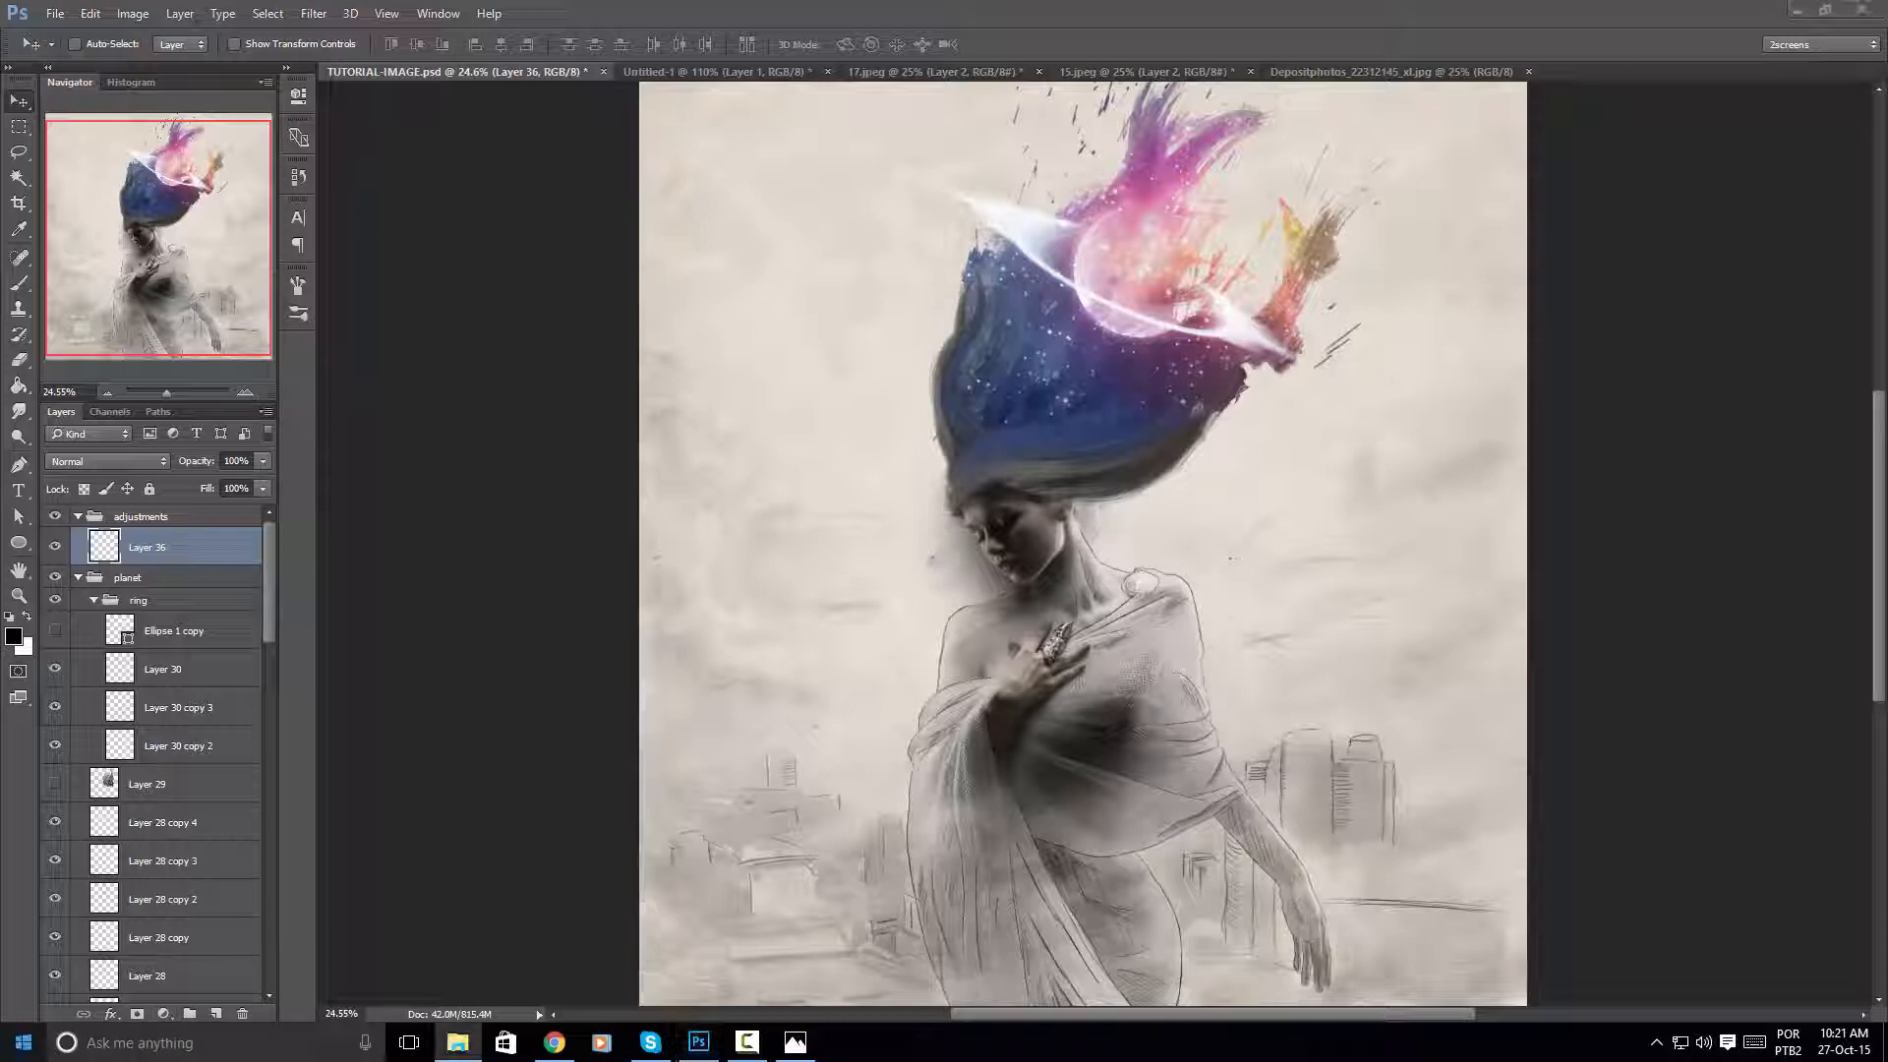
# Add a Color Balance adjustment layer in the adjustments group and tune its midtones, with Yellow–Blue at -5
pyautogui.click(166, 1016)
pyautogui.click(166, 1015)
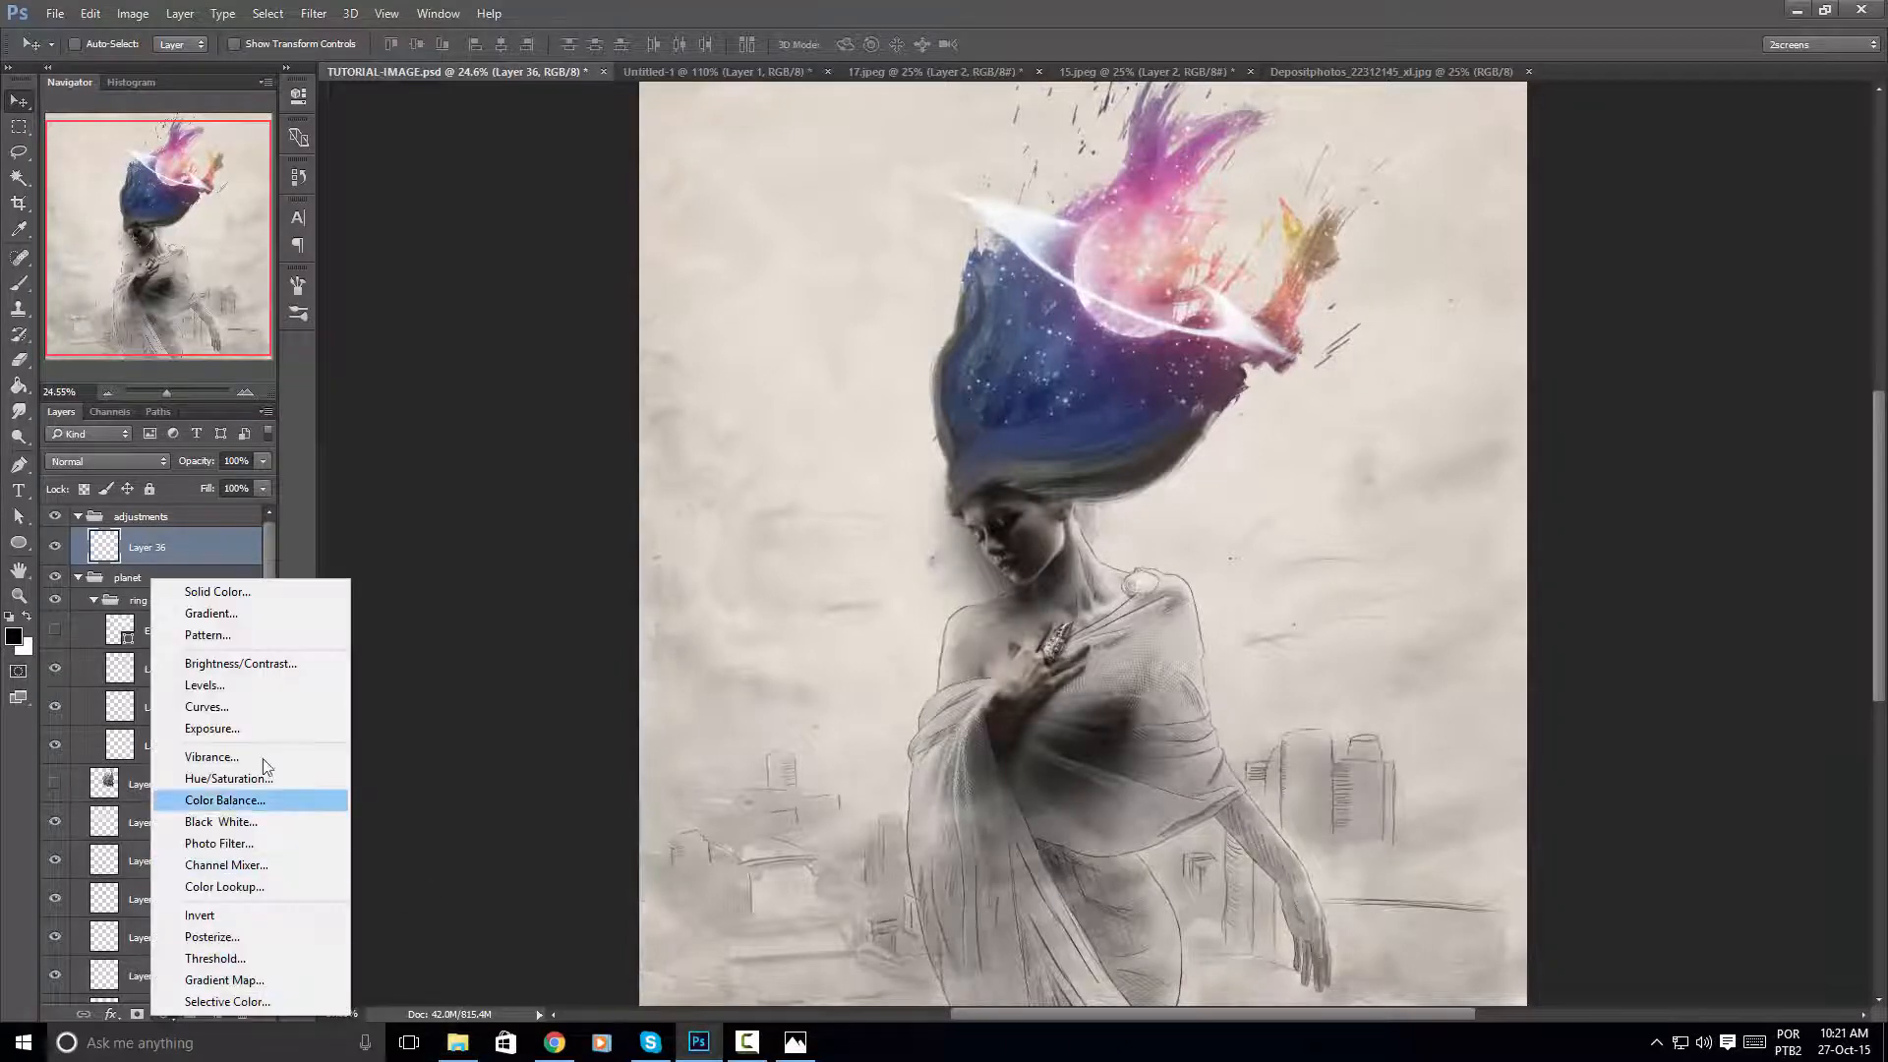
pyautogui.click(270, 798)
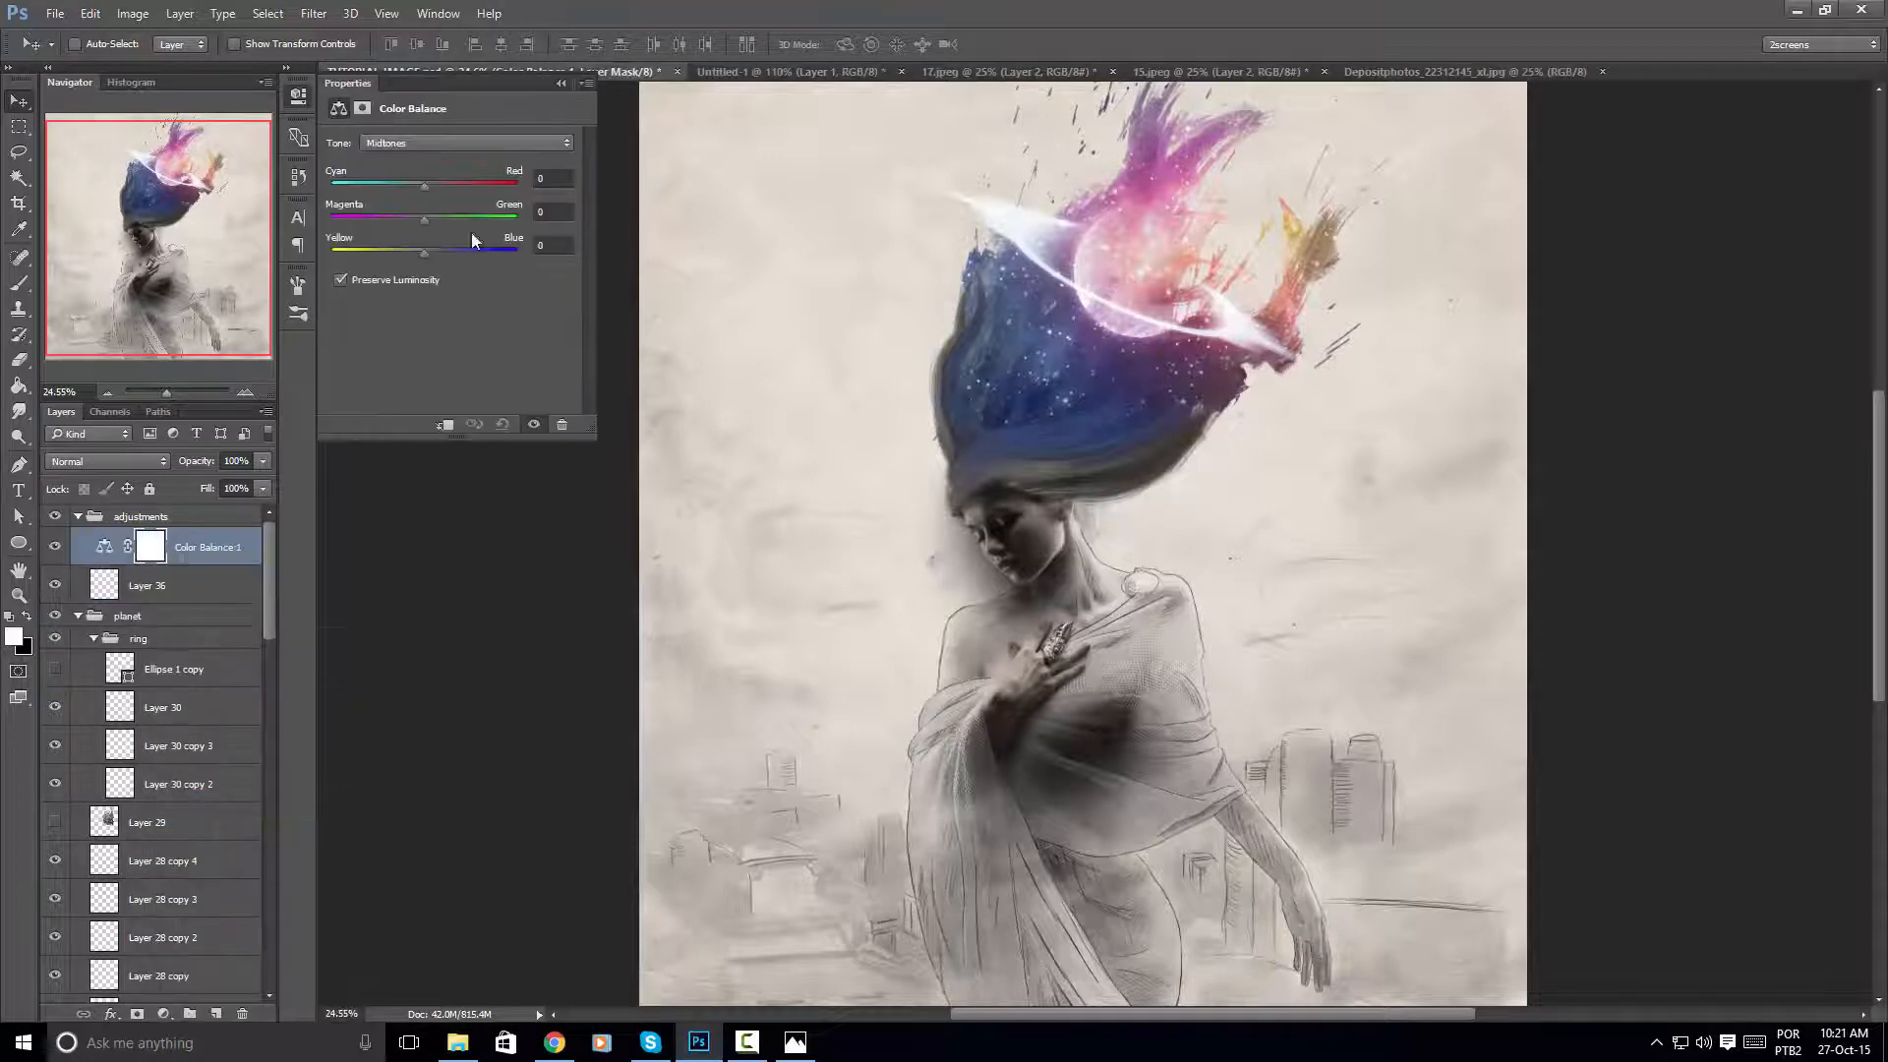
pyautogui.moveTo(422, 186); pyautogui.dragTo(417, 186)
pyautogui.moveTo(427, 252); pyautogui.dragTo(415, 255)
pyautogui.scroll(-1, 1084, 334)
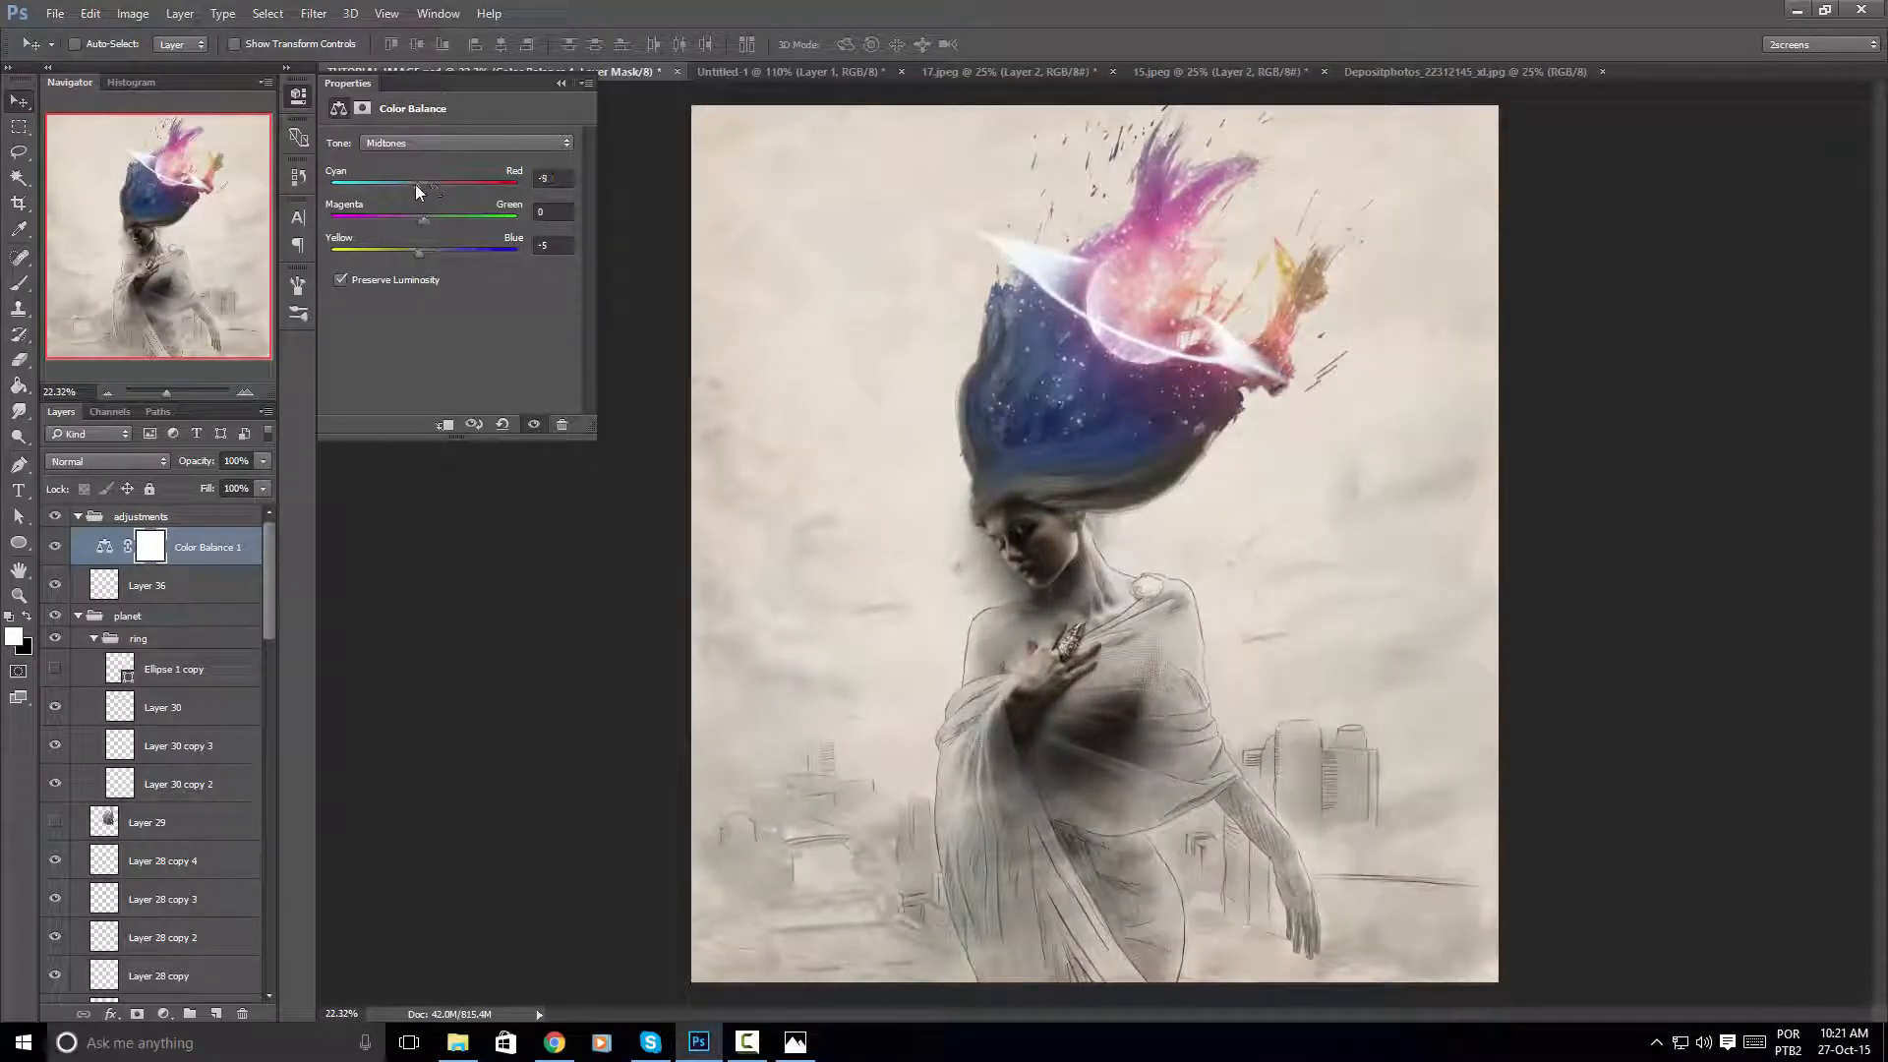
pyautogui.moveTo(416, 190); pyautogui.dragTo(429, 190)
# Set the Color Balance shadows to -7 on Cyan–Red and +1 on Yellow–Blue
pyautogui.click(469, 144)
pyautogui.click(398, 155)
pyautogui.moveTo(421, 187); pyautogui.dragTo(426, 259)
pyautogui.click(452, 145)
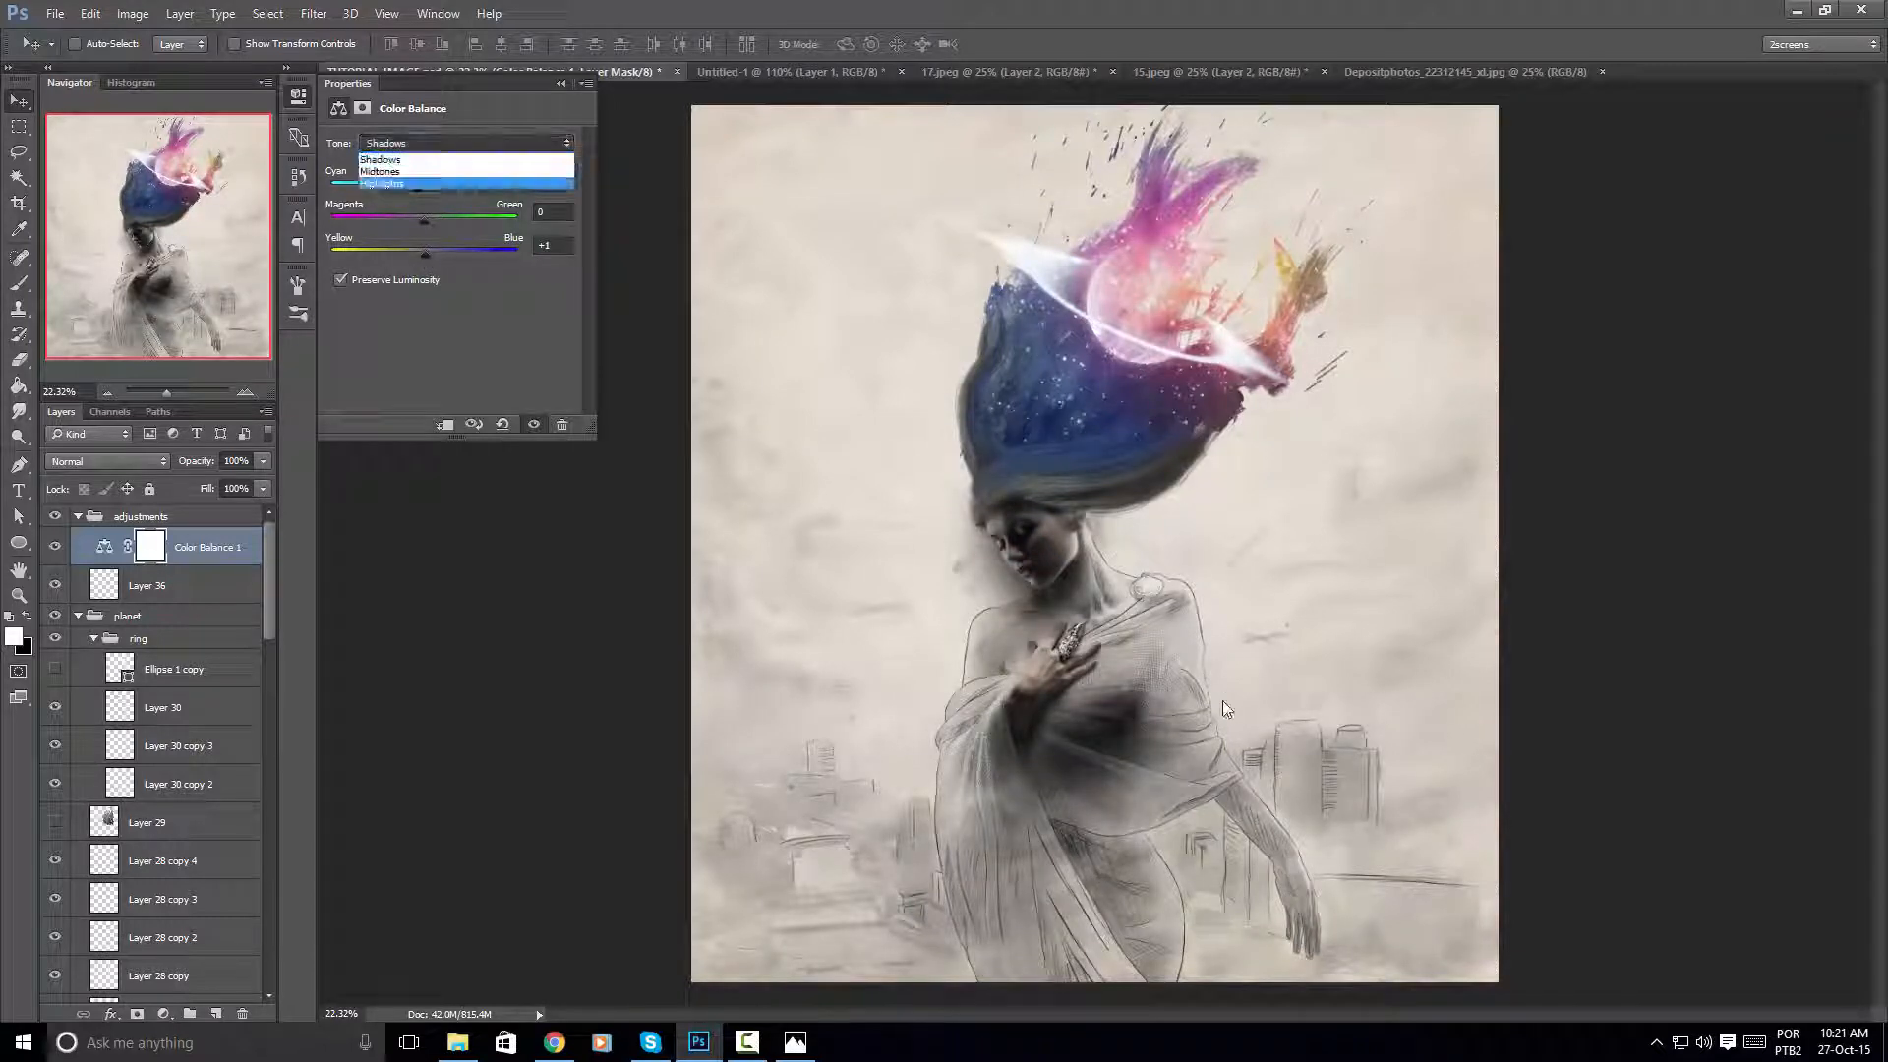
pyautogui.click(1222, 702)
# Load the outline of Layer 2 in the model group as a selection and make that layer active
pyautogui.scroll(2, 1330, 694)
pyautogui.moveTo(1031, 713); pyautogui.dragTo(1057, 637)
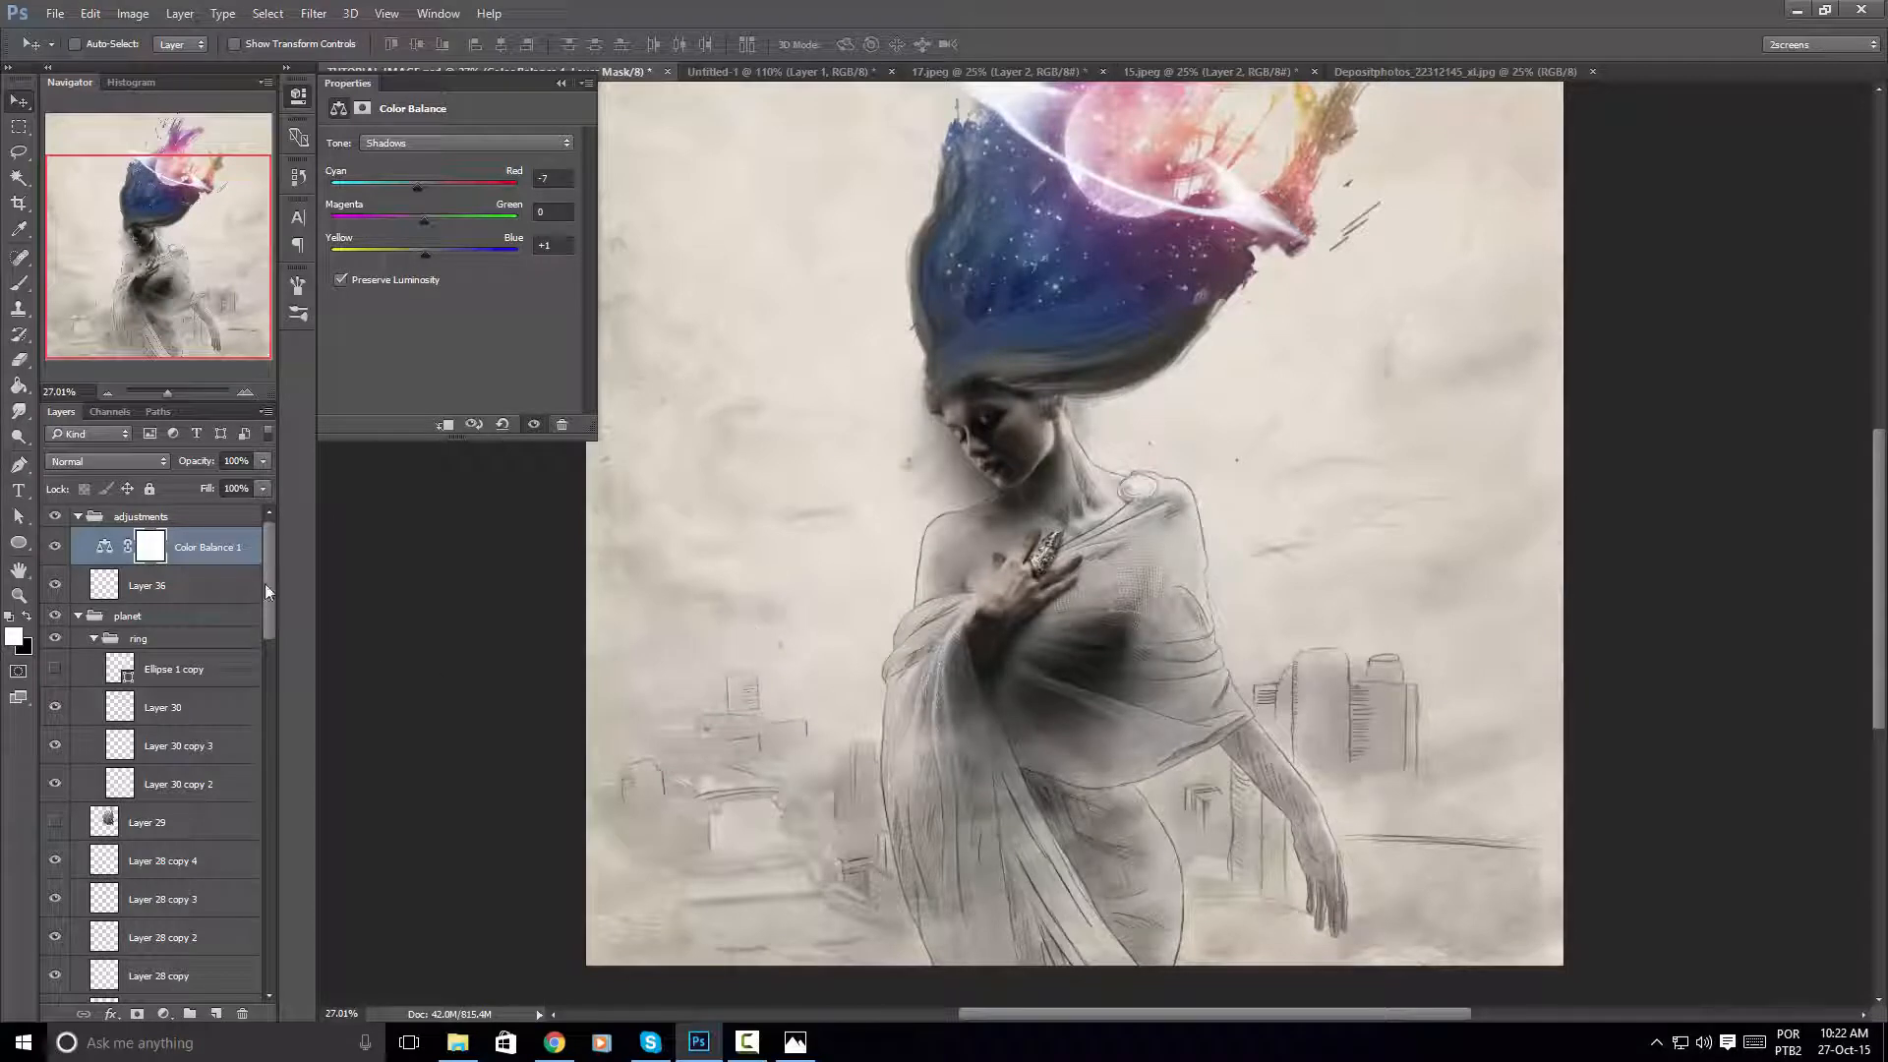
pyautogui.moveTo(264, 582); pyautogui.dragTo(268, 798)
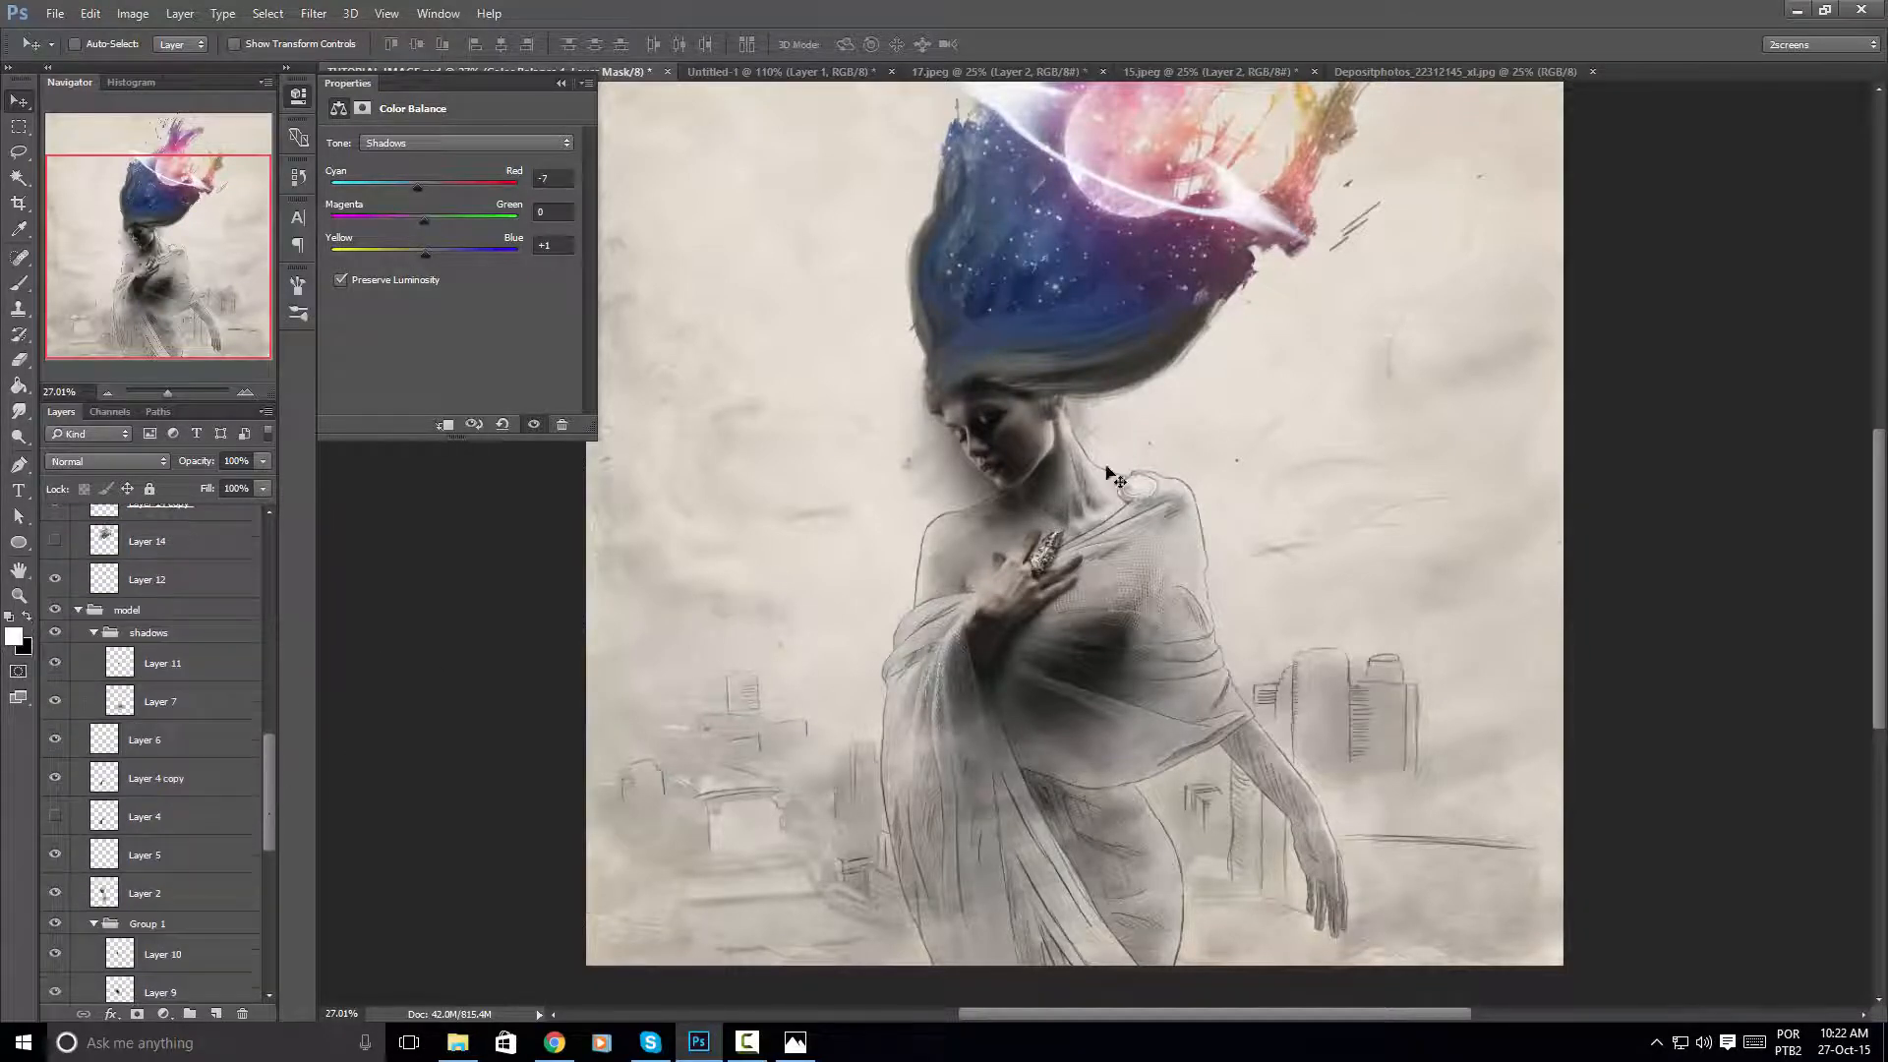
pyautogui.keyDown('ctrl'); pyautogui.click(1054, 425); pyautogui.keyUp('ctrl')
pyautogui.scroll(-2, 176, 757)
pyautogui.scroll(3, 183, 721)
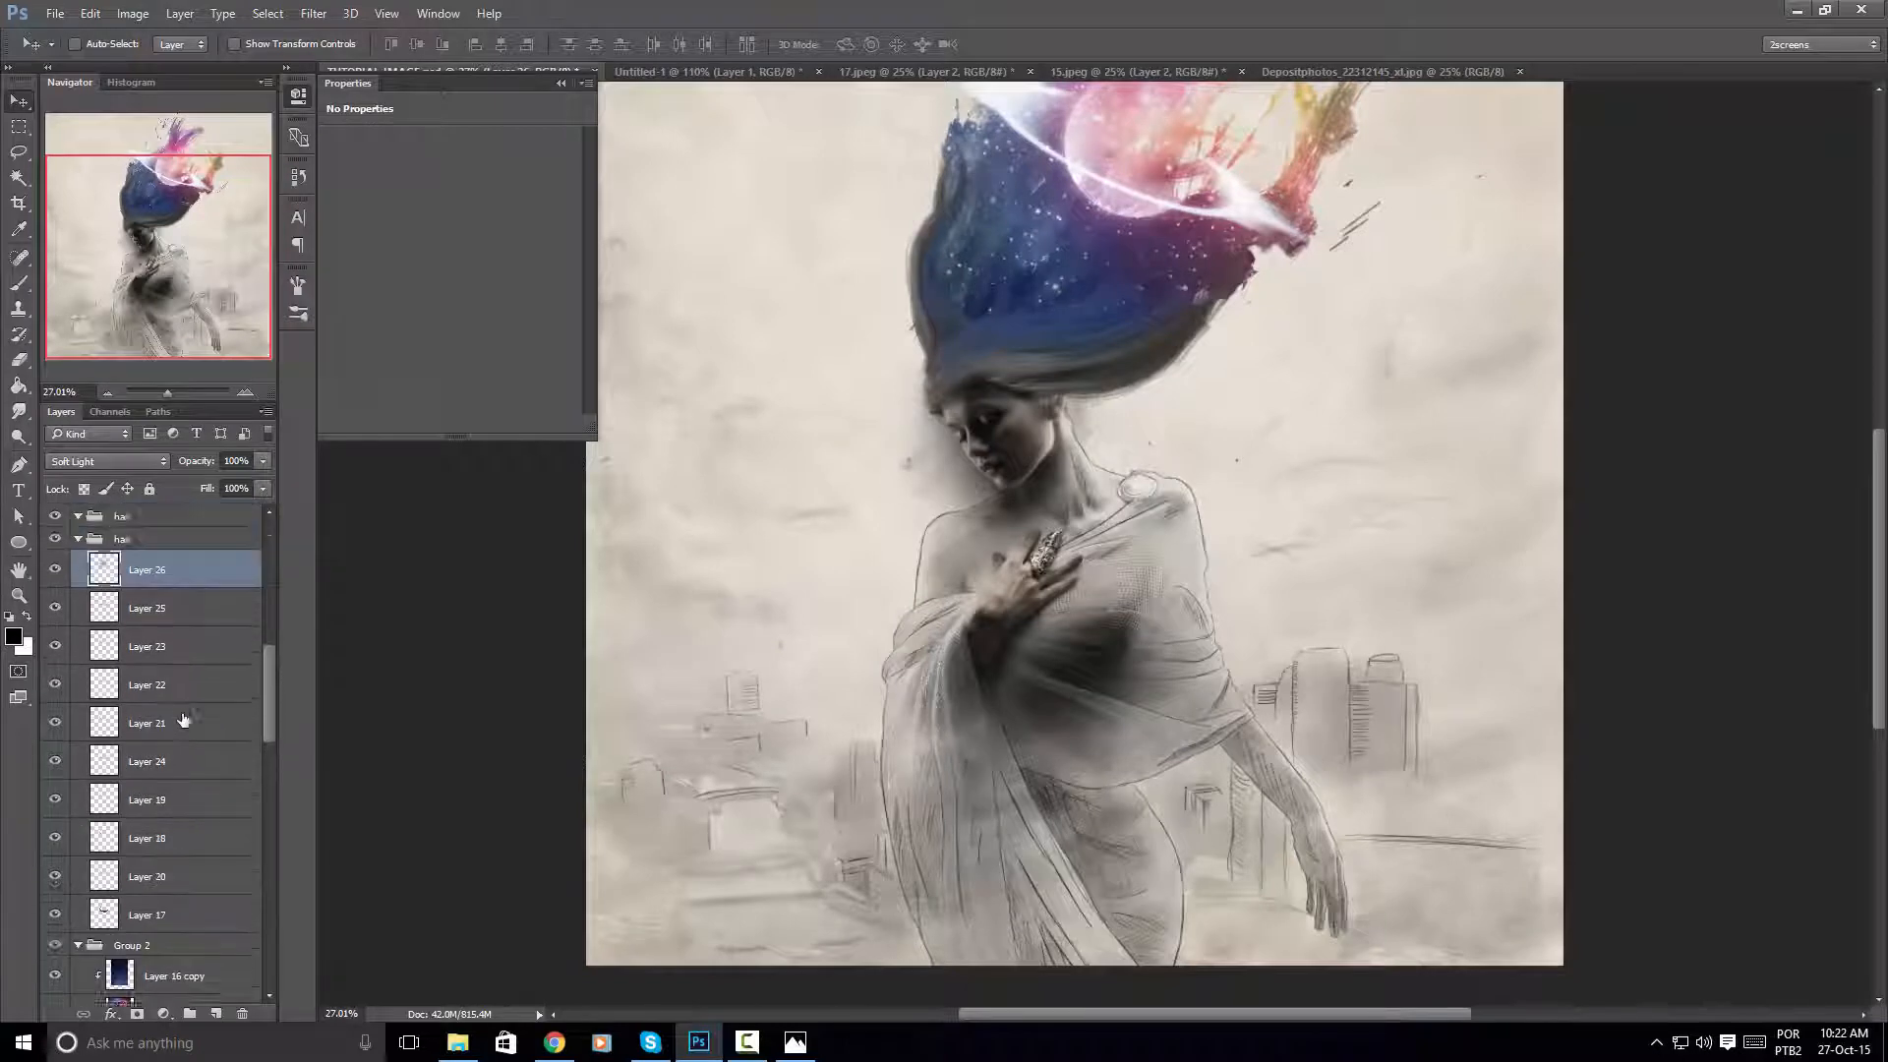
pyautogui.scroll(2, 183, 721)
pyautogui.scroll(-4, 172, 673)
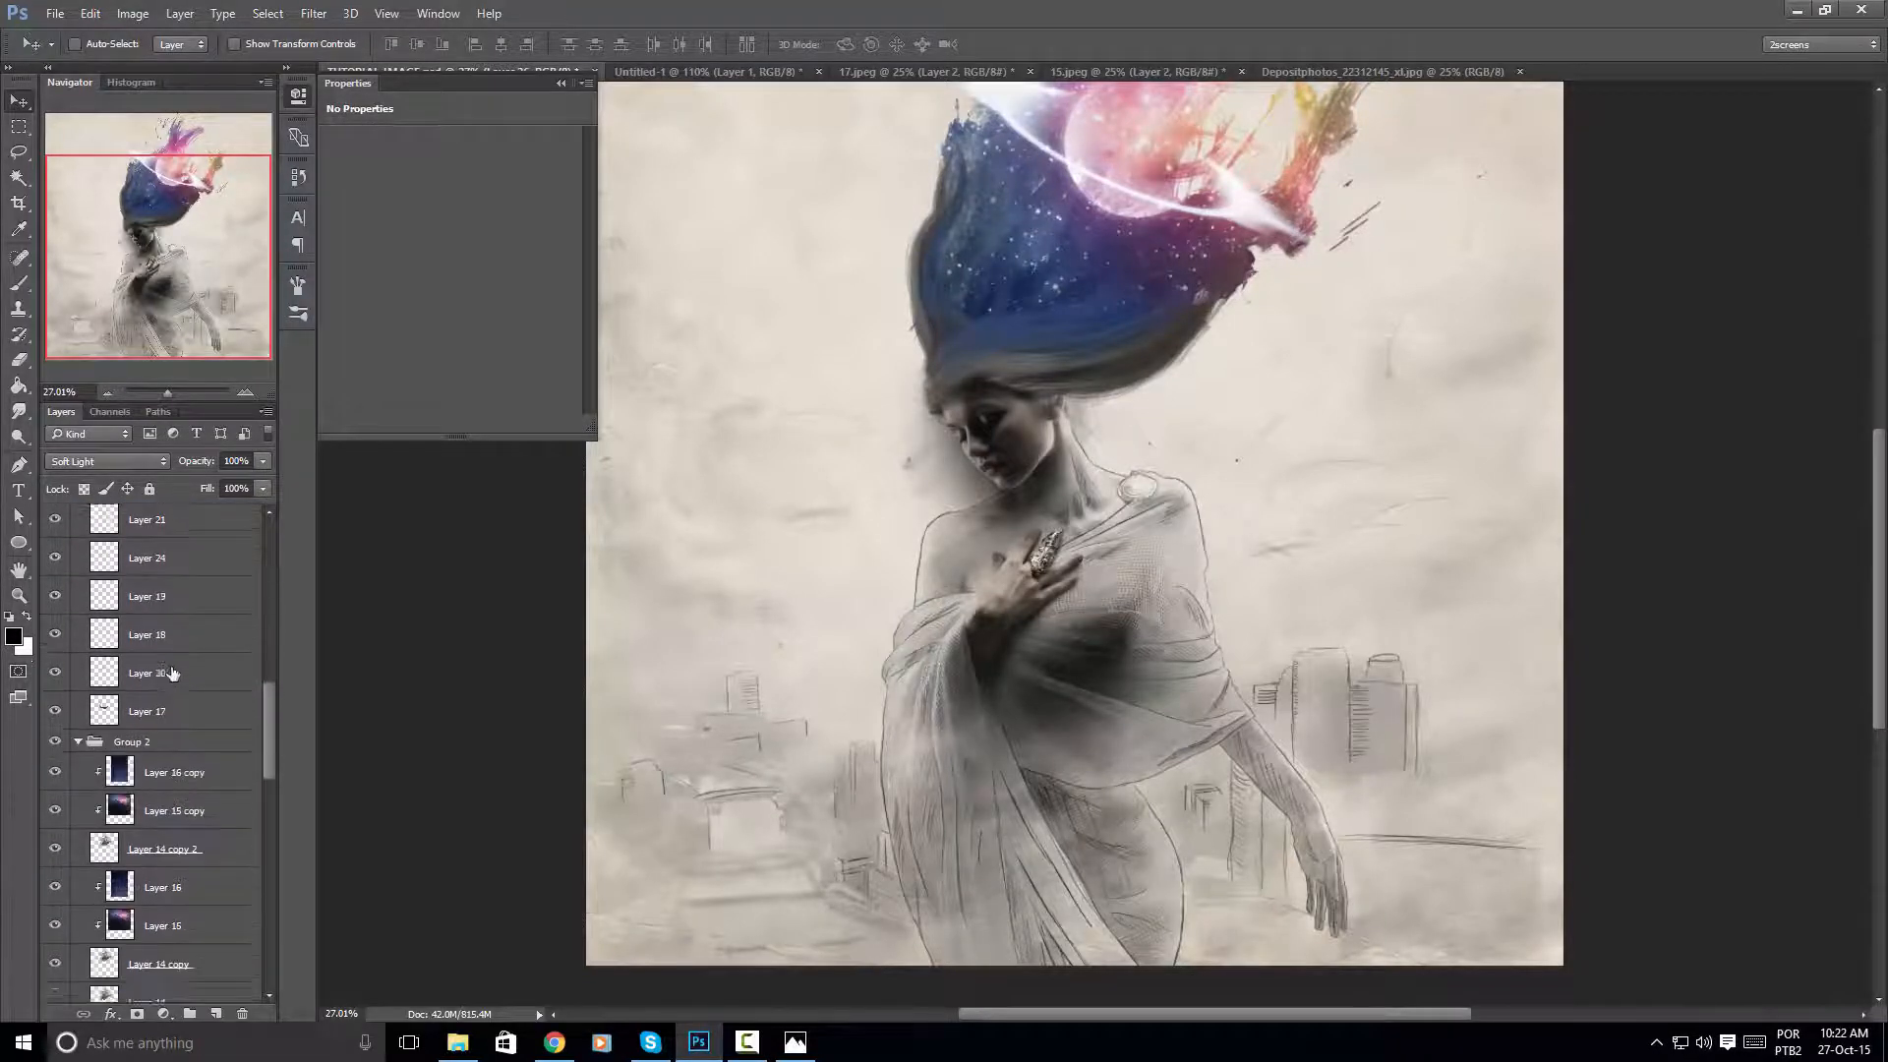
pyautogui.scroll(-5, 172, 672)
pyautogui.scroll(1, 131, 695)
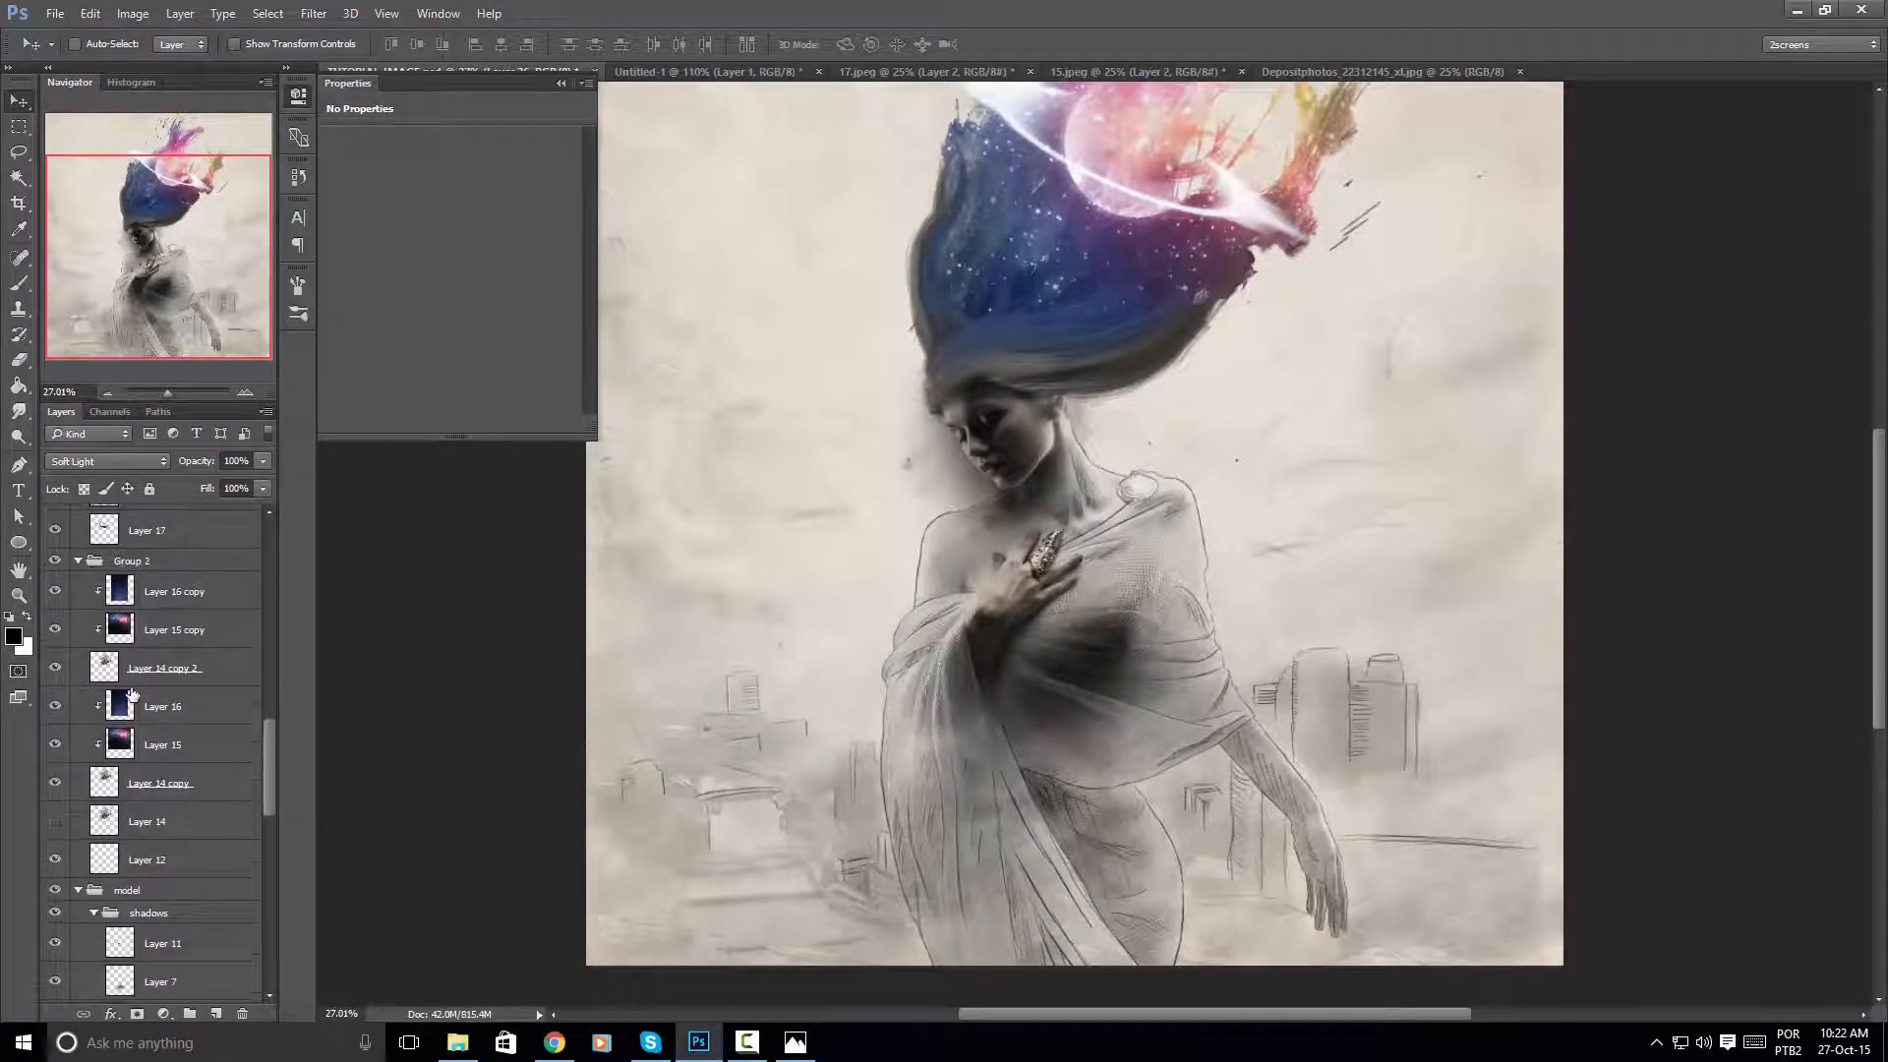
pyautogui.scroll(-5, 132, 695)
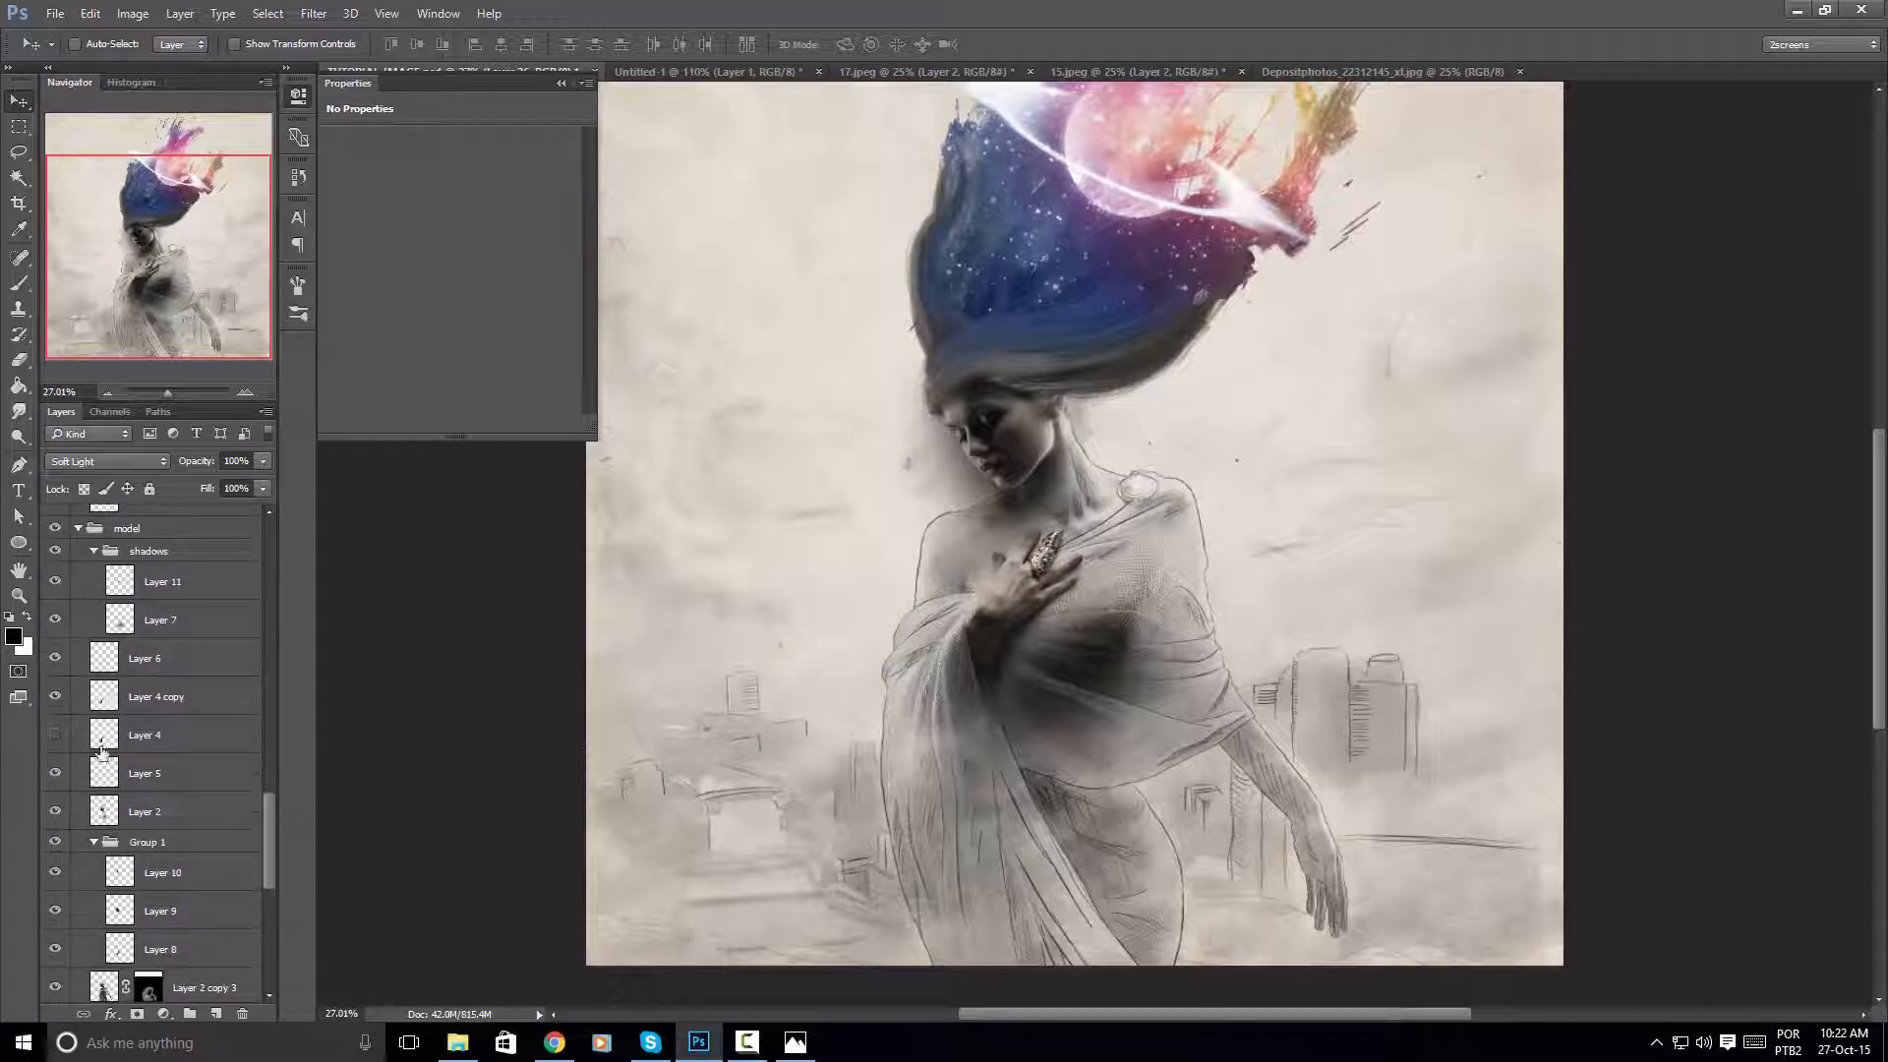
pyautogui.keyDown('ctrl'); pyautogui.click(104, 816); pyautogui.keyUp('ctrl')
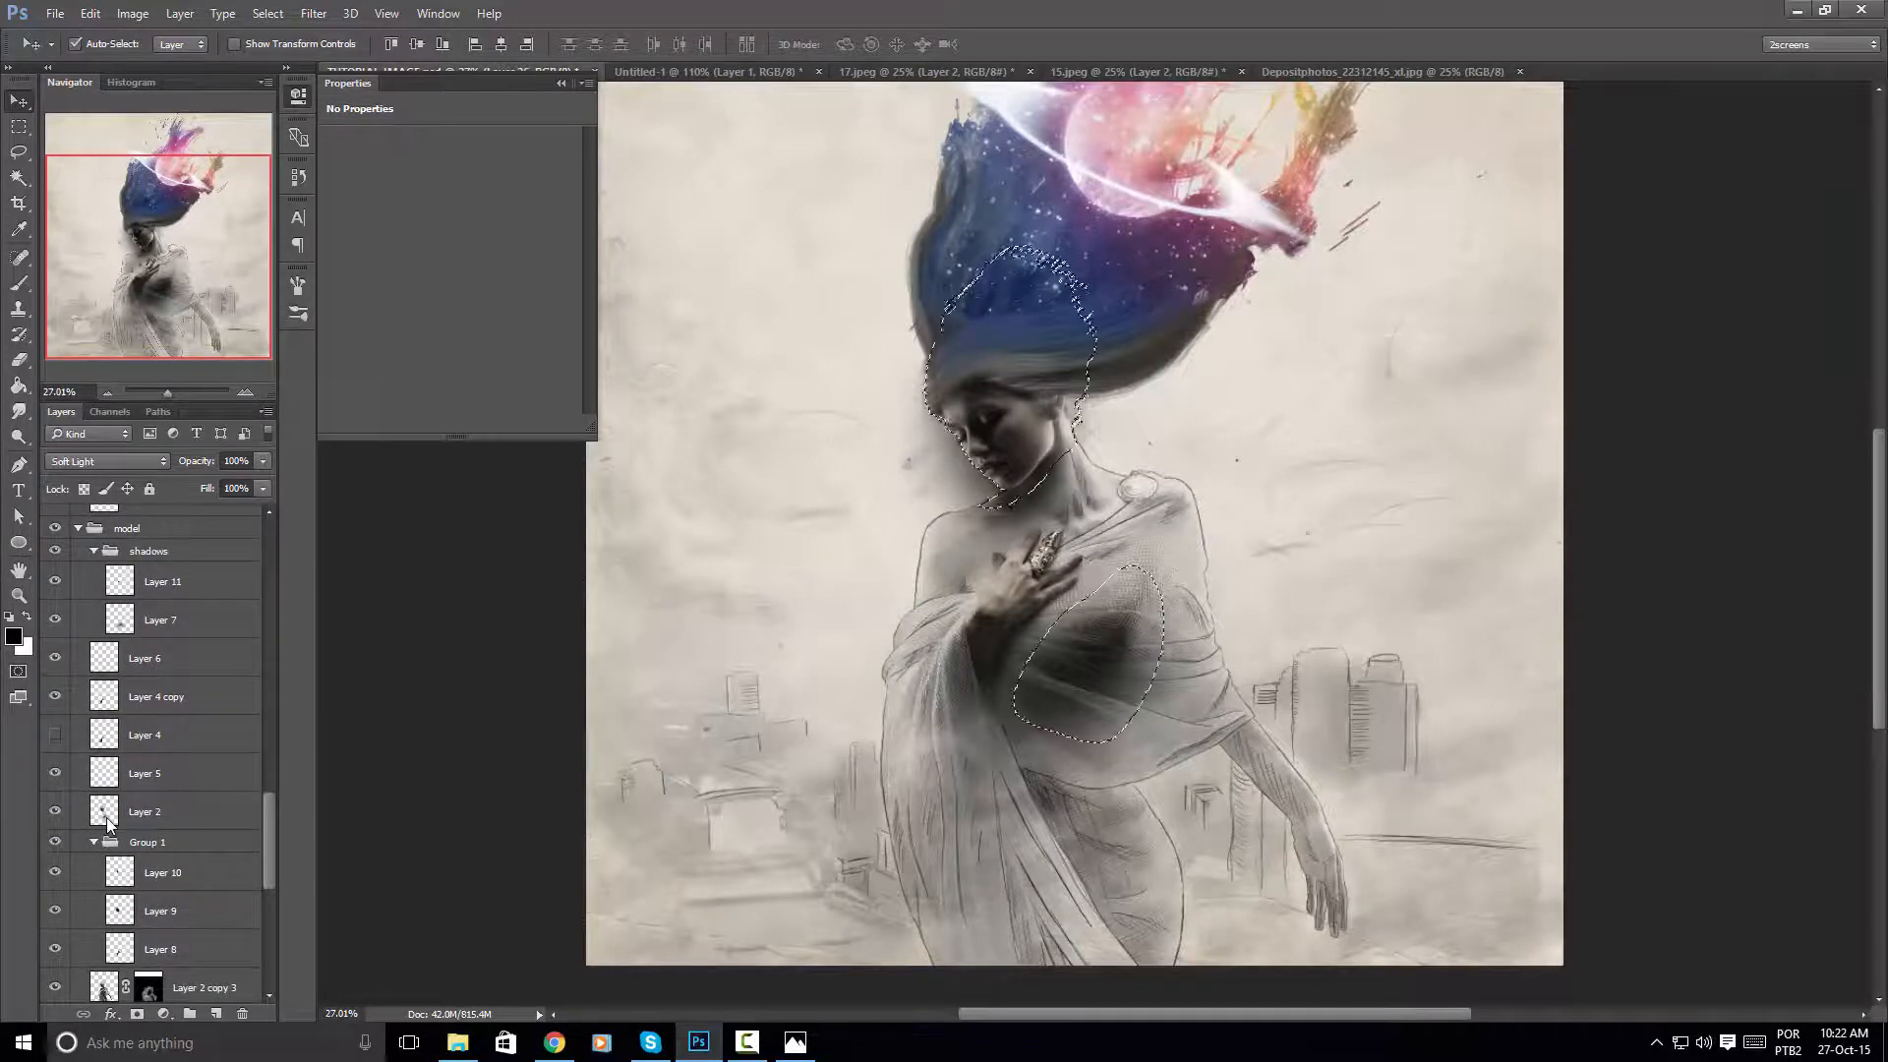
pyautogui.click(224, 816)
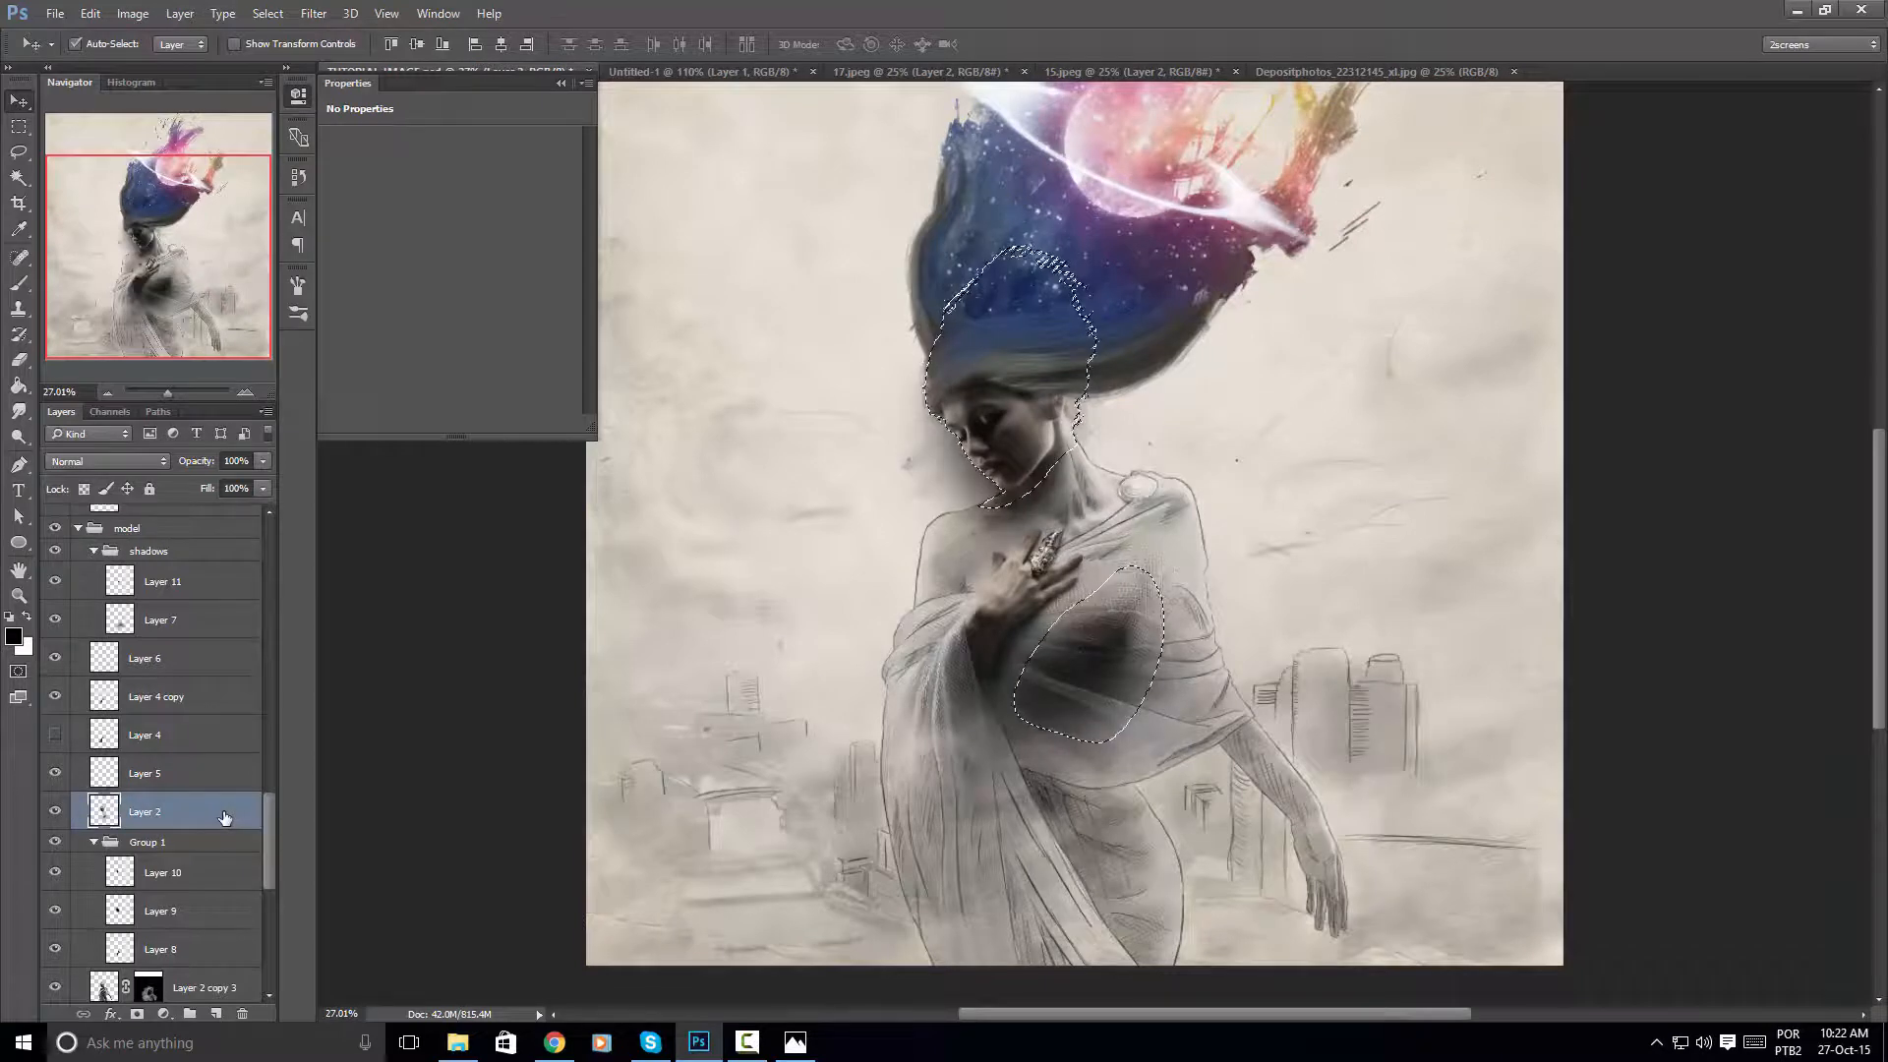
# Add a masked Brightness/Contrast adjustment above Layer 2, with brightness about 10 and contrast about -30
pyautogui.click(163, 1014)
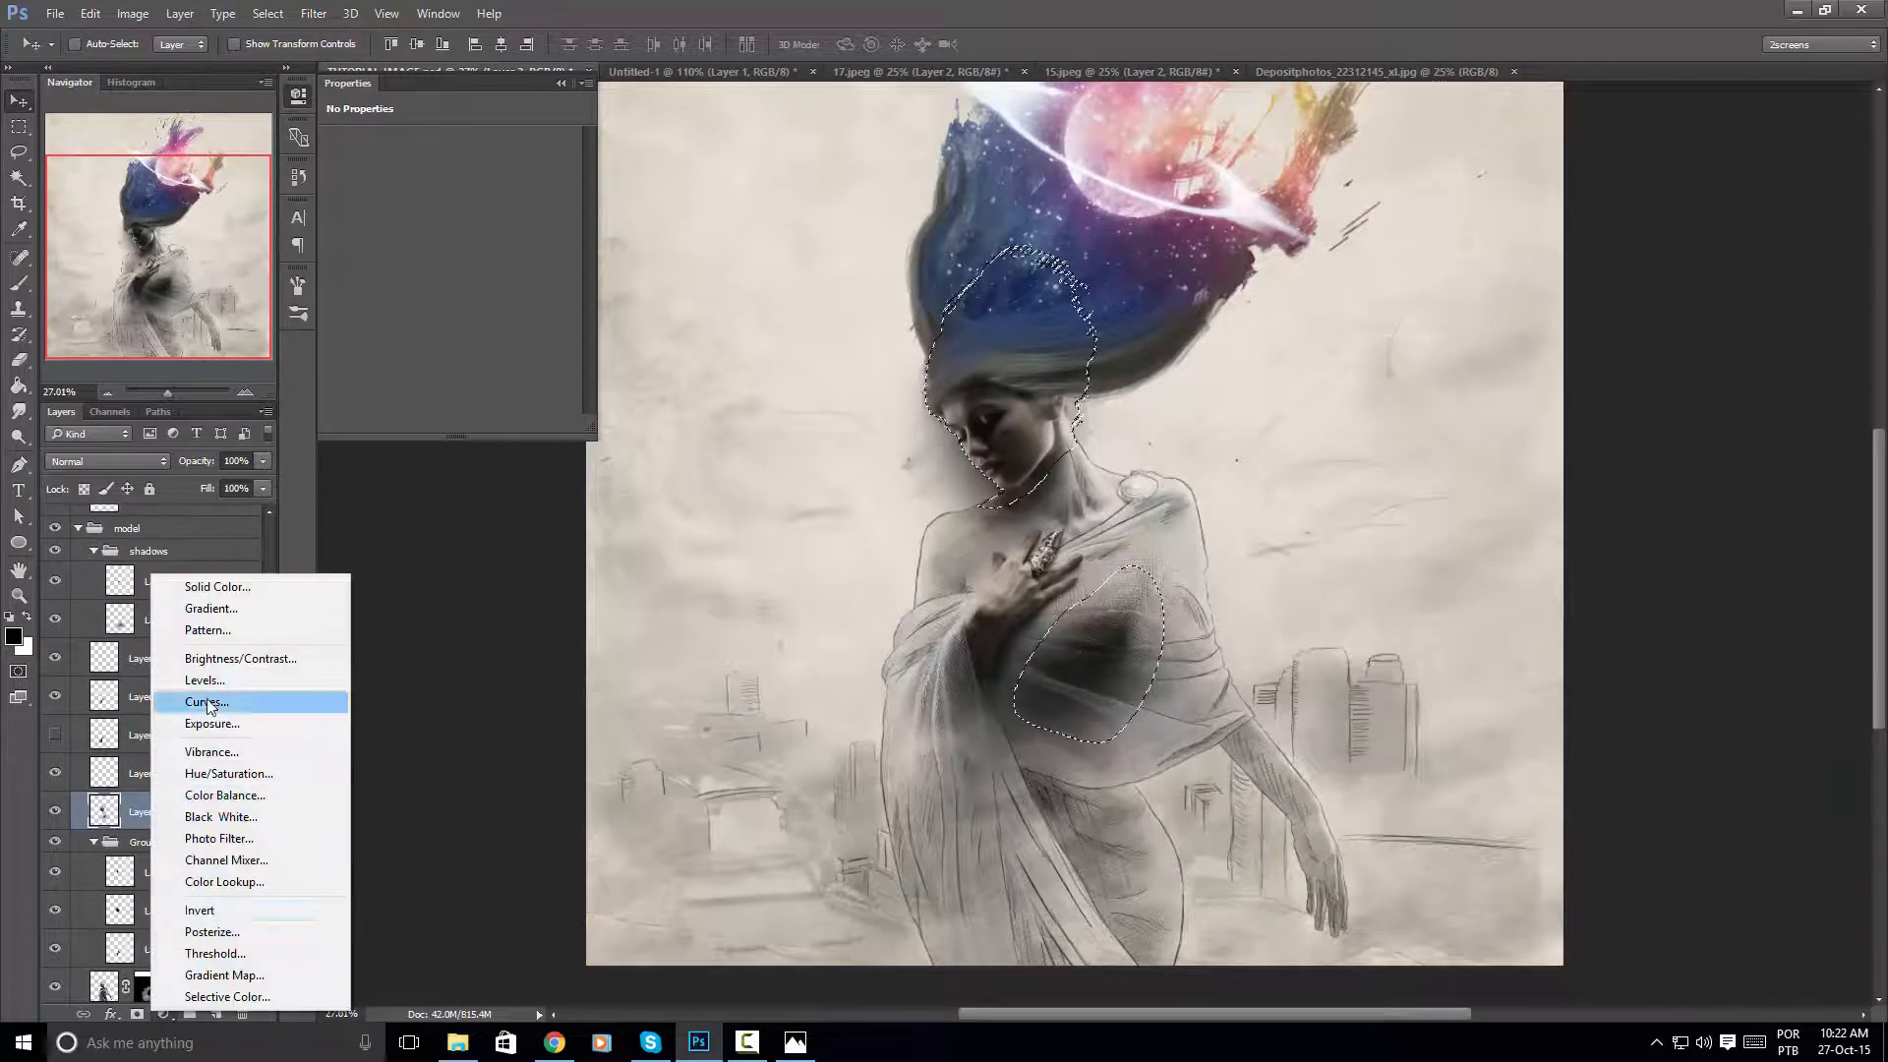
pyautogui.click(236, 658)
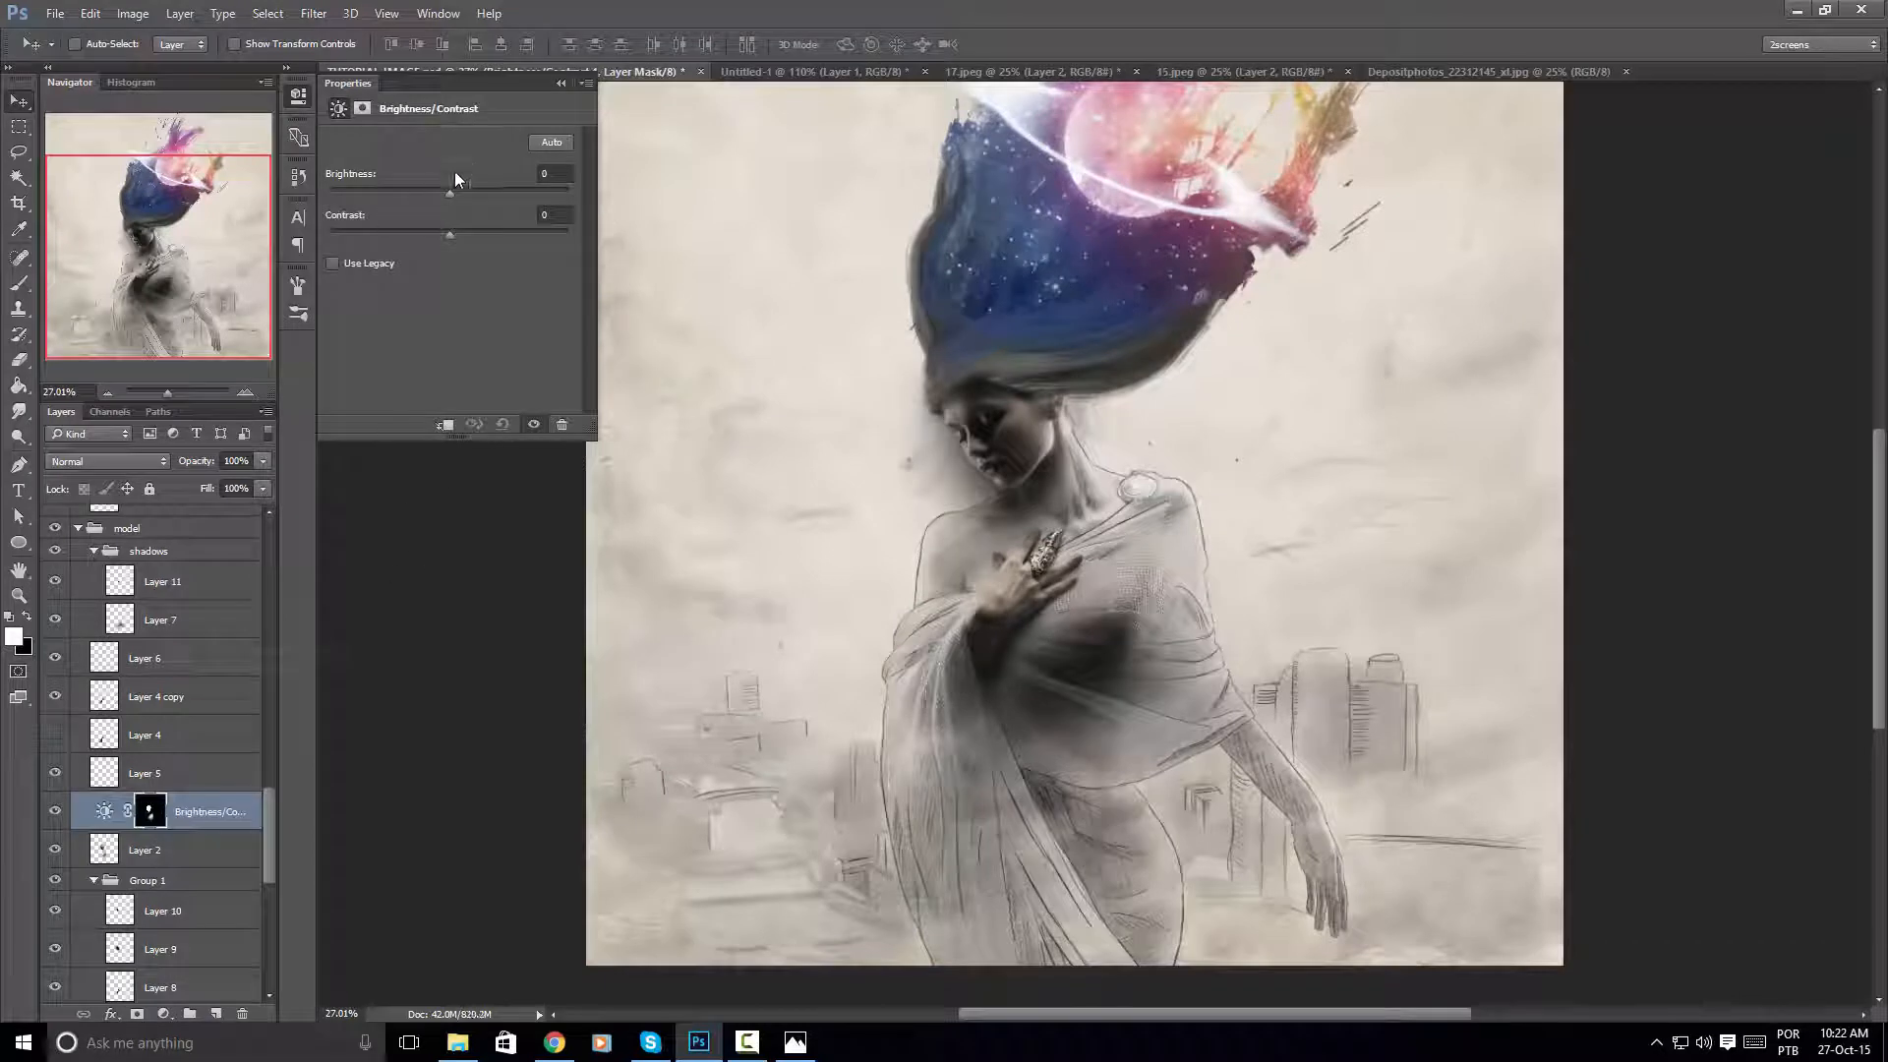
pyautogui.moveTo(451, 192); pyautogui.dragTo(387, 251)
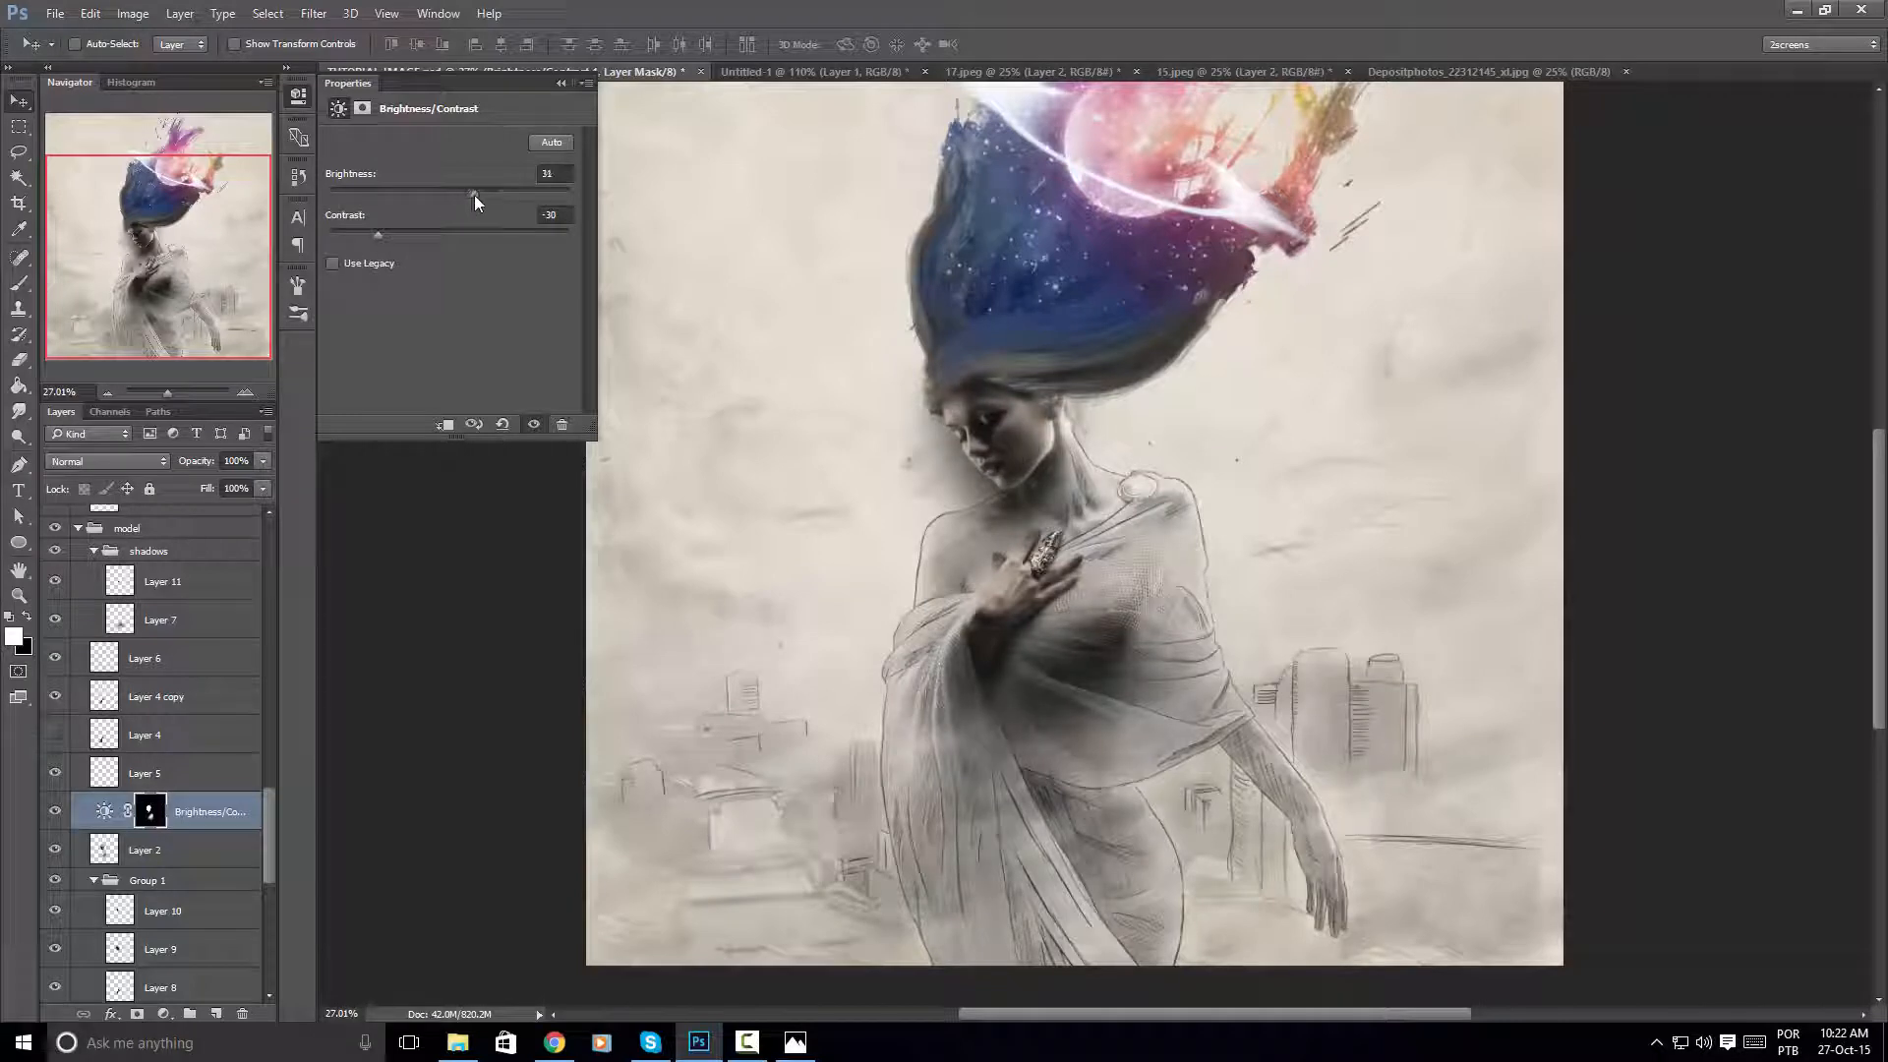
pyautogui.moveTo(459, 197); pyautogui.dragTo(463, 197)
pyautogui.click(55, 811)
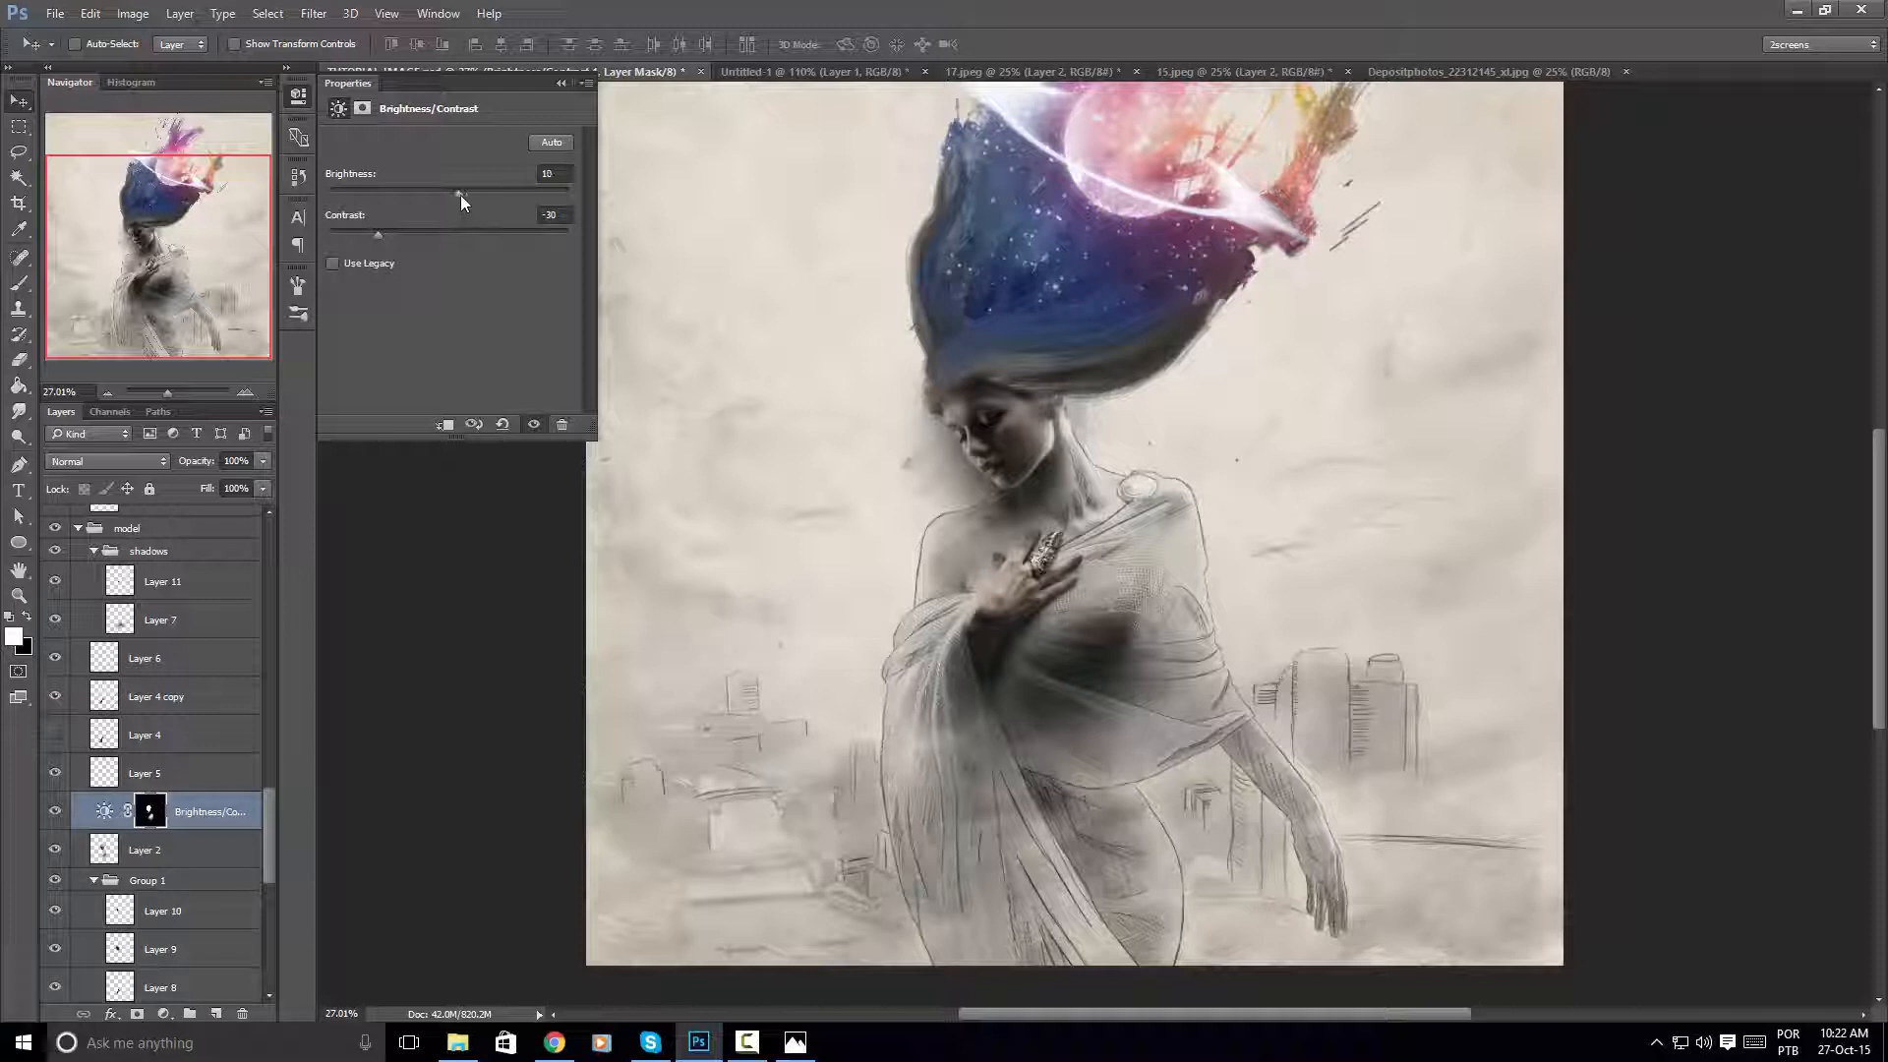
pyautogui.moveTo(460, 201); pyautogui.dragTo(462, 195)
pyautogui.moveTo(372, 241); pyautogui.dragTo(368, 240)
# Reuse the Brightness/Contrast mask as a selection and add a Levels adjustment with black output level 16 and midtone 1.23
pyautogui.keyDown('ctrl'); pyautogui.click(143, 819); pyautogui.keyUp('ctrl')
pyautogui.click(163, 1013)
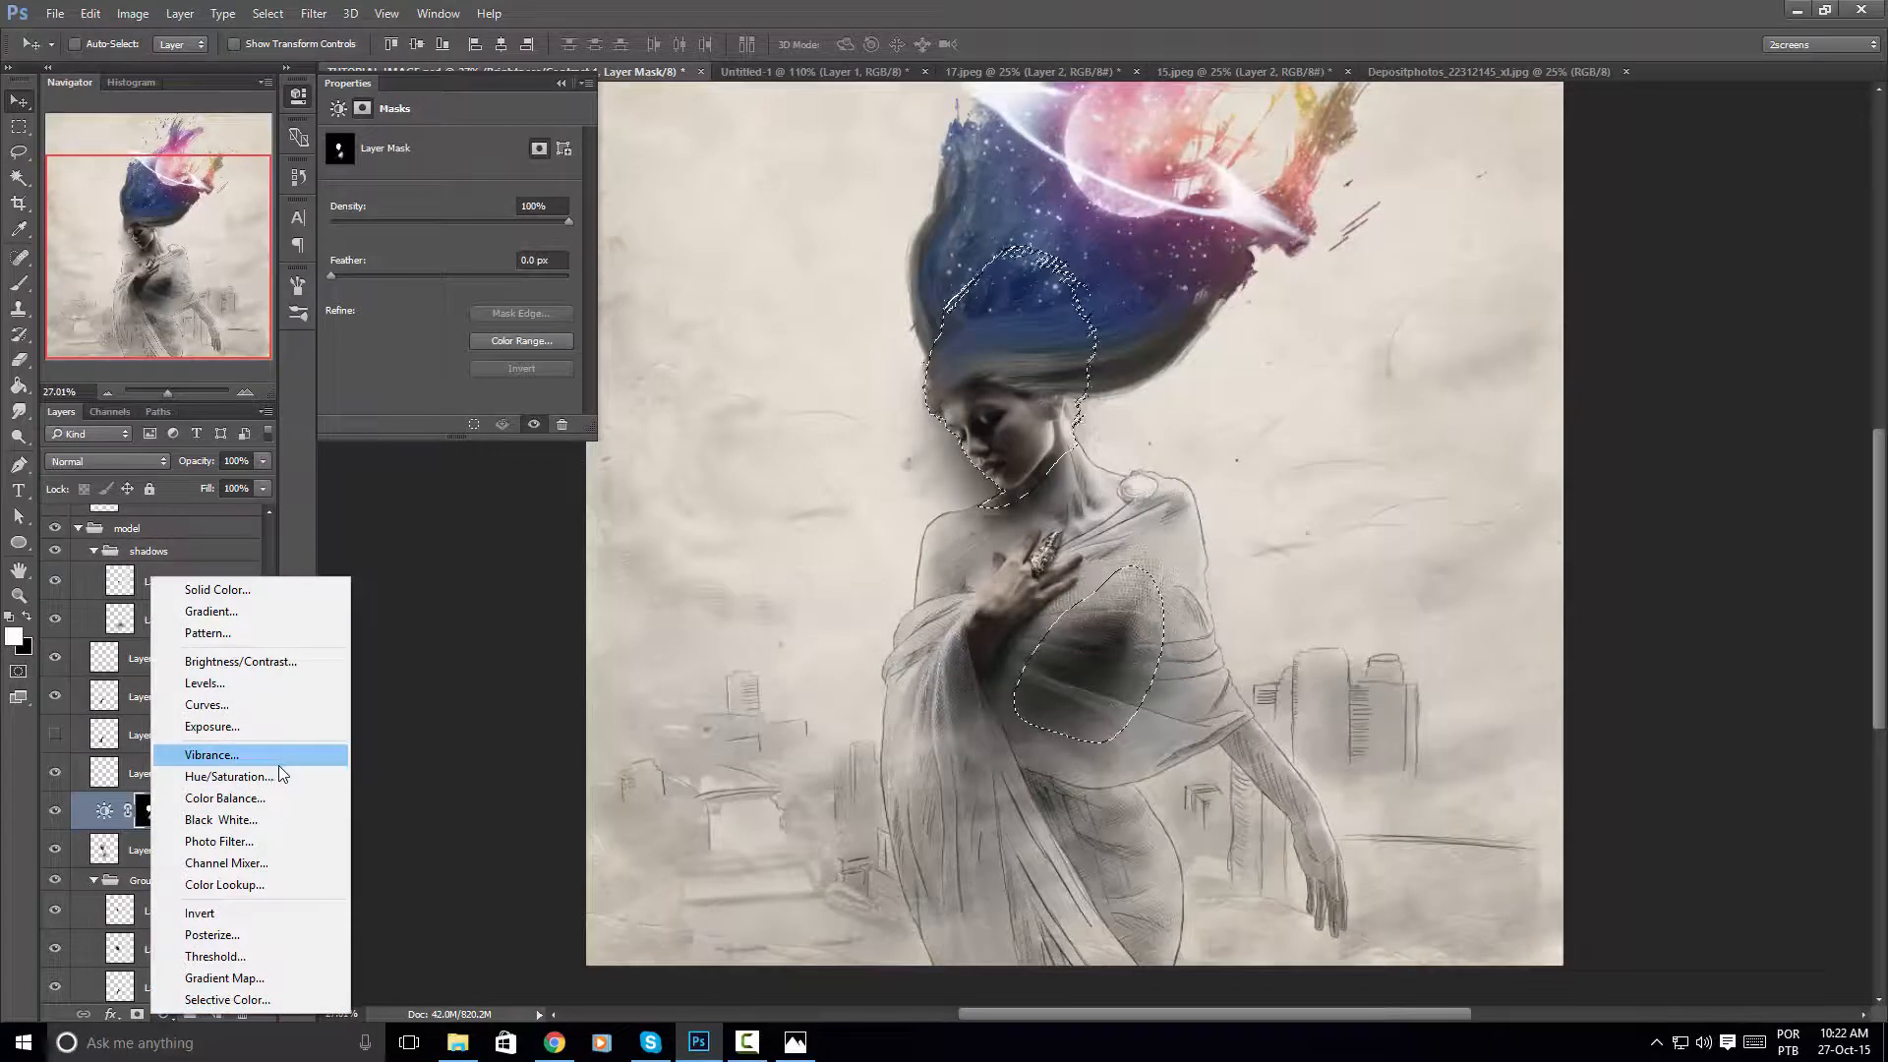
pyautogui.click(272, 683)
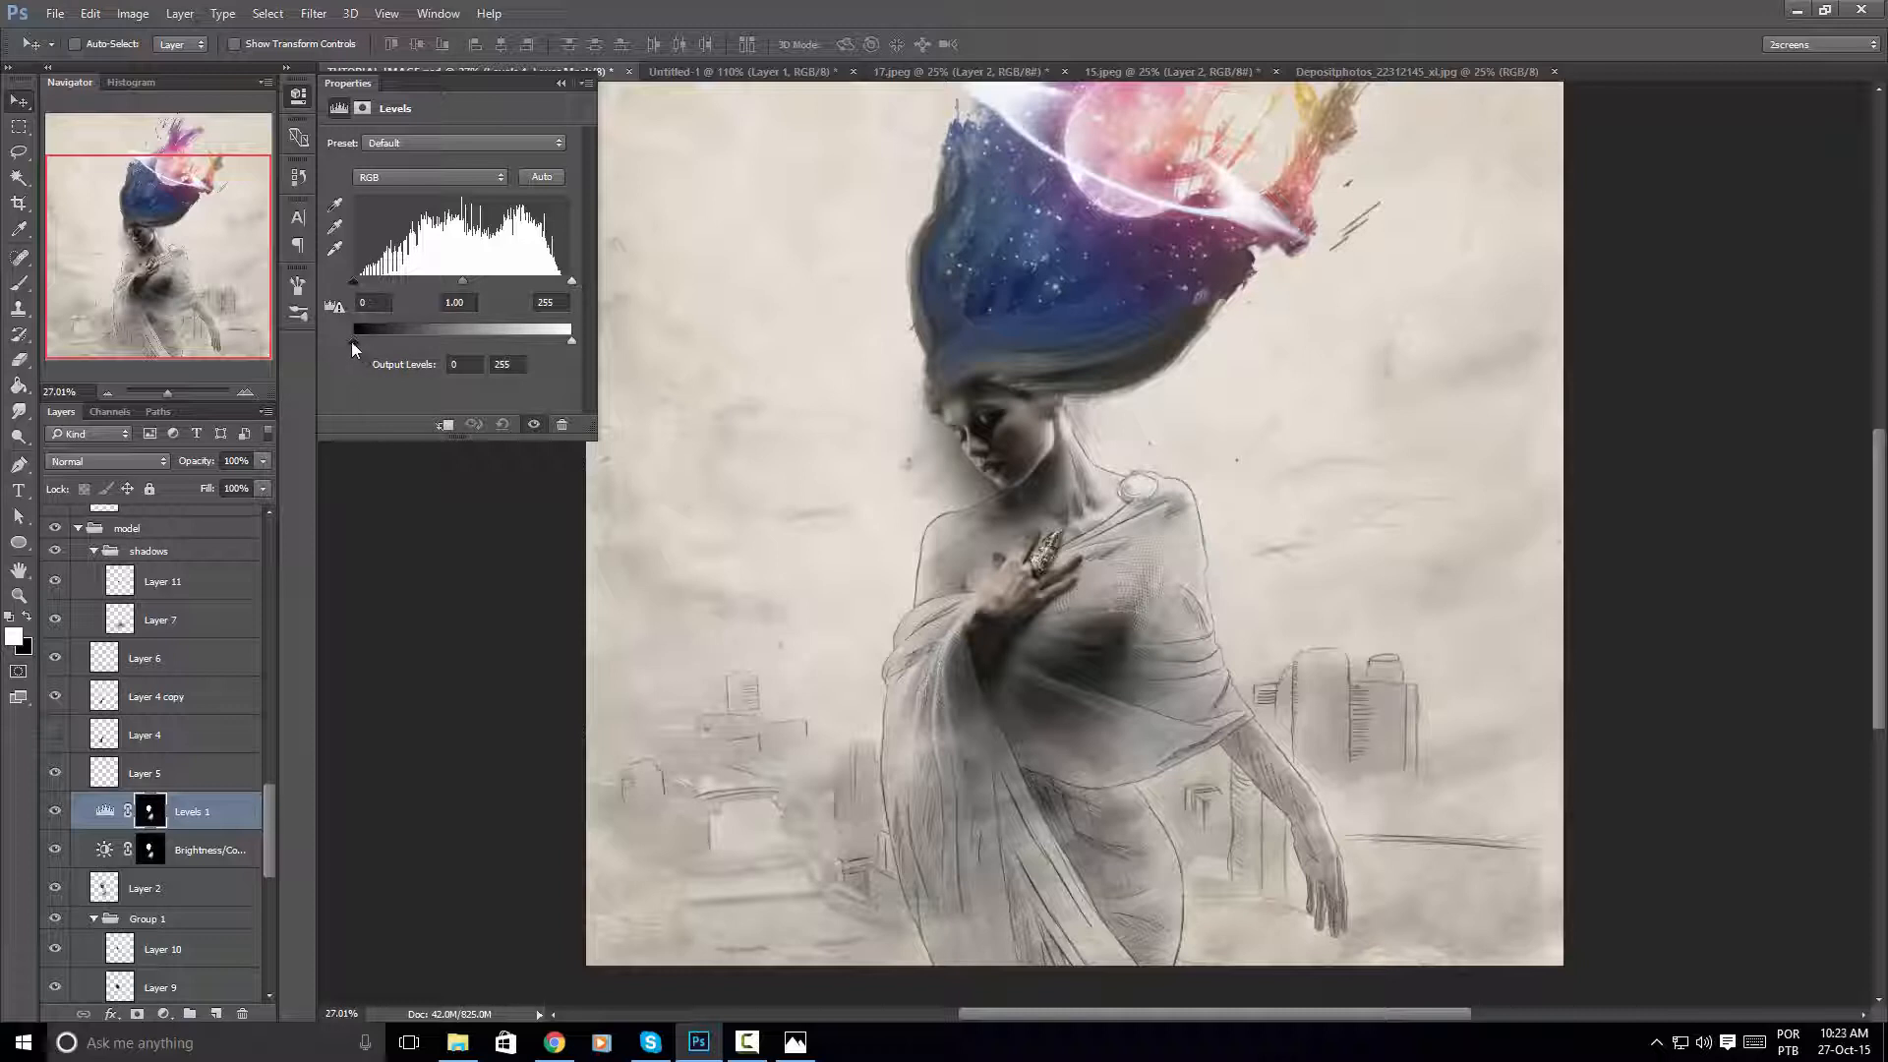
pyautogui.moveTo(352, 340); pyautogui.dragTo(366, 339)
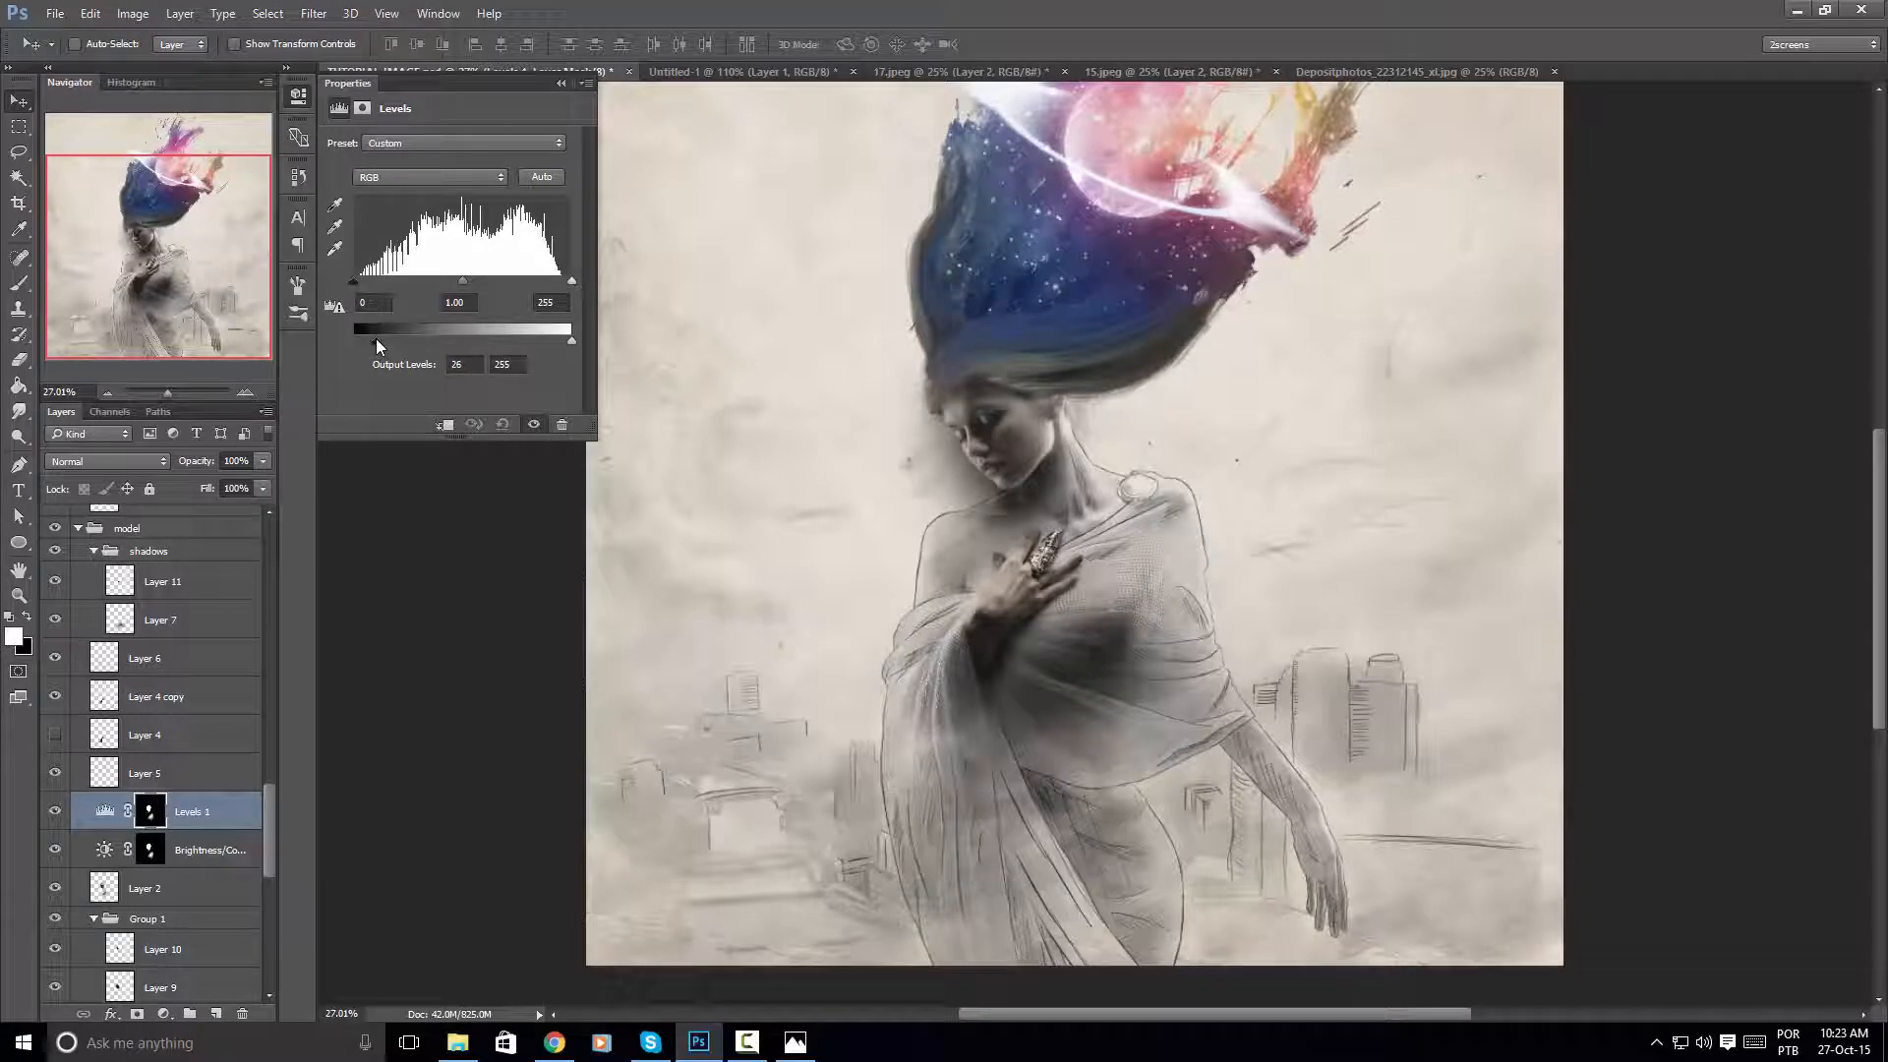
pyautogui.moveTo(374, 340); pyautogui.dragTo(368, 339)
pyautogui.moveTo(460, 282); pyautogui.dragTo(446, 283)
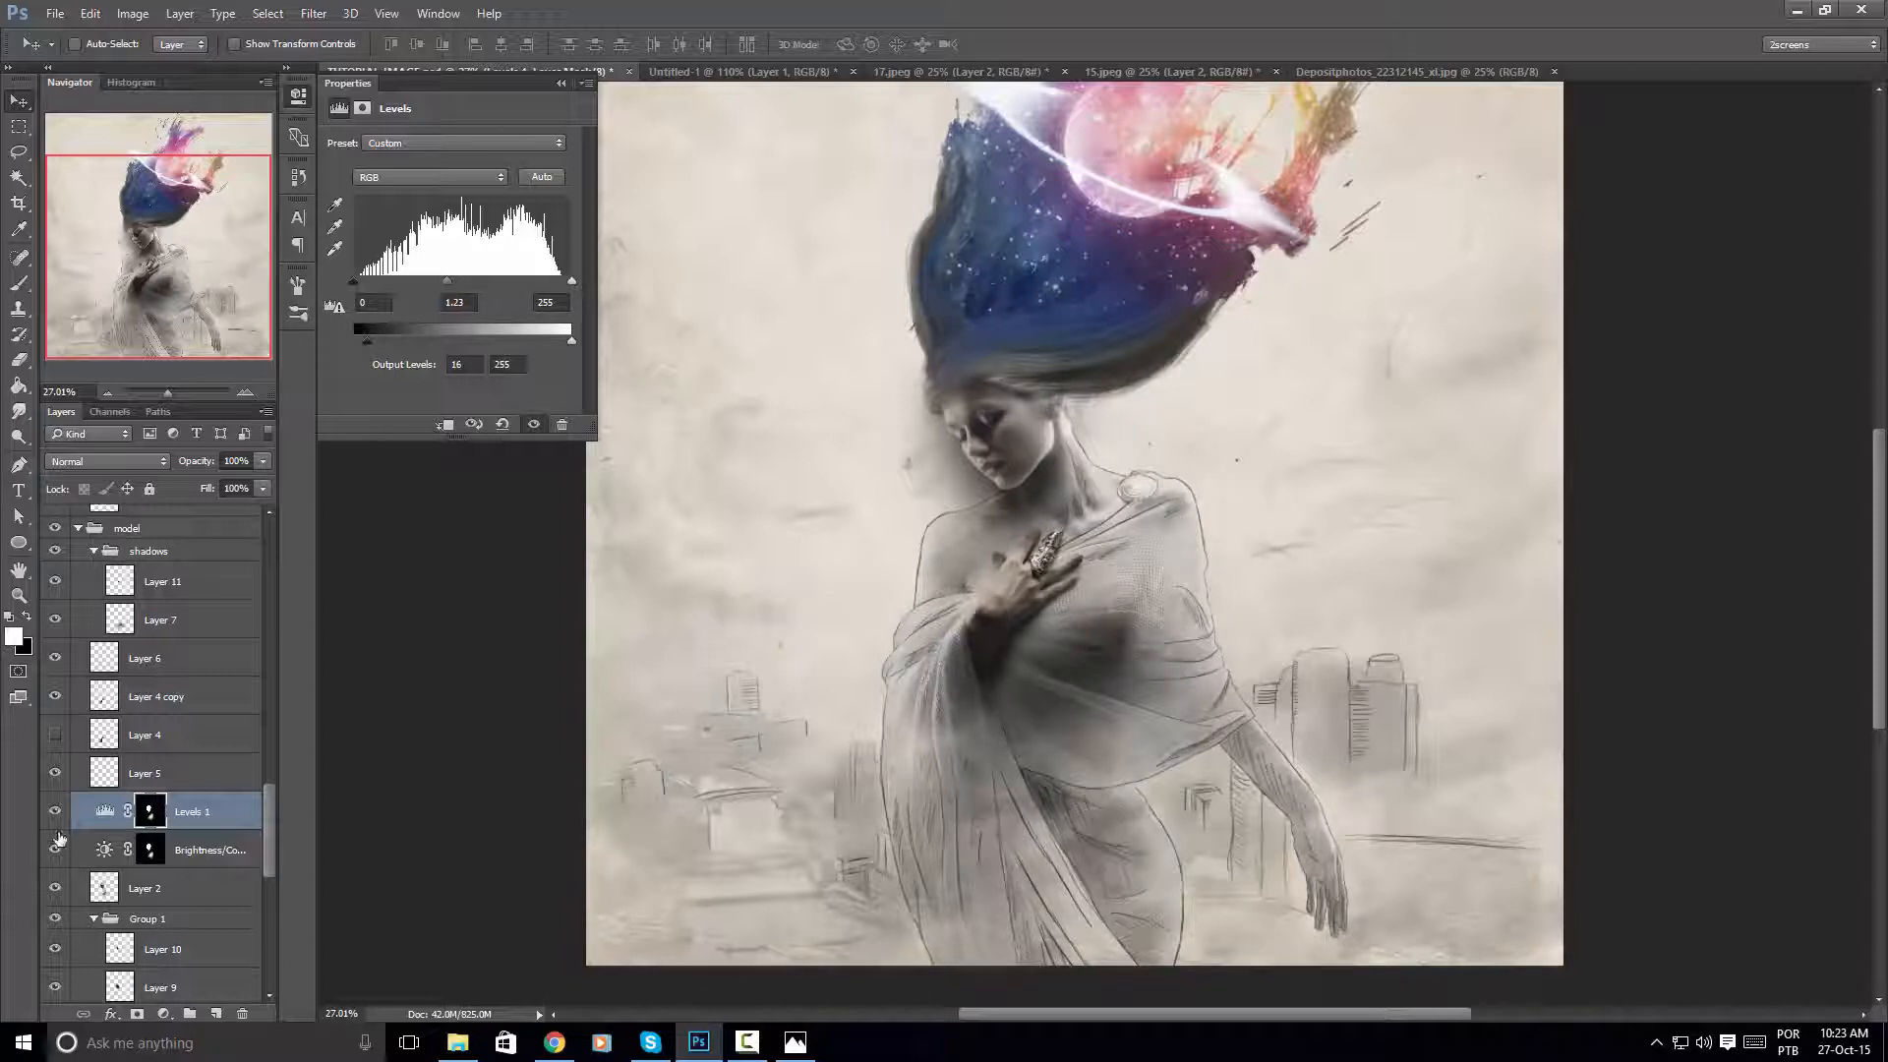
# Compare the model with the Levels and Brightness/Contrast adjustments hidden and shown
pyautogui.click(56, 838)
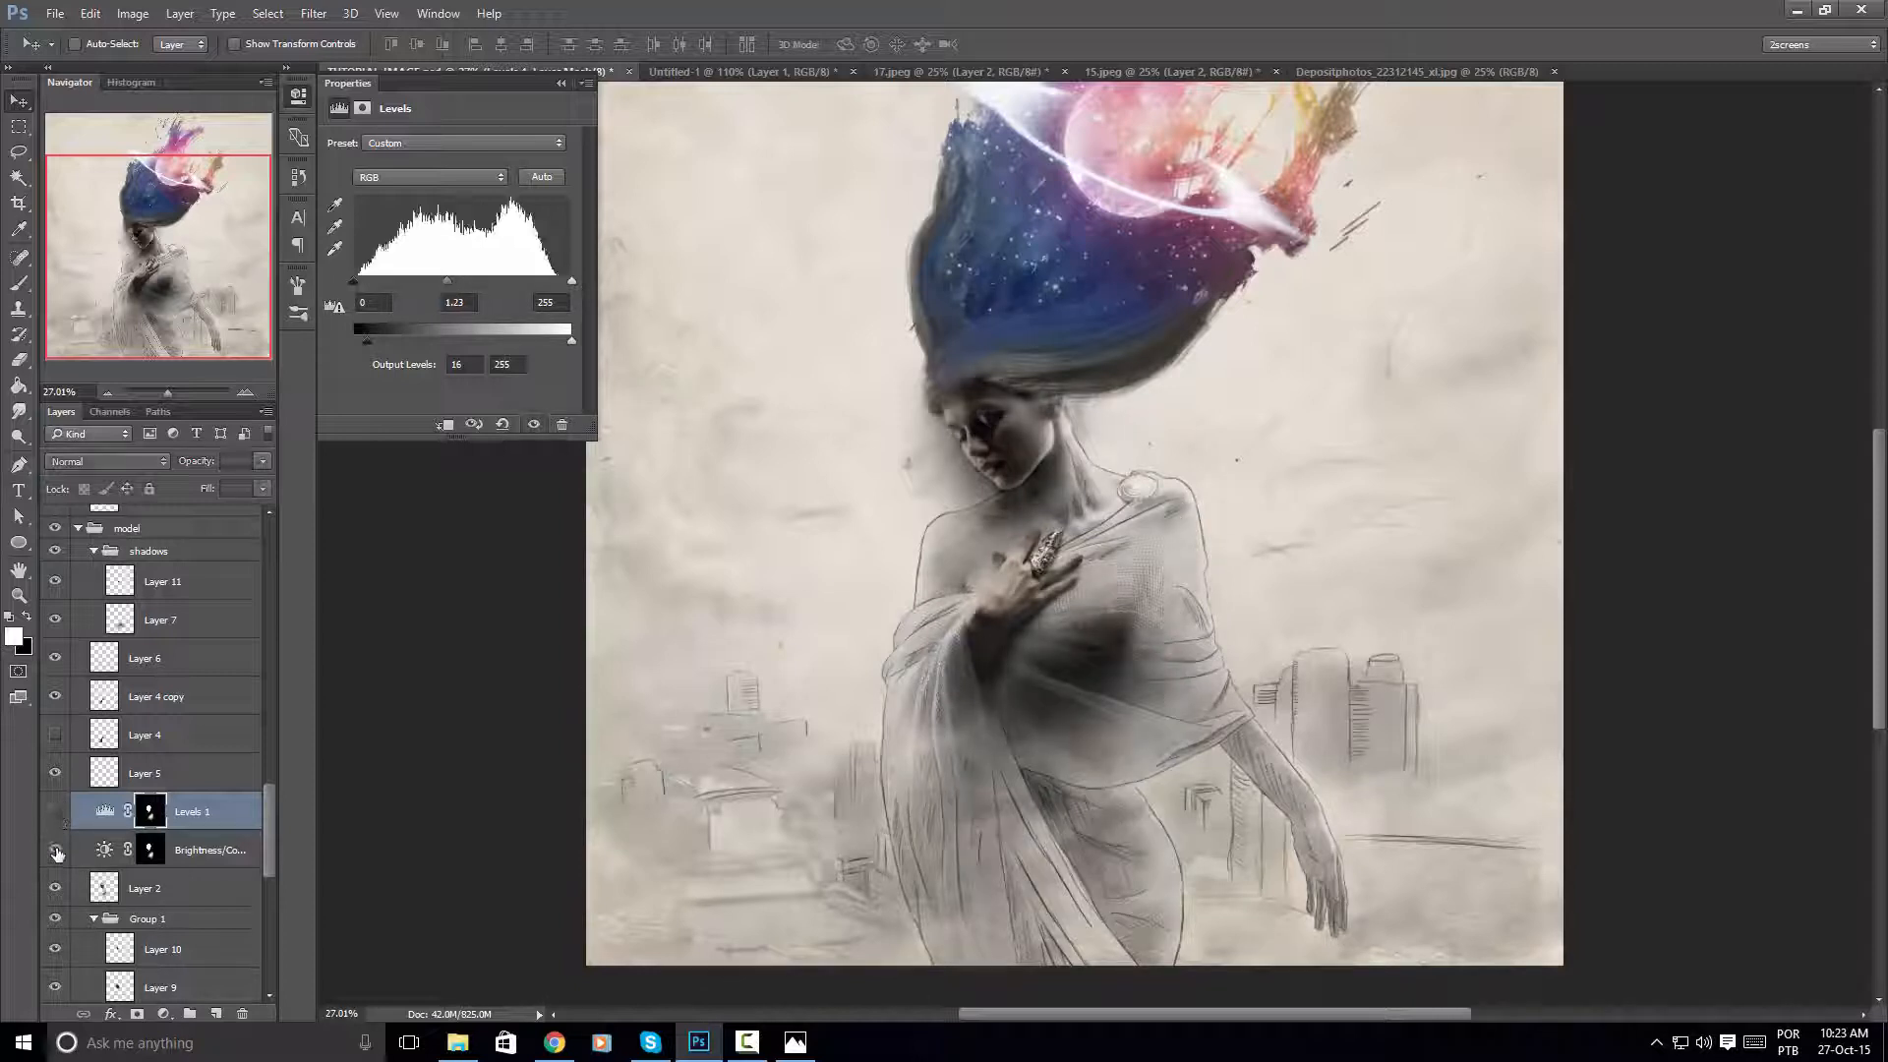
pyautogui.click(56, 834)
pyautogui.click(57, 848)
pyautogui.click(56, 818)
# Add a Gradient Map adjustment layer above Color Balance 1 in the adjustments group, using the Violet, Orange preset
pyautogui.moveTo(275, 836); pyautogui.dragTo(294, 524)
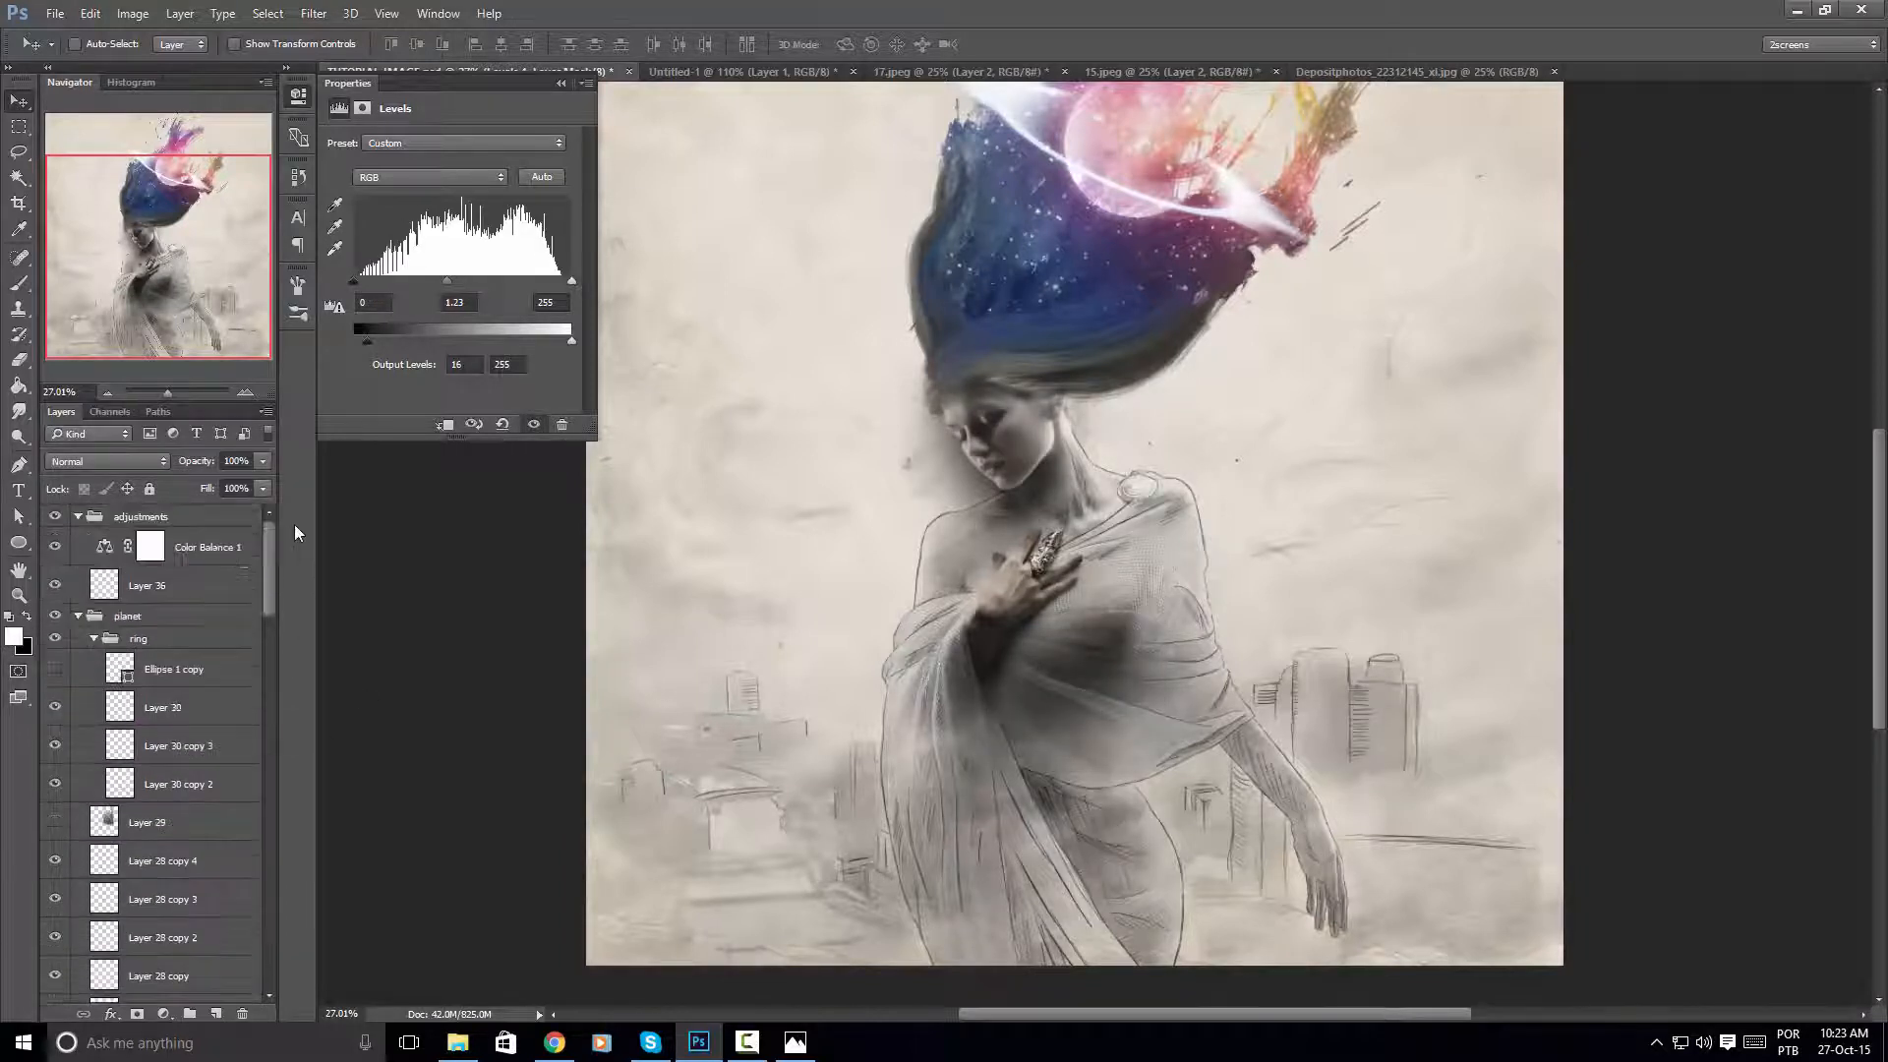
pyautogui.click(202, 559)
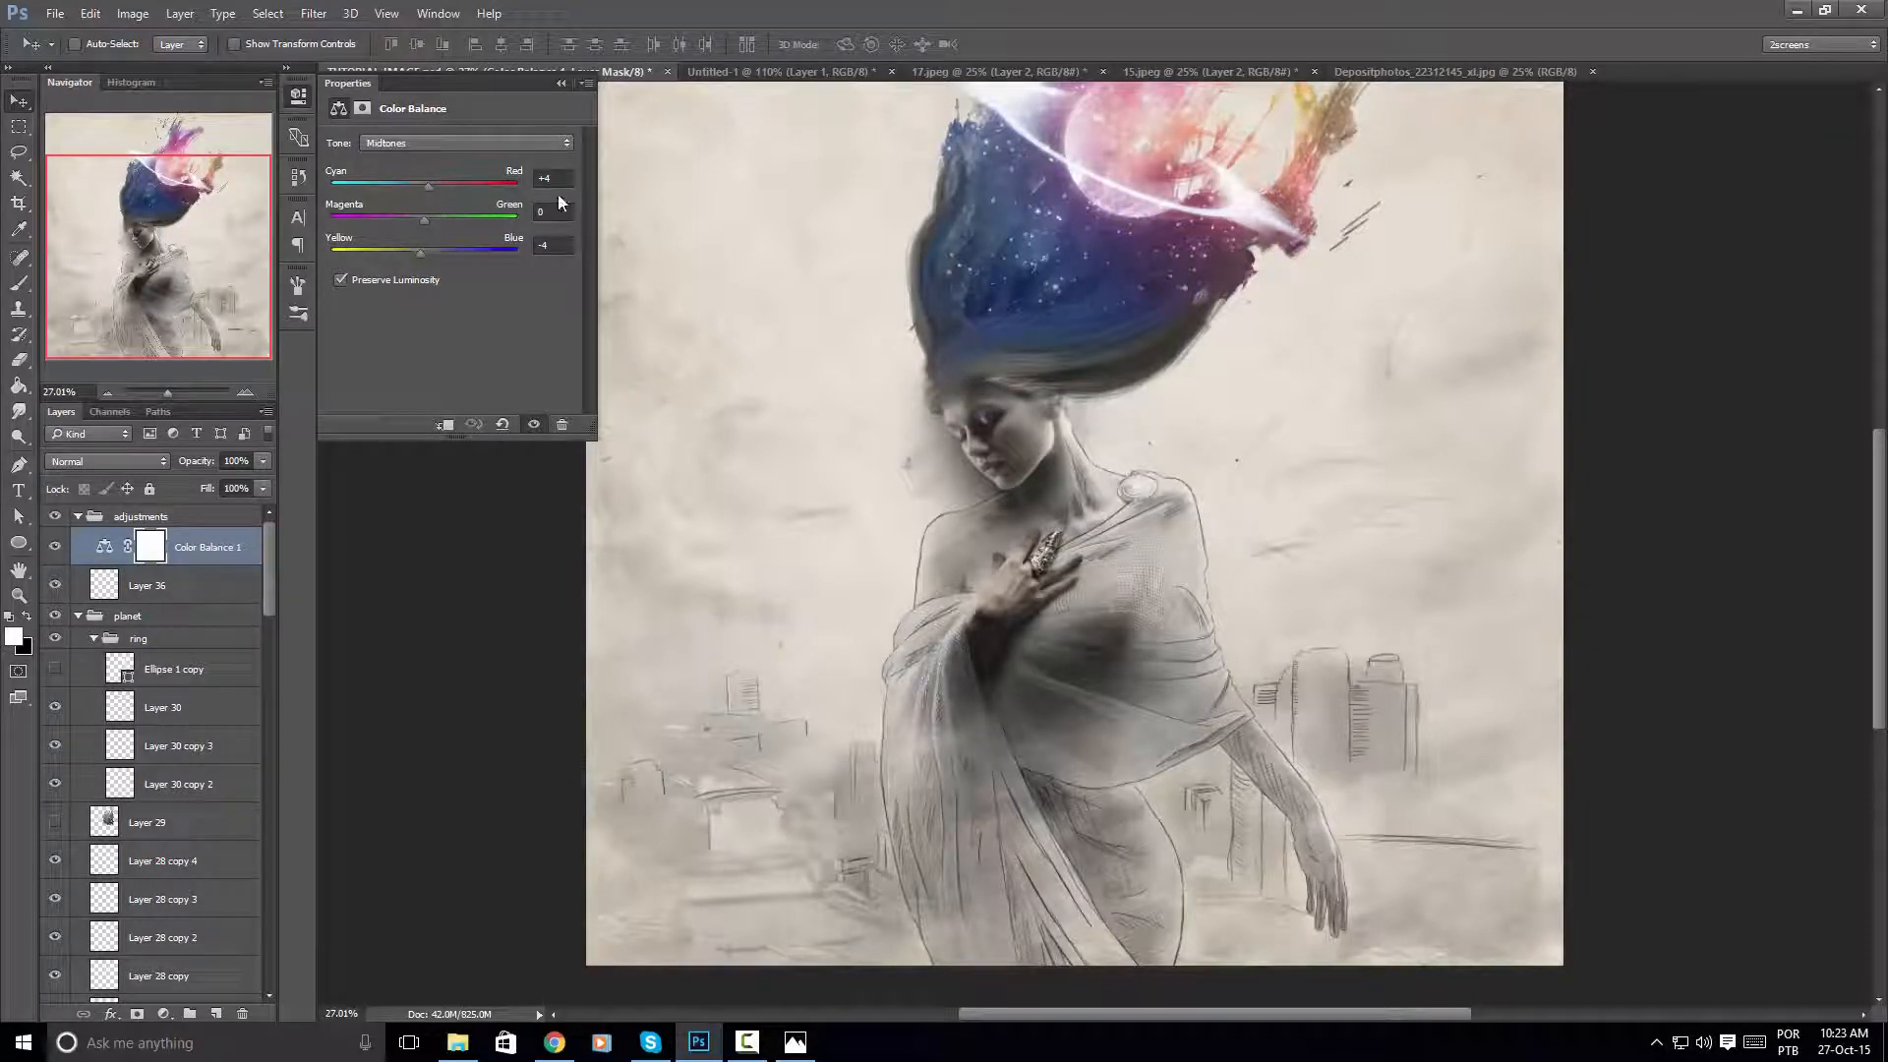
pyautogui.scroll(-2, 1121, 476)
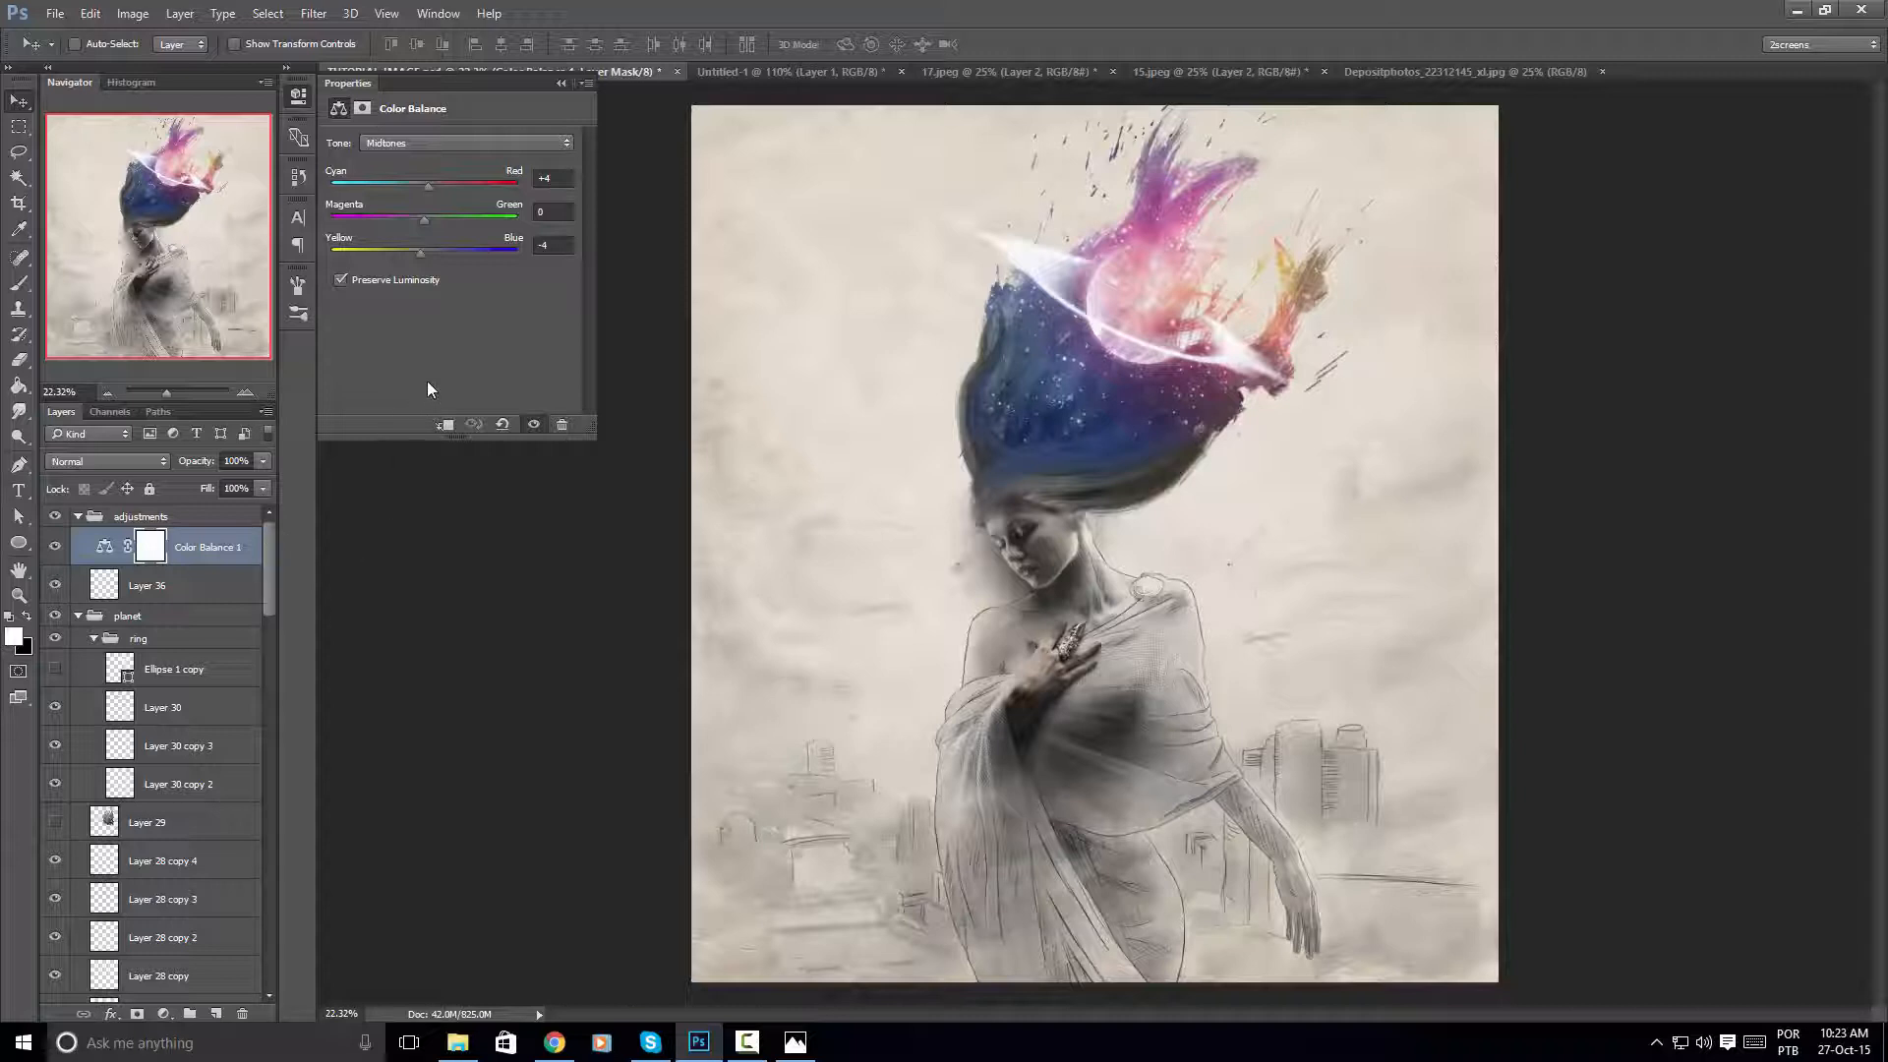
pyautogui.click(206, 548)
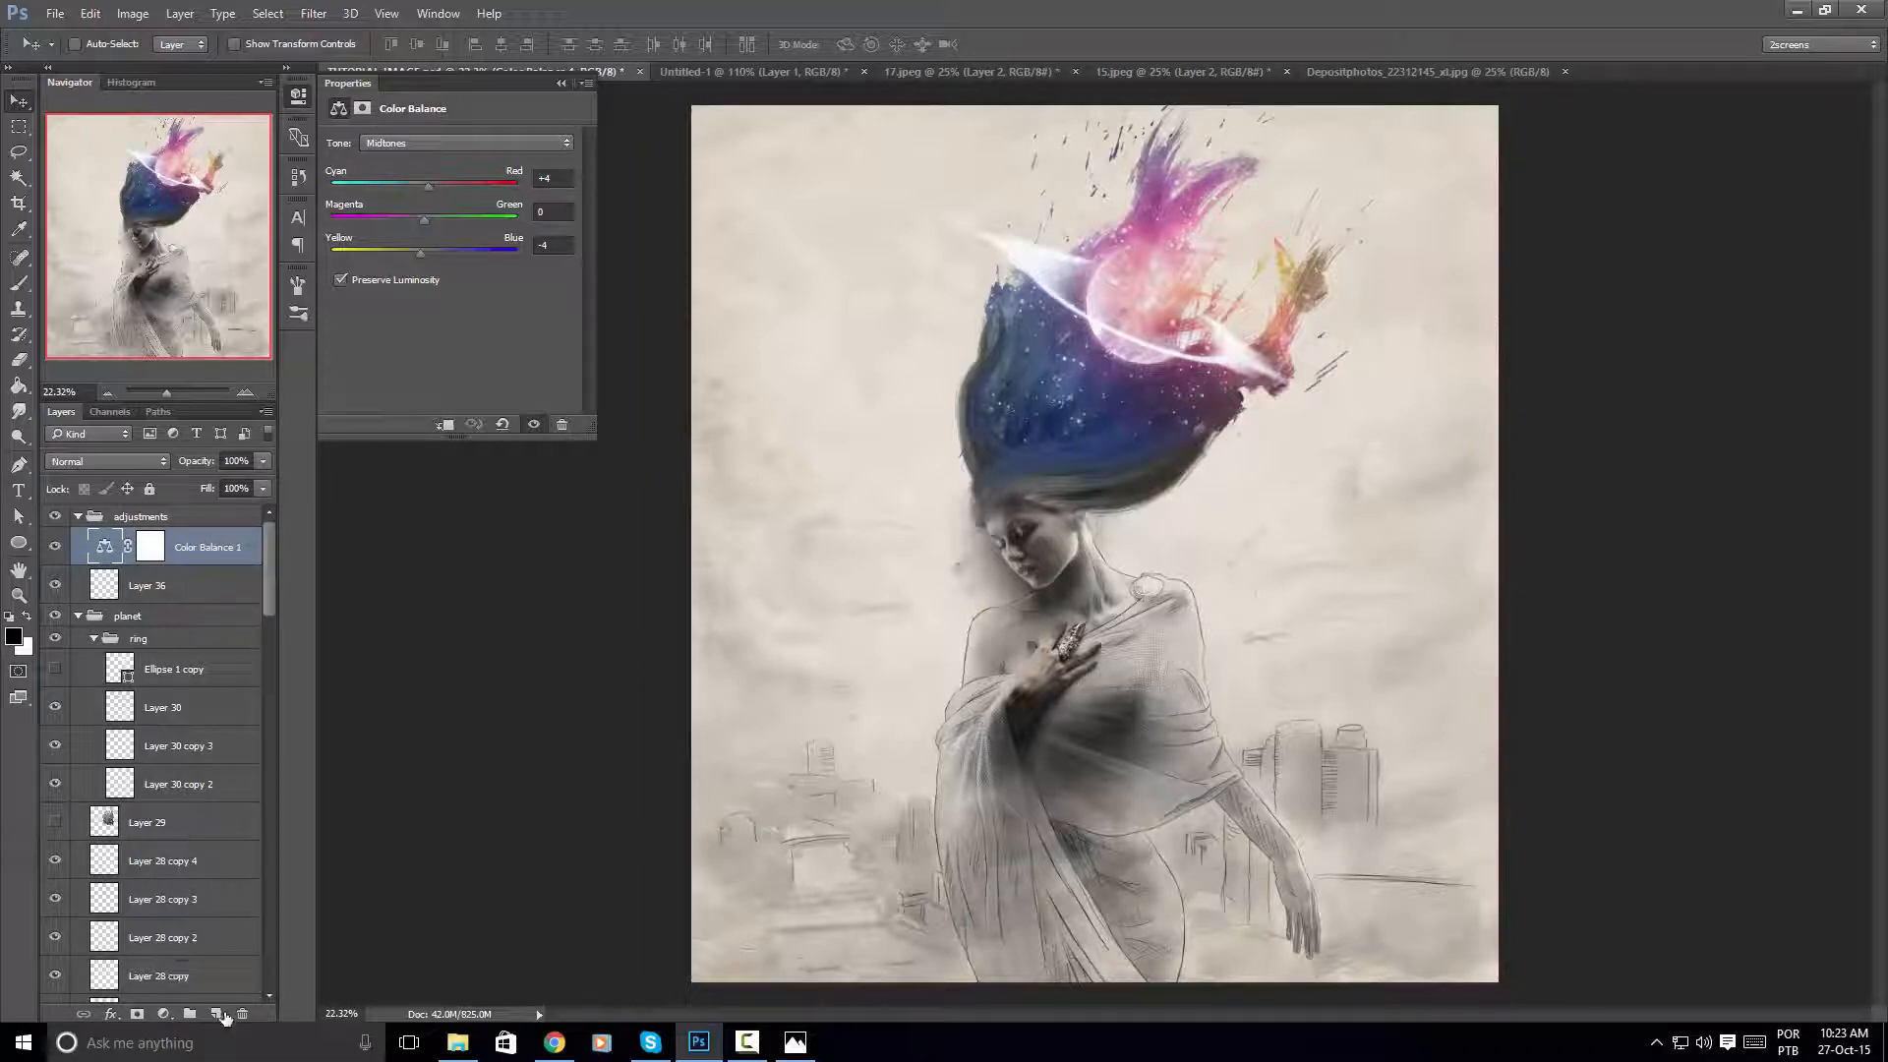
pyautogui.click(164, 1013)
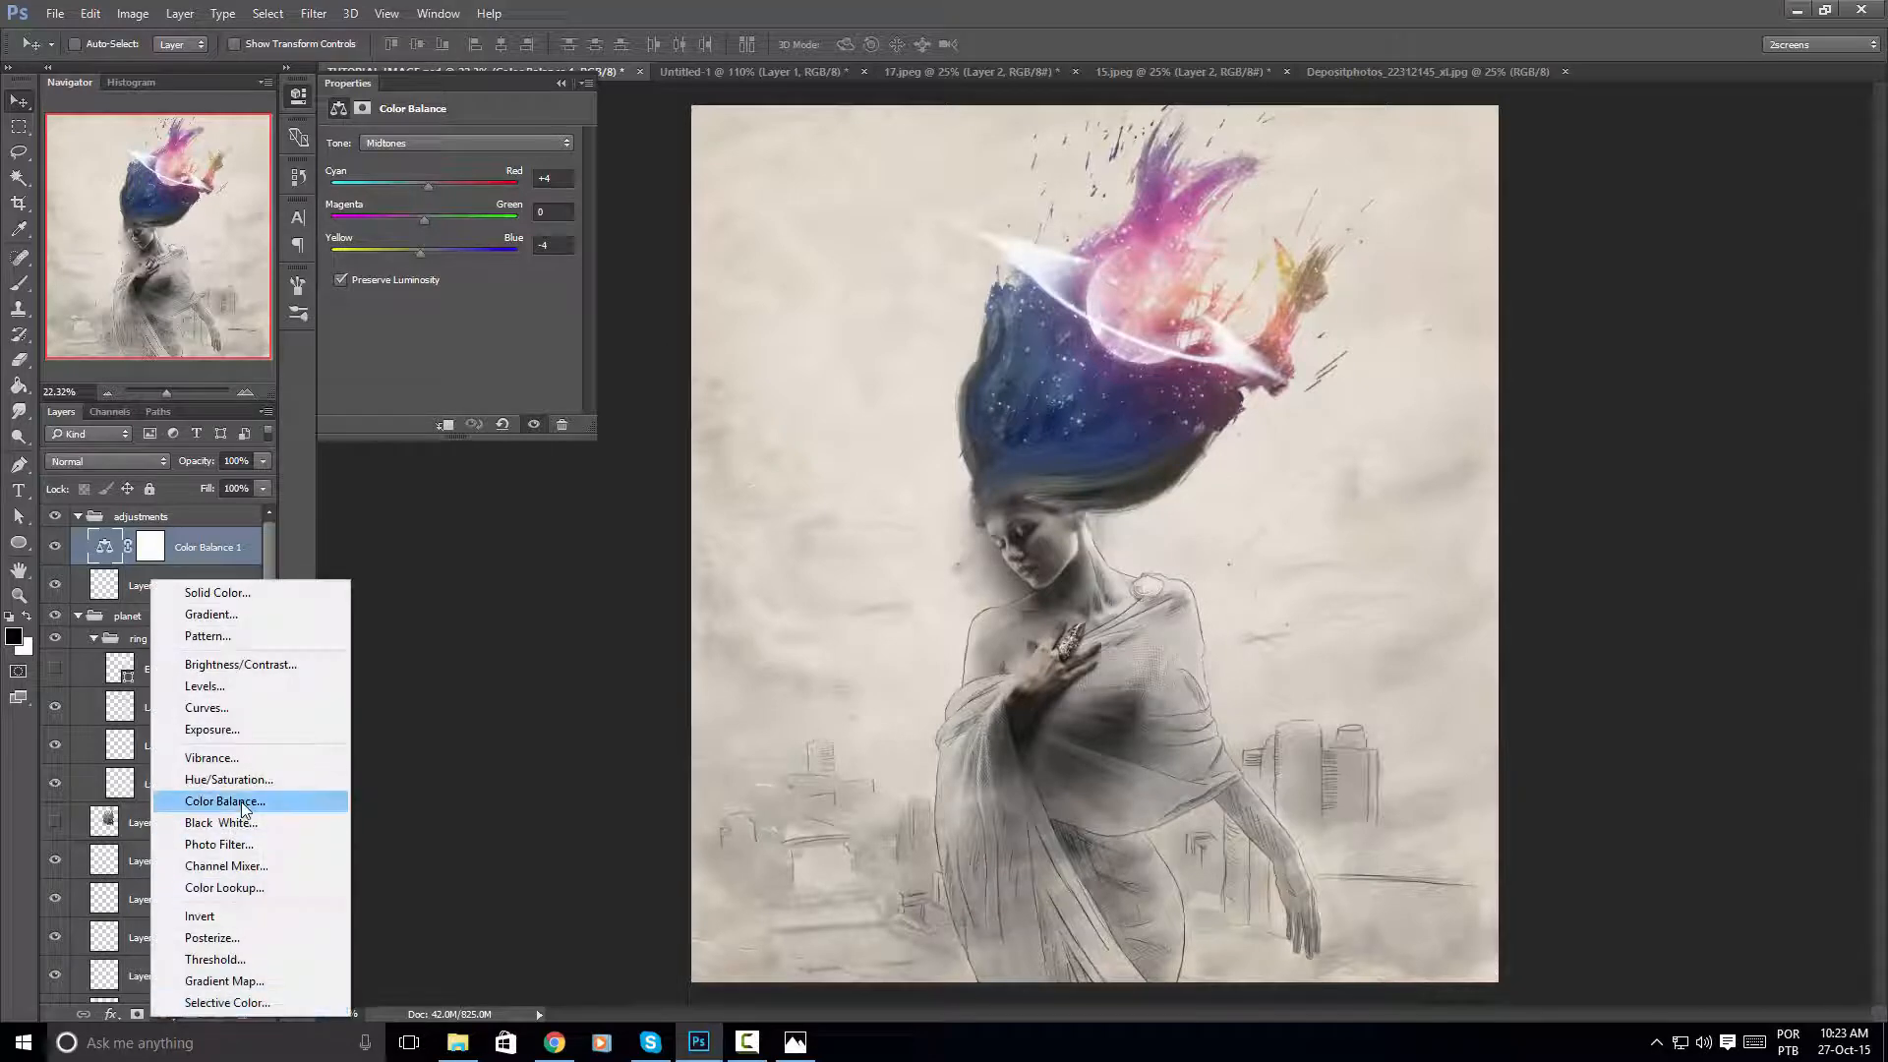
pyautogui.click(262, 980)
pyautogui.press('i')
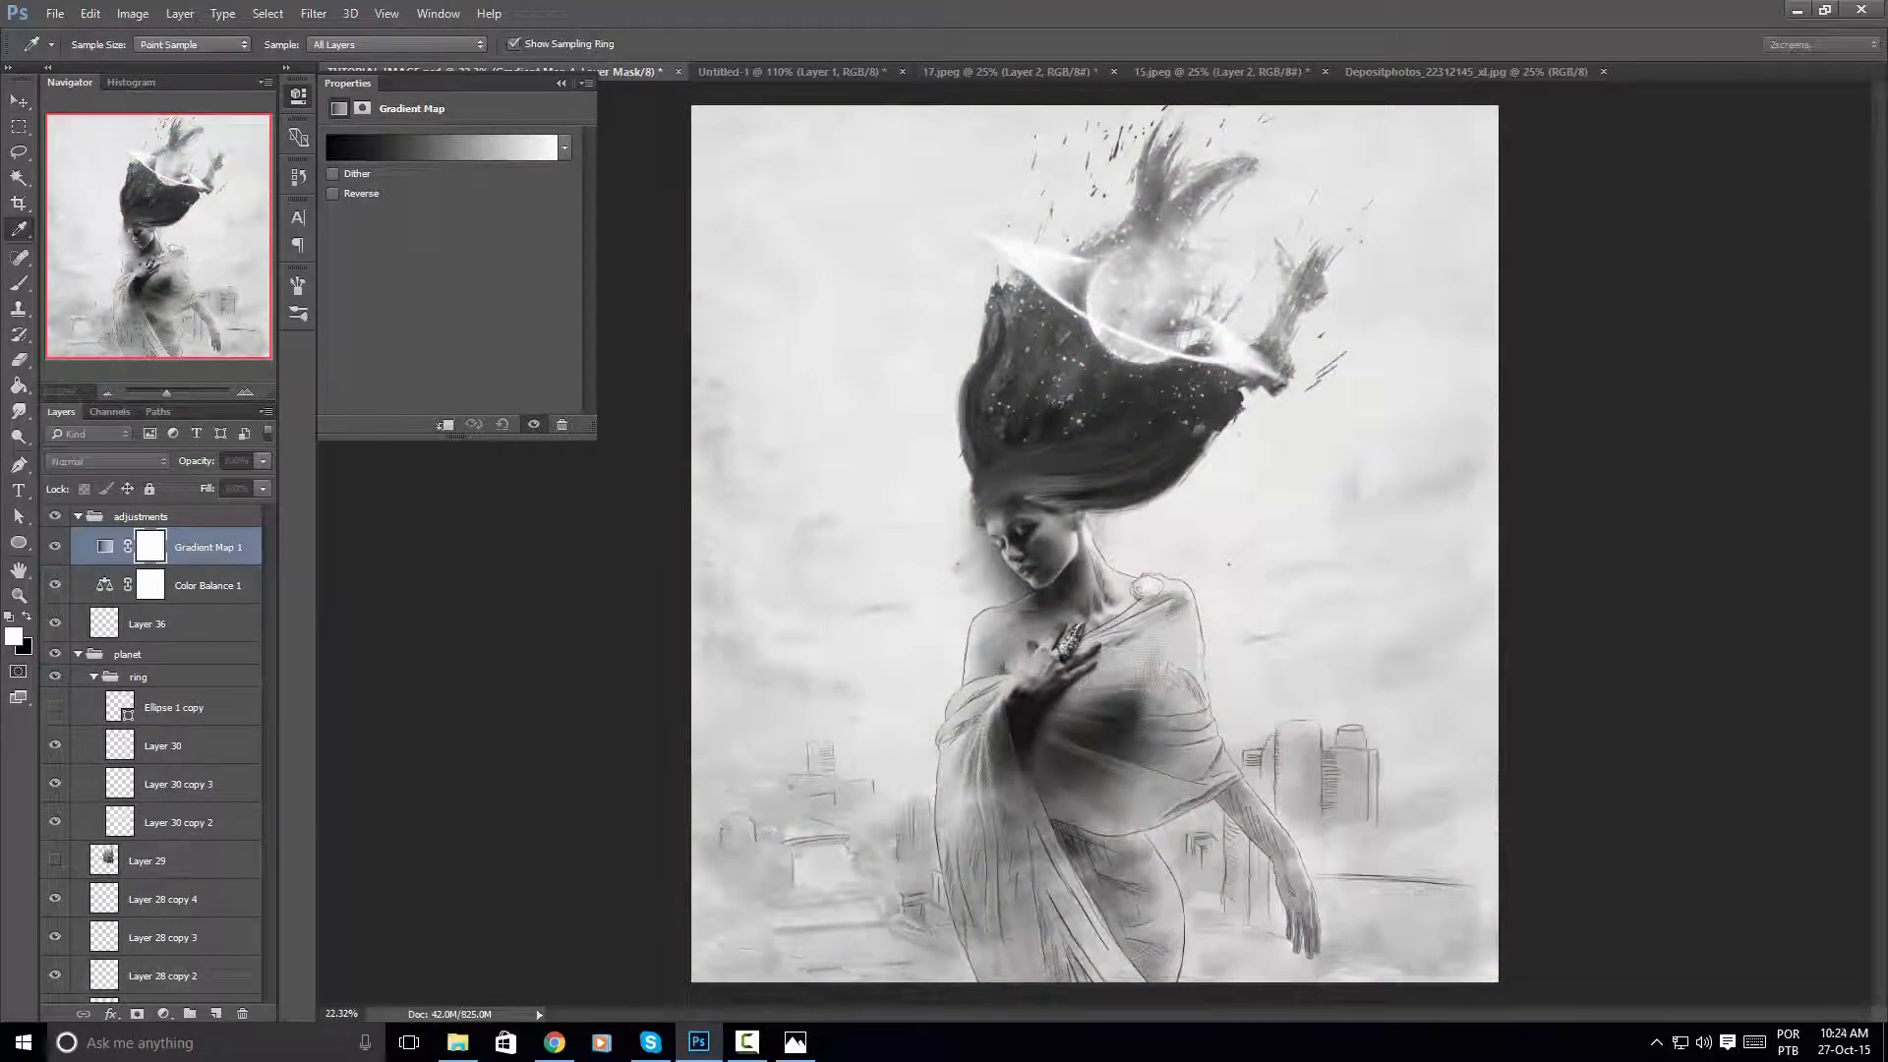
pyautogui.moveTo(1869, 205); pyautogui.dragTo(1543, 216)
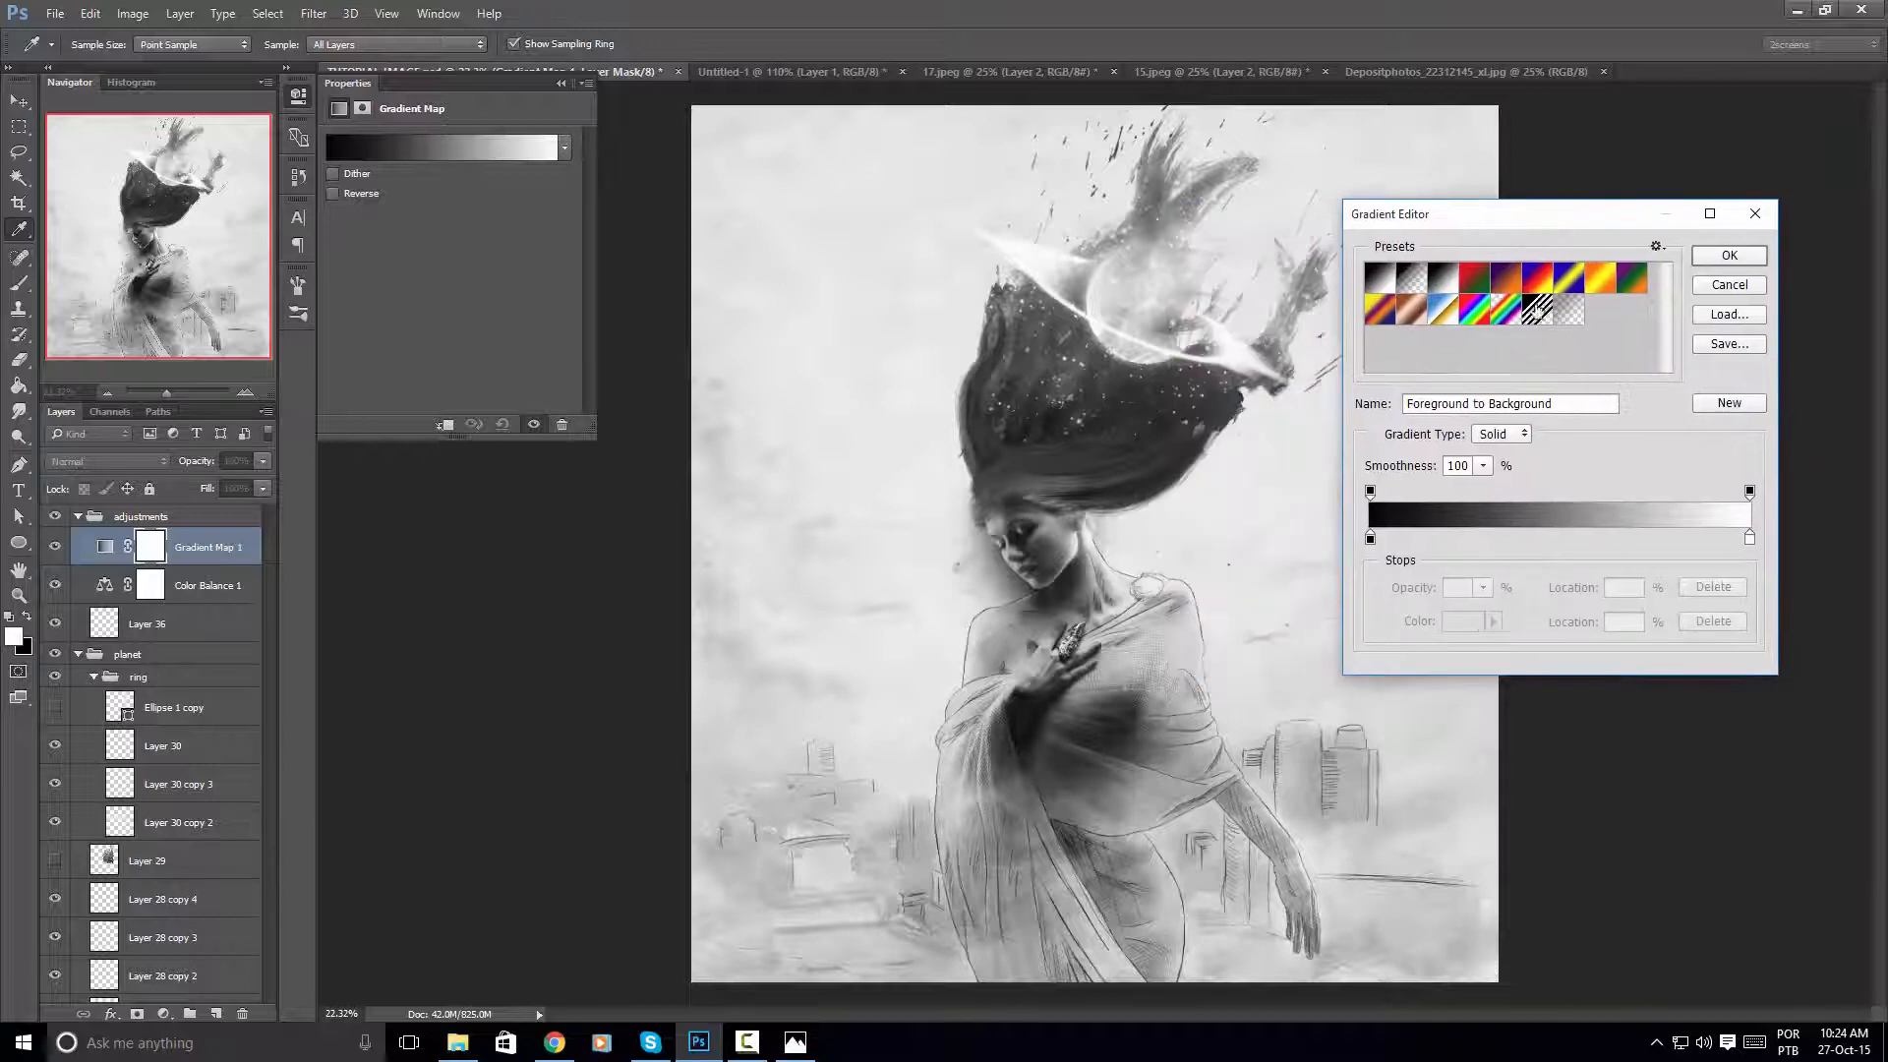
pyautogui.click(1507, 284)
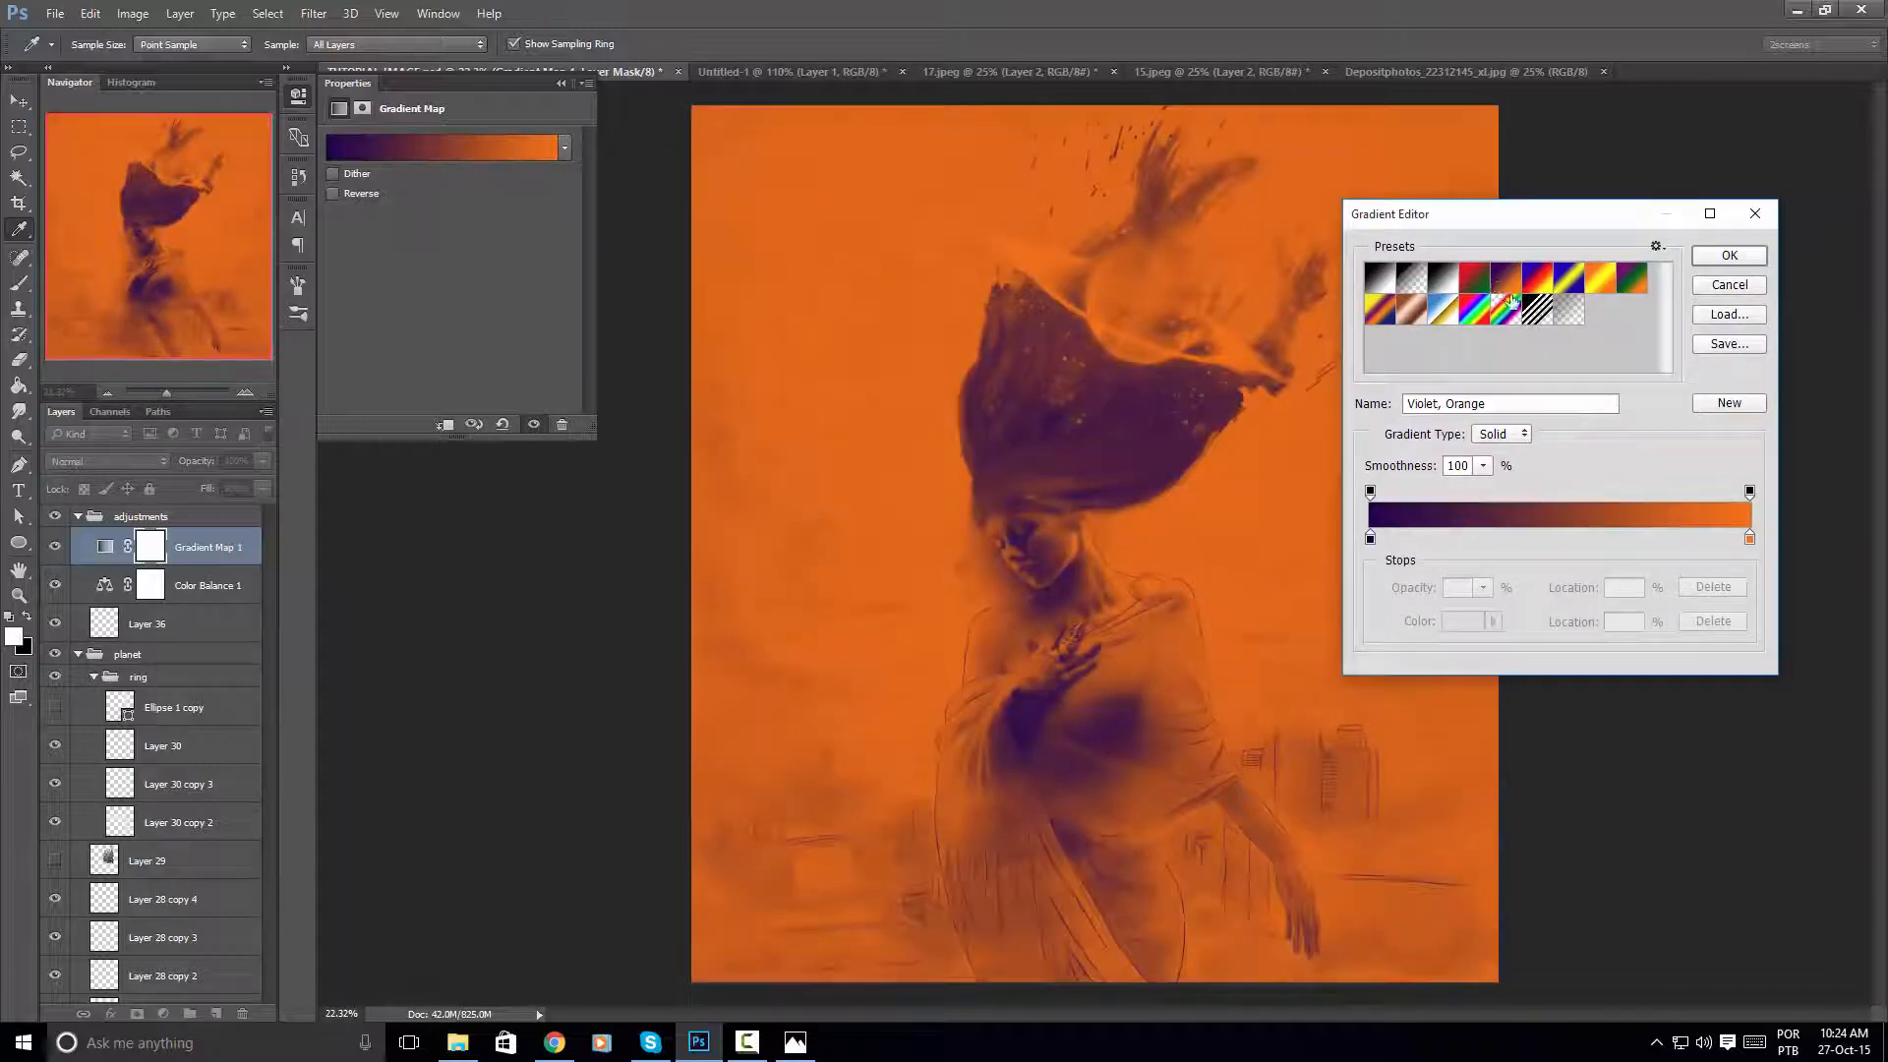
# Change the gradient's violet stop at location 0% to dark blue, 0c4075
pyautogui.click(1370, 538)
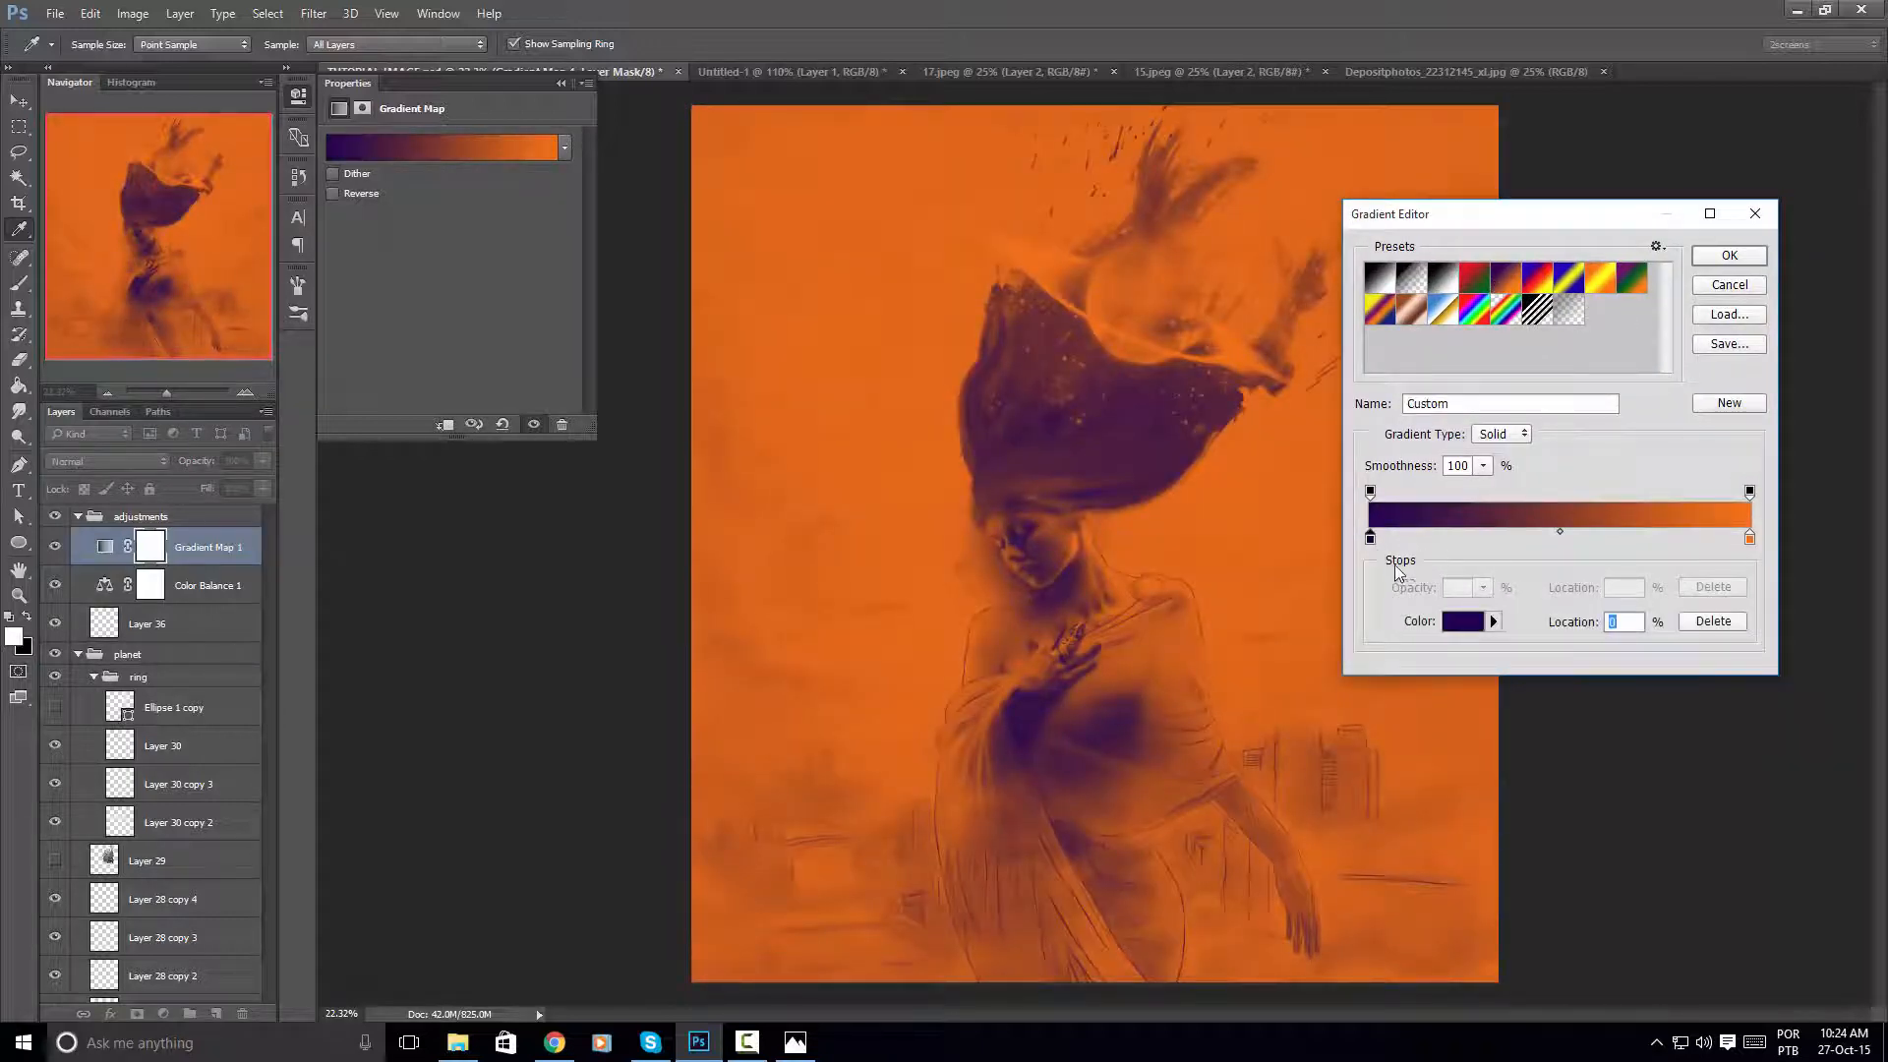
pyautogui.click(1455, 621)
pyautogui.moveTo(1367, 237); pyautogui.dragTo(1528, 257)
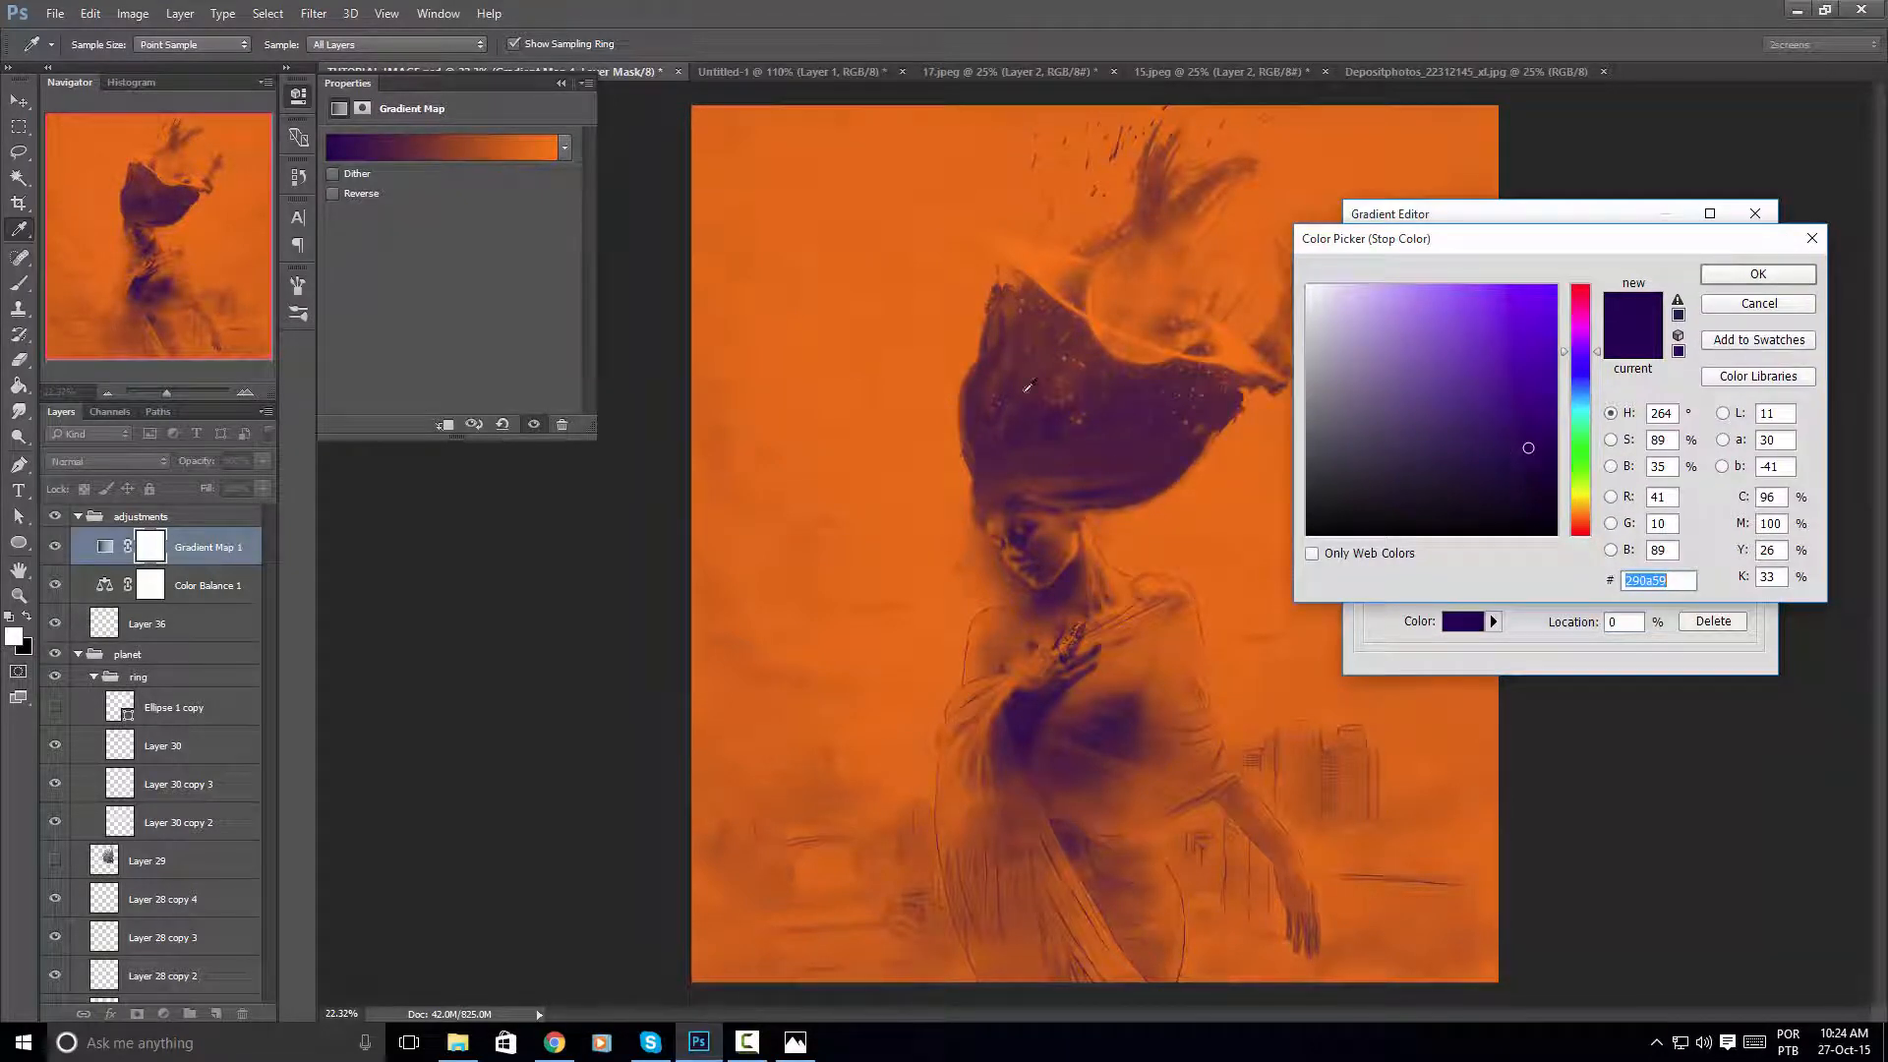
pyautogui.click(1590, 395)
pyautogui.moveTo(1522, 391); pyautogui.dragTo(1531, 420)
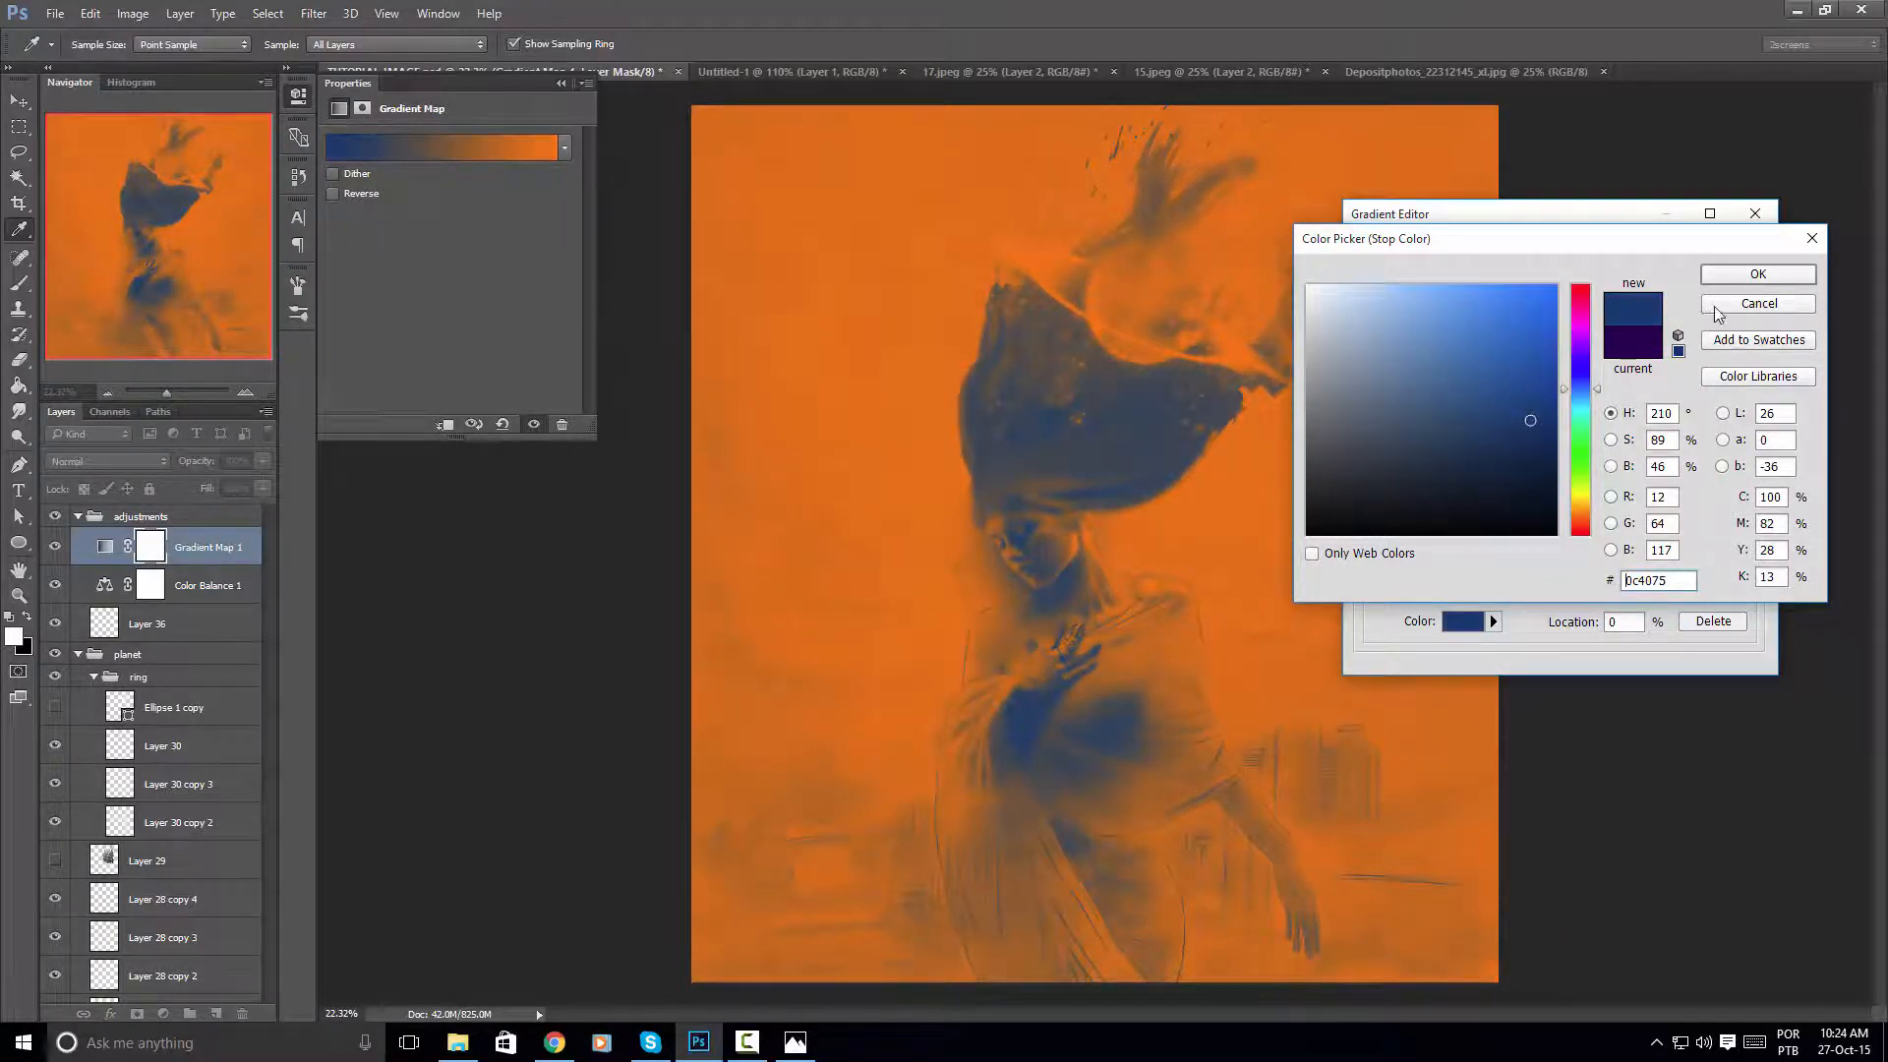
pyautogui.click(1756, 275)
# Change the gradient's orange stop at location 100% to a muted orange, d6712d, and accept the edited gradient
pyautogui.click(1750, 539)
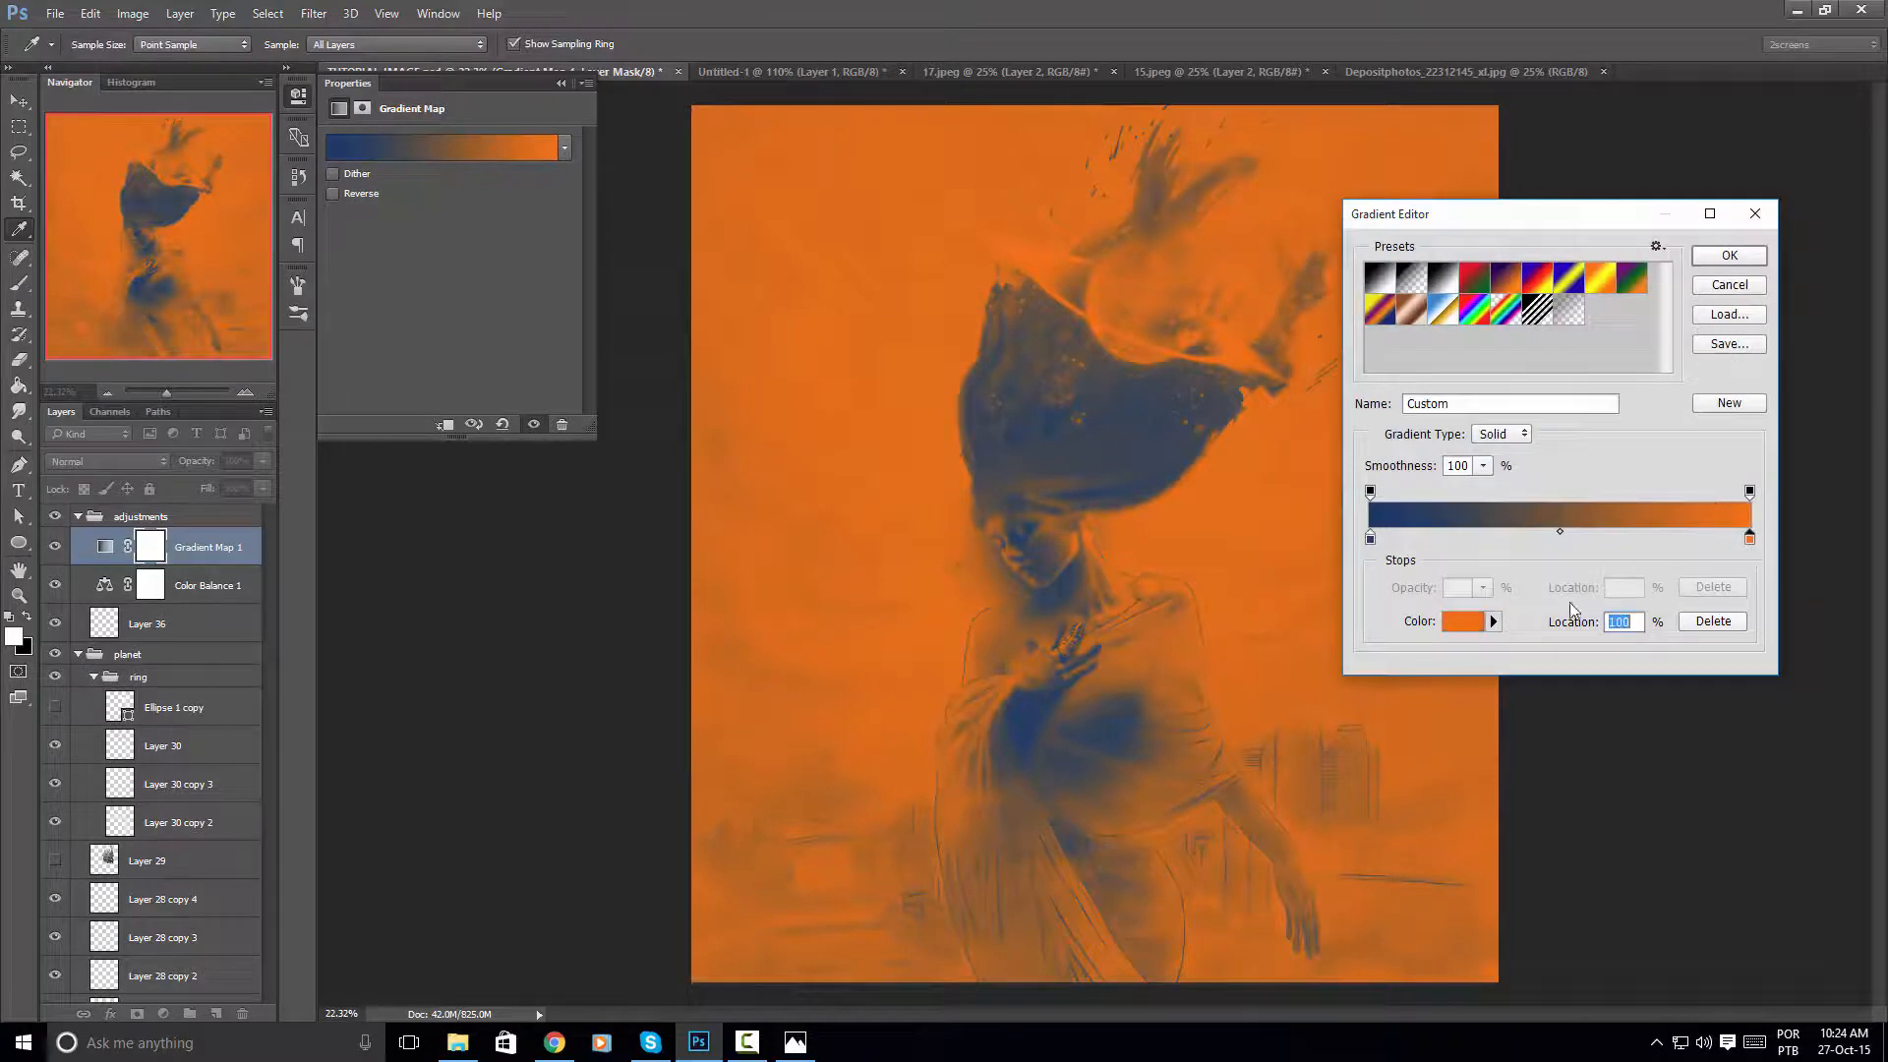
pyautogui.click(1473, 623)
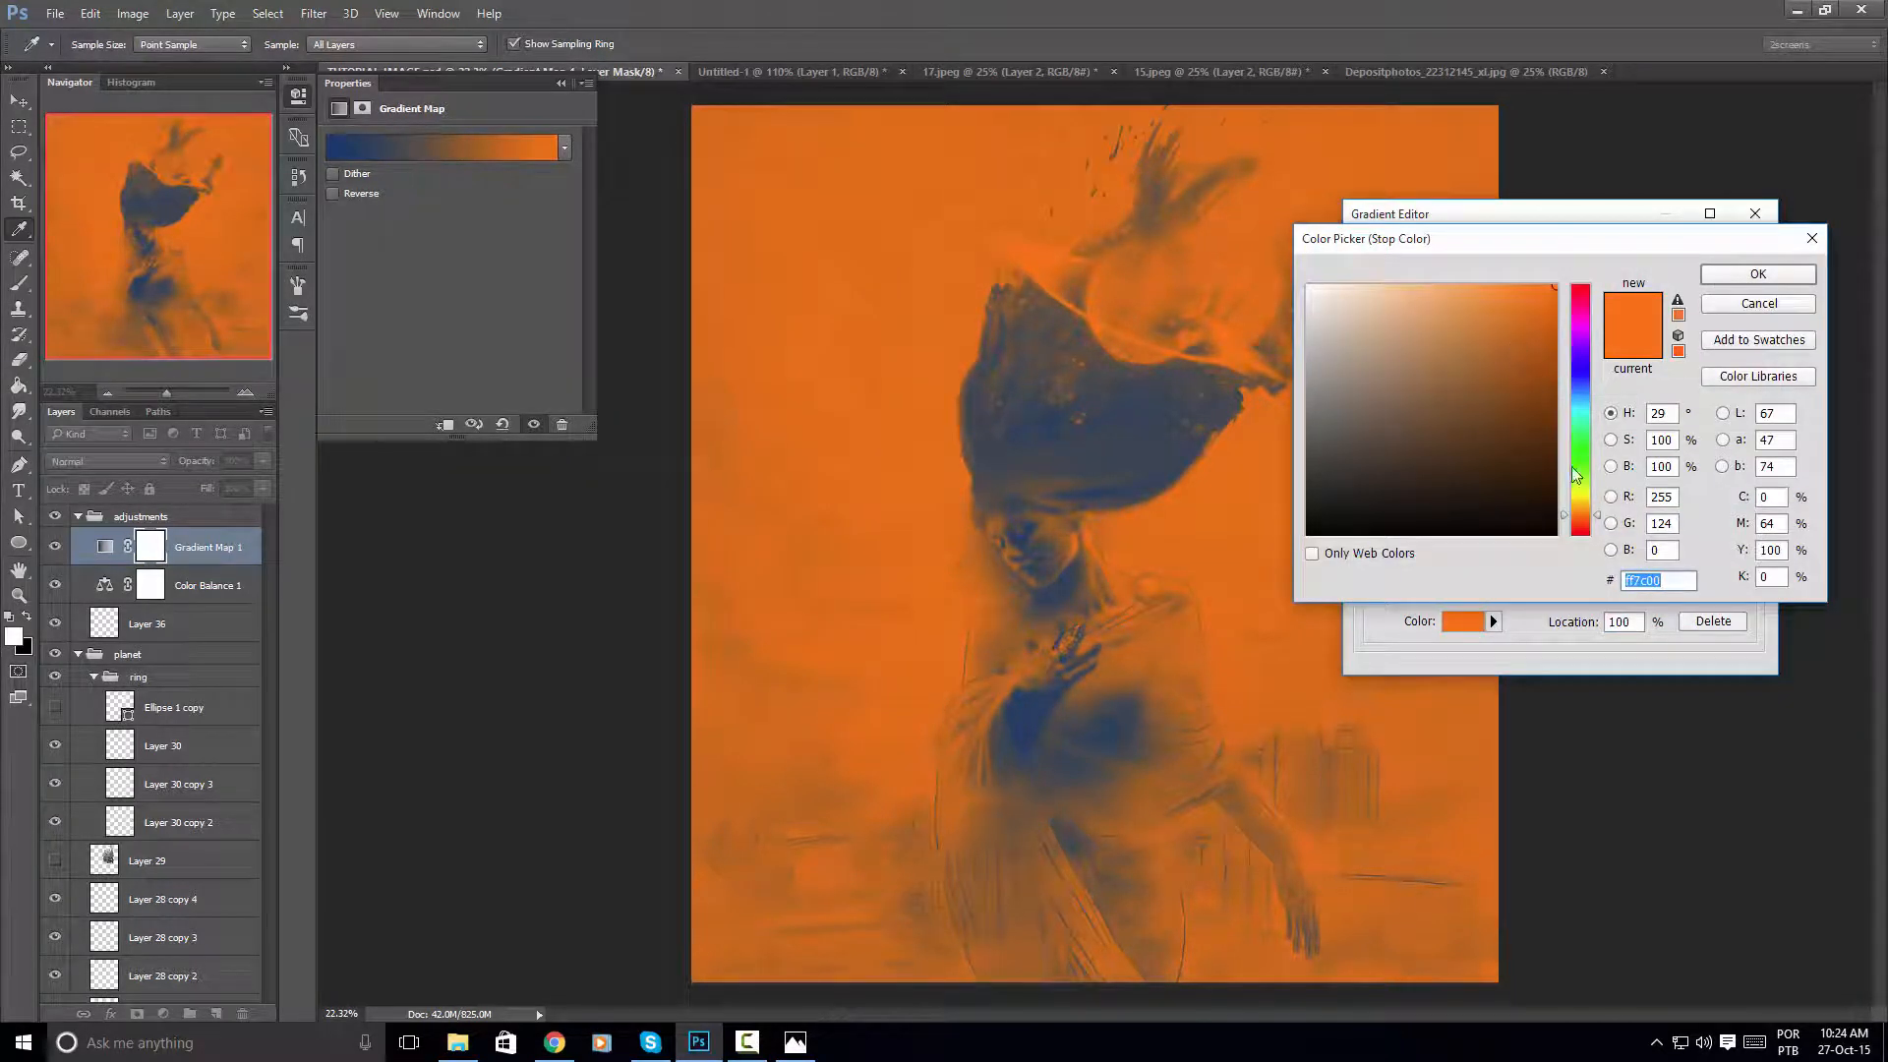
pyautogui.click(1574, 519)
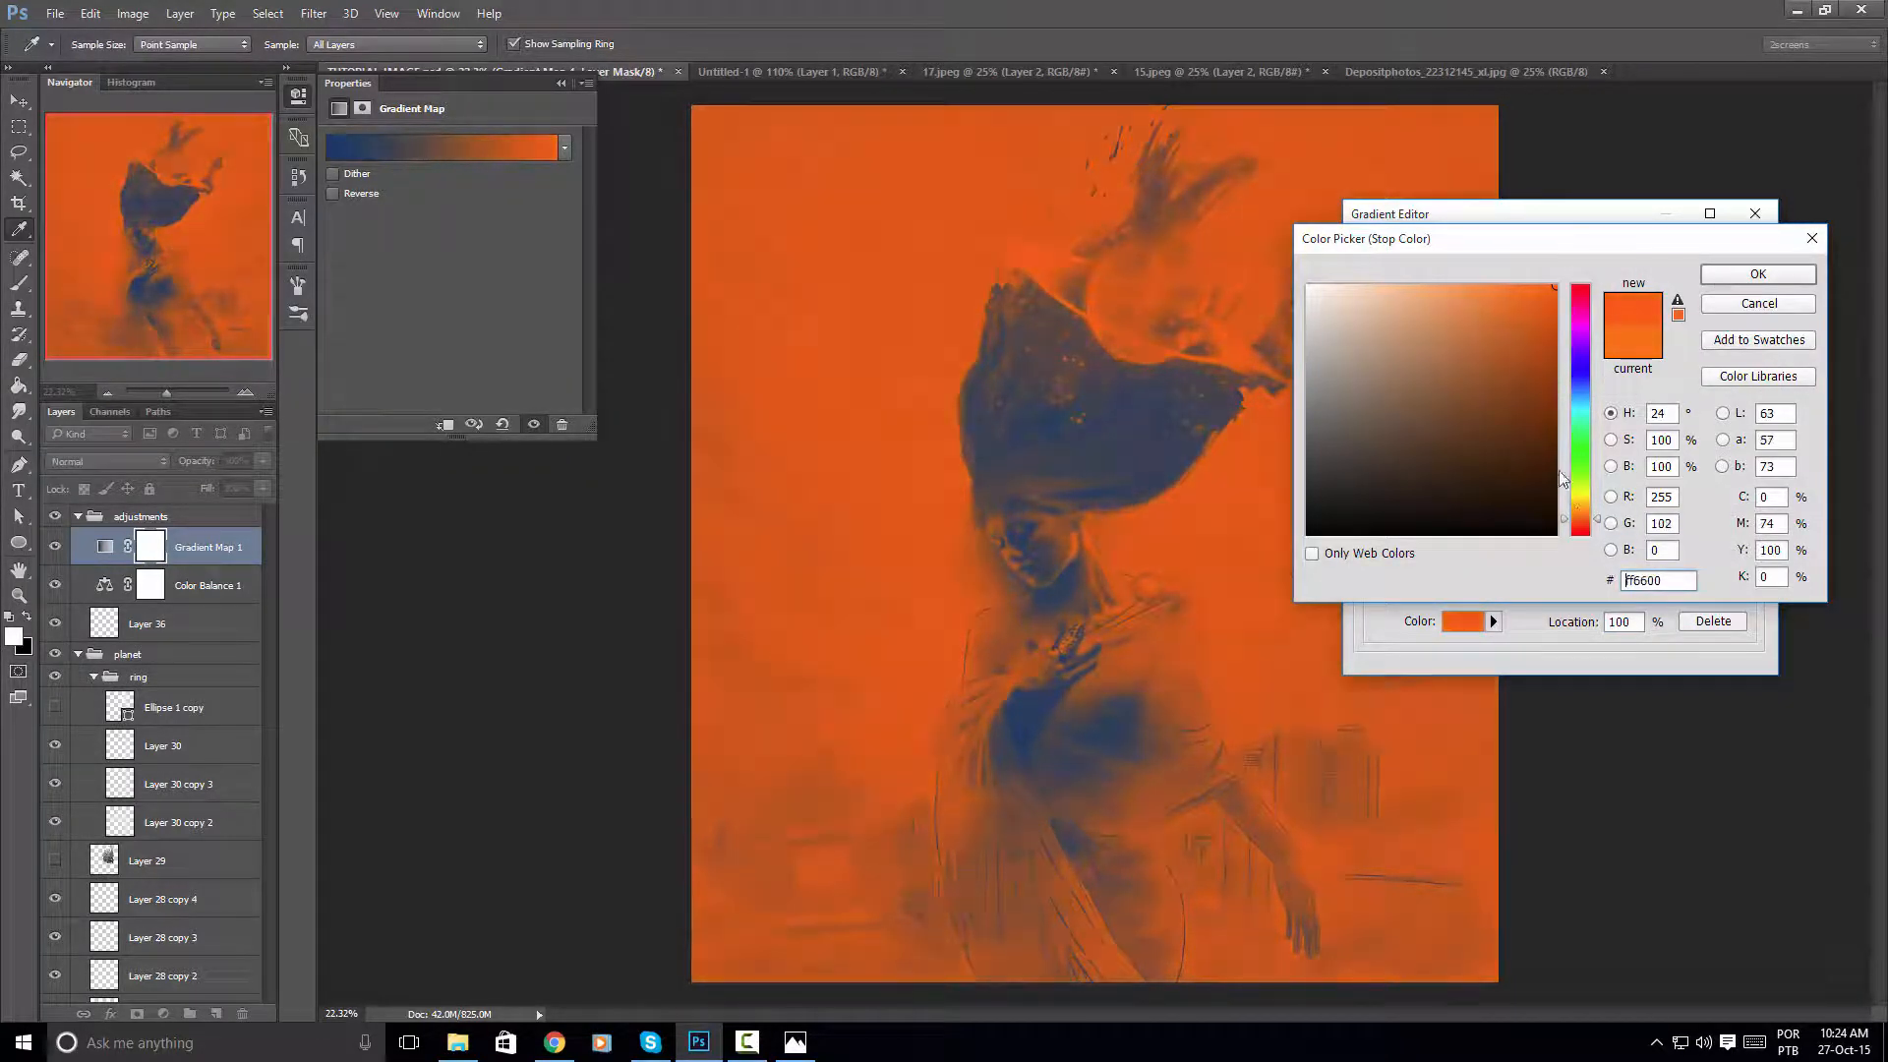
pyautogui.click(1520, 334)
pyautogui.click(1505, 327)
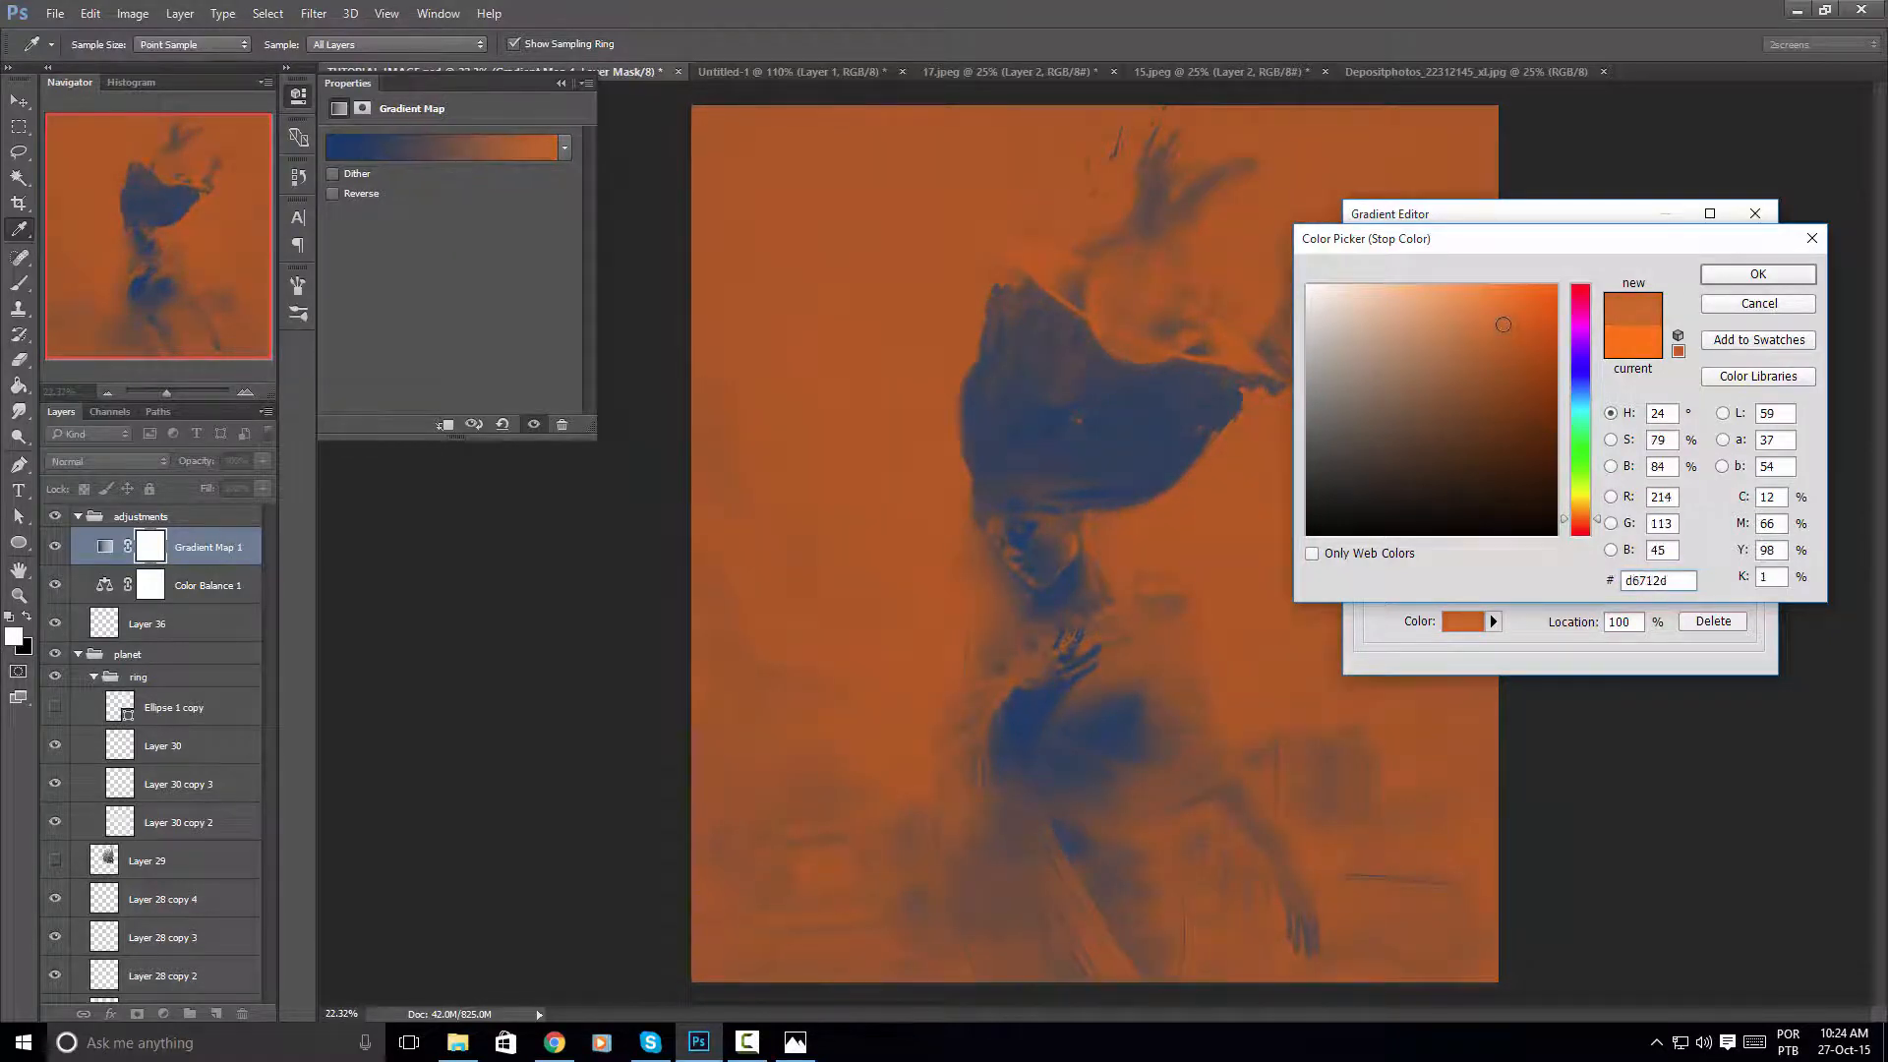
pyautogui.click(1775, 279)
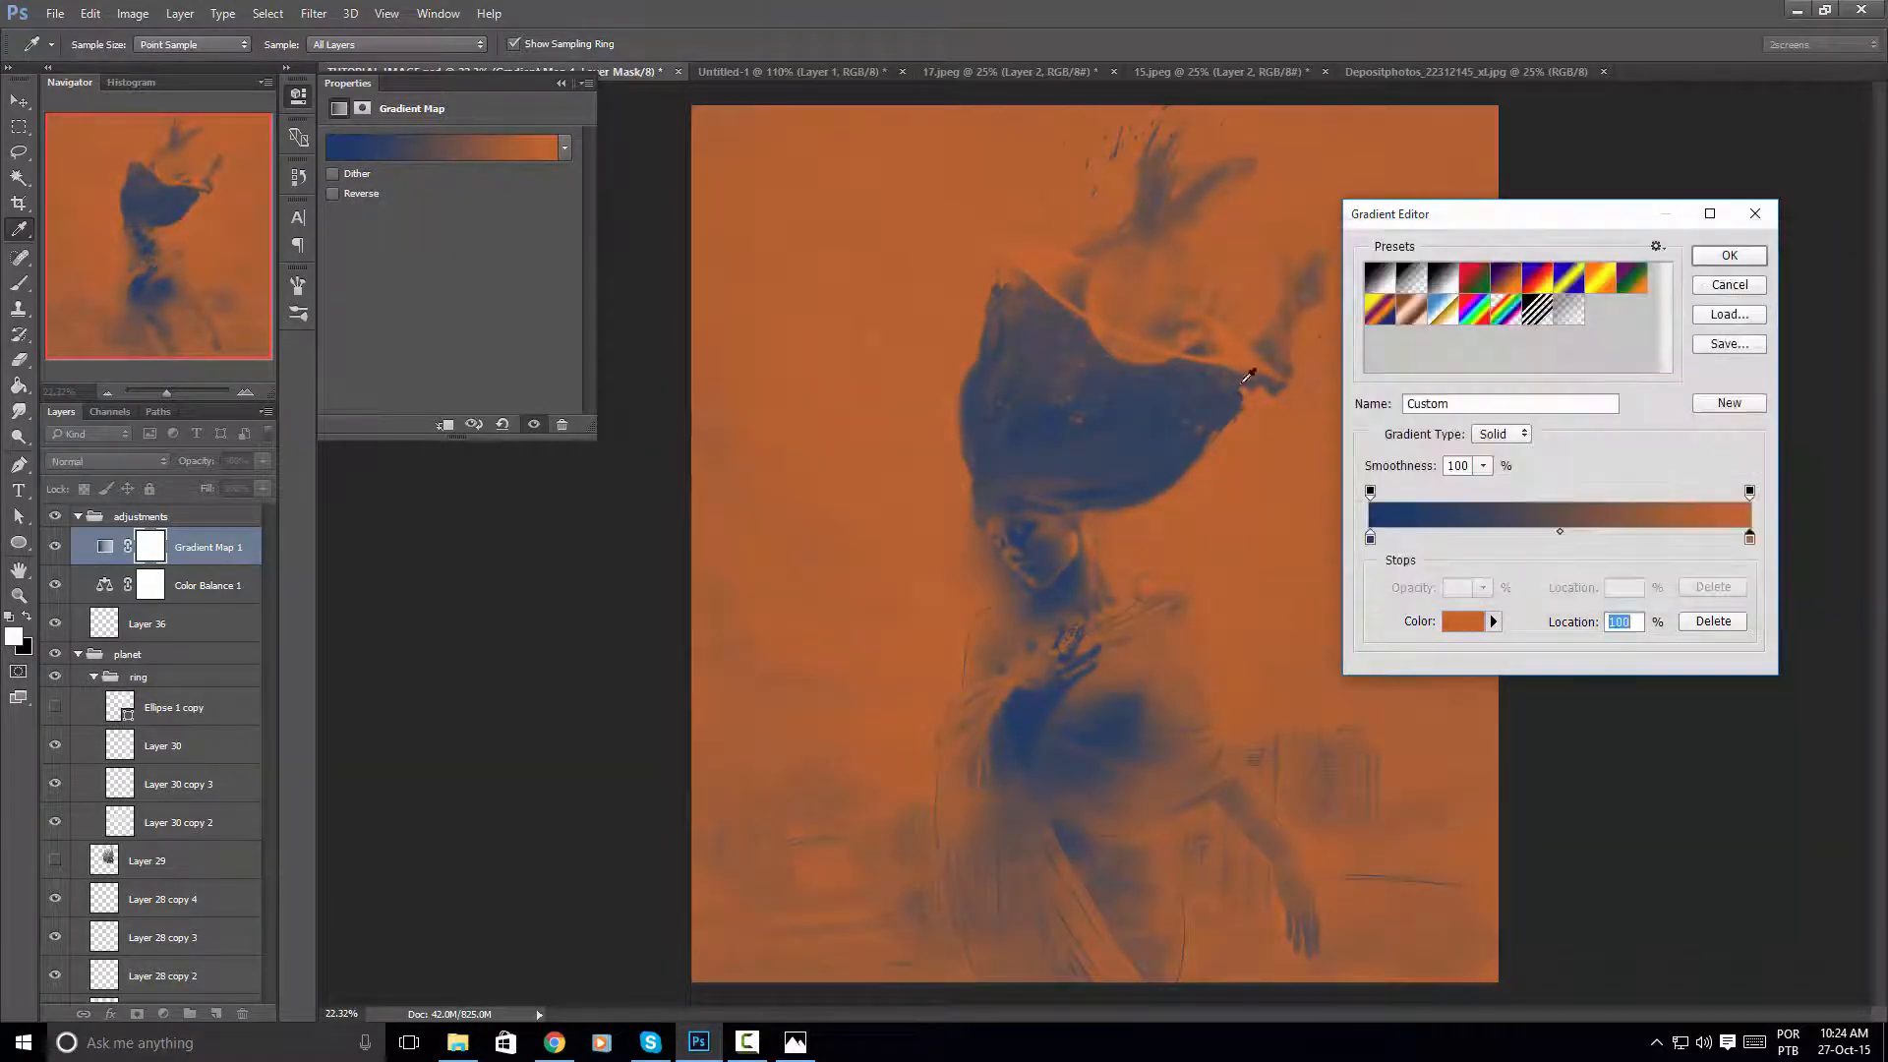
pyautogui.click(1736, 257)
# Try different blend modes on the Gradient Map 1 layer and set it to Overlay
pyautogui.click(132, 460)
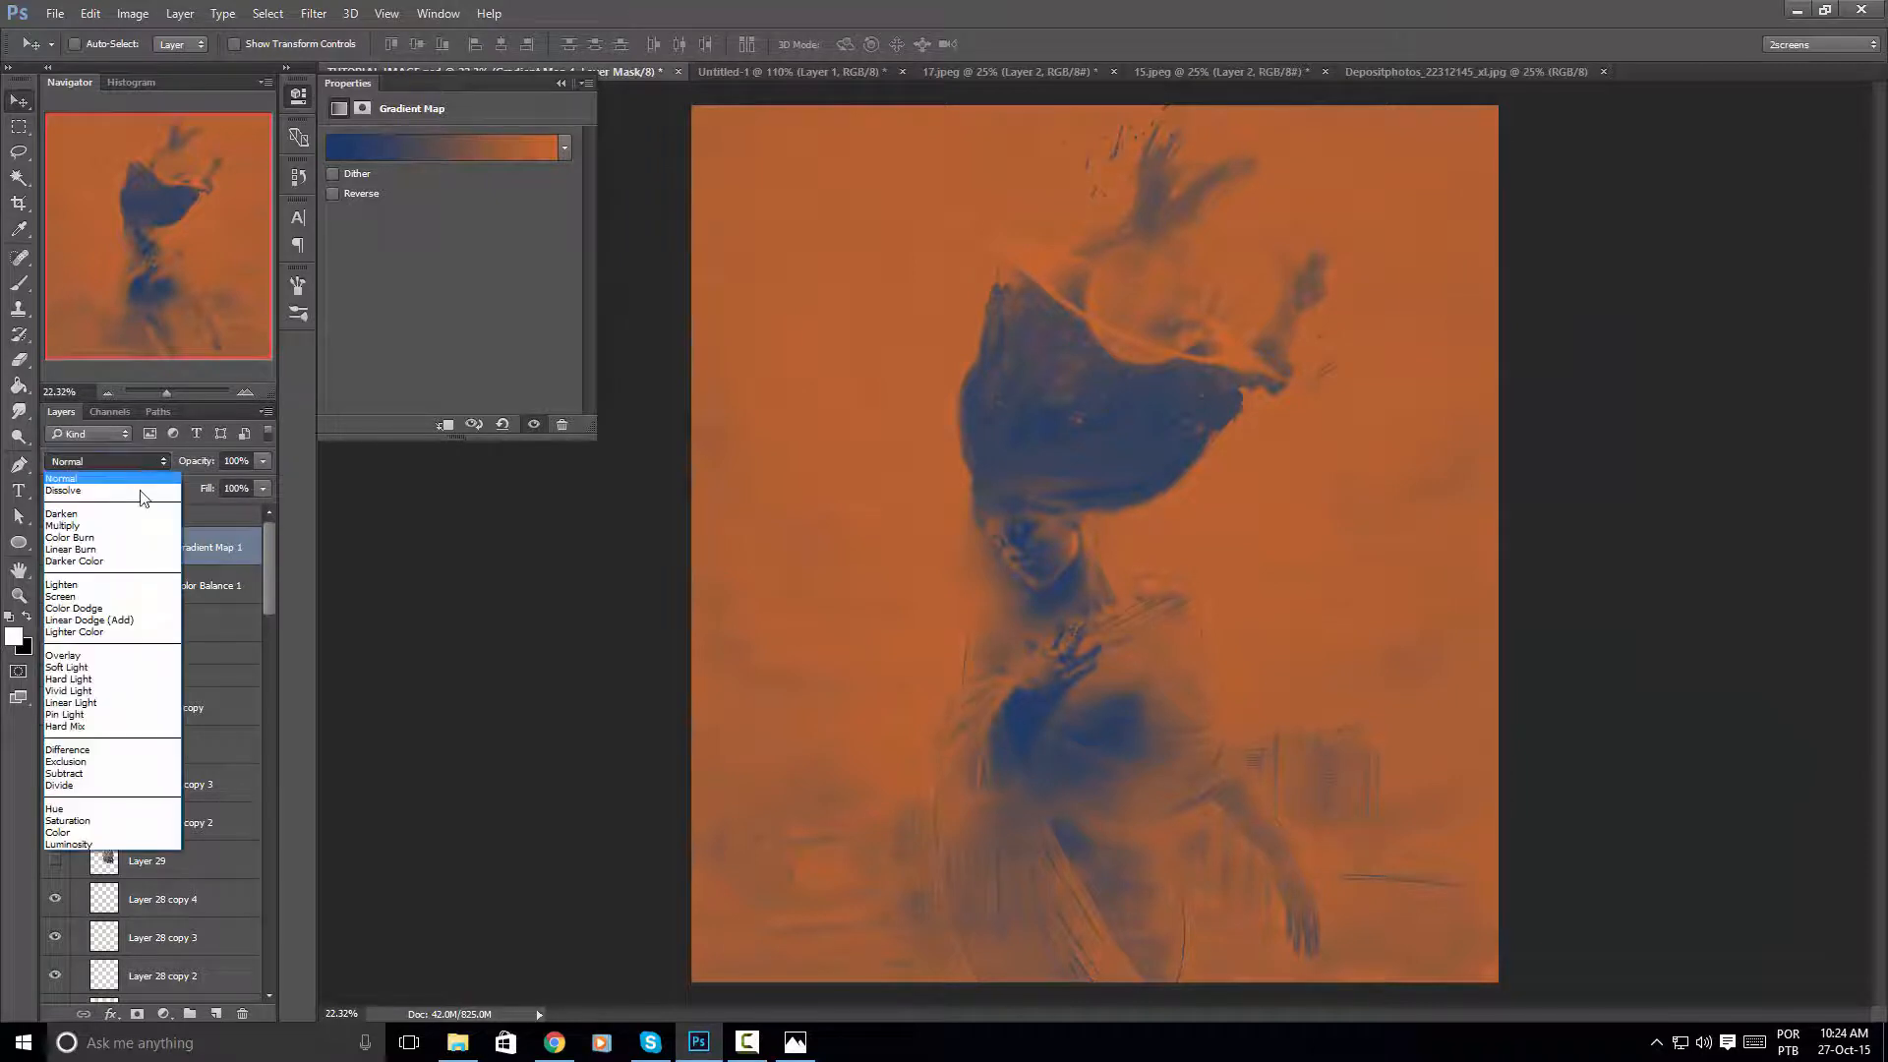
pyautogui.click(126, 485)
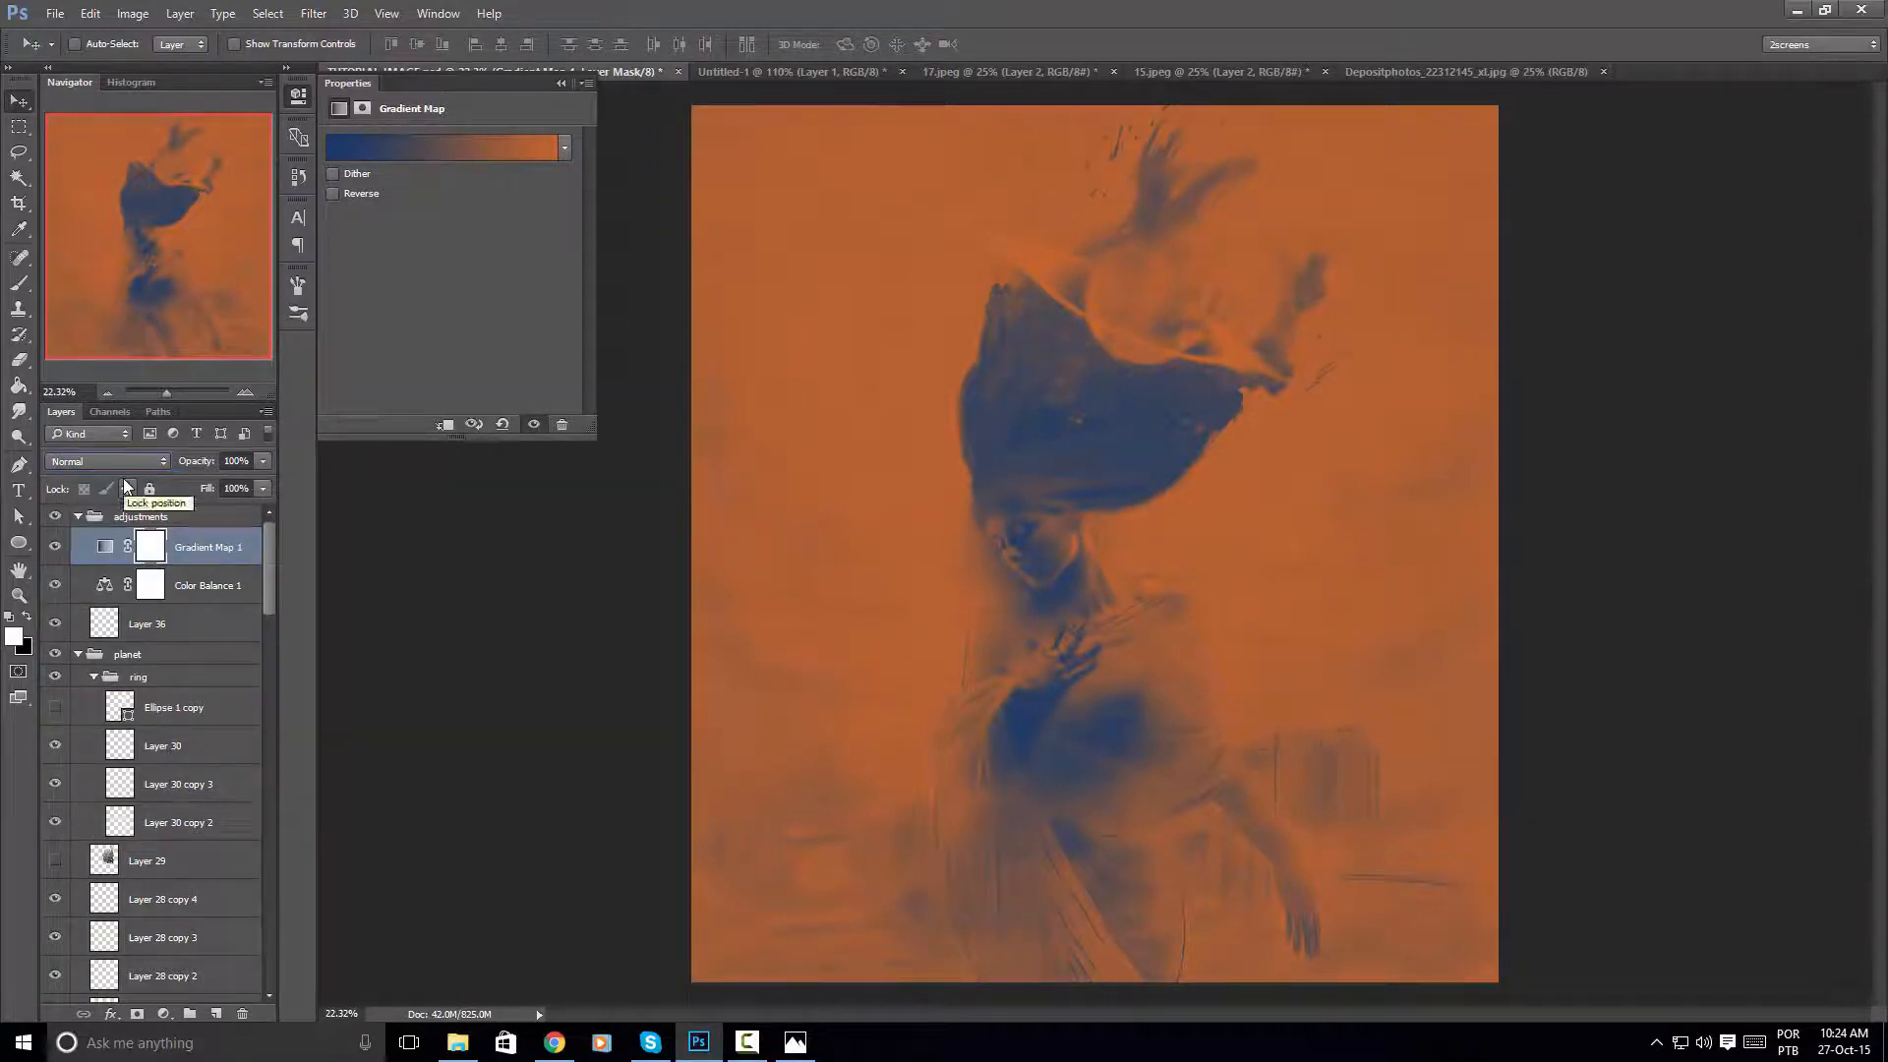
pyautogui.press('Down')
pyautogui.press('Down')
pyautogui.press('Down')
pyautogui.press('Down')
pyautogui.press('Down')
pyautogui.press('Down')
pyautogui.press('Down')
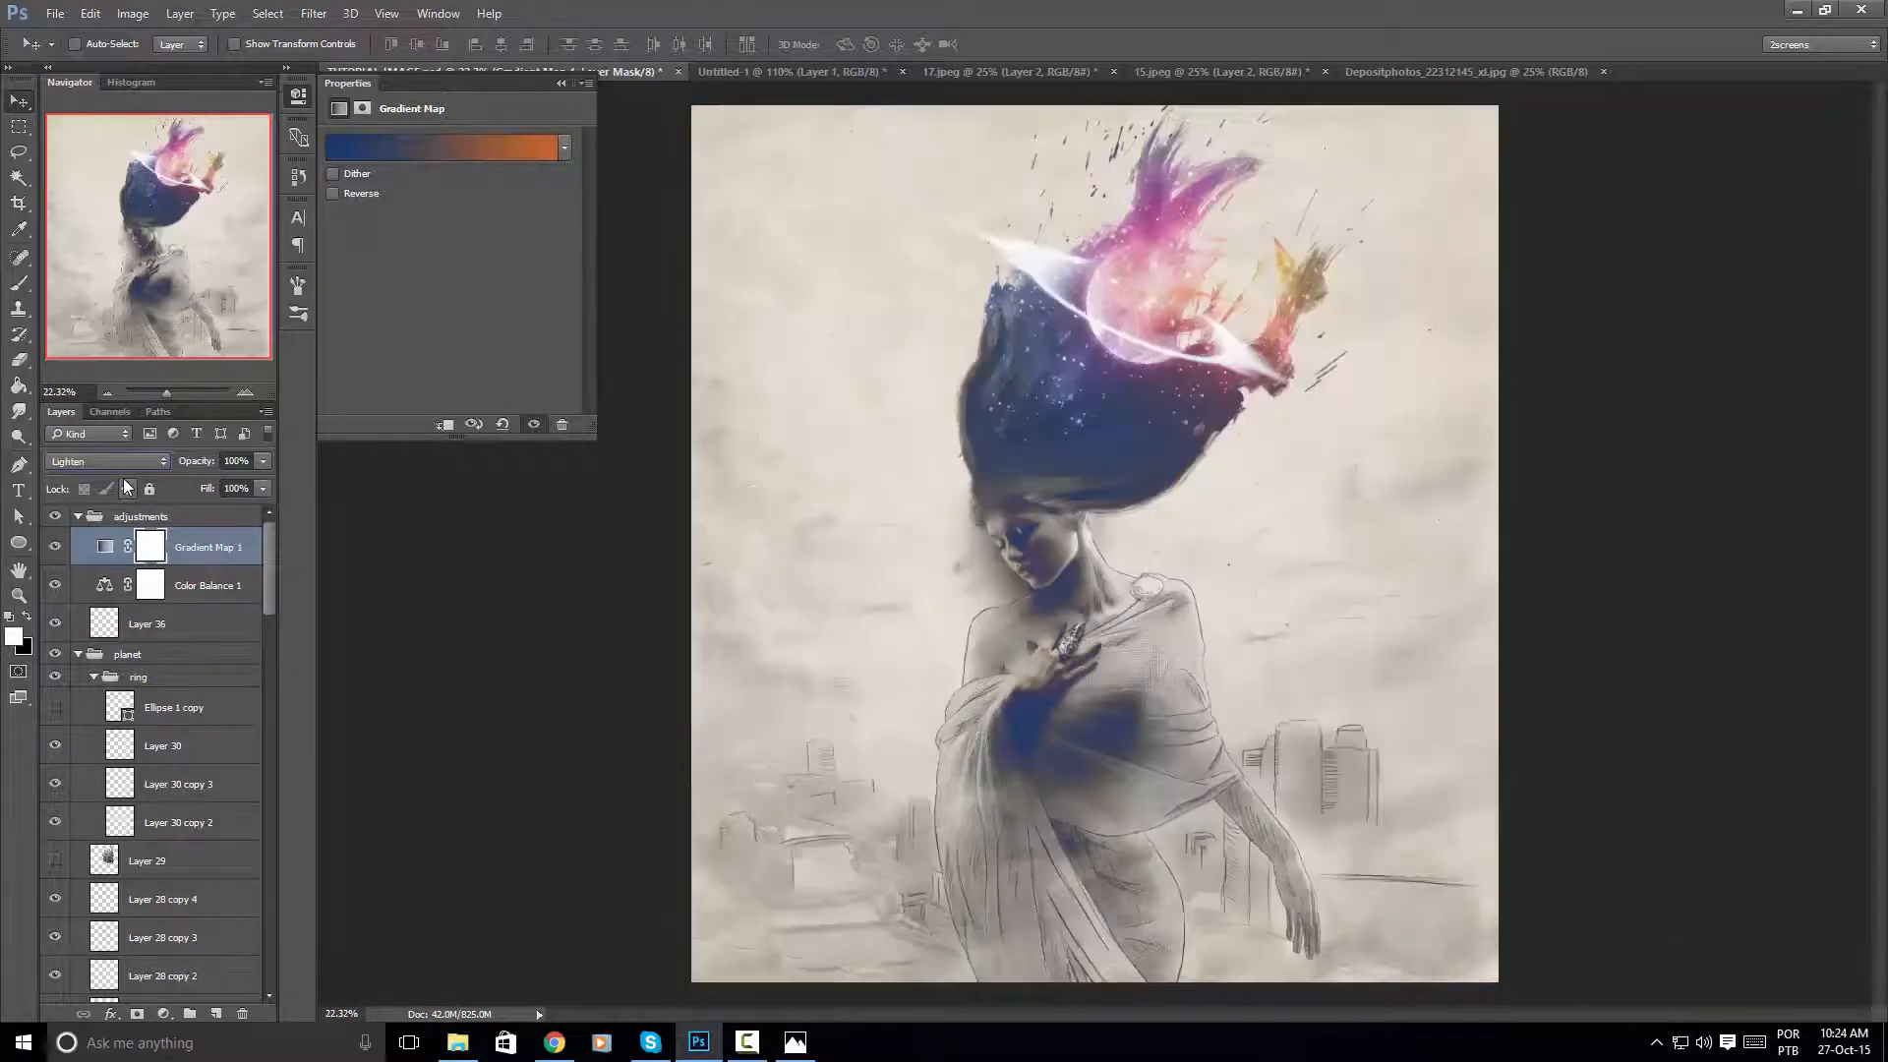
pyautogui.press('Down')
pyautogui.press('Down')
pyautogui.press('Down')
pyautogui.press('Down')
pyautogui.press('Down')
pyautogui.press('Down')
pyautogui.press('Down')
pyautogui.press('Down')
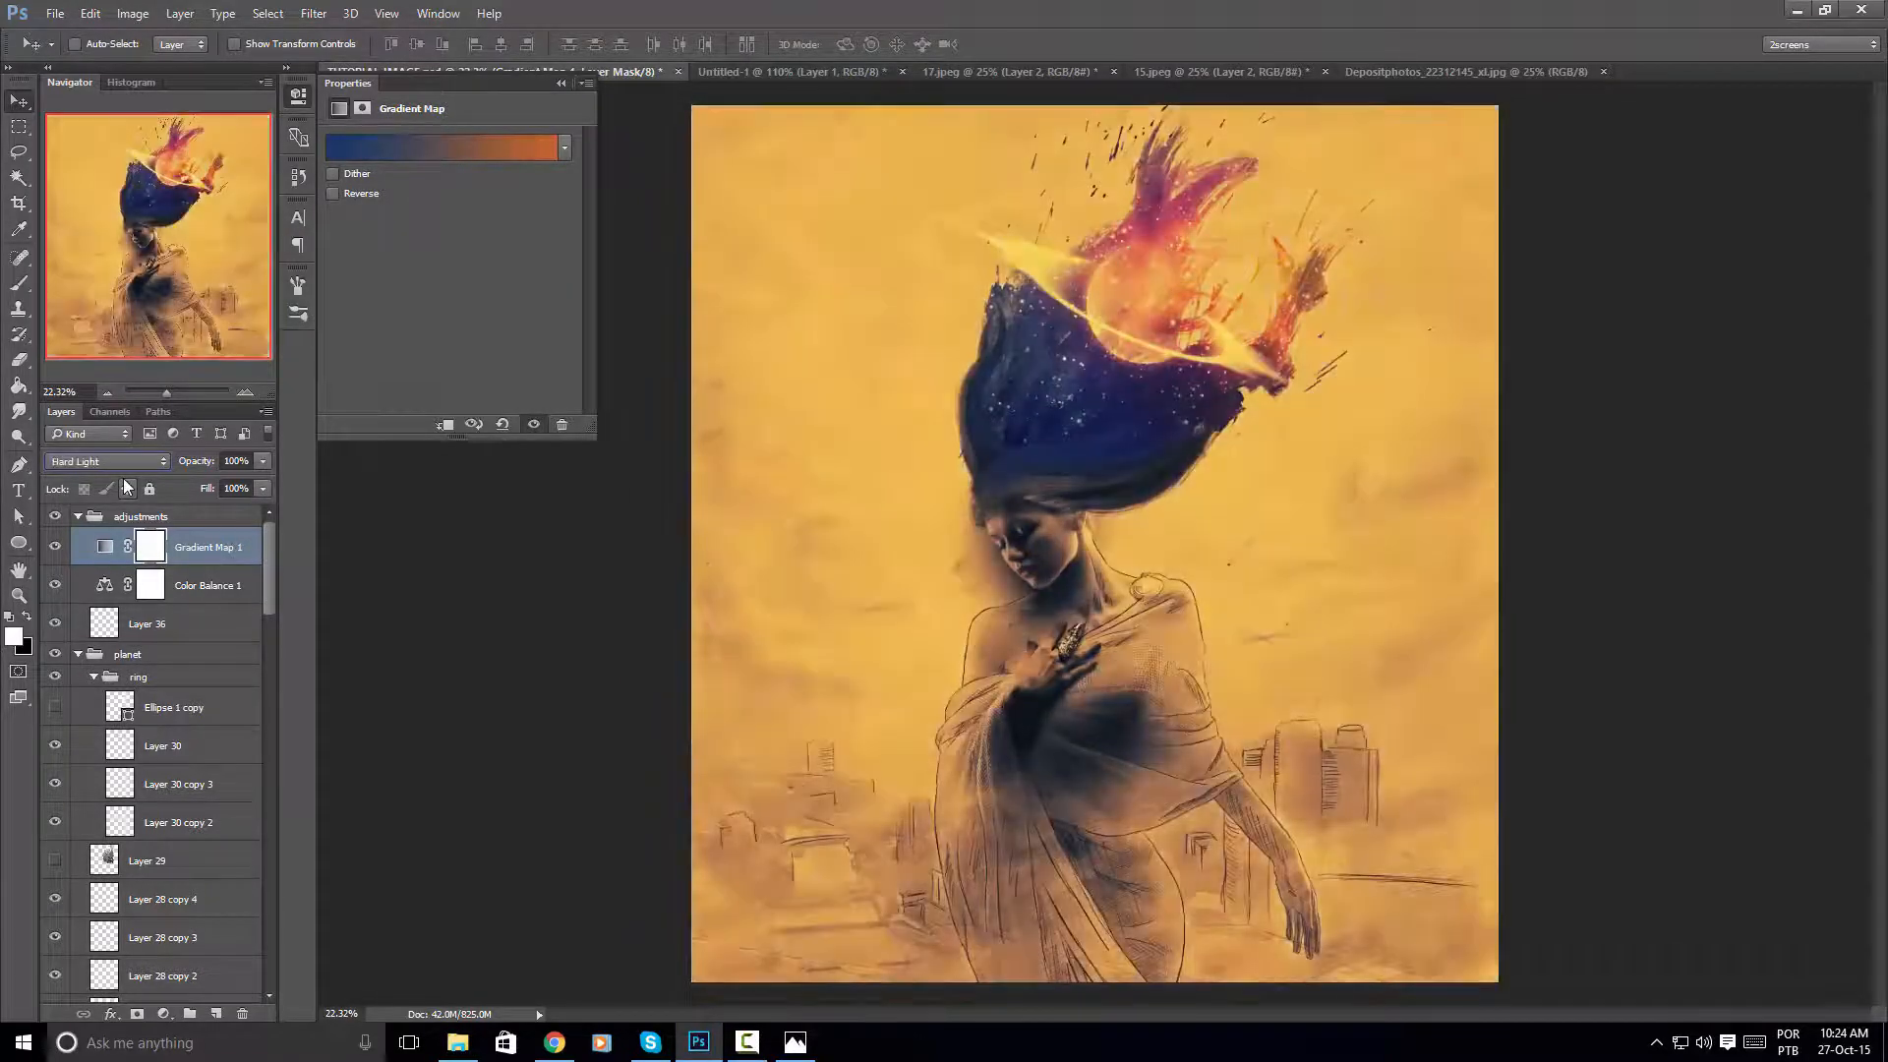
pyautogui.press('Up')
pyautogui.press('Up')
pyautogui.press('Up')
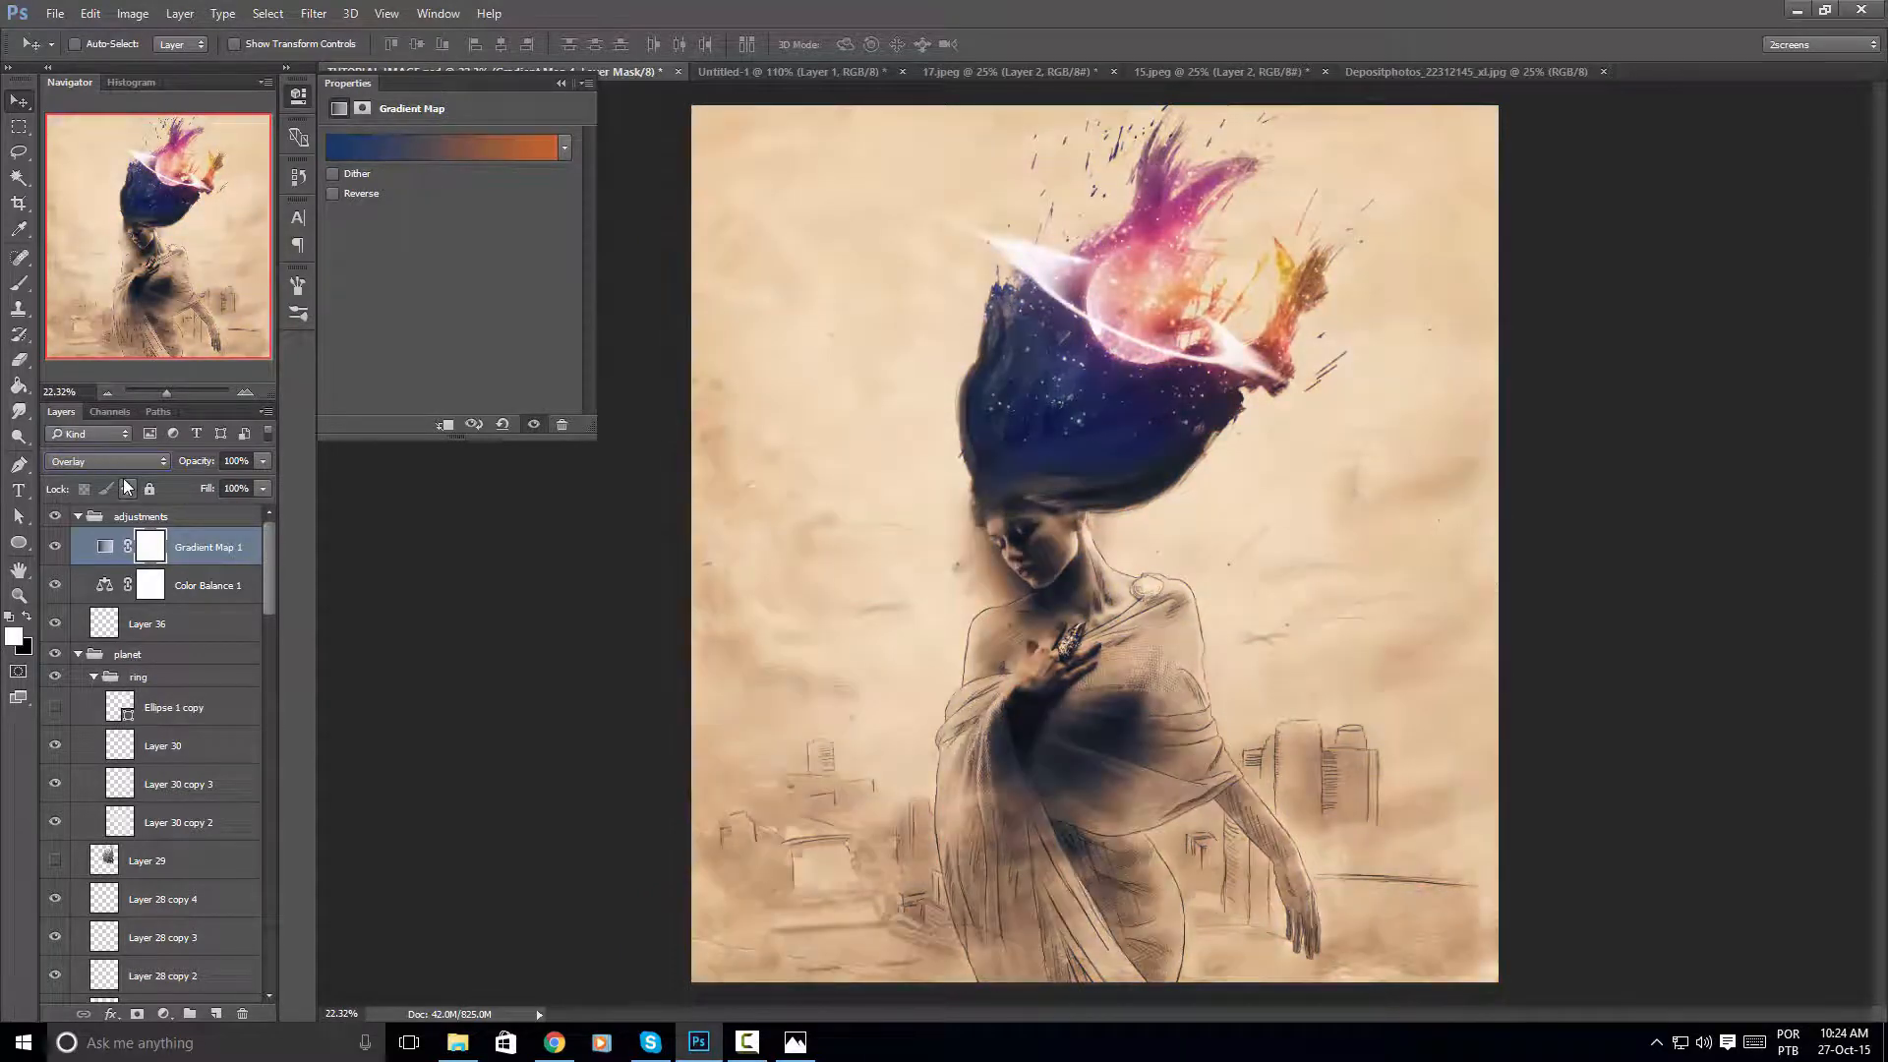
# Lower the Gradient Map 1 layer's opacity to 10% and compare the image with it hidden and shown
pyautogui.click(261, 489)
pyautogui.moveTo(226, 478); pyautogui.dragTo(193, 476)
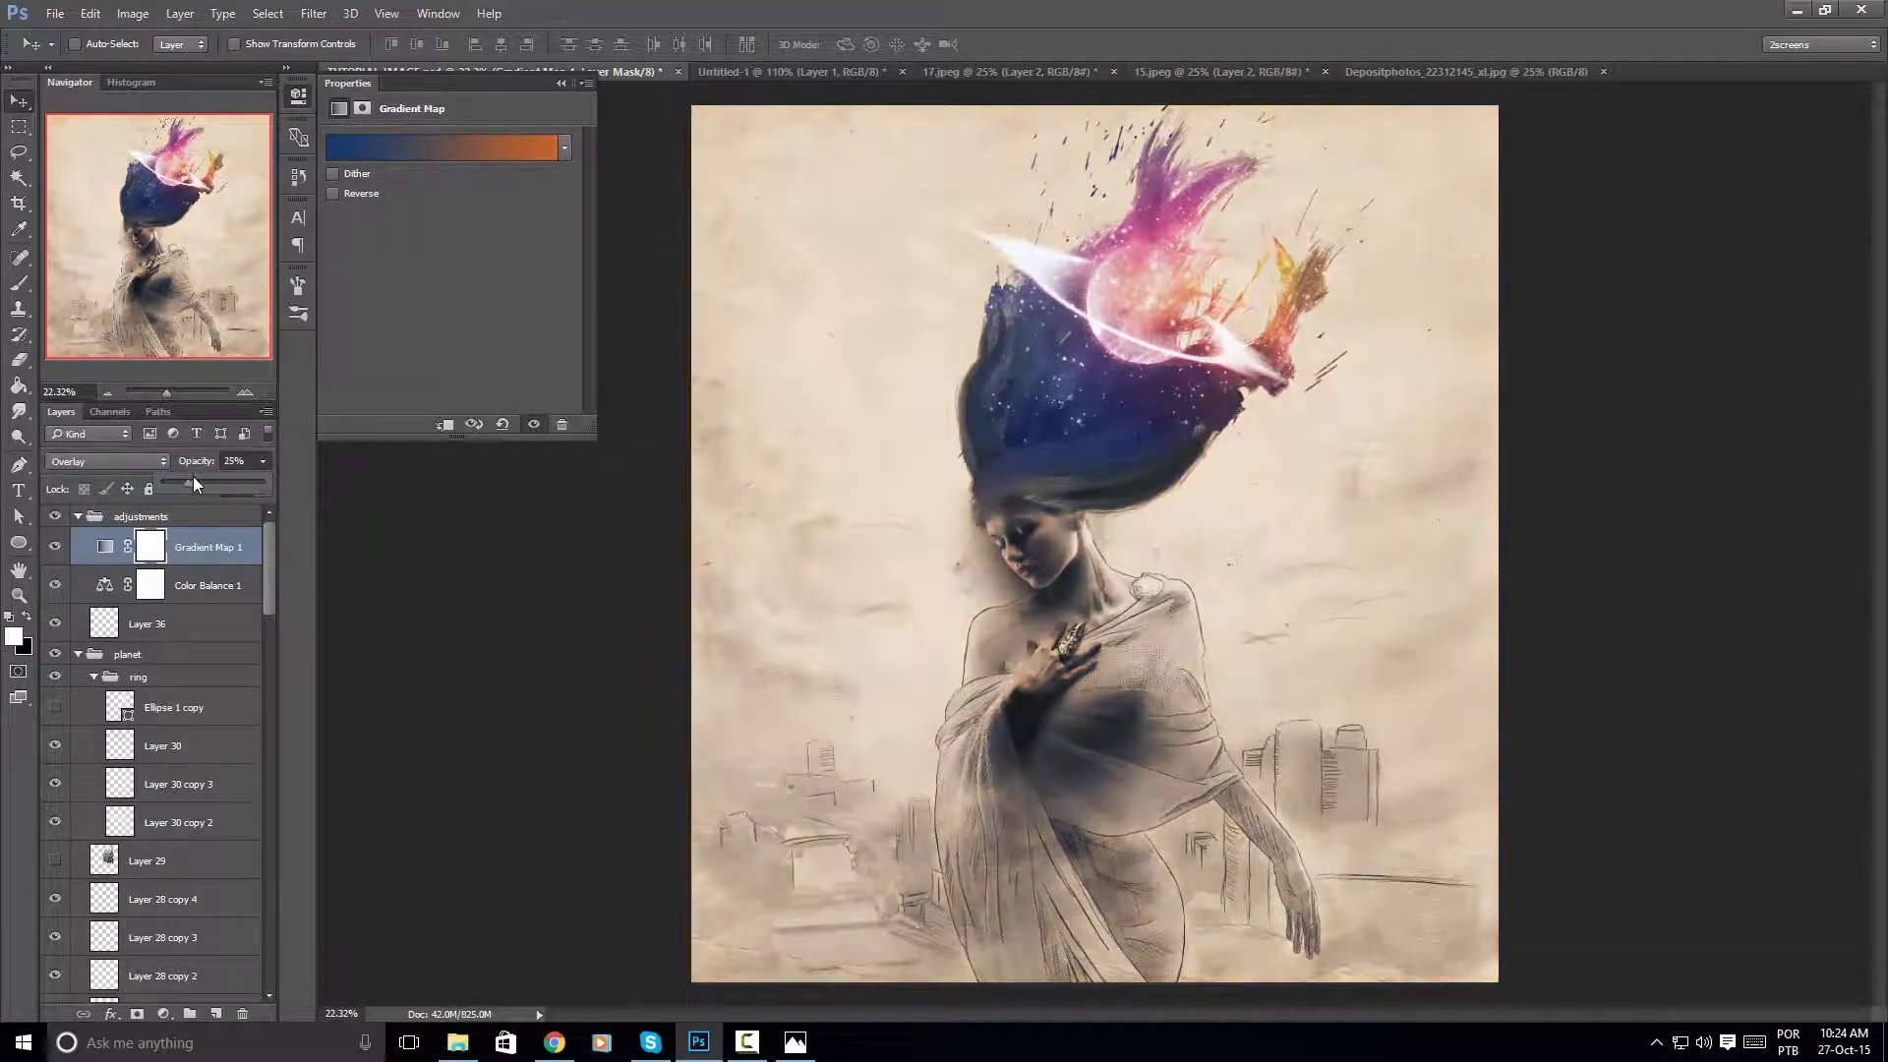
pyautogui.click(215, 460)
pyautogui.write('10')
pyautogui.click(58, 547)
pyautogui.click(58, 548)
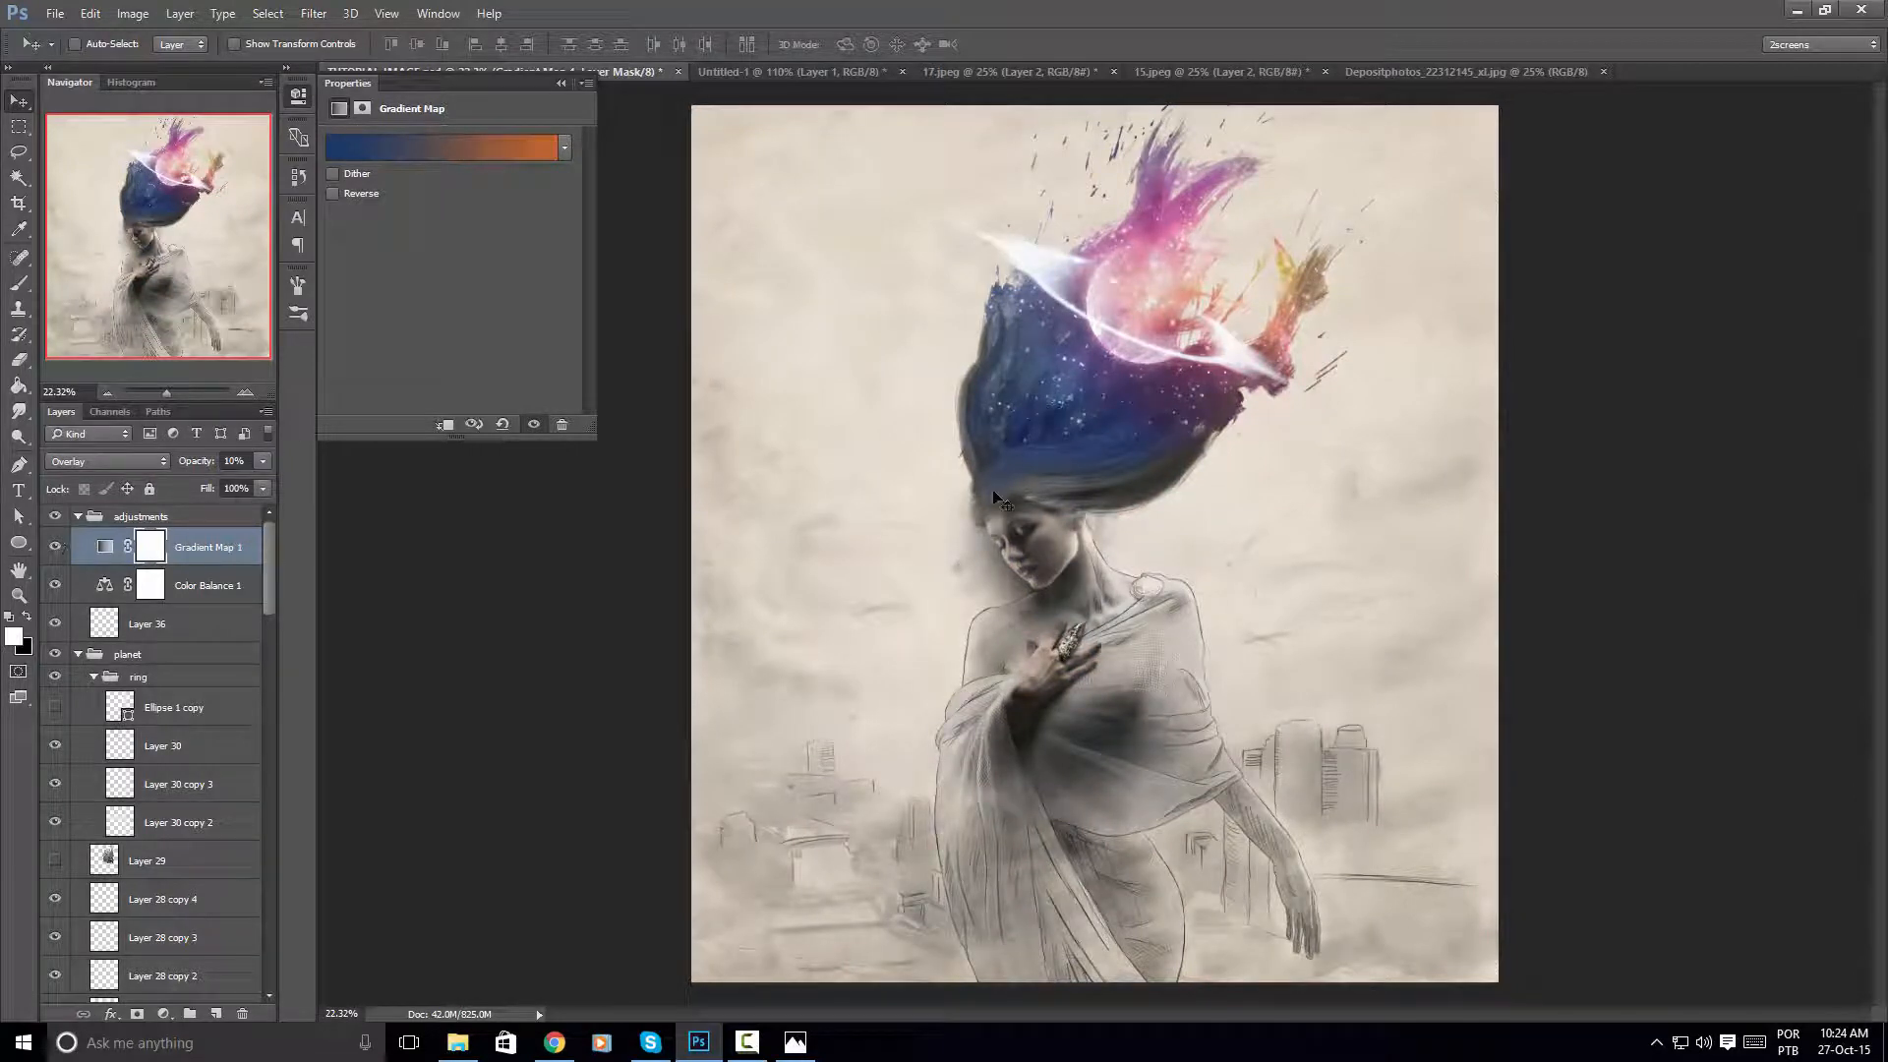
# Add a Selective Color adjustment layer above Gradient Map 1 in the adjustments group
pyautogui.click(163, 1013)
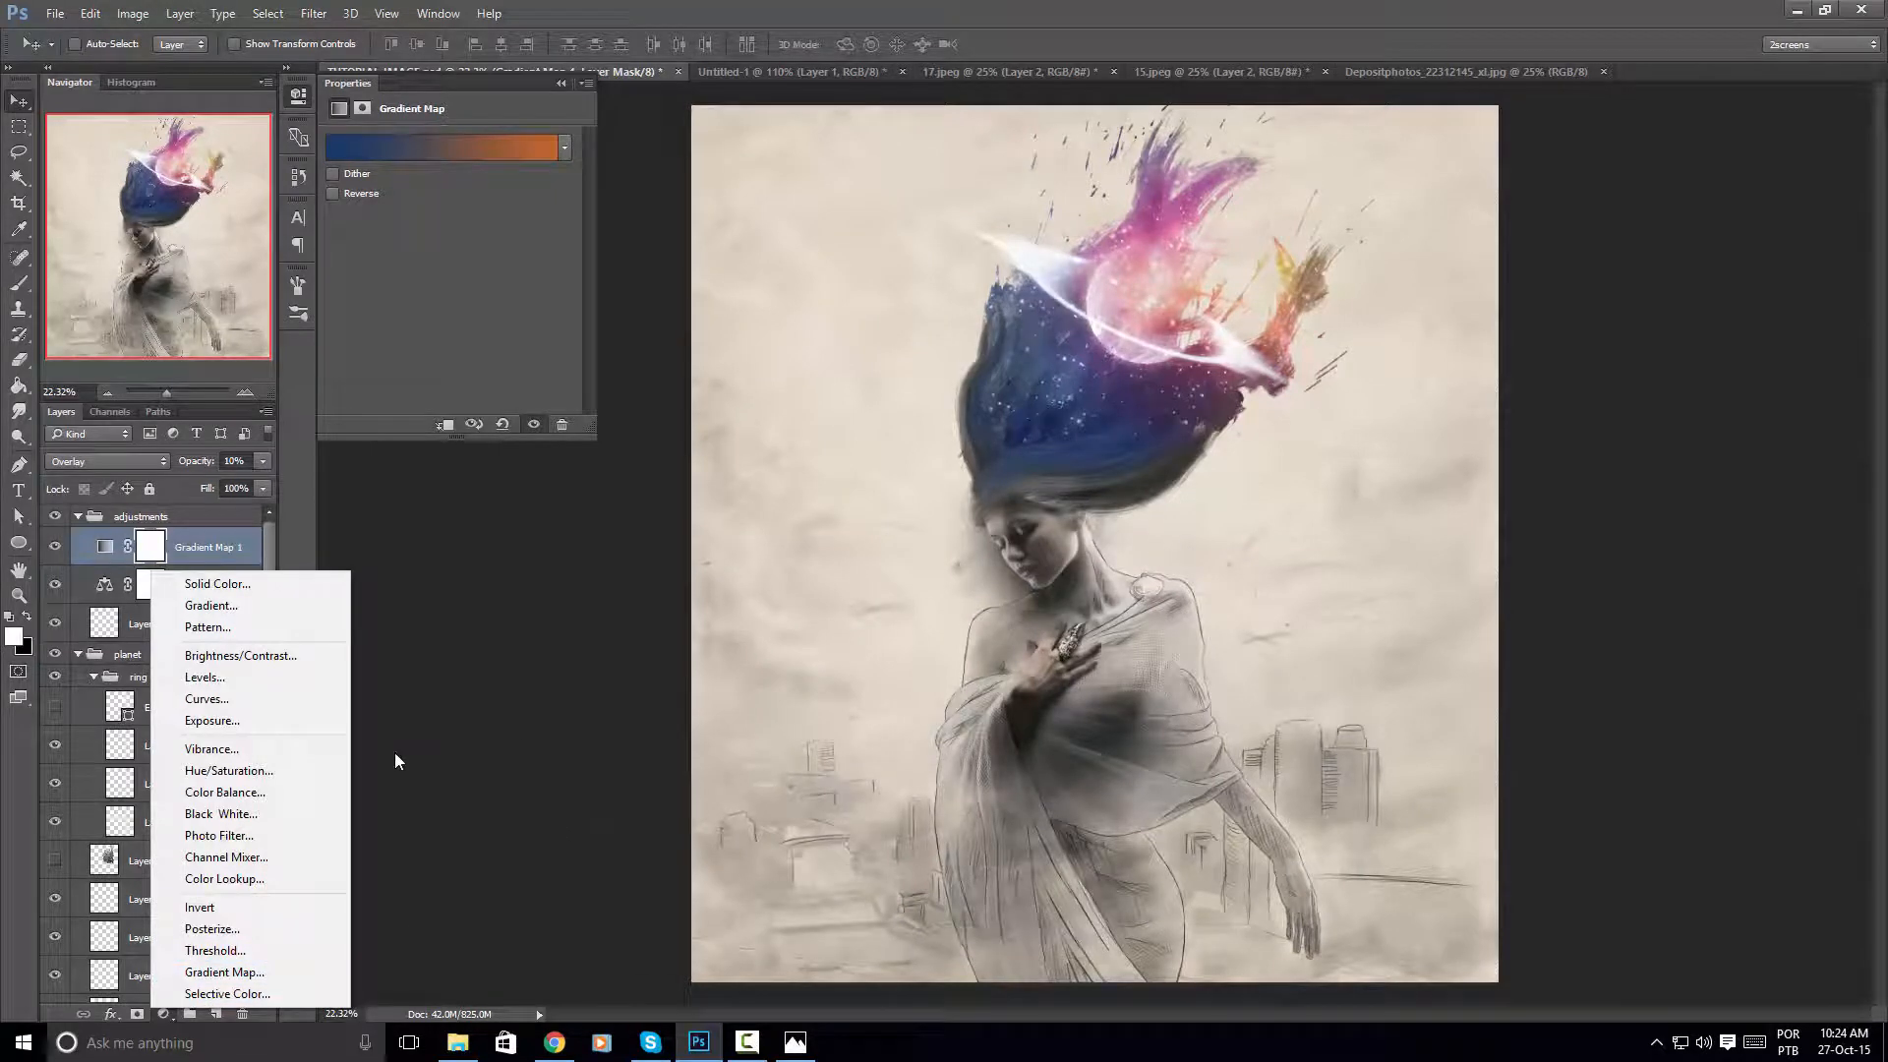
pyautogui.click(258, 997)
pyautogui.click(451, 168)
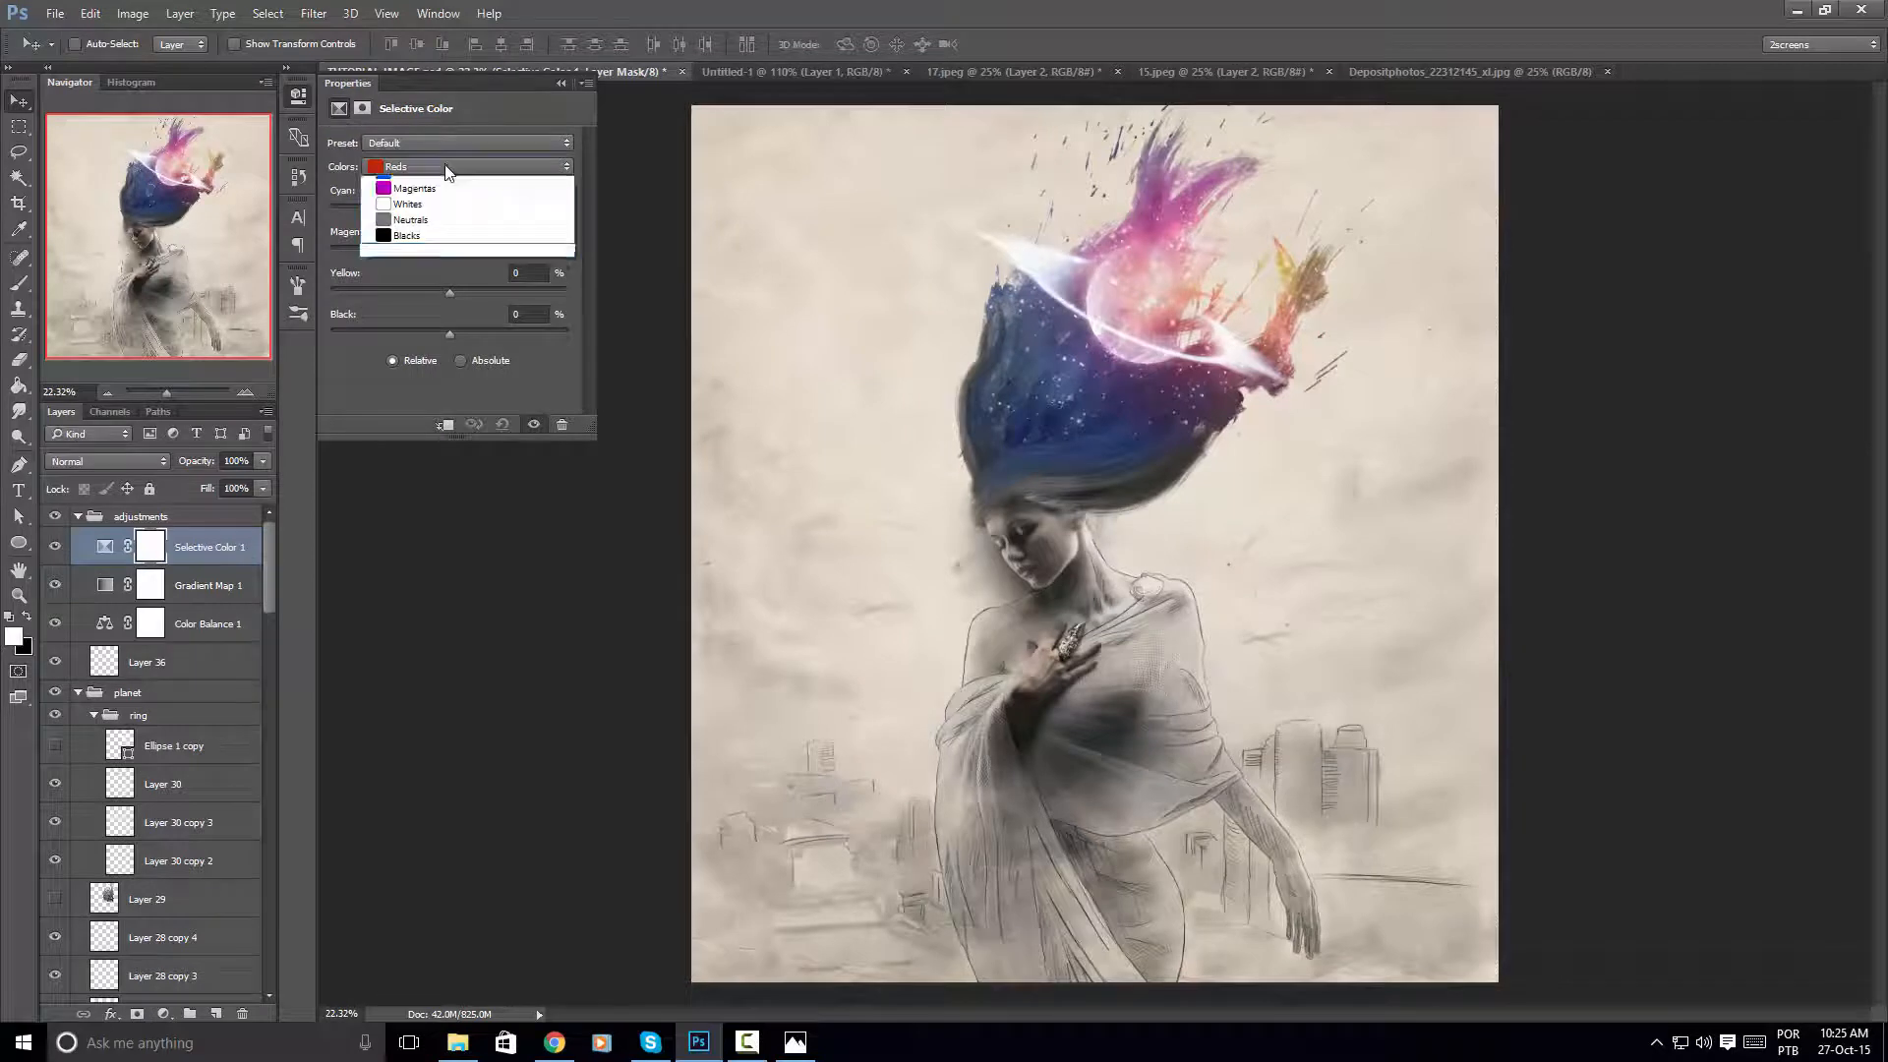
pyautogui.click(559, 377)
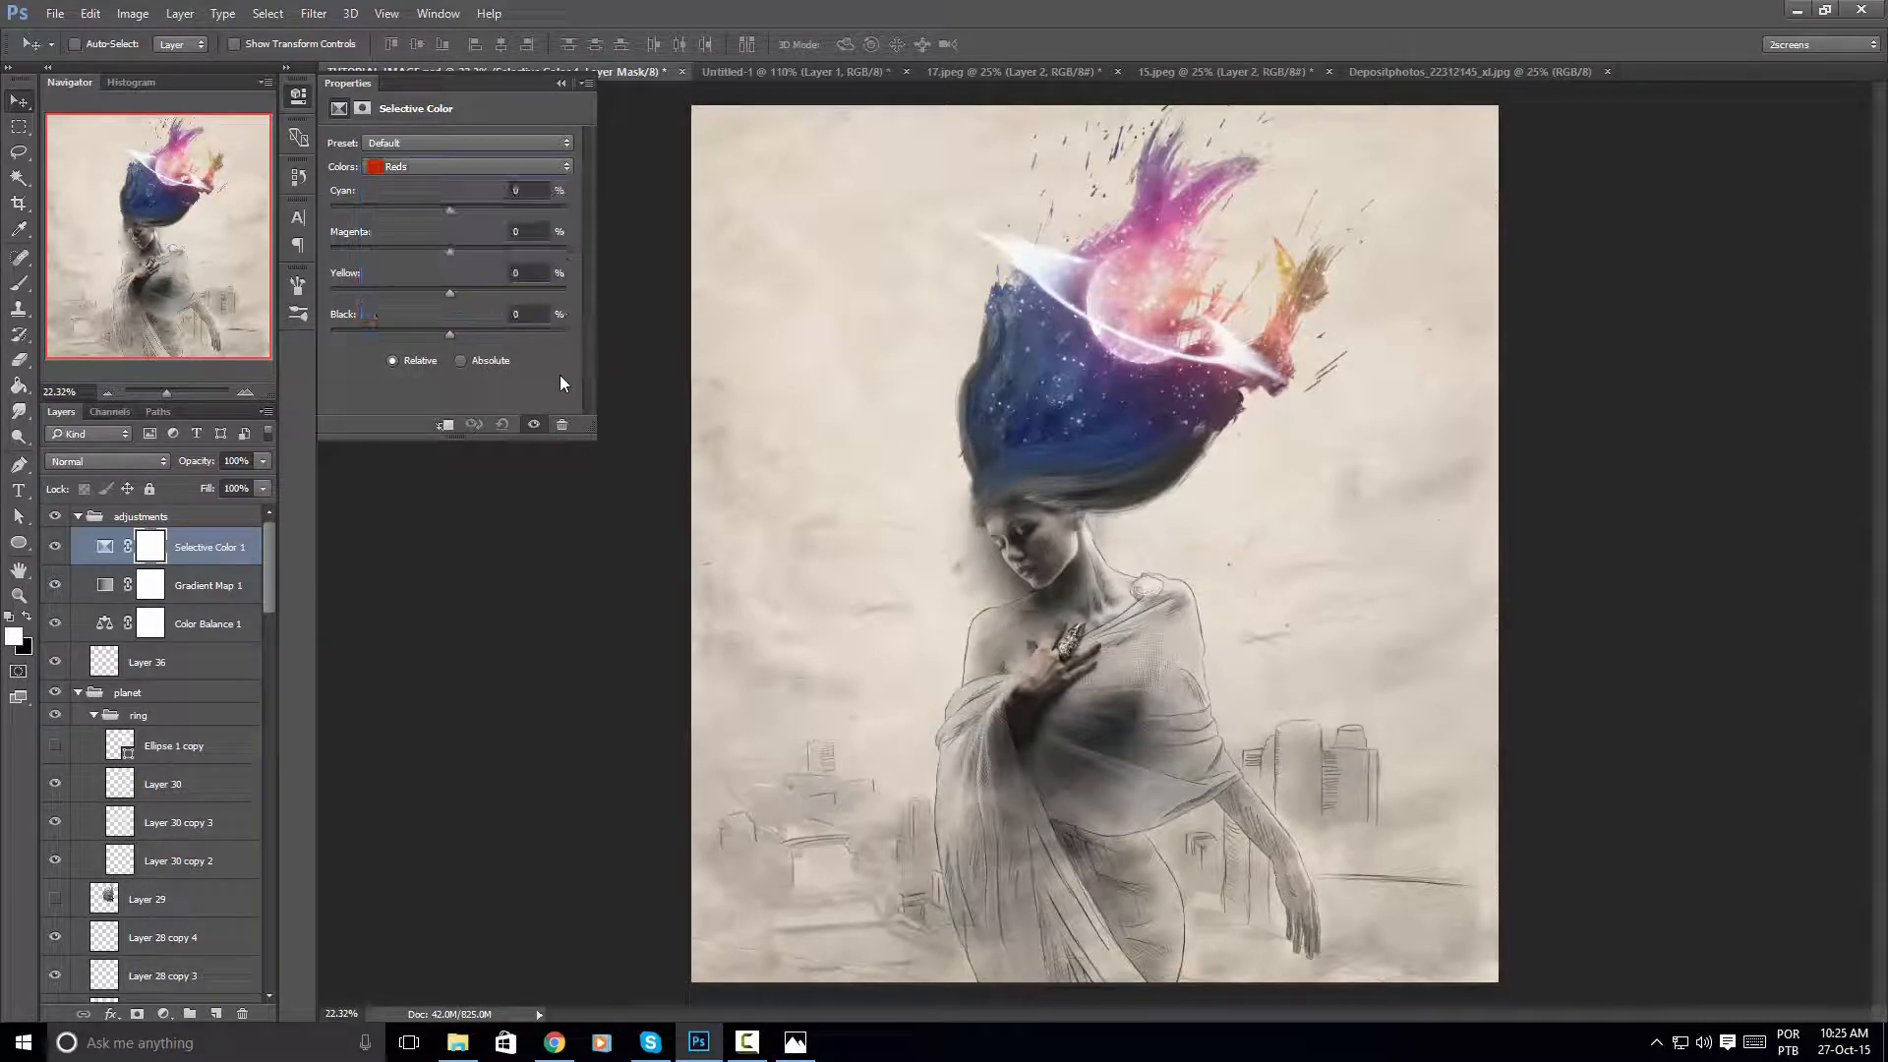
# For the Reds in the Selective Color adjustment, set Cyan to 0% and Black to about -55%
pyautogui.click(475, 164)
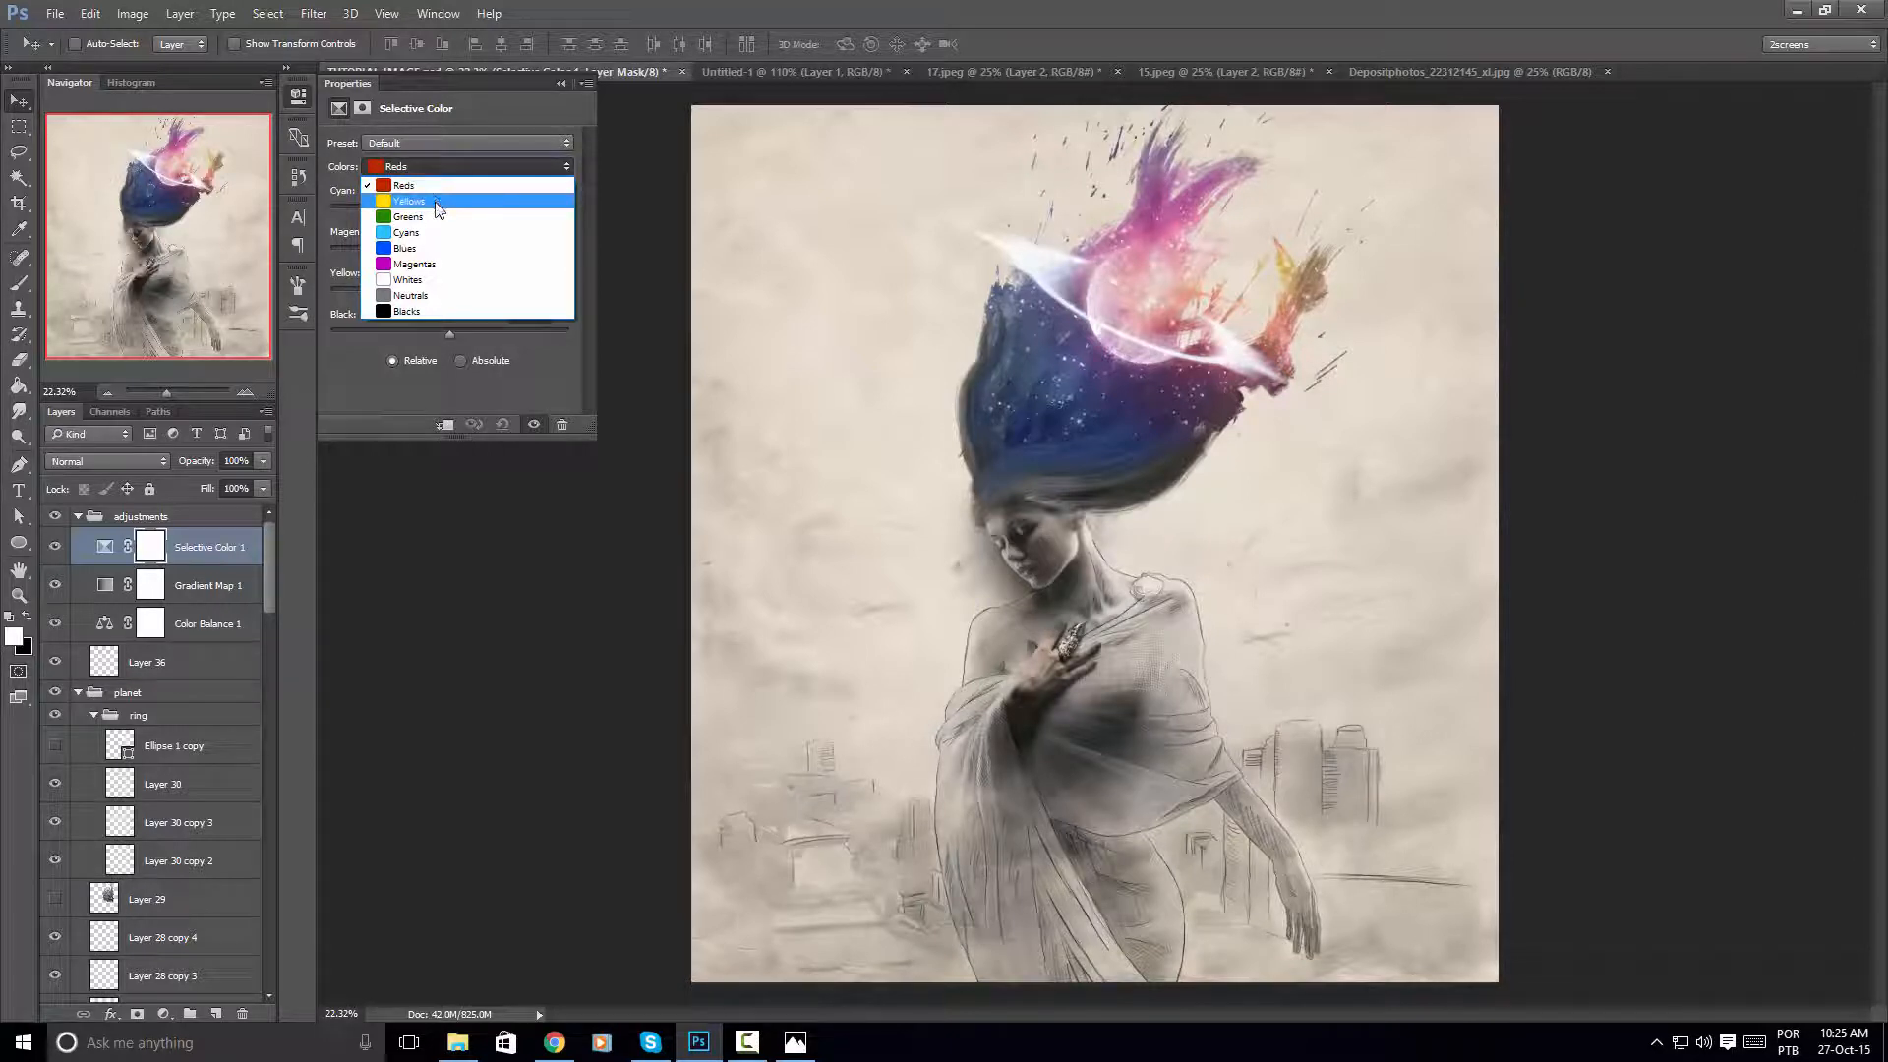
pyautogui.click(436, 187)
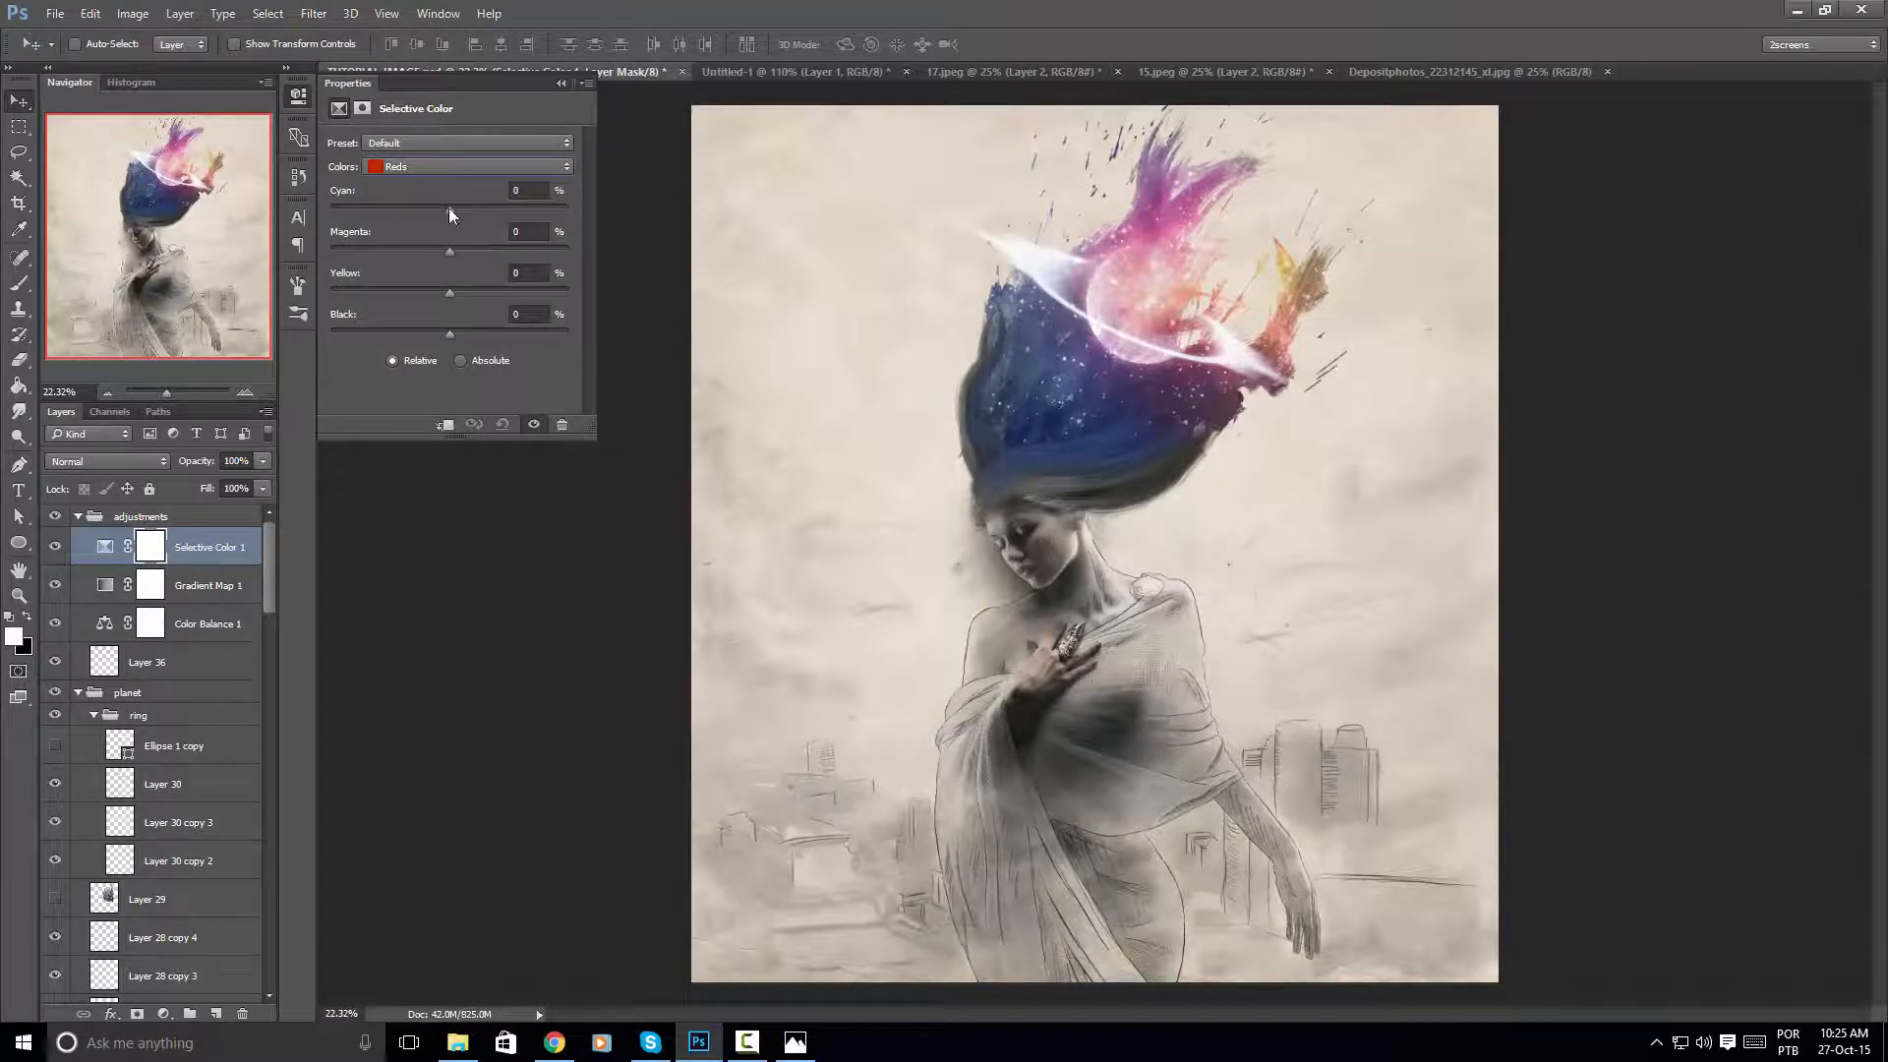
pyautogui.moveTo(449, 208); pyautogui.dragTo(445, 214)
pyautogui.doubleClick(521, 191)
pyautogui.write('0')
pyautogui.moveTo(451, 332); pyautogui.dragTo(384, 330)
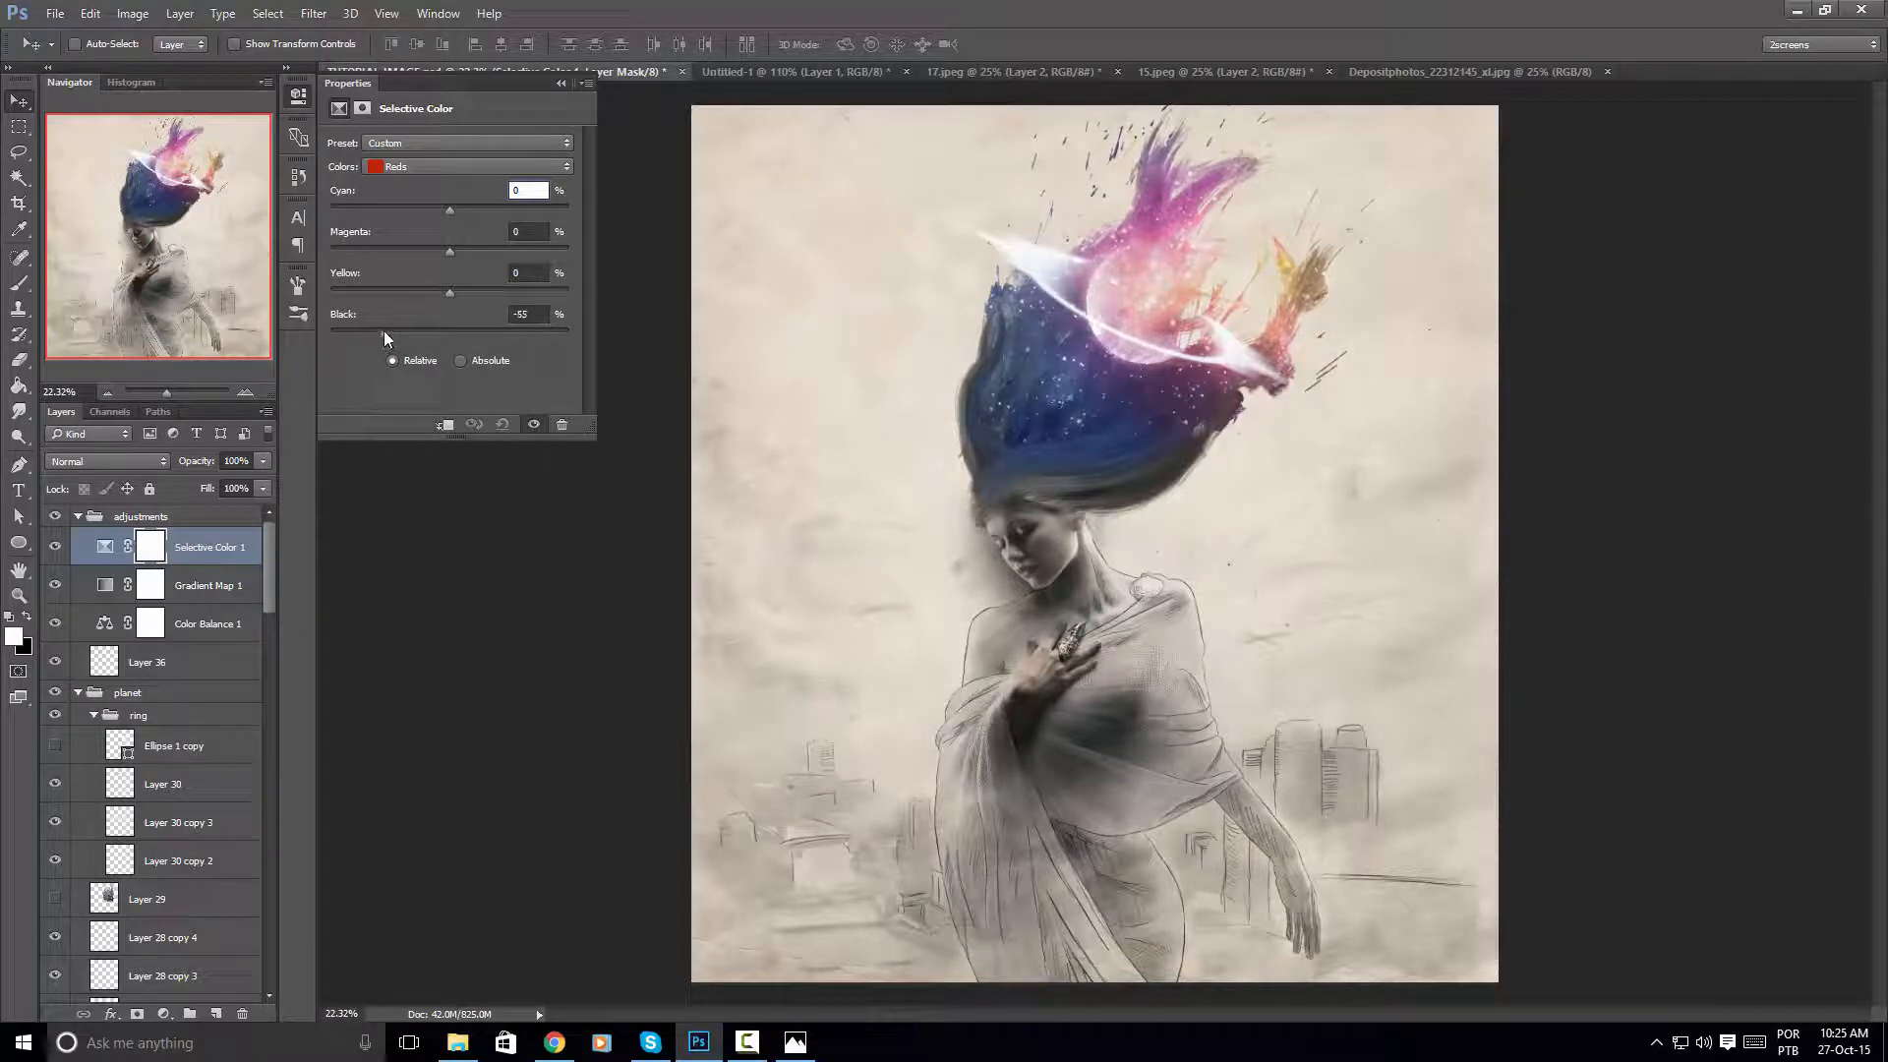
# Reduce the Black amount for the Blues in the Selective Color adjustment
pyautogui.click(482, 168)
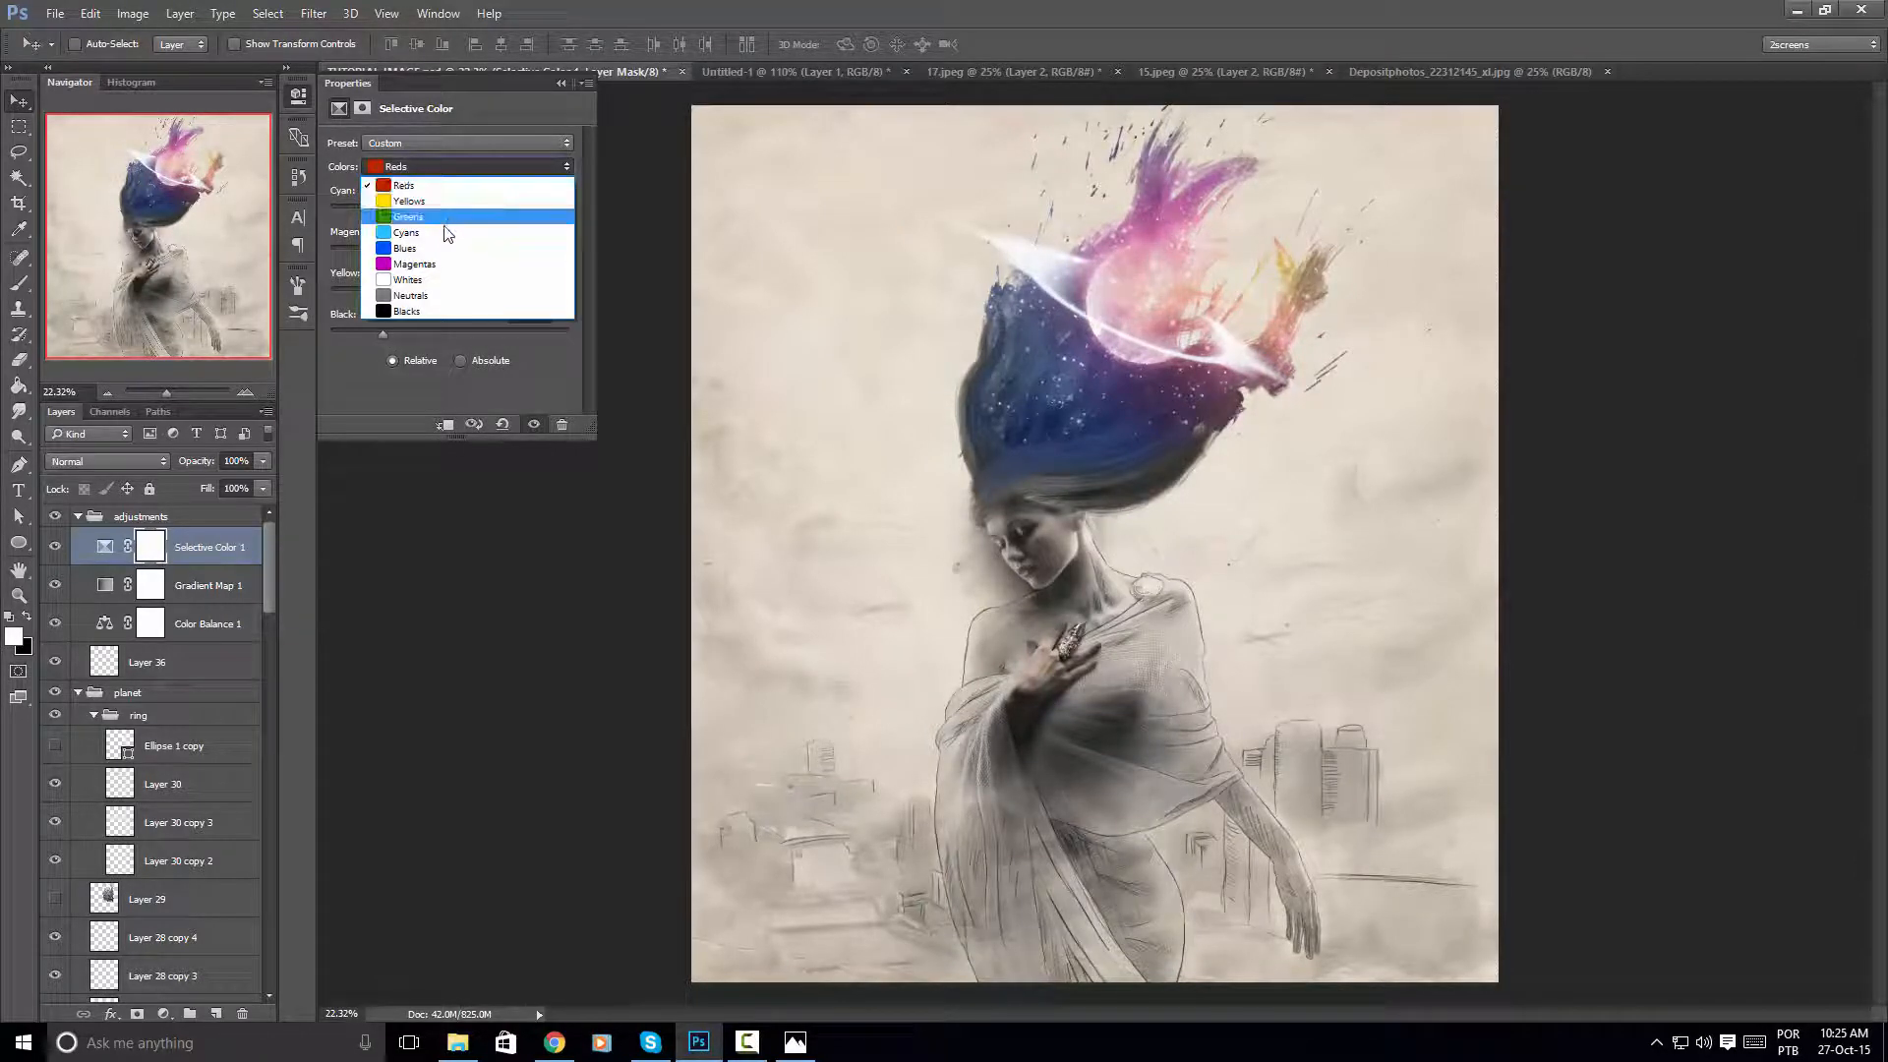
pyautogui.click(434, 248)
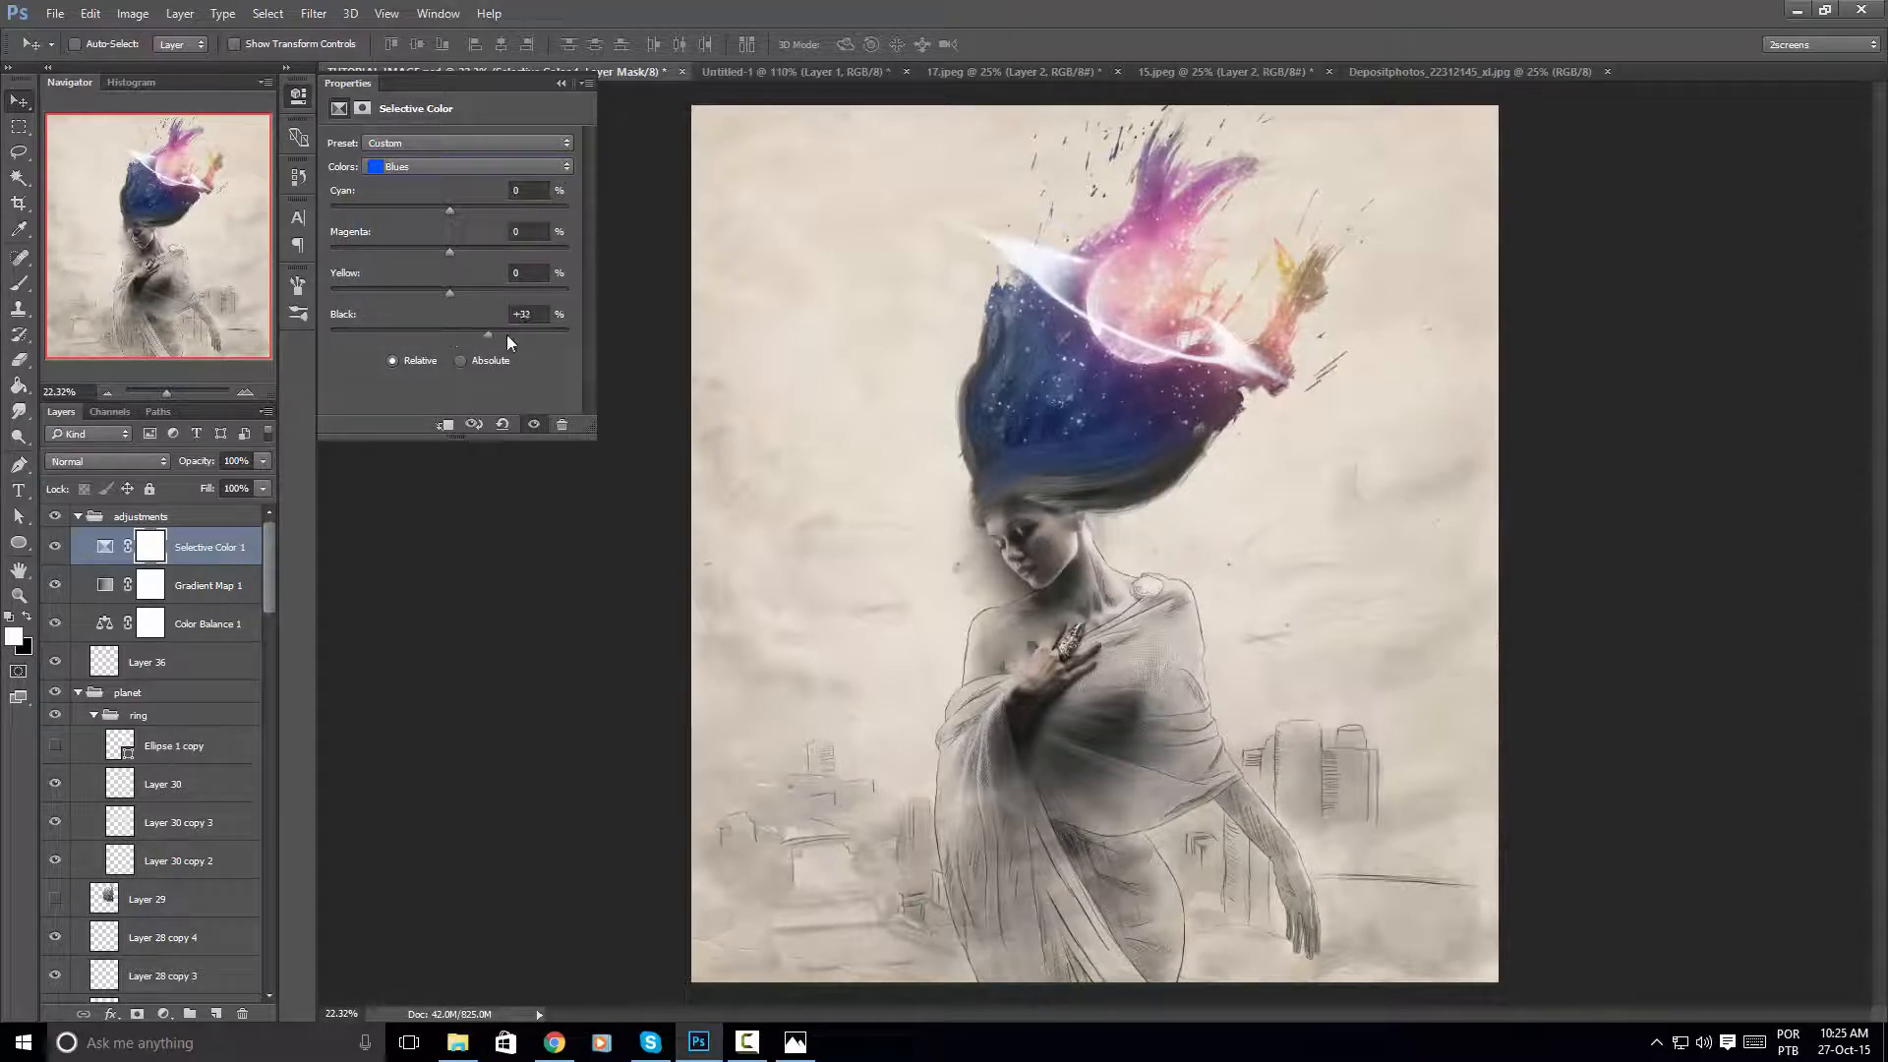
pyautogui.moveTo(450, 335); pyautogui.dragTo(423, 336)
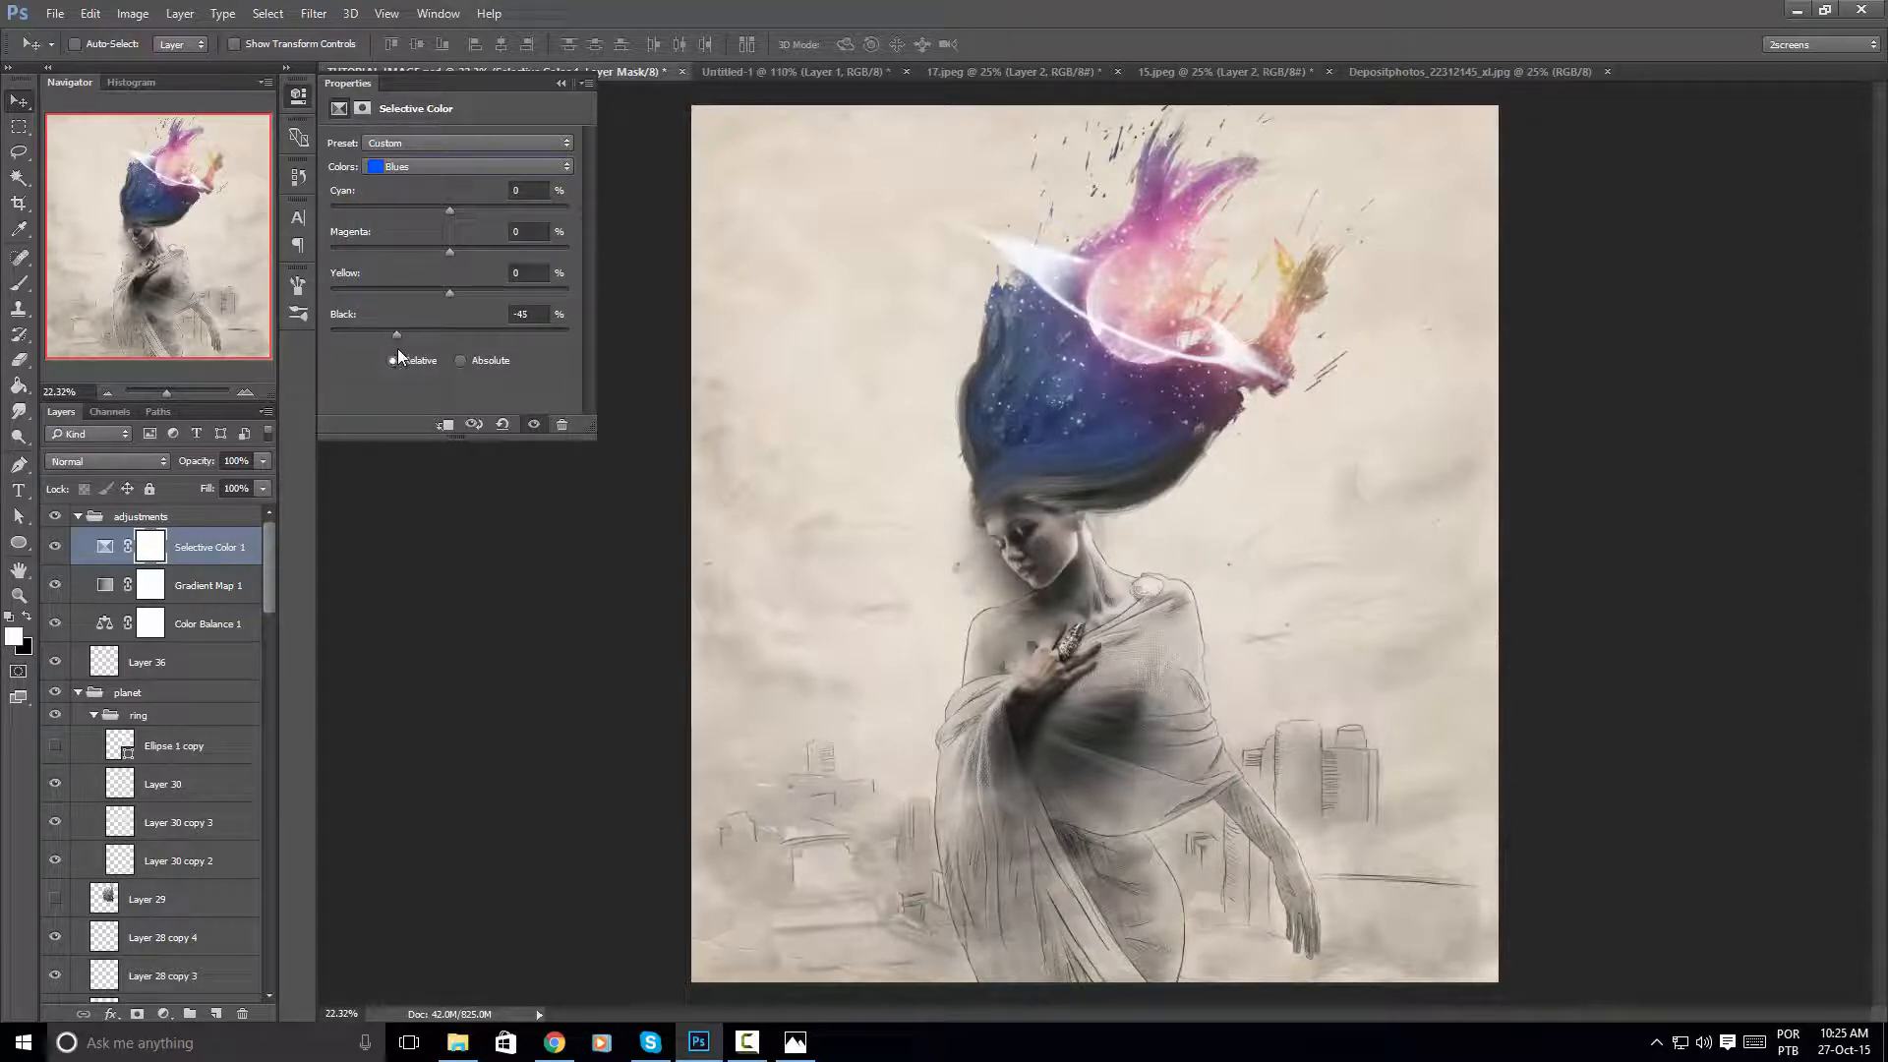
pyautogui.click(424, 292)
pyautogui.moveTo(509, 244)
pyautogui.mouseDown()
pyautogui.moveTo(403, 264)
pyautogui.moveTo(404, 226)
pyautogui.moveTo(498, 223)
pyautogui.mouseUp()
# For the Cyans in the Selective Color adjustment, set Cyan to +20%, Magenta to 0% and Black to about -32%
pyautogui.click(481, 173)
pyautogui.click(456, 234)
pyautogui.moveTo(508, 209); pyautogui.dragTo(457, 218)
pyautogui.moveTo(451, 253)
pyautogui.mouseDown()
pyautogui.moveTo(375, 258)
pyautogui.moveTo(469, 245)
pyautogui.mouseUp()
pyautogui.click(528, 232)
pyautogui.write('0')
pyautogui.moveTo(449, 334)
pyautogui.mouseDown()
pyautogui.moveTo(398, 334)
pyautogui.moveTo(430, 339)
pyautogui.mouseUp()
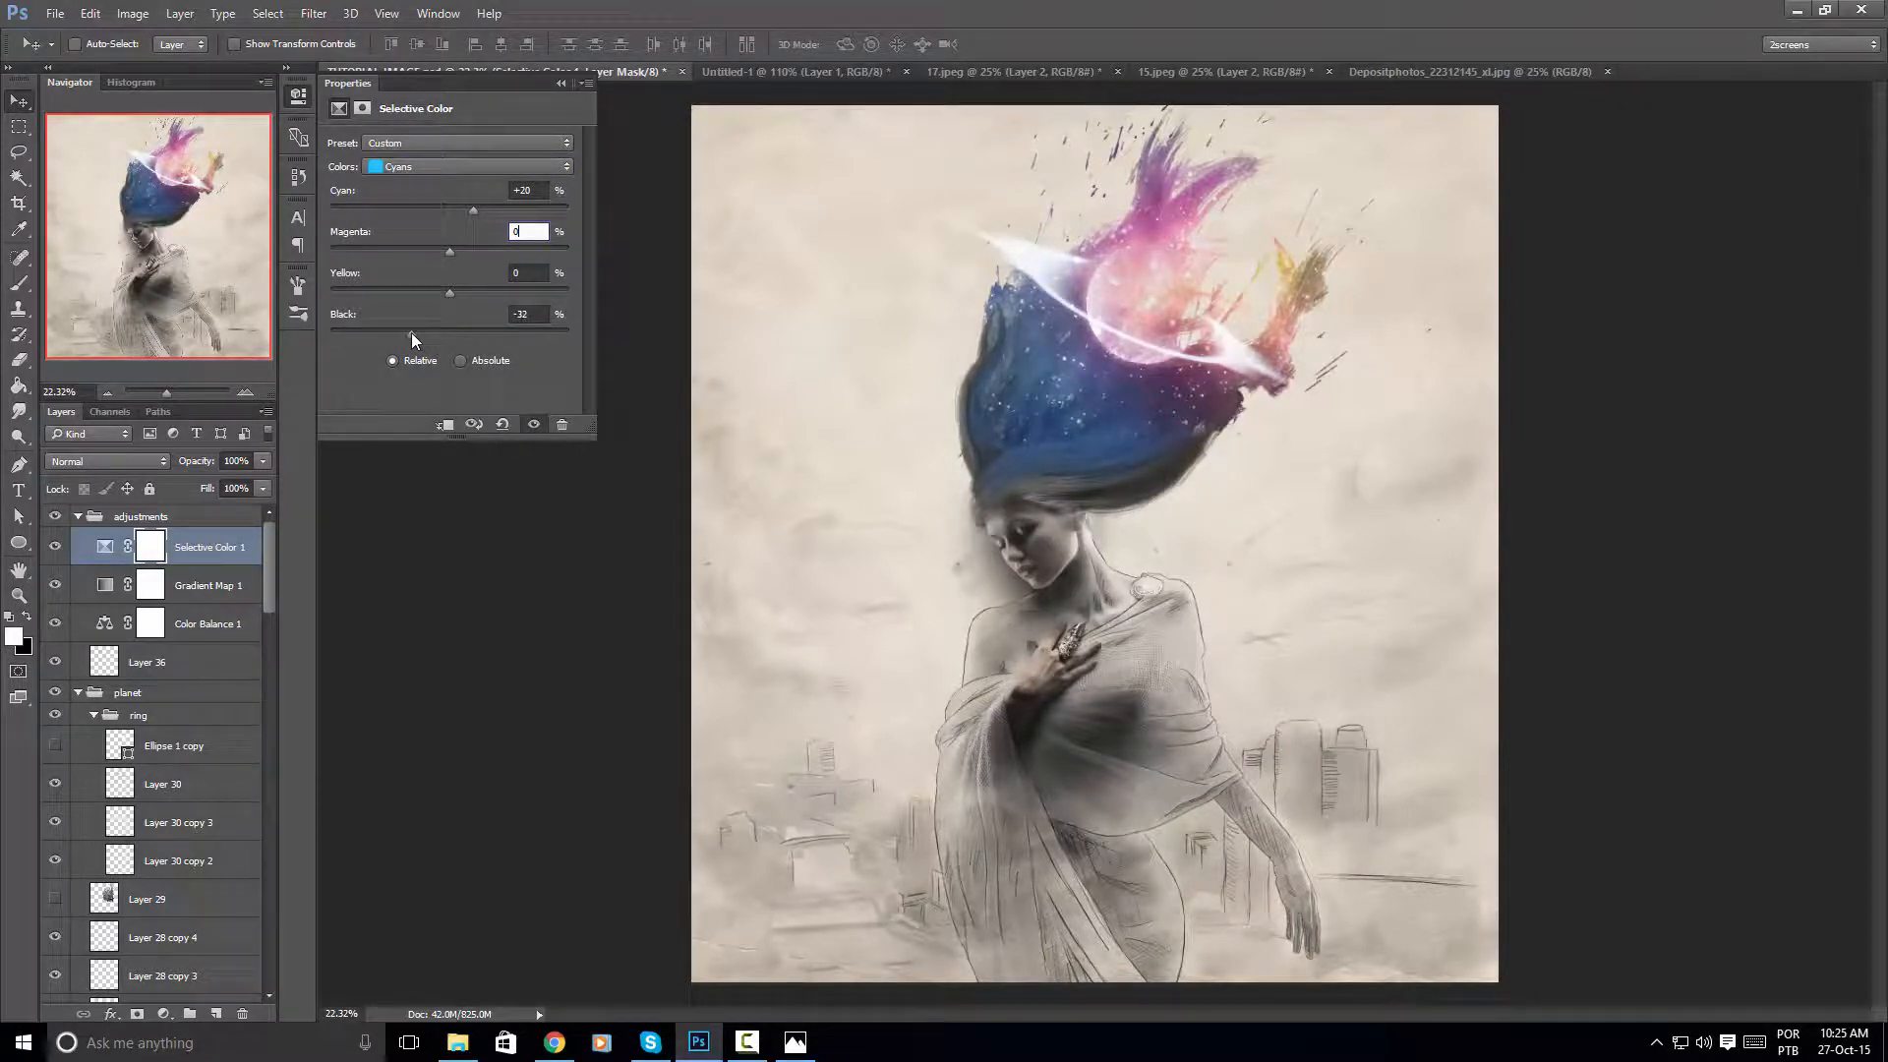
# Fine-tune the Cyan, Magenta, Yellow and Black amounts for the Neutrals in the Selective Color adjustment
pyautogui.click(470, 166)
pyautogui.click(419, 296)
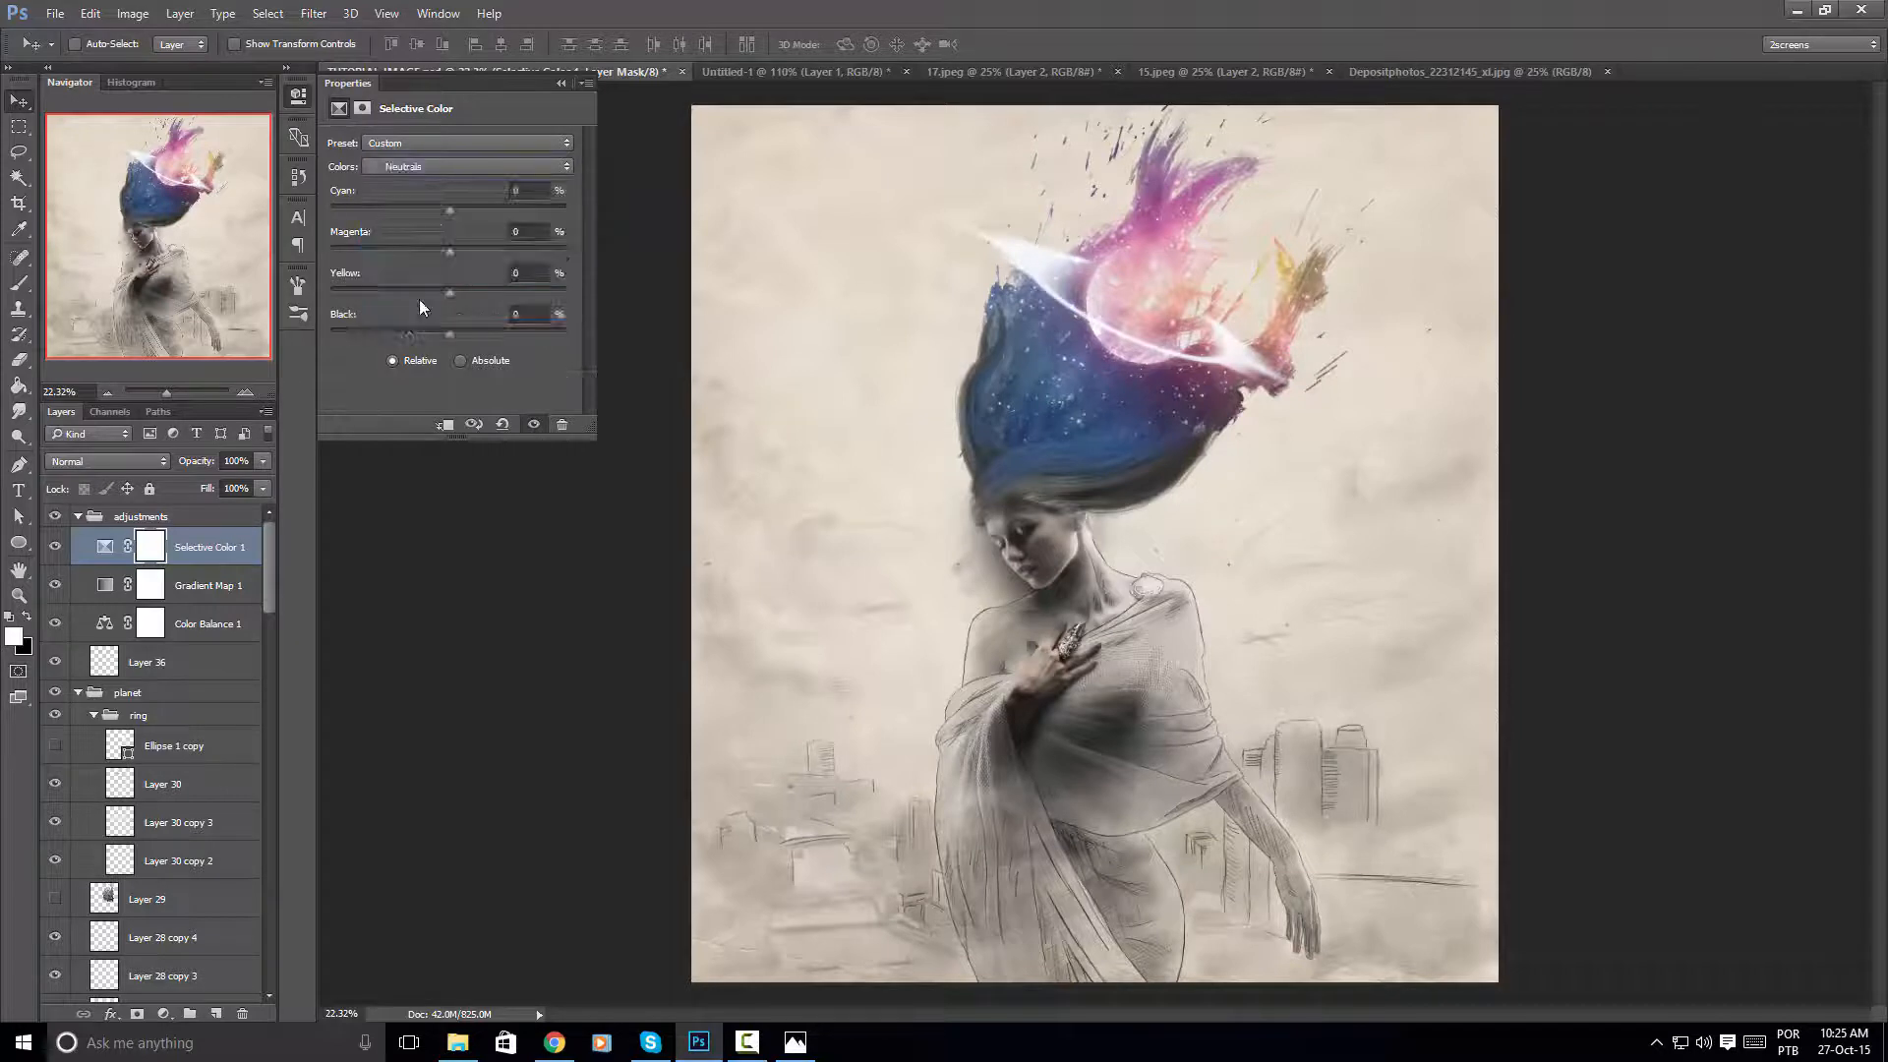
pyautogui.moveTo(448, 209)
pyautogui.mouseDown()
pyautogui.moveTo(509, 209)
pyautogui.moveTo(439, 214)
pyautogui.mouseUp()
pyautogui.click(450, 251)
pyautogui.moveTo(454, 290)
pyautogui.mouseDown()
pyautogui.moveTo(429, 292)
pyautogui.moveTo(444, 291)
pyautogui.mouseUp()
pyautogui.moveTo(453, 338); pyautogui.dragTo(454, 339)
# For the Blacks, set Cyan to +1%, Magenta to +2%, Yellow to +1% and slightly lower Black, and collapse the adjustment's settings
pyautogui.click(466, 165)
pyautogui.click(408, 316)
pyautogui.moveTo(456, 254); pyautogui.dragTo(453, 248)
pyautogui.moveTo(449, 294); pyautogui.dragTo(448, 347)
pyautogui.click(519, 315)
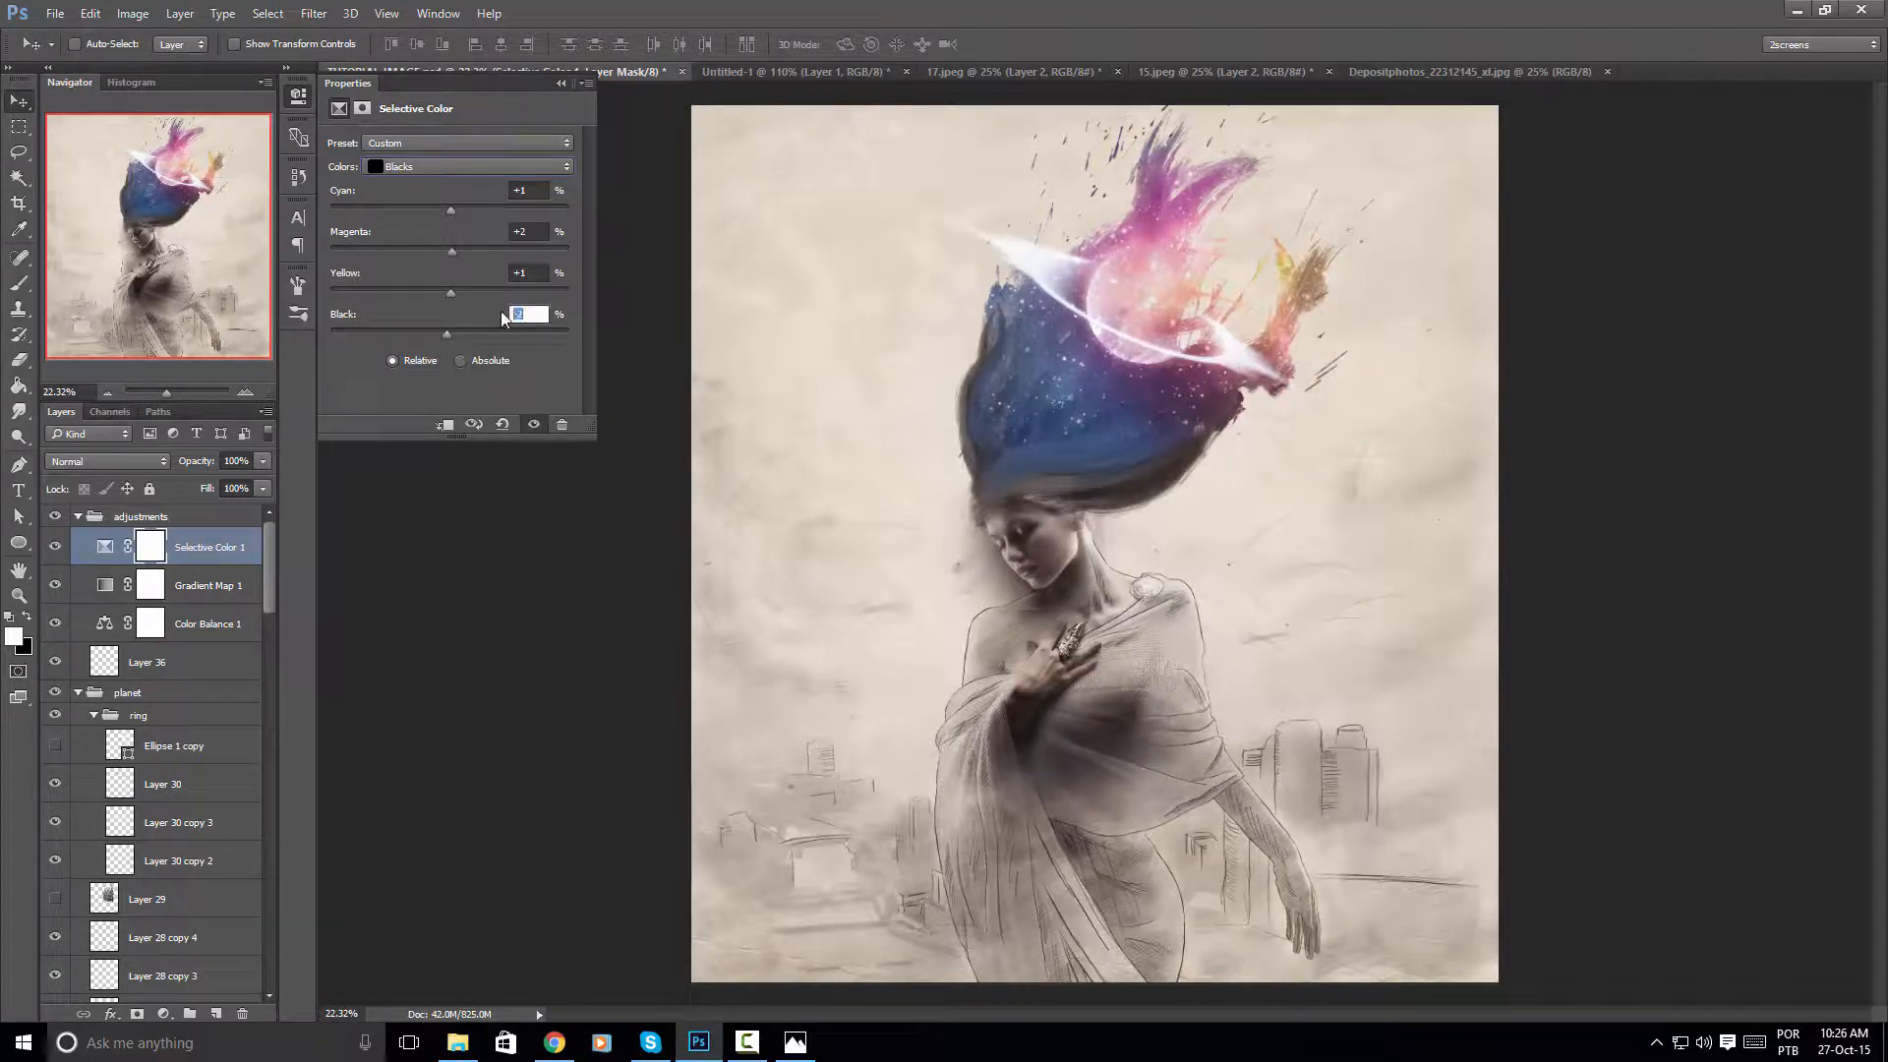
pyautogui.click(558, 83)
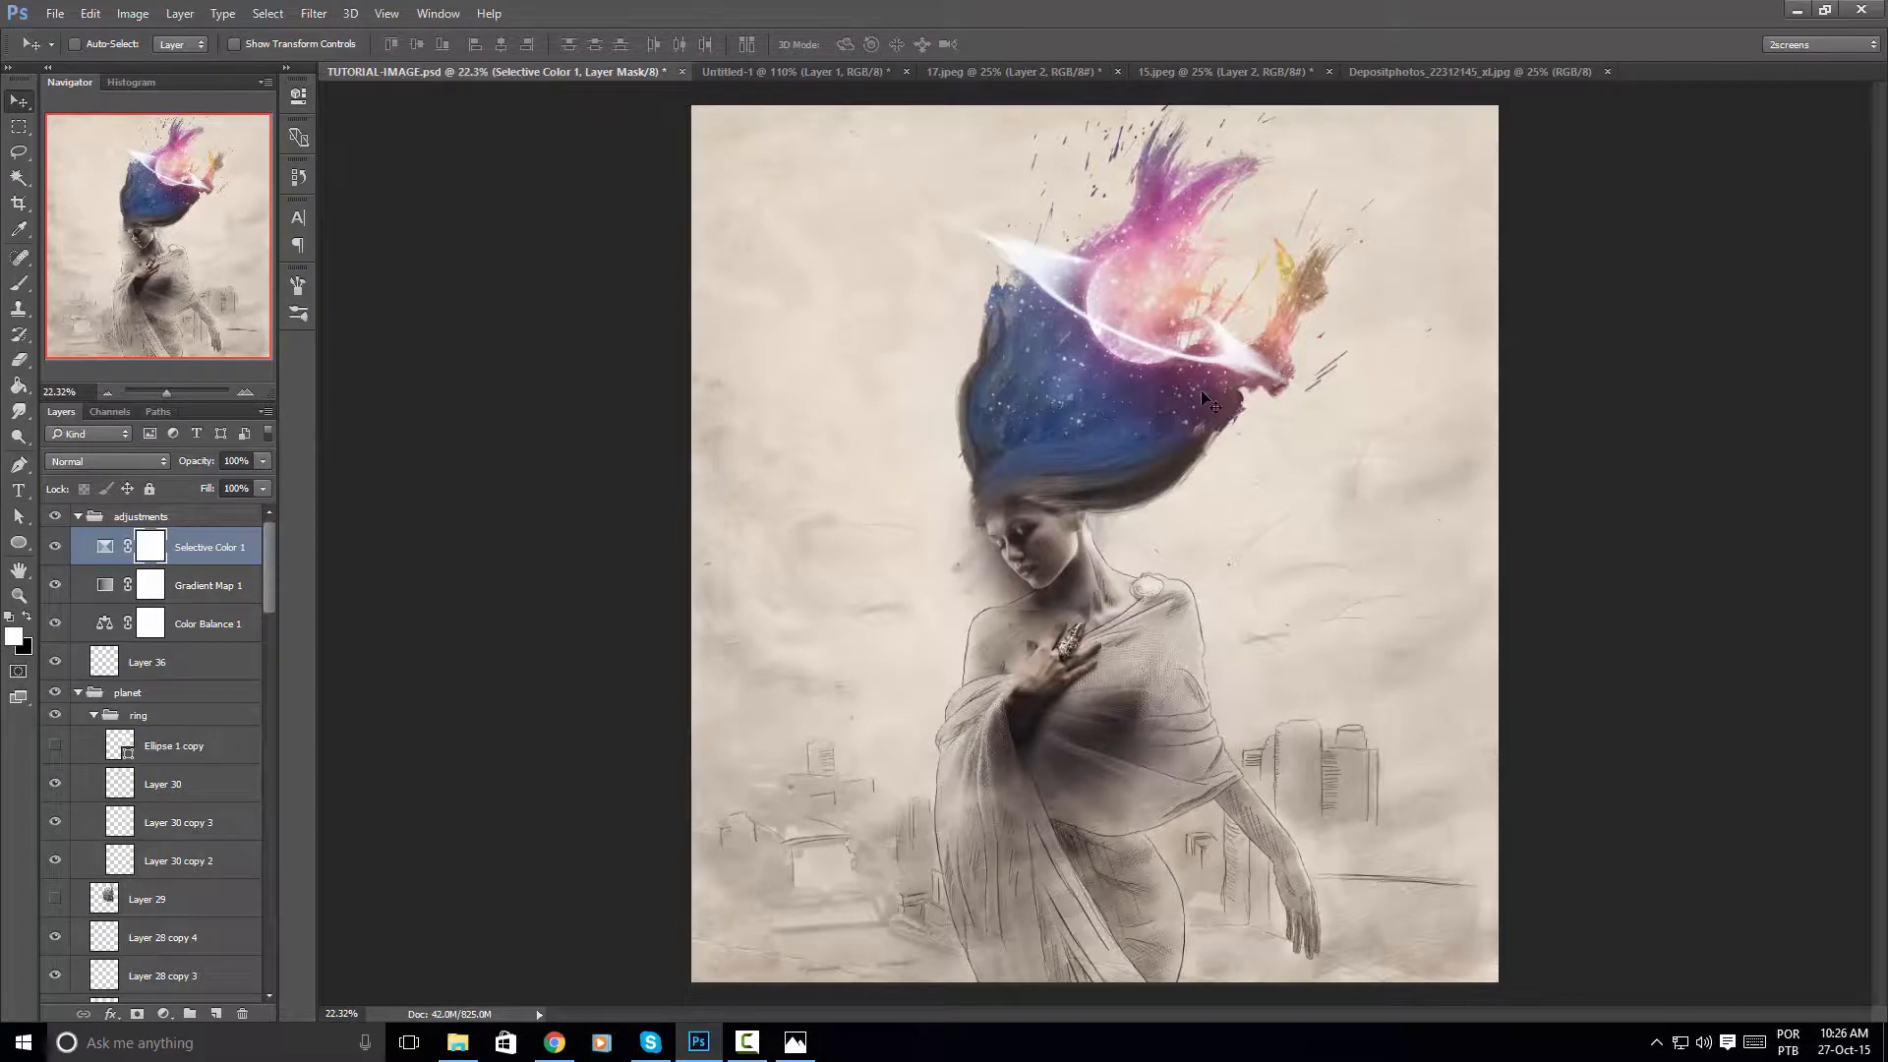
pyautogui.hotkey('ctrl', 'alt', 'z')
pyautogui.hotkey('ctrl', 'alt', 'z')
pyautogui.click(1355, 578)
# Add a Brightness/Contrast adjustment layer above Selective Color 1 with Brightness 2 and Contrast -6
pyautogui.click(164, 1013)
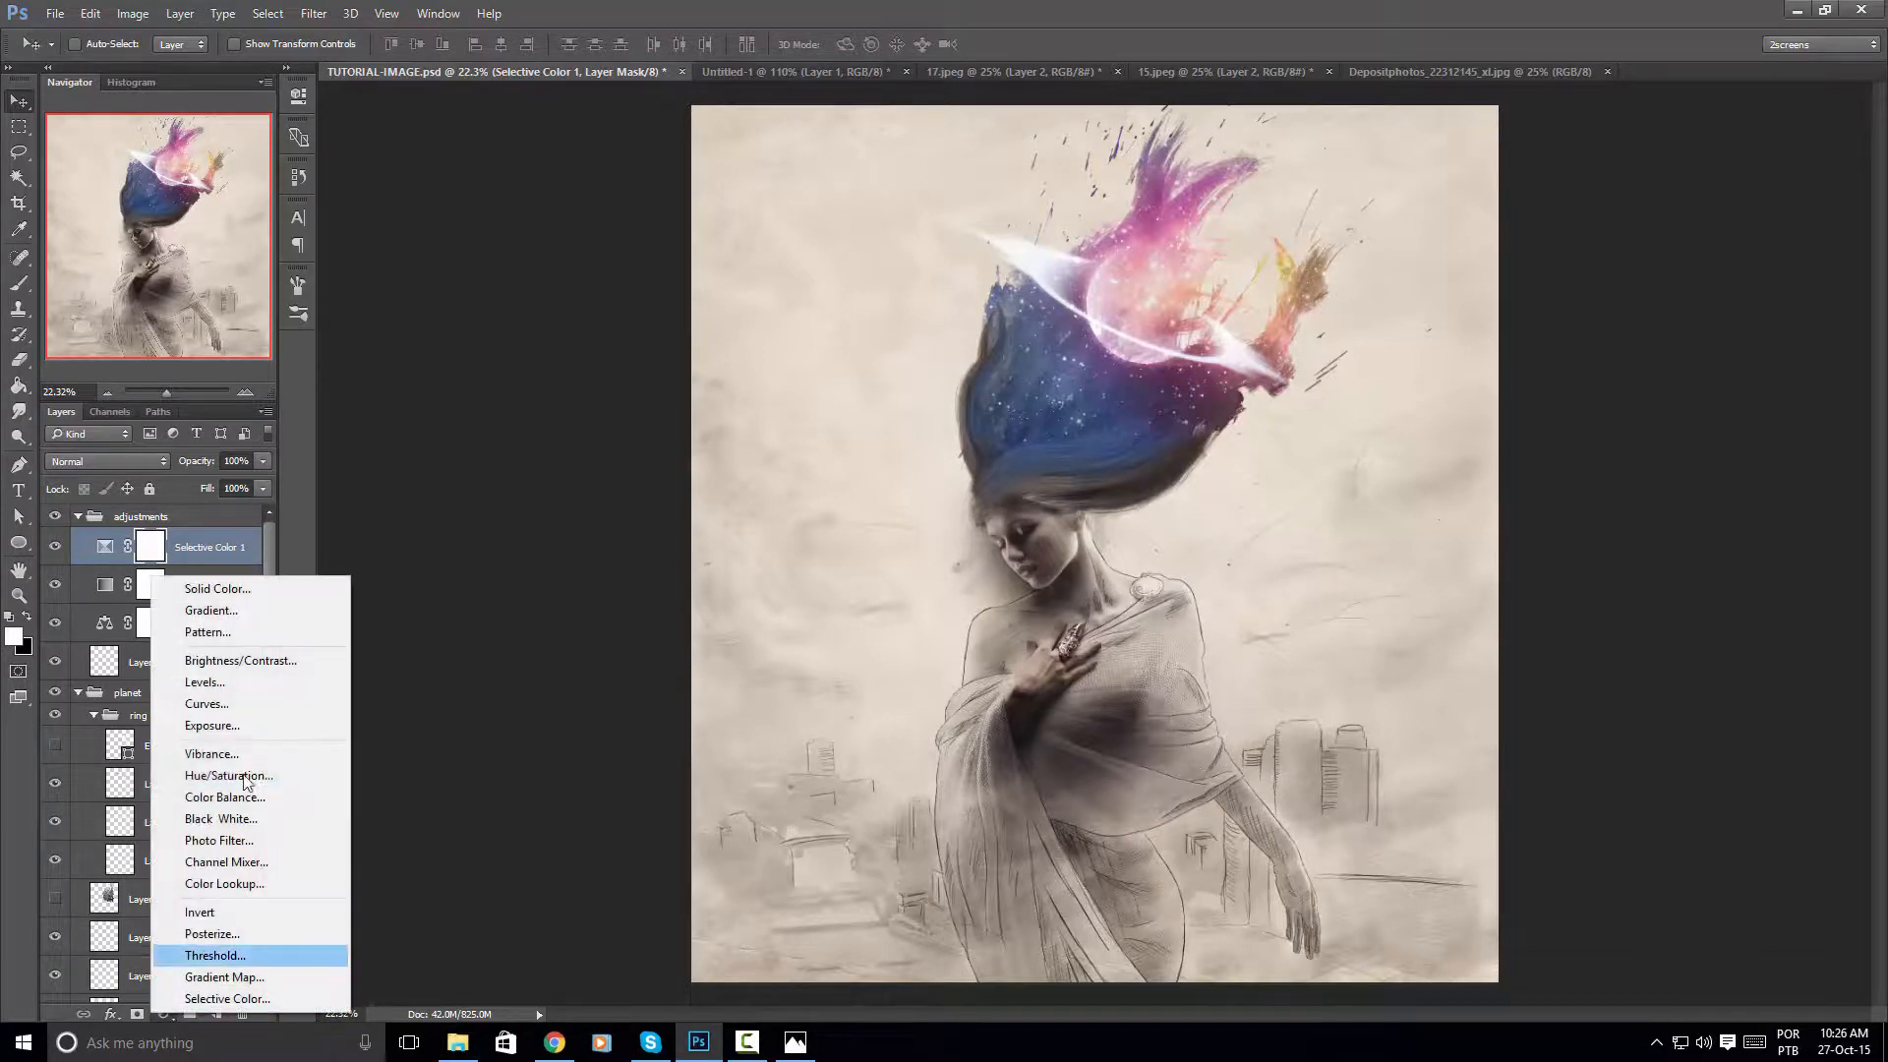
pyautogui.click(276, 663)
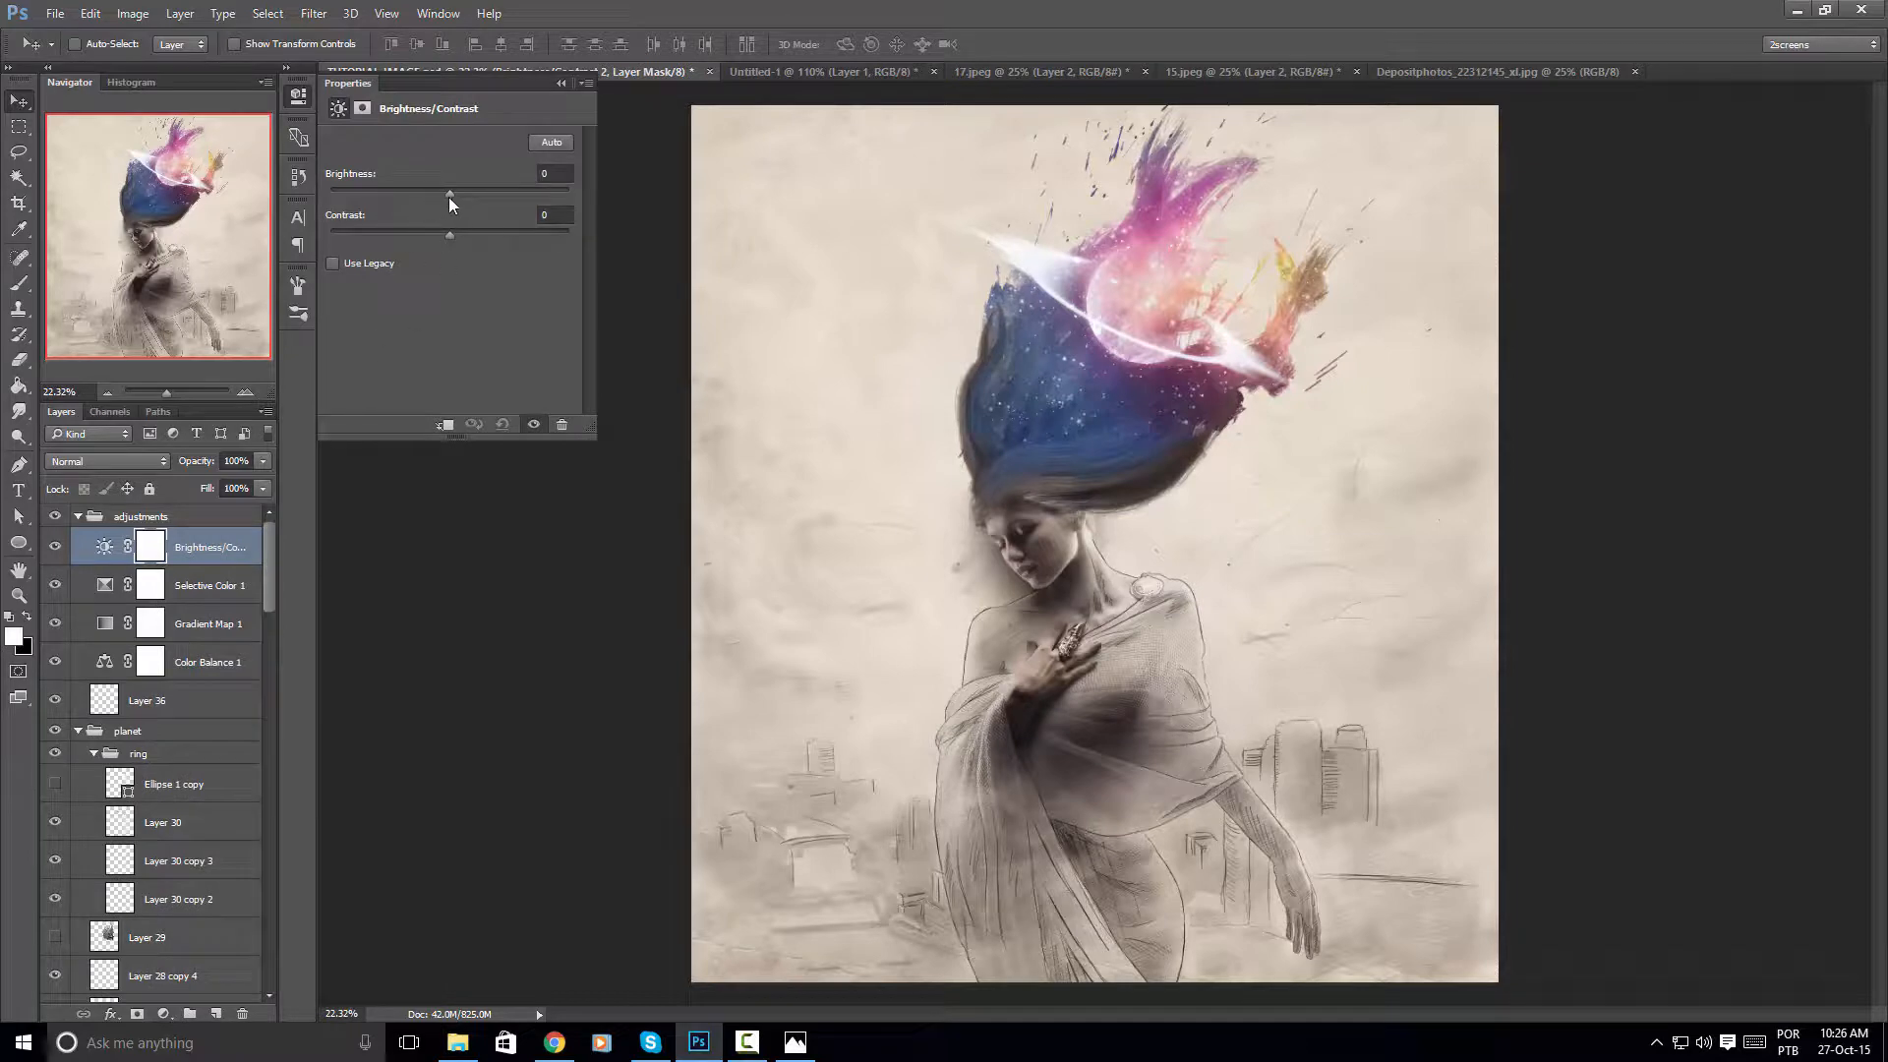
pyautogui.moveTo(452, 191)
pyautogui.mouseDown()
pyautogui.moveTo(437, 233)
pyautogui.moveTo(364, 239)
pyautogui.moveTo(481, 228)
pyautogui.moveTo(407, 237)
pyautogui.moveTo(464, 190)
pyautogui.moveTo(452, 201)
pyautogui.mouseUp()
# Compare the image with the new Brightness/Contrast layer hidden and shown, and collapse its settings
pyautogui.click(56, 546)
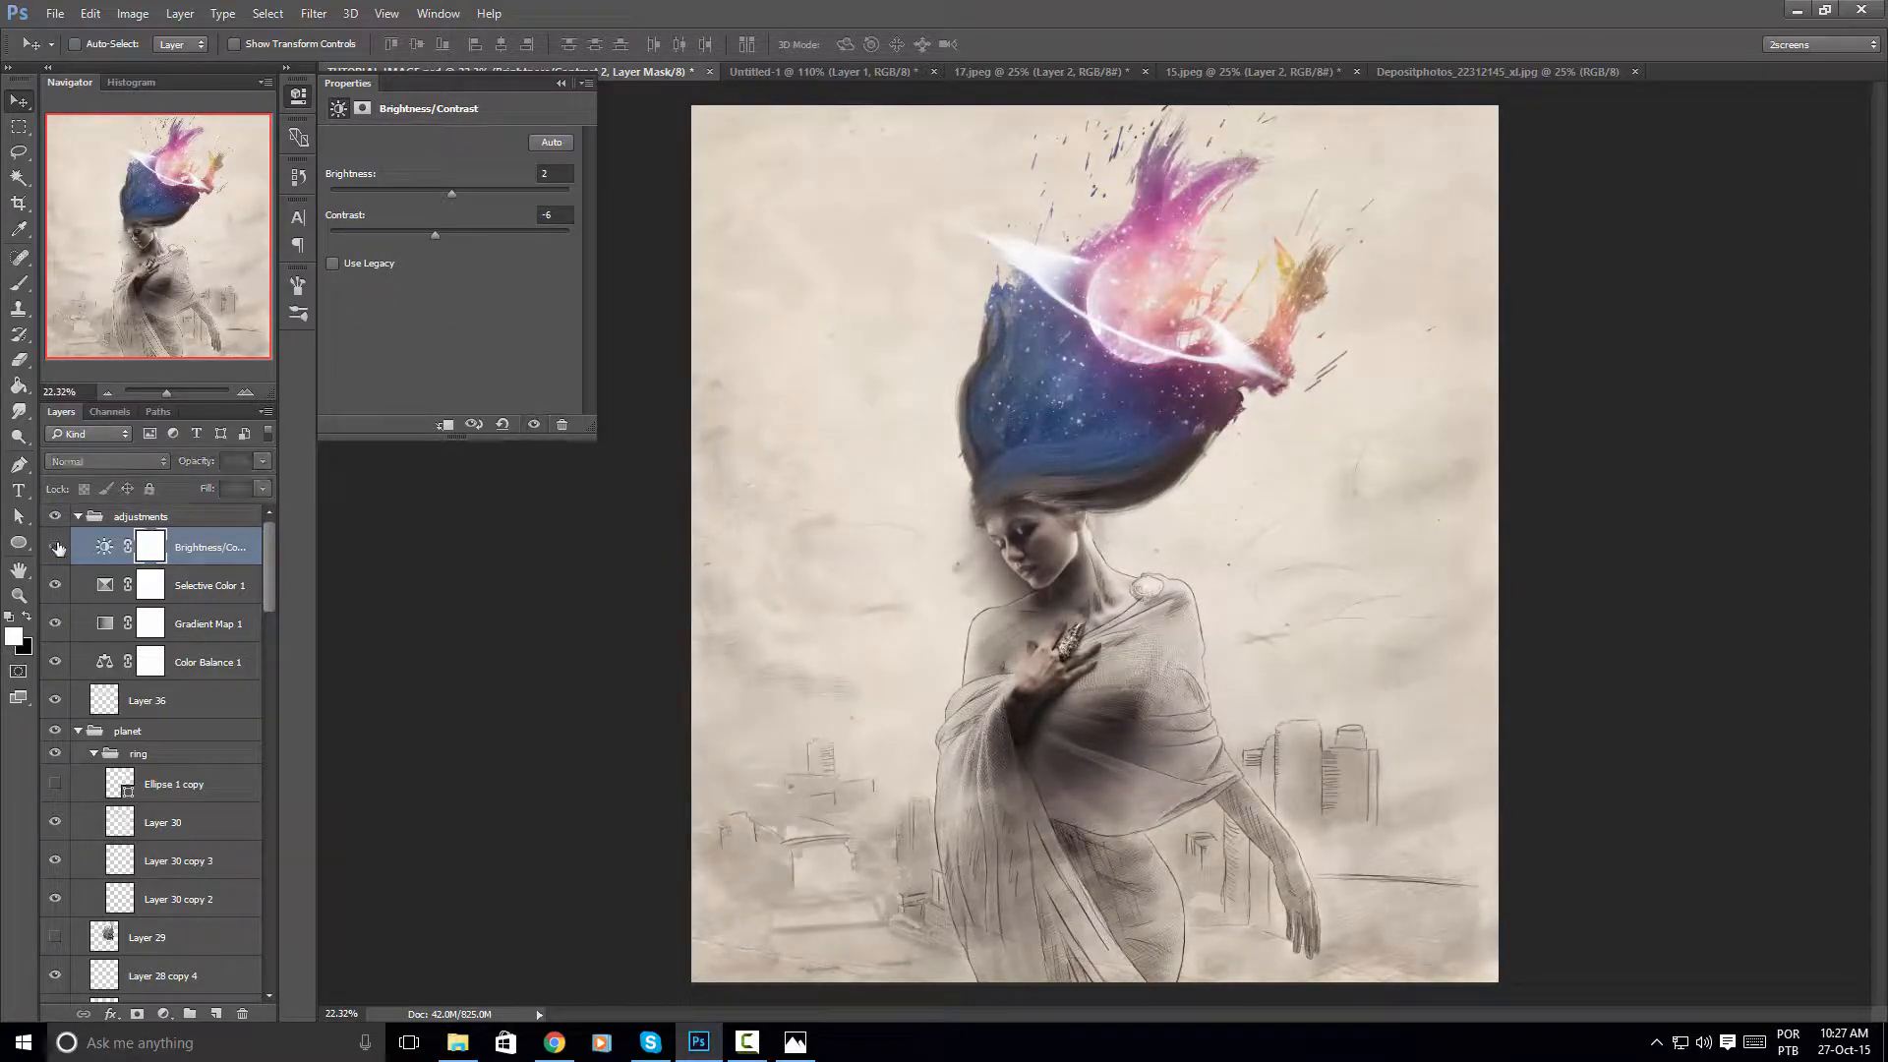
pyautogui.click(57, 546)
pyautogui.click(56, 546)
pyautogui.click(56, 547)
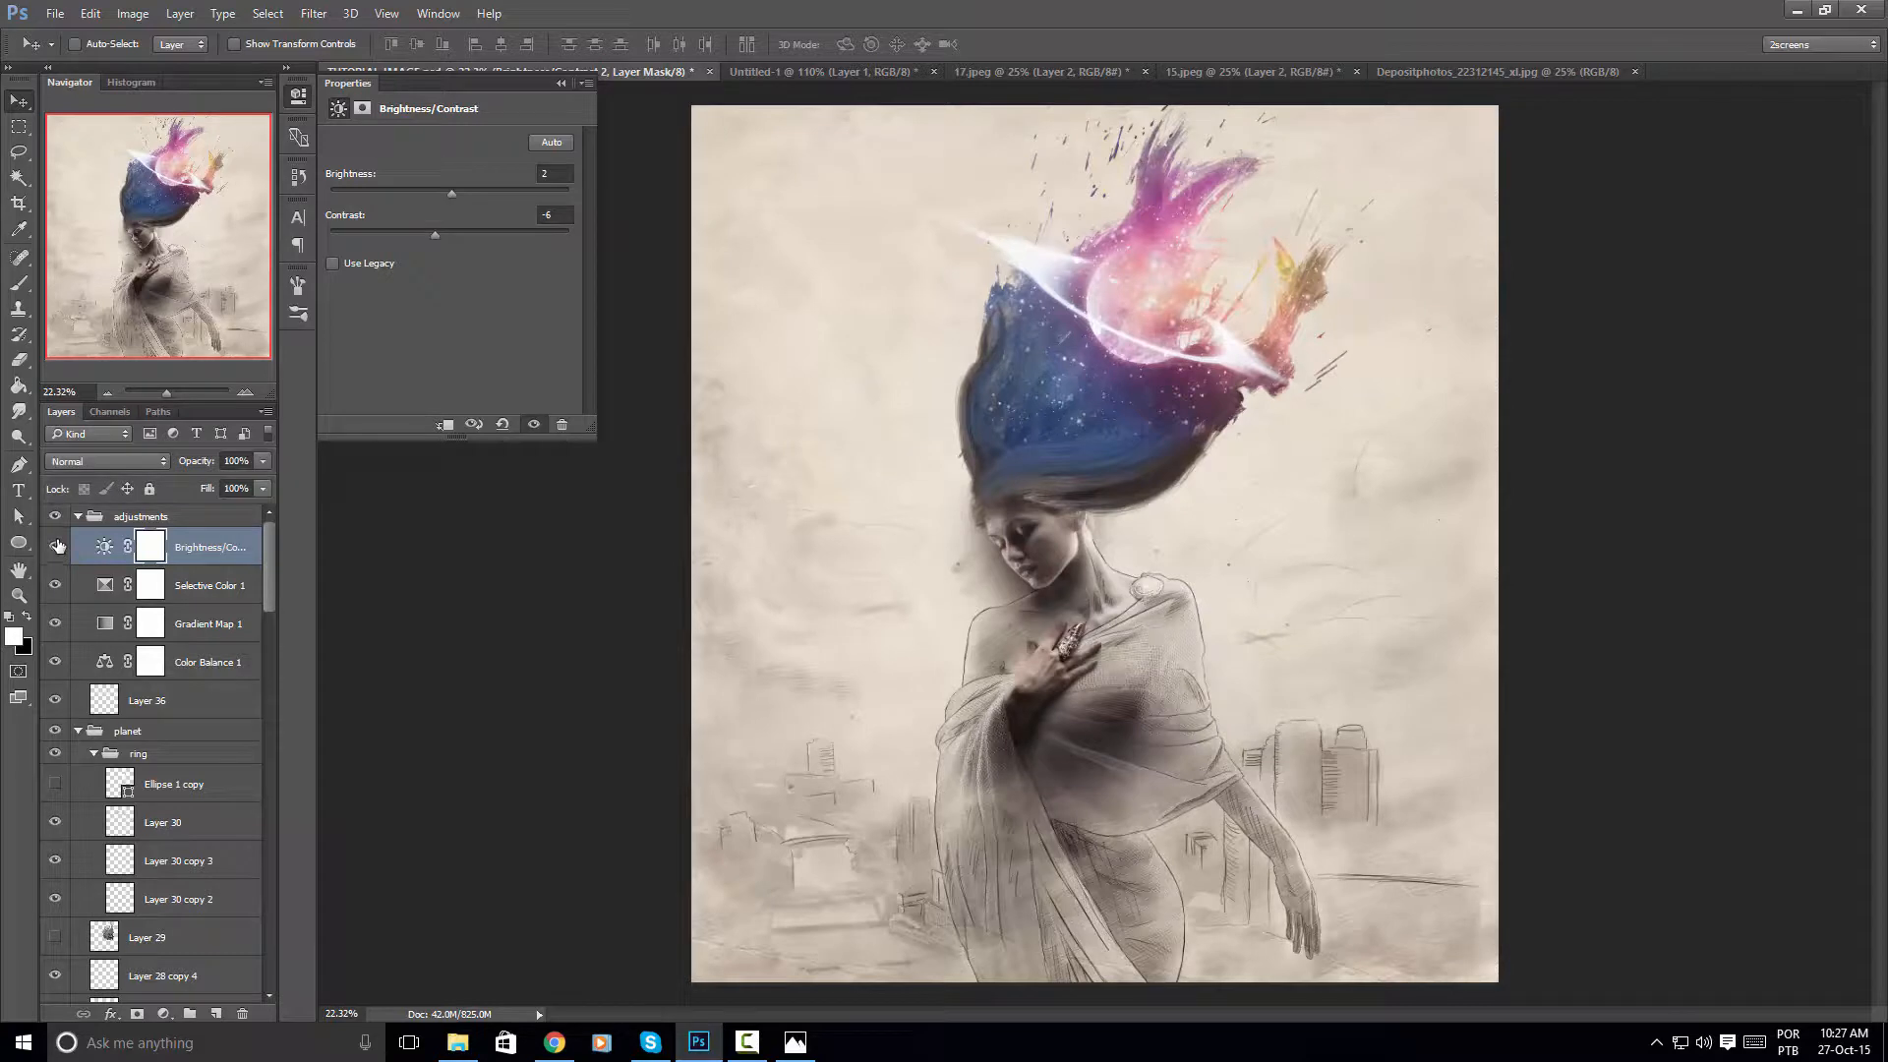
pyautogui.click(560, 84)
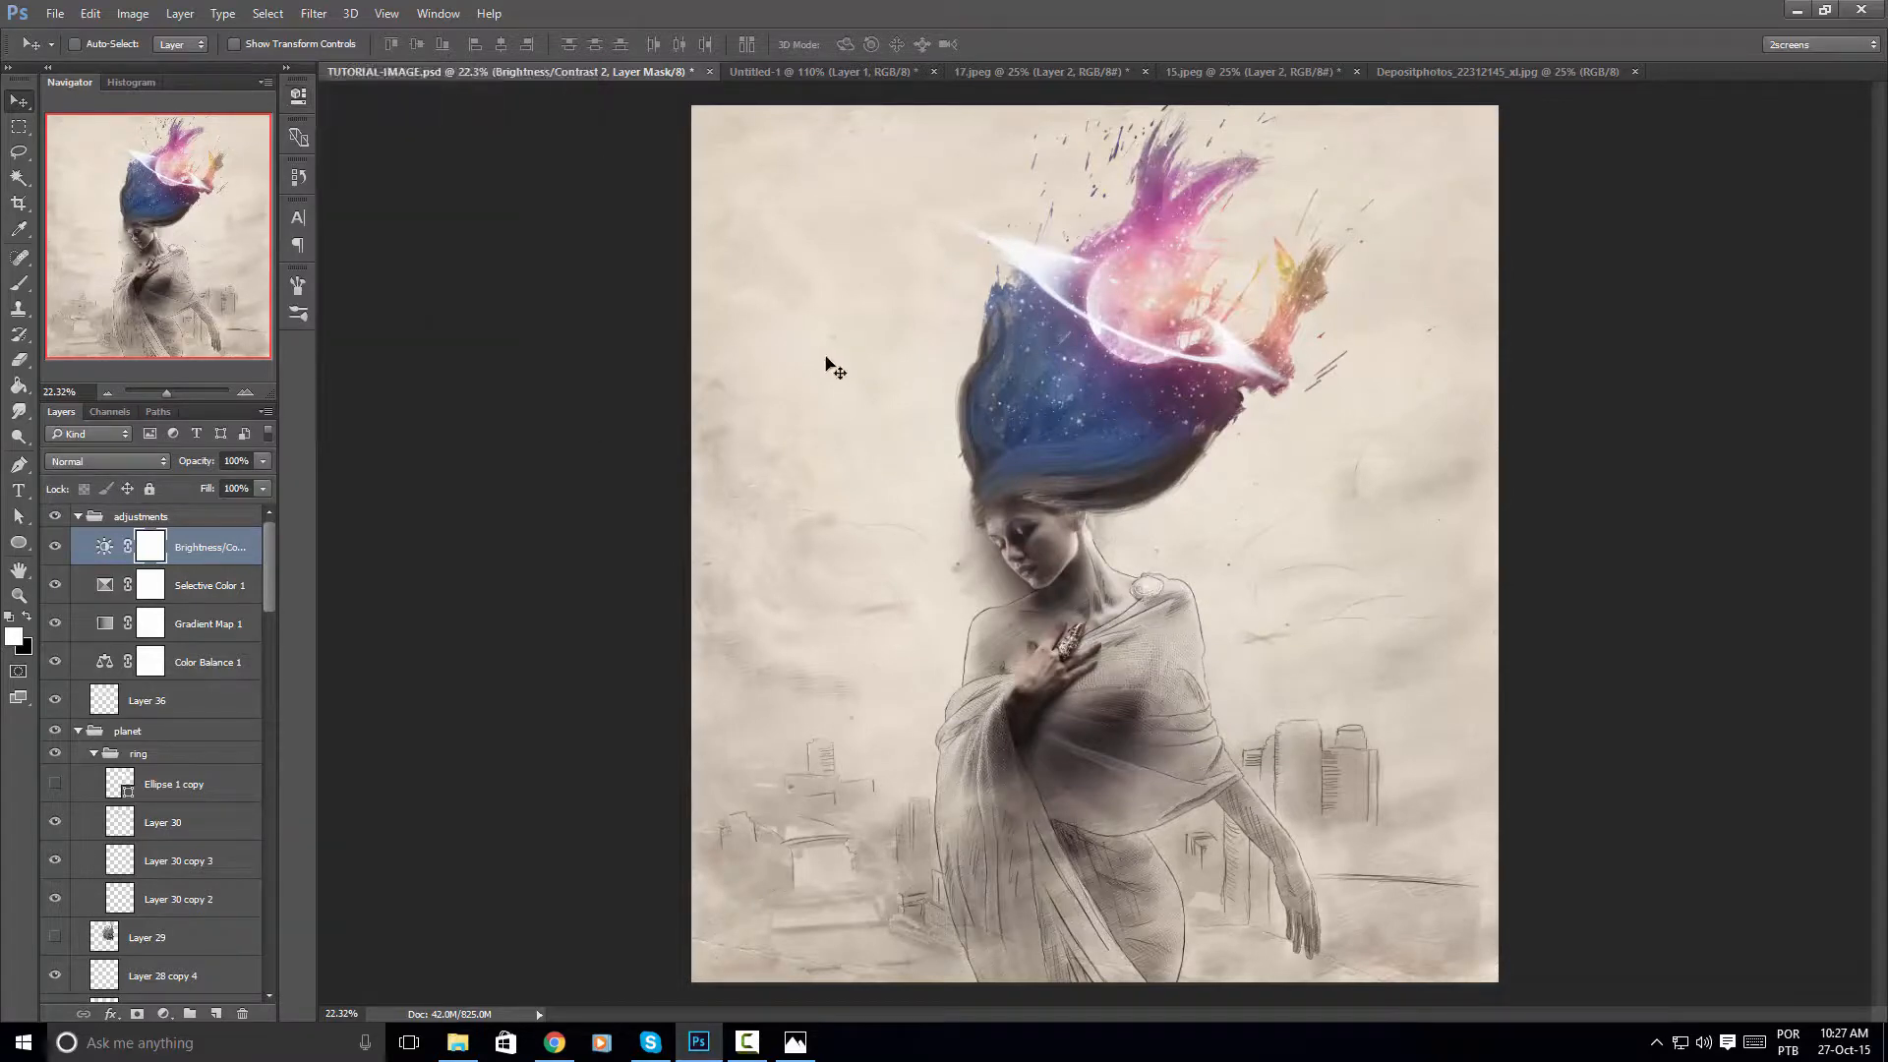
# Compare the whole portrait with the adjustments group hidden and shown
pyautogui.scroll(-1, 1212, 415)
pyautogui.scroll(1, 1471, 426)
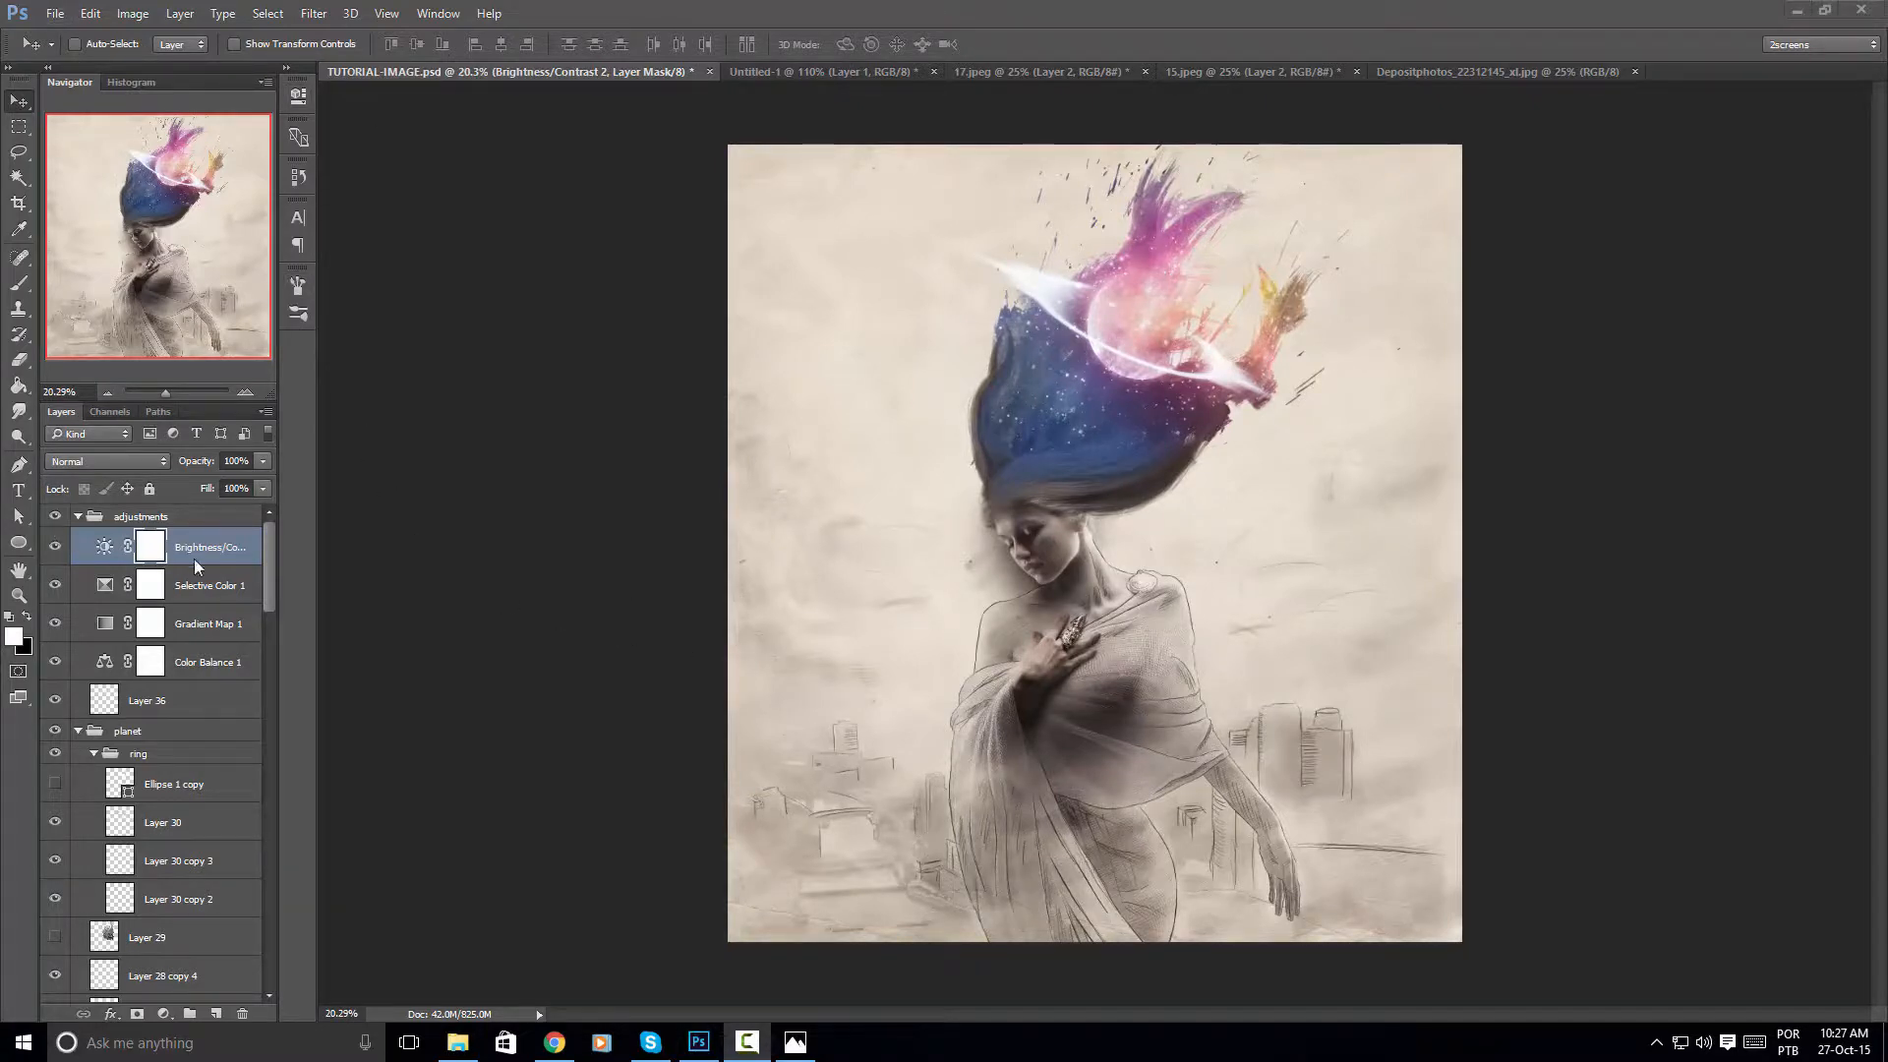
pyautogui.click(1116, 483)
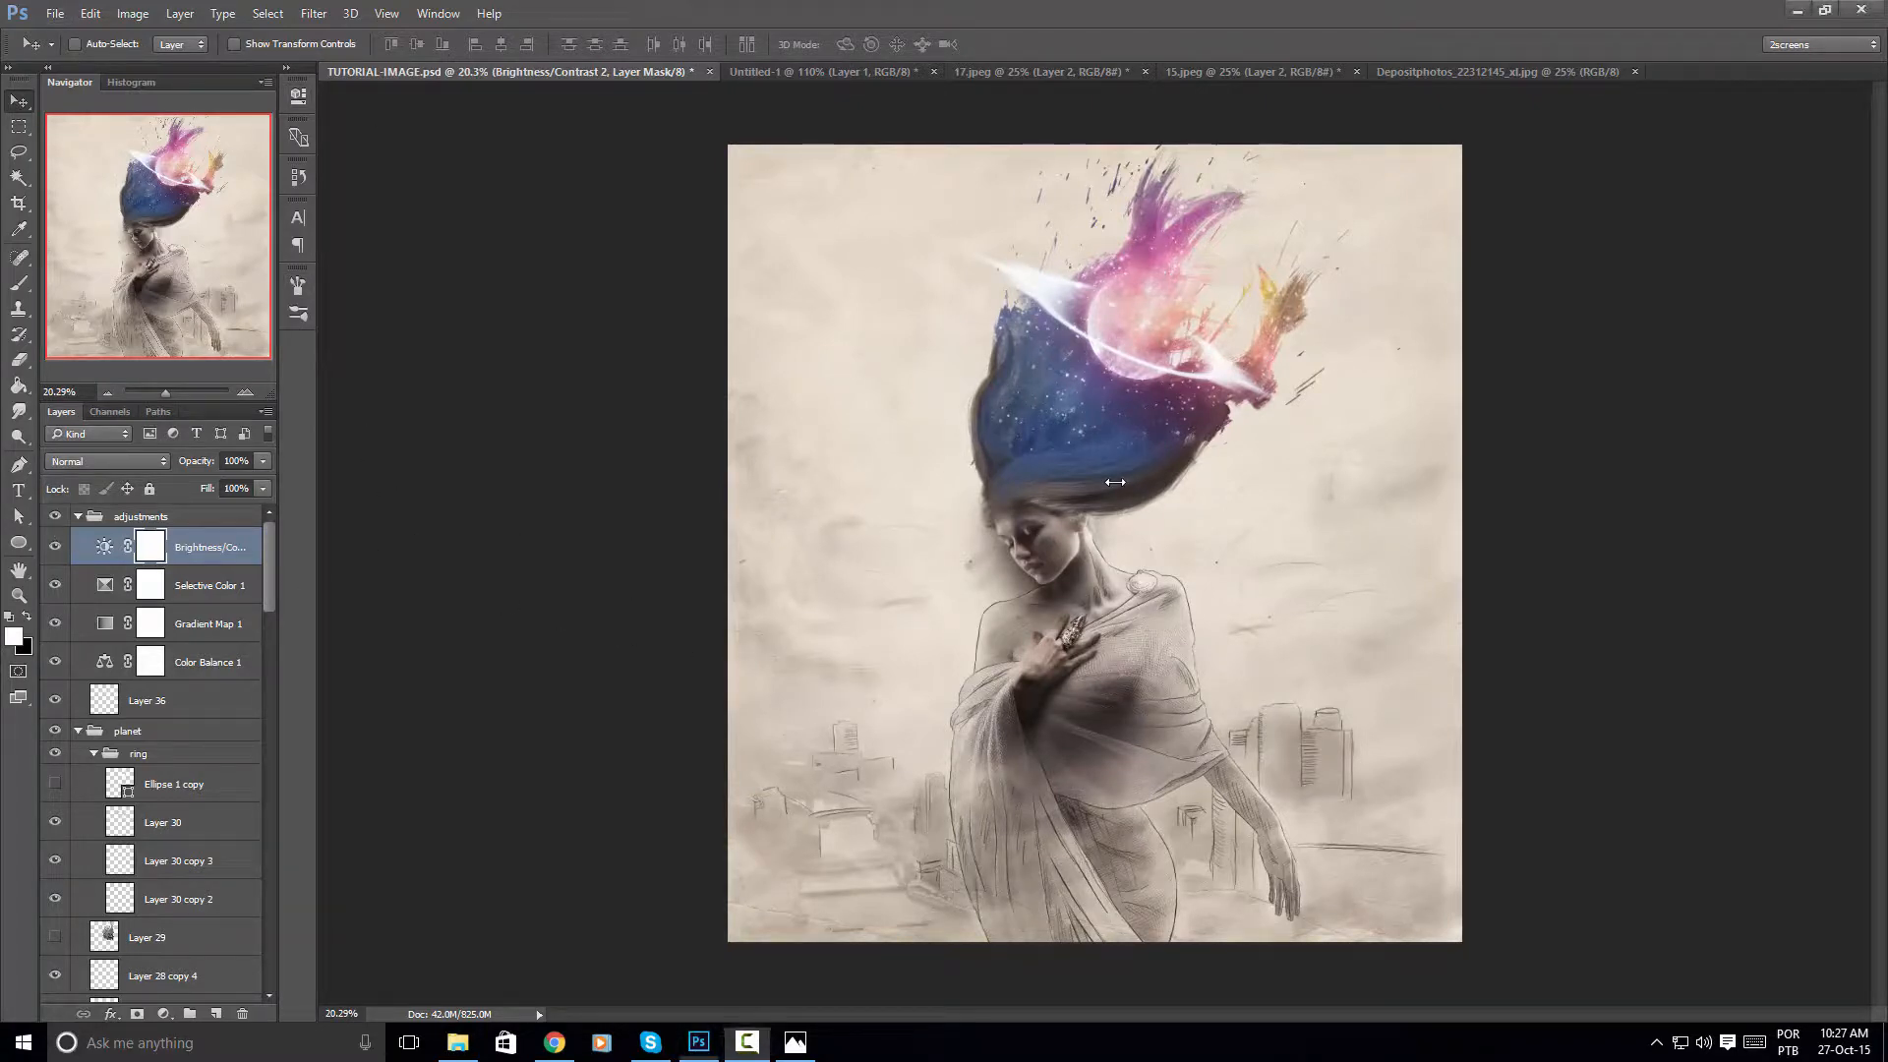
pyautogui.click(56, 517)
pyautogui.click(56, 517)
pyautogui.click(56, 517)
pyautogui.click(56, 517)
pyautogui.click(56, 517)
pyautogui.click(58, 522)
pyautogui.click(56, 517)
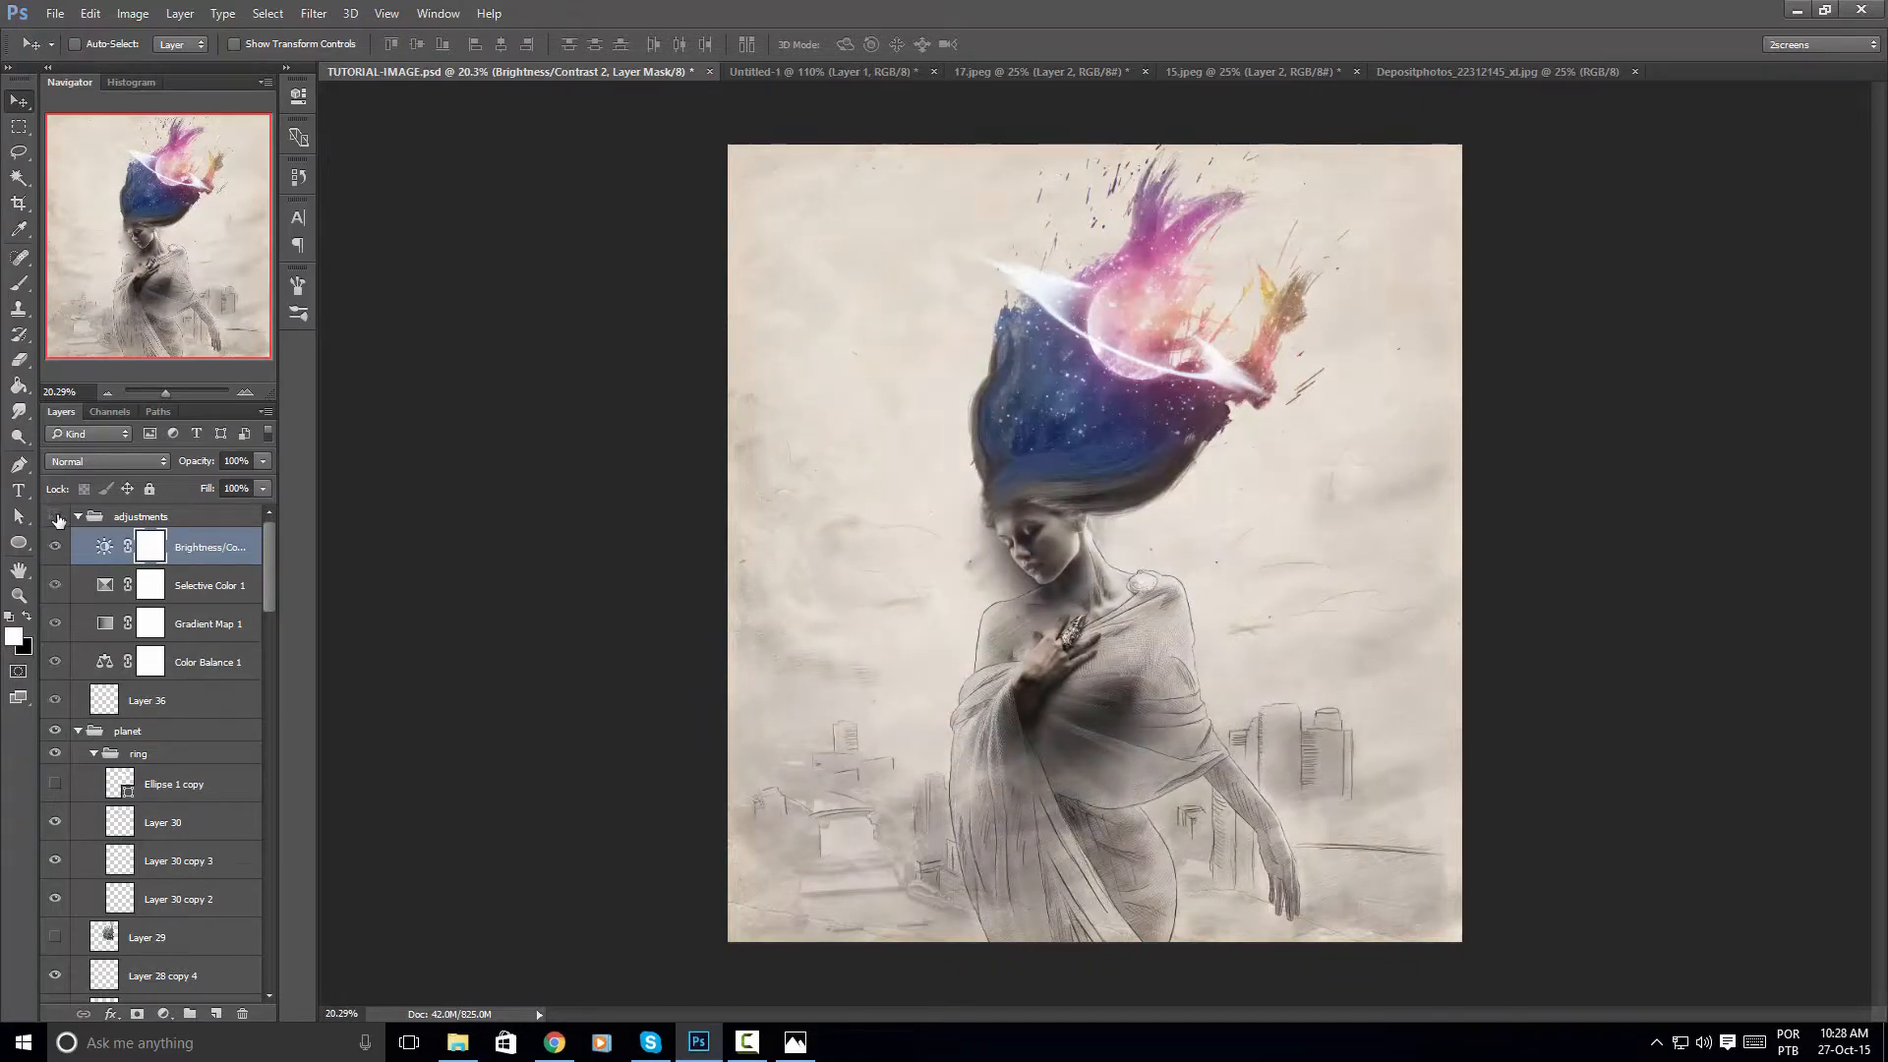
pyautogui.click(56, 517)
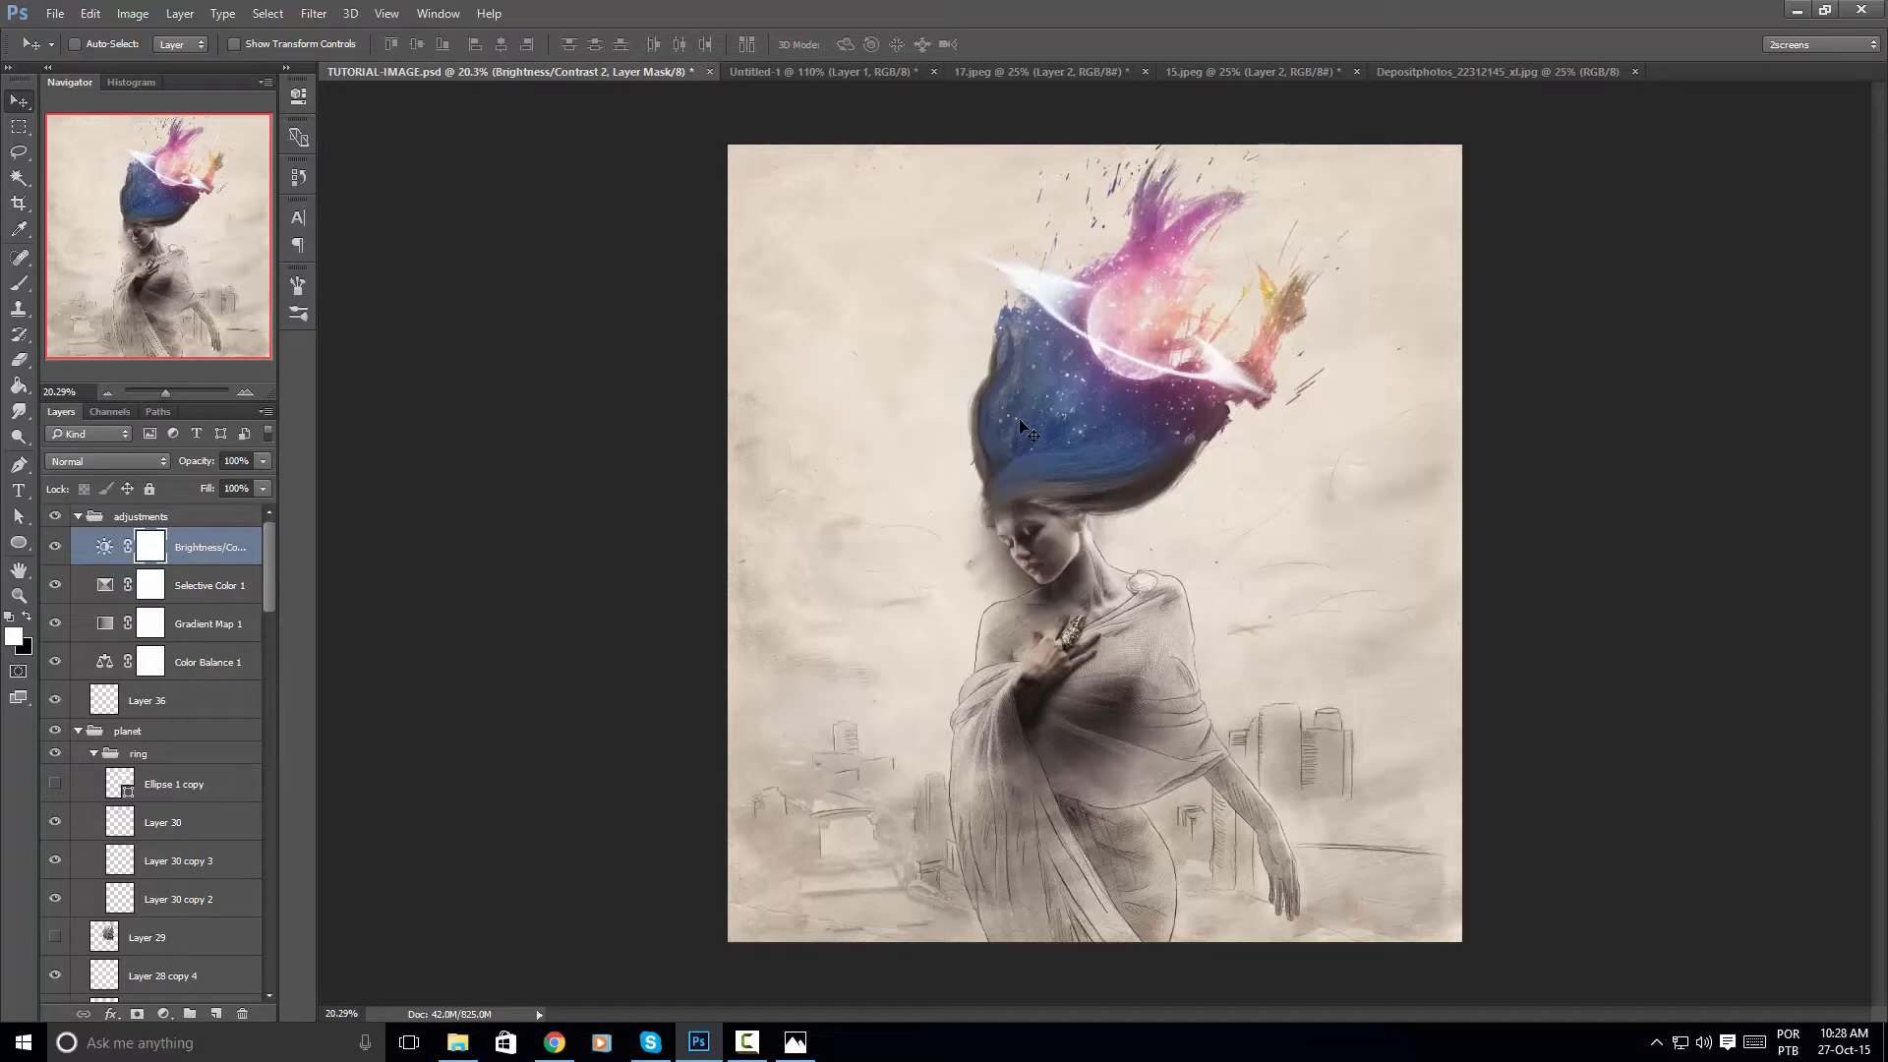
pyautogui.scroll(1, 1105, 432)
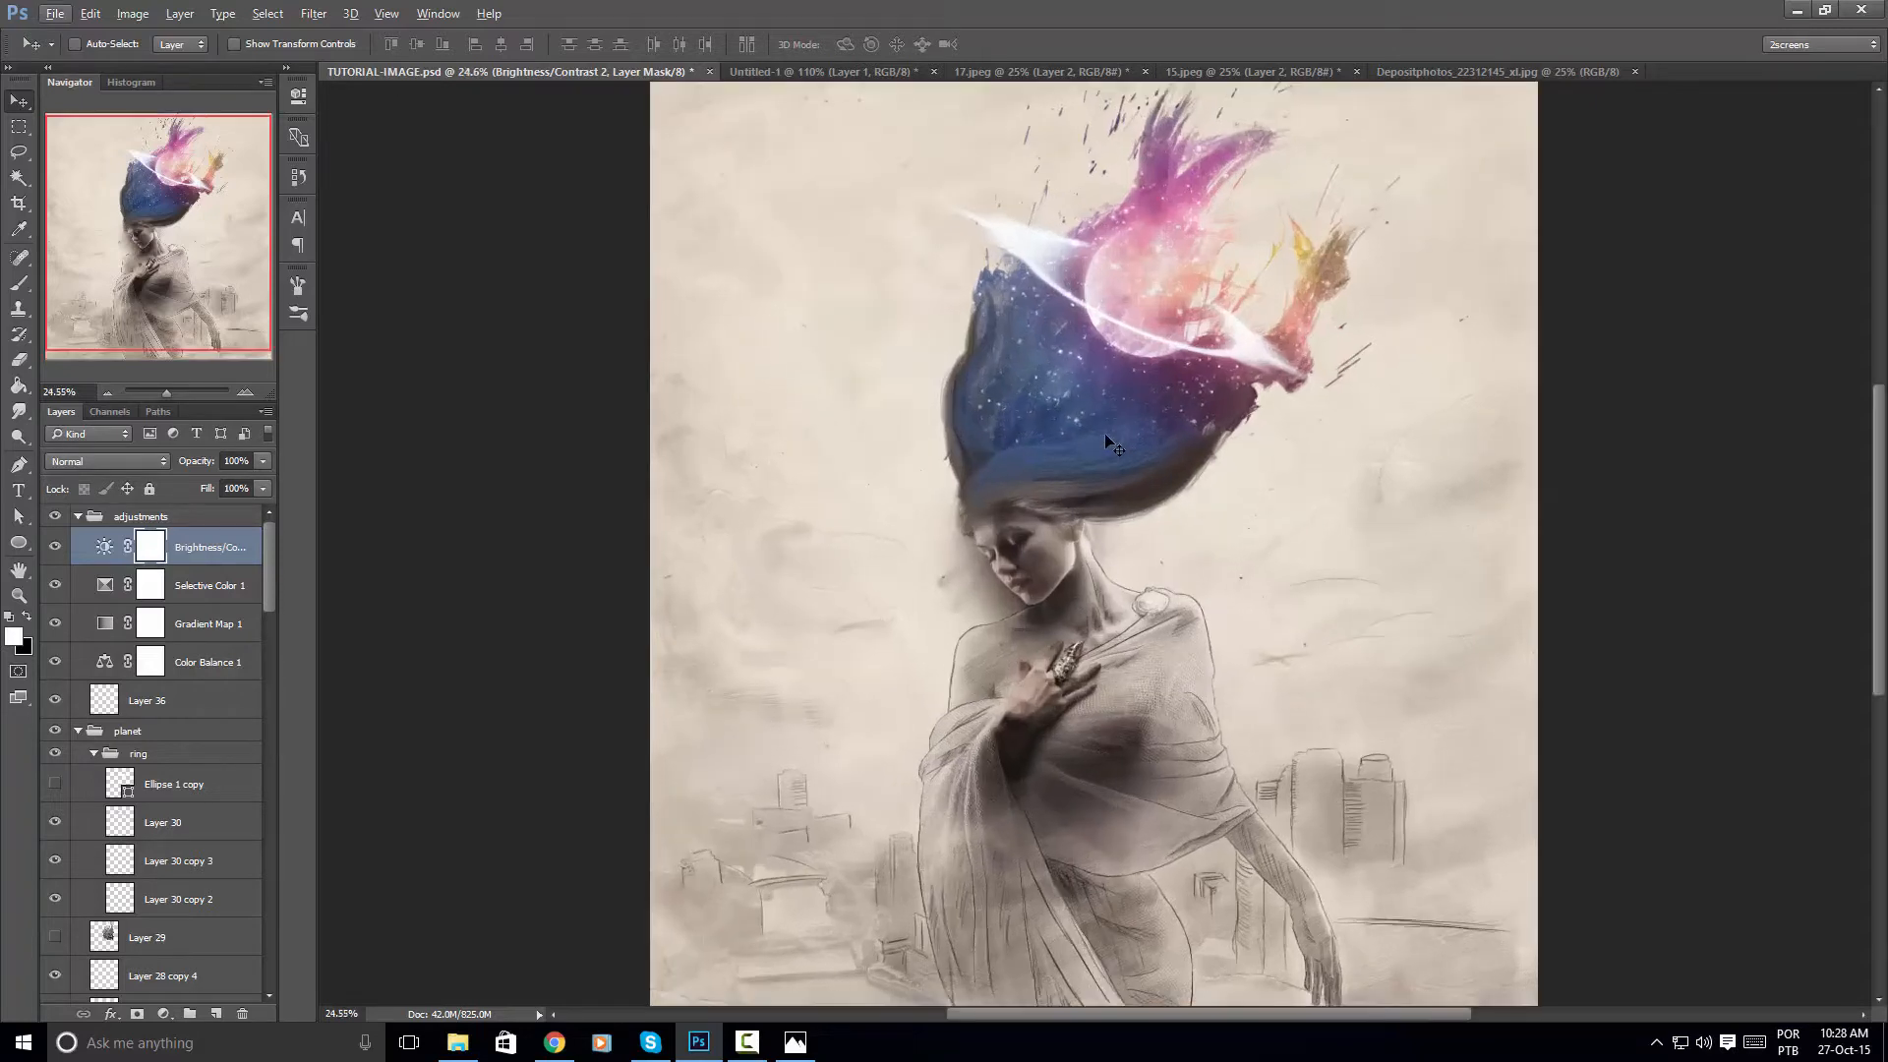
pyautogui.scroll(-1, 1105, 432)
pyautogui.scroll(1, 1106, 433)
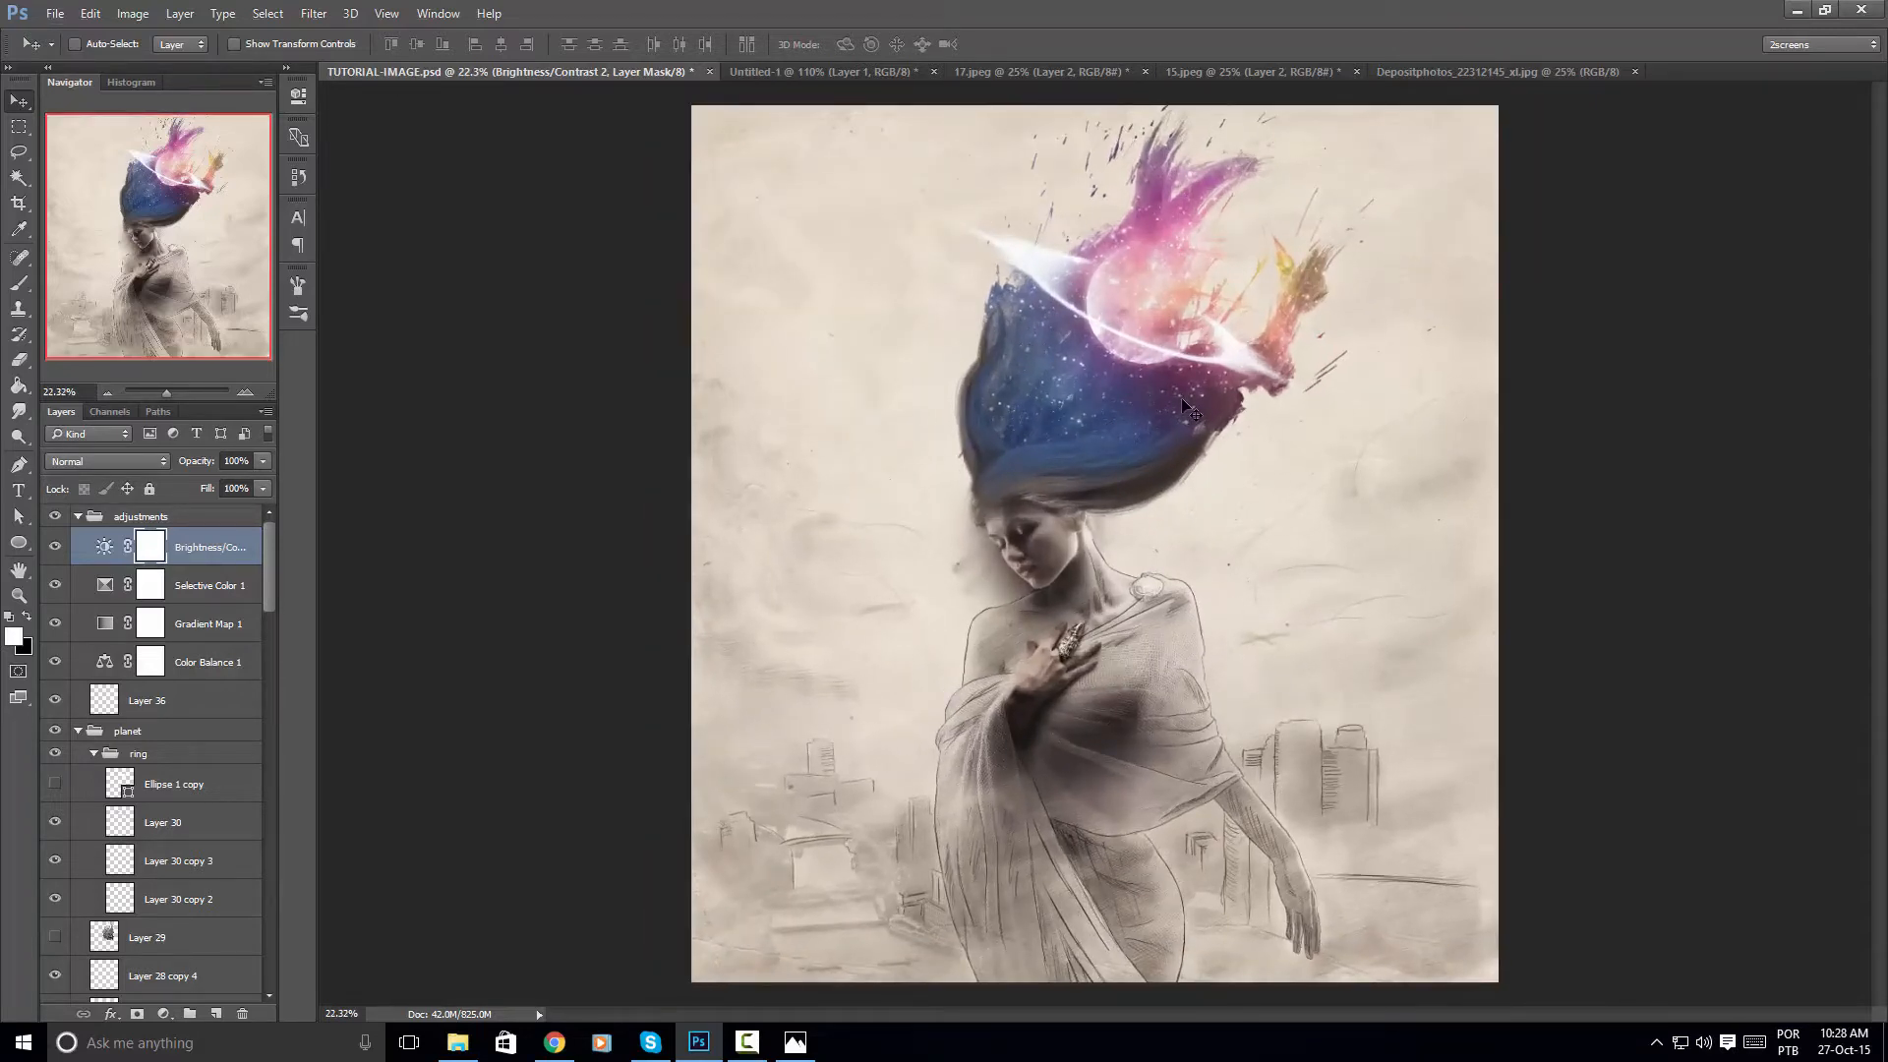